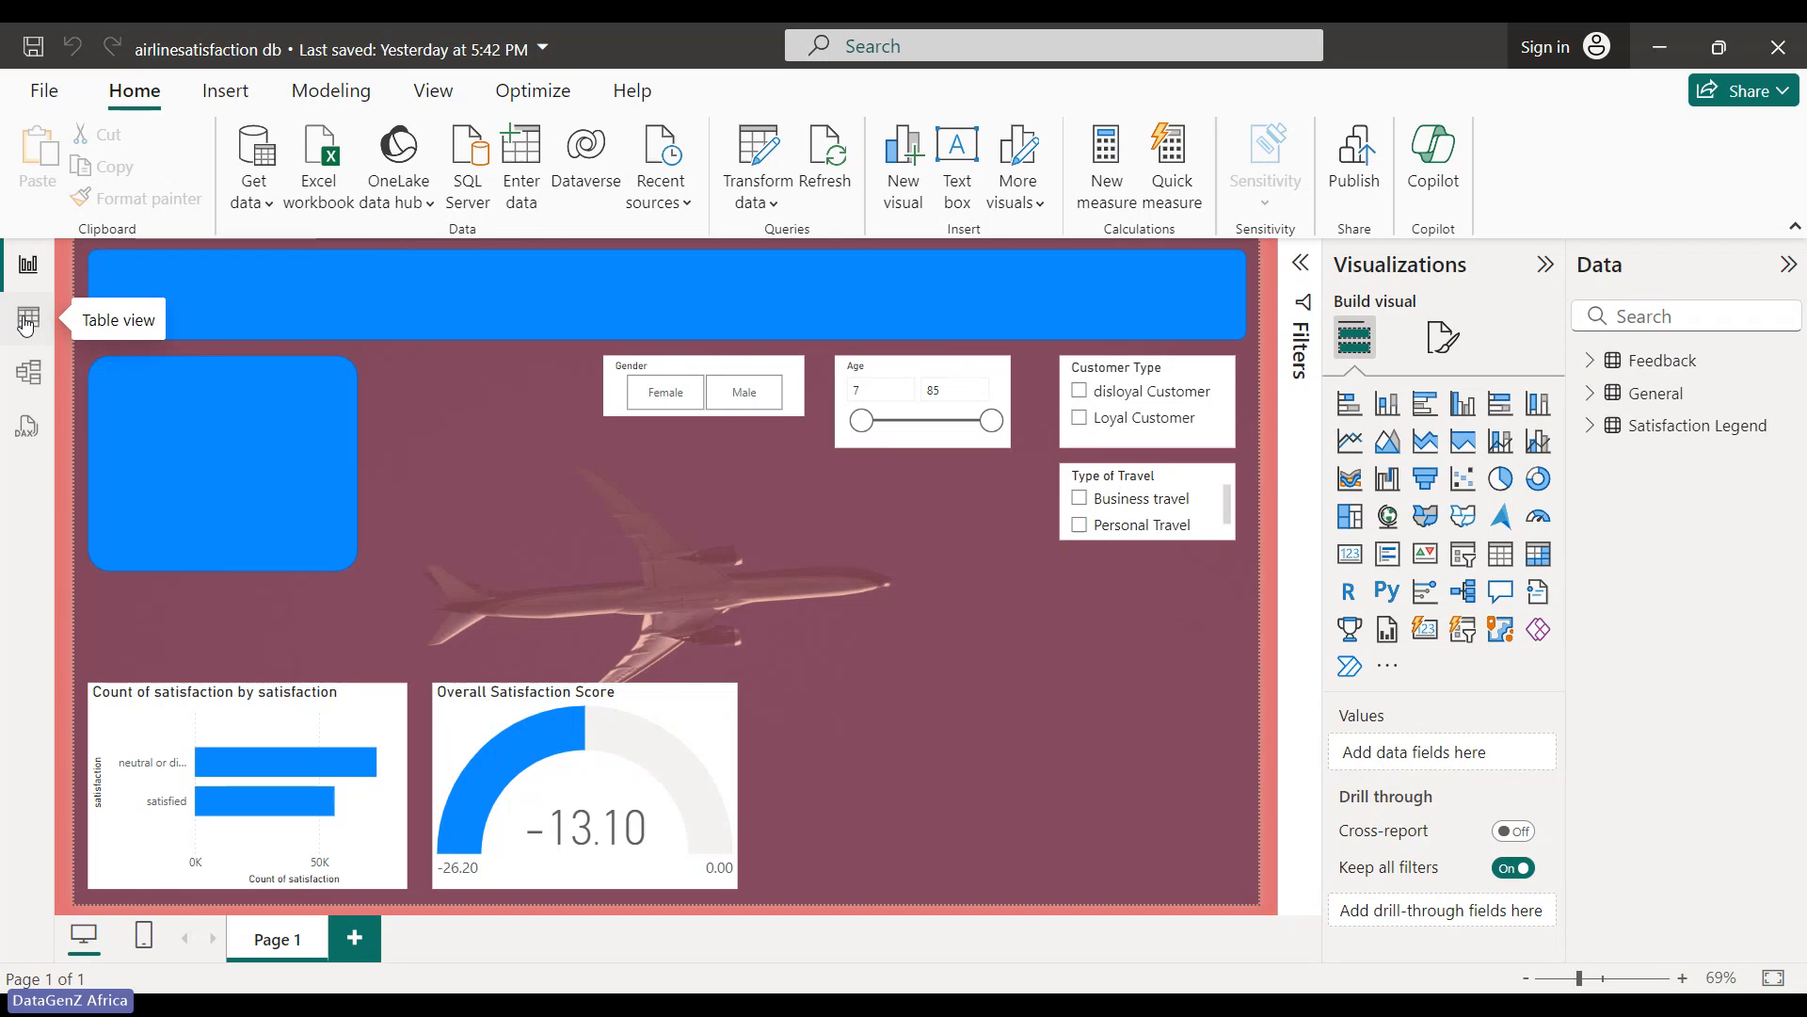
- Switch to table view and display the General table's 129,487 rows
click(27, 325)
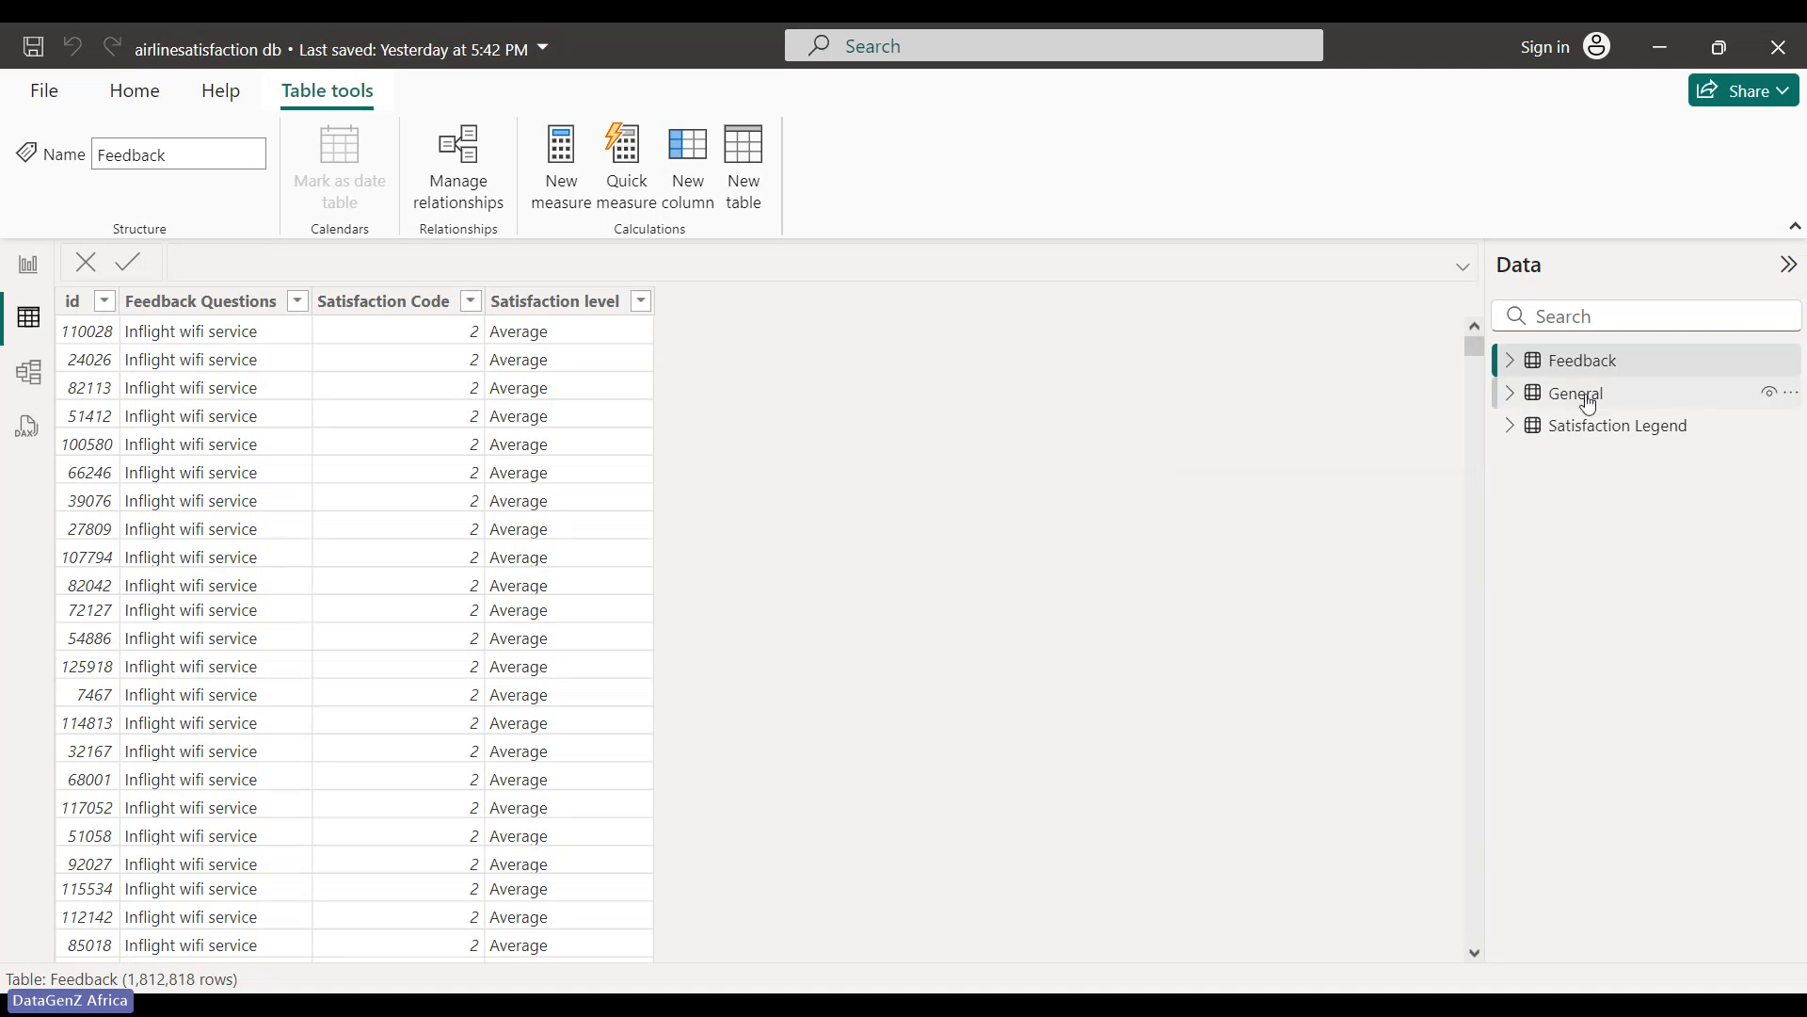
click(1589, 403)
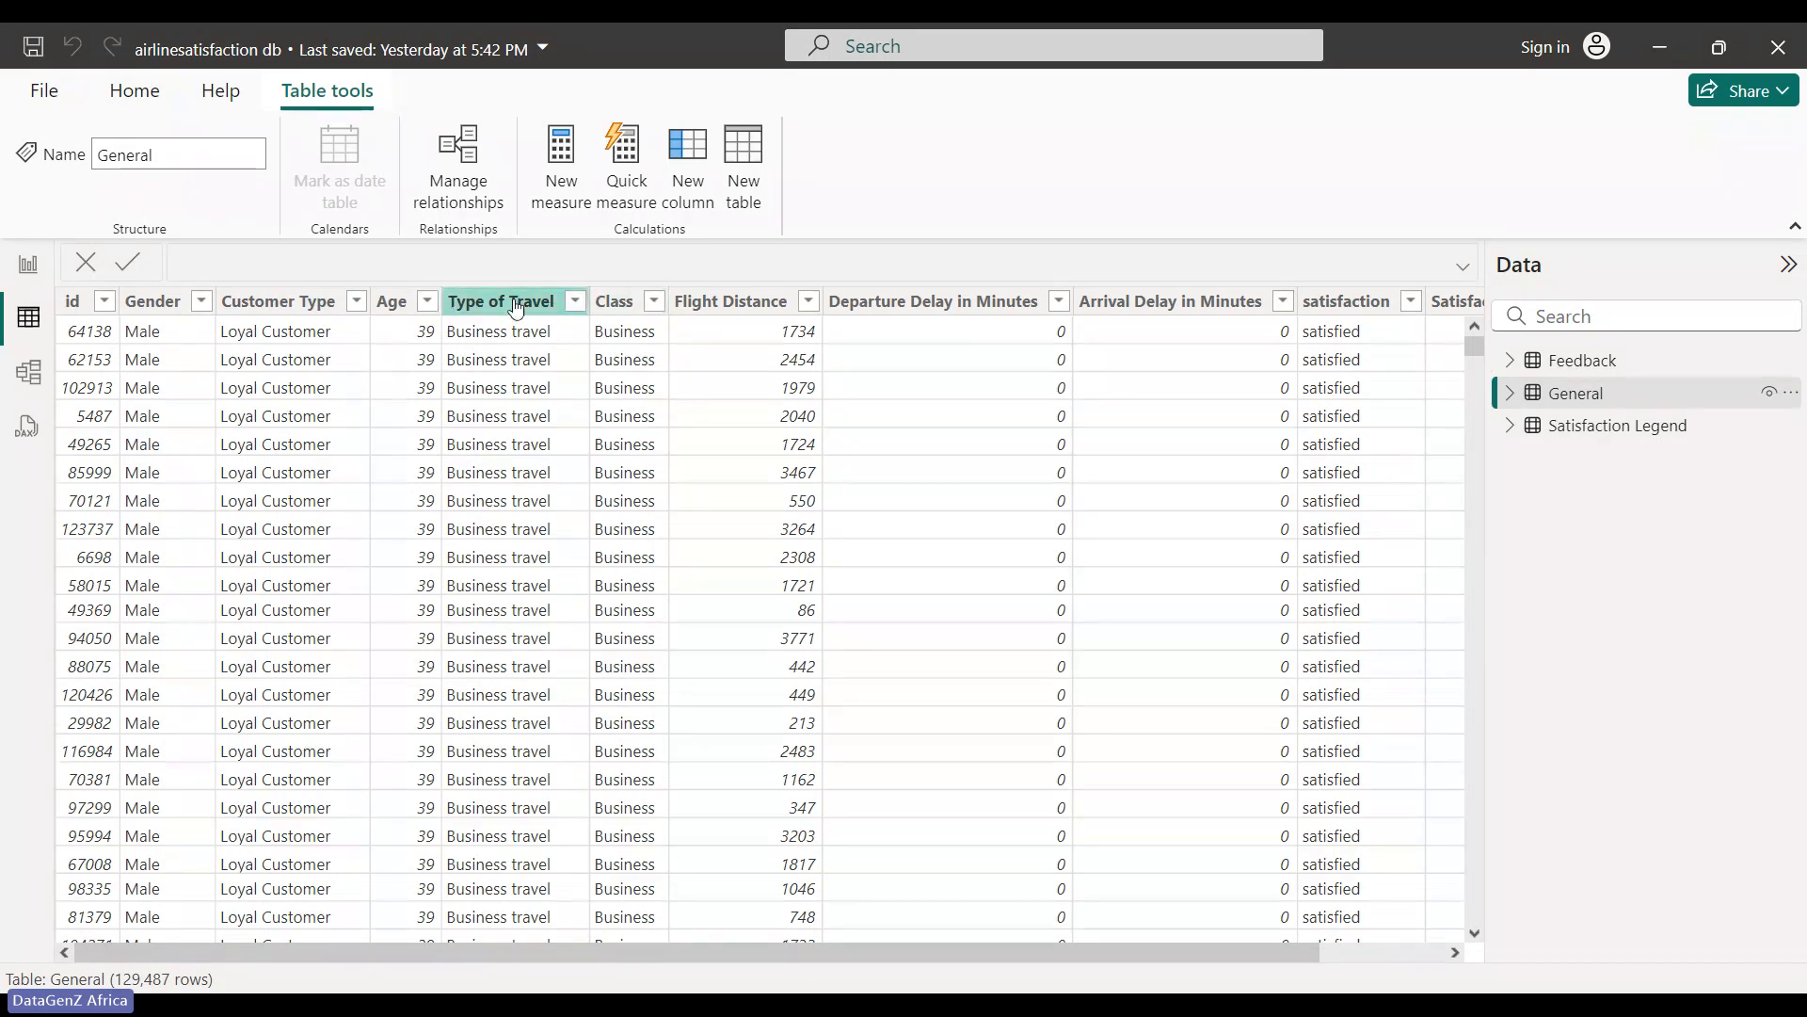
- Check the Type of Travel values, then show Satisfaction rating's formula IF(General[satisfaction]="satisfied",1,0)
click(574, 304)
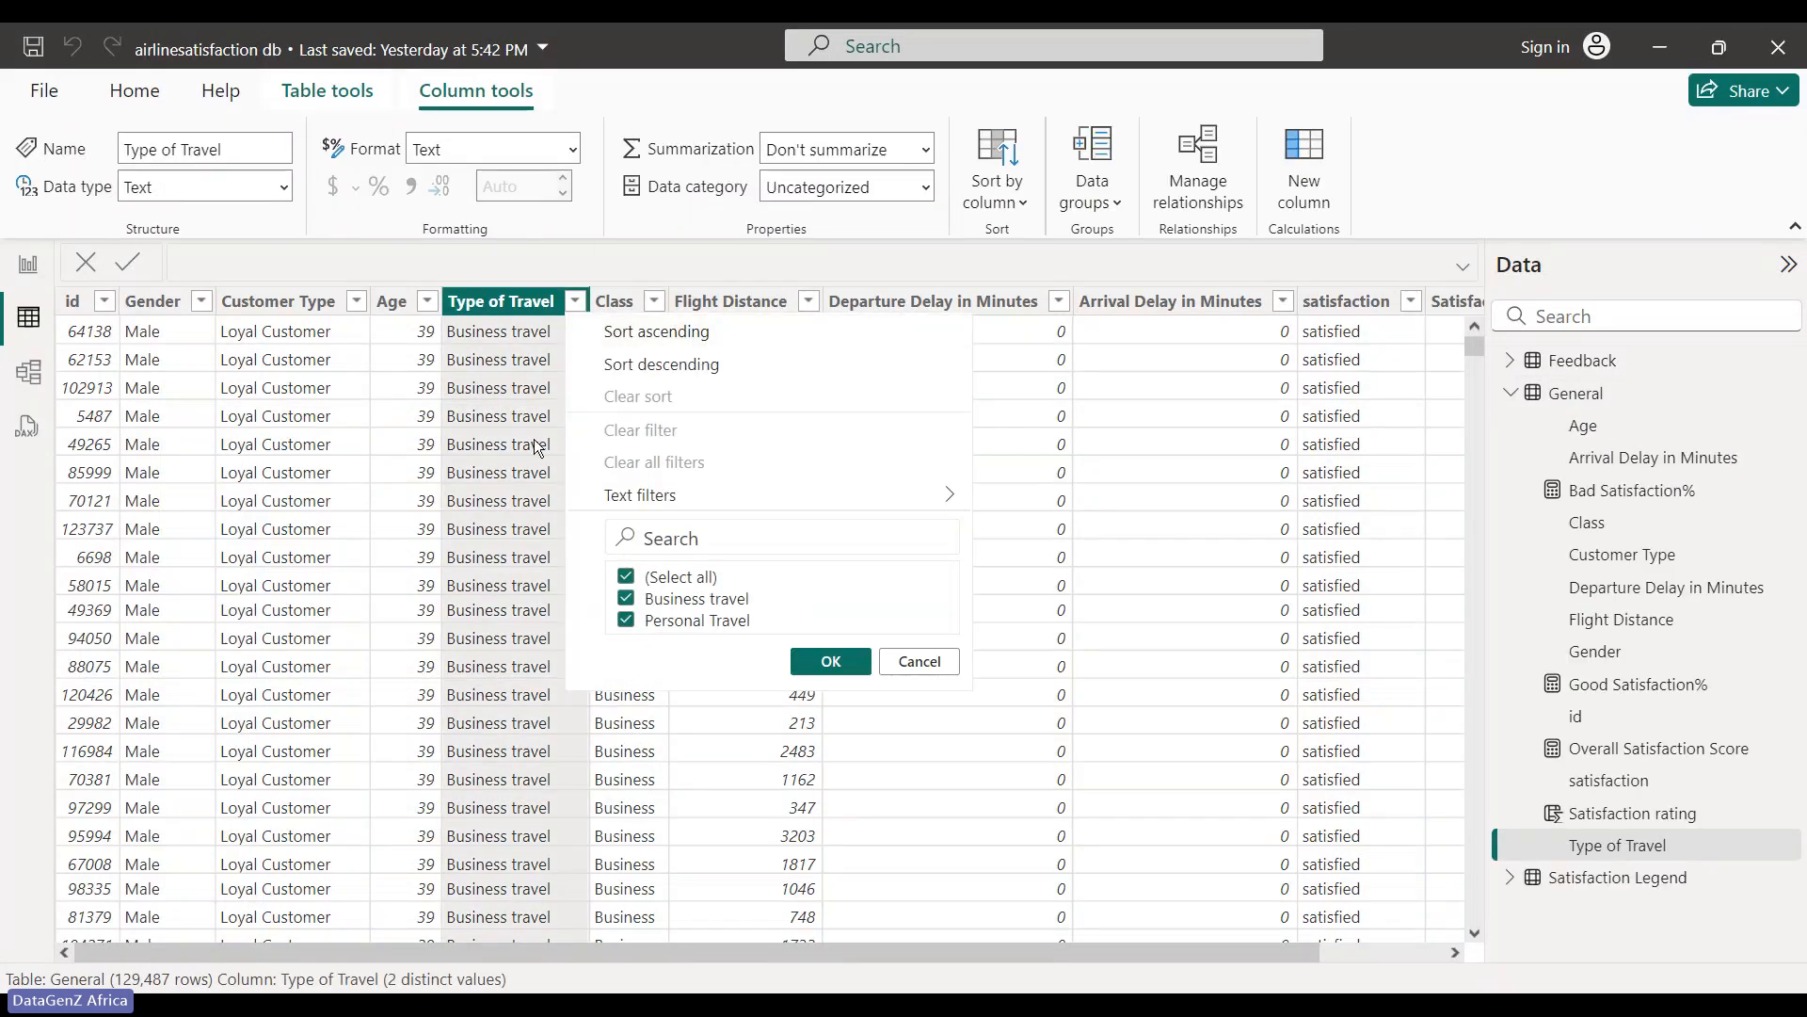
click(544, 422)
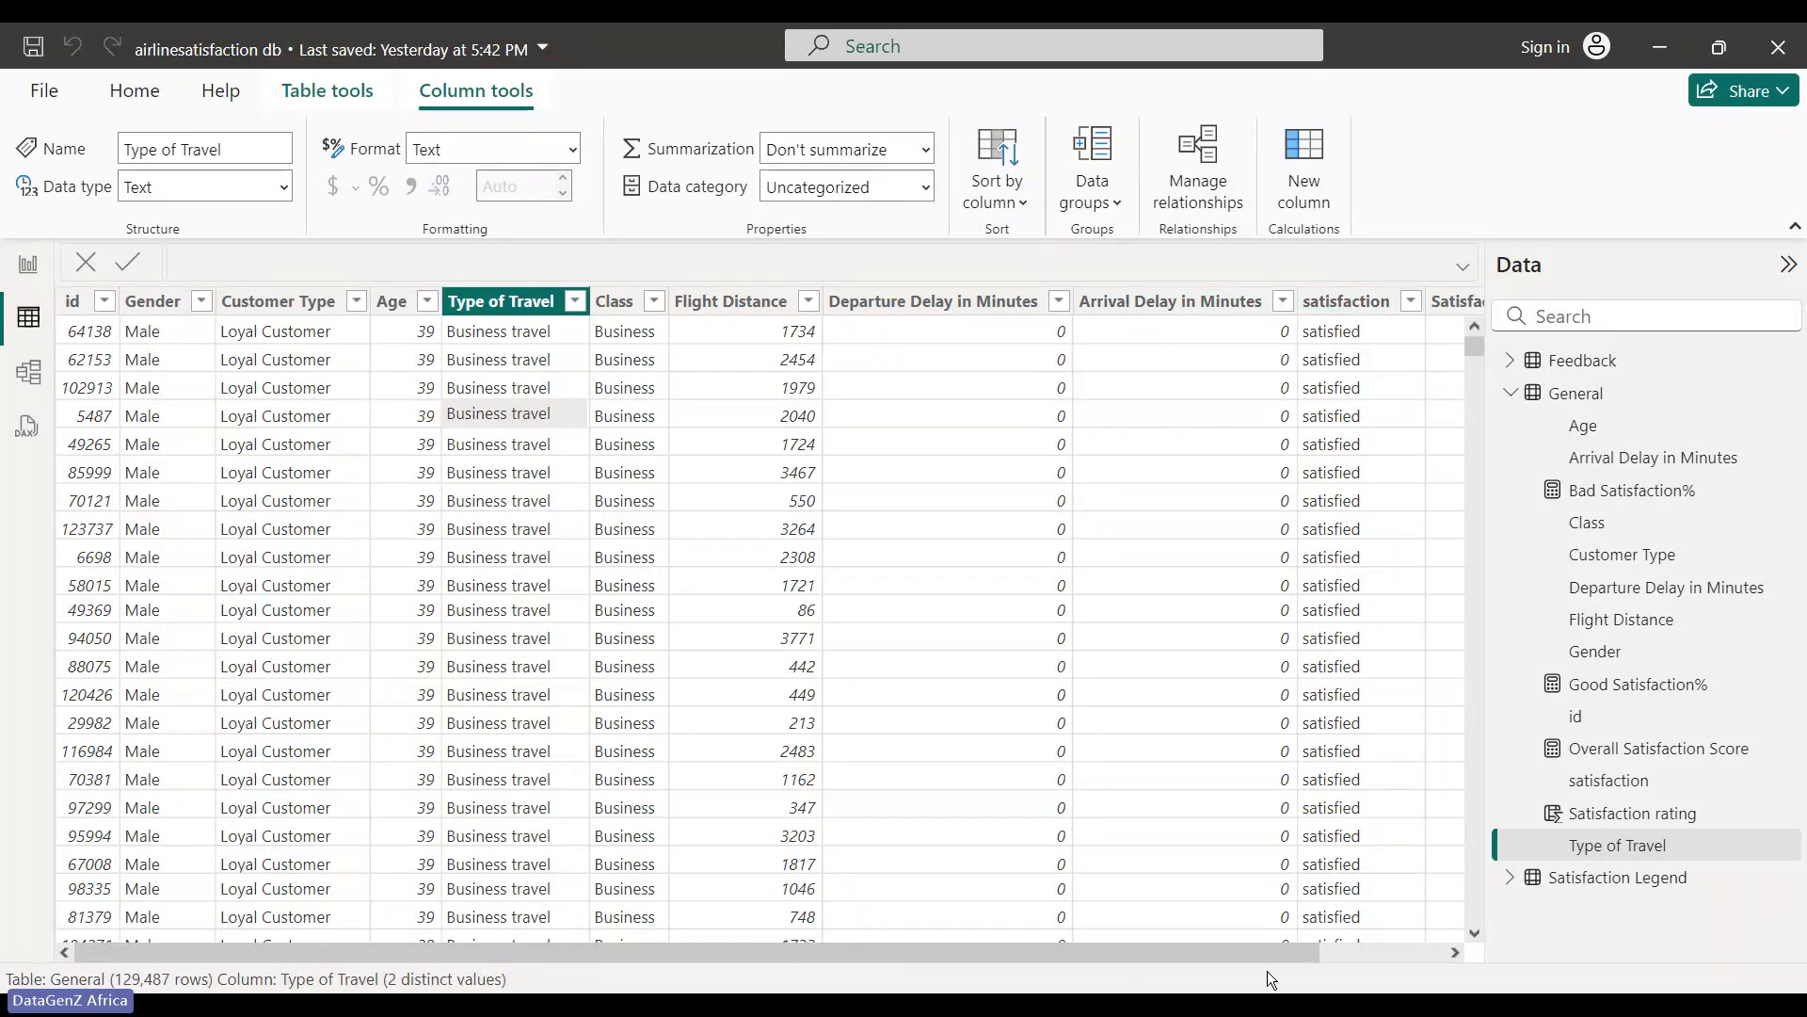
drag(1267, 953, 1389, 934)
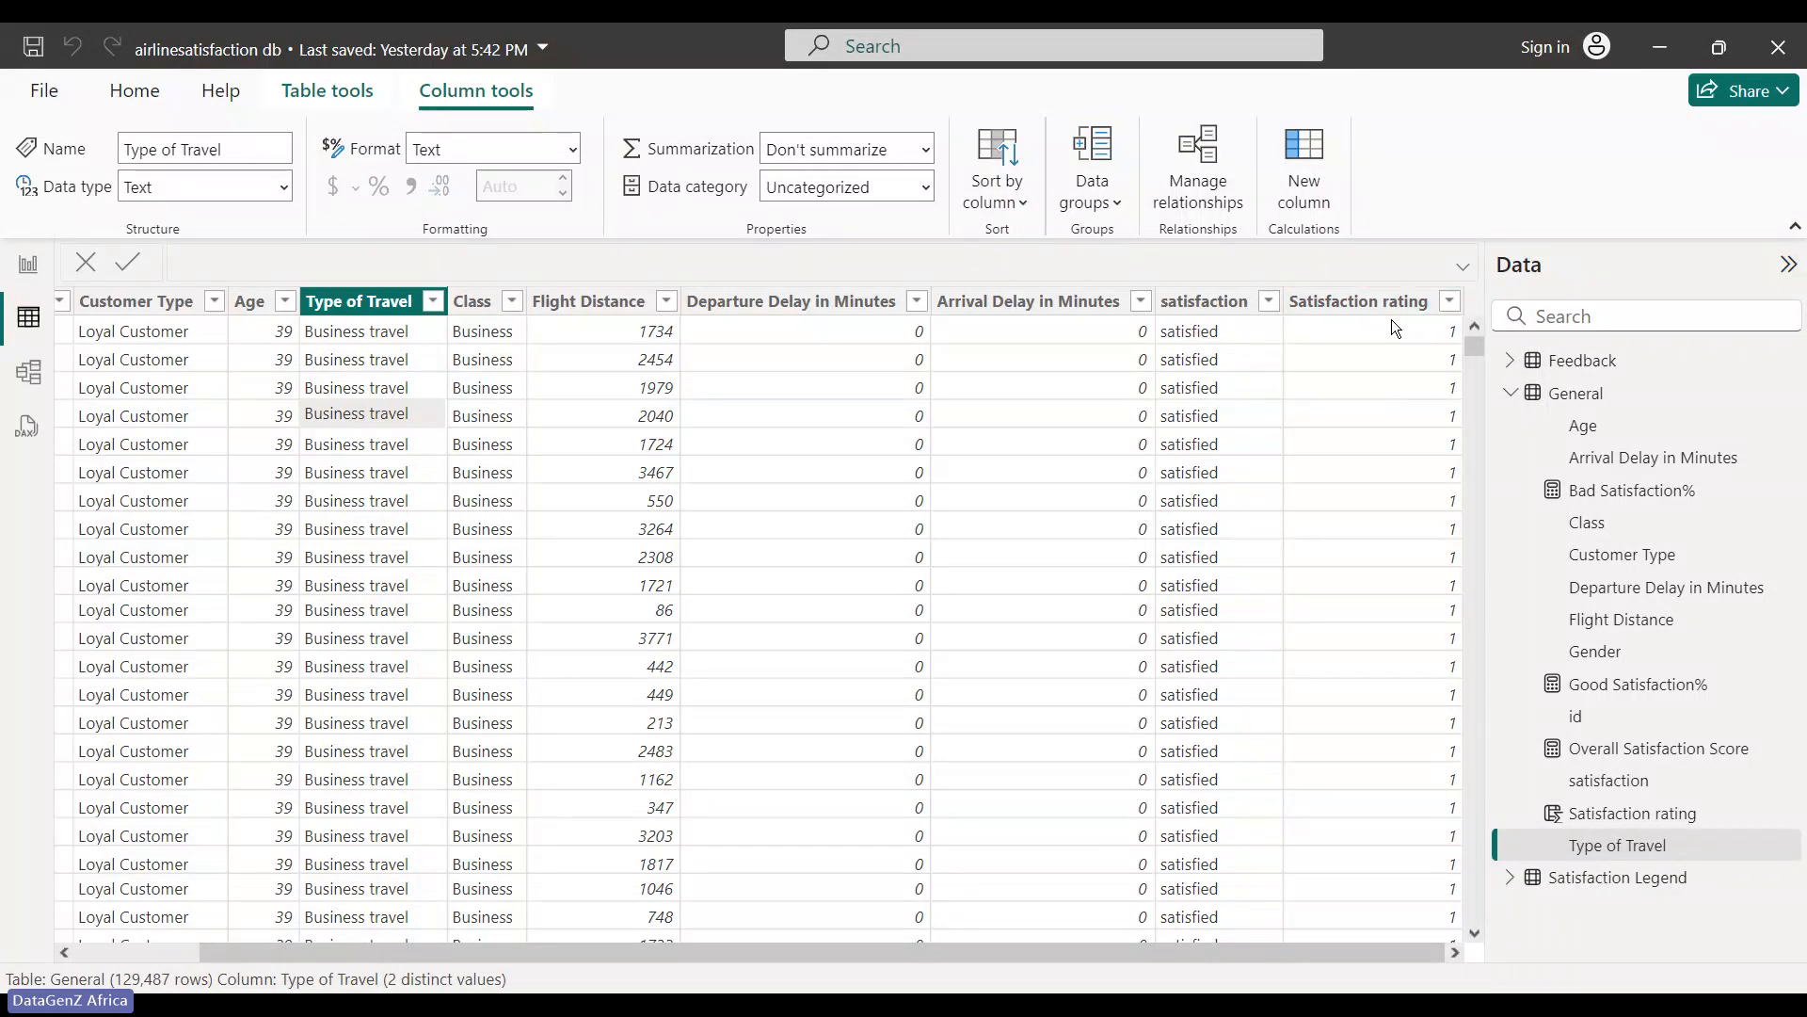
click(1226, 331)
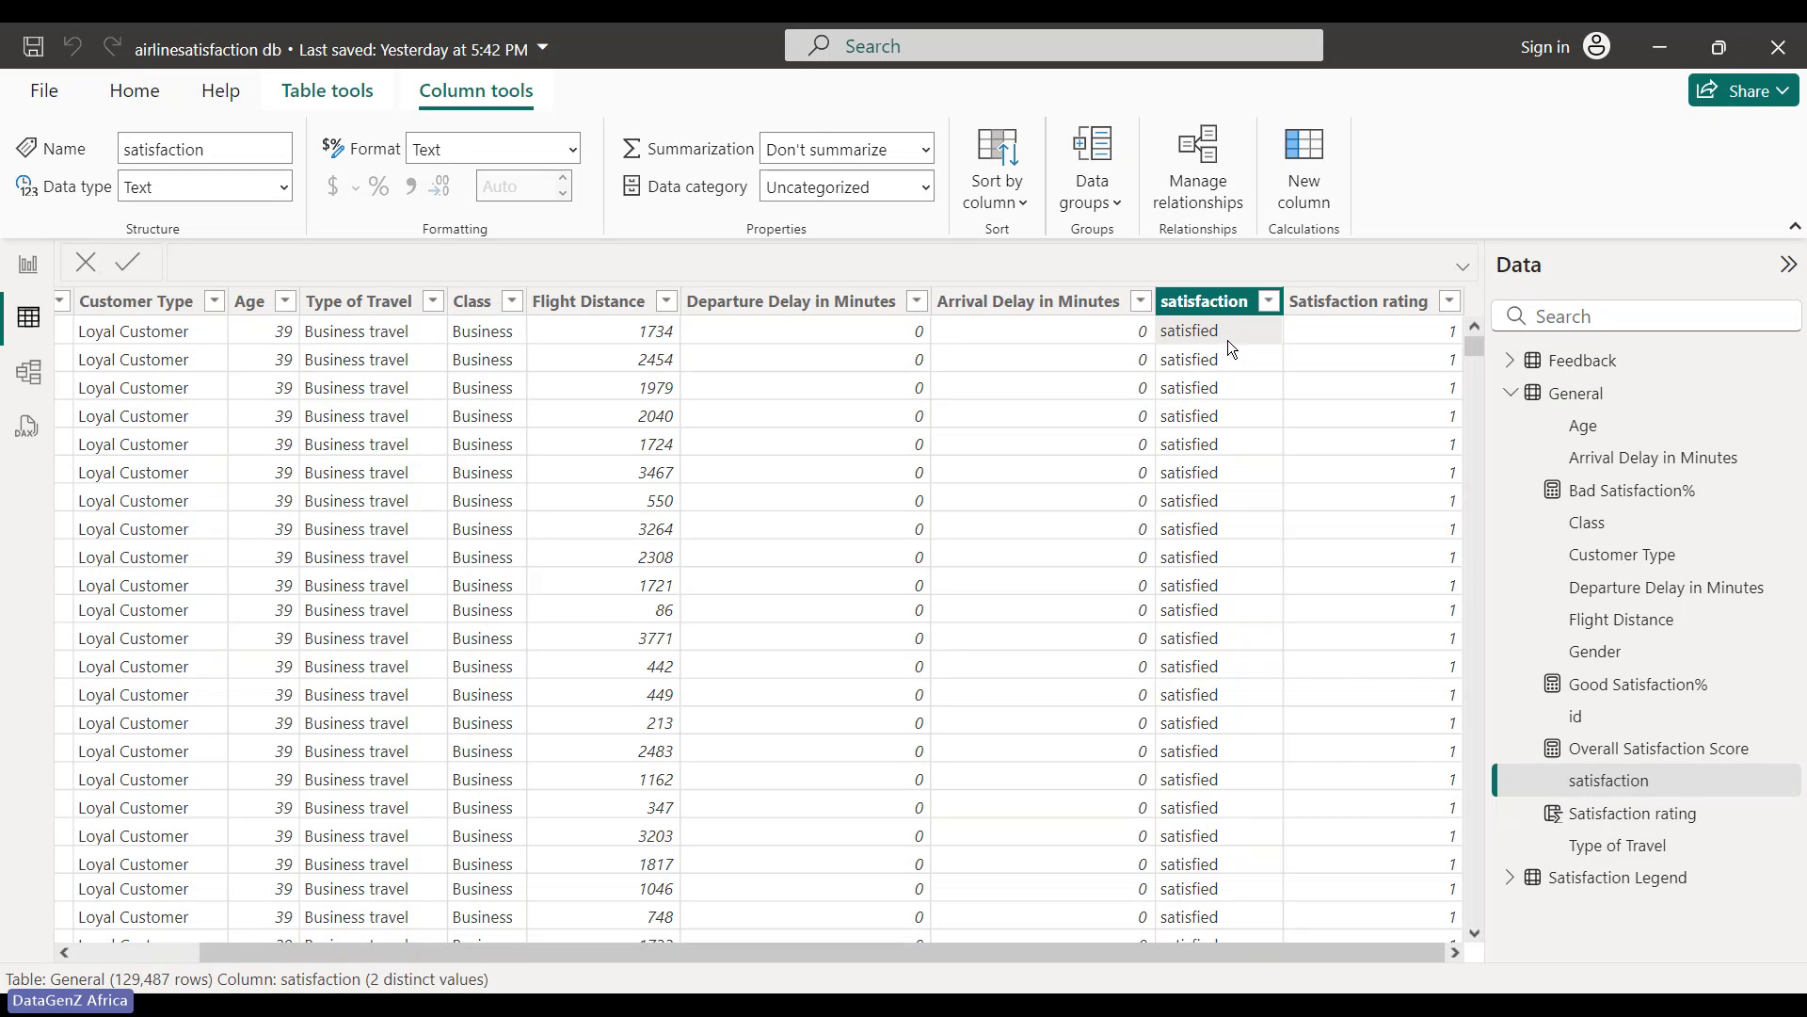
click(1441, 348)
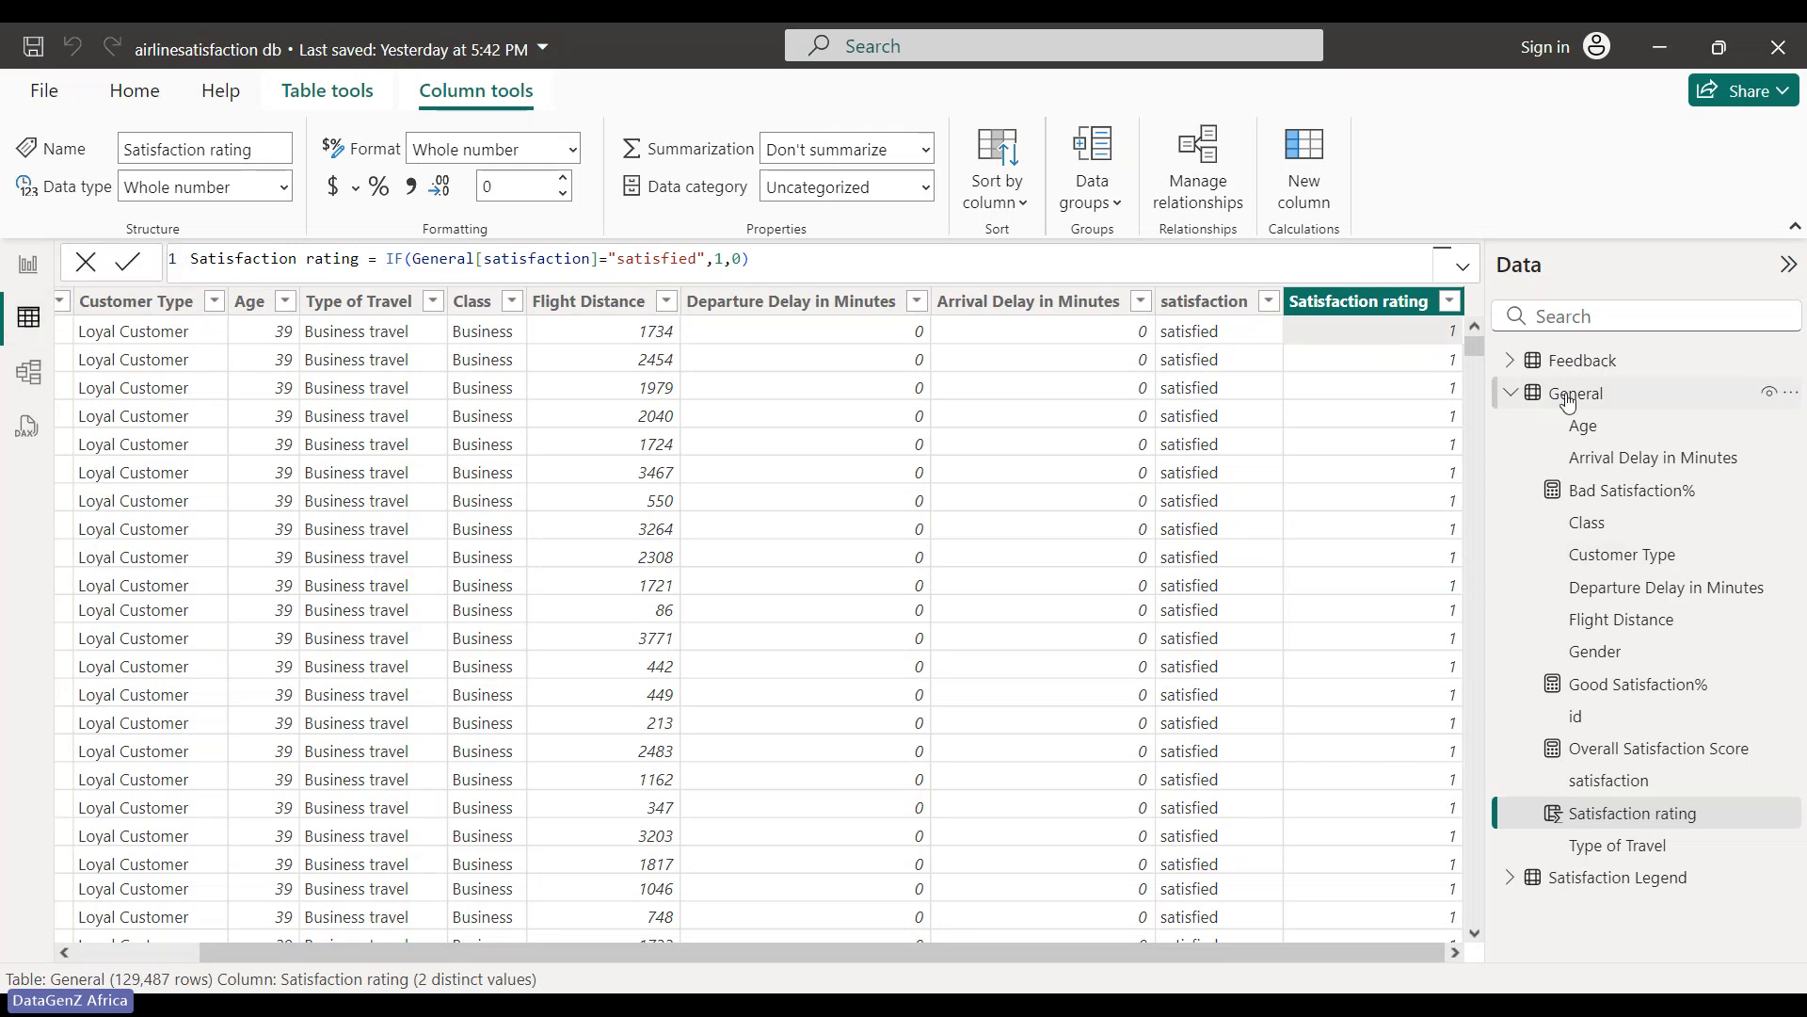
click(1511, 393)
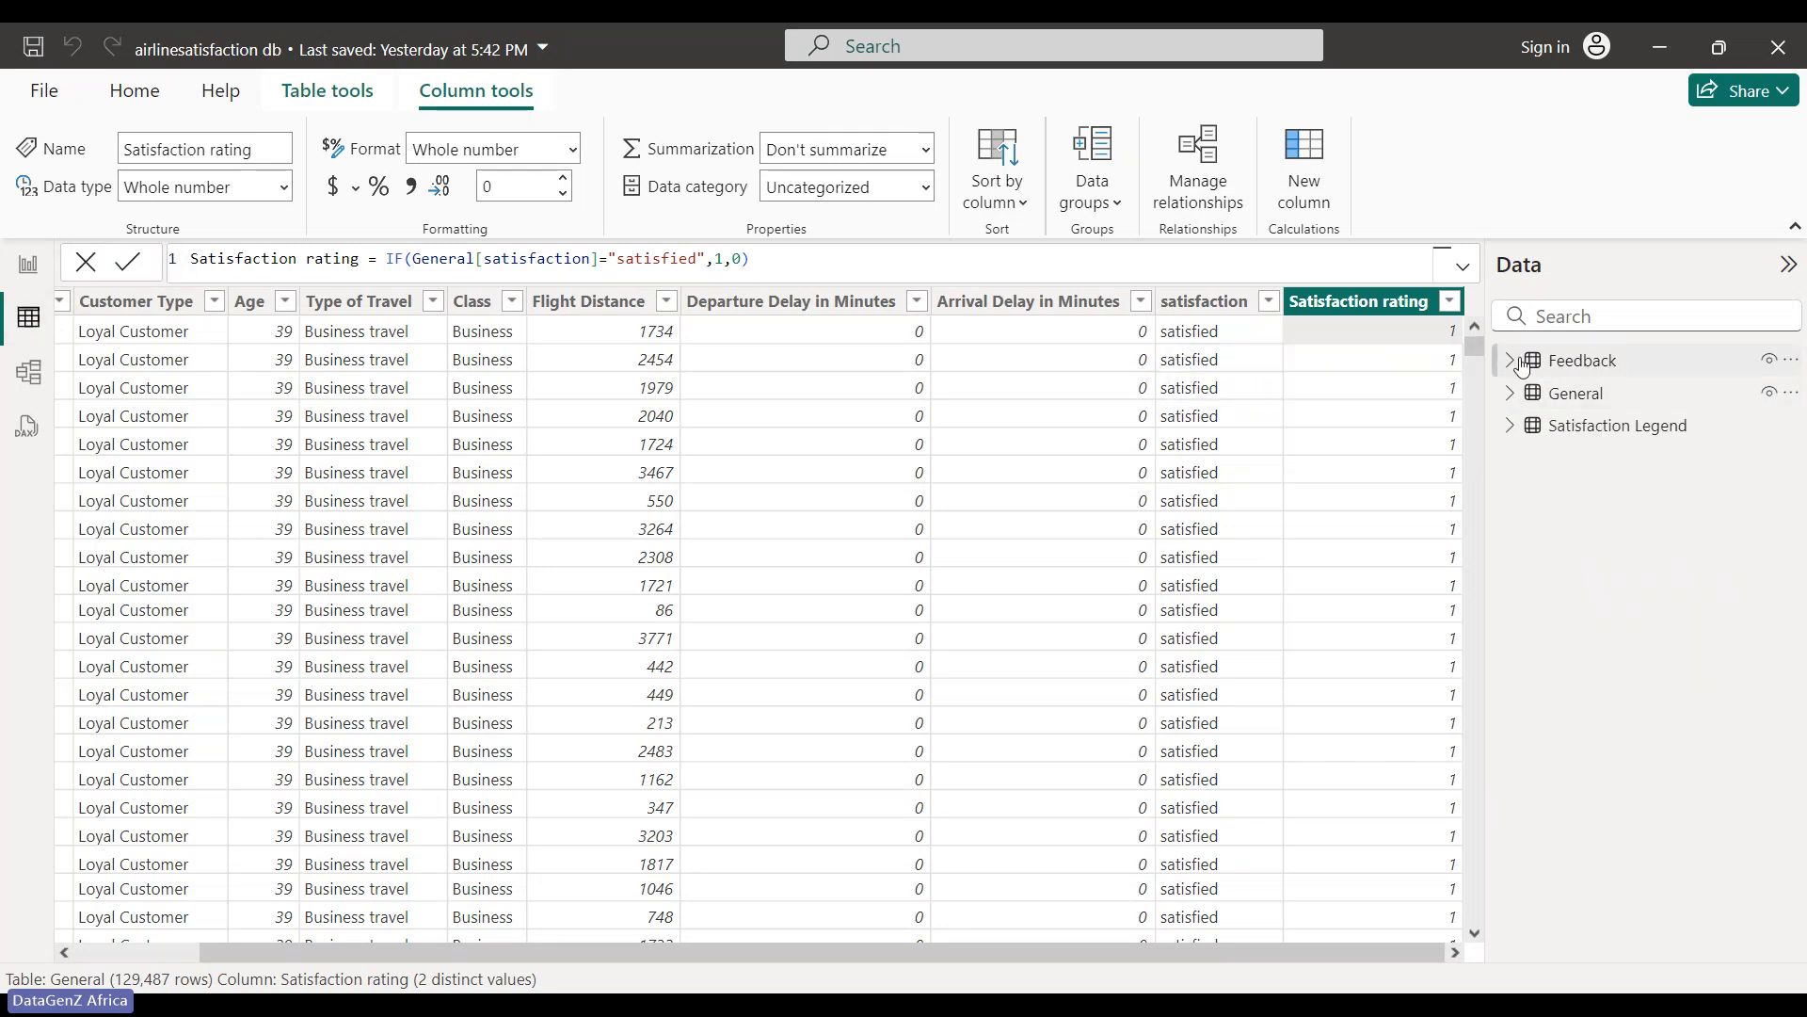
- Inspect the Feedback table's id and Satisfaction level columns, then return to the report page
click(1512, 361)
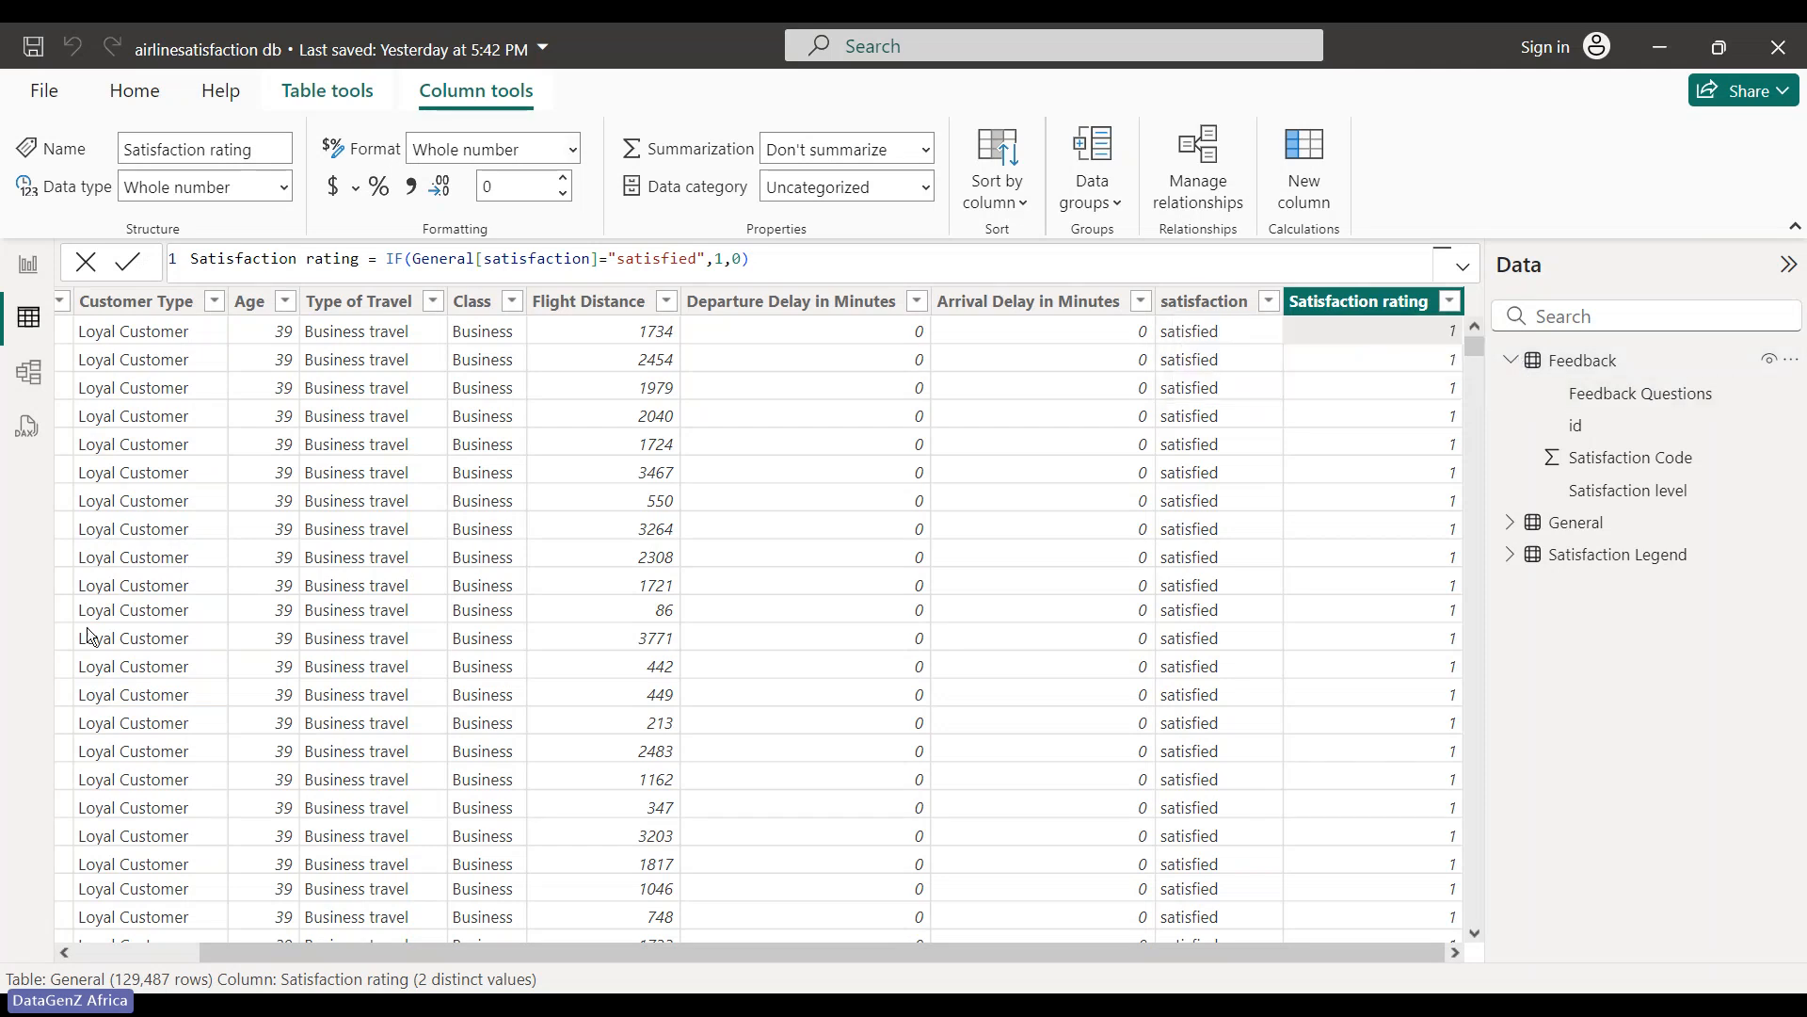
click(1607, 400)
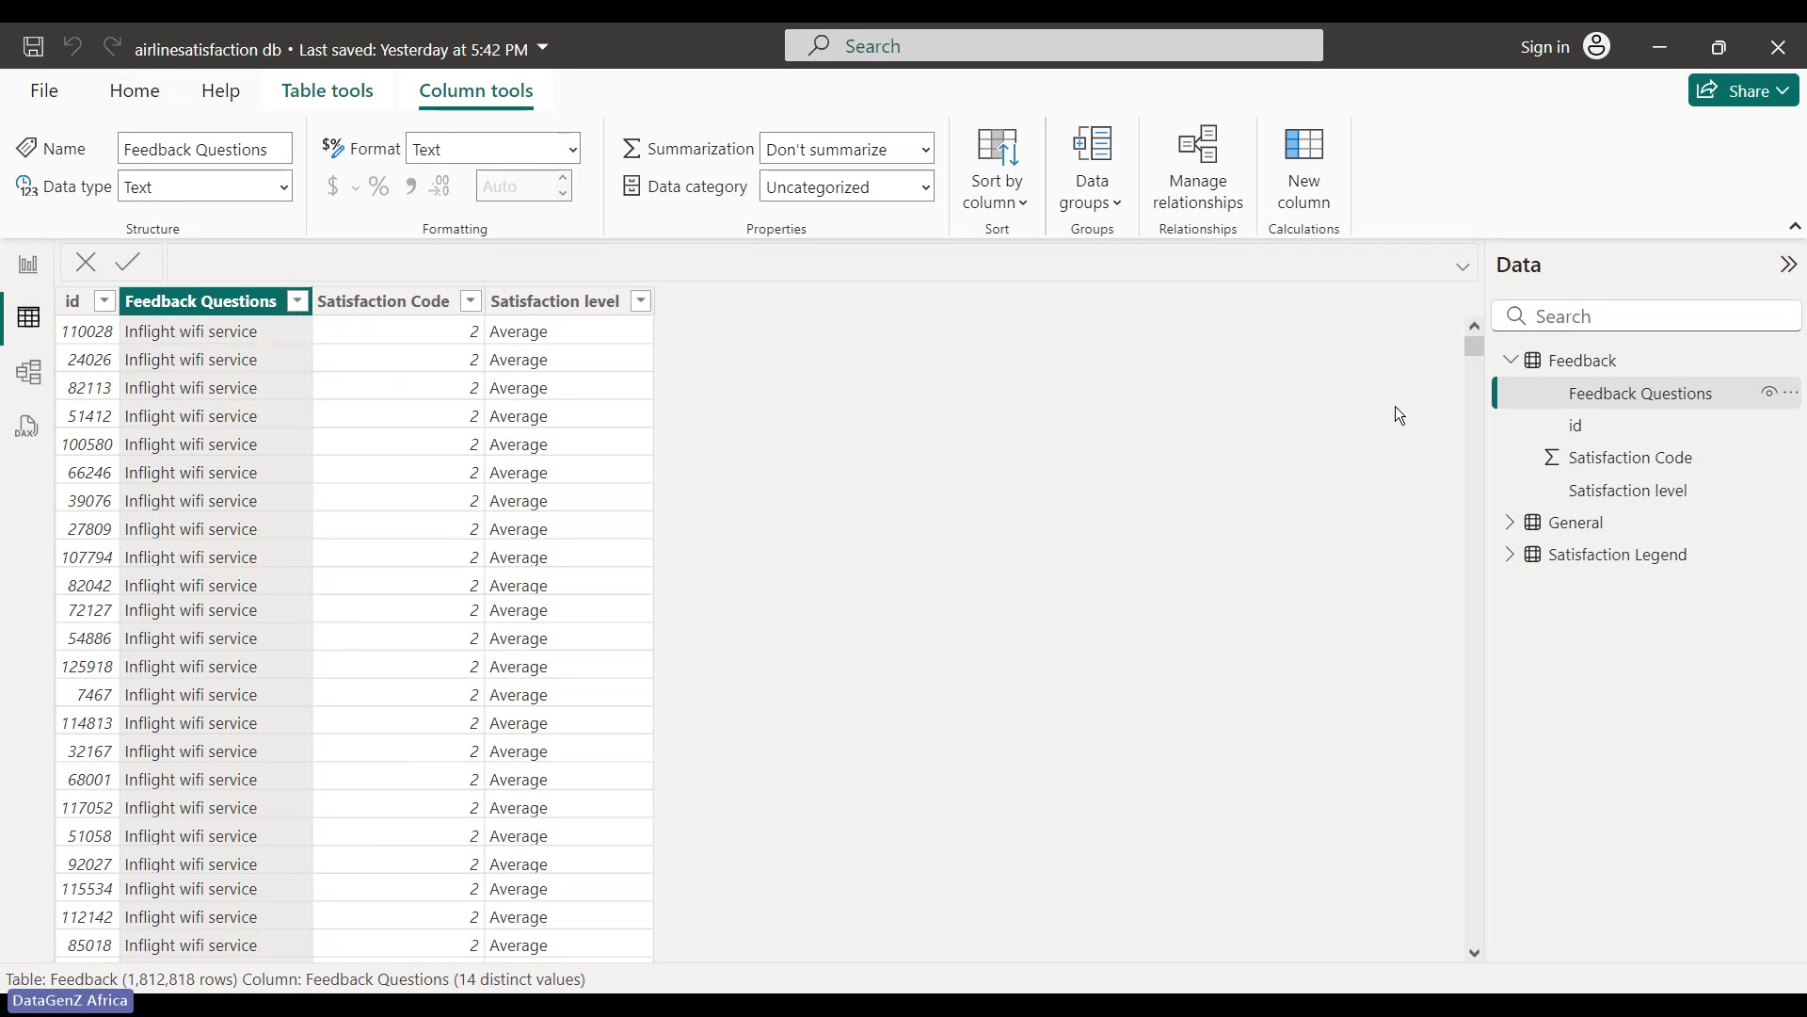
click(106, 301)
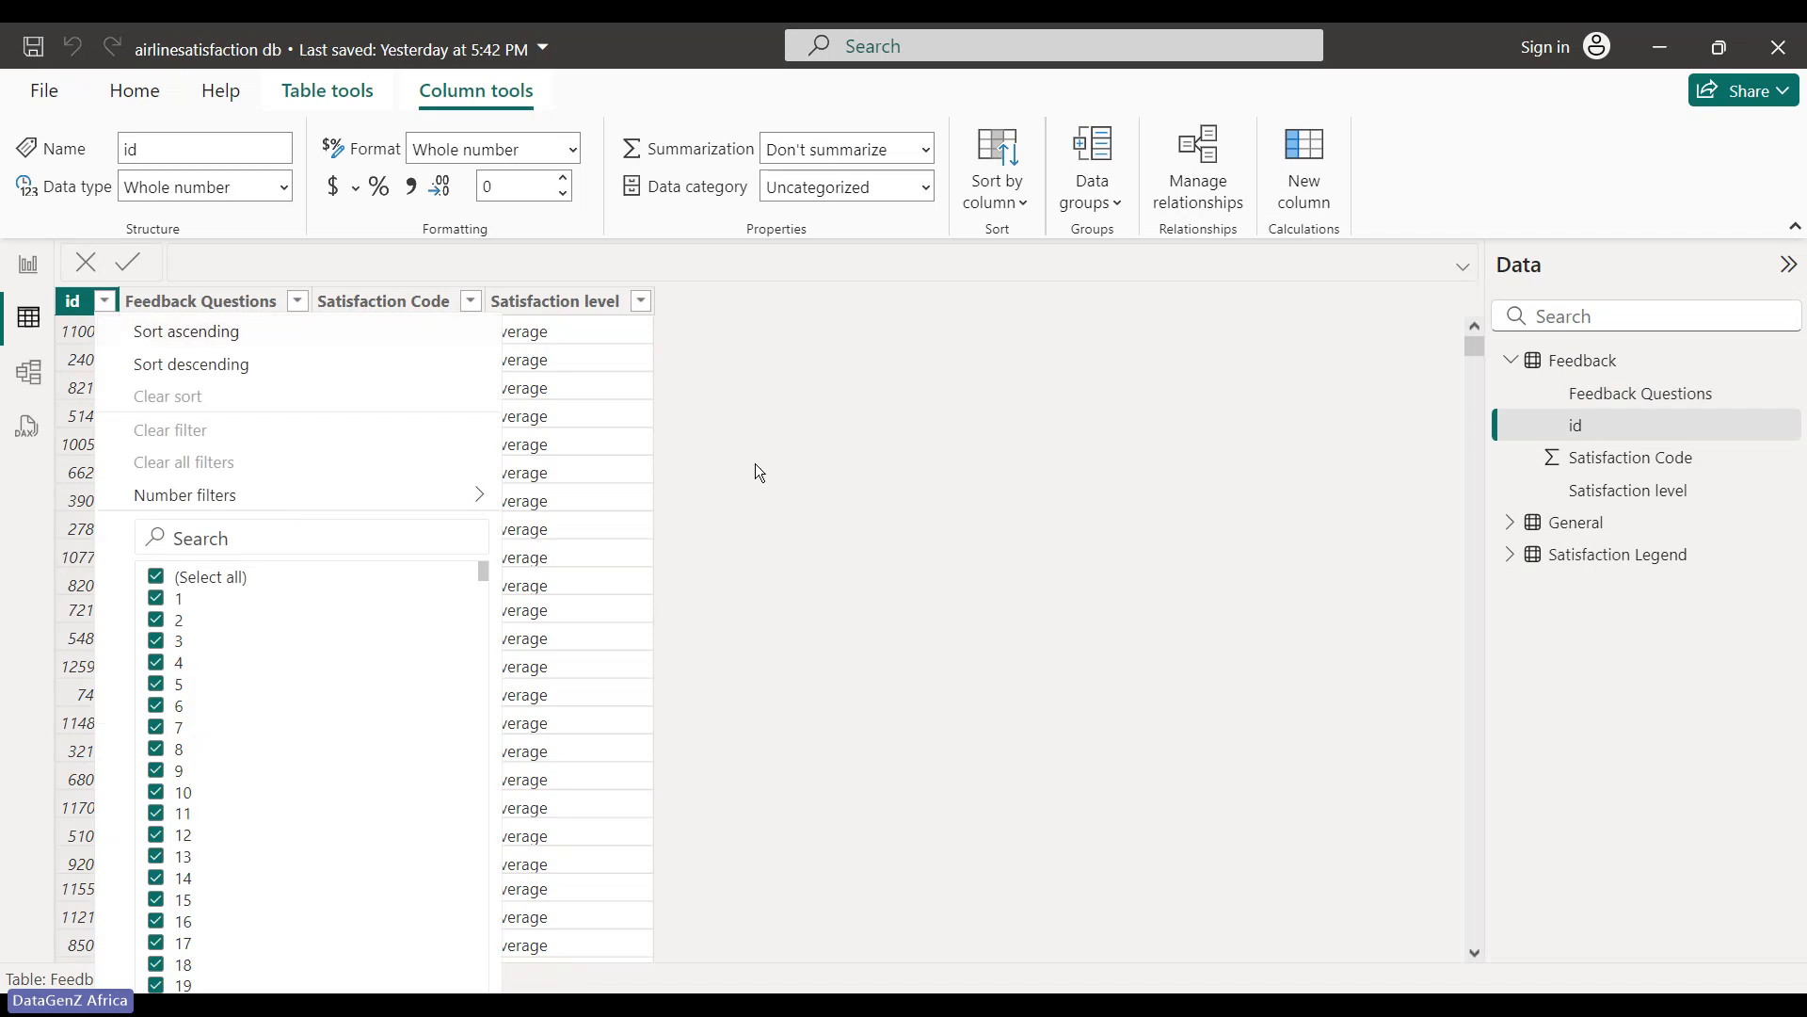
click(646, 441)
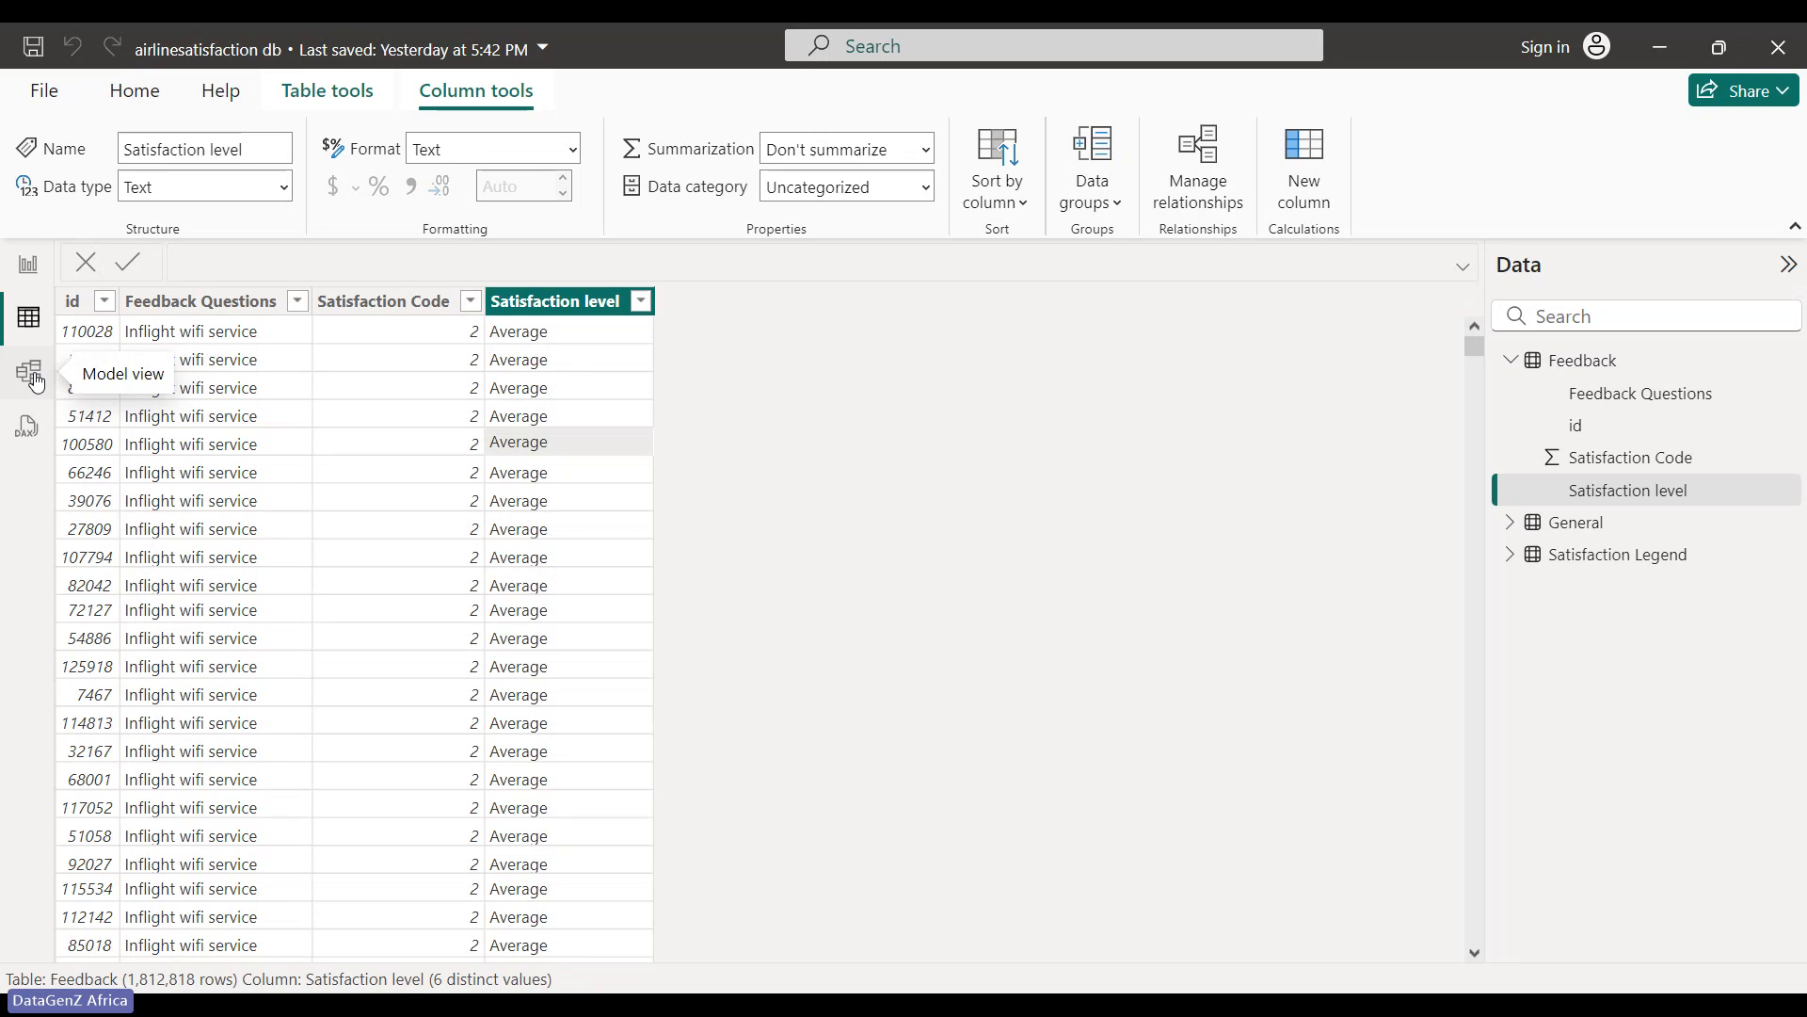
click(1512, 524)
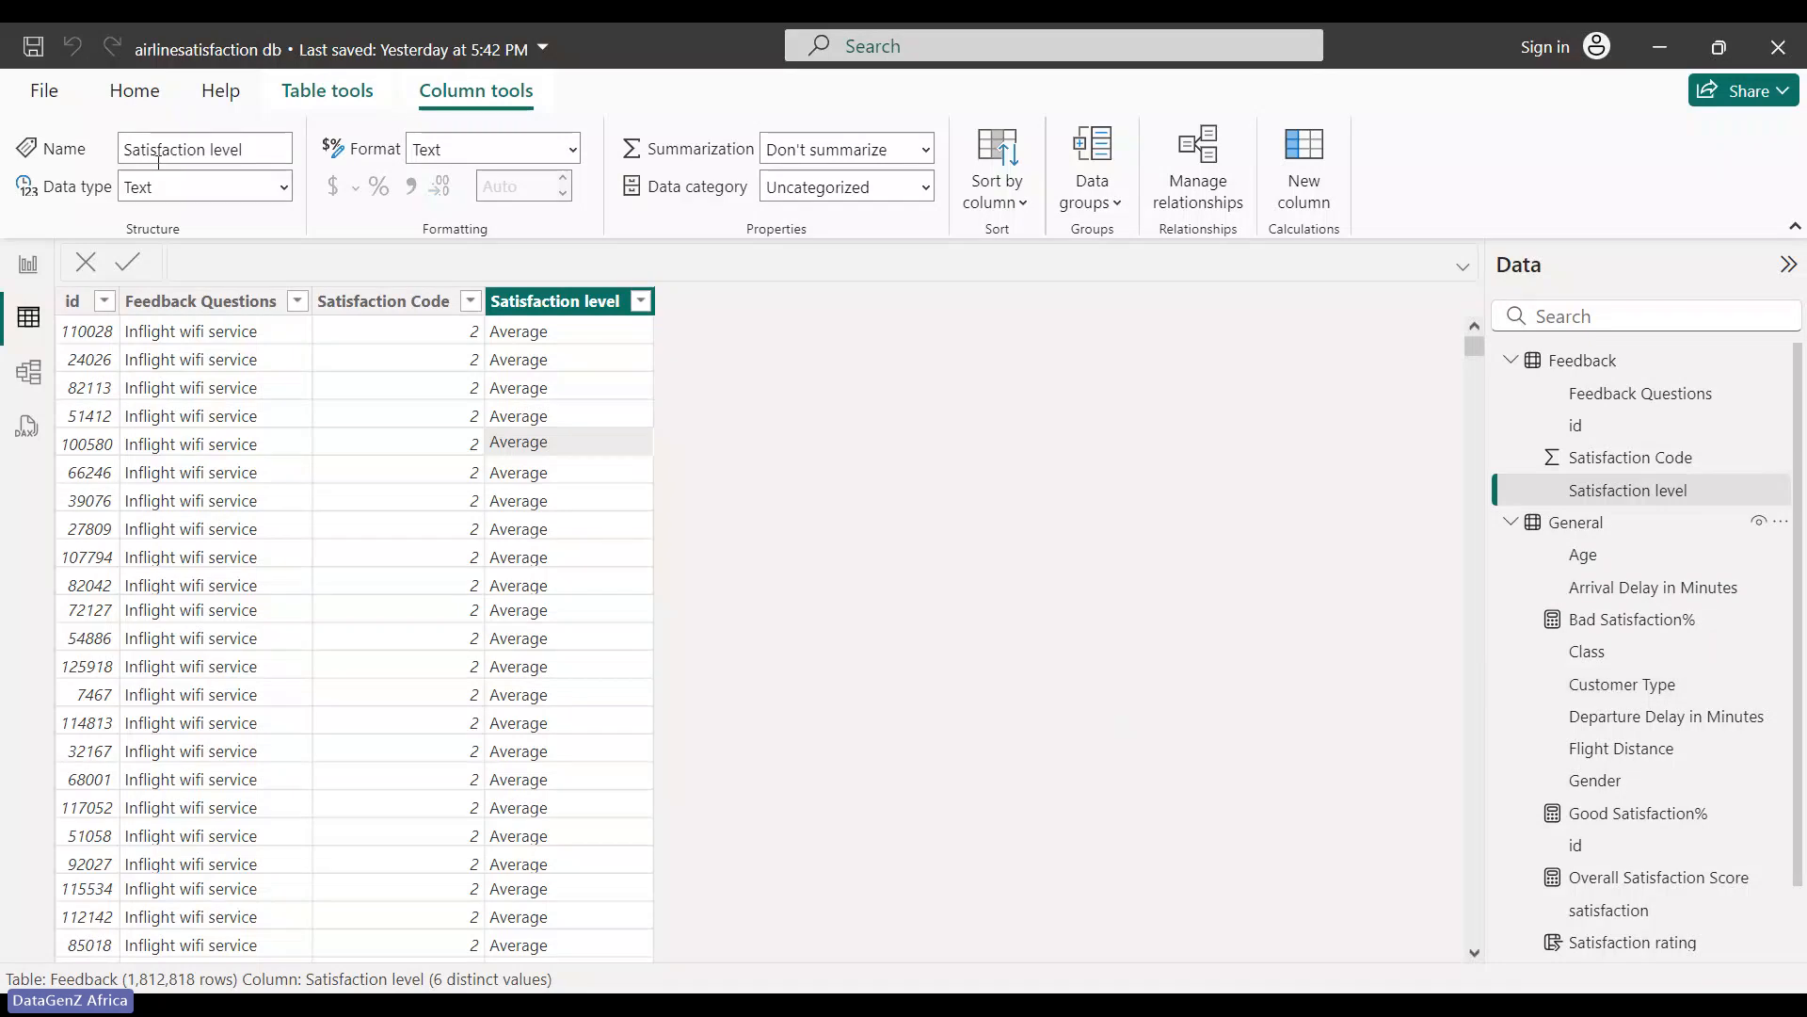
click(28, 263)
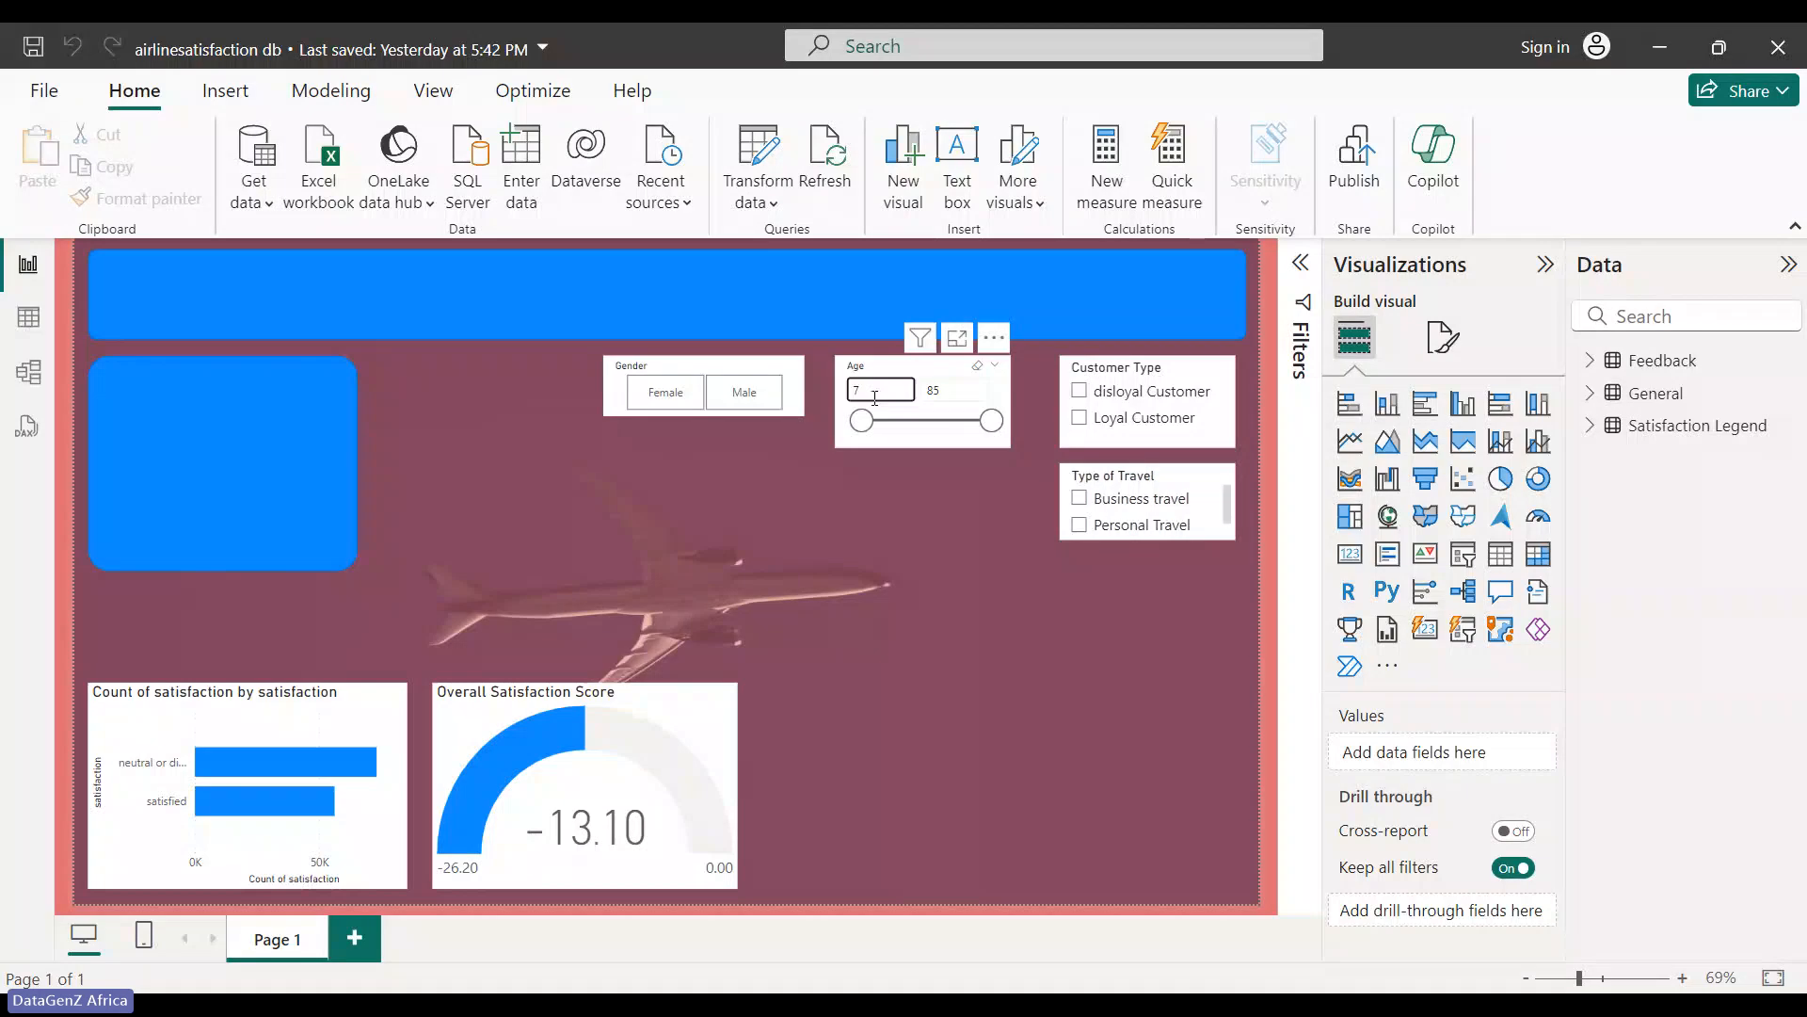
- Filter the report to disloyal Customer, dropping the gauge to -52.03, then view the Feedback table data
click(969, 396)
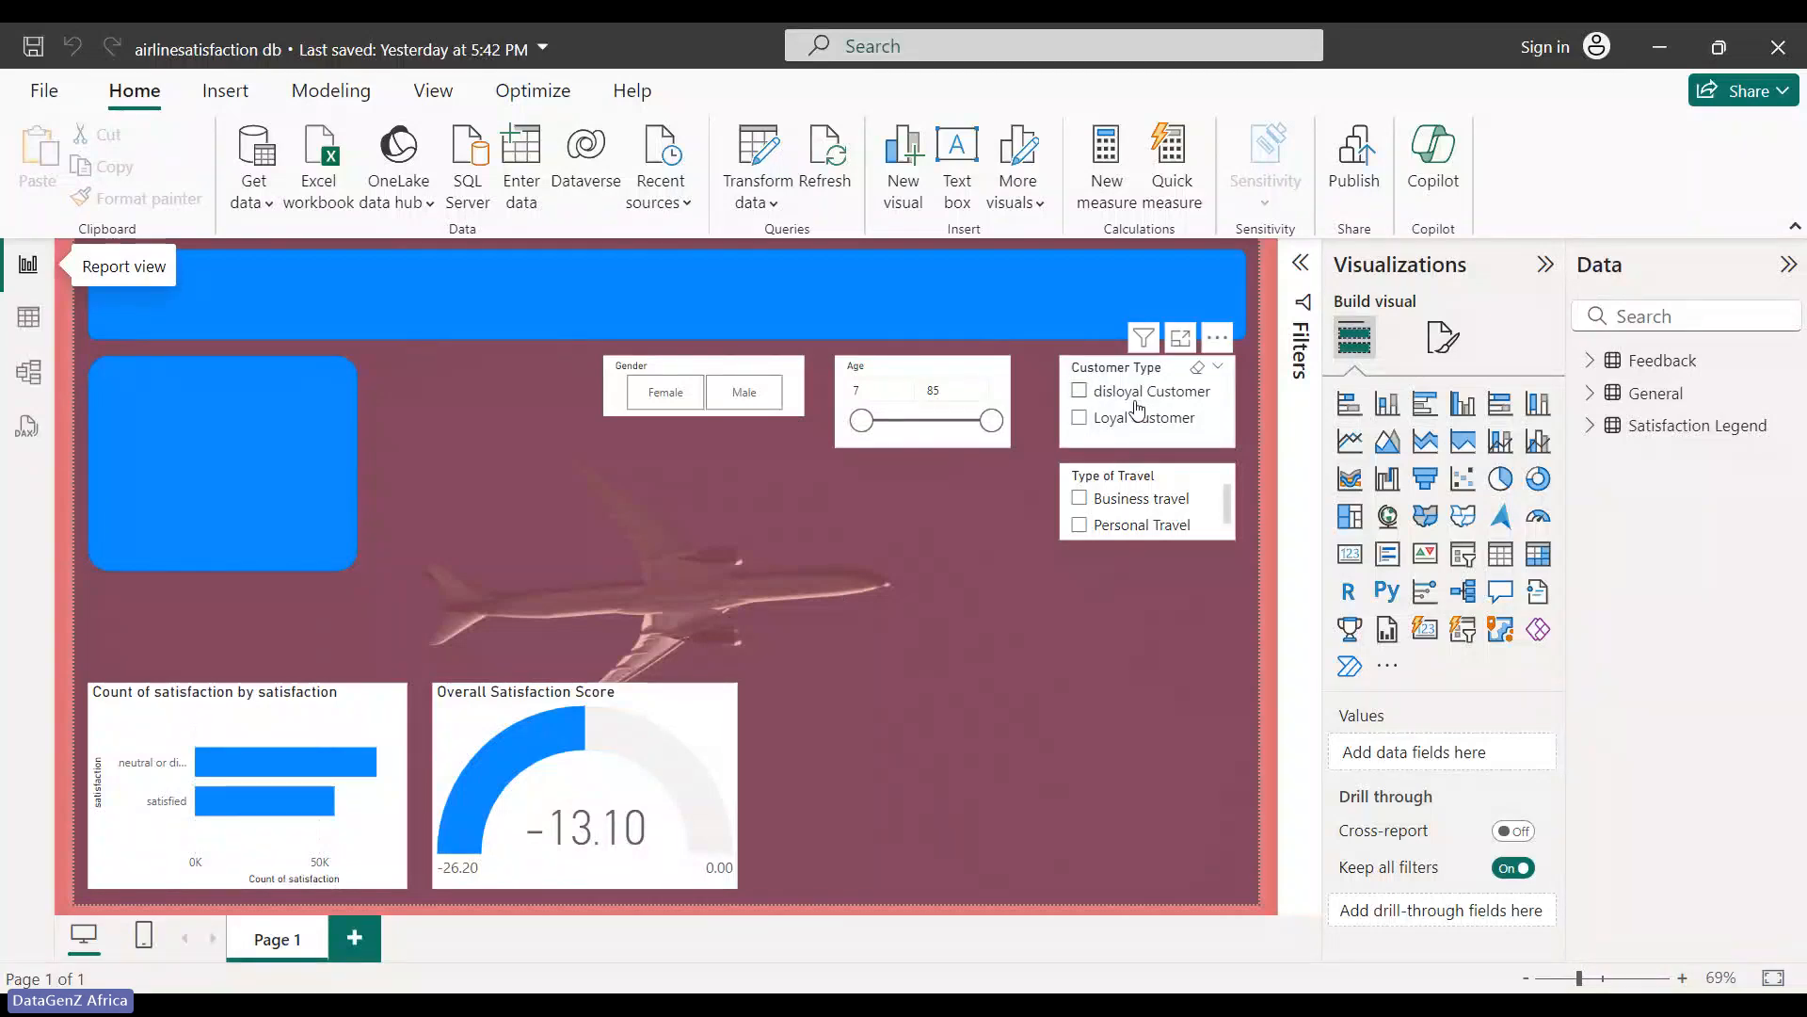
click(1137, 394)
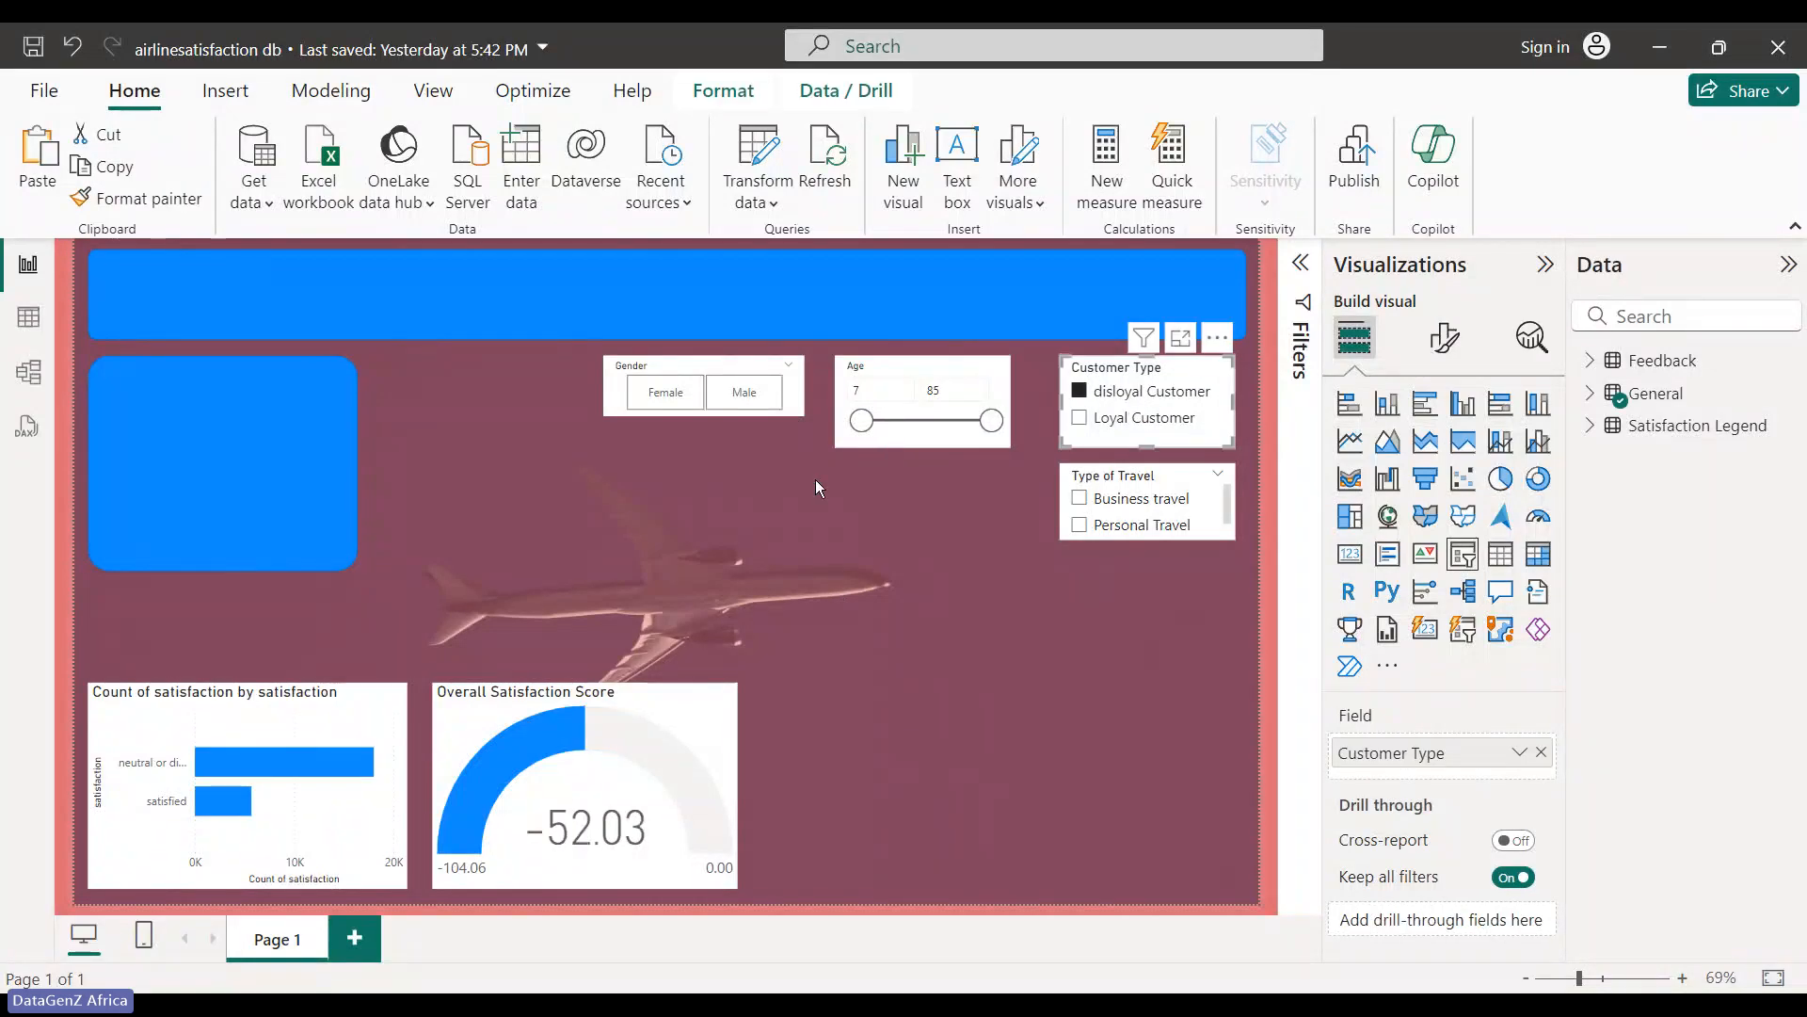
click(27, 322)
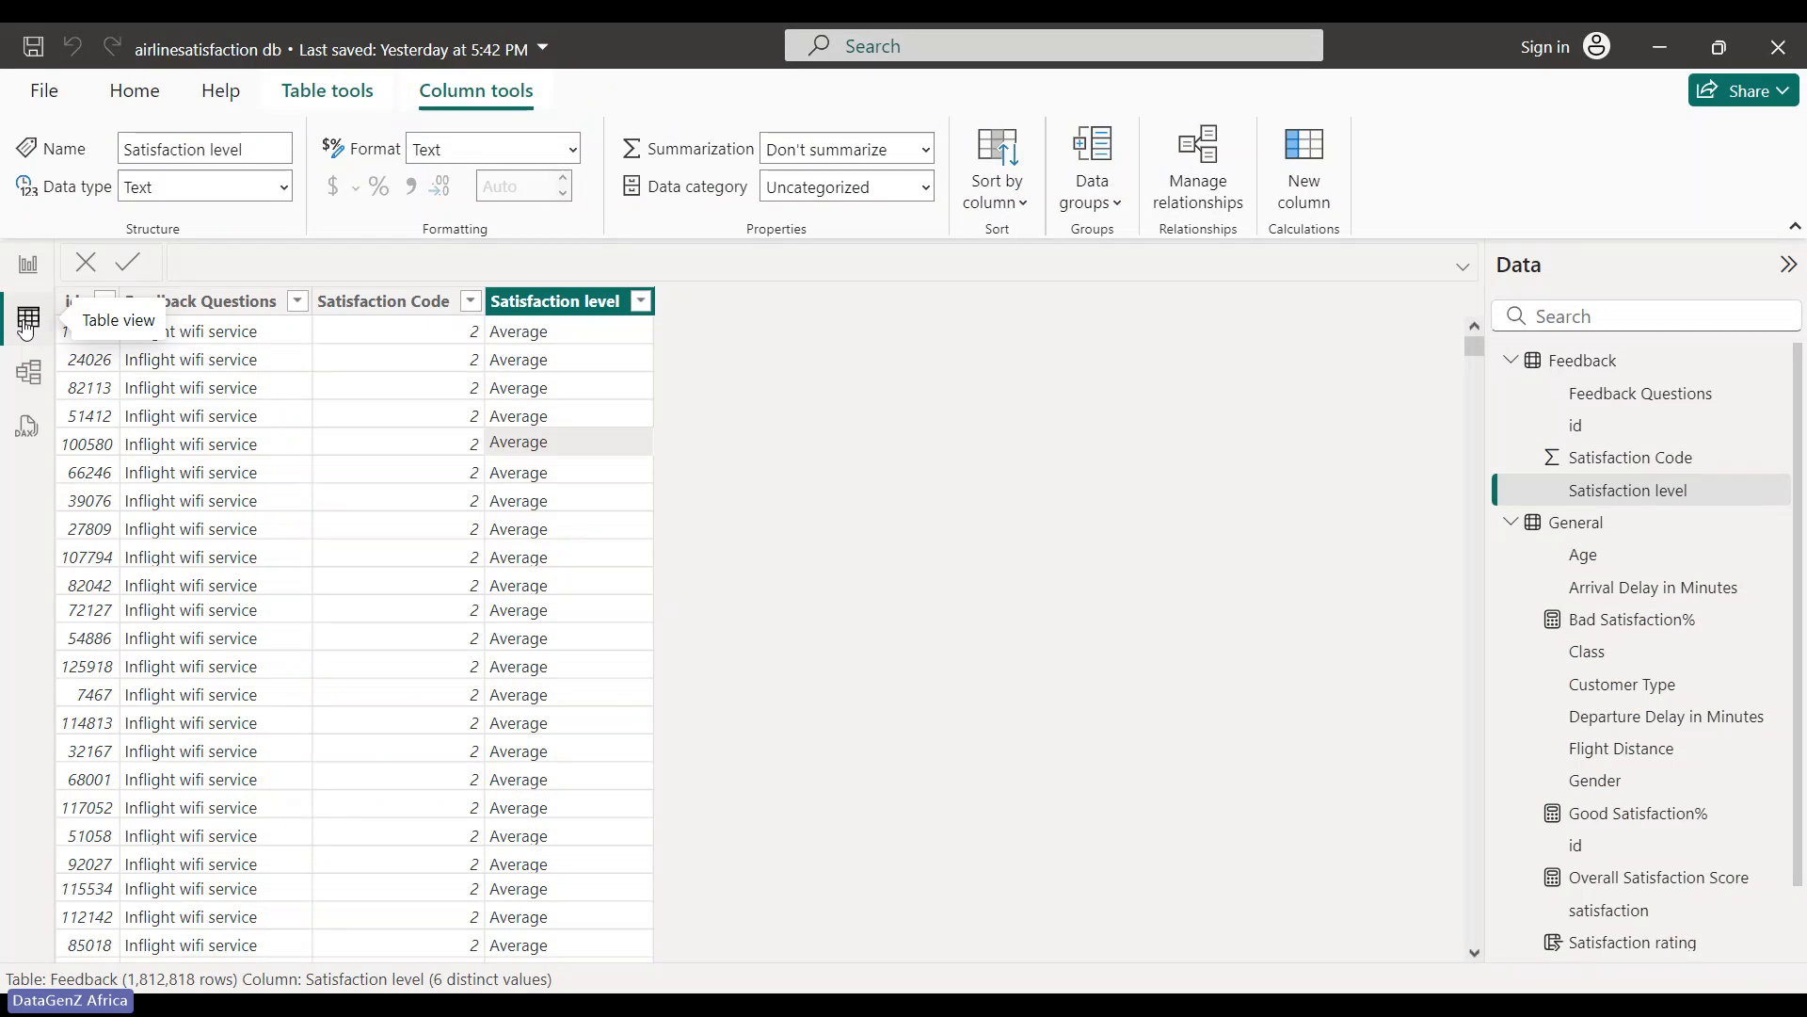
- Show the General table and confirm its Customer Type column holds 2 distinct values
click(1511, 361)
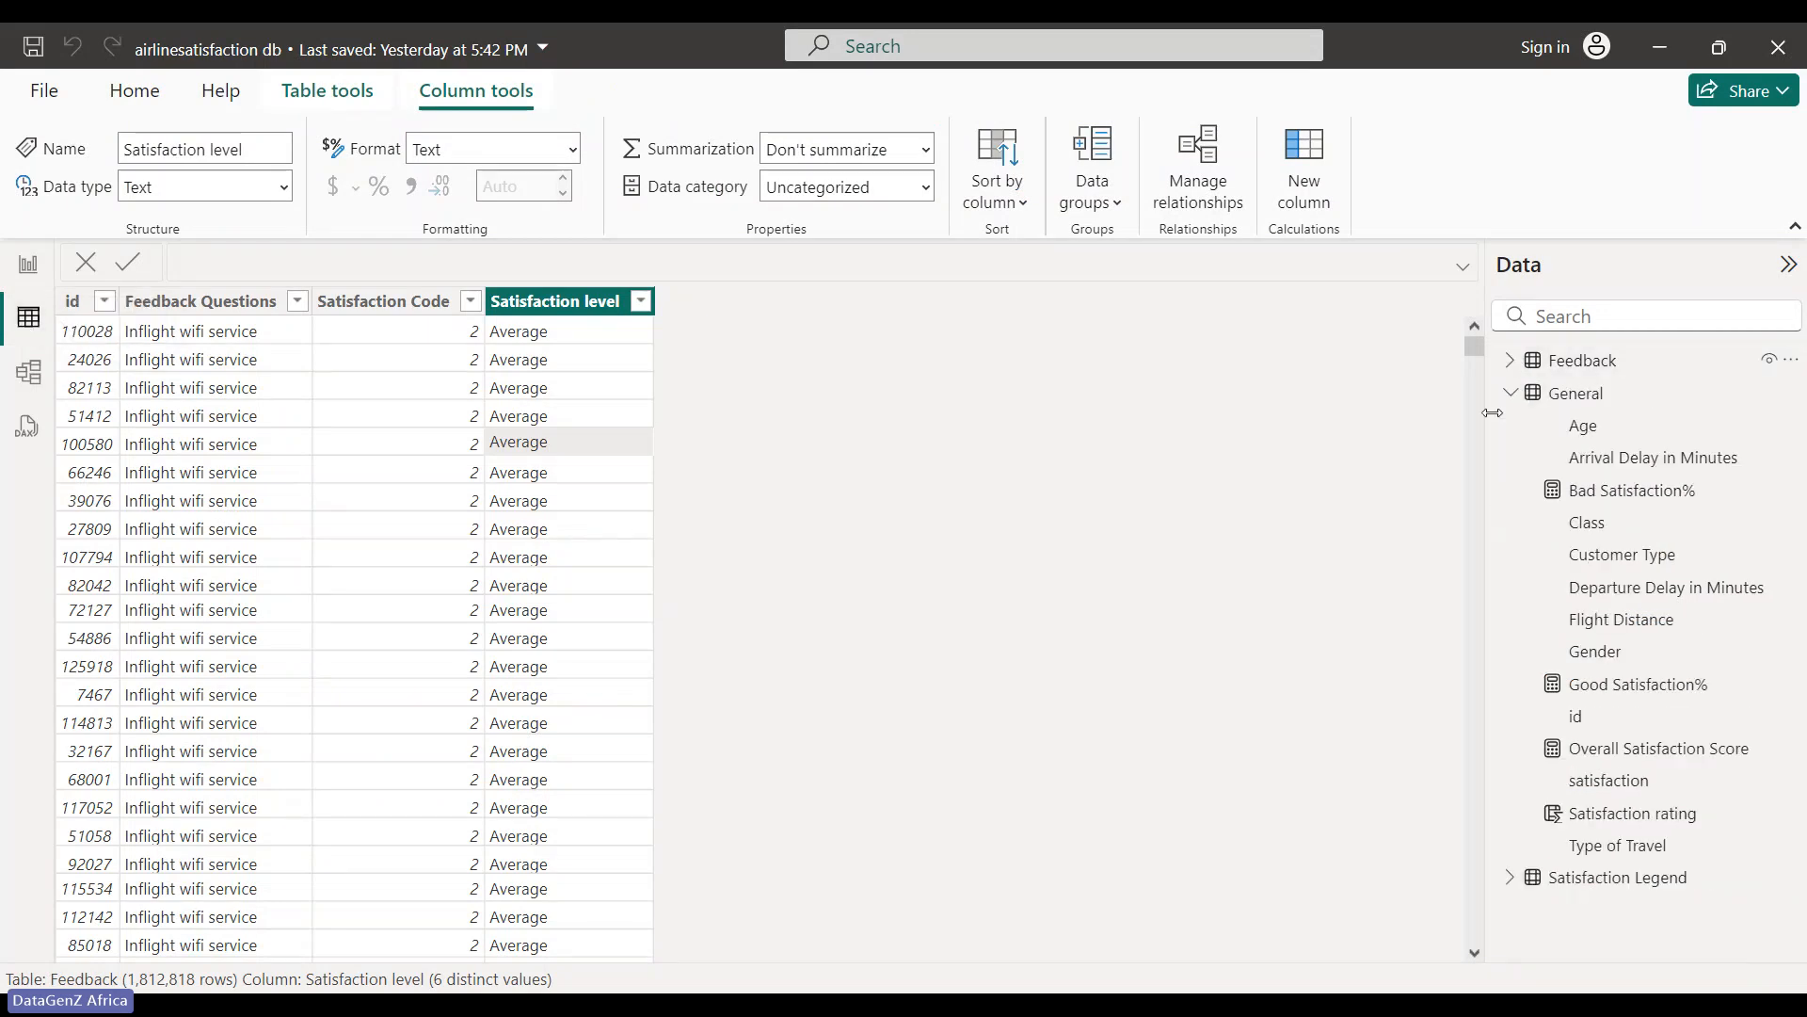
click(1511, 393)
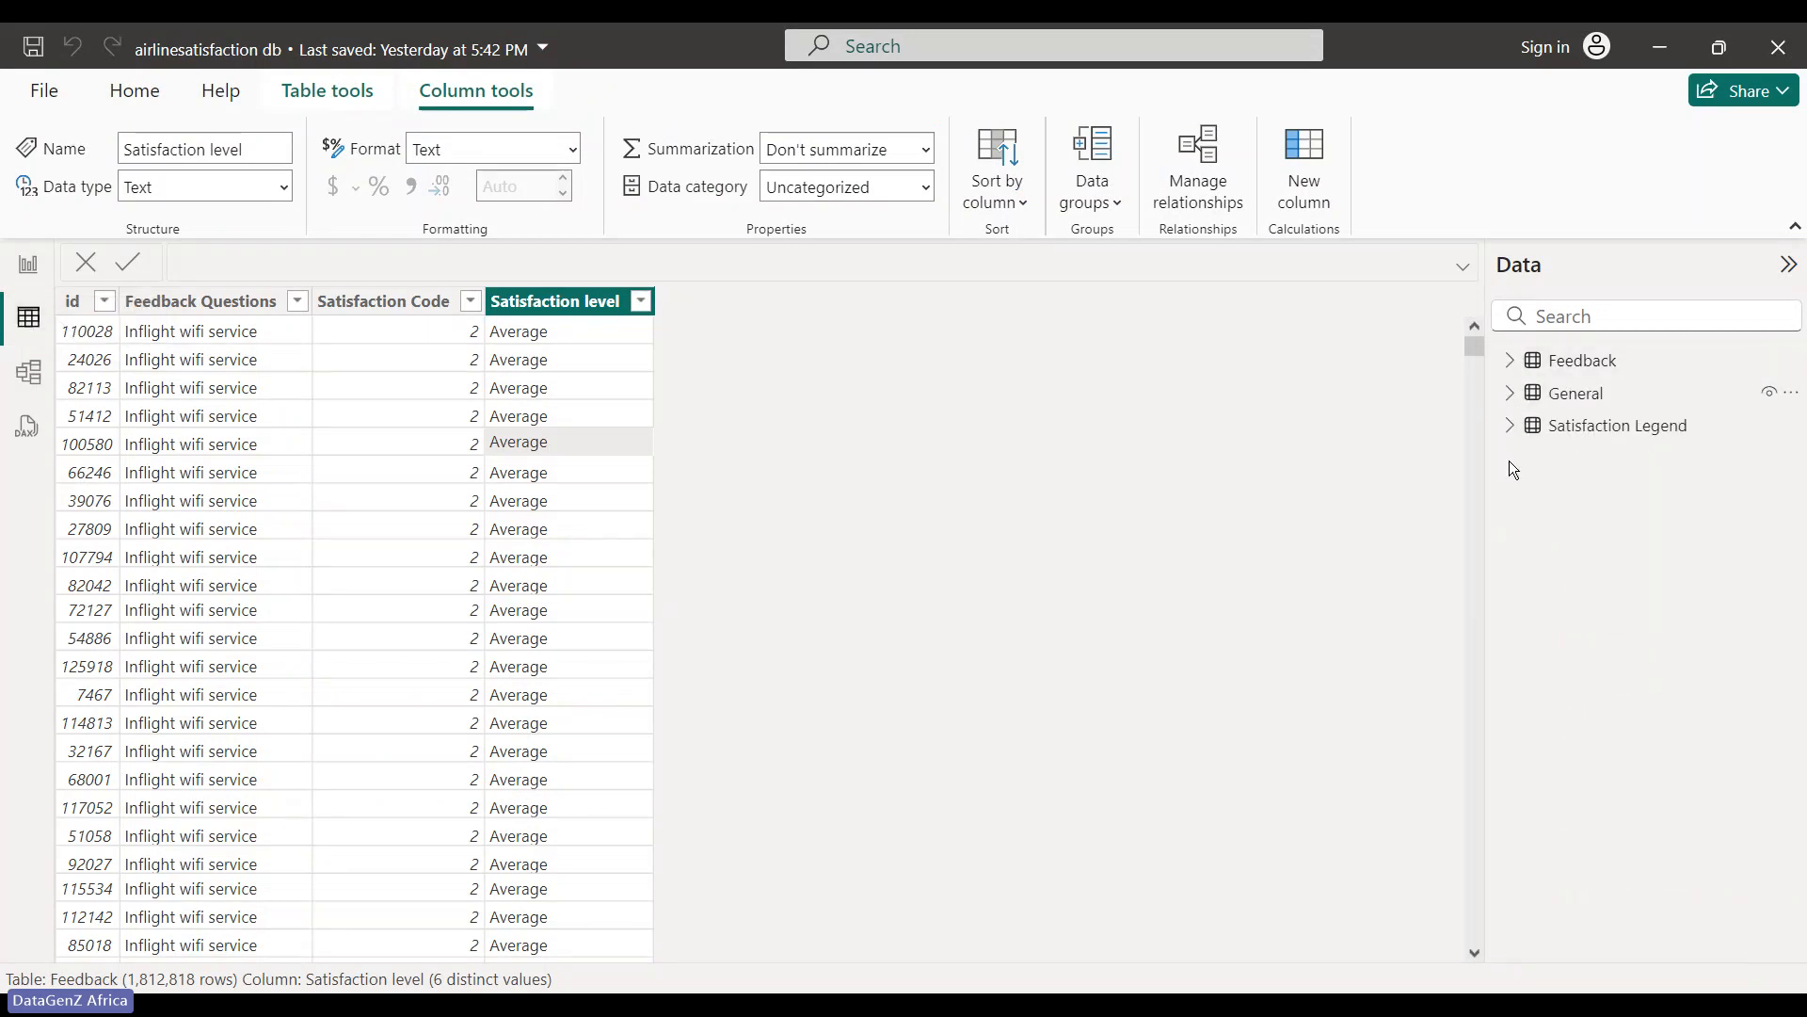
click(1558, 403)
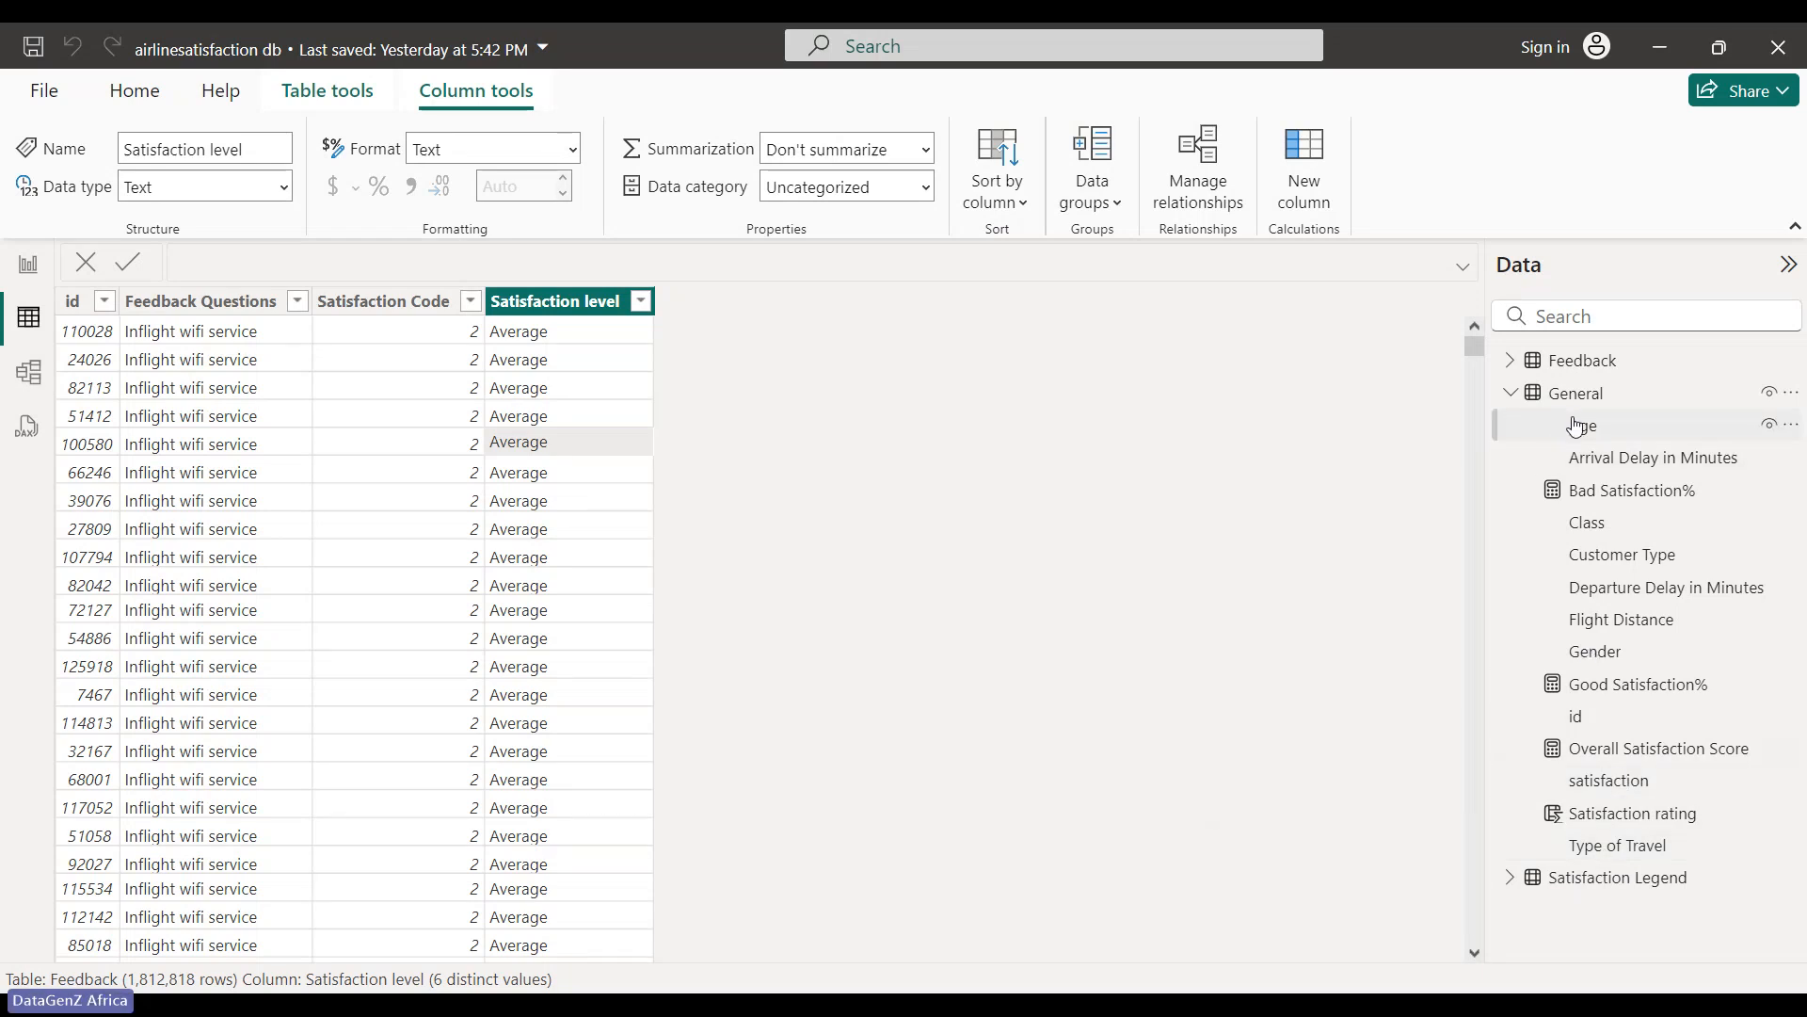
click(1612, 557)
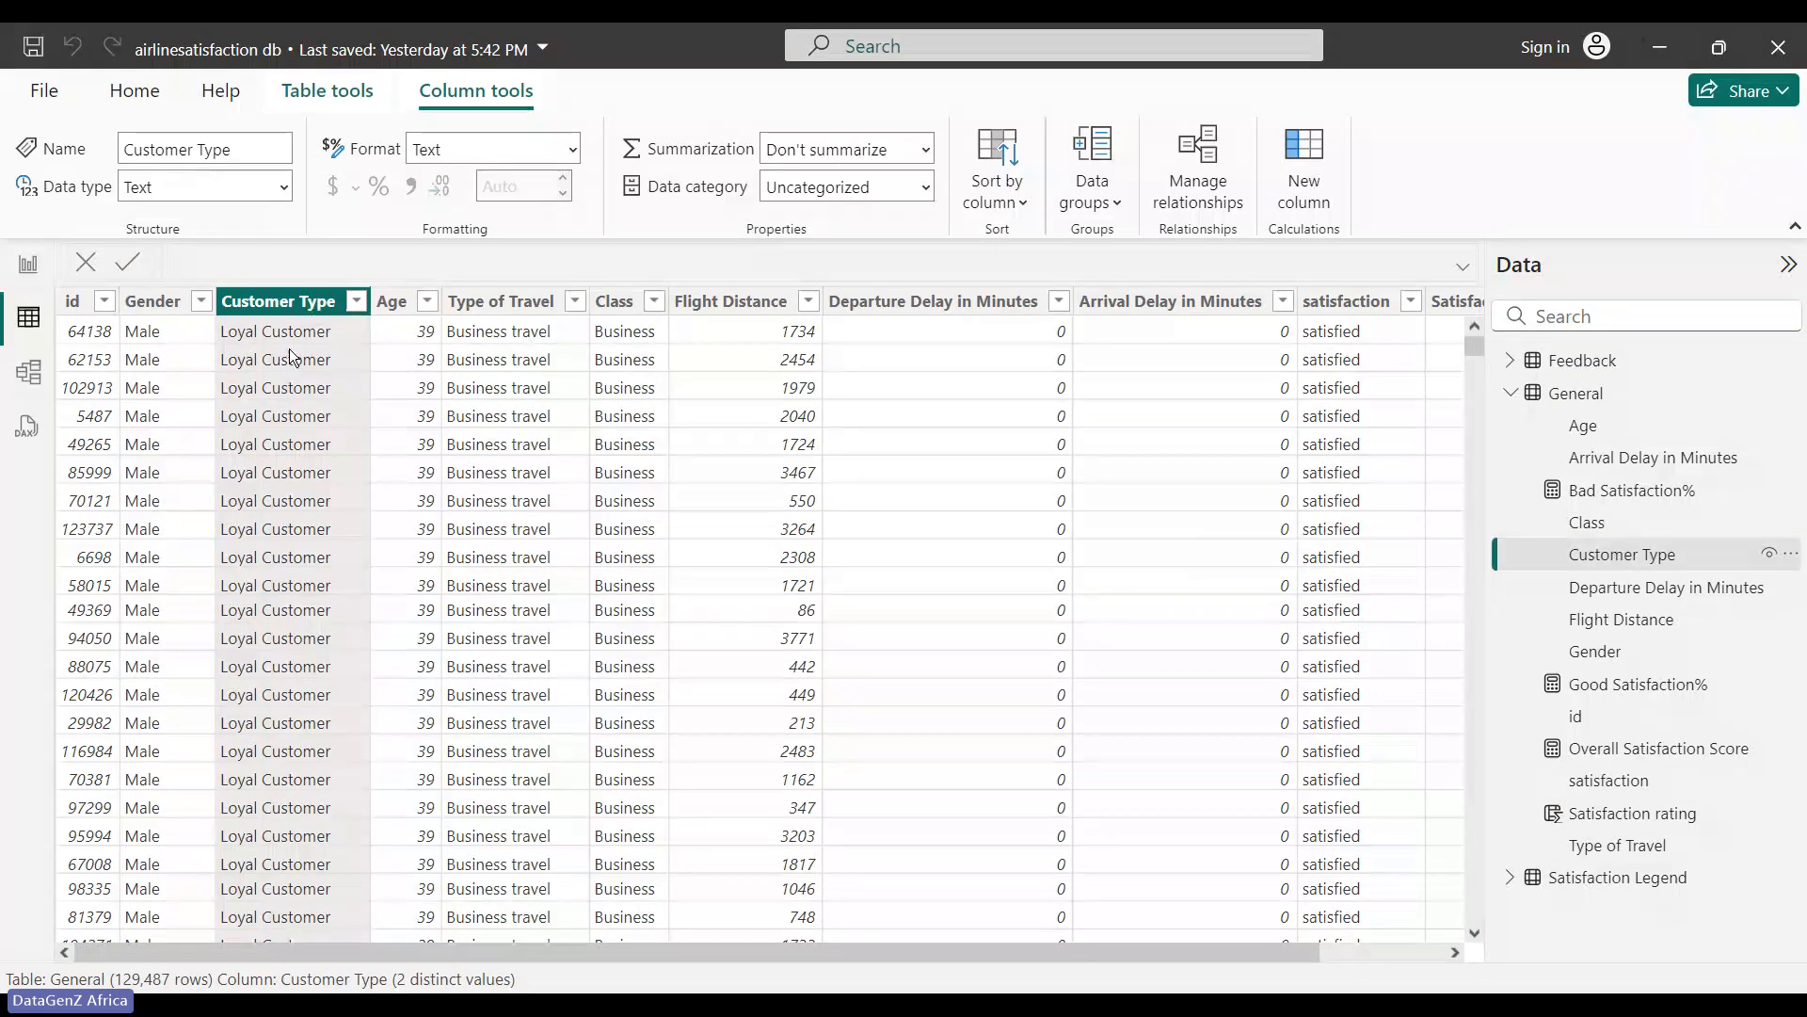
click(356, 301)
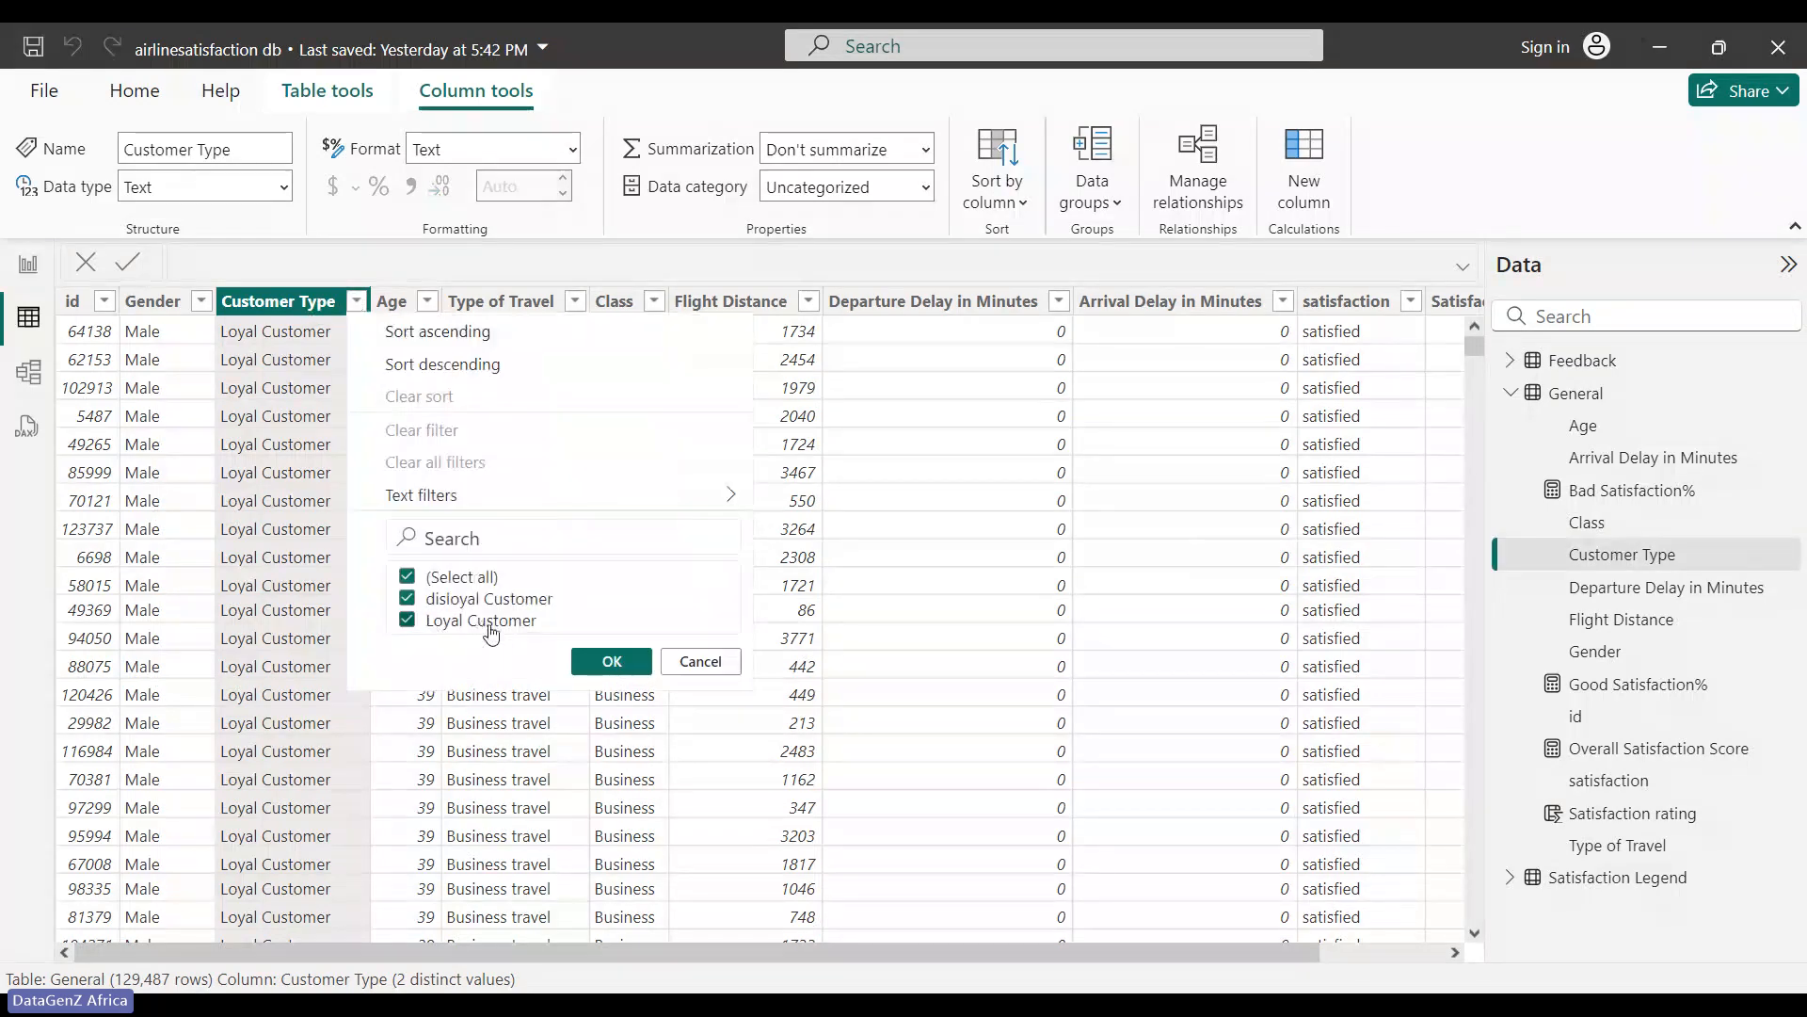
click(285, 415)
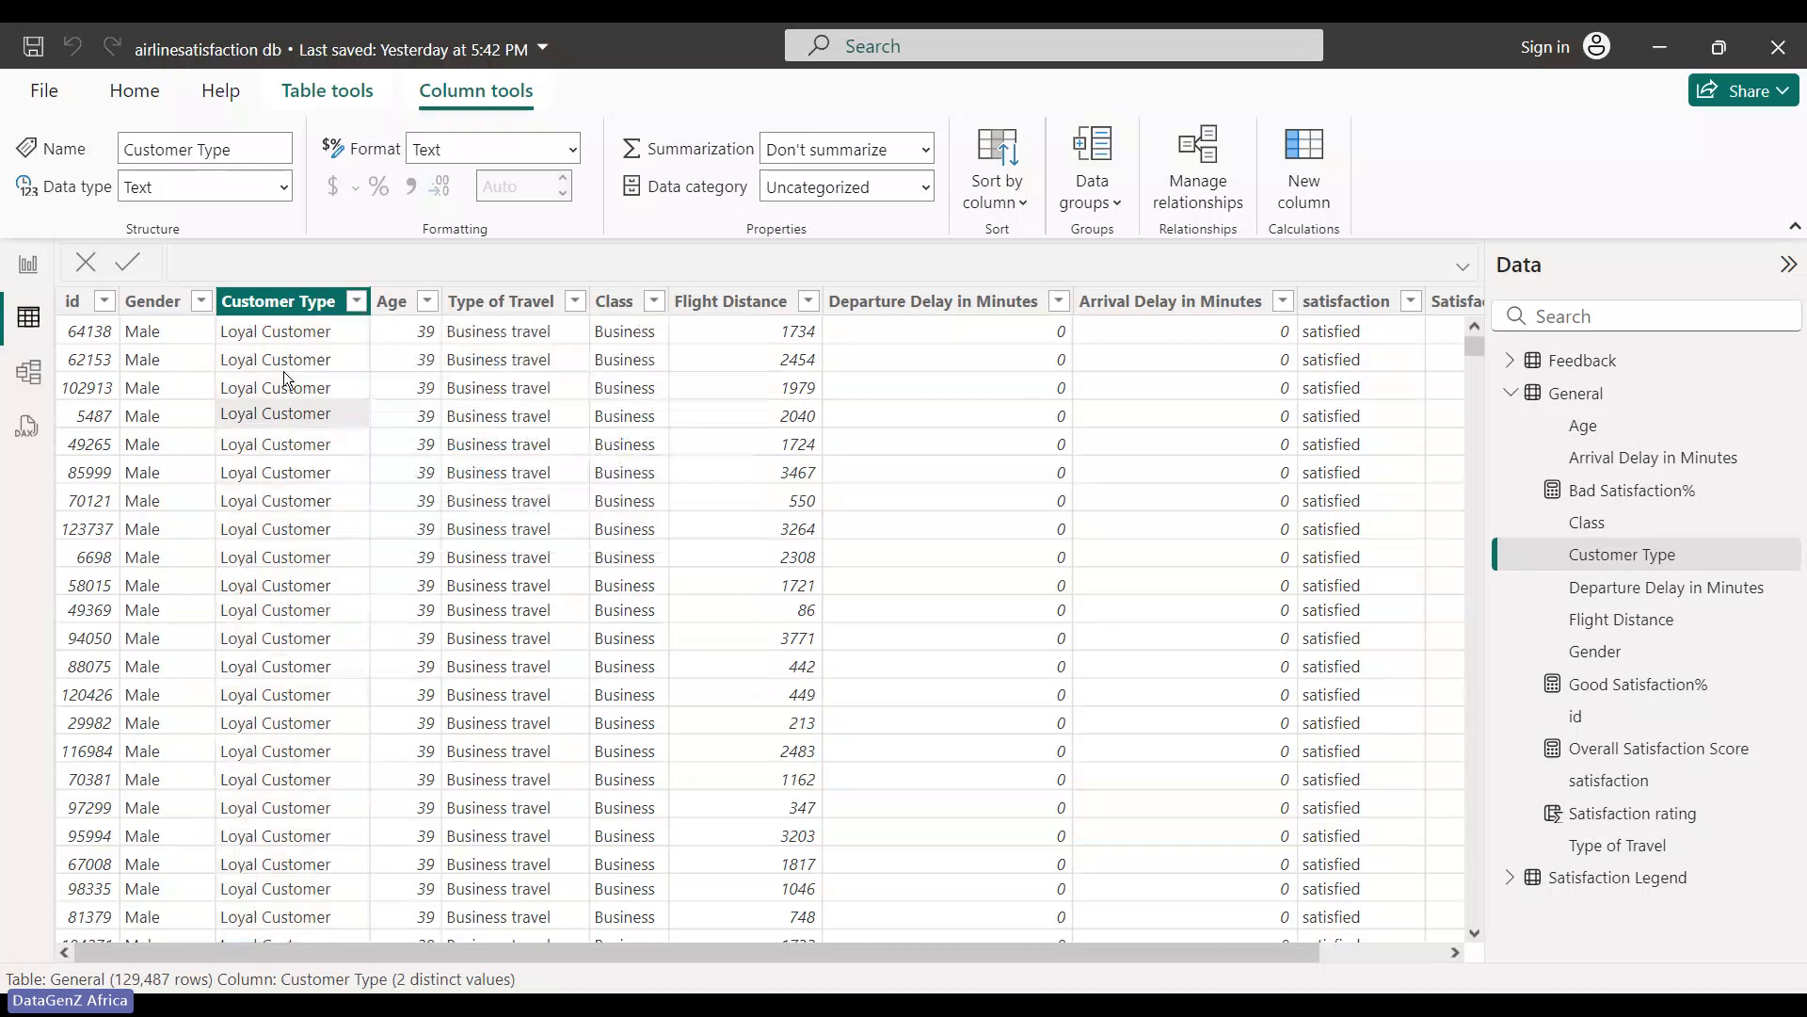
click(296, 308)
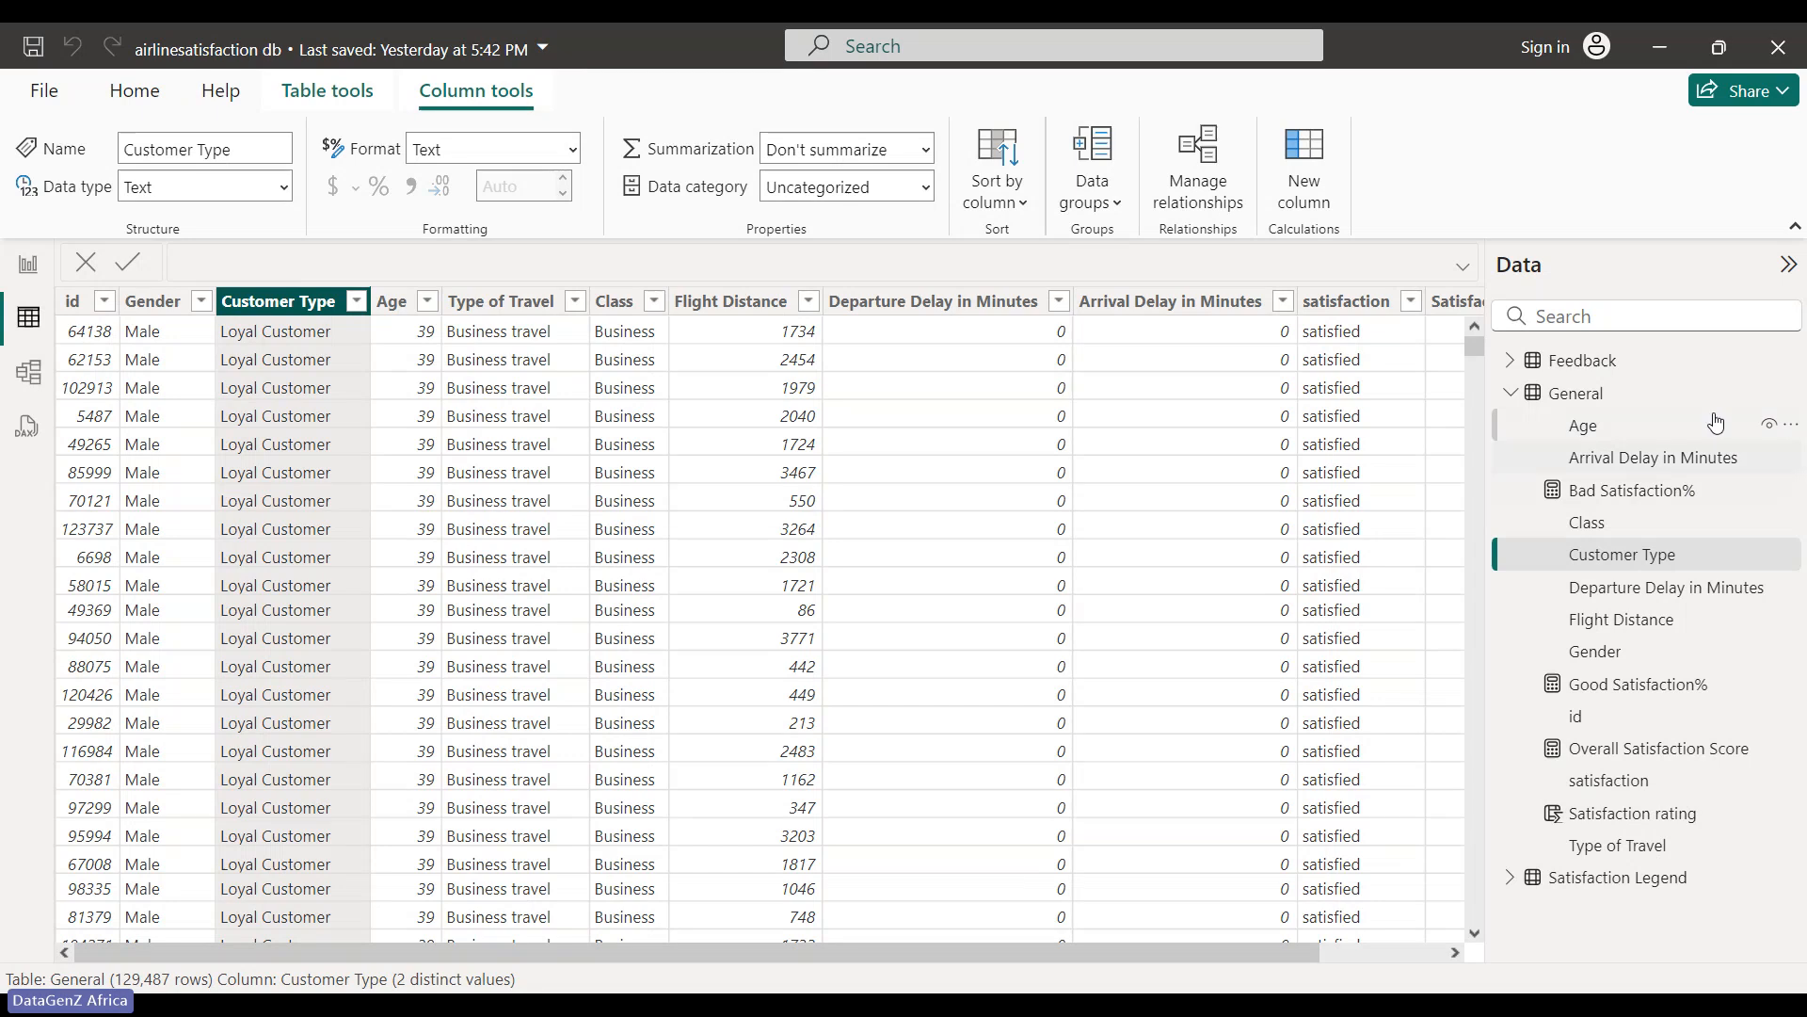
- Edit the General query, returning to its 129,487 rows with query changes still pending
click(1791, 394)
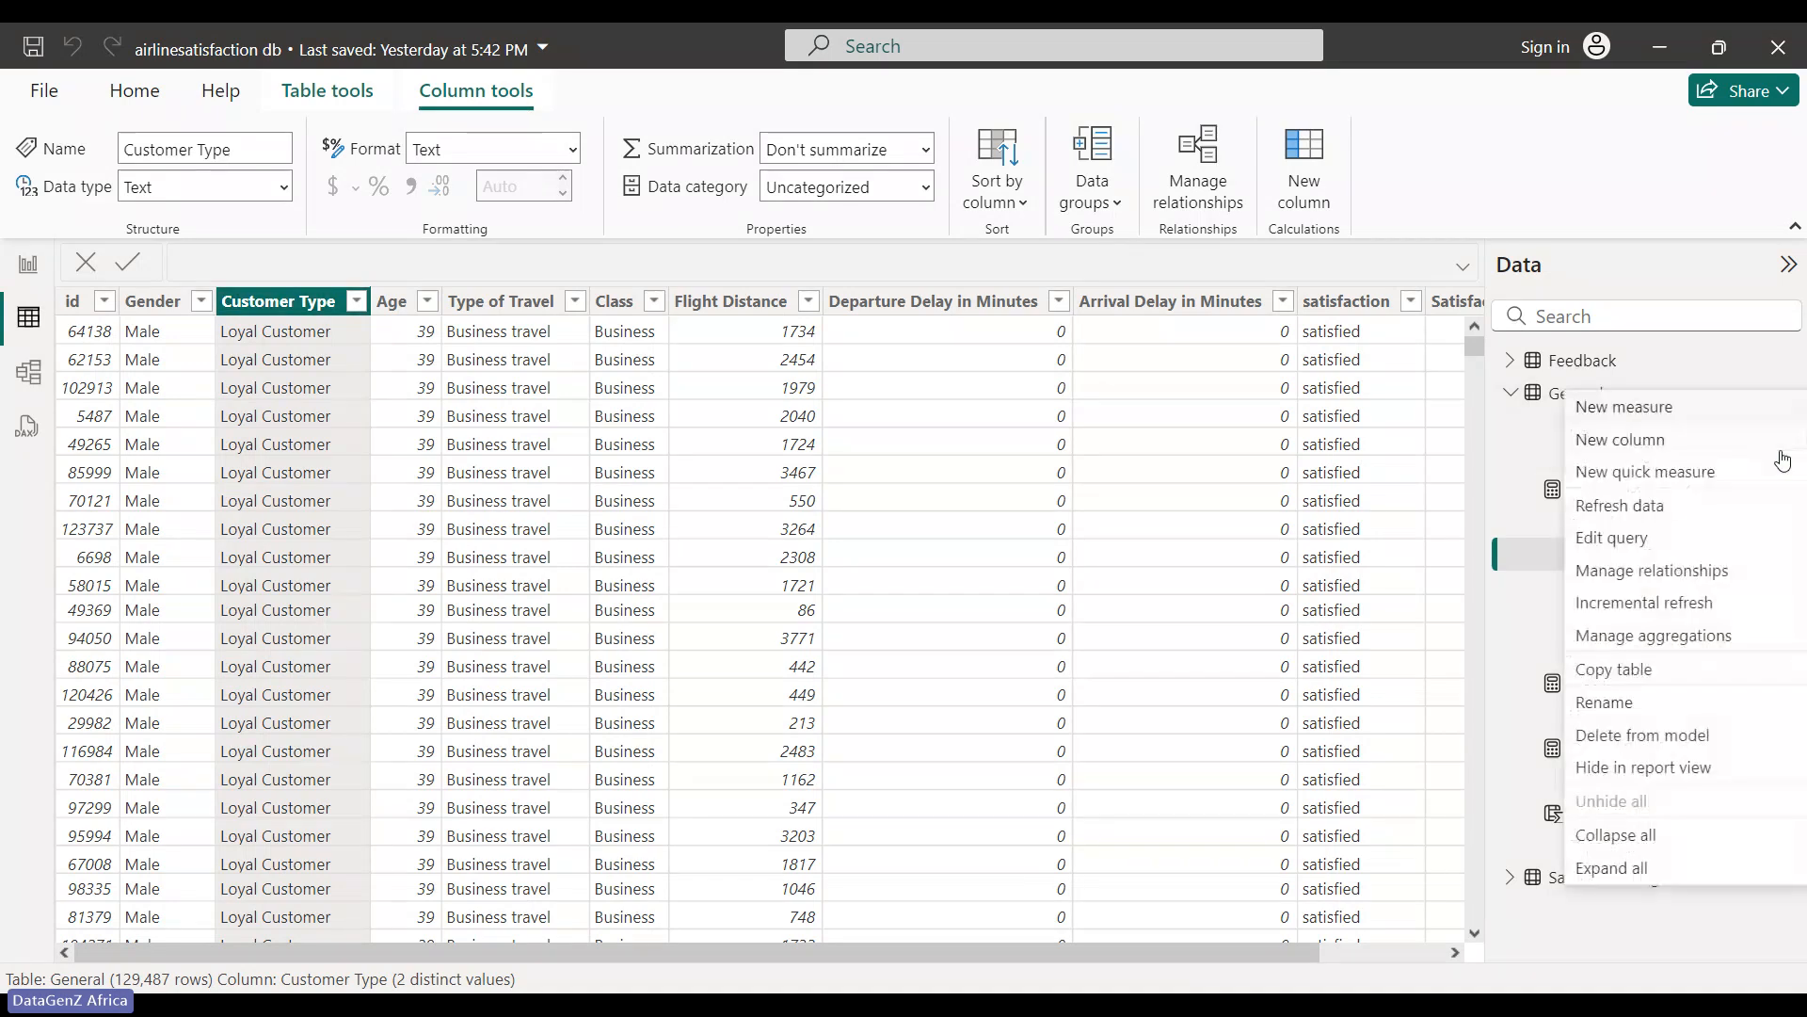
click(1692, 547)
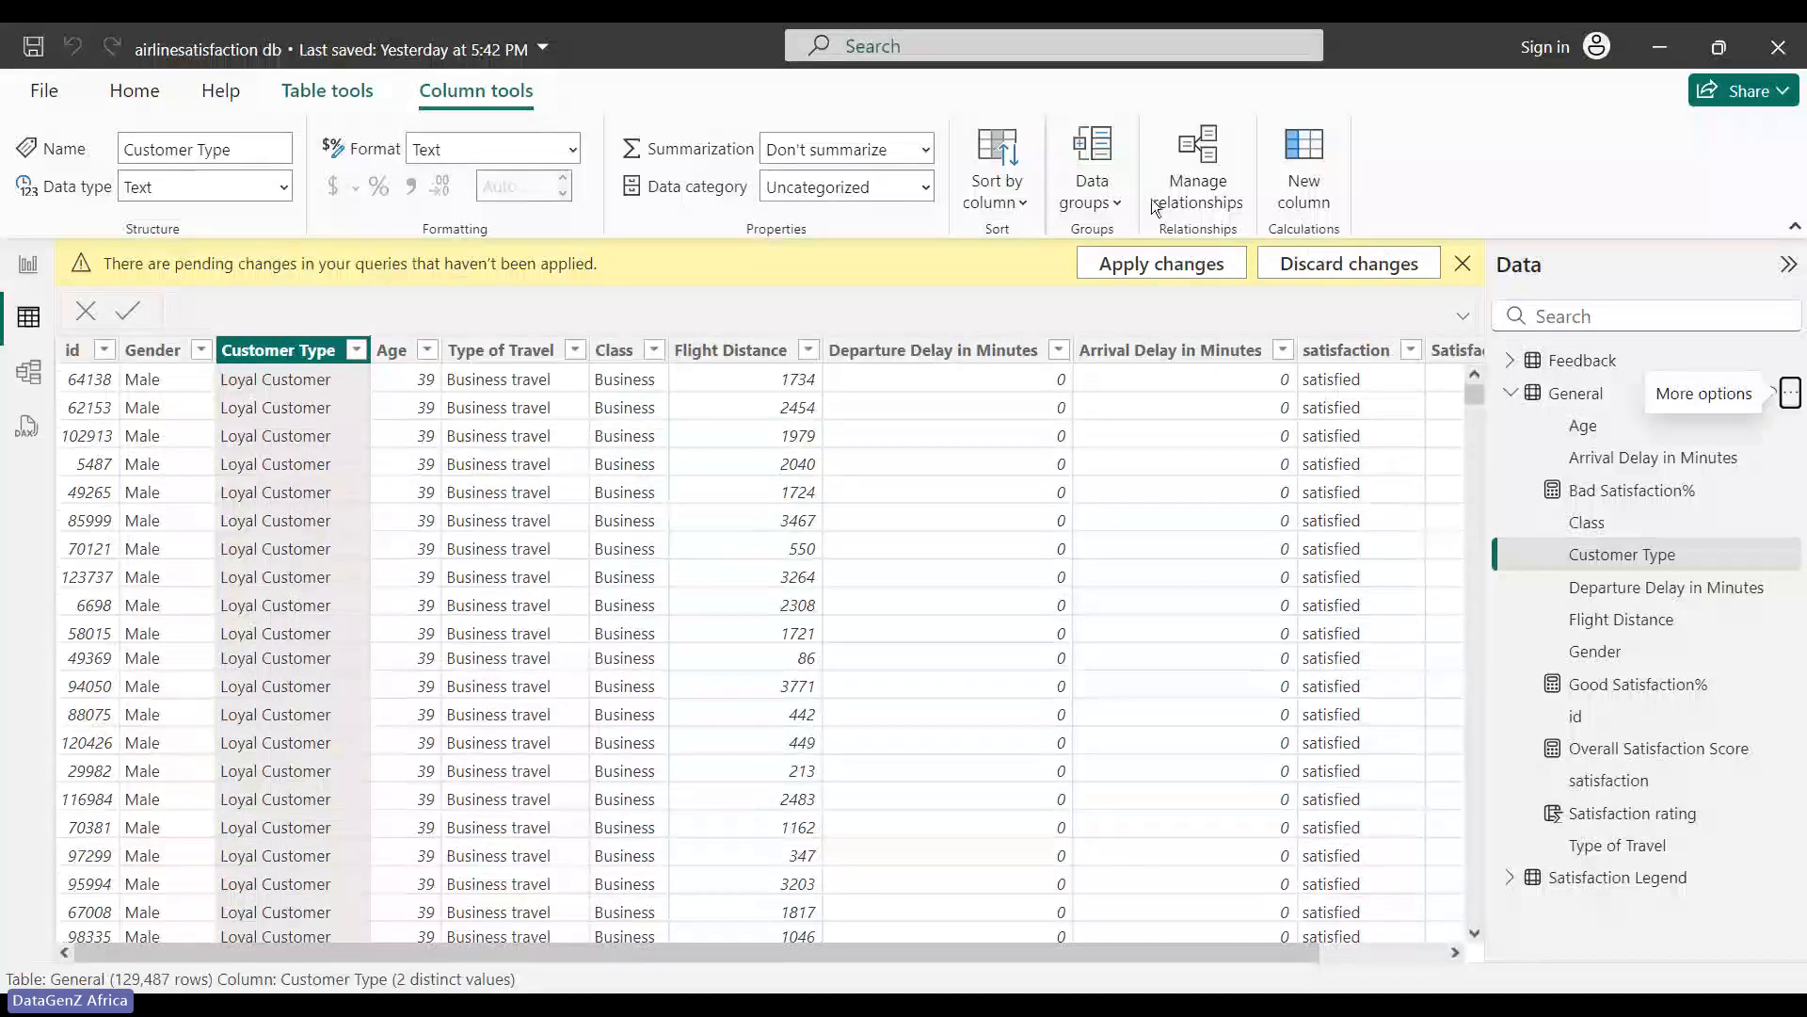
- Apply the pending query changes and select the General table's Age column, showing 75 distinct values
click(1182, 269)
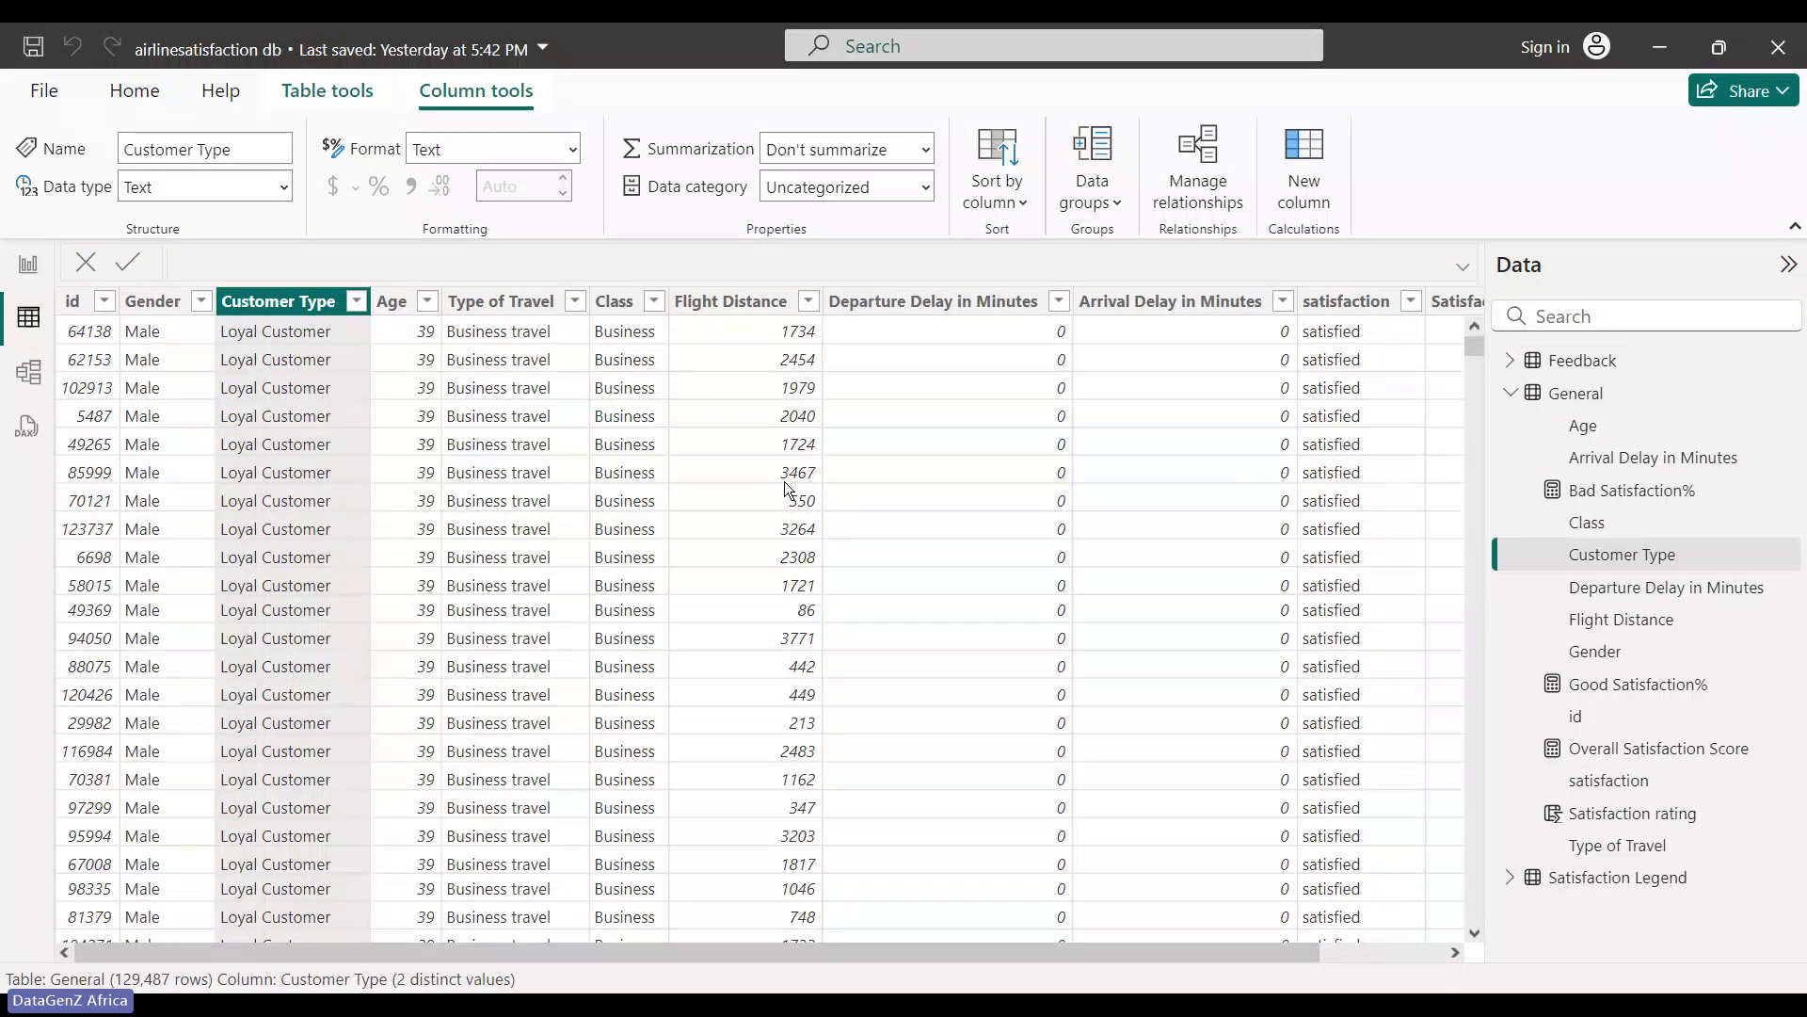
click(394, 305)
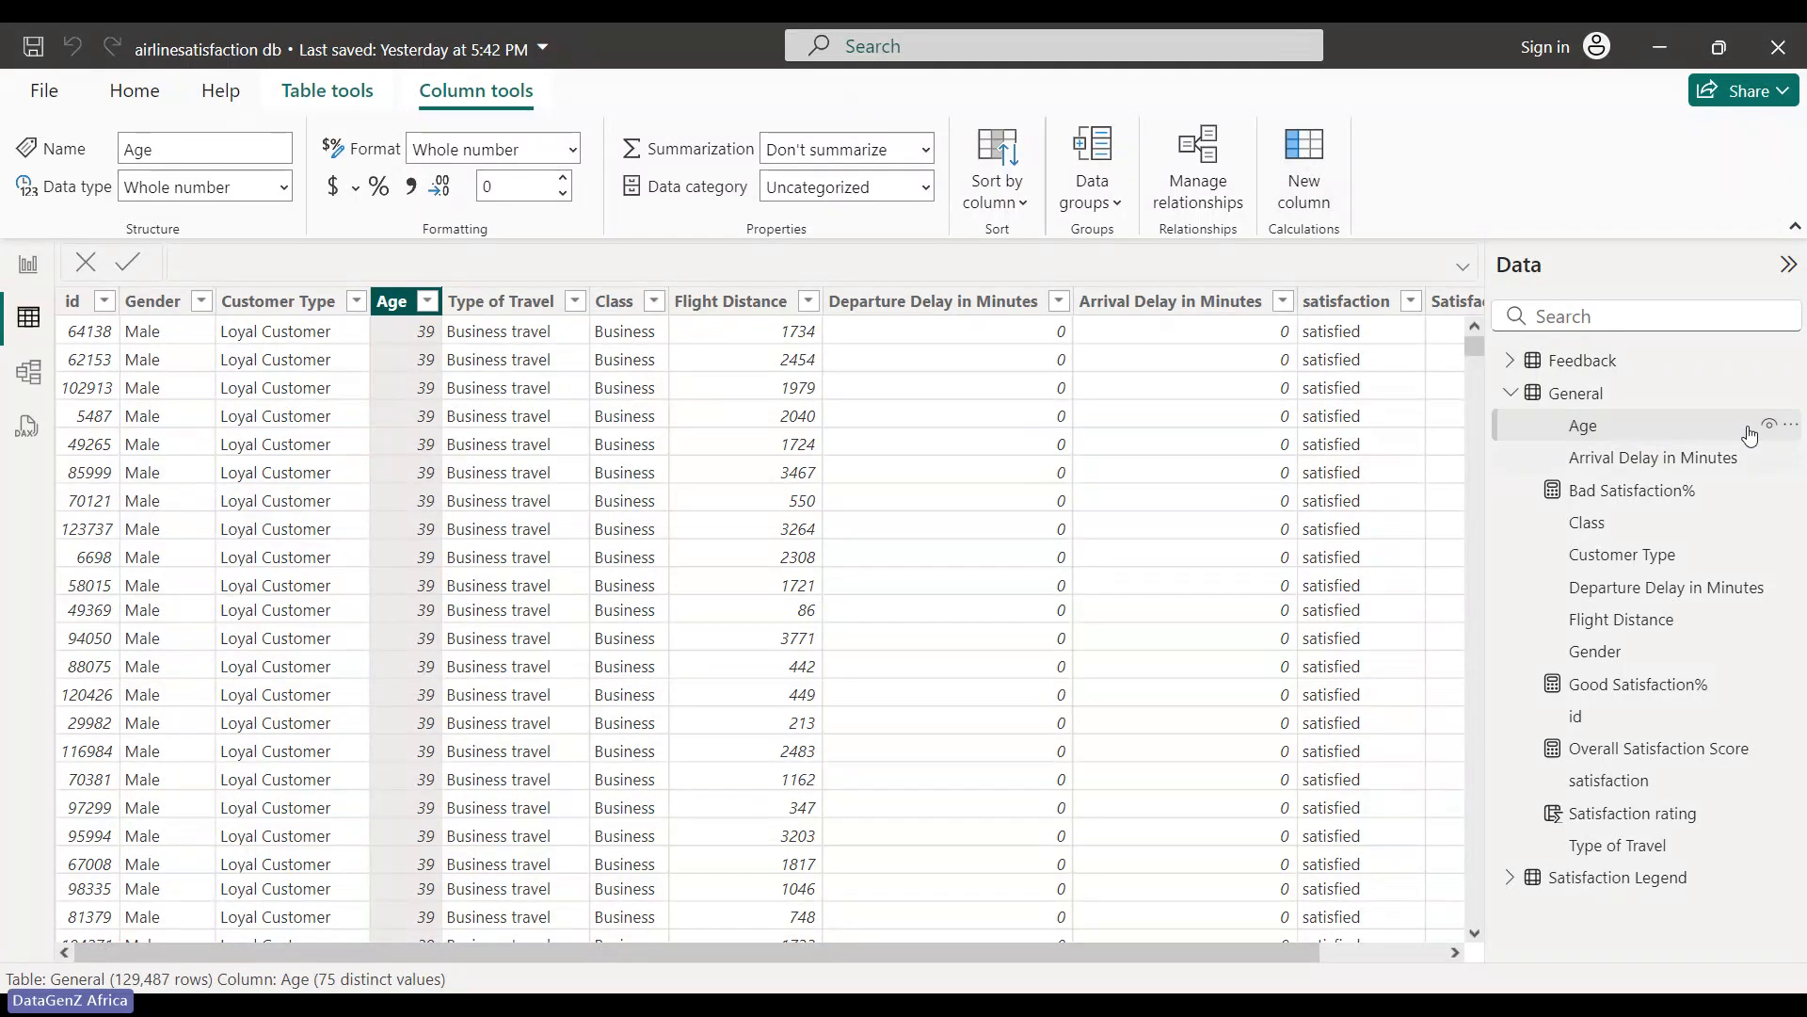
- Open the General query in Power Query Editor, with applied steps ending in Replaced Value
click(1791, 393)
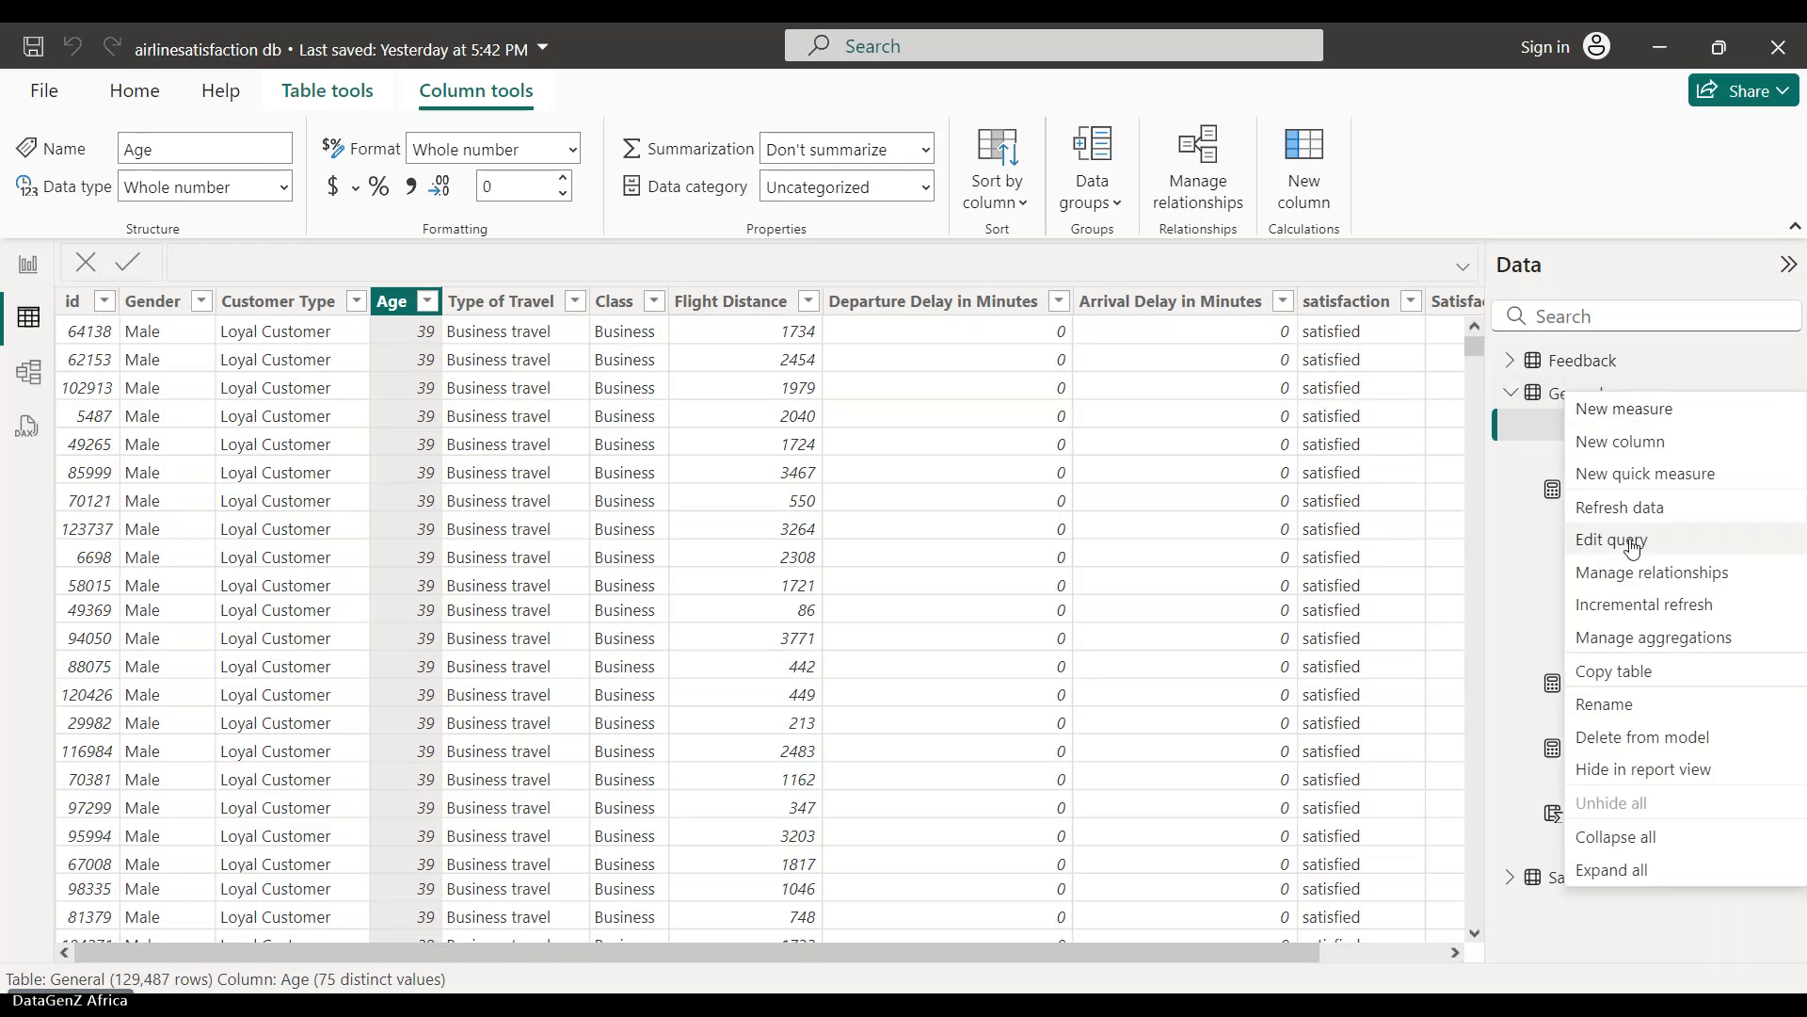
click(1638, 551)
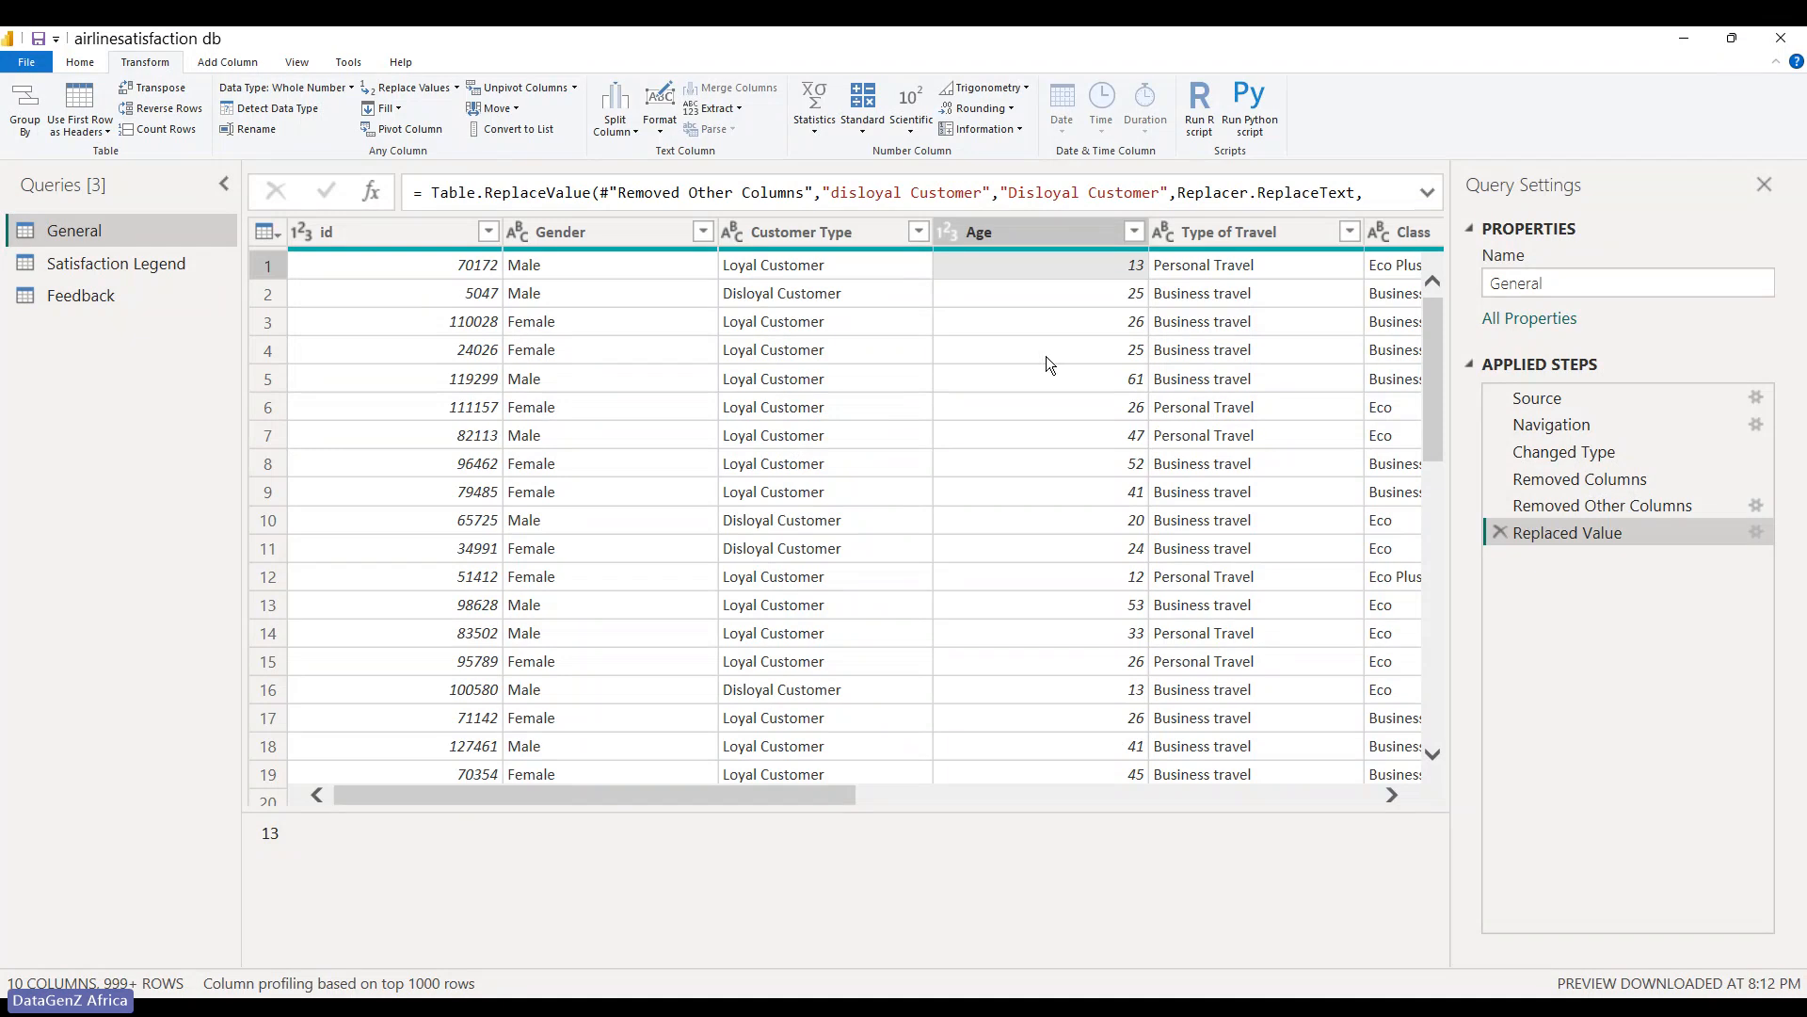
click(1011, 239)
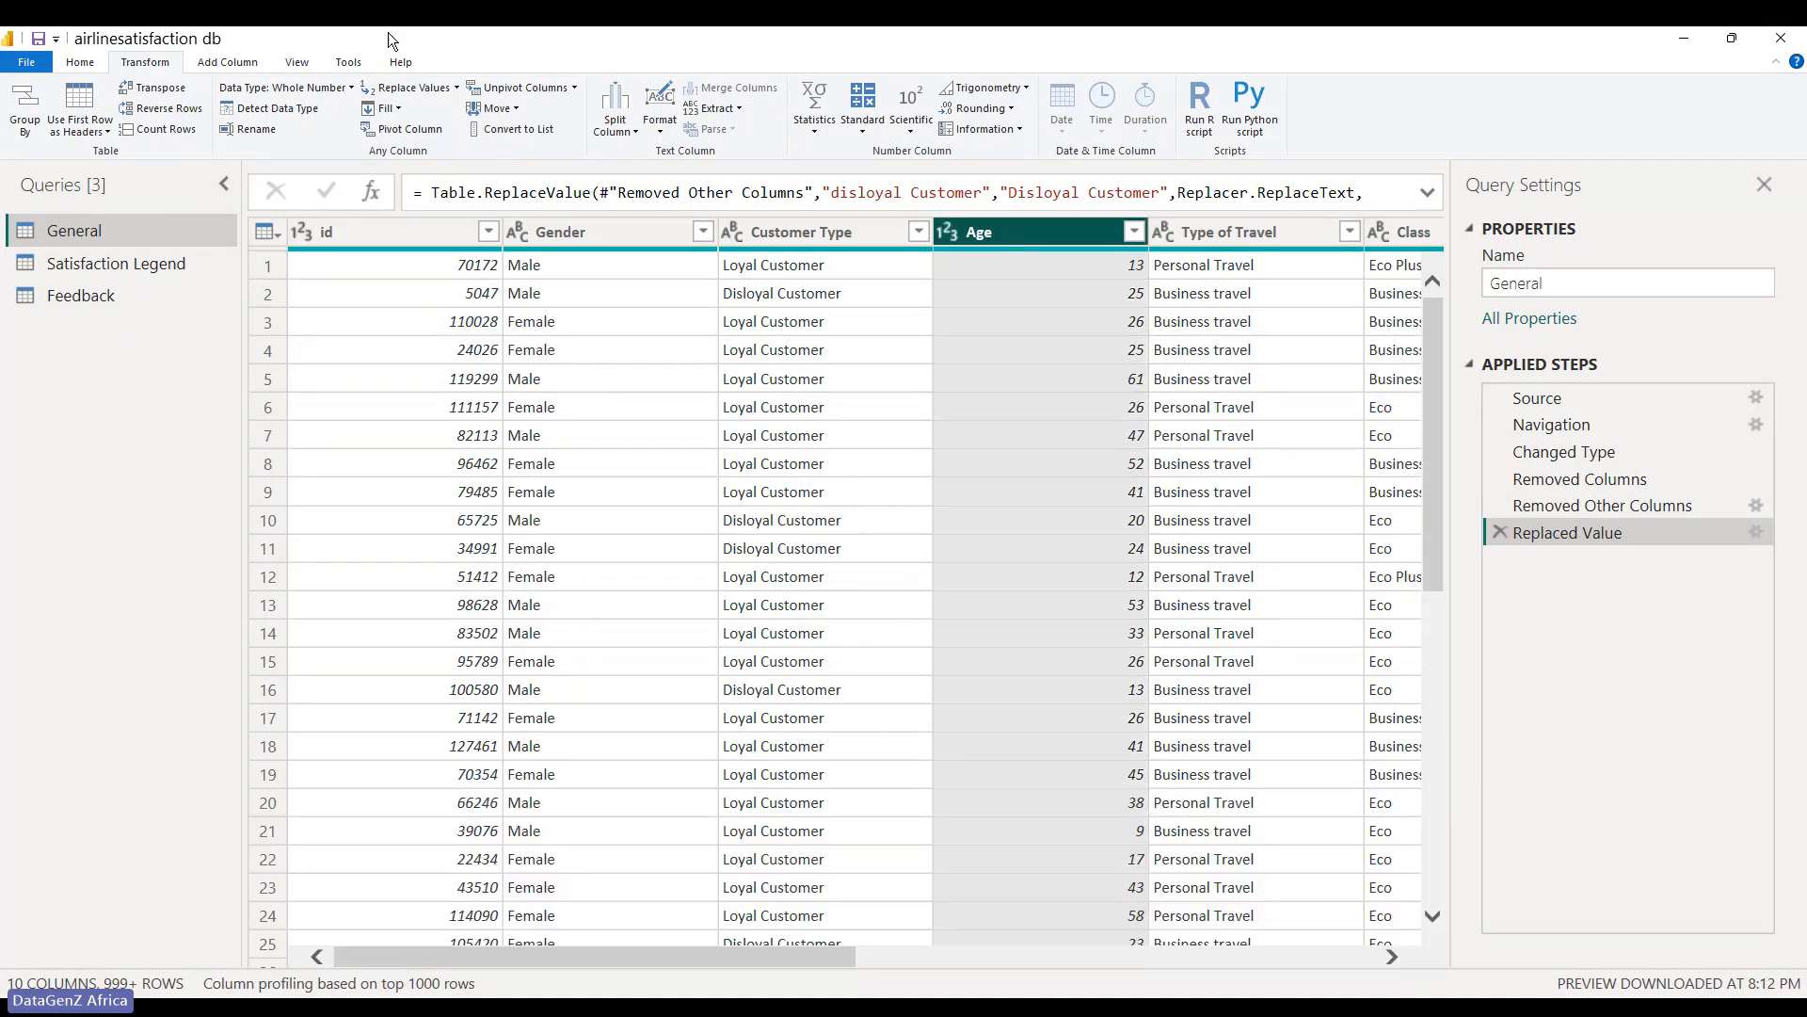
click(235, 63)
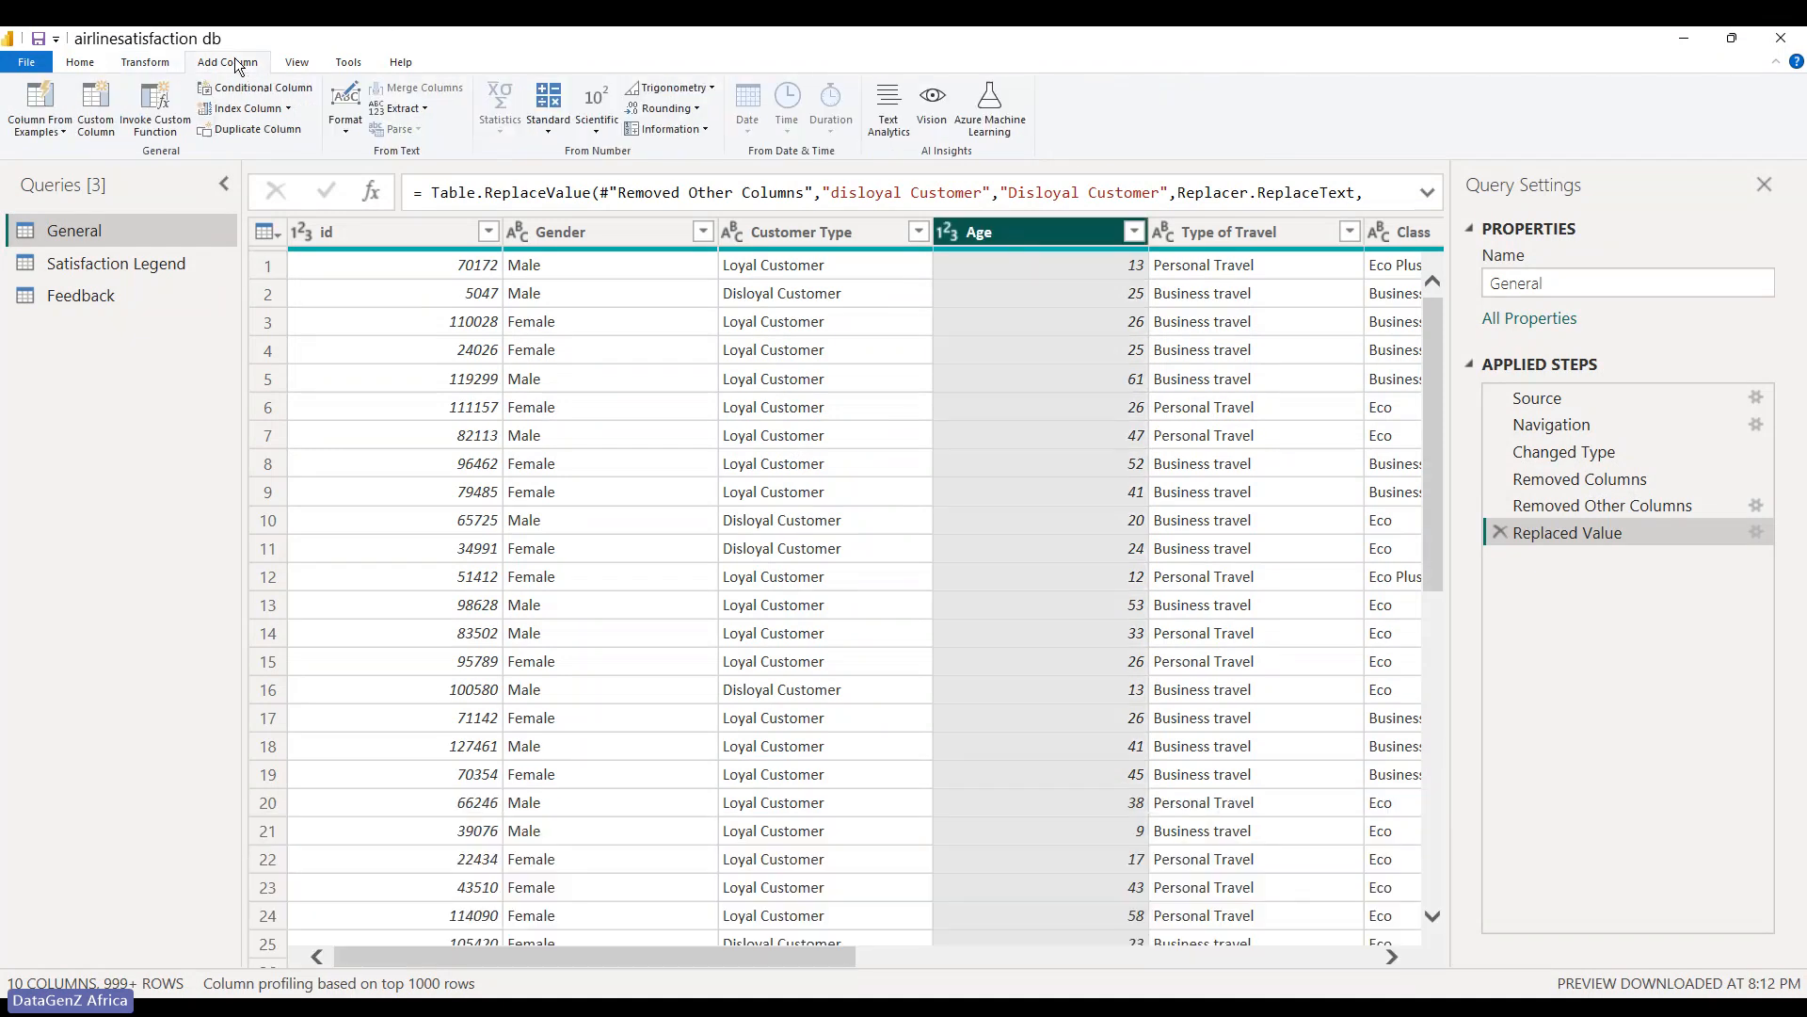
click(269, 92)
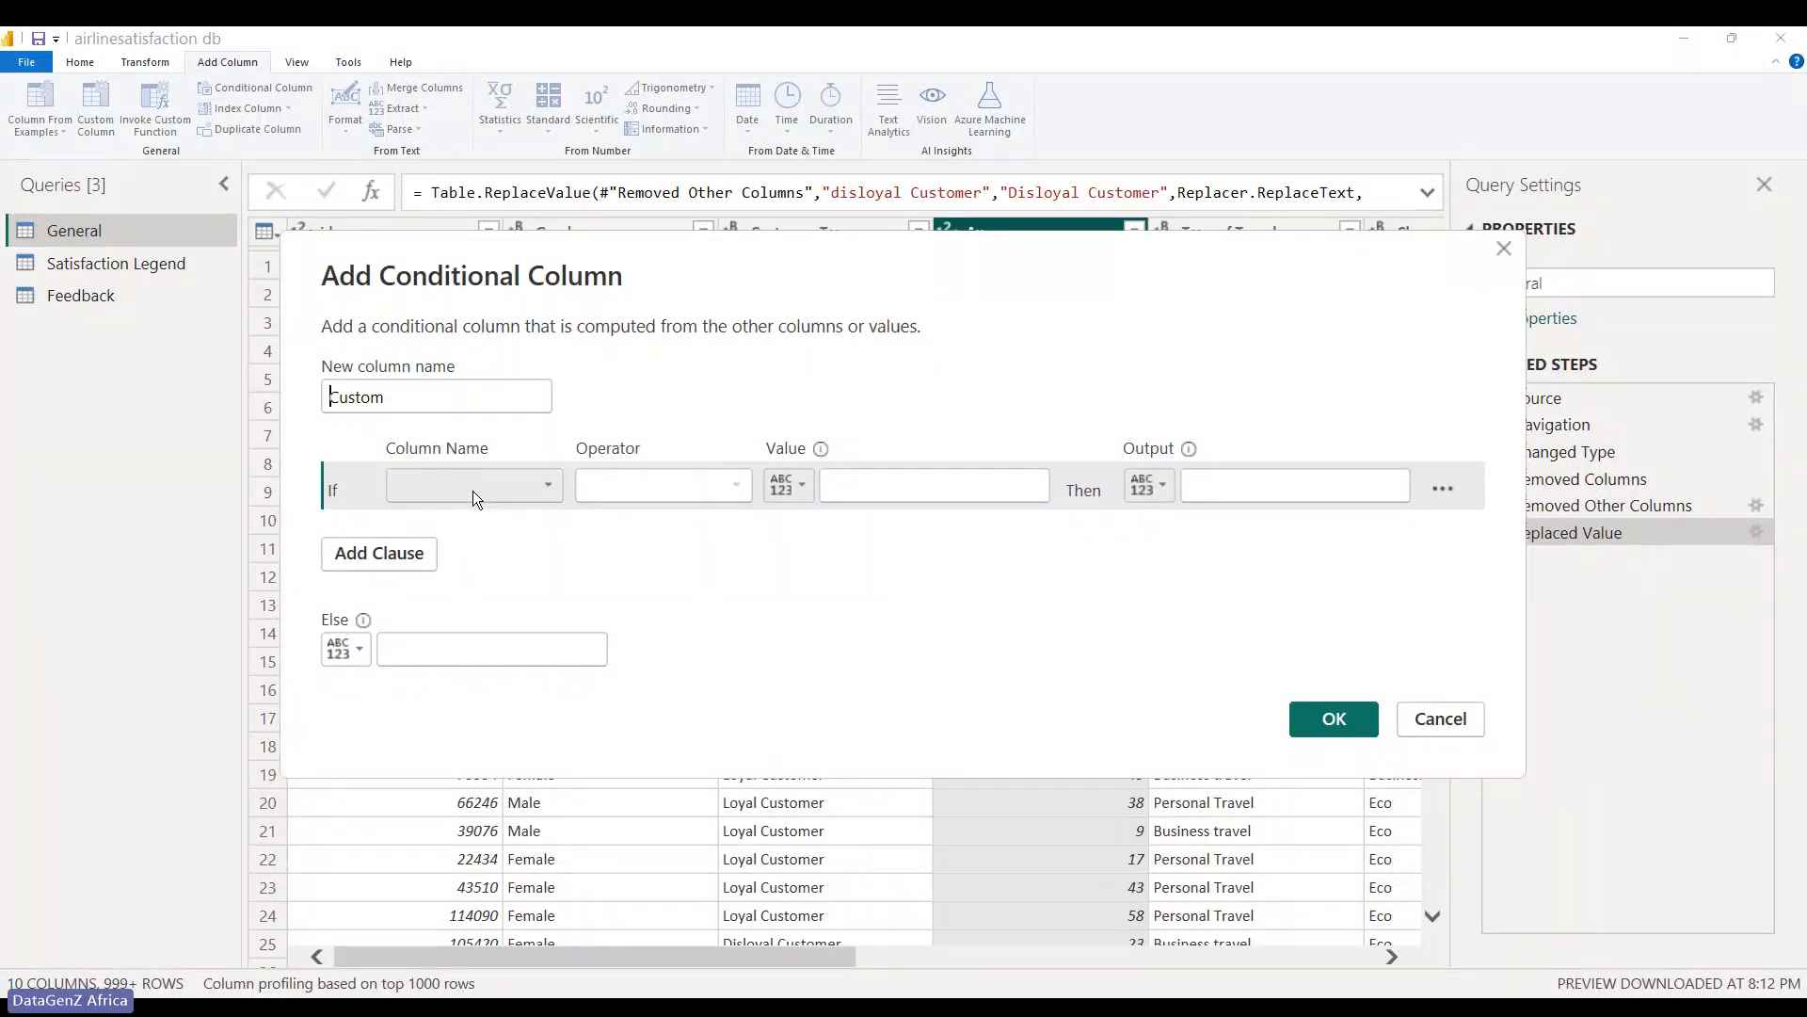
drag(405, 397, 314, 397)
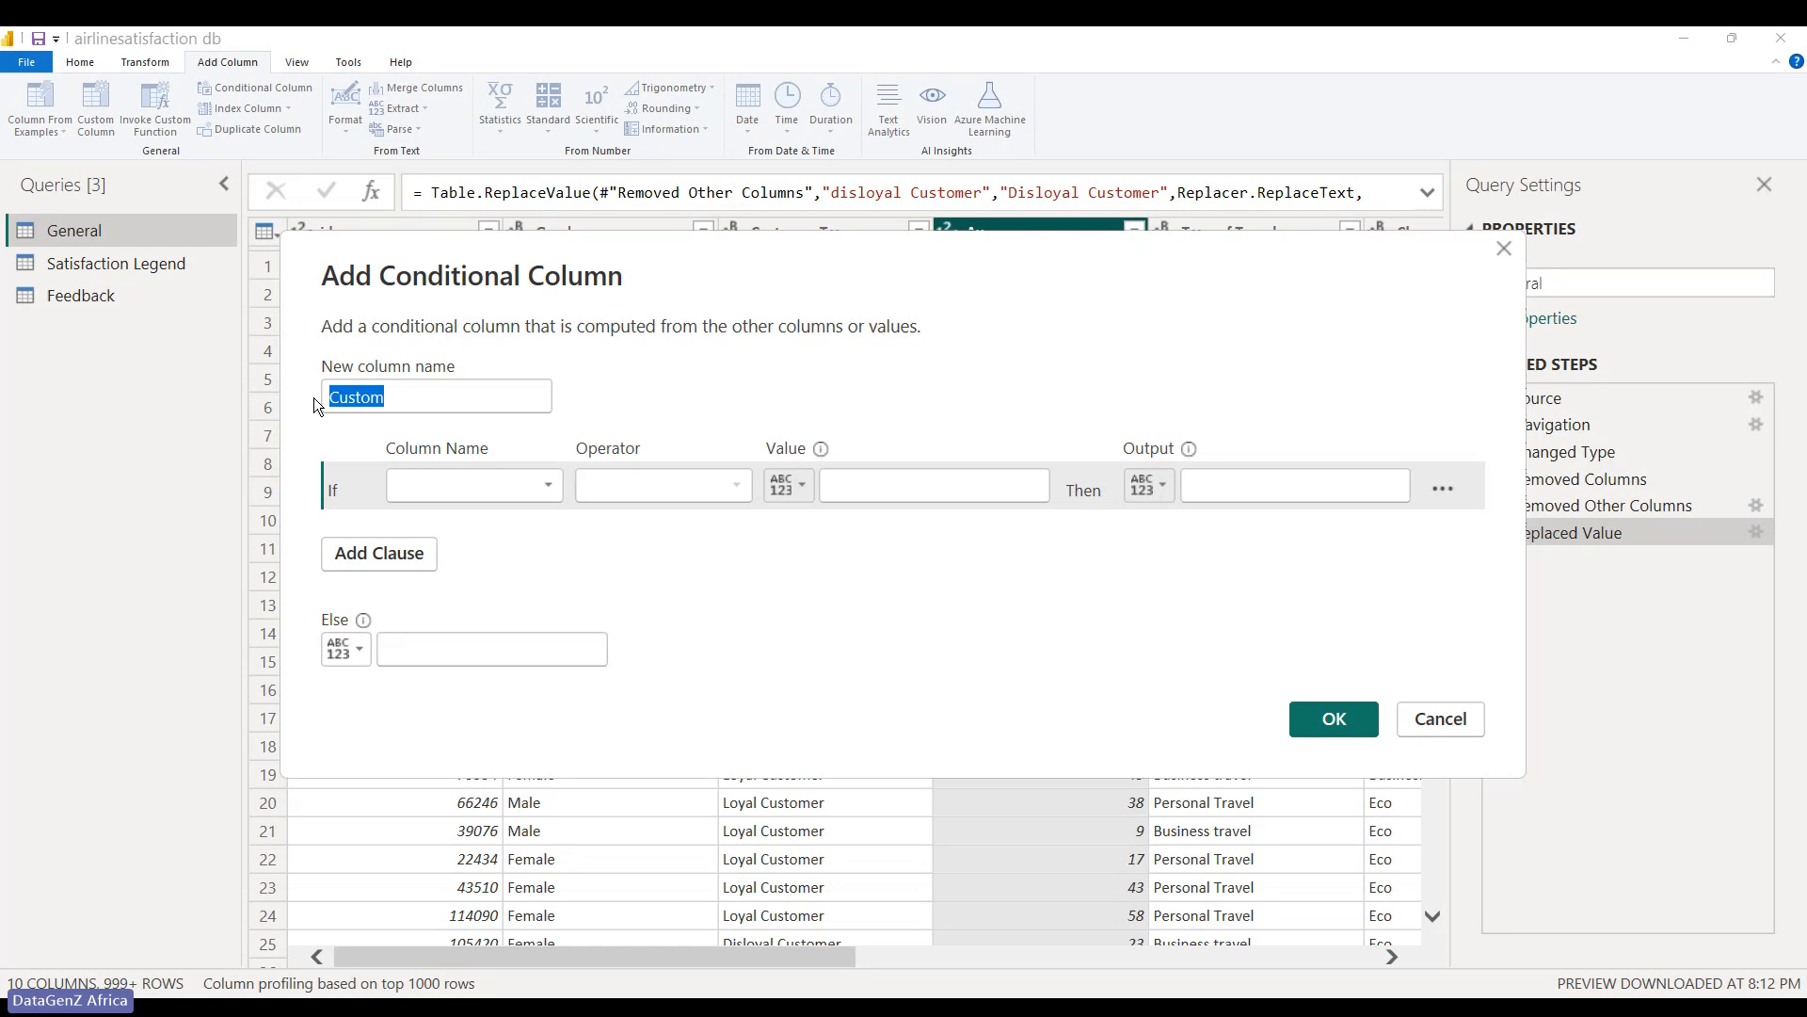
text(Age )
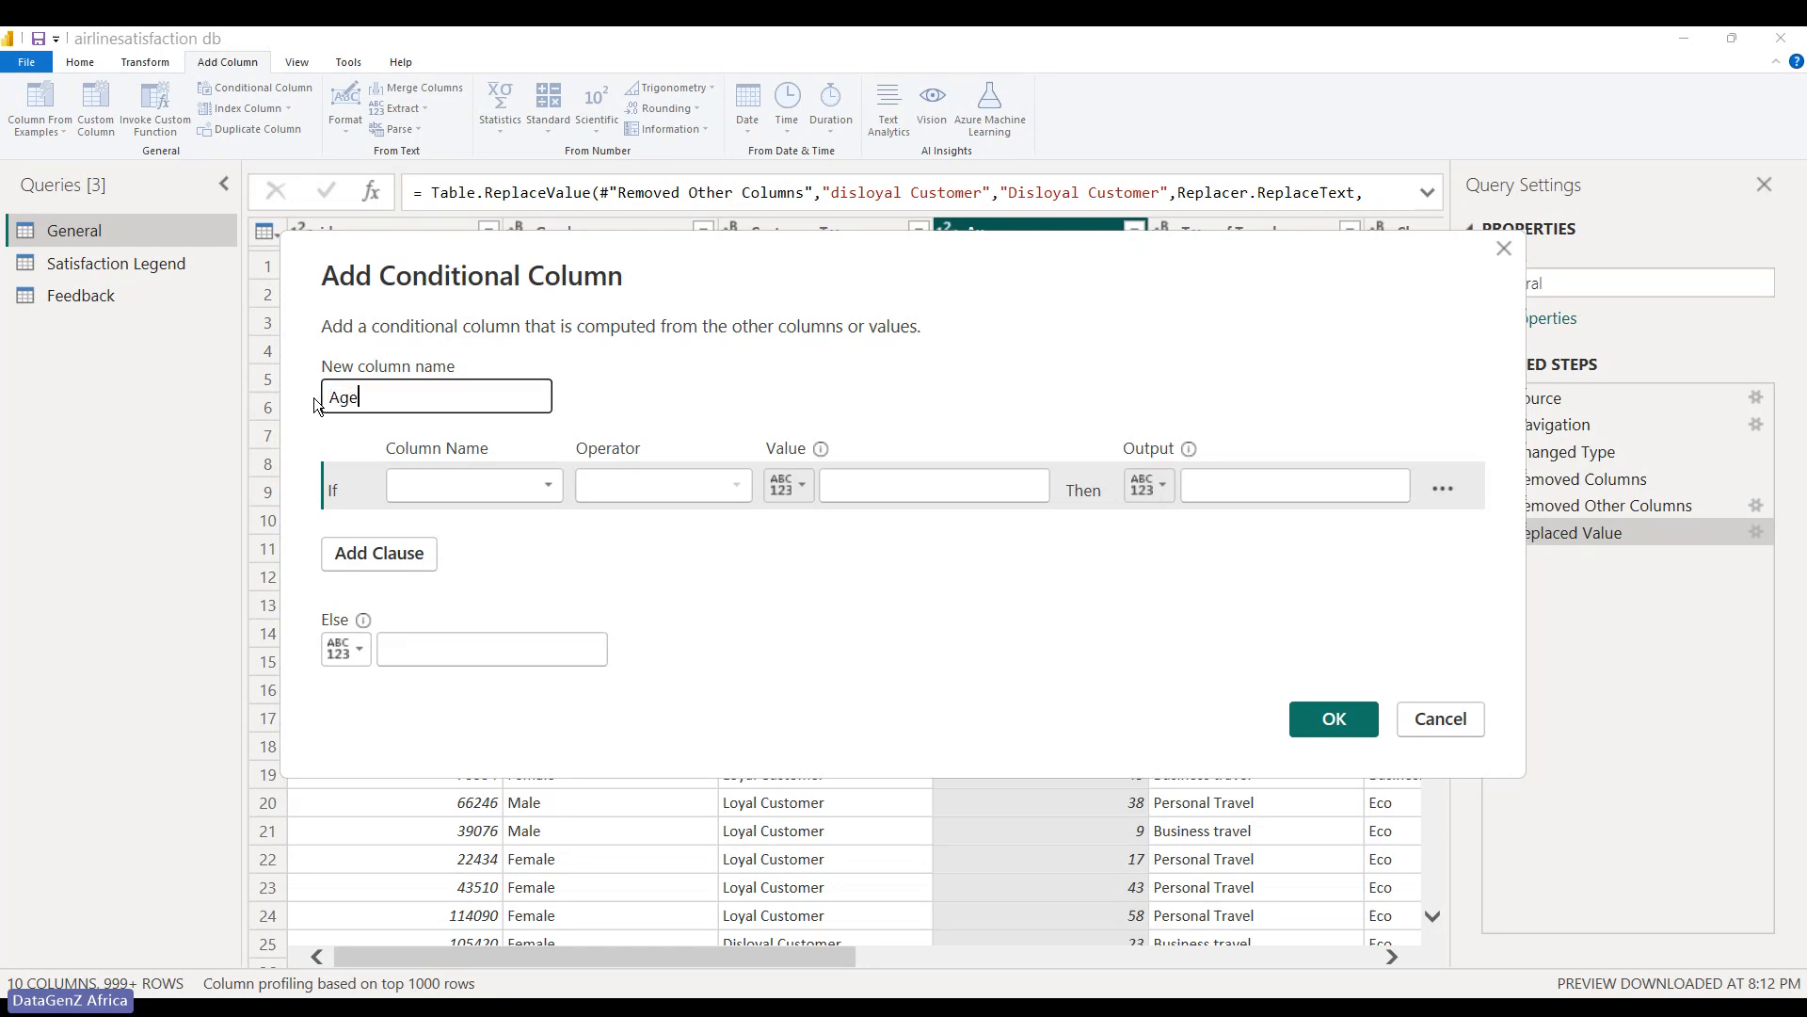
text(Range)
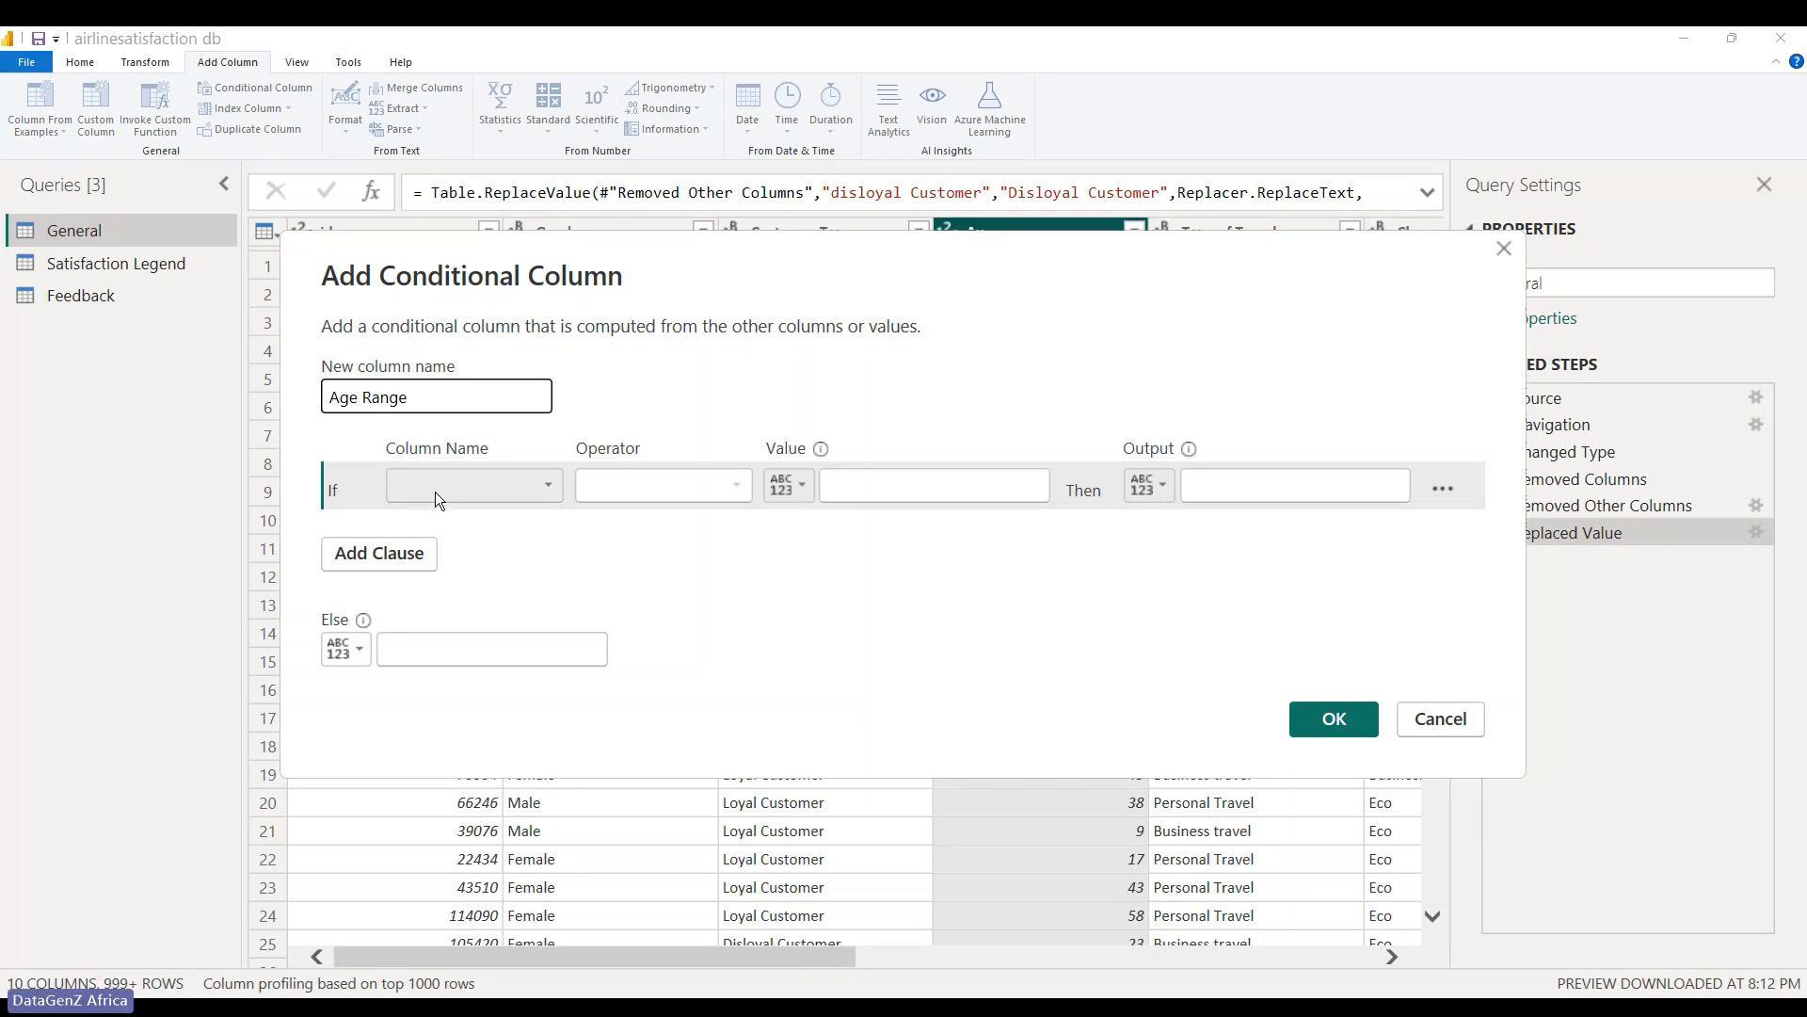
click(1503, 251)
- Load the full list of Age values in its filter and confirm, keeping all rows
click(1134, 232)
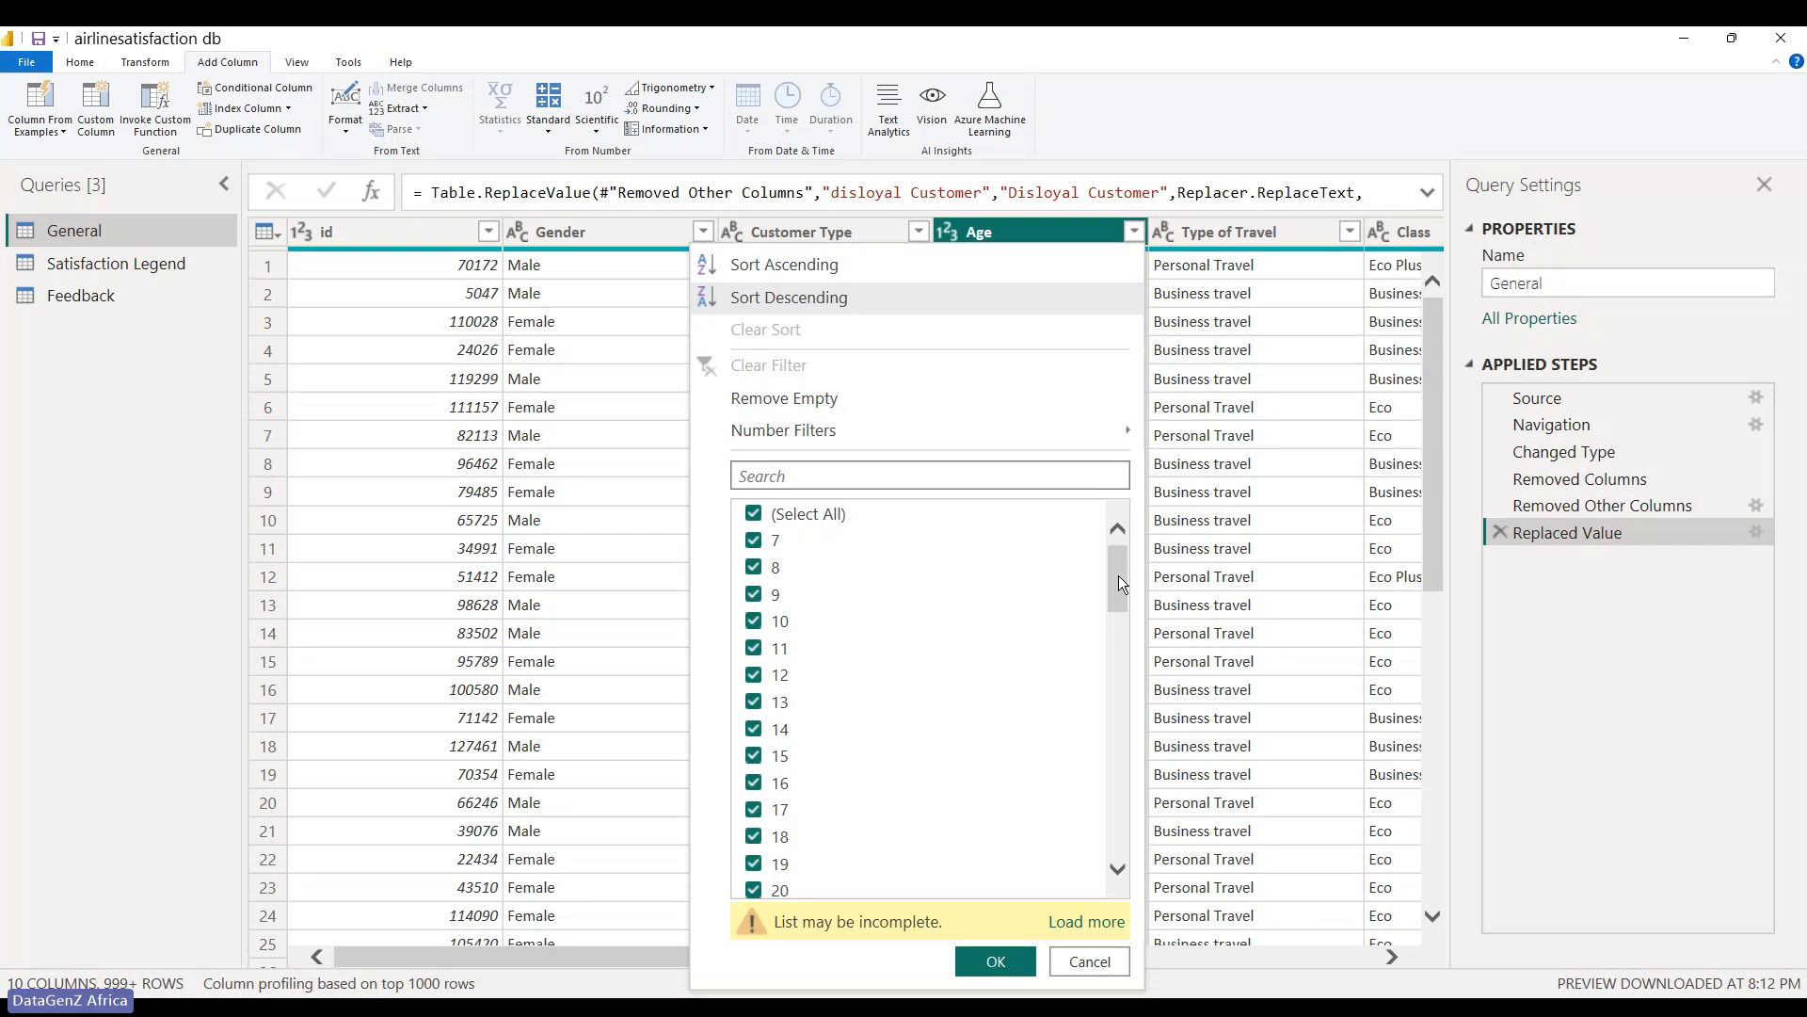
drag(1118, 583, 1119, 823)
click(1117, 925)
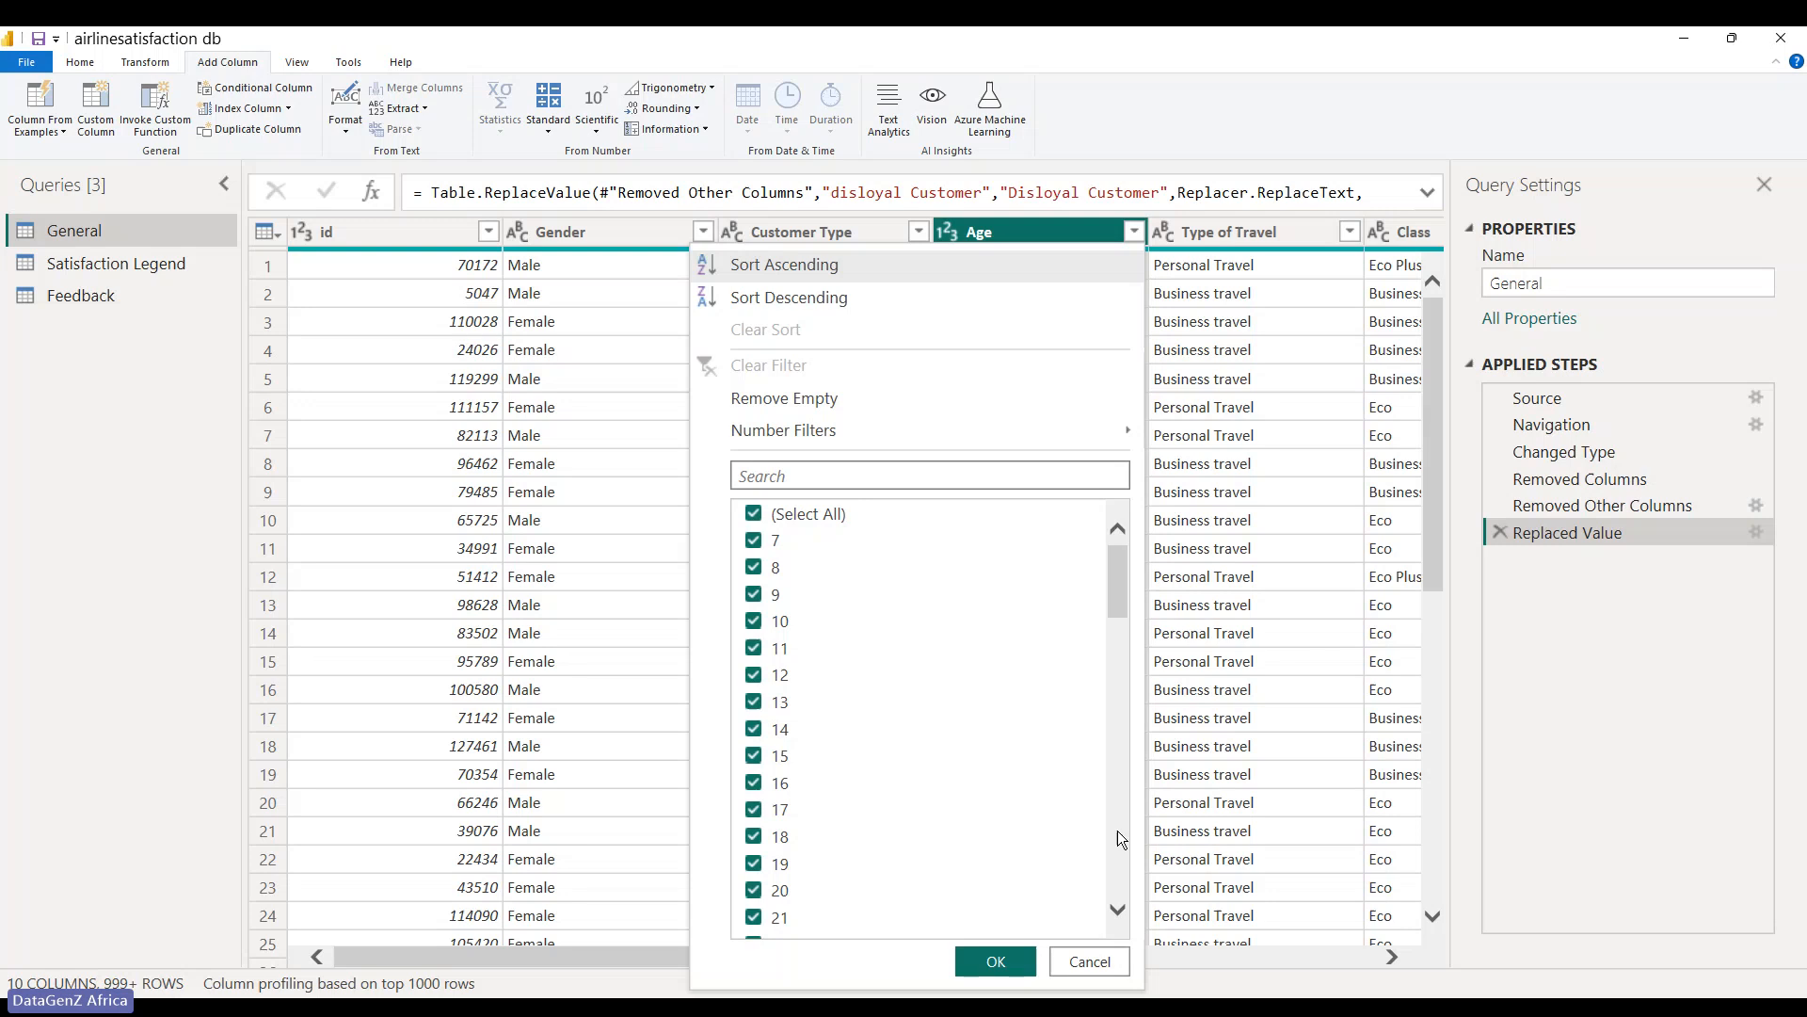
drag(1120, 578, 1120, 858)
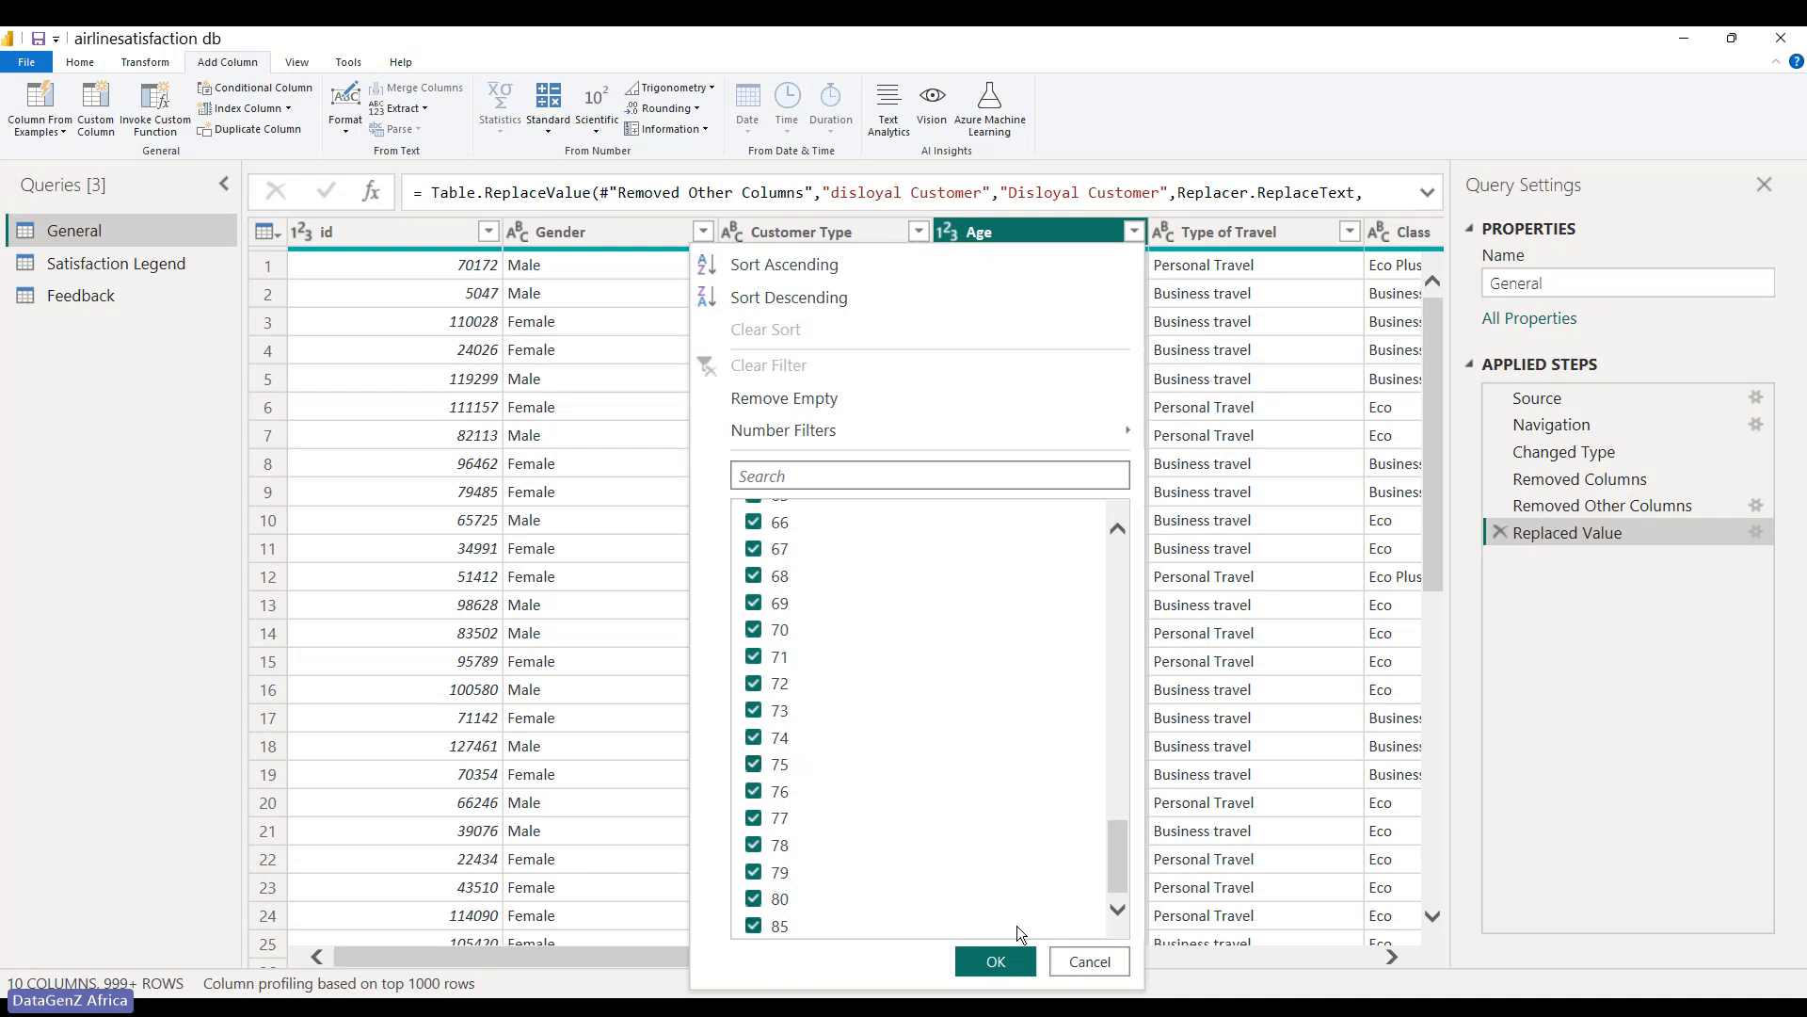
click(1017, 967)
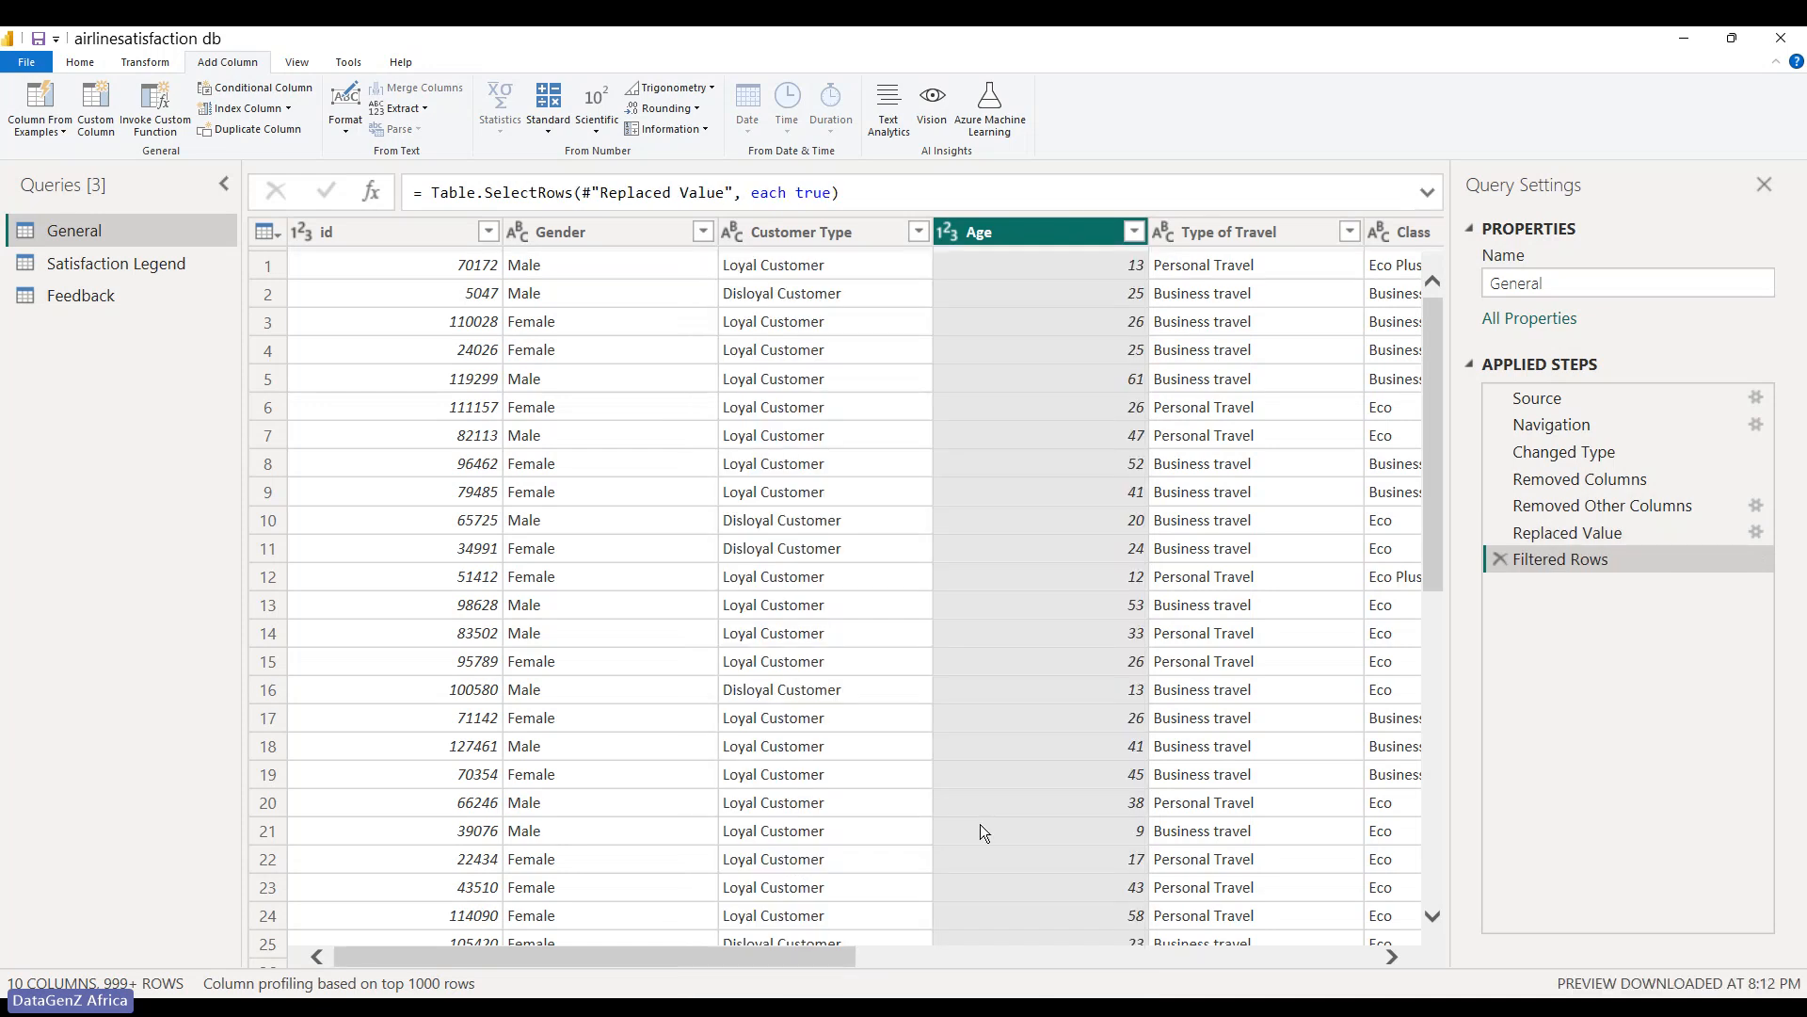
- Start a new conditional column named 'Age Range'
click(268, 93)
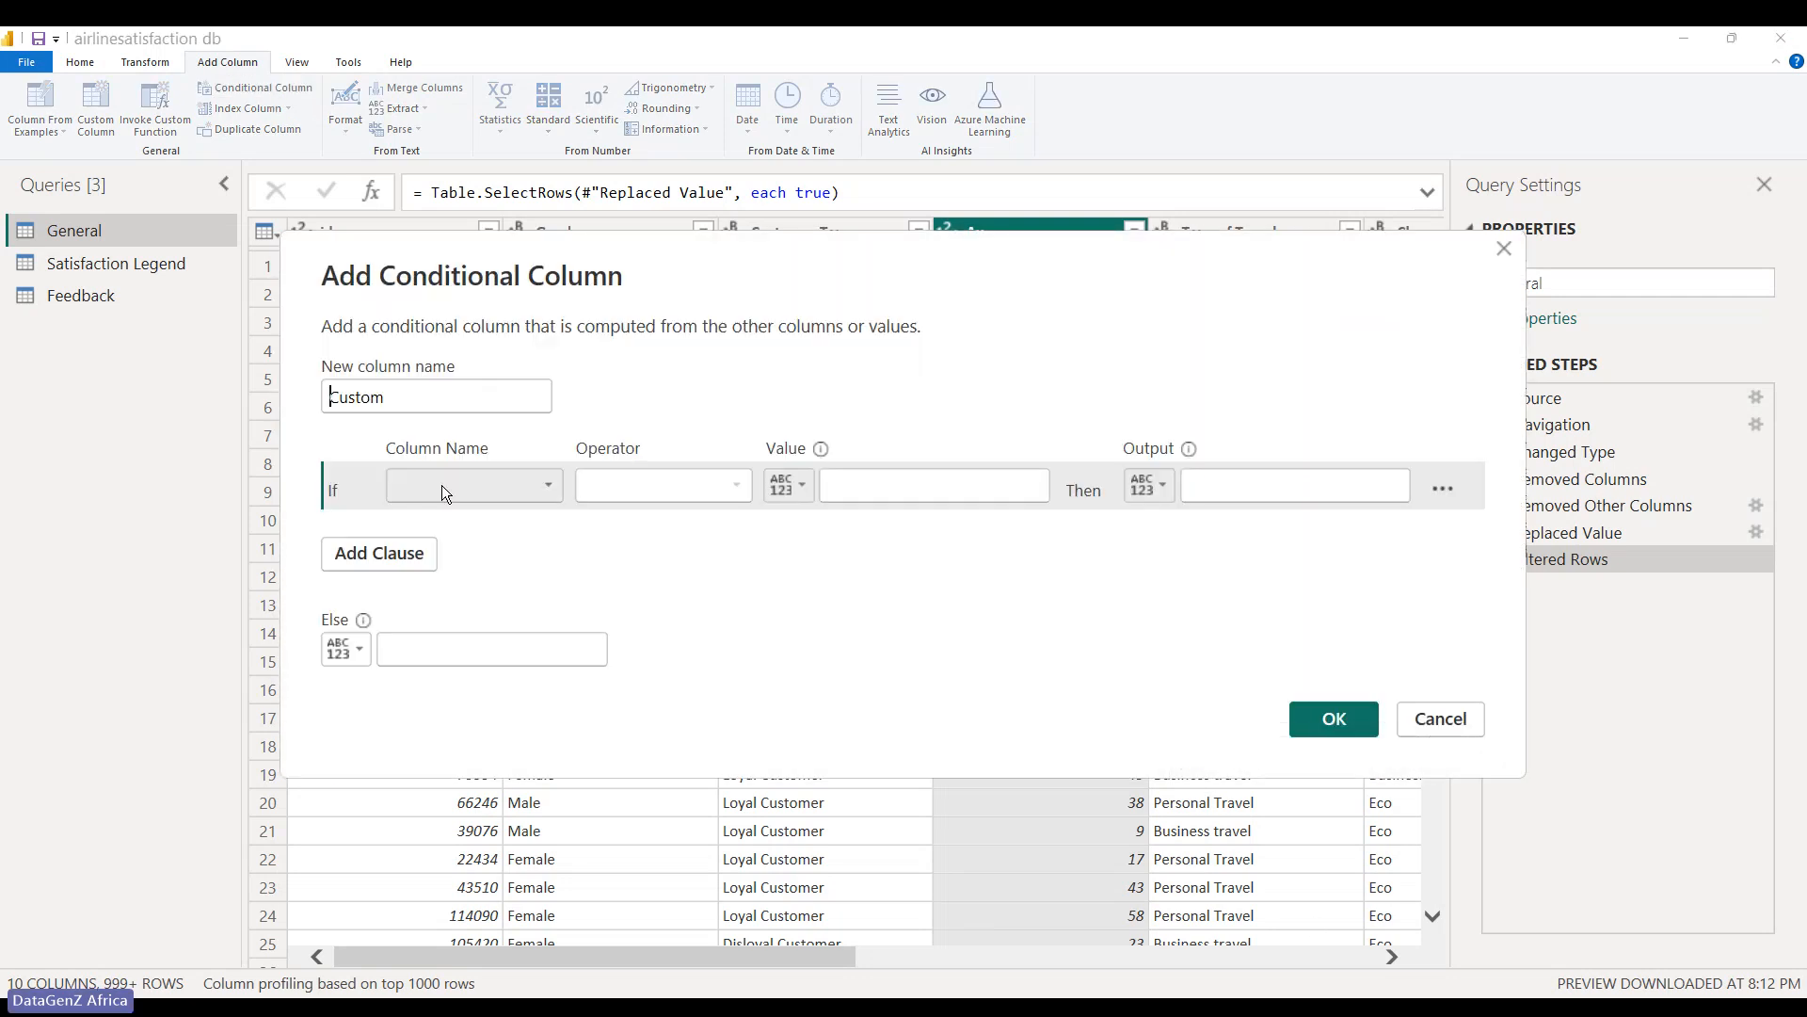
double_click(420, 403)
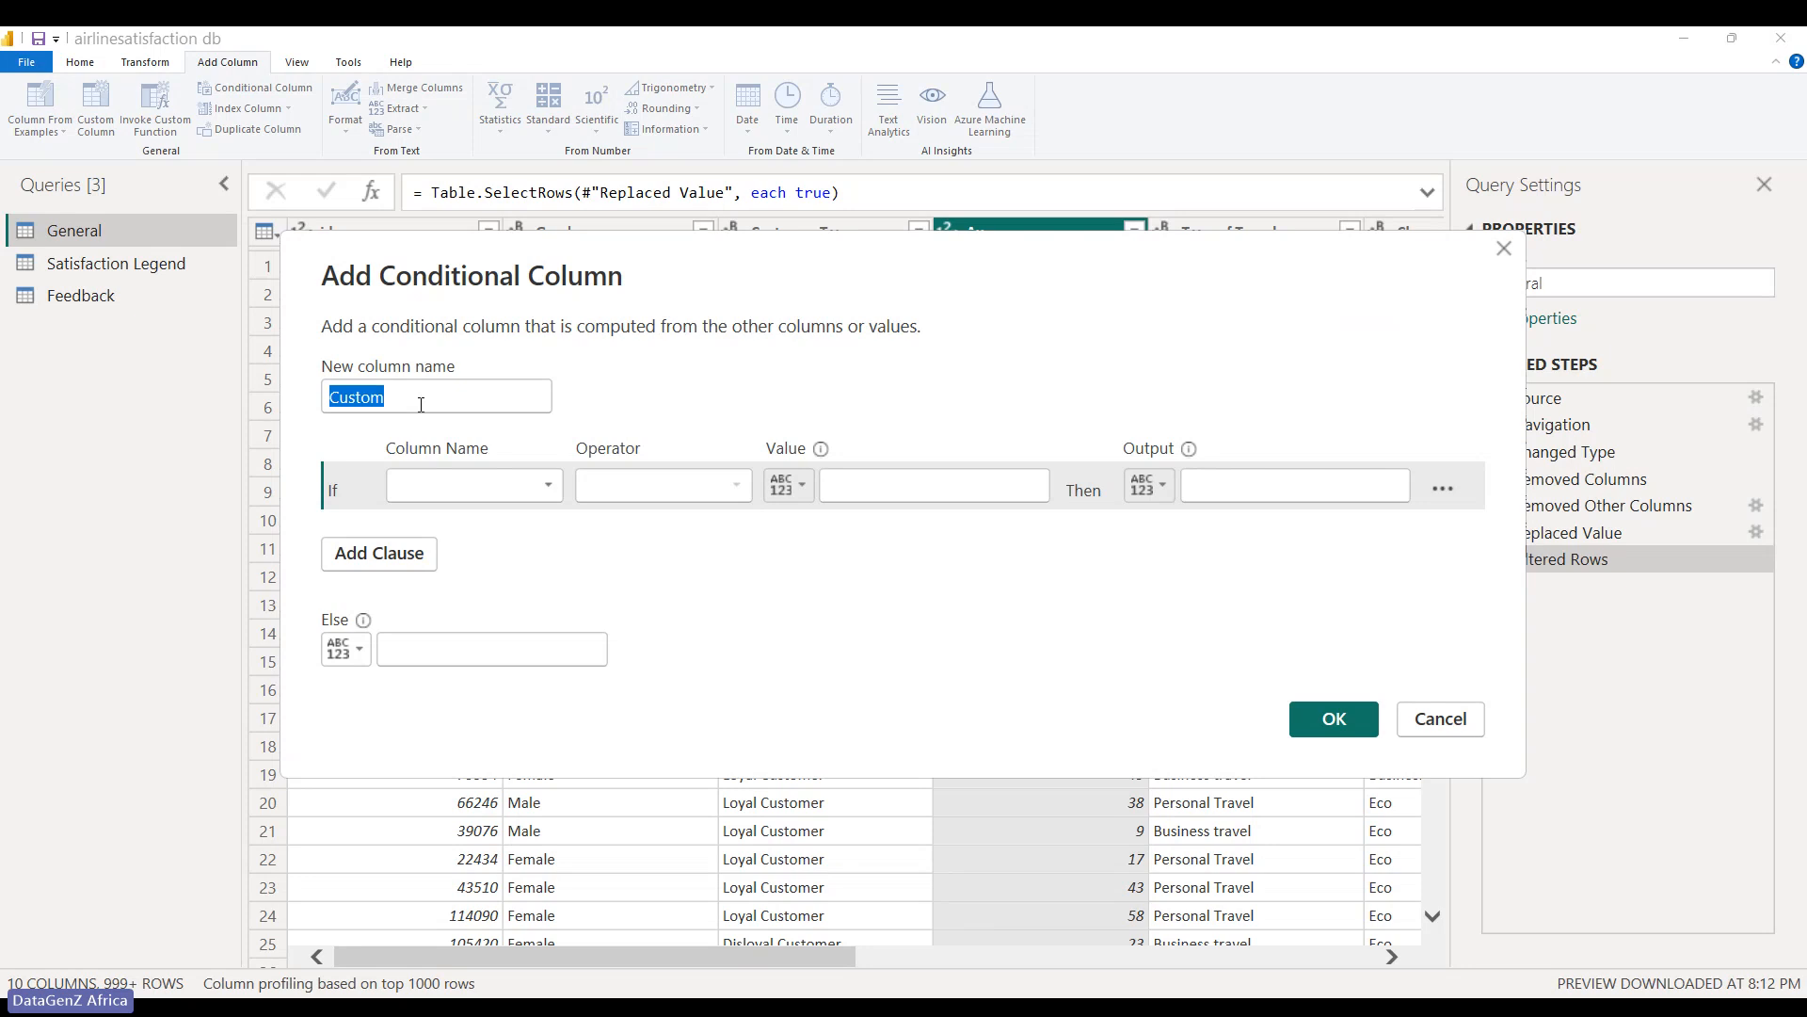
drag(420, 403, 308, 399)
text(Age Range)
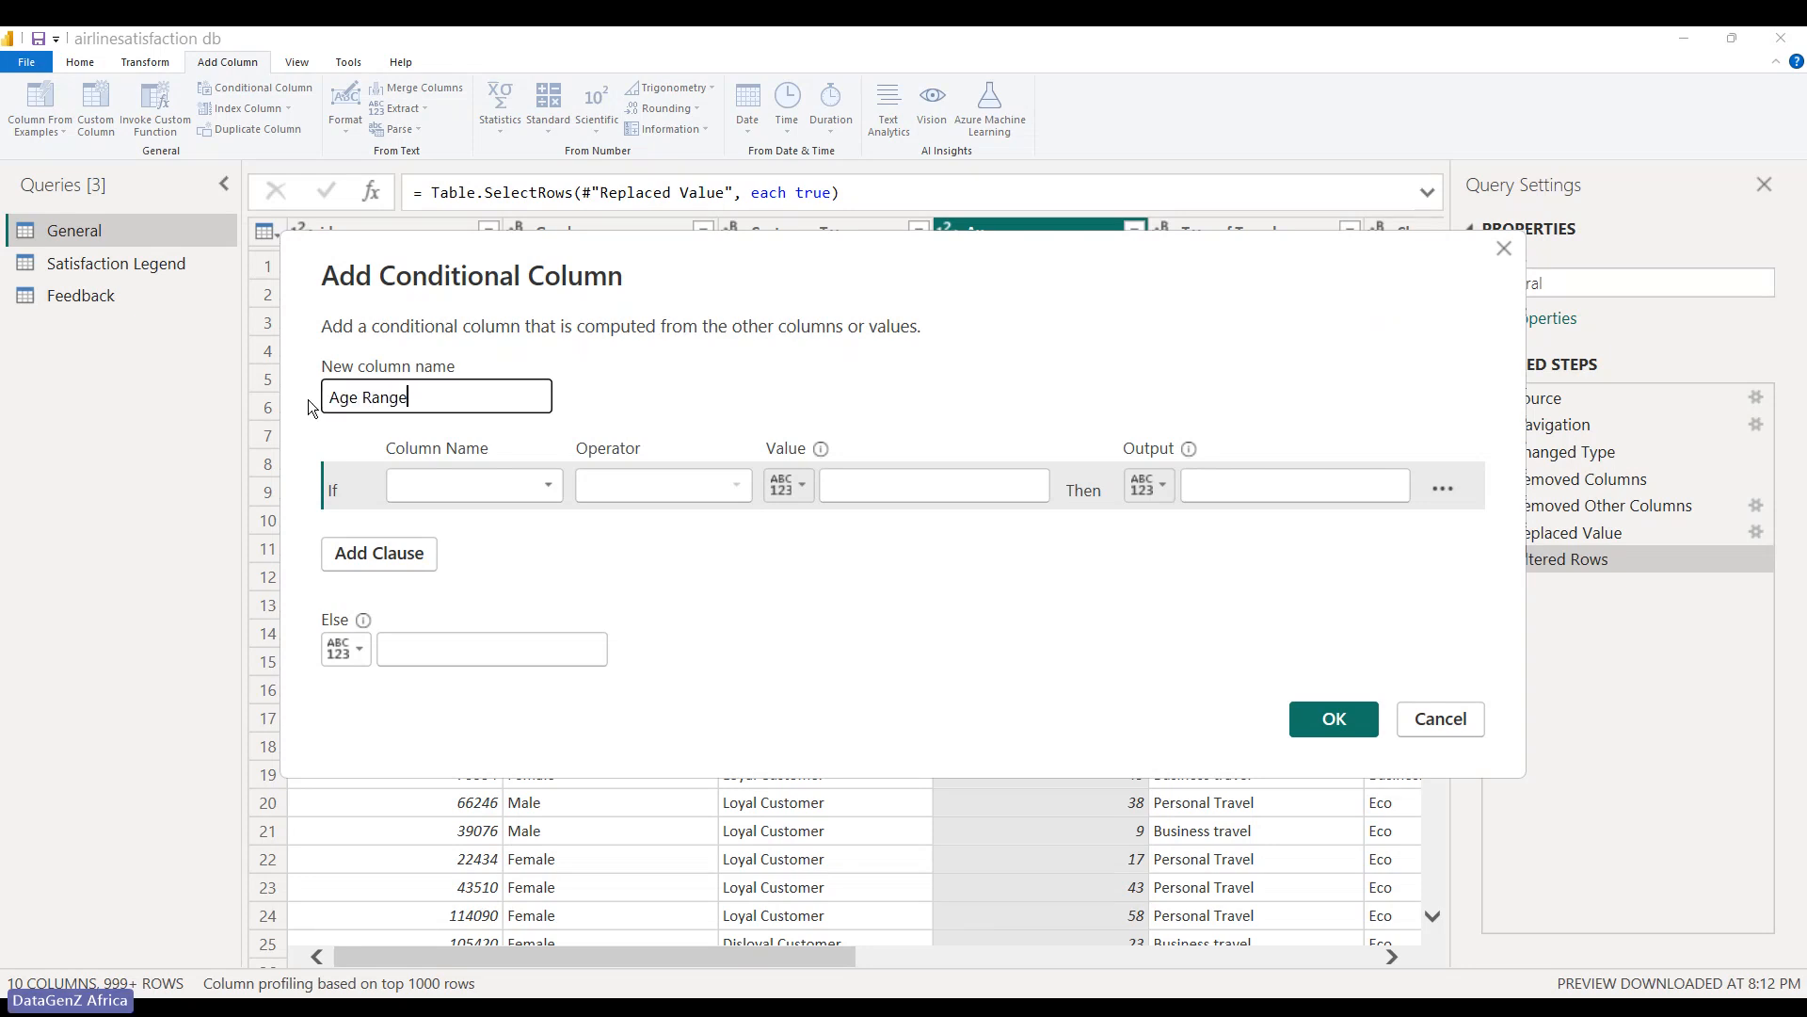
- Set the first rule: Age greater than or equal to 70 outputs '70- above'
click(405, 465)
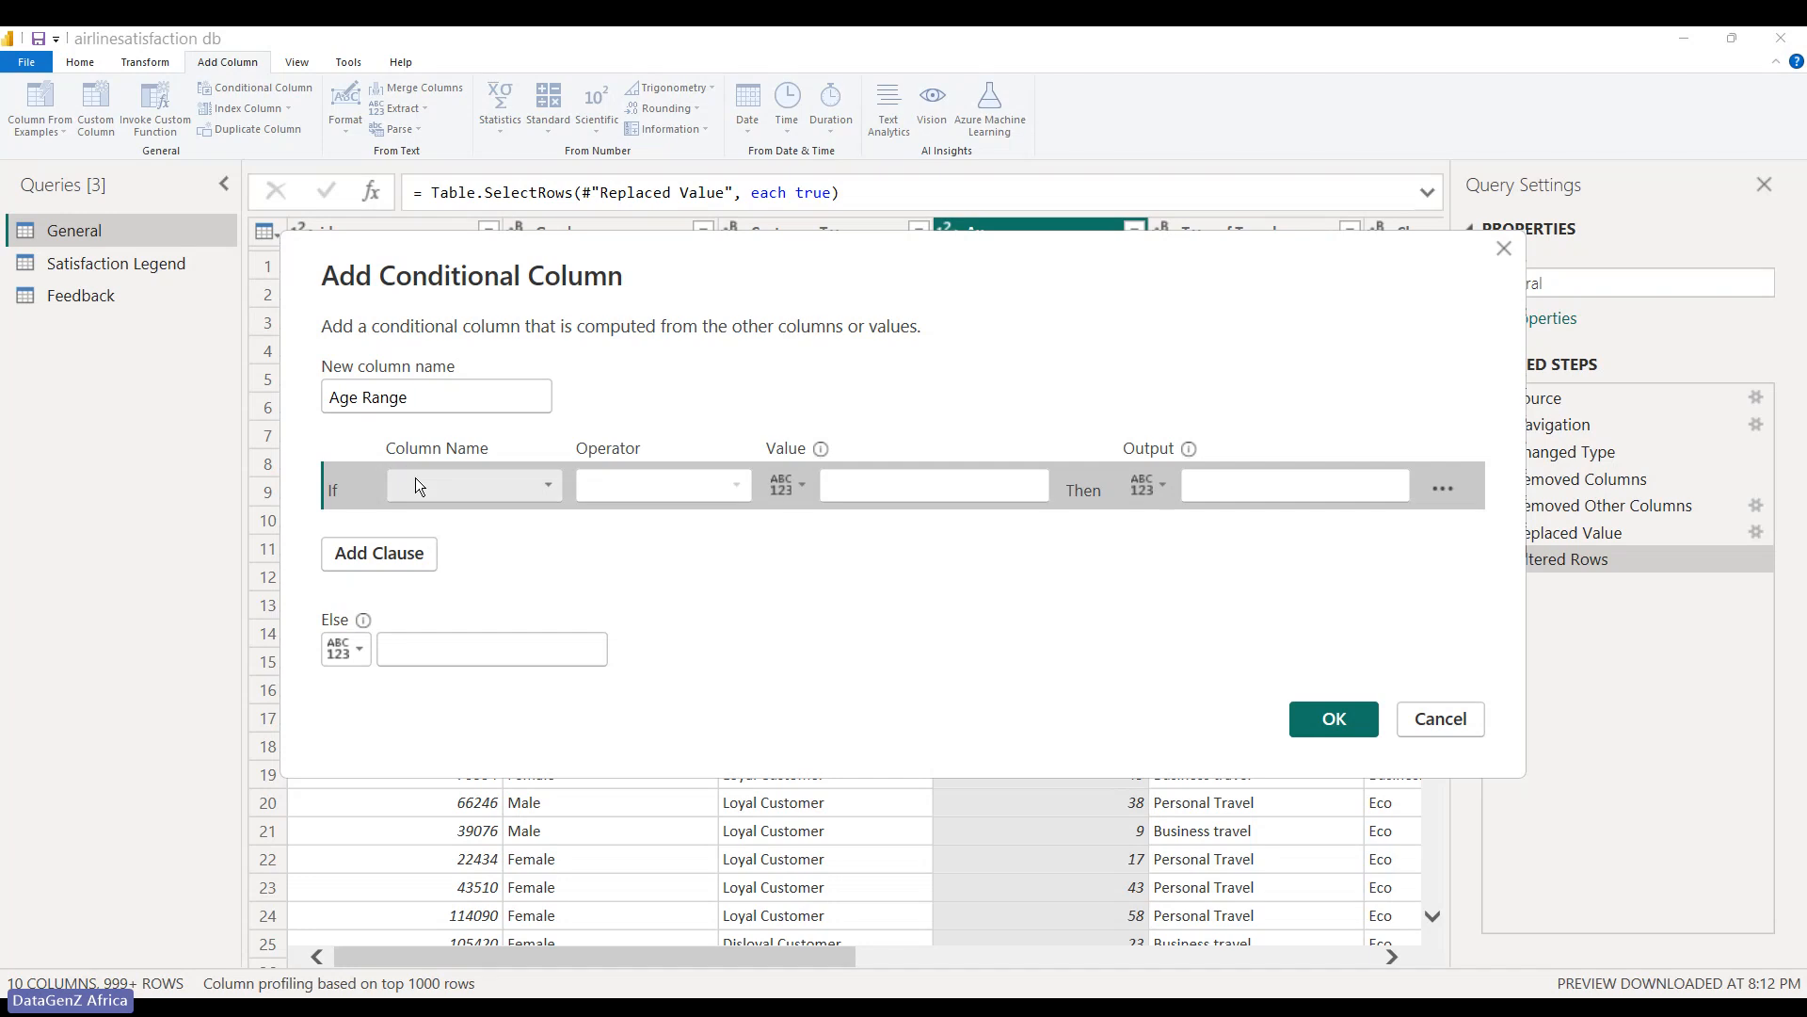
key(Escape)
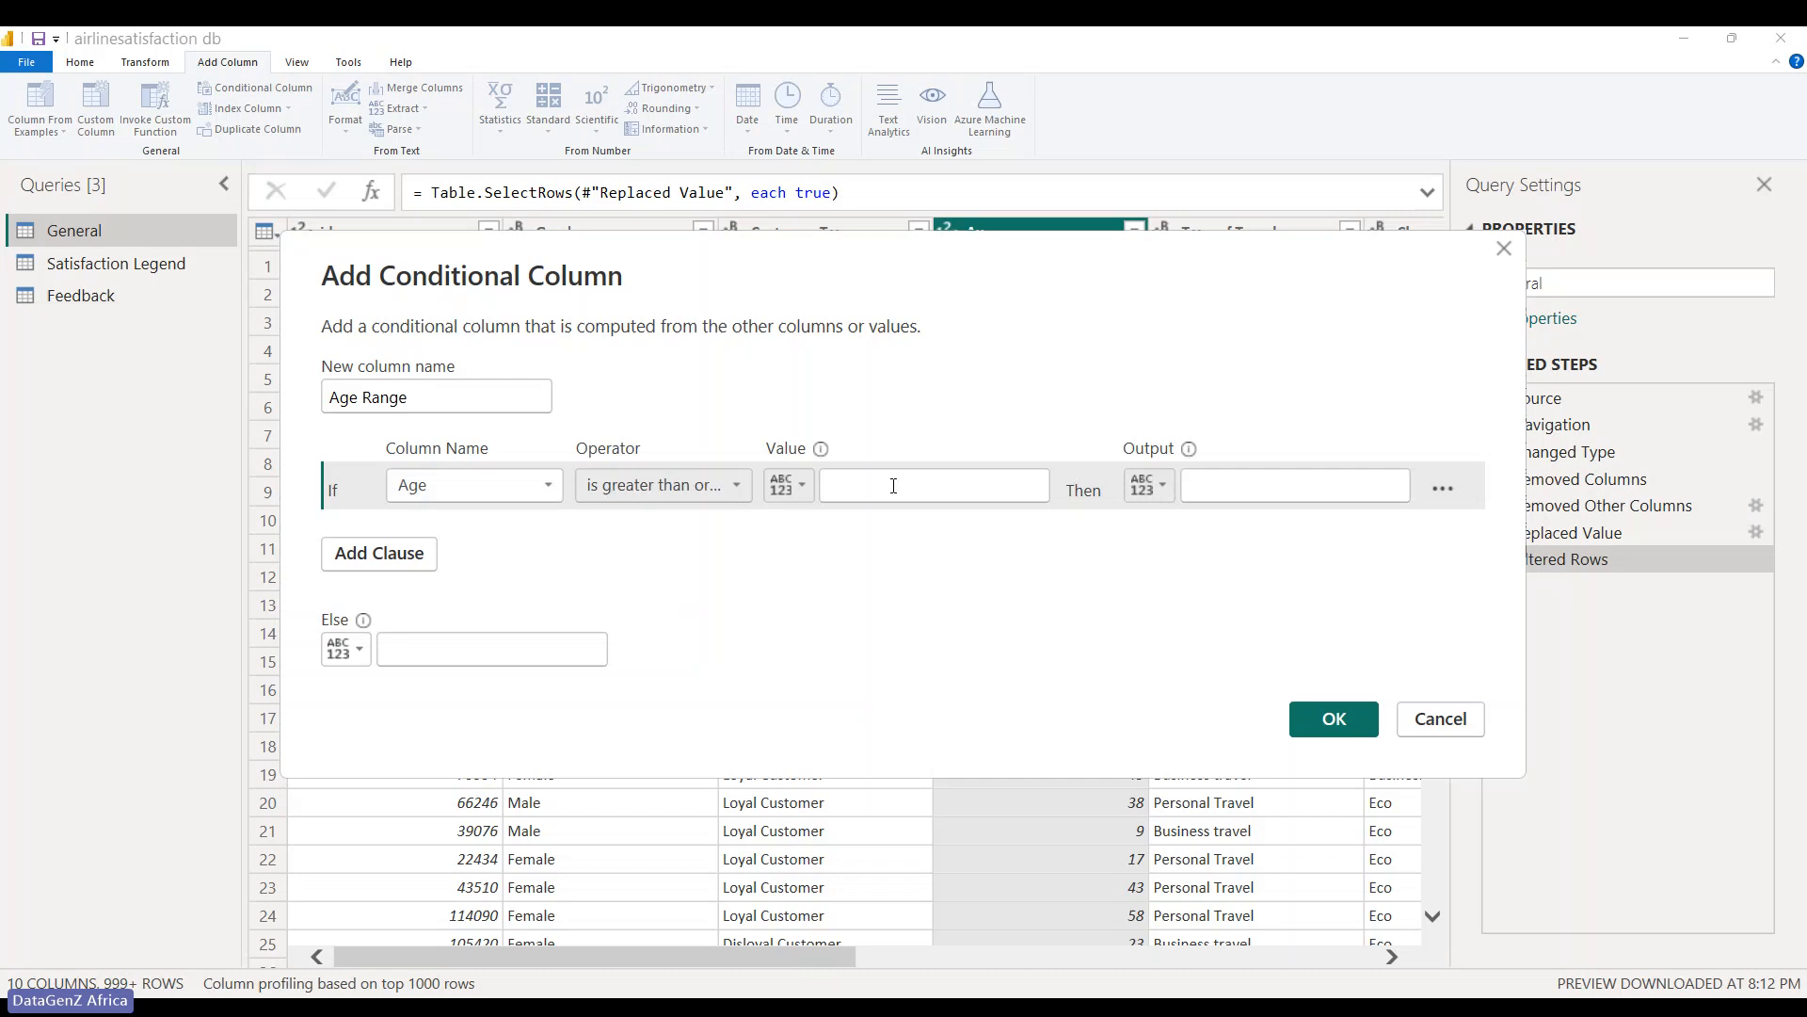
click(897, 477)
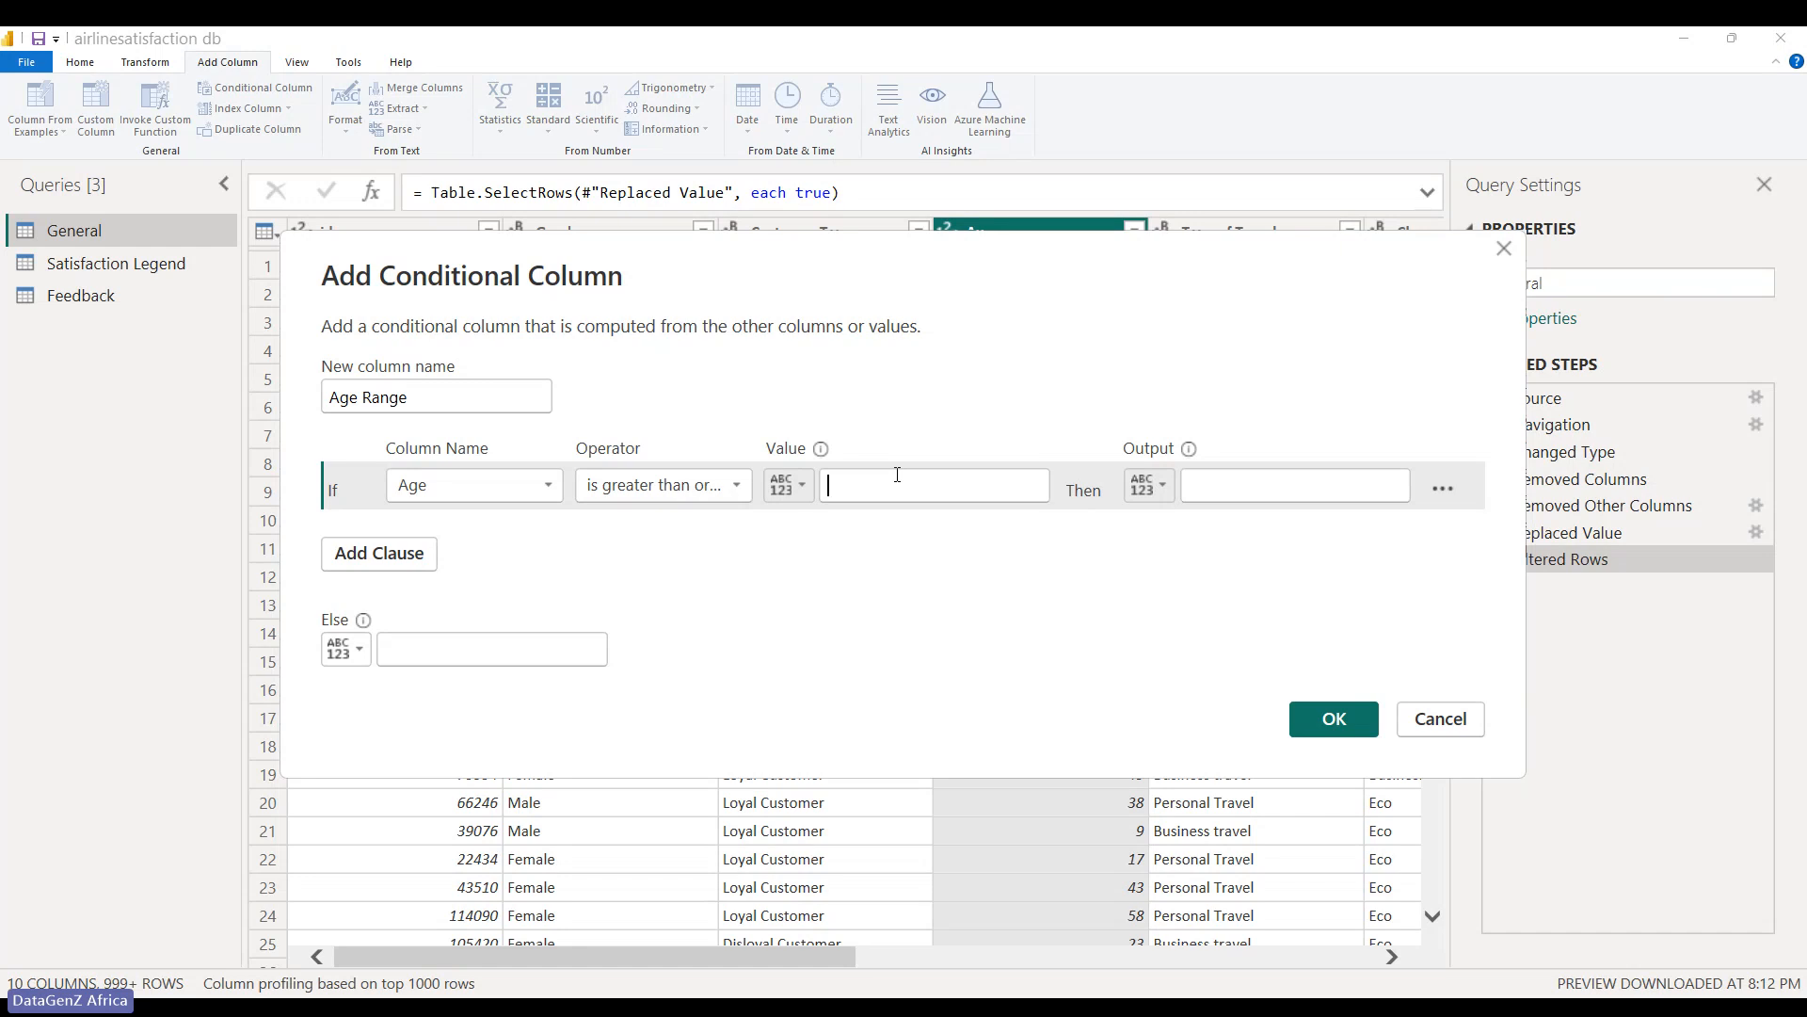
text(70)
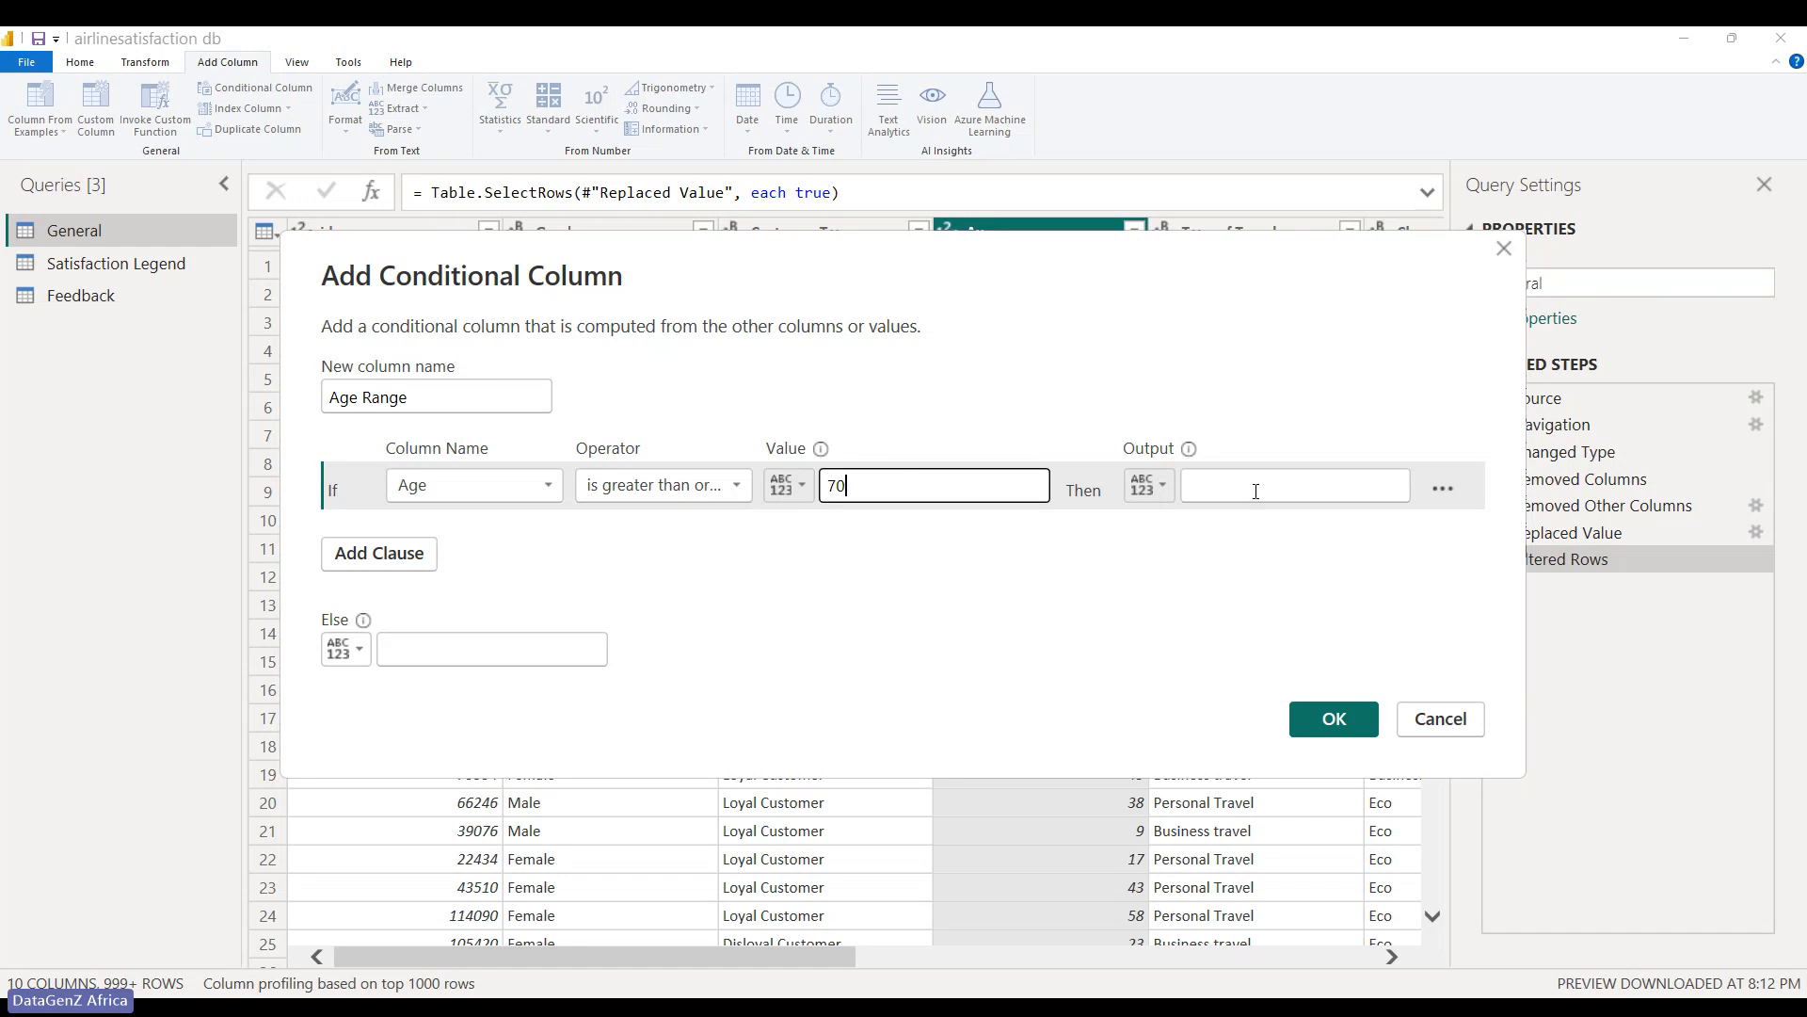
click(1254, 492)
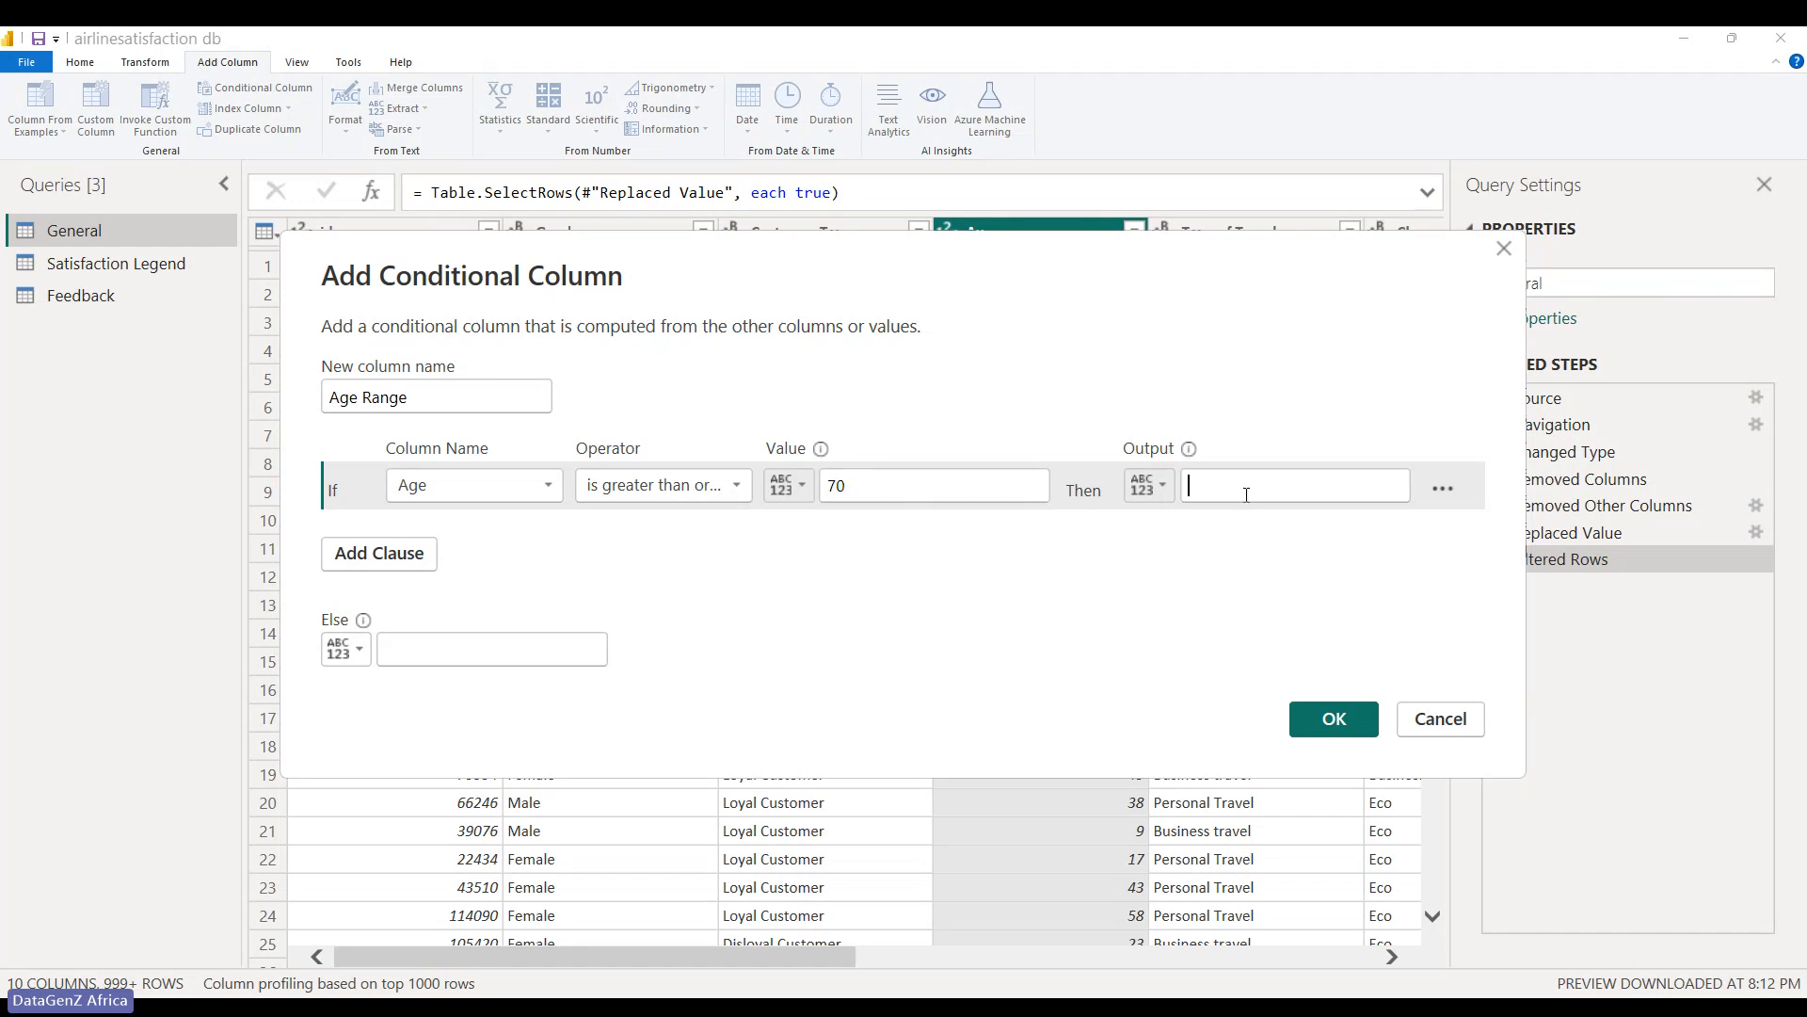
text(70- )
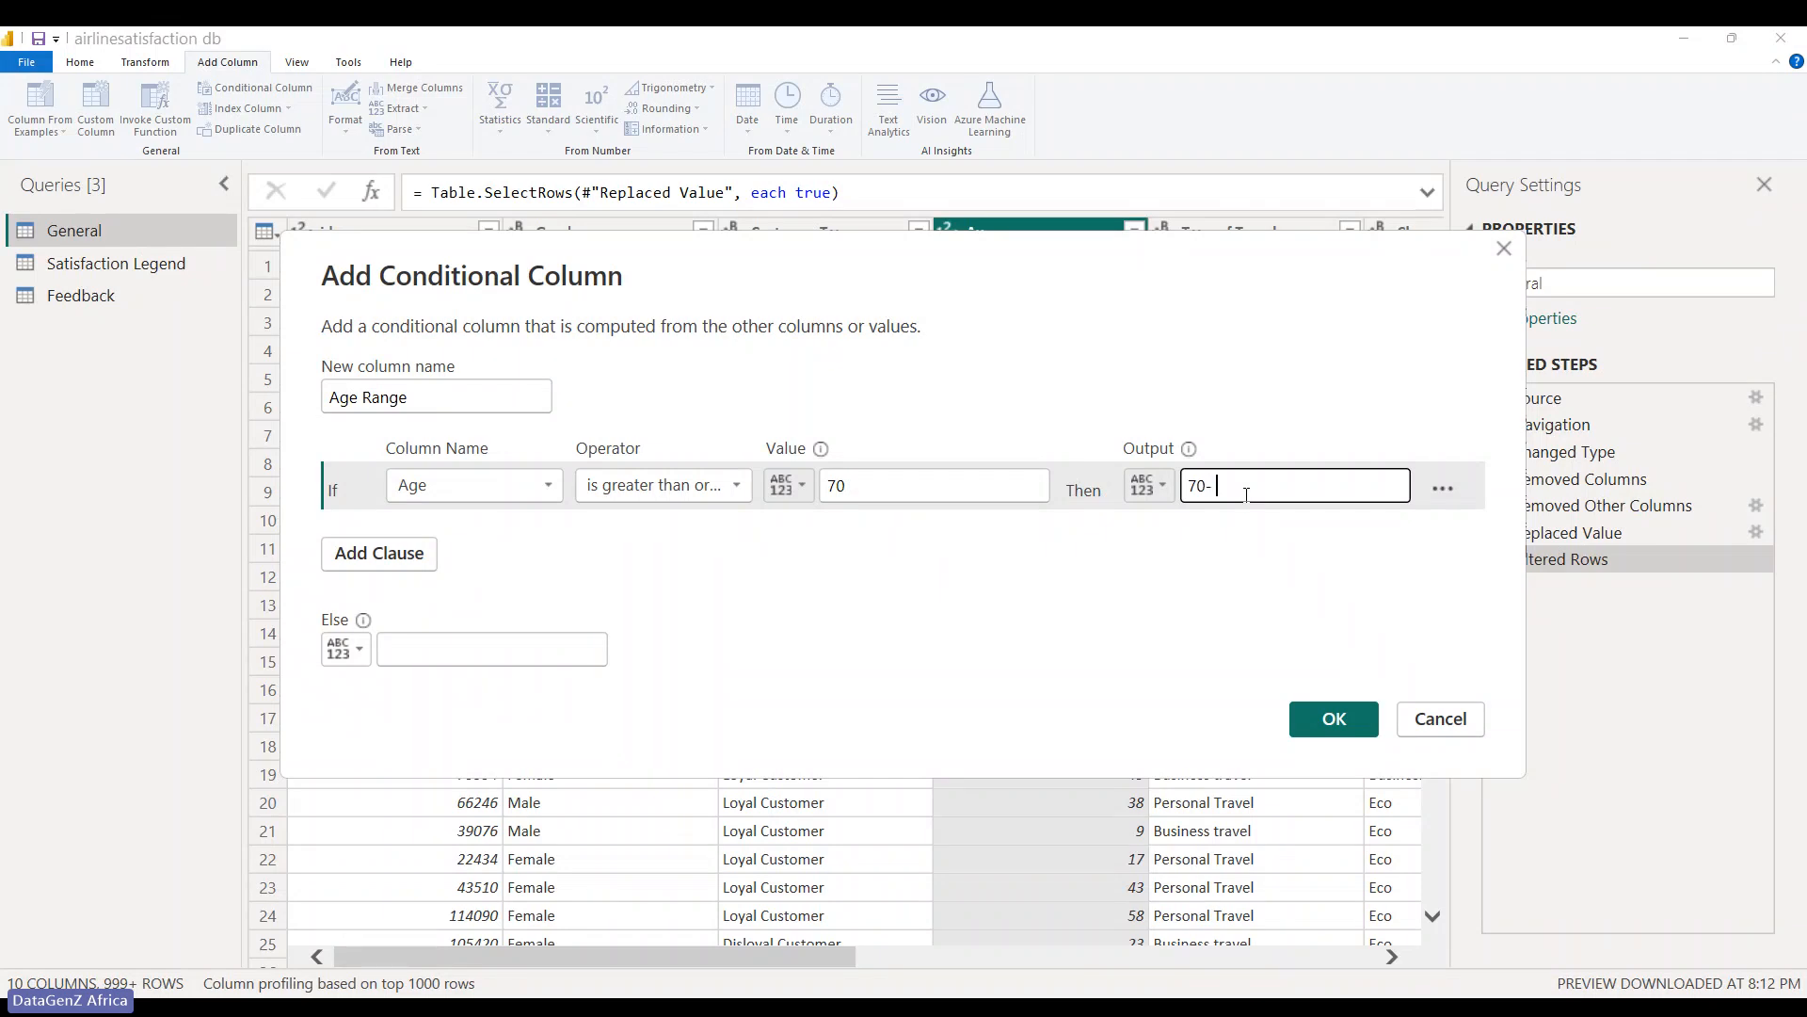
text(above)
- Add a second rule: Age greater than or equal to 40 outputs '40-69'
click(408, 553)
key(Escape)
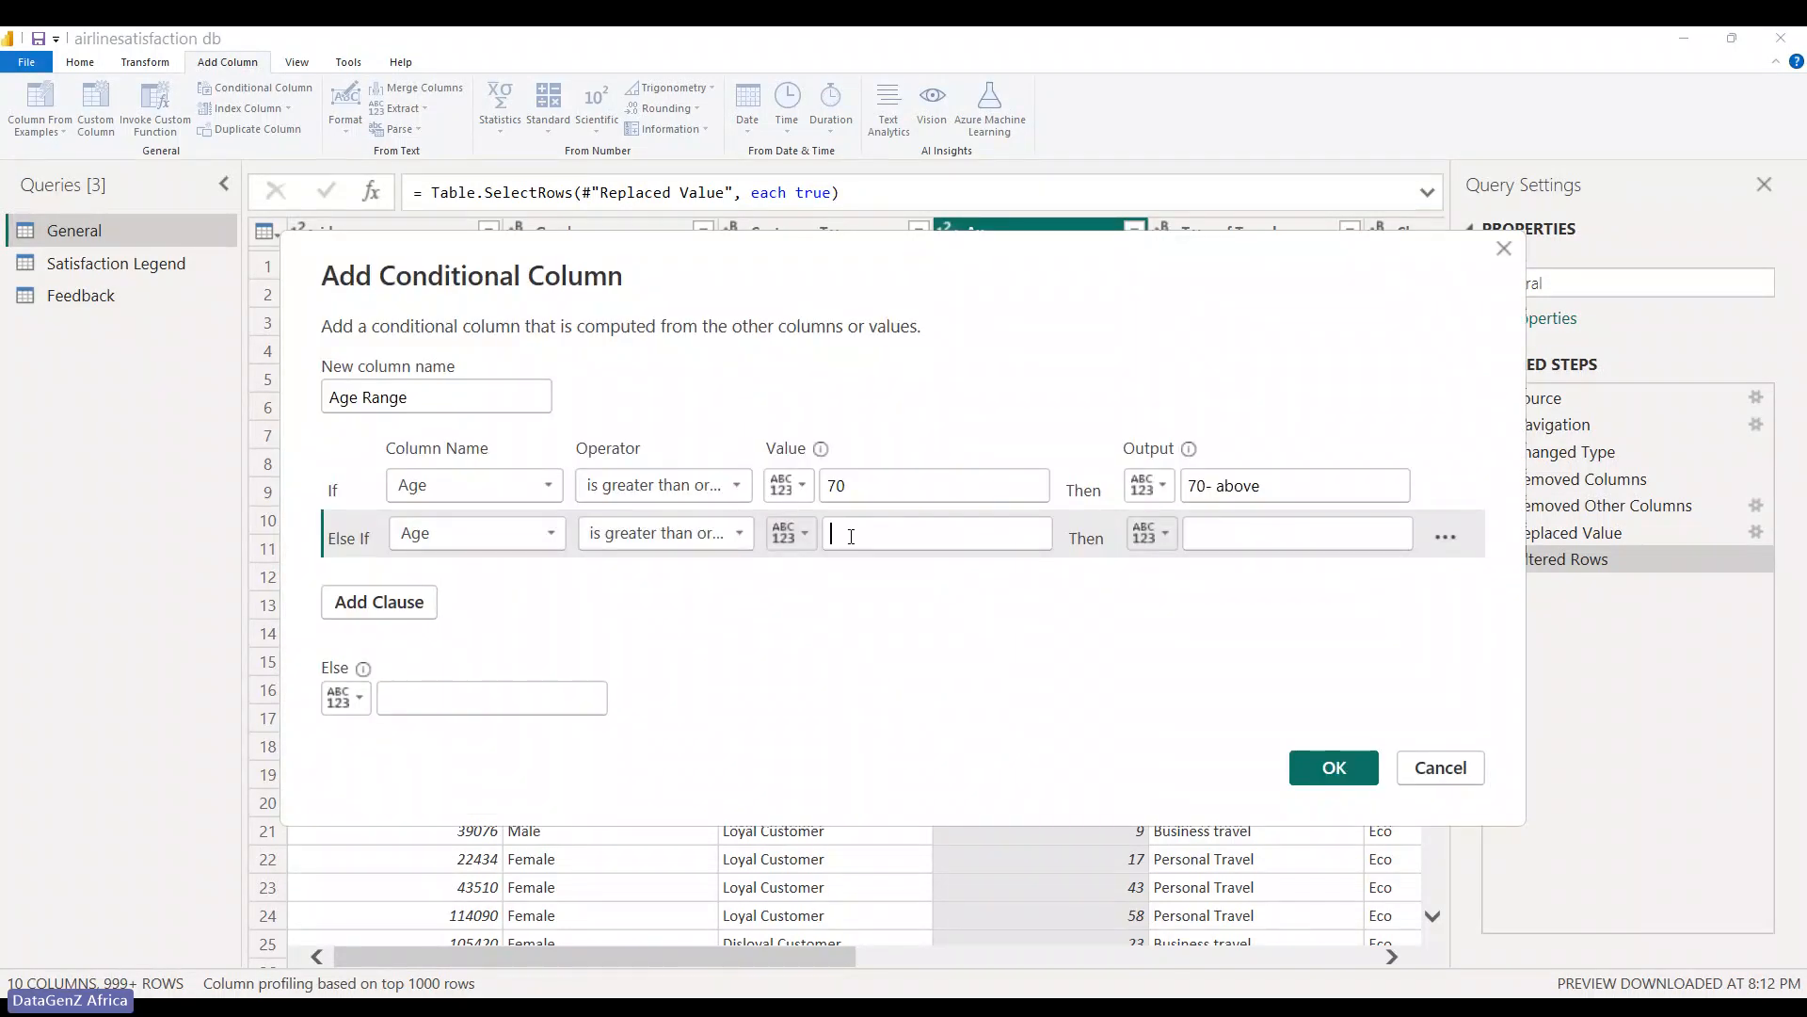
click(851, 537)
text(40)
click(1239, 528)
text(40)
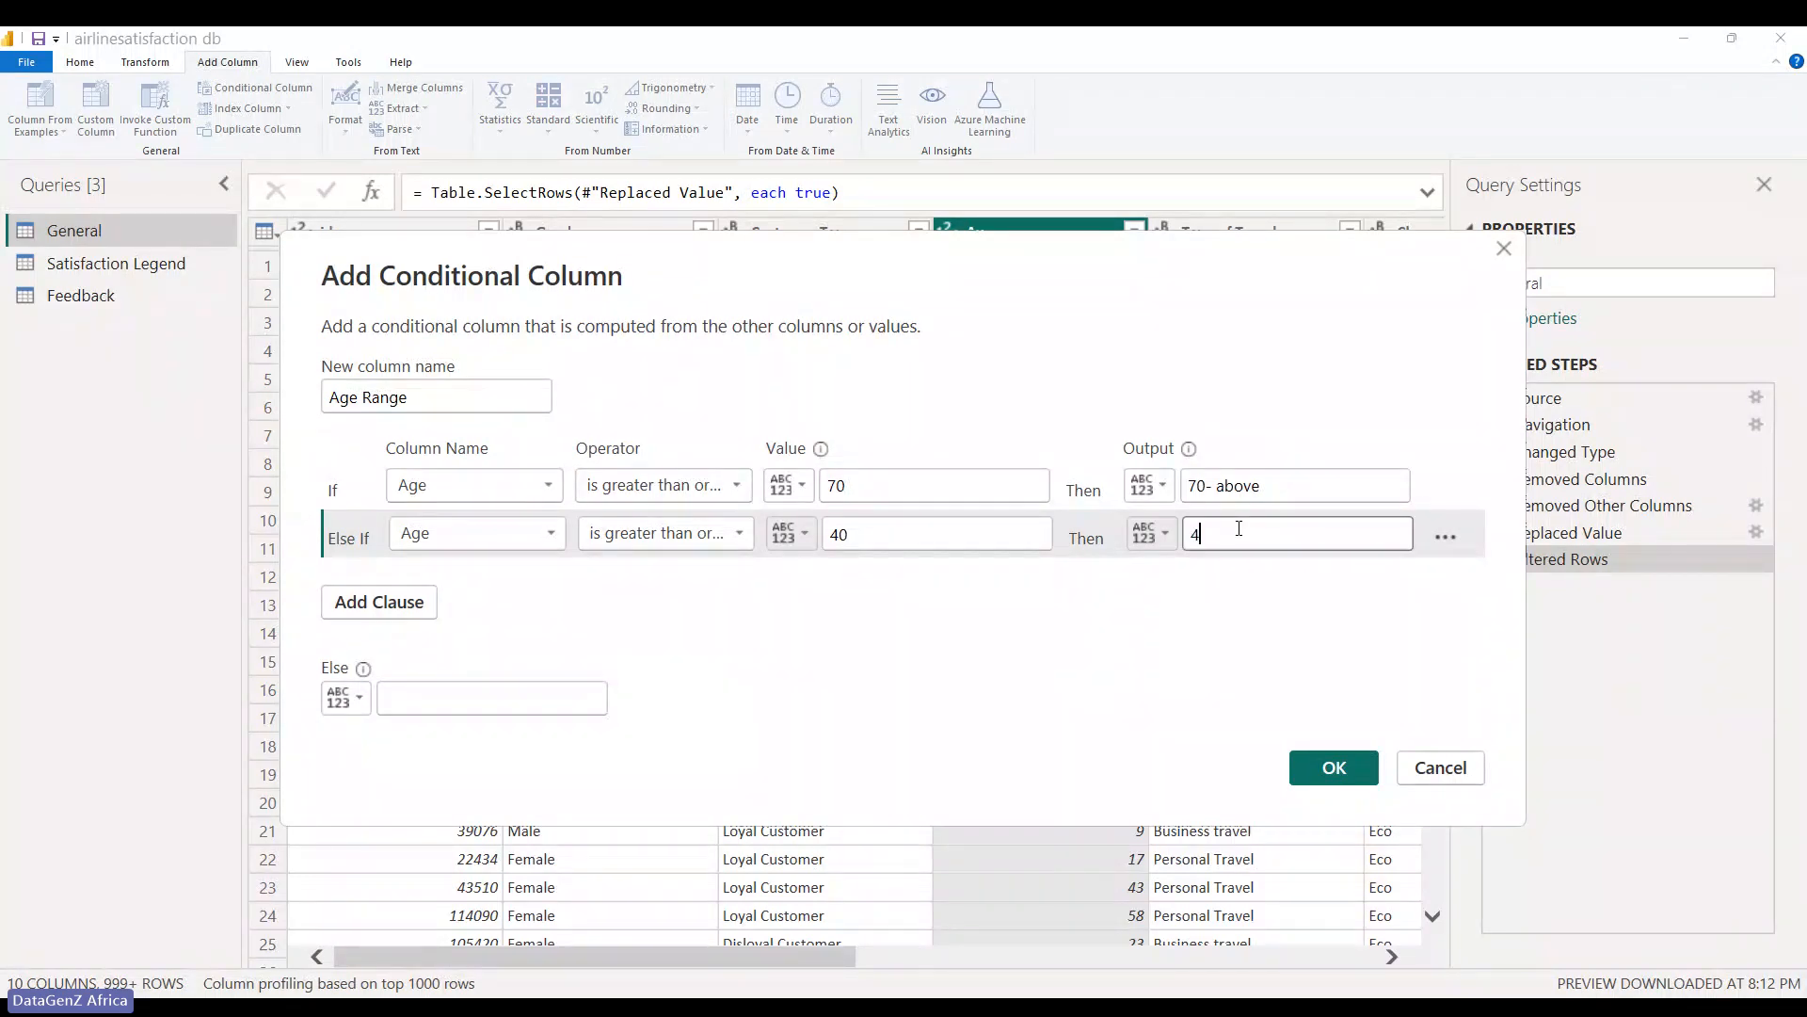
text(-)
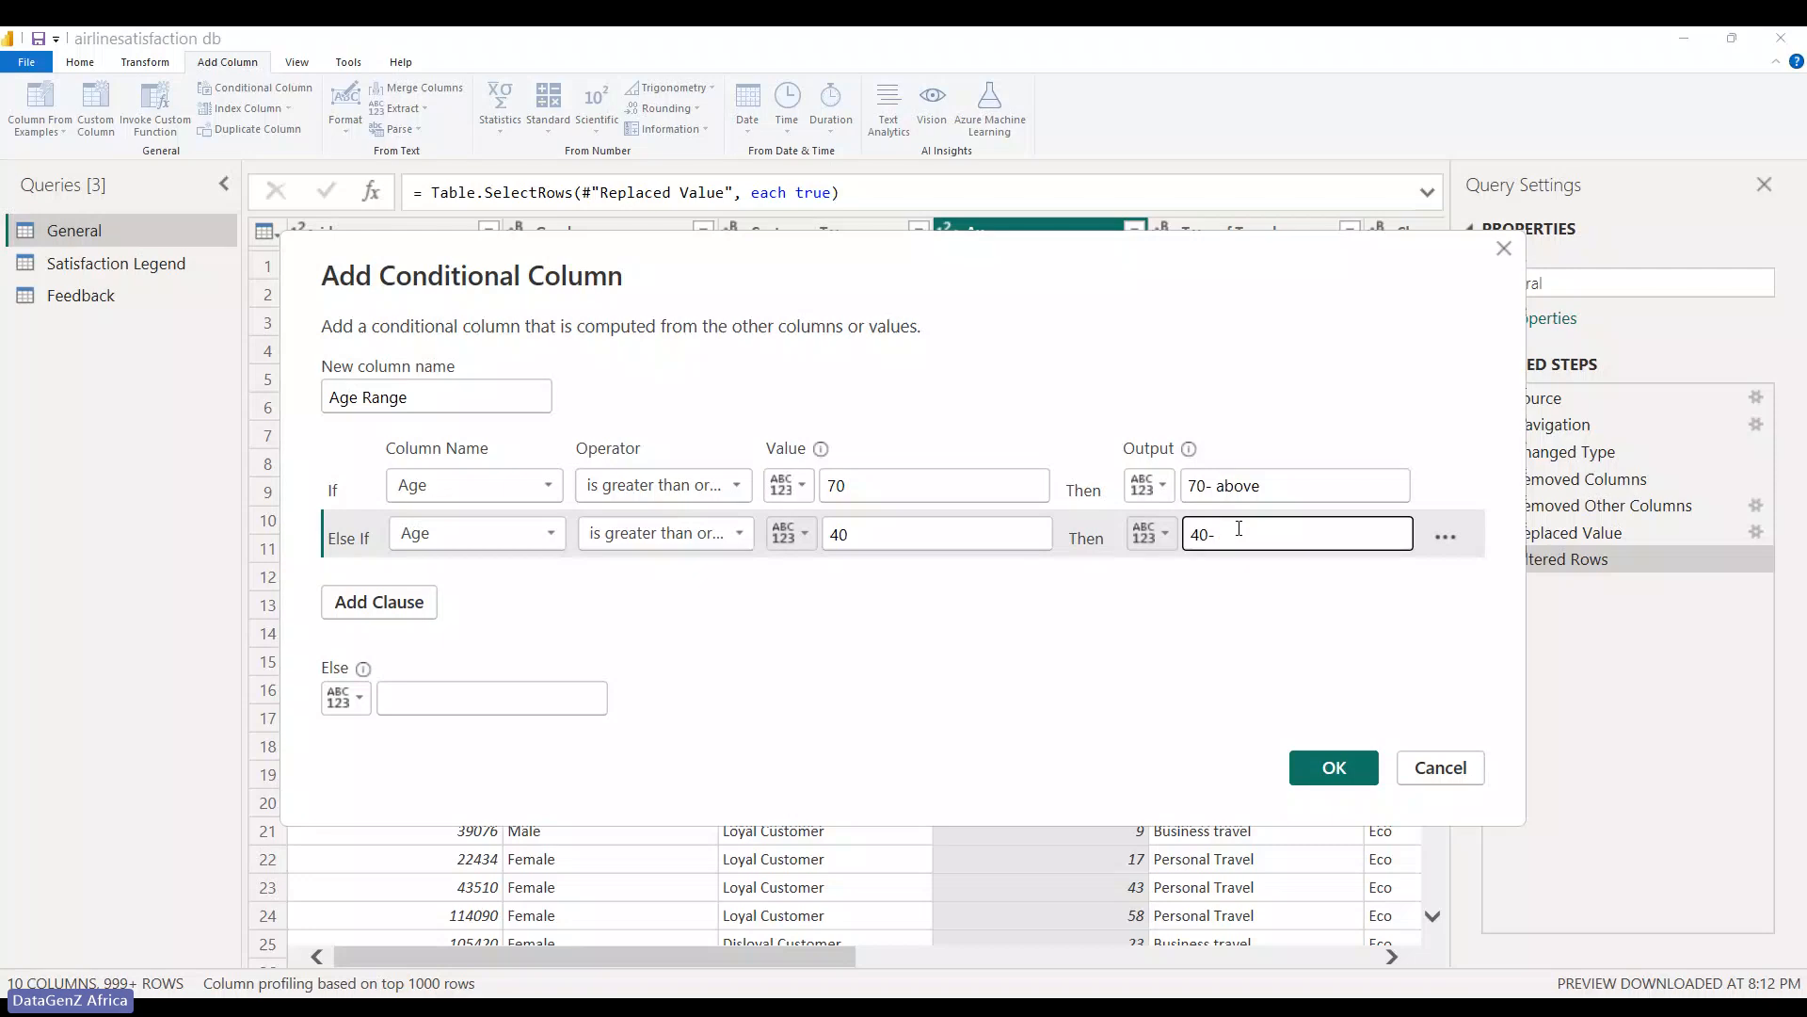
text(69)
- Add a third rule: Age greater than or equal to 20 outputs '20-39'
click(392, 601)
click(476, 597)
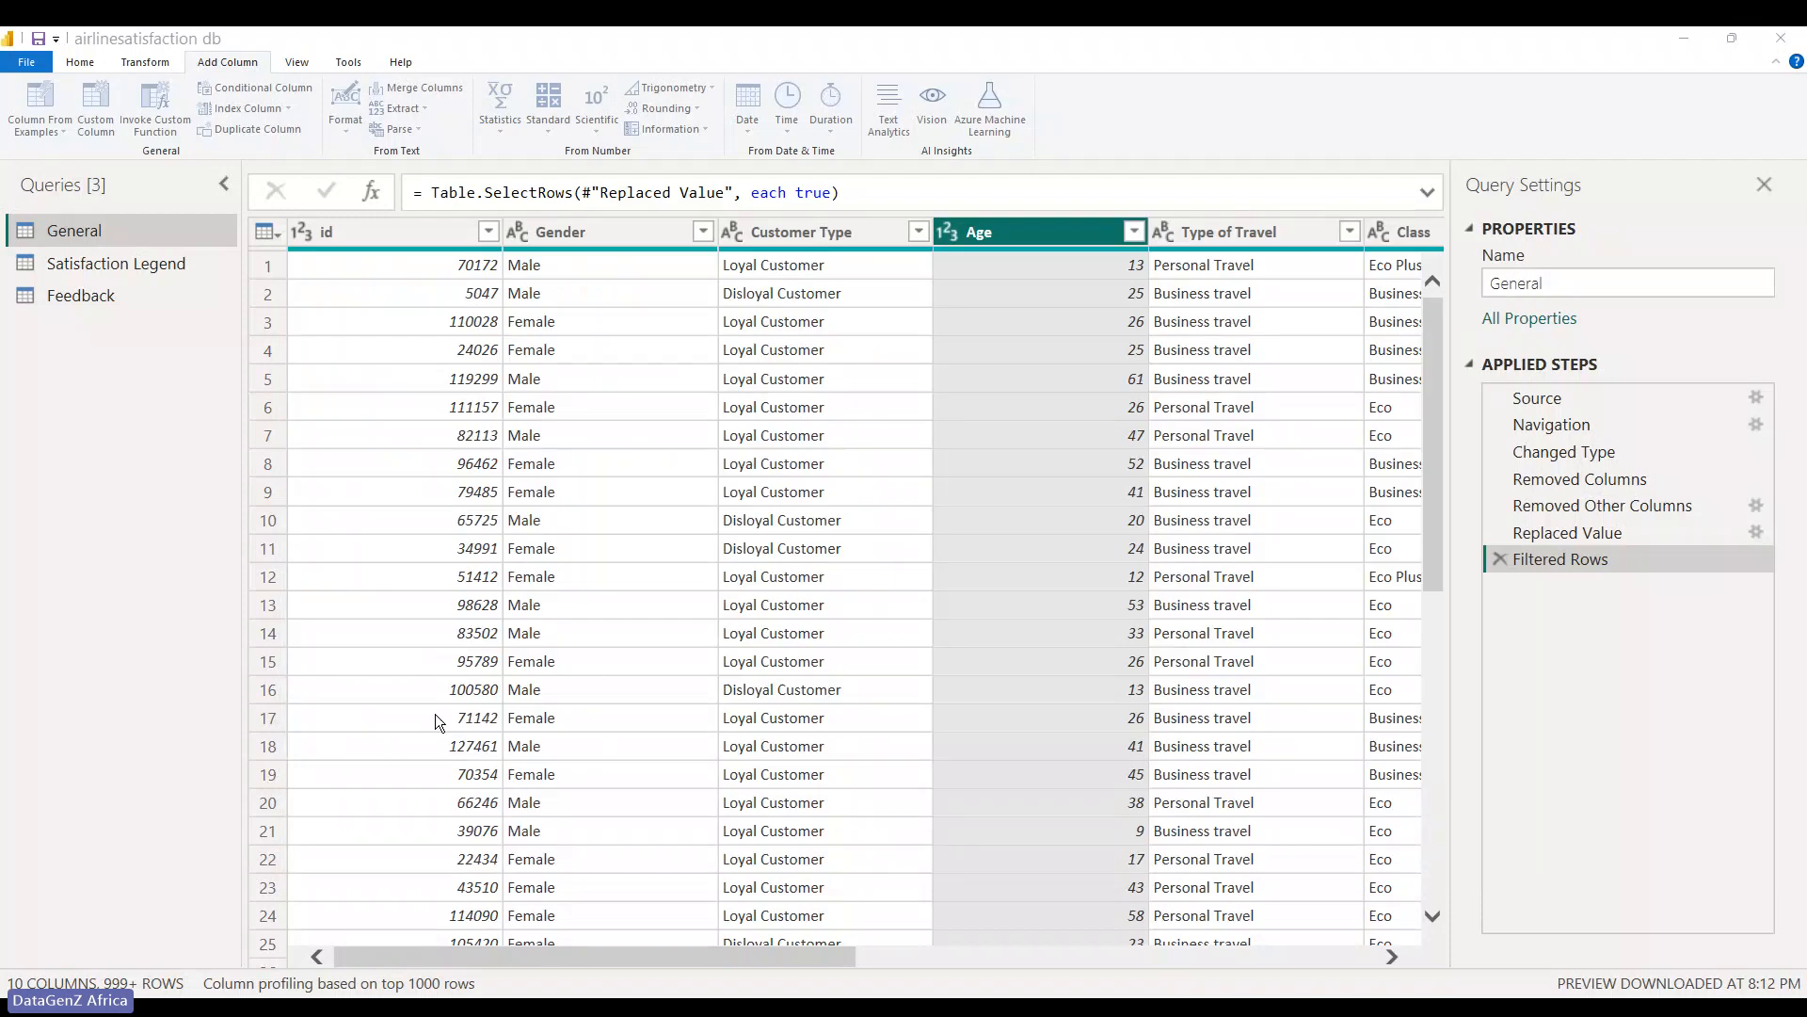
click(431, 704)
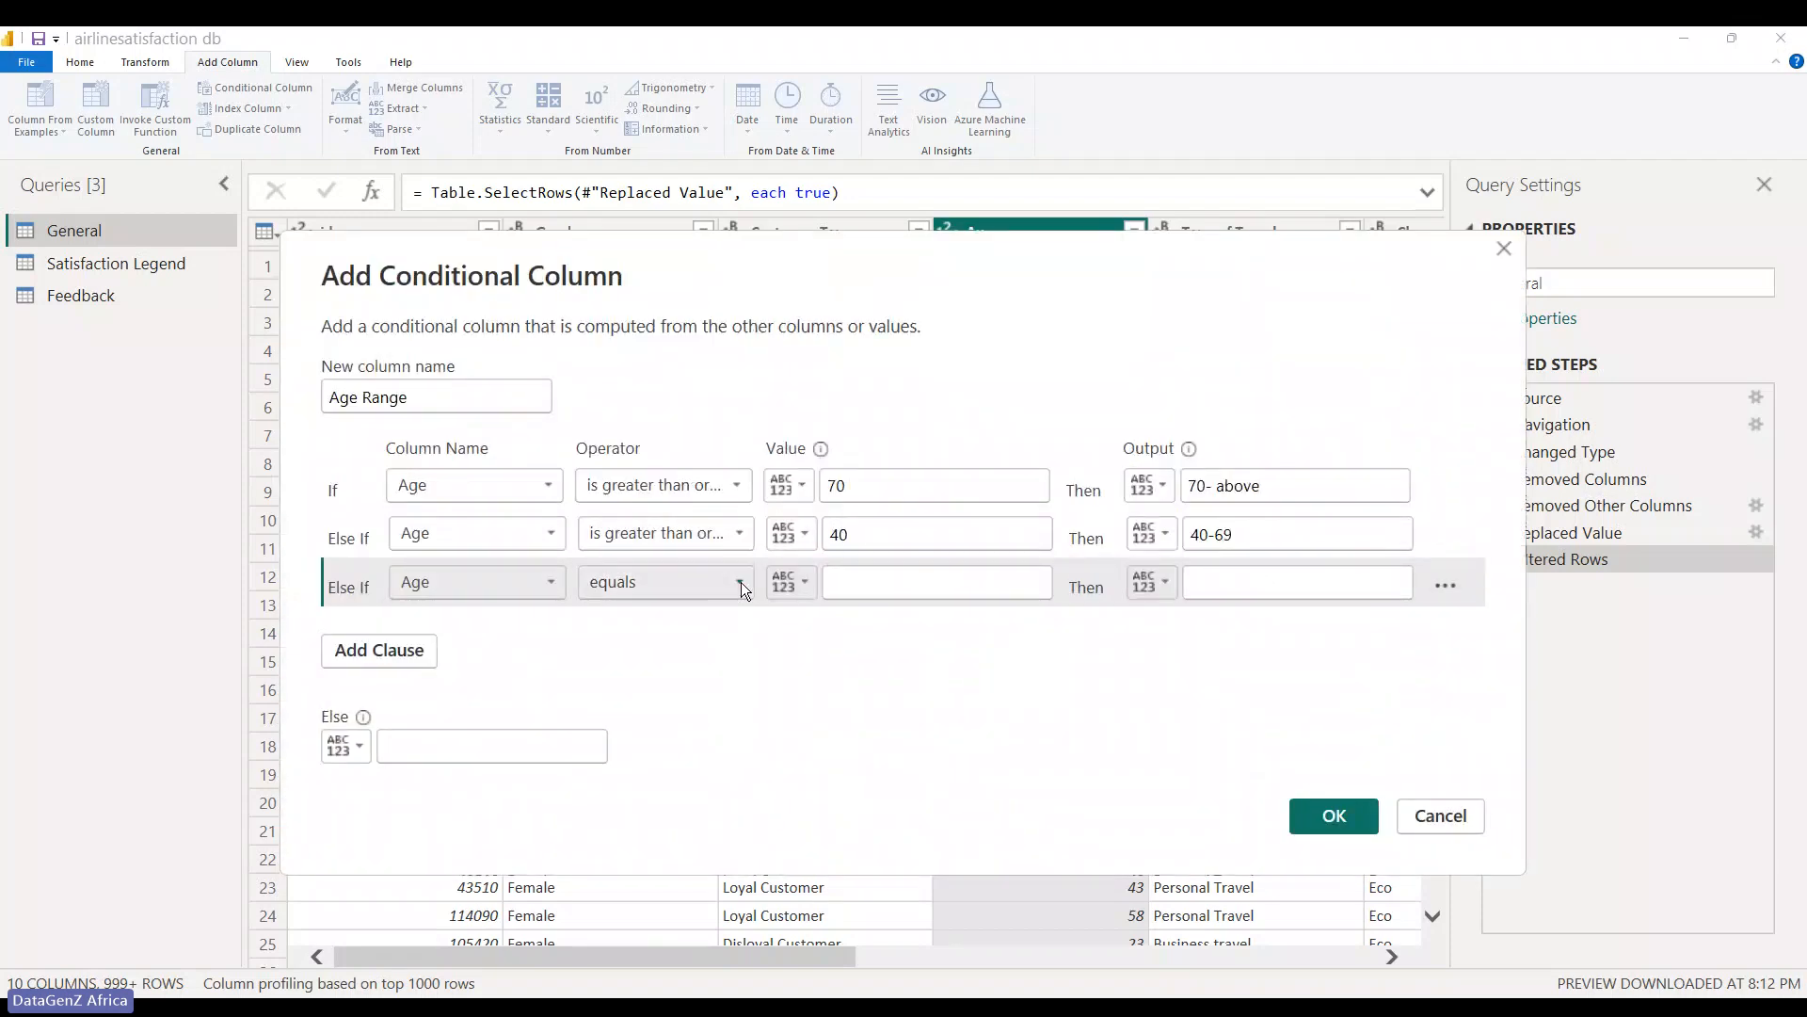
click(742, 582)
click(686, 695)
click(870, 585)
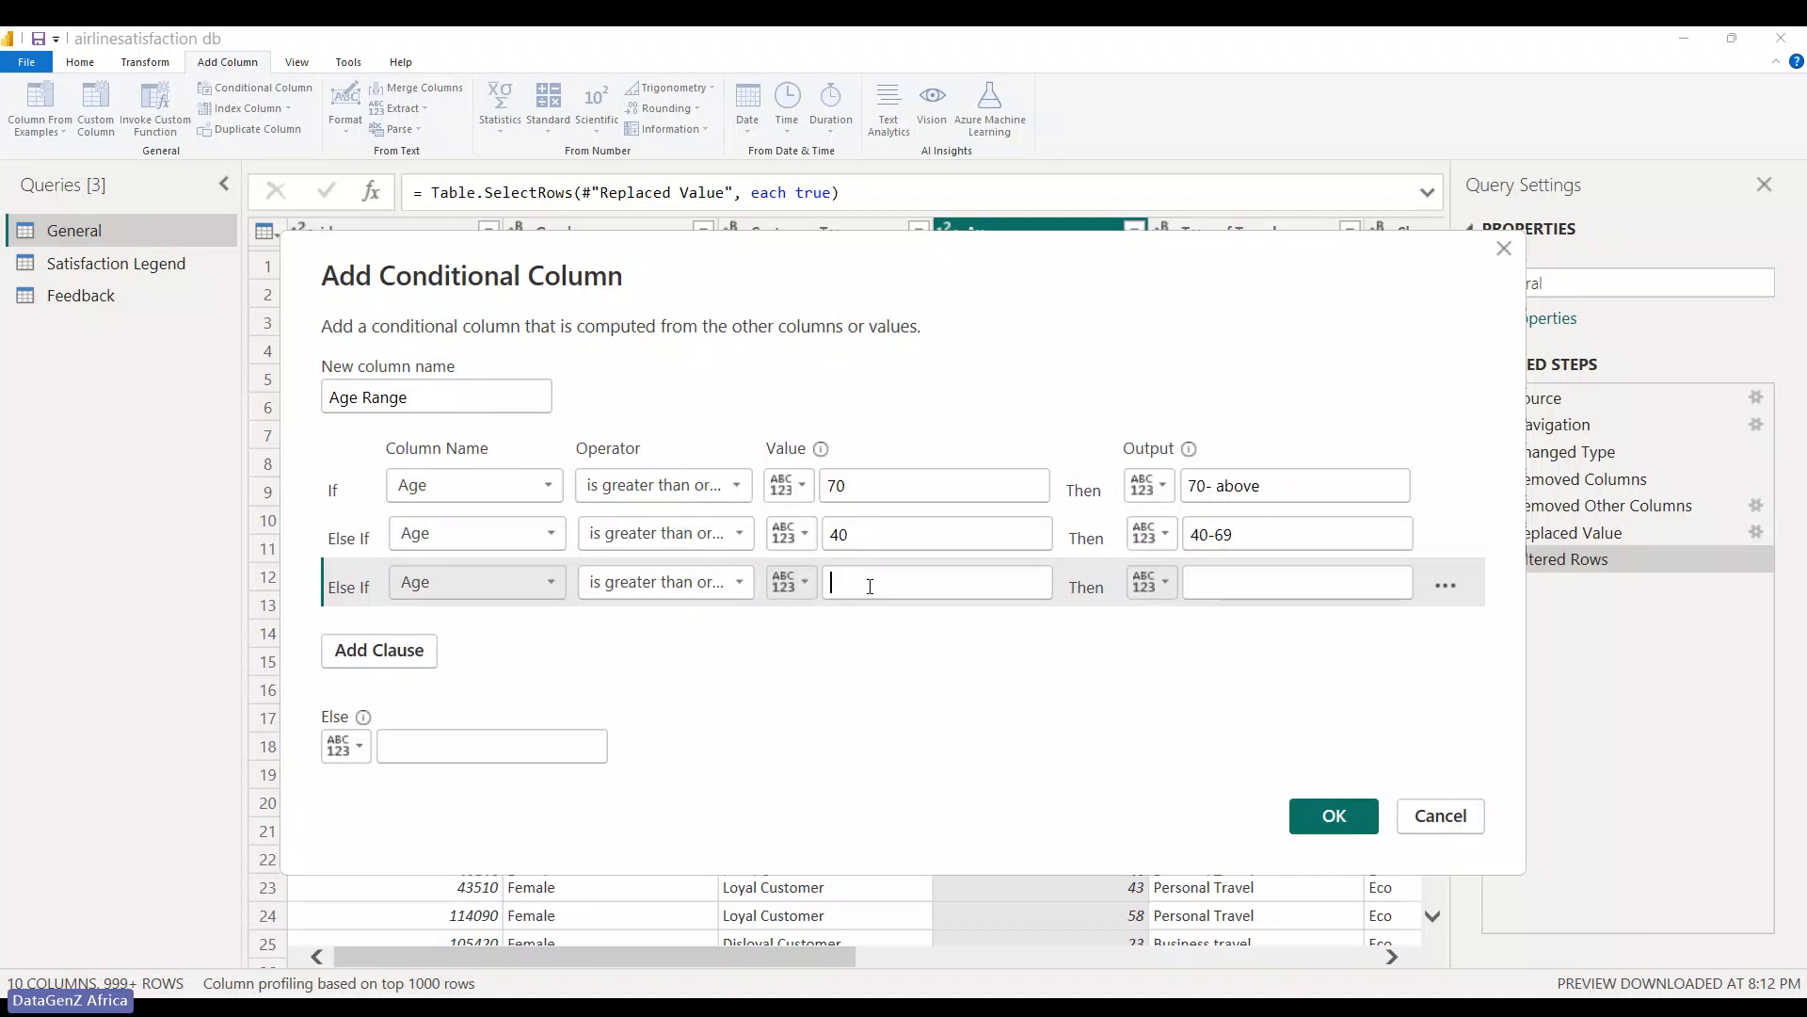
text(20)
click(1226, 581)
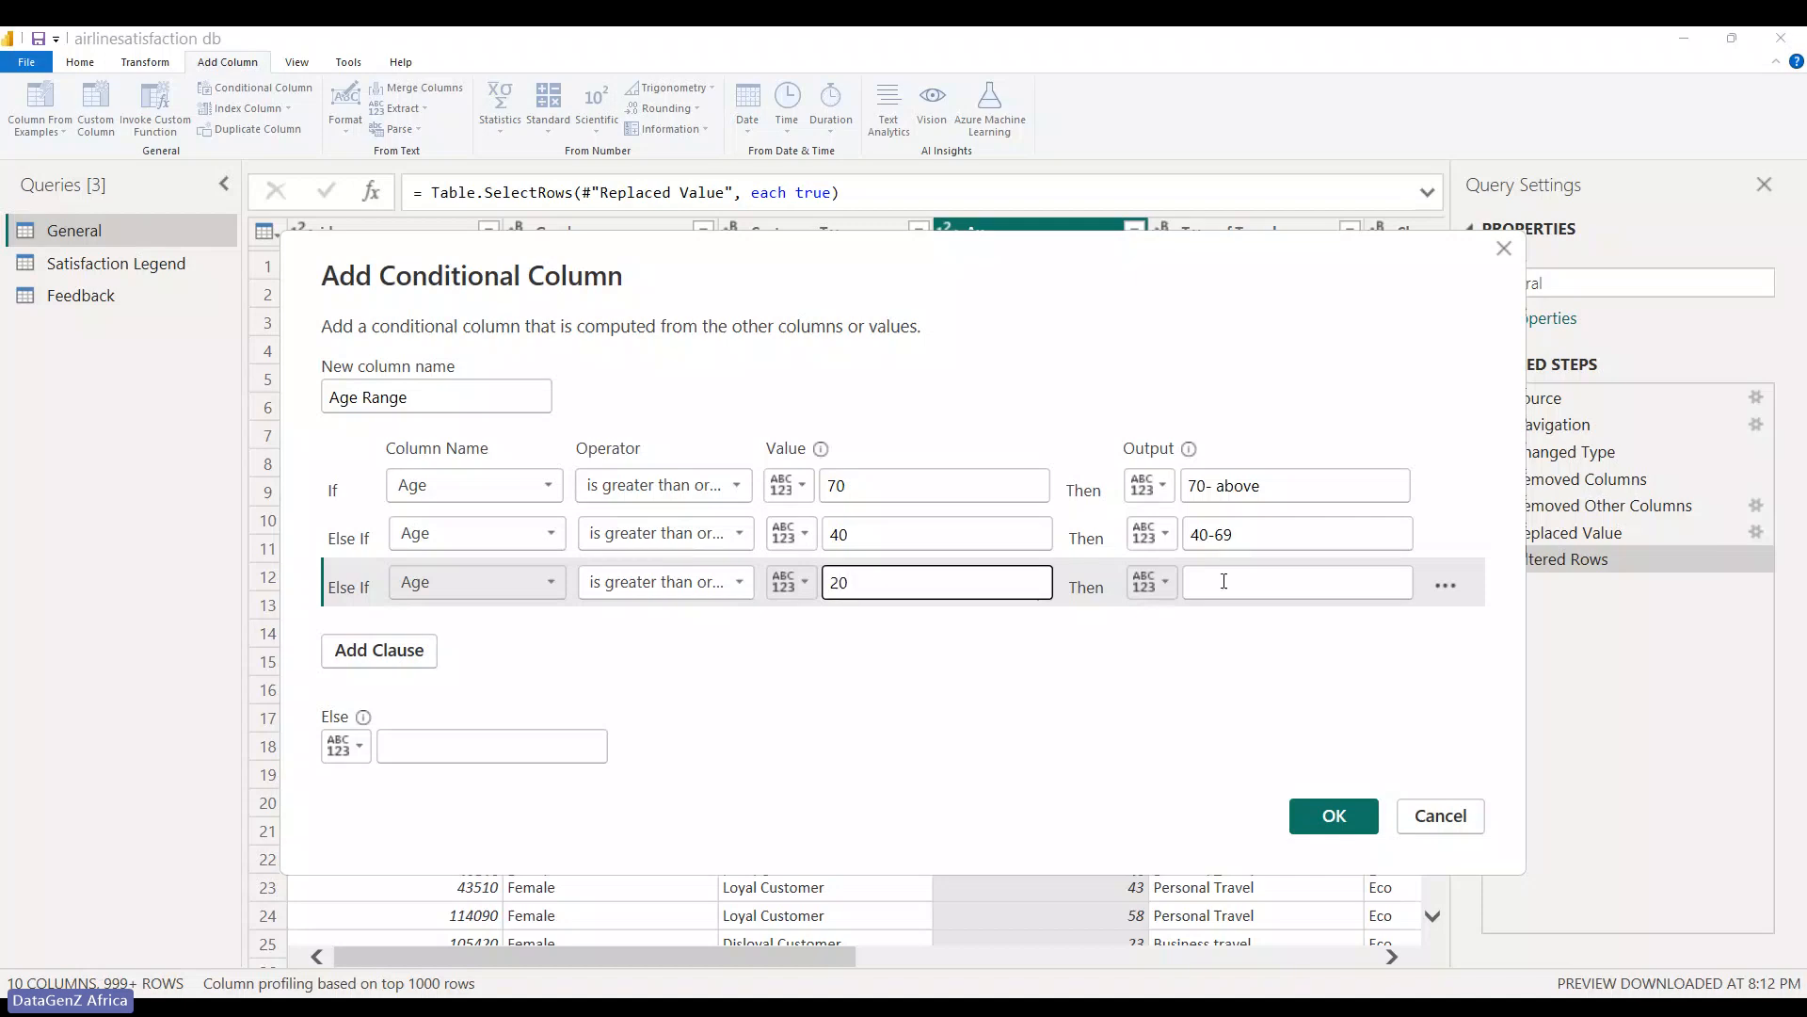
text(20)
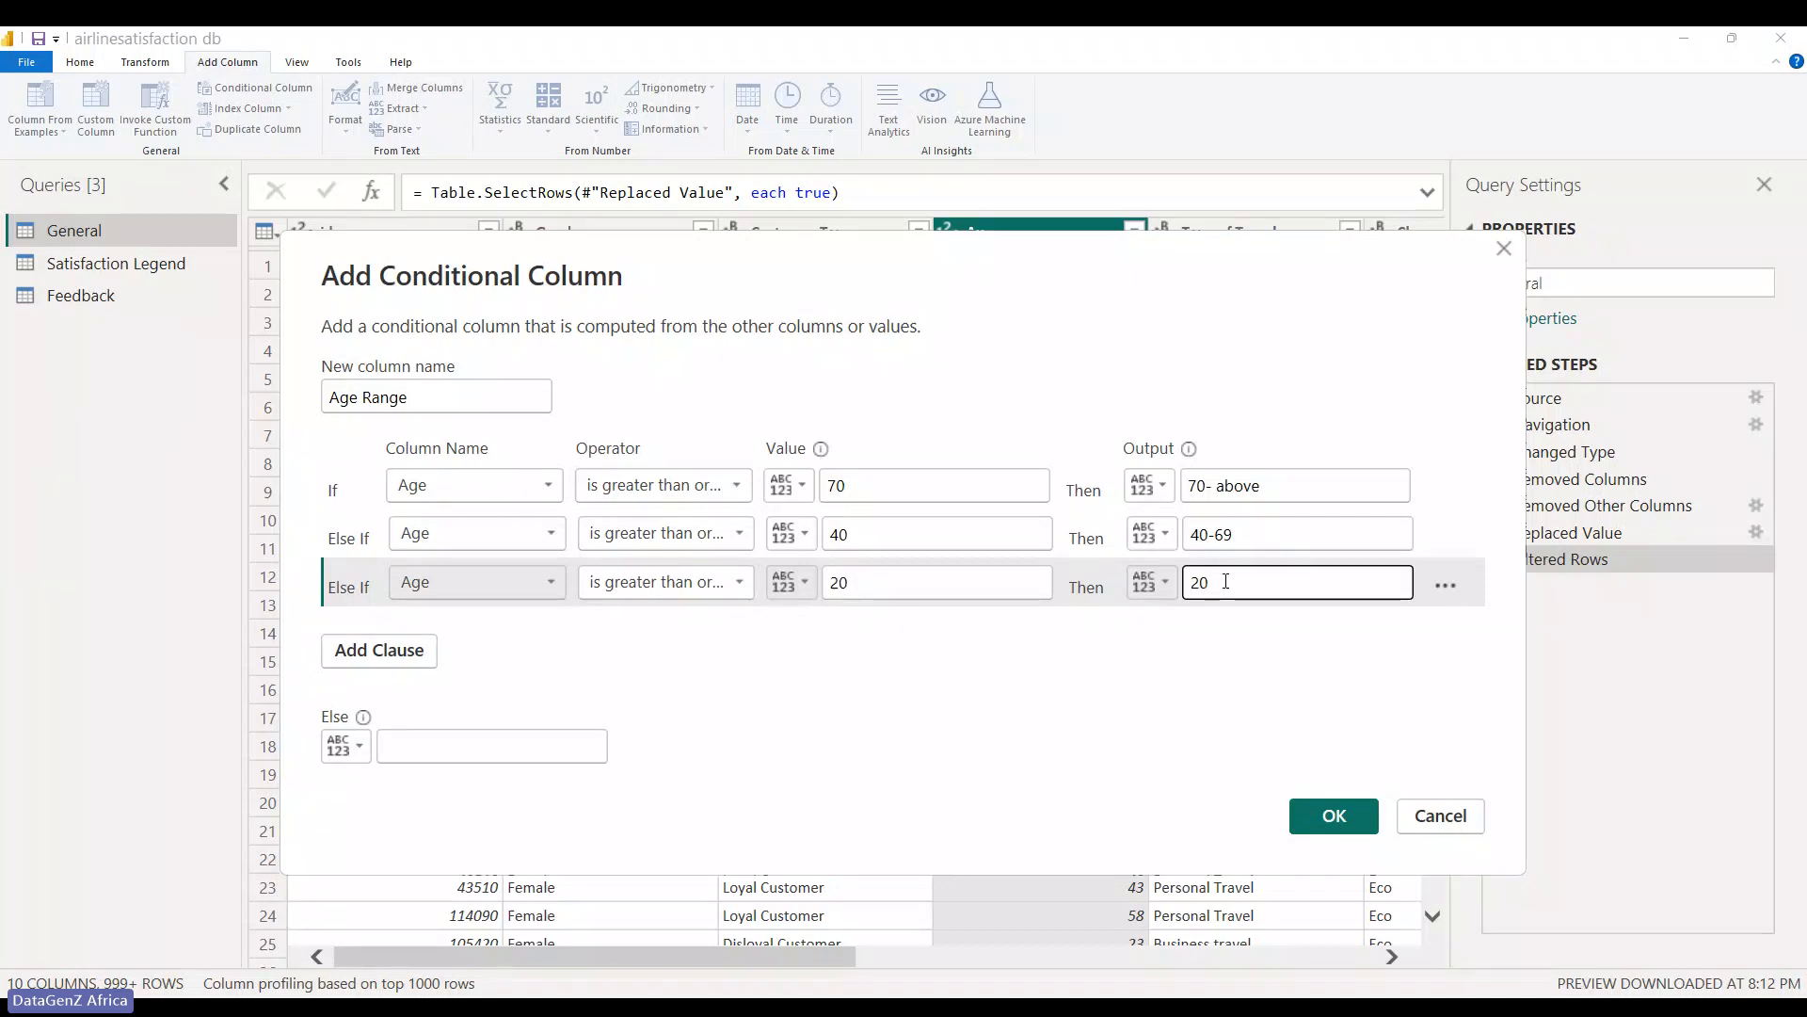
text(-39)
- Add a fourth rule: Age greater than or equal to 7 outputs '7-19'
click(400, 651)
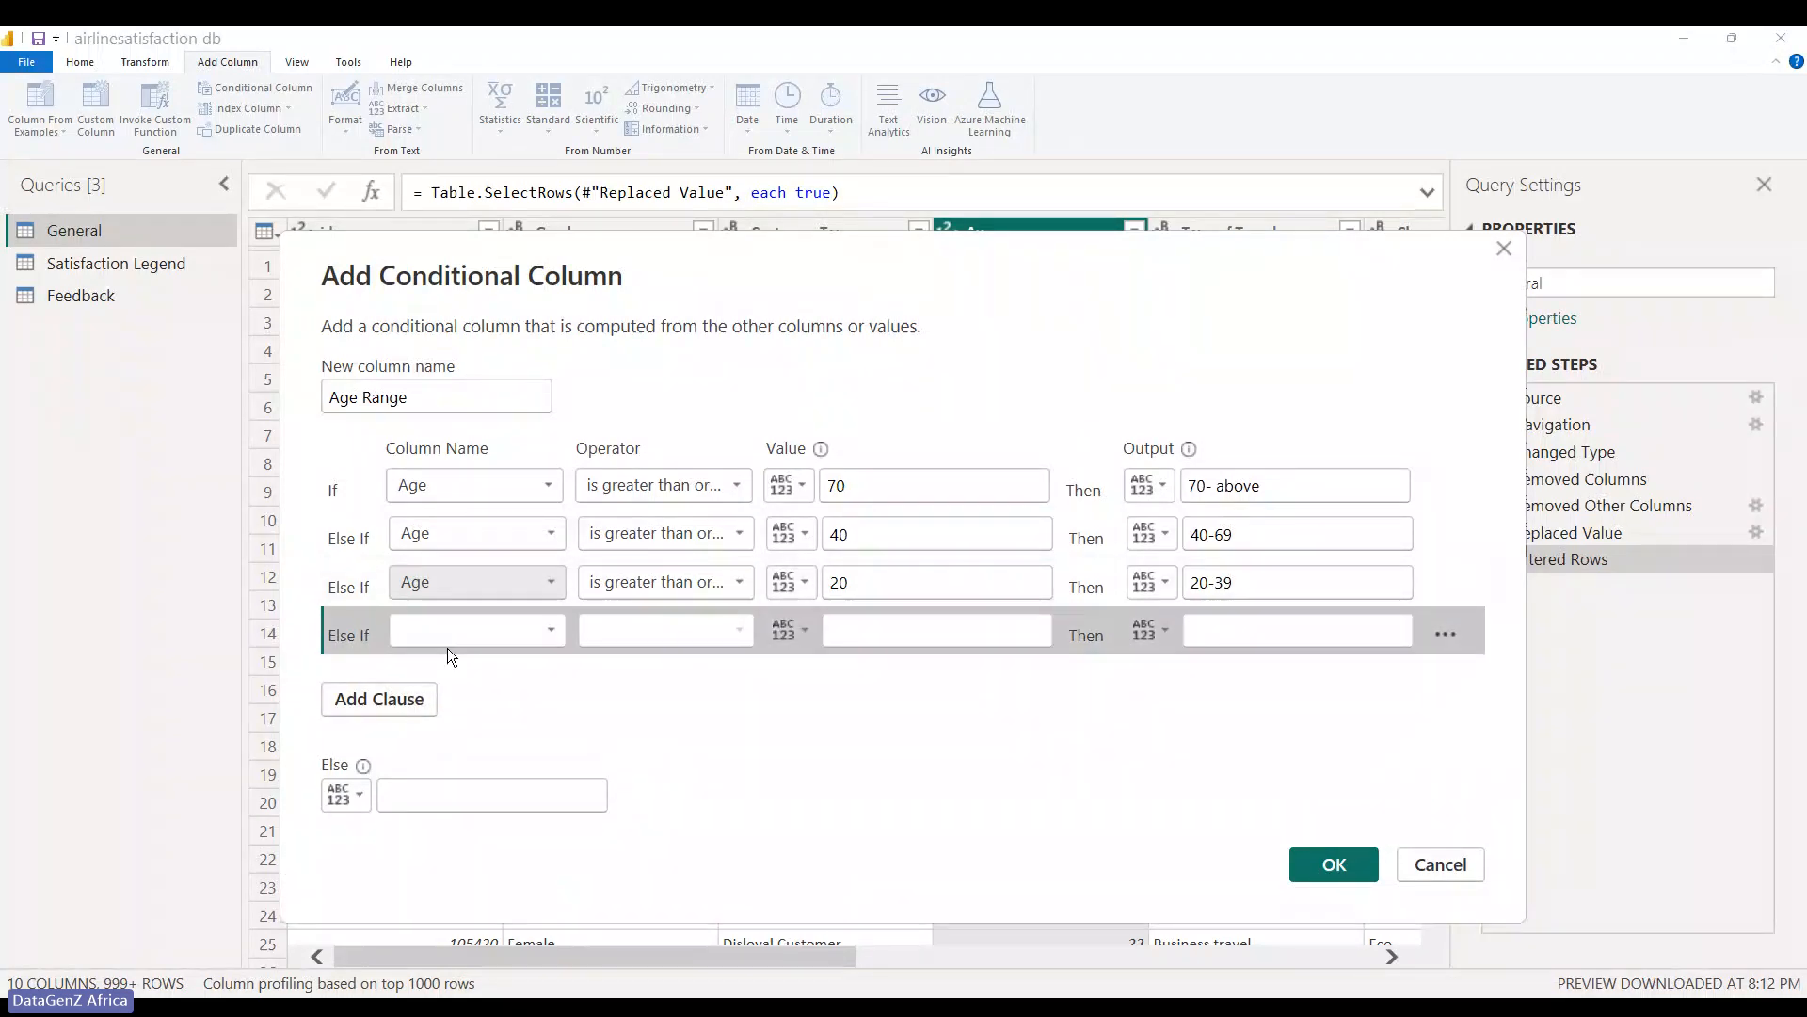
key(Escape)
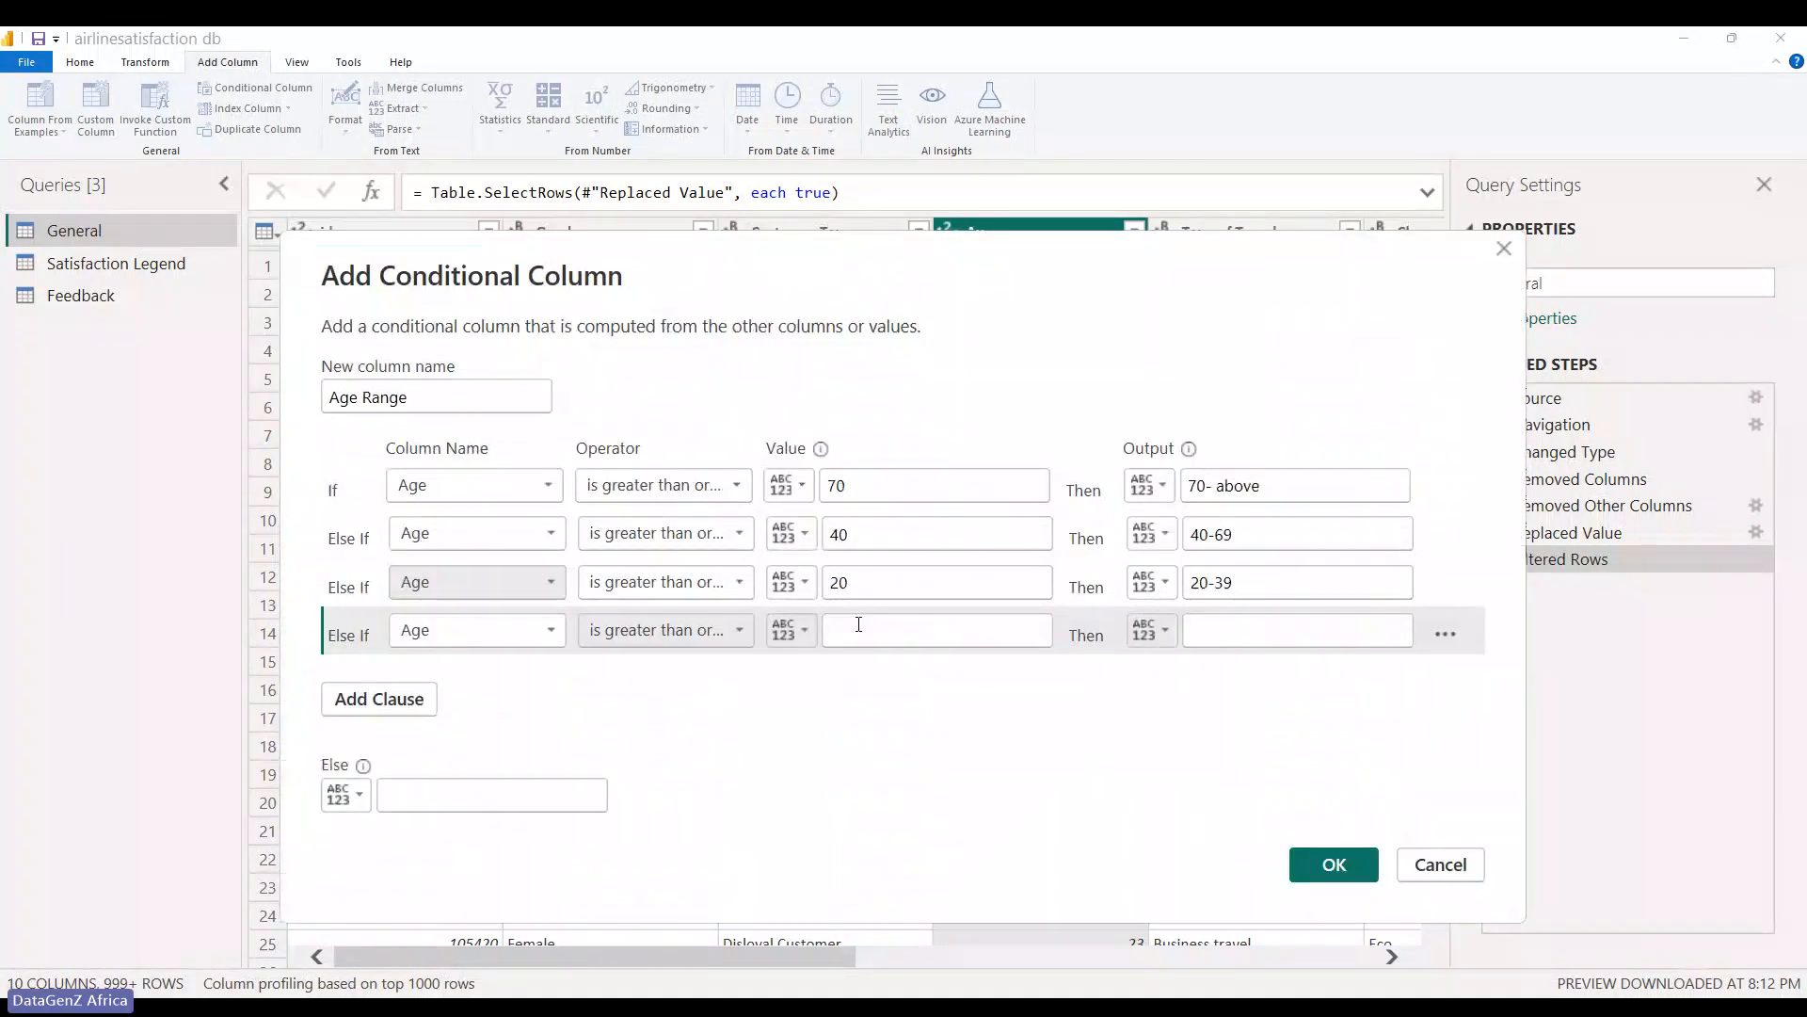
click(859, 625)
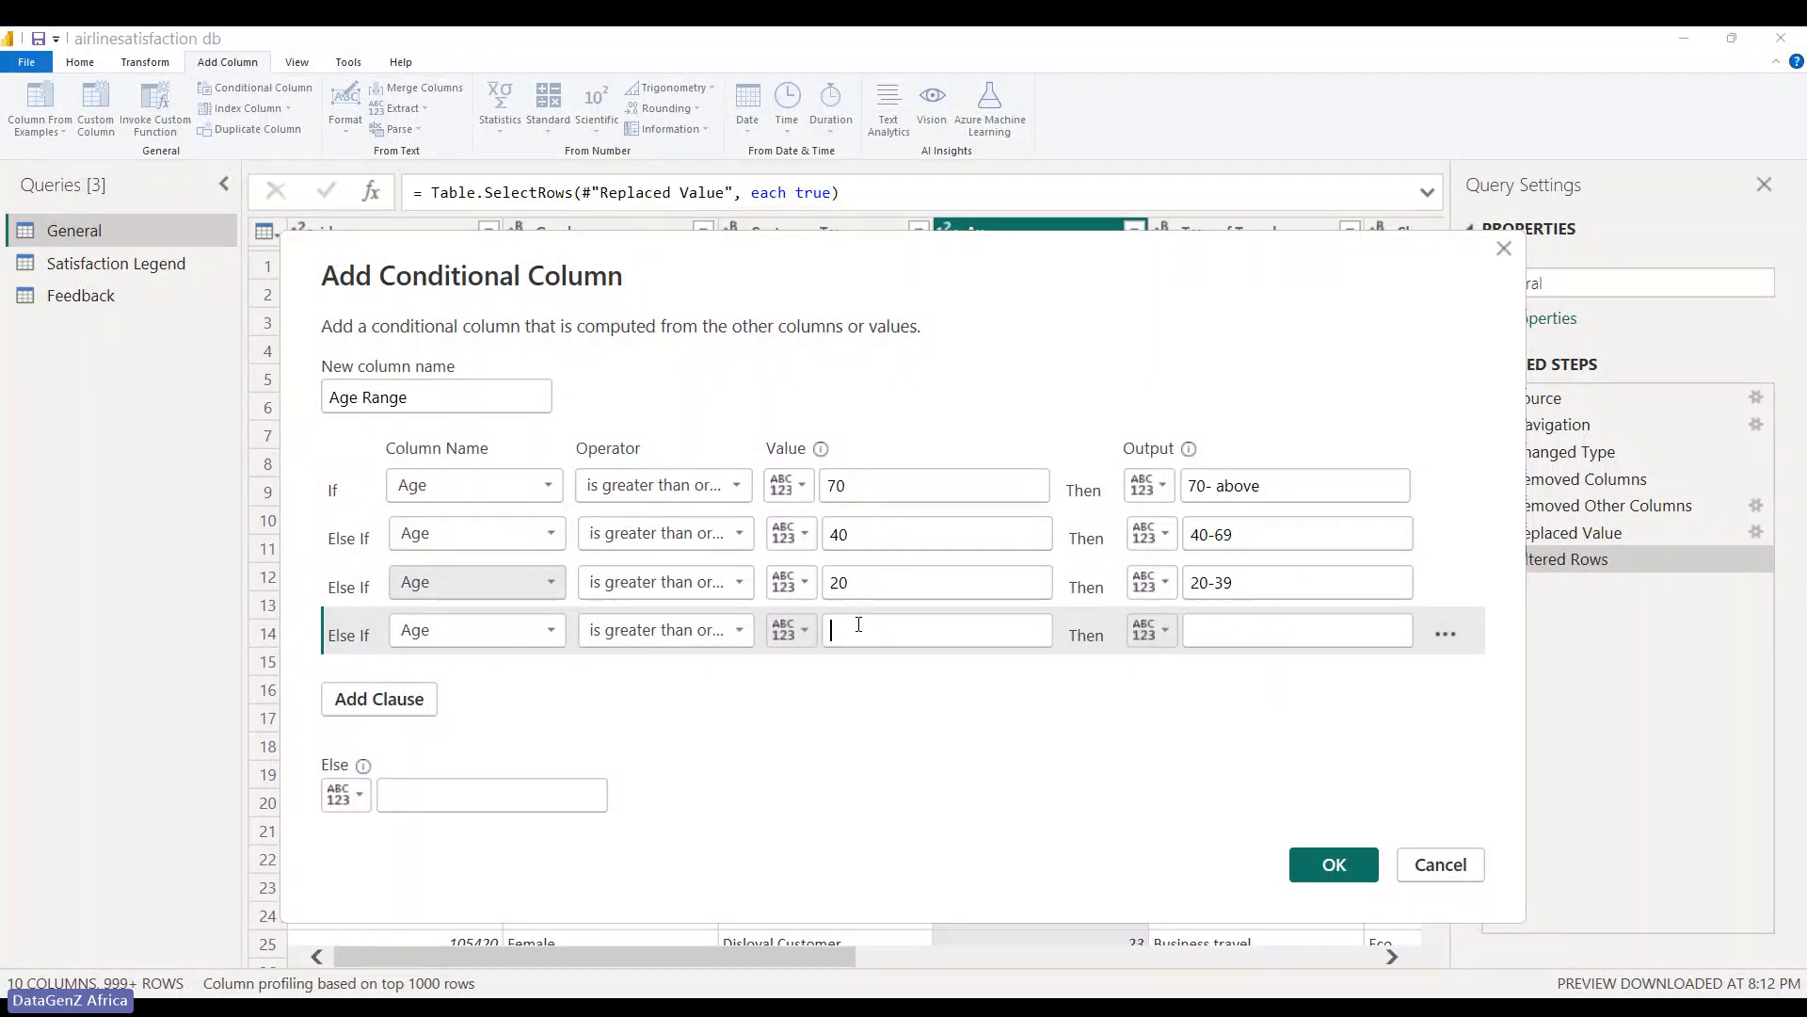
text(7)
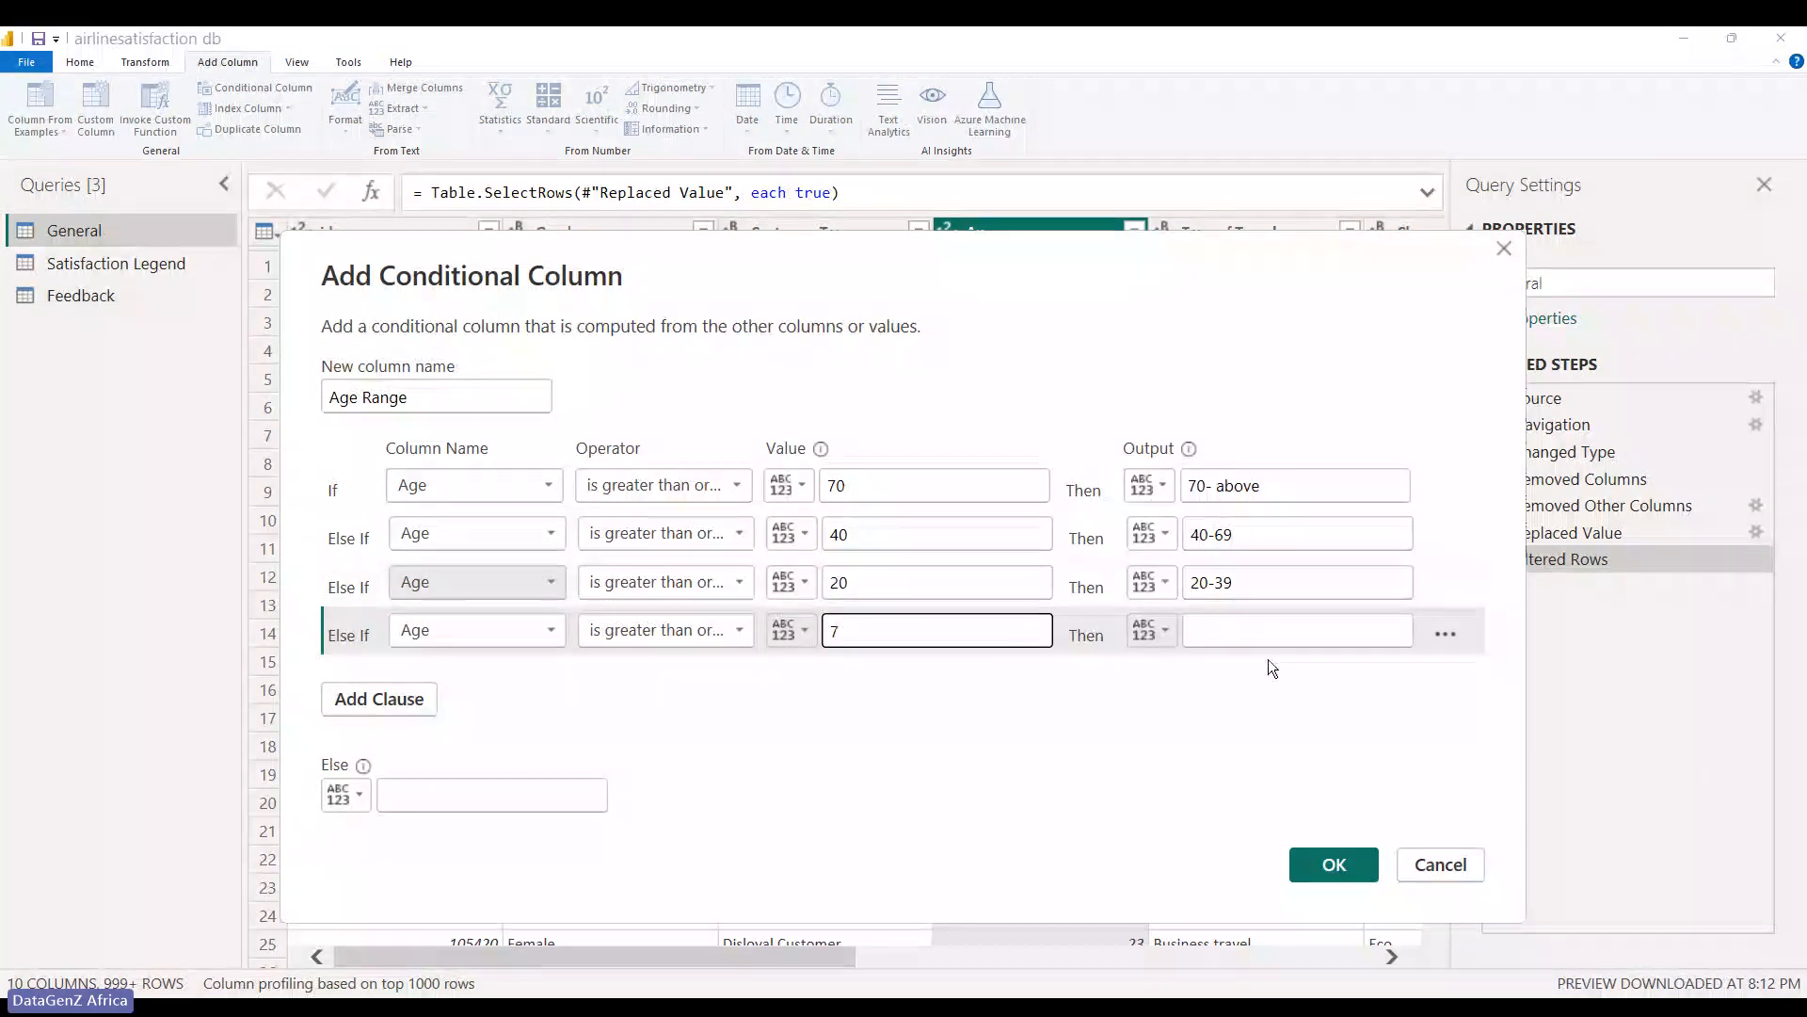
click(1206, 631)
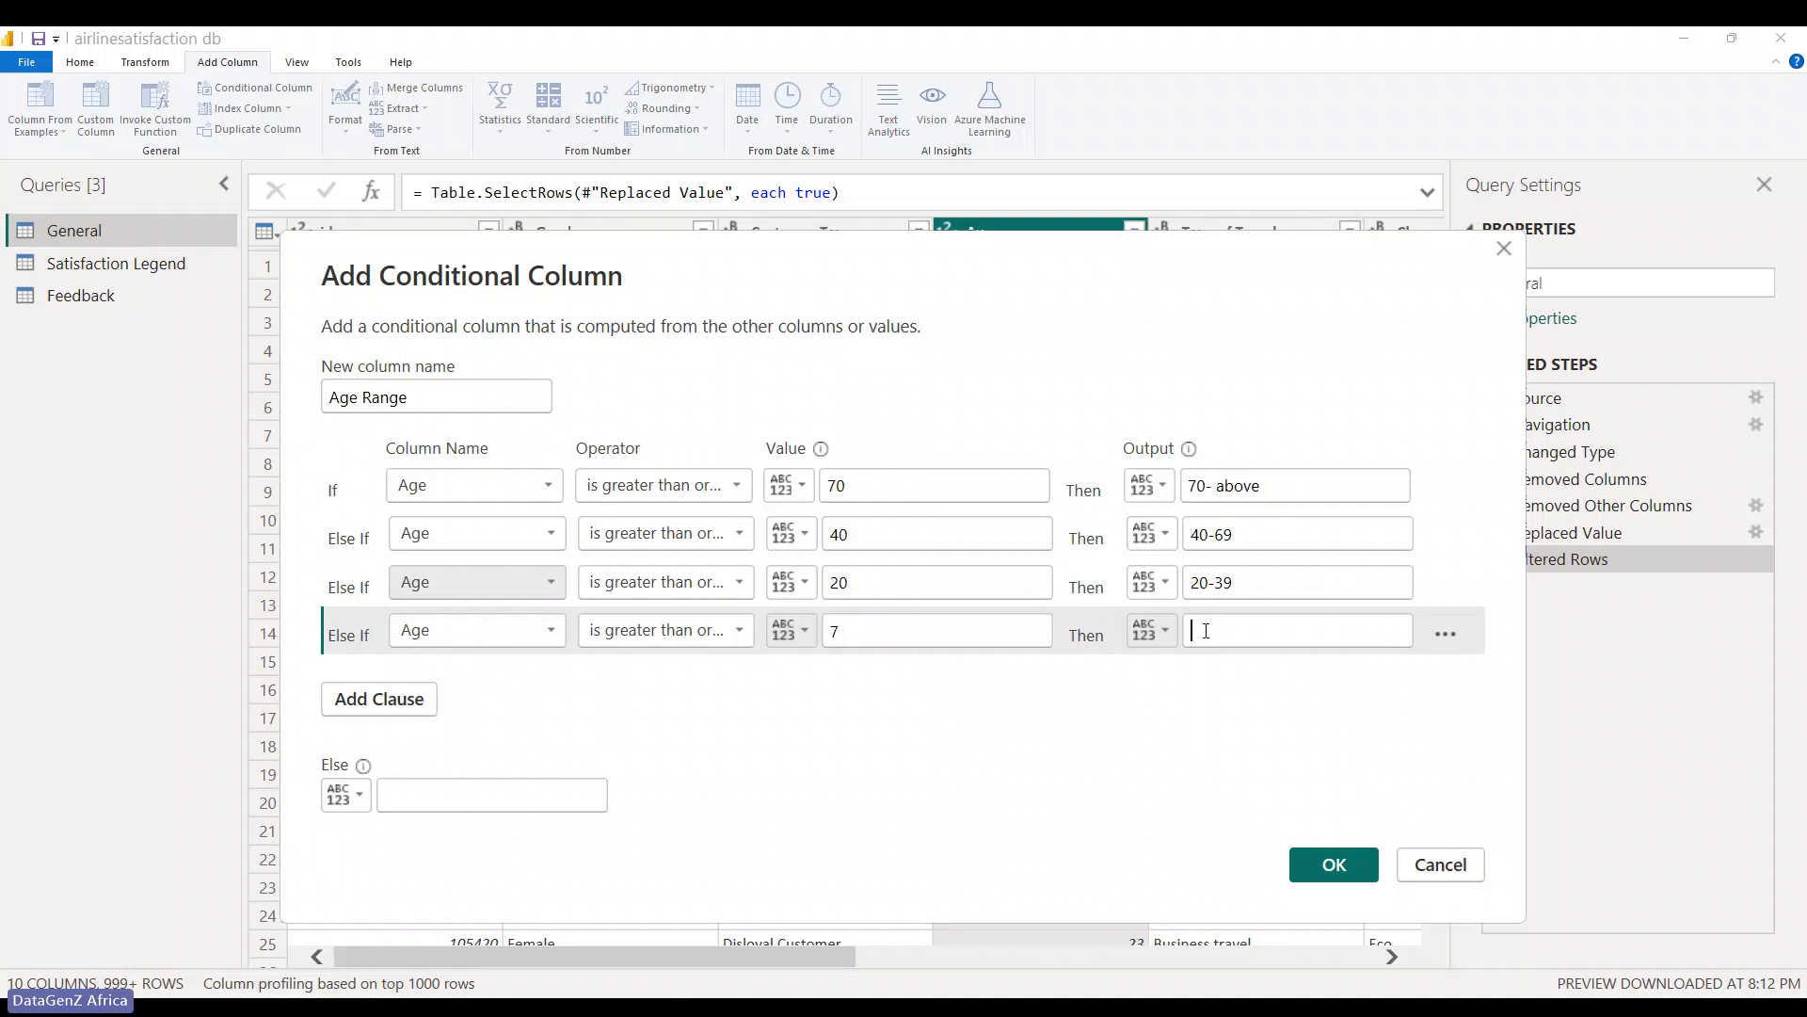
text(7)
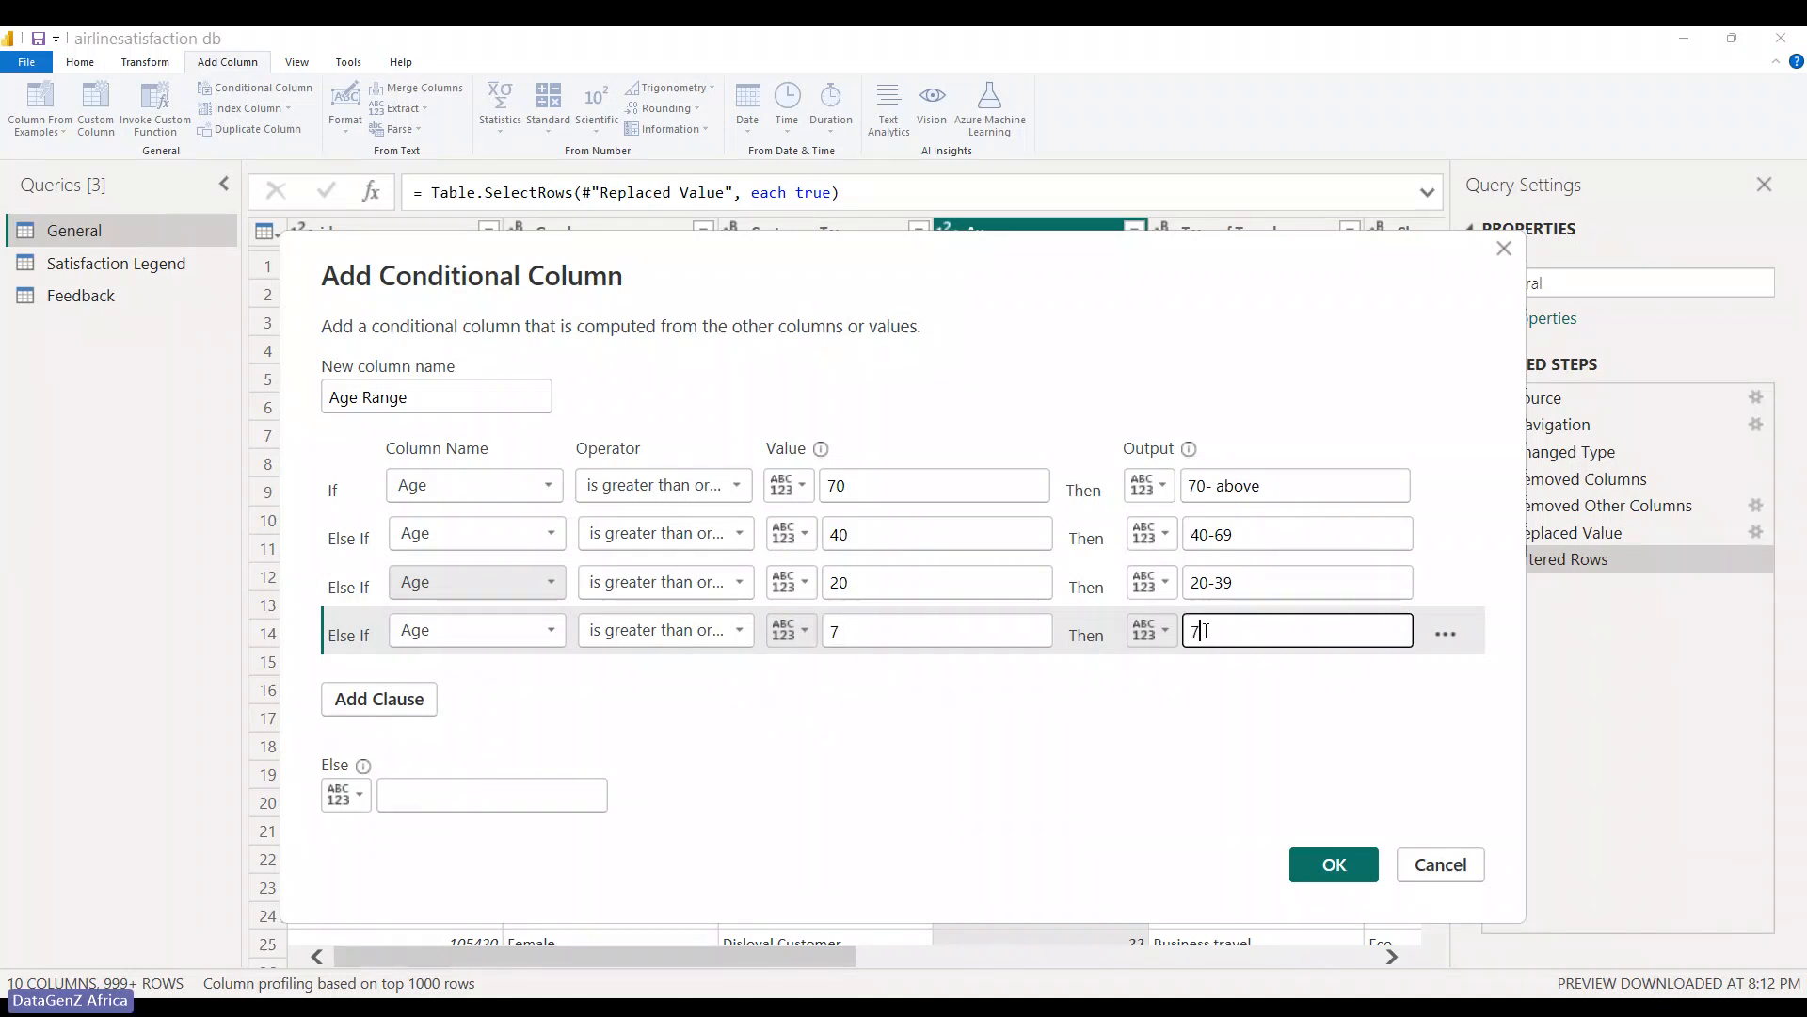
text(-19)
- Delete the extra empty clause and verify the 20-39 and 7-19 output labels
click(367, 699)
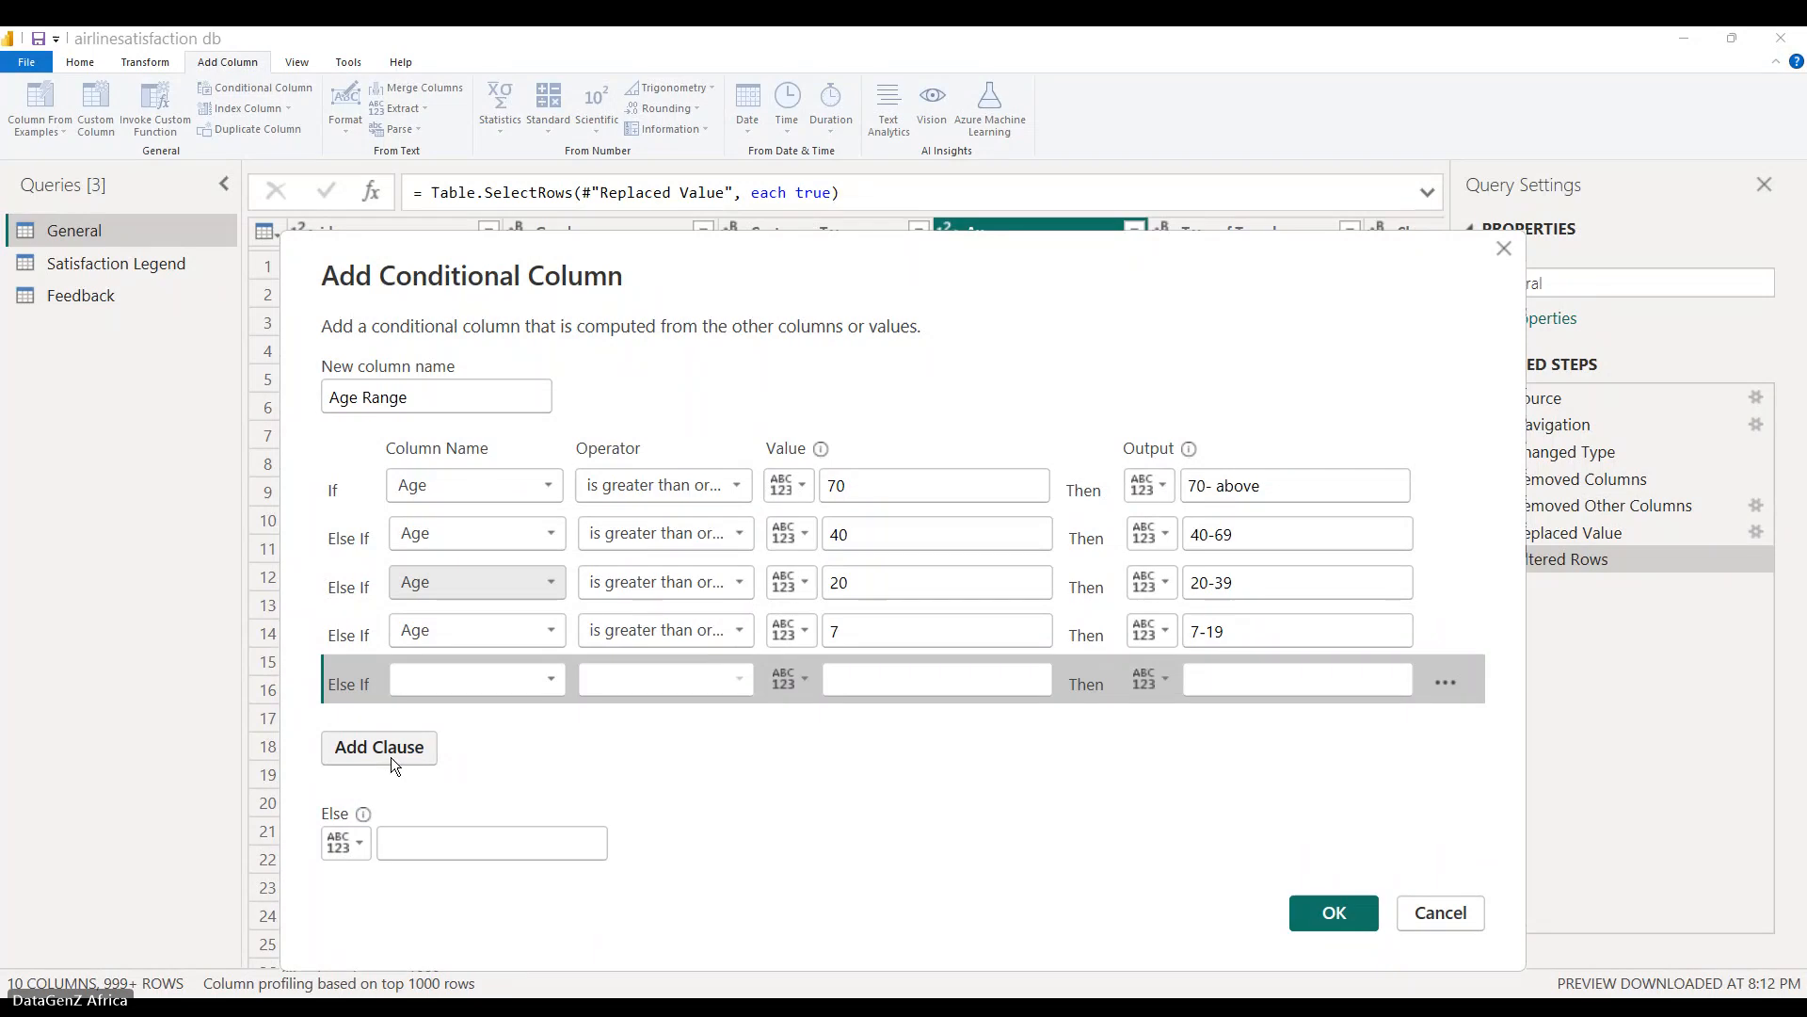
click(1447, 684)
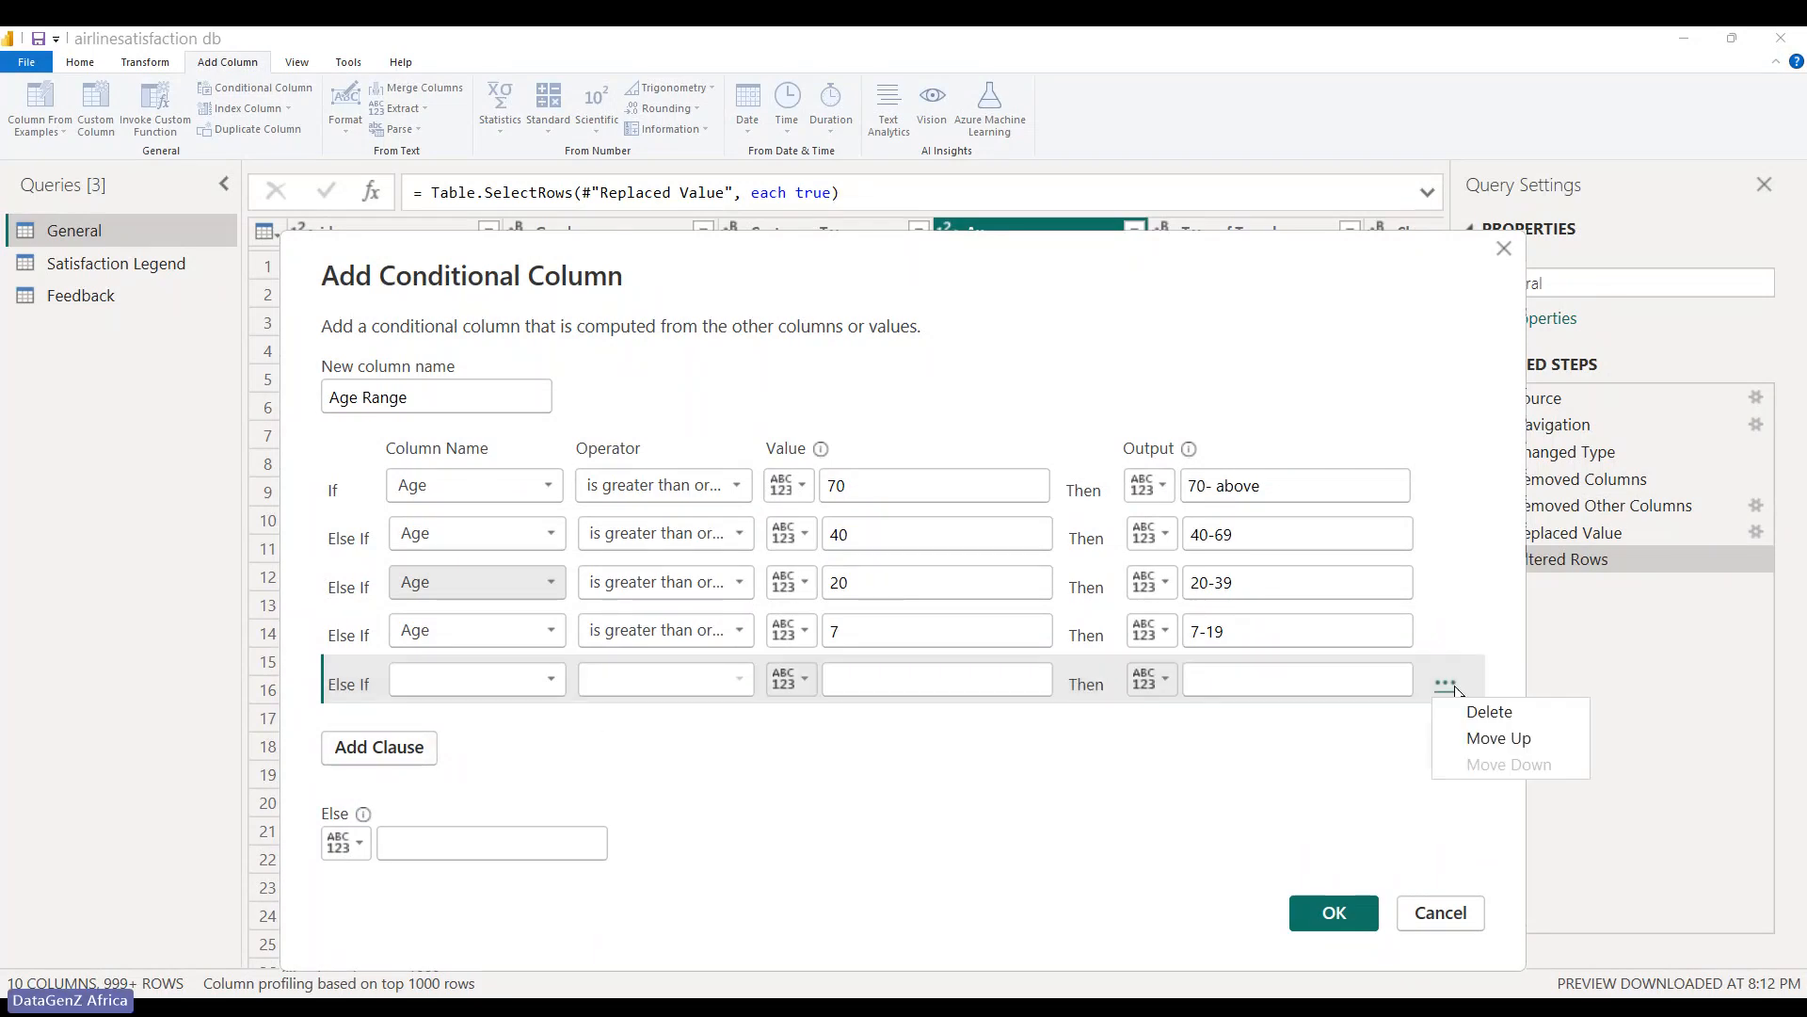
click(1478, 712)
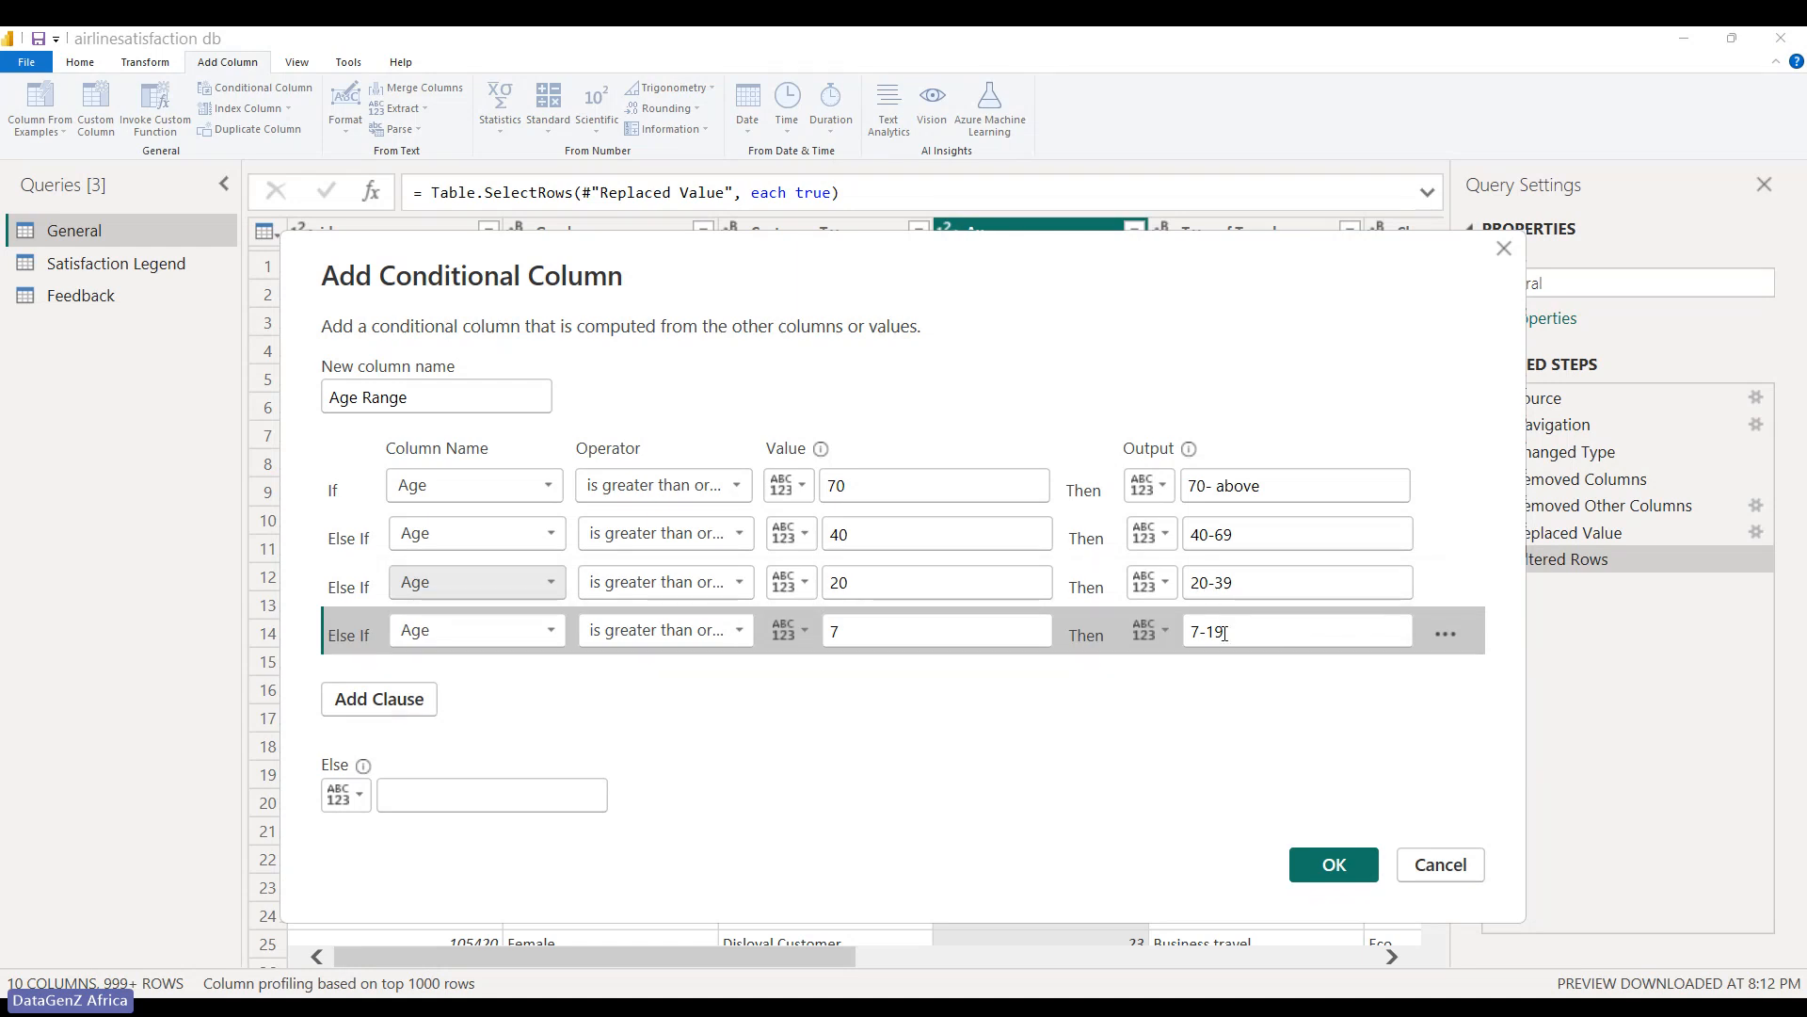
click(1220, 583)
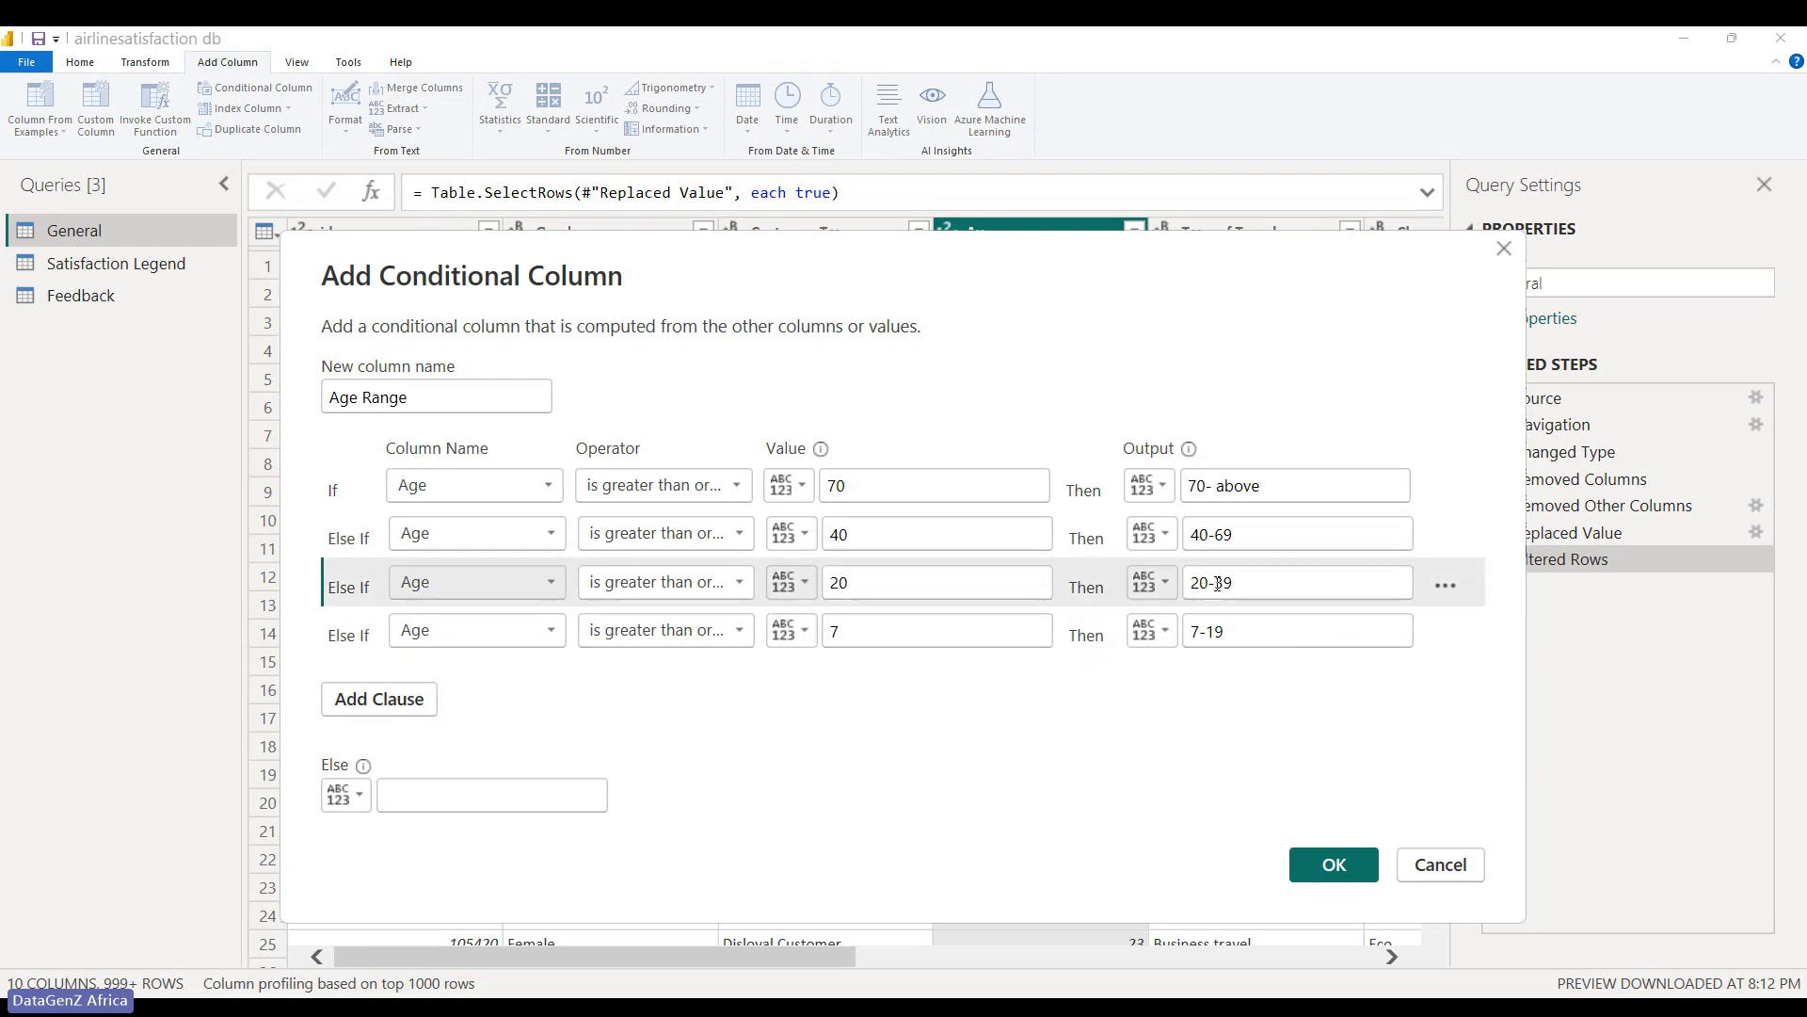
click(1210, 632)
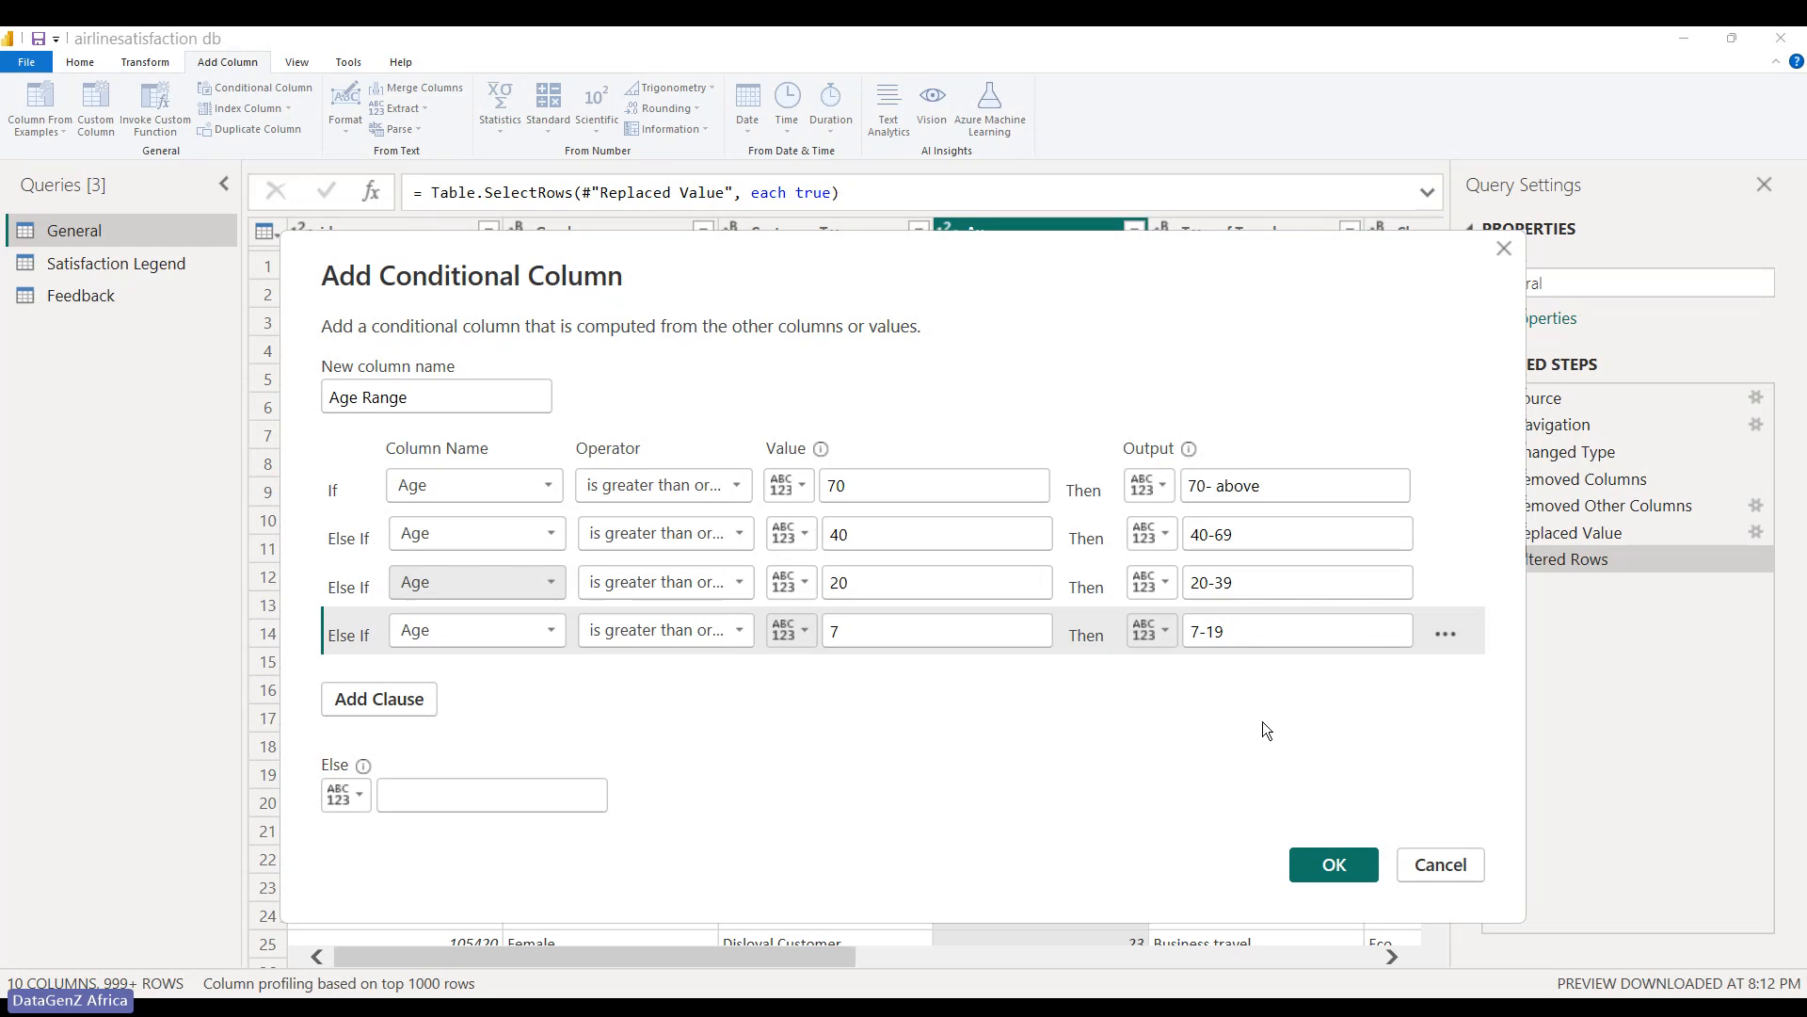
- Create the Age Range conditional column and inspect its formula's 7/19/2024 date output
click(1333, 864)
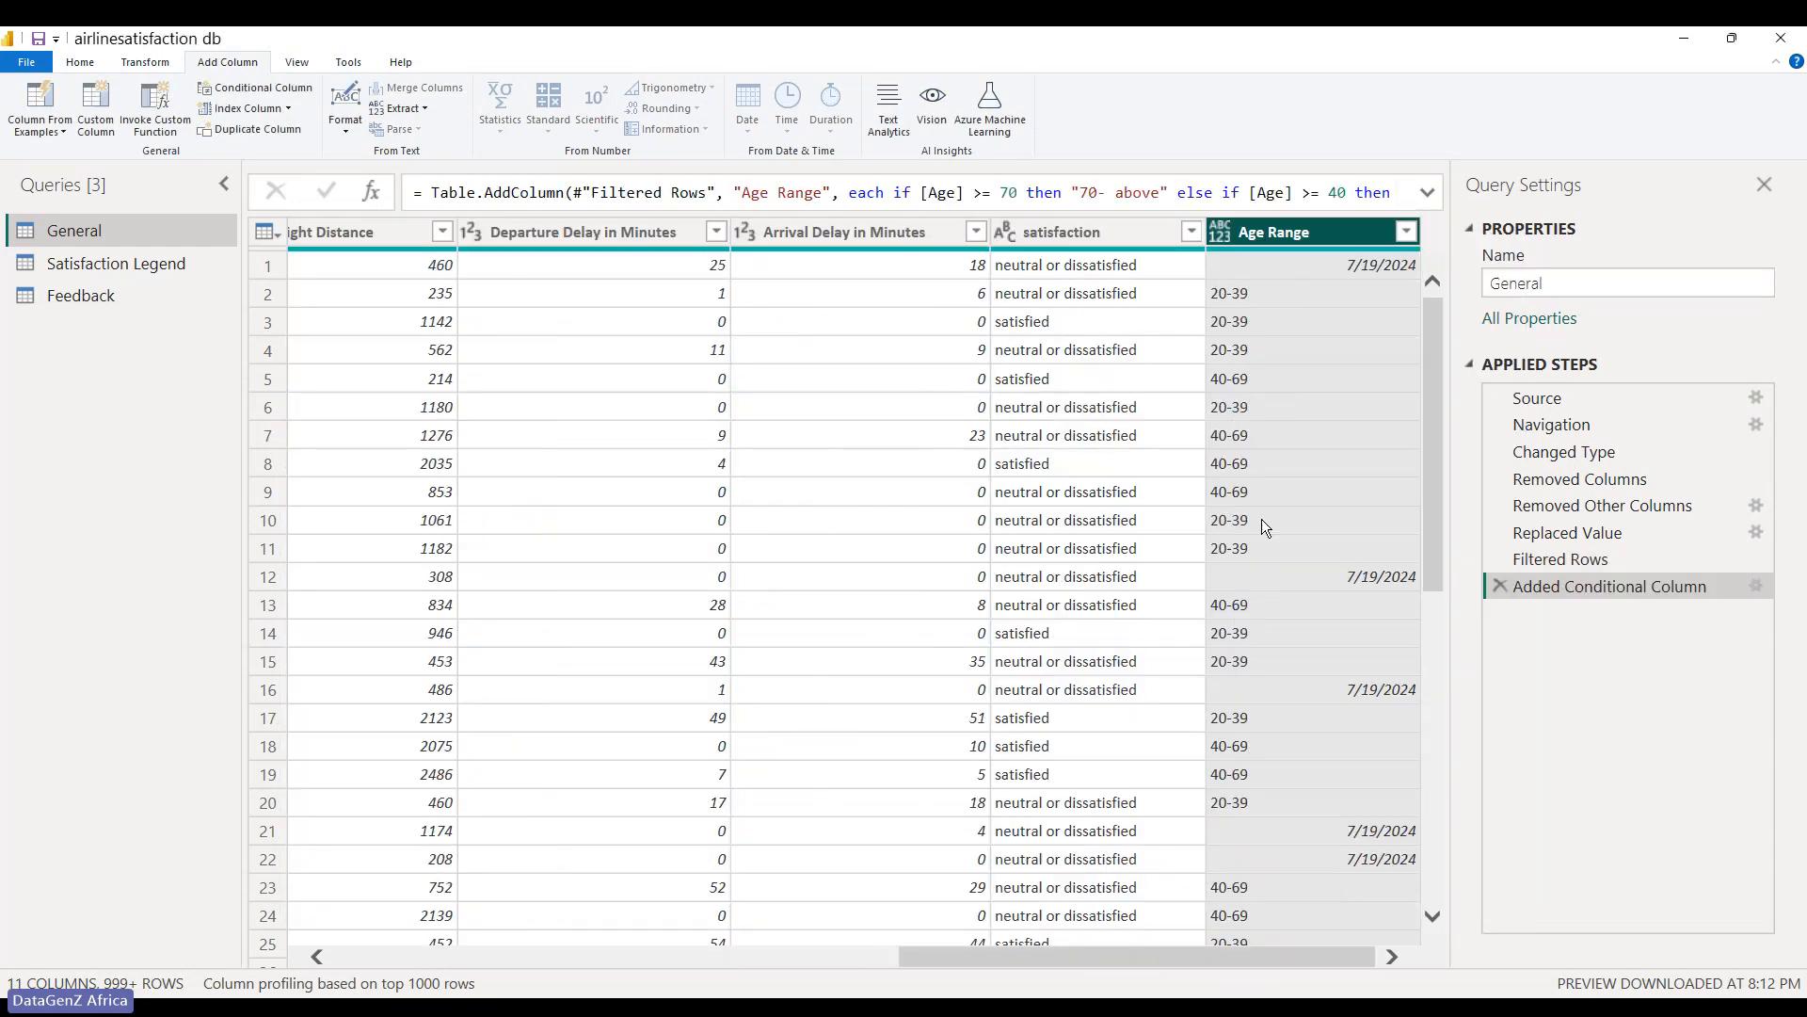
click(1361, 265)
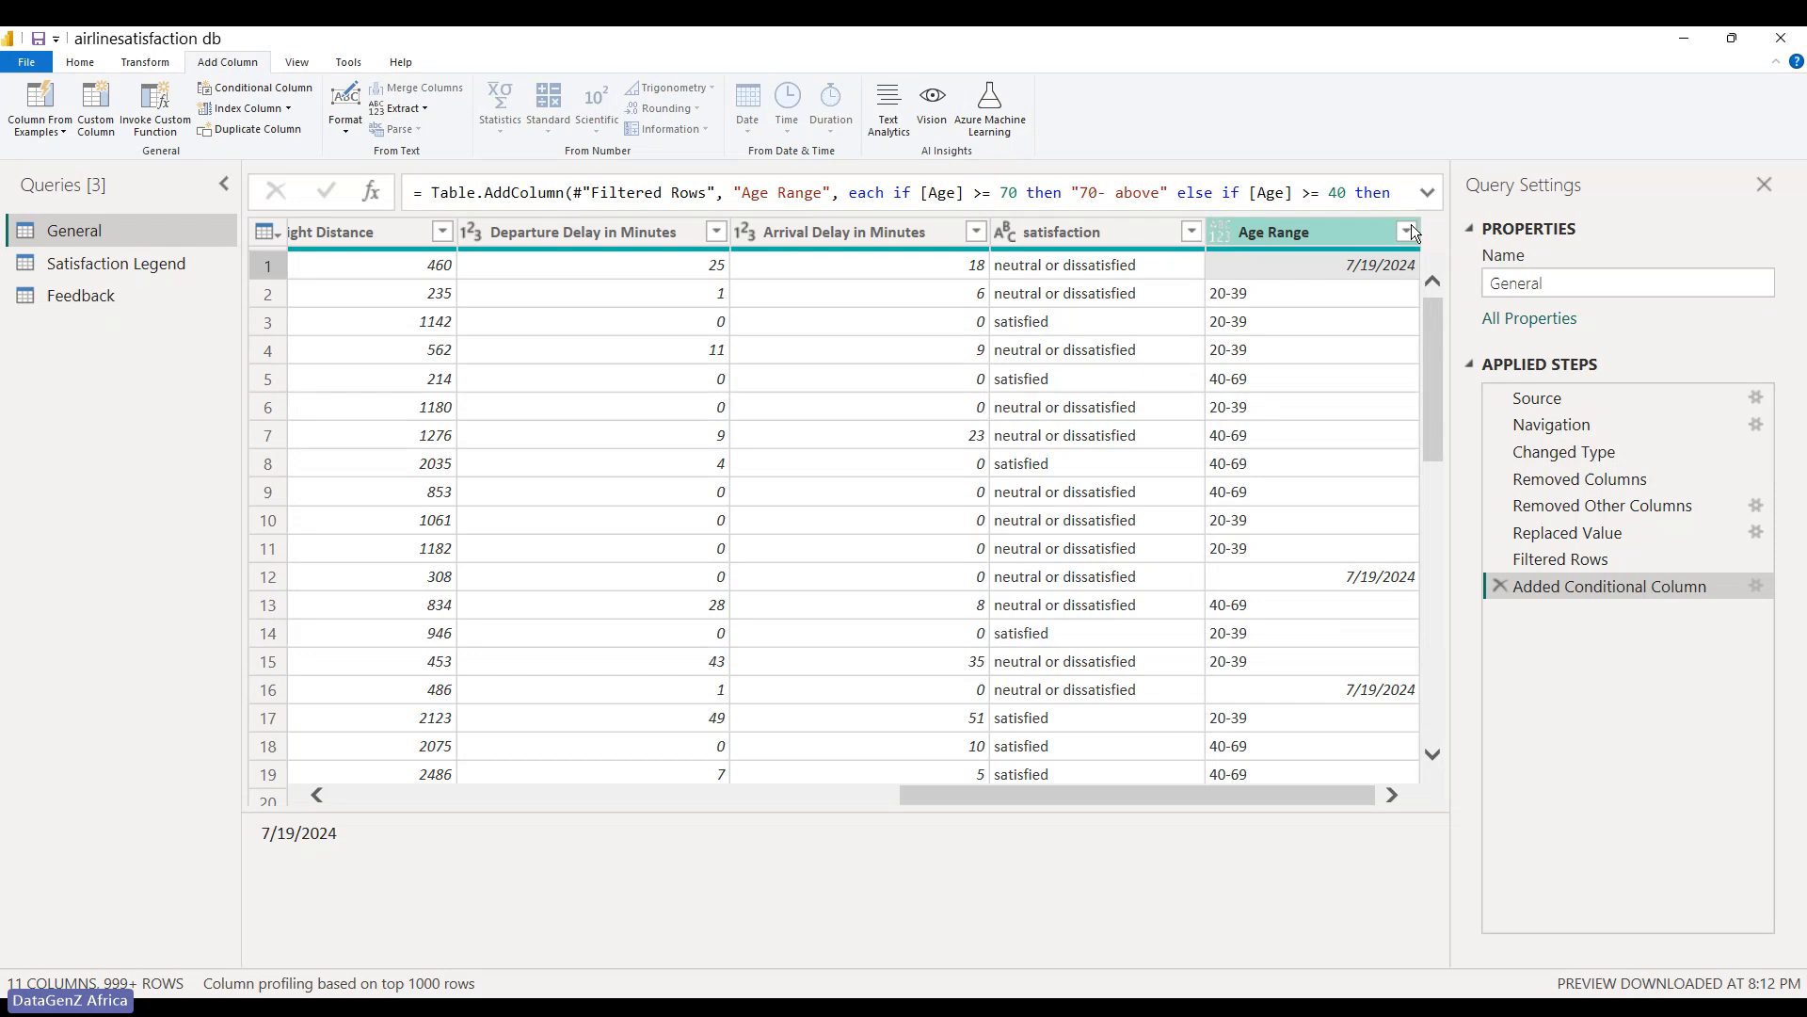
click(1427, 192)
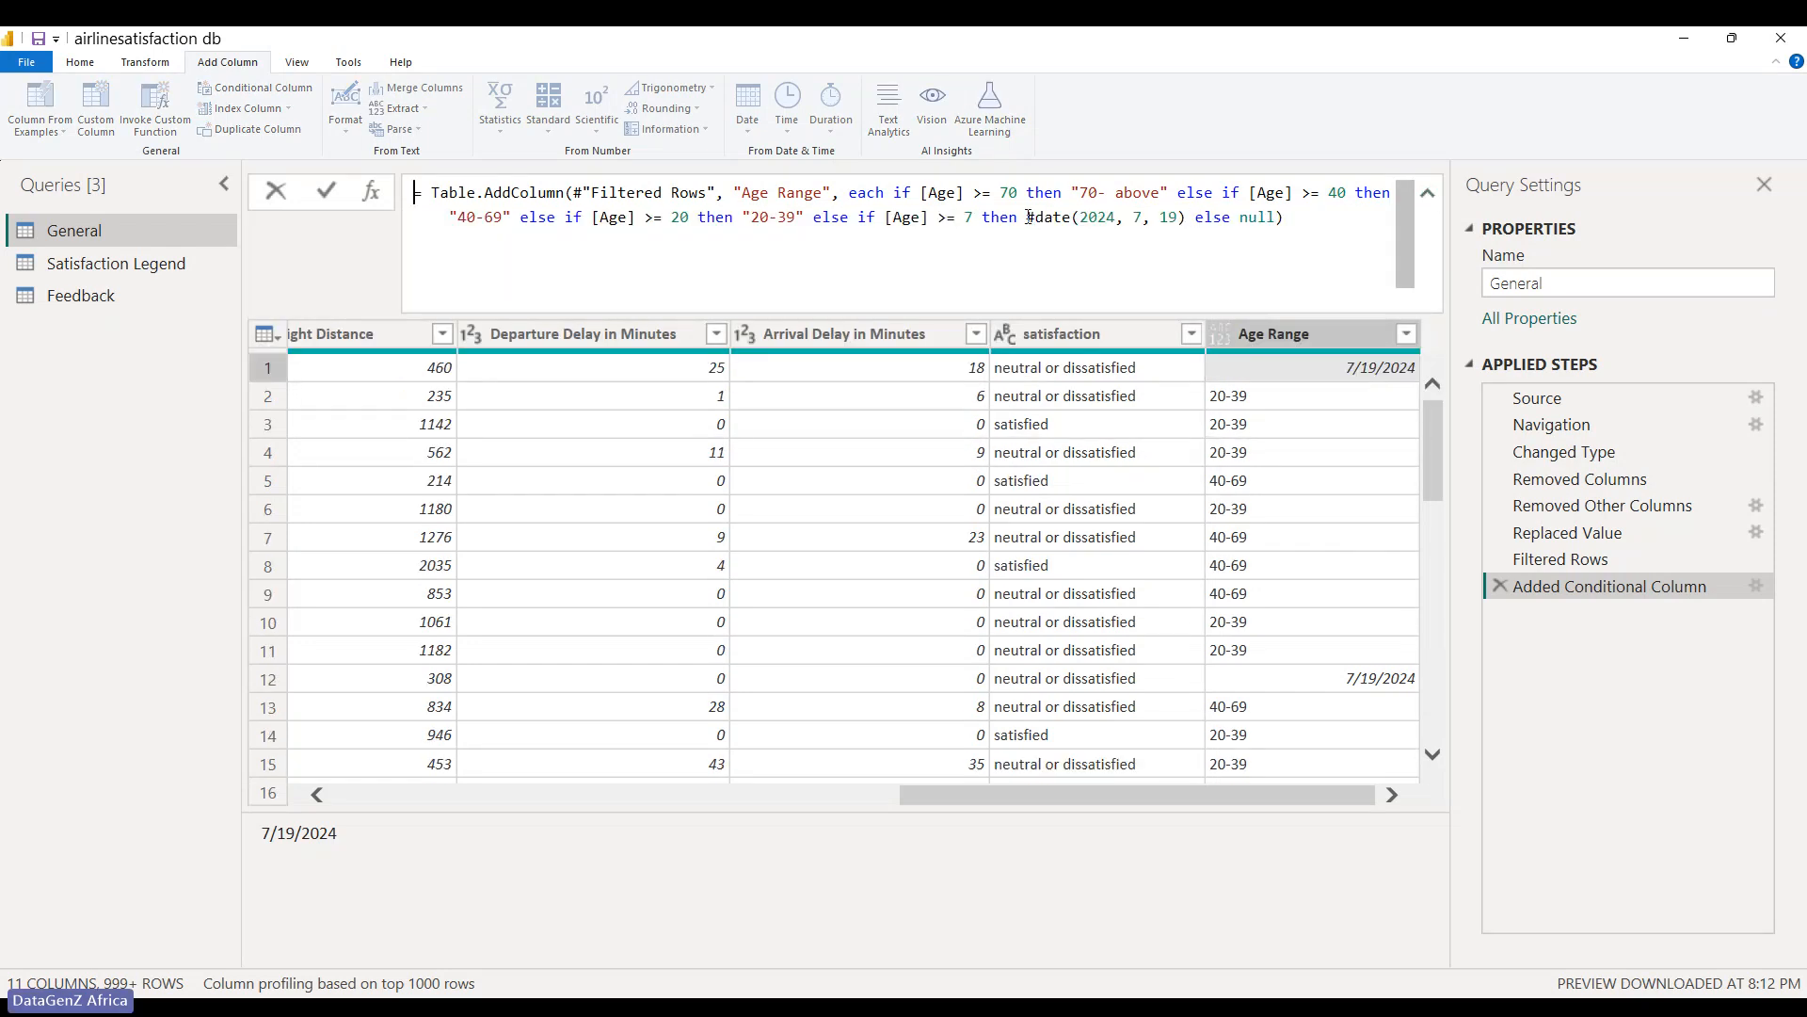
- Replace #date(2024, 7, 19) in the Age Range formula with the text "7-19"
drag(1028, 217, 1190, 220)
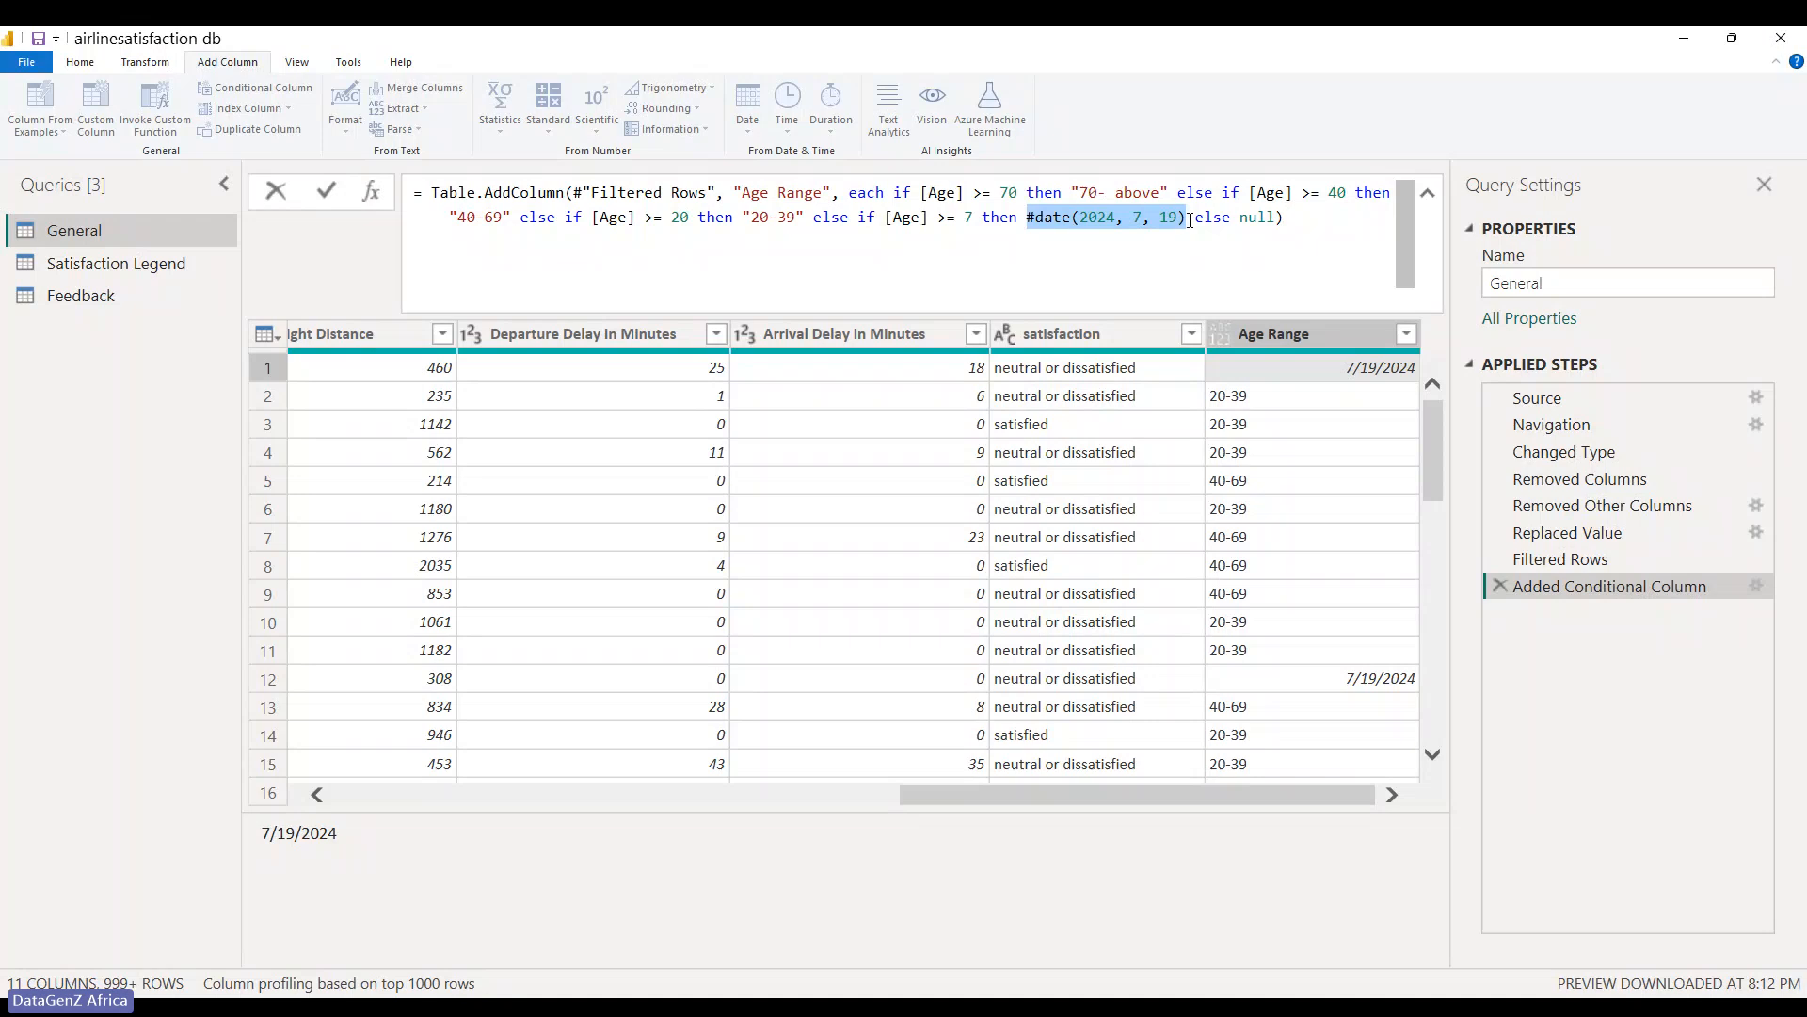
key(Delete)
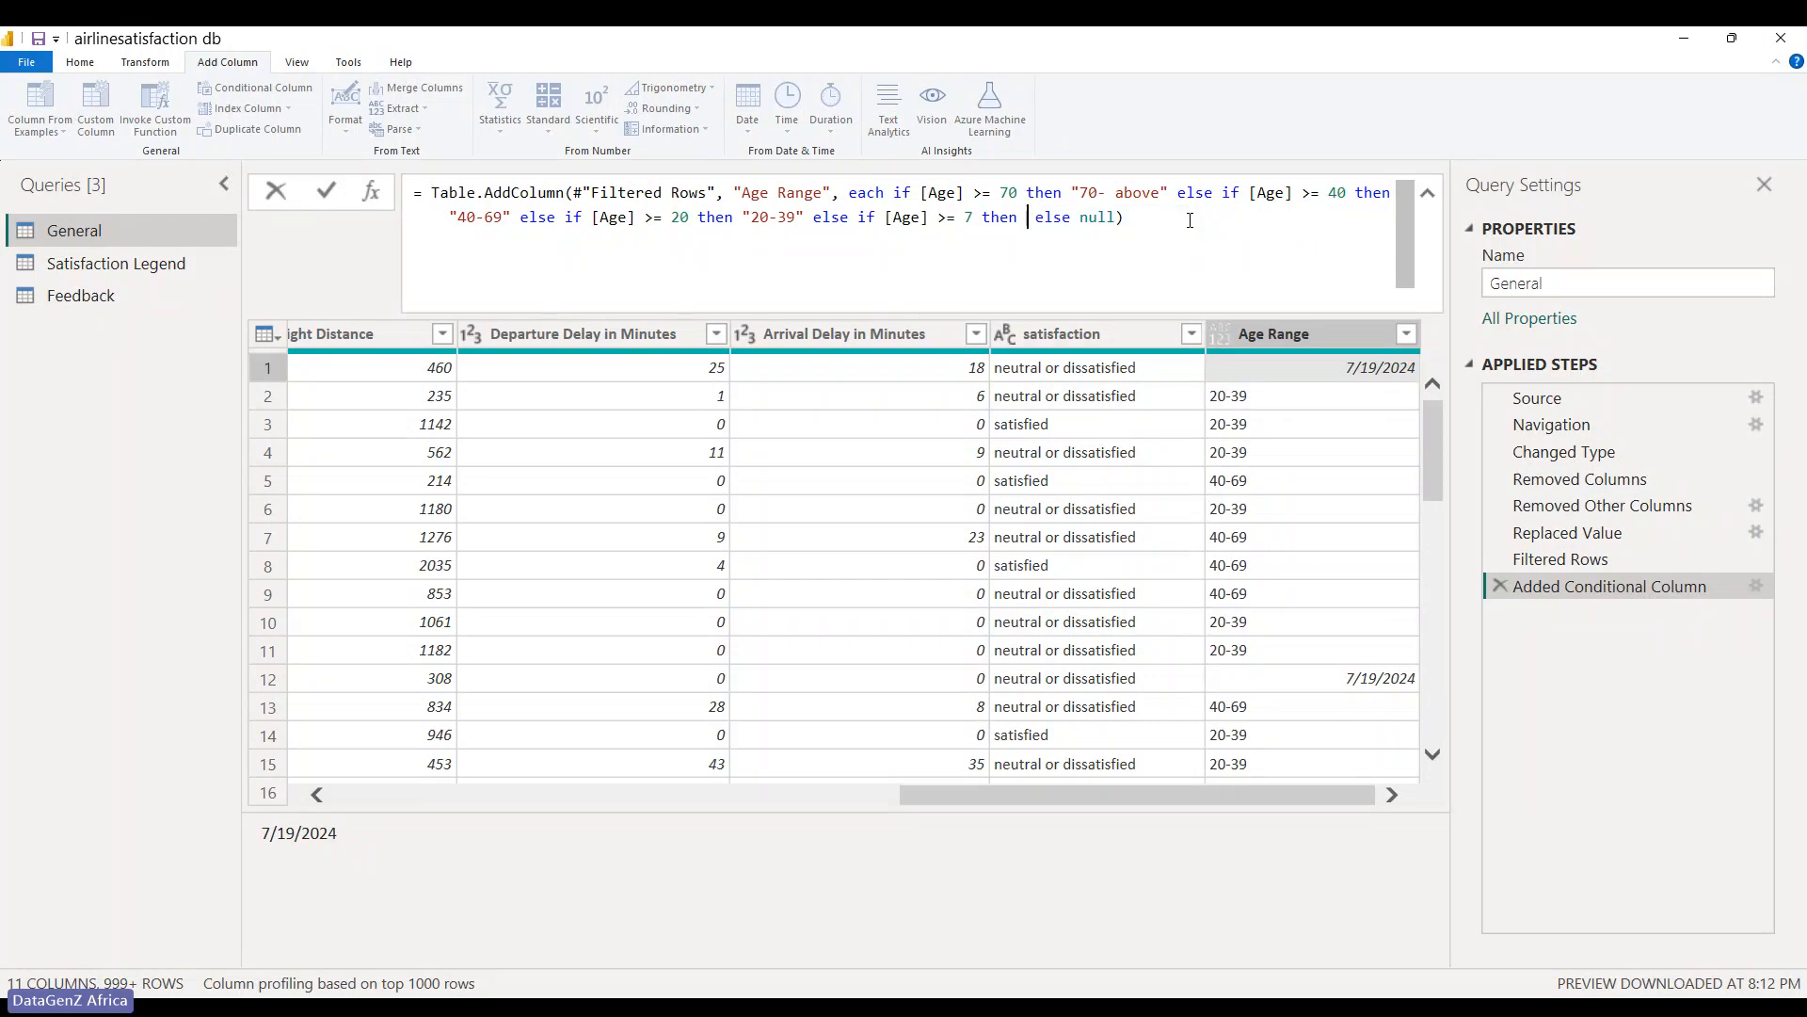
text("7-19)
key(Return)
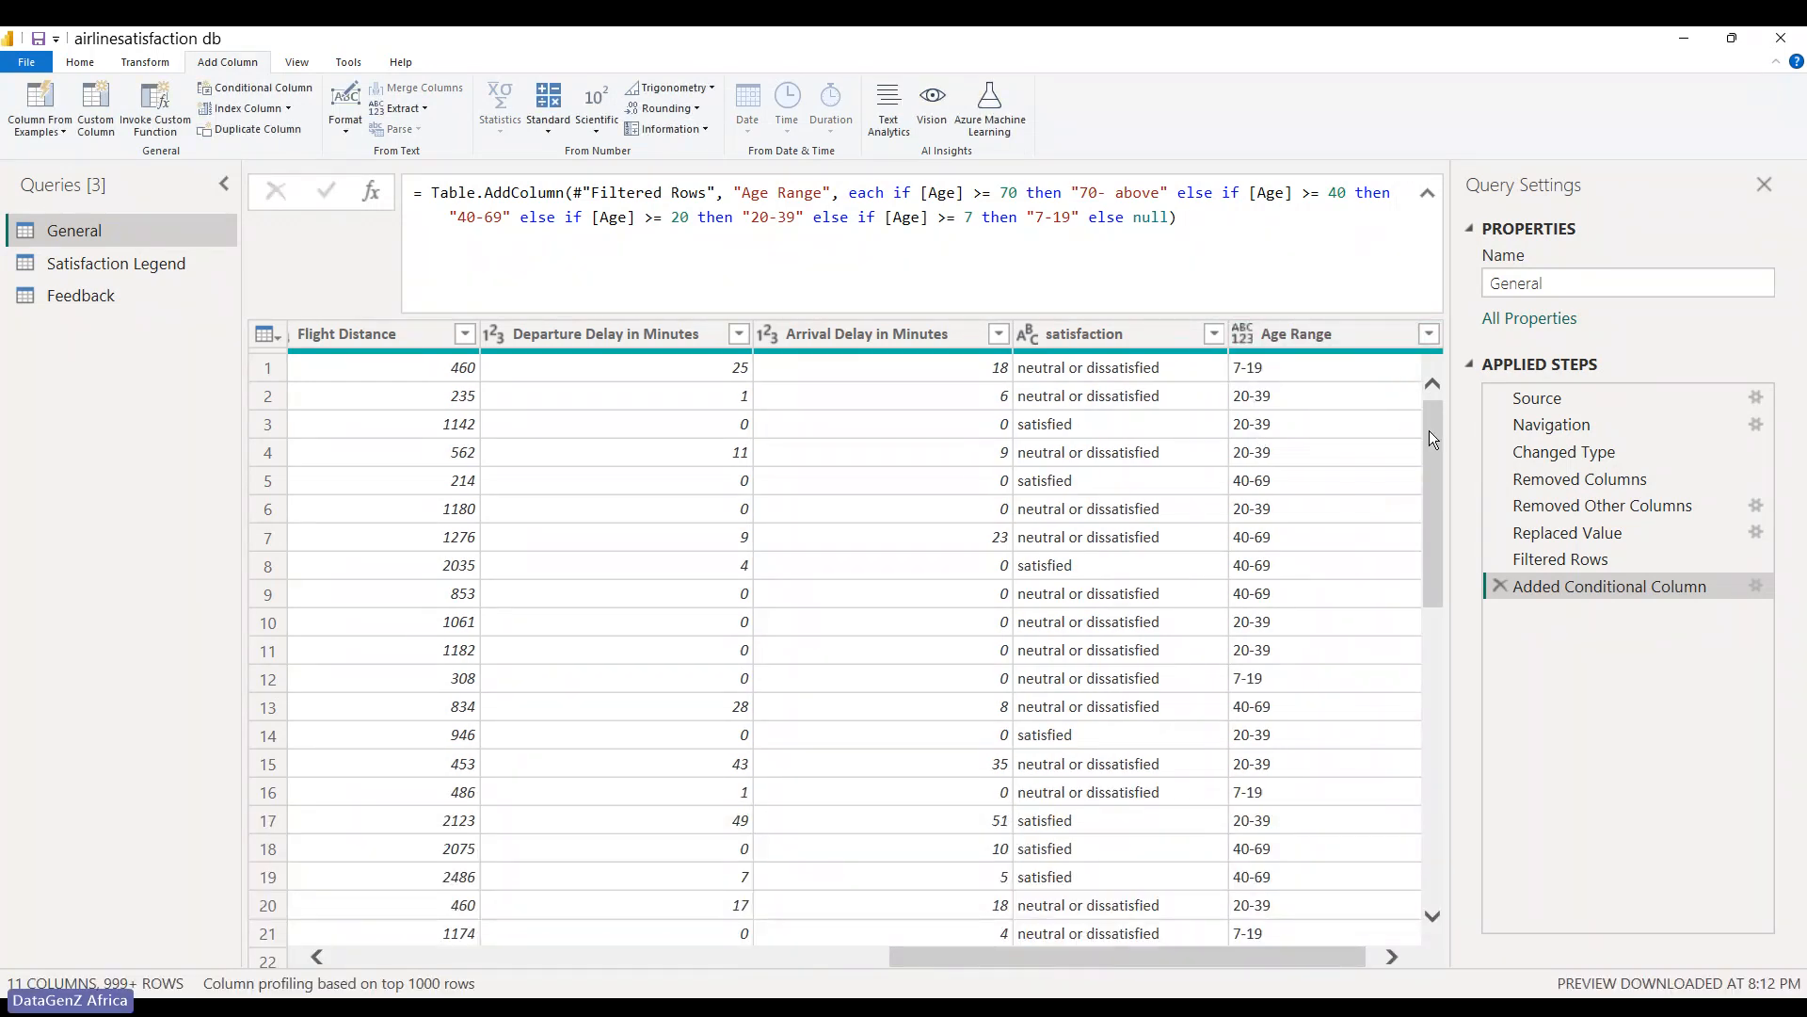
- Check the Age Range filter list shows 20-39, 40-69, 7-19 and 70- above, keeping all
drag(1429, 431, 1399, 930)
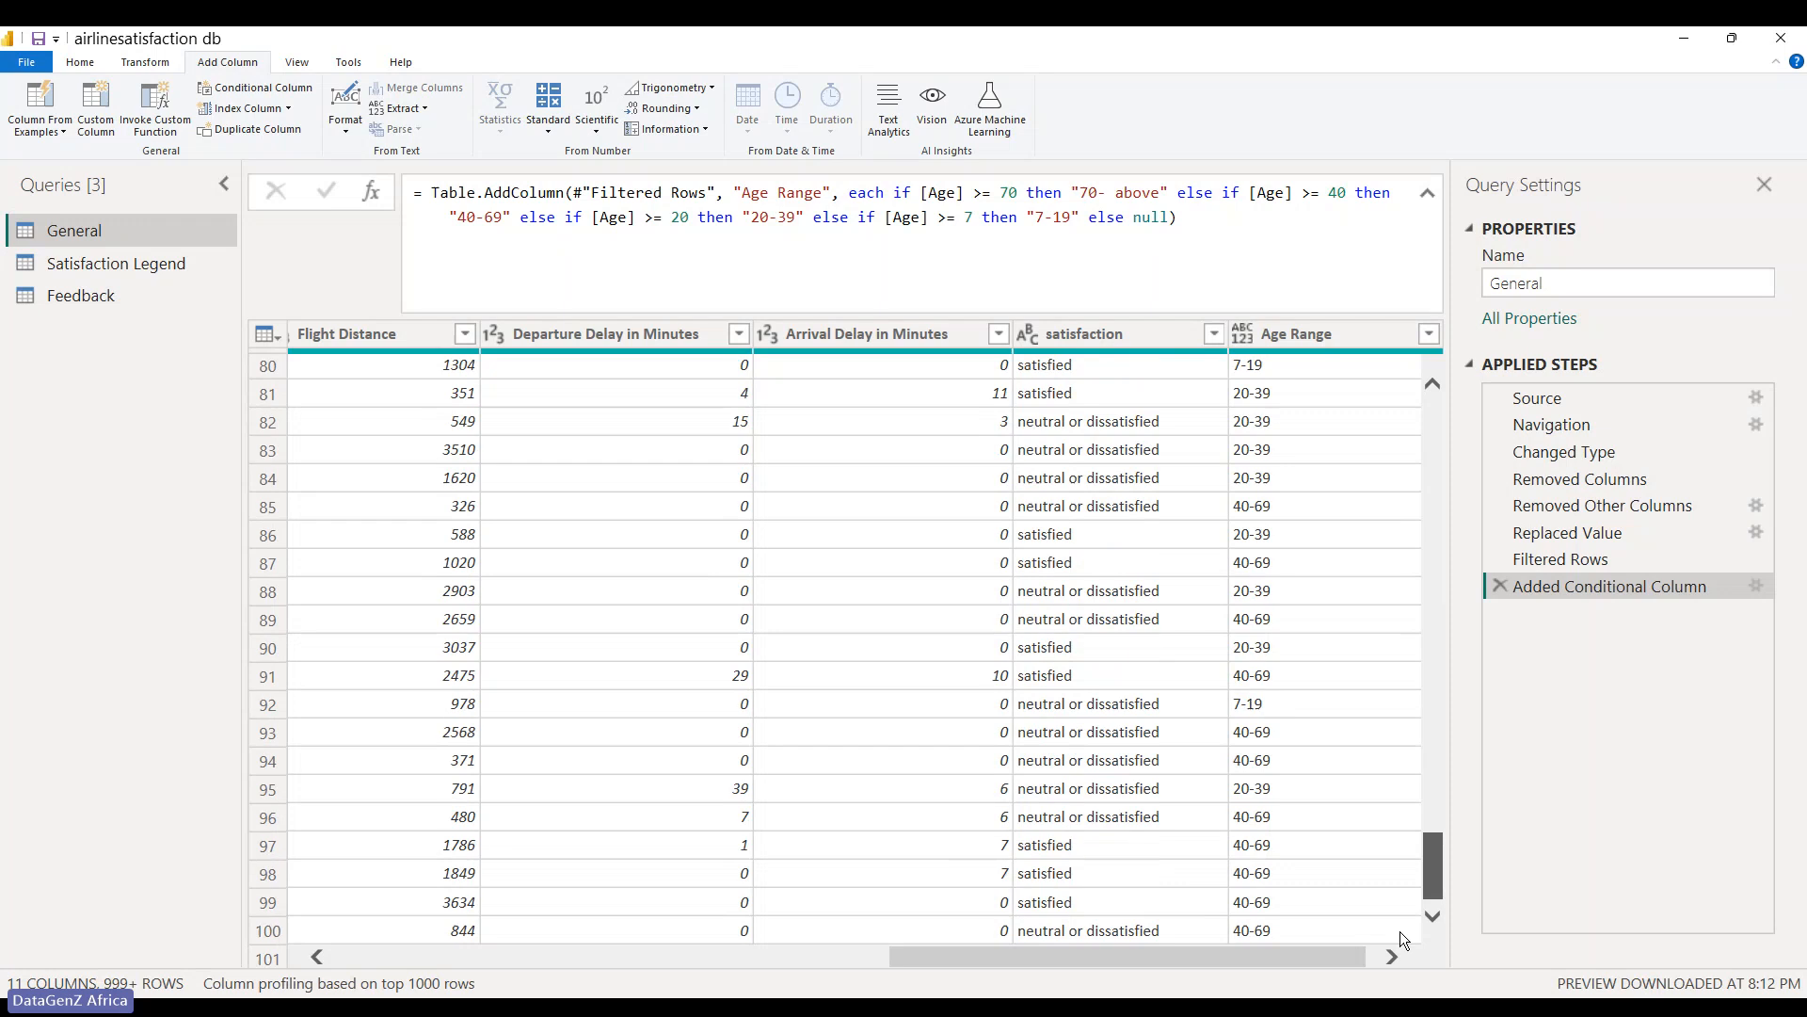
click(1420, 337)
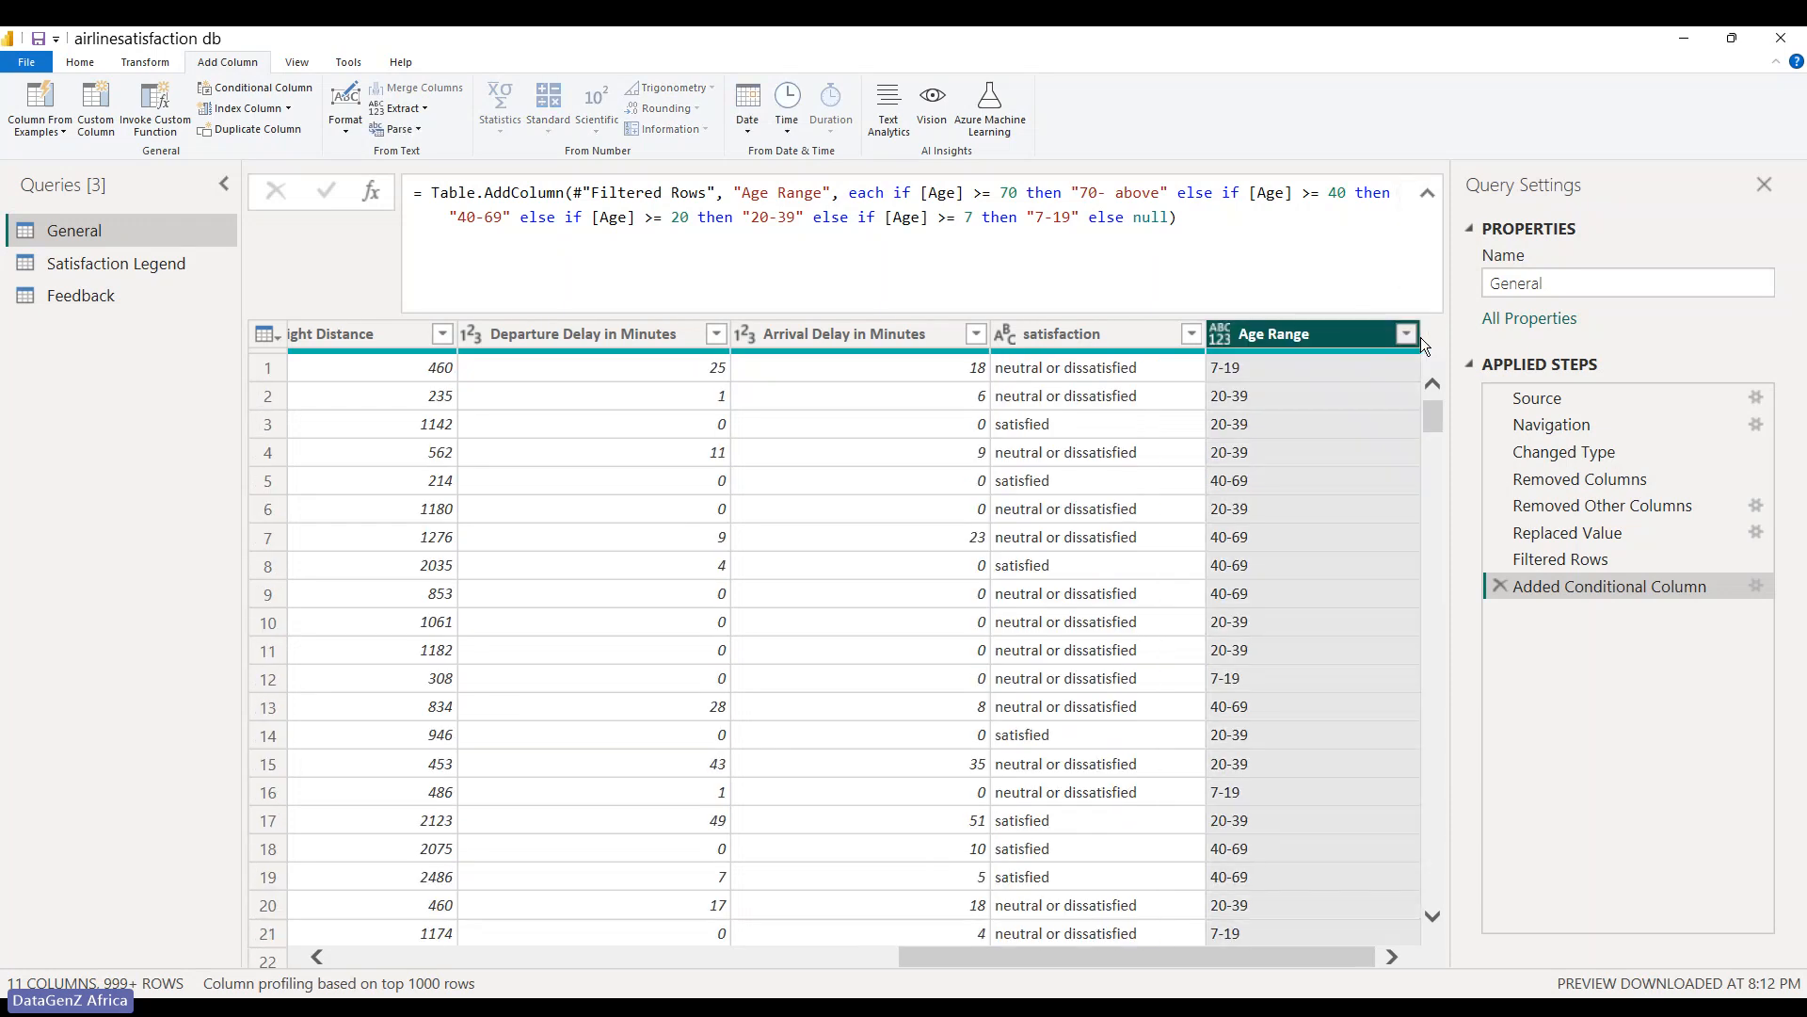
click(1403, 336)
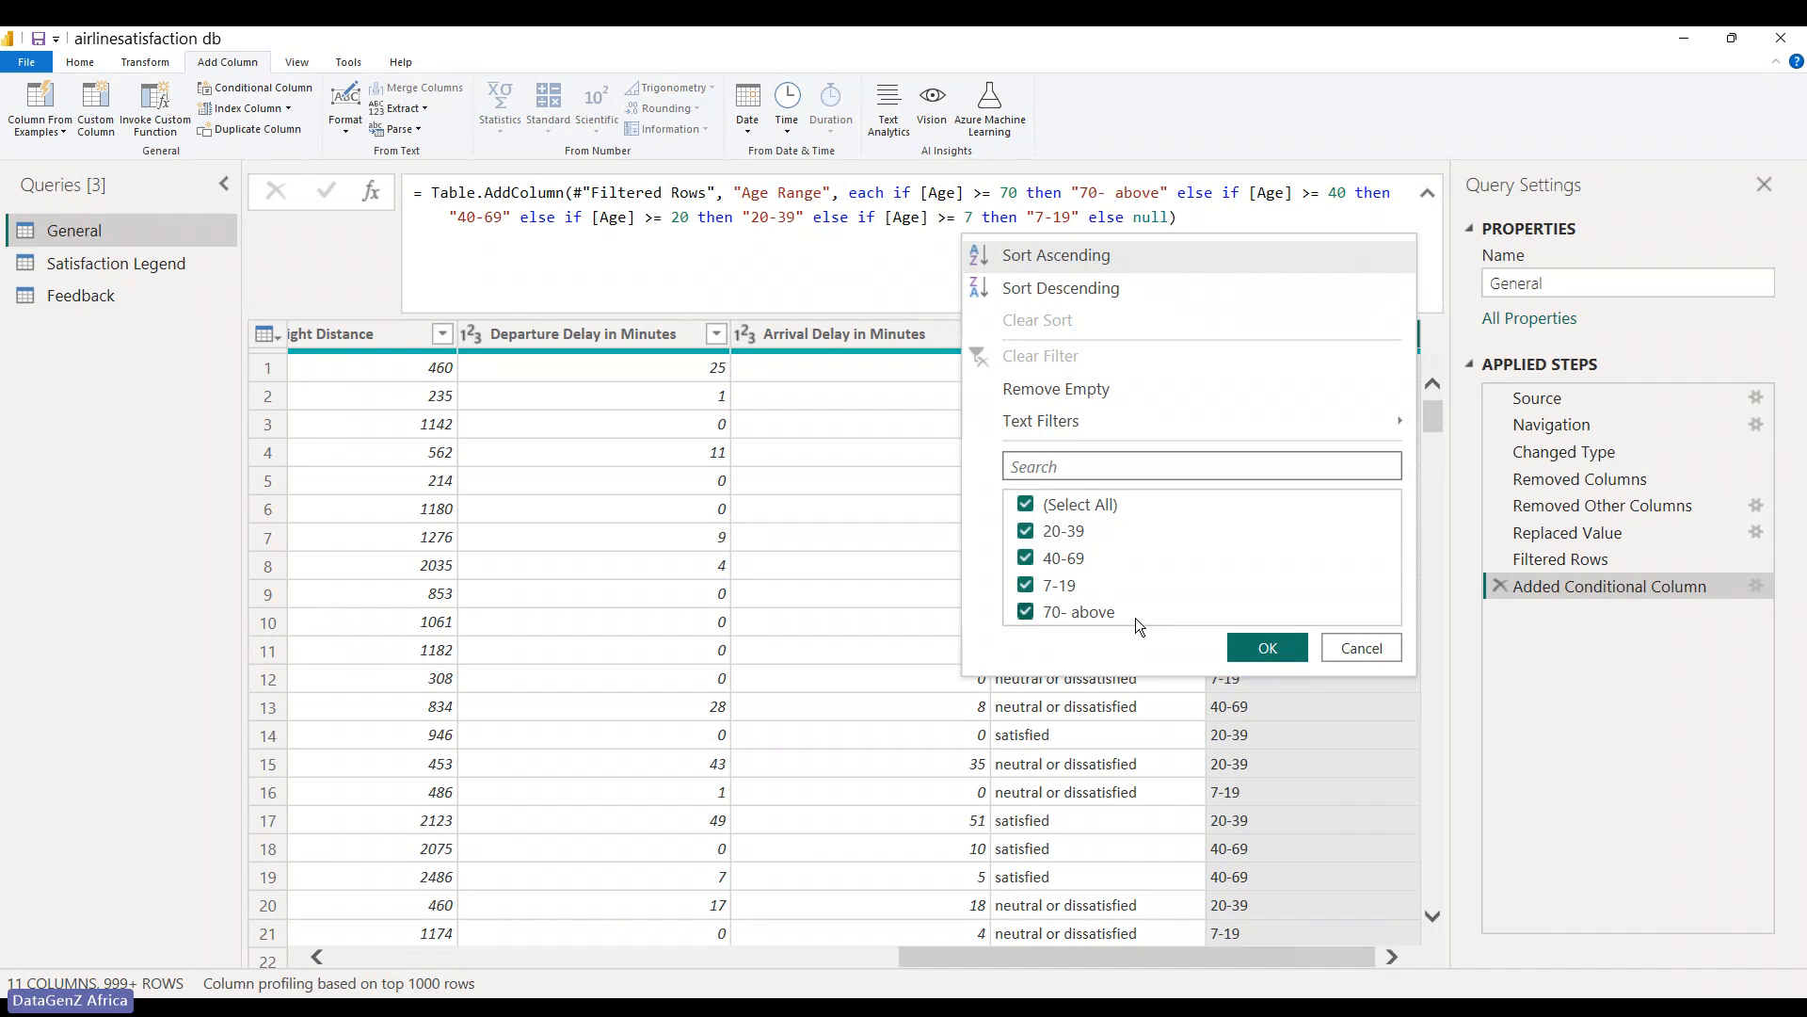
click(1267, 647)
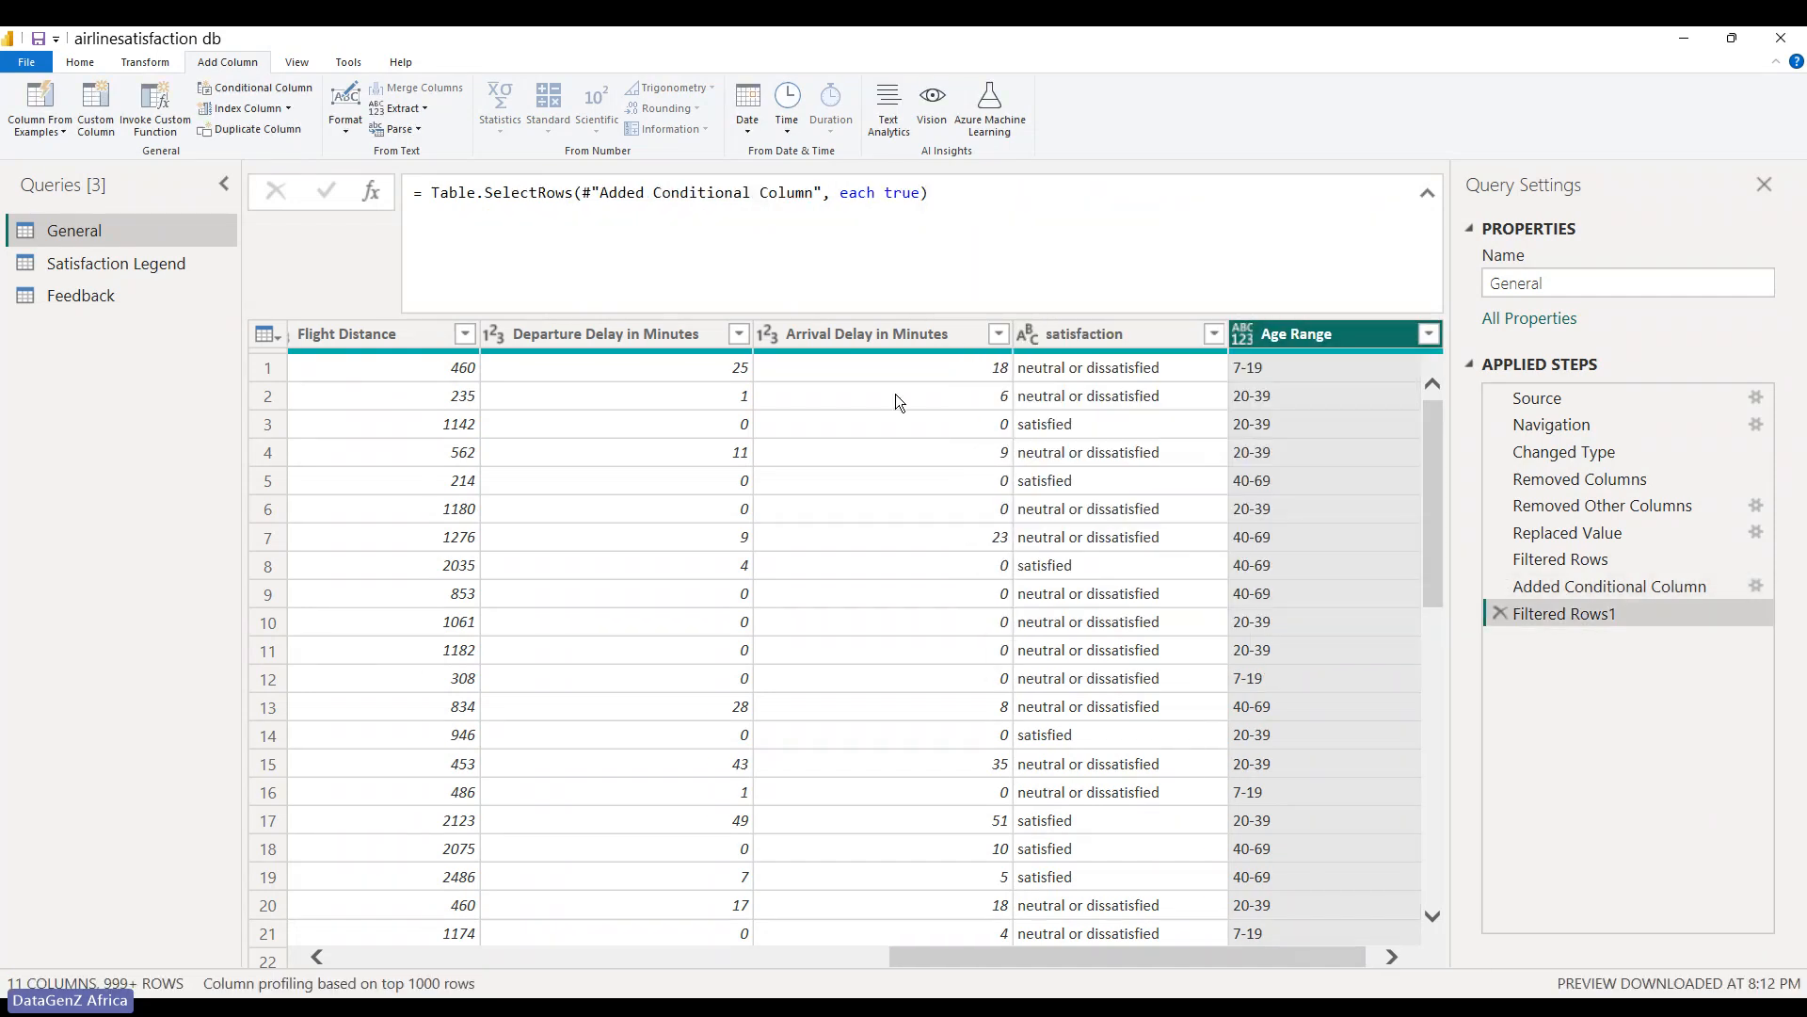
- Use Close & Apply on the Home tab to load the General query changes
click(88, 63)
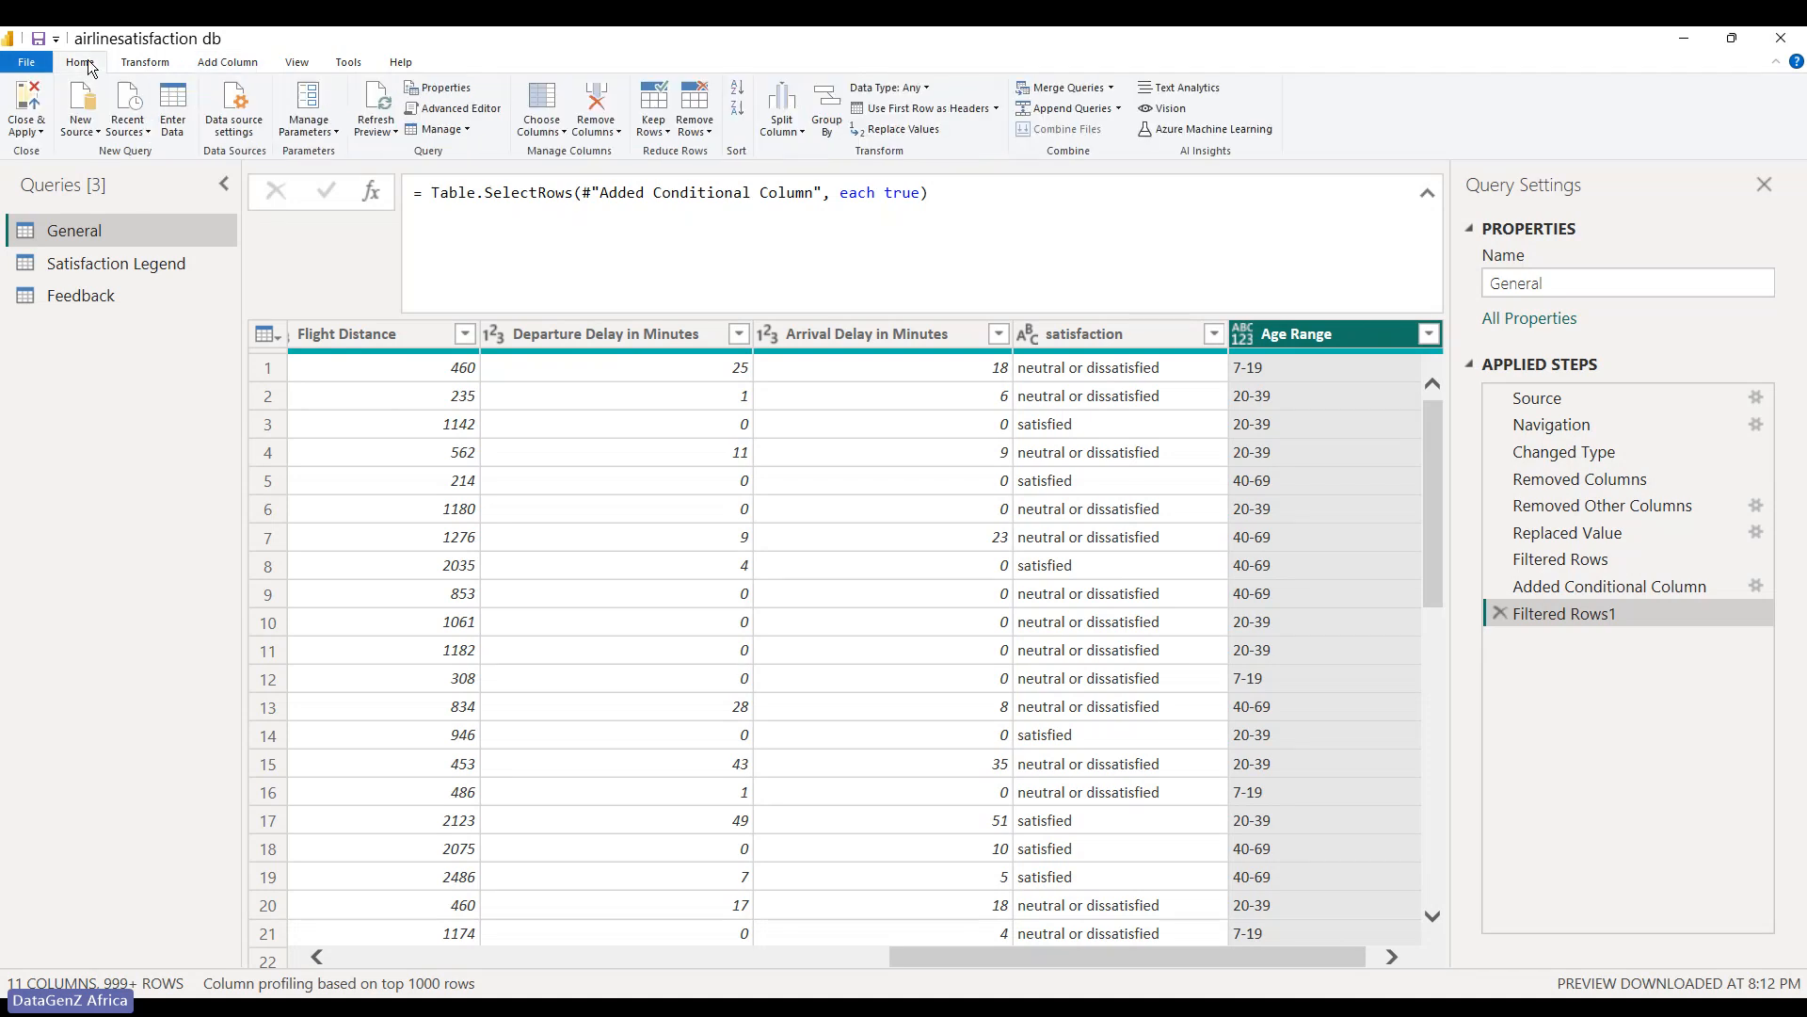
click(26, 131)
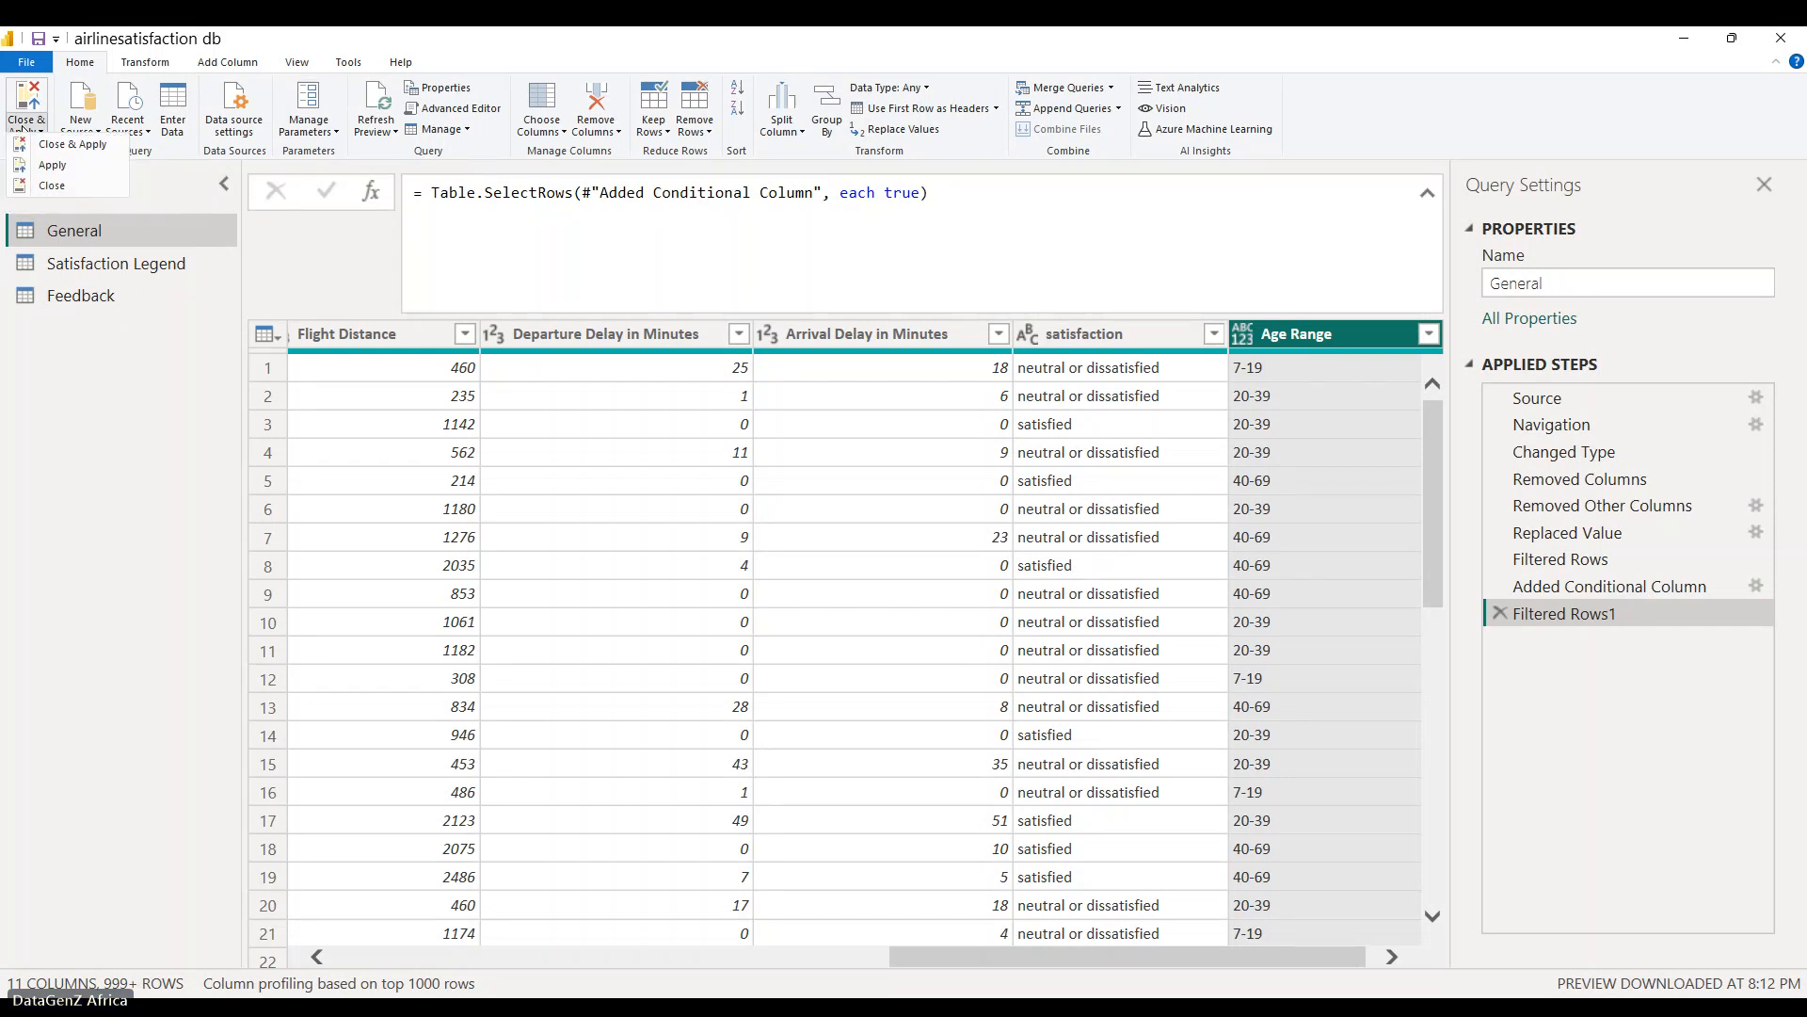
click(38, 133)
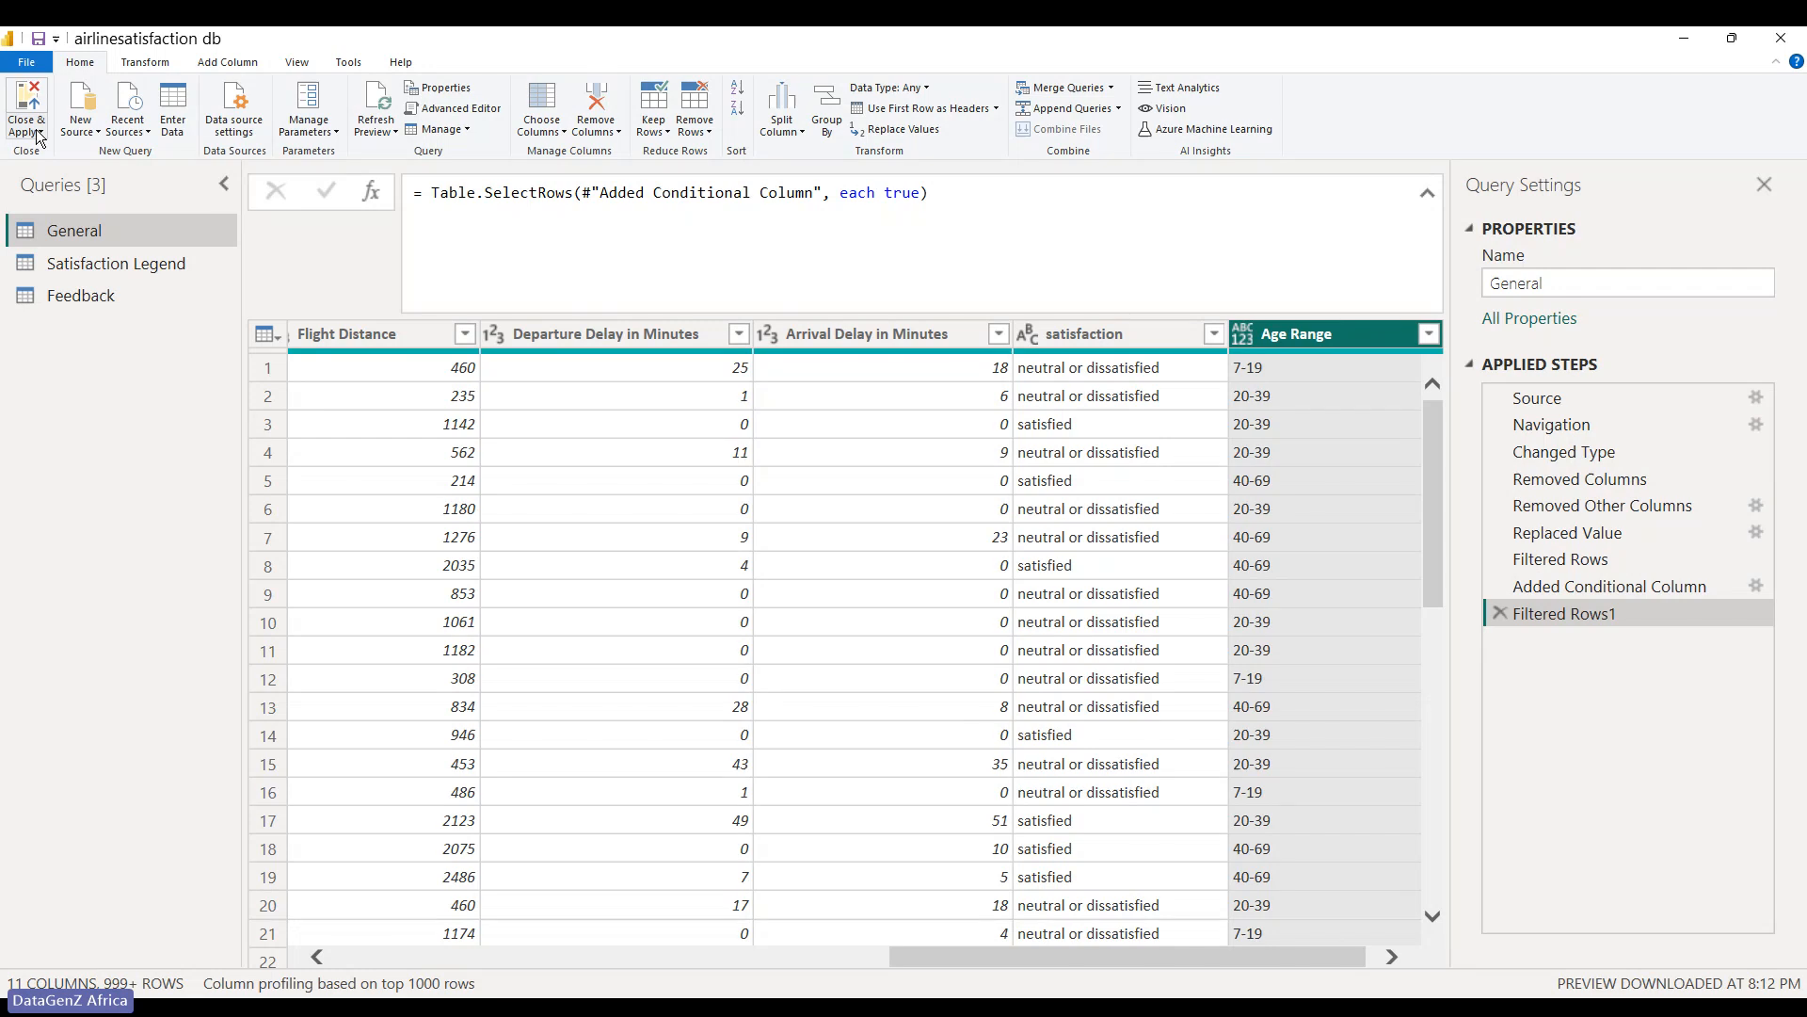
click(37, 134)
click(38, 134)
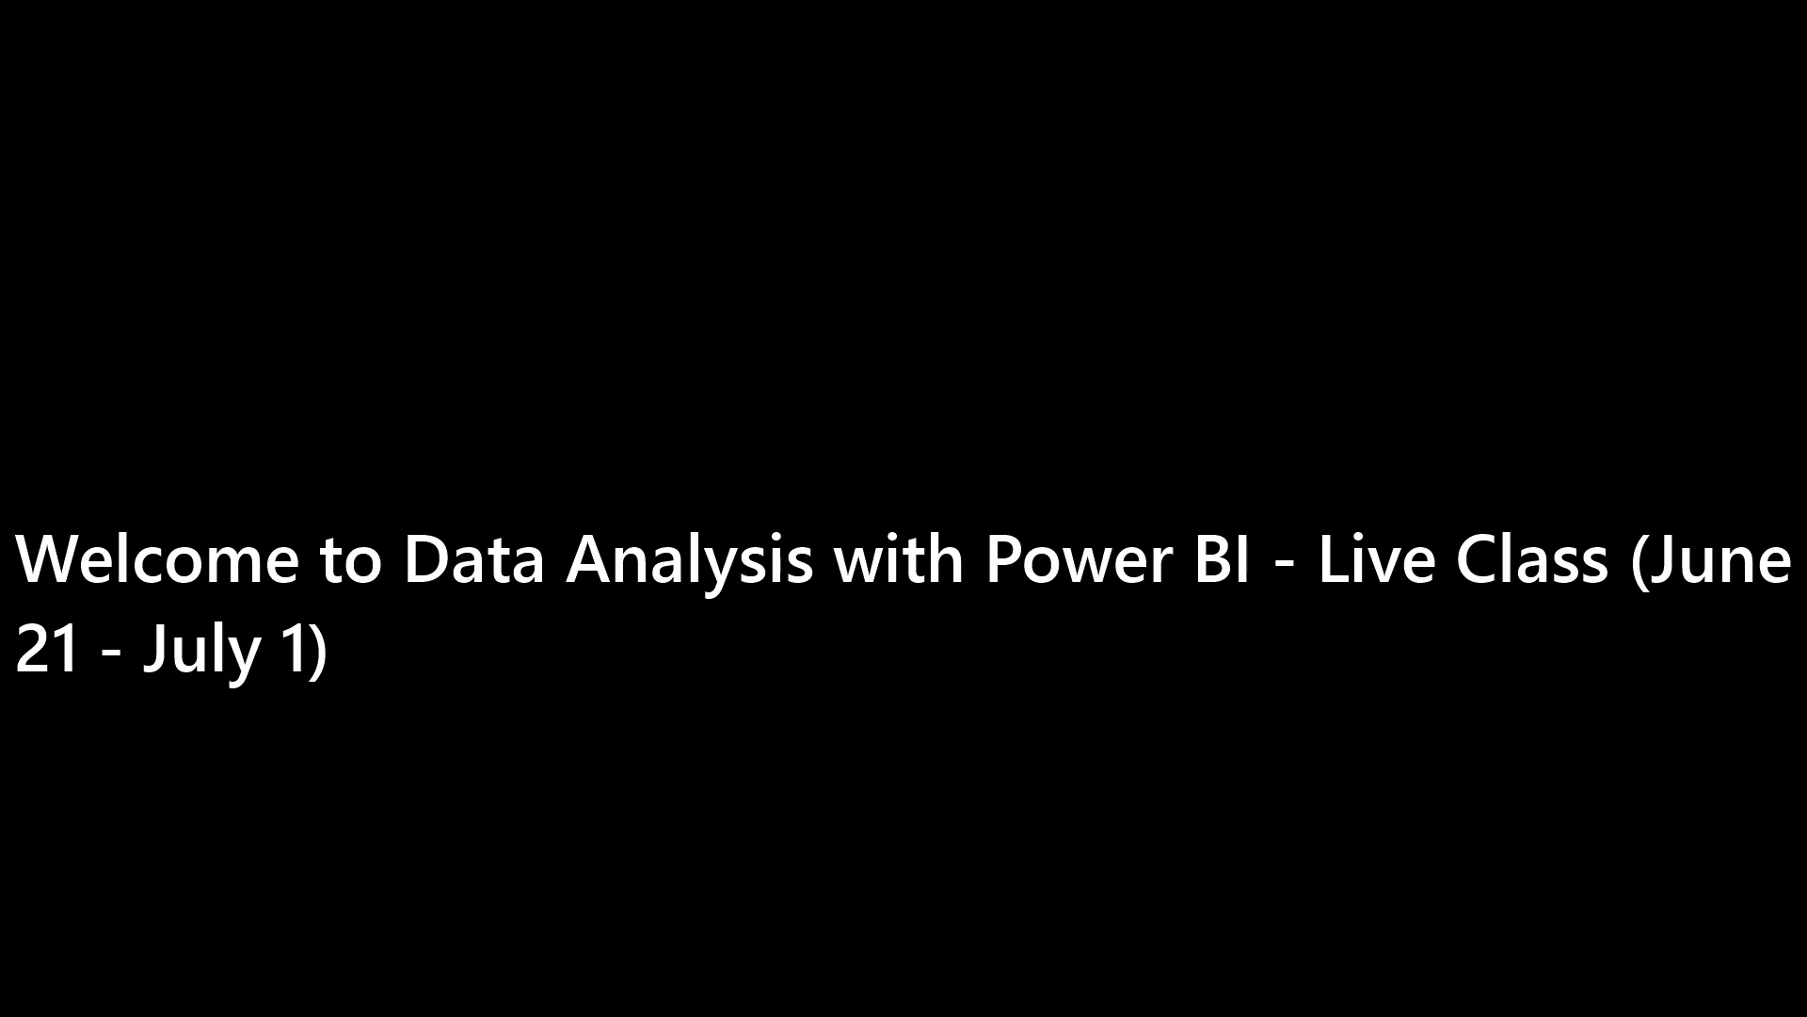
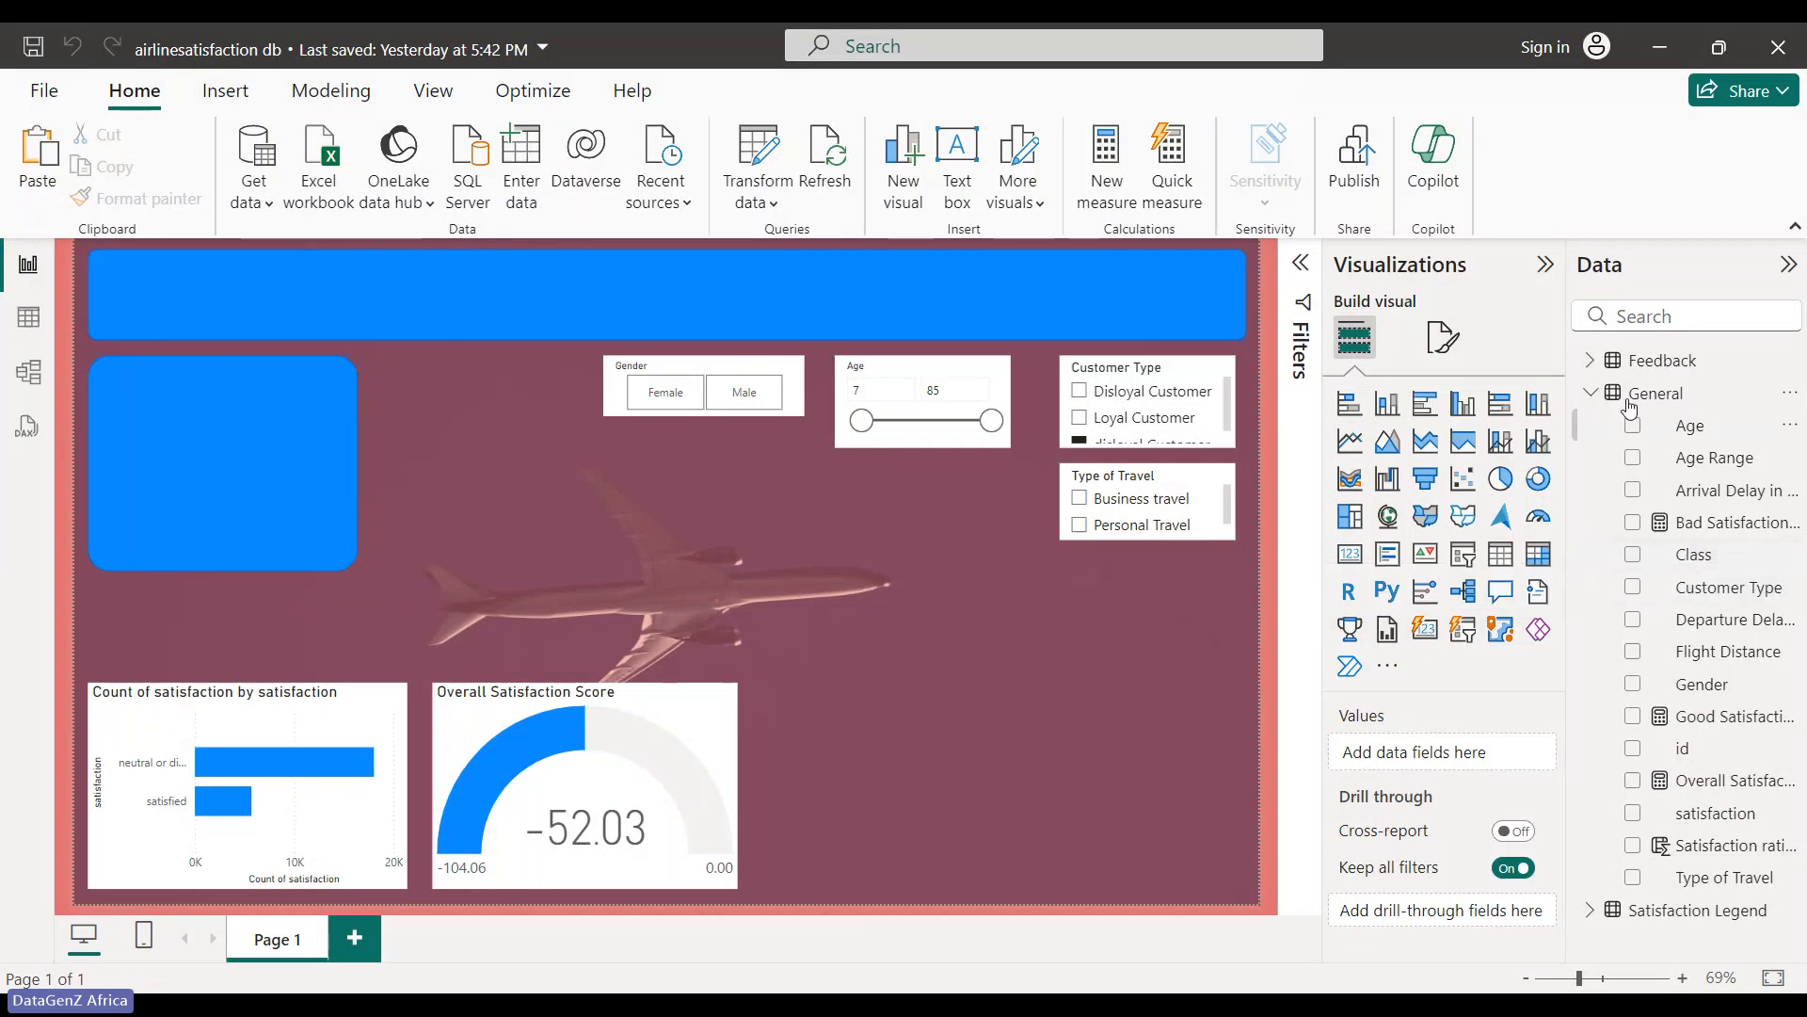
- Expand the Feedback table's fields and slide the Overall Satisfaction Score gauge further right
click(1593, 361)
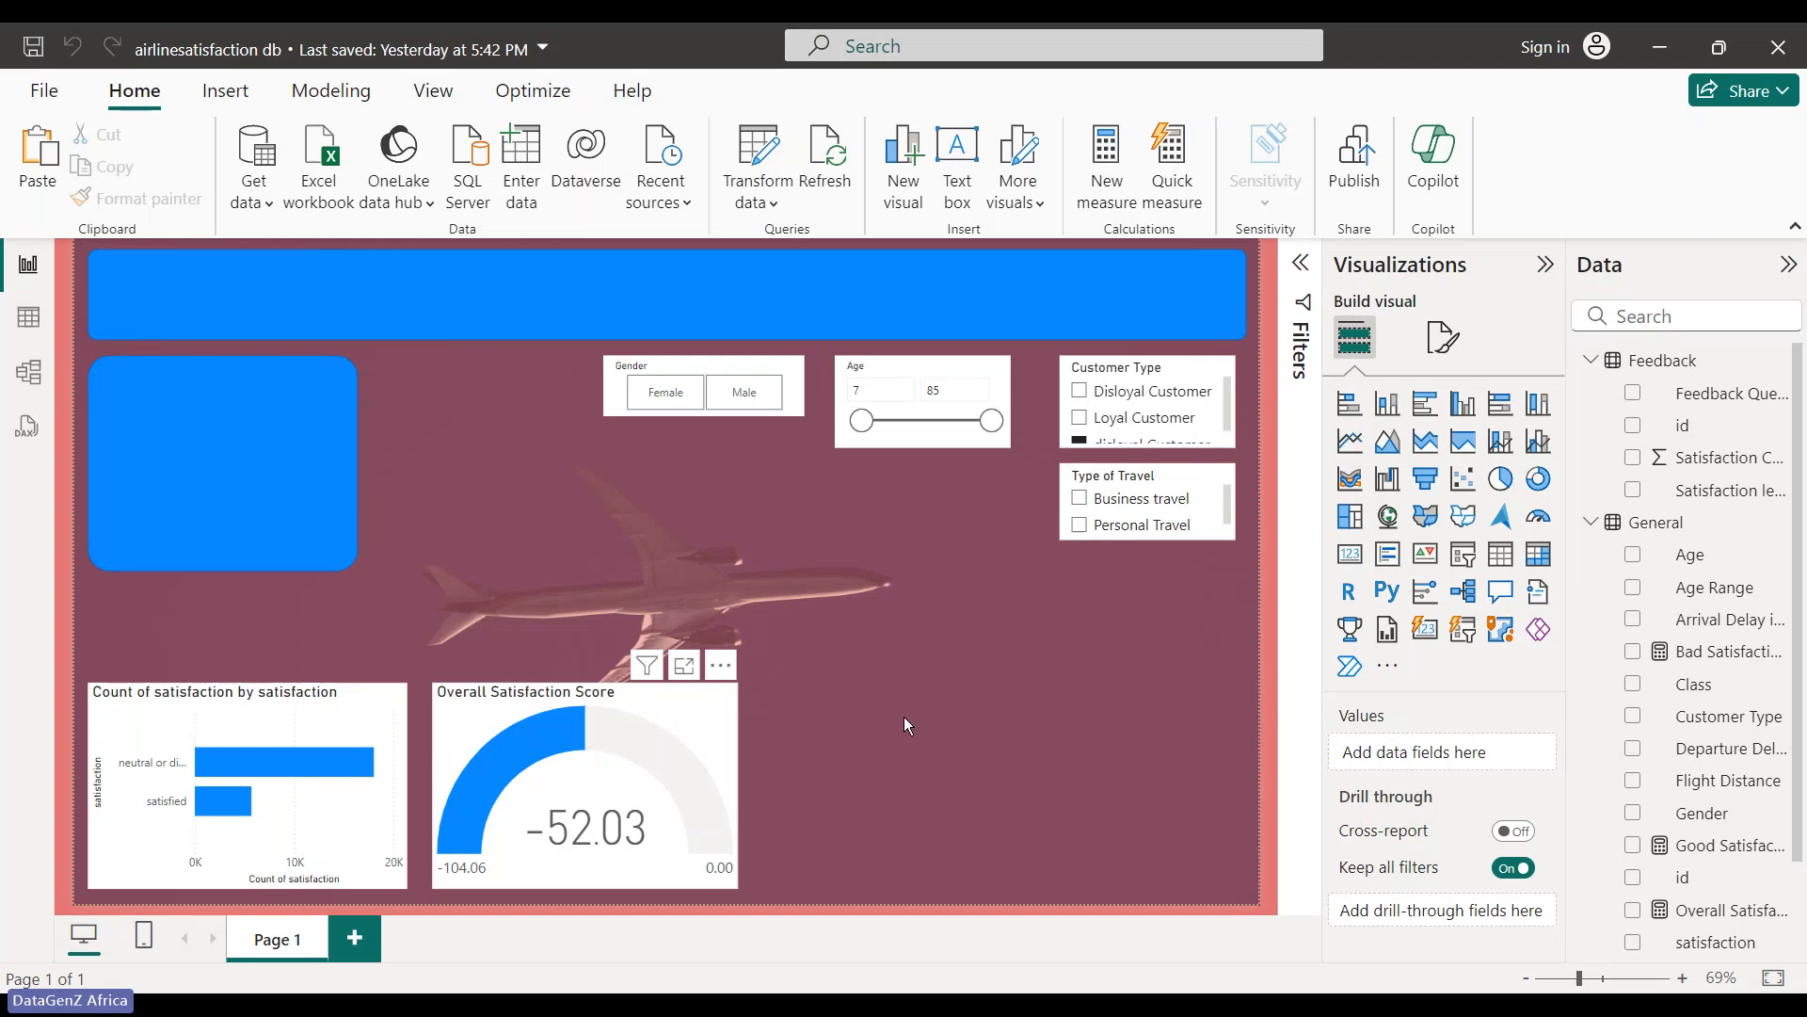
drag(683, 725, 904, 725)
click(1118, 626)
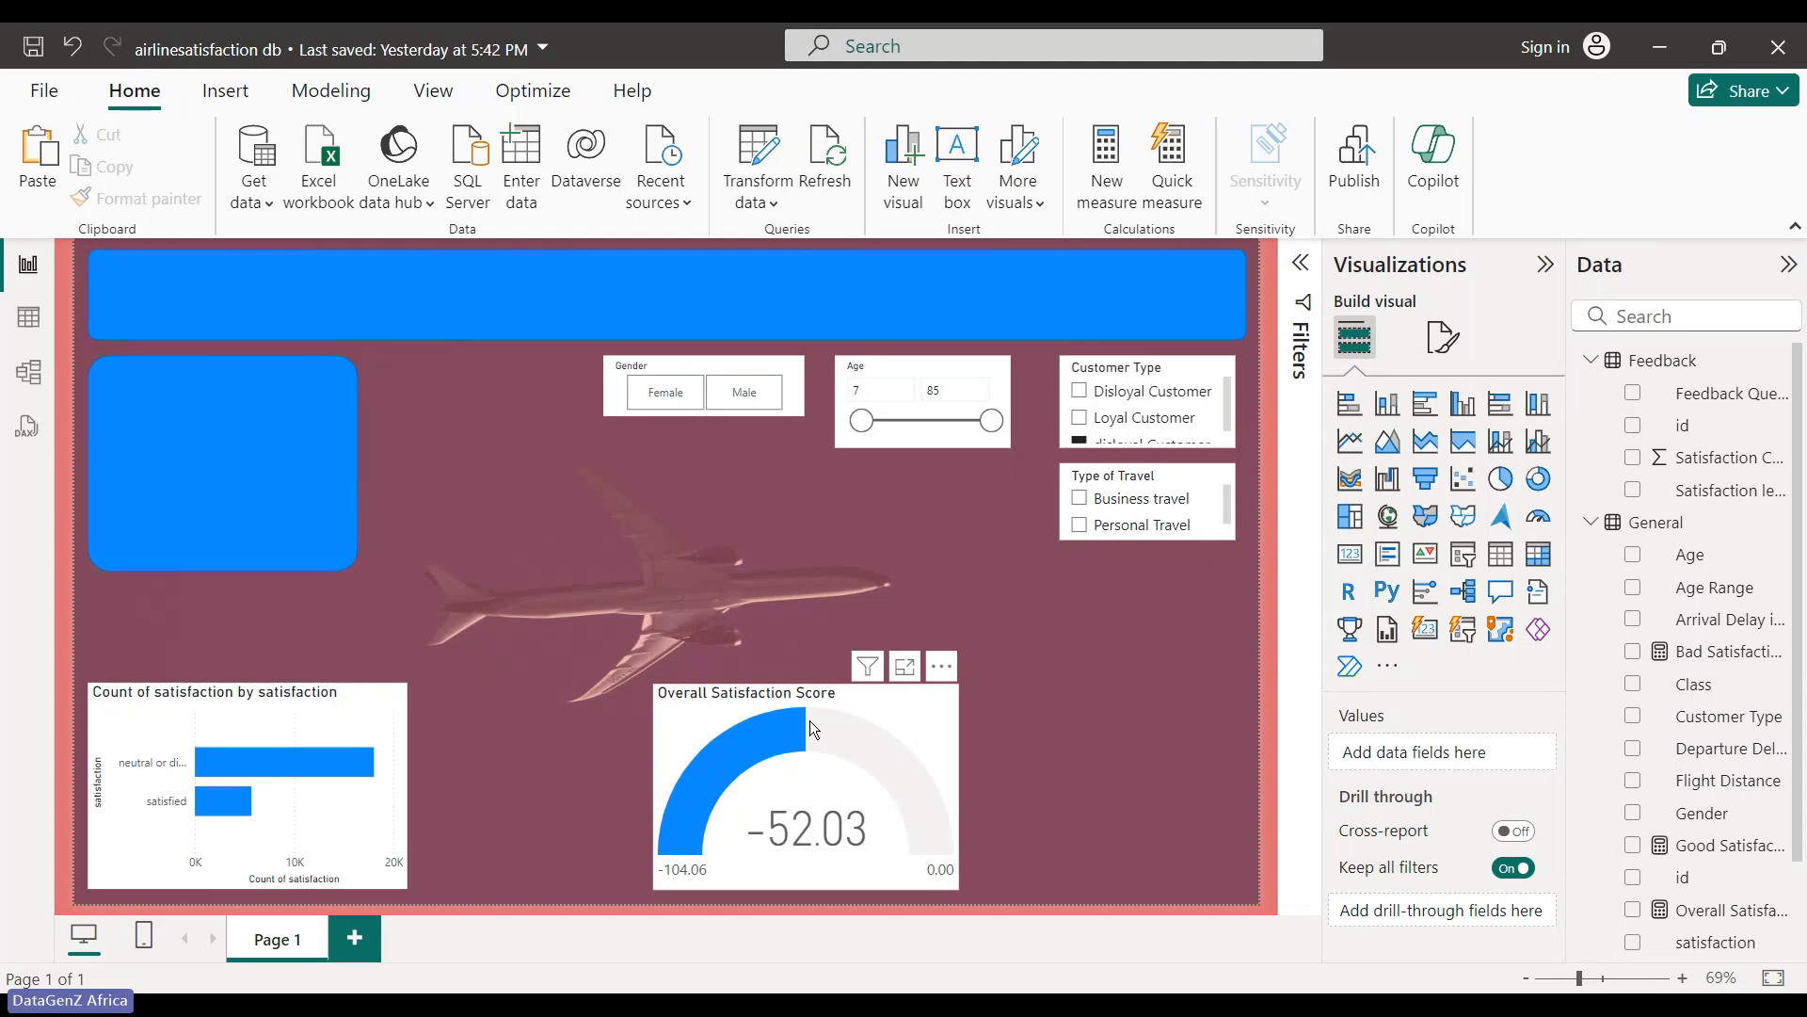
- Shift the Gender slicer left and place the gauge at the bottom beside the bar chart
drag(810, 720, 710, 505)
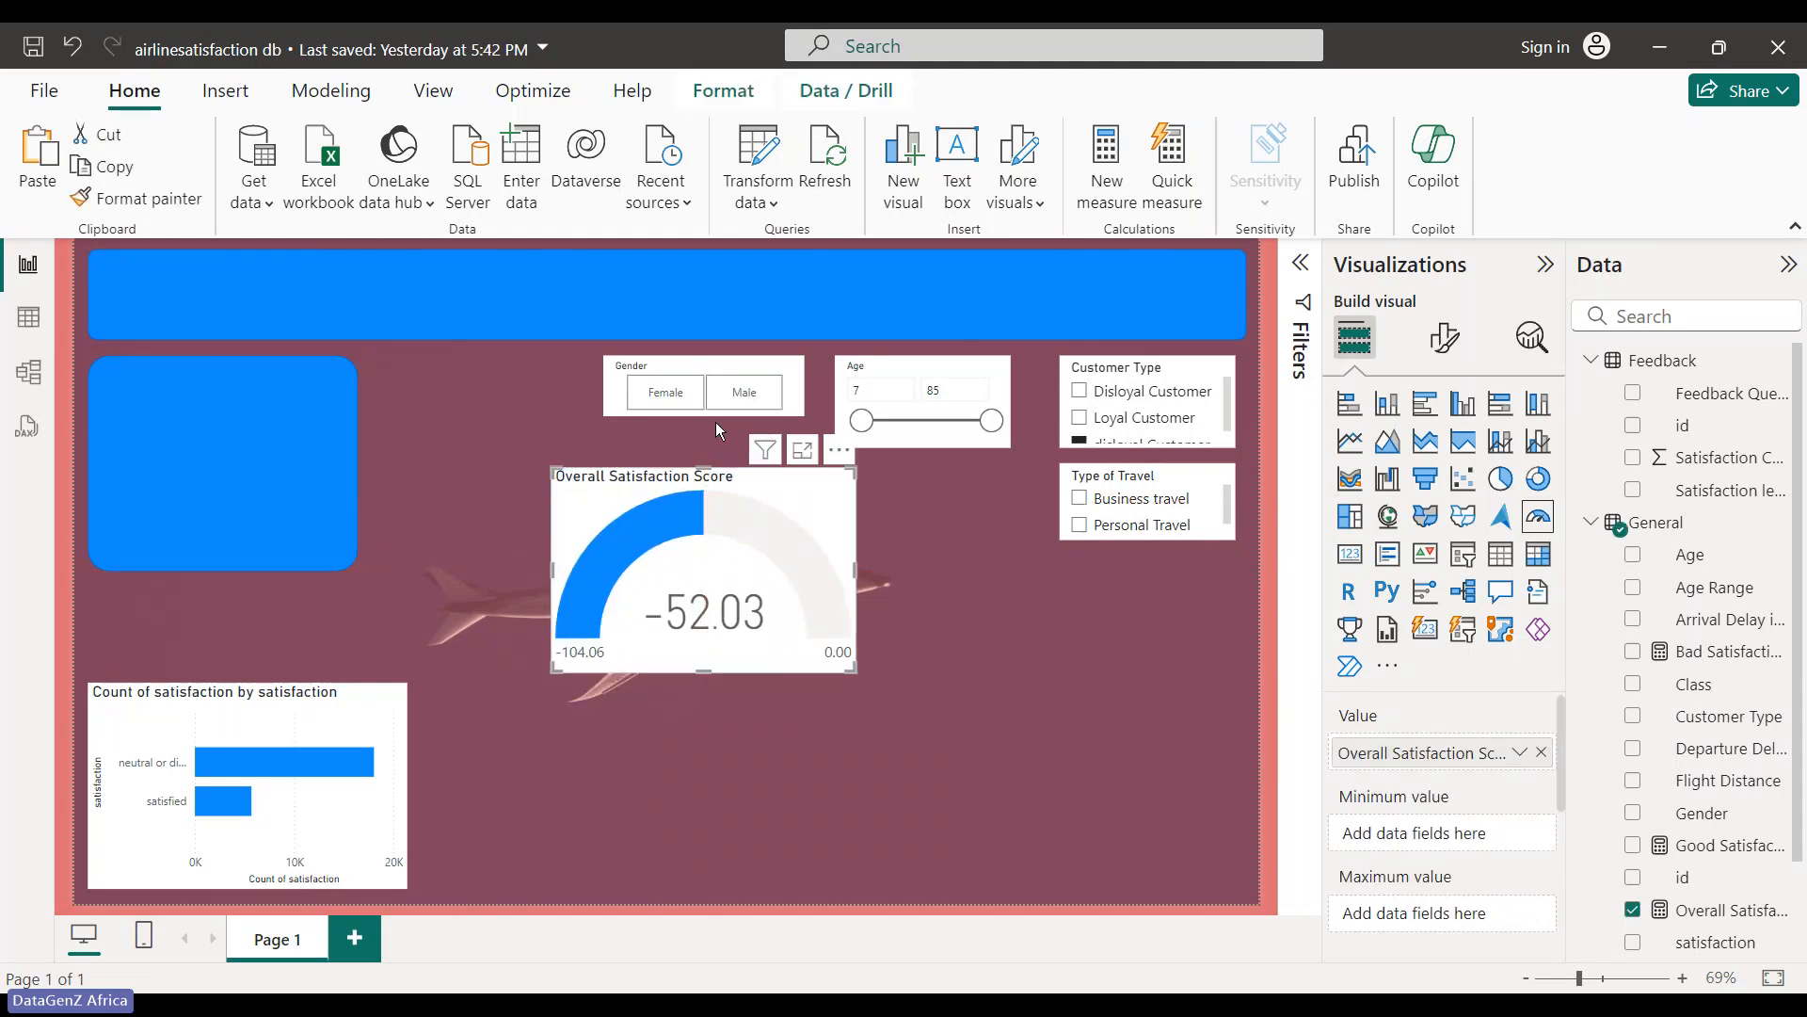
drag(720, 384, 667, 370)
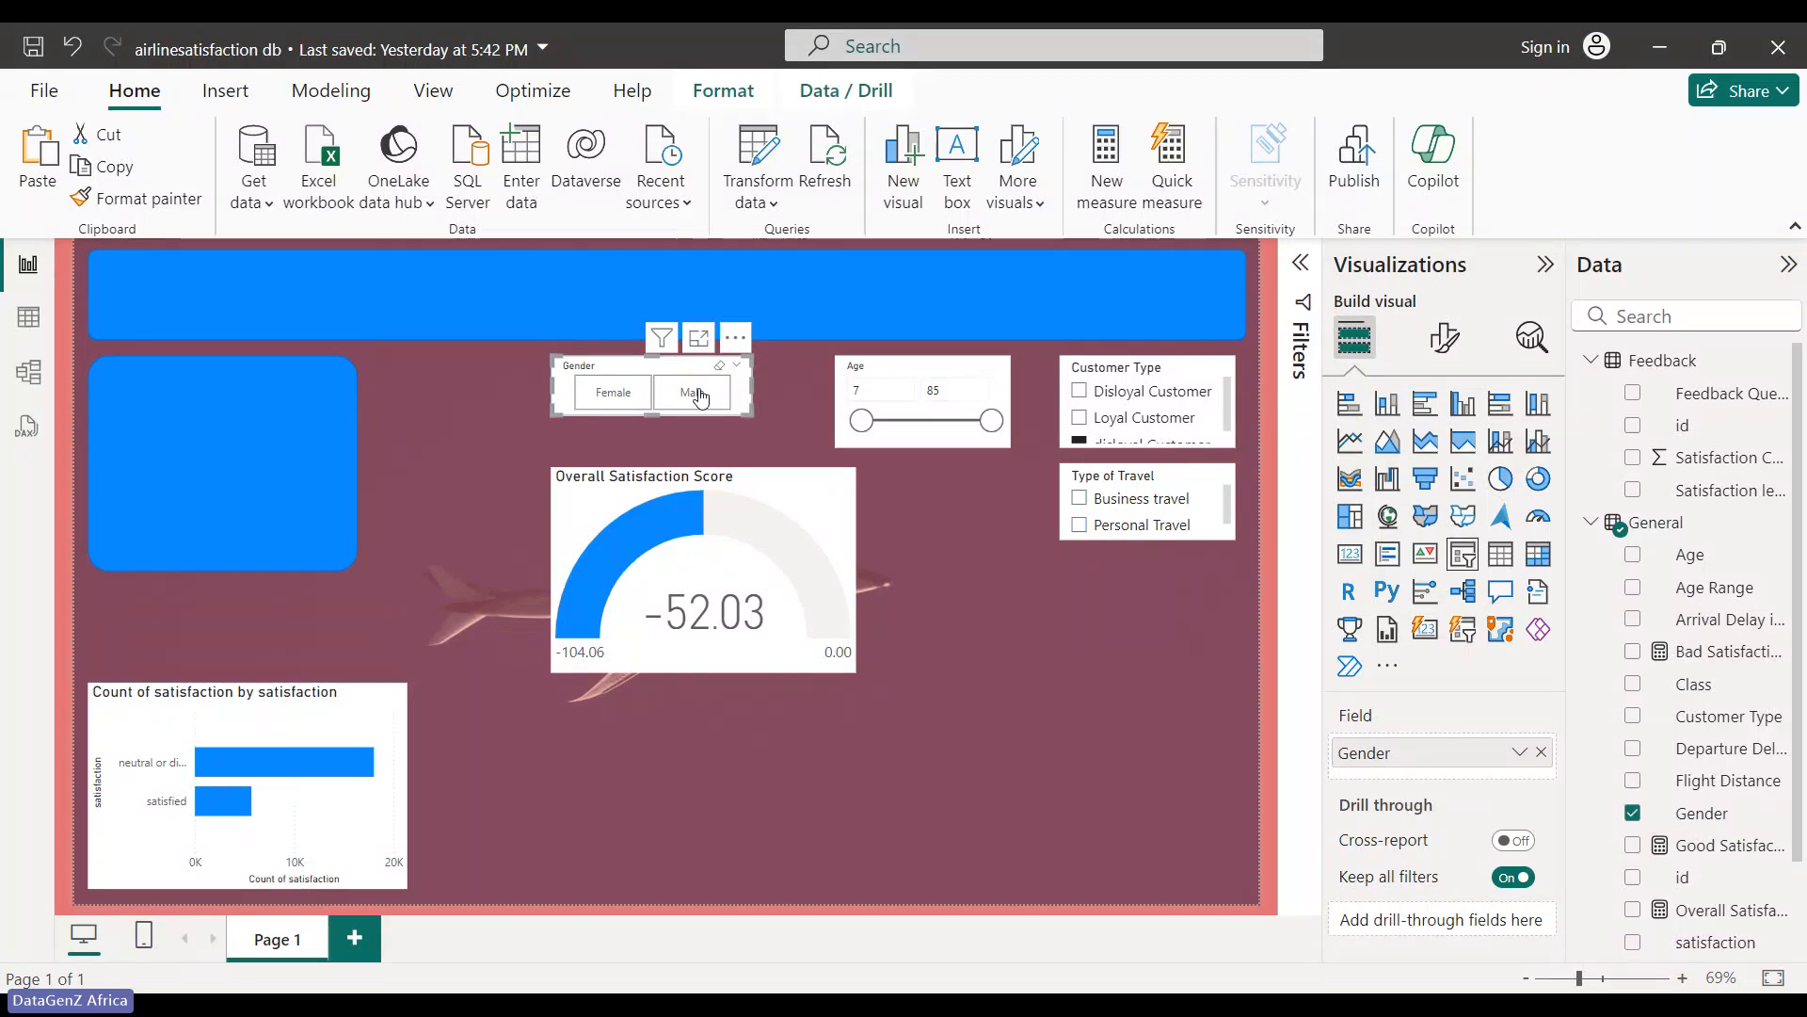
drag(808, 494, 898, 710)
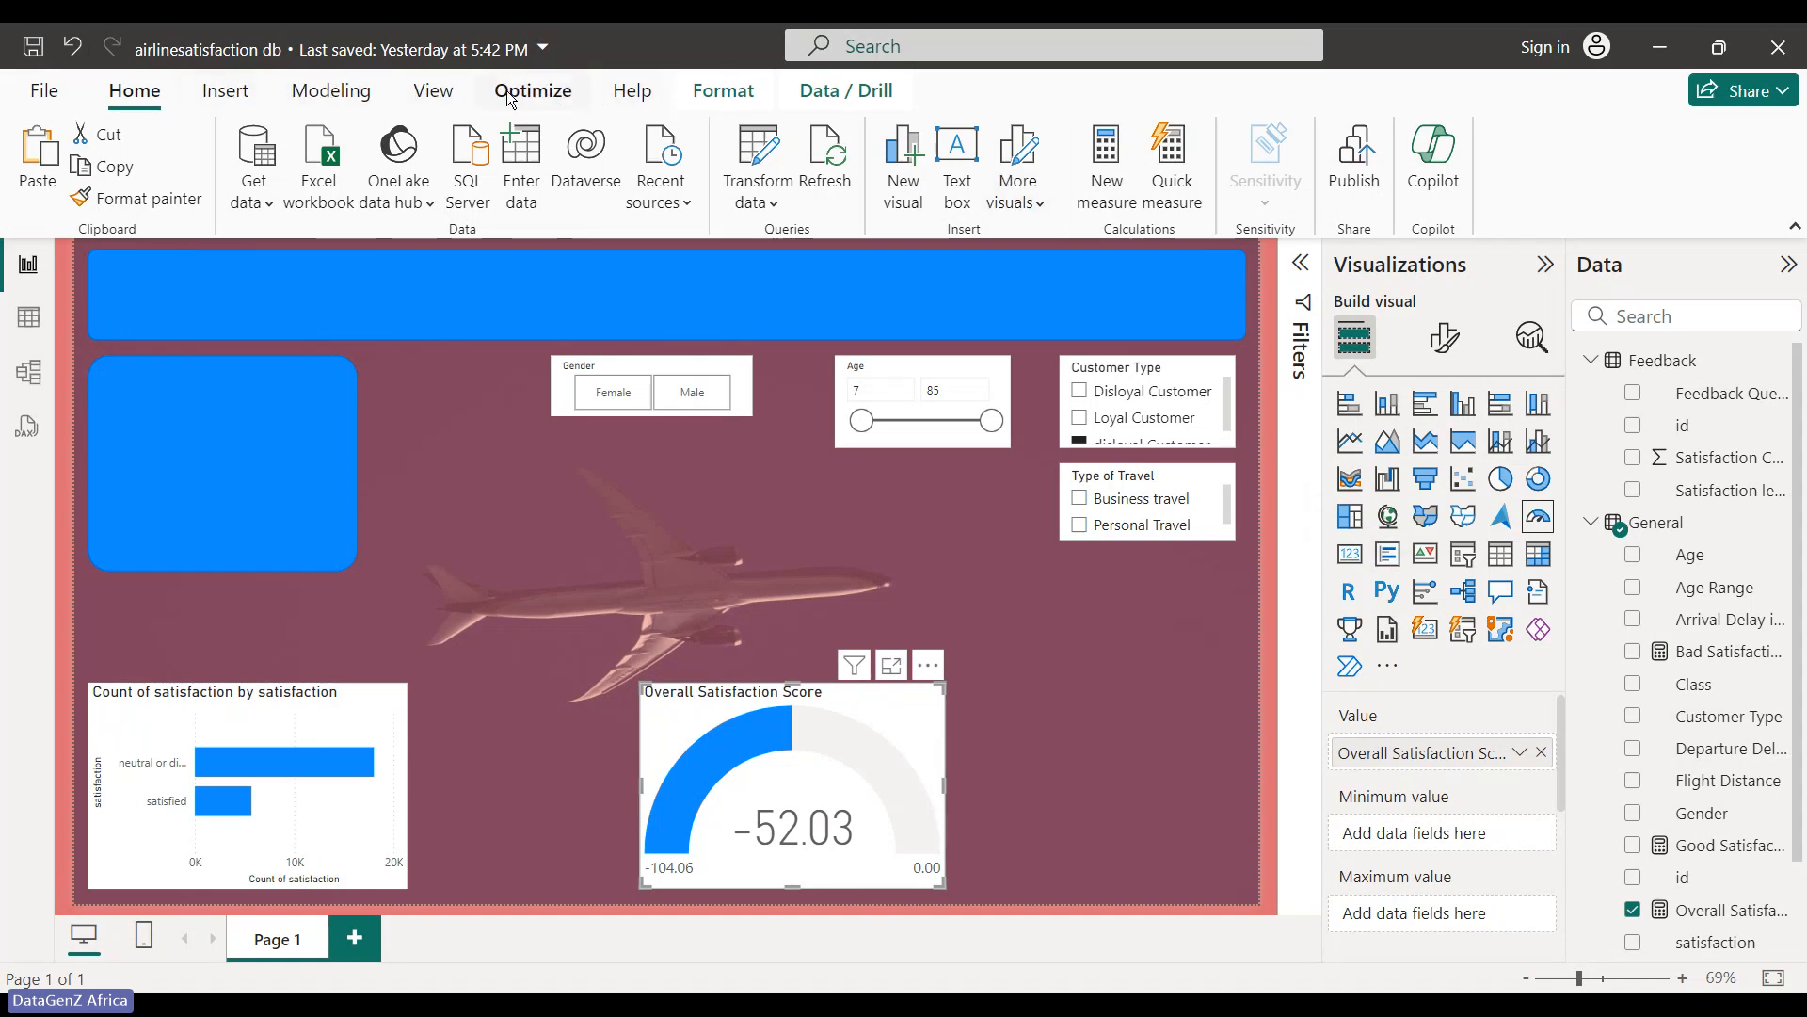
- Expand the full report themes gallery from the View ribbon
click(226, 91)
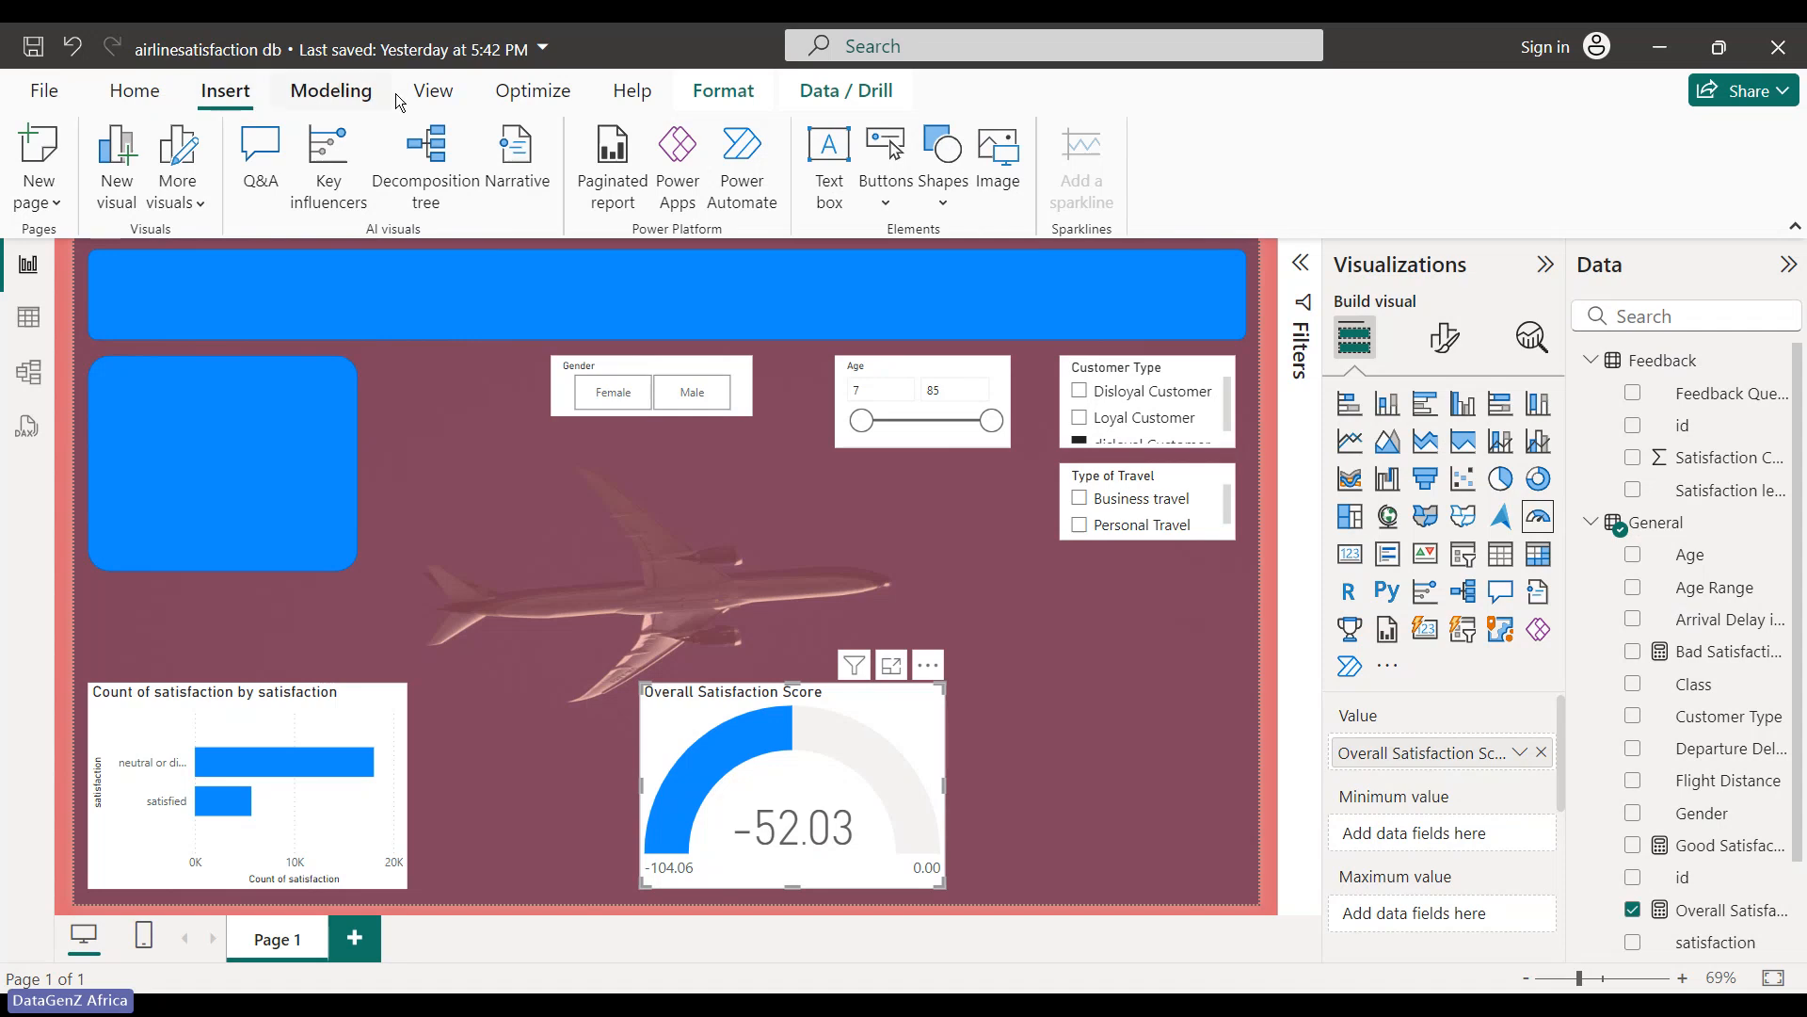
click(445, 104)
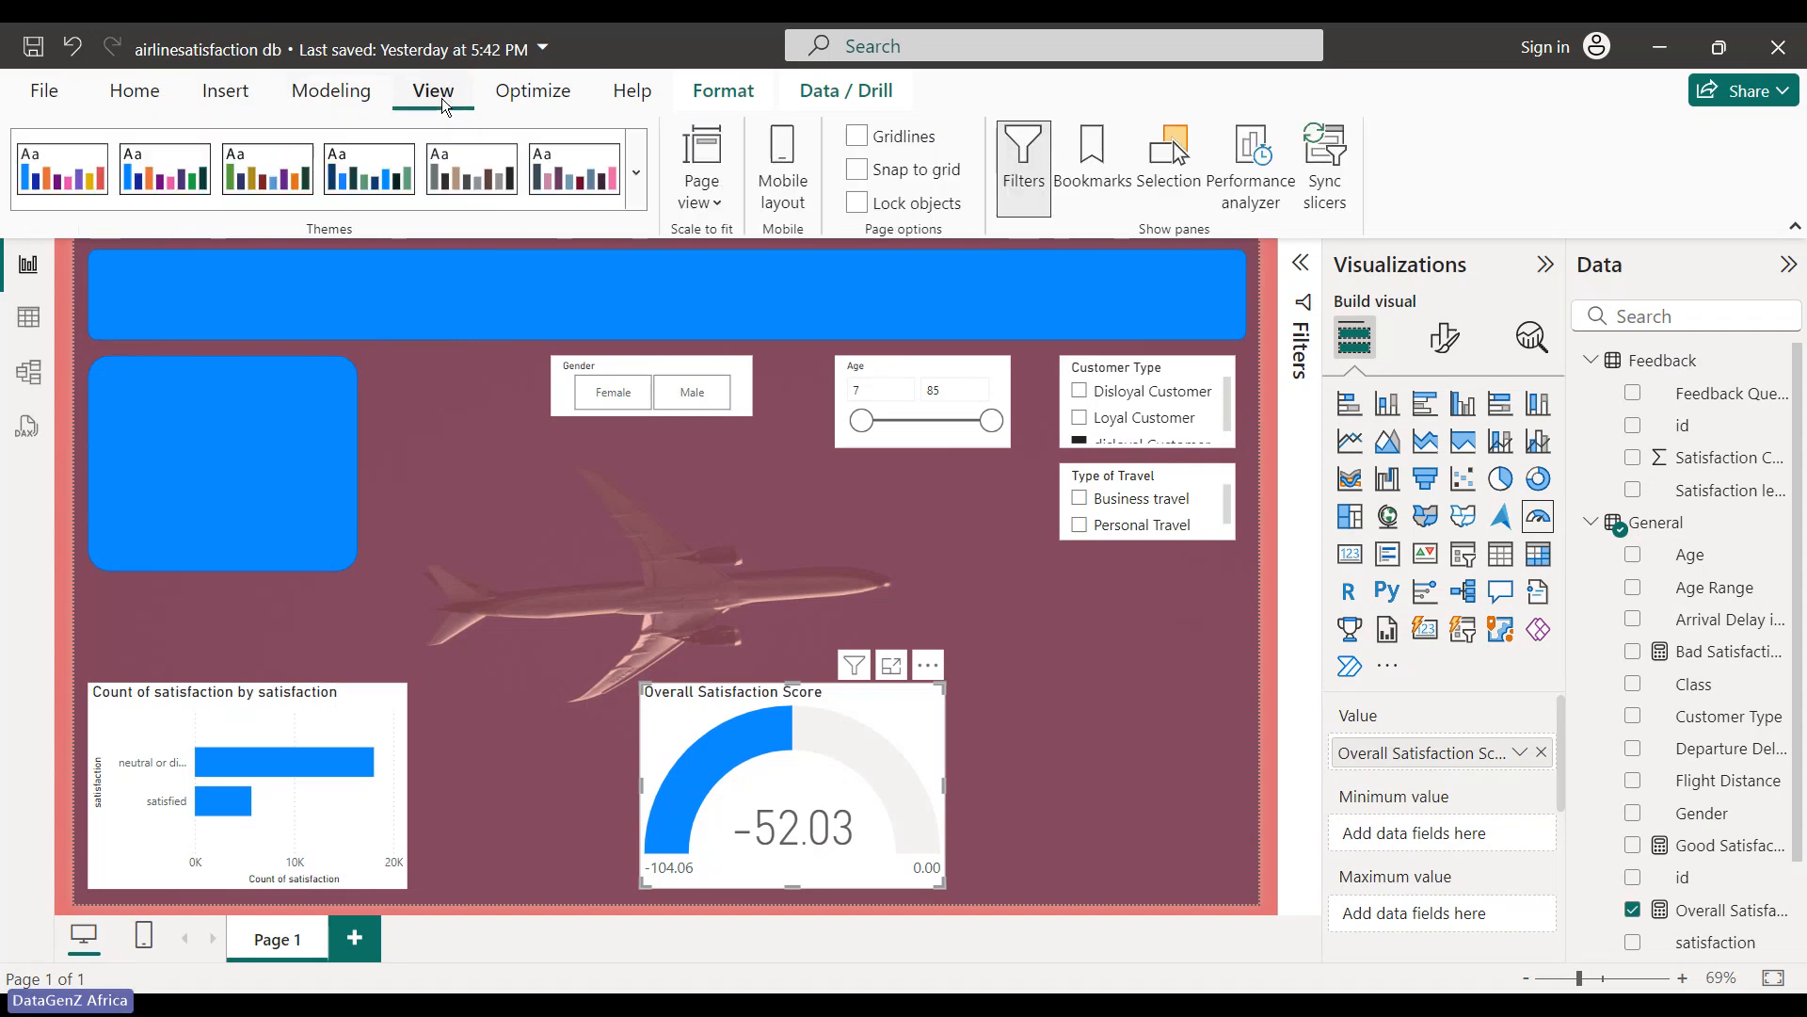
click(635, 175)
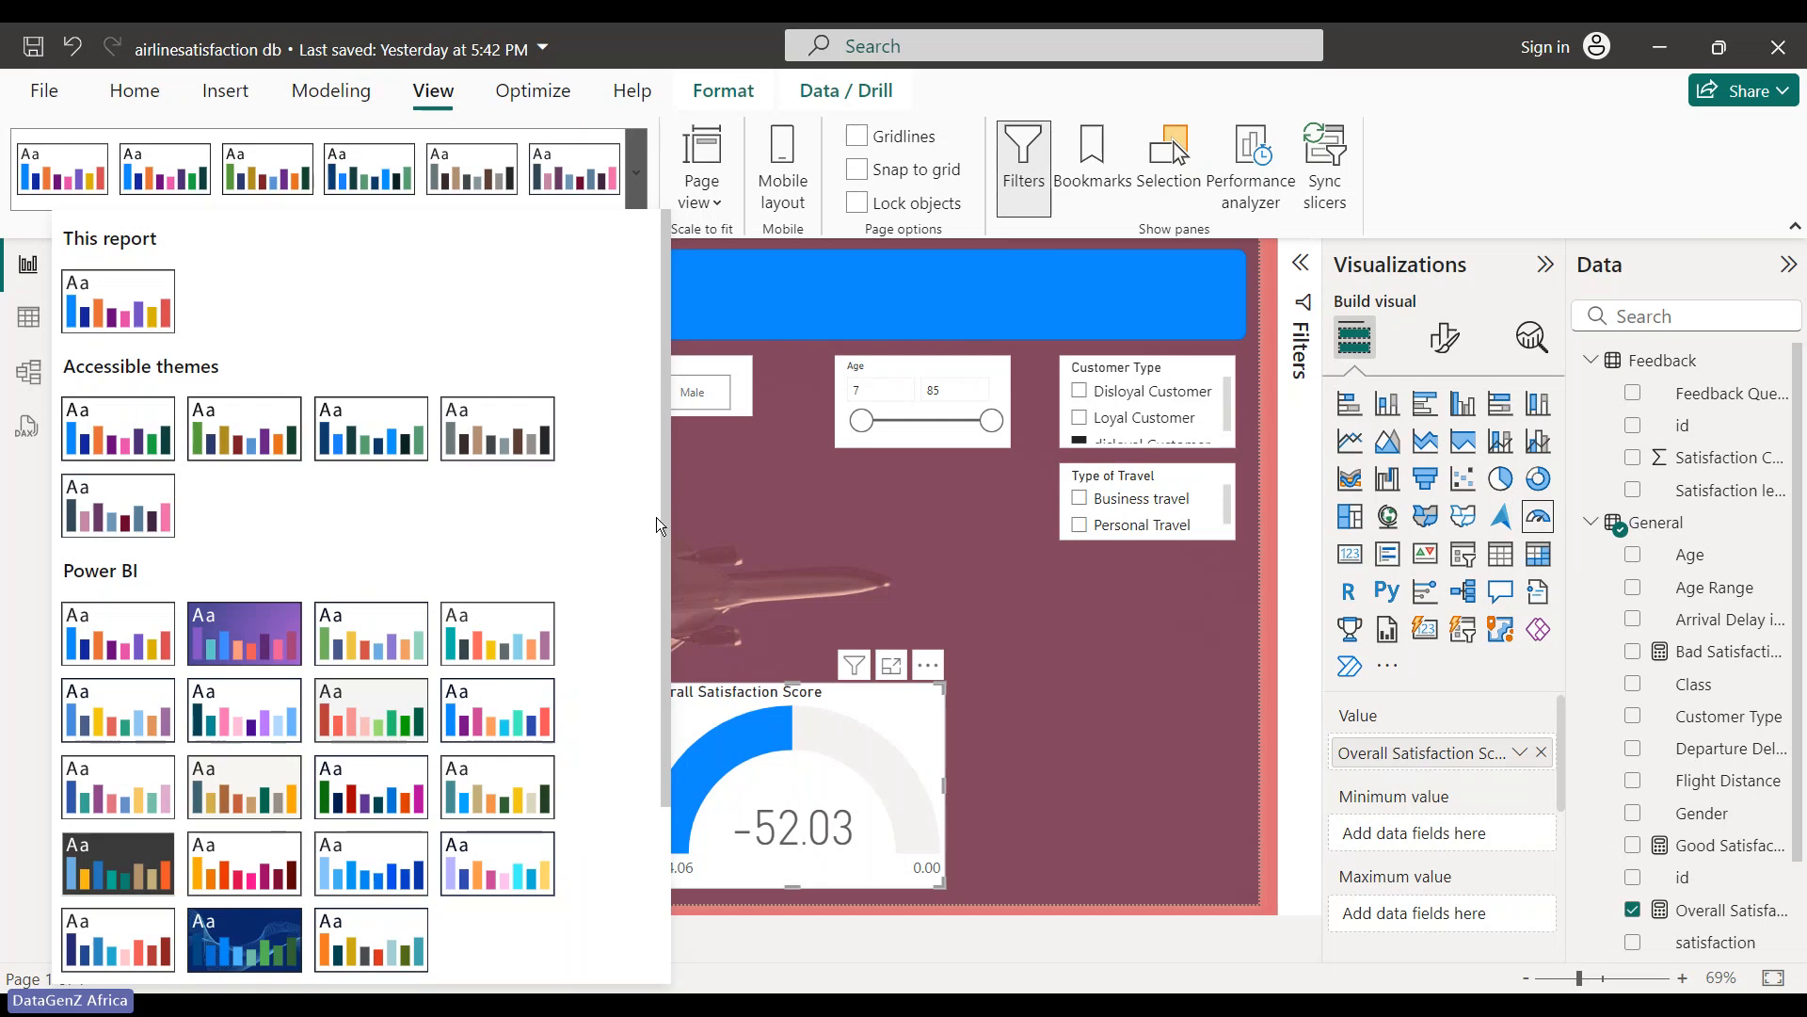
- Scroll the themes list down and choose Customize current theme
scroll(645, 713, down, 3)
scroll(646, 713, down, 1)
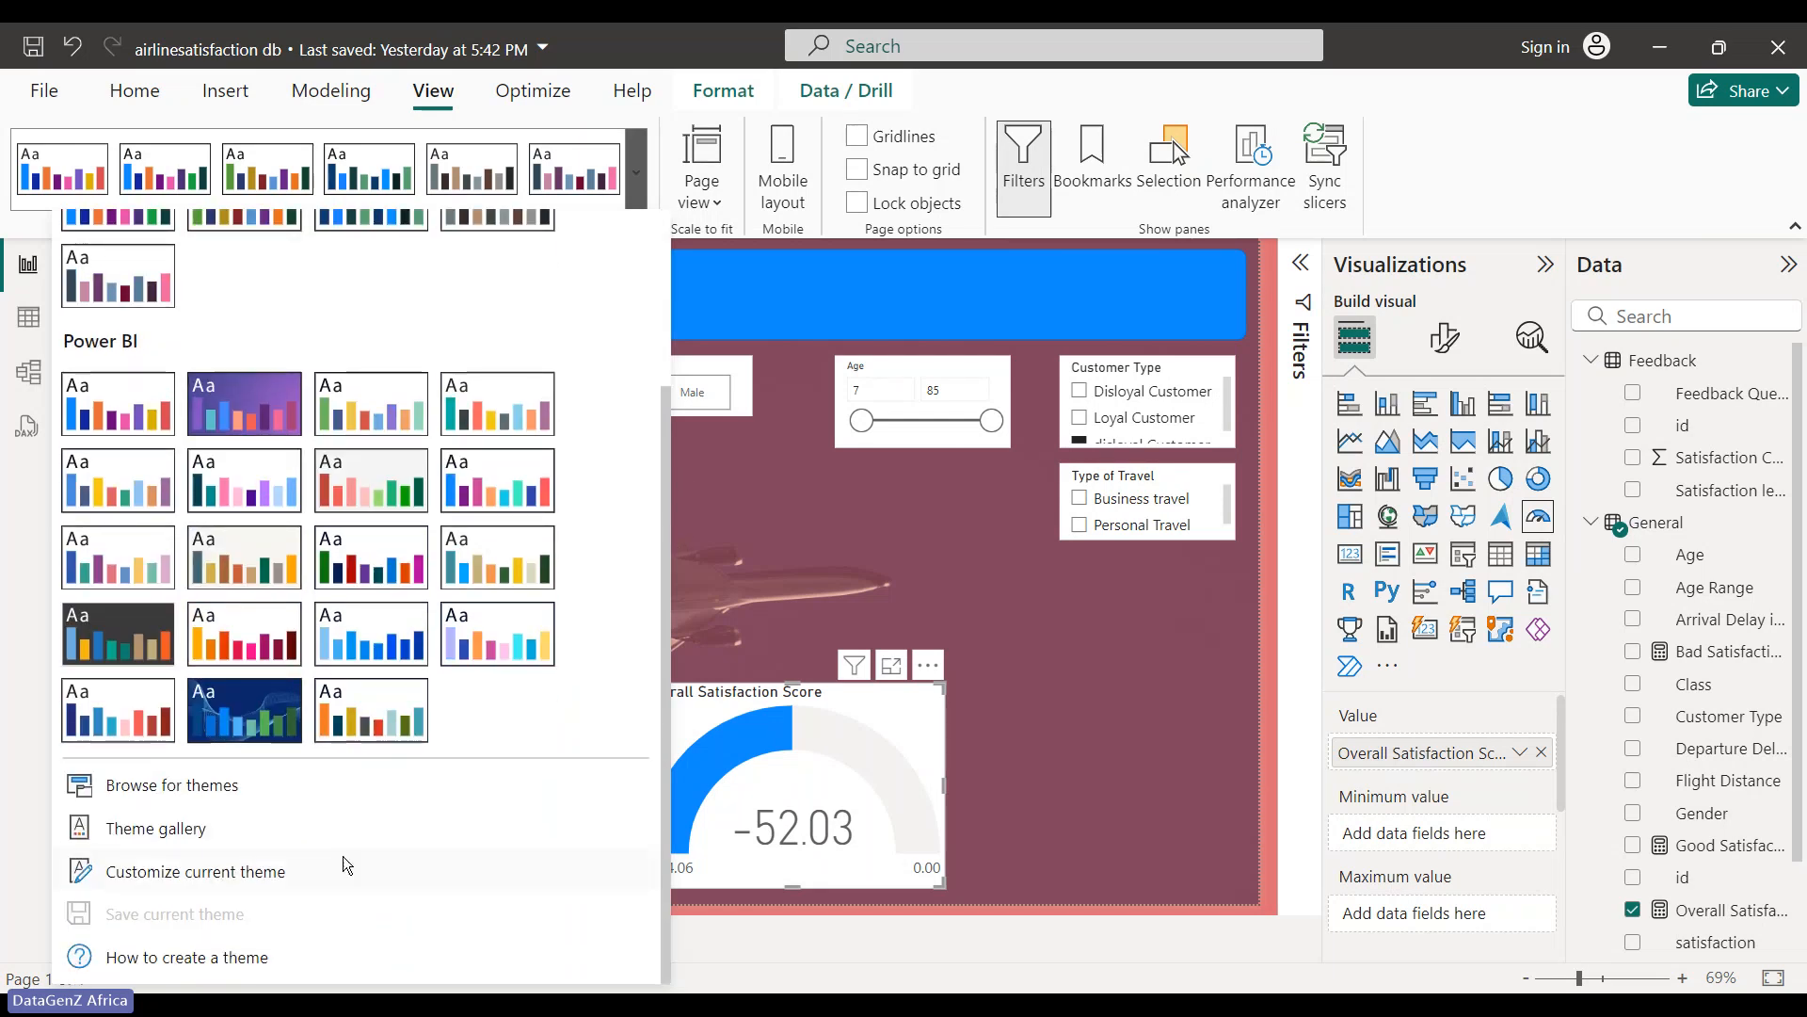
click(264, 876)
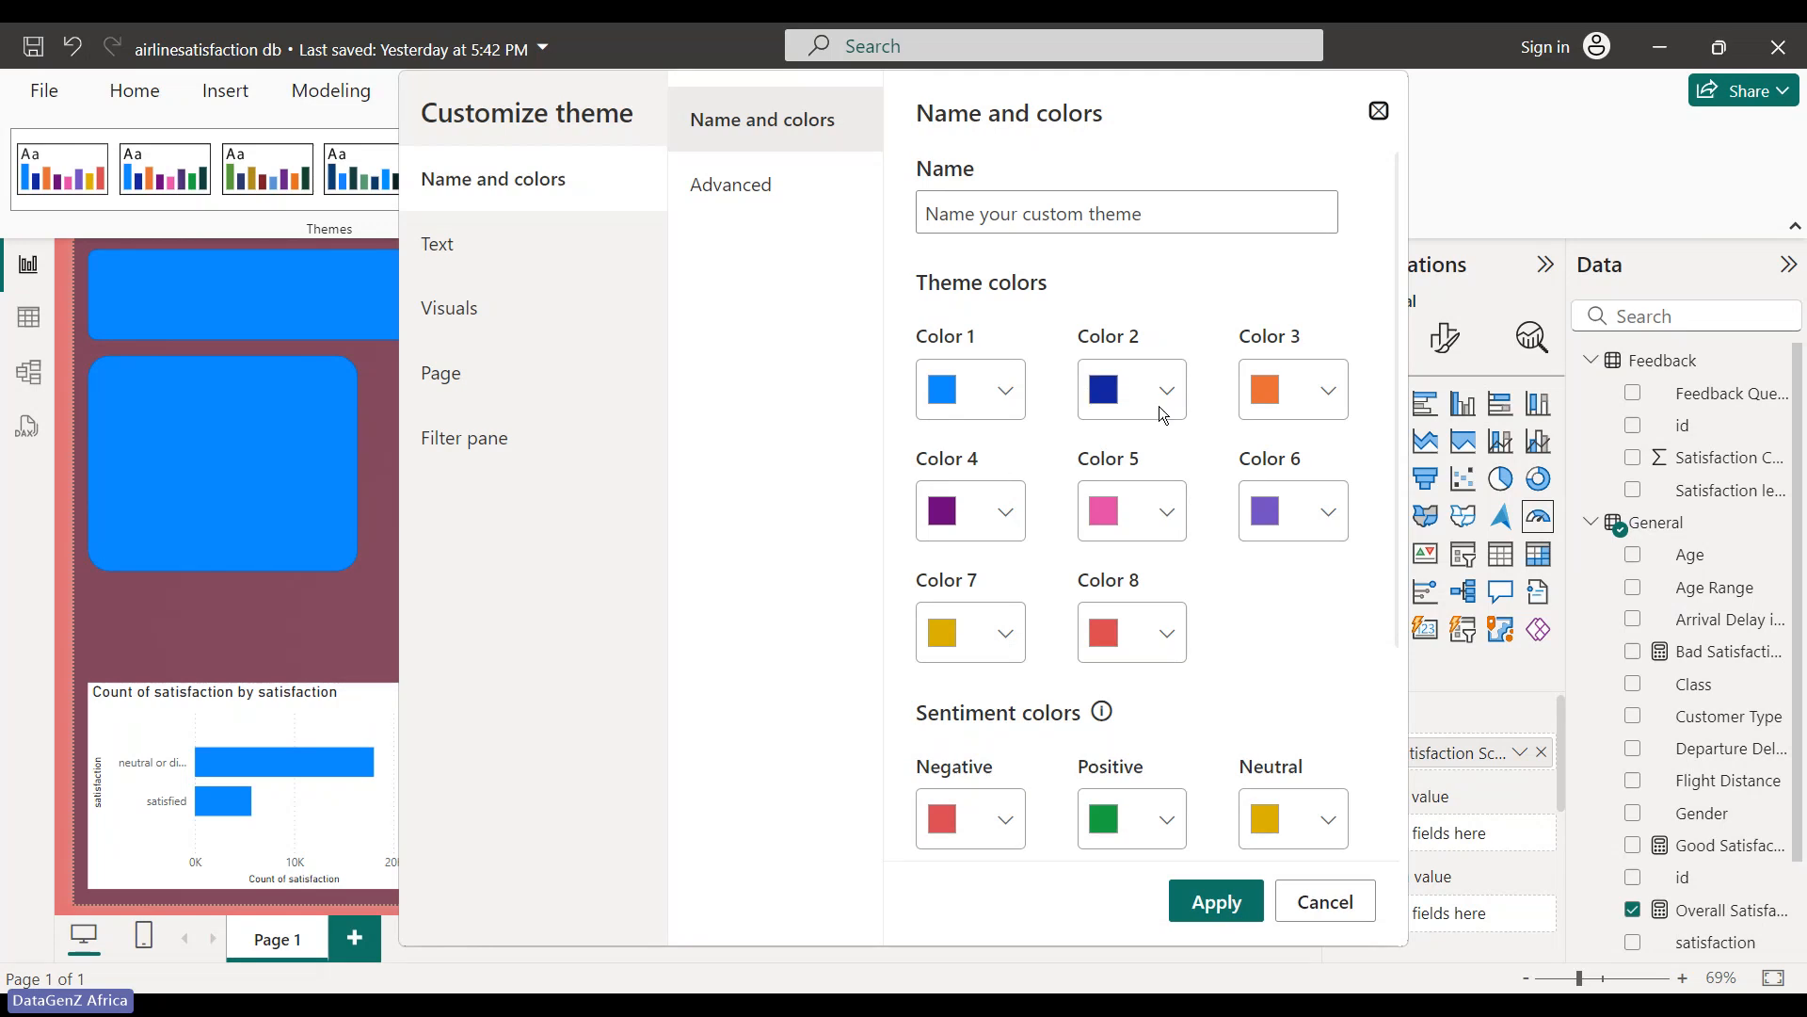
- Replace theme Color 4's purple hex code with gray 777777
click(1015, 526)
click(750, 697)
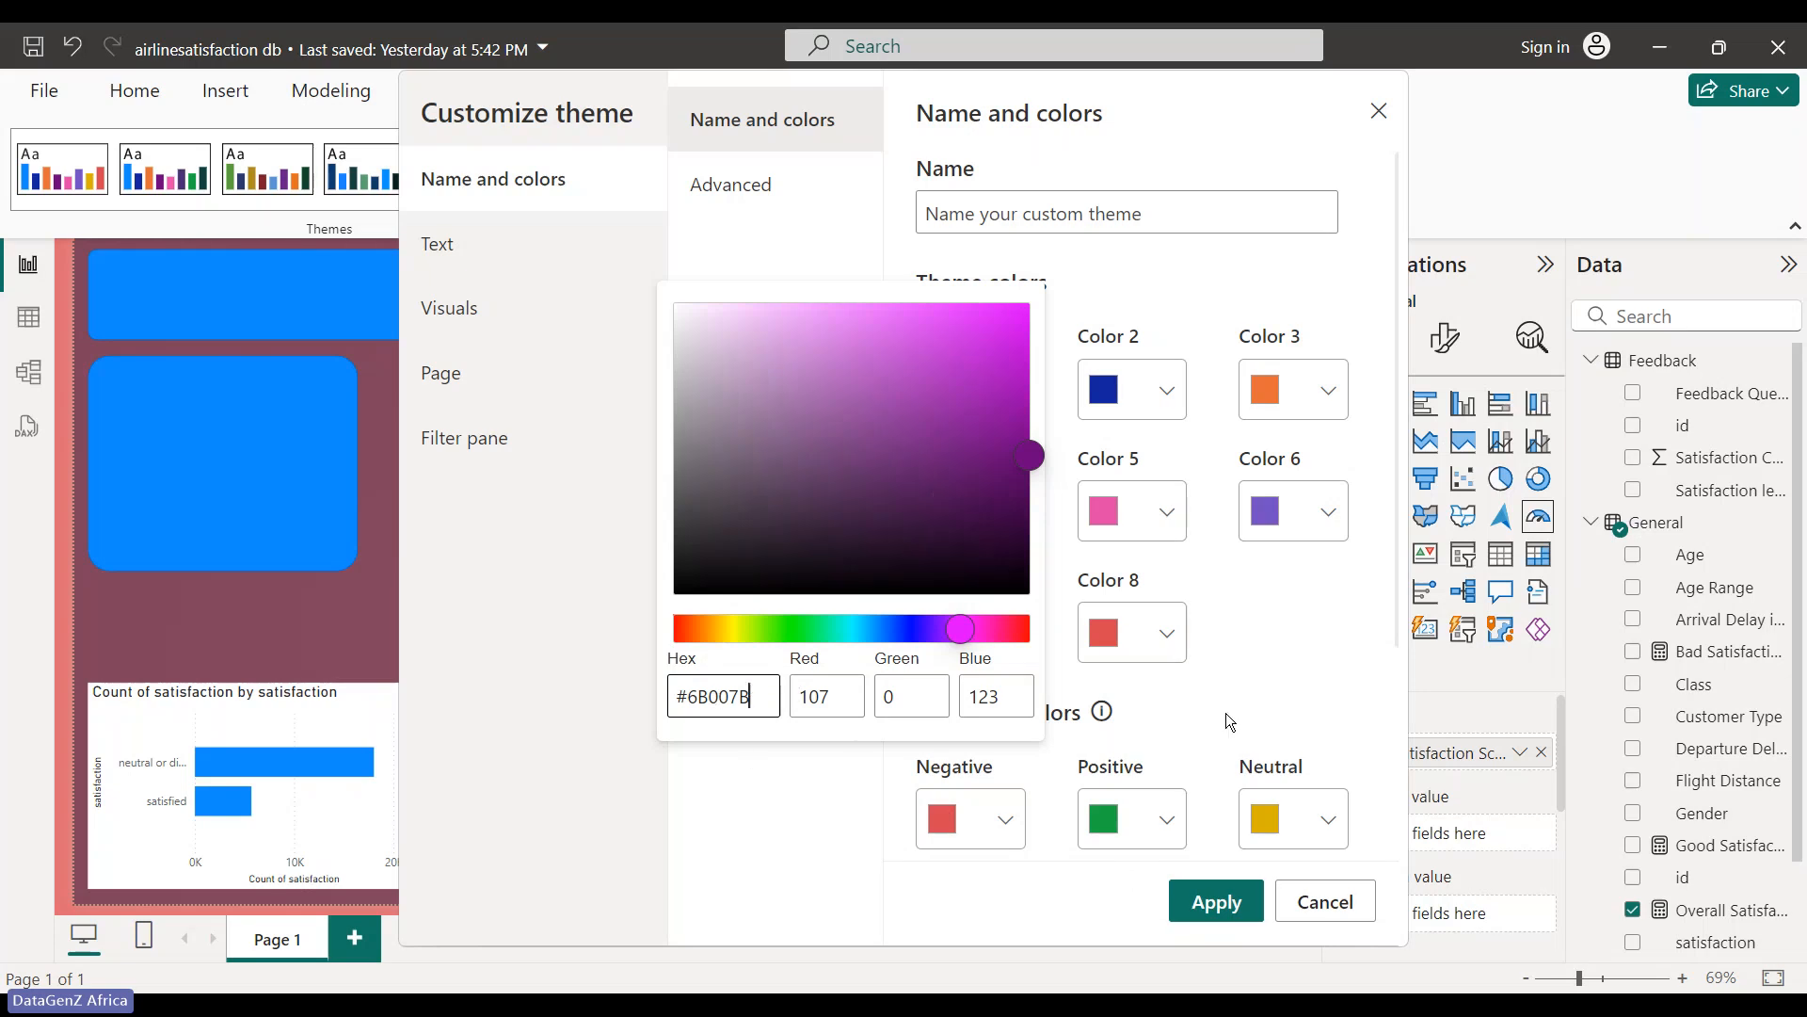
mouse_move(1237, 1004)
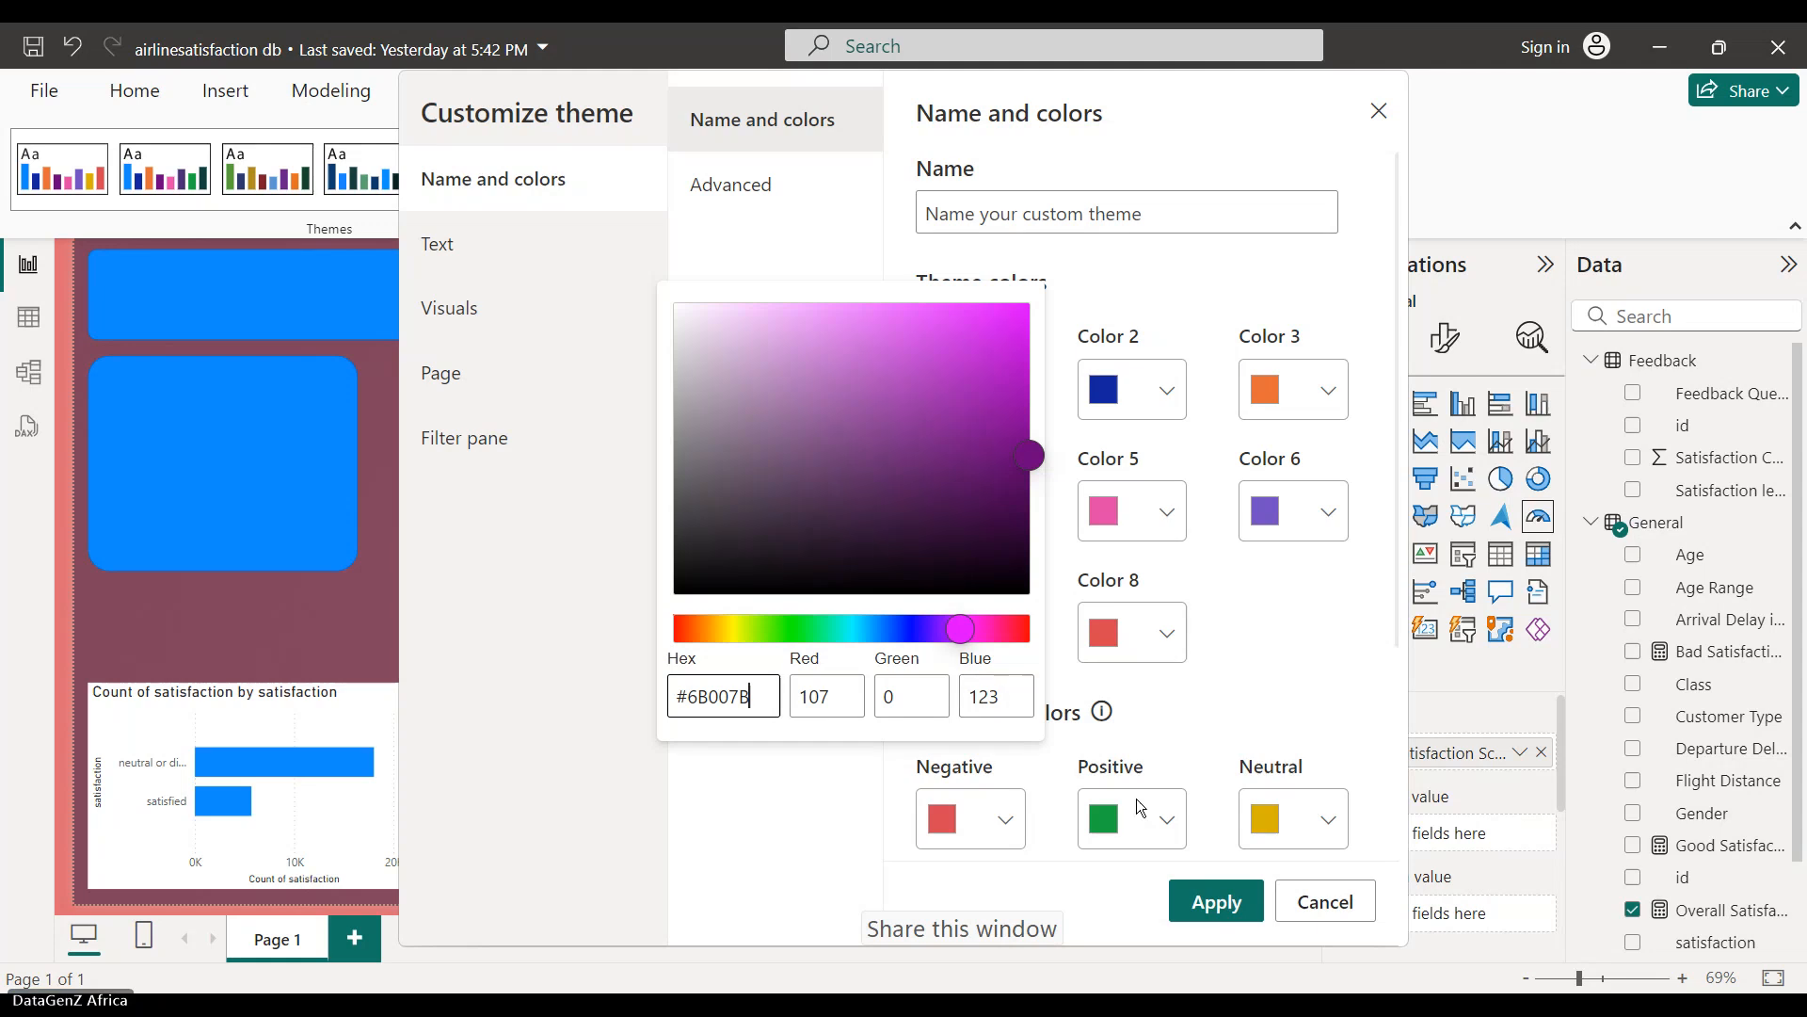
mouse_move(1166, 1010)
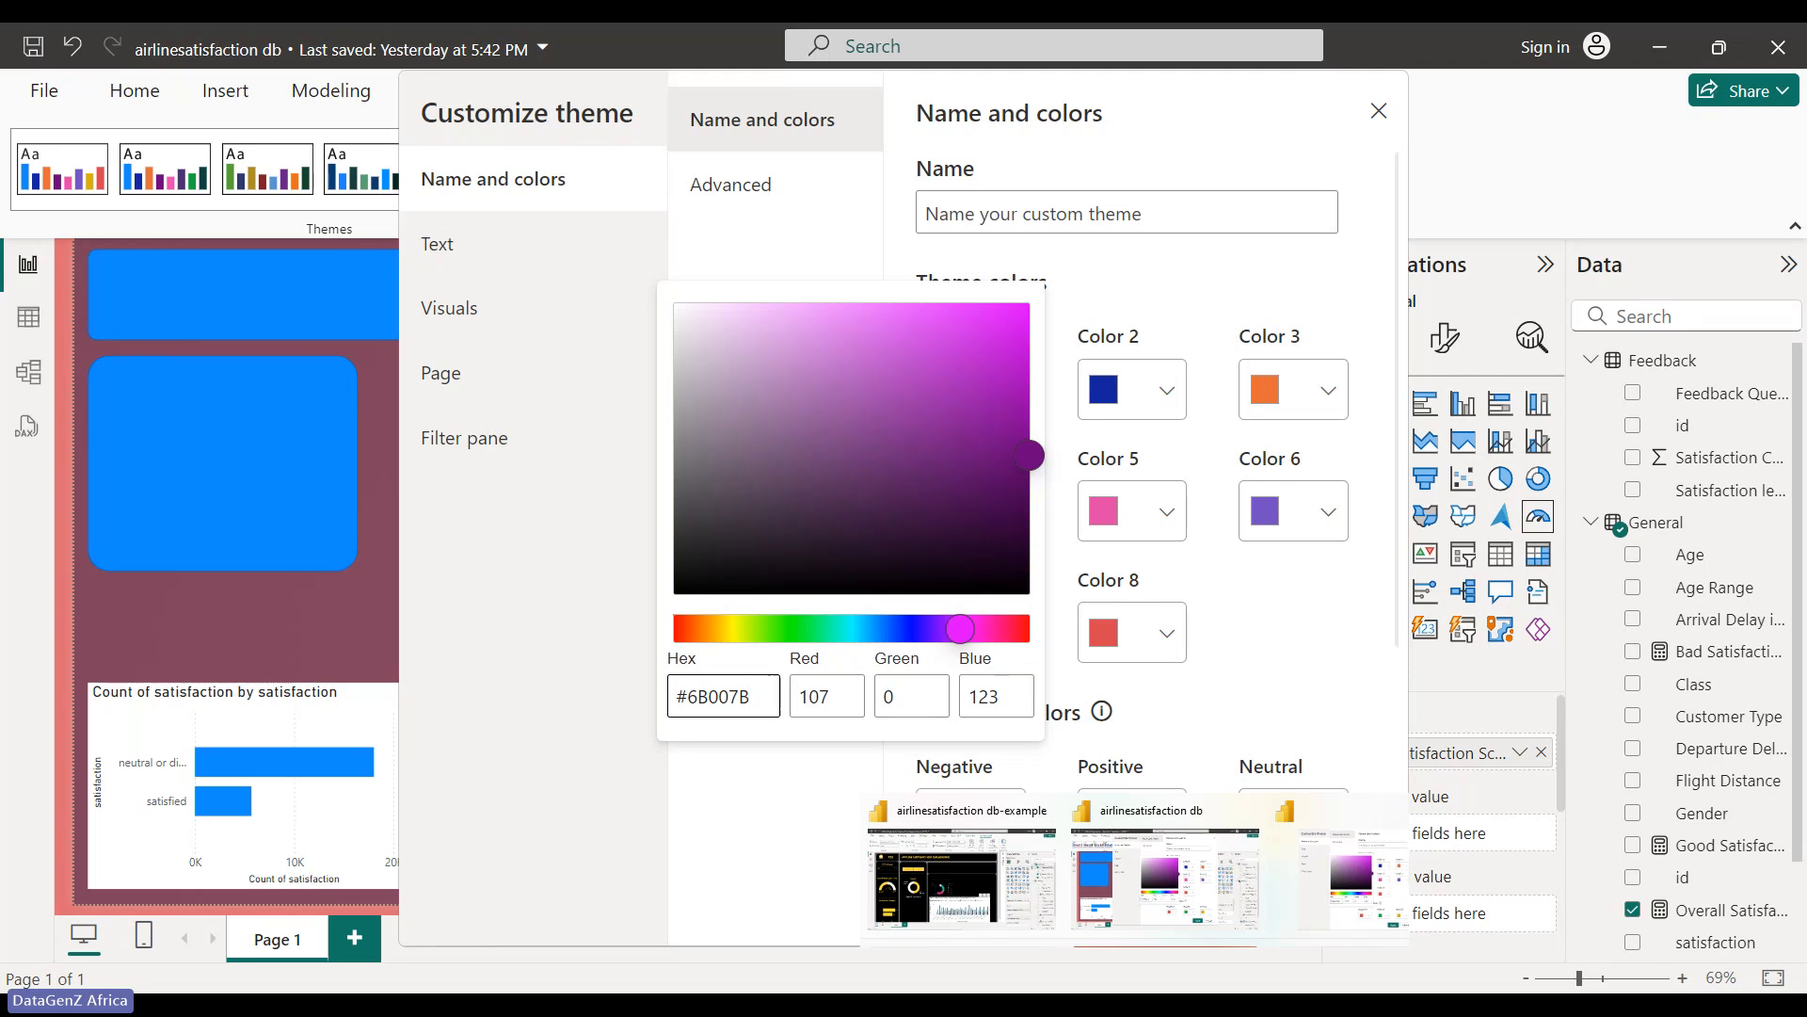
click(1194, 885)
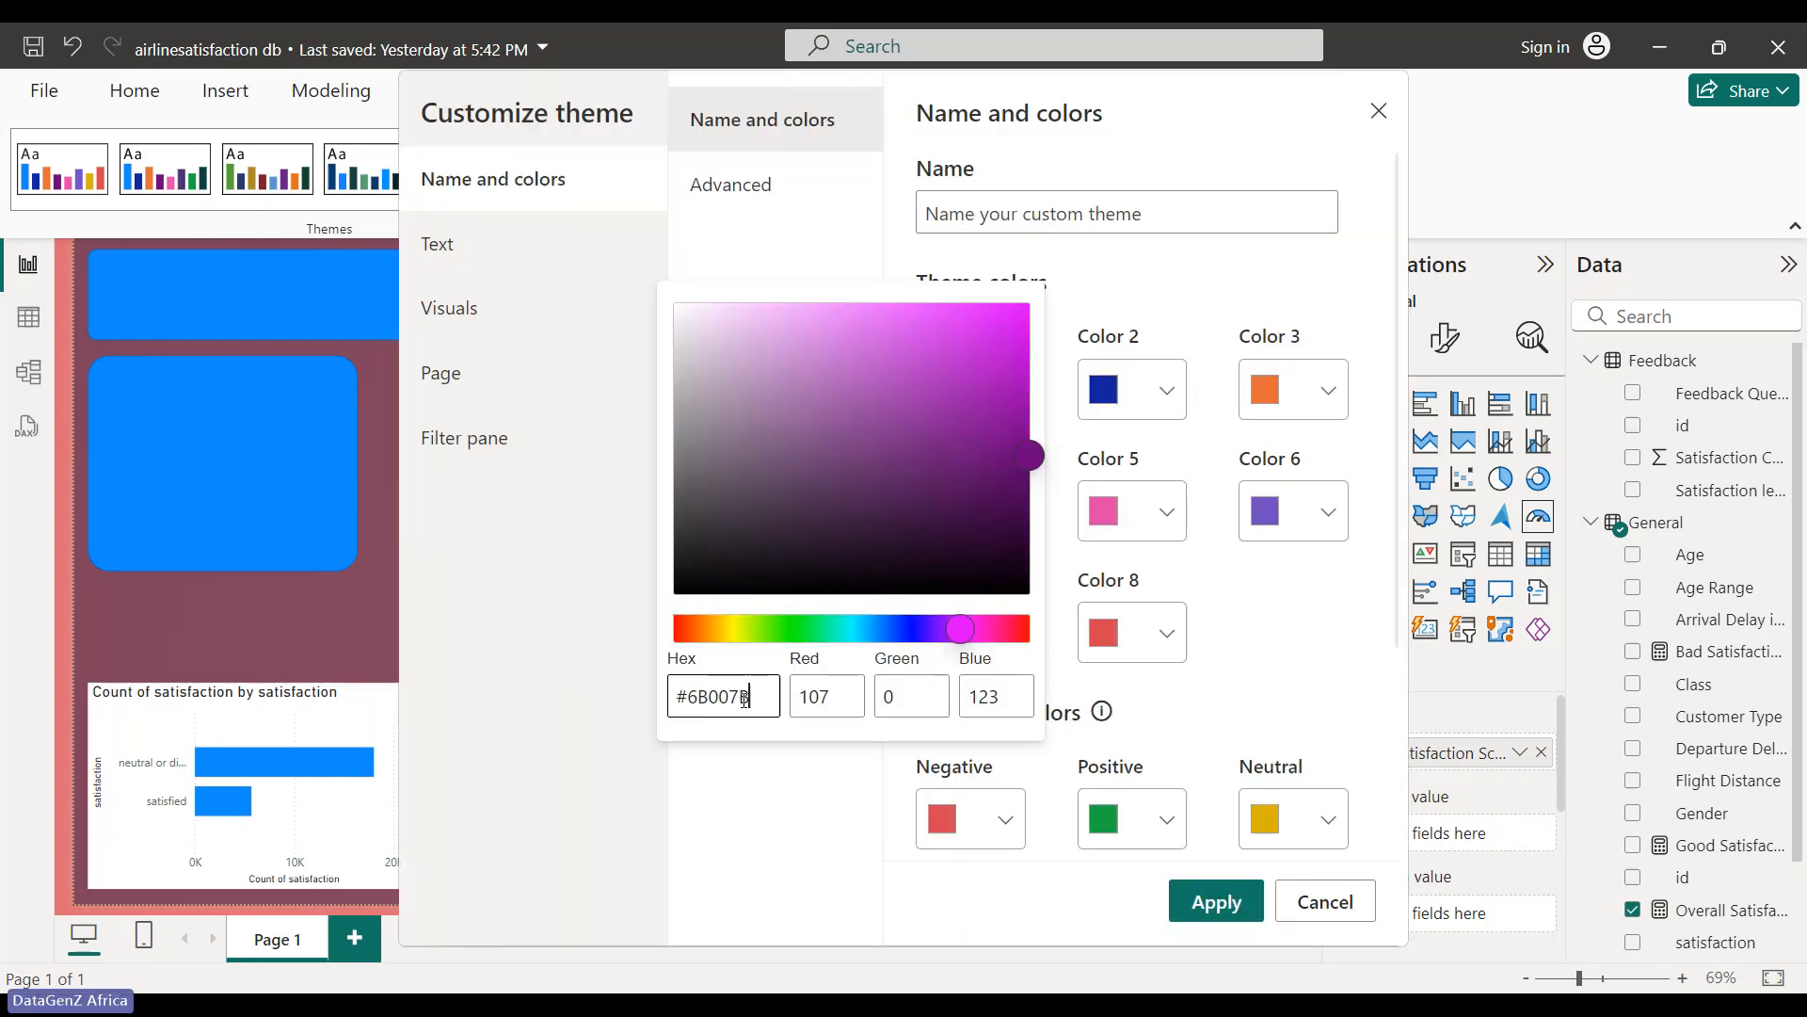
key(BackSpace)
key(BackSpace)
key(BackSpace)
key(BackSpace)
key(BackSpace)
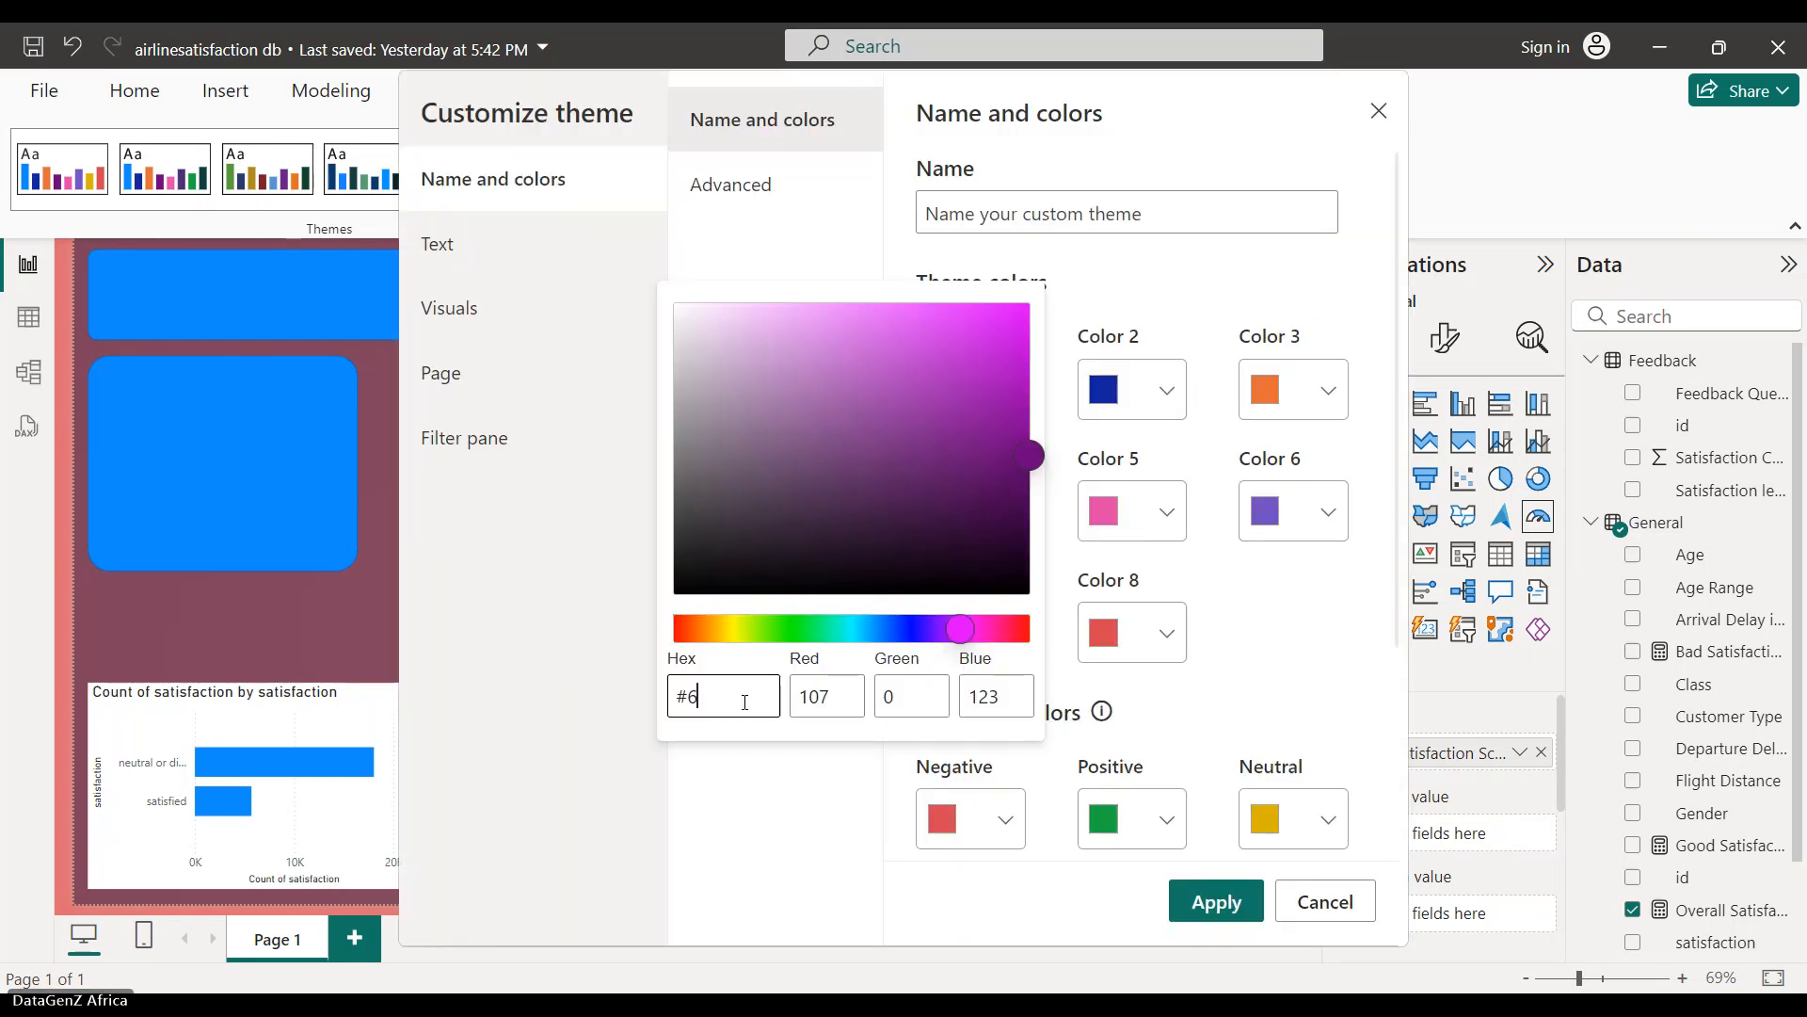
key(BackSpace)
text(777777)
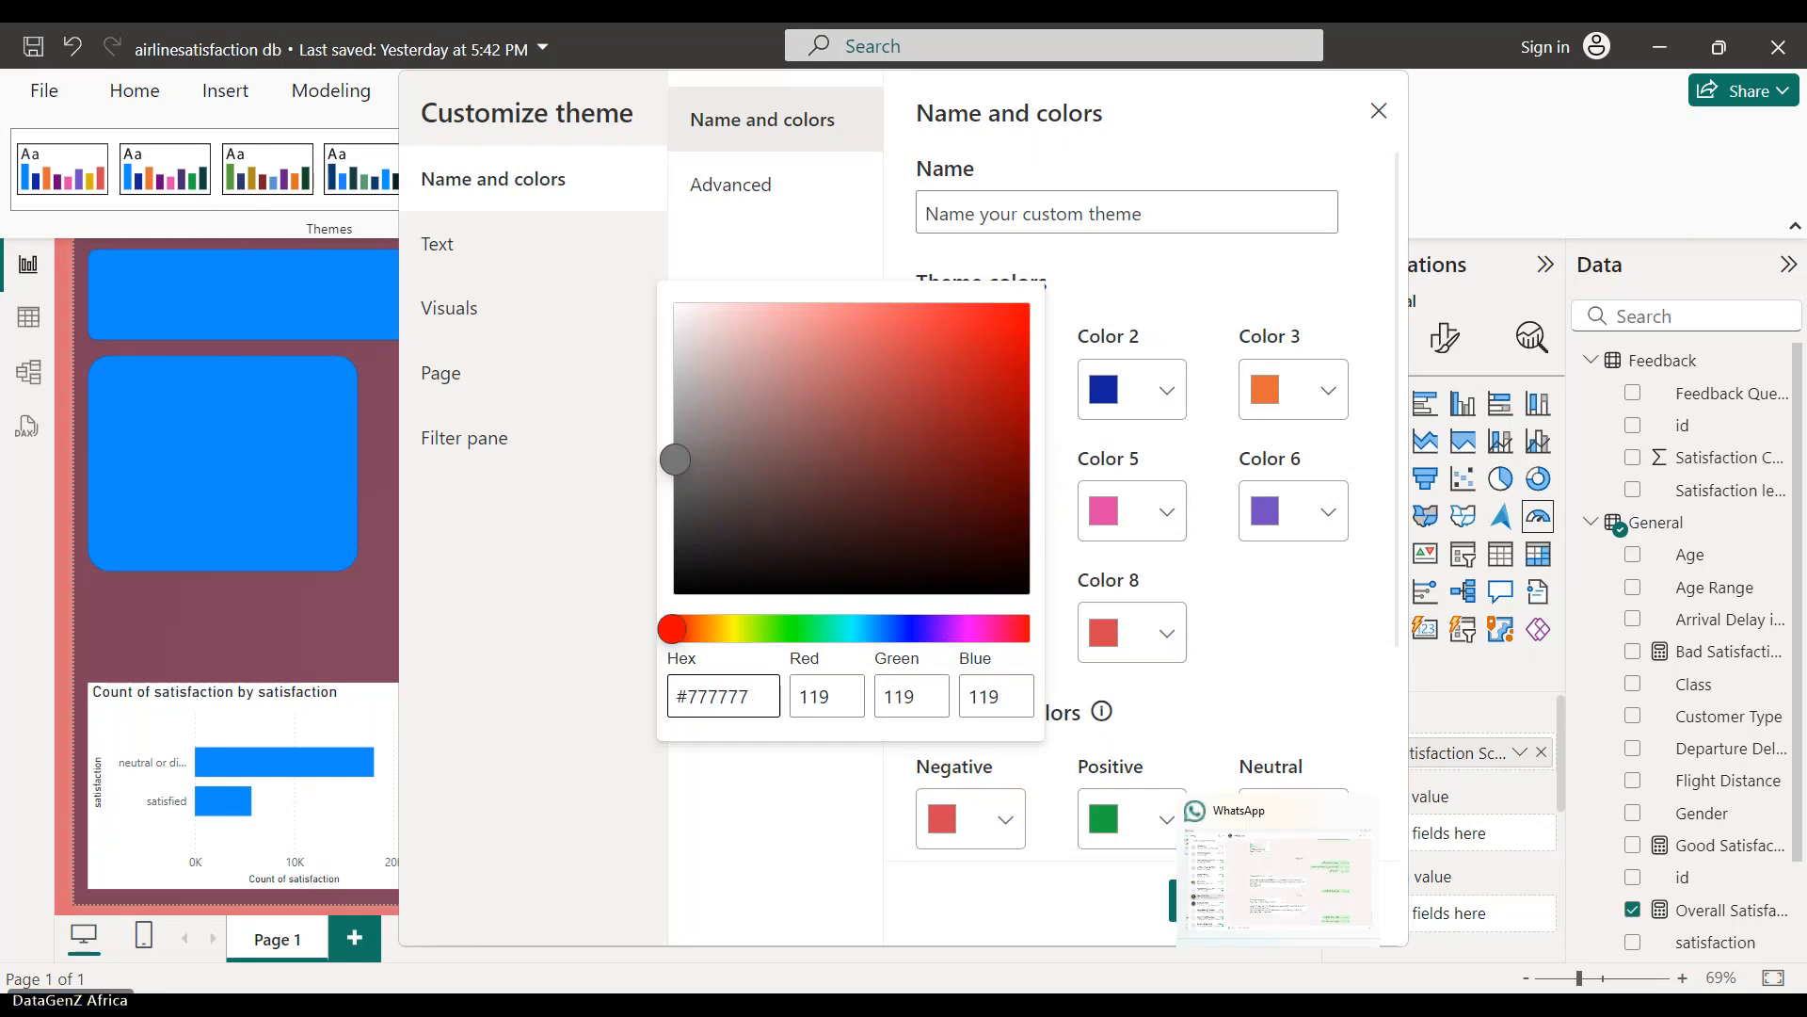
mouse_move(1195, 1006)
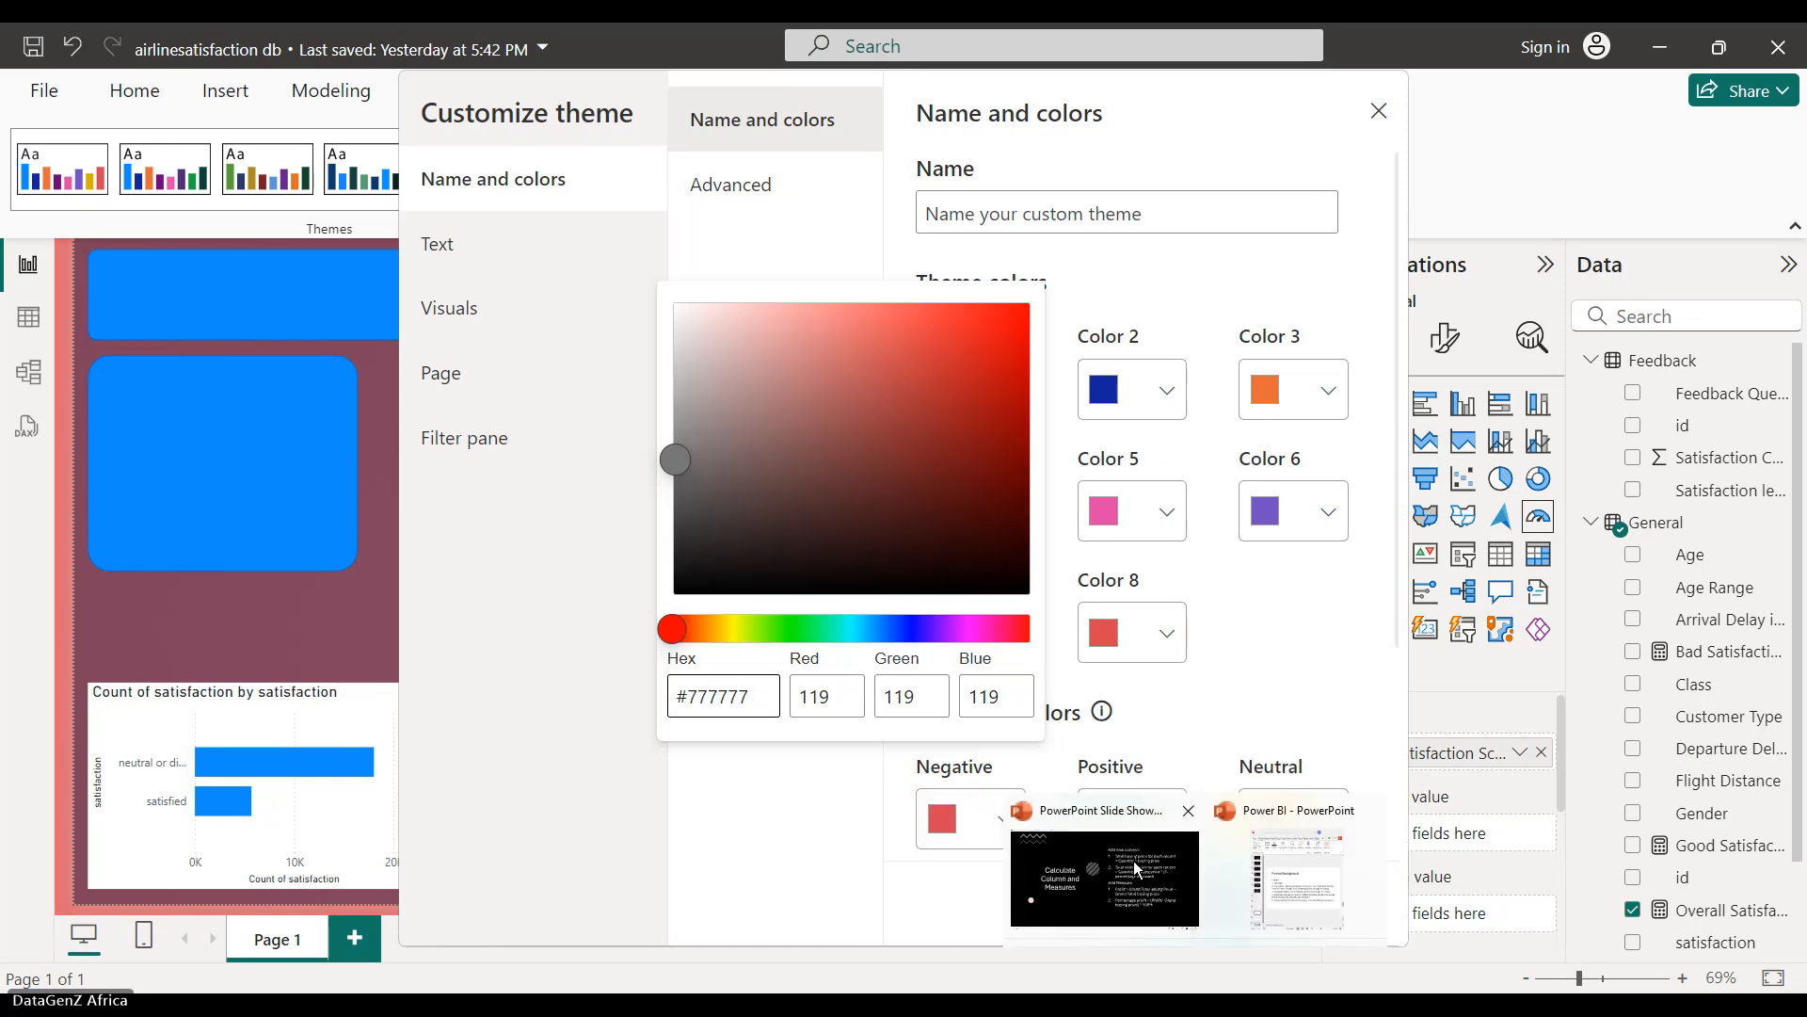
click(1133, 860)
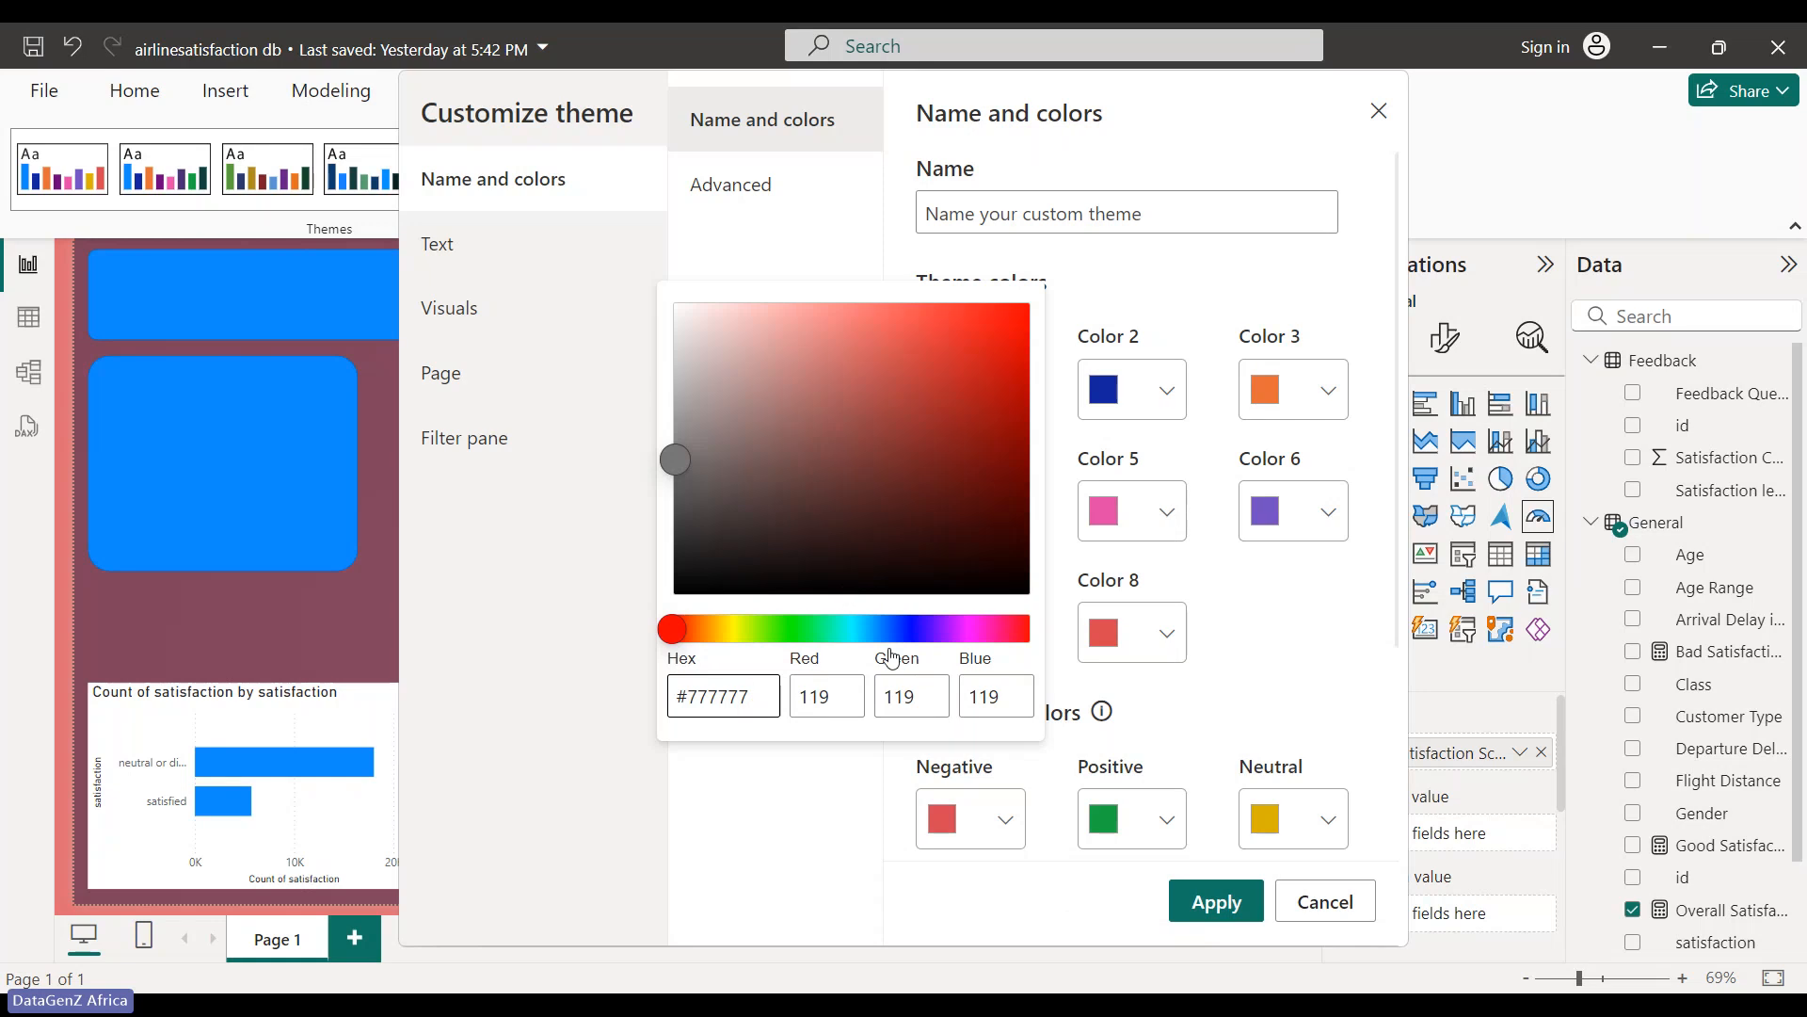
- Replace Color 5's pink hex E044A7 with light grey f5f5f5
click(1229, 927)
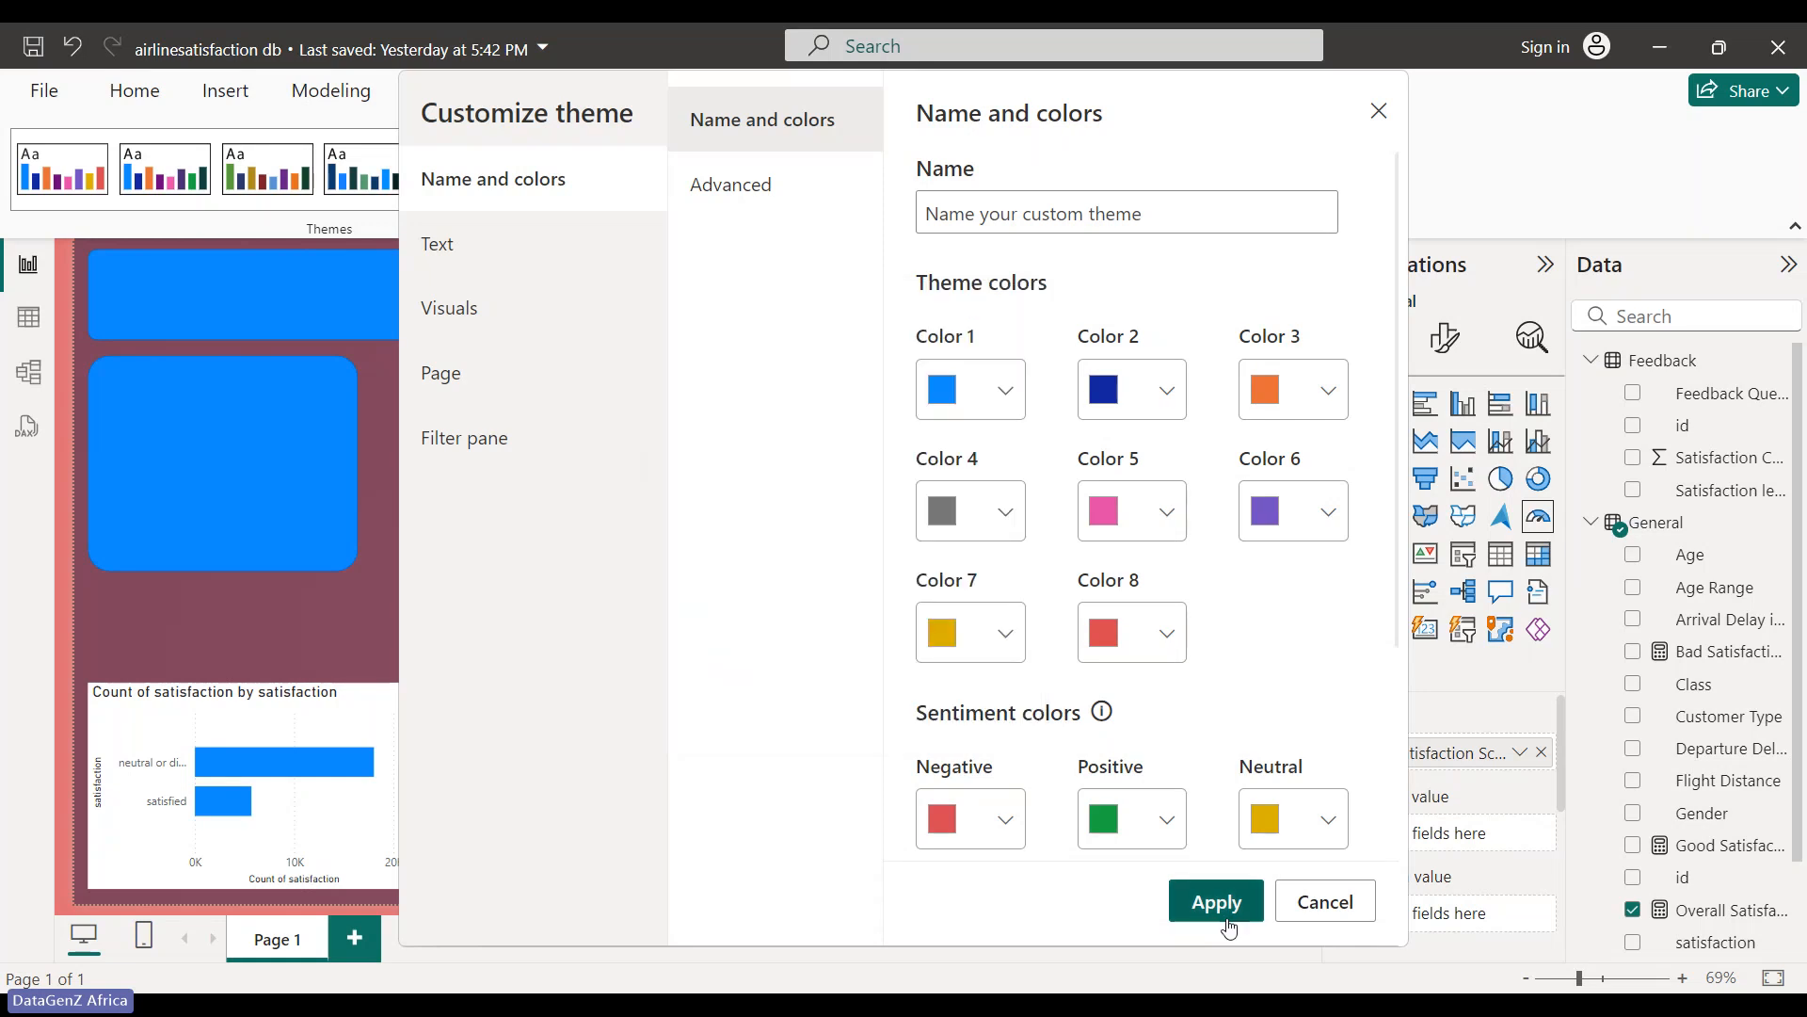
click(1106, 509)
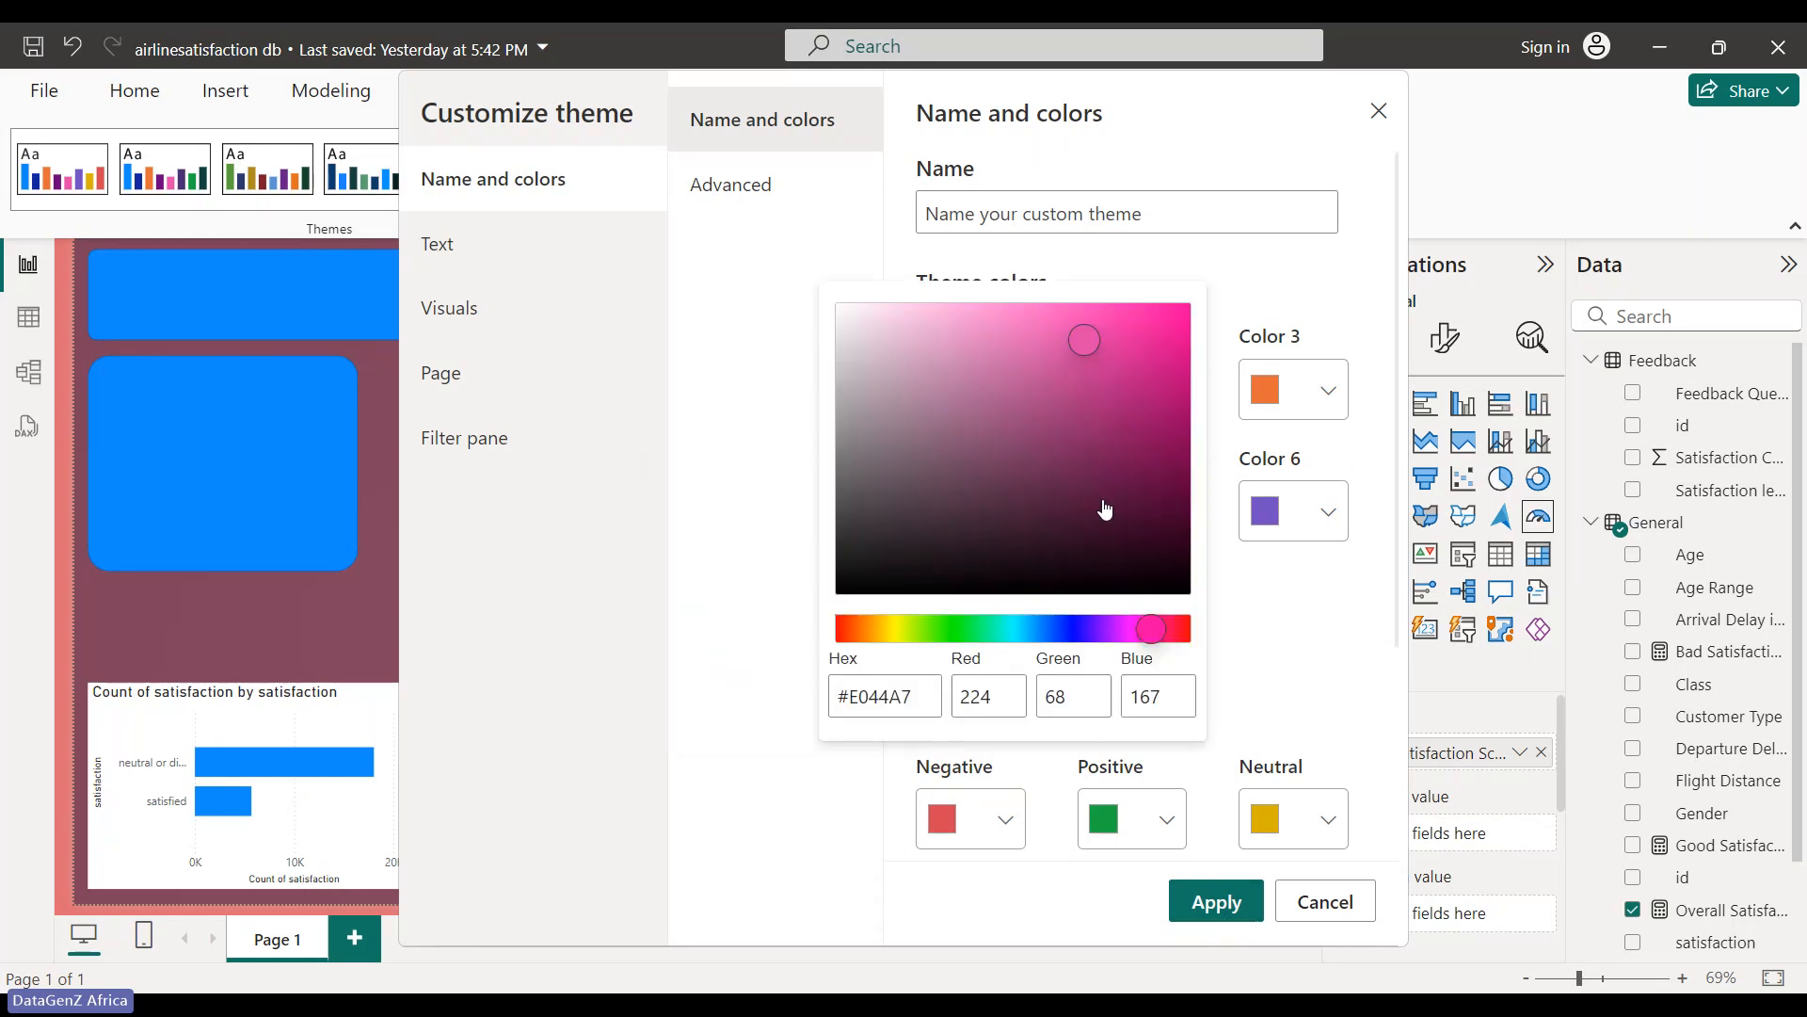
drag(918, 702, 854, 702)
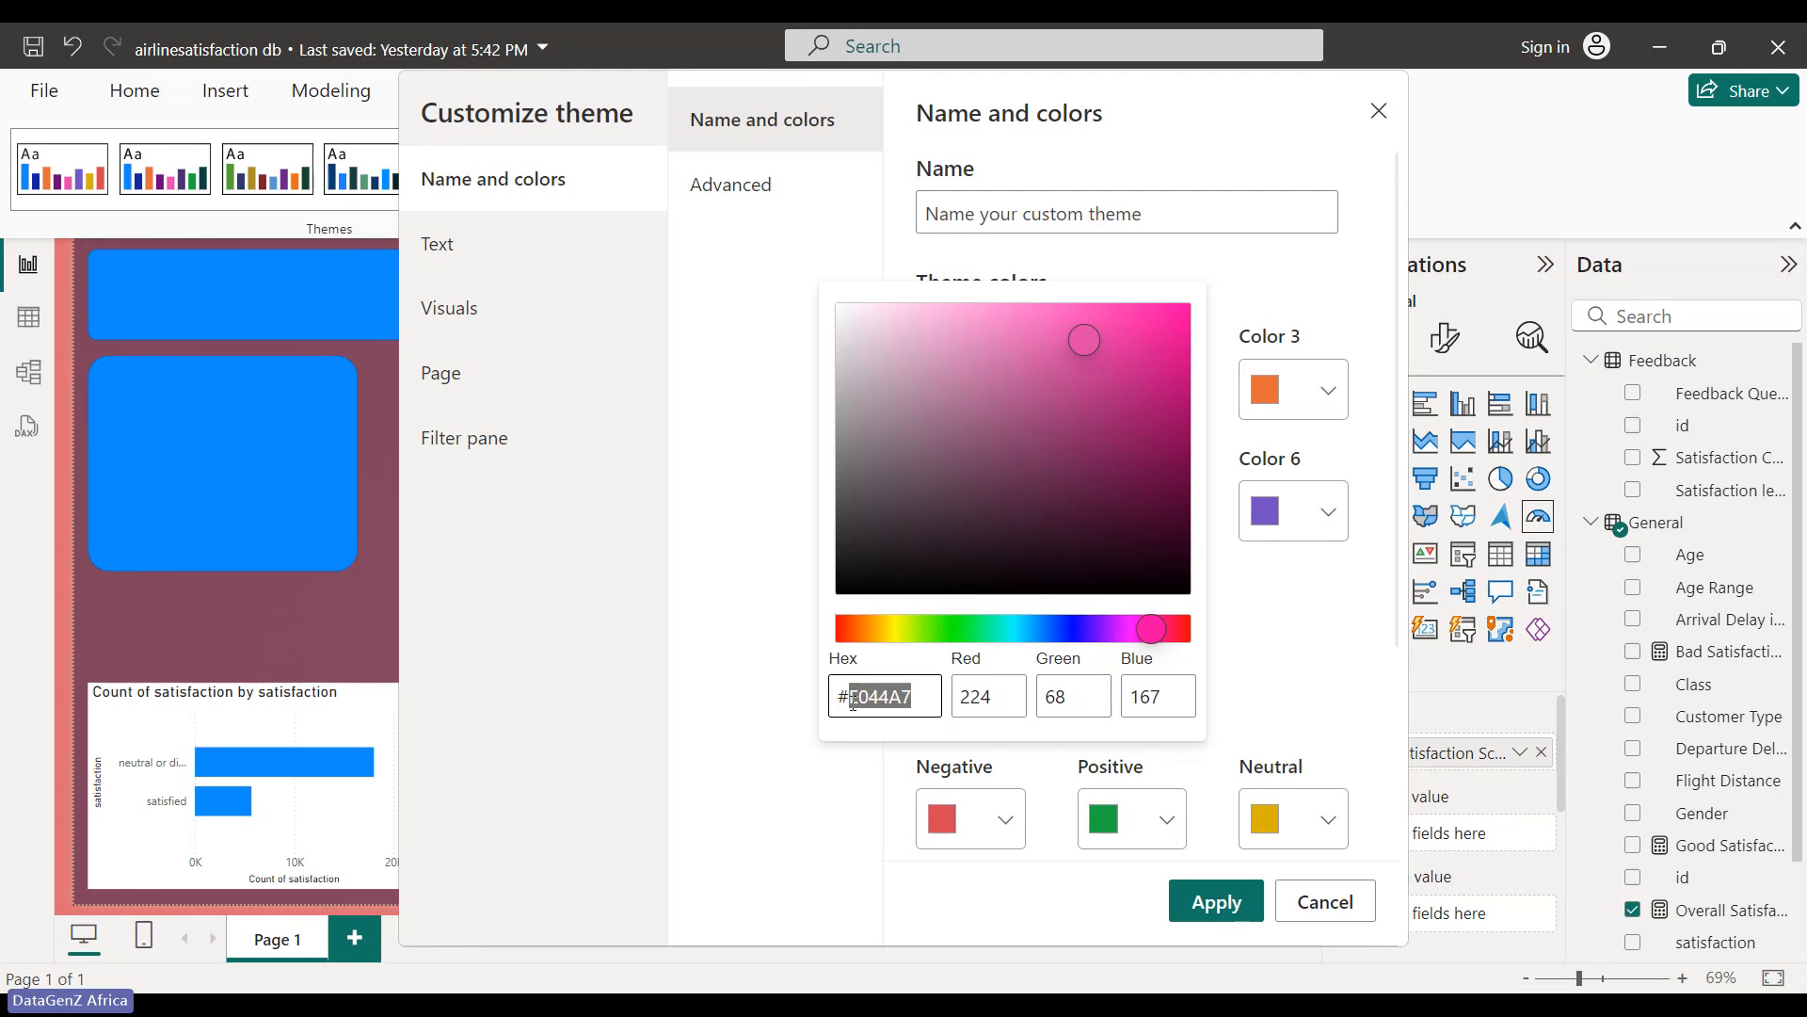
key(BackSpace)
text(f)
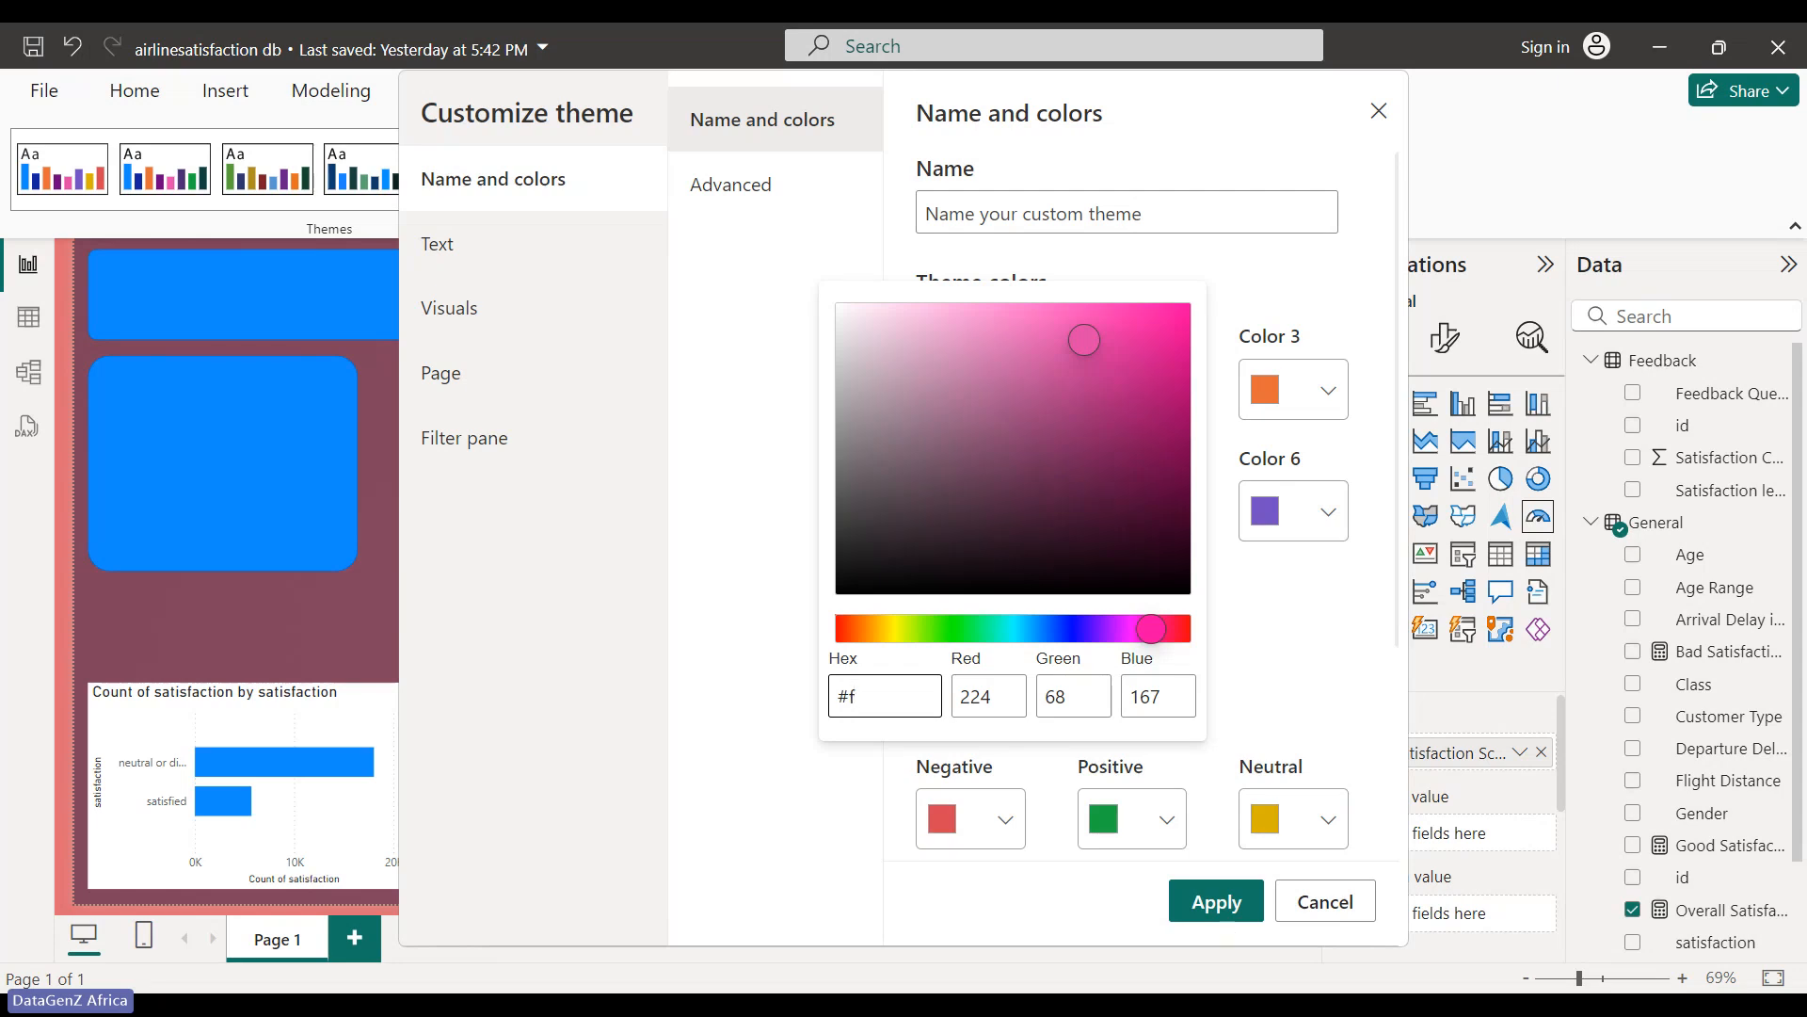
mouse_move(1164, 1007)
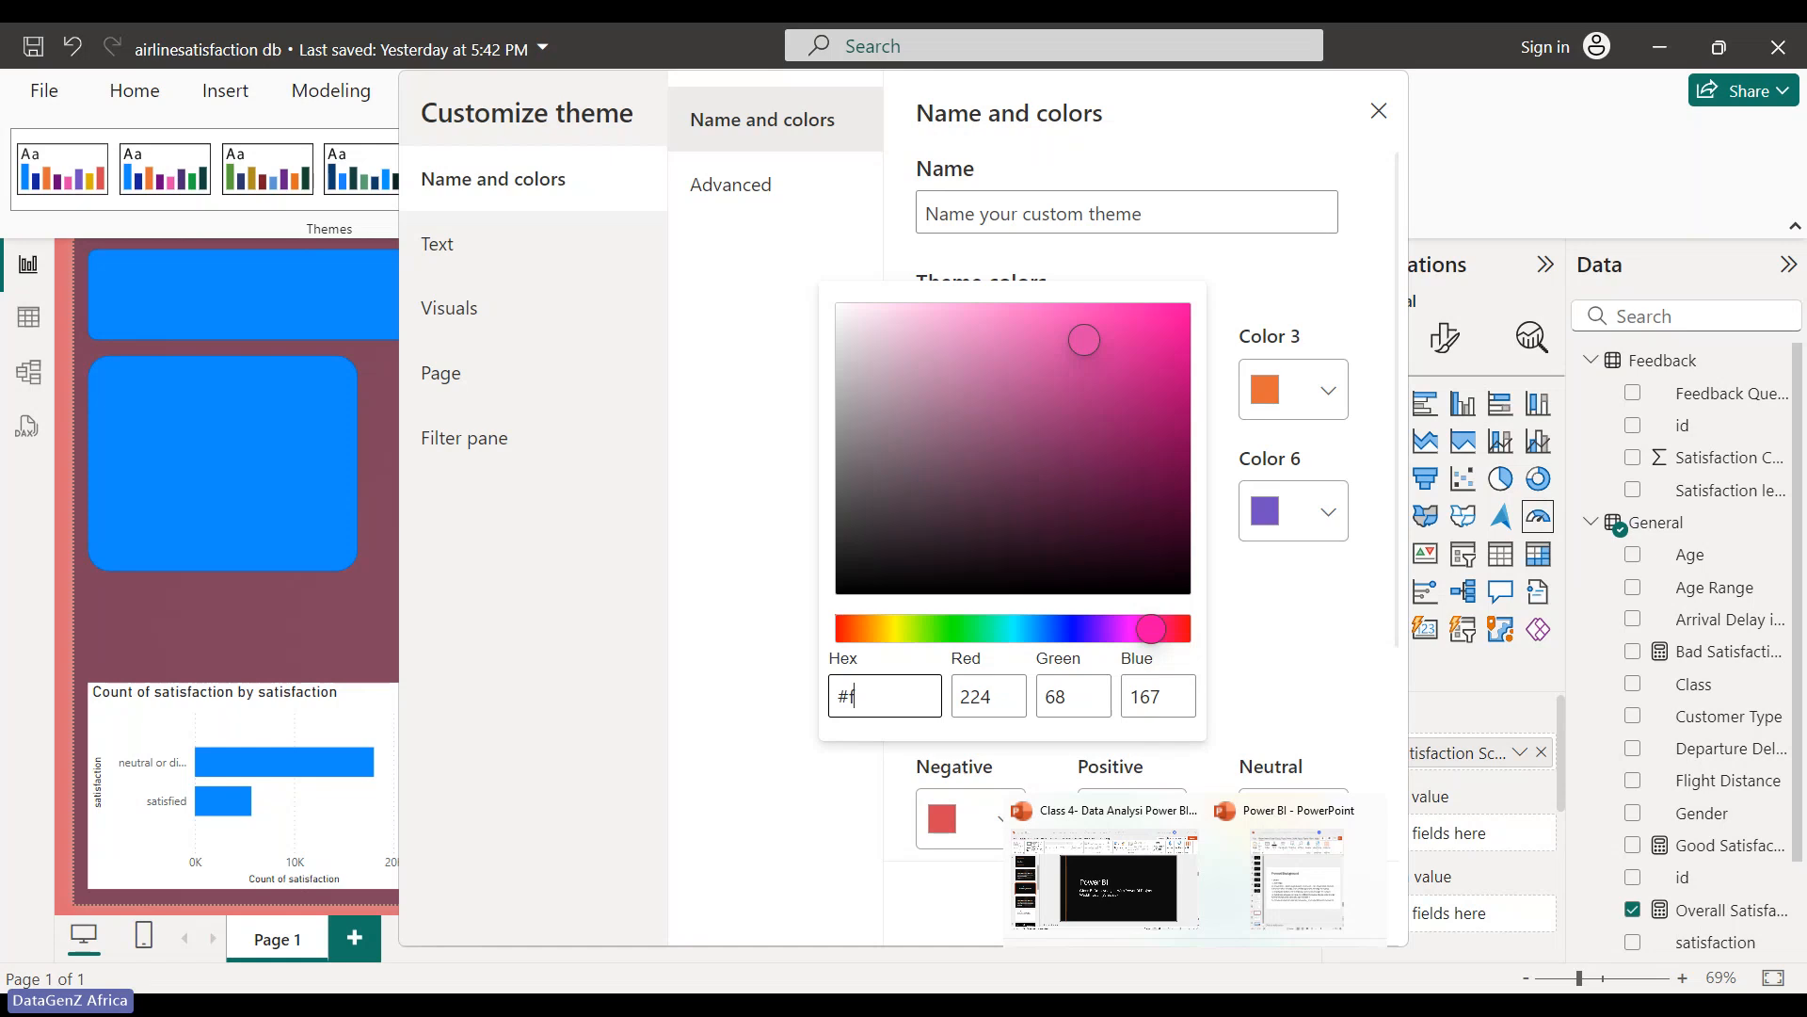
mouse_move(1292, 902)
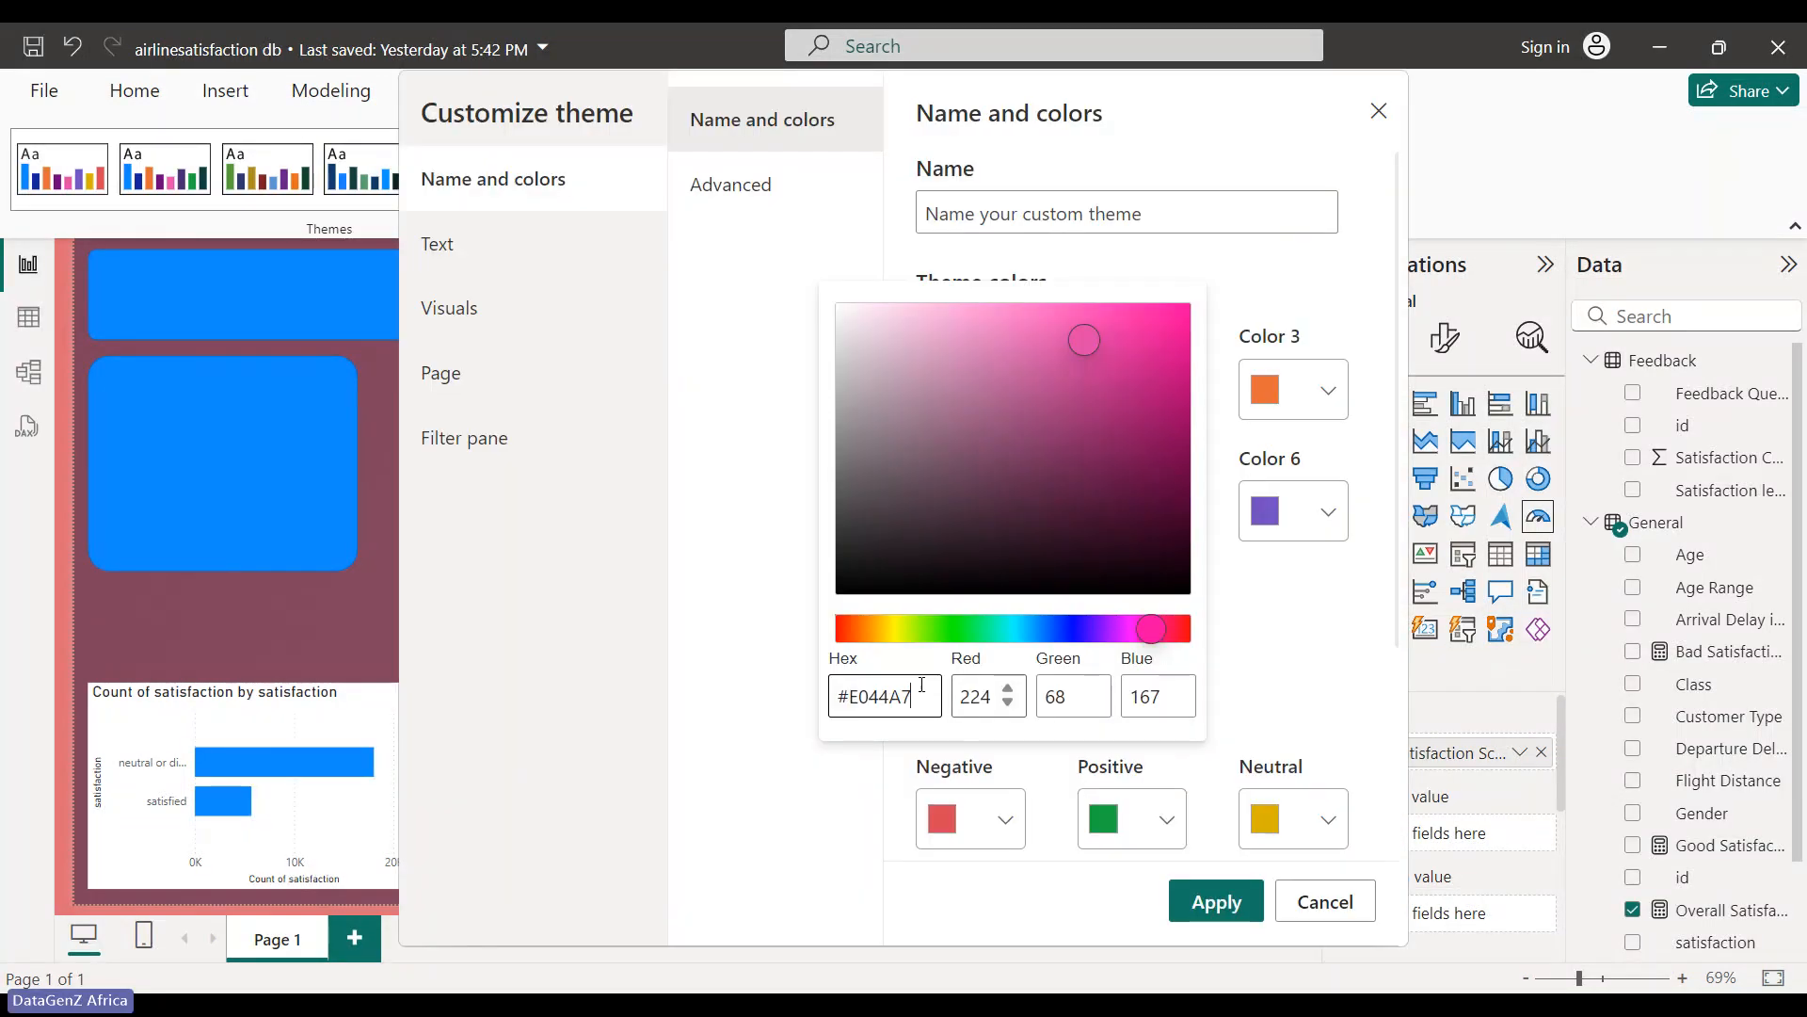
key(BackSpace)
key(BackSpace)
key(BackSpace)
key(BackSpace)
key(BackSpace)
key(BackSpace)
text(f5f)
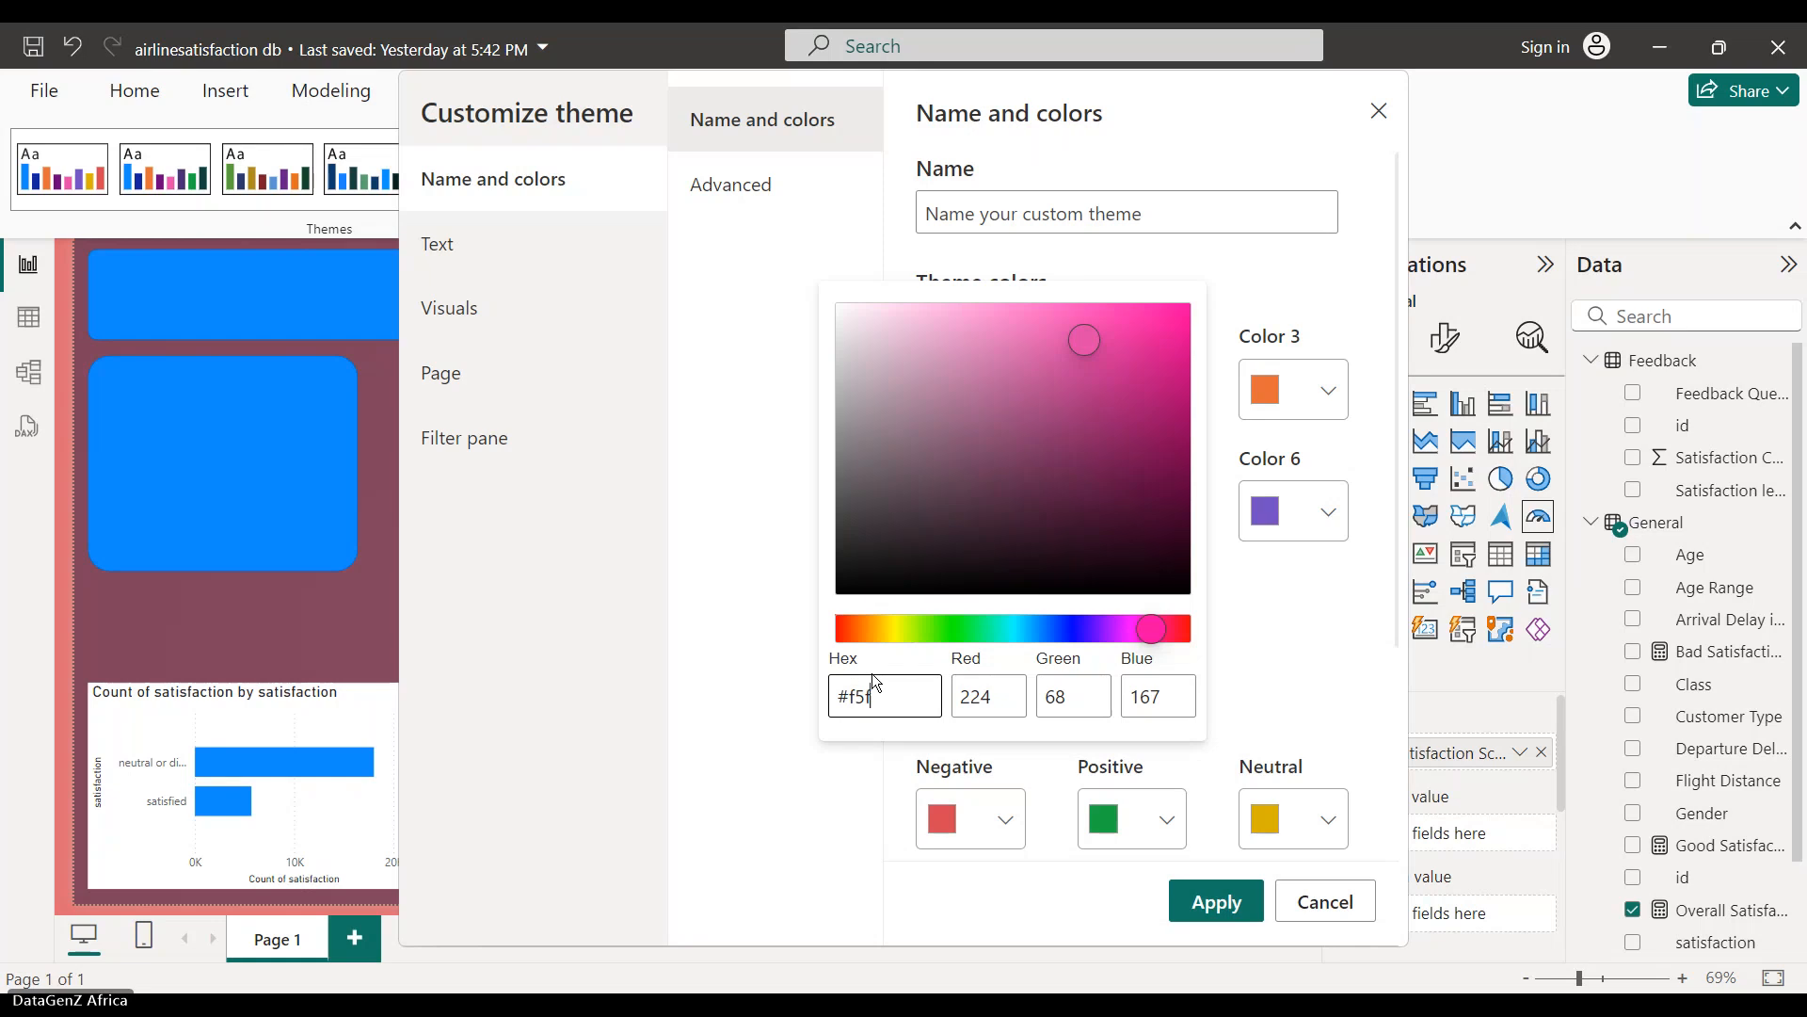
text(5f5)
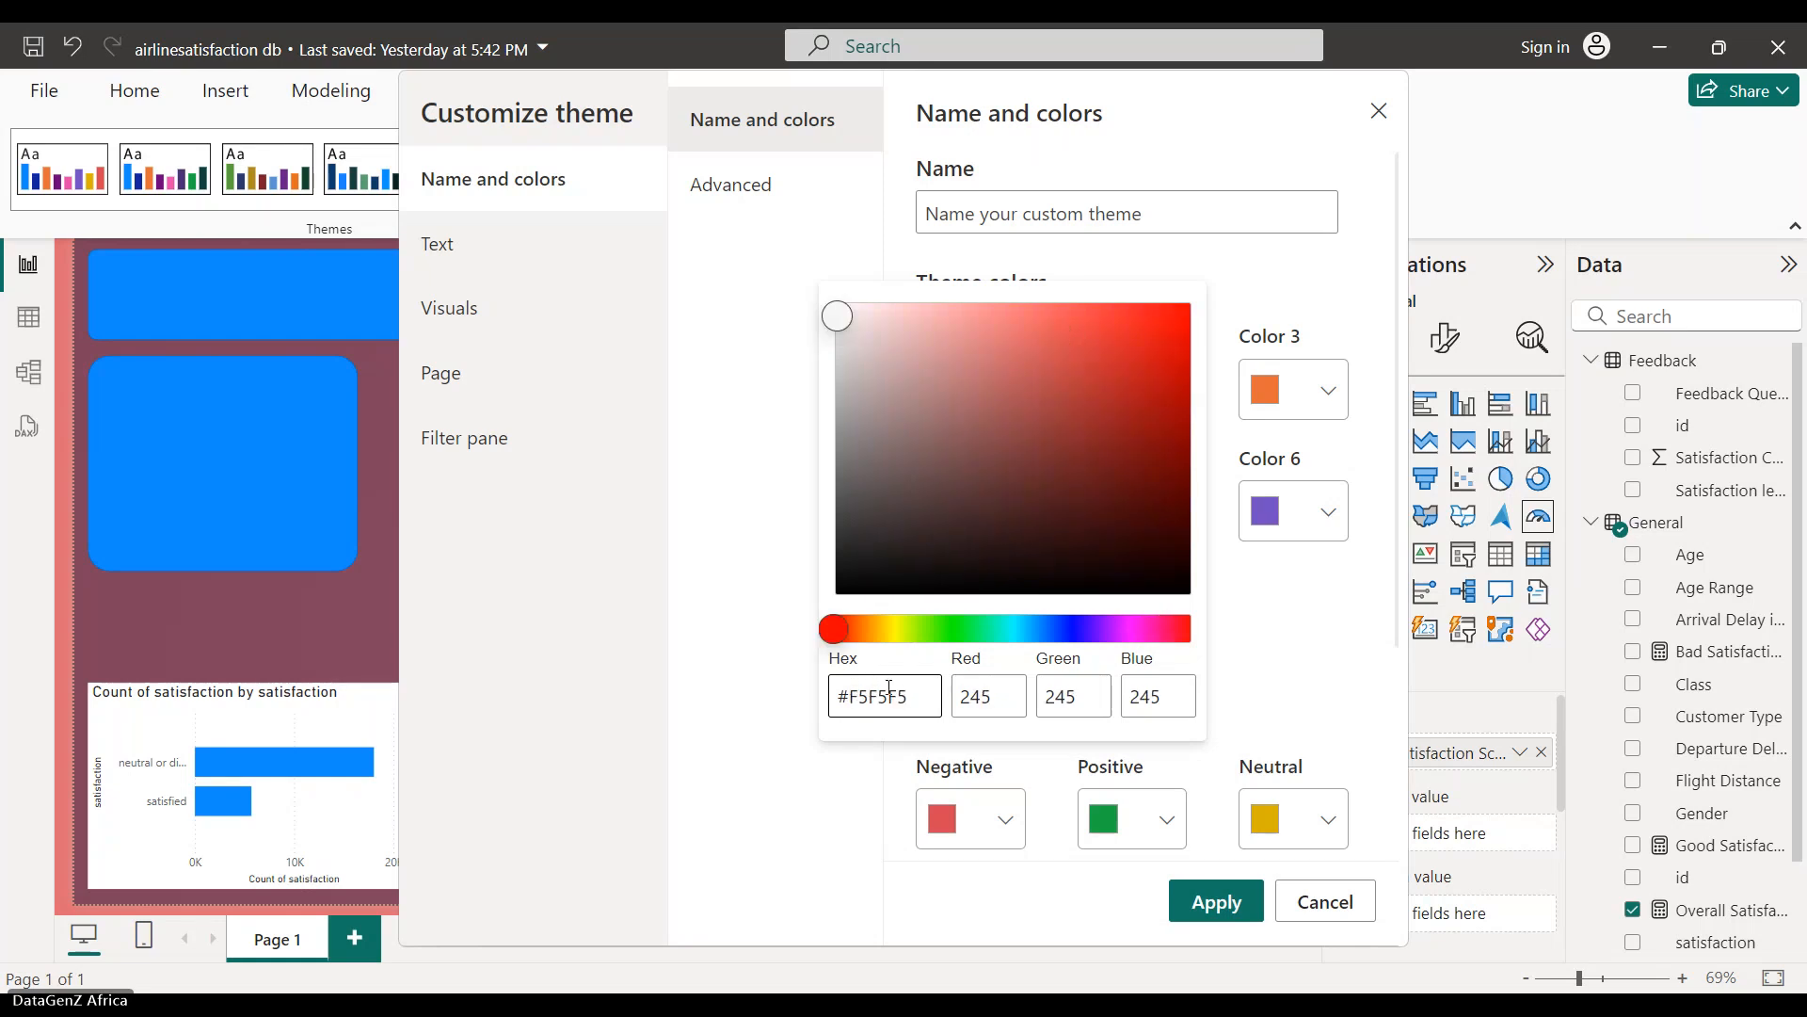
- Set theme Color 6 to teal #03C4A1 by pasting its hex value
click(1257, 910)
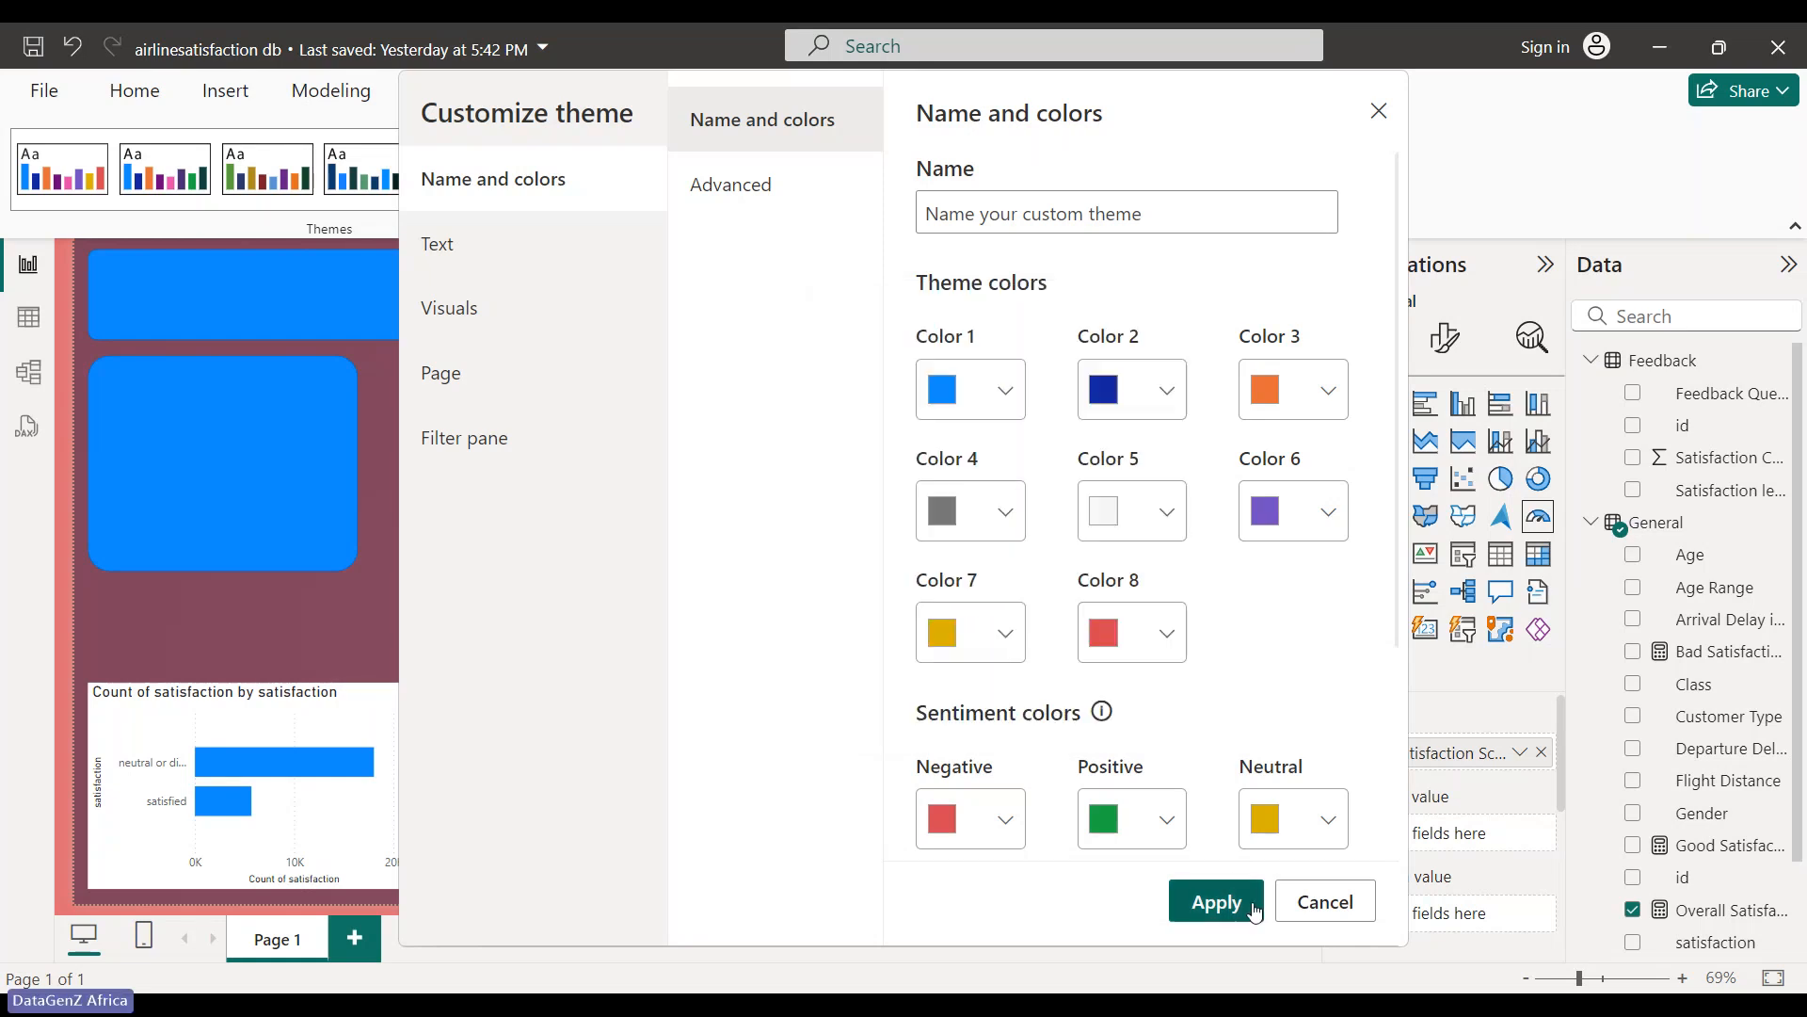
mouse_move(1166, 1005)
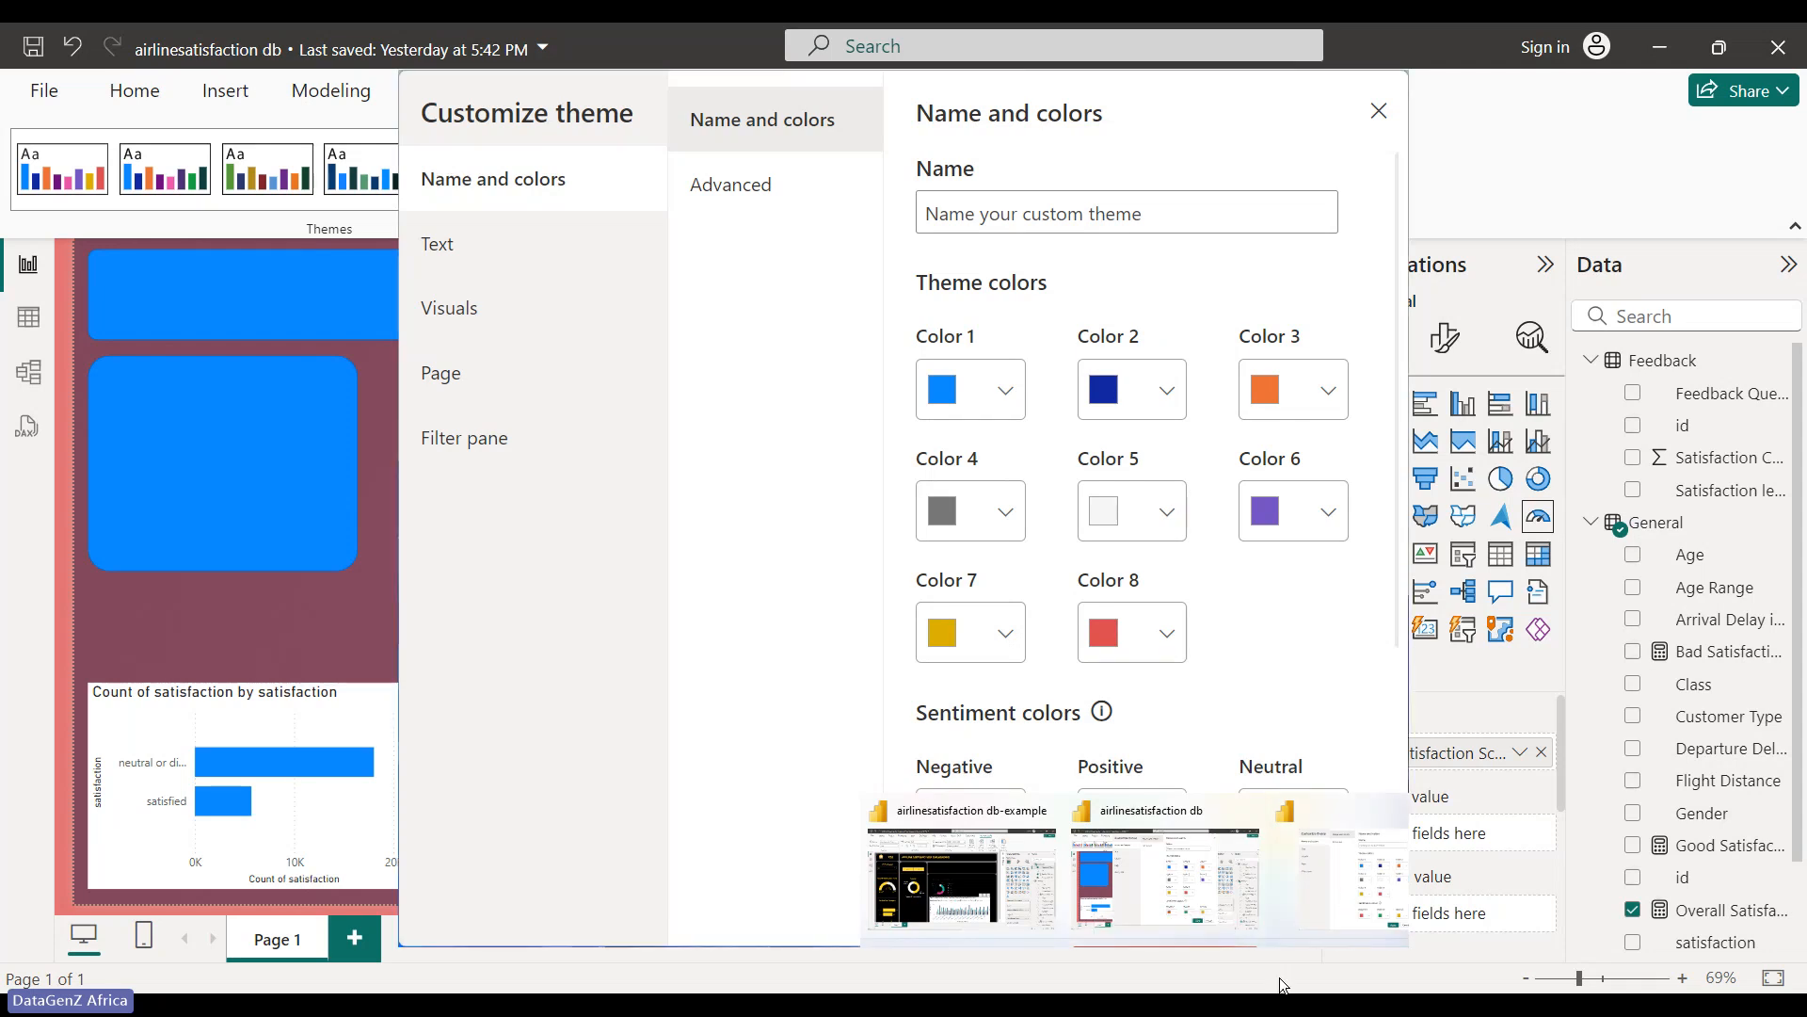
mouse_move(1237, 1006)
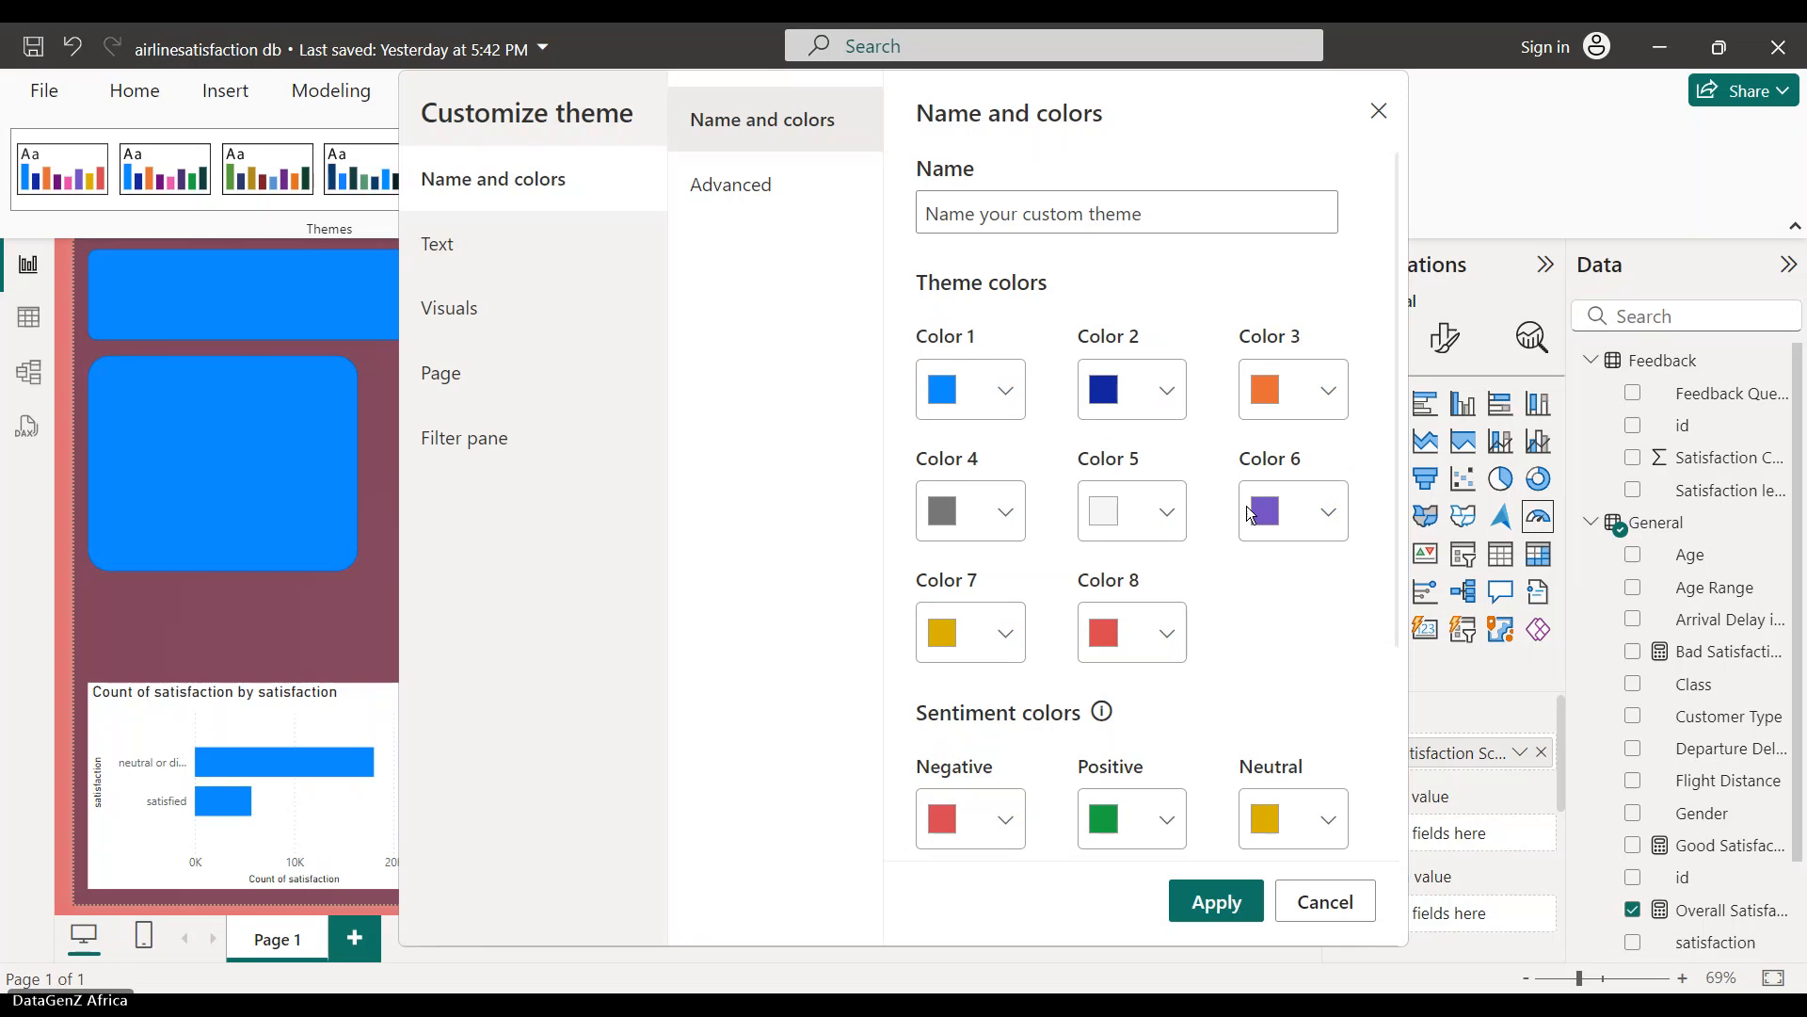
click(1325, 508)
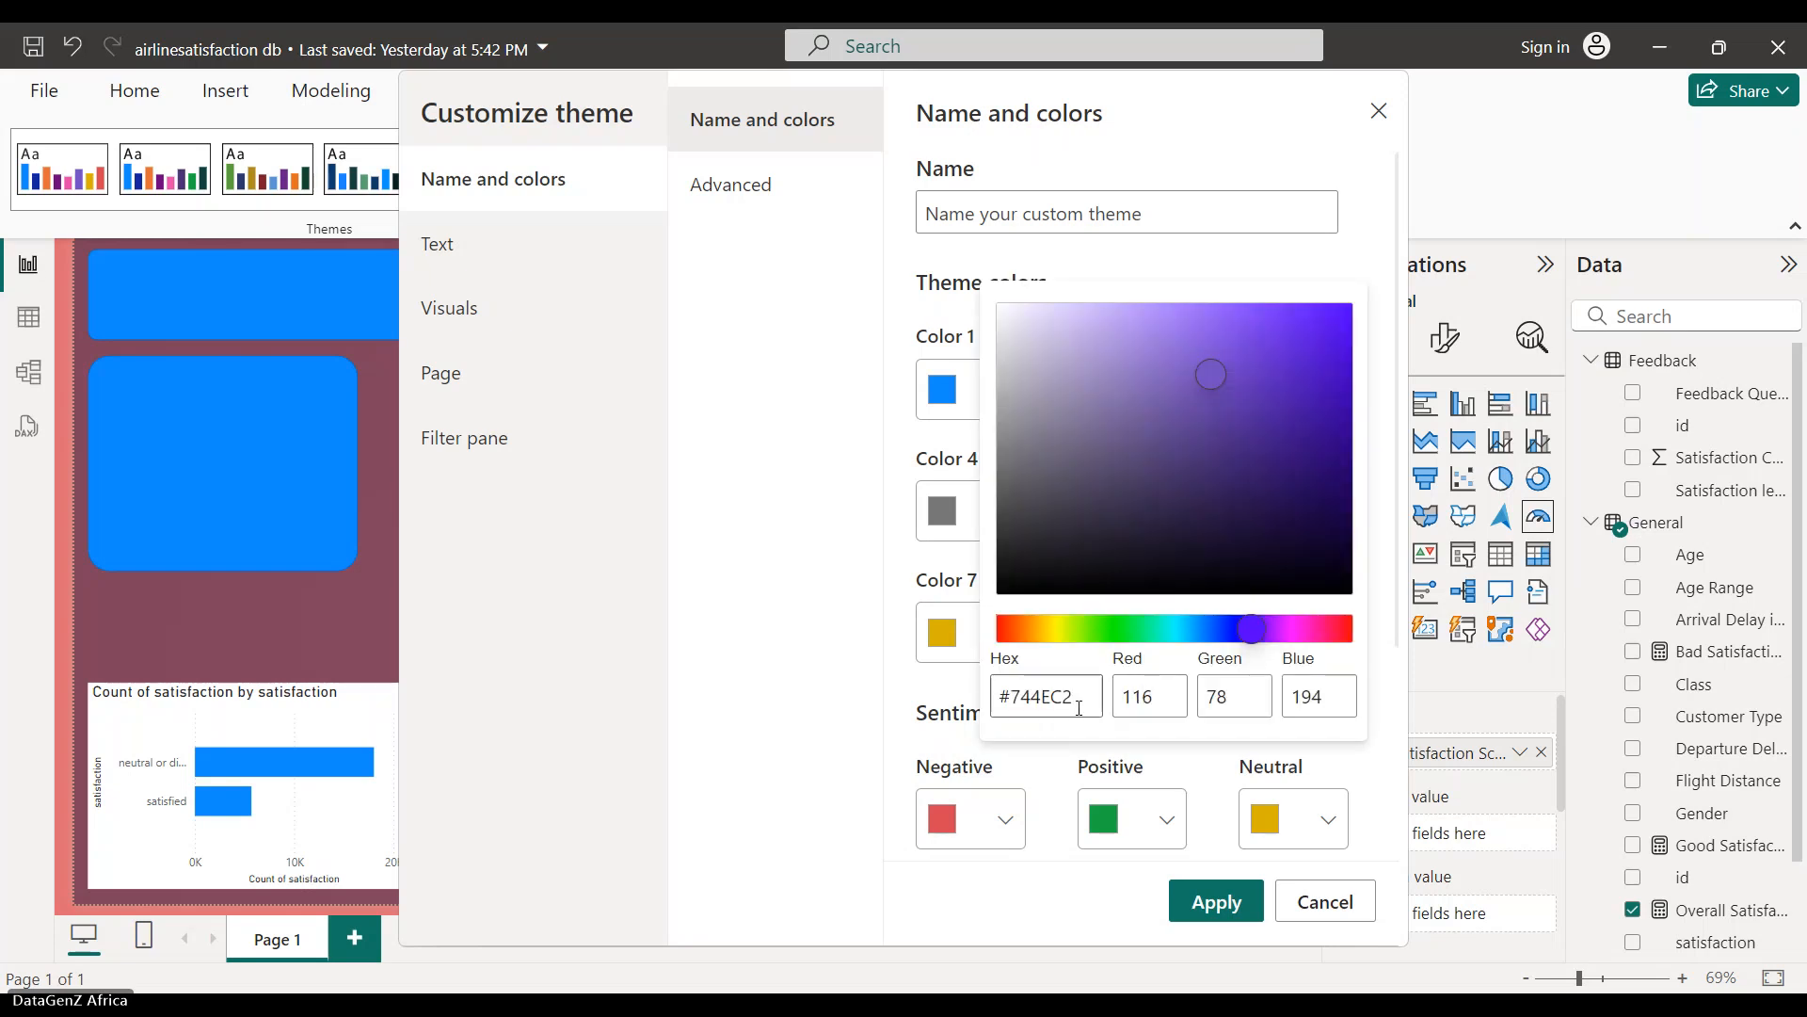
drag(1083, 696, 902, 726)
text(#03C4A1)
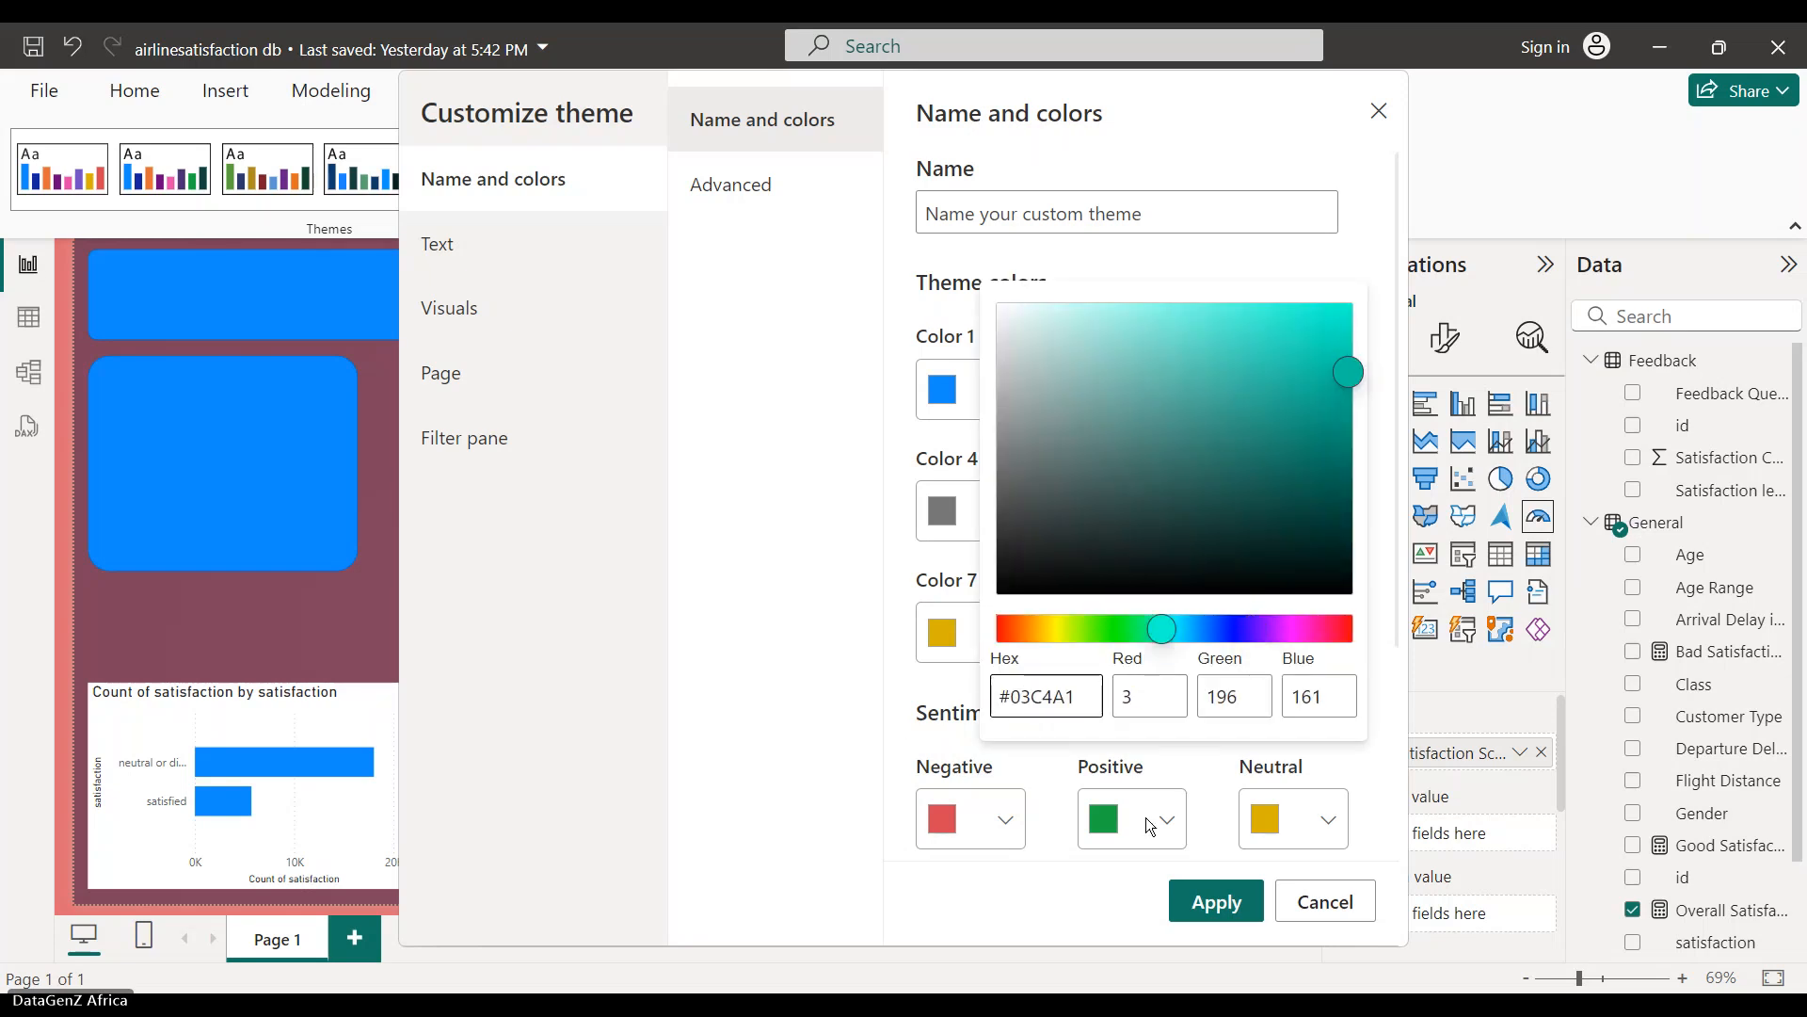
click(1211, 902)
- Leave Color 7 unchanged and paste pink #C52A87 as Color 8's hex value
mouse_move(1165, 1011)
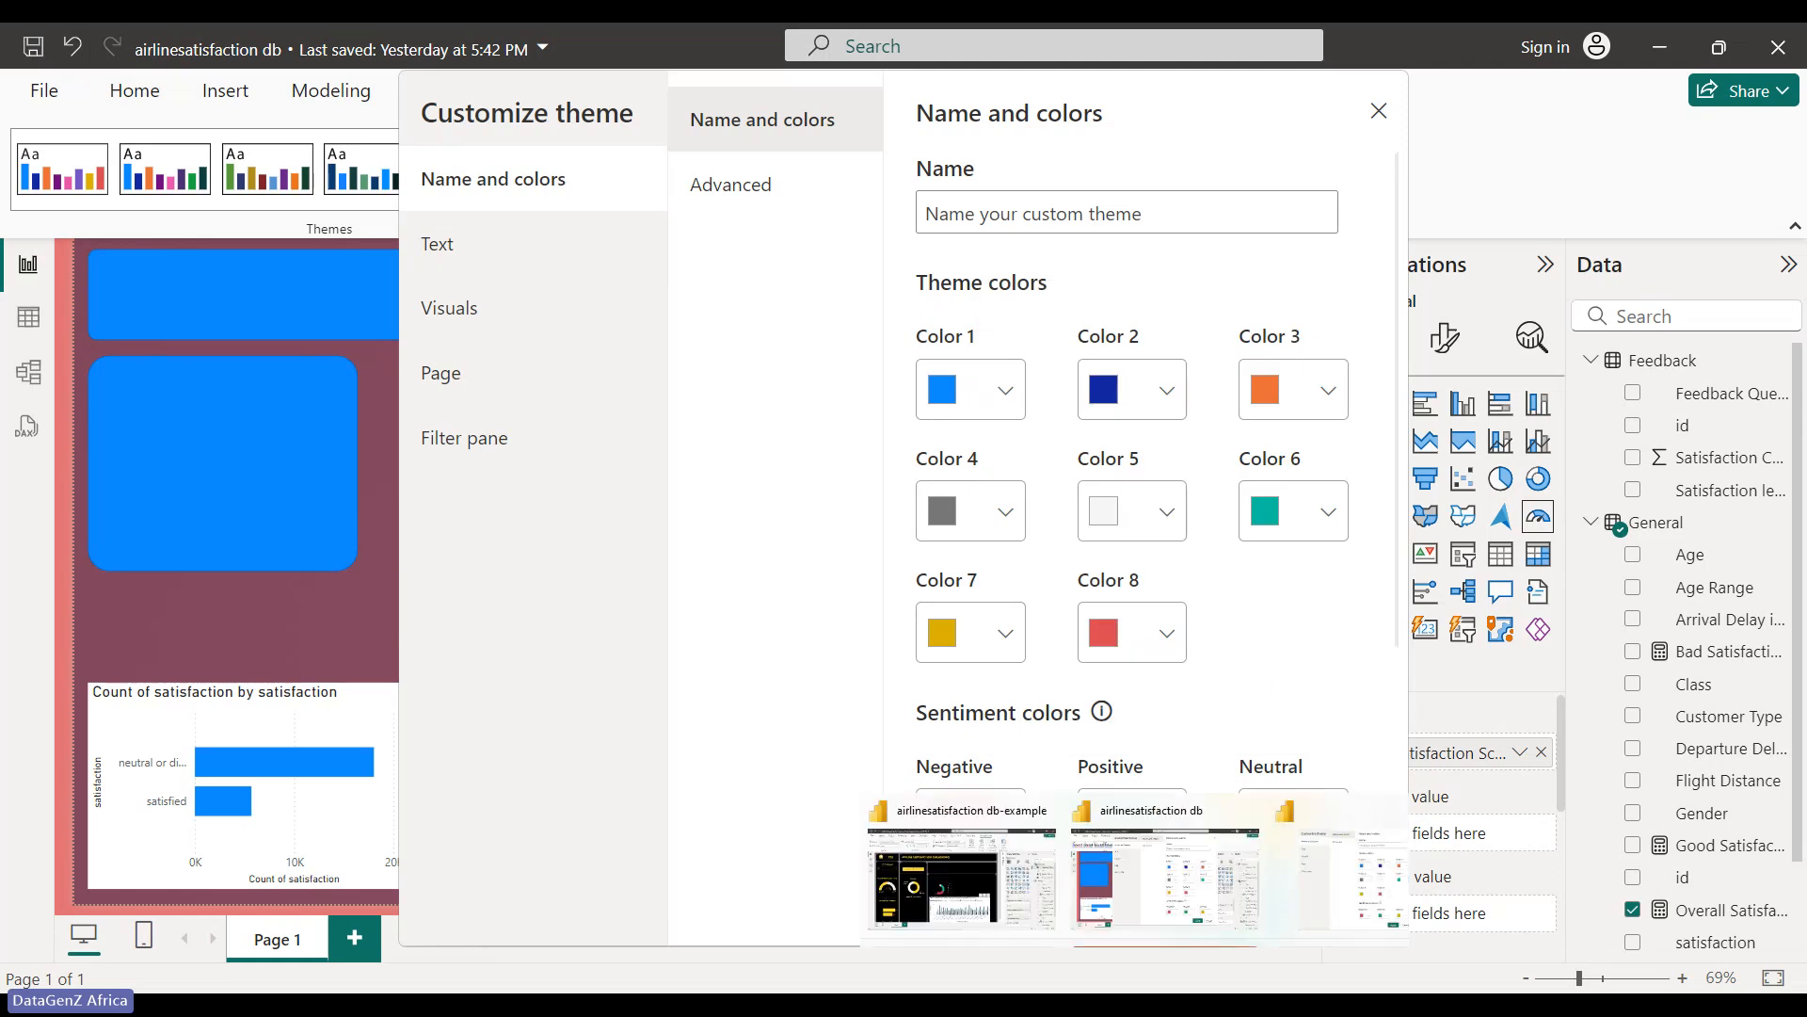
mouse_move(1237, 1011)
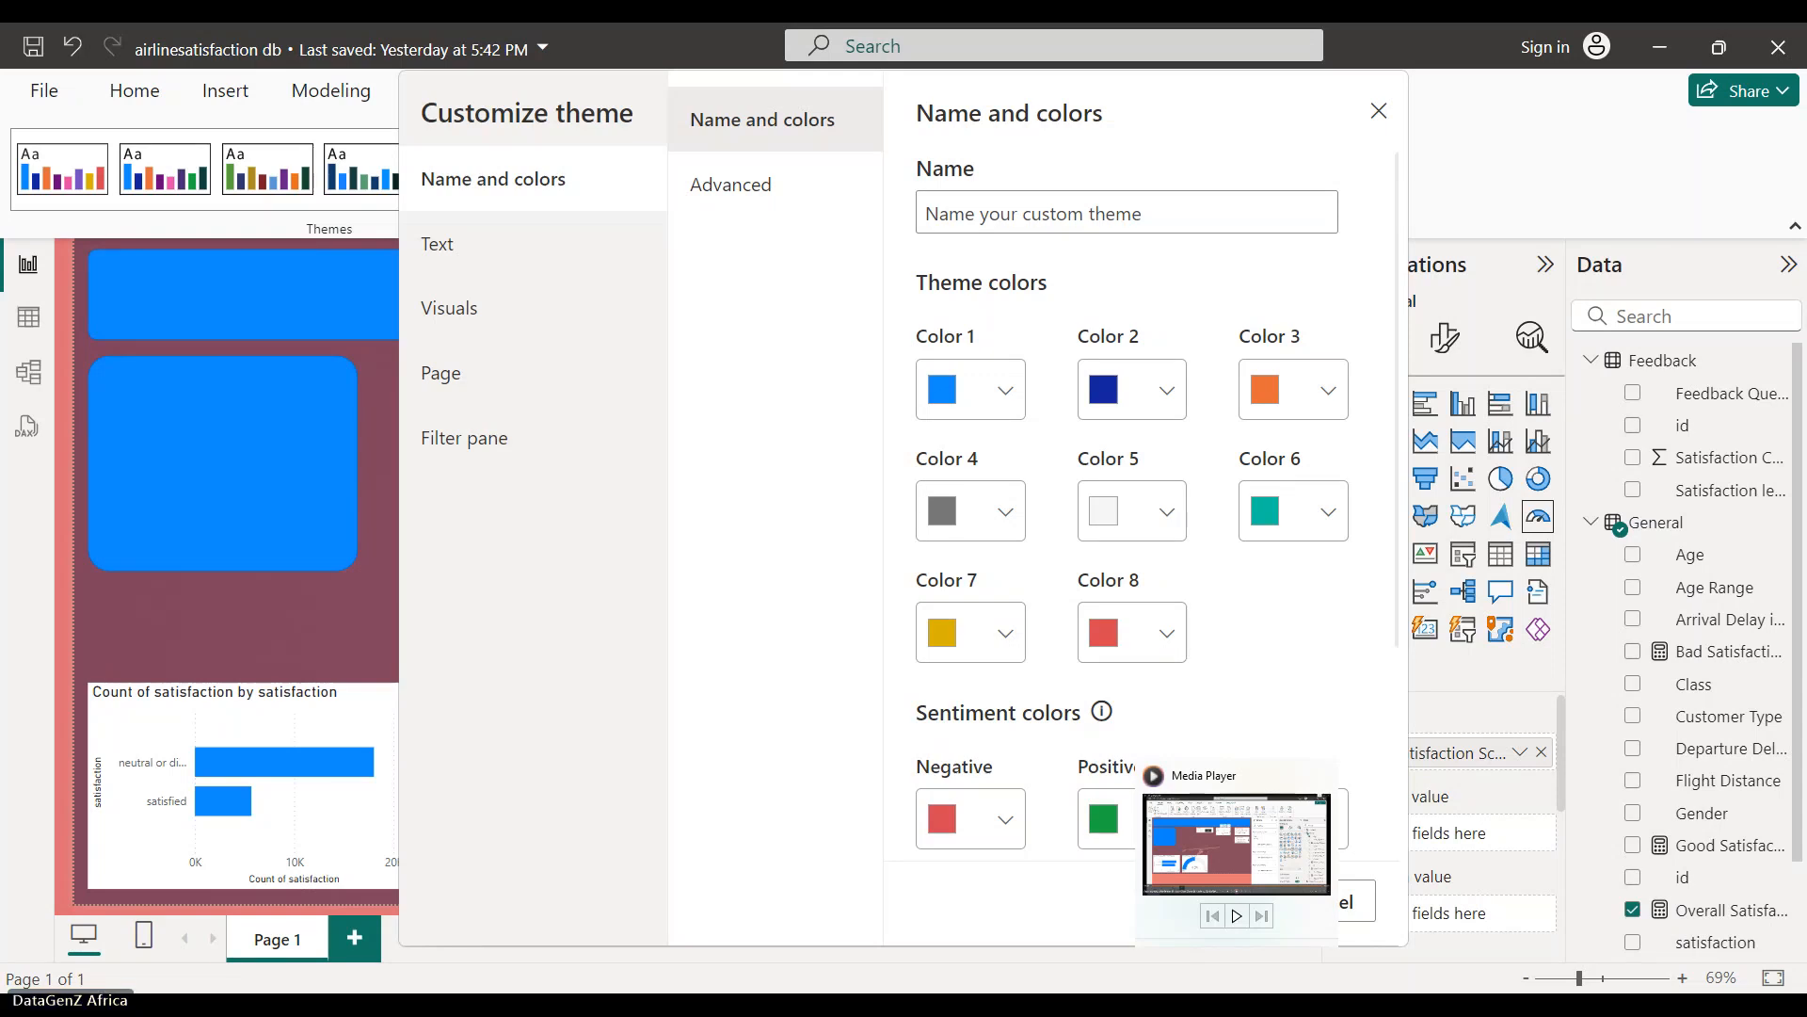
click(1006, 635)
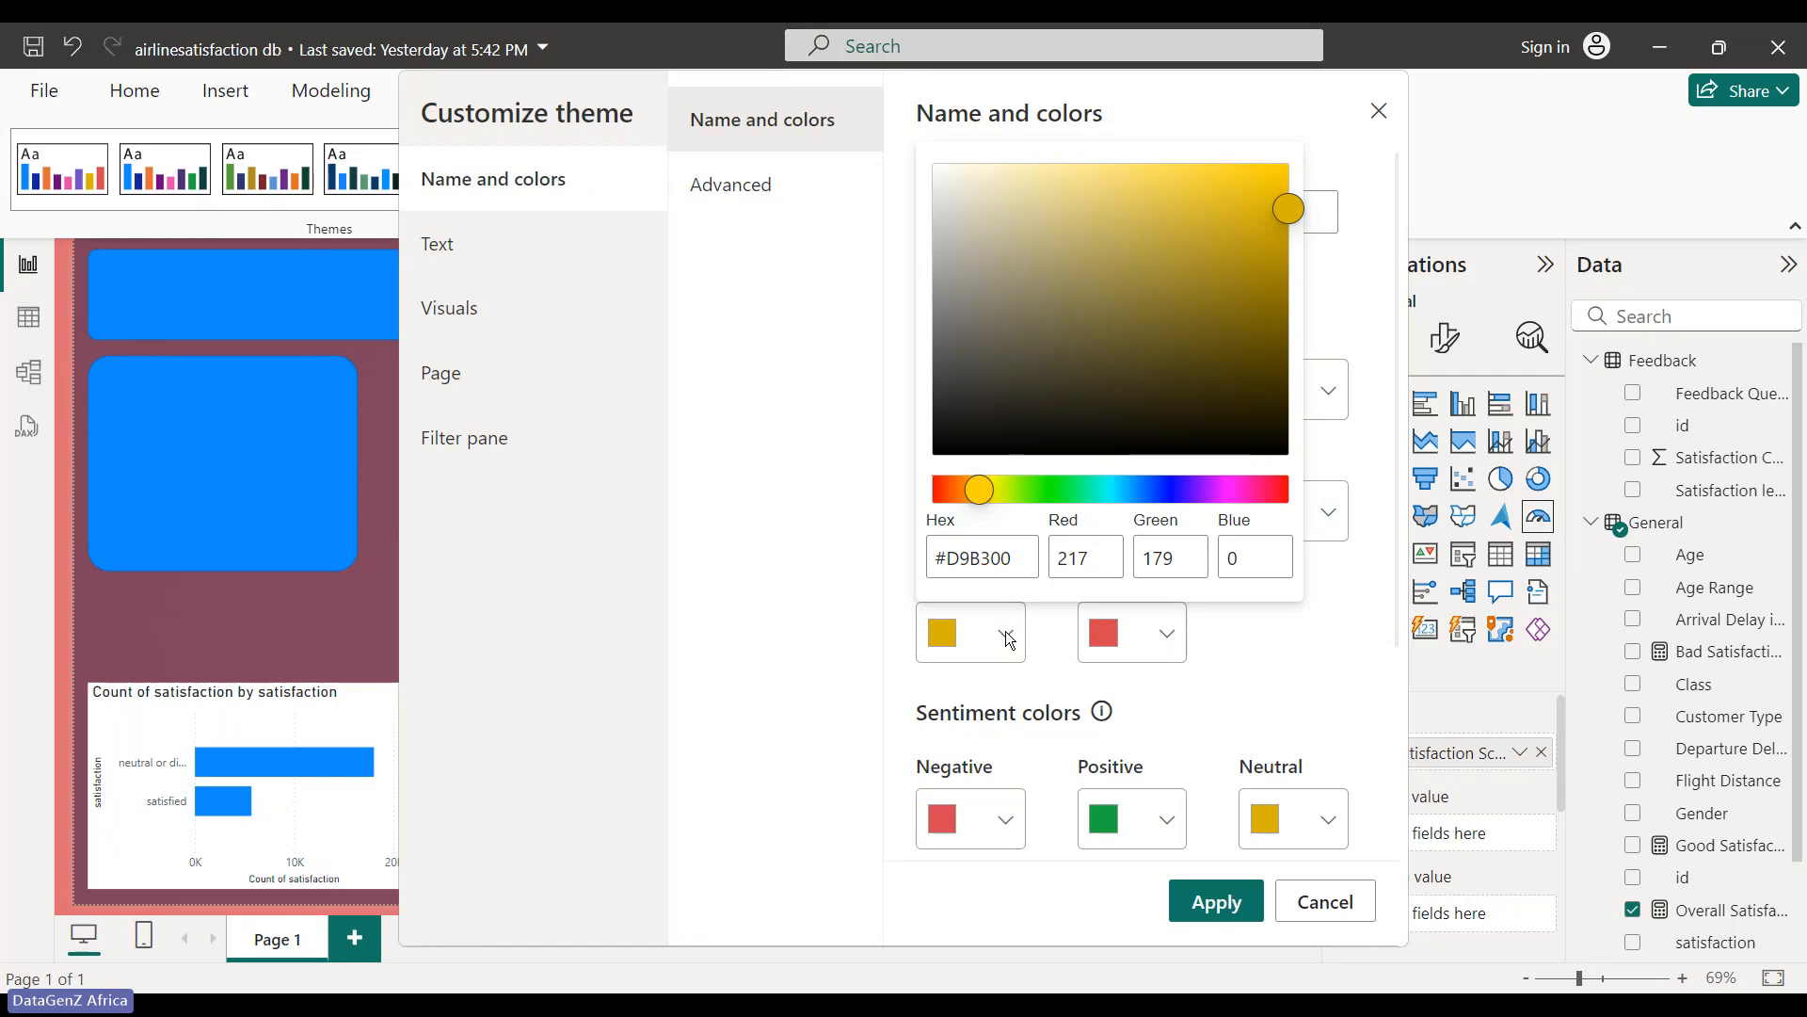
click(1005, 631)
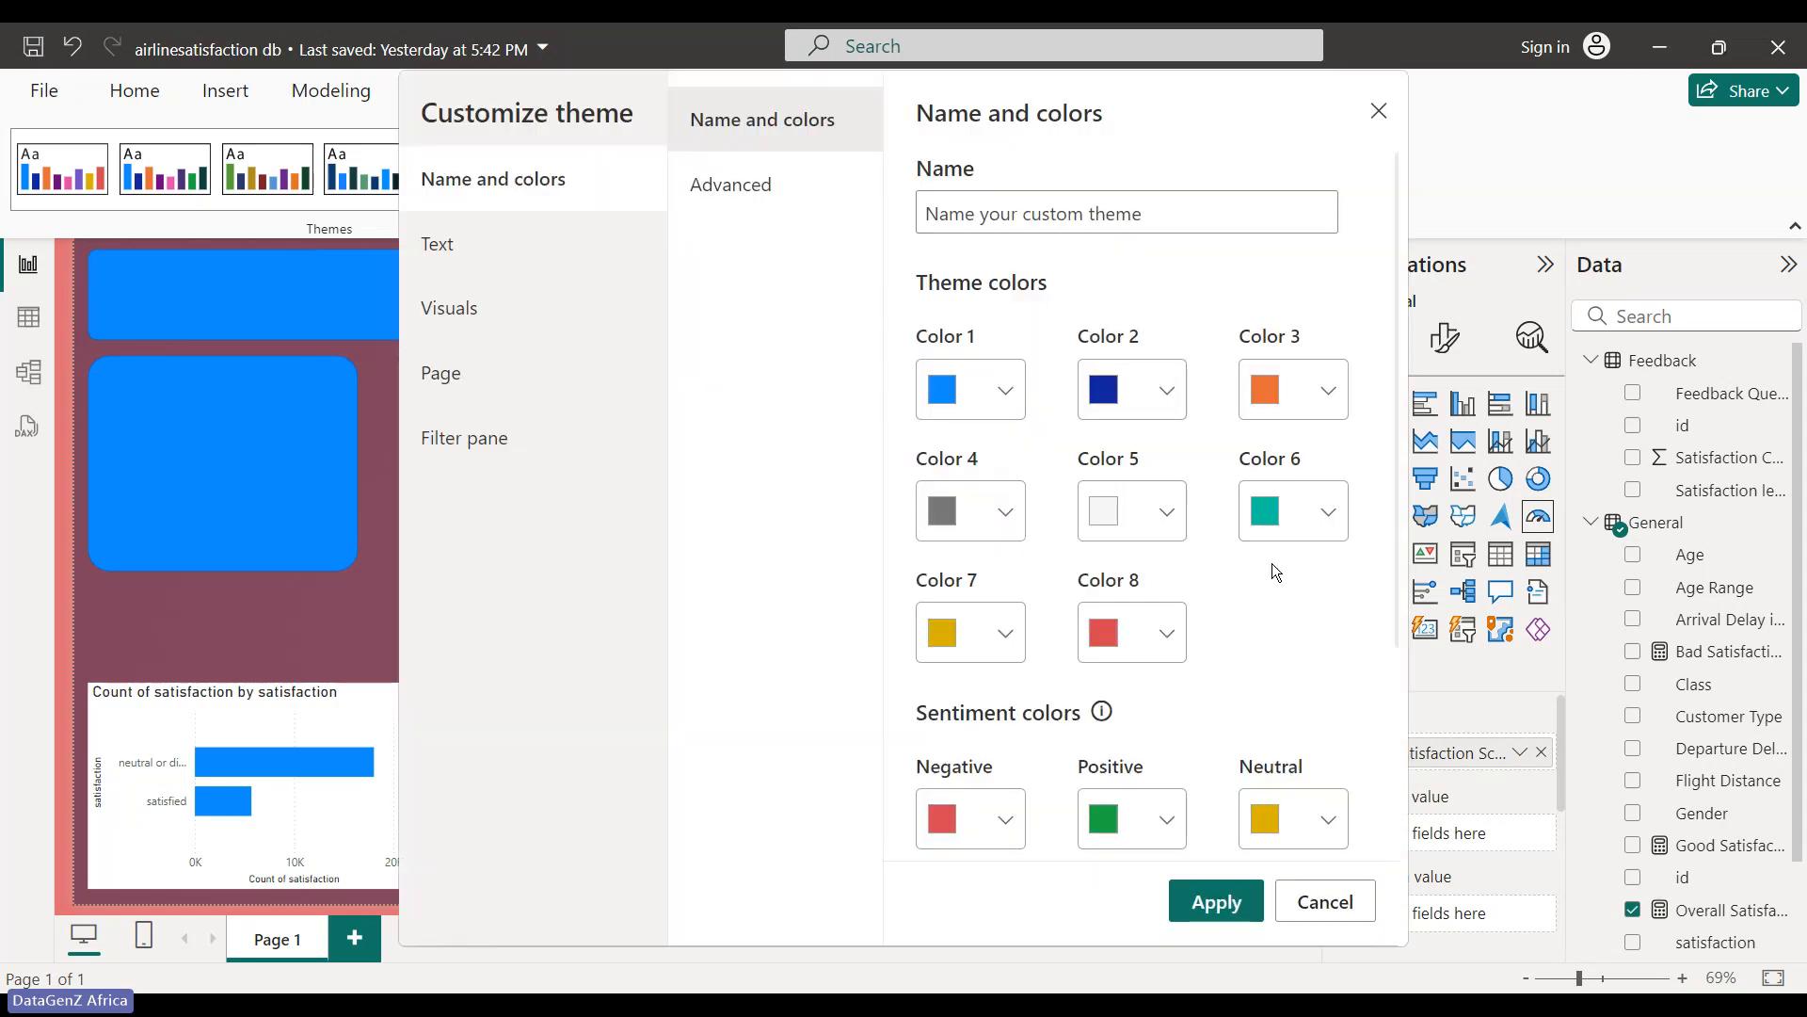
click(1165, 633)
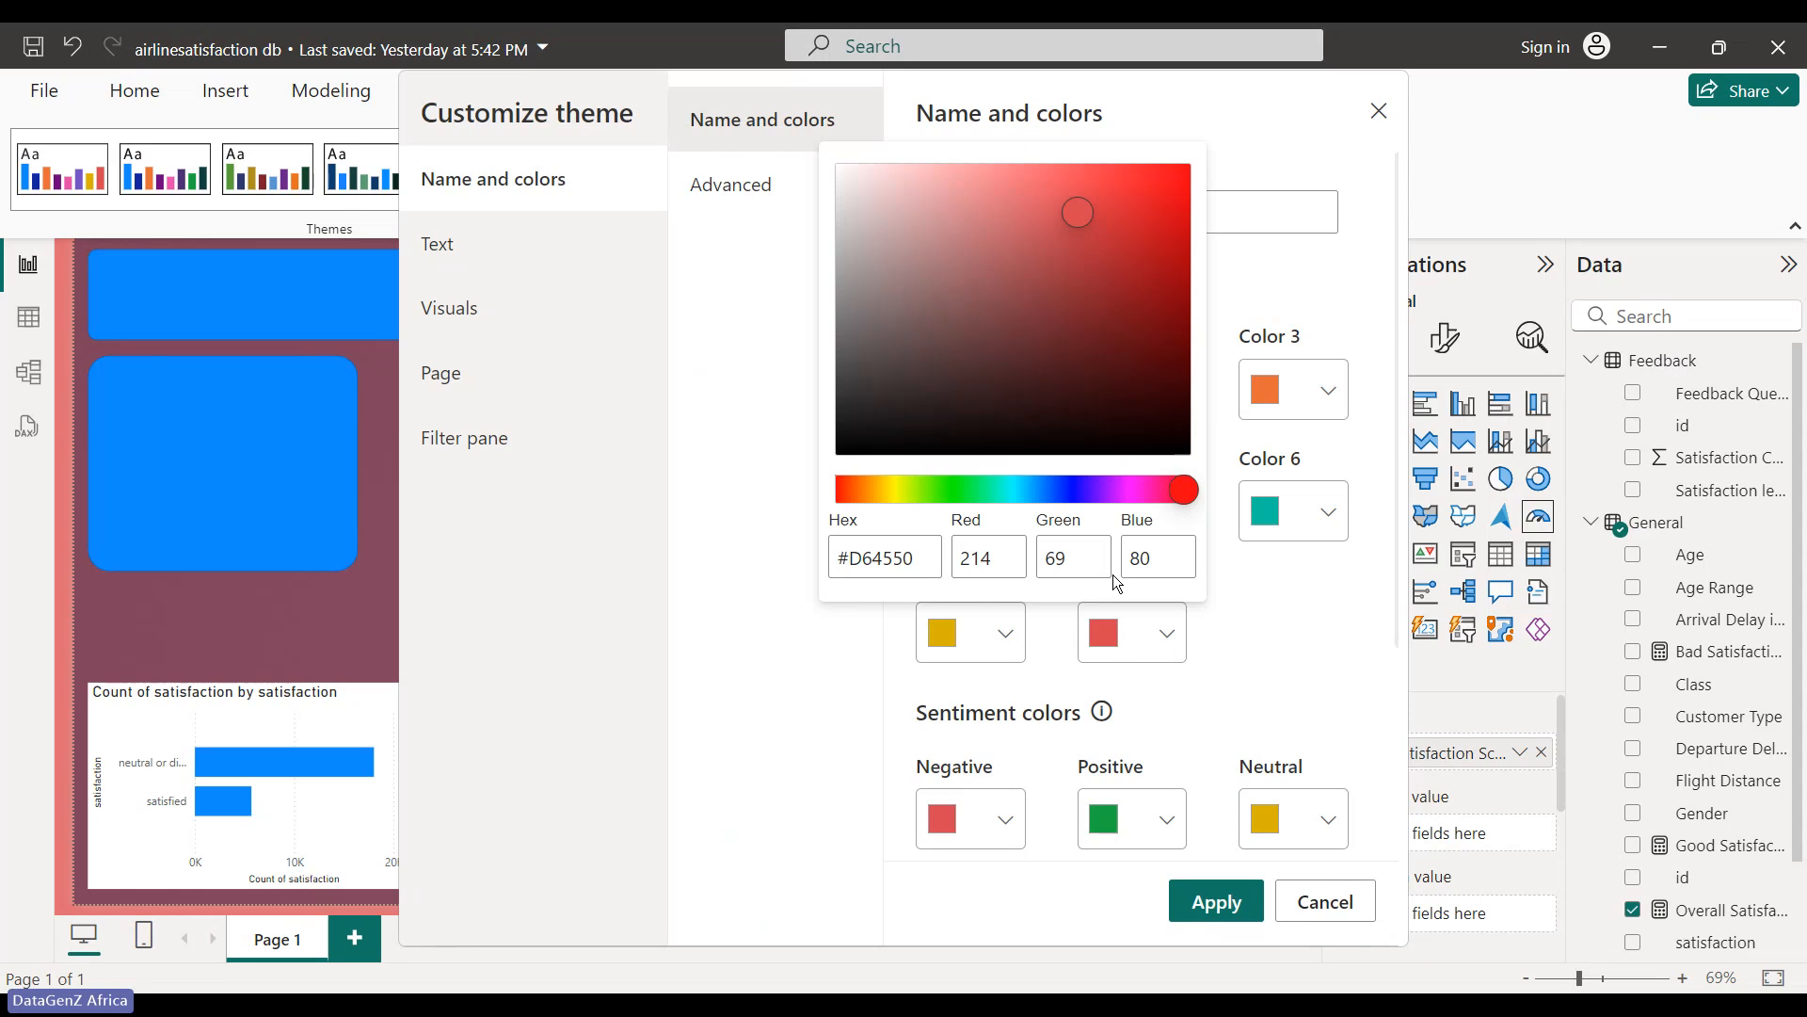
drag(925, 558, 817, 557)
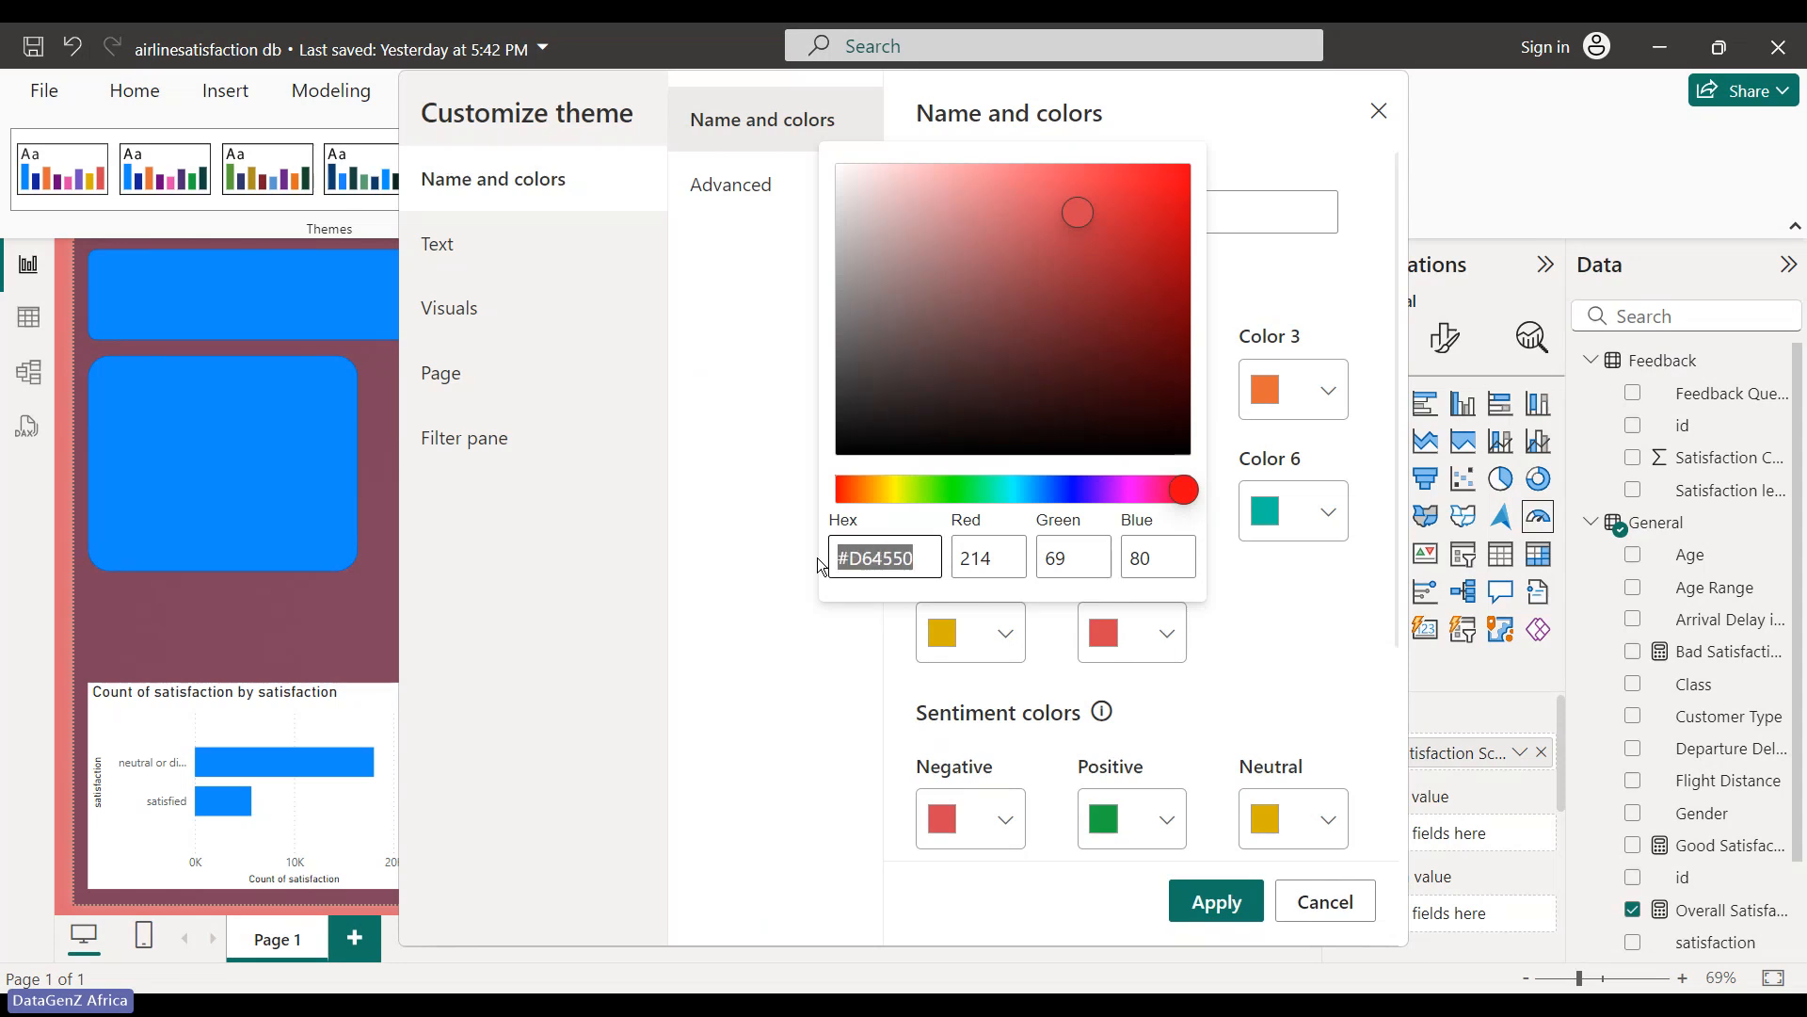
text(#C52A87)
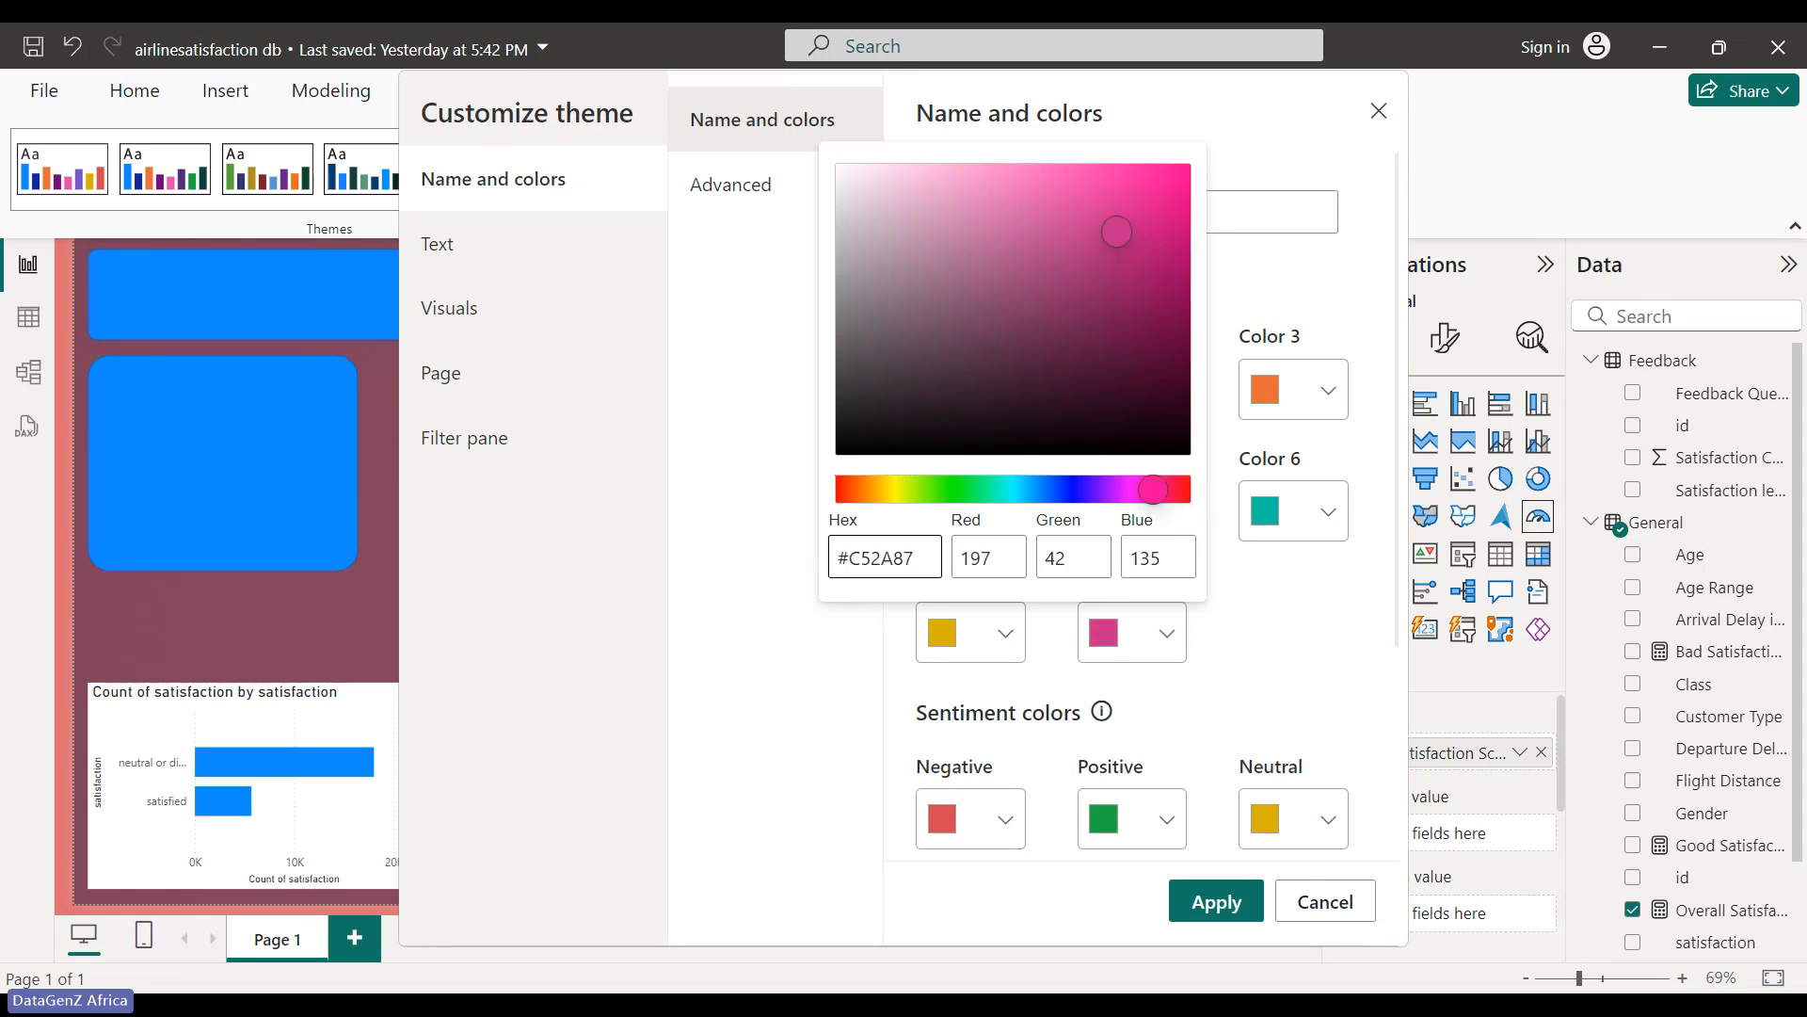
click(1214, 912)
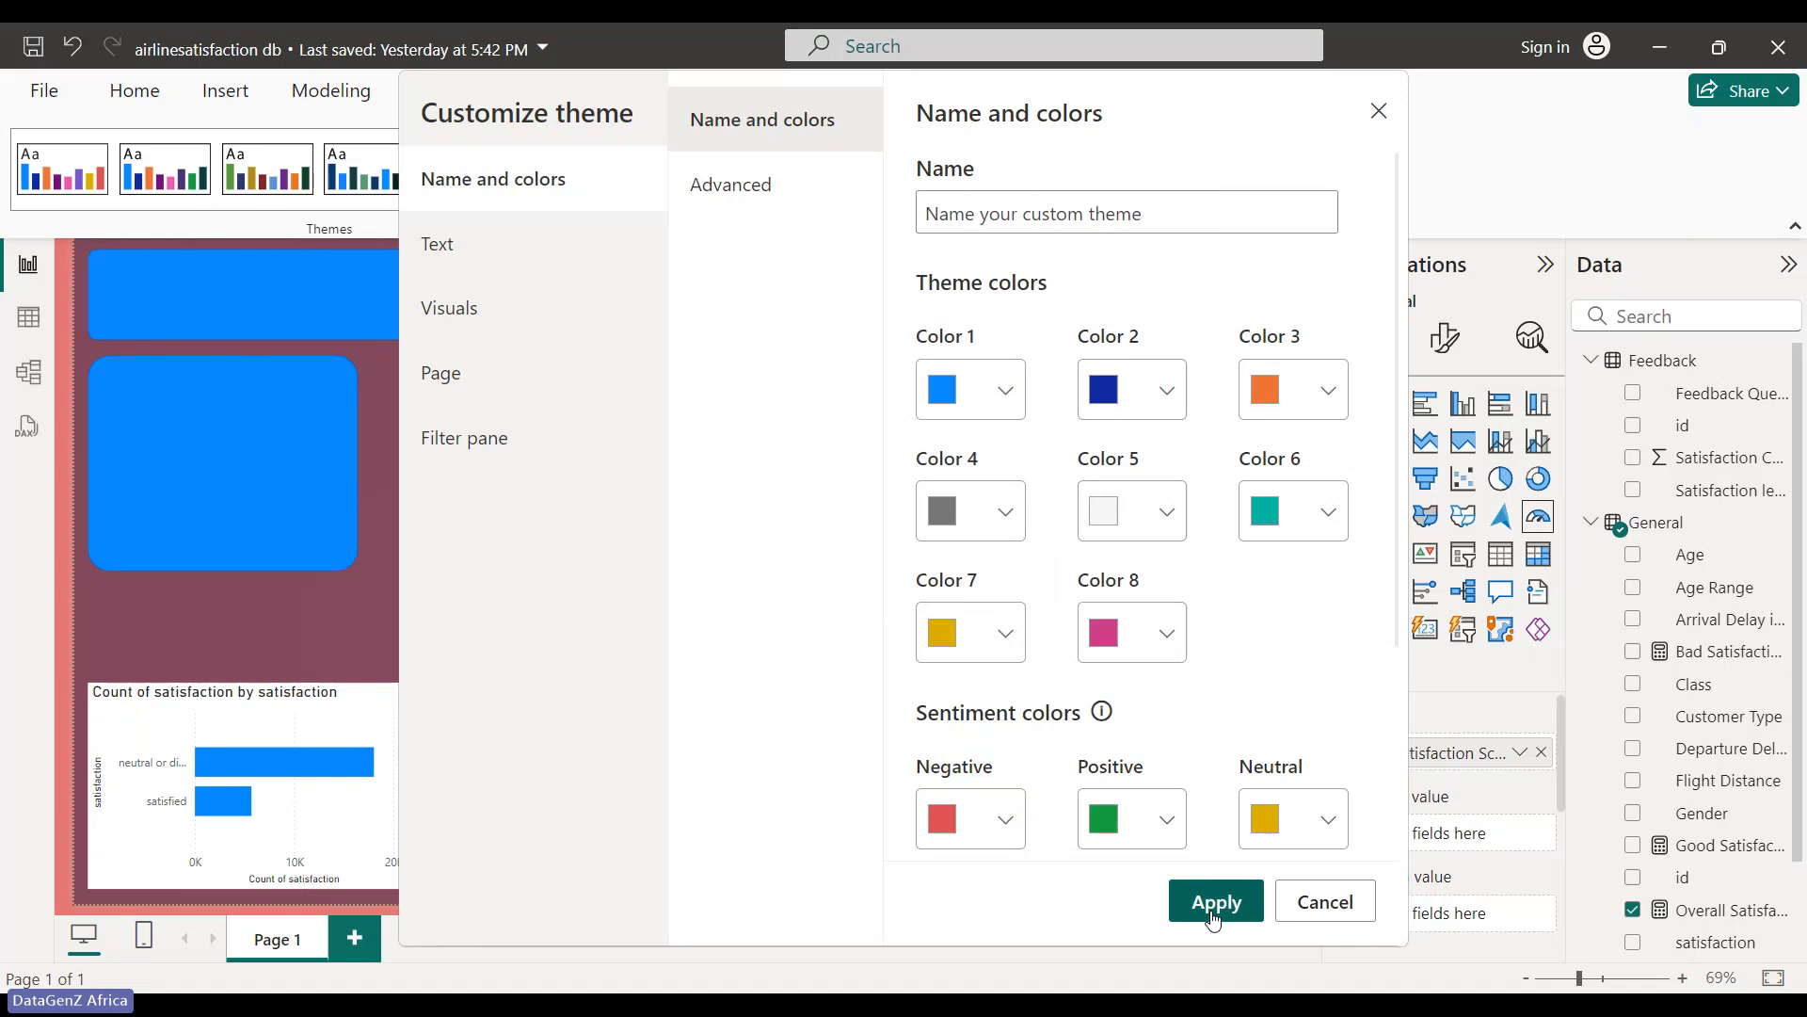
- Set the theme's text font family to Segoe UI
click(445, 259)
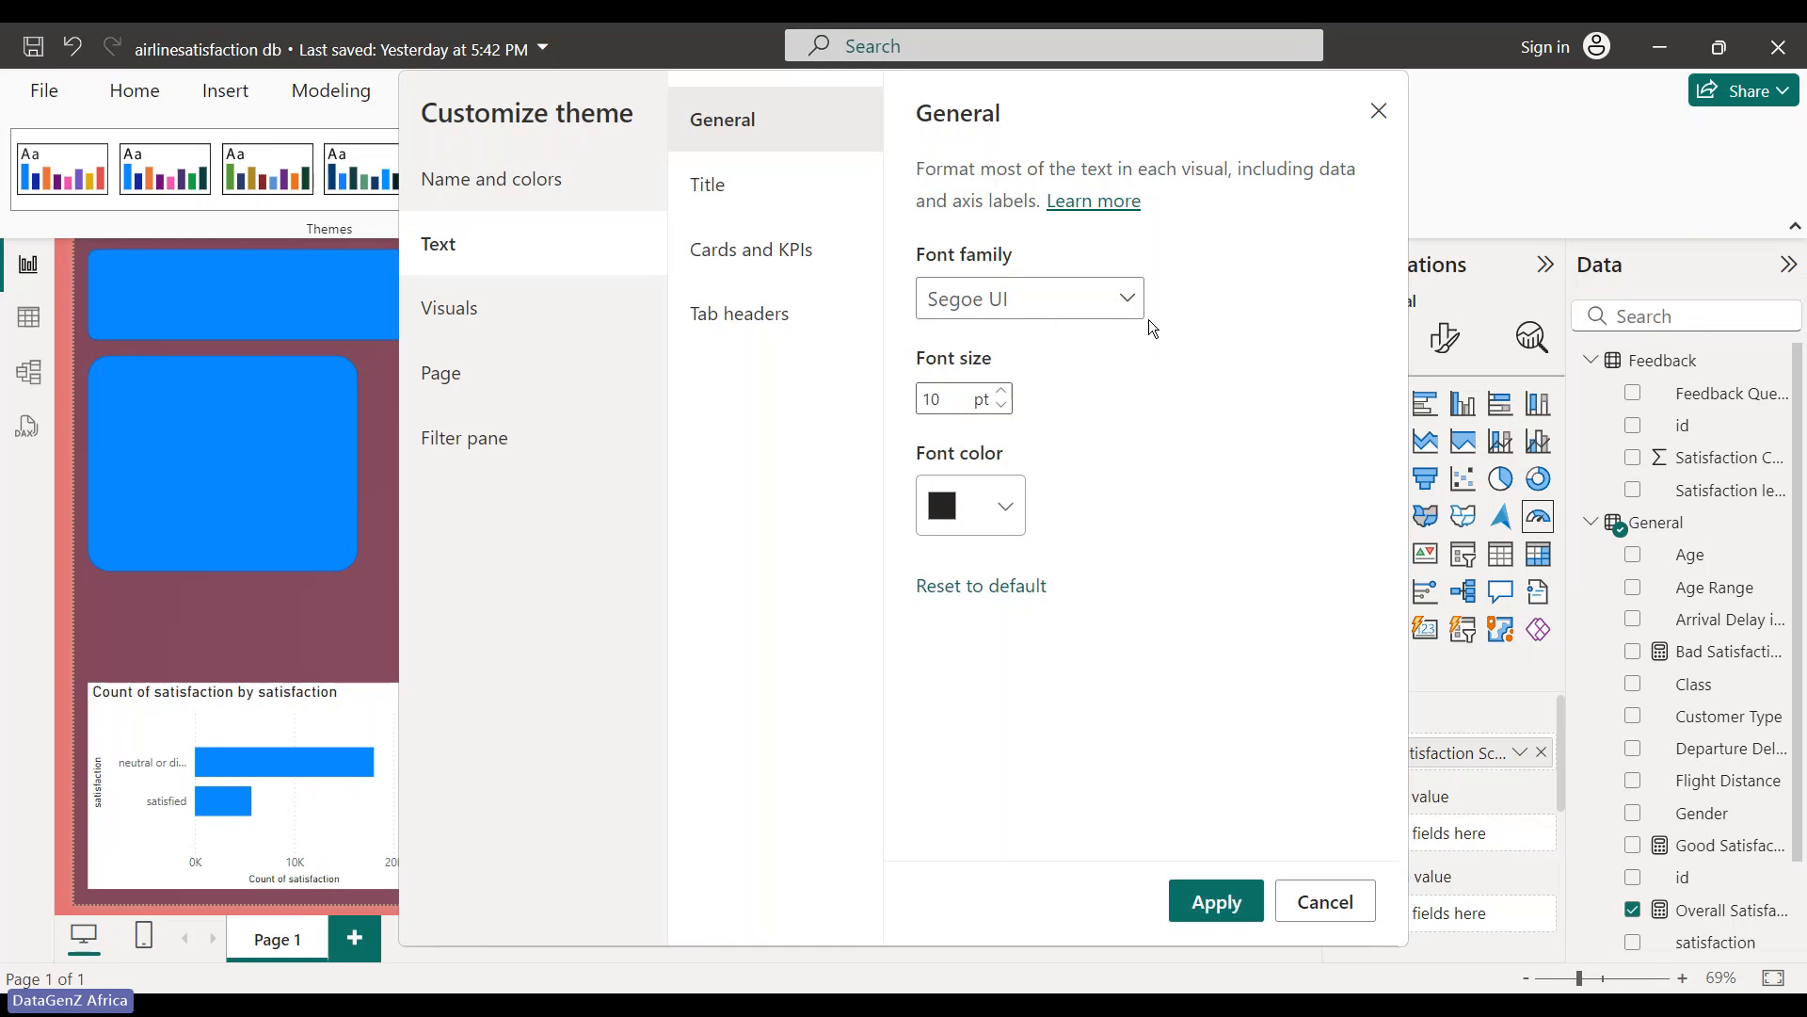
click(1127, 299)
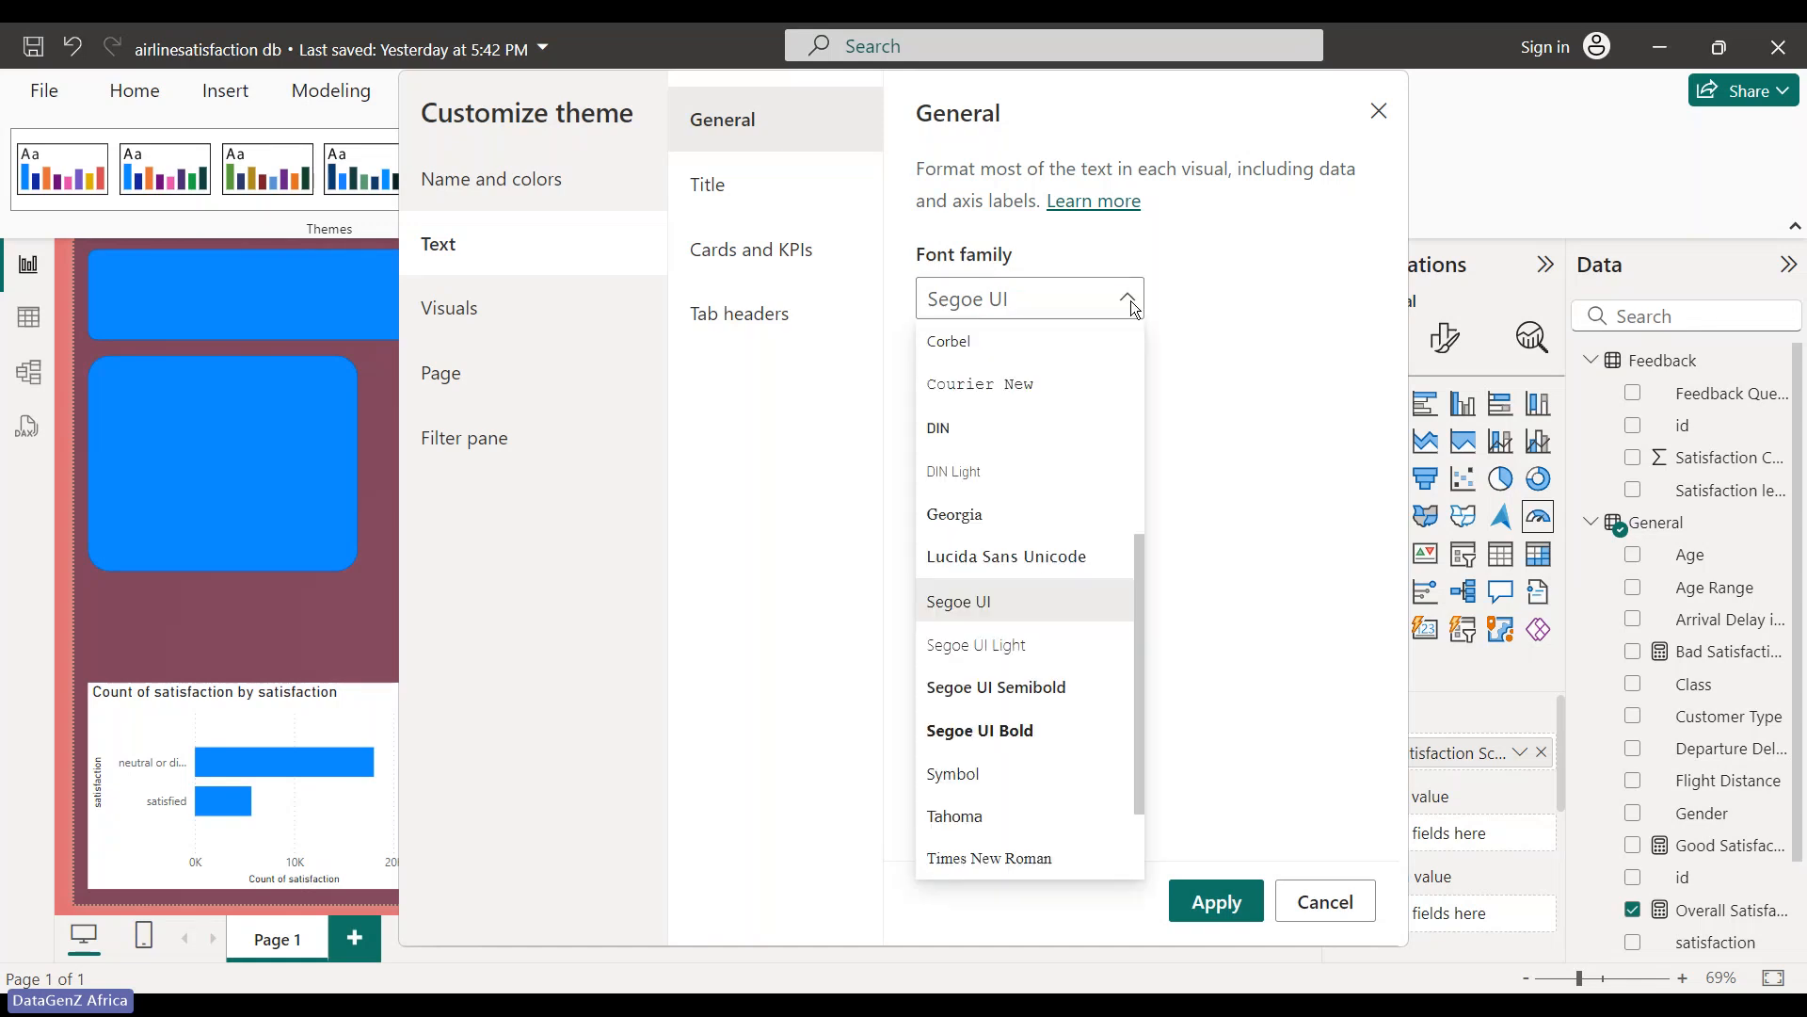
click(980, 617)
- Review the Page, Filter pane and Name and colors settings, then apply the customized theme
click(436, 375)
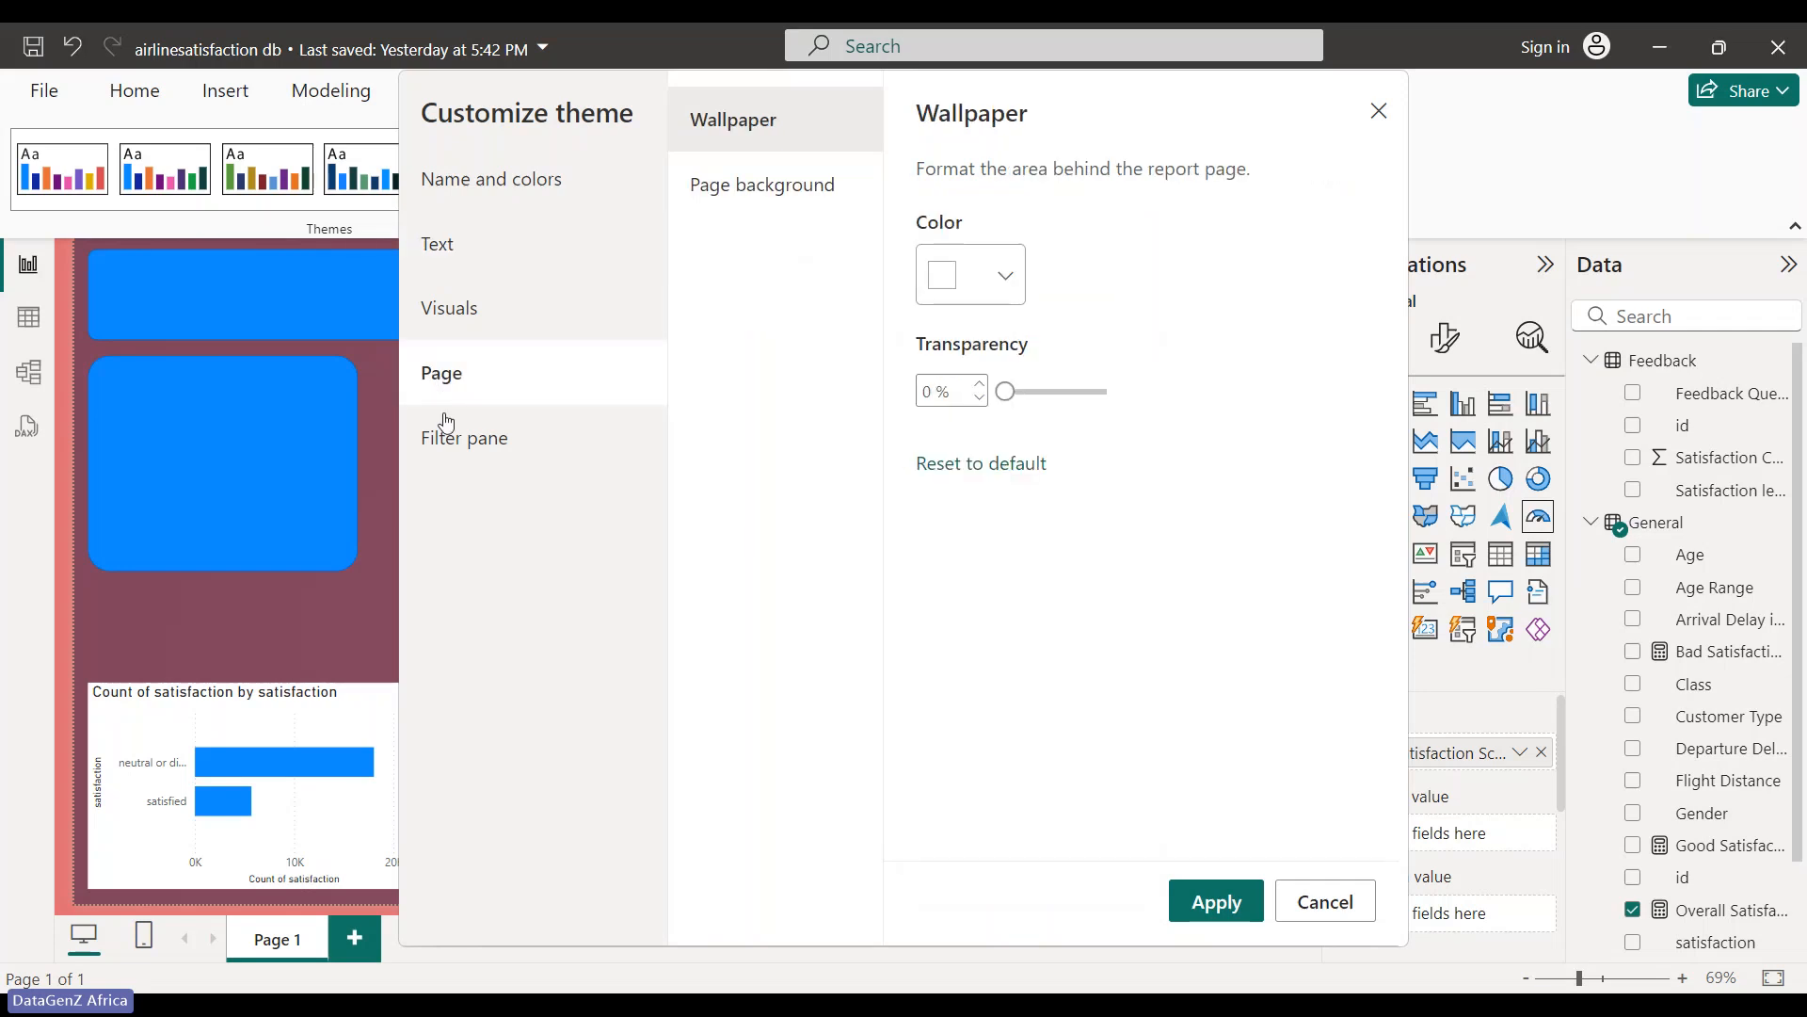
click(464, 462)
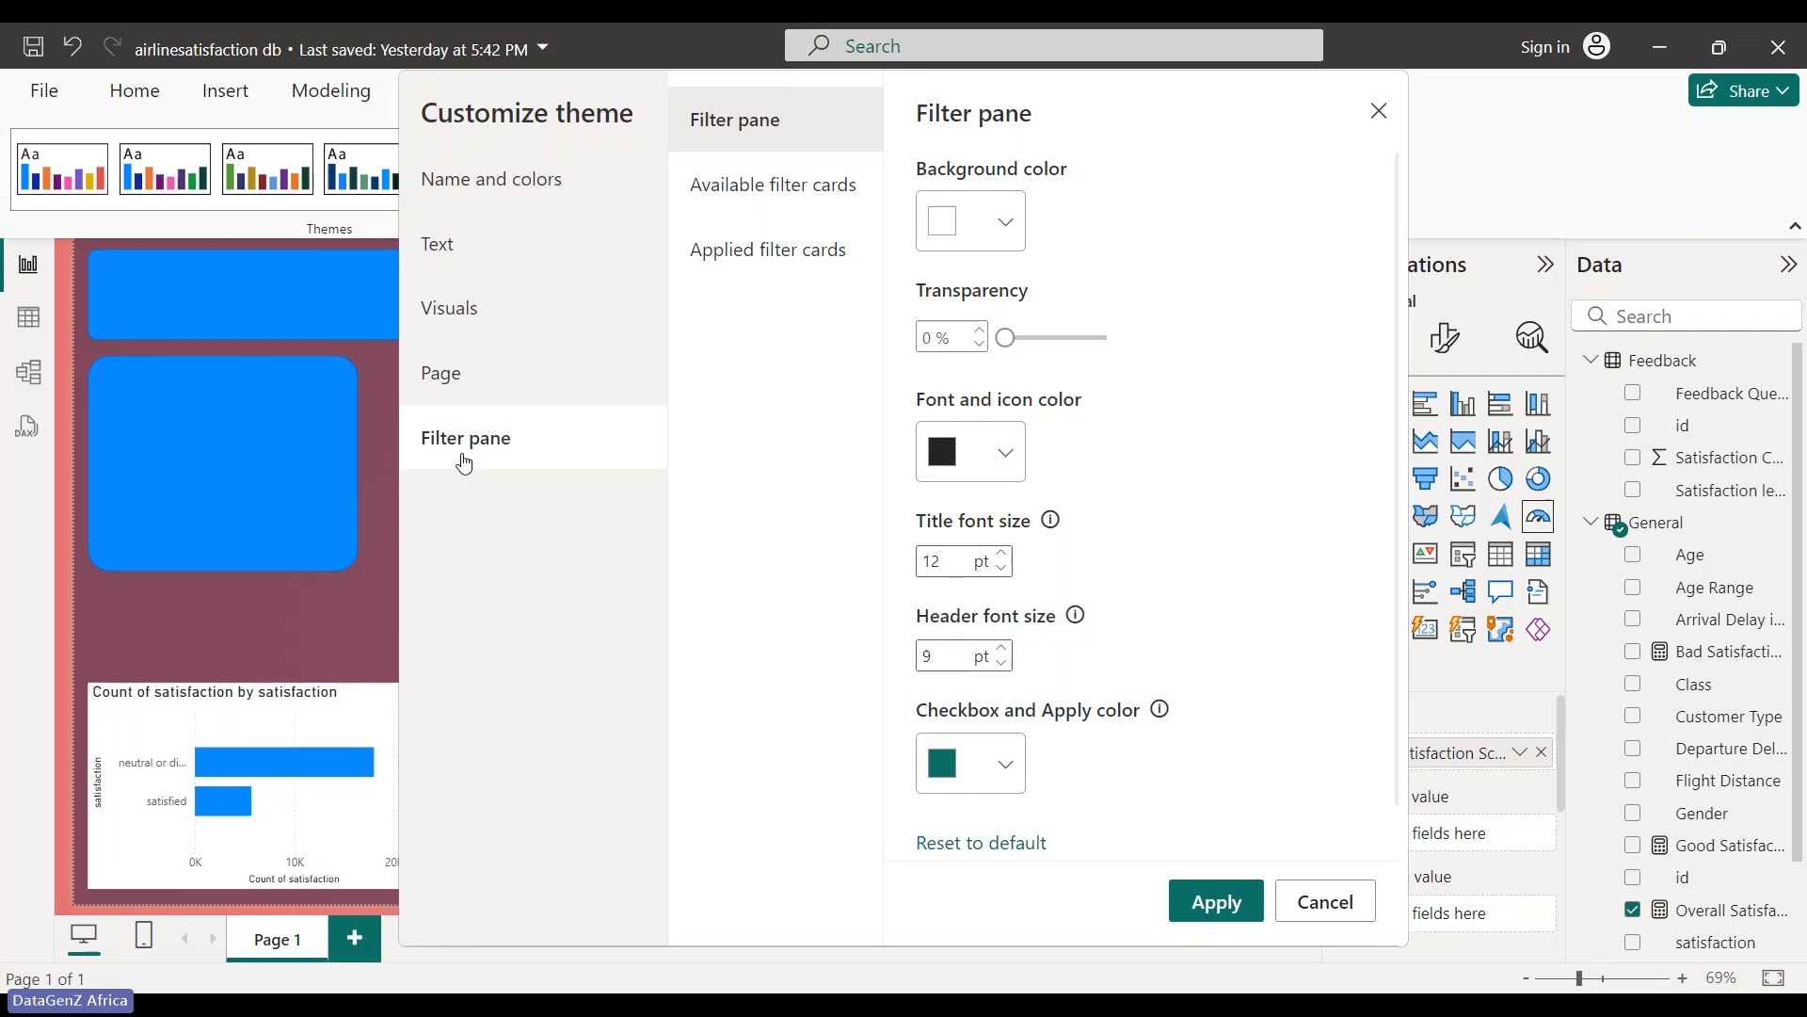
click(457, 394)
click(474, 192)
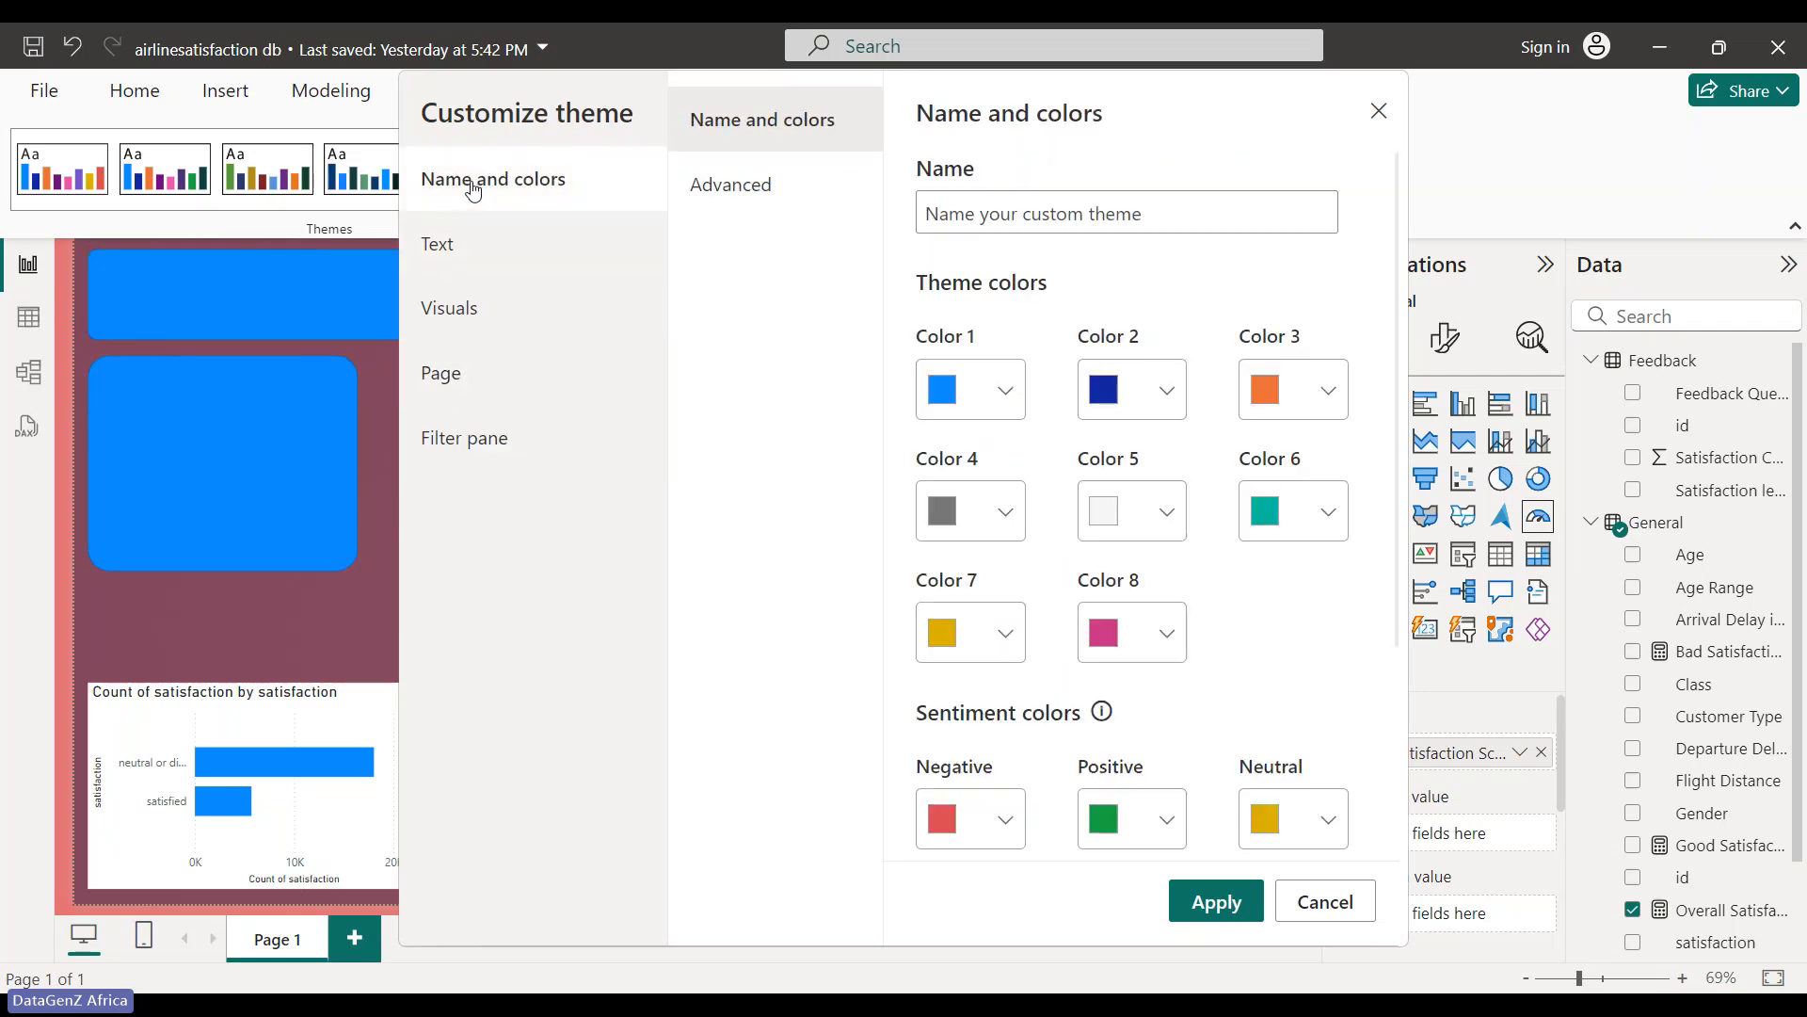
click(1214, 904)
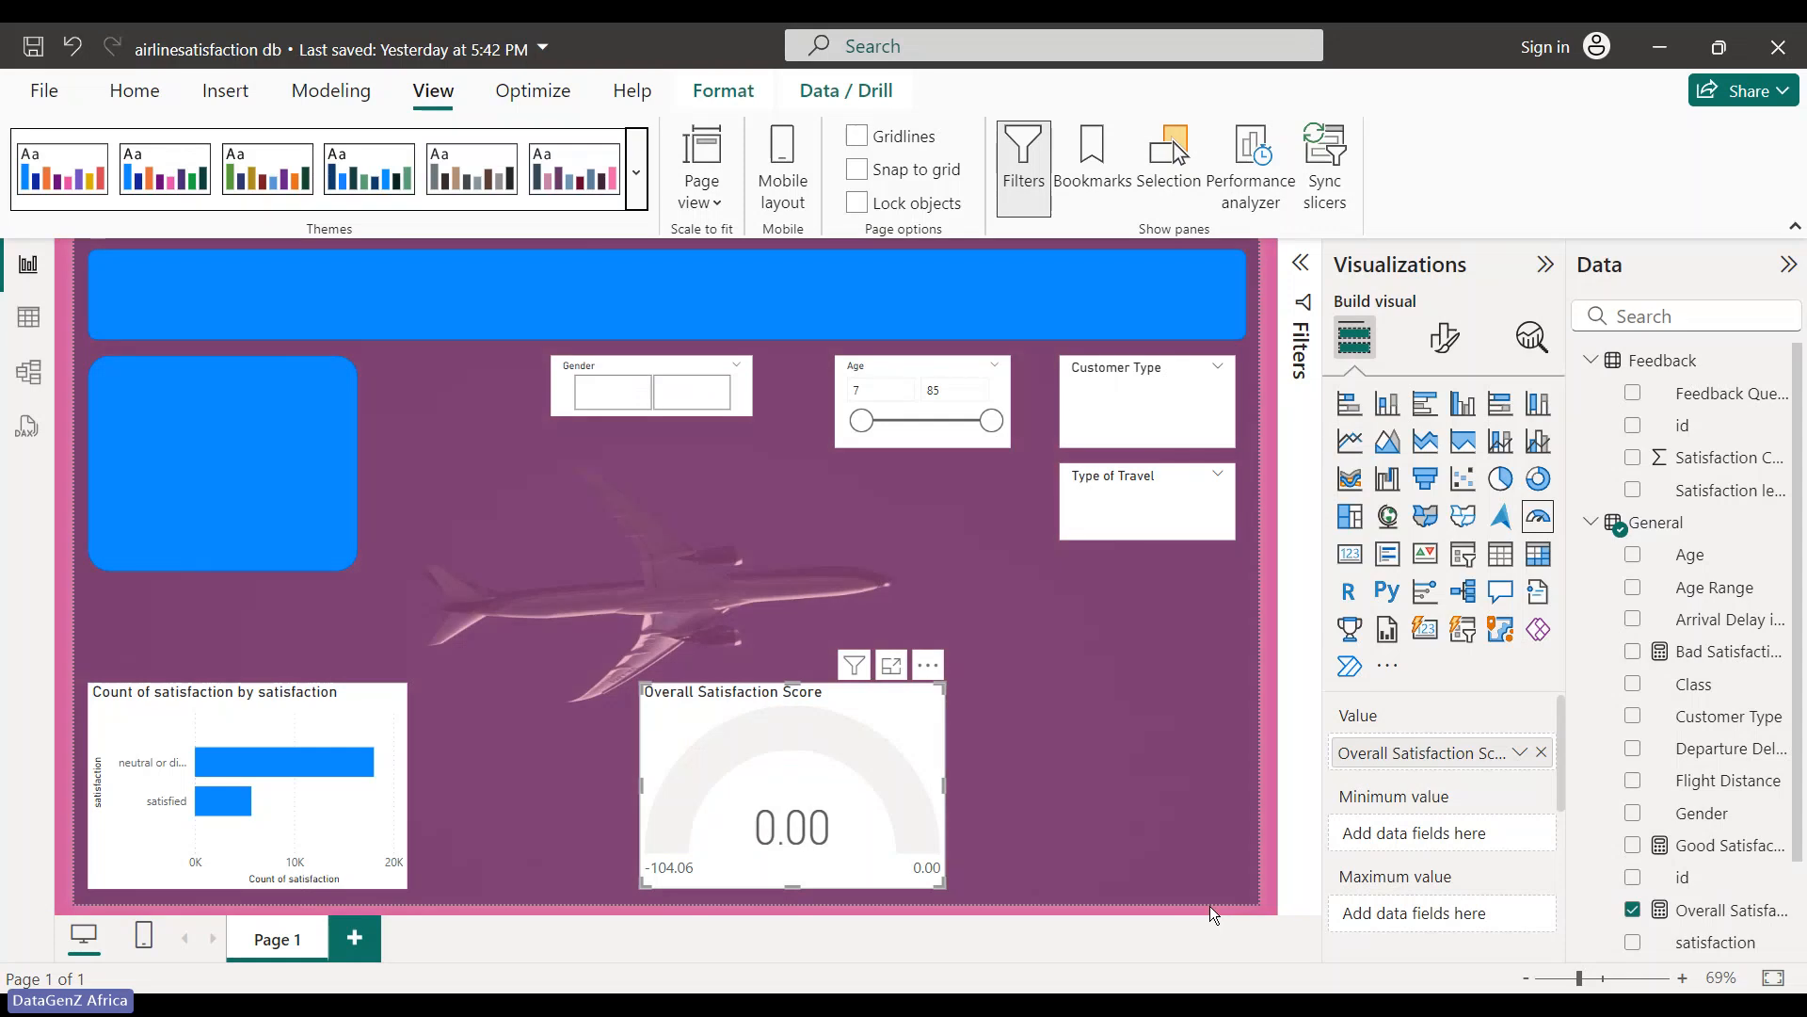
- Remove the airplane image from the page's canvas background
click(1160, 687)
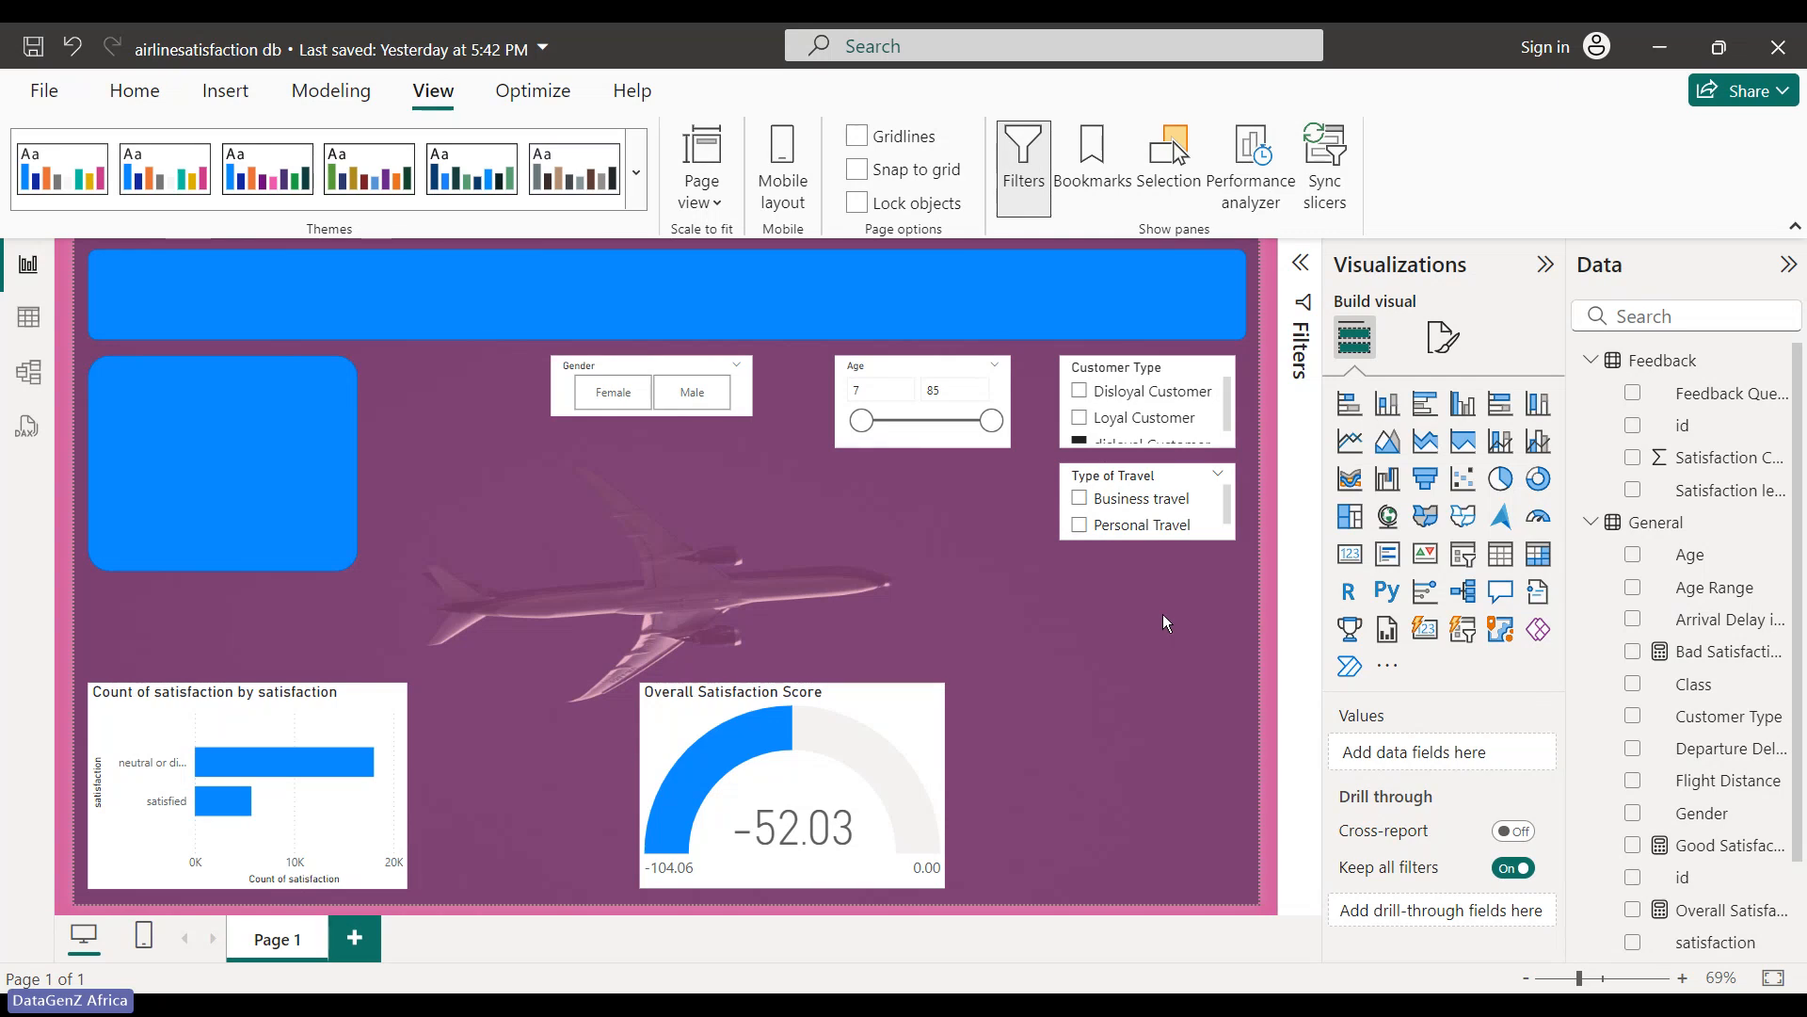
click(1443, 341)
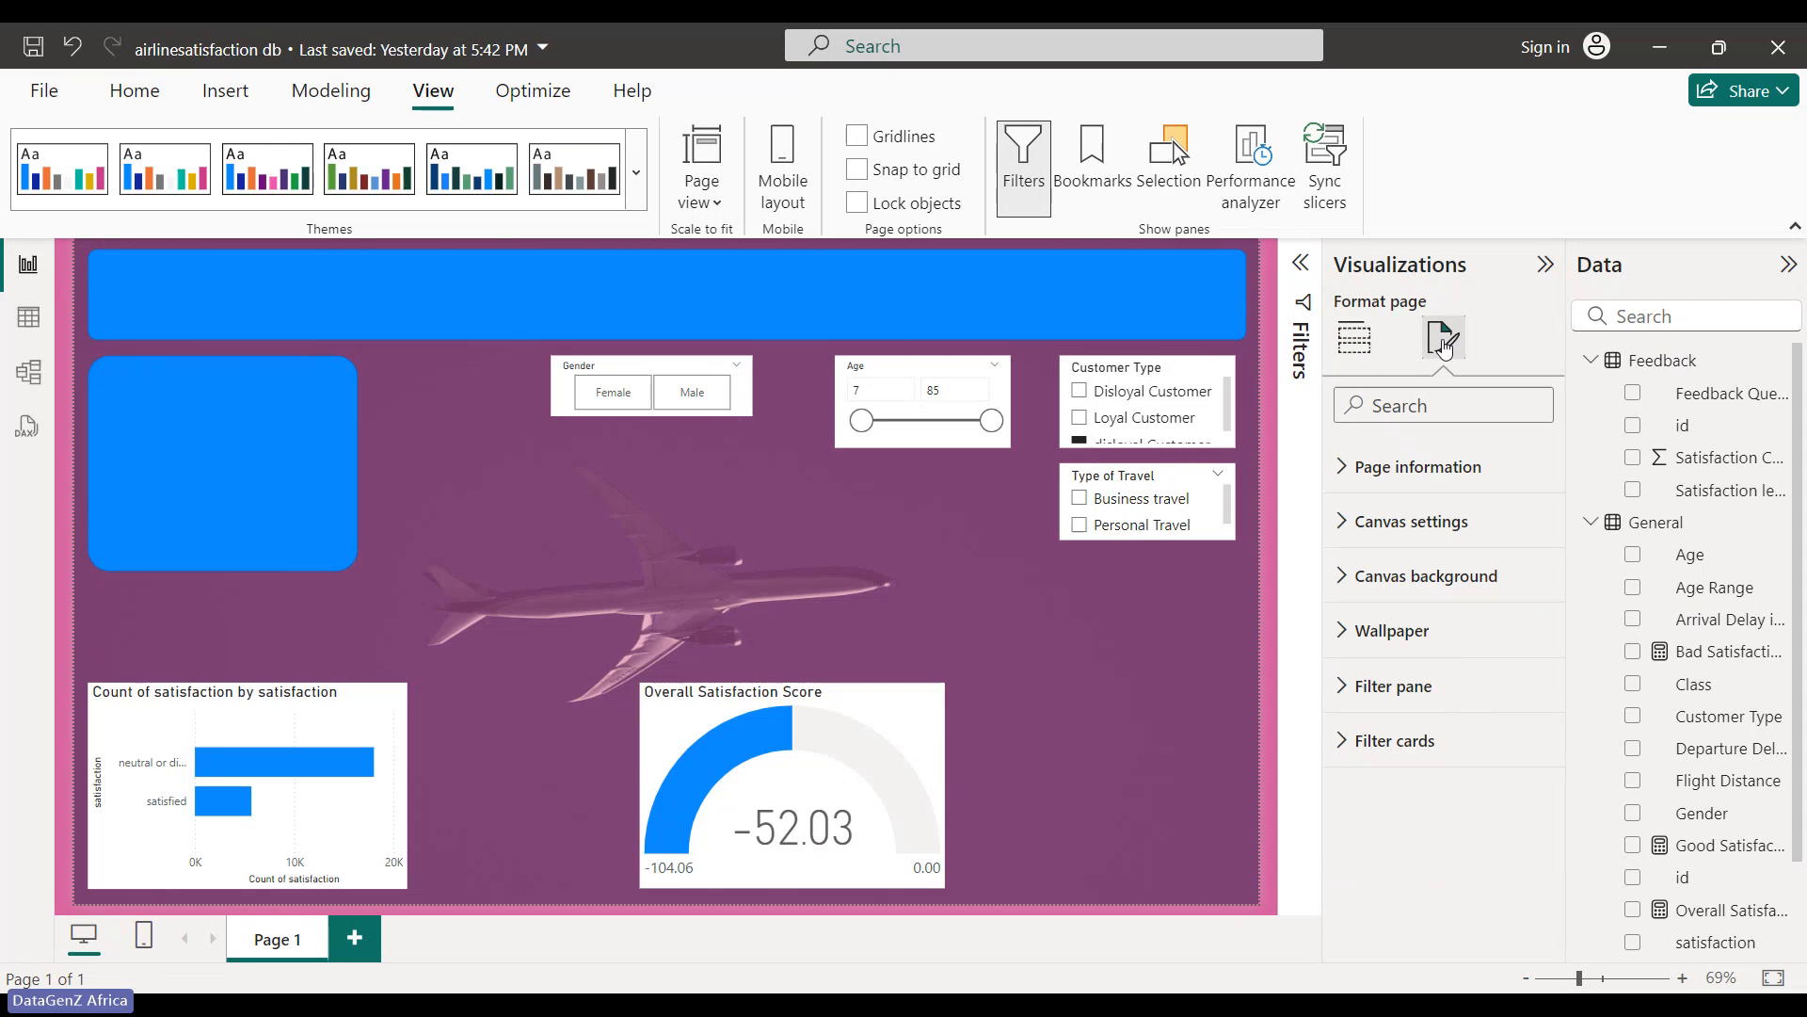
click(1360, 576)
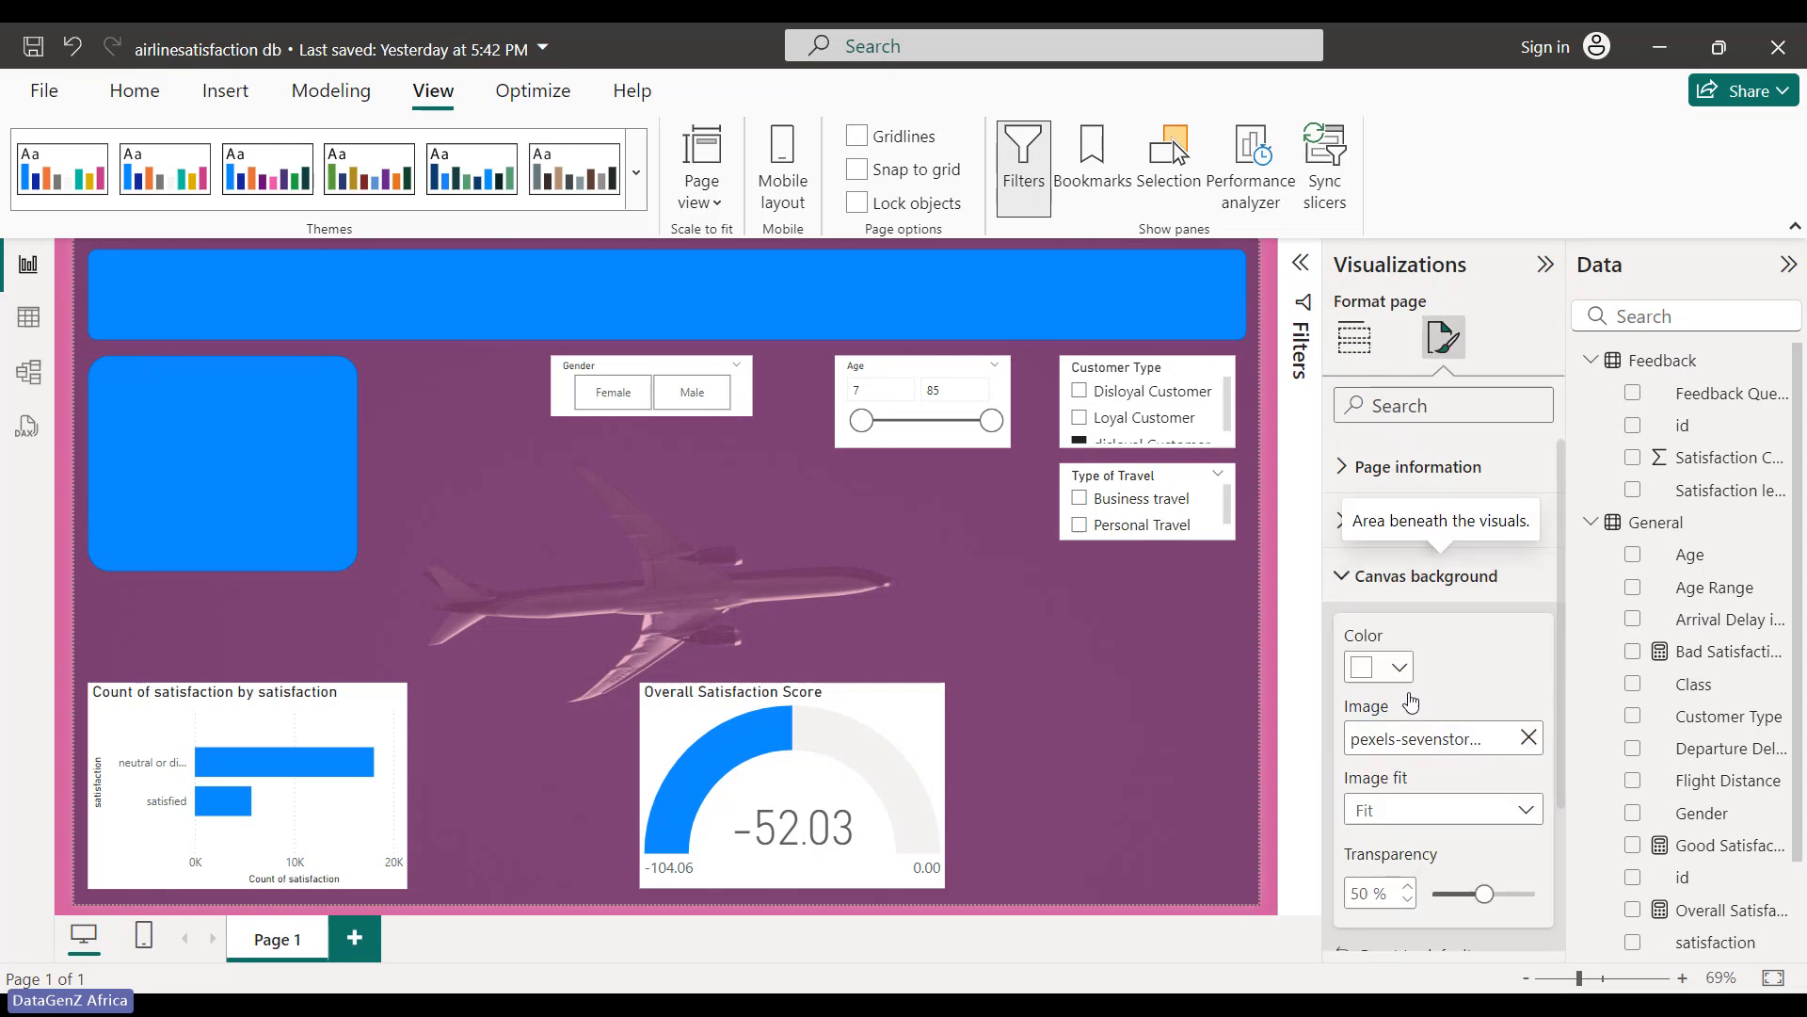
click(1529, 738)
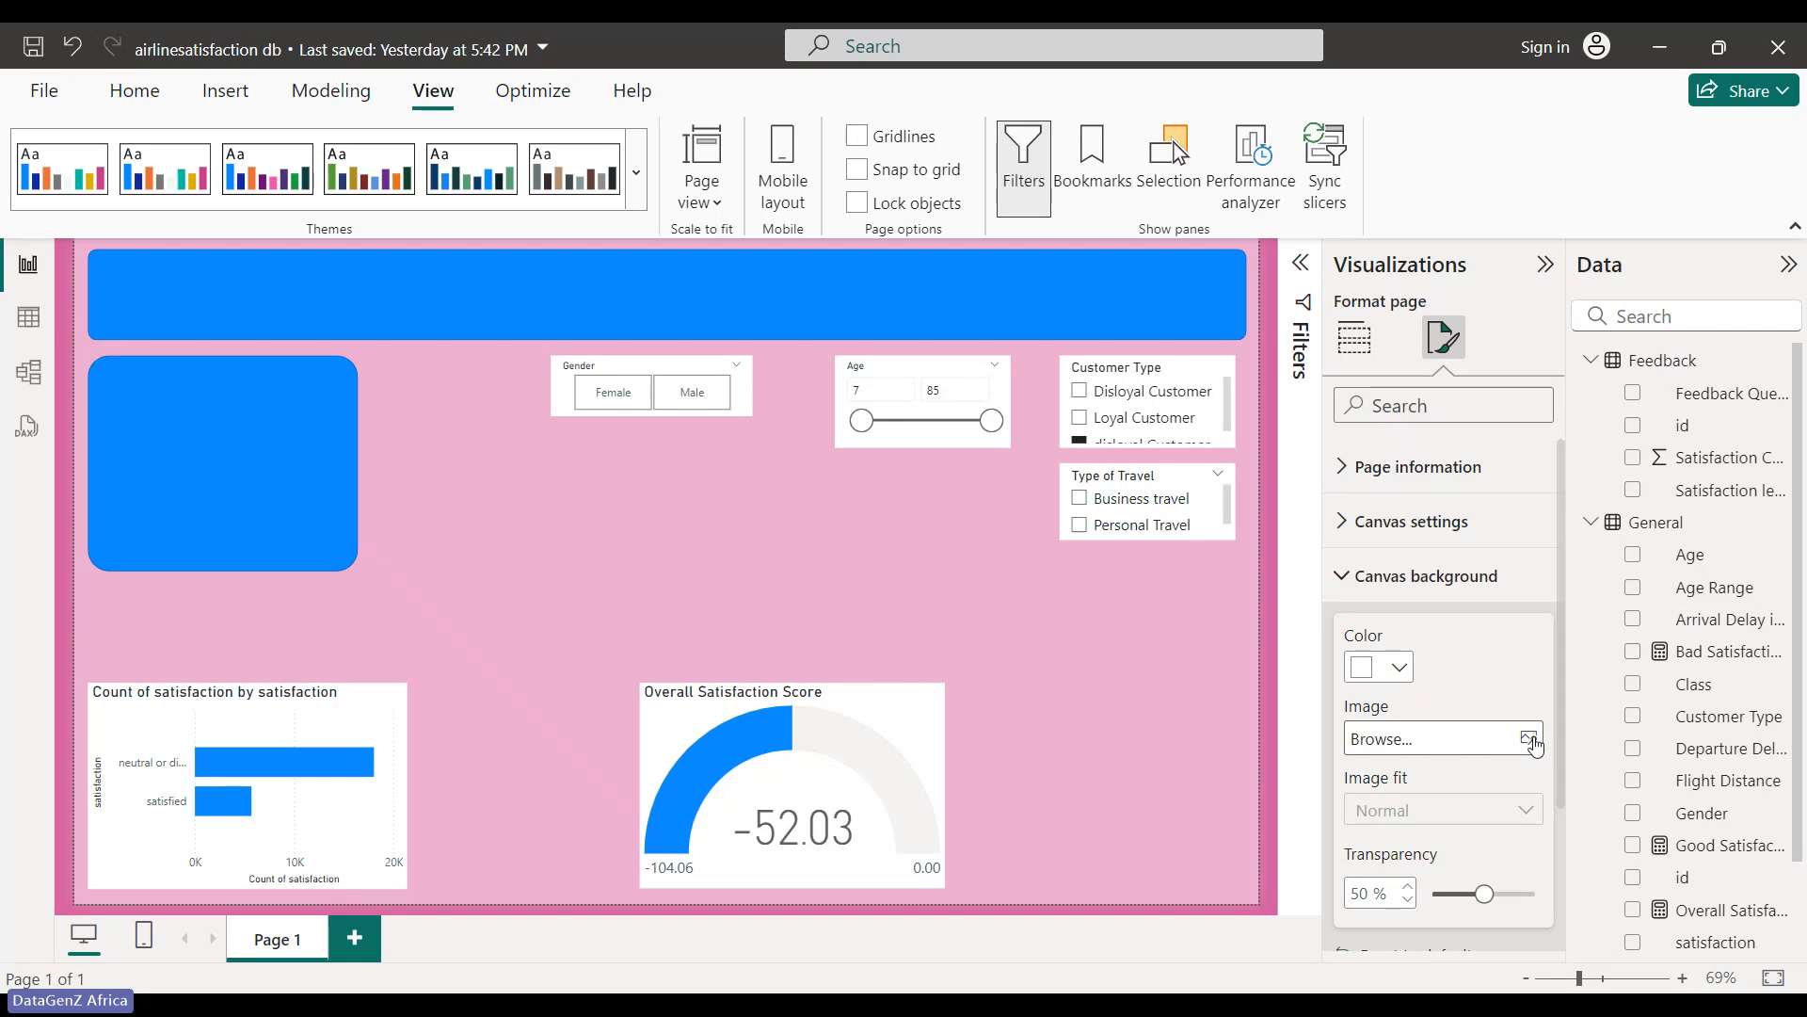
drag(1563, 751, 1560, 889)
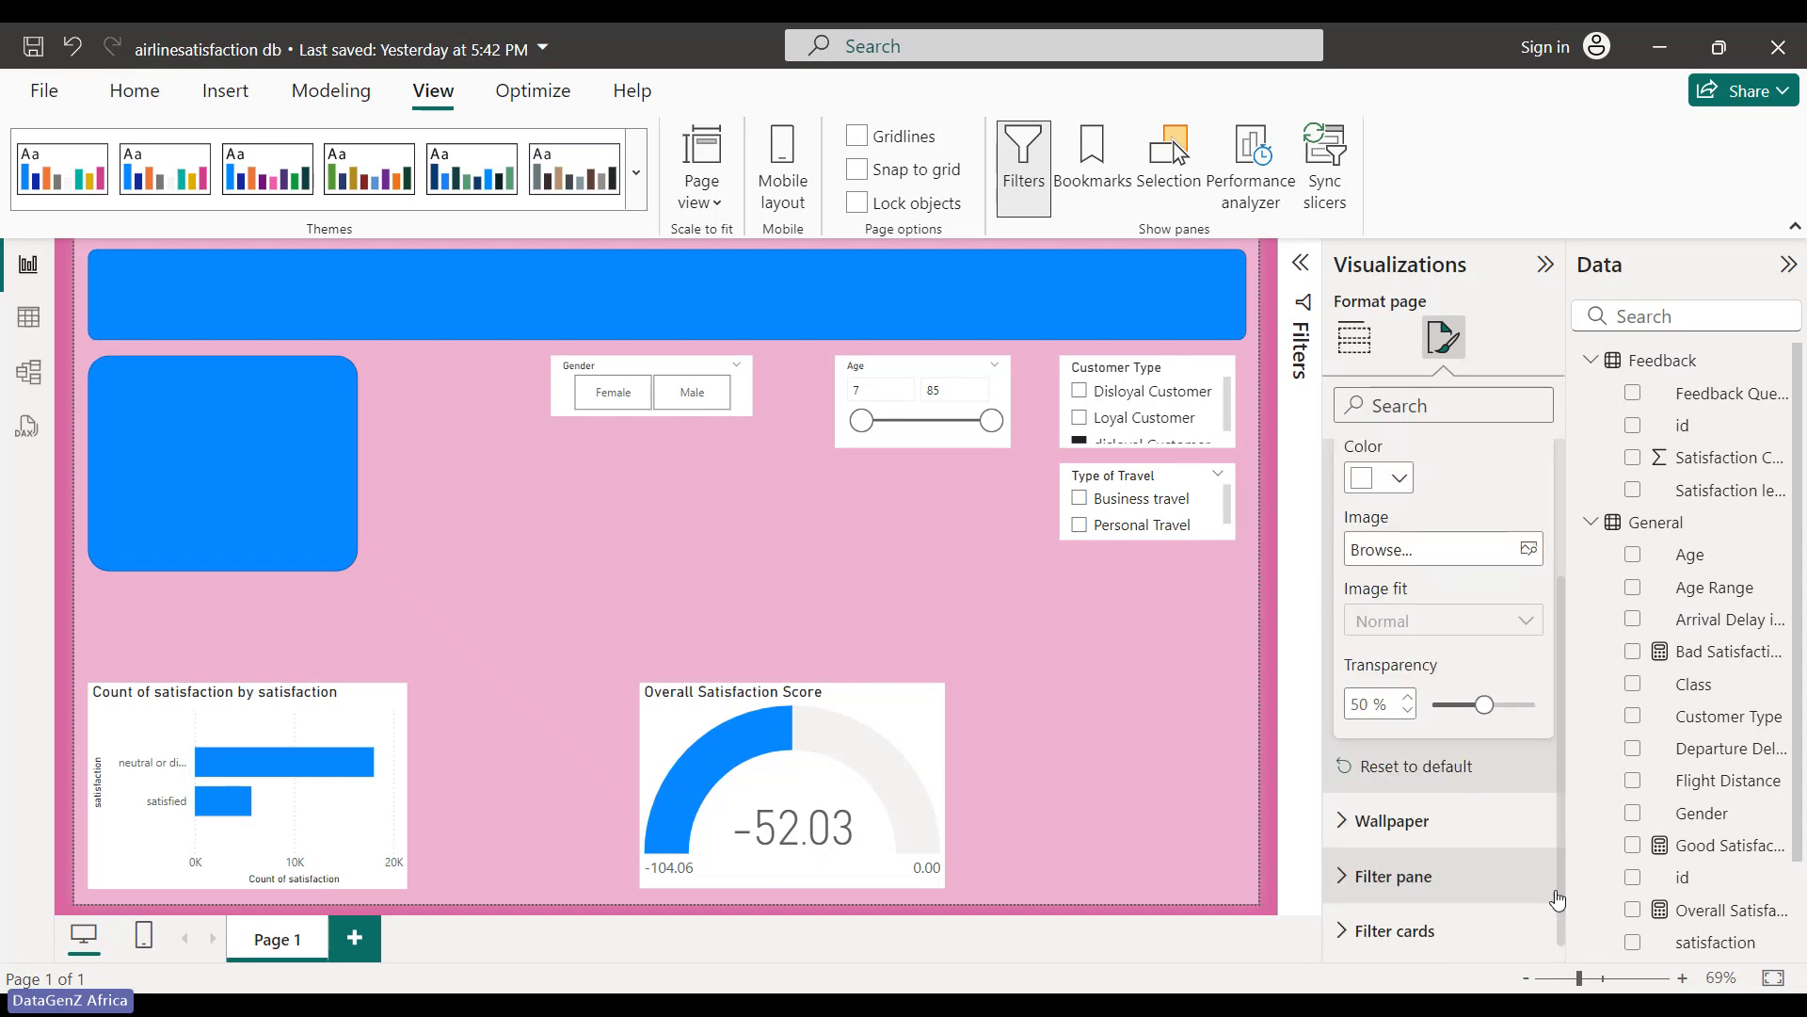
- Change the page wallpaper colour from pink to White
click(1357, 834)
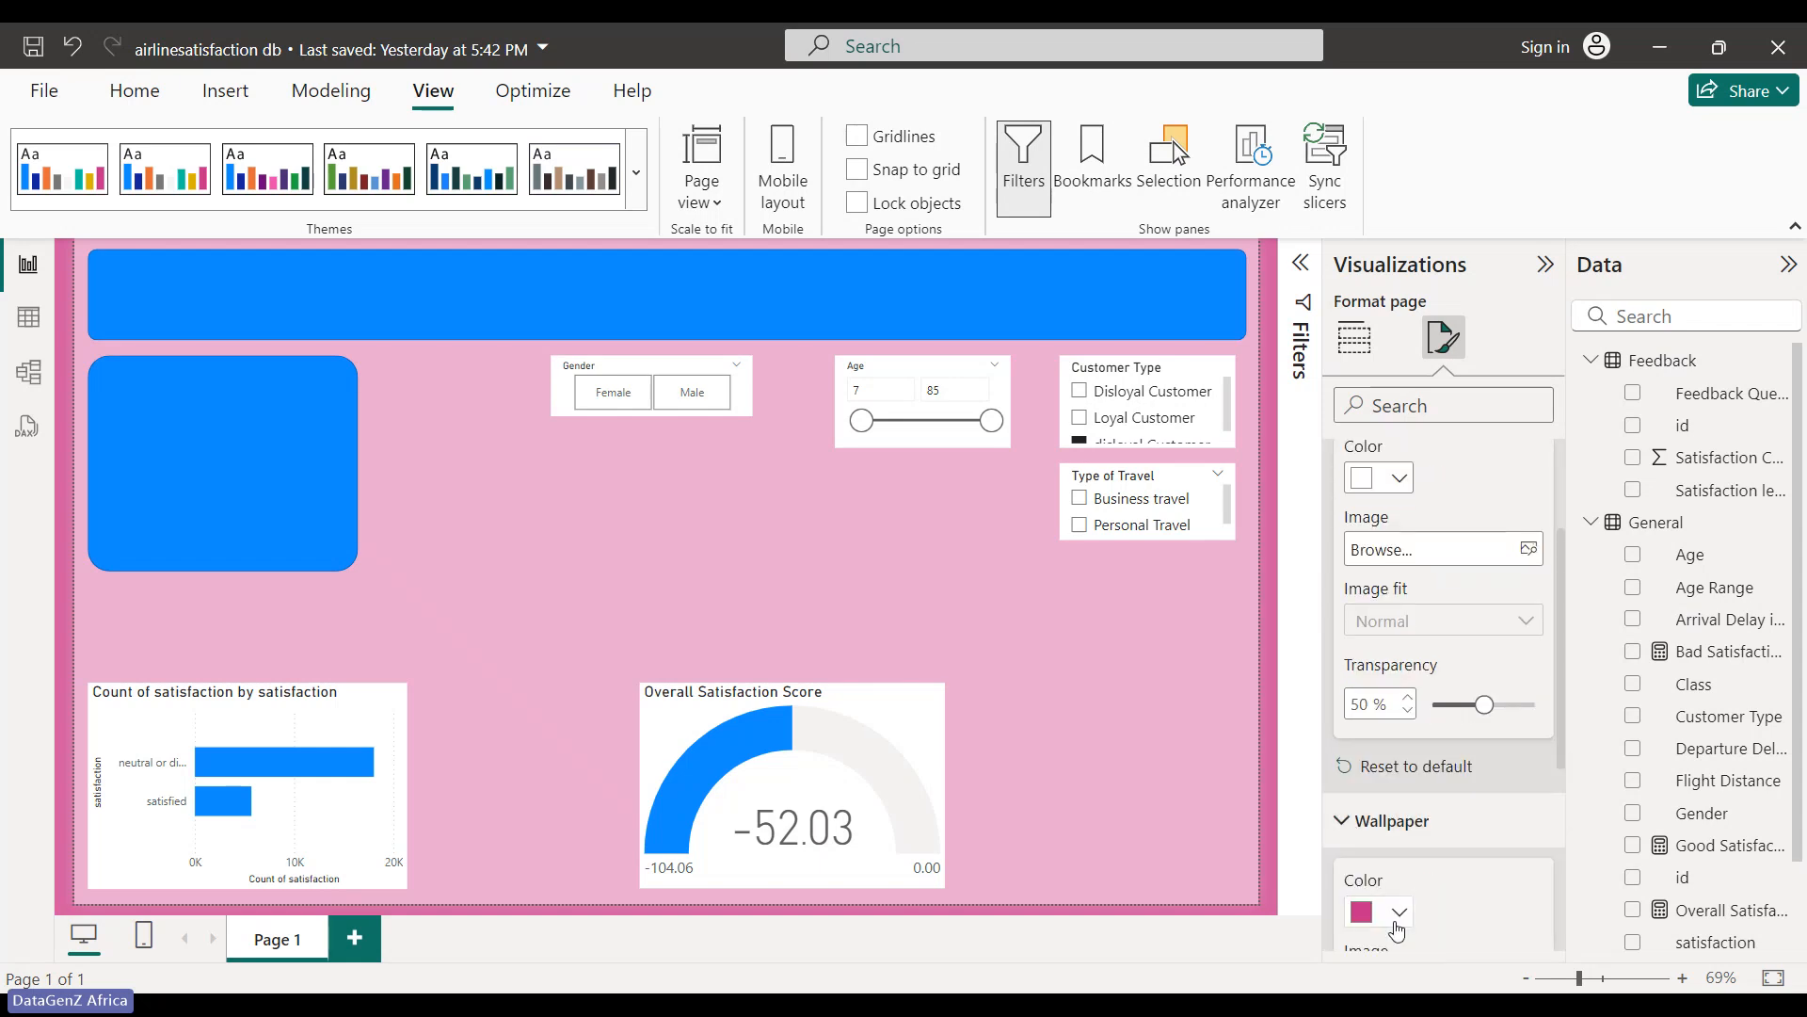
click(1398, 923)
click(1366, 487)
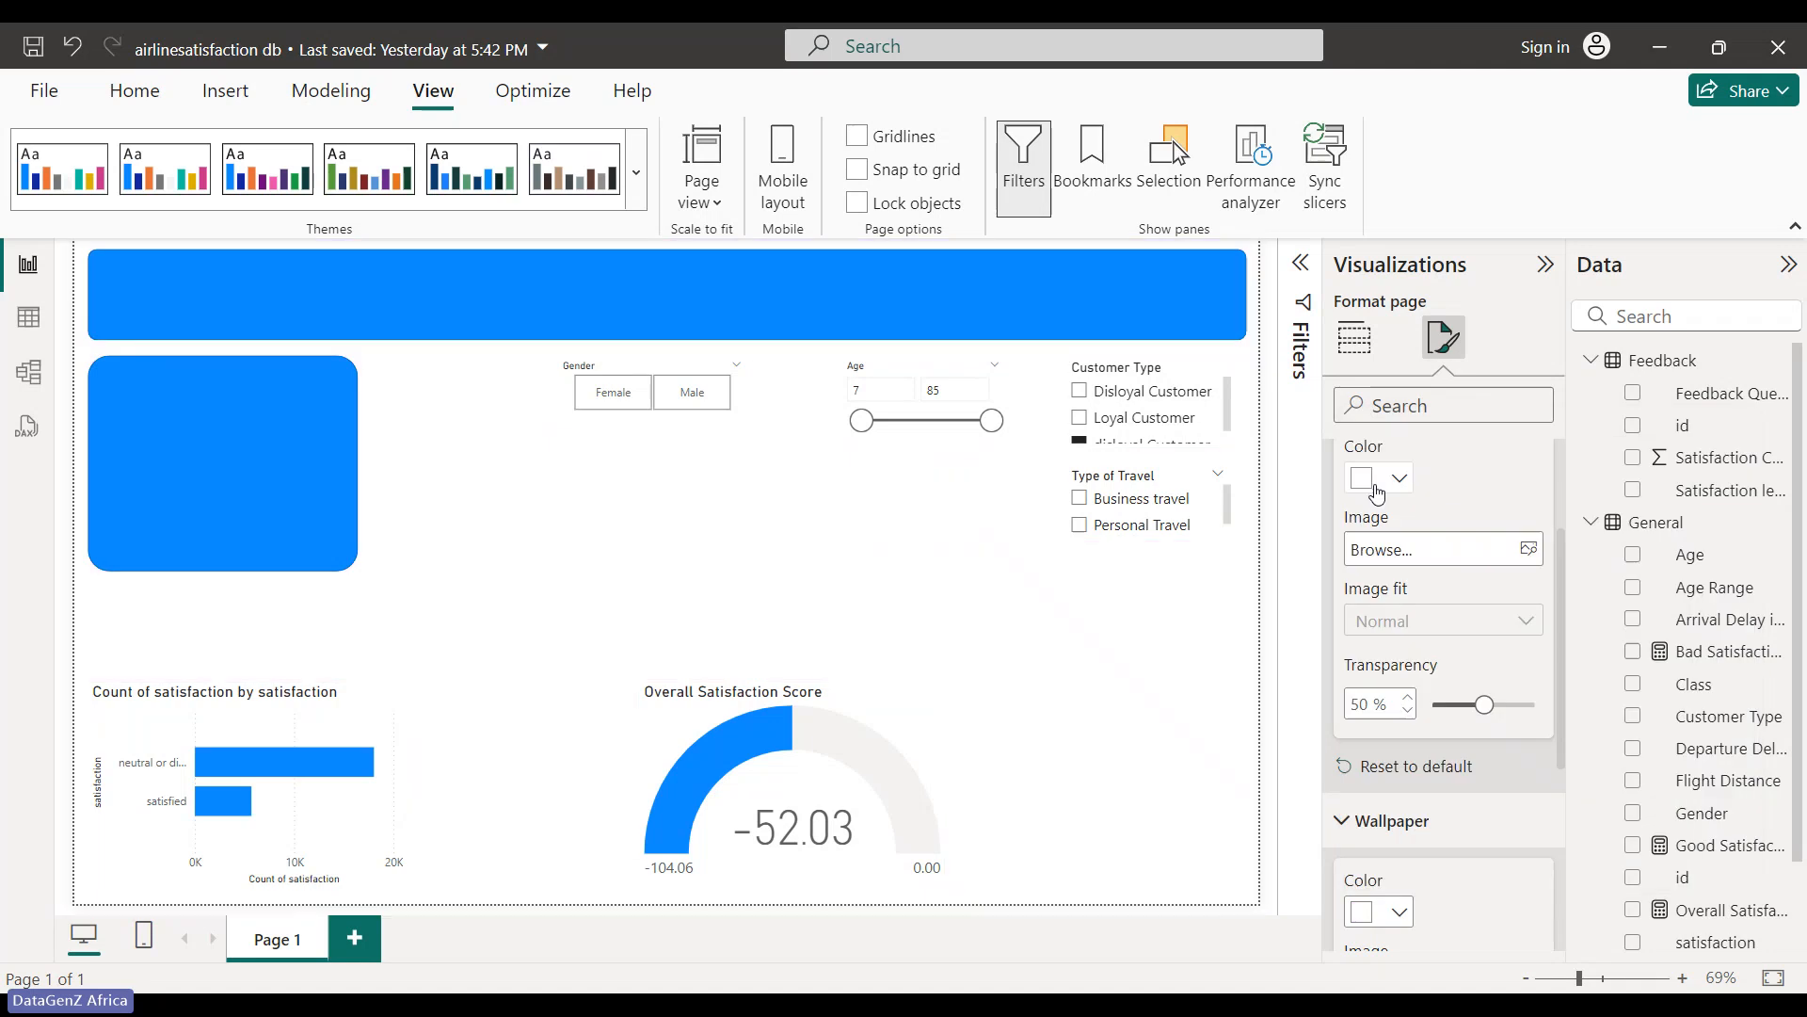
click(1157, 724)
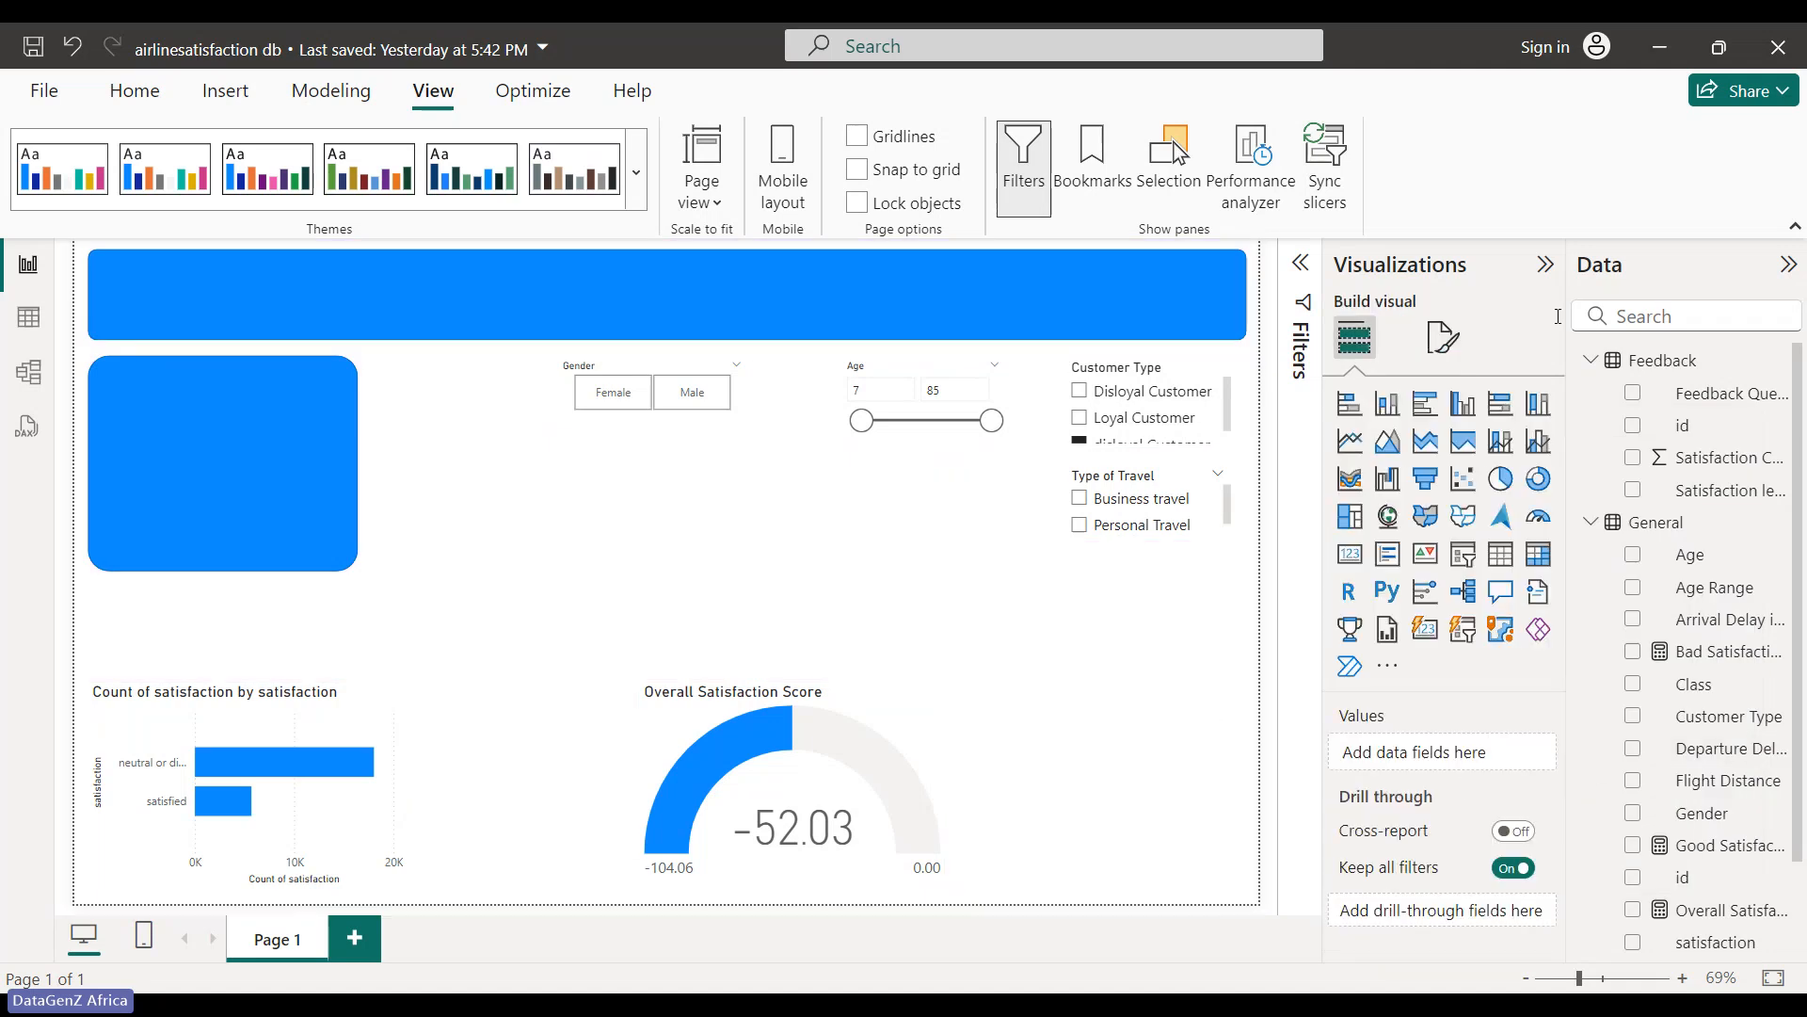
- Give the canvas background a dark grey colour at about 44% transparency
click(1457, 350)
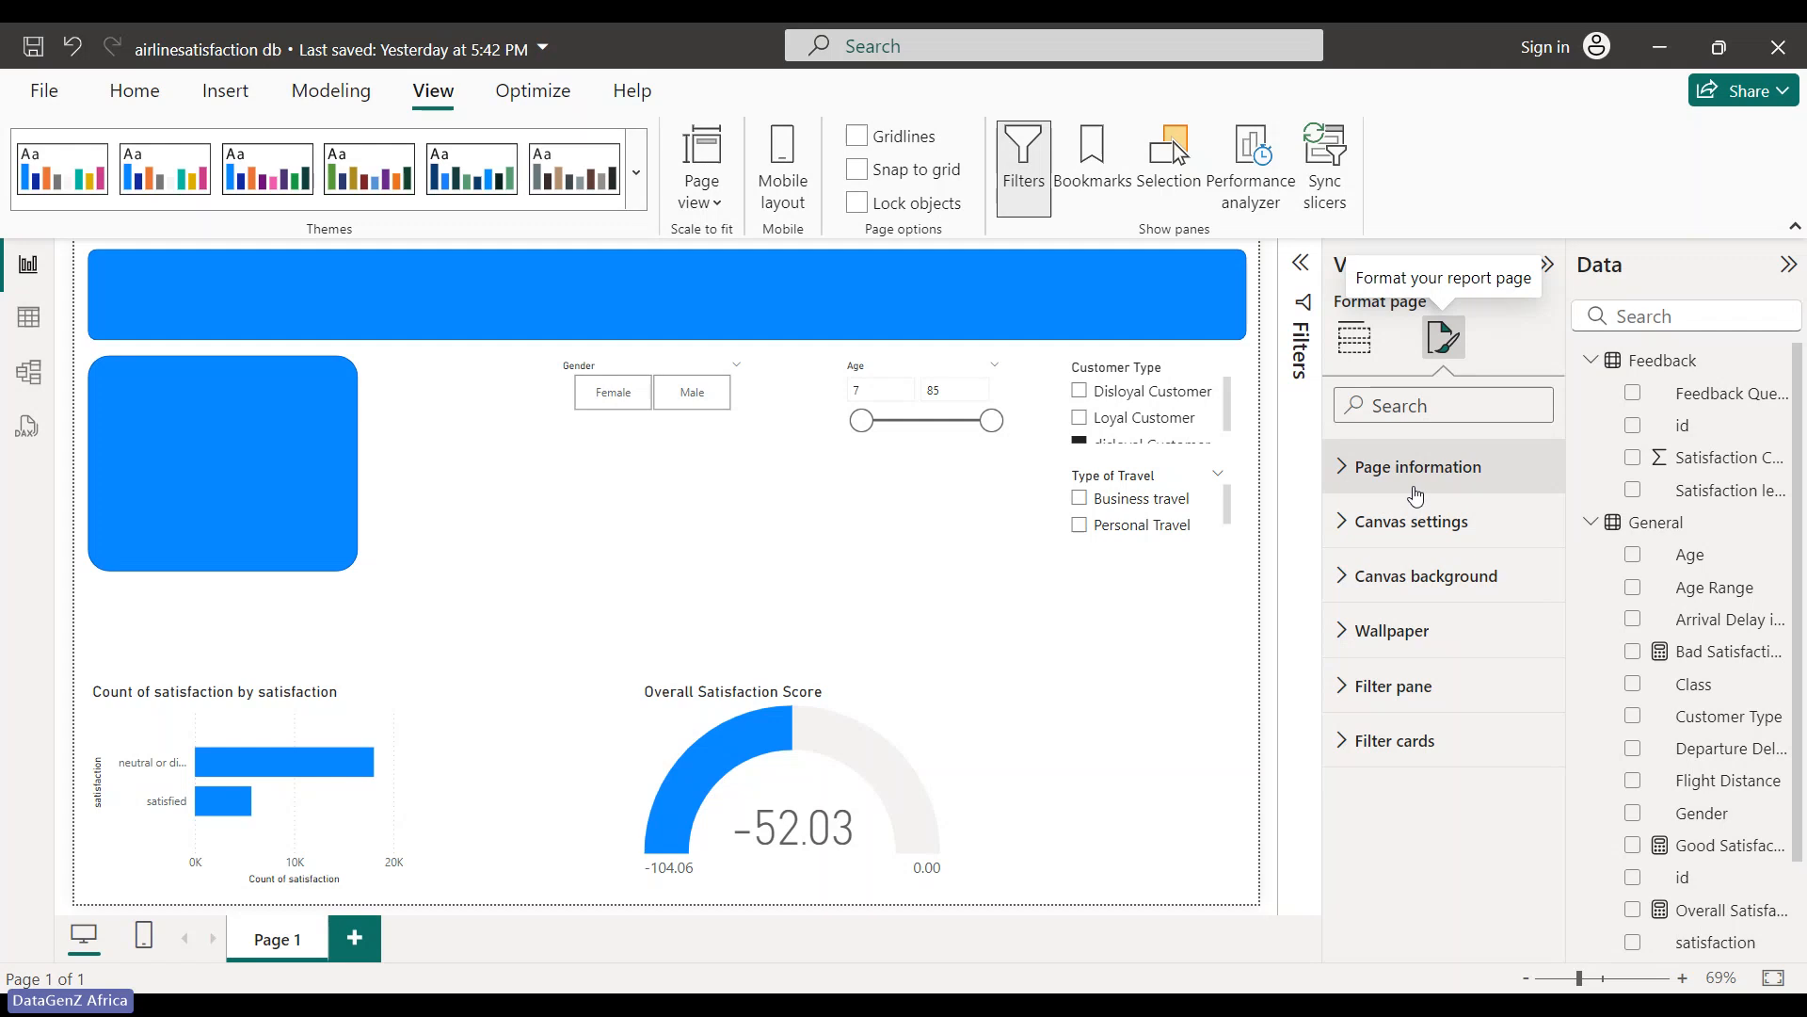
click(1337, 579)
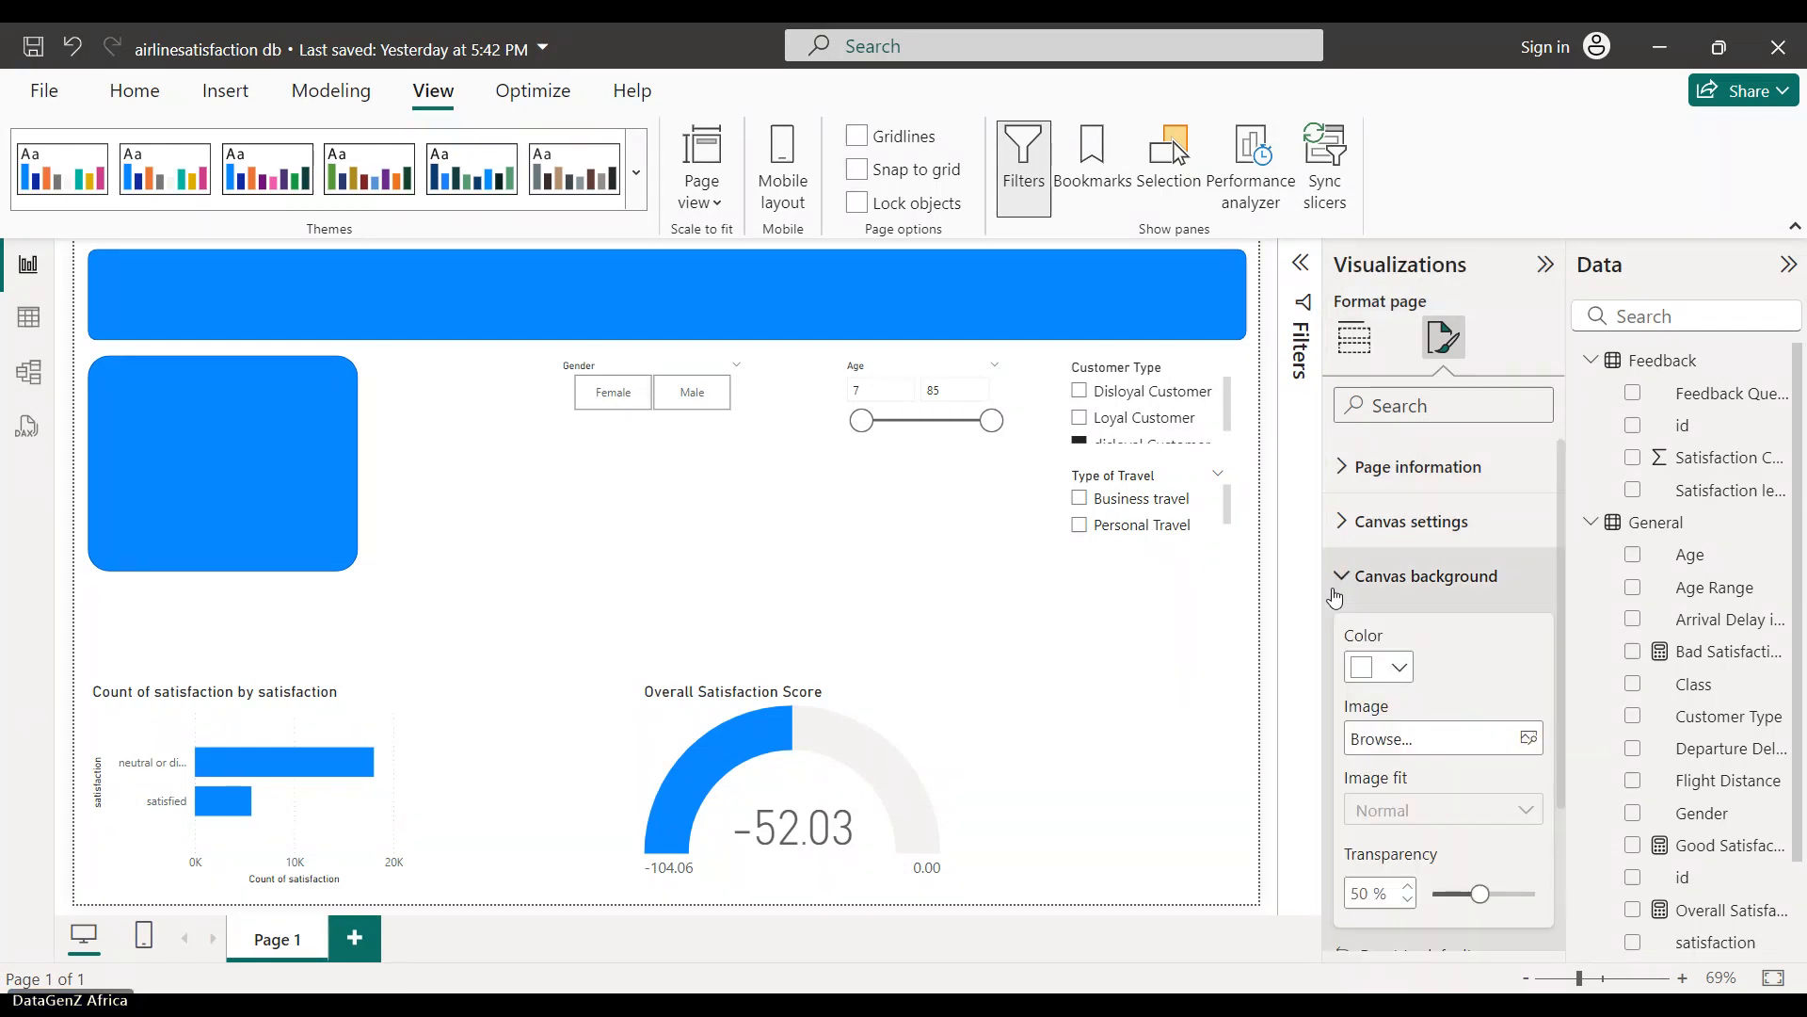
click(1400, 668)
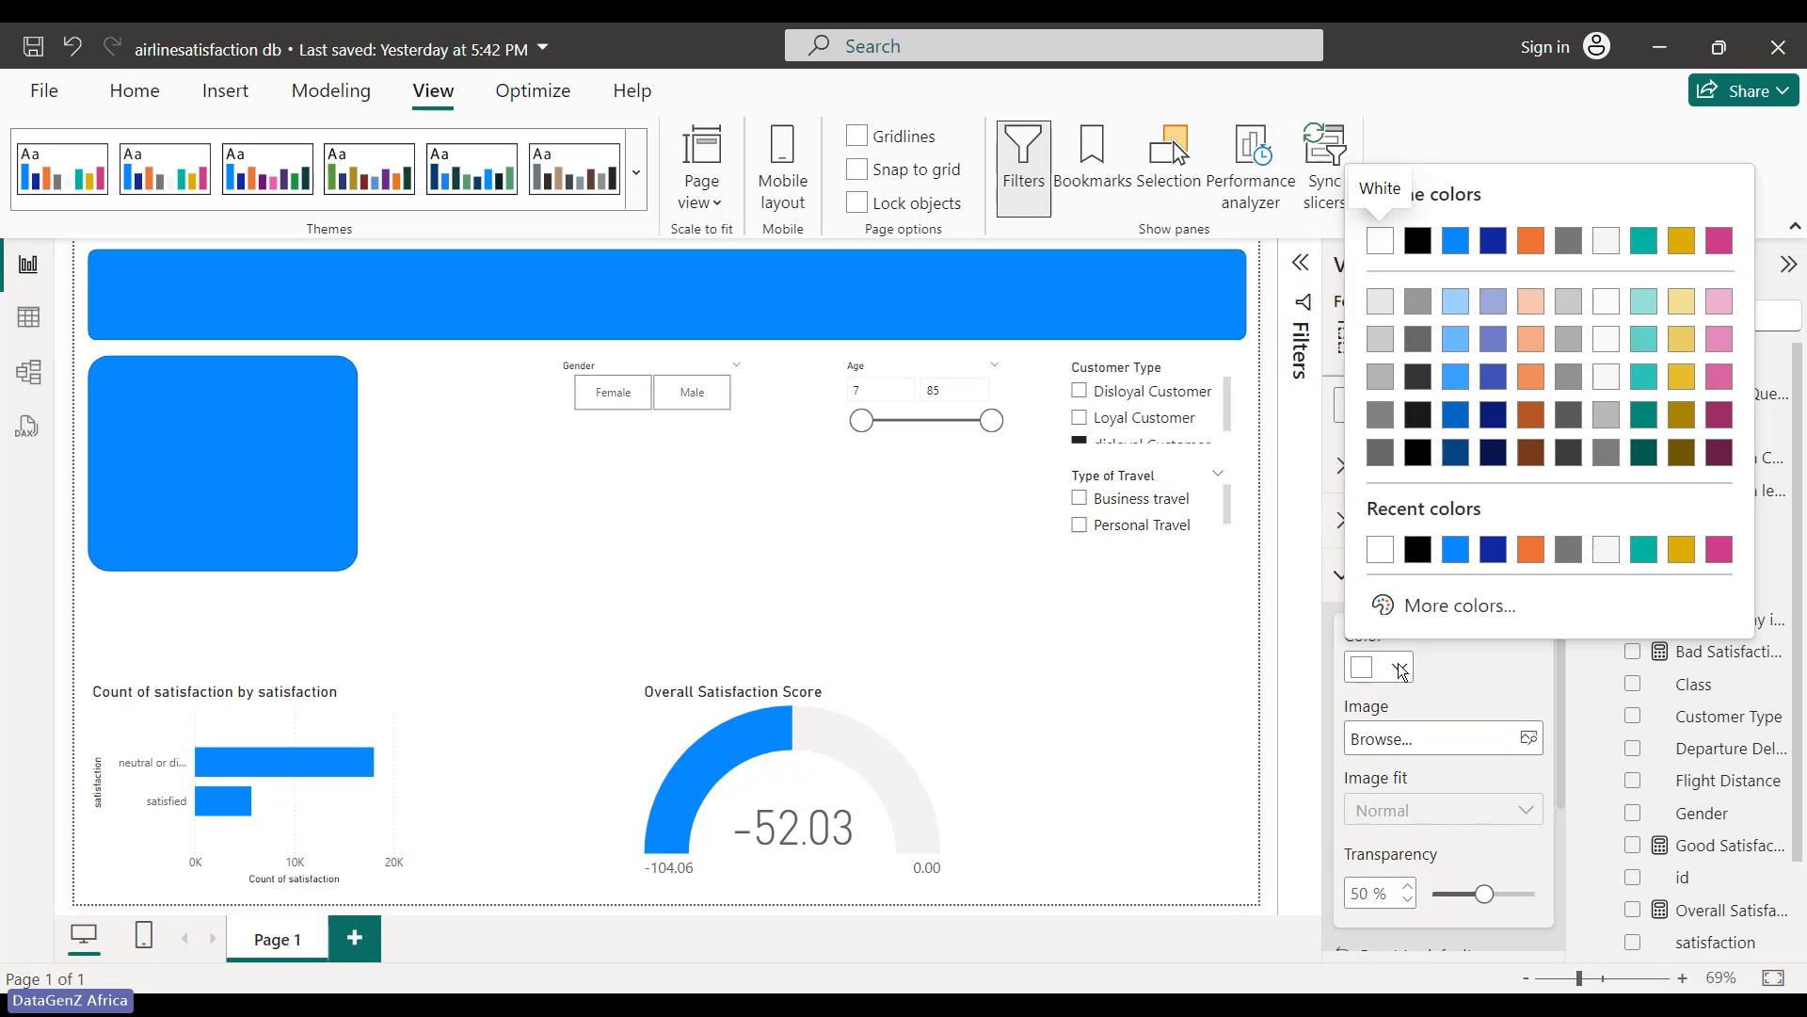
click(1567, 243)
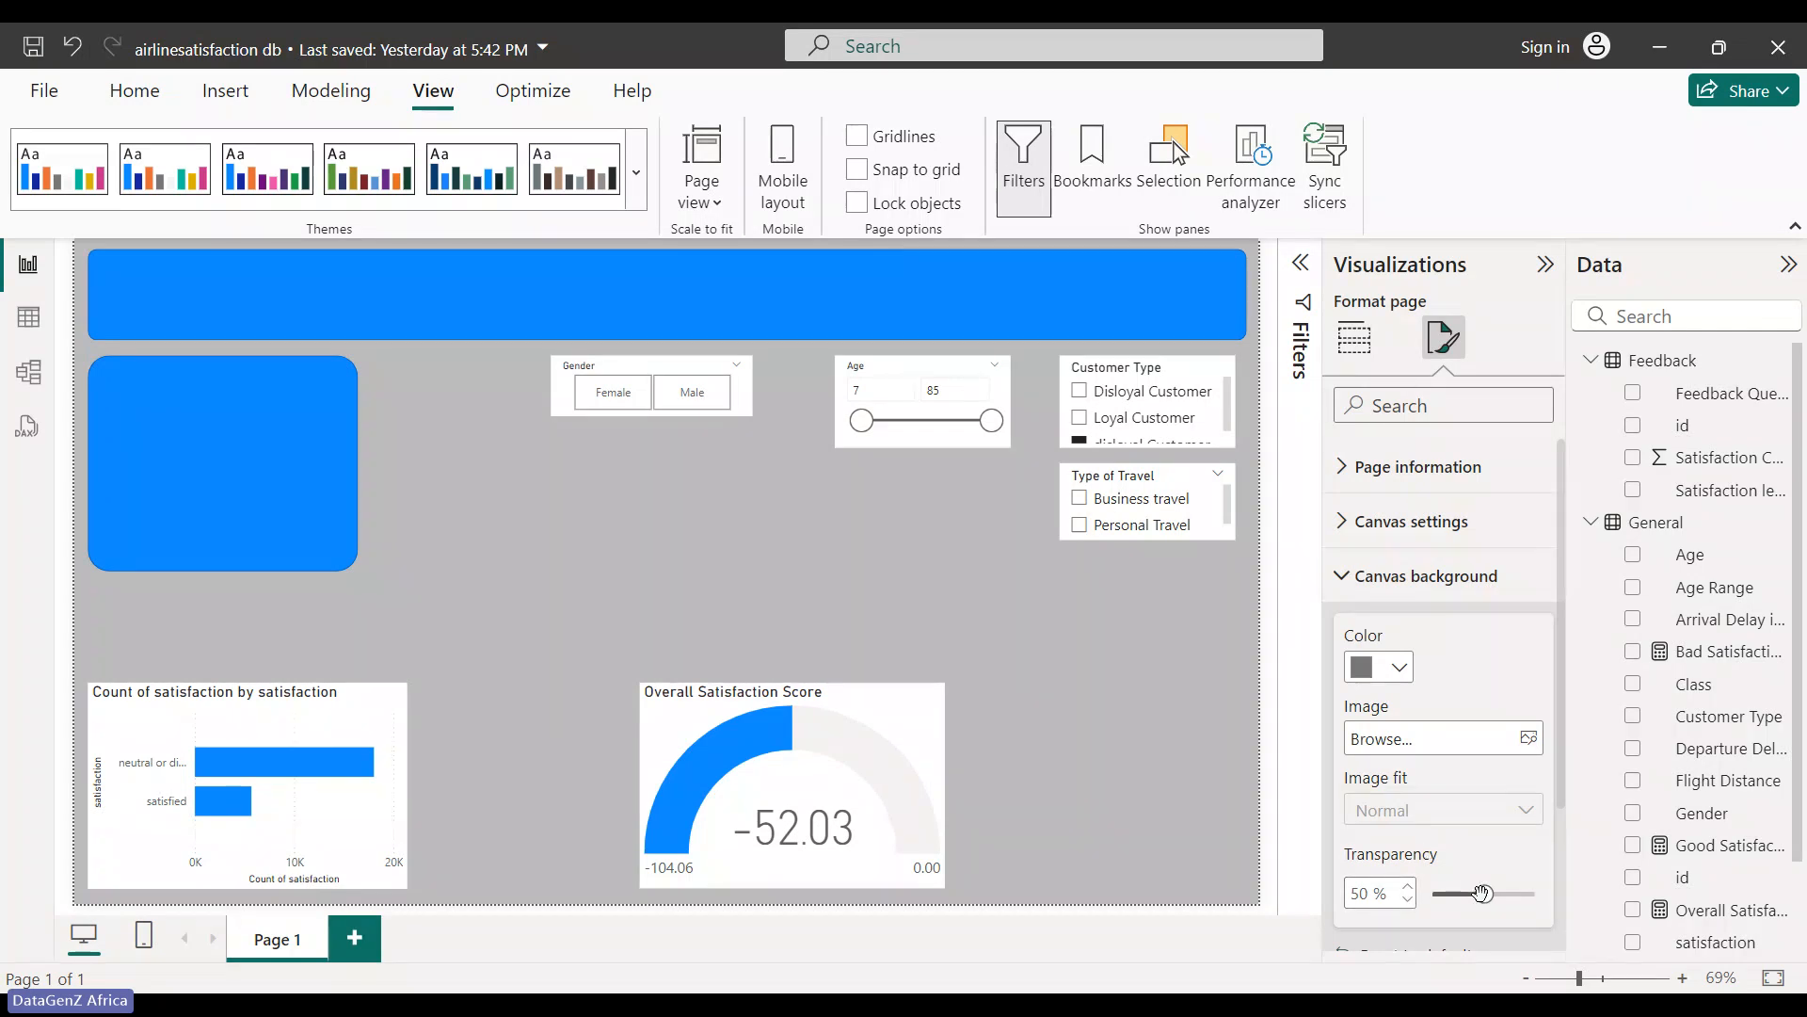
drag(1485, 894, 1447, 912)
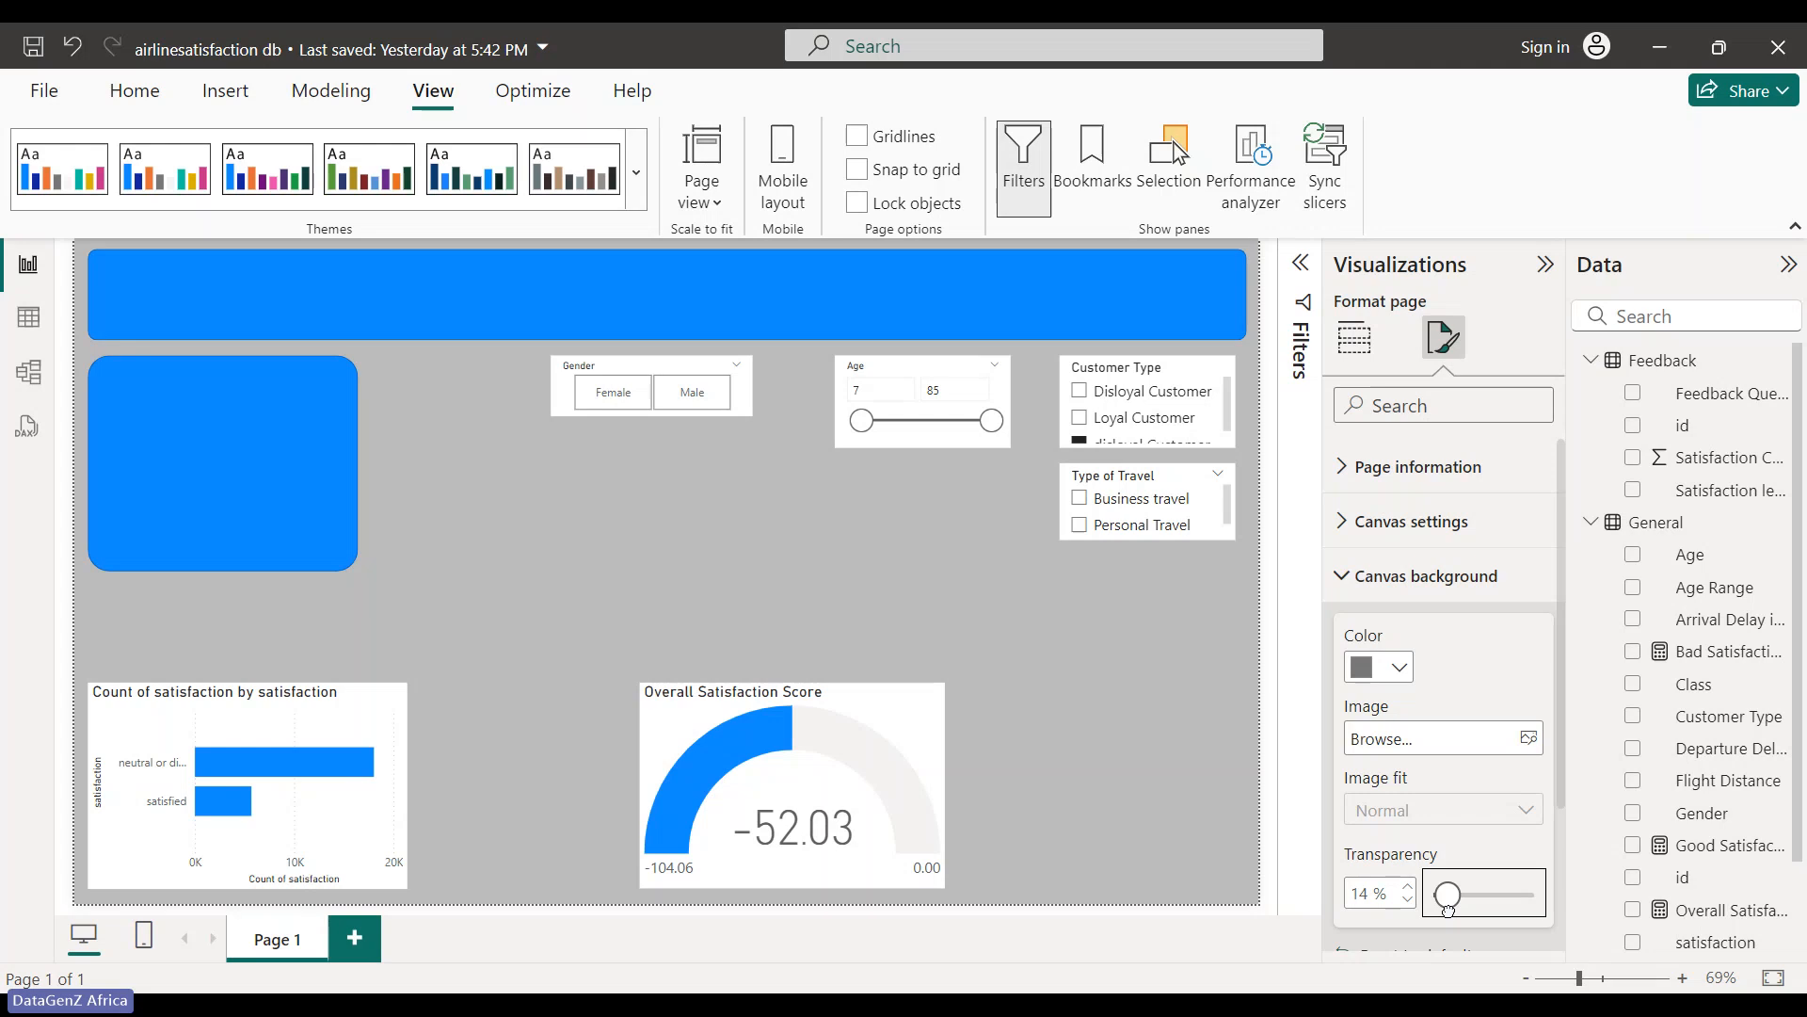
drag(1448, 911, 1459, 912)
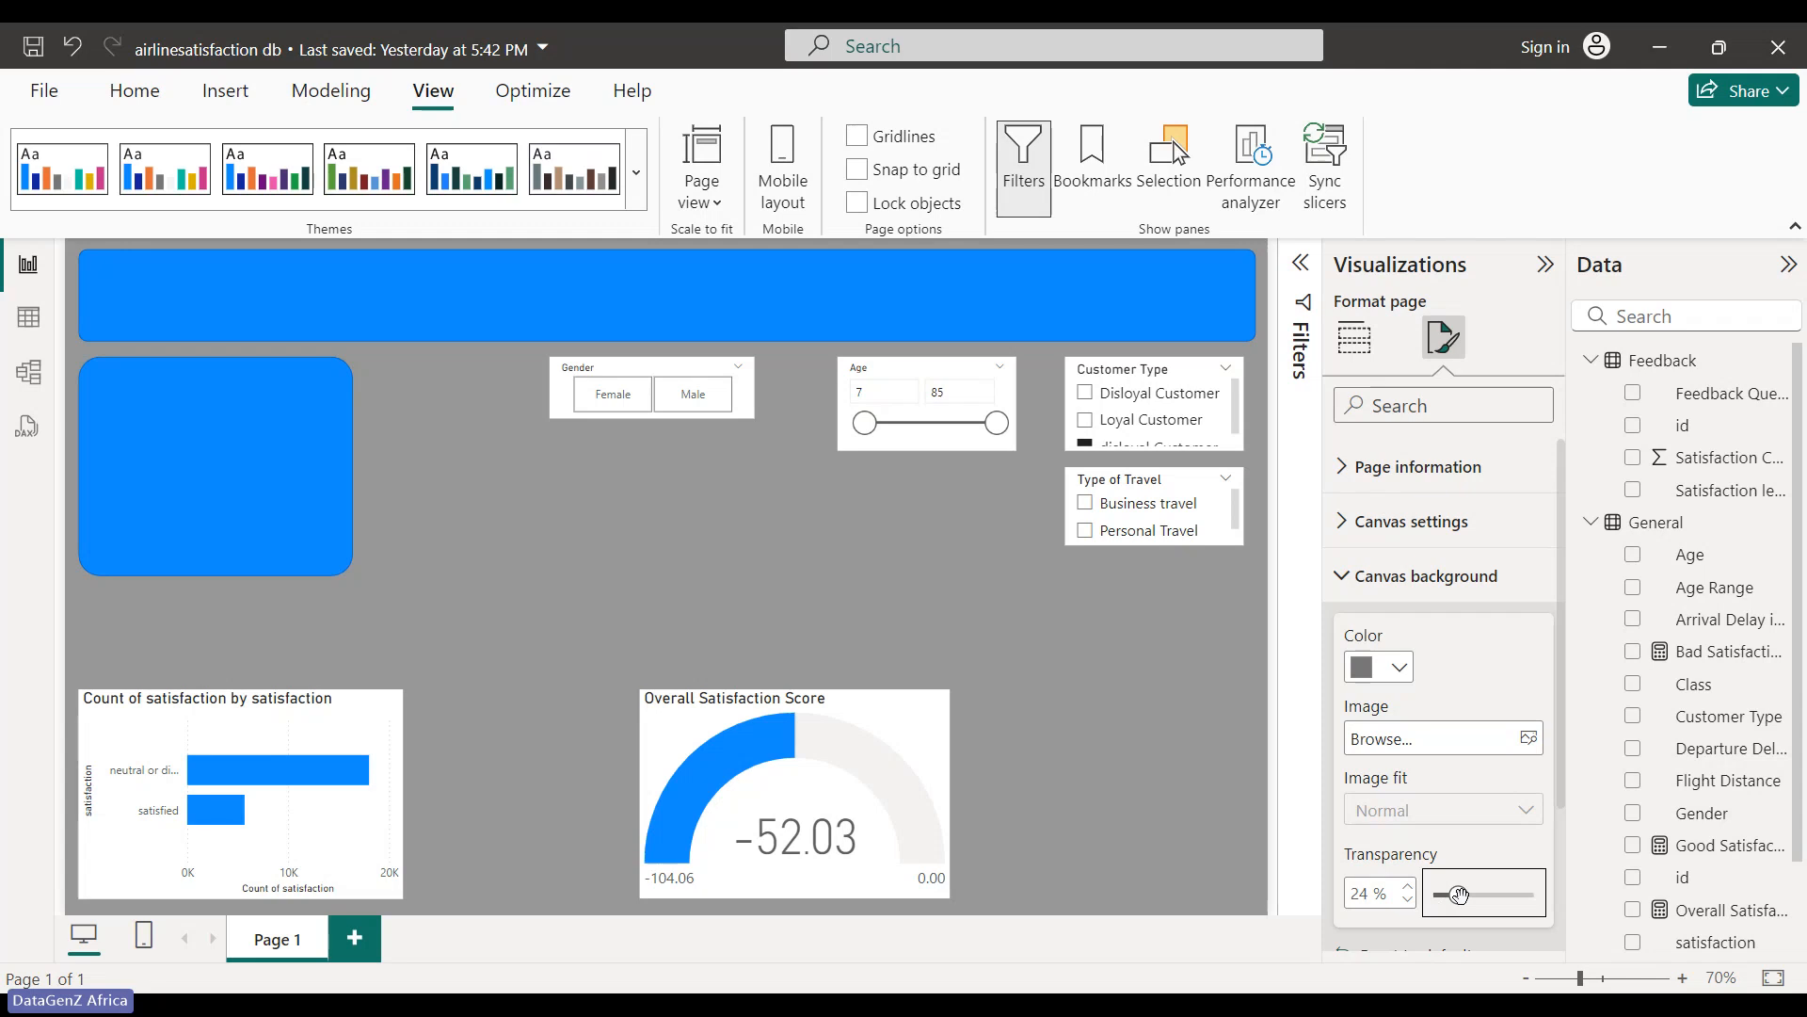
mouse_move(1459, 894)
mouse_down()
mouse_move(1486, 903)
mouse_move(1458, 899)
mouse_up()
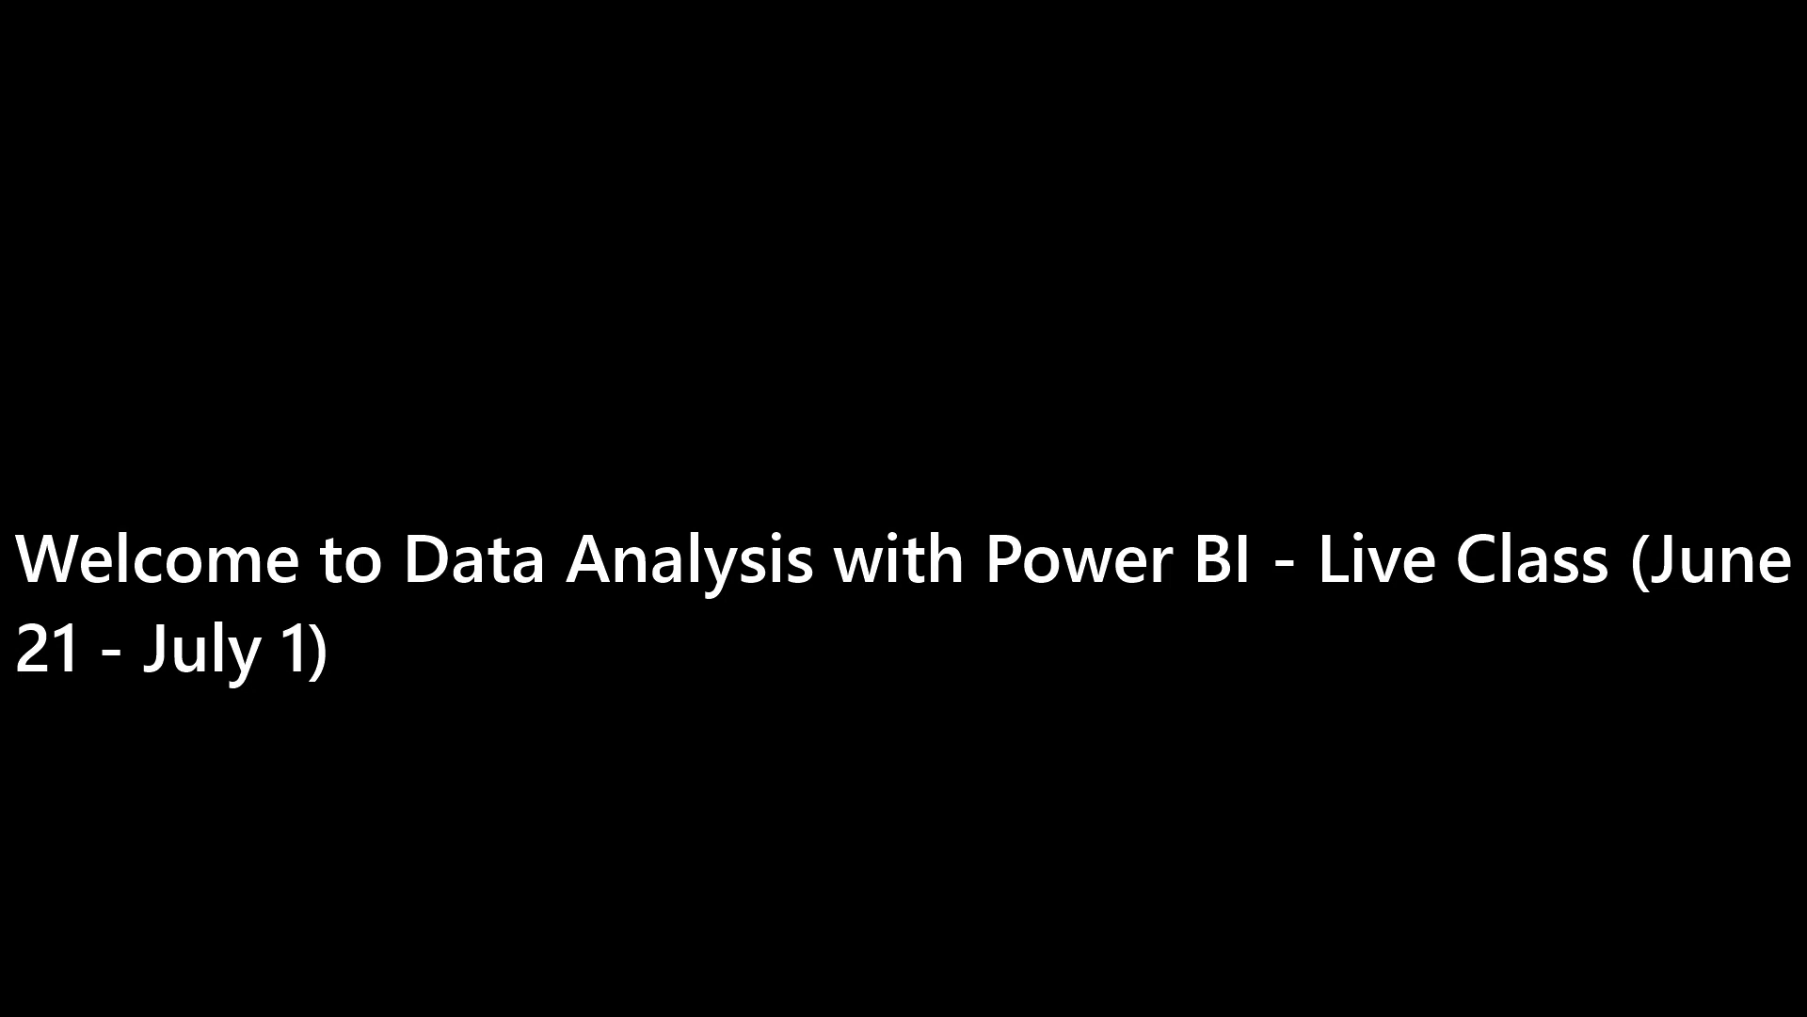
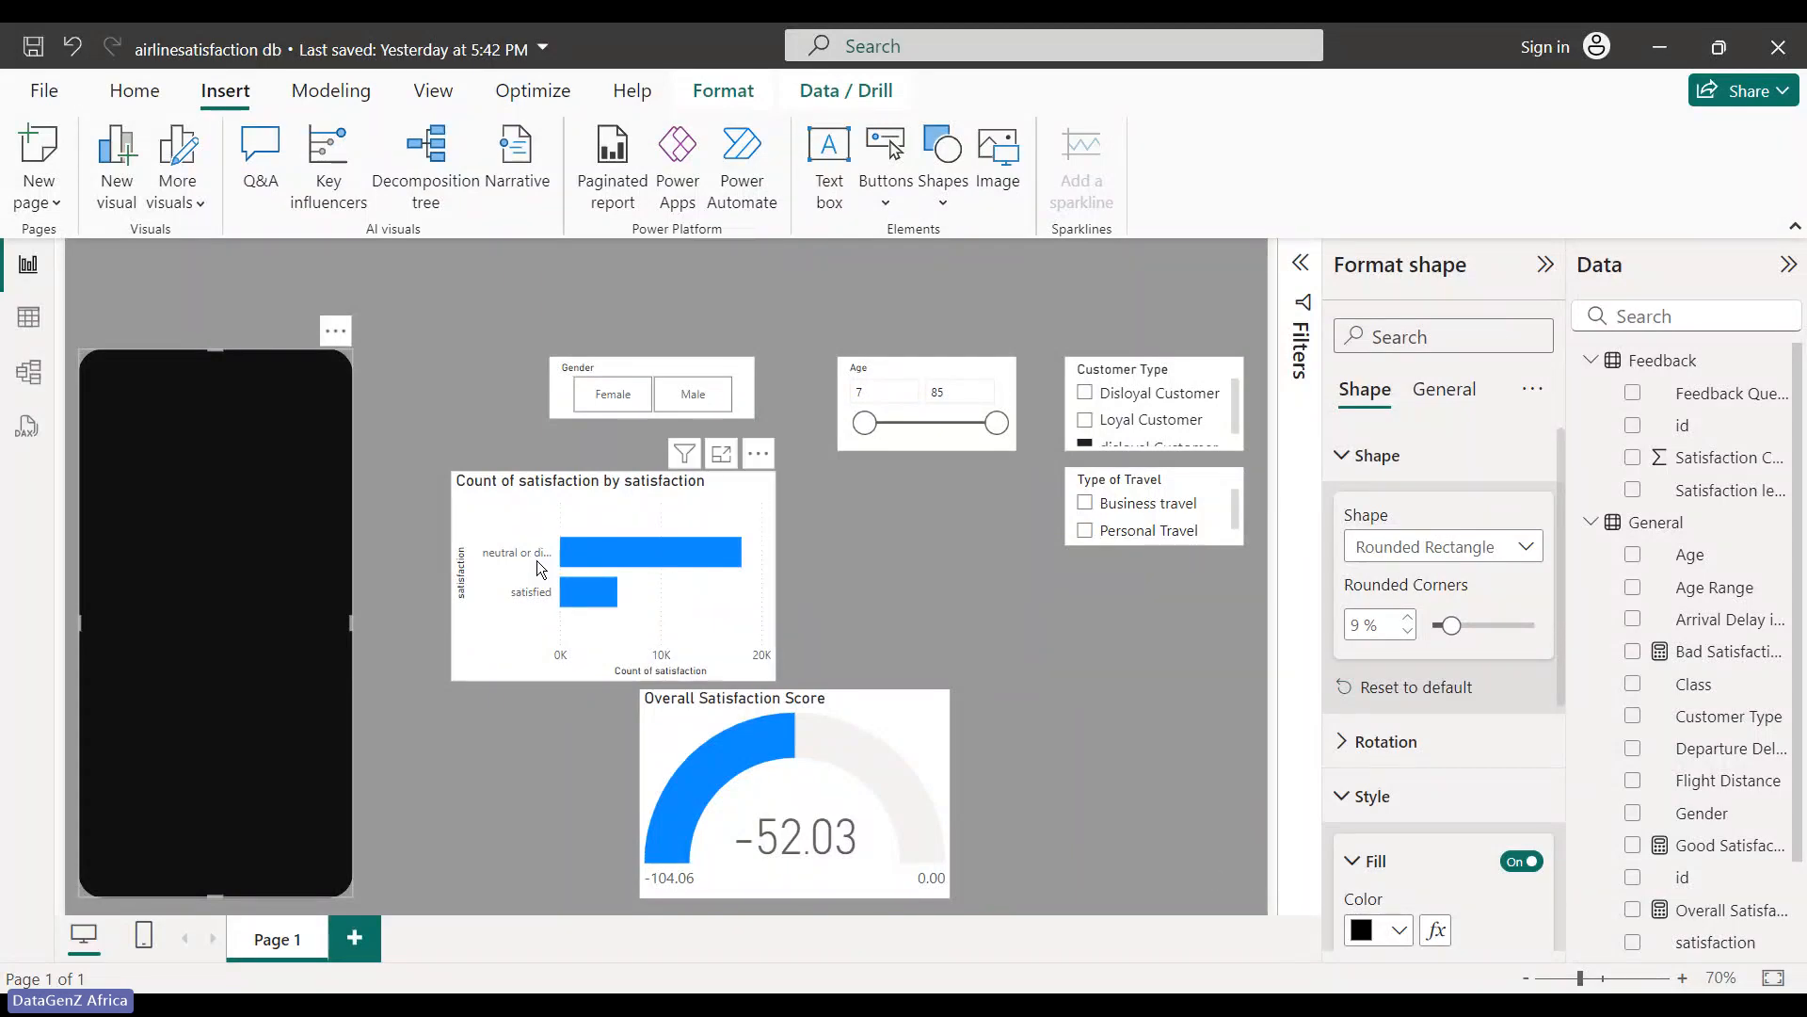
- Nudge the satisfaction bar chart right and adjust the black side shape's height and position
click(213, 342)
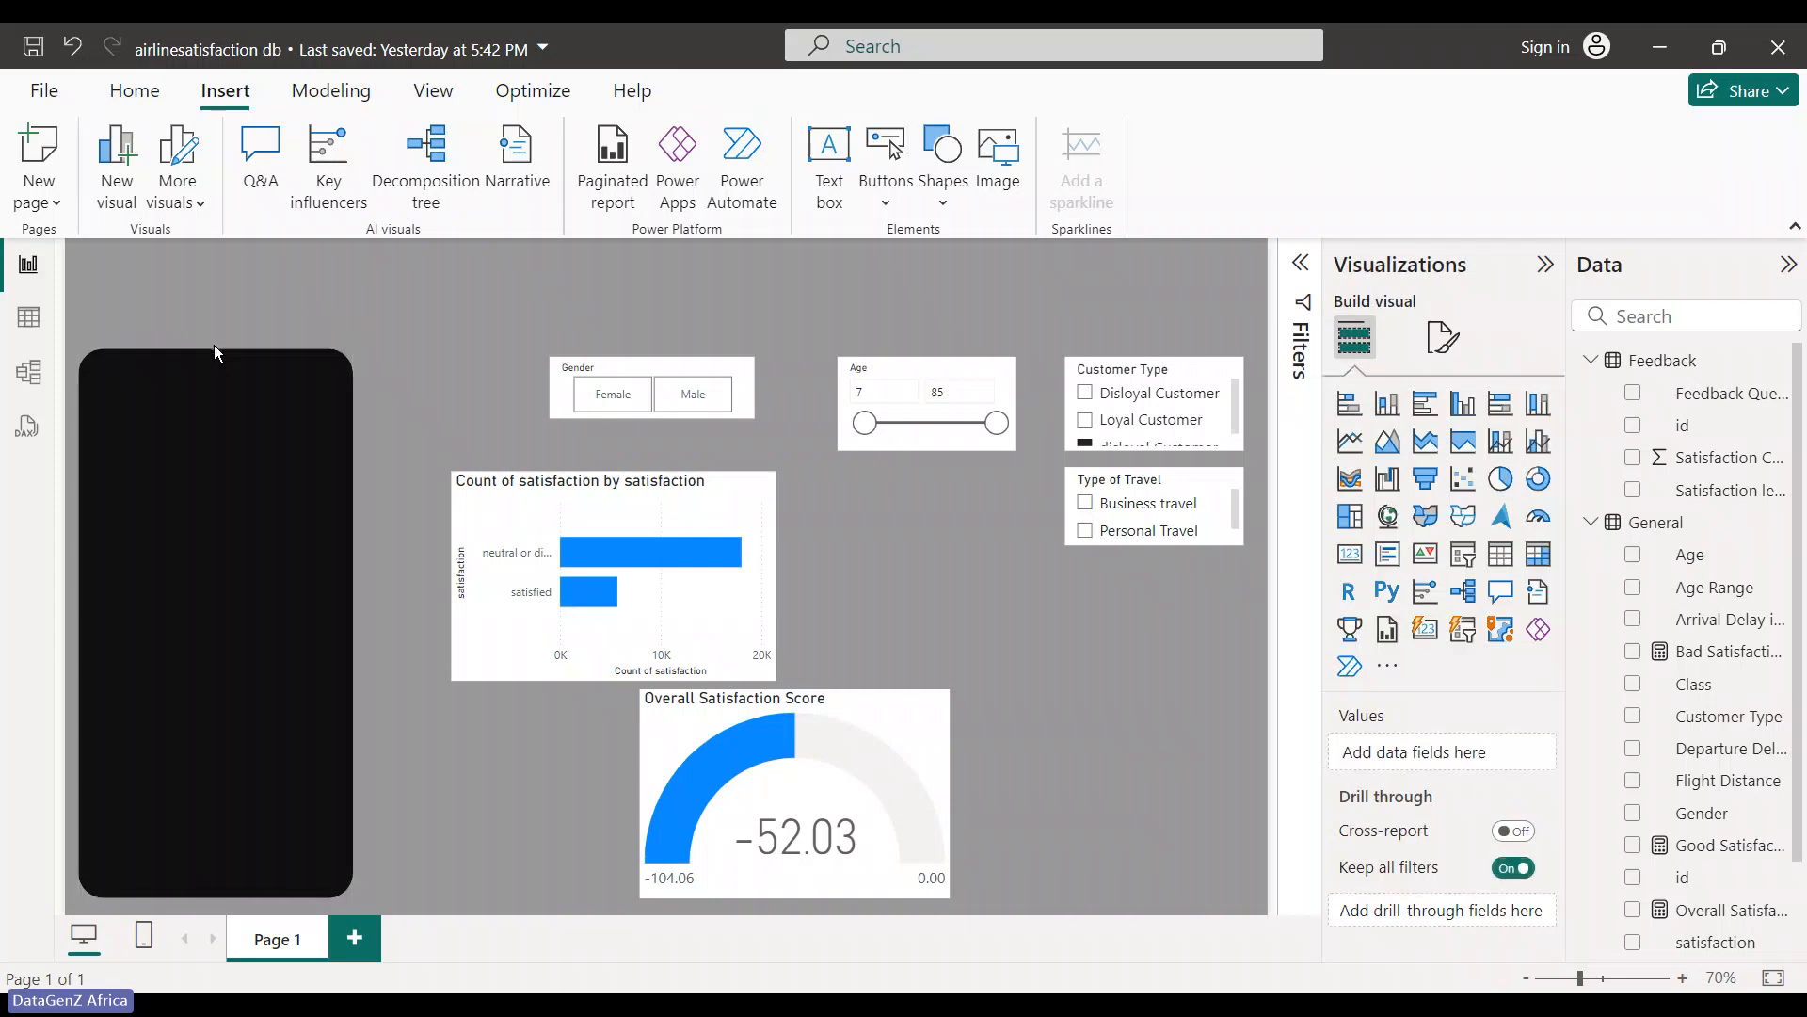
click(212, 344)
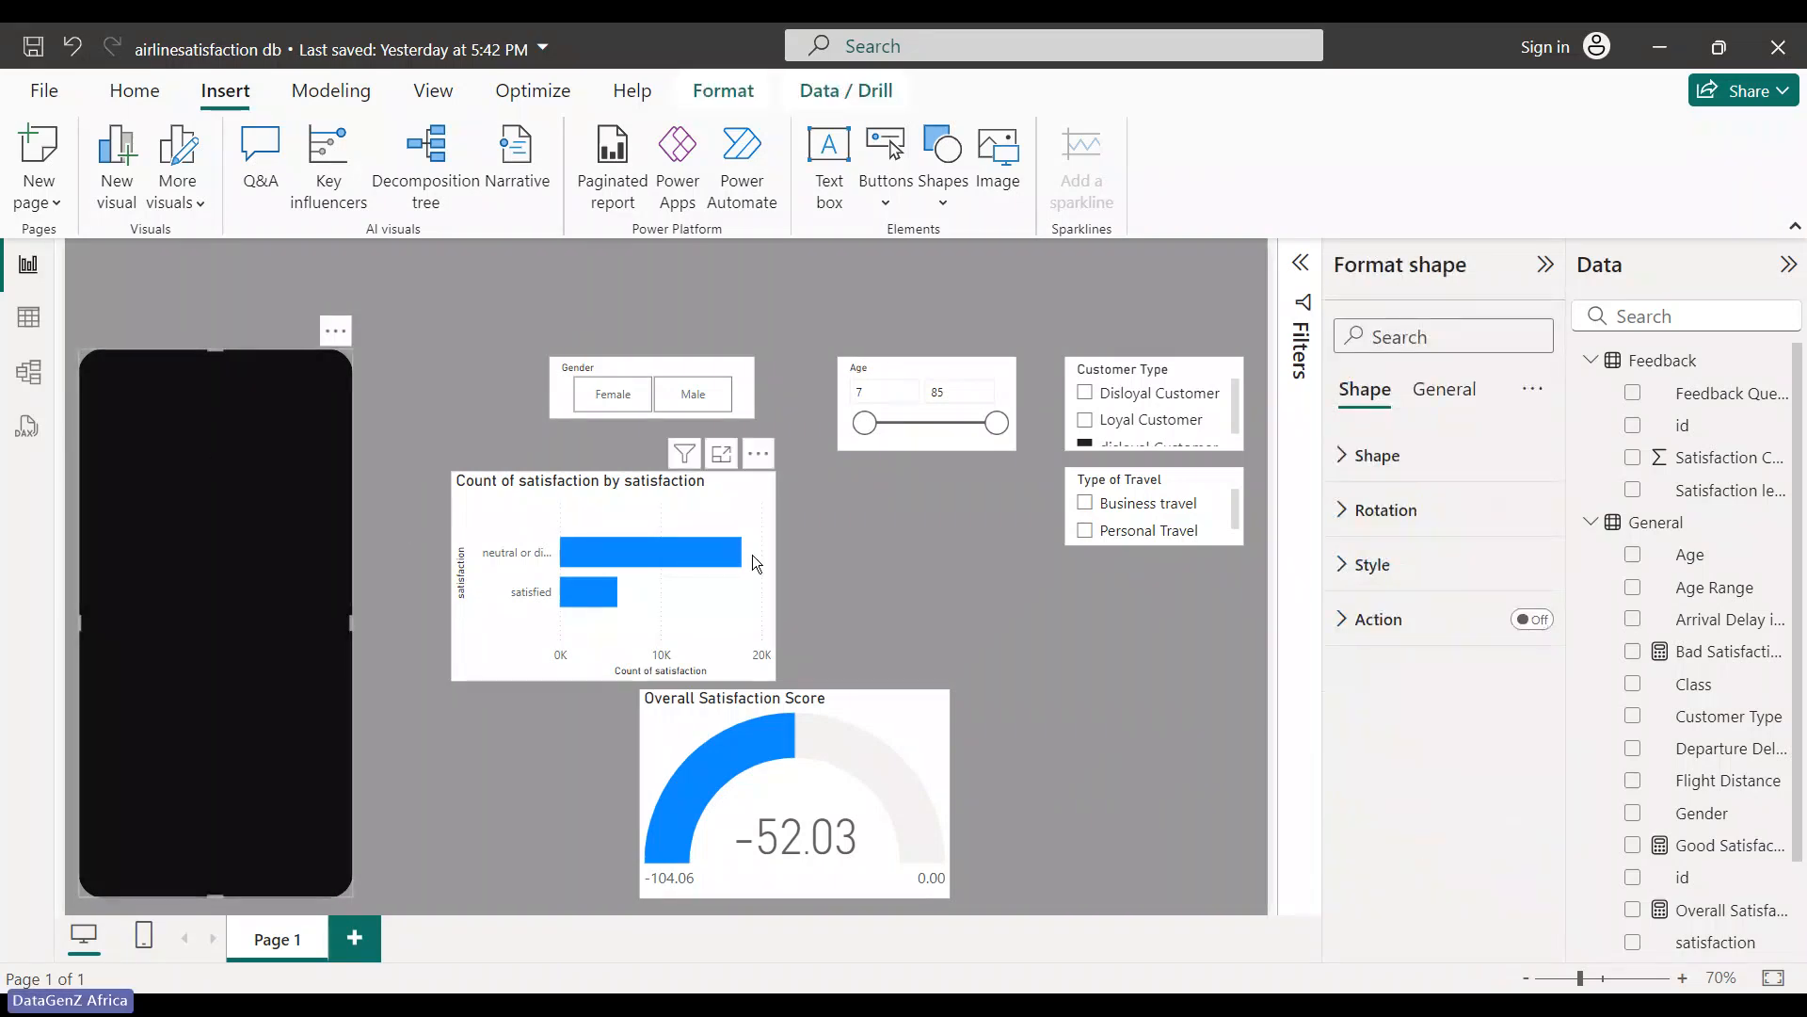
drag(753, 557, 945, 563)
click(290, 702)
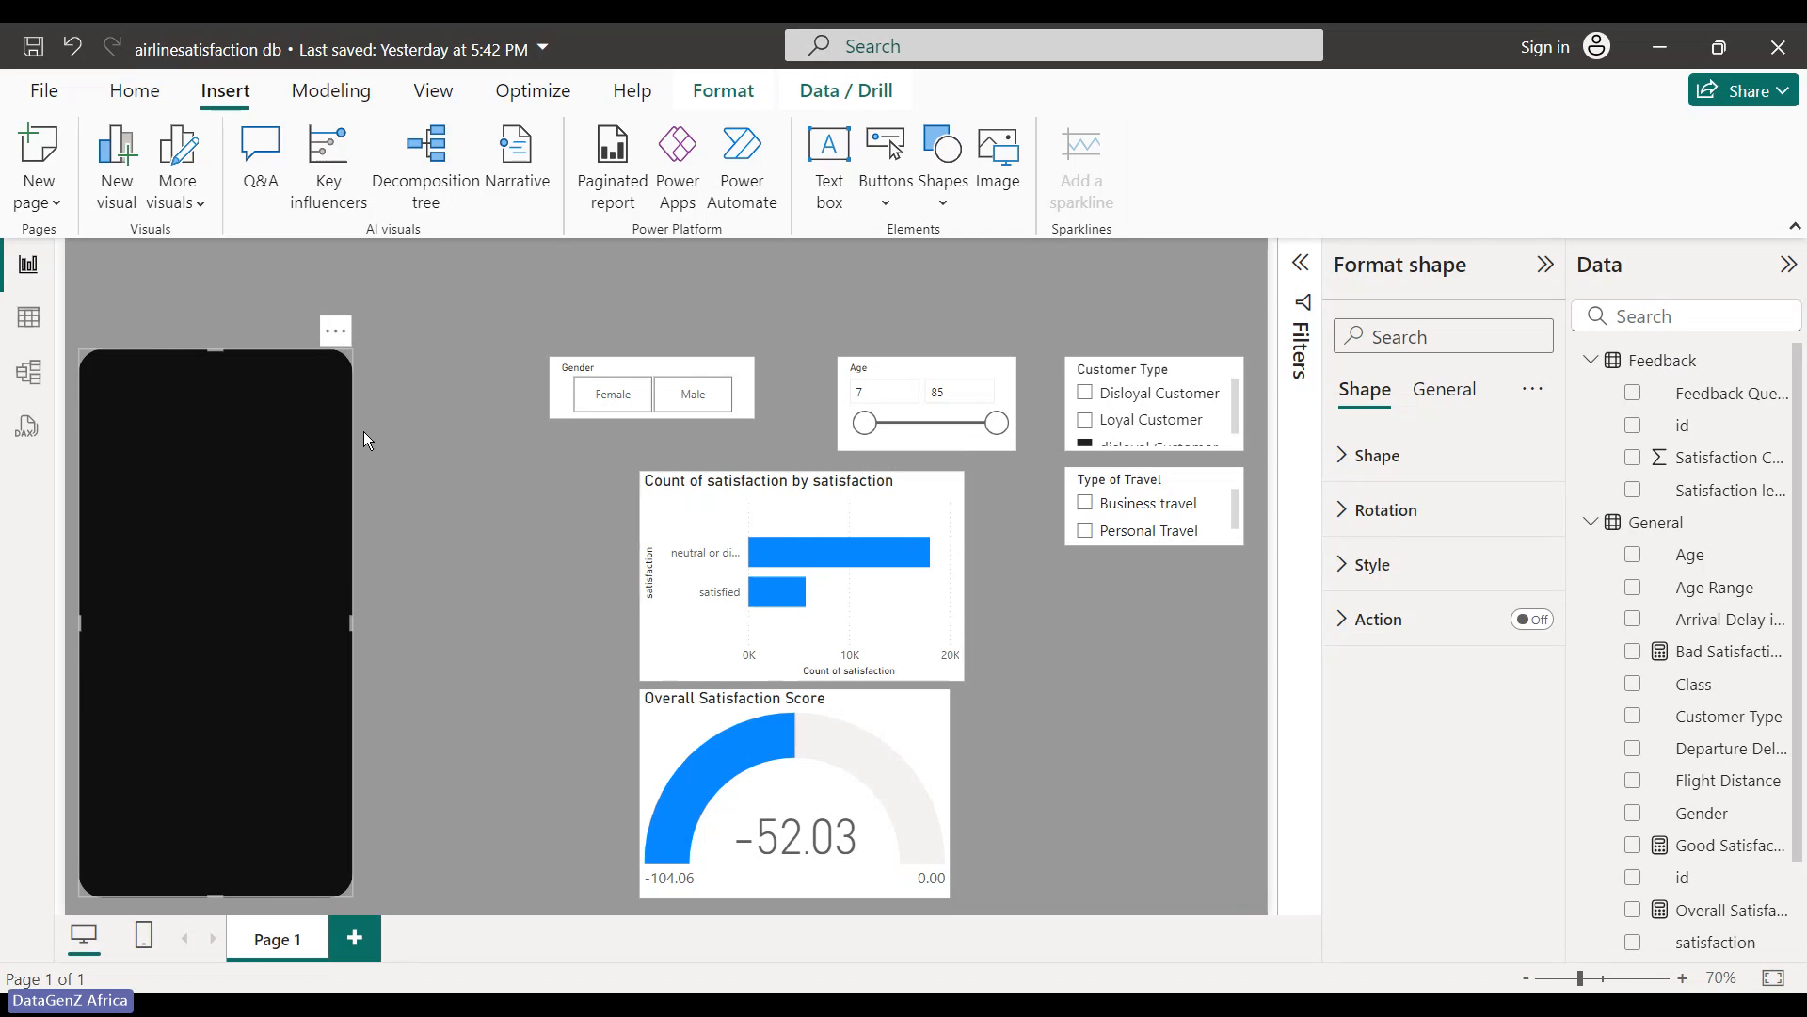
mouse_move(217, 352)
mouse_down()
mouse_move(201, 309)
mouse_move(201, 341)
mouse_up()
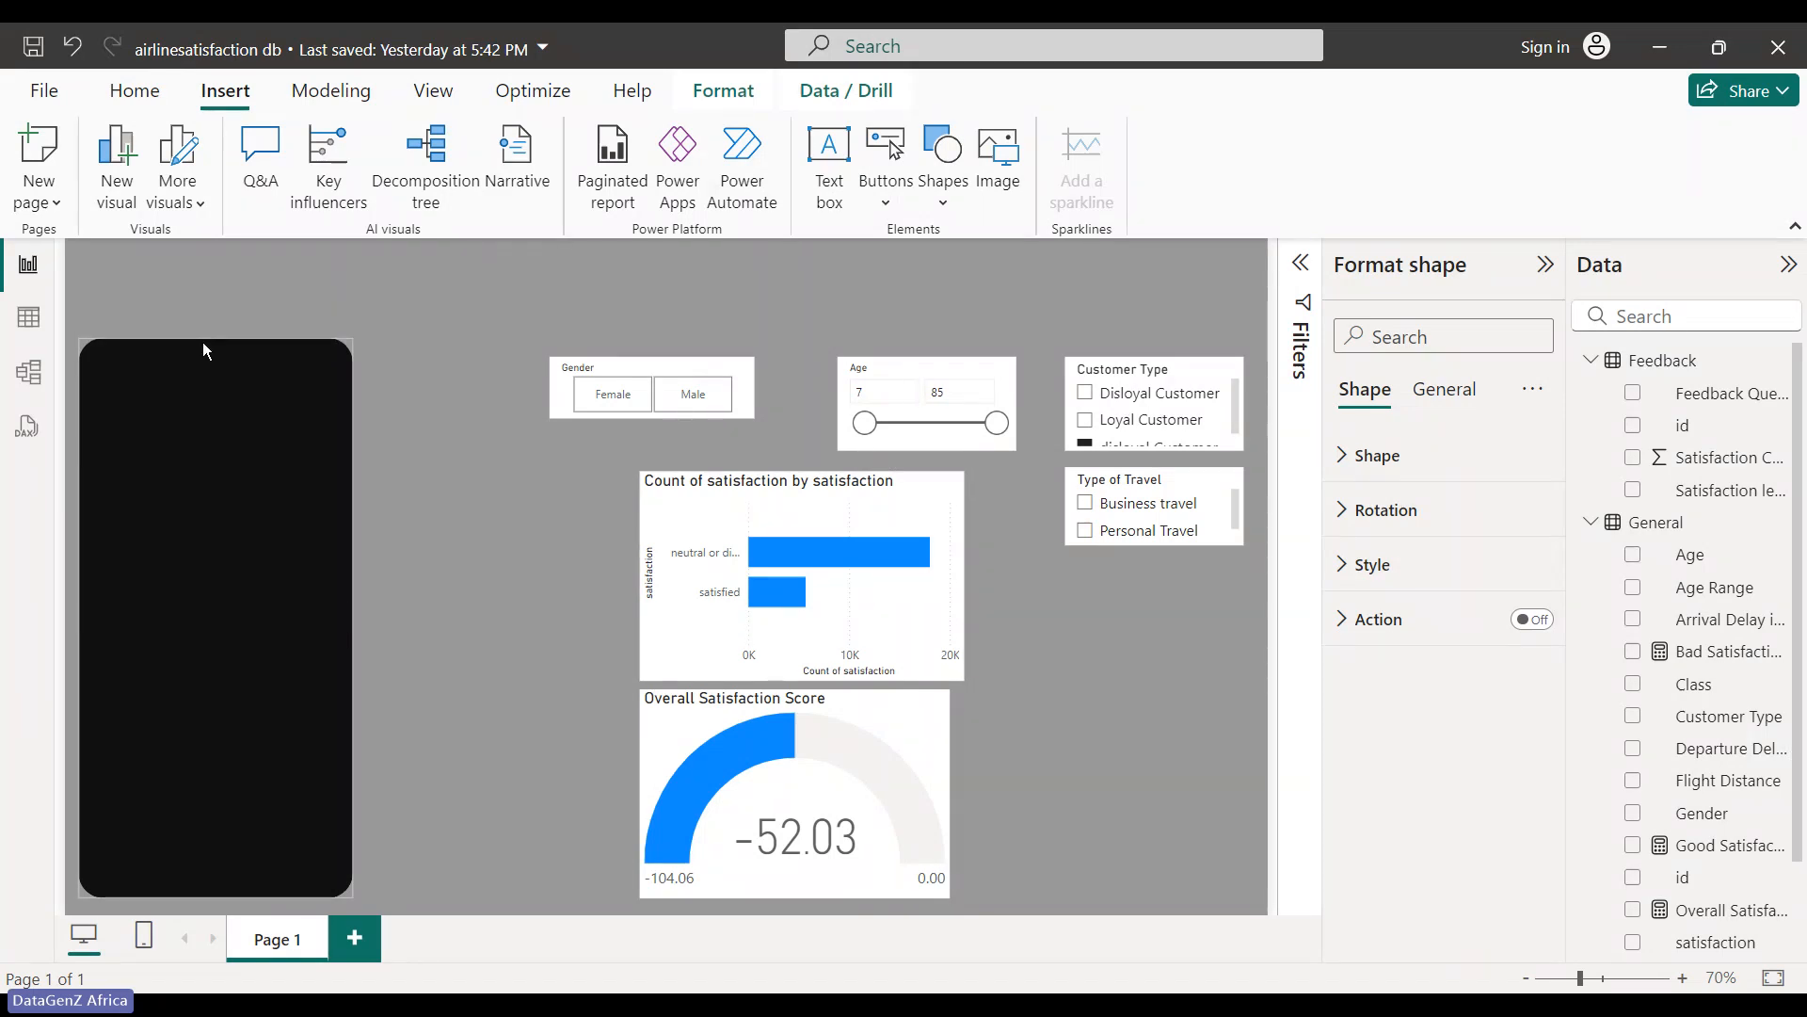
drag(208, 509, 201, 518)
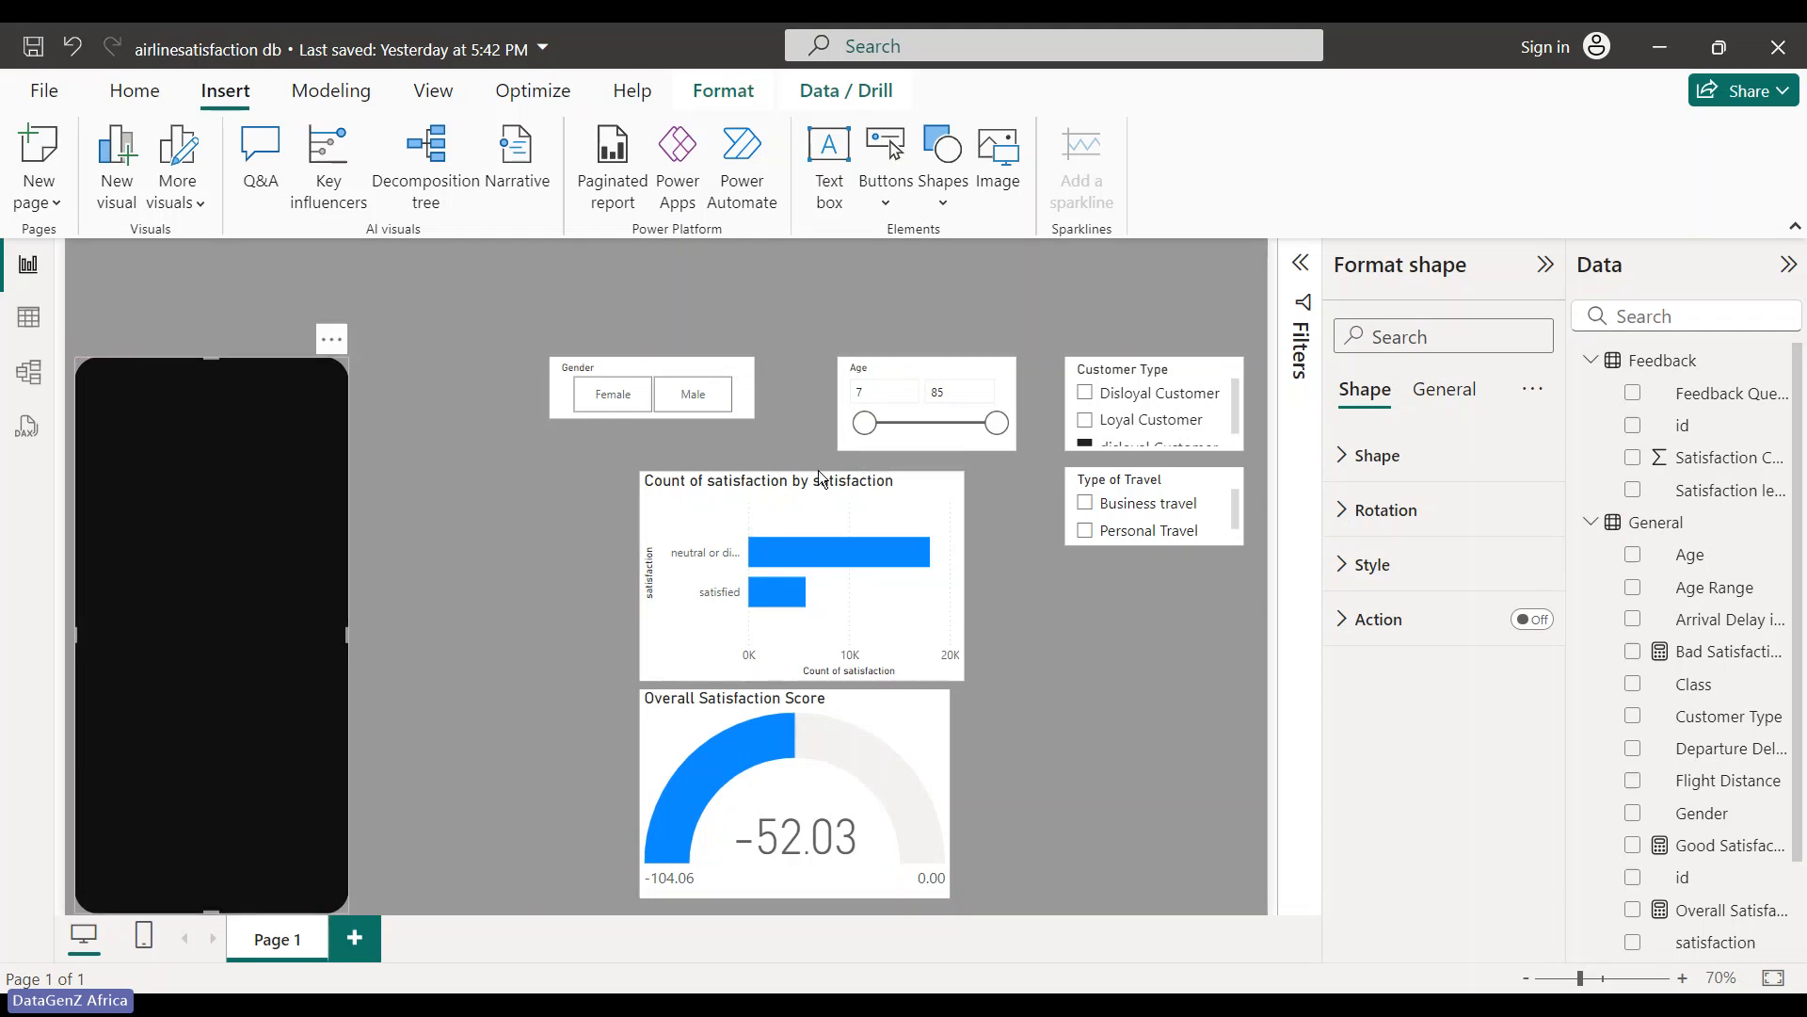
- Put the bar chart beside the gauge and drop the Age and Gender slicers lower
drag(892, 587, 1237, 800)
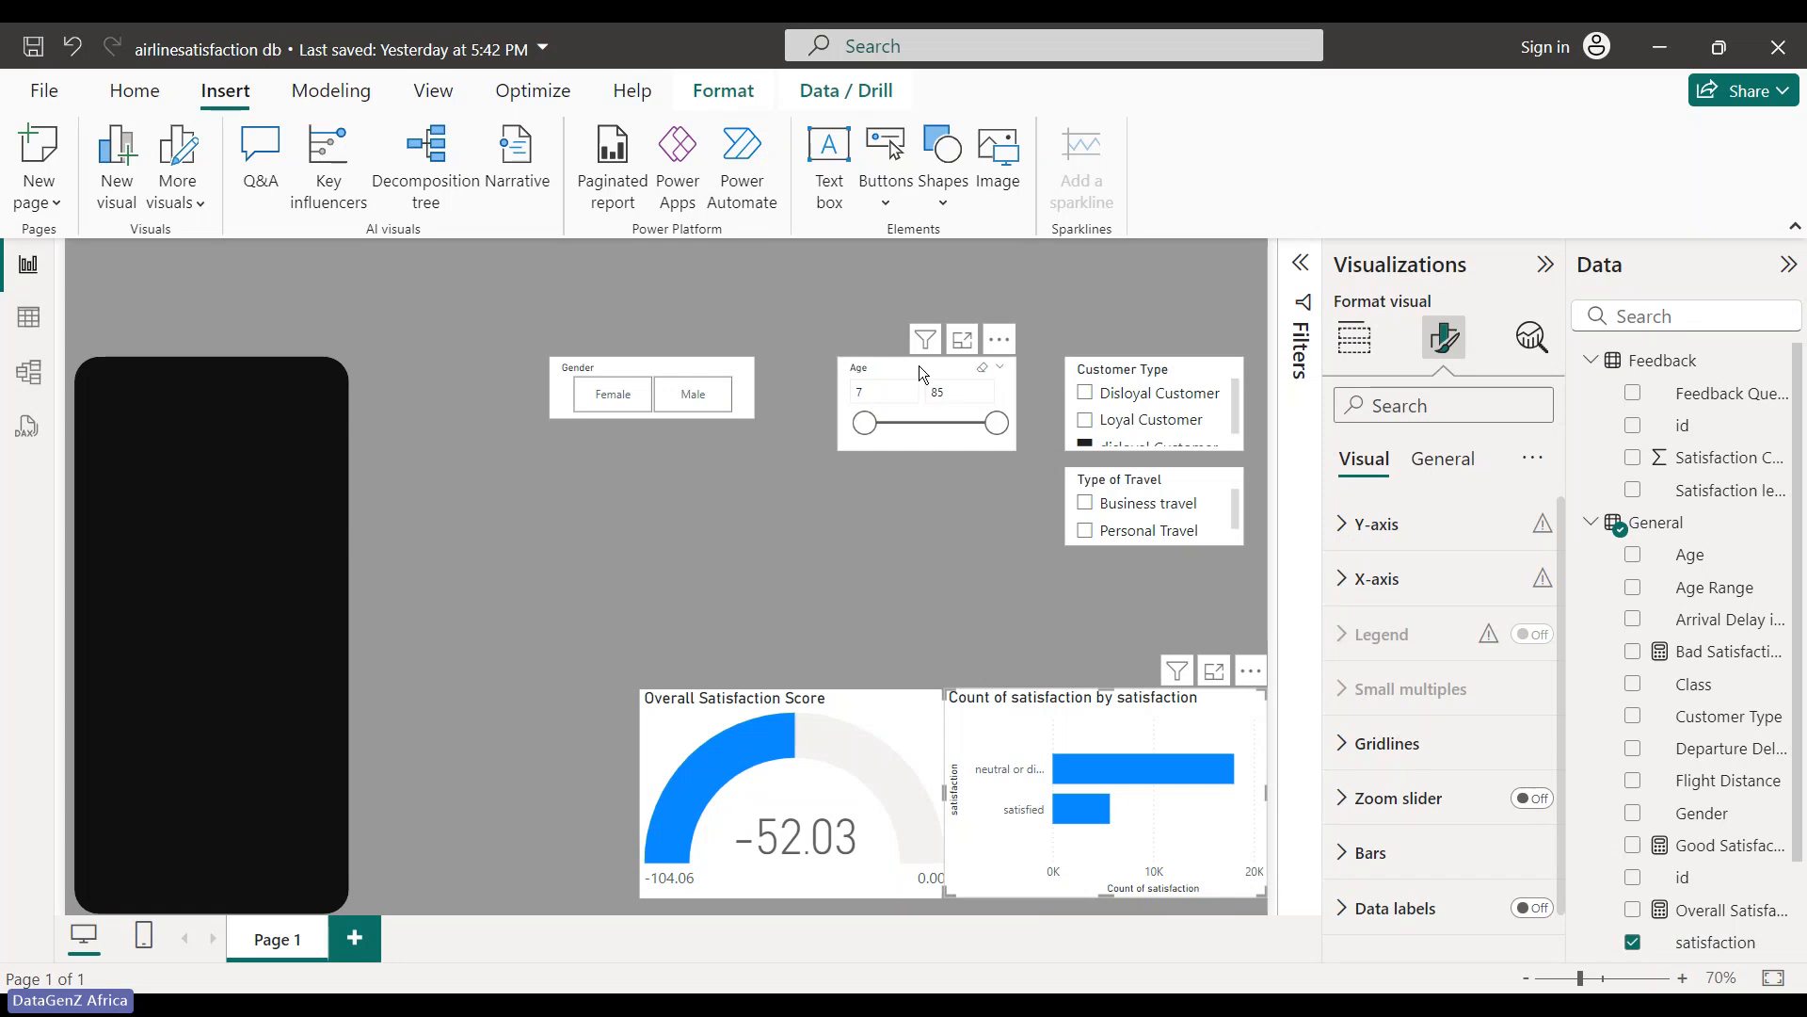
drag(919, 365, 980, 538)
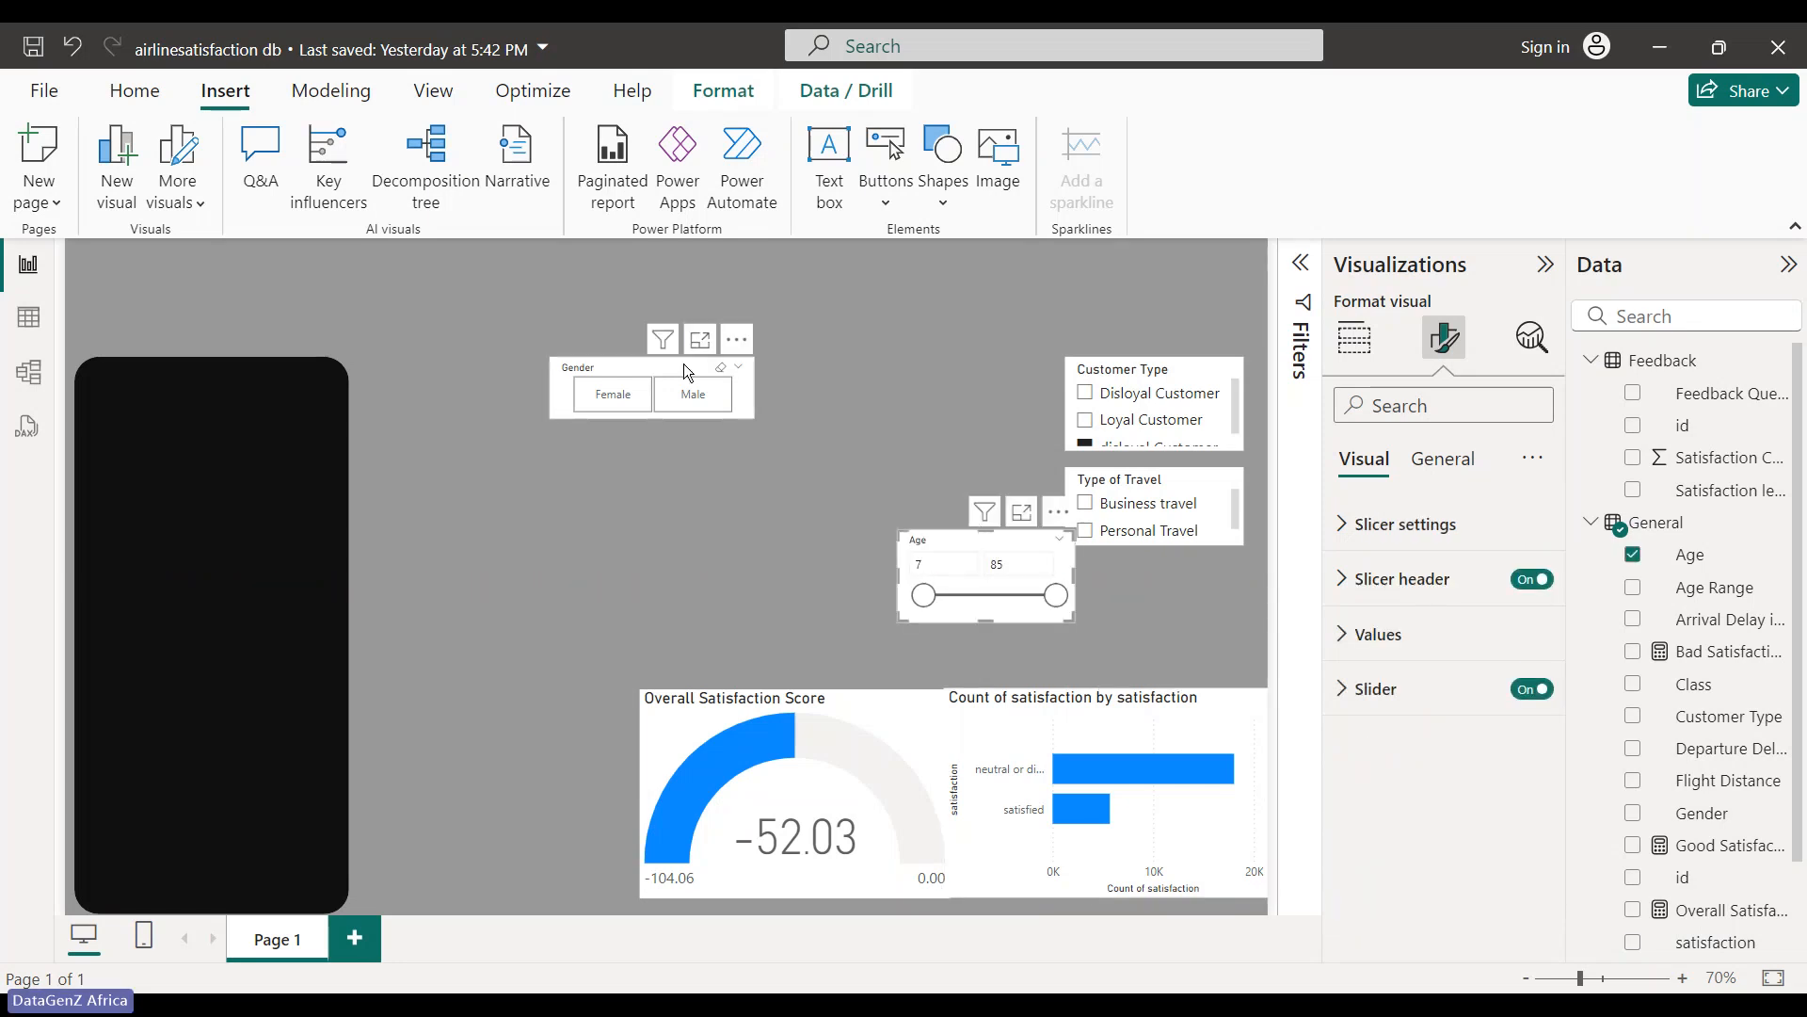
drag(683, 364, 776, 567)
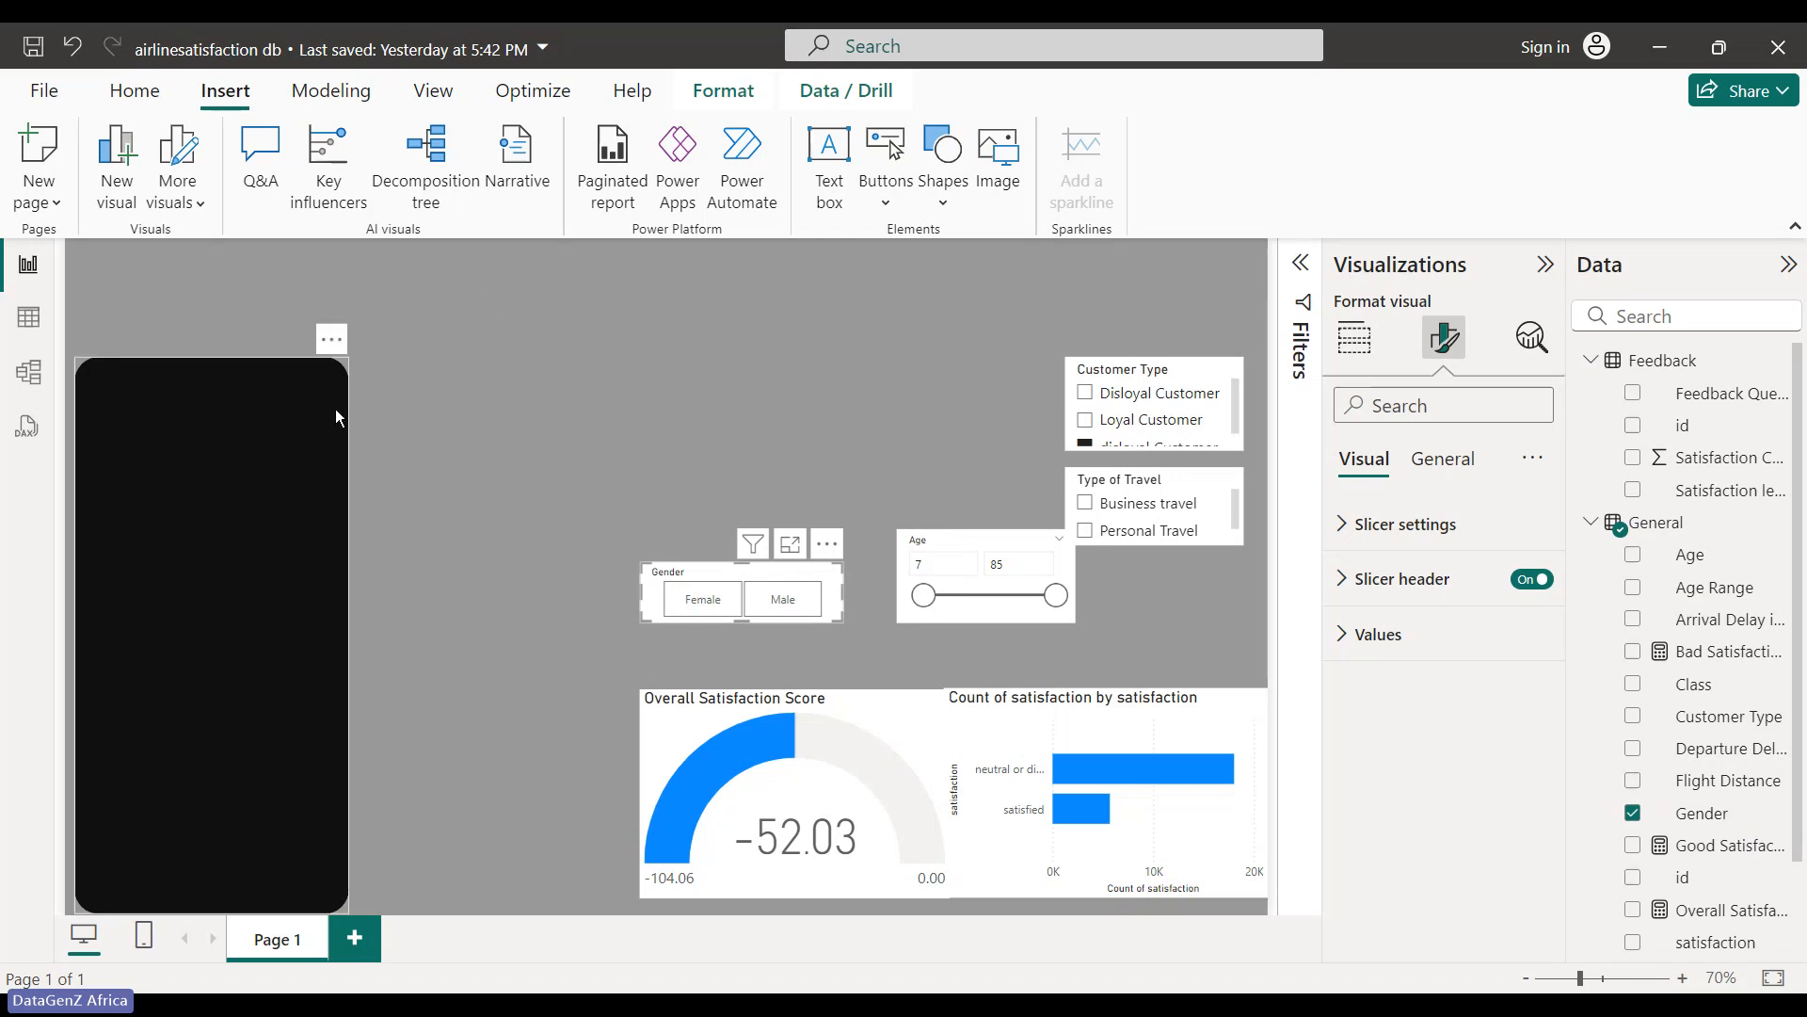
click(268, 432)
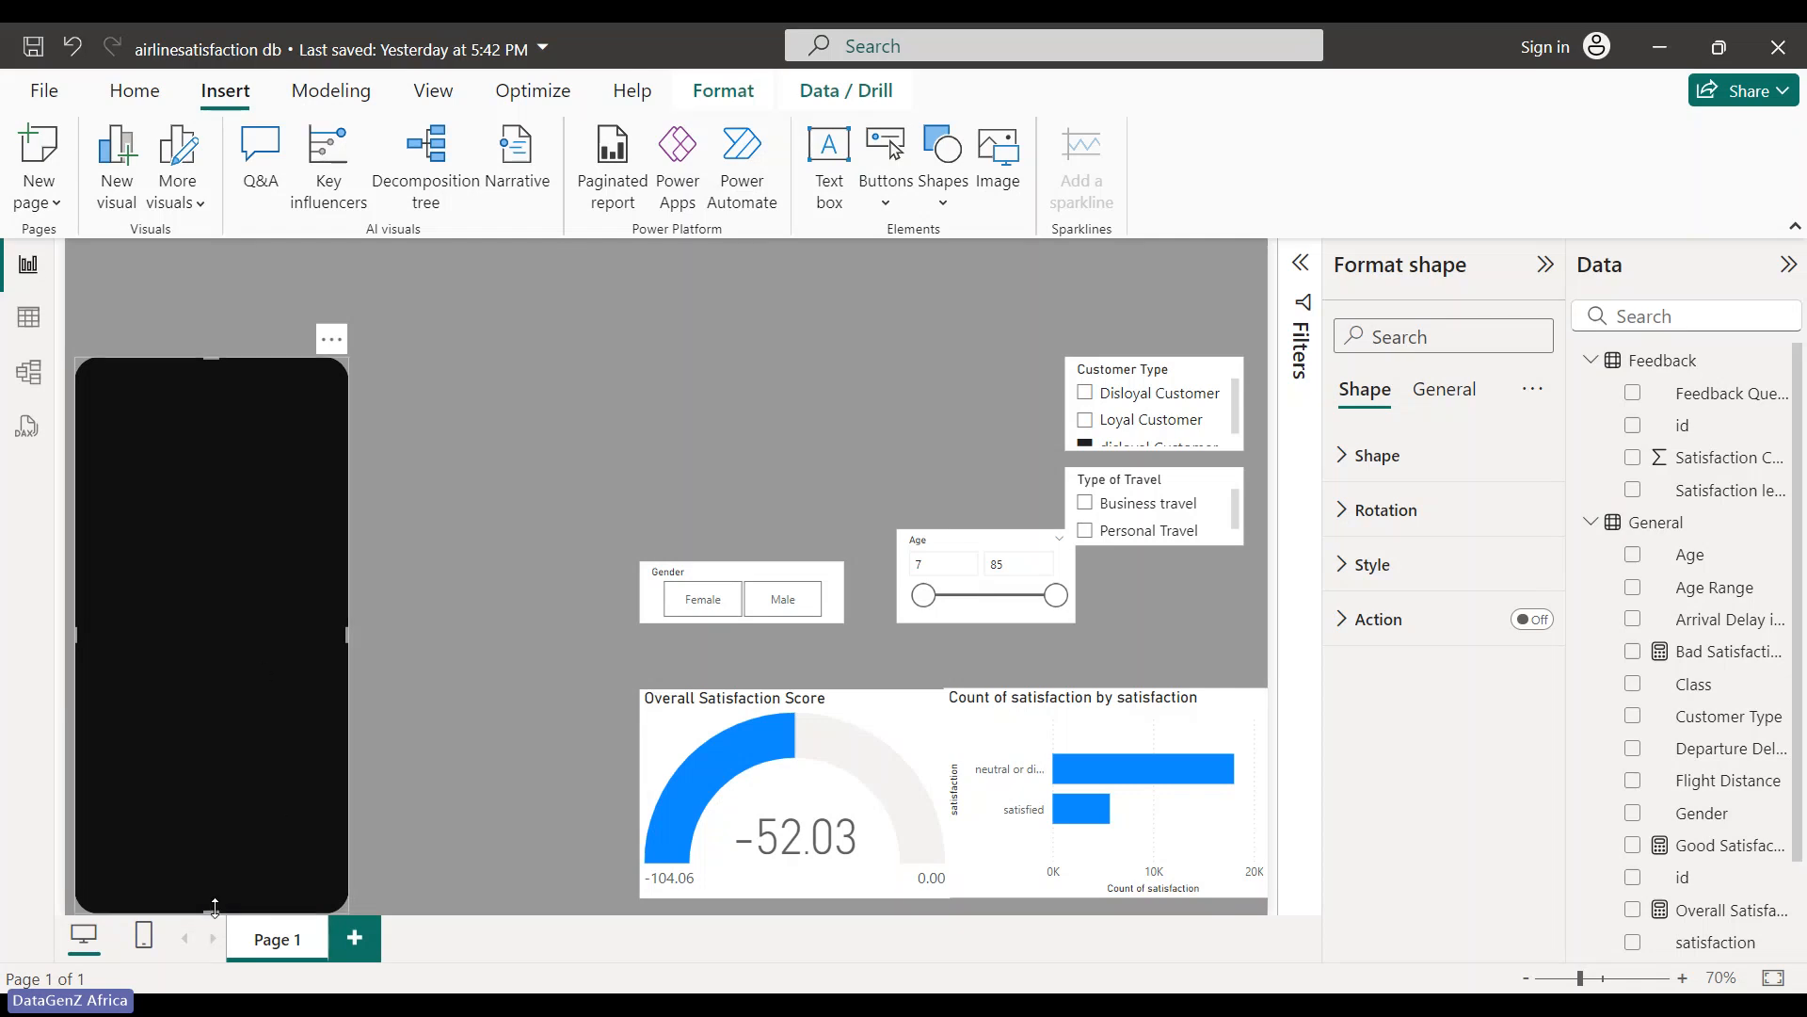
- Reshape the black rounded rectangle into a thin banner stretched across the top of the page
drag(215, 909, 178, 464)
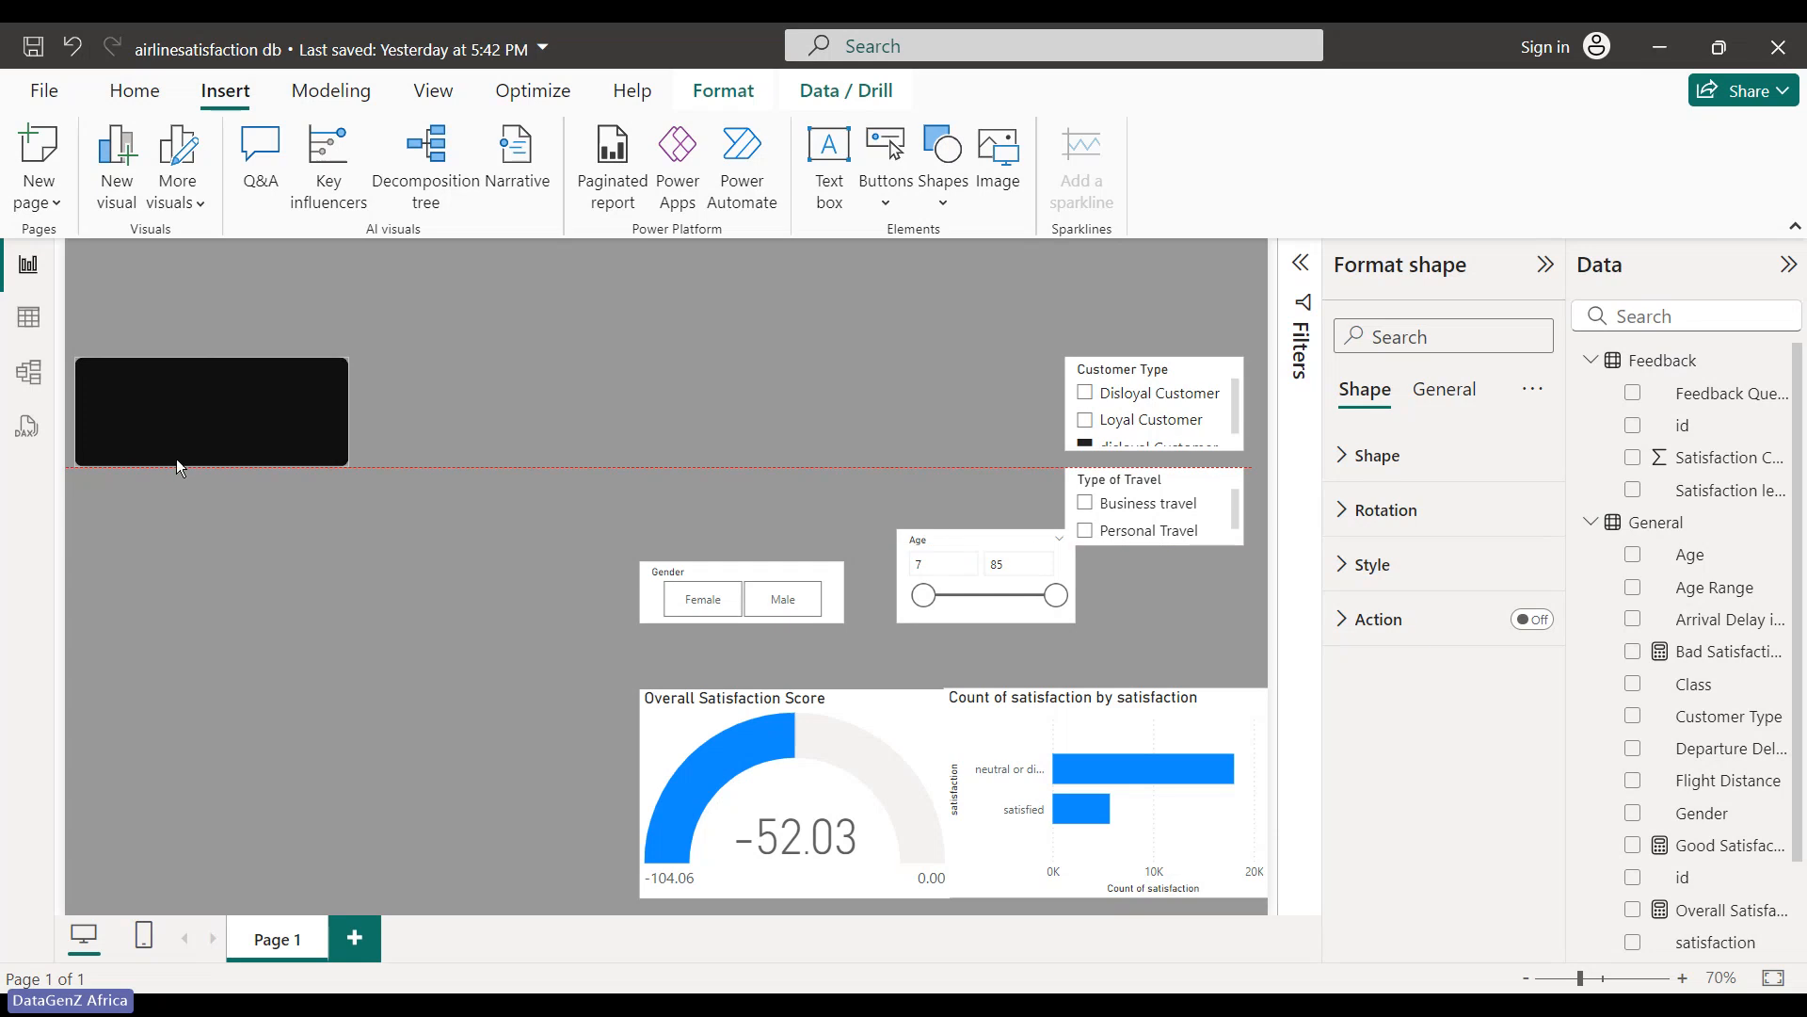
drag(255, 420, 458, 311)
drag(568, 298, 795, 299)
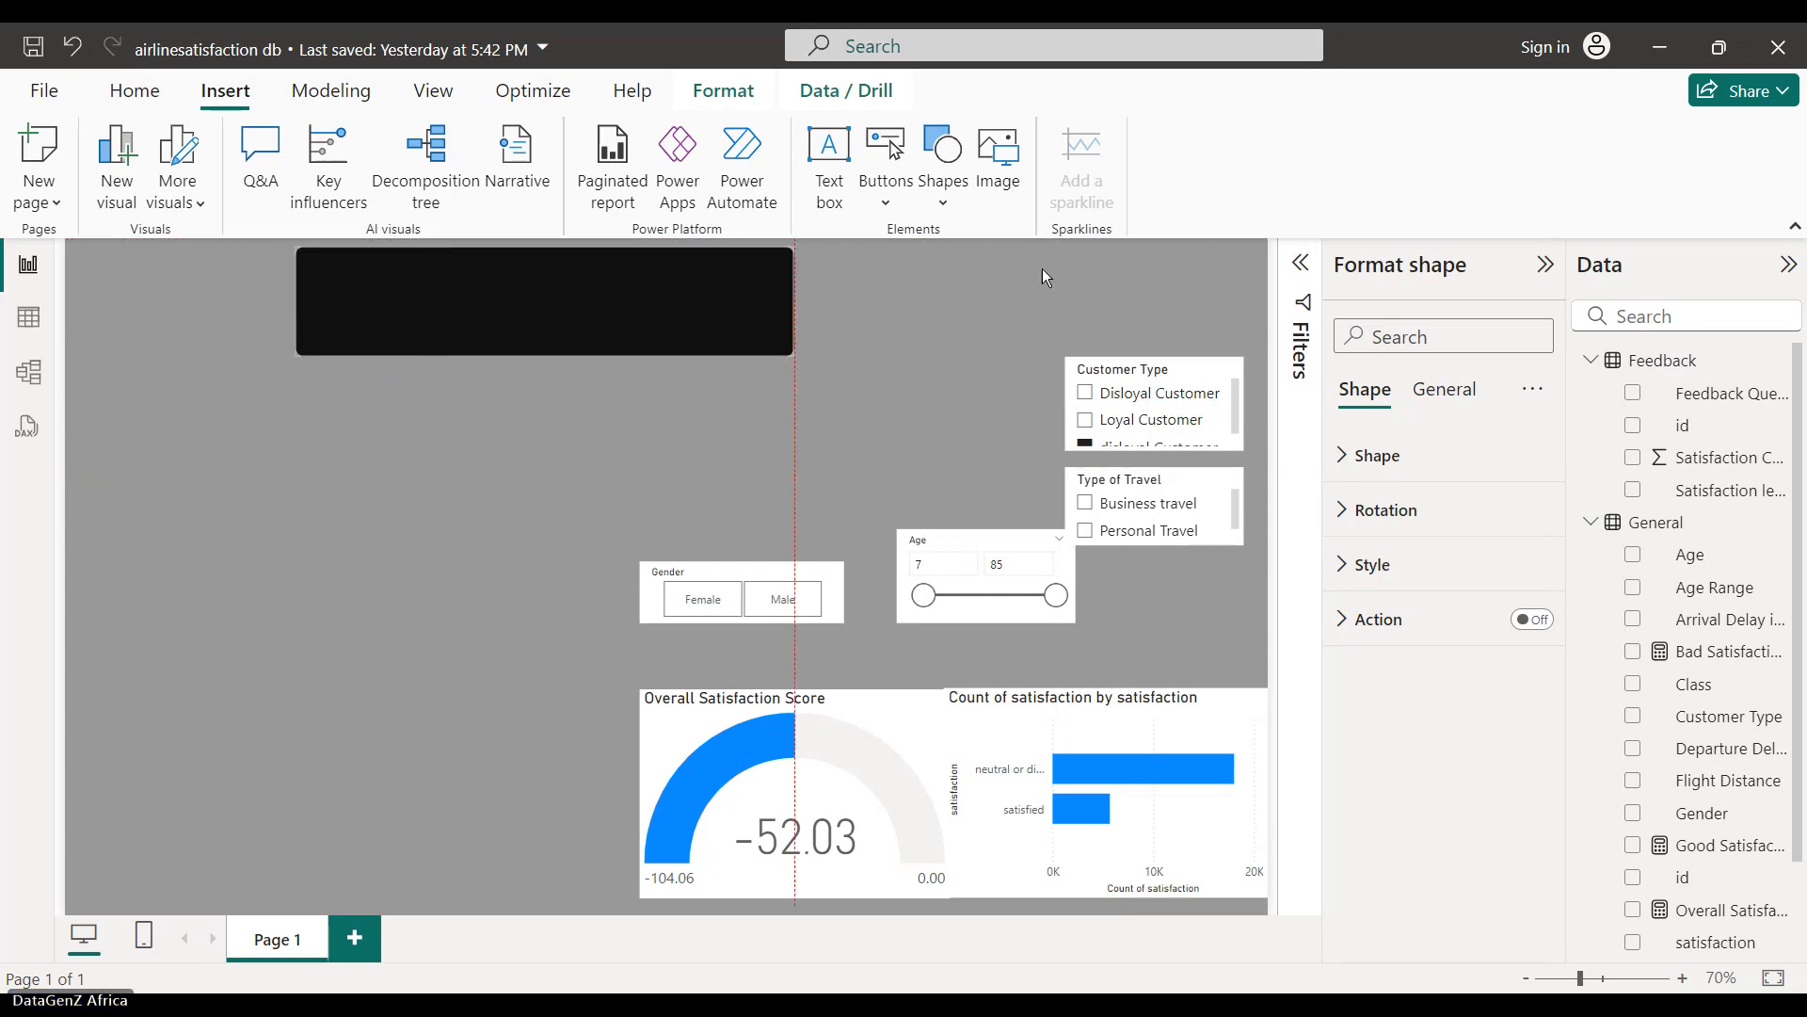
drag(1042, 269, 1255, 269)
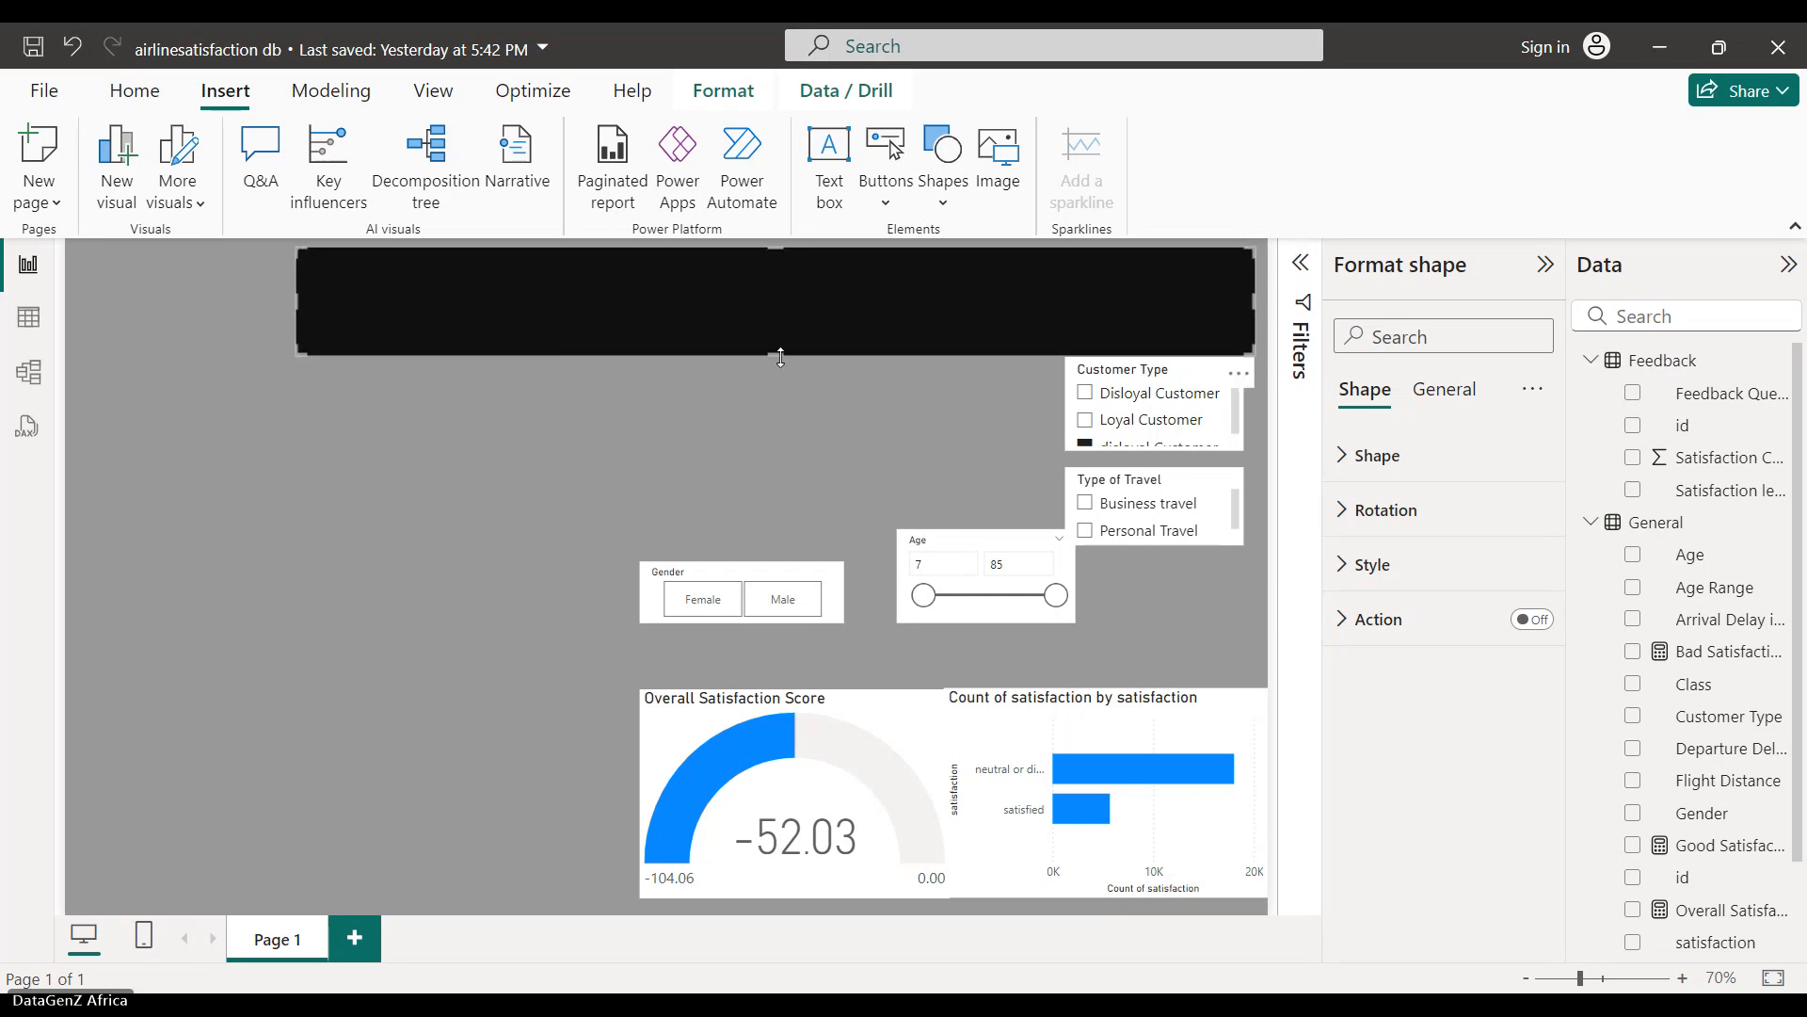
drag(781, 351, 829, 314)
click(461, 422)
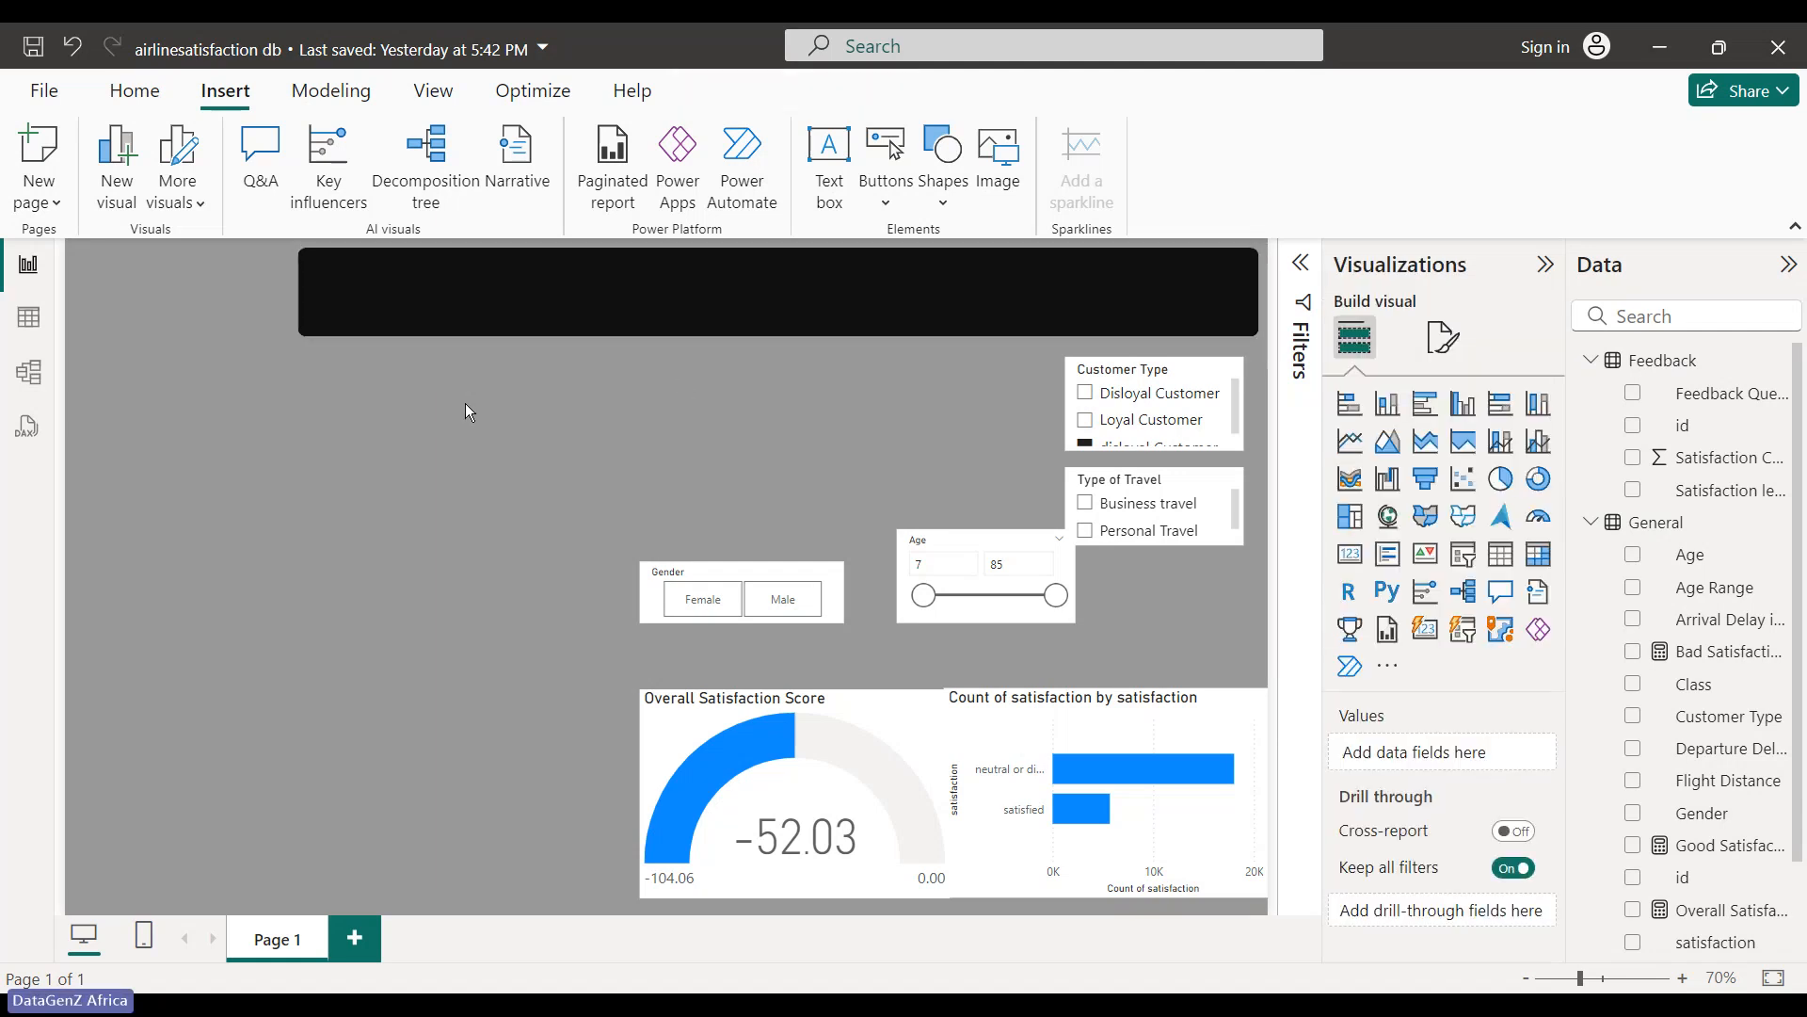
- Duplicate the banner and shrink the copy into a small block at the top-left
click(492, 308)
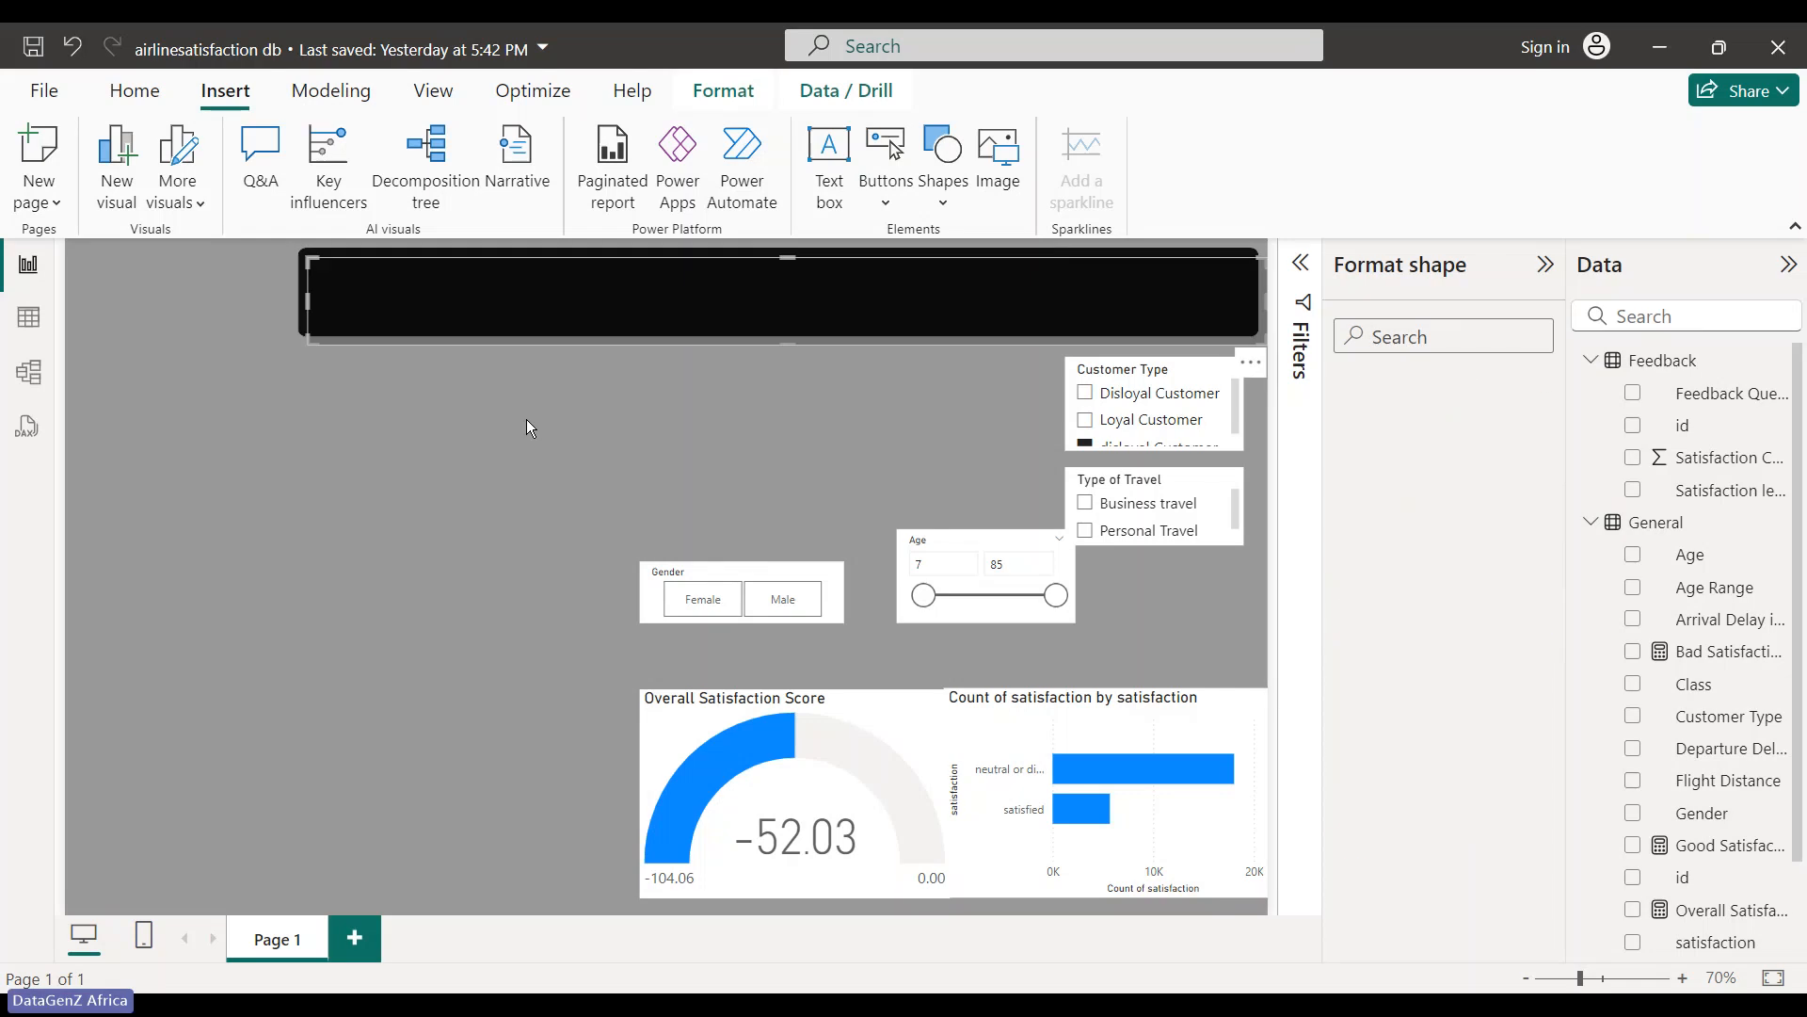
drag(533, 302, 424, 422)
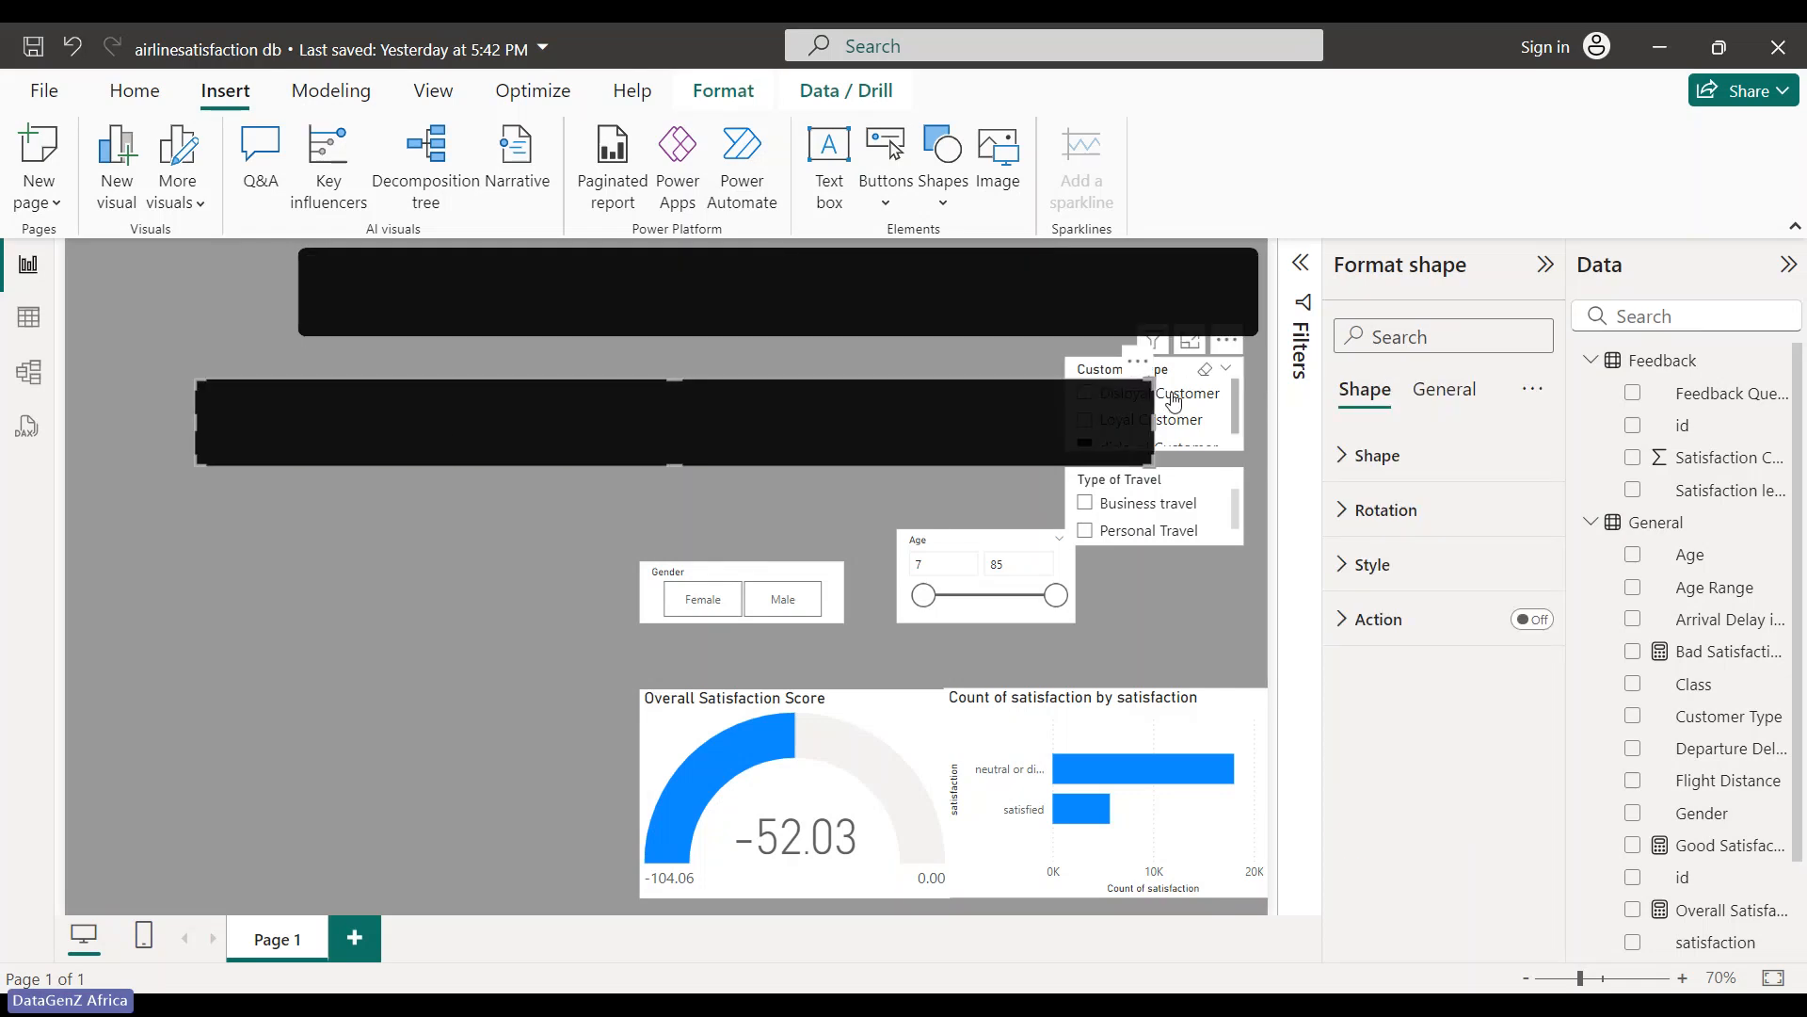
drag(1154, 423, 286, 292)
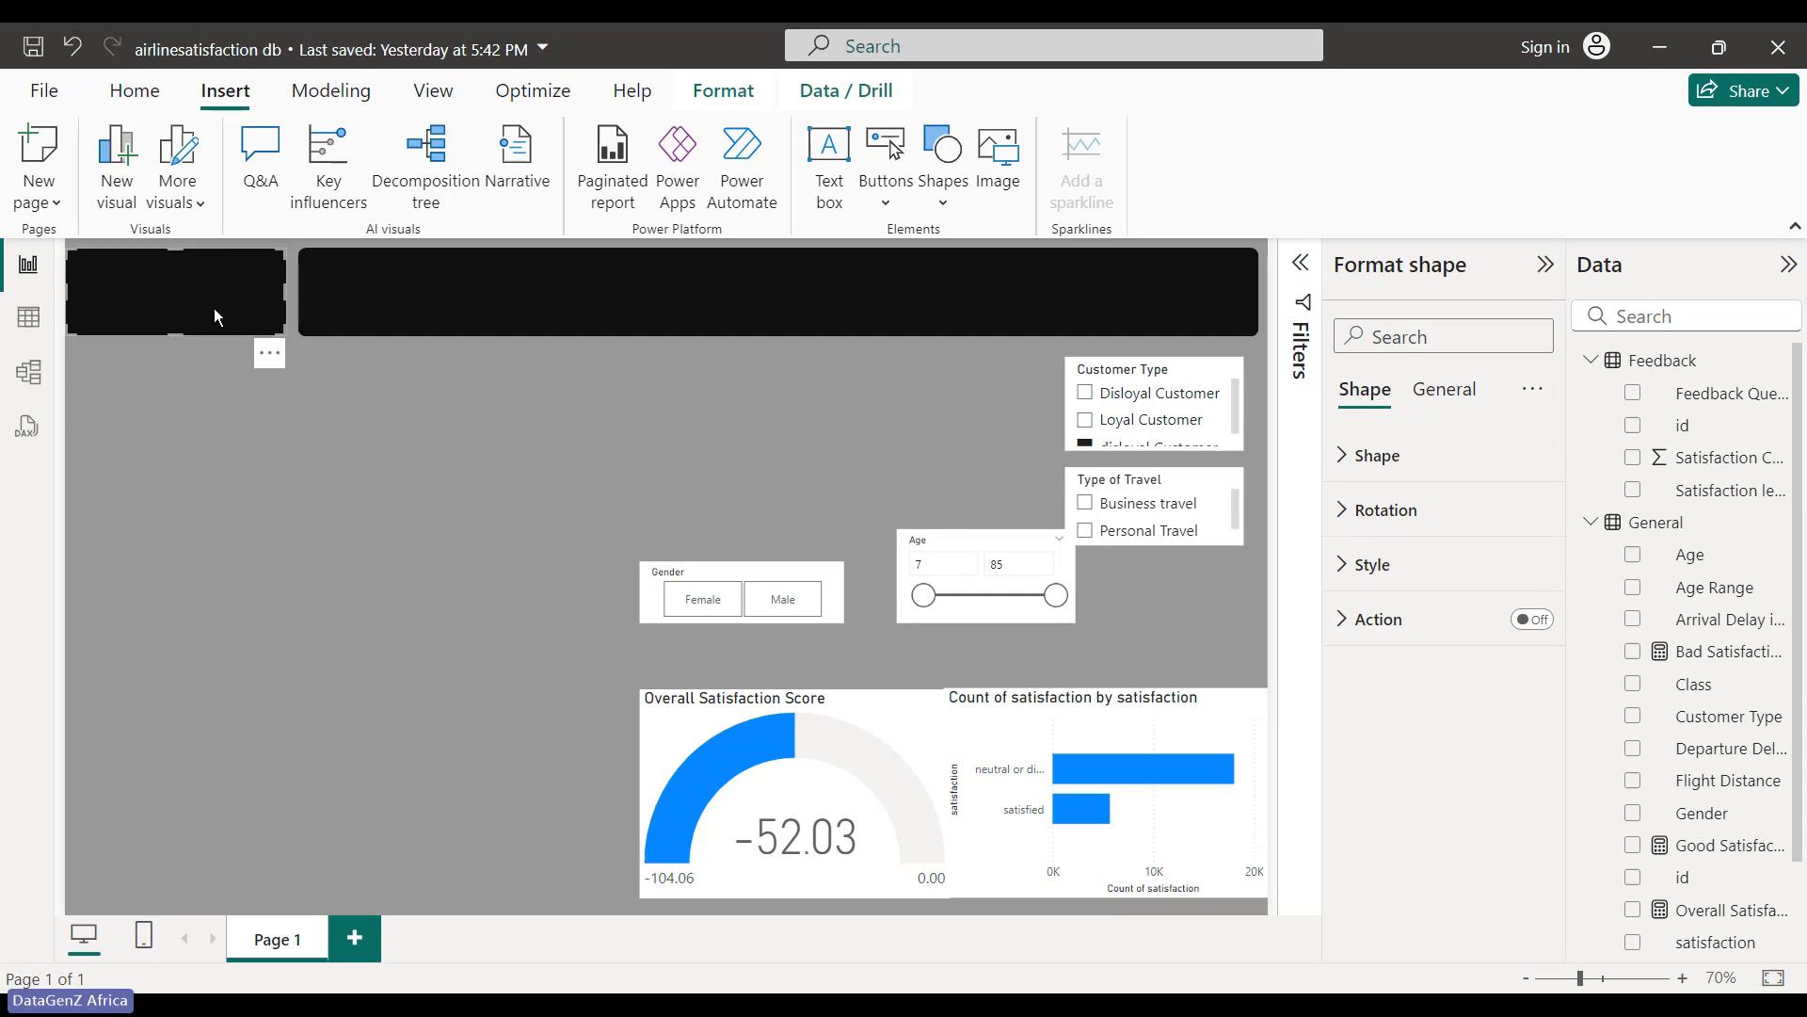
key(Right)
key(Right)
key(Right)
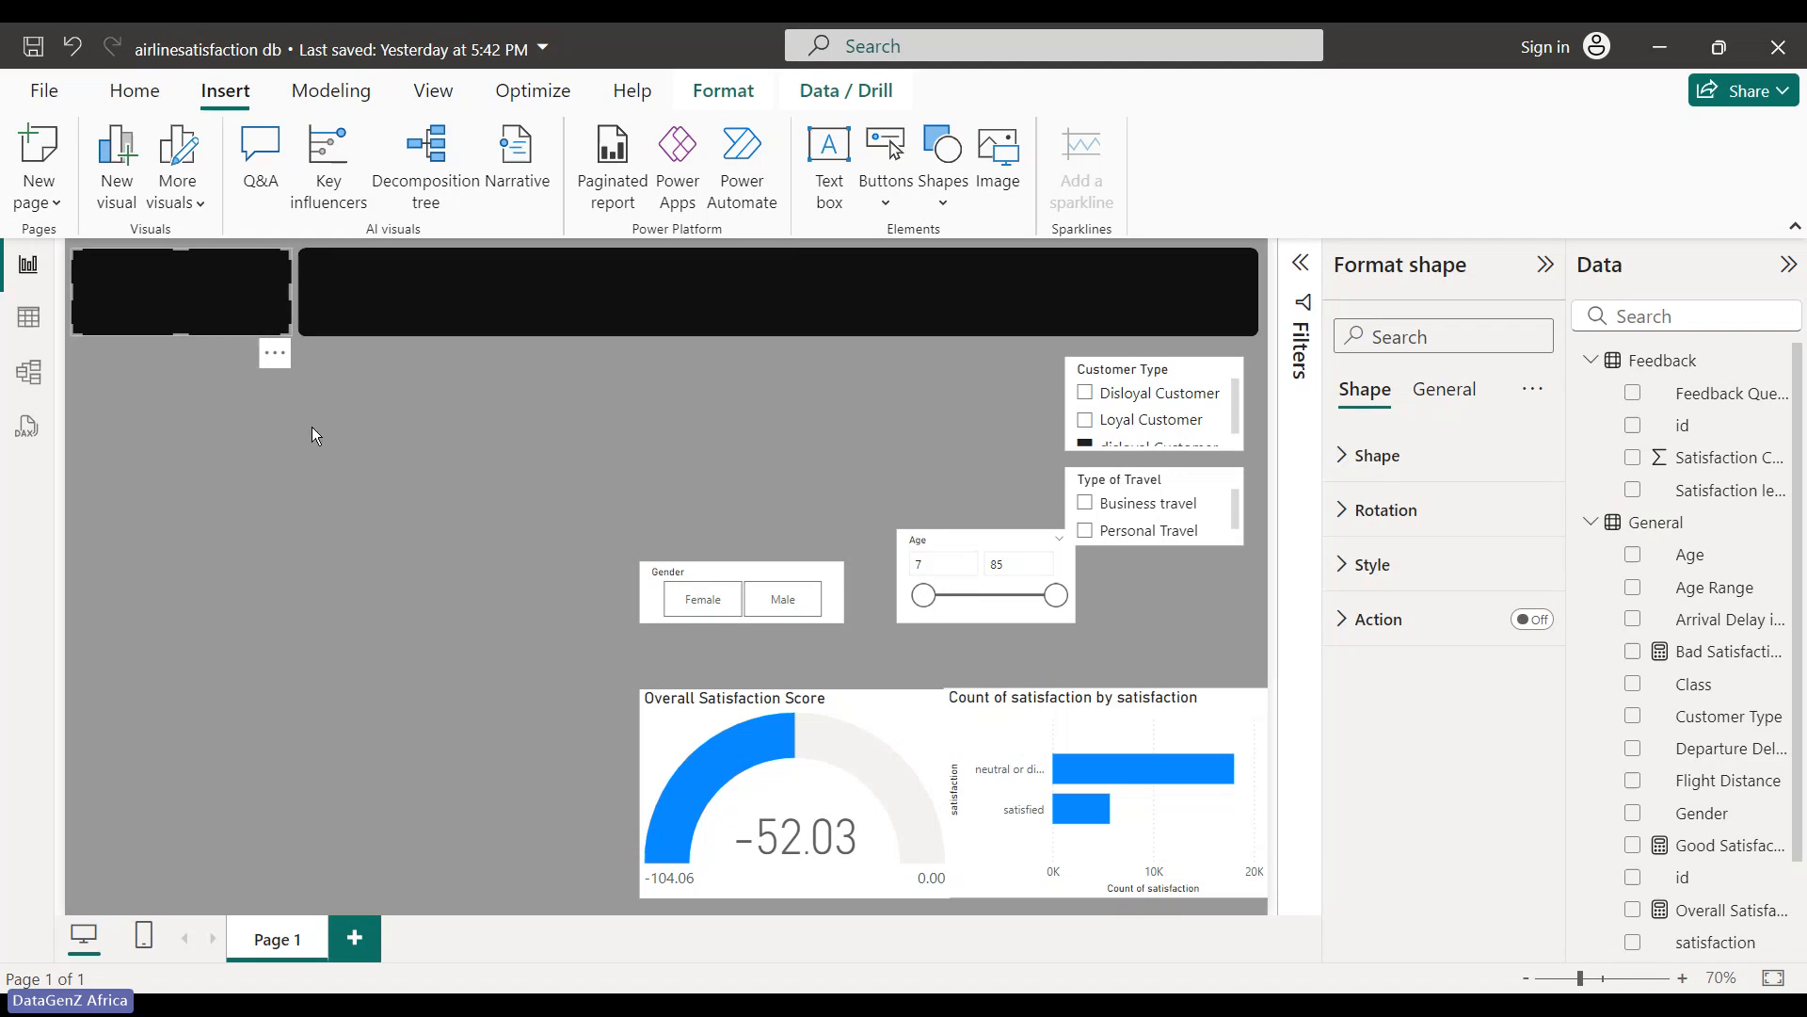
click(313, 426)
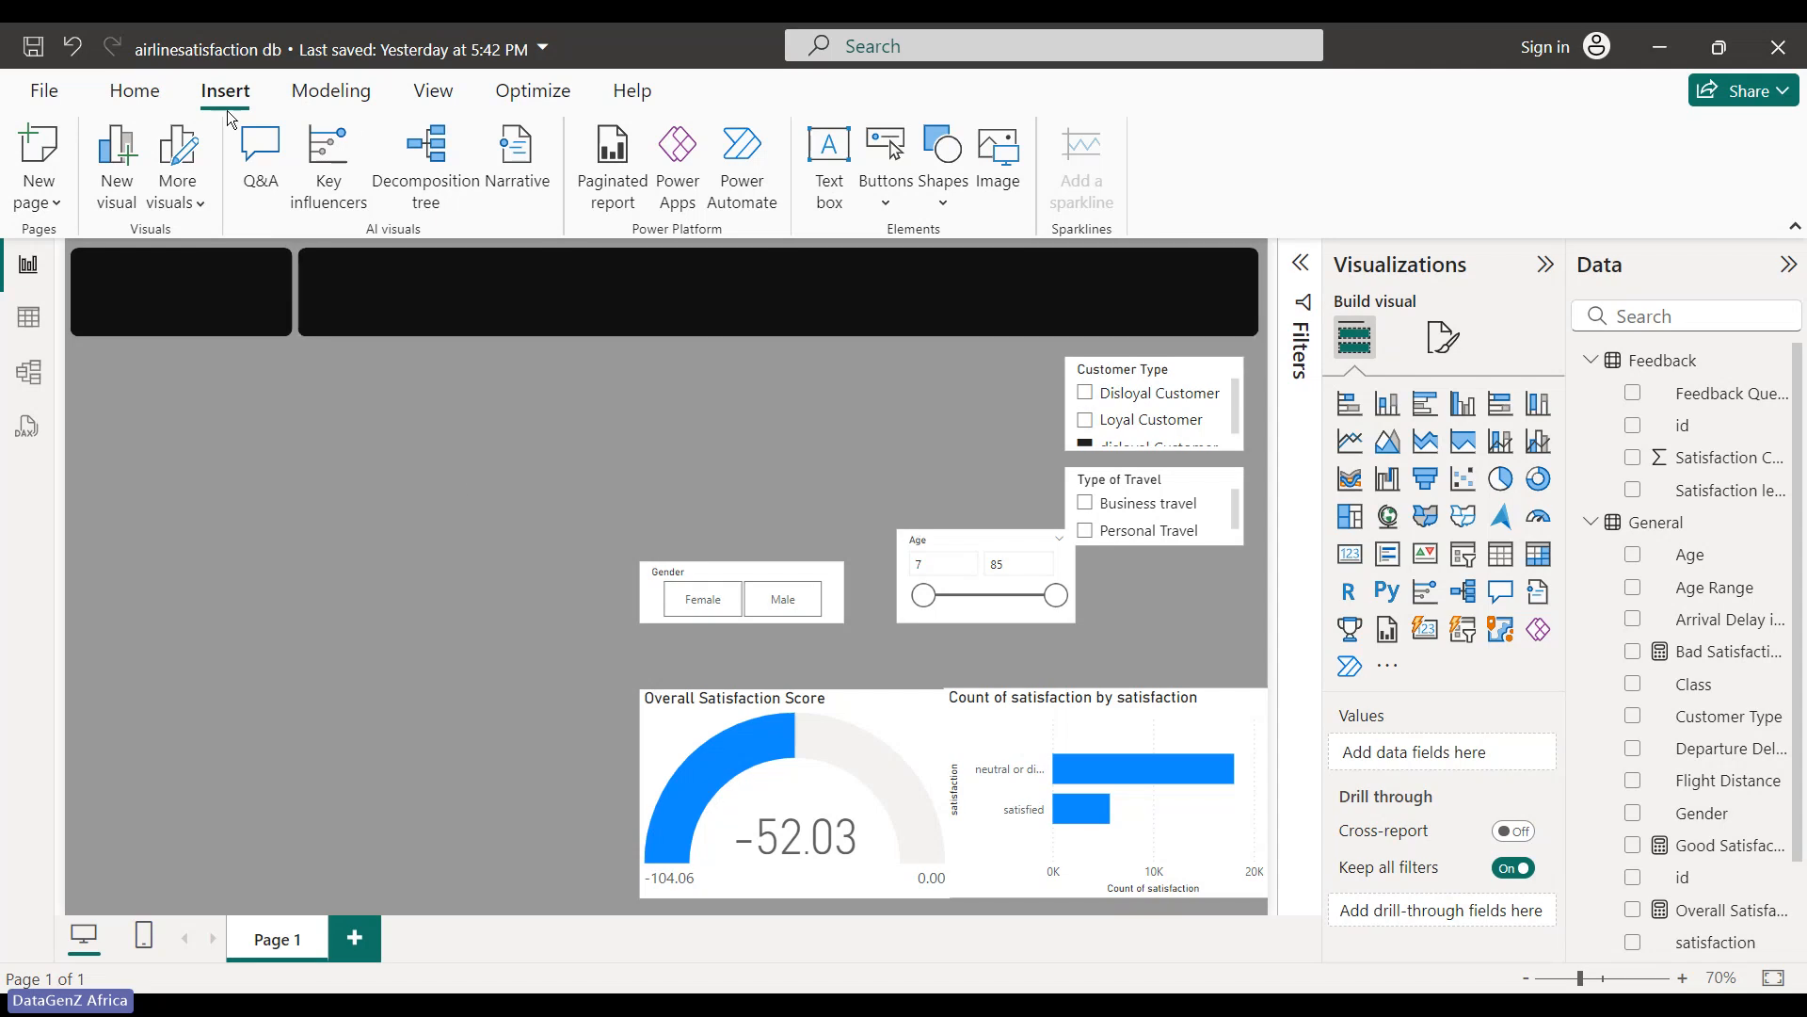
- Add a text box reading 'AIRLINE SATISFACTION DASHBOARD'
click(830, 202)
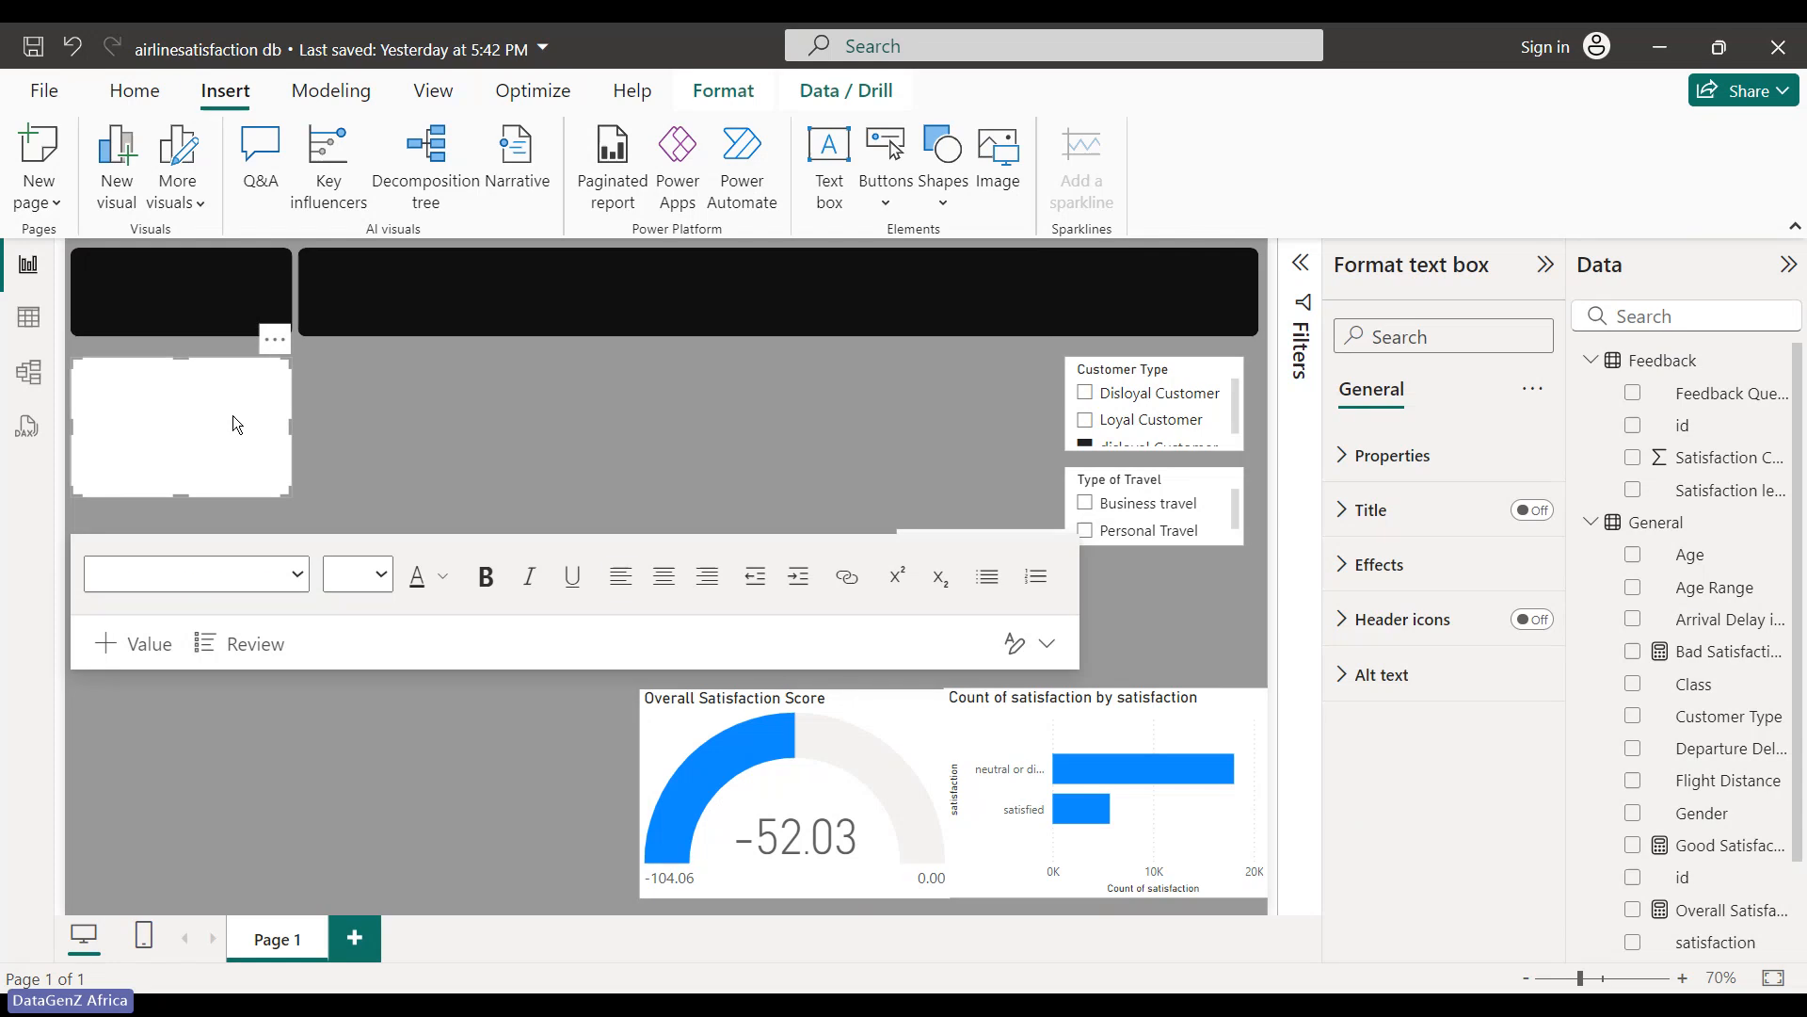
click(236, 418)
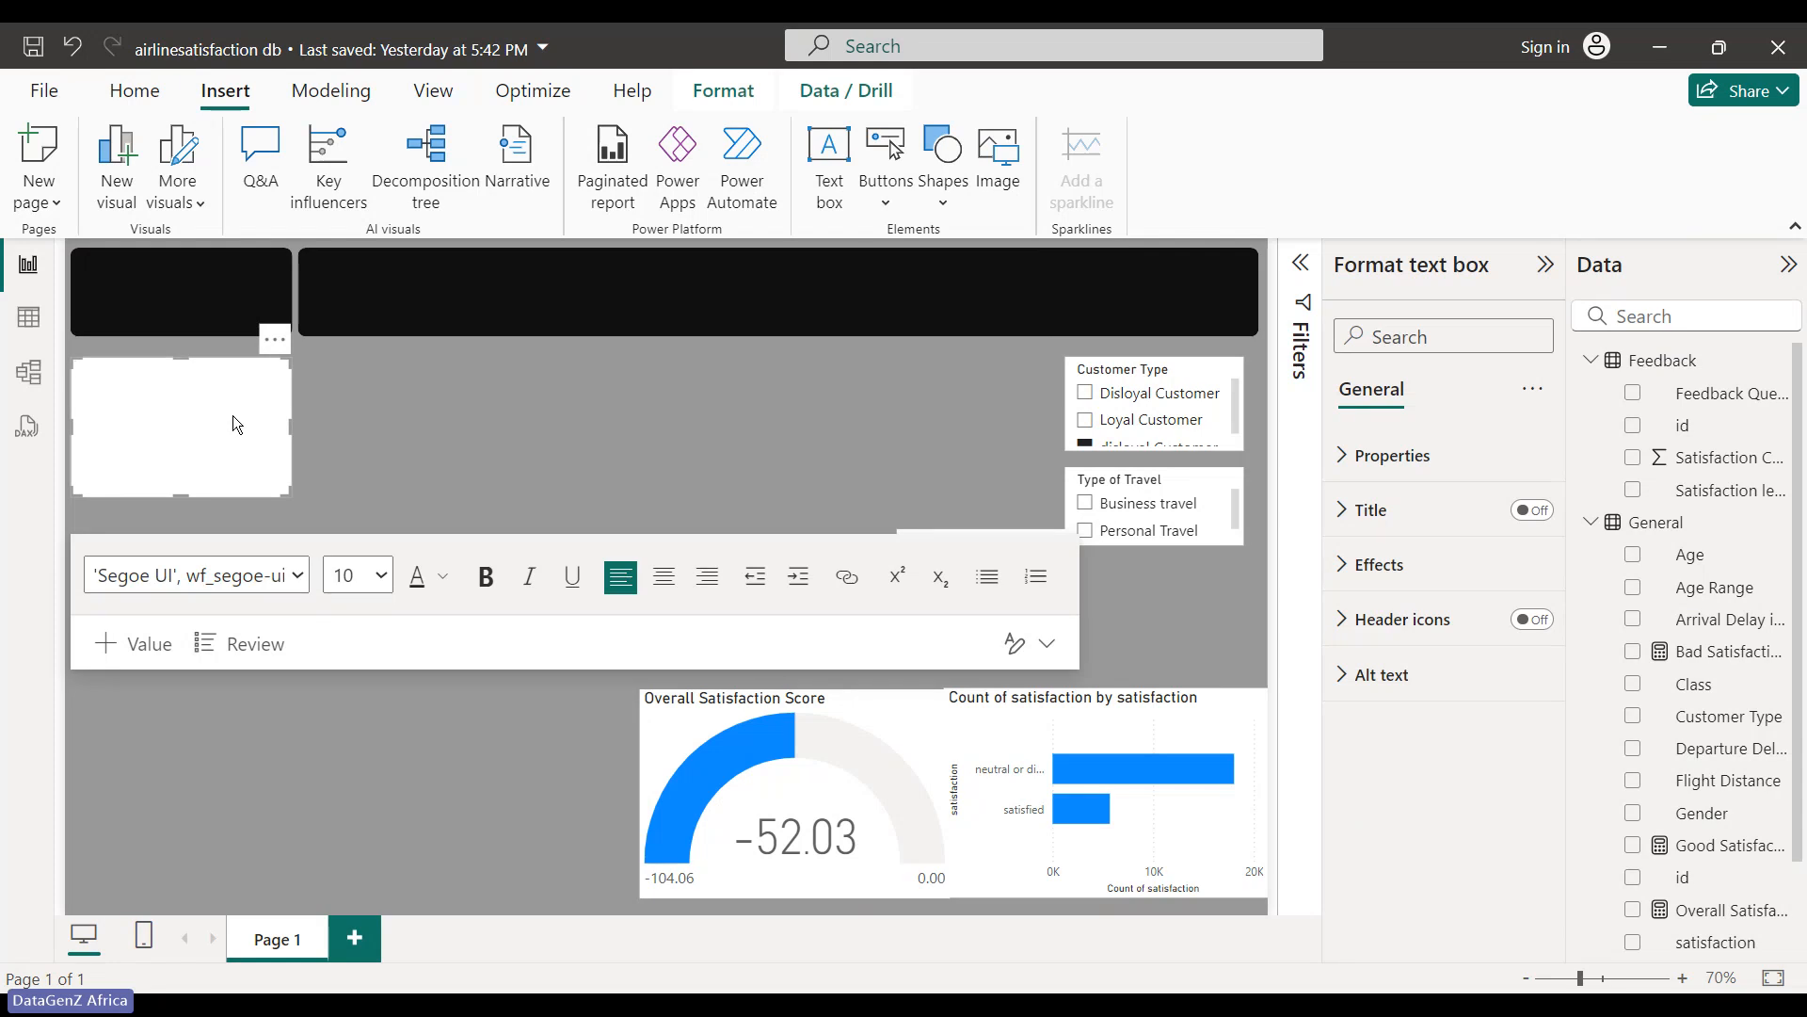
text(To)
key(BackSpace)
key(BackSpace)
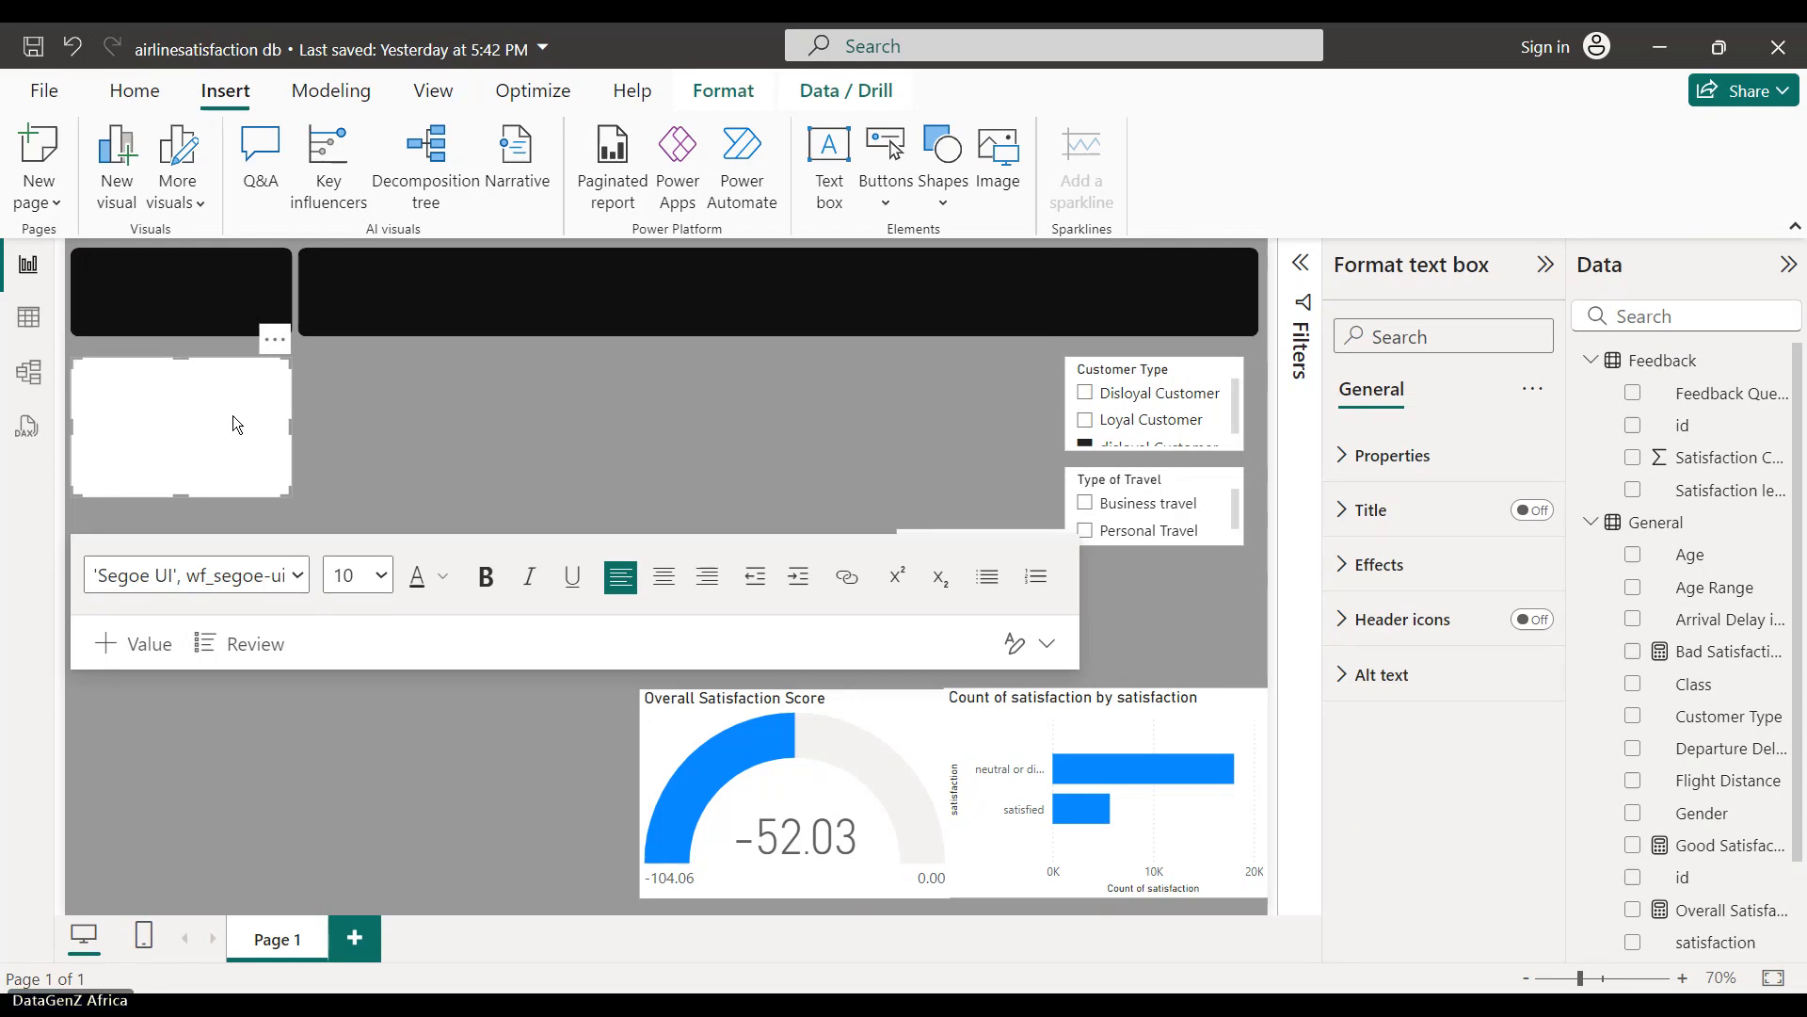
text(SAL)
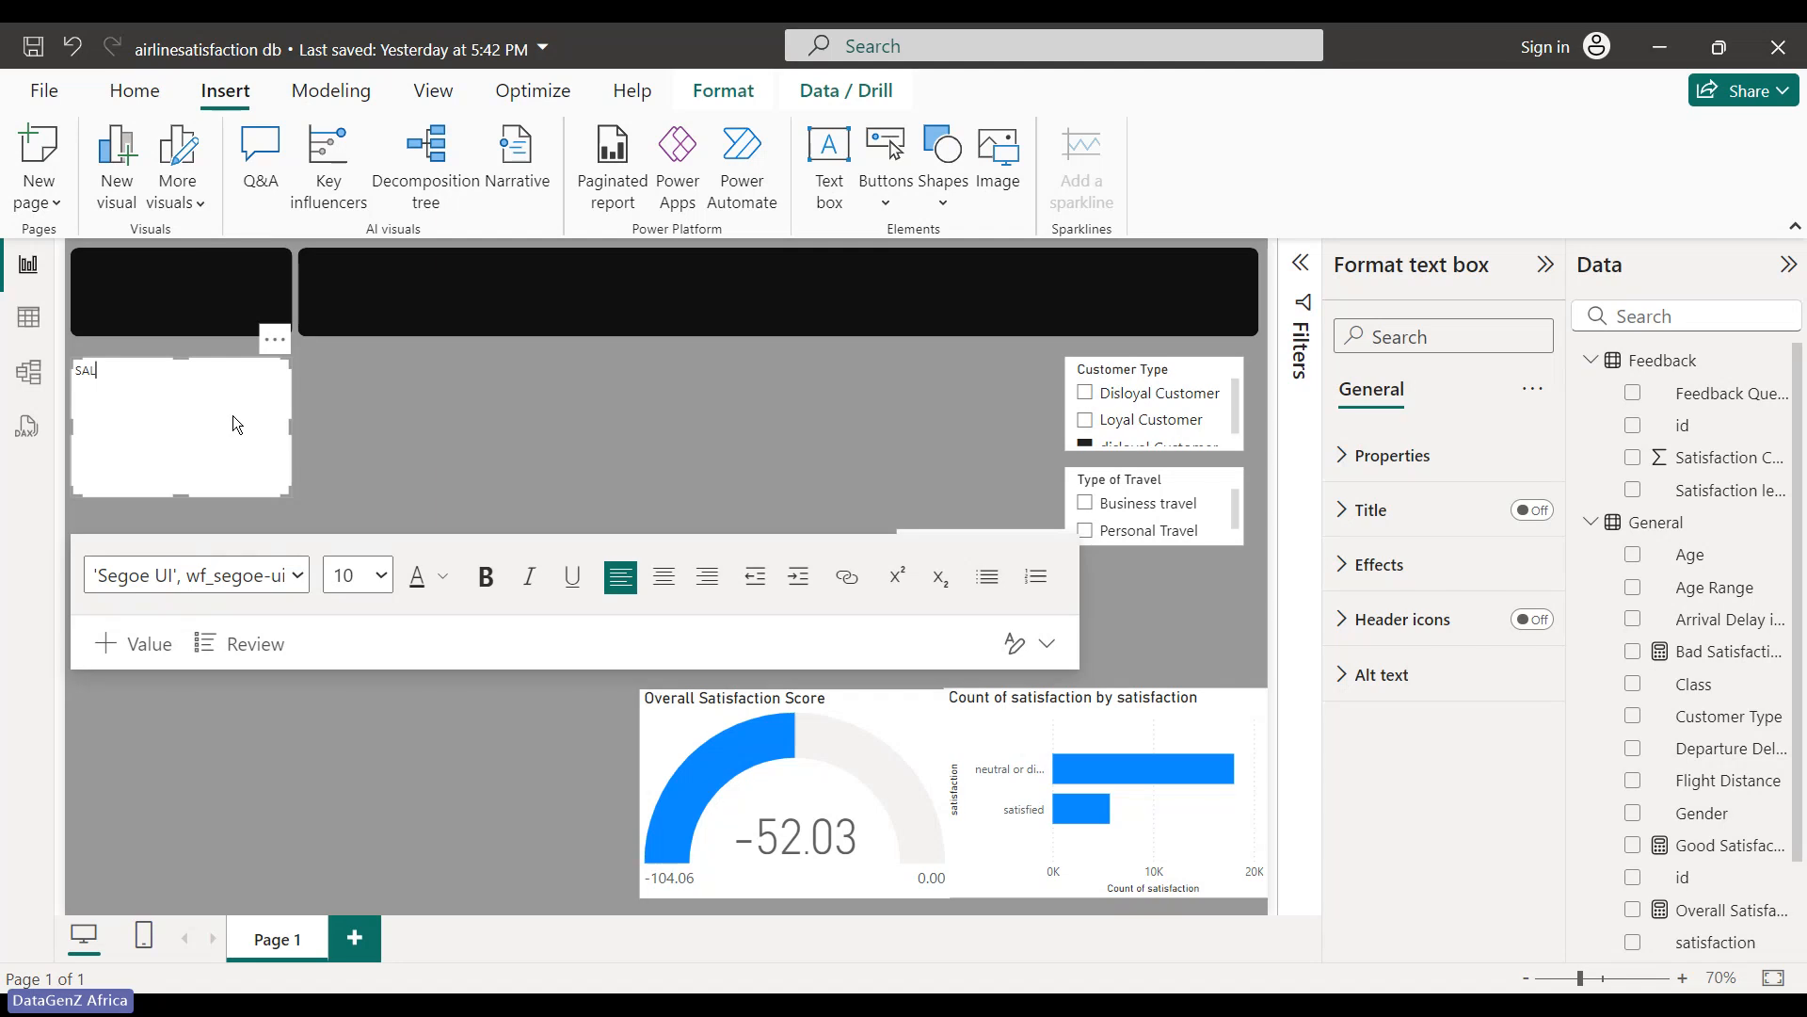
key(BackSpace)
key(BackSpace)
key(BackSpace)
text(AIR)
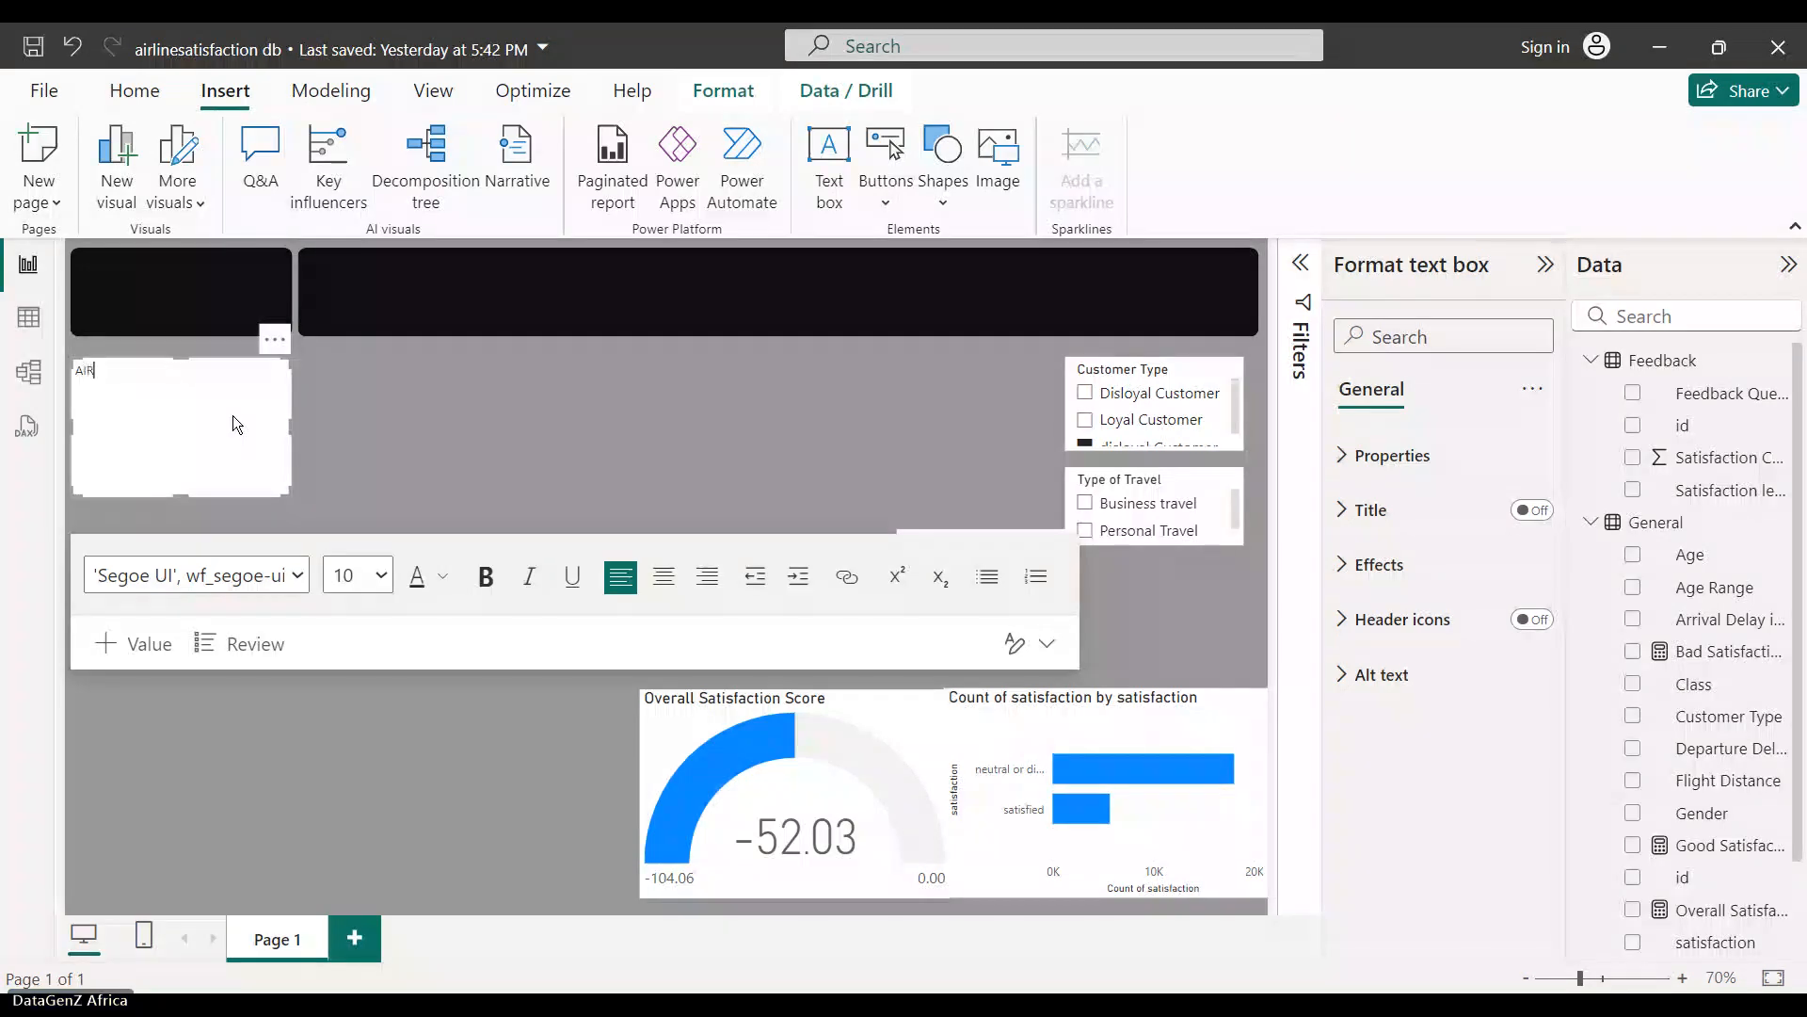
text(LINE SA)
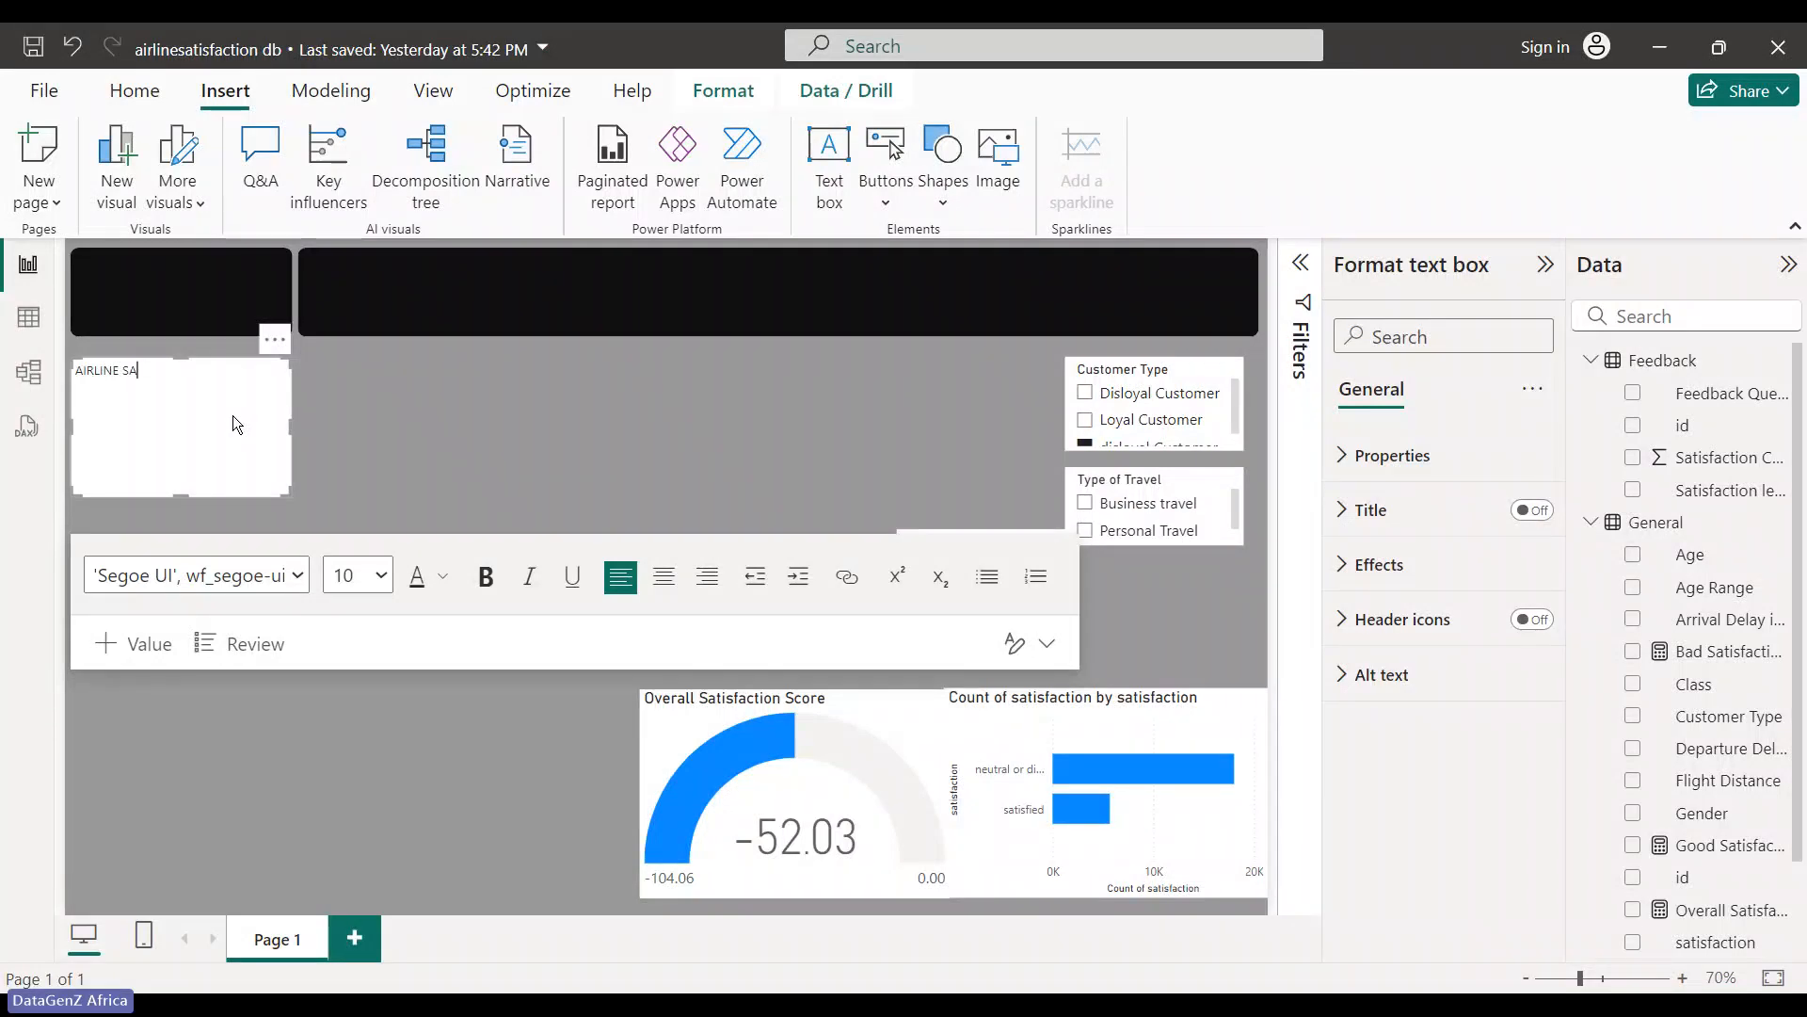
text(TISF)
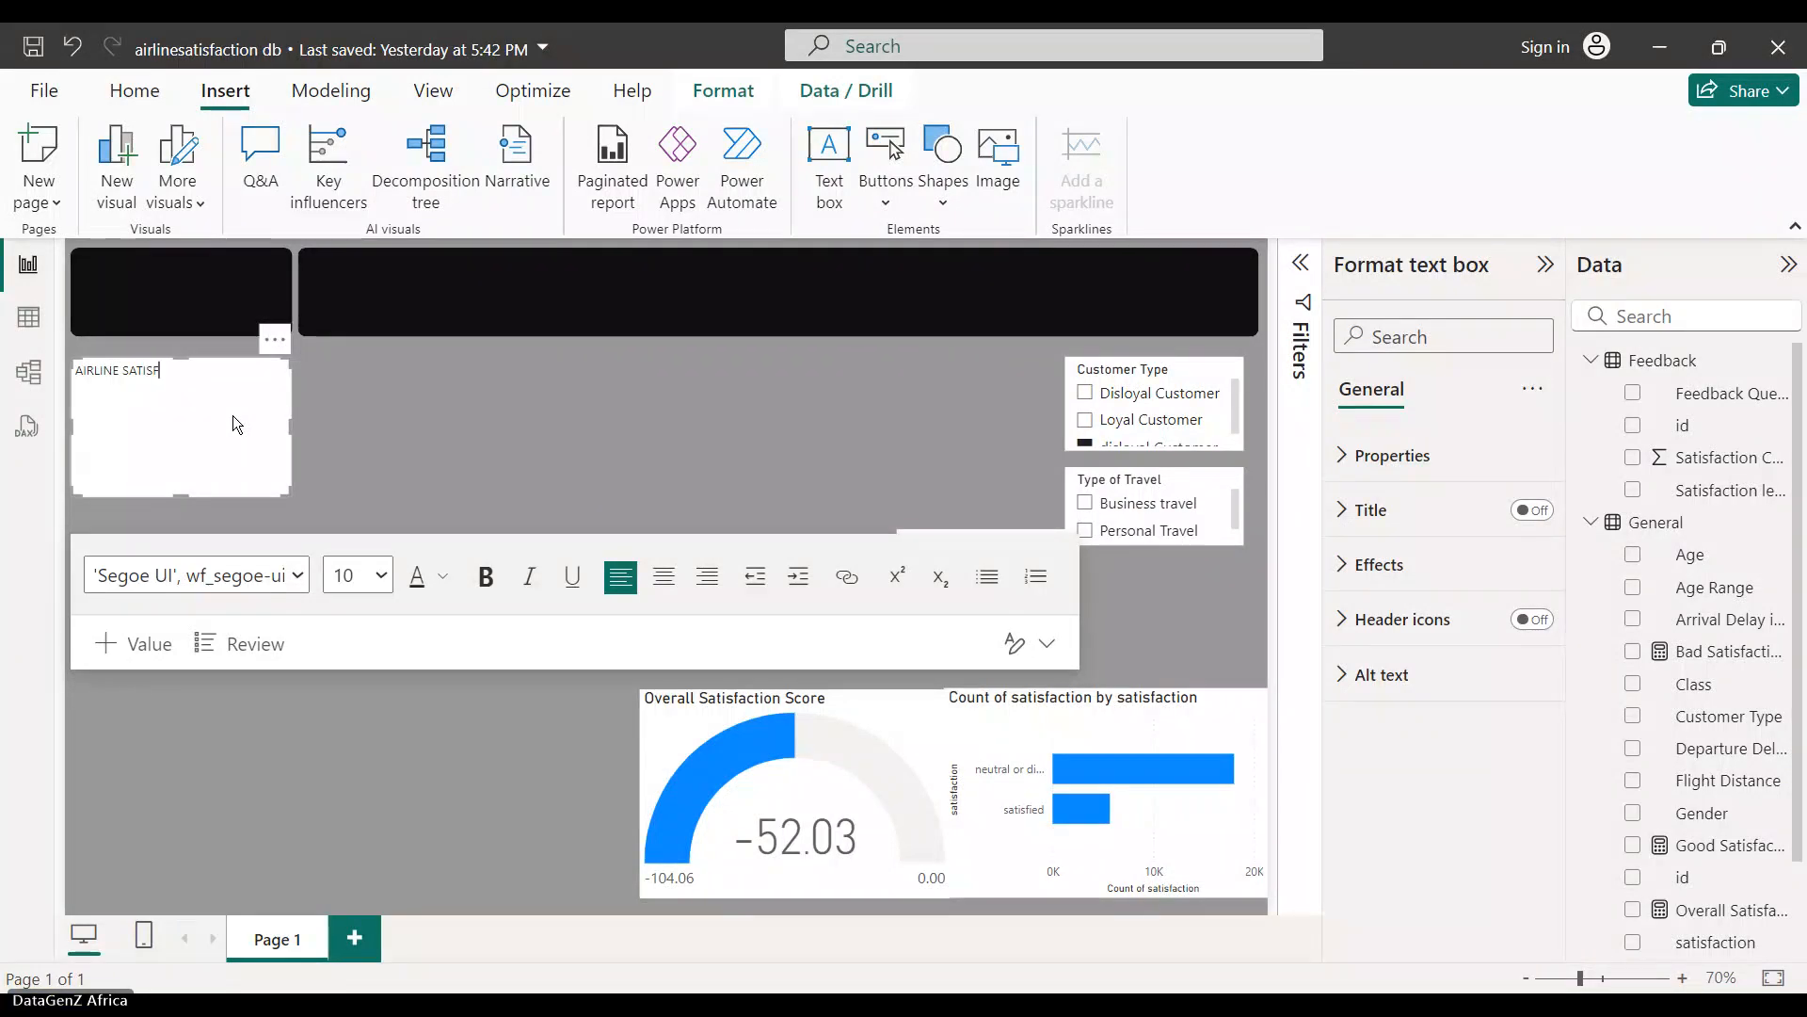
text(ACTION DAS)
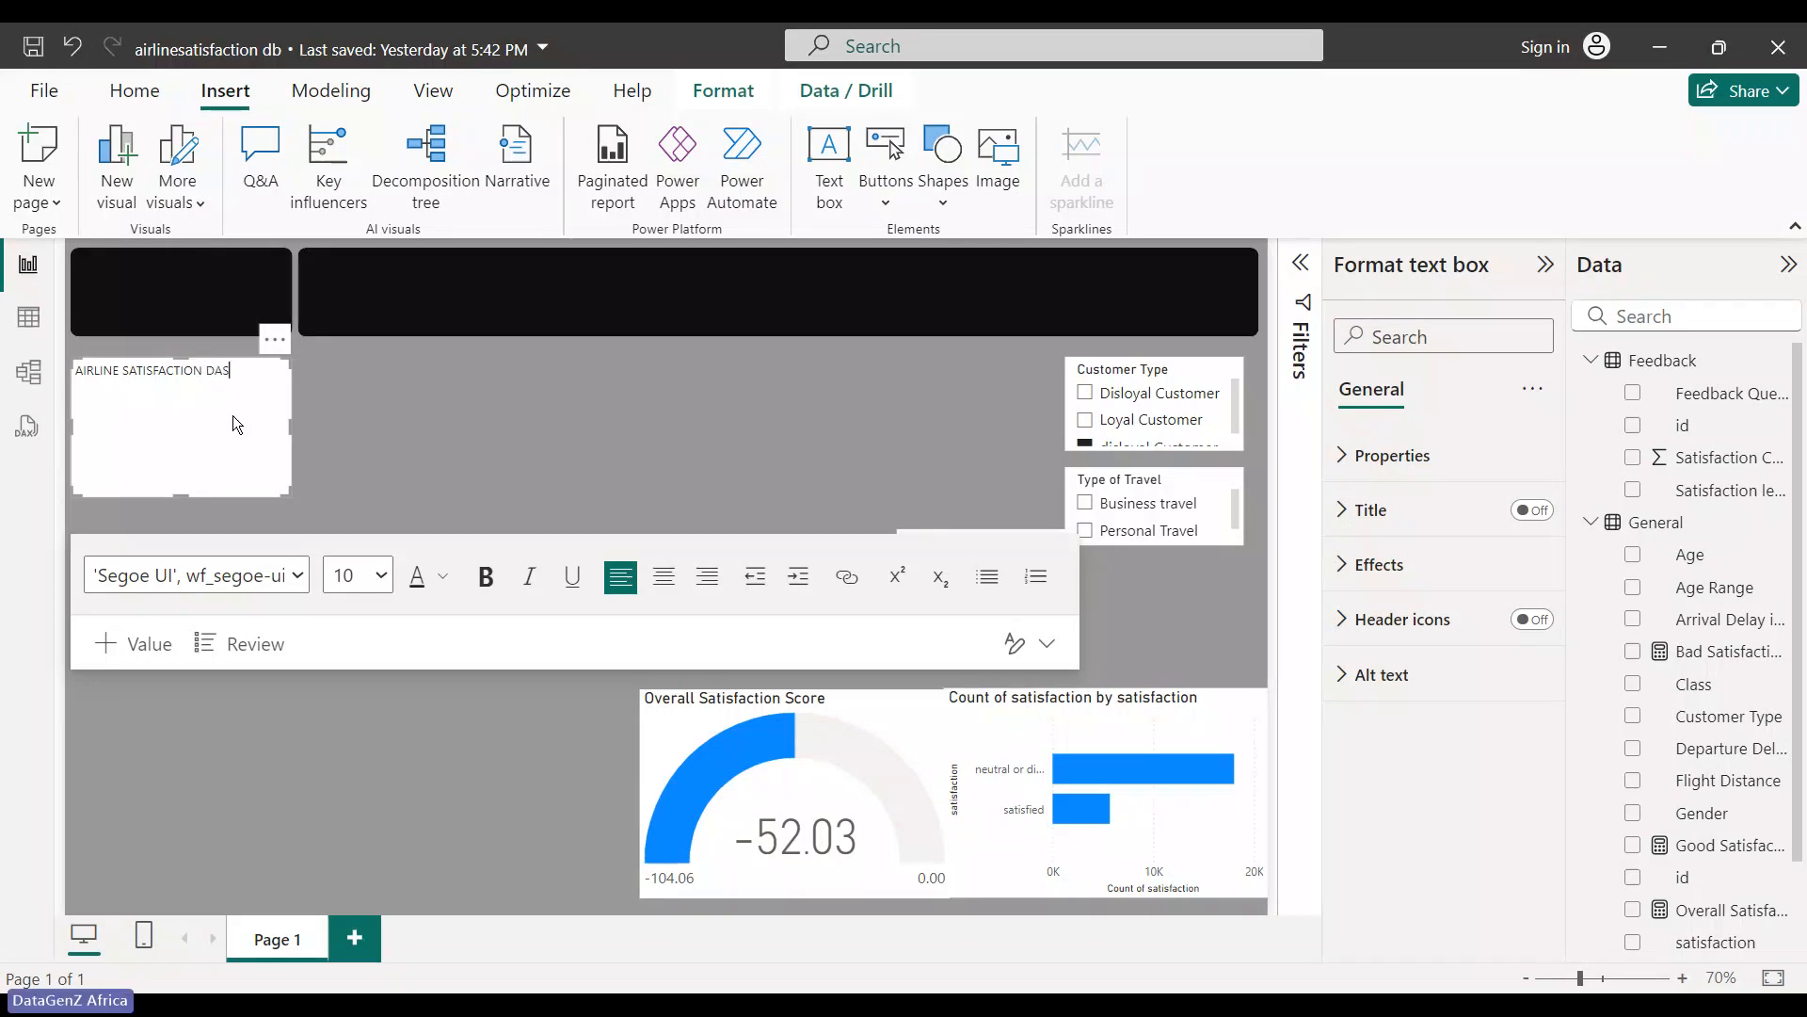
text(HBOARD)
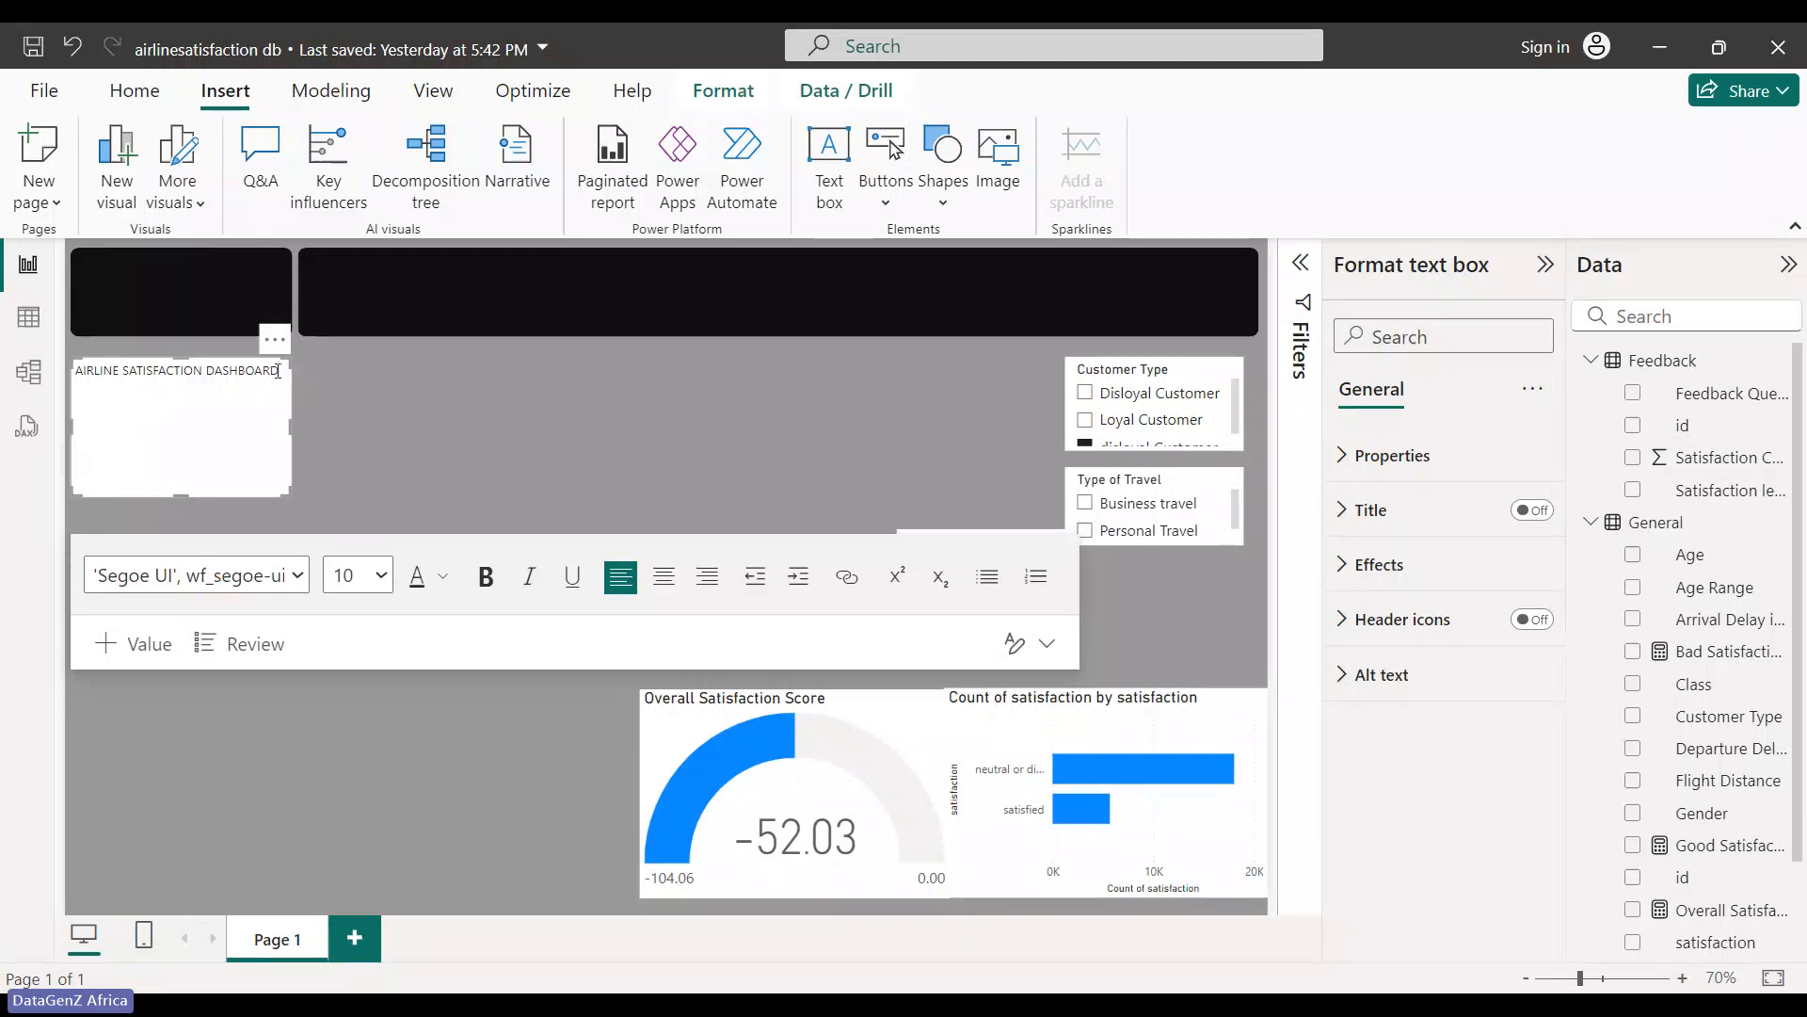
drag(278, 370, 75, 370)
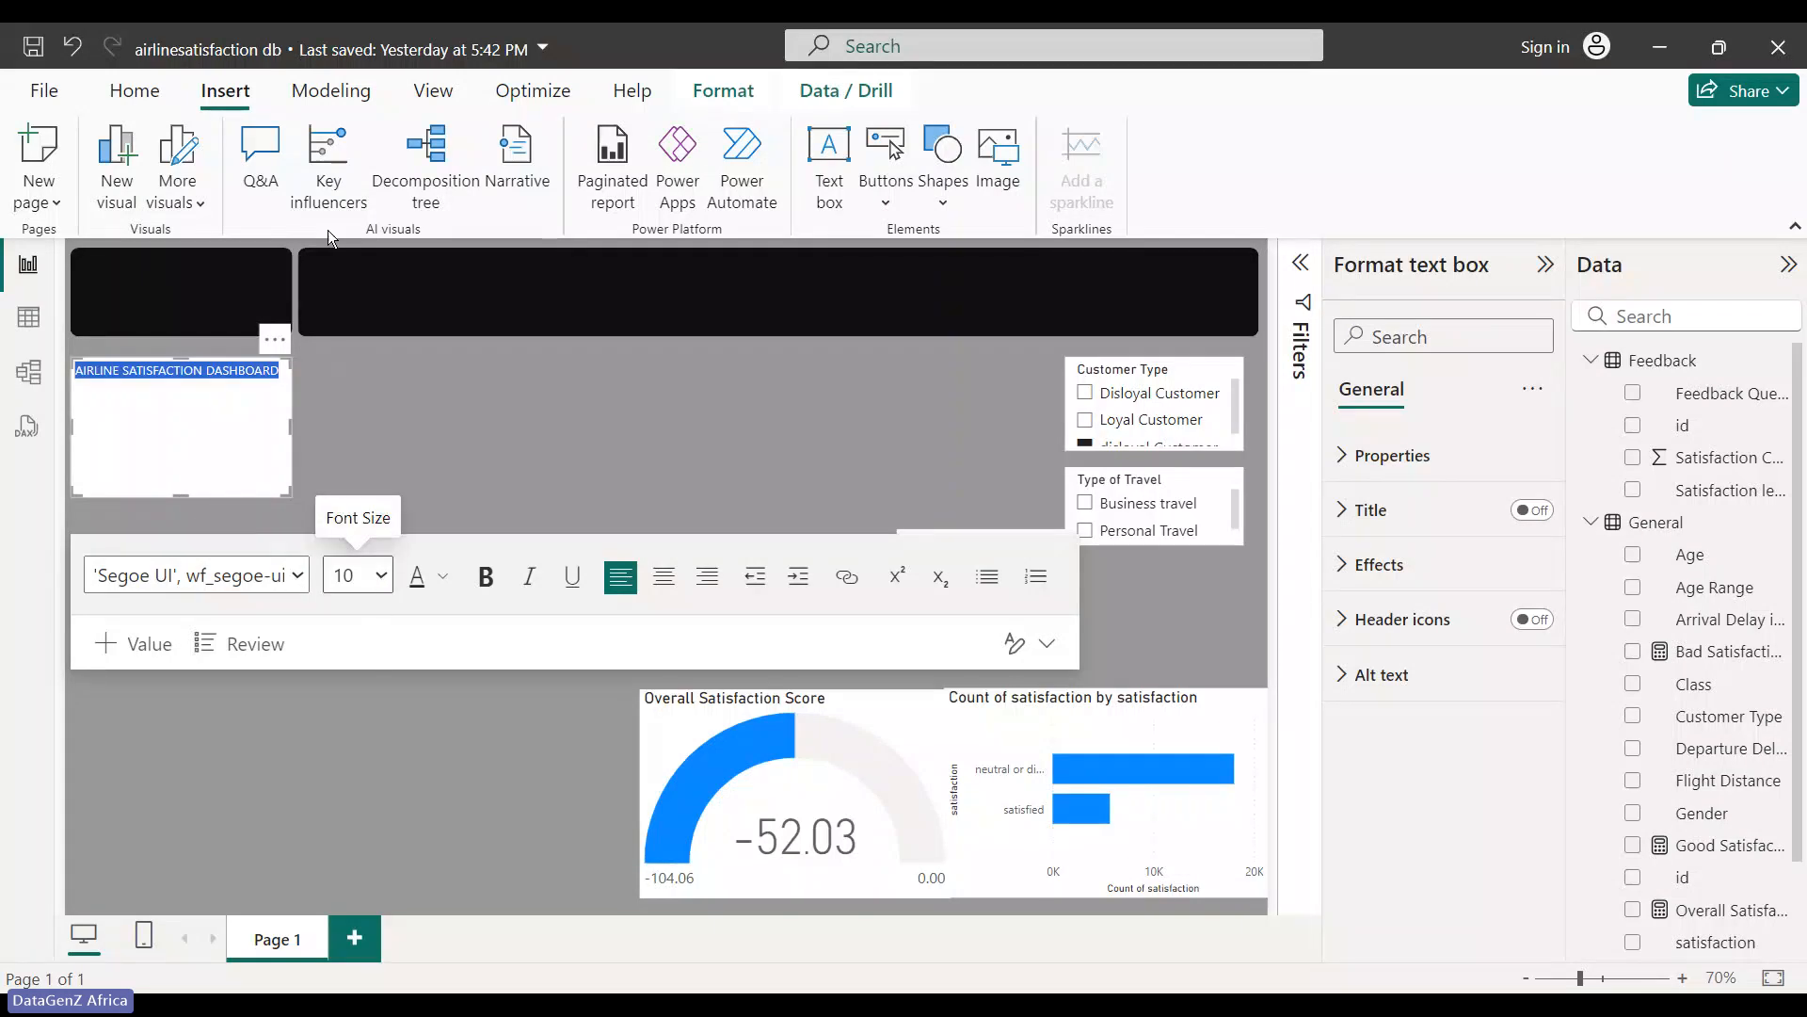
- Format the title at size 24, gold and bold, in a wide, short single-line box
click(342, 299)
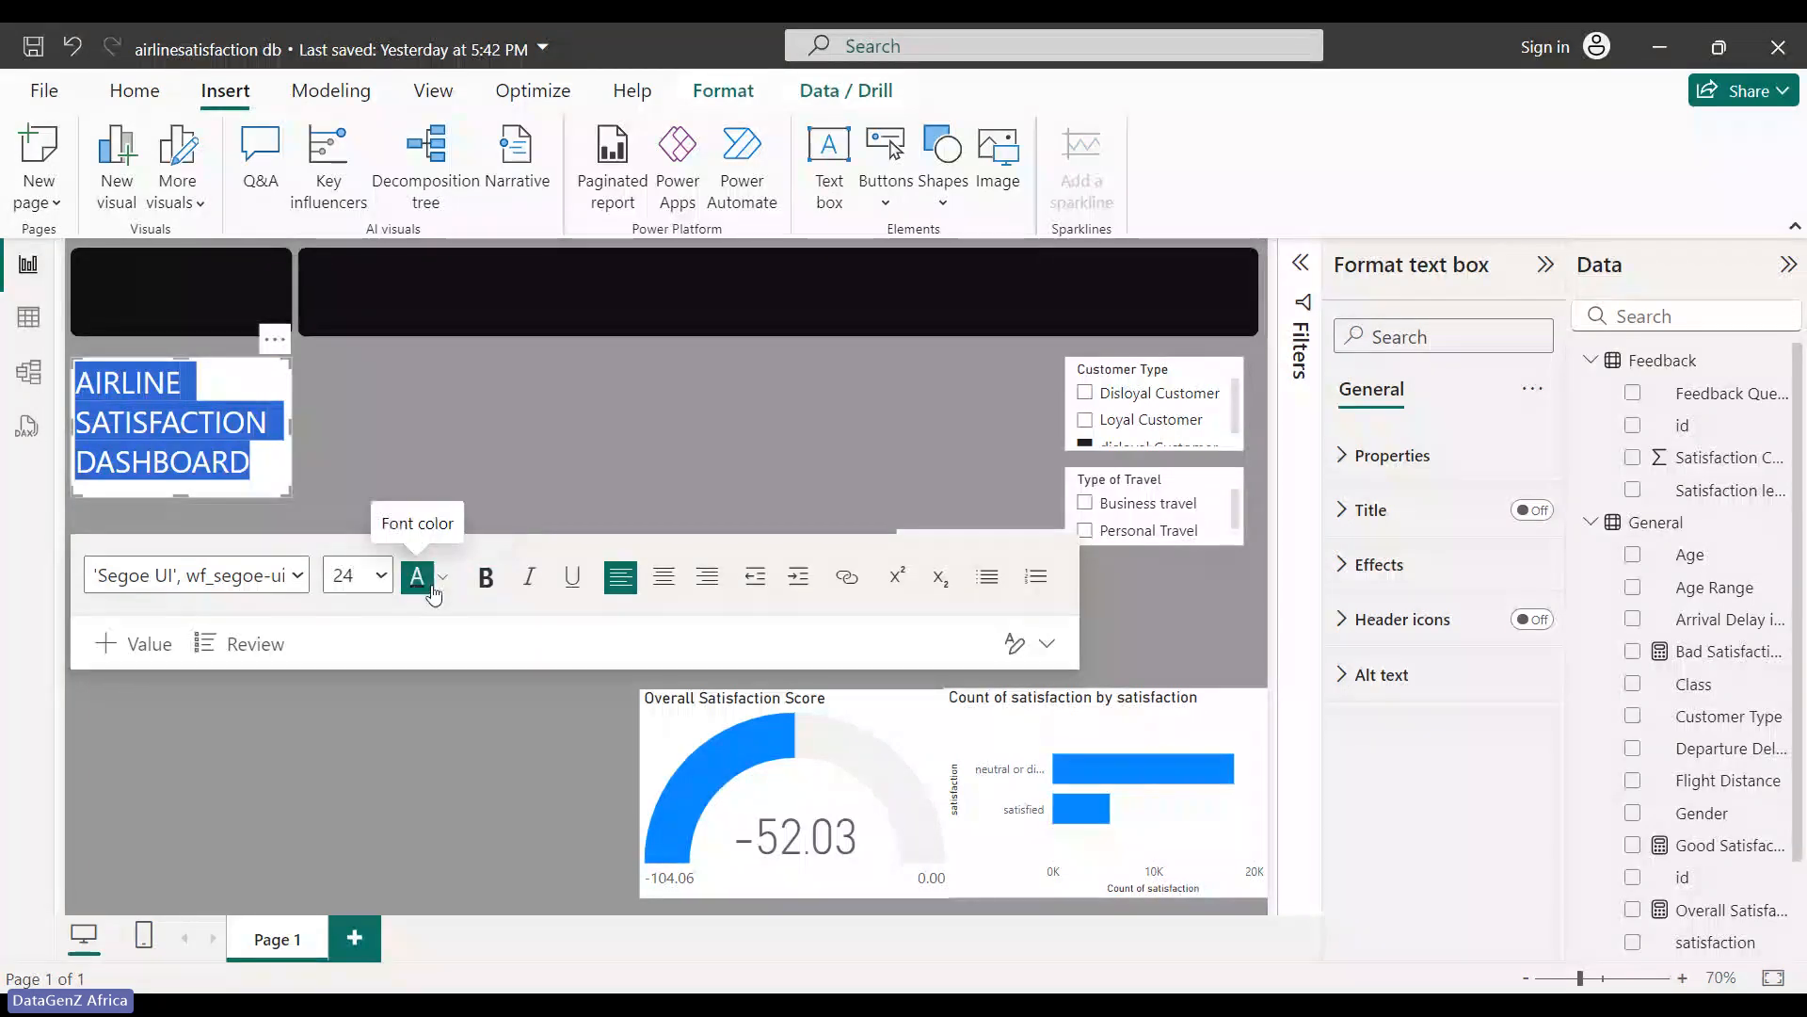
click(444, 586)
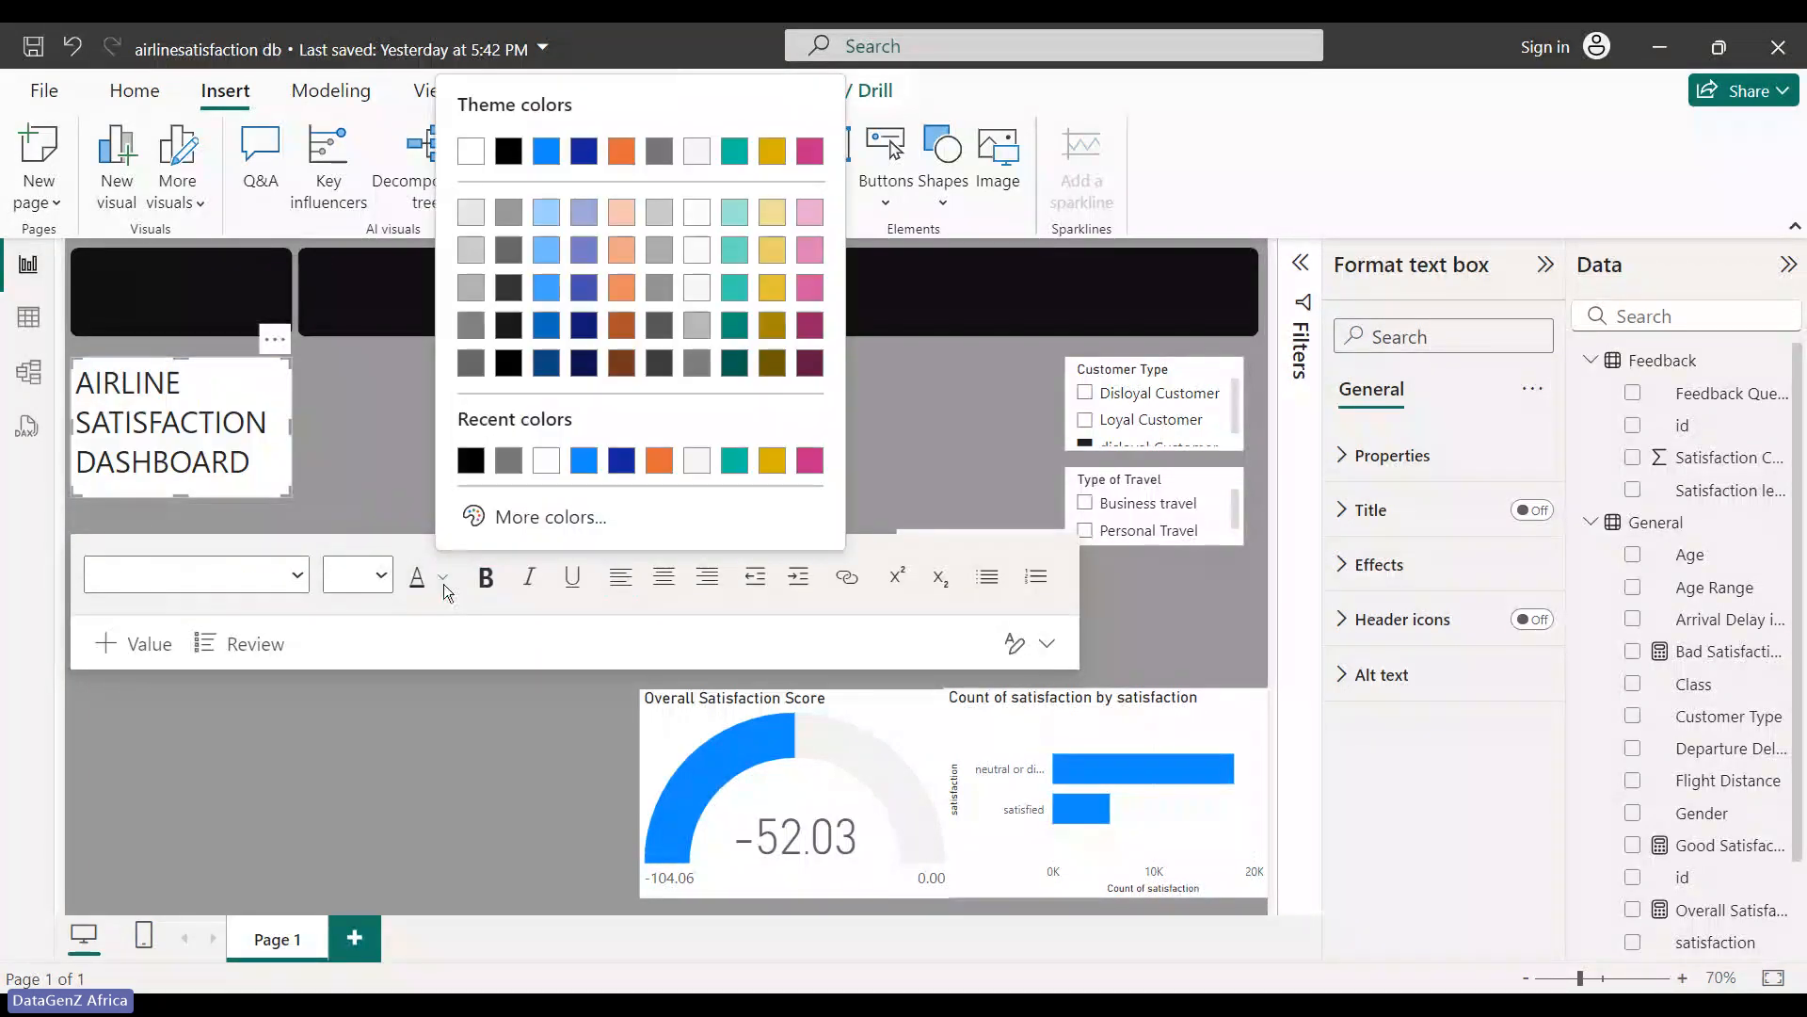
click(772, 157)
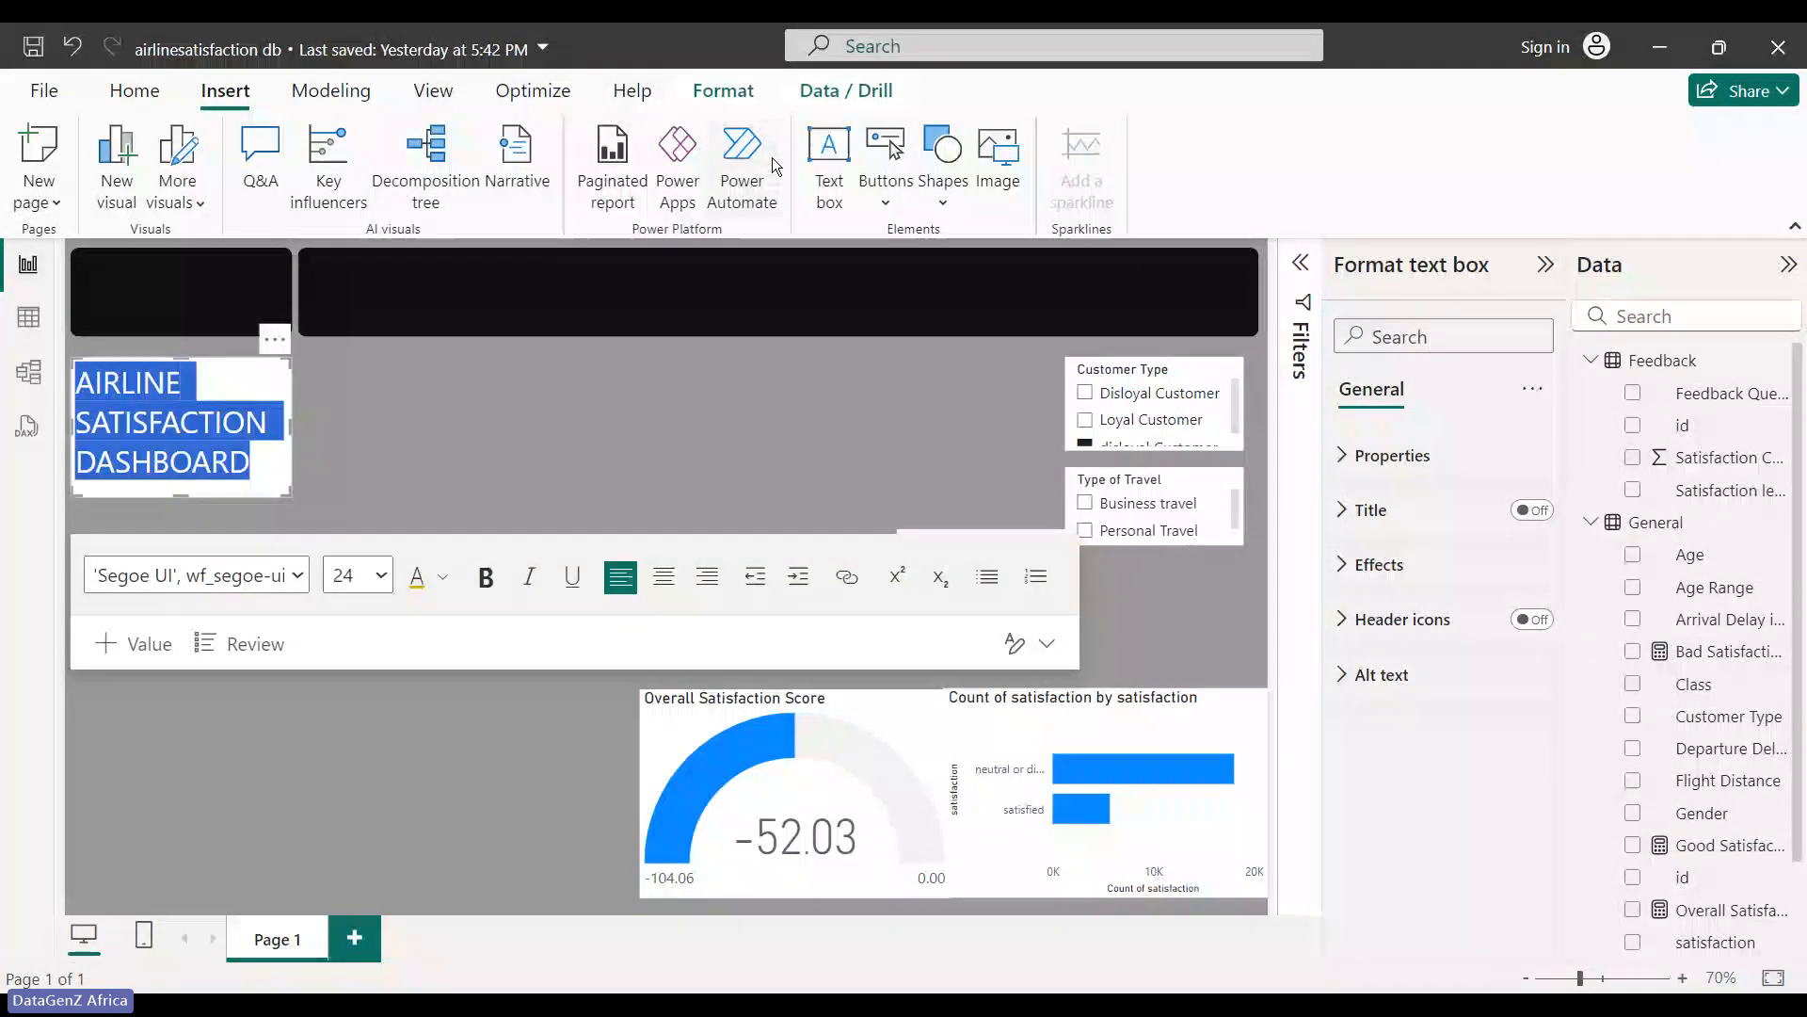
click(471, 582)
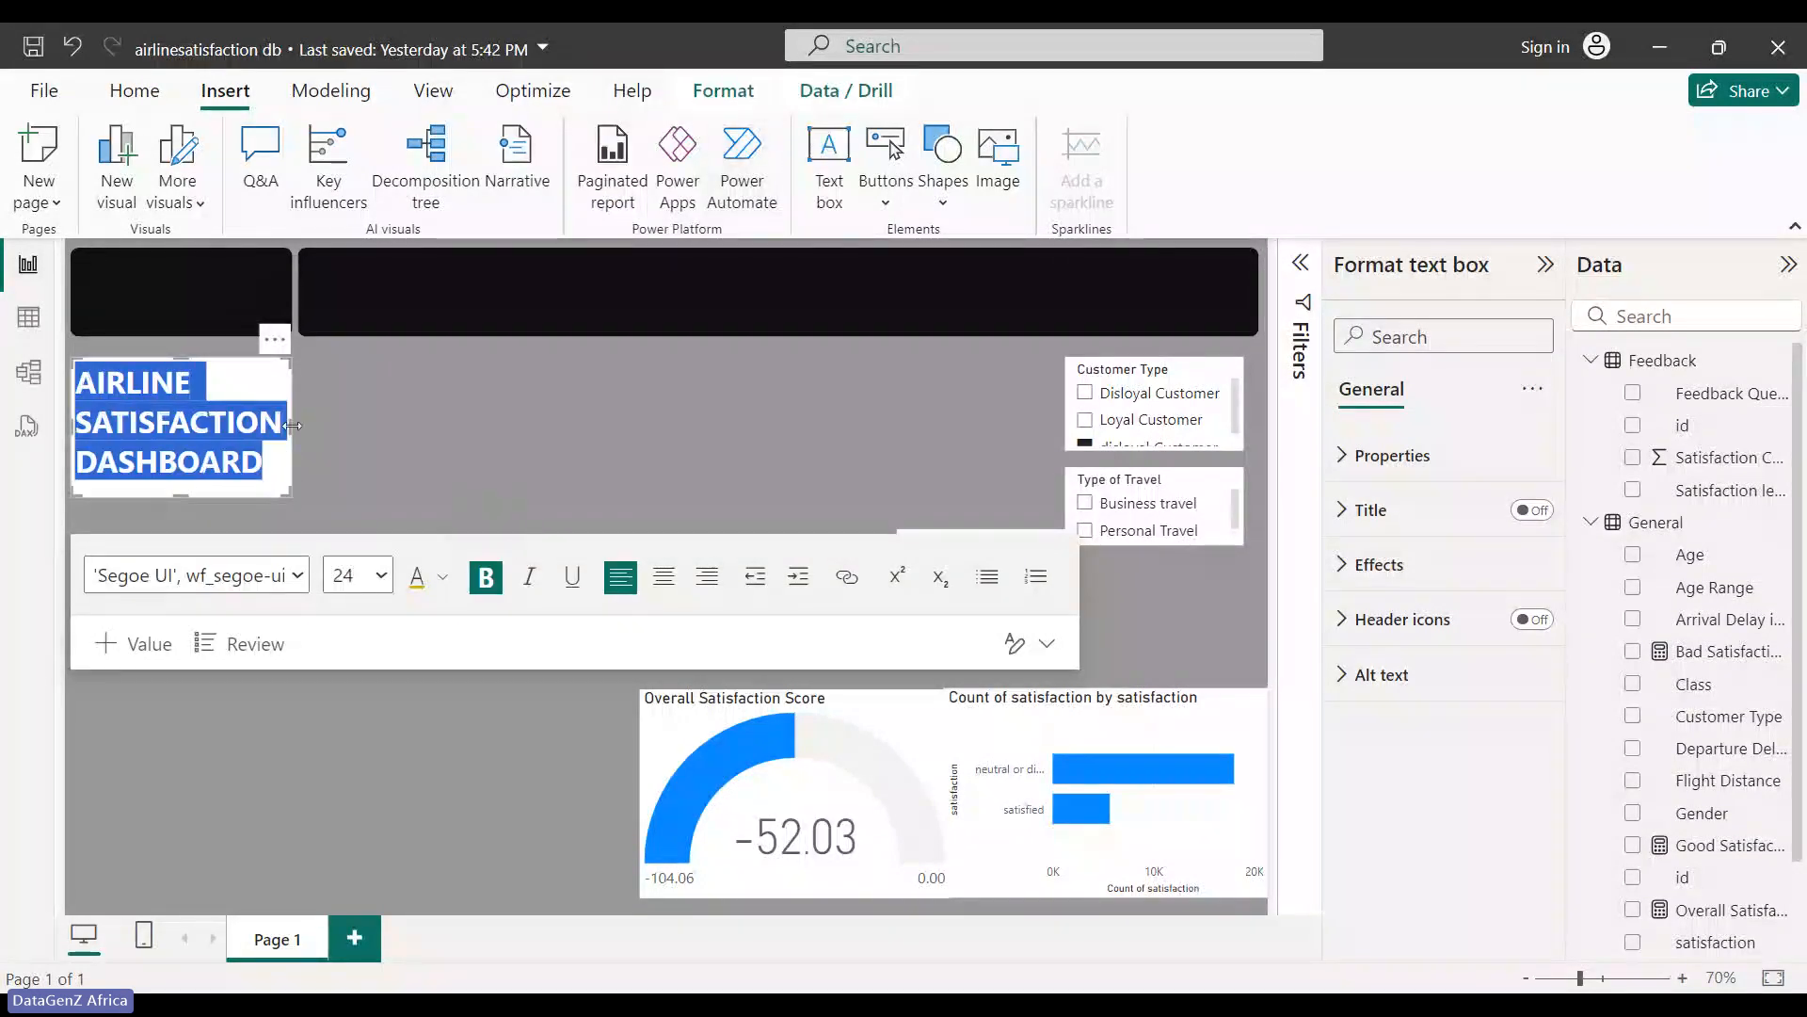
drag(286, 450, 630, 408)
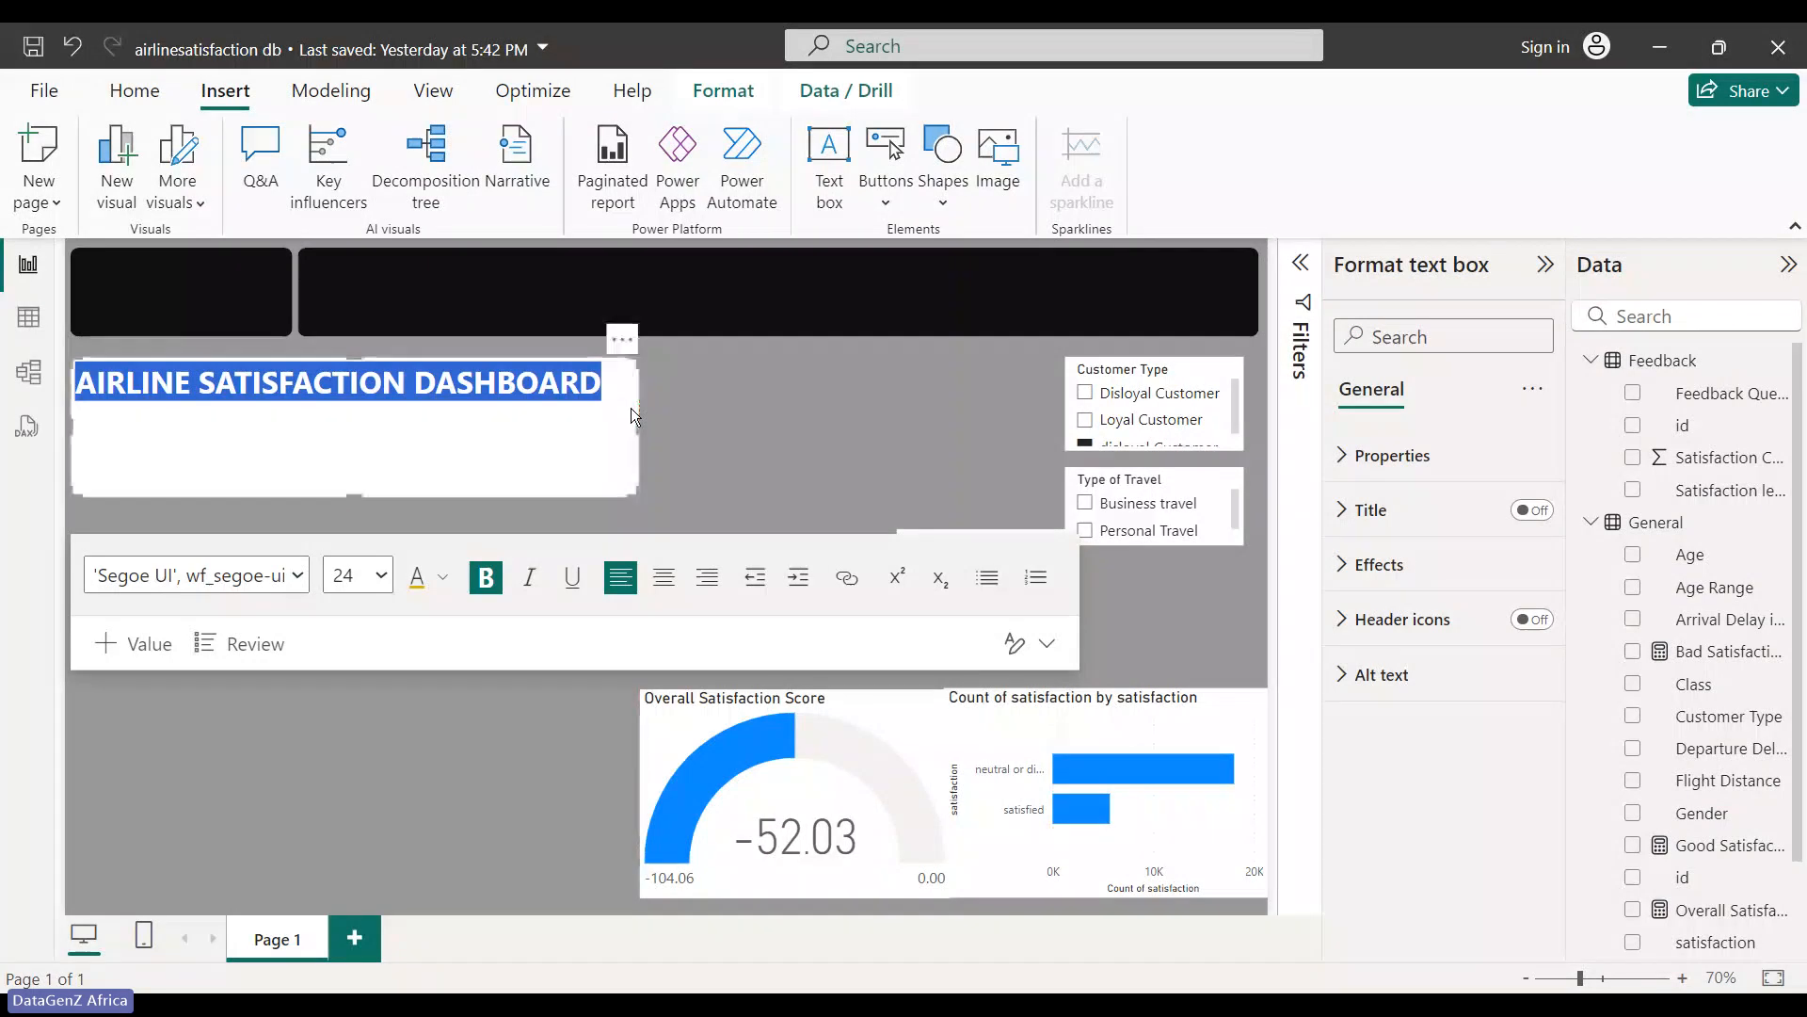
drag(331, 510, 342, 405)
- Move the title text box up into the wide black banner
click(726, 380)
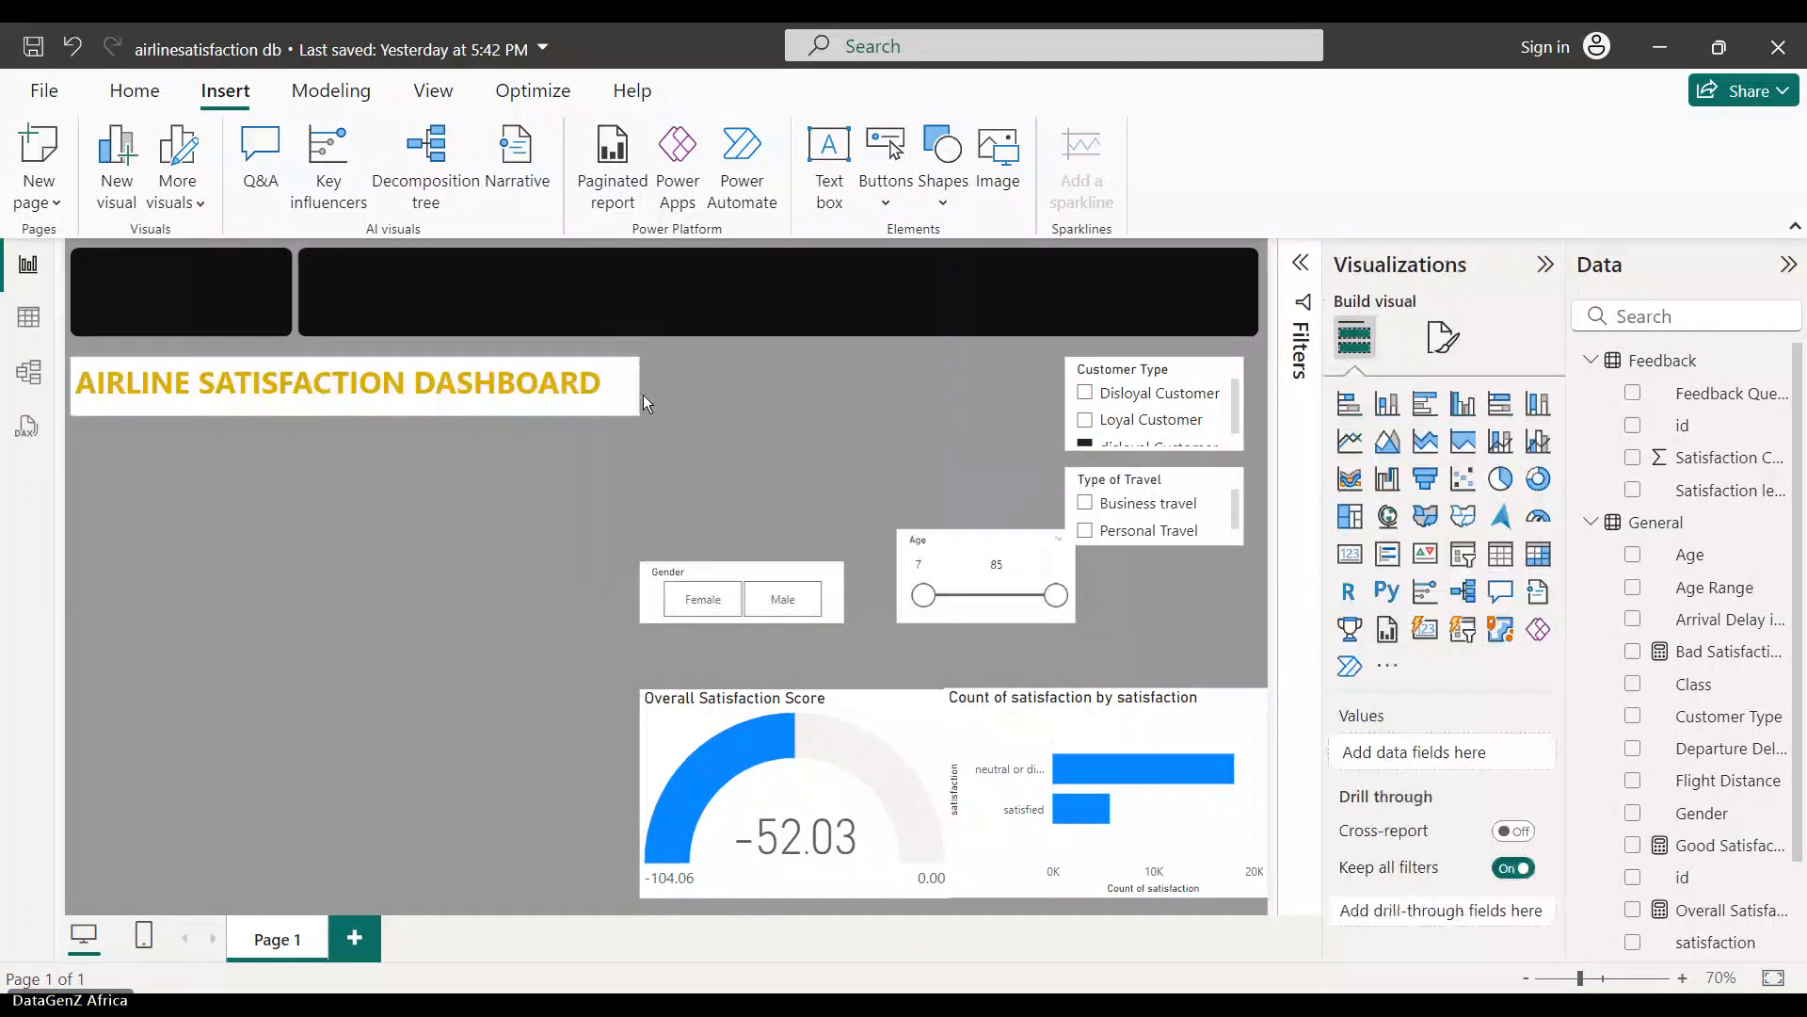
drag(539, 396, 729, 415)
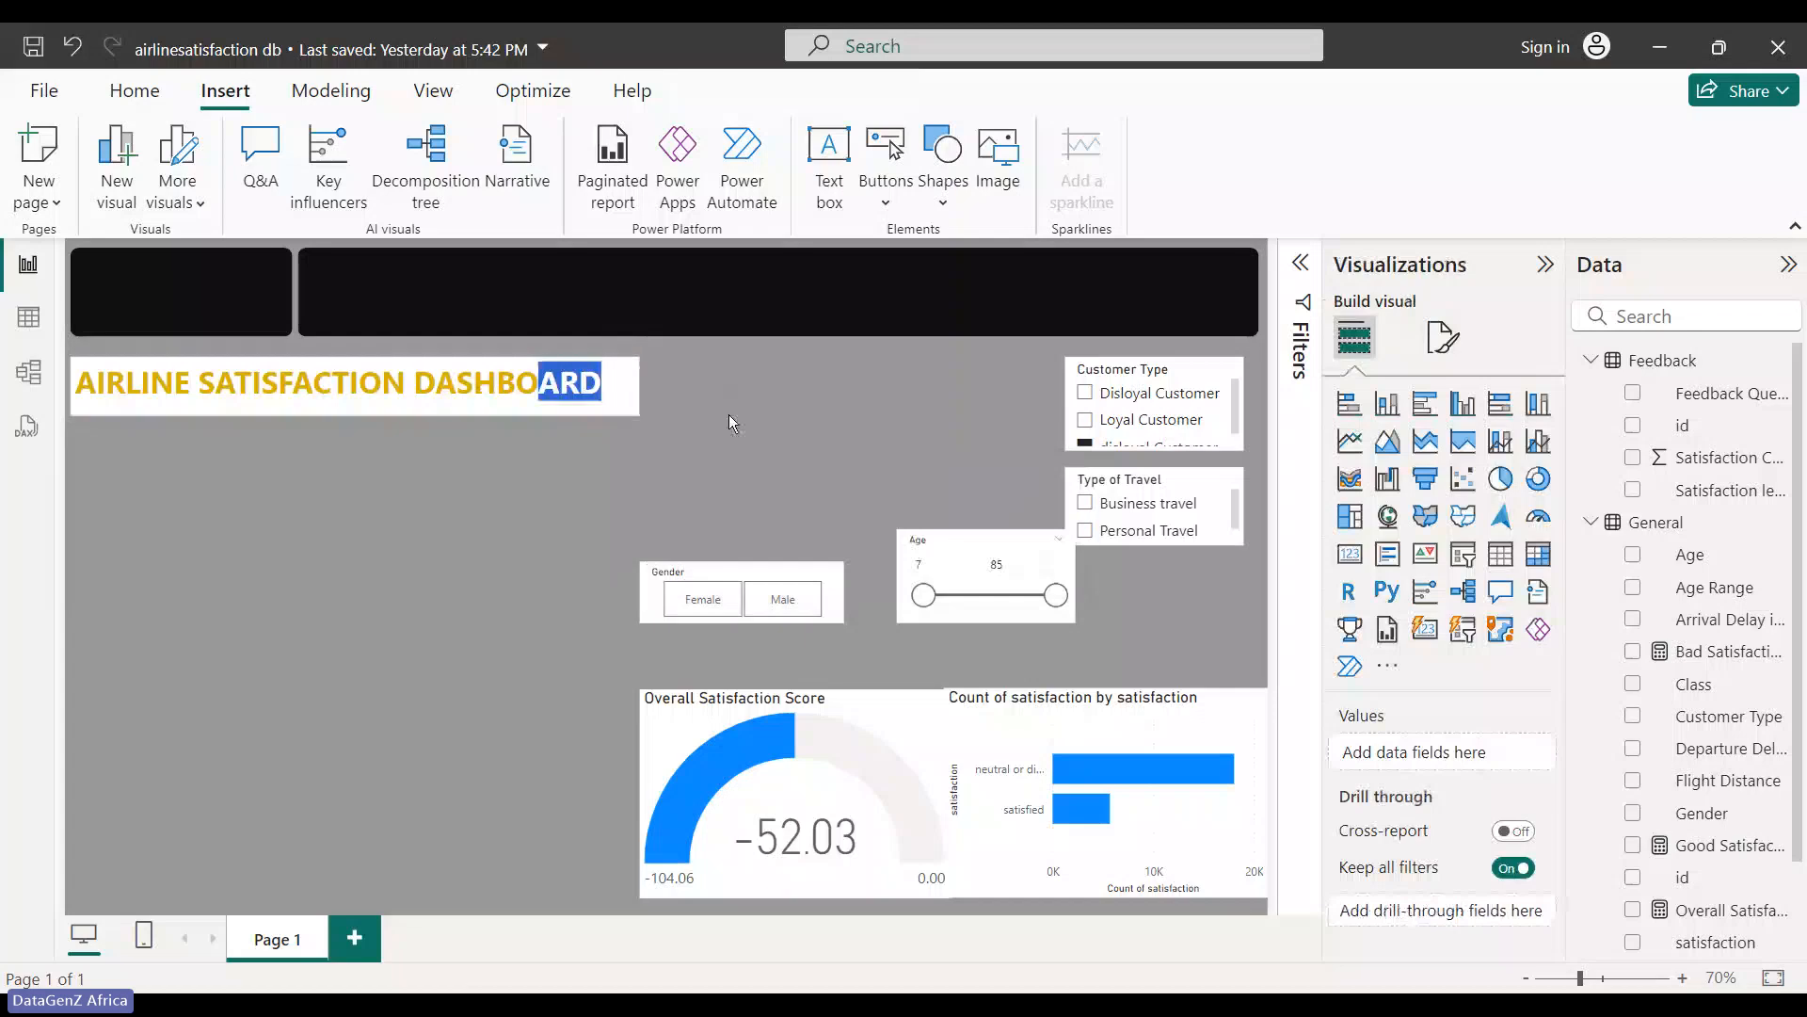
click(729, 414)
click(624, 388)
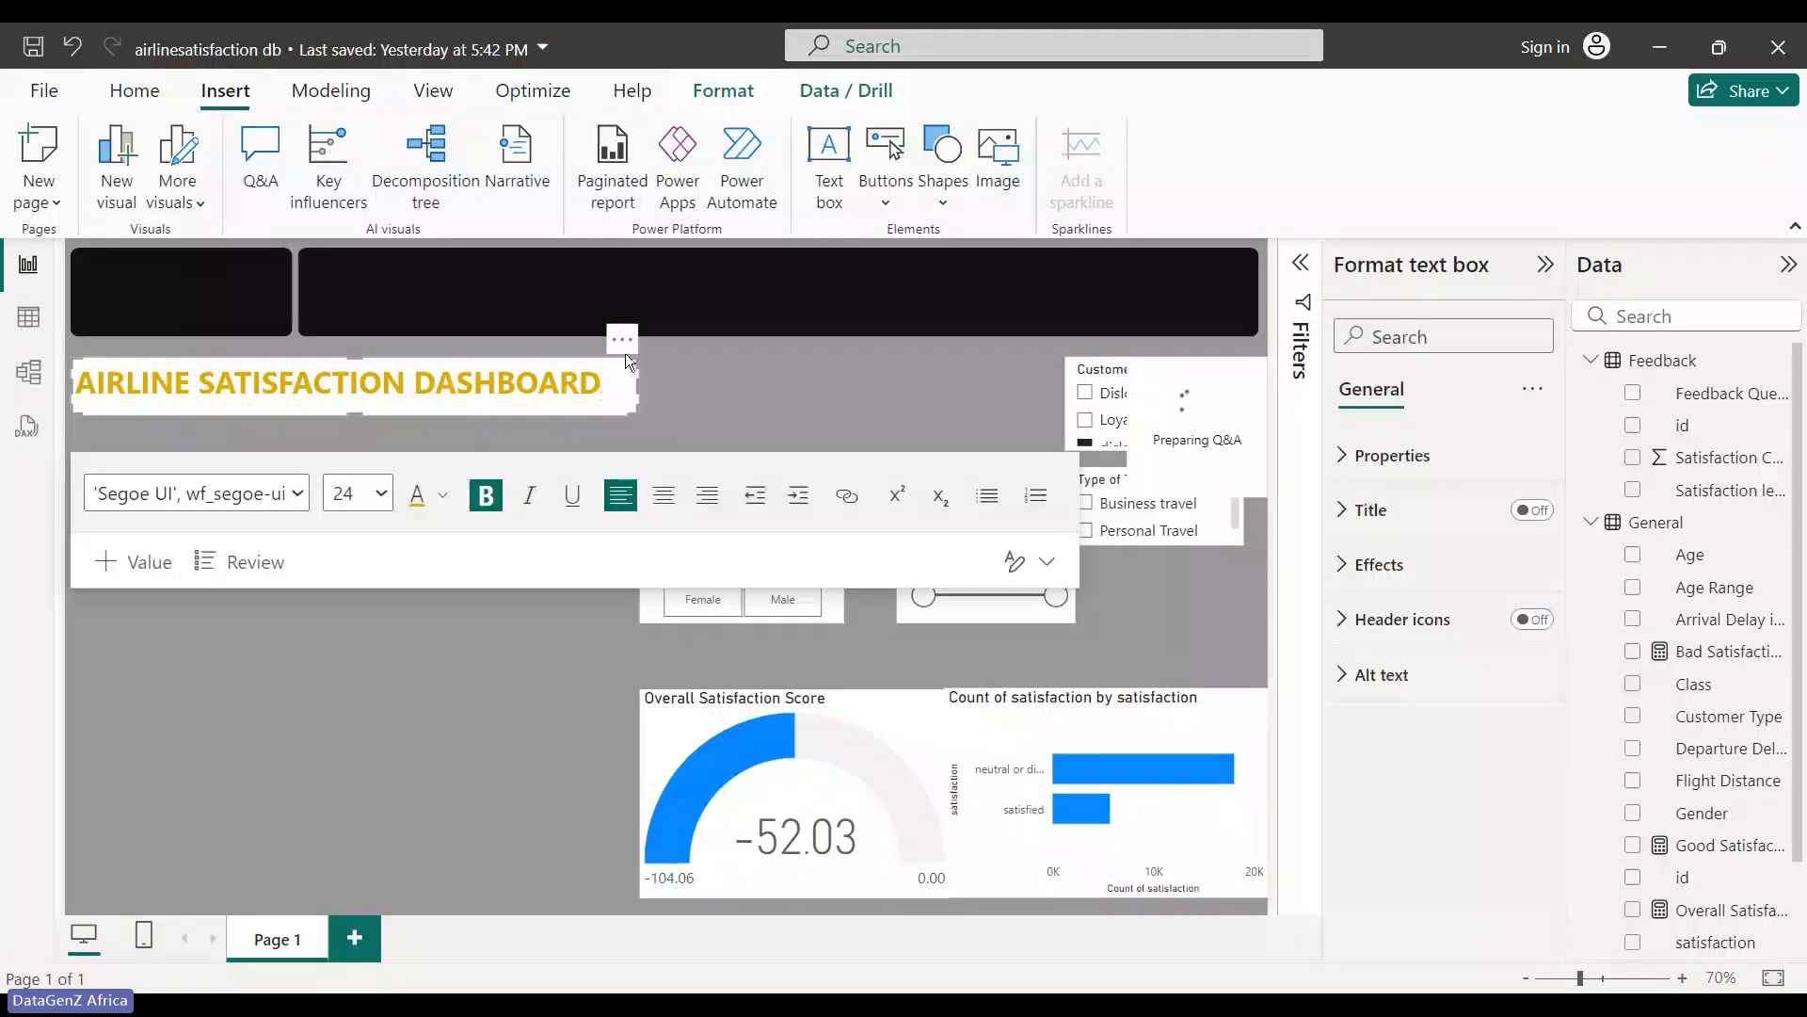
drag(627, 346, 864, 245)
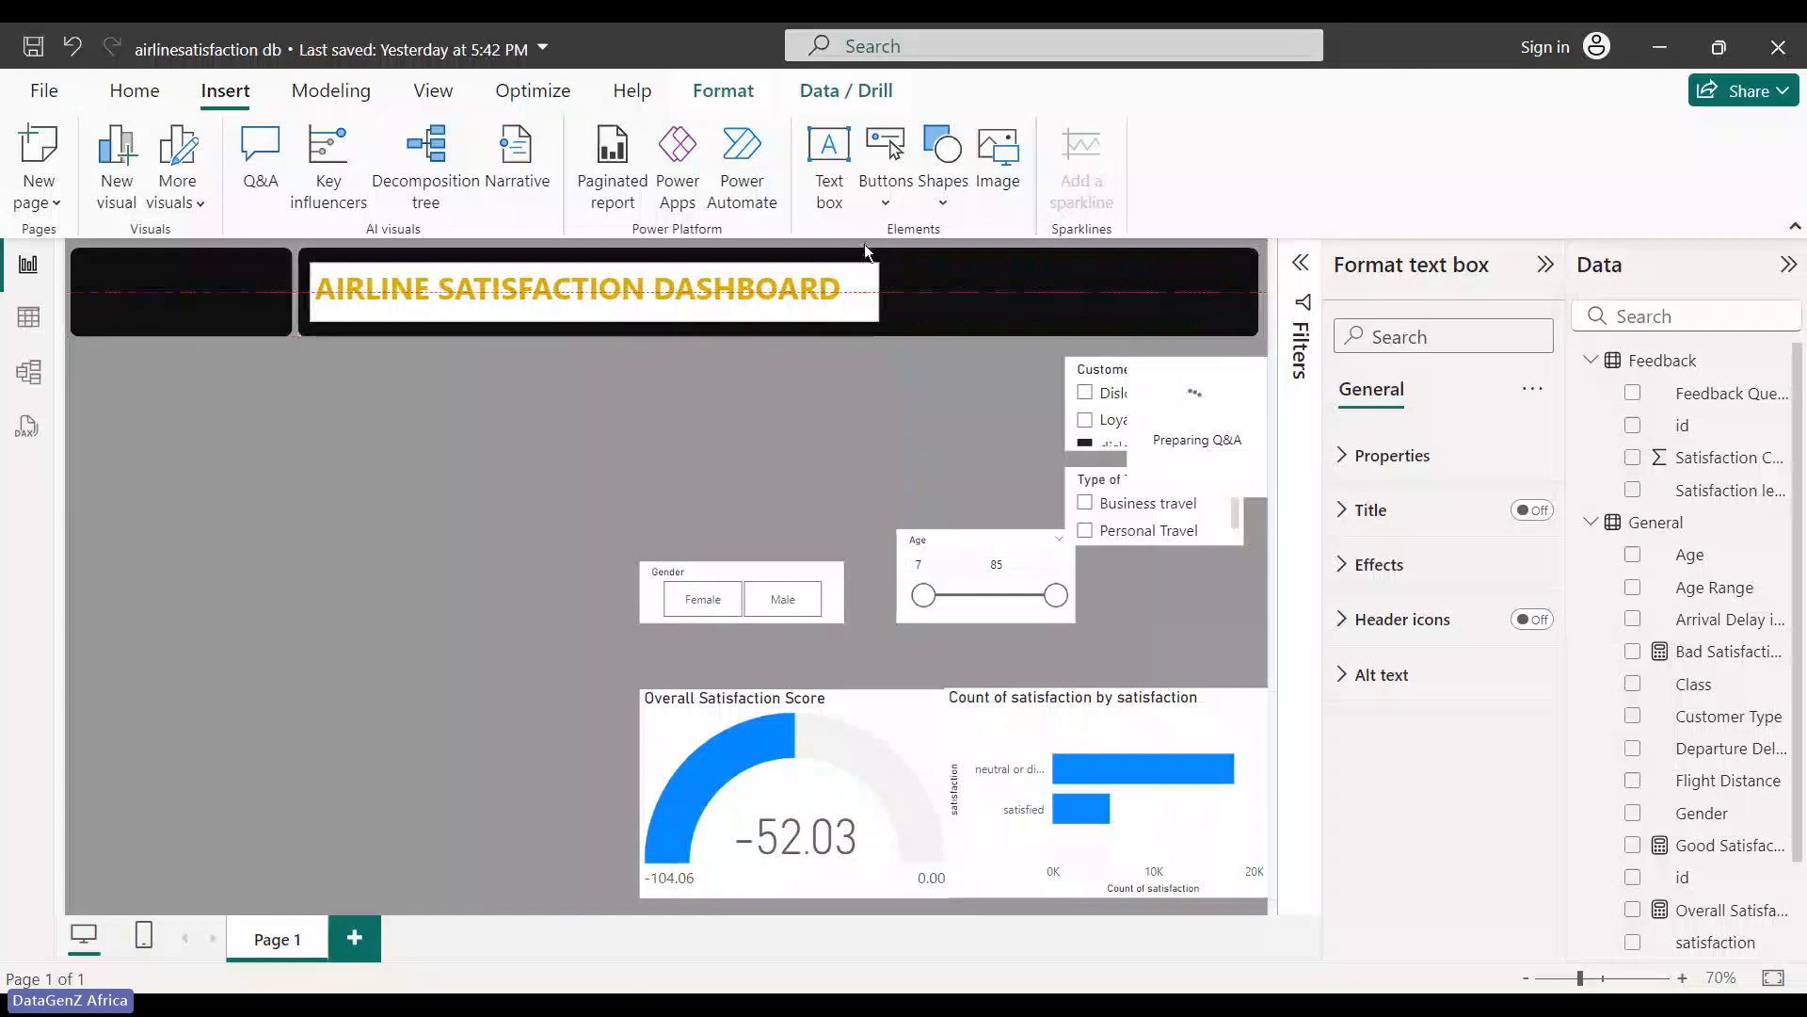
click(345, 586)
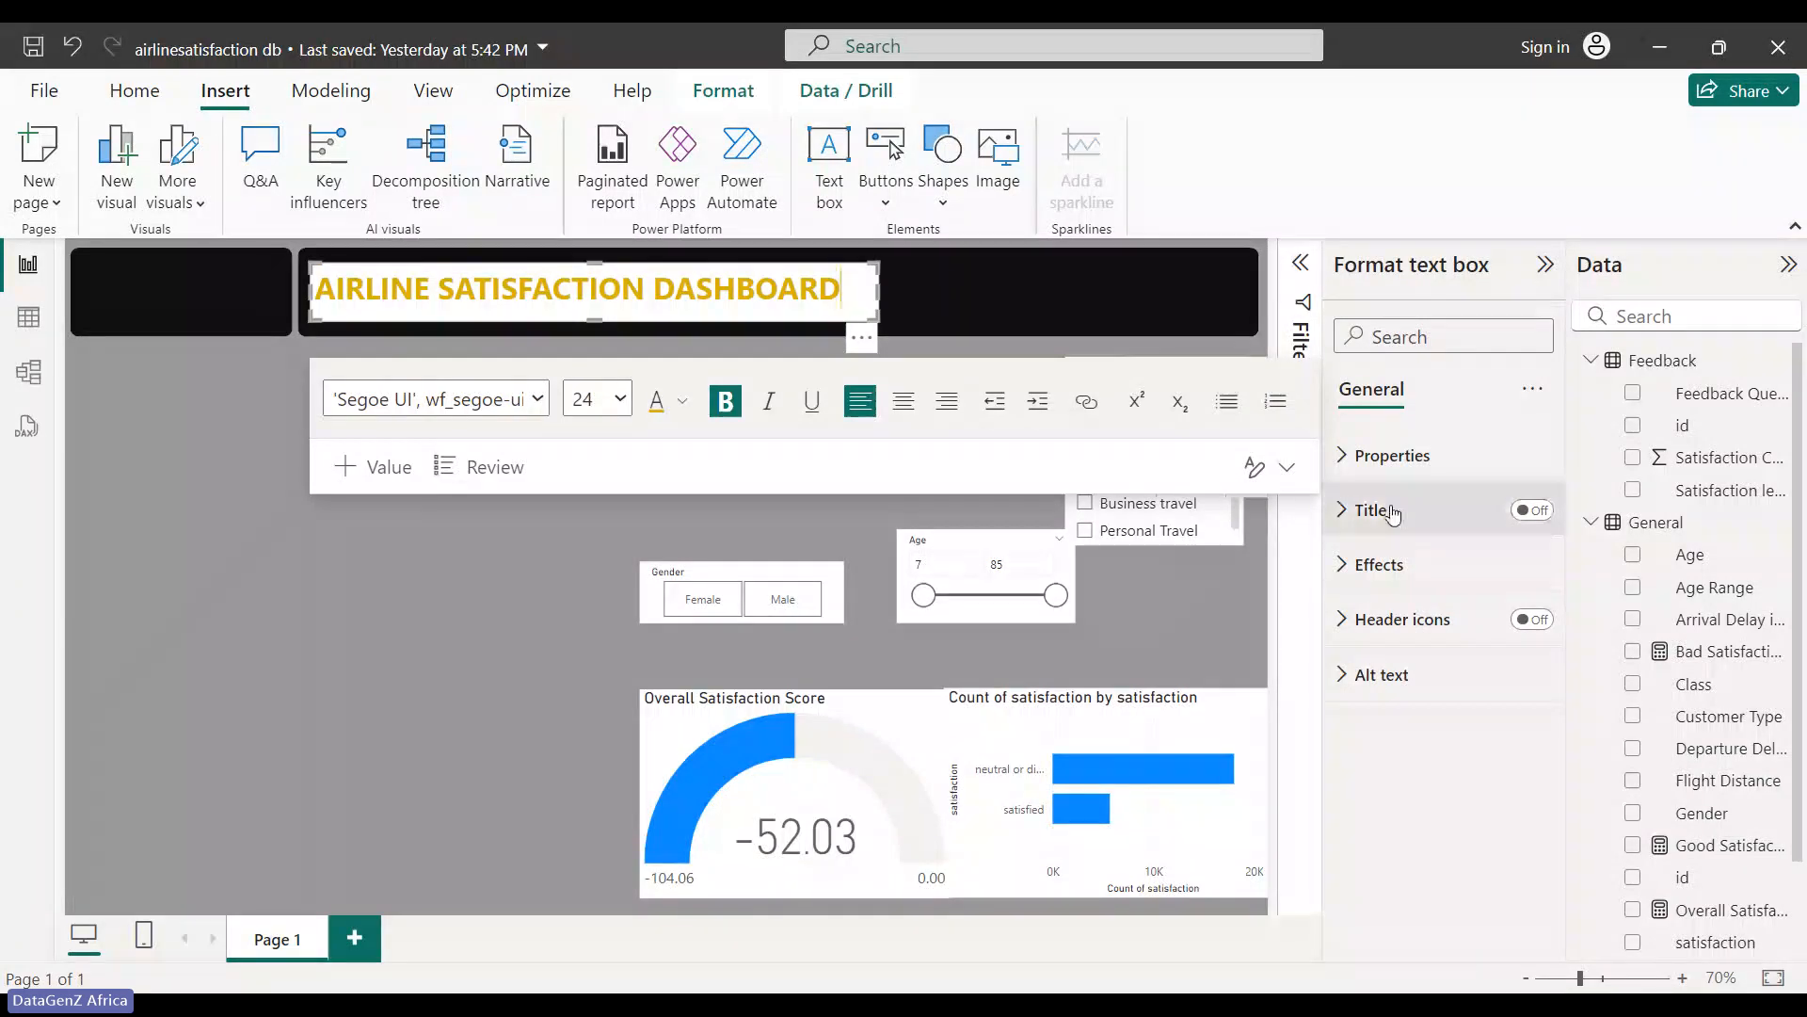
- Turn off the title box's white background and nudge it right within the banner
click(1375, 456)
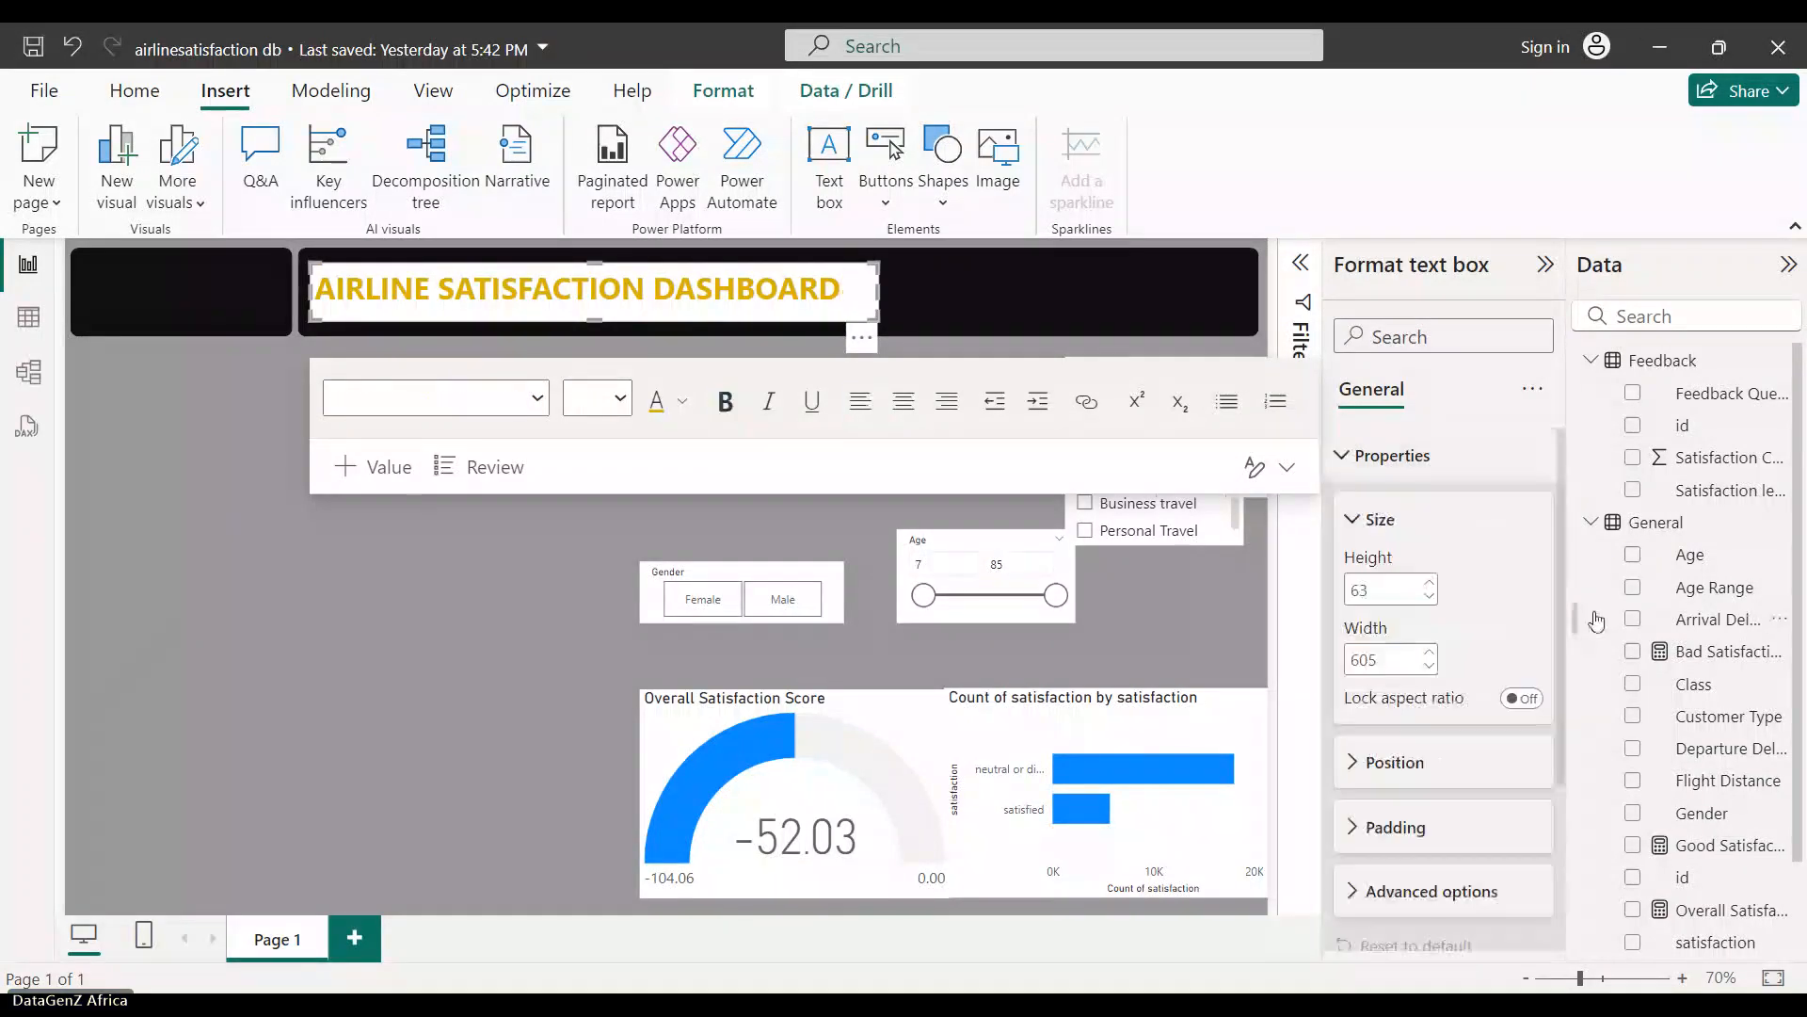
drag(1561, 589, 1561, 778)
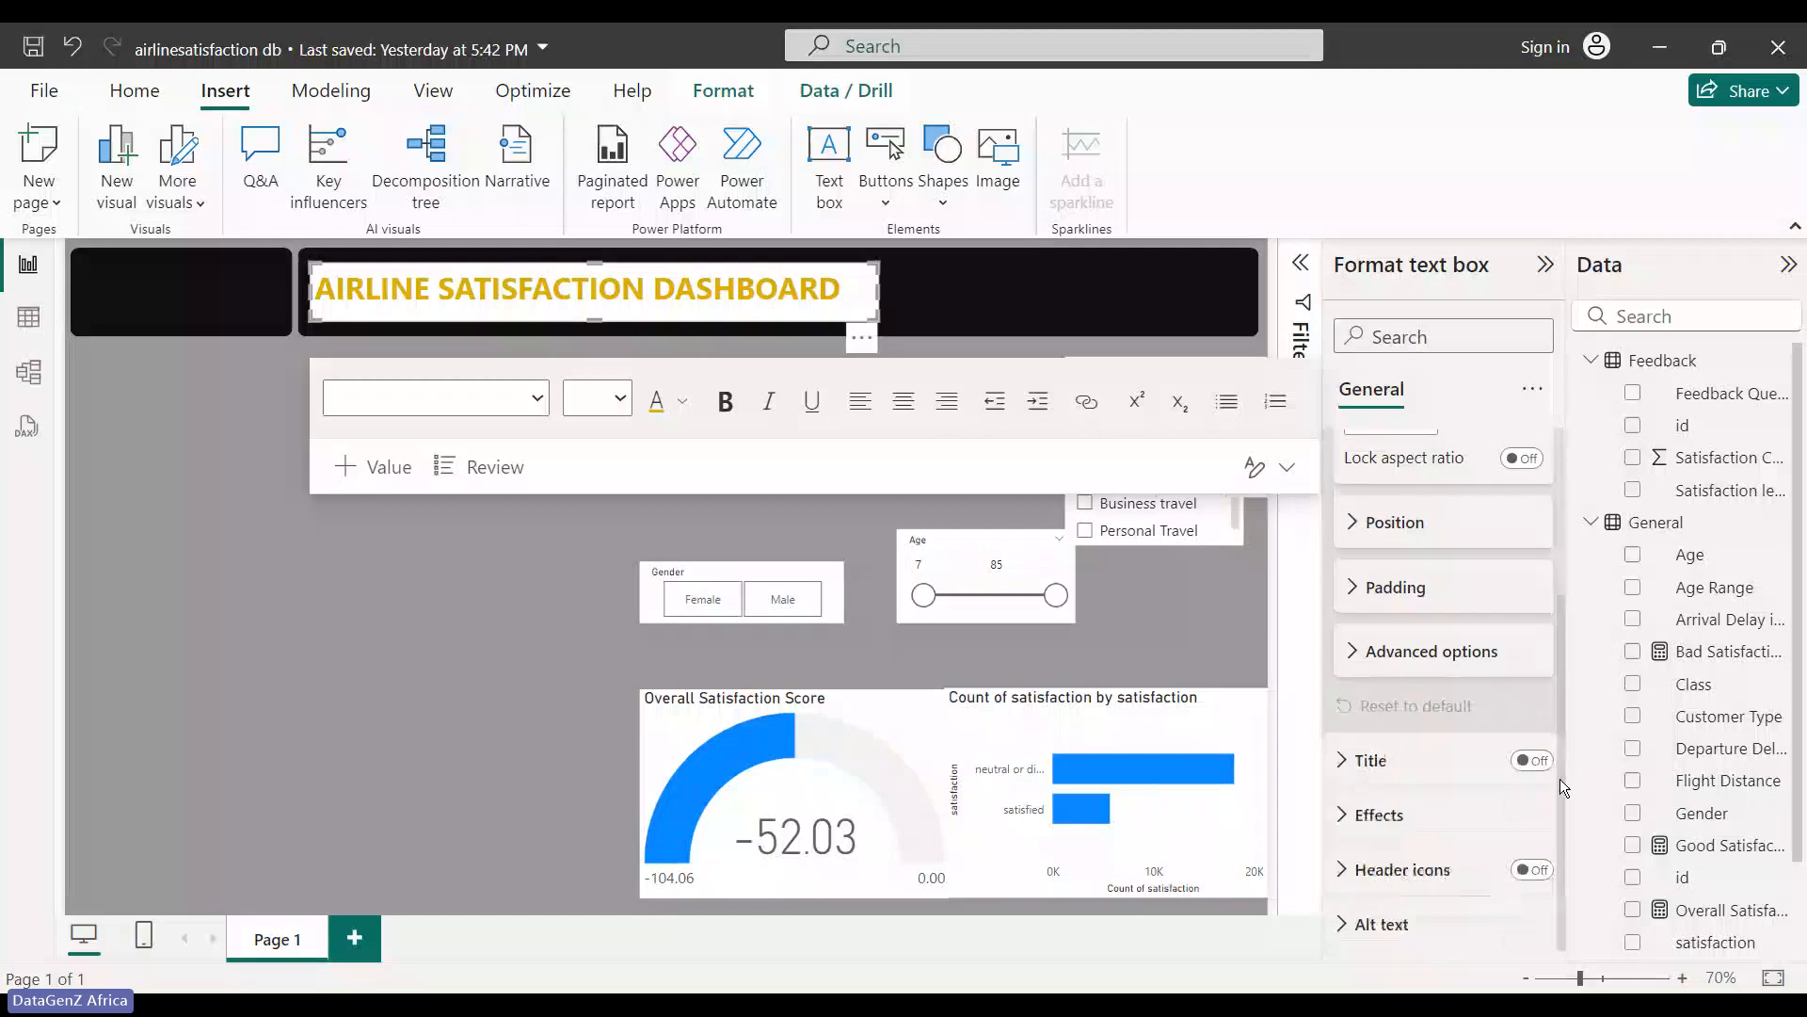
click(1387, 808)
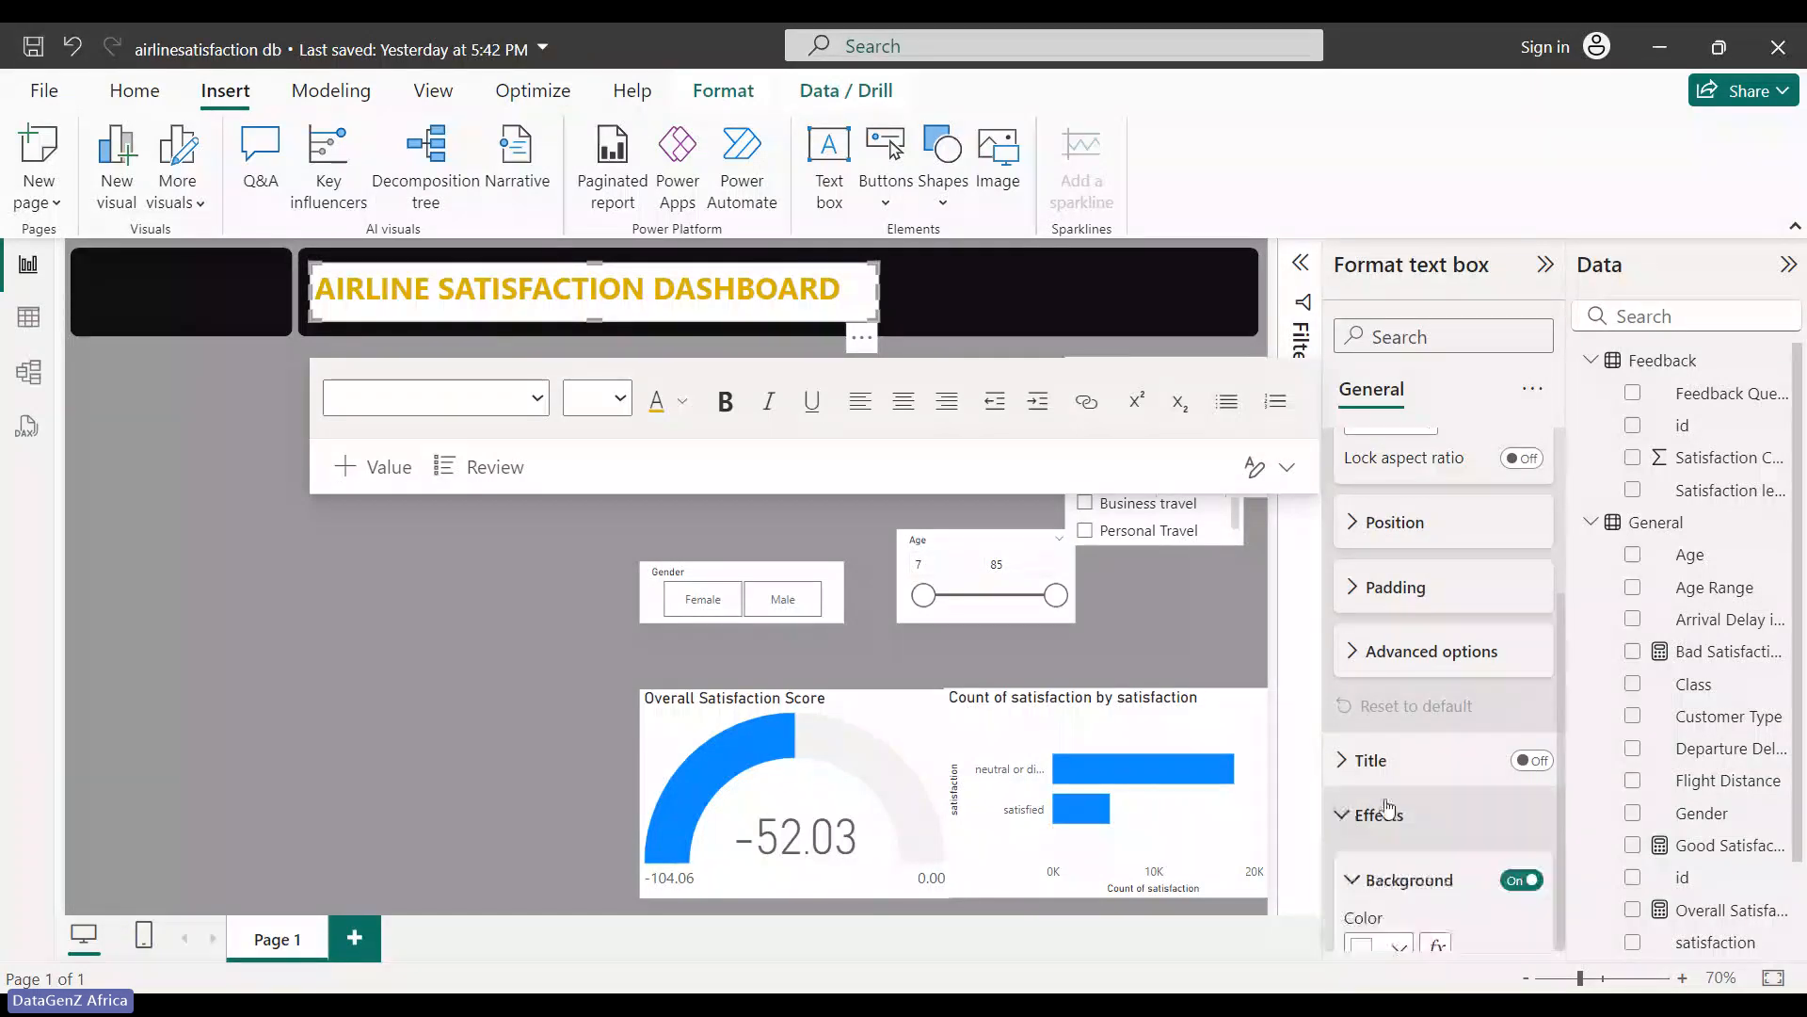
click(1522, 881)
click(512, 775)
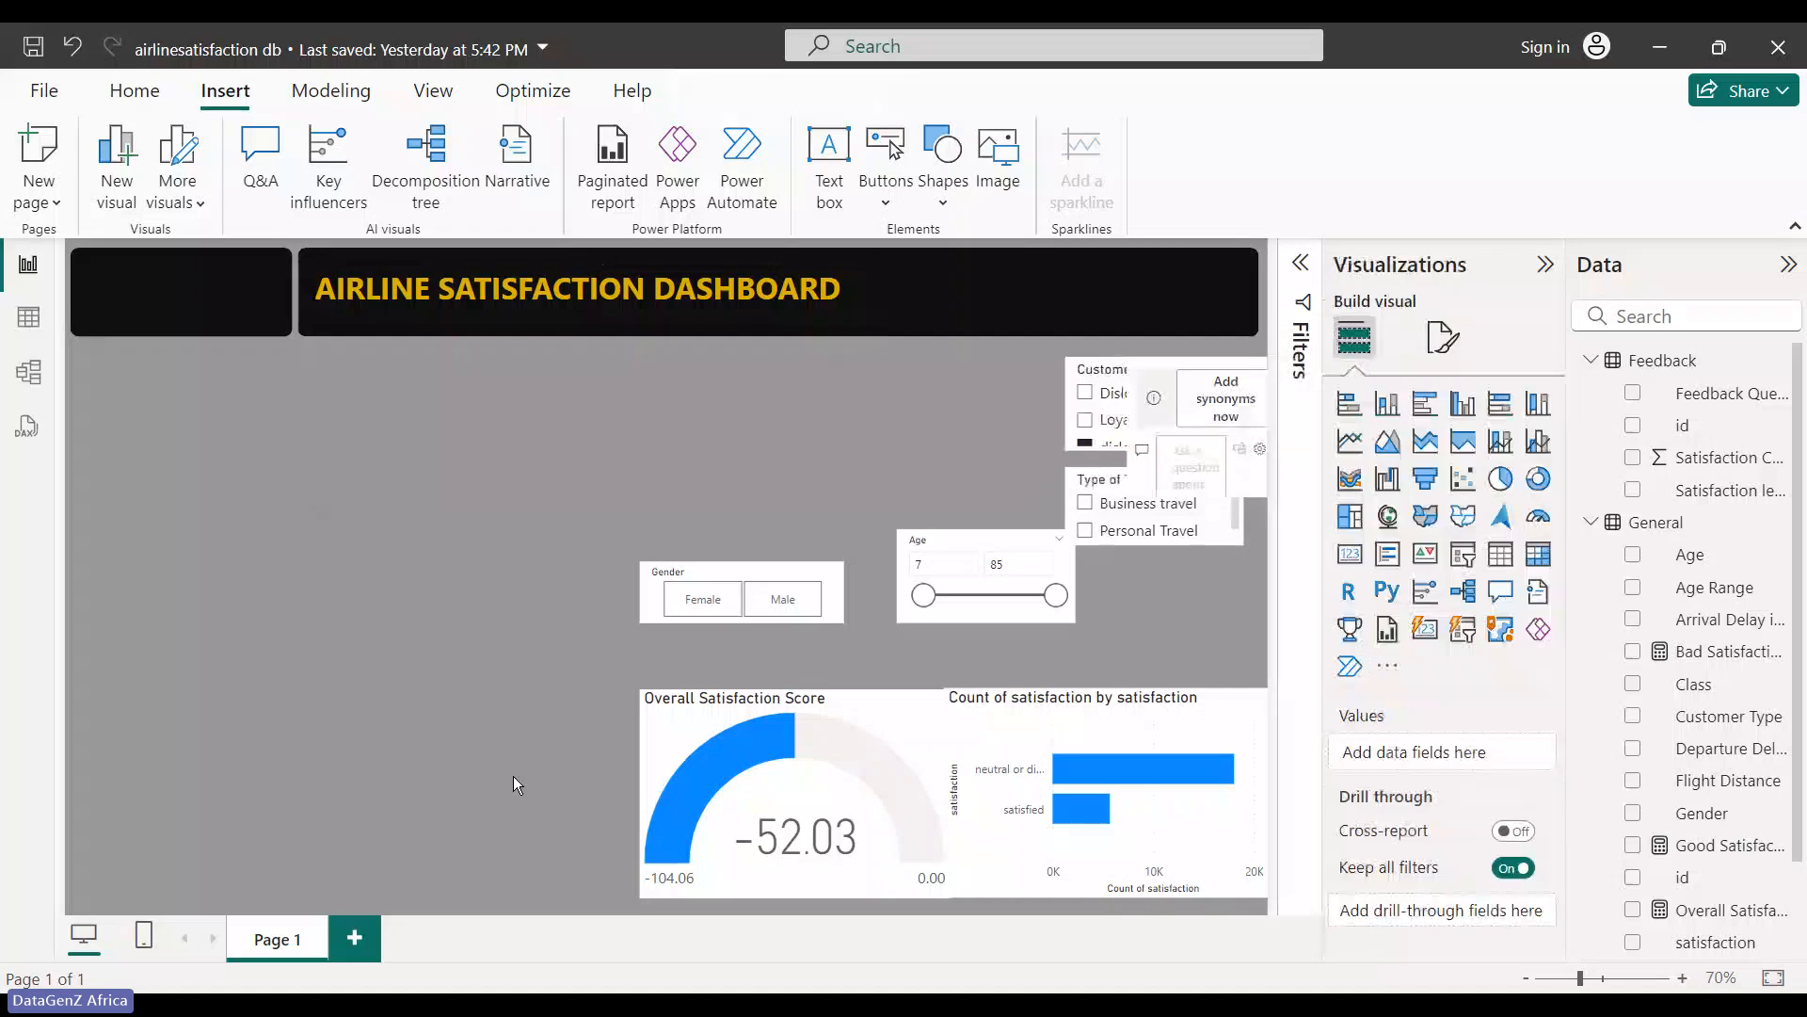
click(809, 315)
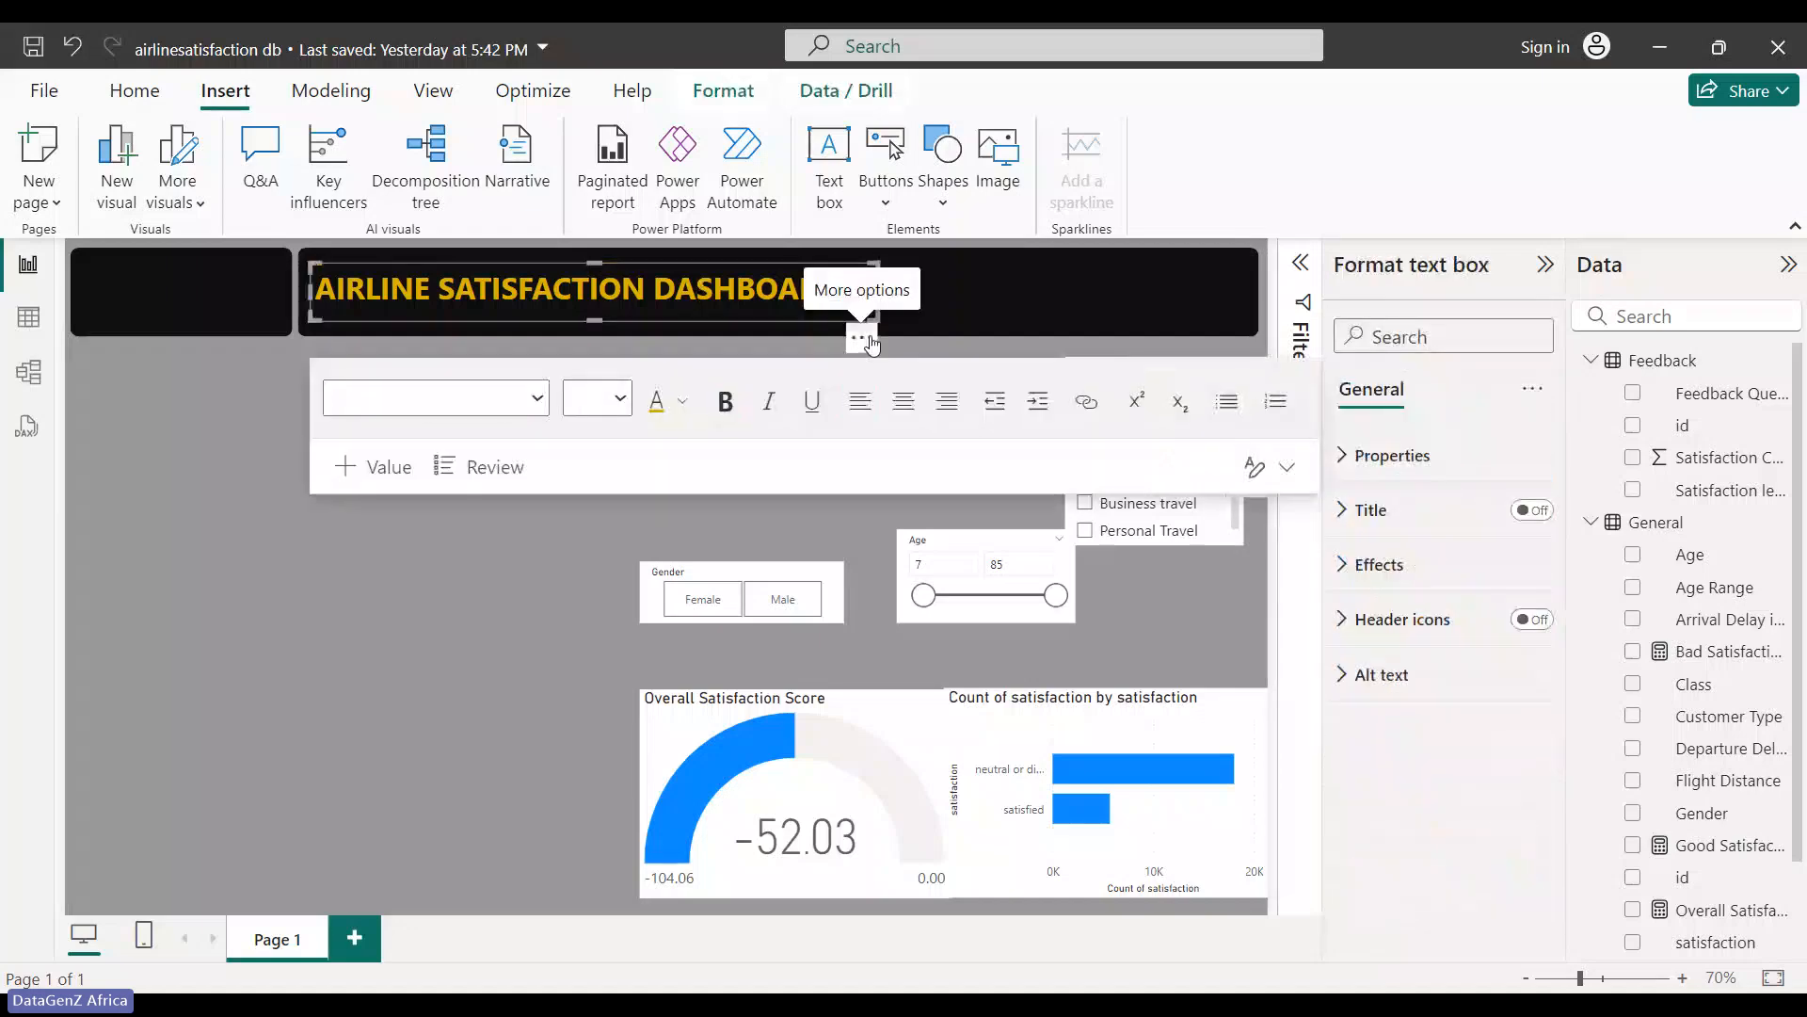
drag(861, 342, 868, 336)
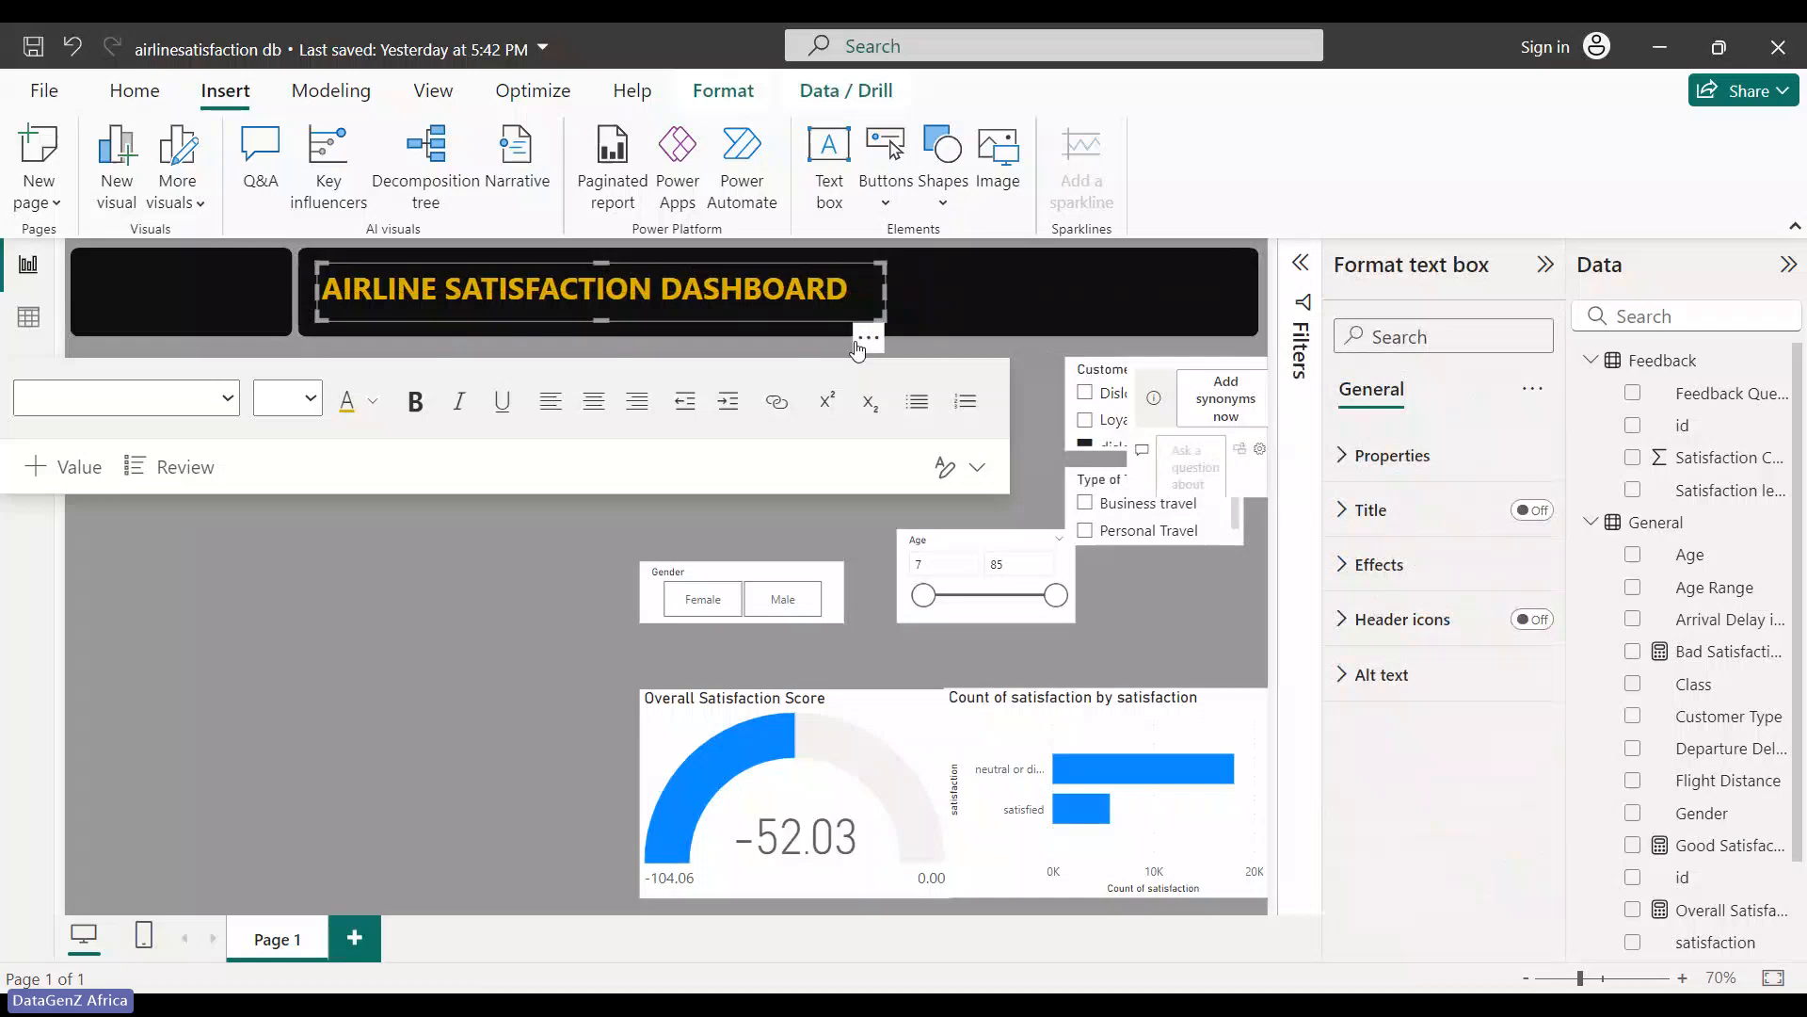
click(423, 621)
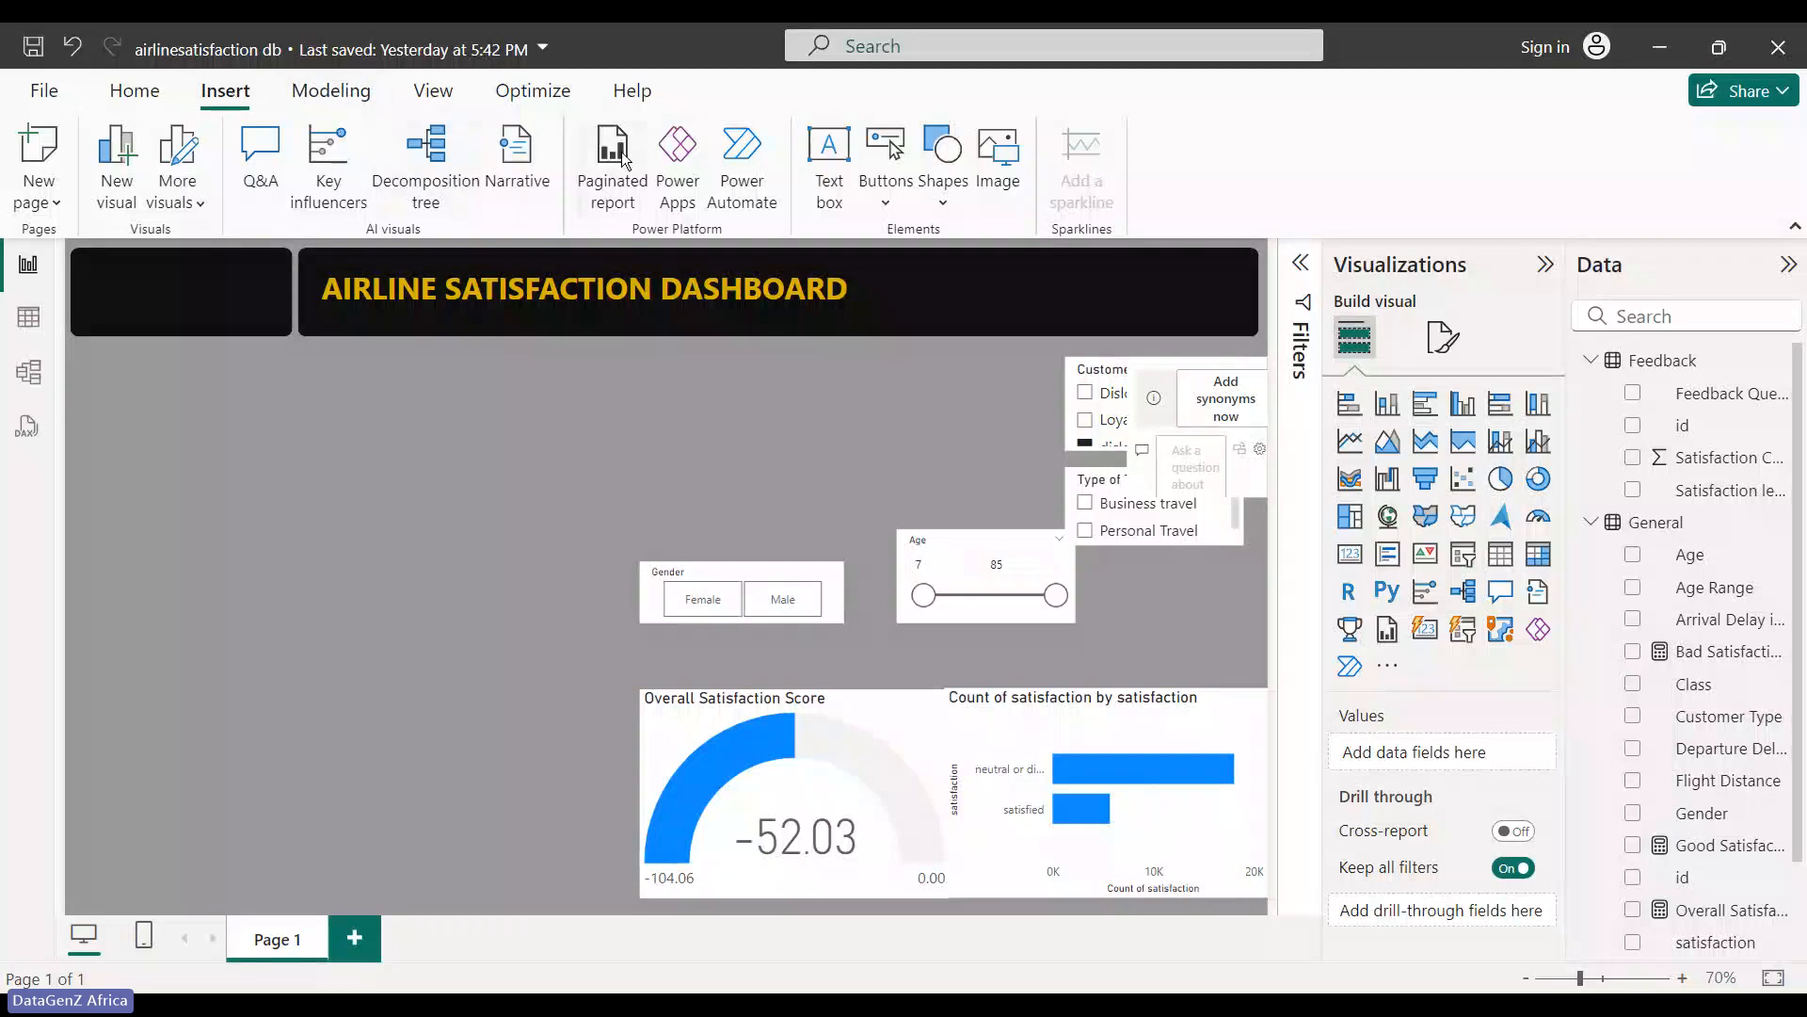
- Insert the trophy image from Downloads and shrink it into the small top-left black banner
click(1009, 195)
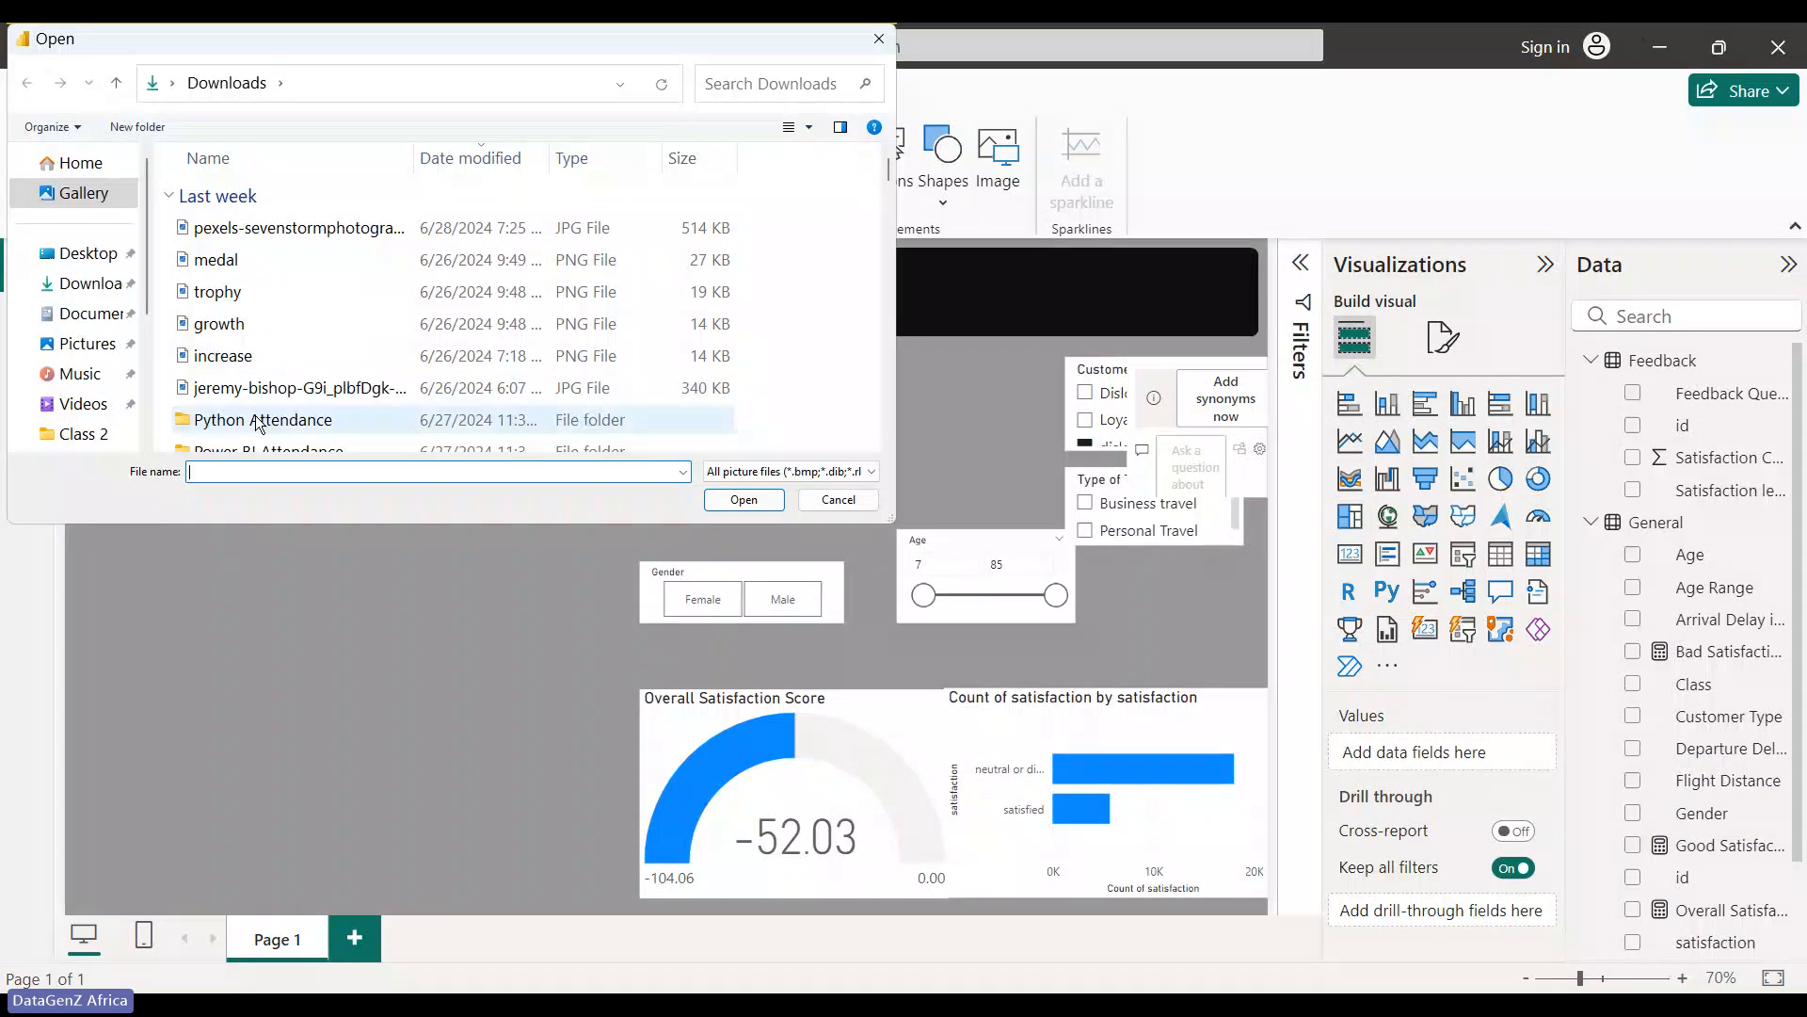
click(229, 291)
click(742, 500)
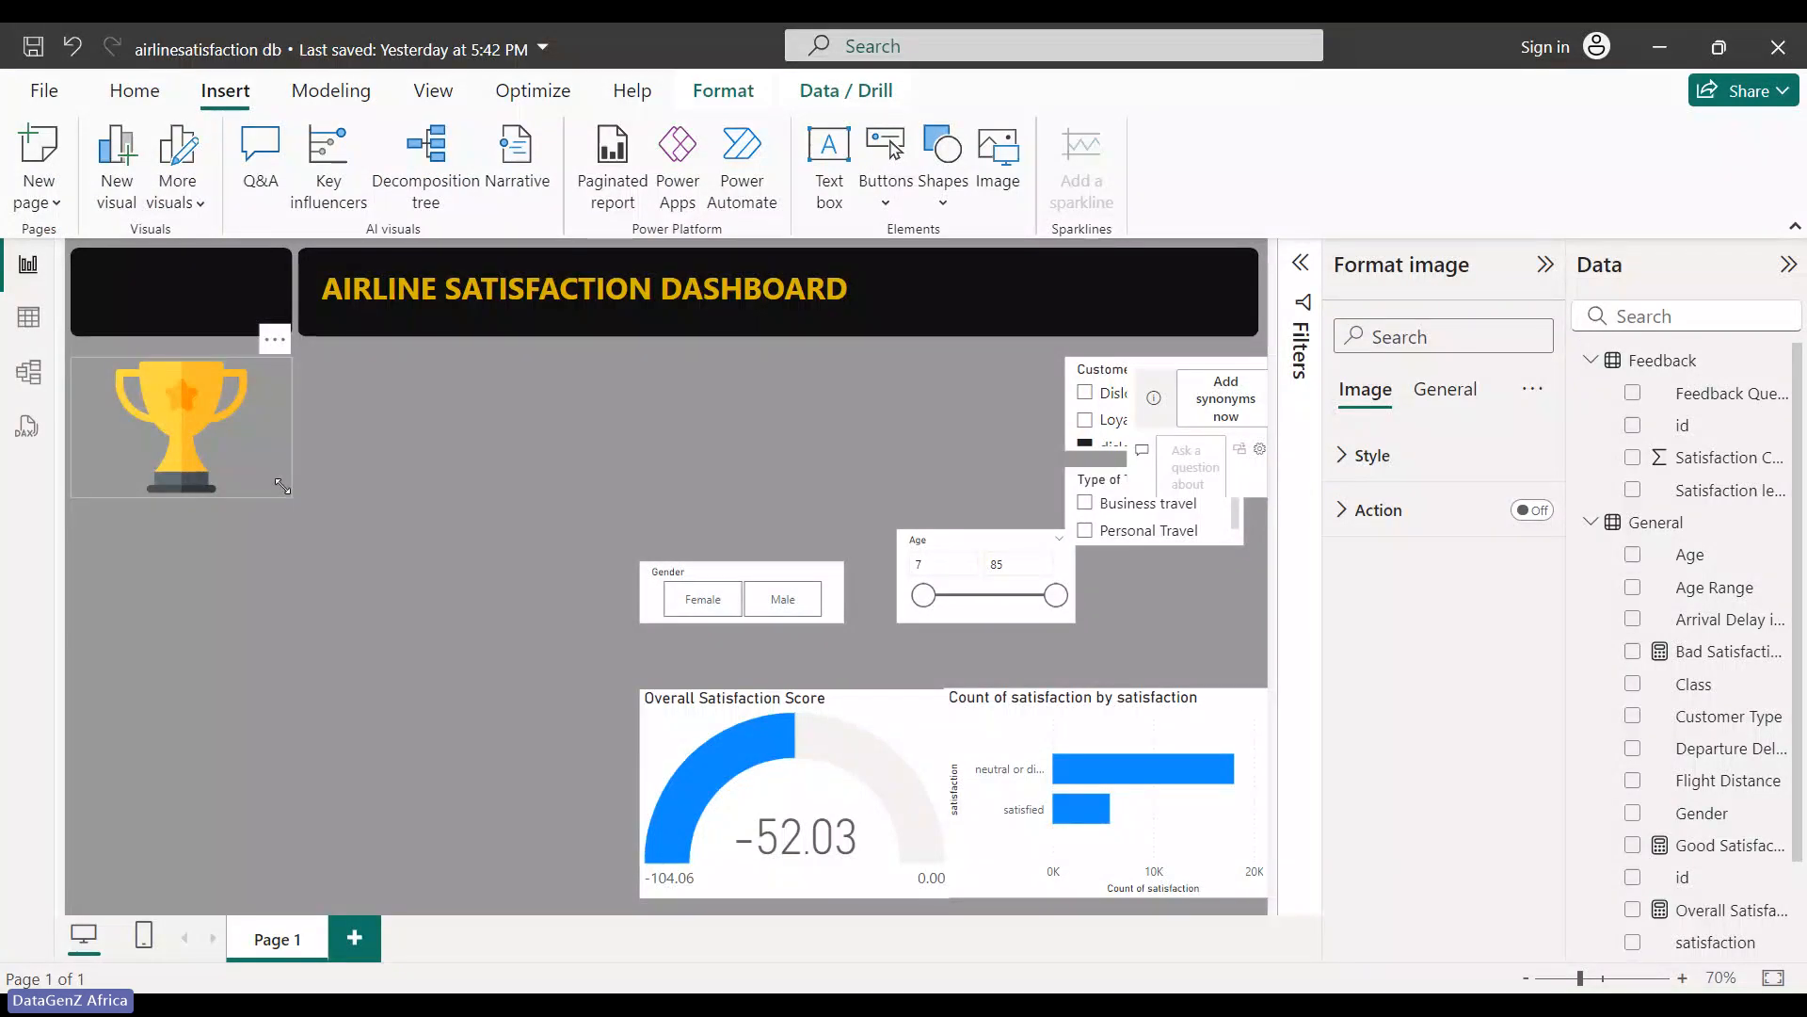
drag(285, 495, 118, 300)
click(183, 453)
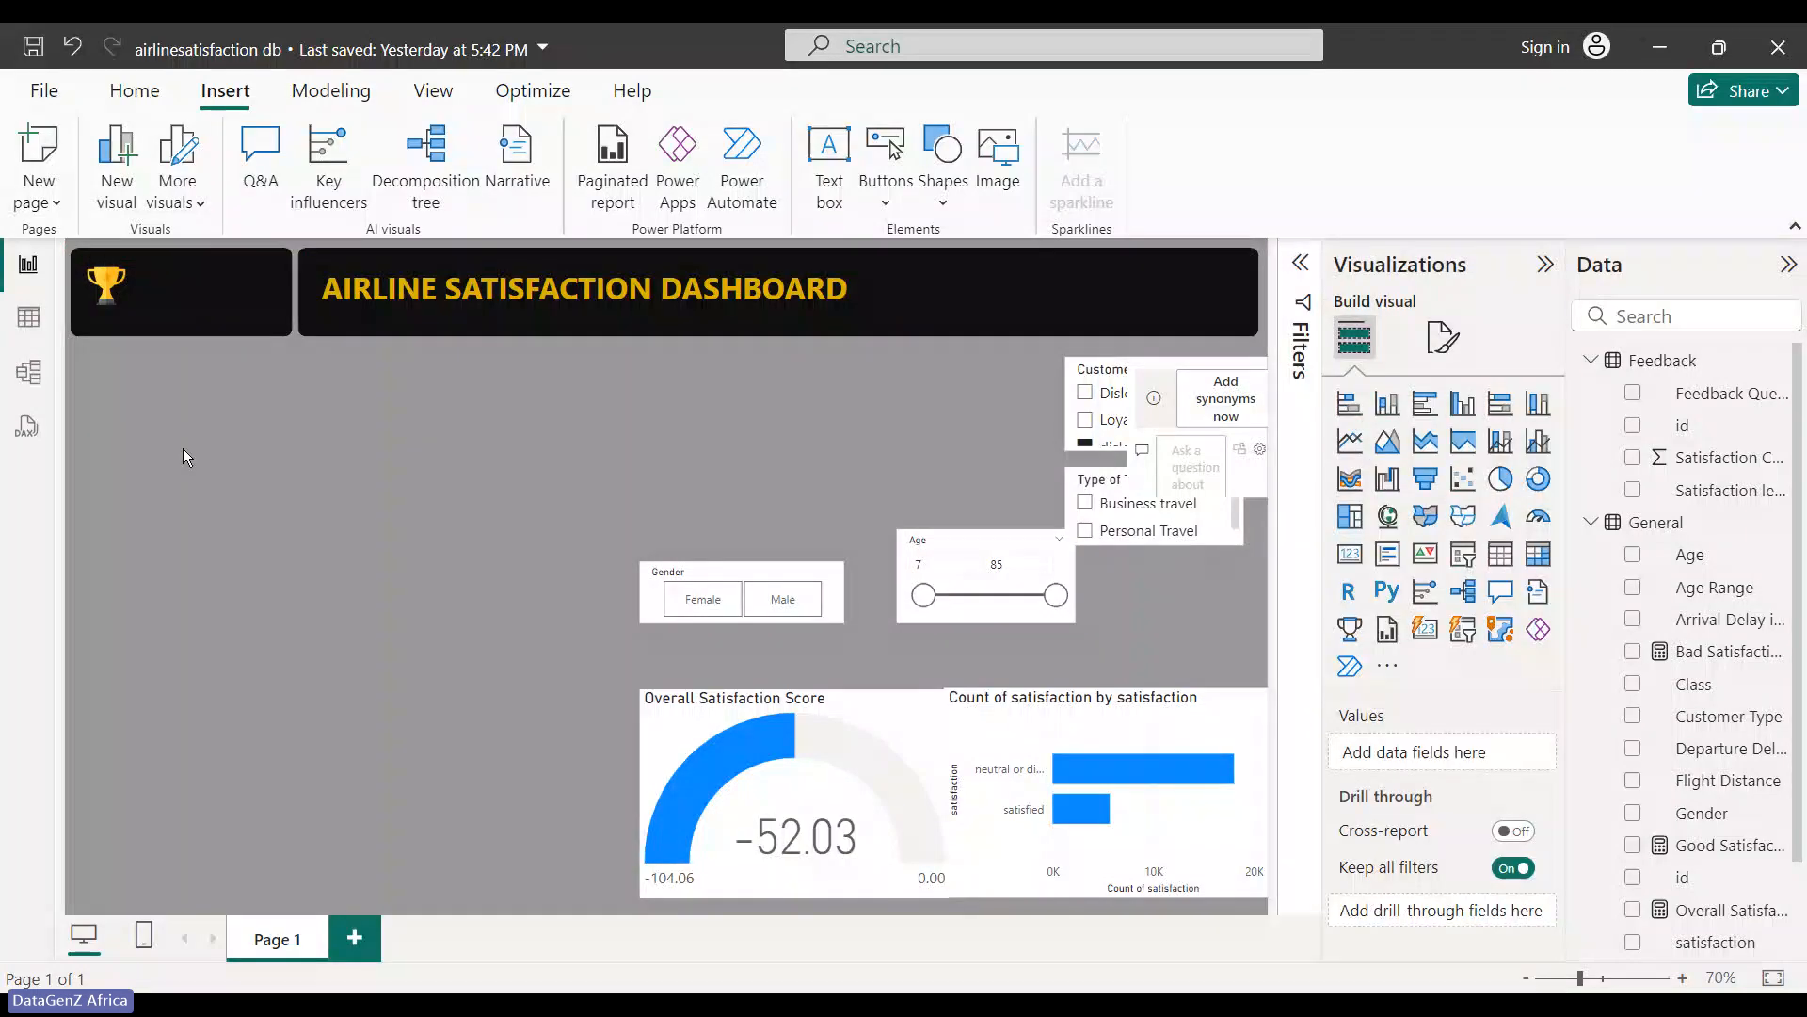
- Remove an accidentally inserted Q&A visual and paste a copy of the title text box
click(810, 331)
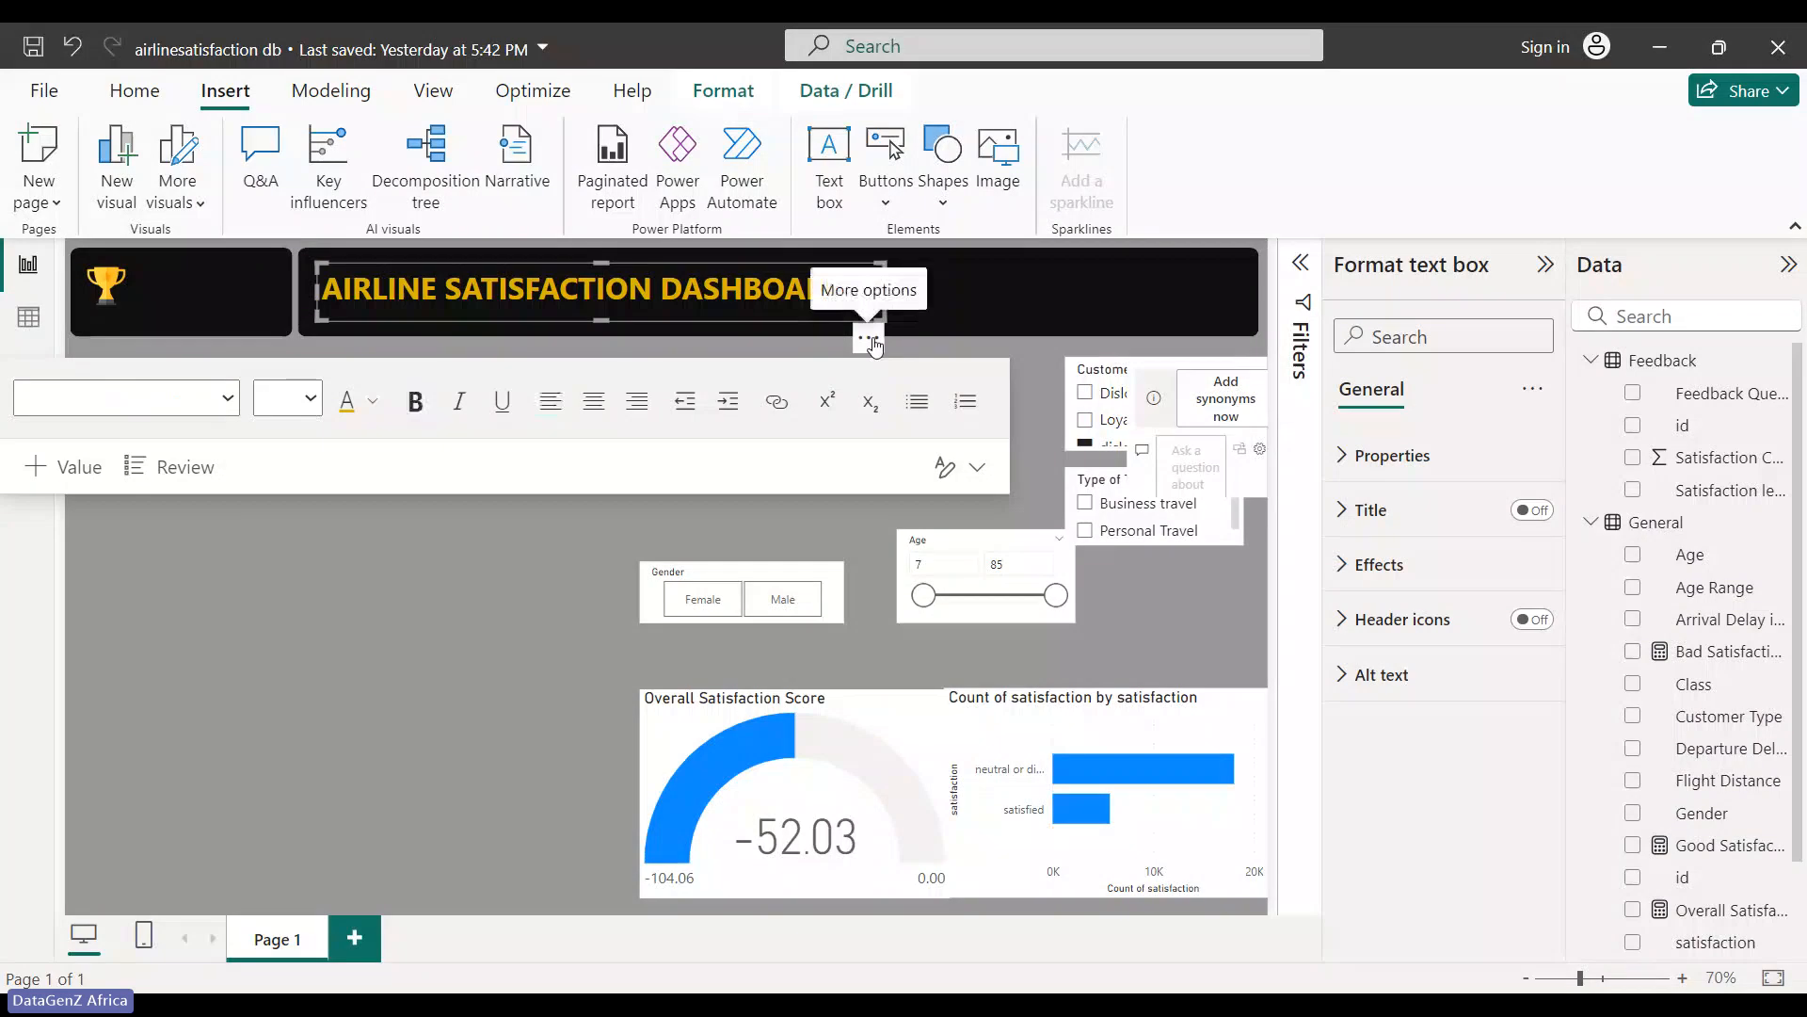
click(869, 341)
click(499, 631)
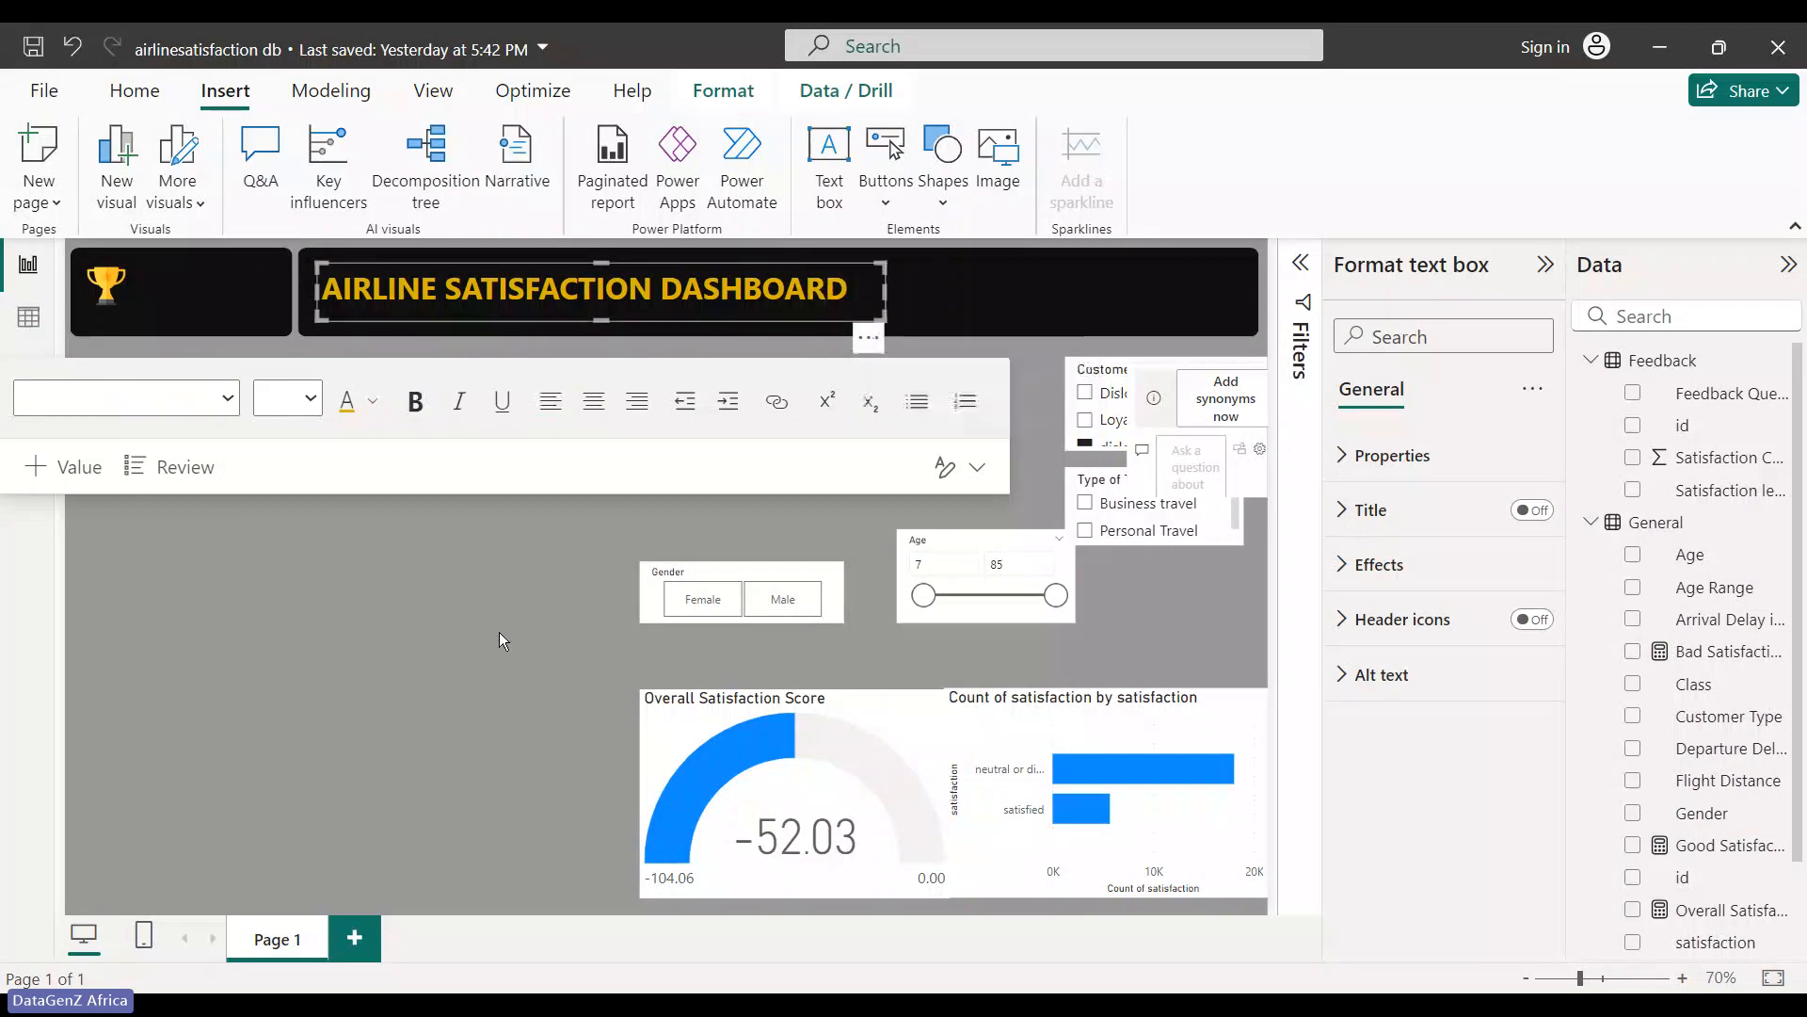
click(499, 631)
double_click(499, 630)
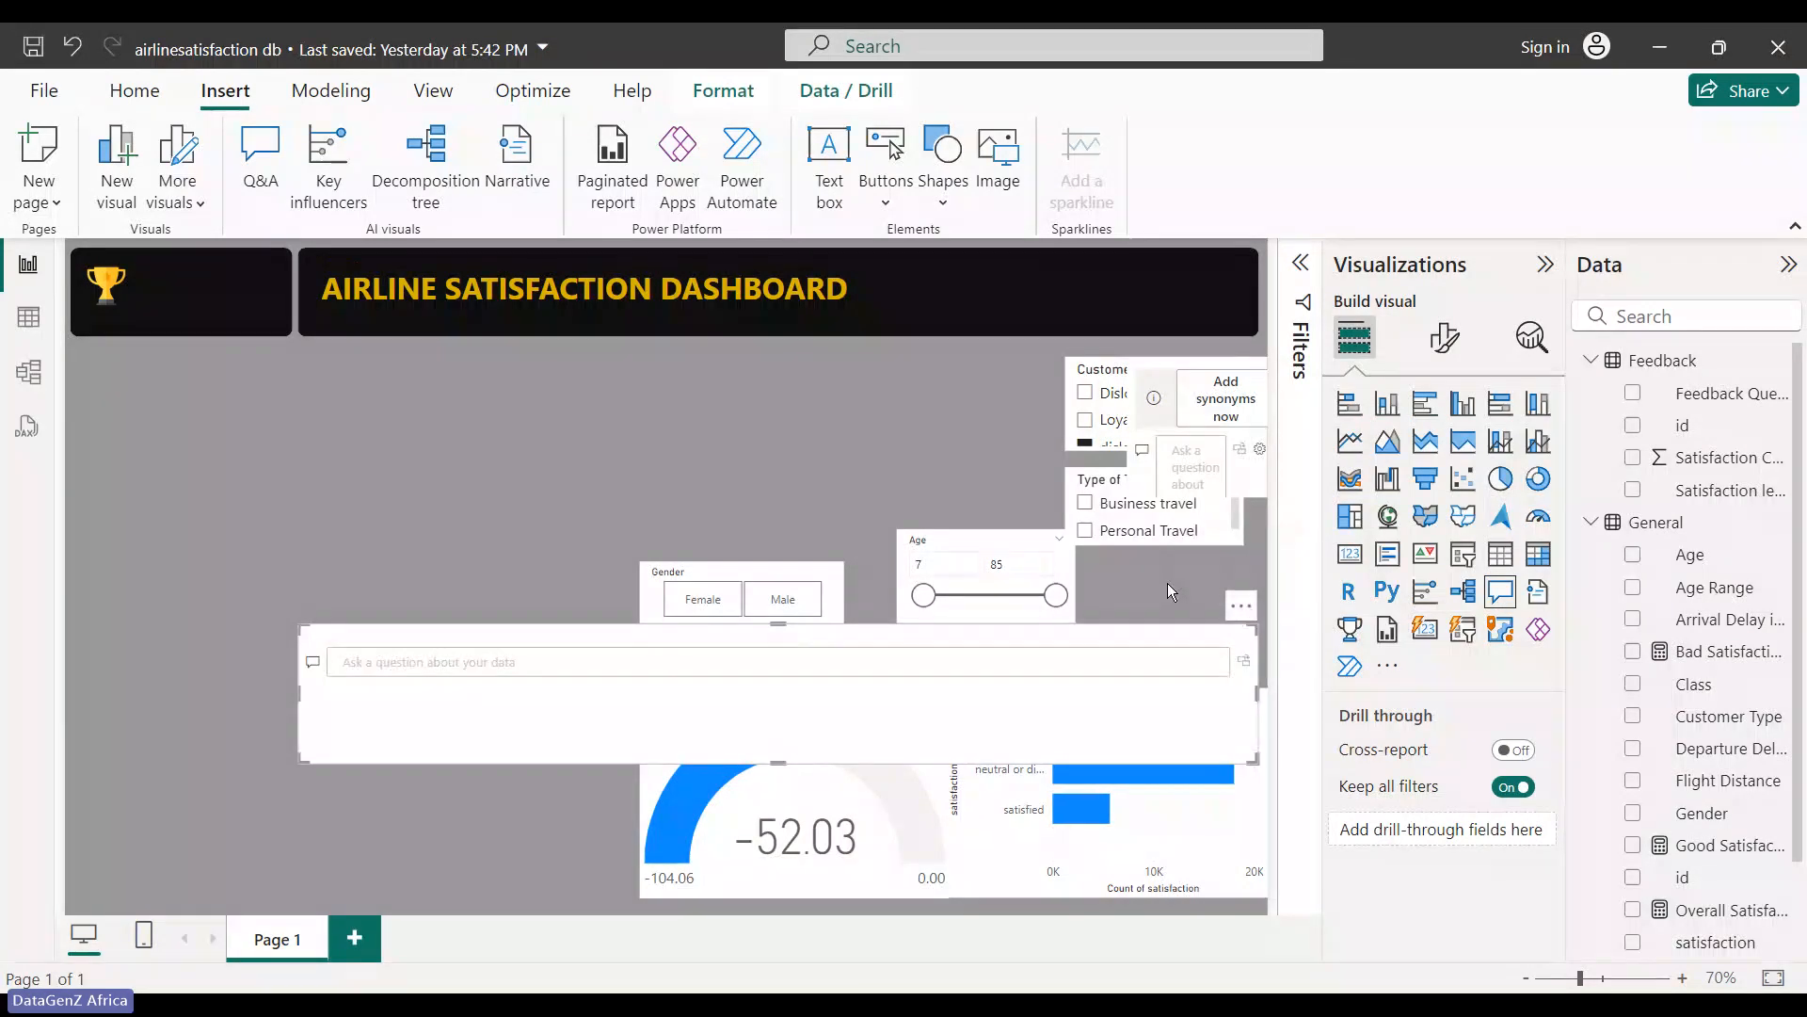
click(1191, 656)
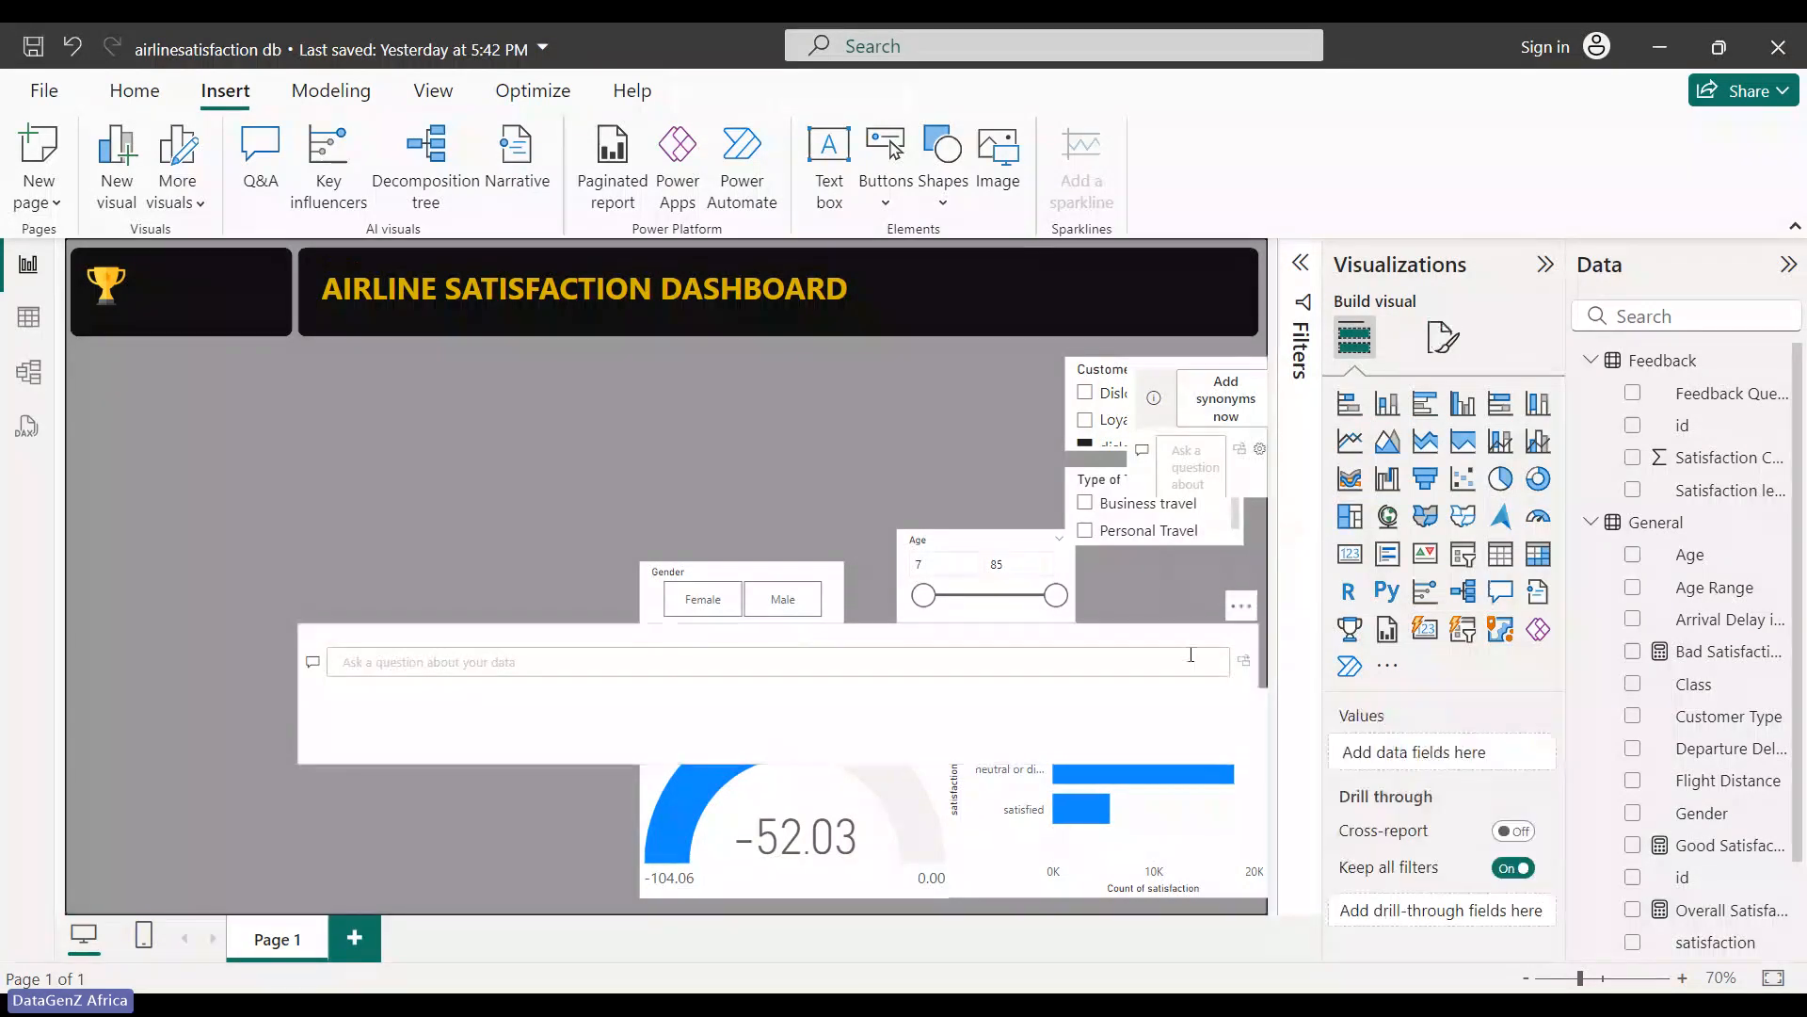
click(1242, 606)
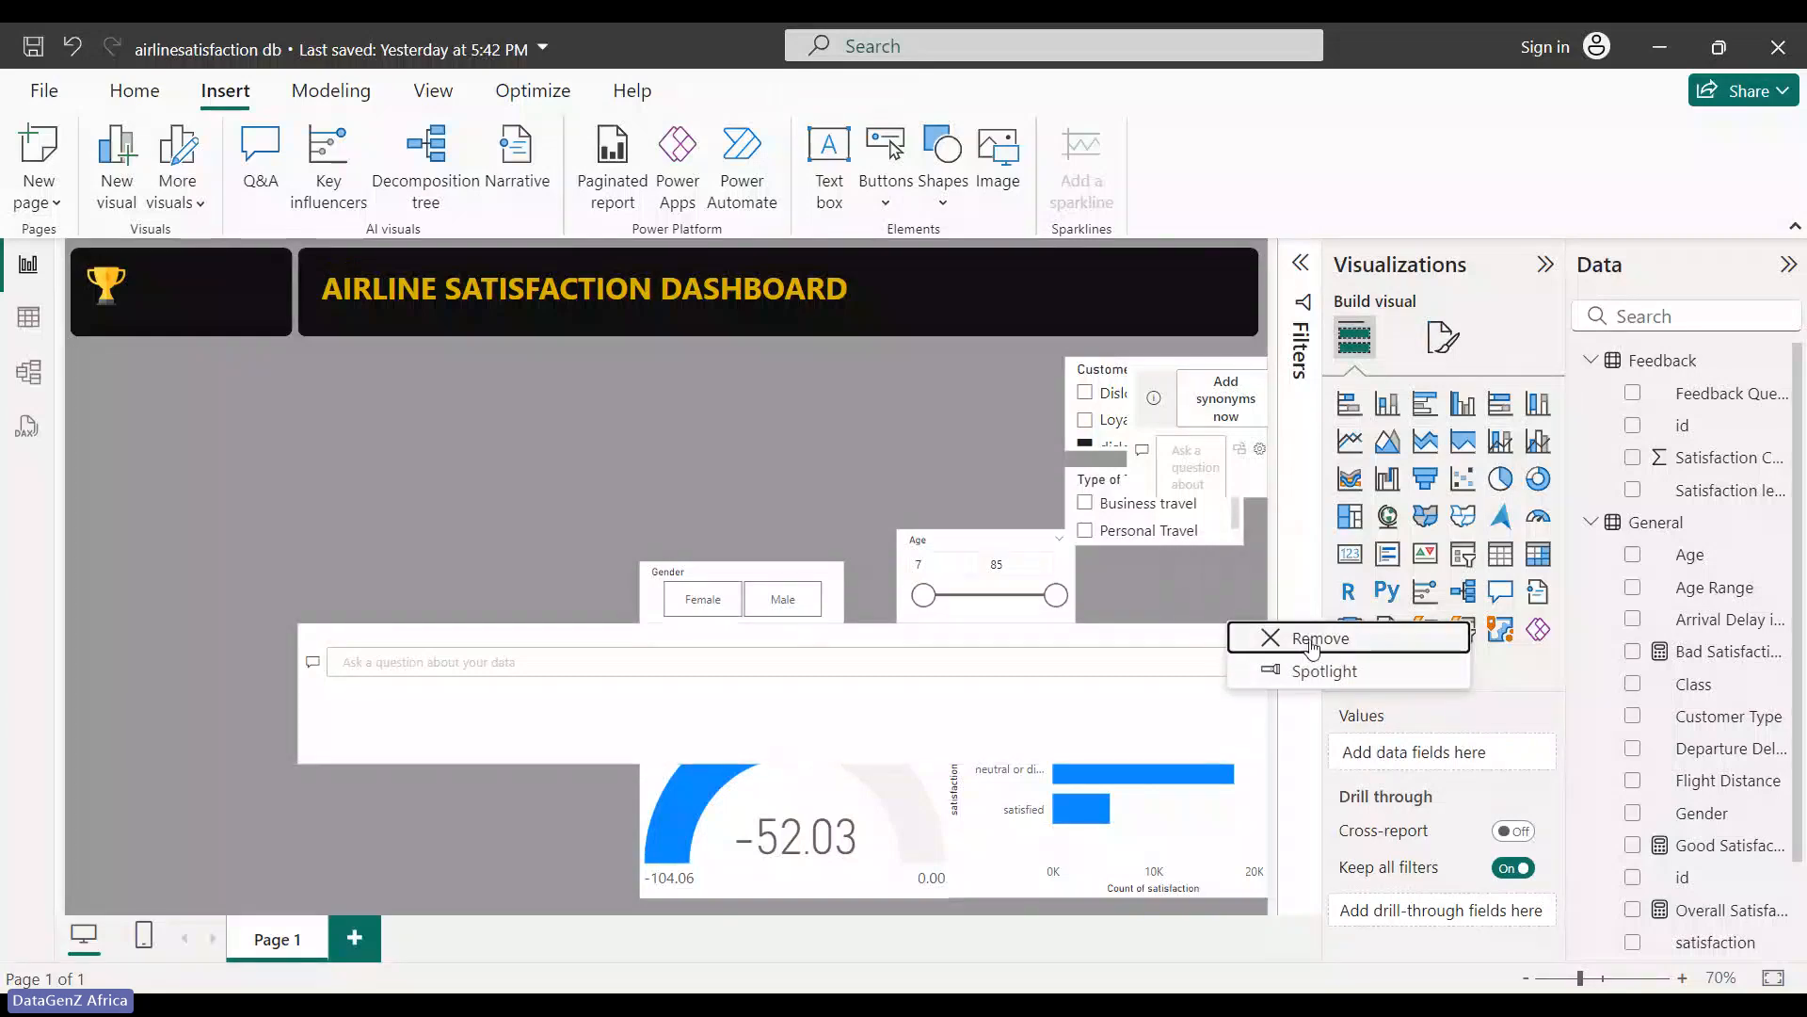
click(1275, 640)
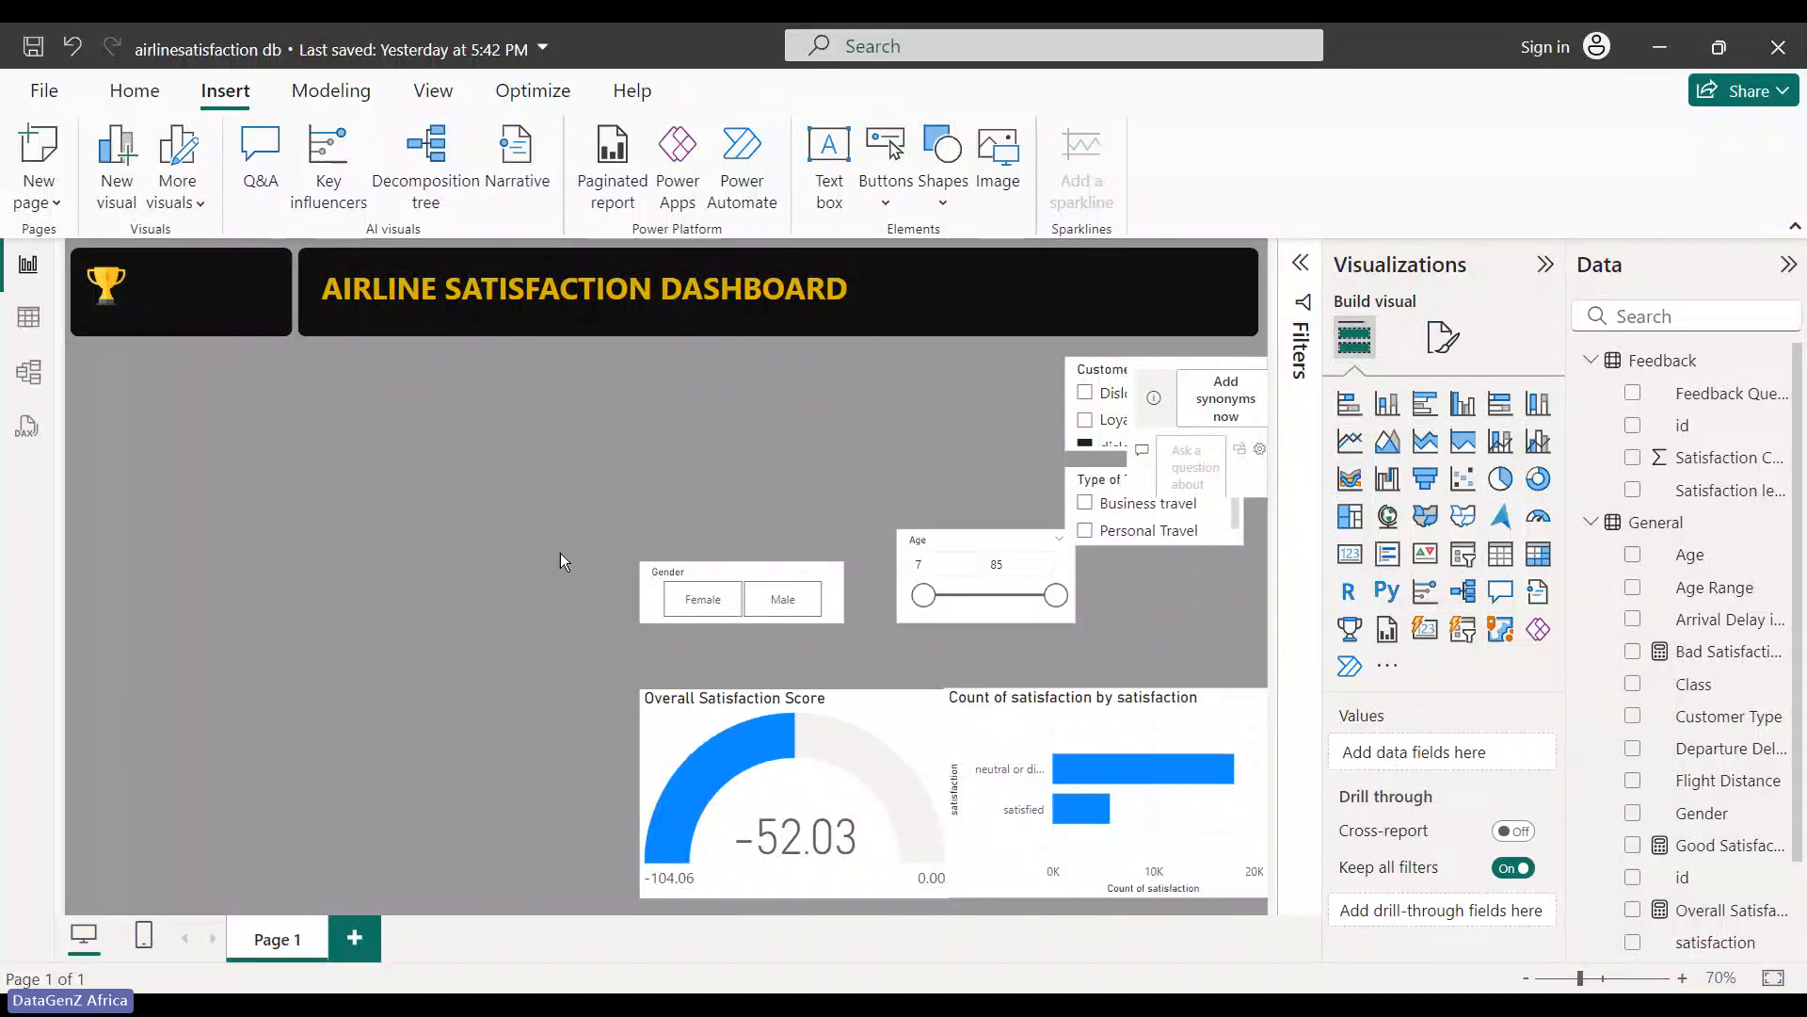
key(ctrl+v)
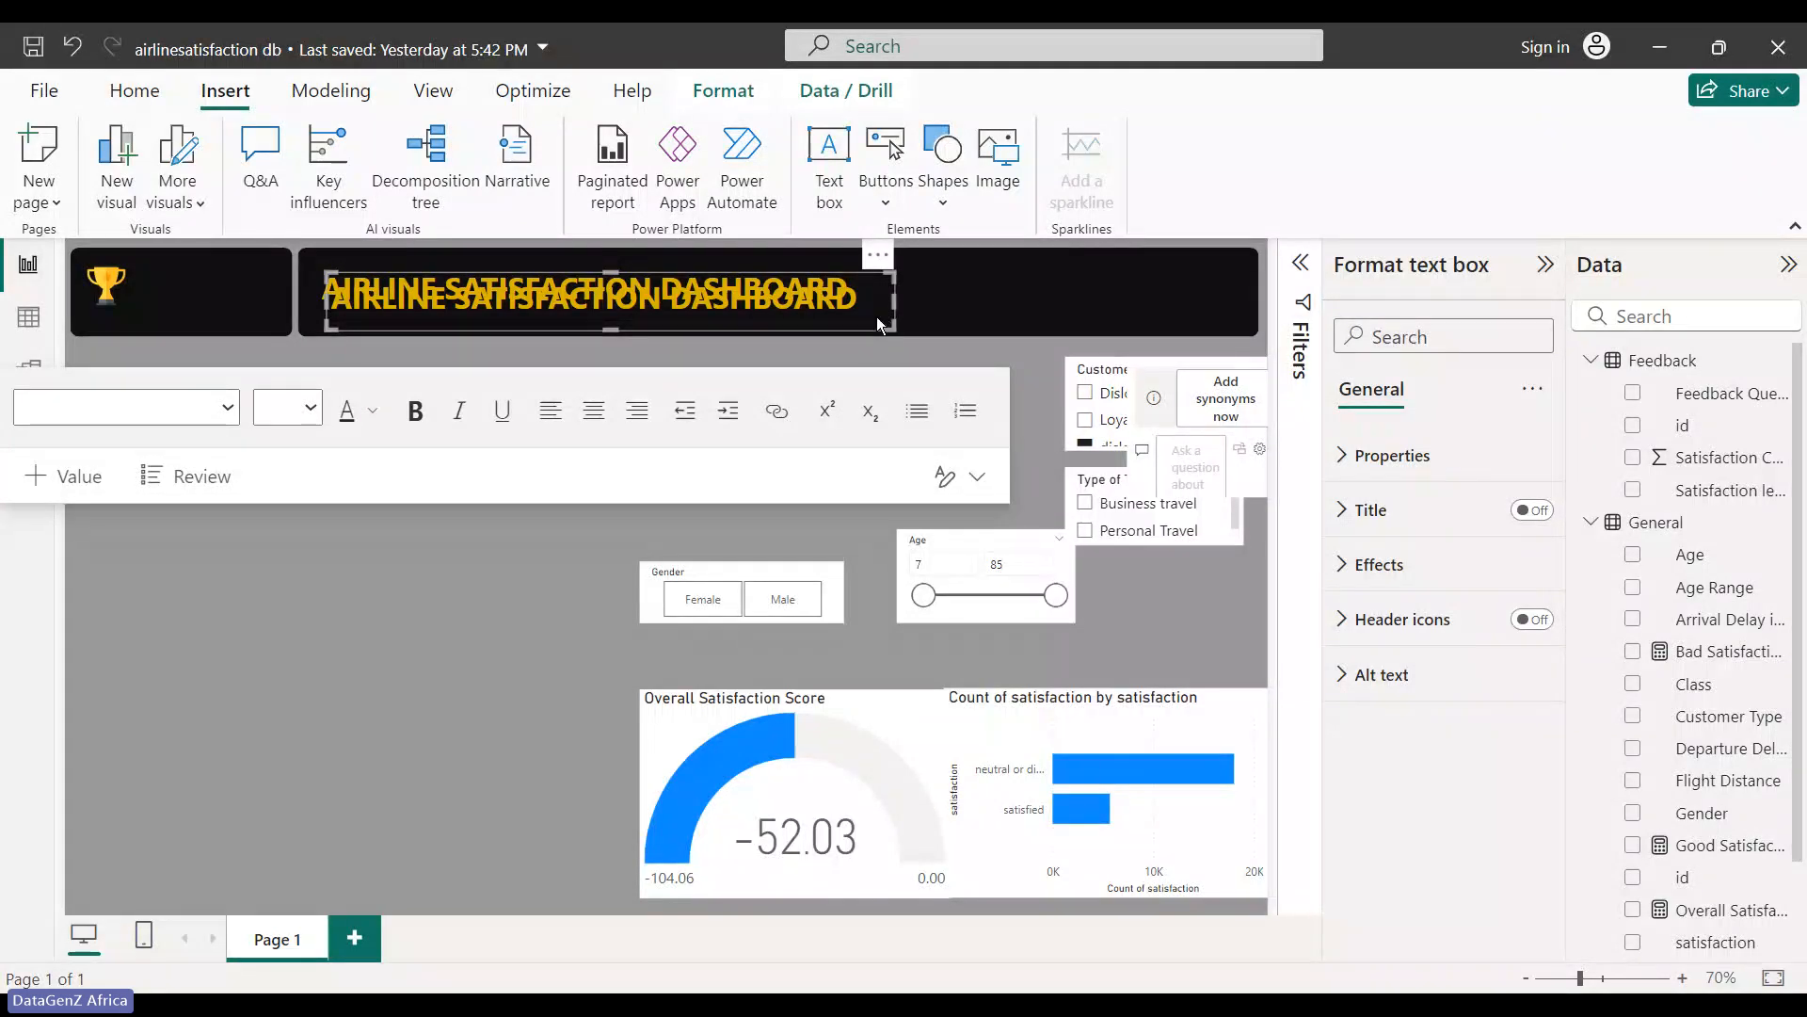
- Change the copied title to 'XYZ' and shrink its box beside the trophy
drag(866, 298, 329, 294)
text(XY)
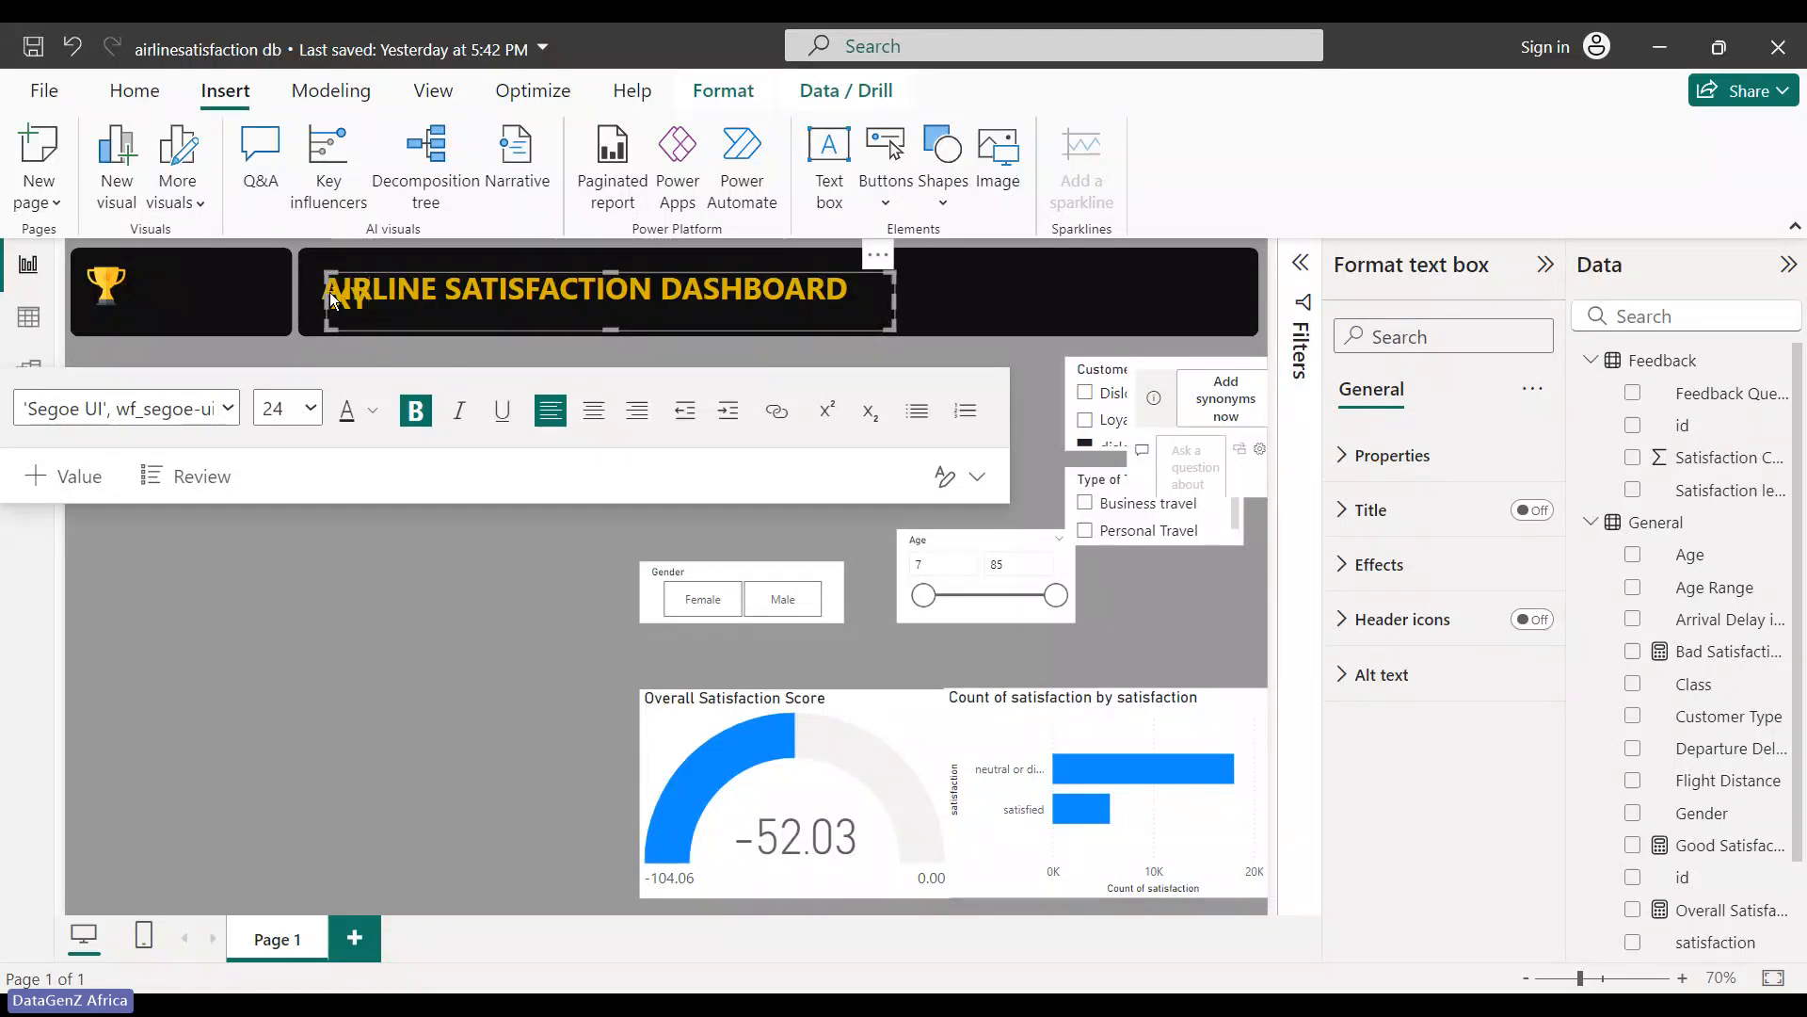
text(Z)
drag(894, 302, 231, 243)
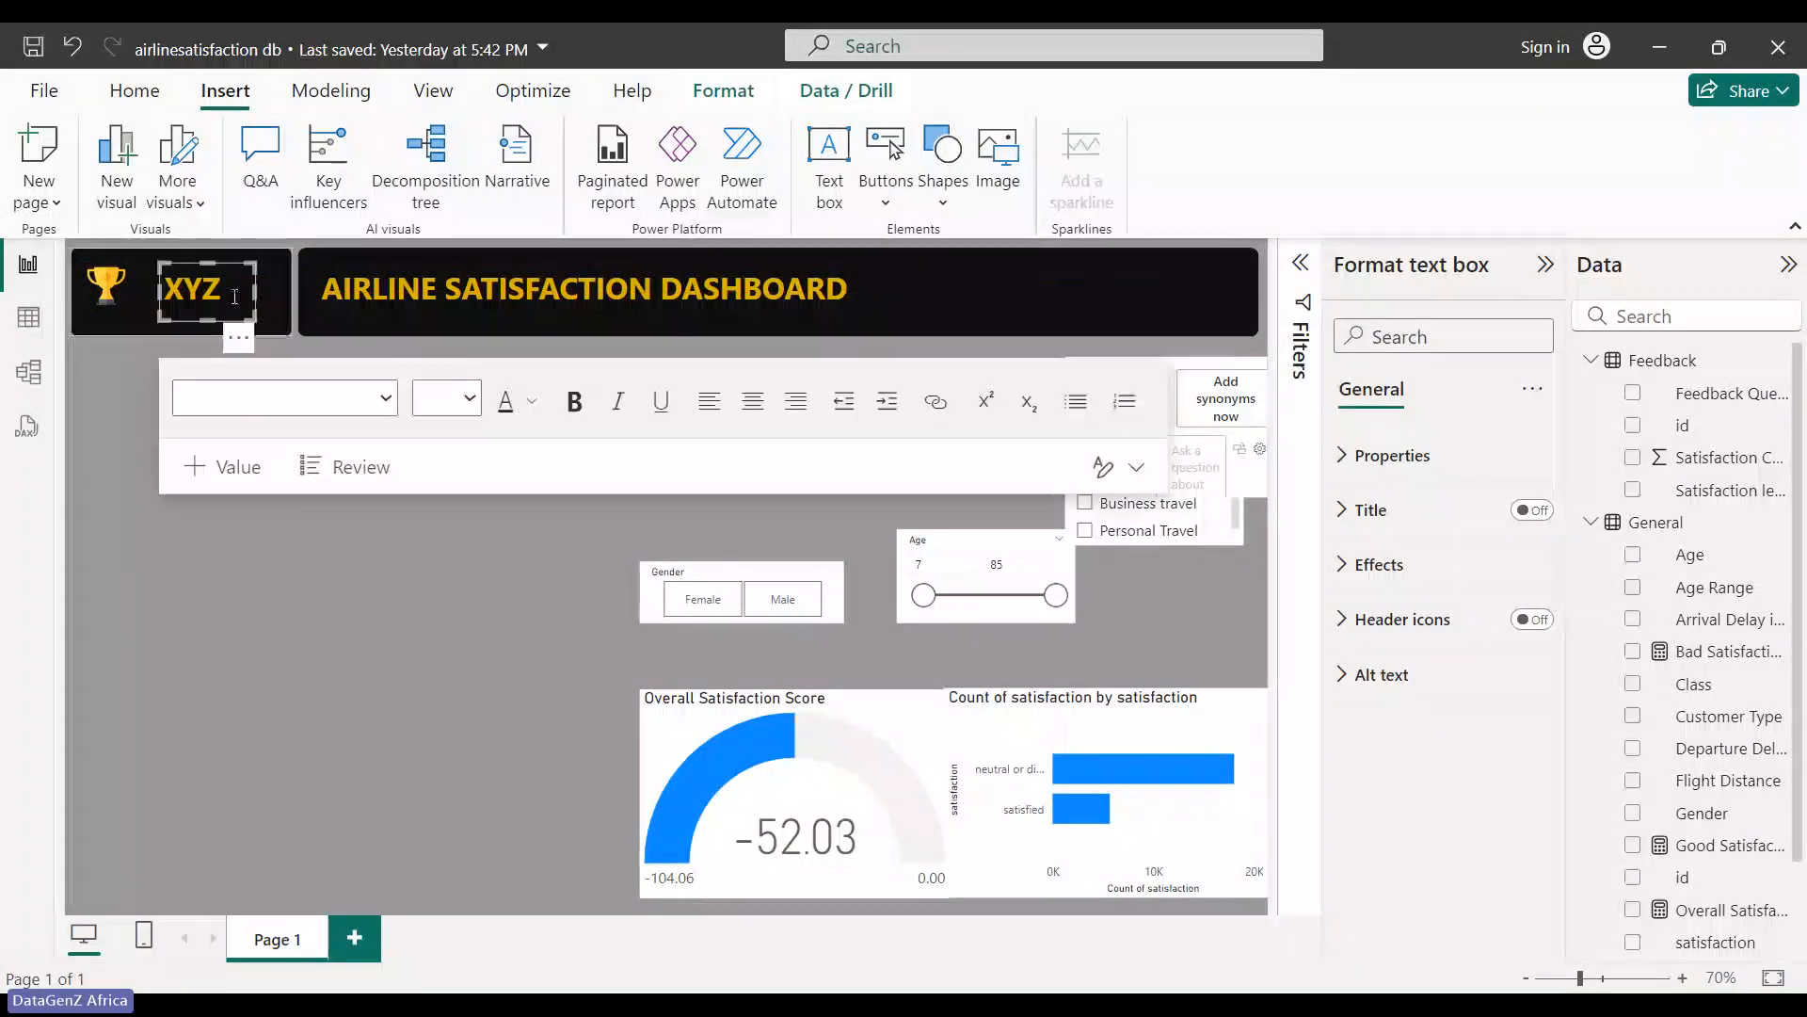
click(118, 297)
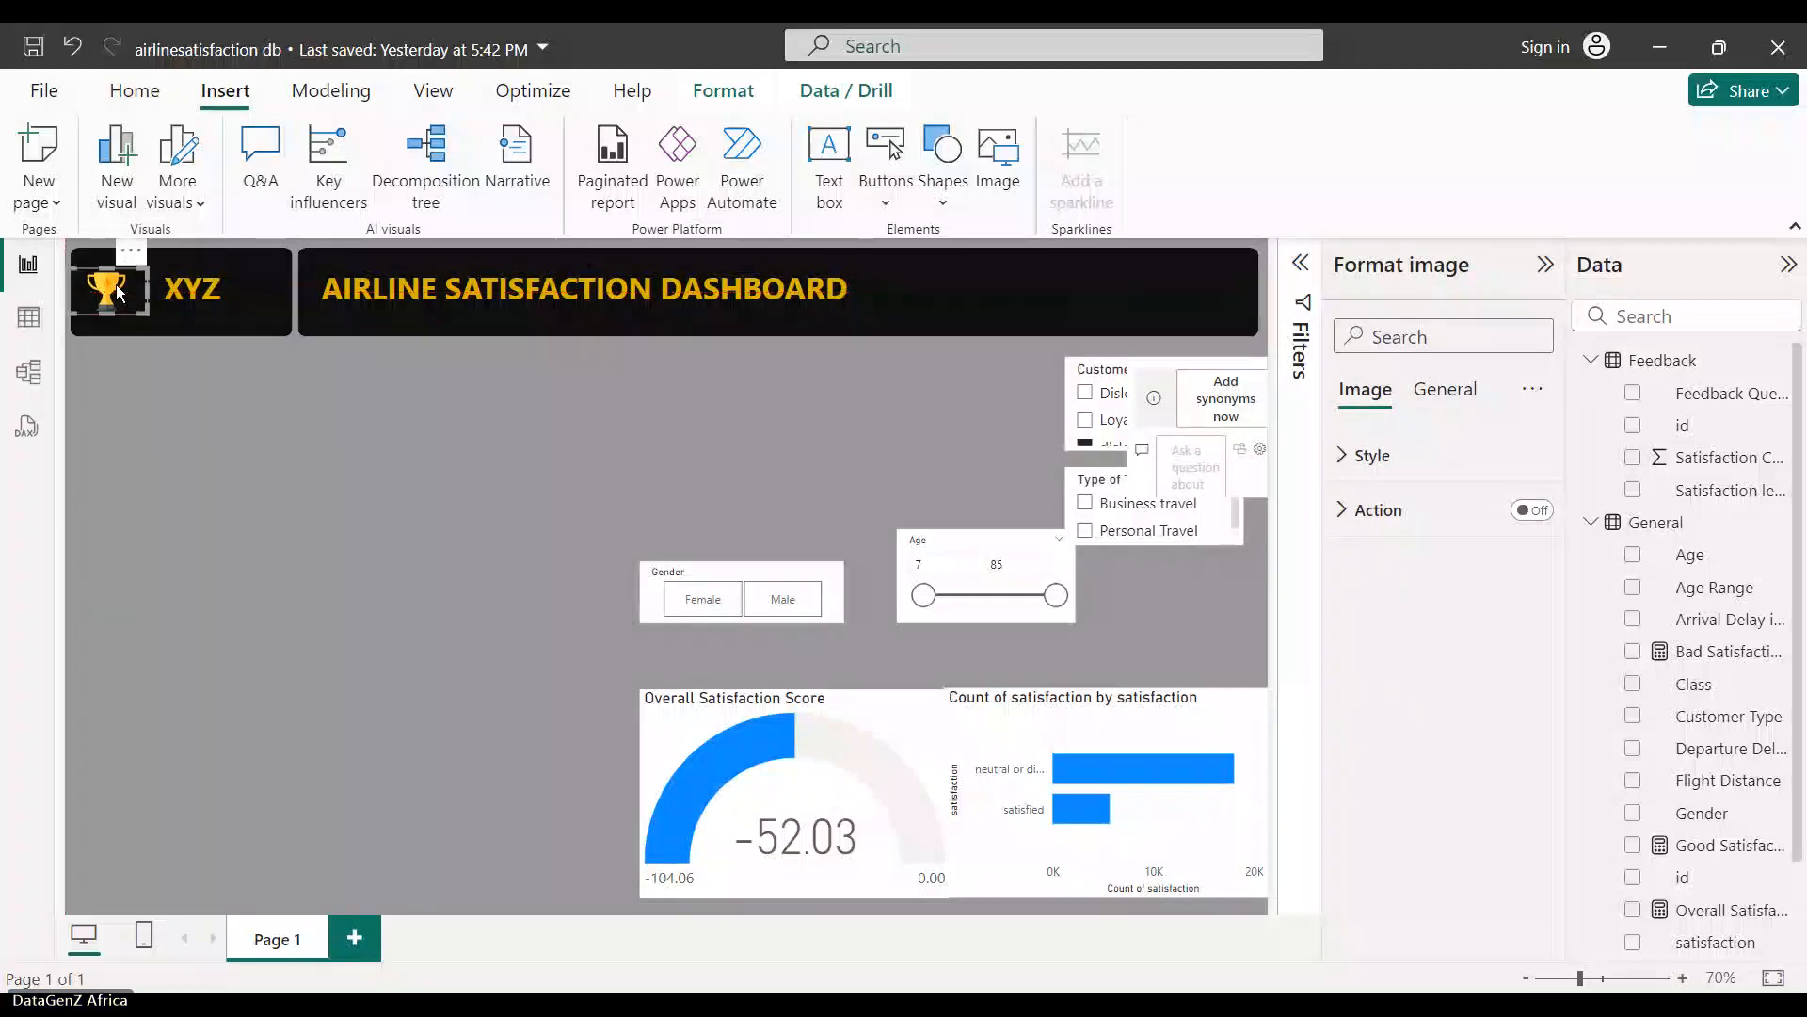
click(198, 409)
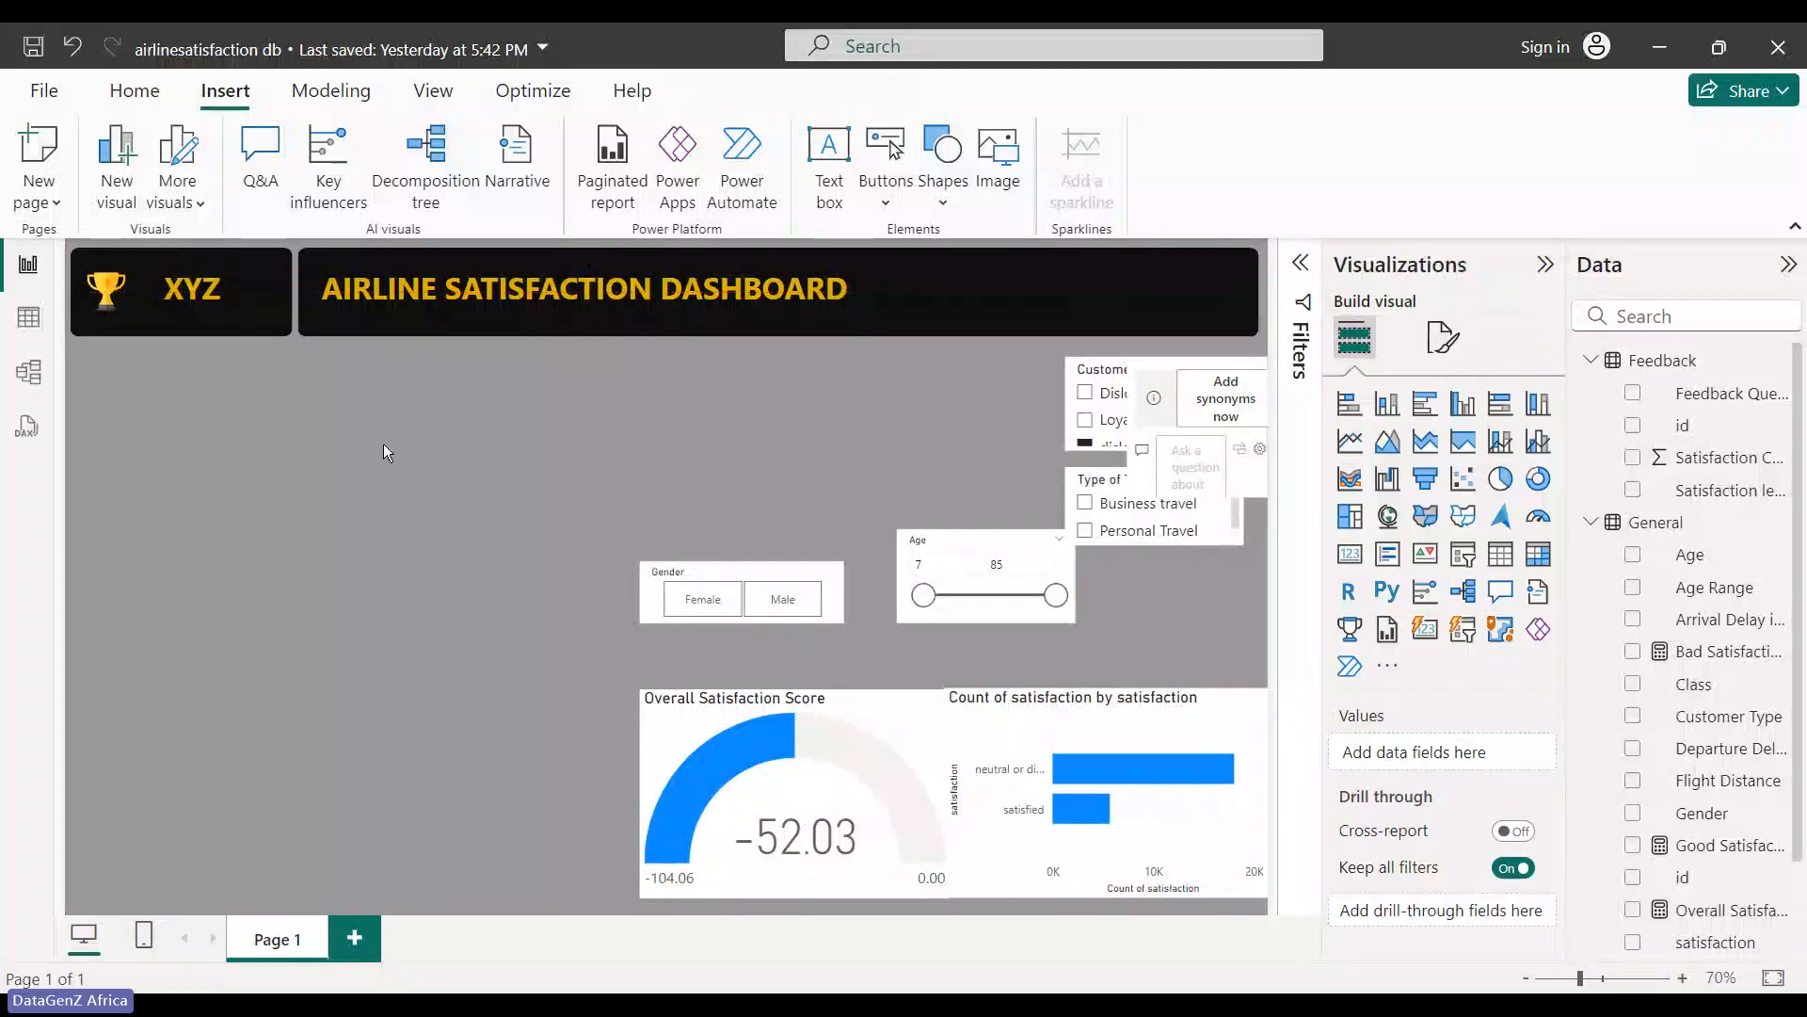
click(736, 268)
click(852, 295)
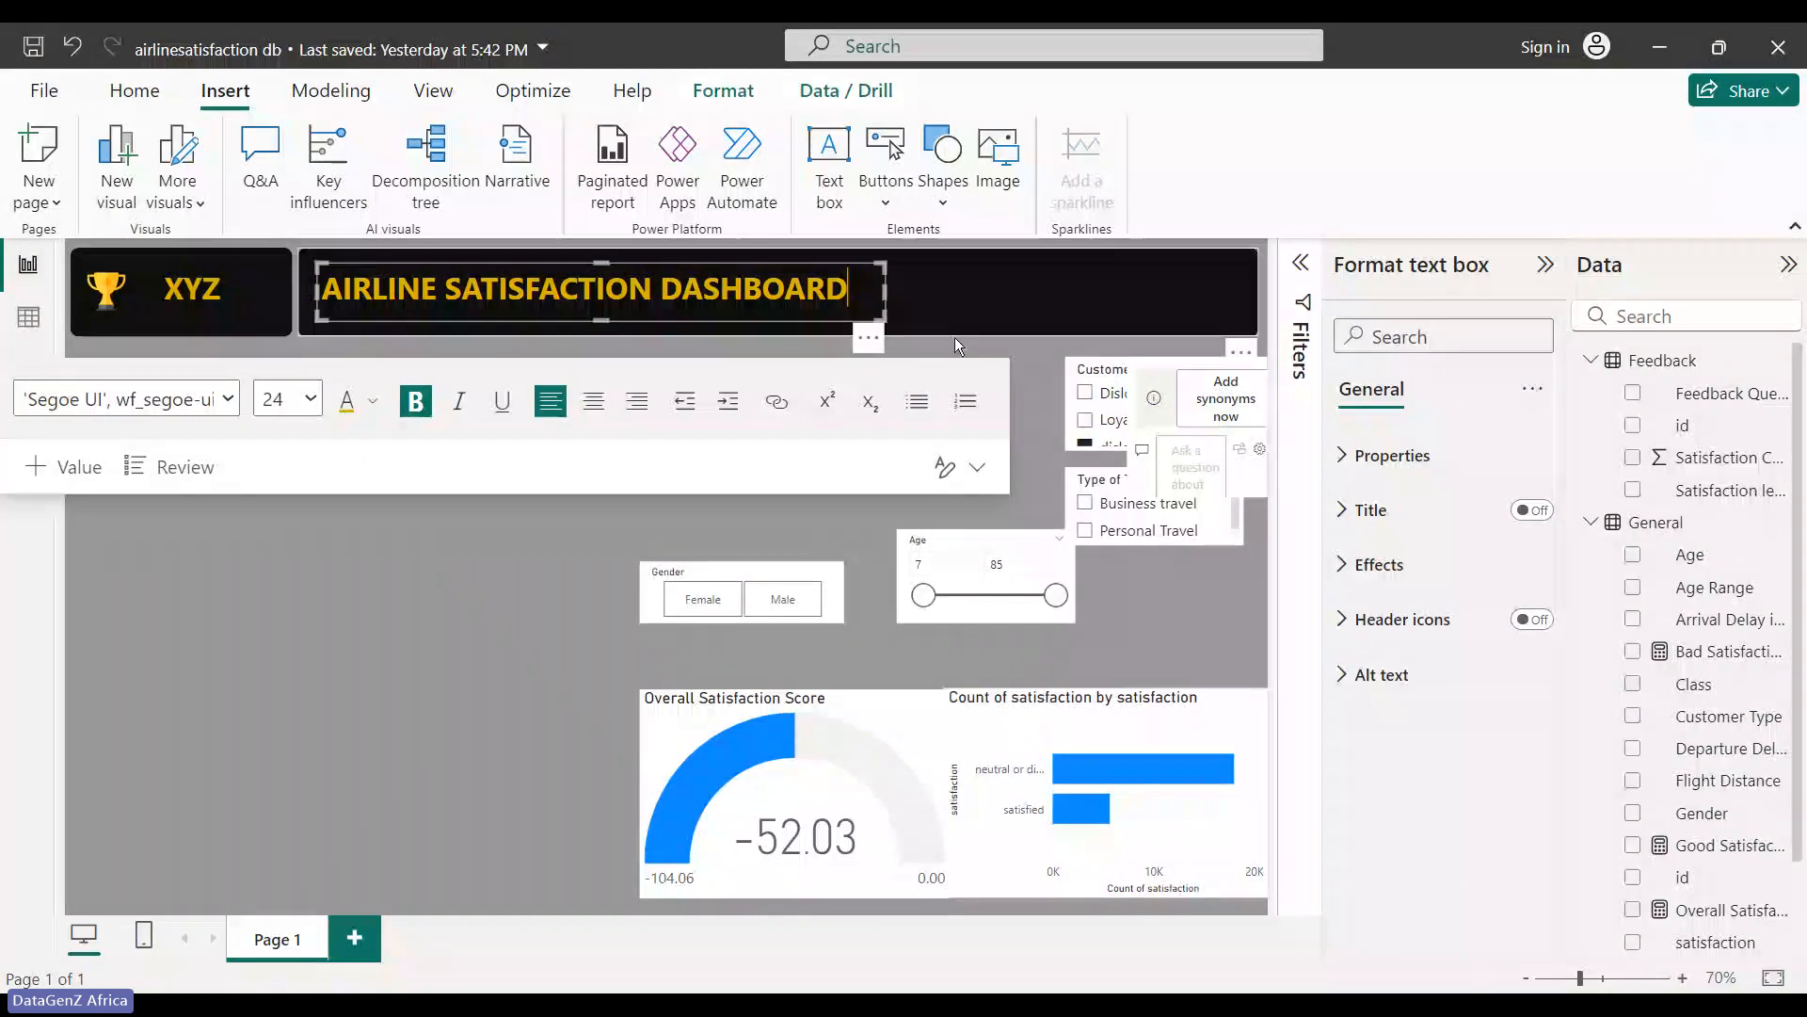
- Shift the Customer Type slicer left and stack the Gender and Age slicers up beside it
click(579, 590)
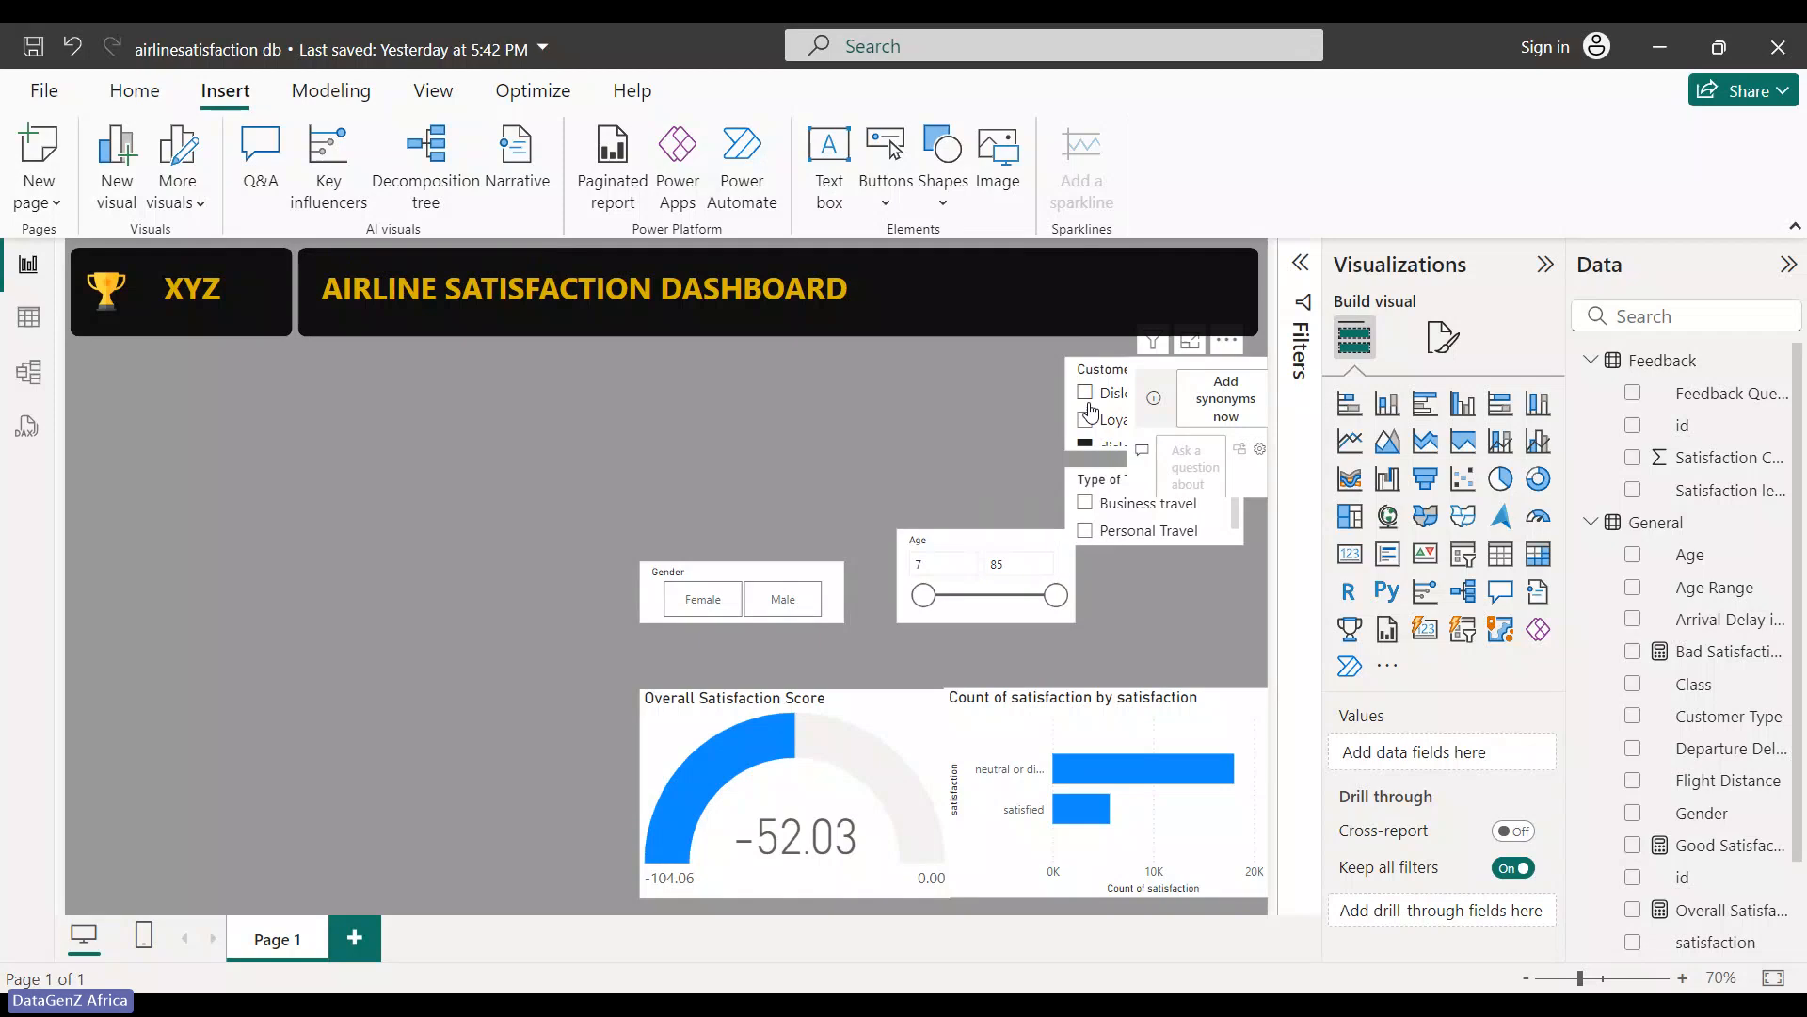
drag(1102, 376, 892, 377)
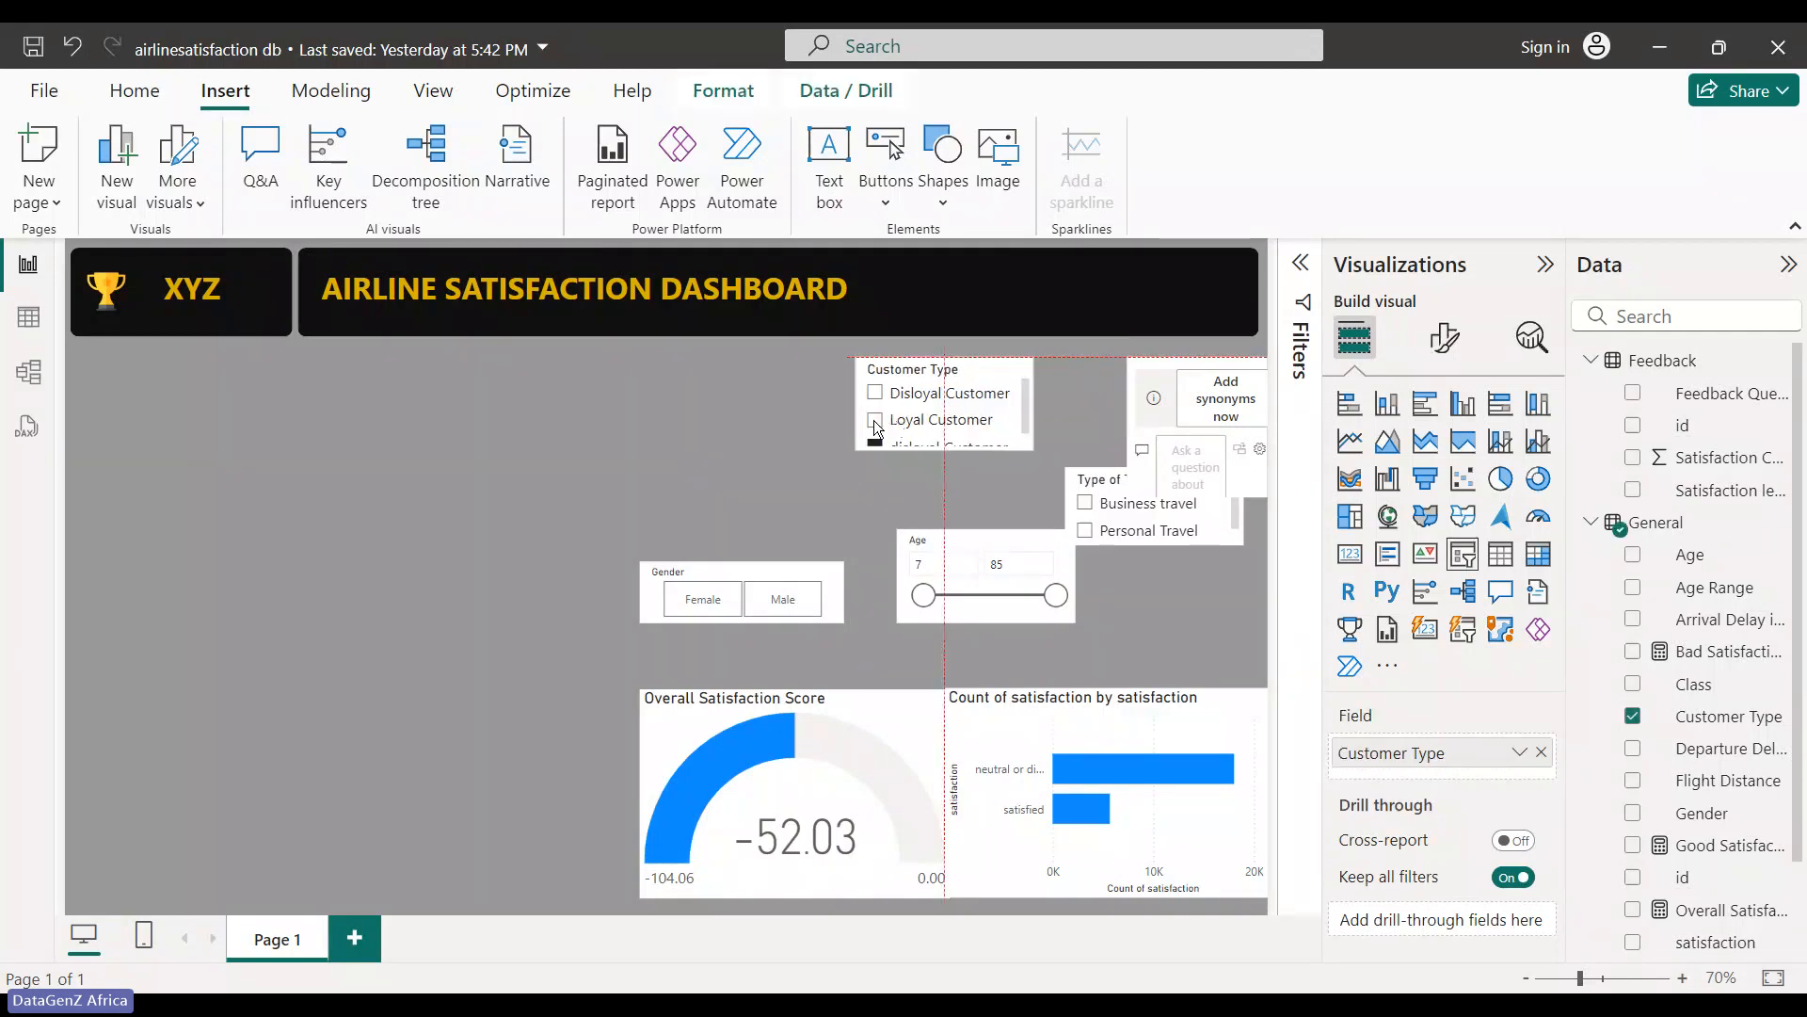
drag(782, 586, 733, 397)
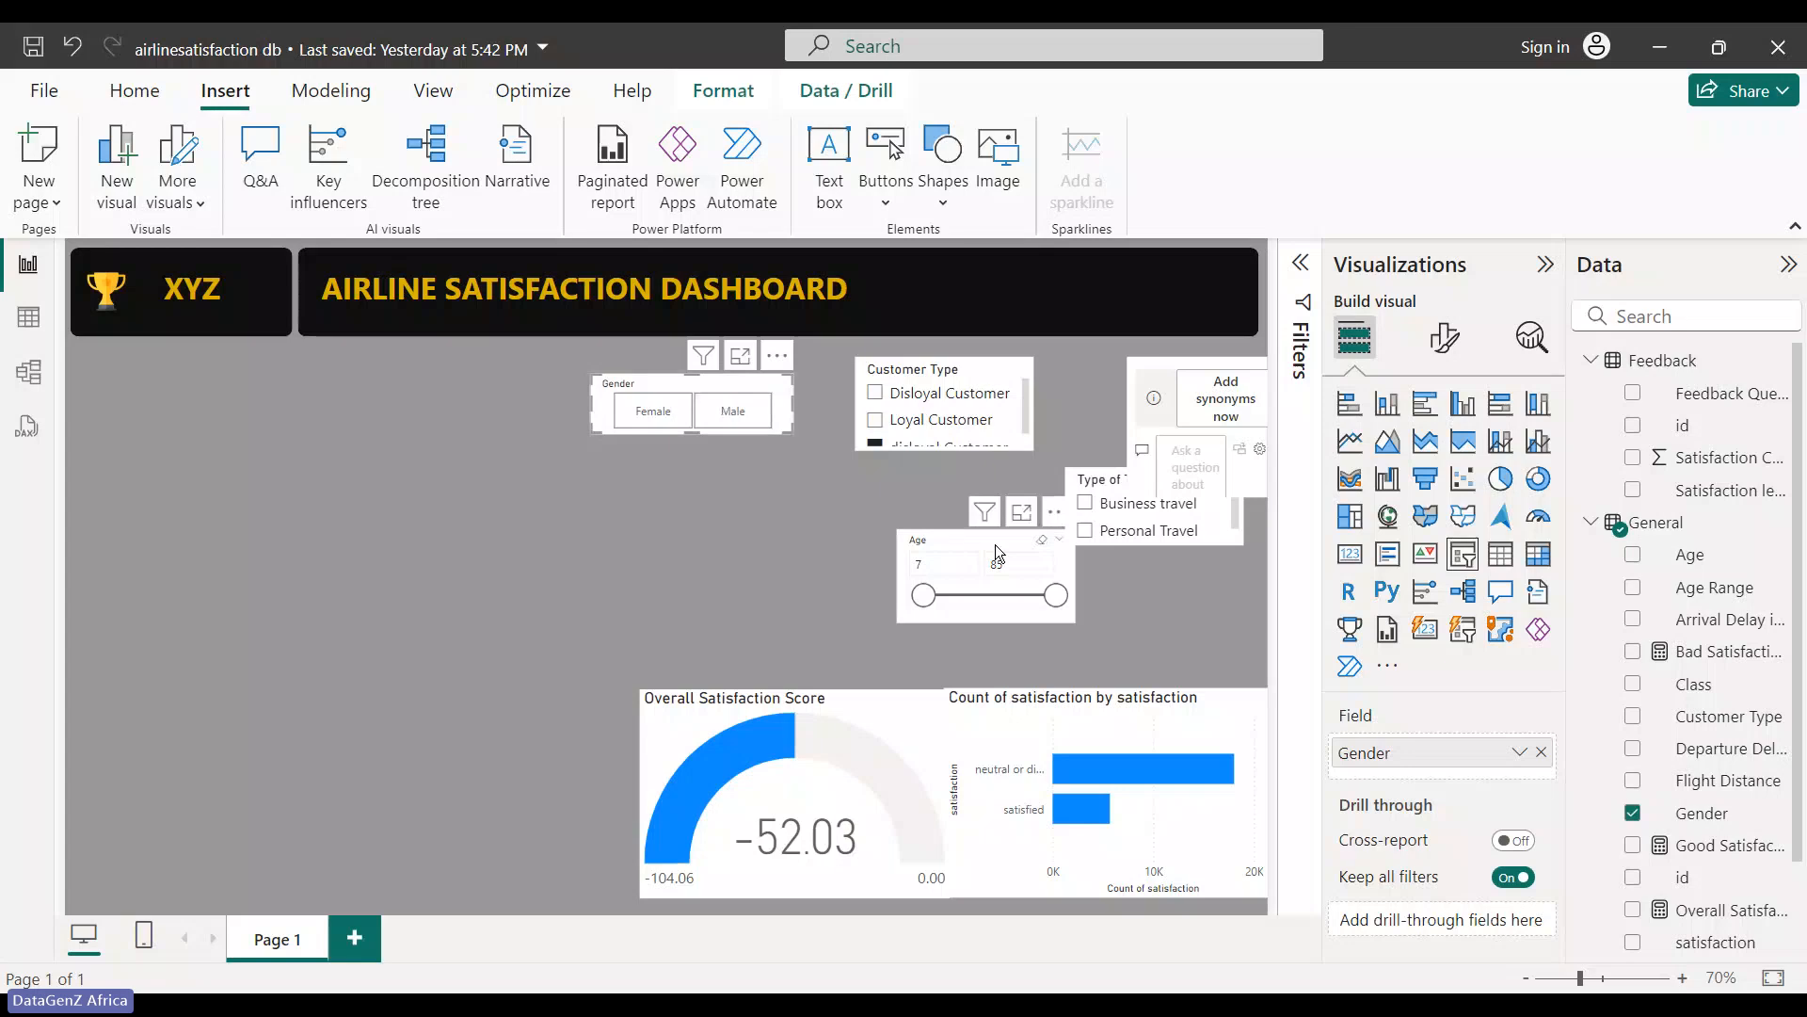
drag(996, 545, 731, 506)
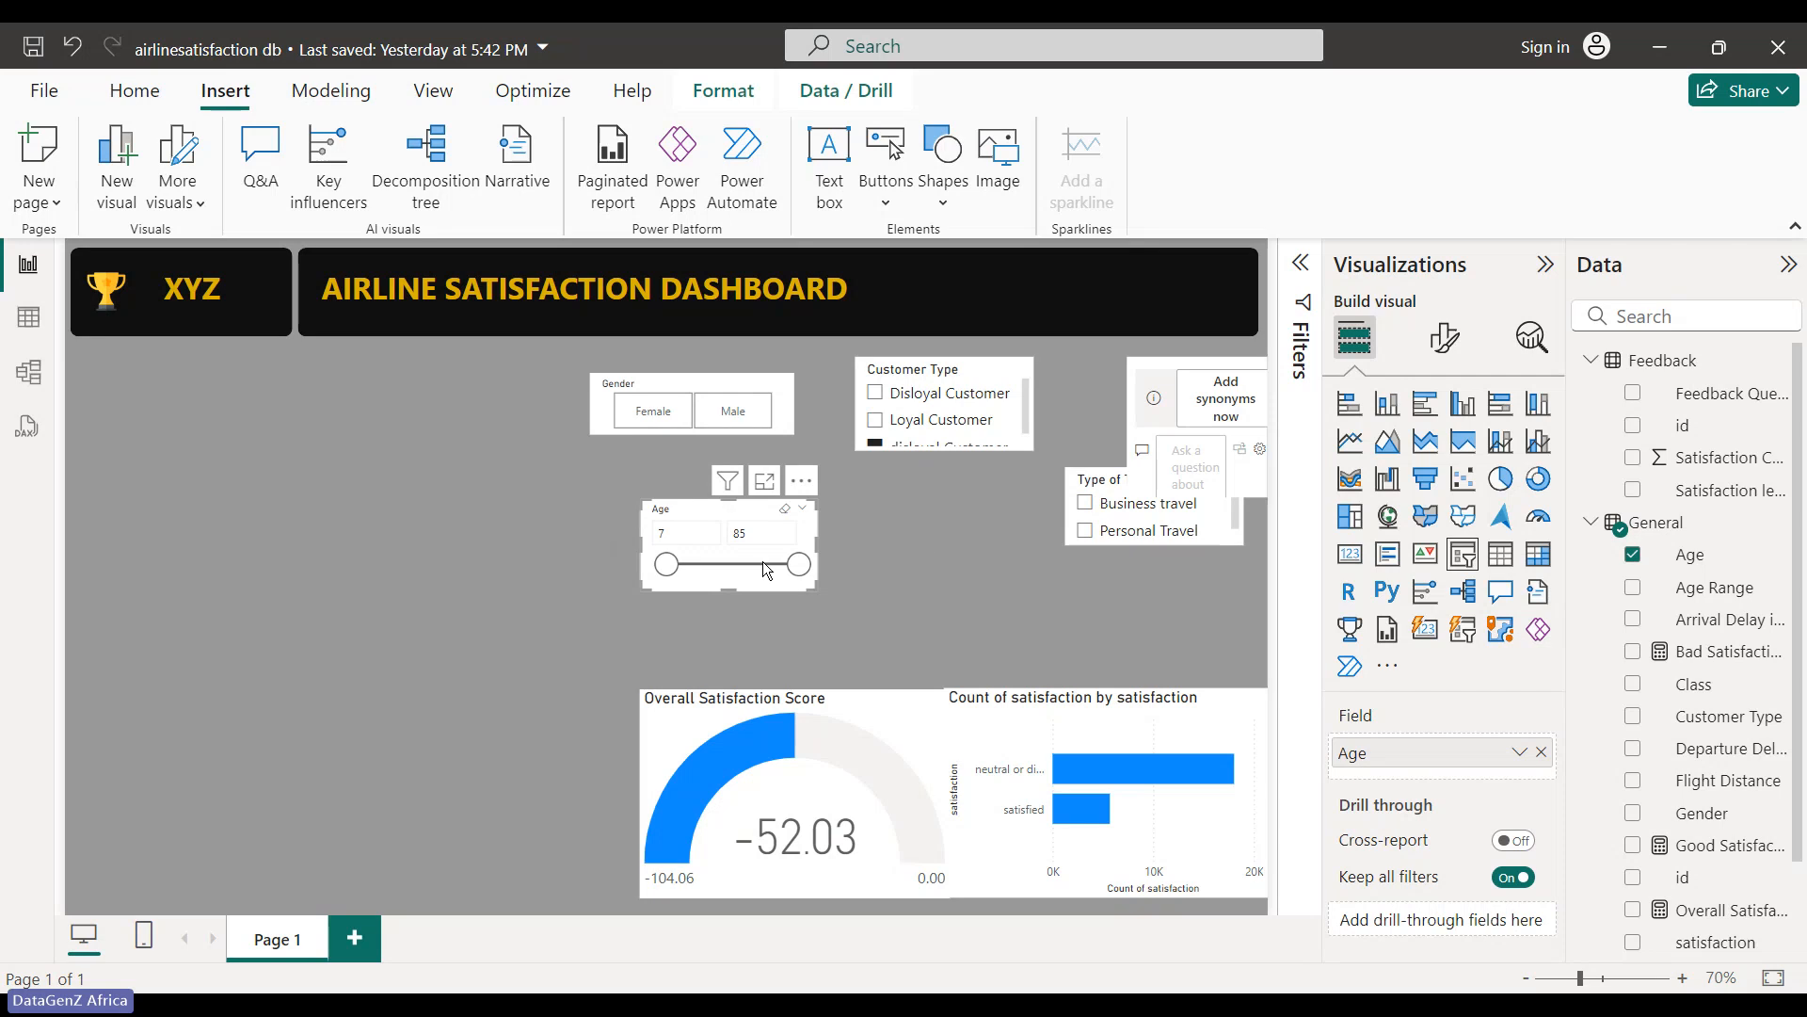
- Switch the age slicer's field from Age to Age Range and enlarge the slicer
click(1445, 339)
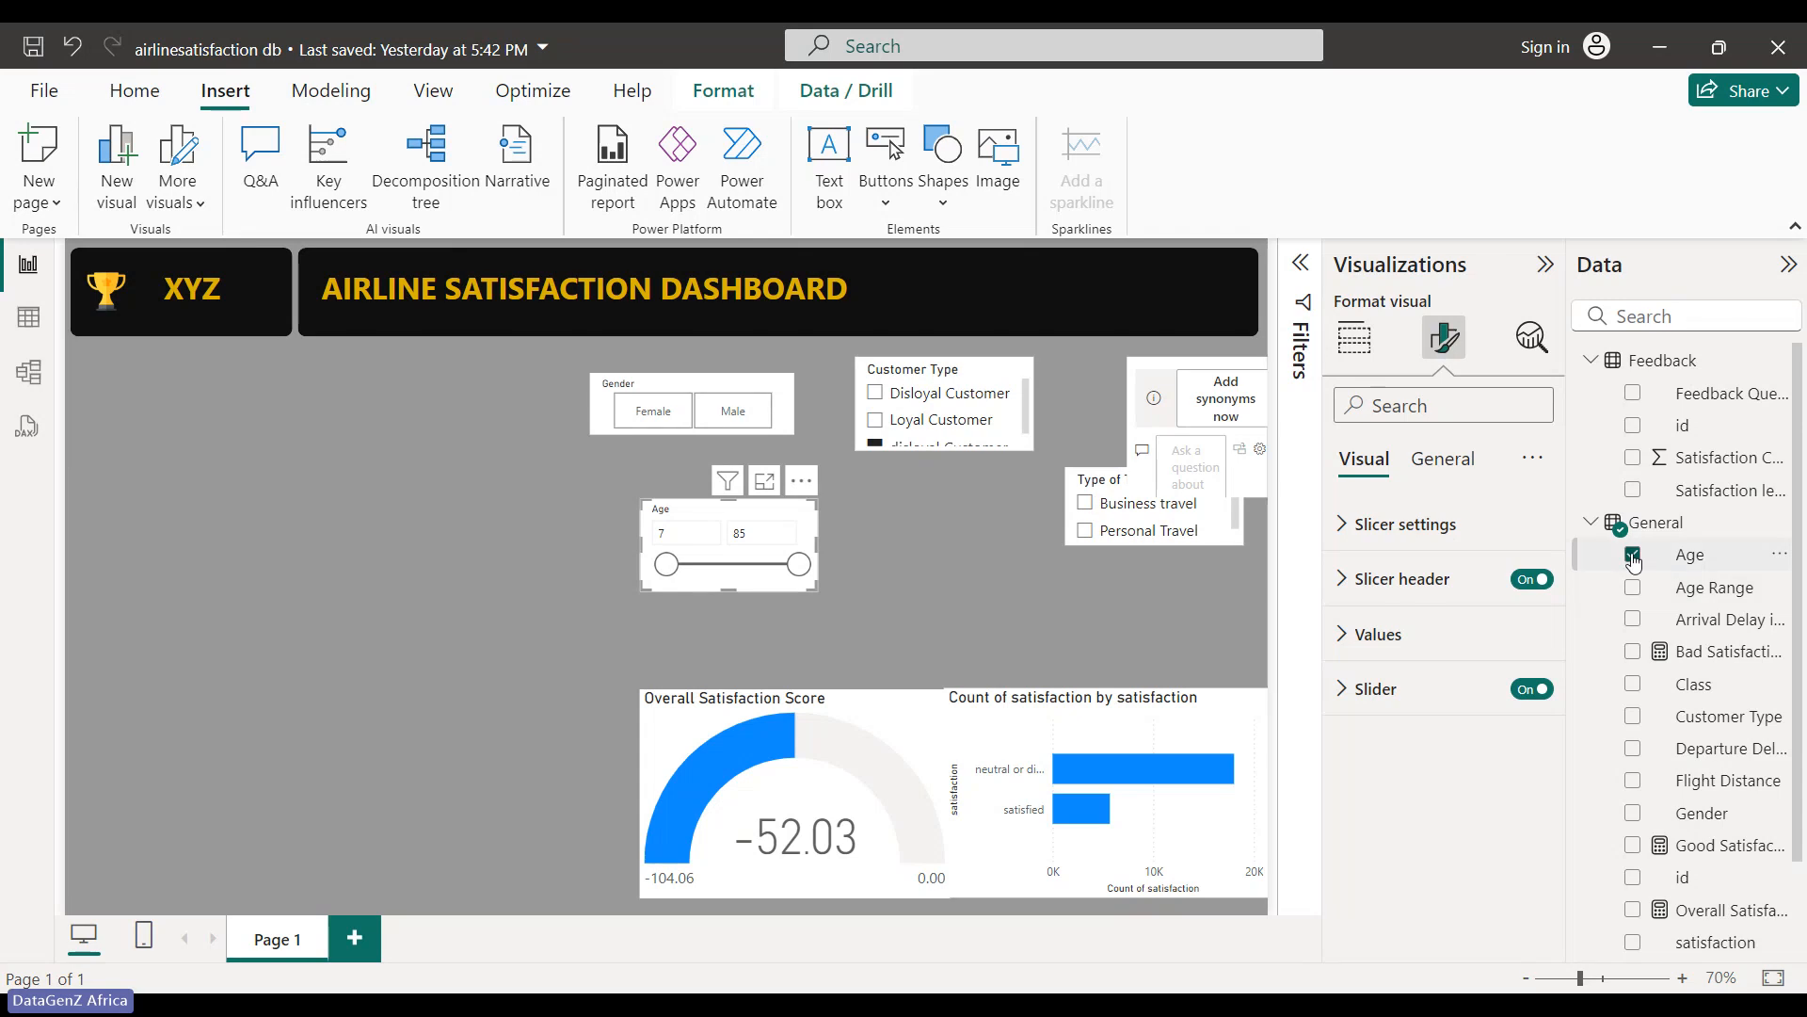
click(1634, 588)
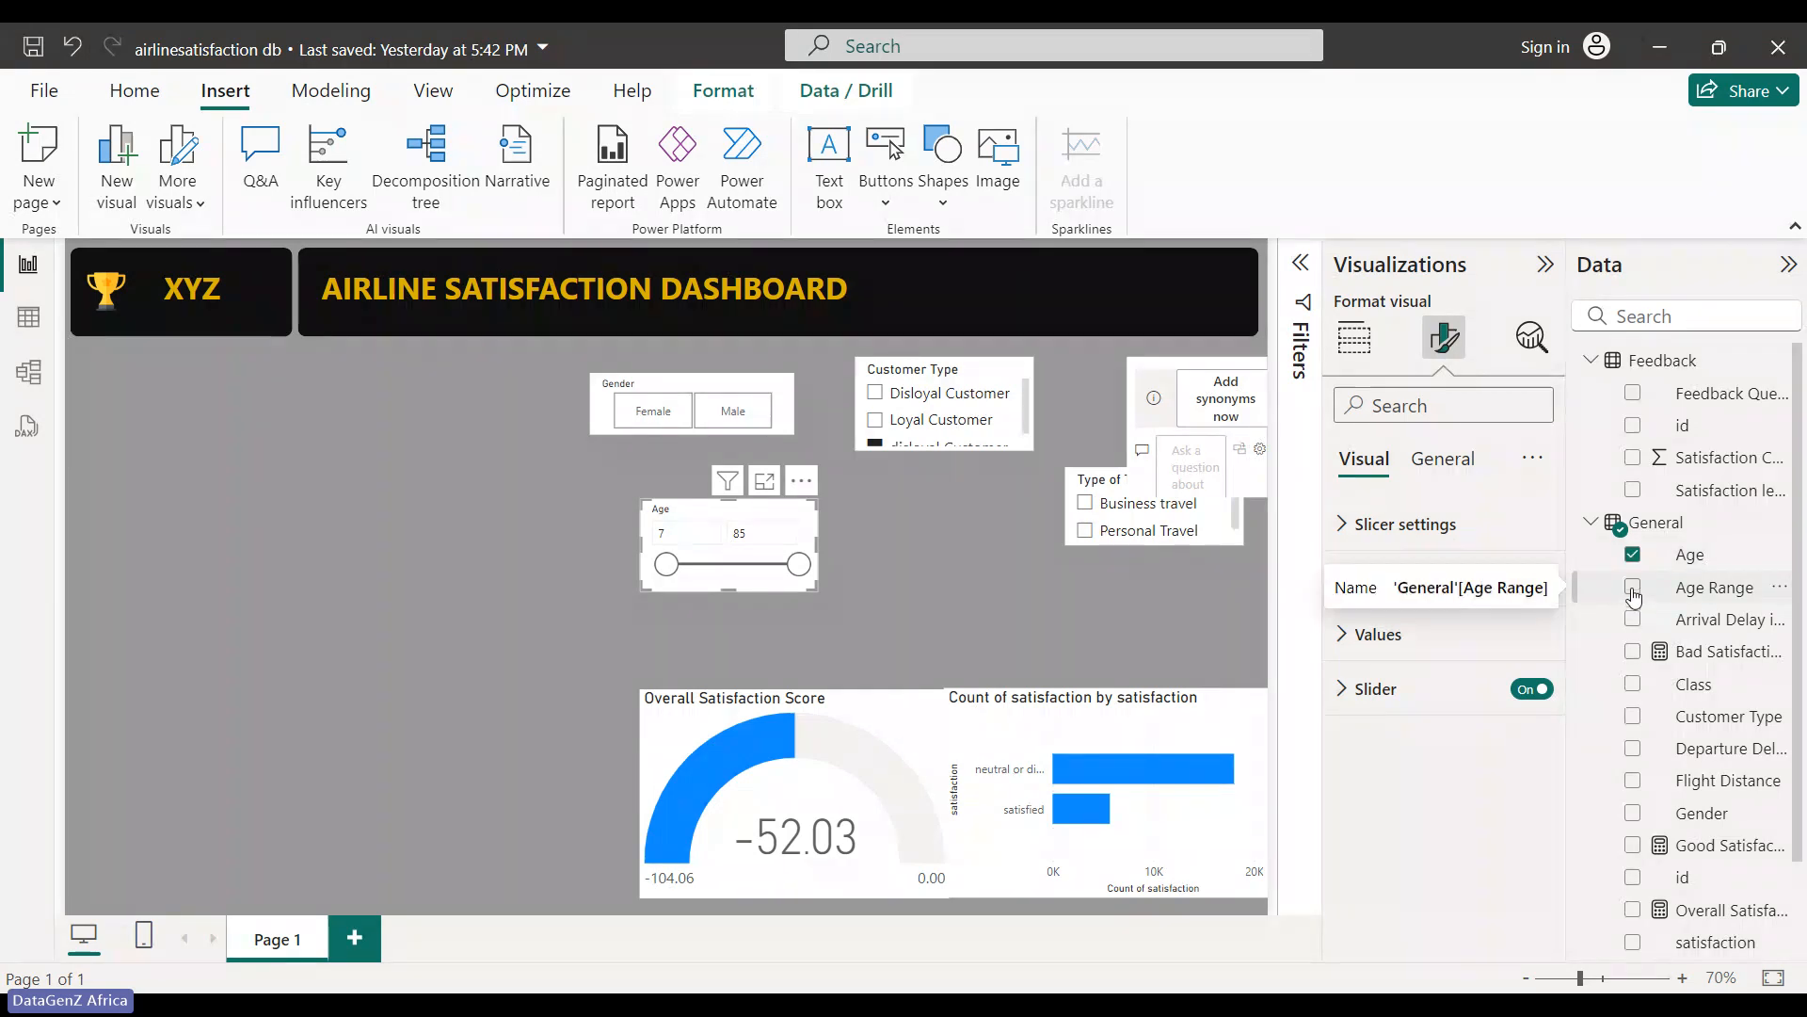
drag(731, 591, 741, 657)
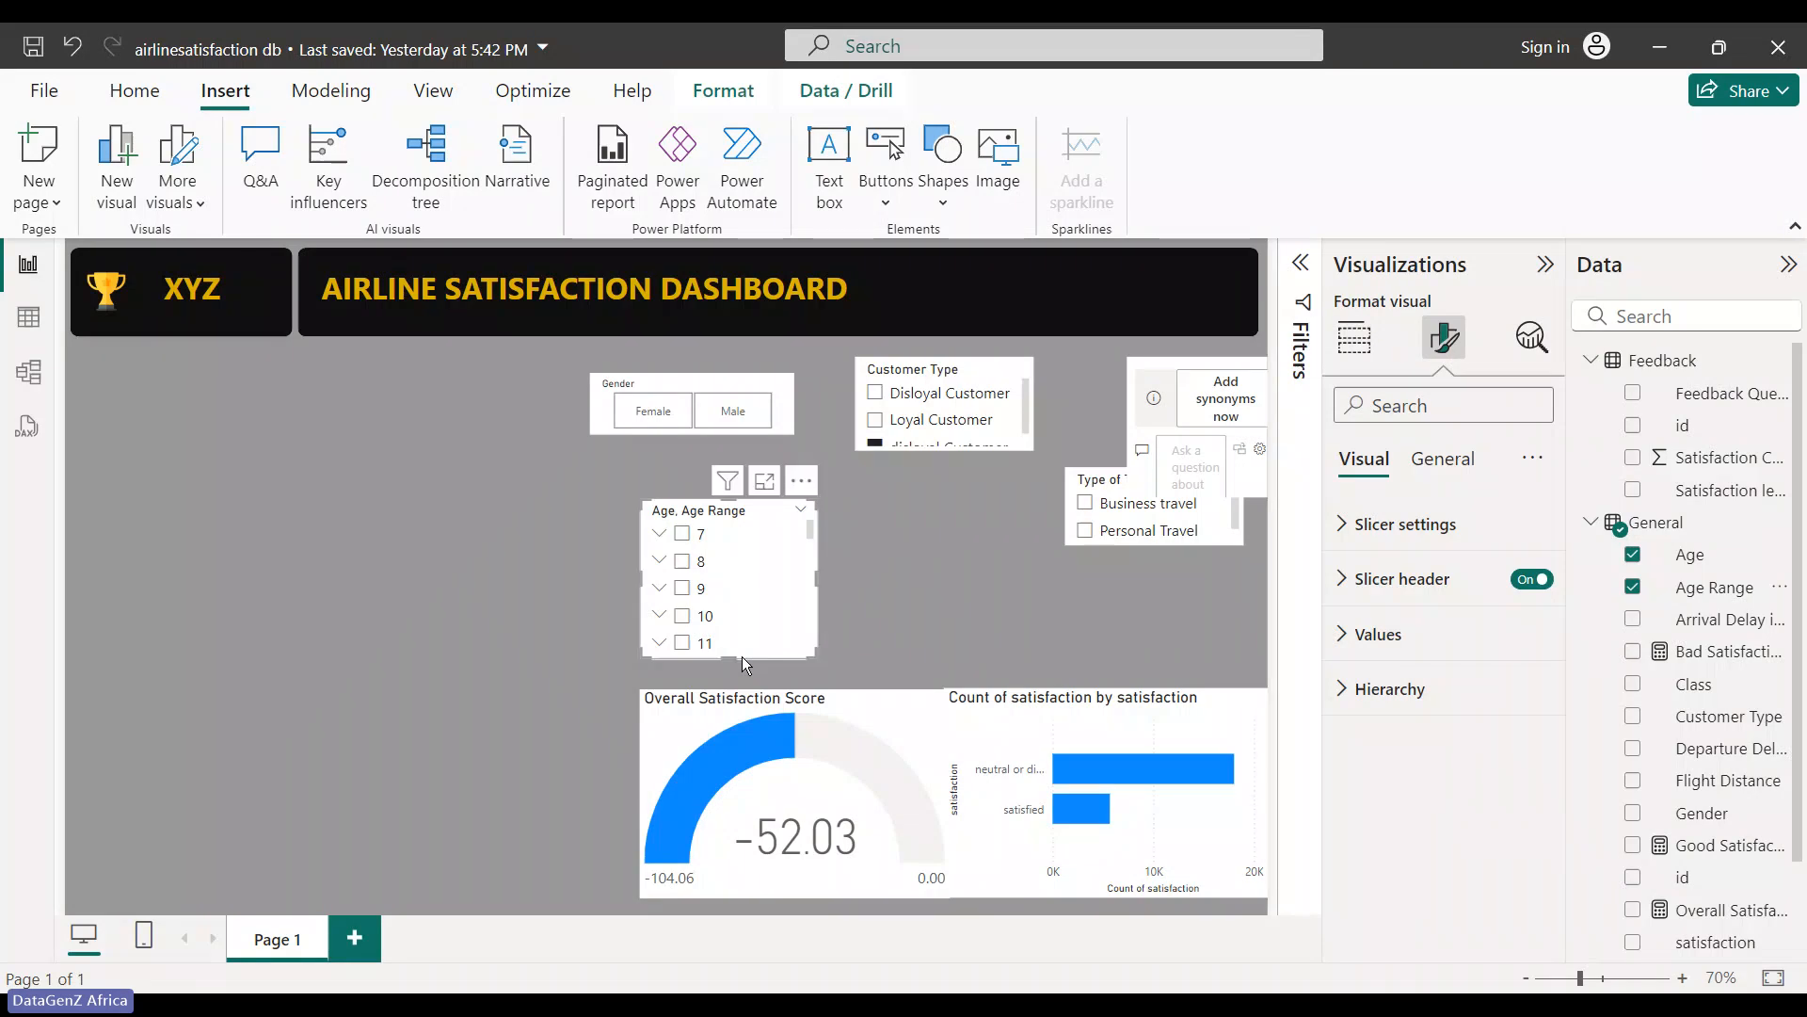
click(1633, 555)
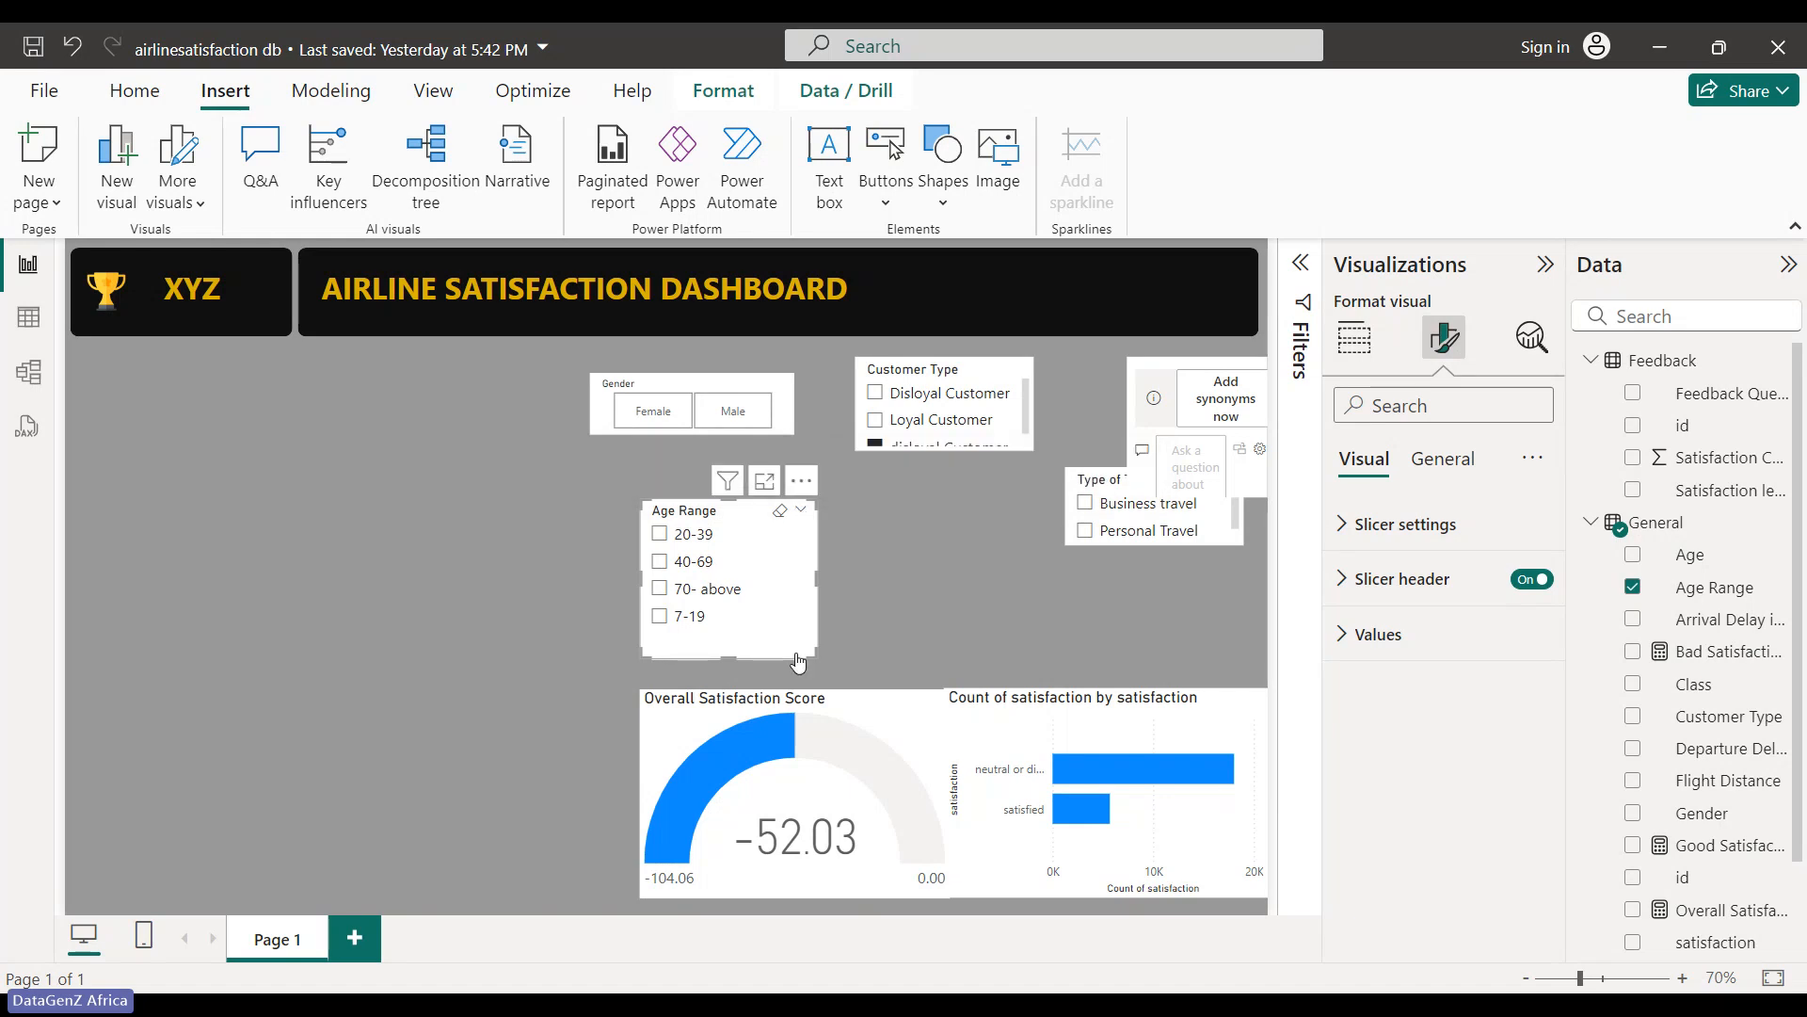
- Sort the Age Range slicer ascending, after briefly trying descending, so it starts with 20-39
click(801, 480)
mouse_move(915, 684)
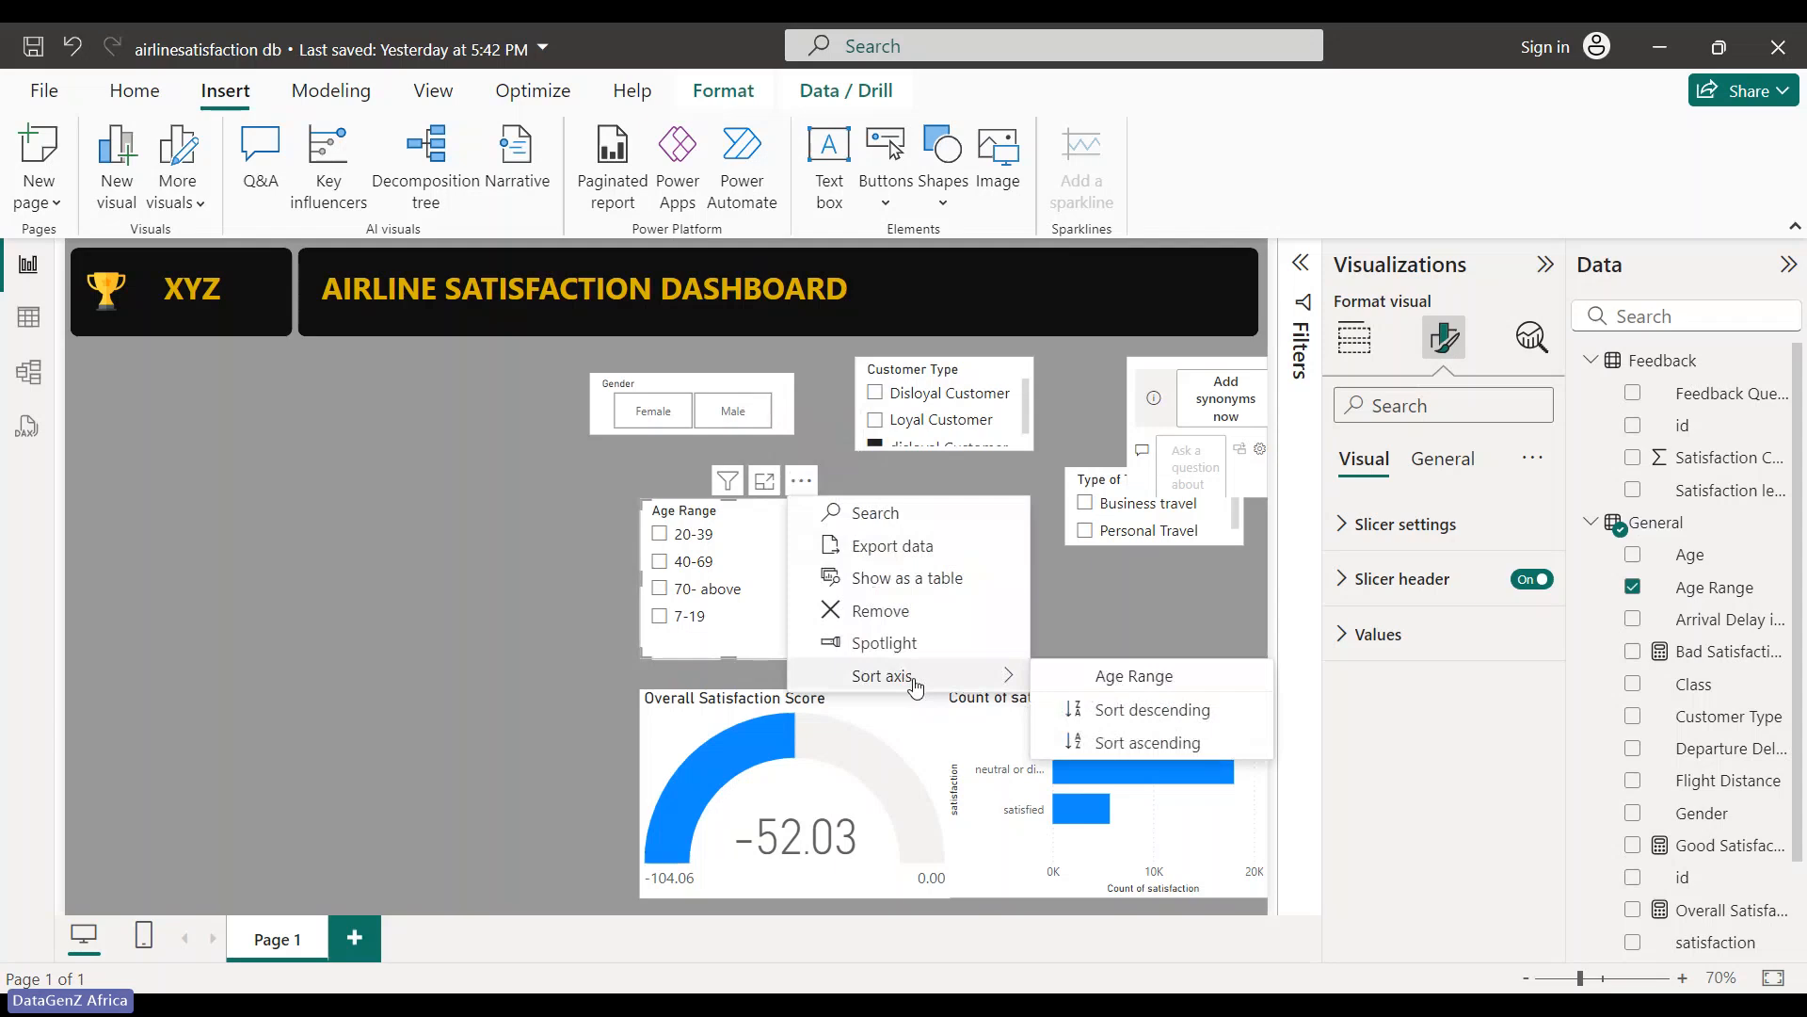
click(1155, 744)
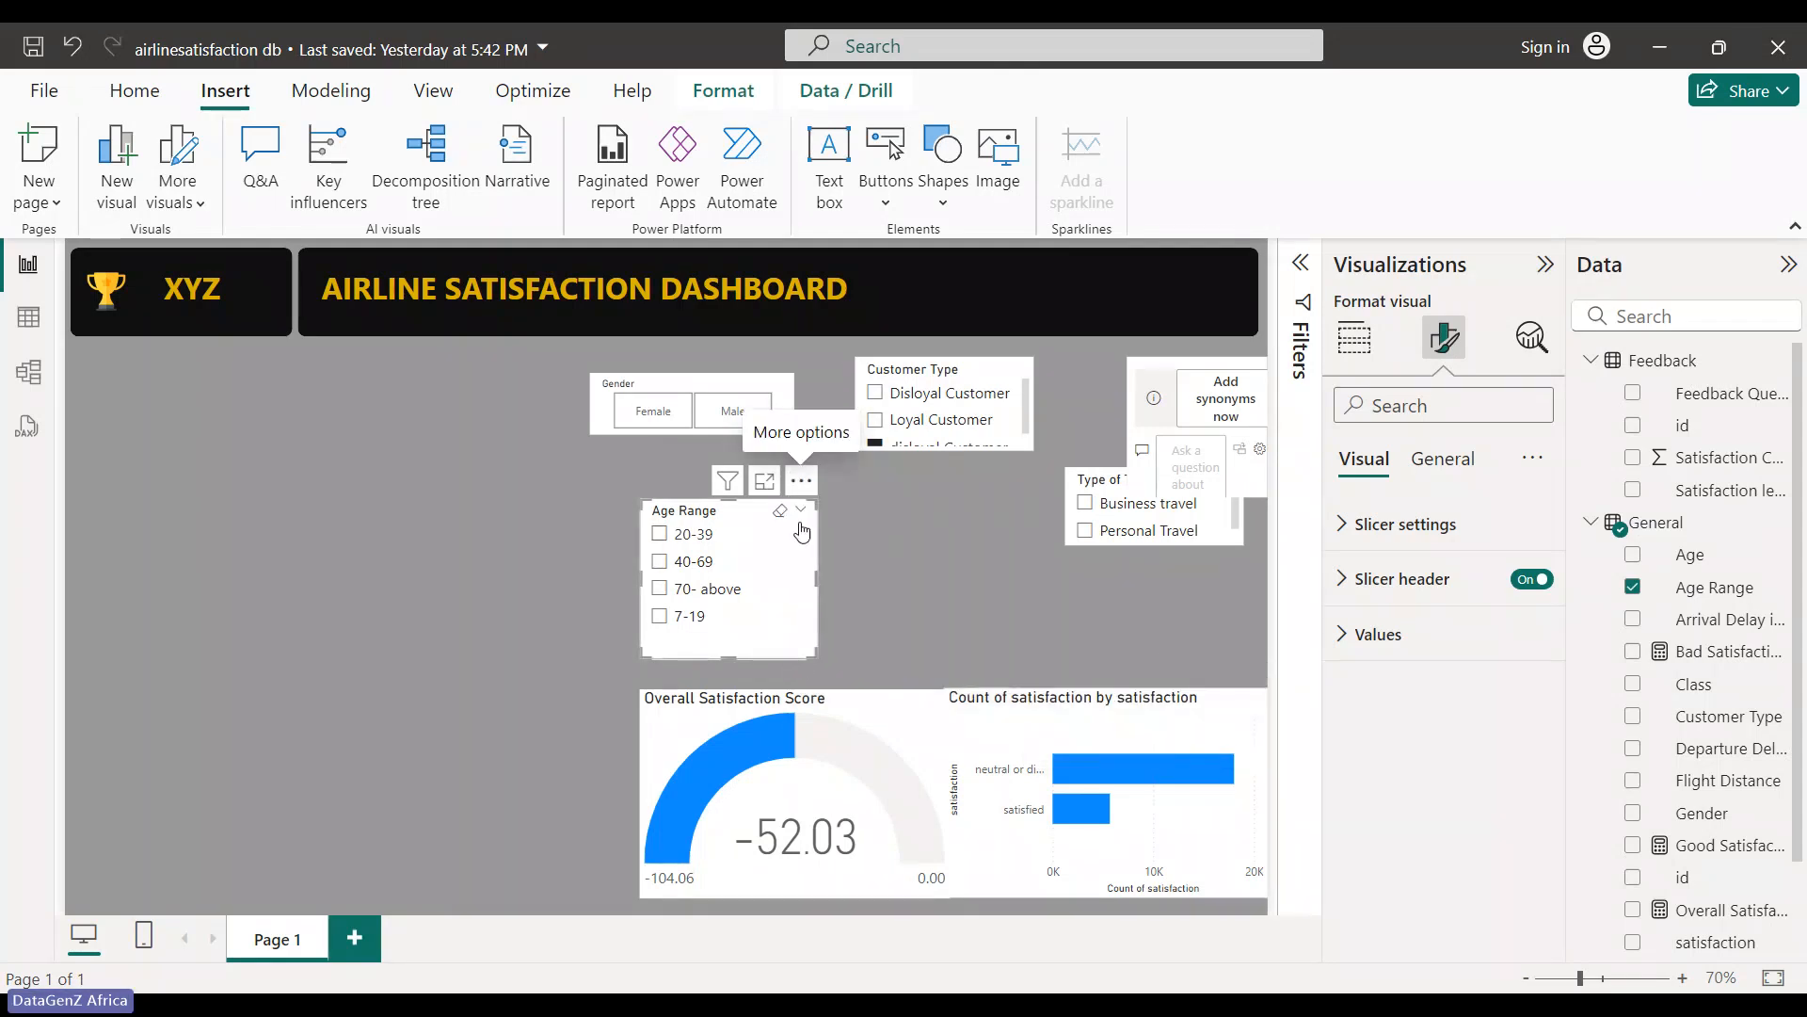
click(801, 511)
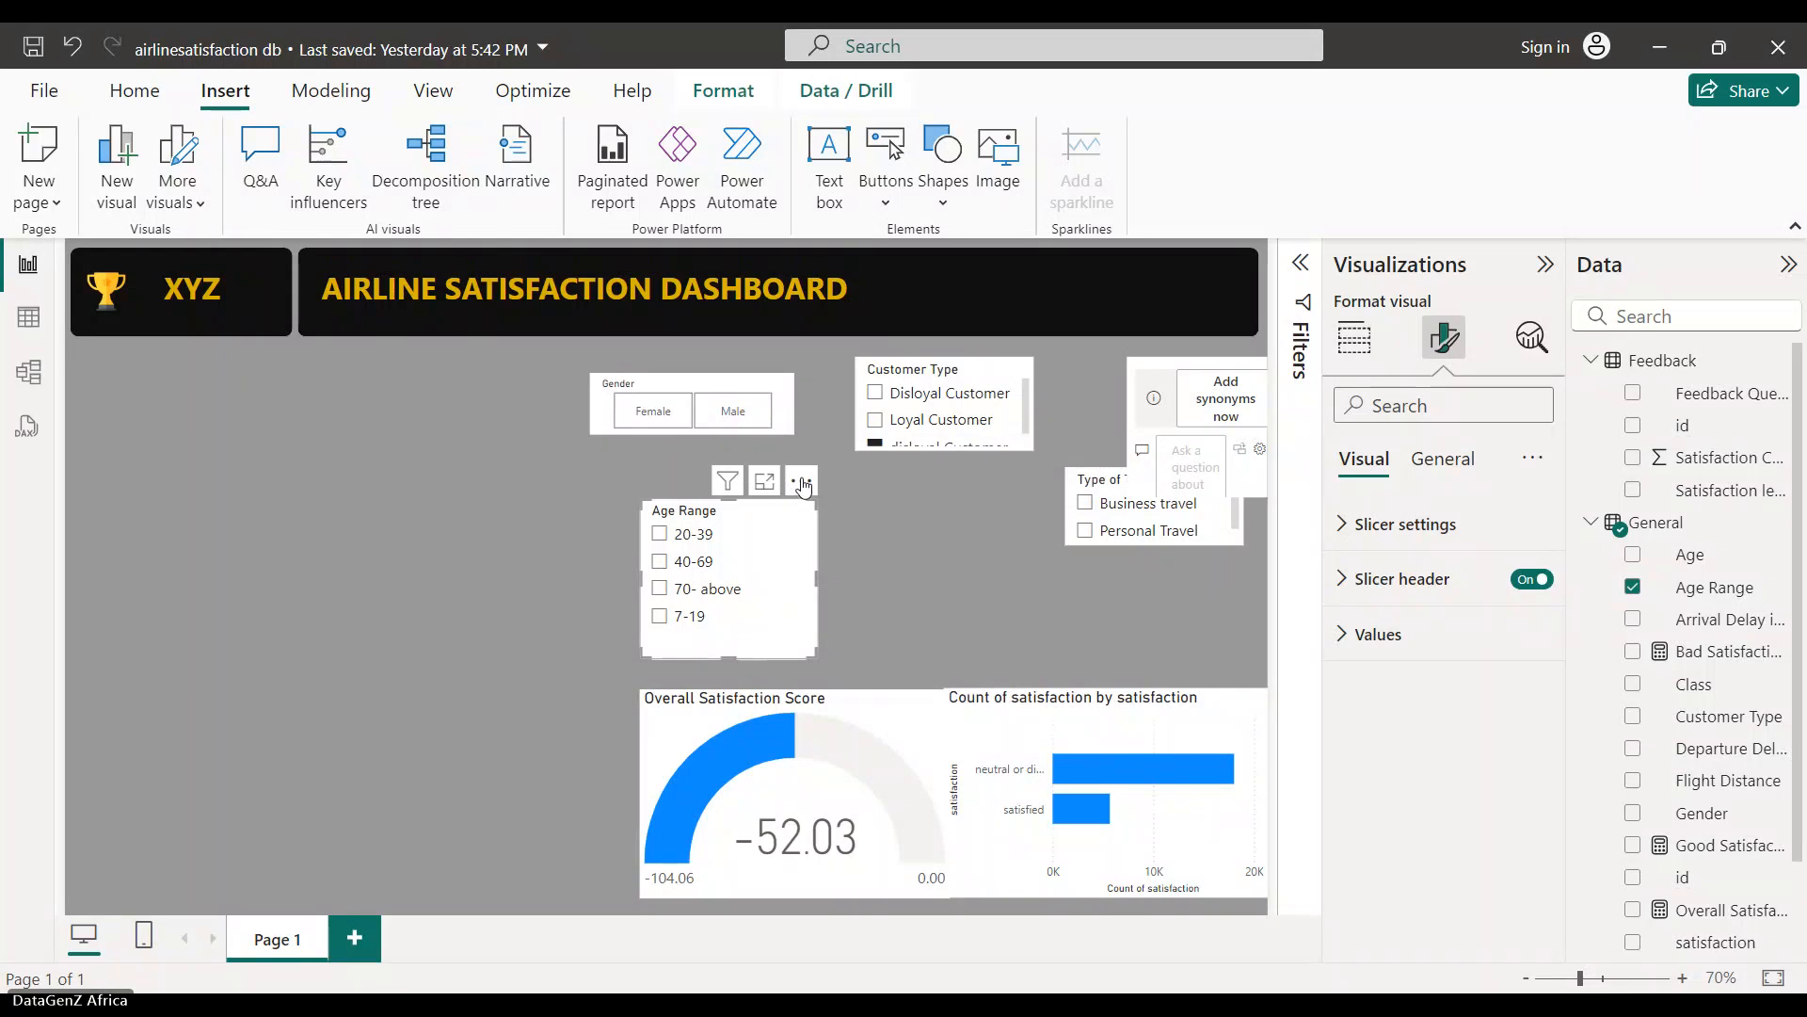
click(802, 482)
mouse_move(960, 676)
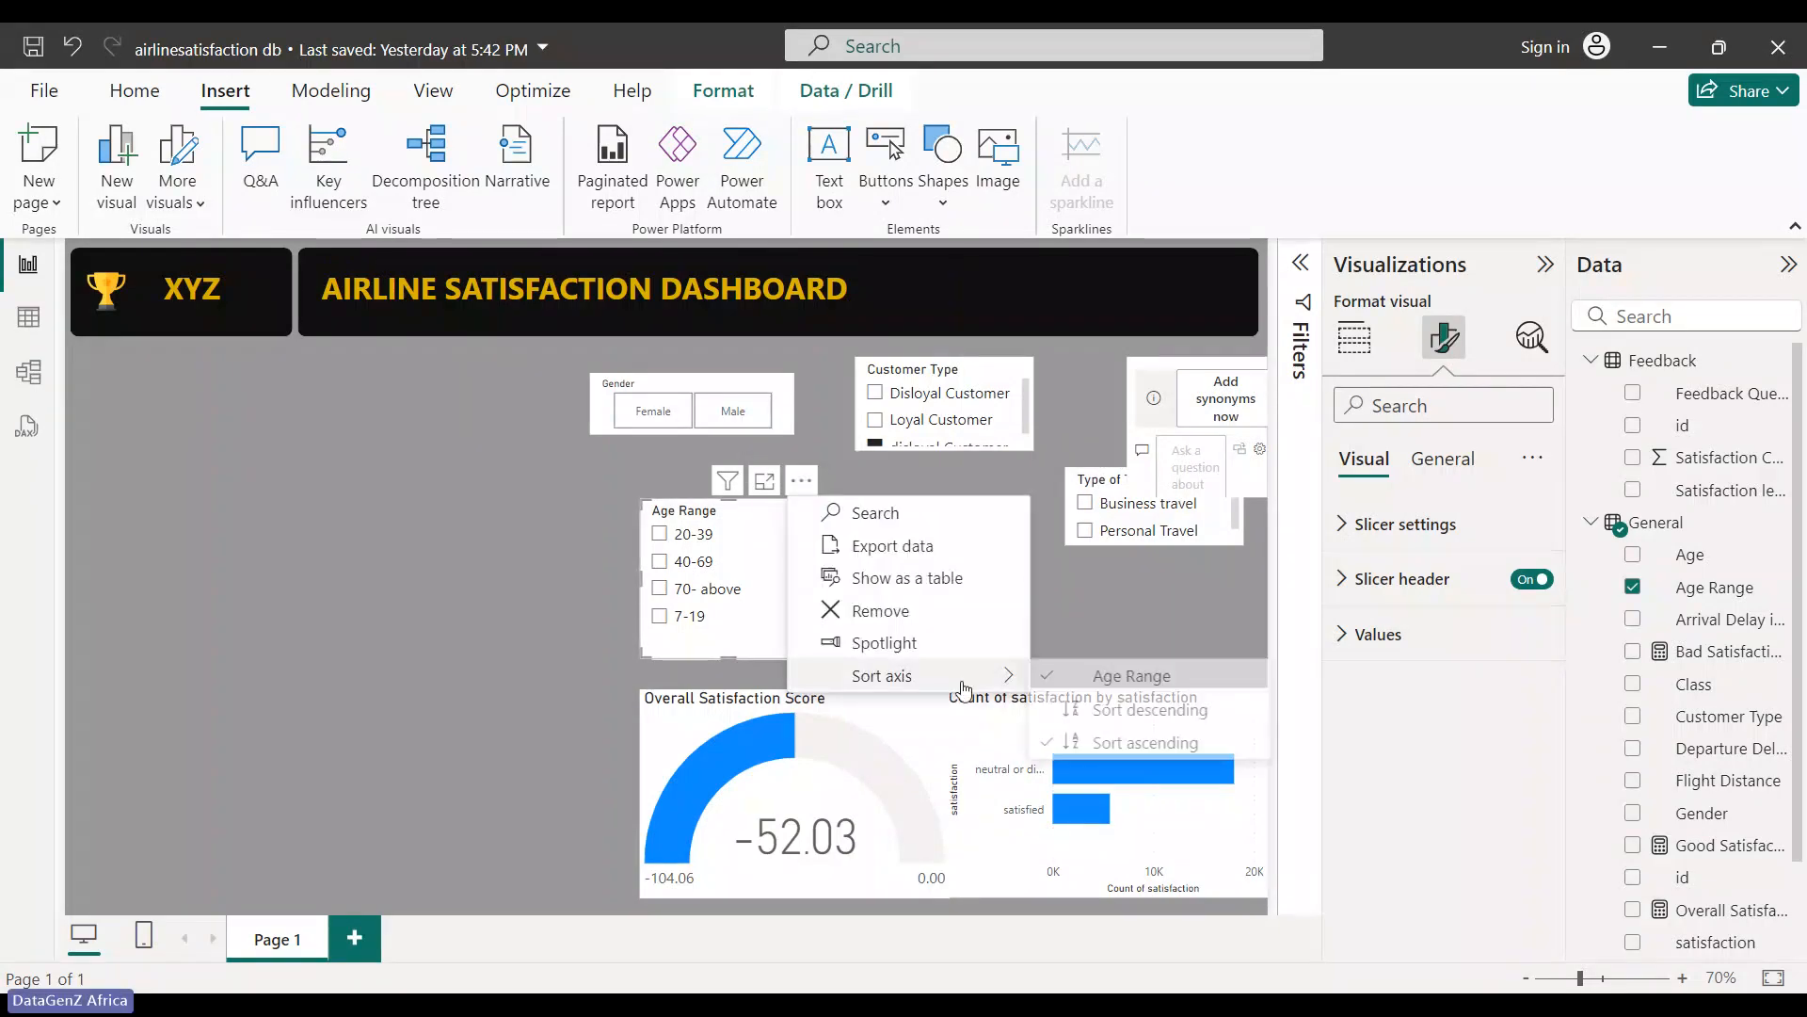
click(1128, 713)
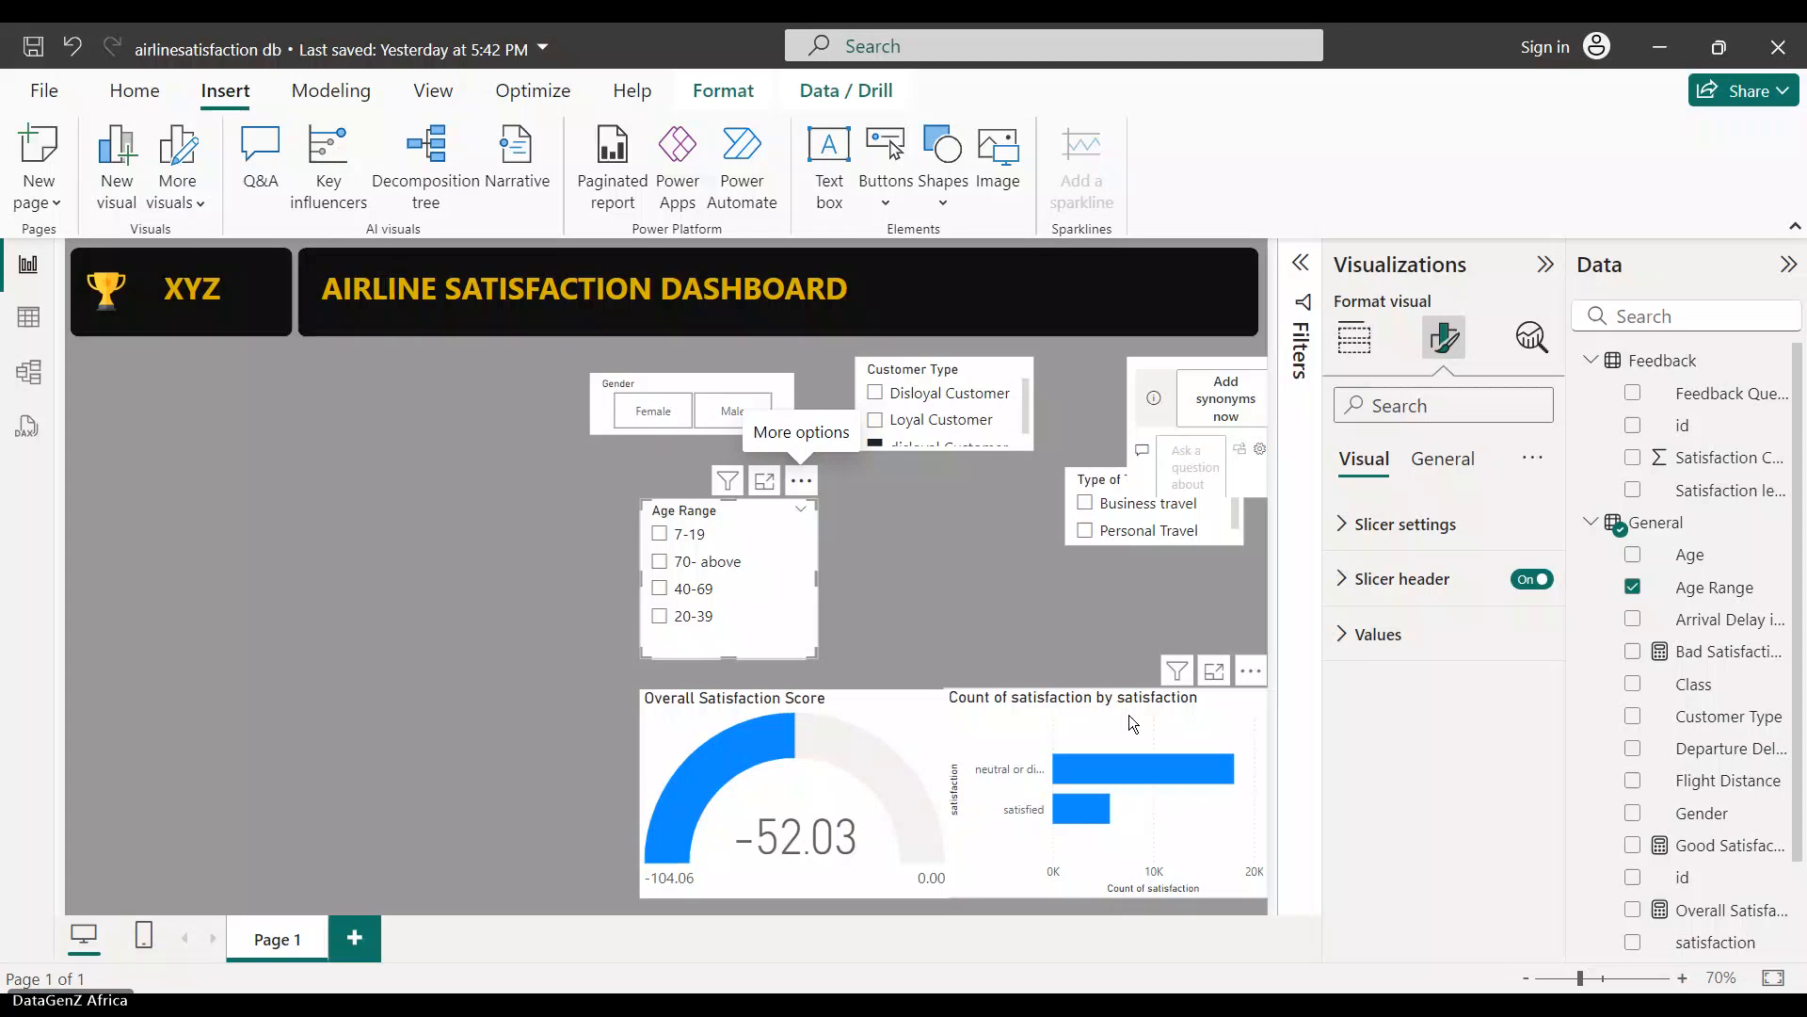
click(801, 480)
mouse_move(952, 676)
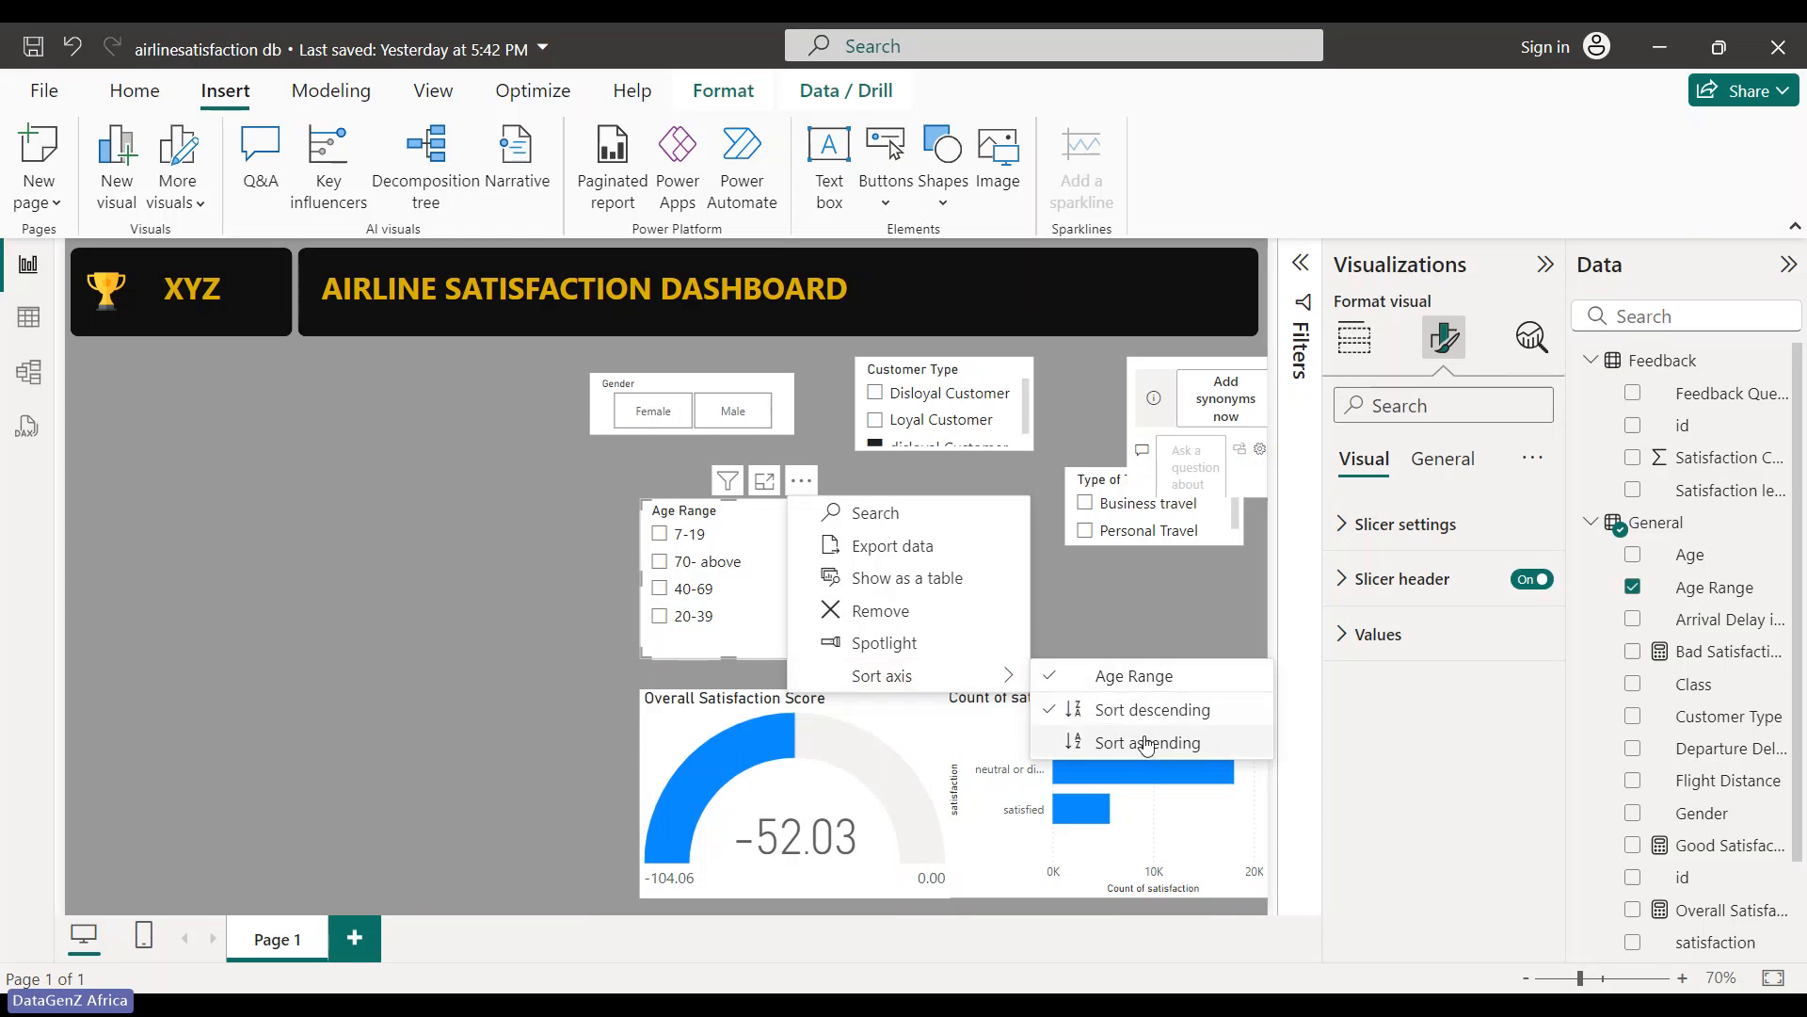
click(1126, 687)
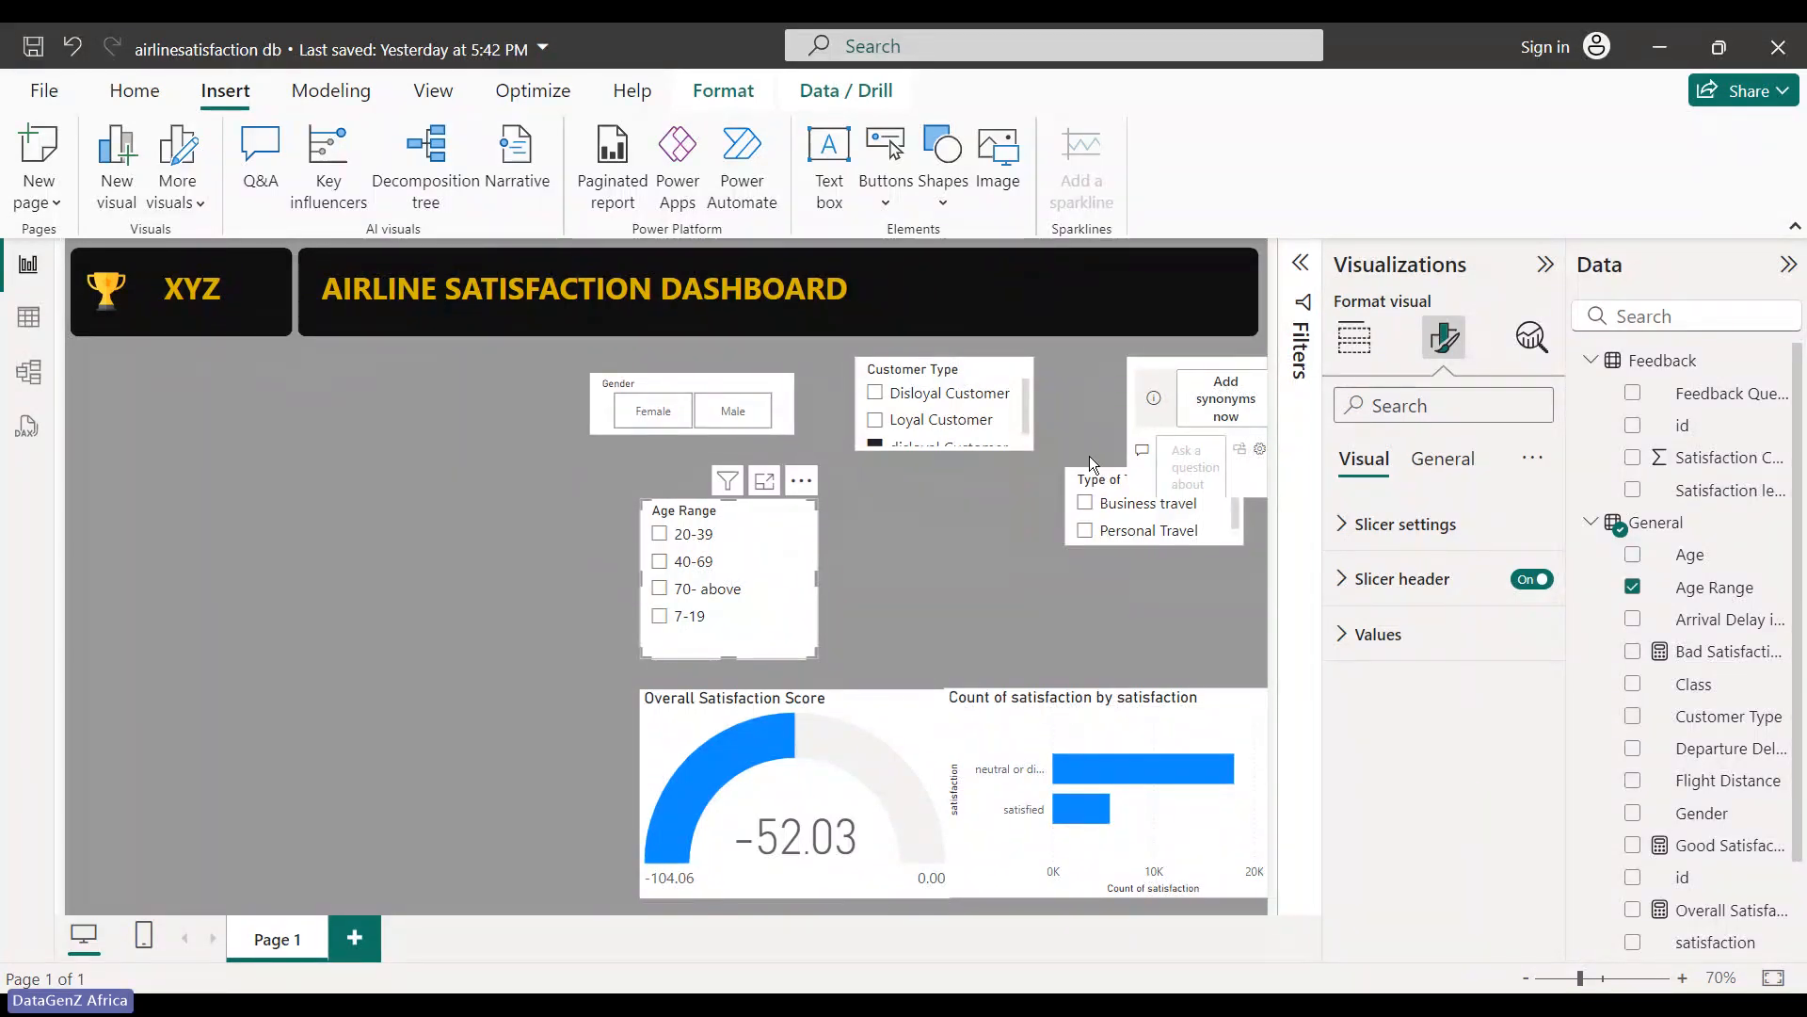
- Browse the Age Range slicer's style options, then test filtering to ages 20-39 and clear it
click(1446, 466)
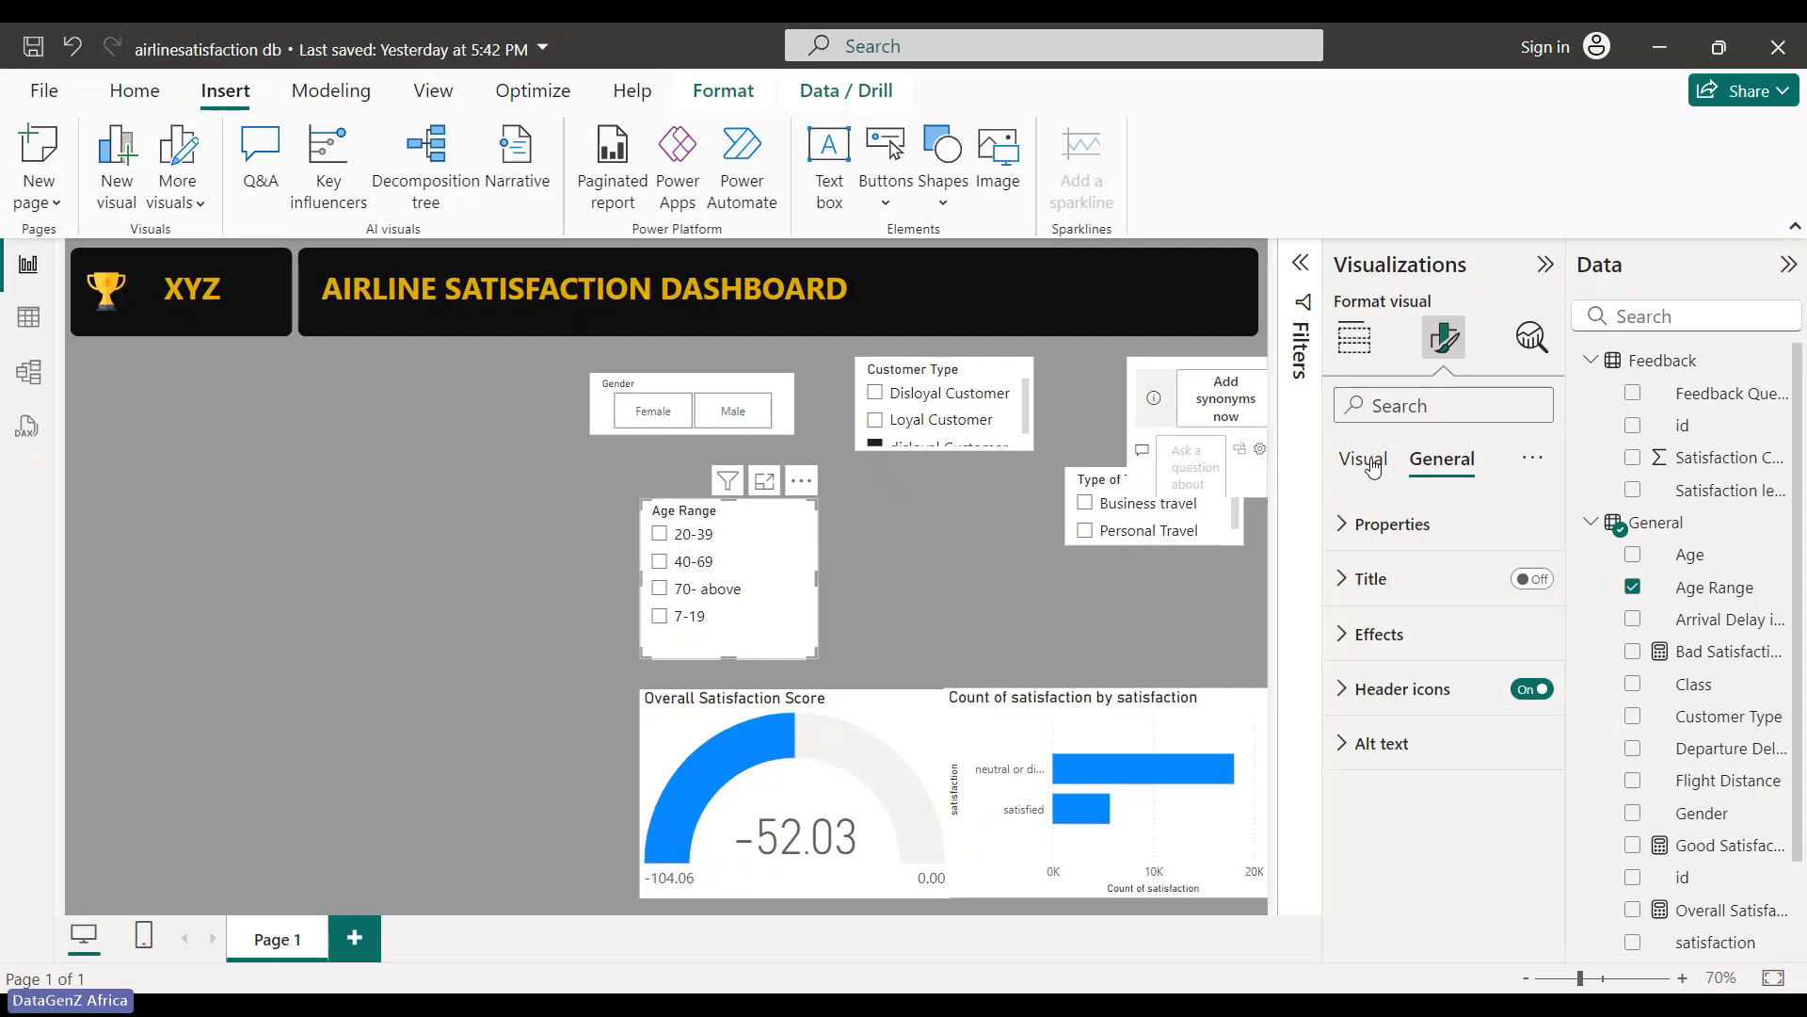
click(1365, 461)
click(1398, 525)
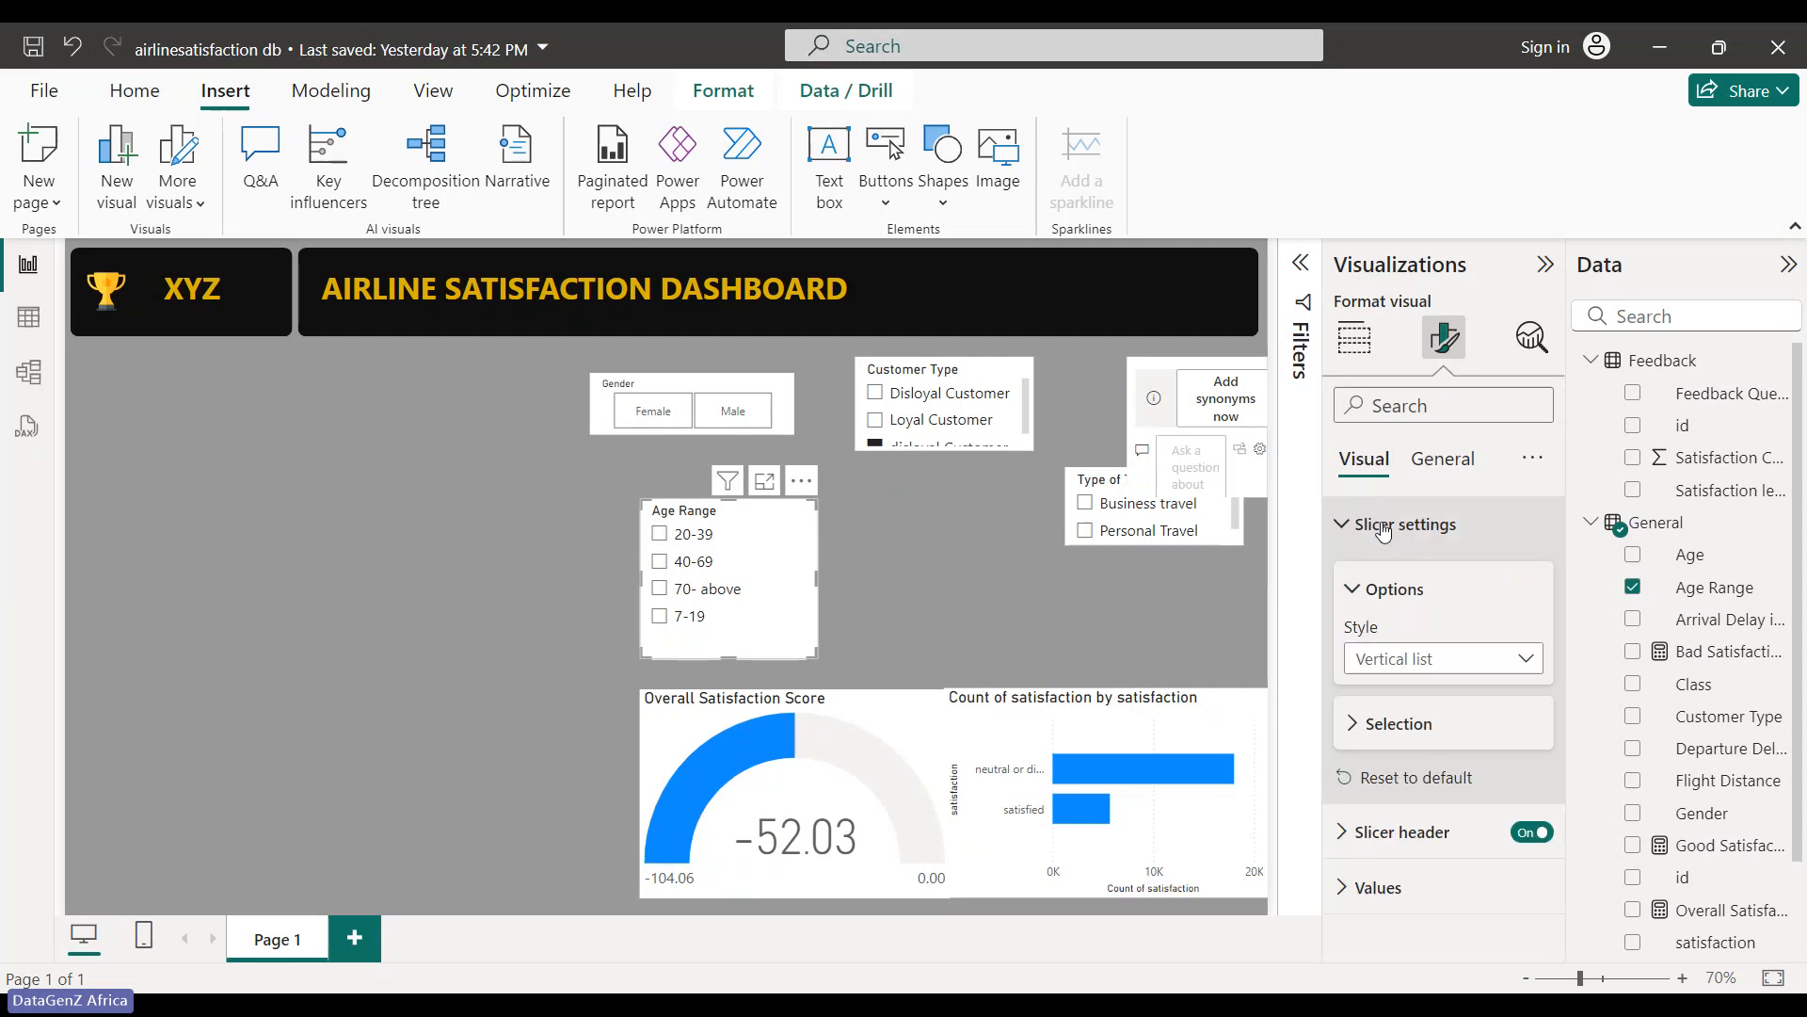
click(1486, 678)
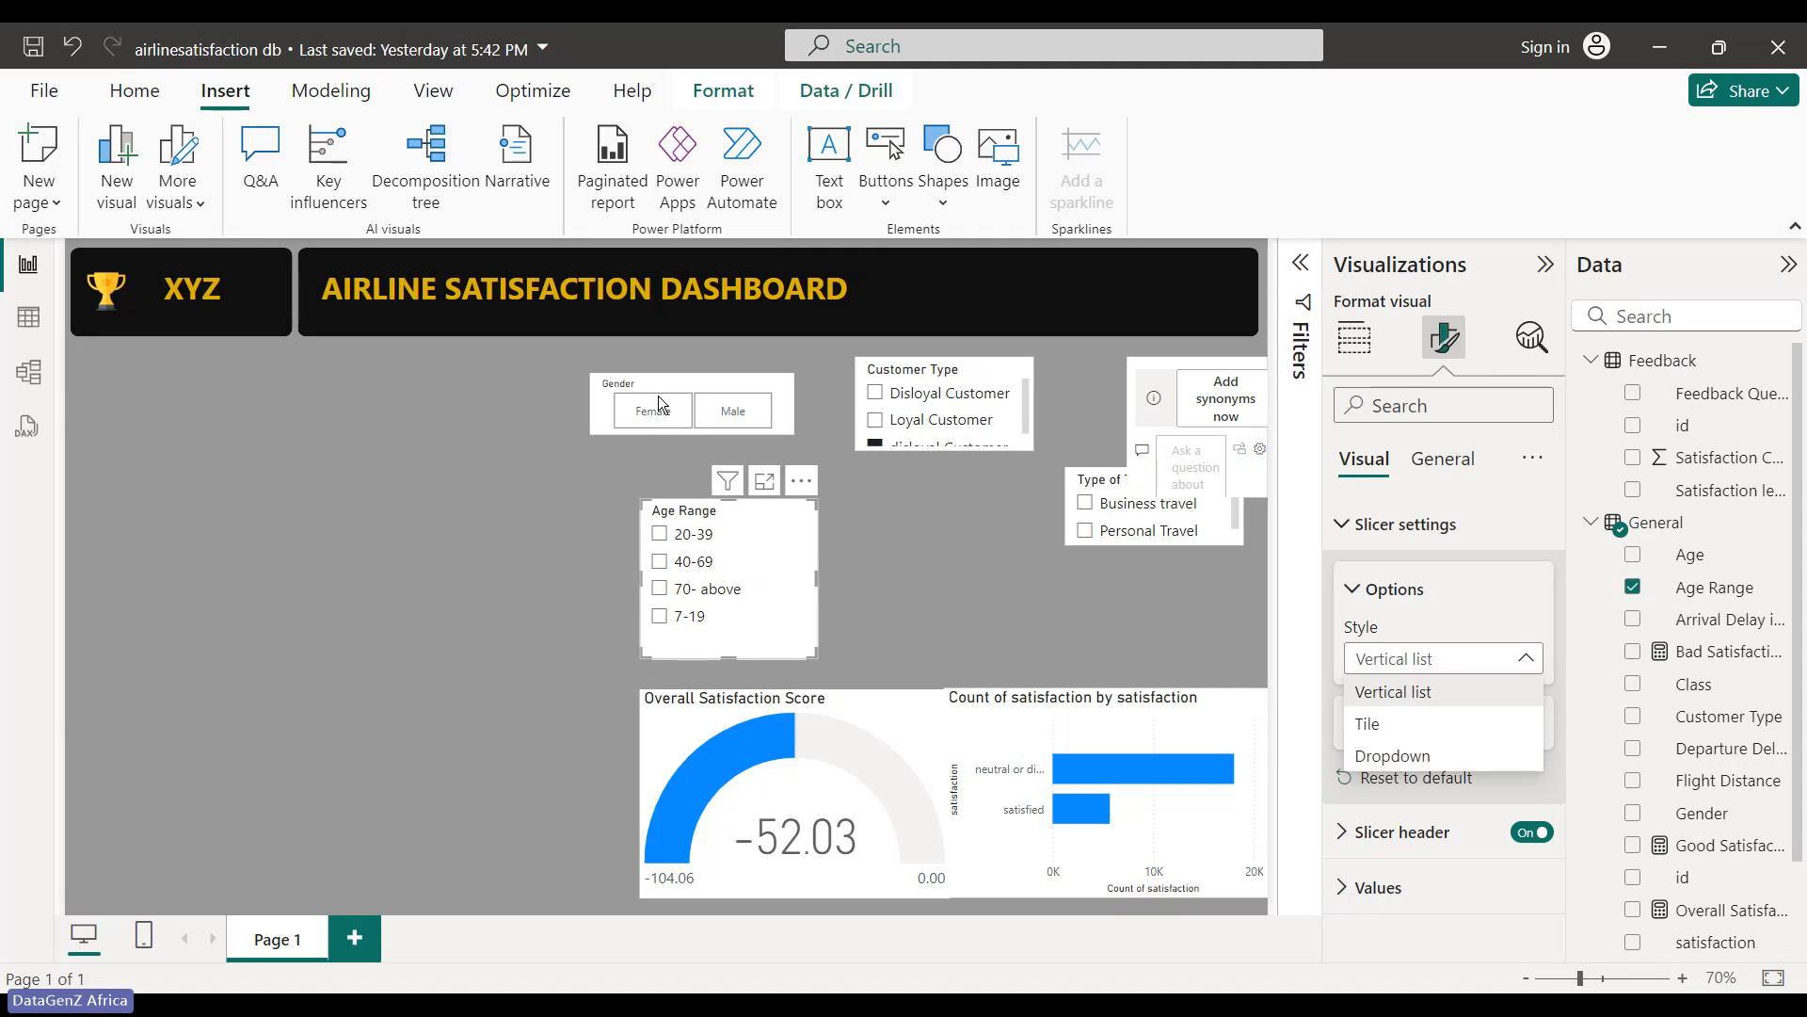
click(397, 397)
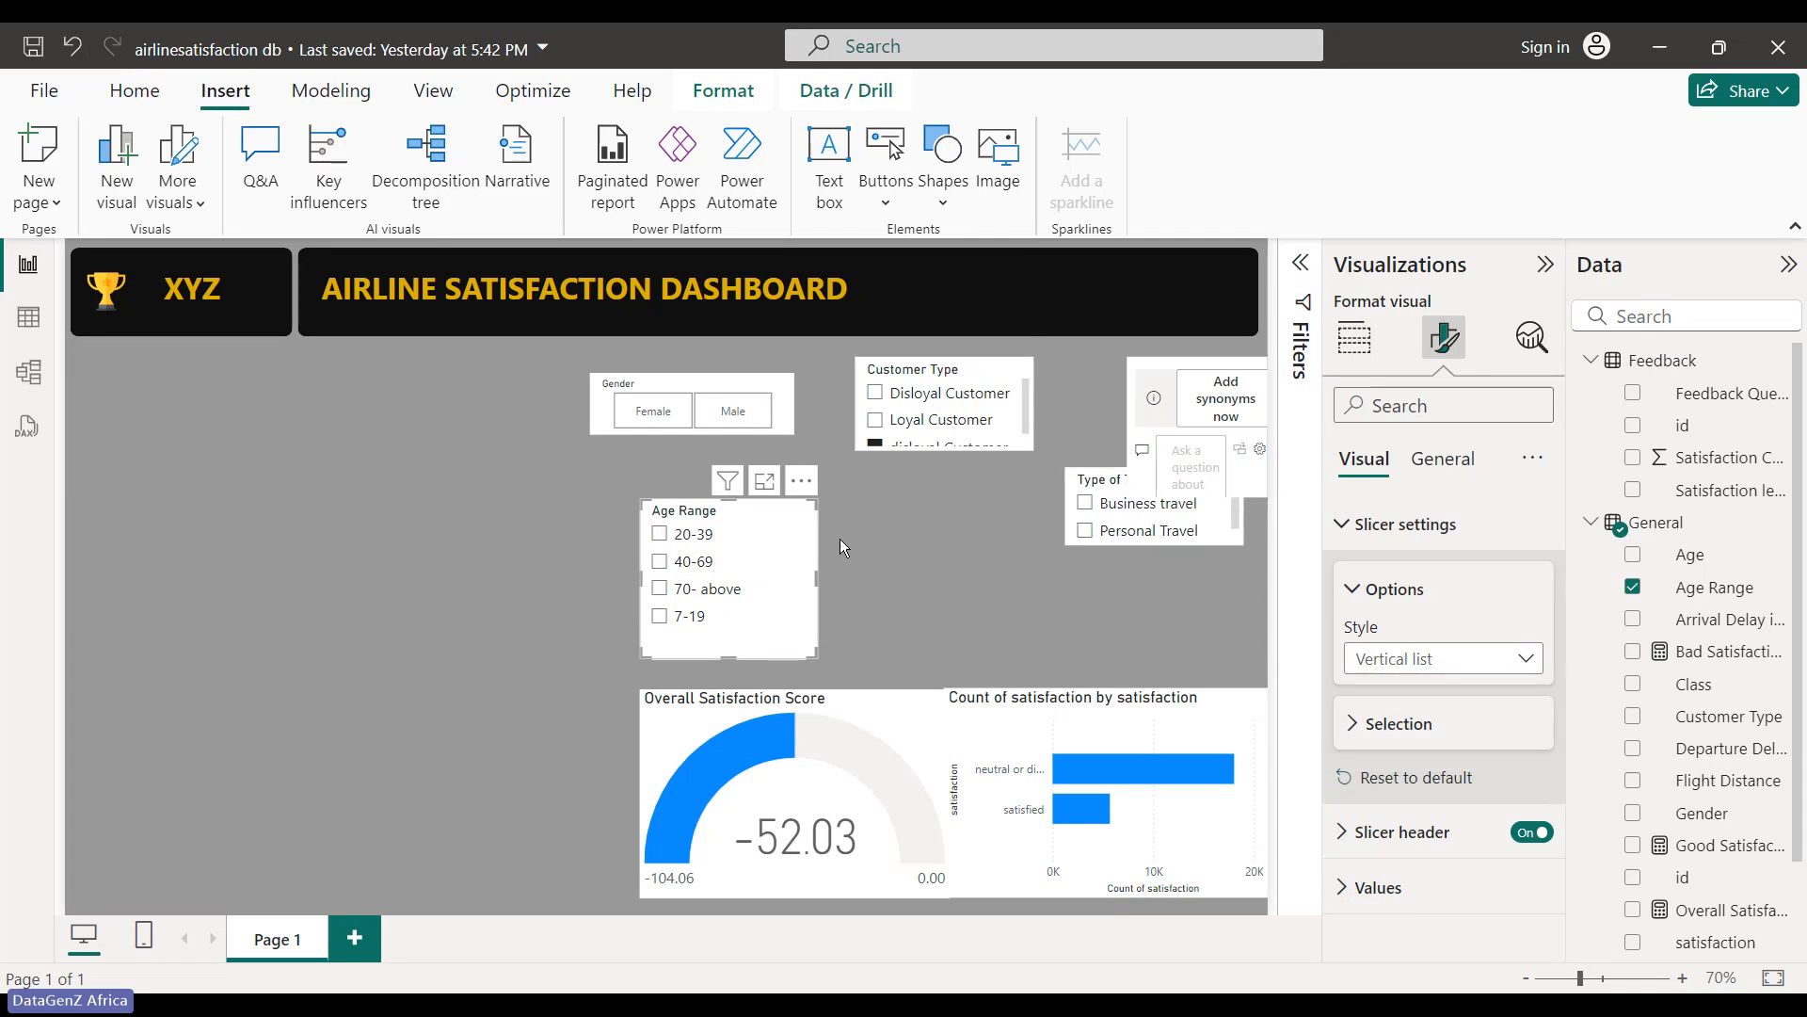
click(788, 536)
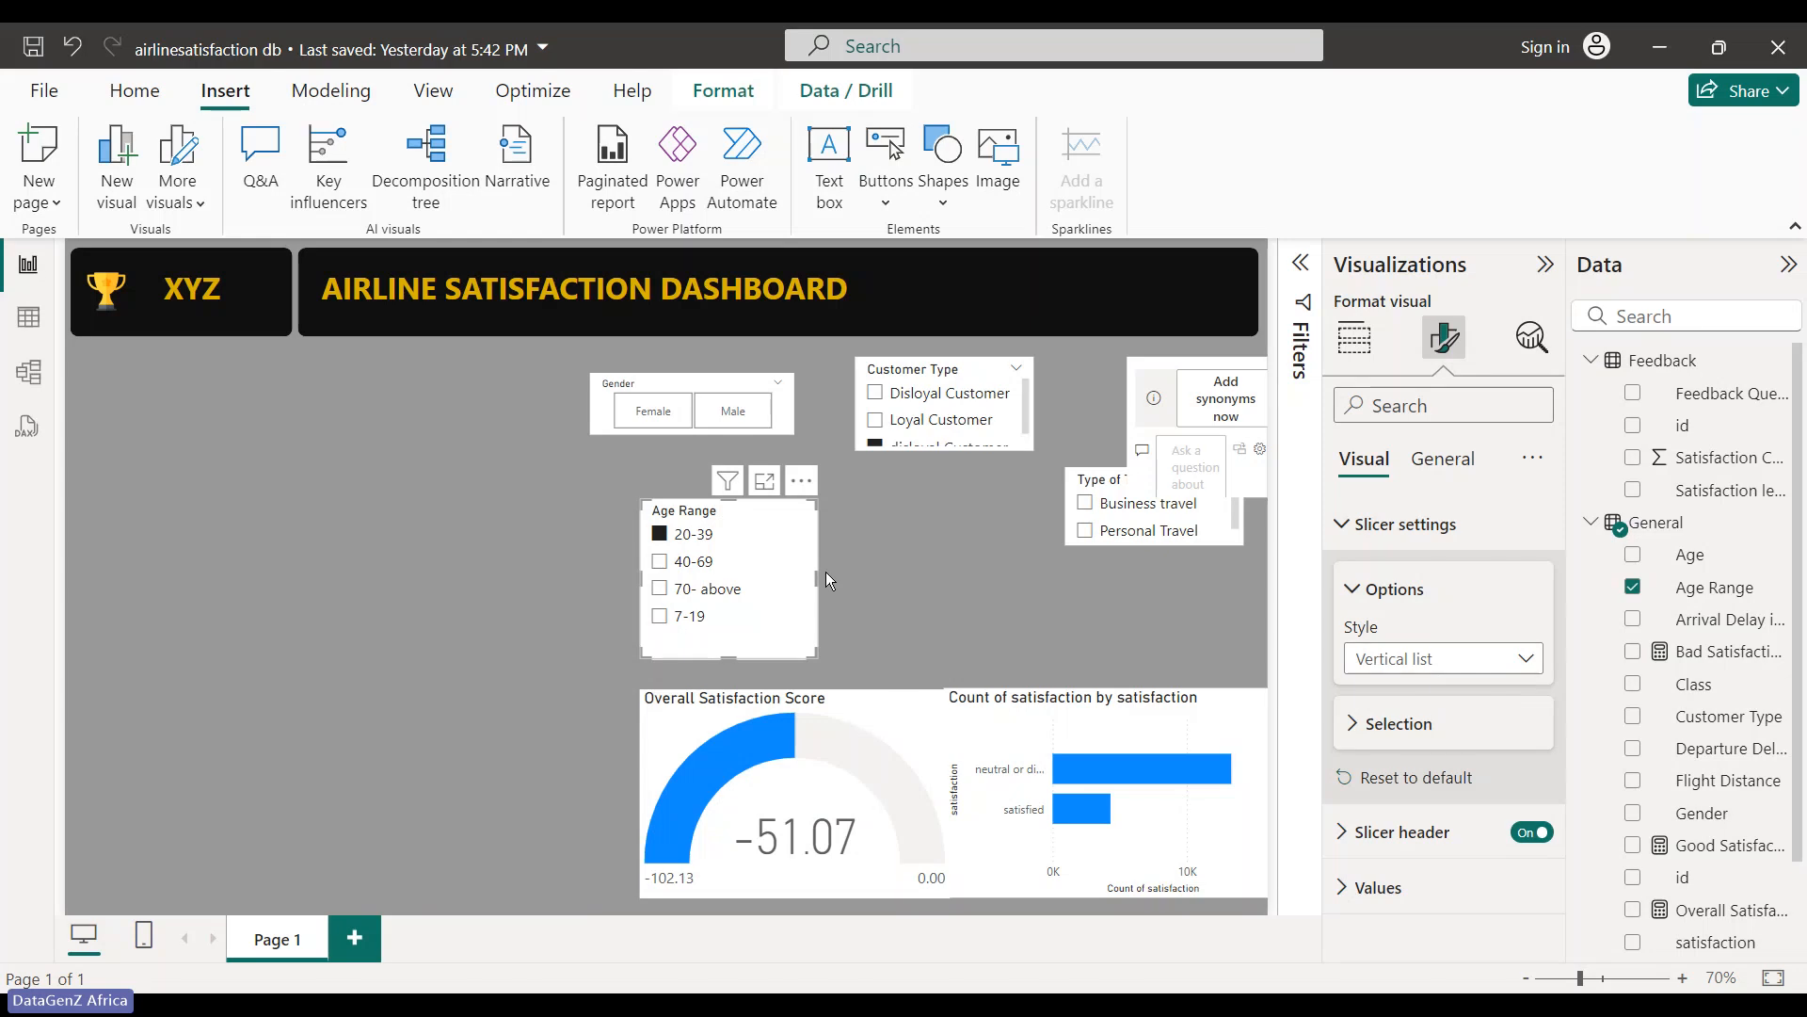
click(781, 513)
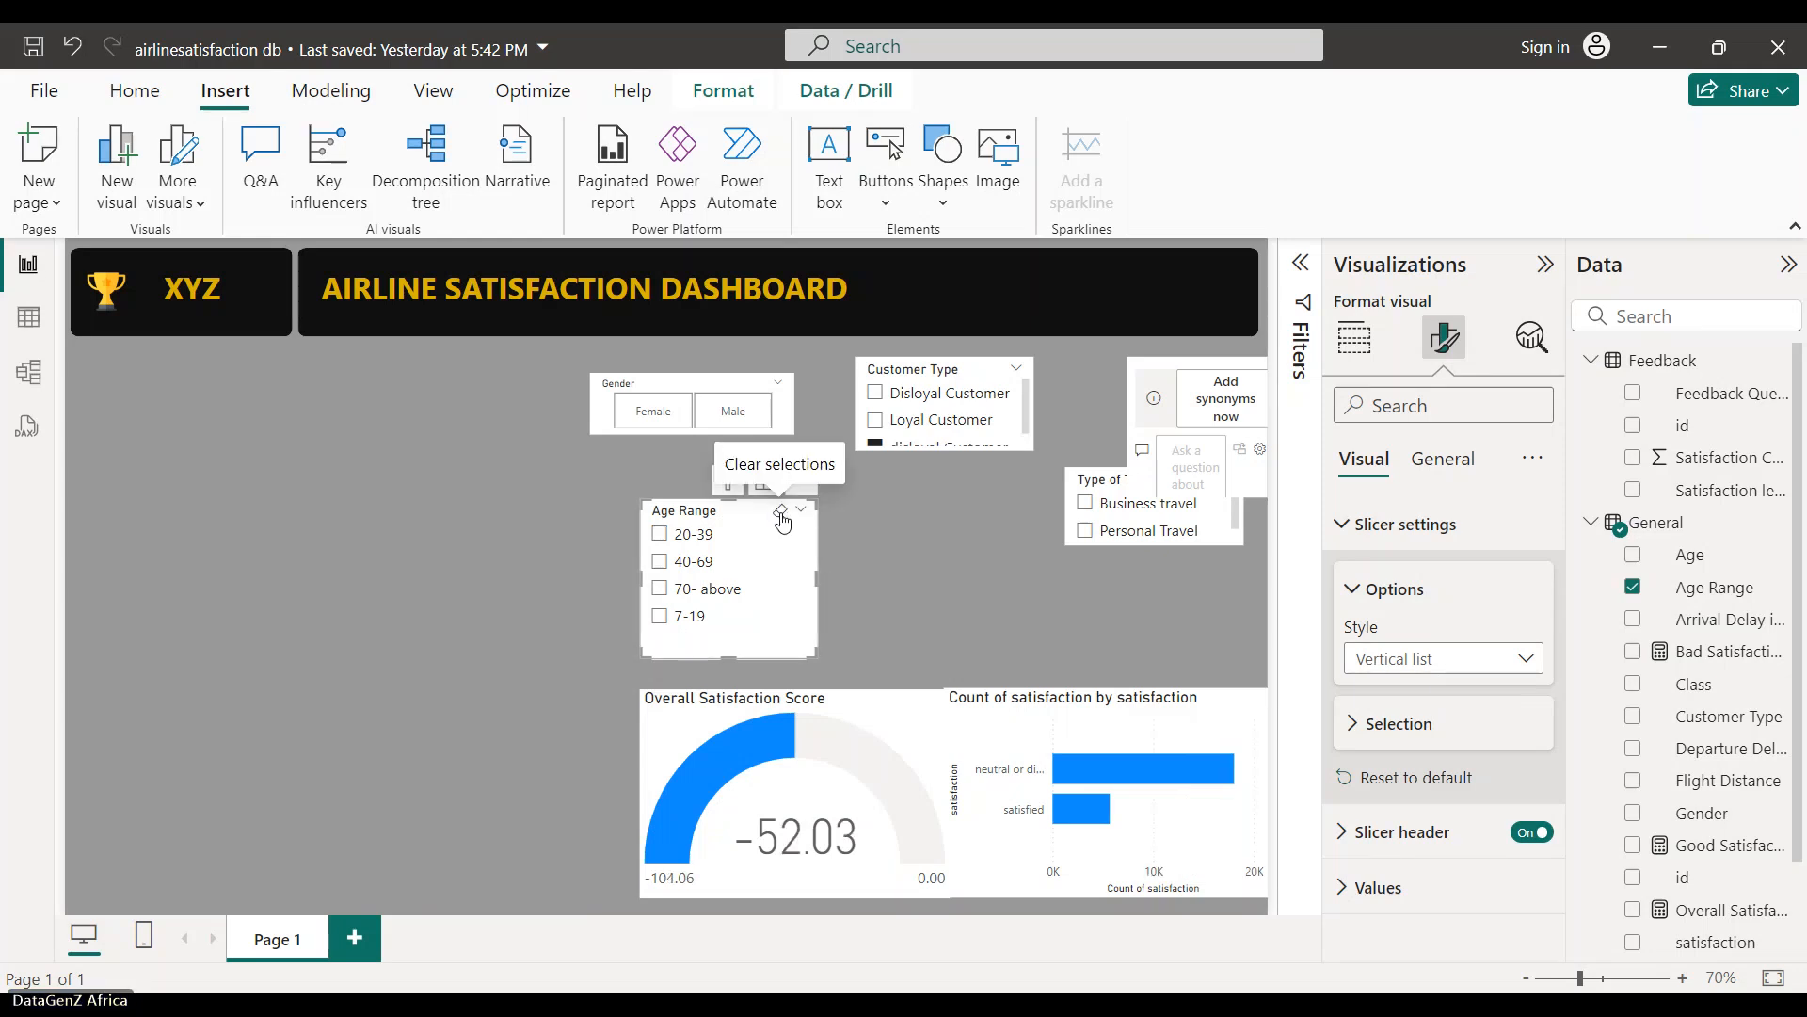
- Switch the Age Range slicer to Dropdown style and shrink it to just the dropdown
click(1527, 659)
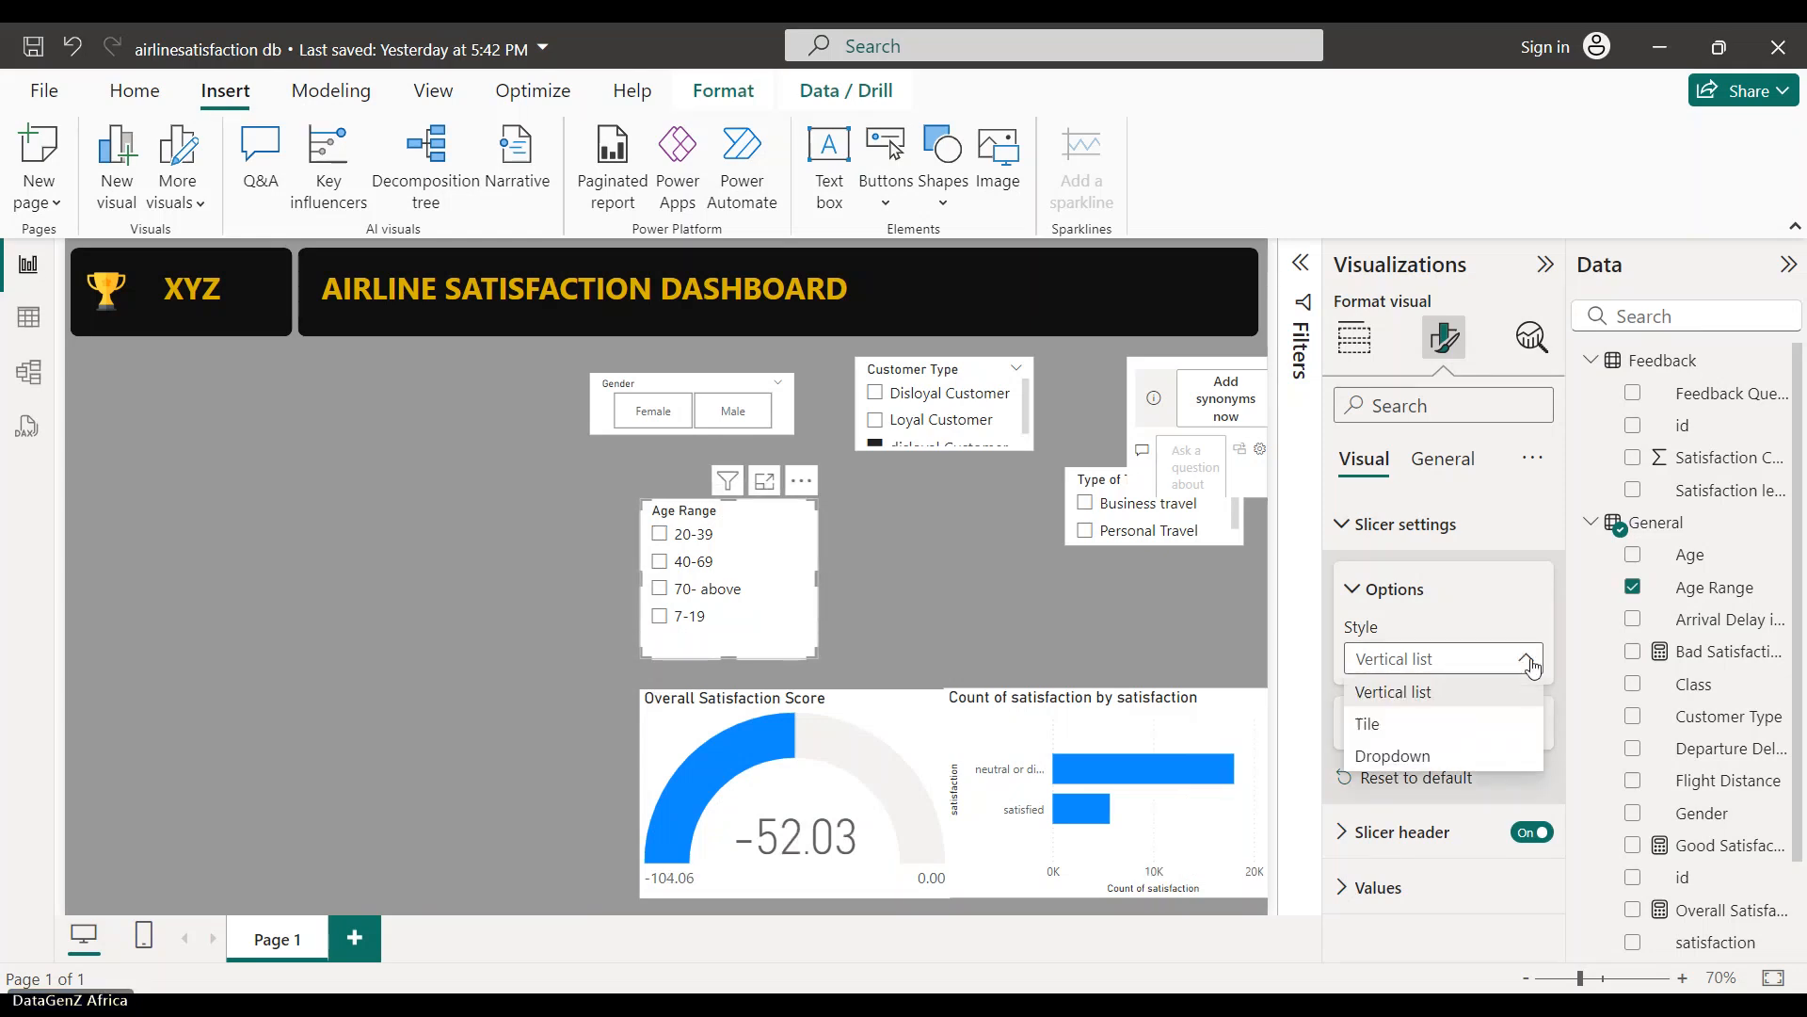
click(1409, 757)
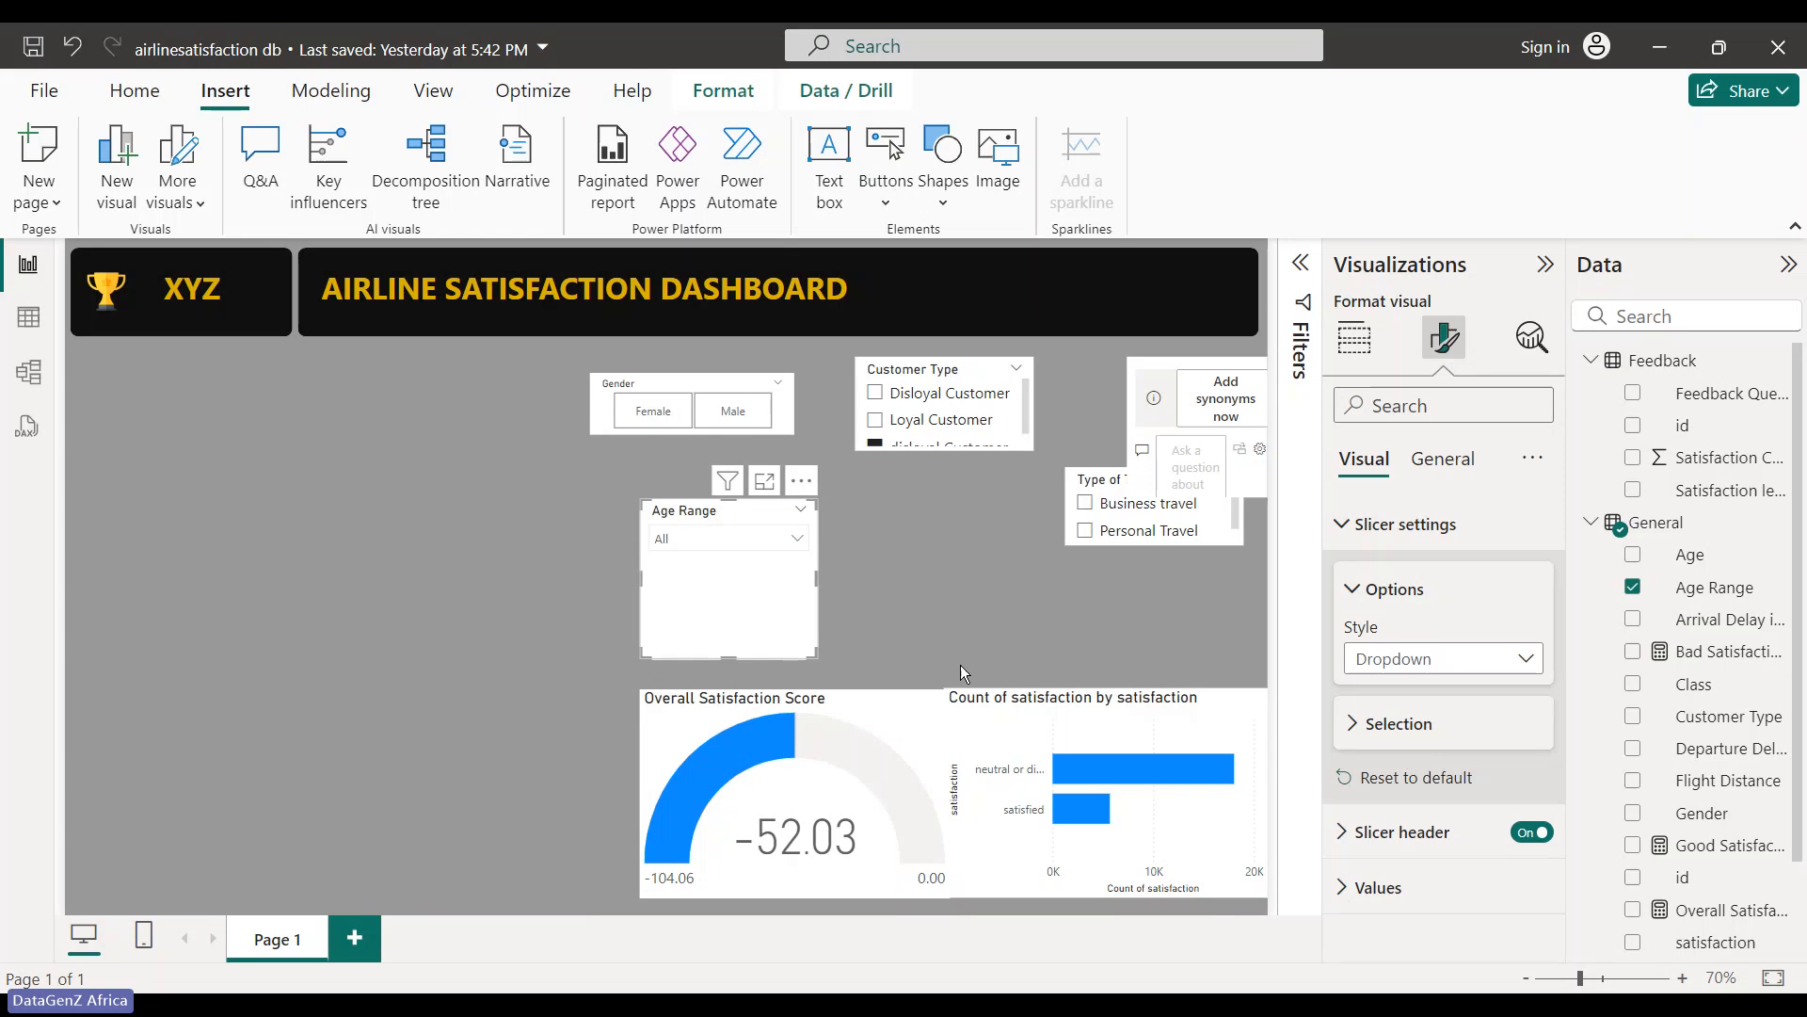
drag(720, 663, 709, 561)
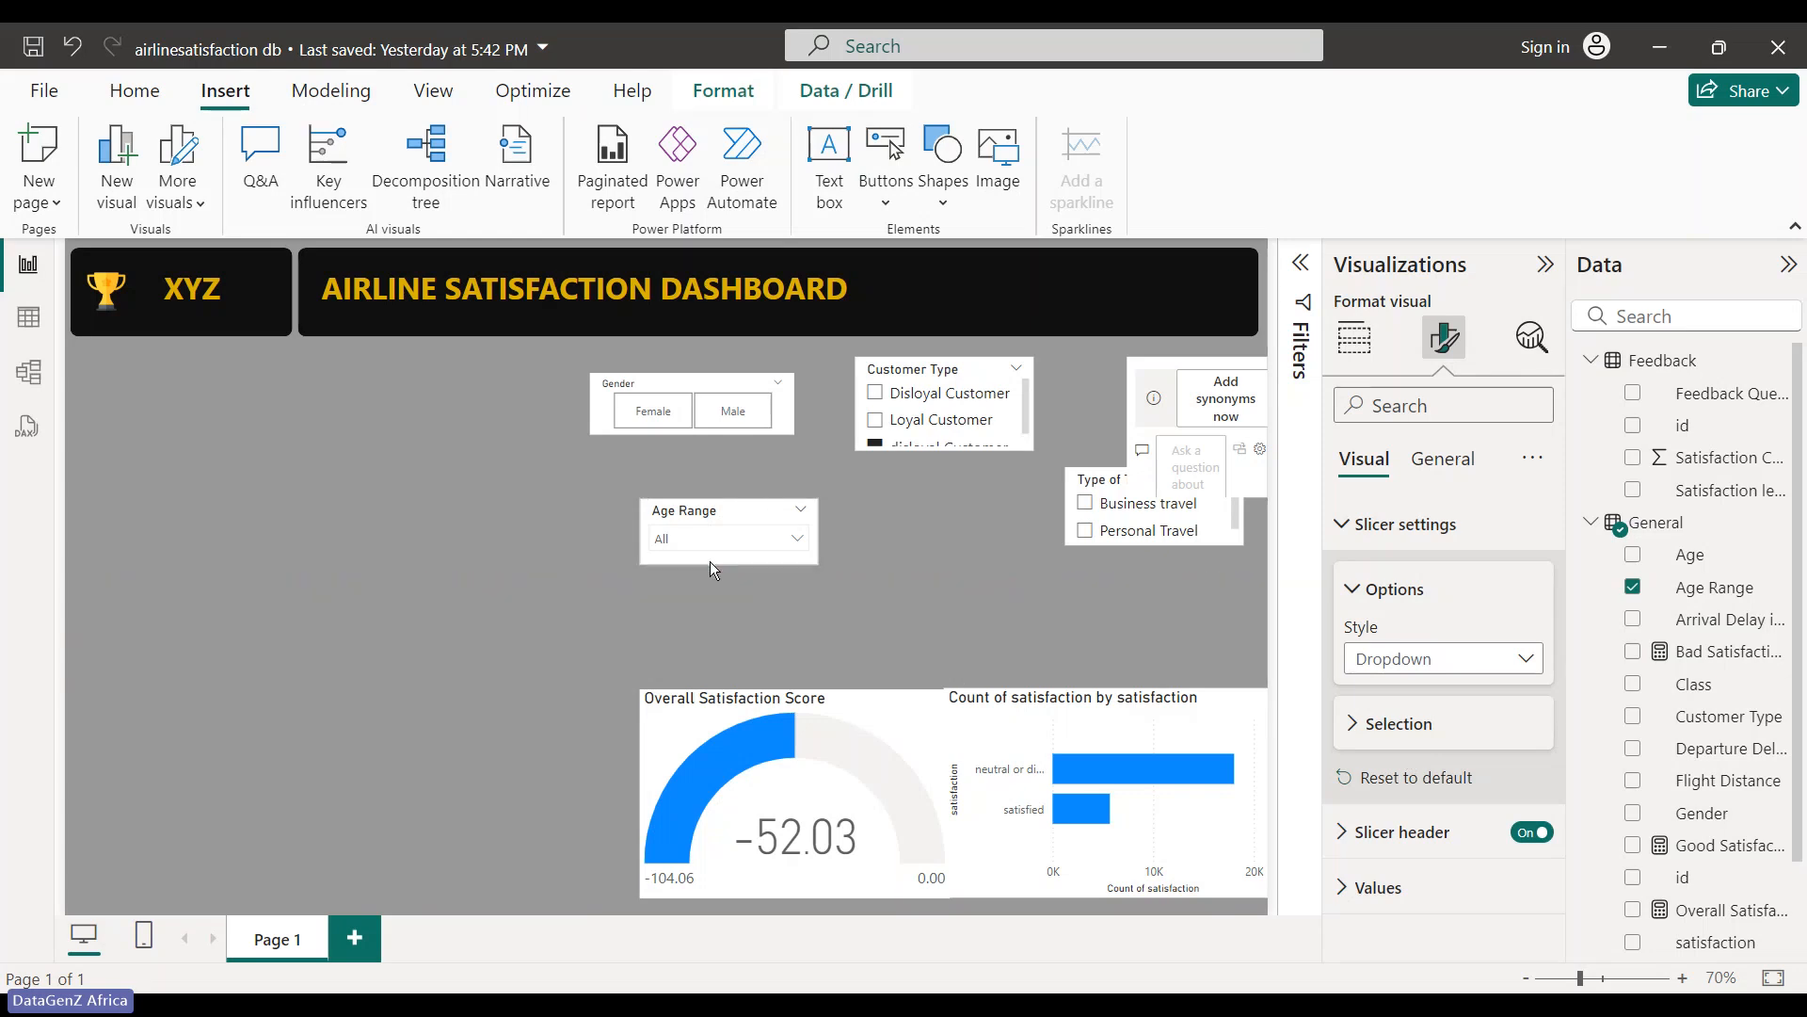
click(800, 540)
click(800, 541)
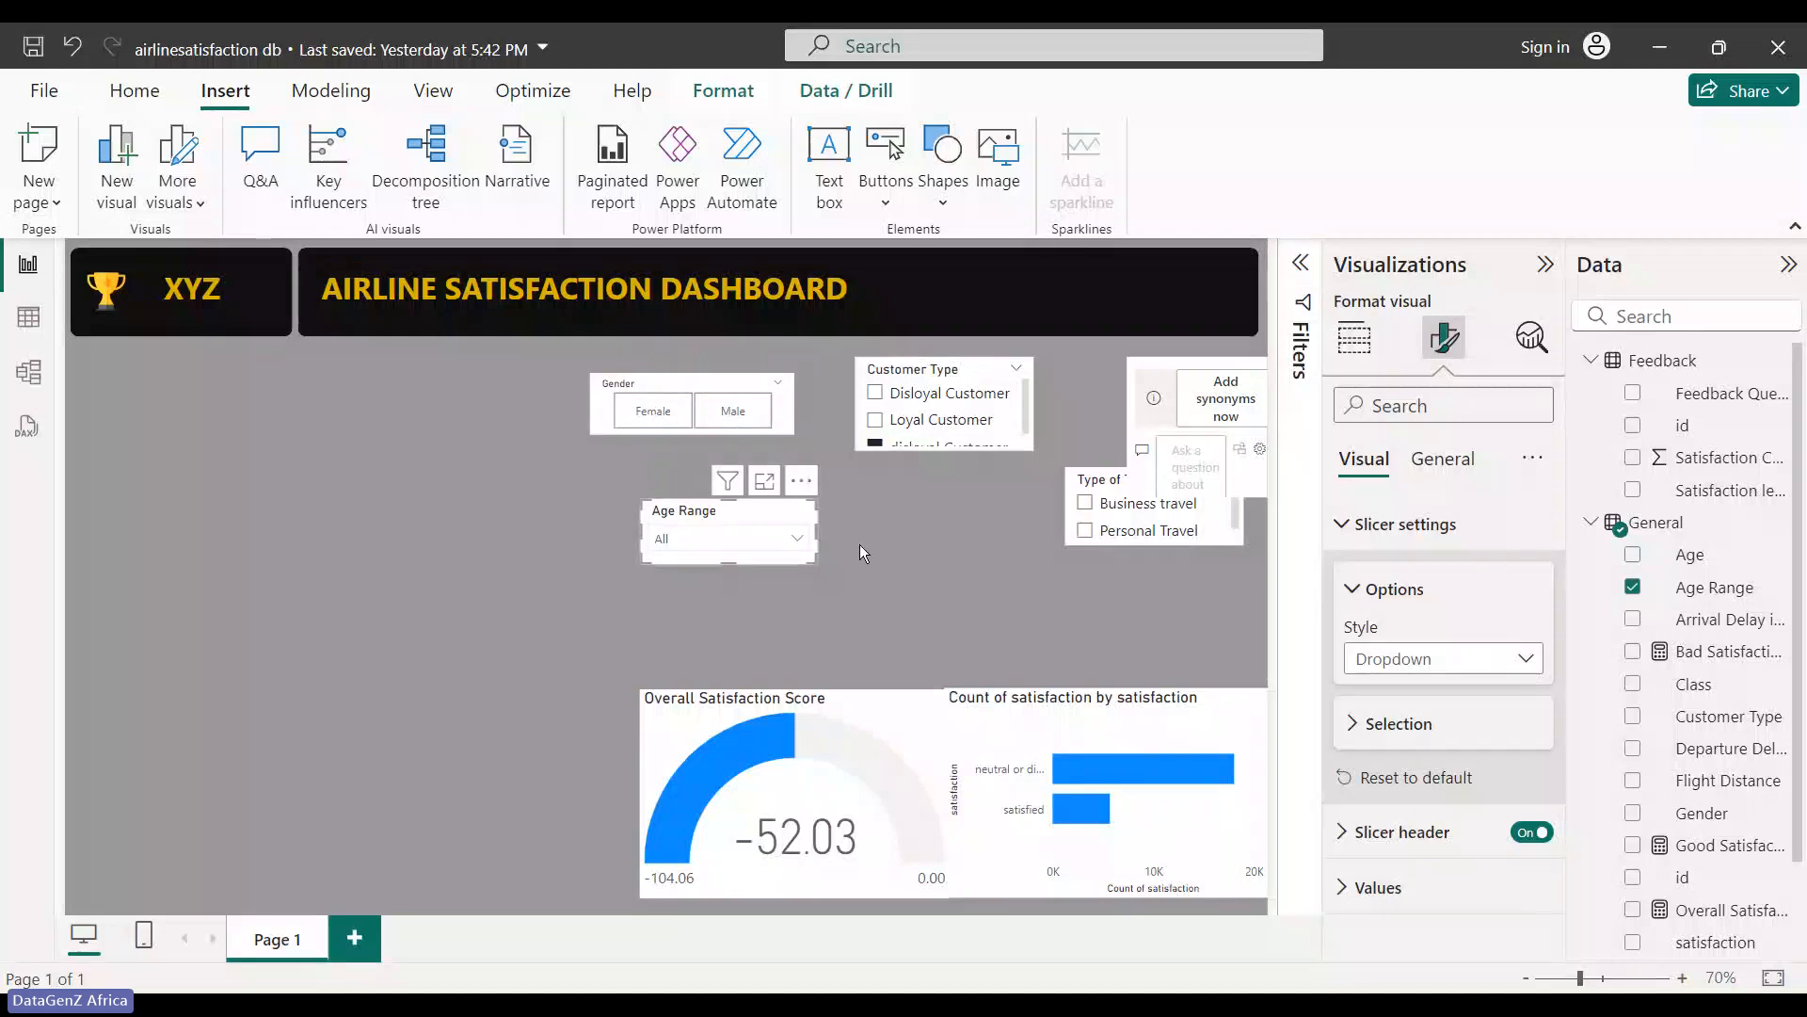
- Delete the Q&A visual and set the Type of Travel slicer style to Tile
click(1145, 420)
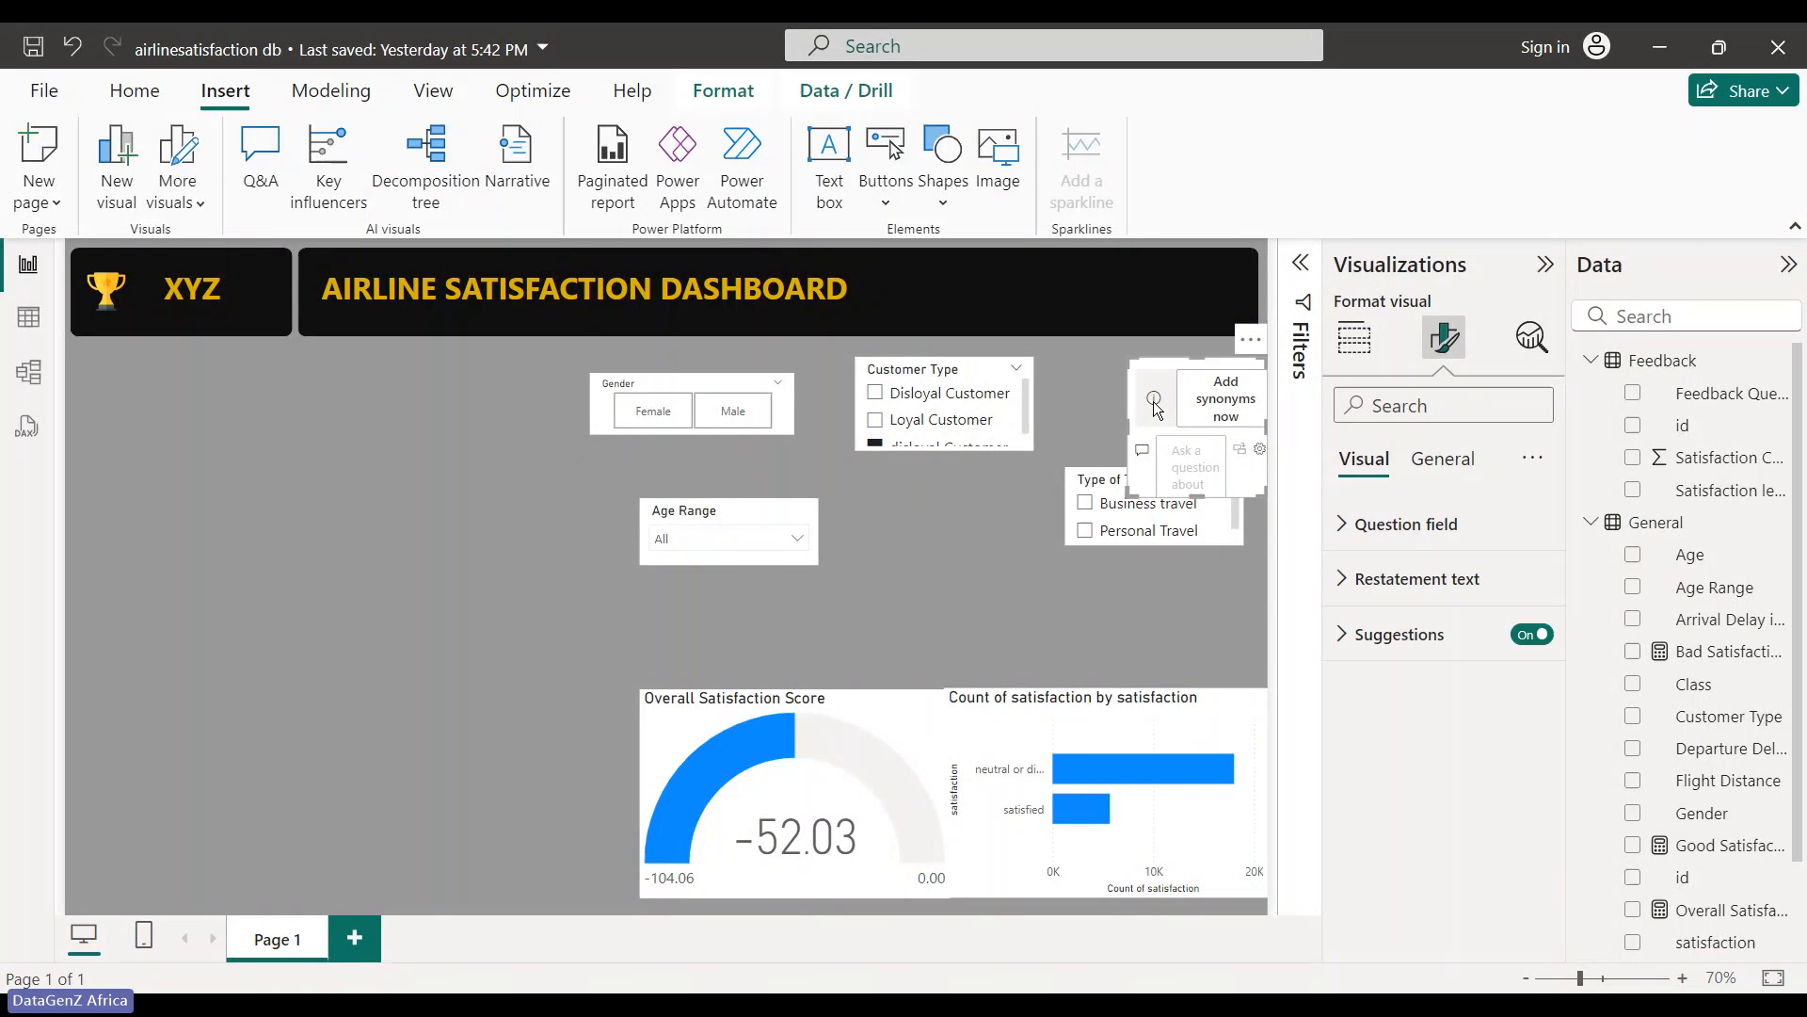
key(Delete)
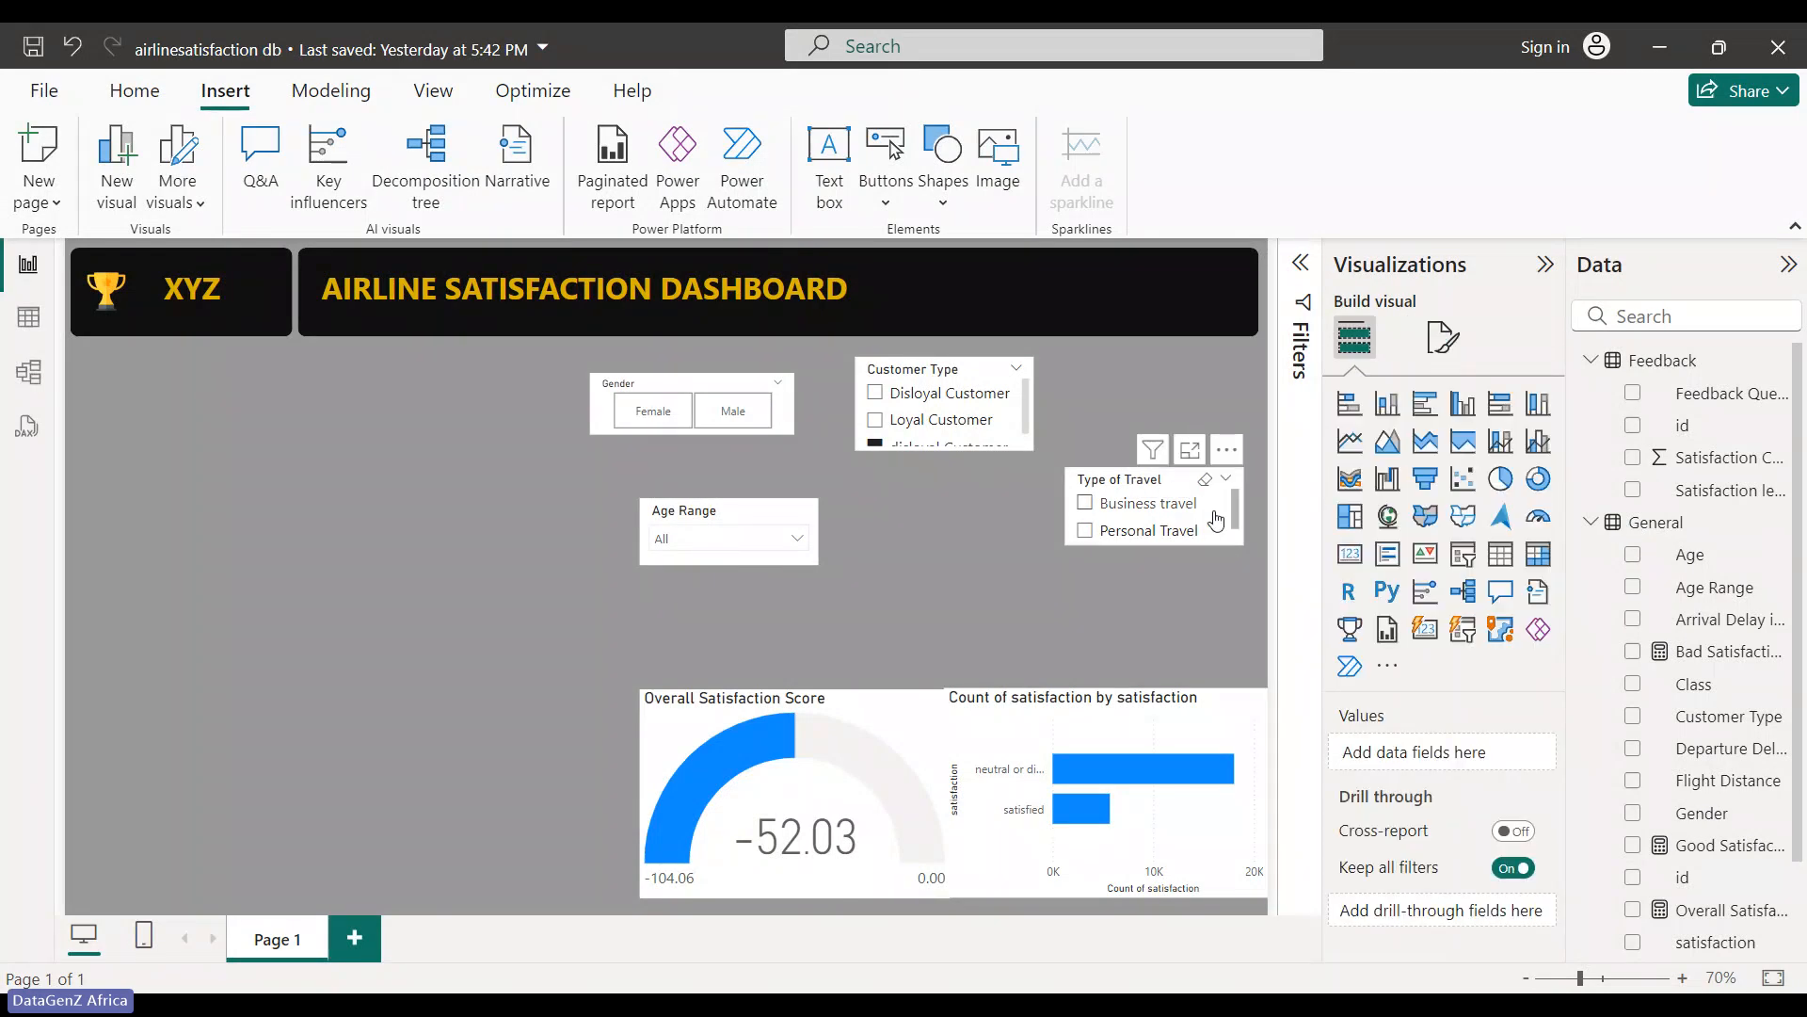
click(1214, 508)
click(1445, 341)
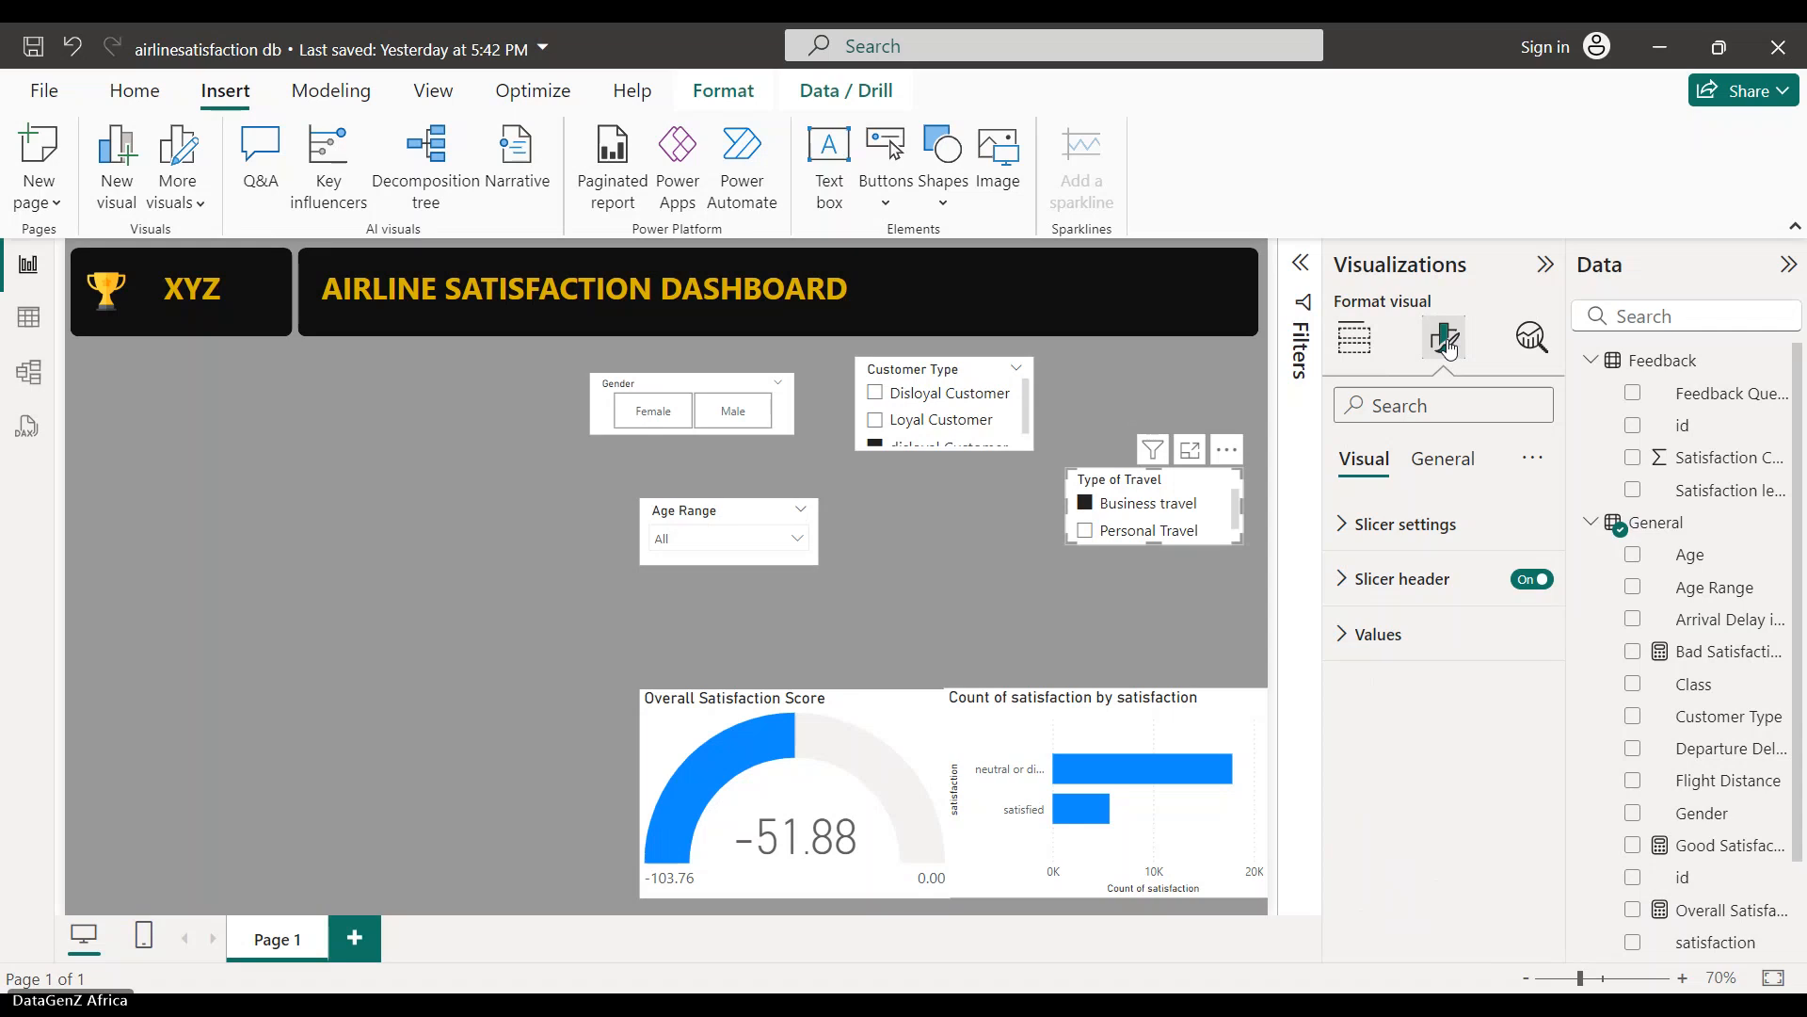
click(1370, 523)
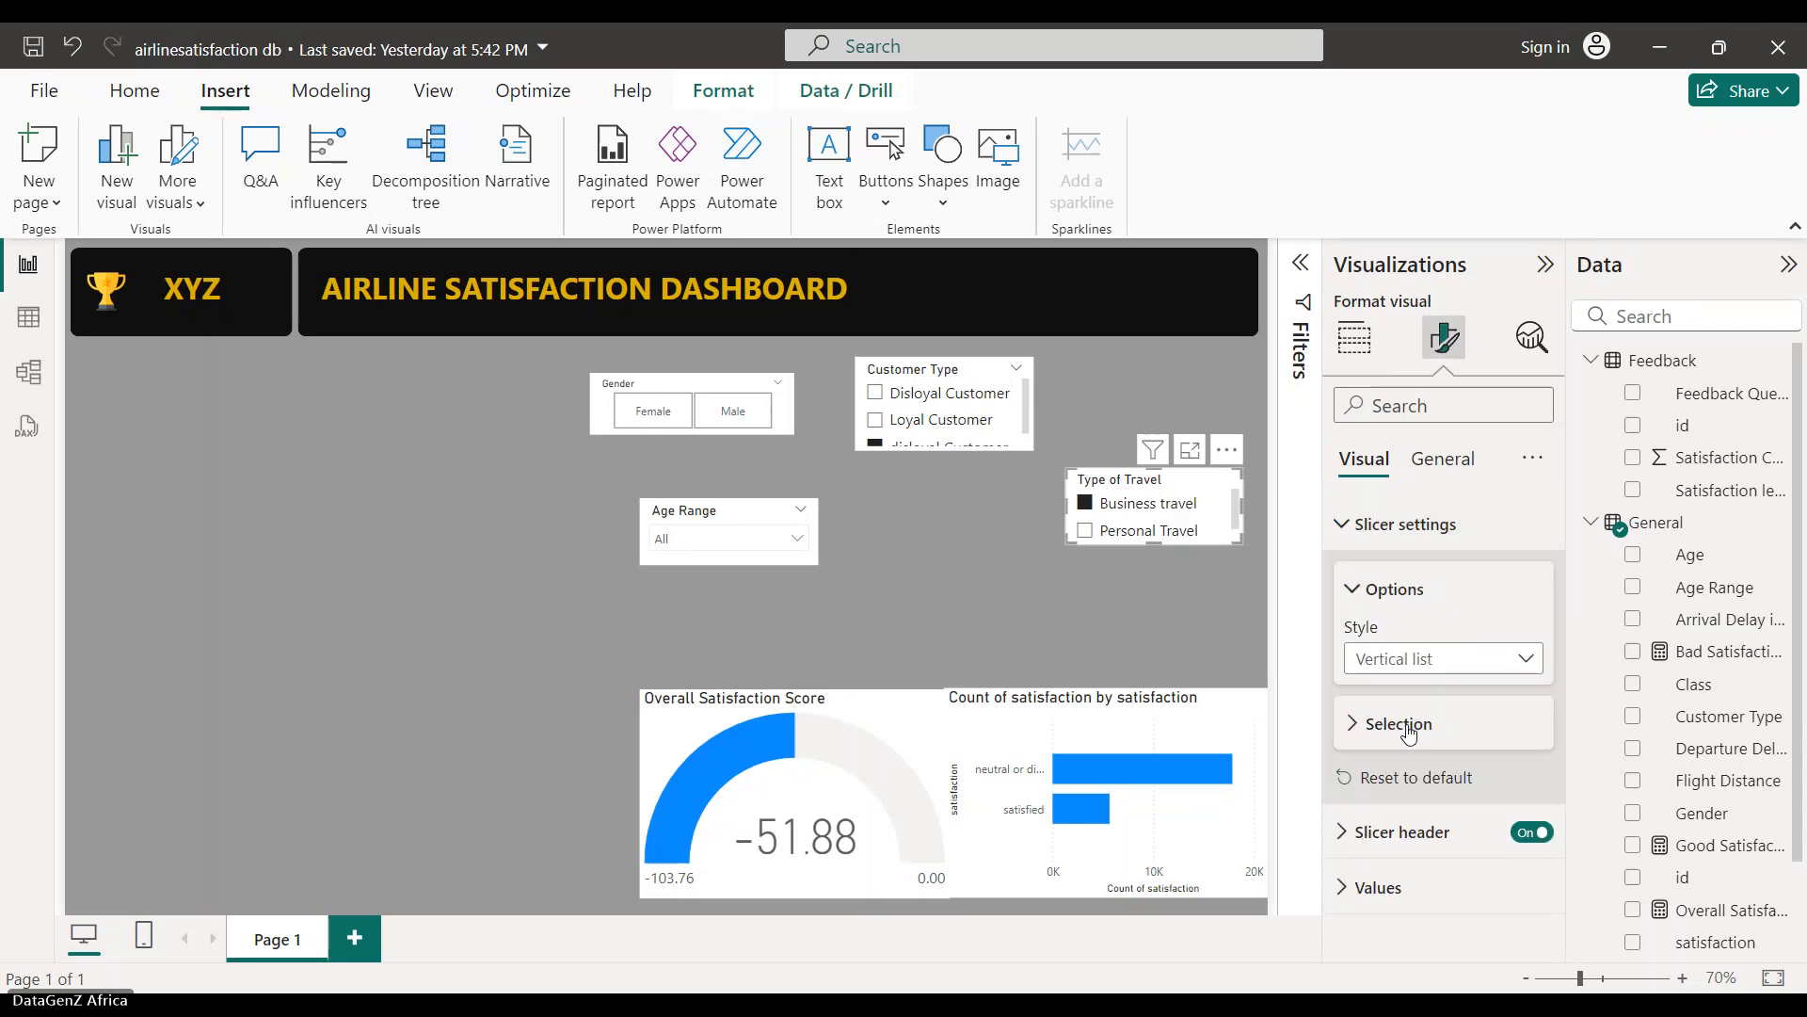
click(1440, 659)
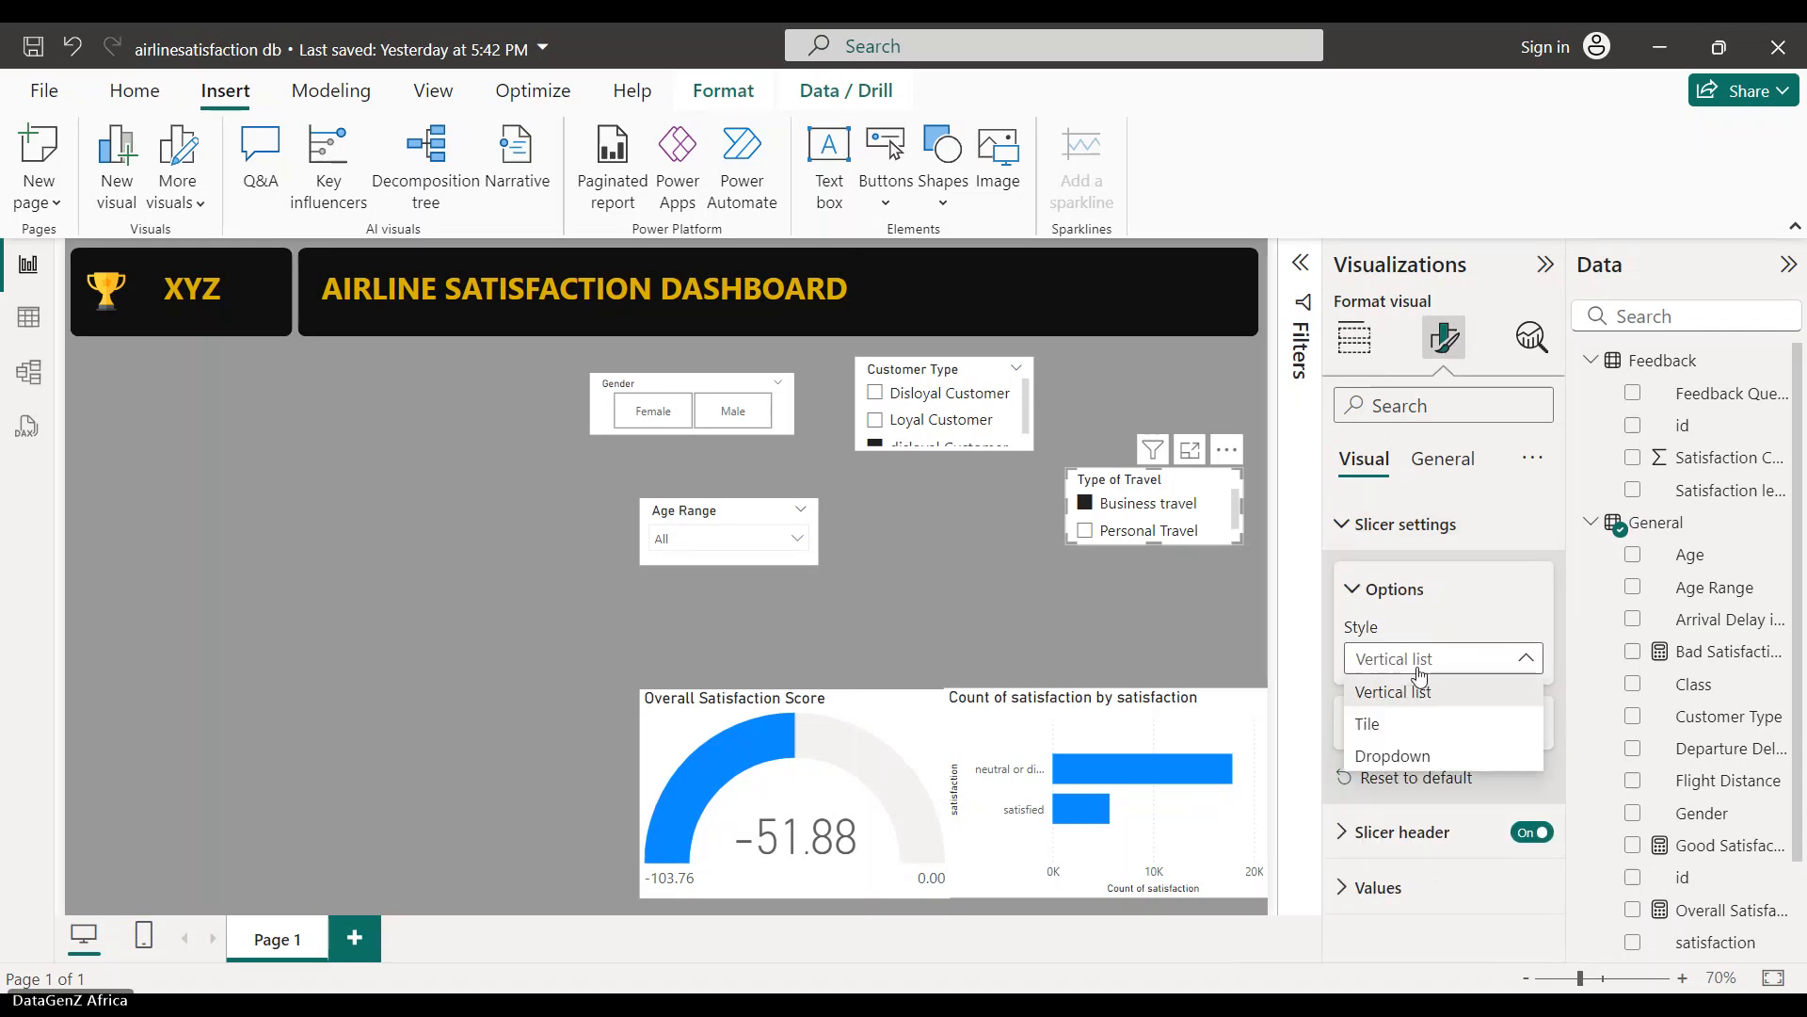
click(1368, 724)
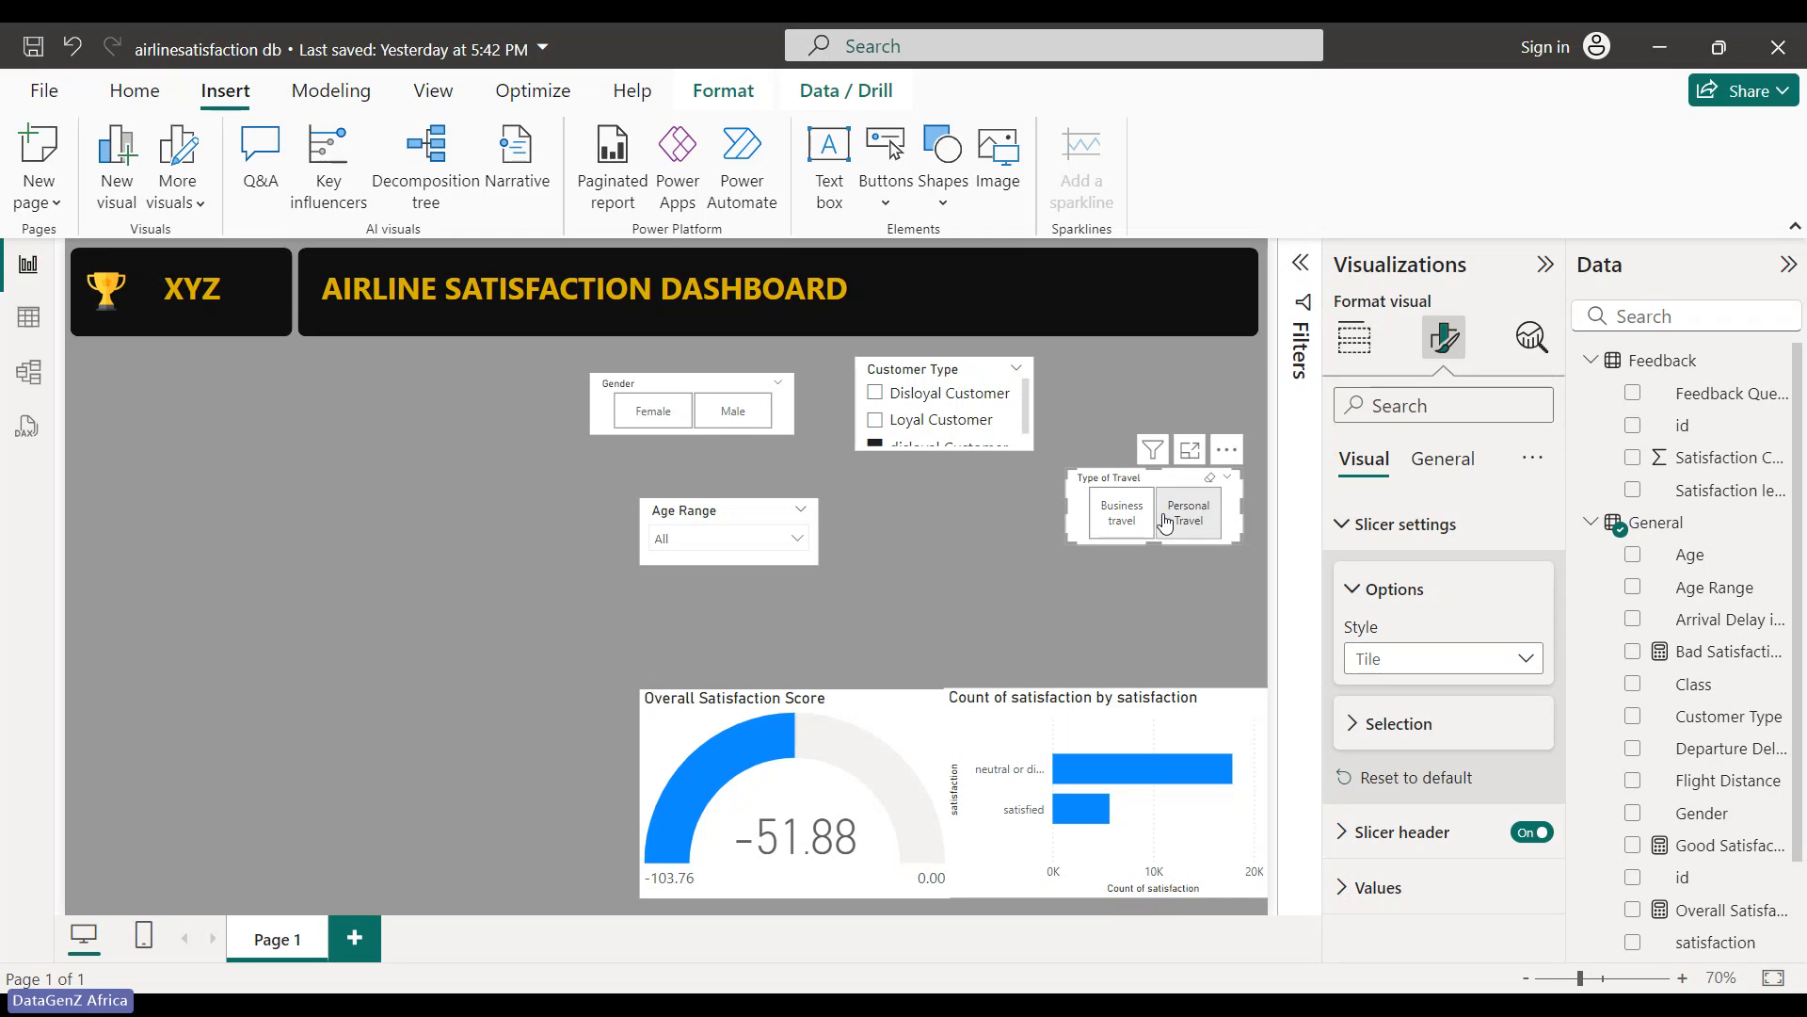
click(1019, 375)
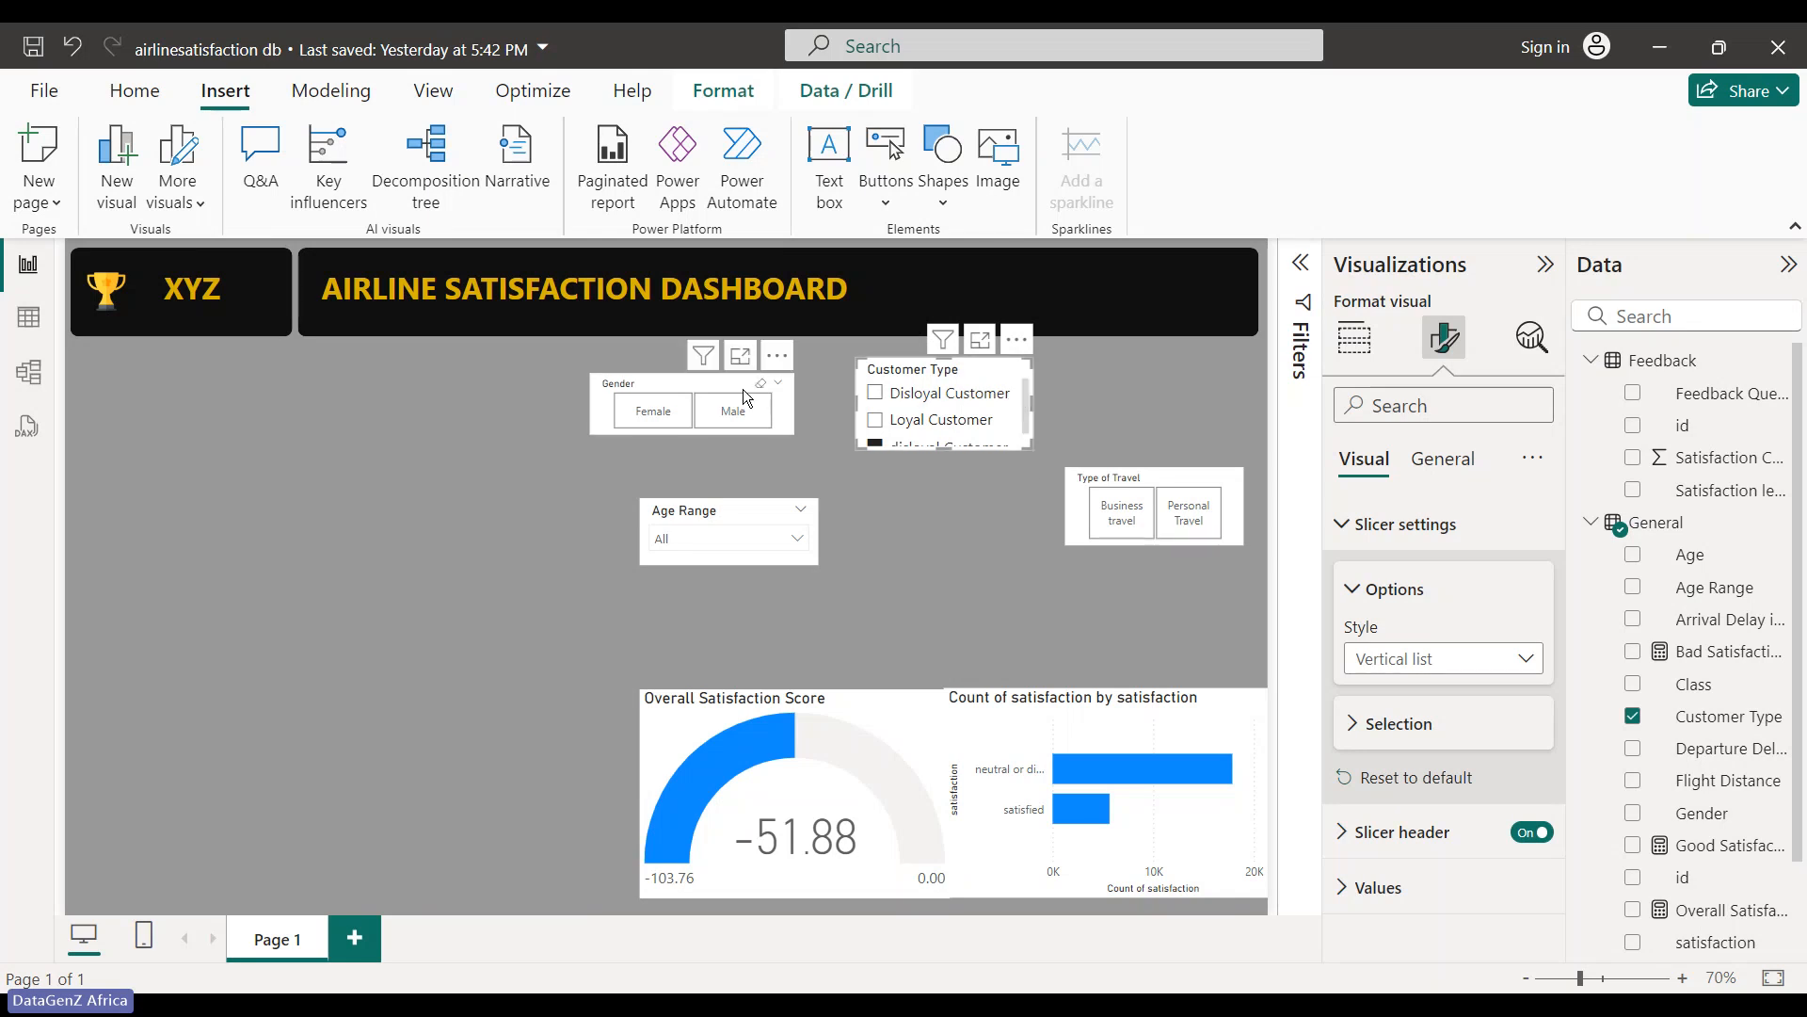
- Shift the Customer Type, Gender and Age Range slicers right, then place the gauge and bar chart side by side
drag(1001, 389, 1202, 395)
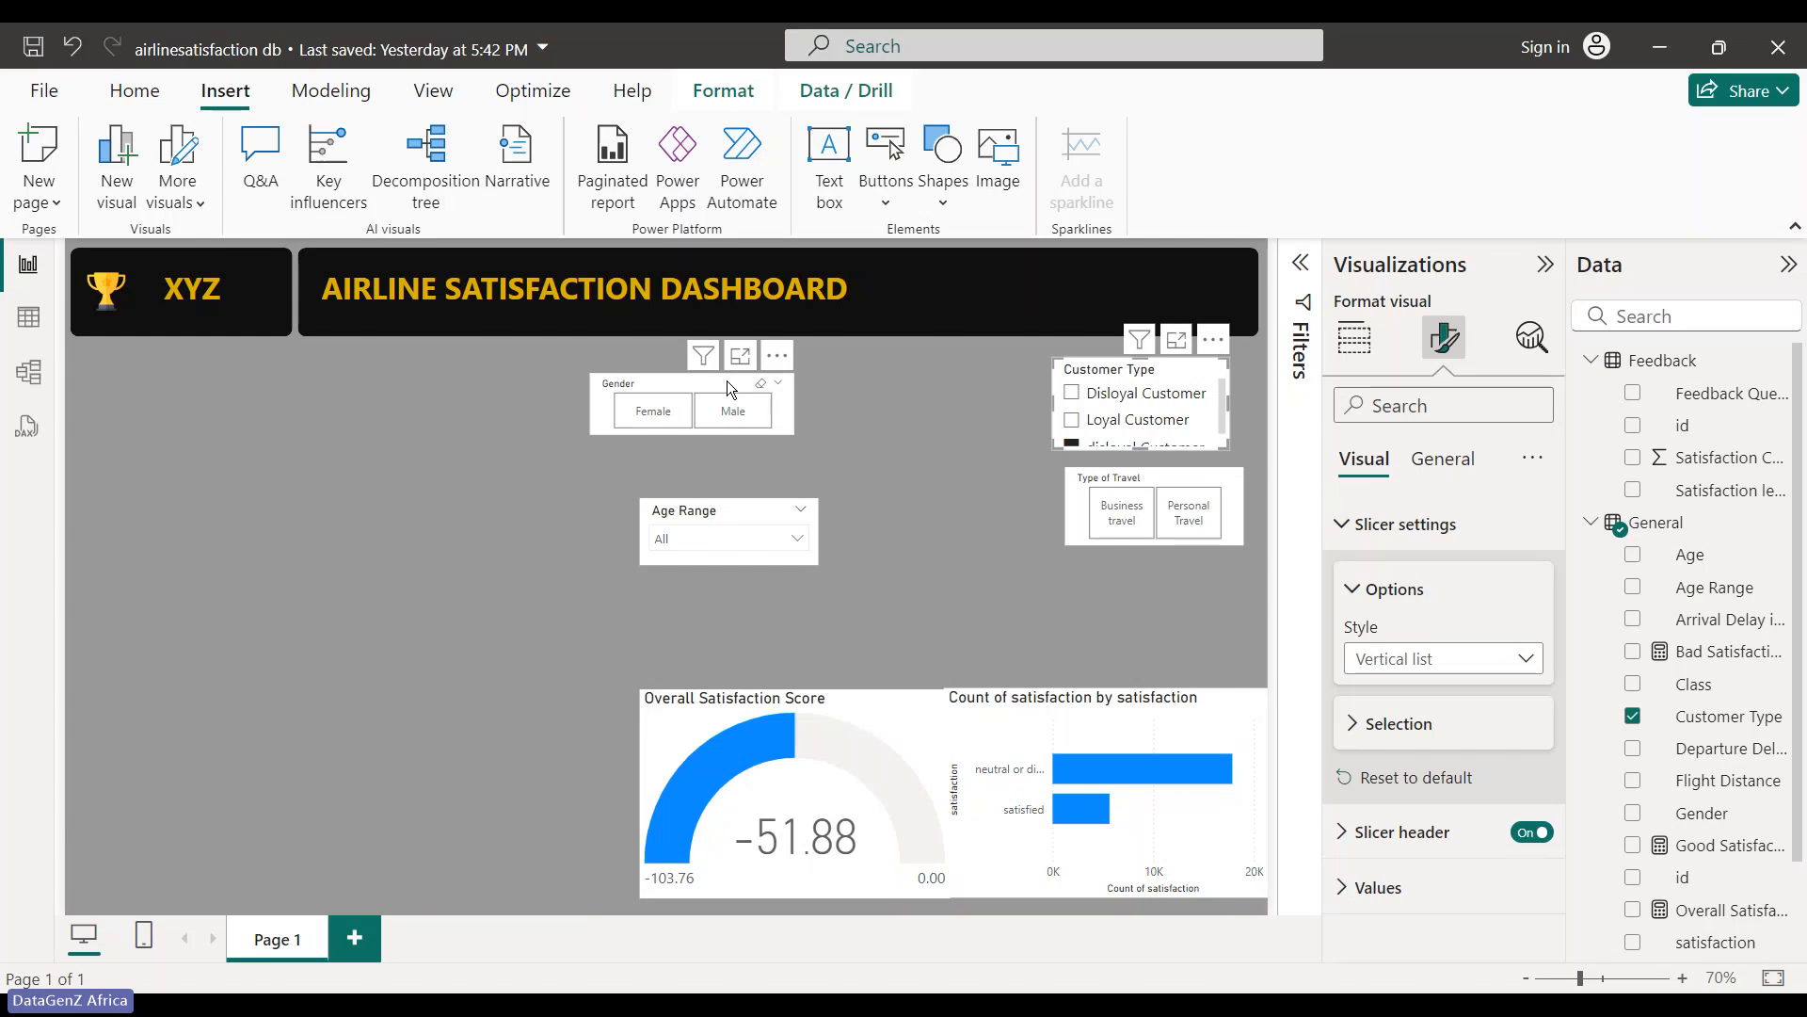
drag(727, 380, 955, 364)
drag(762, 511, 979, 463)
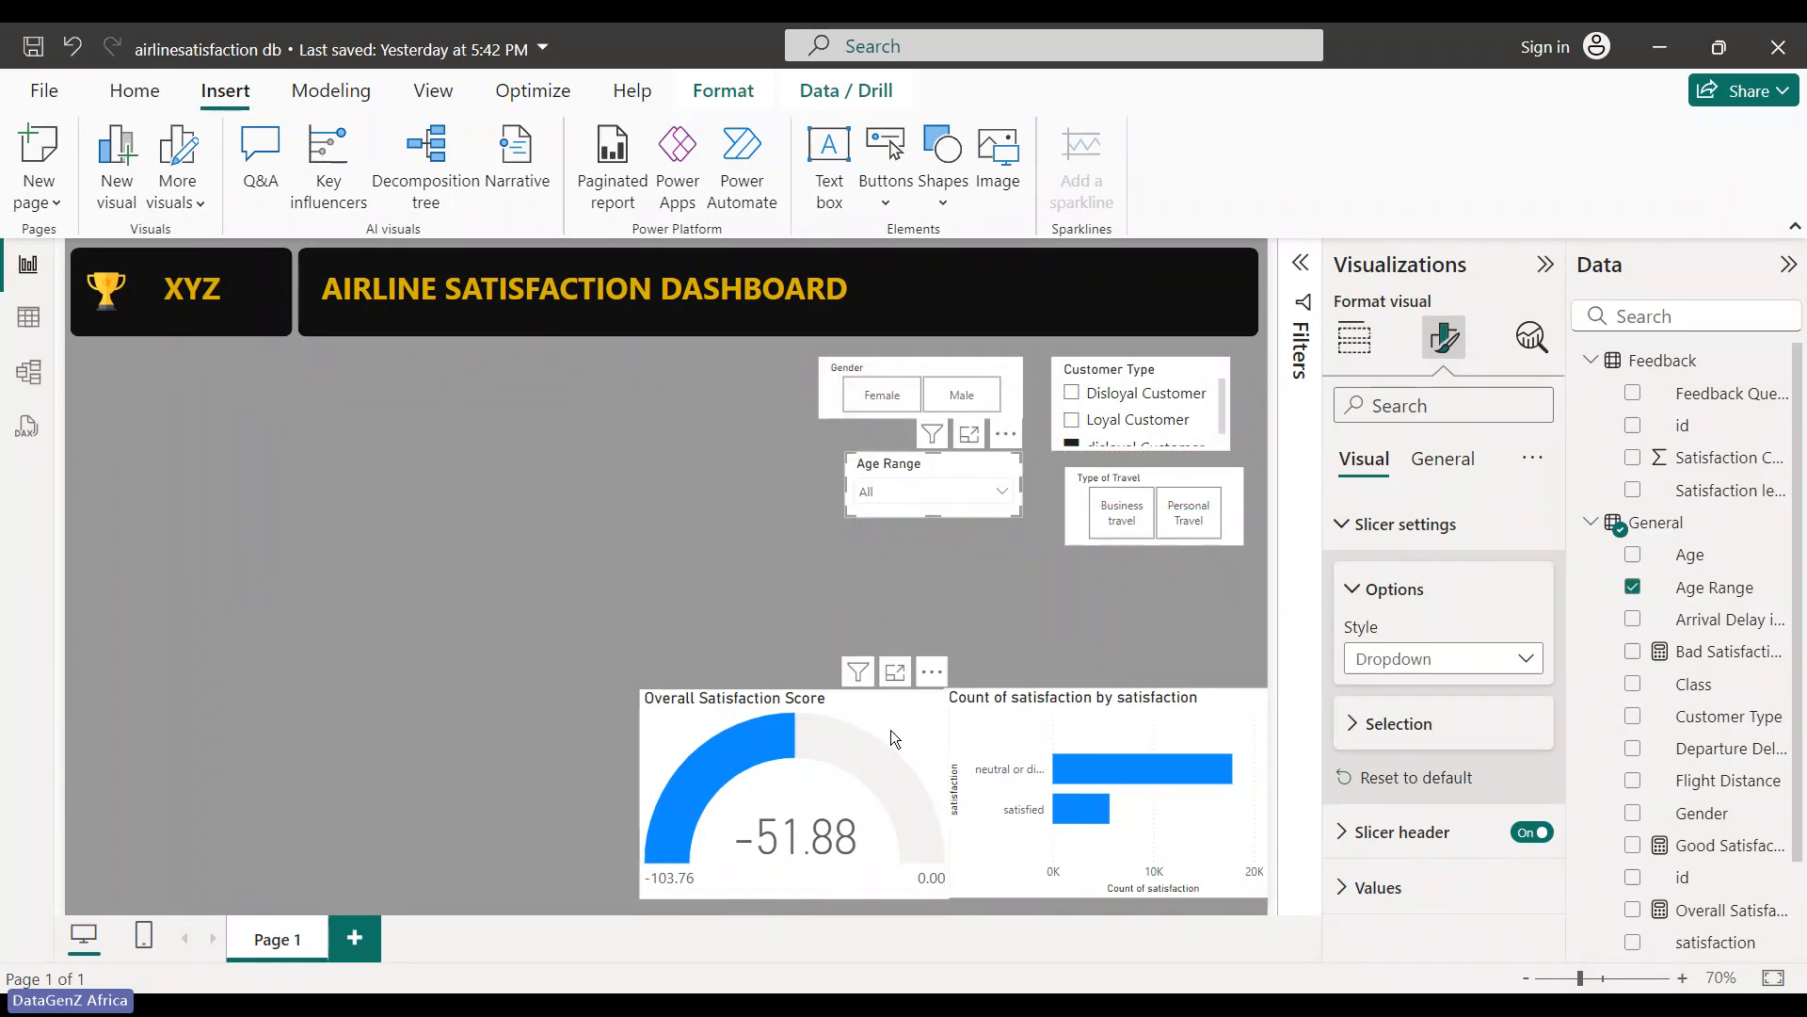
drag(885, 723, 768, 725)
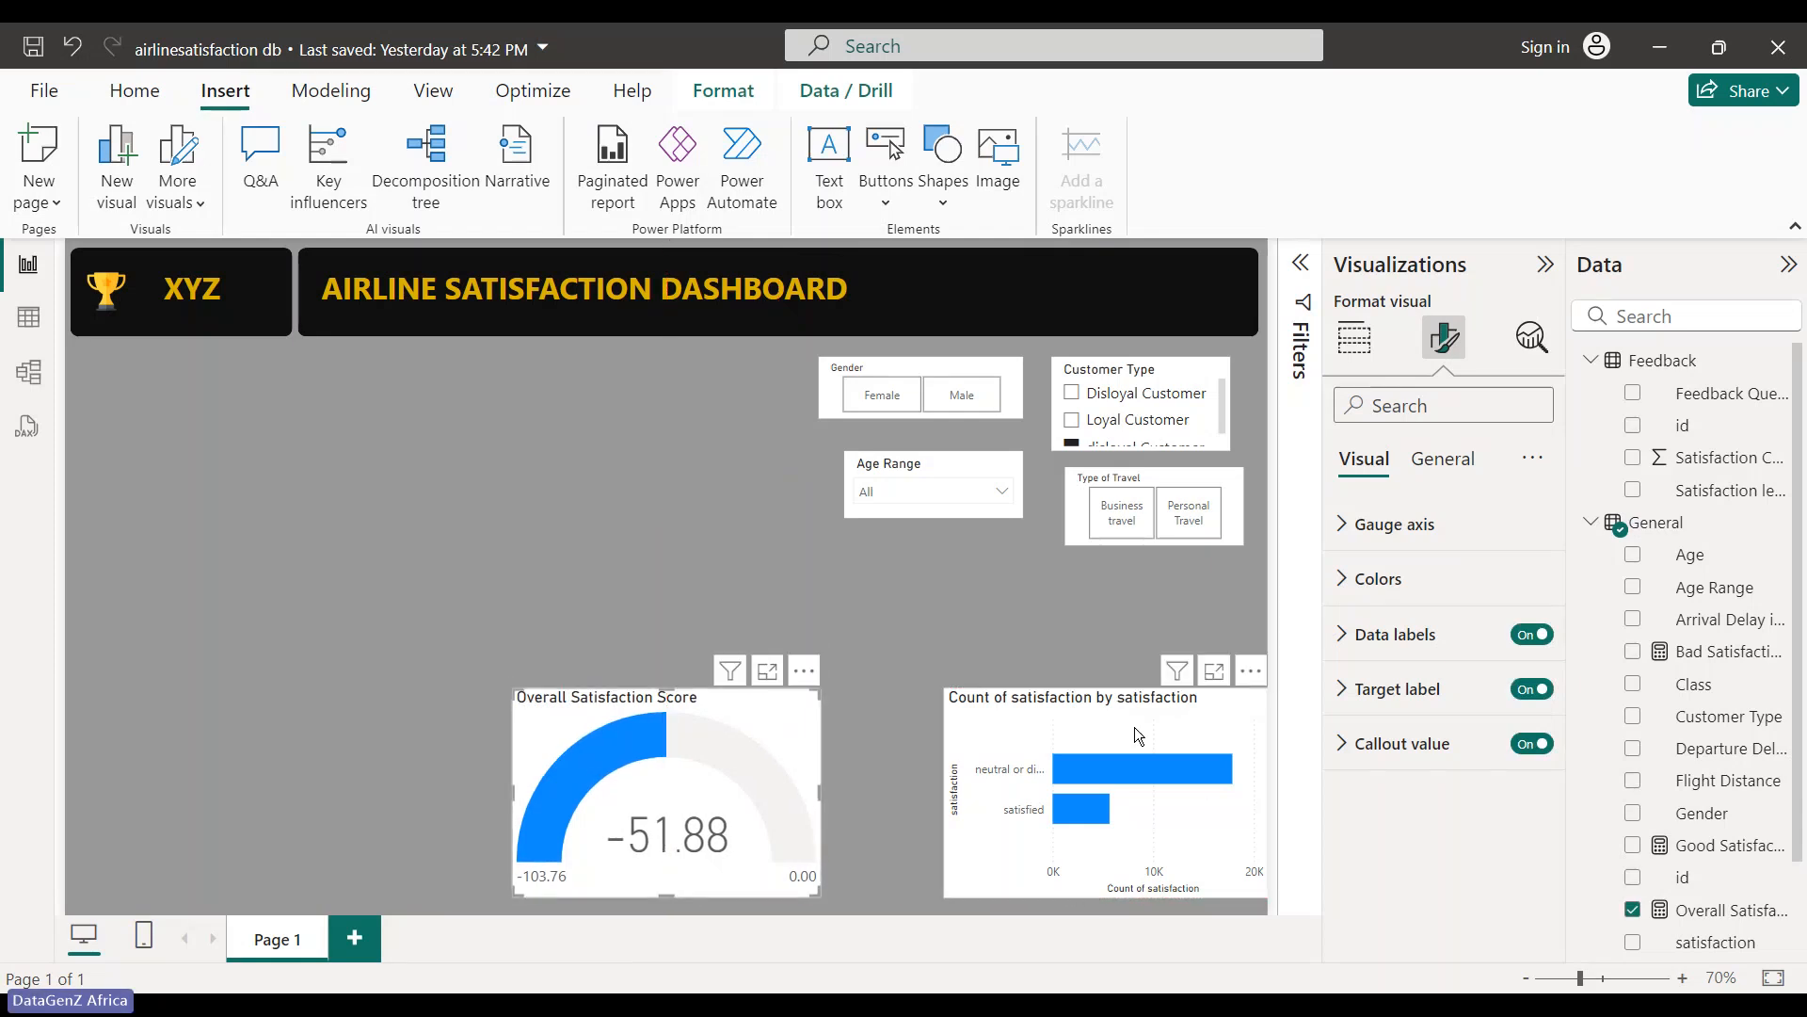
drag(964, 730, 877, 723)
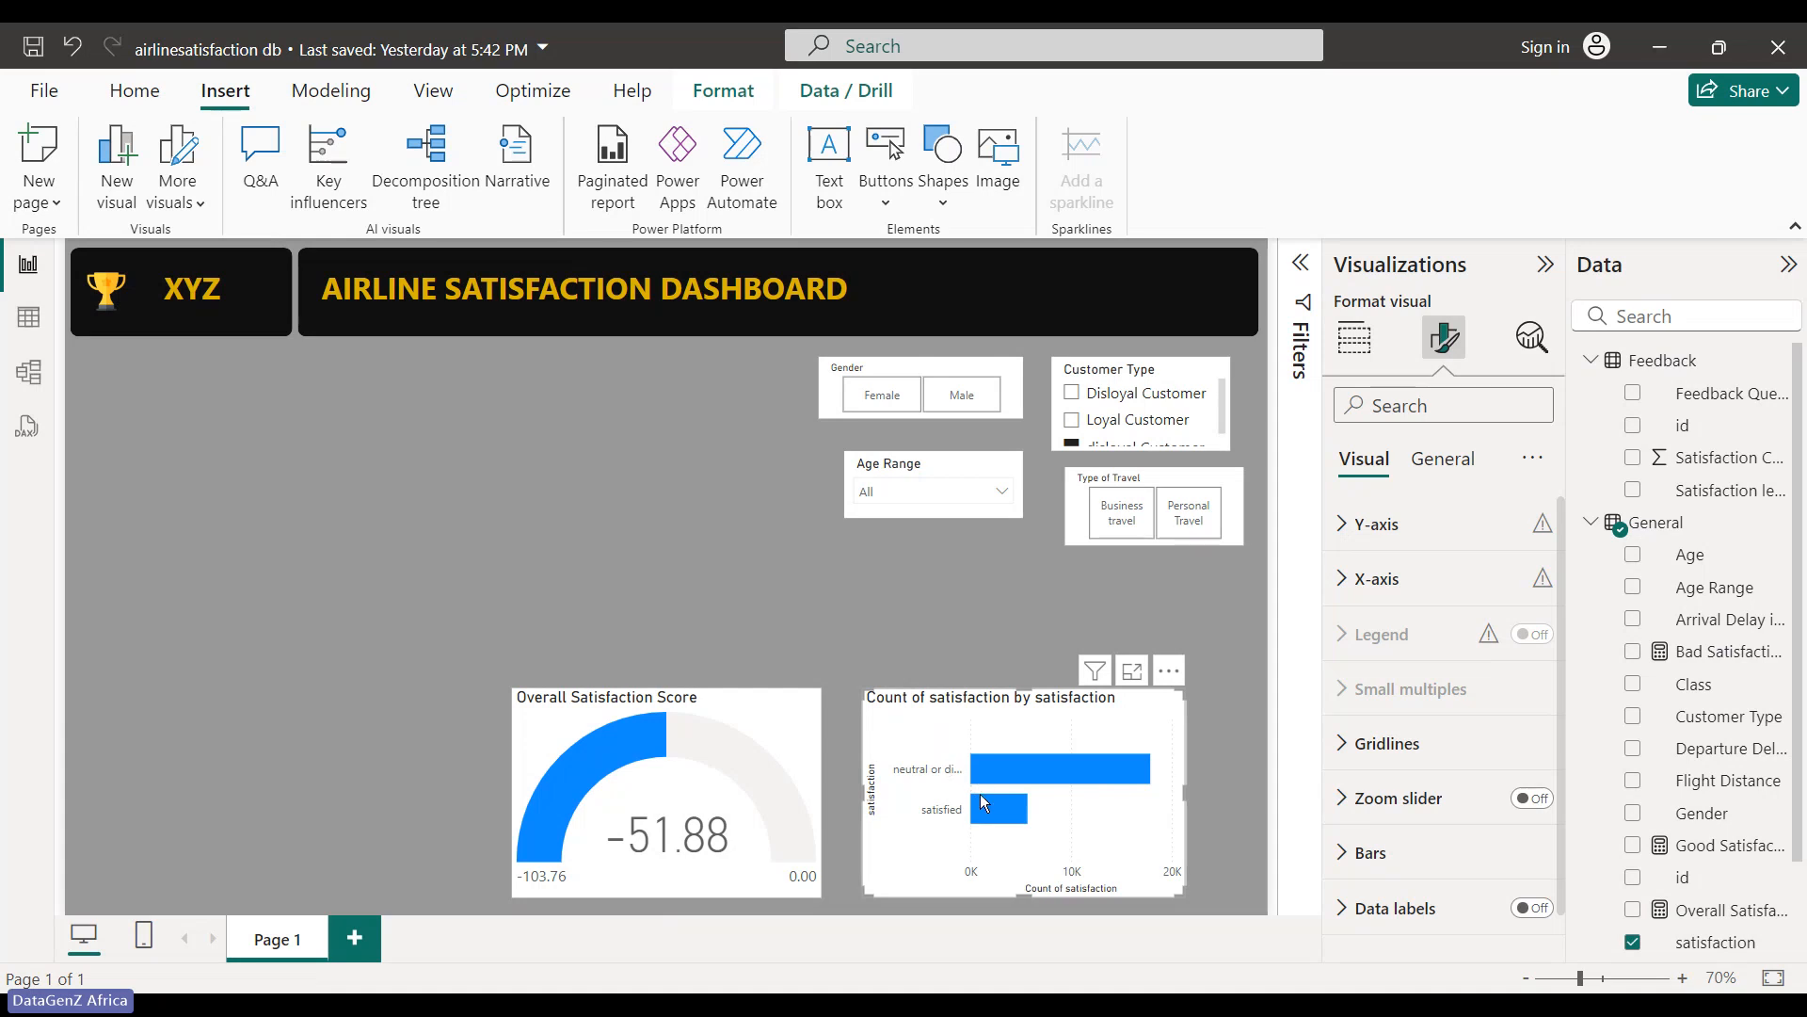
mouse_move(982, 799)
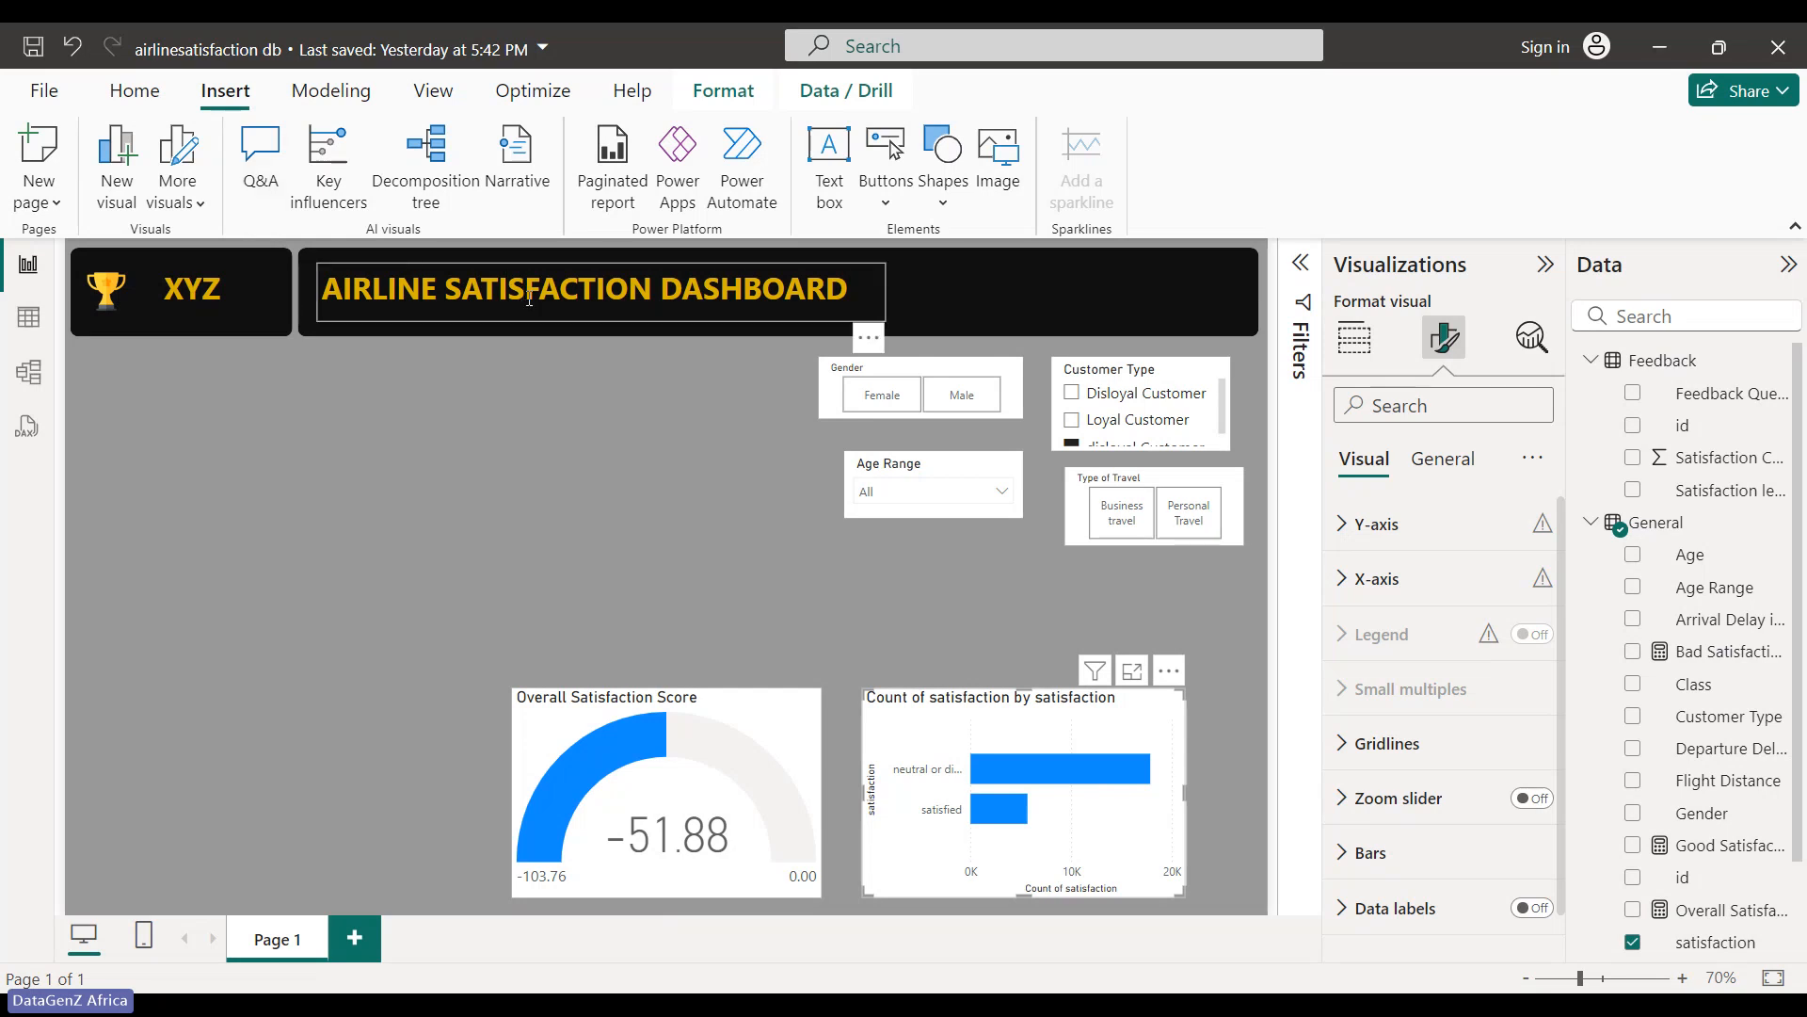
- Widen the dashboard title text box slightly
click(866, 292)
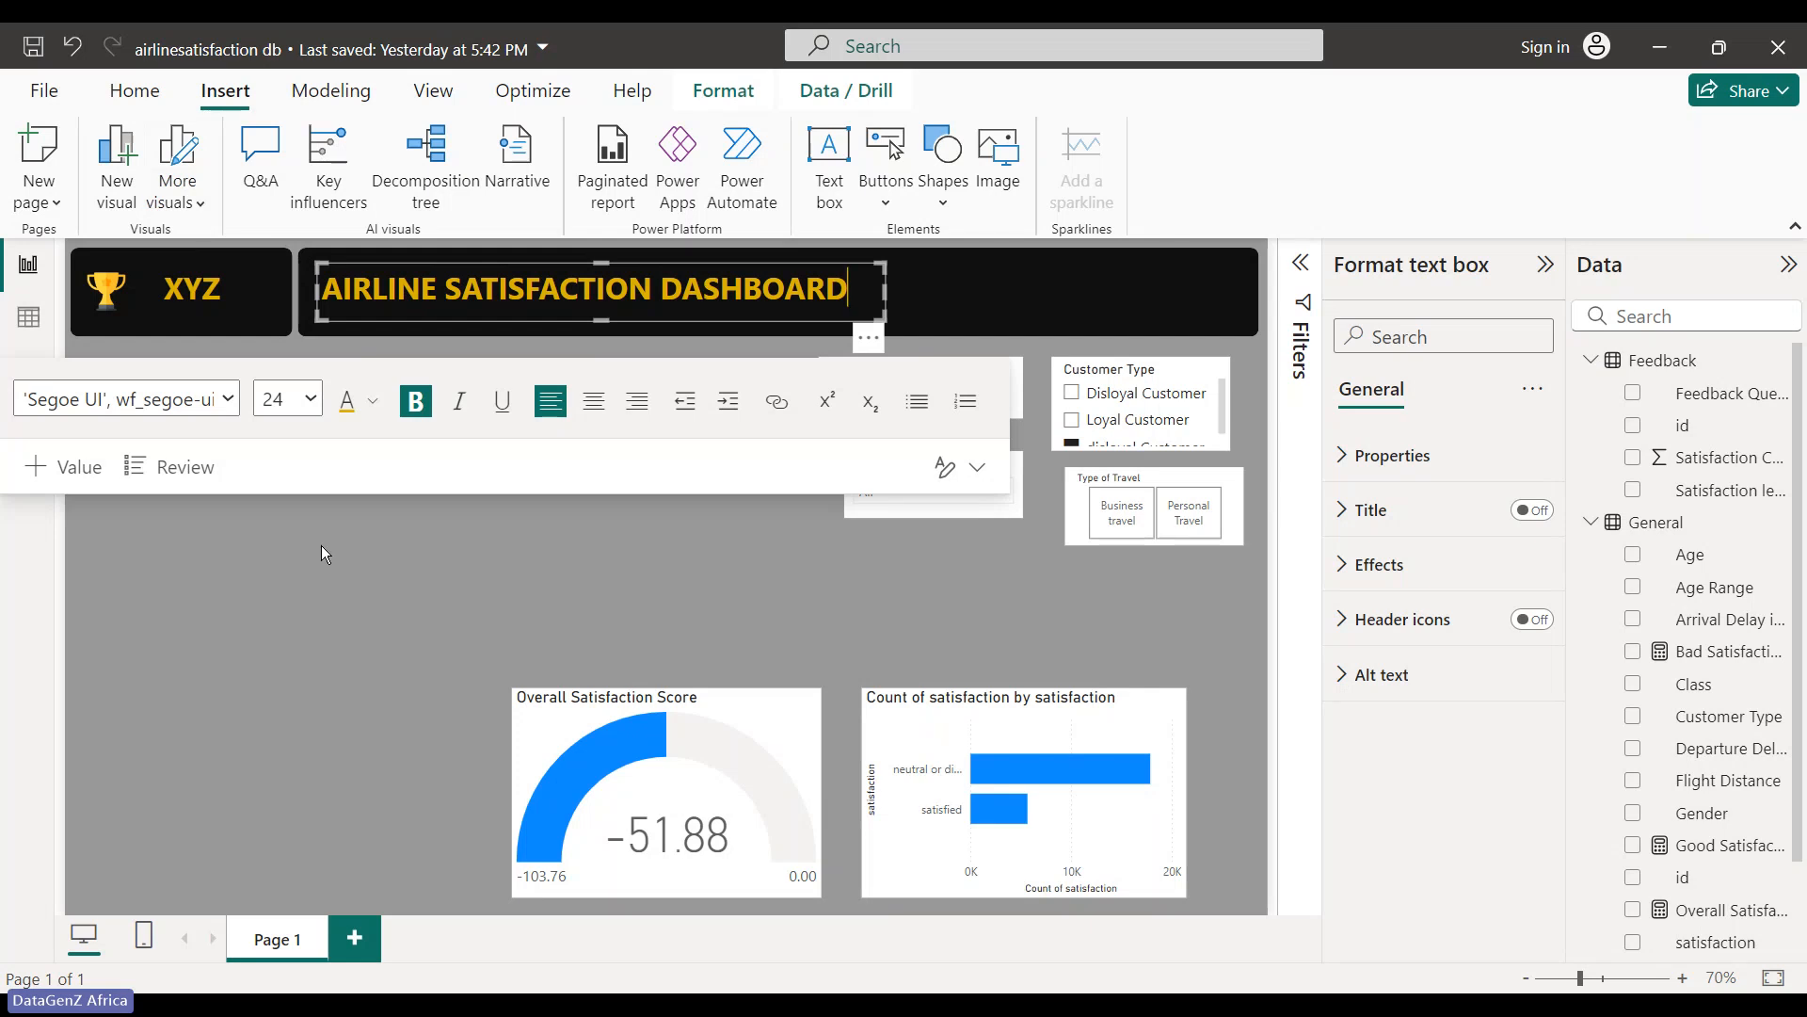
click(1059, 305)
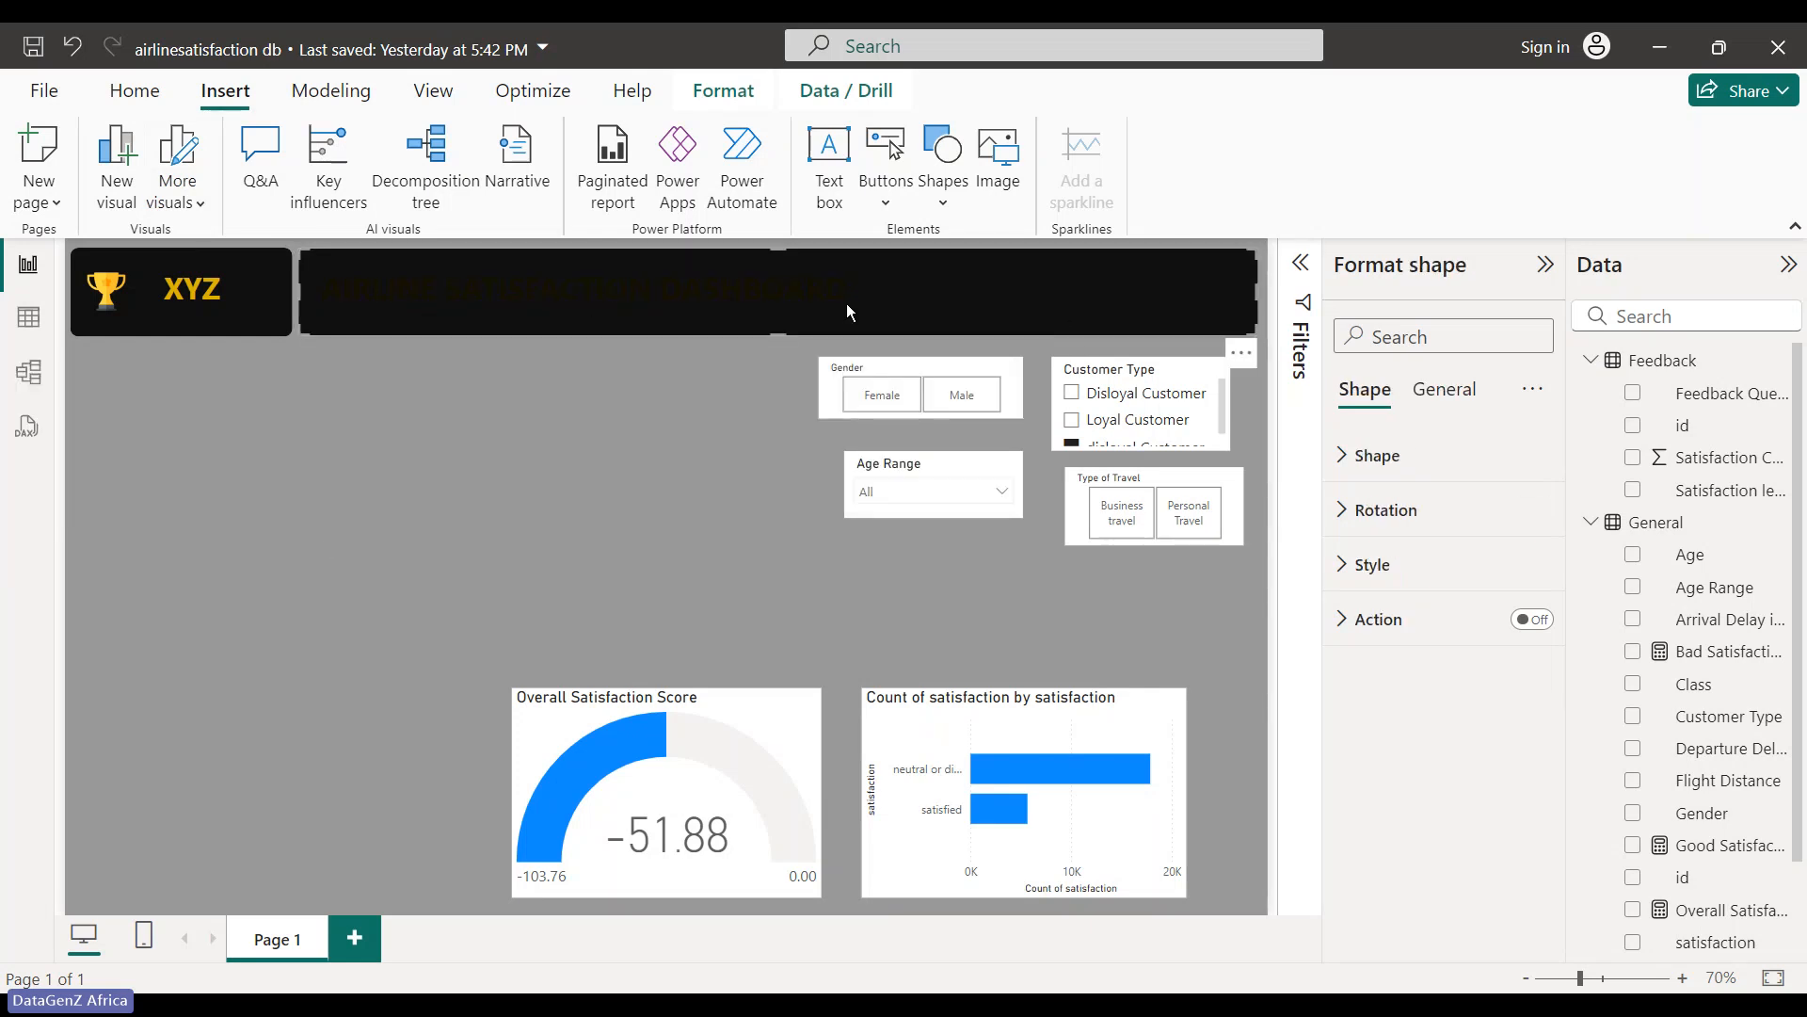
click(699, 403)
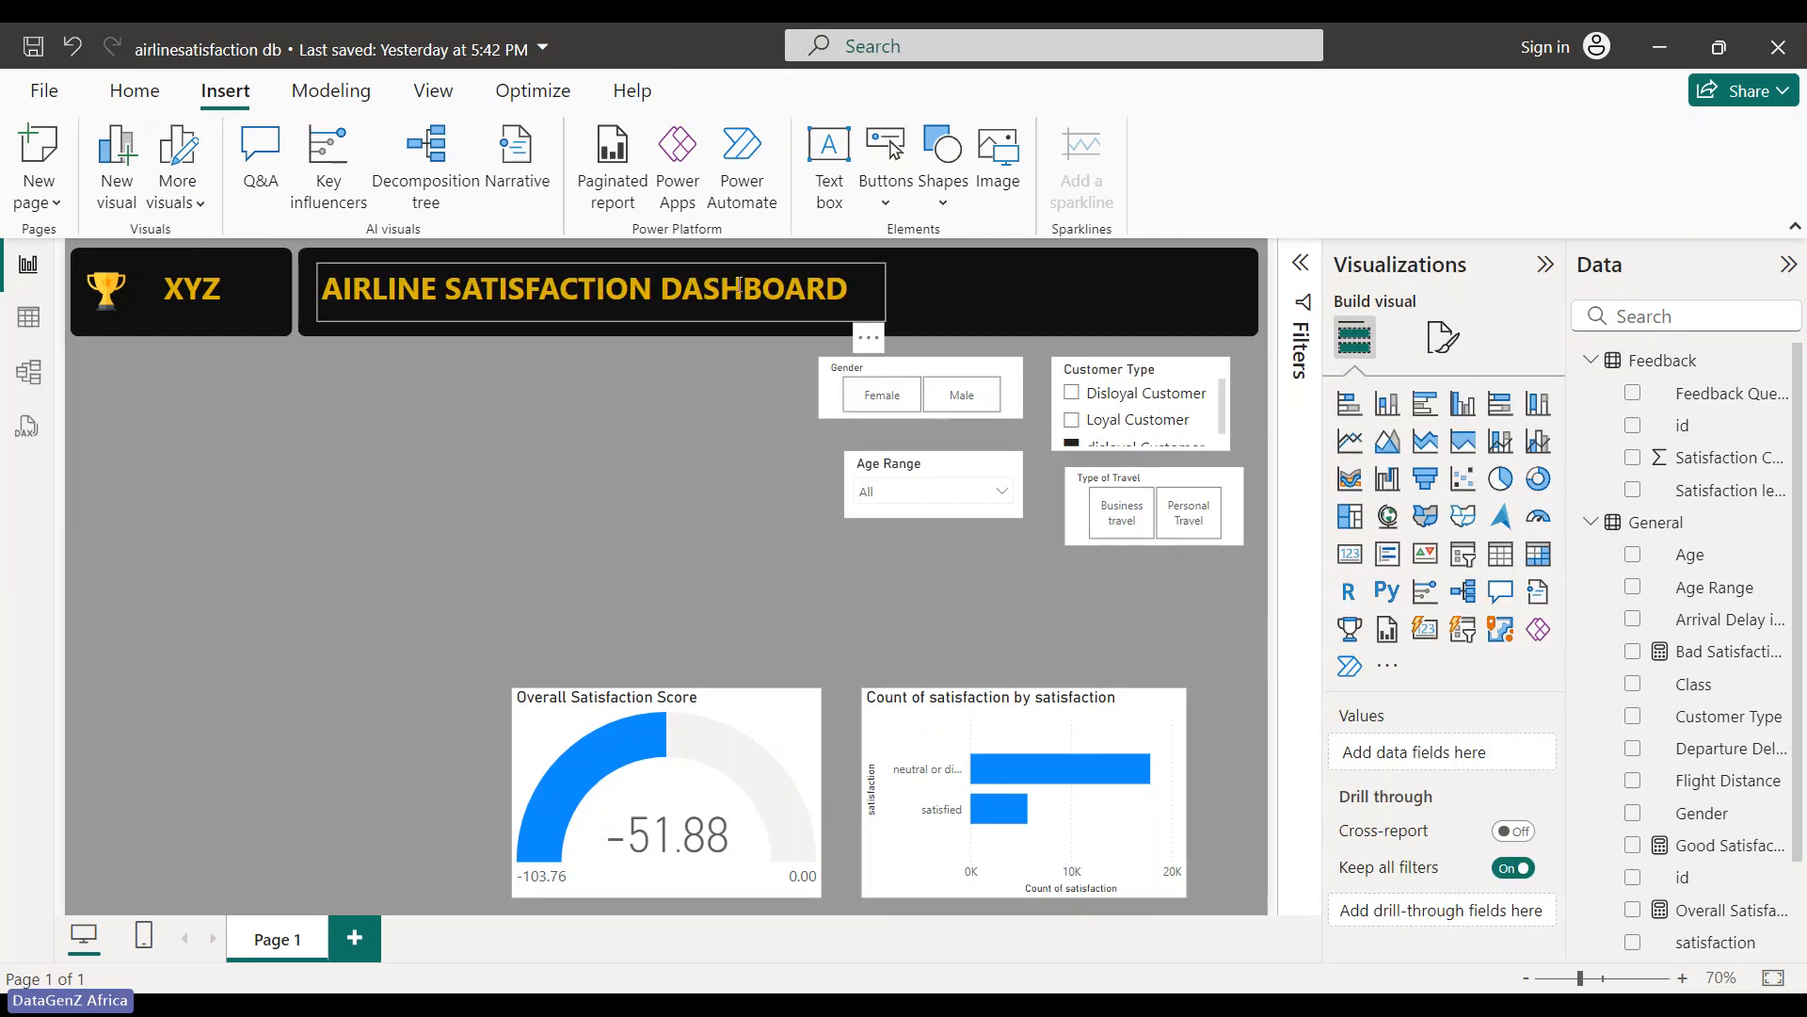
click(883, 287)
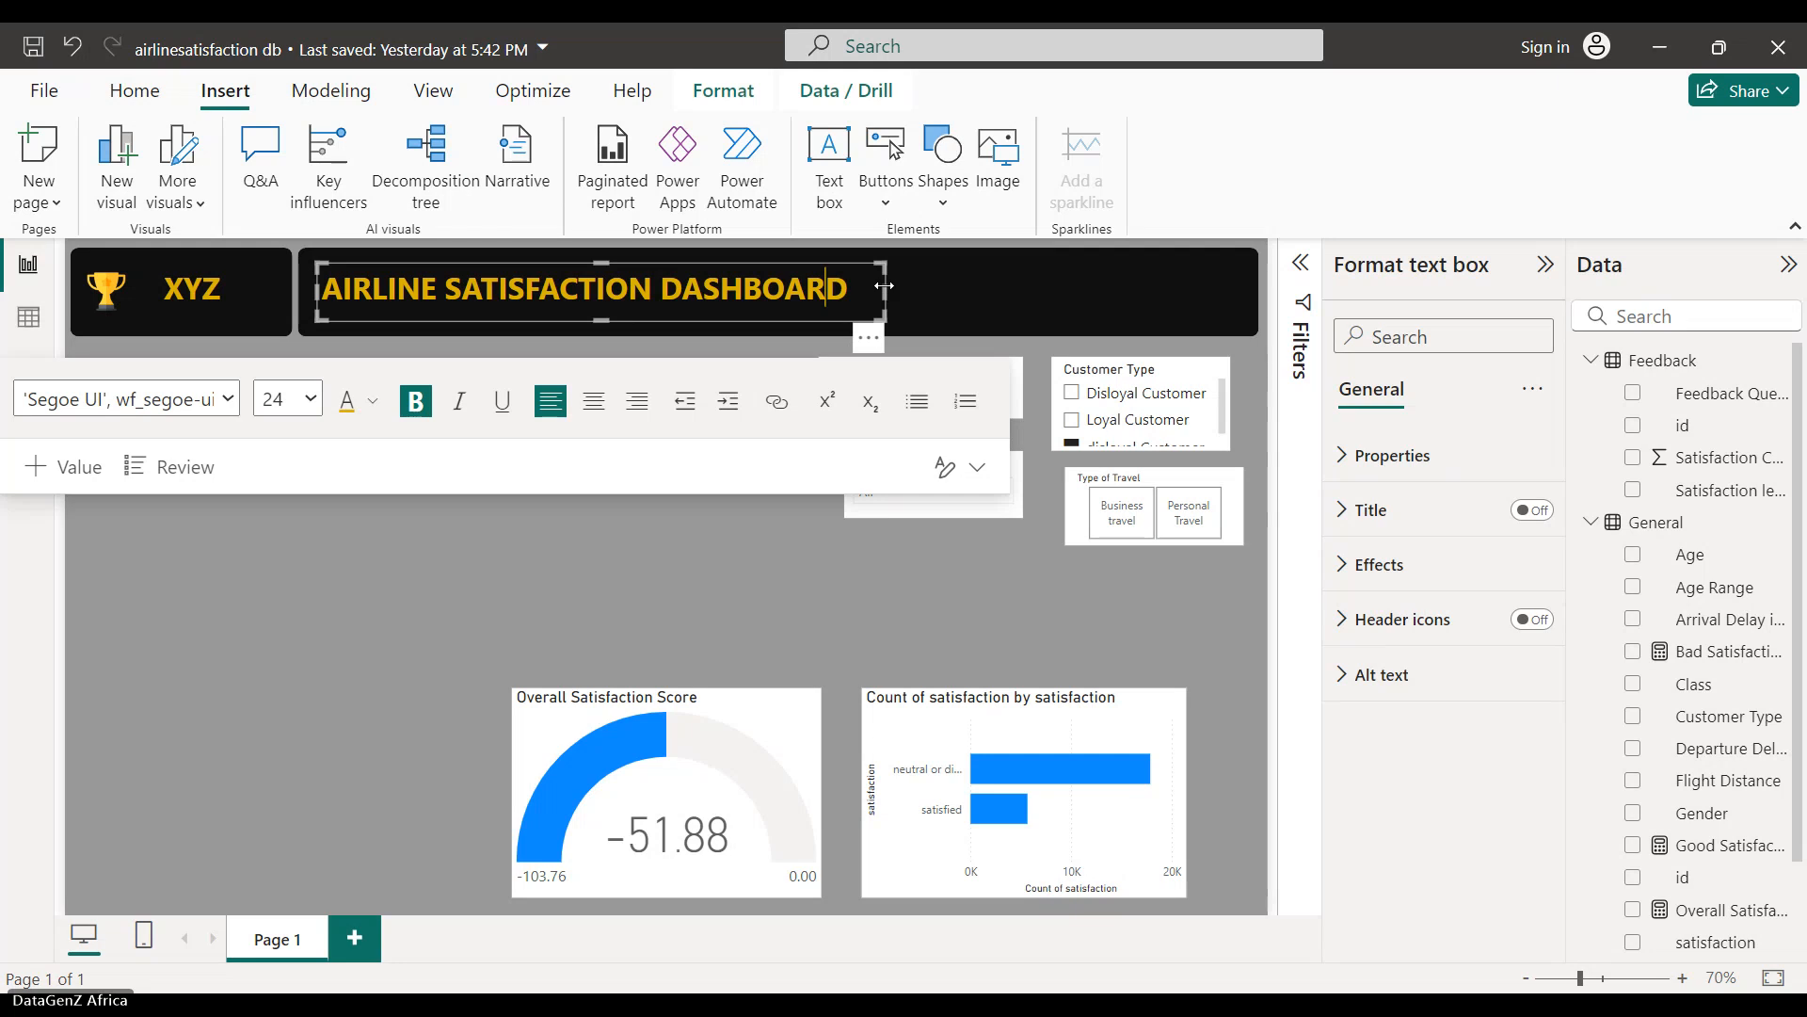
drag(883, 285, 928, 285)
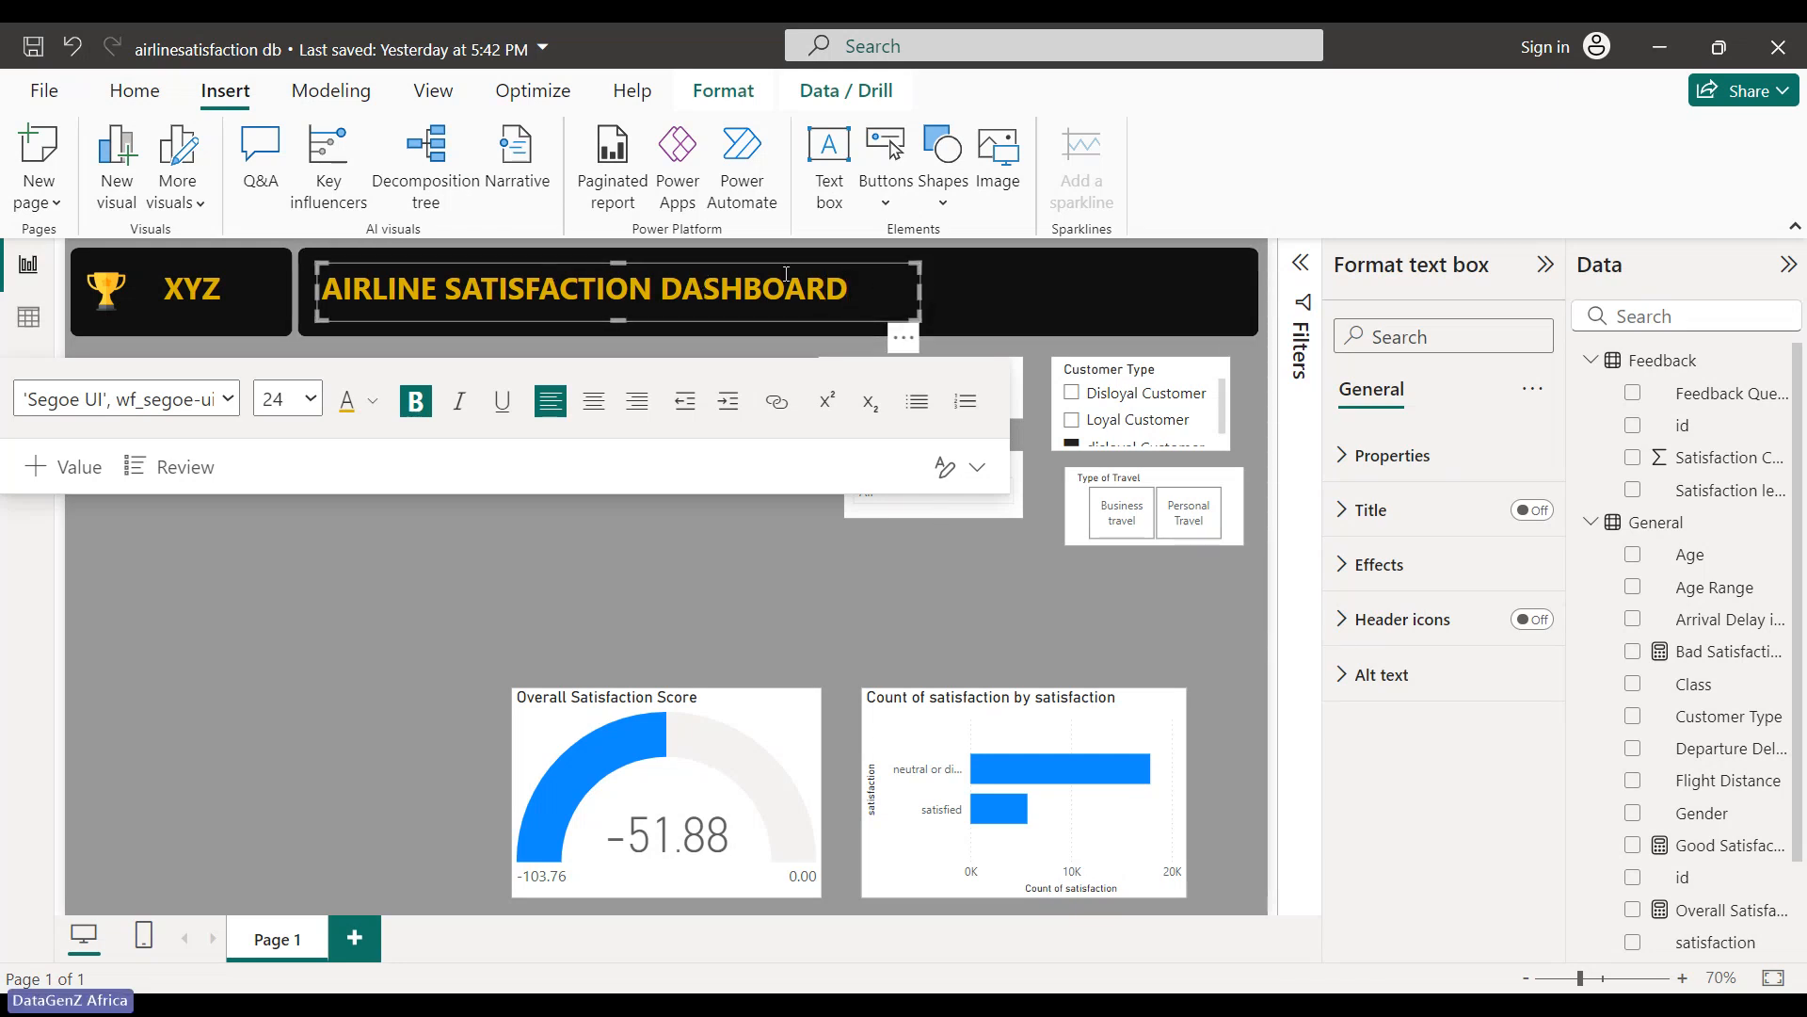
- Send the black header banner to the back via Format > Send backward
click(928, 291)
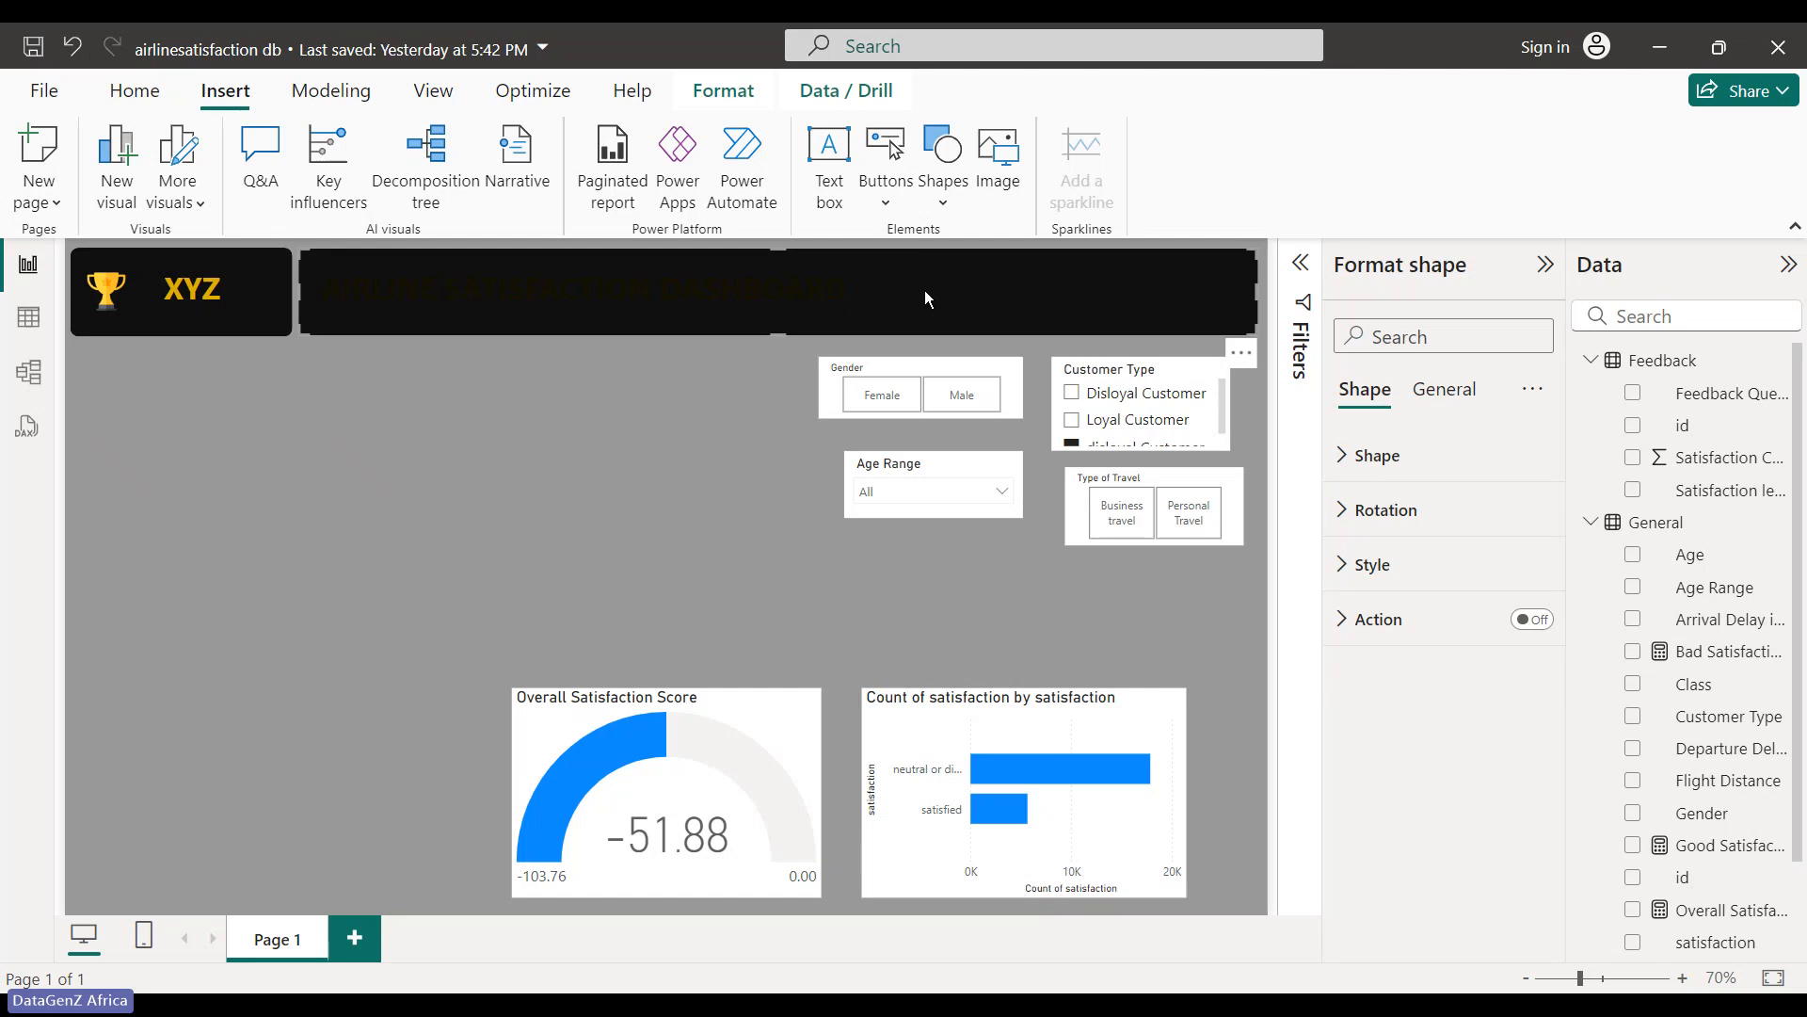
right_click(633, 275)
click(525, 407)
click(737, 102)
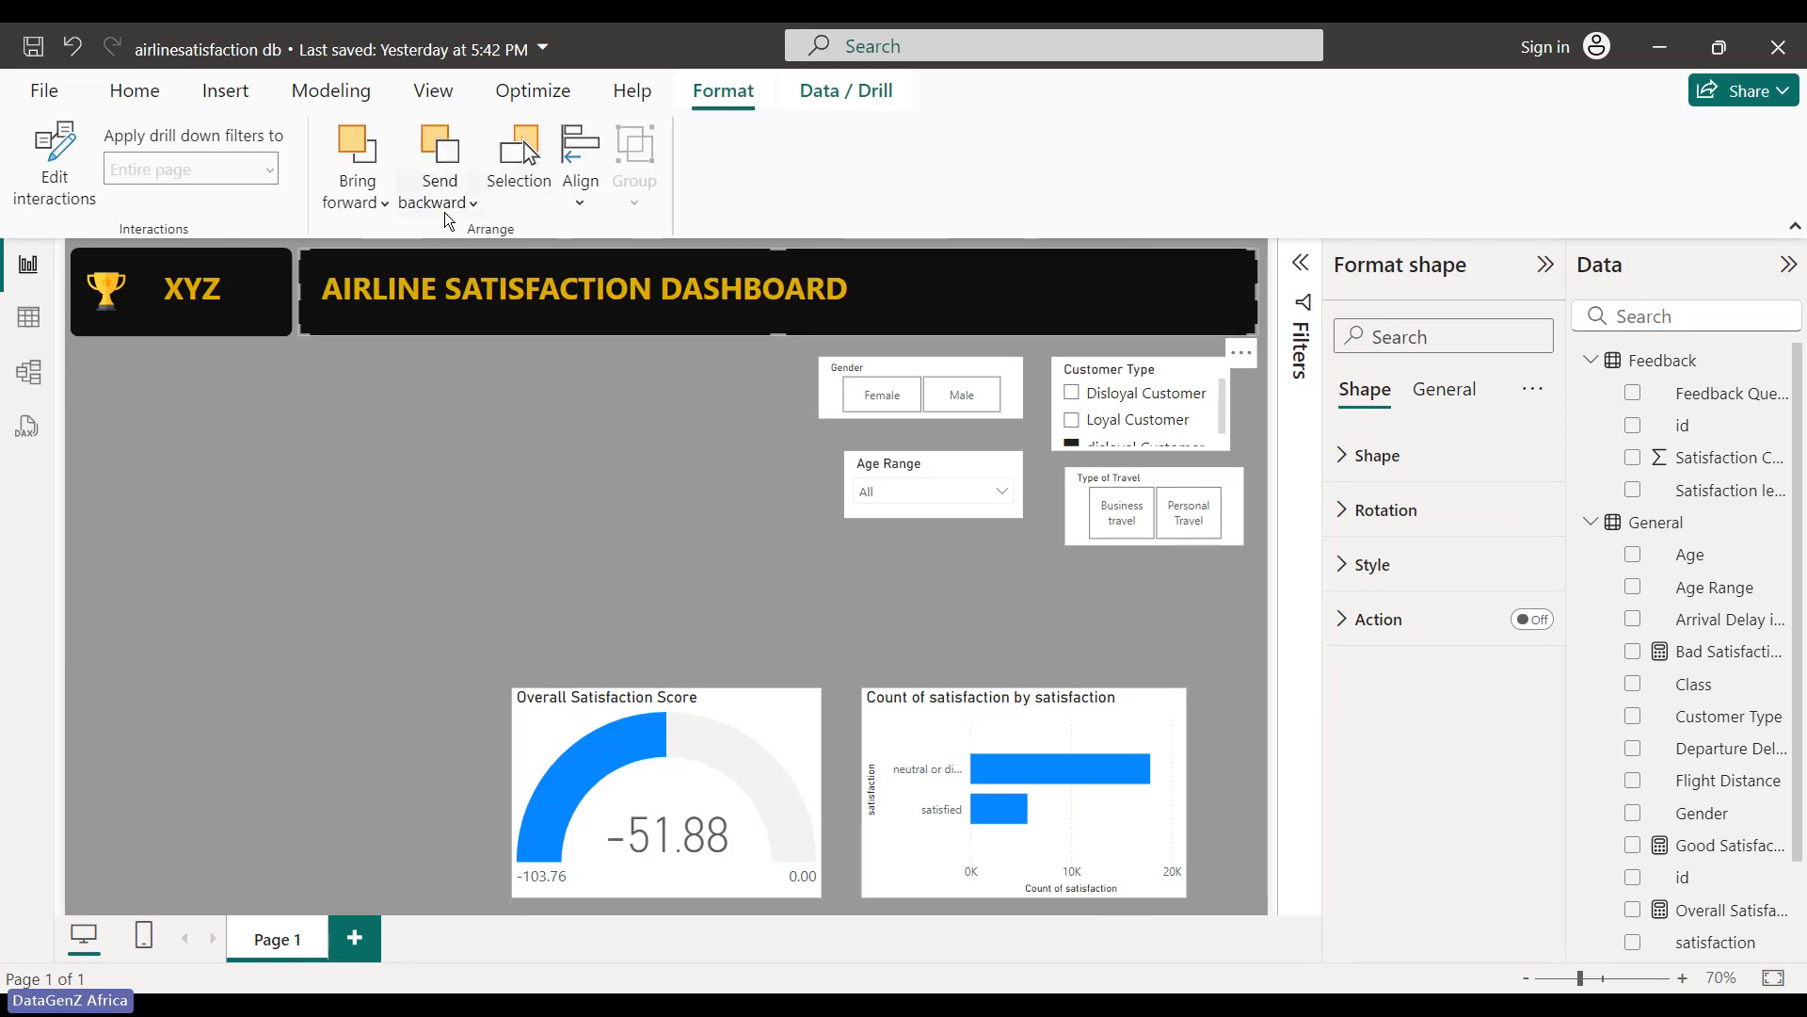
click(440, 190)
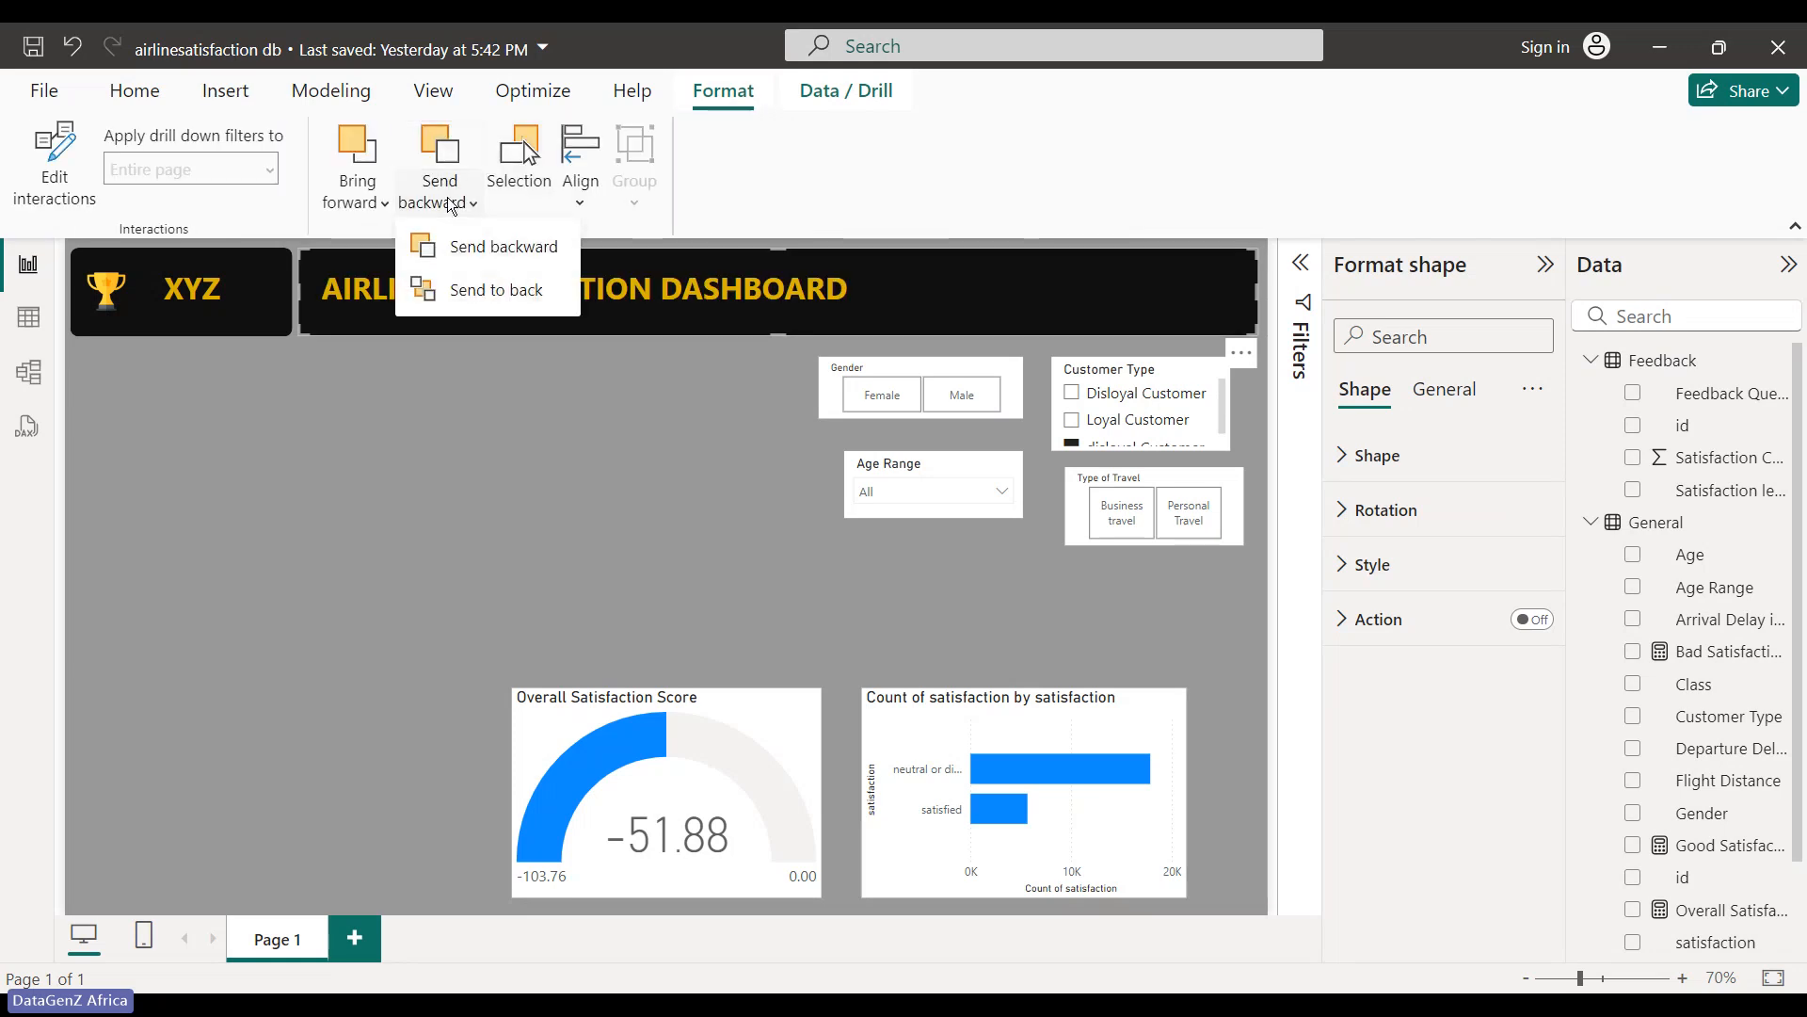
click(516, 299)
click(528, 456)
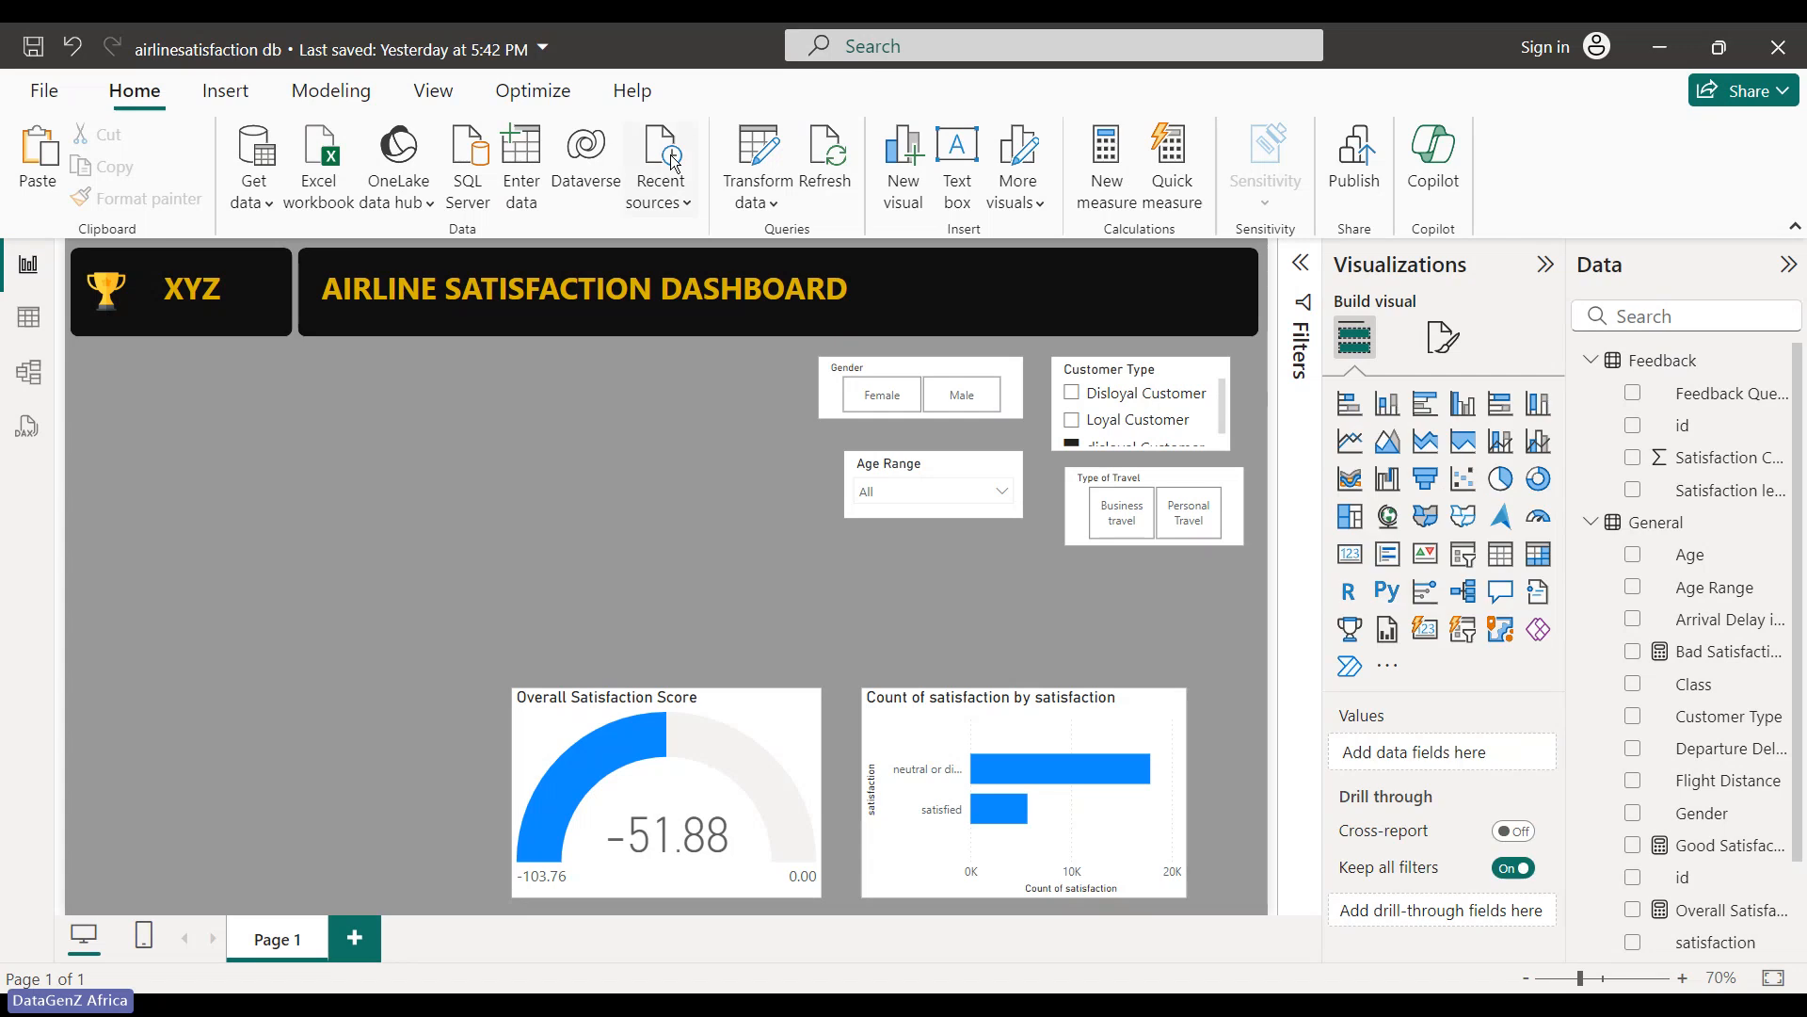
- Reapply Send to back on the title banner and confirm the gold title shows on top
click(1031, 315)
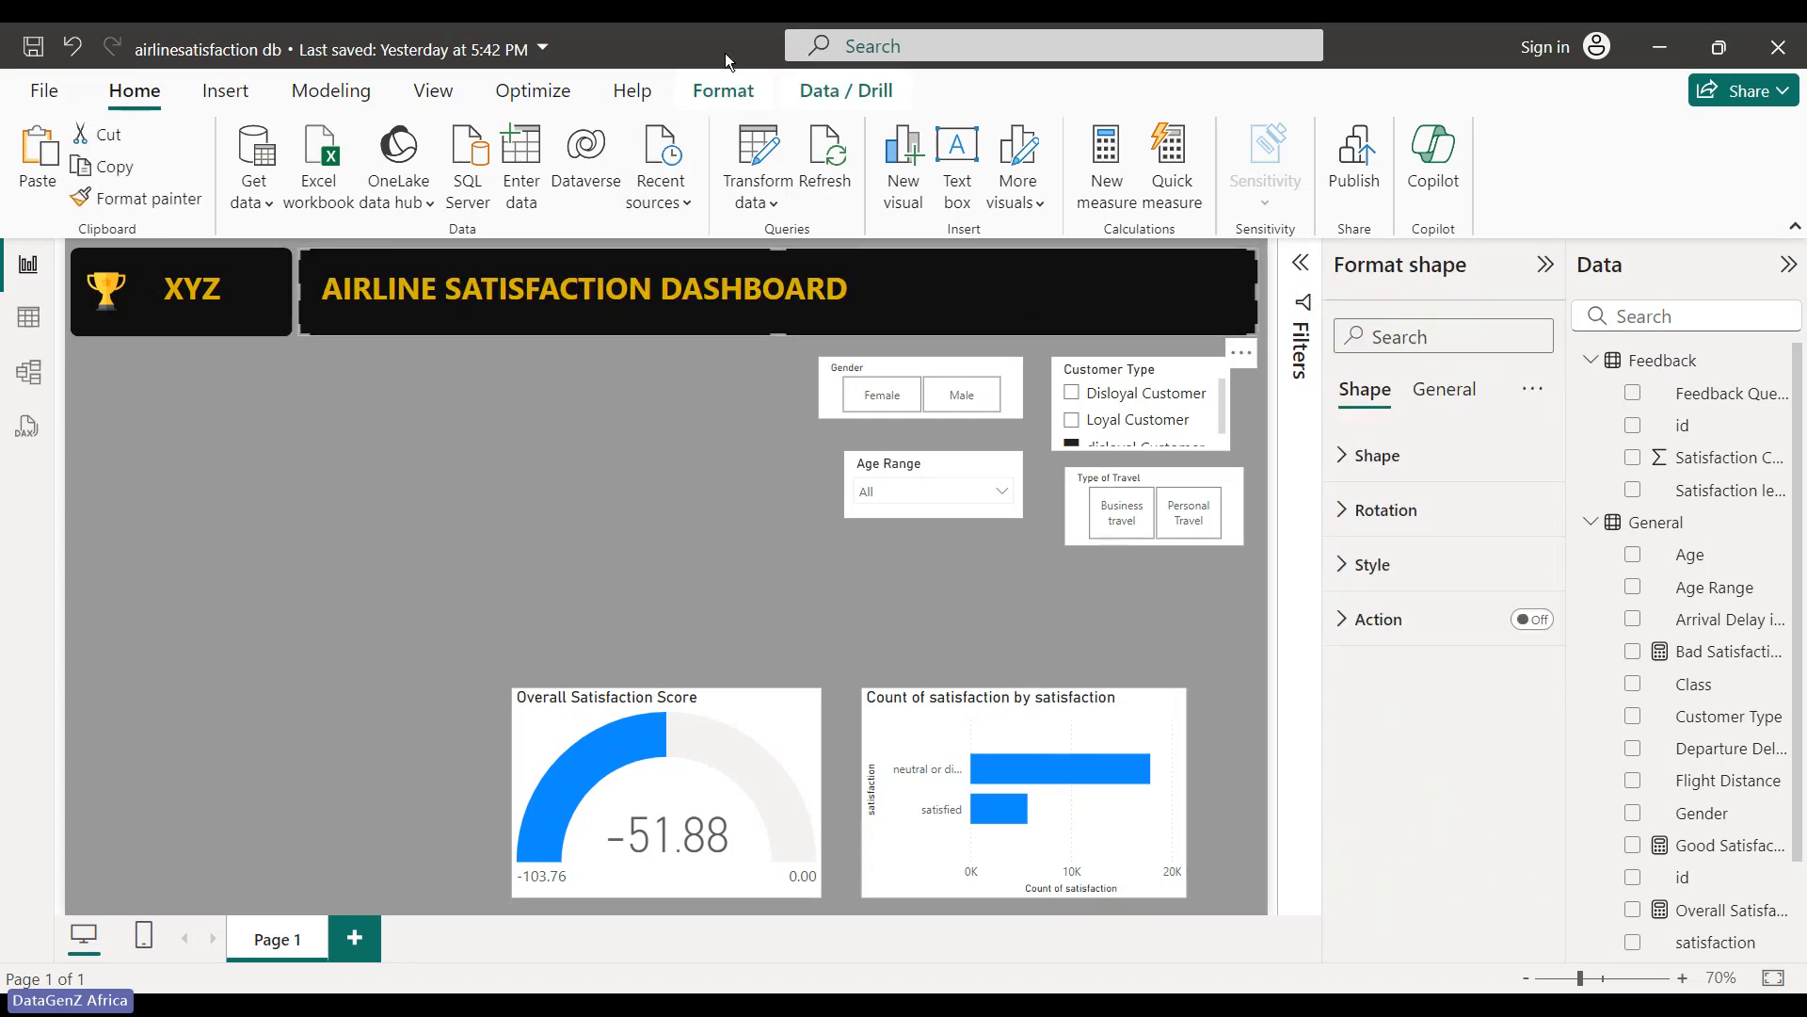
click(732, 92)
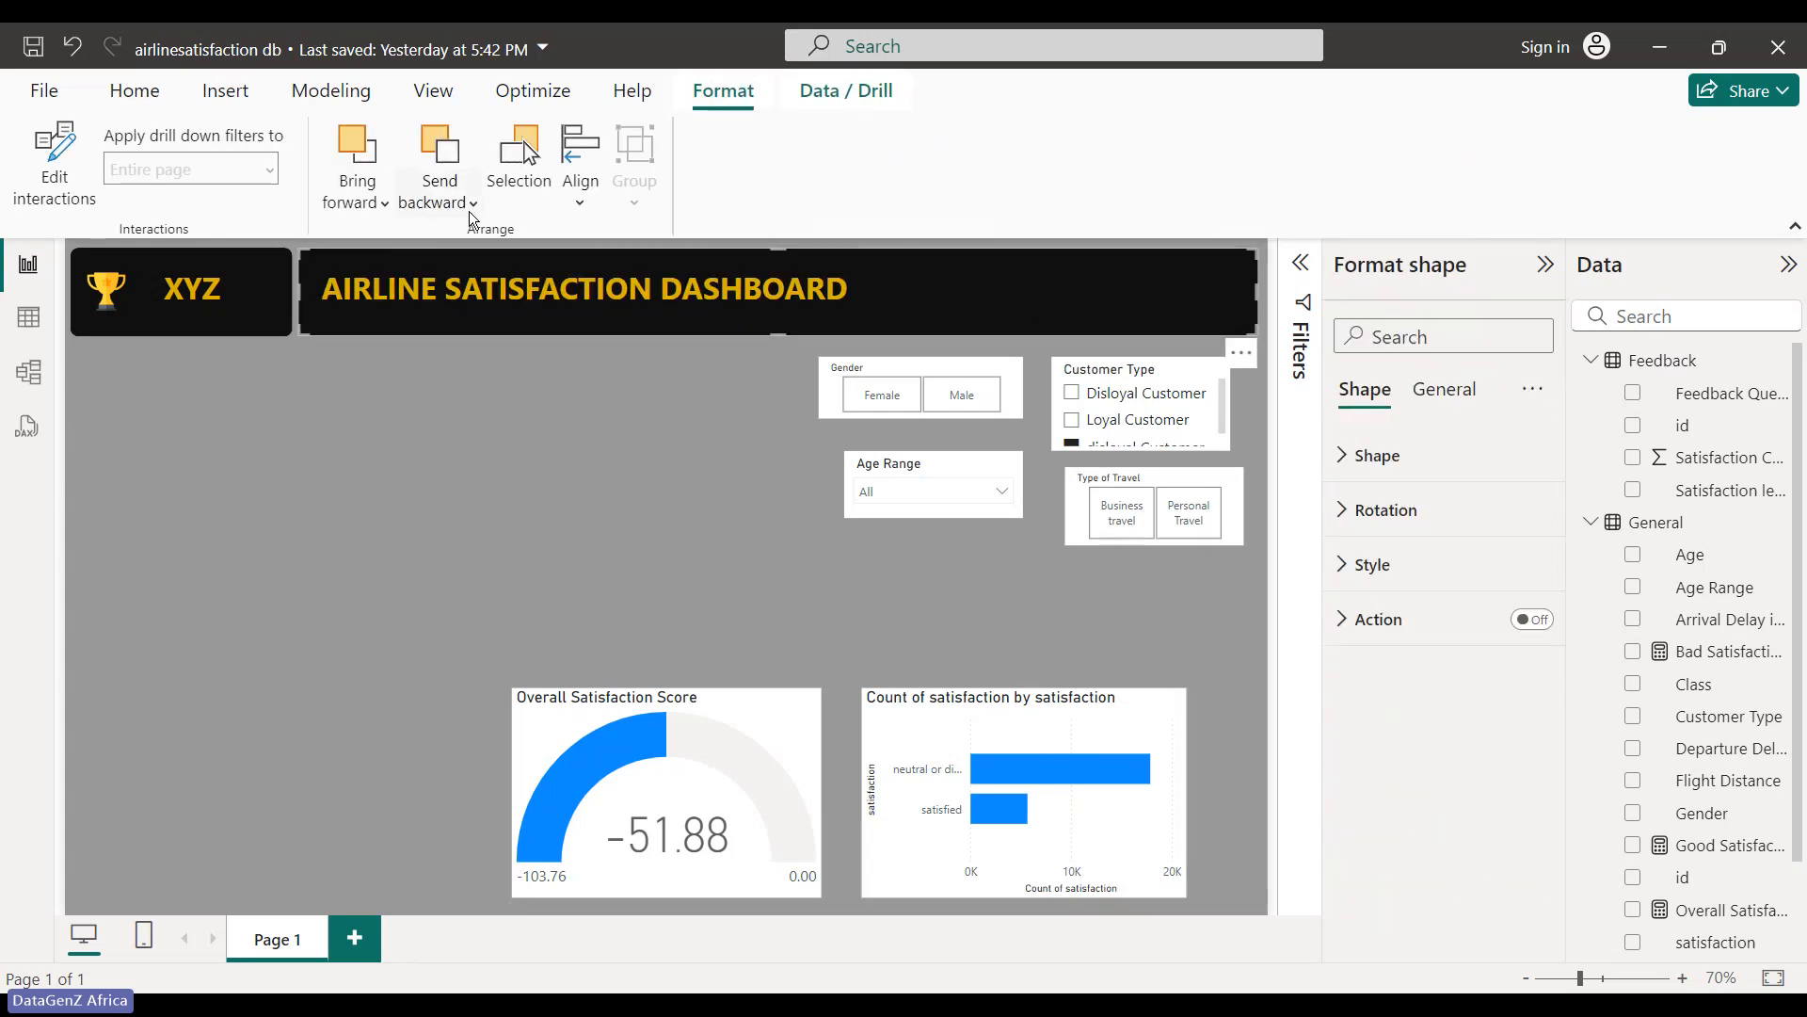
click(460, 207)
click(499, 286)
click(473, 204)
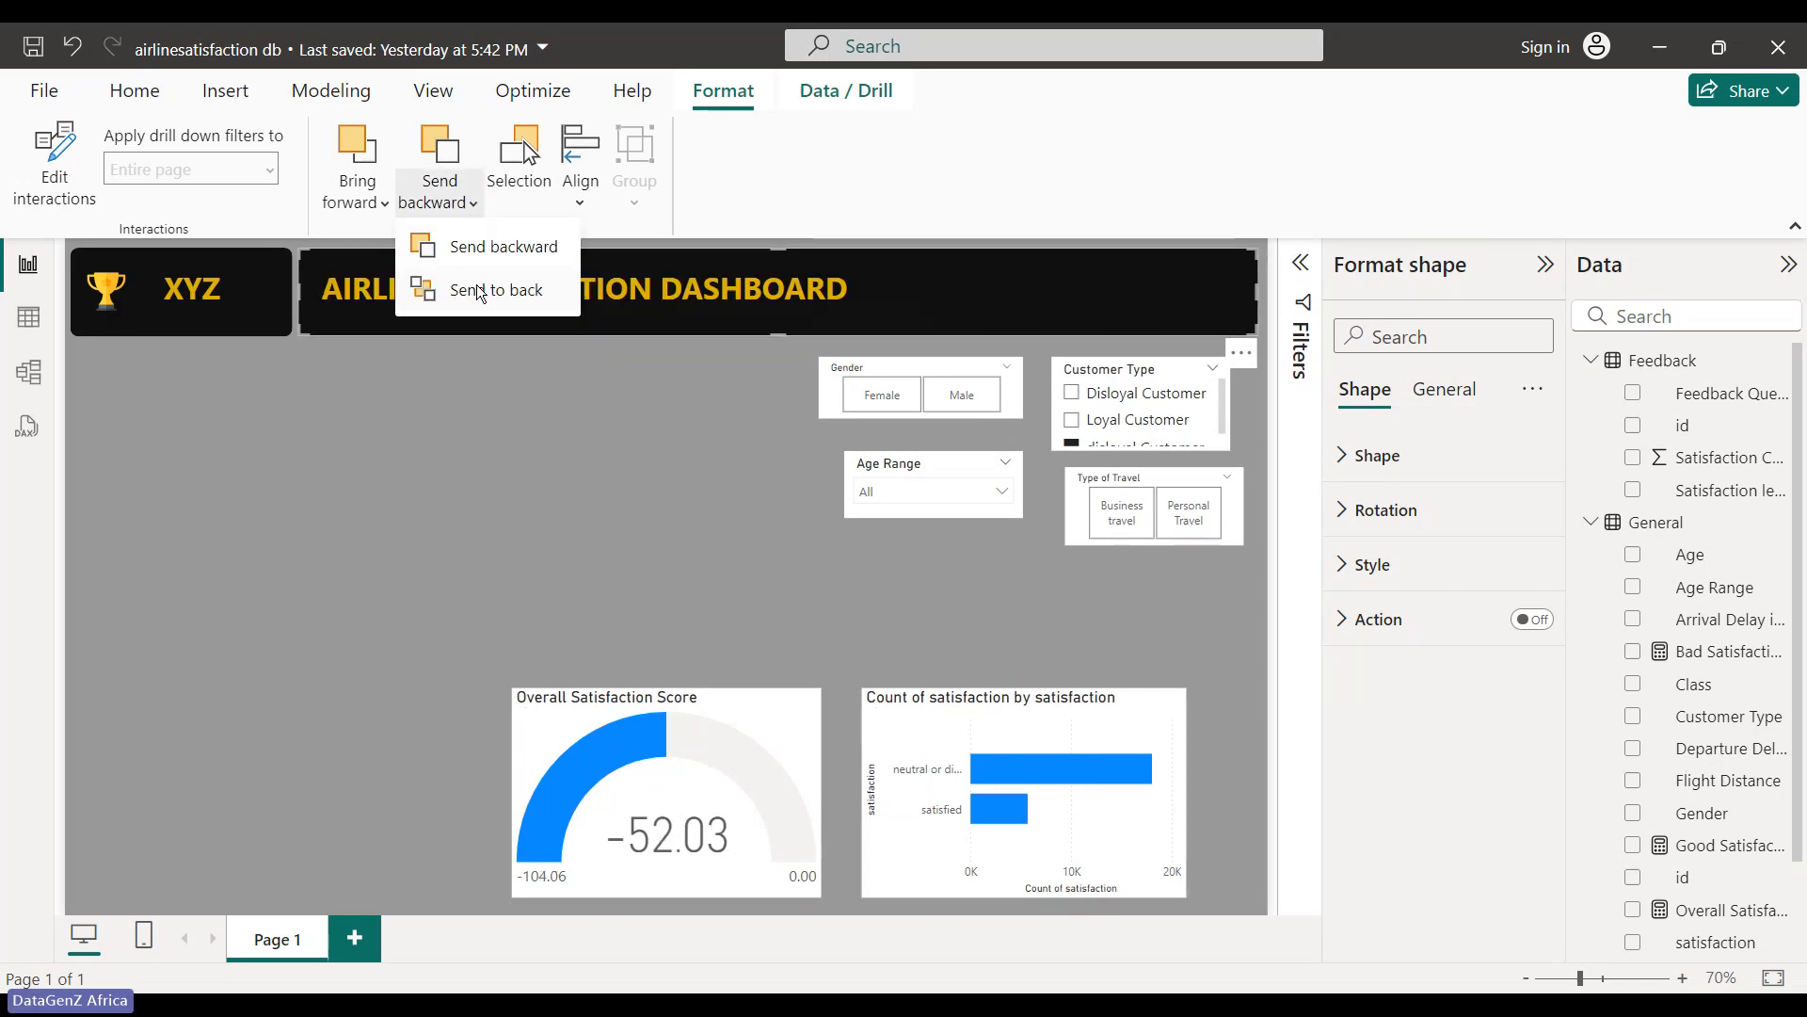
click(480, 291)
click(659, 299)
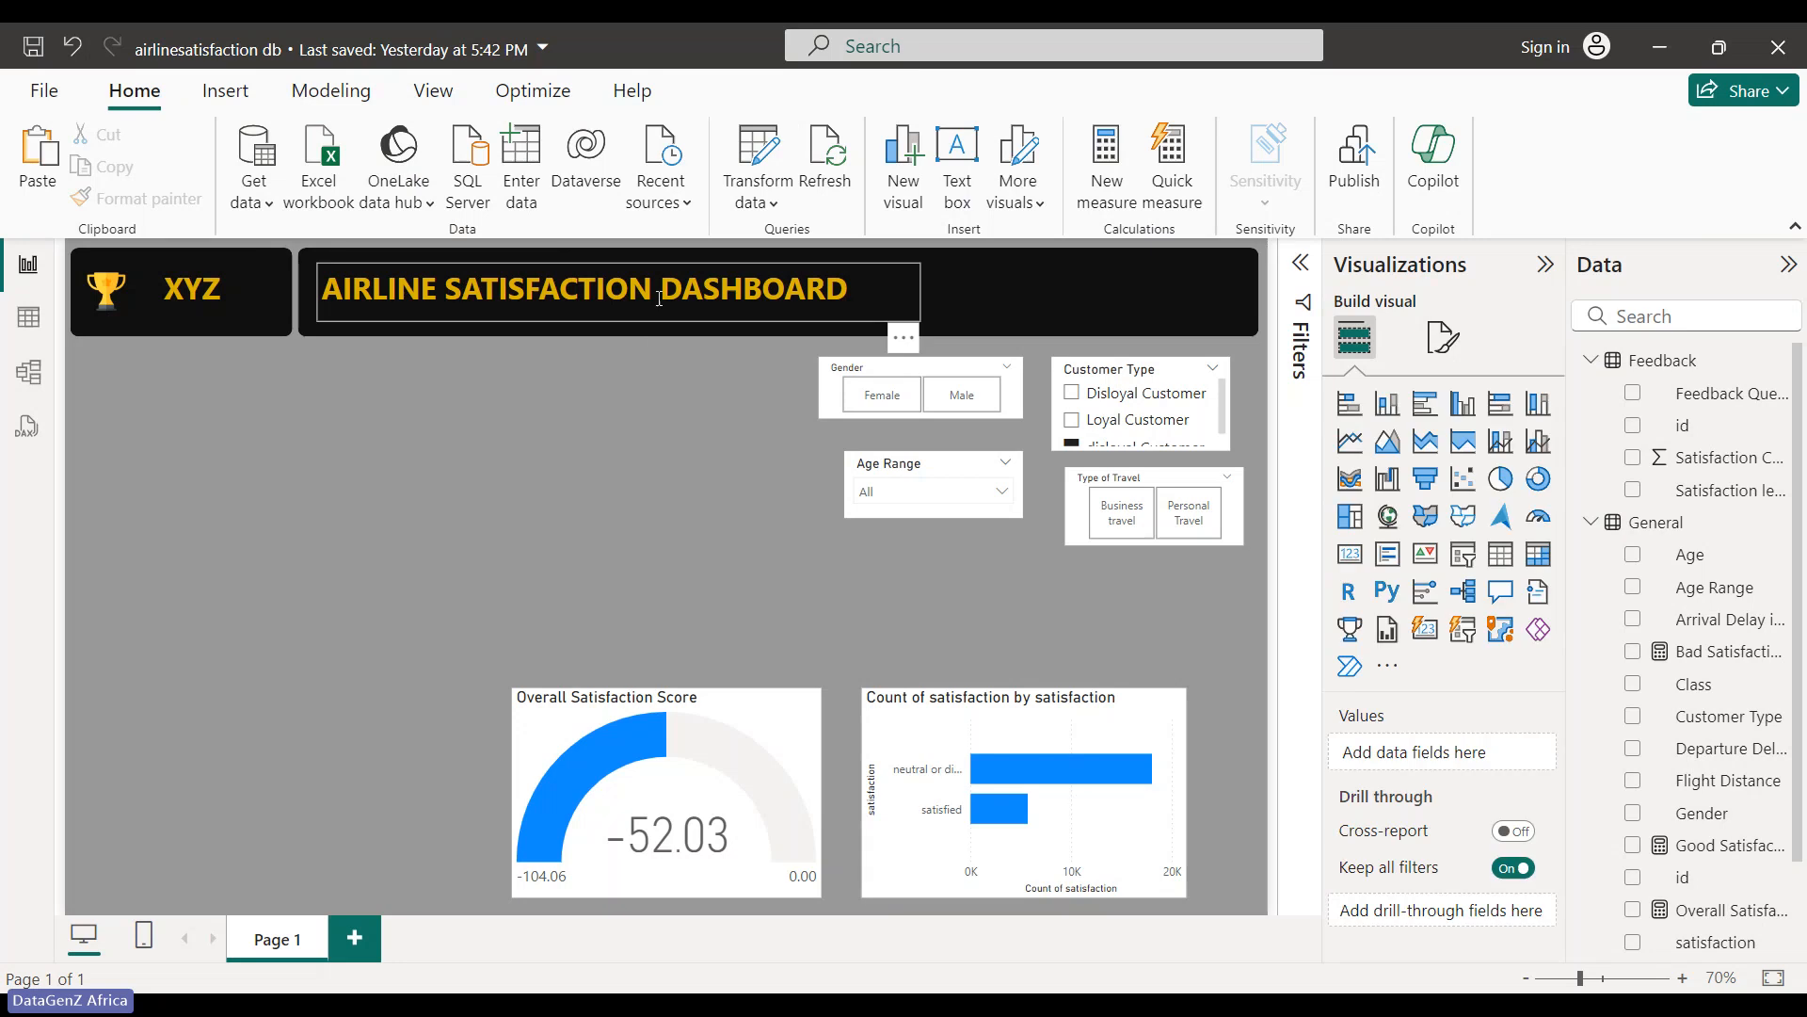
- Move the dashboard title text box to the right
click(904, 337)
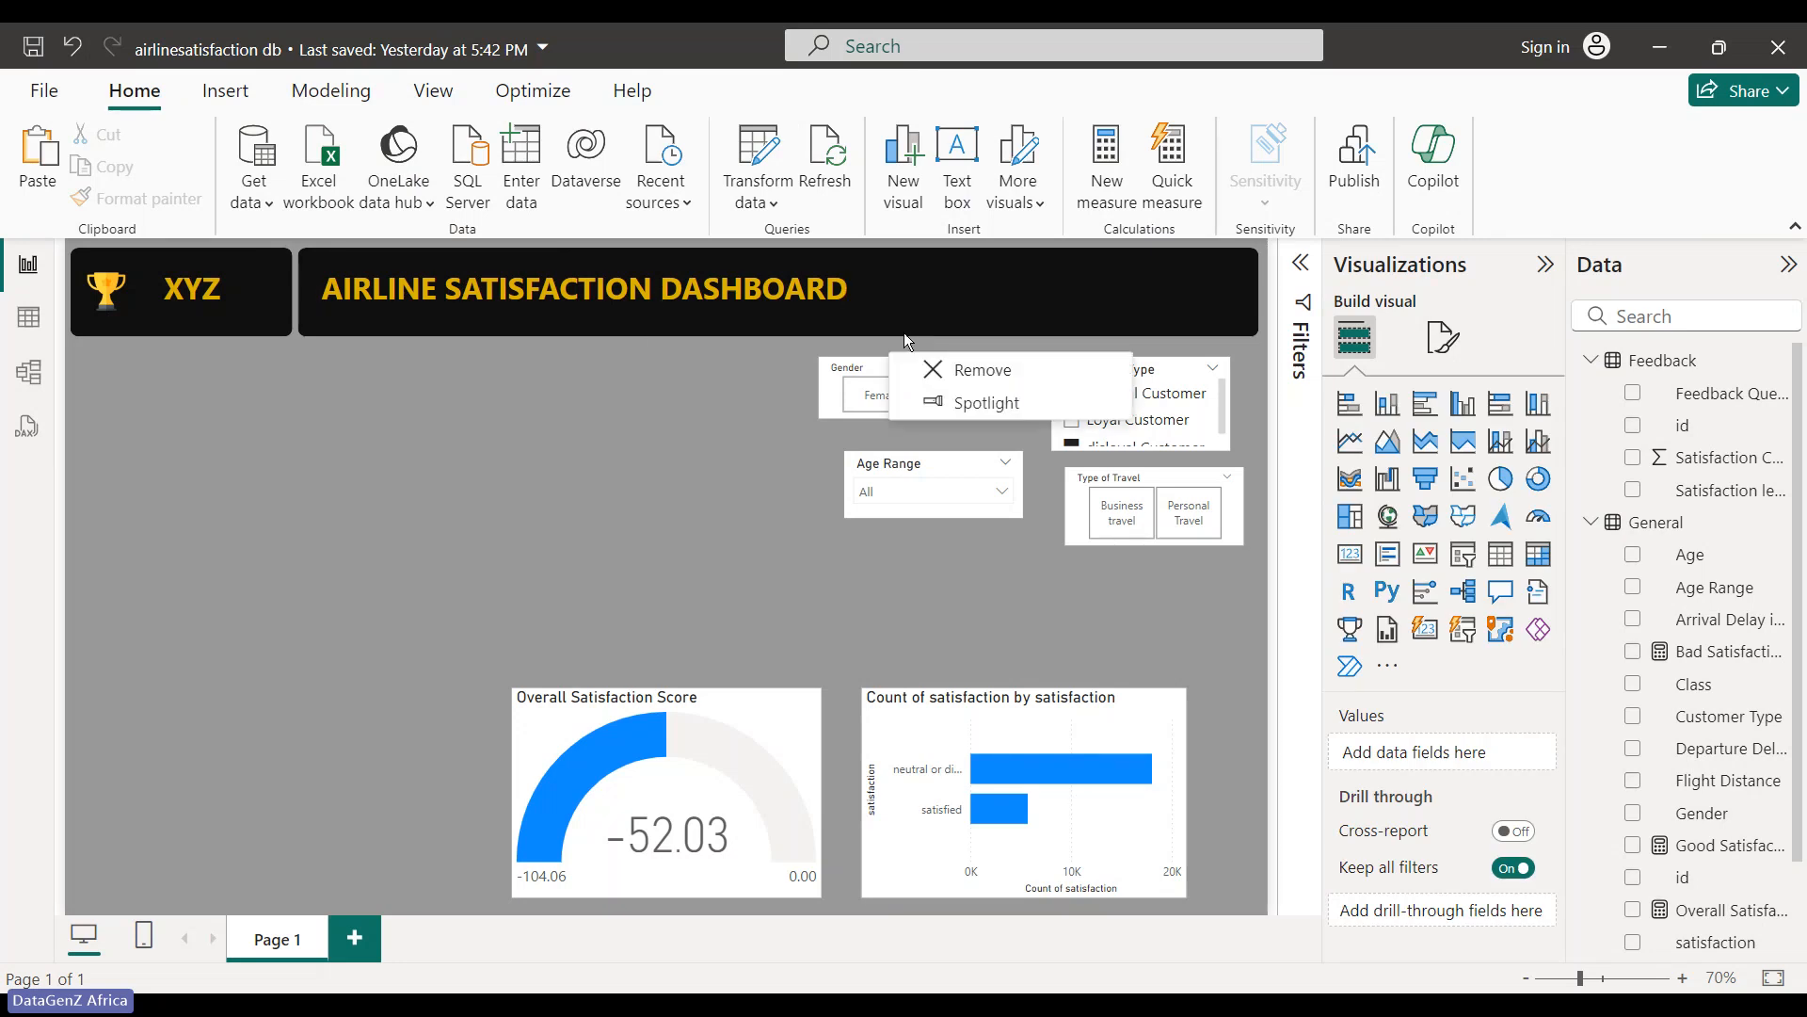
click(850, 304)
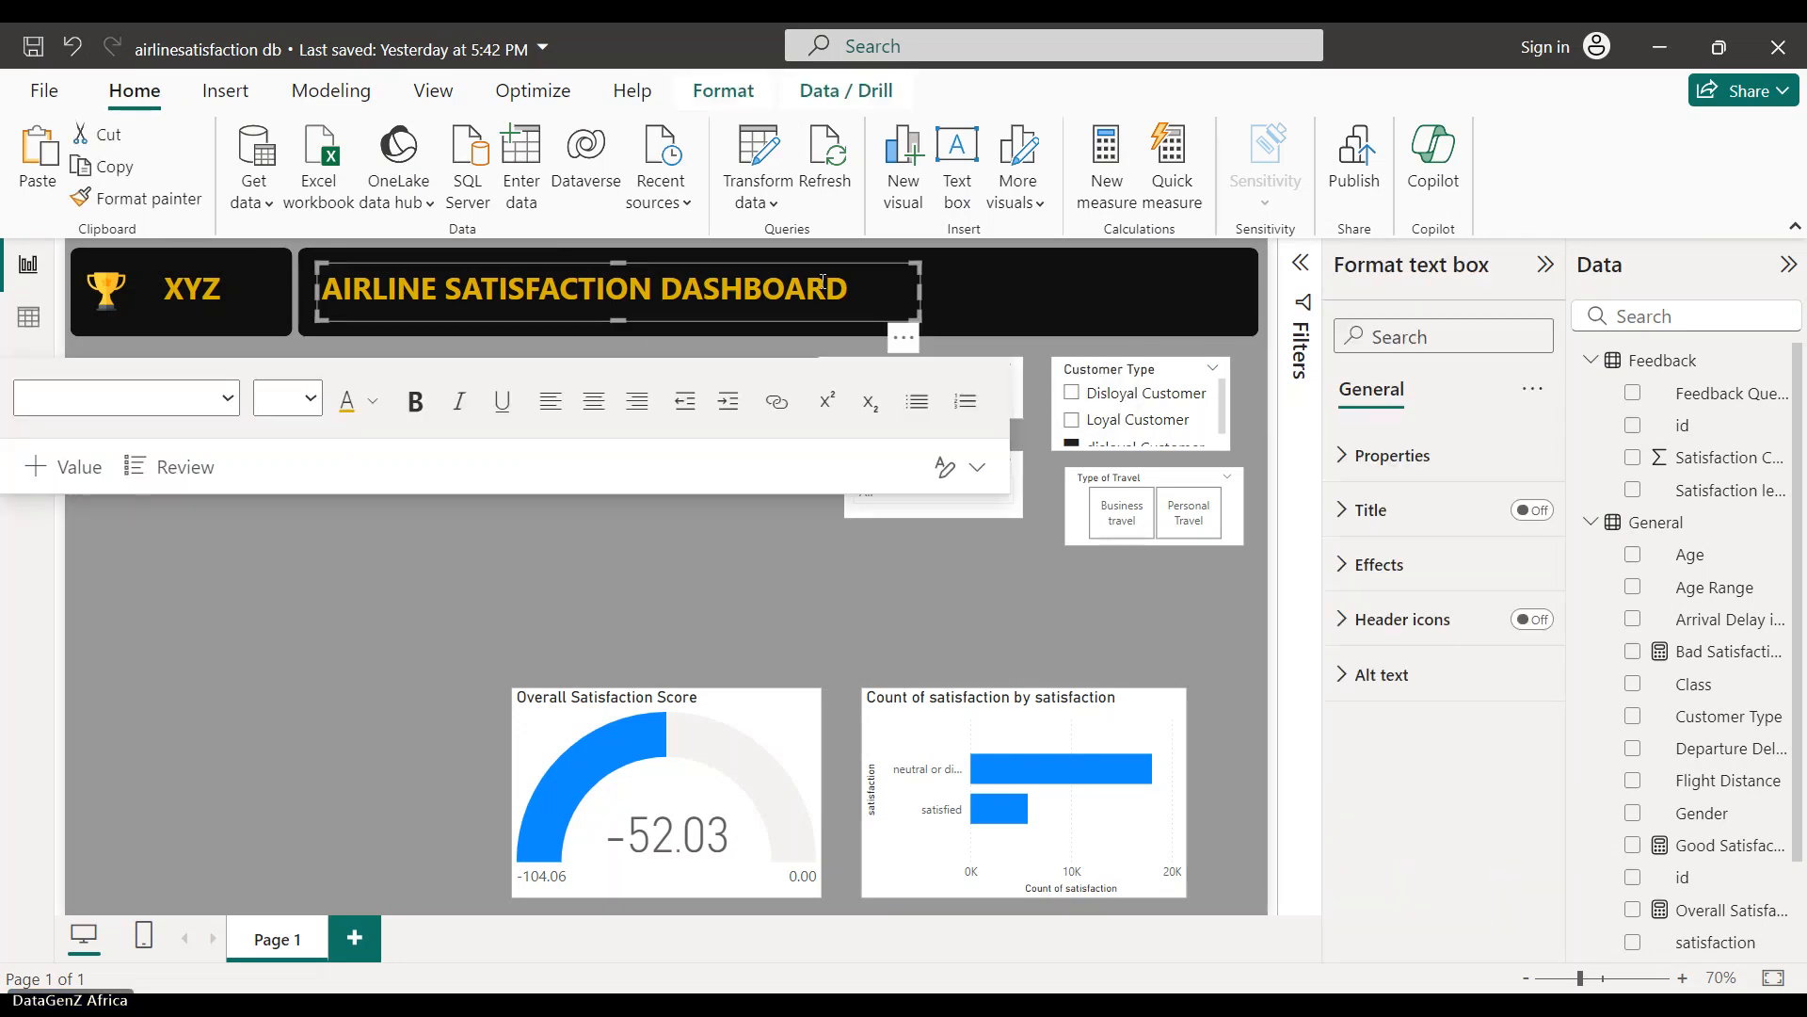
drag(904, 341, 1015, 337)
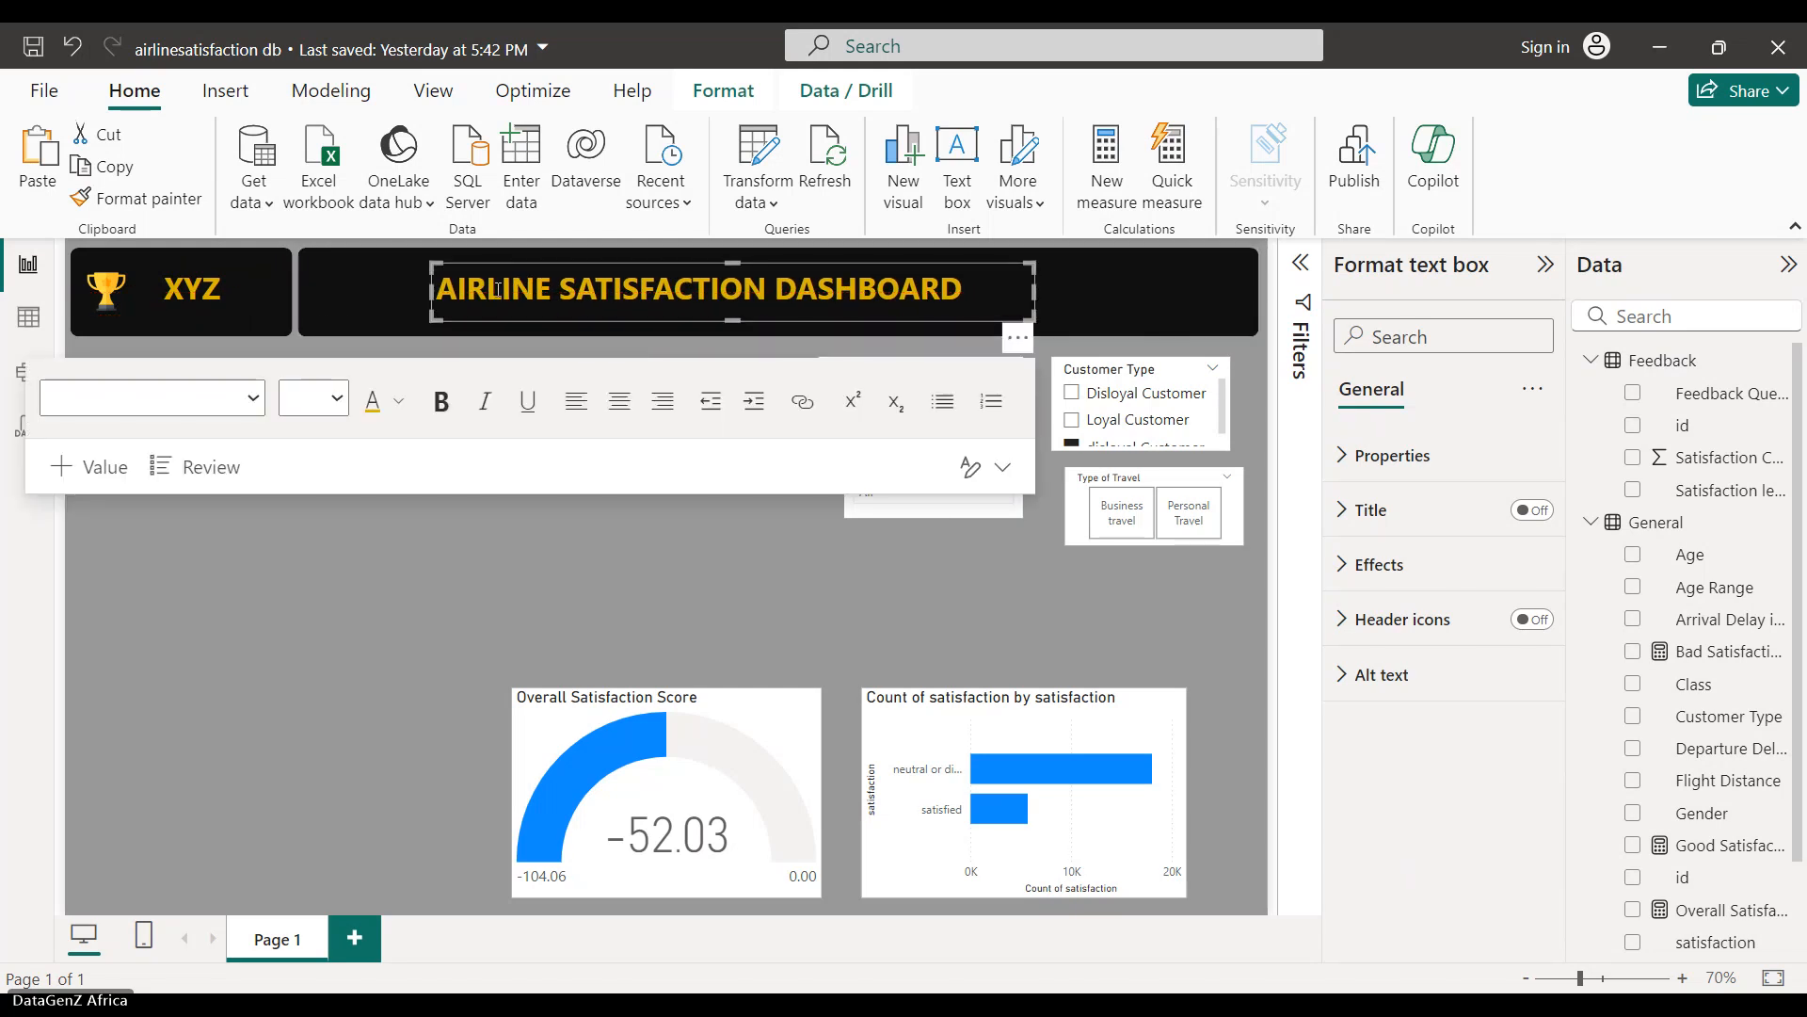
- Narrow the title banner from its left edge and widen the XYZ banner to meet it
click(305, 296)
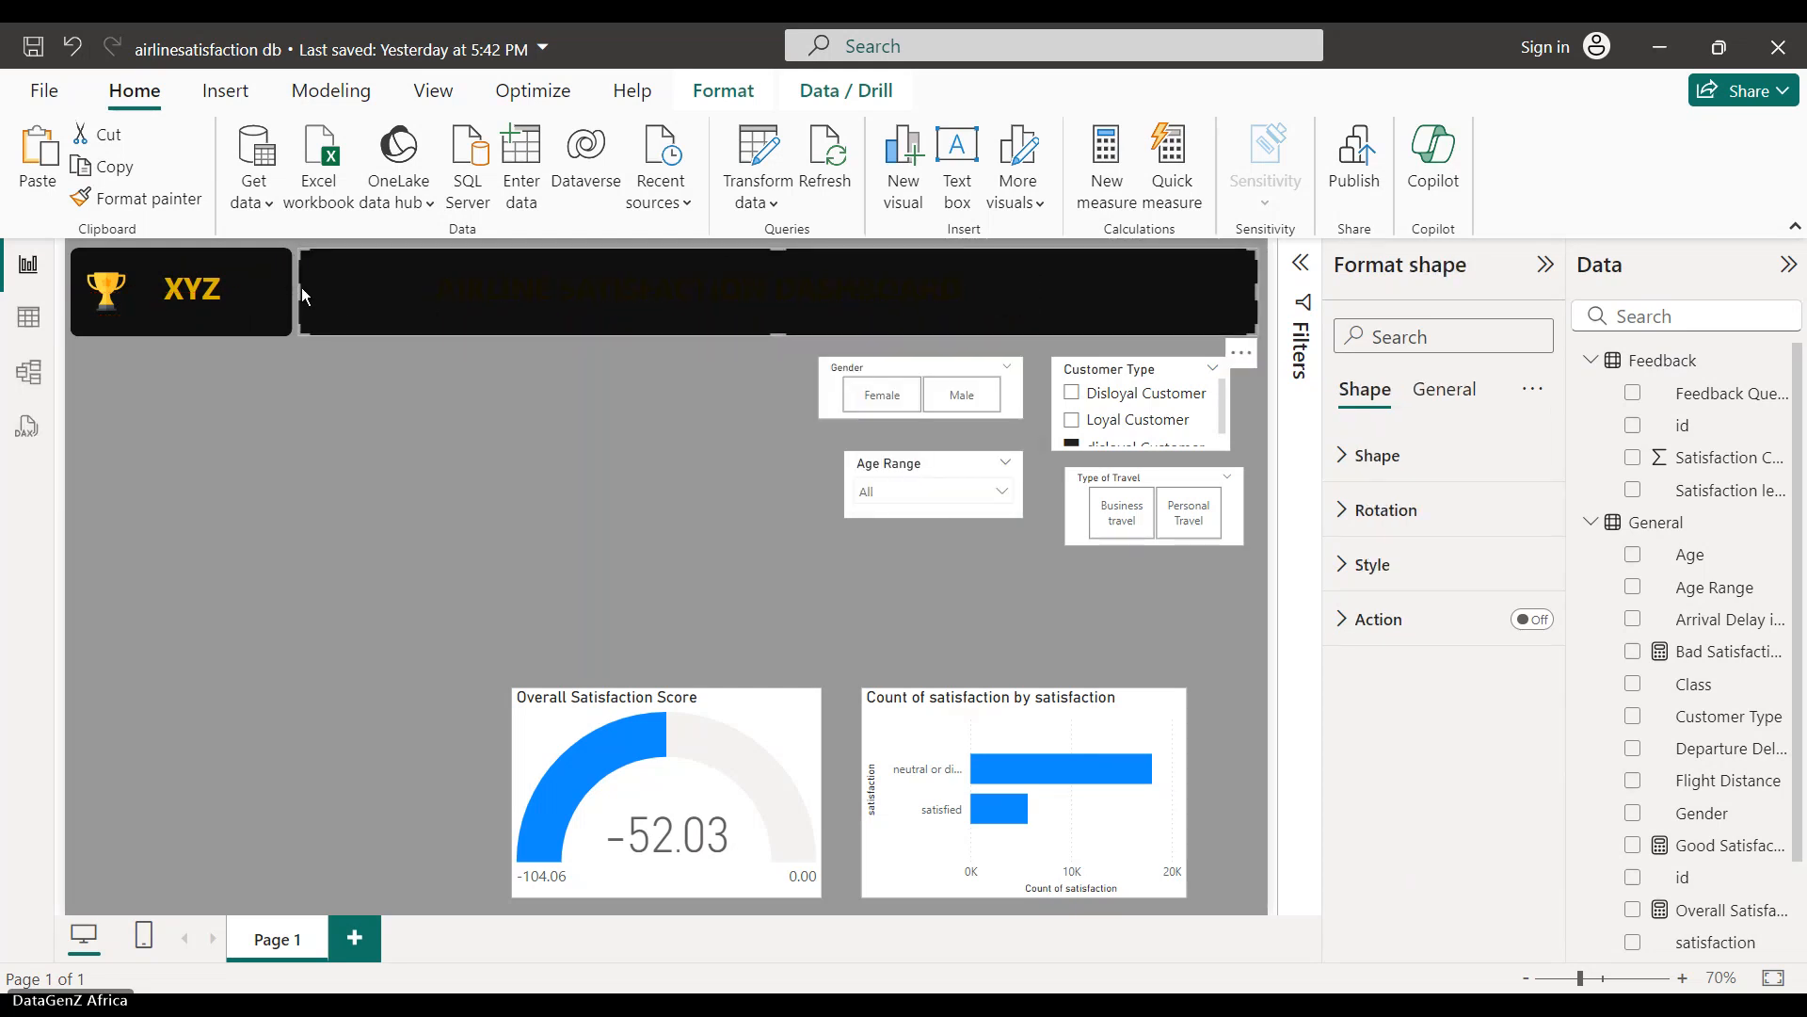
drag(296, 288, 406, 297)
click(260, 296)
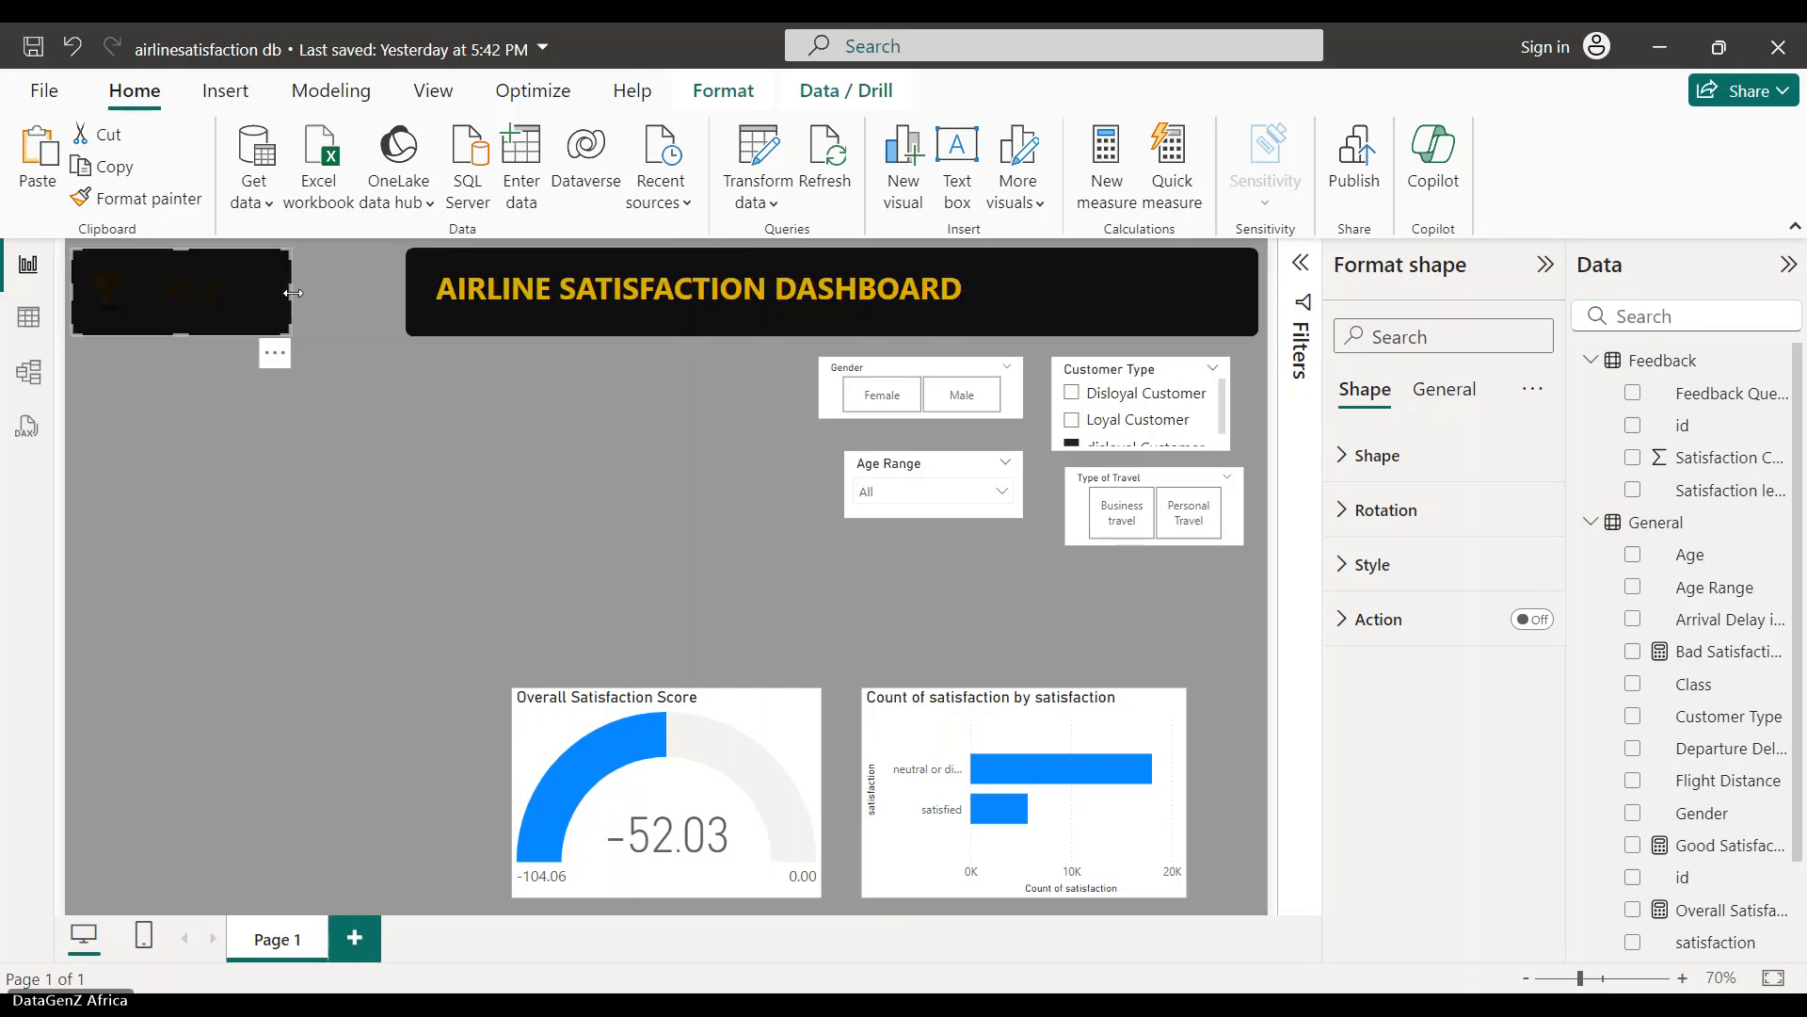
drag(292, 293, 351, 297)
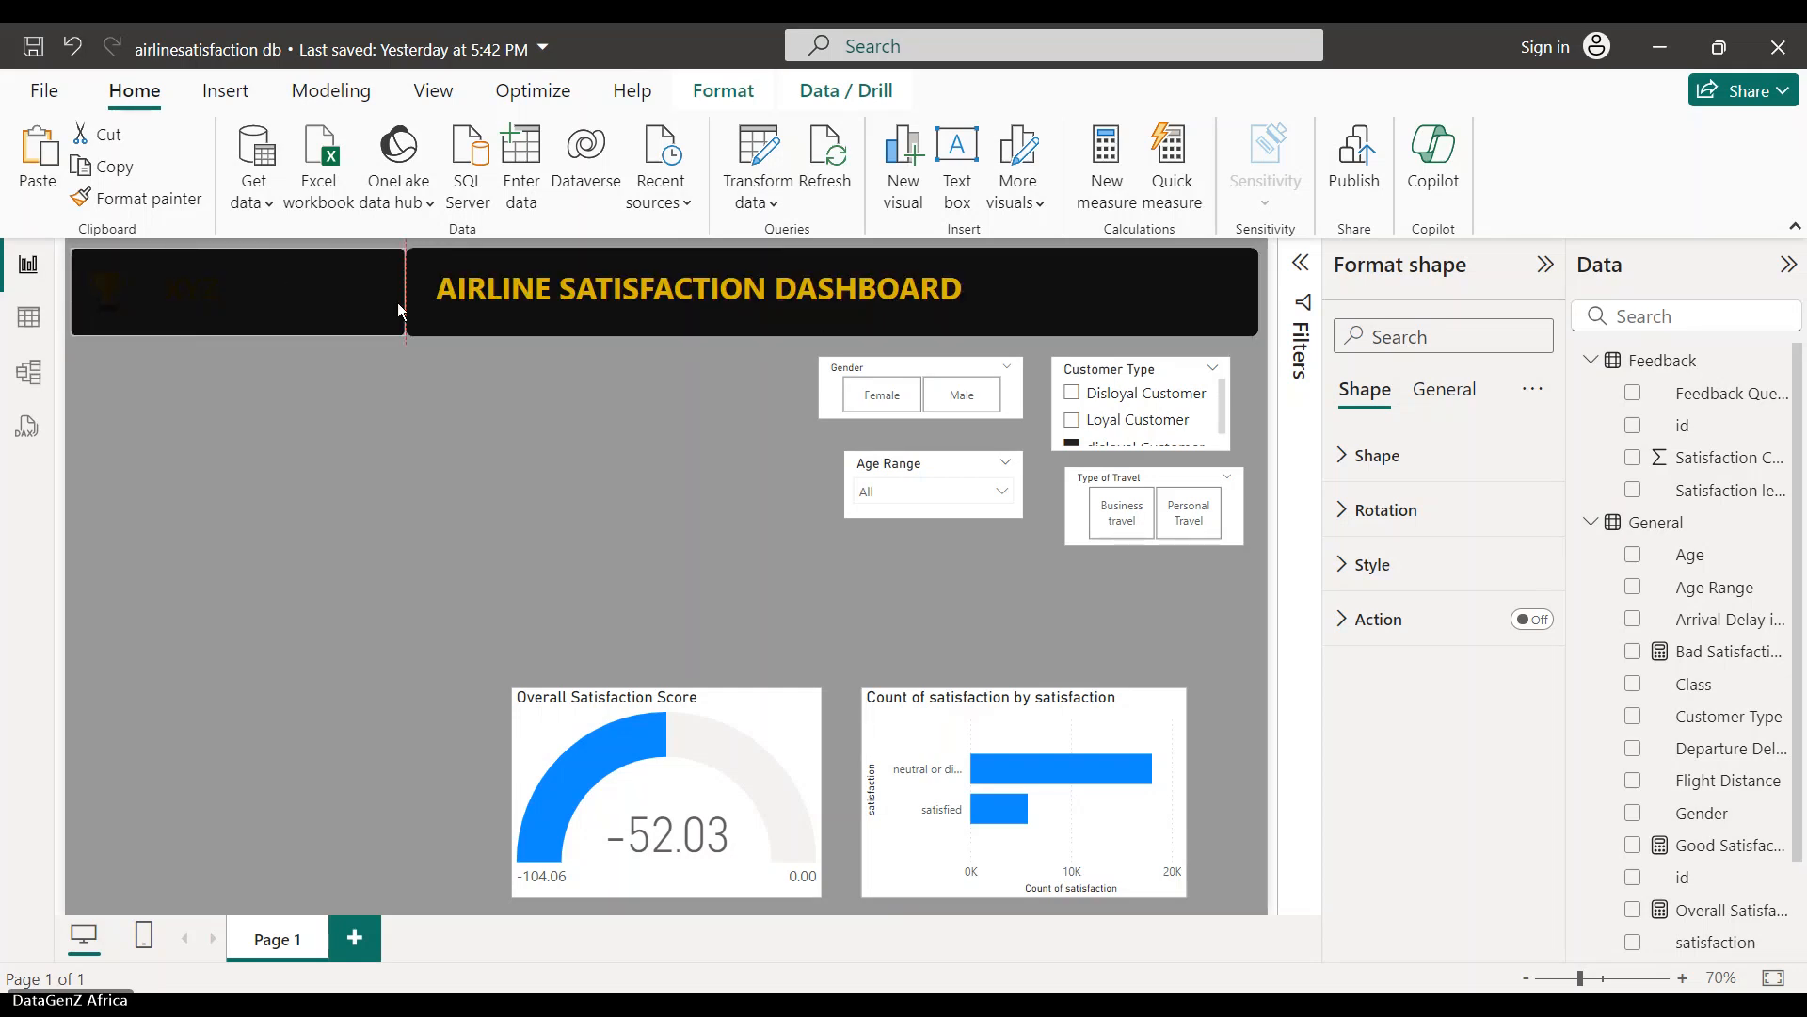
drag(399, 311, 397, 301)
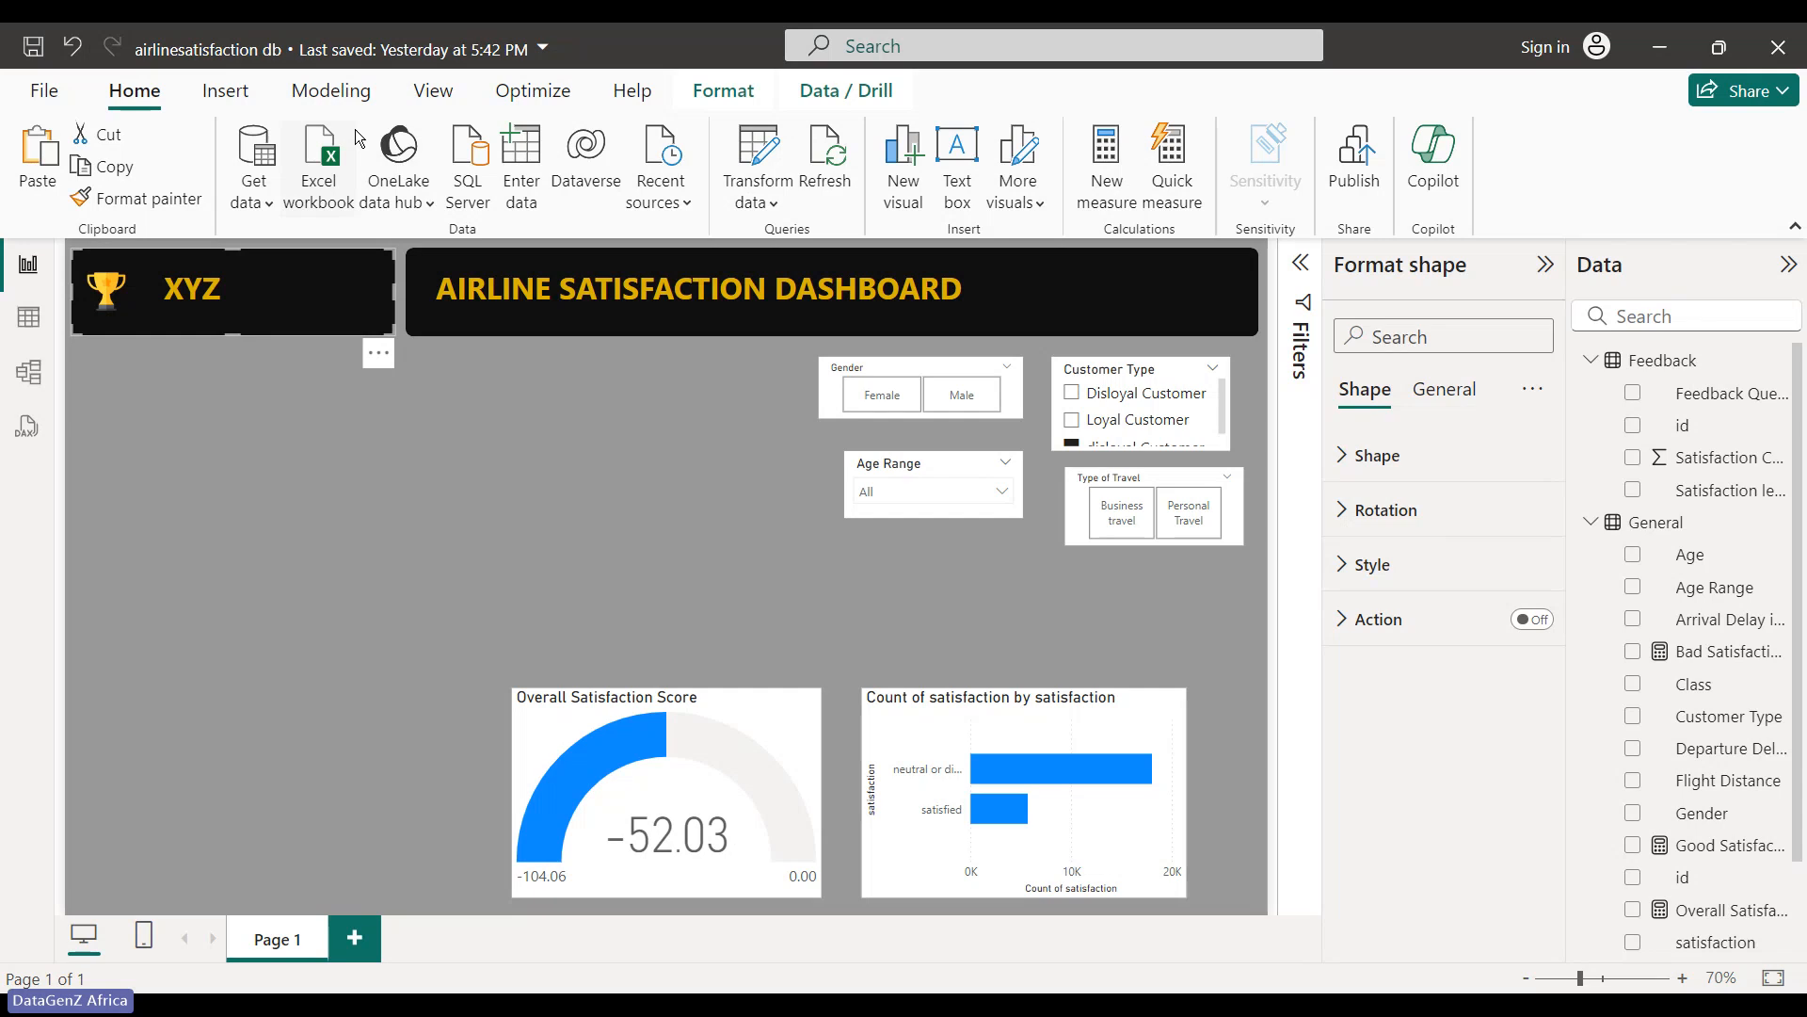
- Widen the XYZ logo banner to the alignment guide and nudge it slightly left
click(465, 90)
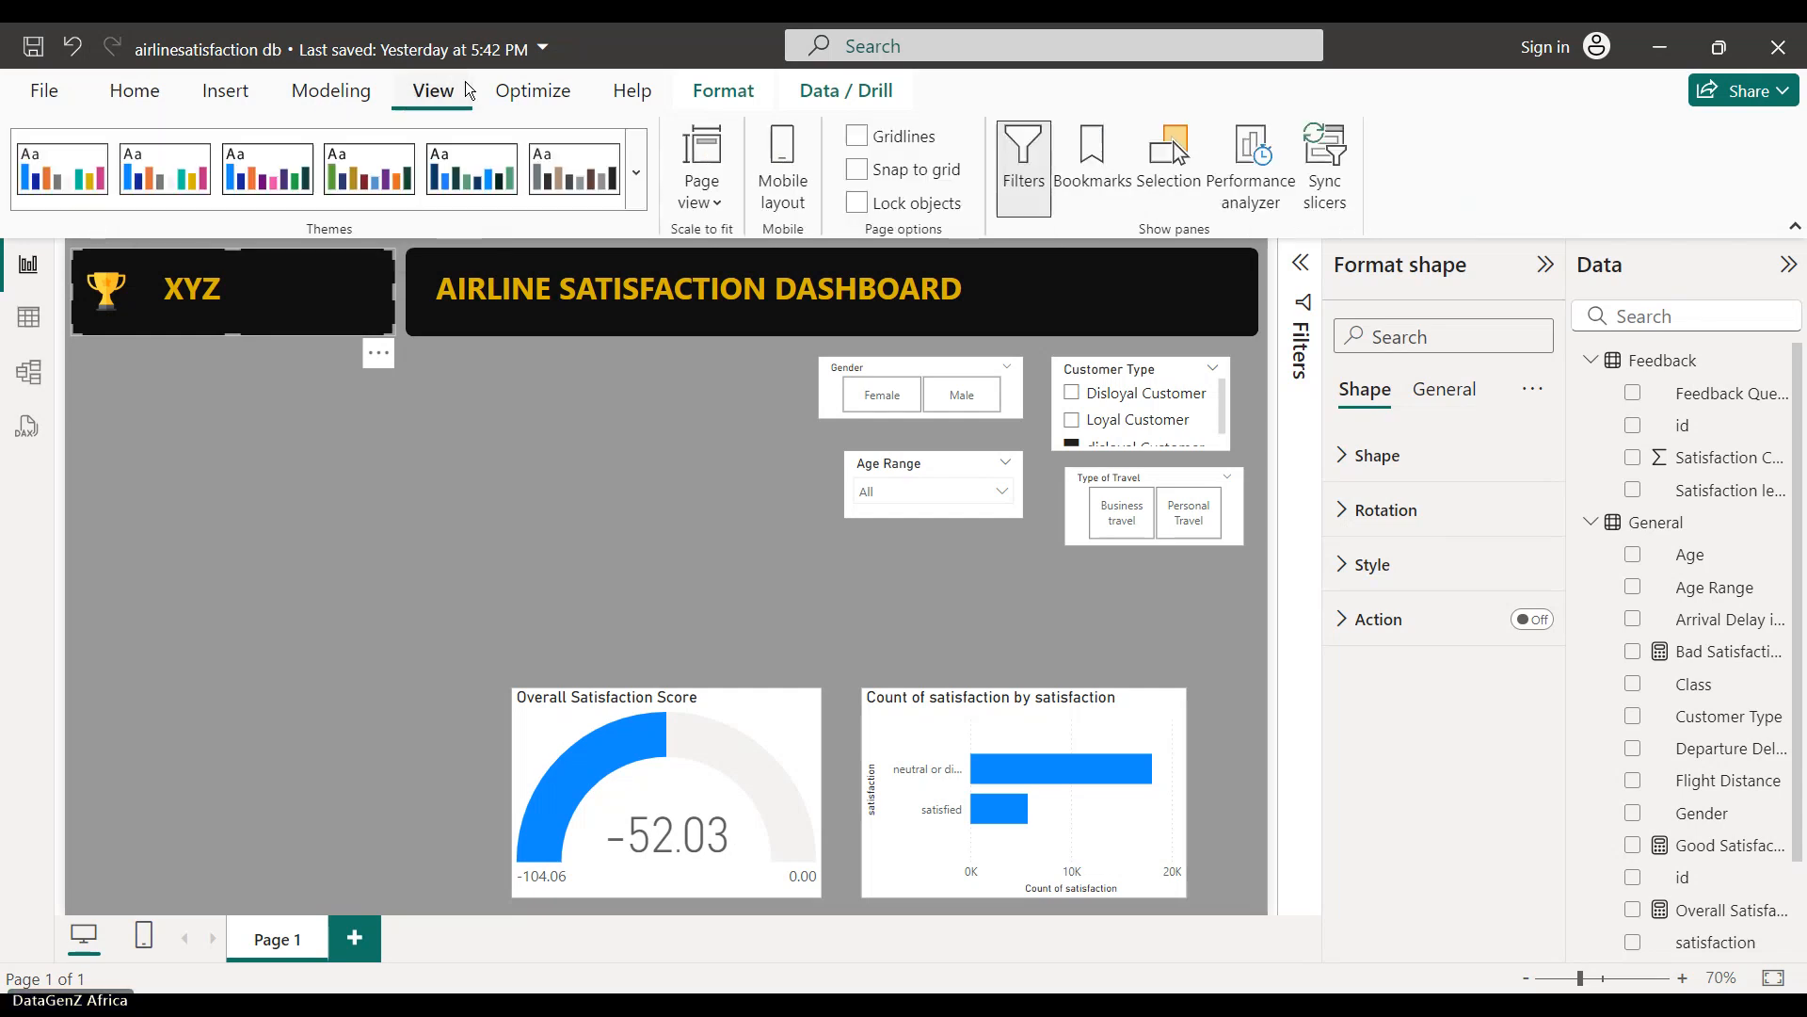
click(400, 291)
click(382, 286)
drag(393, 290, 397, 282)
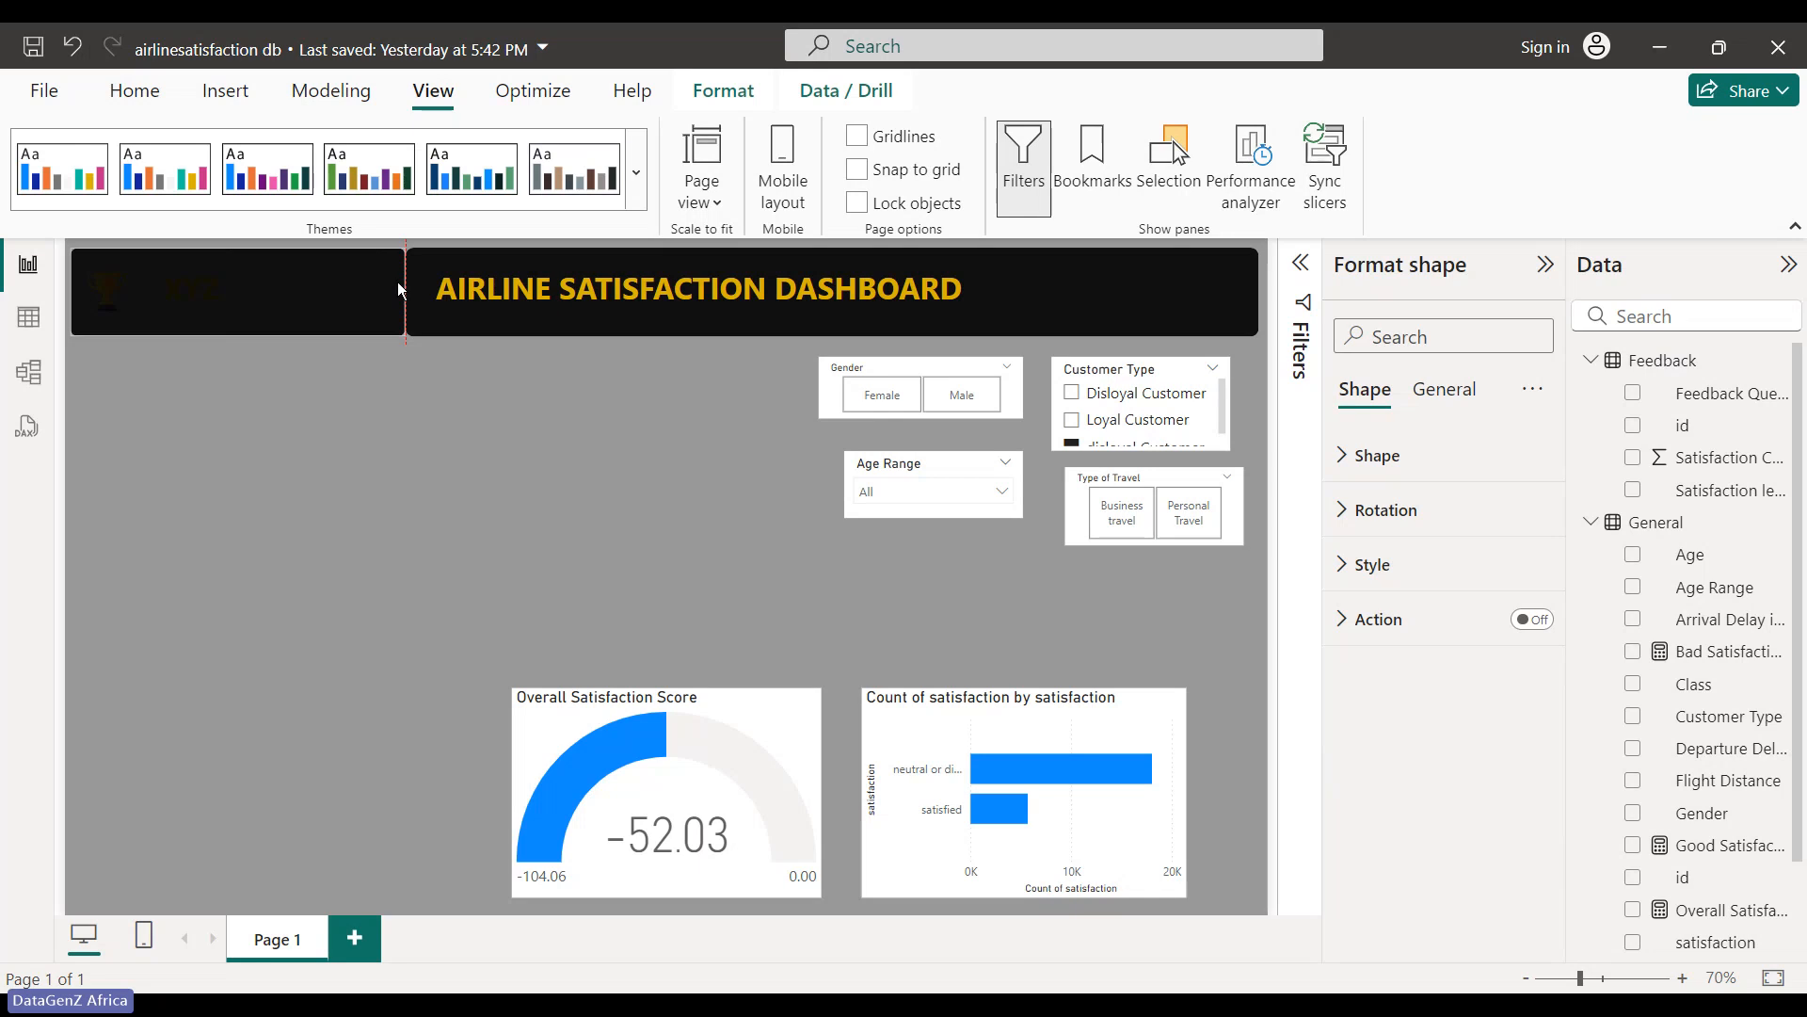
click(301, 377)
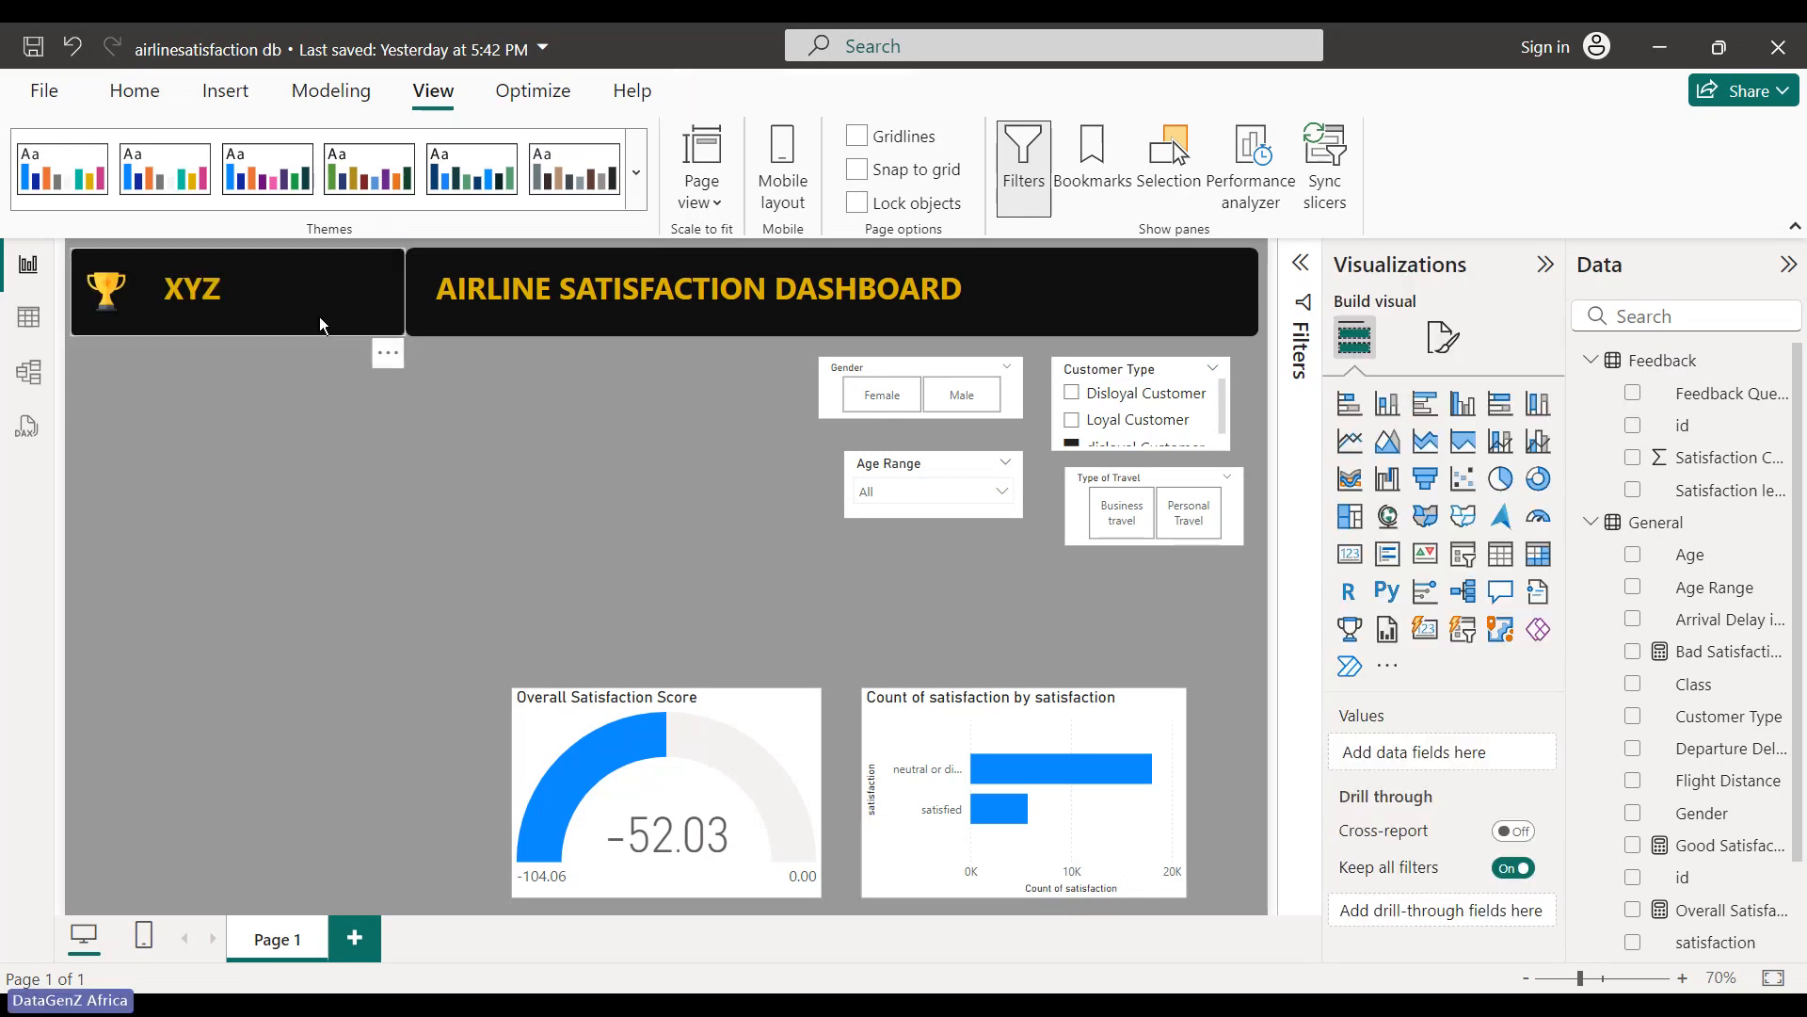
drag(319, 317, 314, 317)
click(284, 376)
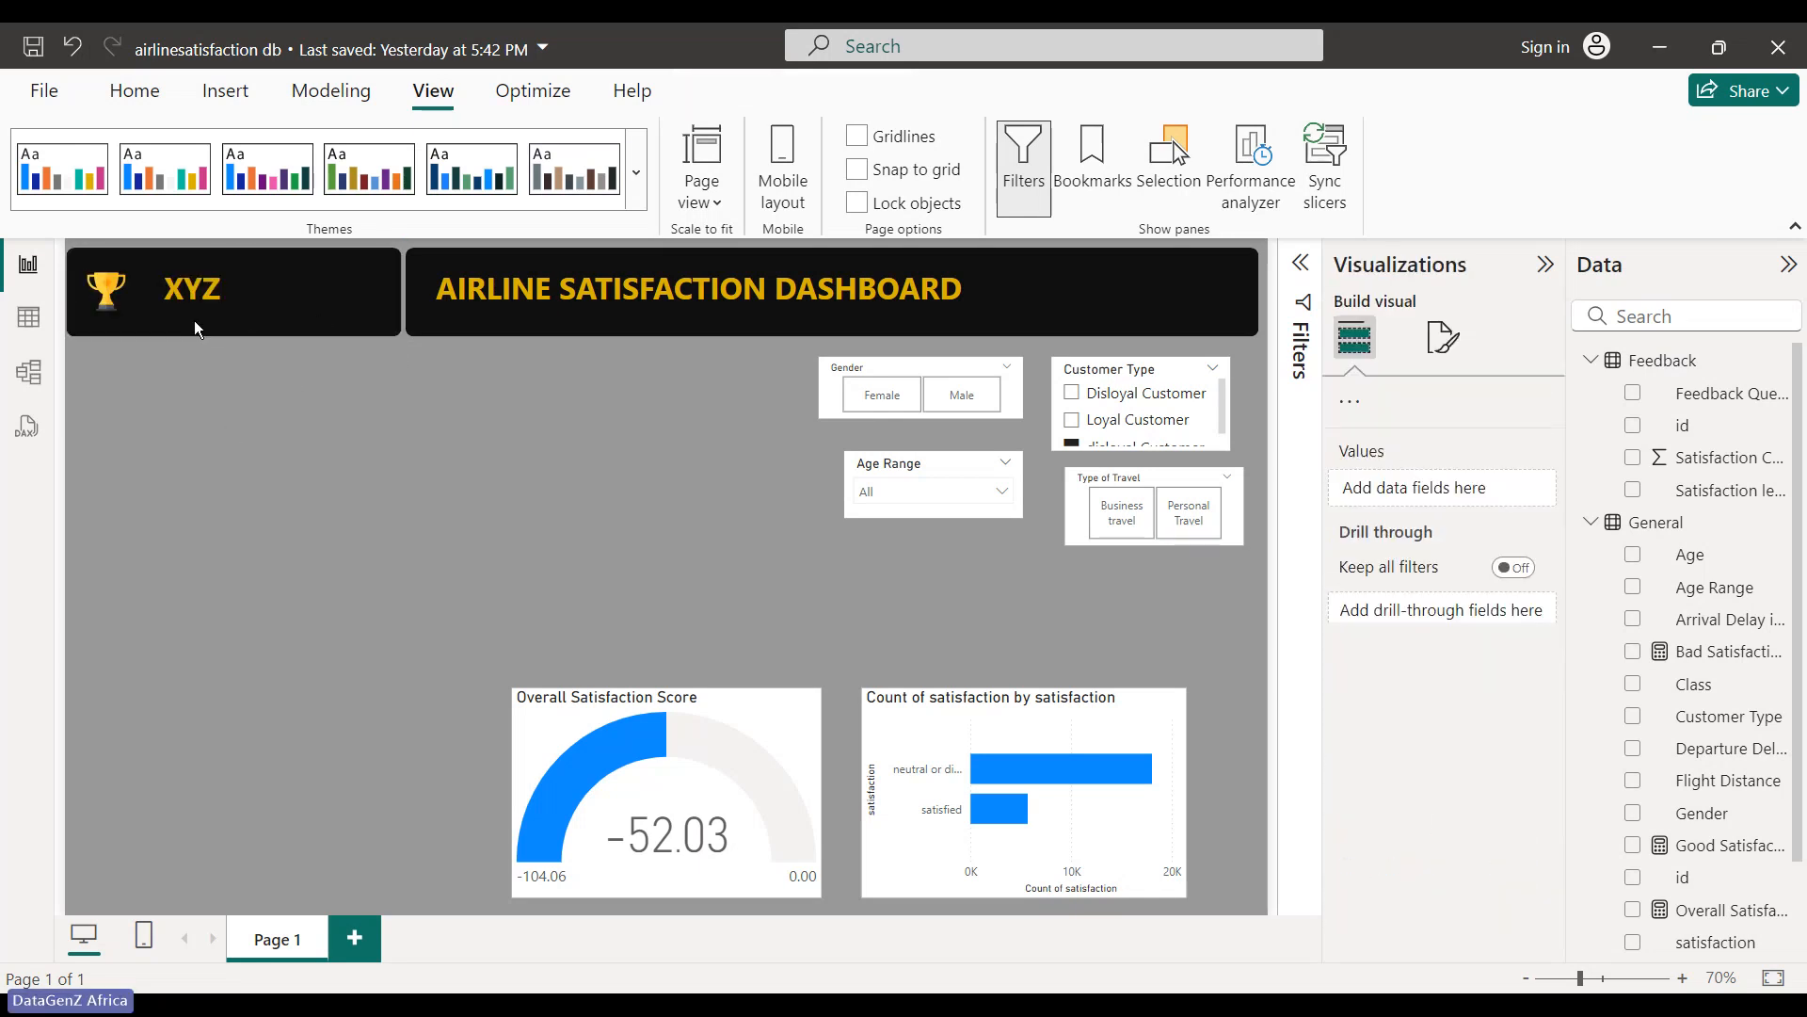
- Add 'AIRLINE' after XYZ, fix the AURLINE typo, and widen the label to fit one line
click(202, 288)
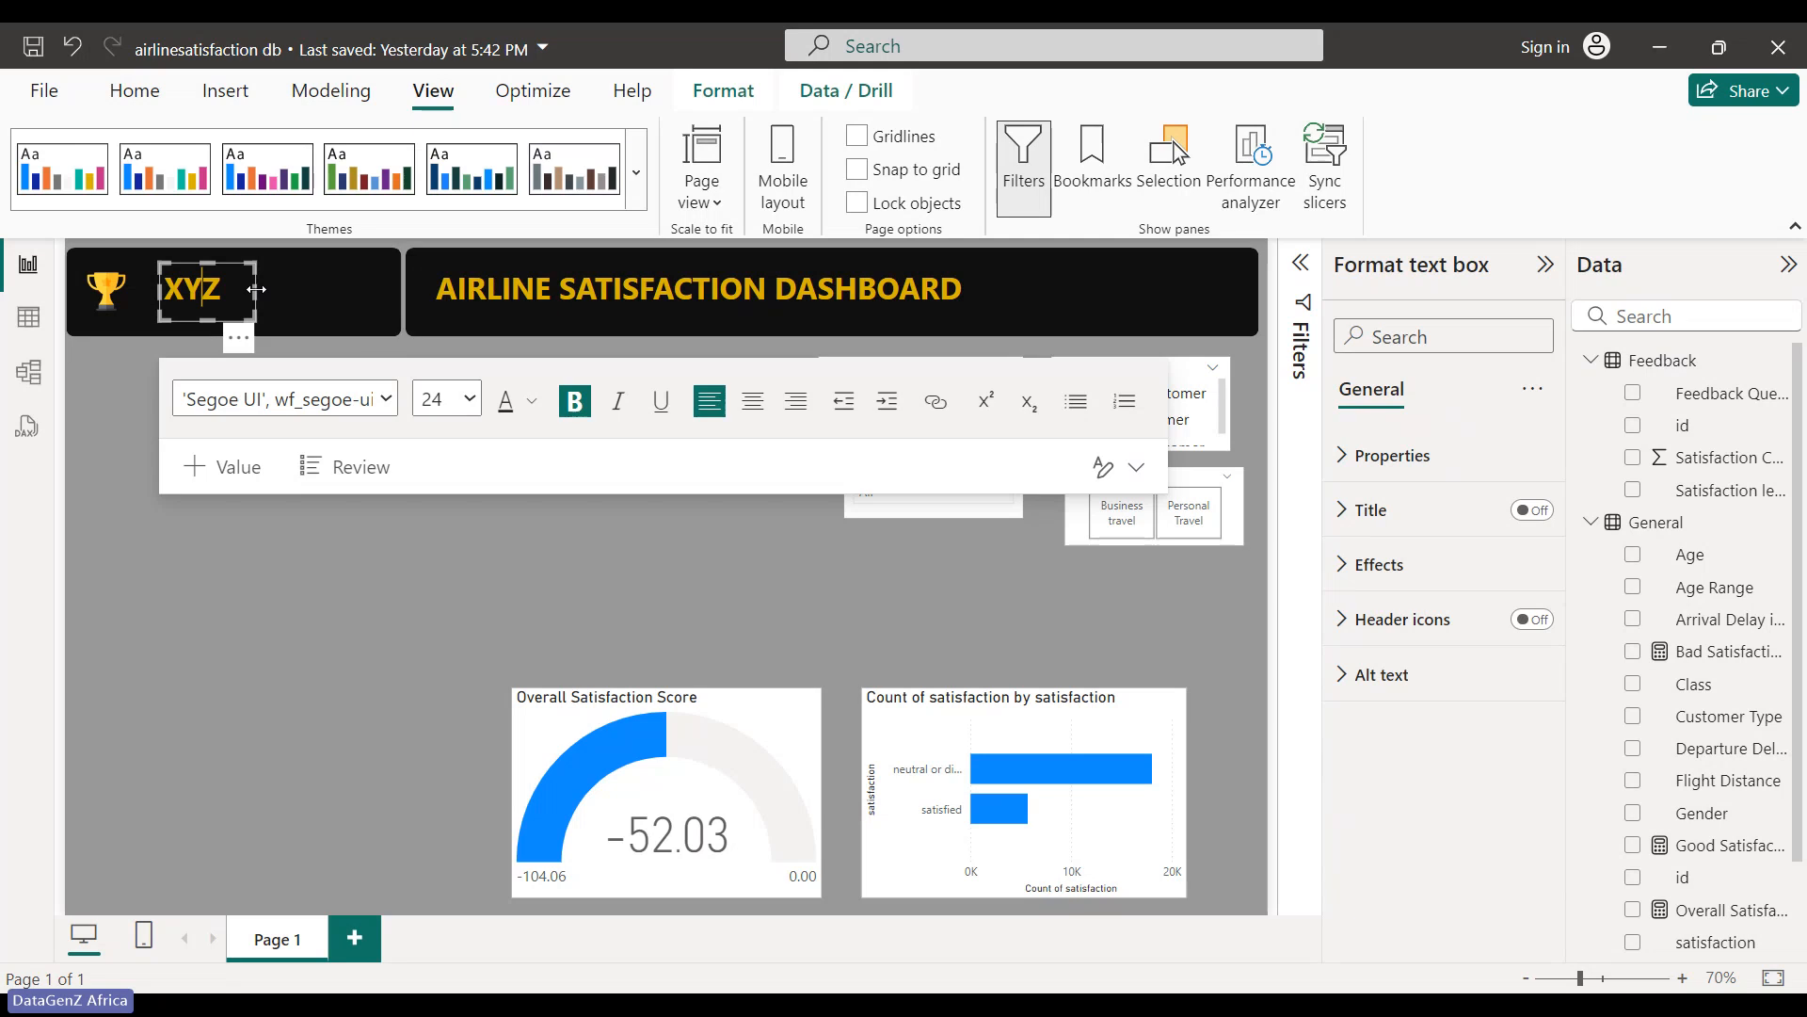
drag(256, 289, 313, 292)
click(264, 294)
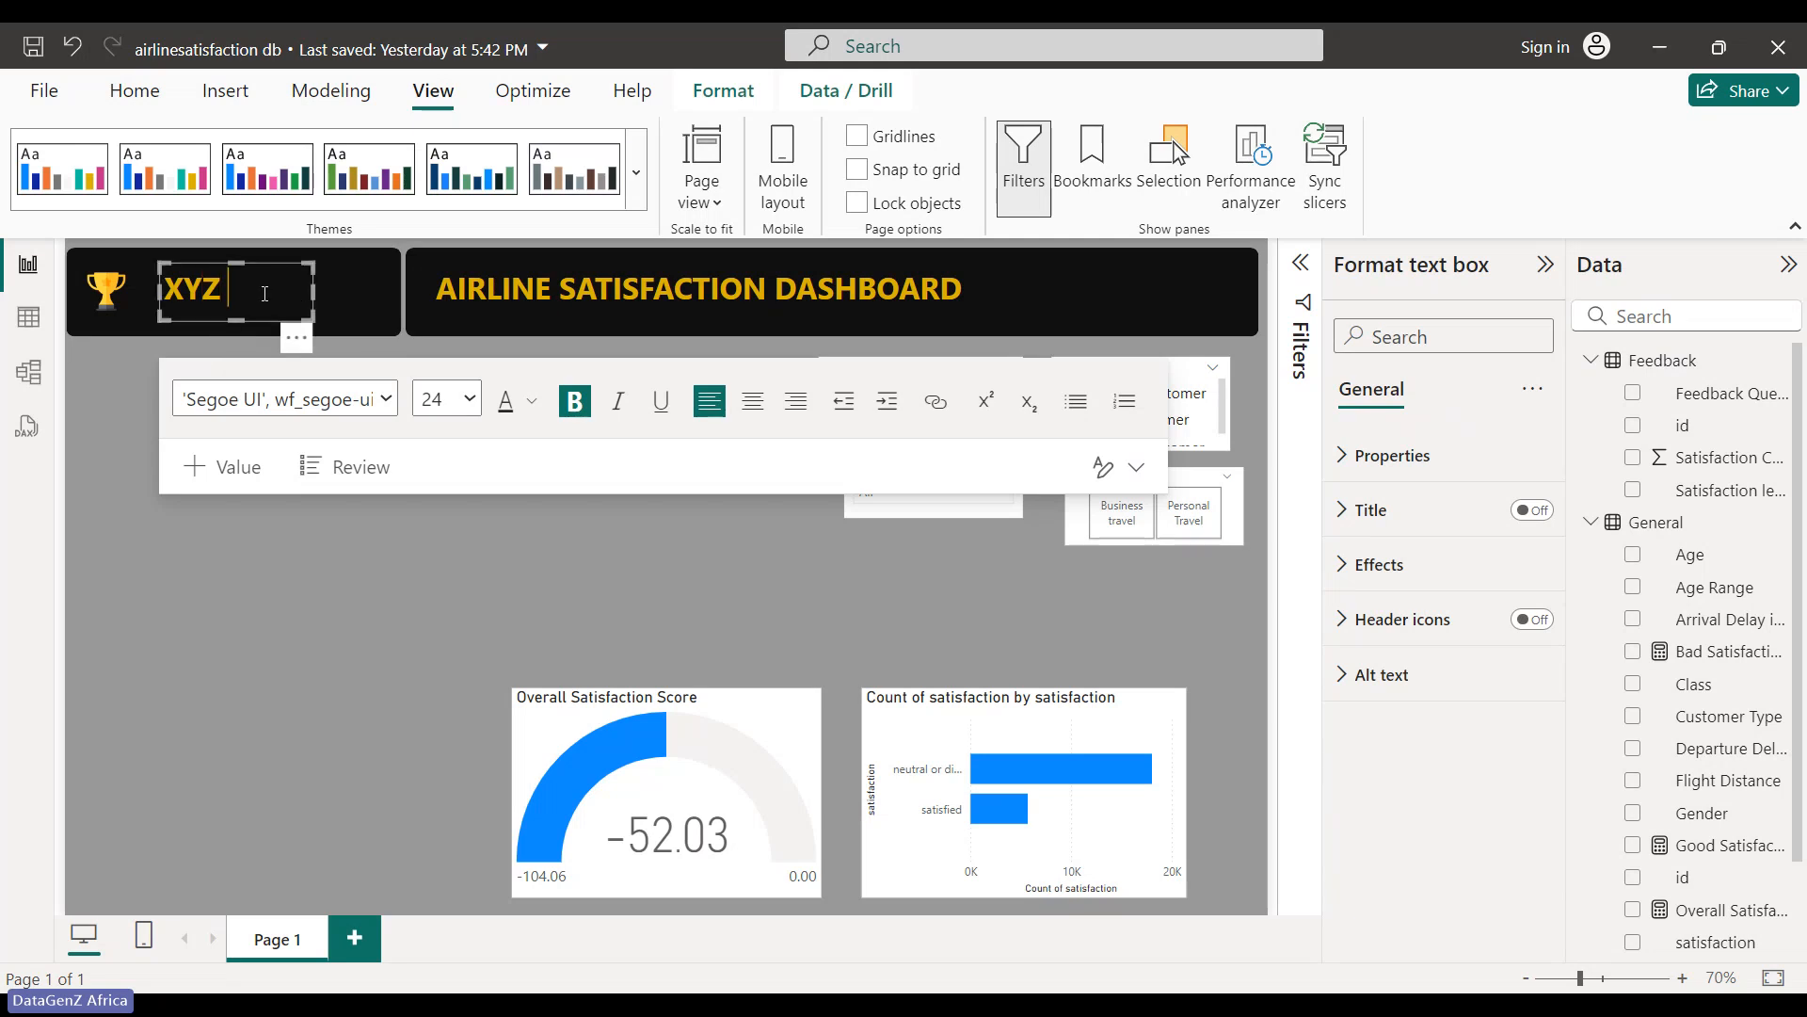
text(AURLINE)
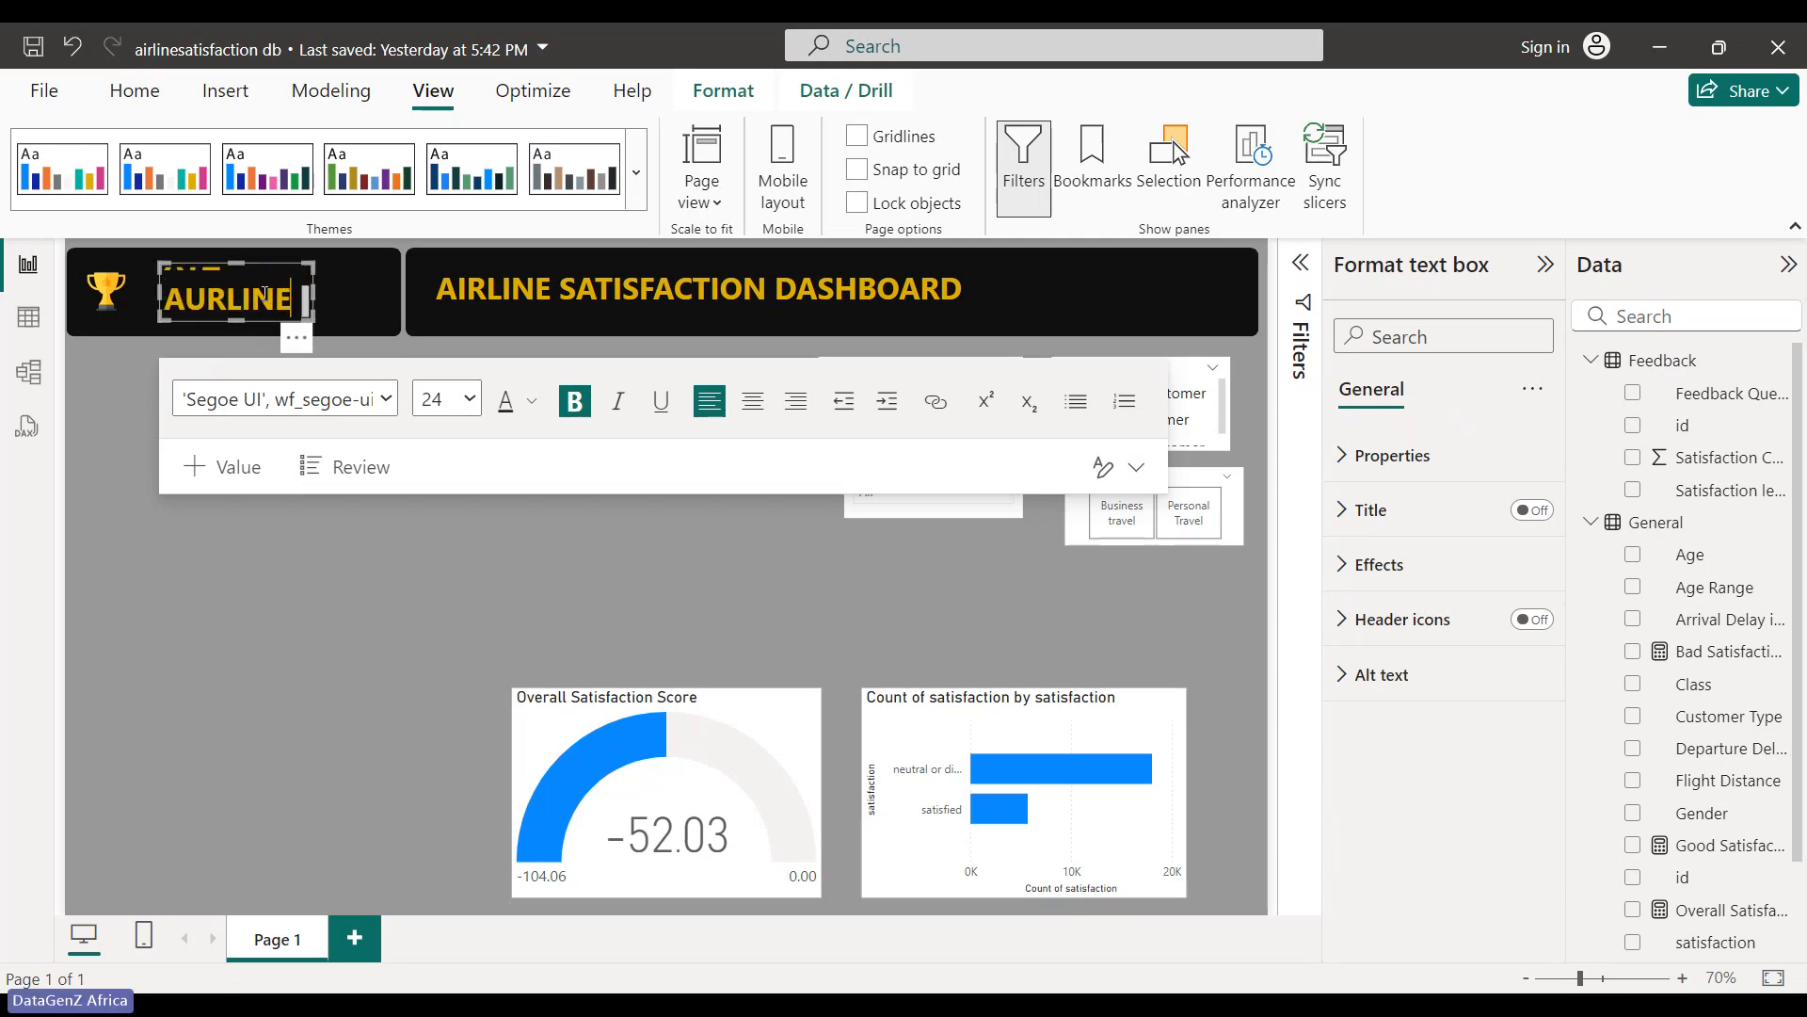
key(Left)
key(Left)
key(Left)
key(Left)
key(Left)
key(Left)
key(Delete)
text(I)
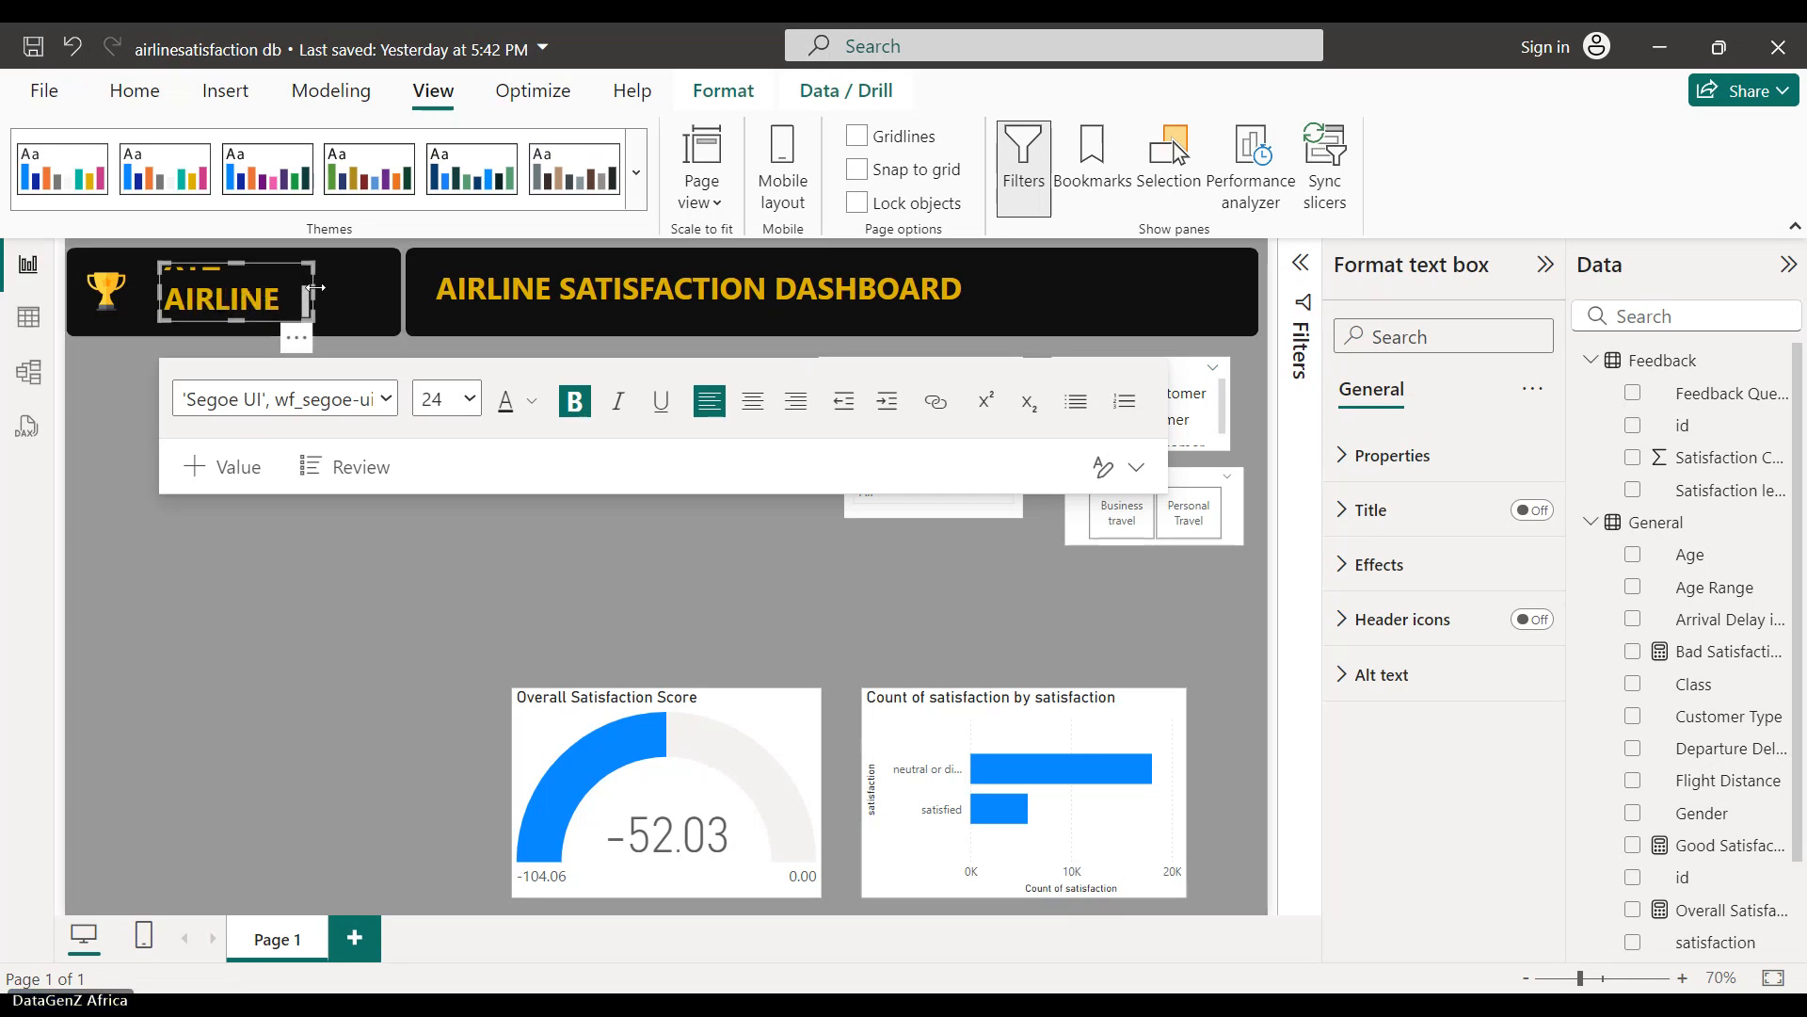
drag(316, 286, 390, 287)
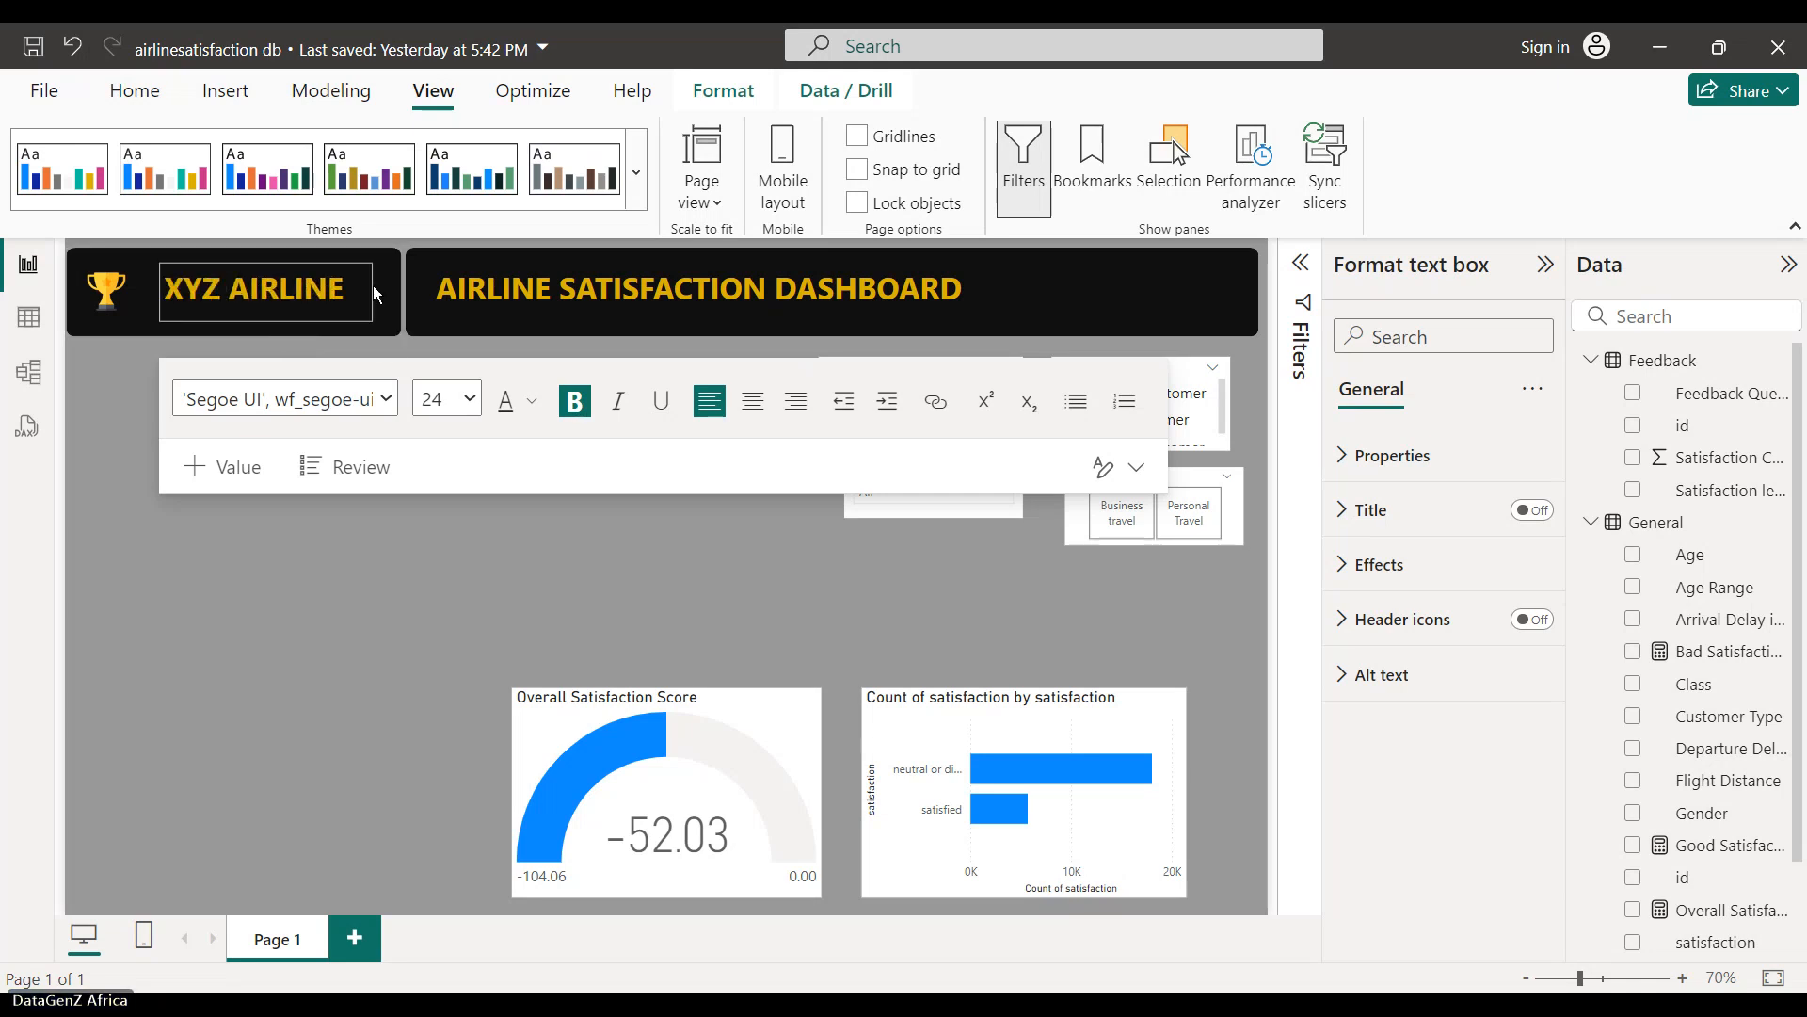
click(26, 426)
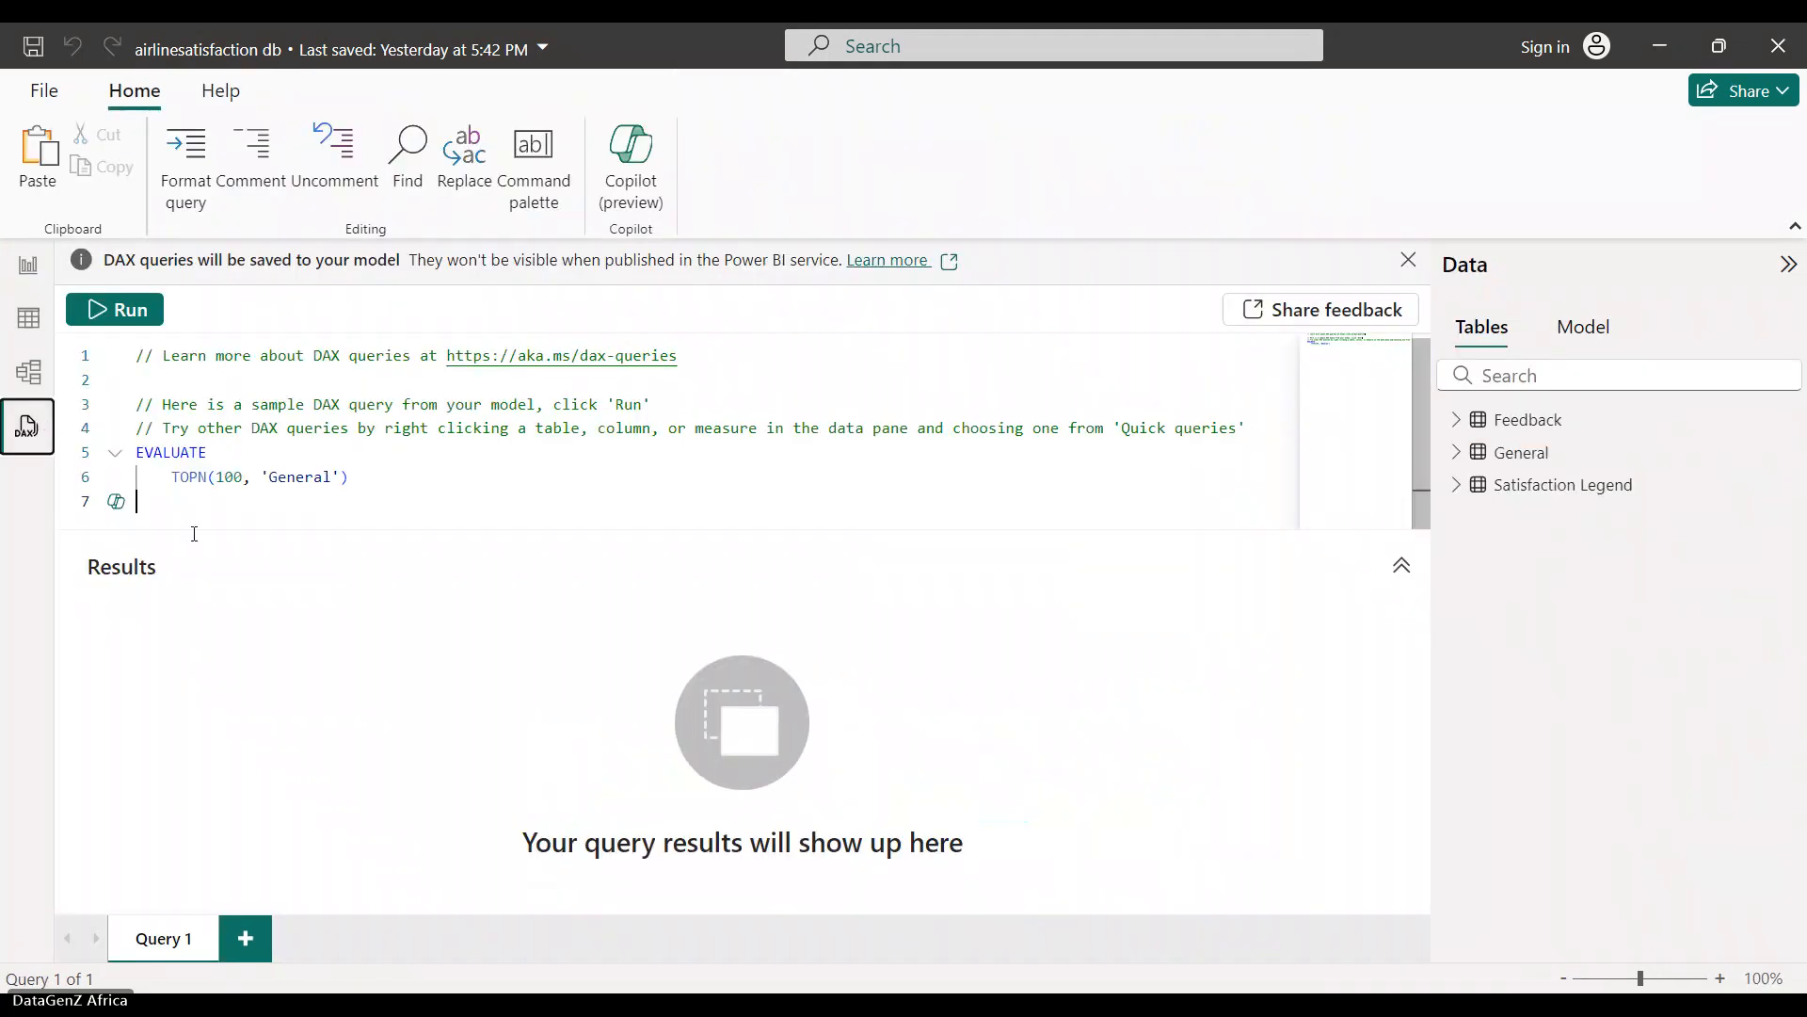
click(28, 264)
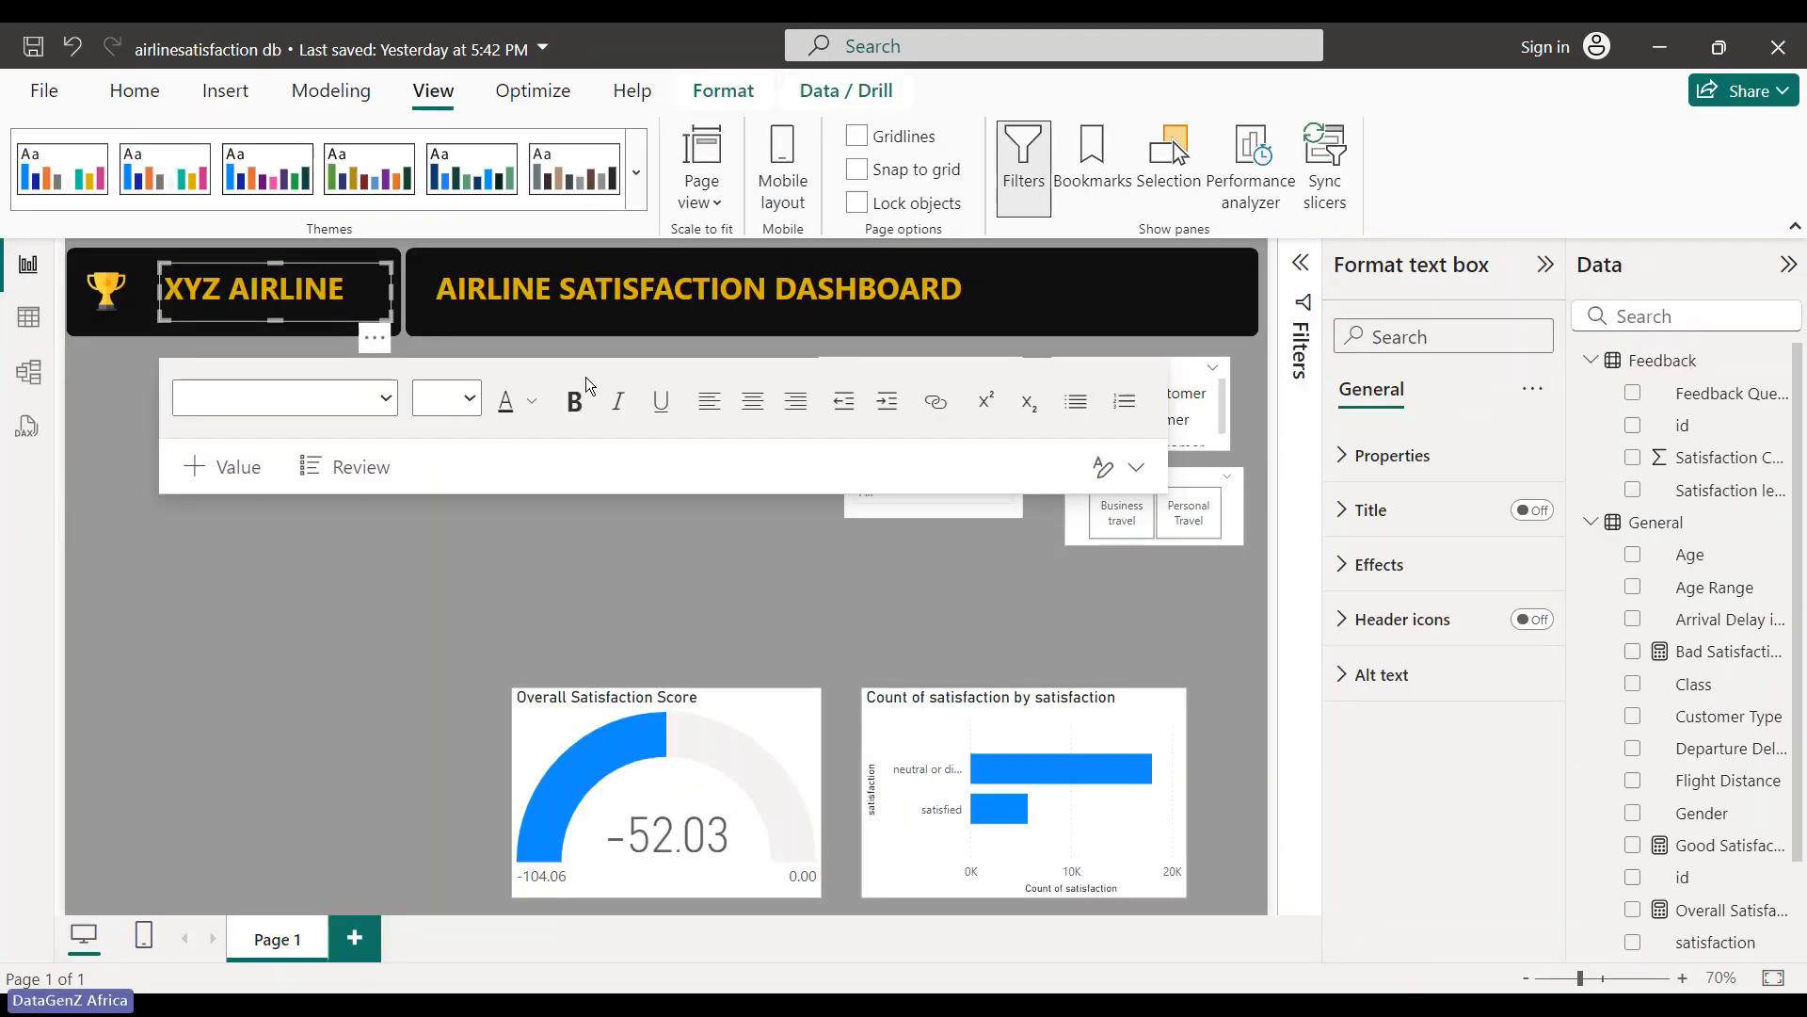
click(403, 271)
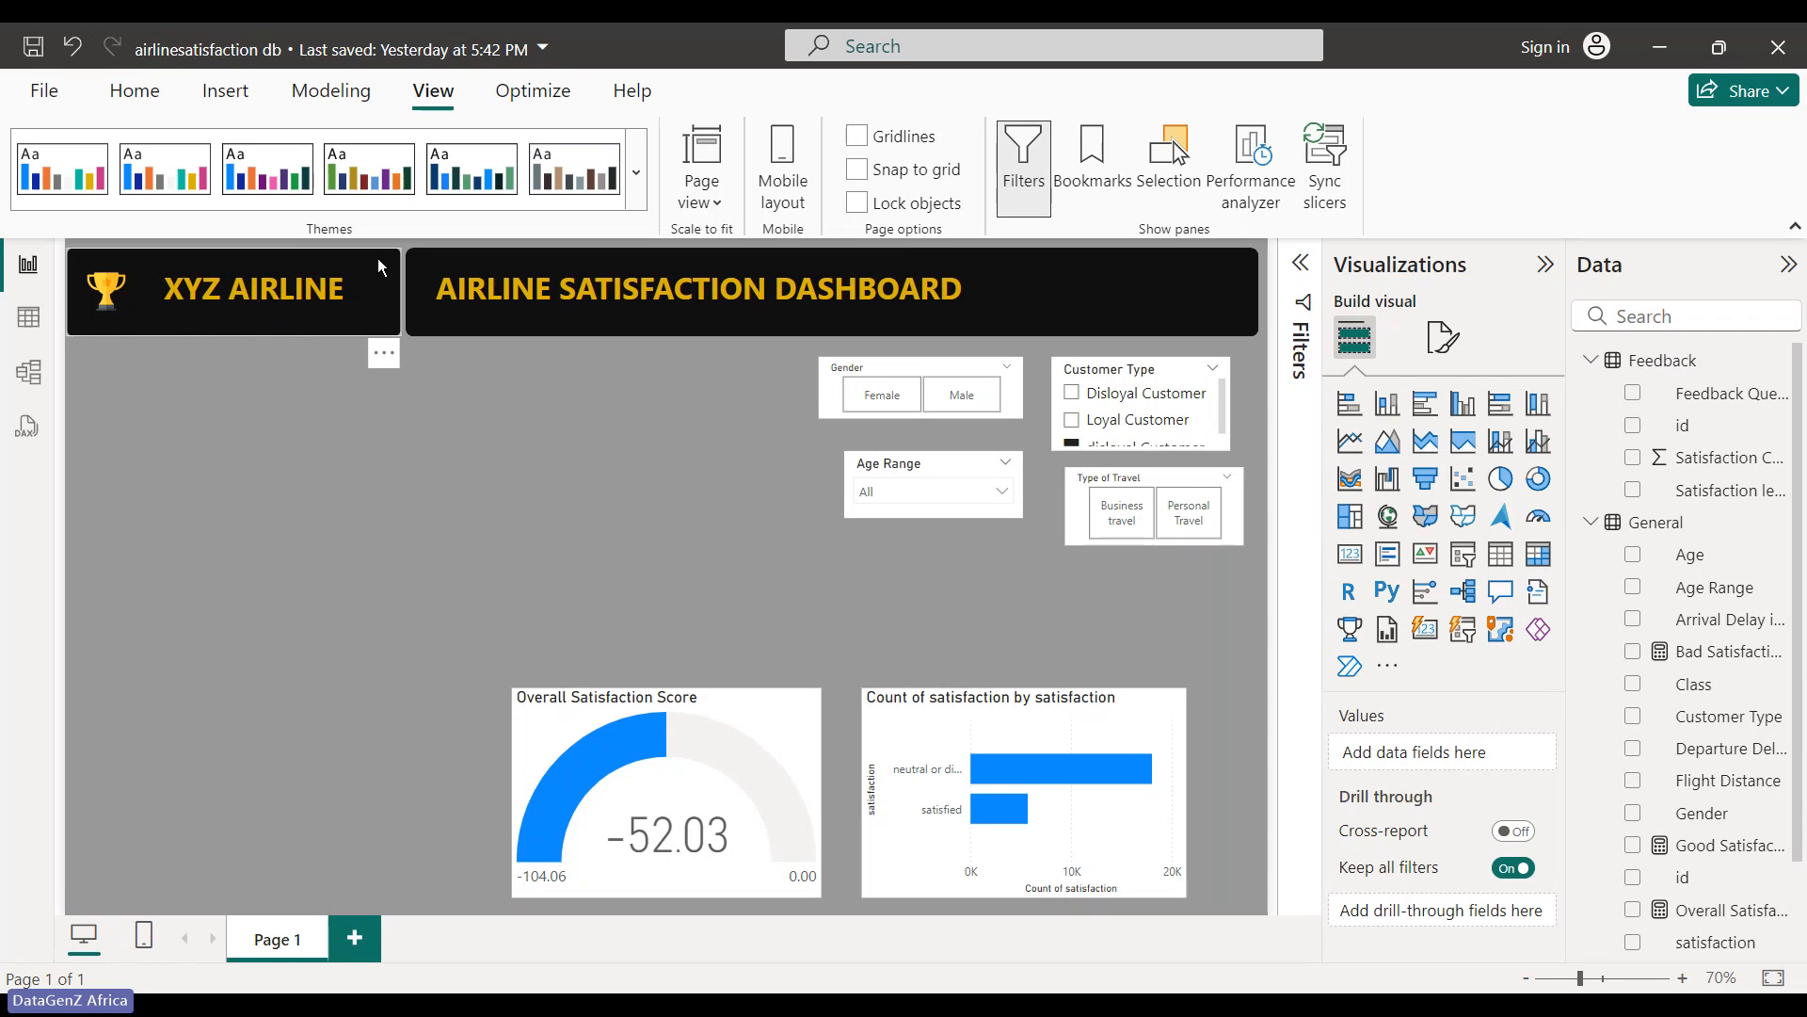
- Duplicate the XYZ AIRLINE banner shape and stretch the copy into a tall left side panel
click(377, 258)
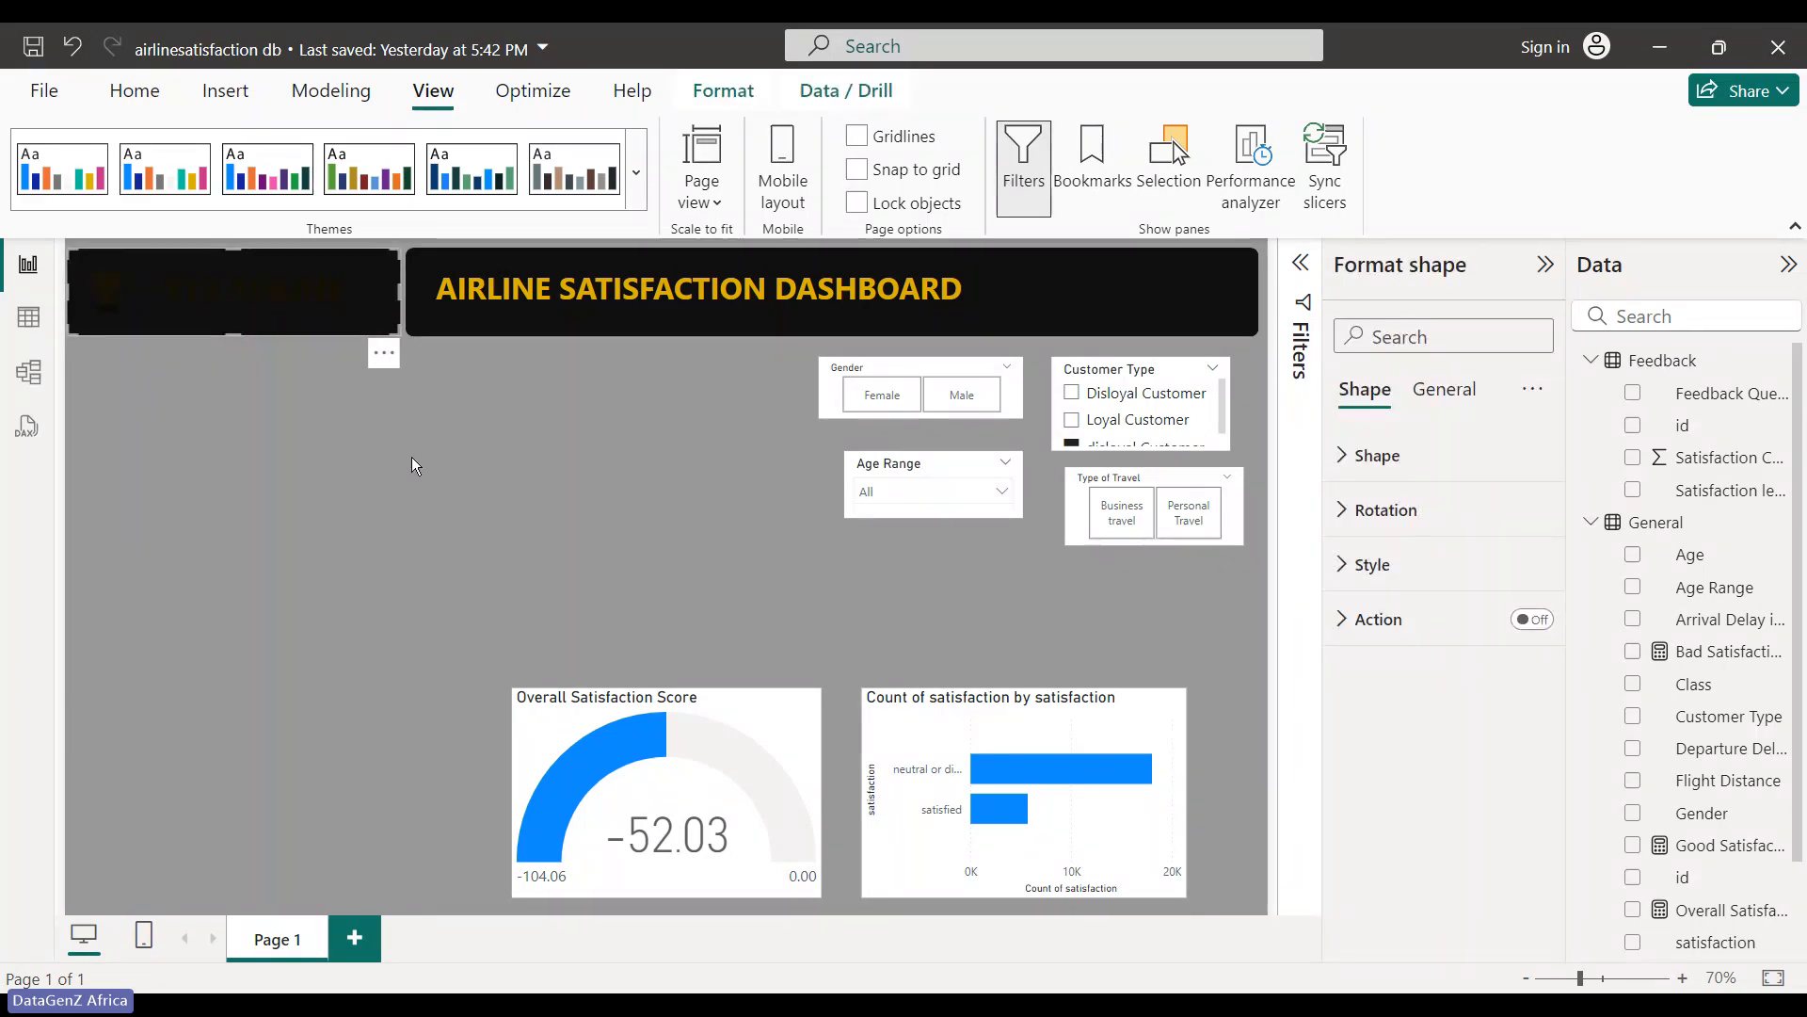
key(ctrl+v)
drag(371, 311, 354, 403)
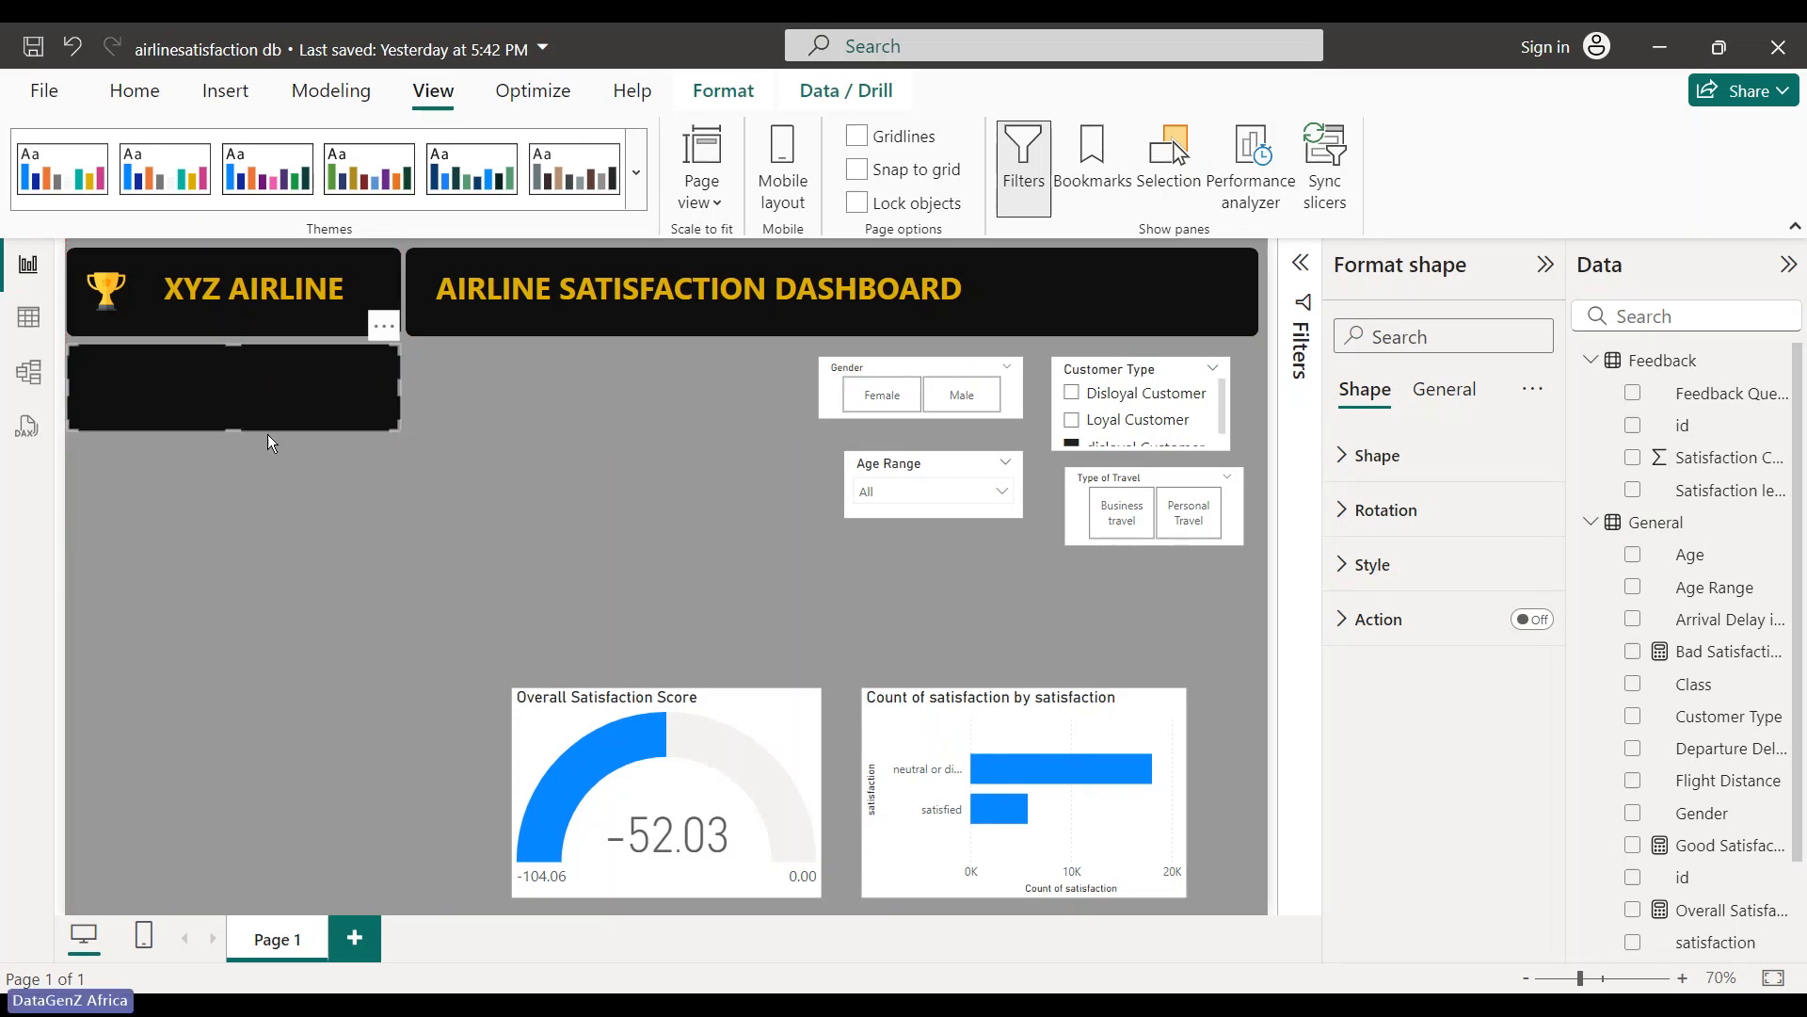
drag(234, 430, 156, 906)
click(610, 537)
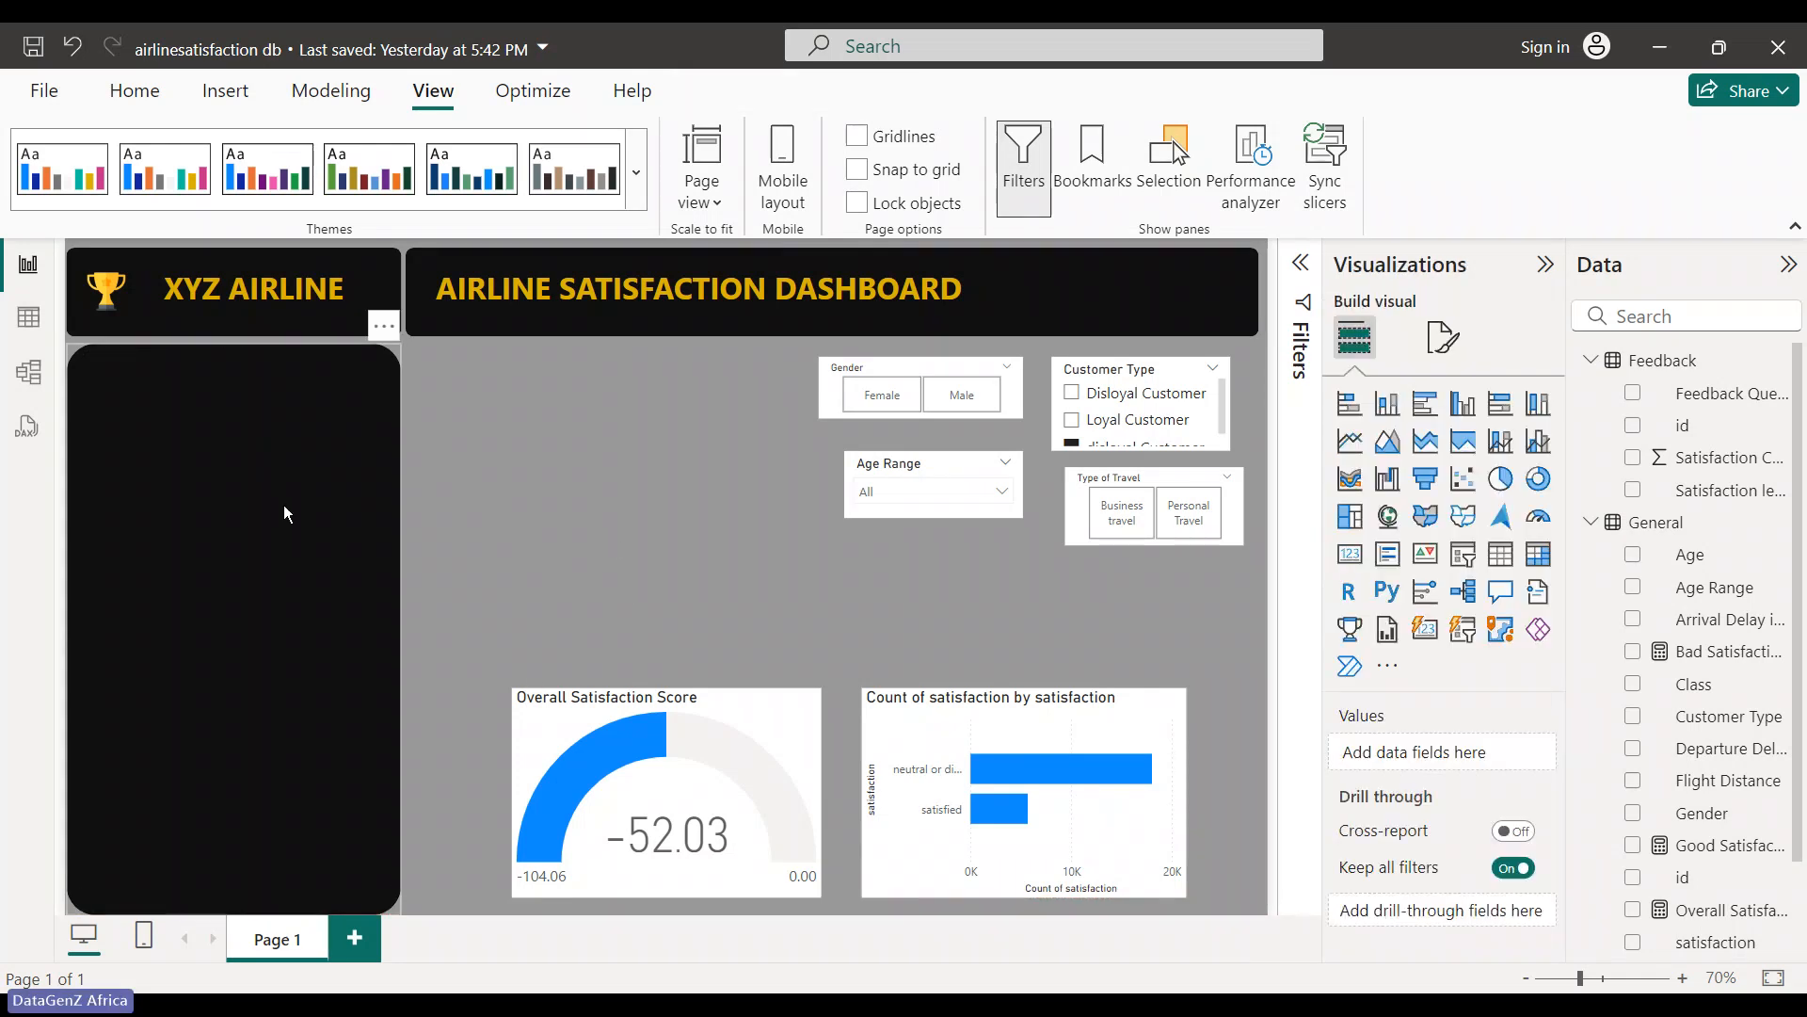
drag(294, 500, 285, 502)
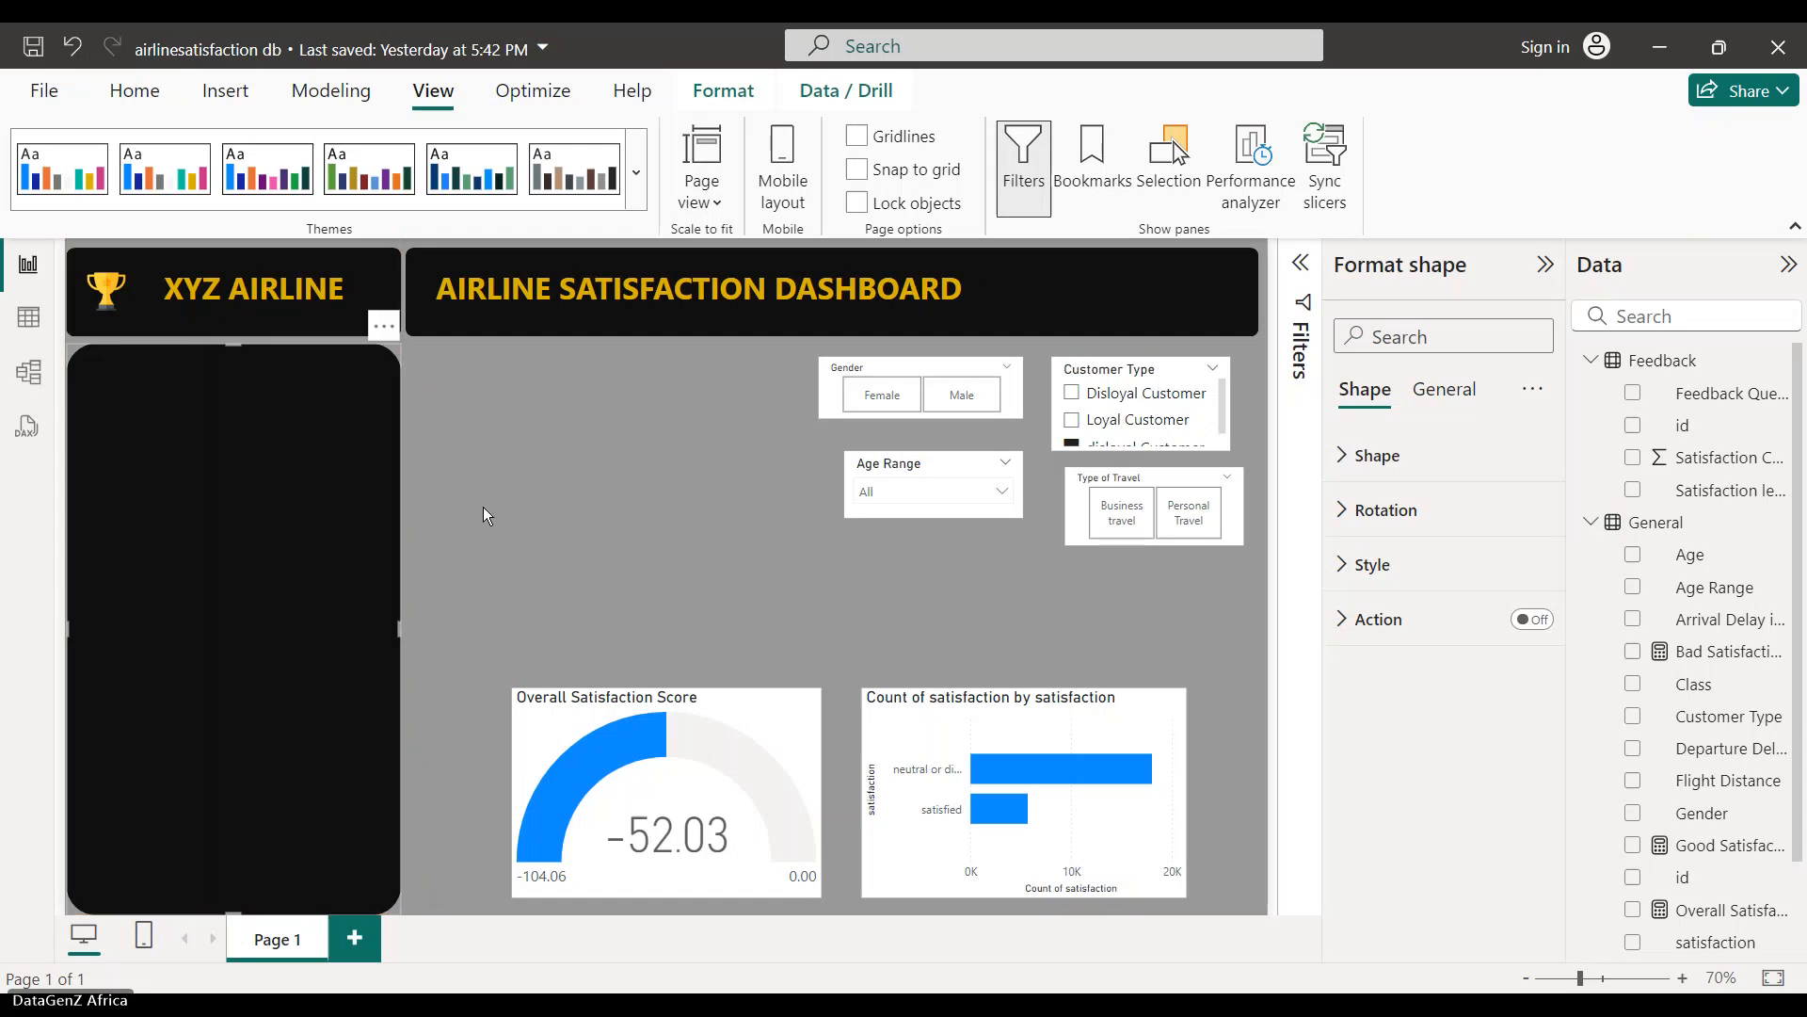
click(483, 506)
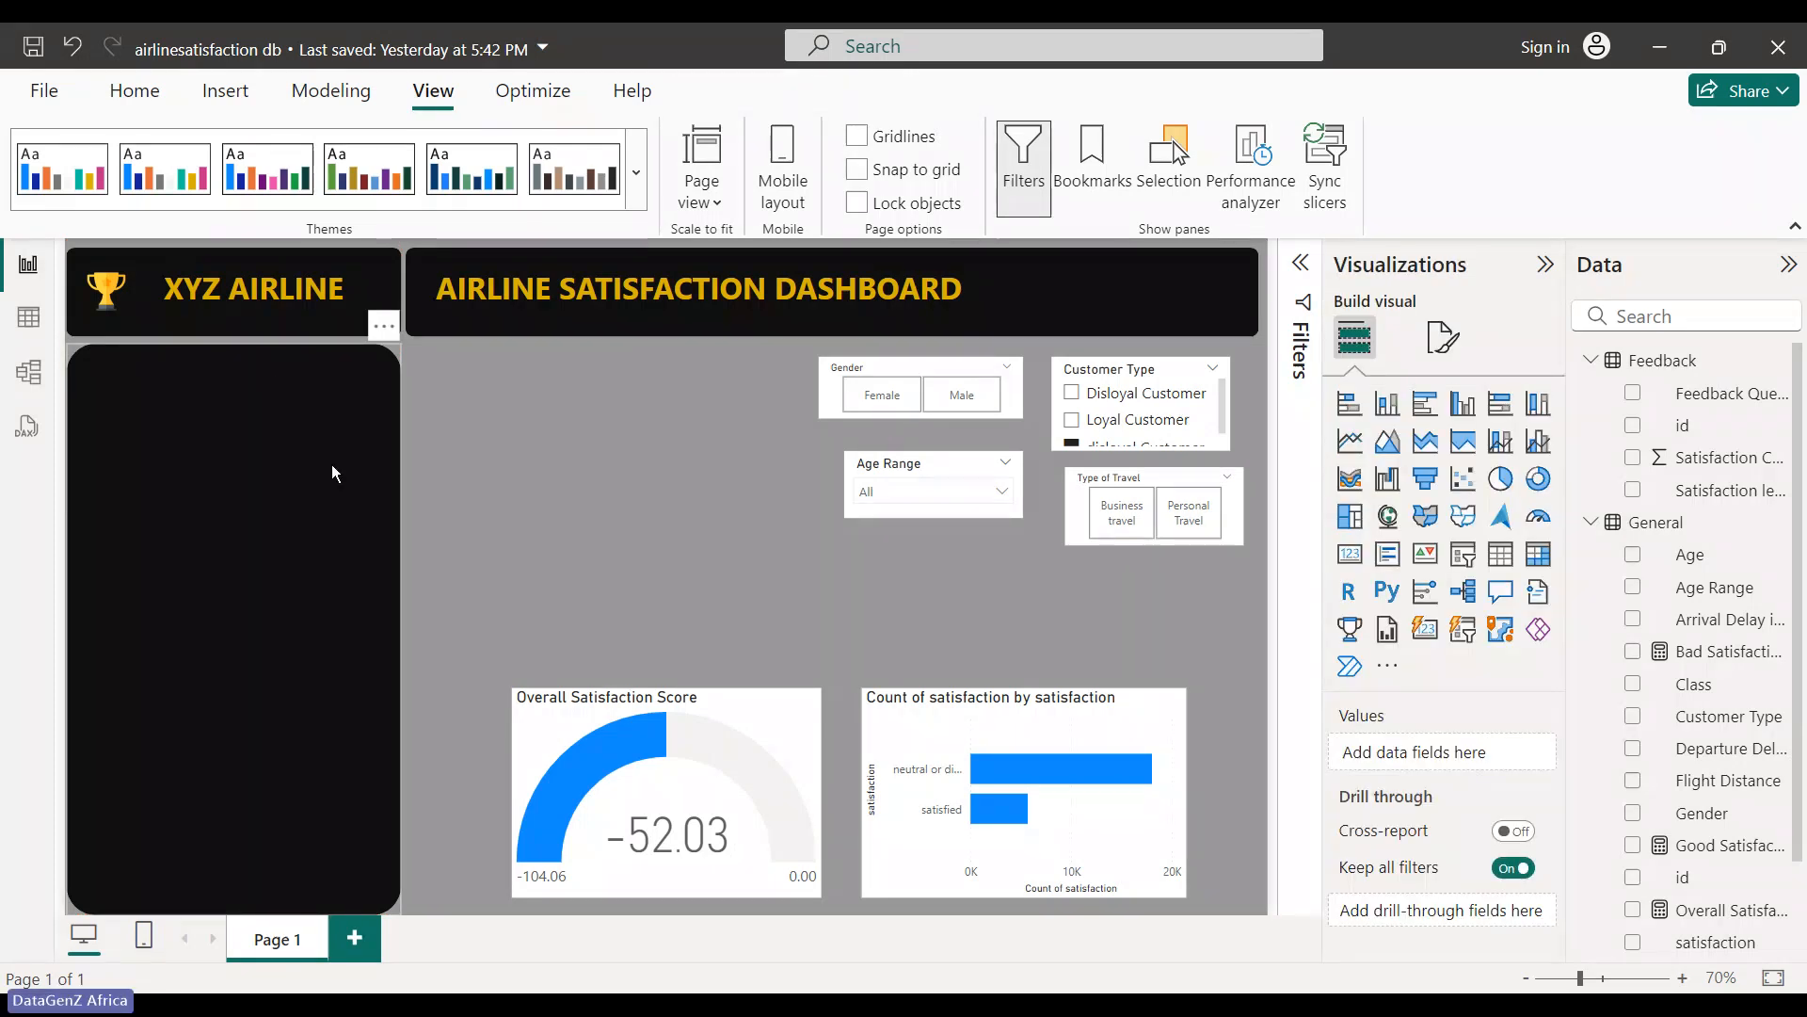
click(1444, 336)
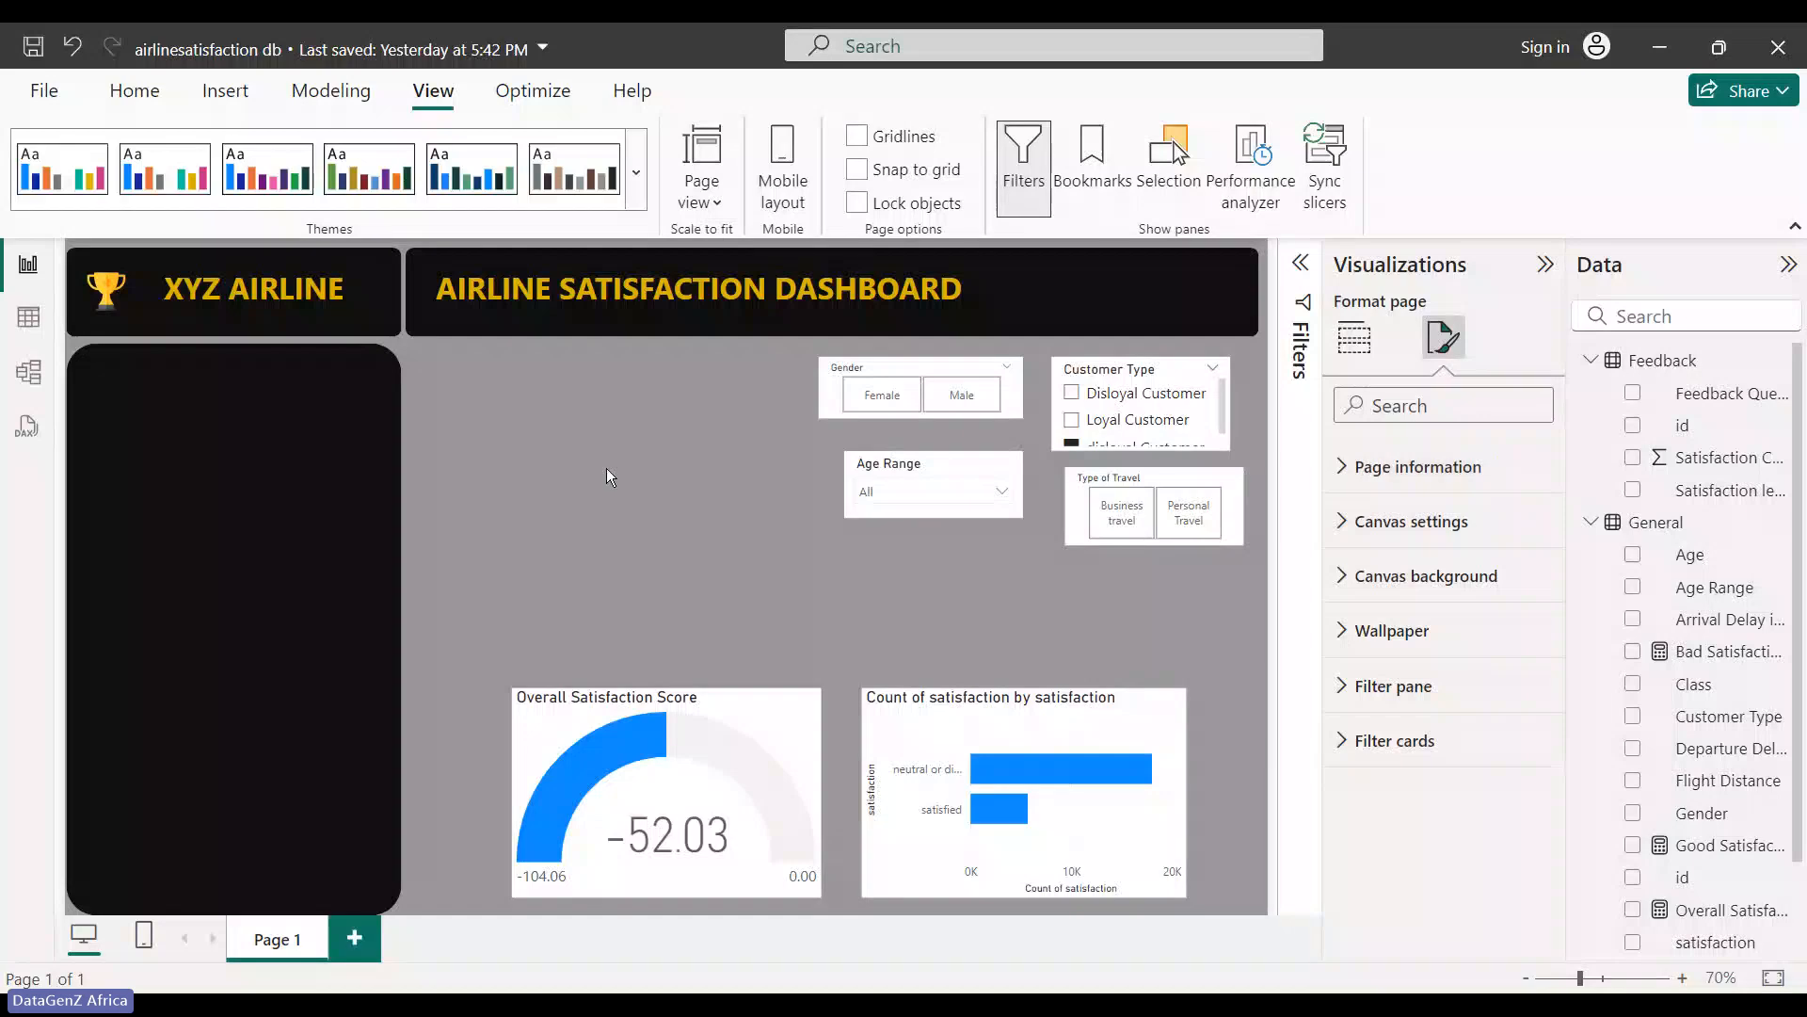
- Lower the black side panel's Rounded Corners setting from 9% to 4%
click(220, 425)
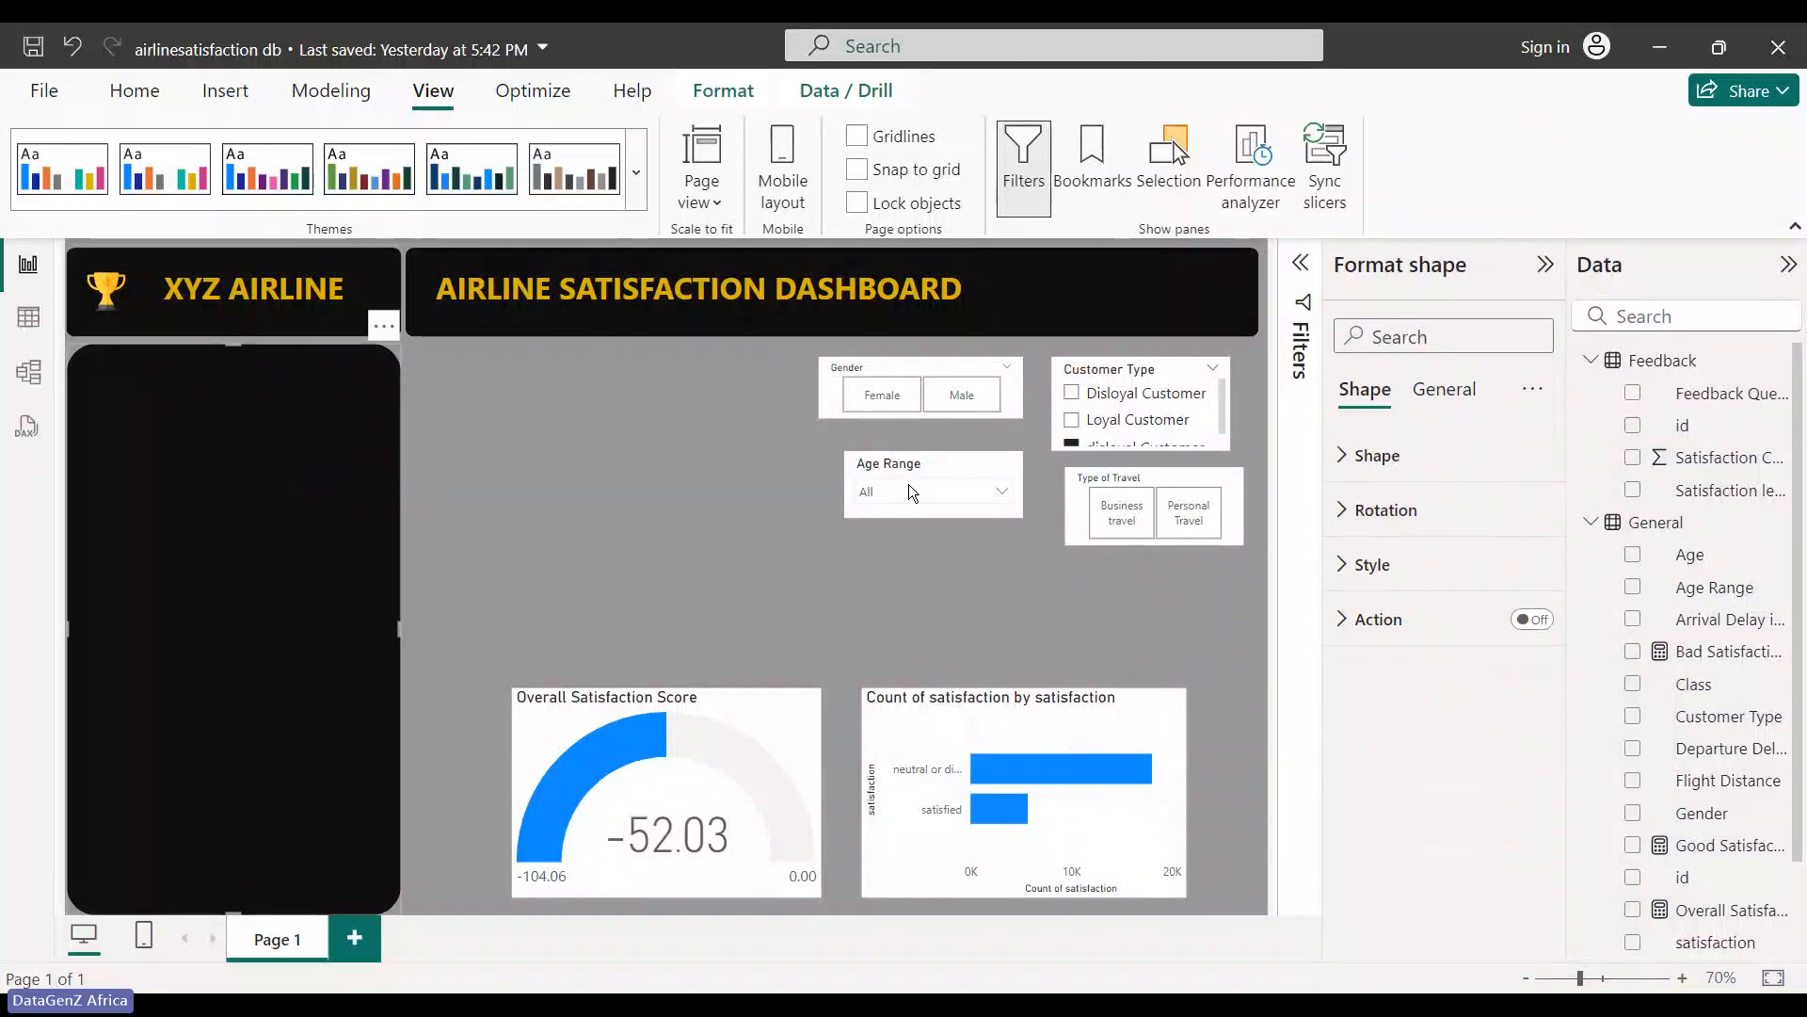
click(1356, 511)
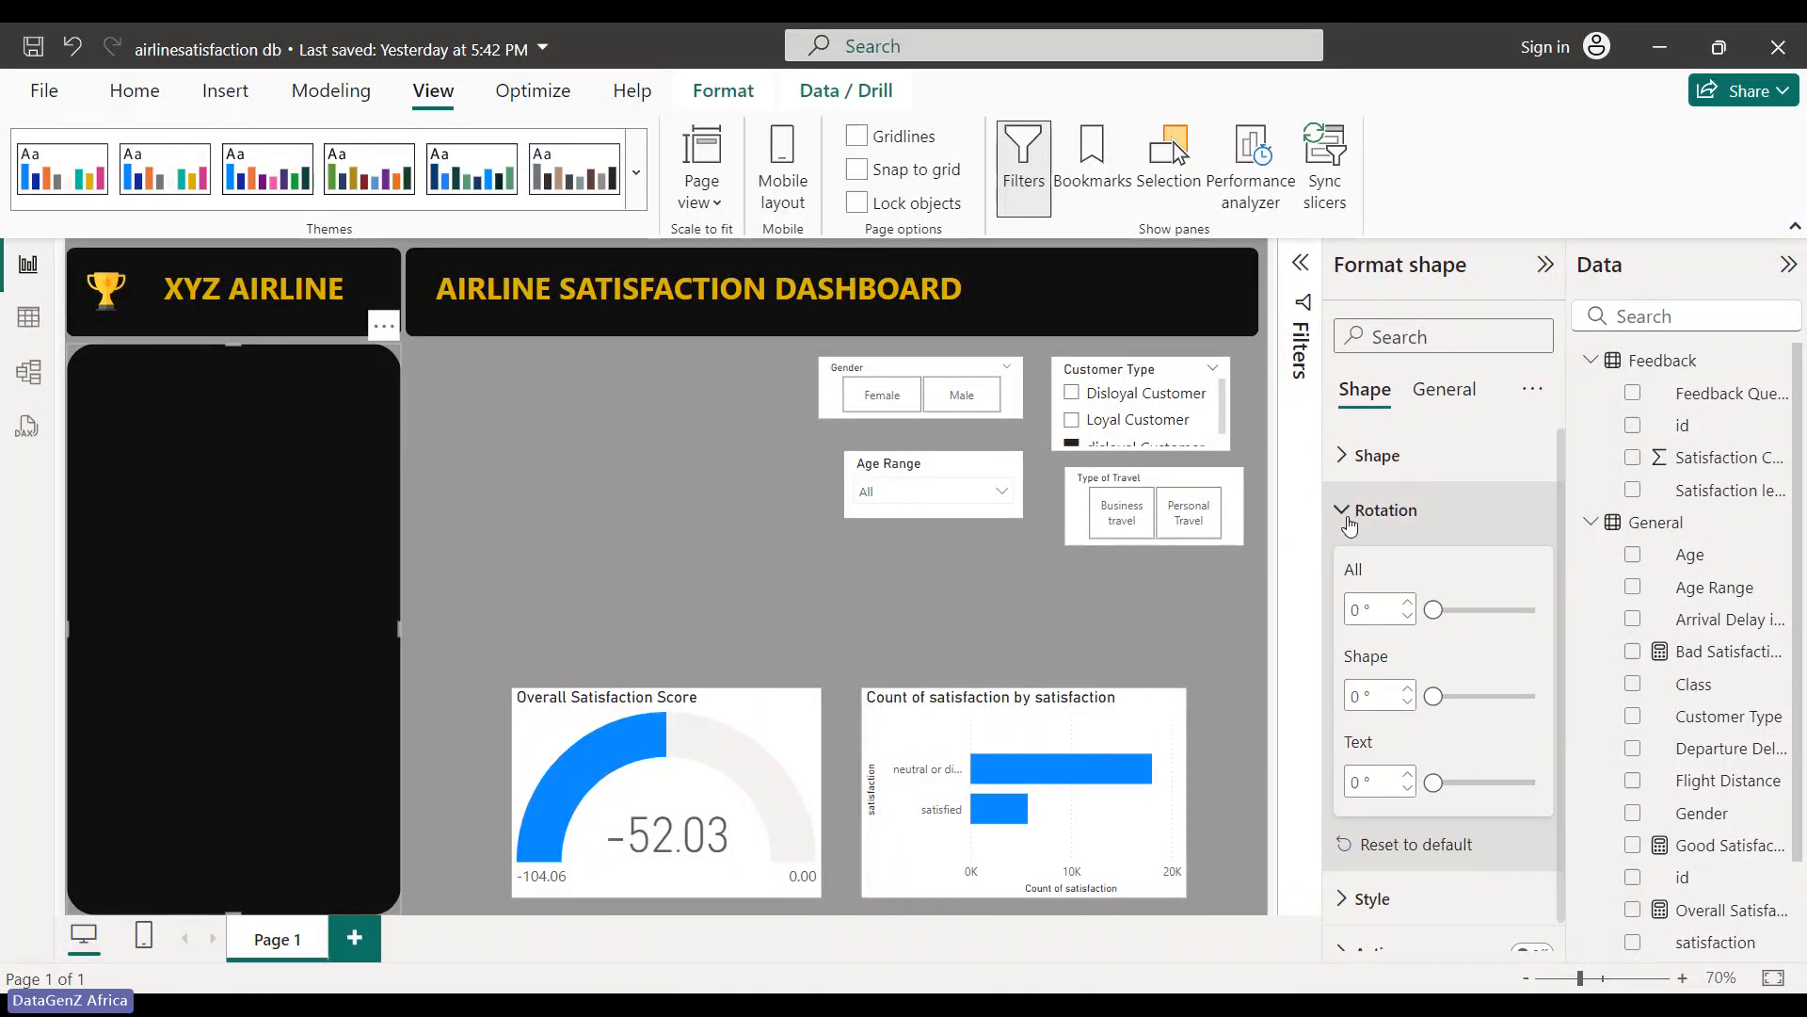
click(1346, 459)
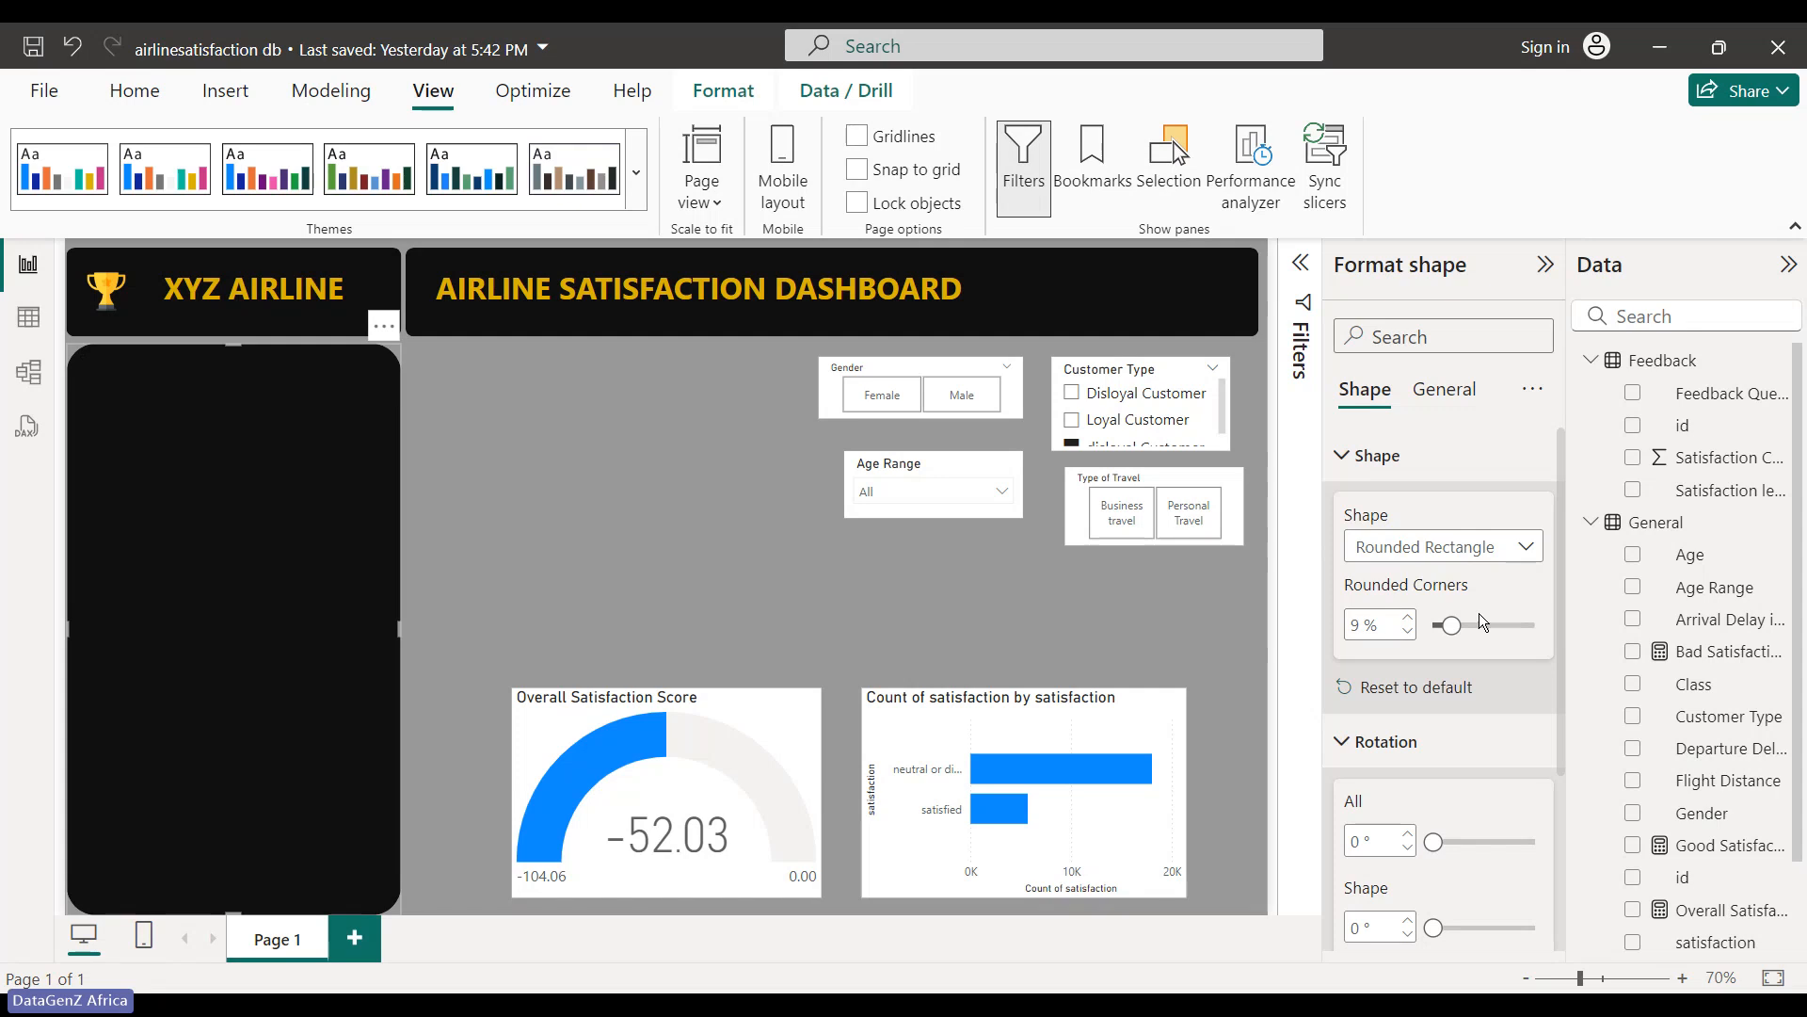
drag(1450, 625, 1442, 625)
click(708, 551)
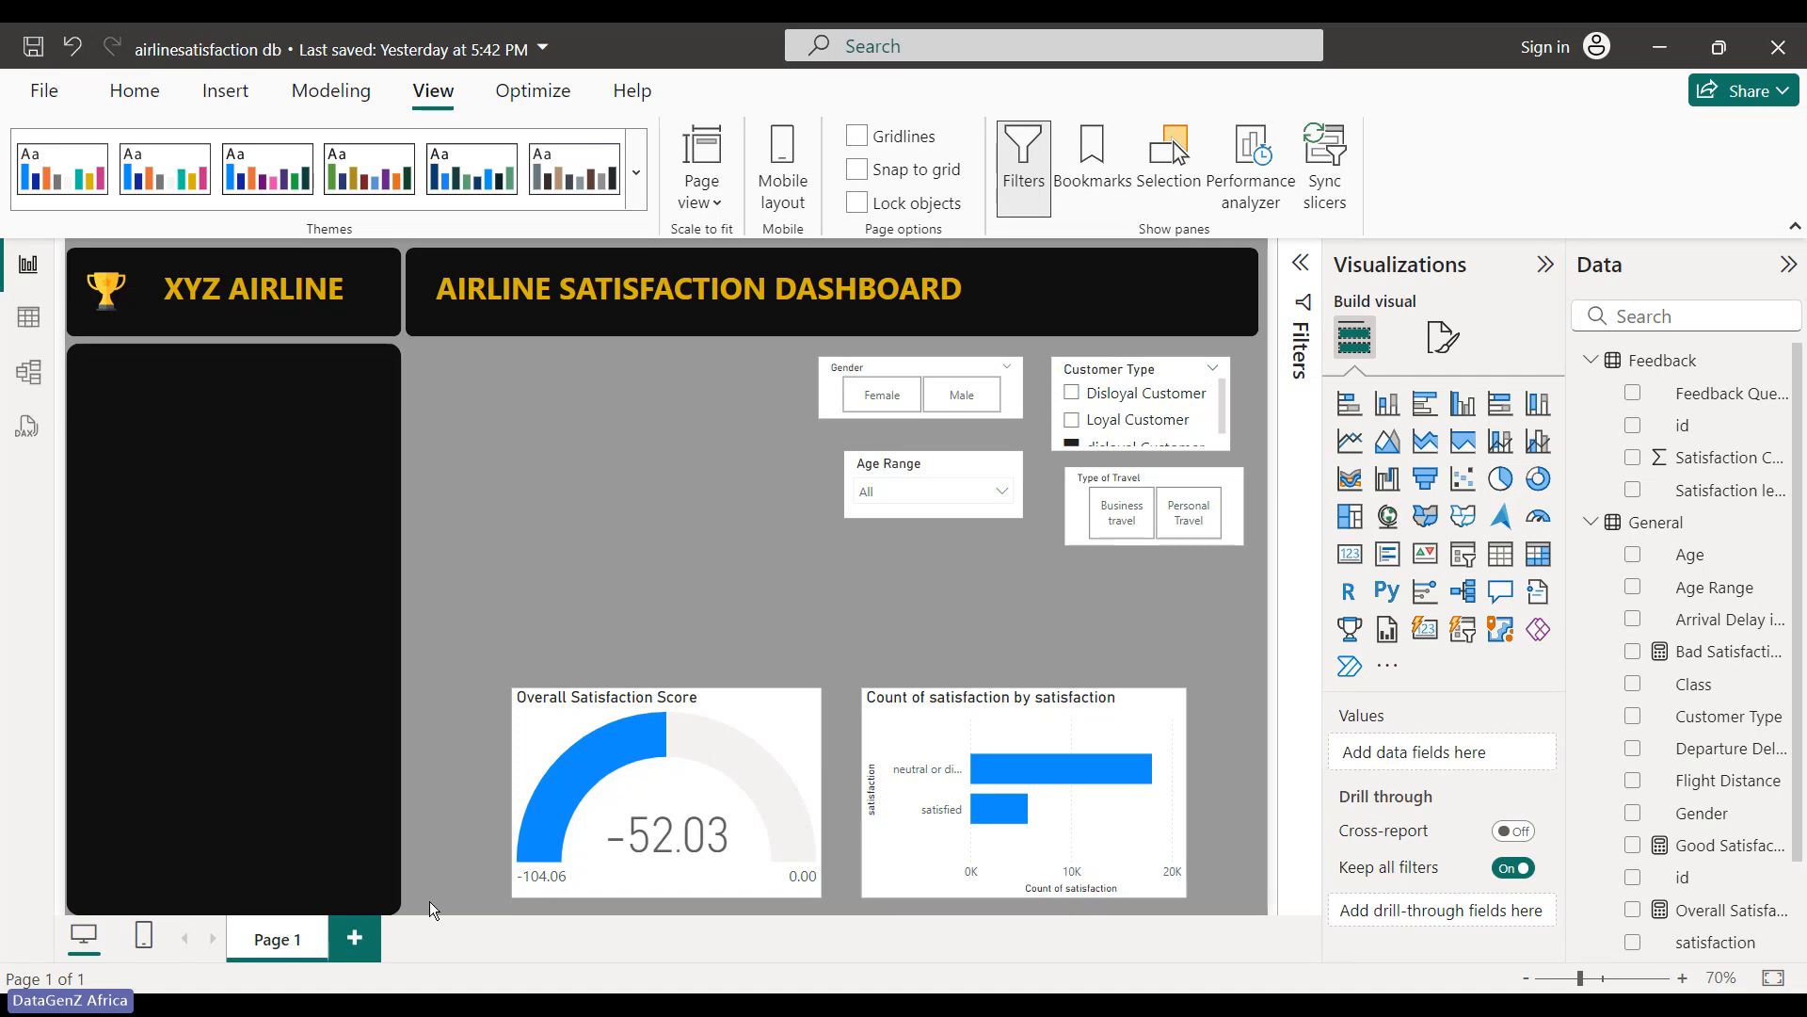
- Position a black rounded box just below the title banner
click(330, 676)
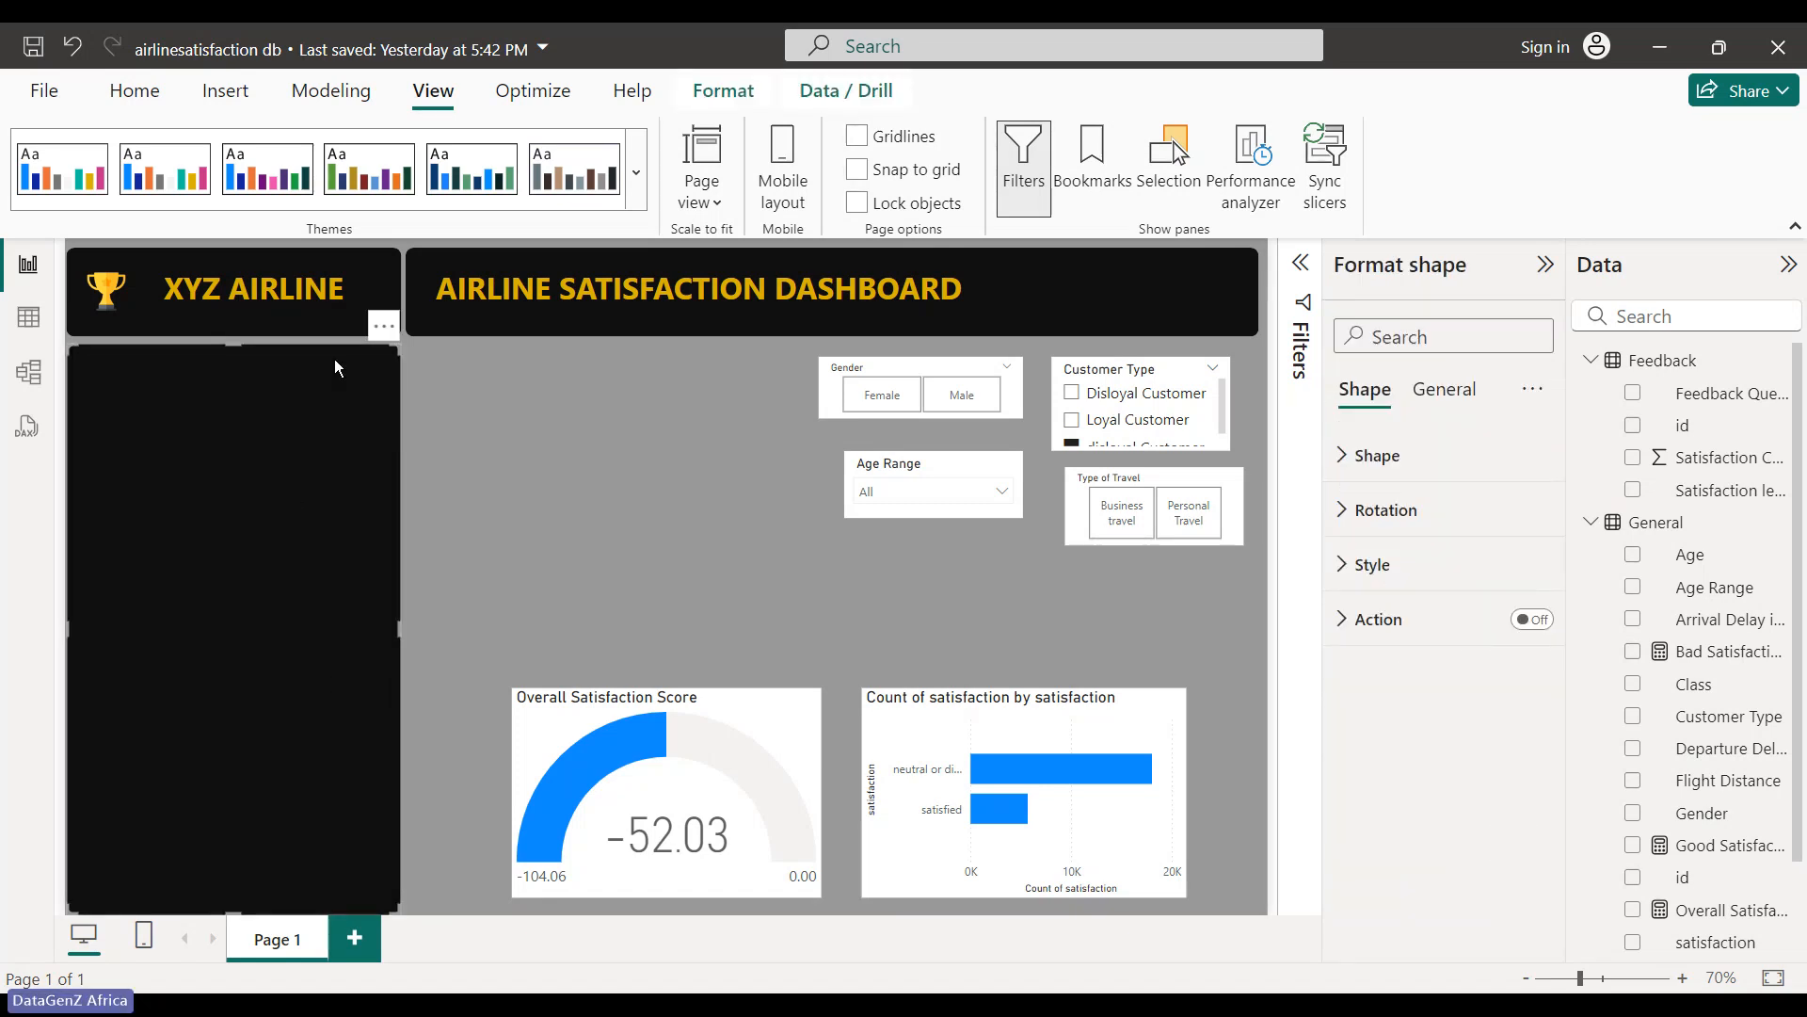
click(789, 288)
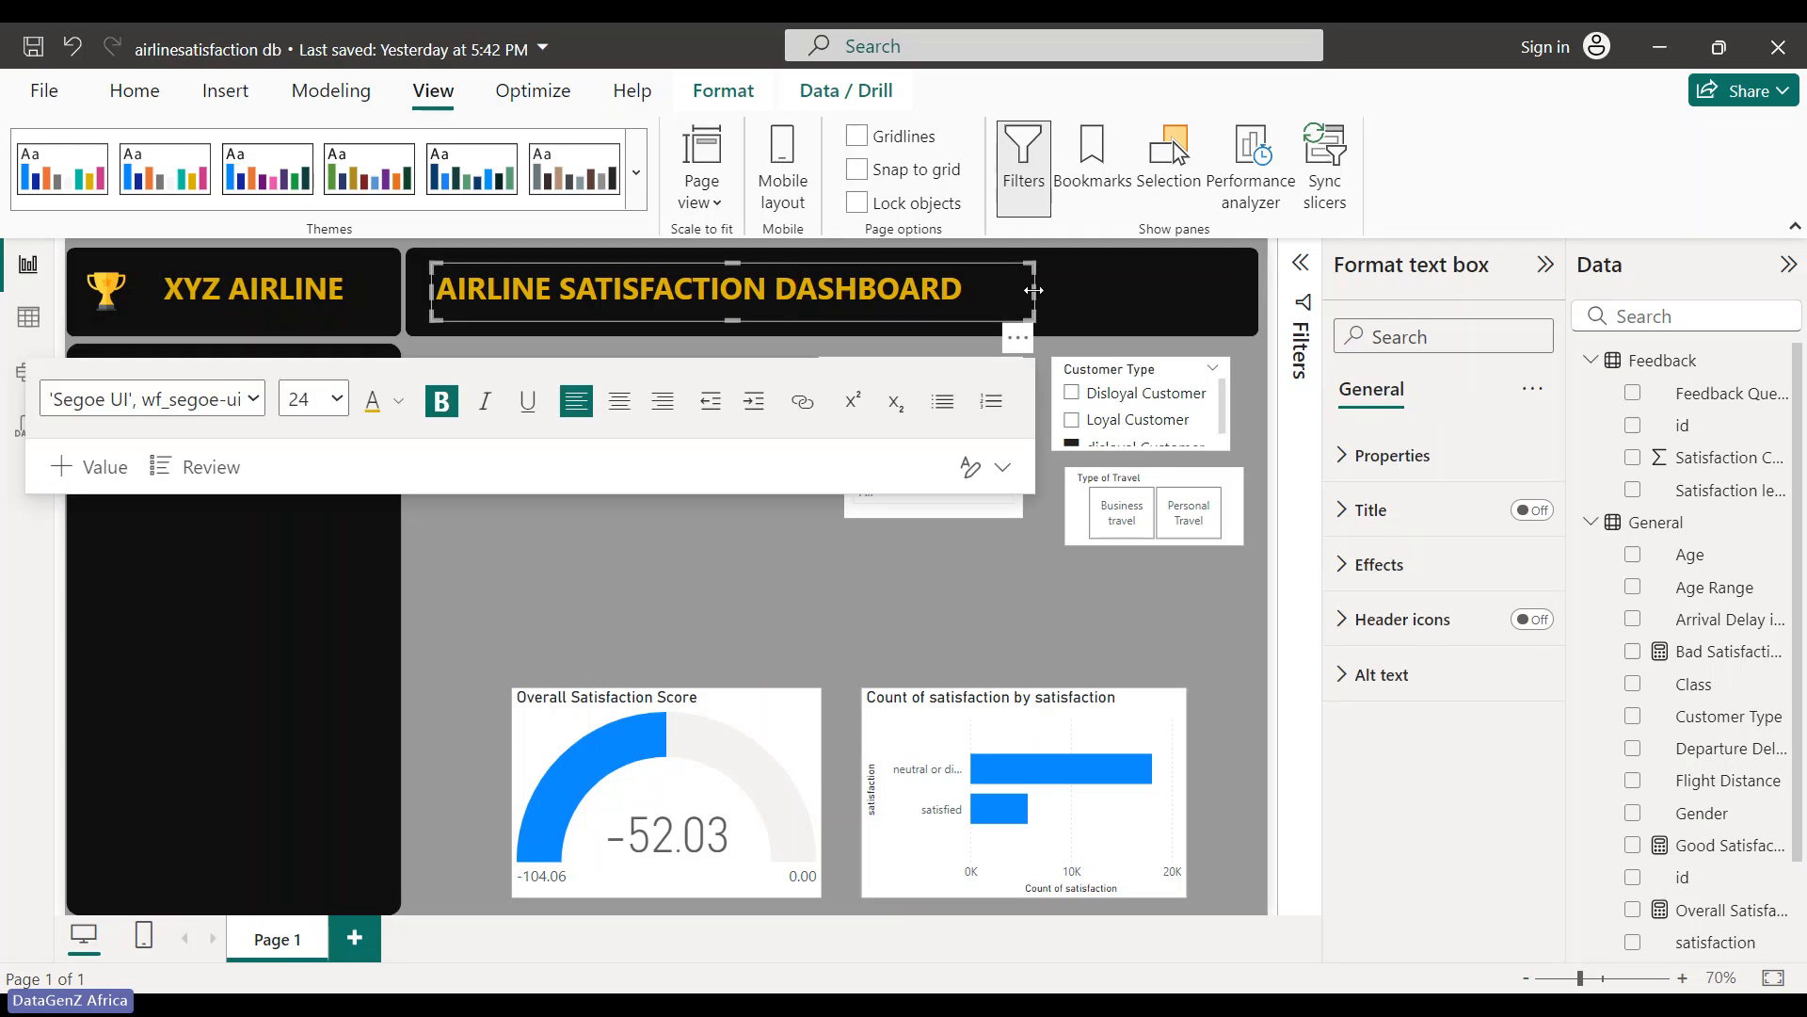
click(803, 619)
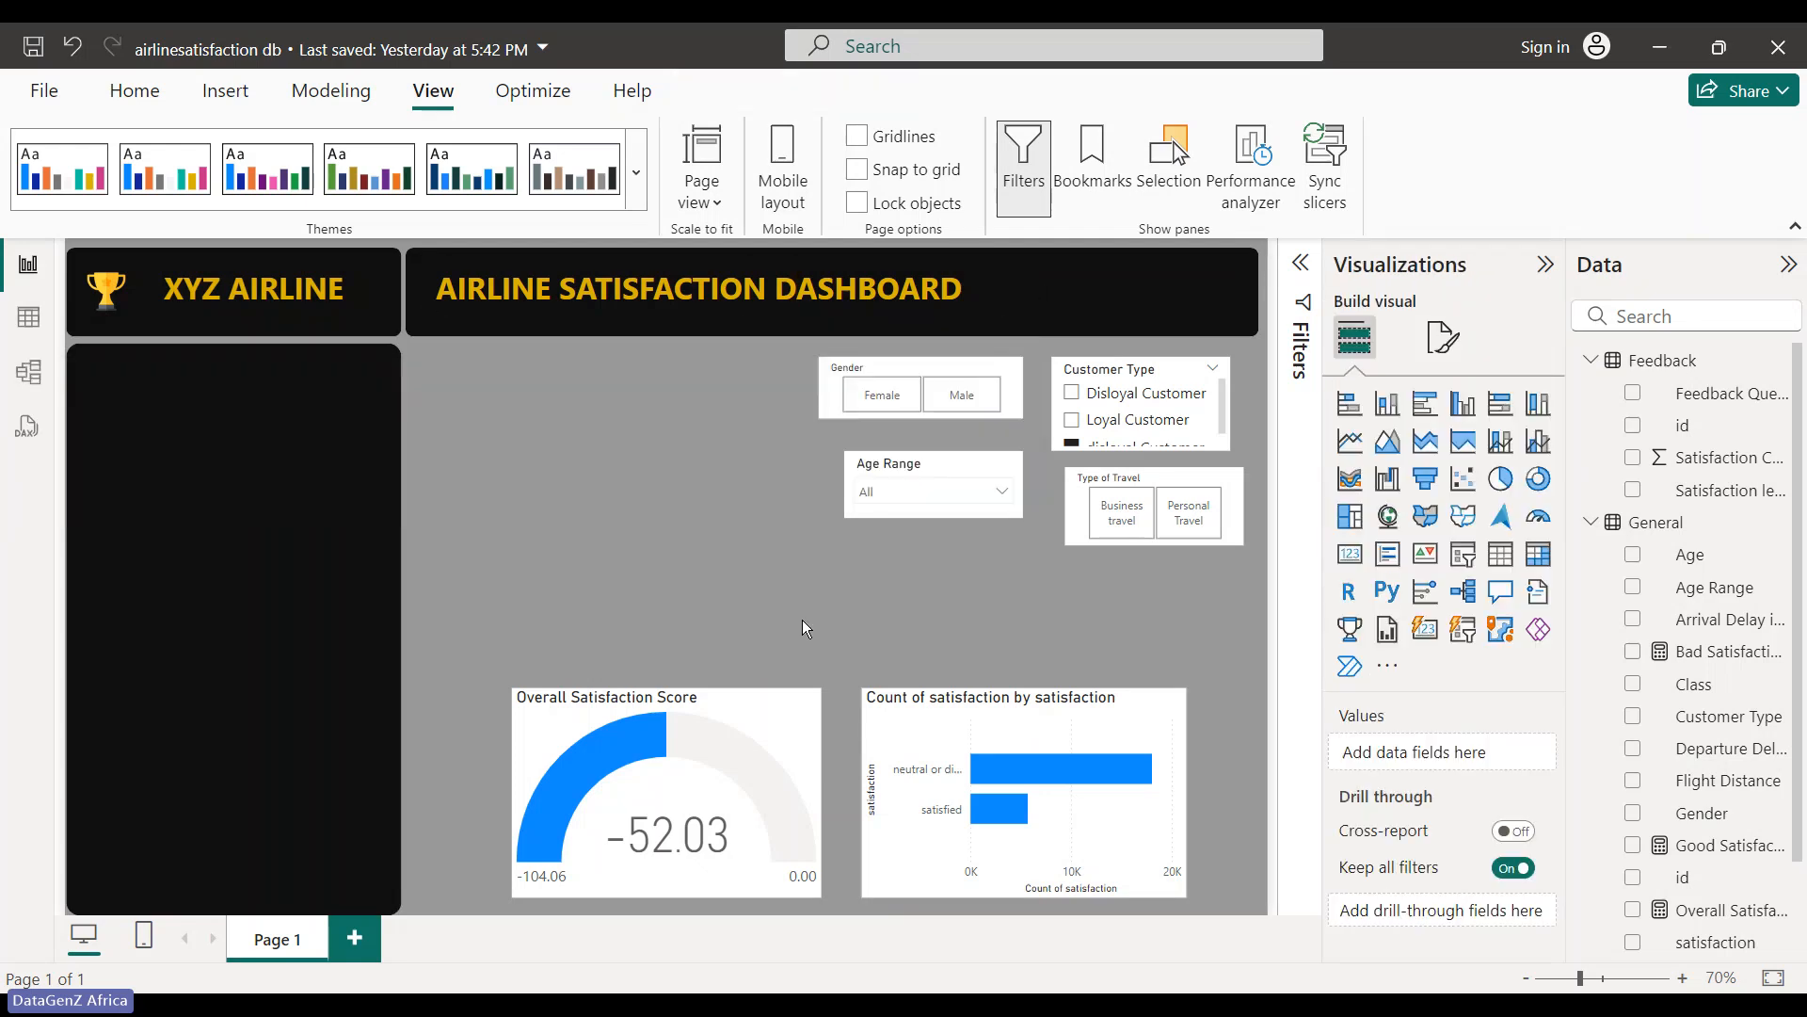
drag(353, 326, 708, 402)
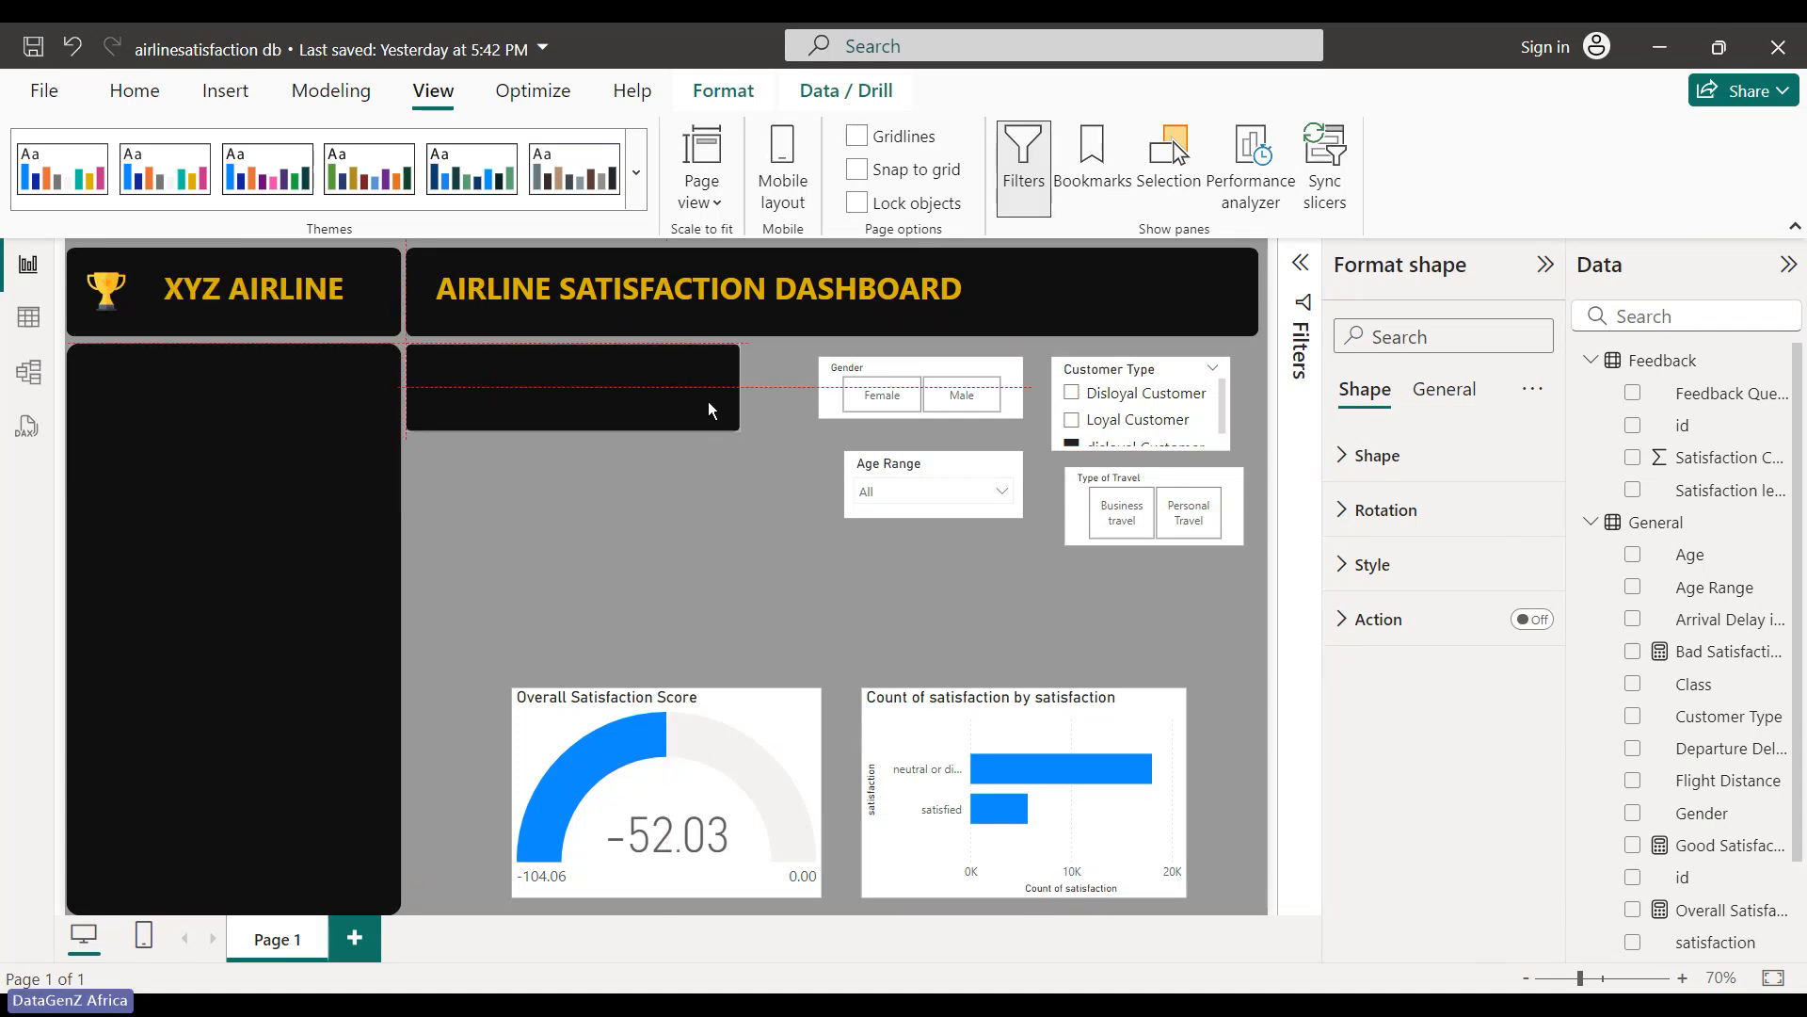
- Paste a copy of the dashboard title text box and delete the copy's text
double_click(851, 290)
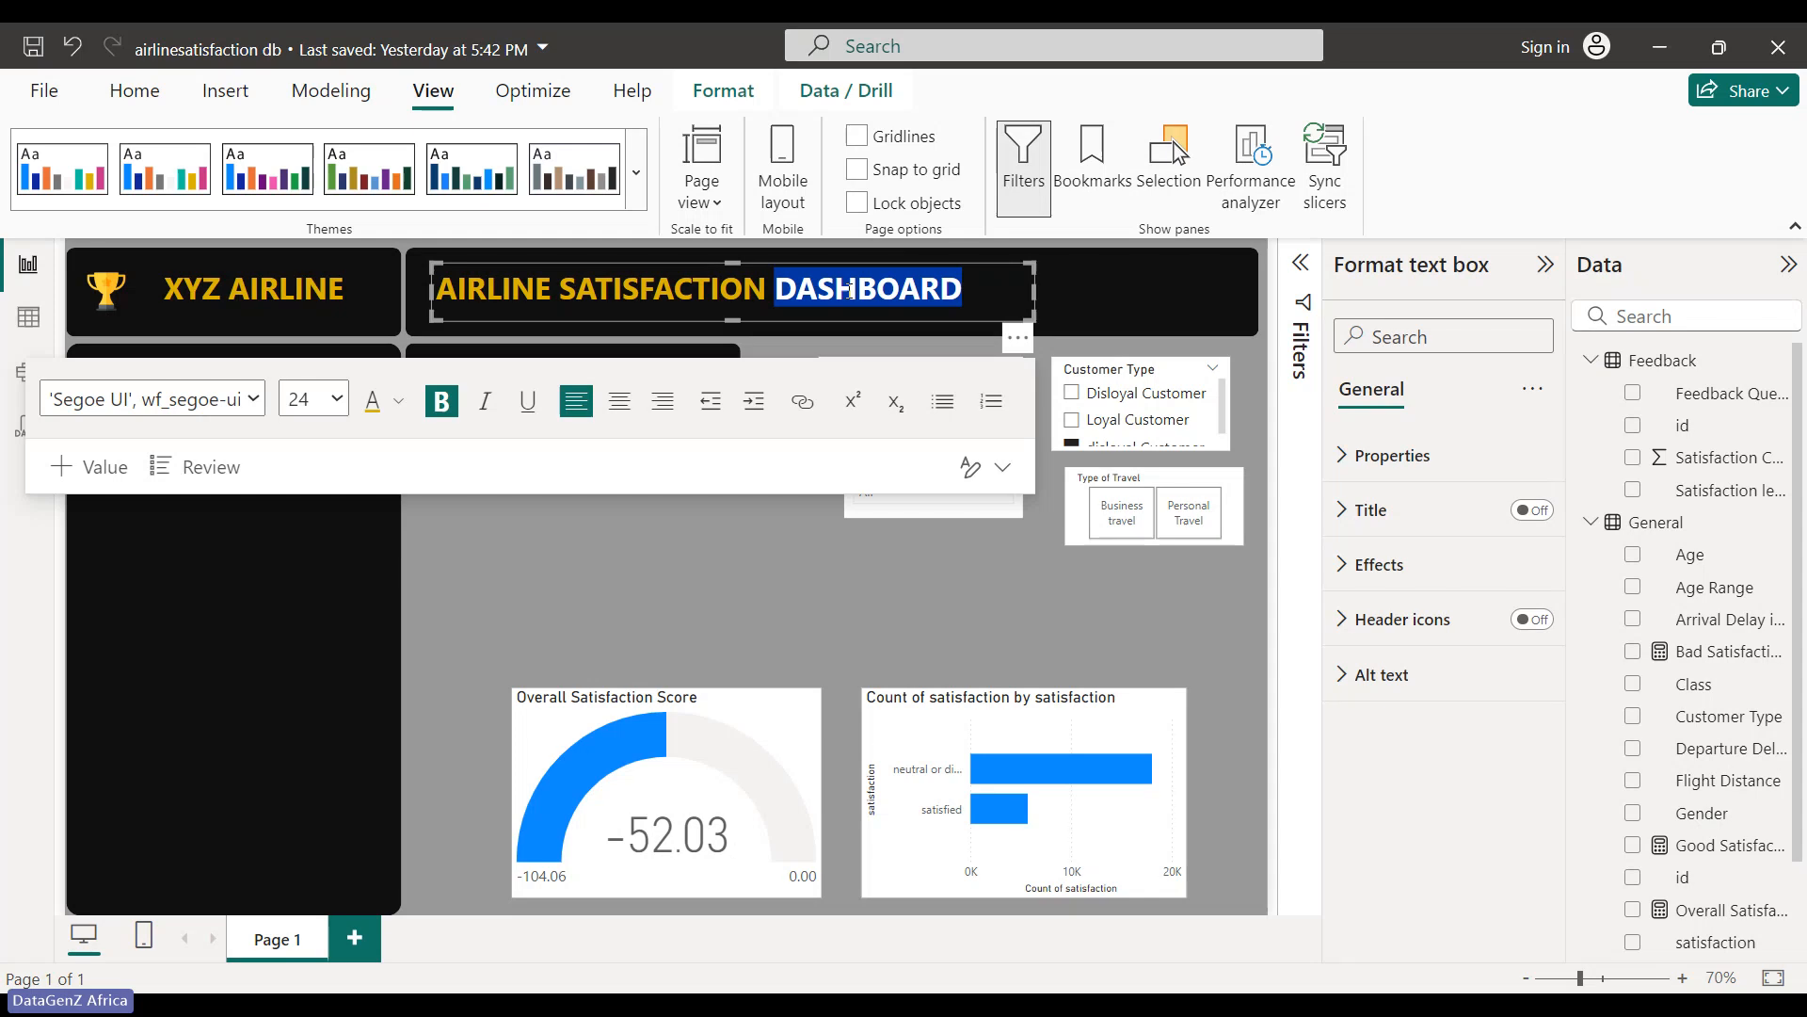
click(1017, 339)
click(601, 592)
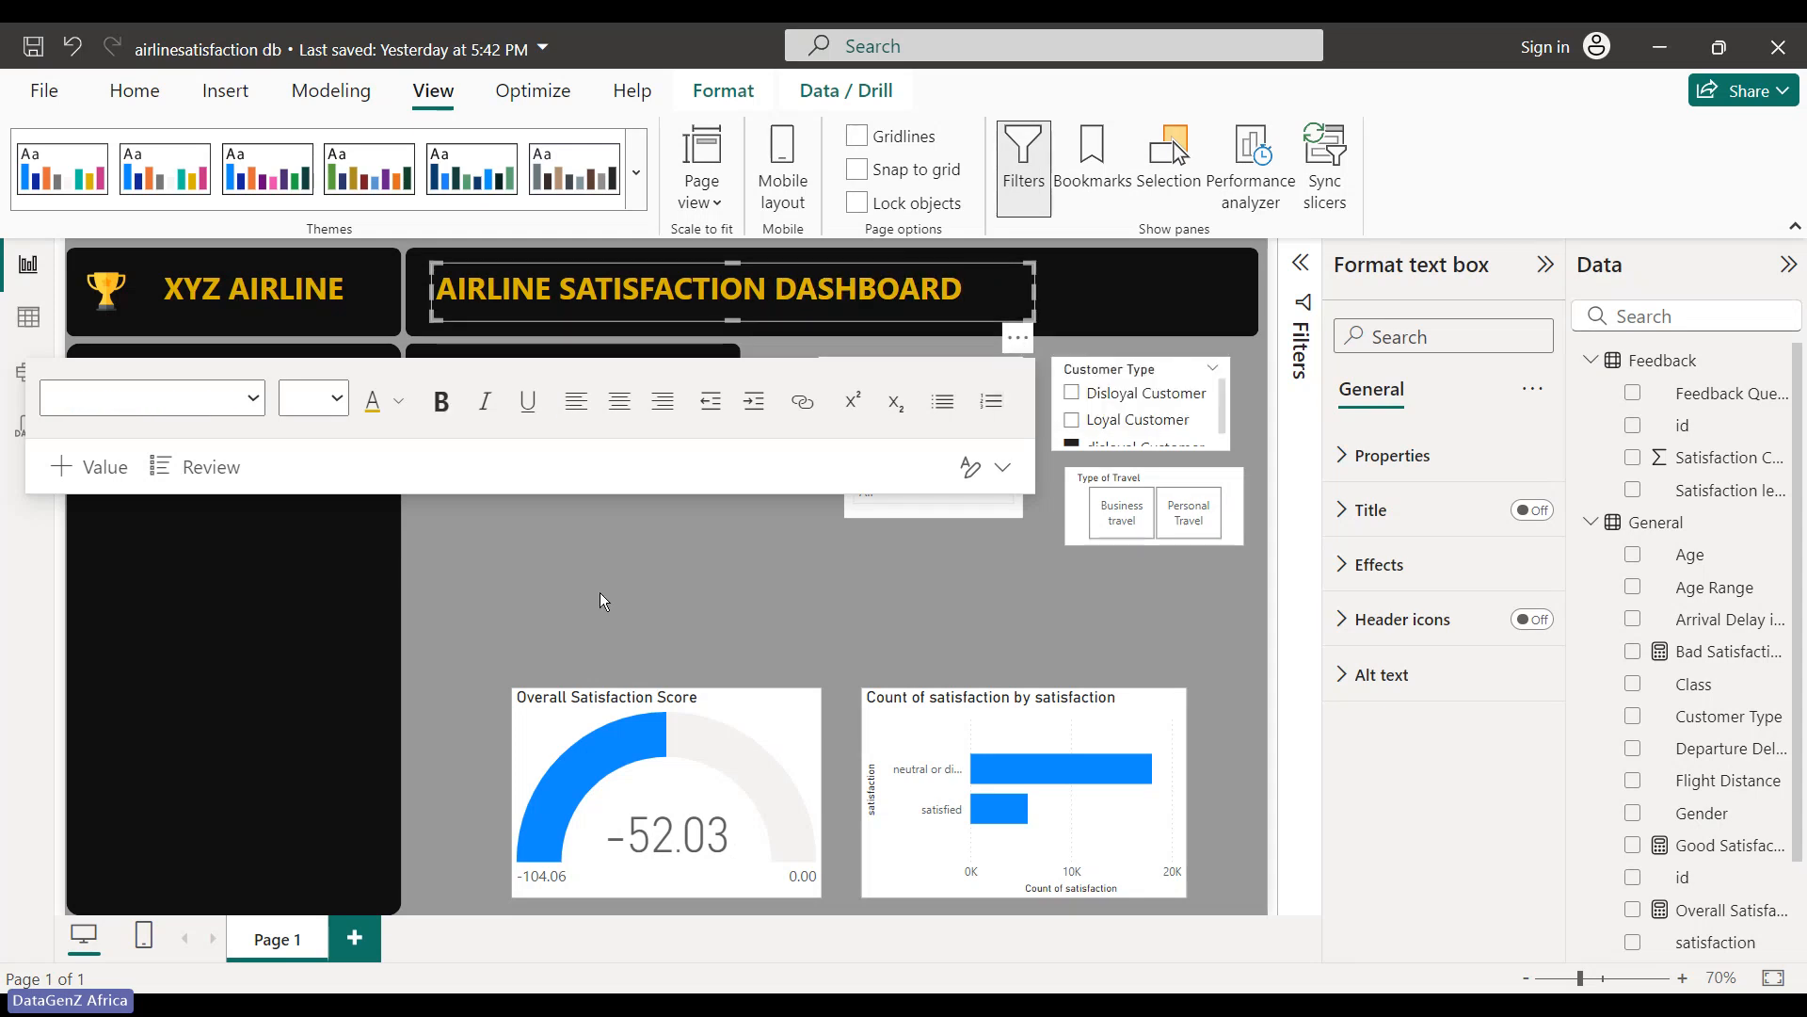
click(602, 591)
key(ctrl+v)
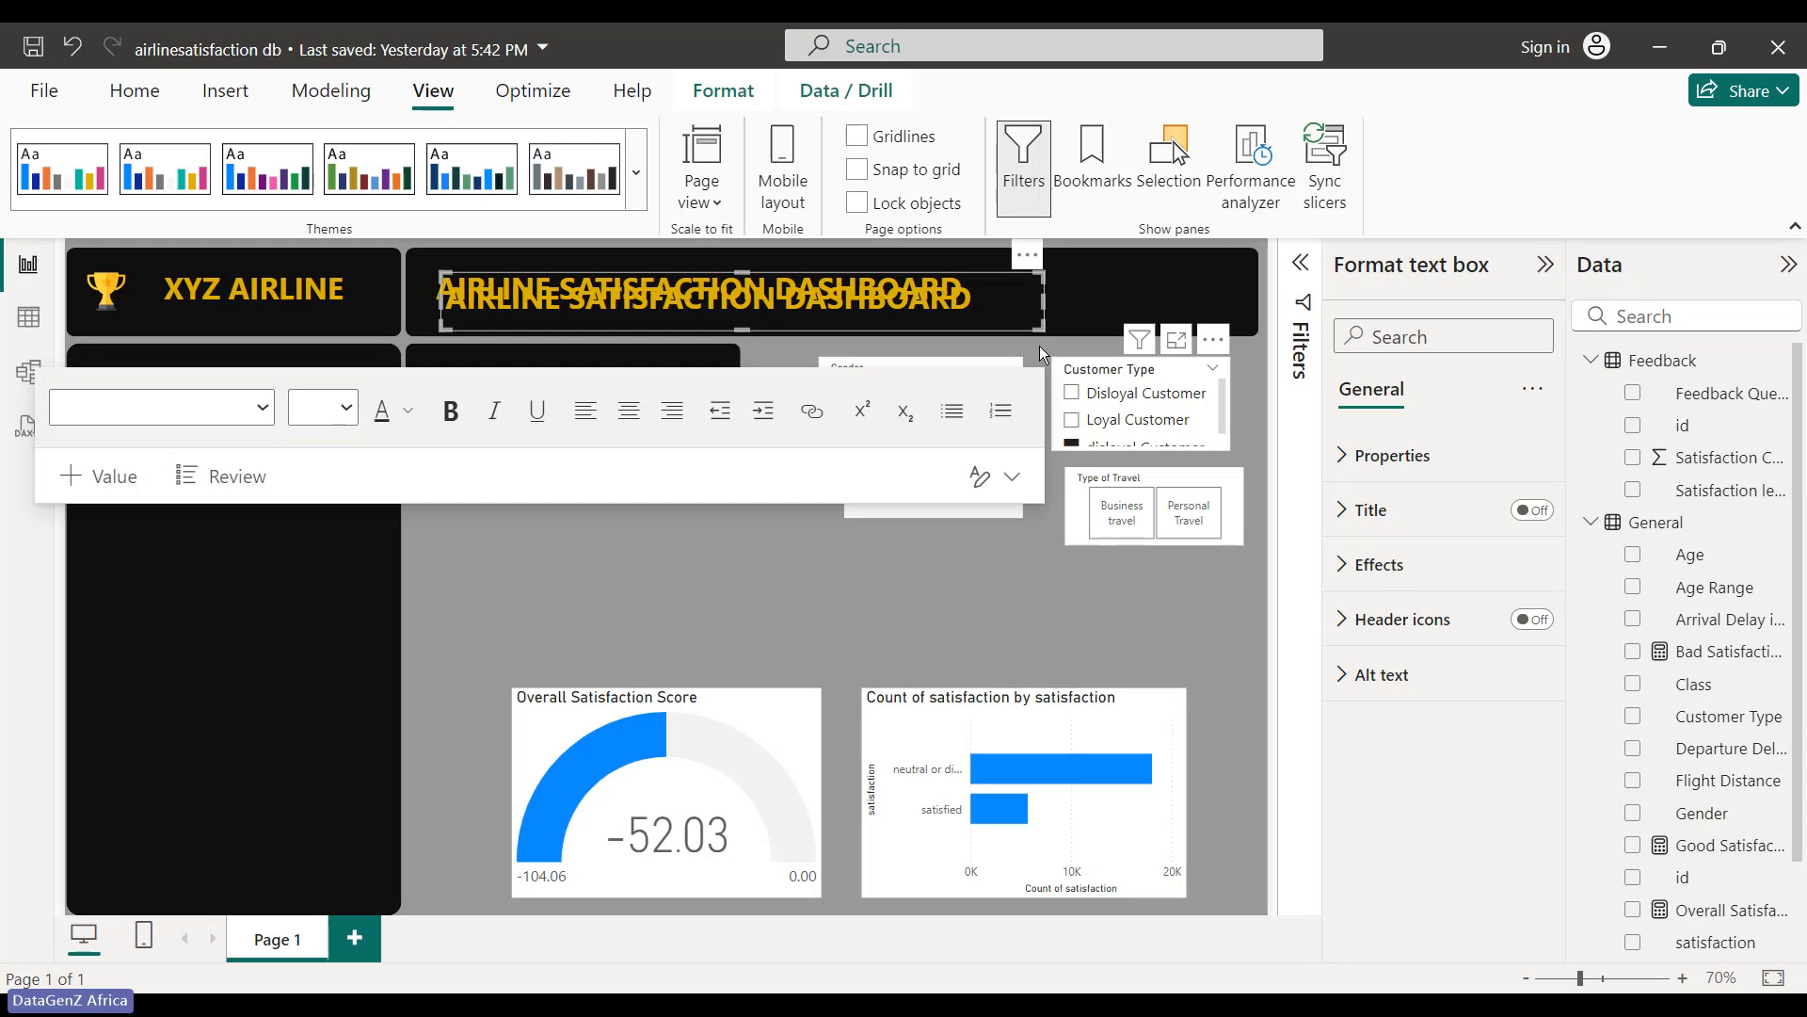
click(972, 298)
drag(973, 298, 429, 269)
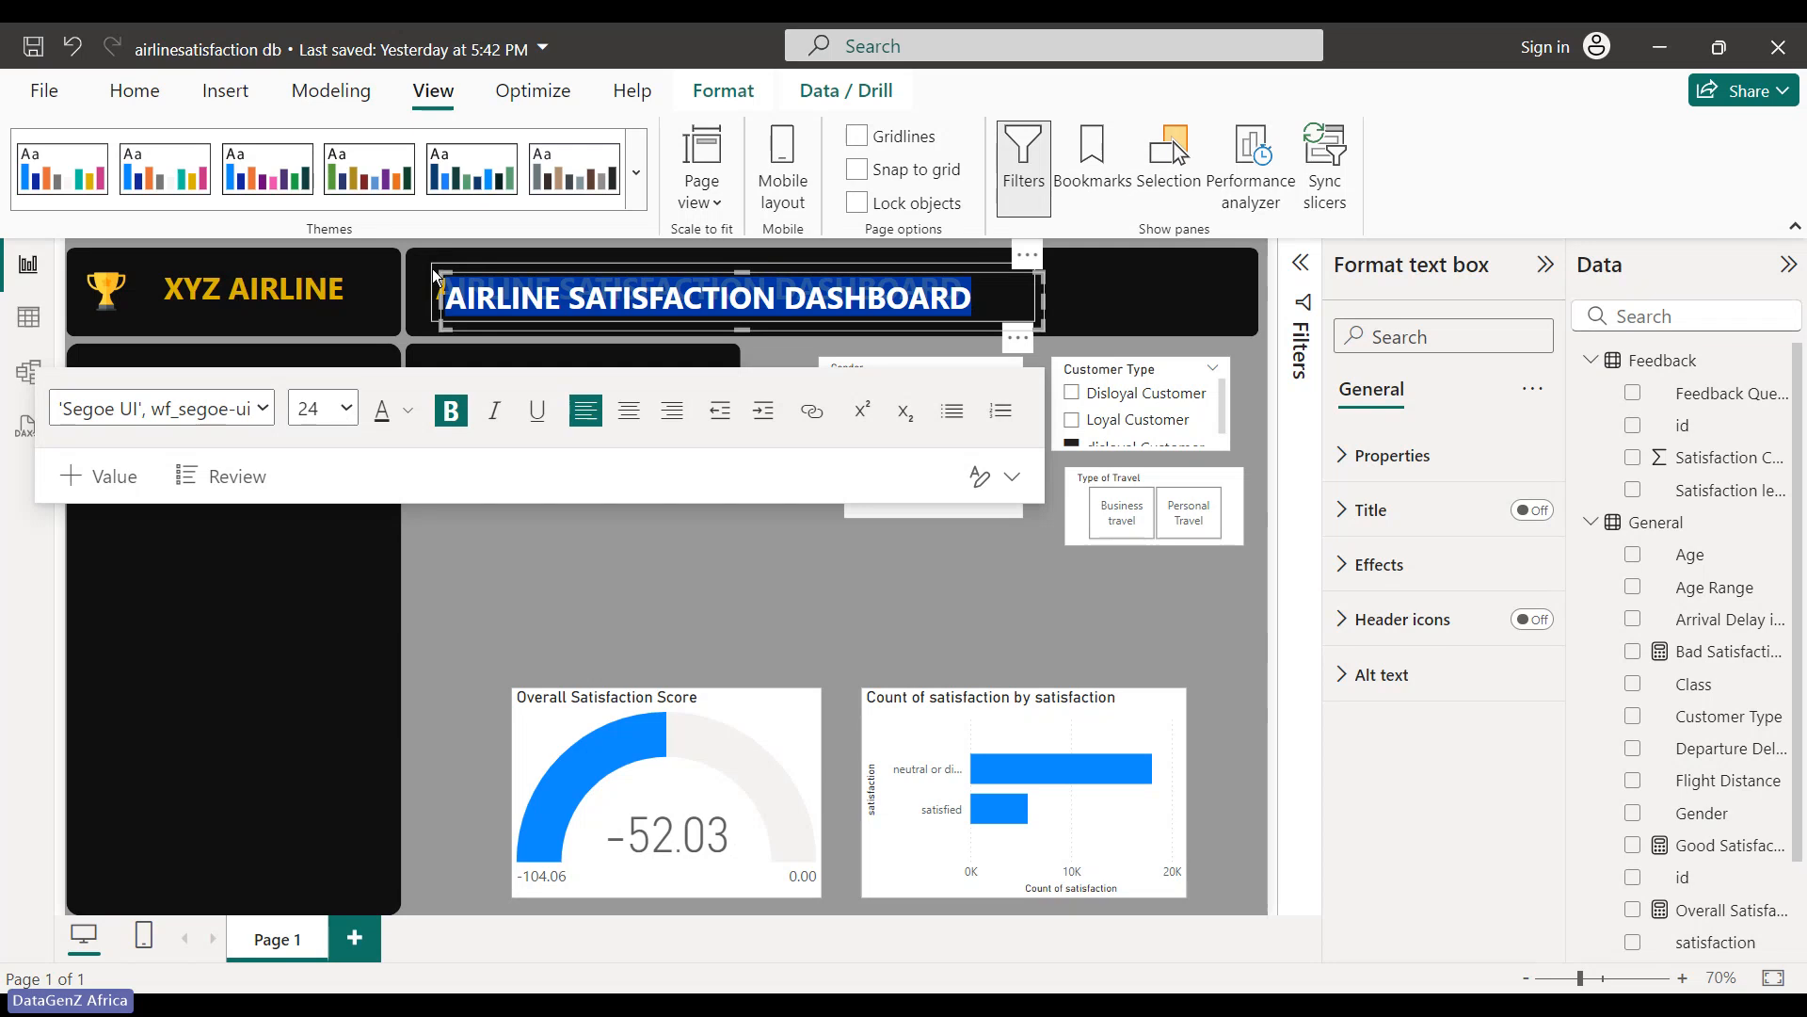
key(Delete)
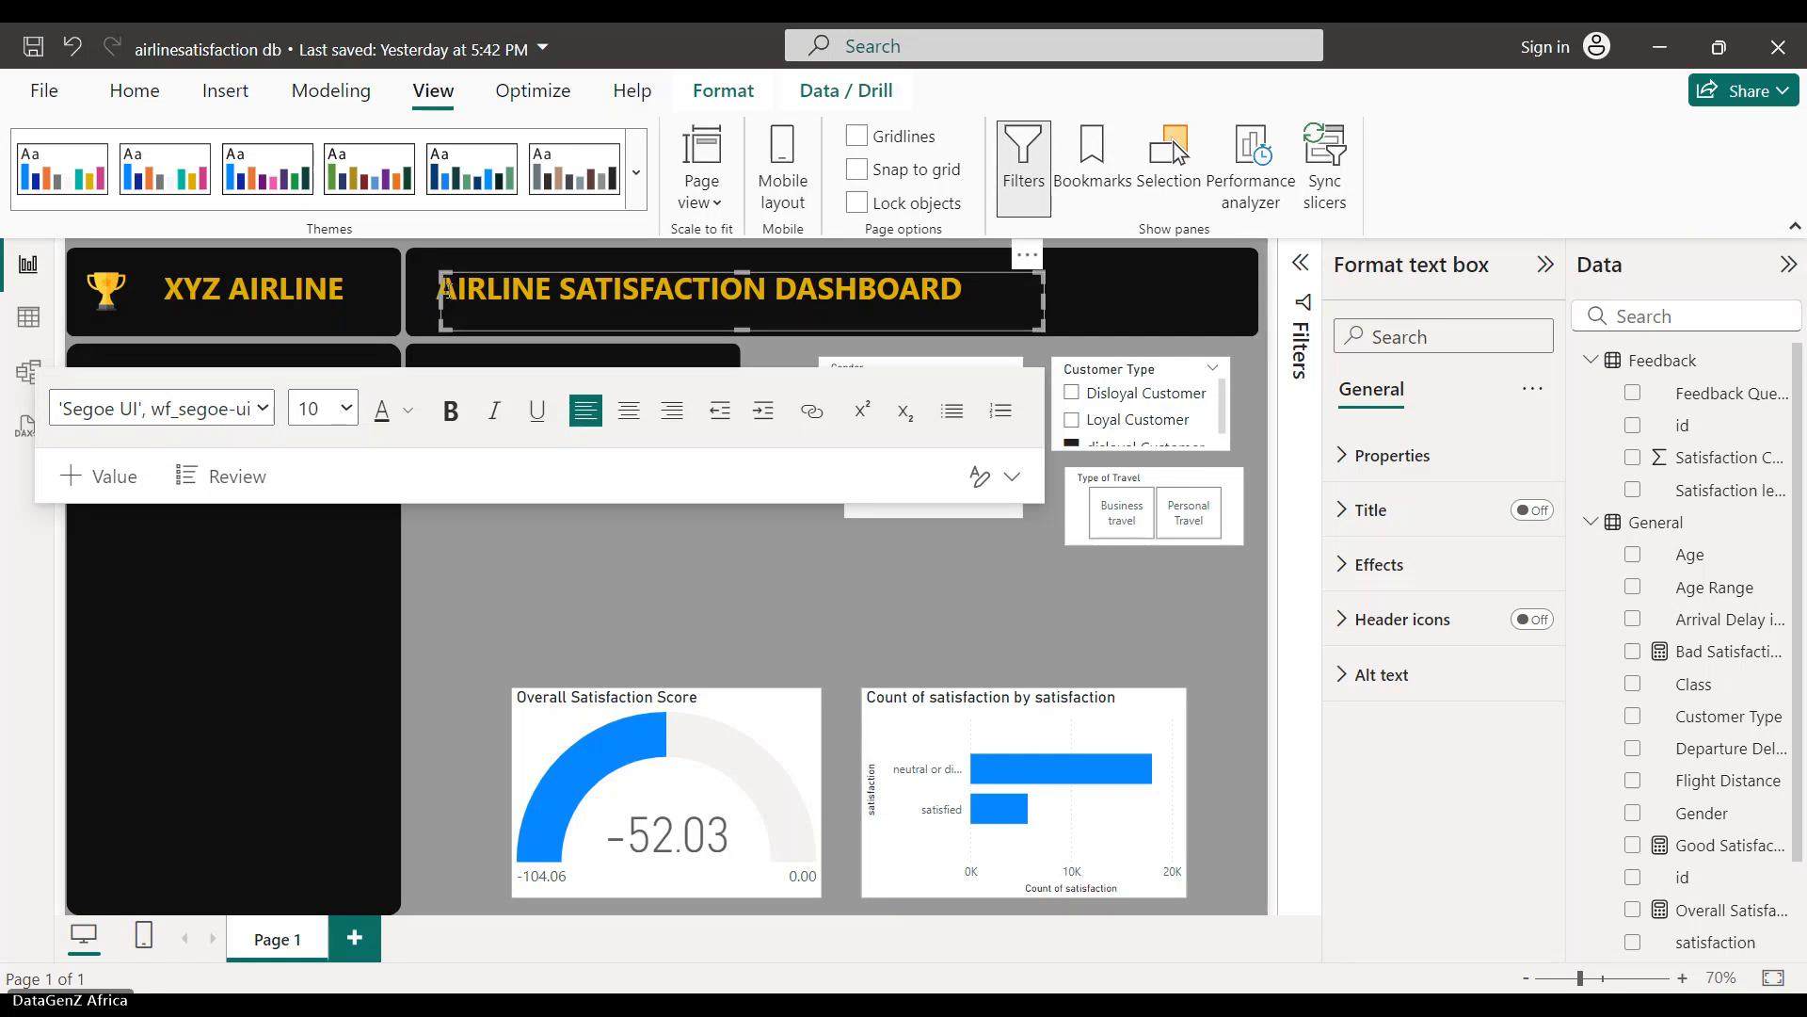
- Move the copied title into the side panel, retype it as 'Satisfaction score', and narrow the box
click(512, 303)
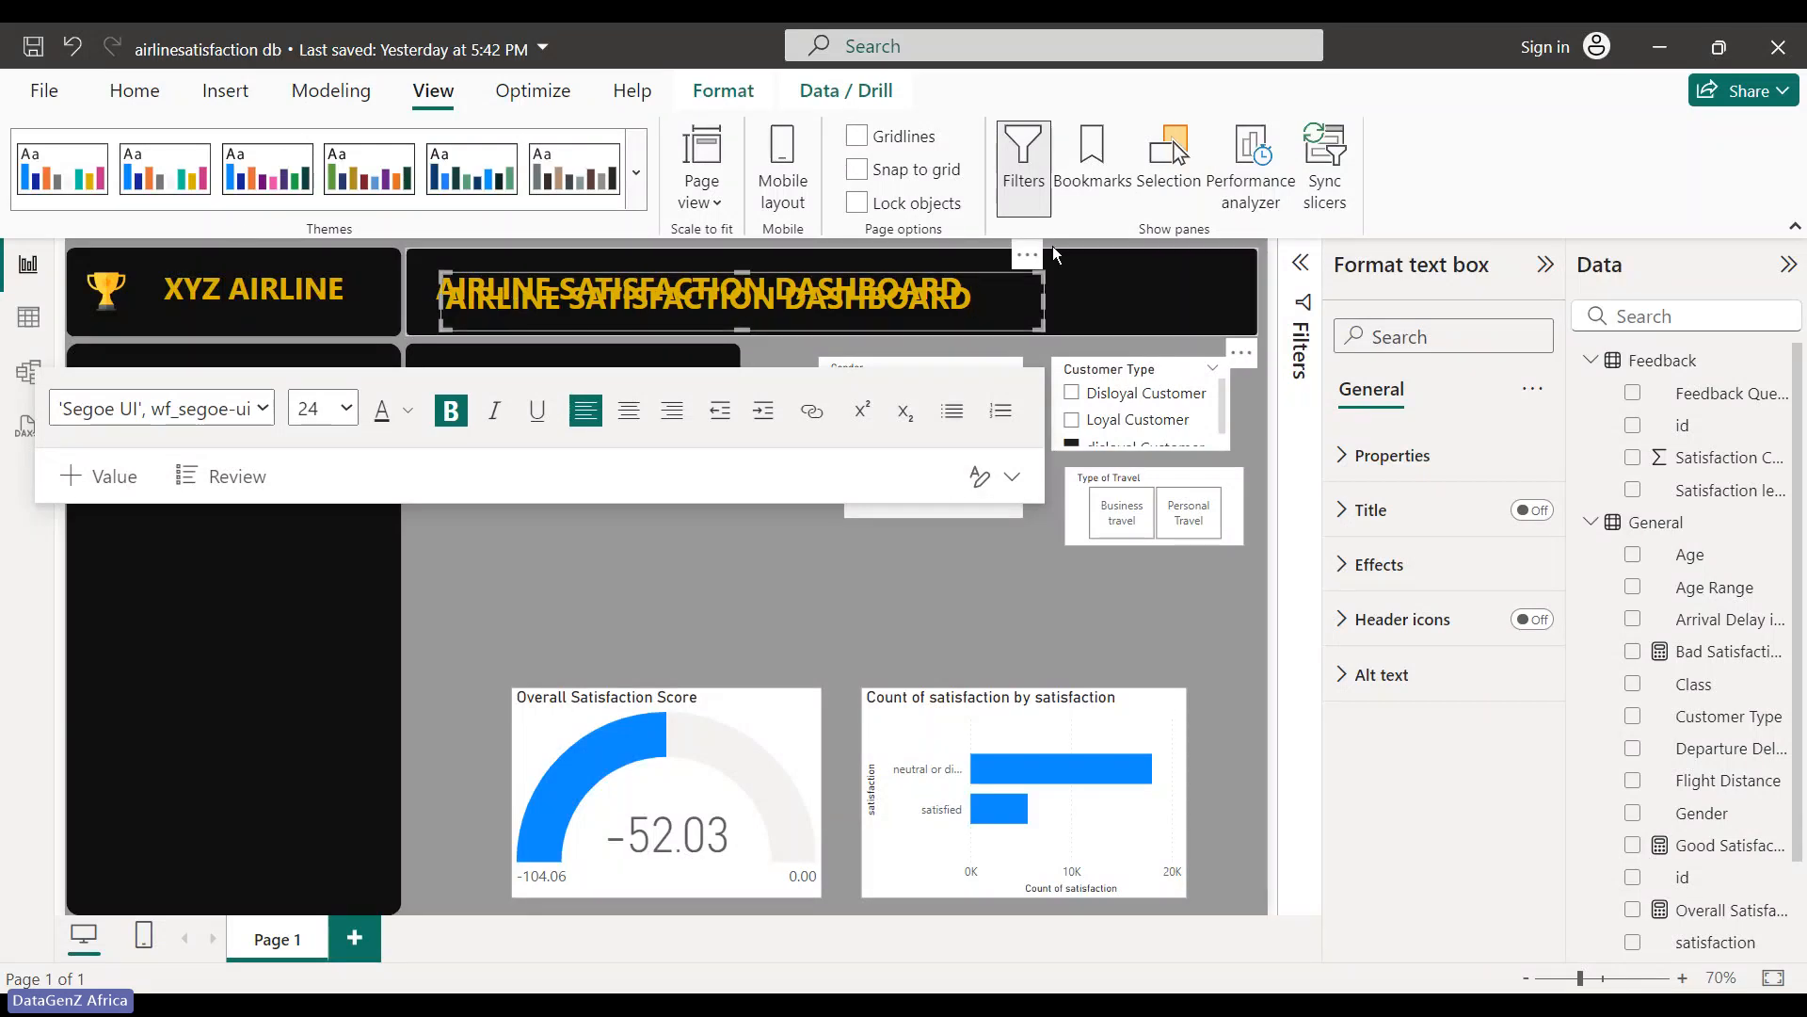
drag(1027, 255, 685, 351)
click(626, 402)
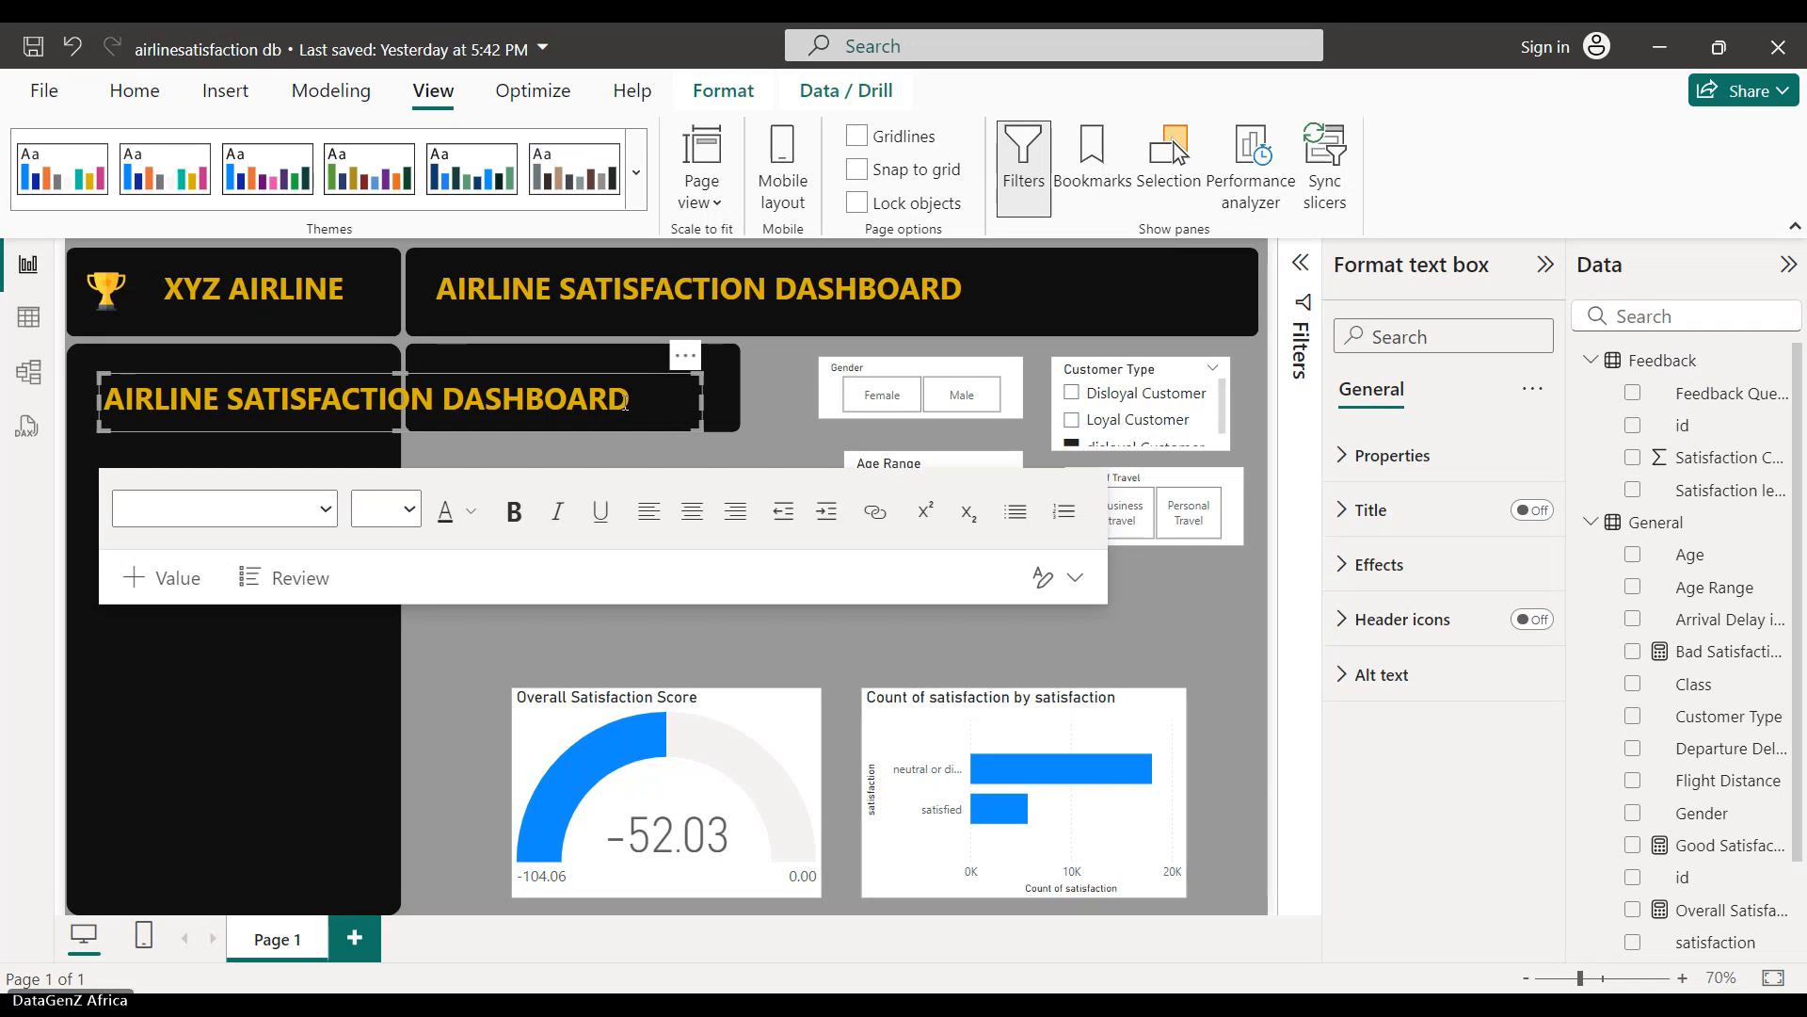
drag(625, 402, 110, 393)
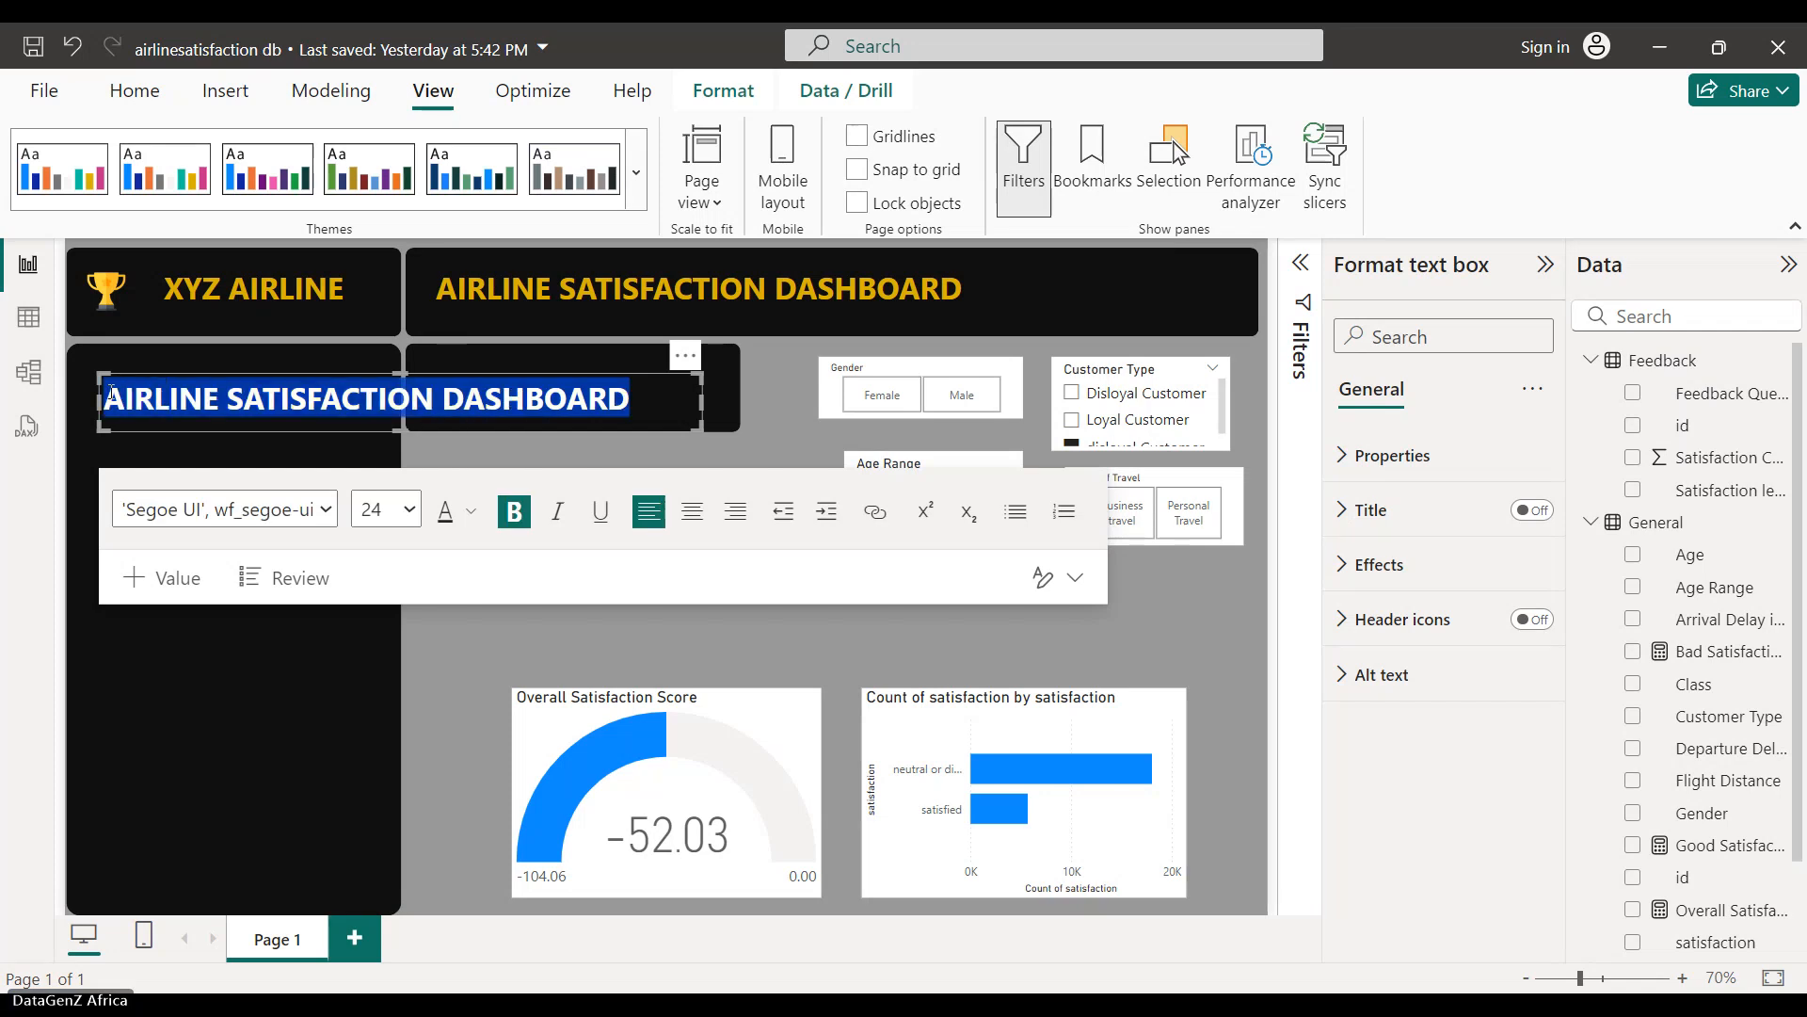
text(Sat)
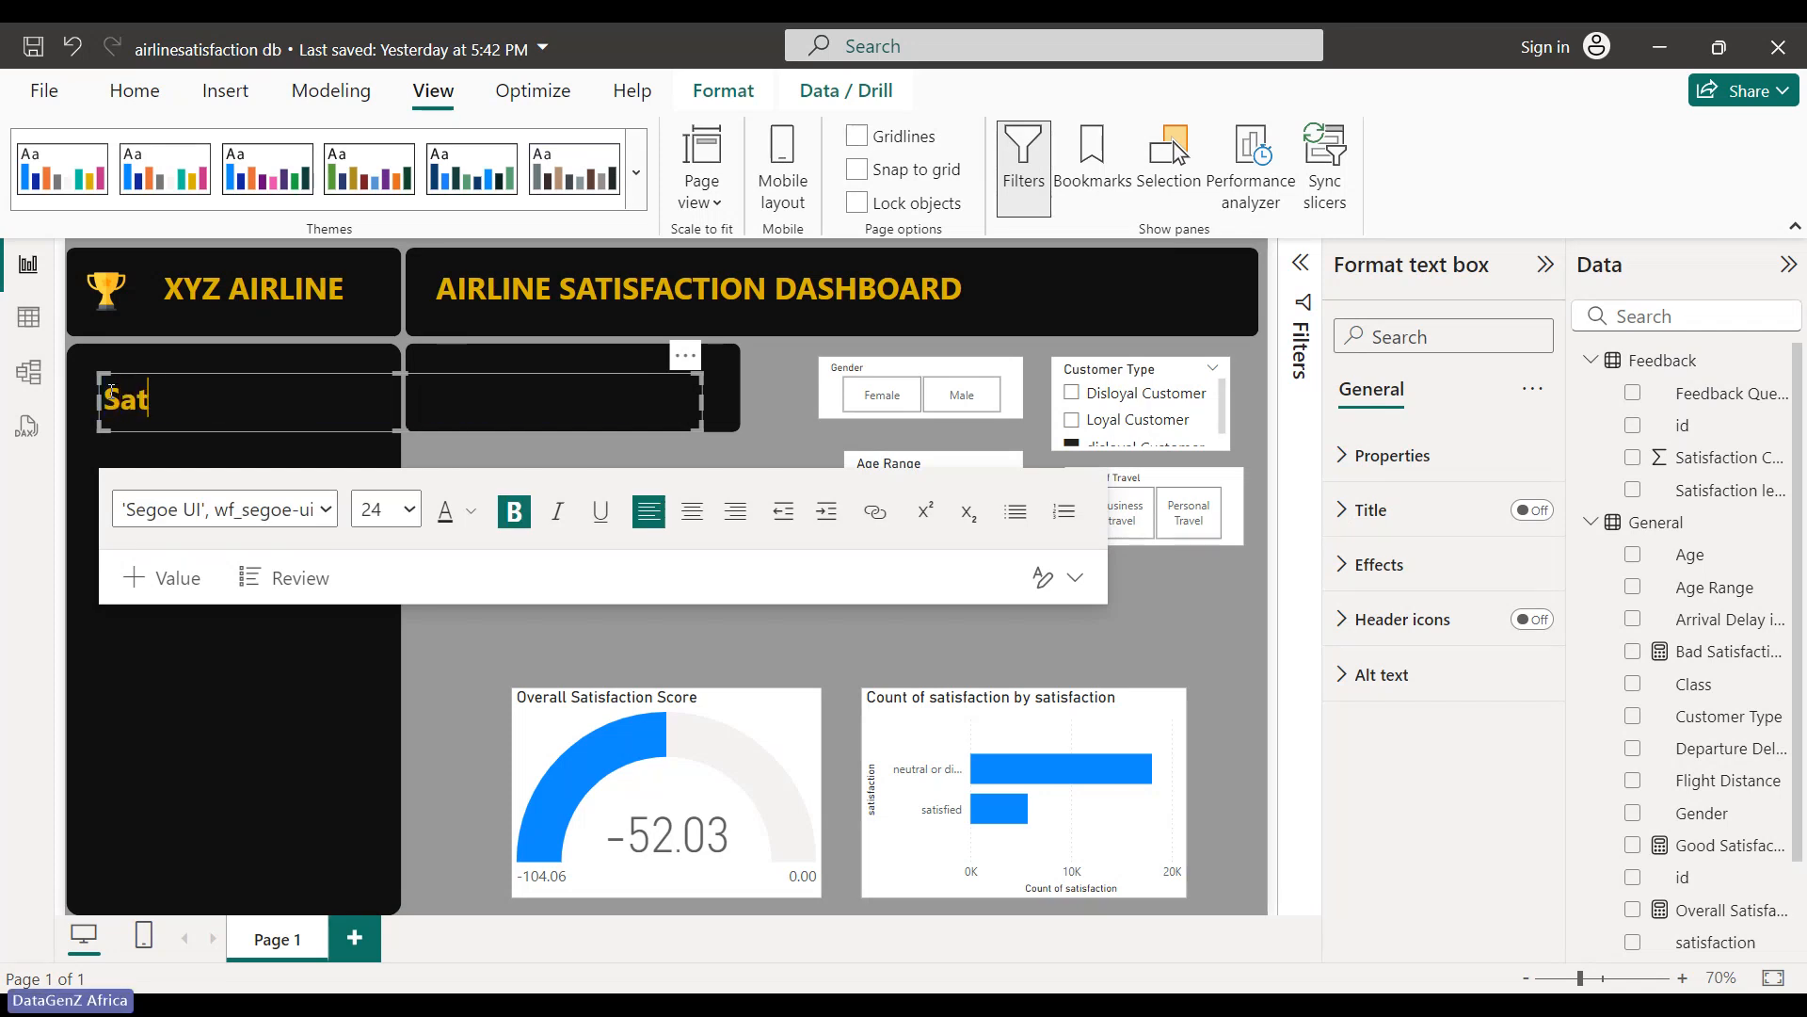
text(iaf)
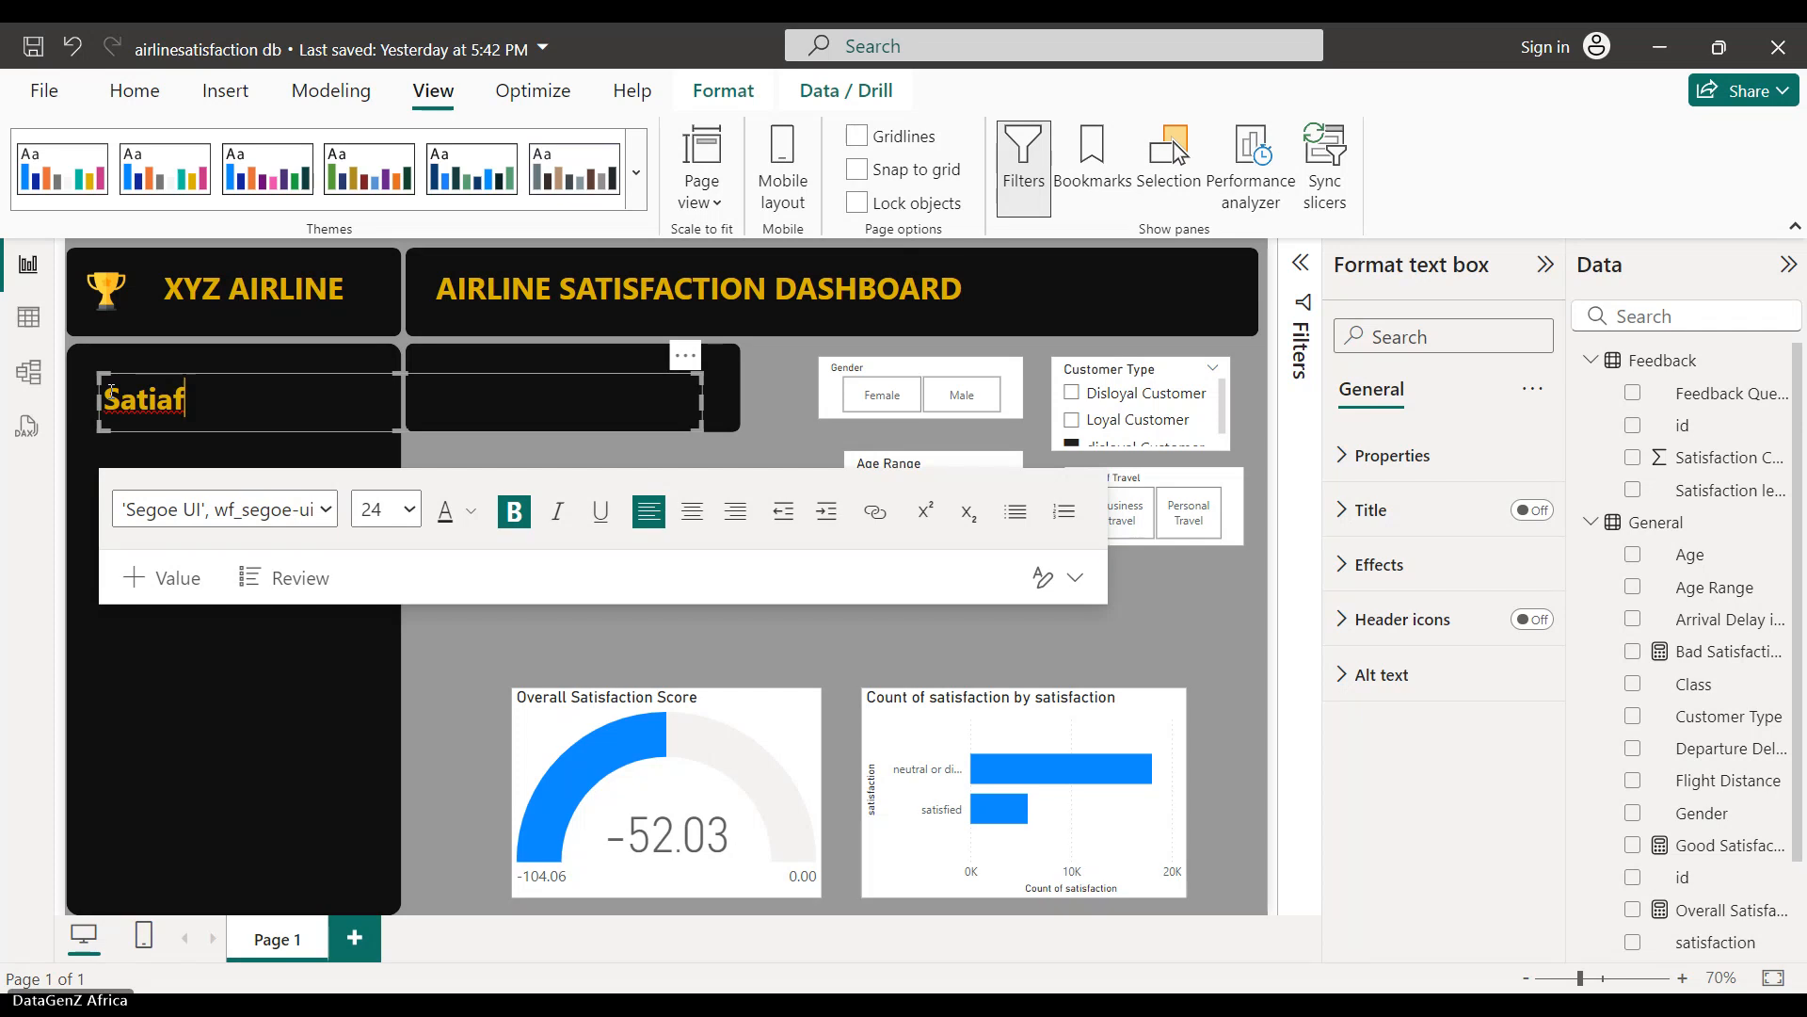
key(BackSpace)
key(BackSpace)
text(sfaction score)
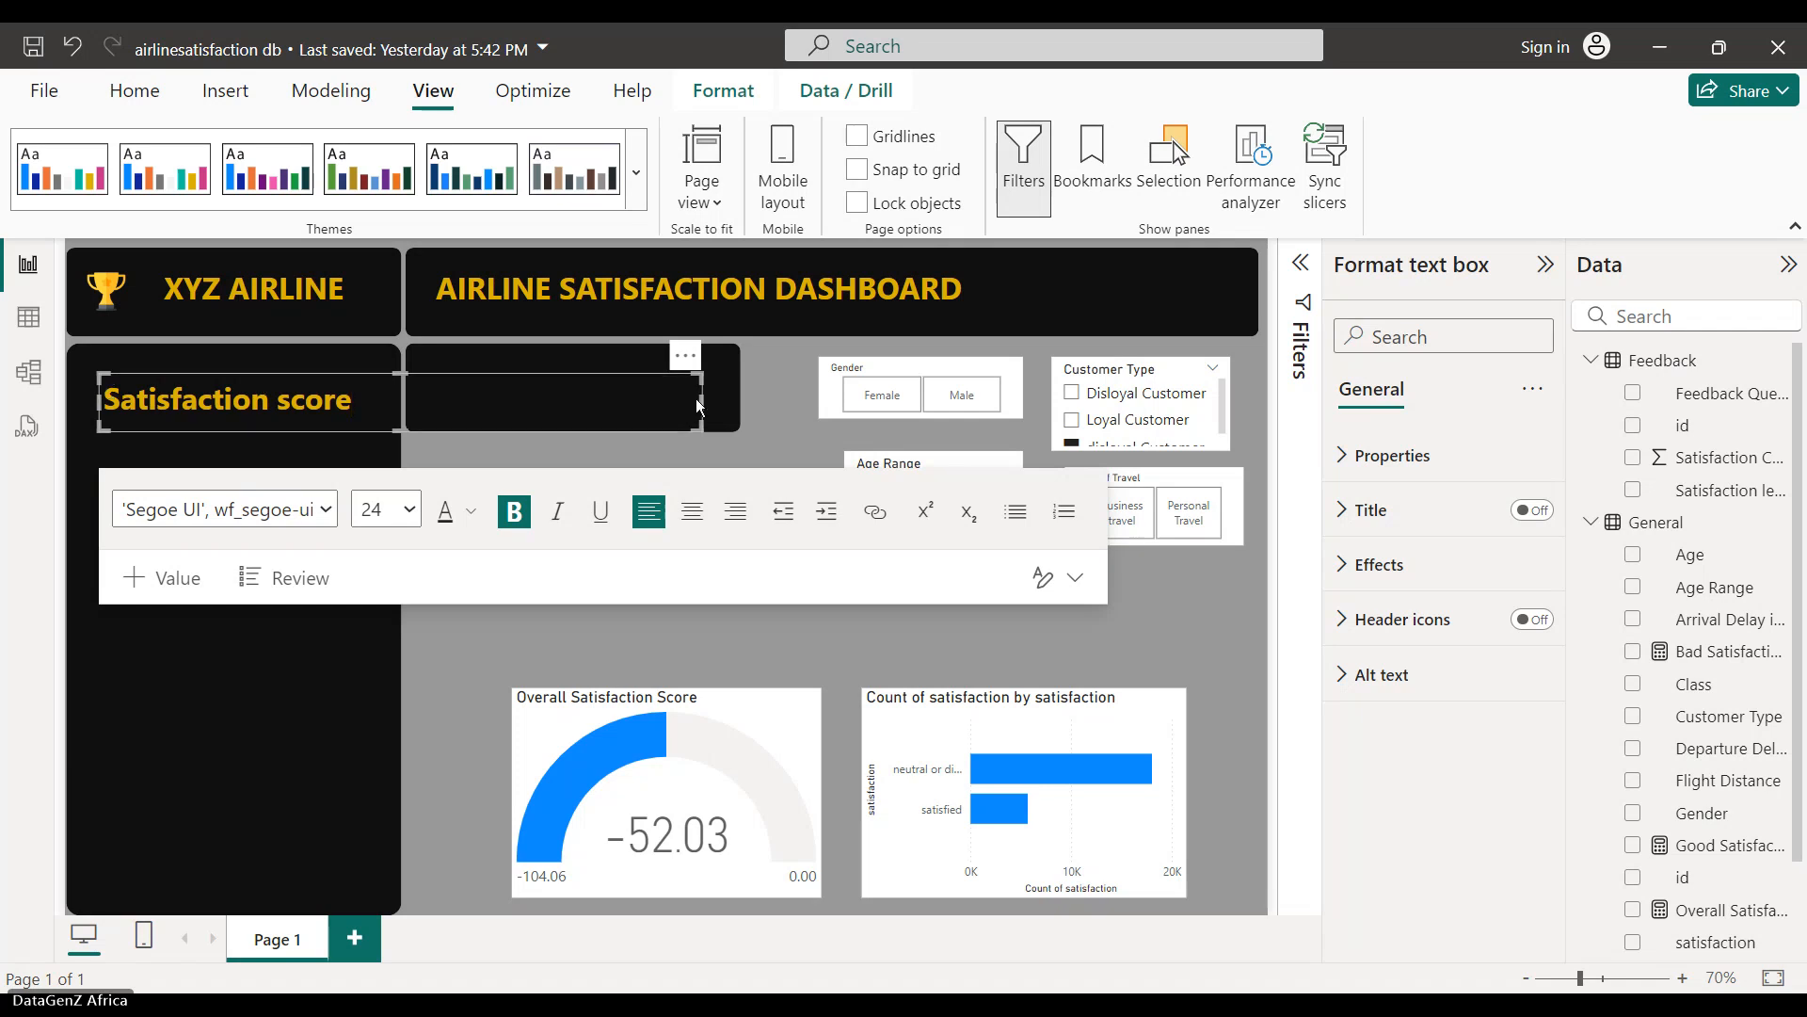
drag(698, 398, 121, 403)
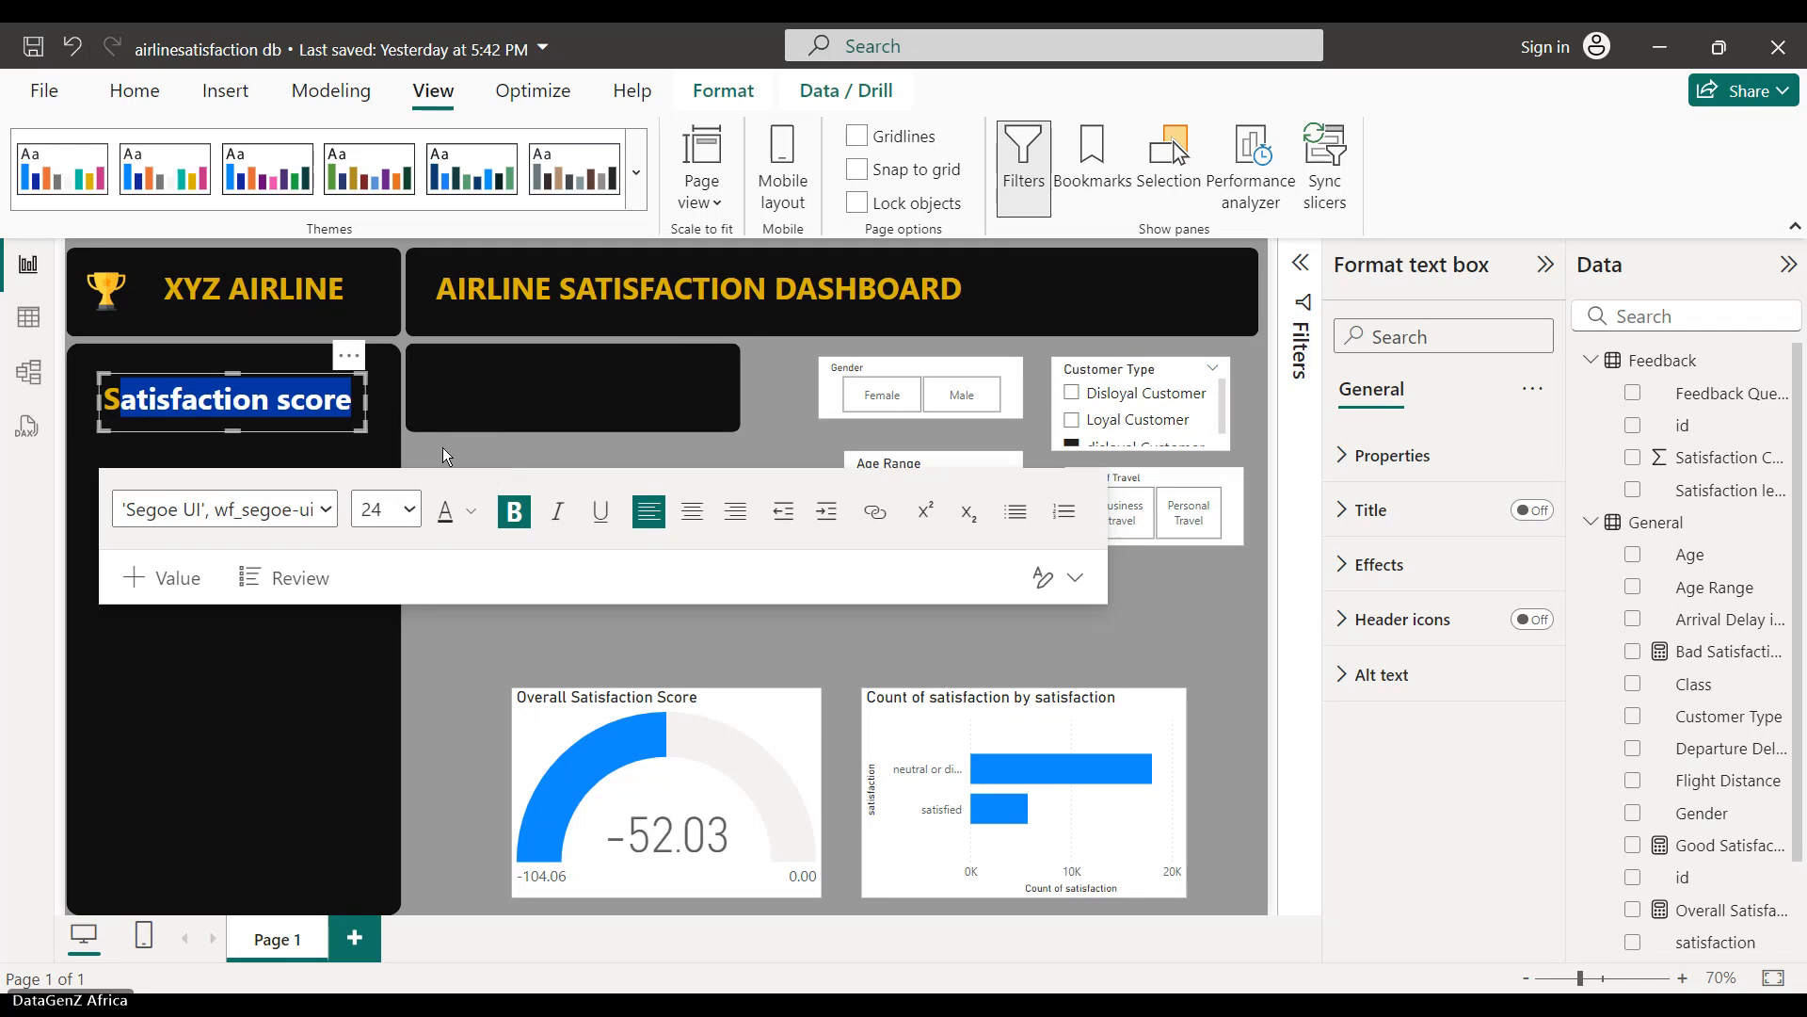
- Set the Satisfaction score label to font size 14 and narrow its text box
click(354, 399)
drag(354, 399, 108, 425)
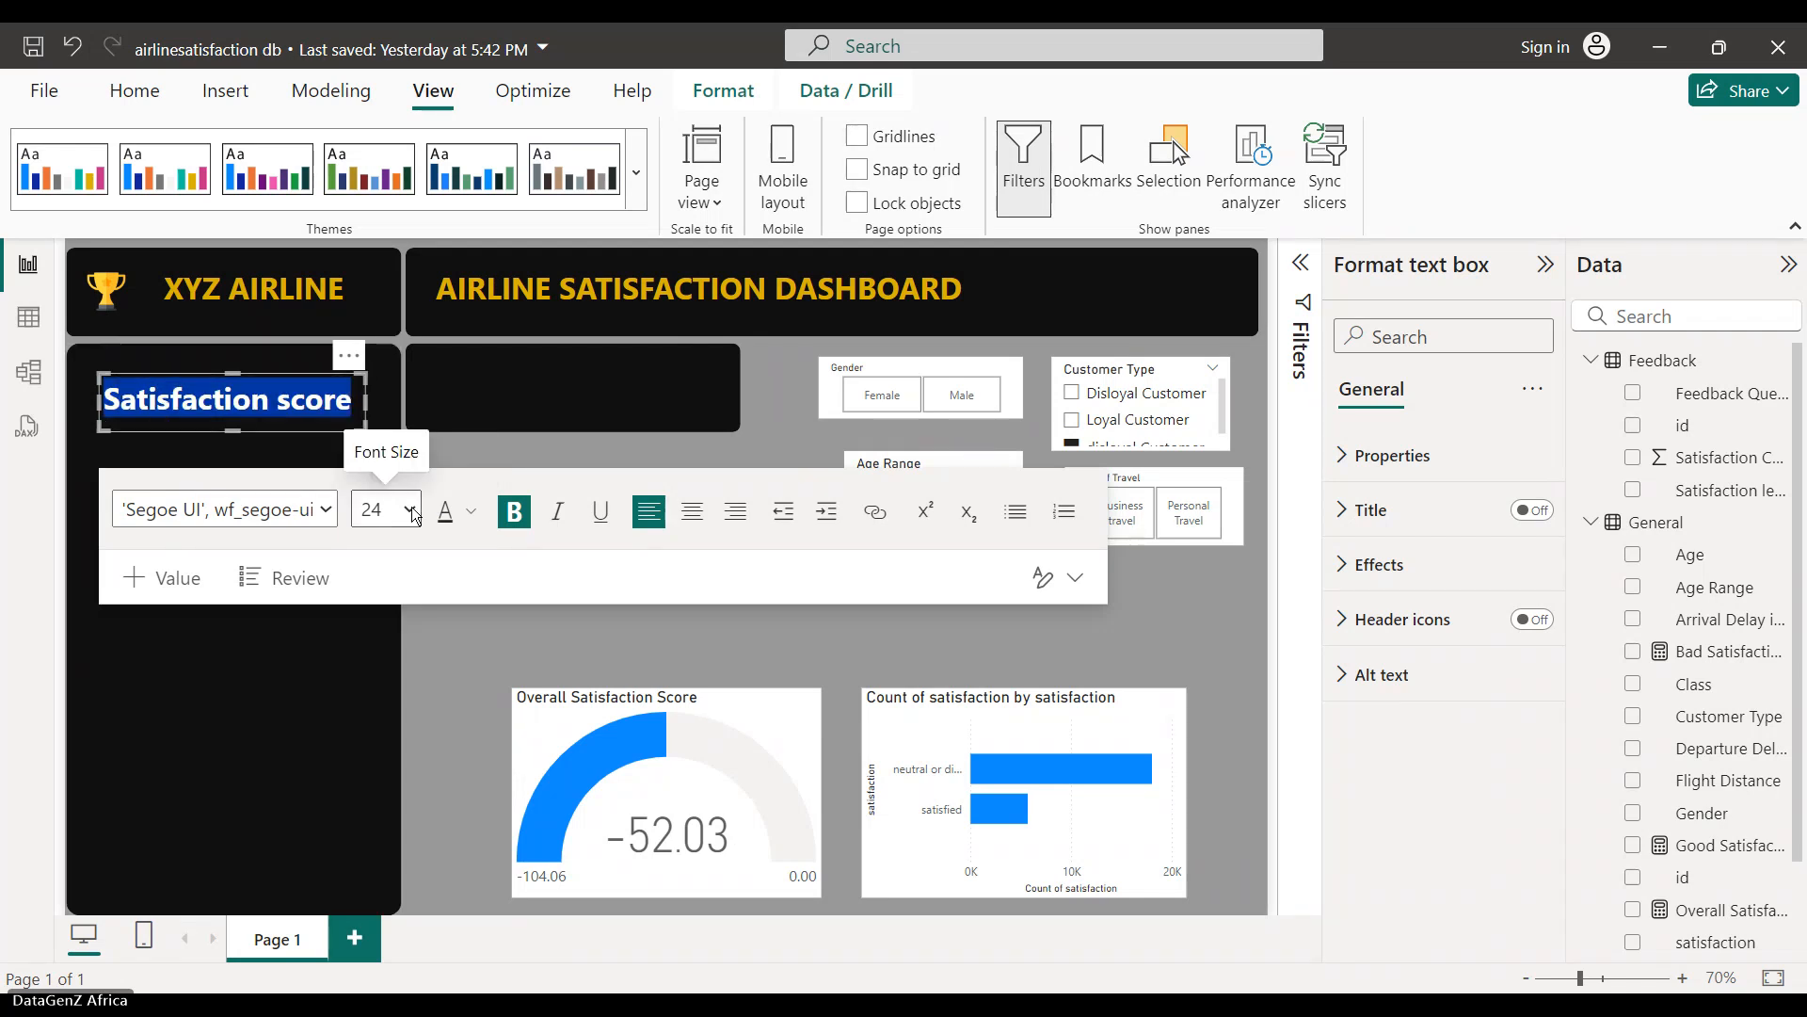
click(374, 688)
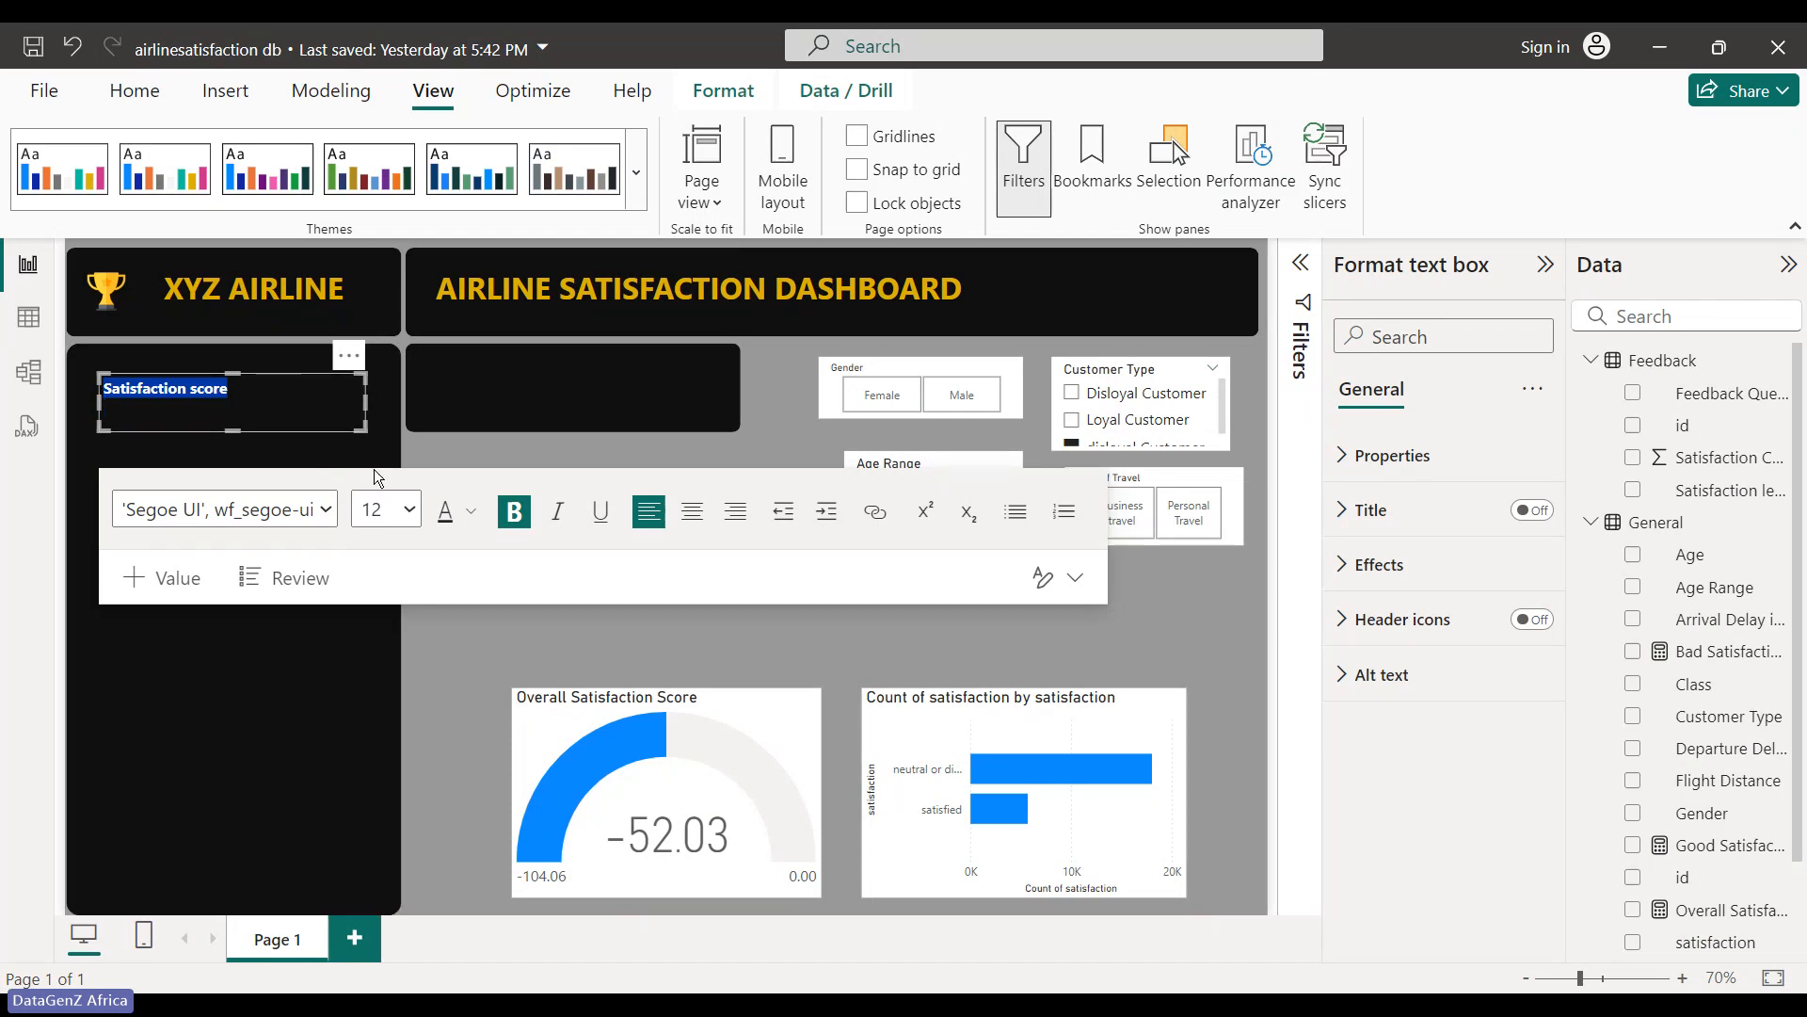
click(378, 706)
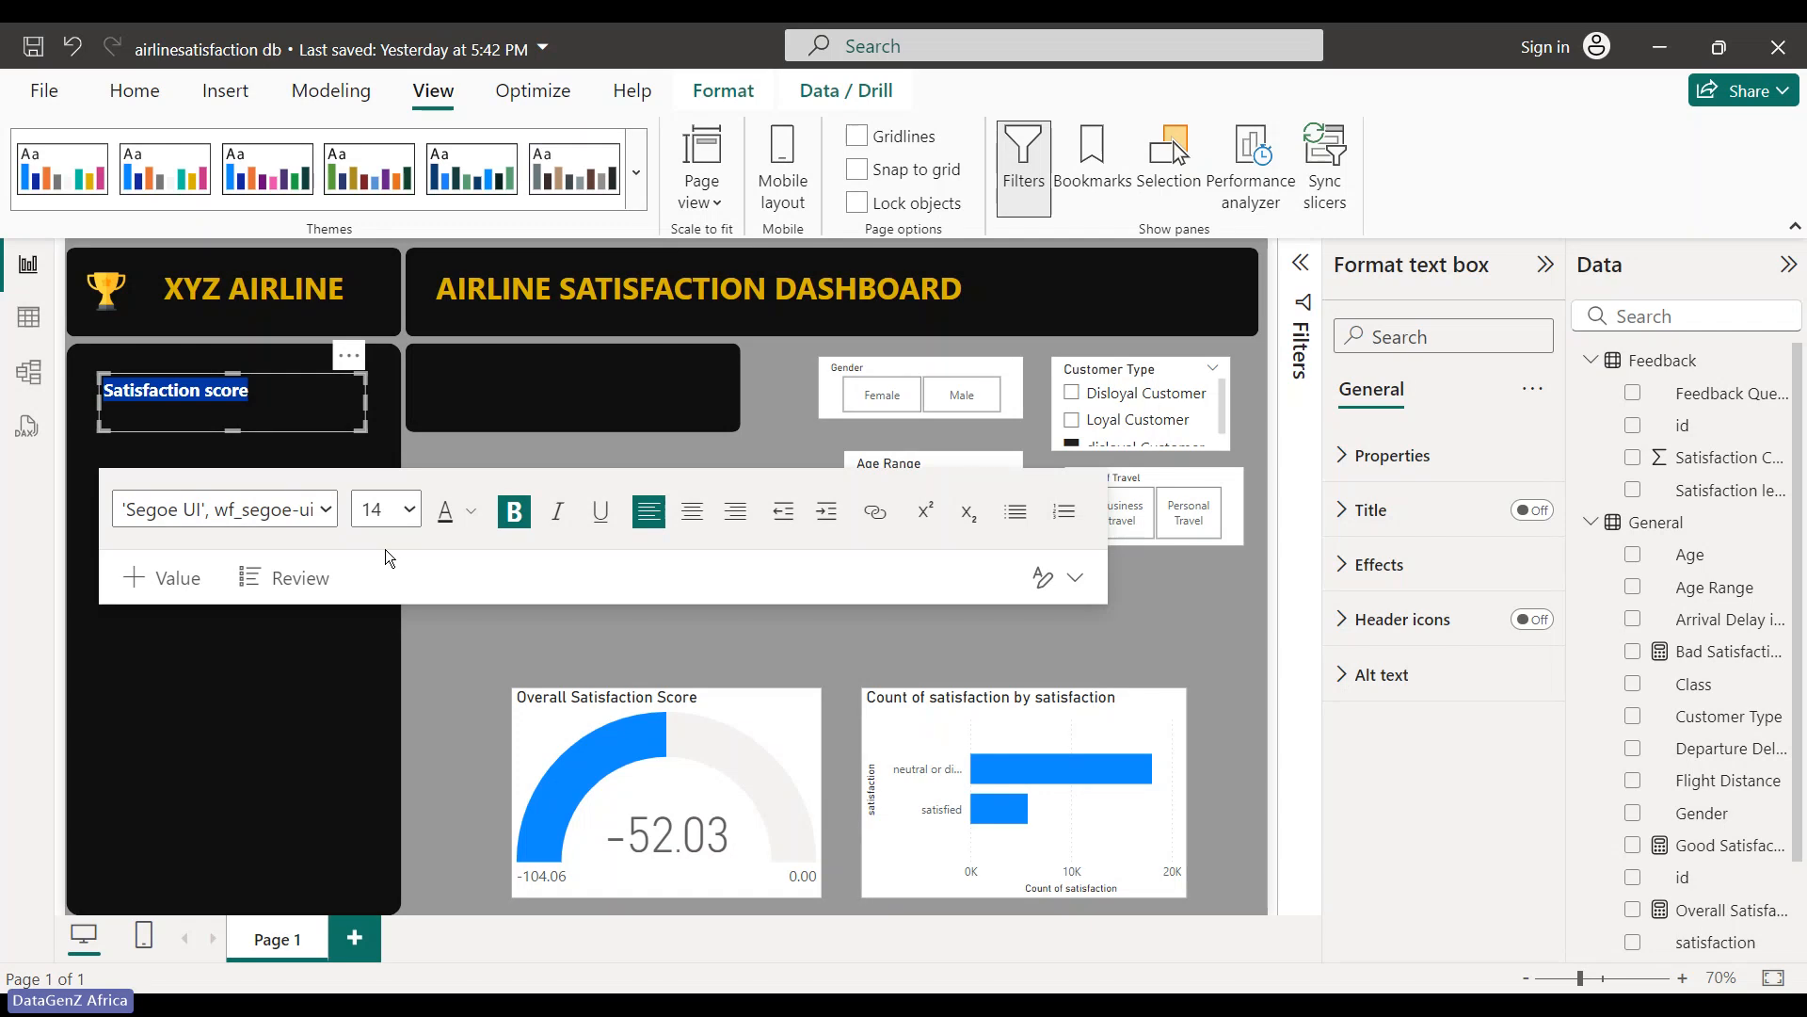
click(431, 624)
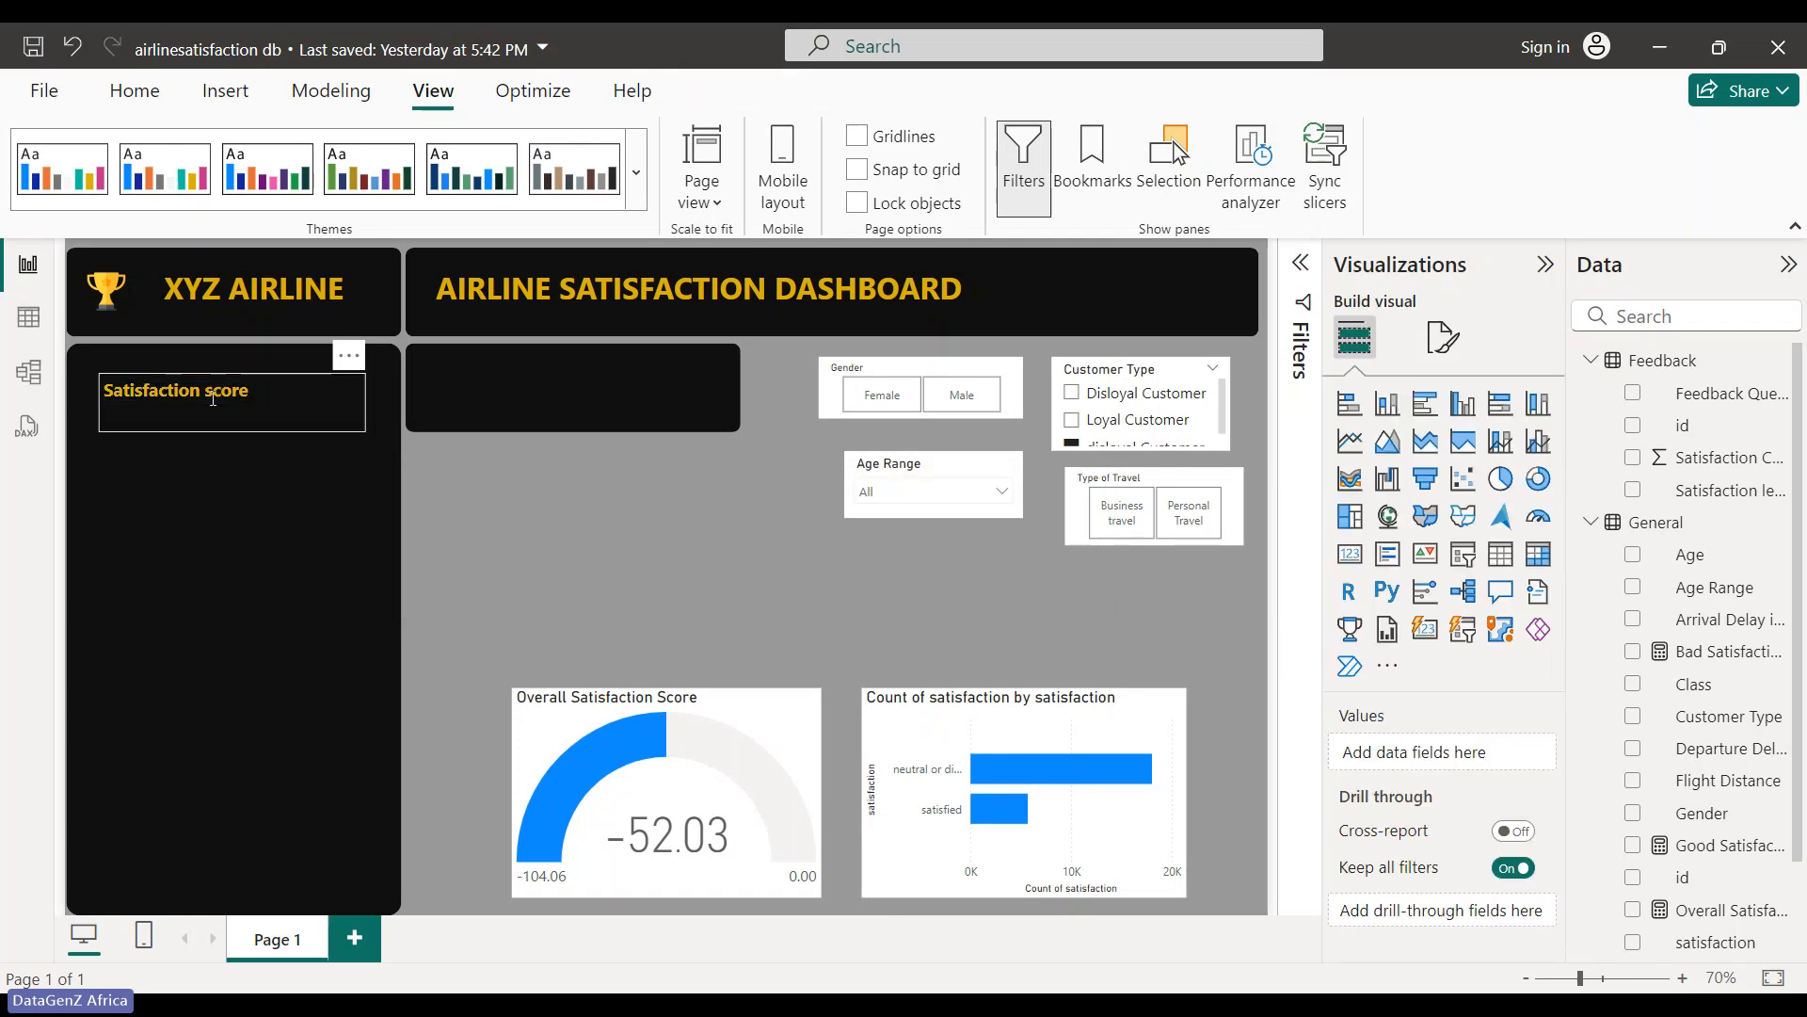
click(213, 400)
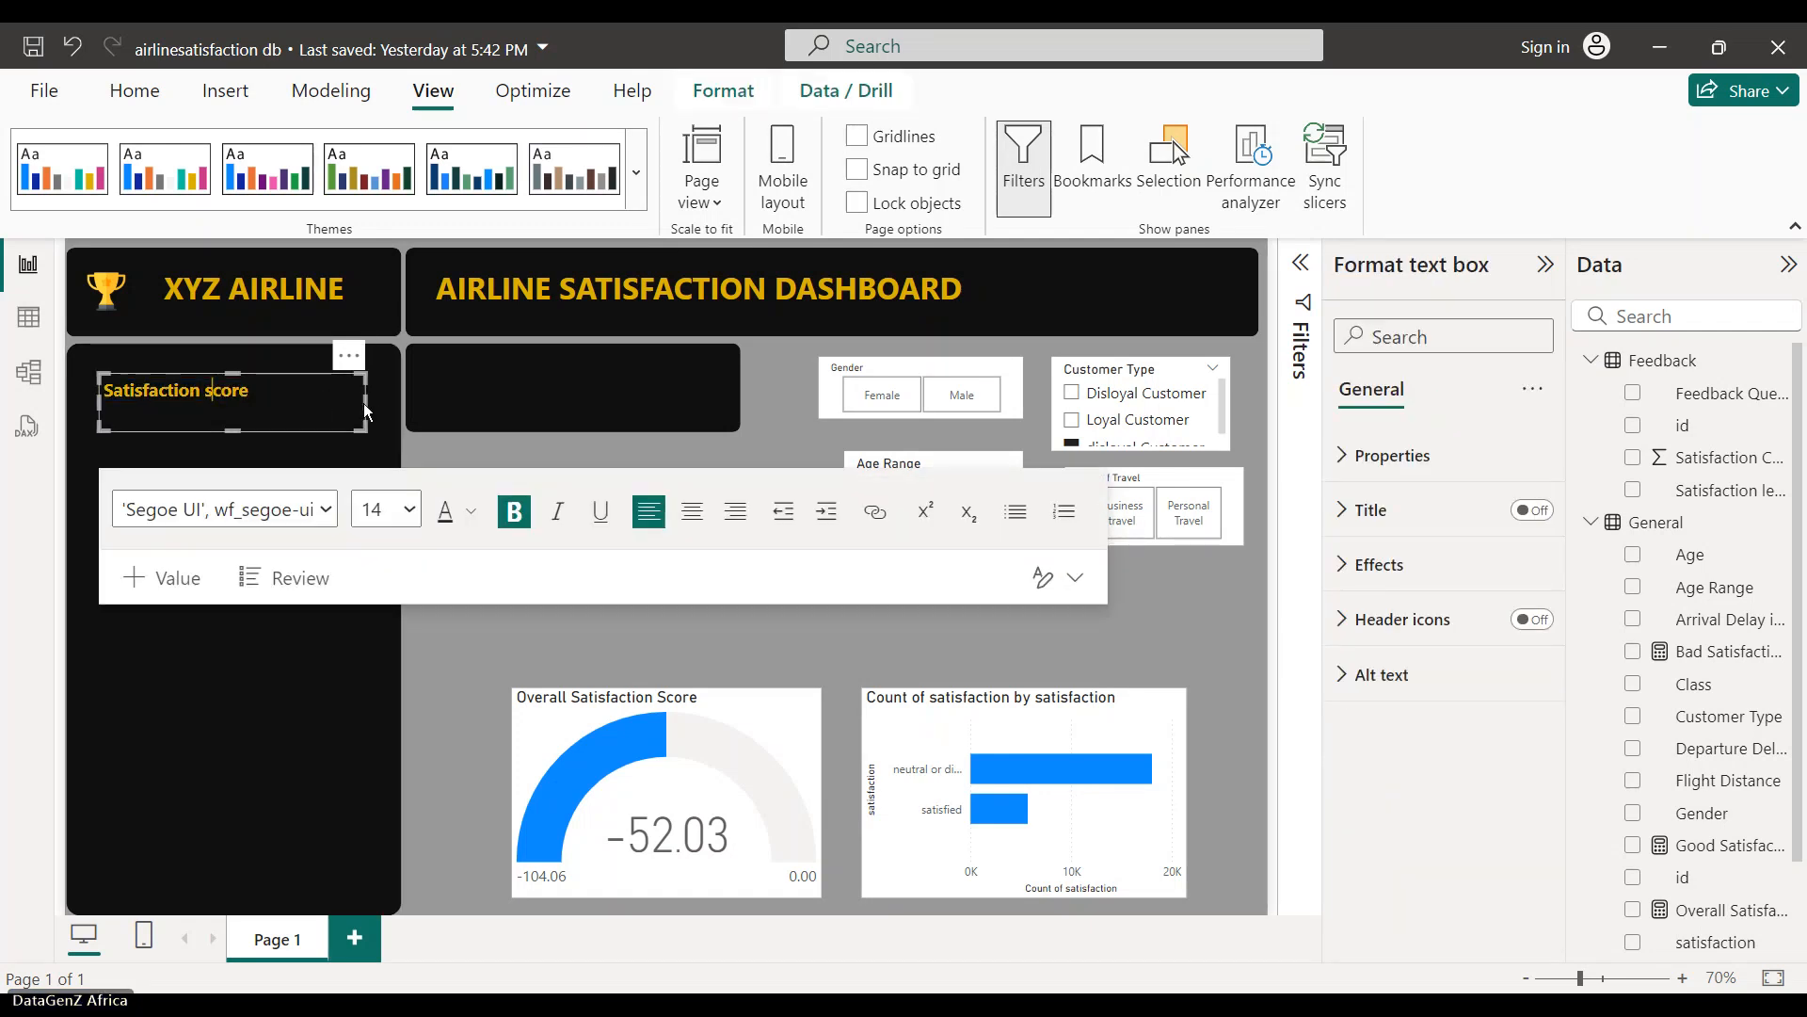
drag(367, 402, 278, 392)
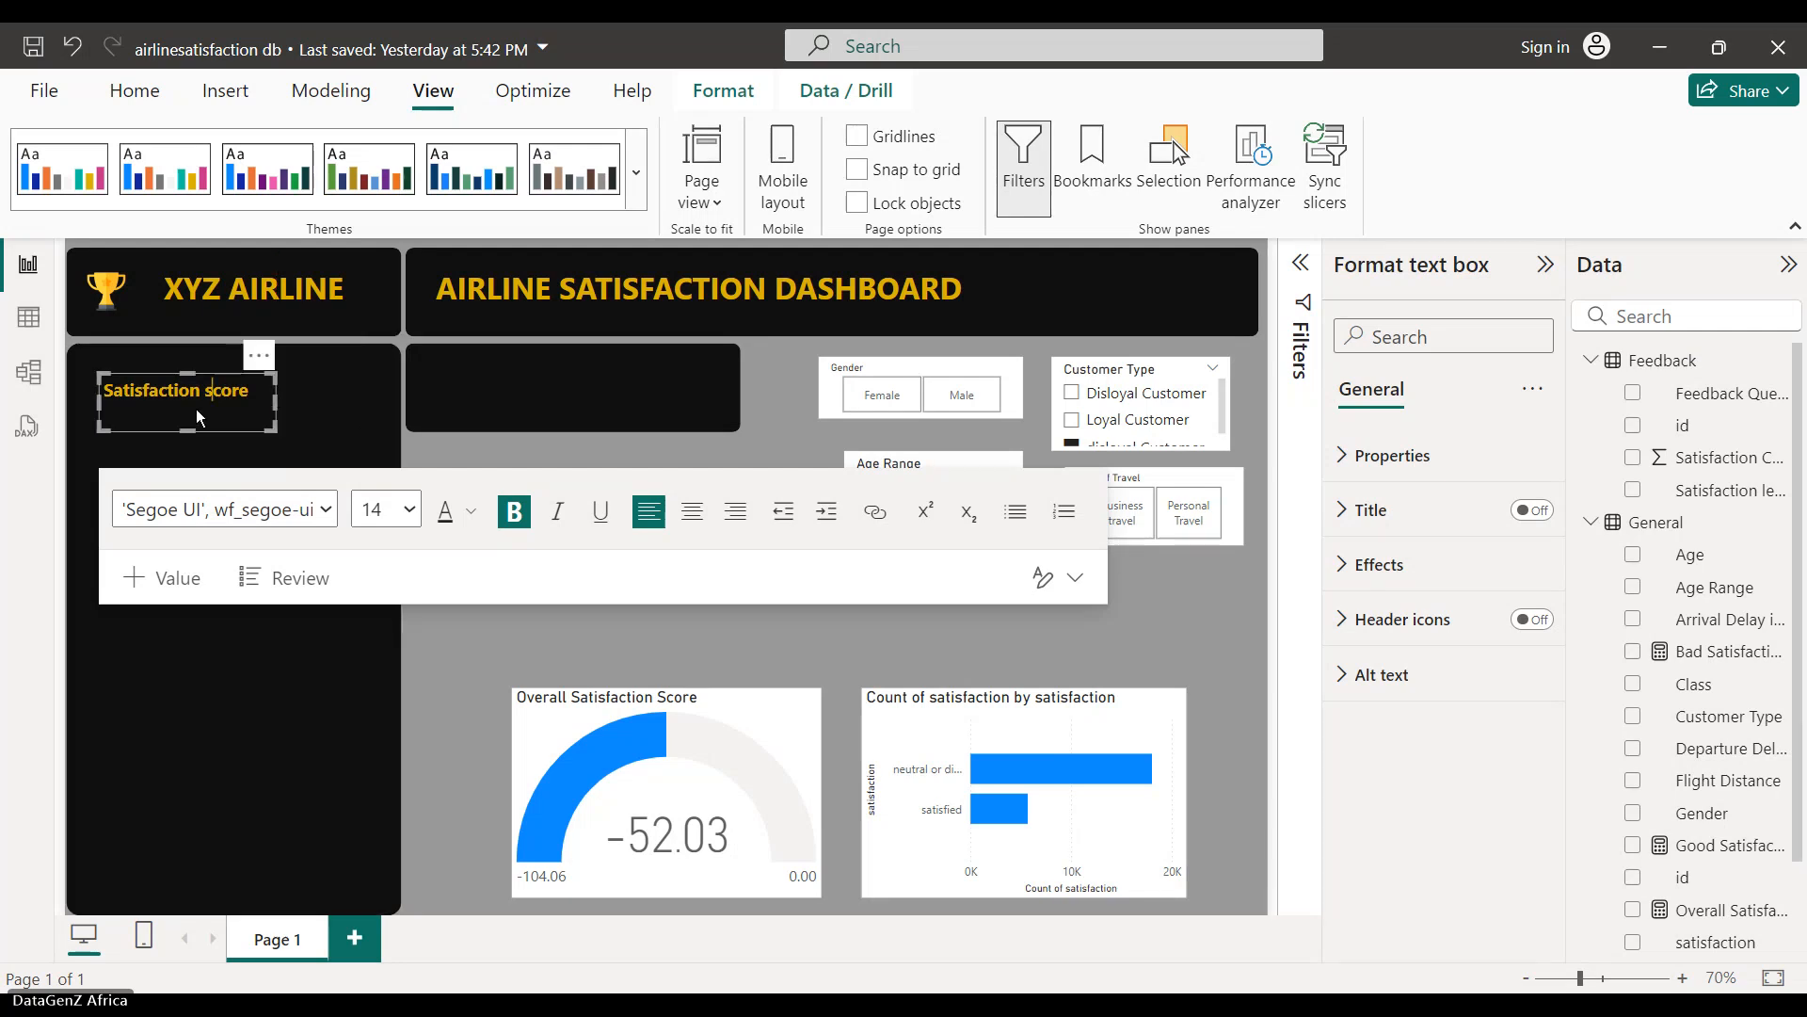
click(359, 431)
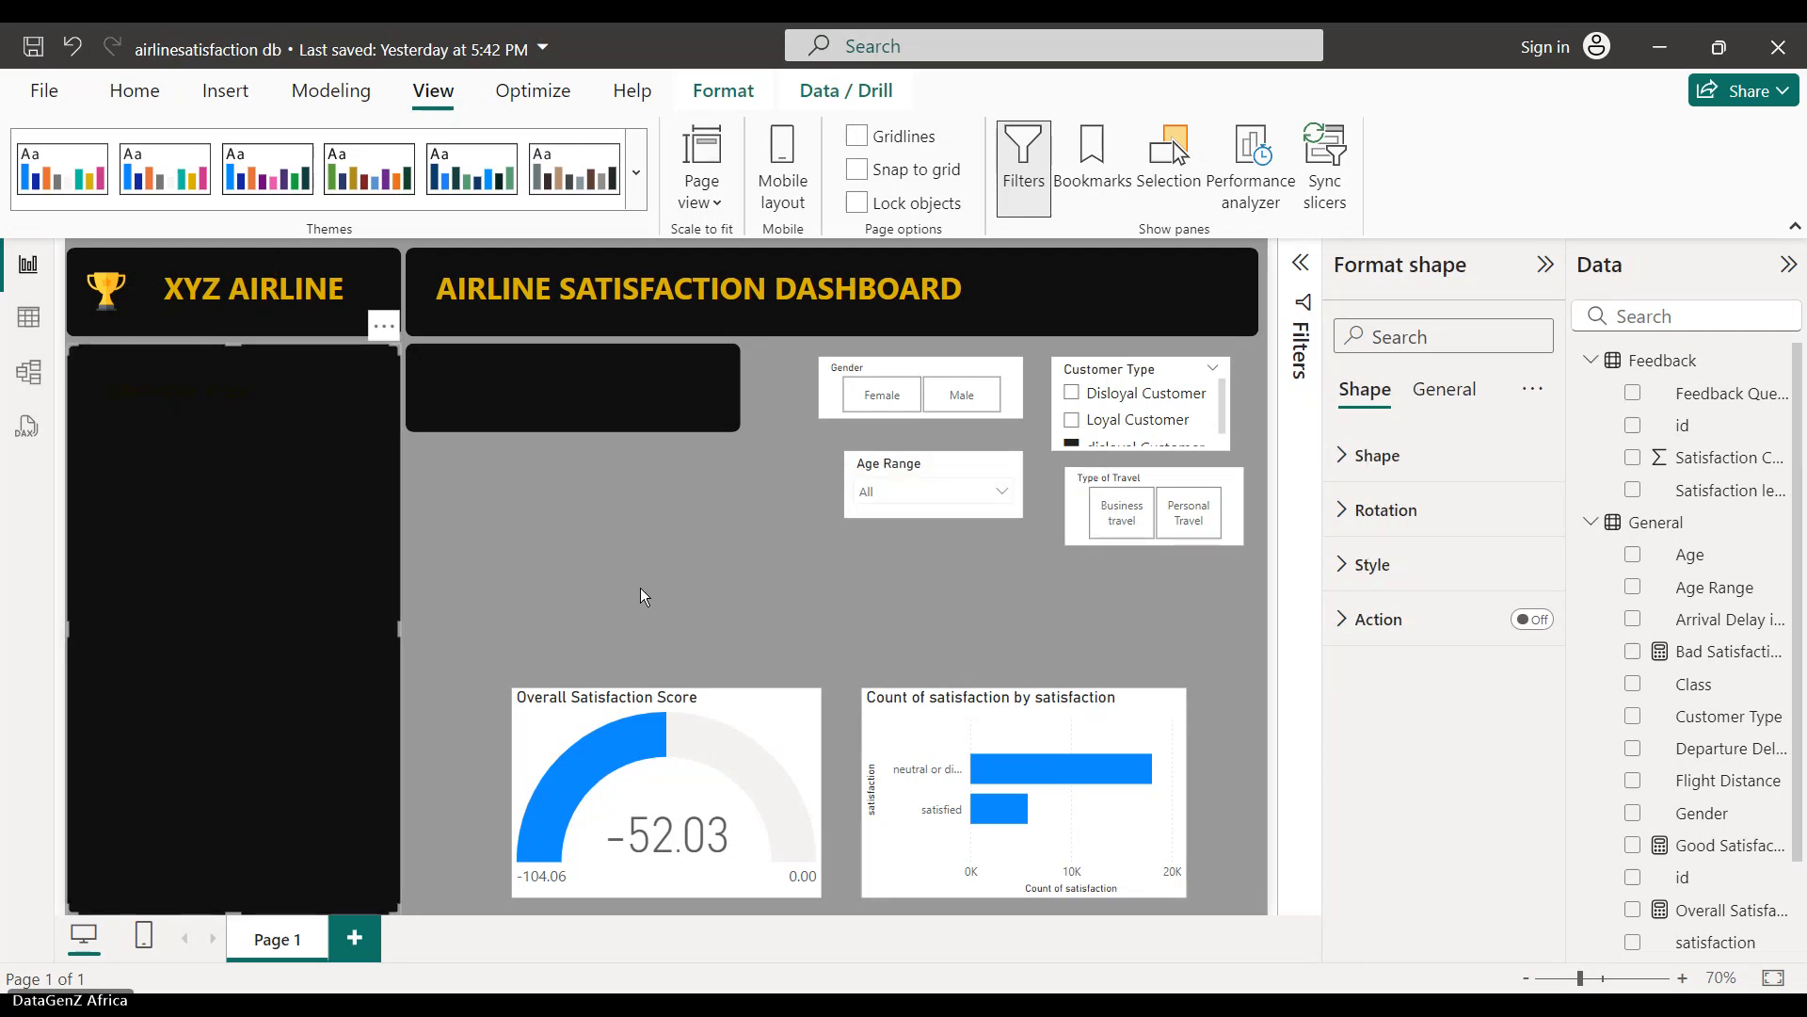
- Capitalize it to 'Satisfaction Score' and move the label lower in the black panel
click(224, 405)
drag(223, 403, 265, 396)
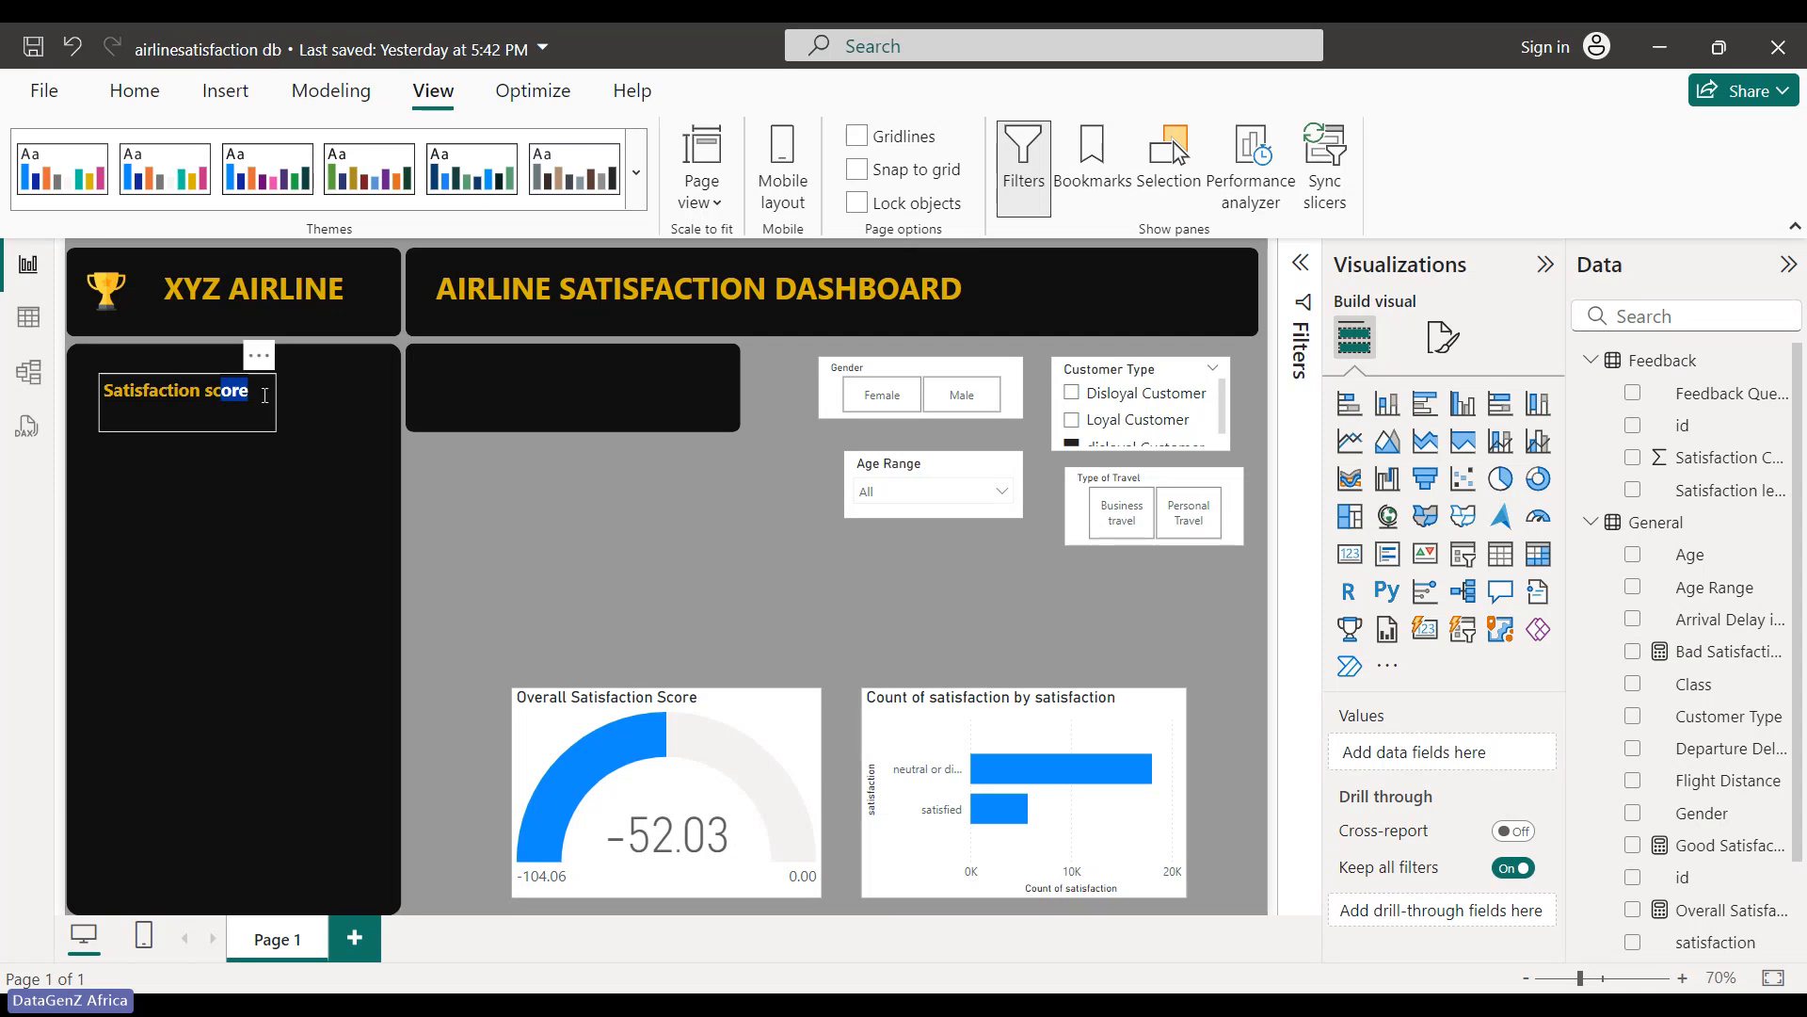
click(215, 394)
key(BackSpace)
text(S)
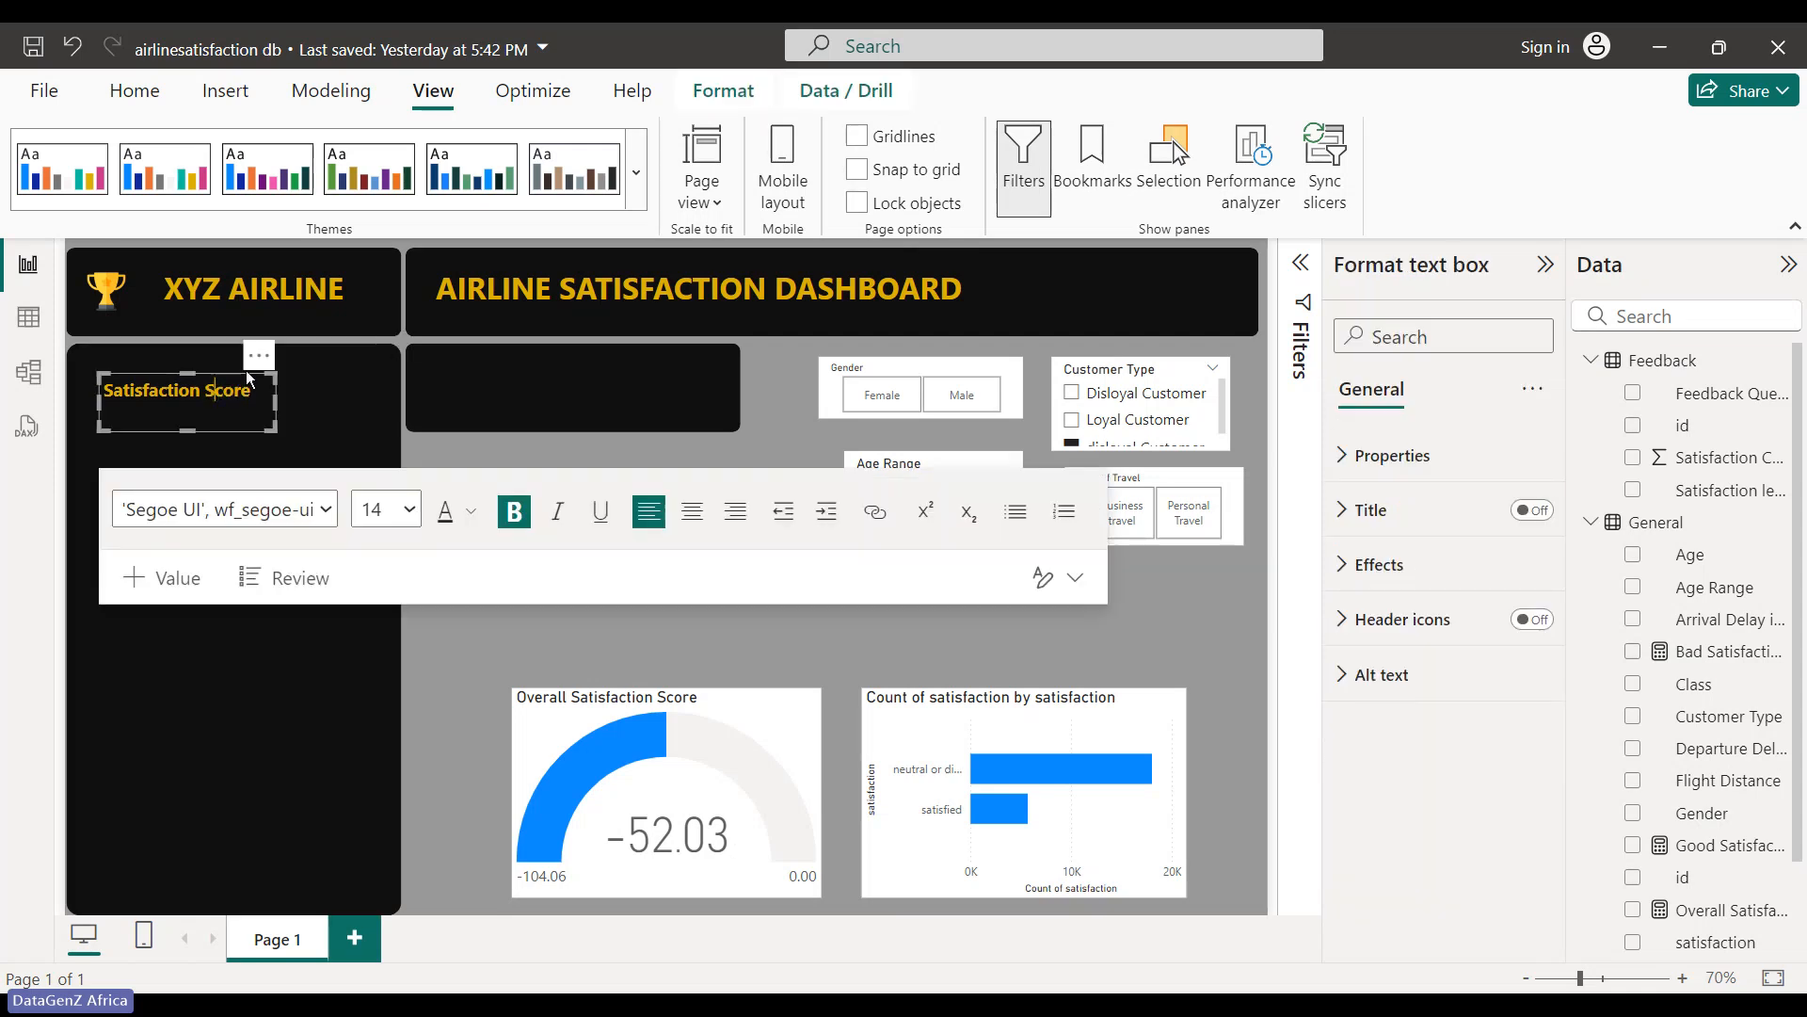
drag(259, 354, 268, 455)
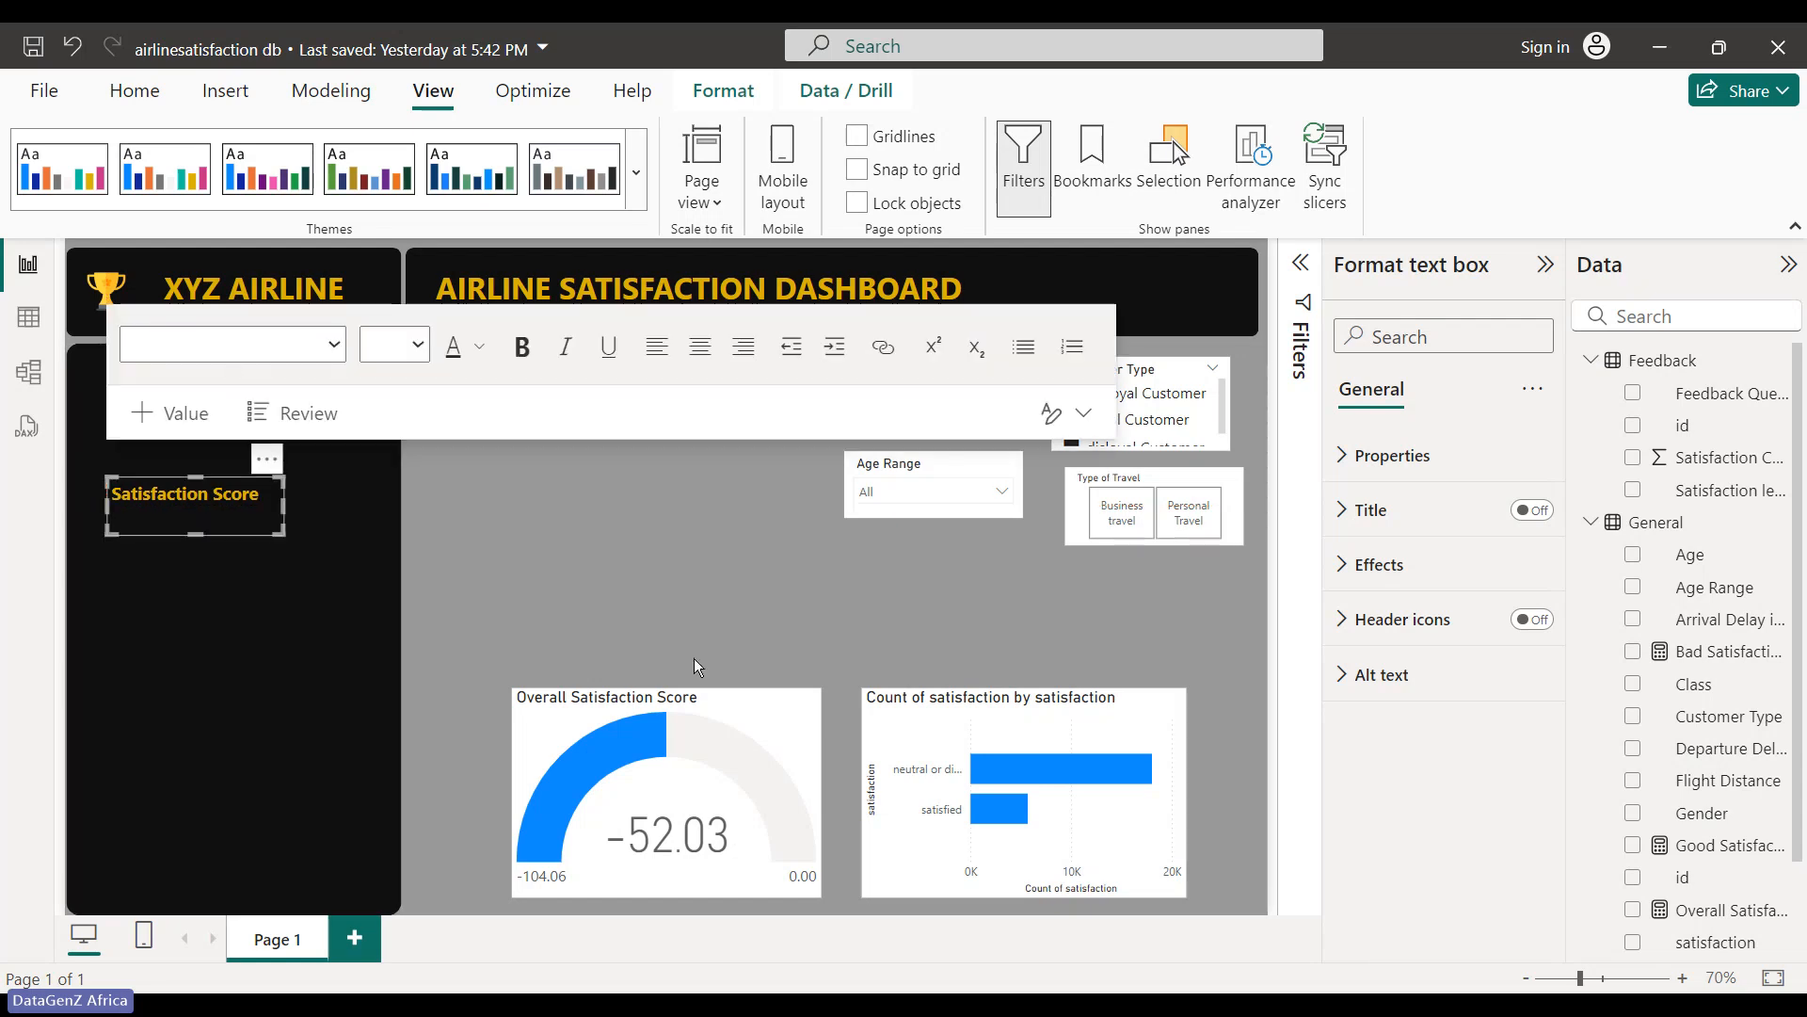
click(570, 563)
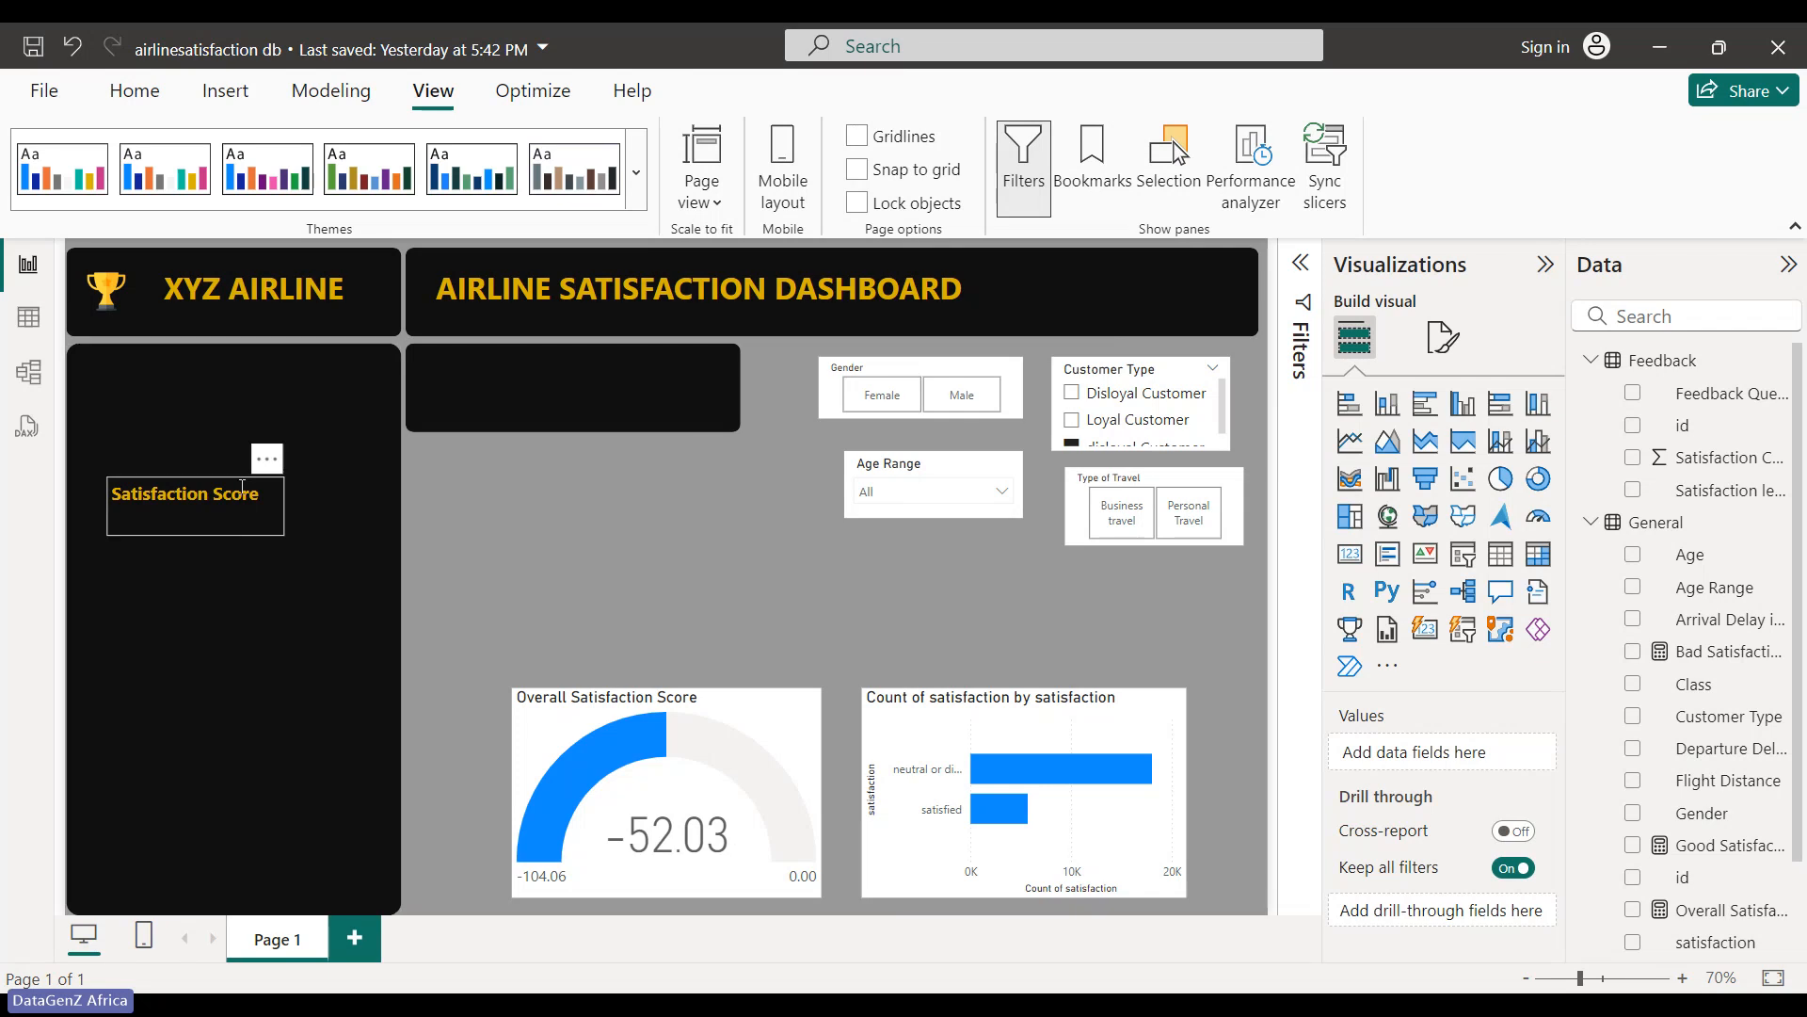
drag(257, 446, 257, 475)
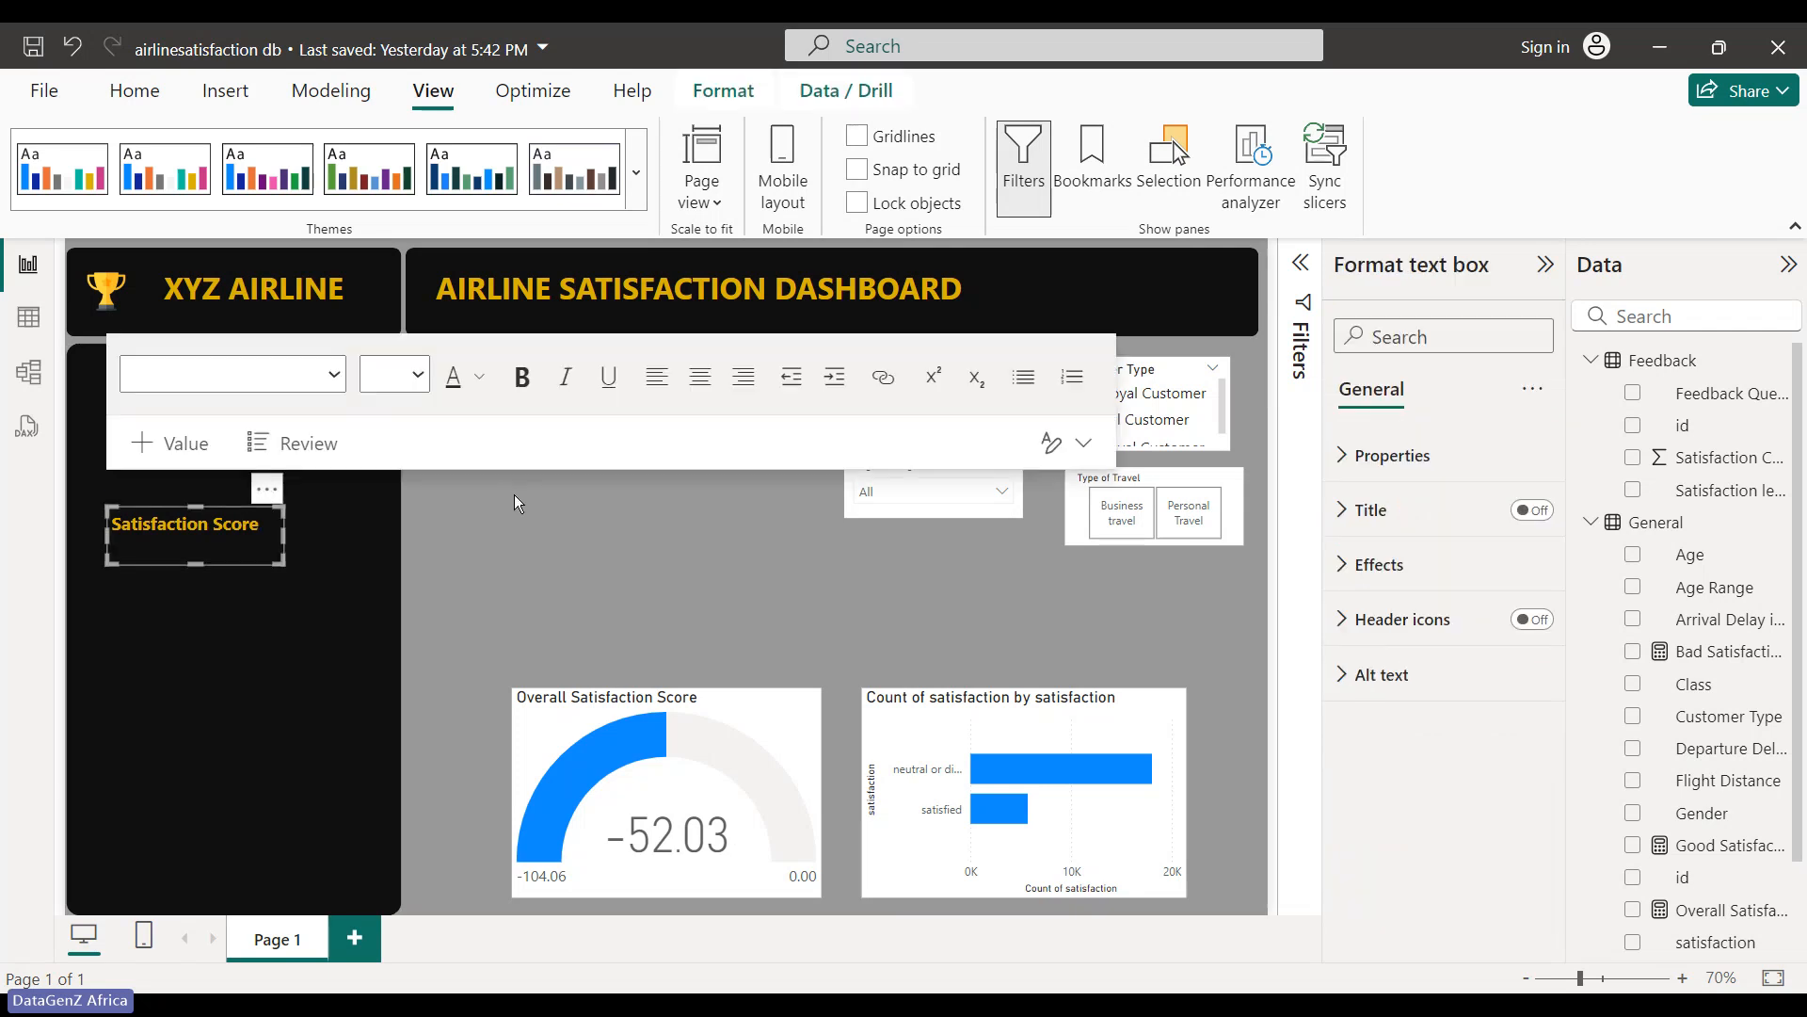
click(565, 596)
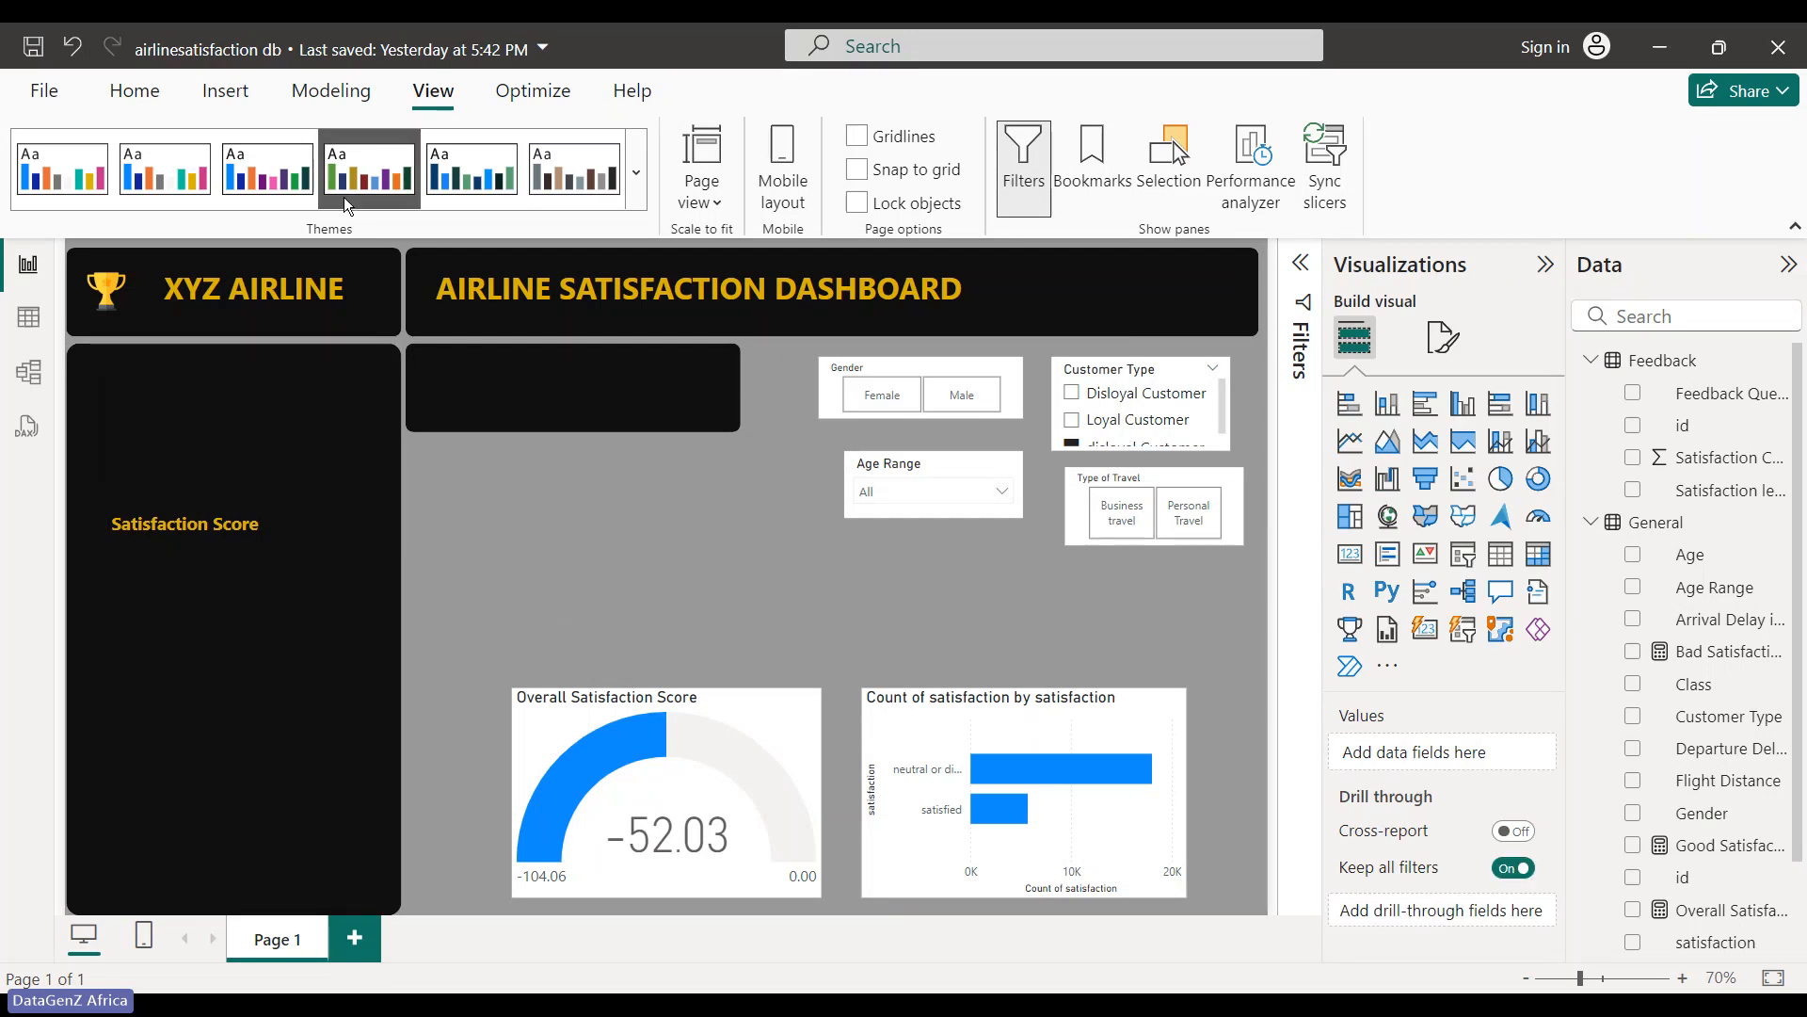
- Insert a Line shape and fit it across the black side panel above Satisfaction Score
click(234, 98)
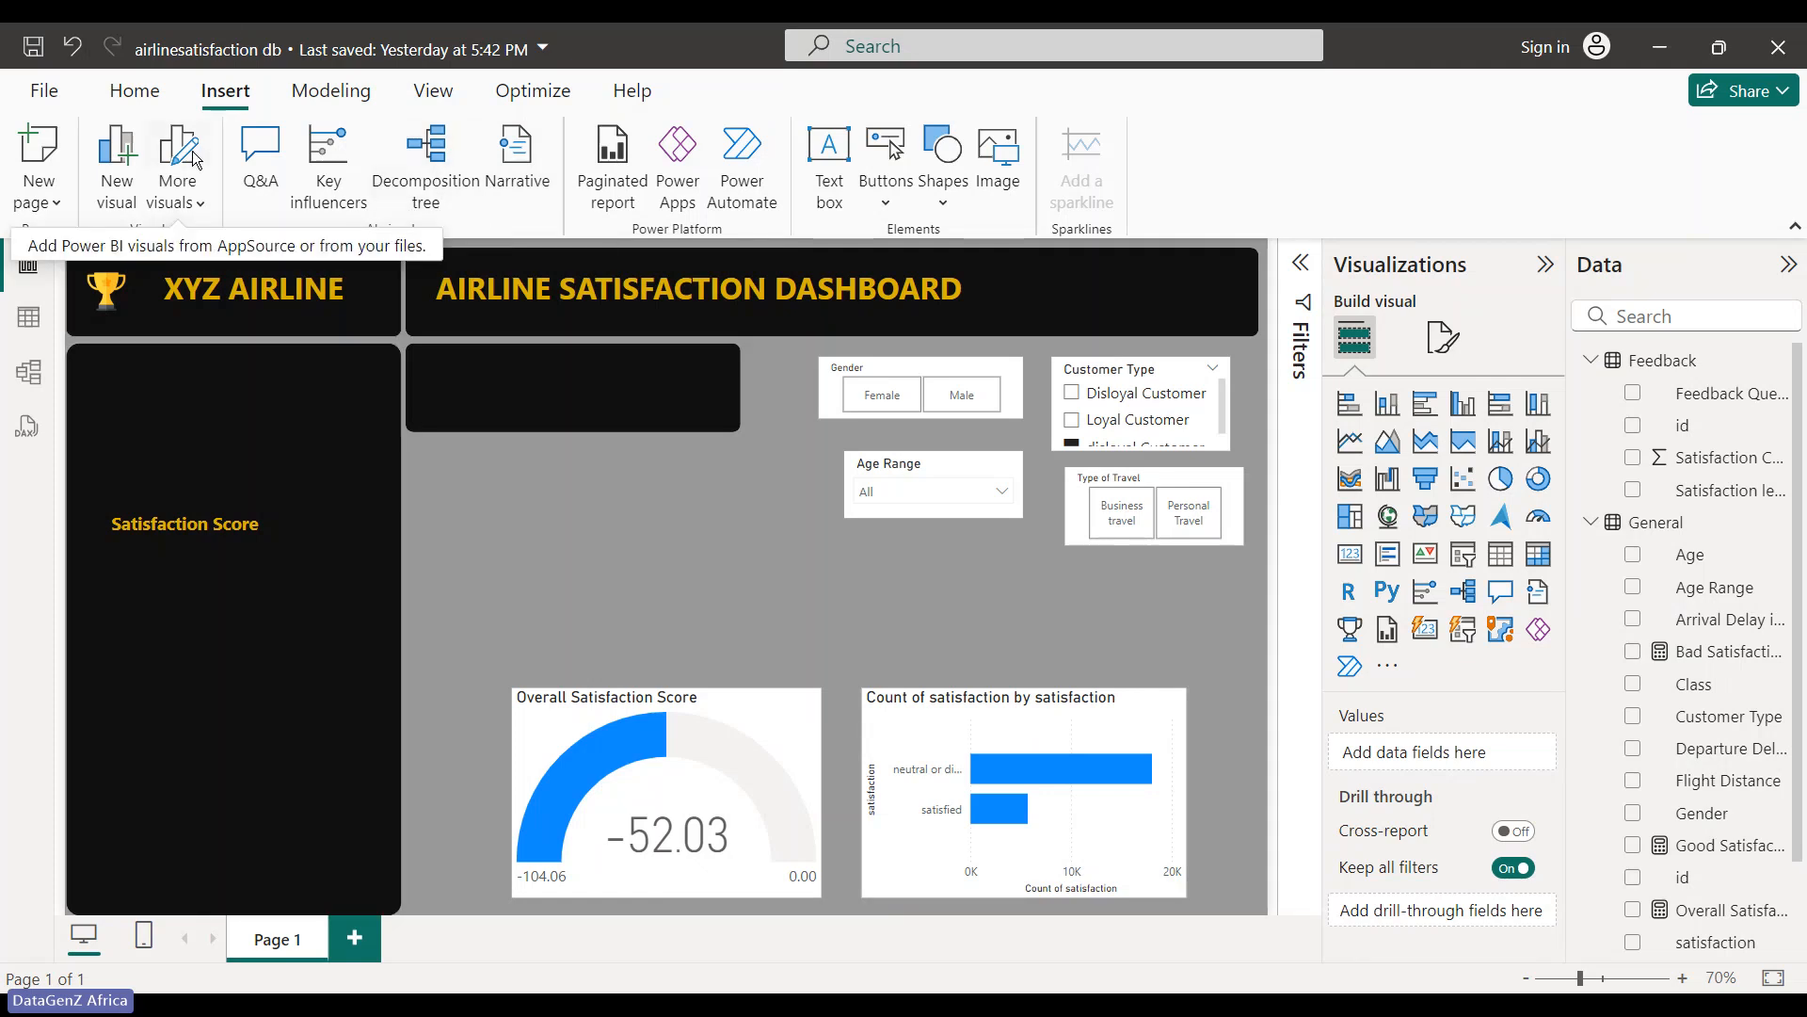
click(953, 201)
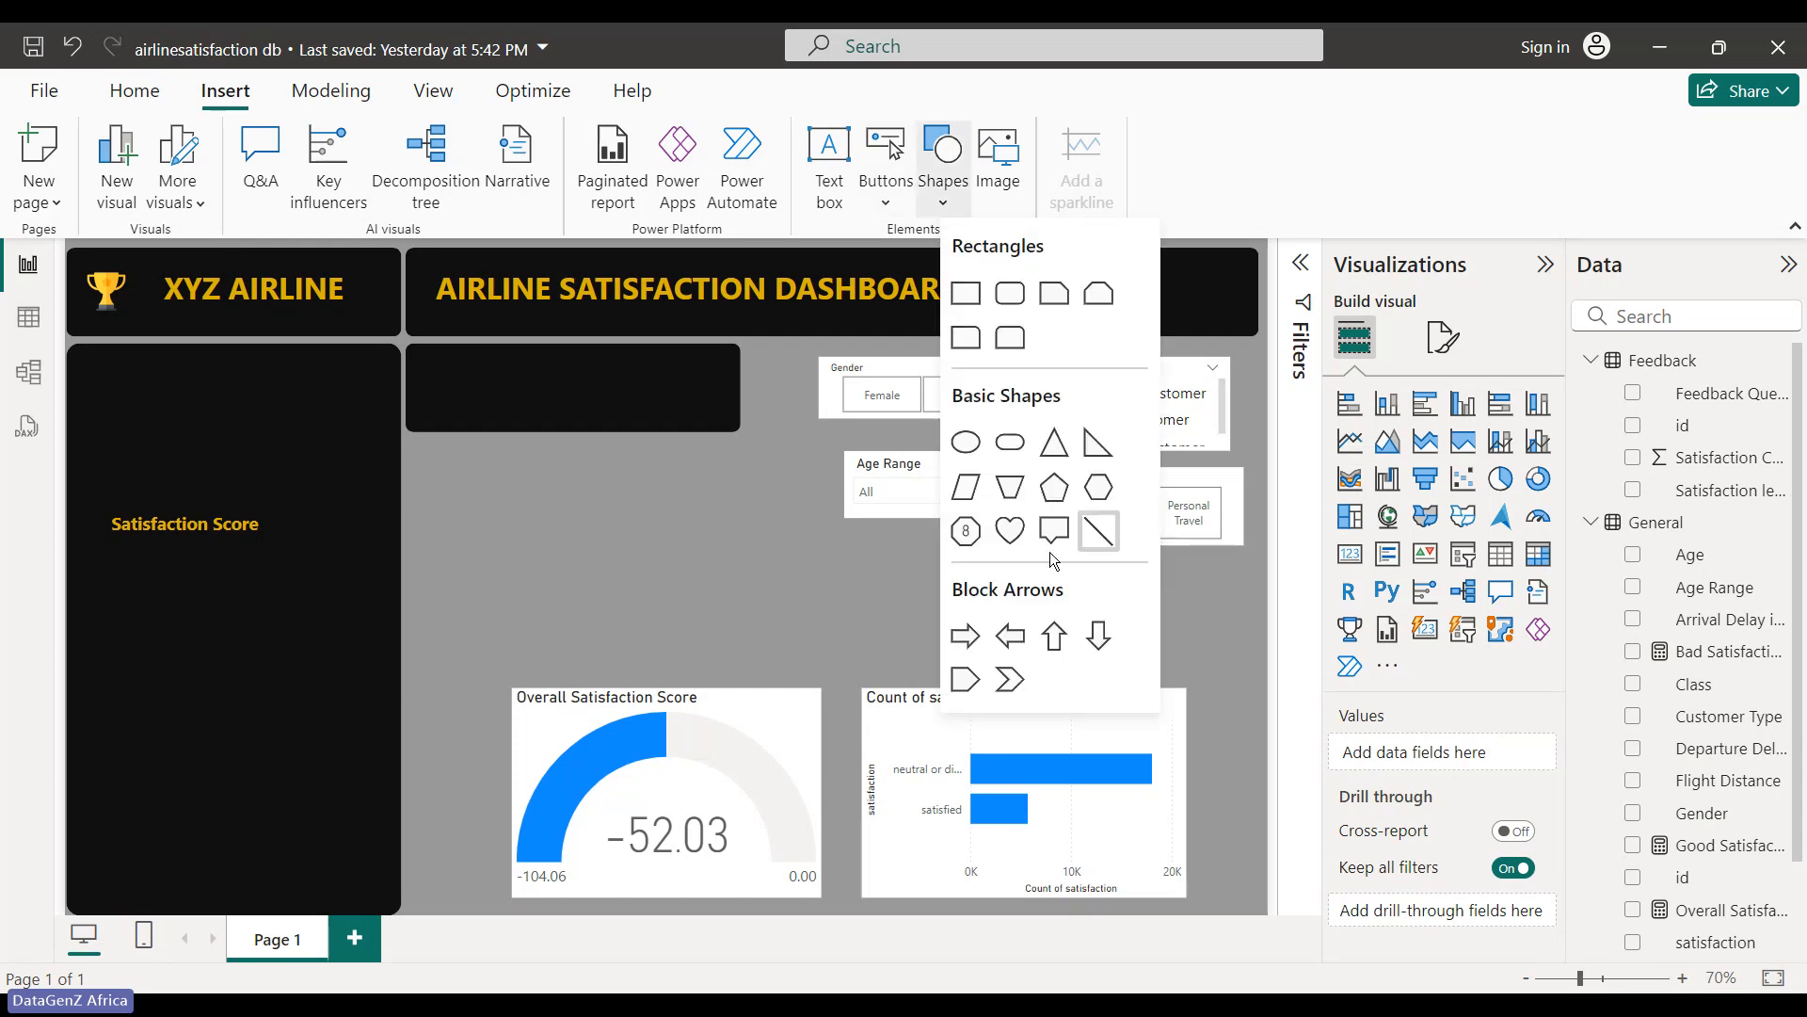
click(1095, 533)
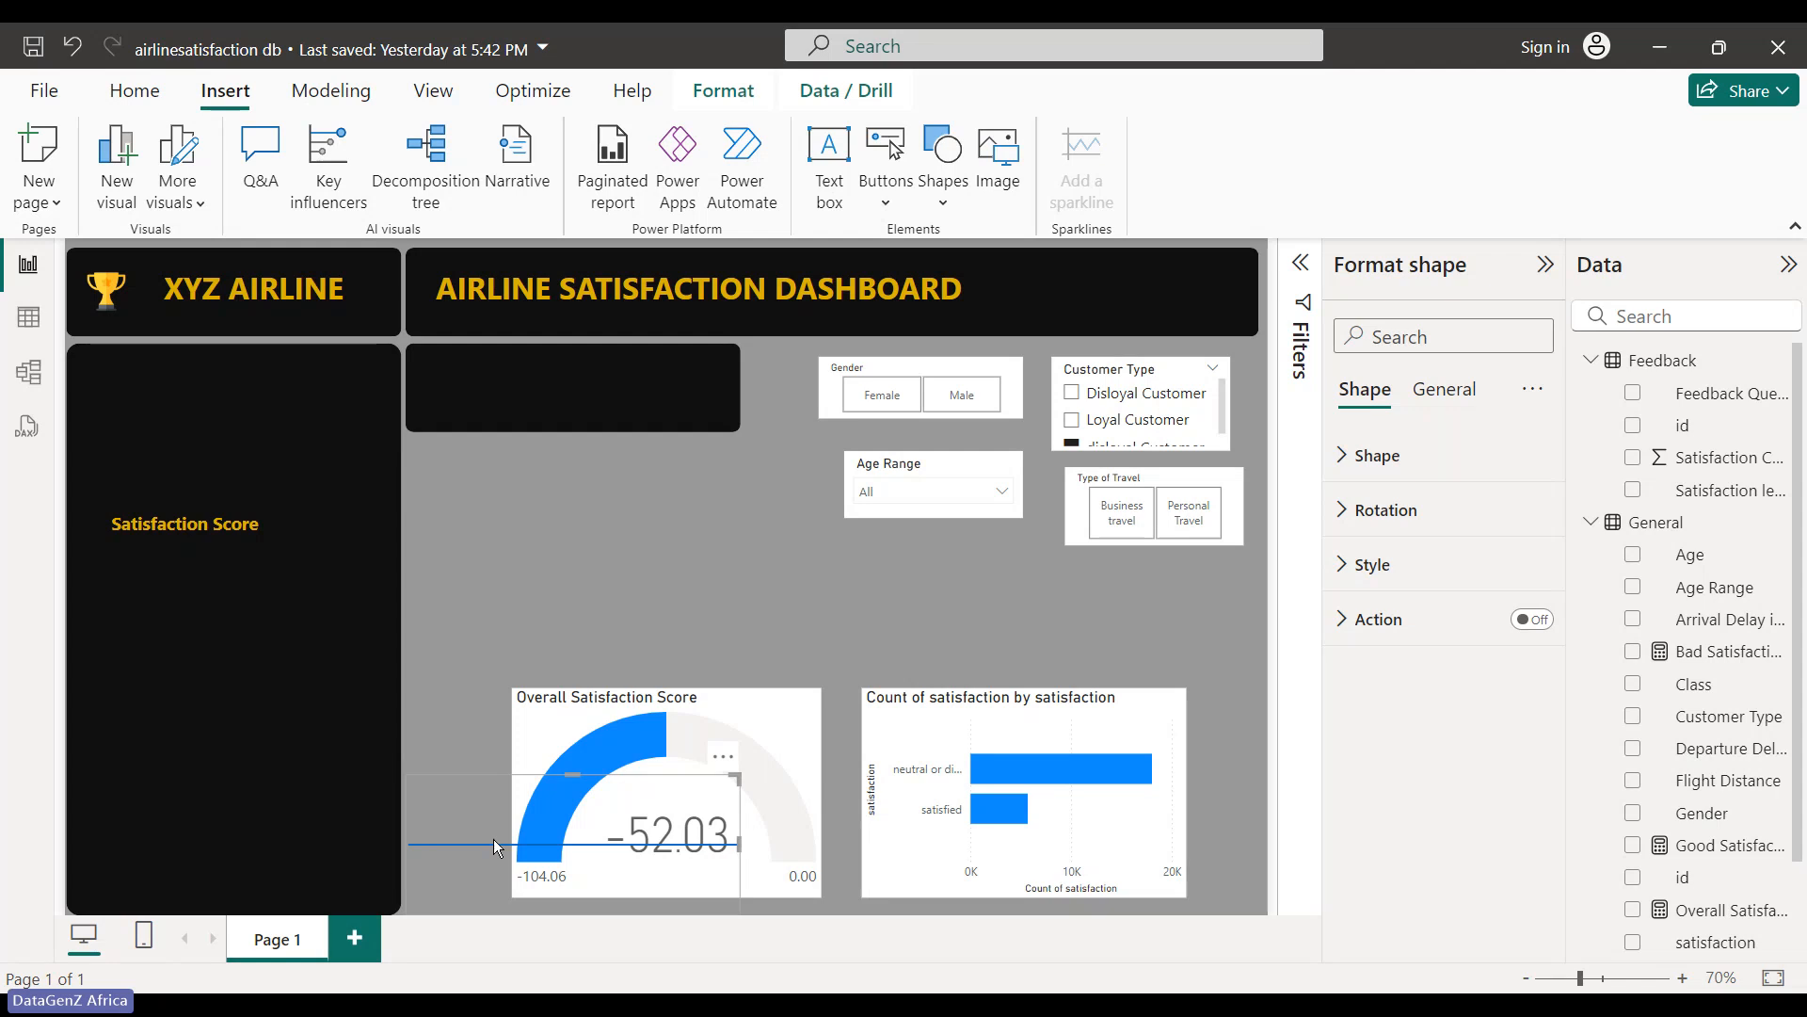
drag(494, 839, 161, 483)
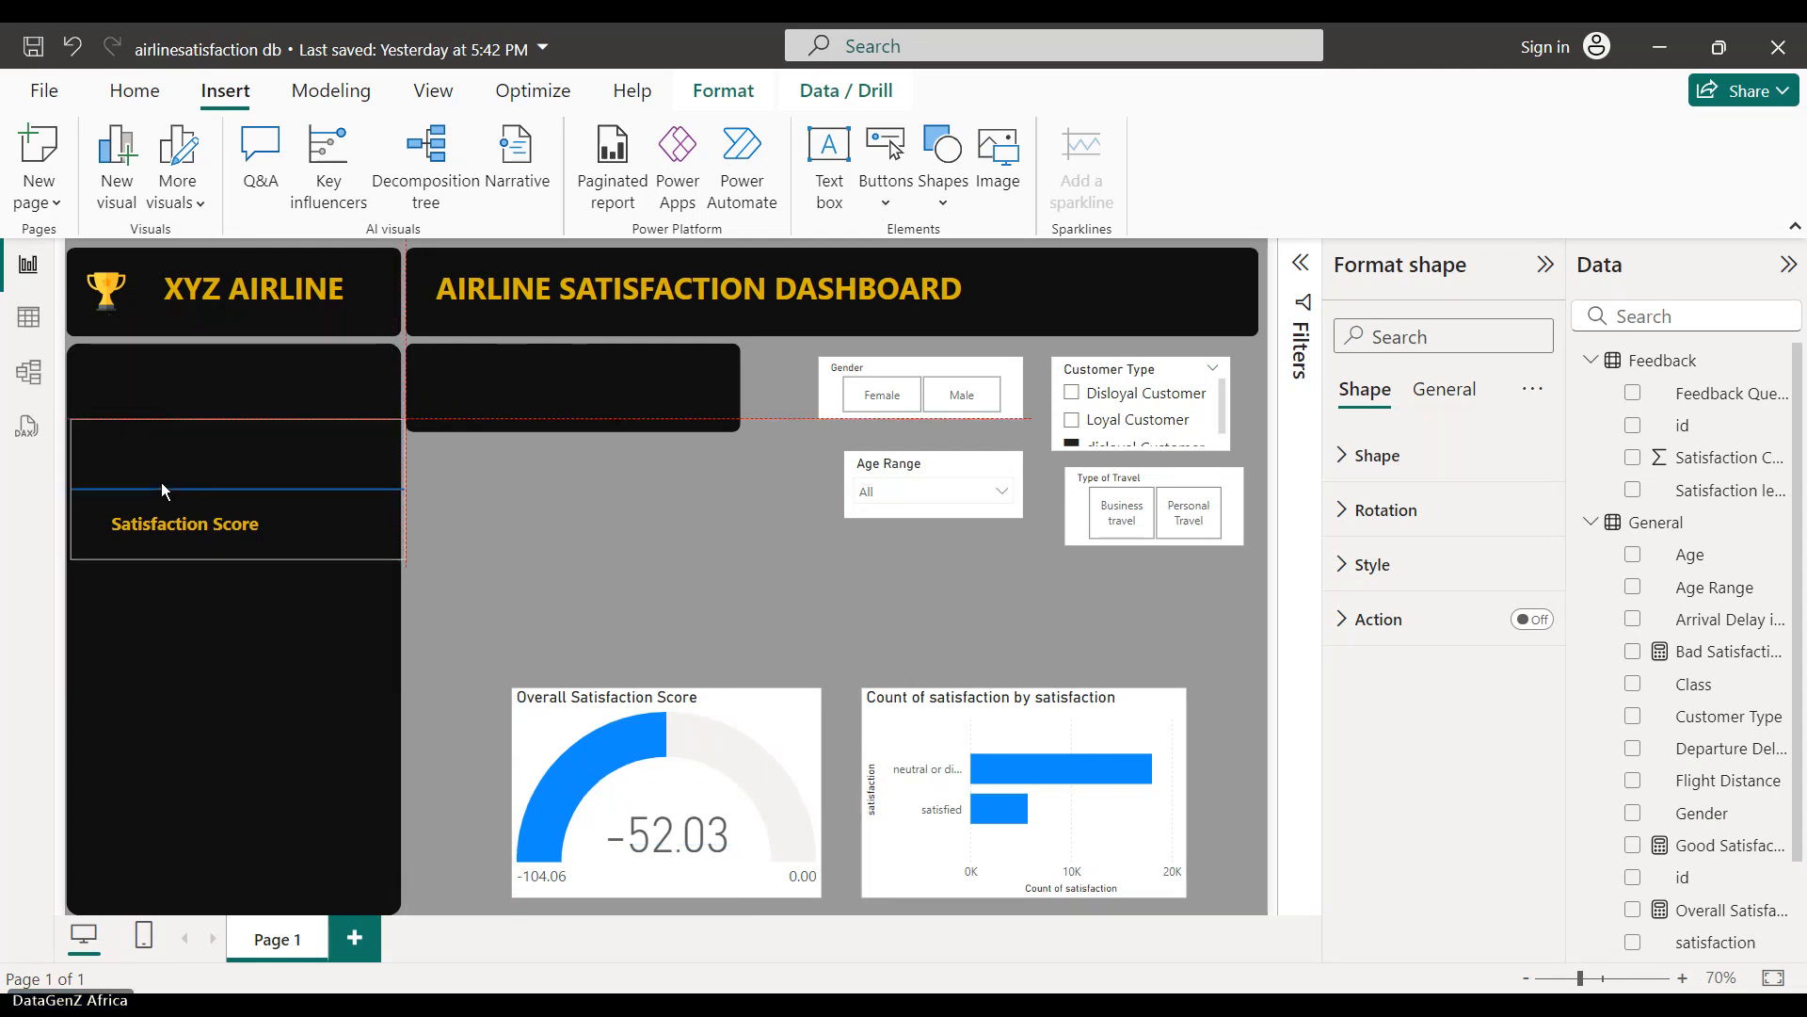
drag(399, 488, 392, 492)
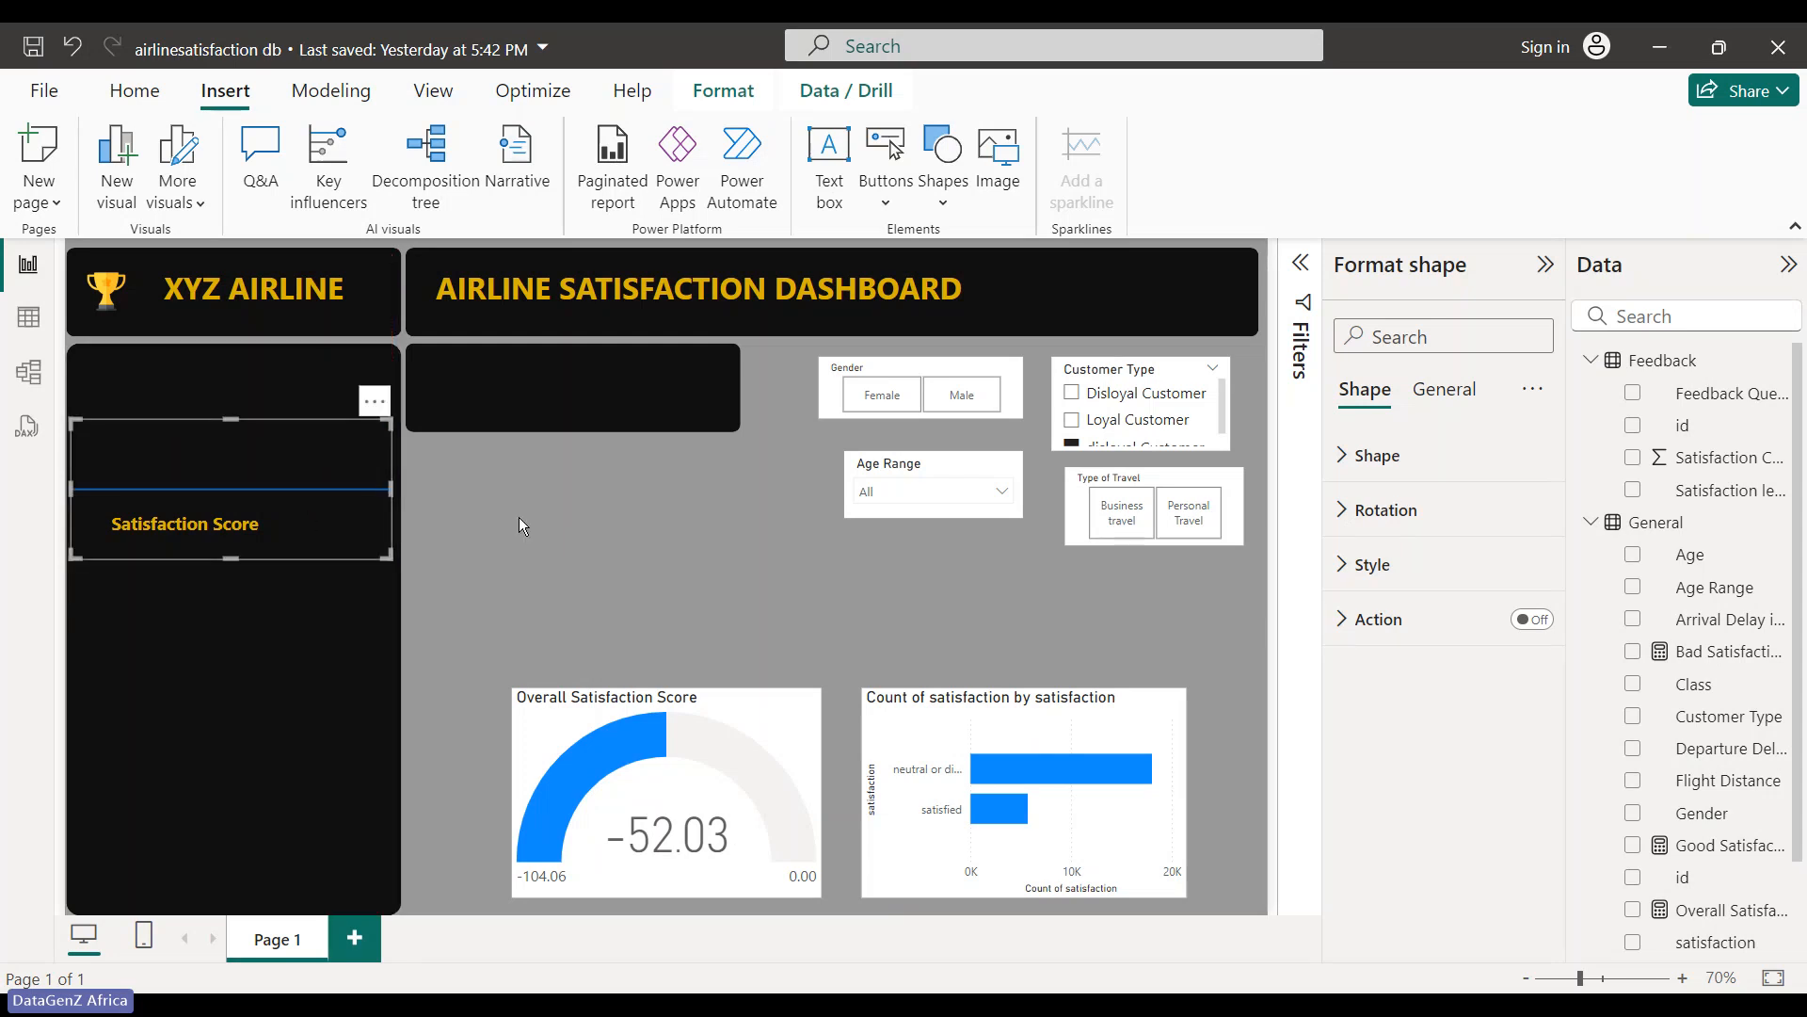
click(518, 517)
- Give the line shape a grey fill and a 5% fill transparency
click(358, 503)
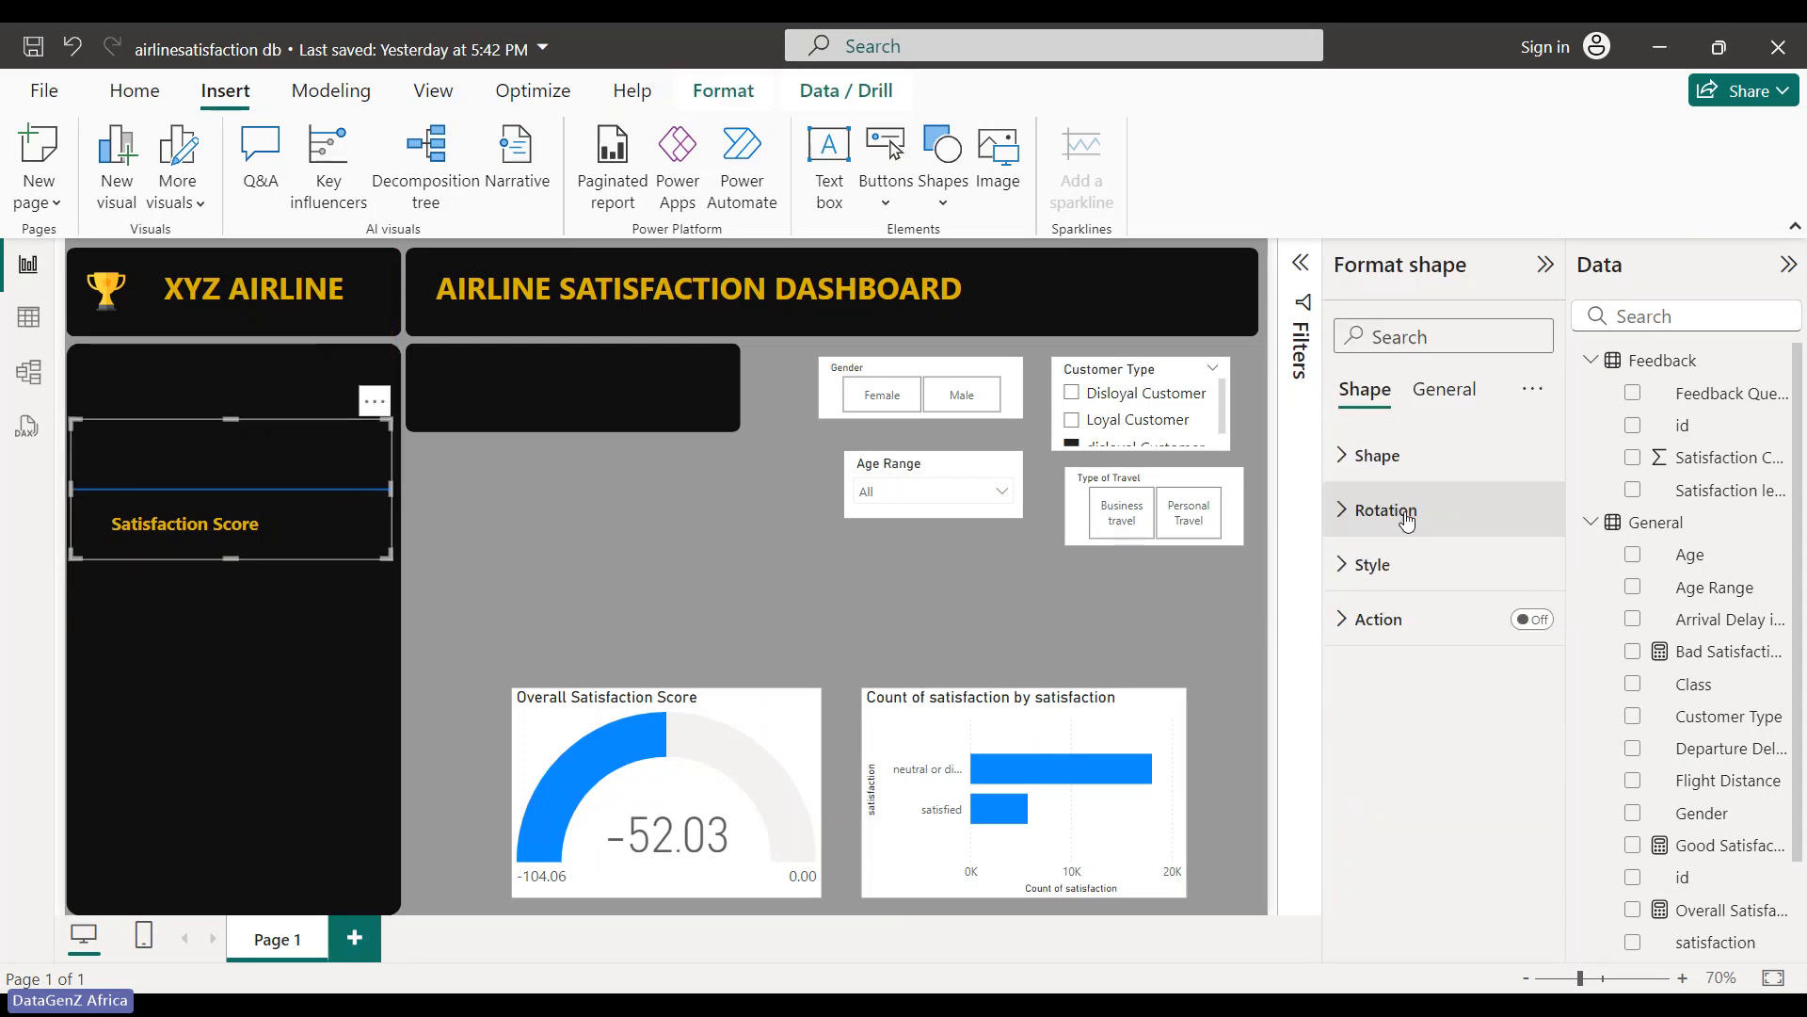
click(1376, 564)
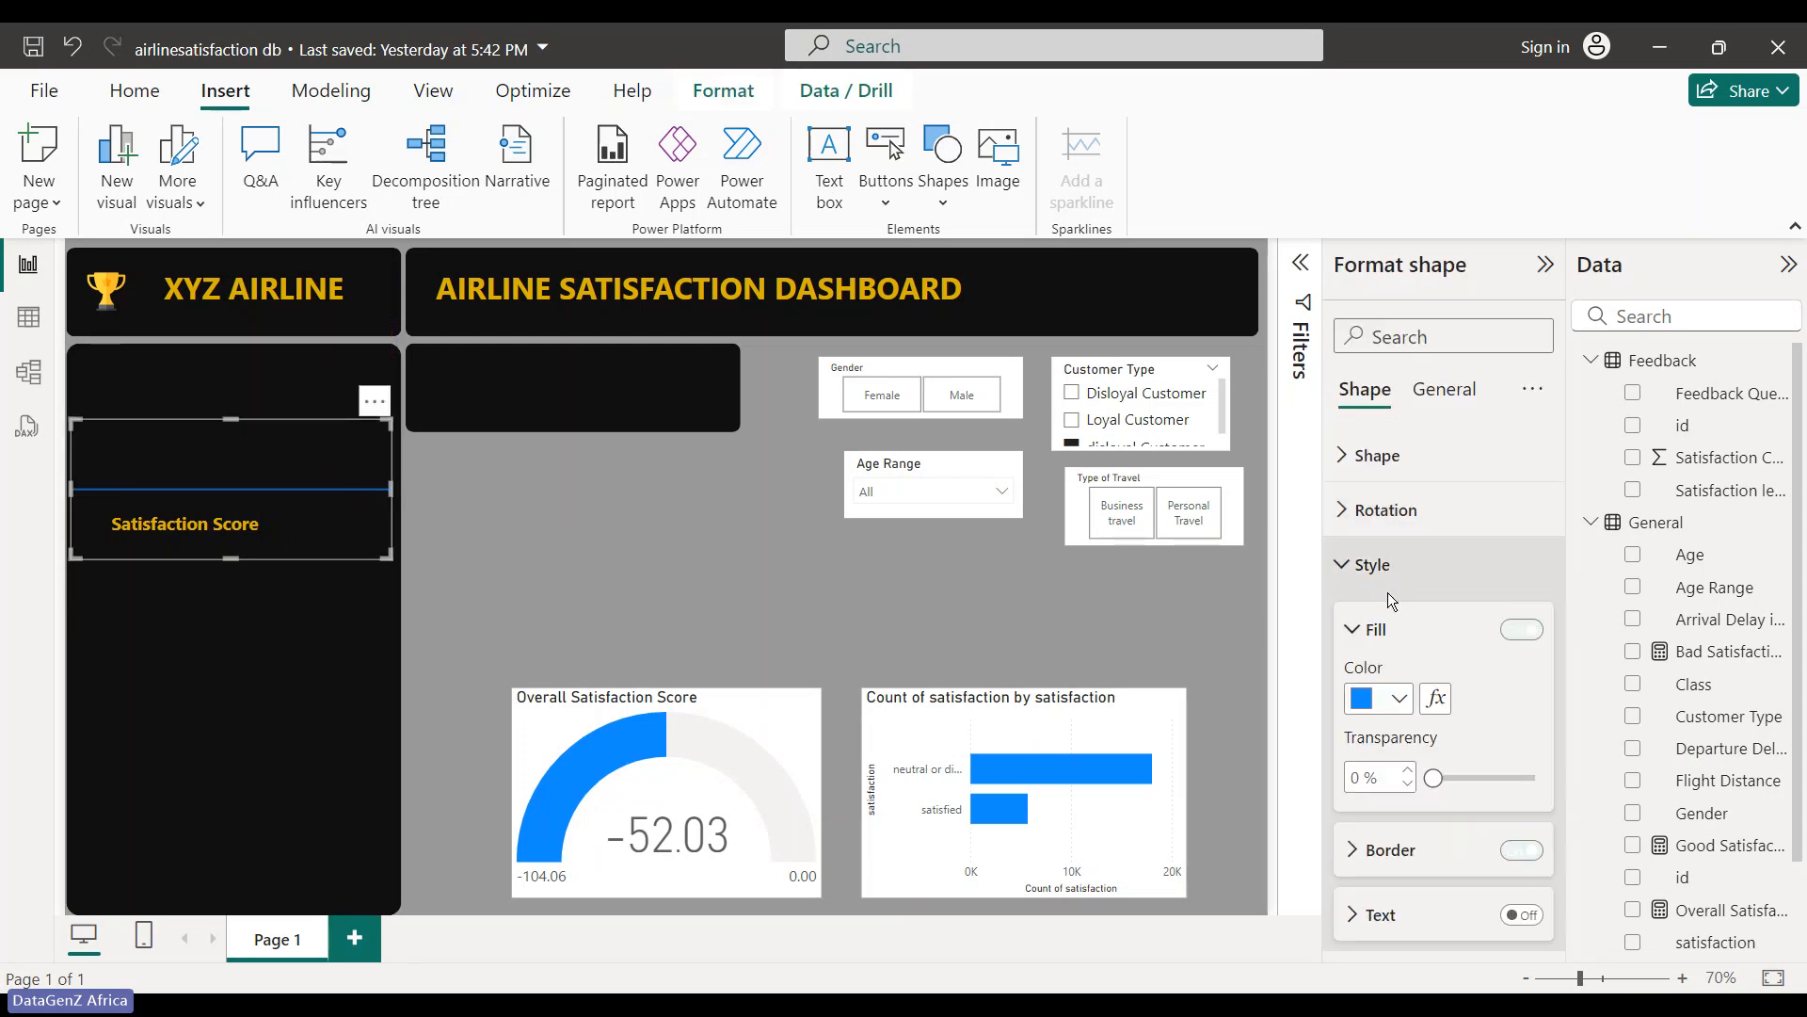
click(1400, 701)
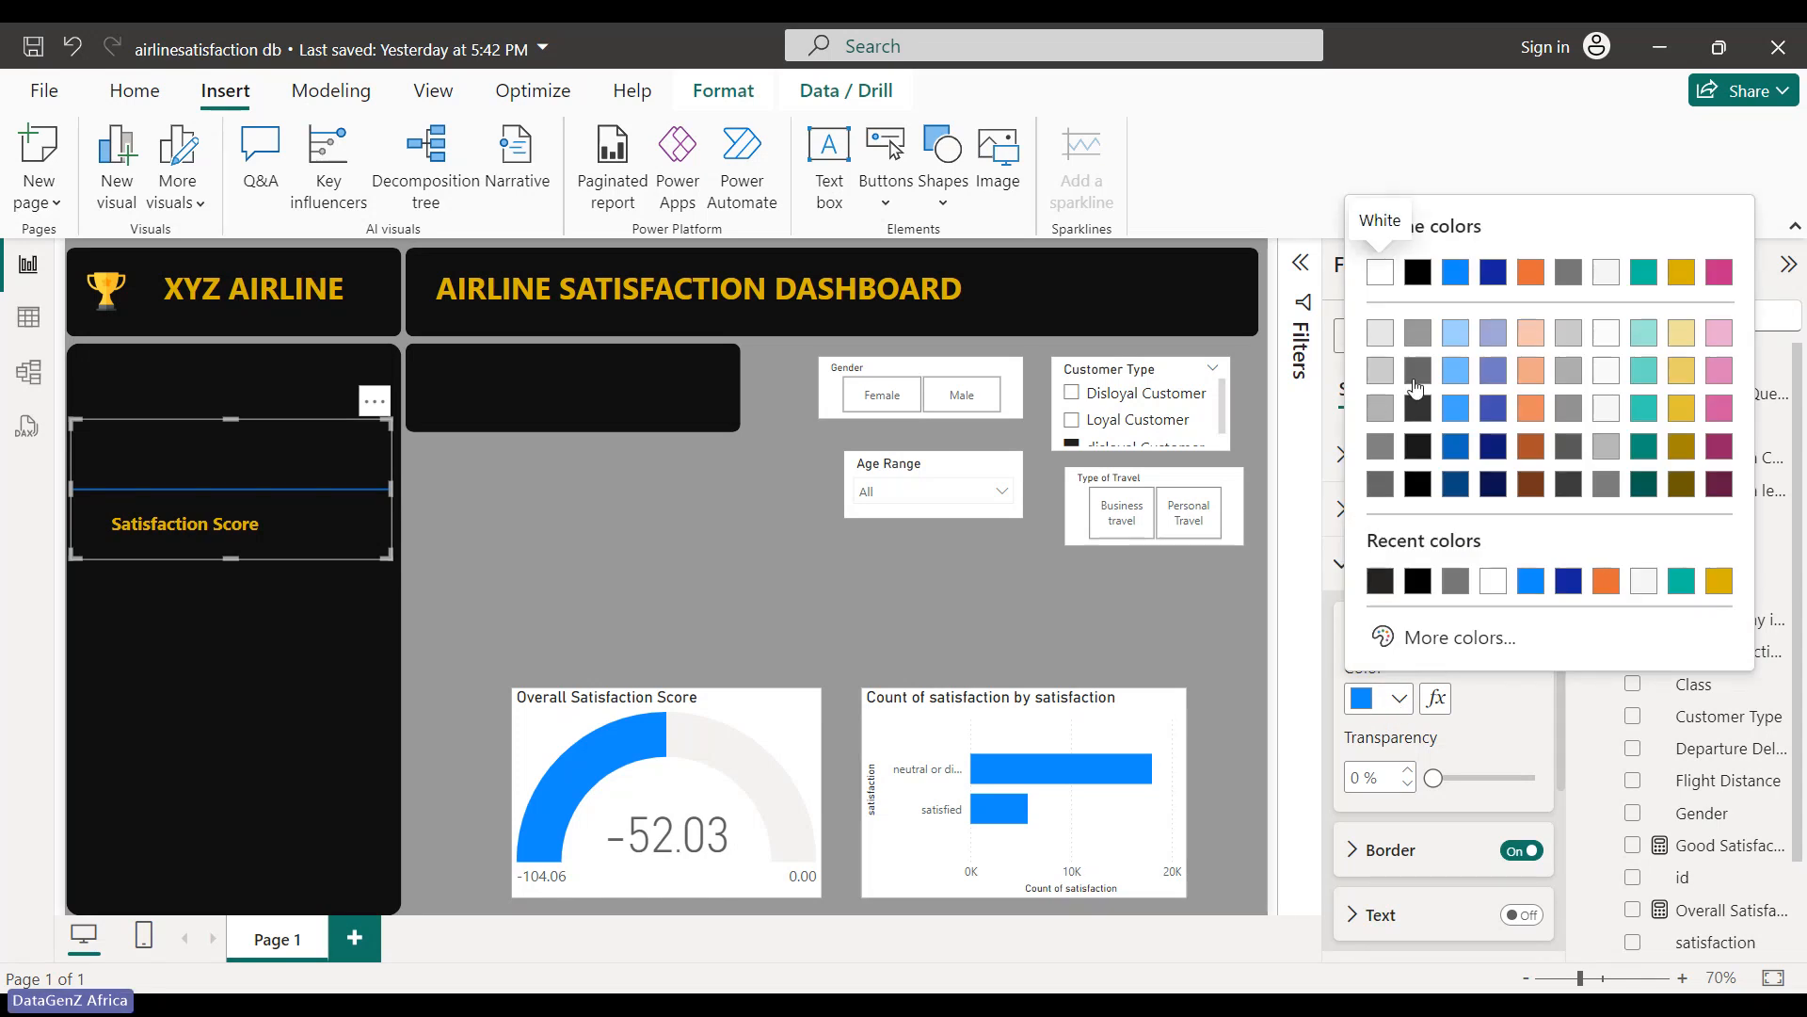
click(1418, 335)
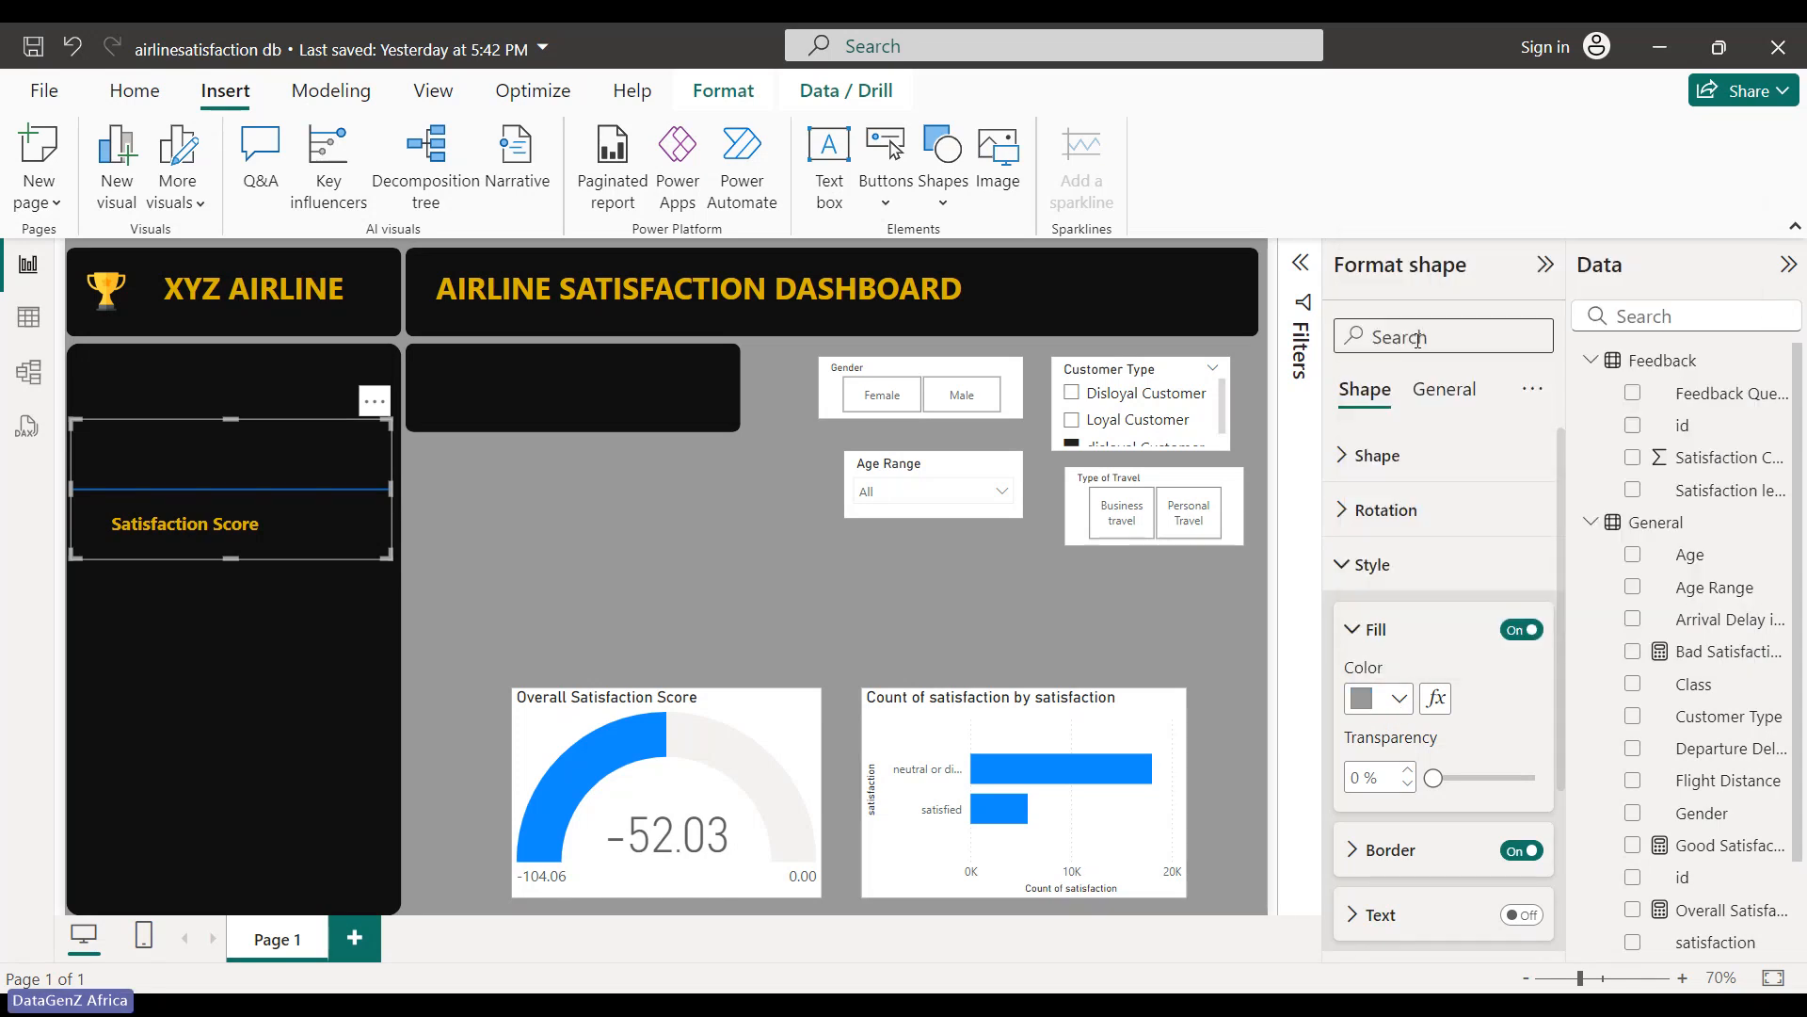
click(824, 564)
click(376, 492)
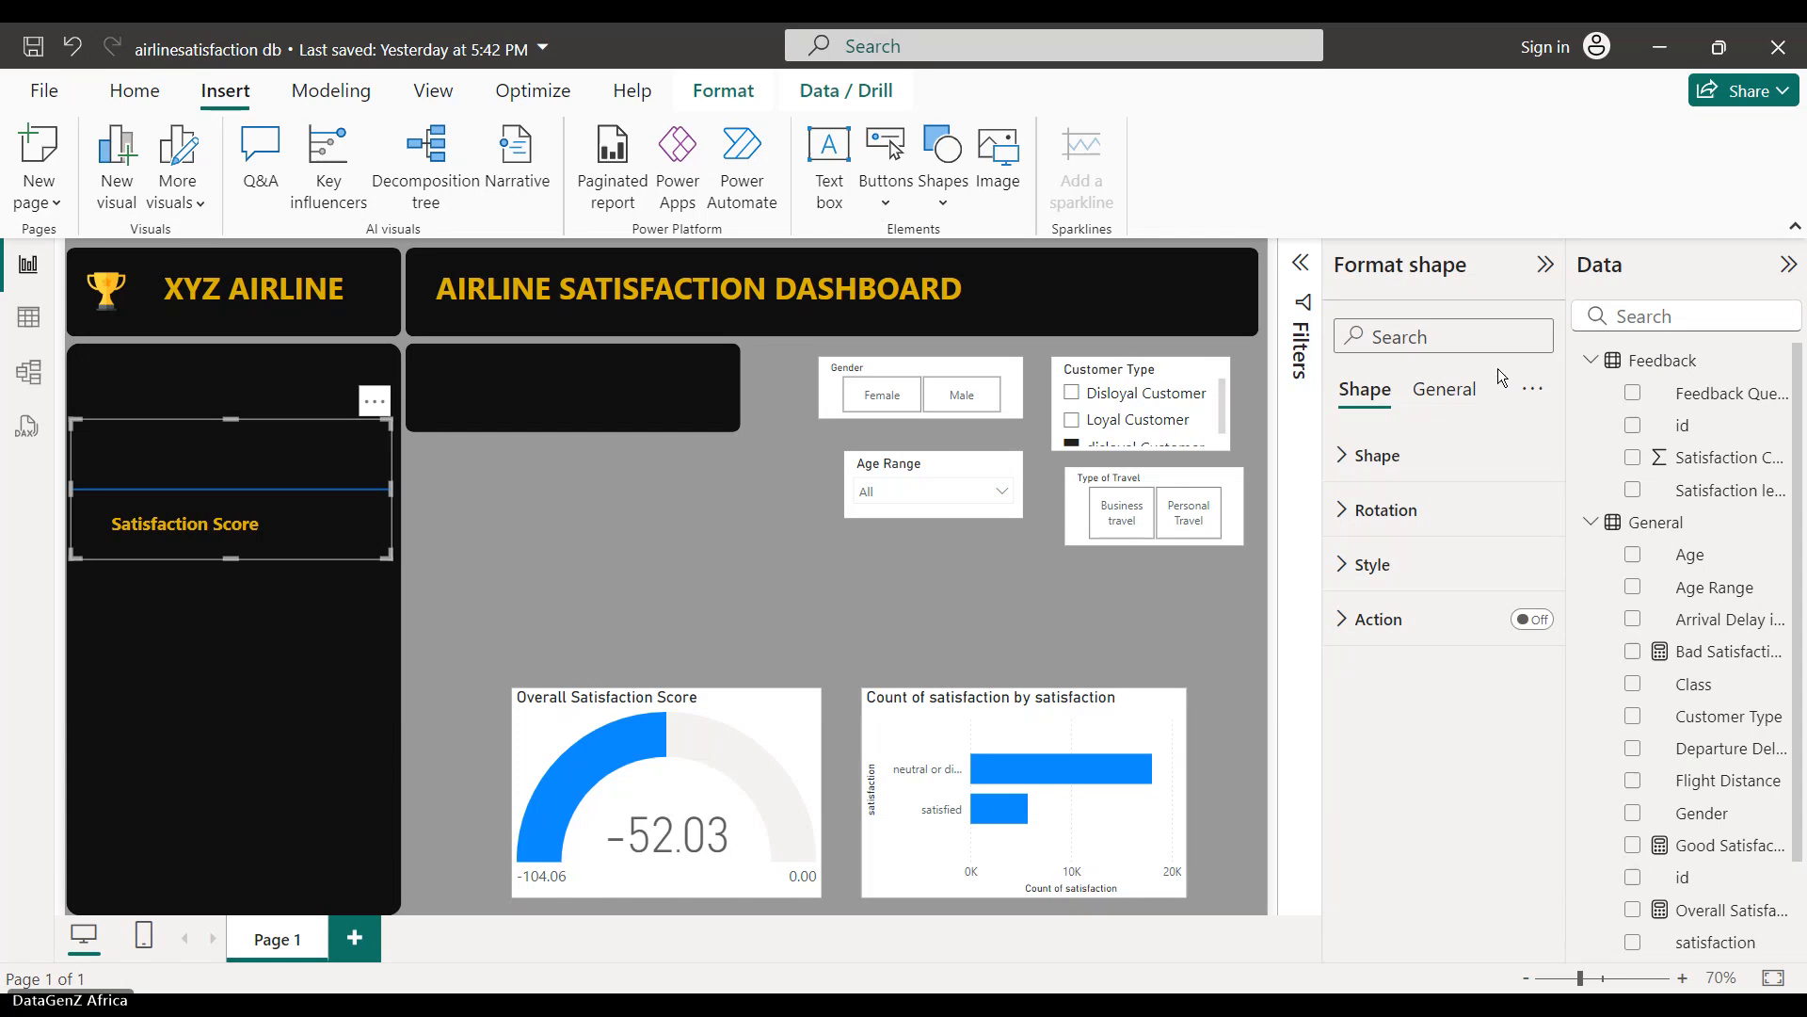
click(1384, 565)
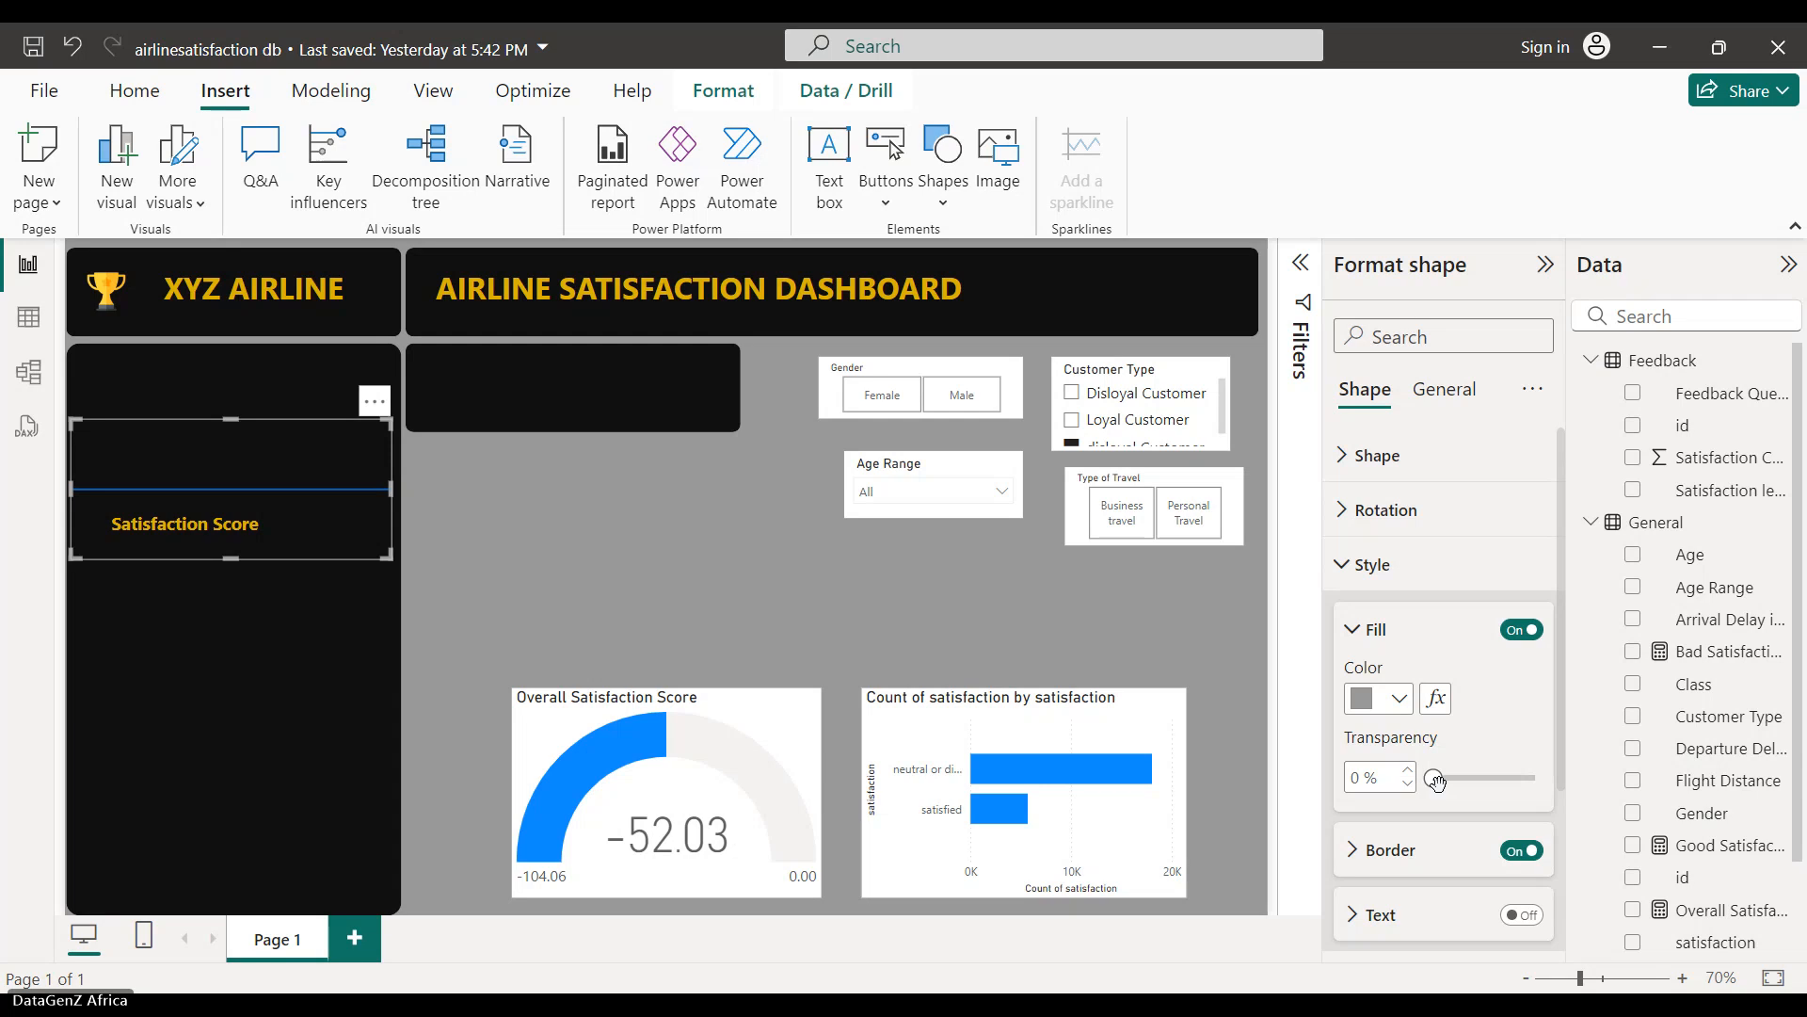
drag(1433, 778, 1439, 780)
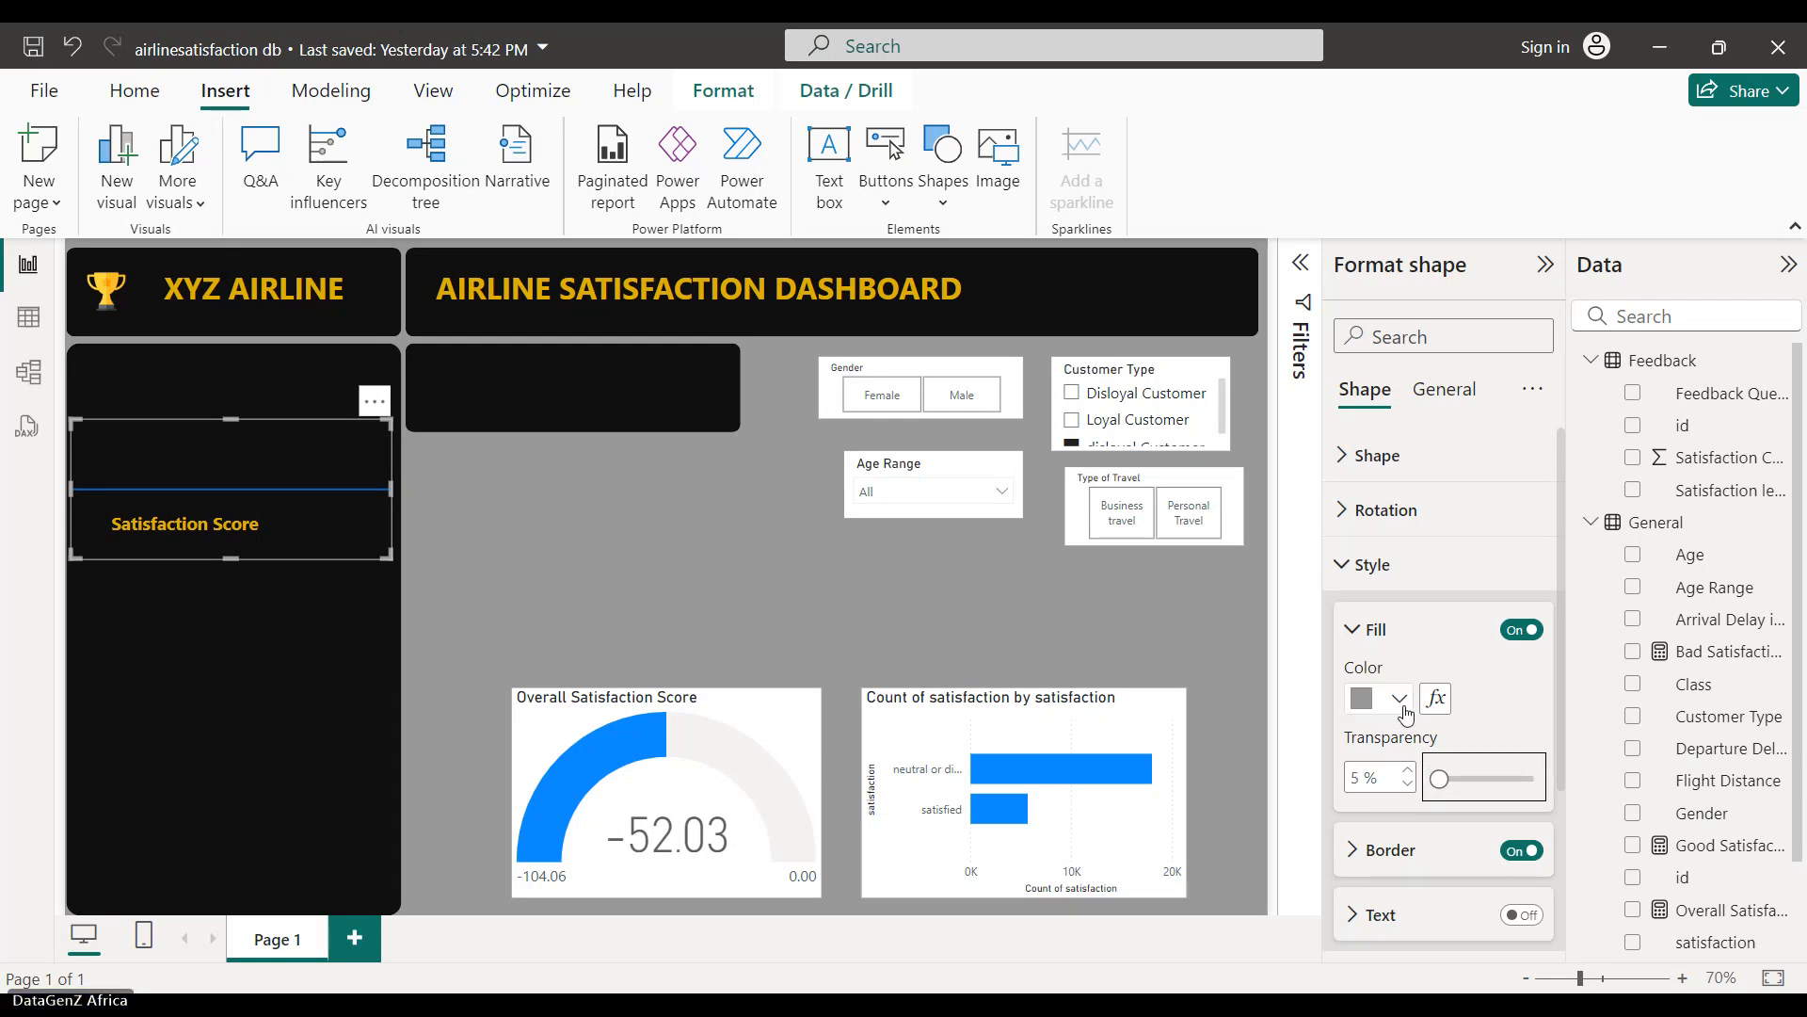
click(1402, 713)
click(1450, 742)
click(916, 597)
click(345, 487)
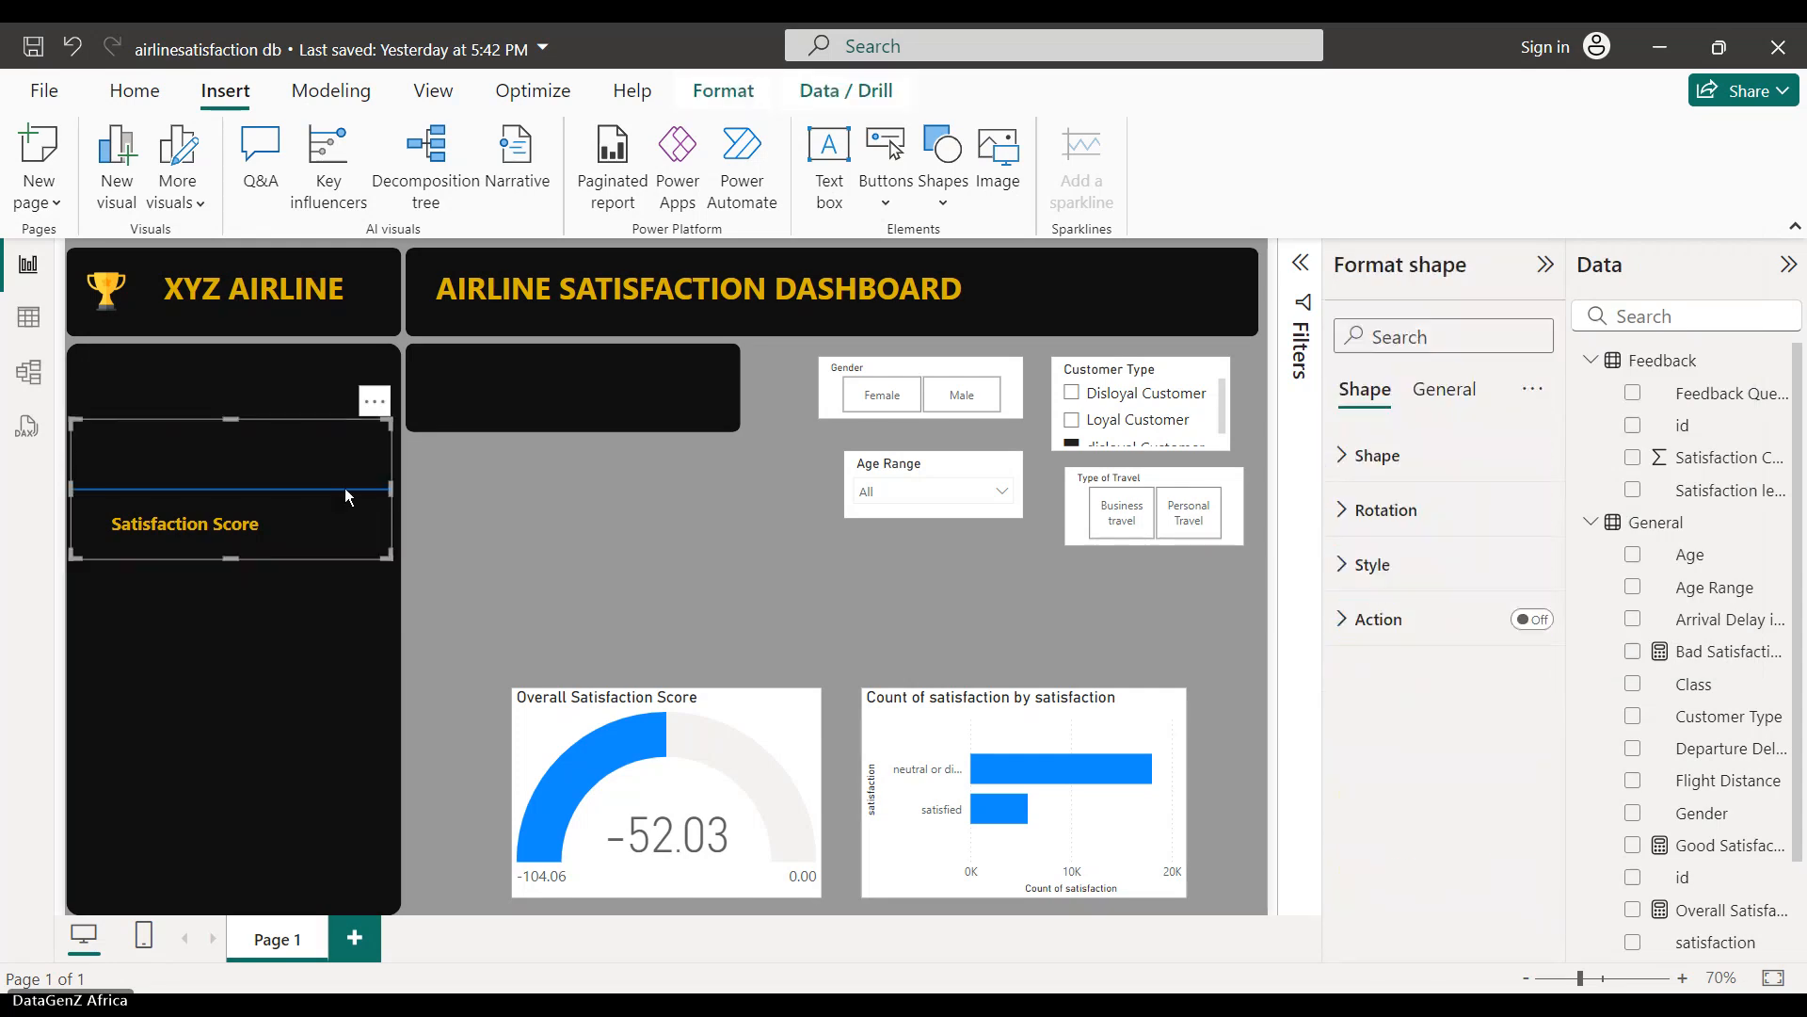
- Turn off the shape's border, fill it orange, and move it down and right
click(1377, 455)
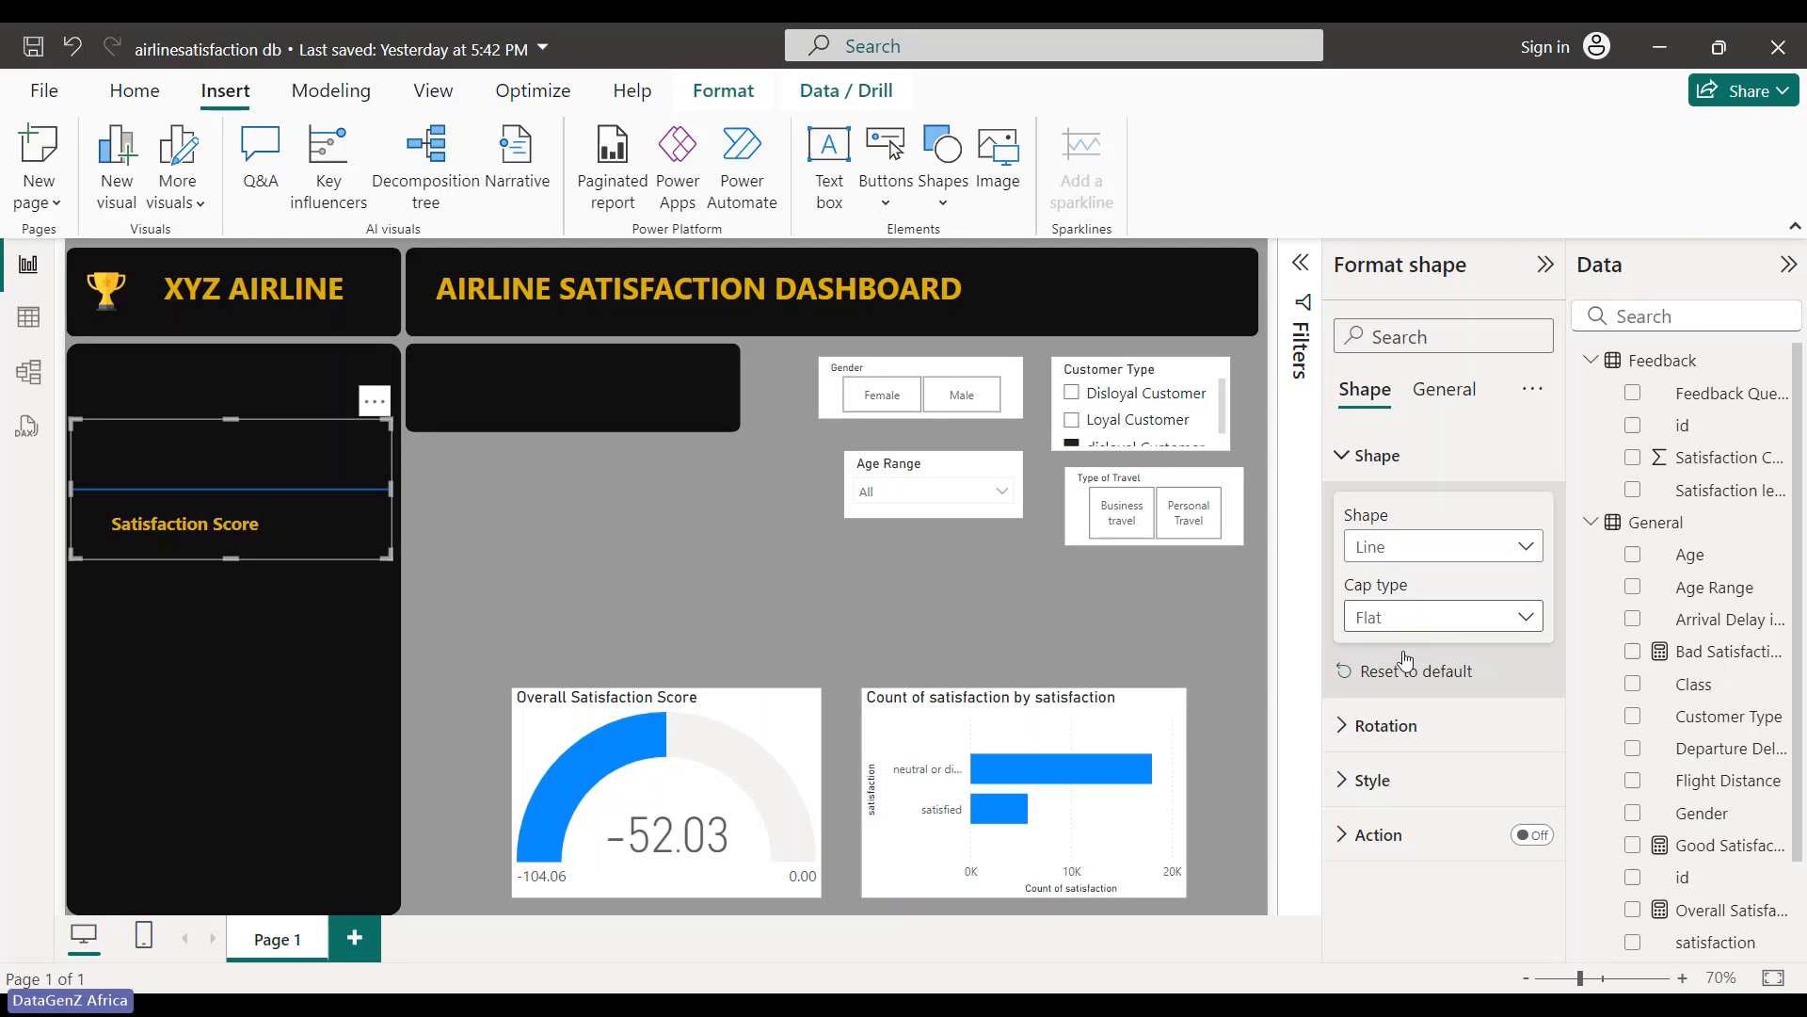
click(1351, 780)
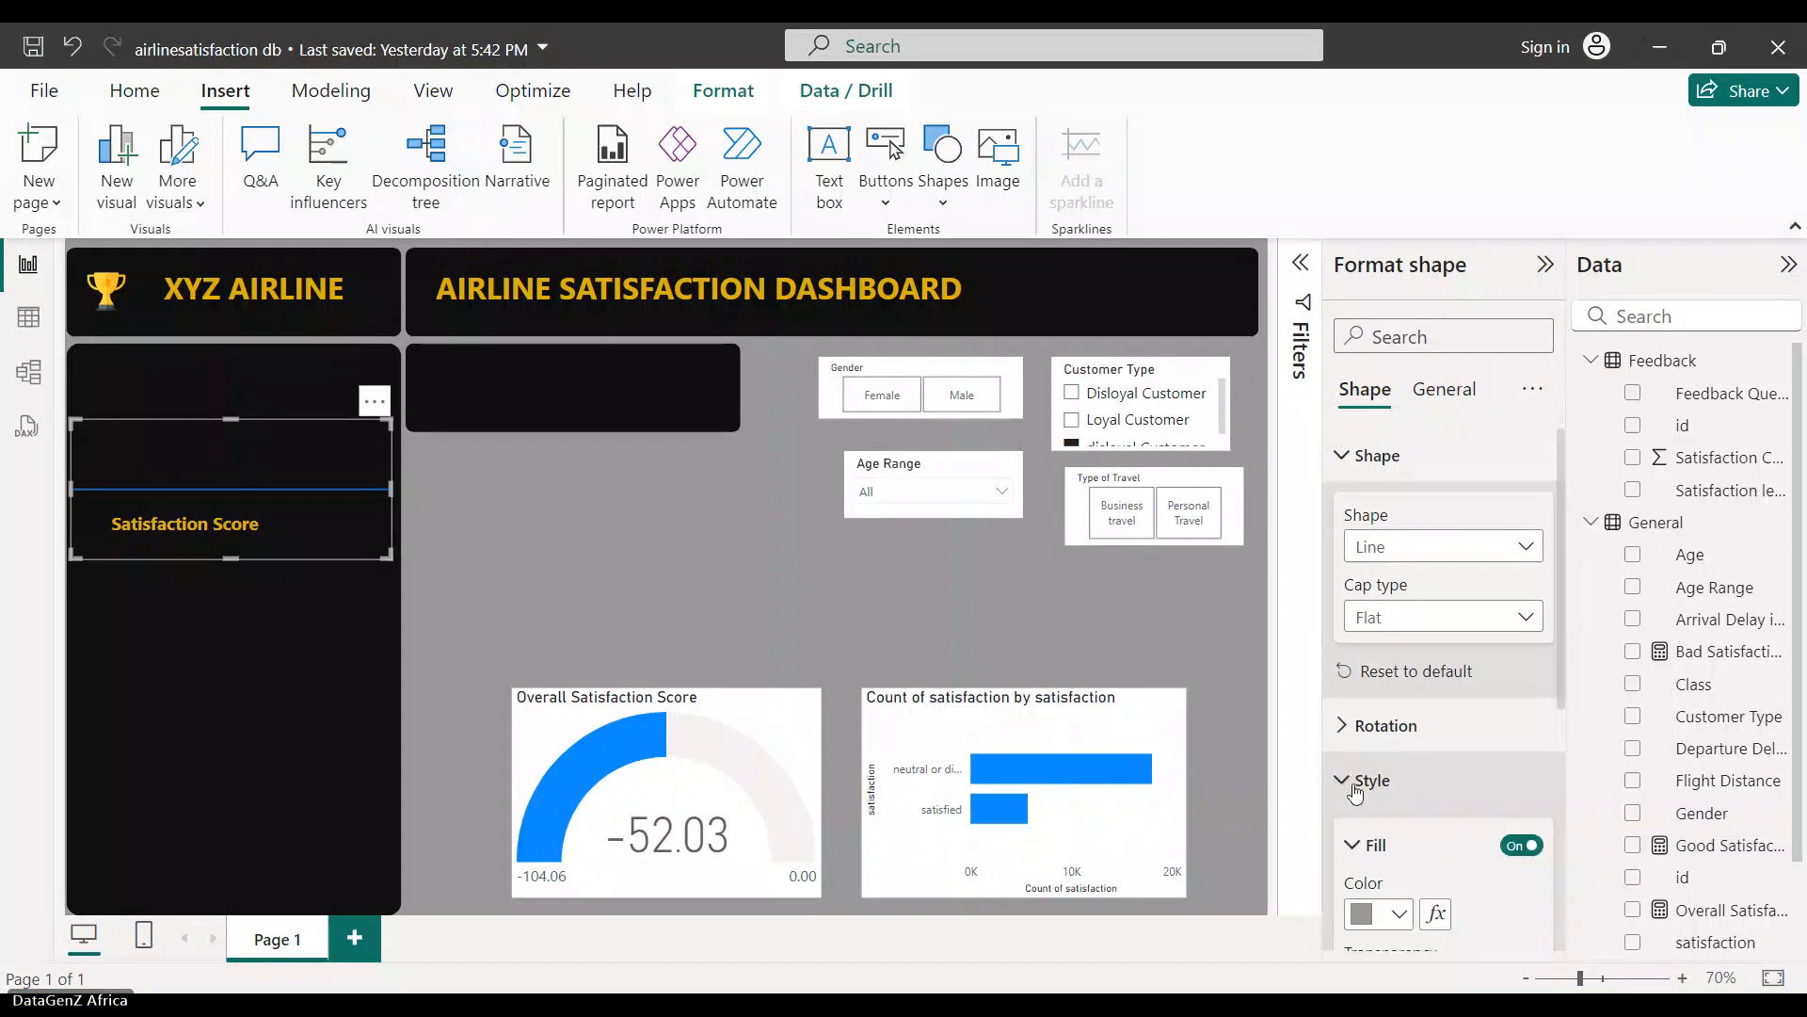
scroll(1356, 753, down, 4)
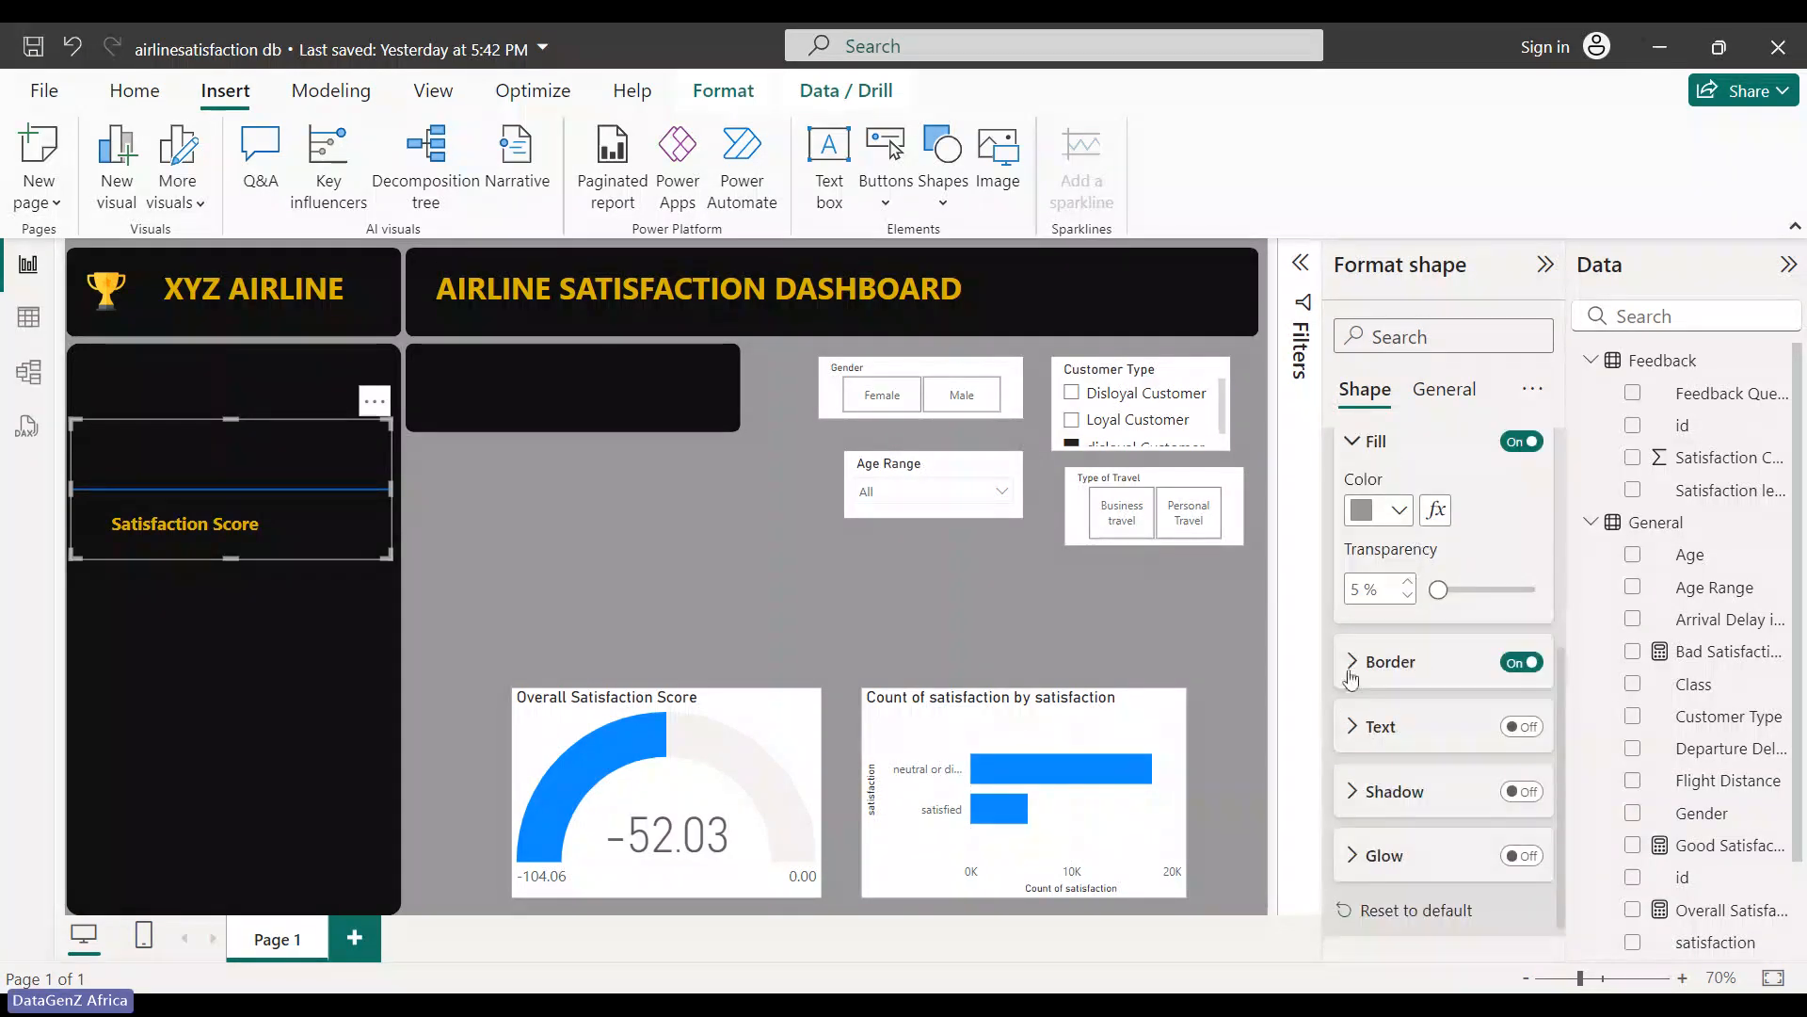
click(1512, 667)
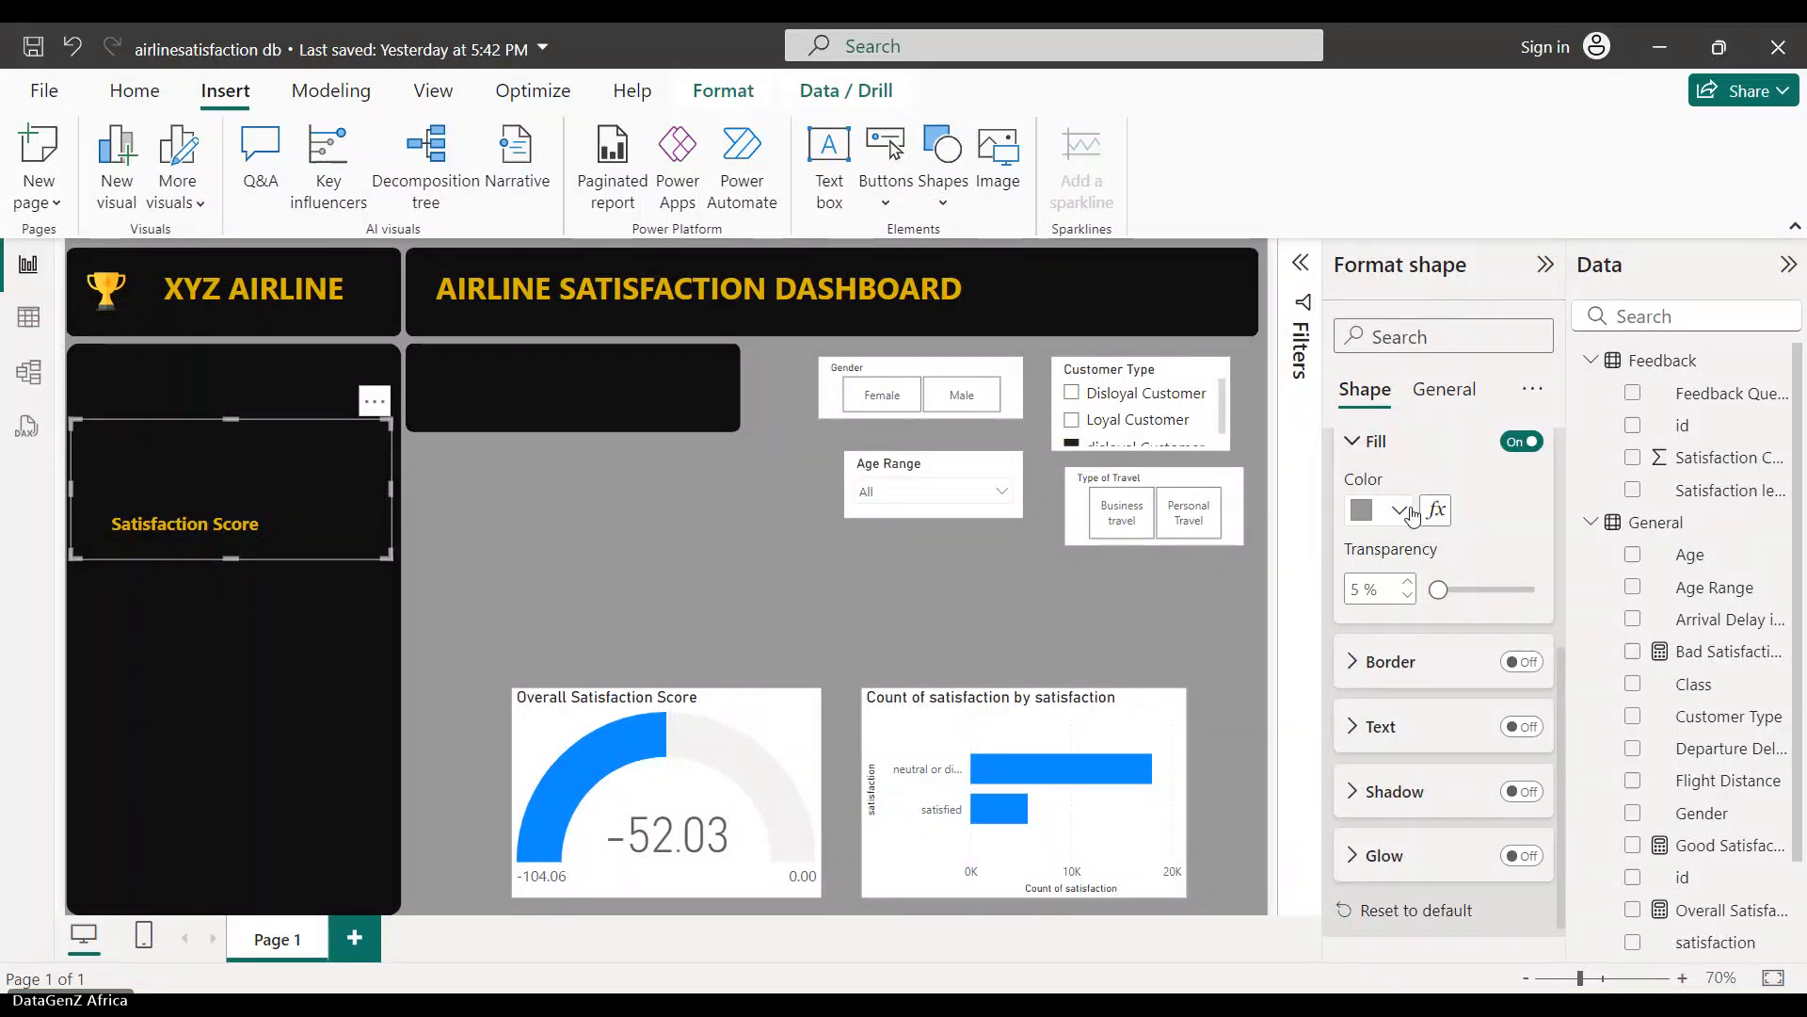
click(1400, 511)
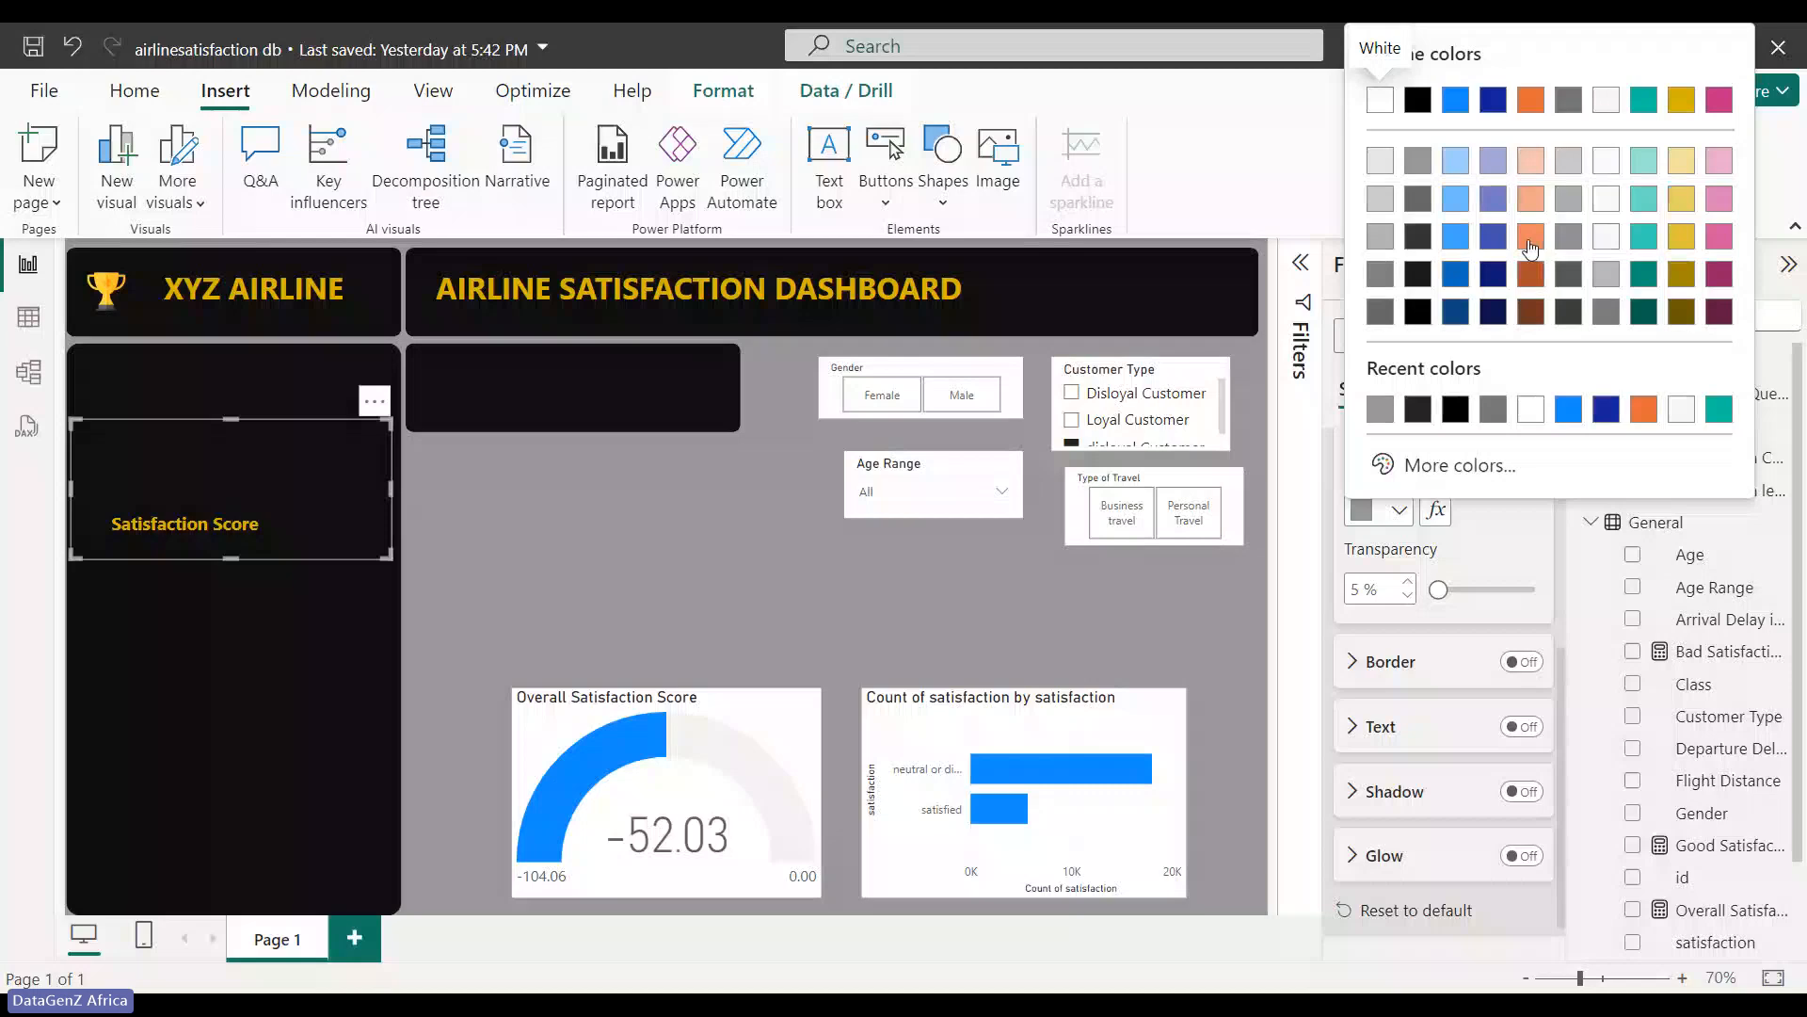
click(1532, 247)
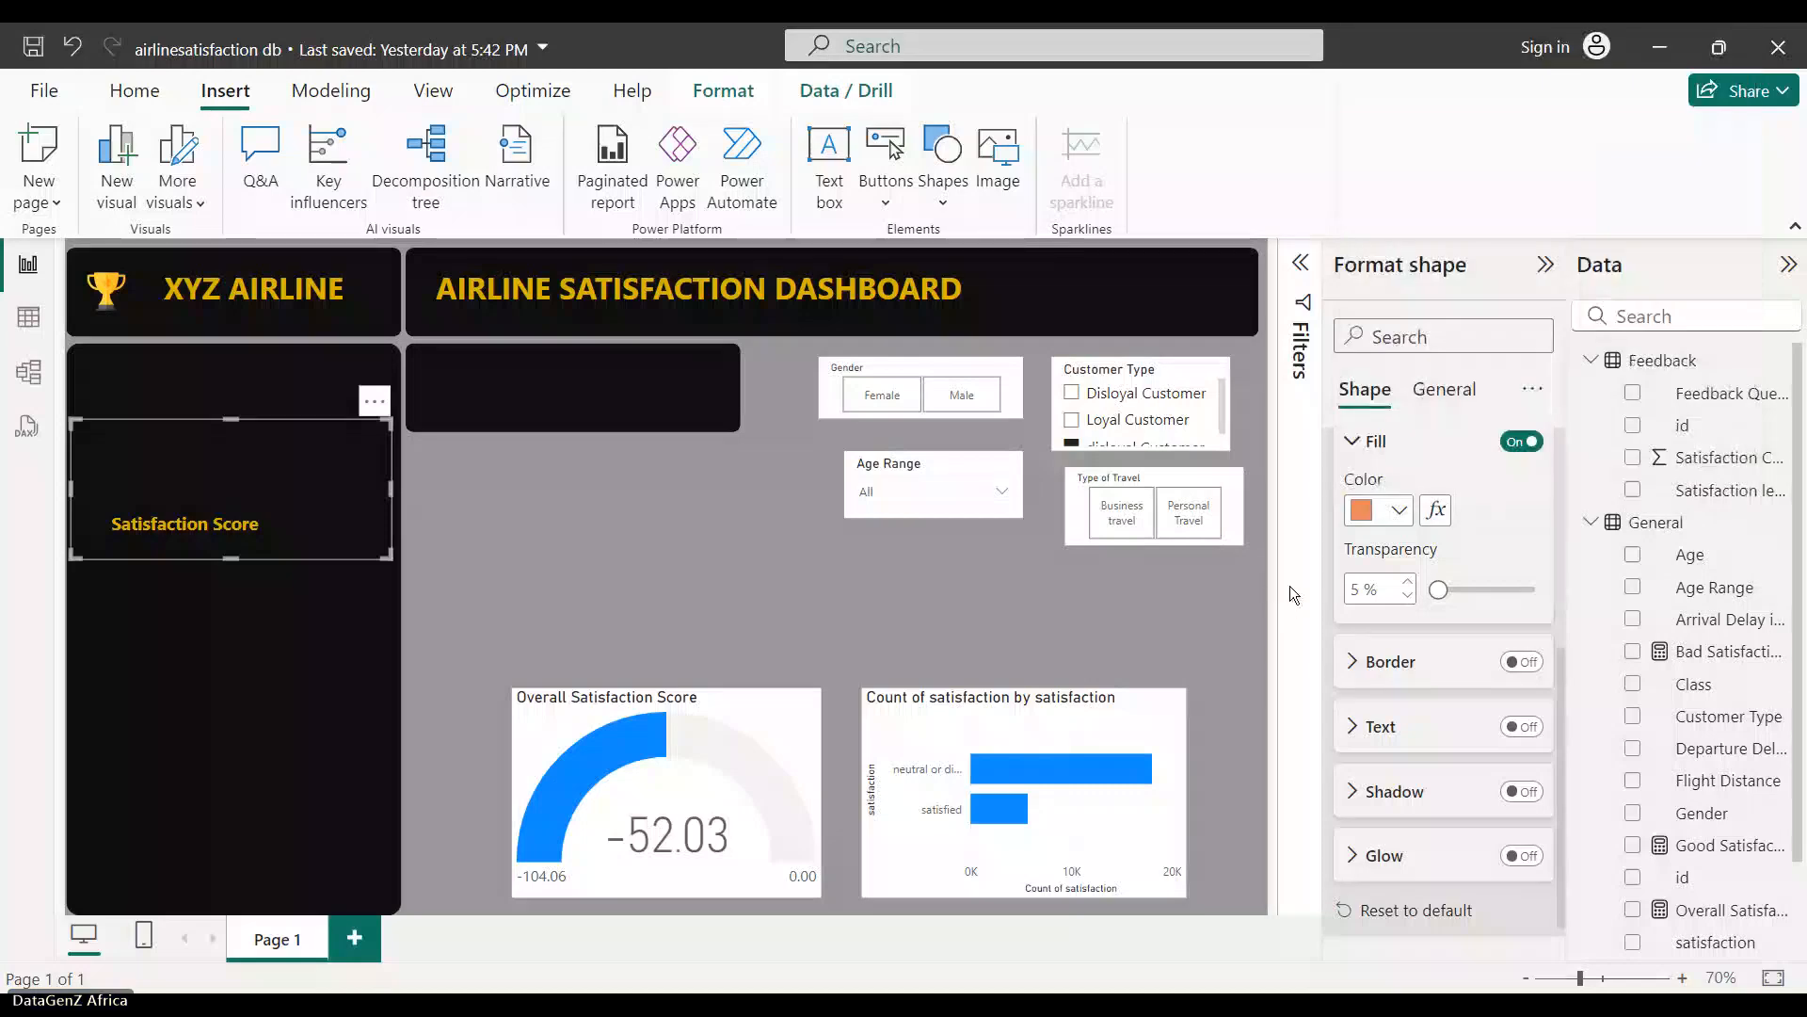
drag(321, 493, 761, 543)
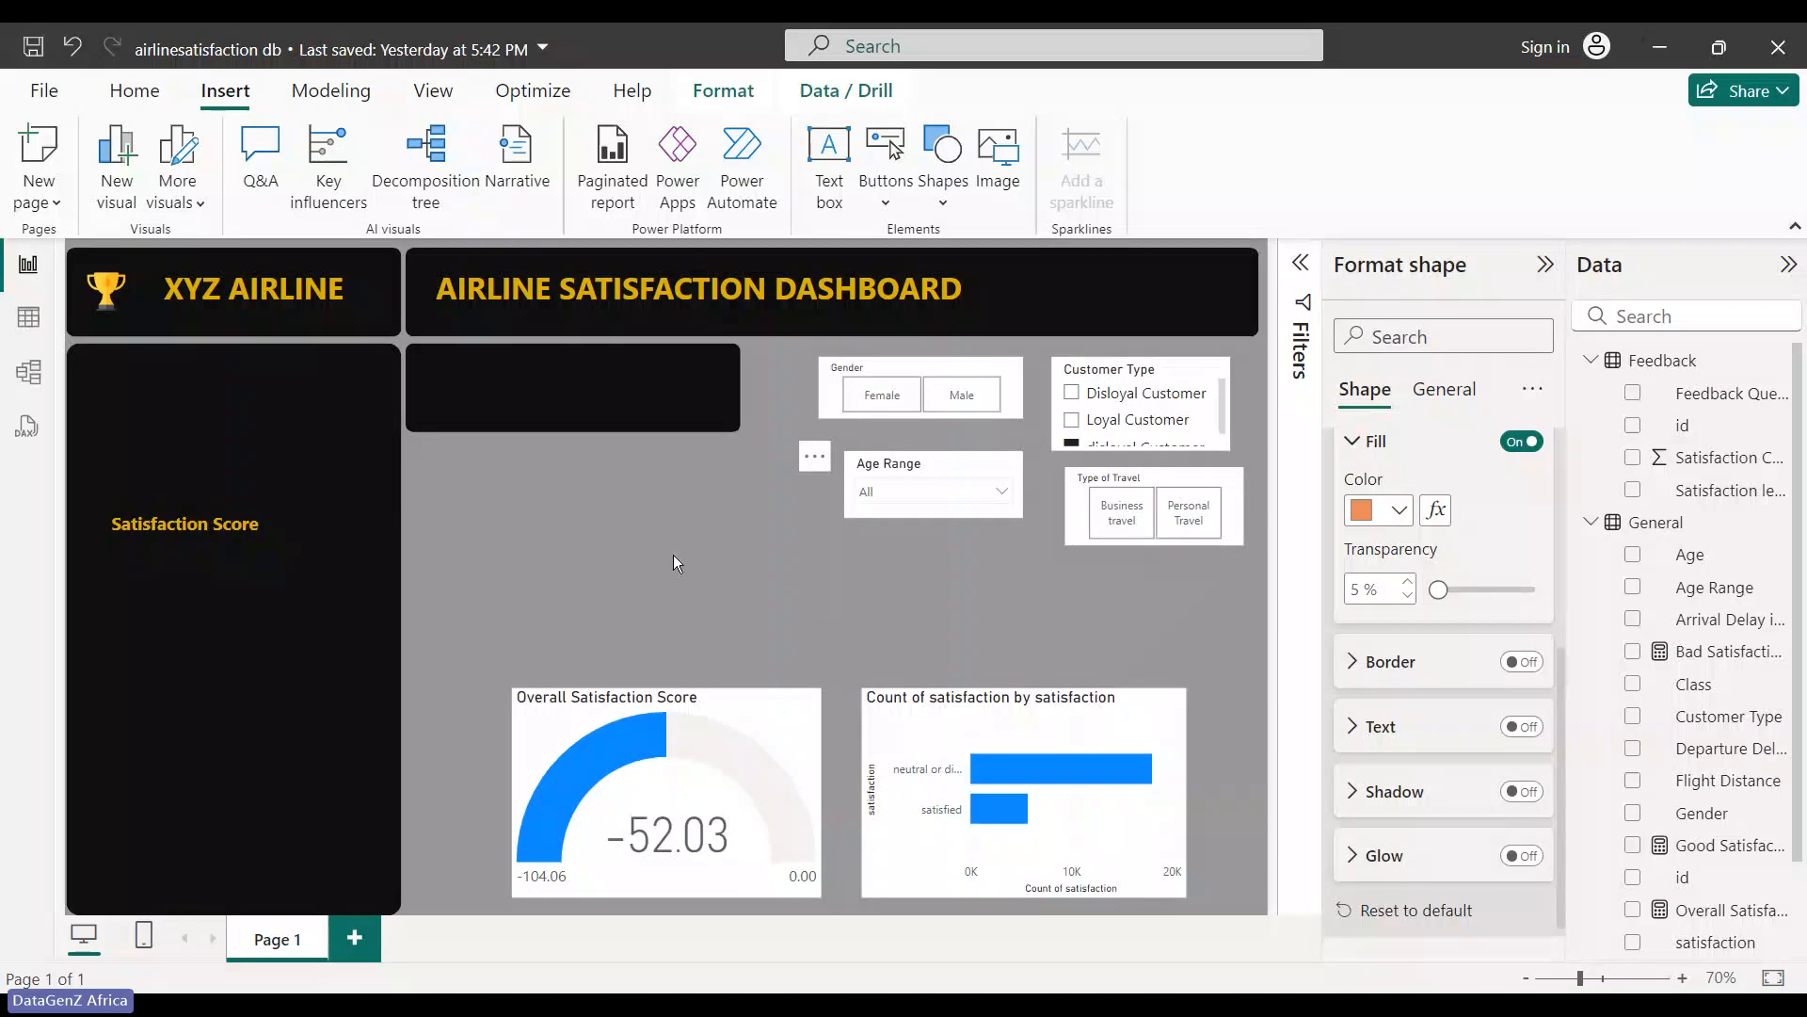
- Set the rectangle fill to Black 40% lighter at 92% transparency over Satisfaction Score
click(1398, 512)
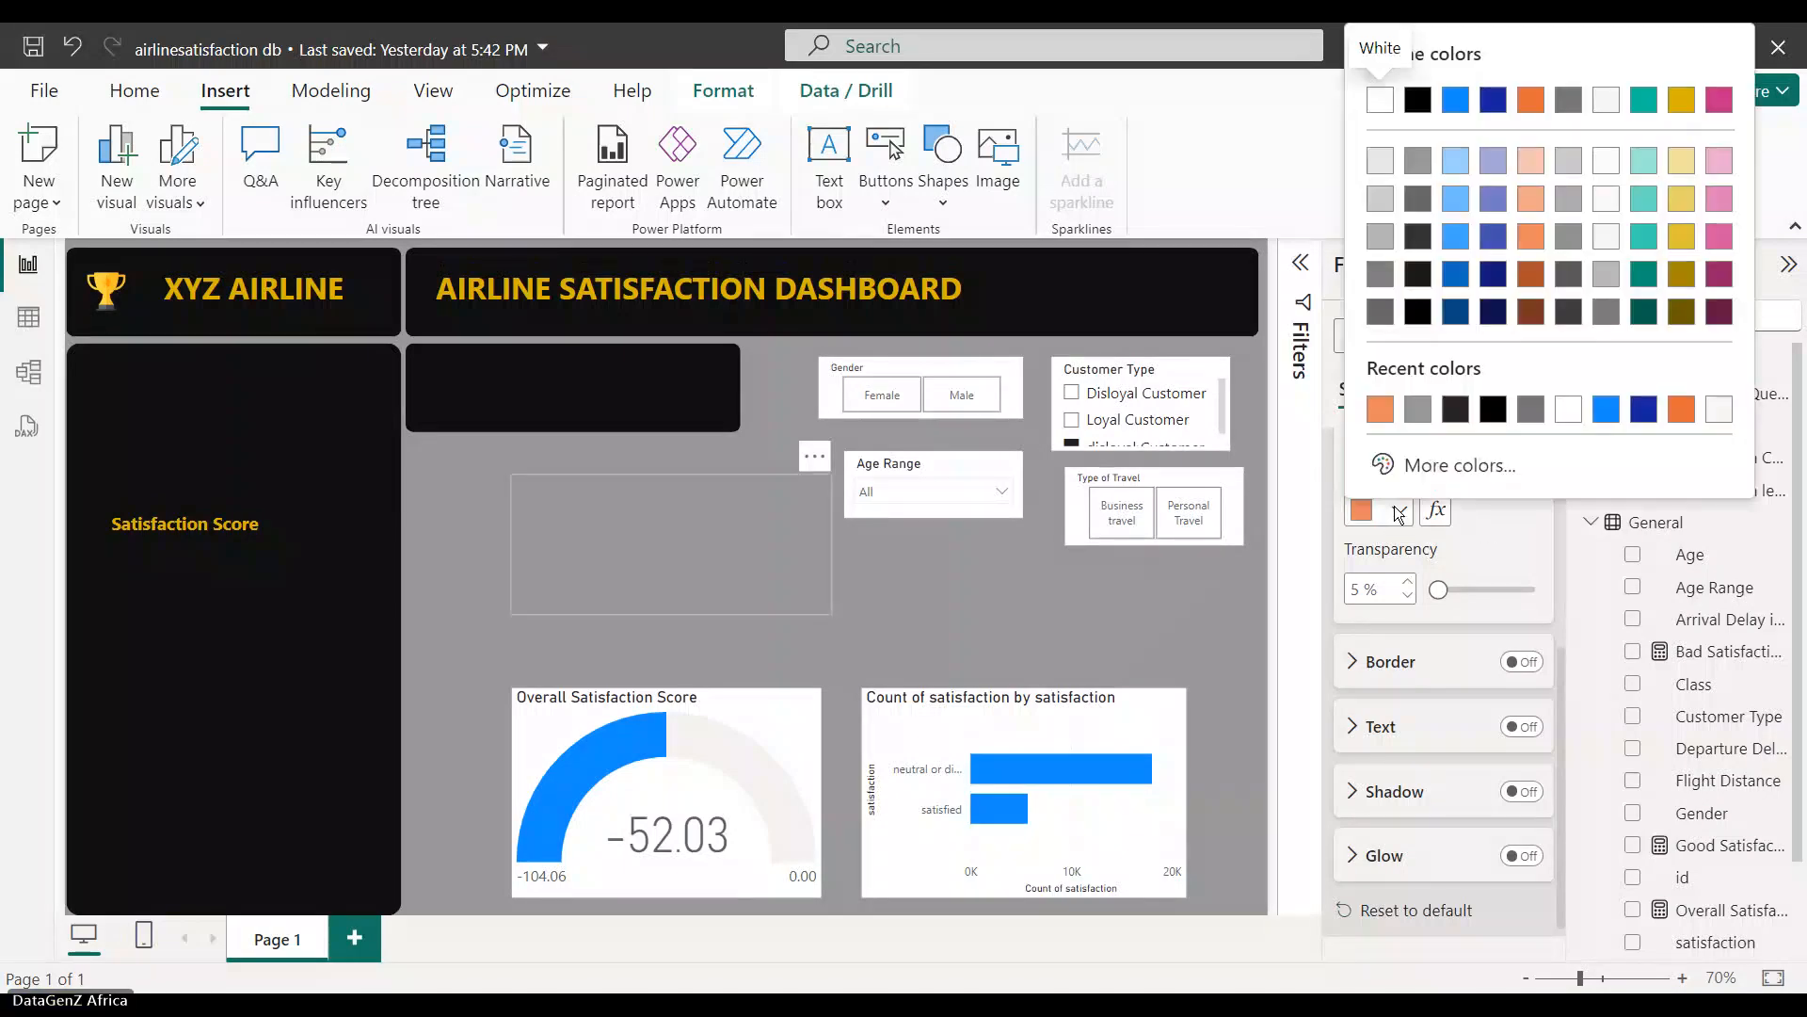
click(1419, 201)
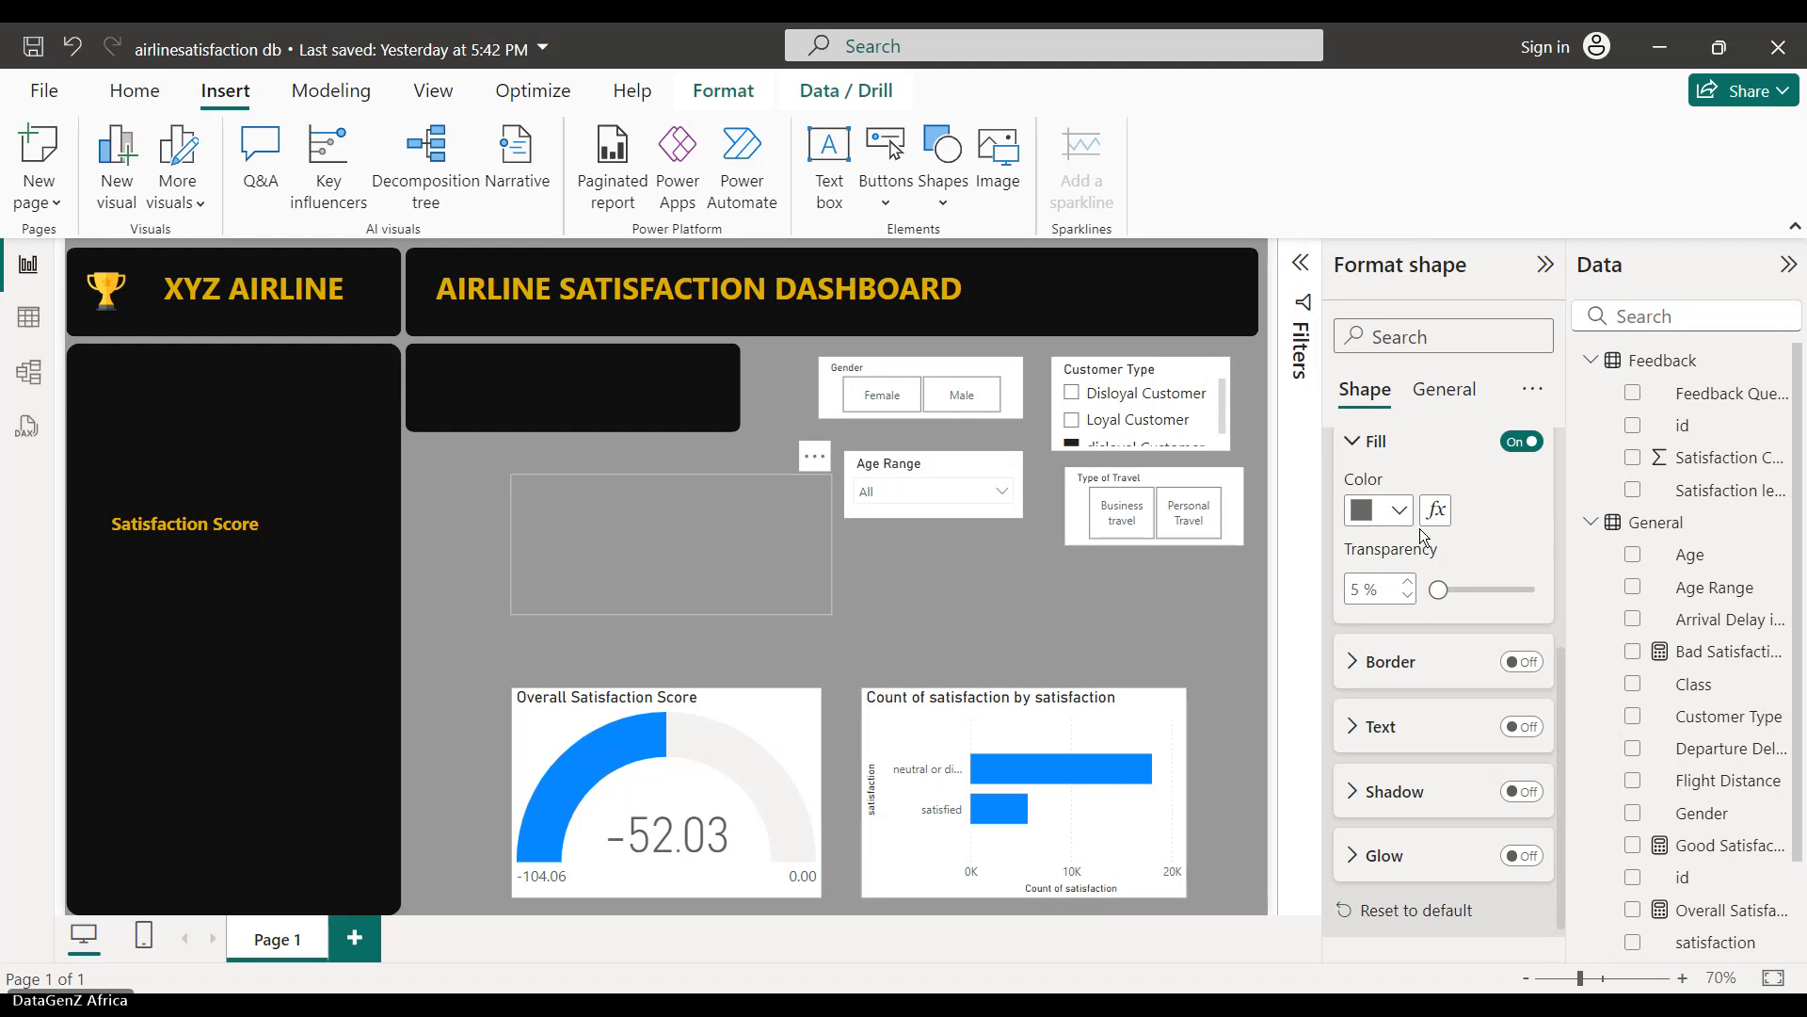
click(1439, 593)
drag(1439, 593, 1526, 590)
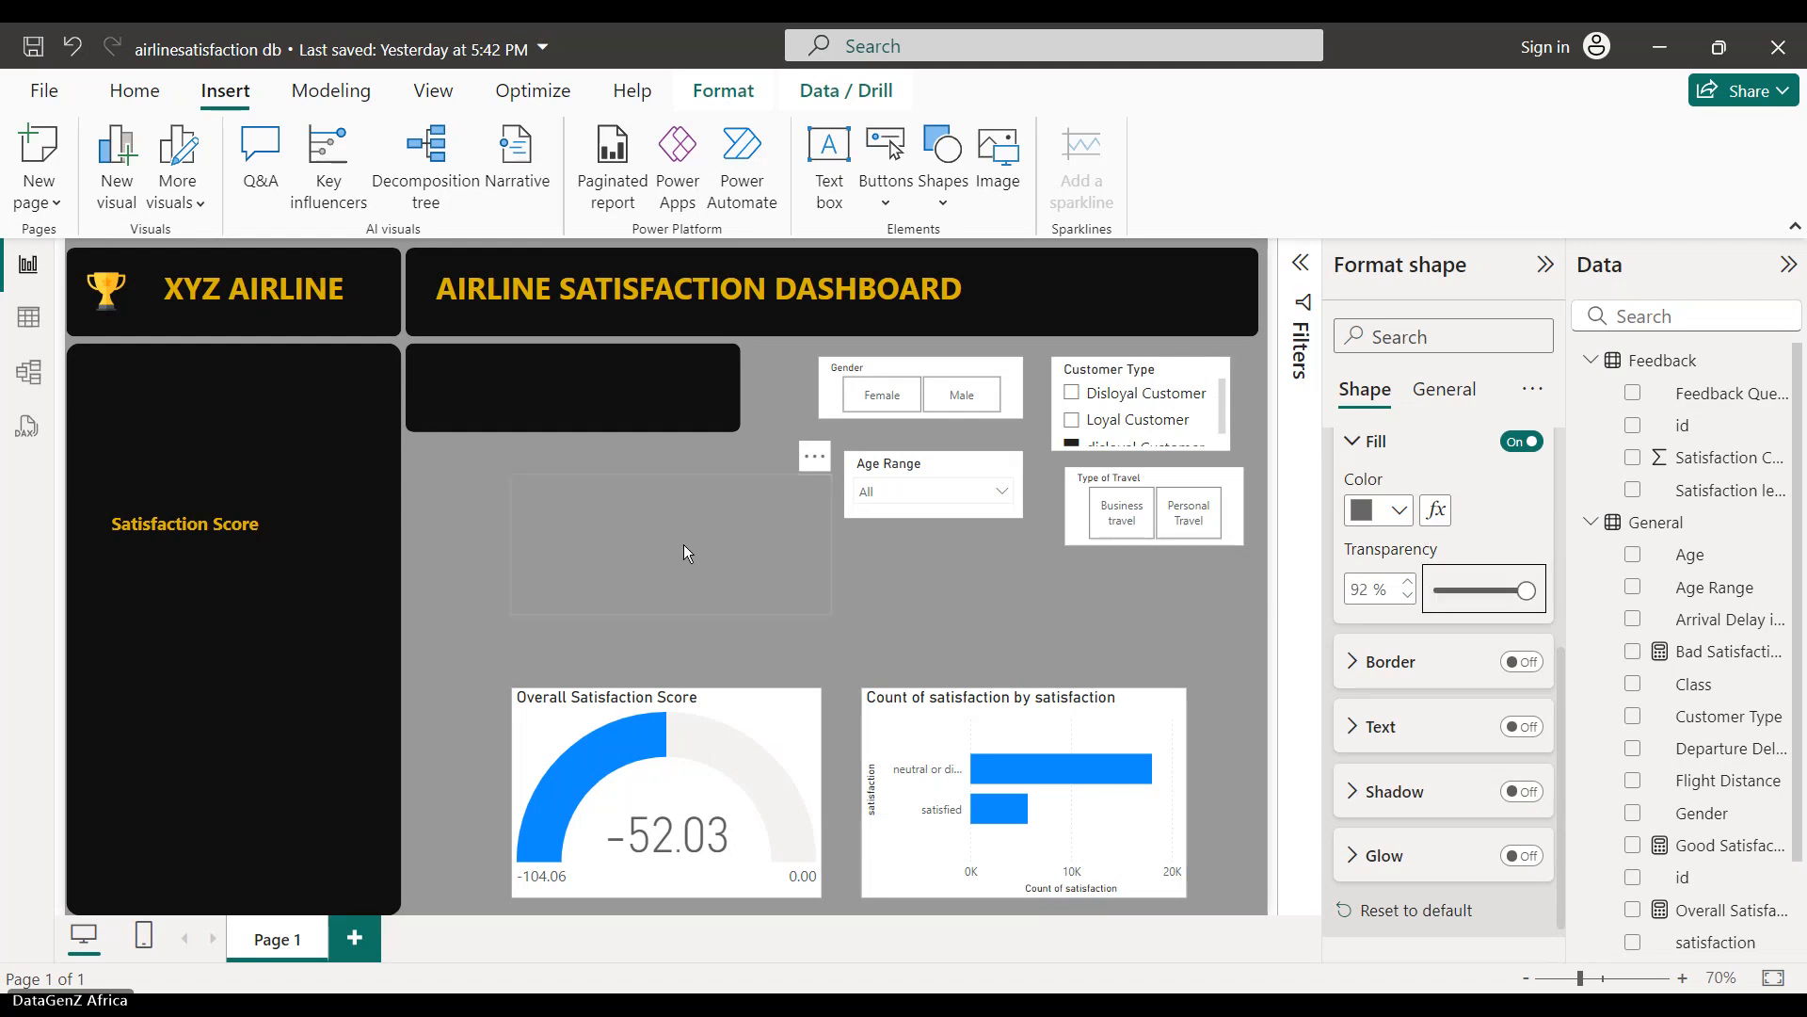
drag(684, 544, 252, 458)
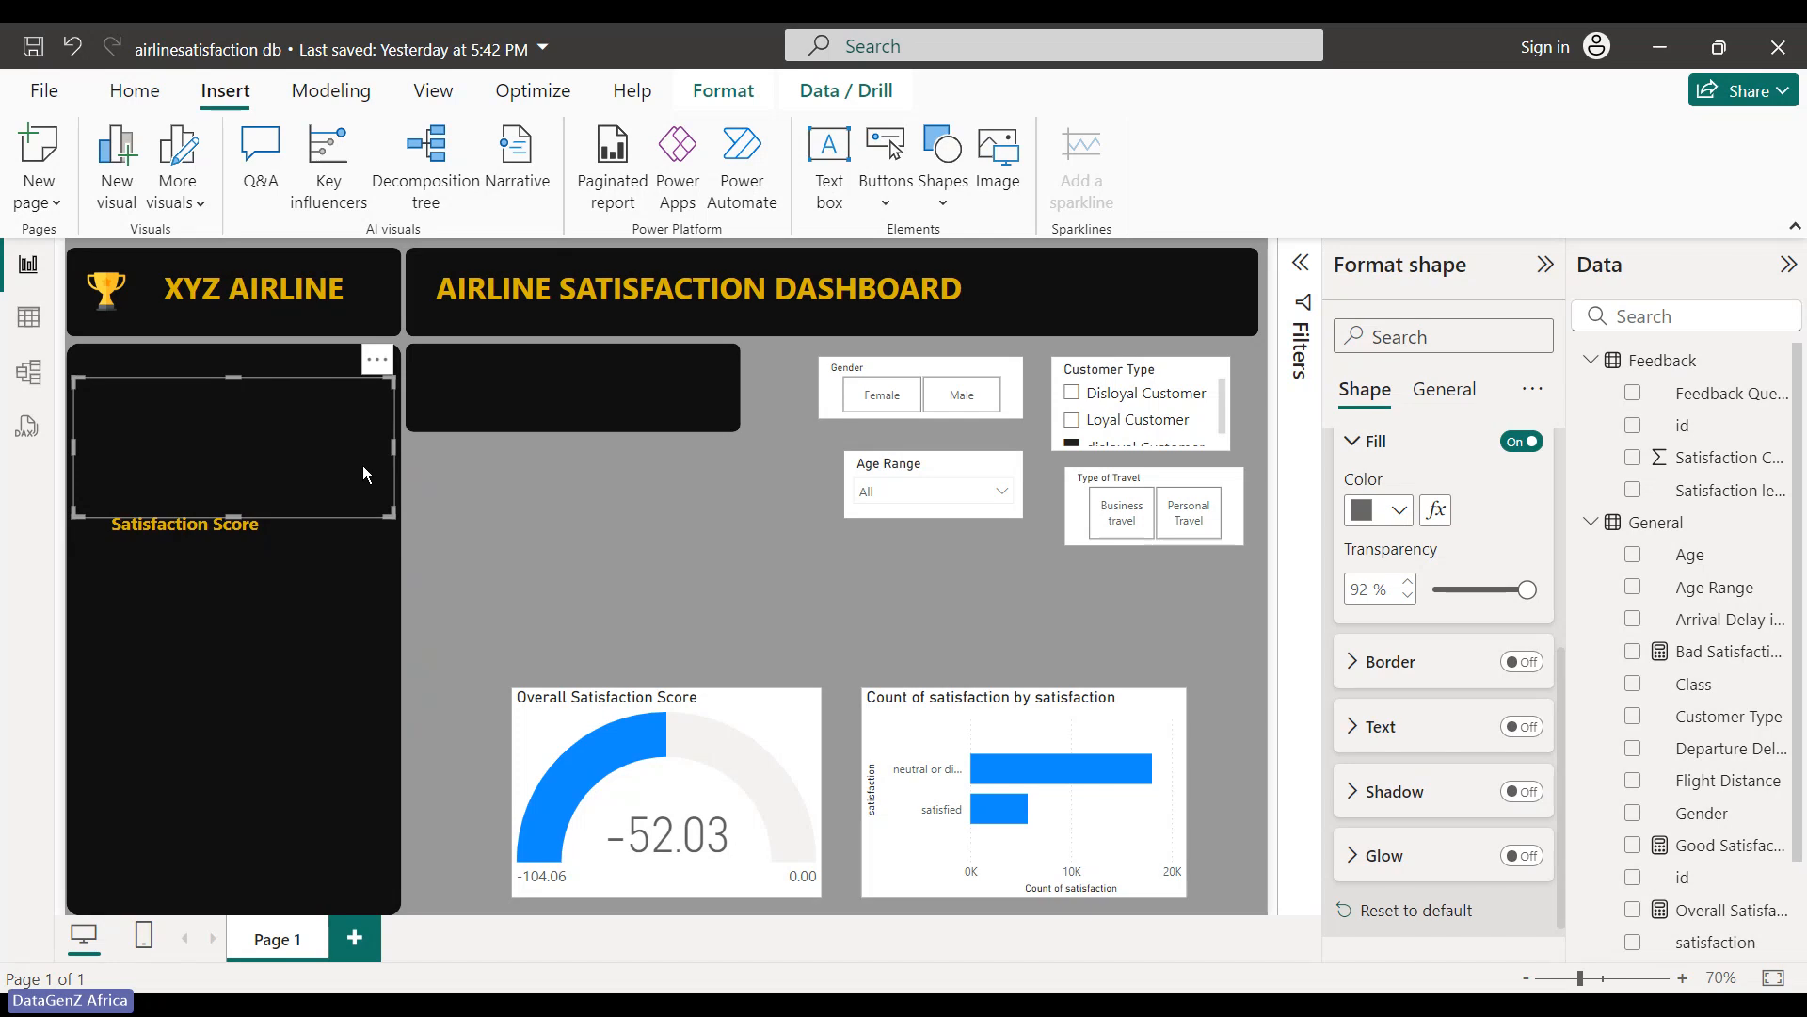
- Insert a Line shape and shorten it to fit the left panel
key(Escape)
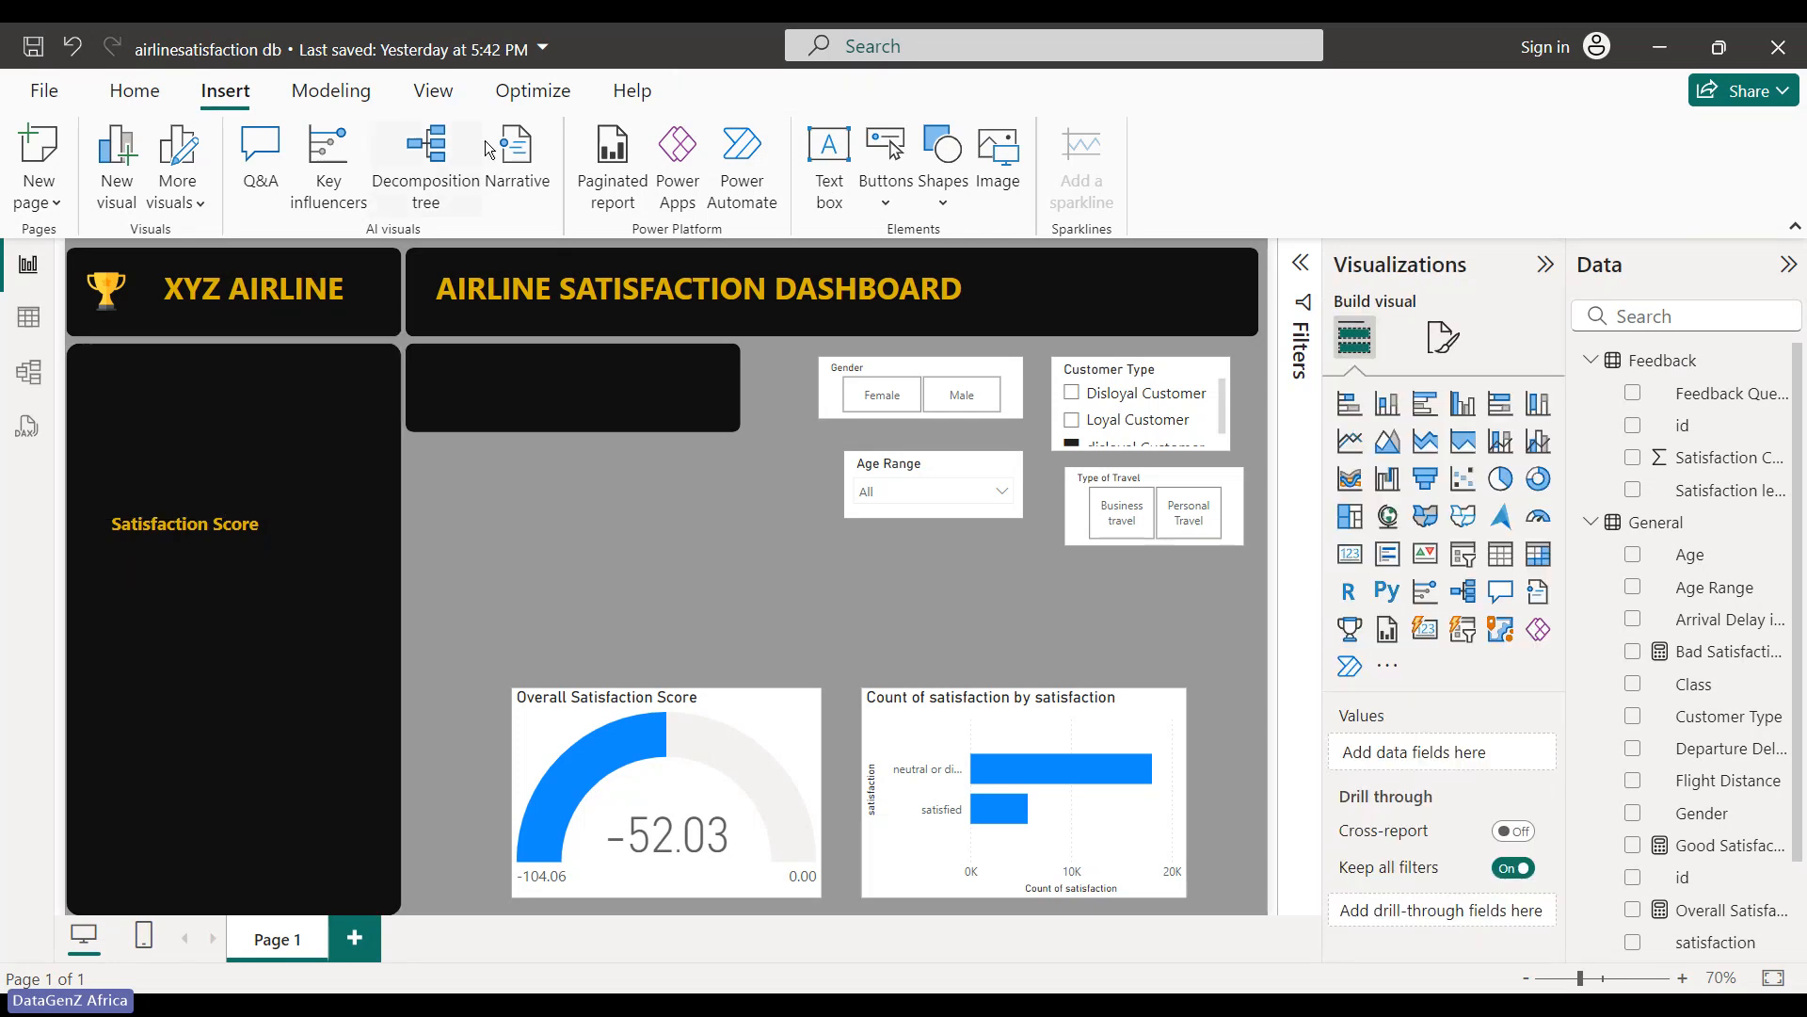
click(944, 183)
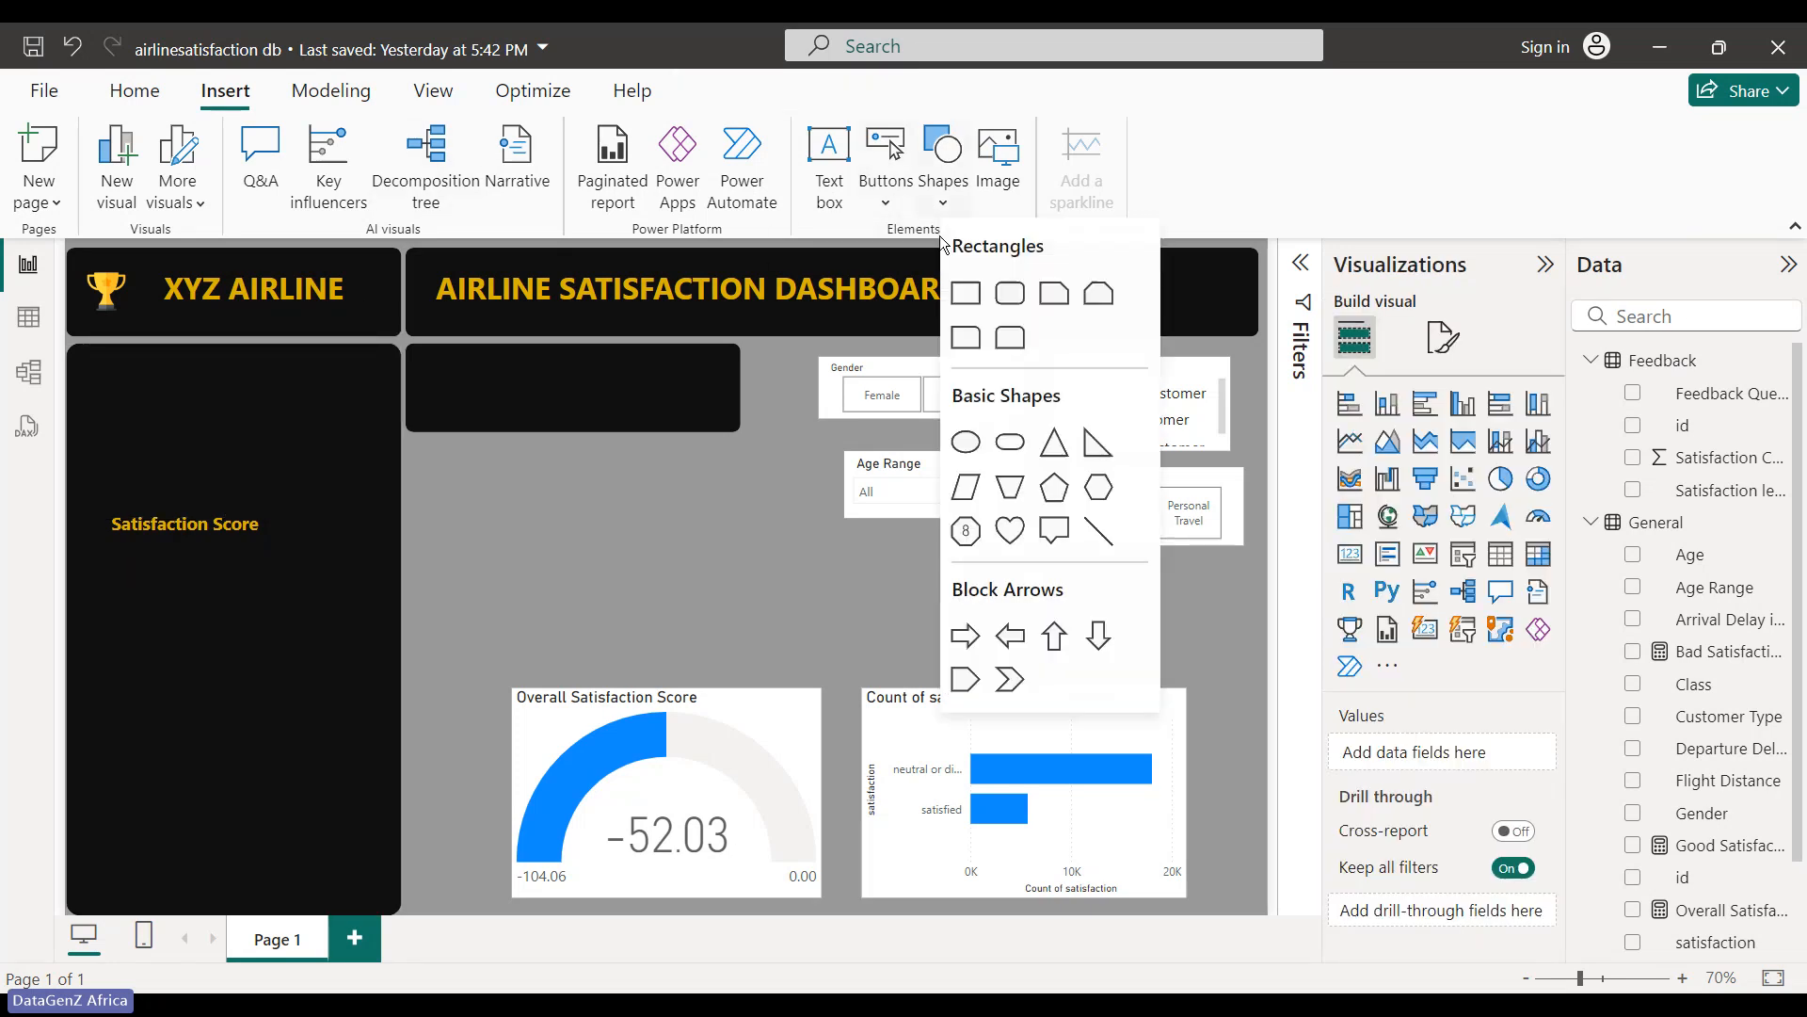
click(1086, 532)
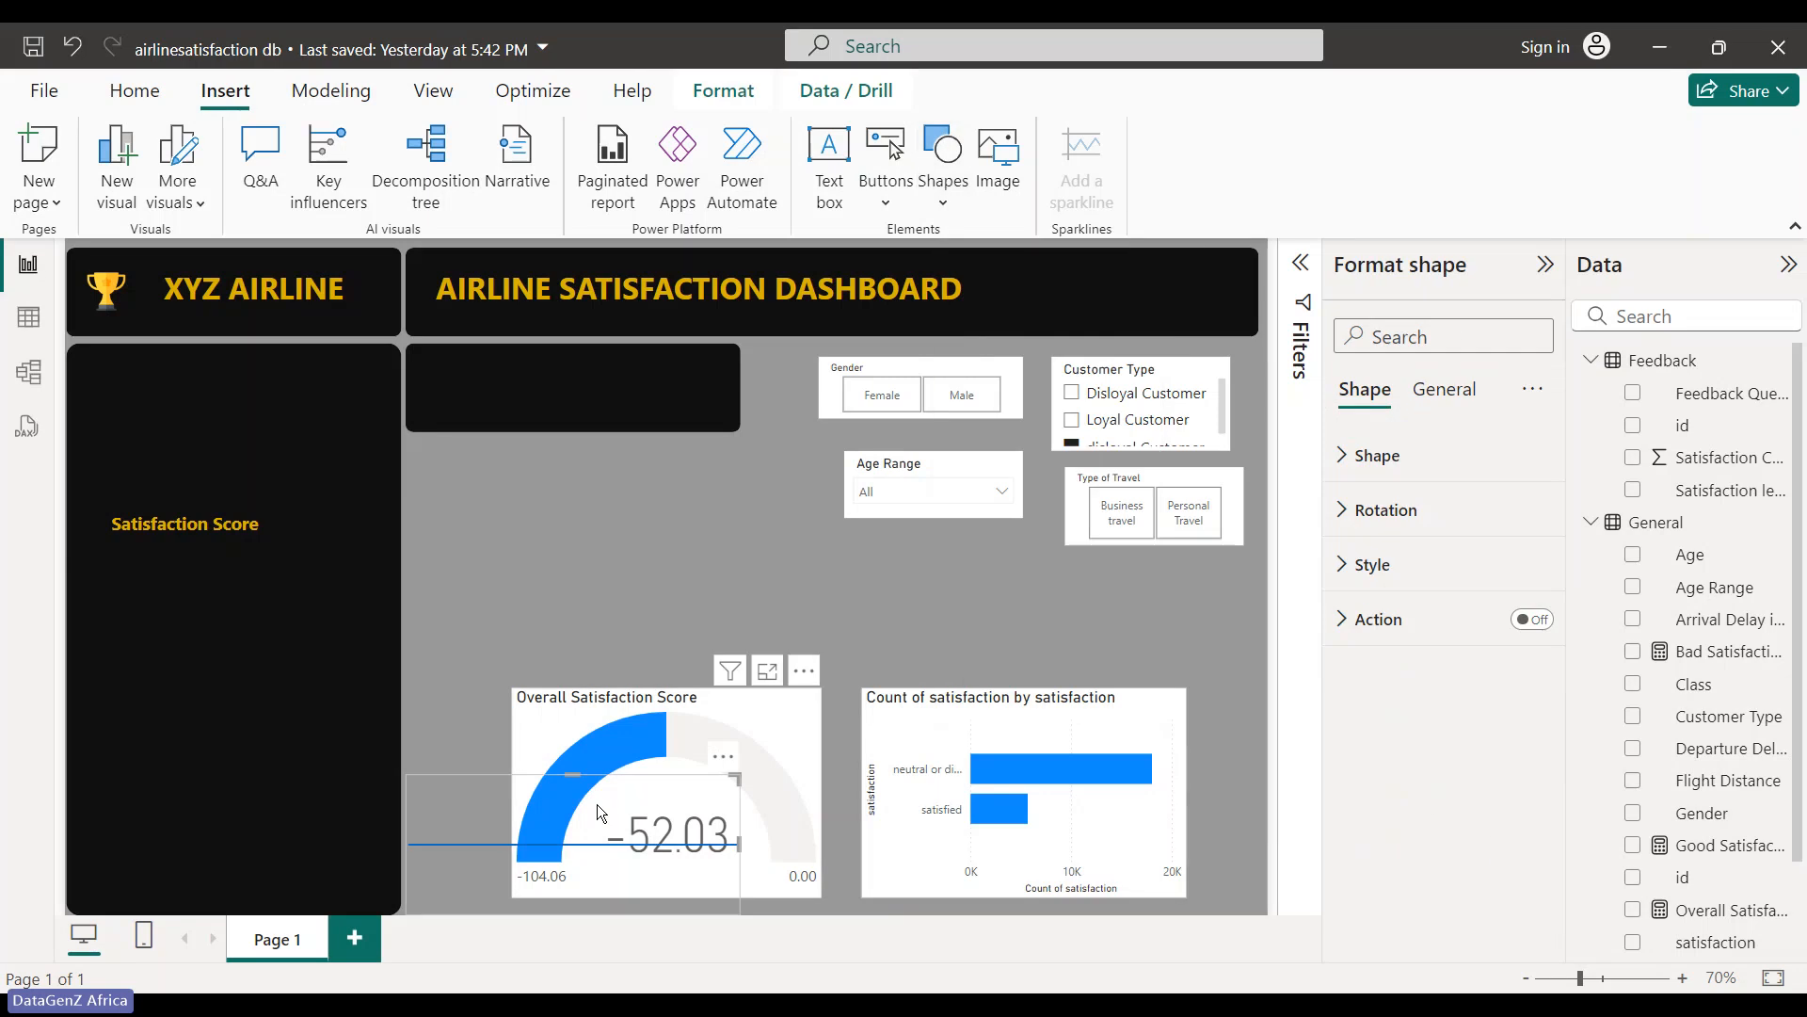
drag(423, 847, 314, 514)
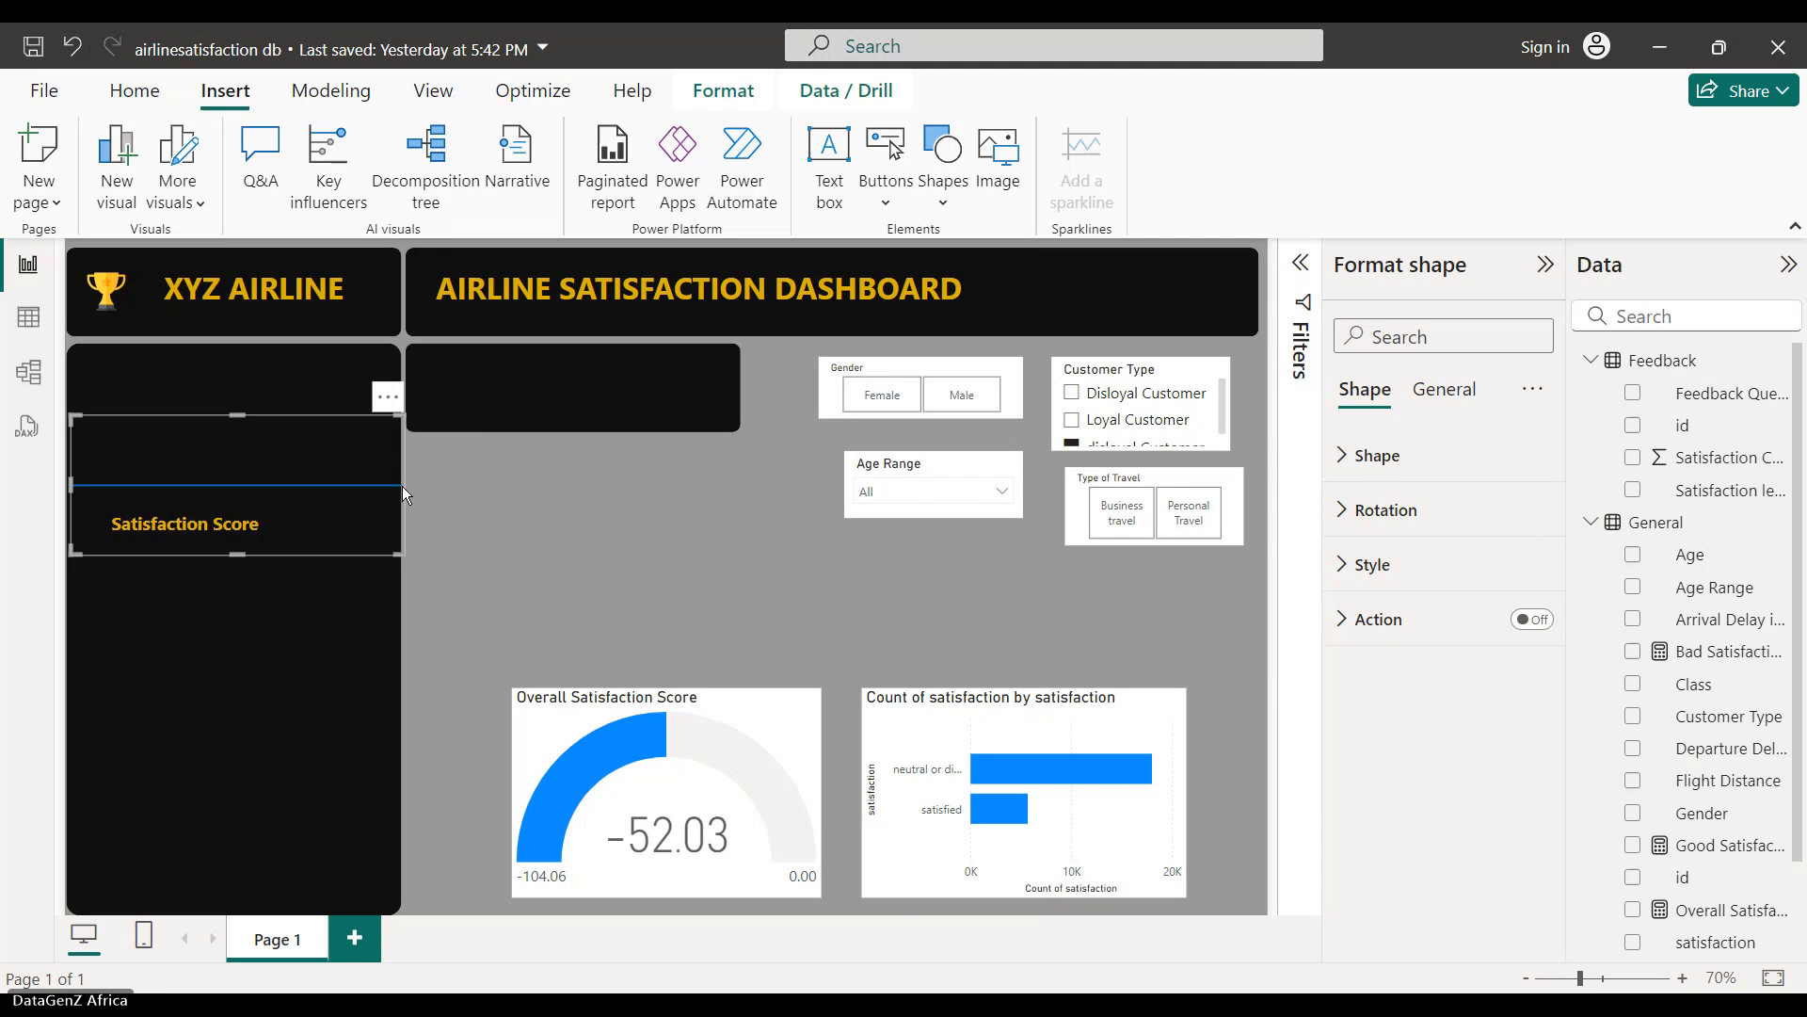
drag(407, 484, 384, 484)
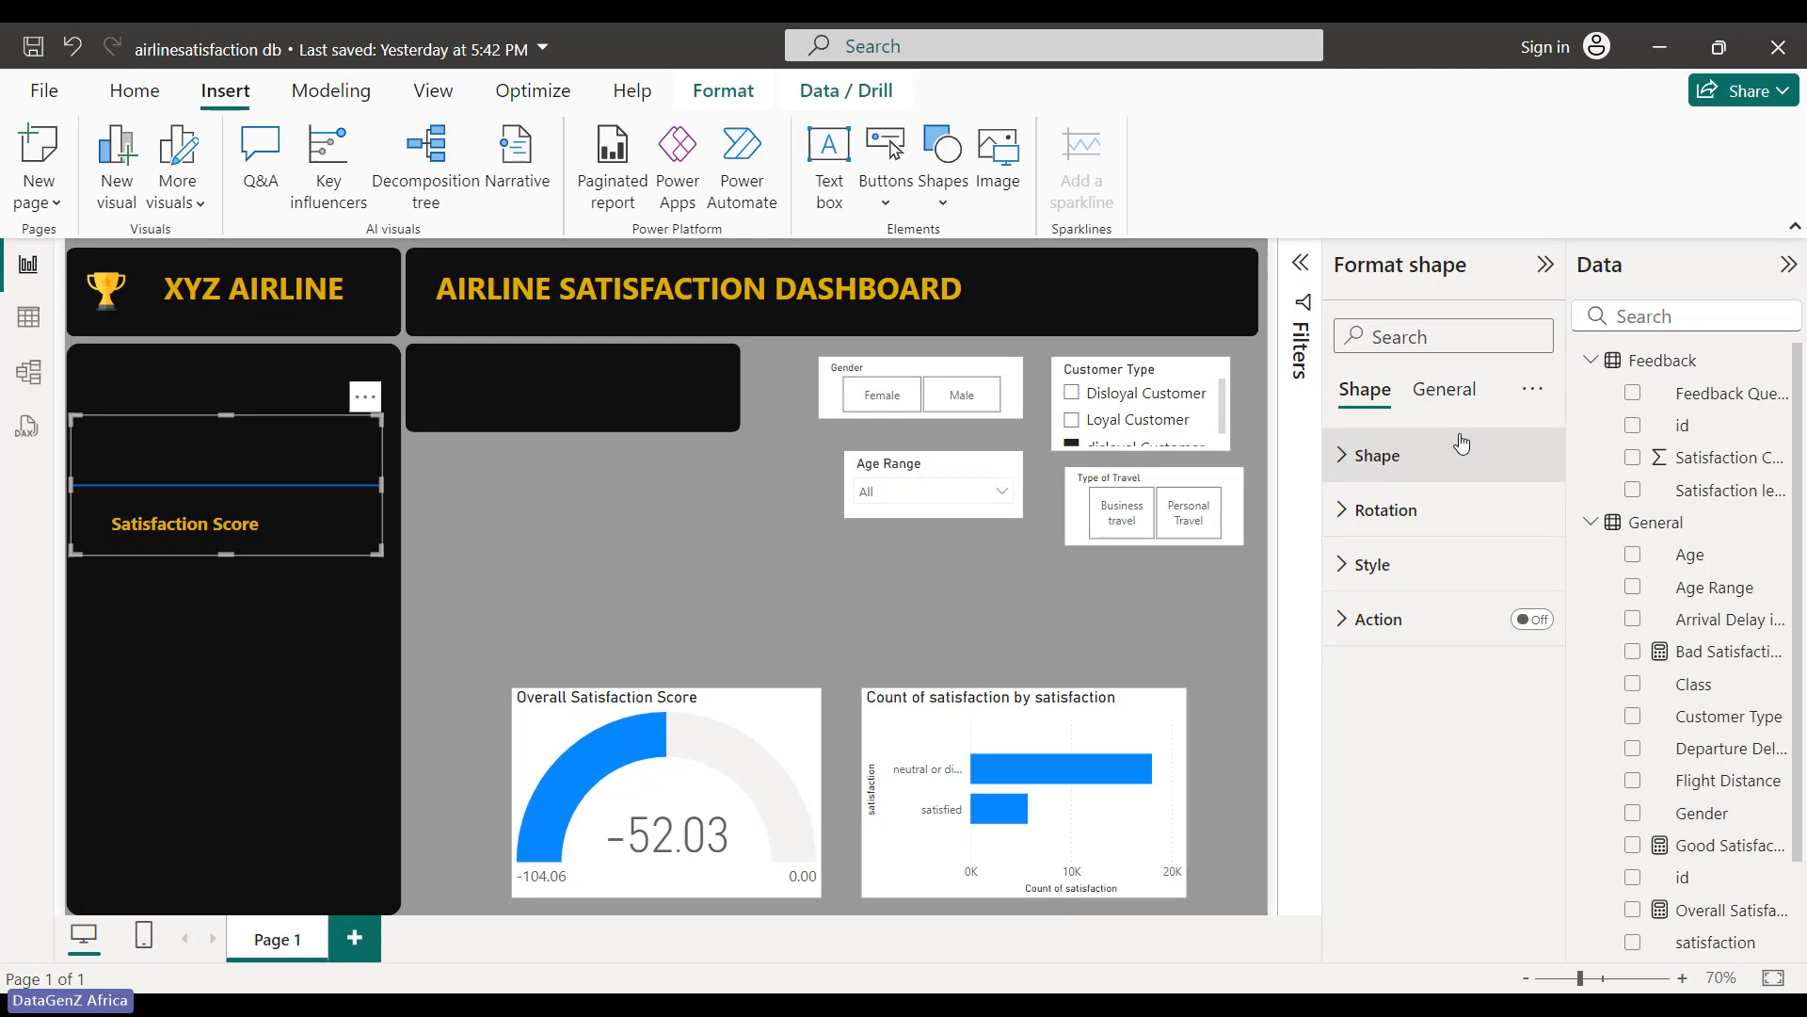
- Set the line's Style fill and border colours to dark grey
click(1467, 564)
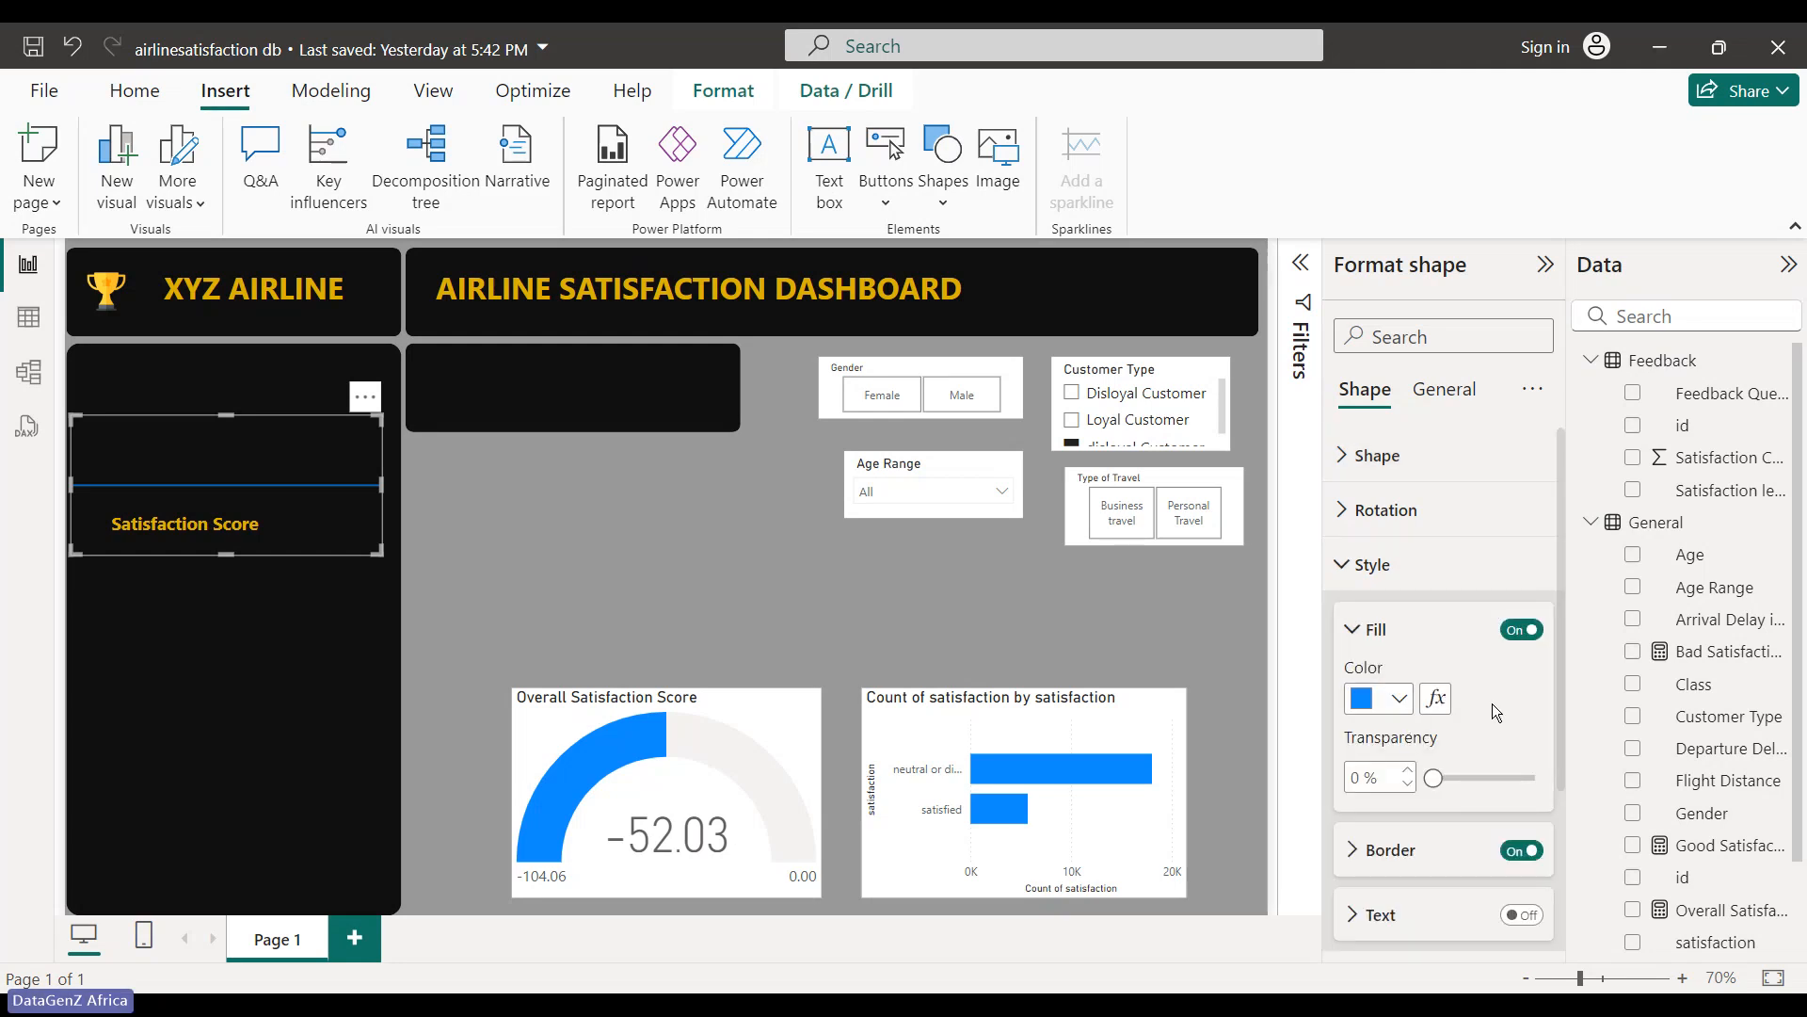
scroll(1493, 704, down, 2)
click(1399, 564)
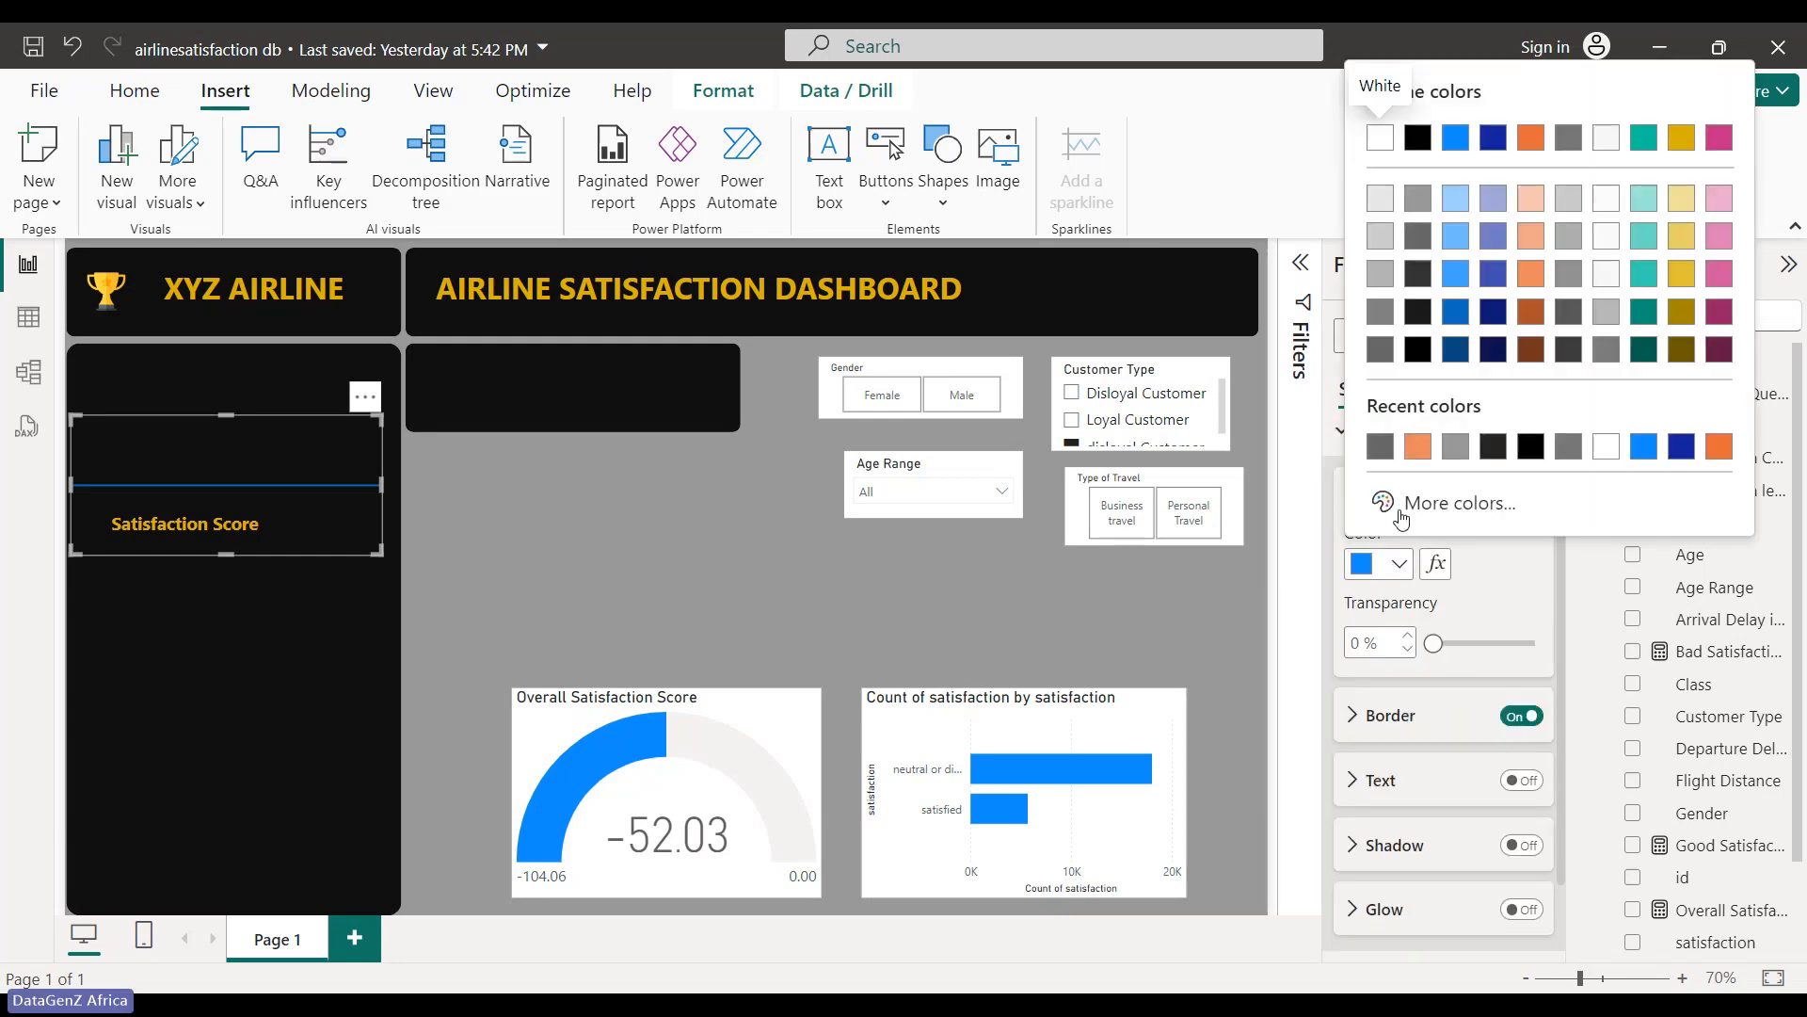
click(1418, 446)
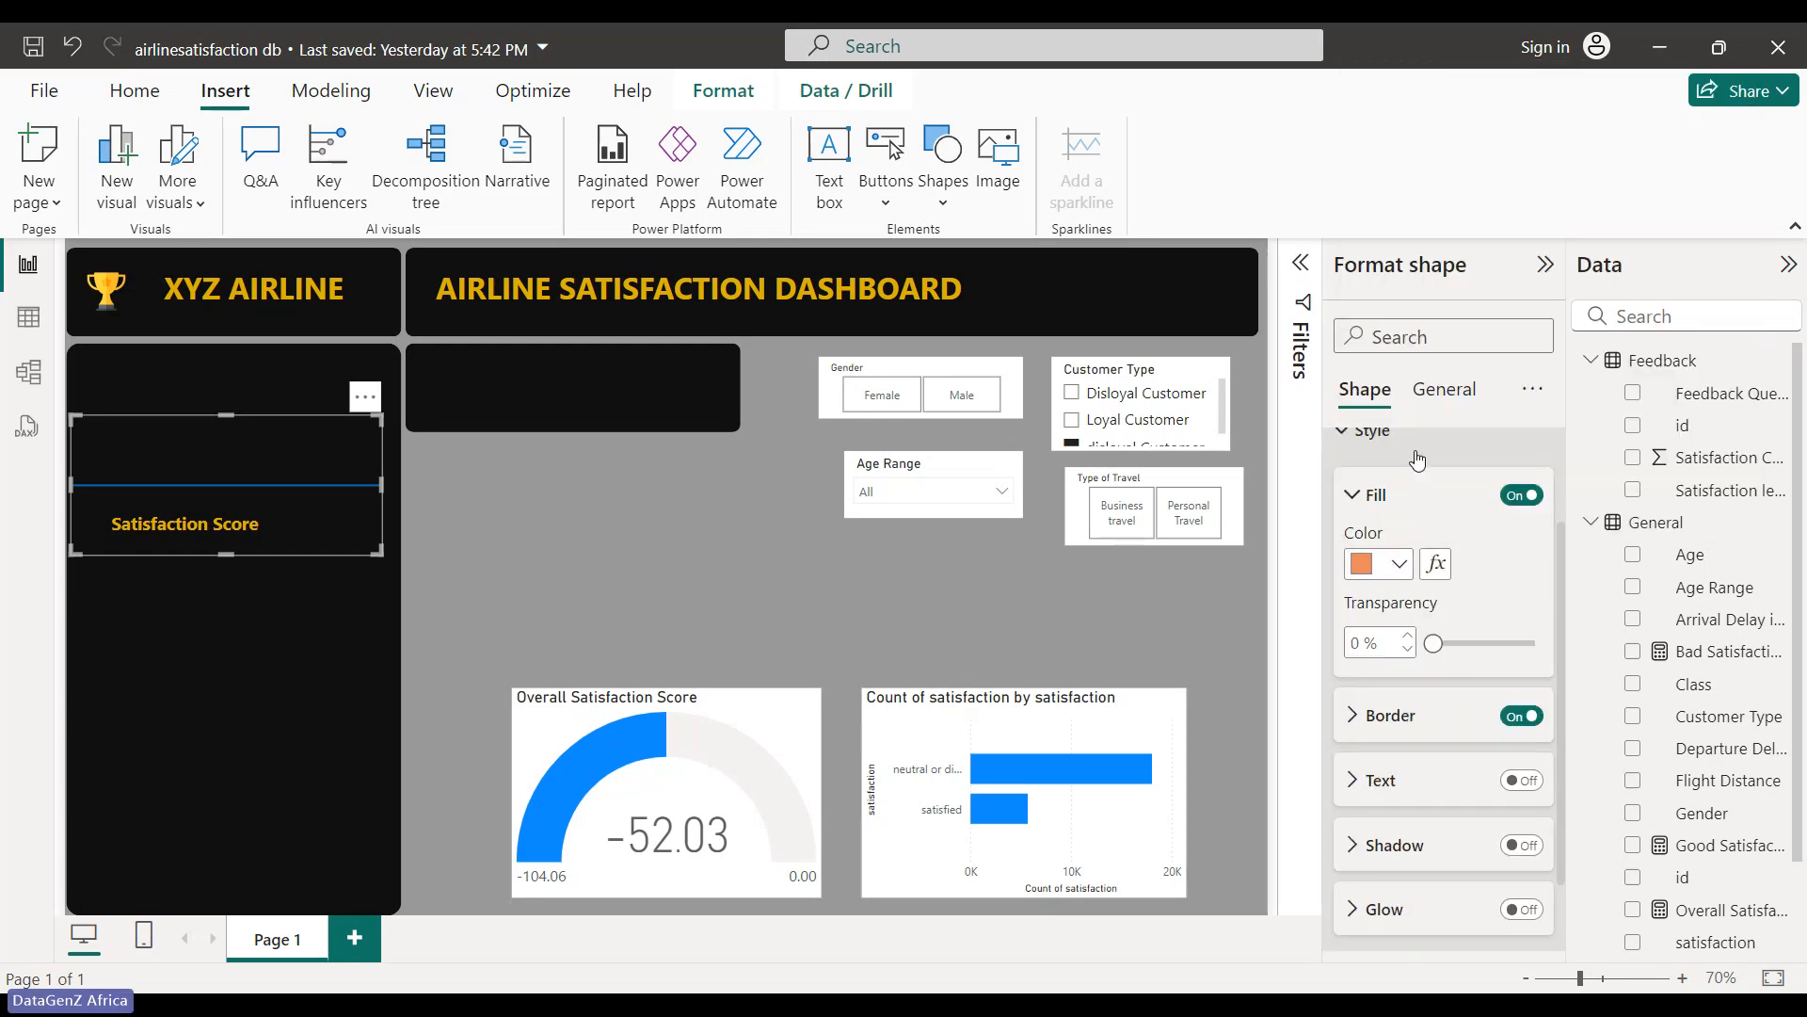
click(1196, 624)
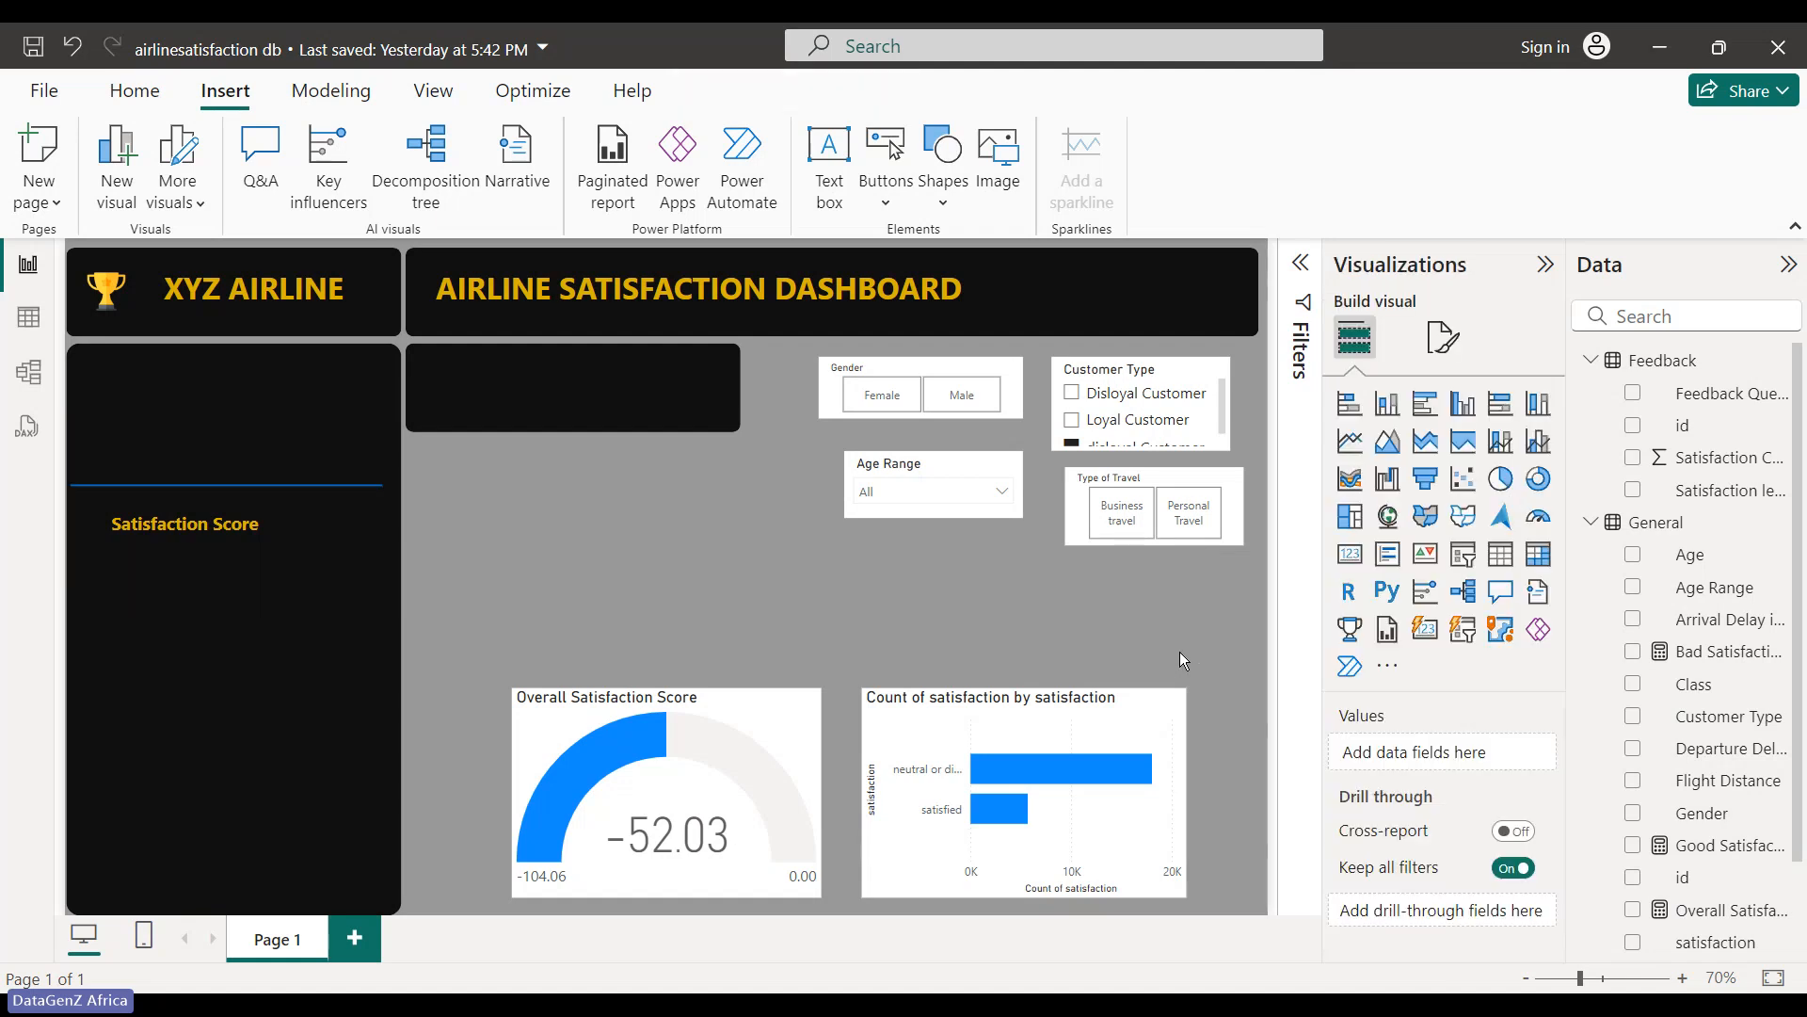
click(362, 493)
click(1370, 565)
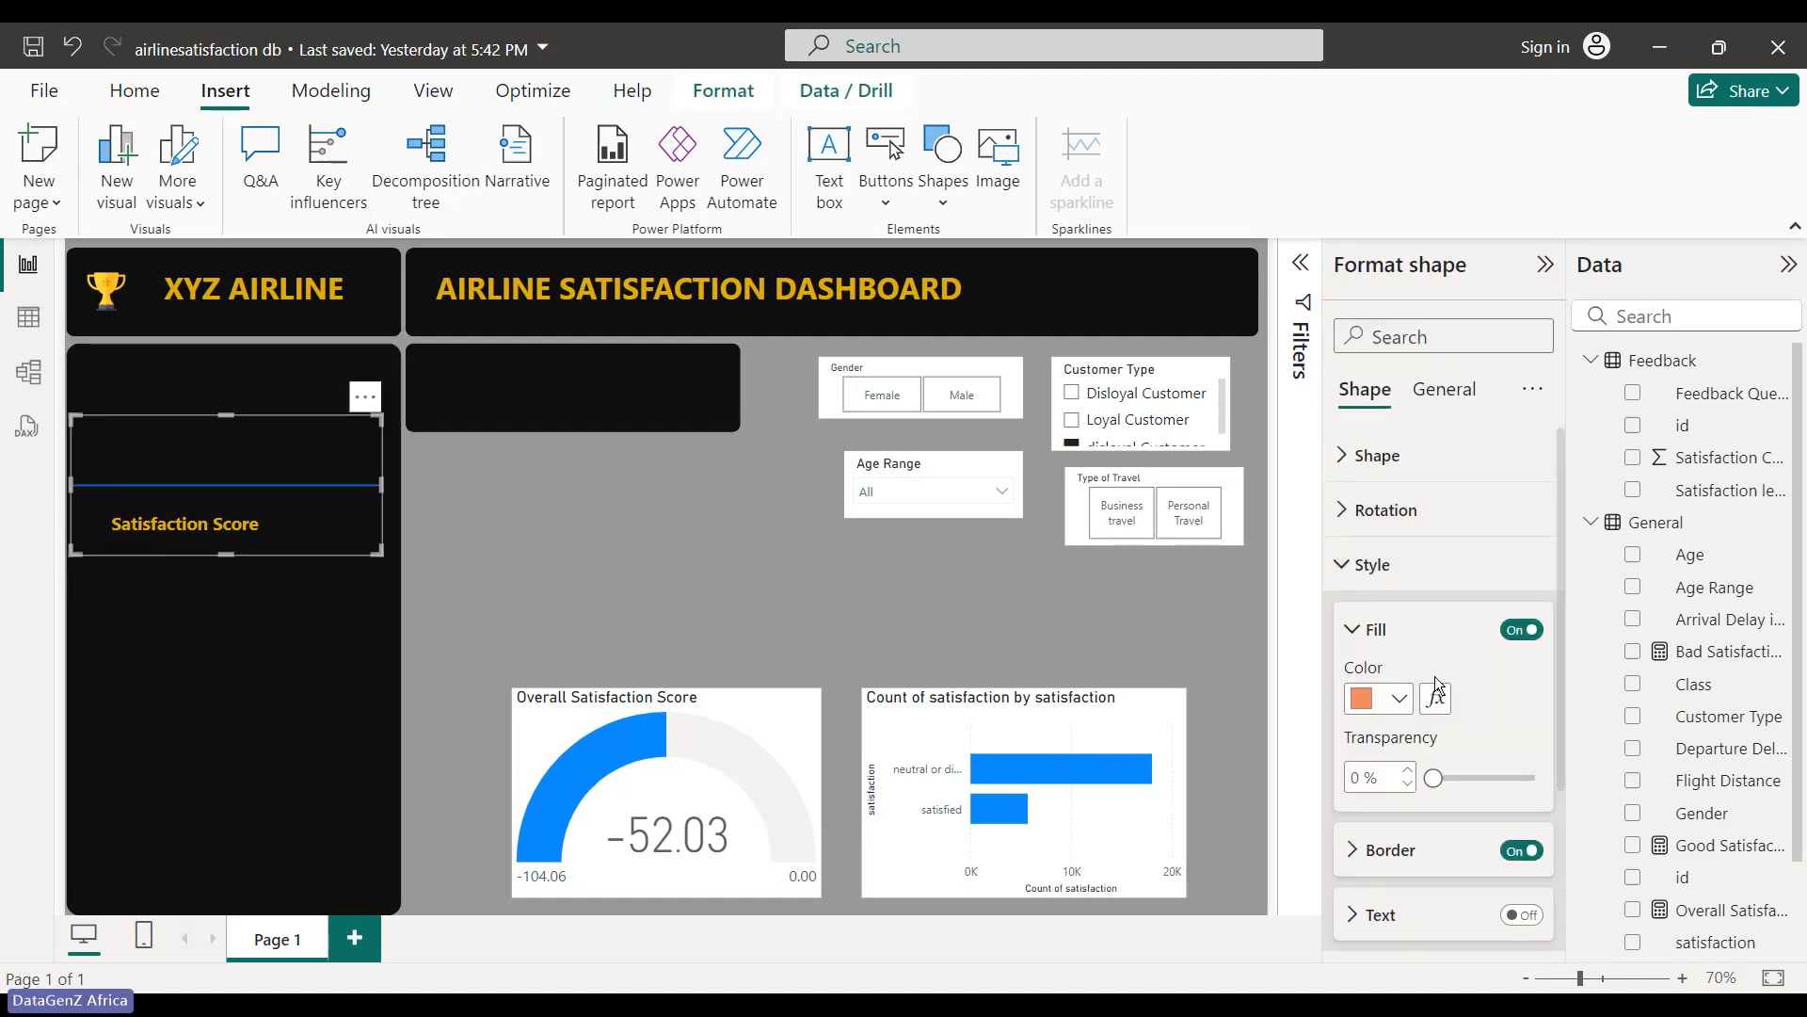
click(1398, 697)
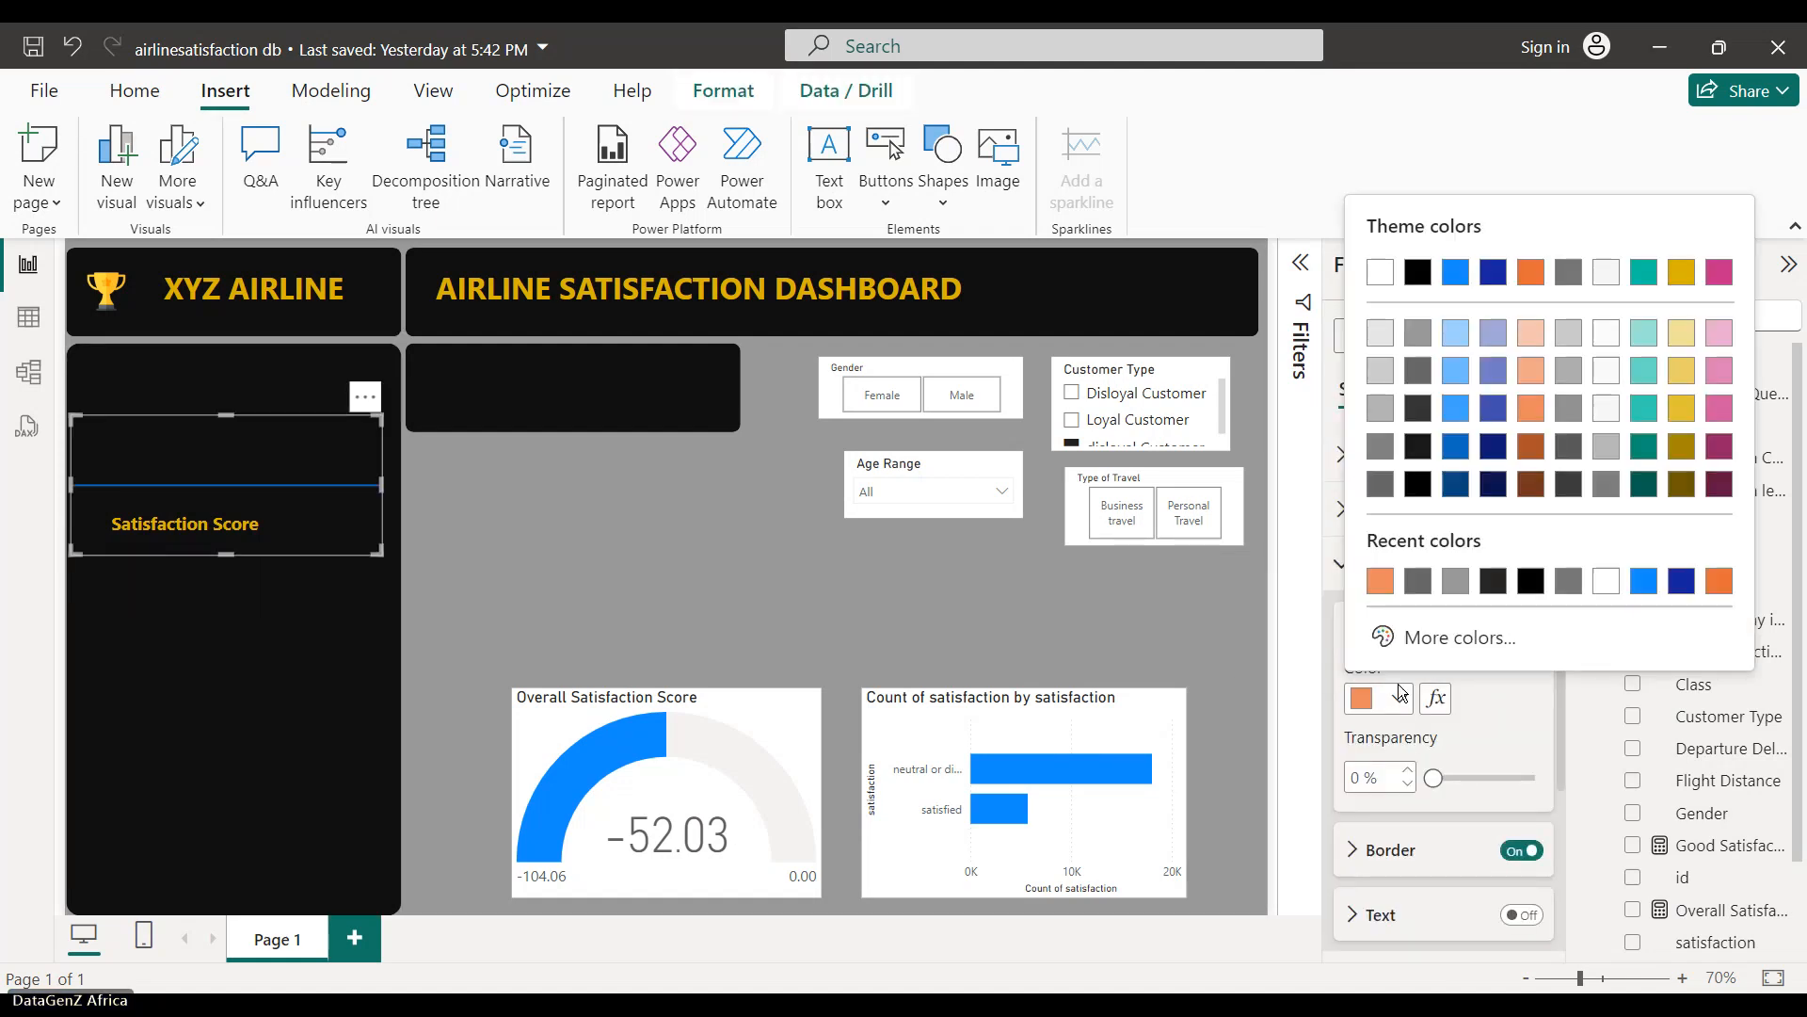
click(1428, 374)
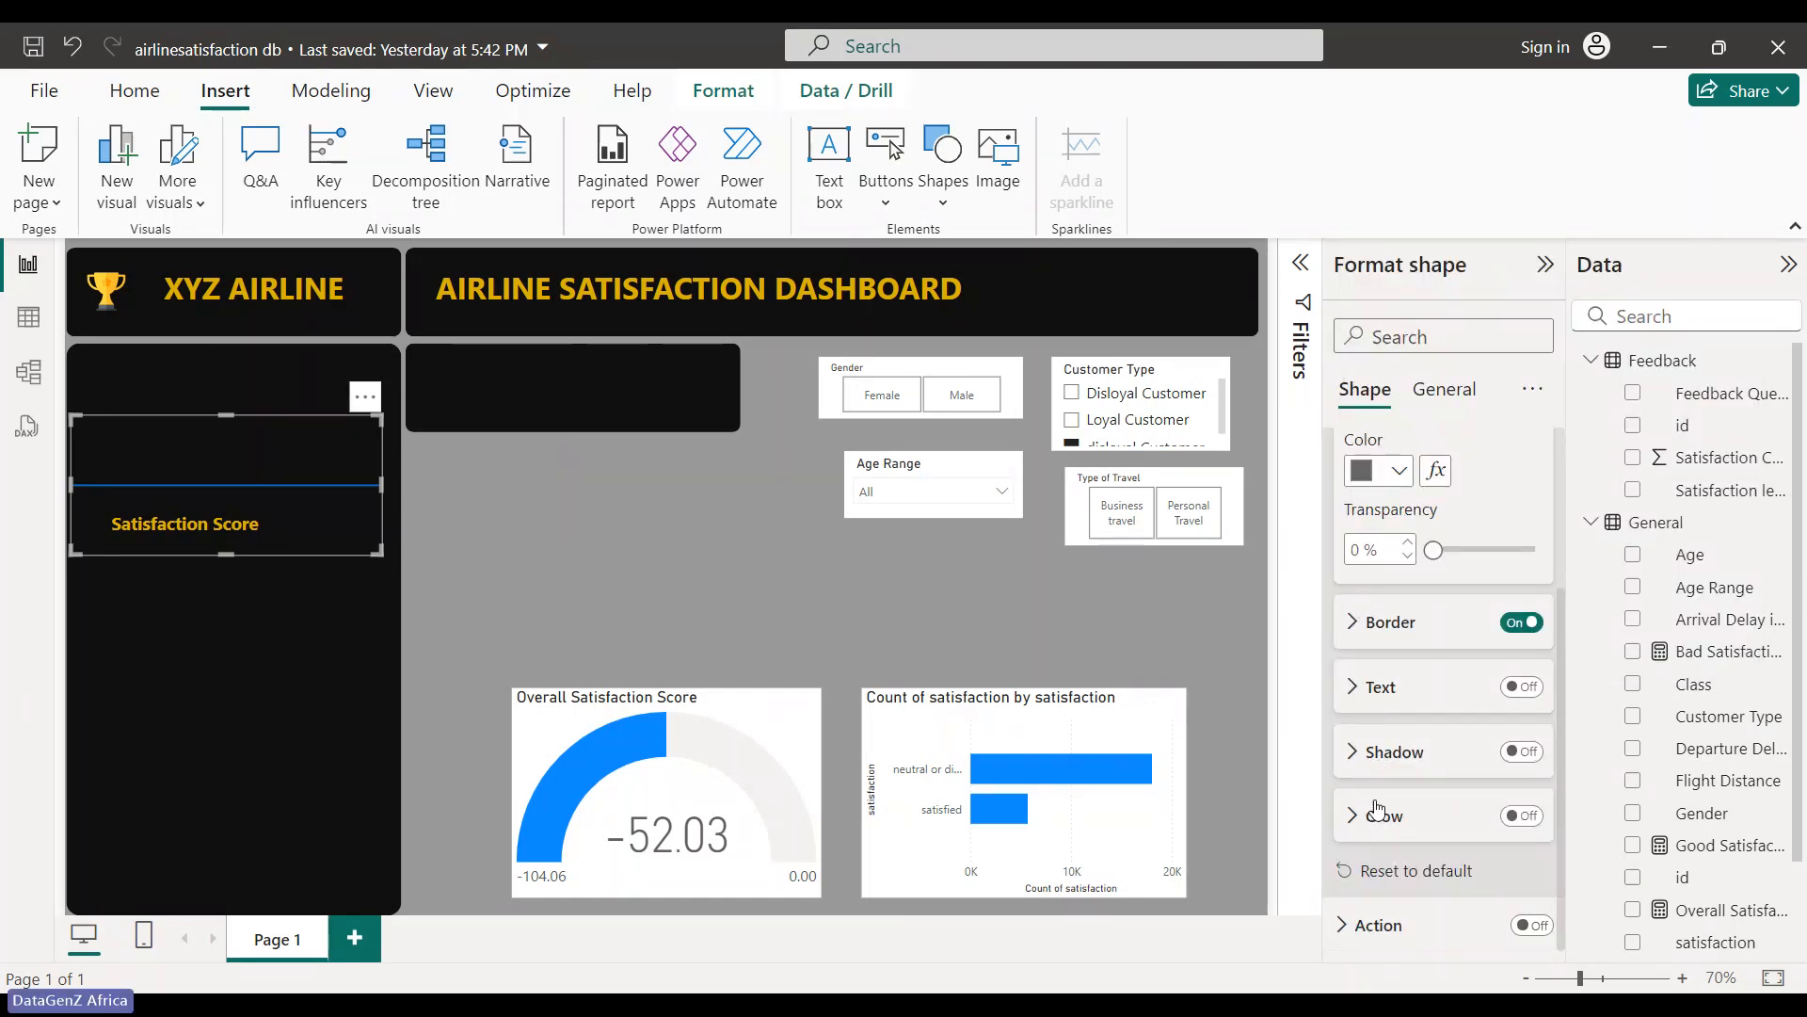
click(1354, 631)
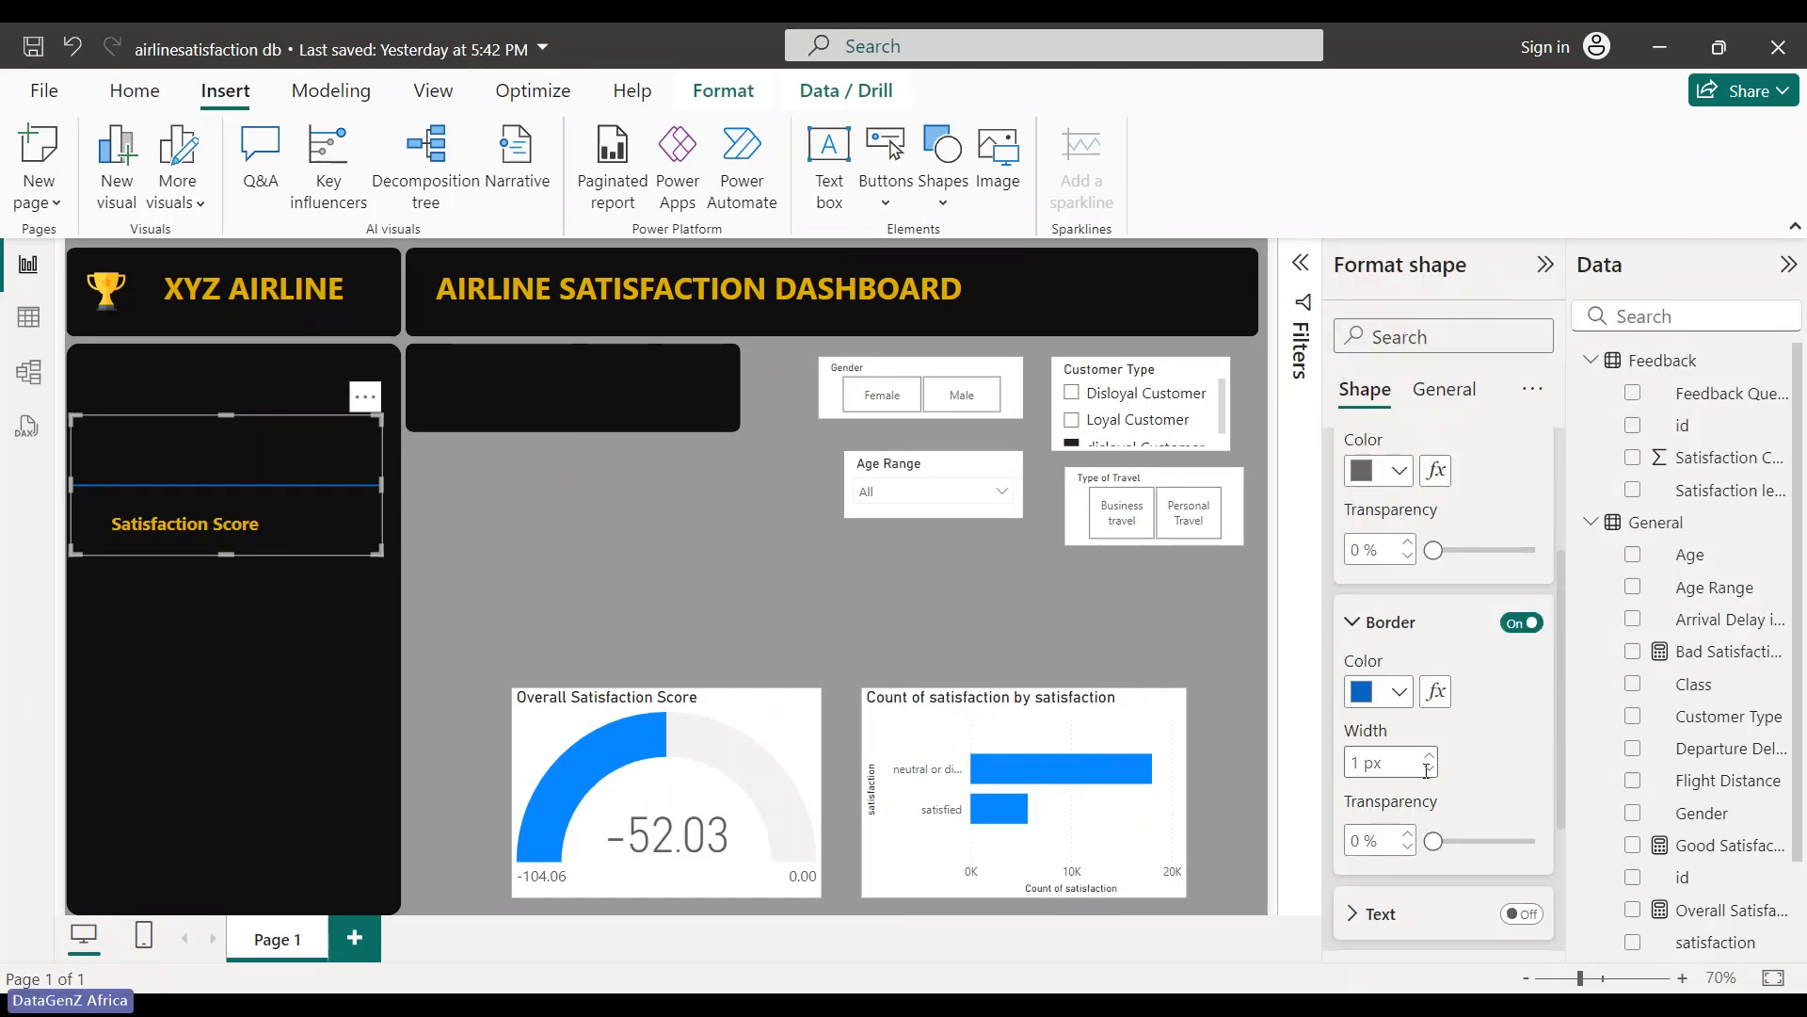
click(1400, 693)
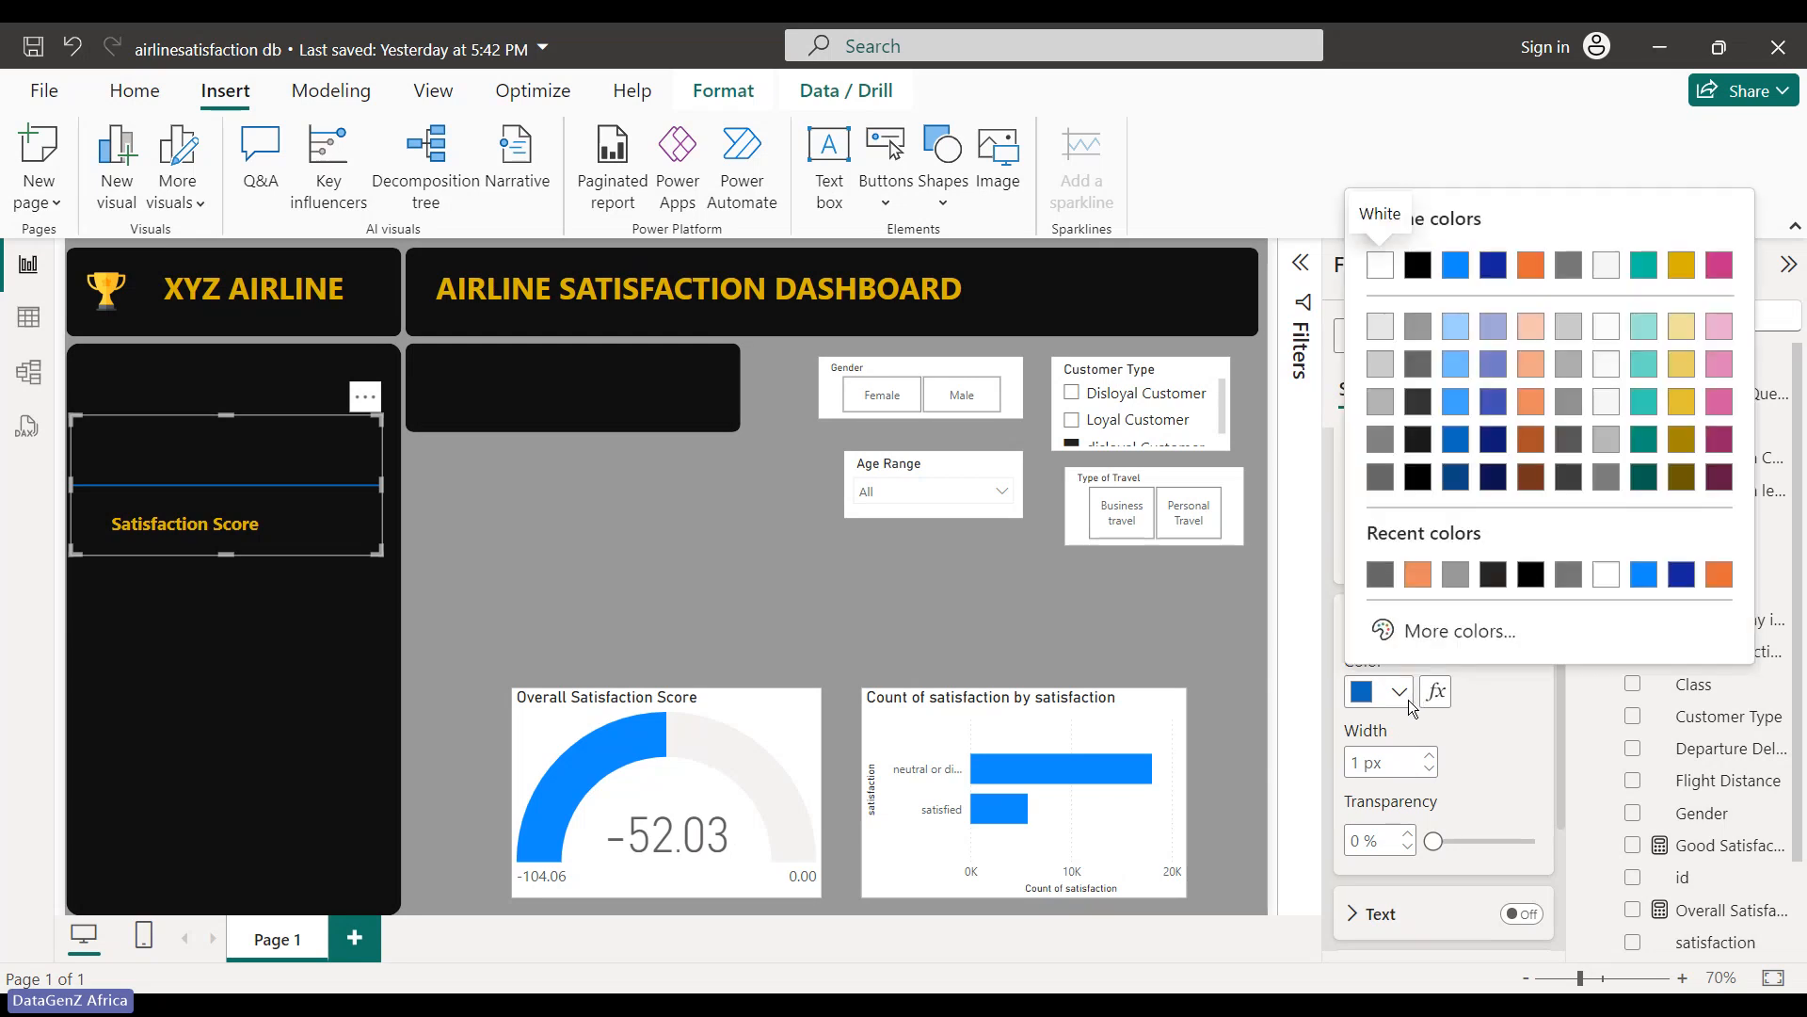
click(1414, 364)
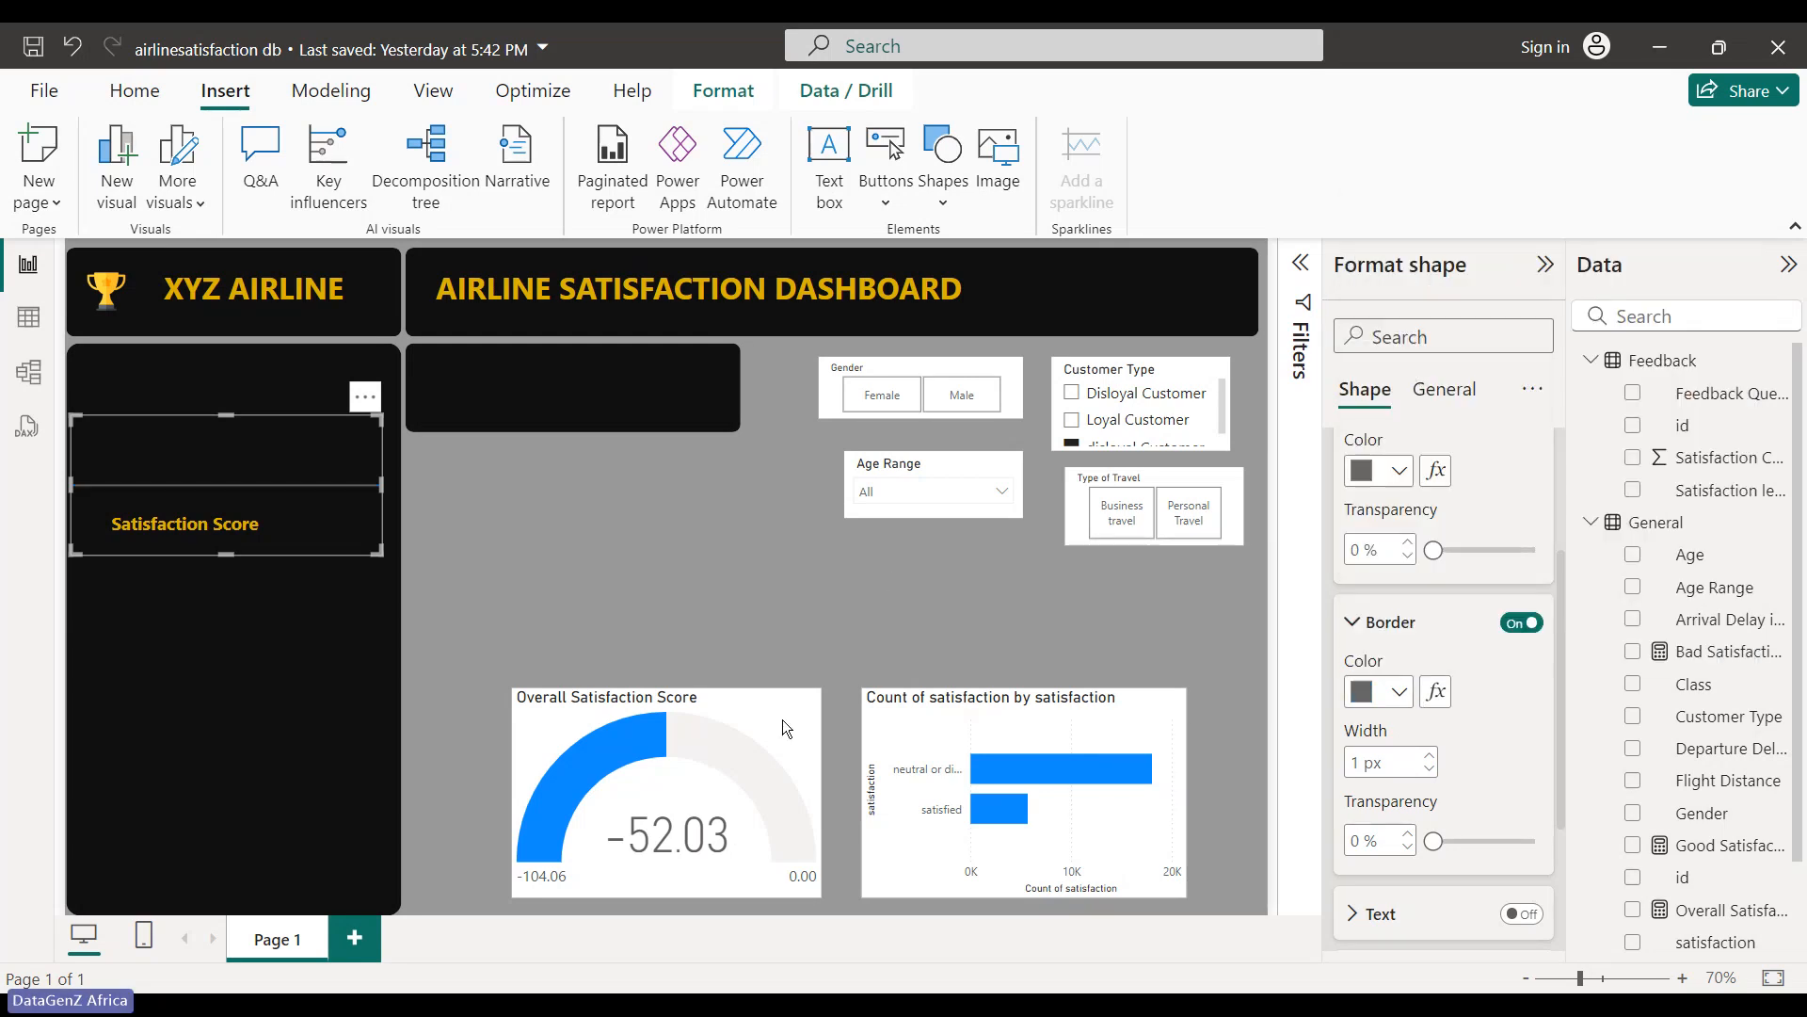
- Nudge the divider line slightly down and left above the Satisfaction Score label
click(587, 450)
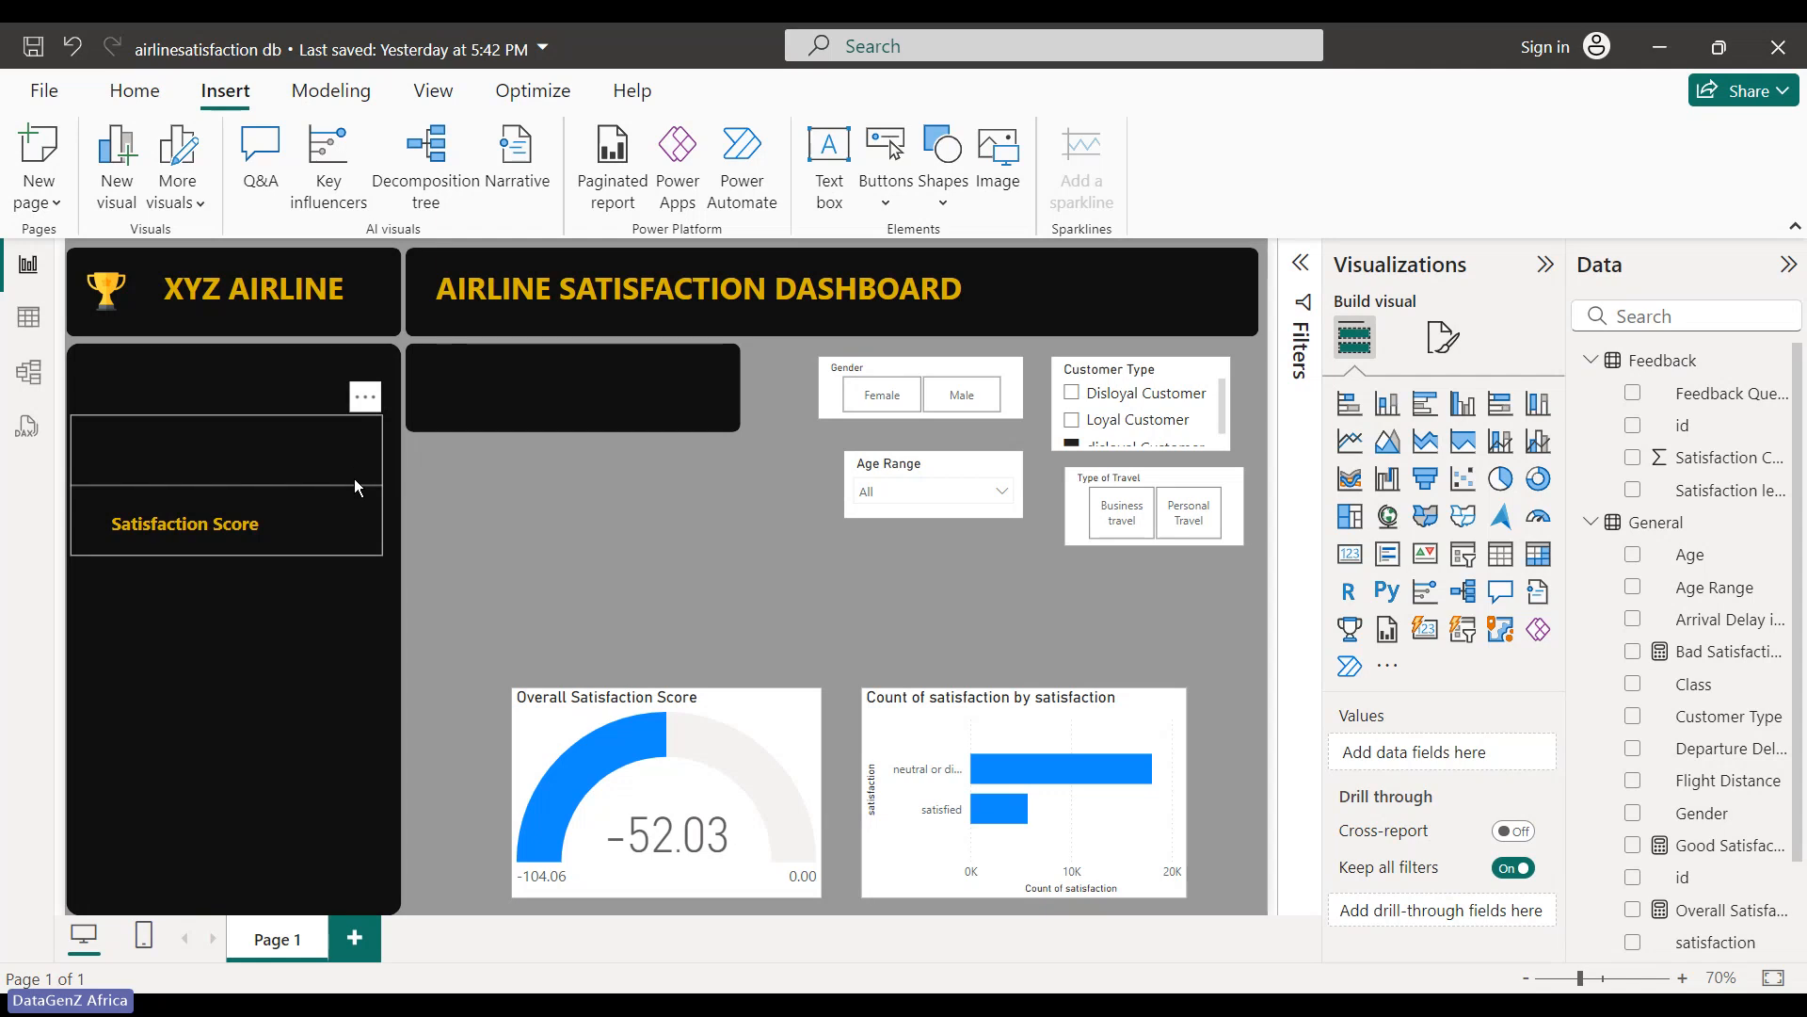
drag(363, 465, 357, 483)
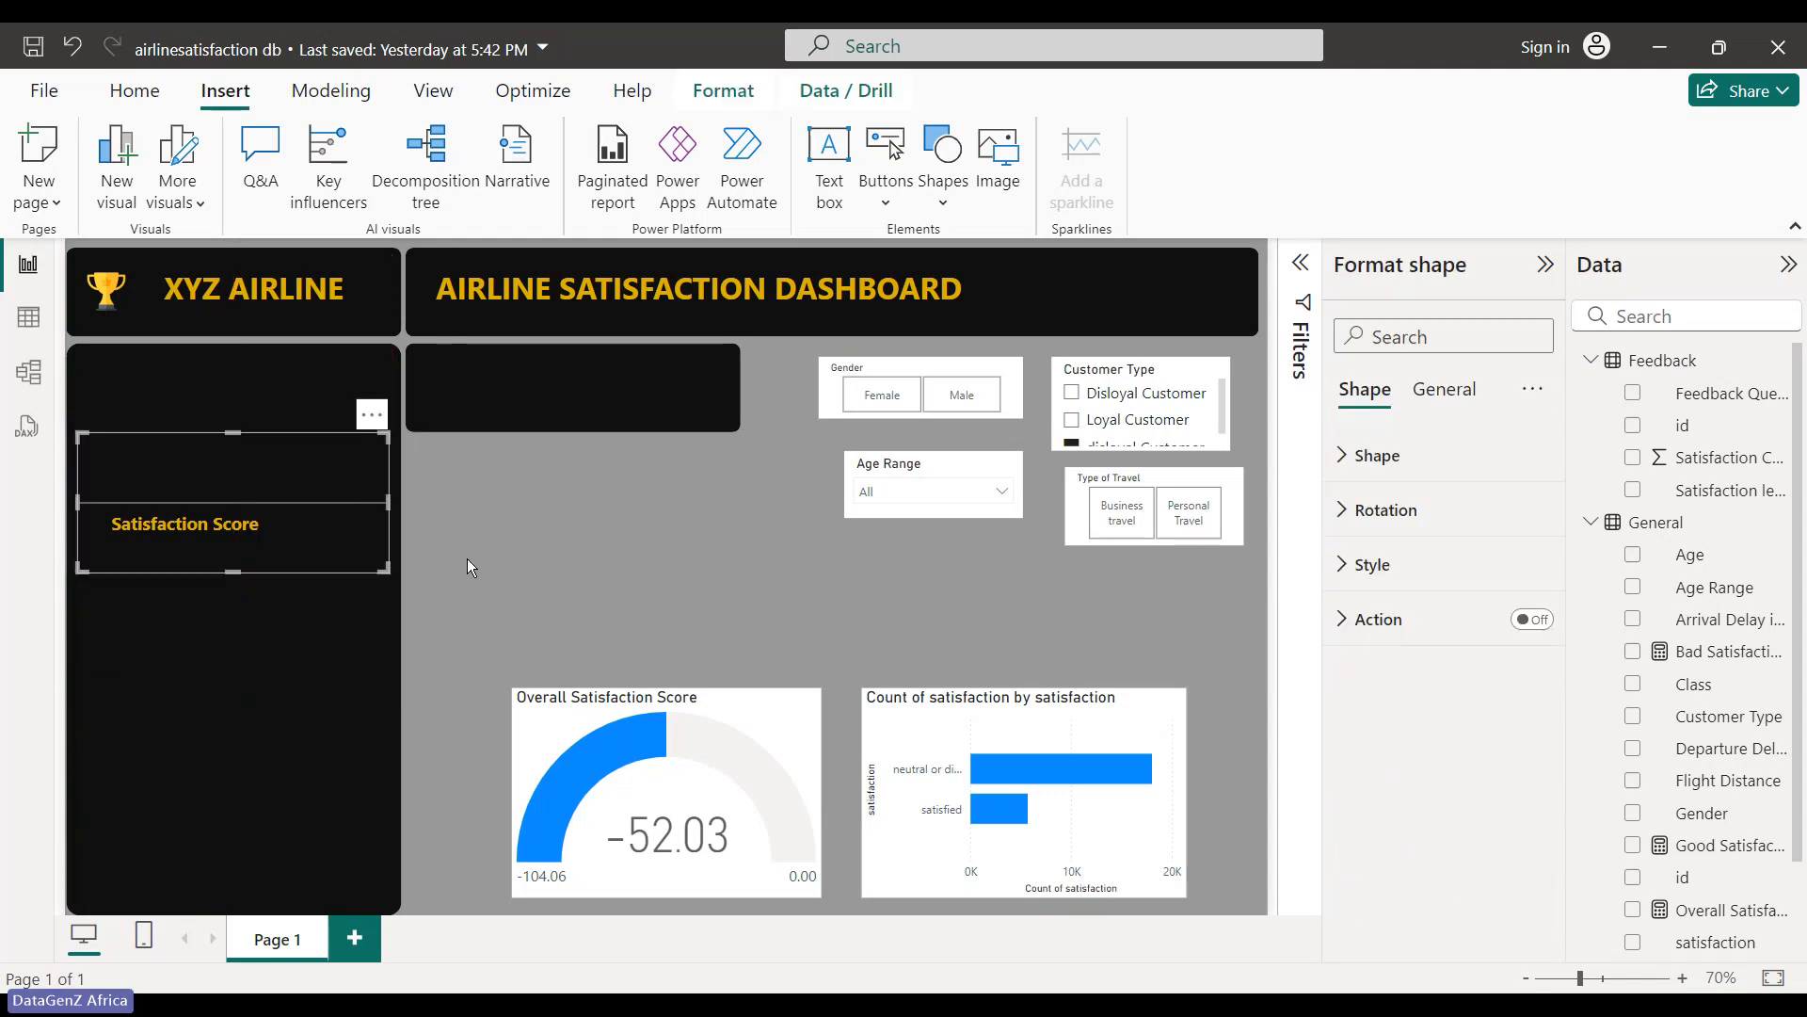
click(470, 557)
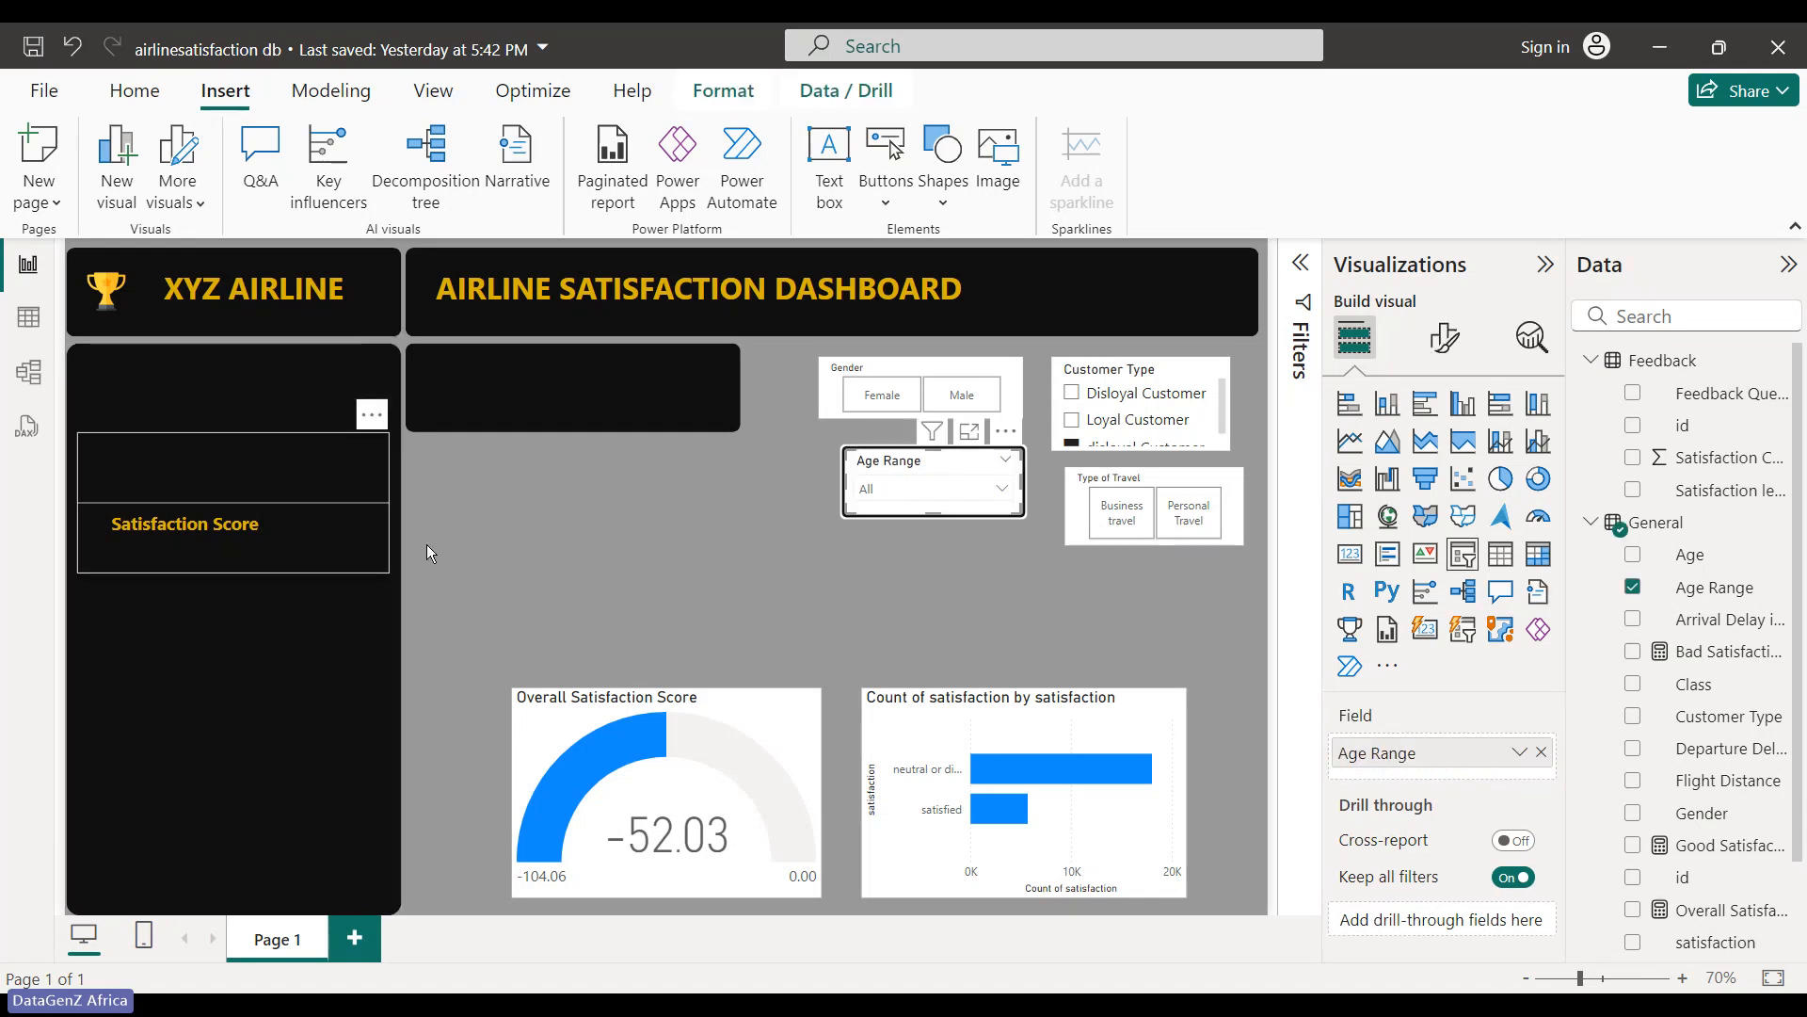
click(591, 539)
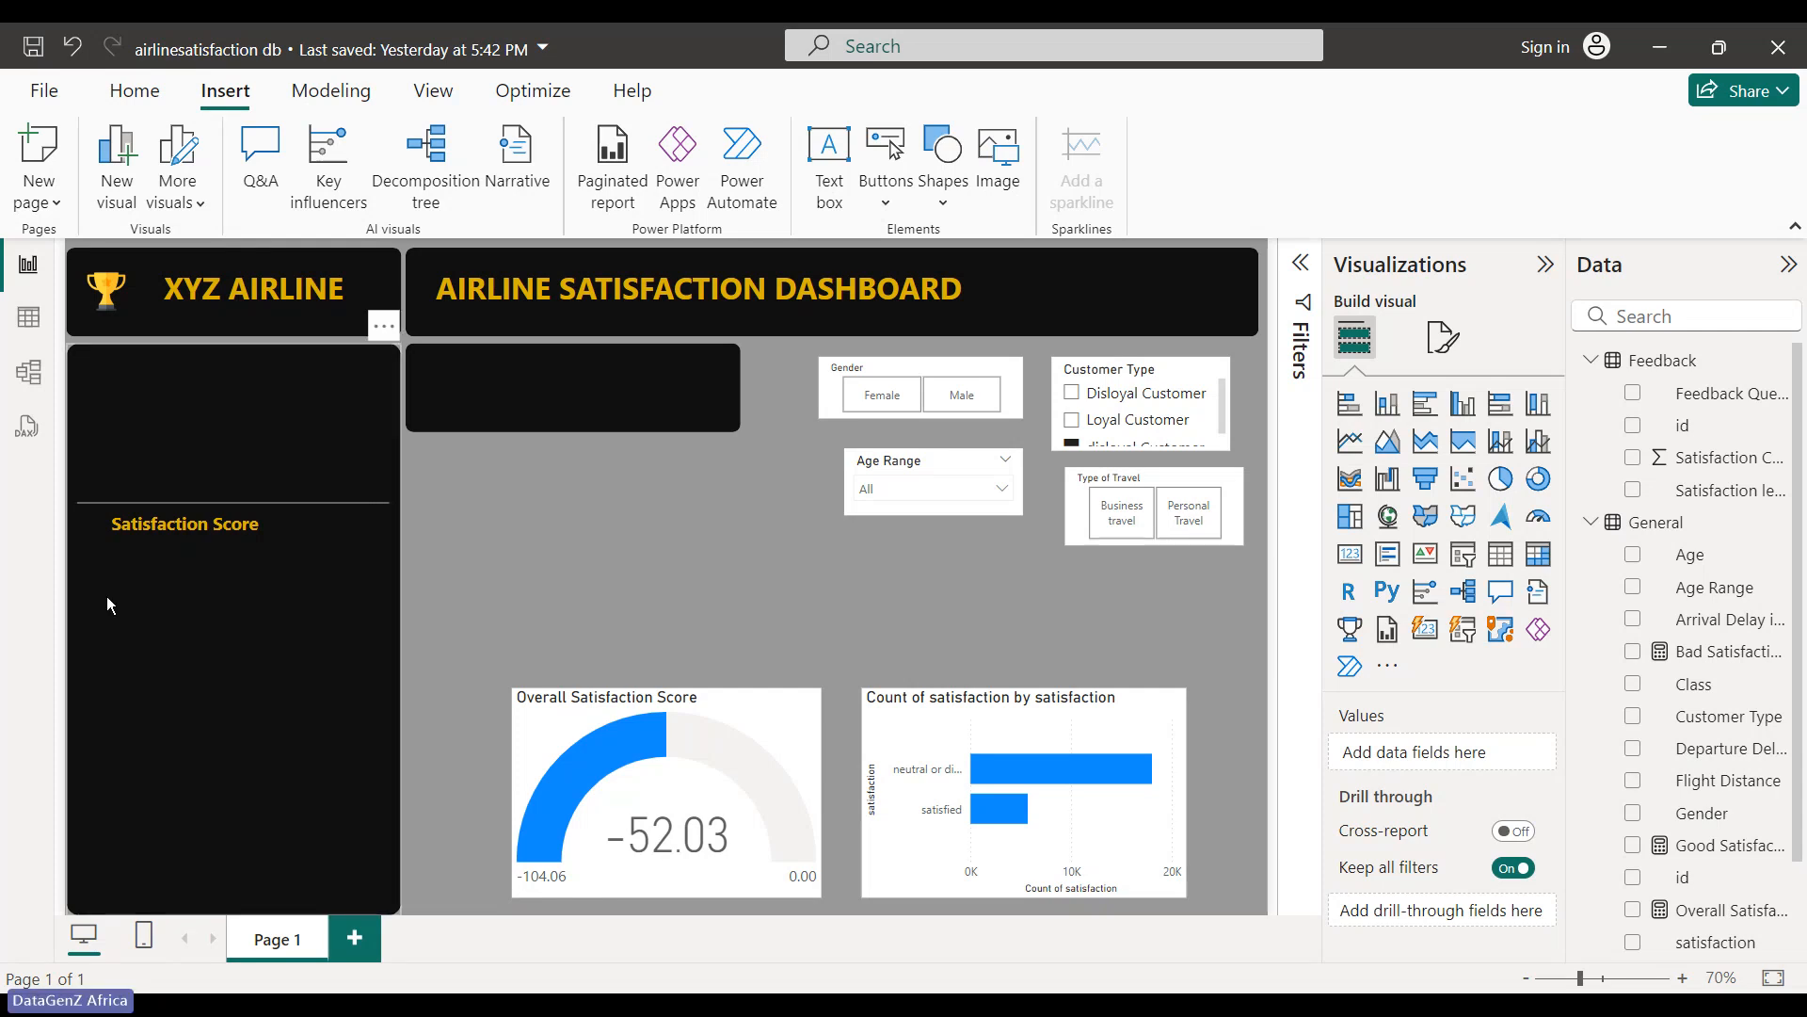
scroll(1685, 659, down, 2)
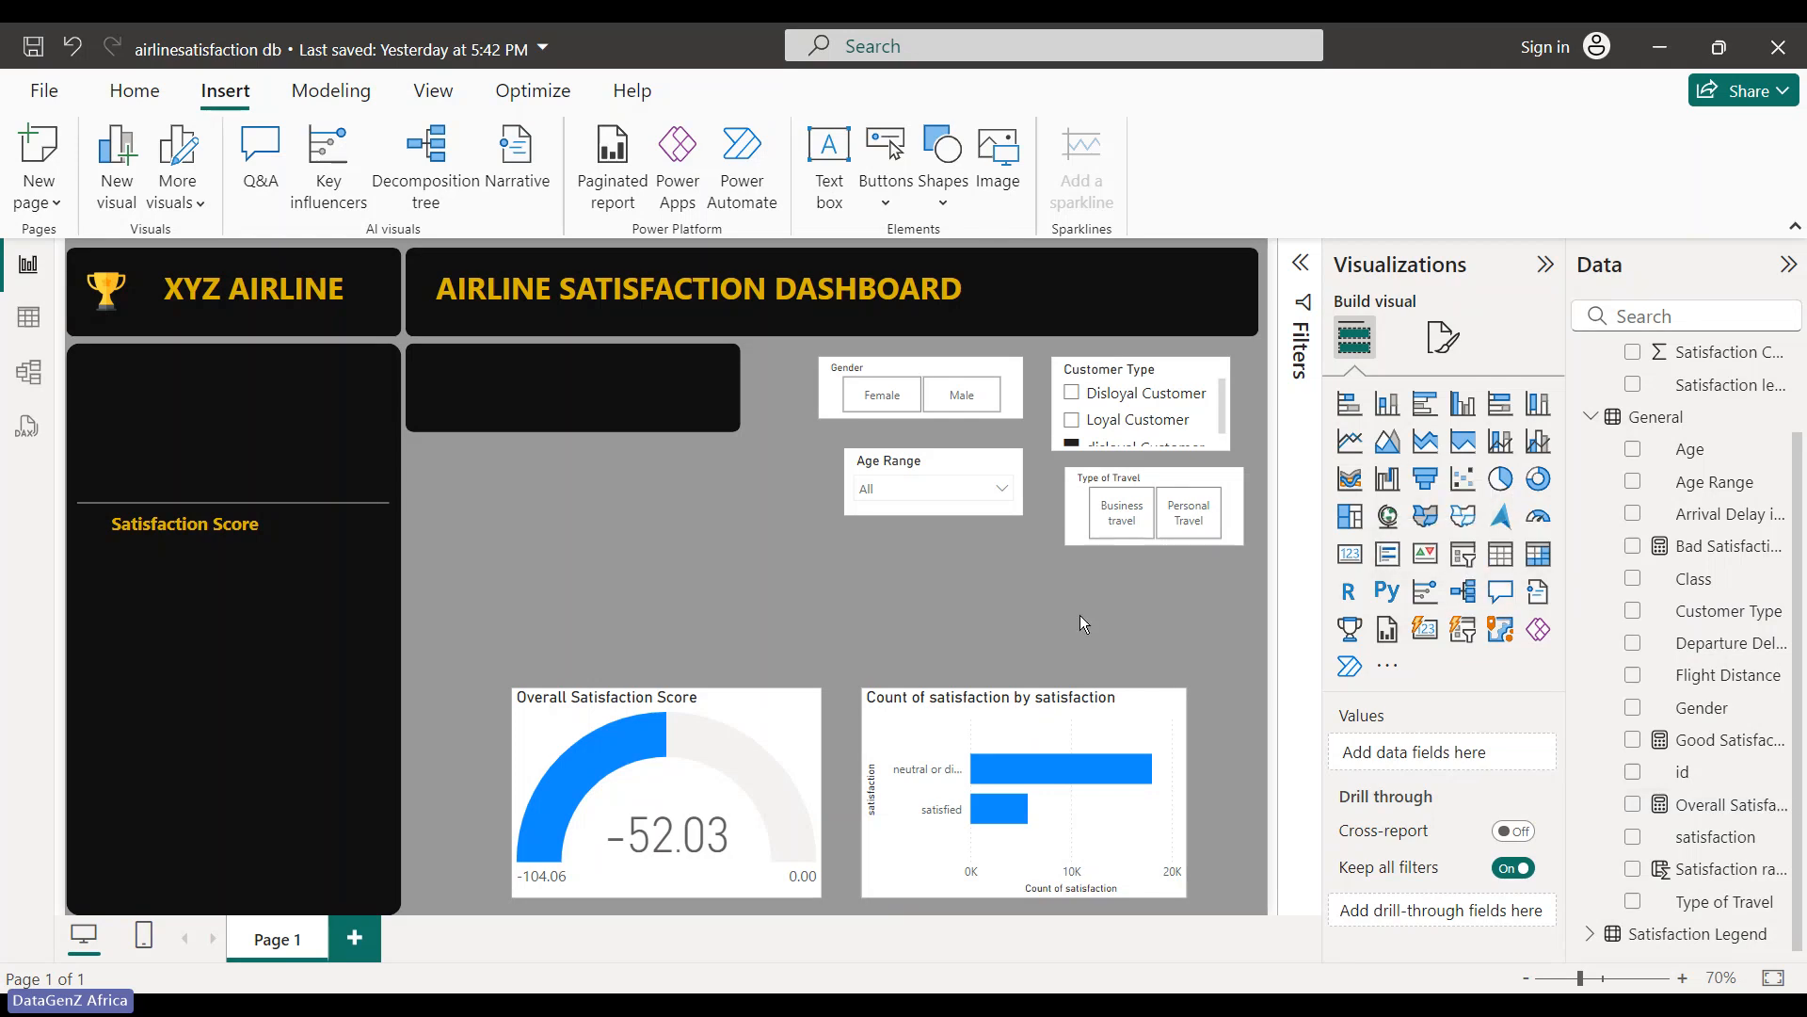
- Add a Flight Distance slicer above the gauge and set its style to Dropdown
click(1459, 563)
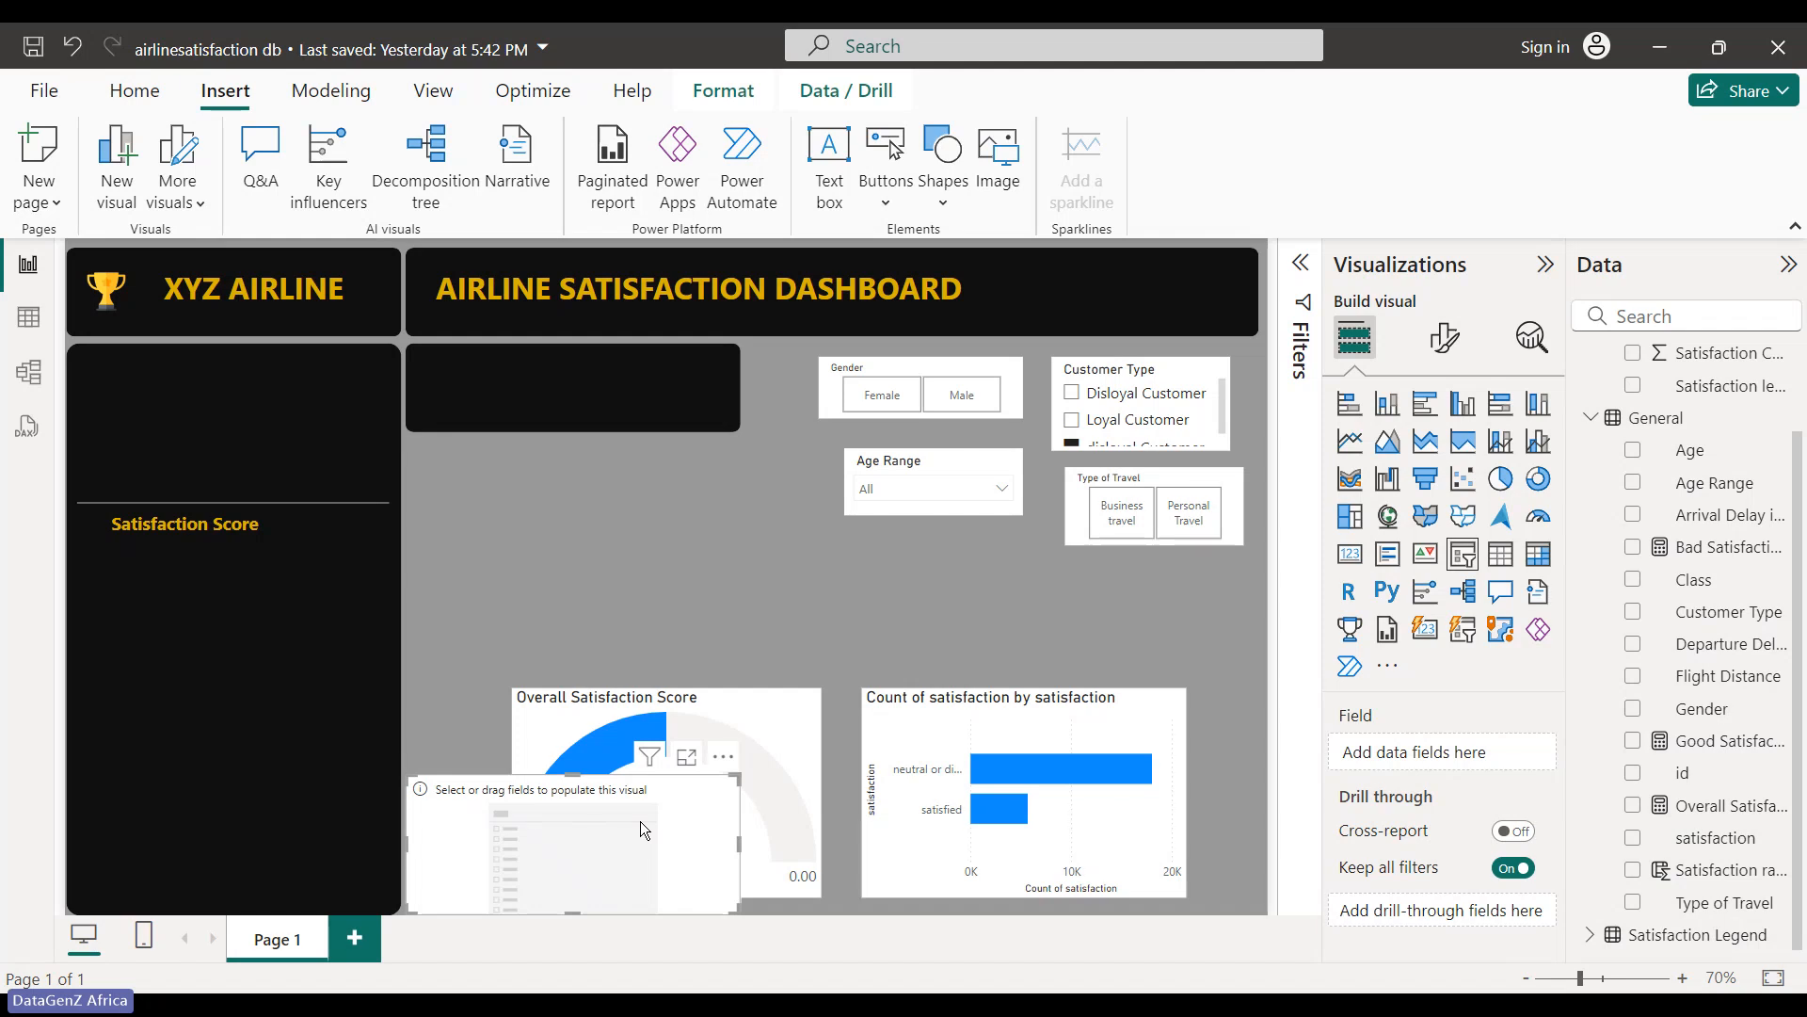
drag(640, 821, 703, 529)
click(1633, 677)
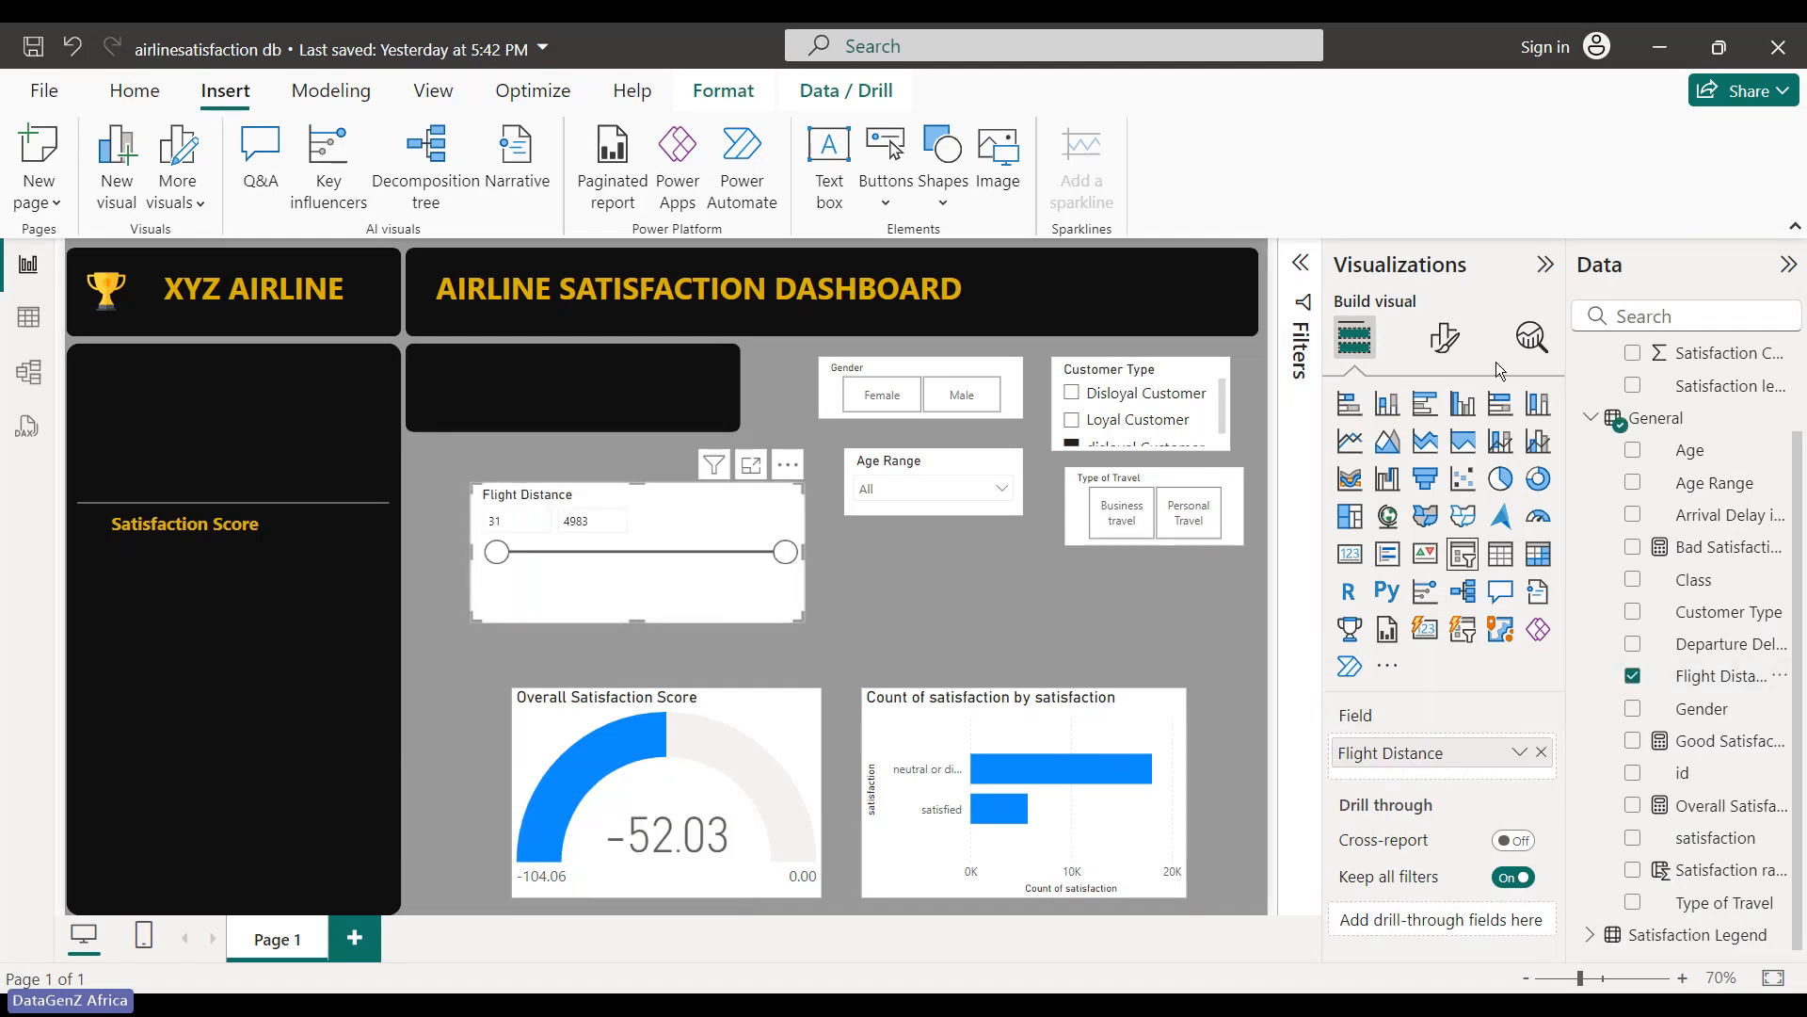
click(1456, 341)
click(1351, 526)
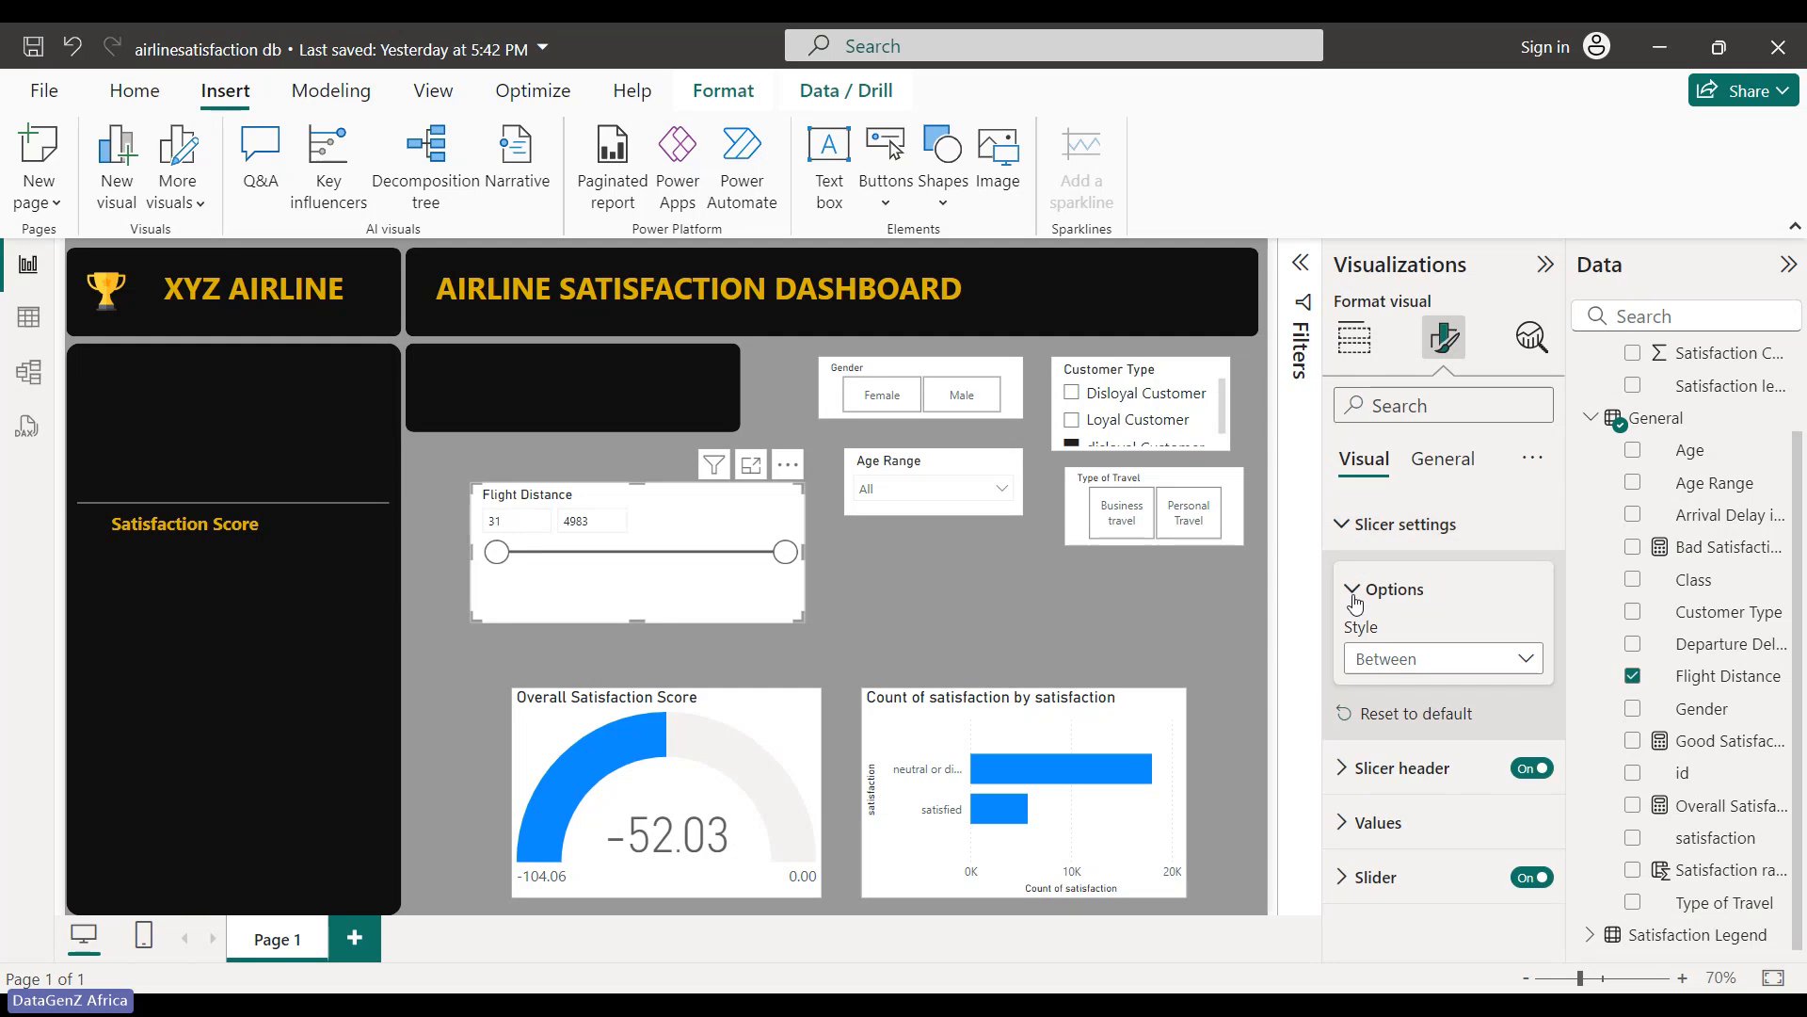
click(1440, 659)
click(1402, 753)
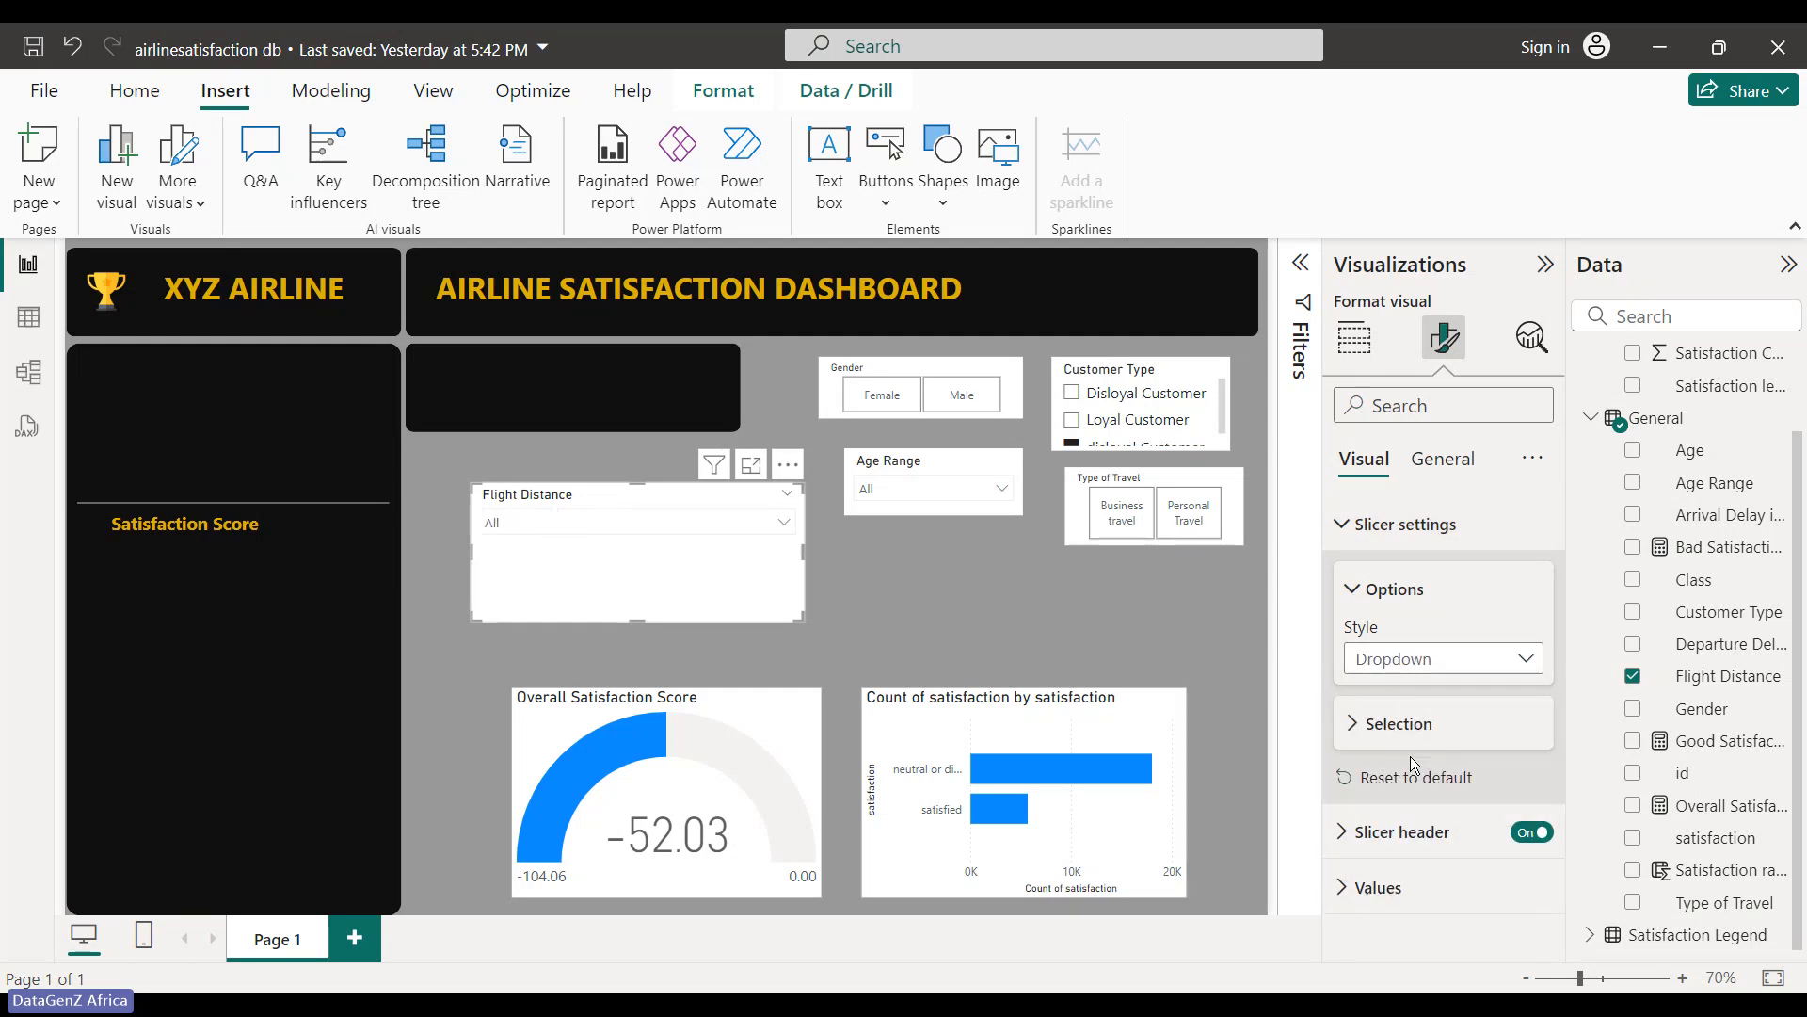
- Filter by distance 56, then 67, reset to All, and make the slicer narrower and shorter
click(791, 524)
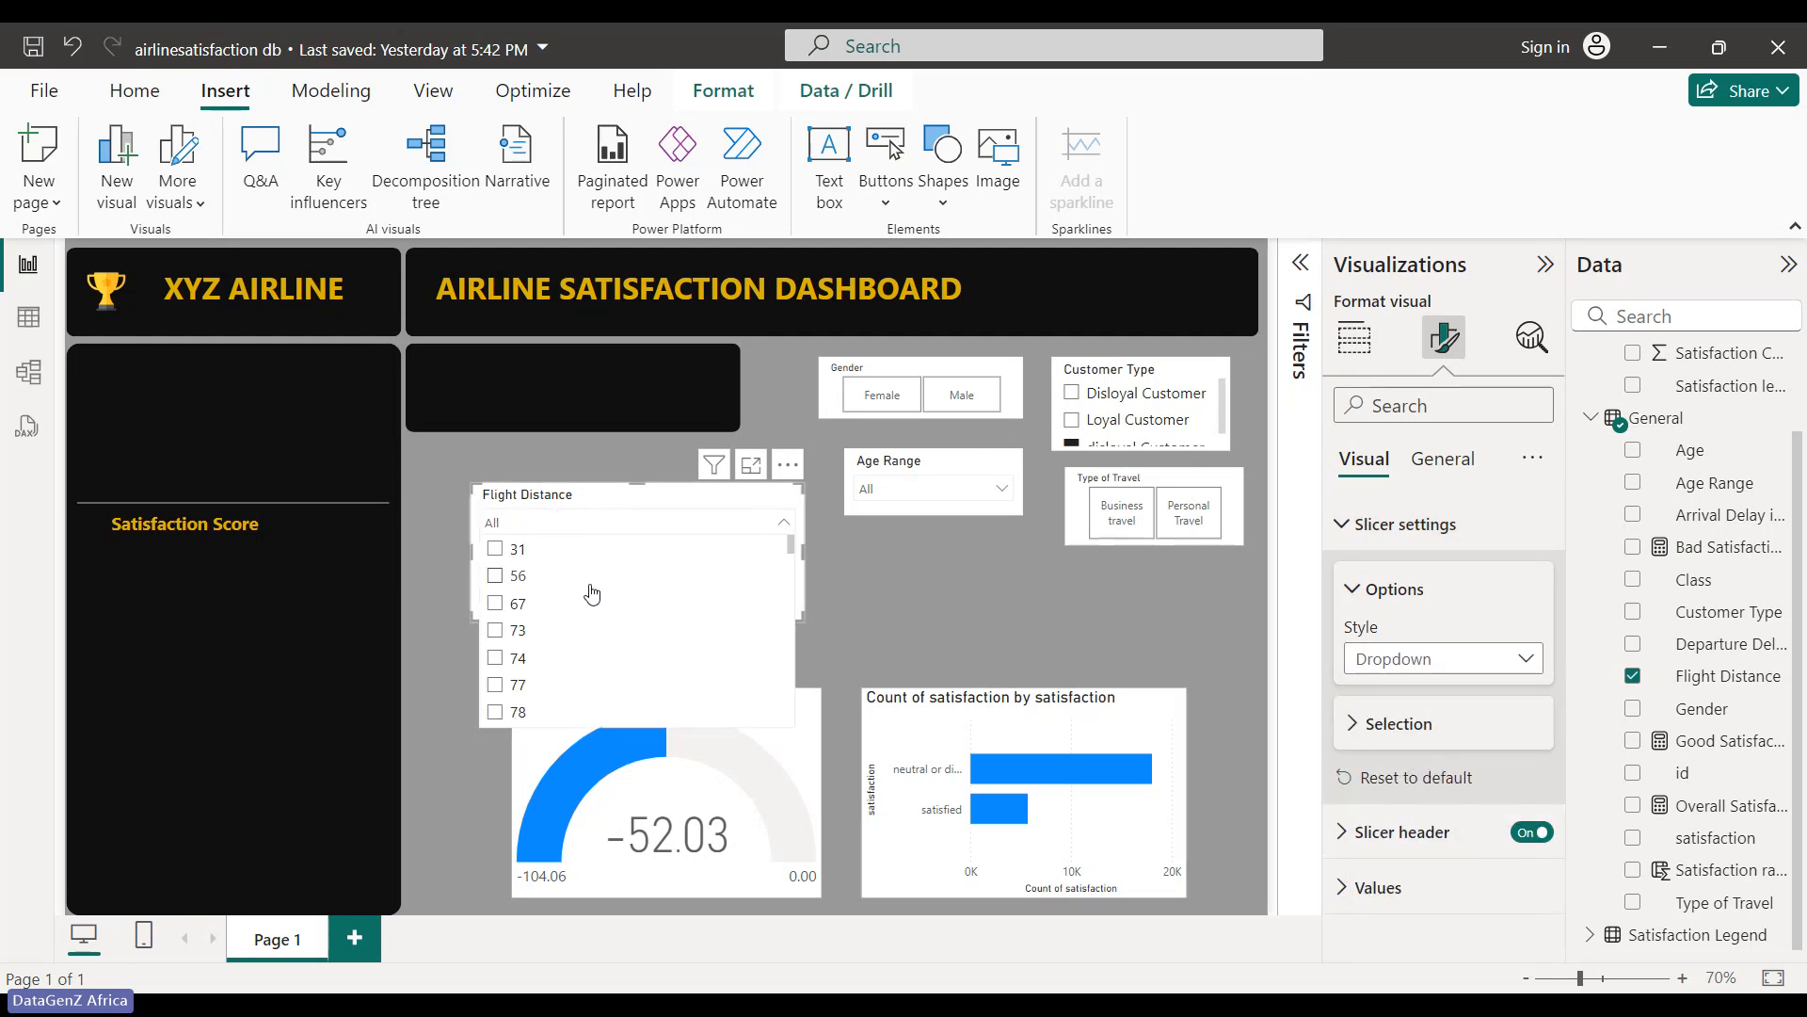
click(495, 575)
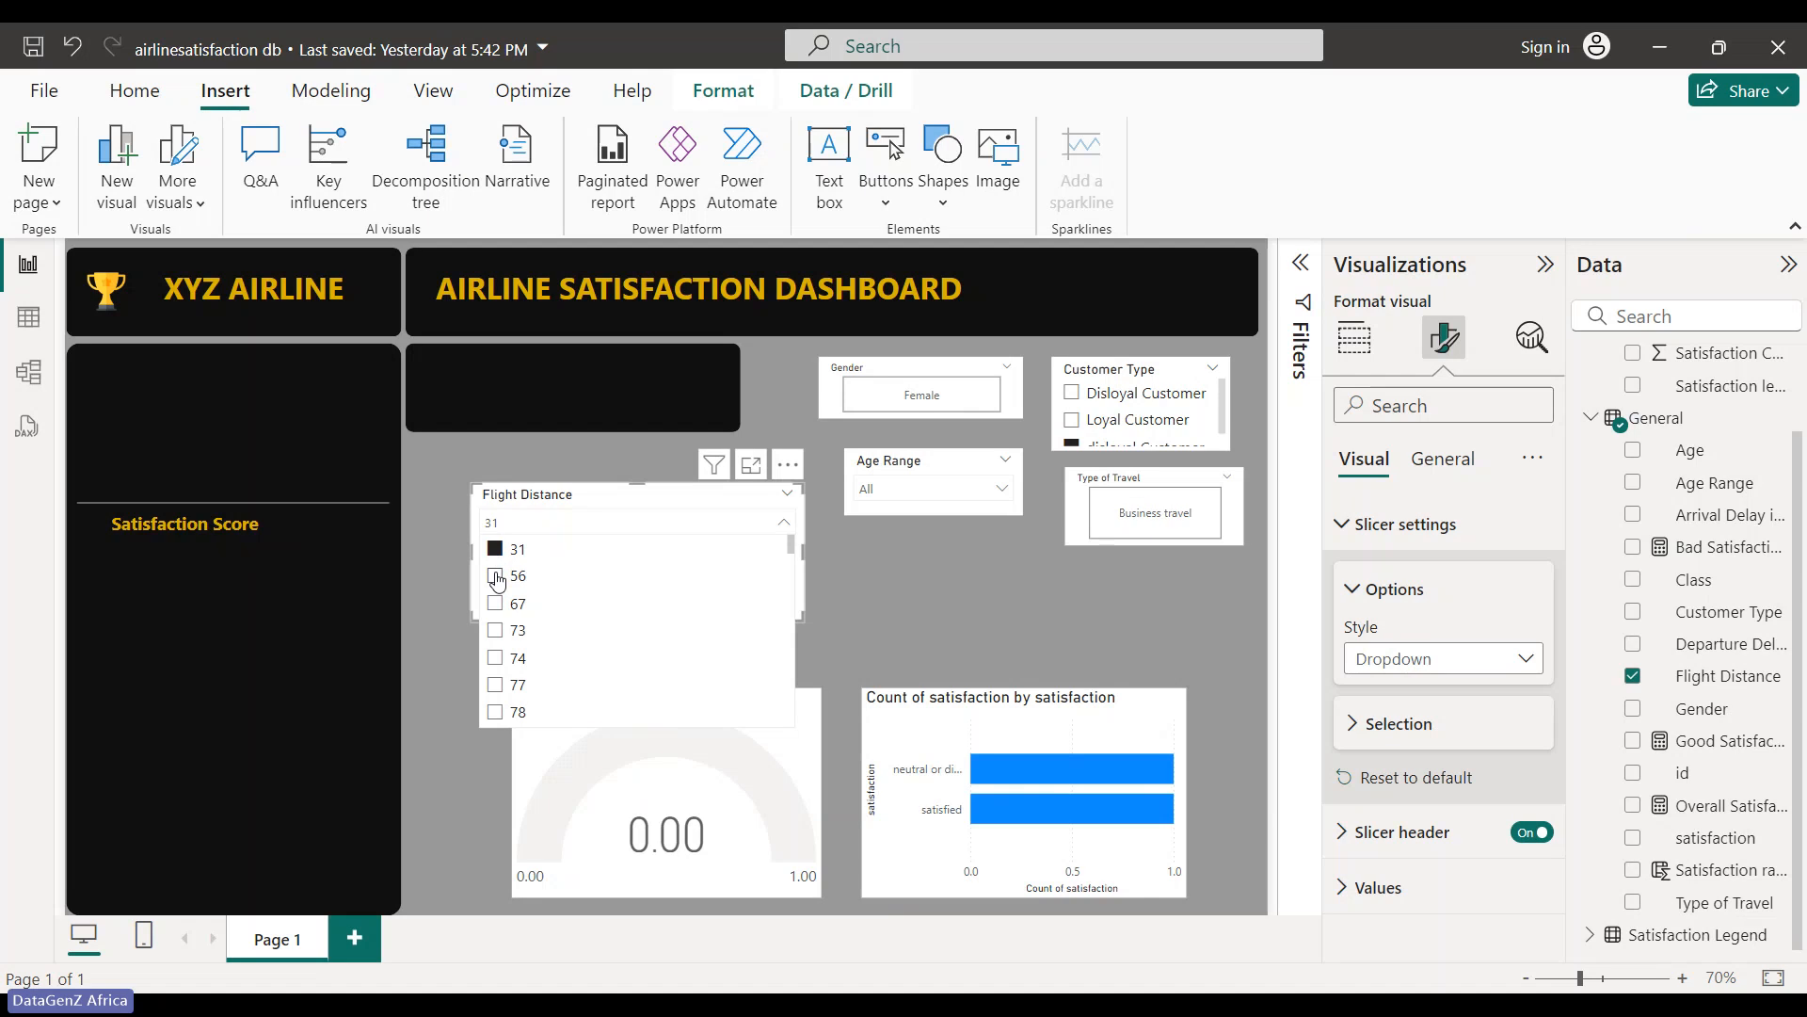
click(494, 603)
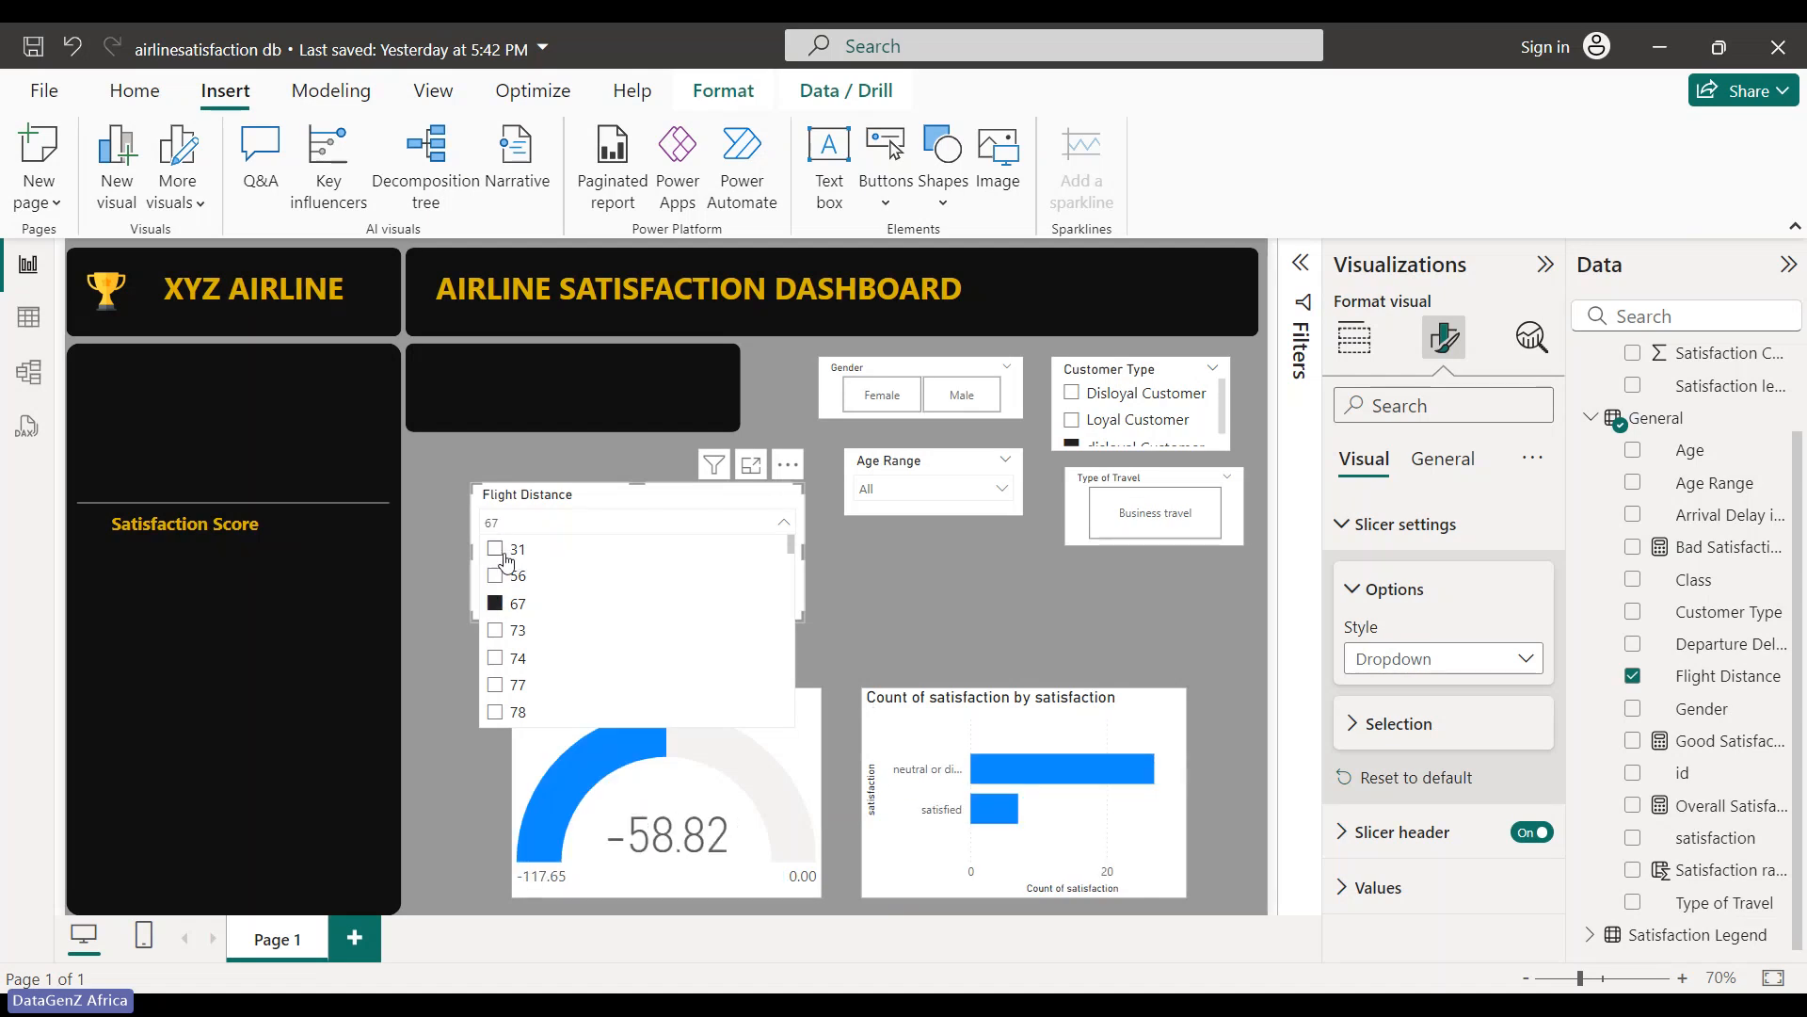
click(766, 494)
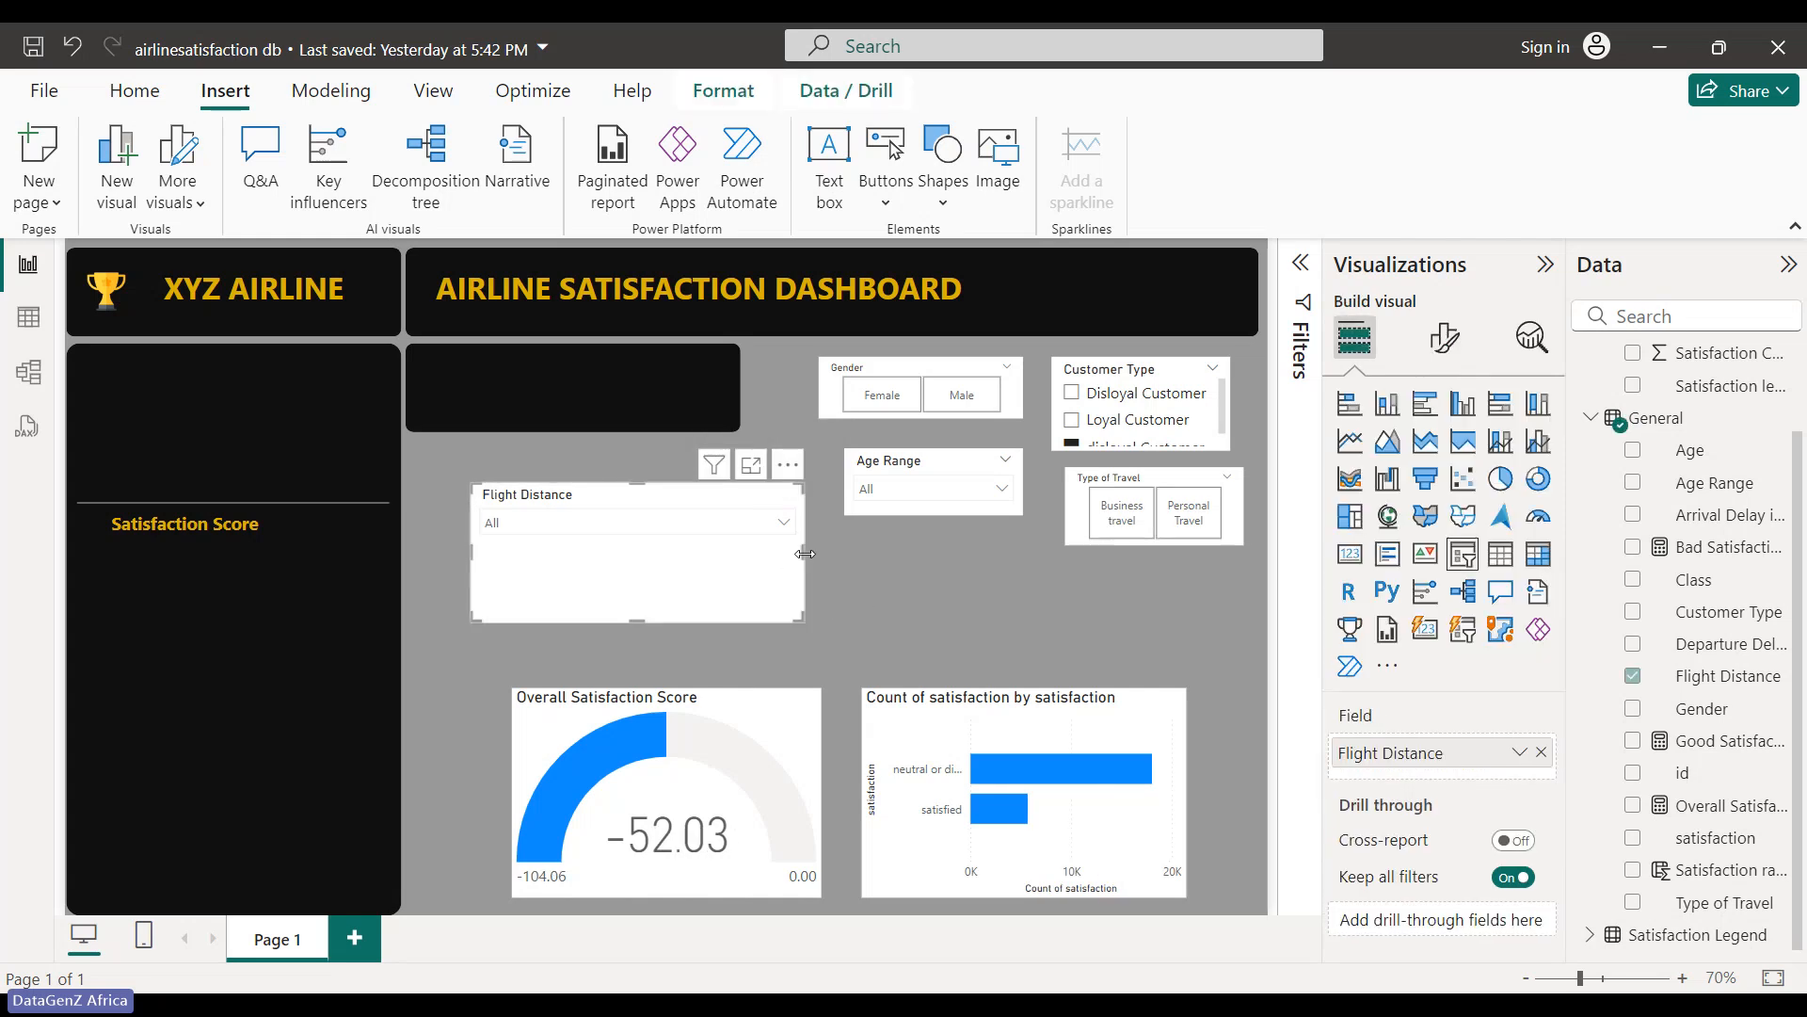
drag(800, 552, 648, 542)
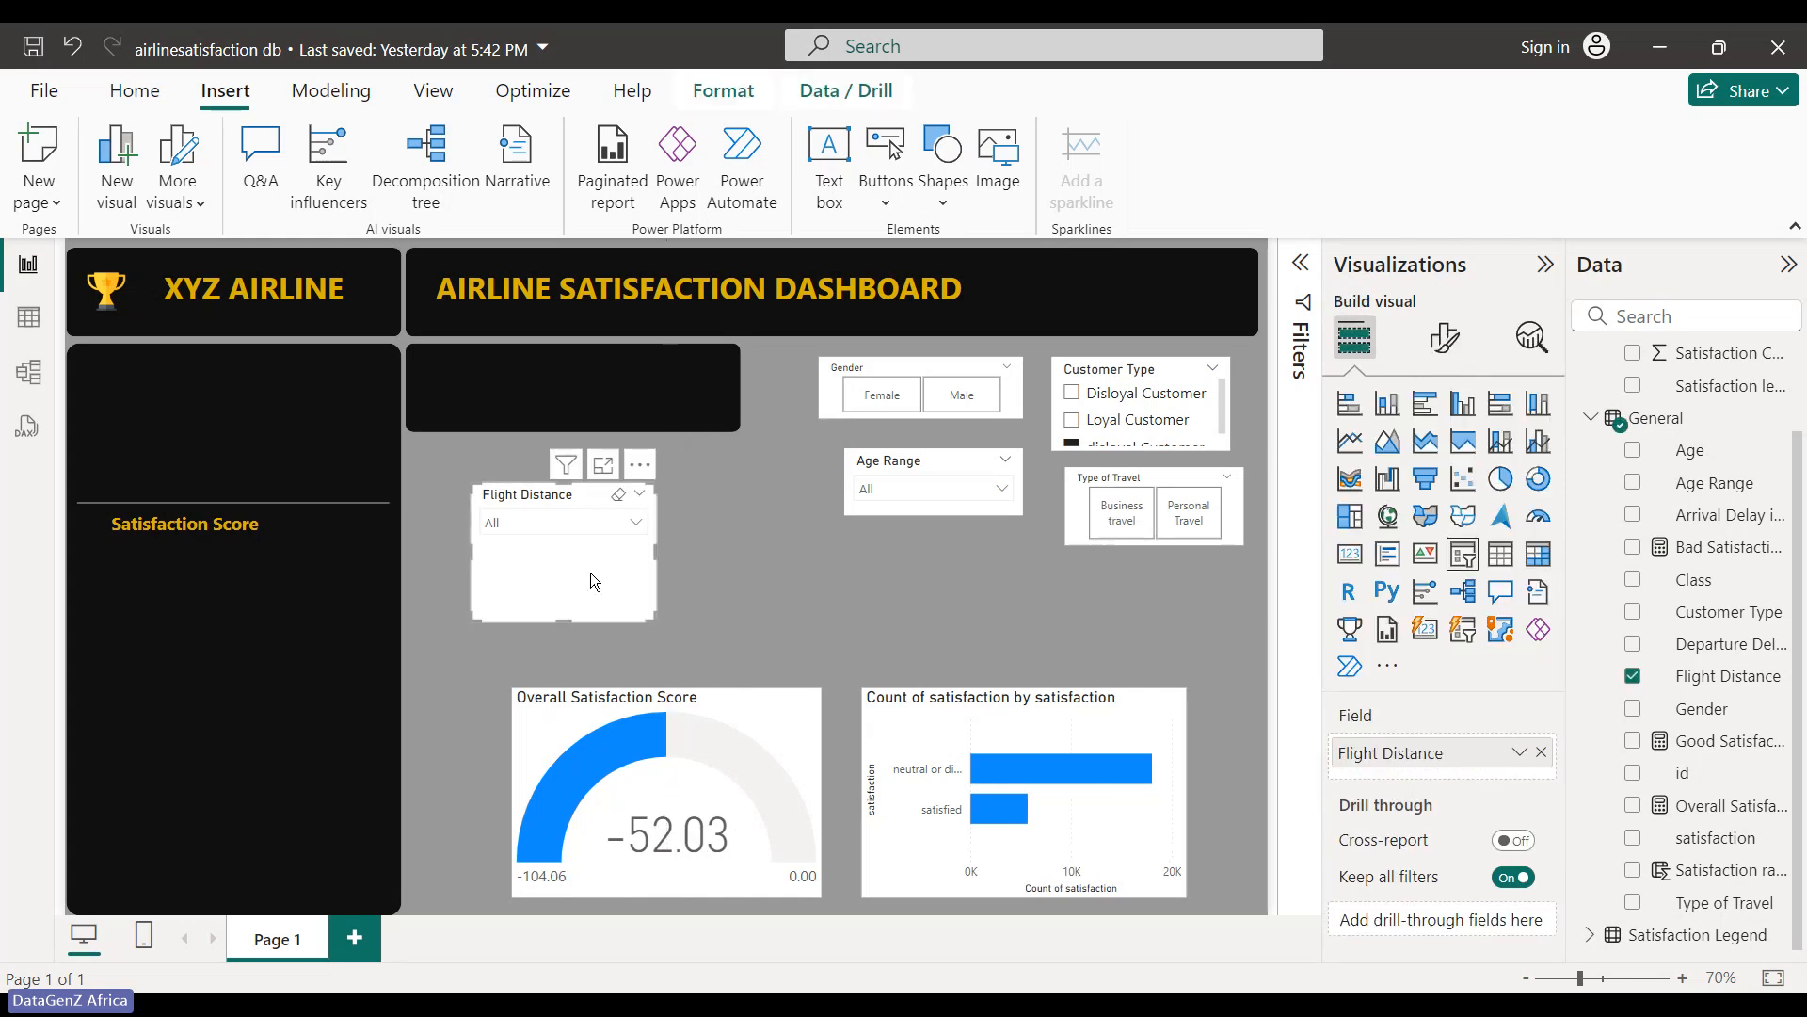
drag(574, 614, 576, 573)
- Move the Satisfaction Score shape right and paste a duplicate of its text box
click(251, 528)
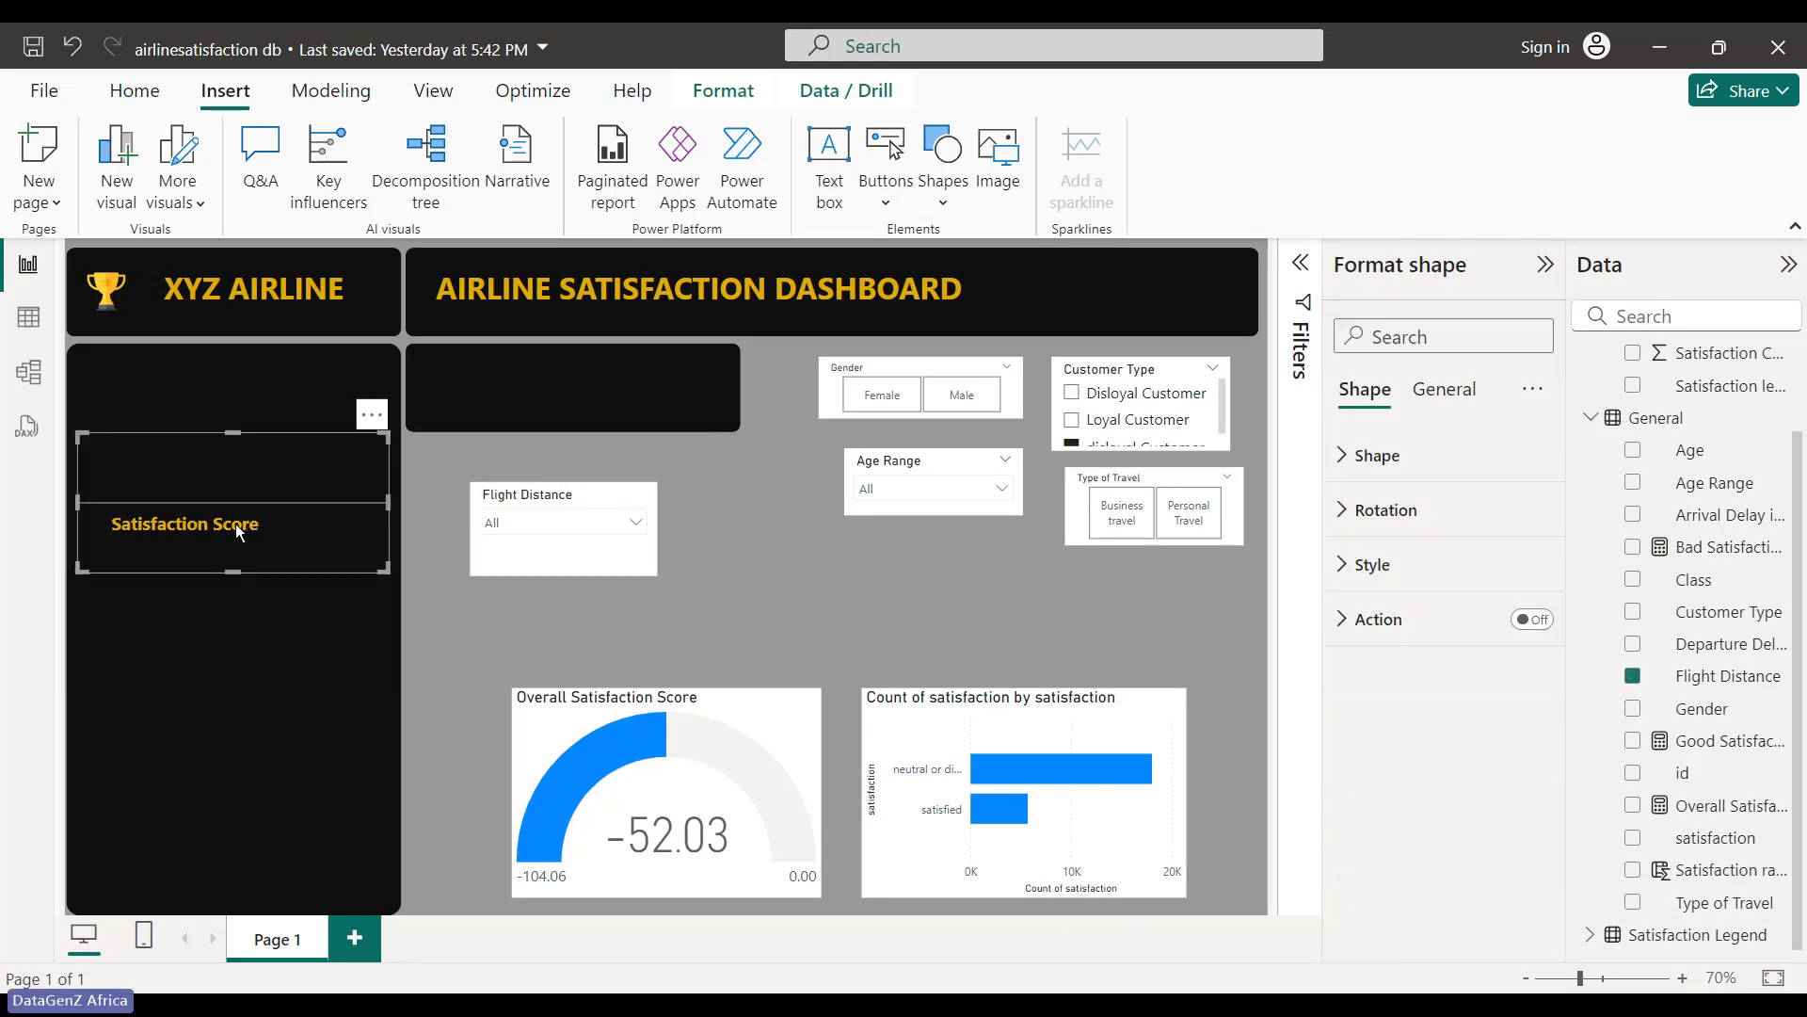
click(237, 600)
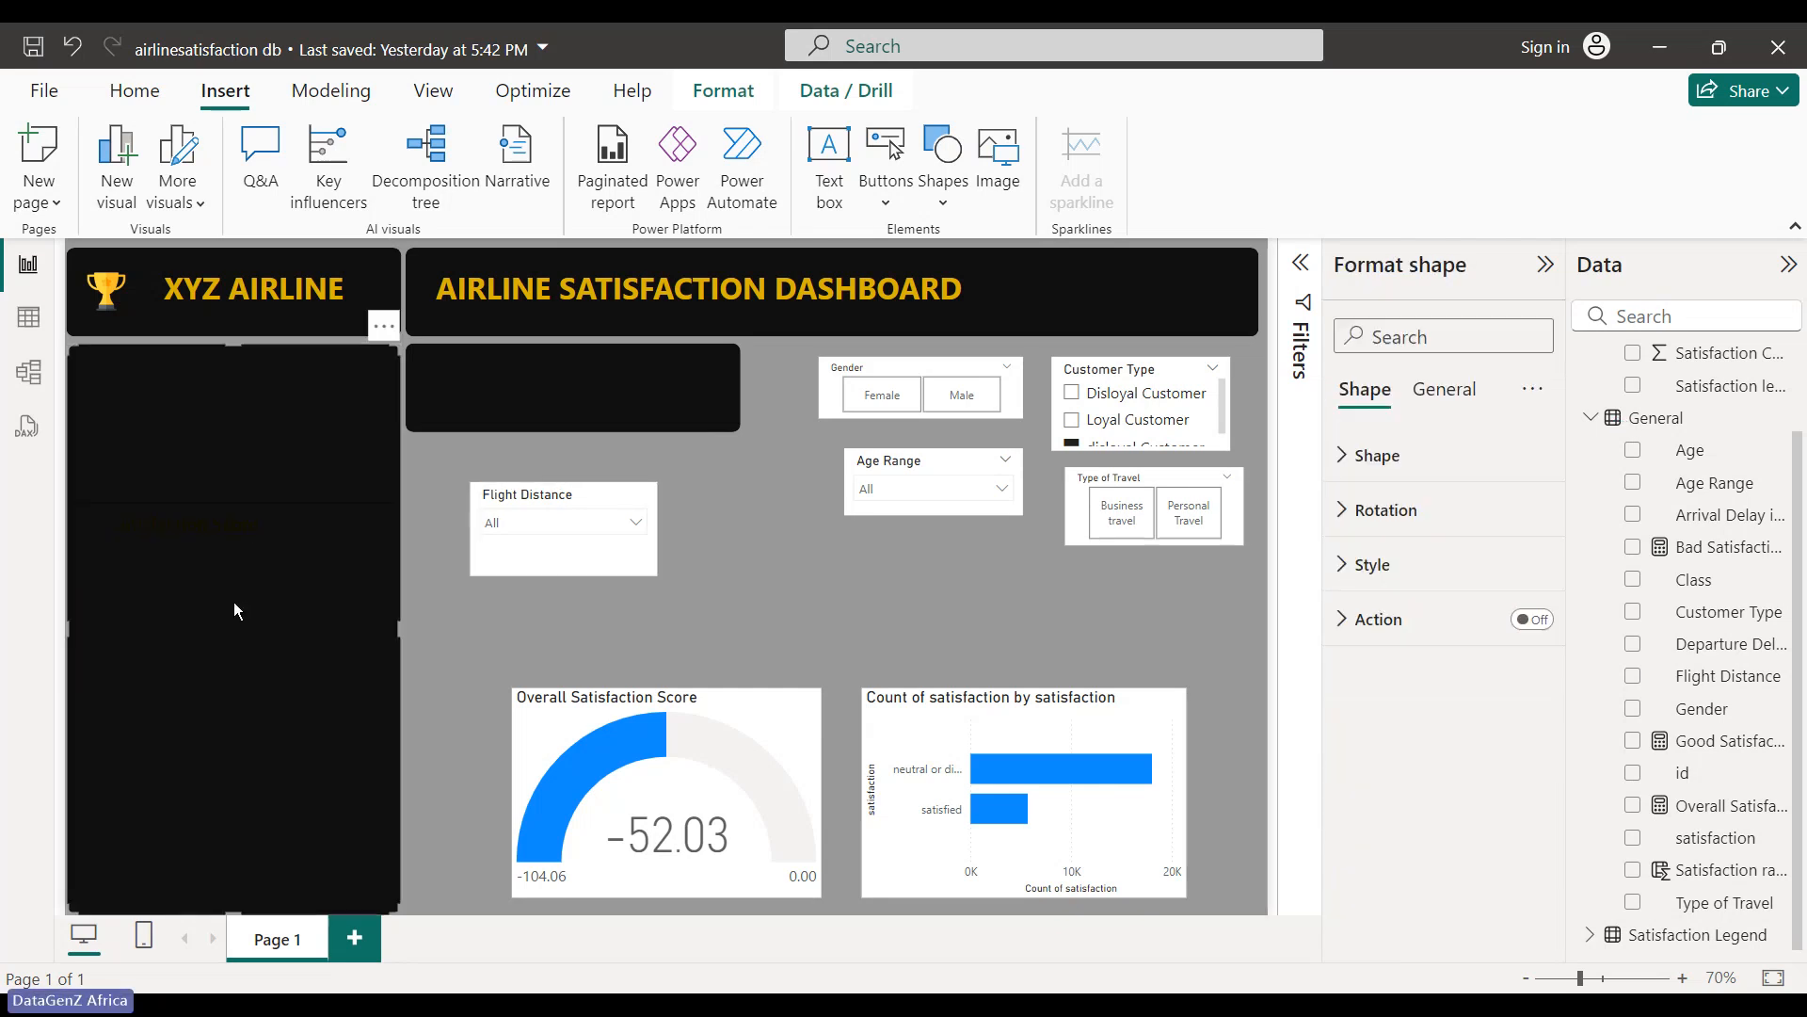
click(290, 539)
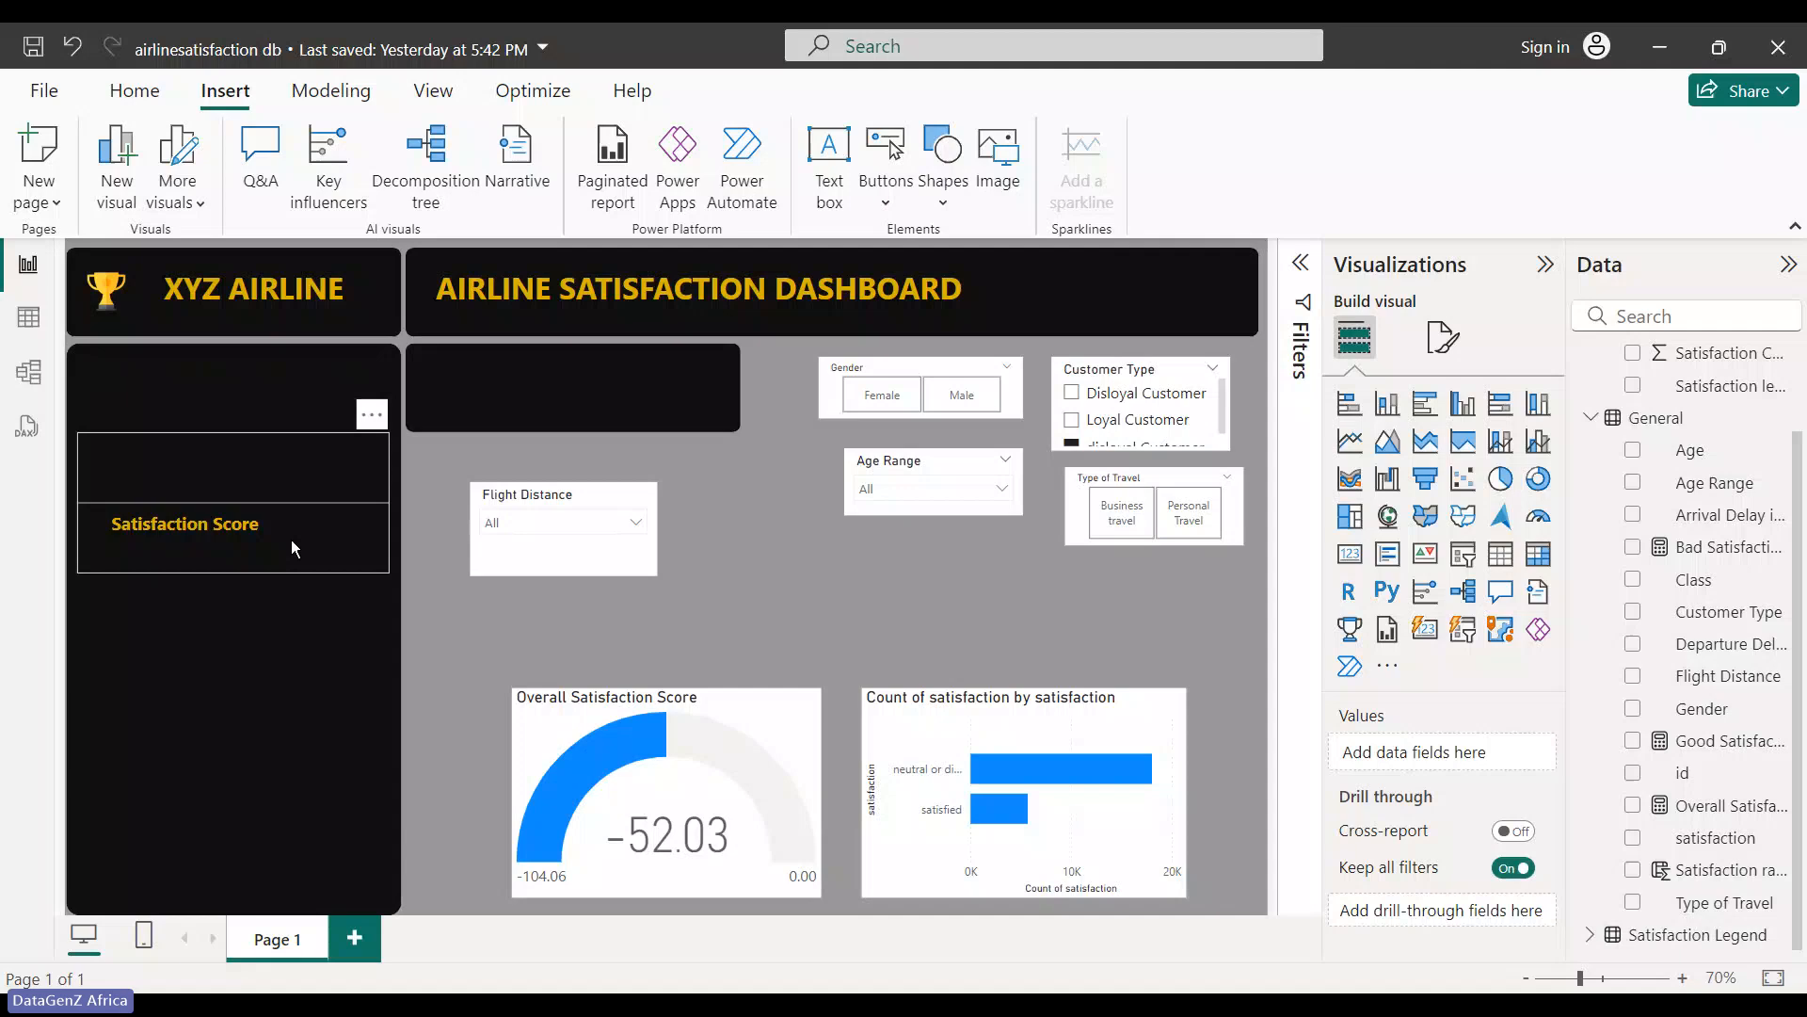
click(243, 527)
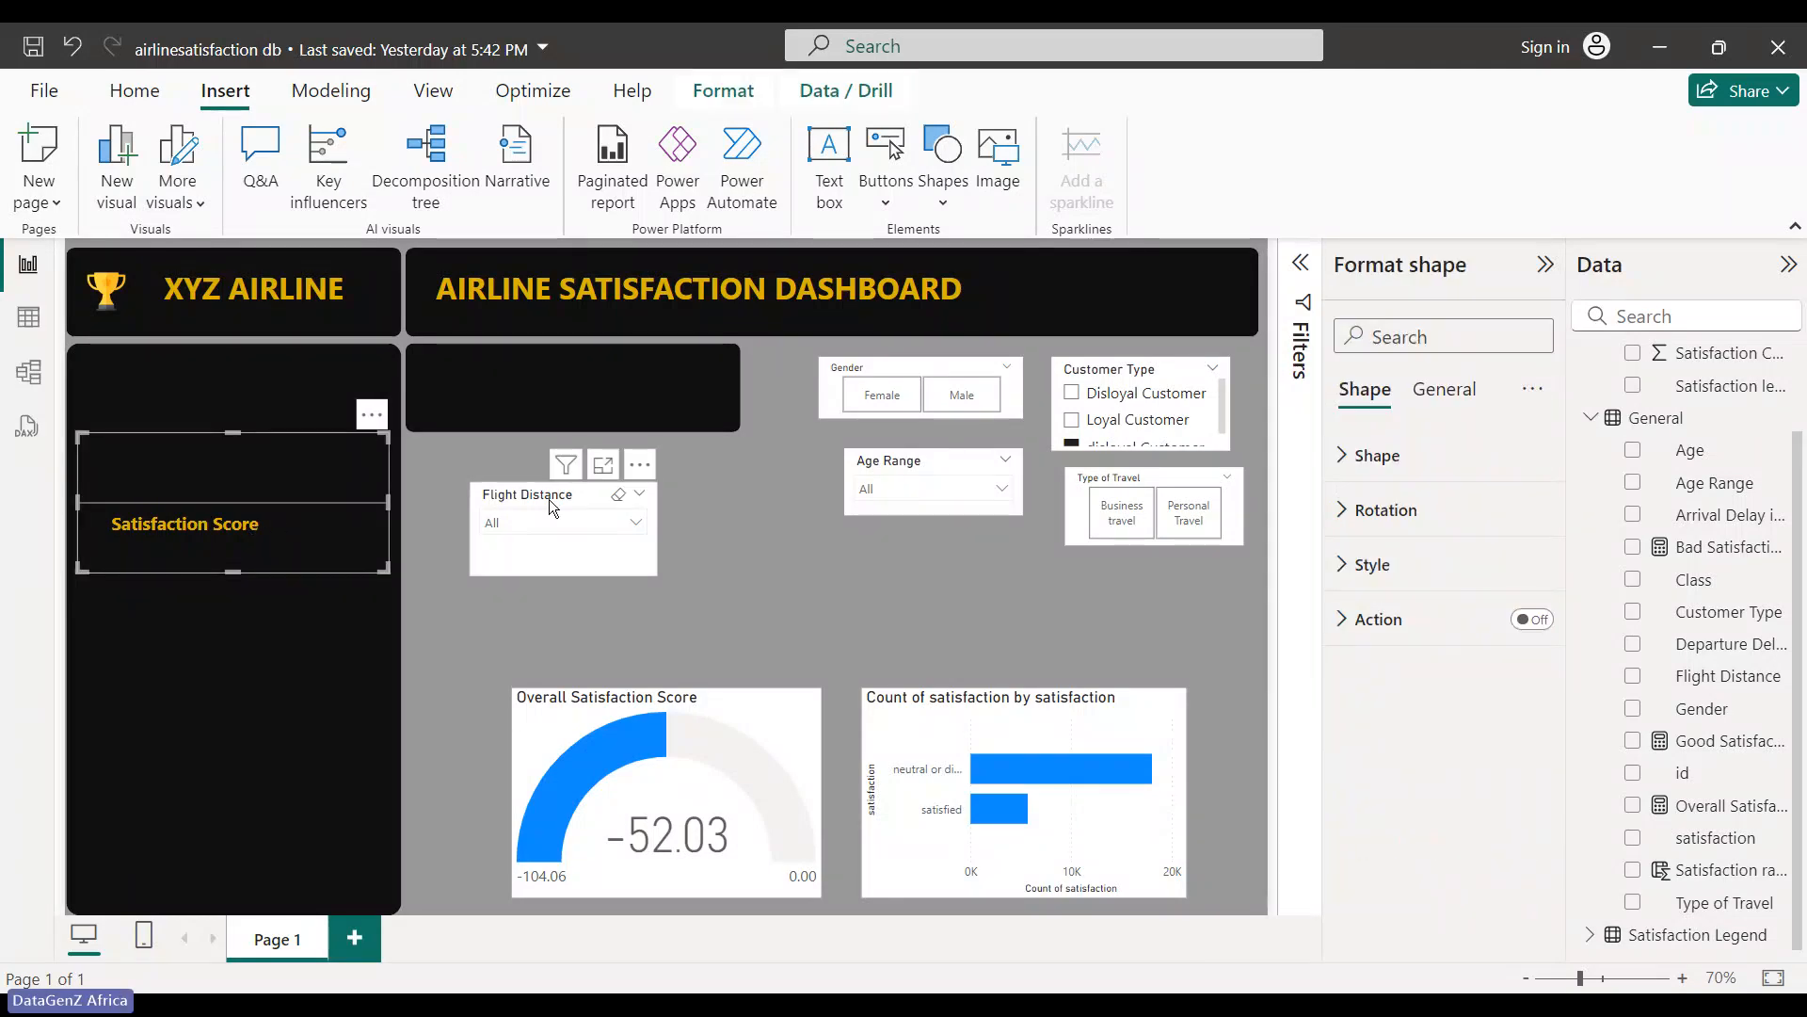
drag(297, 501, 518, 557)
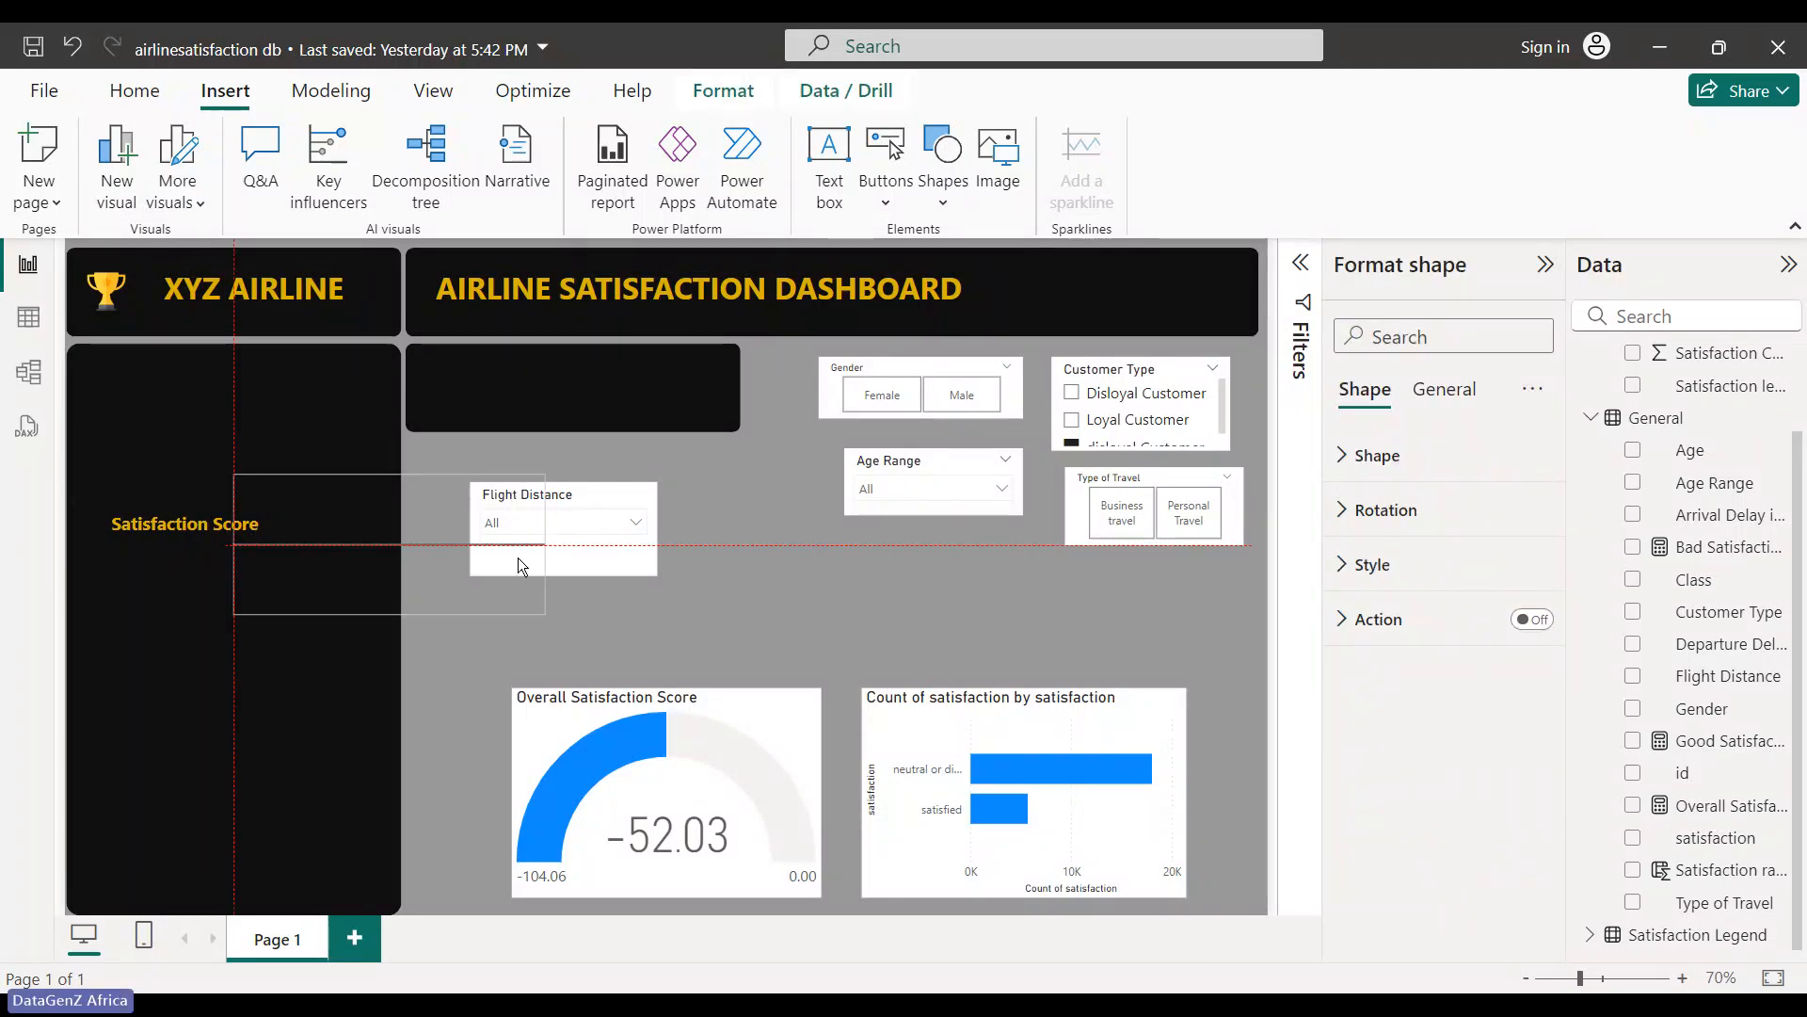
click(209, 504)
click(258, 488)
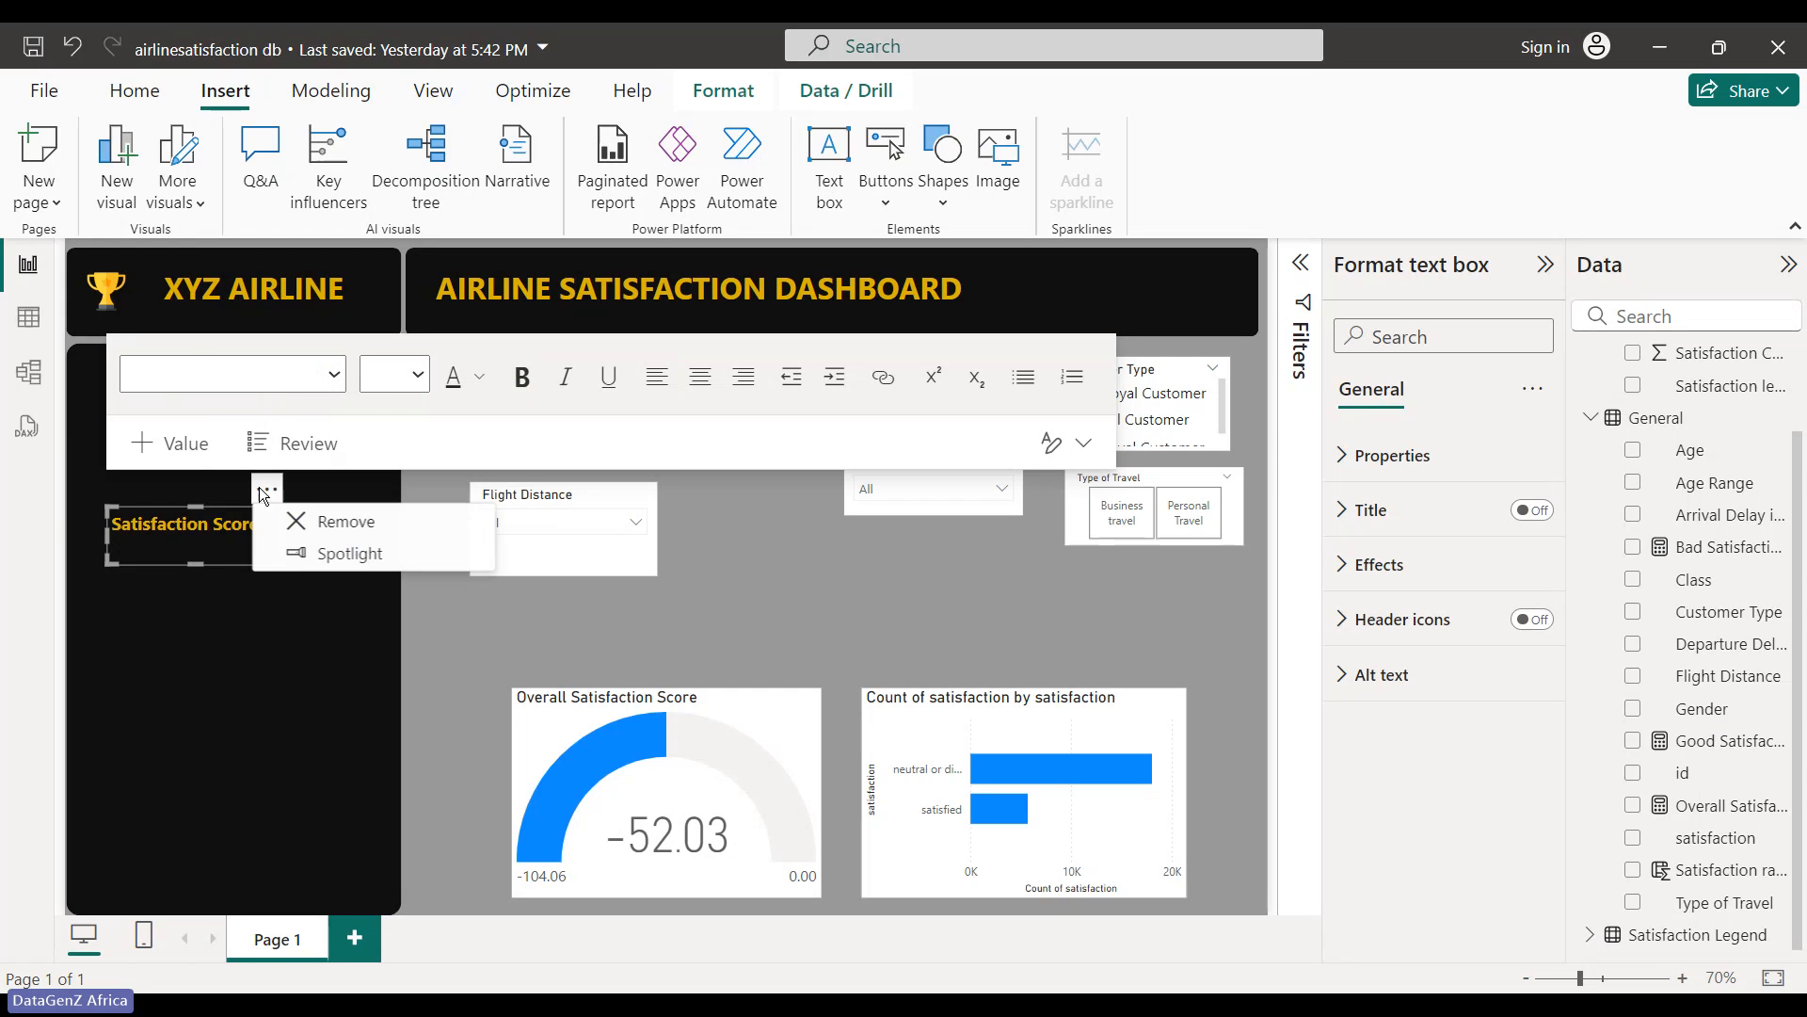
click(823, 597)
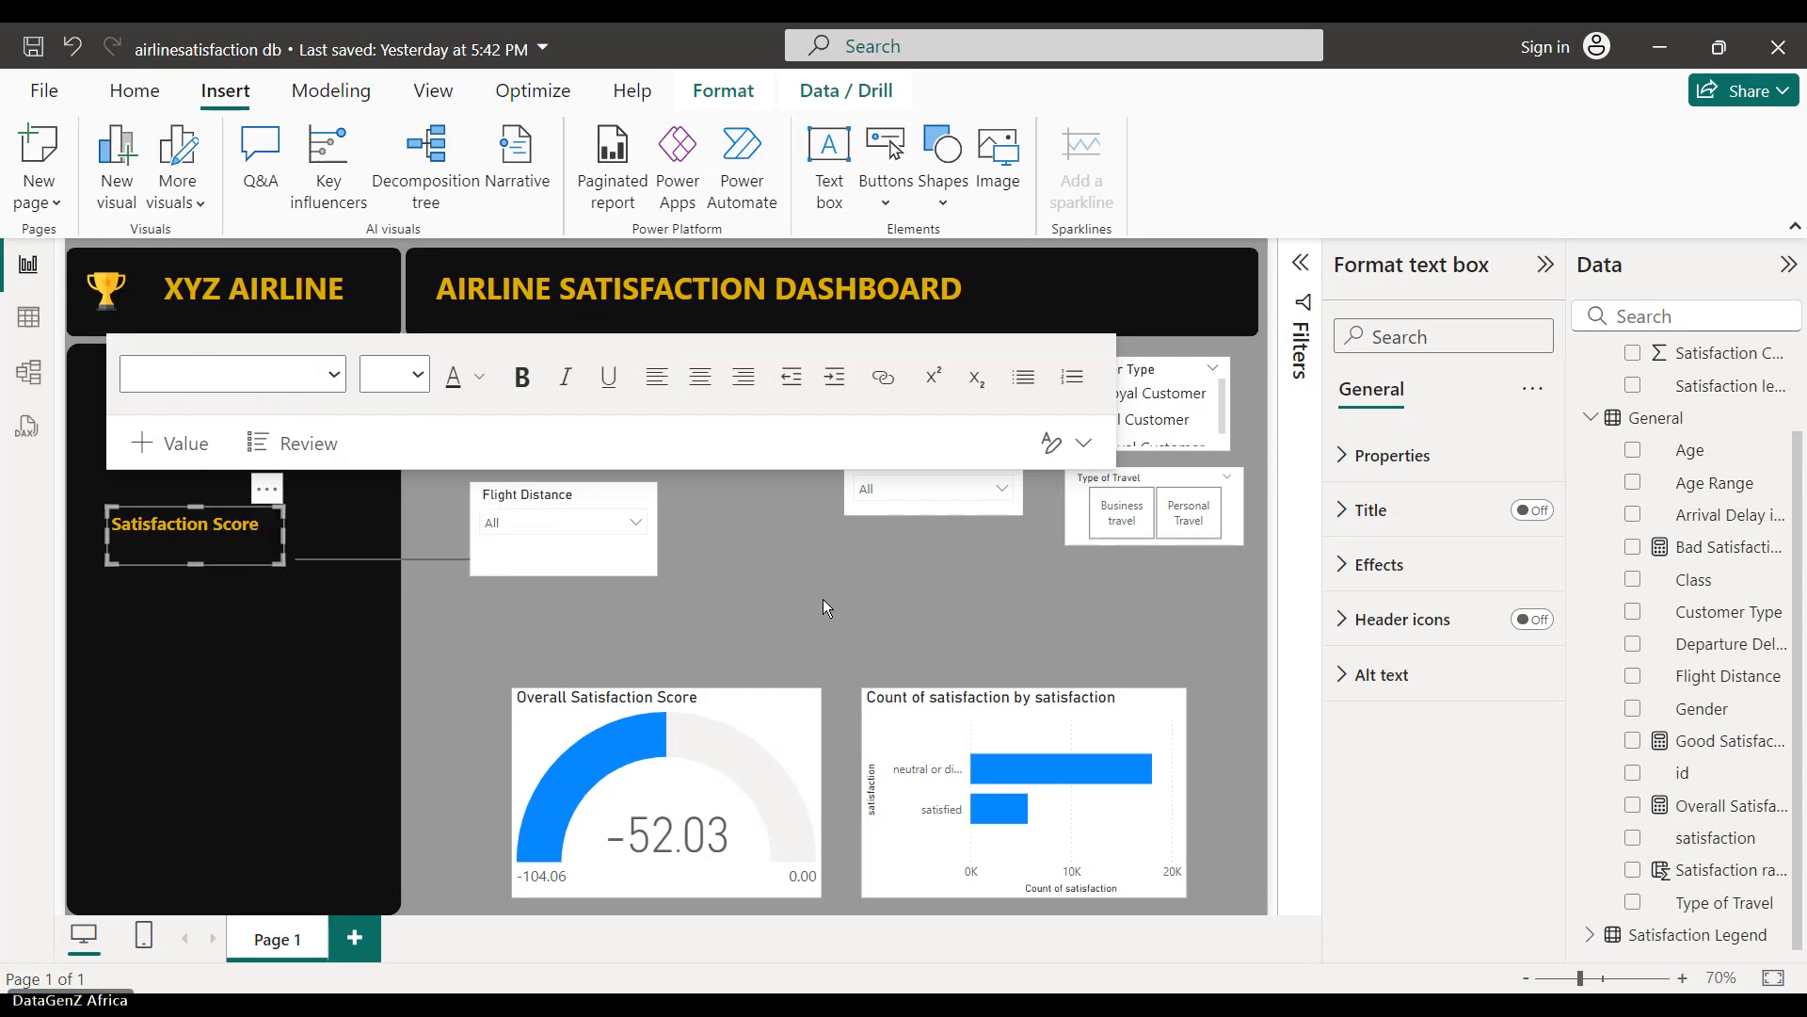
key(ctrl+v)
key(ctrl+v)
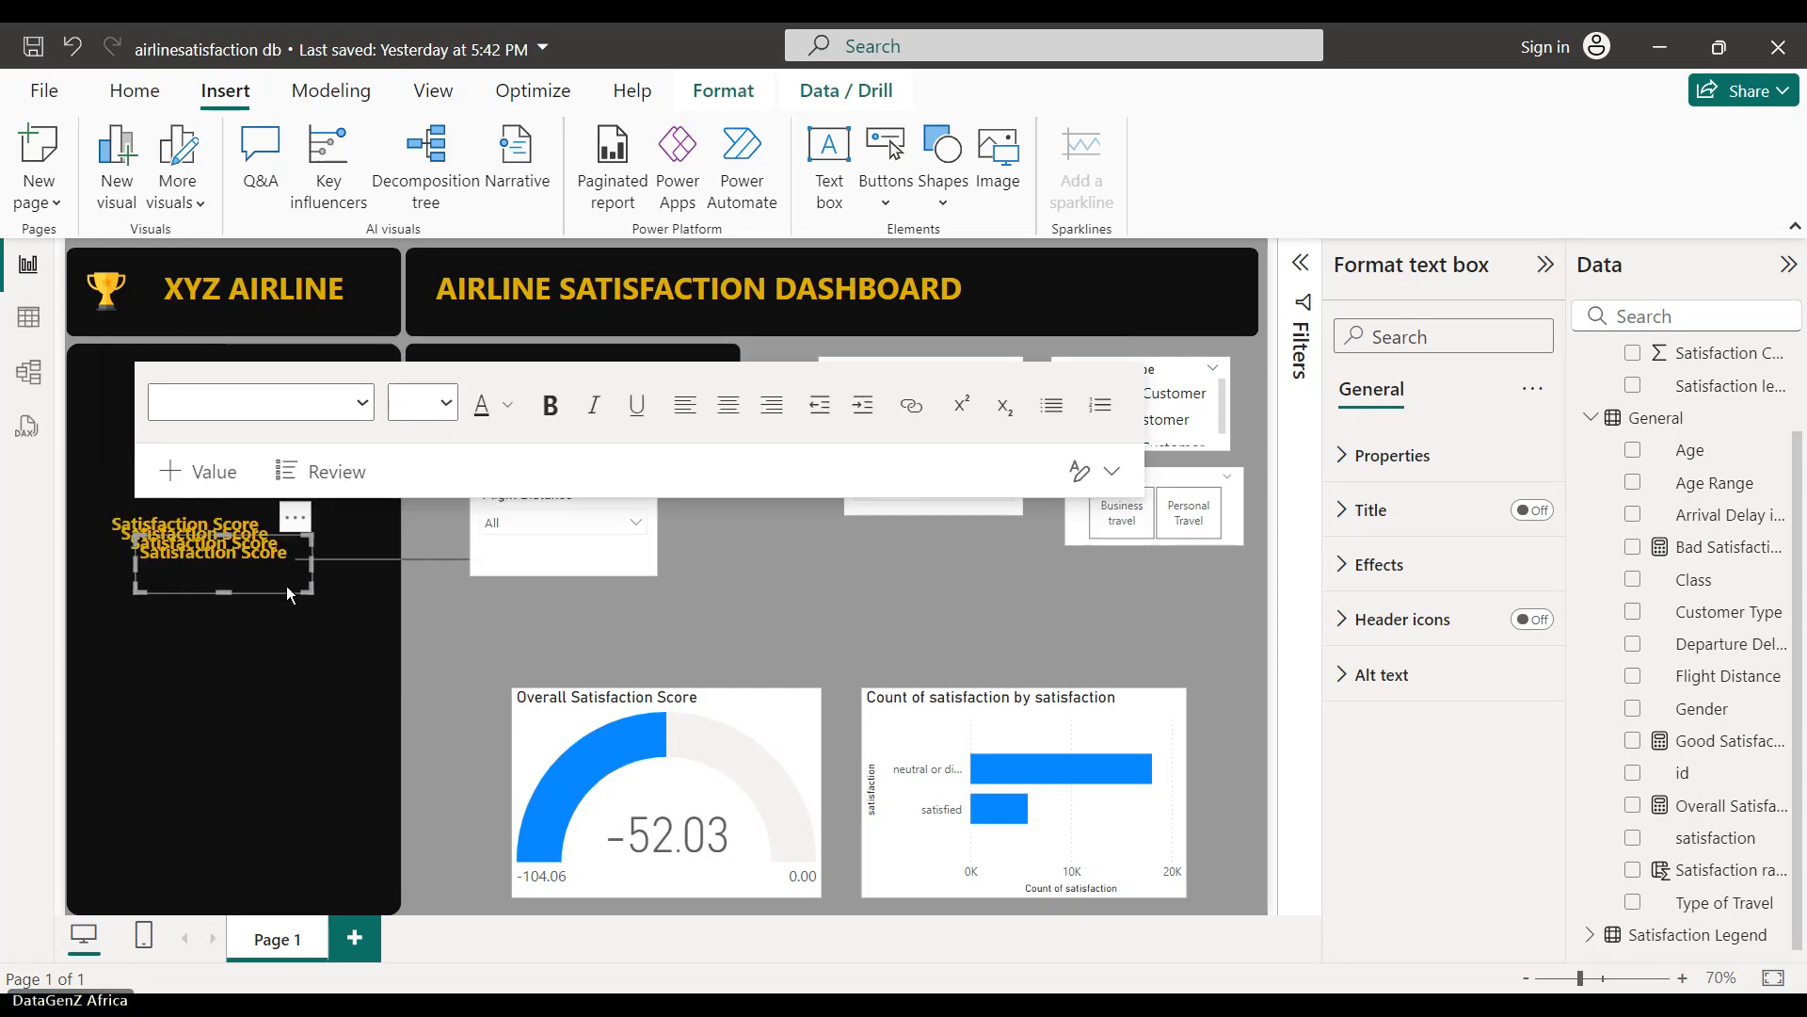
- Drag Satisfaction Score copies onto the grey canvas near the slicers and return the rectangle to the panel
double_click(252, 553)
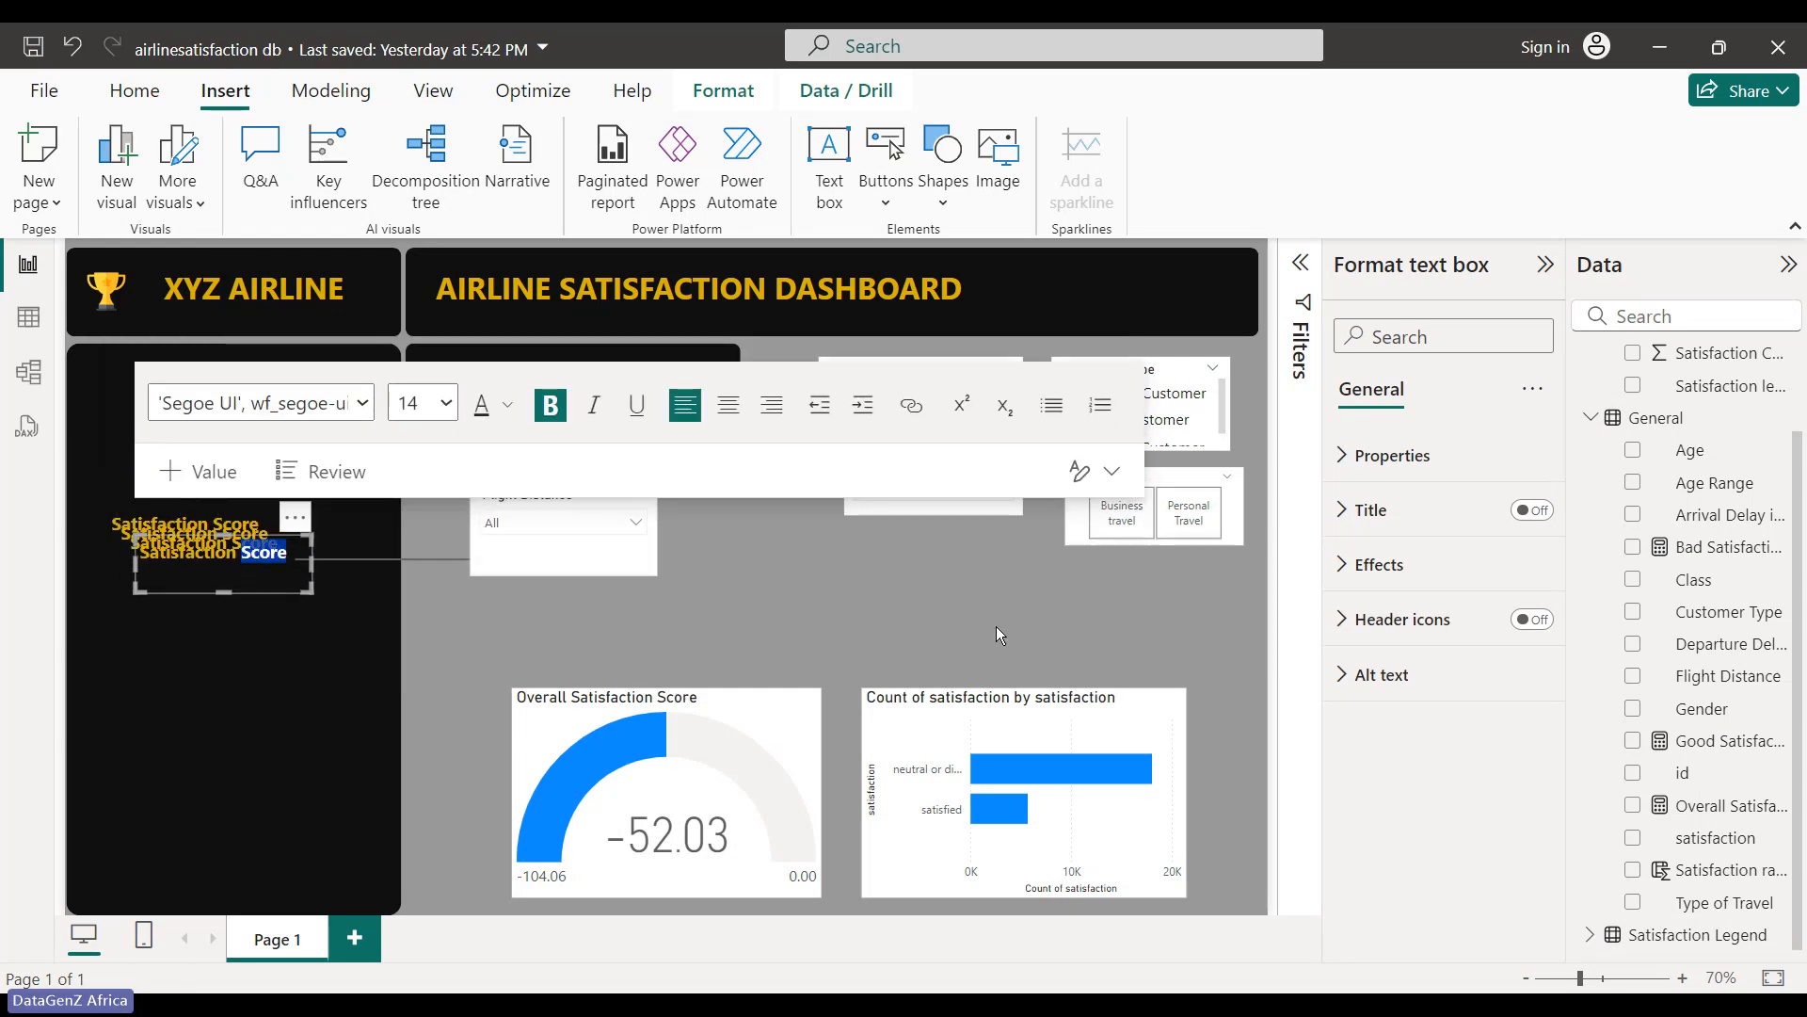
click(467, 618)
click(295, 524)
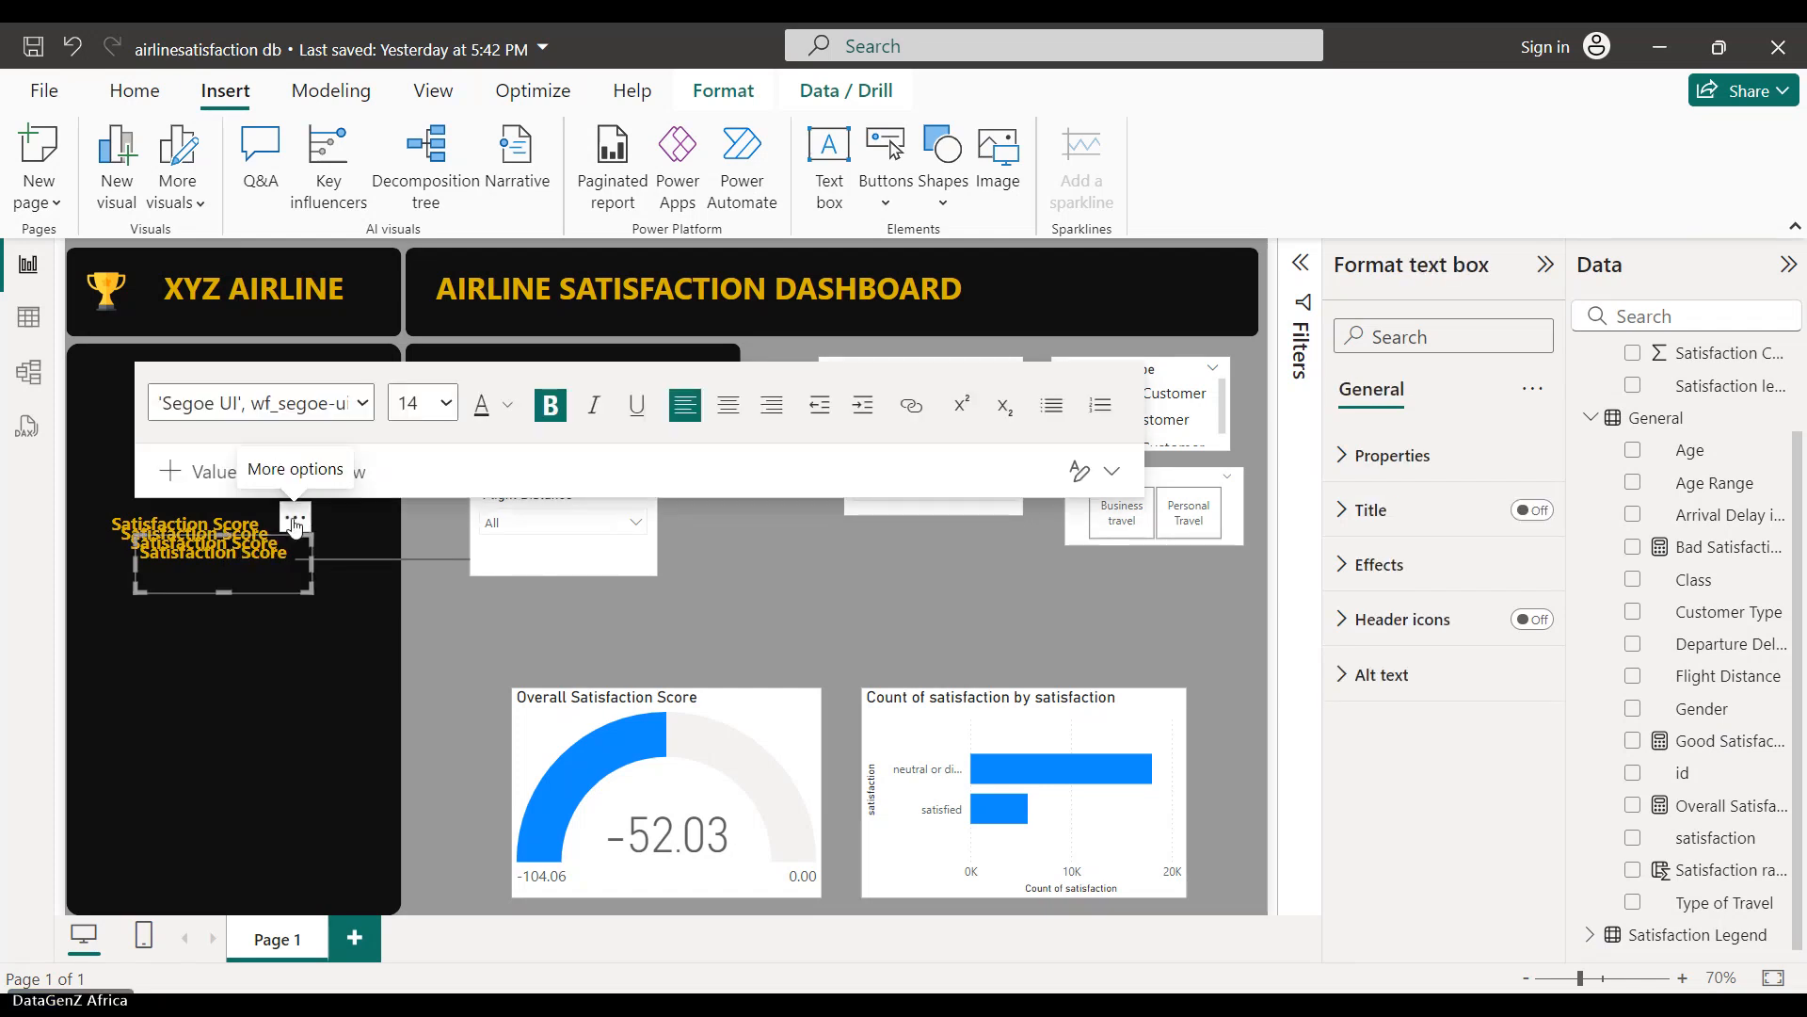
drag(294, 523, 1114, 586)
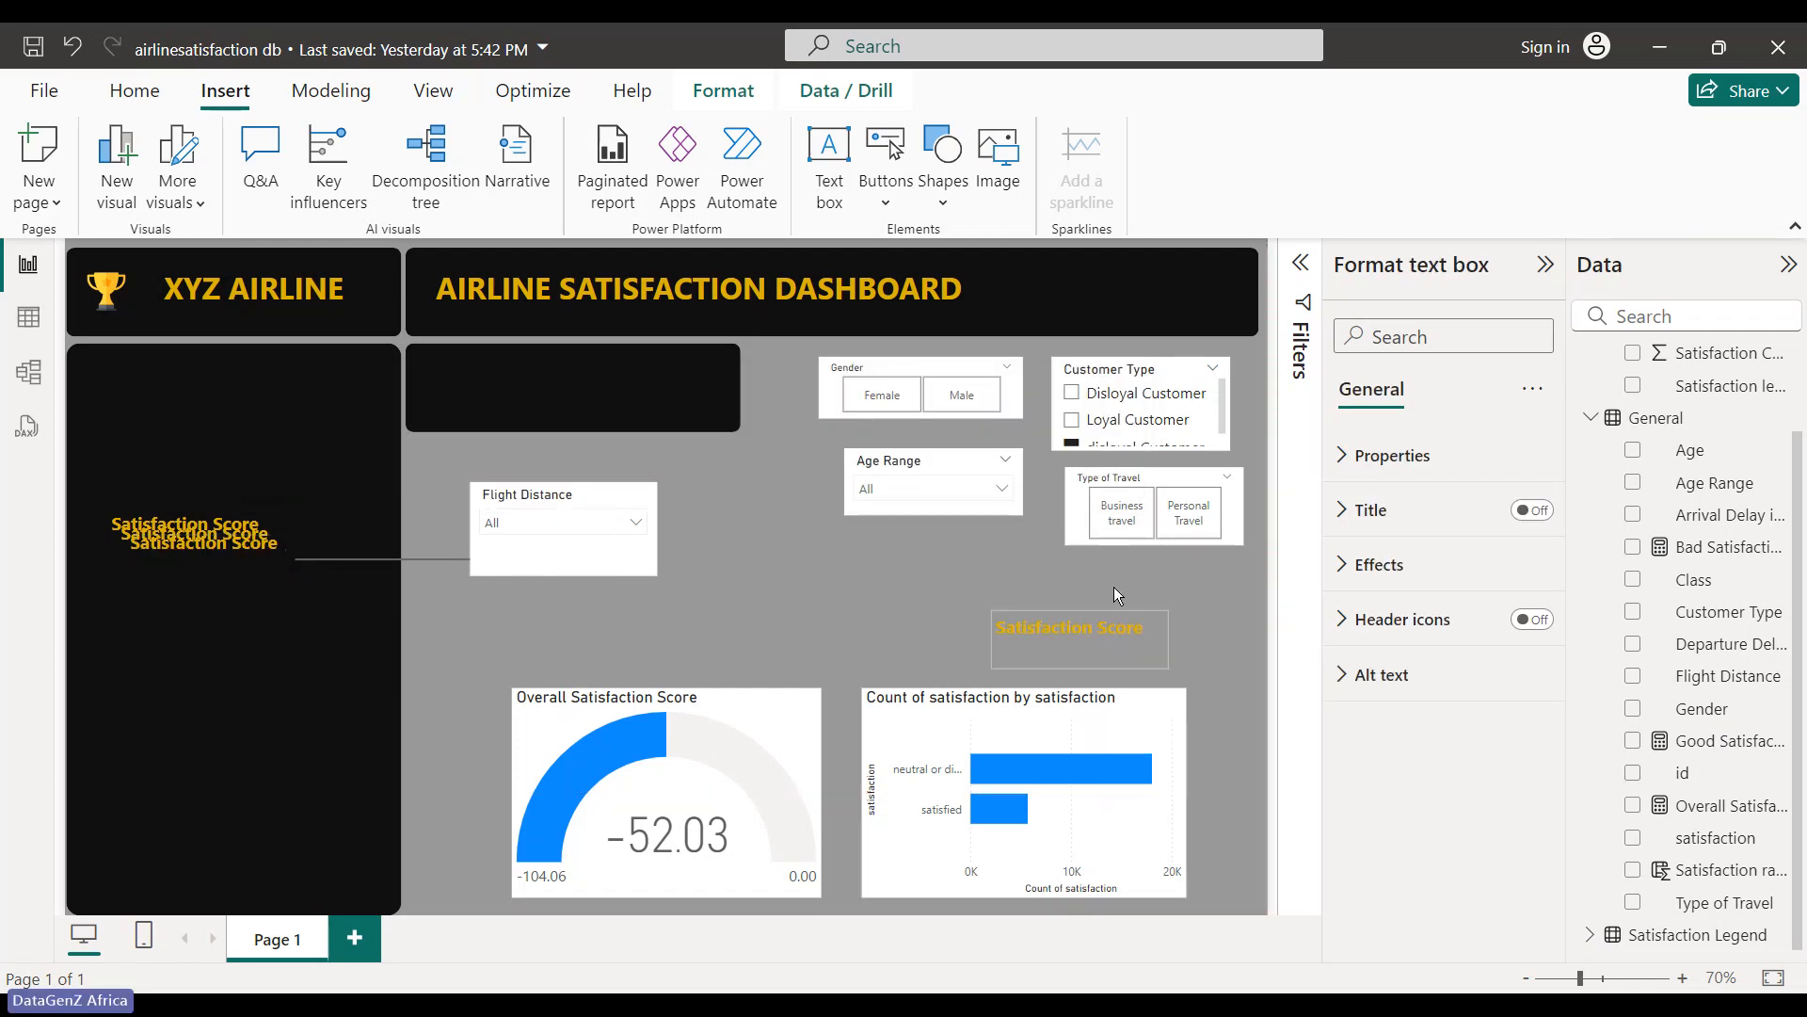
click(229, 618)
click(481, 530)
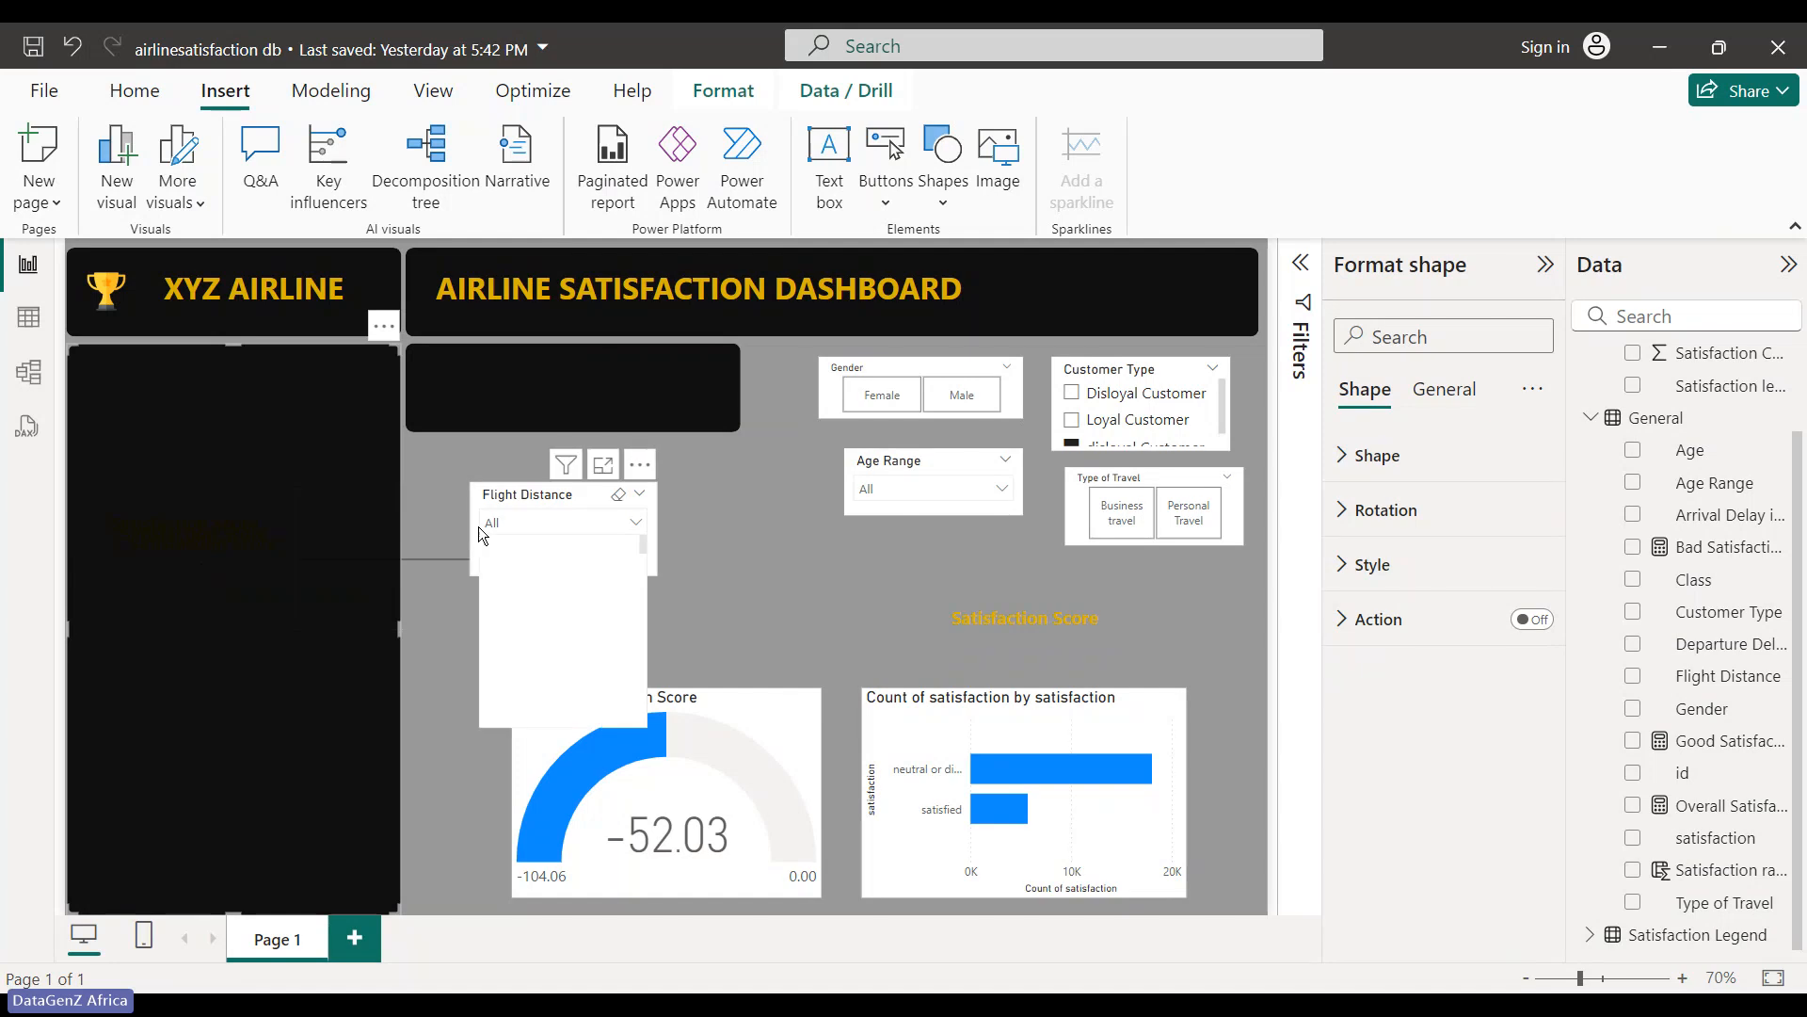
click(447, 520)
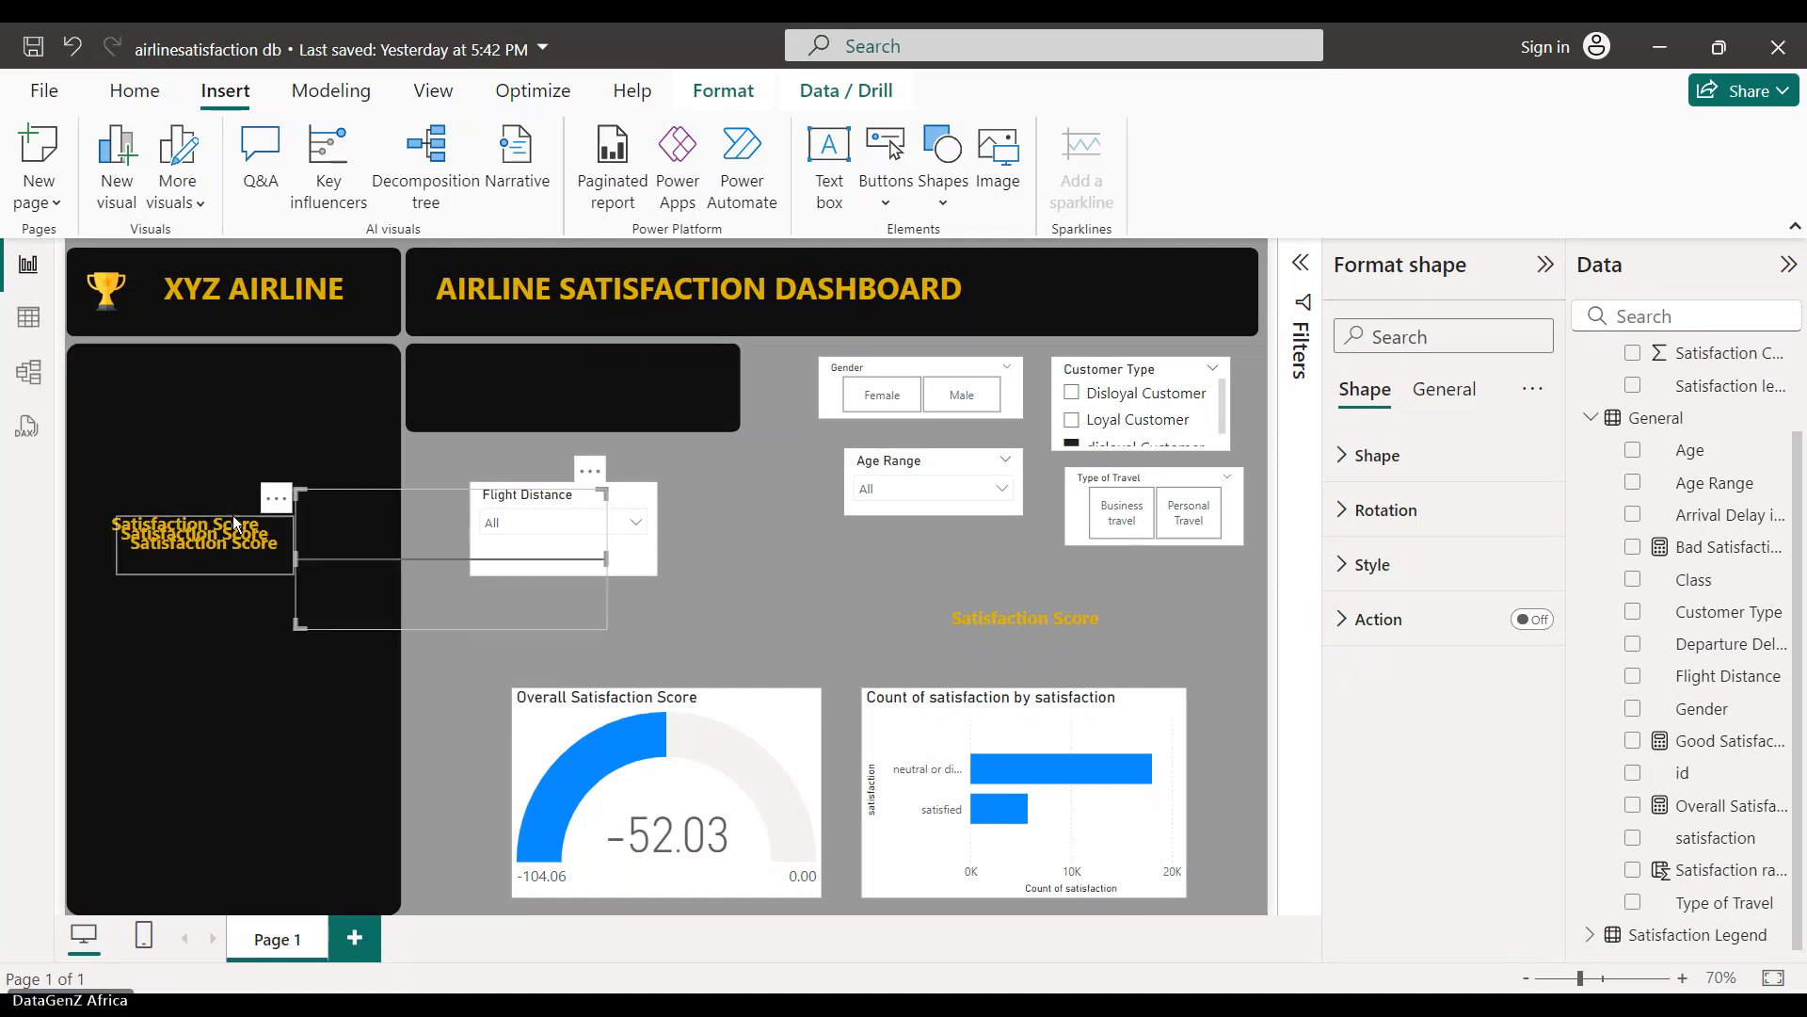
click(234, 524)
drag(306, 504, 1020, 490)
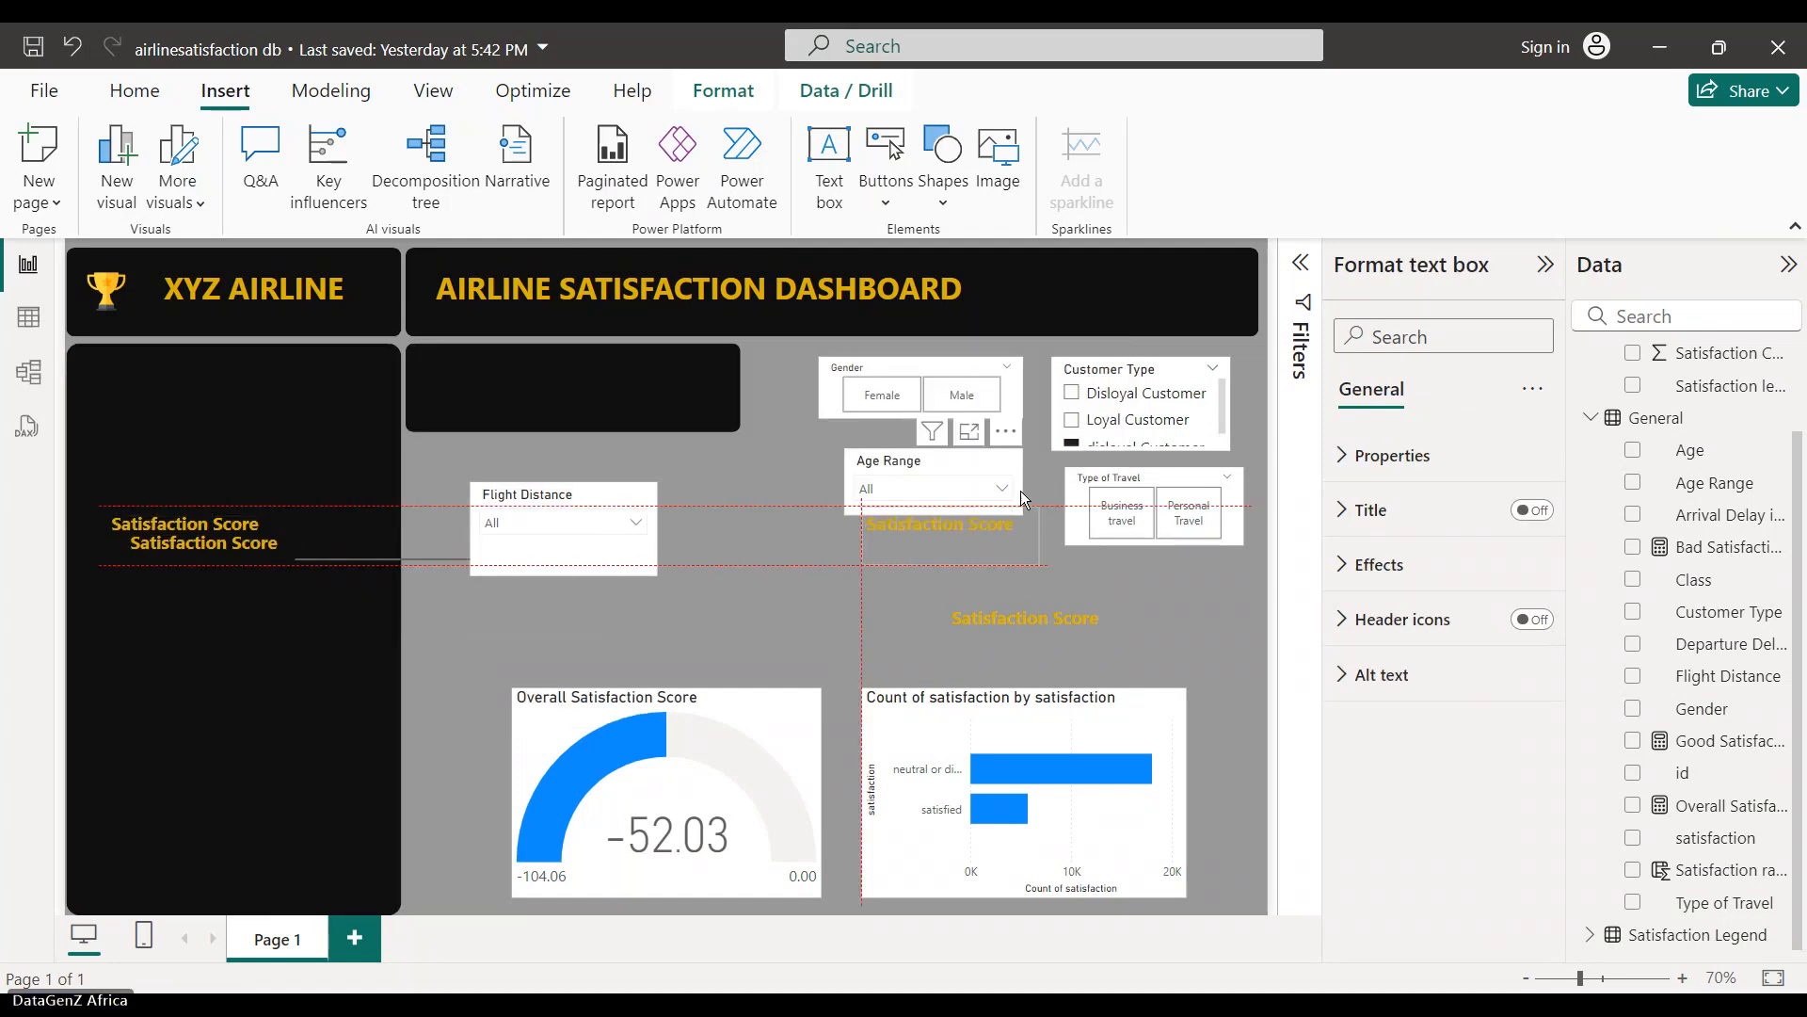
click(211, 553)
drag(302, 523, 831, 559)
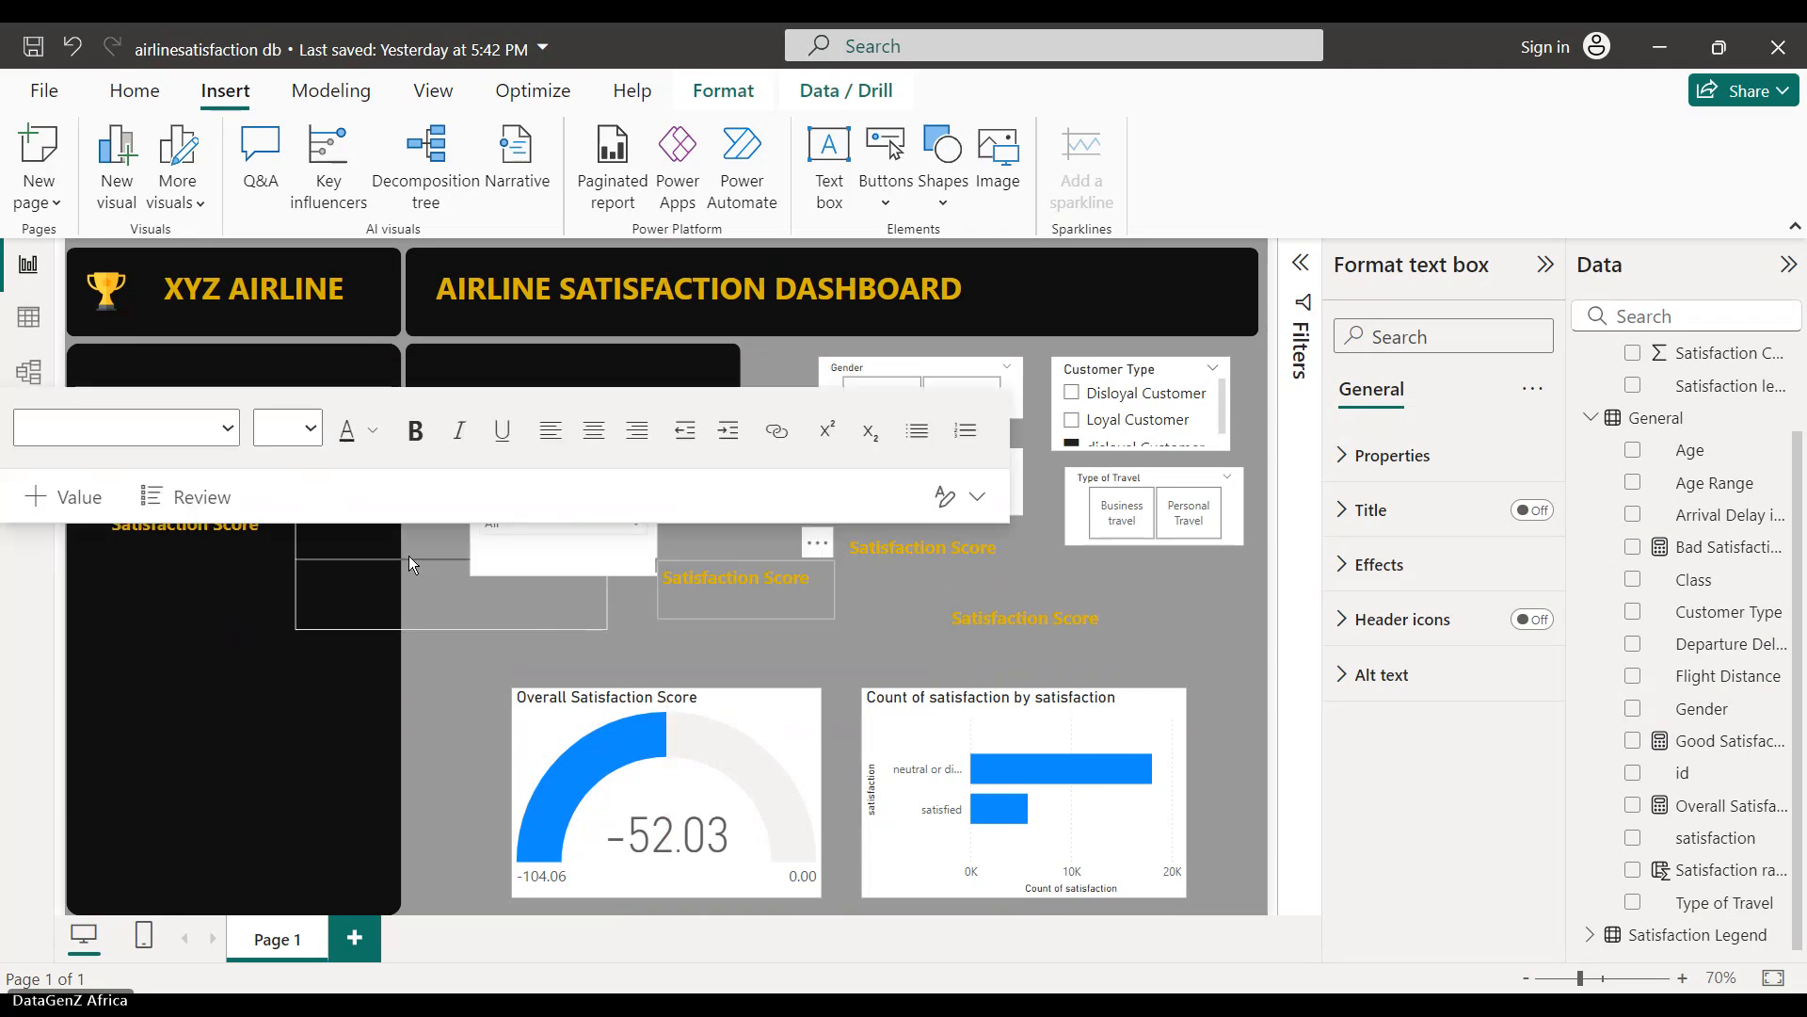
drag(408, 555, 198, 492)
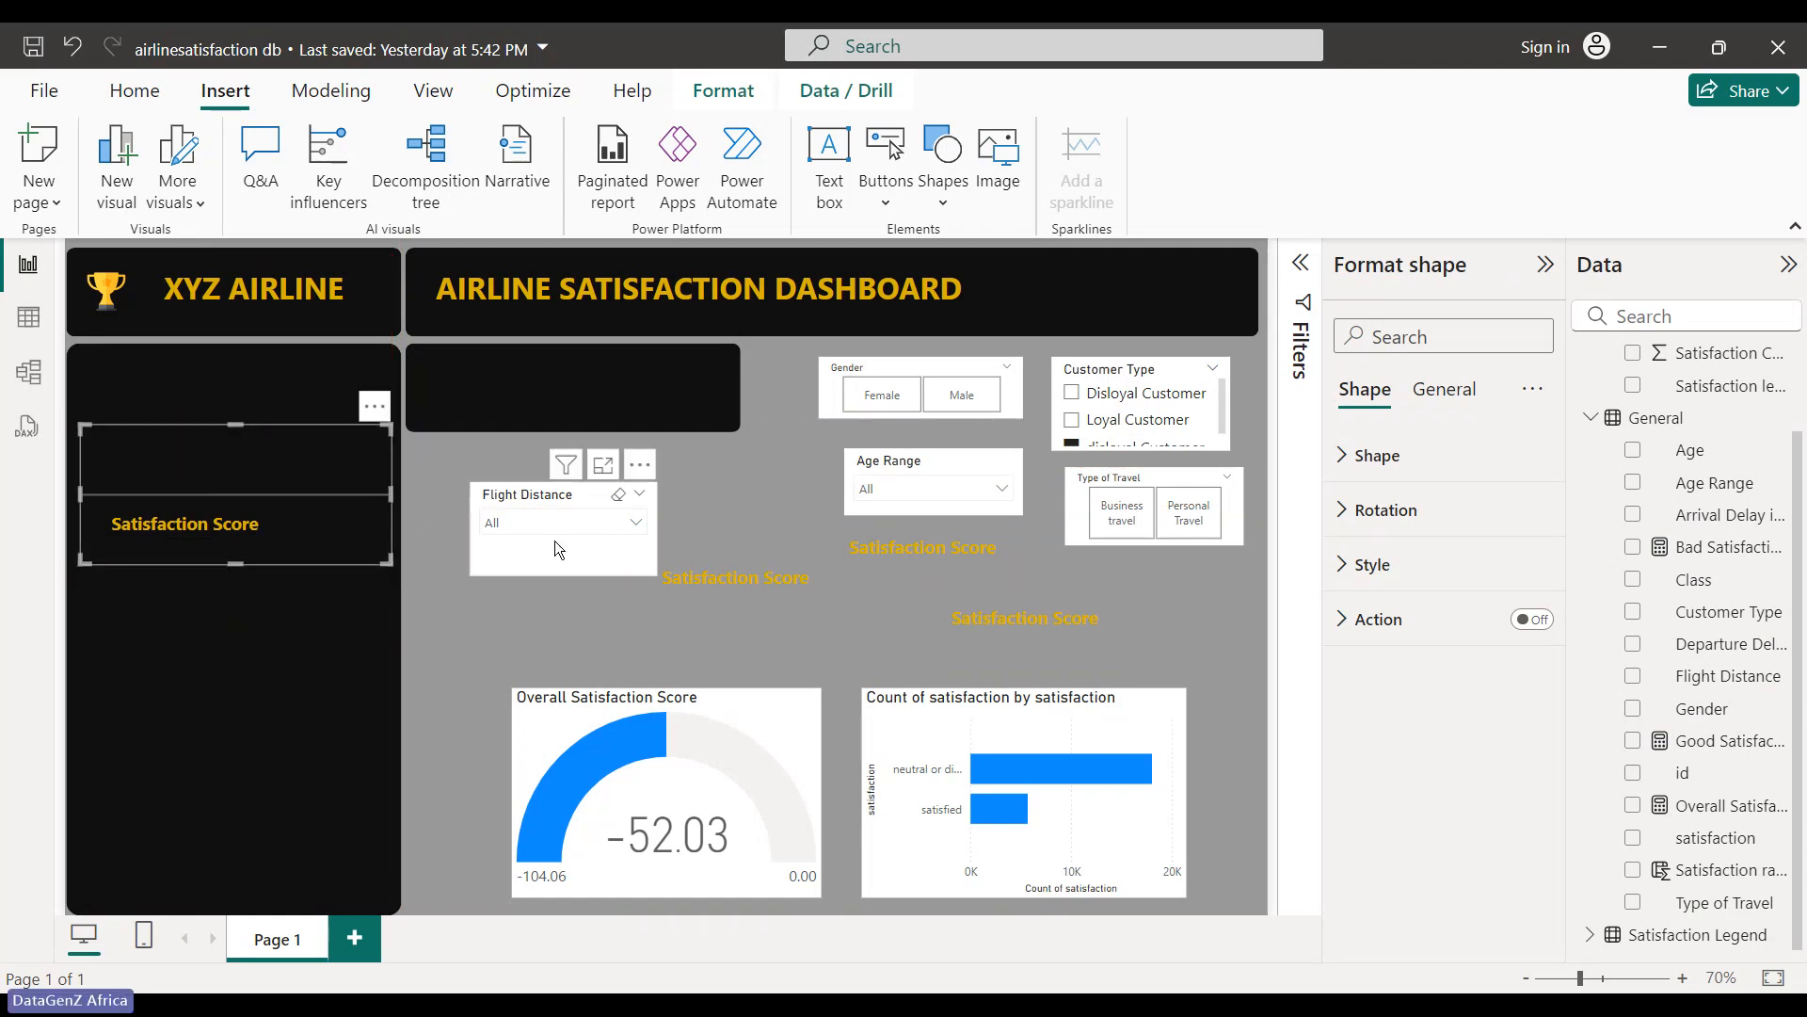
- Retype the copy beside the slicer, reaching 'Flight Dis' so far
click(782, 587)
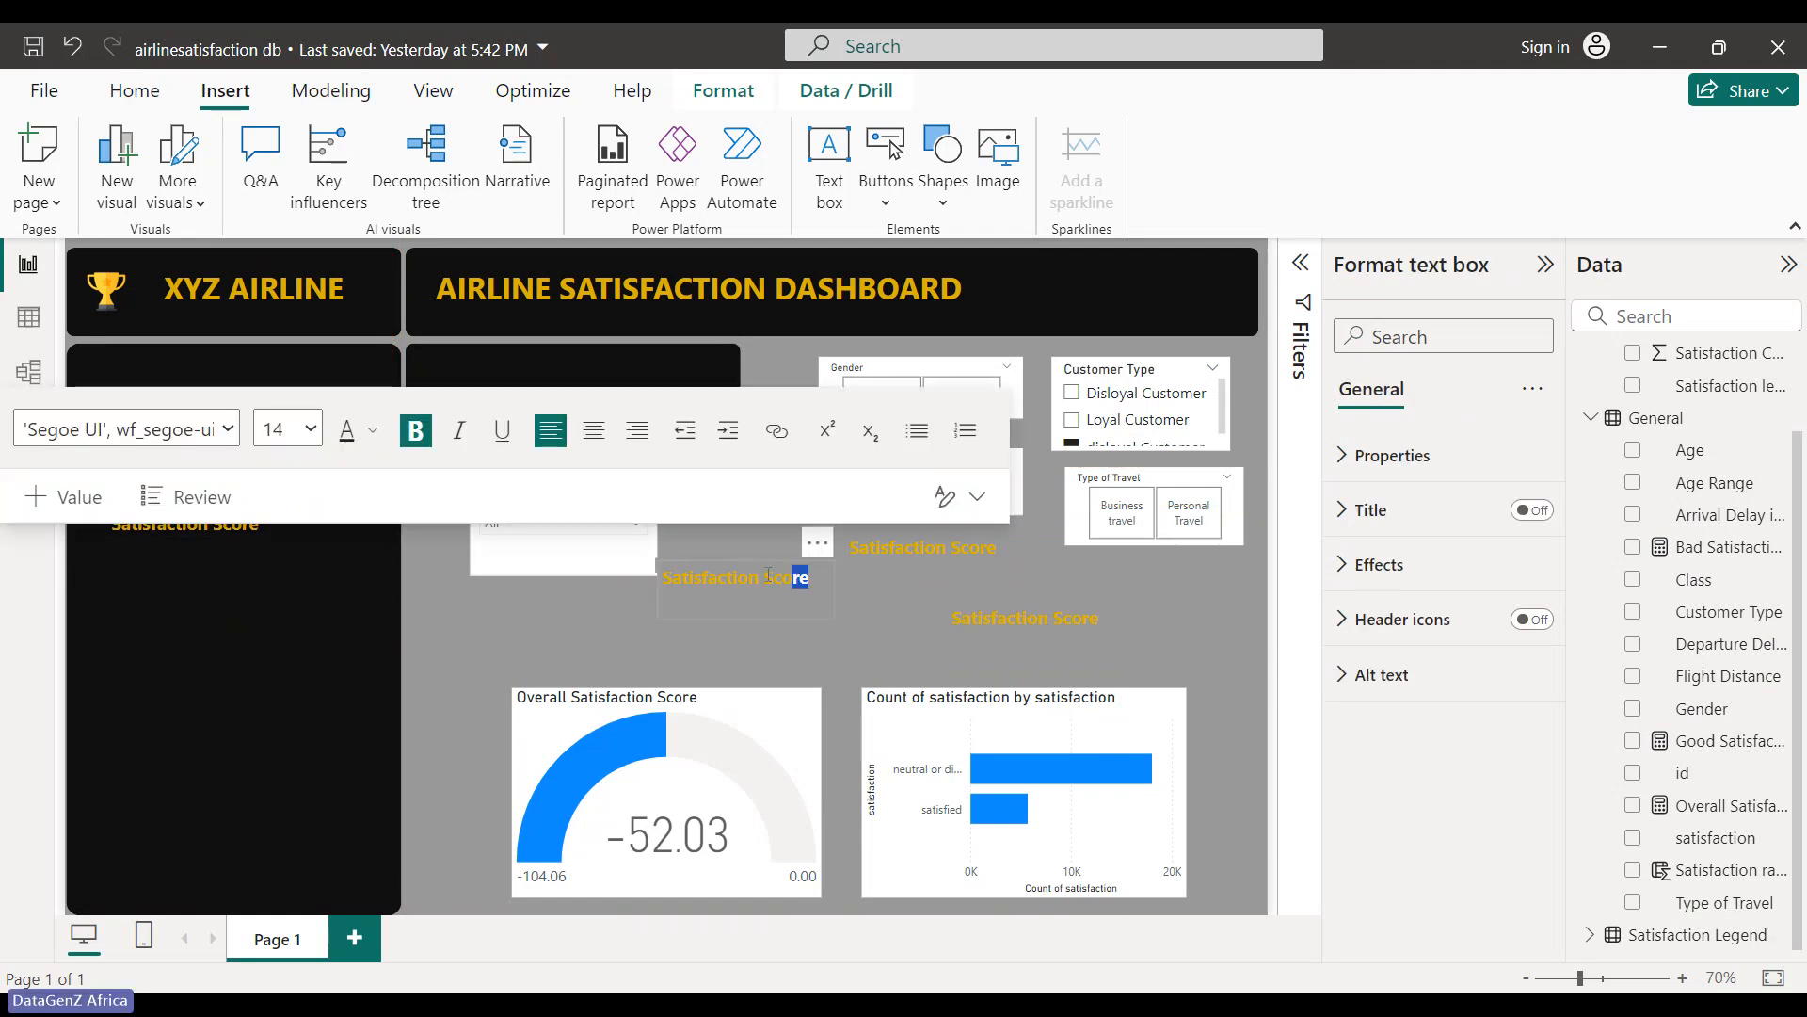
drag(631, 581, 658, 575)
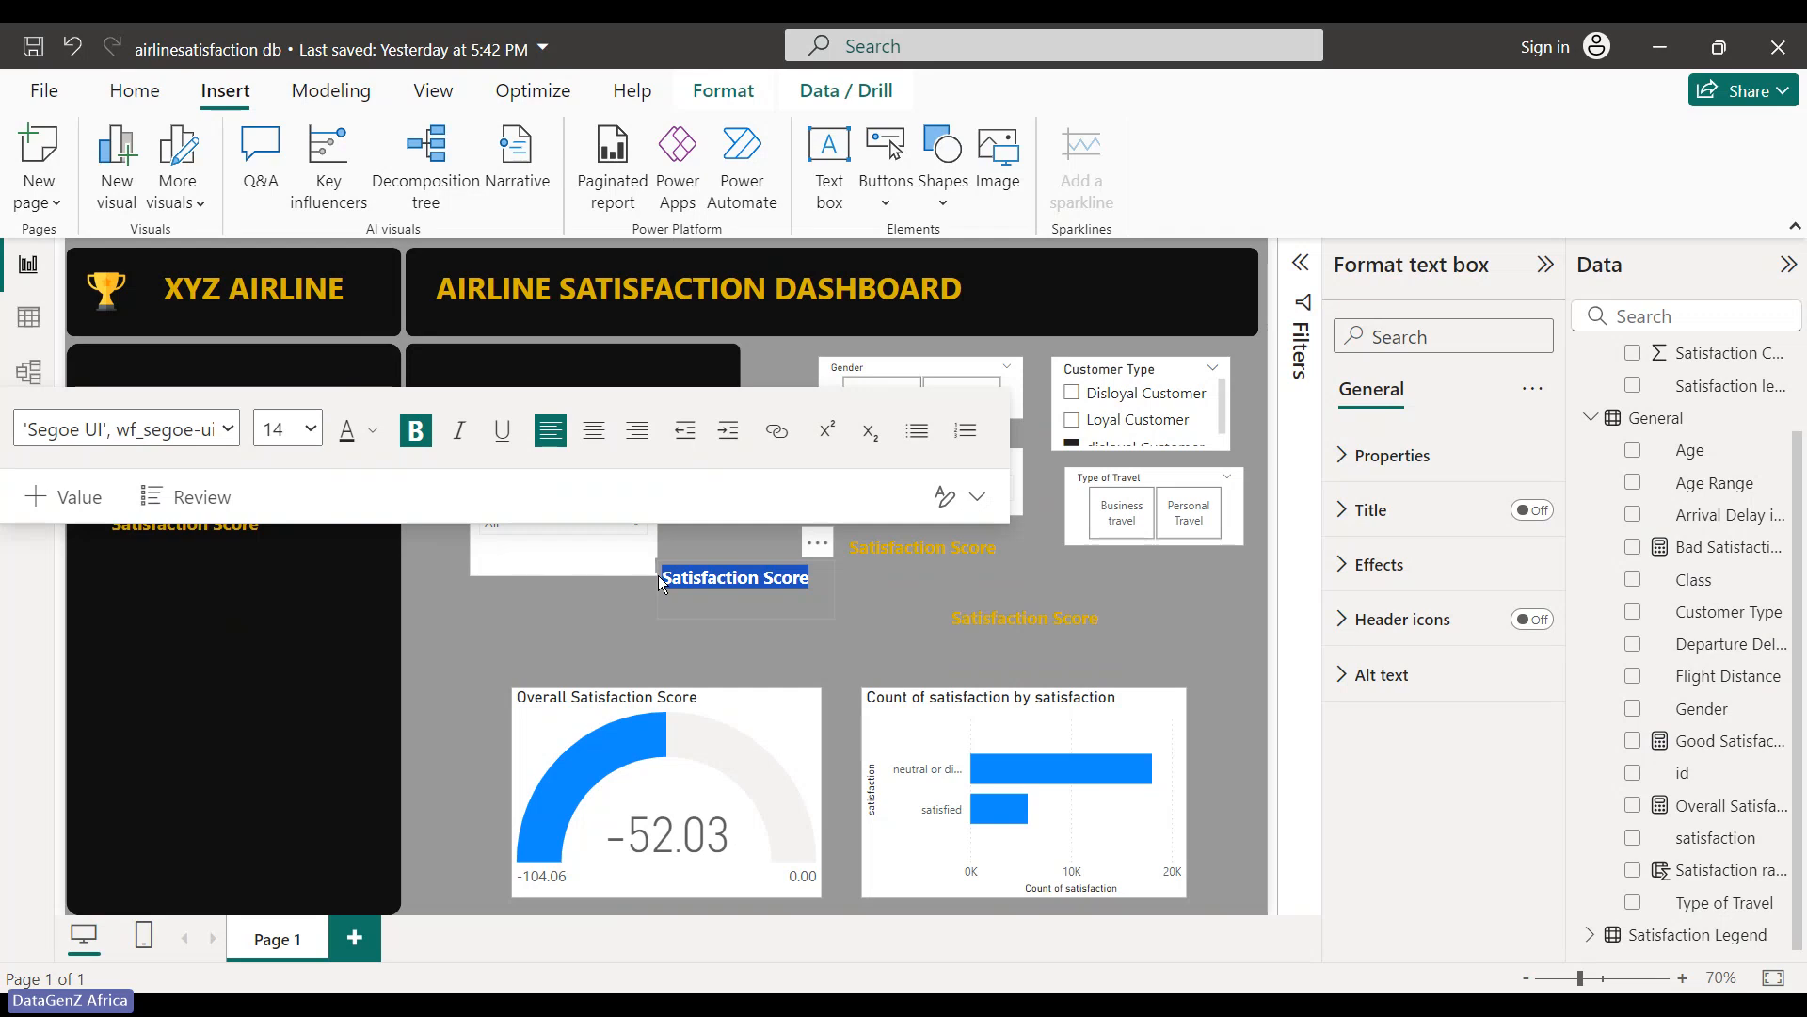
text(Ty)
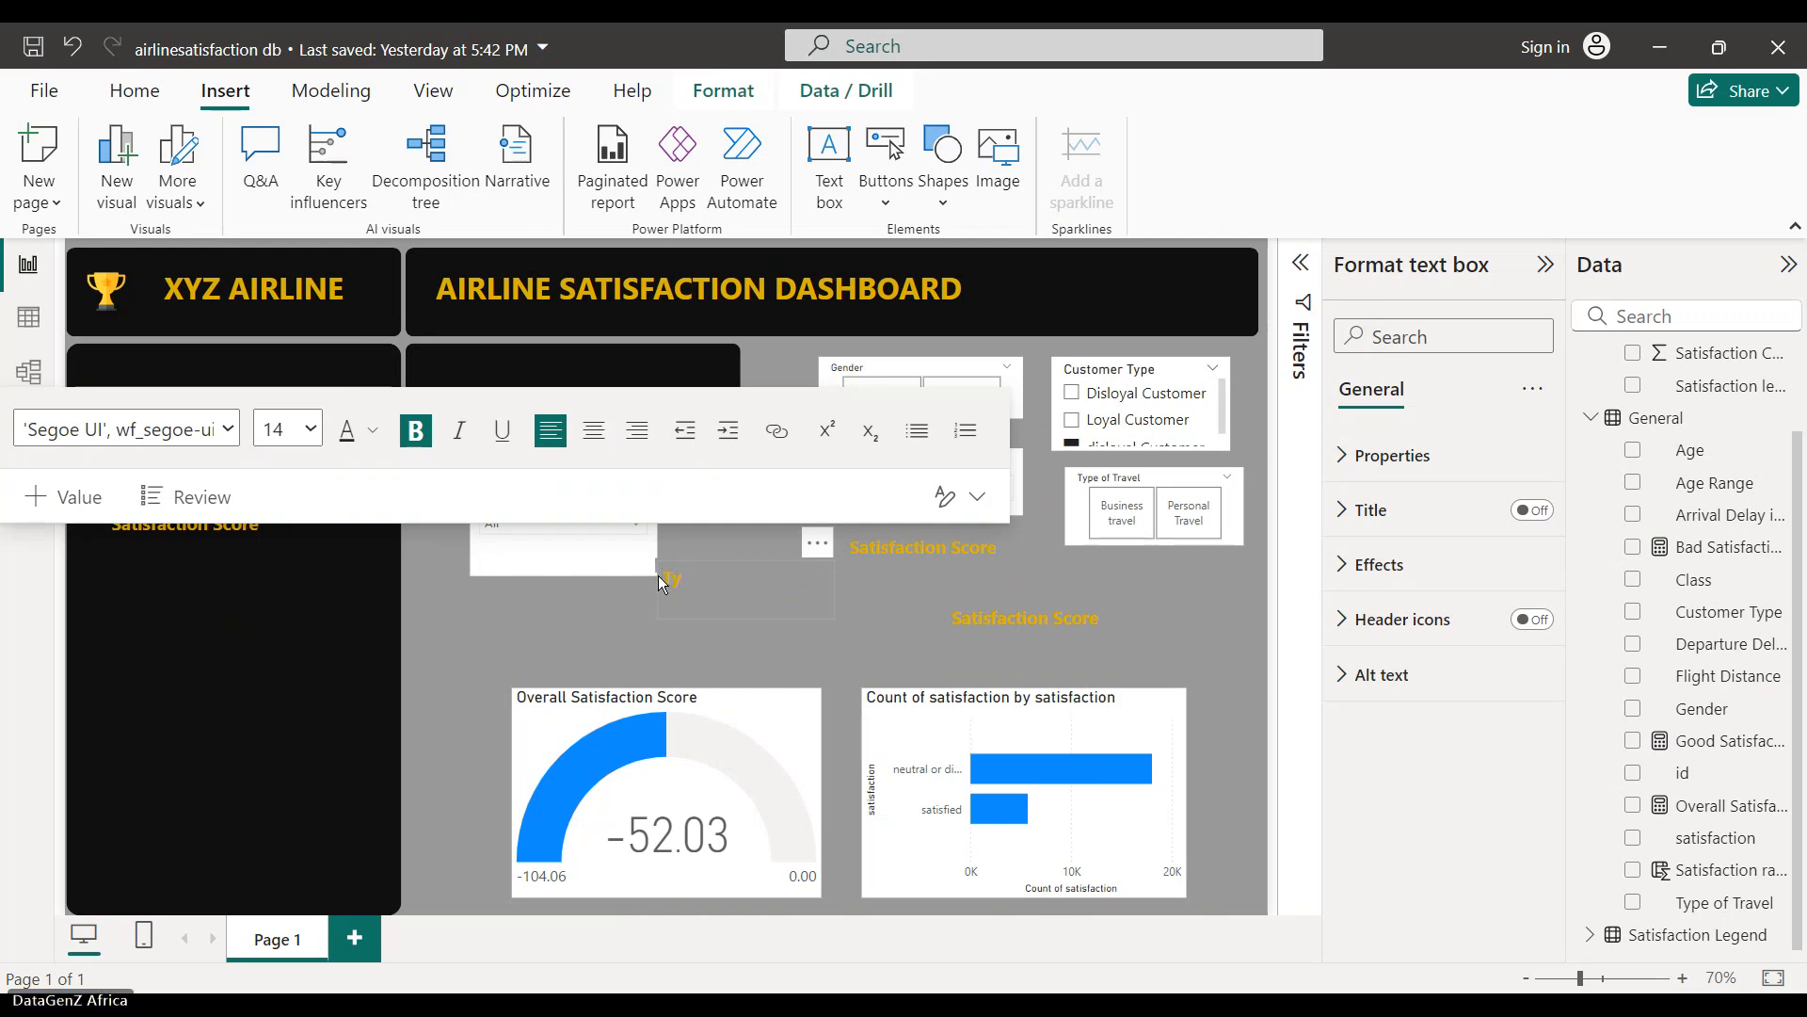
key(BackSpace)
key(BackSpace)
key(BackSpace)
text(Flight Distance)
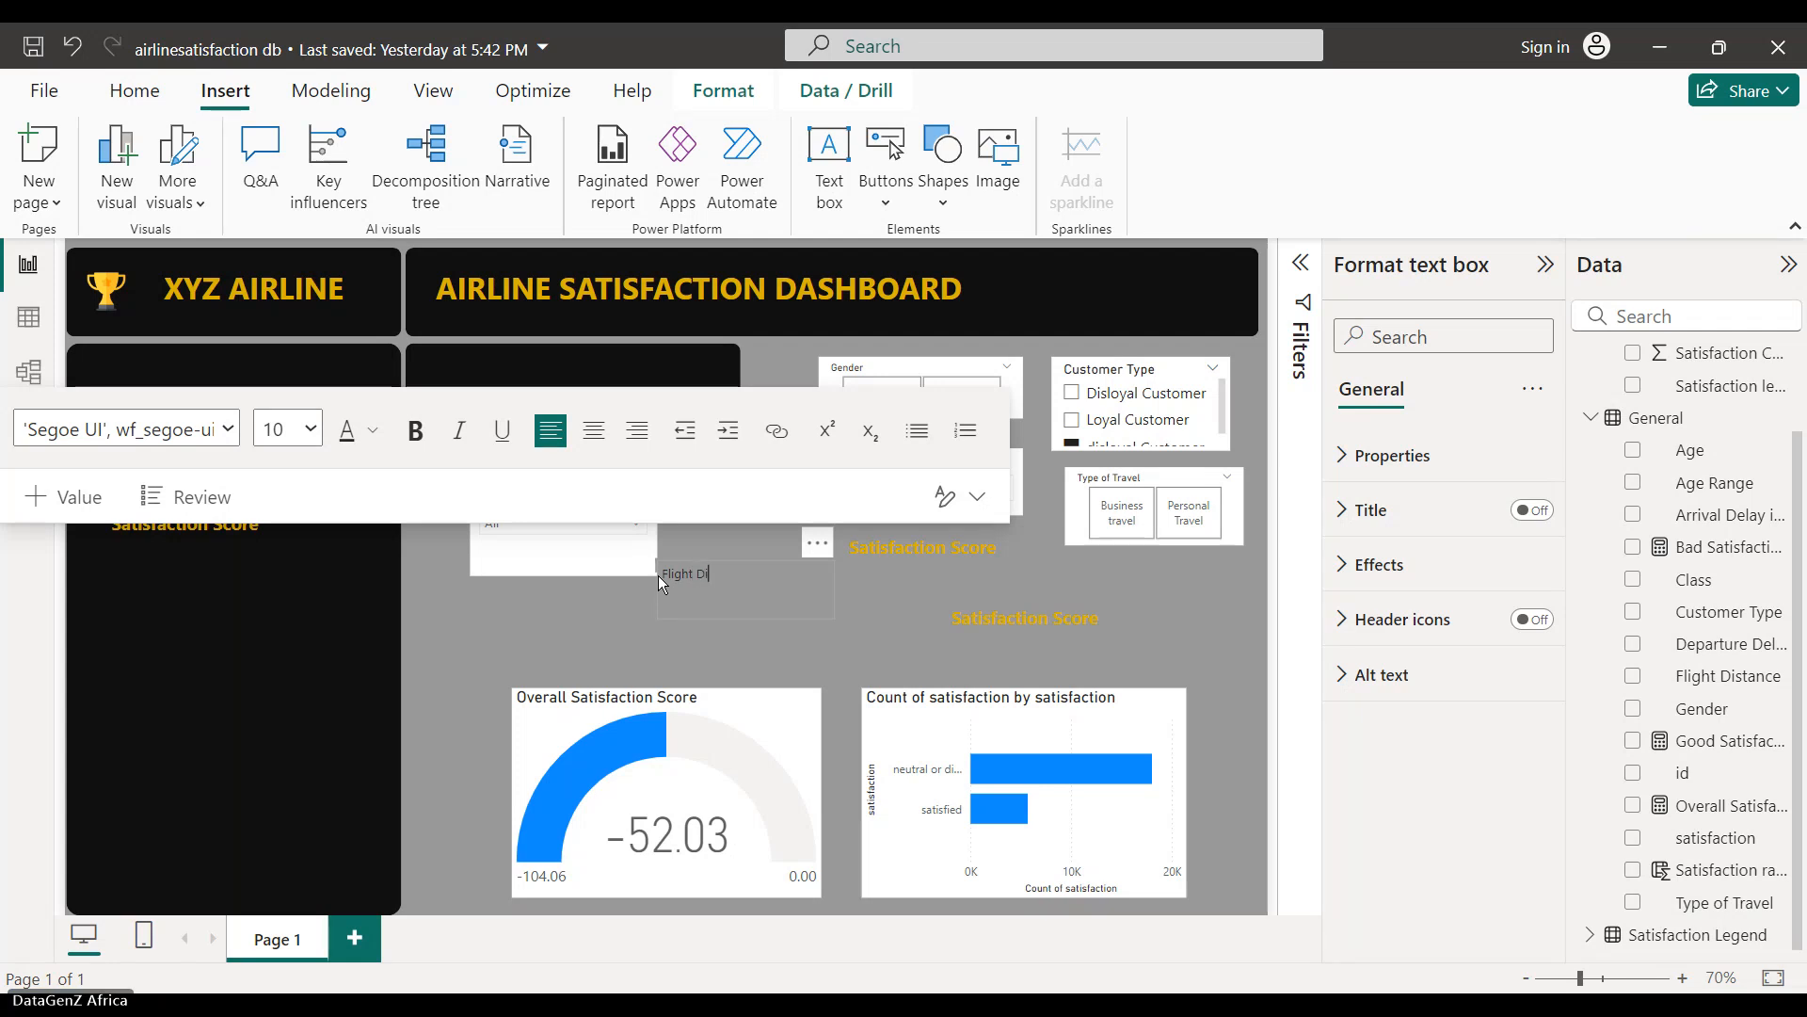
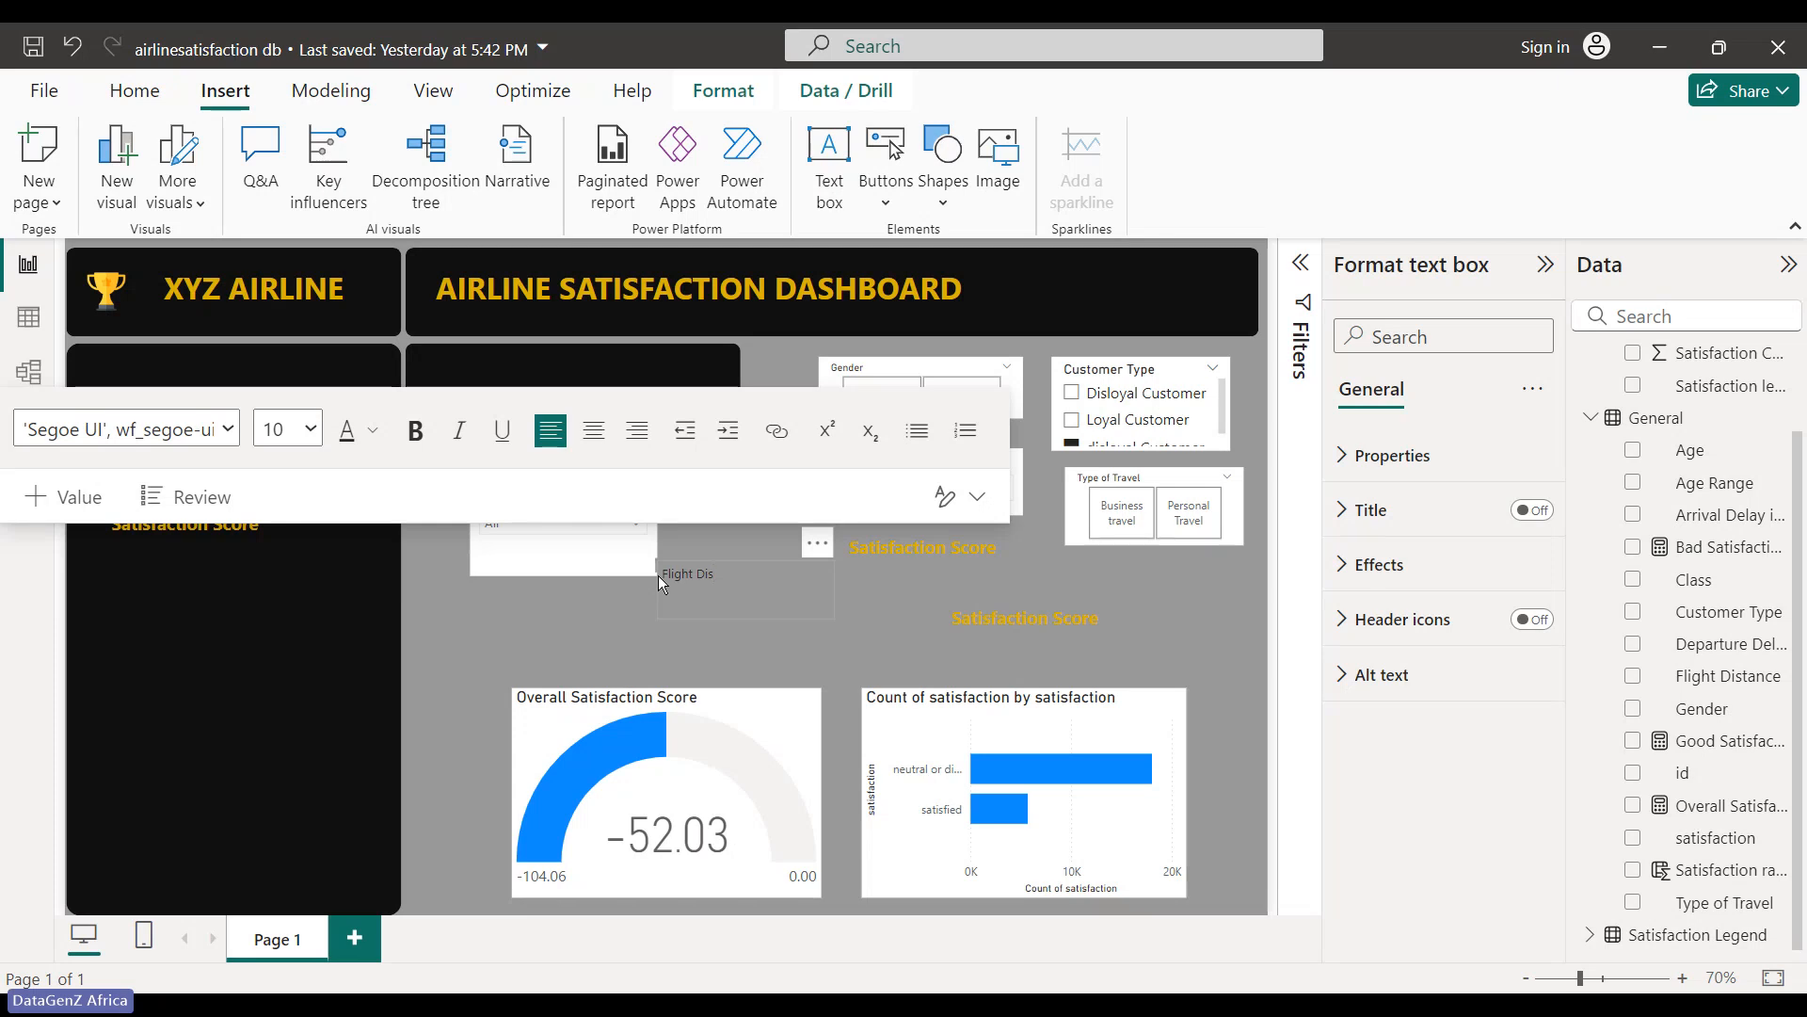
- Finish the heading text as 'Flight Distance' with bold yellow 14-pt styling
text(istance)
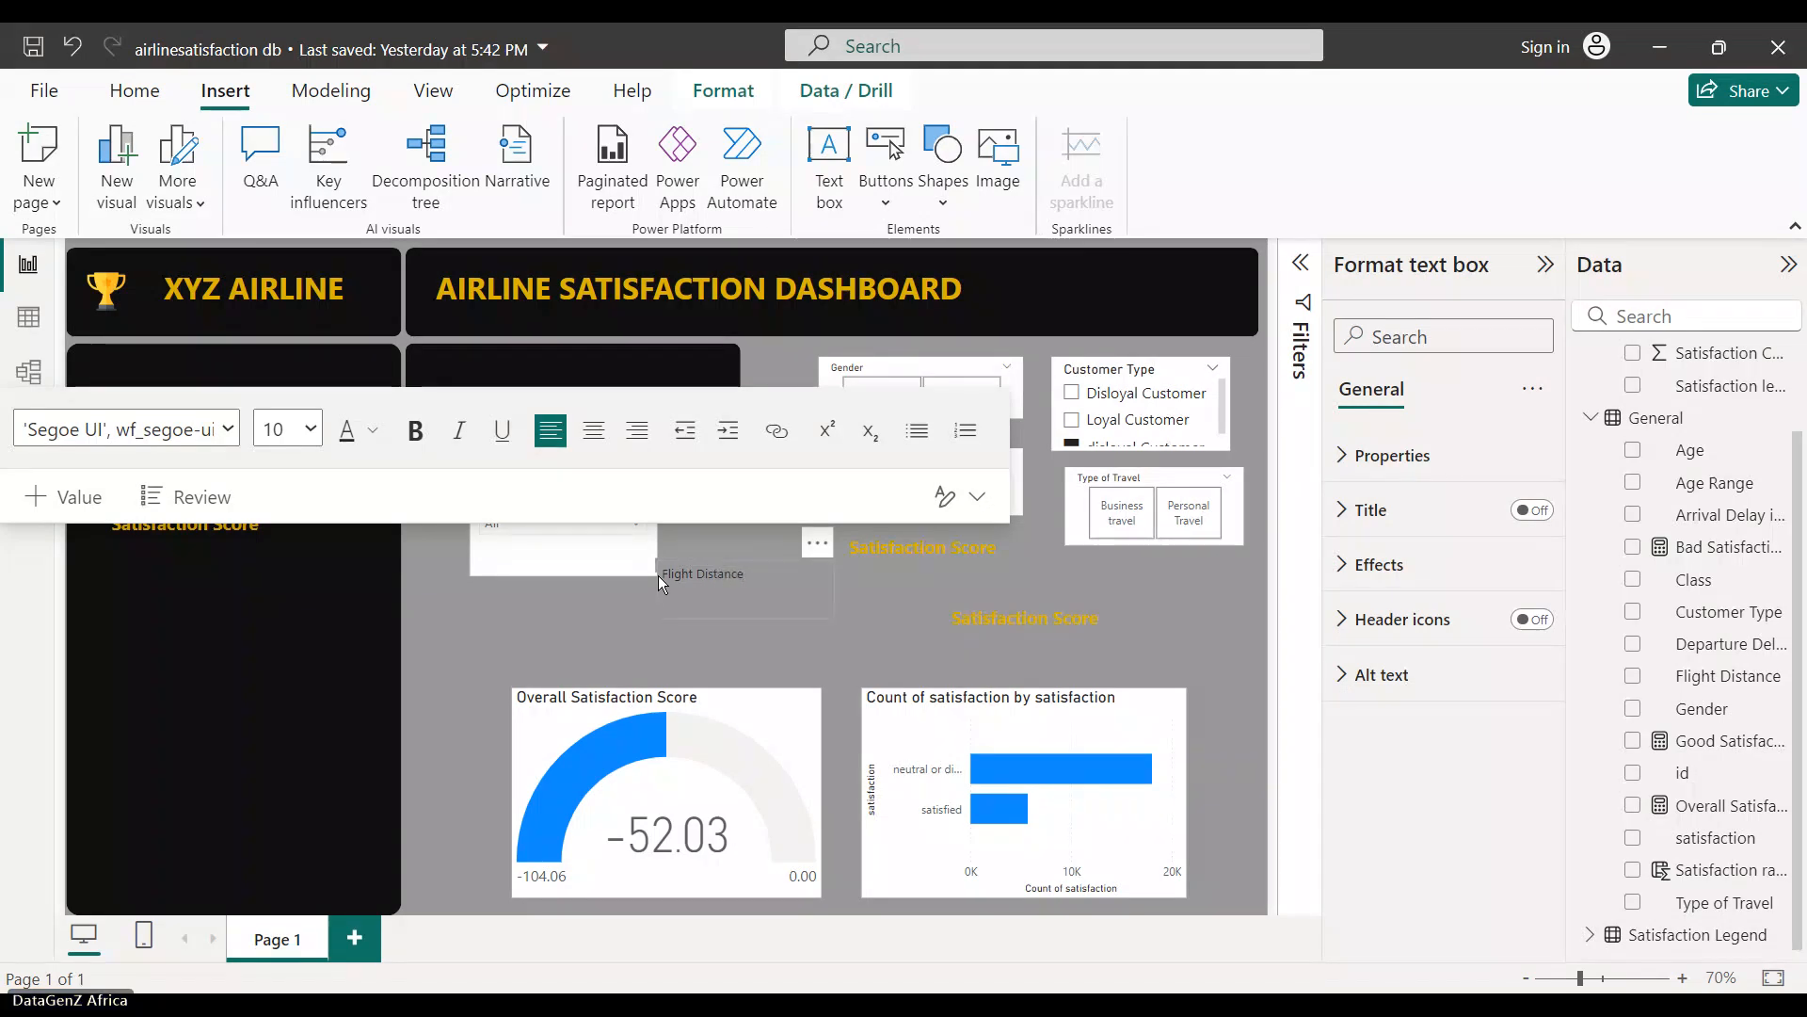
drag(745, 574, 662, 573)
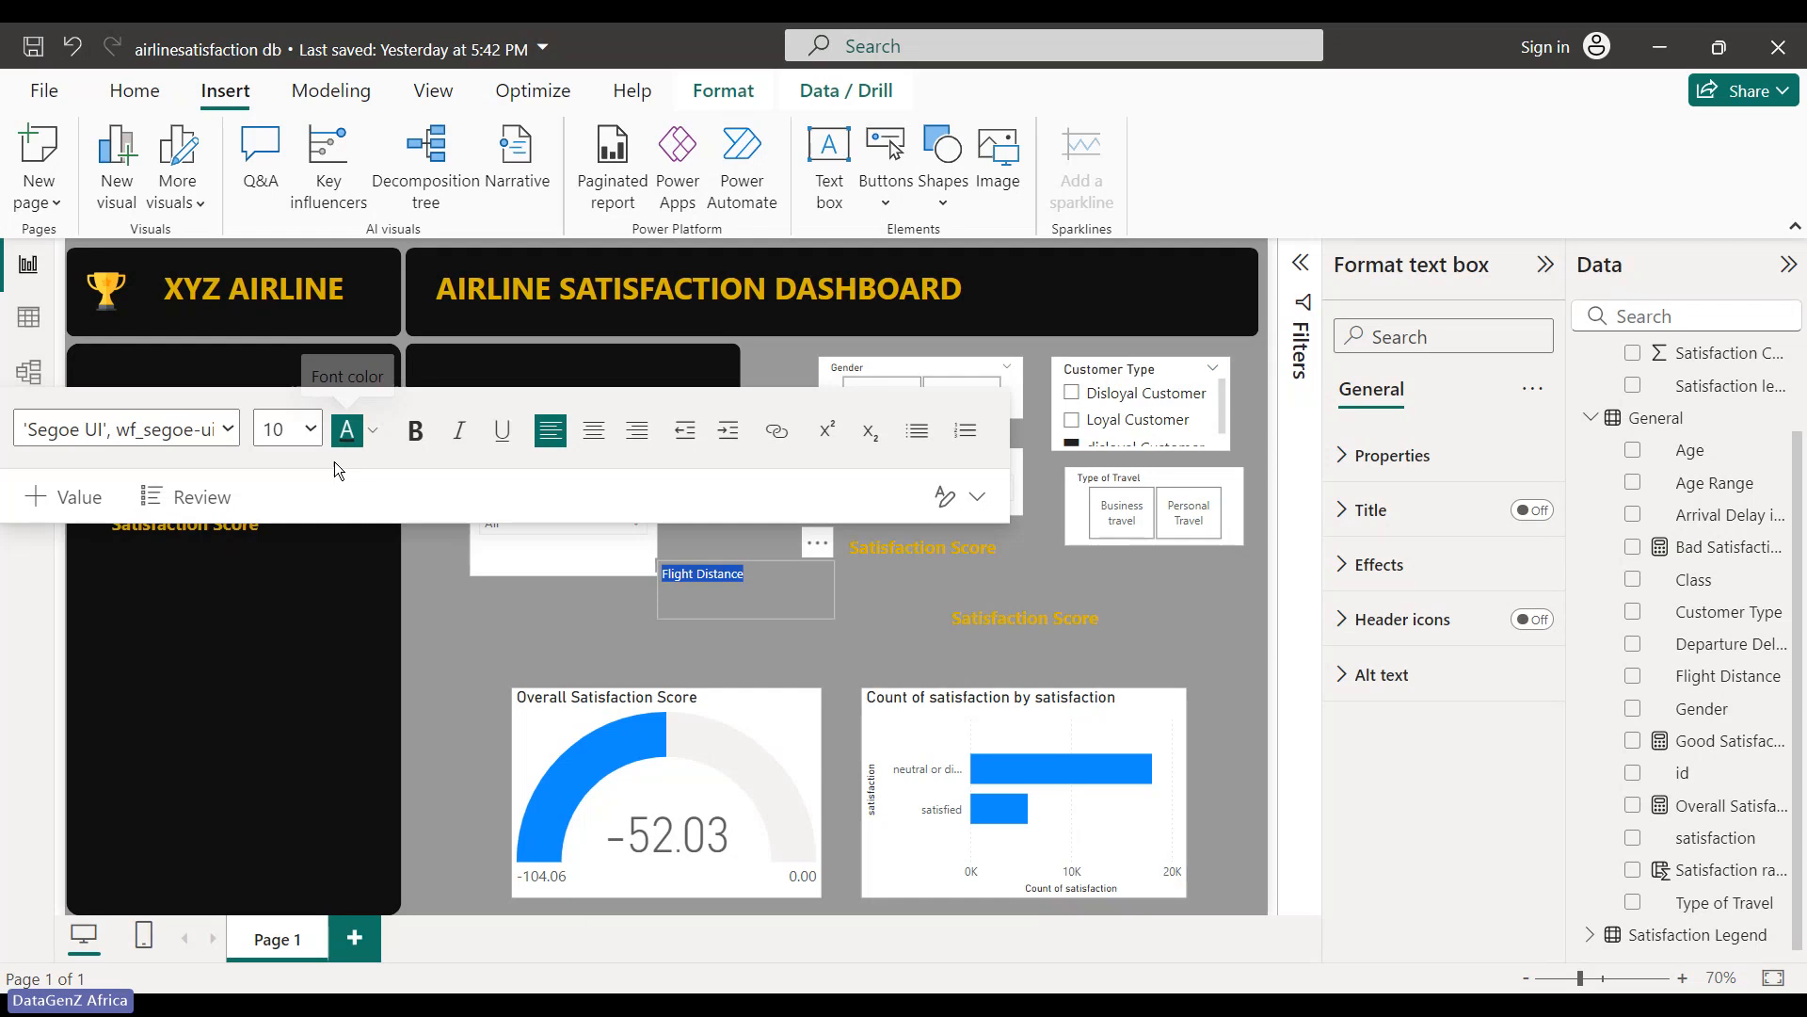
click(751, 587)
key(ctrl+z)
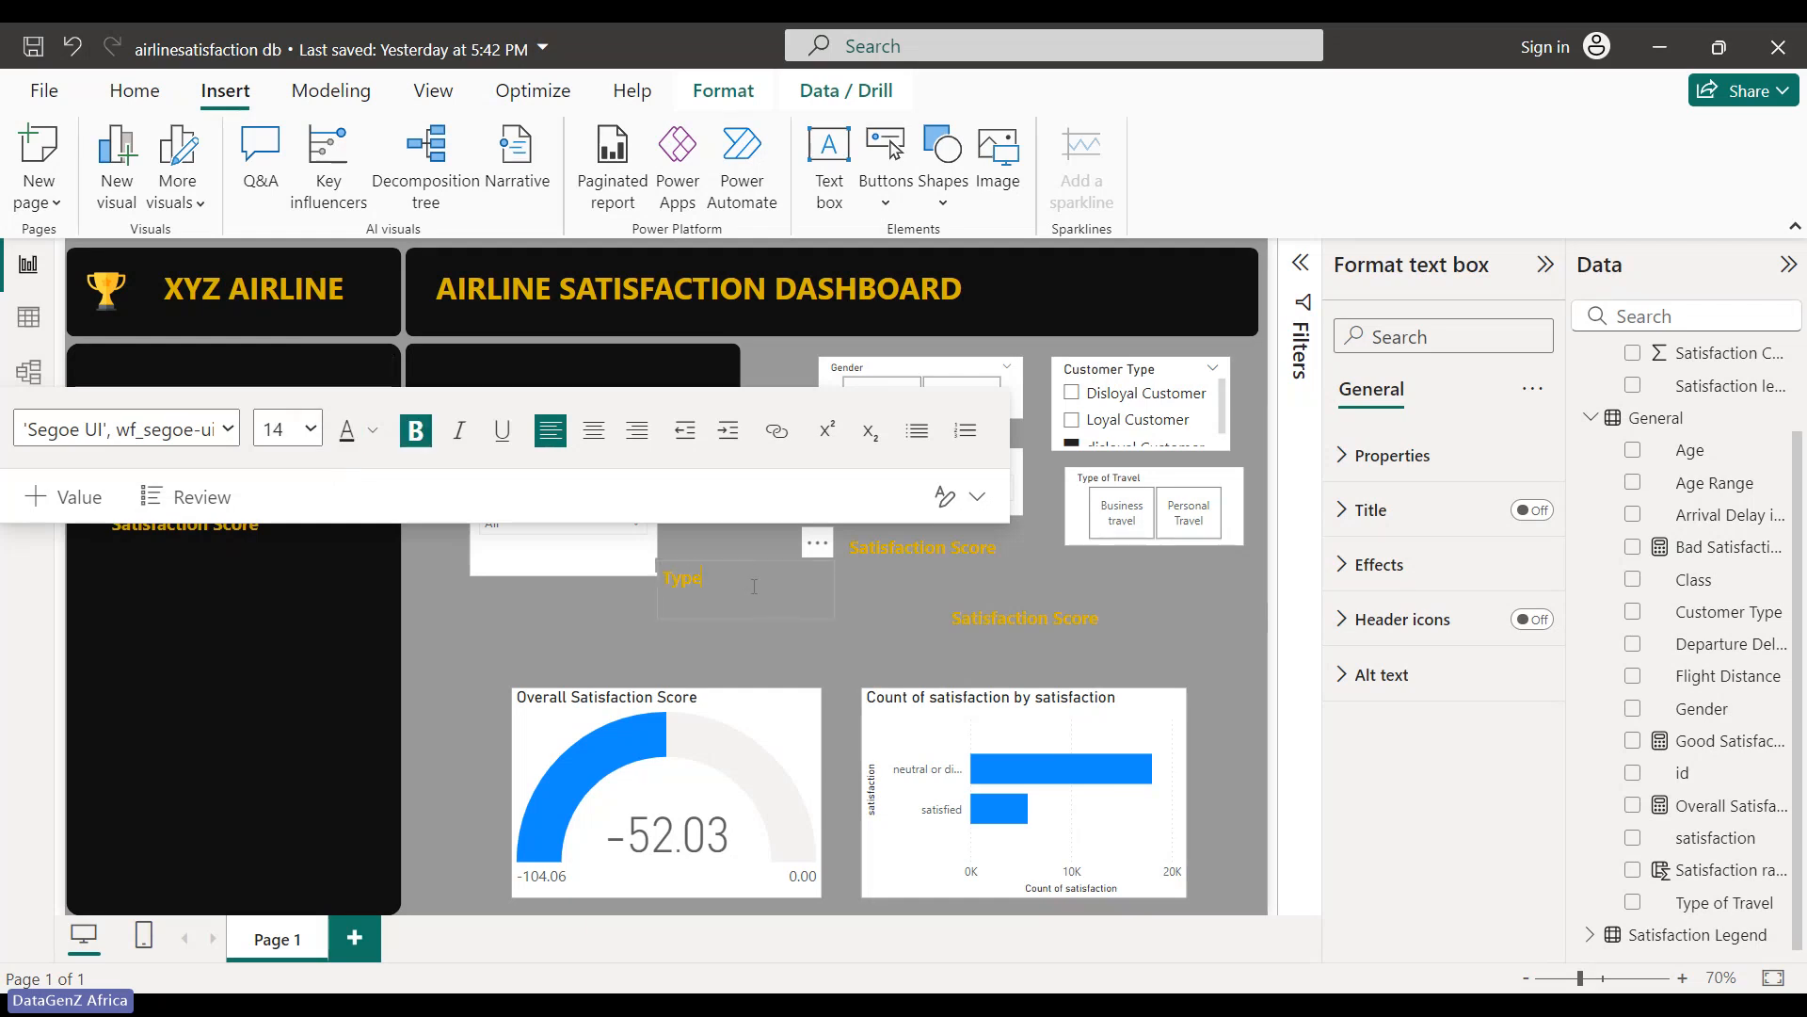
key(BackSpace)
key(BackSpace)
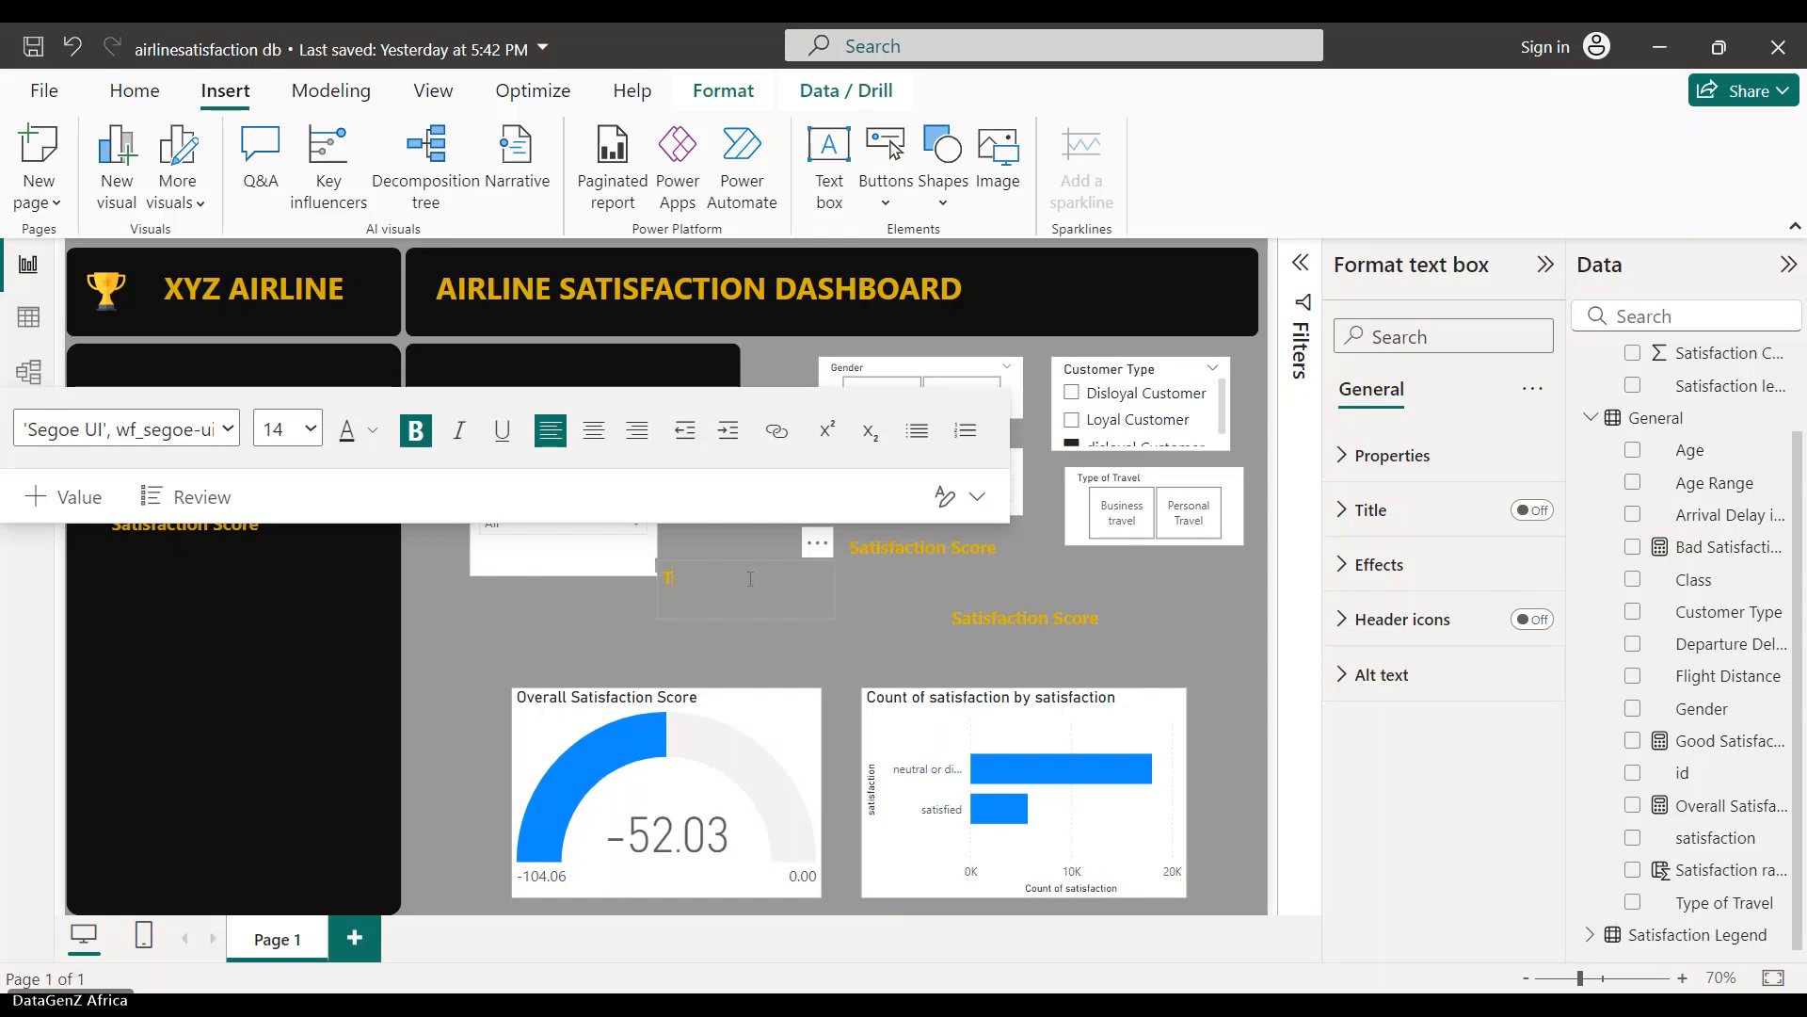
text(Flight Distance)
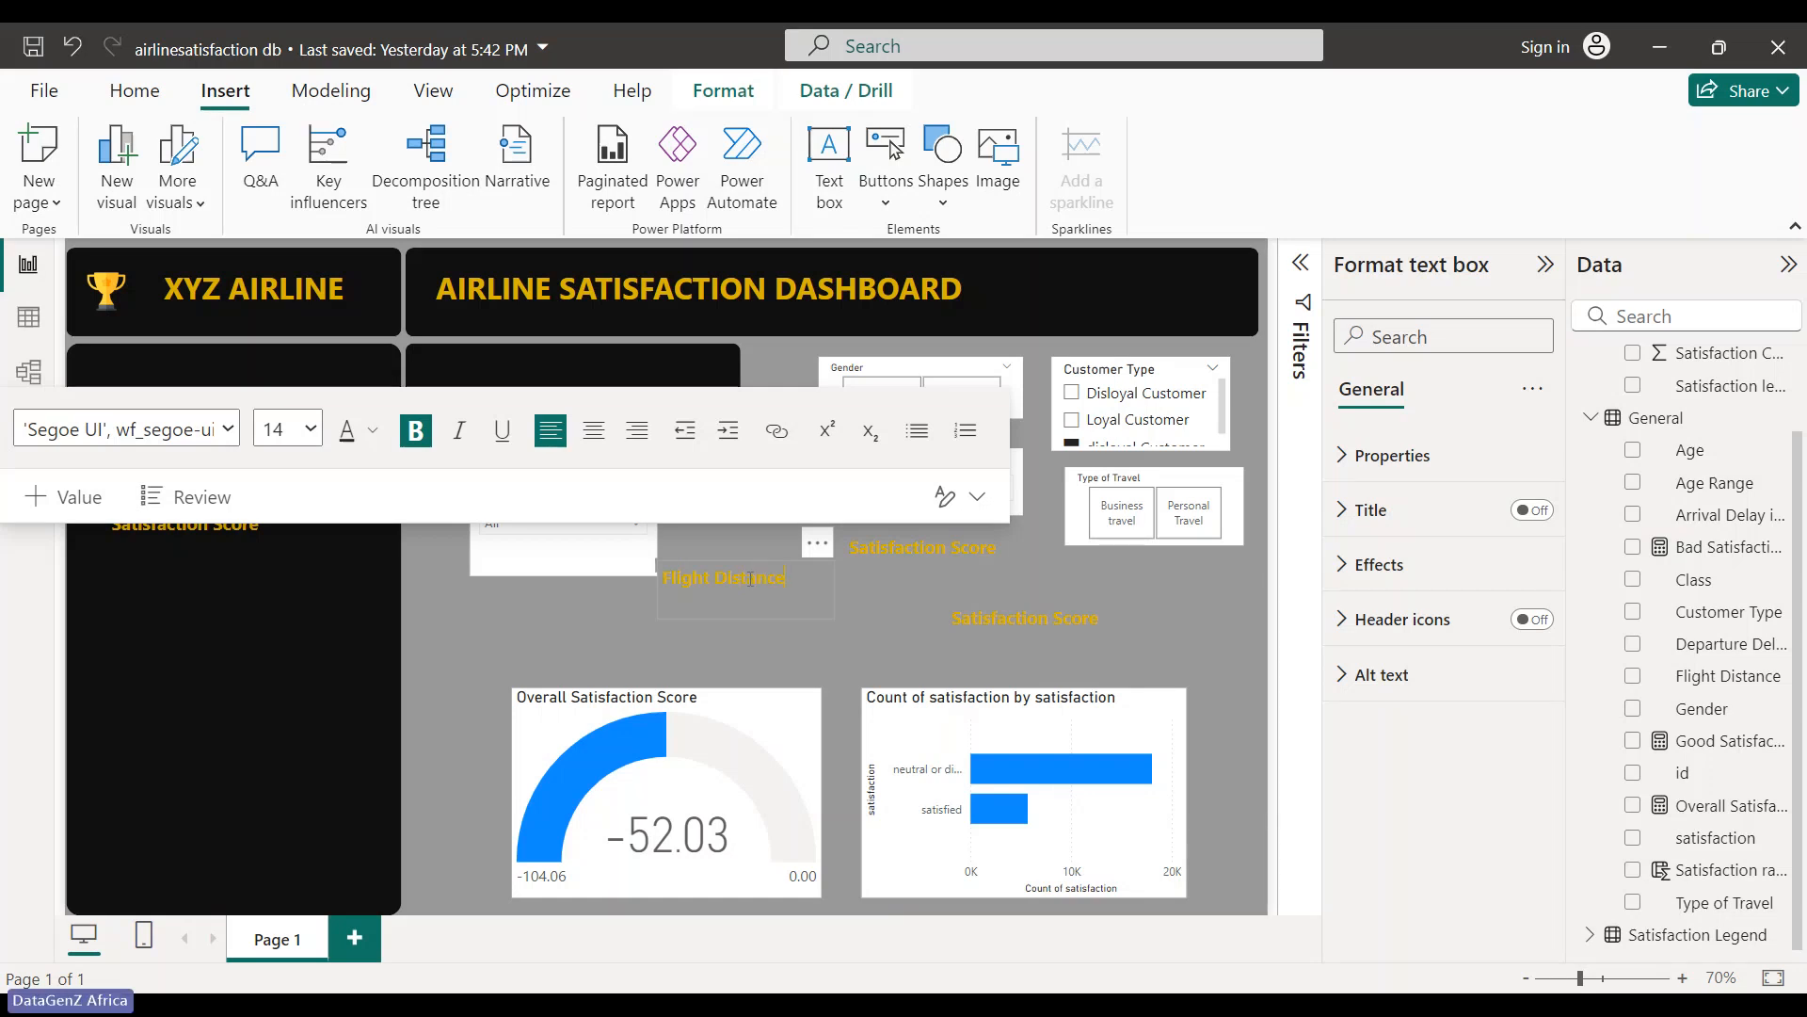
click(827, 547)
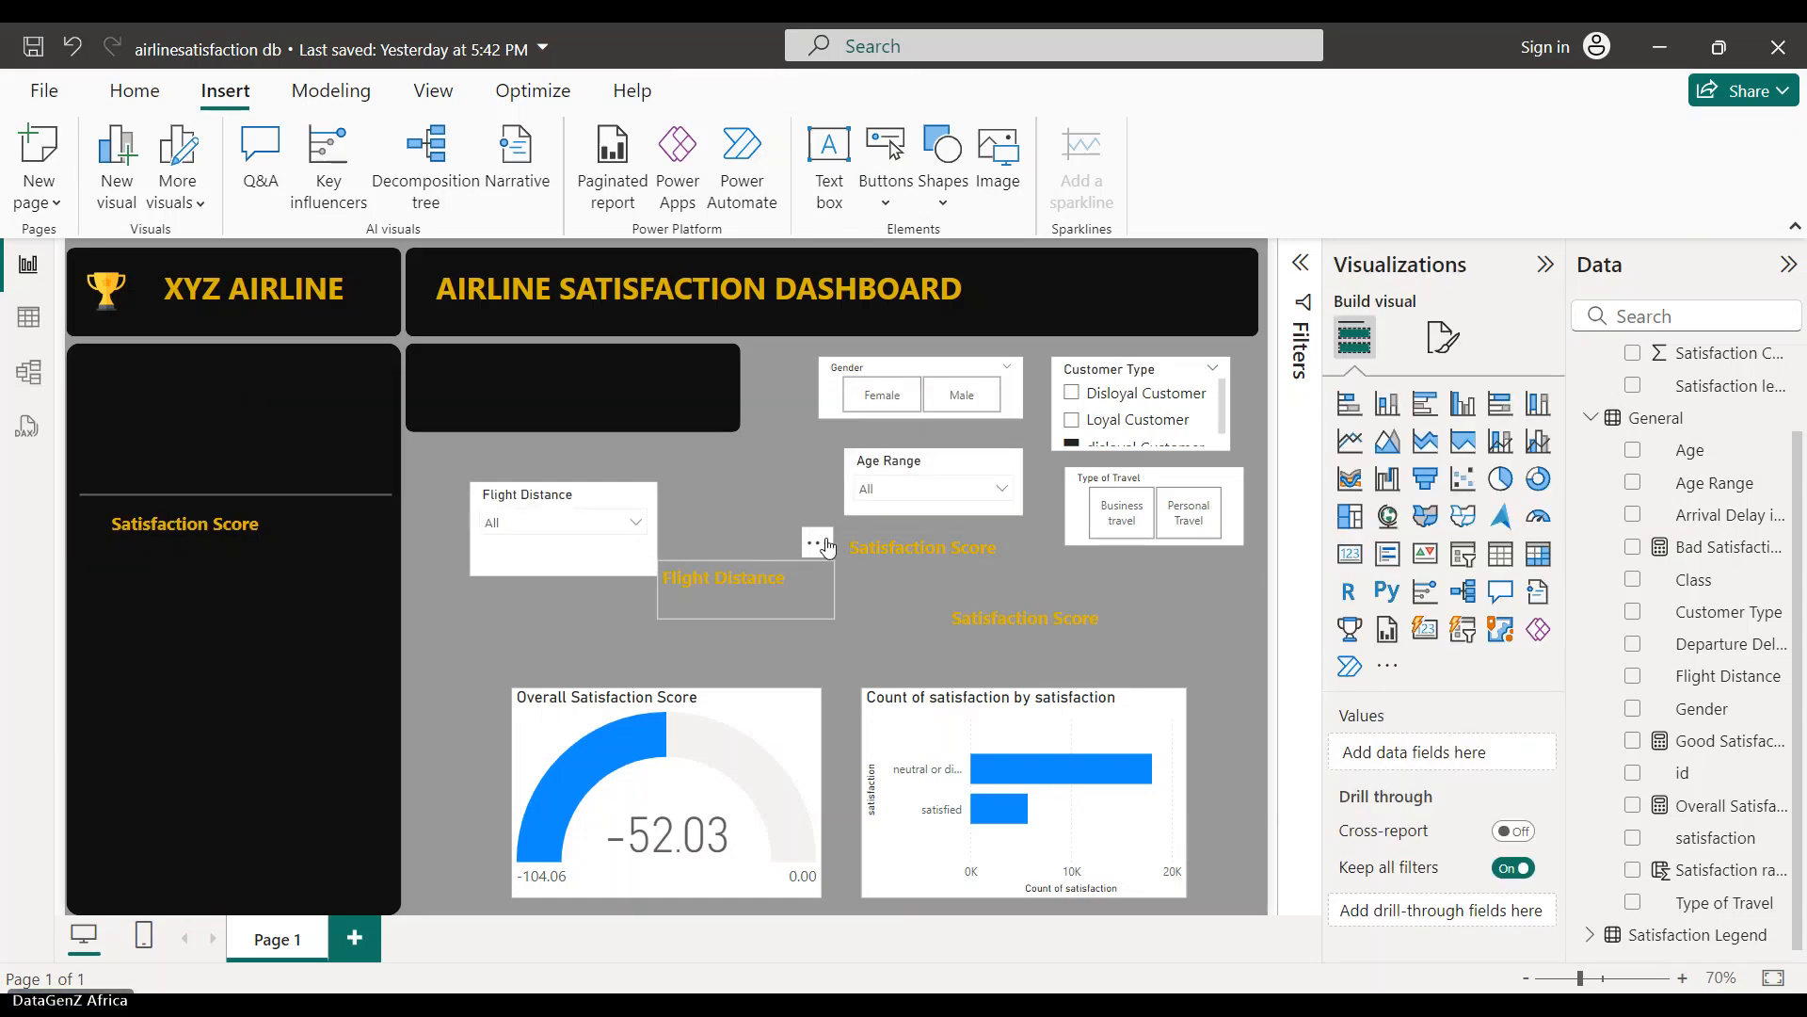
- Drag the Flight Distance heading into the black side panel
drag(827, 547, 278, 331)
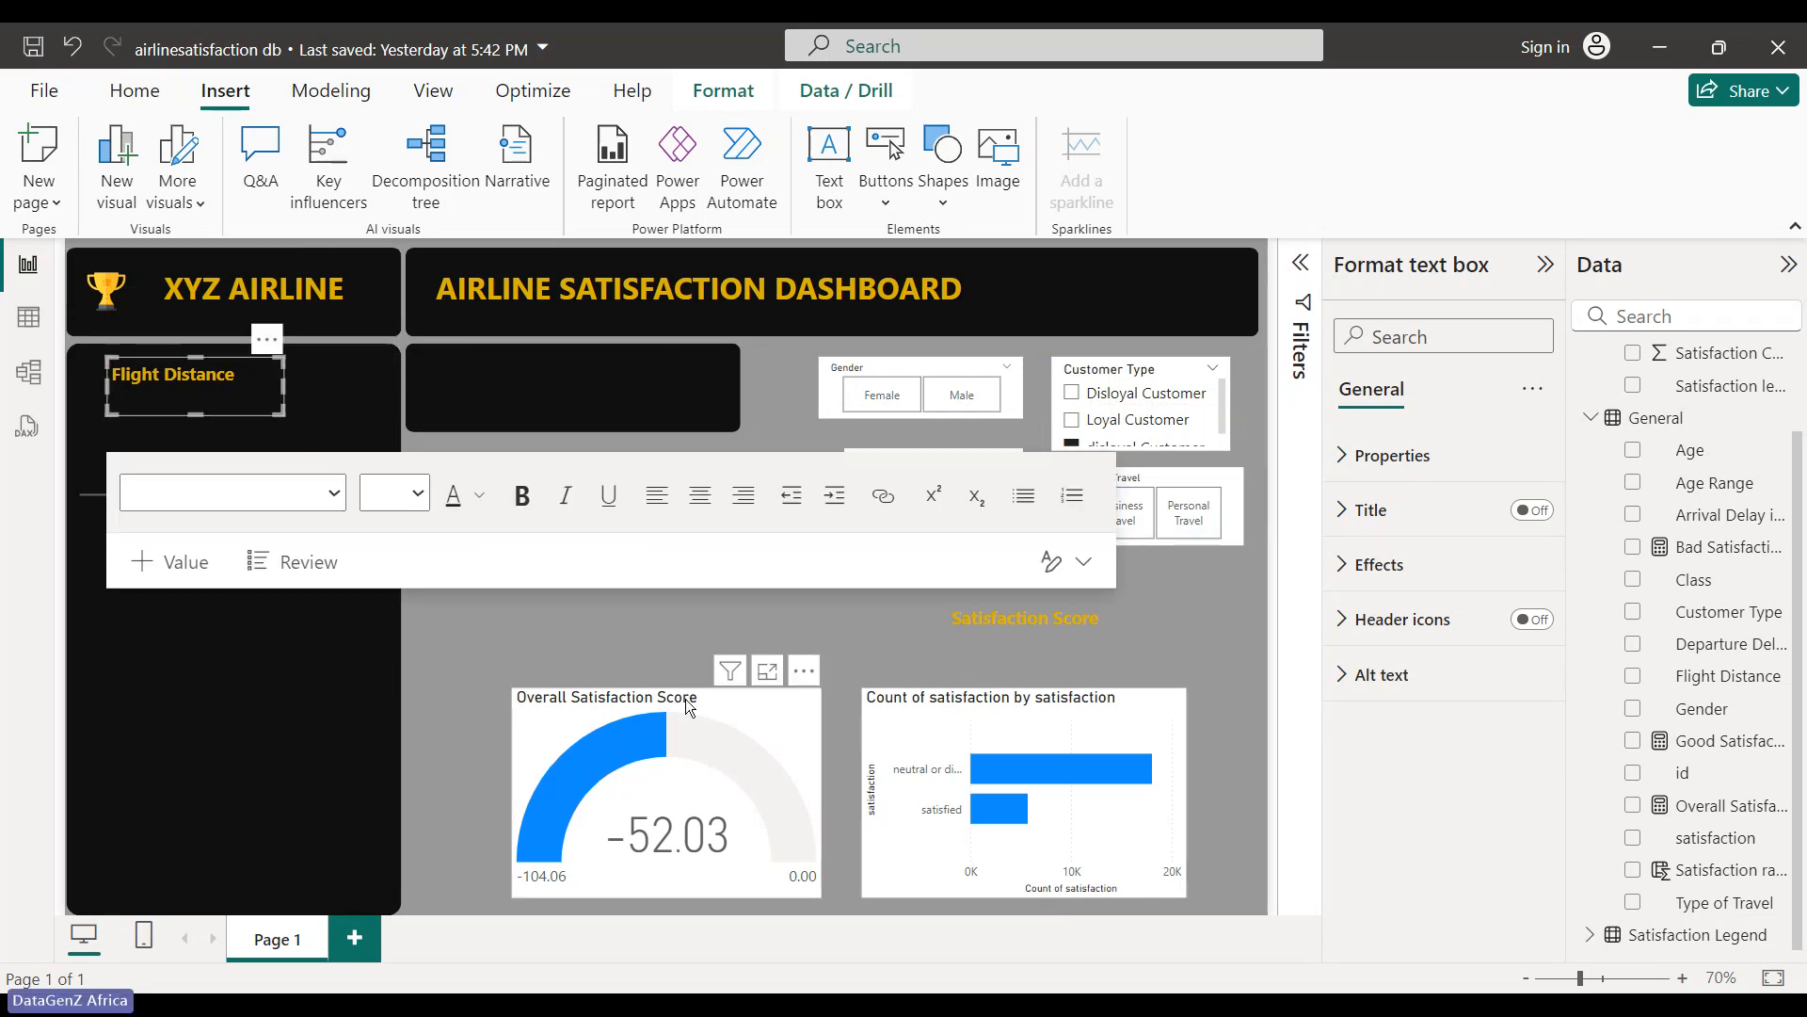
click(657, 596)
click(656, 562)
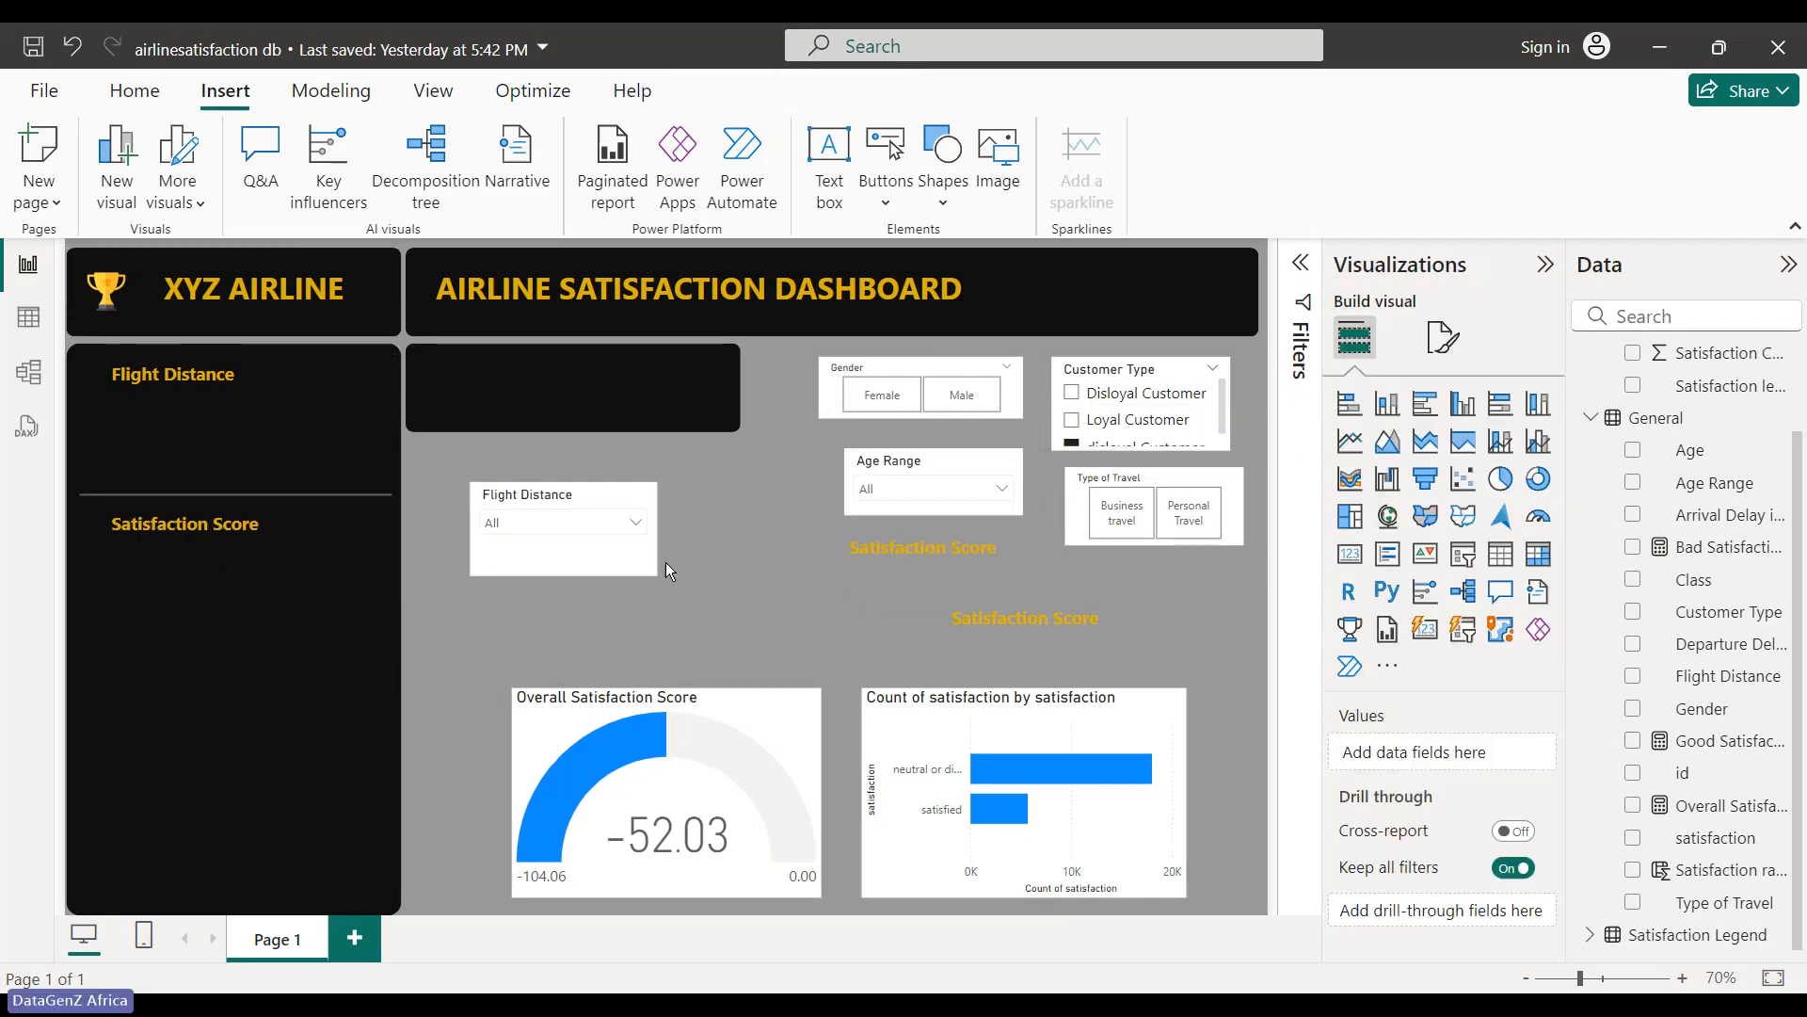
- Move the Flight Distance slicer under its heading in the side panel and hide its header
drag(656, 562, 231, 455)
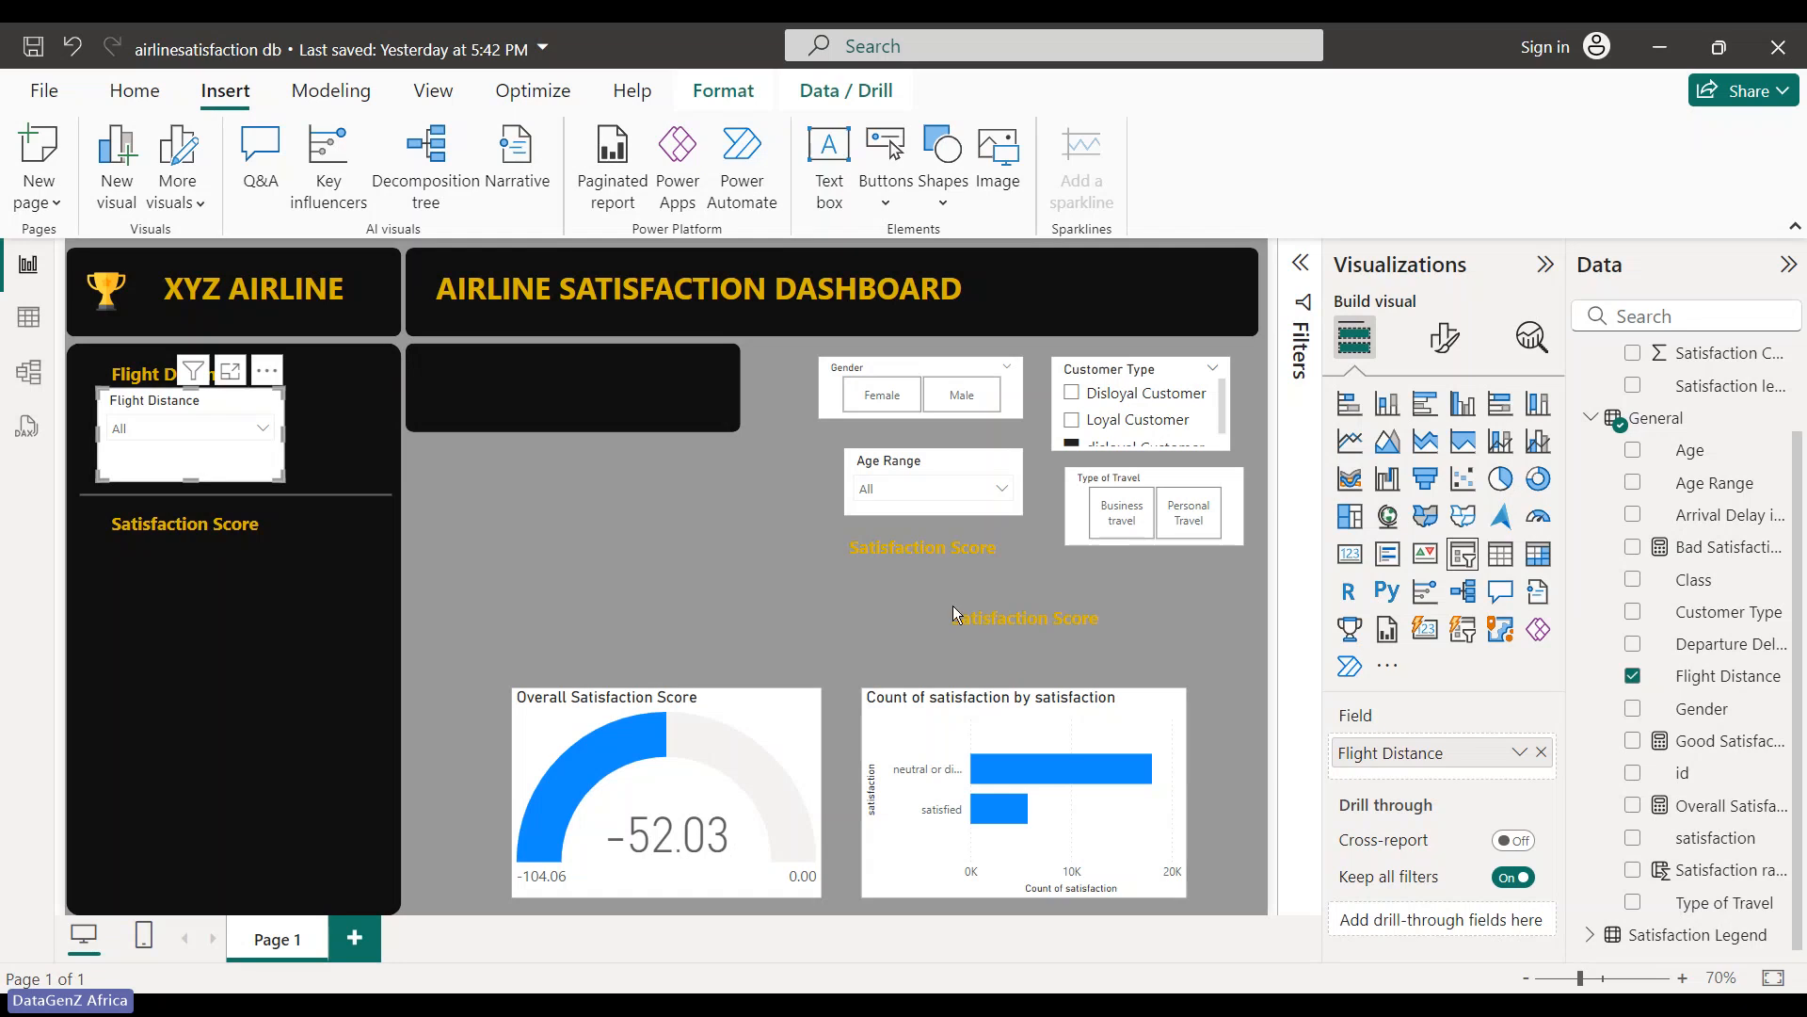
click(1440, 337)
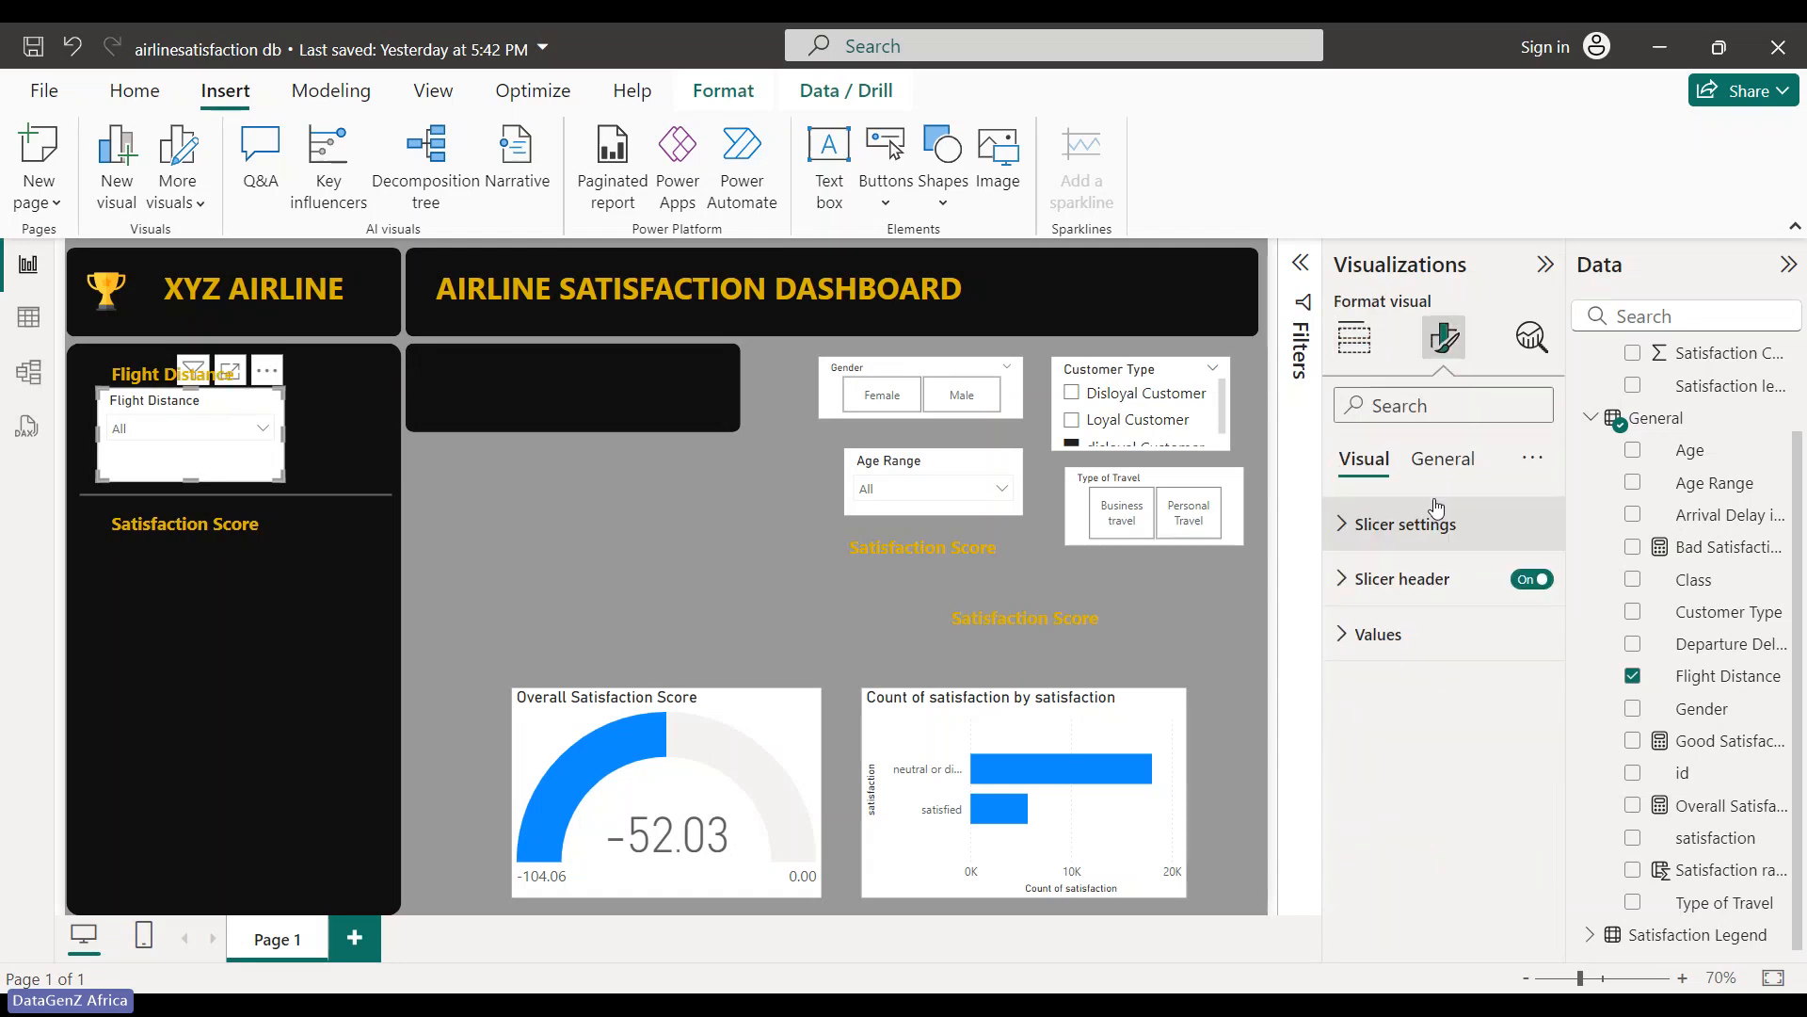
click(1344, 529)
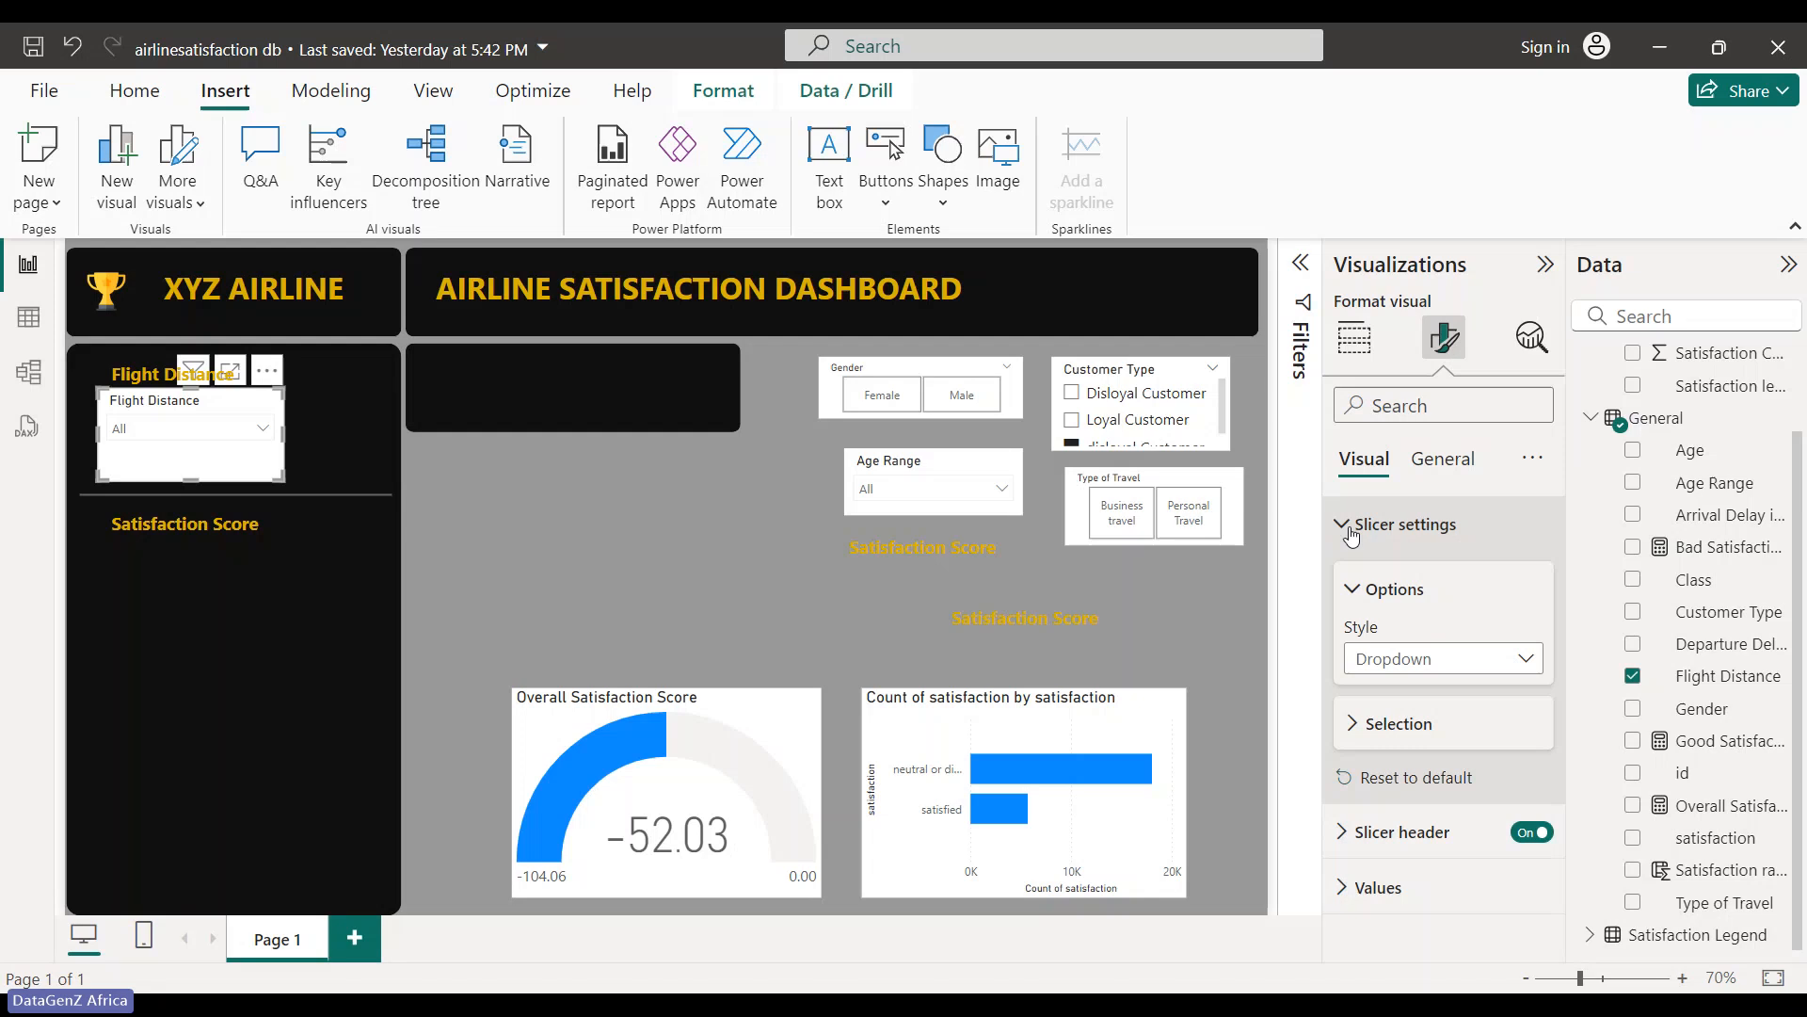
click(1350, 533)
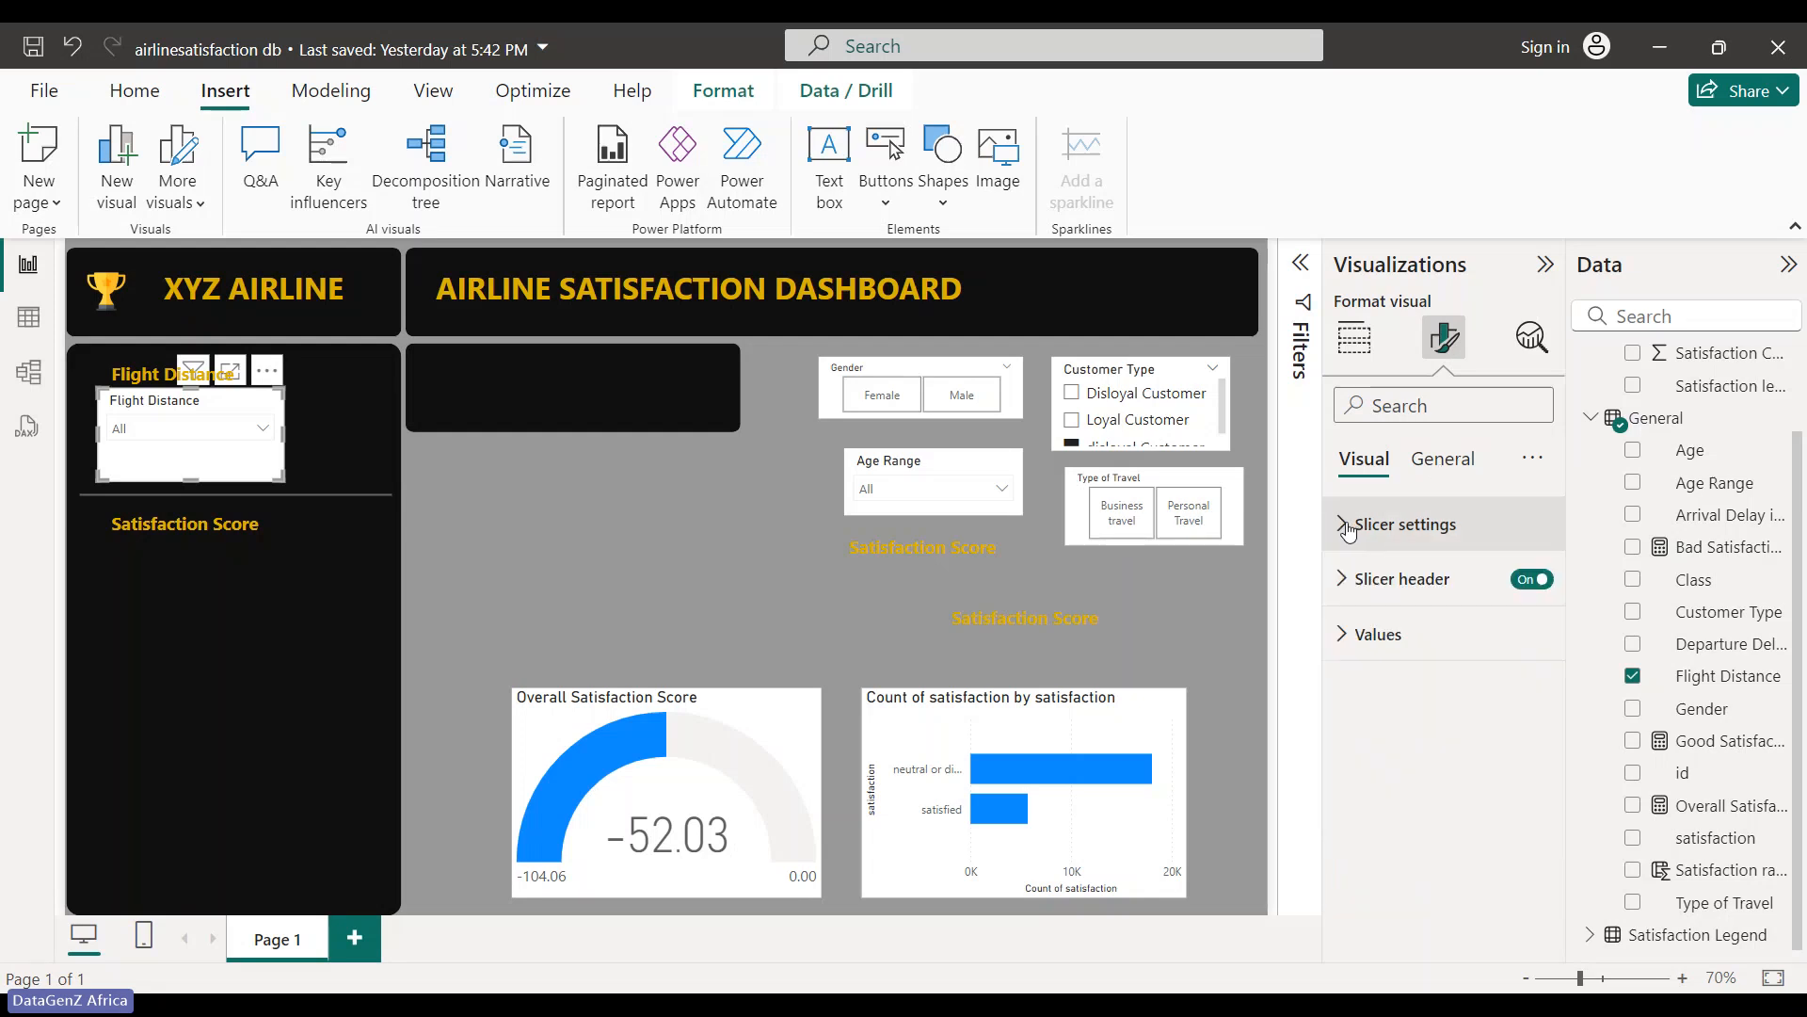
click(1348, 529)
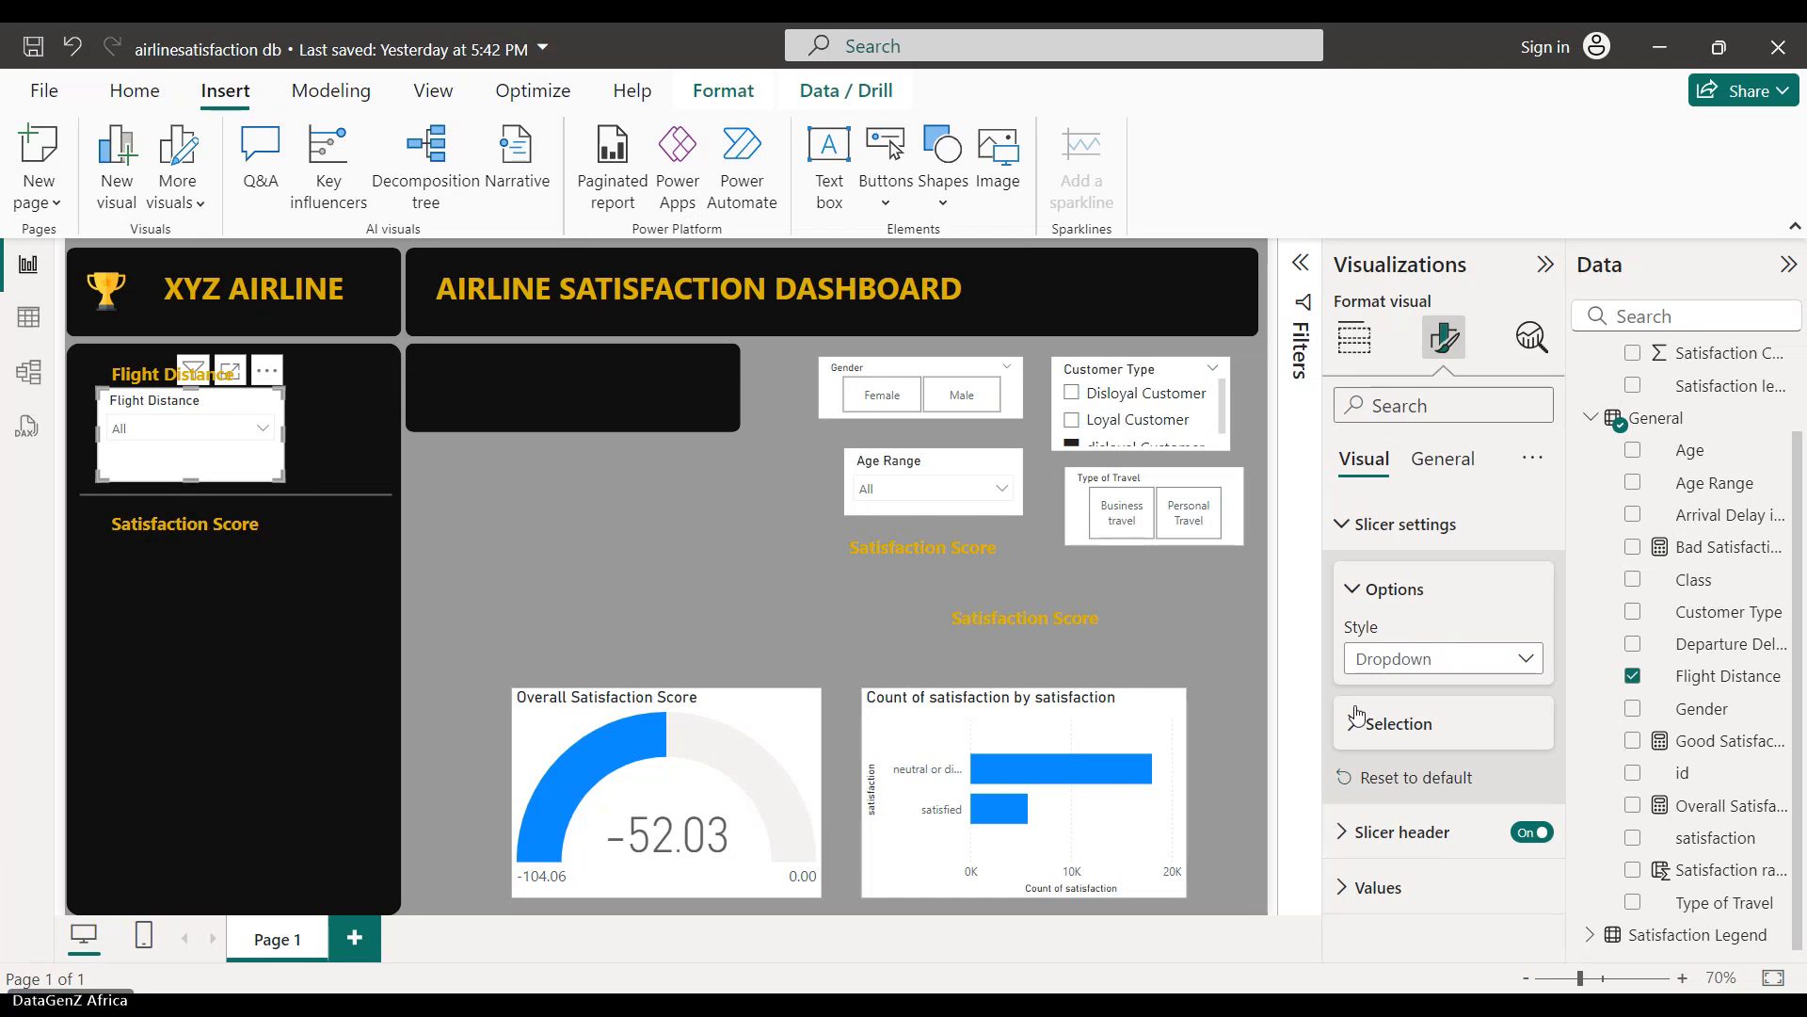
click(1532, 832)
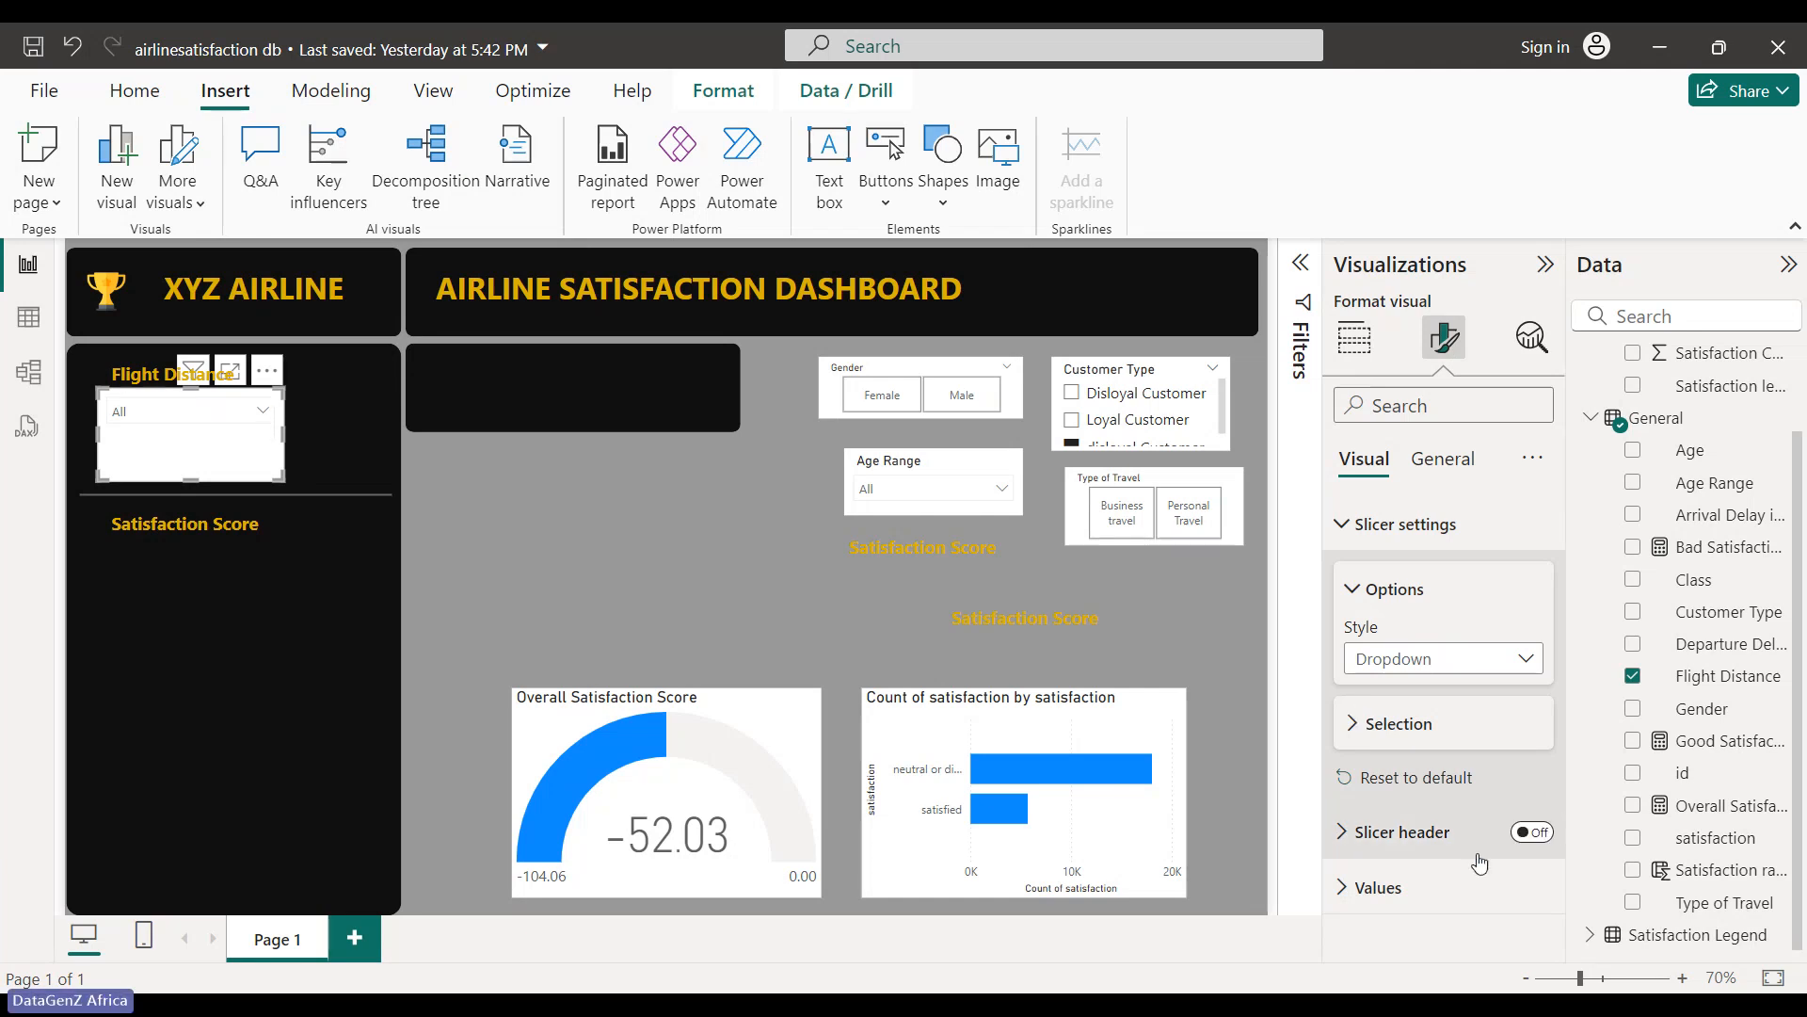
- Set the slicer's Values font color to gold
click(1344, 890)
scroll(1356, 842, down, 3)
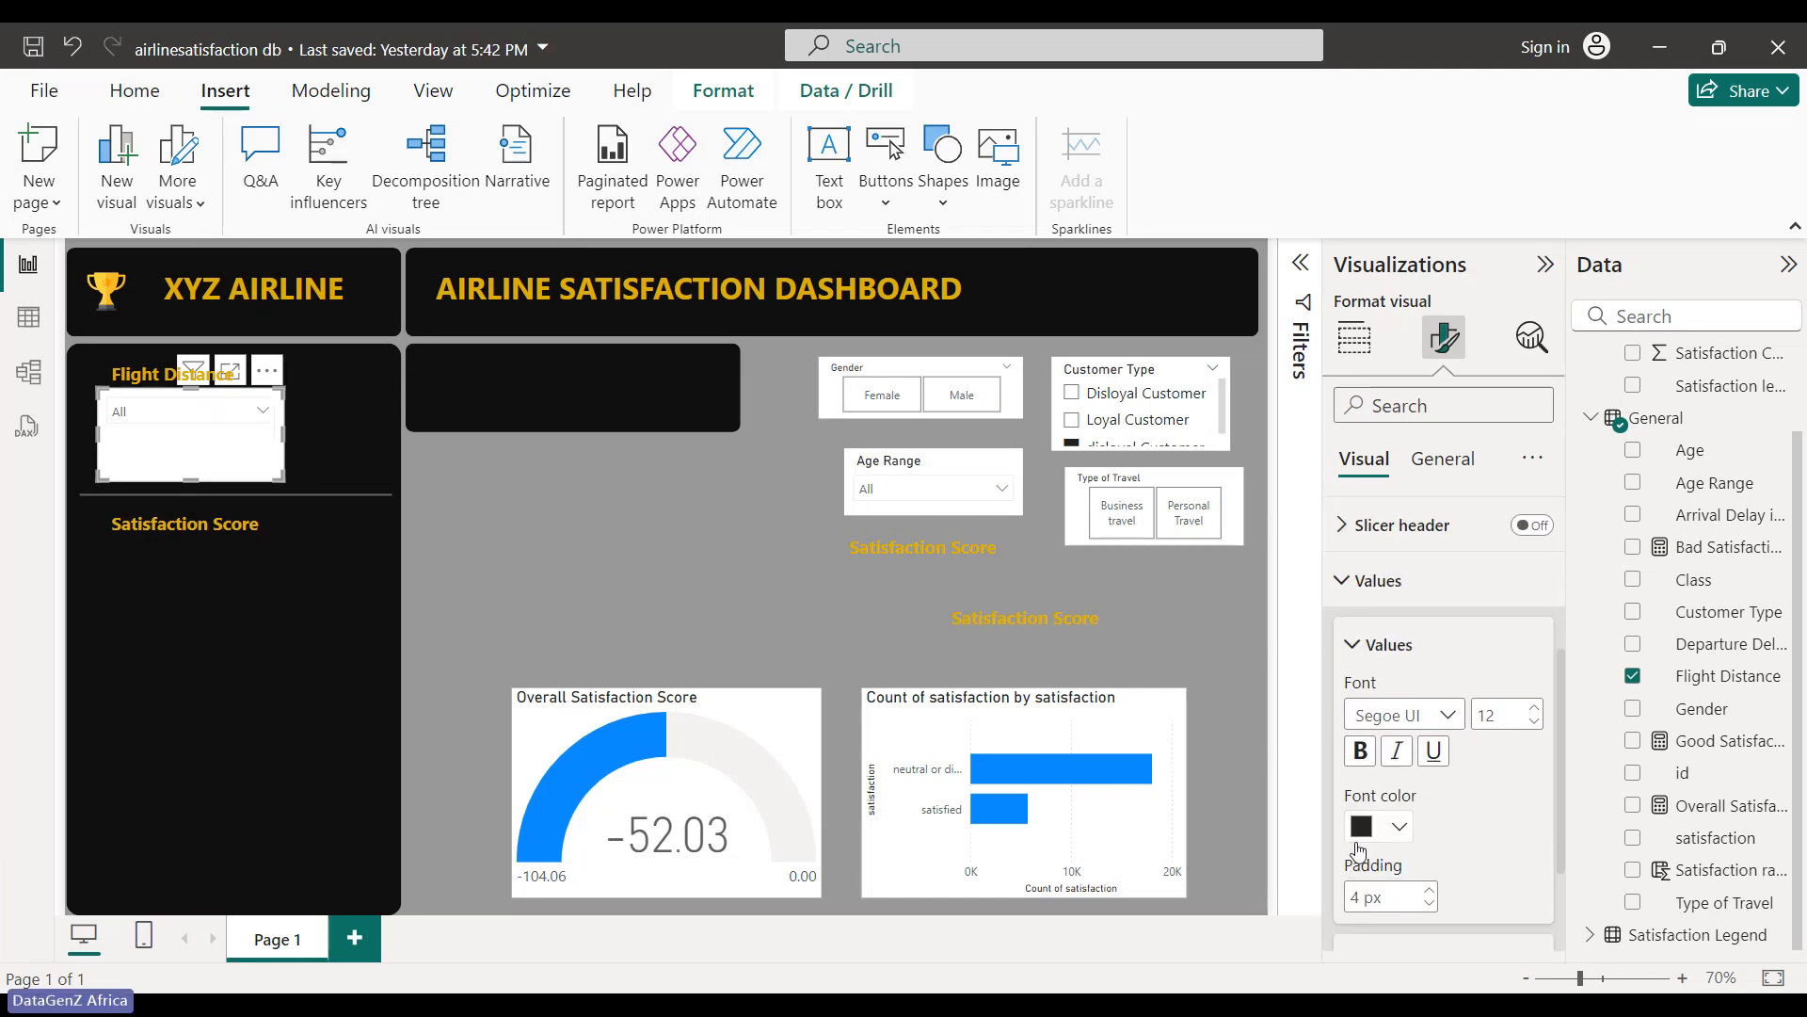
click(1356, 870)
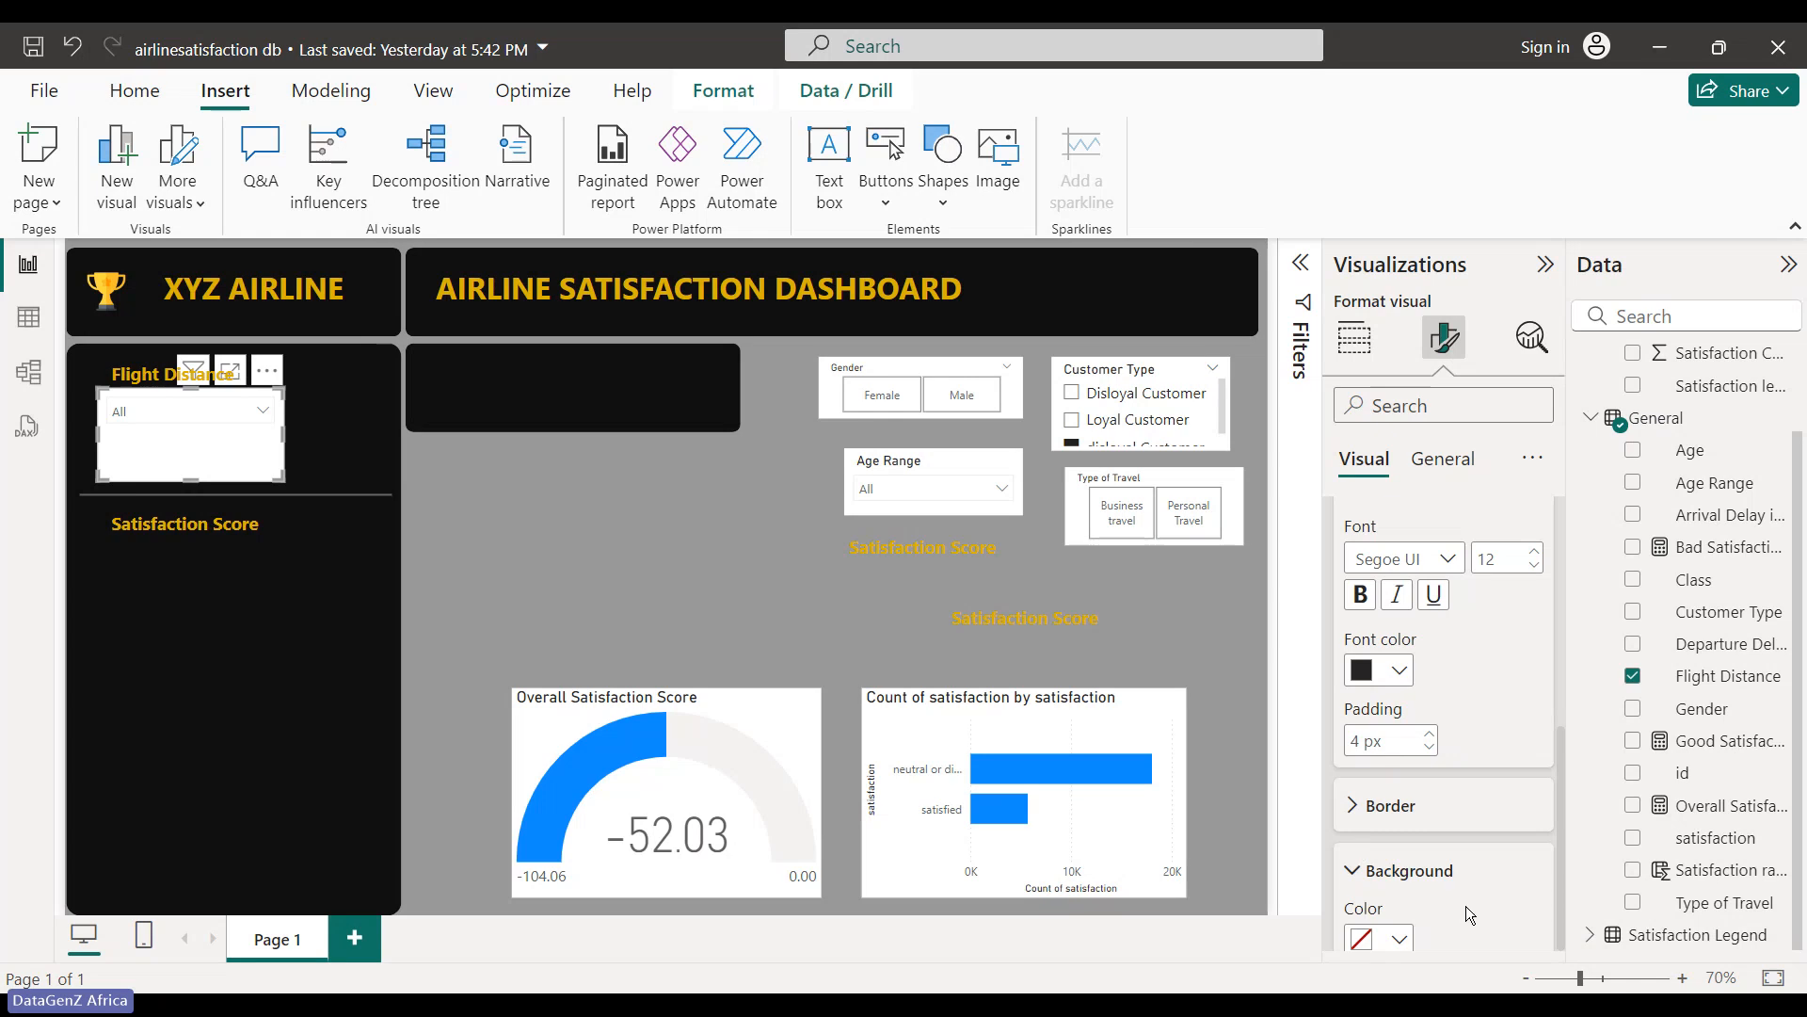
scroll(1465, 906, down, 1)
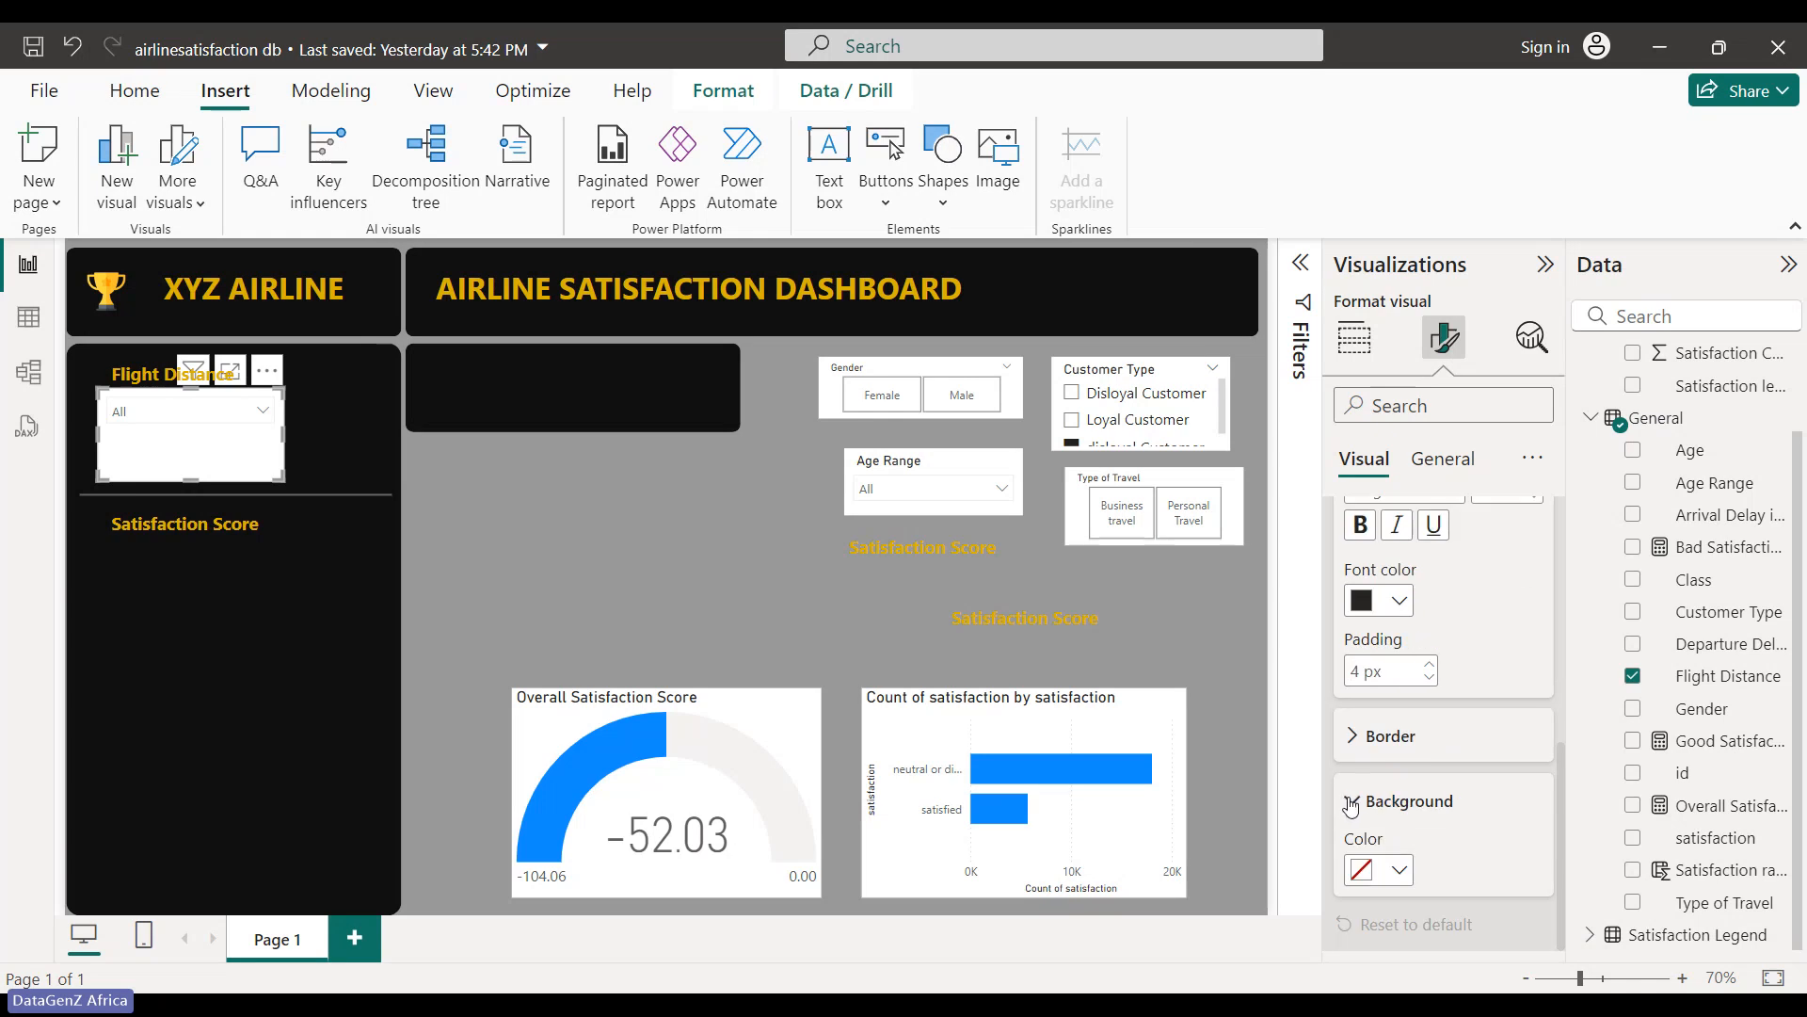
click(1358, 801)
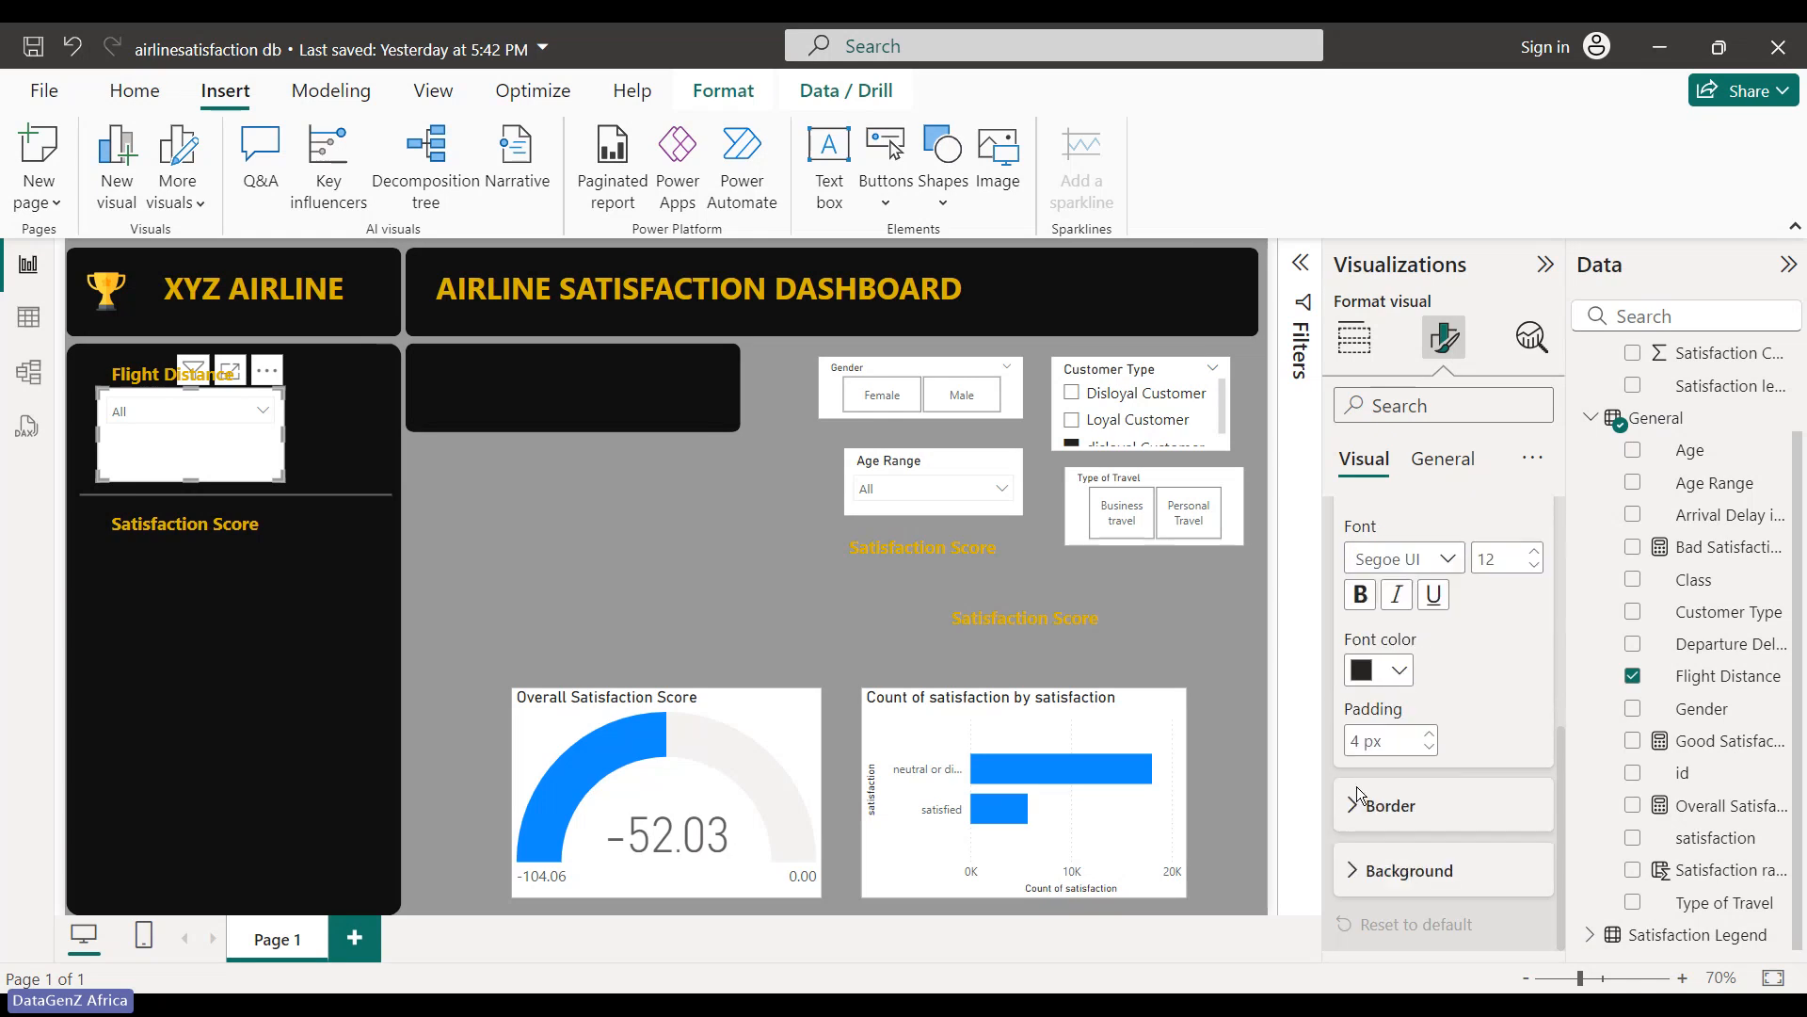
click(1403, 671)
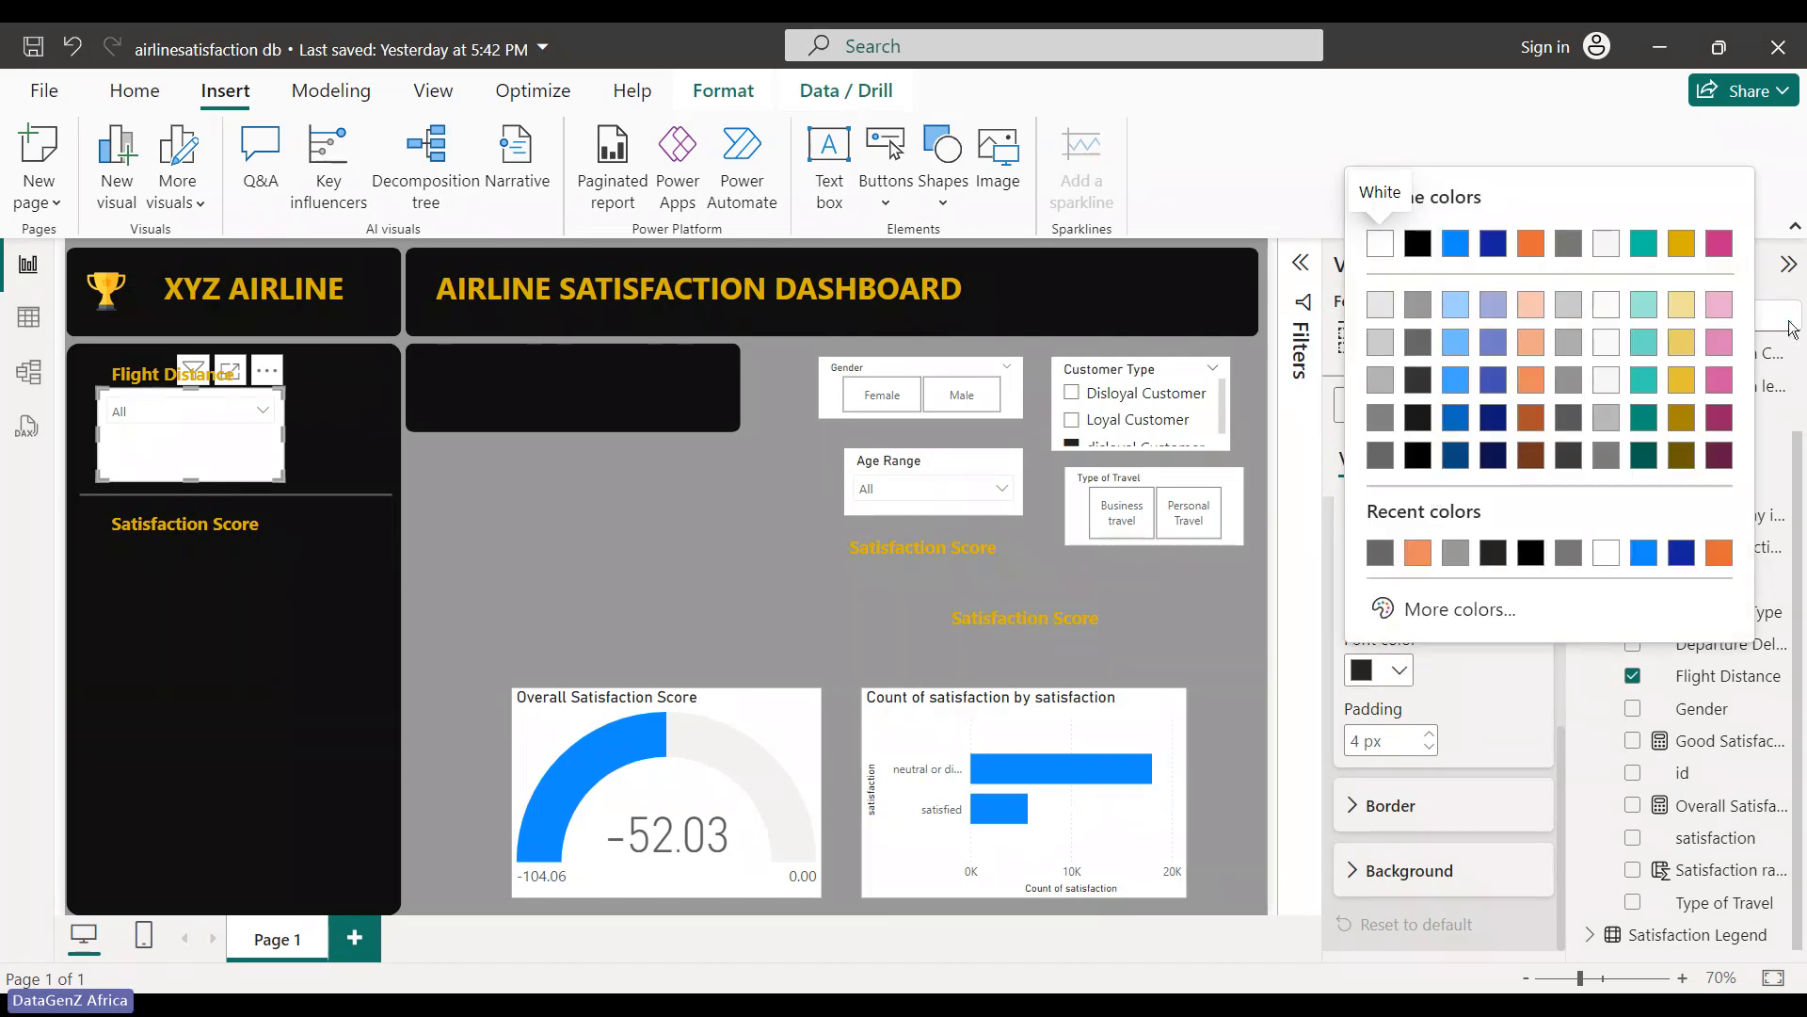
click(1681, 243)
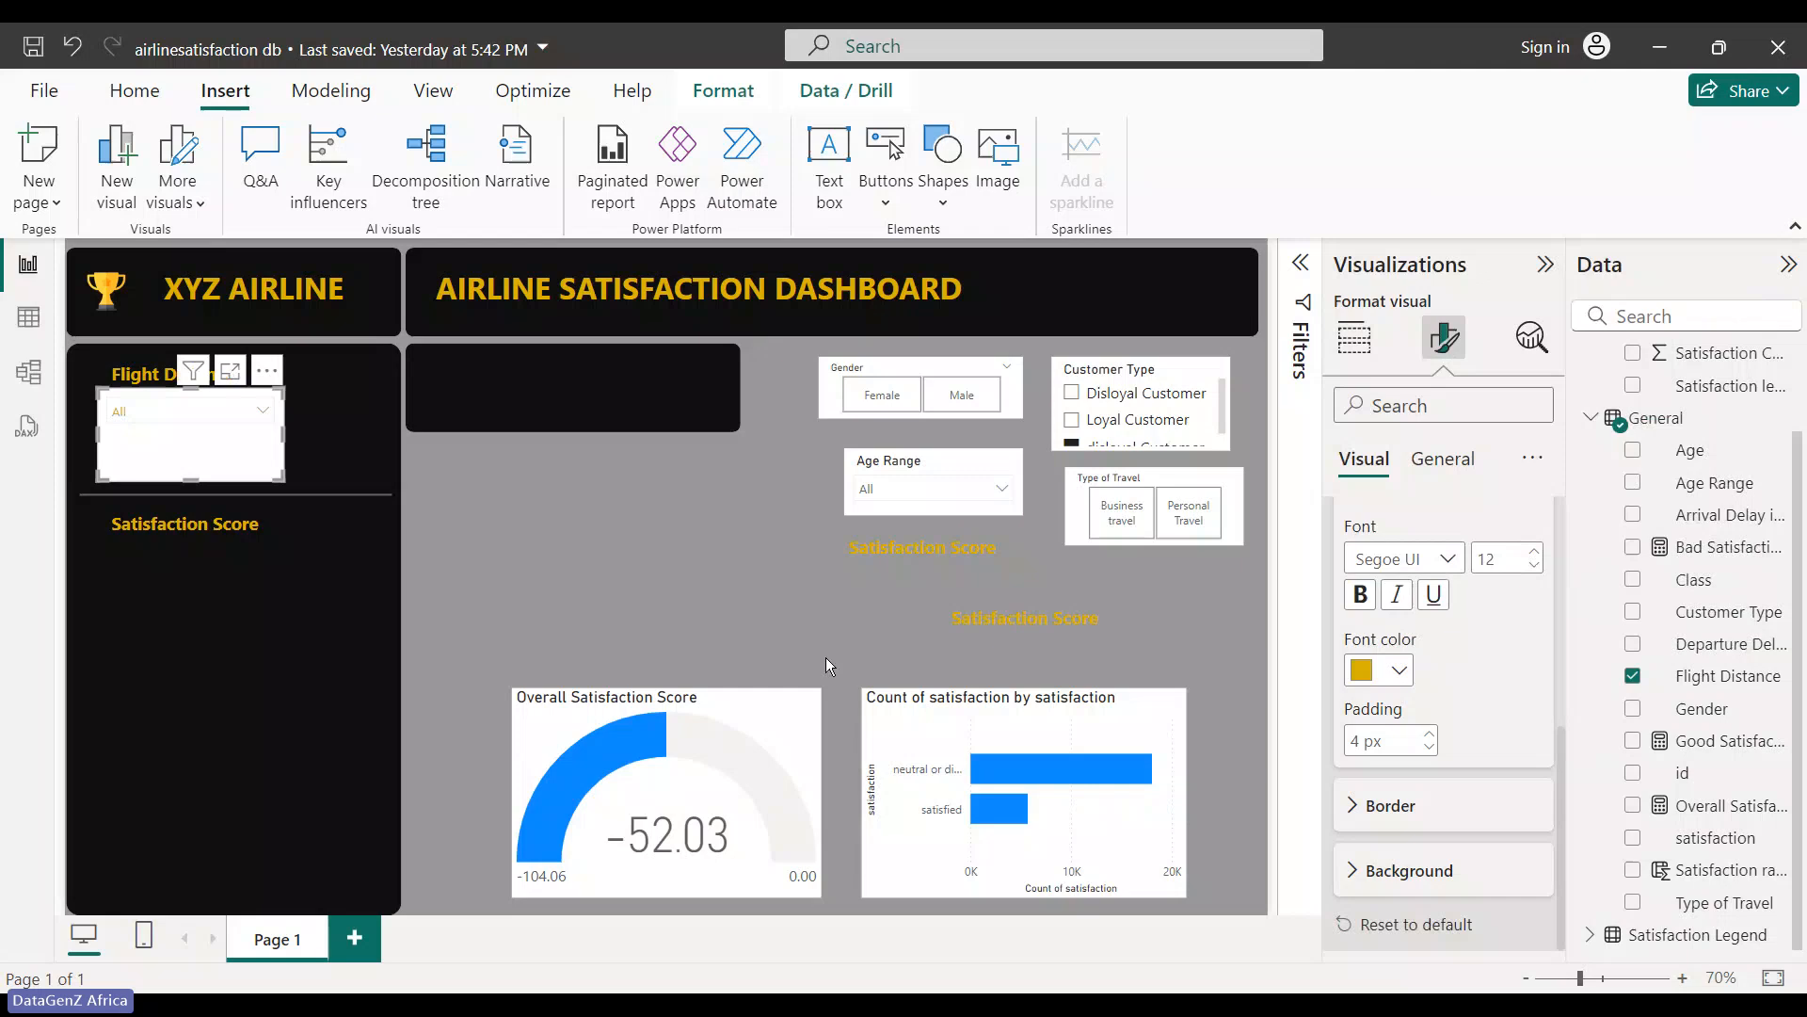
click(765, 552)
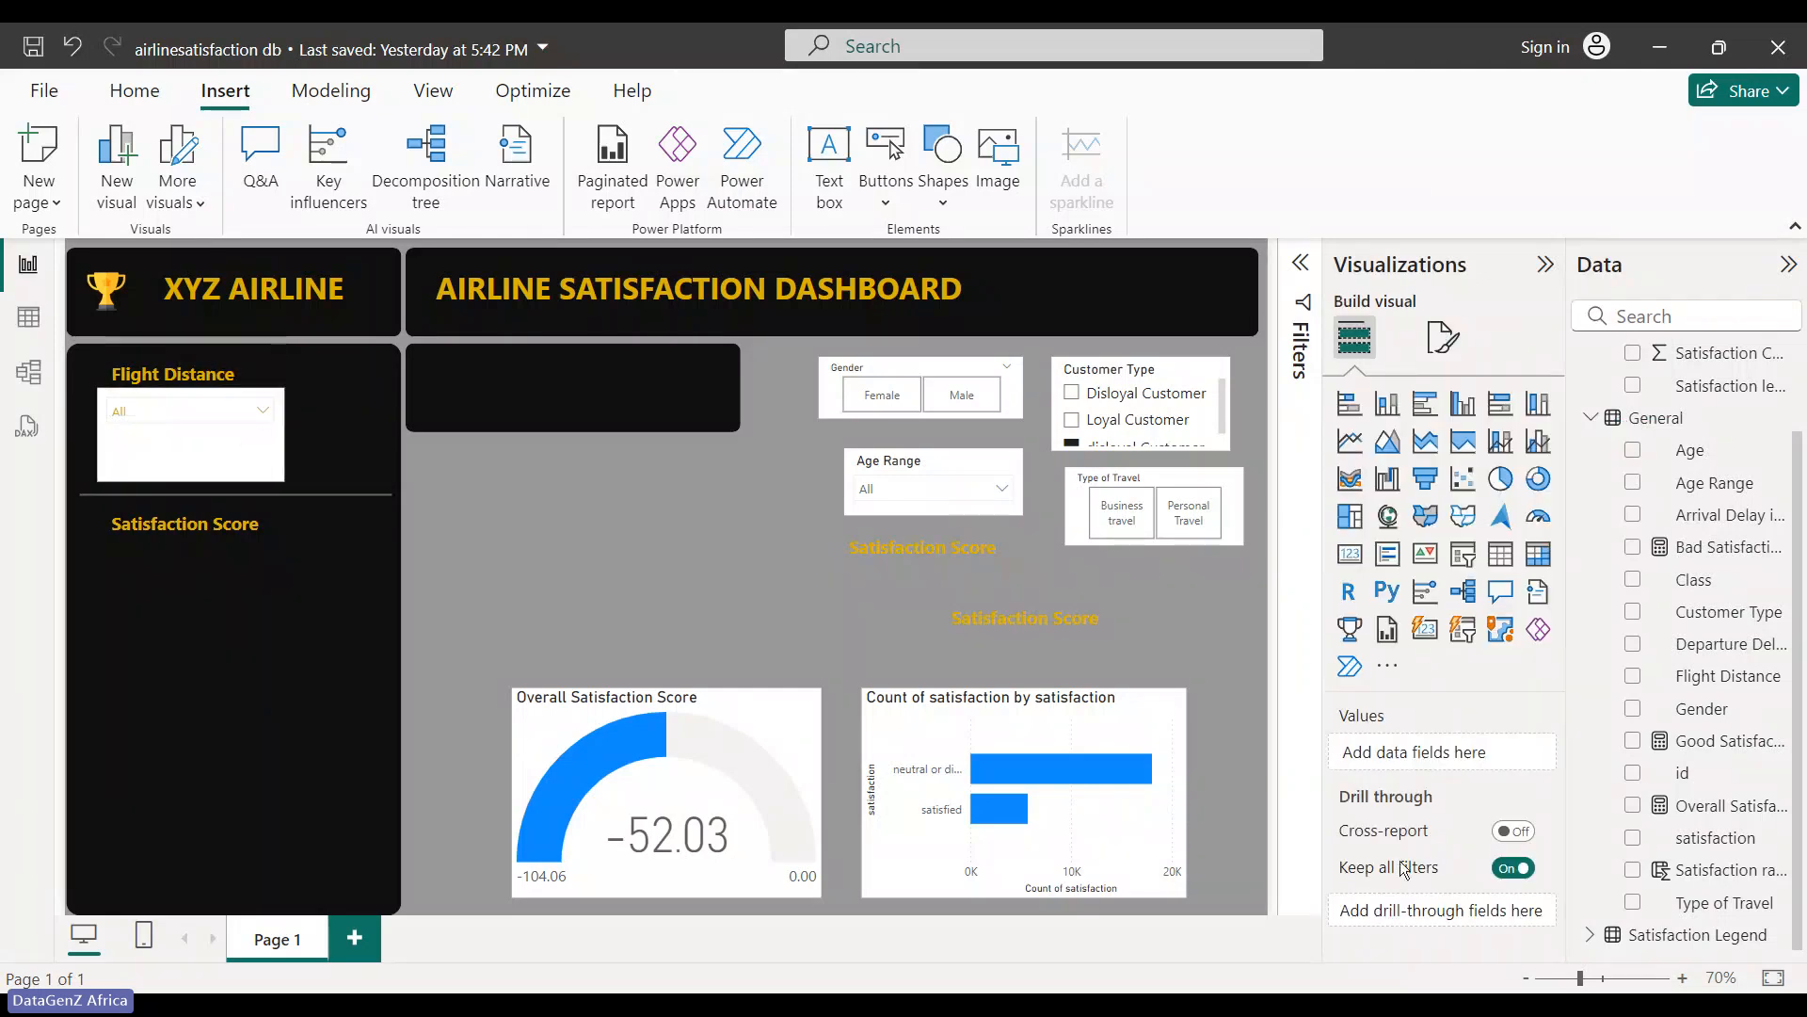
- Turn off the slicer's white background under General > Effects
click(155, 443)
click(1443, 337)
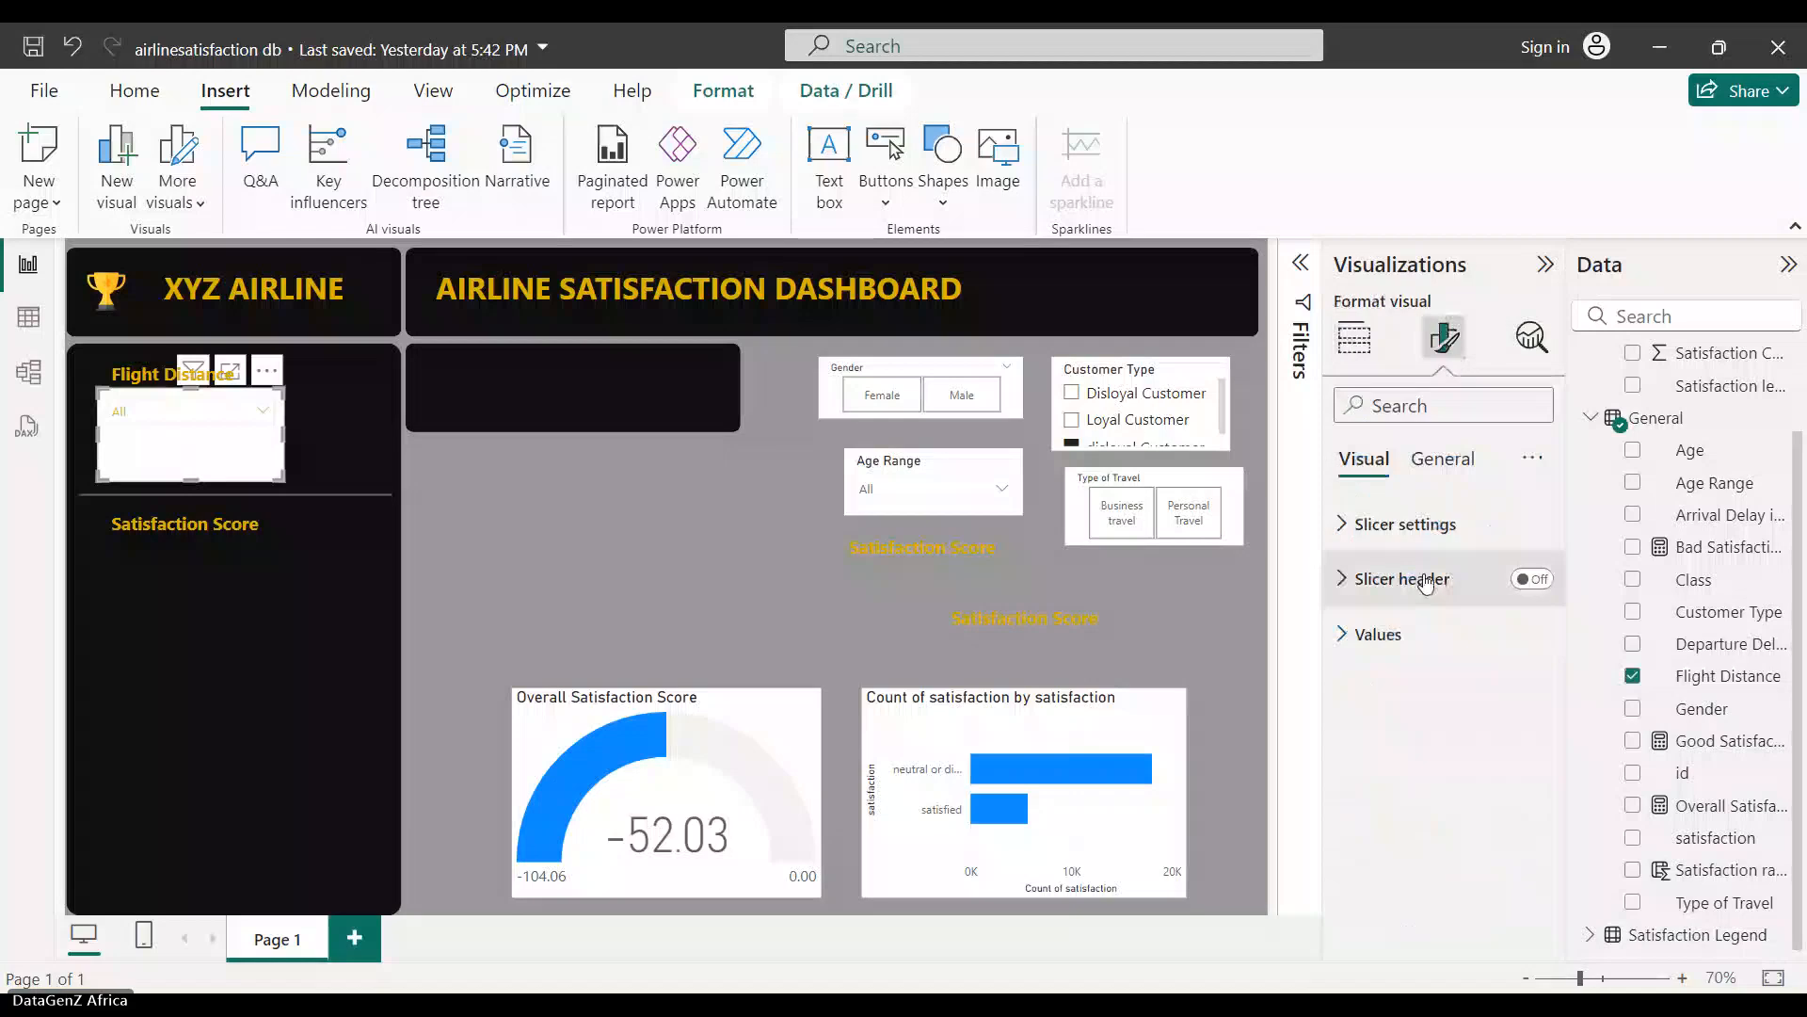
click(1442, 459)
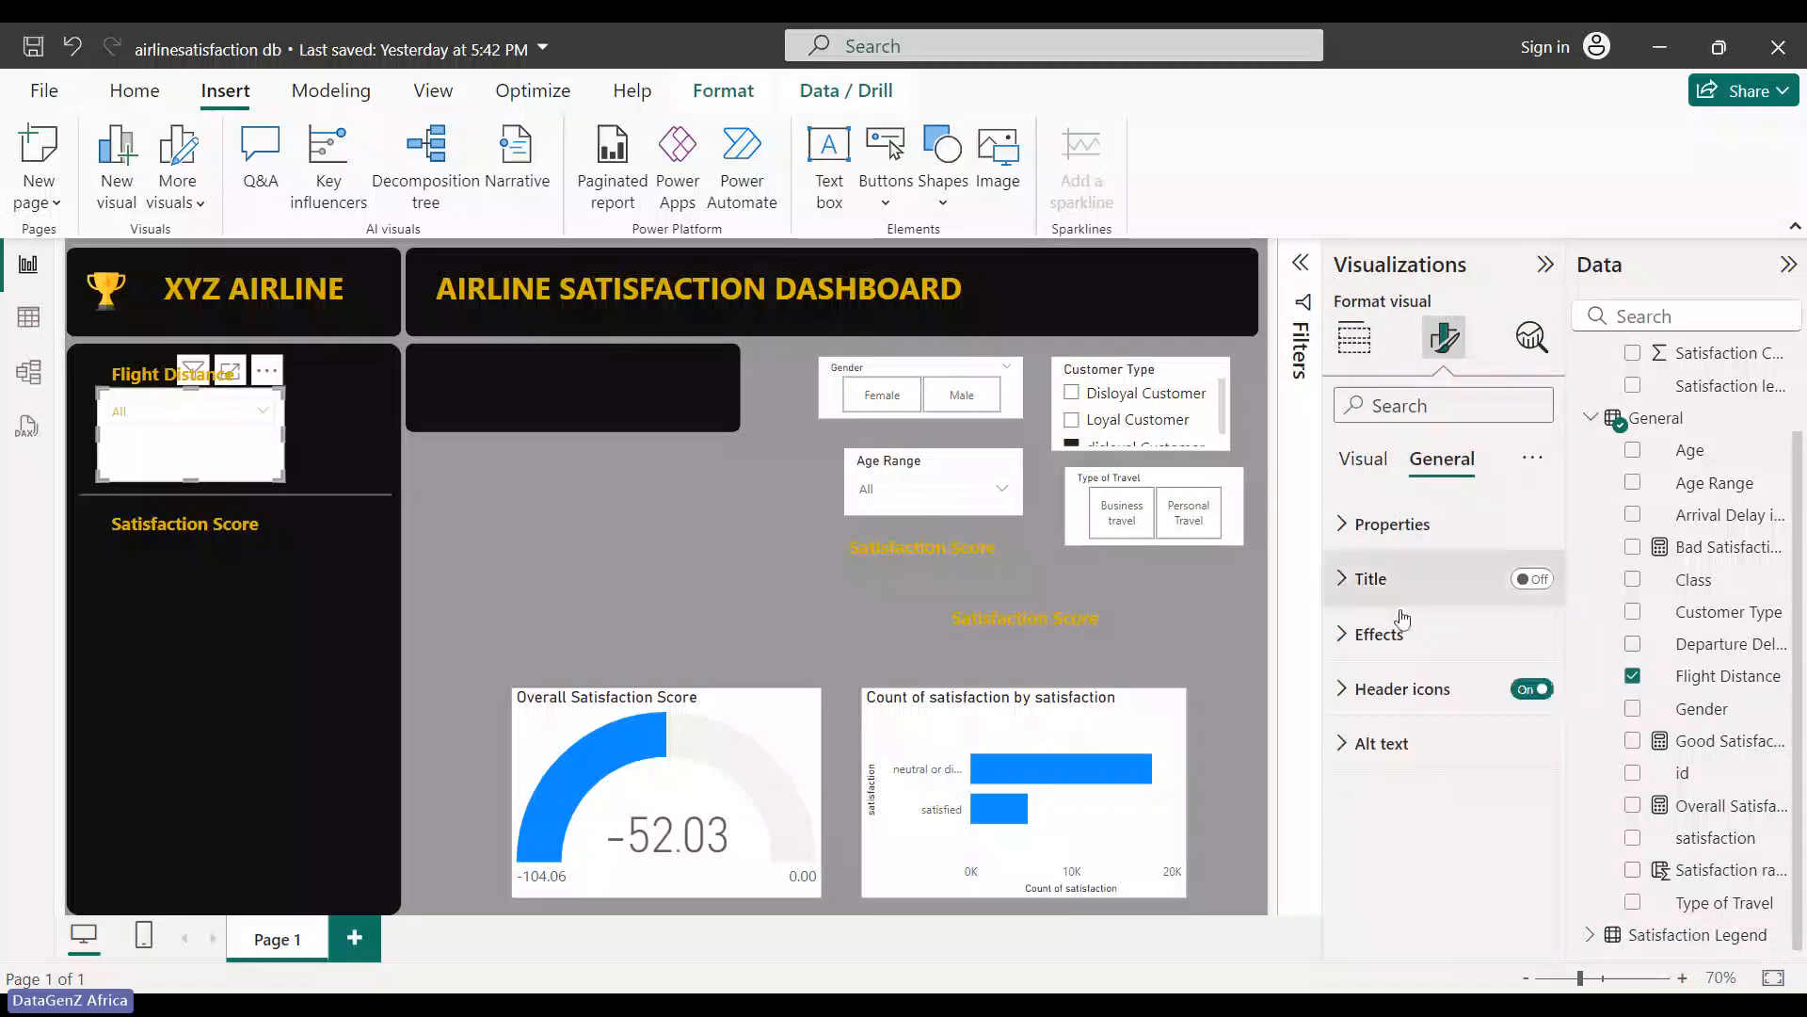
click(1350, 523)
scroll(1395, 754, down, 3)
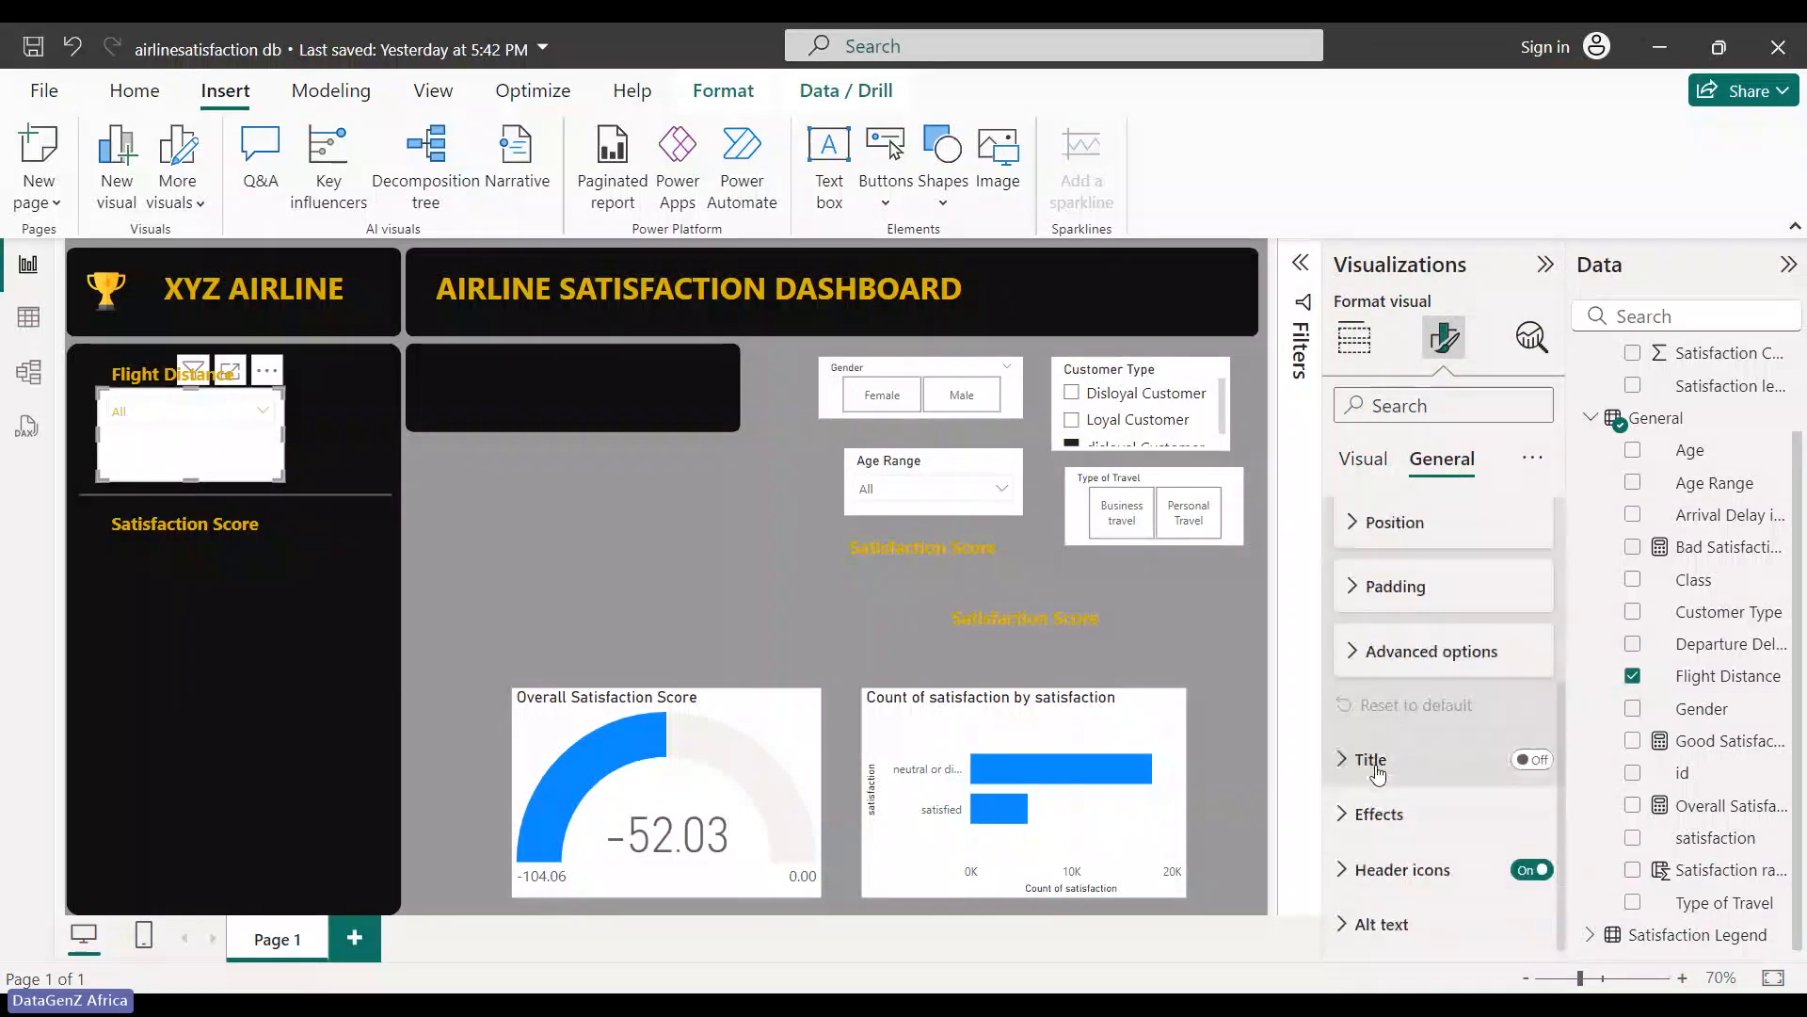
click(1337, 815)
scroll(1408, 809, down, 3)
click(1514, 612)
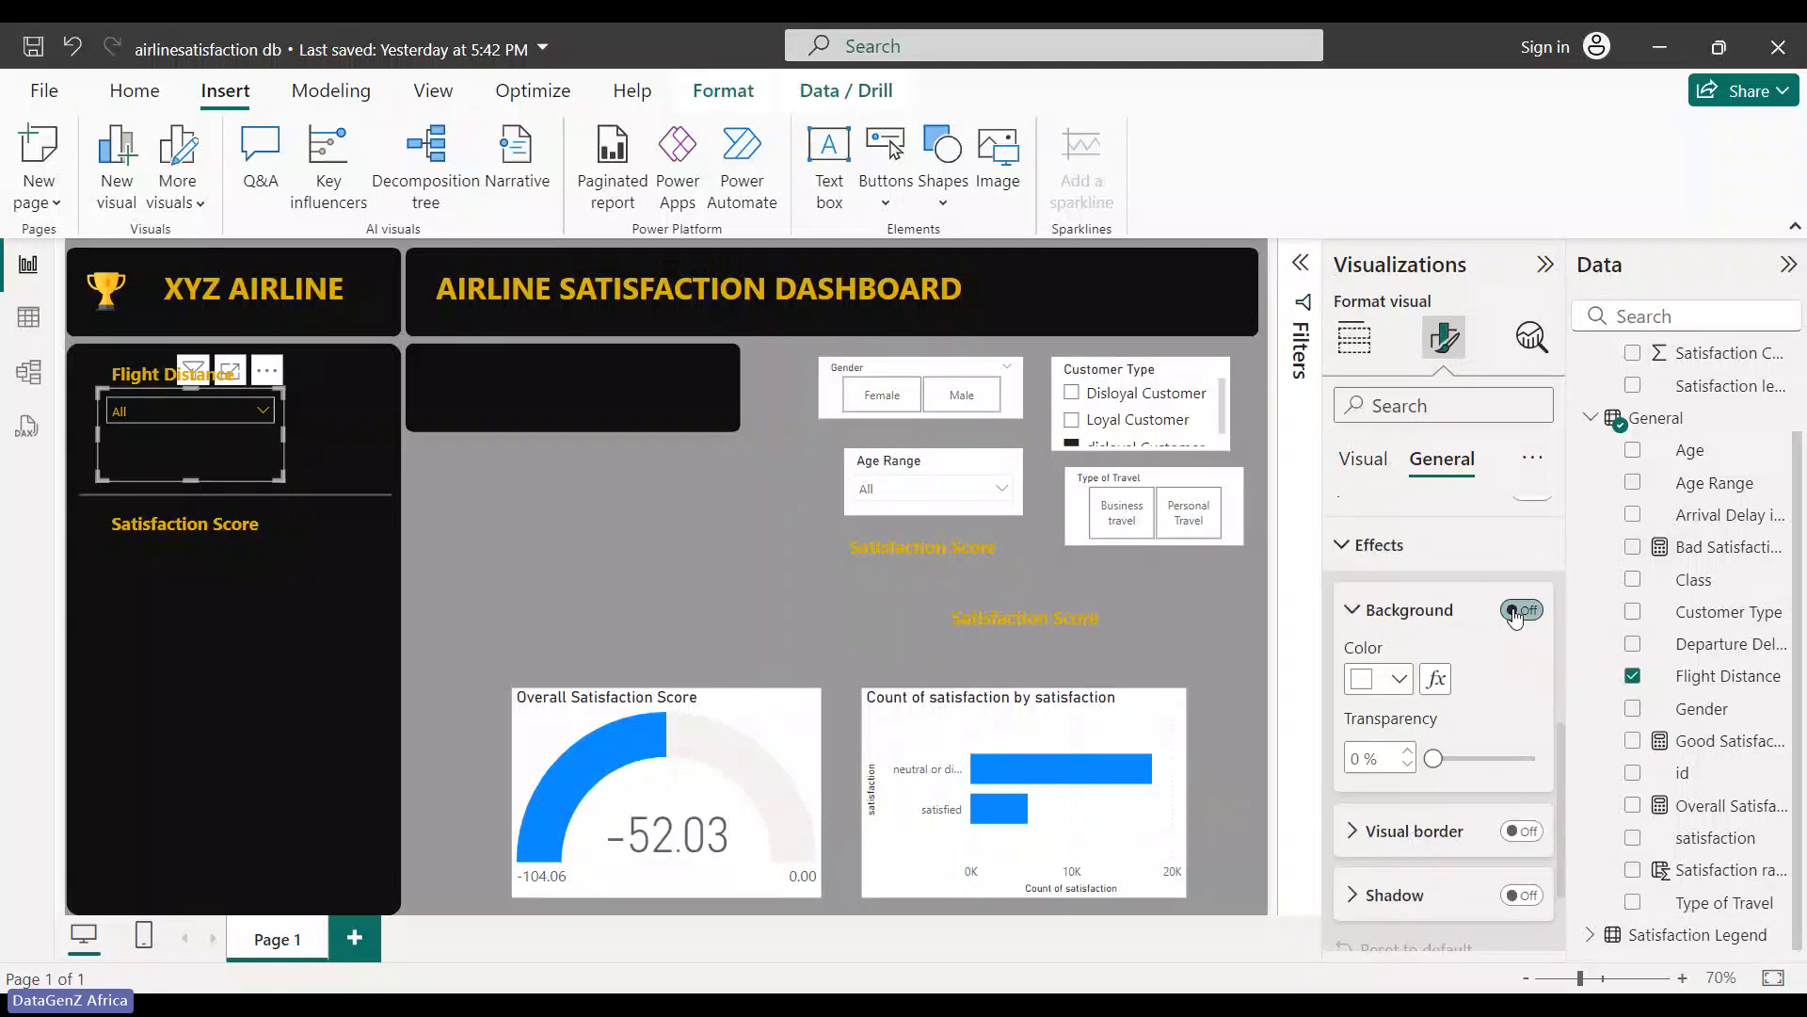
click(478, 527)
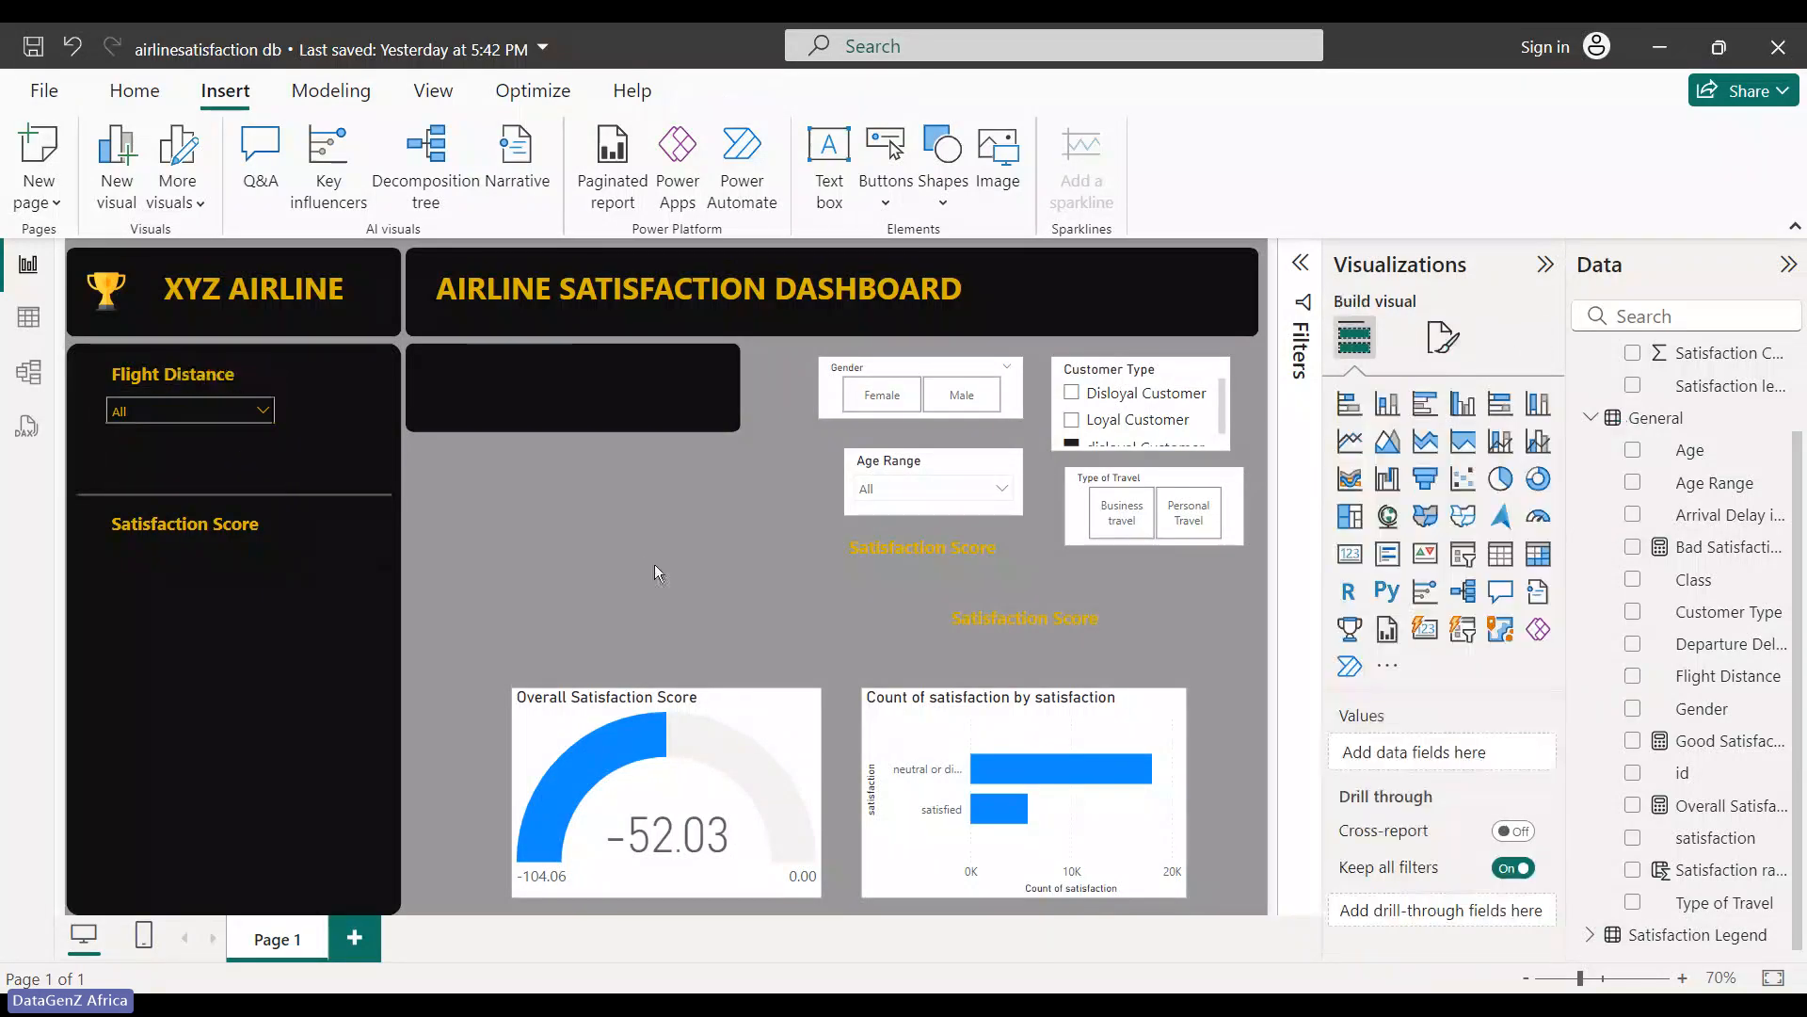
- Send the Flight Distance heading text box to the back with Send backward > Send to back
click(266, 415)
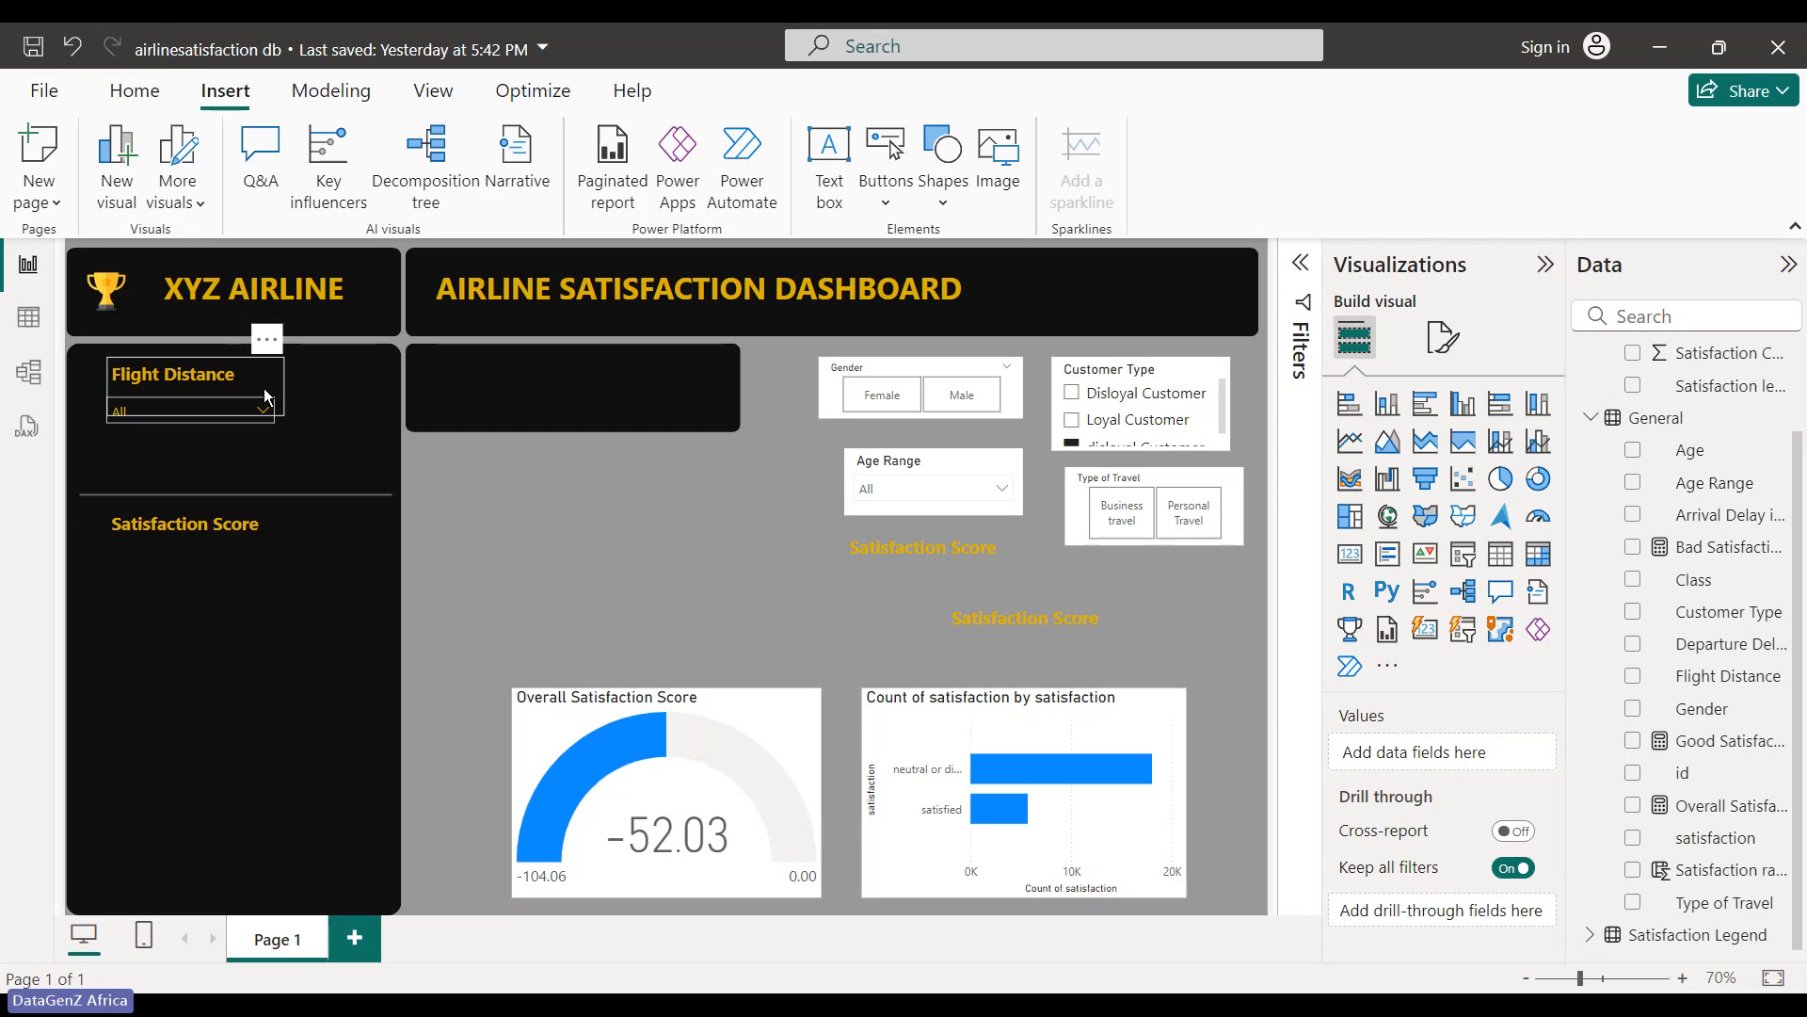
click(266, 403)
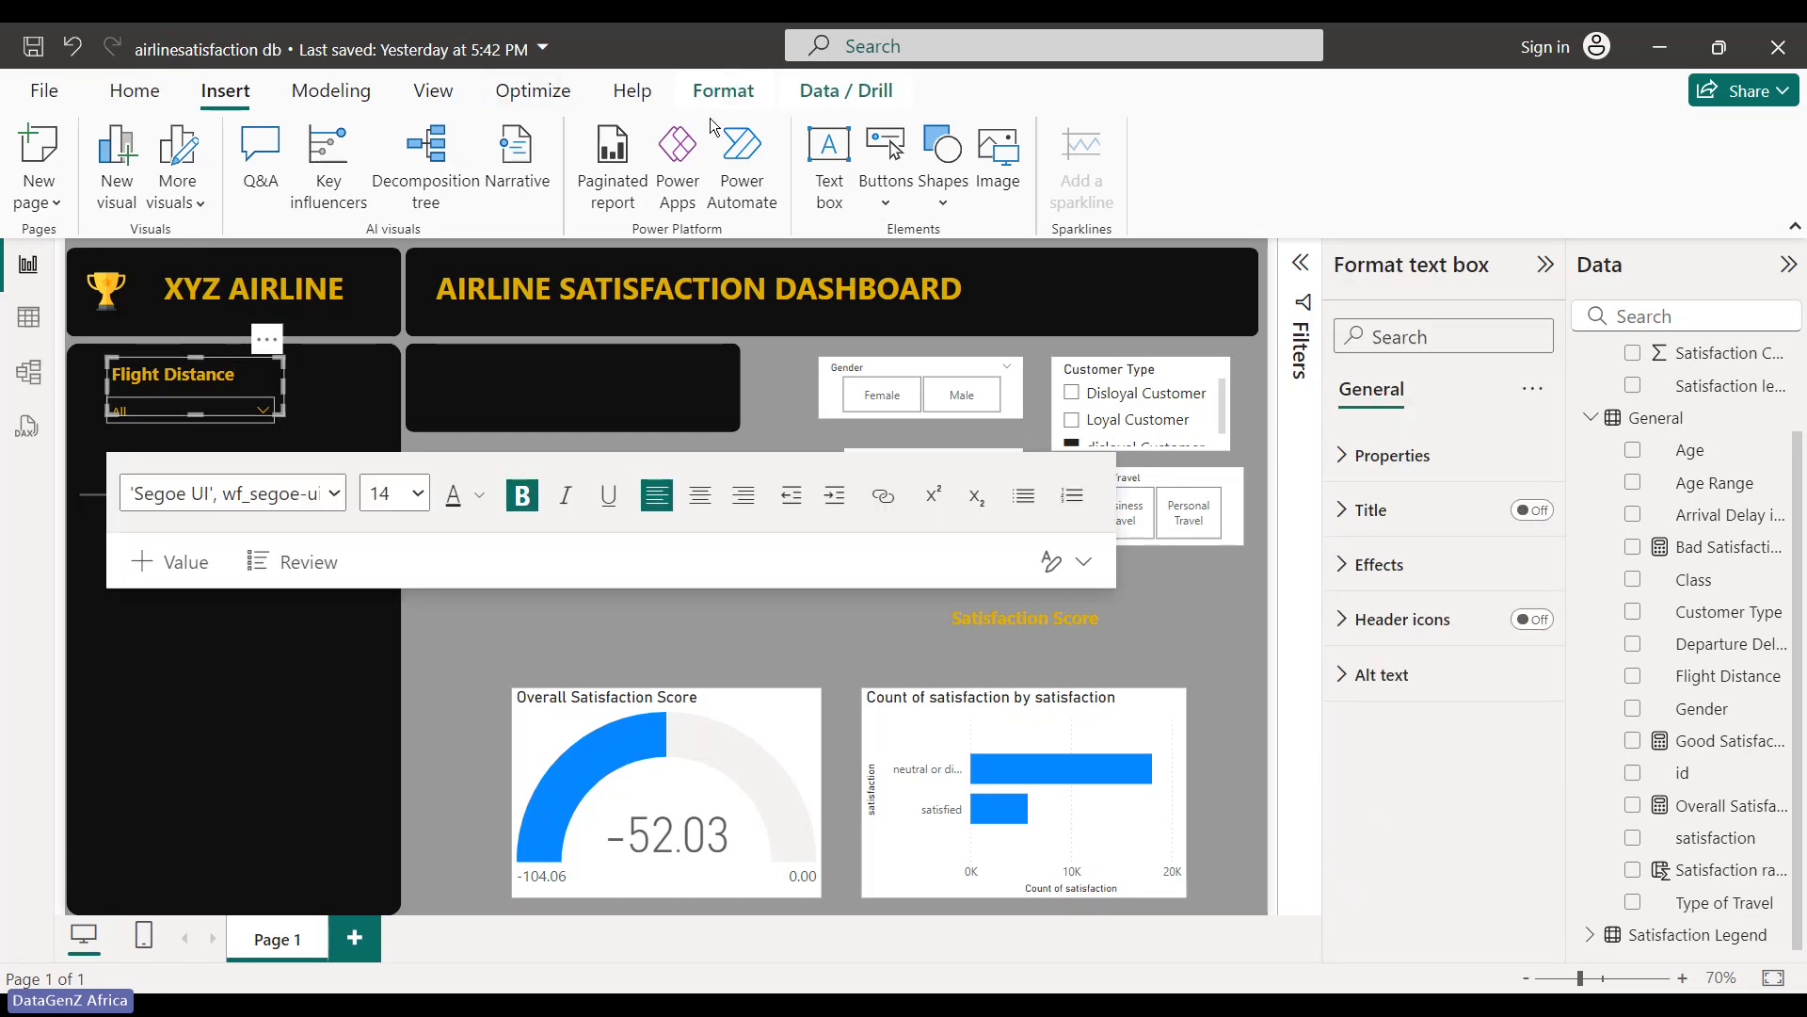
click(730, 98)
click(447, 196)
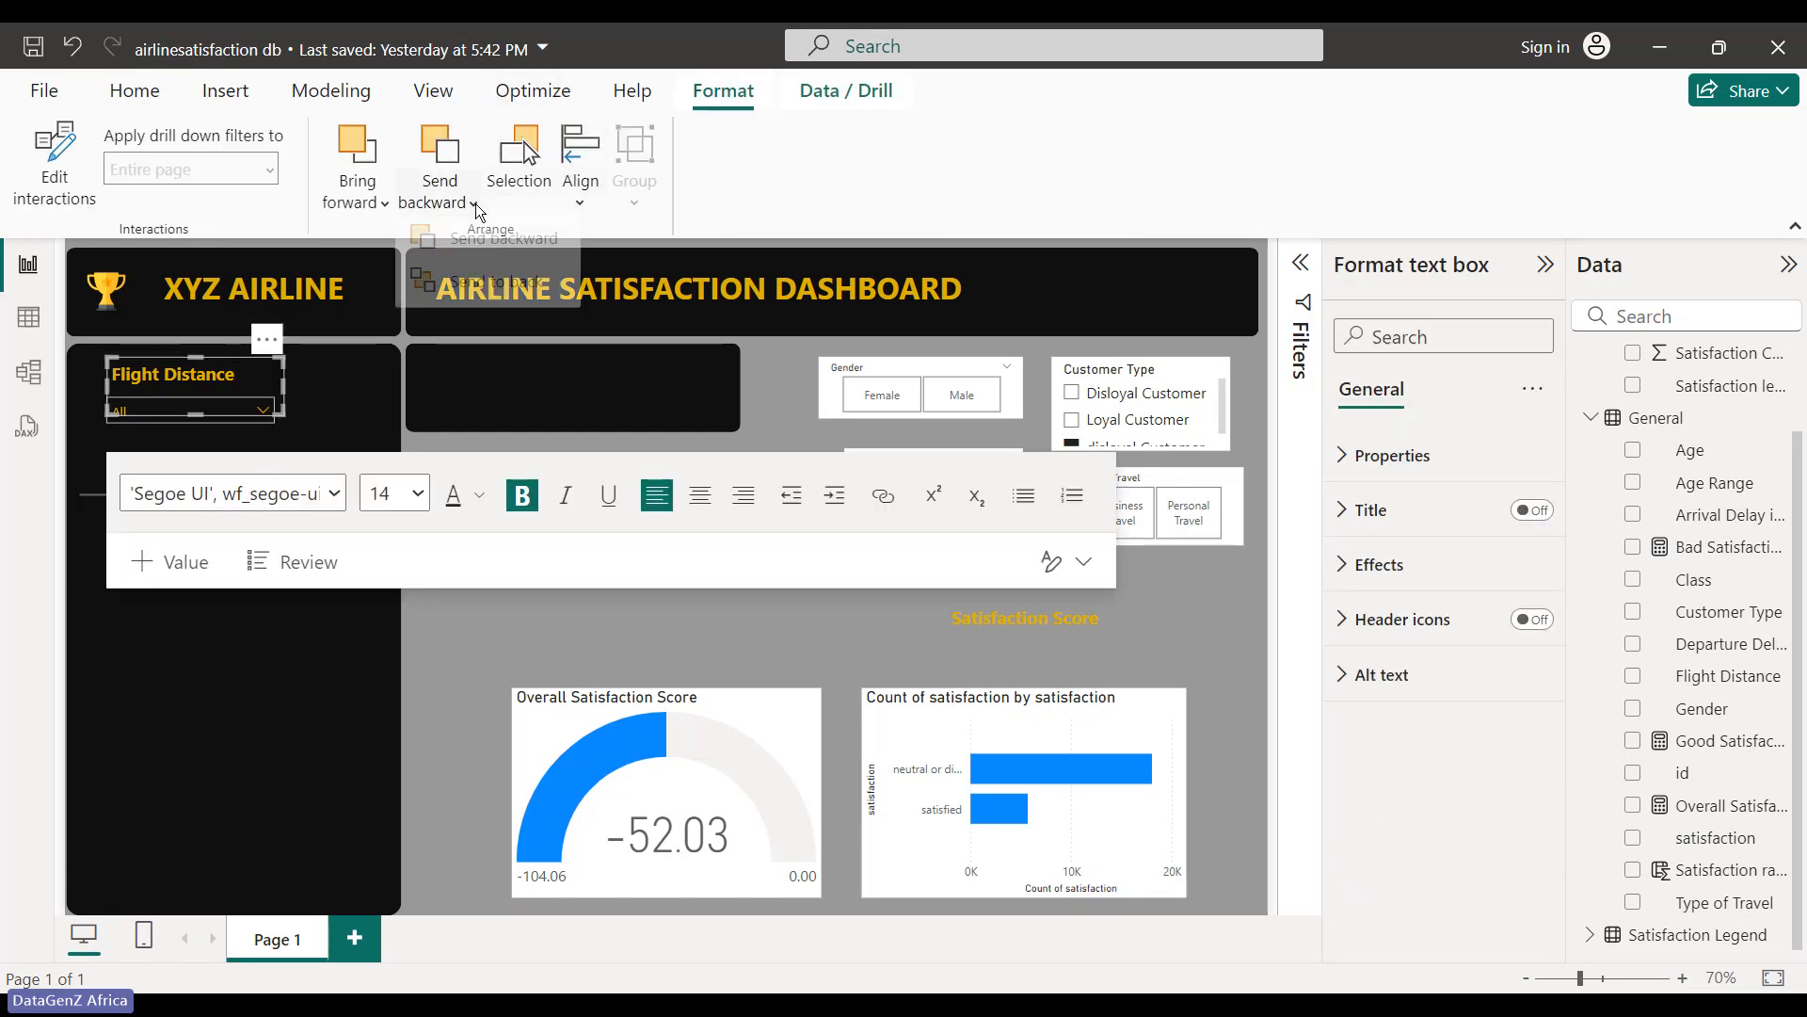
click(478, 293)
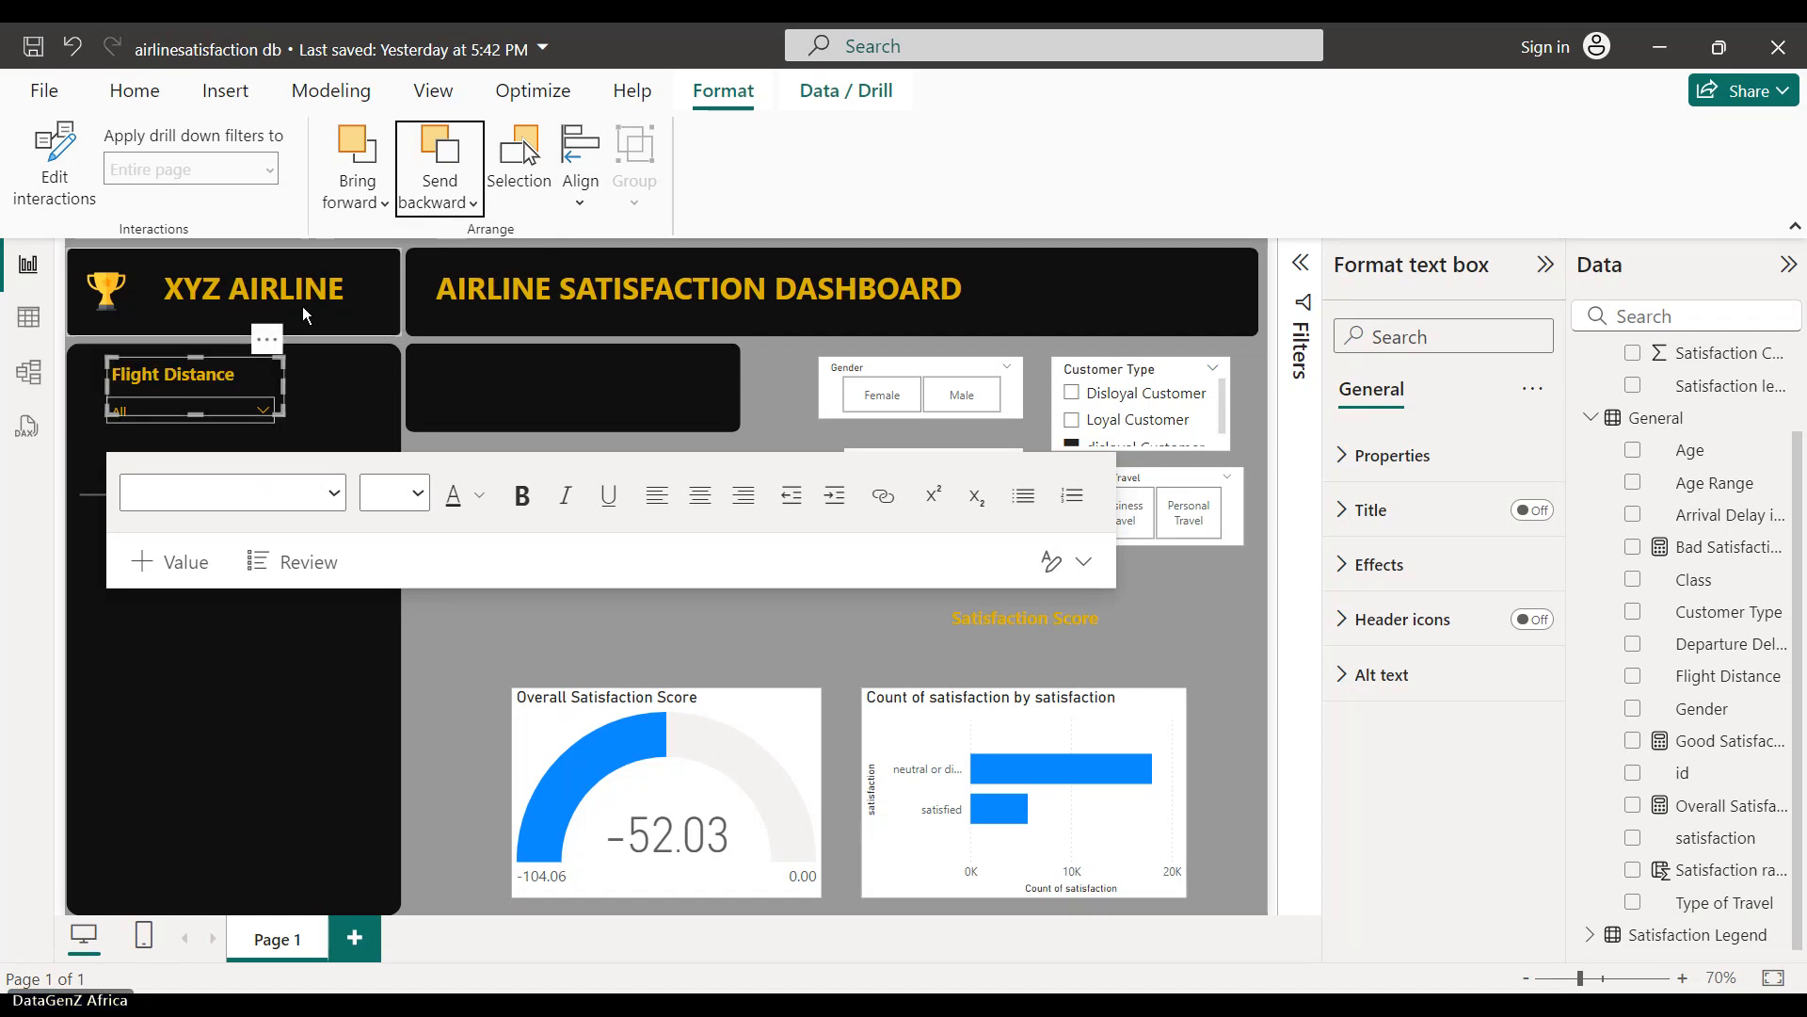
- Toggle the Selection pane to check the layer order, then open the slicer's value list
click(495, 188)
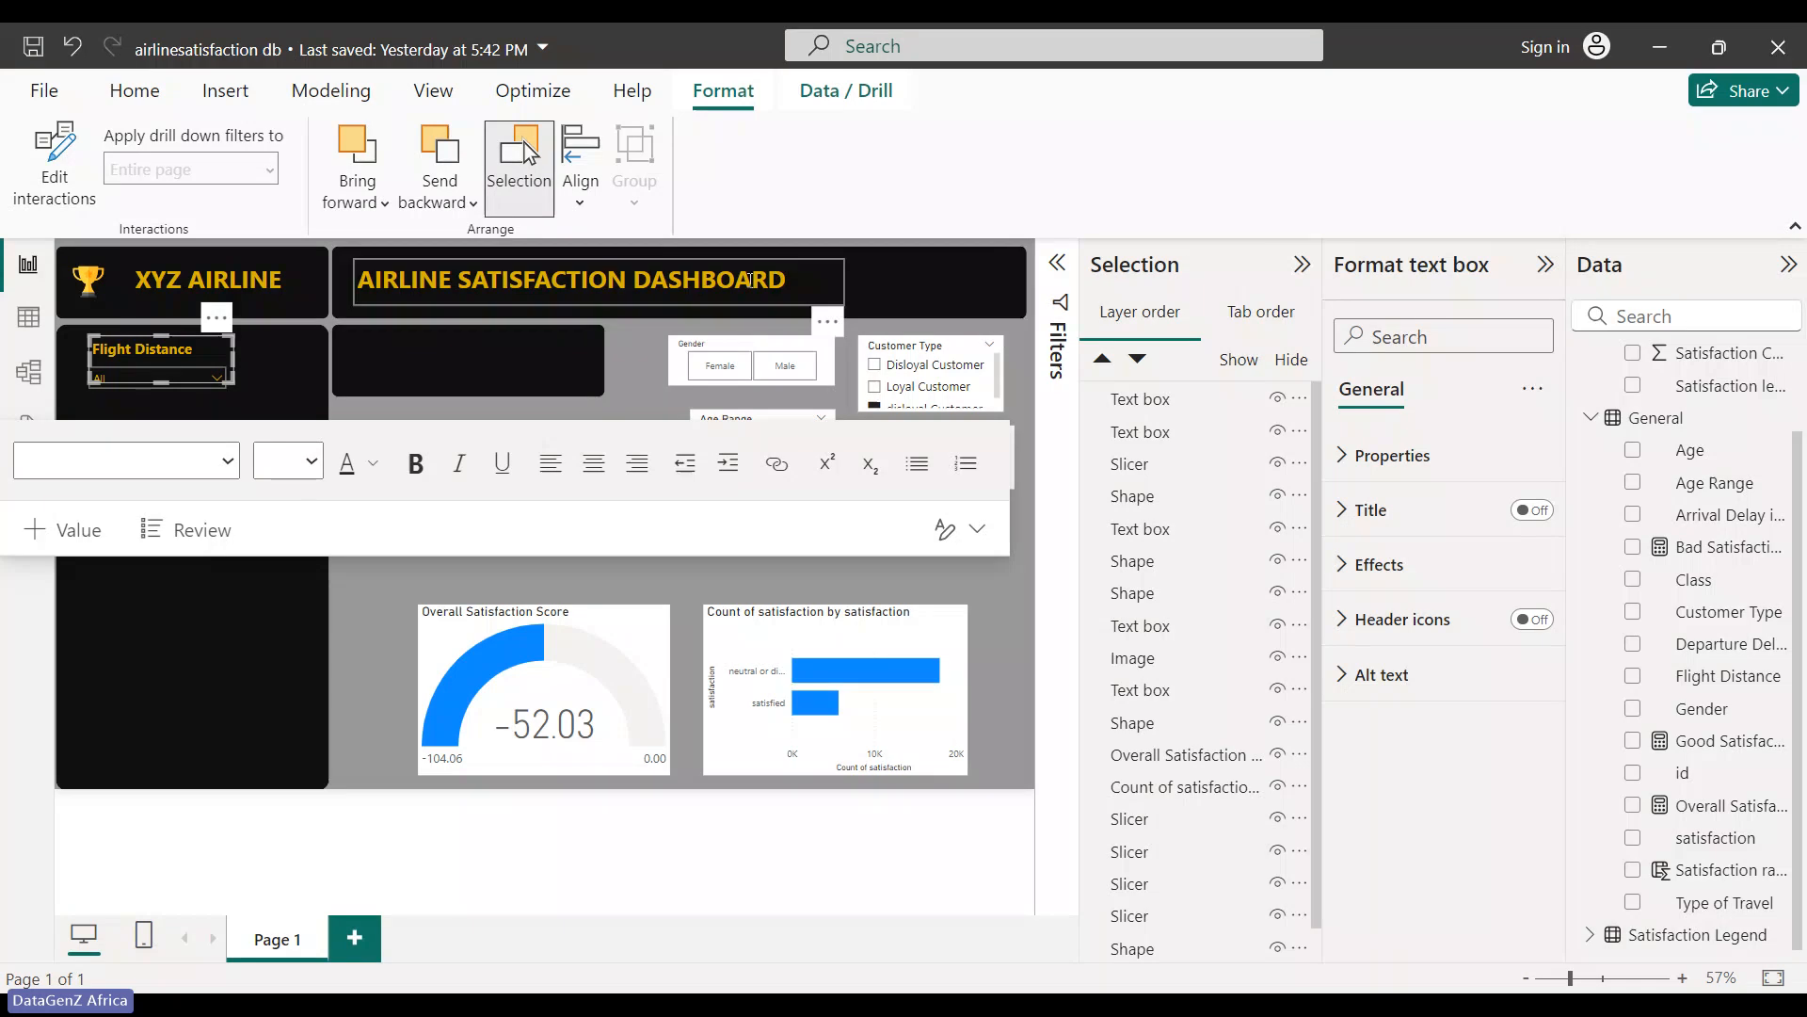
click(1302, 265)
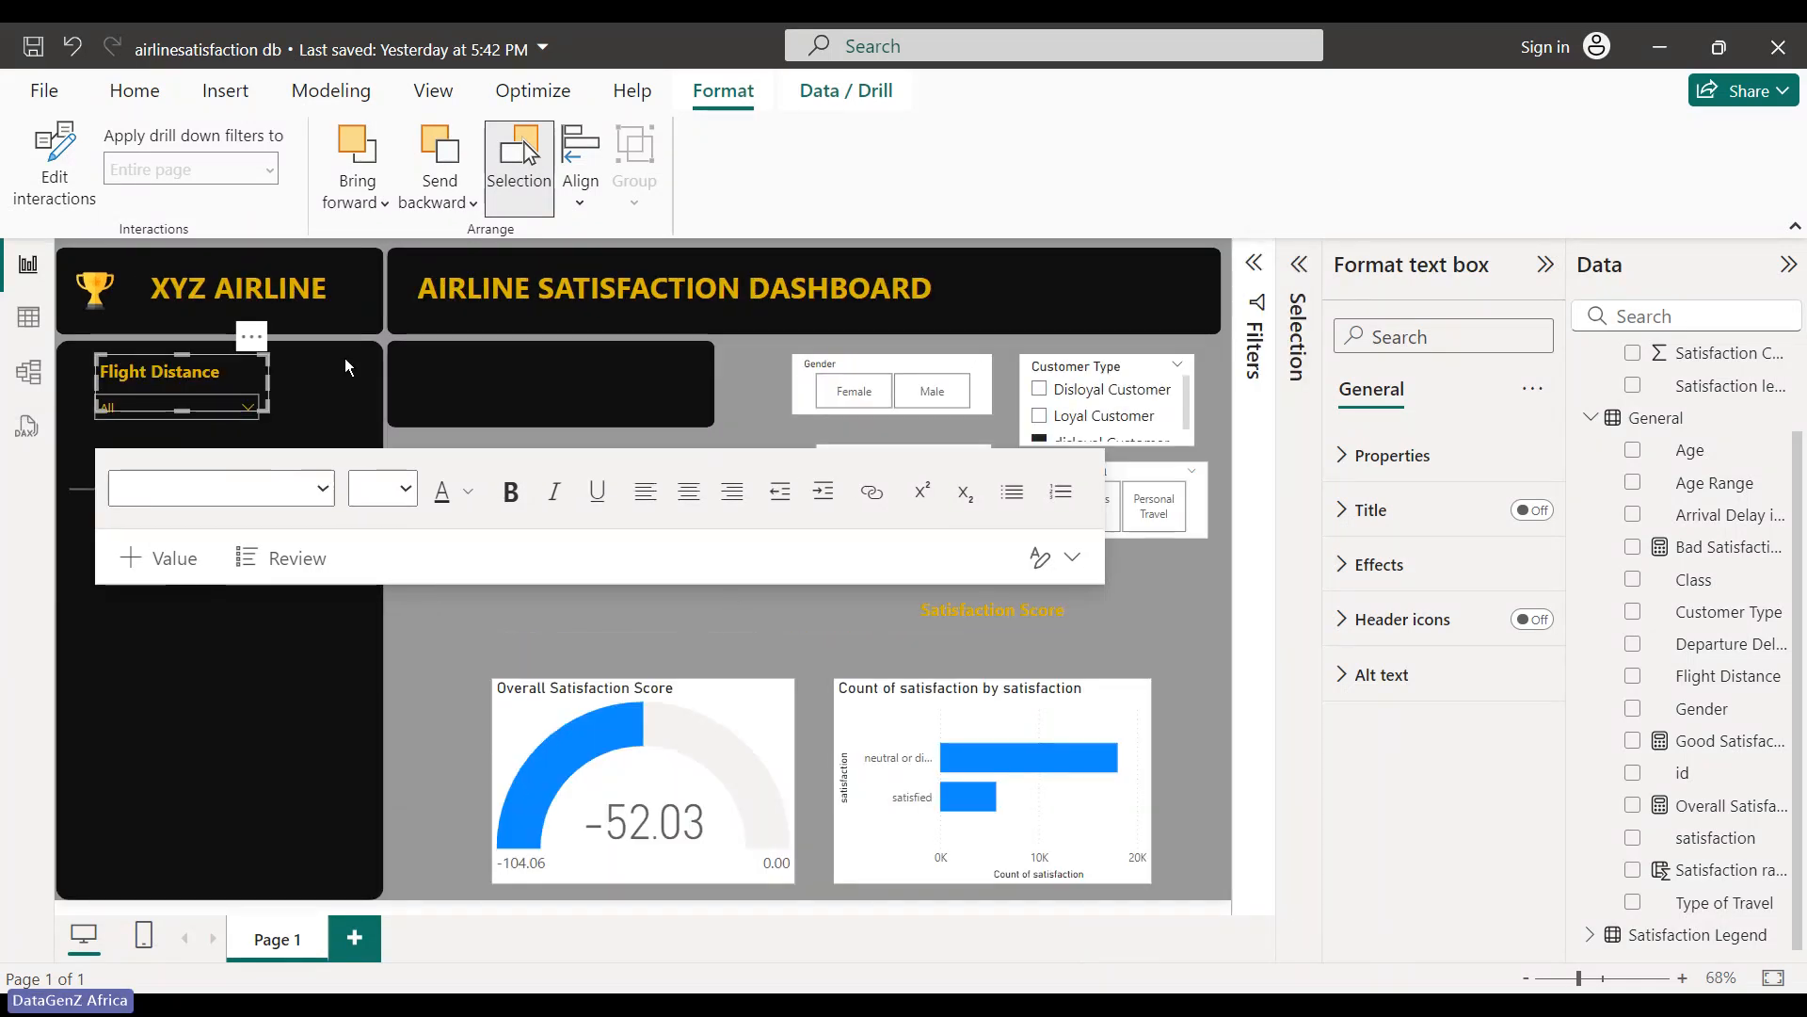
click(179, 407)
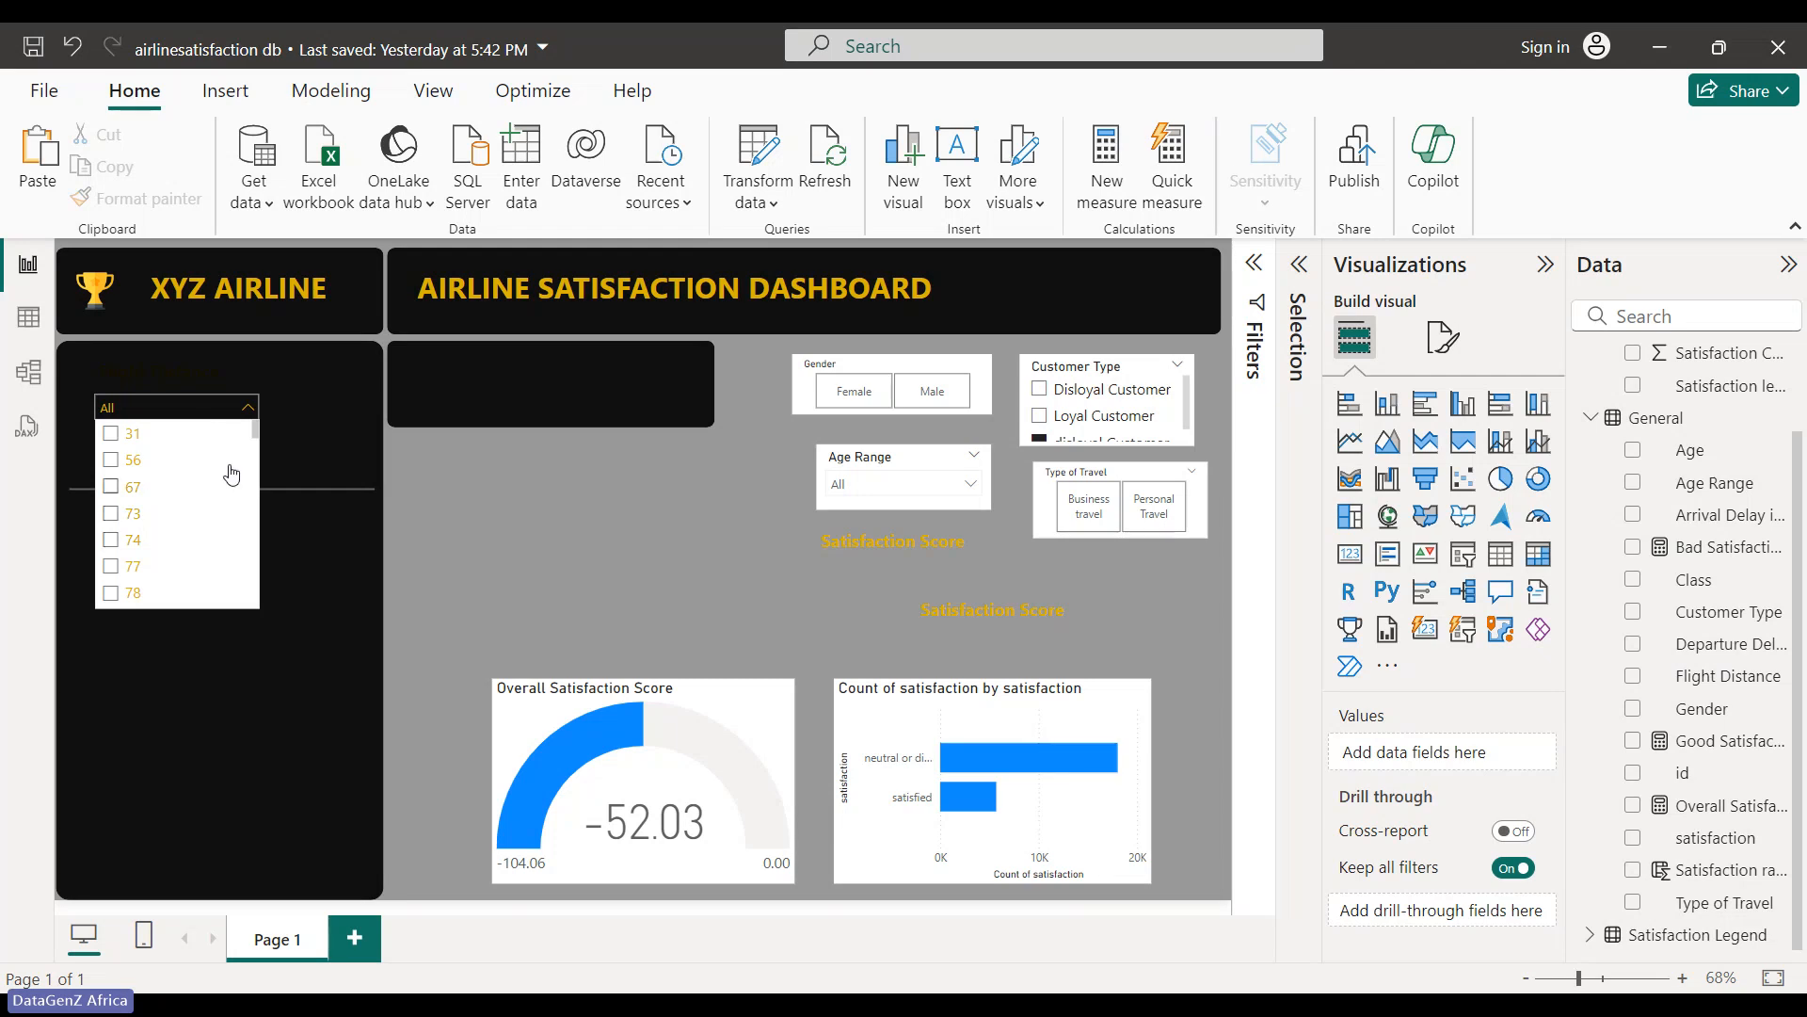
- Filter the Flight Distance slicer to 56, after briefly picking 31
click(110, 433)
click(110, 460)
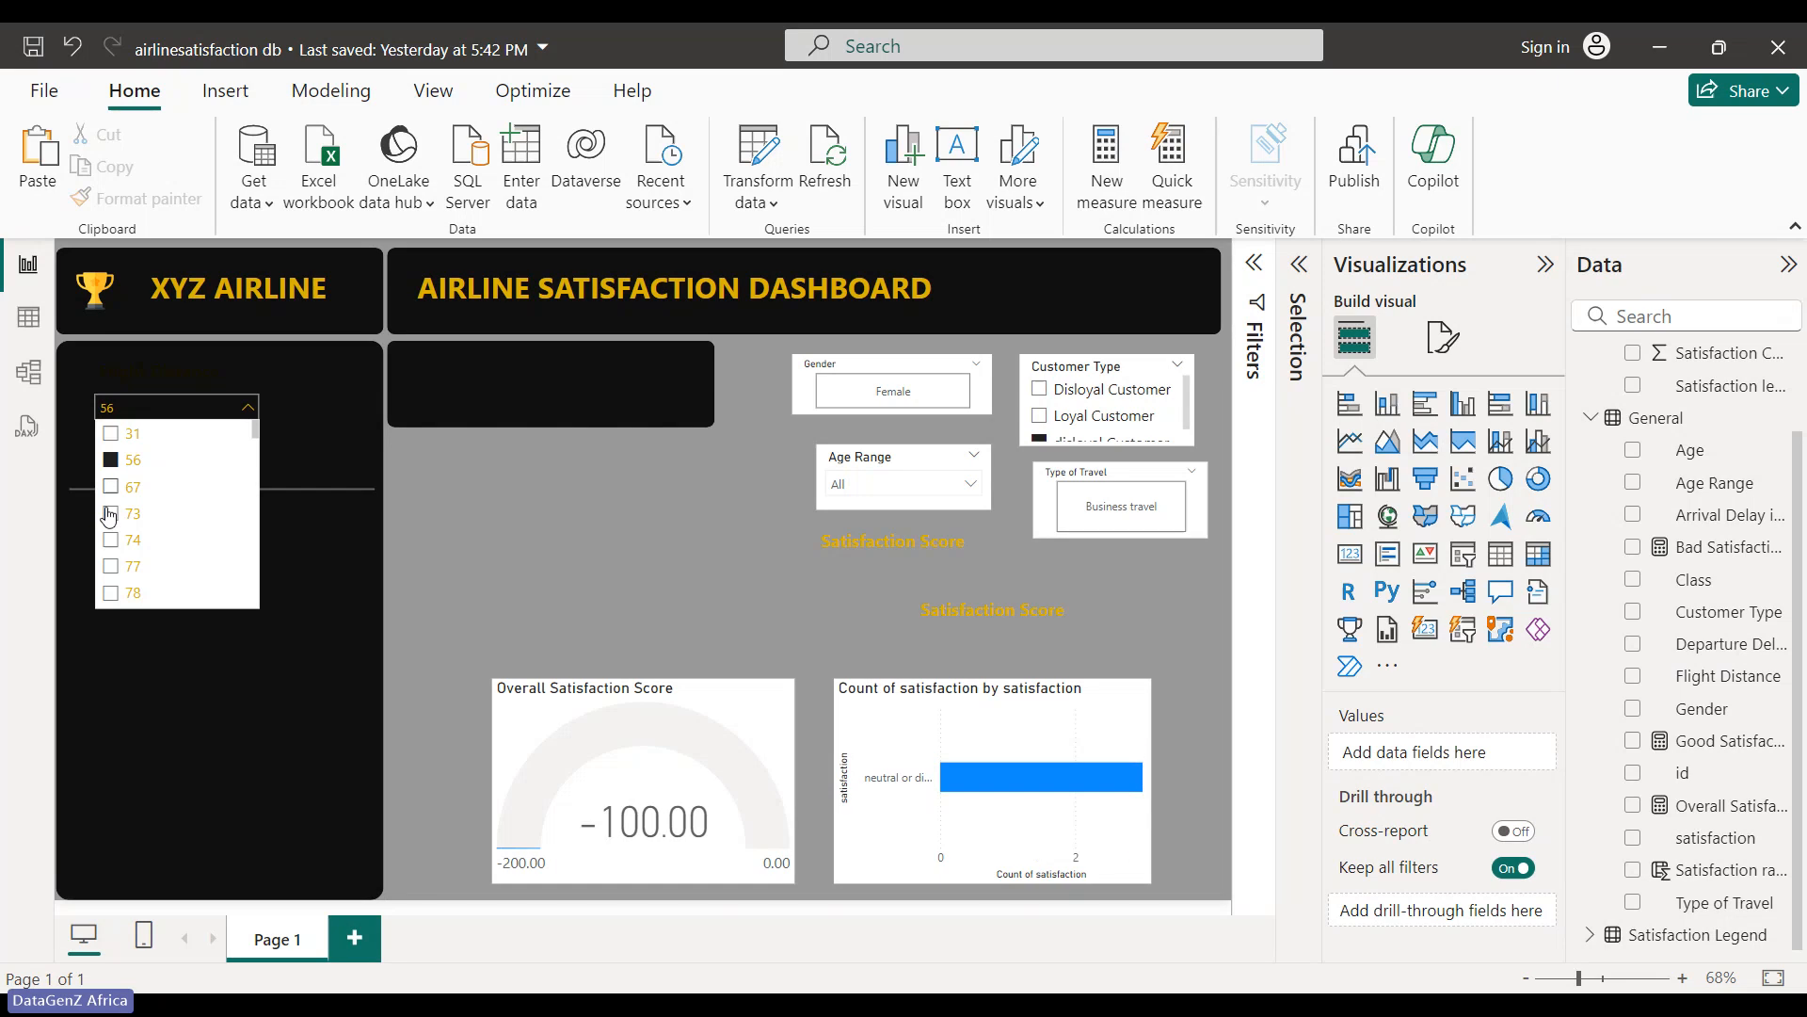
click(249, 409)
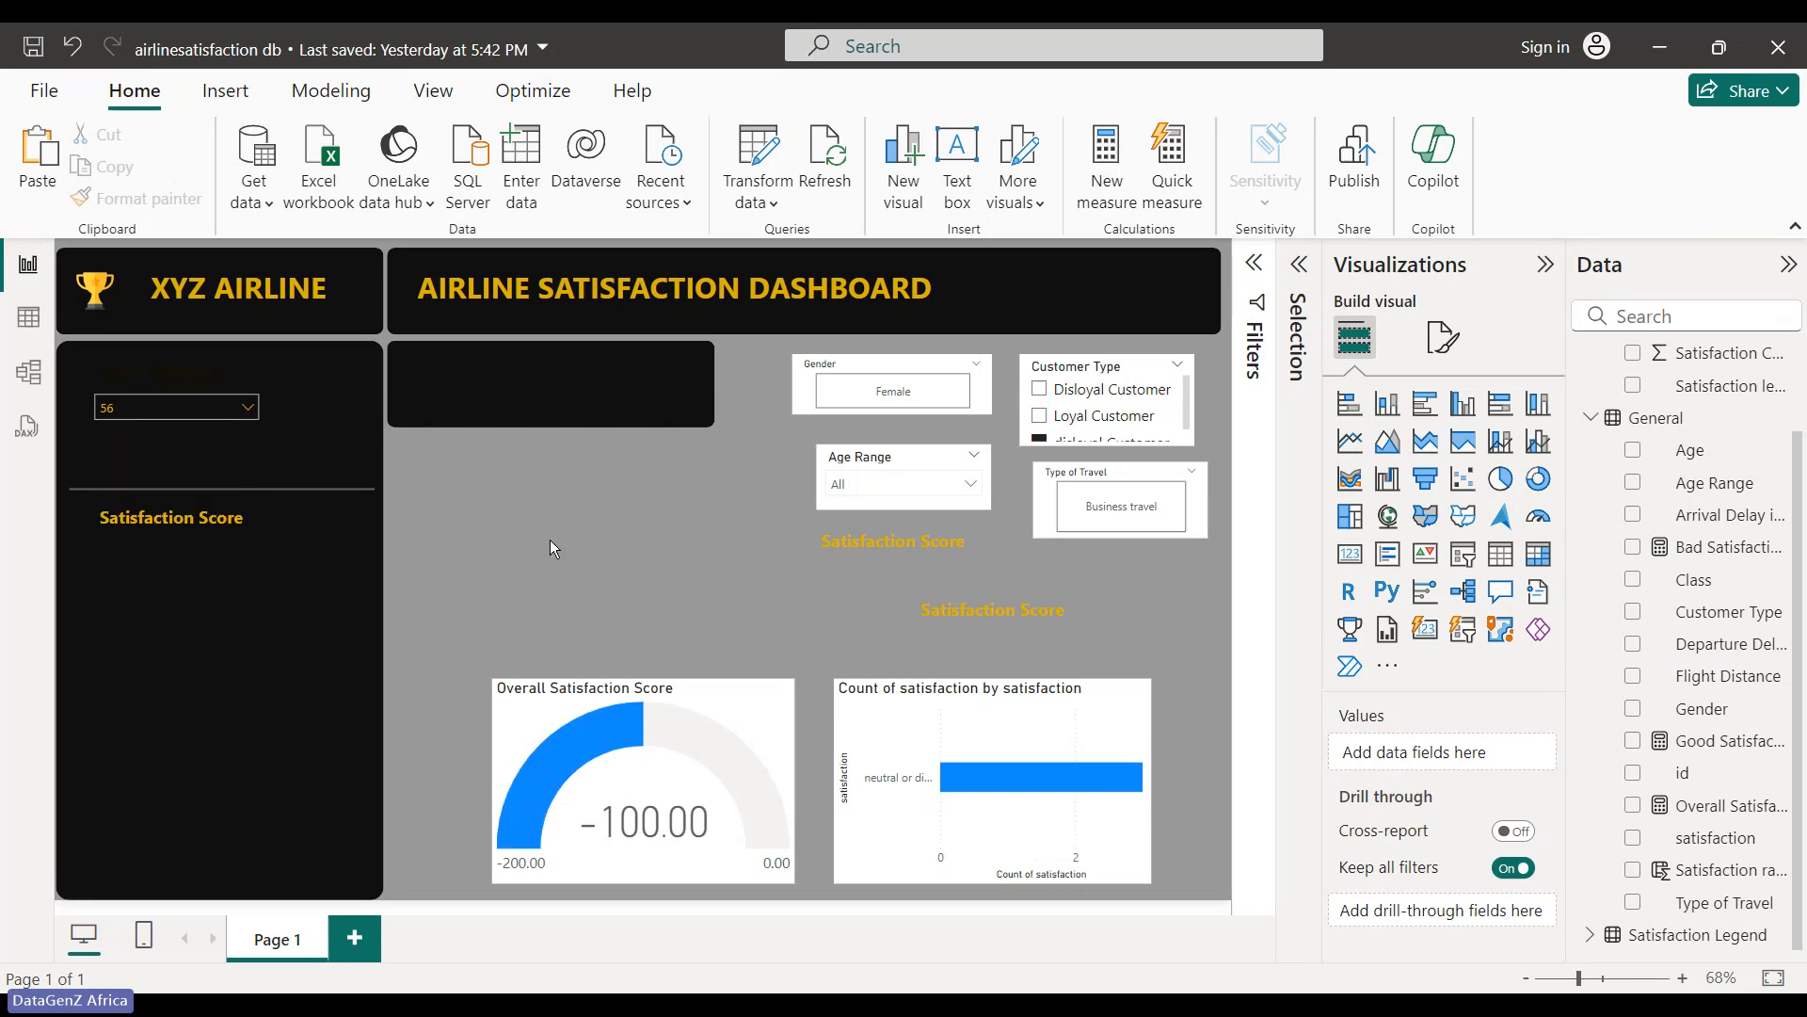
- Send the black side panel shape to the back, then one more layer backward
click(154, 377)
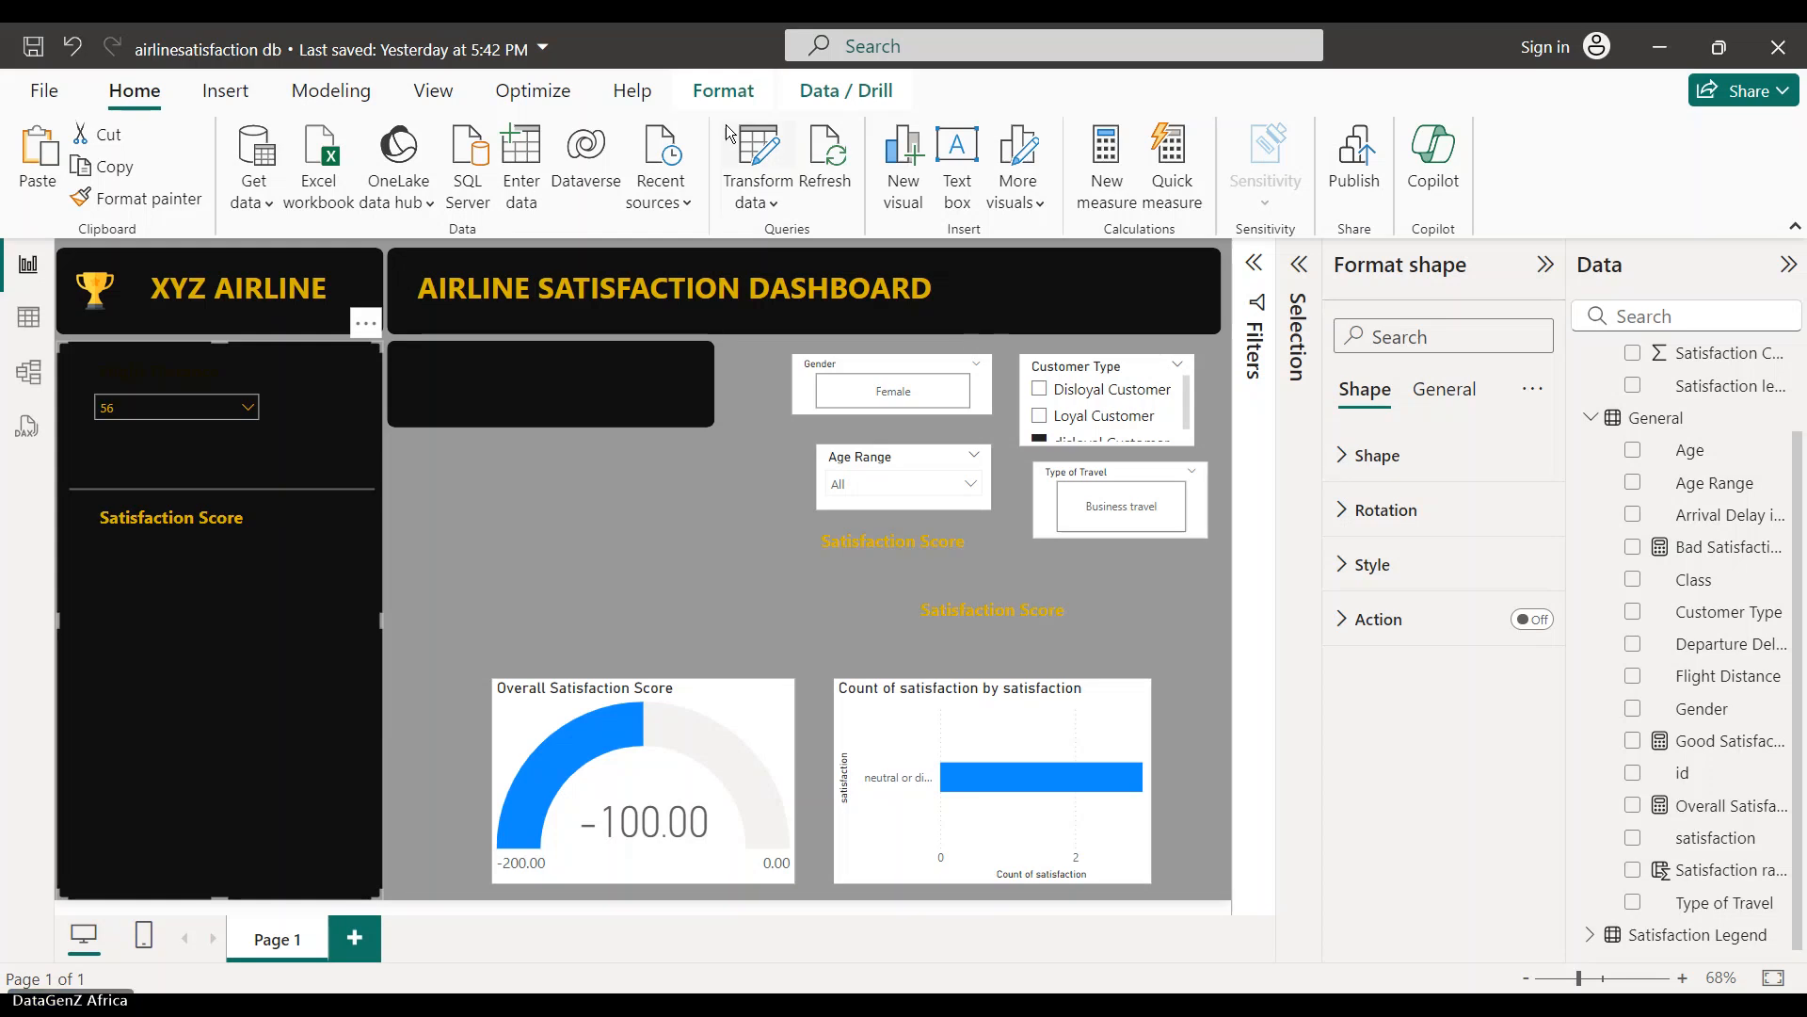
click(735, 97)
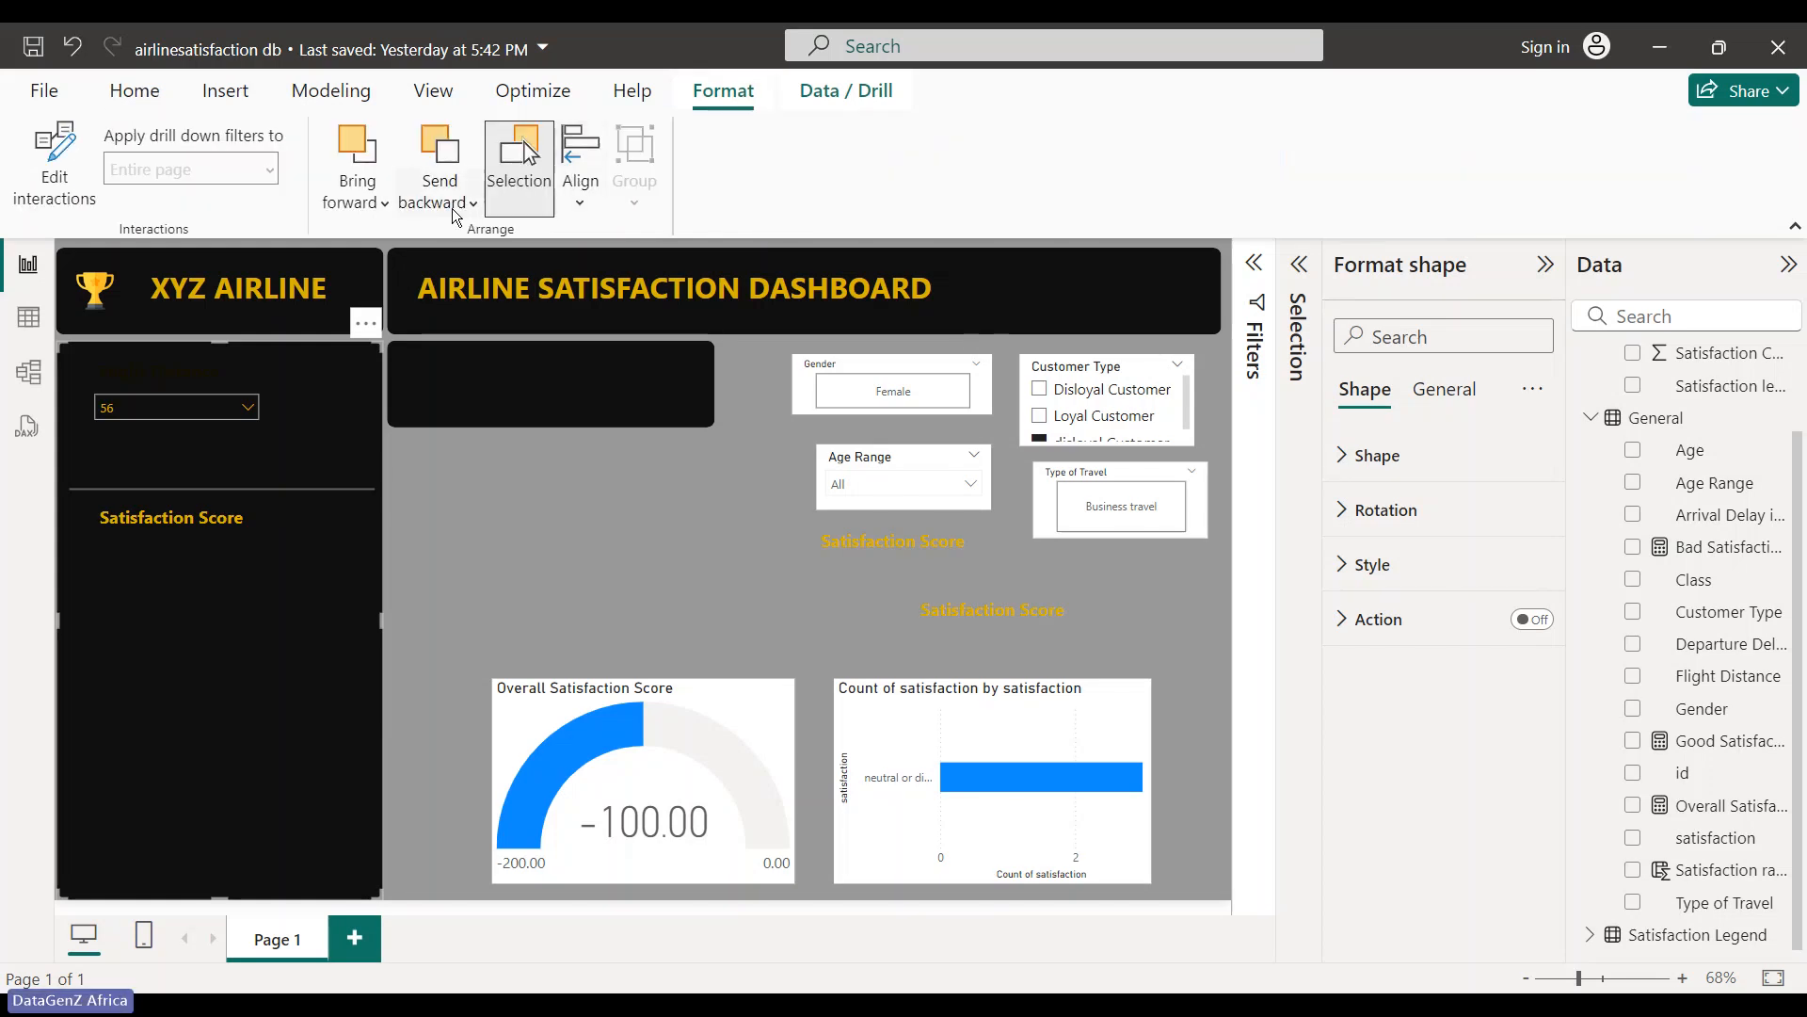
click(440, 193)
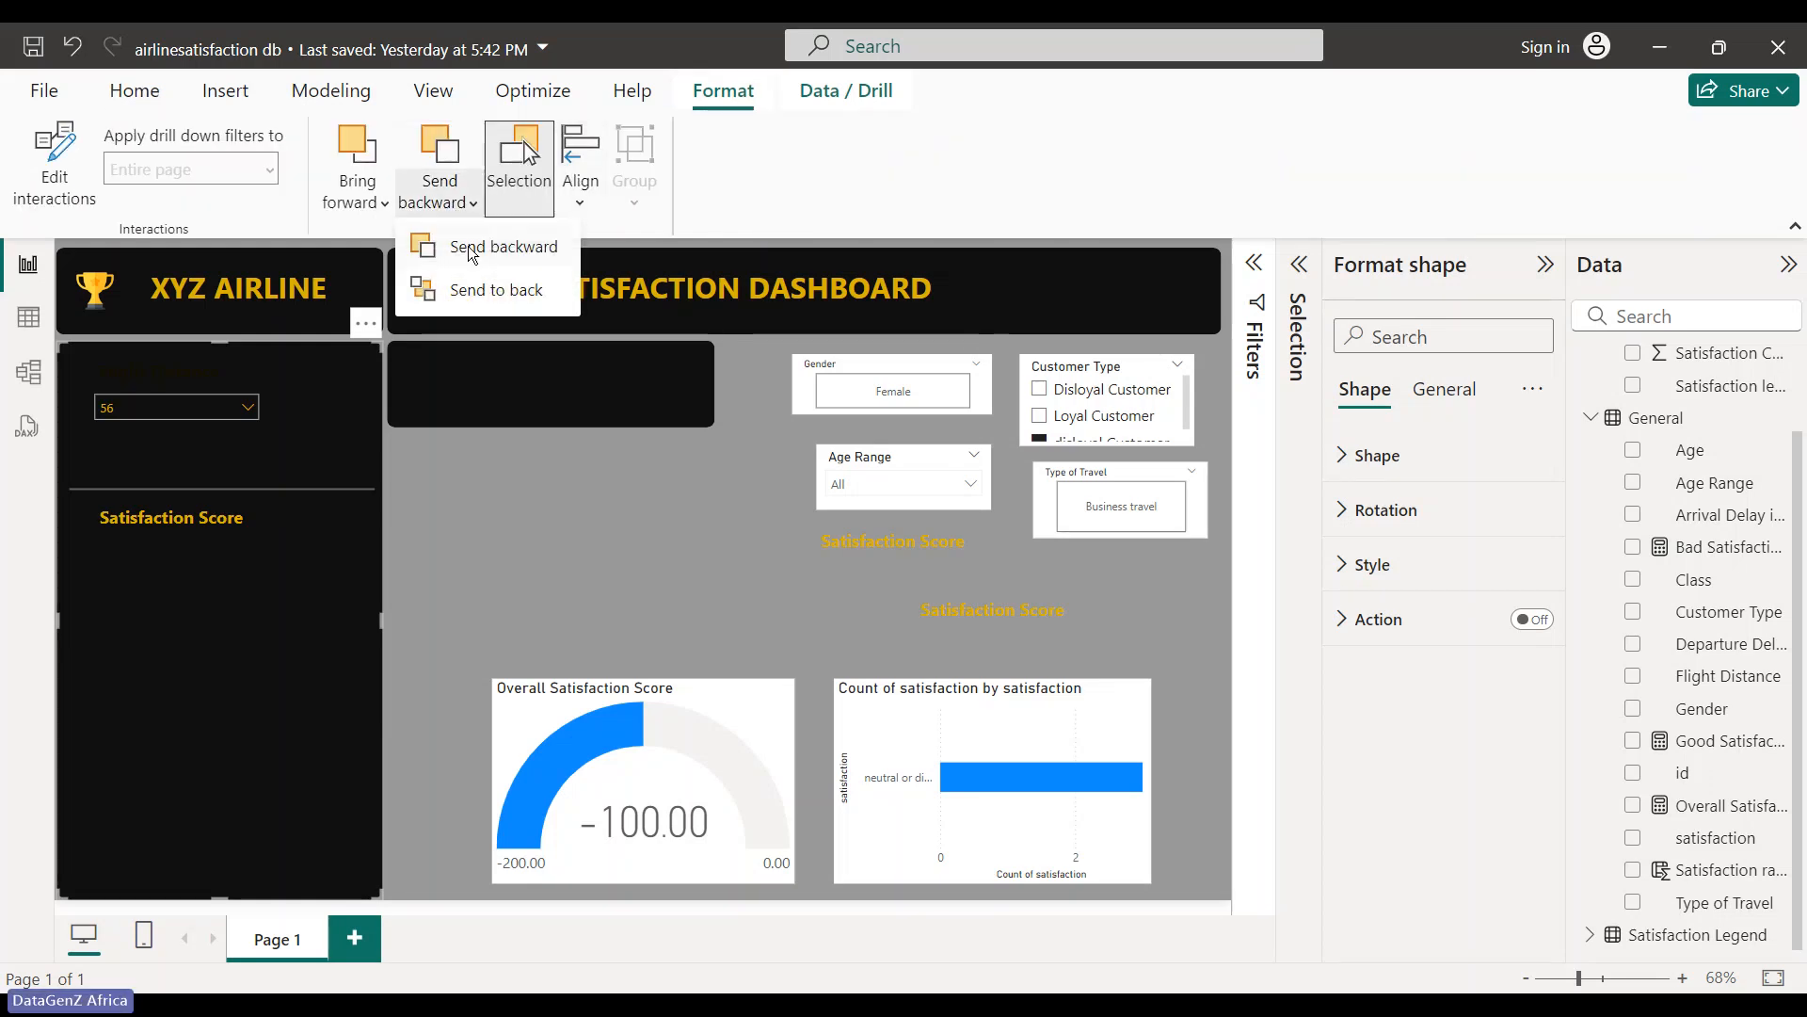
click(483, 296)
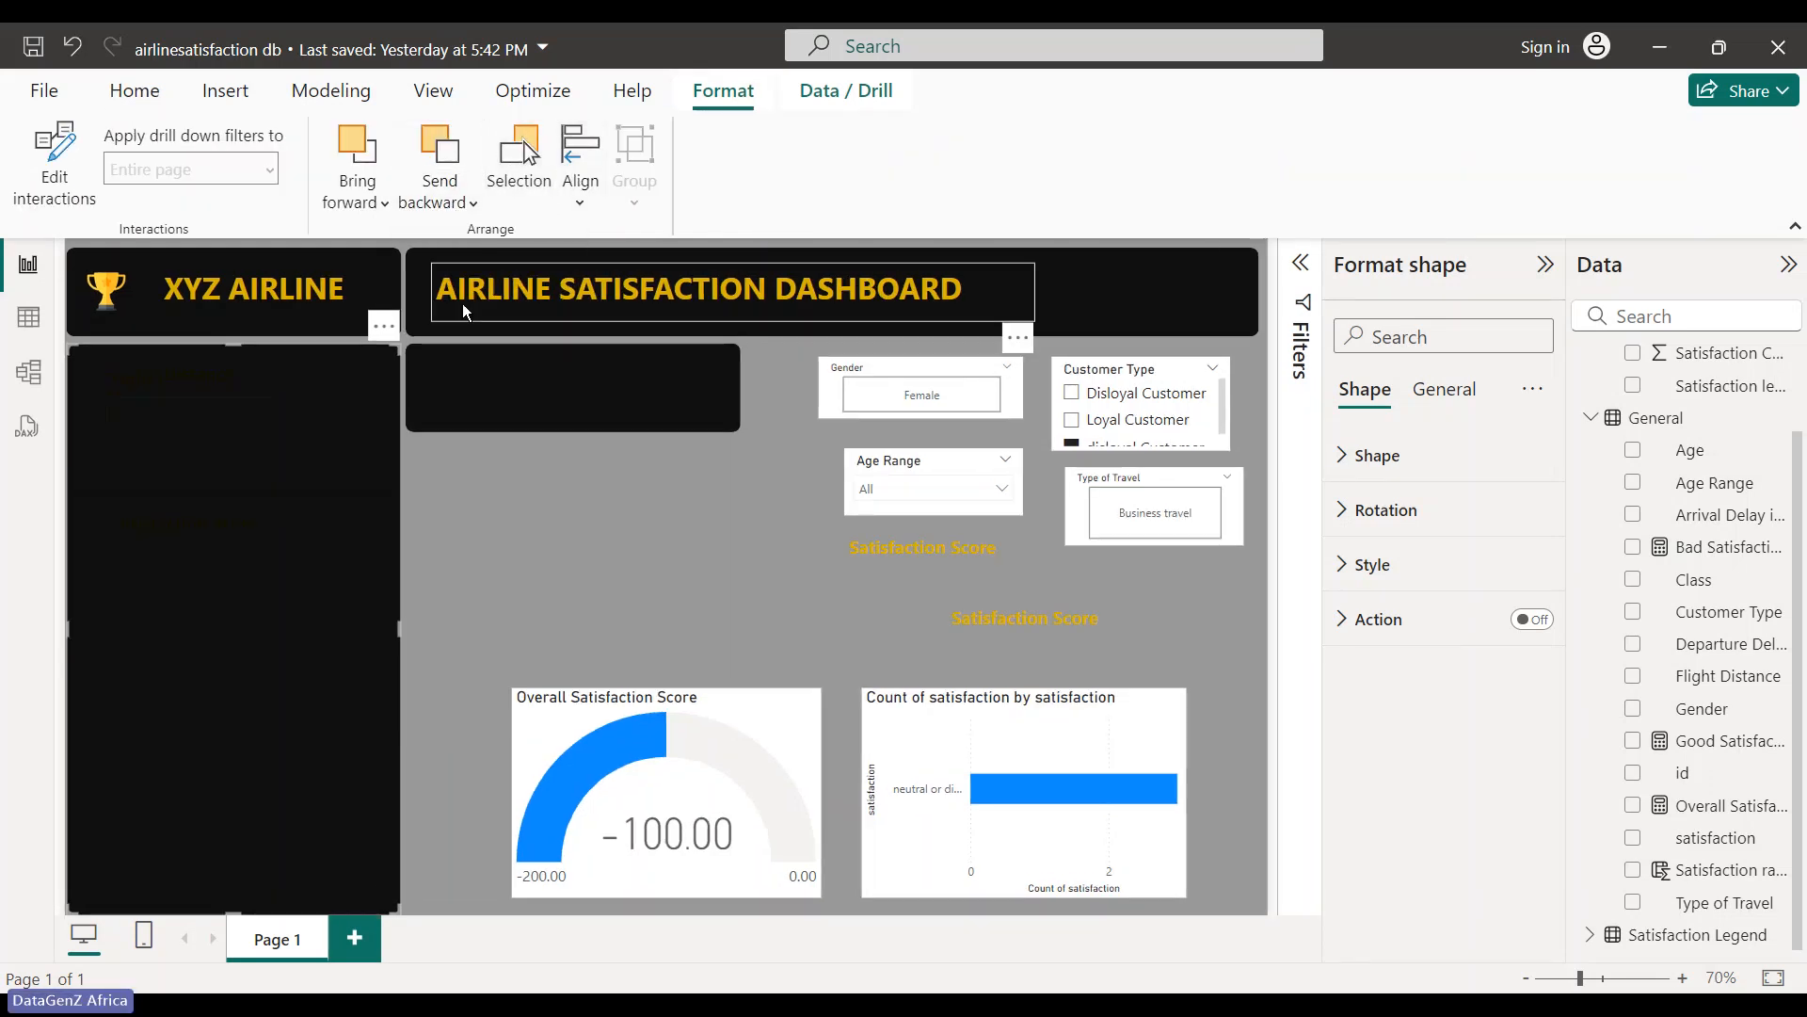
click(440, 193)
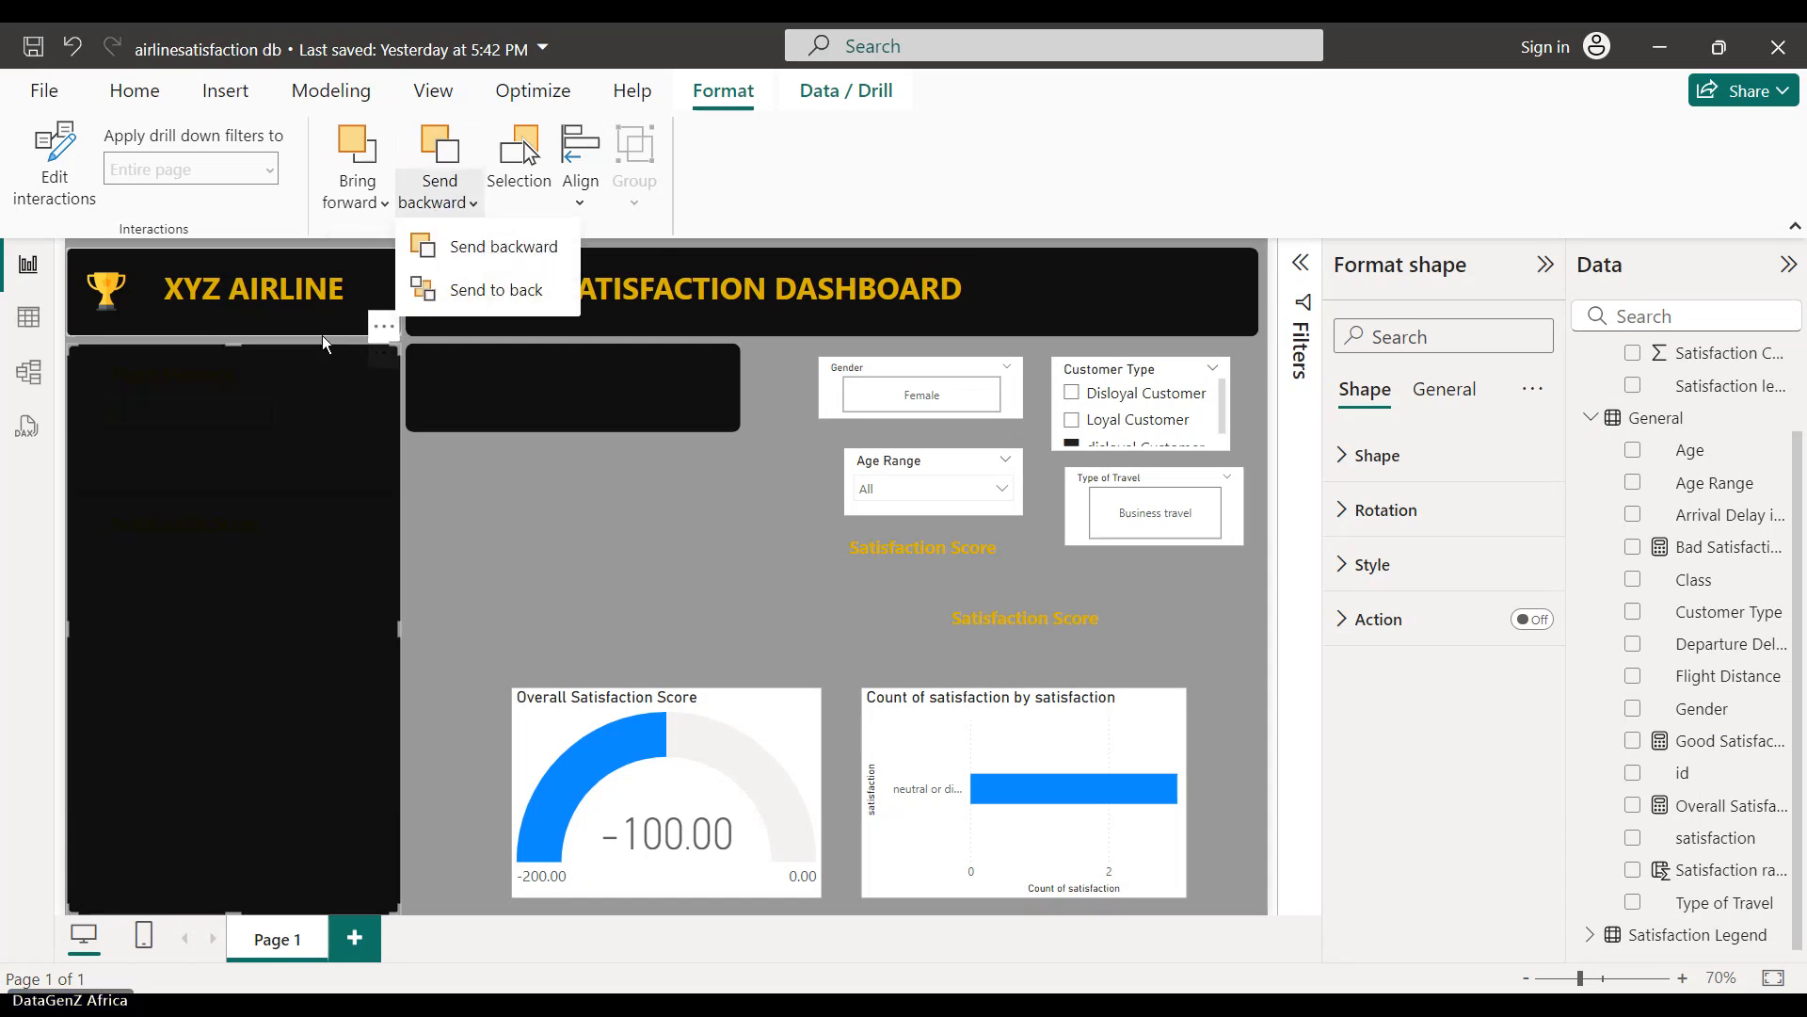
click(243, 433)
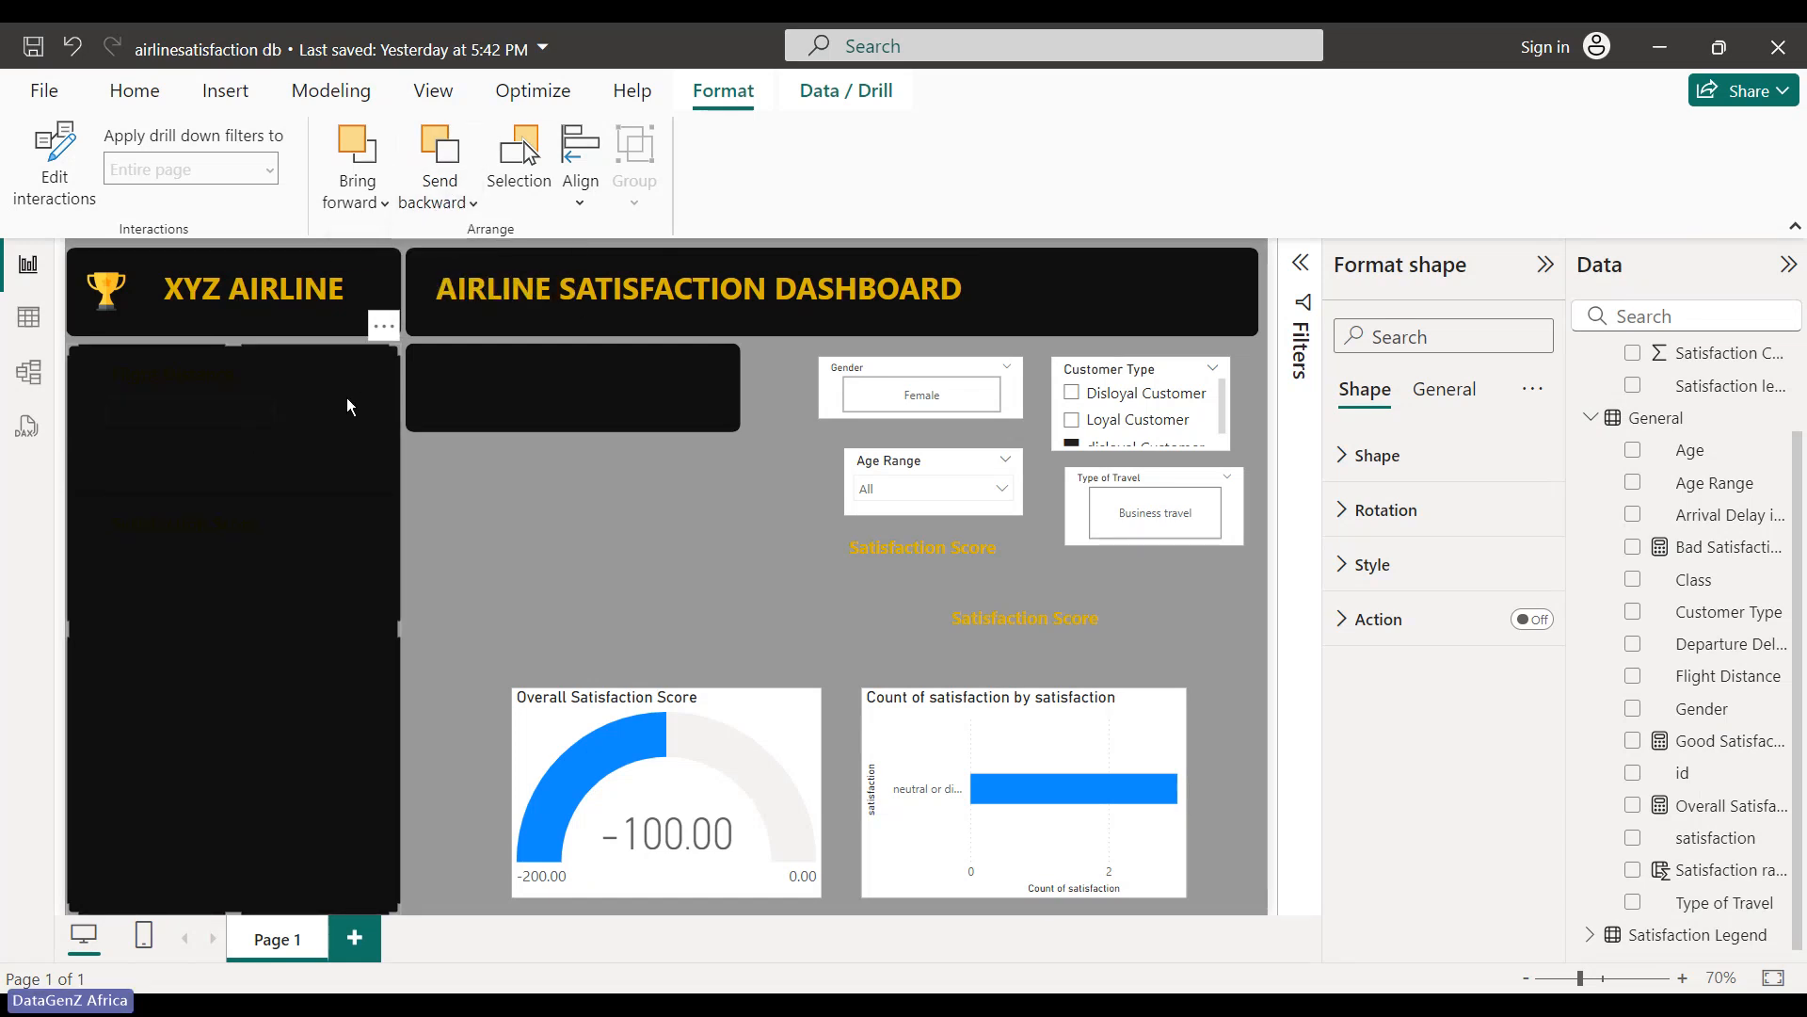
click(440, 196)
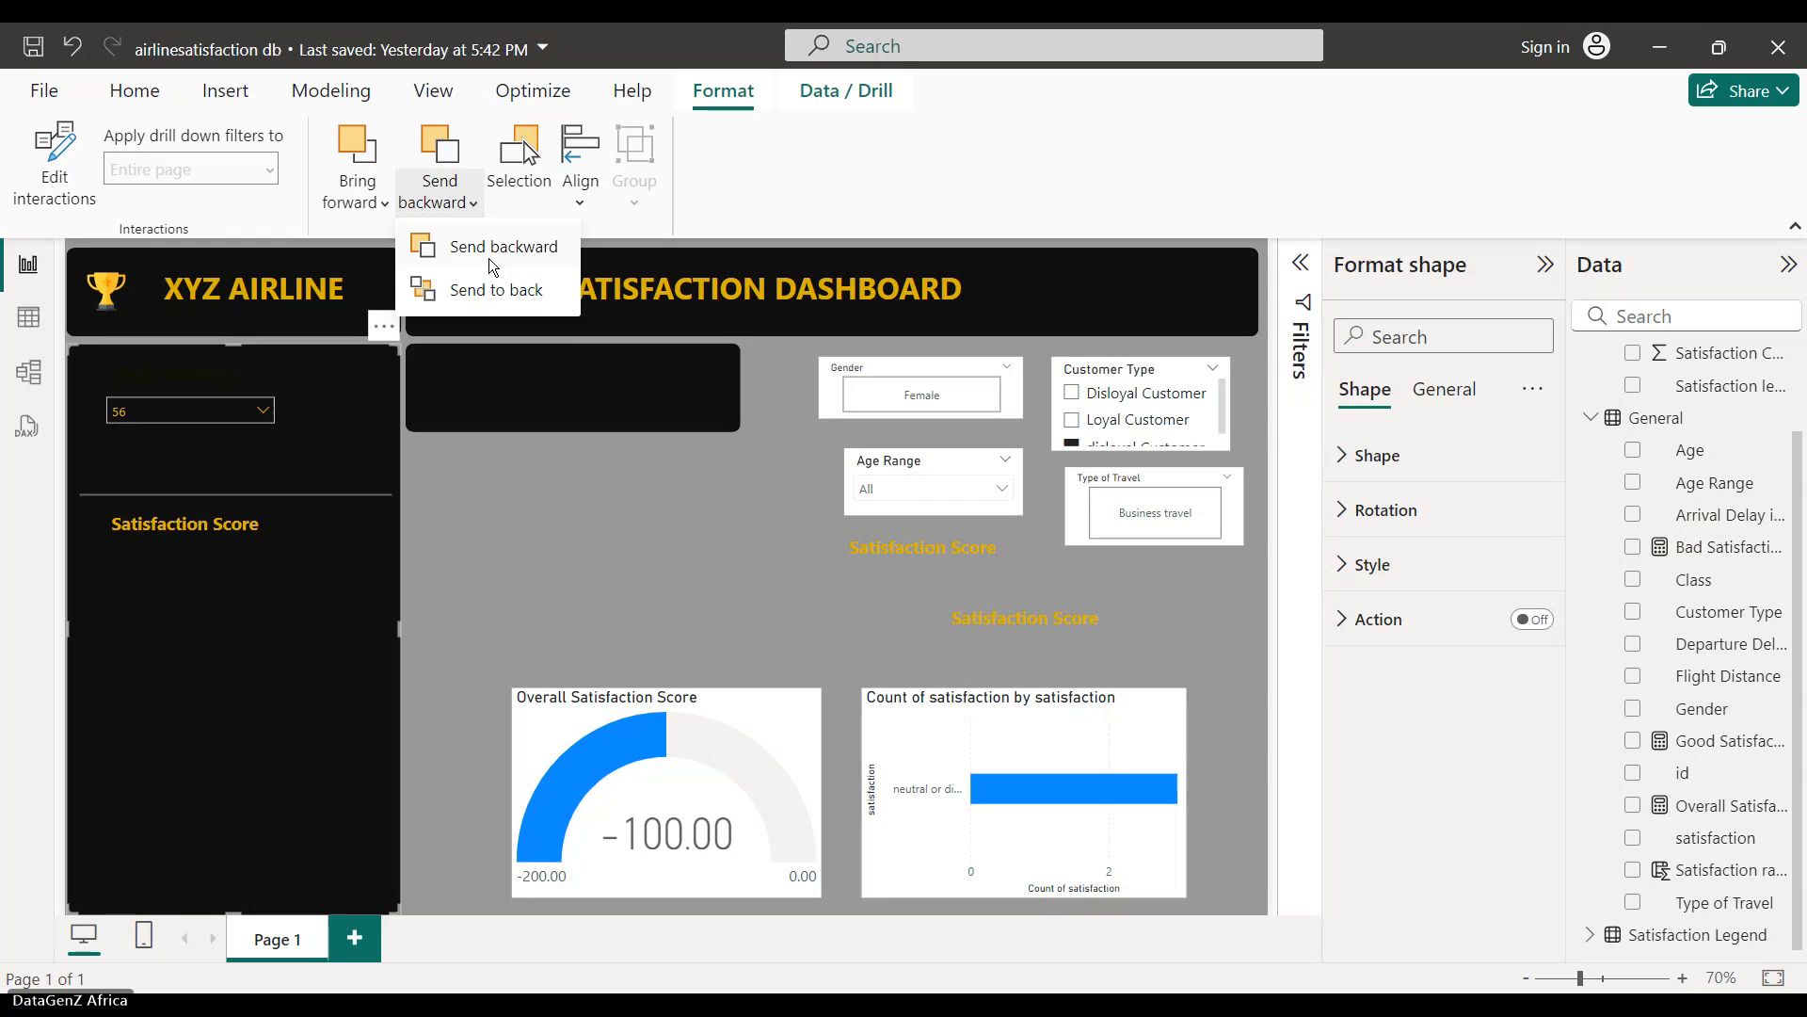
click(489, 258)
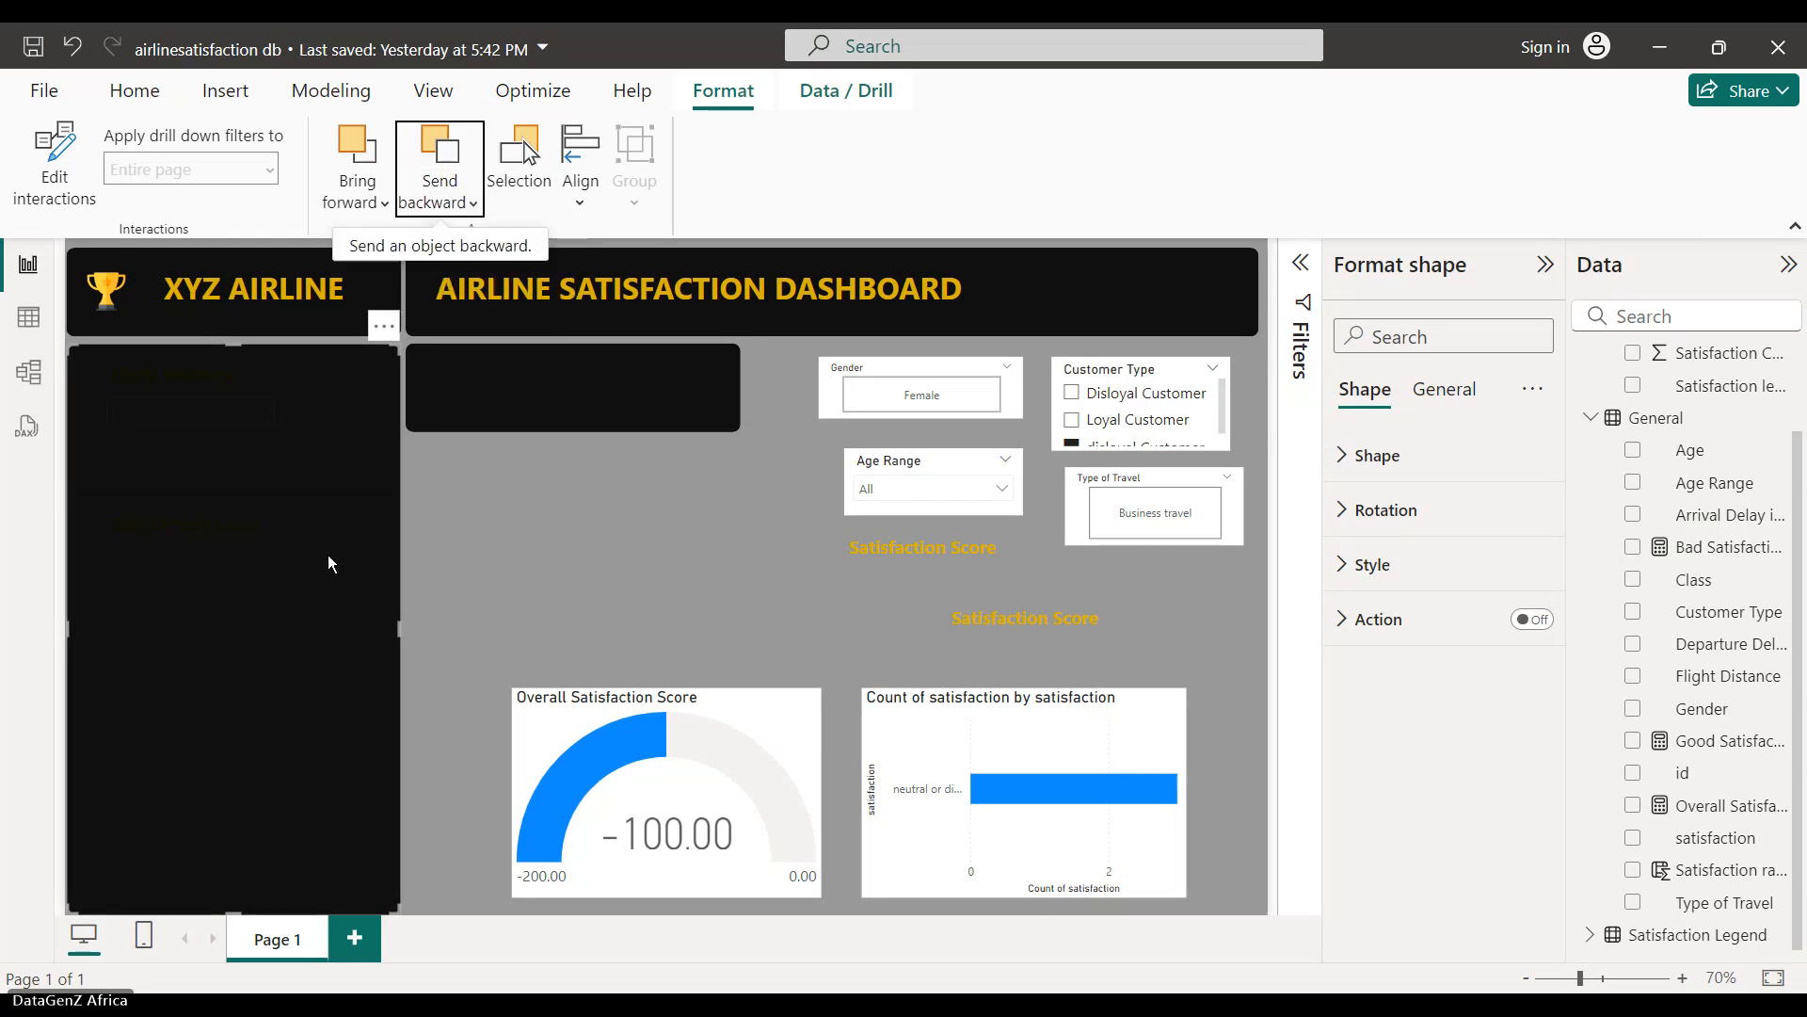
click(205, 380)
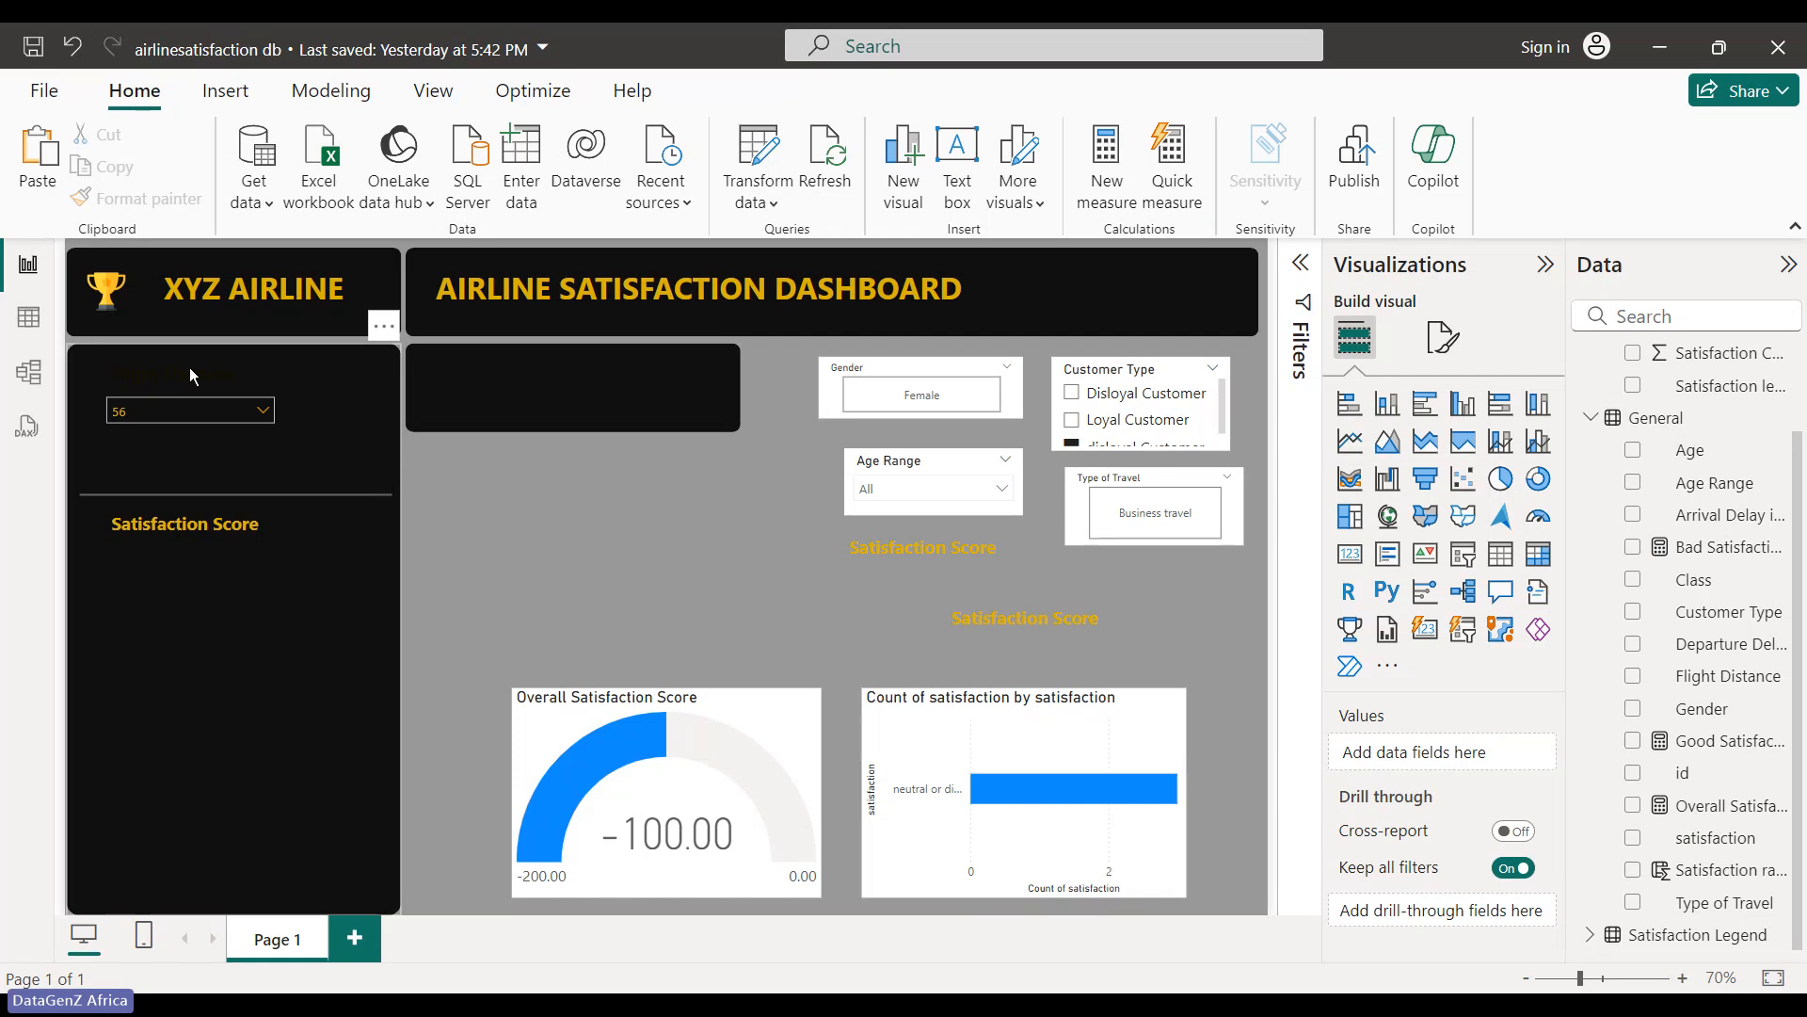
- Slide the black shape aside and bring the Flight Distance title text box to the front
click(189, 368)
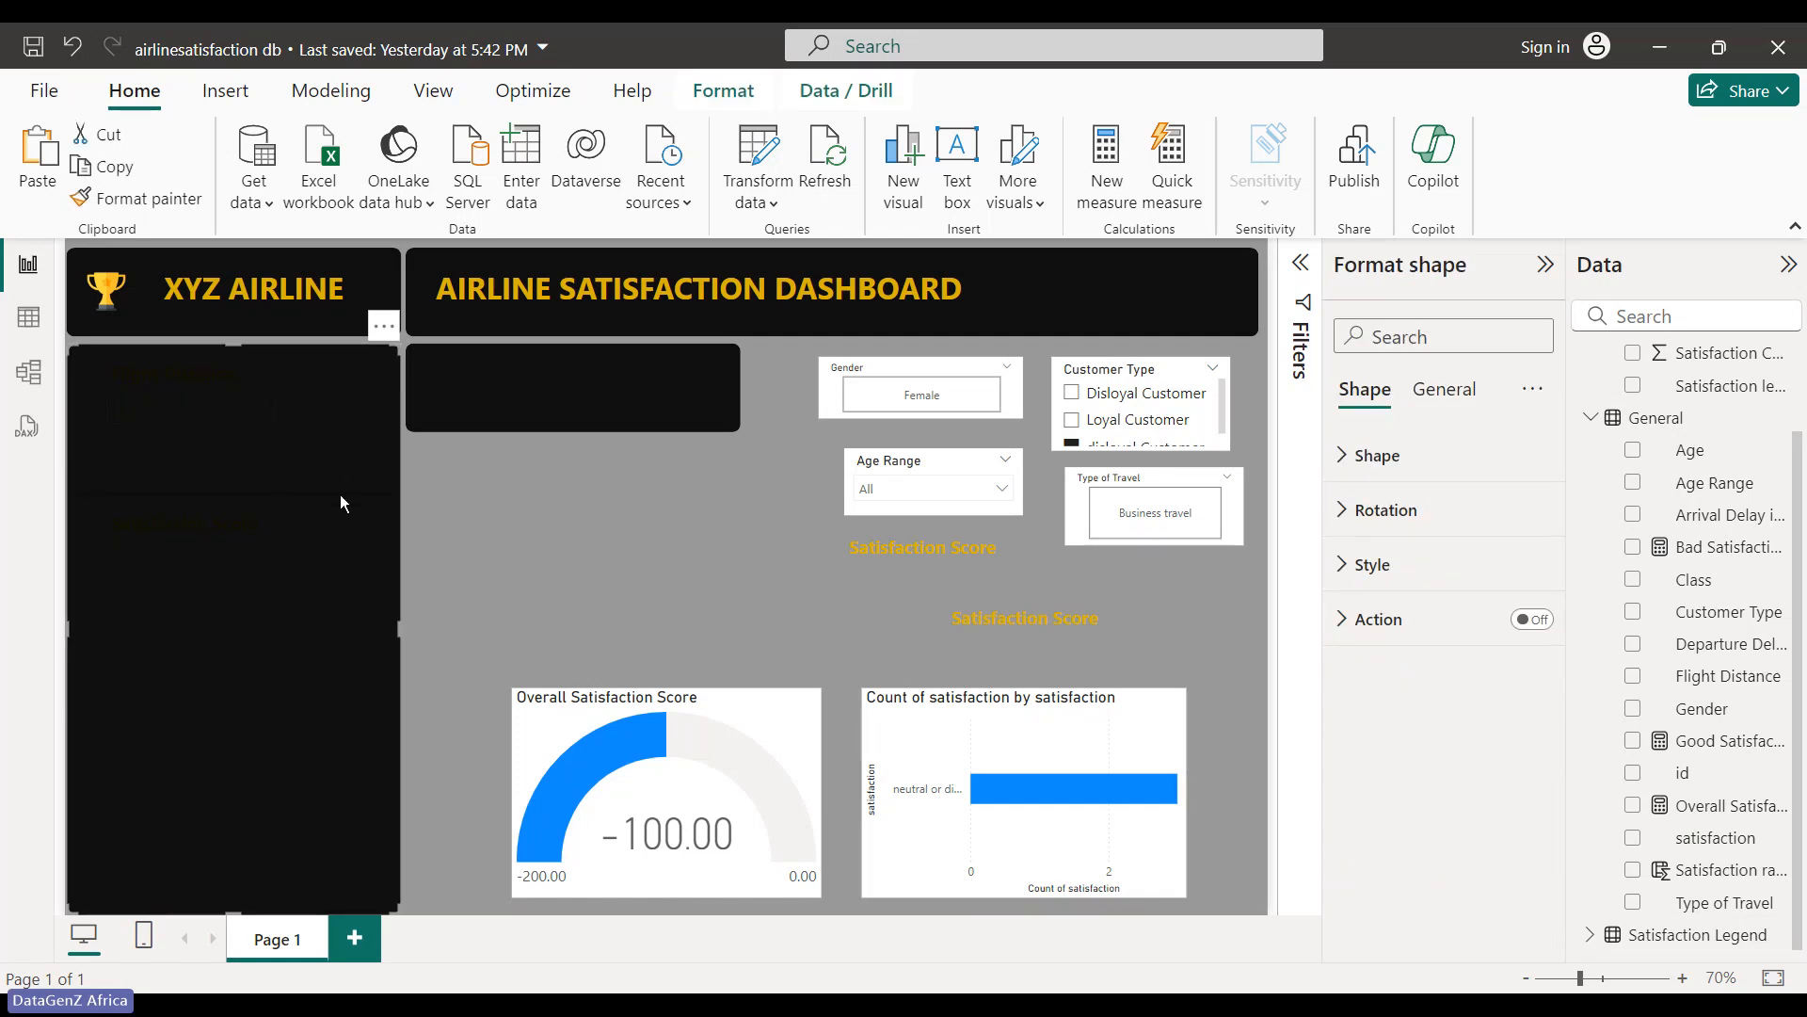
drag(340, 494, 560, 494)
click(152, 370)
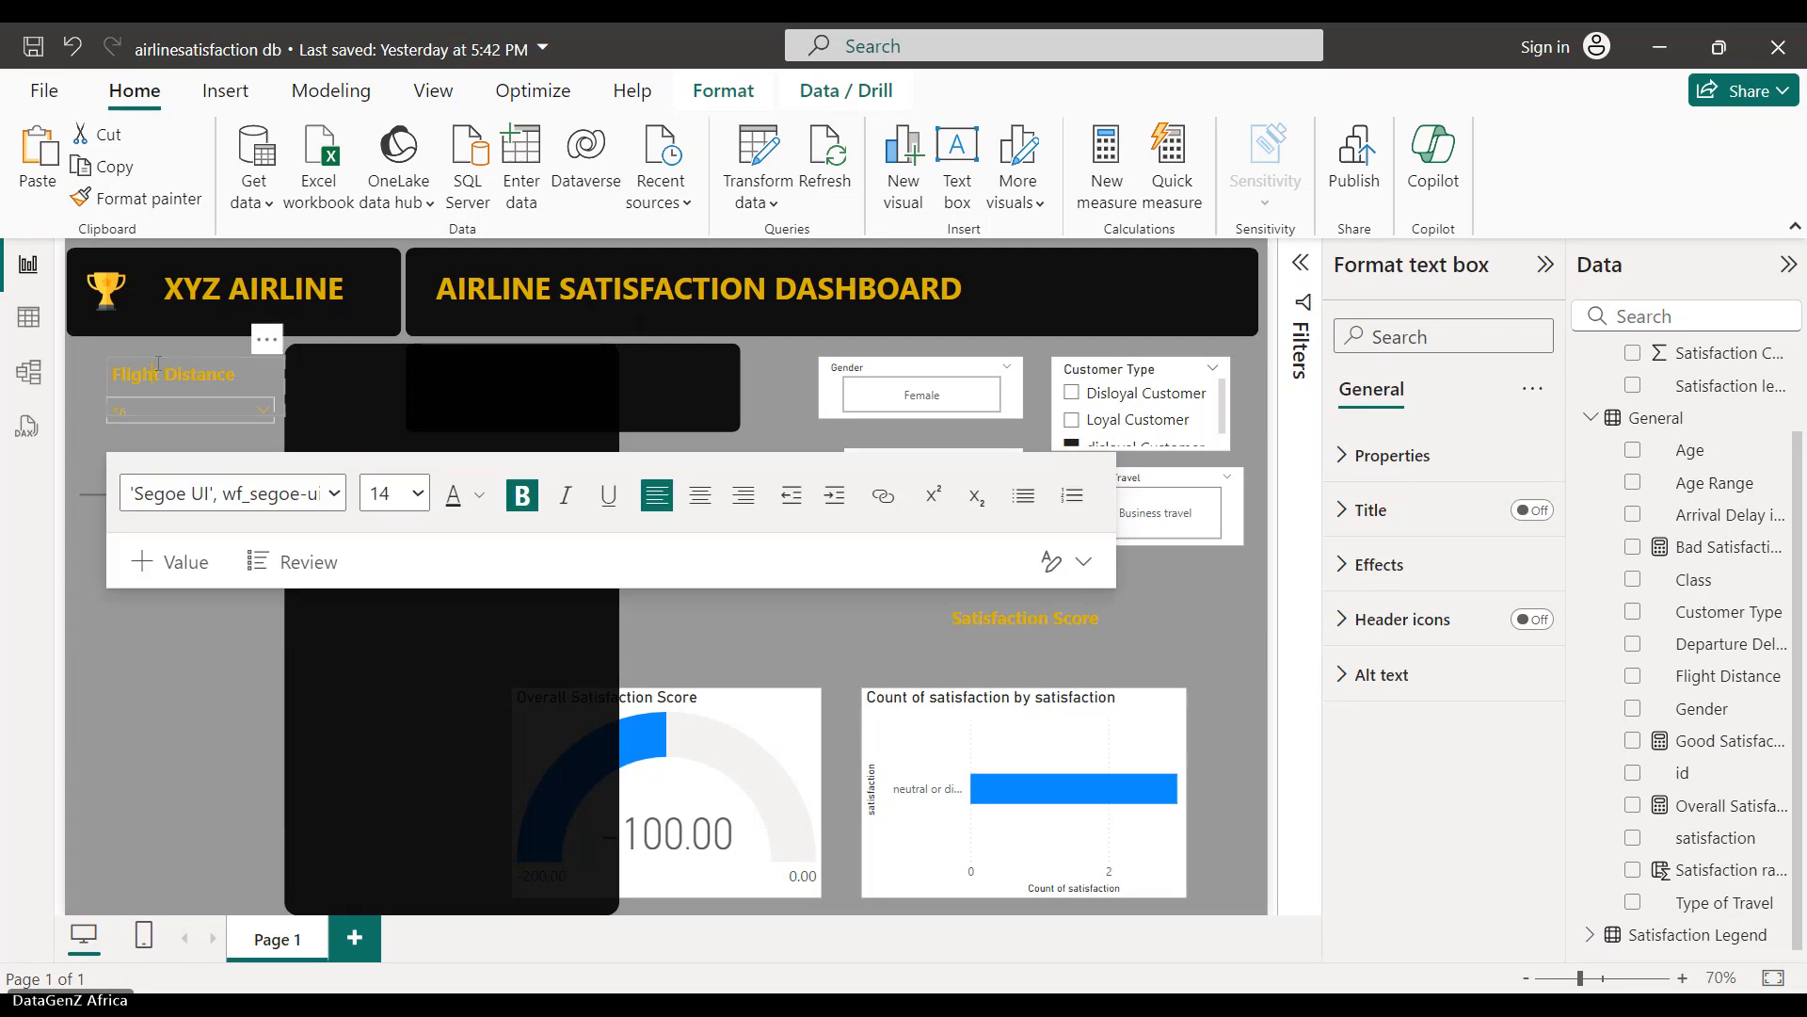
click(744, 89)
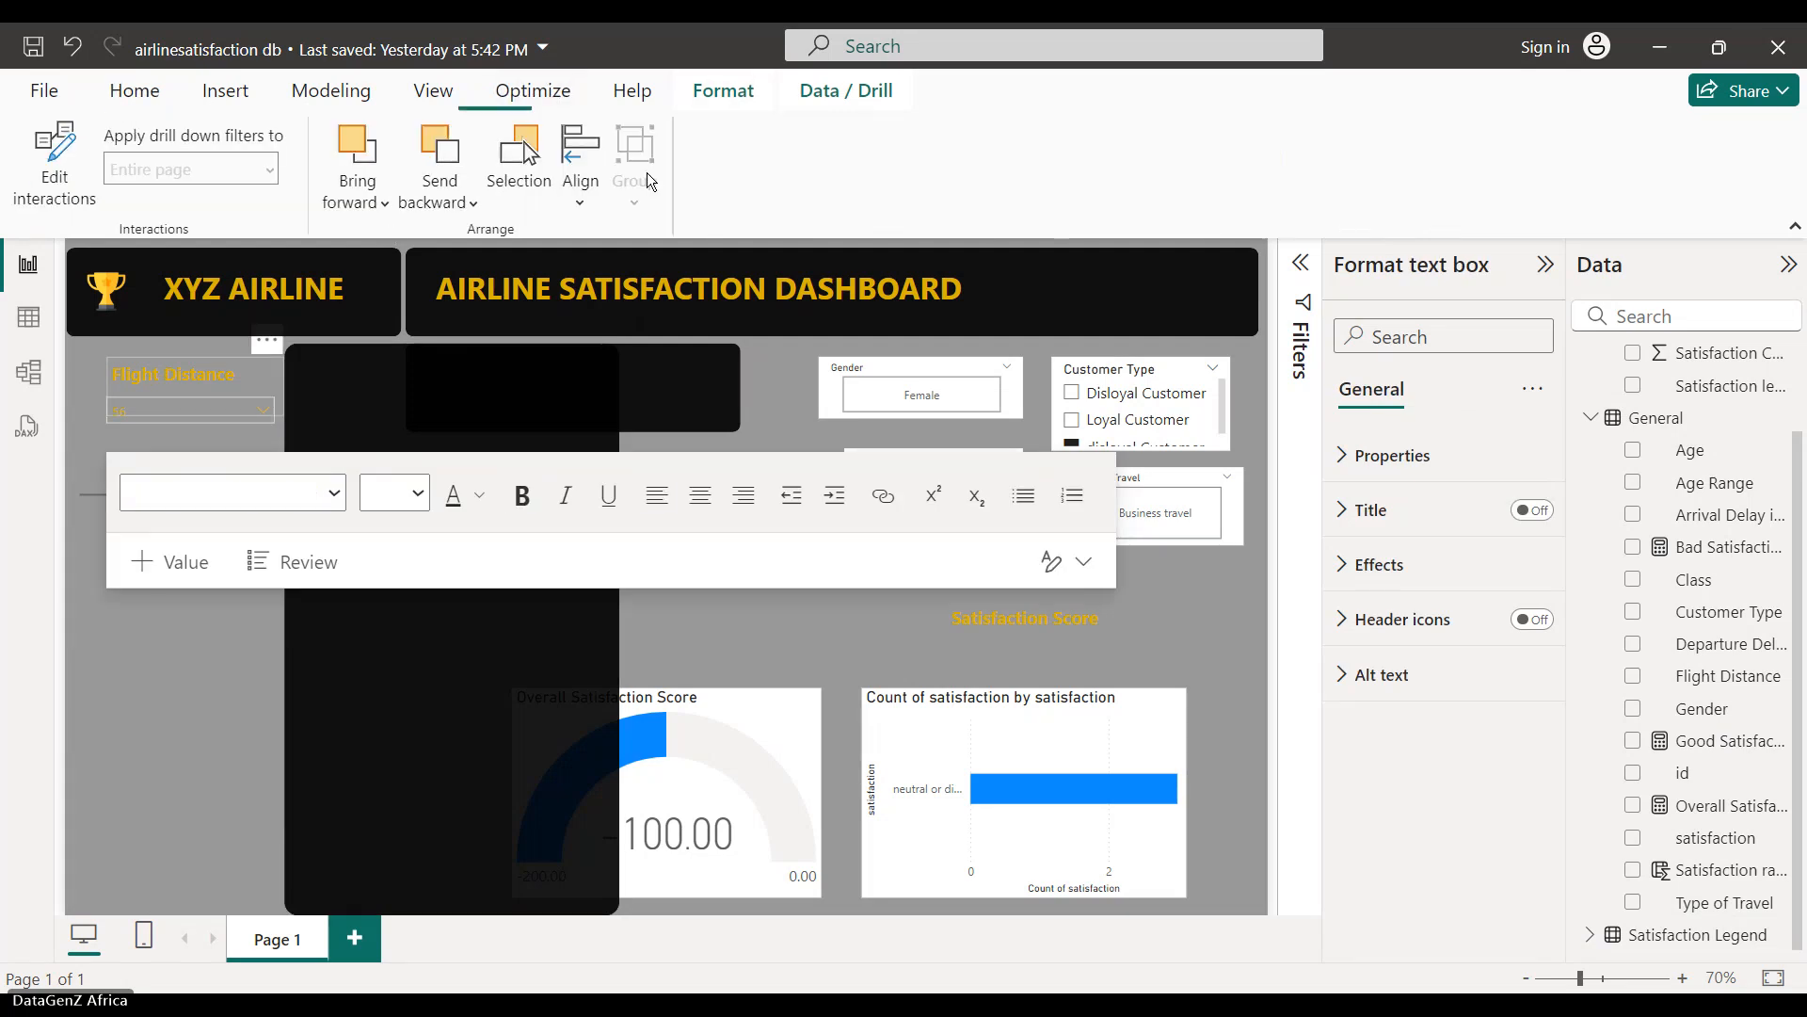
click(358, 198)
click(383, 251)
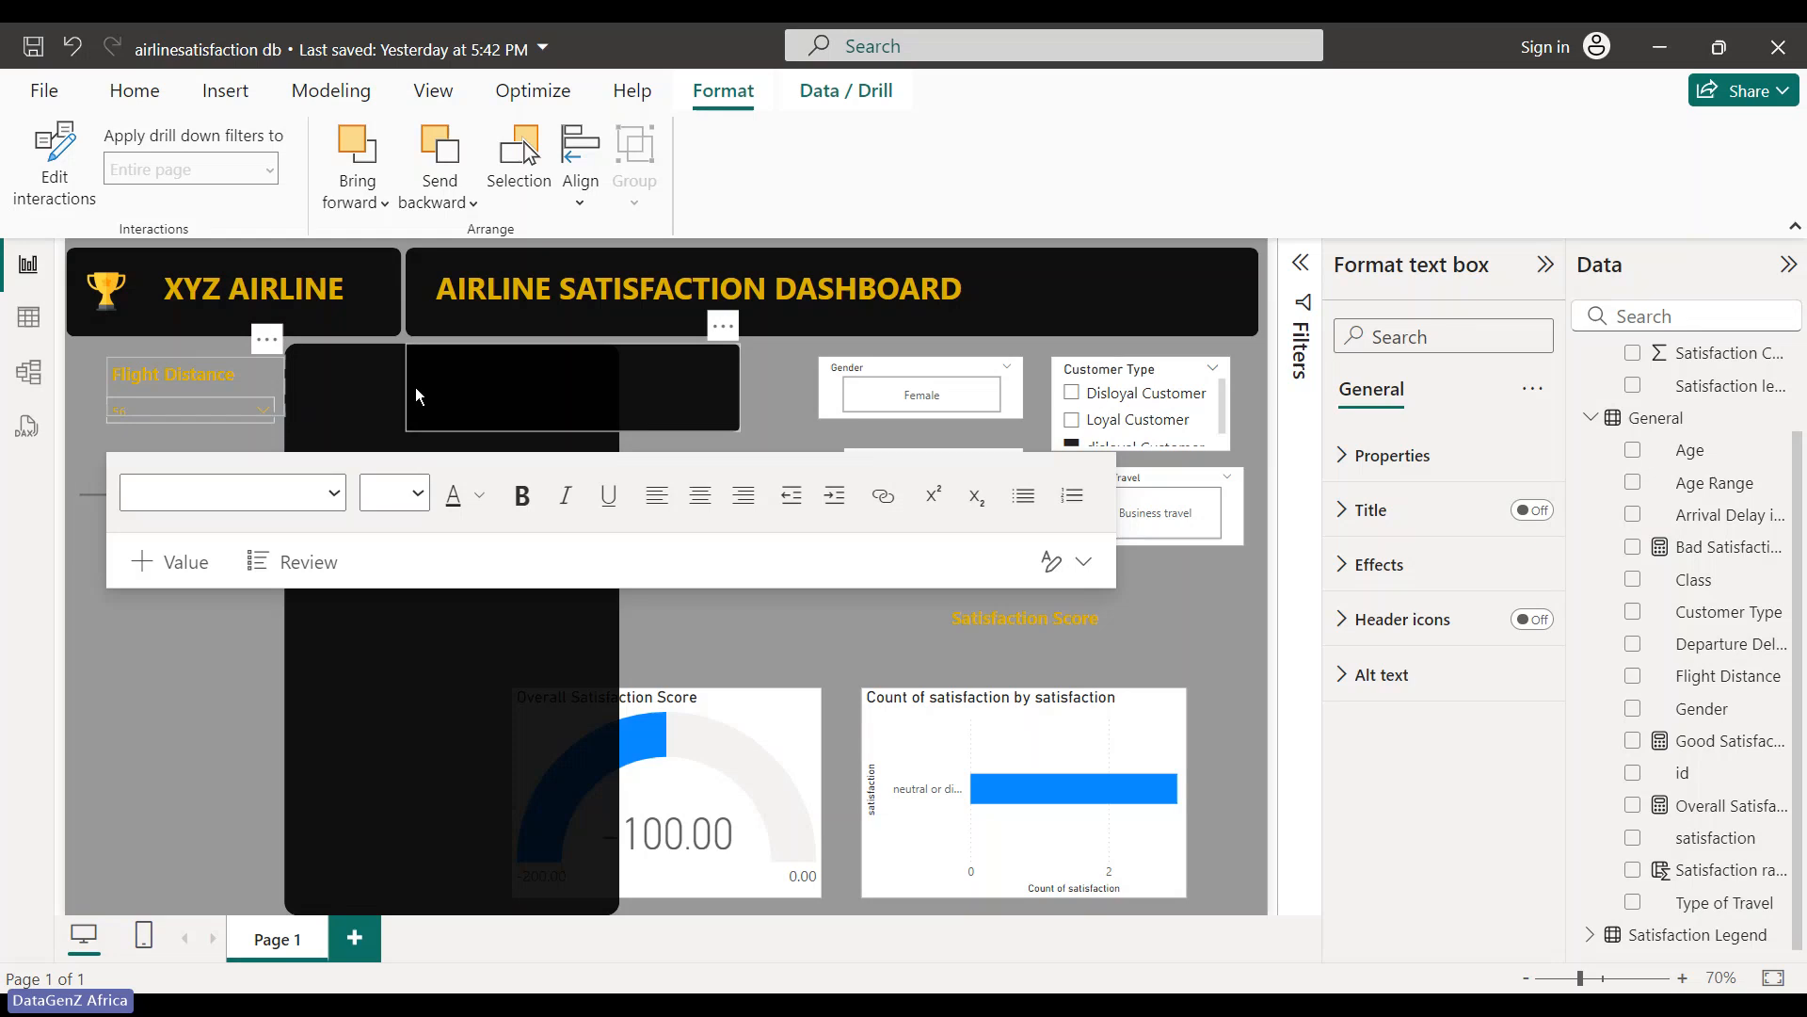
- Move the black shape back over the panel and pull the Flight Distance title out to the canvas centre
click(361, 382)
drag(361, 382, 145, 386)
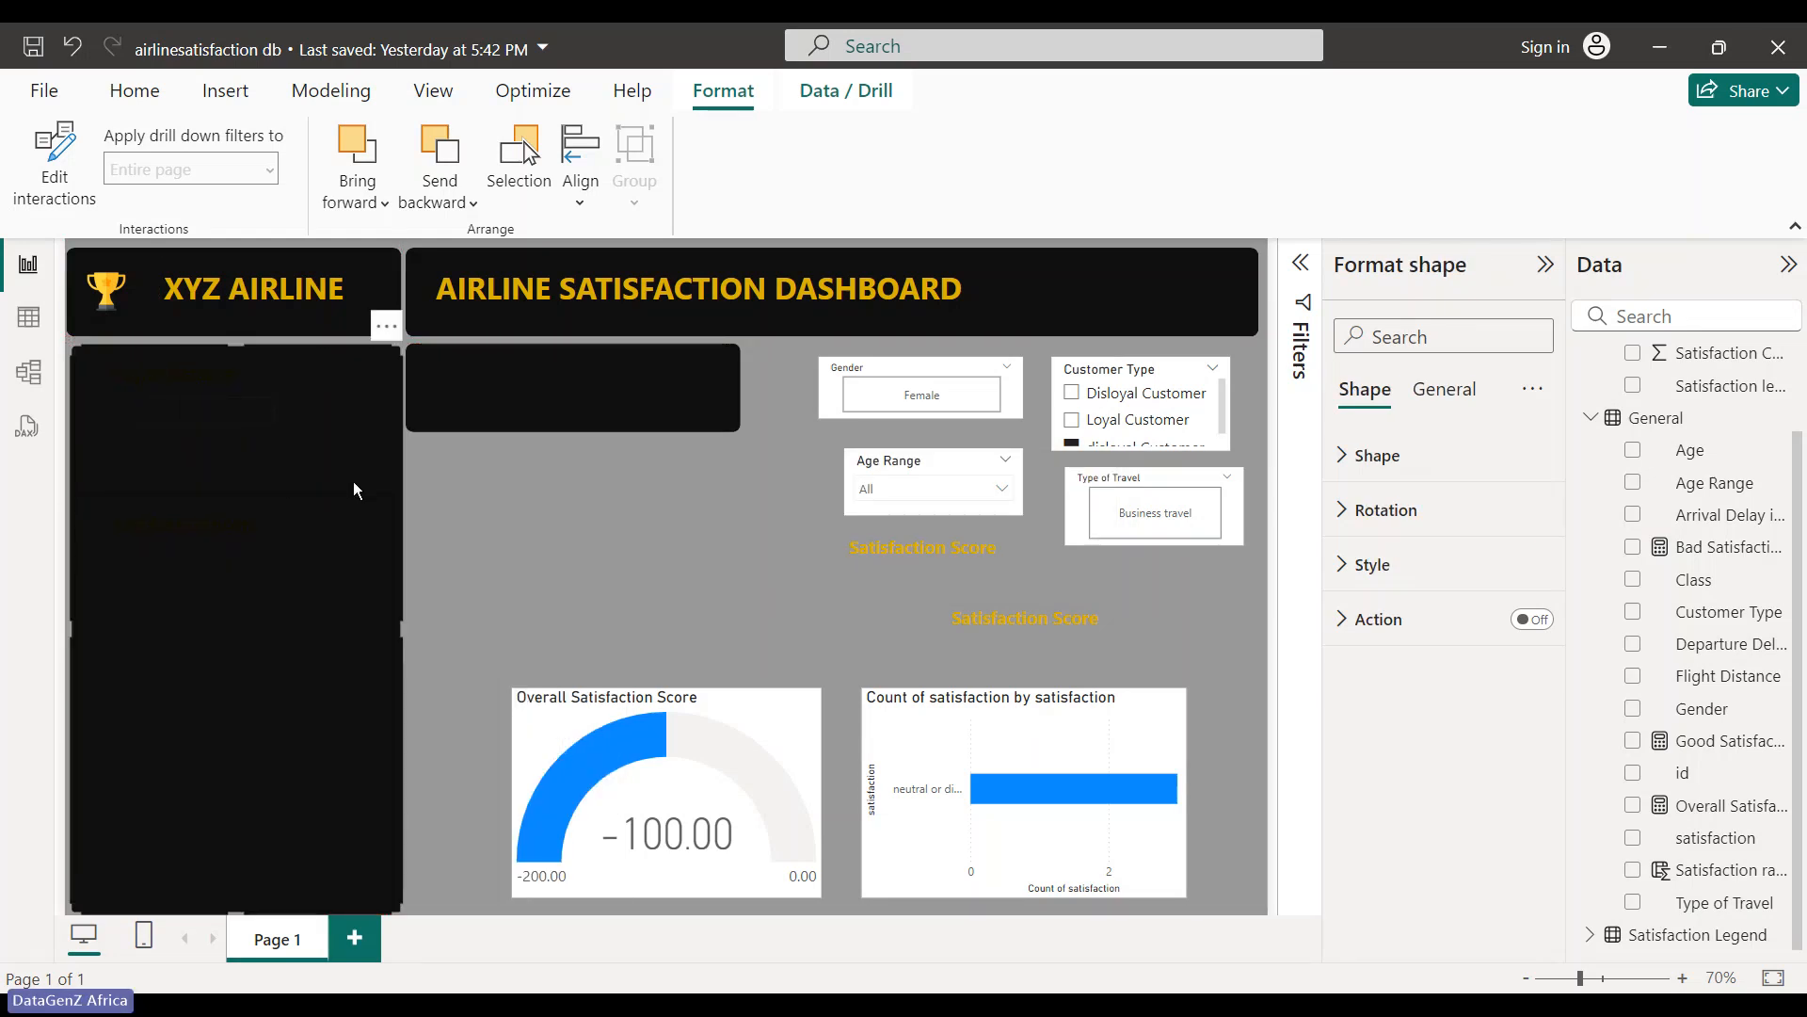
click(578, 495)
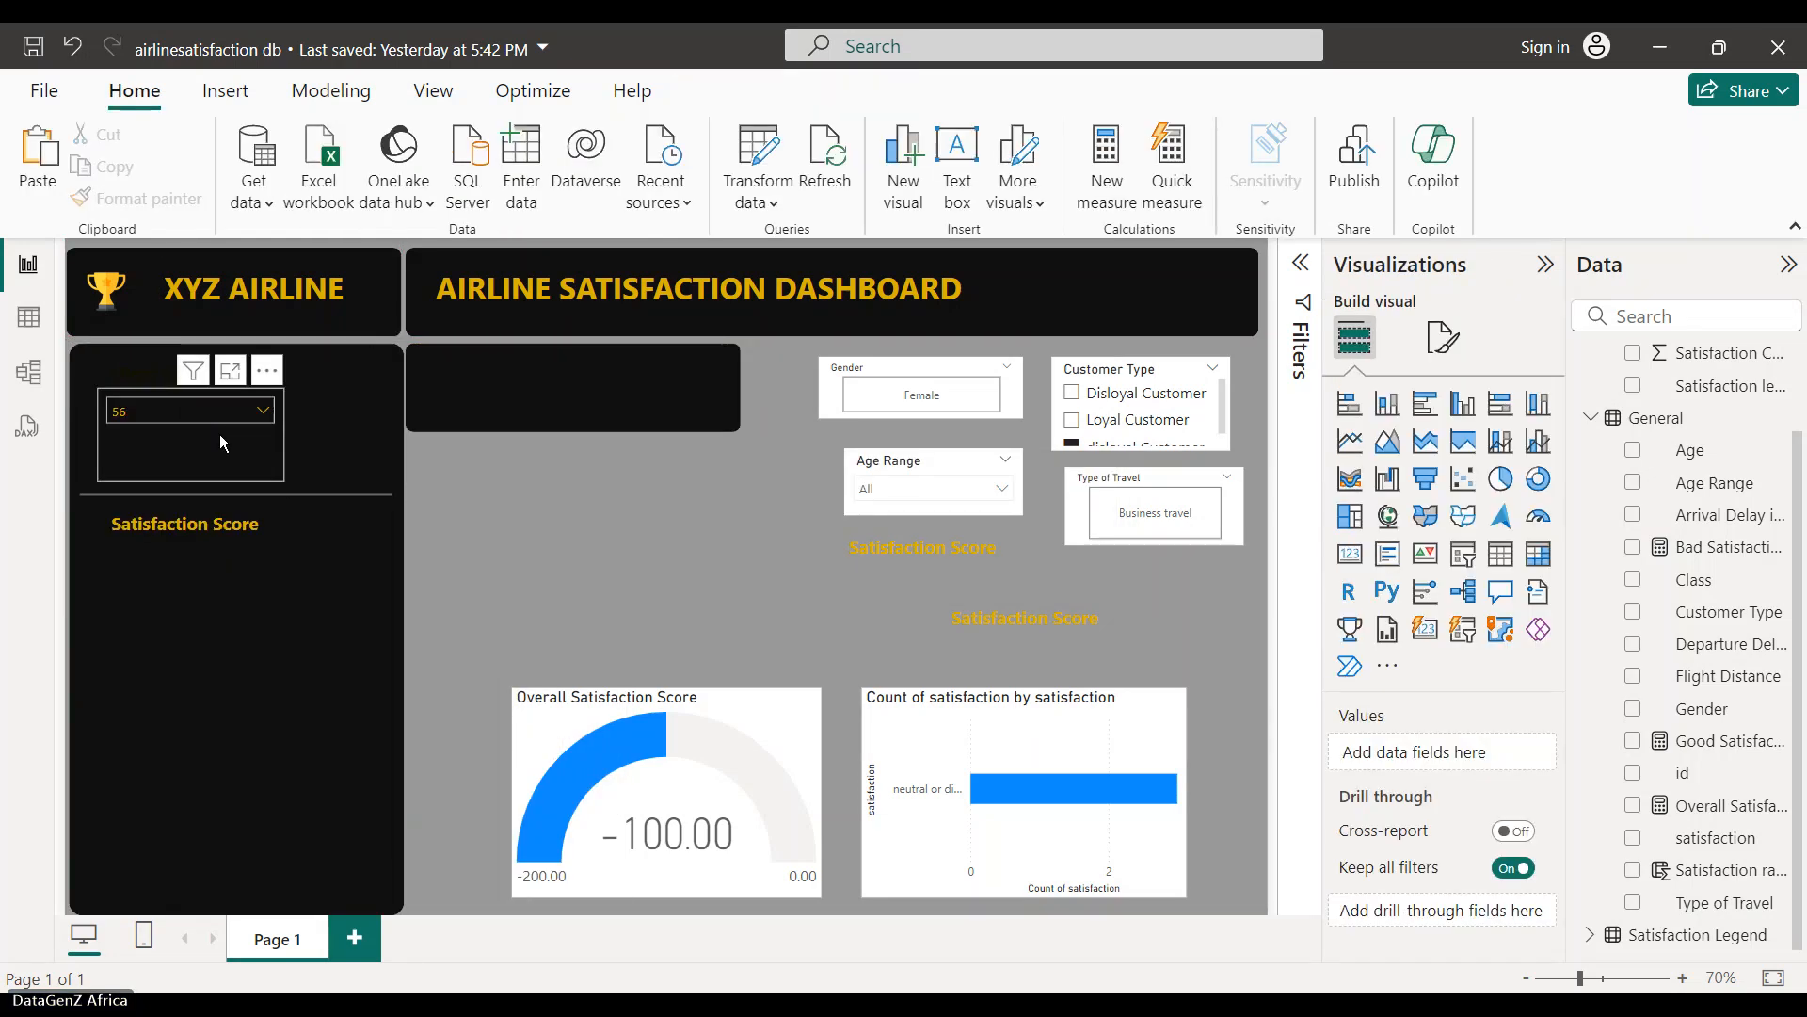
click(158, 368)
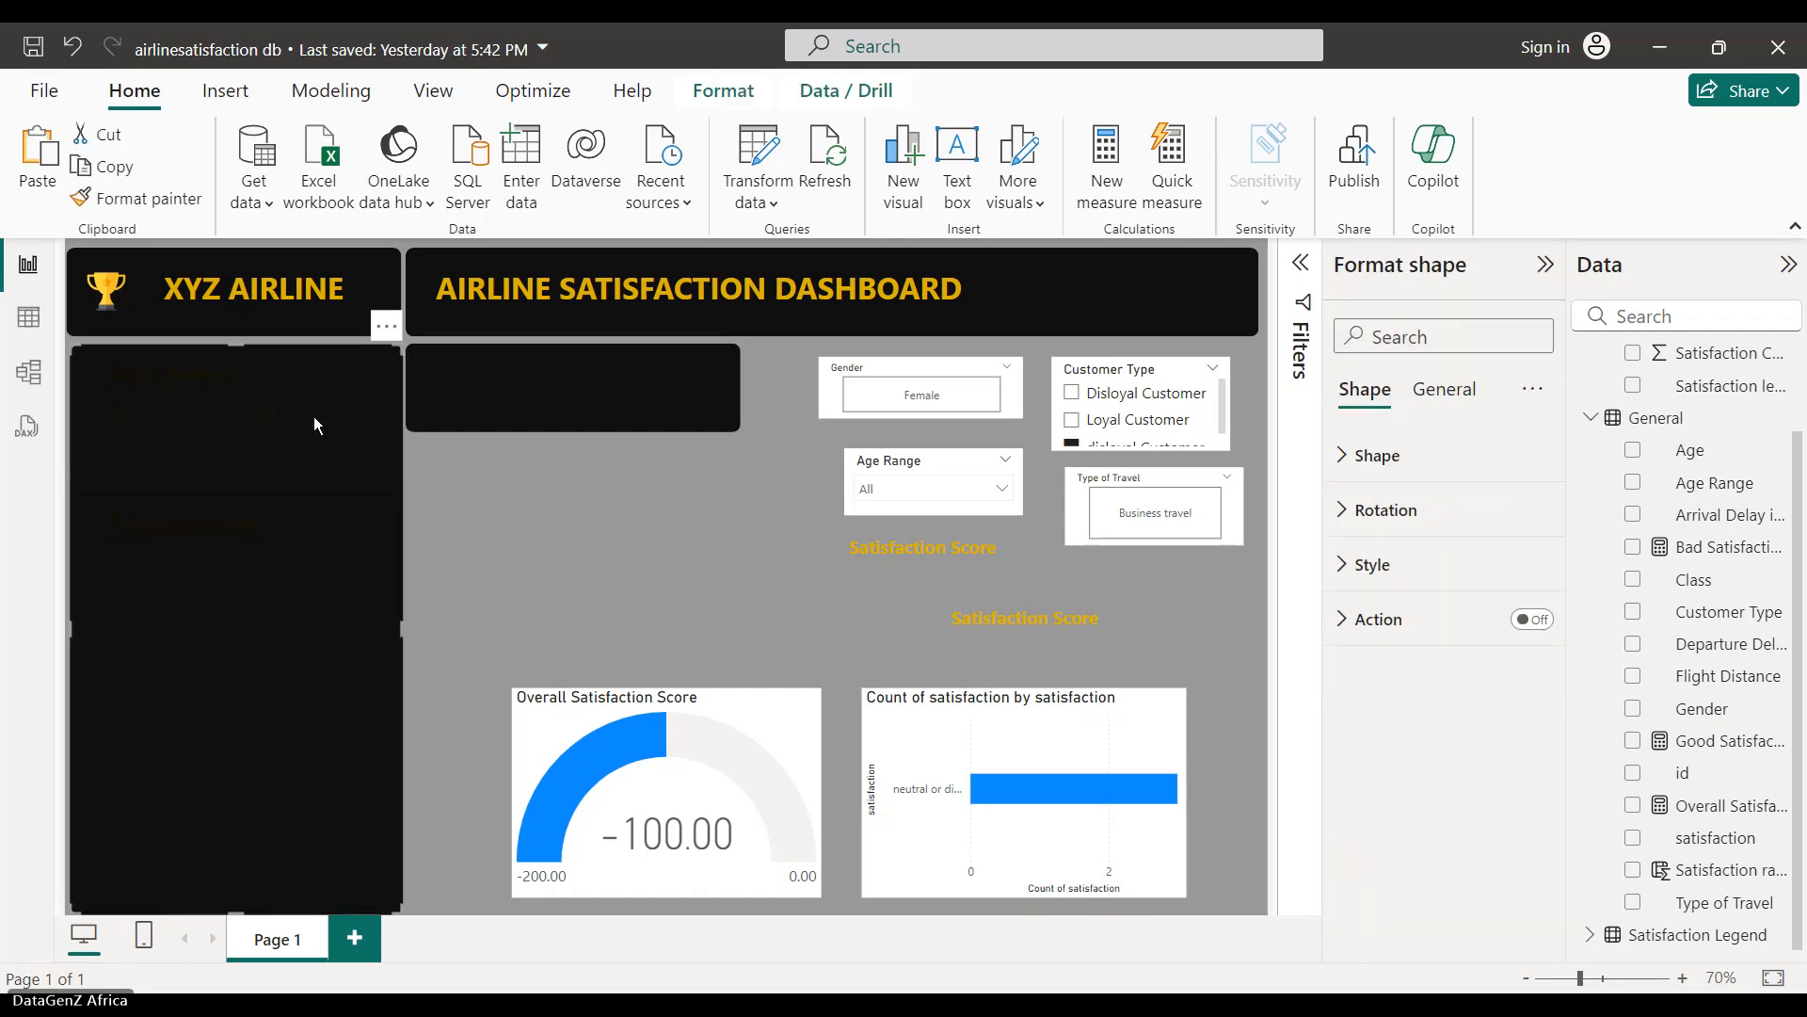
click(519, 571)
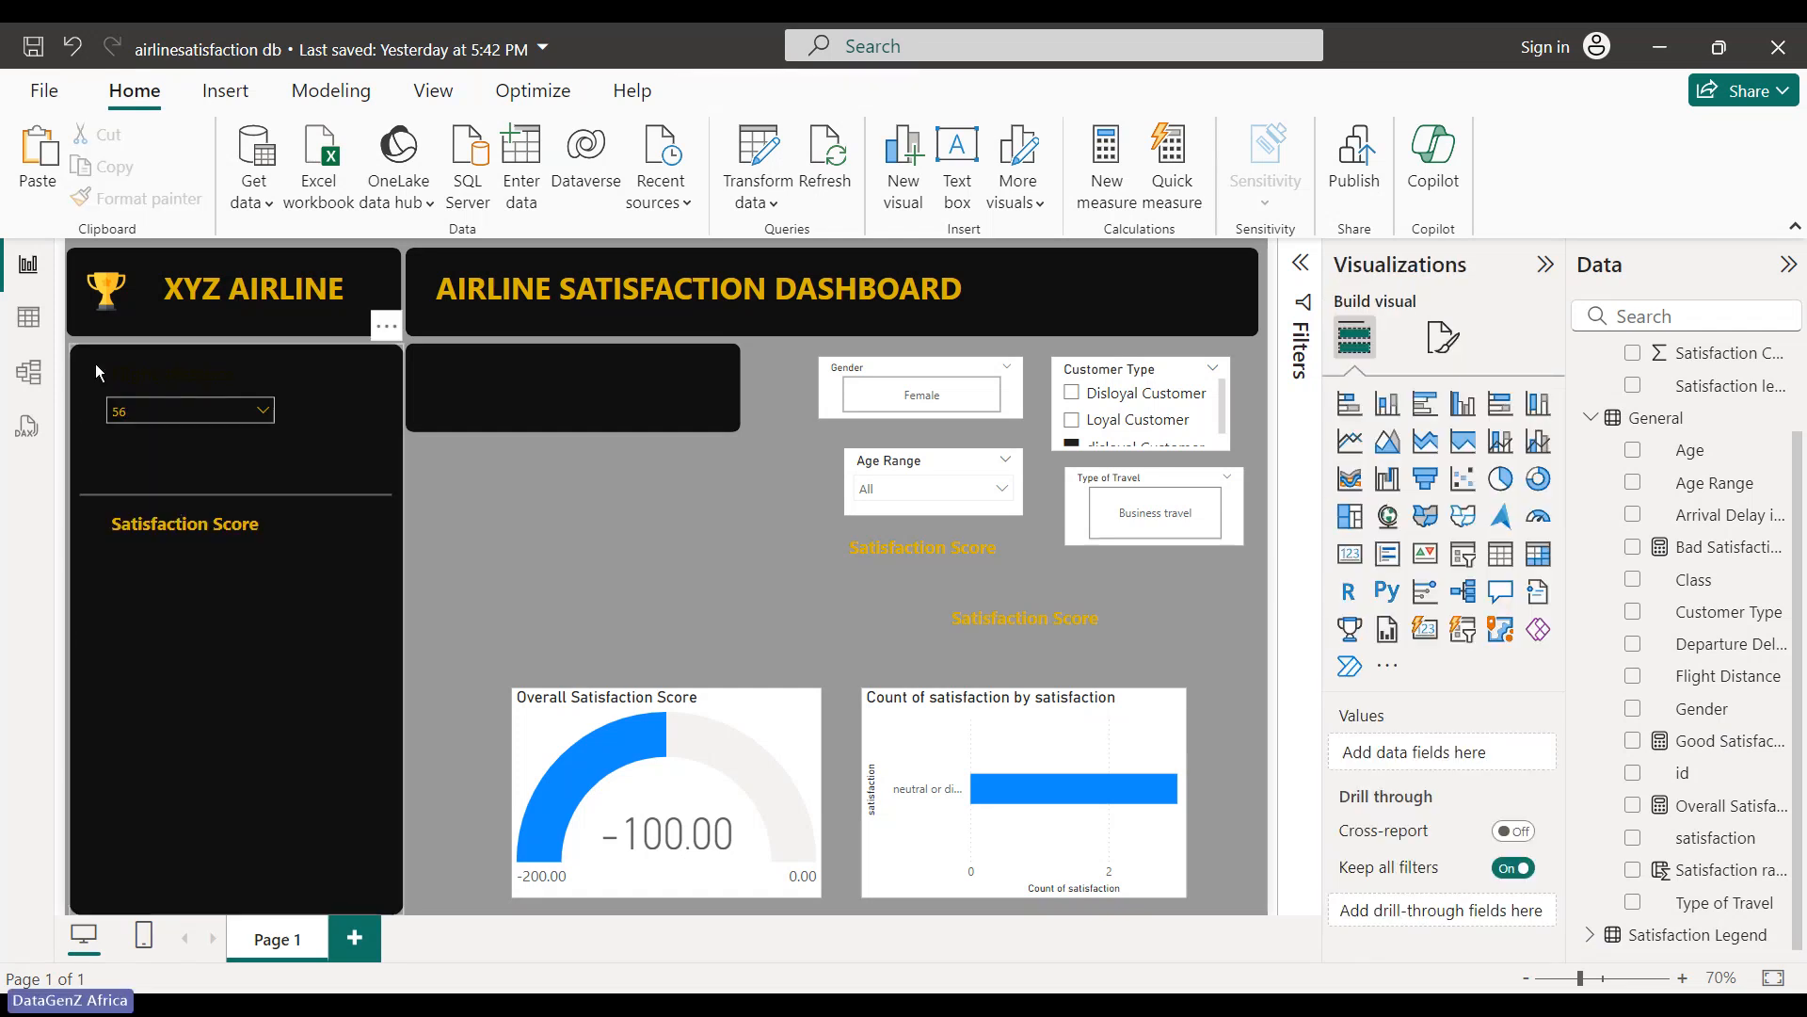
drag(94, 363, 433, 562)
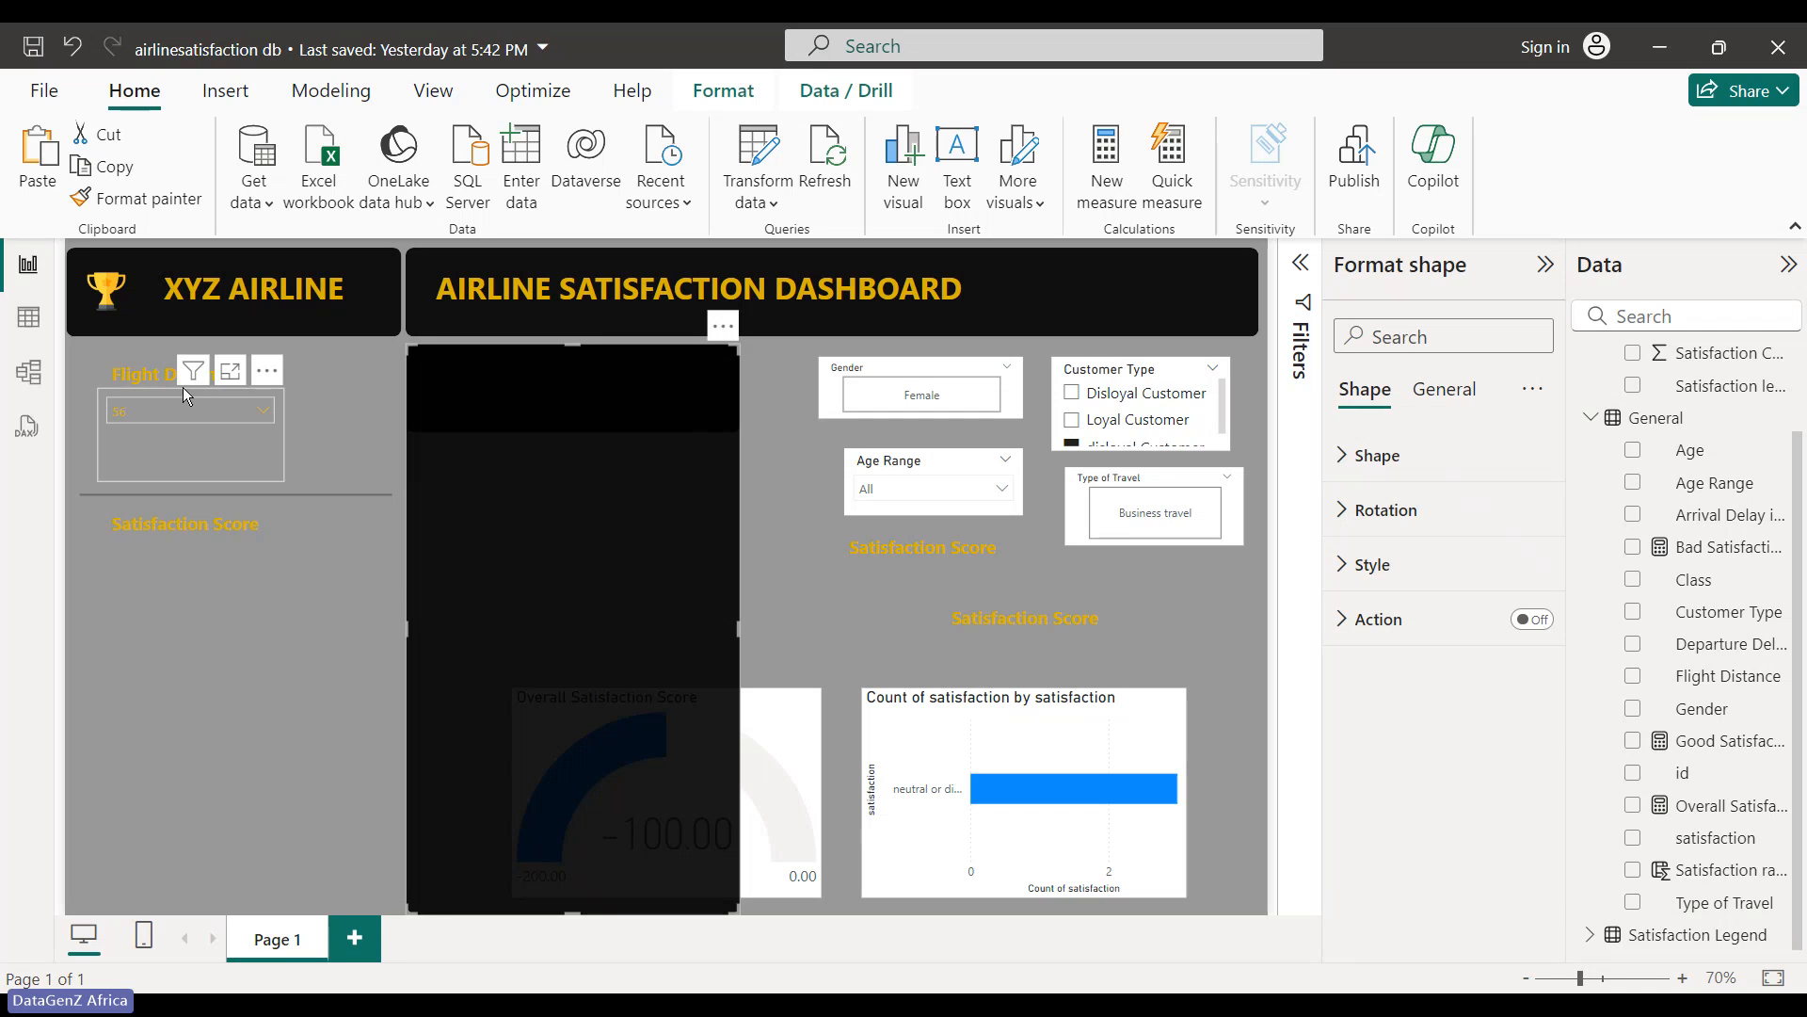
click(160, 360)
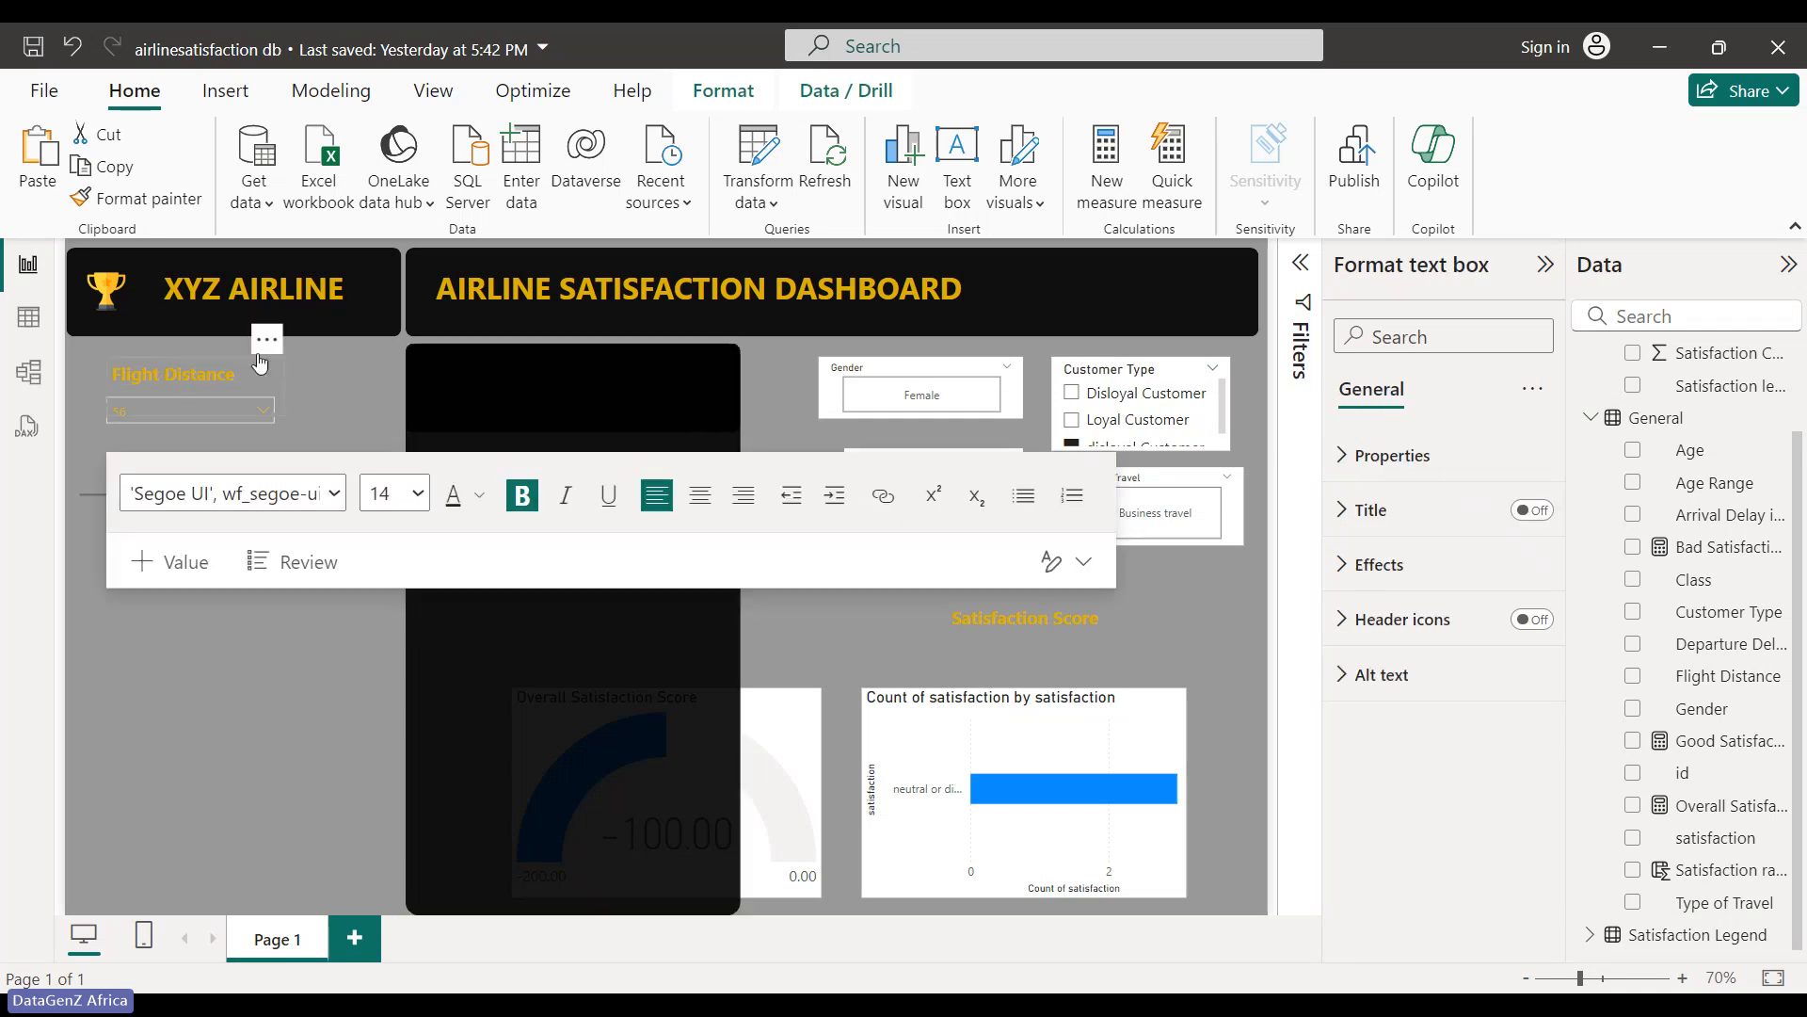
drag(160, 359, 941, 562)
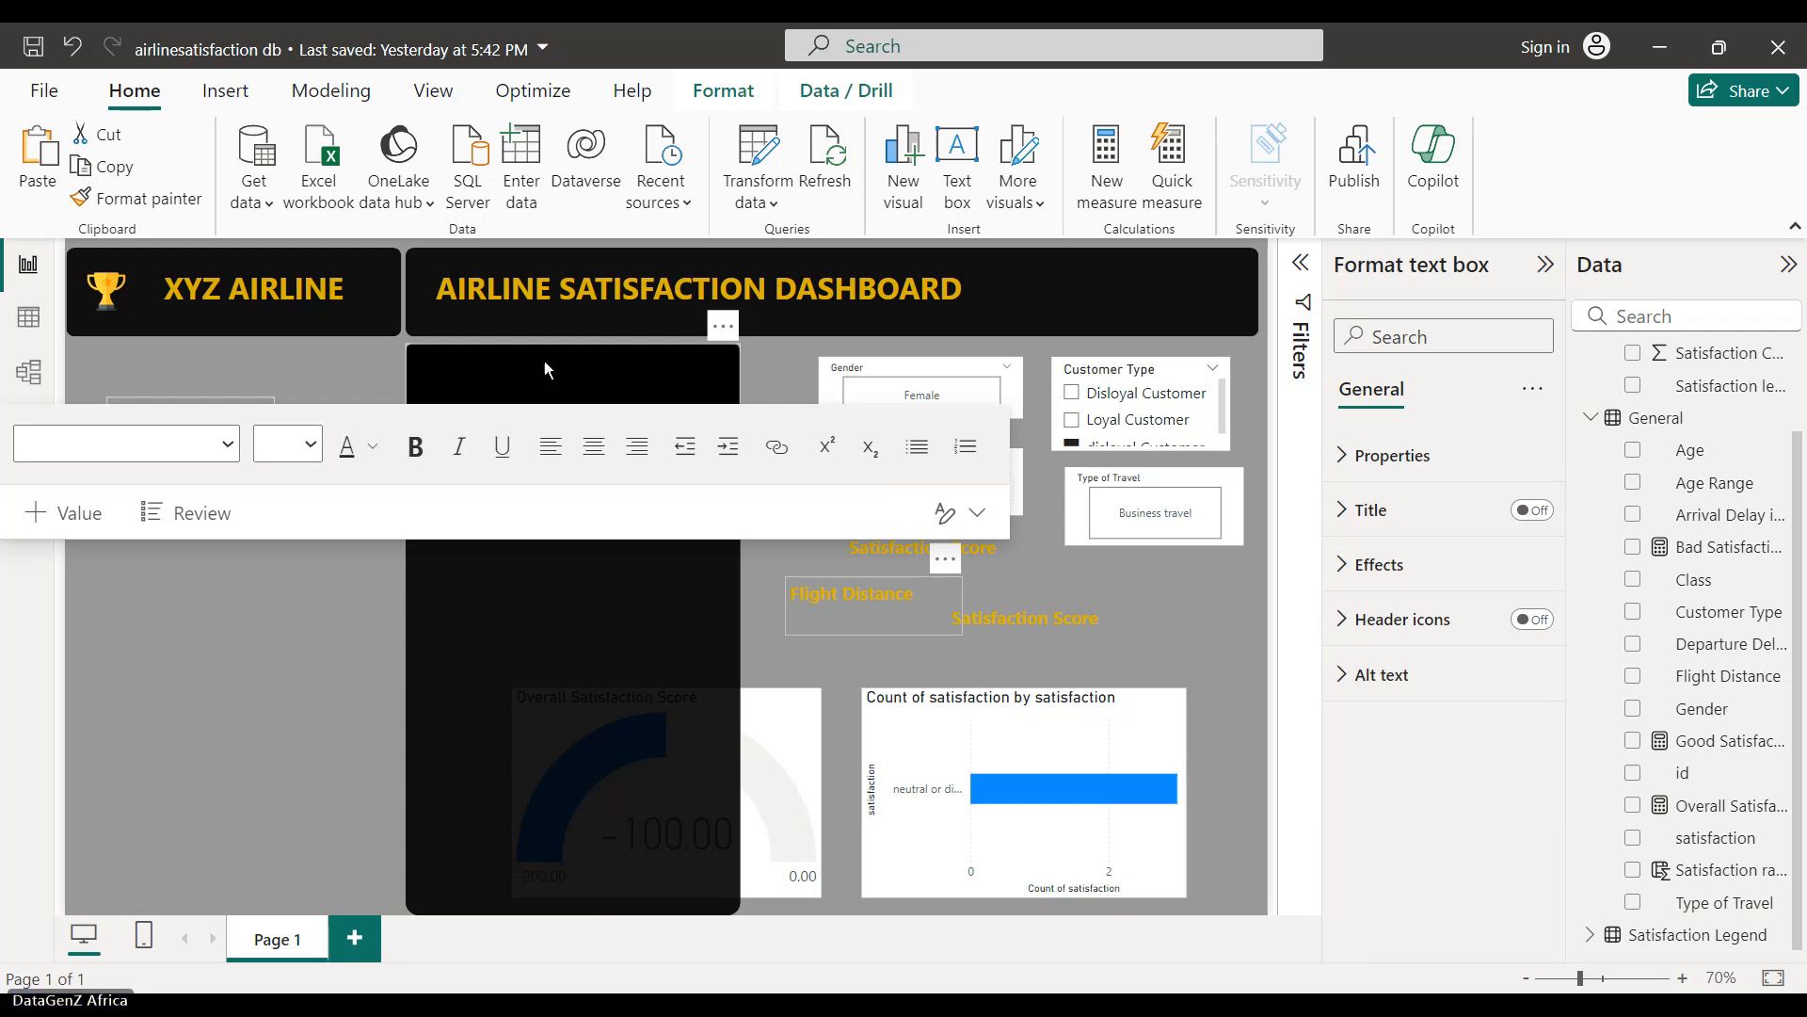
drag(544, 360, 177, 518)
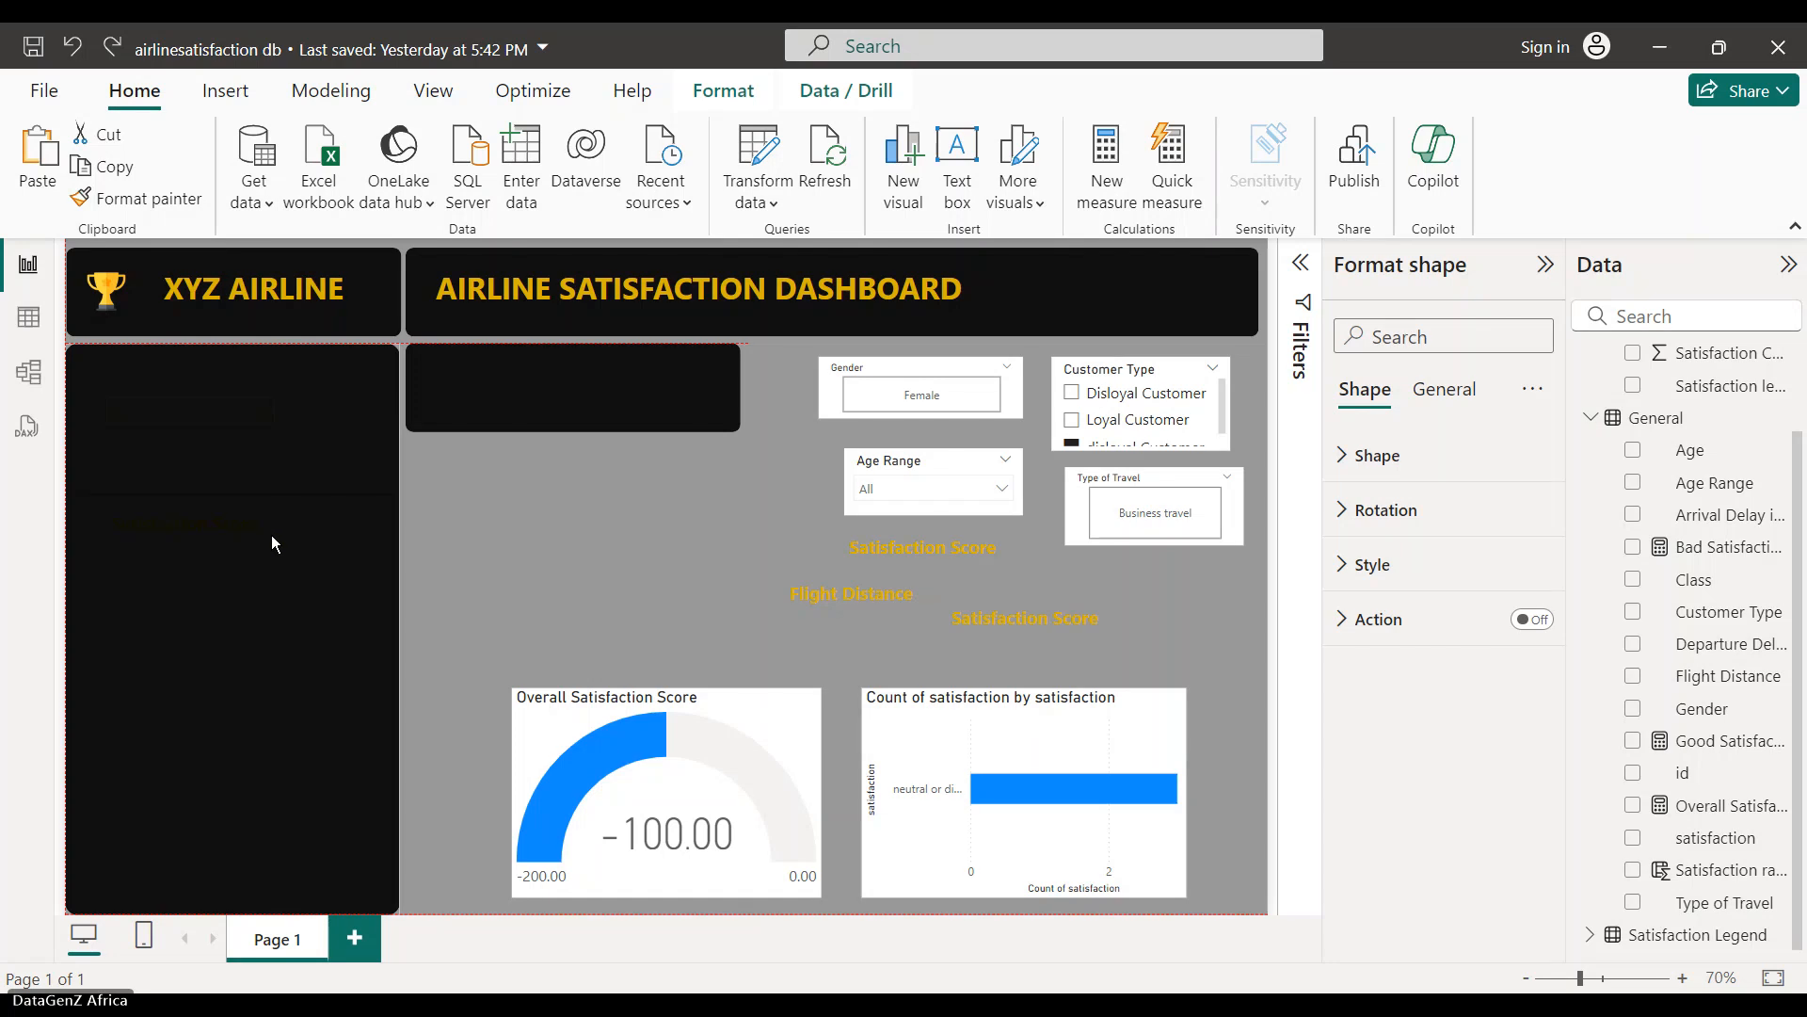
click(587, 529)
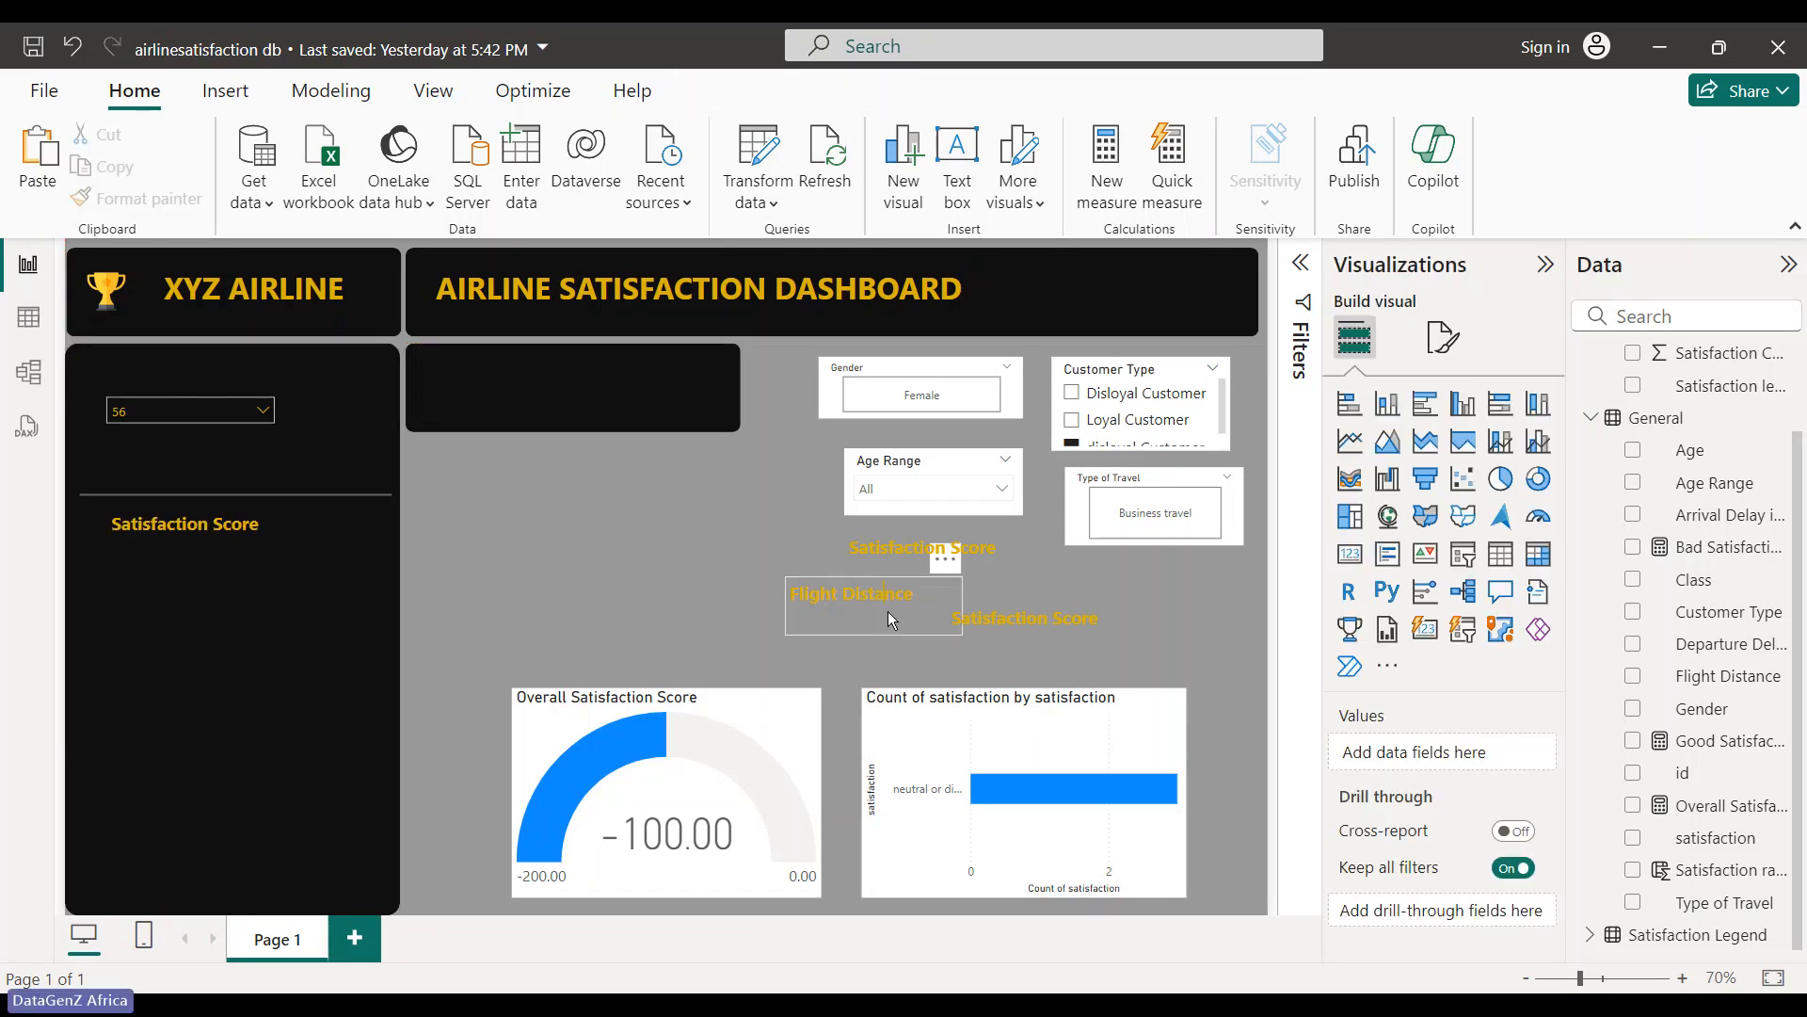
- Drag the Flight Distance heading into the side panel and check it against the slicer and shape
click(863, 608)
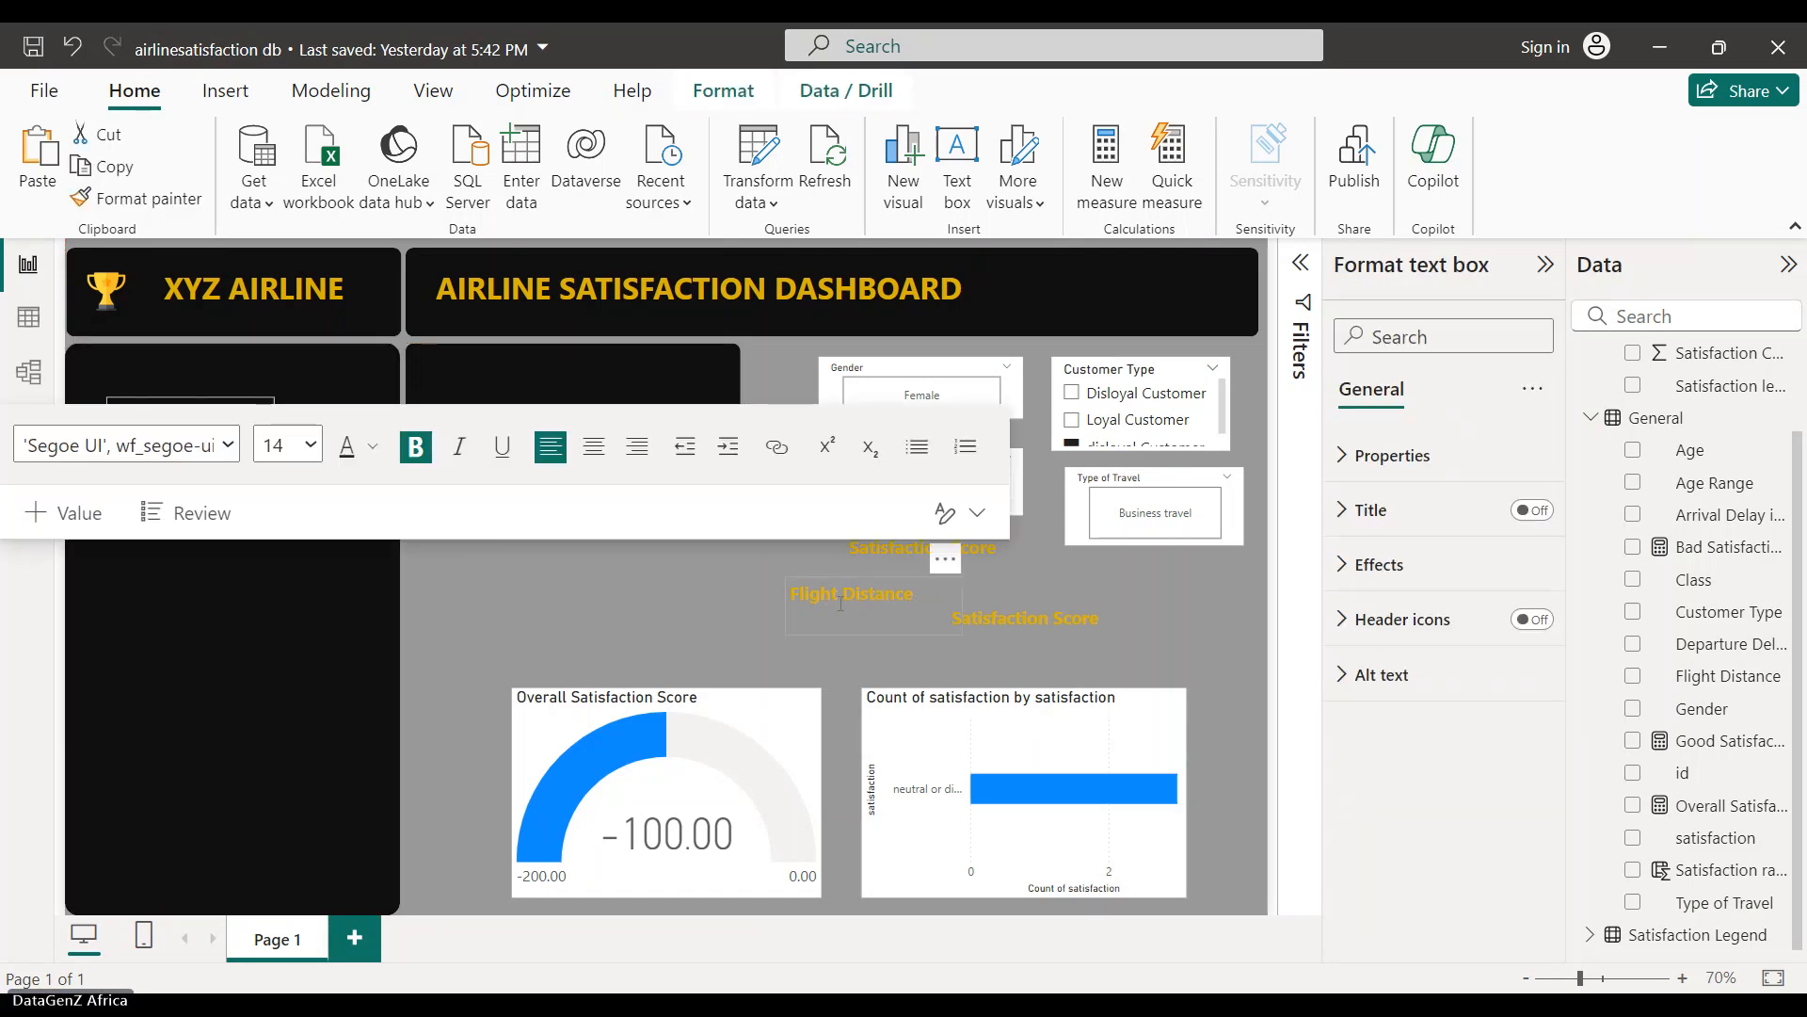
drag(941, 558, 269, 337)
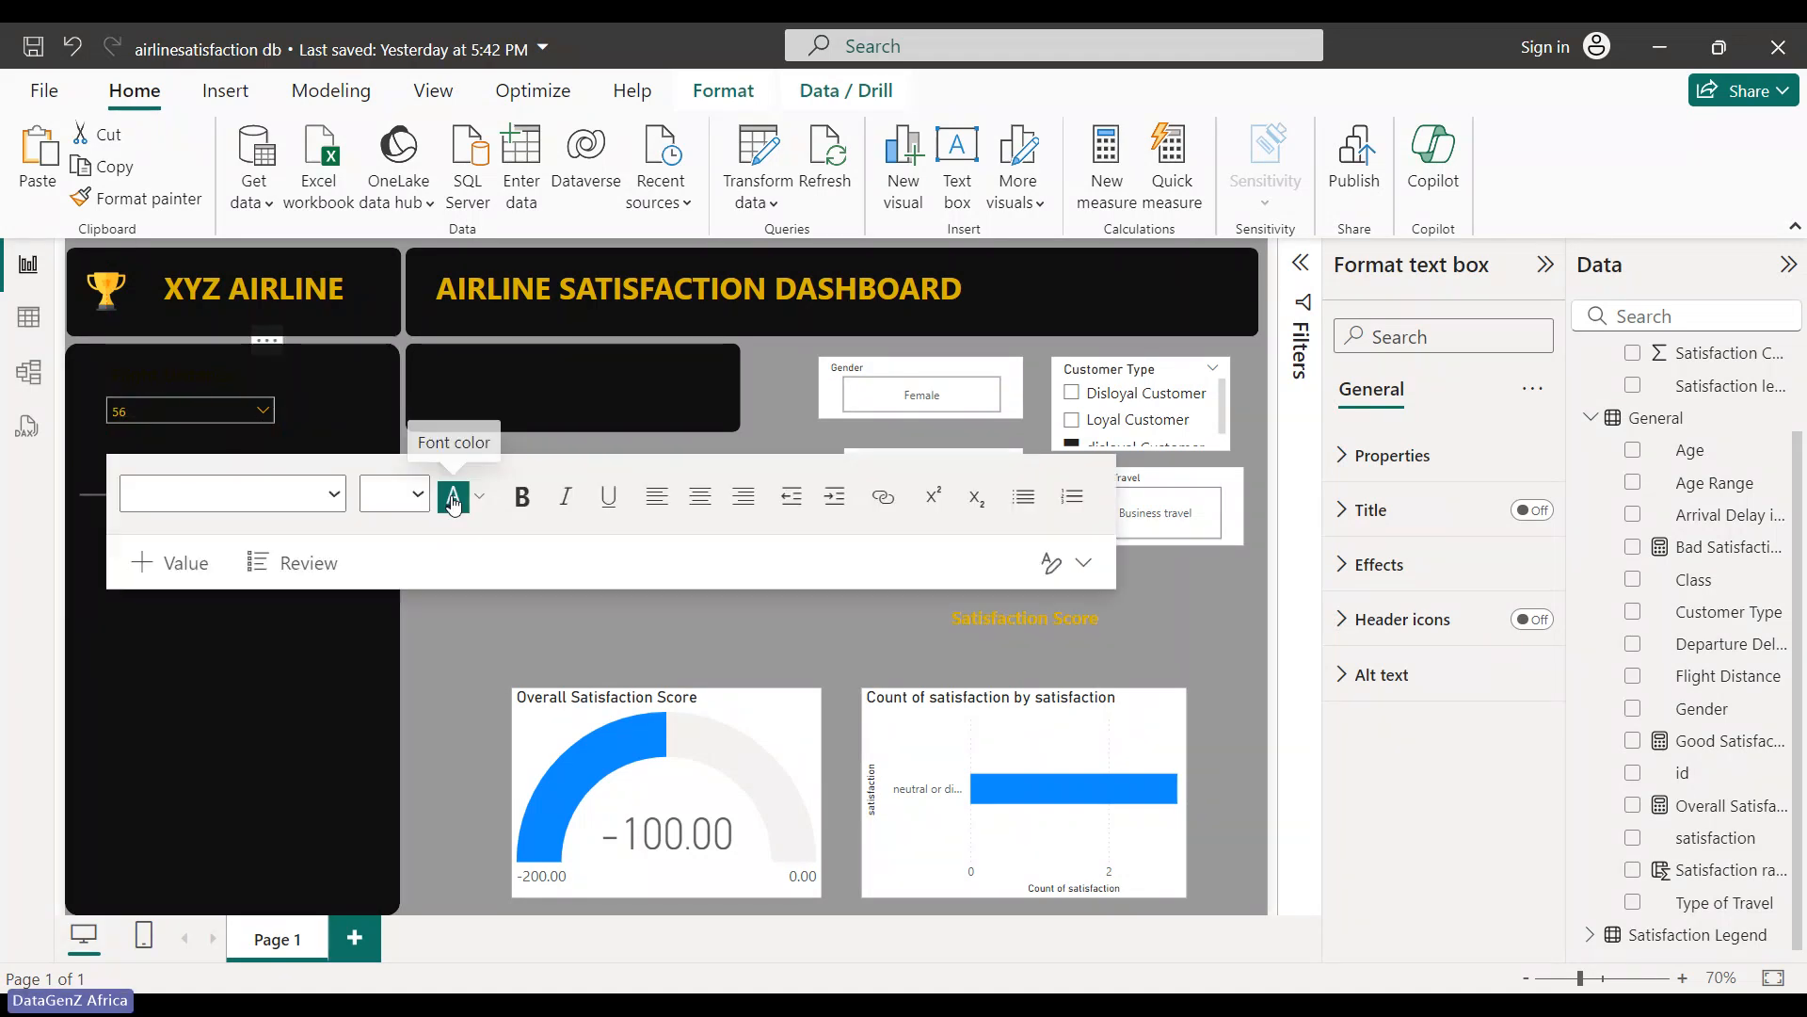
click(275, 425)
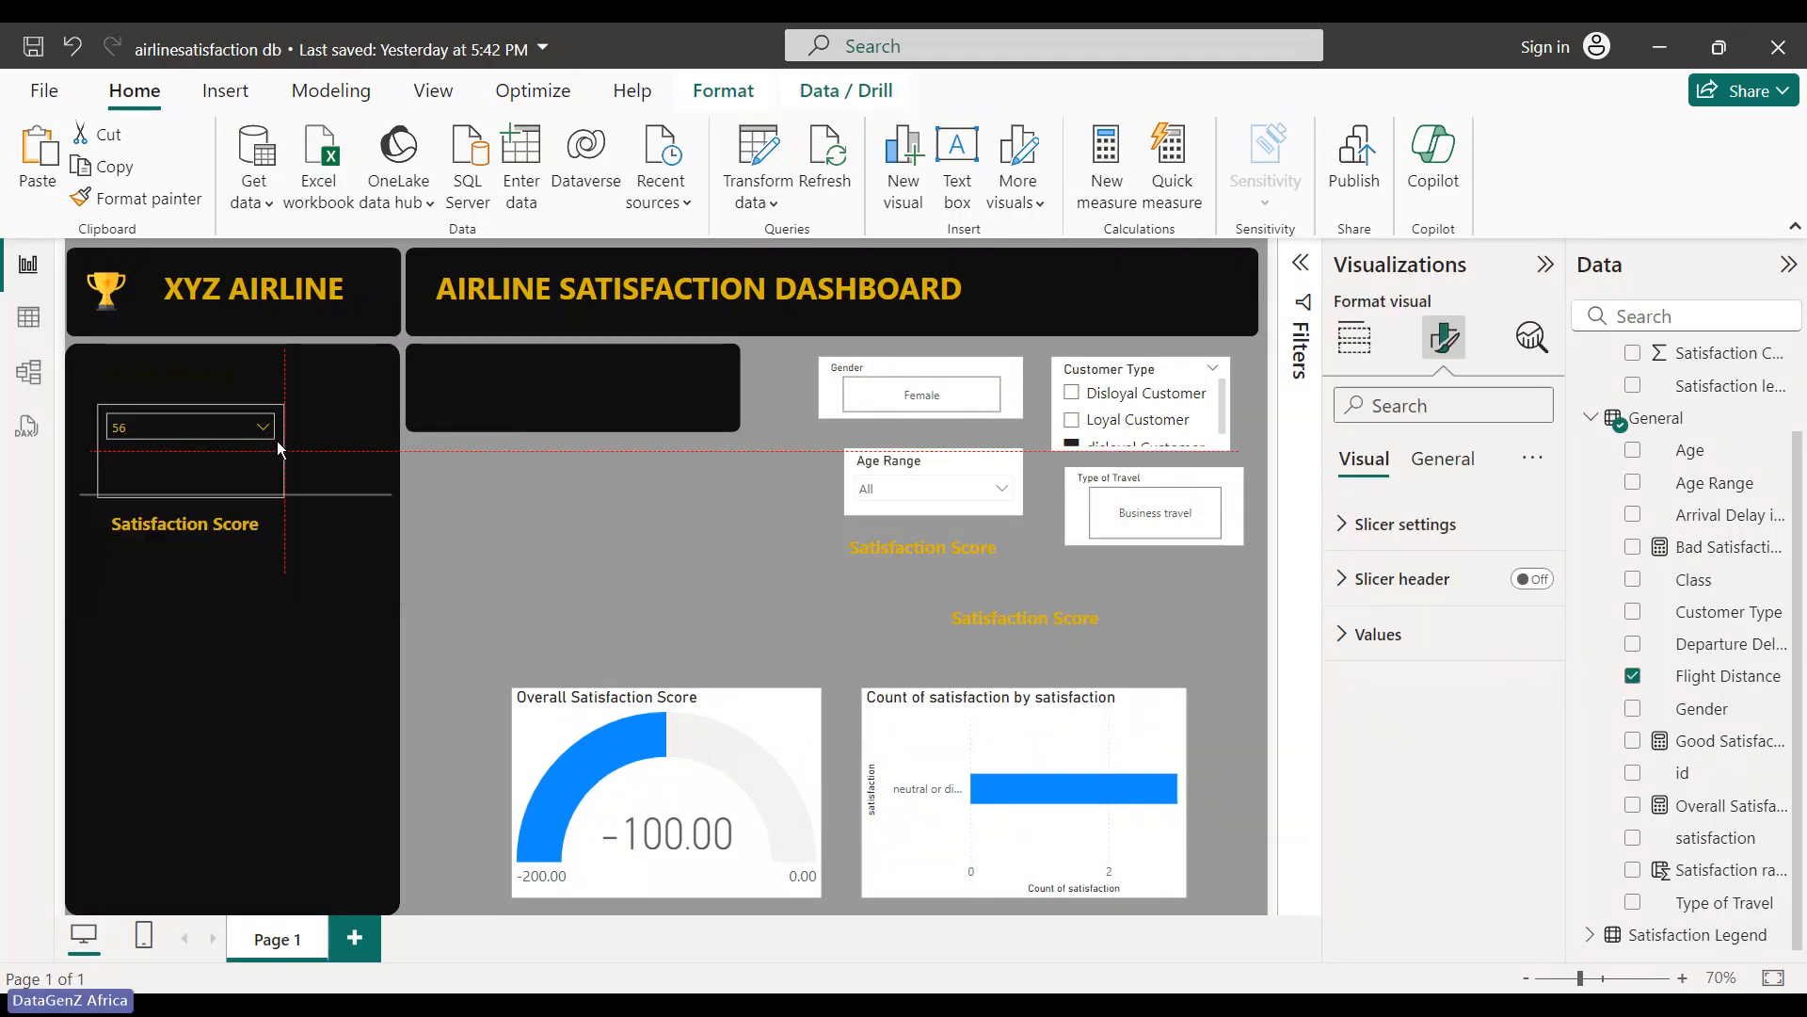
click(160, 354)
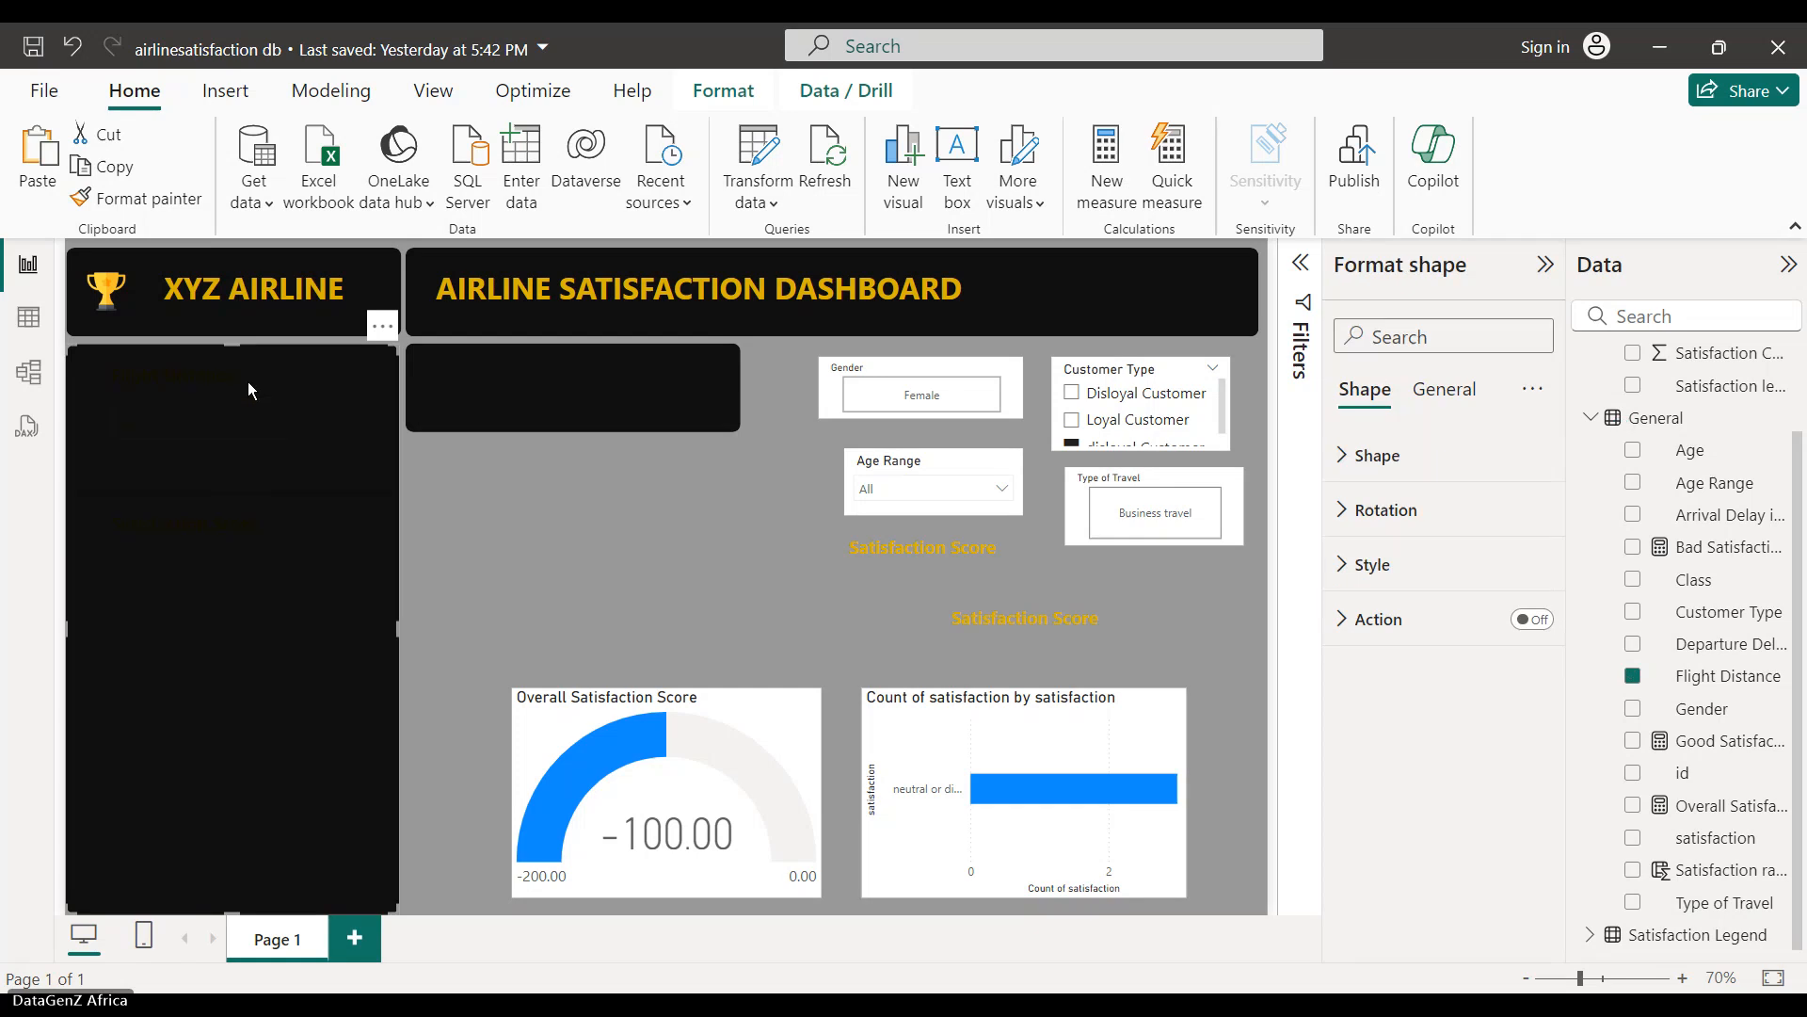
click(482, 522)
click(261, 454)
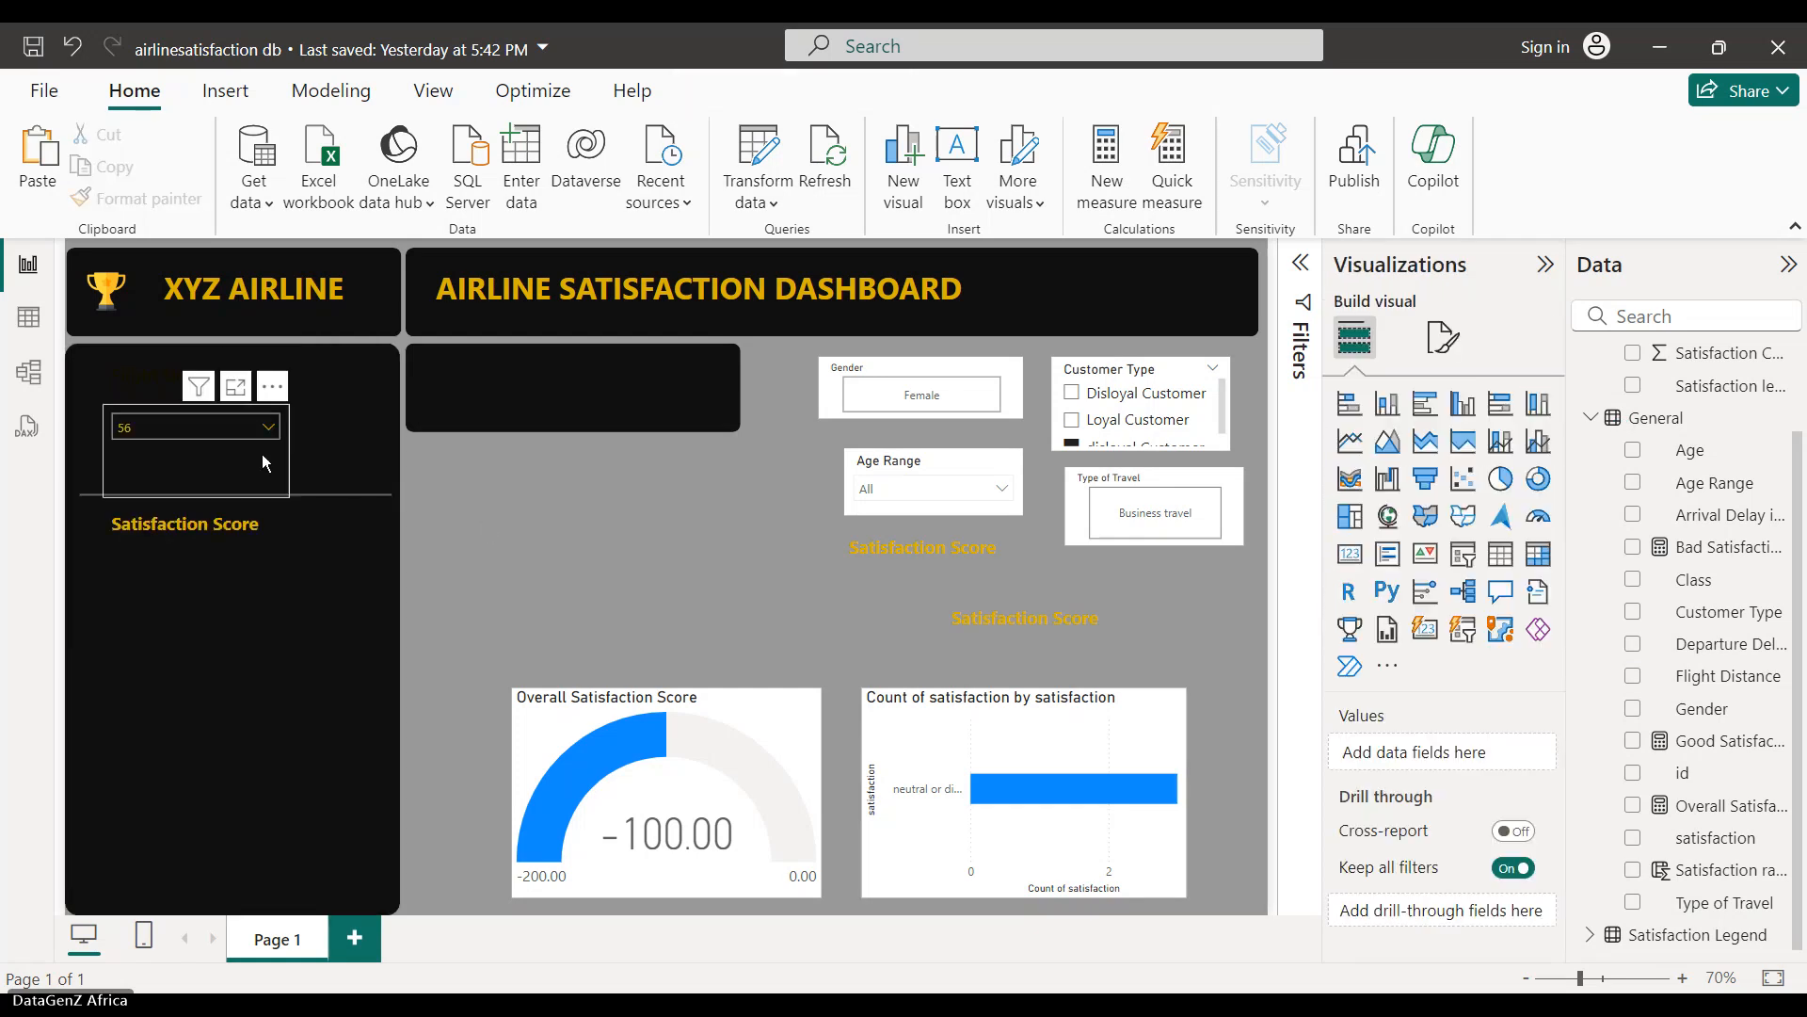
click(134, 392)
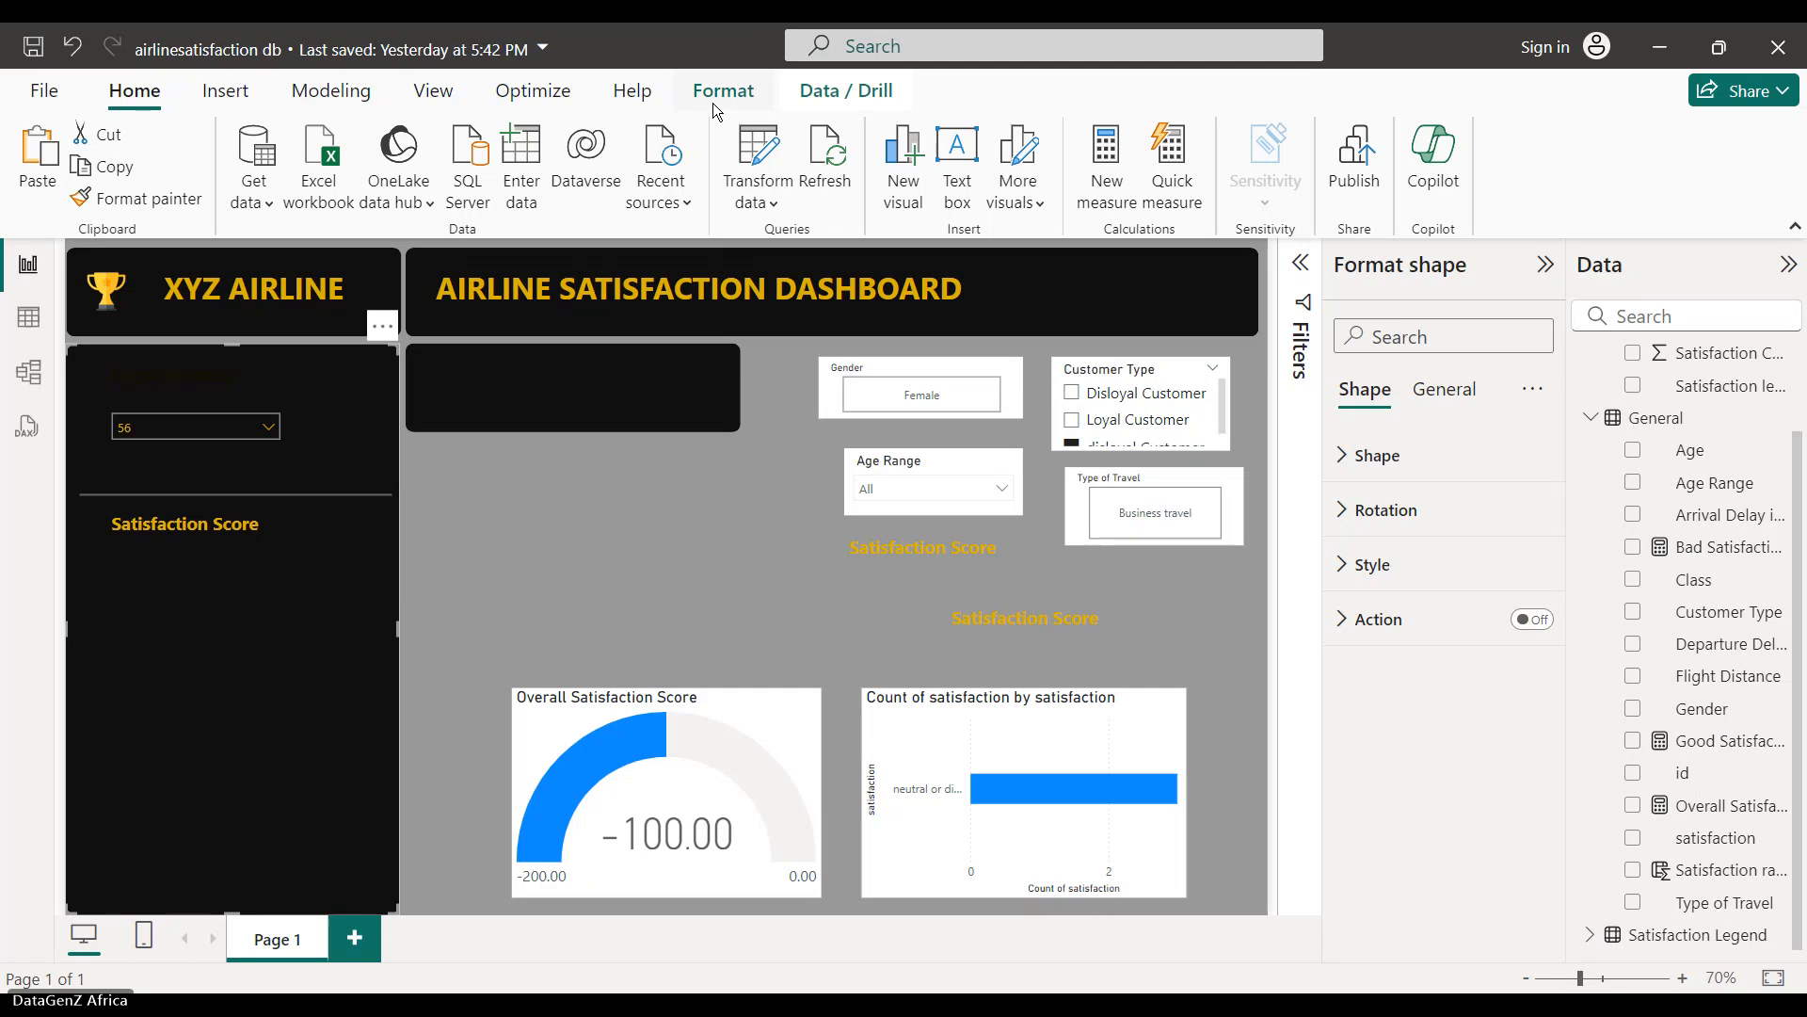
click(674, 602)
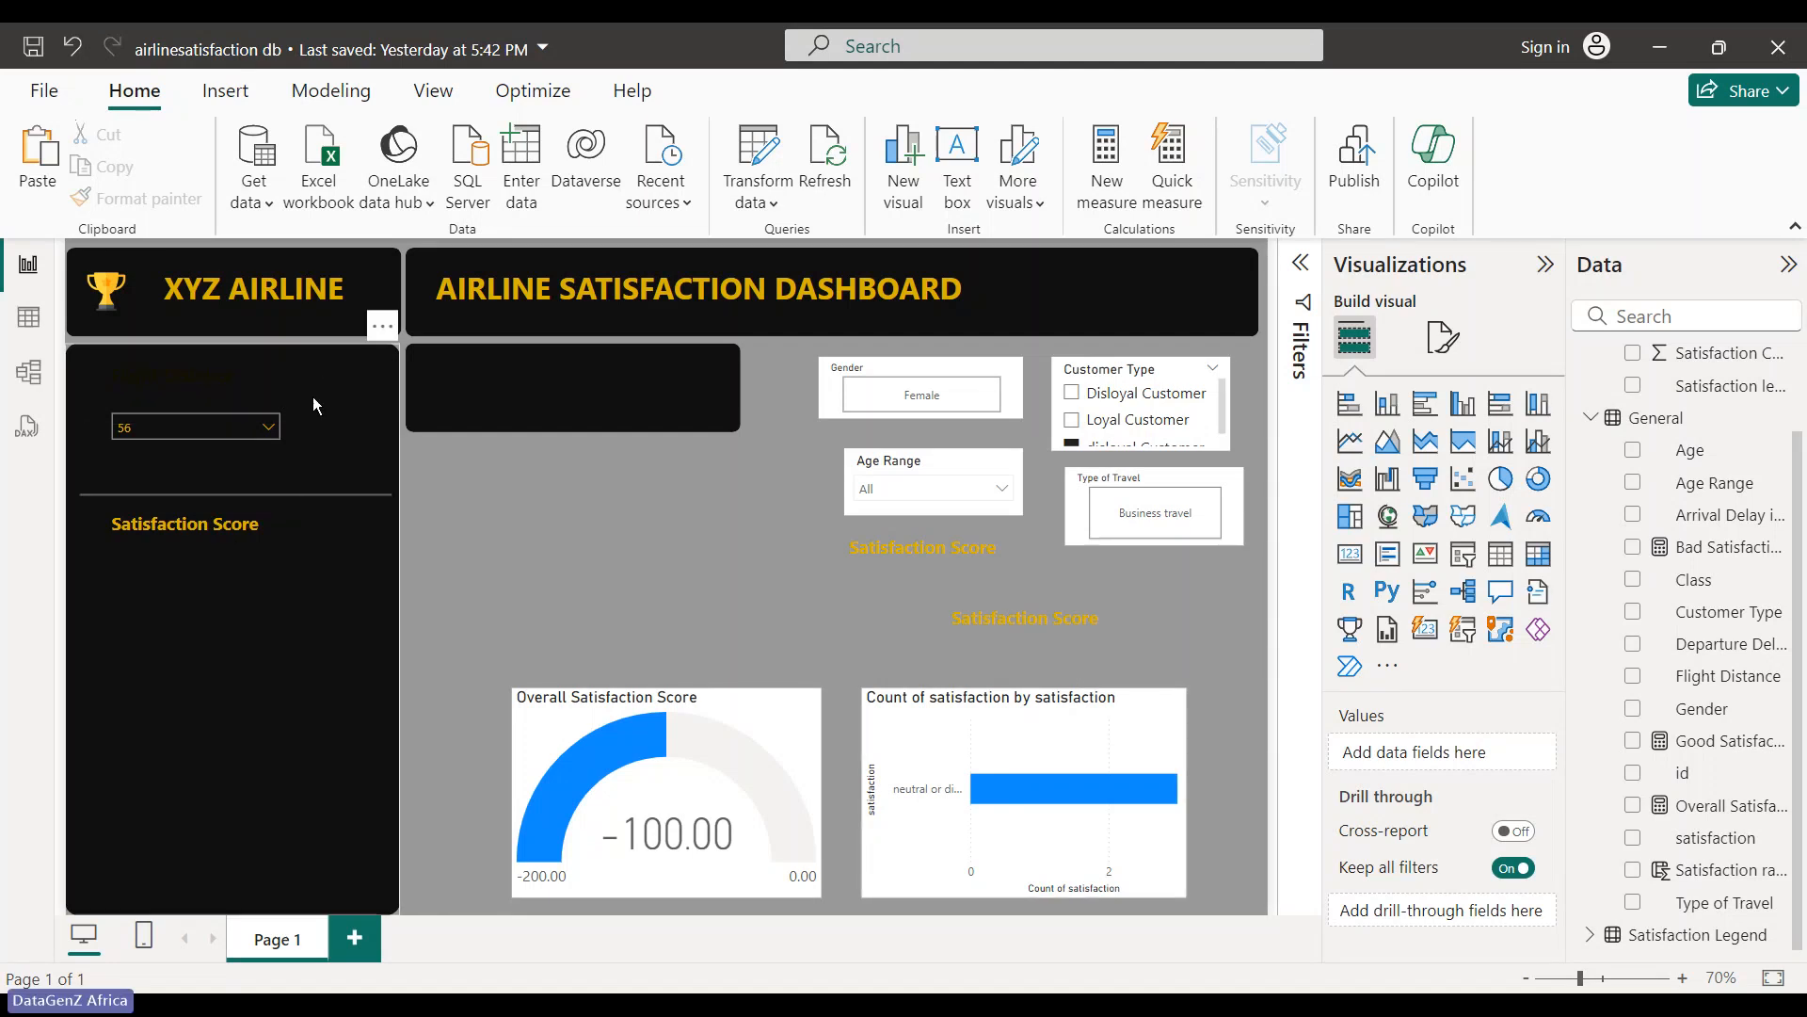
- Uncover the hidden Flight Distance text box behind the panel and remove it
drag(313, 378, 446, 379)
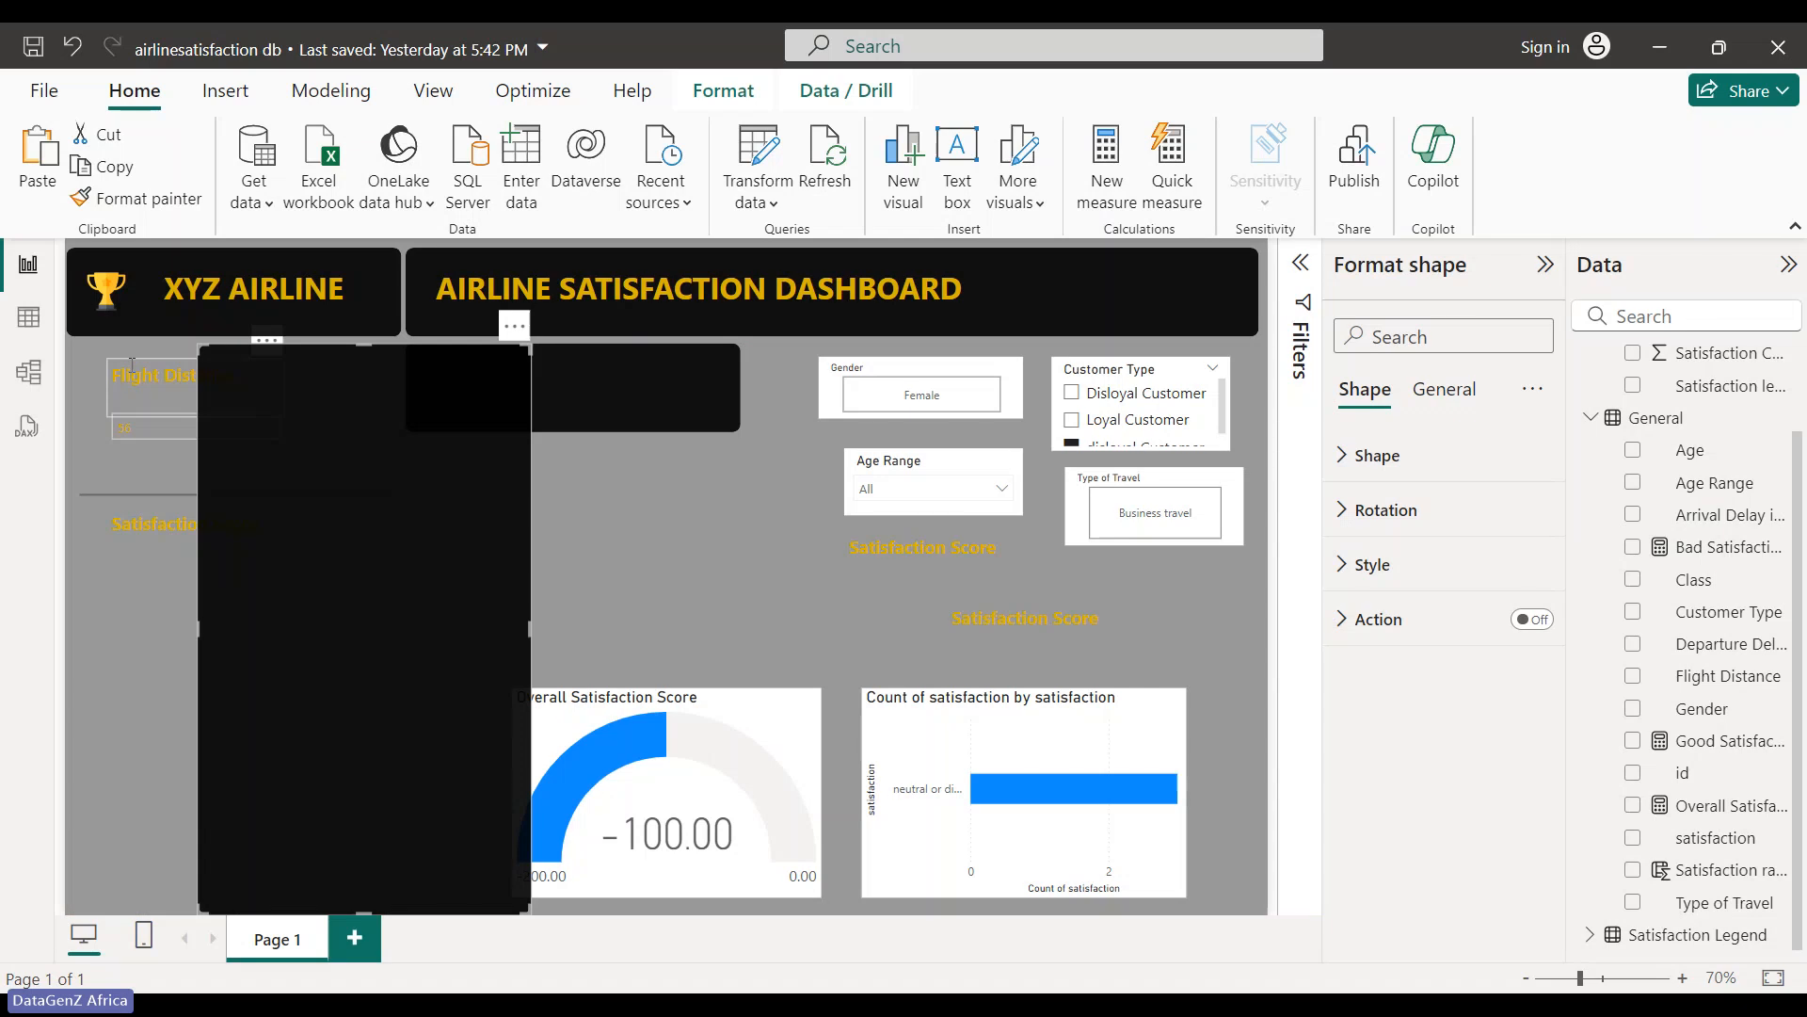
drag(131, 365, 692, 573)
drag(398, 655, 274, 651)
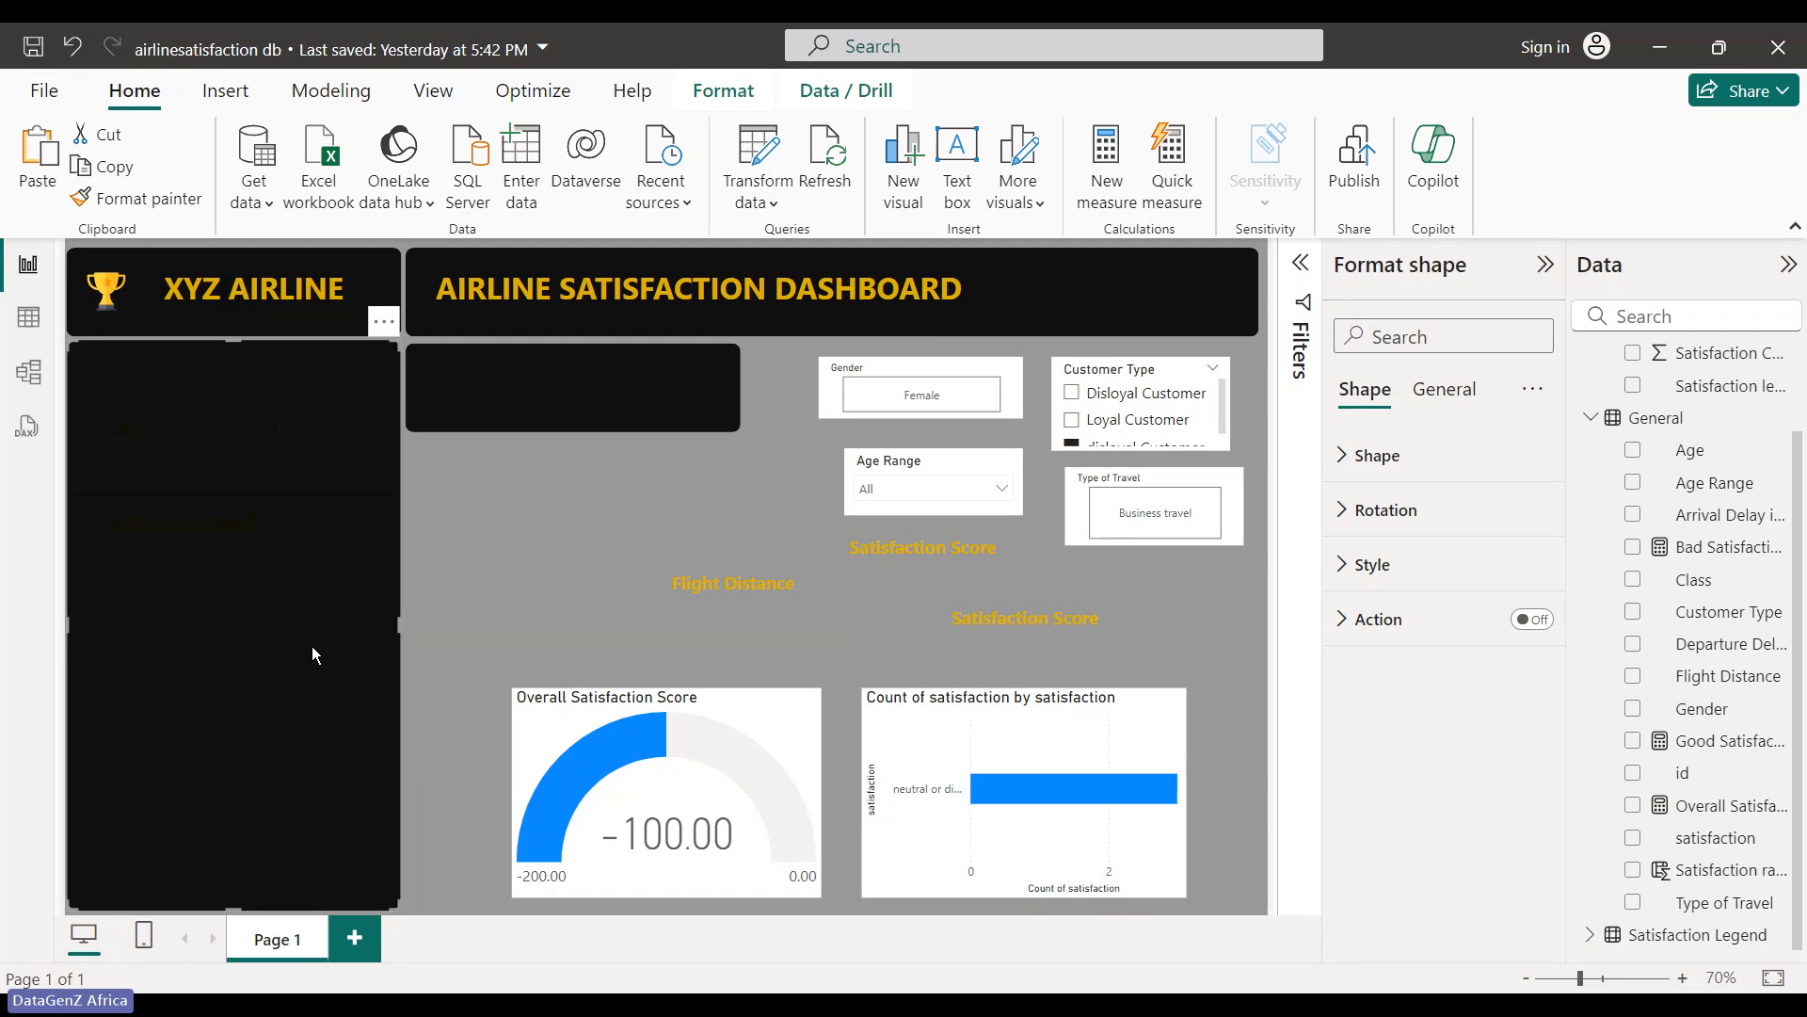
click(637, 588)
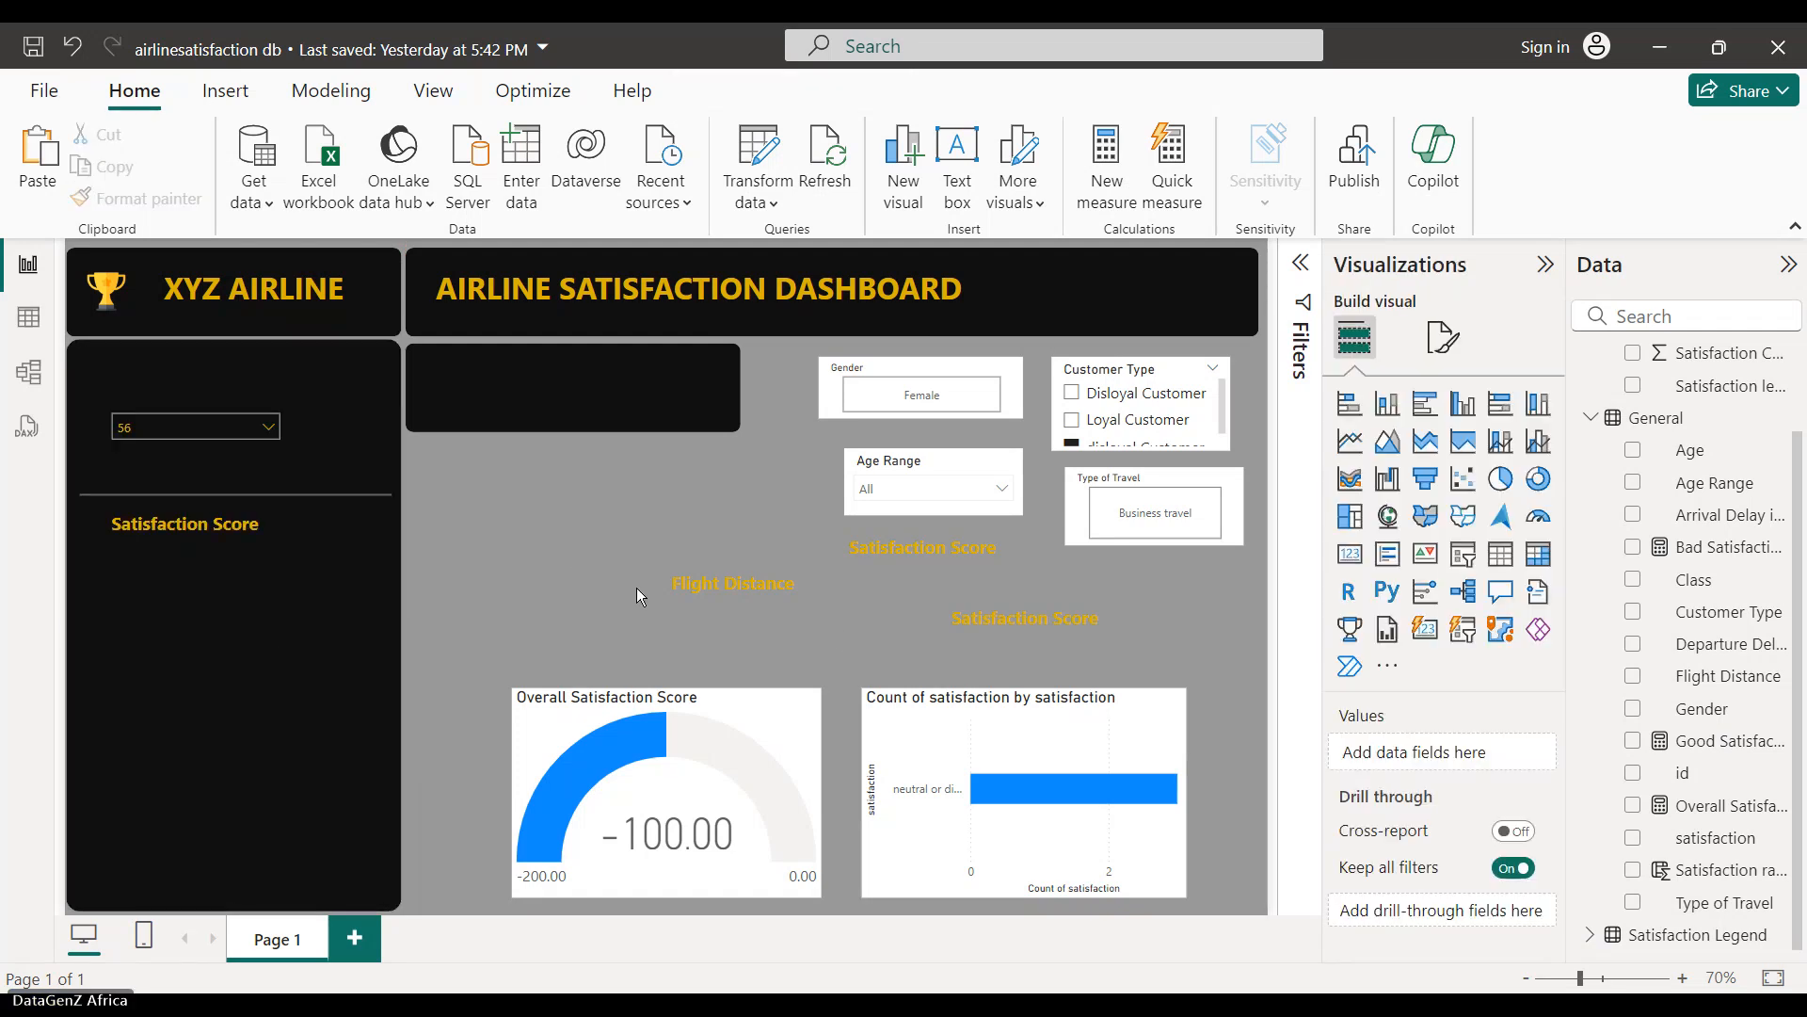
click(794, 573)
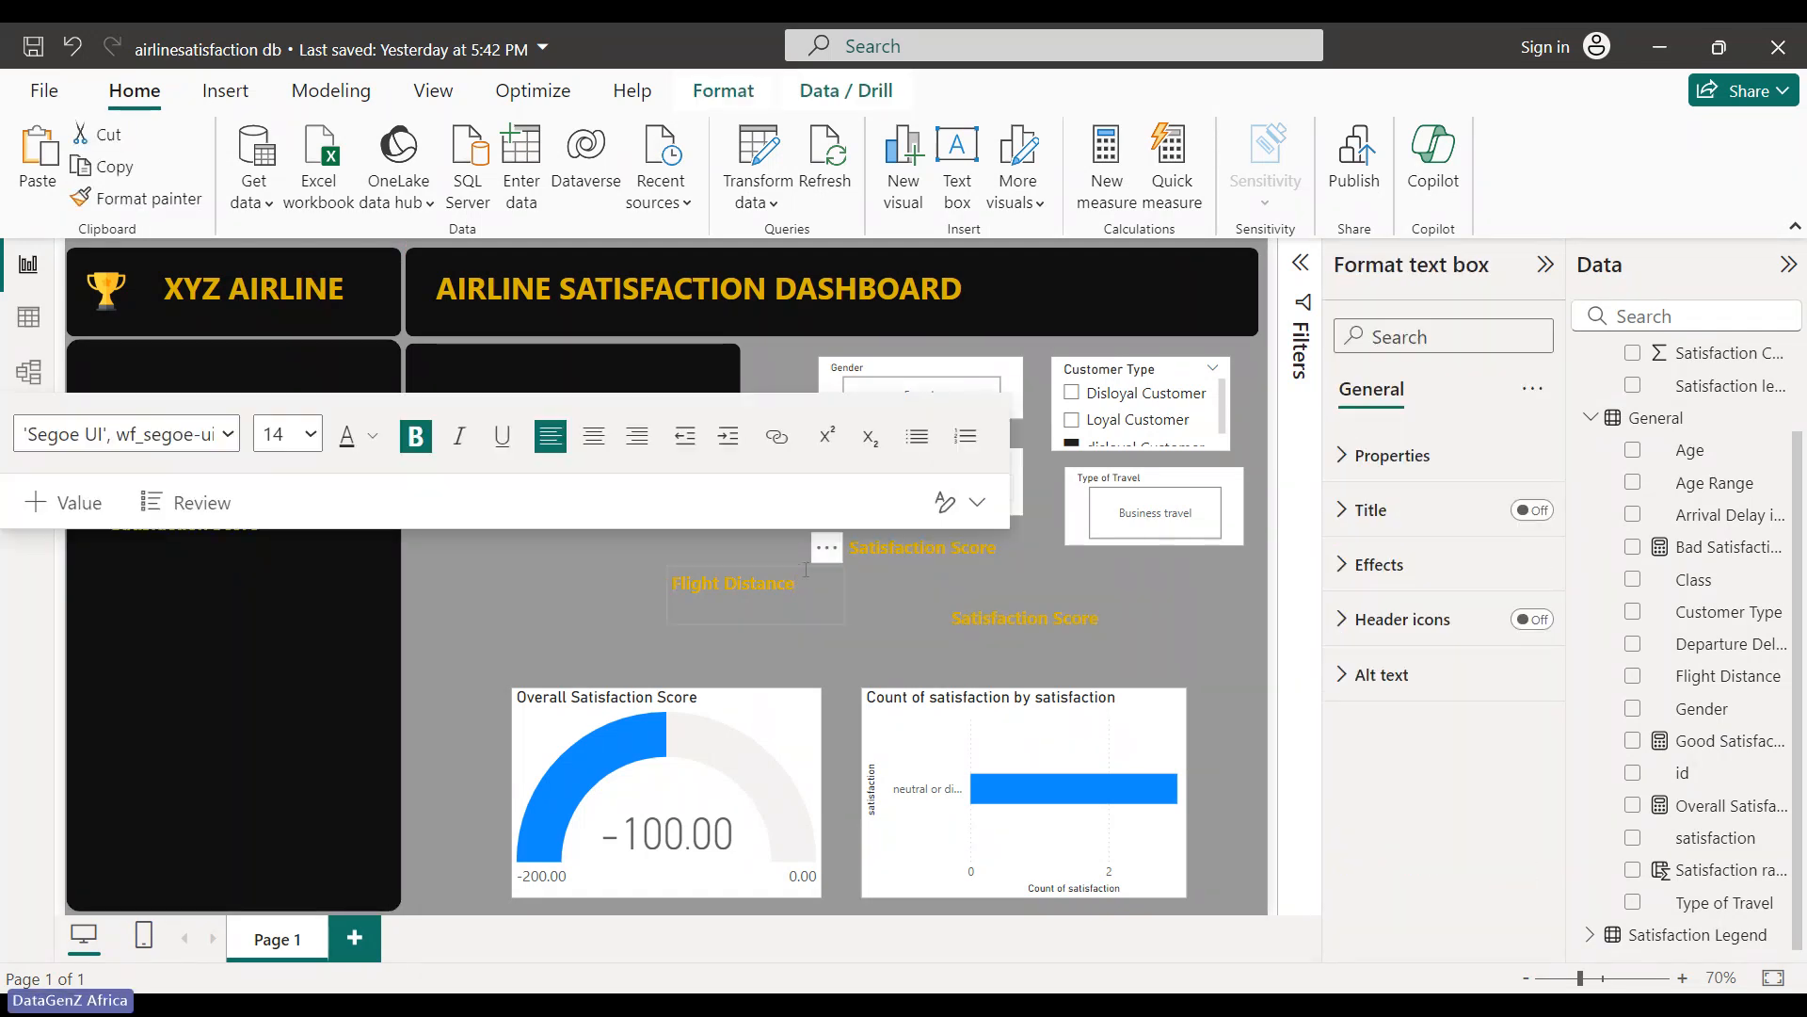
click(825, 548)
click(904, 579)
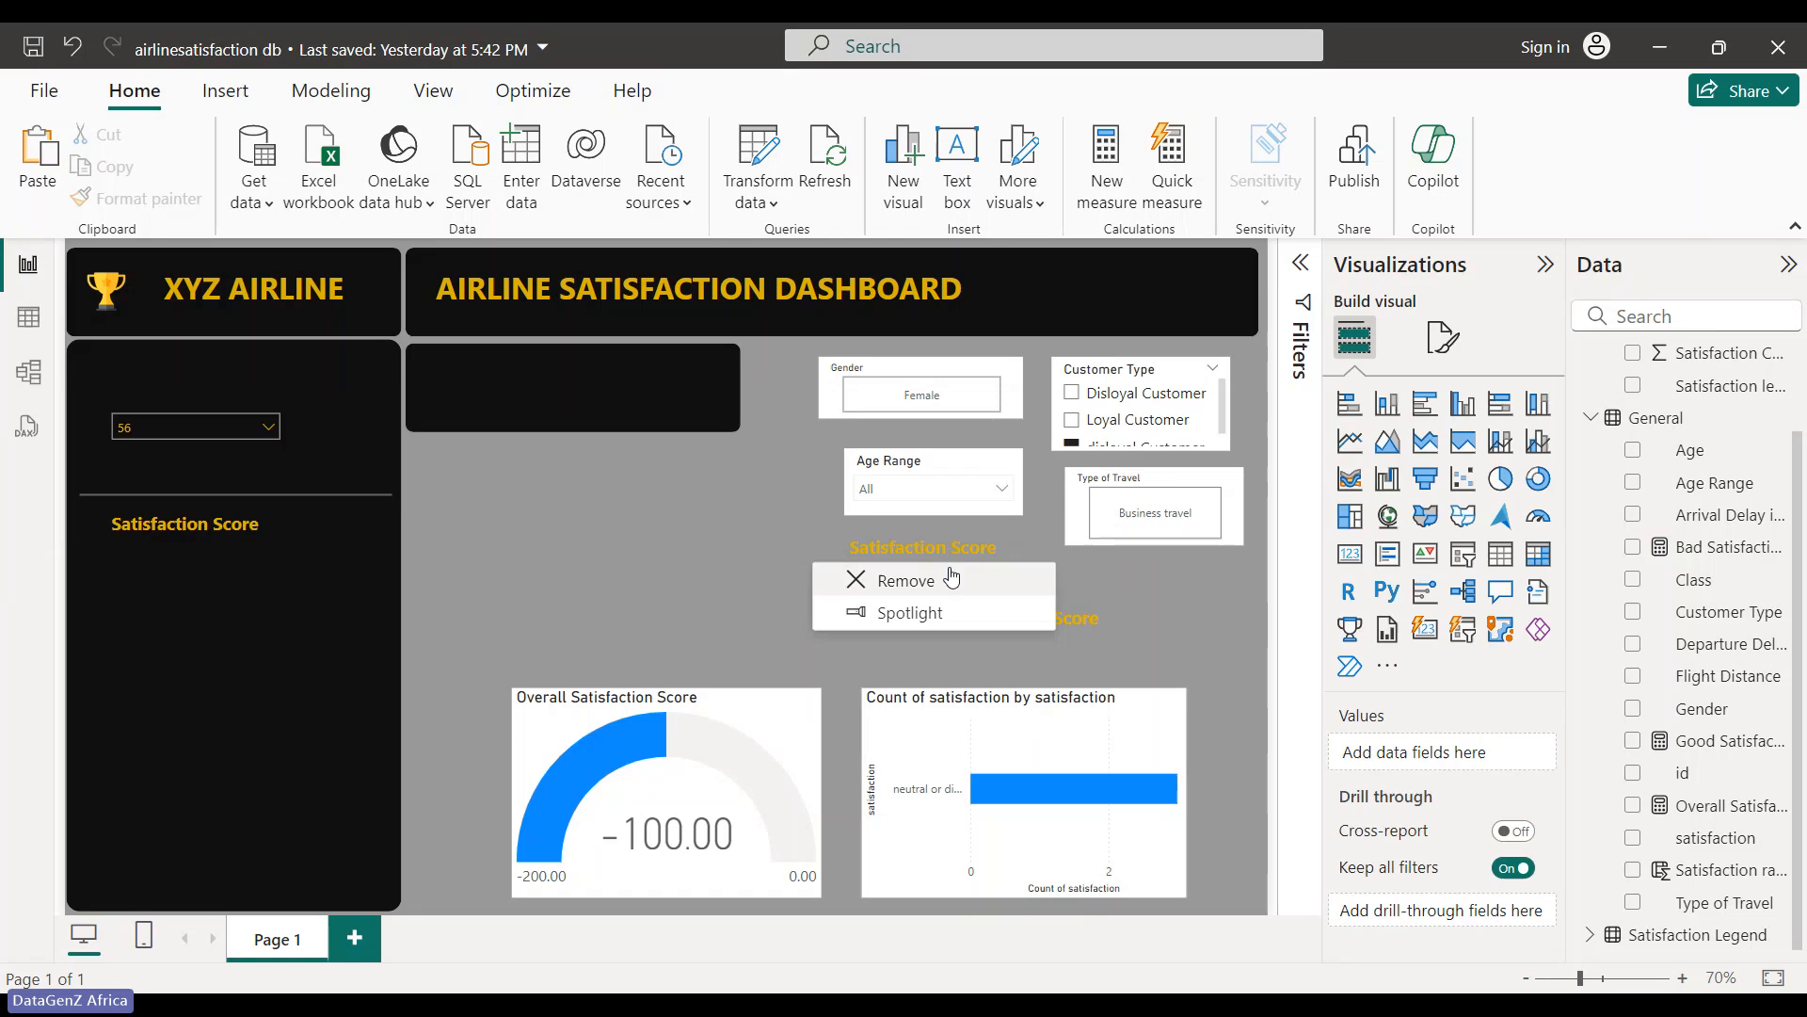
- Retype the spare Satisfaction Score text box as 'Flight Distance'
click(941, 546)
drag(990, 549, 851, 556)
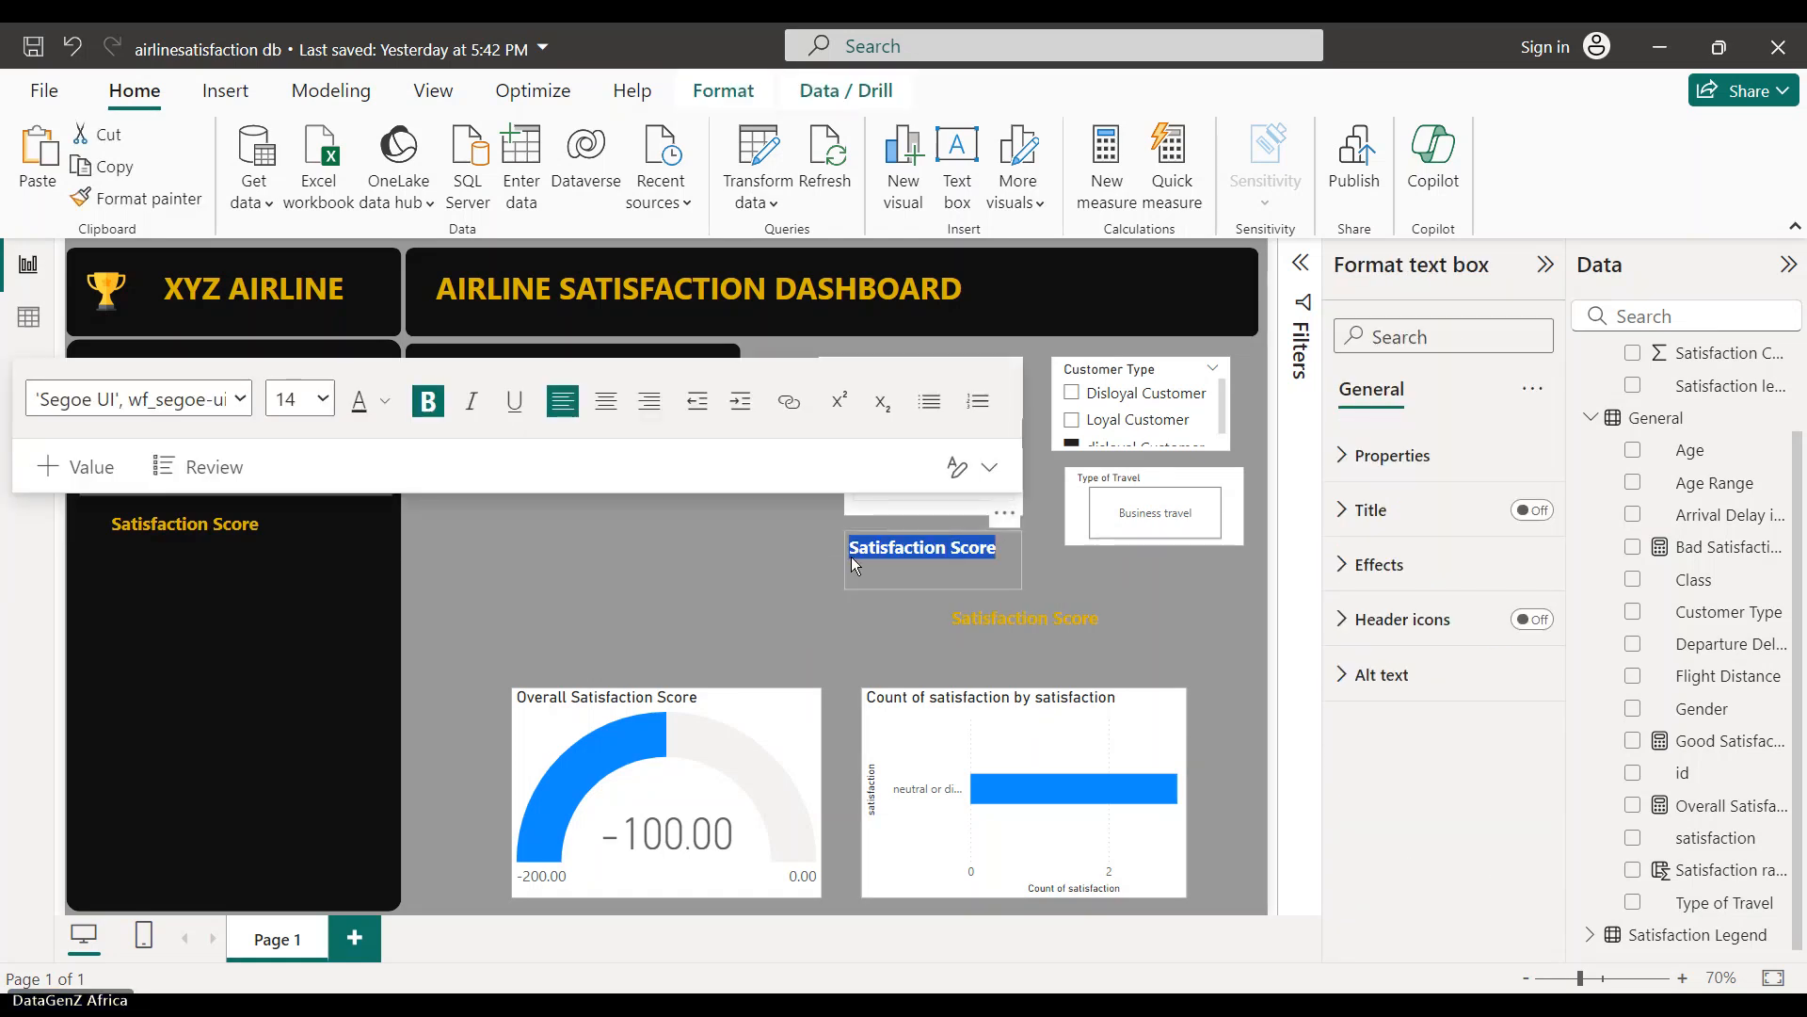
text(Flight )
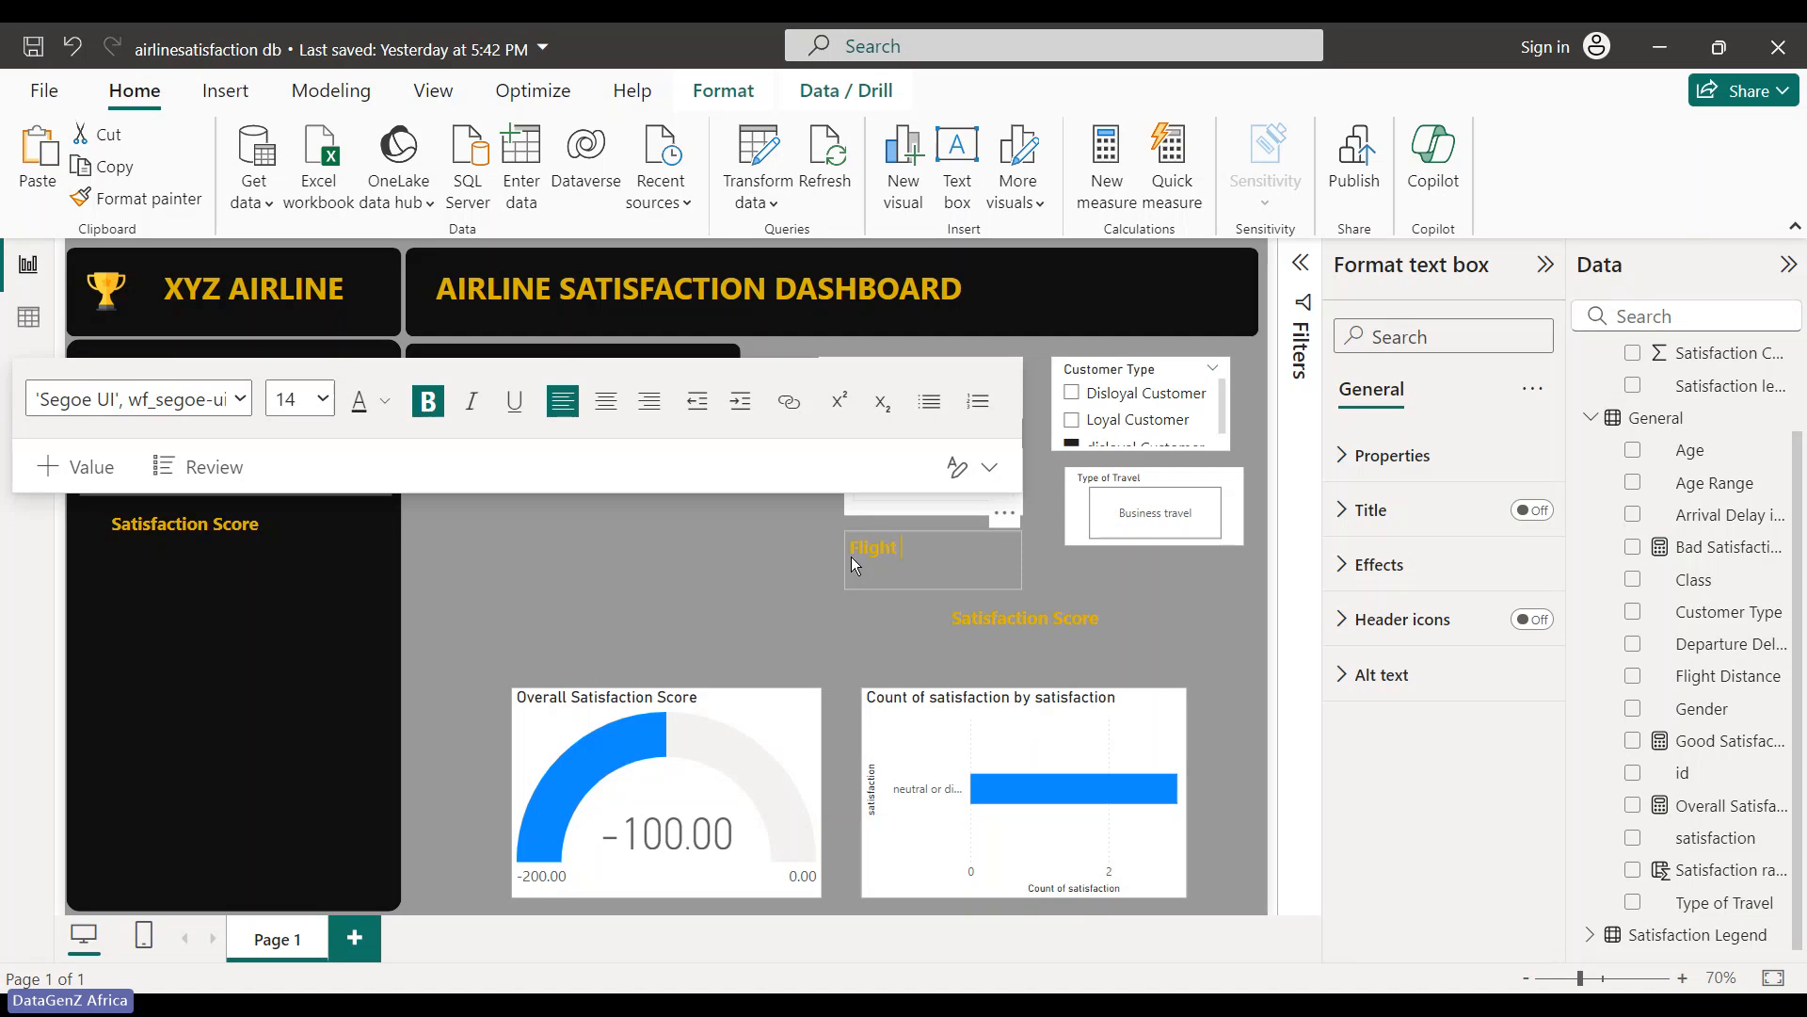
text(Distance)
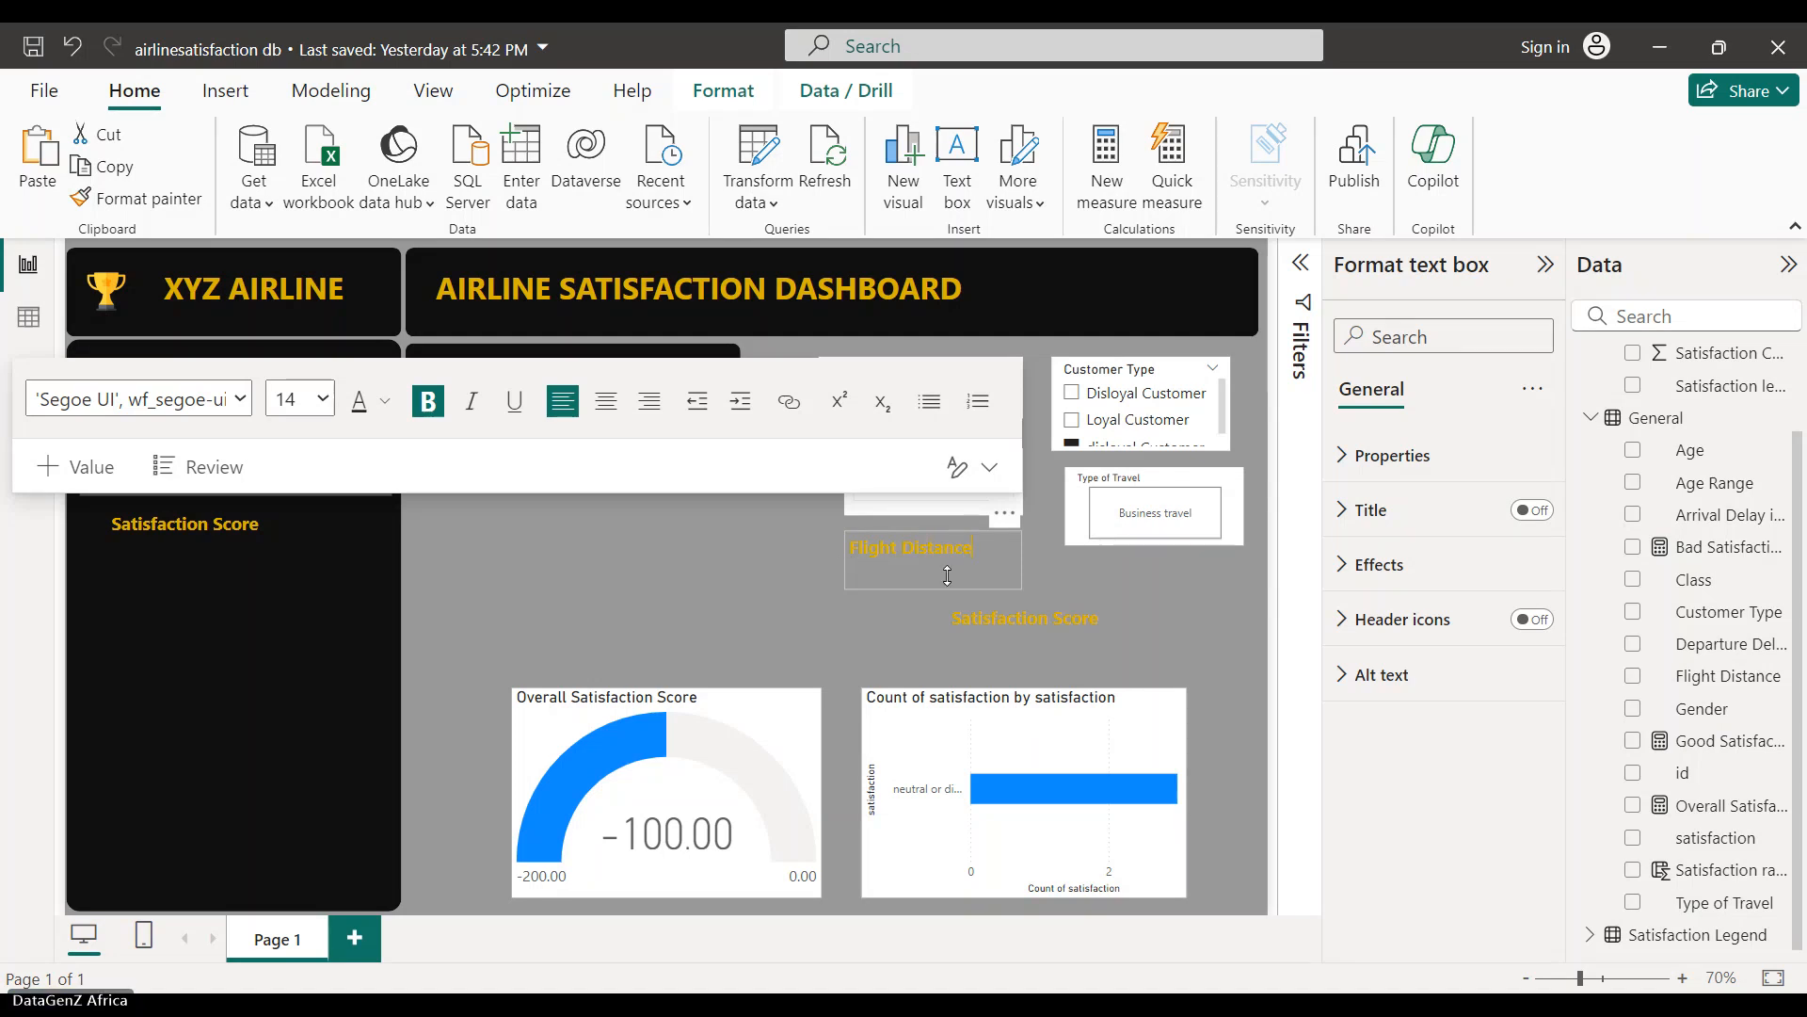
drag(1006, 514, 667, 495)
- Nudge the slicer down and place the new Flight Distance heading just above it
click(154, 392)
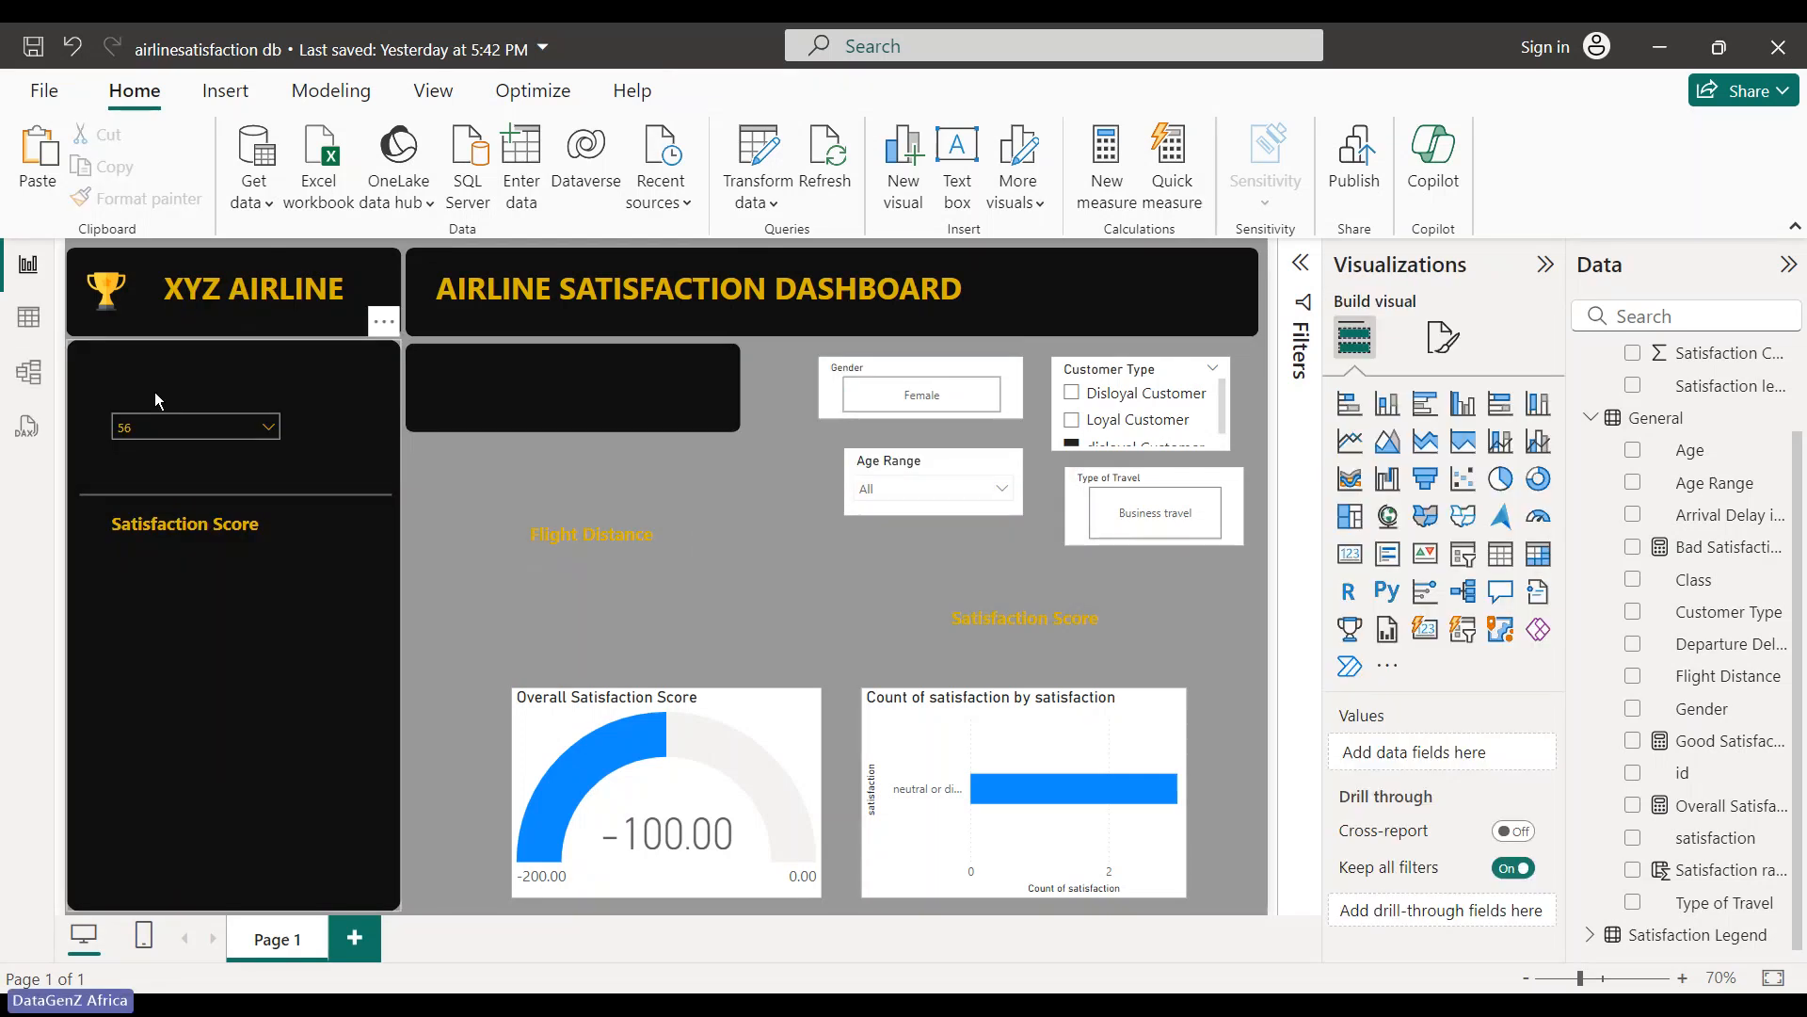
drag(199, 454, 195, 460)
double_click(617, 533)
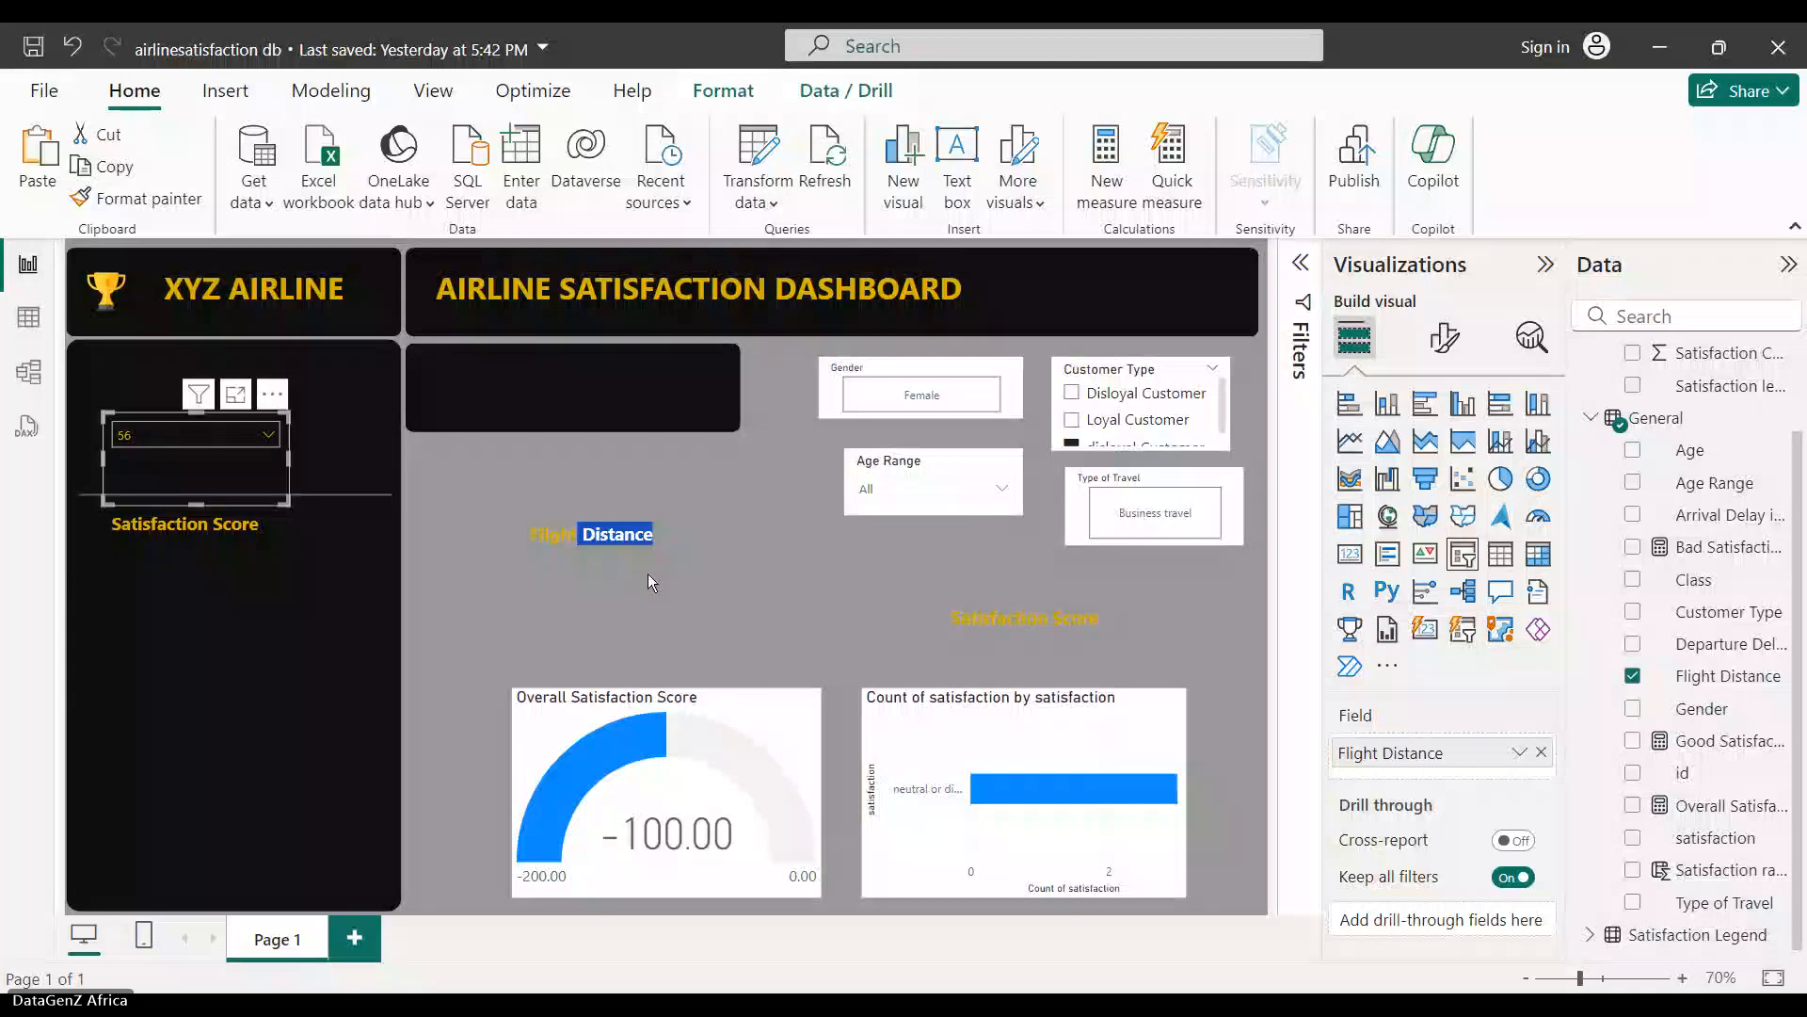
drag(696, 503, 279, 348)
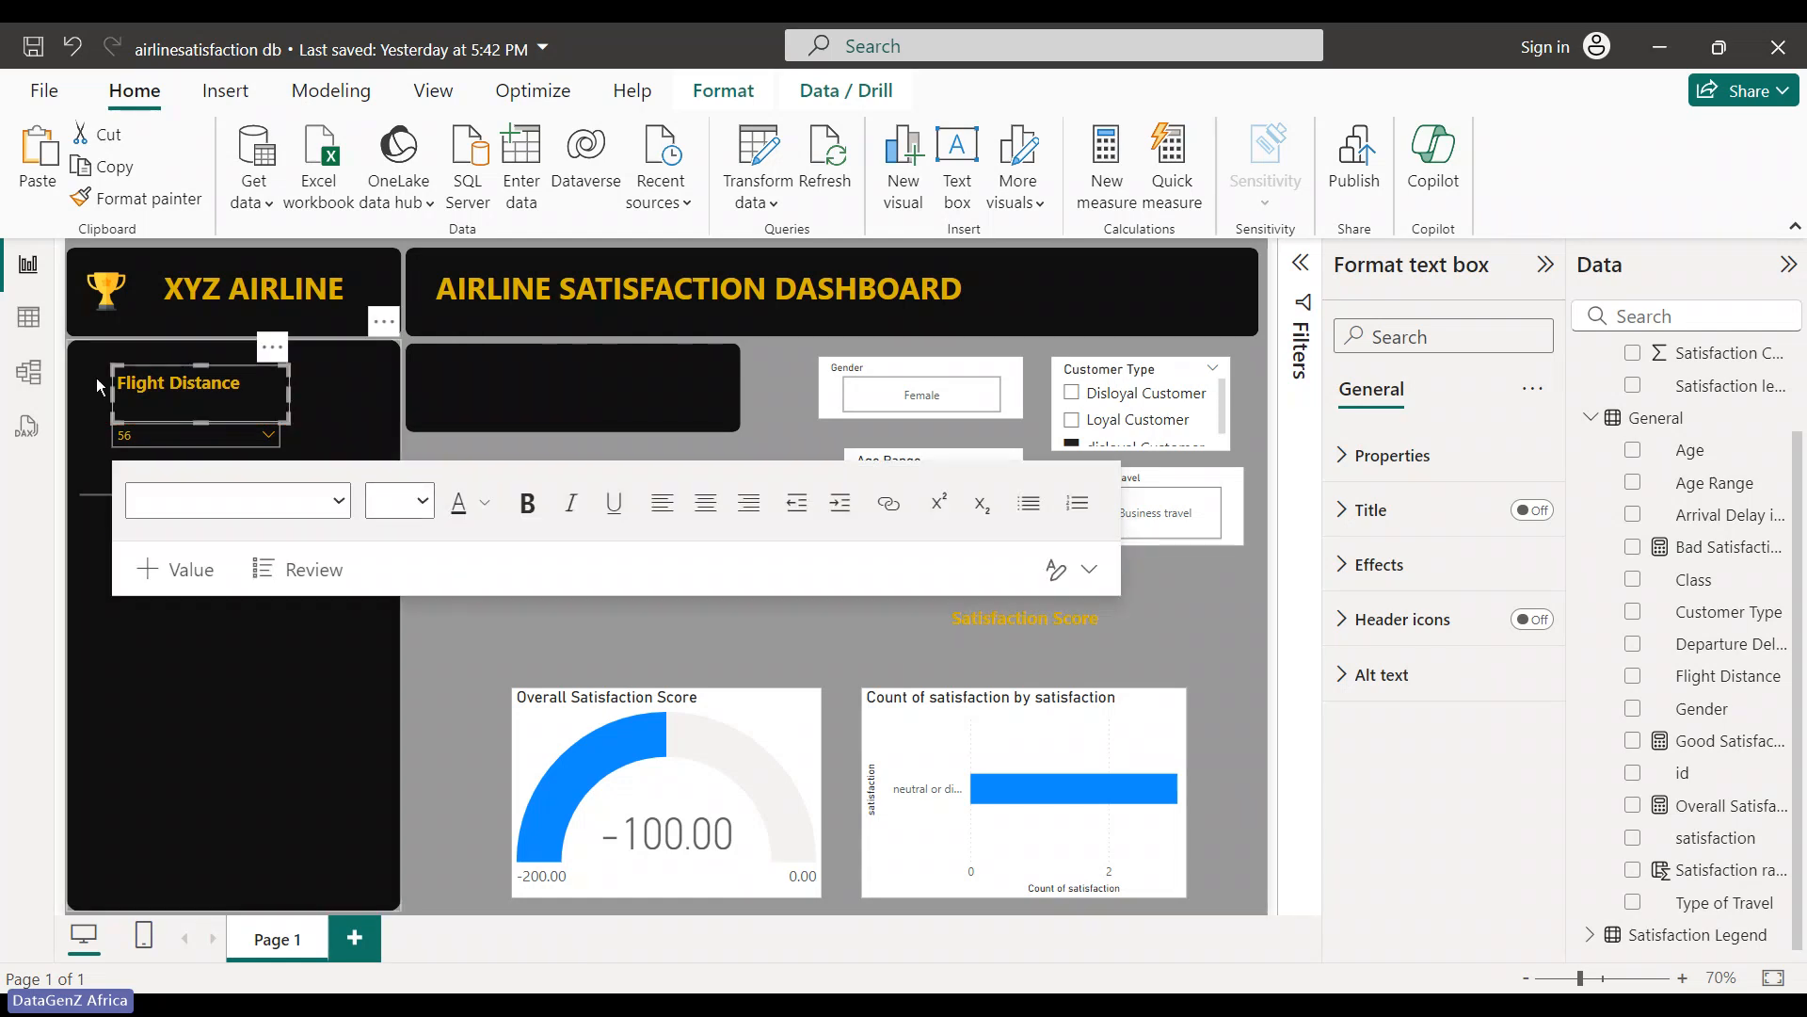
click(657, 610)
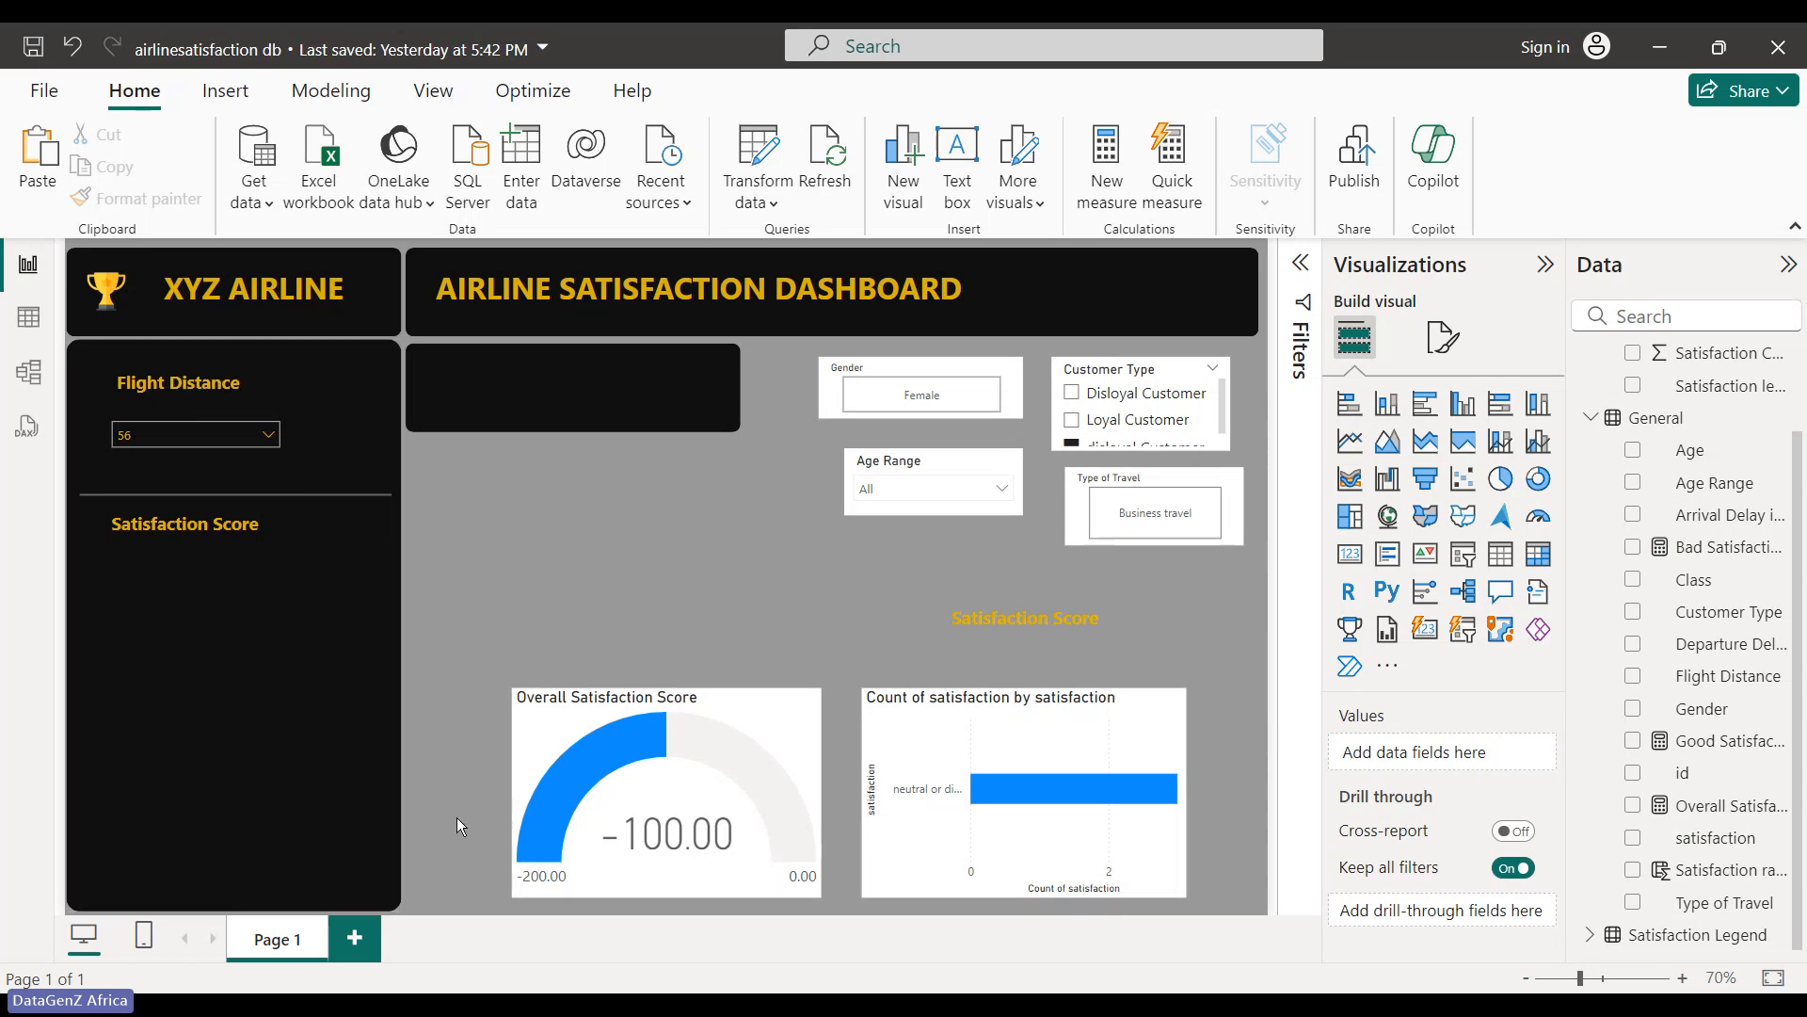
- Move the Overall Satisfaction Score gauge into the side panel, shrink it, and place it under Satisfaction Score
click(760, 759)
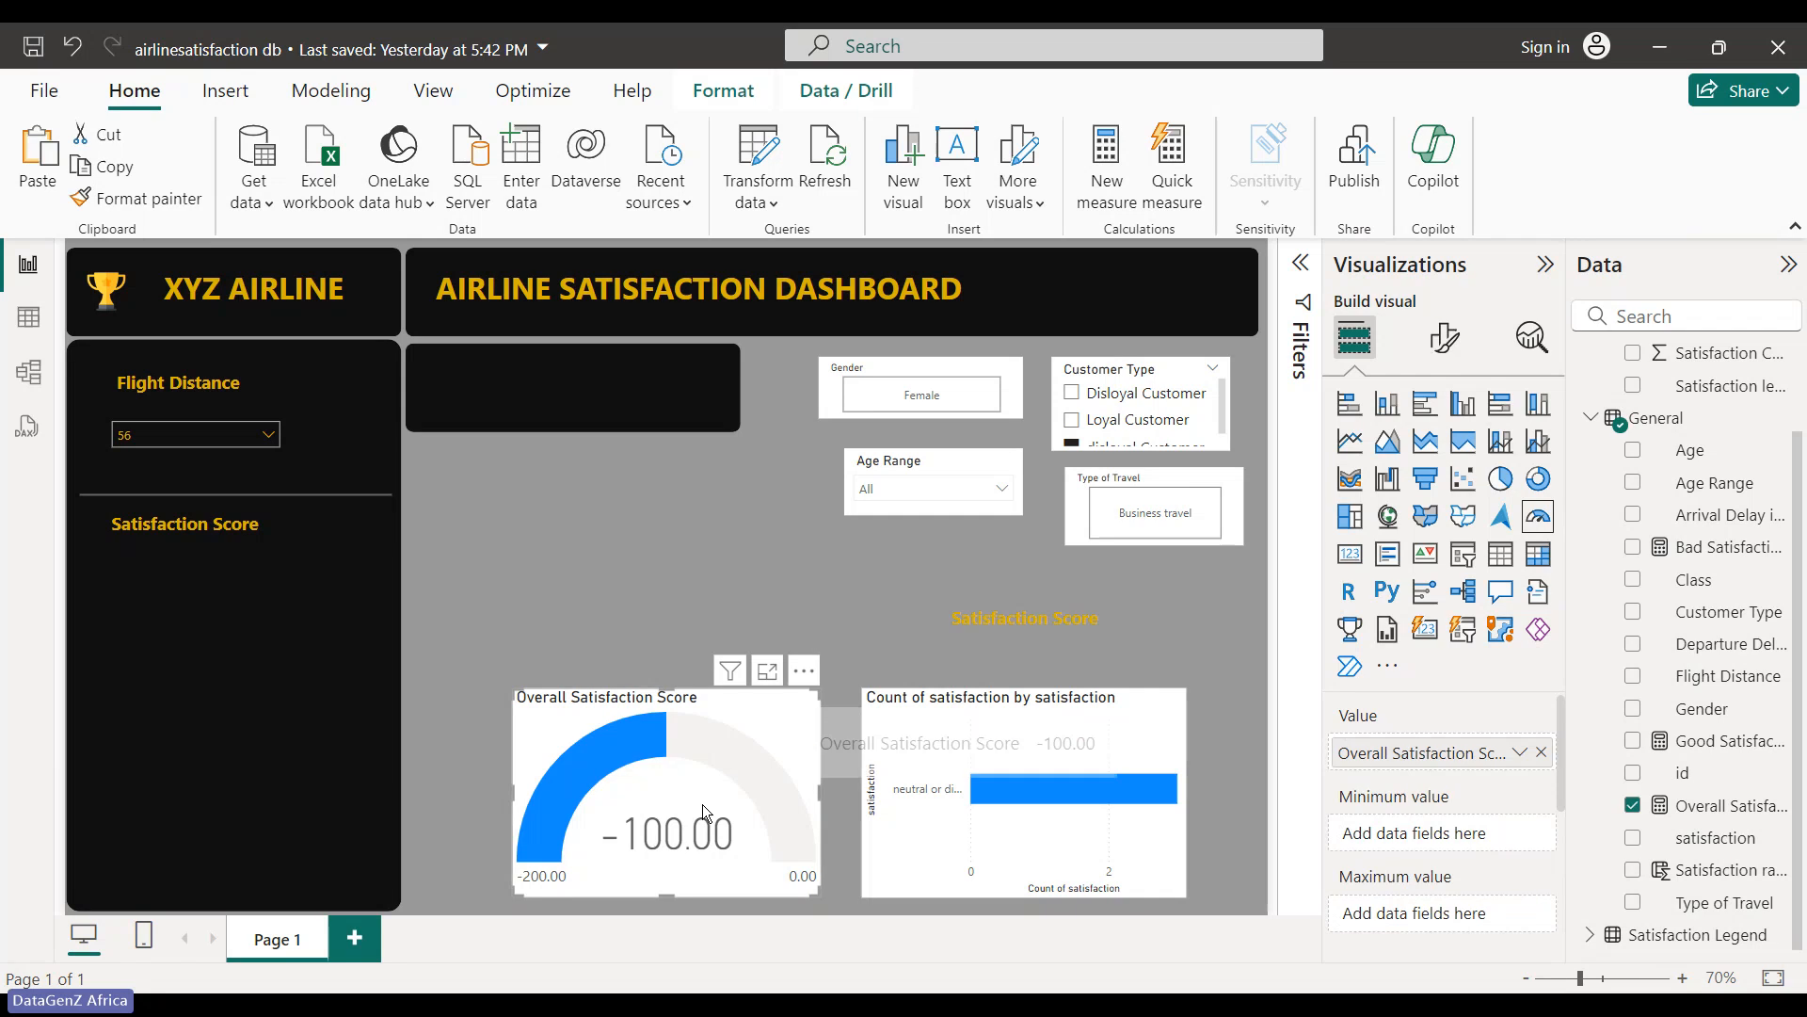
drag(700, 808, 269, 760)
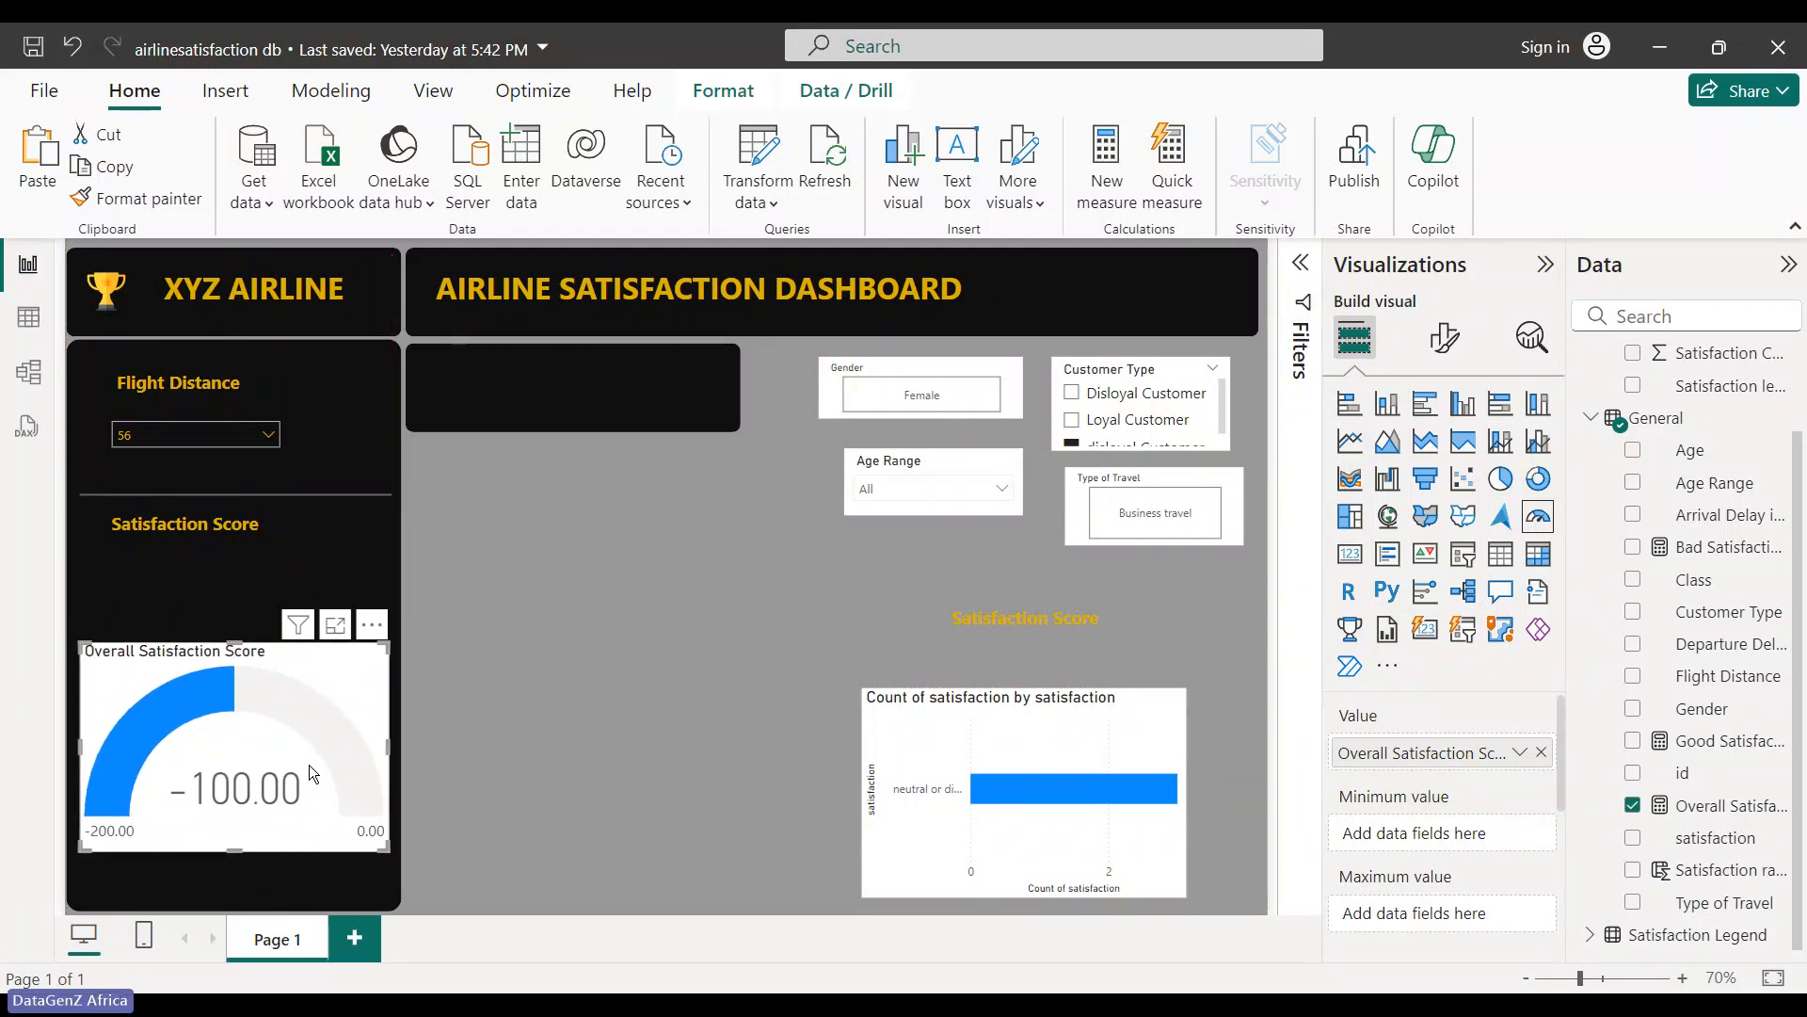
drag(386, 850, 311, 775)
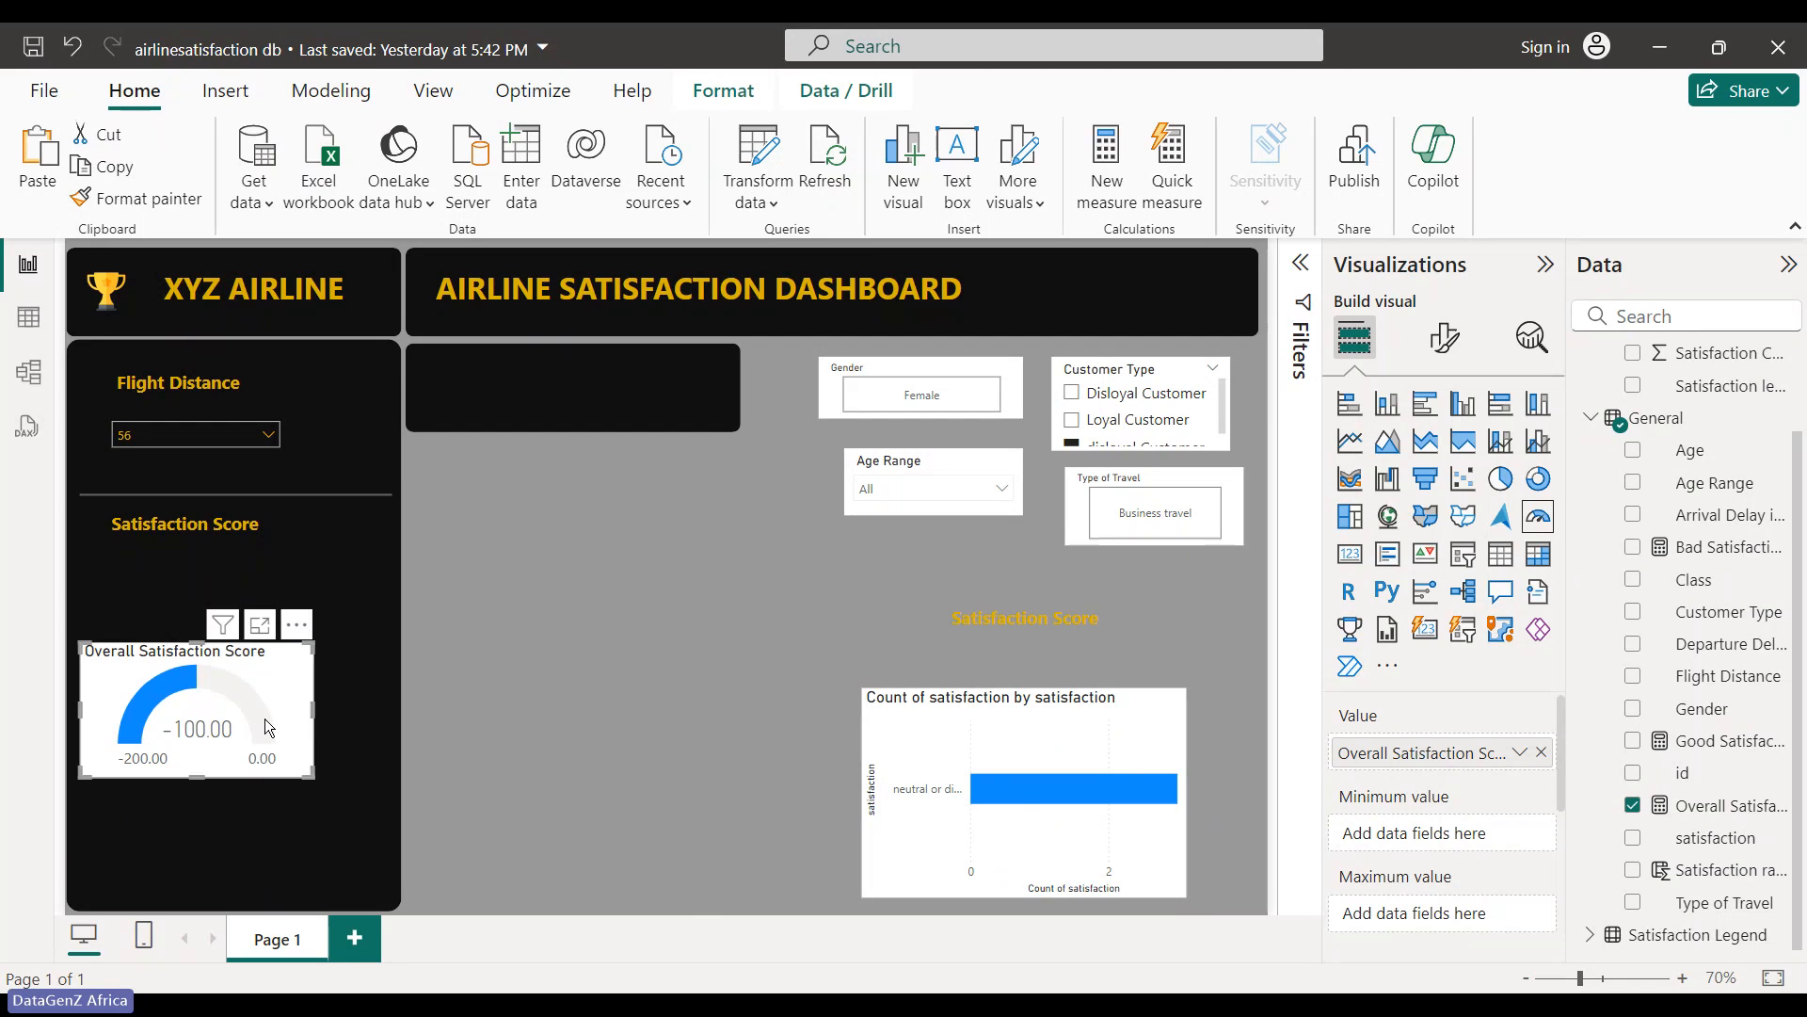
drag(251, 695, 256, 612)
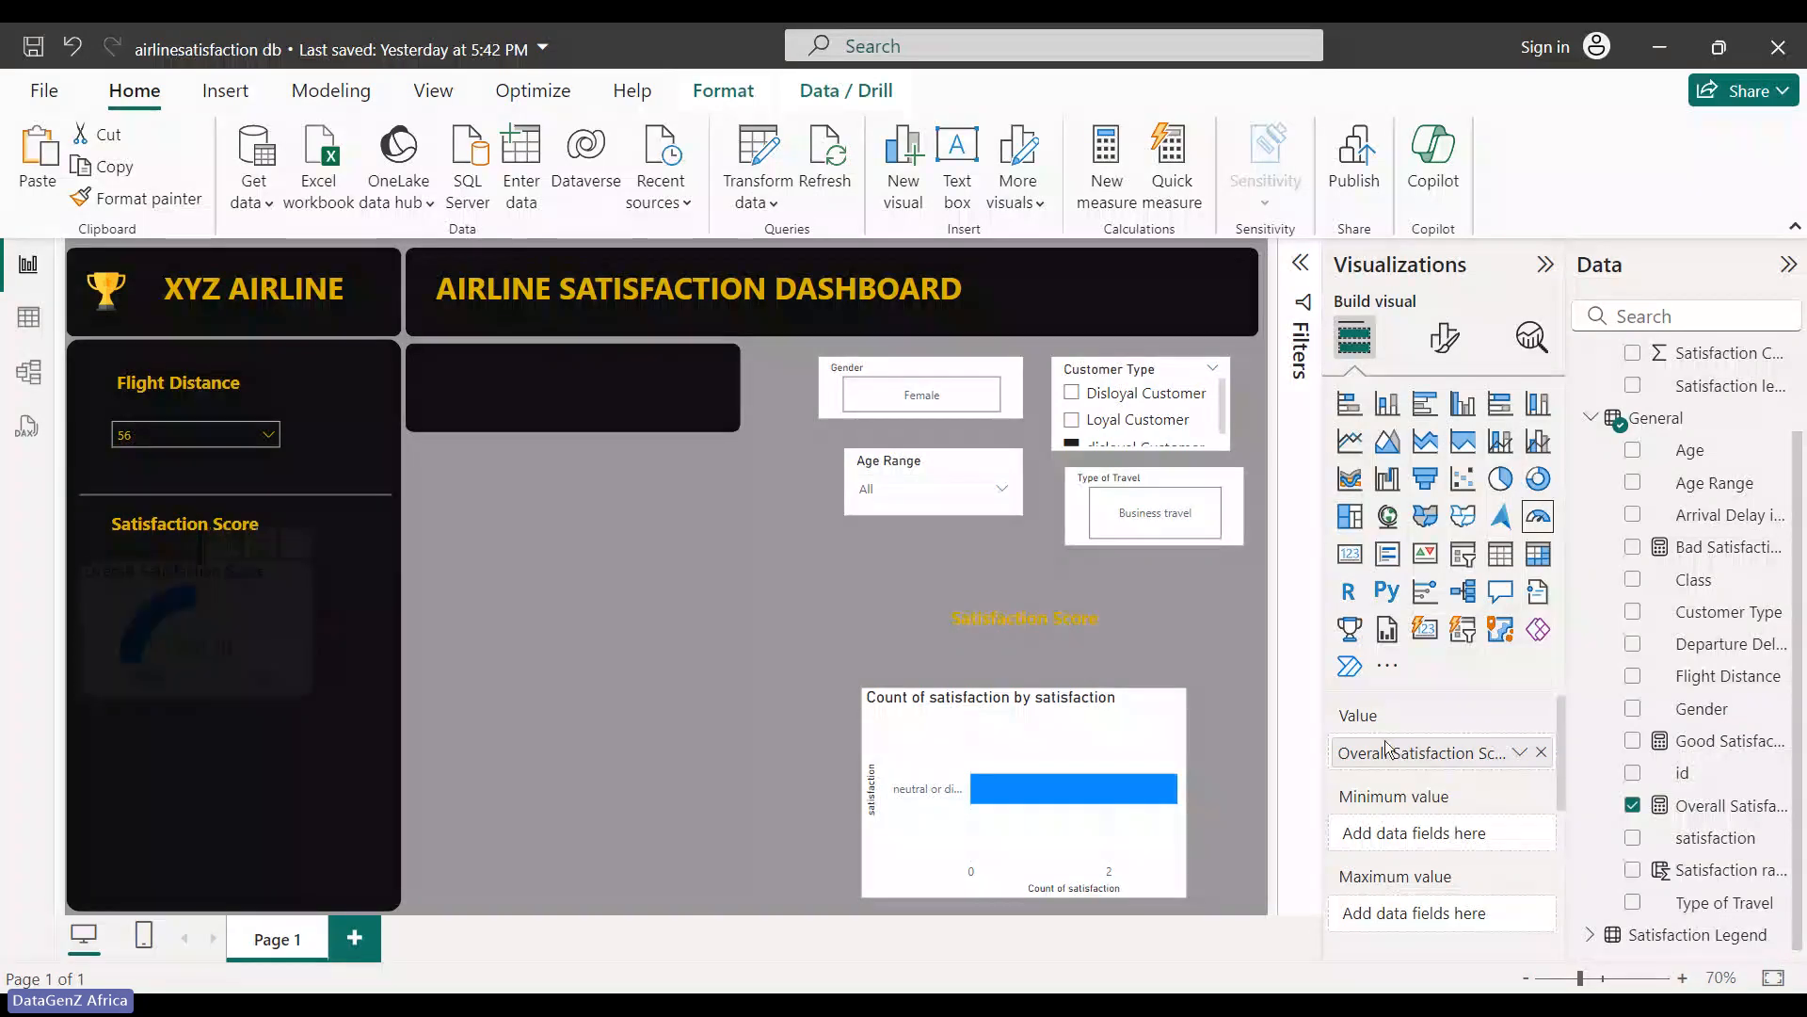
- Turn off the gauge's white background under General > Effects
click(1444, 337)
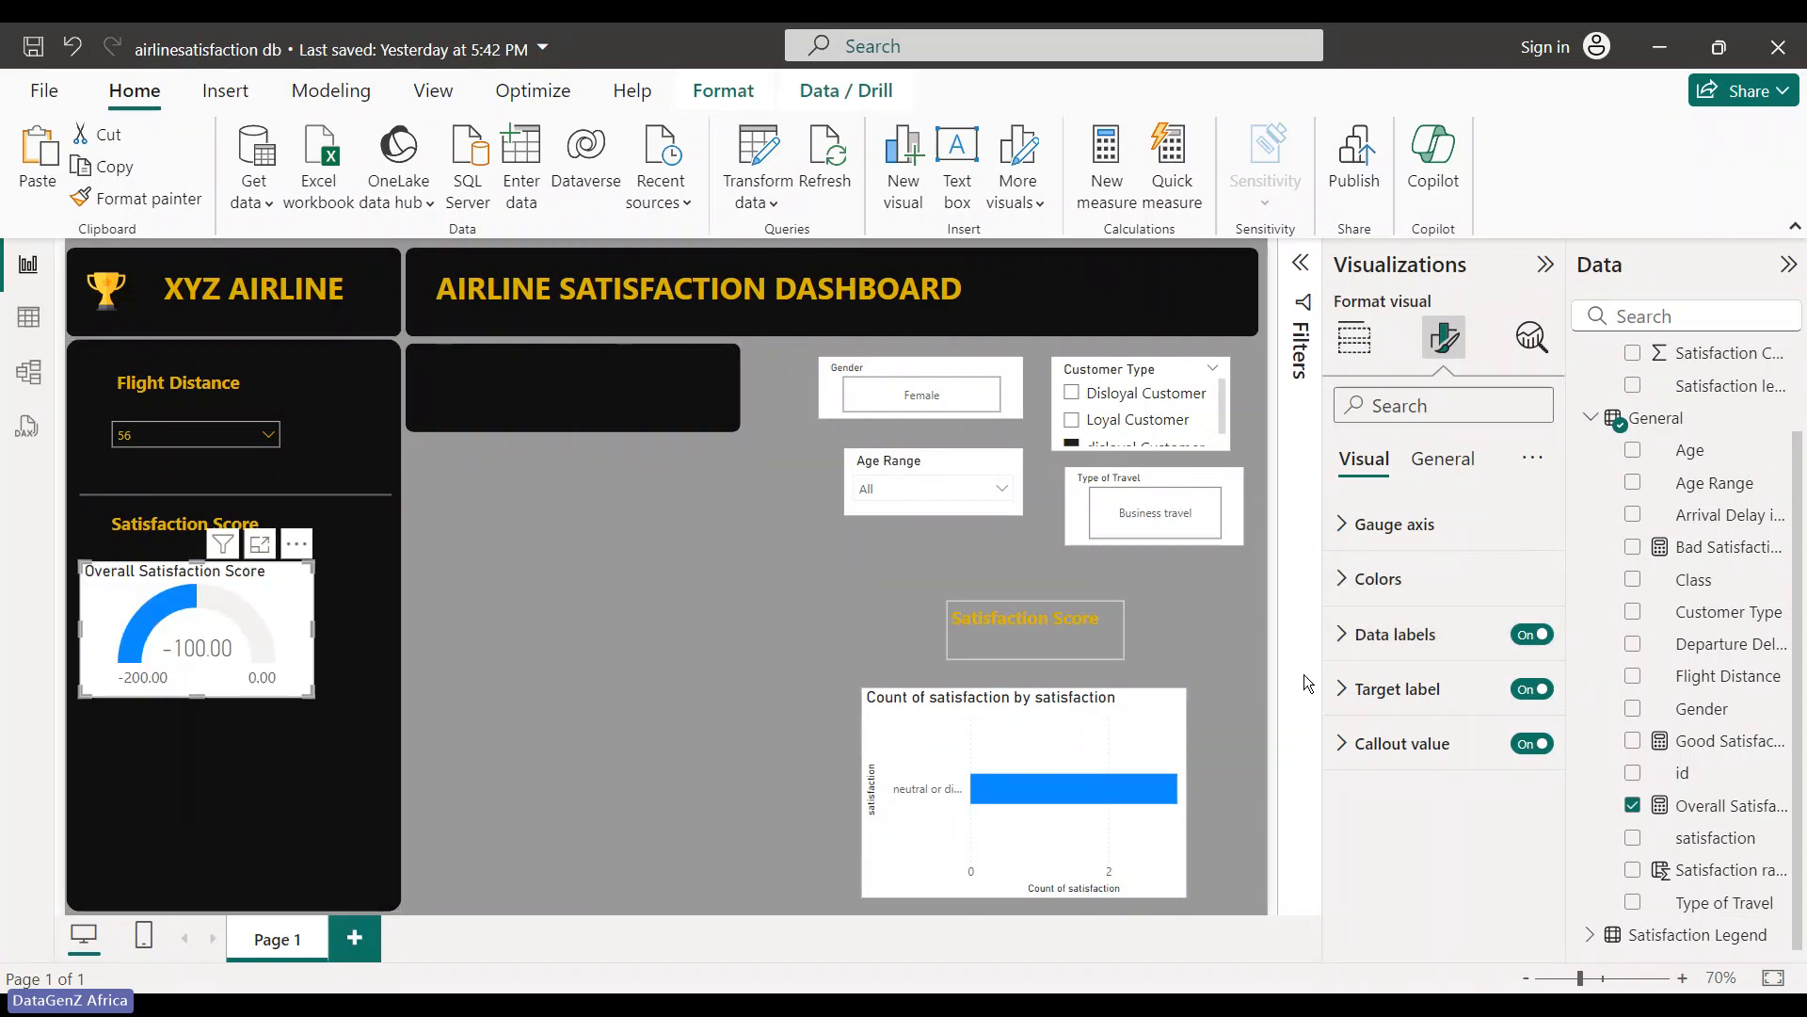
click(1443, 458)
click(1379, 634)
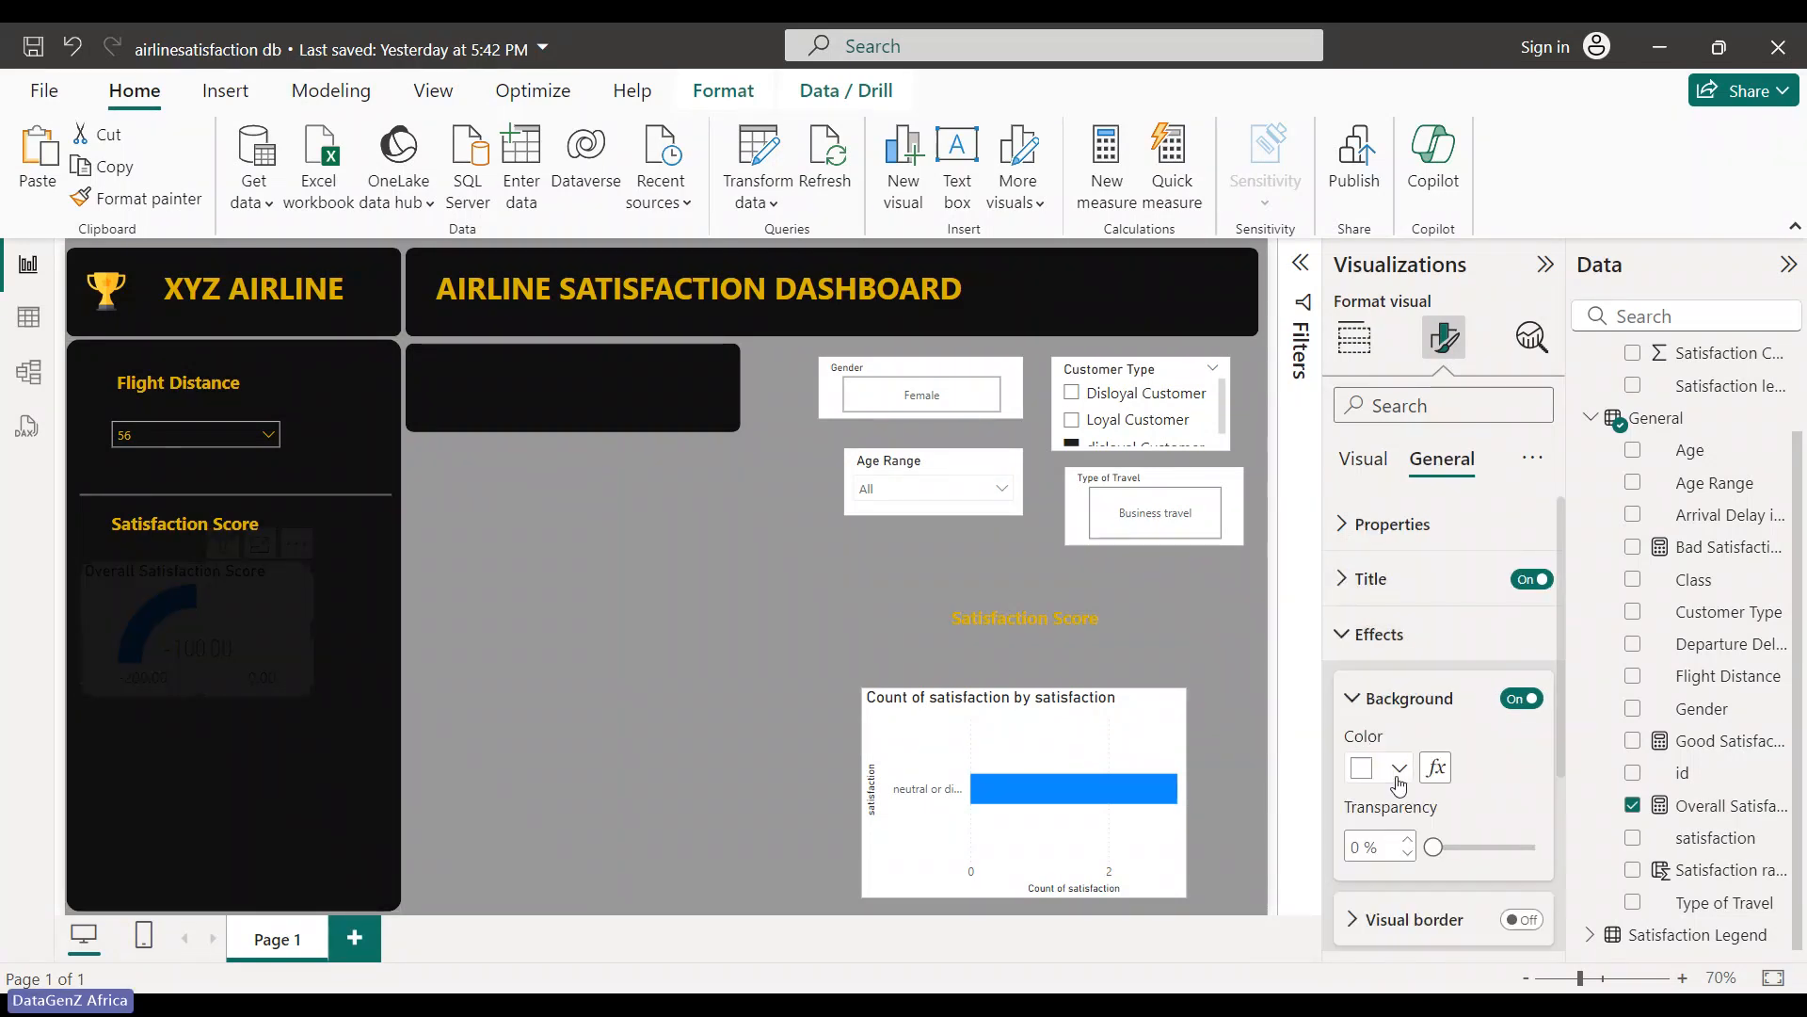
click(1534, 698)
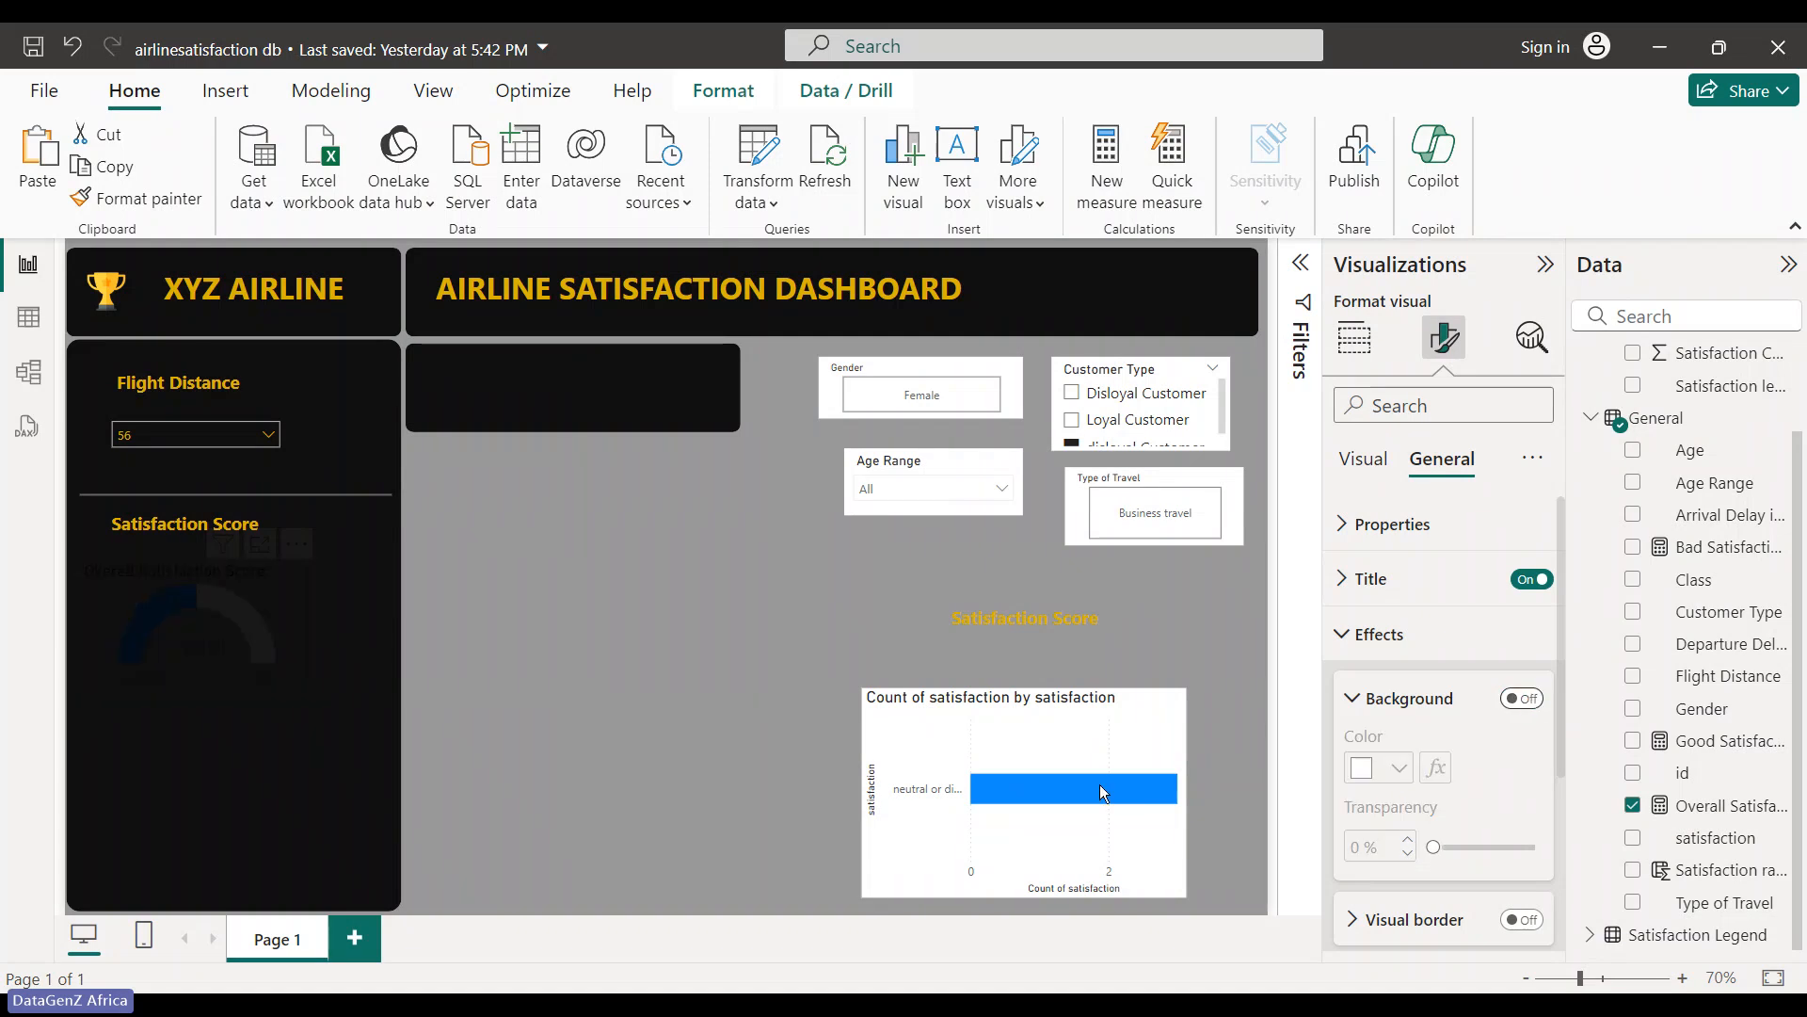
- Check how the gauge layers against the black side panel shape, then reselect the gauge
click(610, 742)
click(212, 602)
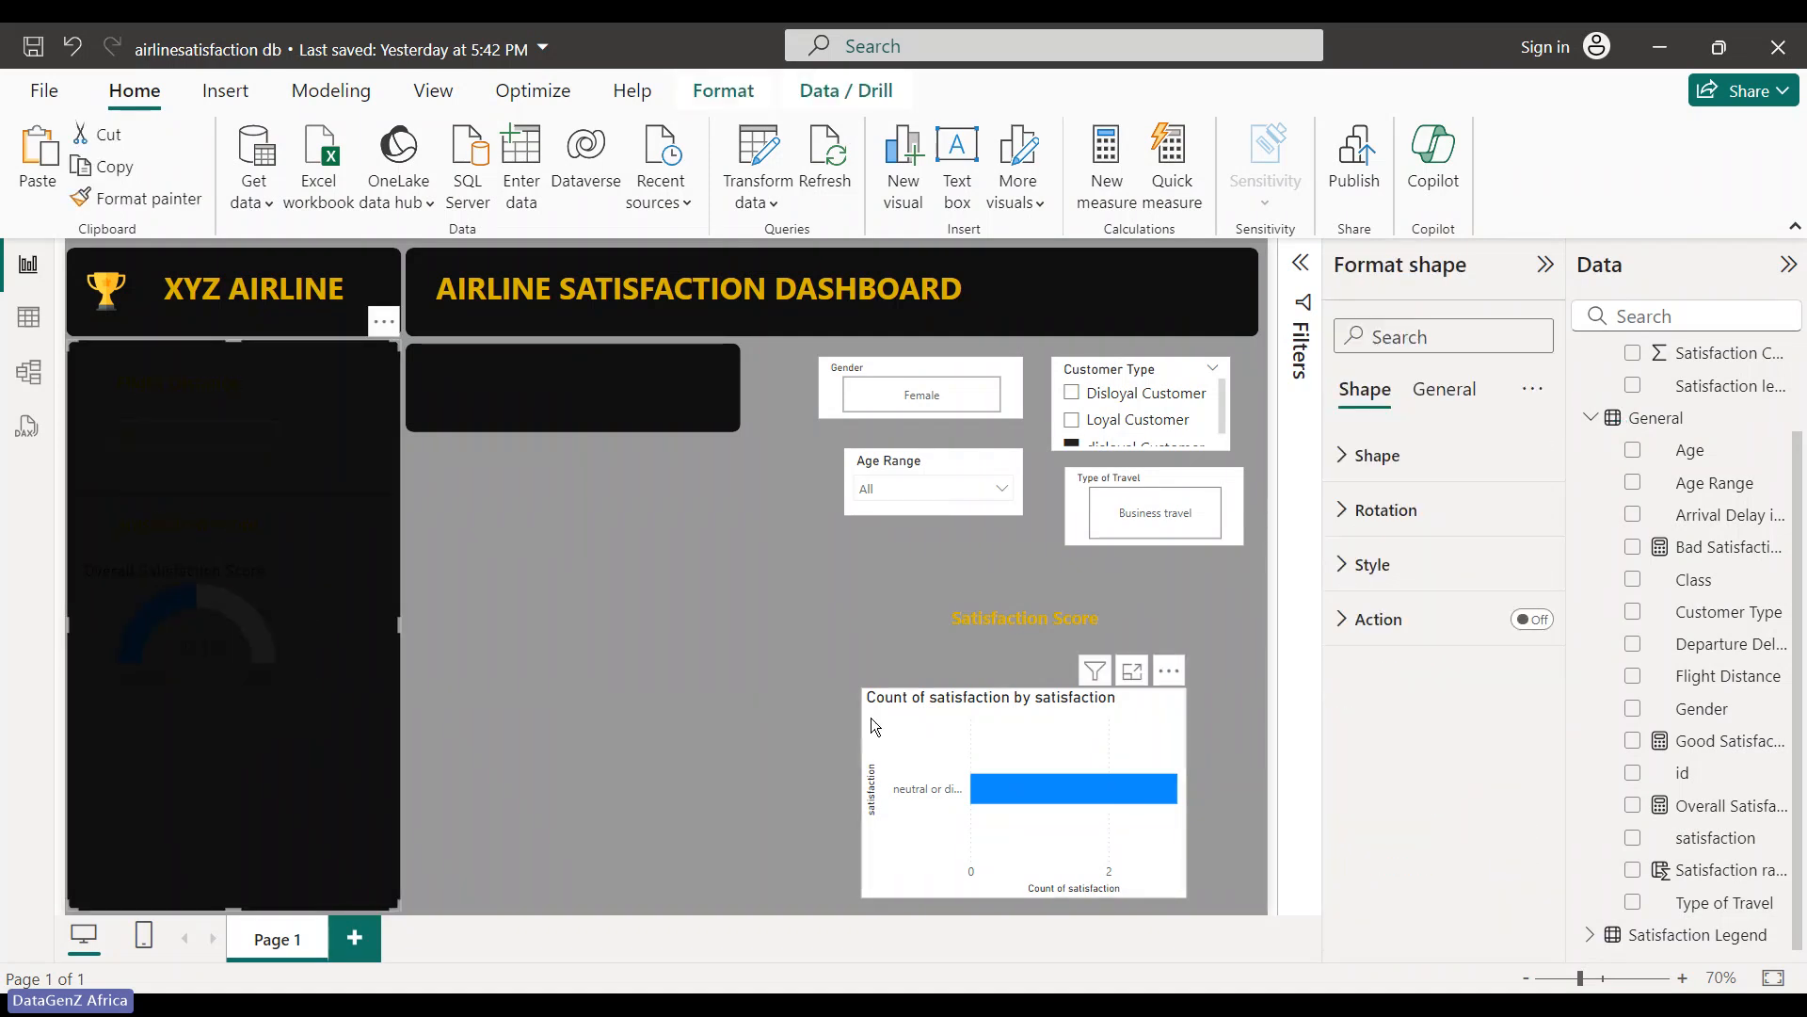
click(869, 723)
click(229, 612)
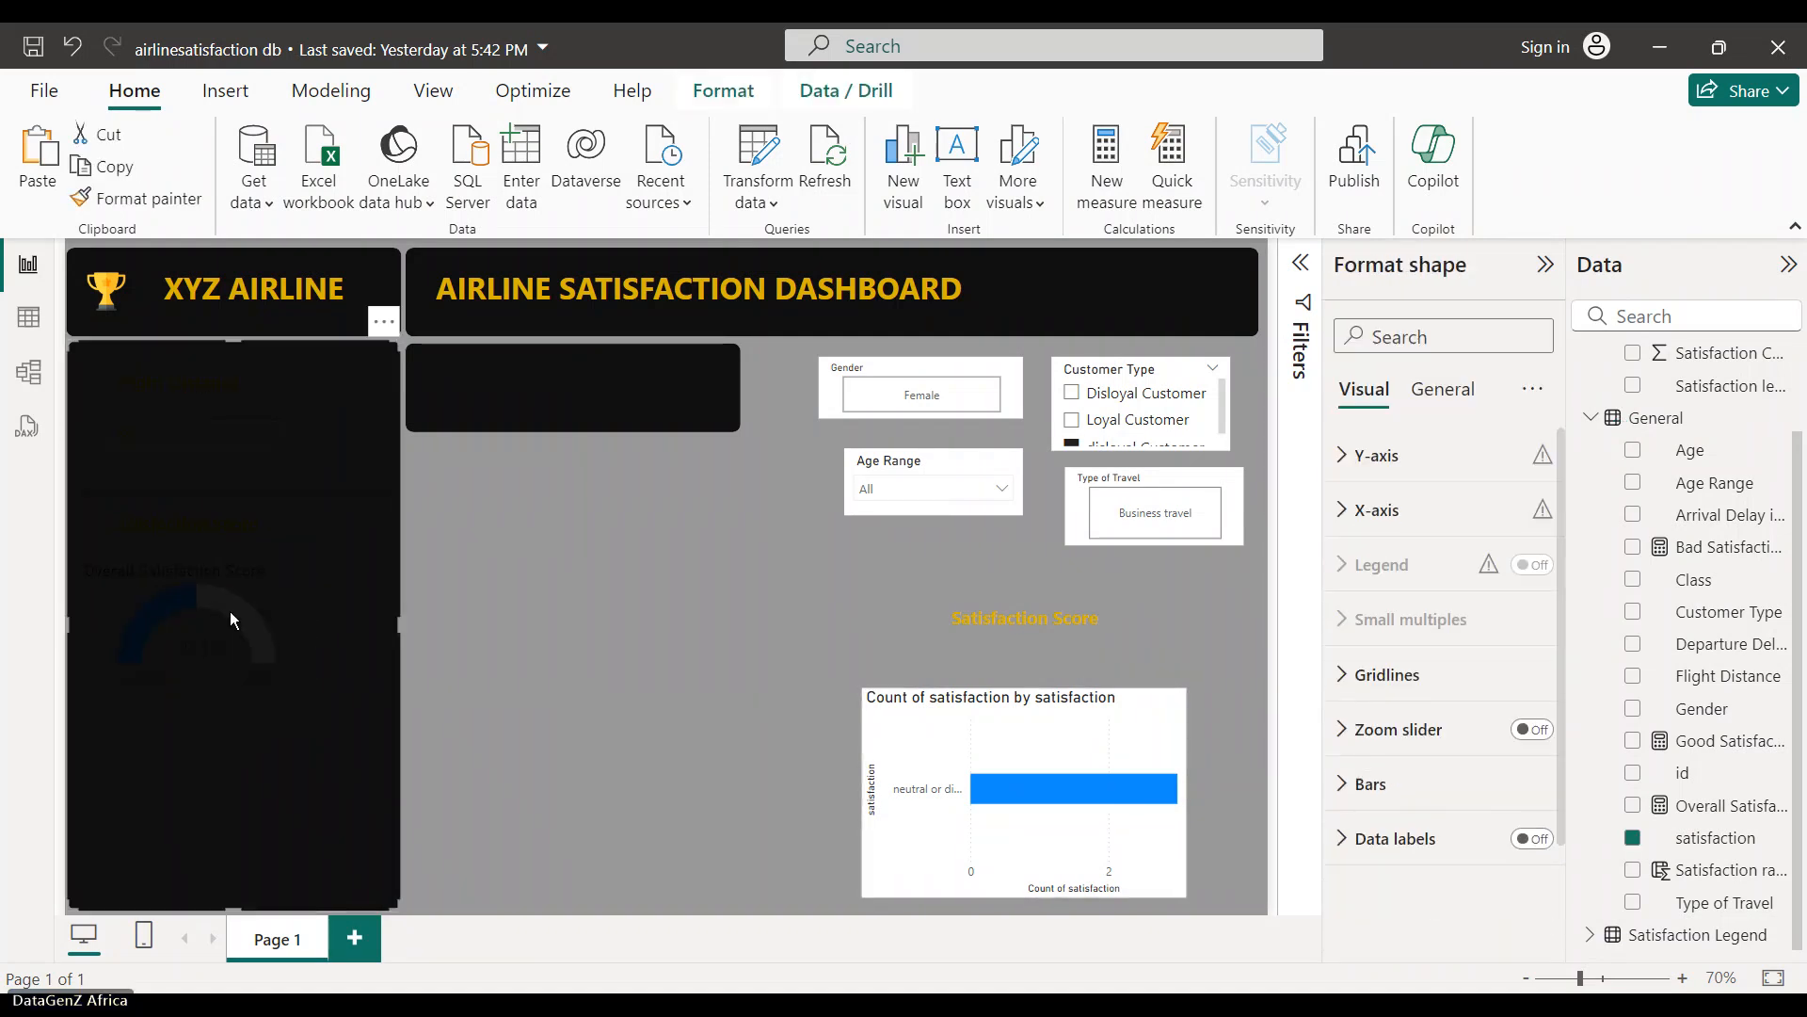
click(541, 622)
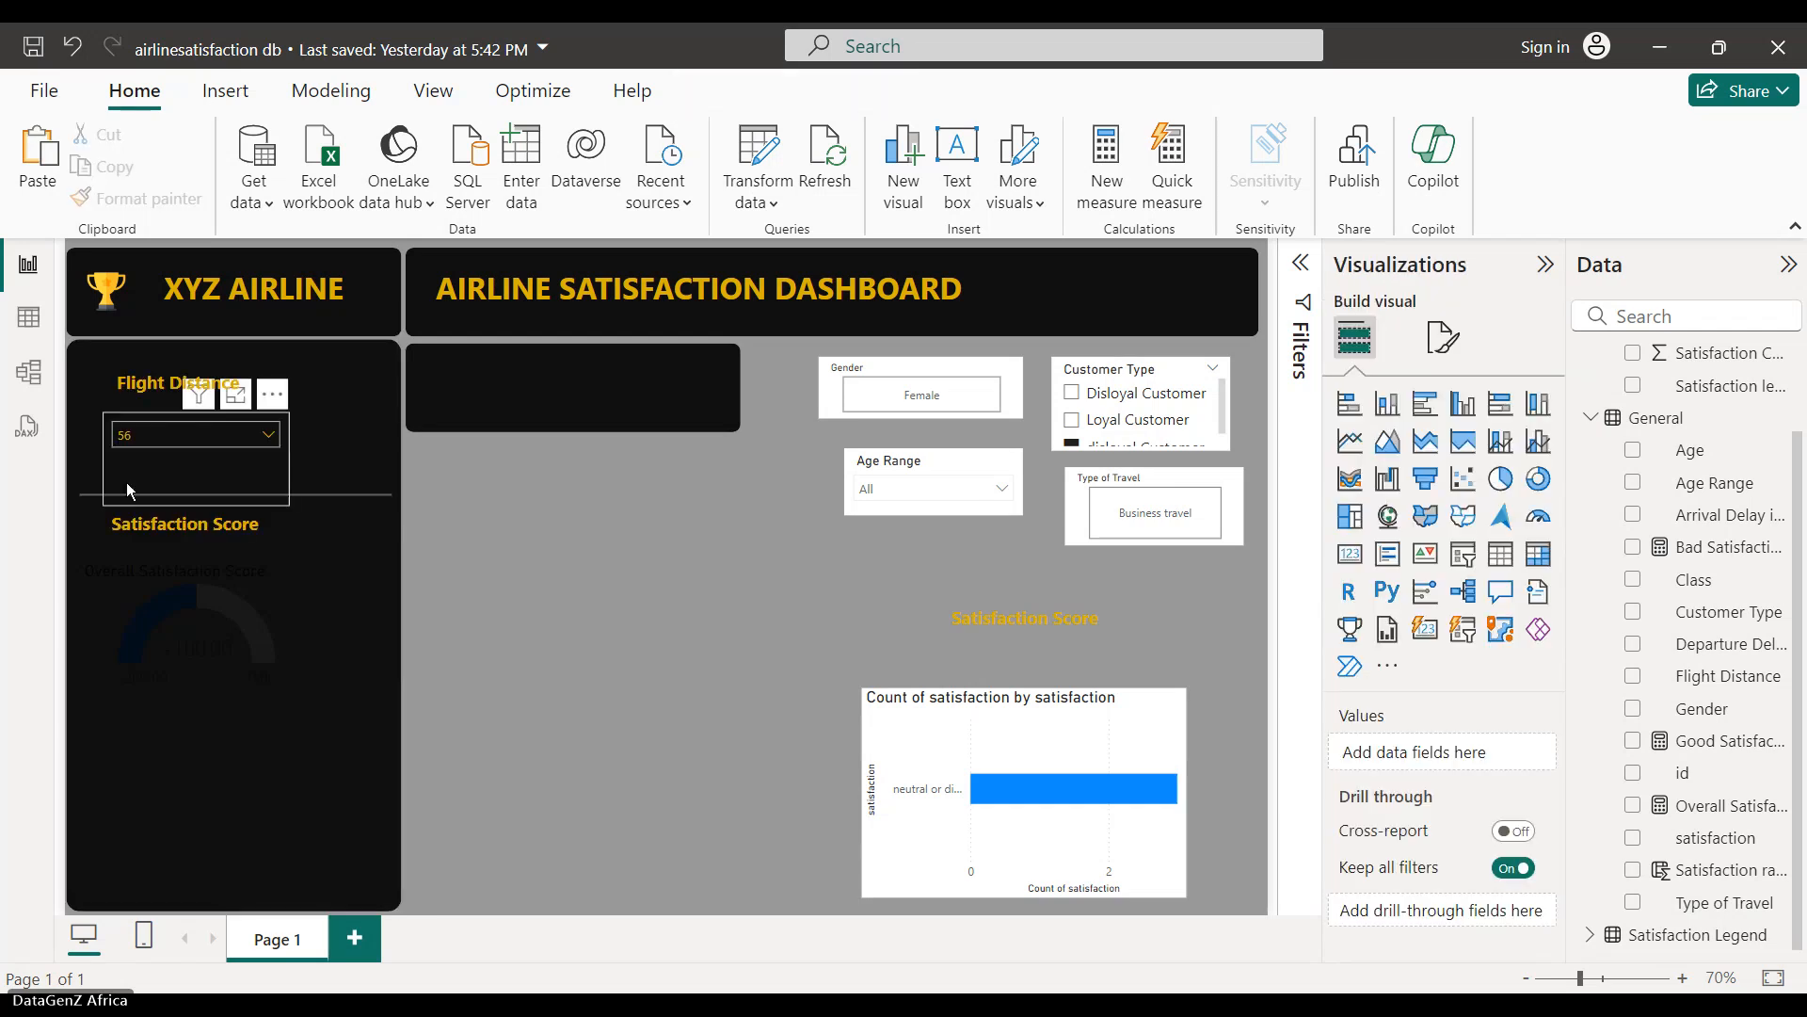
click(178, 618)
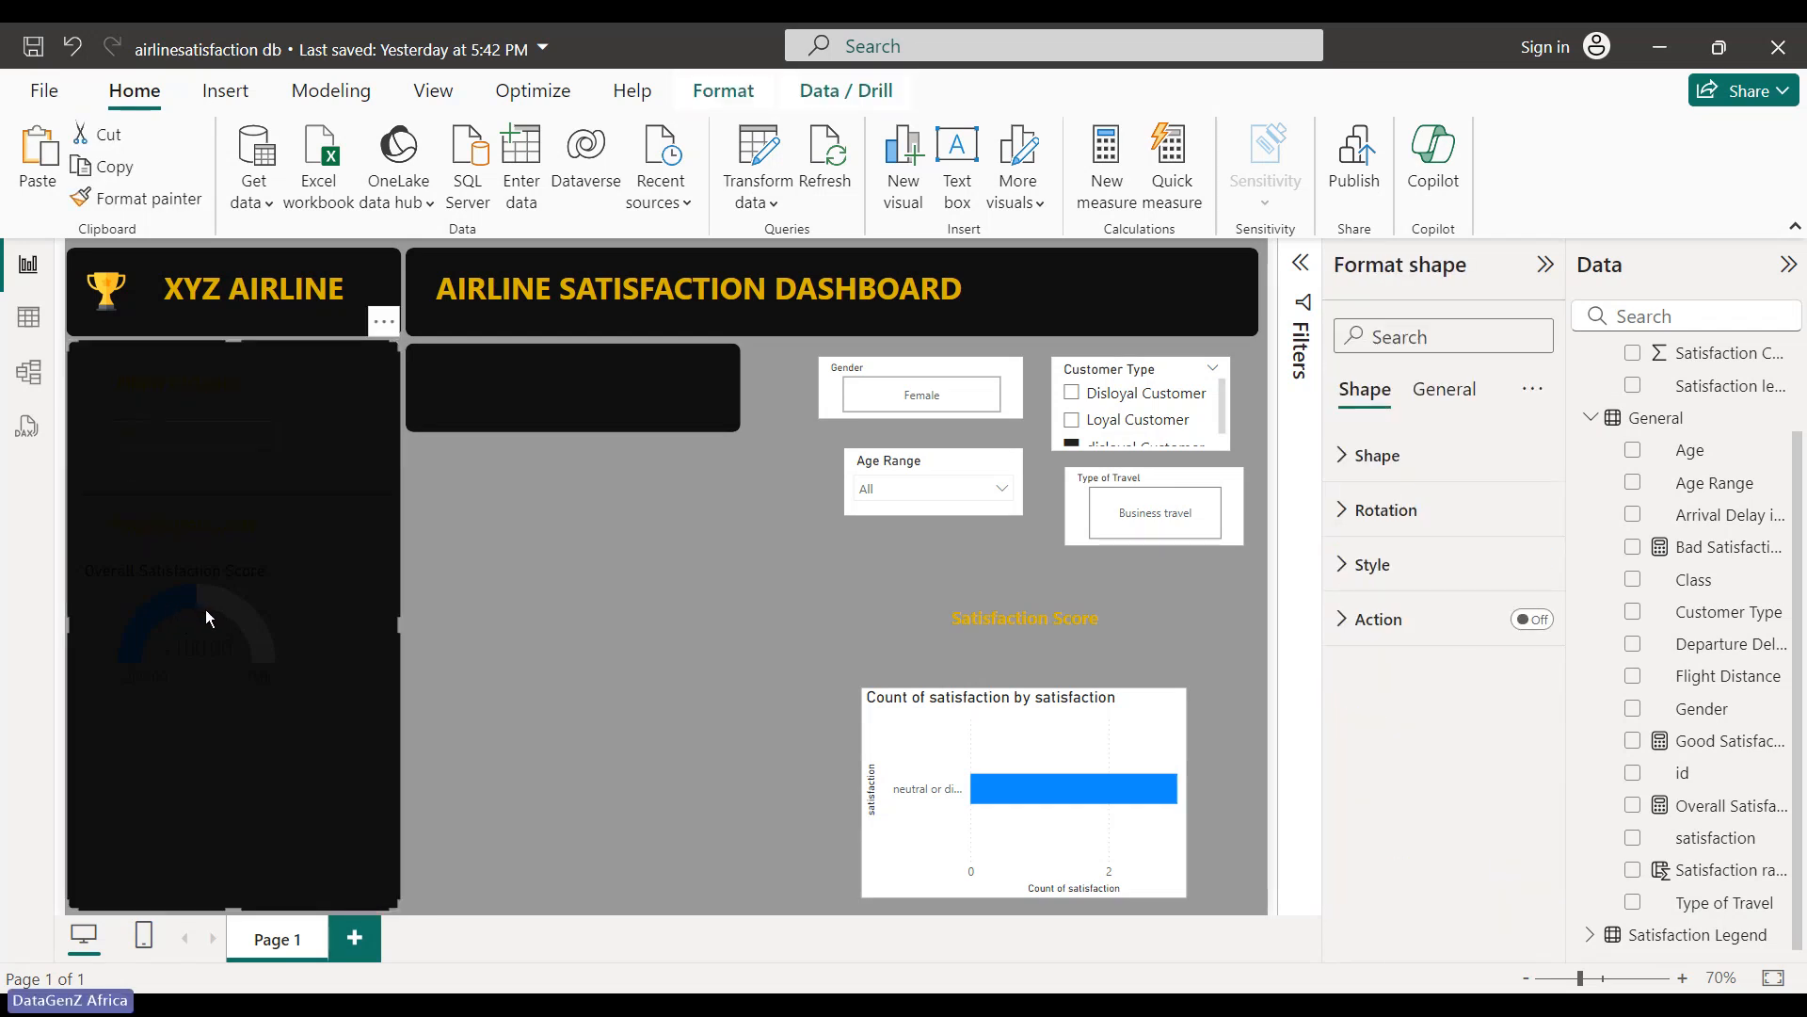
click(640, 669)
click(240, 613)
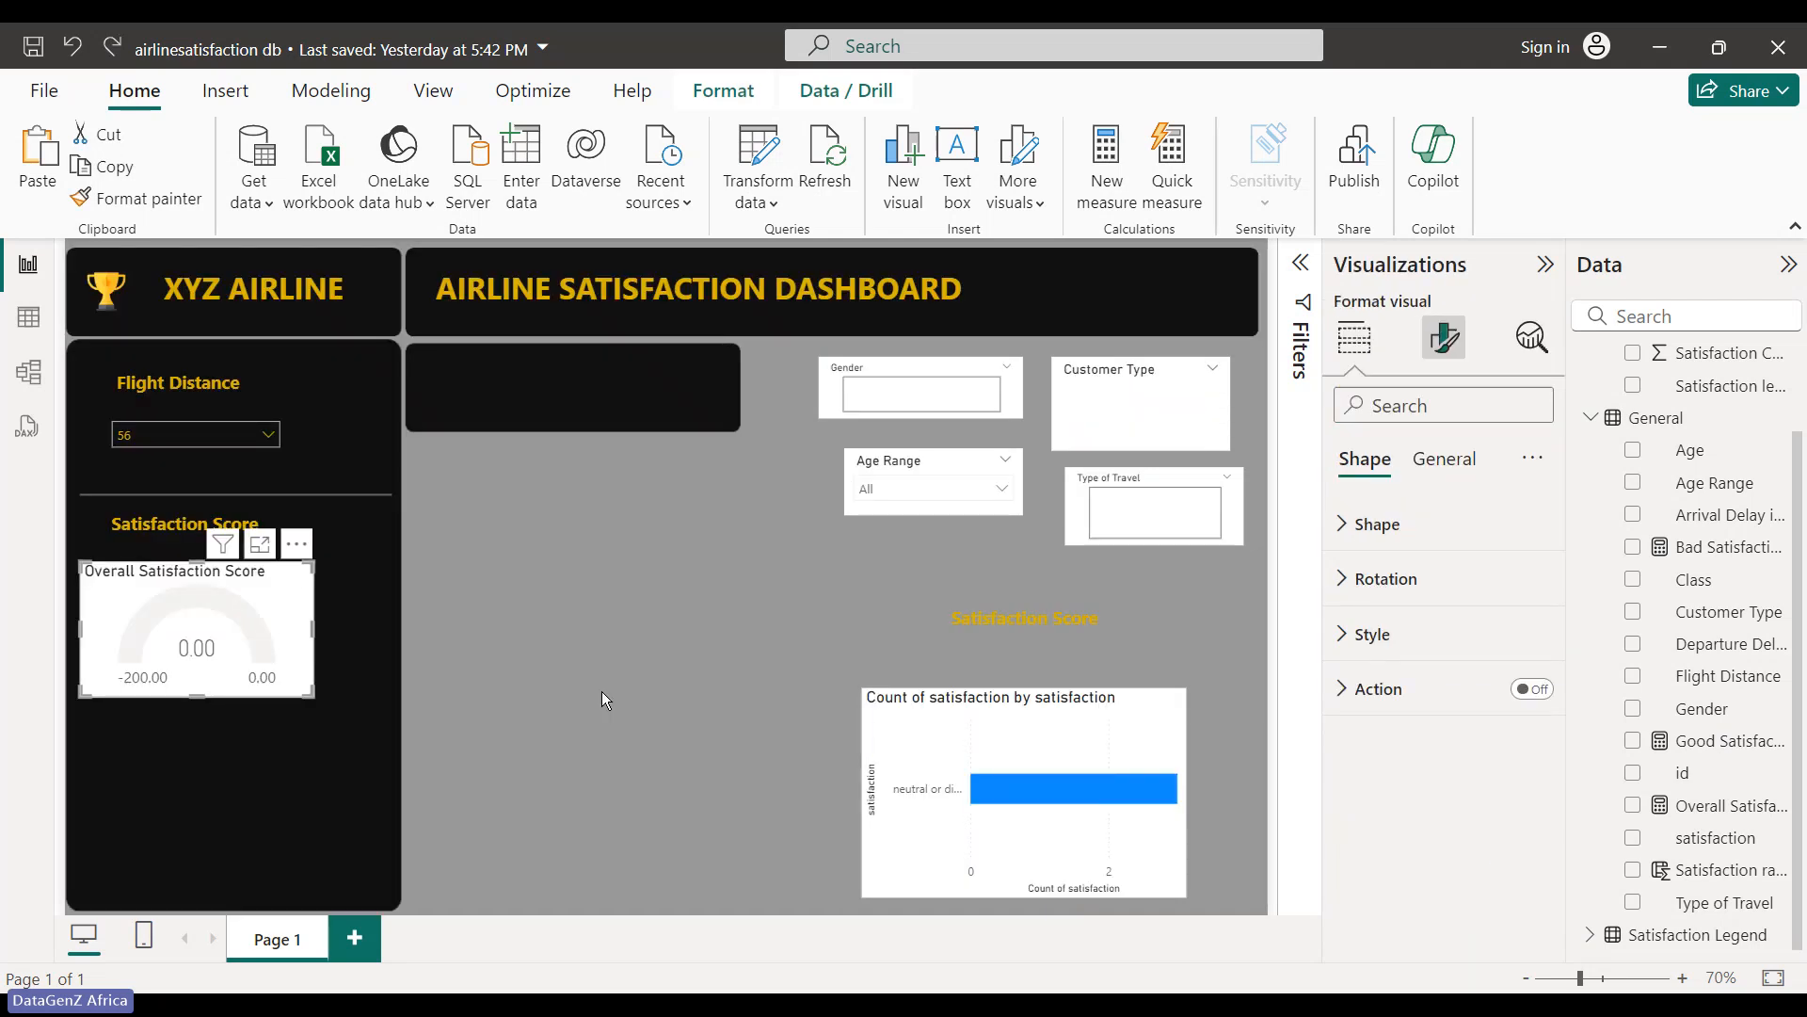
click(258, 614)
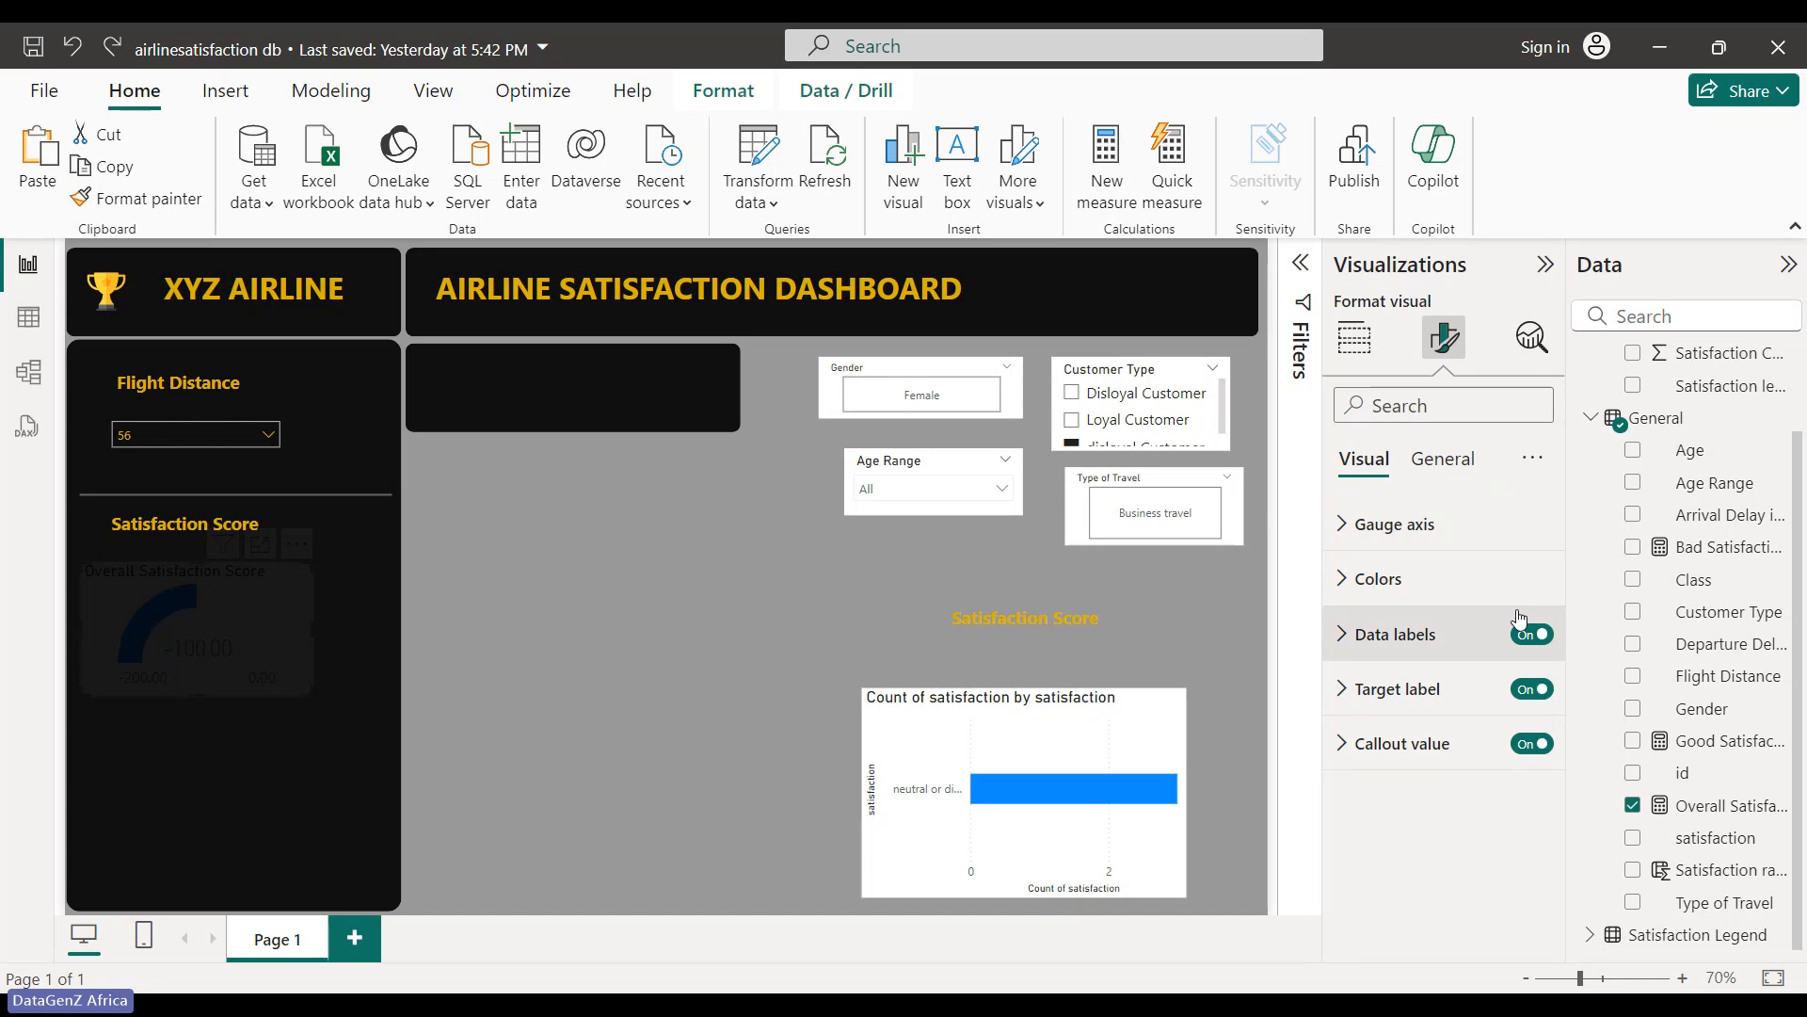
- Select the black side panel shape behind the gauge and review its Format > Arrange options
click(716, 704)
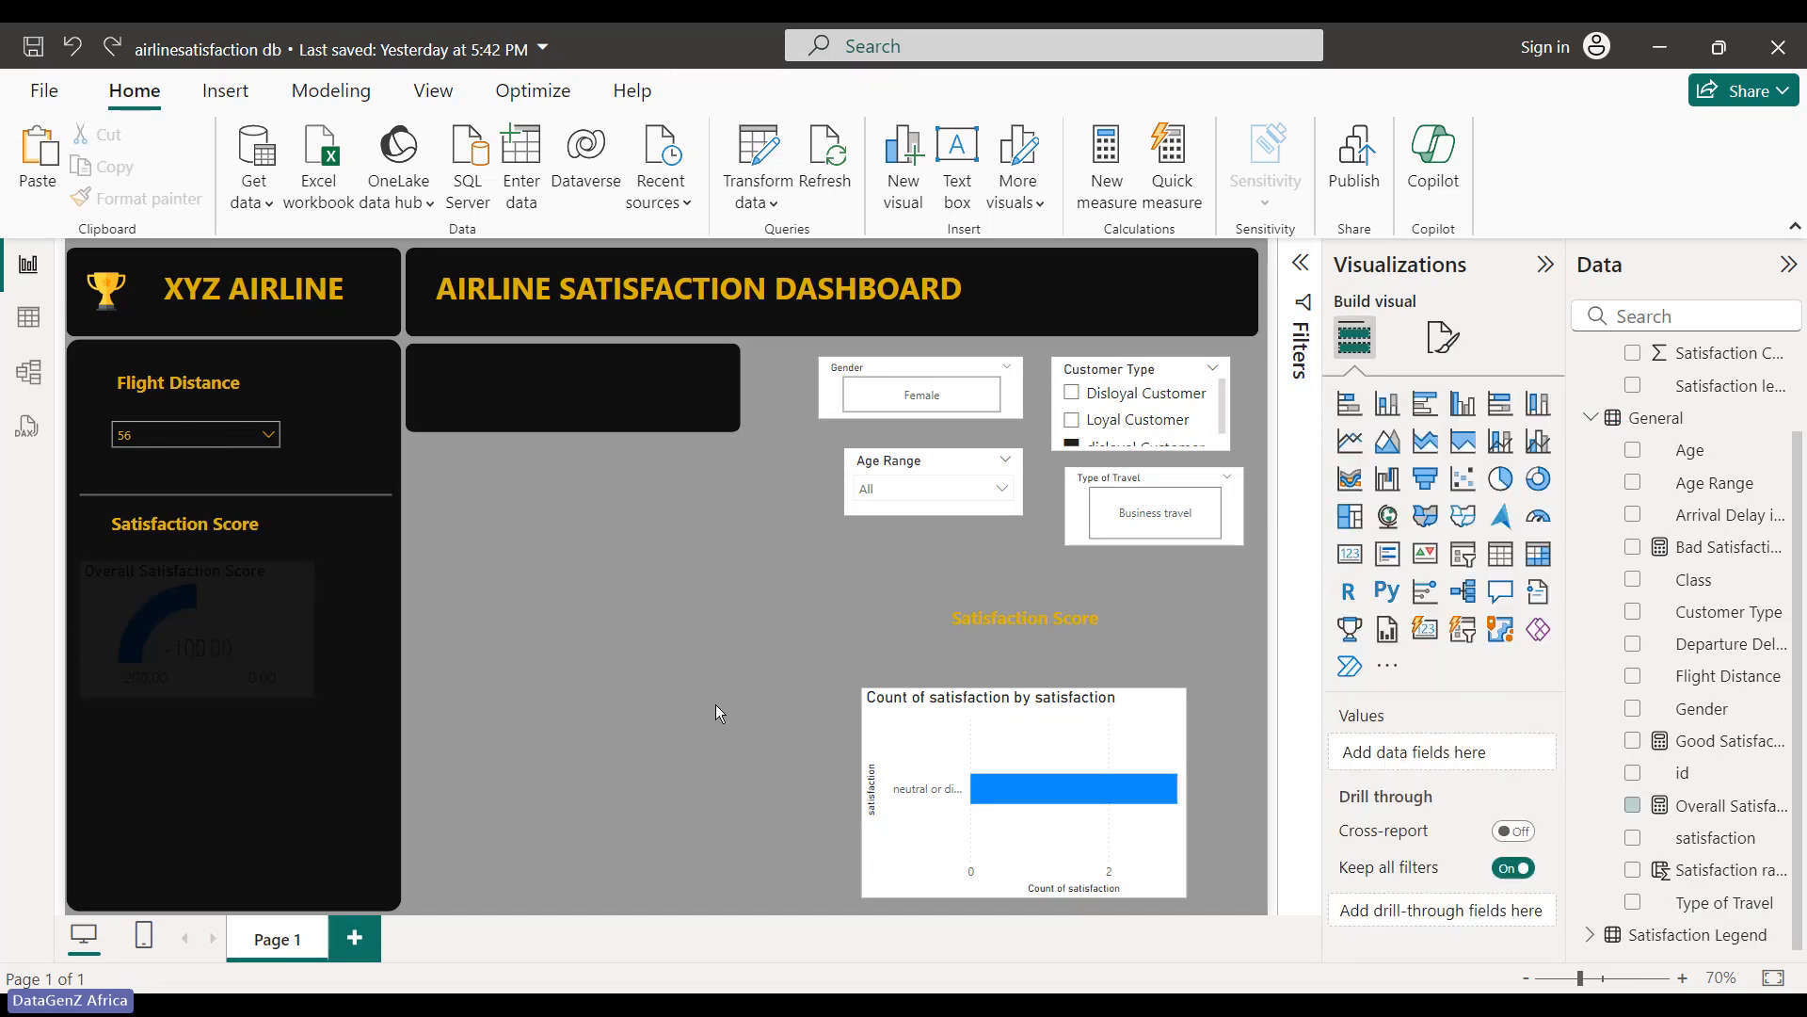
click(269, 640)
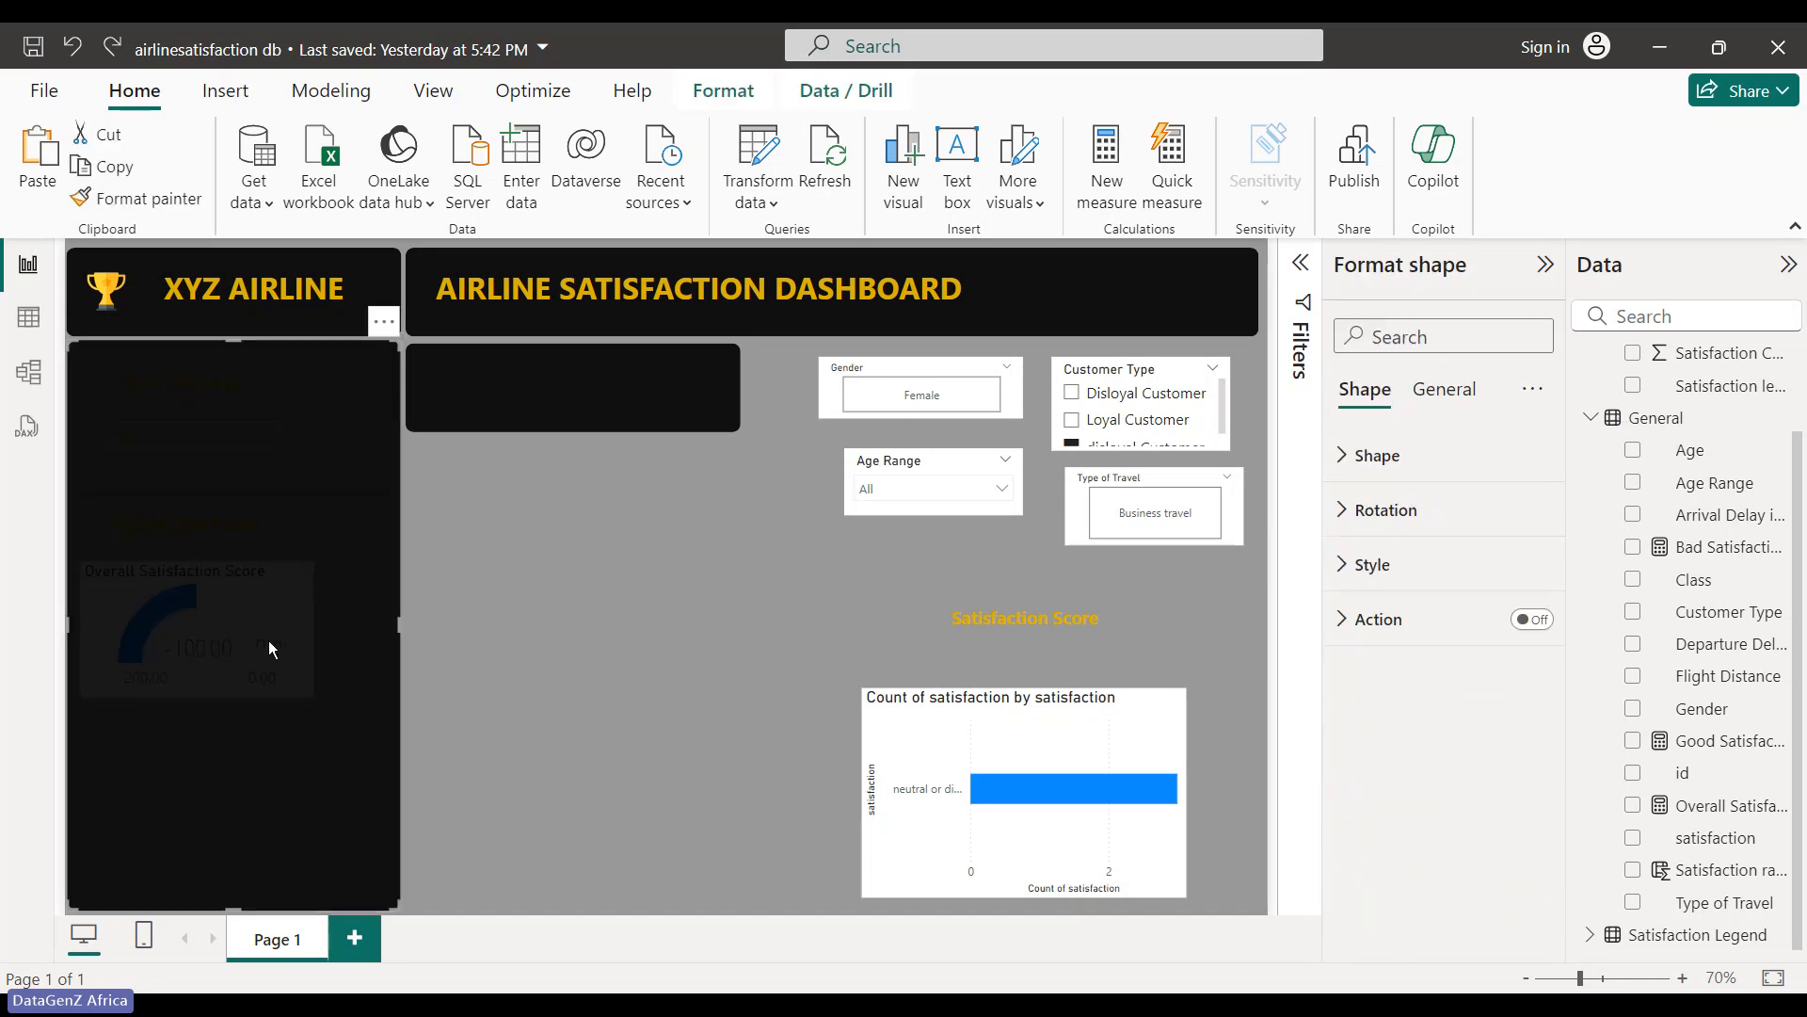
click(663, 610)
click(152, 610)
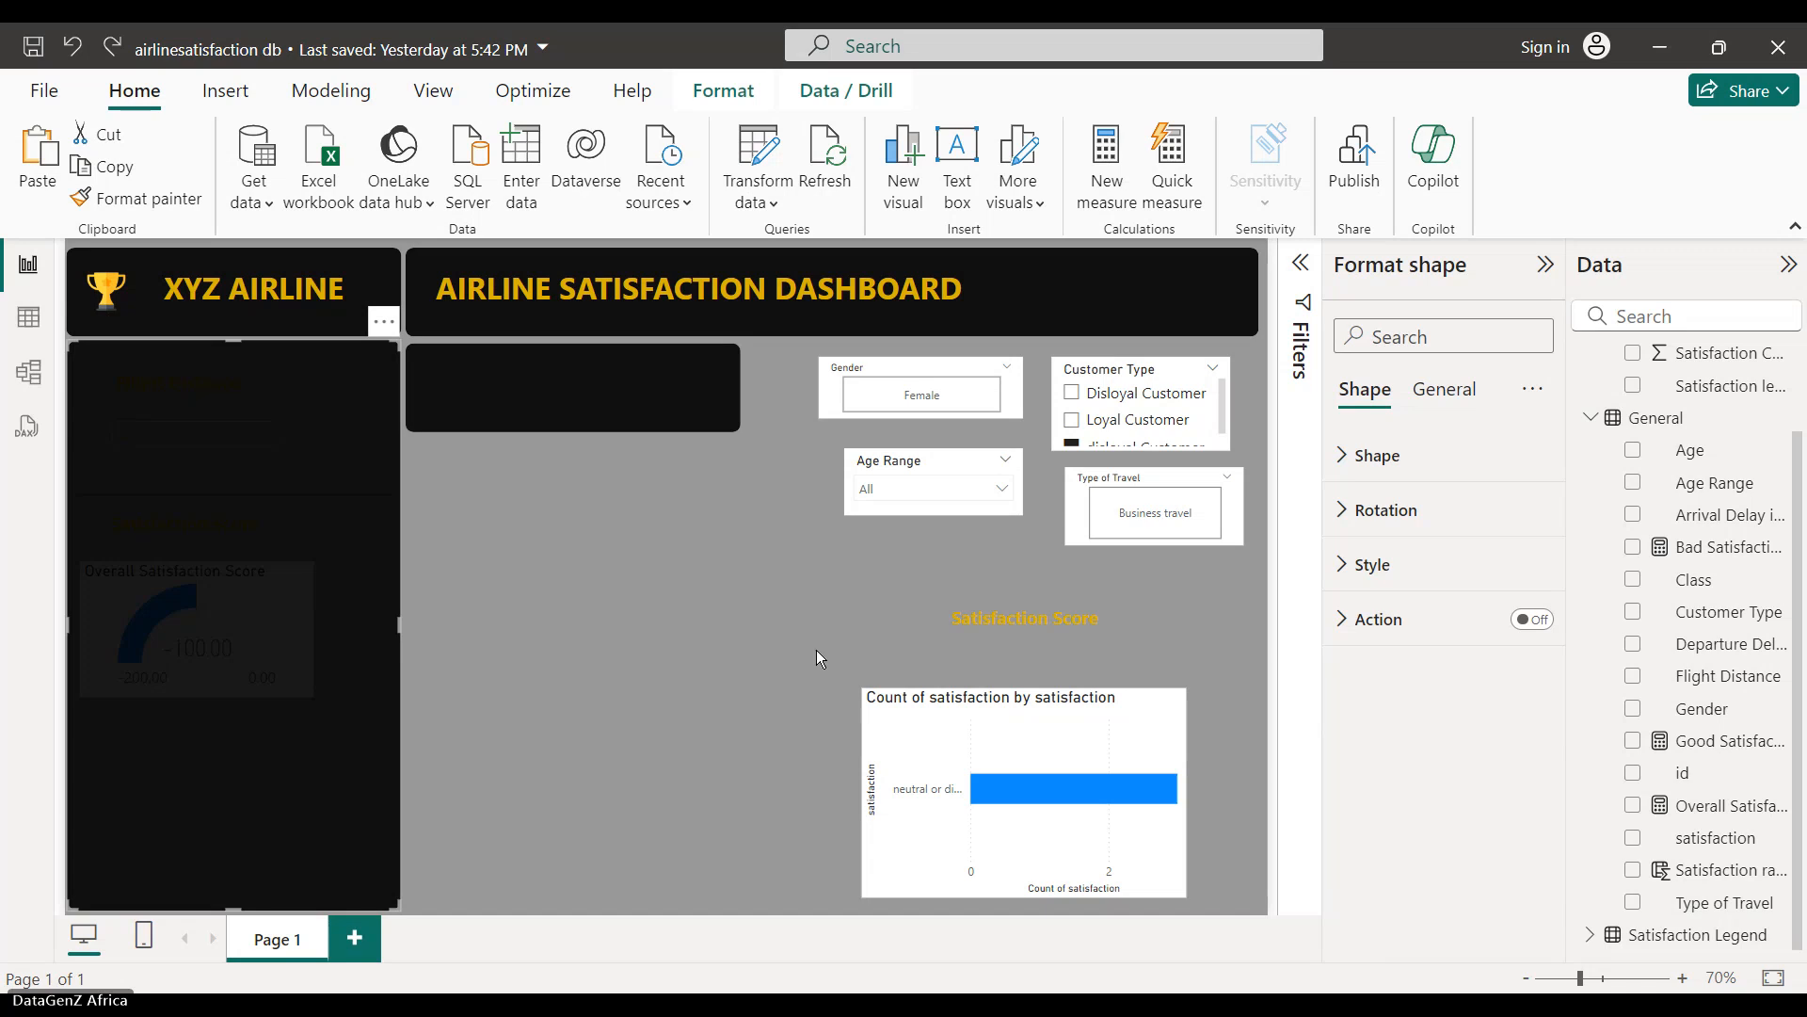
click(816, 650)
click(220, 626)
click(858, 621)
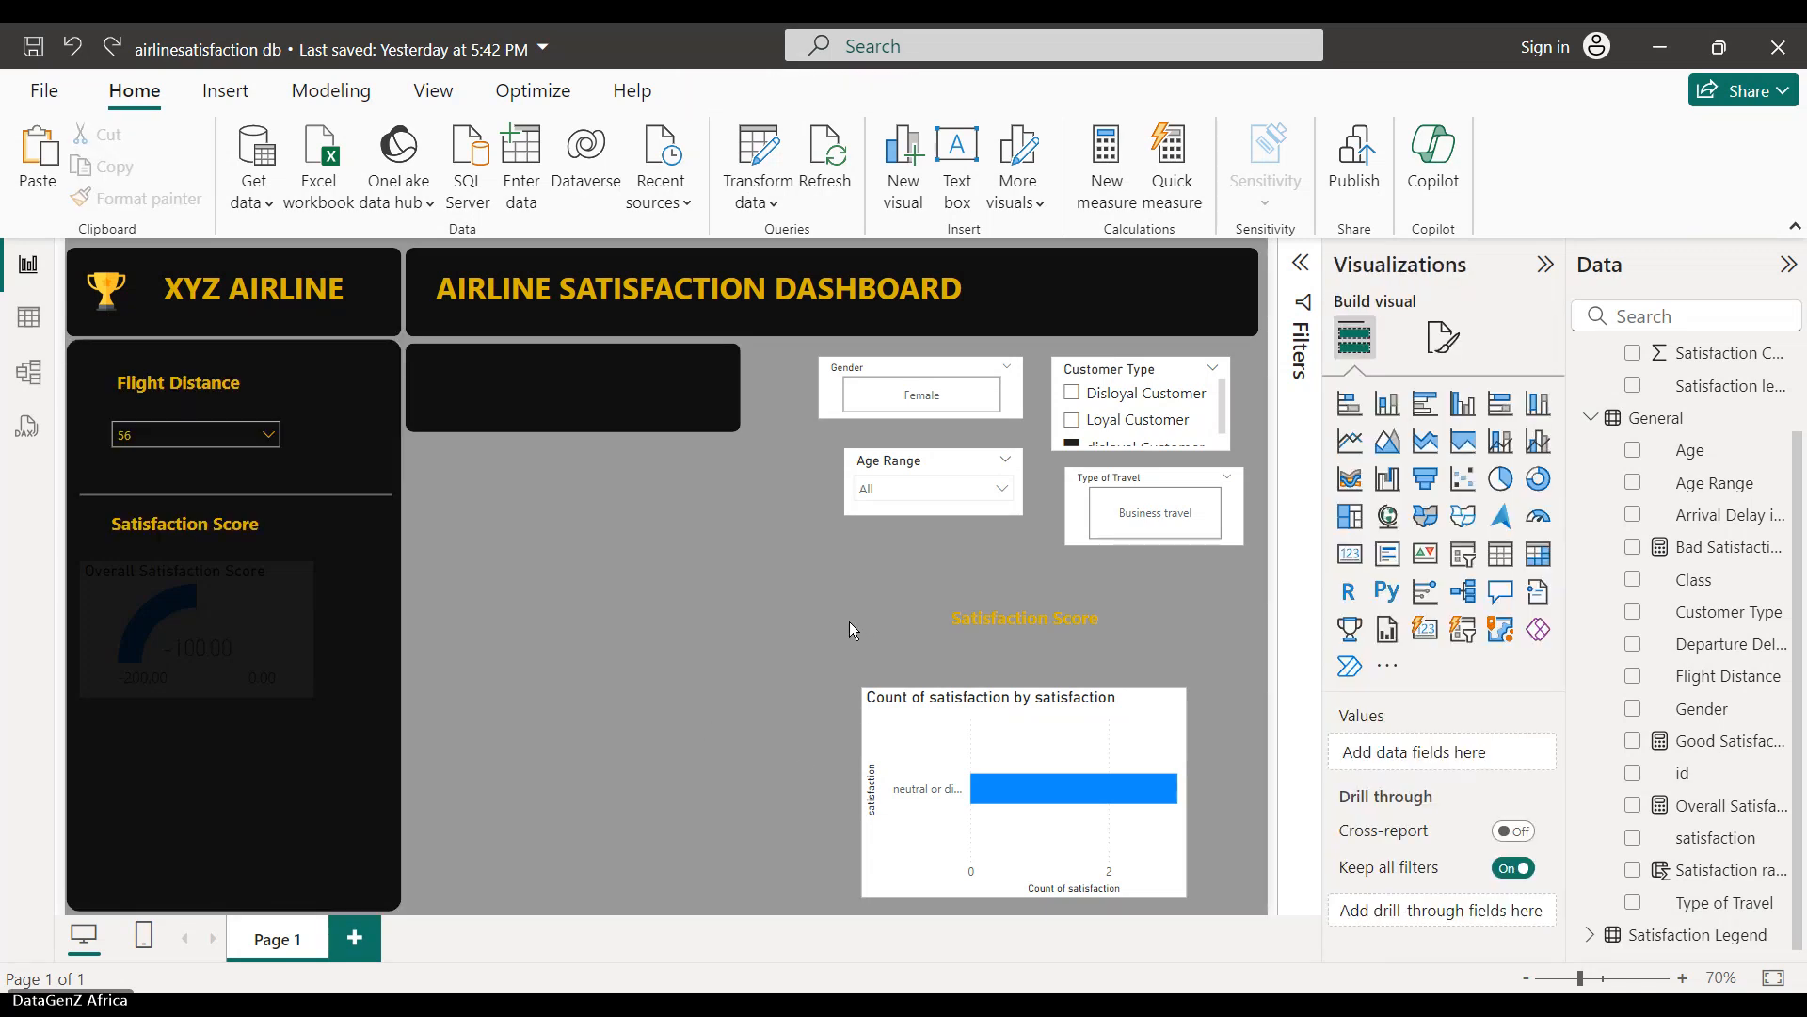
click(297, 608)
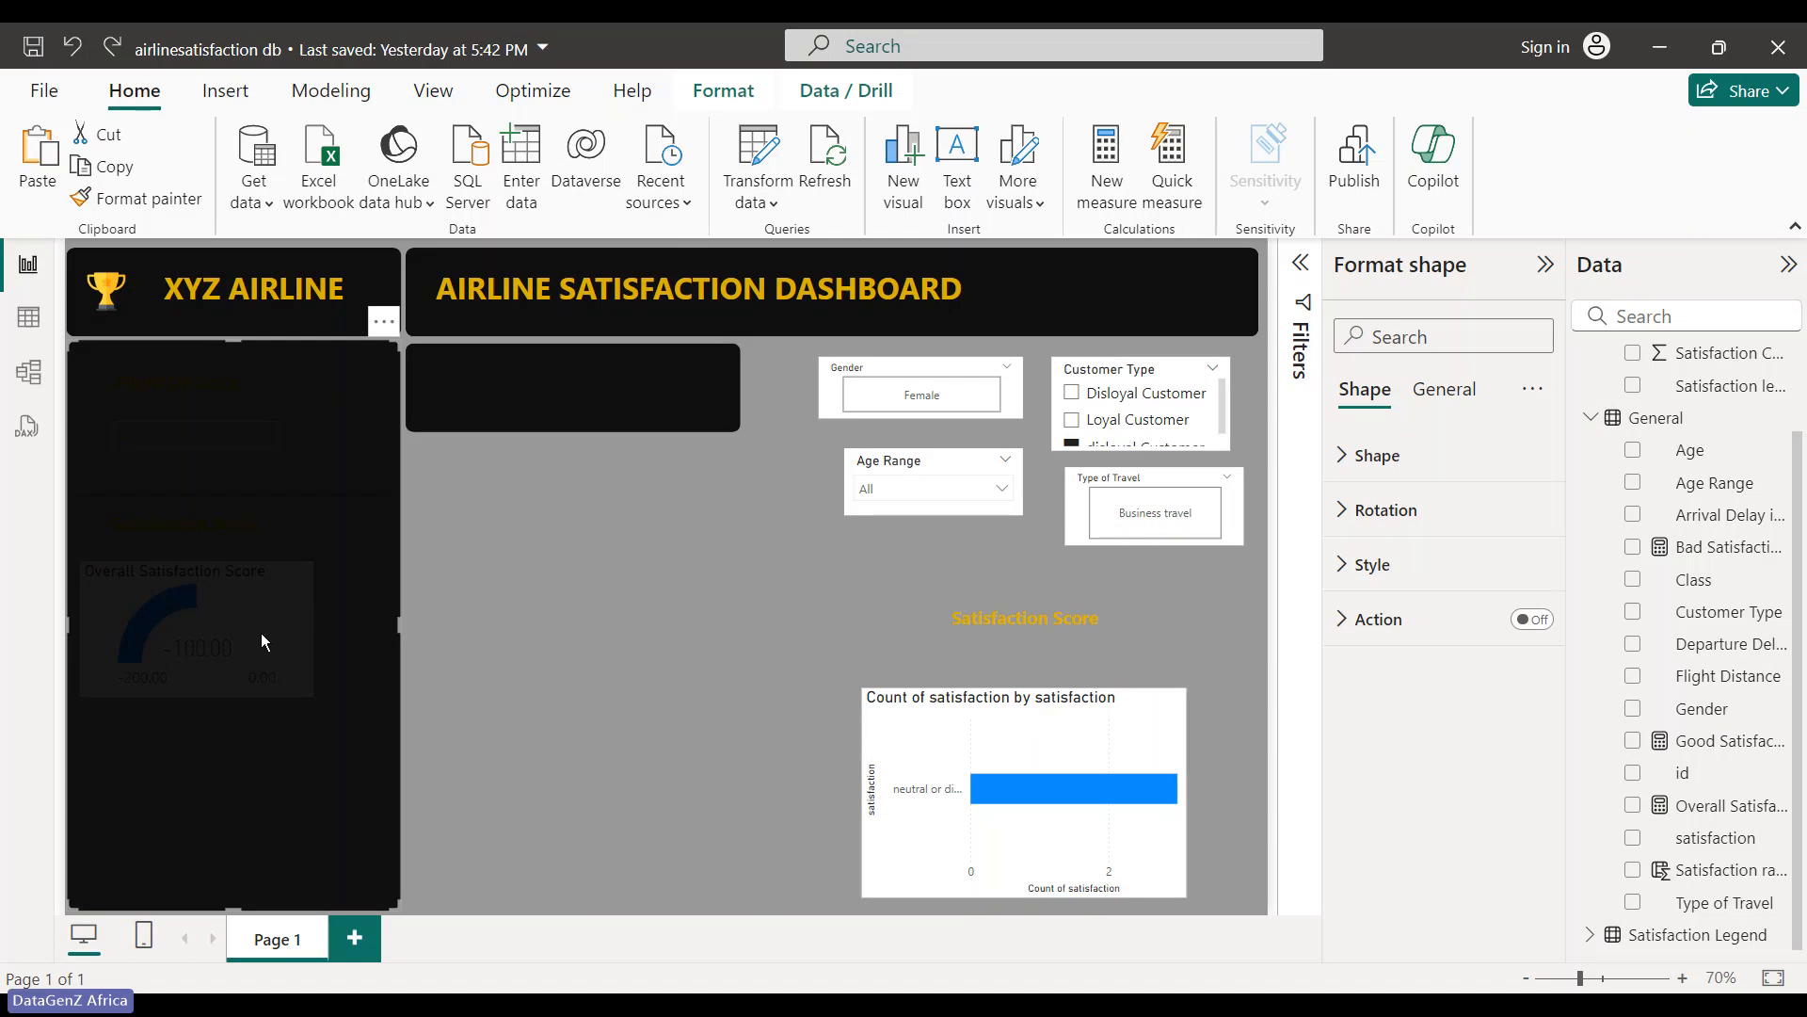
click(723, 90)
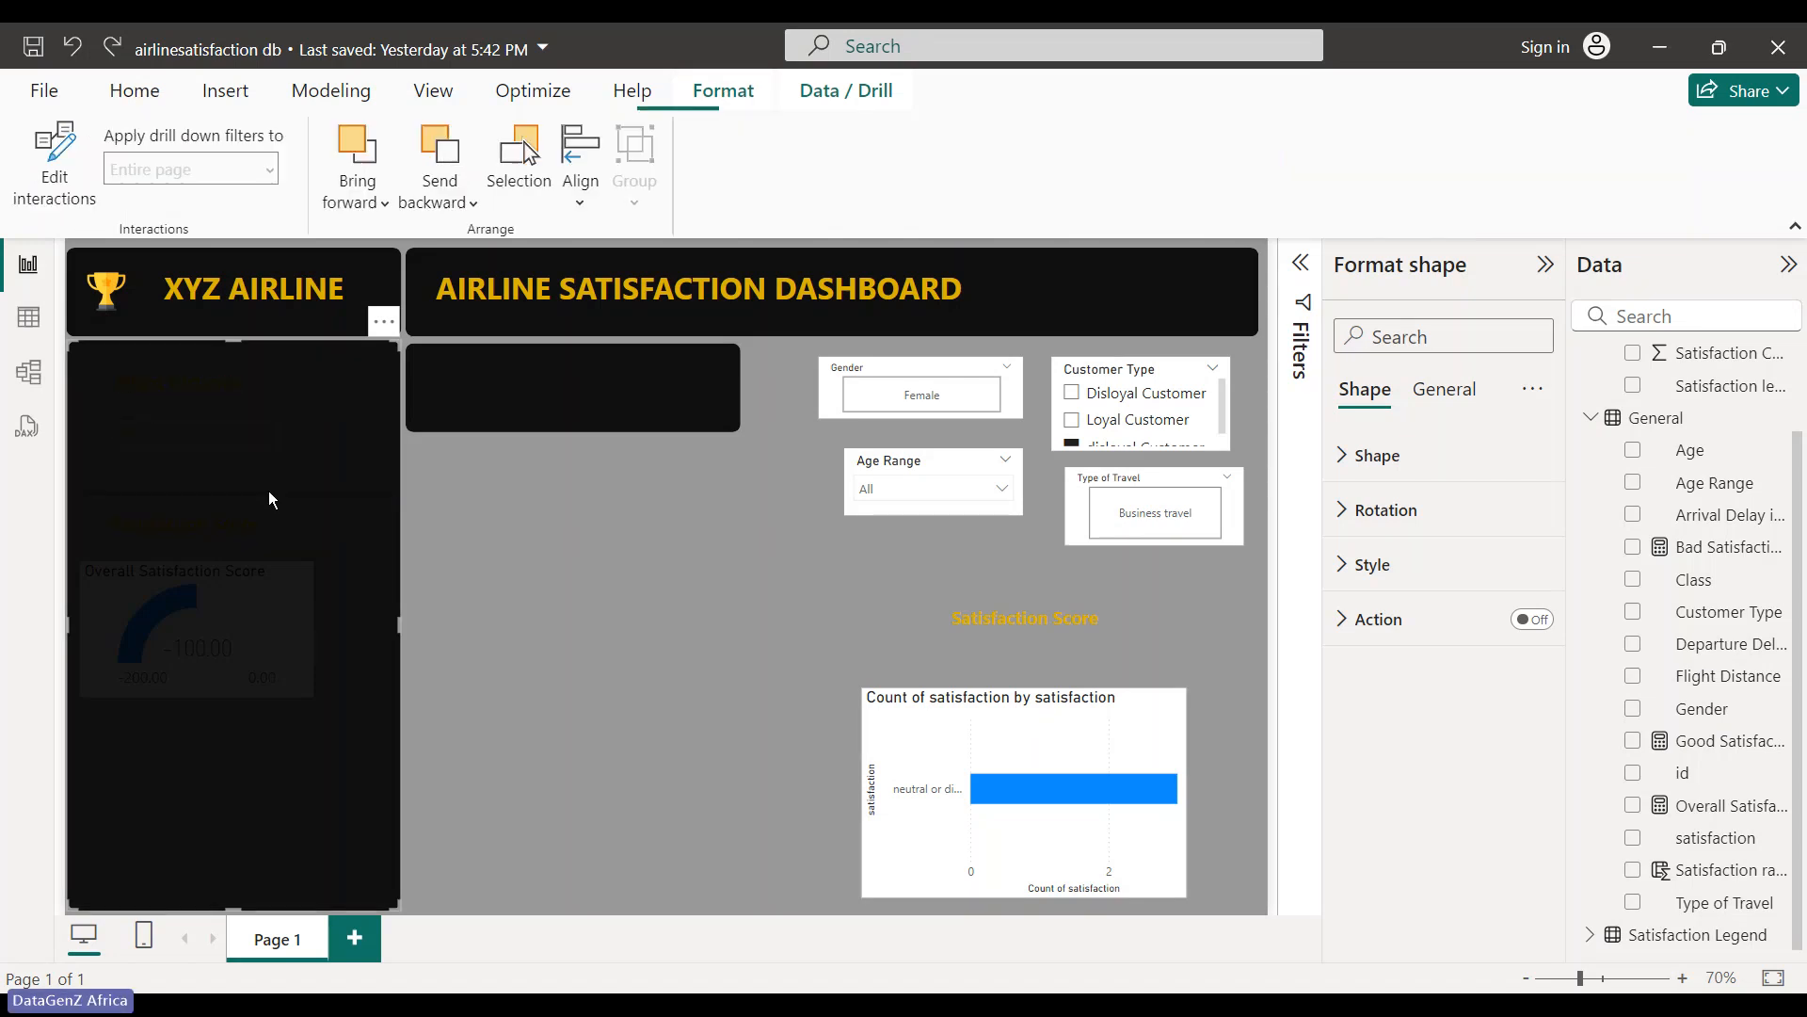
click(562, 691)
click(287, 692)
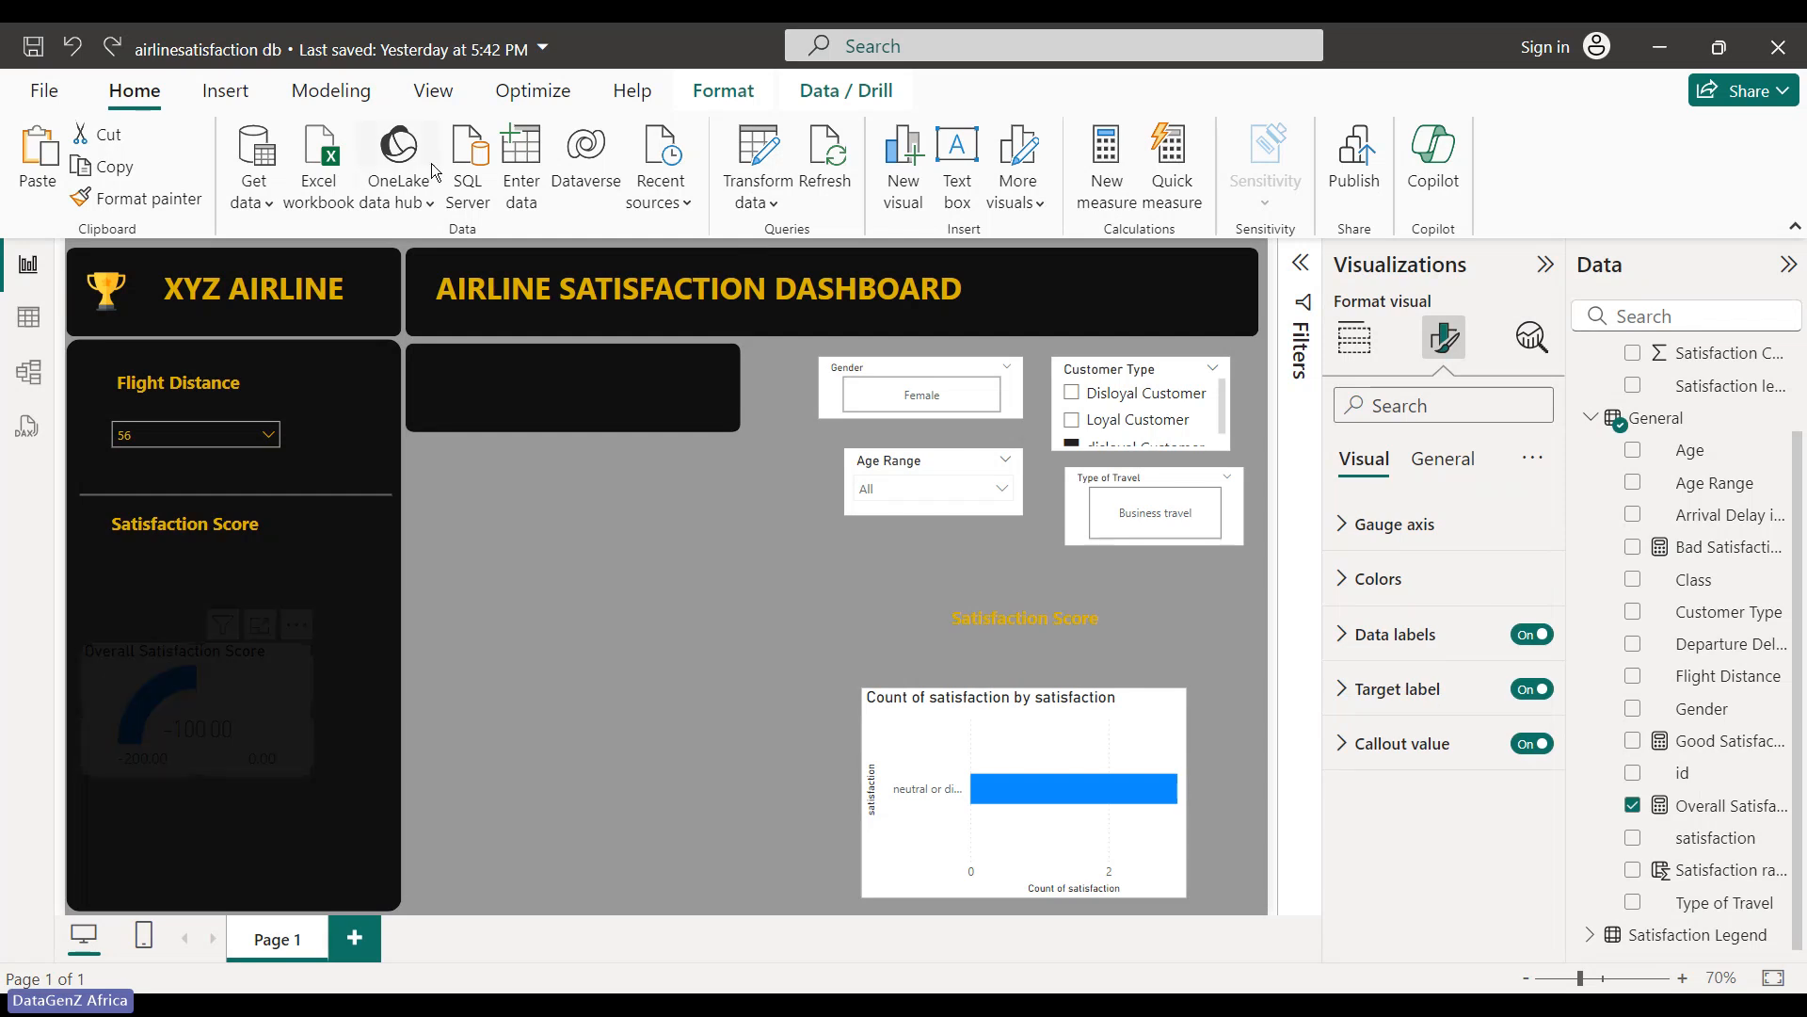
- Drag the gauge onto the grey canvas and switch its Effects background off
click(241, 708)
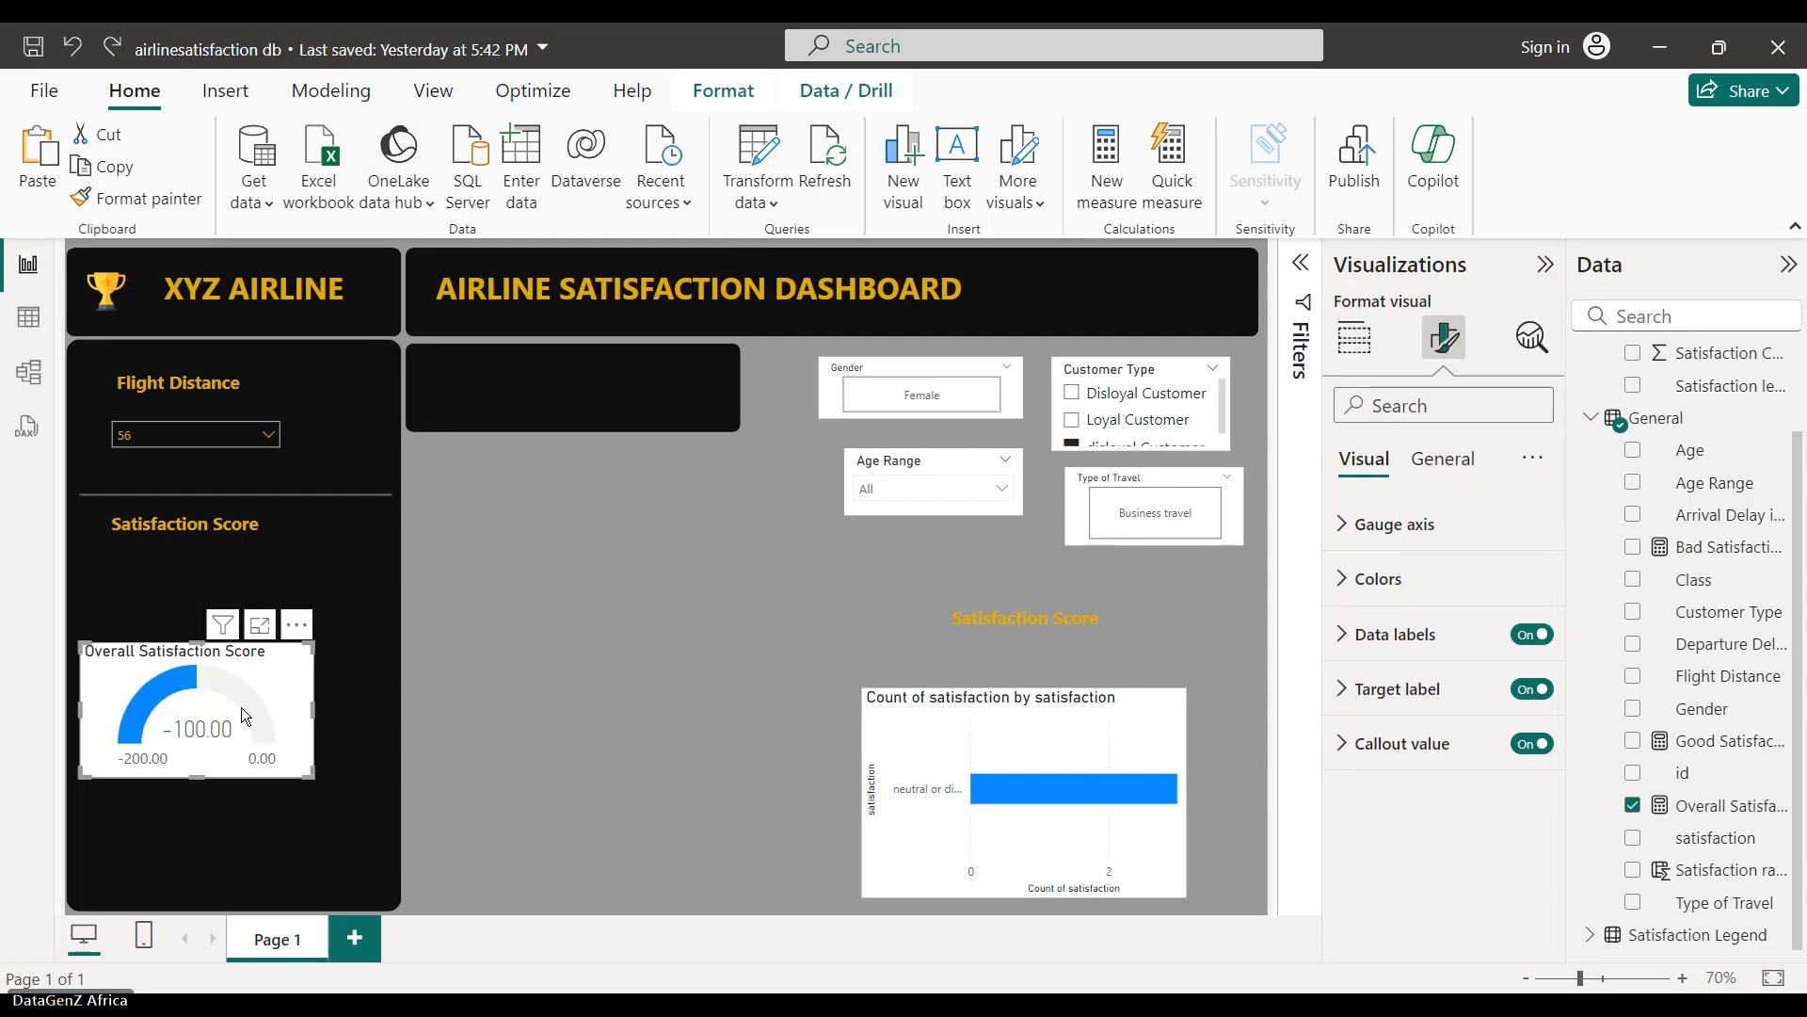
drag(296, 672, 641, 645)
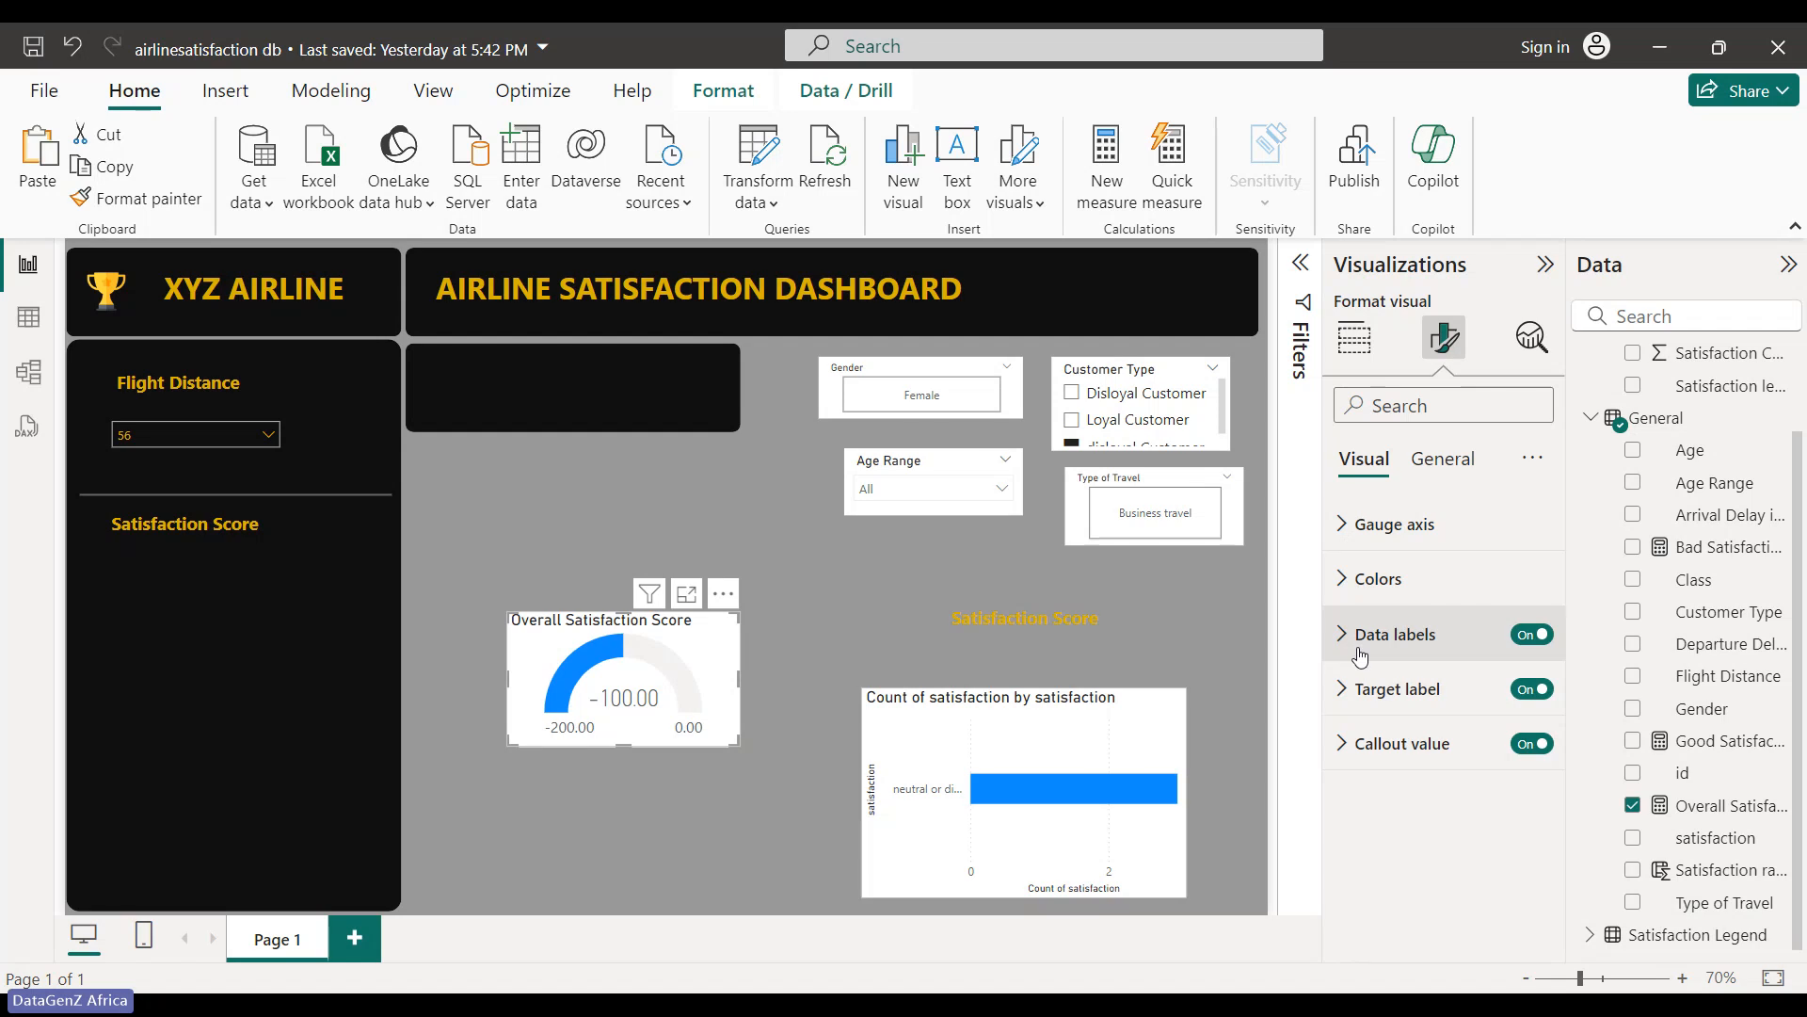
click(1449, 471)
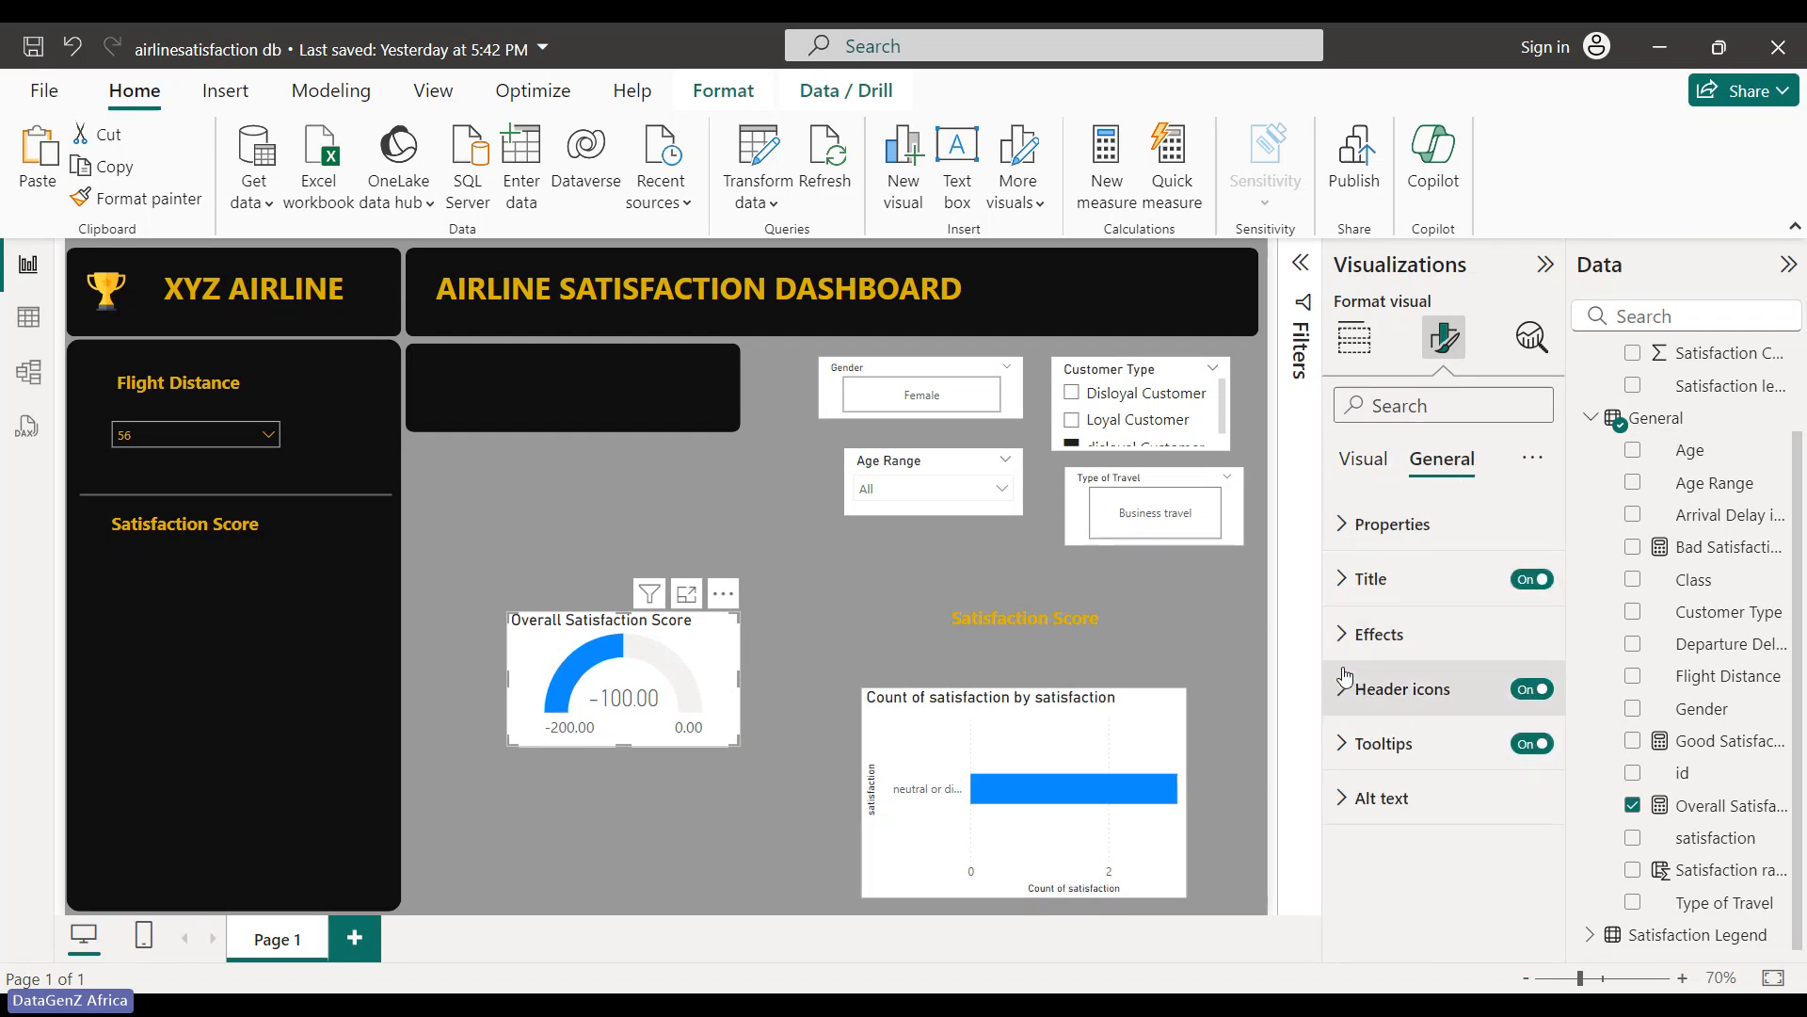
click(1346, 636)
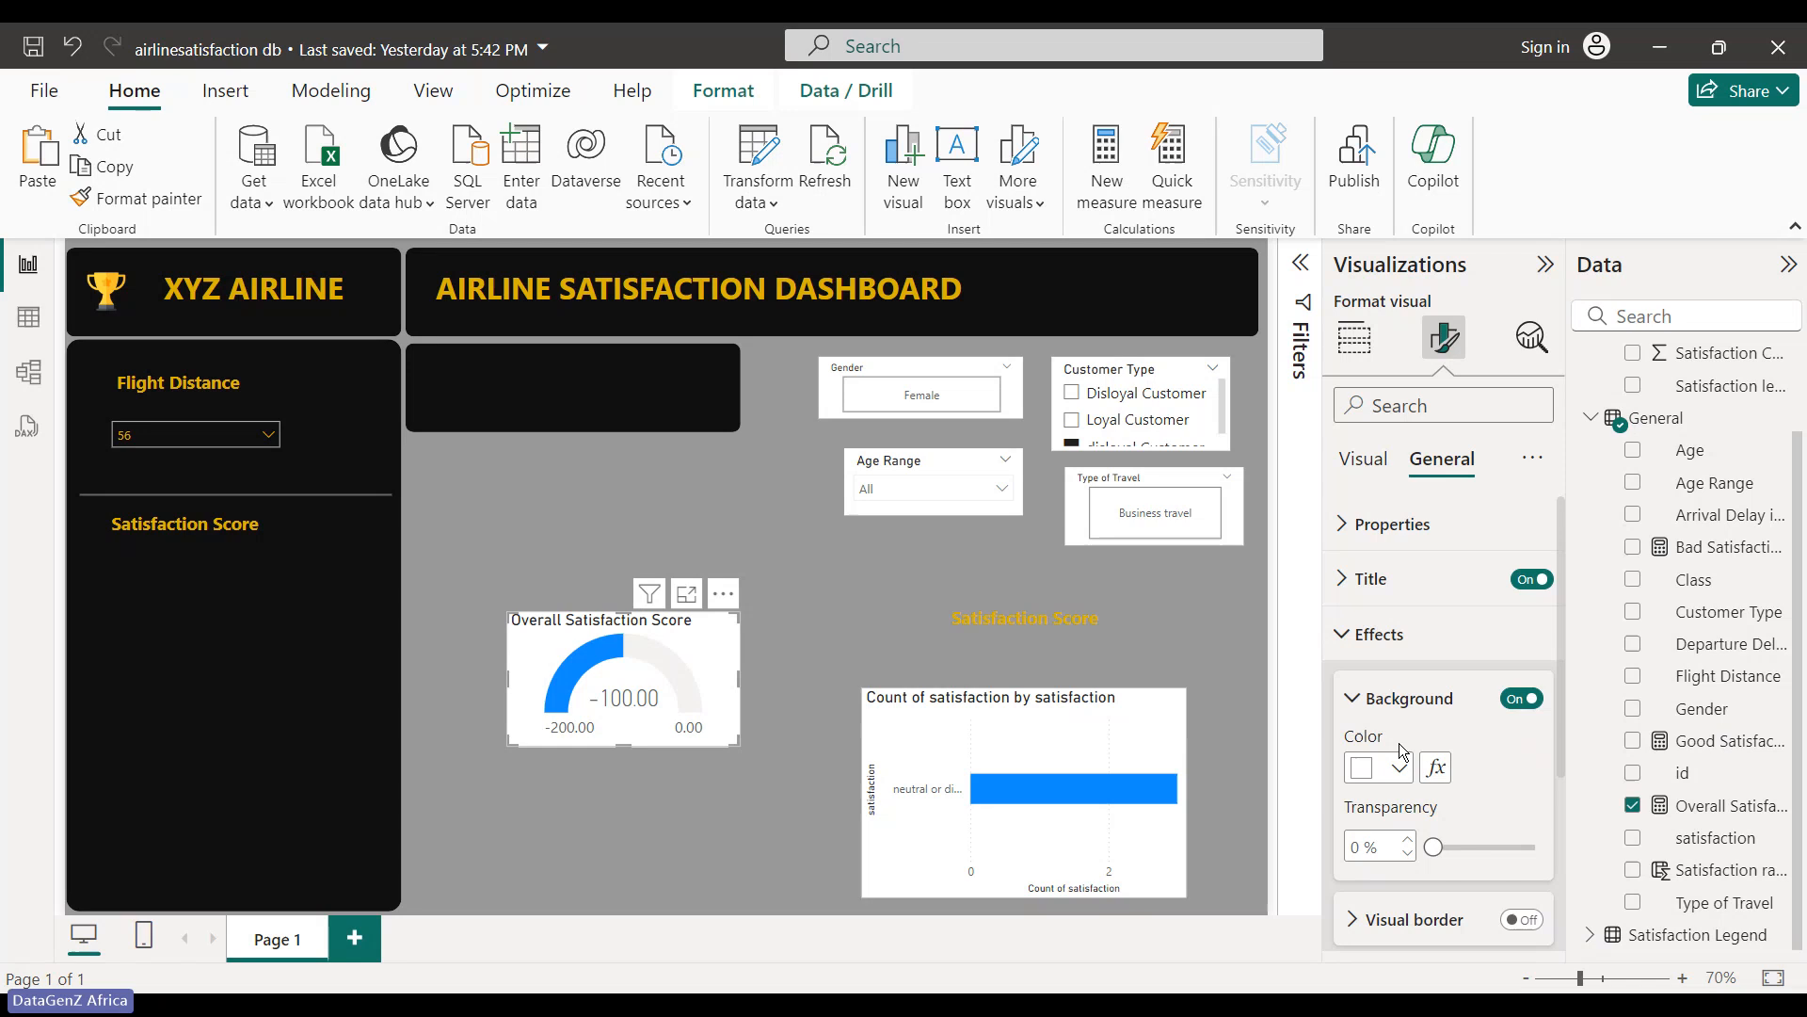
click(1522, 697)
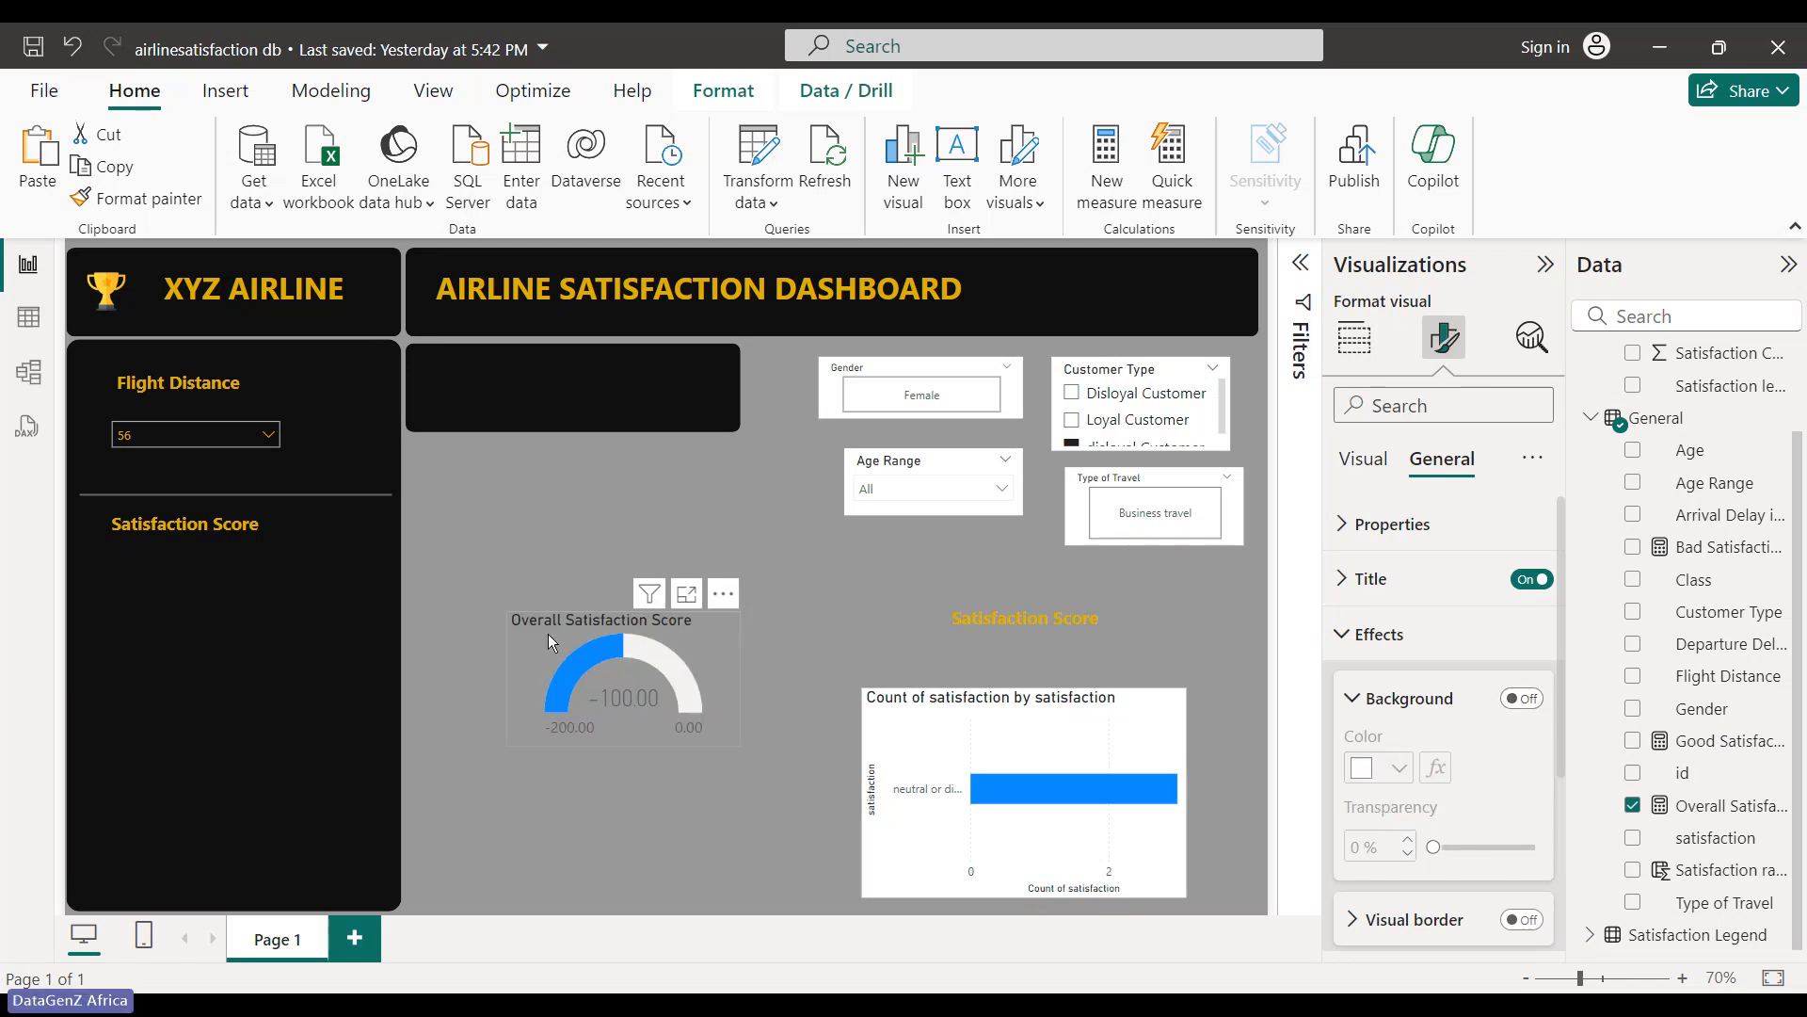
- Turn off the gauge's Target label, keeping data labels on
click(1364, 459)
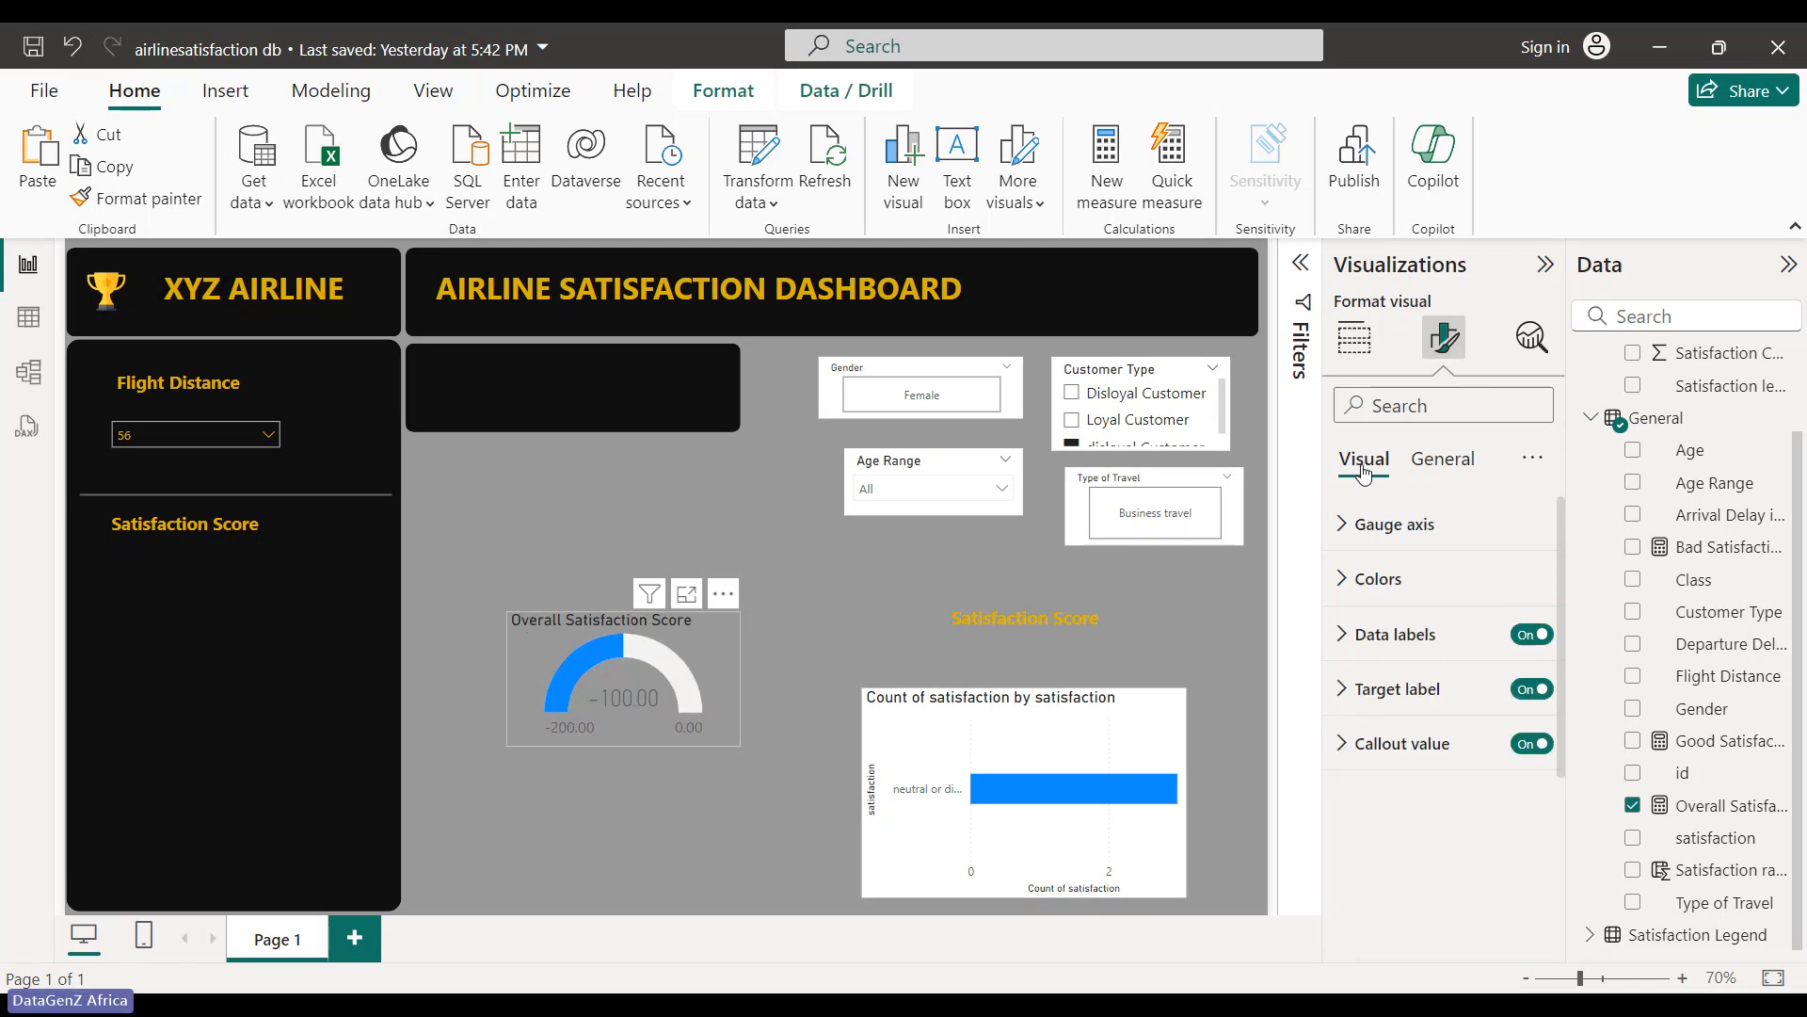
click(1544, 690)
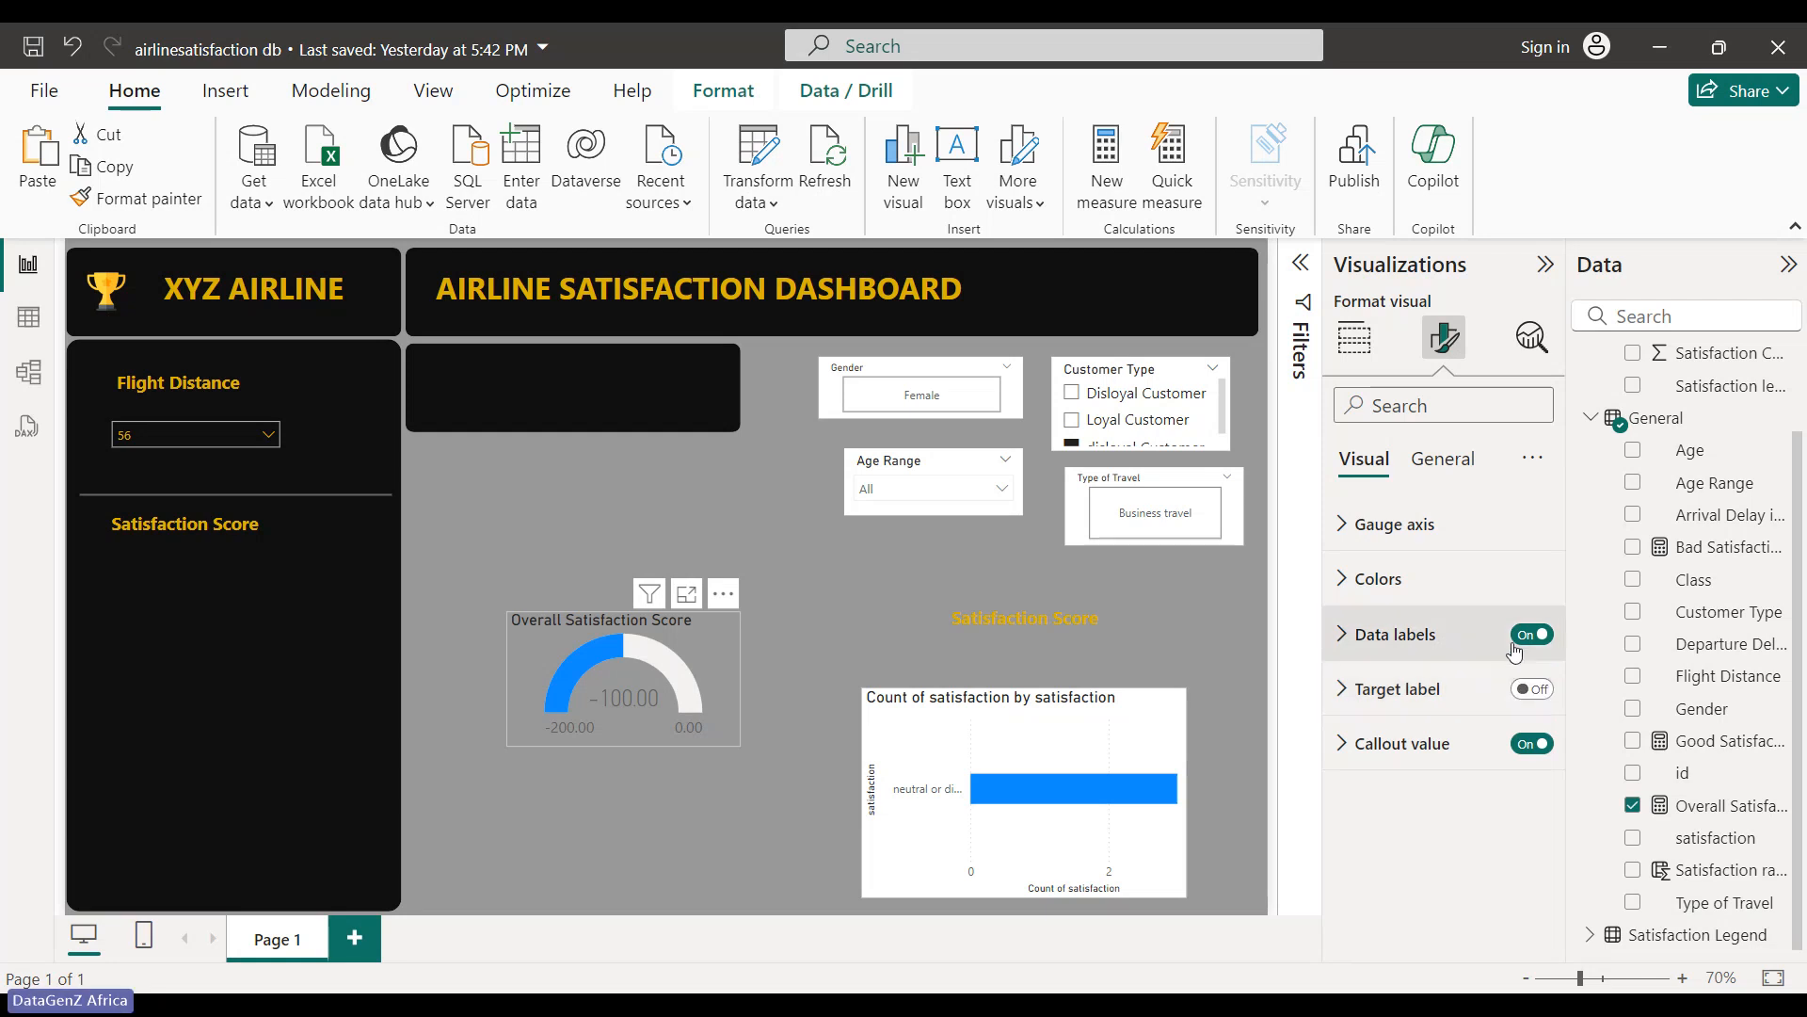
click(1530, 639)
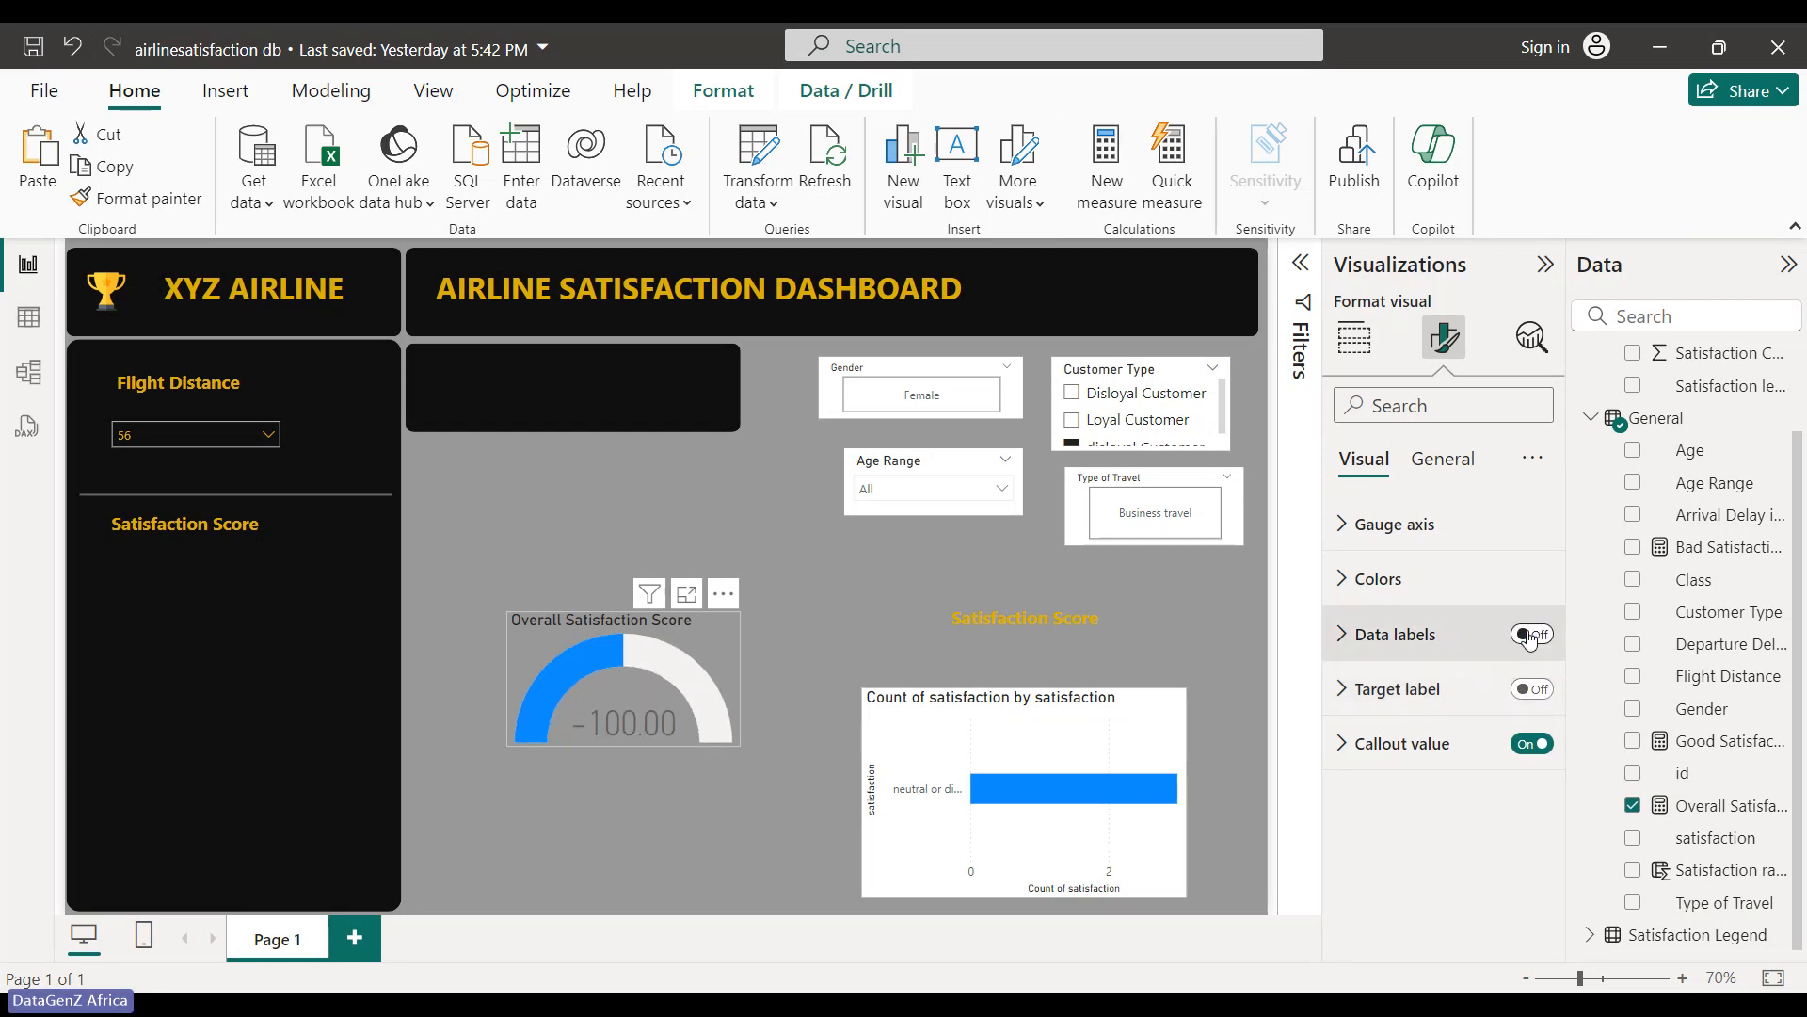
click(1530, 640)
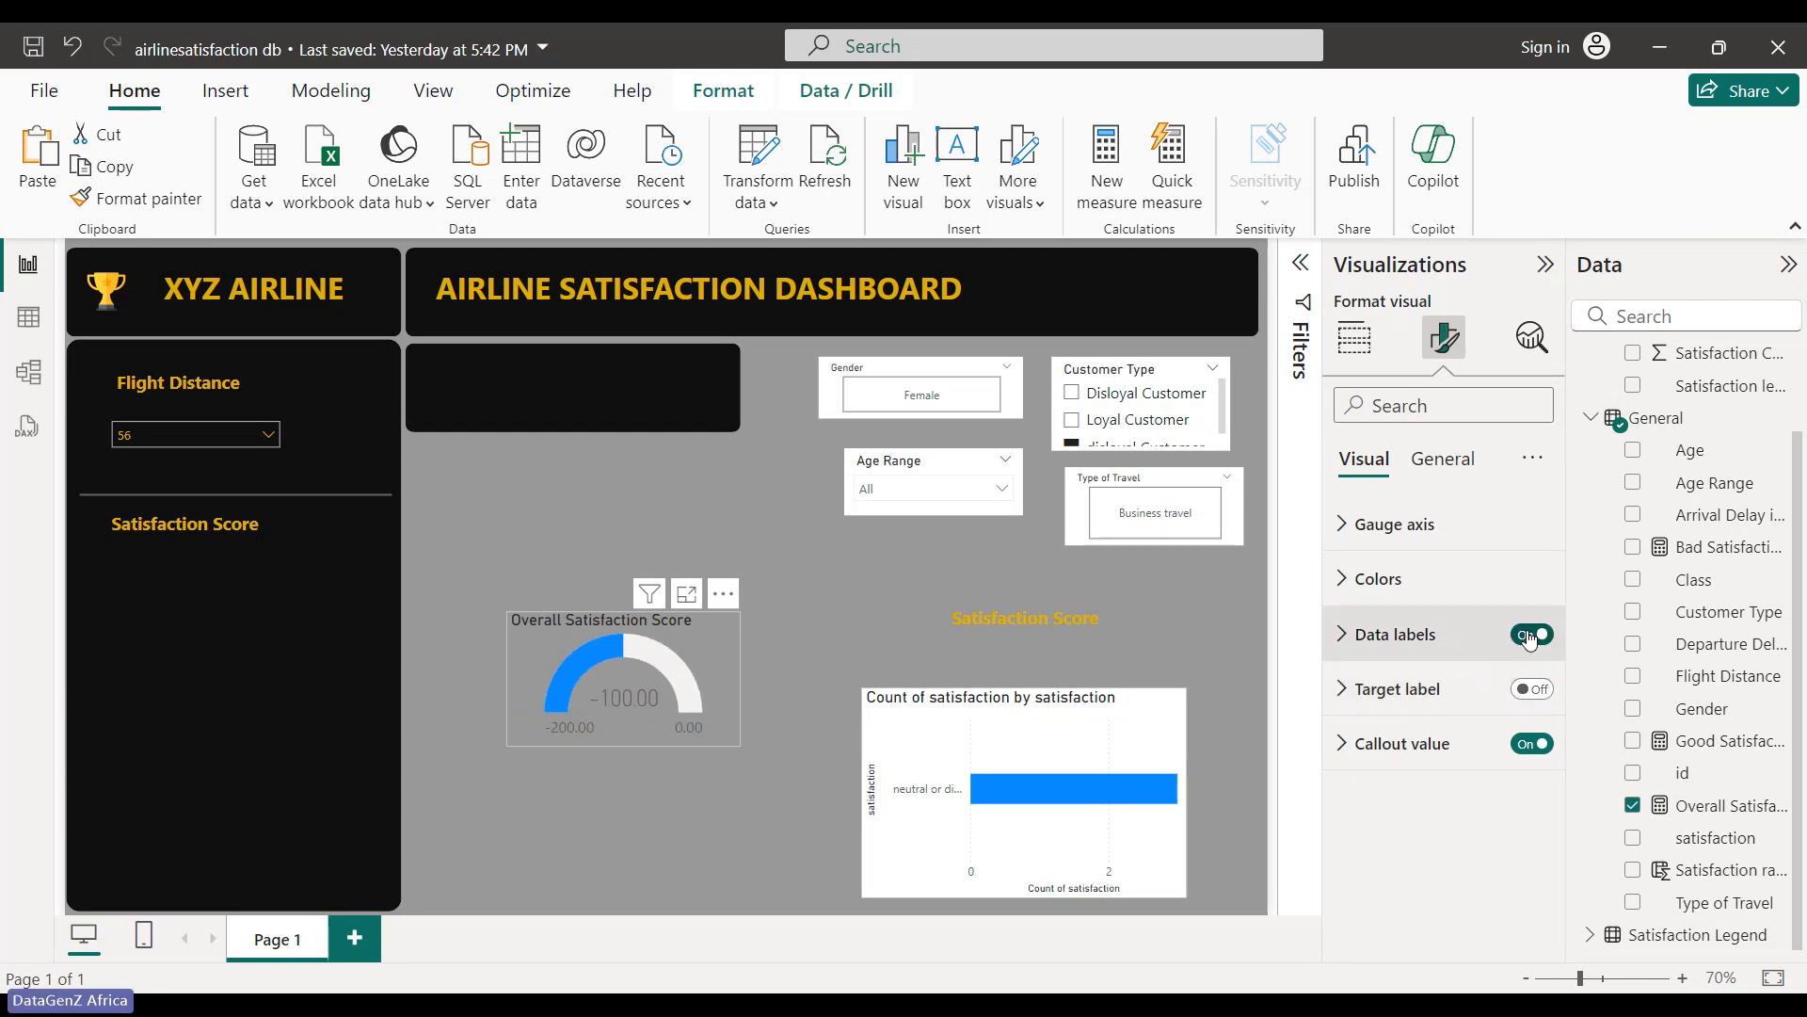
- Set the gauge Fill color to the yellow theme colour and Target color to White
click(1353, 588)
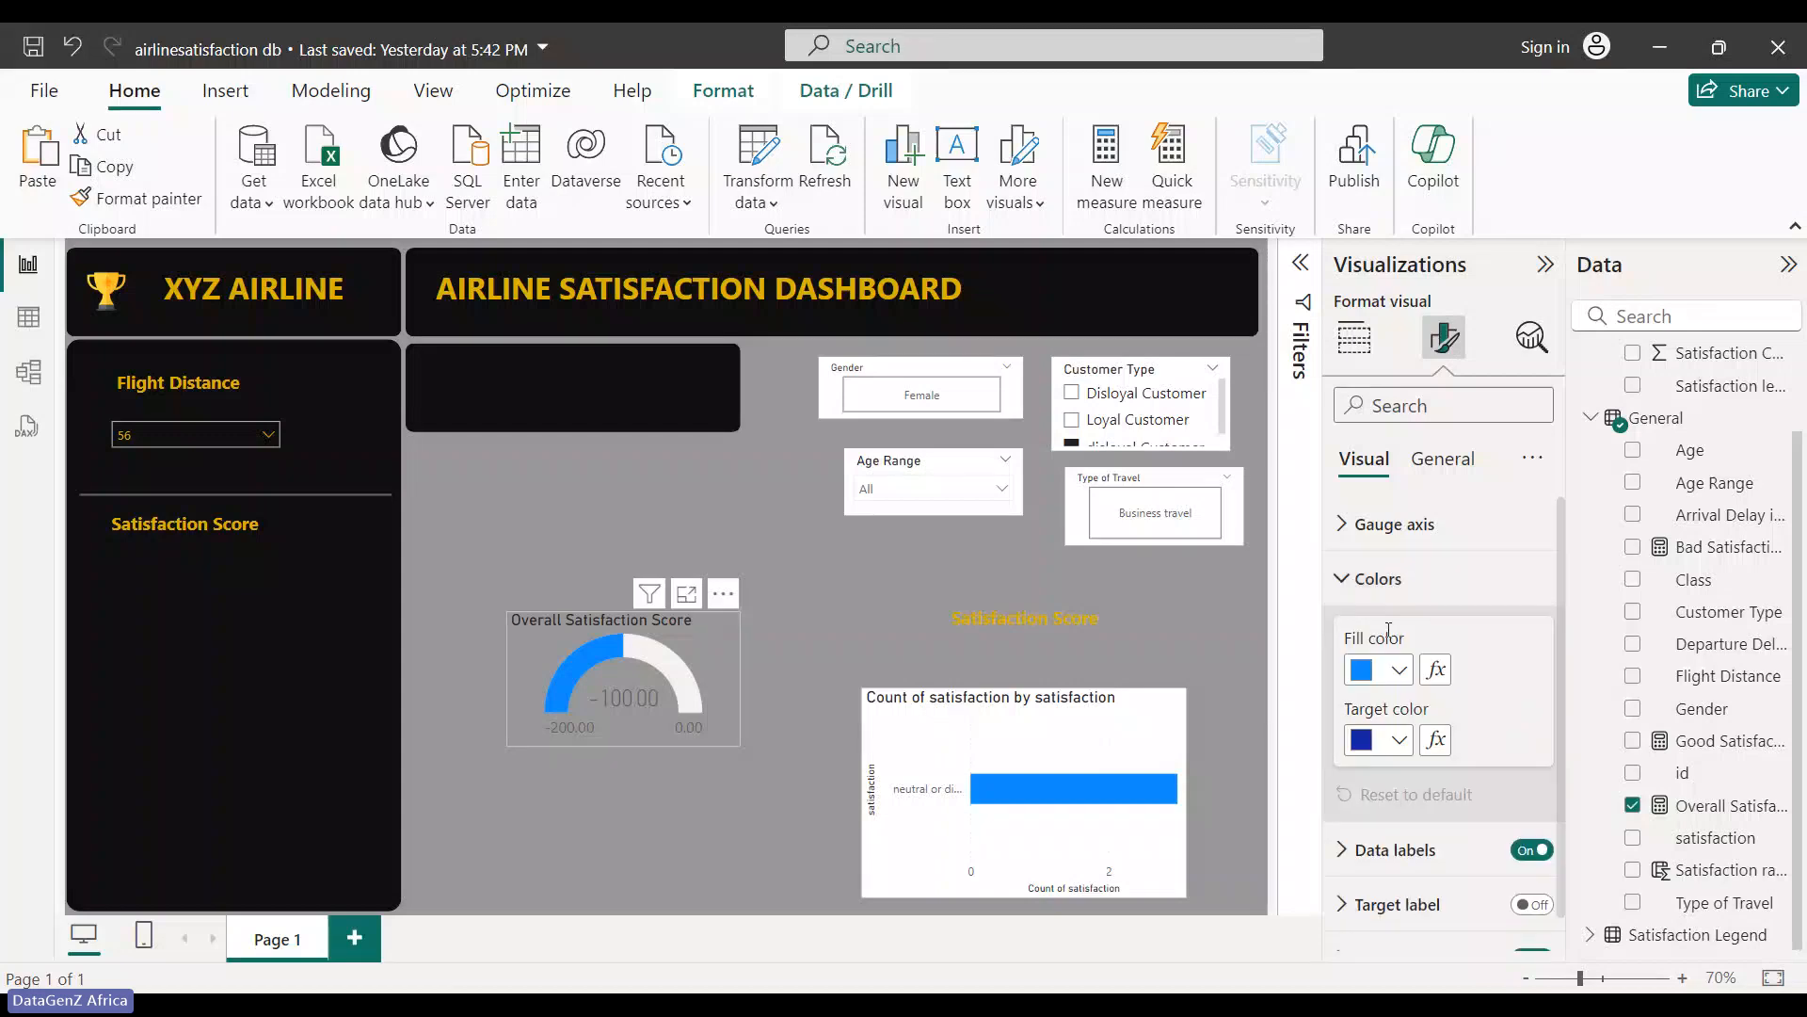
click(1401, 672)
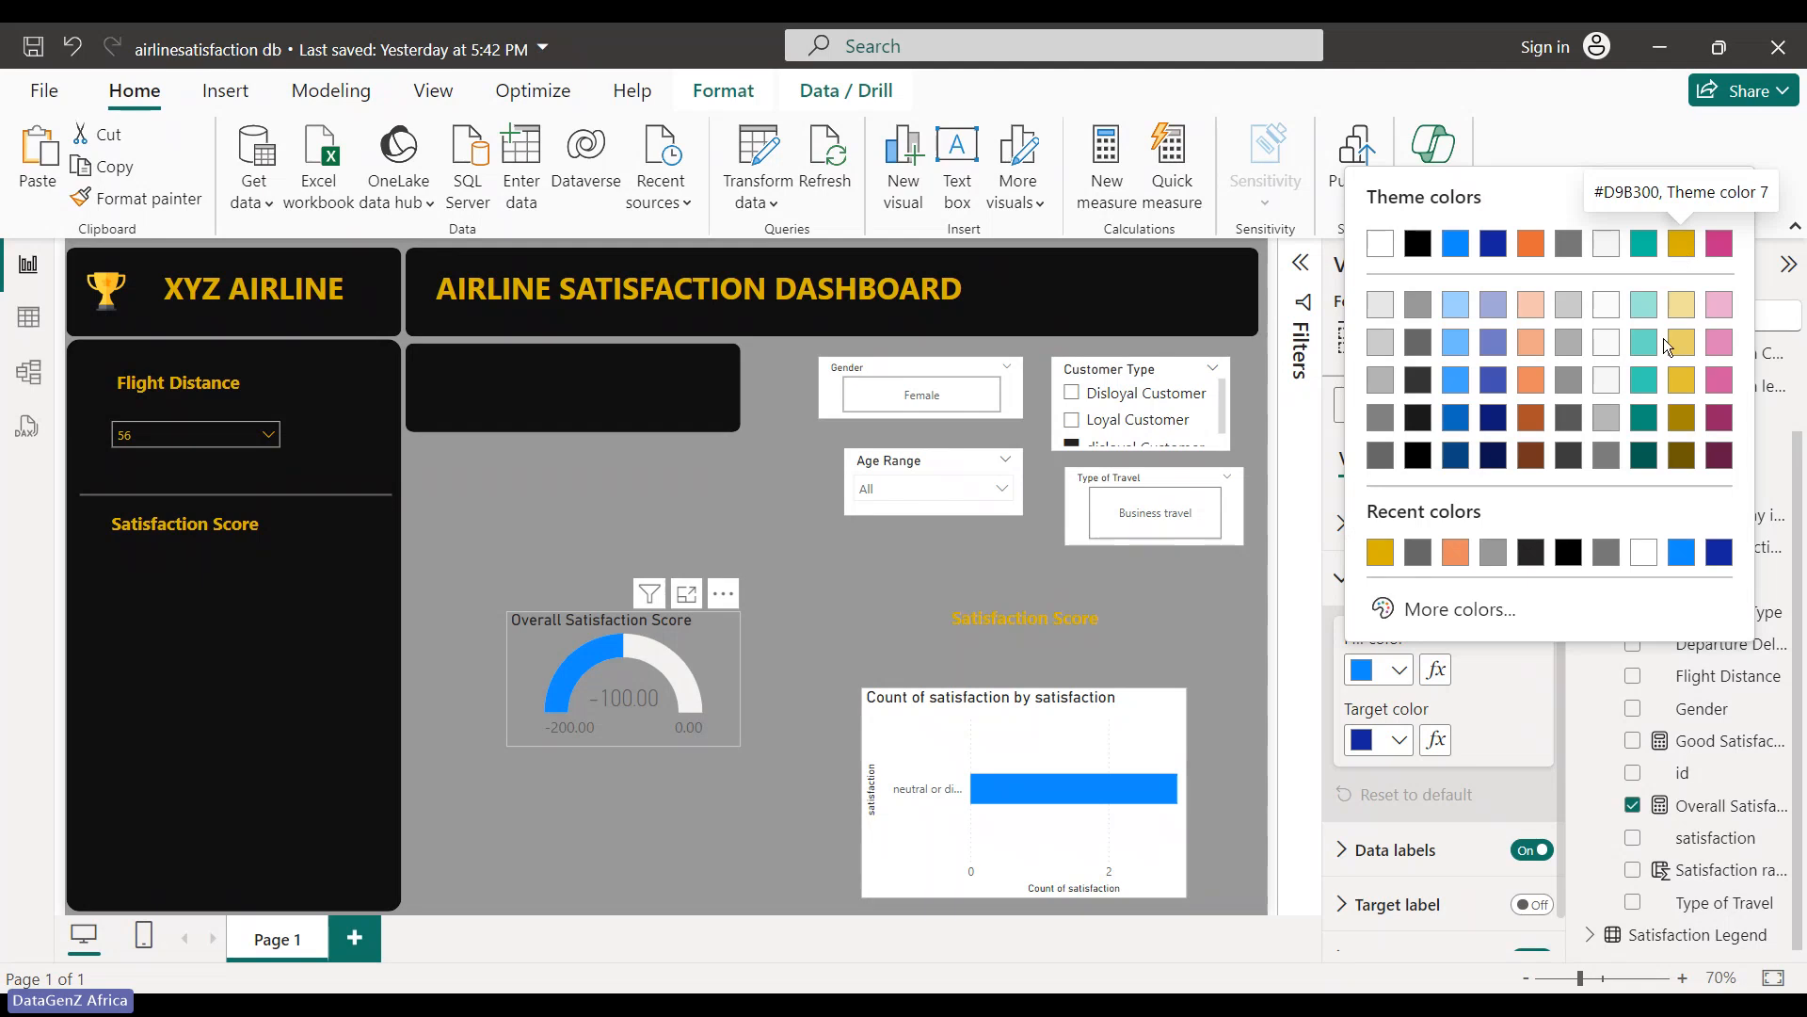
click(1402, 679)
click(1402, 680)
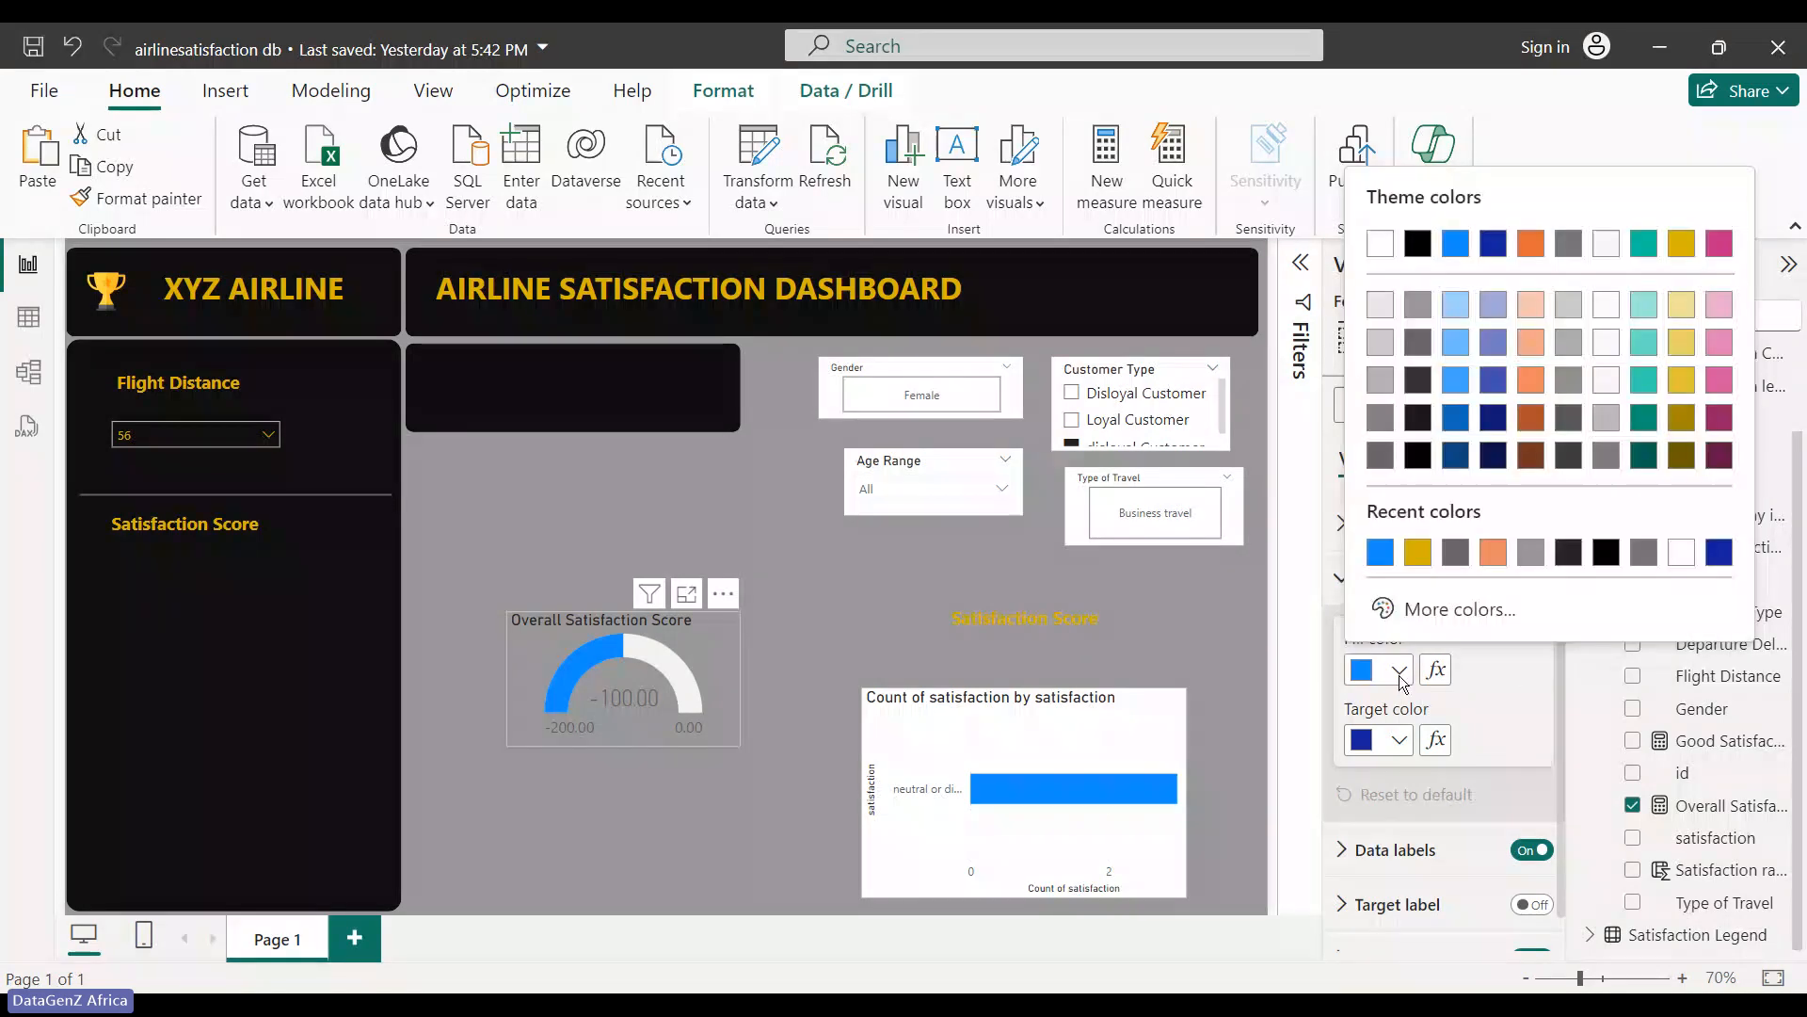
click(1682, 252)
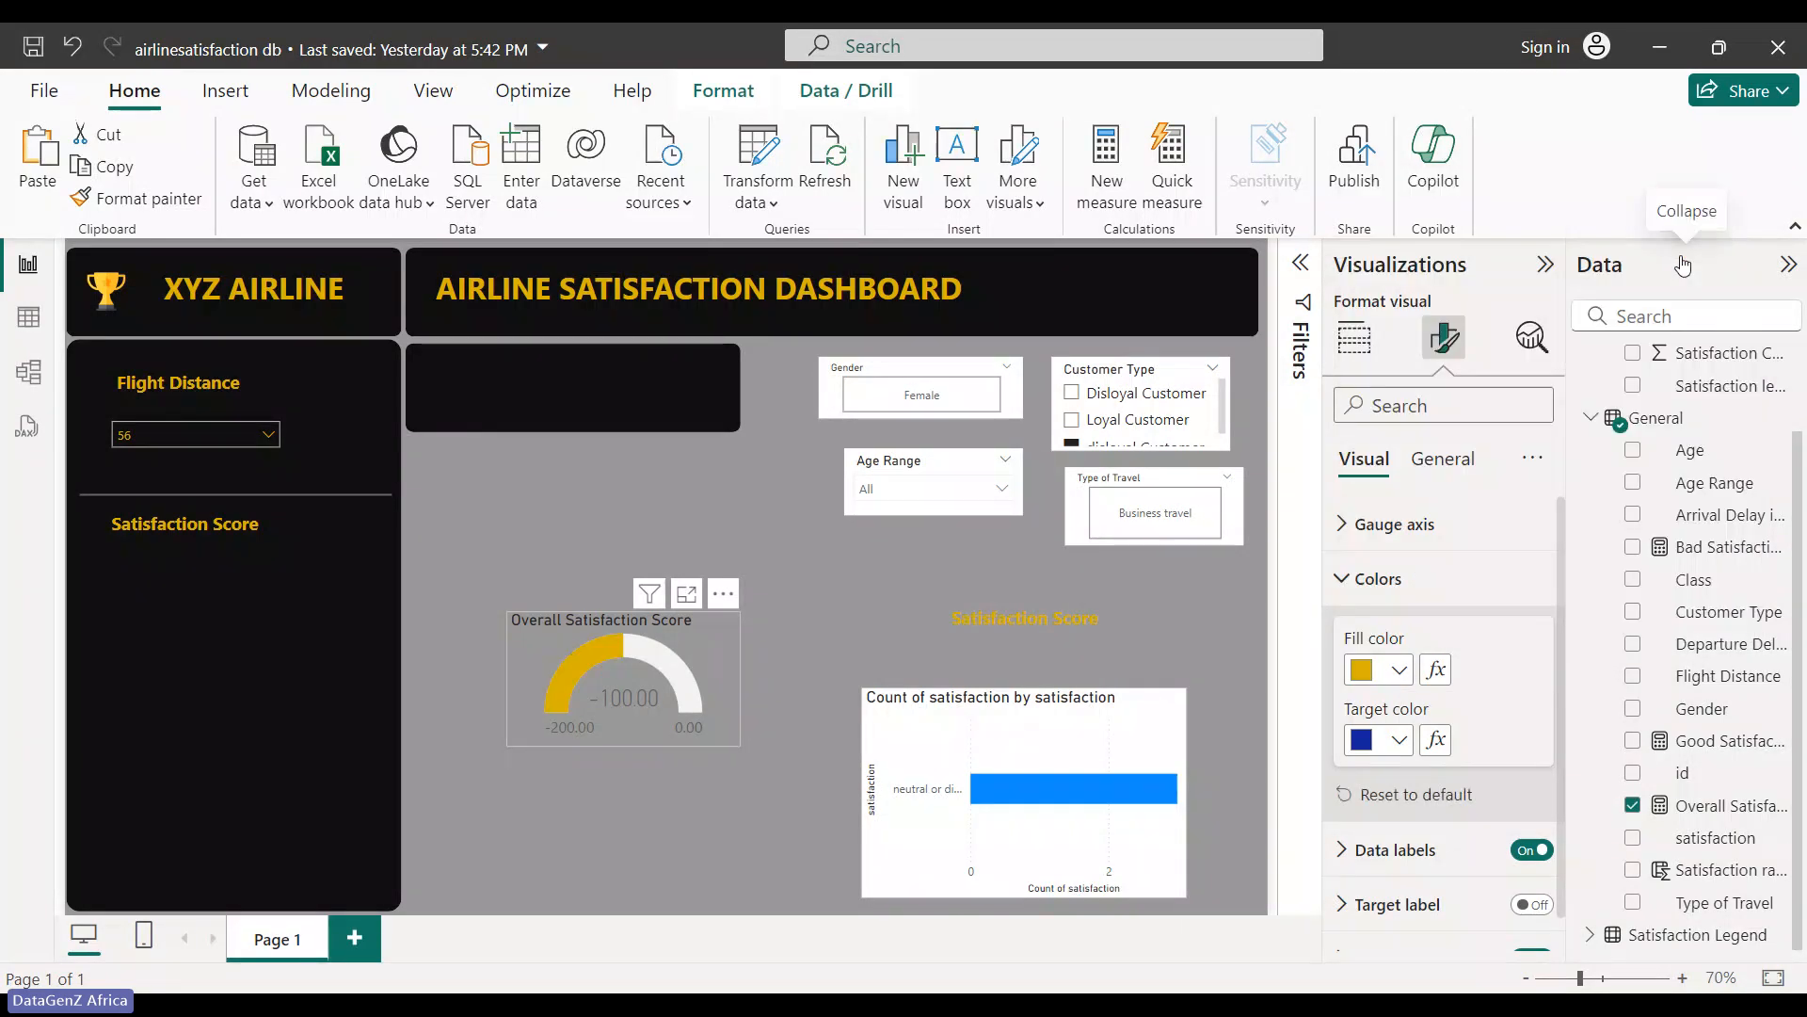
click(1402, 743)
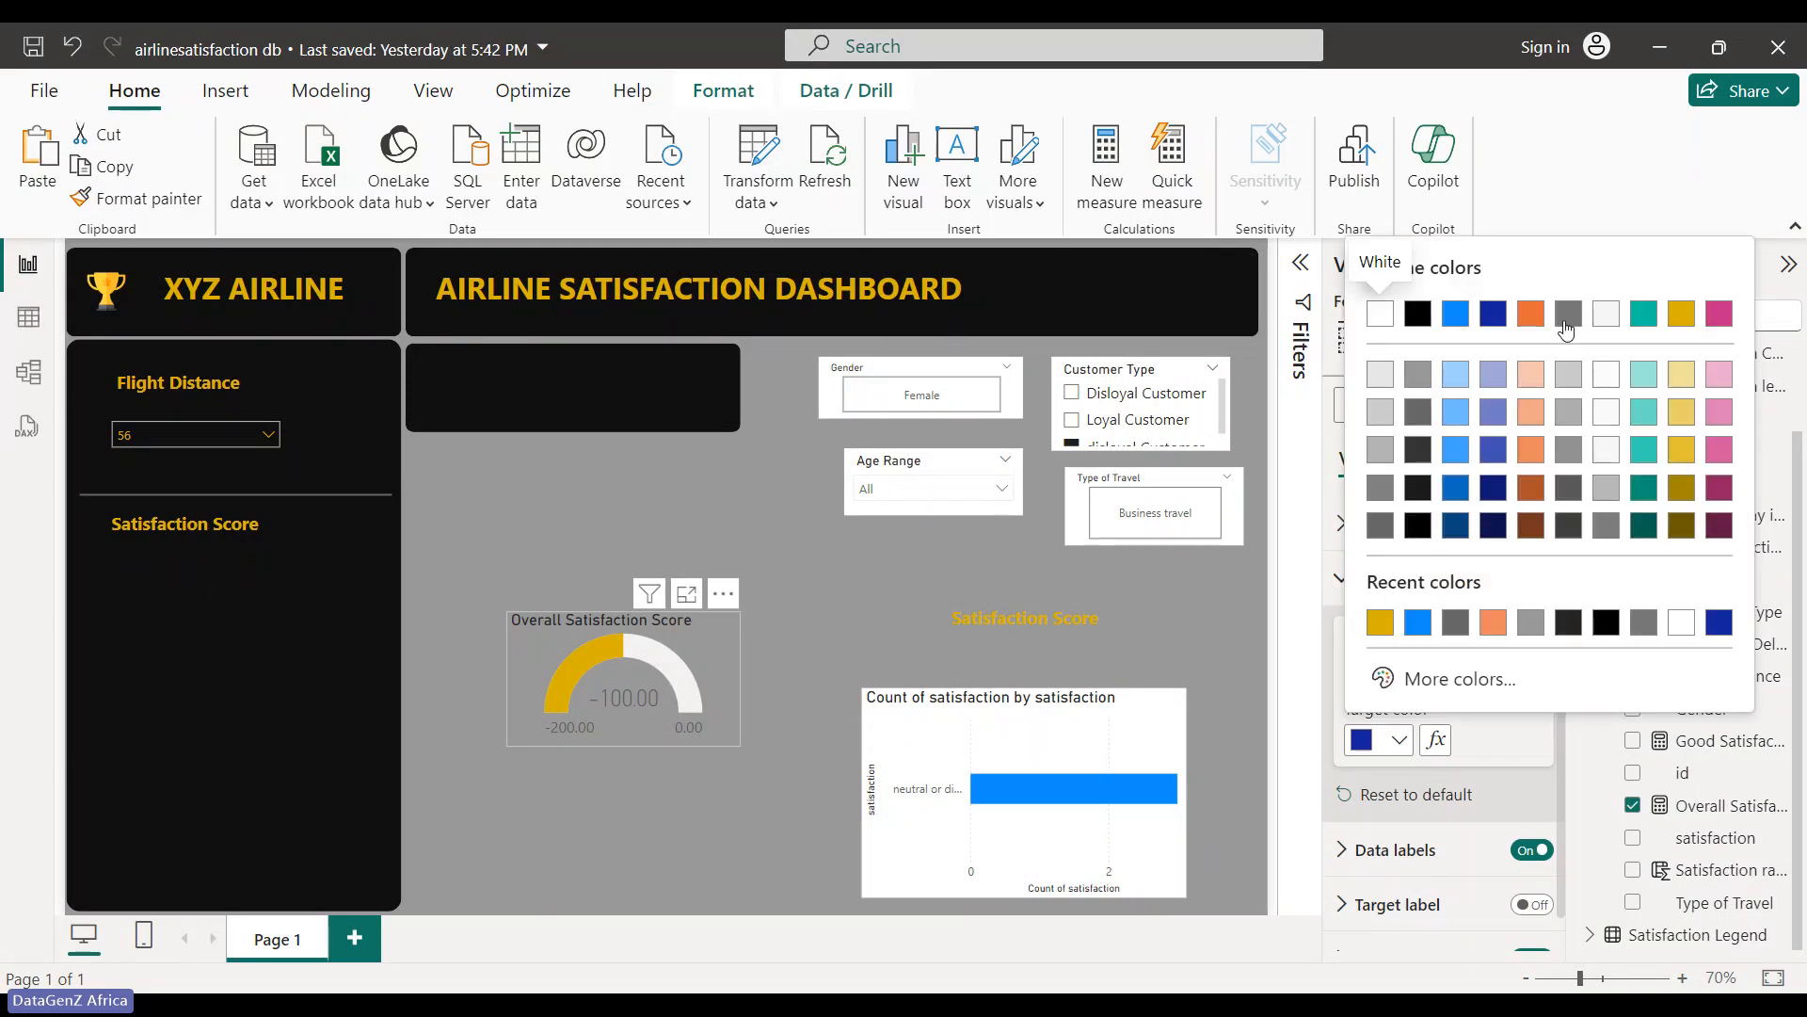
click(1379, 332)
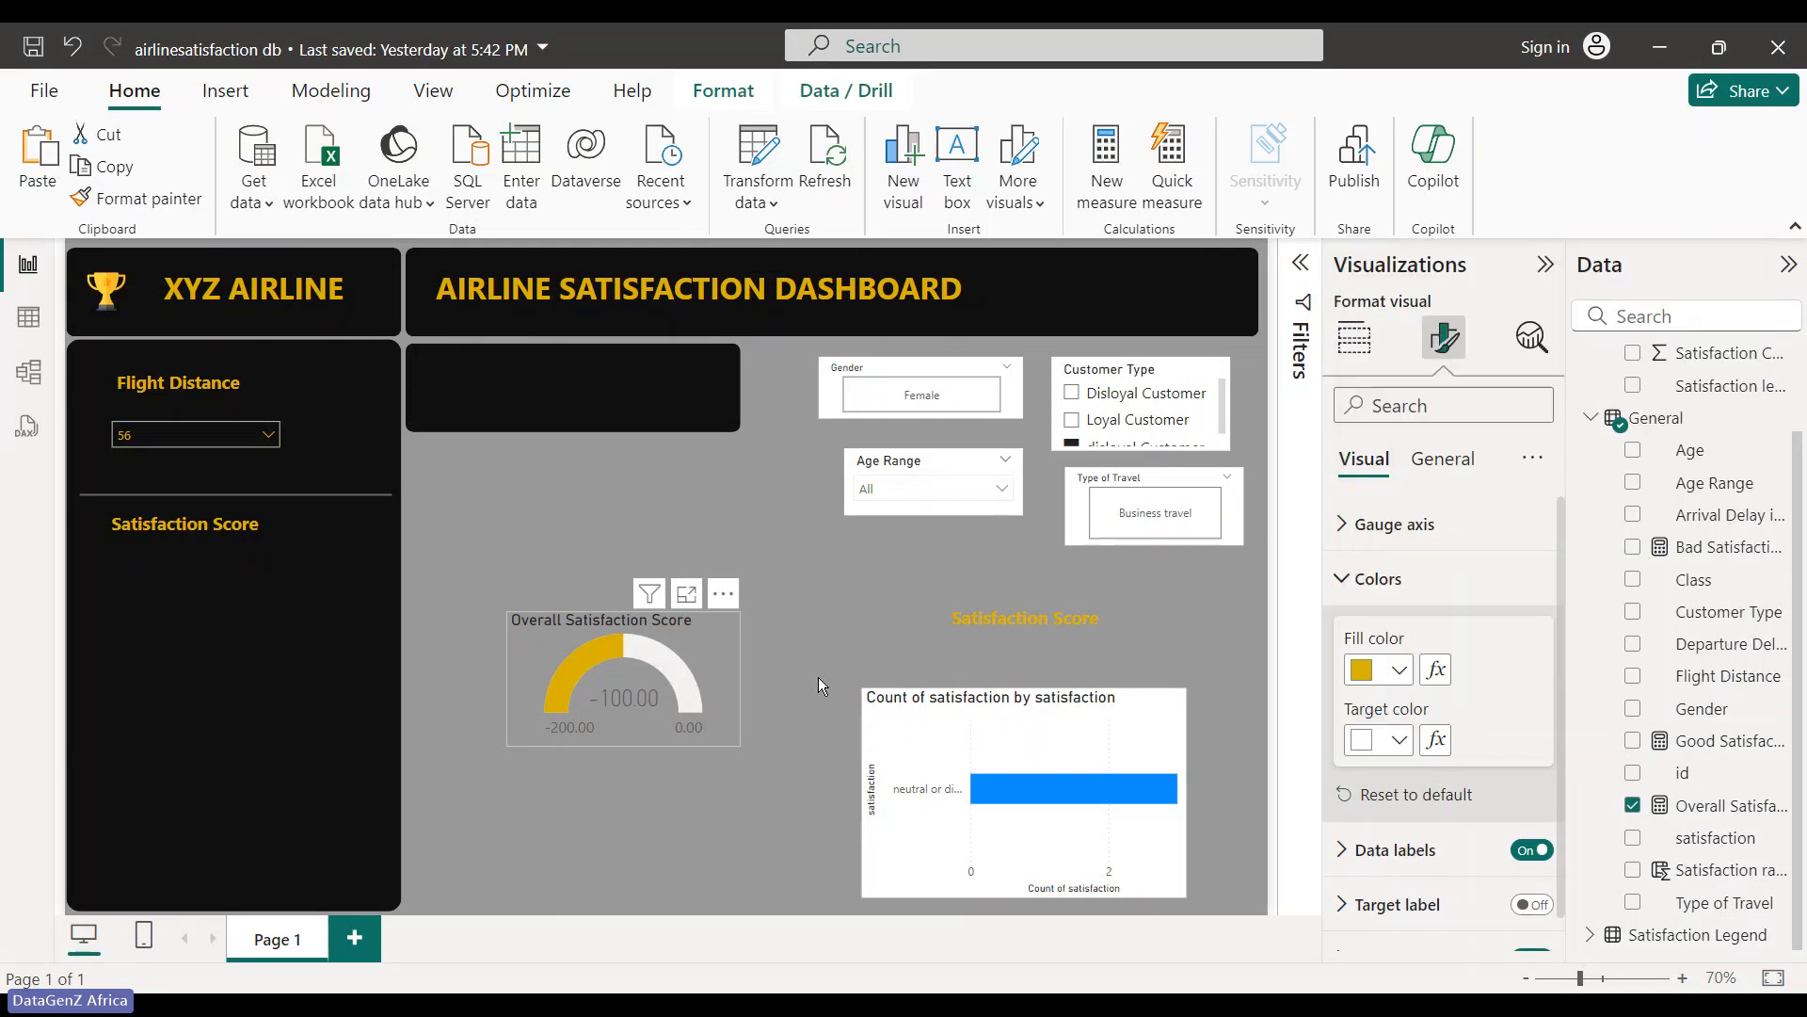
click(817, 680)
click(689, 635)
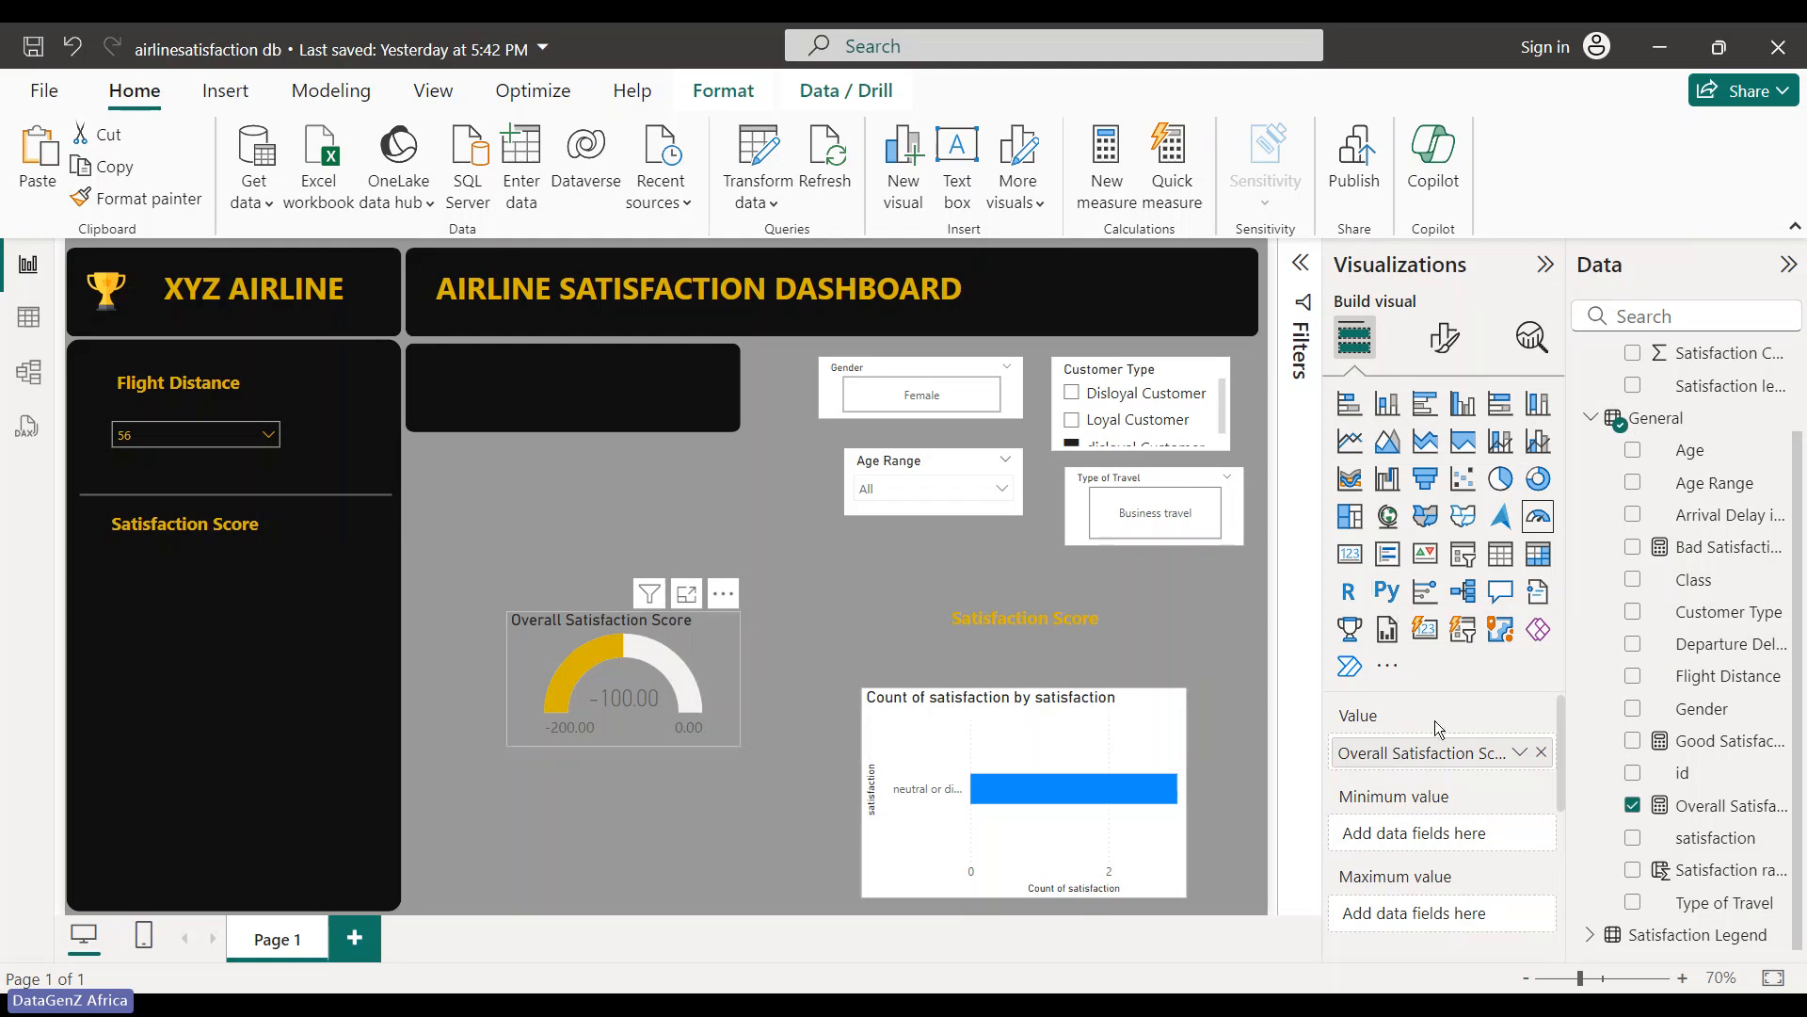
- Review the gauge's axis, colour and callout value formatting settings
click(1443, 336)
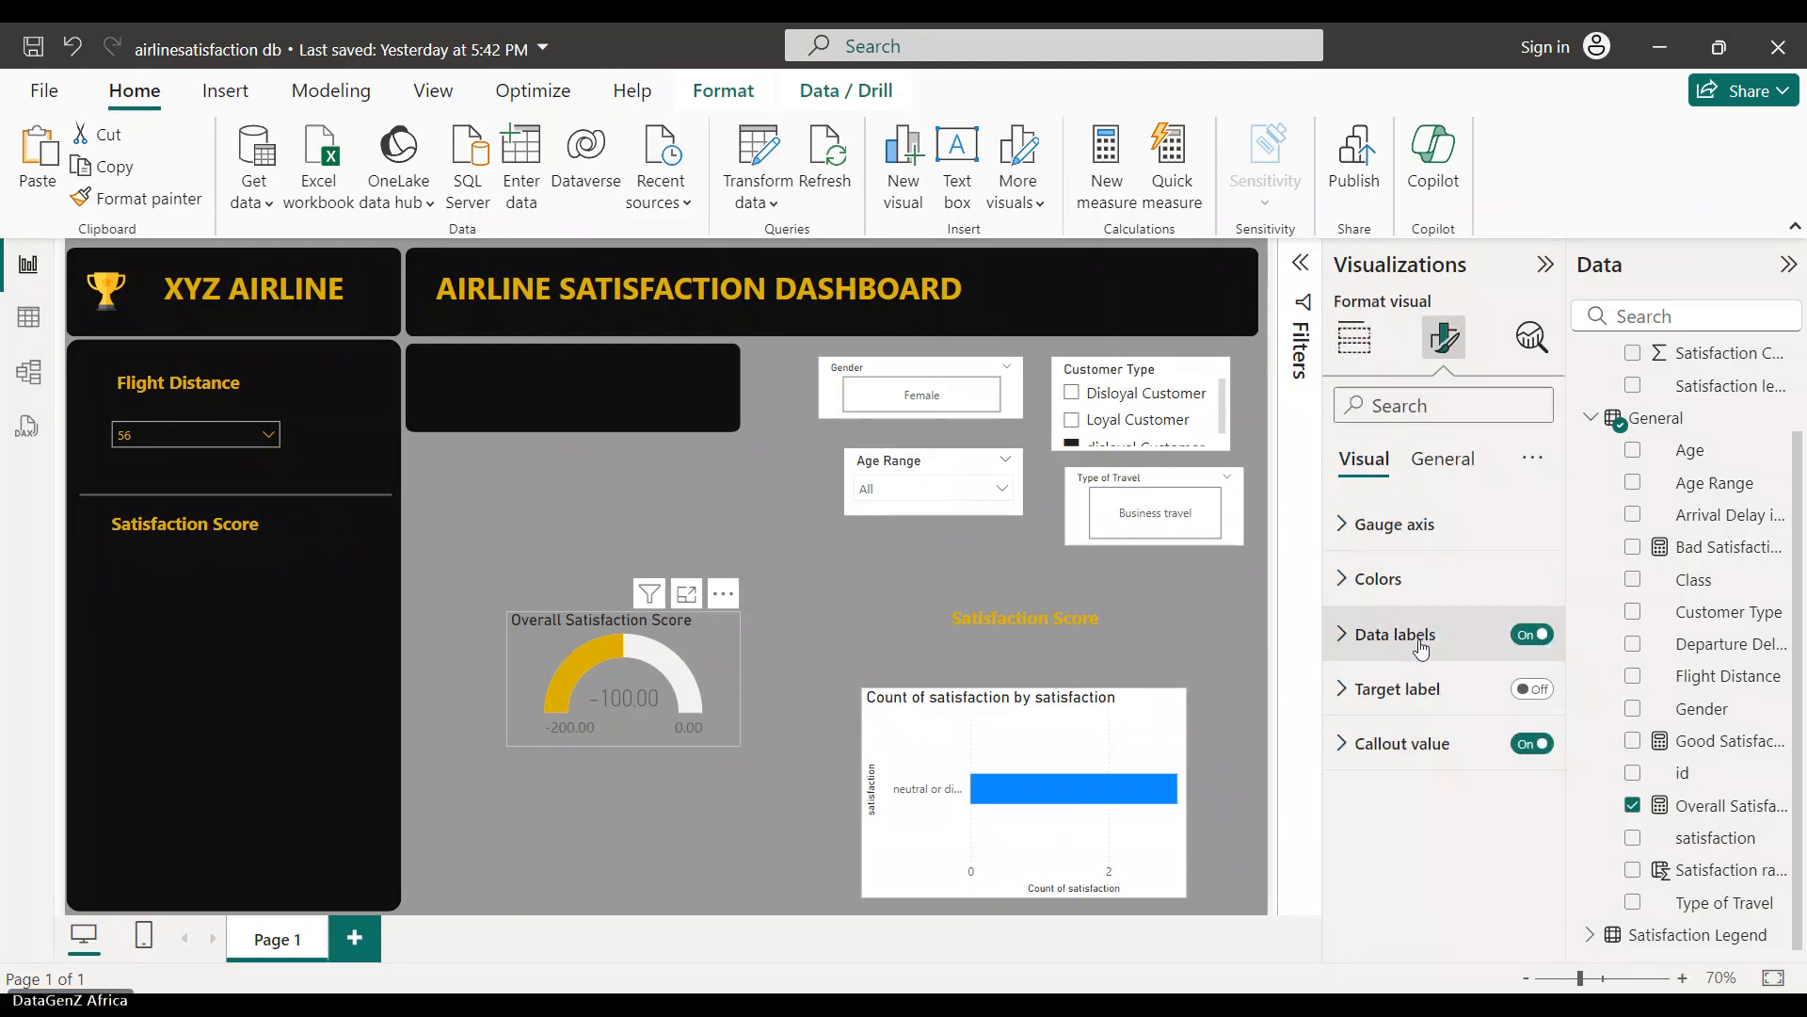
click(1344, 524)
scroll(1412, 779, down, 2)
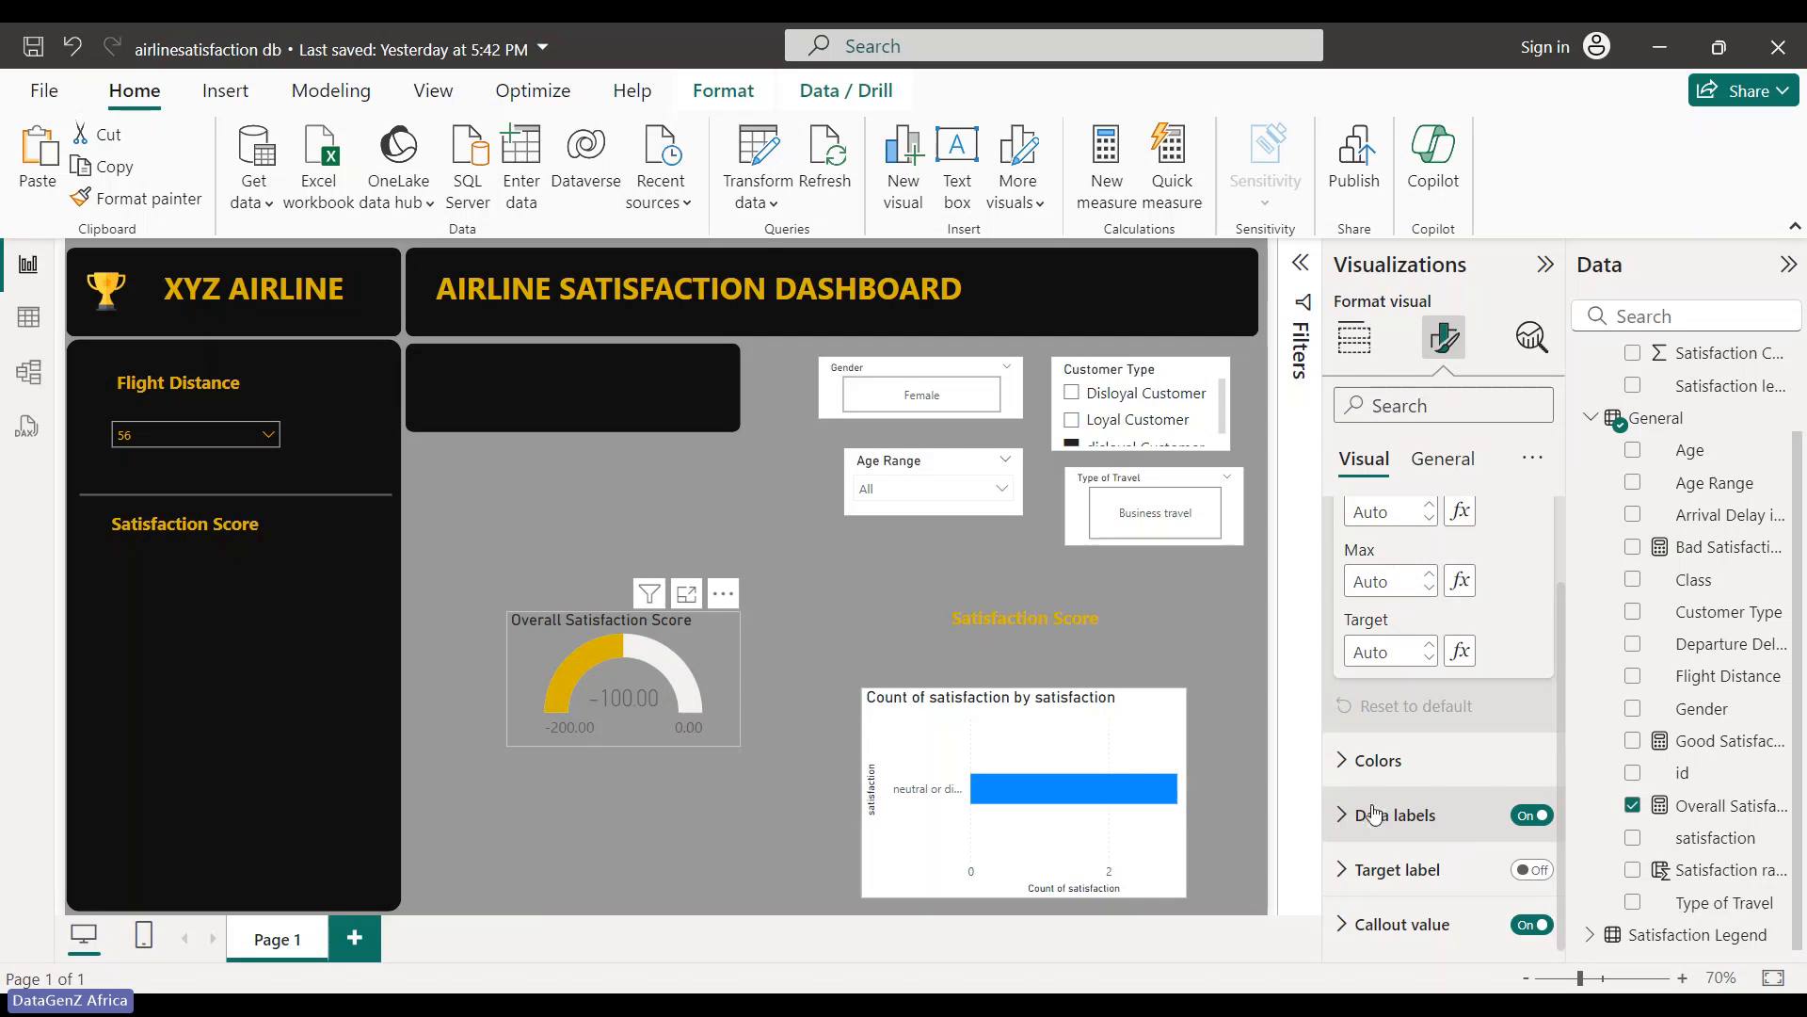
click(1356, 763)
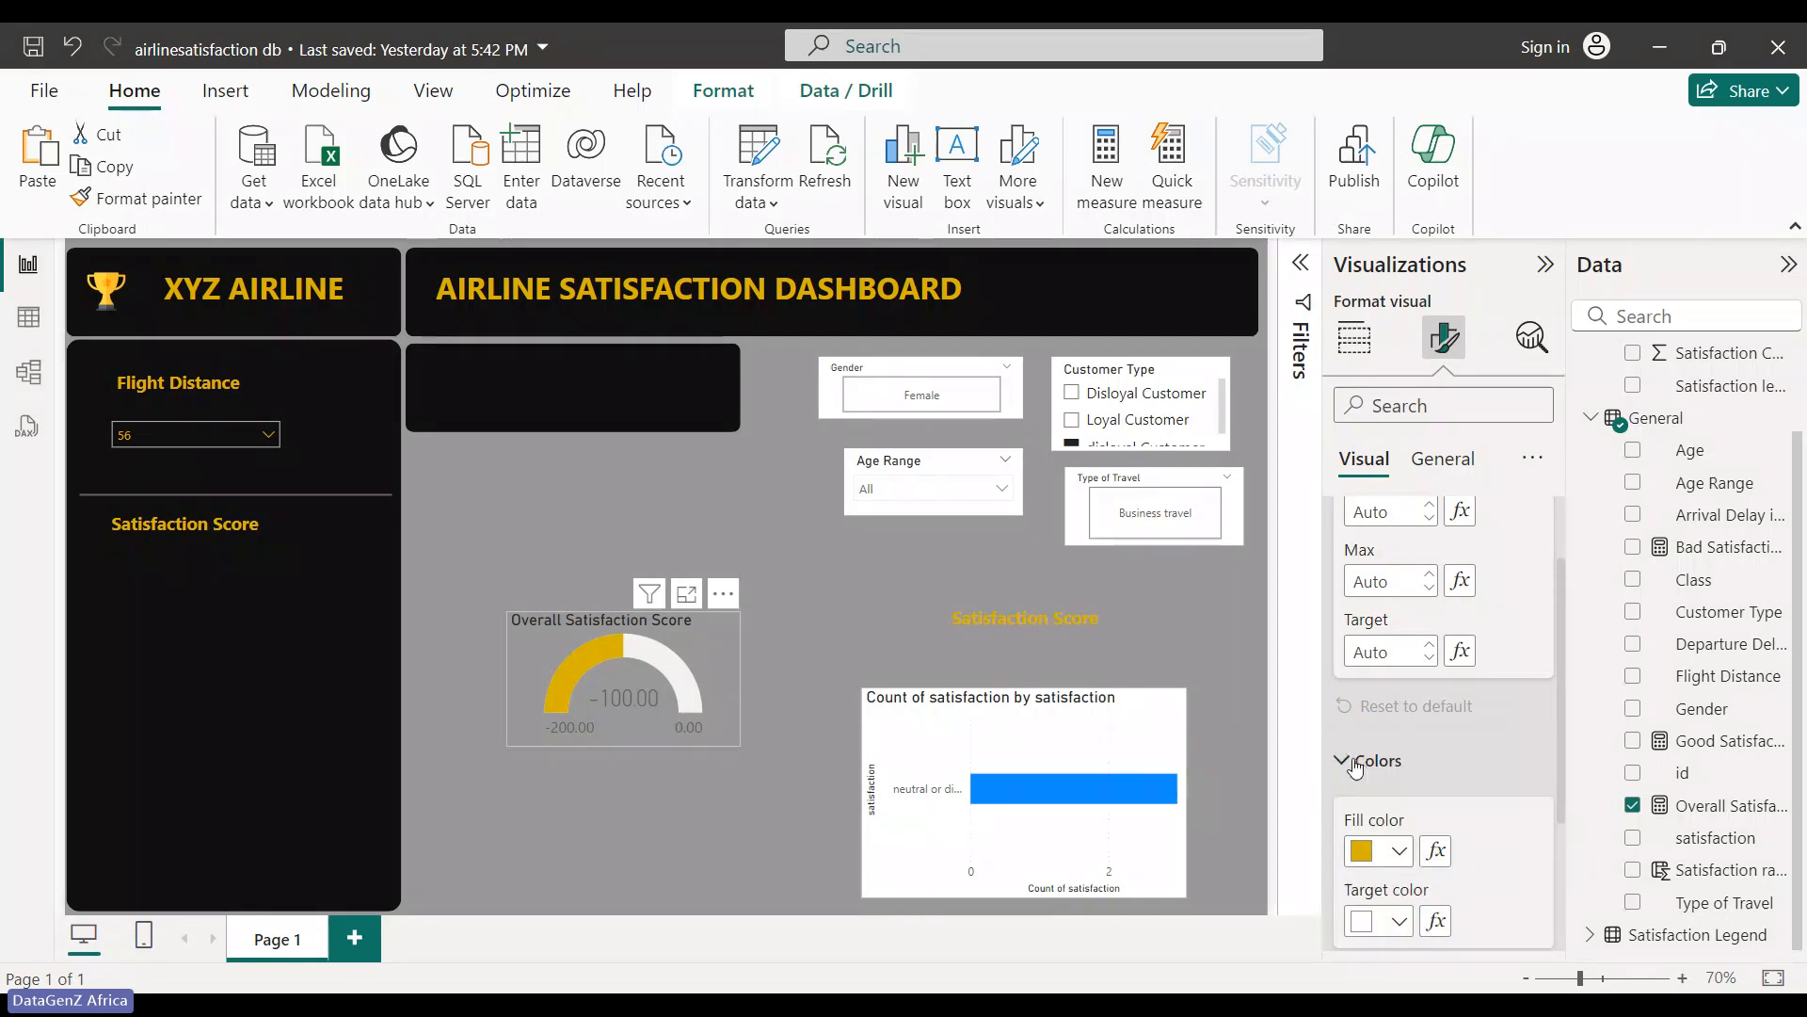
scroll(1356, 767, down, 3)
click(1356, 544)
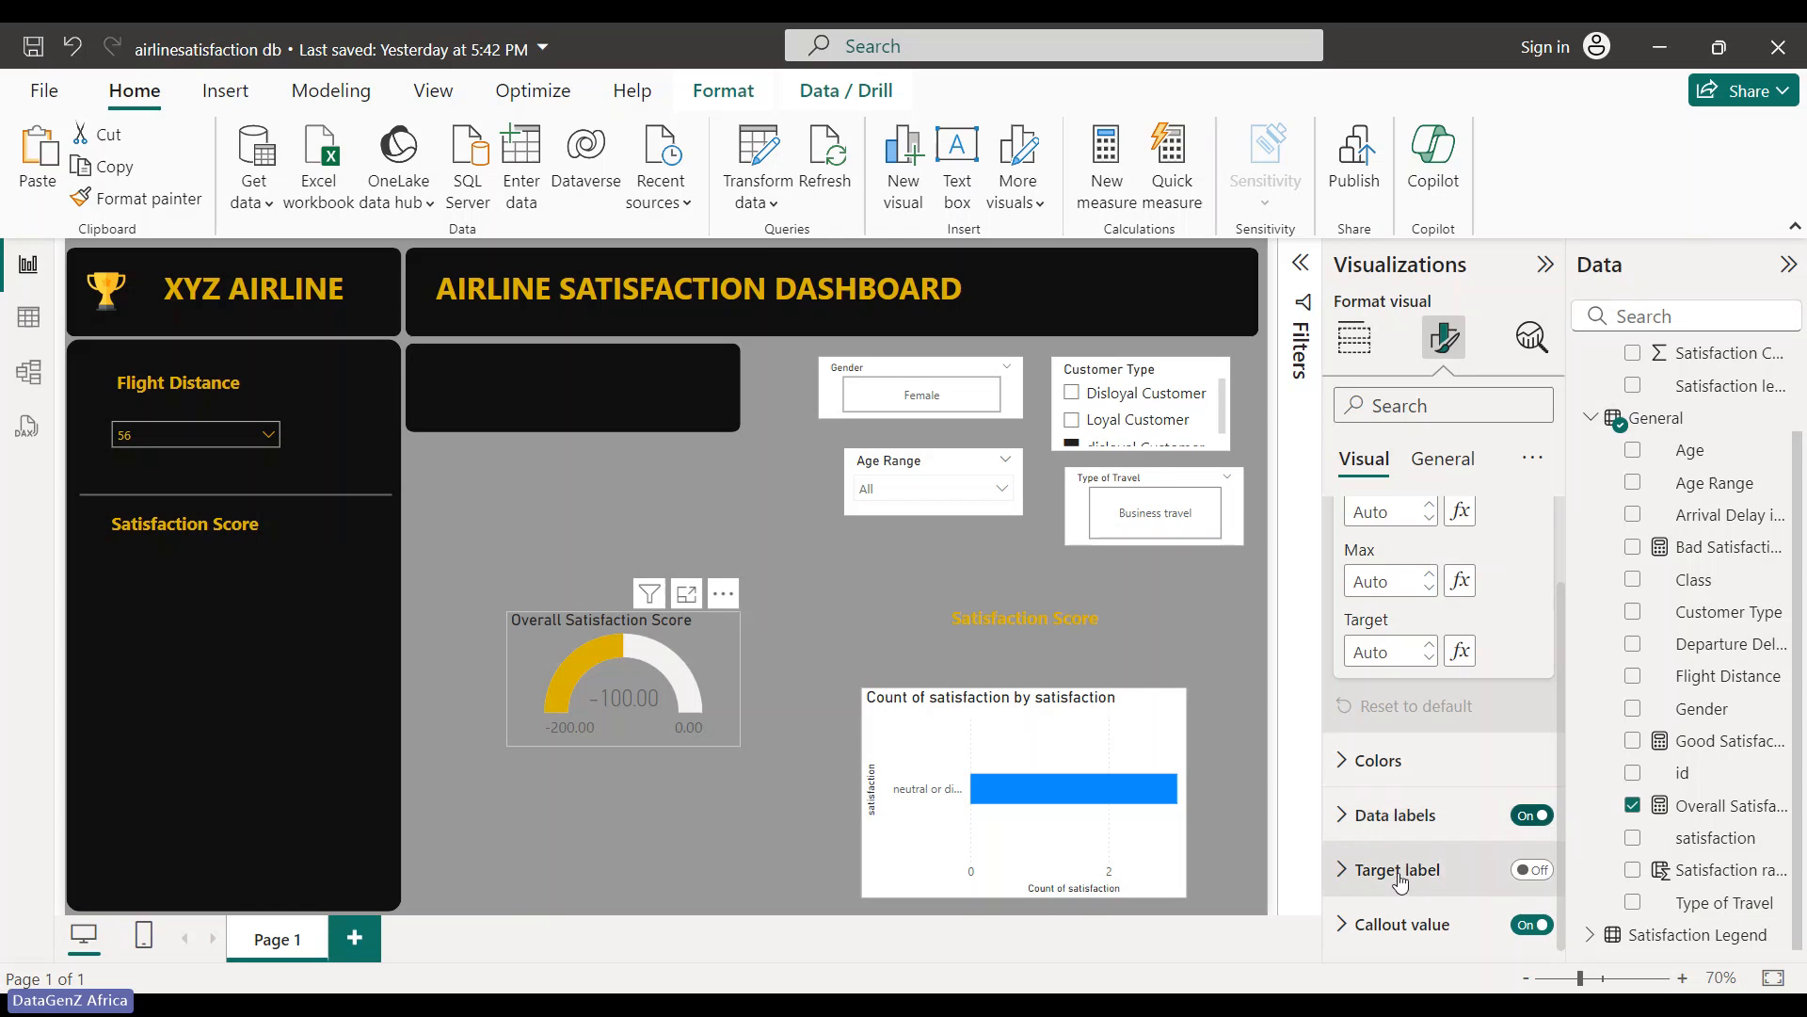
click(1417, 923)
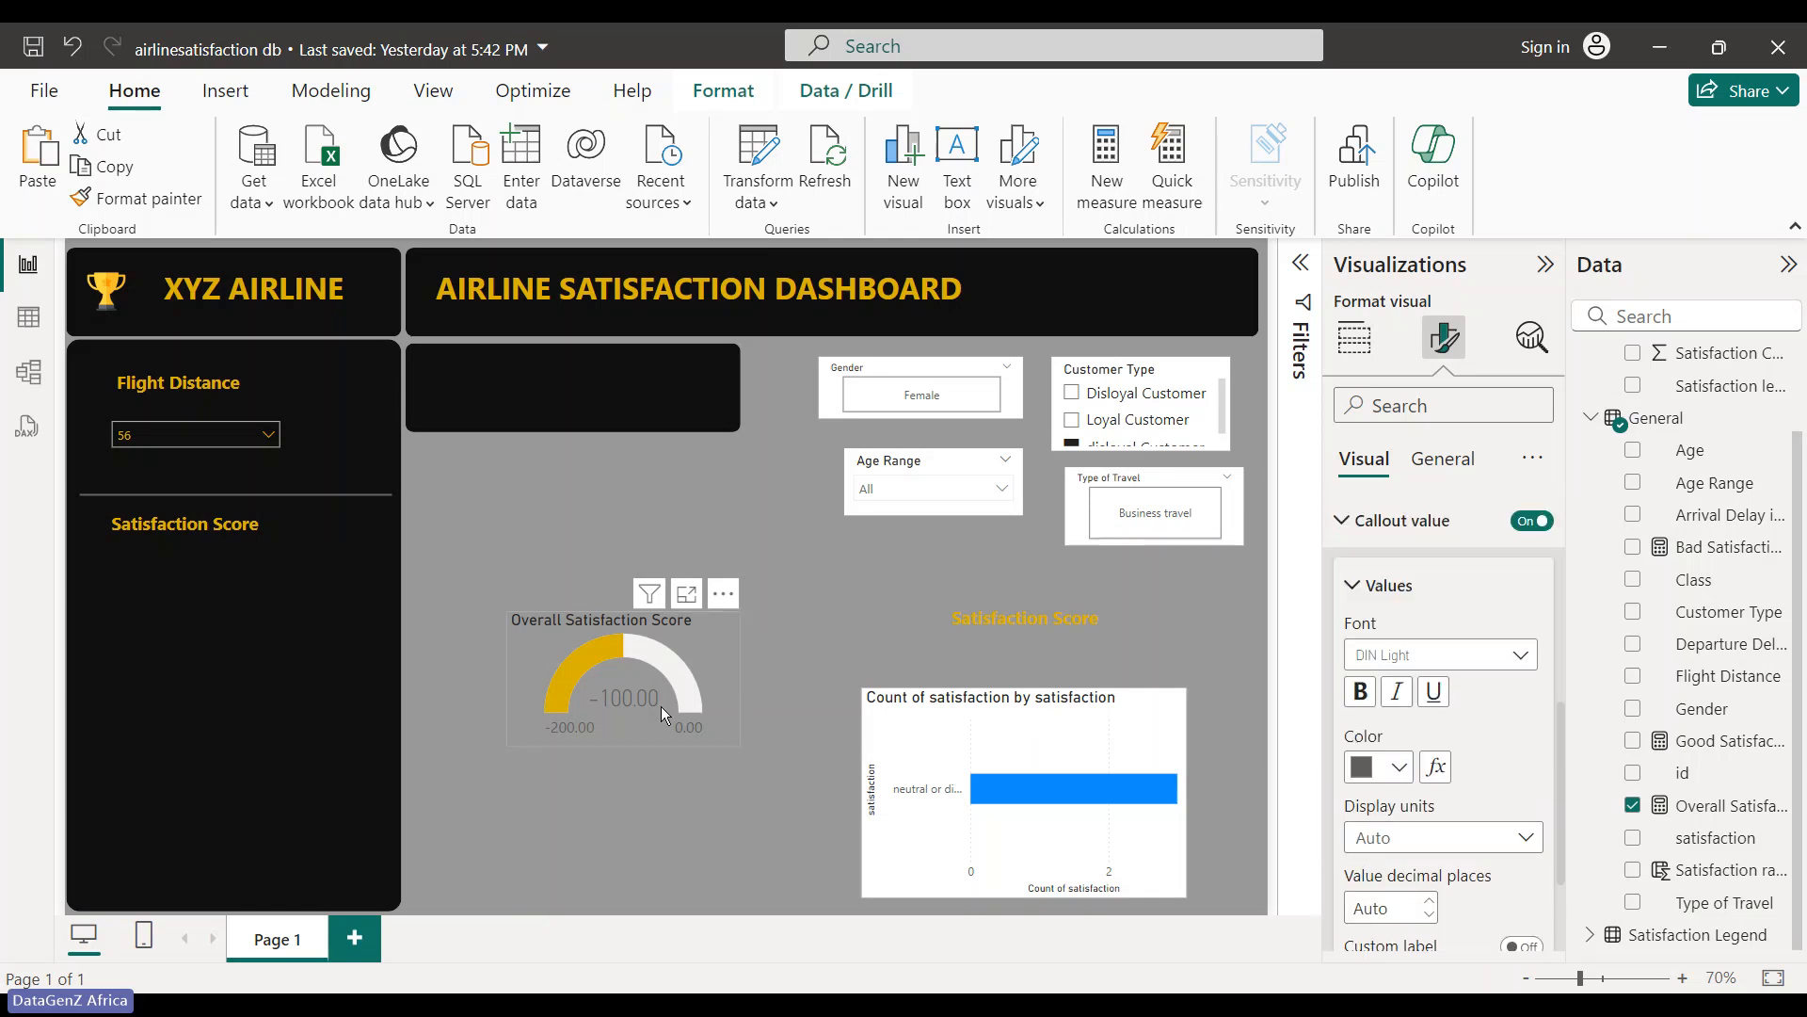
mouse_move(675, 658)
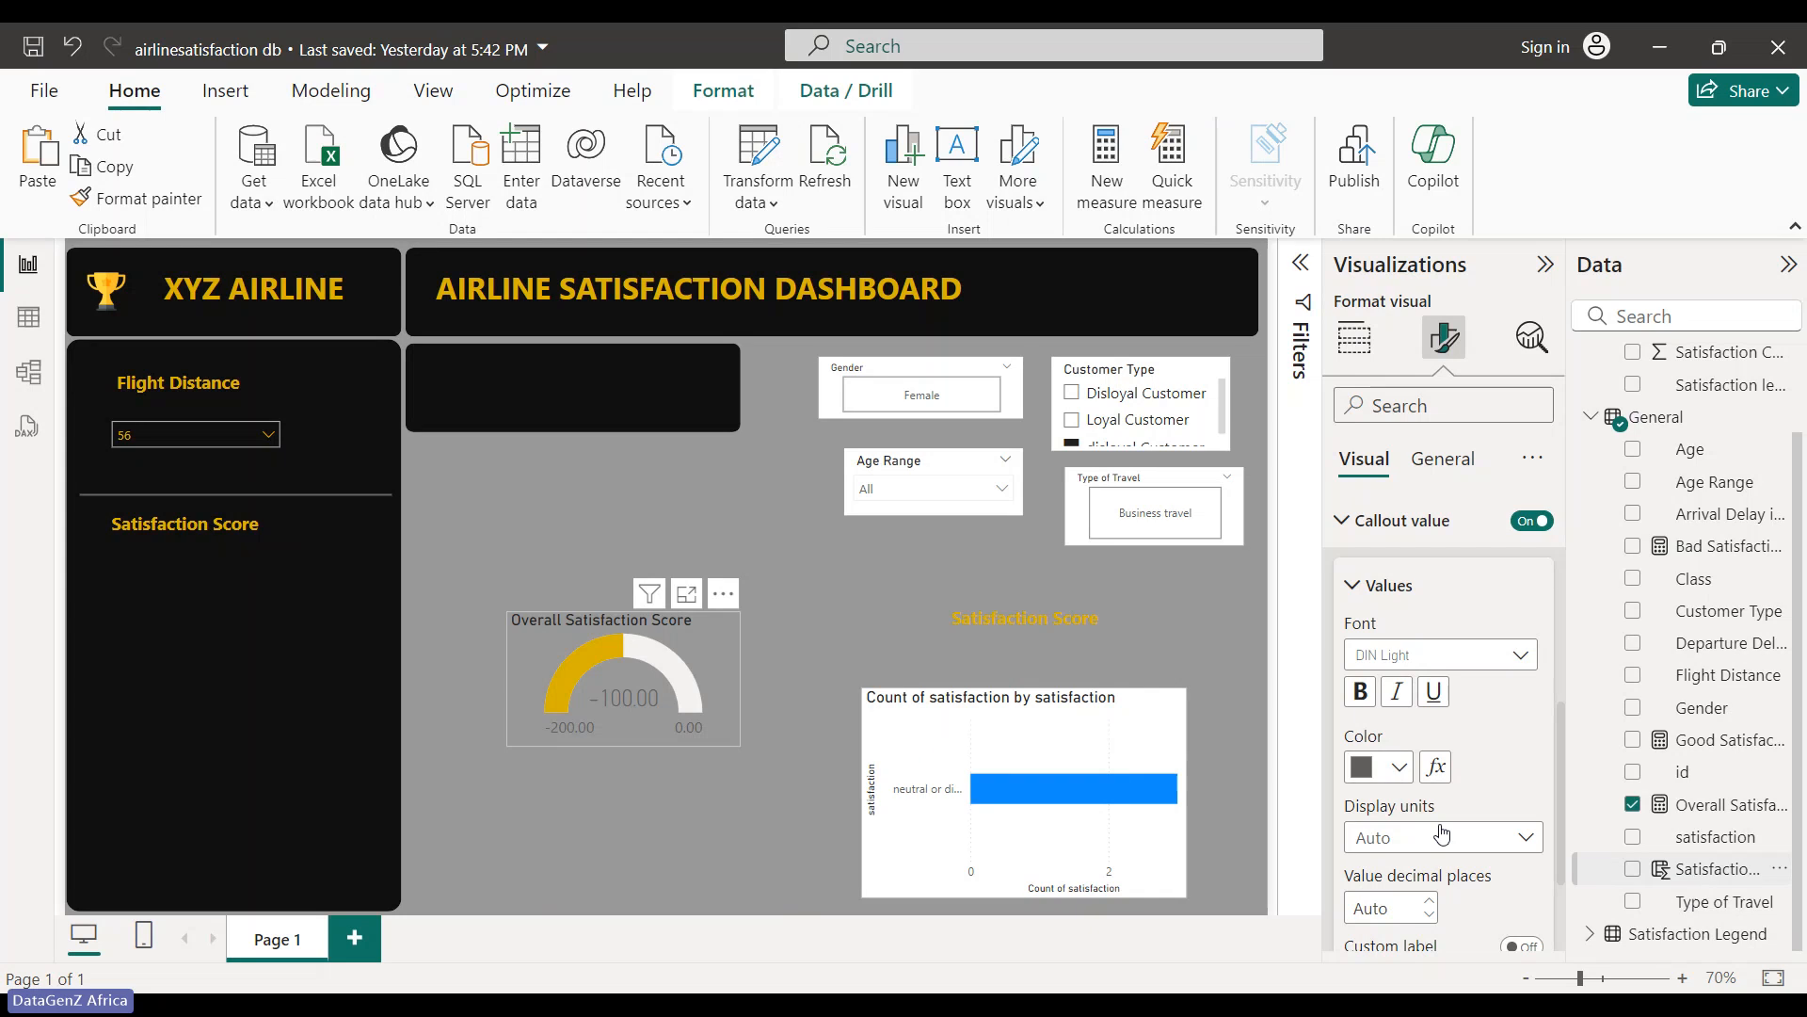
scroll(1437, 777, down, 3)
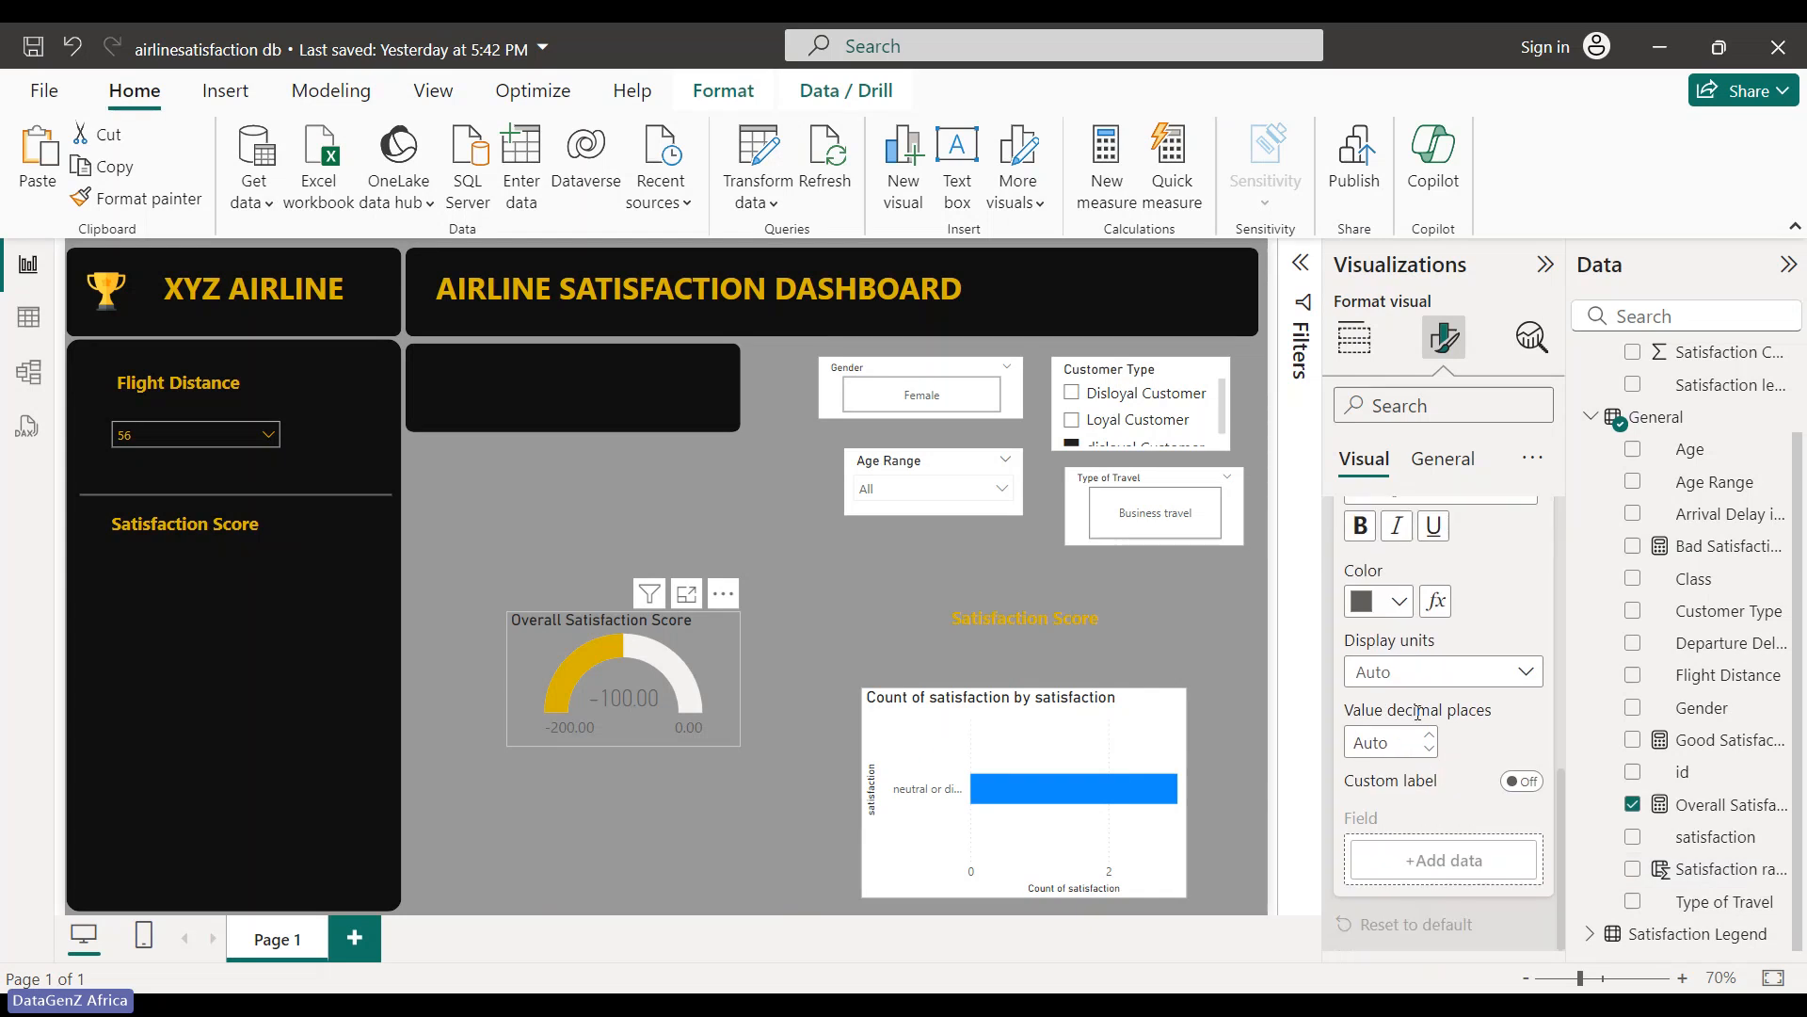
scroll(1417, 713, up, 10)
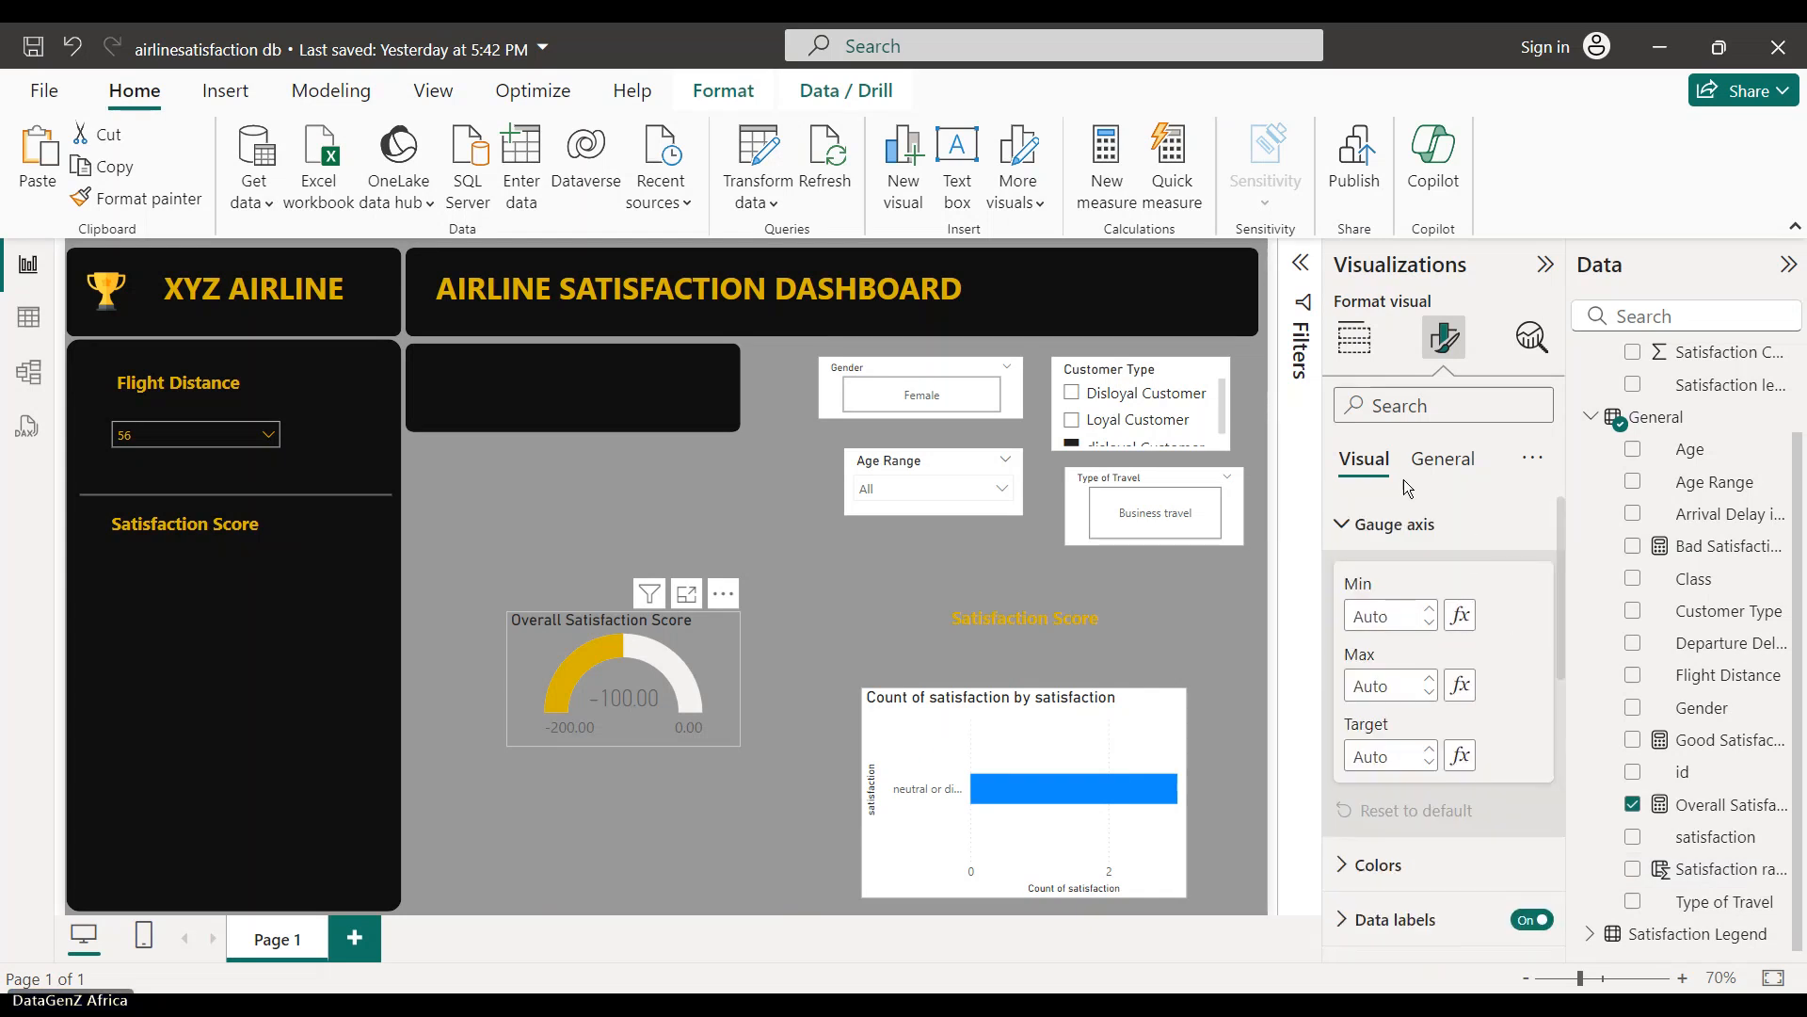
- Switch off the gauge's 'Overall Satisfaction Score' title under General settings
click(1442, 459)
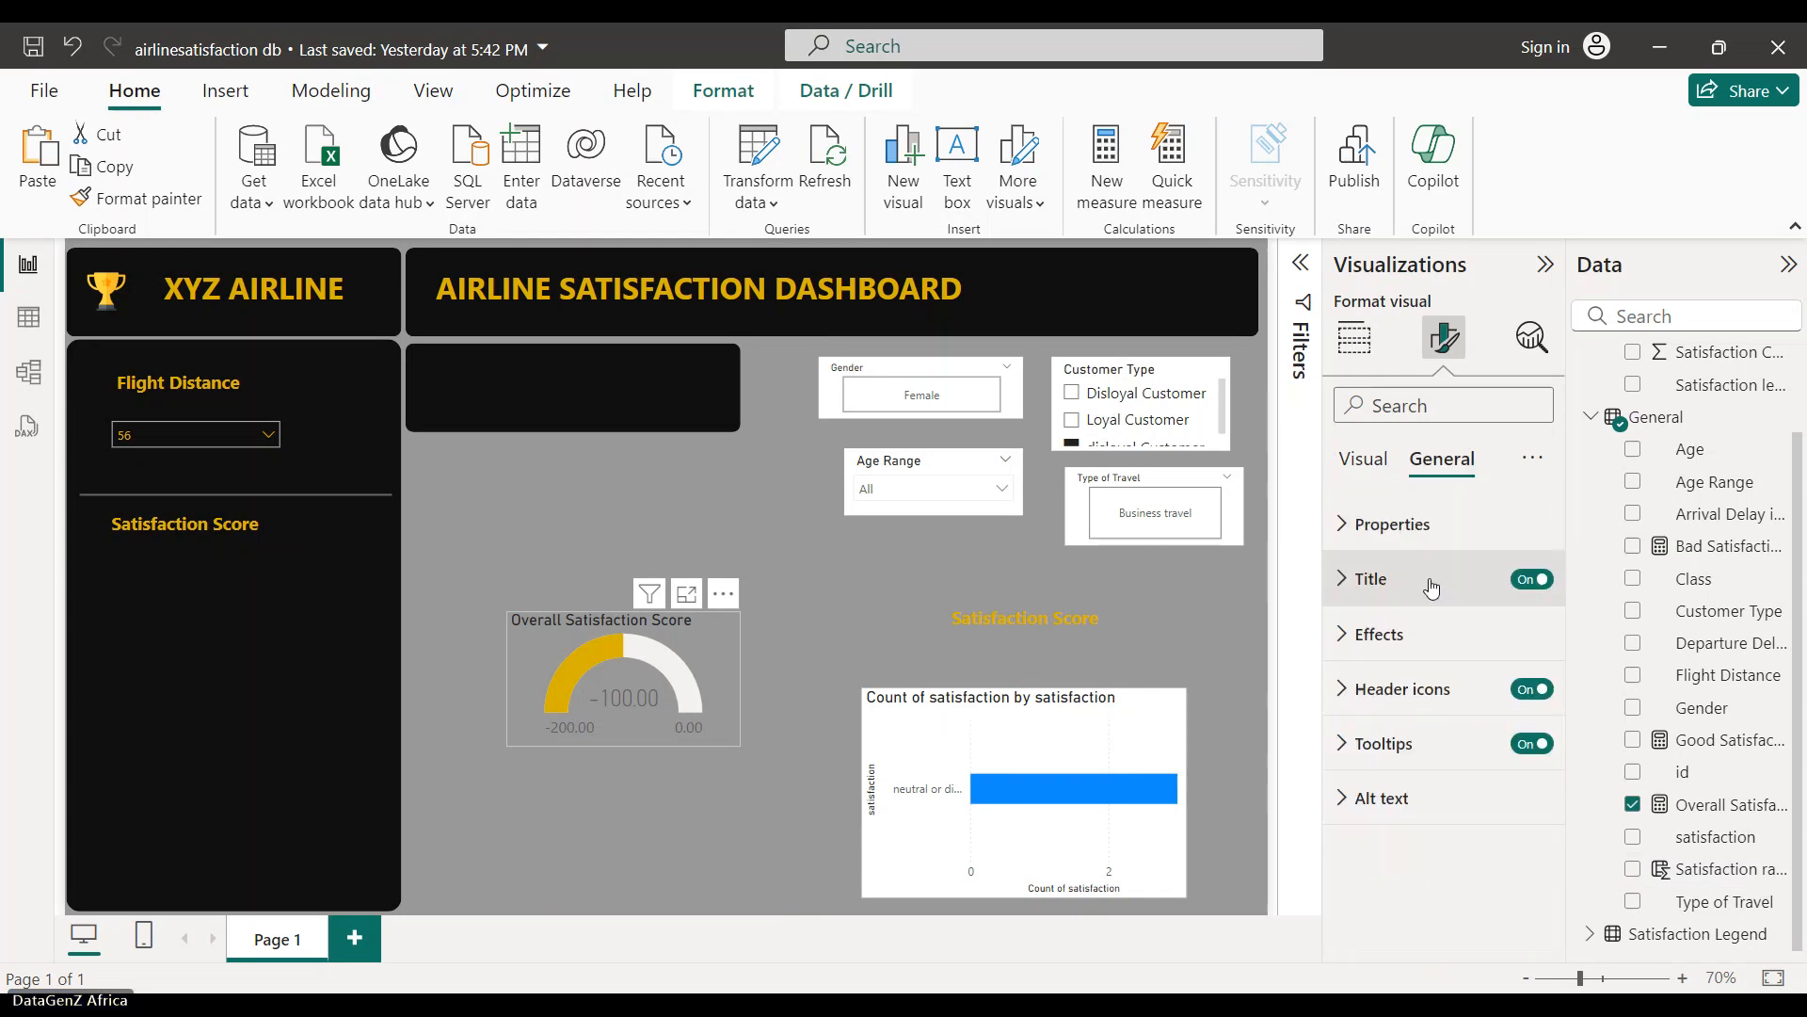
click(1338, 648)
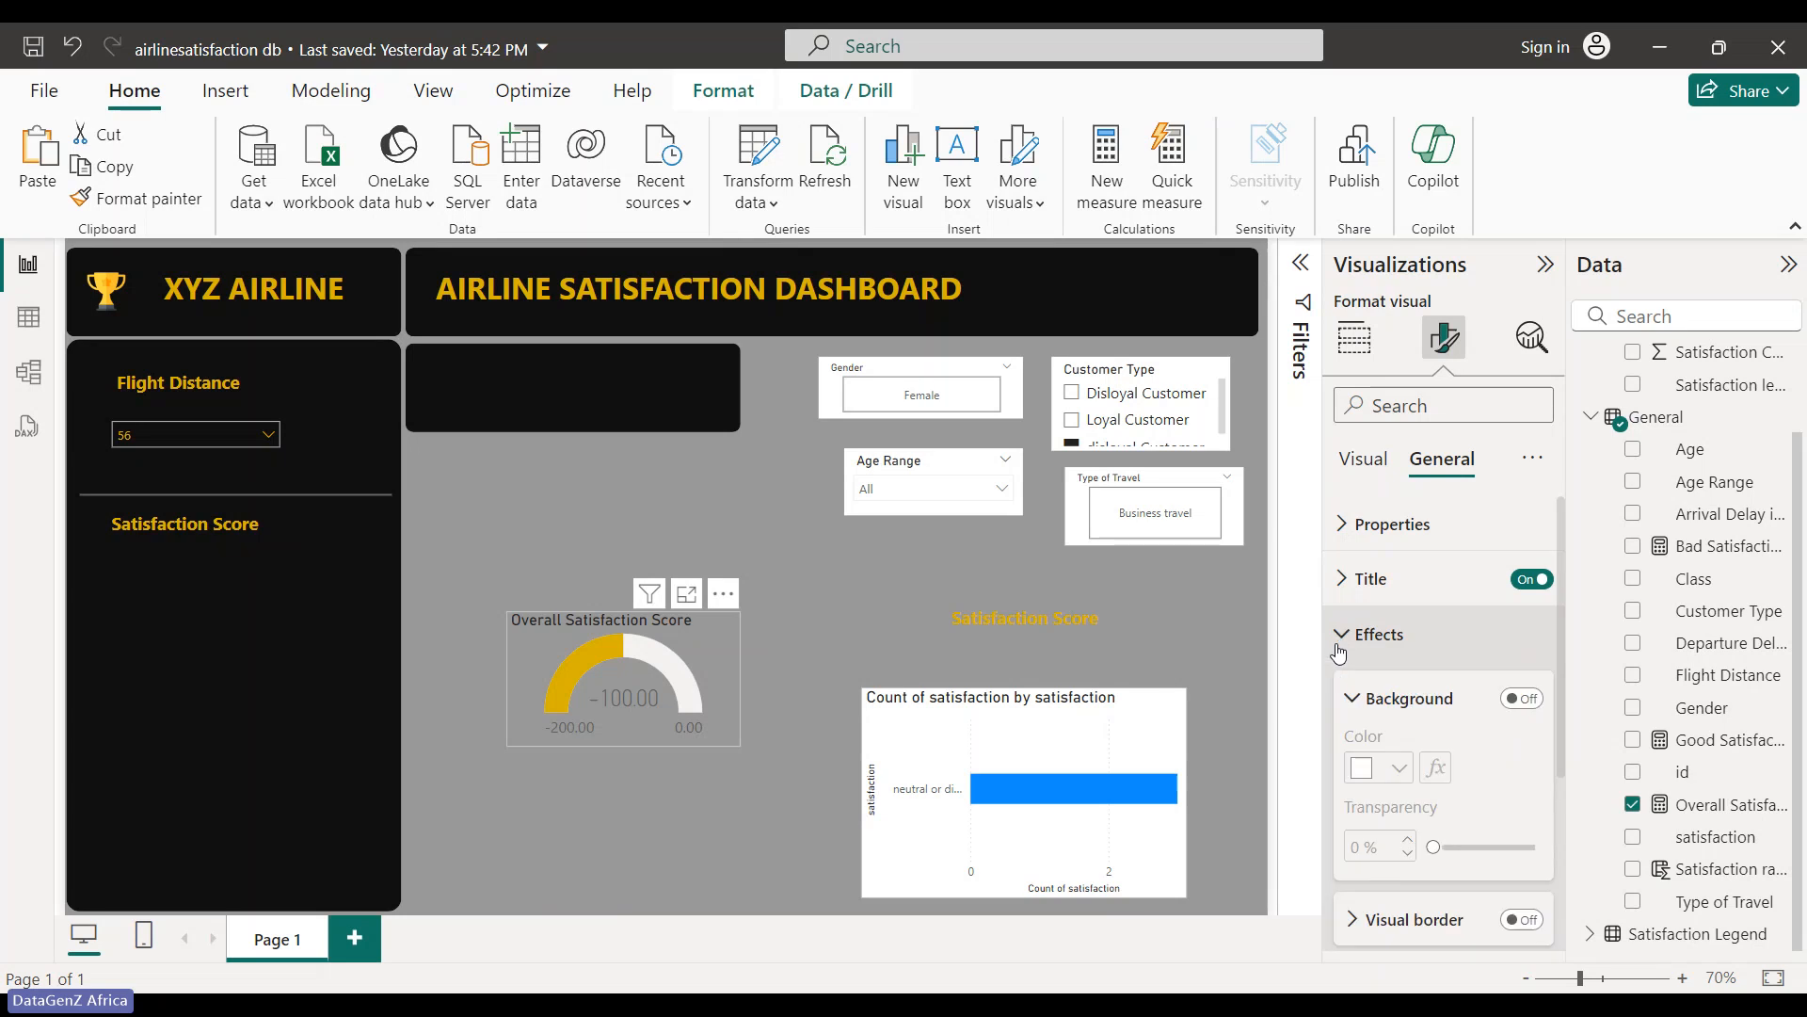
scroll(1372, 744, down, 3)
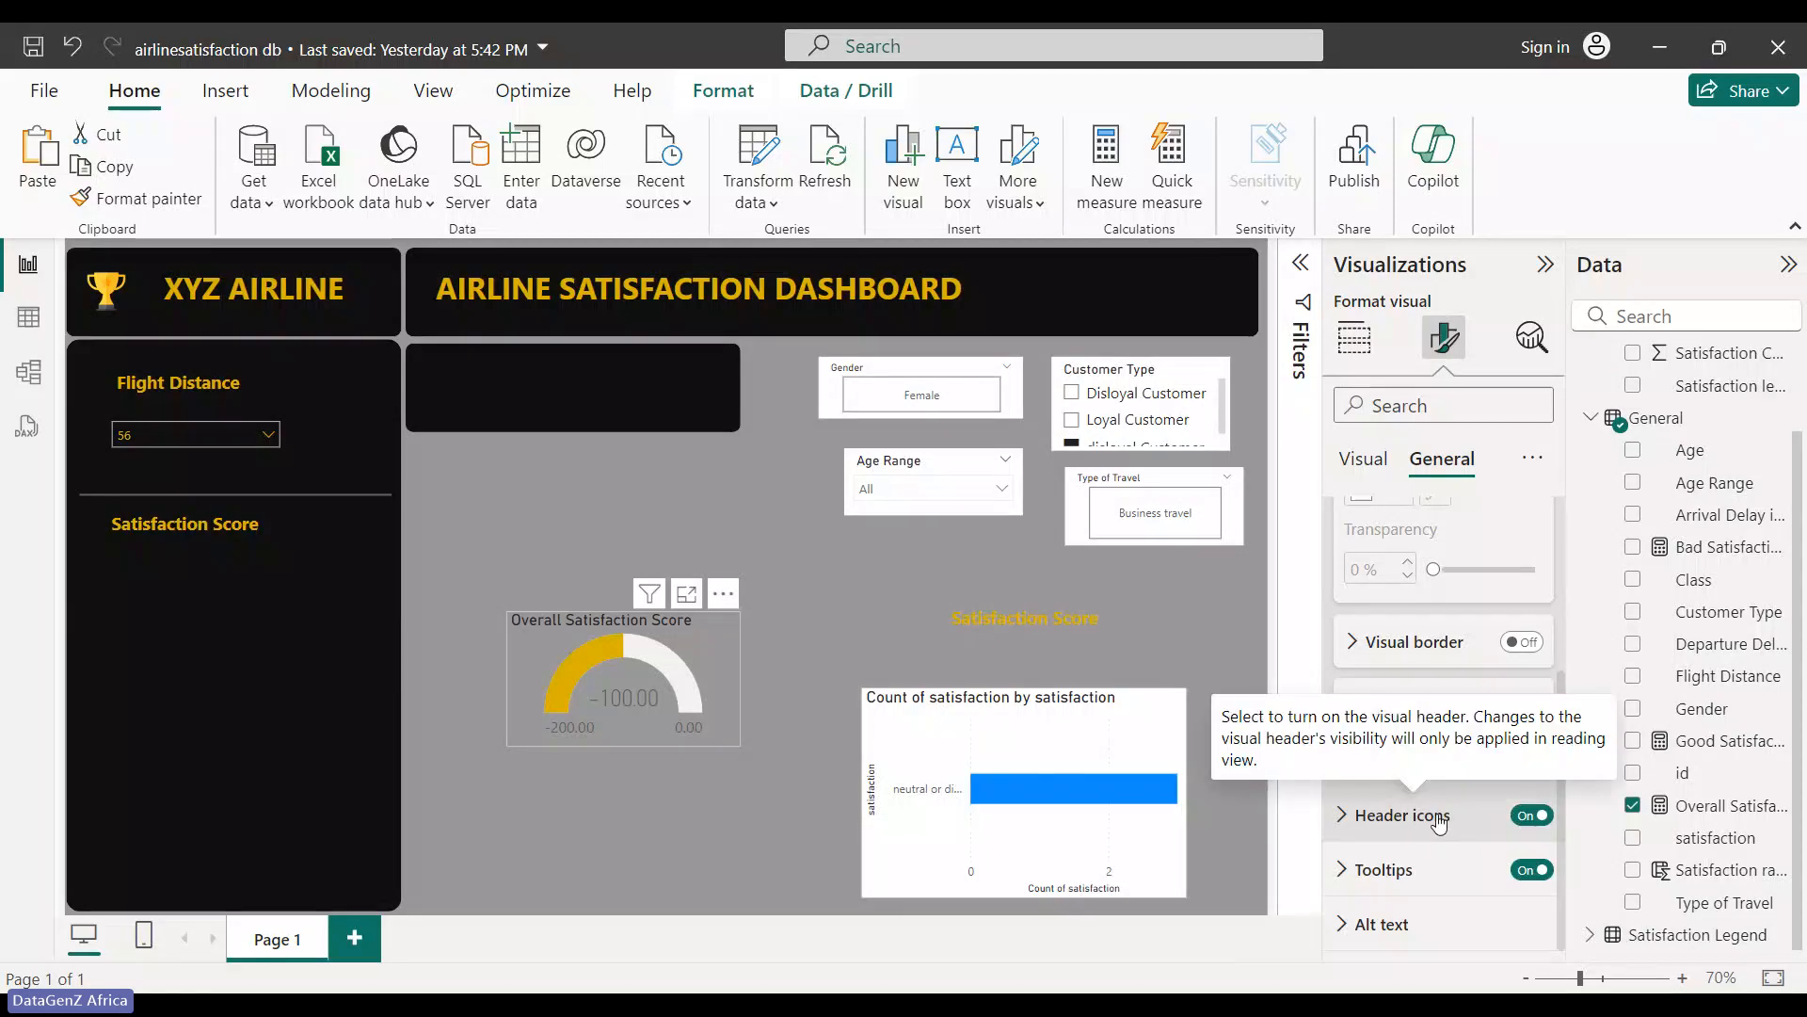
scroll(1365, 659, up, 3)
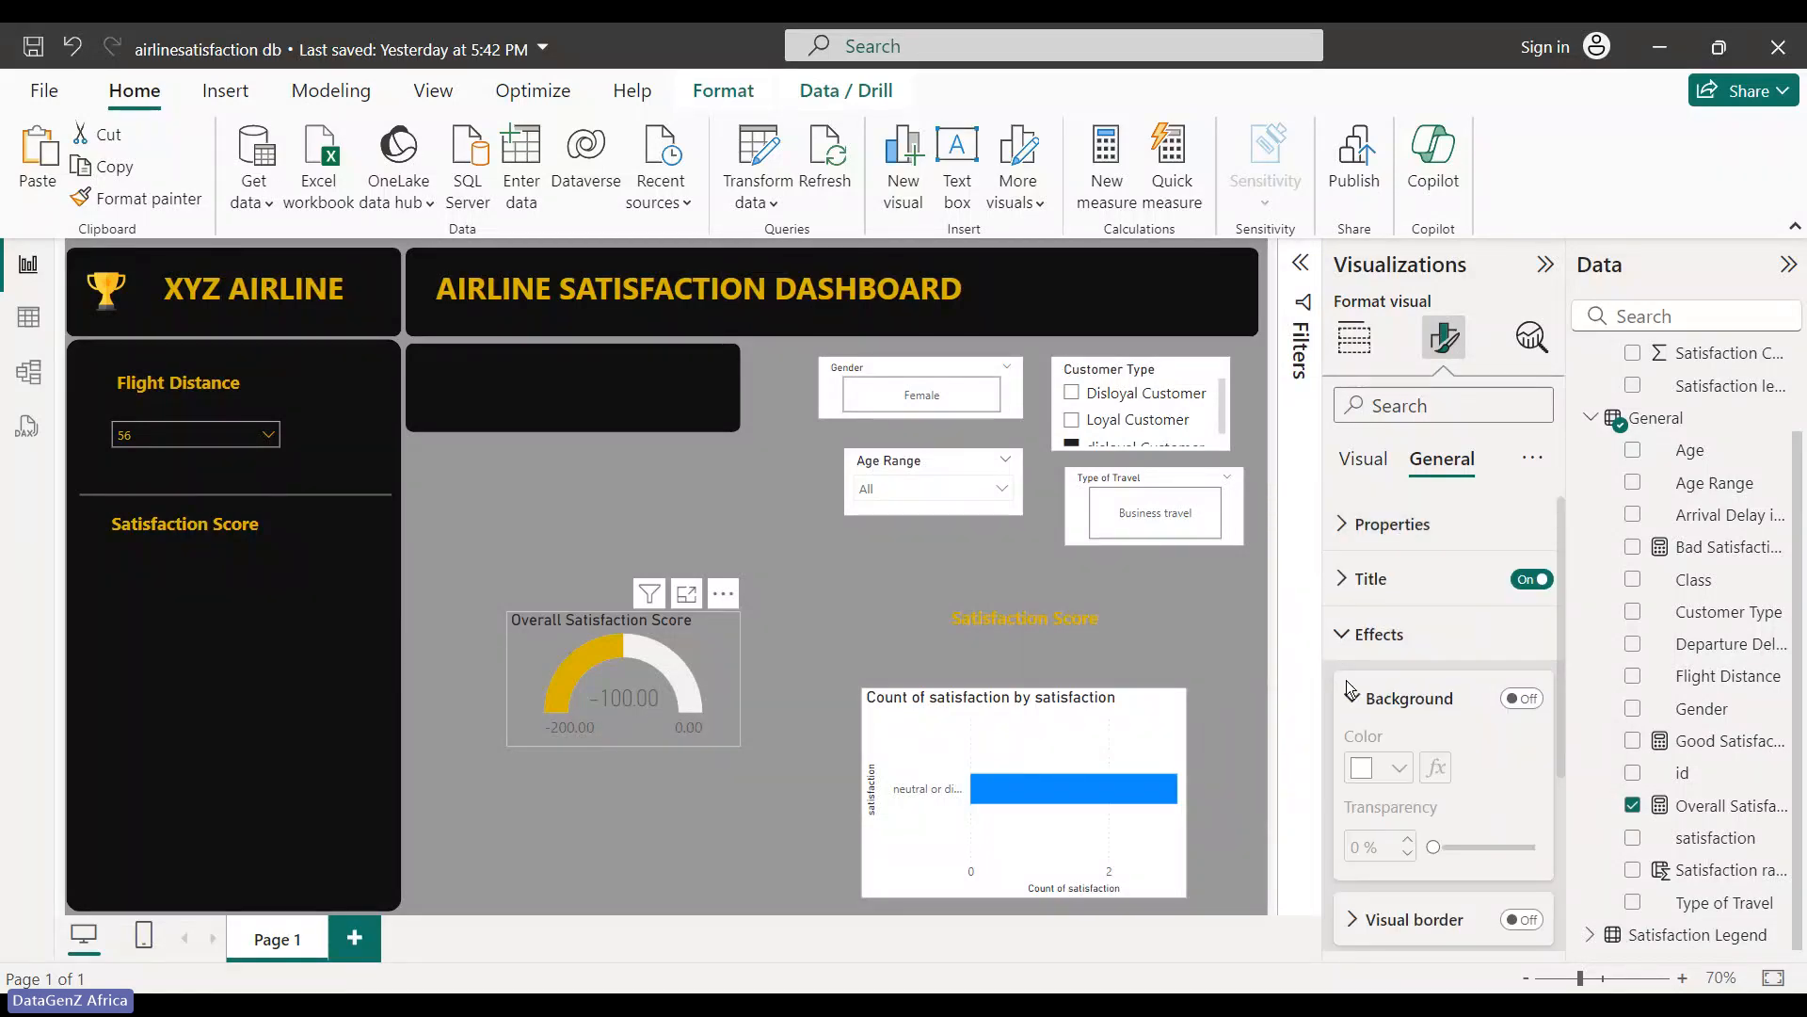
click(1355, 633)
click(1356, 523)
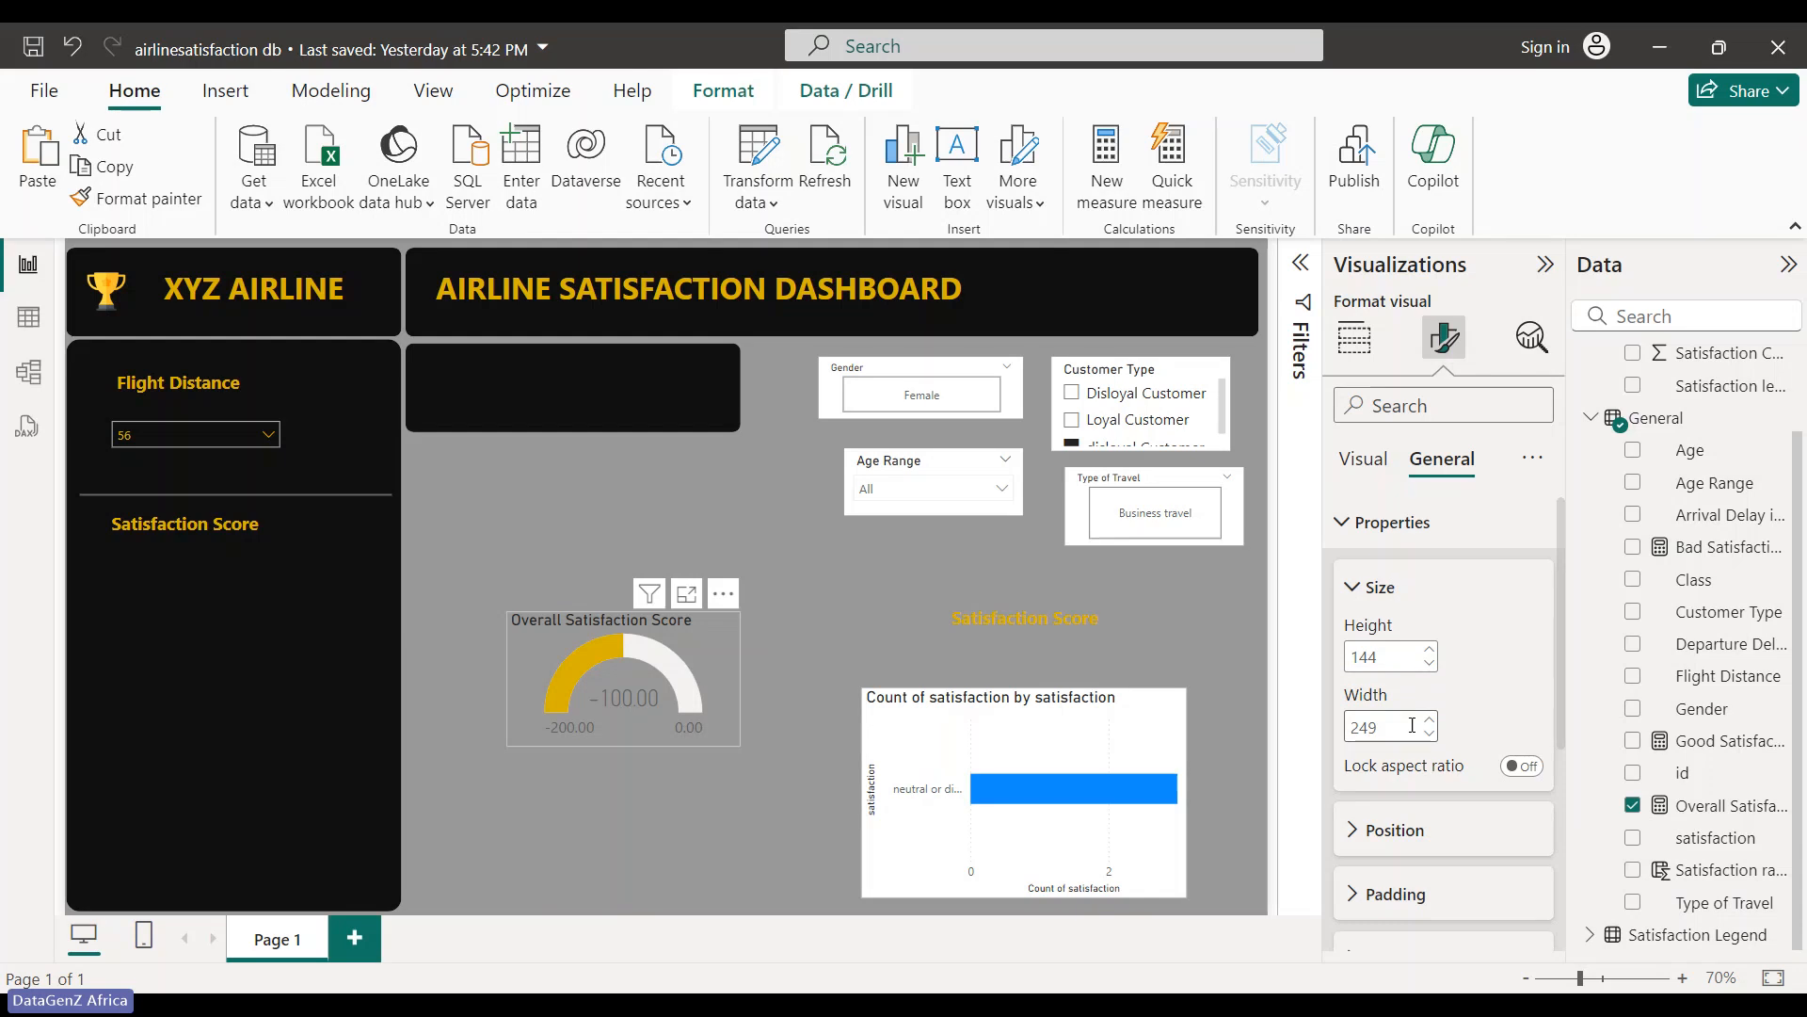
scroll(1412, 725, down, 3)
scroll(1404, 706, down, 1)
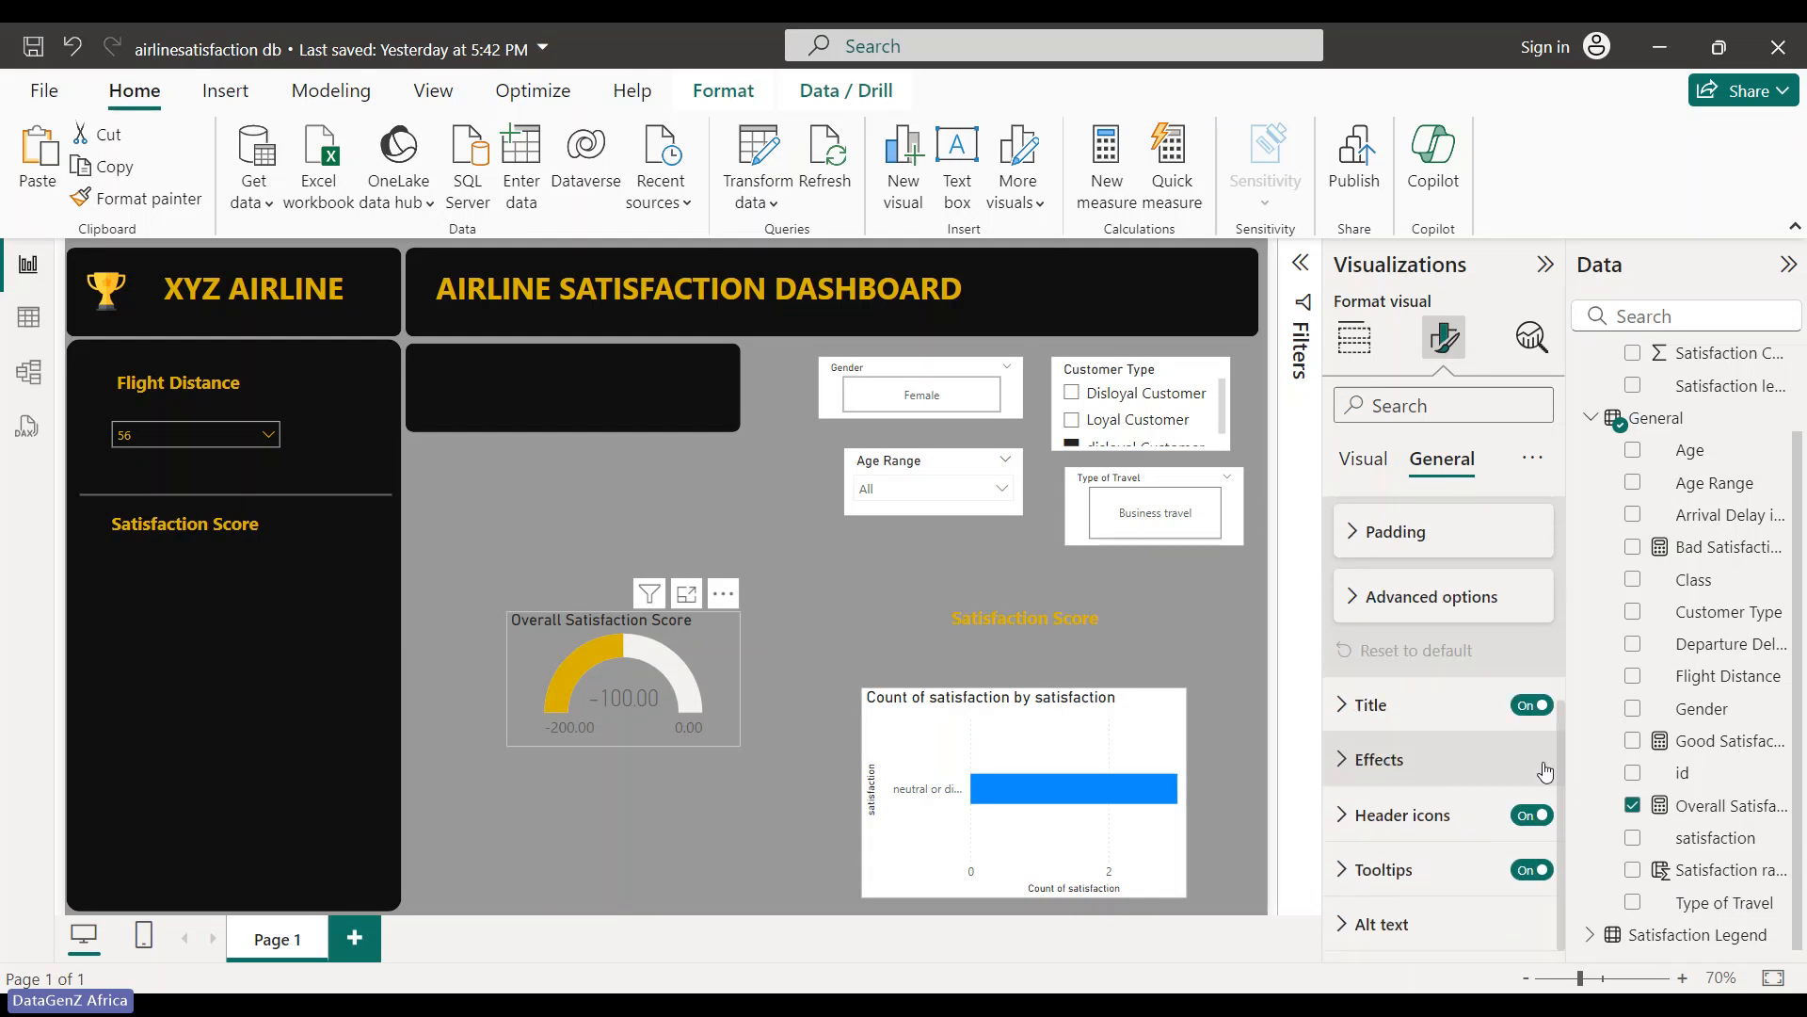
click(1532, 704)
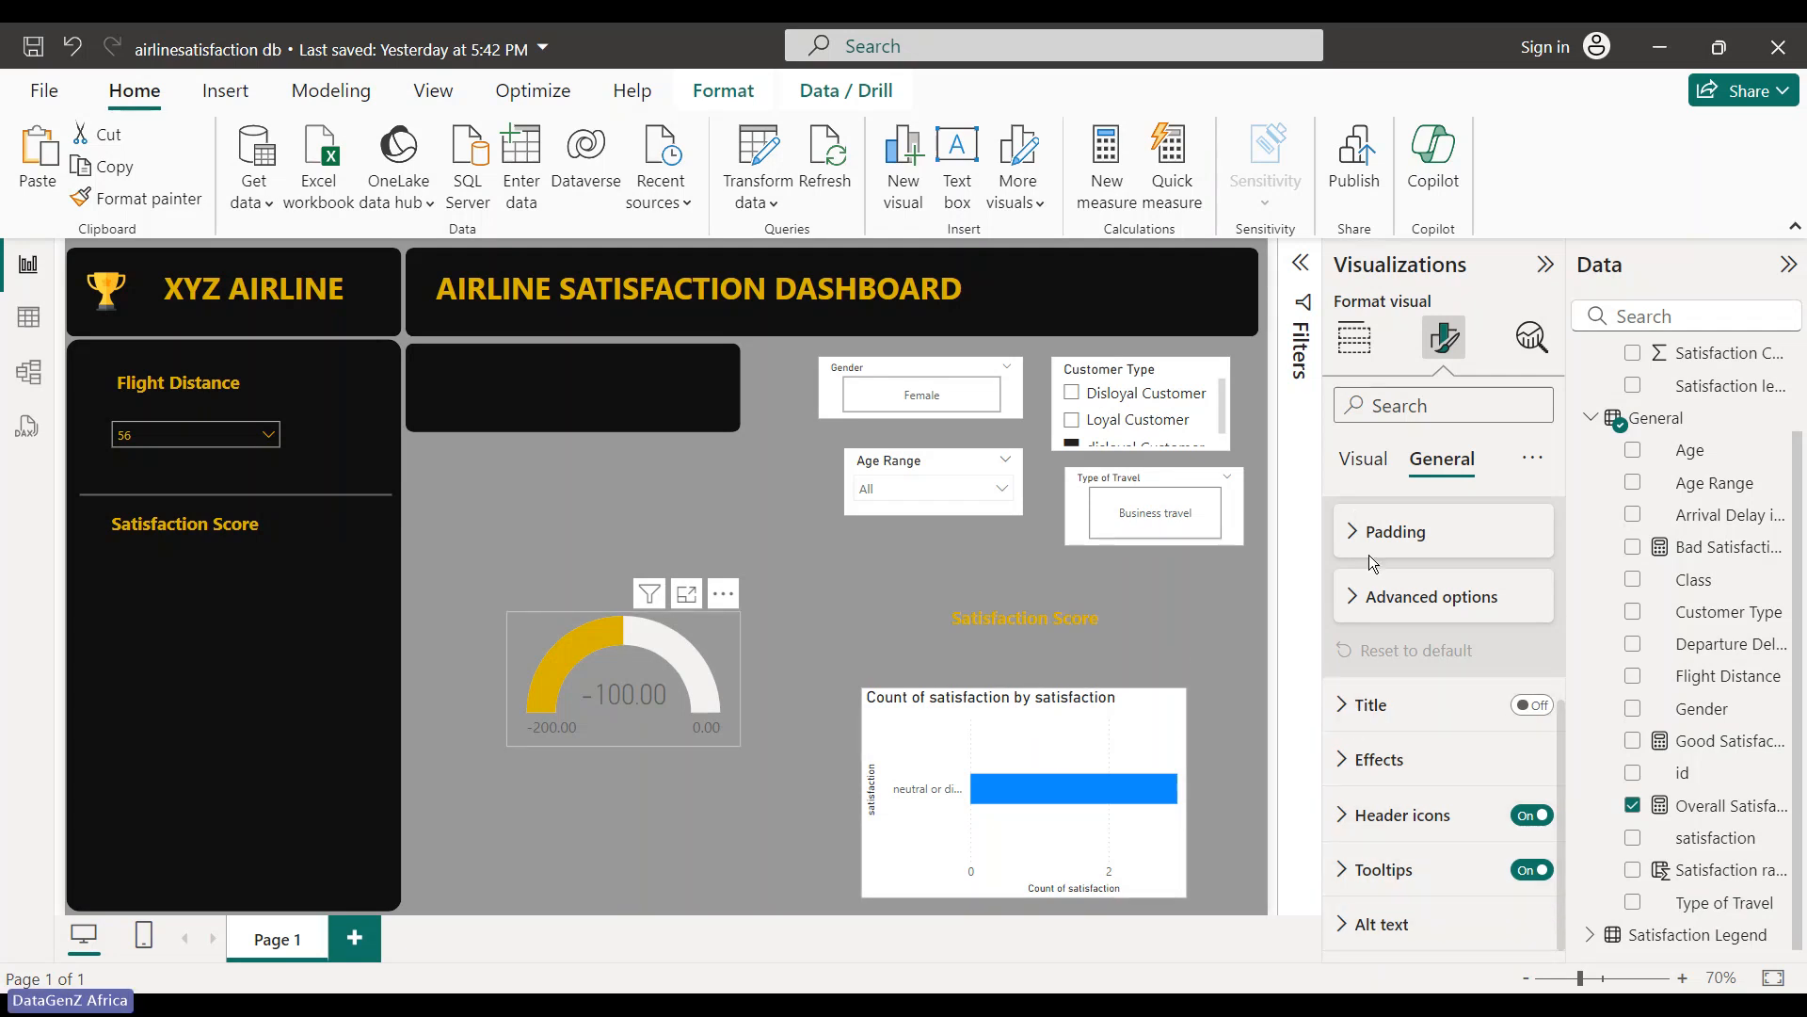
- Set the gauge's -100.00 callout value colour to gold
click(1376, 467)
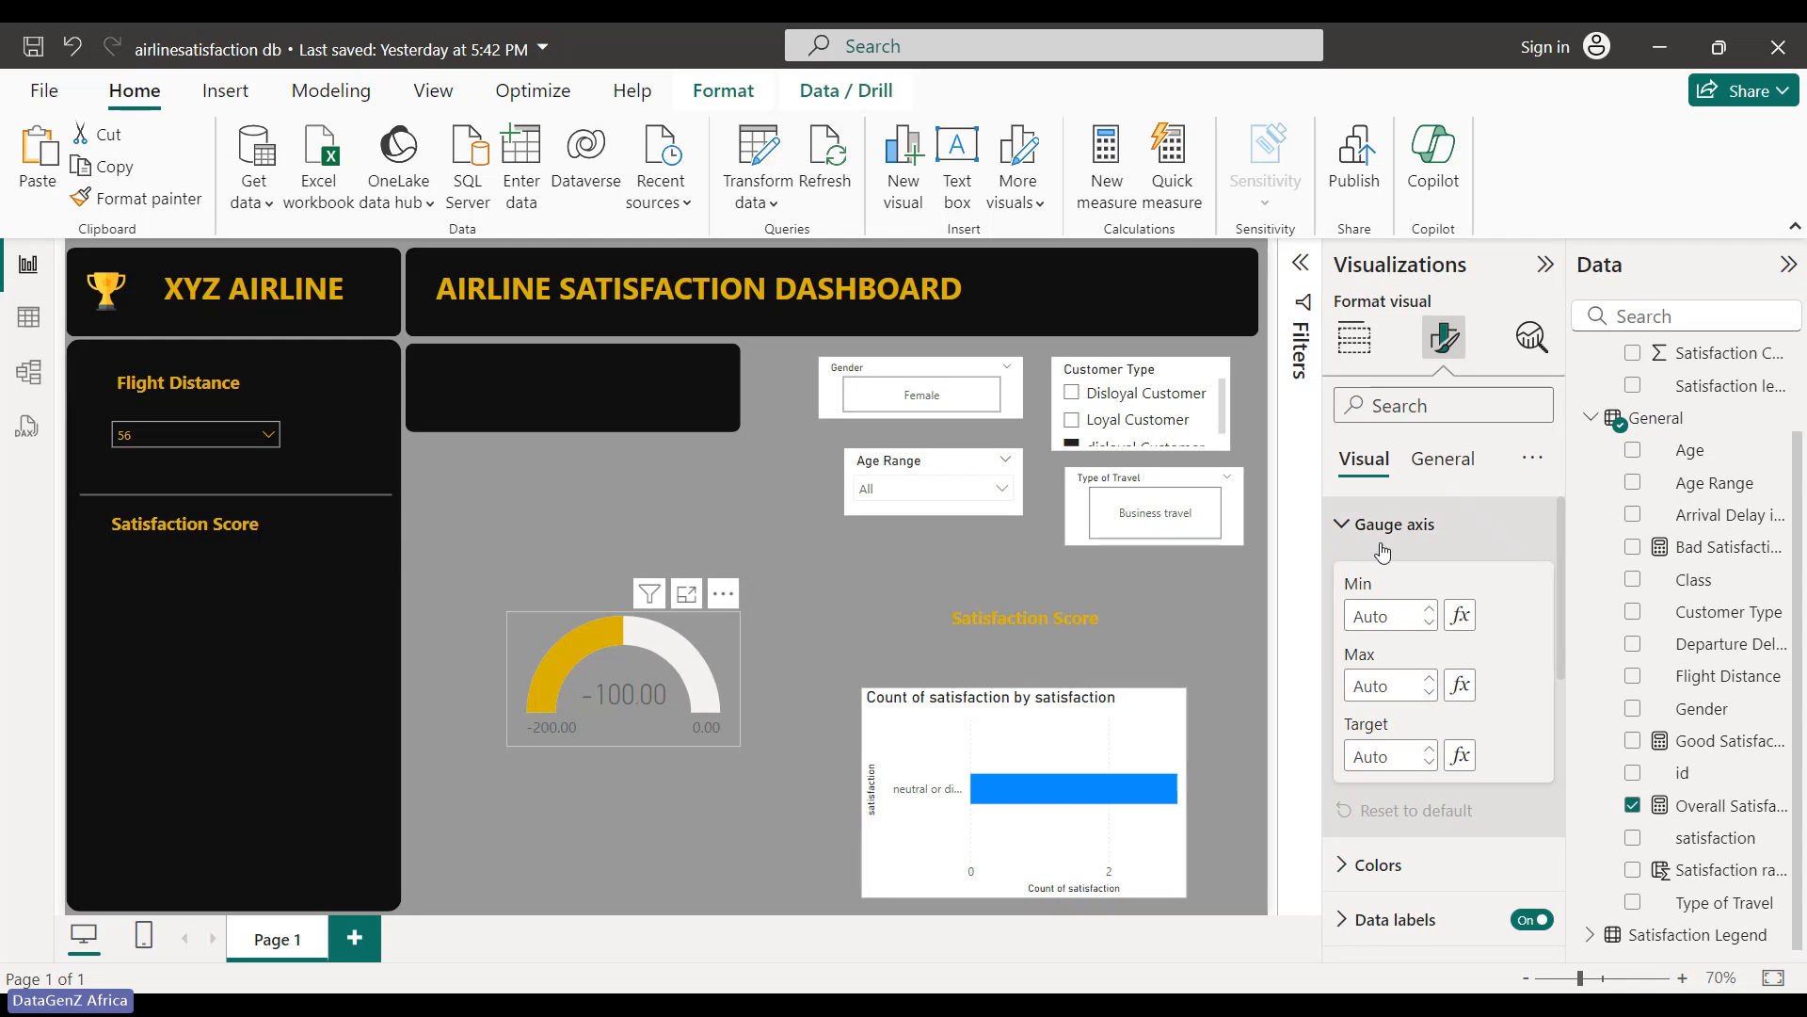
click(1346, 524)
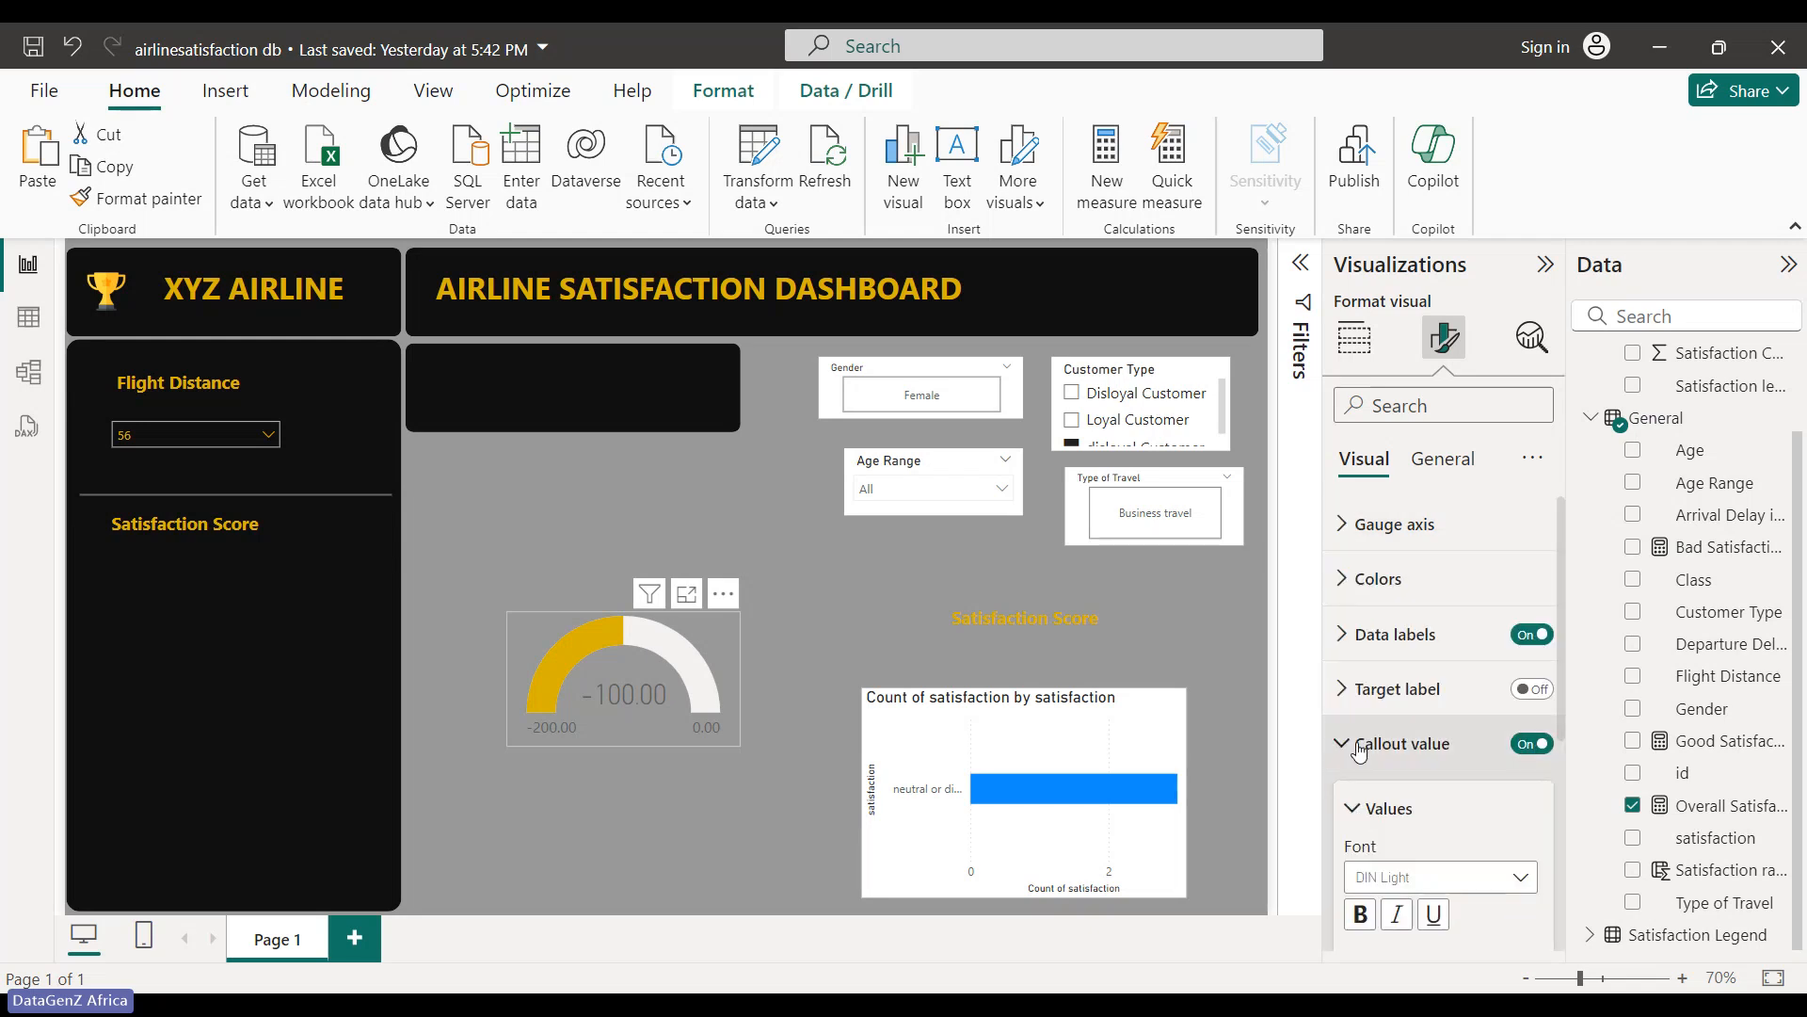
scroll(1384, 860, down, 2)
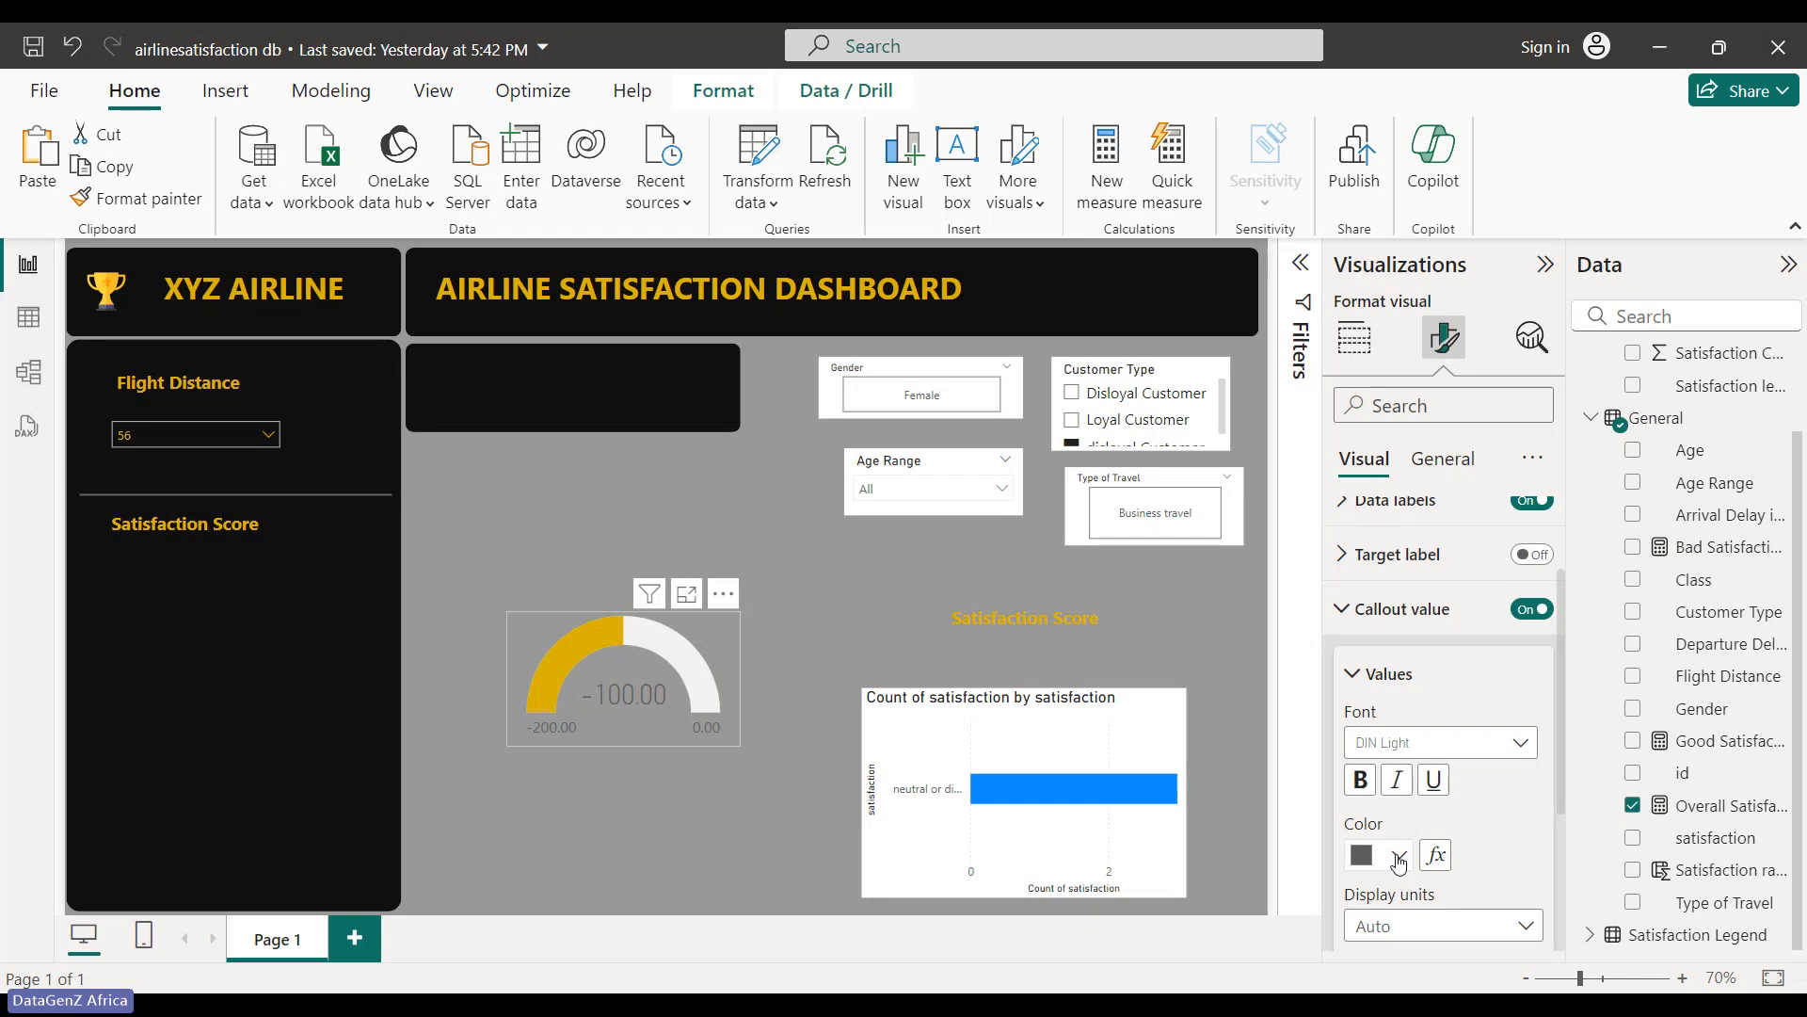
click(1398, 857)
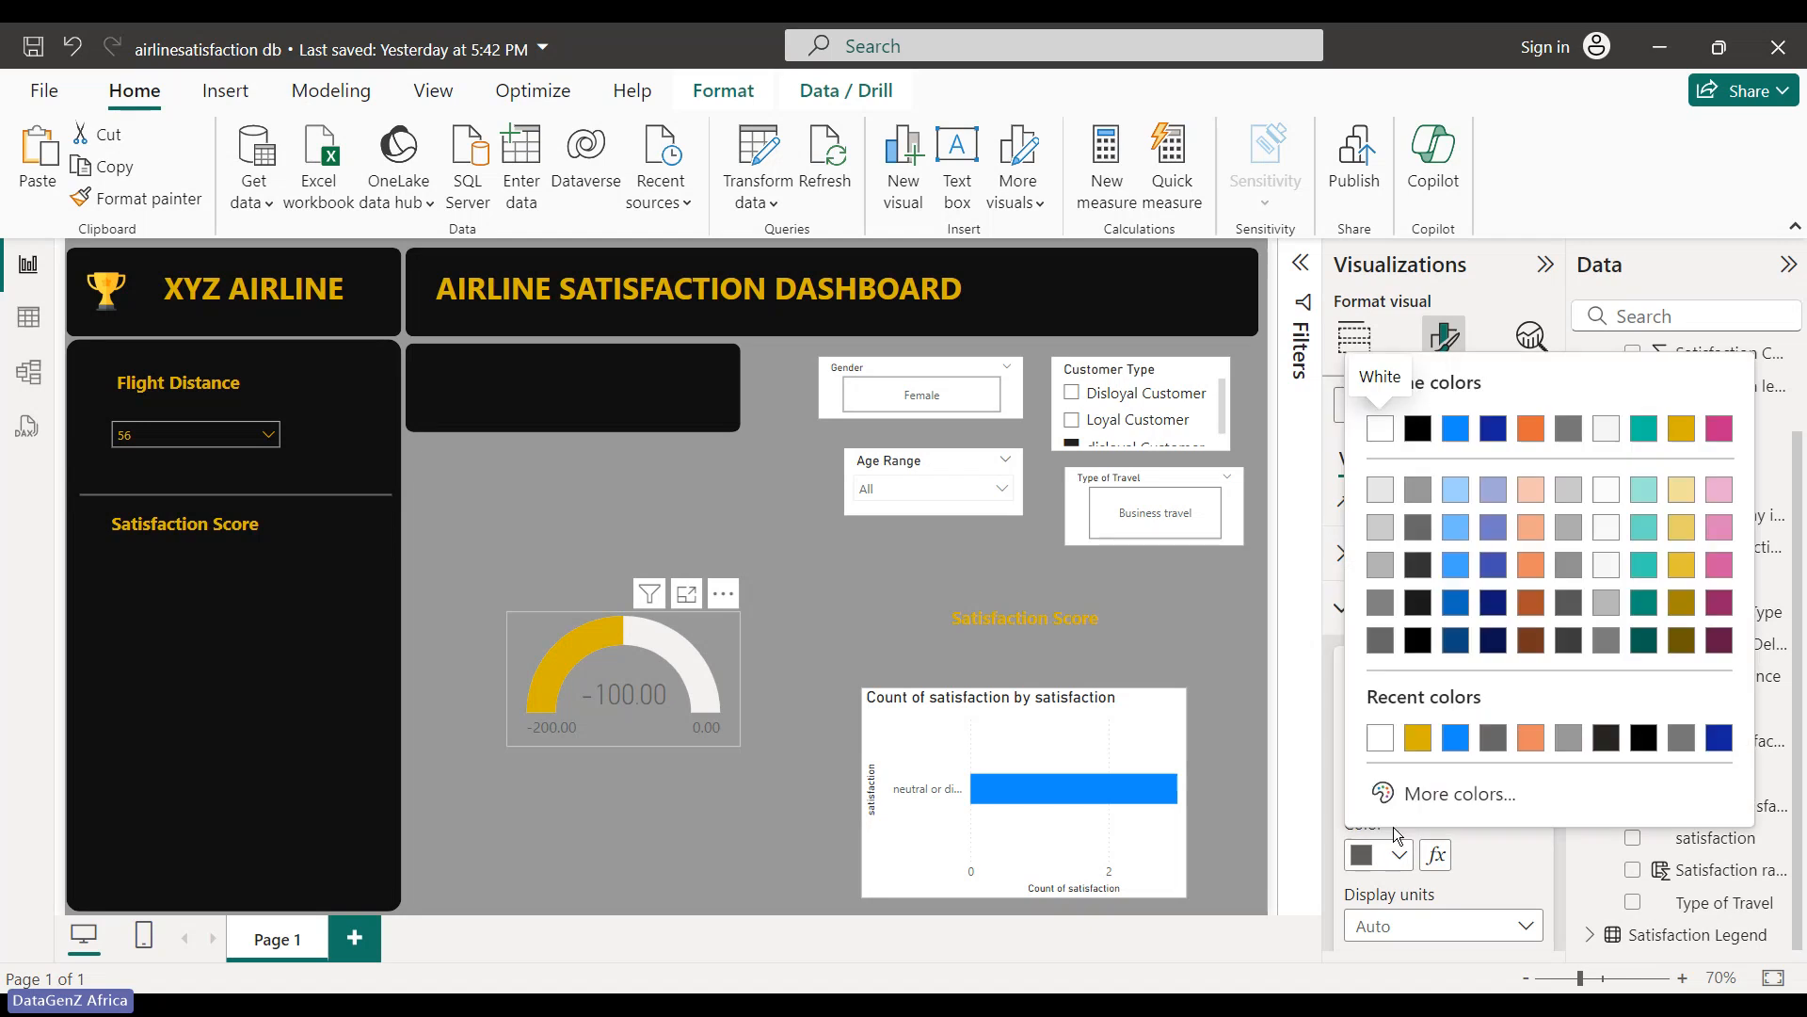
click(1693, 433)
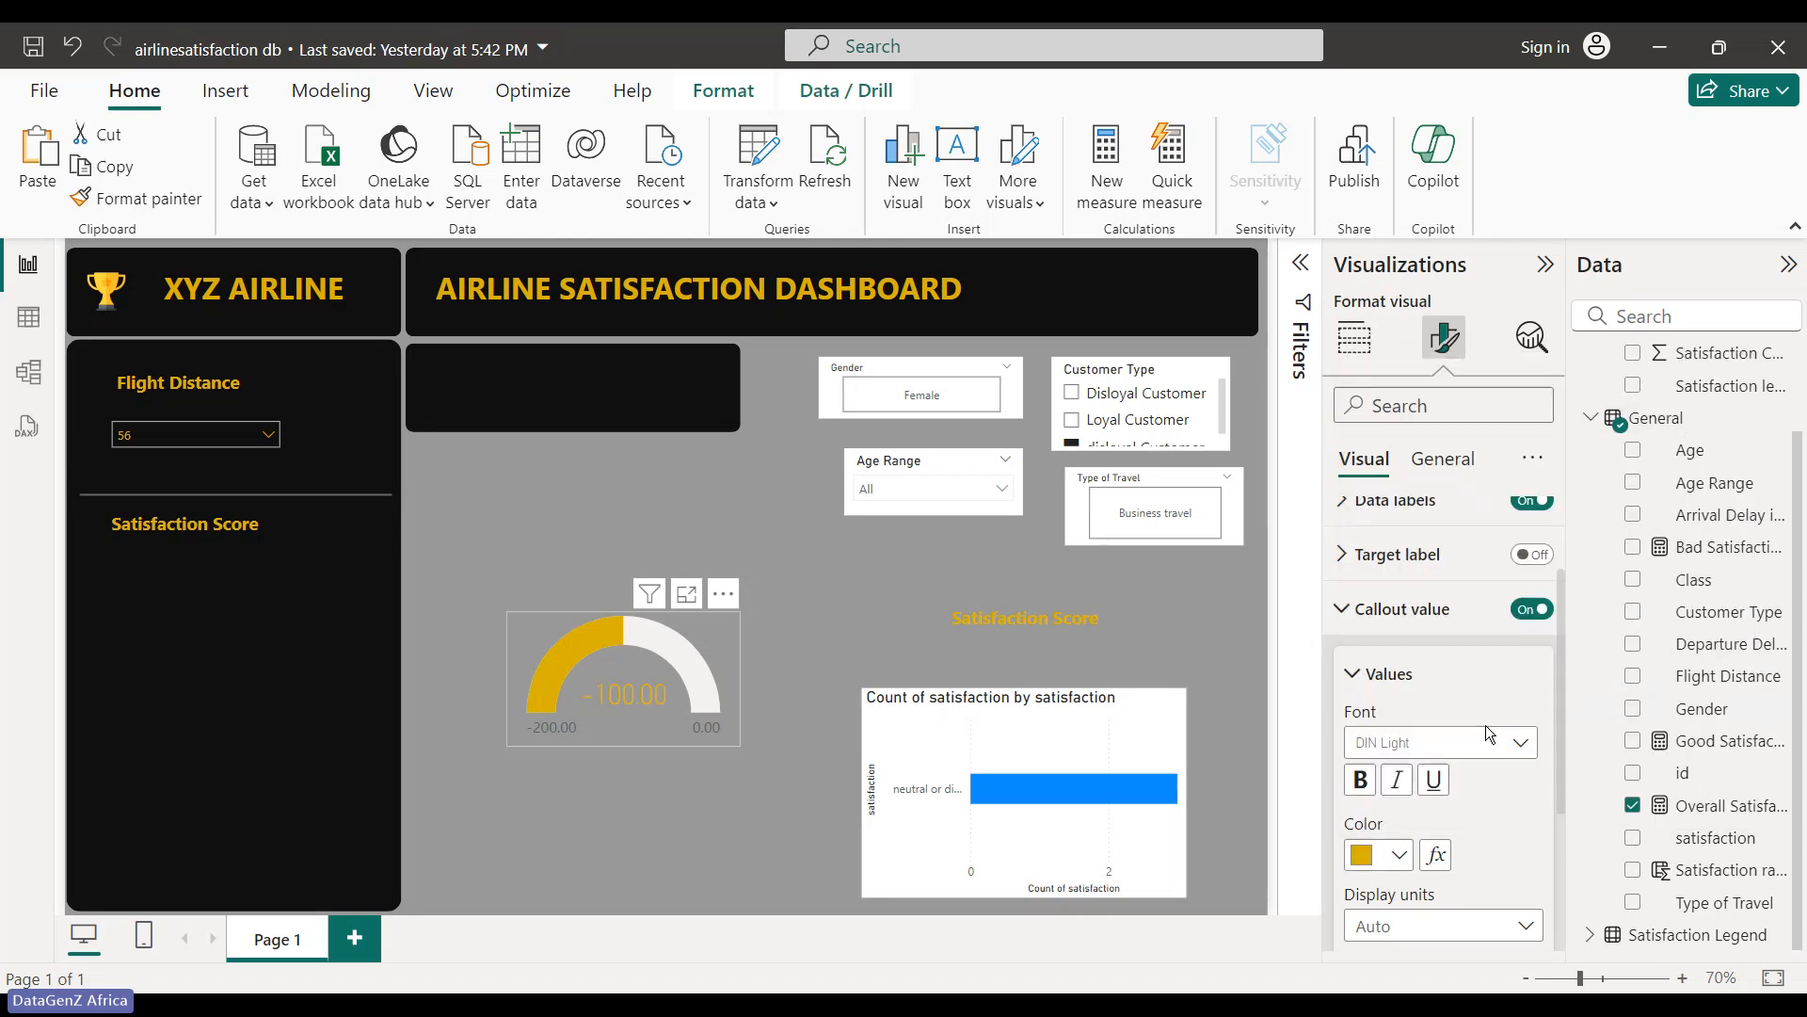
scroll(1432, 789, down, 2)
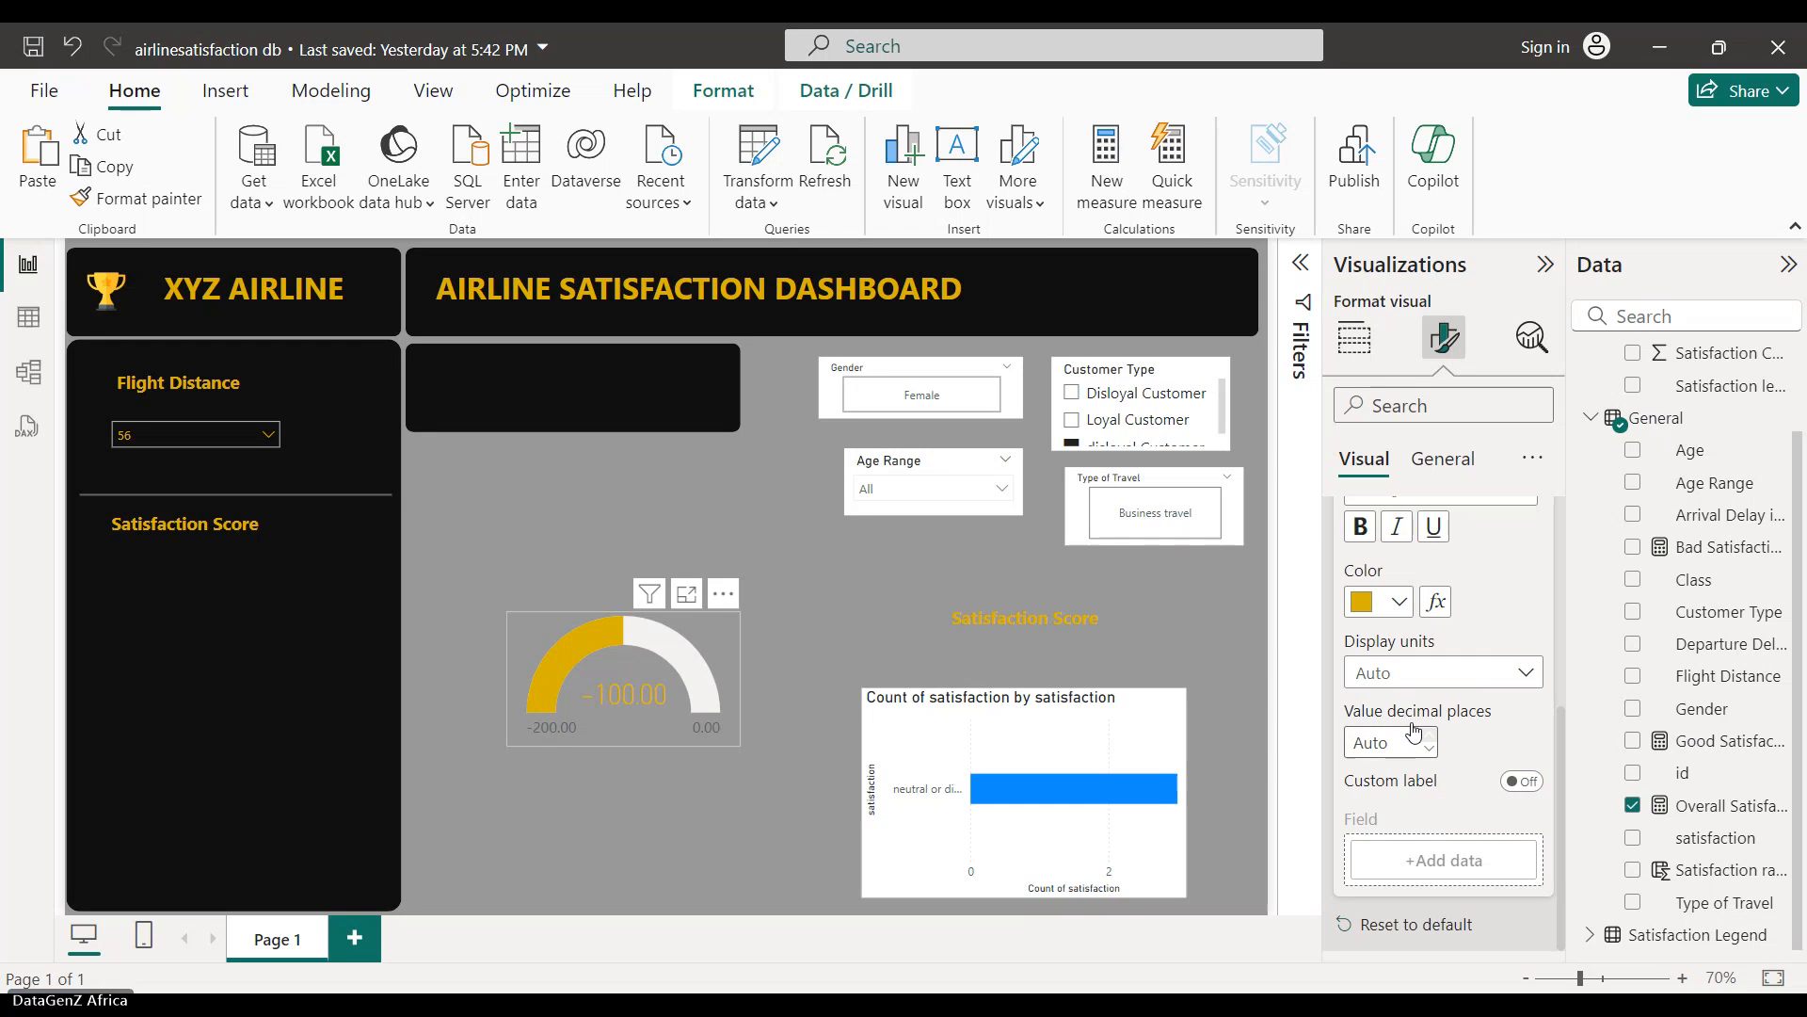
scroll(1403, 735, up, 3)
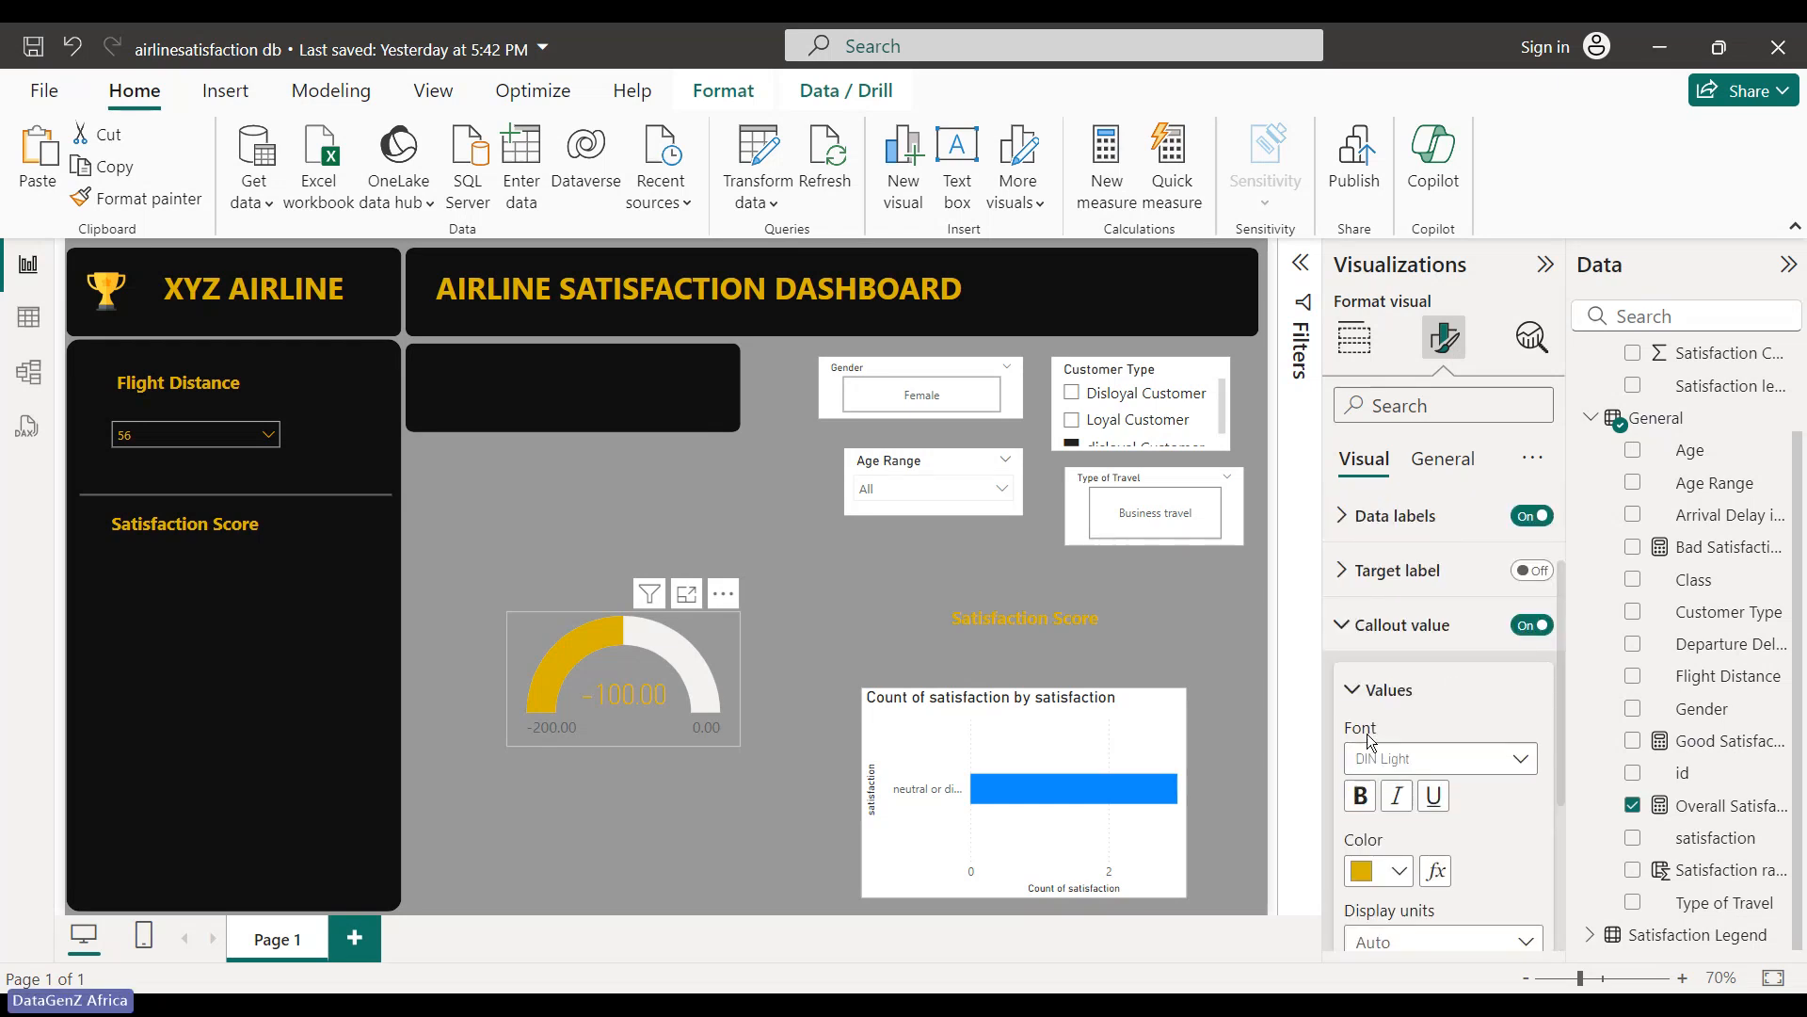
click(1356, 691)
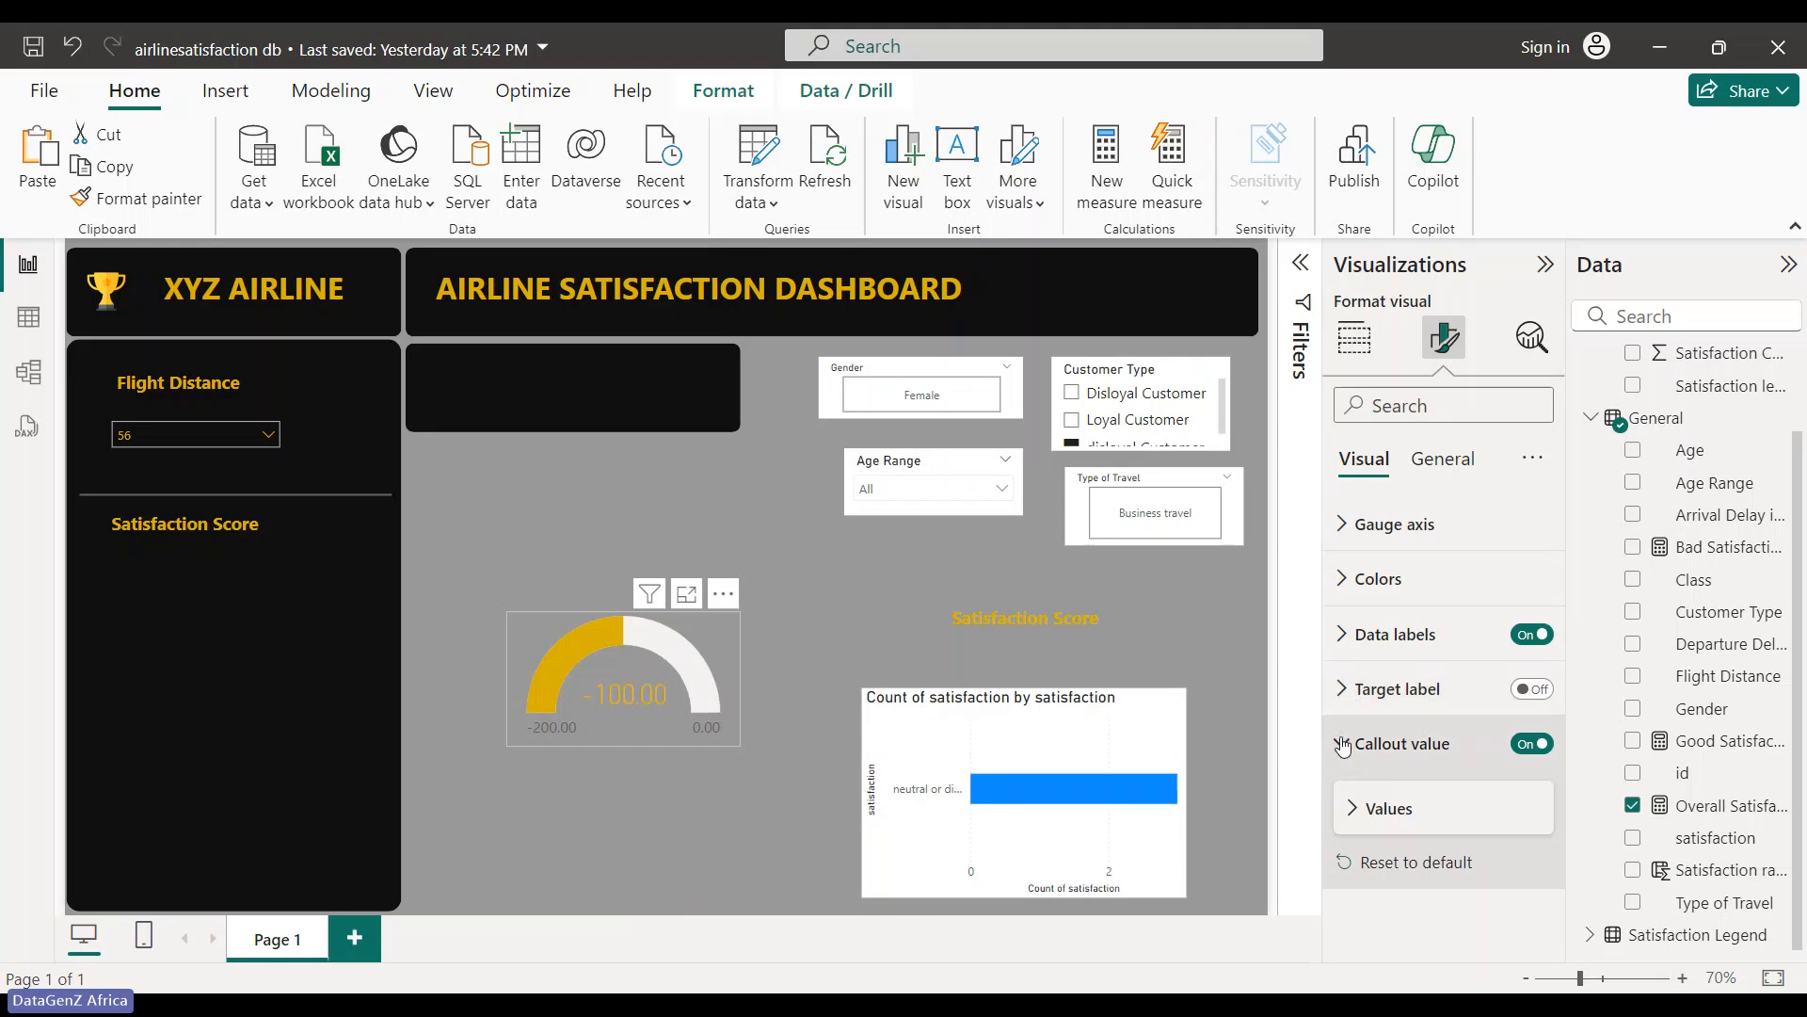
click(1393, 826)
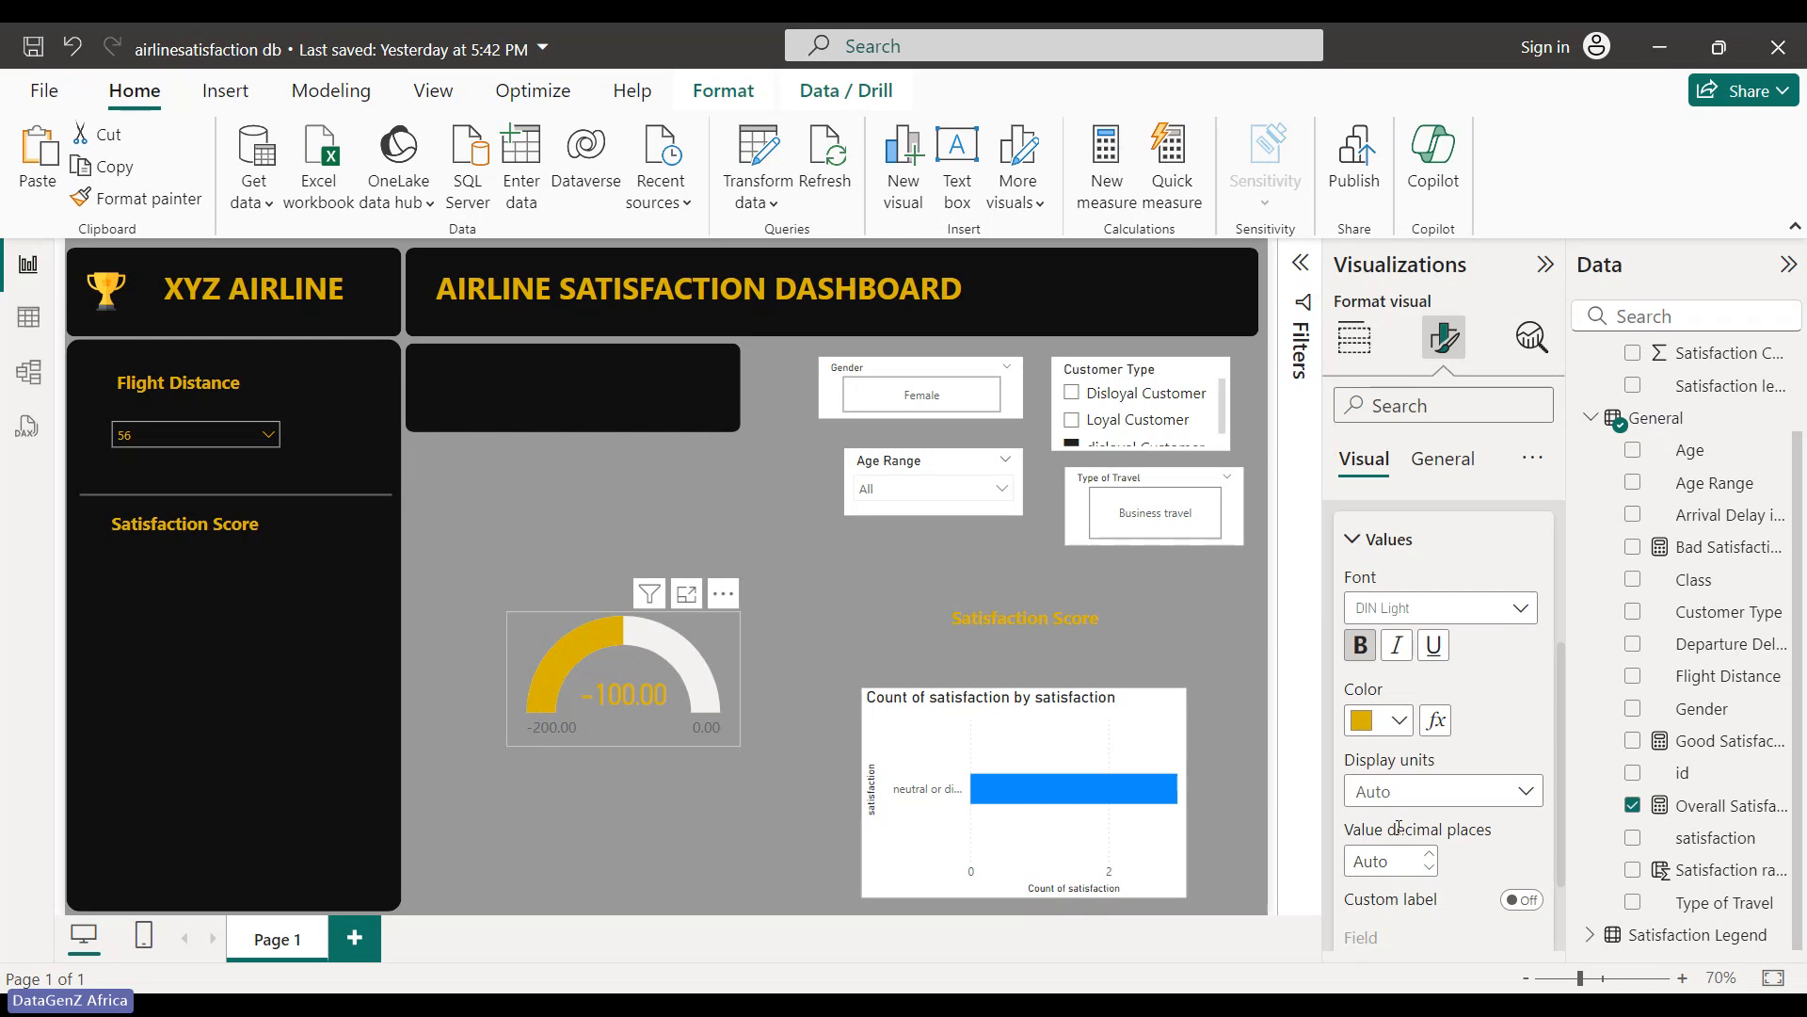
click(1360, 553)
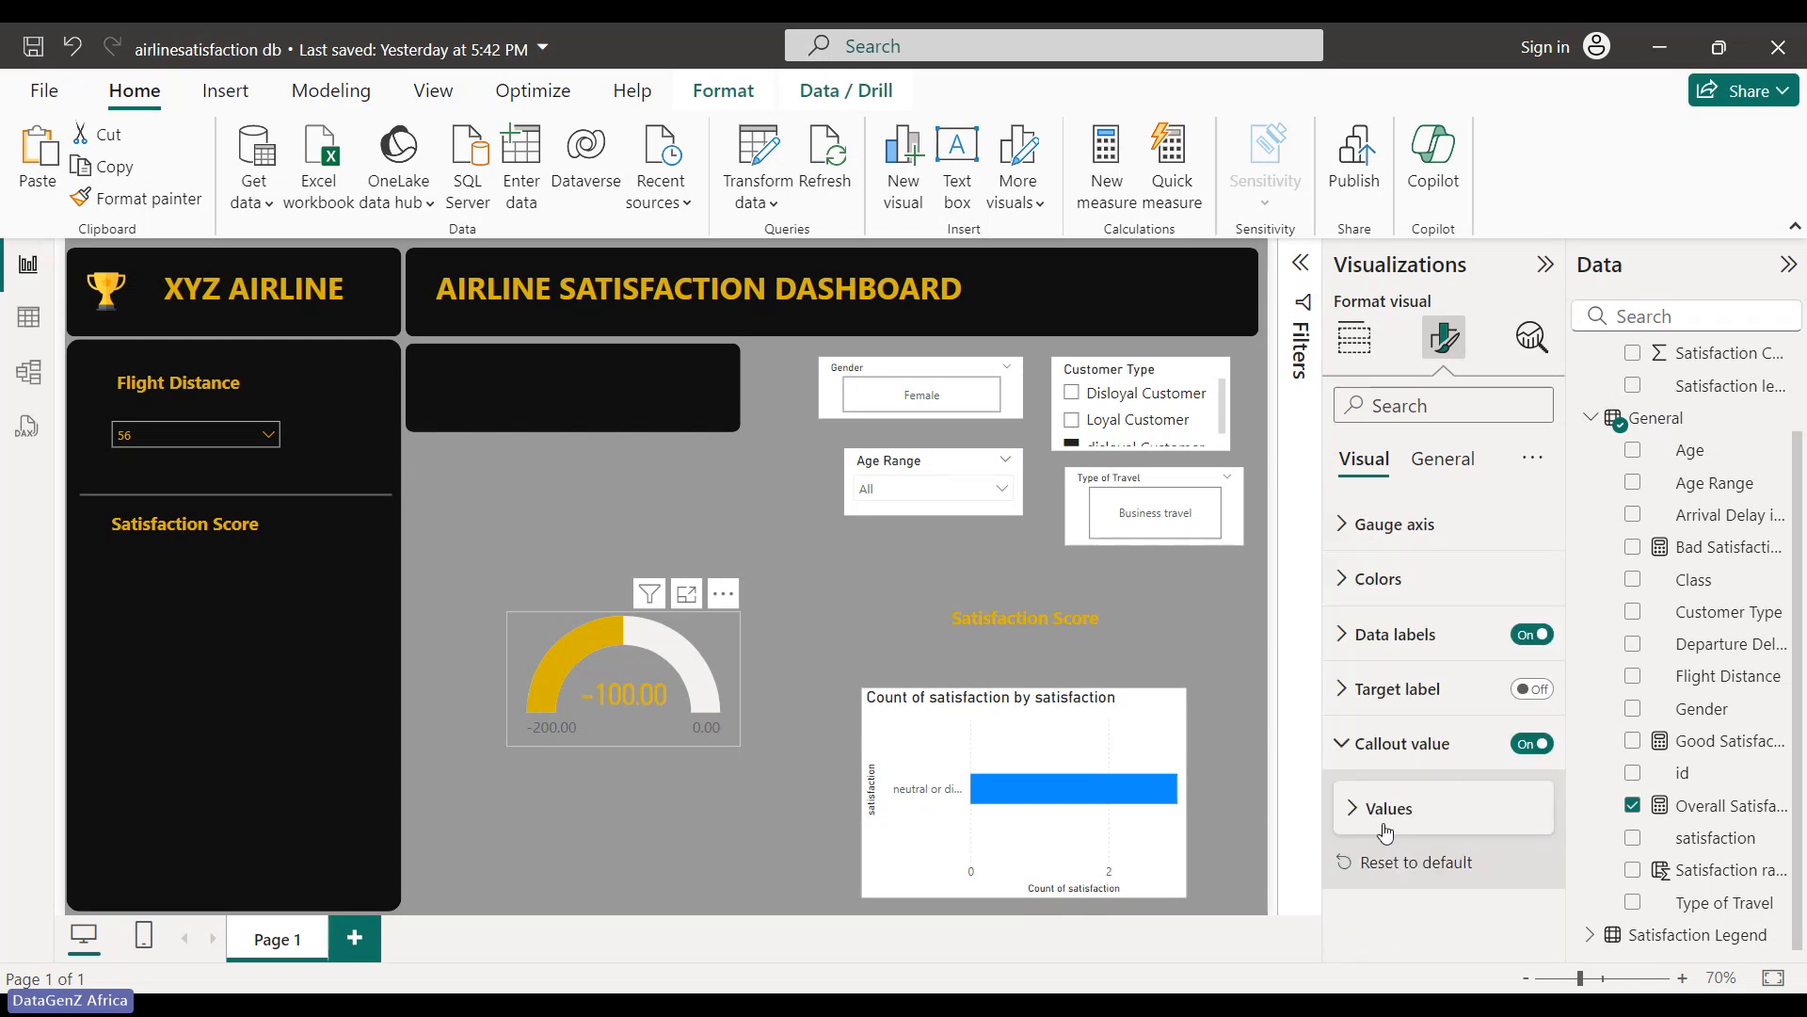
click(1359, 743)
- Make the gauge's -200.00 and 0.00 data labels gold and bold
click(1352, 708)
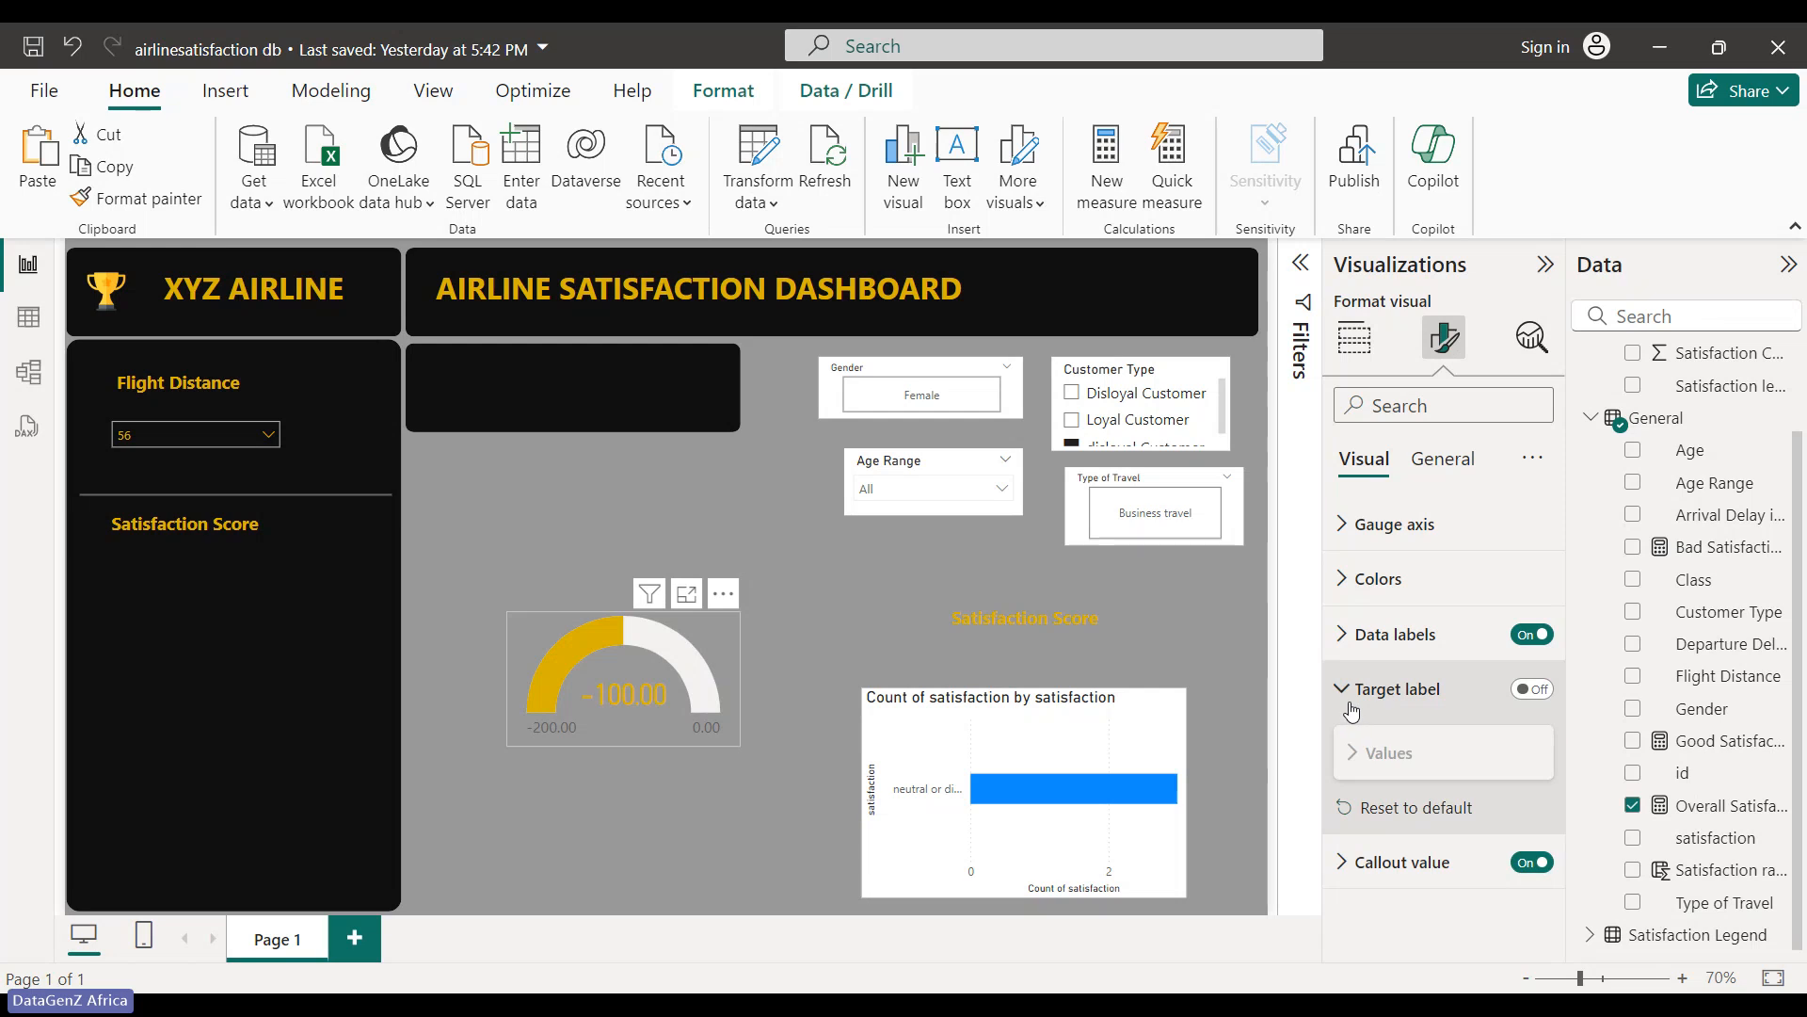
click(1352, 708)
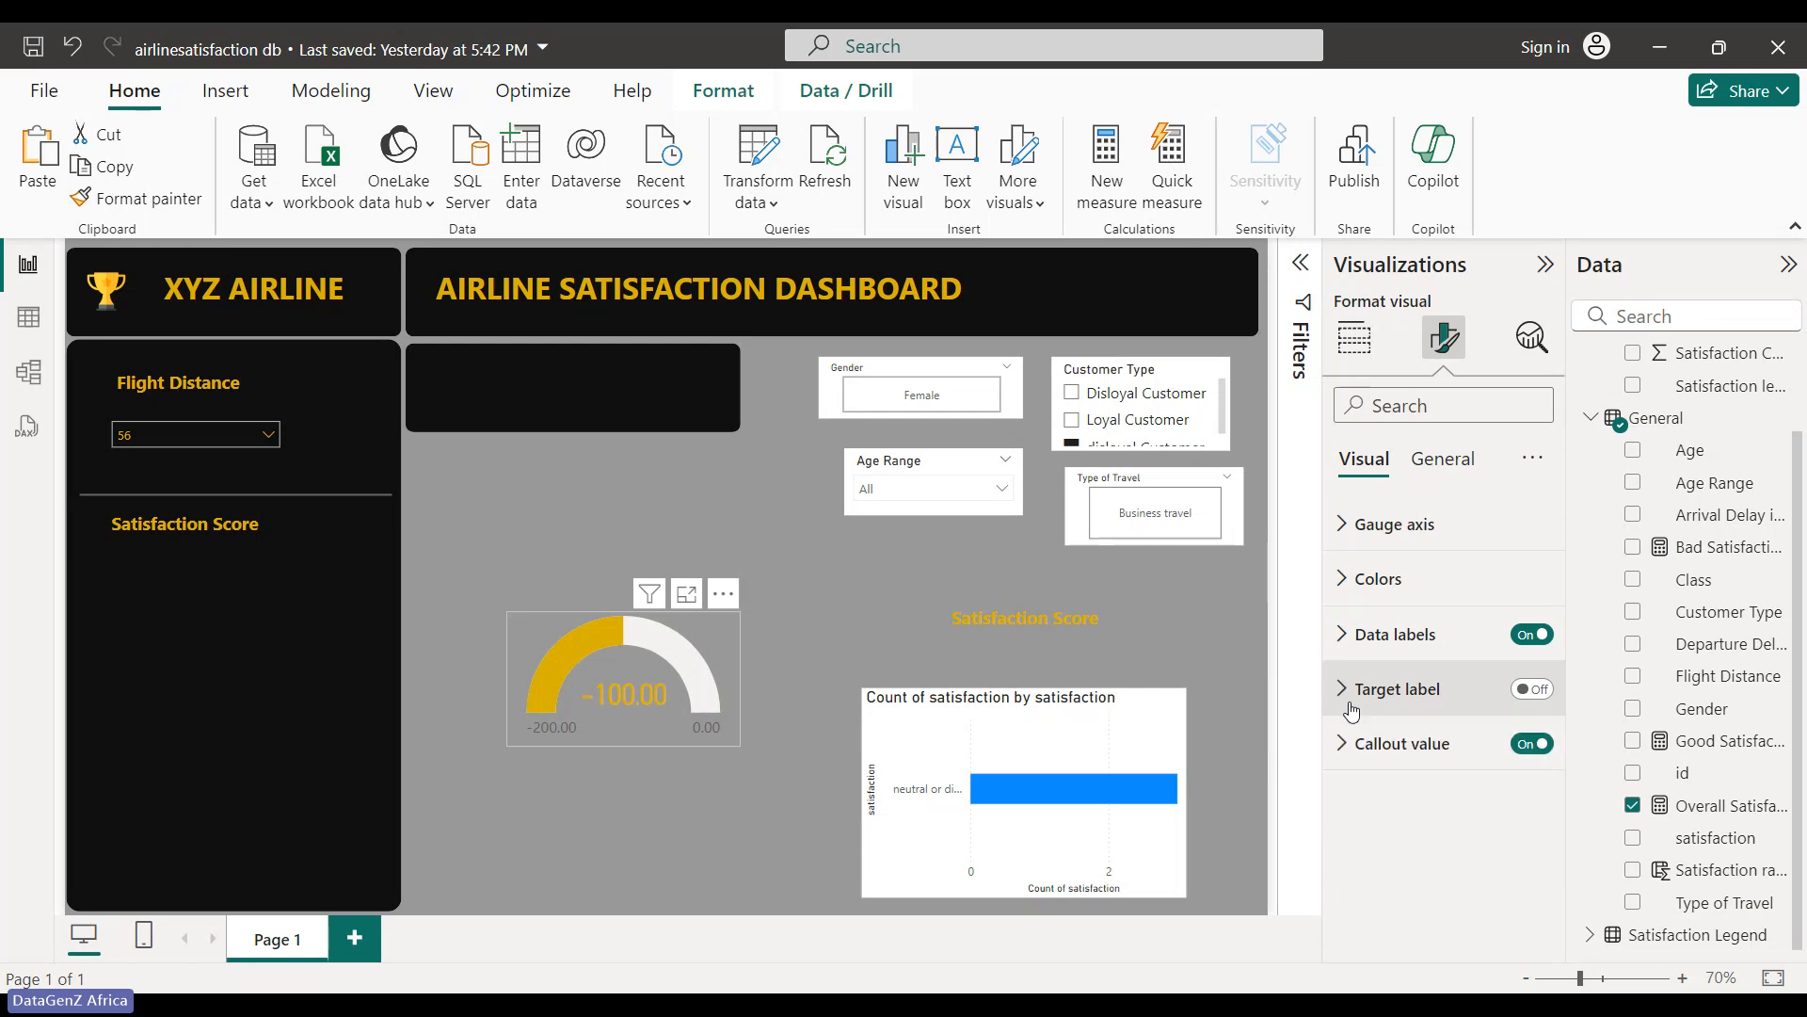
click(1356, 633)
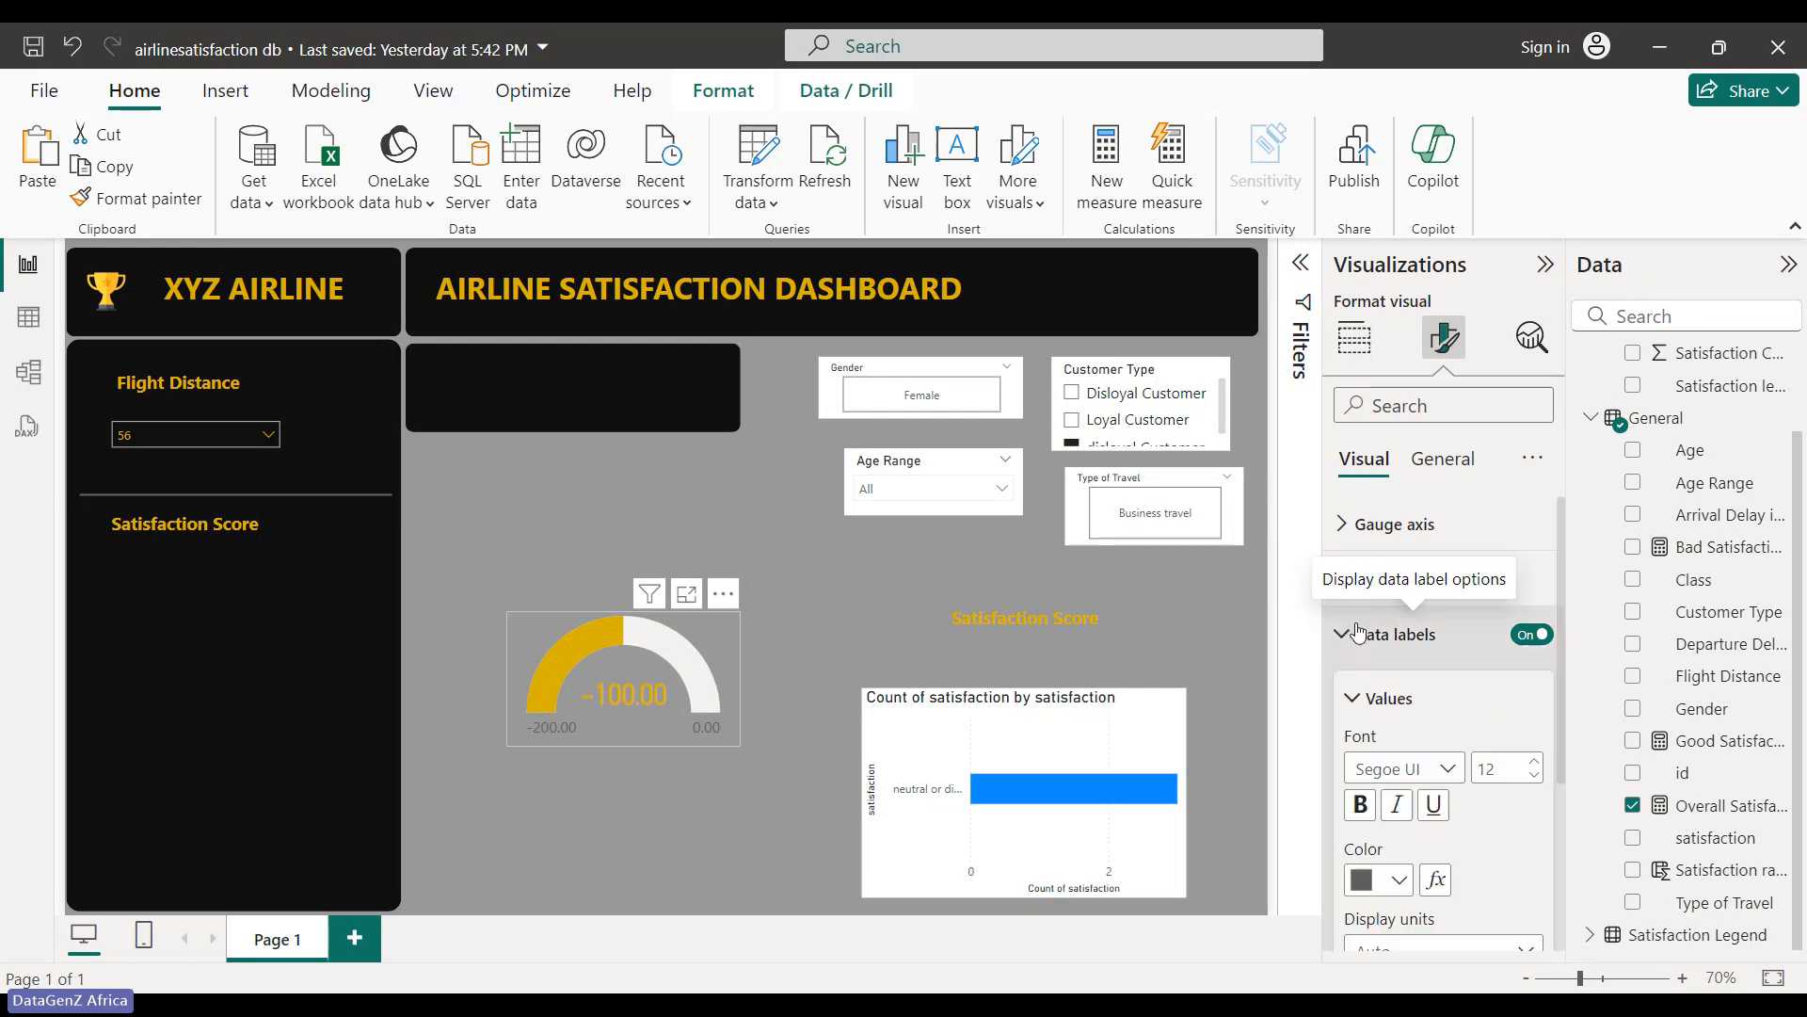
click(1397, 880)
click(1379, 762)
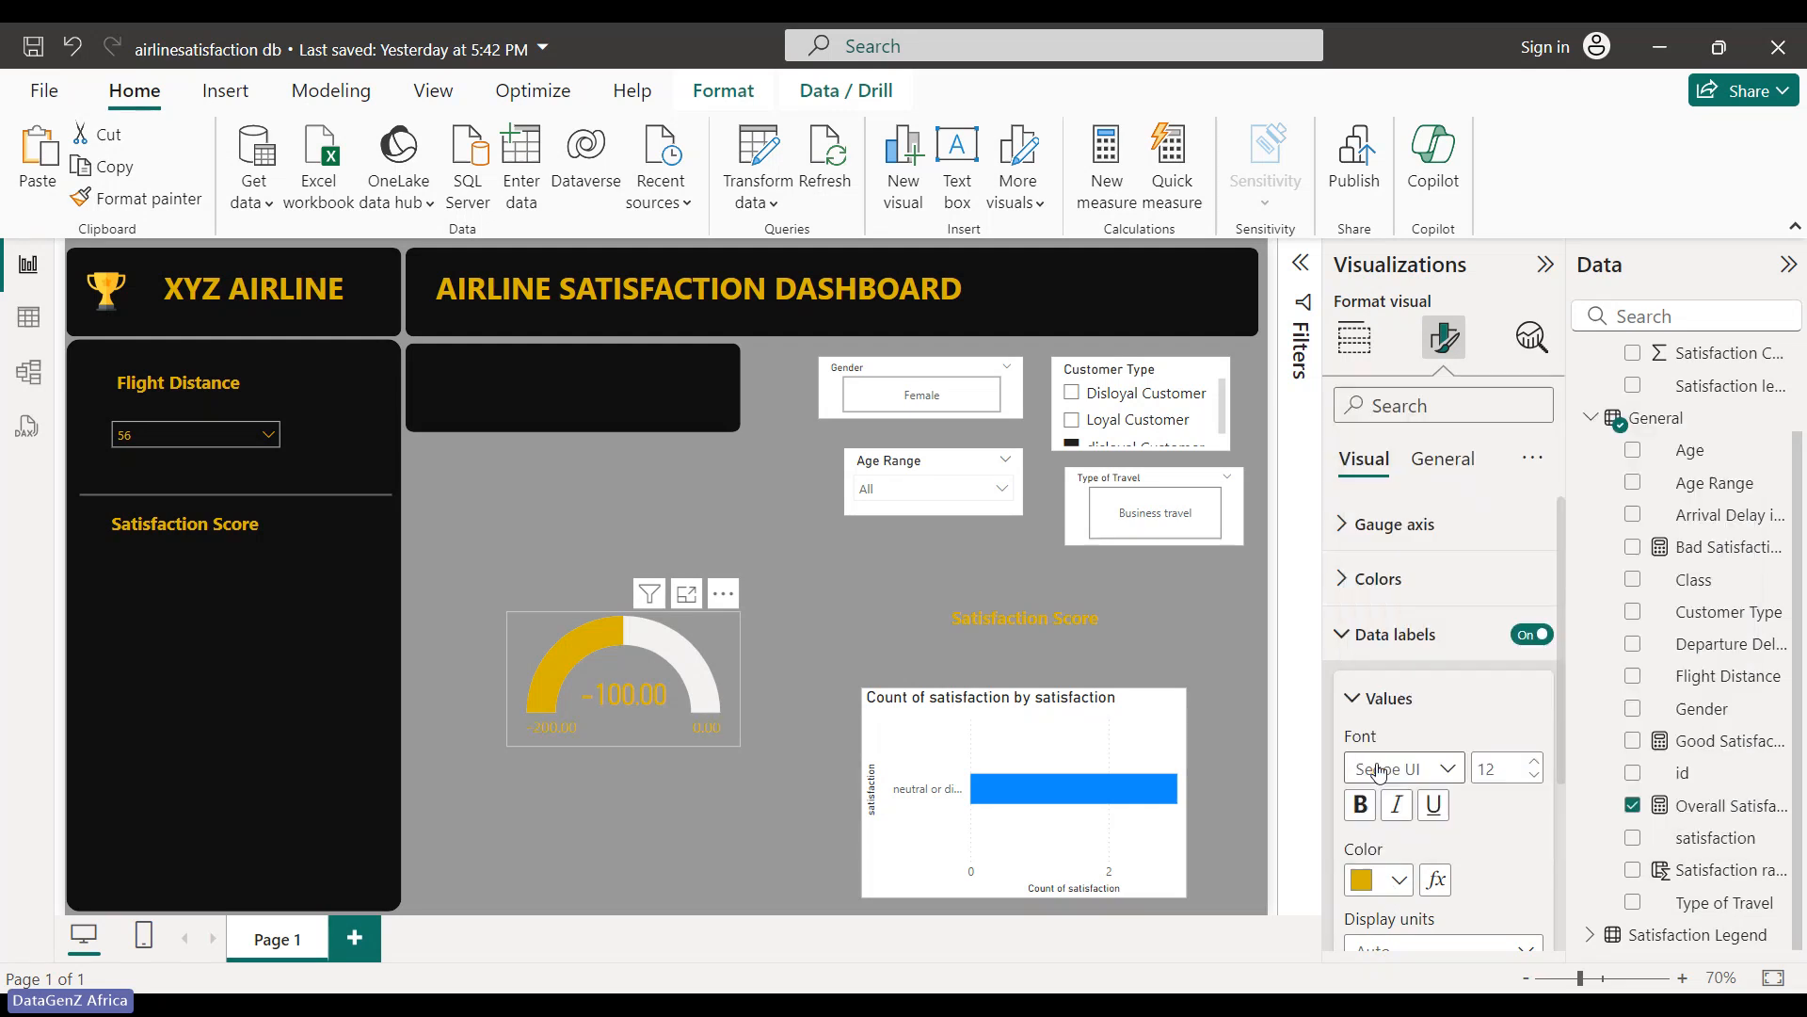
click(1359, 805)
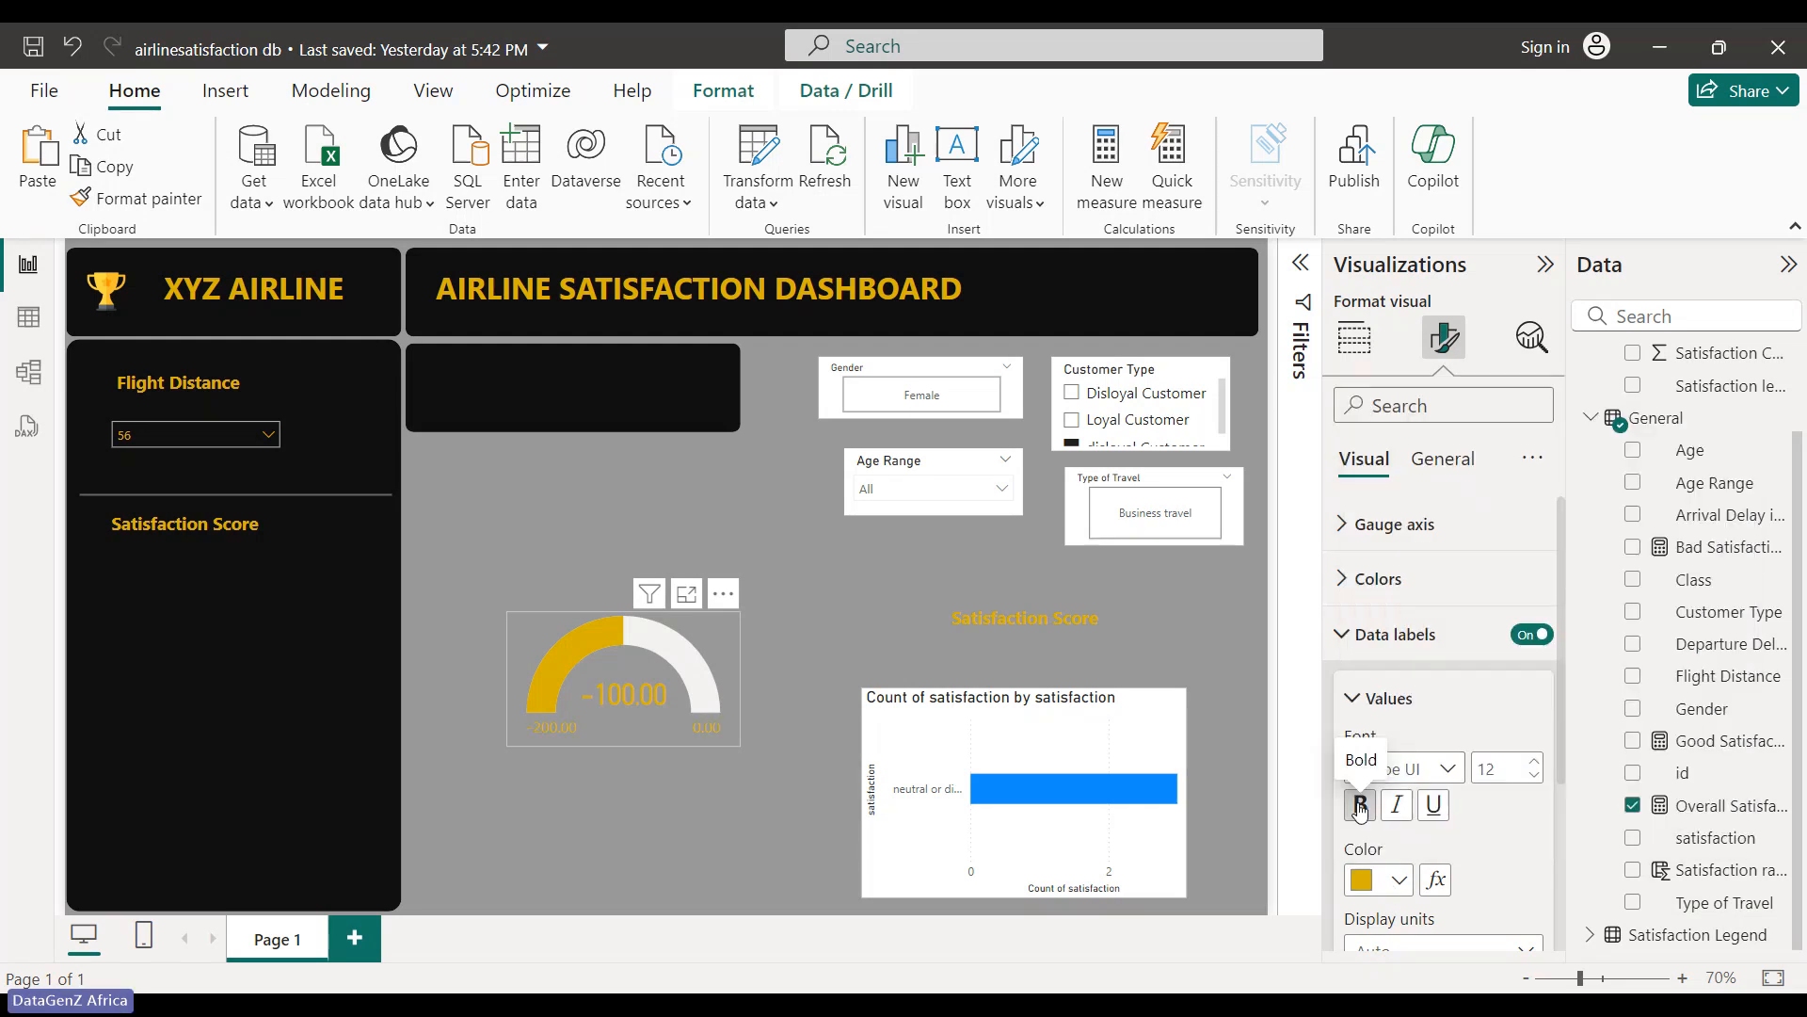
click(823, 648)
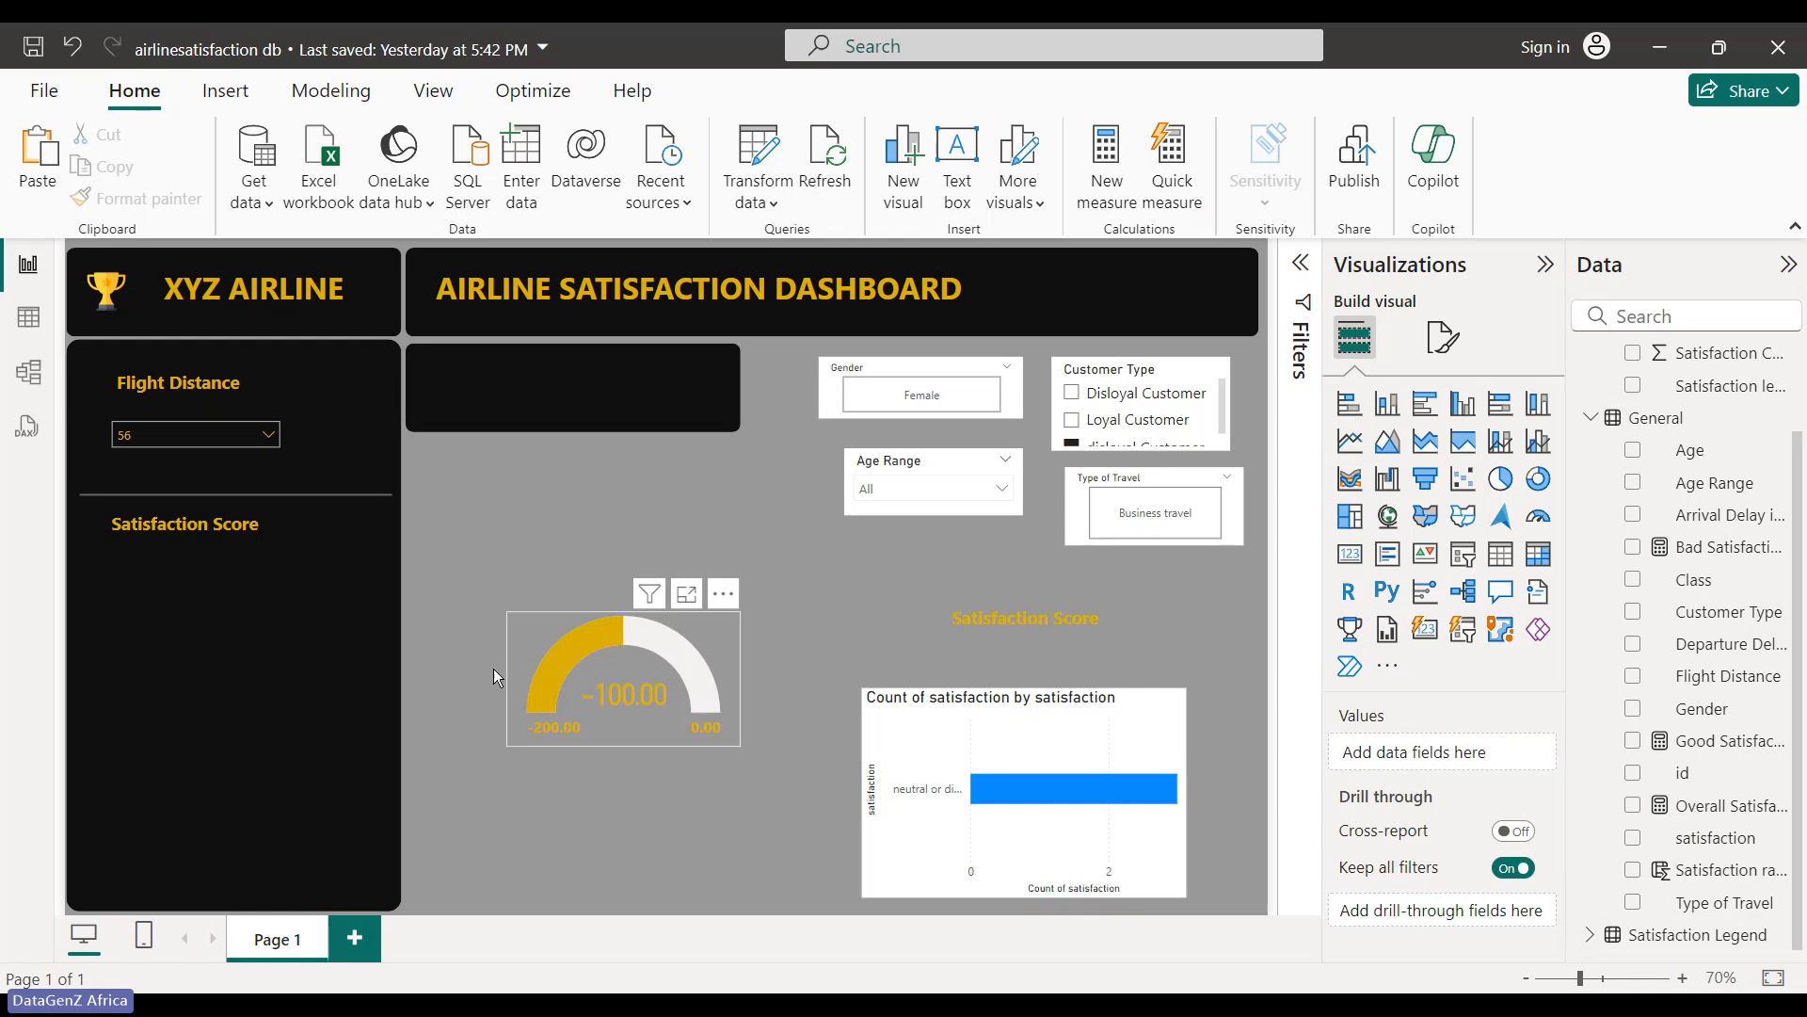
drag(518, 670, 113, 620)
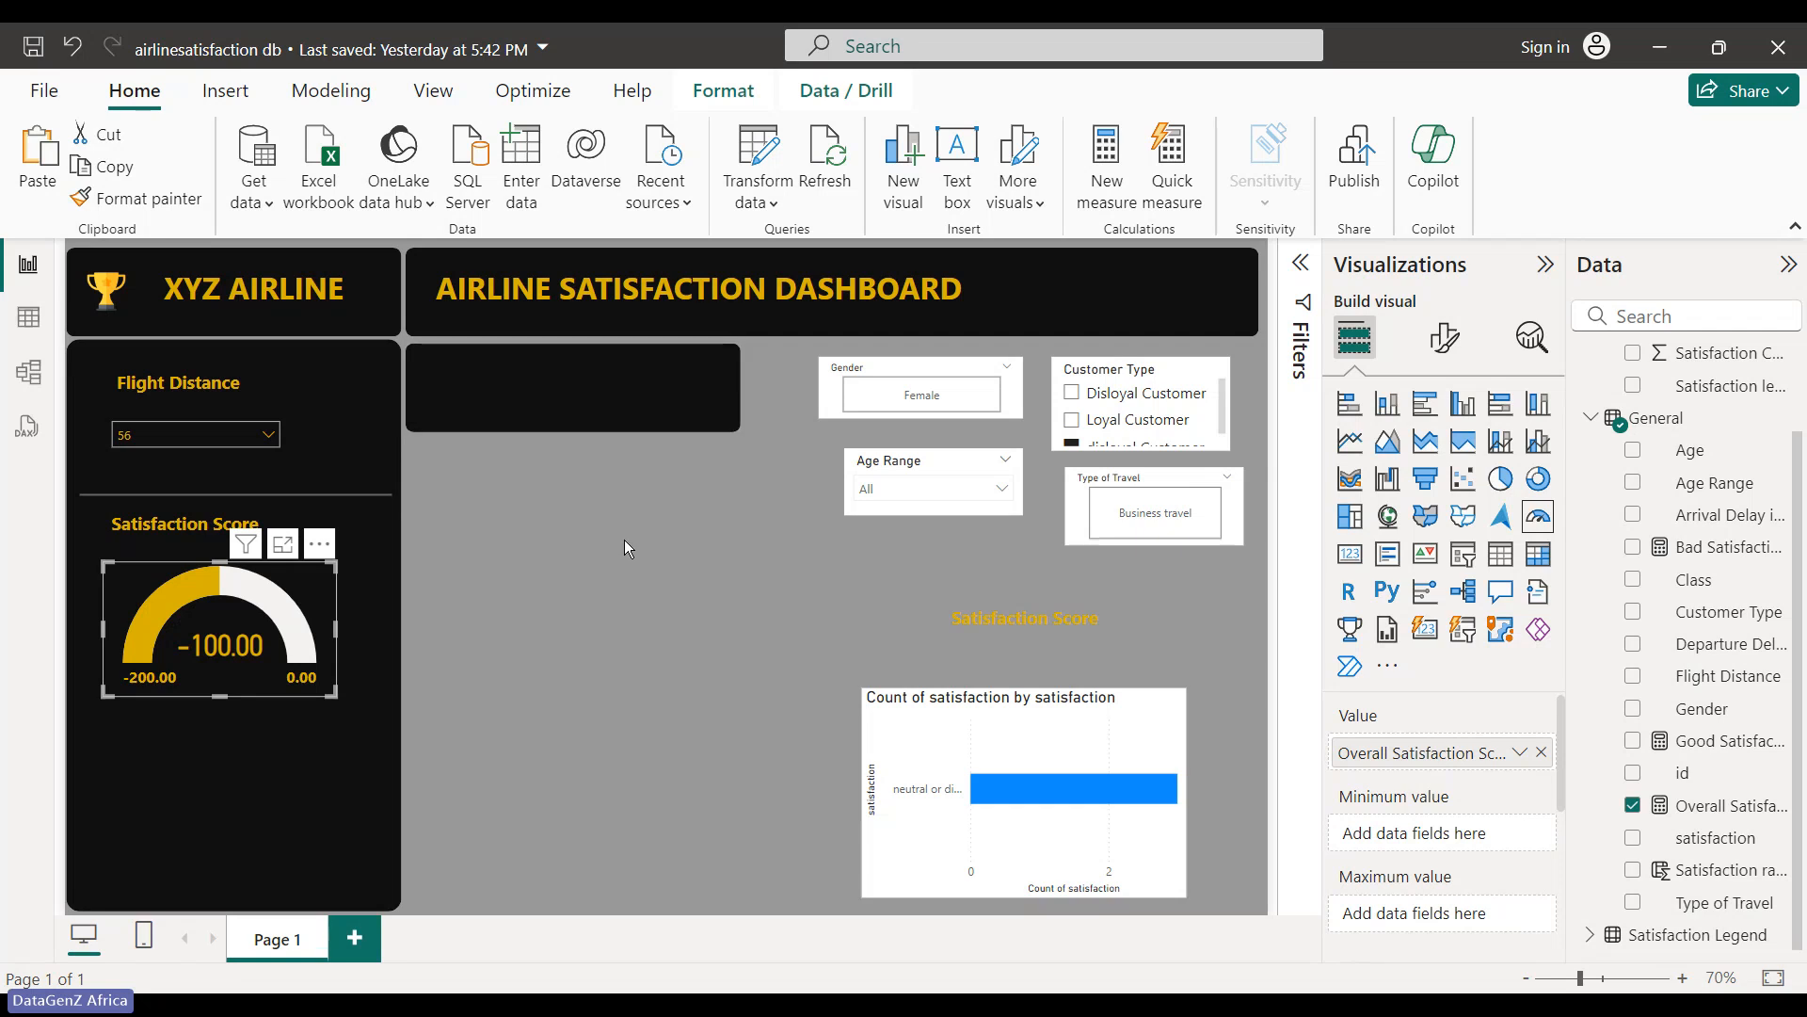
key(Delete)
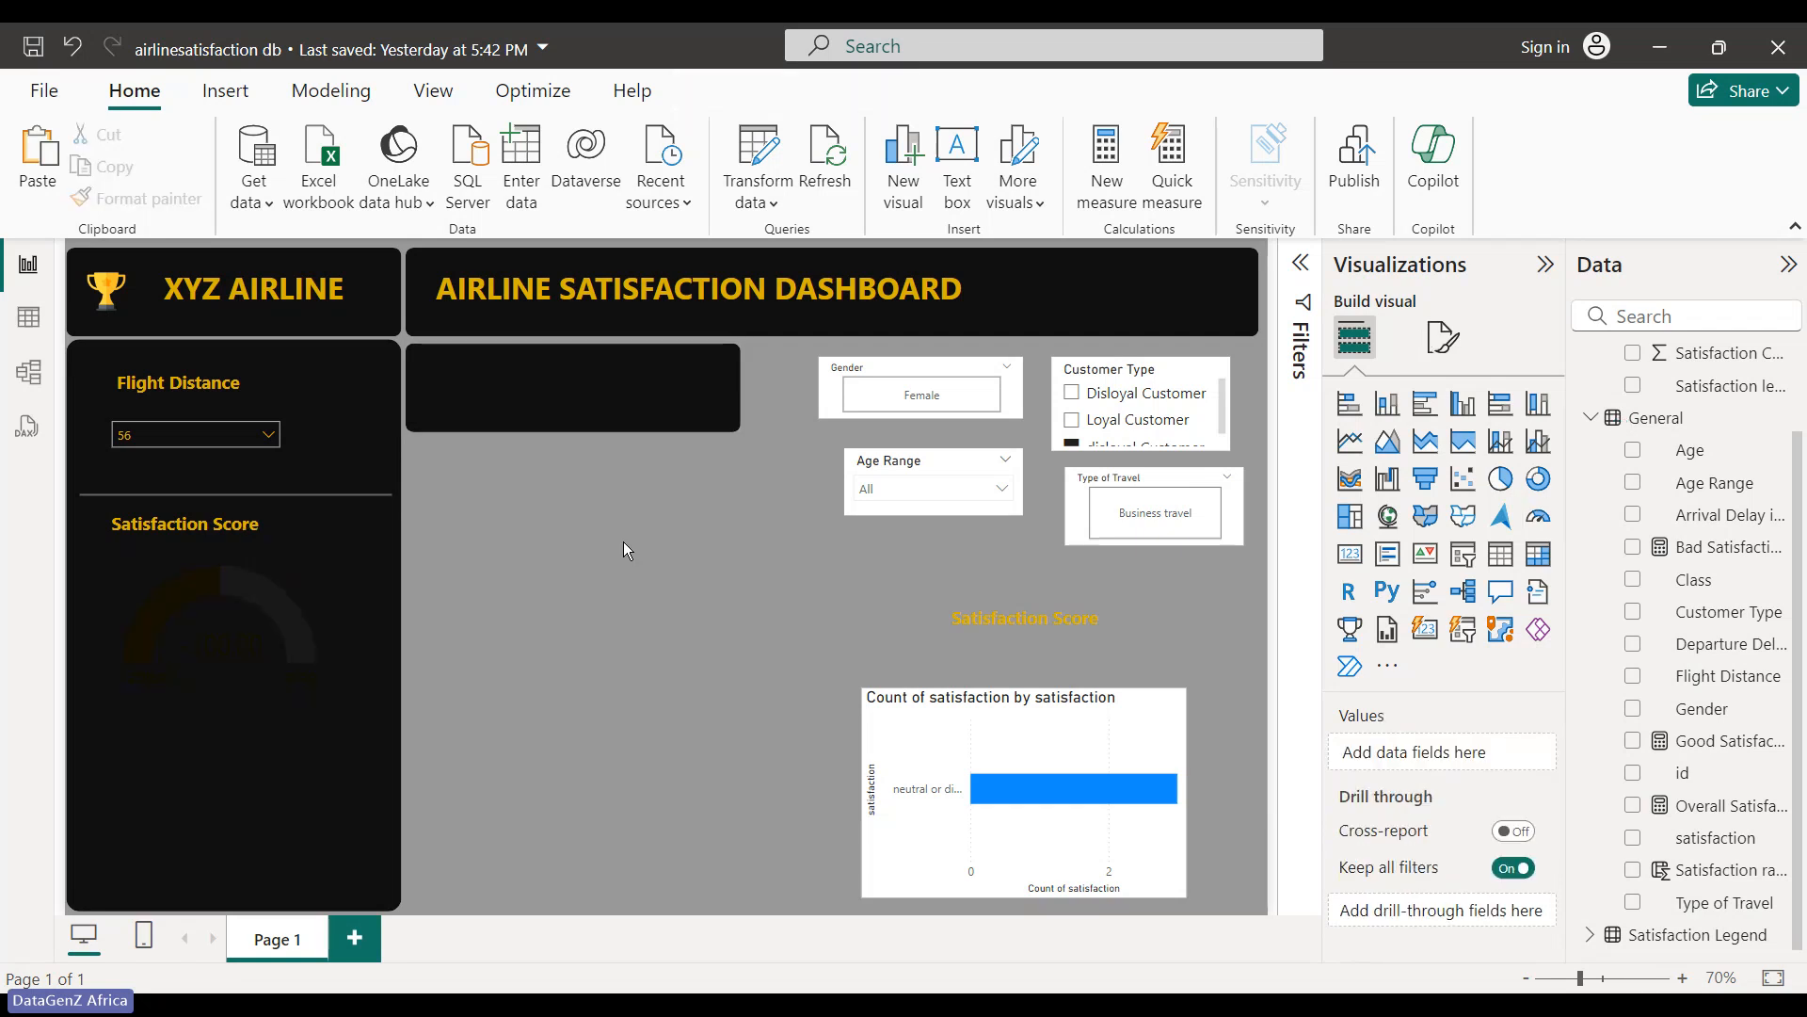
click(160, 683)
click(578, 625)
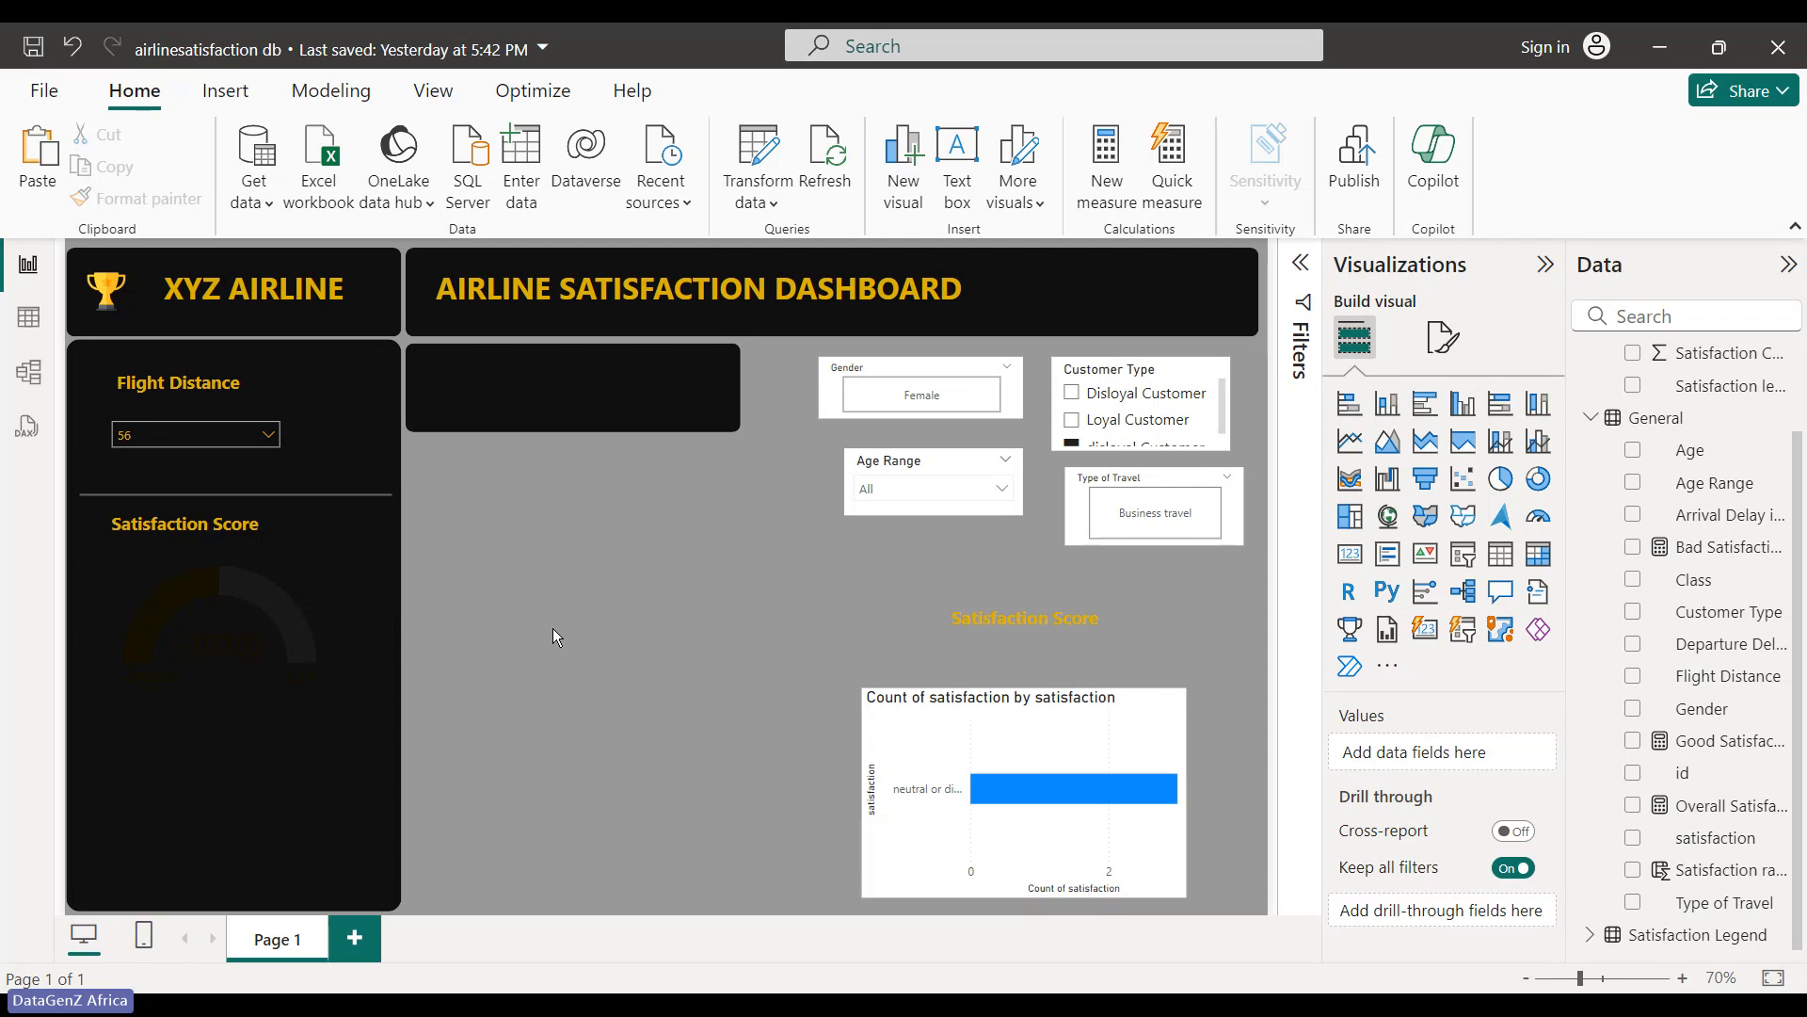
click(132, 584)
click(723, 91)
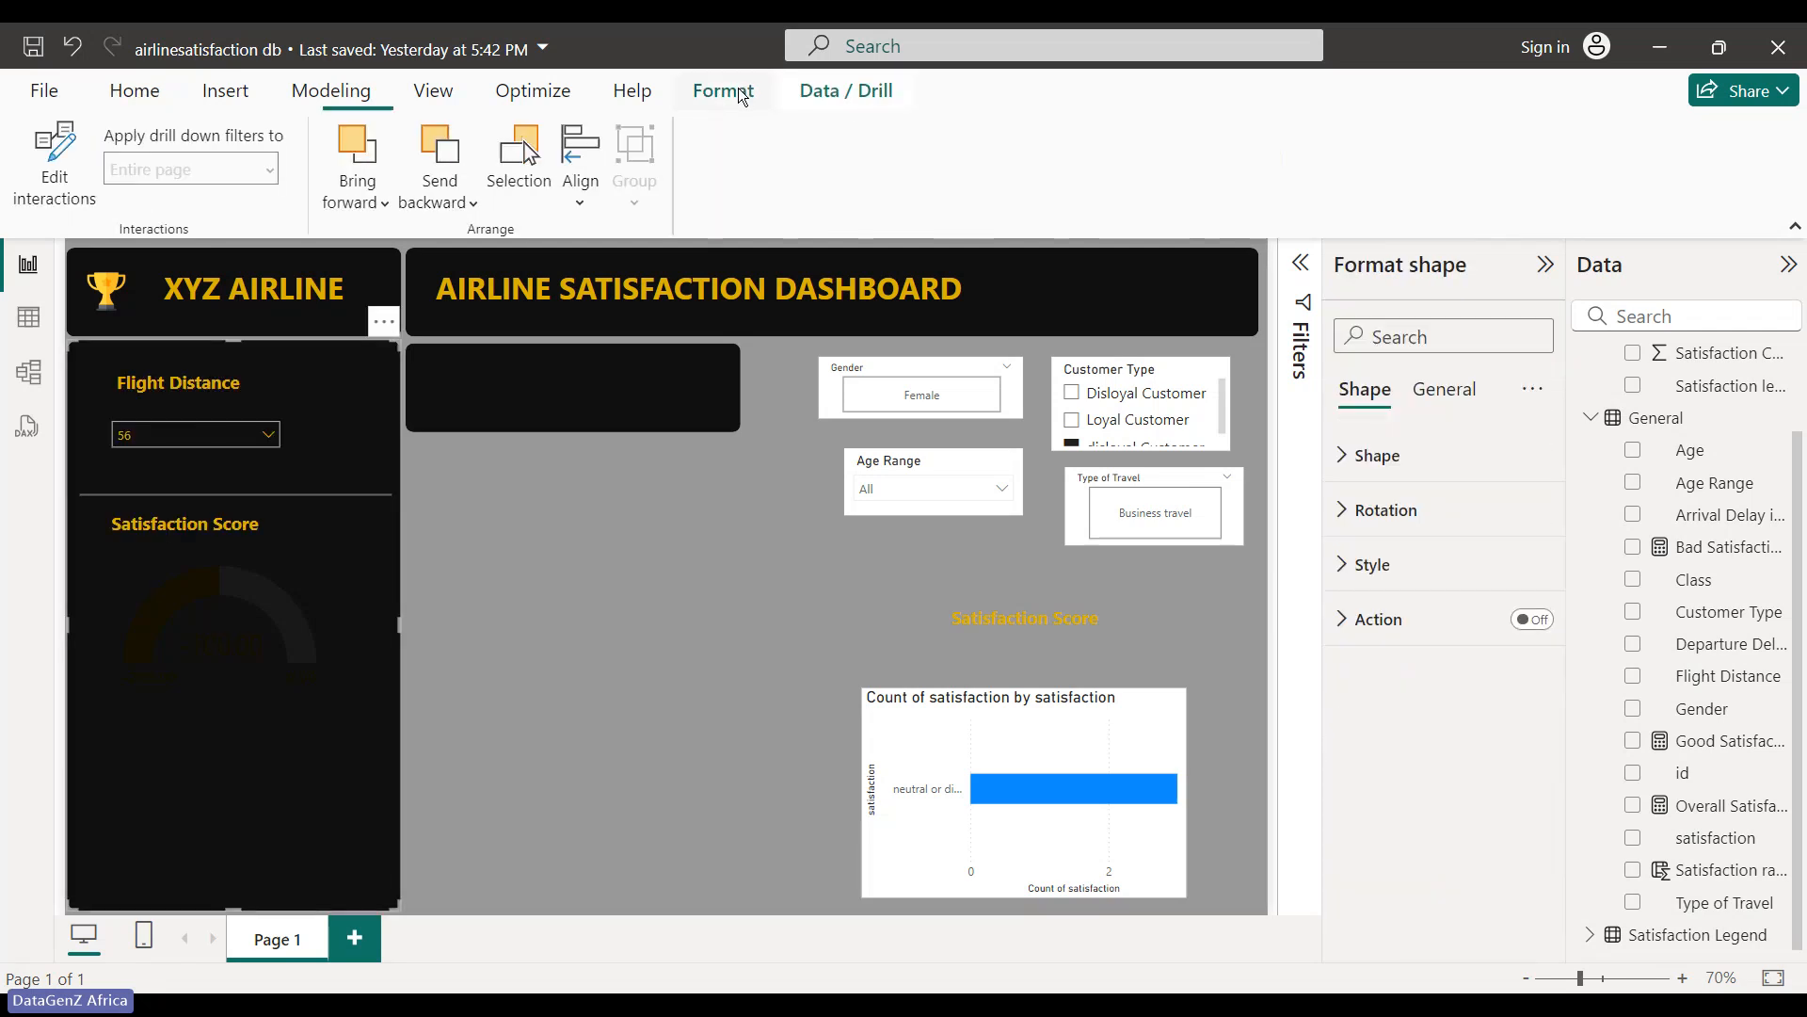
click(533, 188)
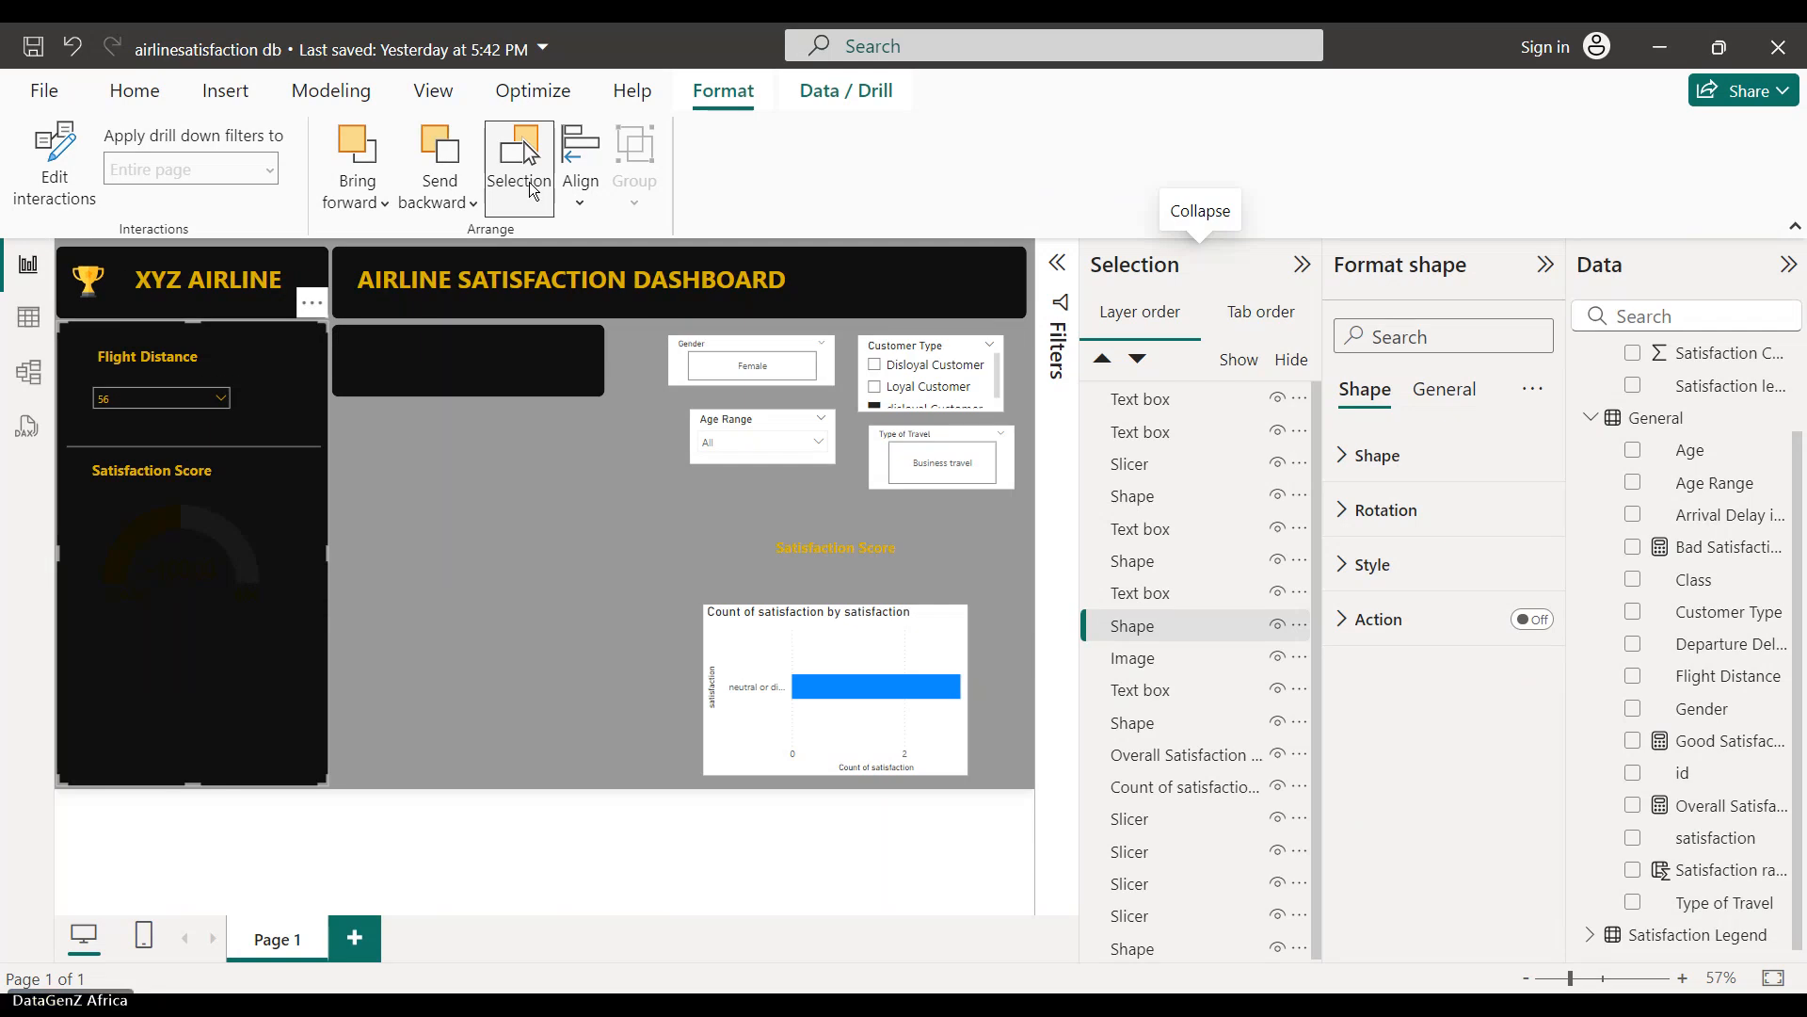
click(1273, 629)
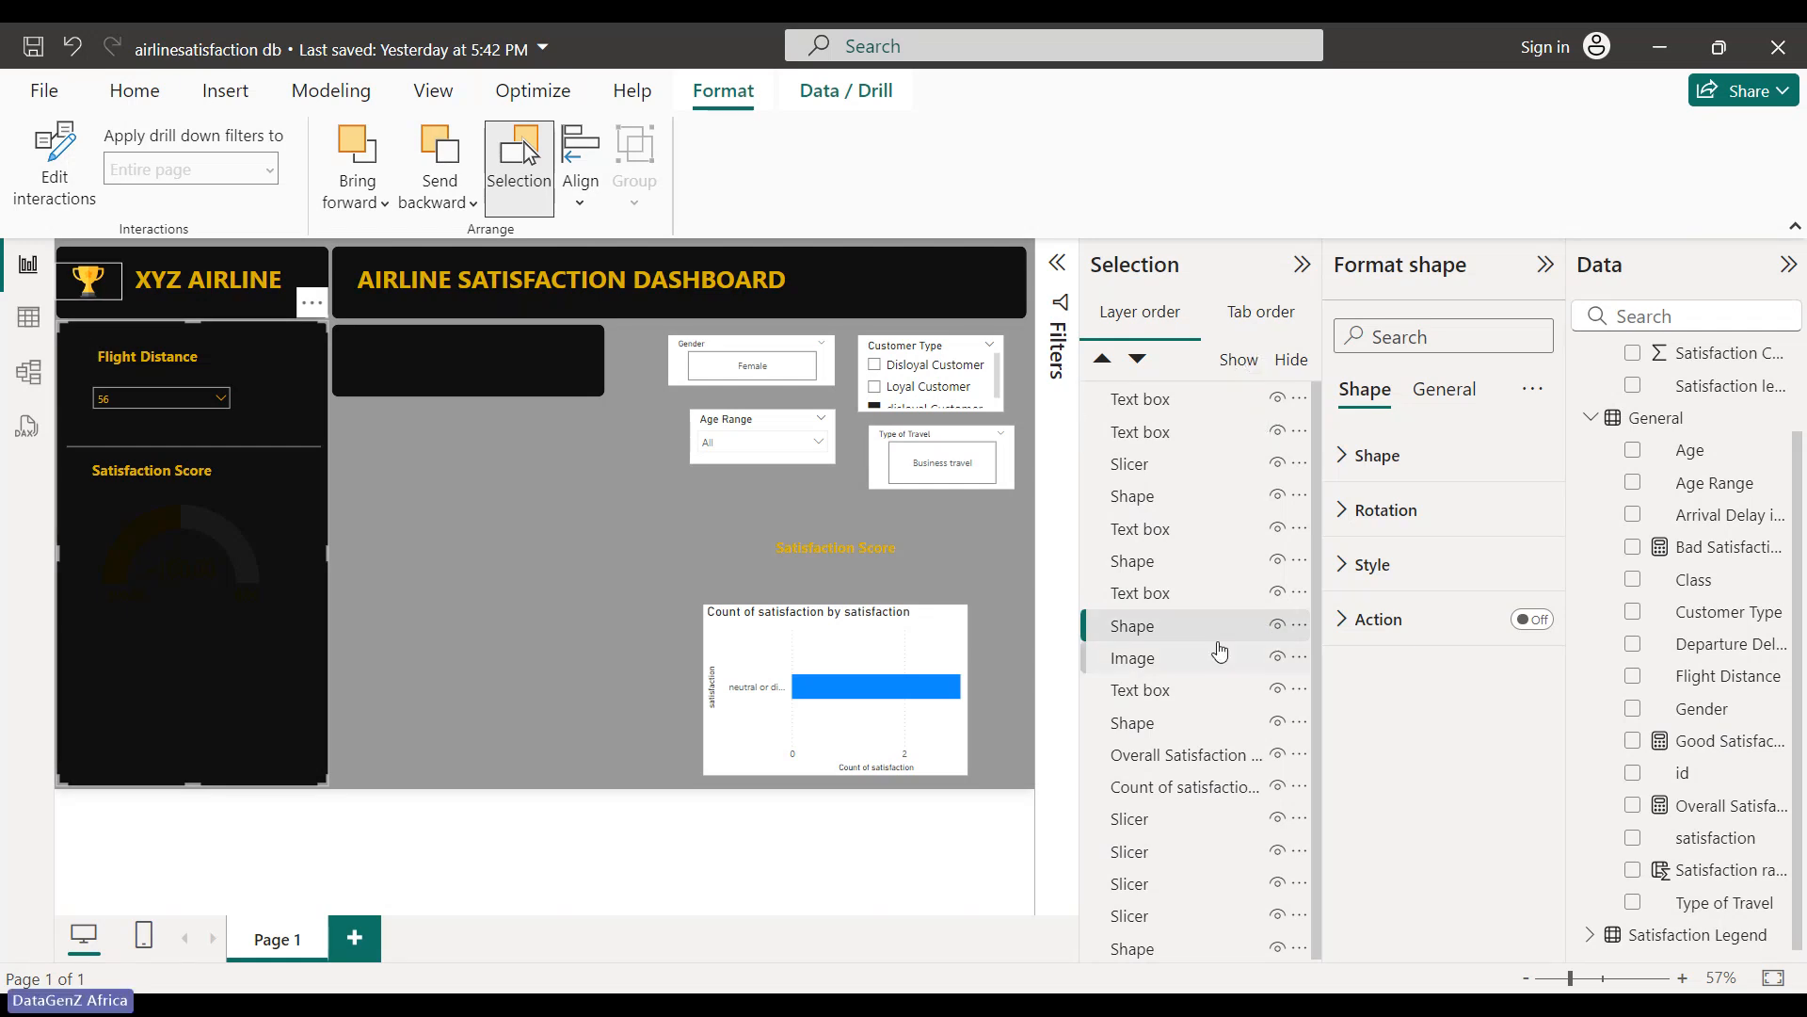
scroll(1273, 763, down, 1)
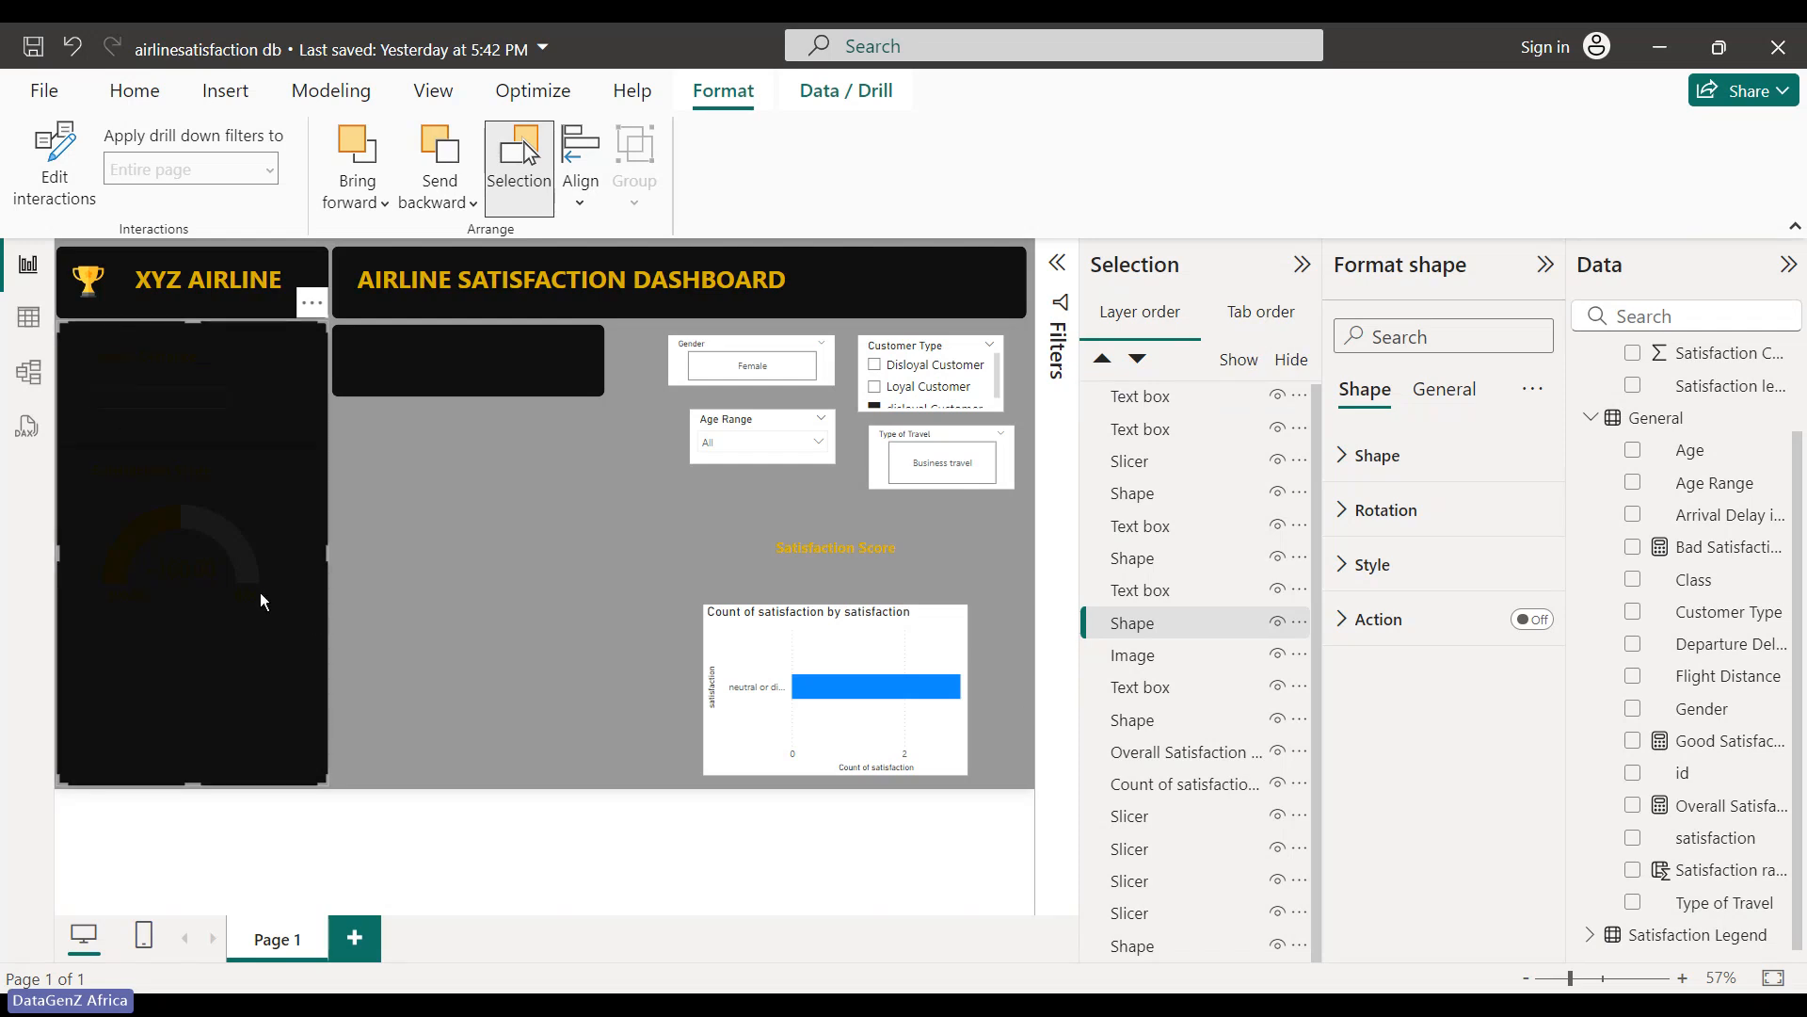
click(519, 167)
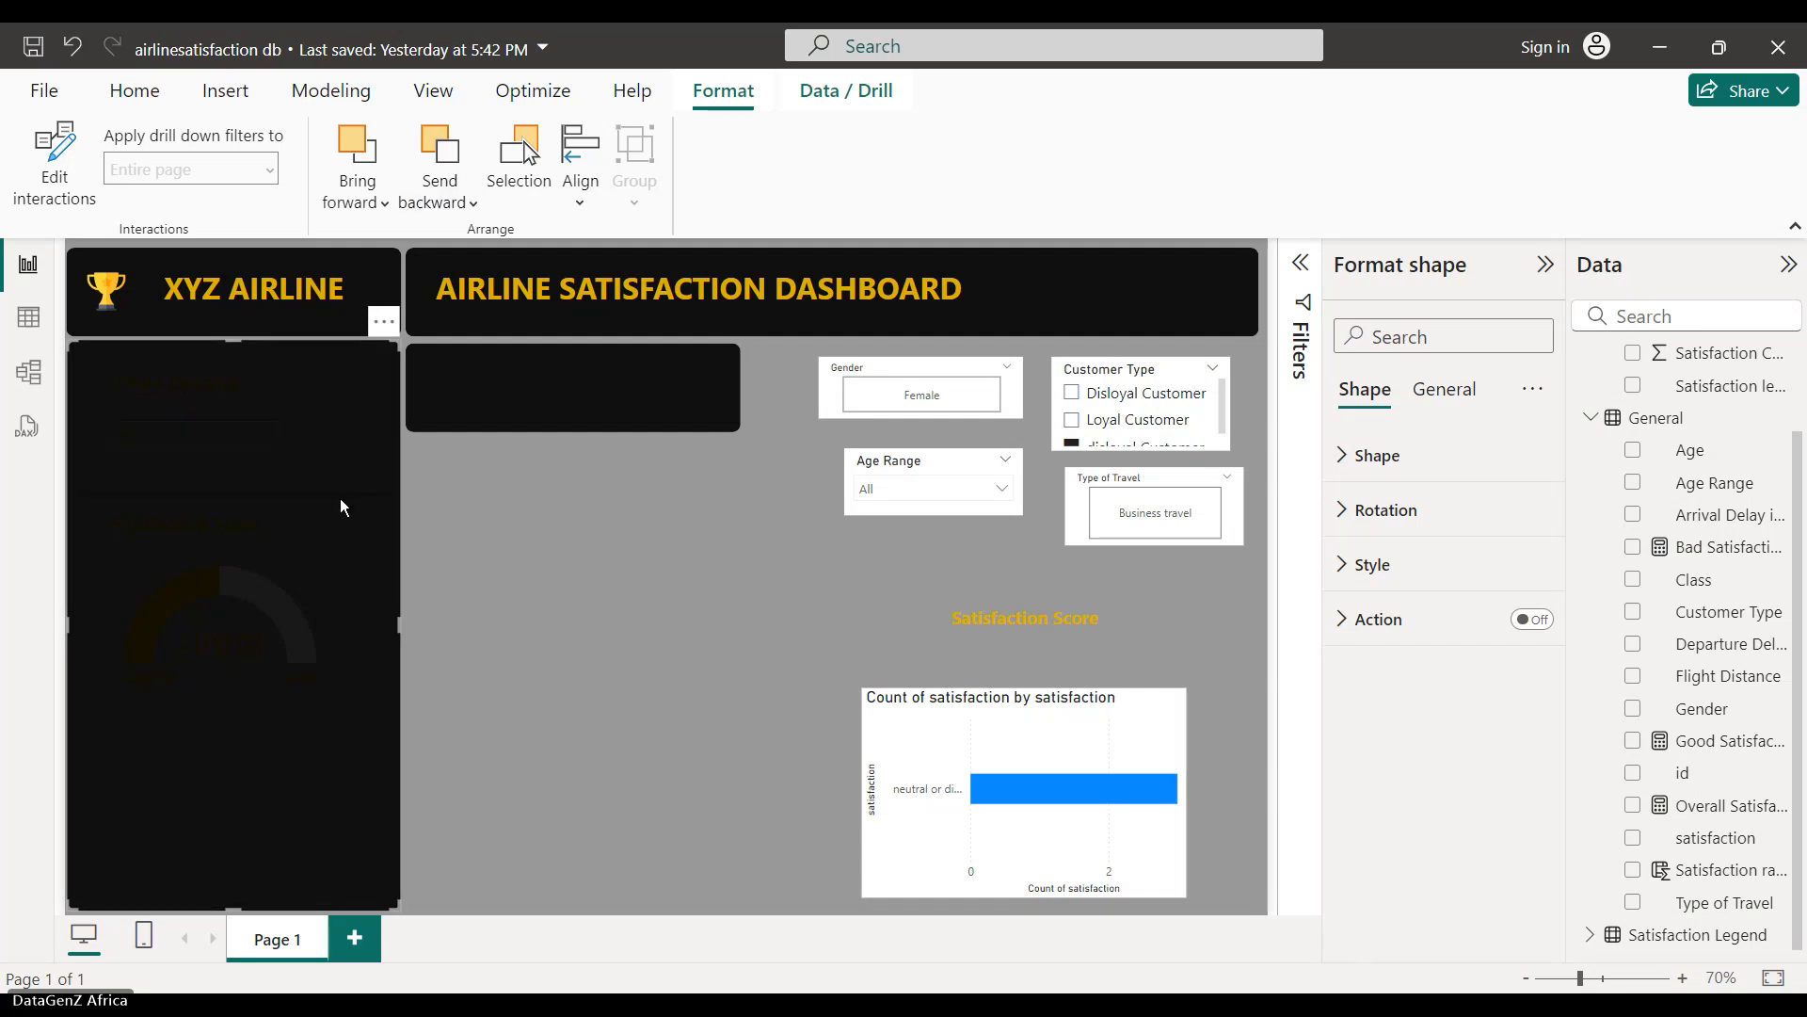
- Send the black side panel backward a few layers, then undo the last layering change
click(443, 193)
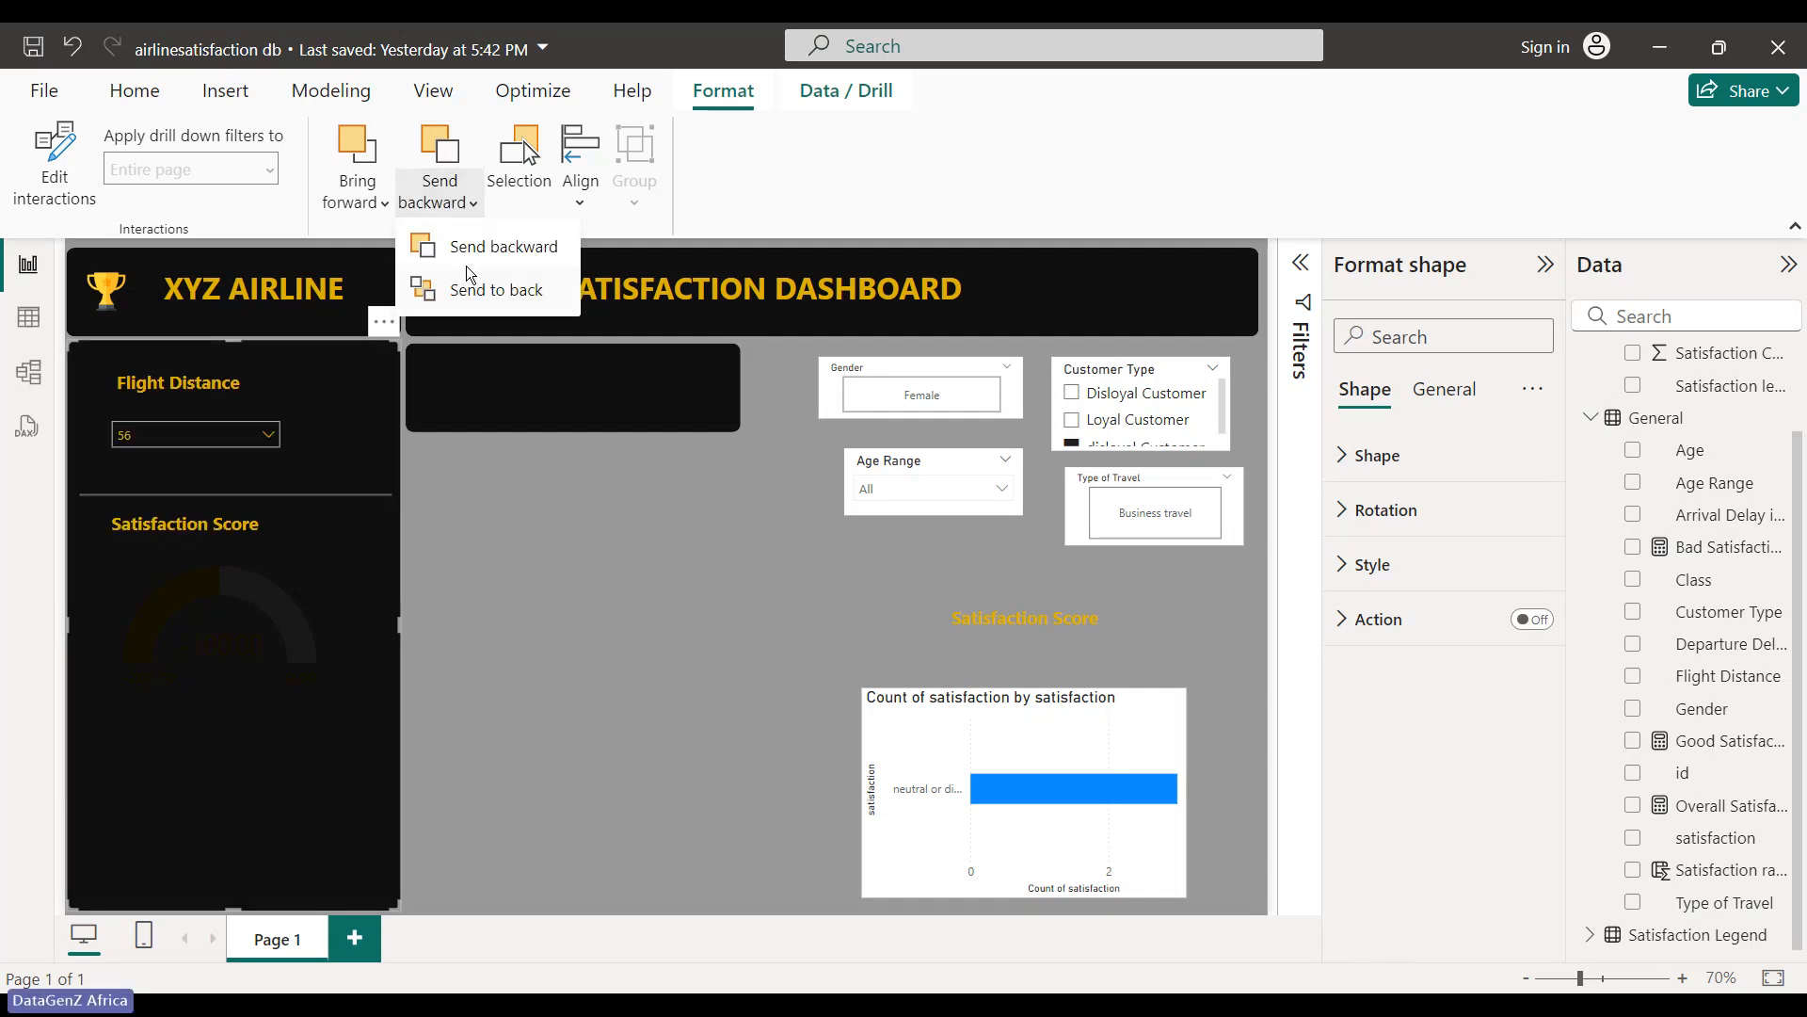
click(470, 257)
click(479, 211)
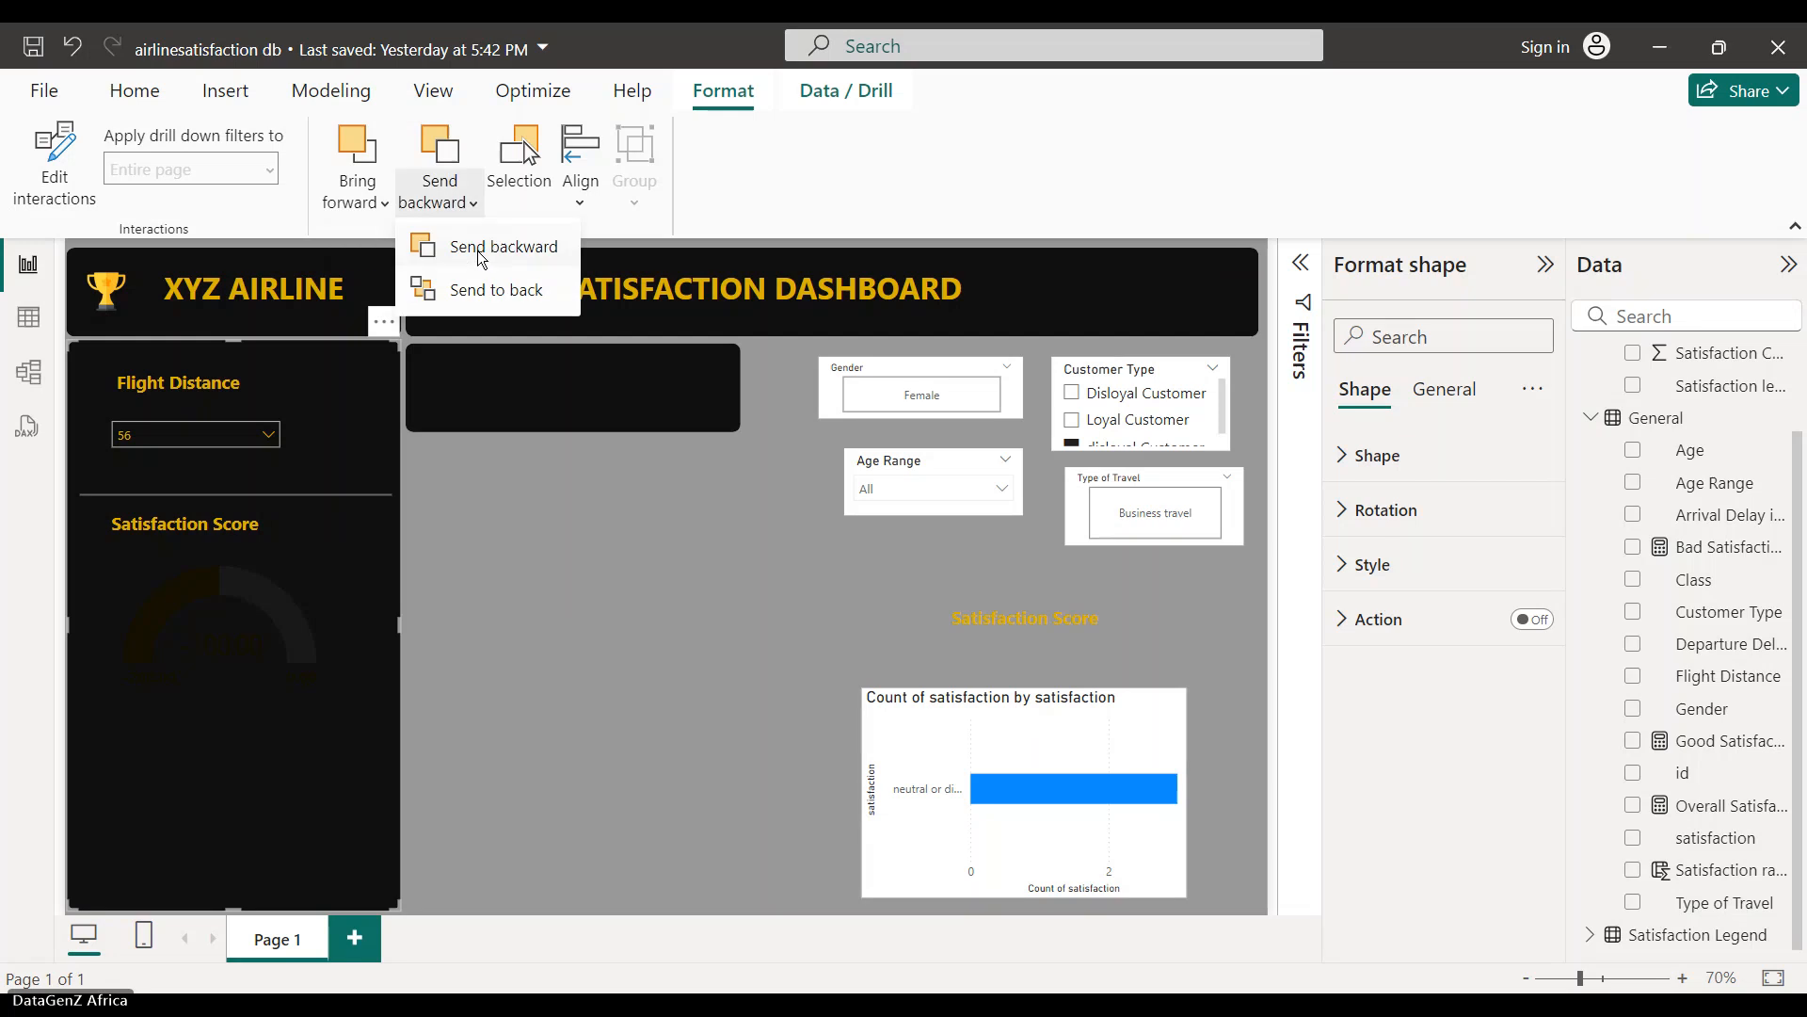
click(481, 257)
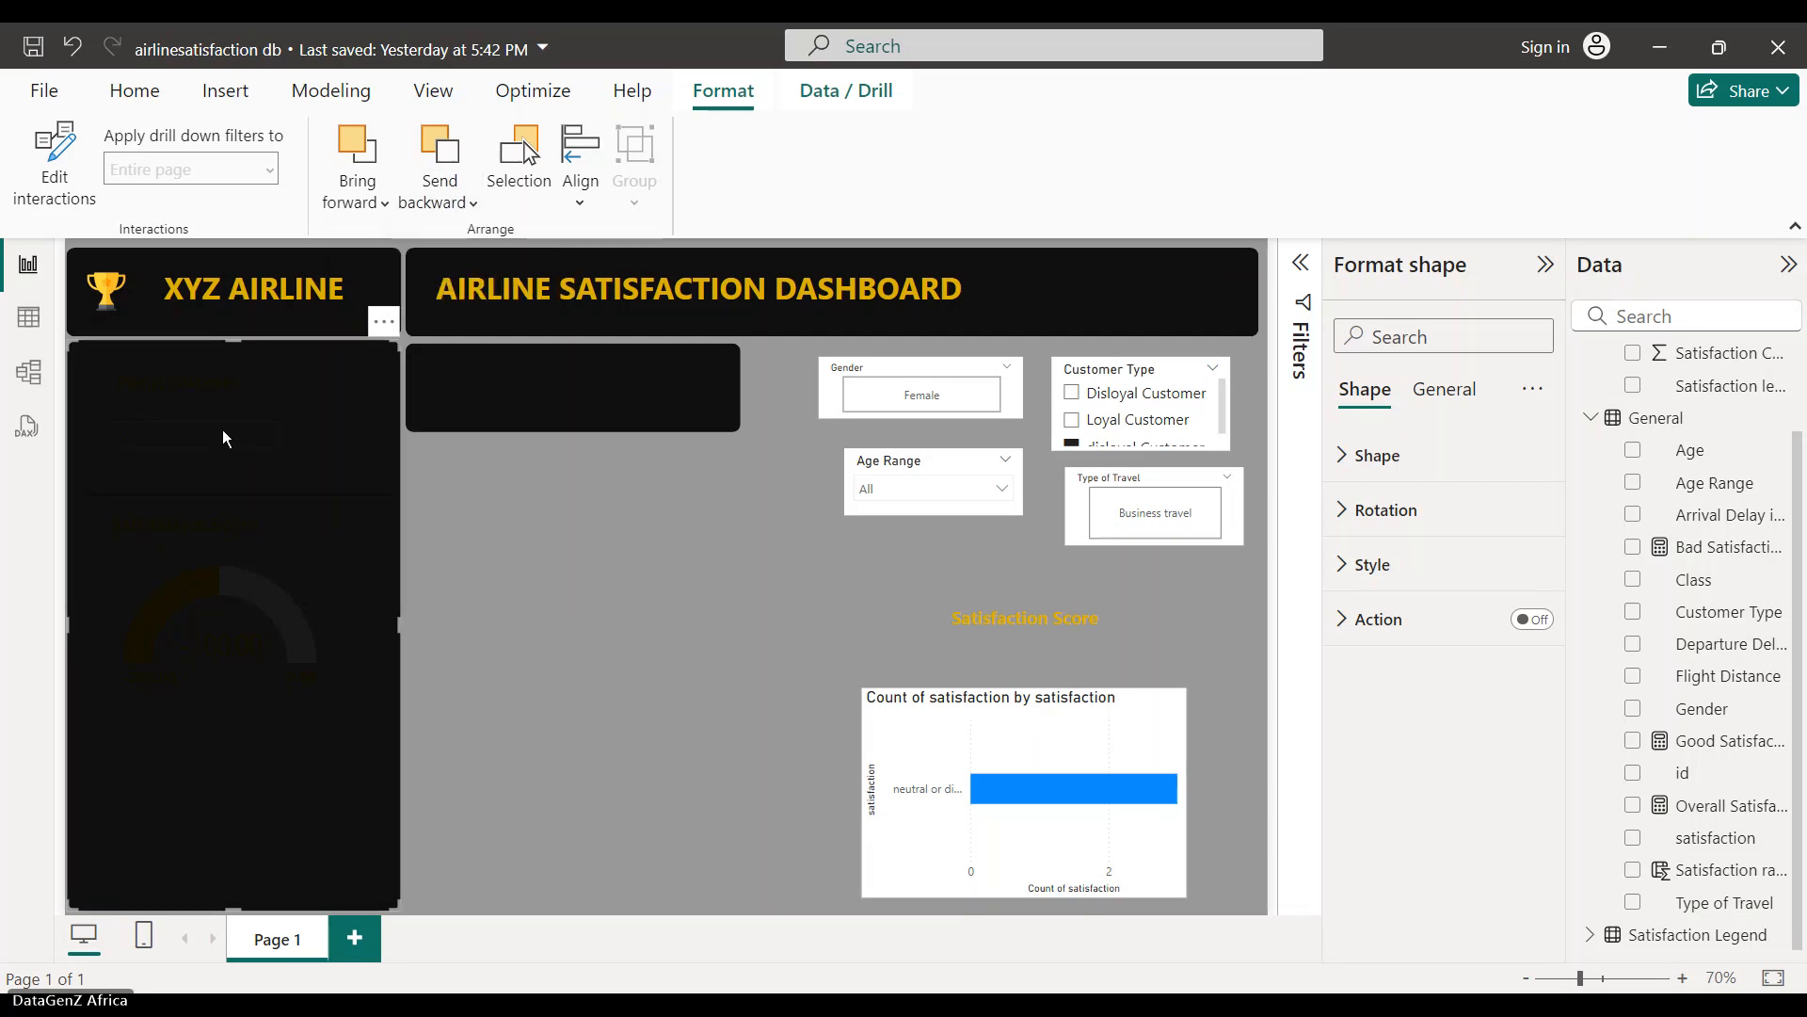
click(315, 640)
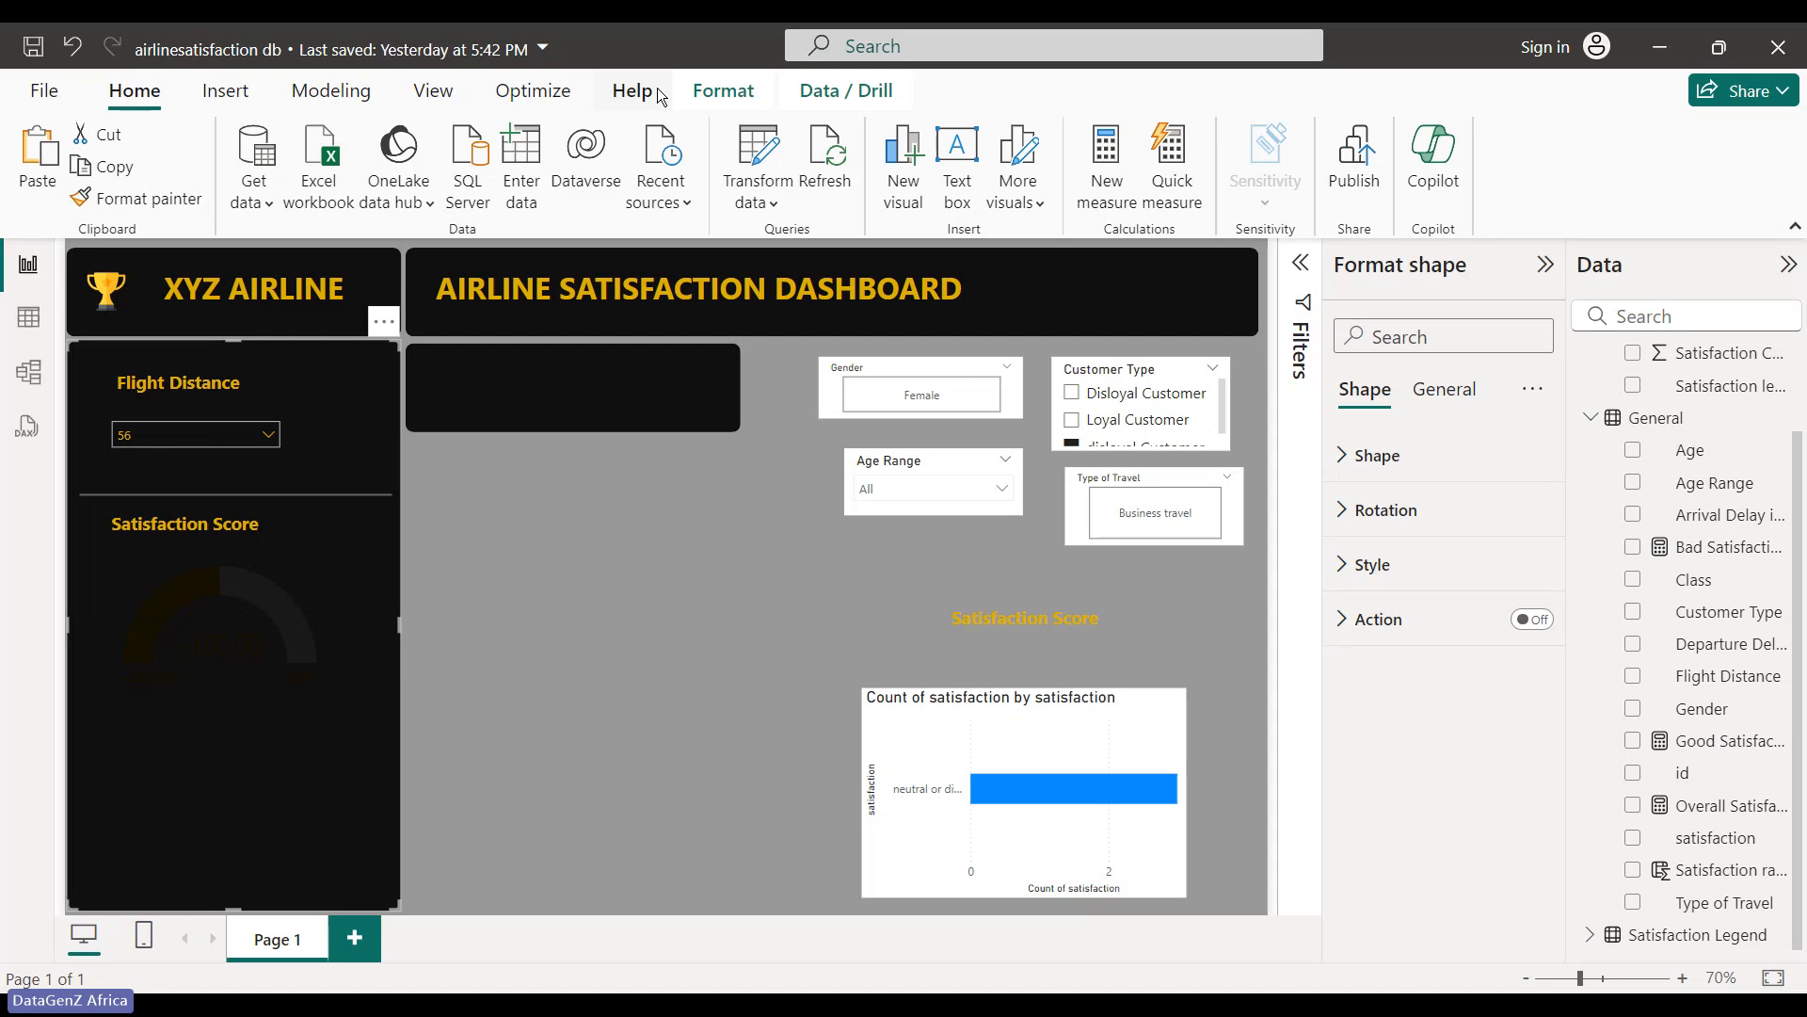
click(723, 90)
click(357, 193)
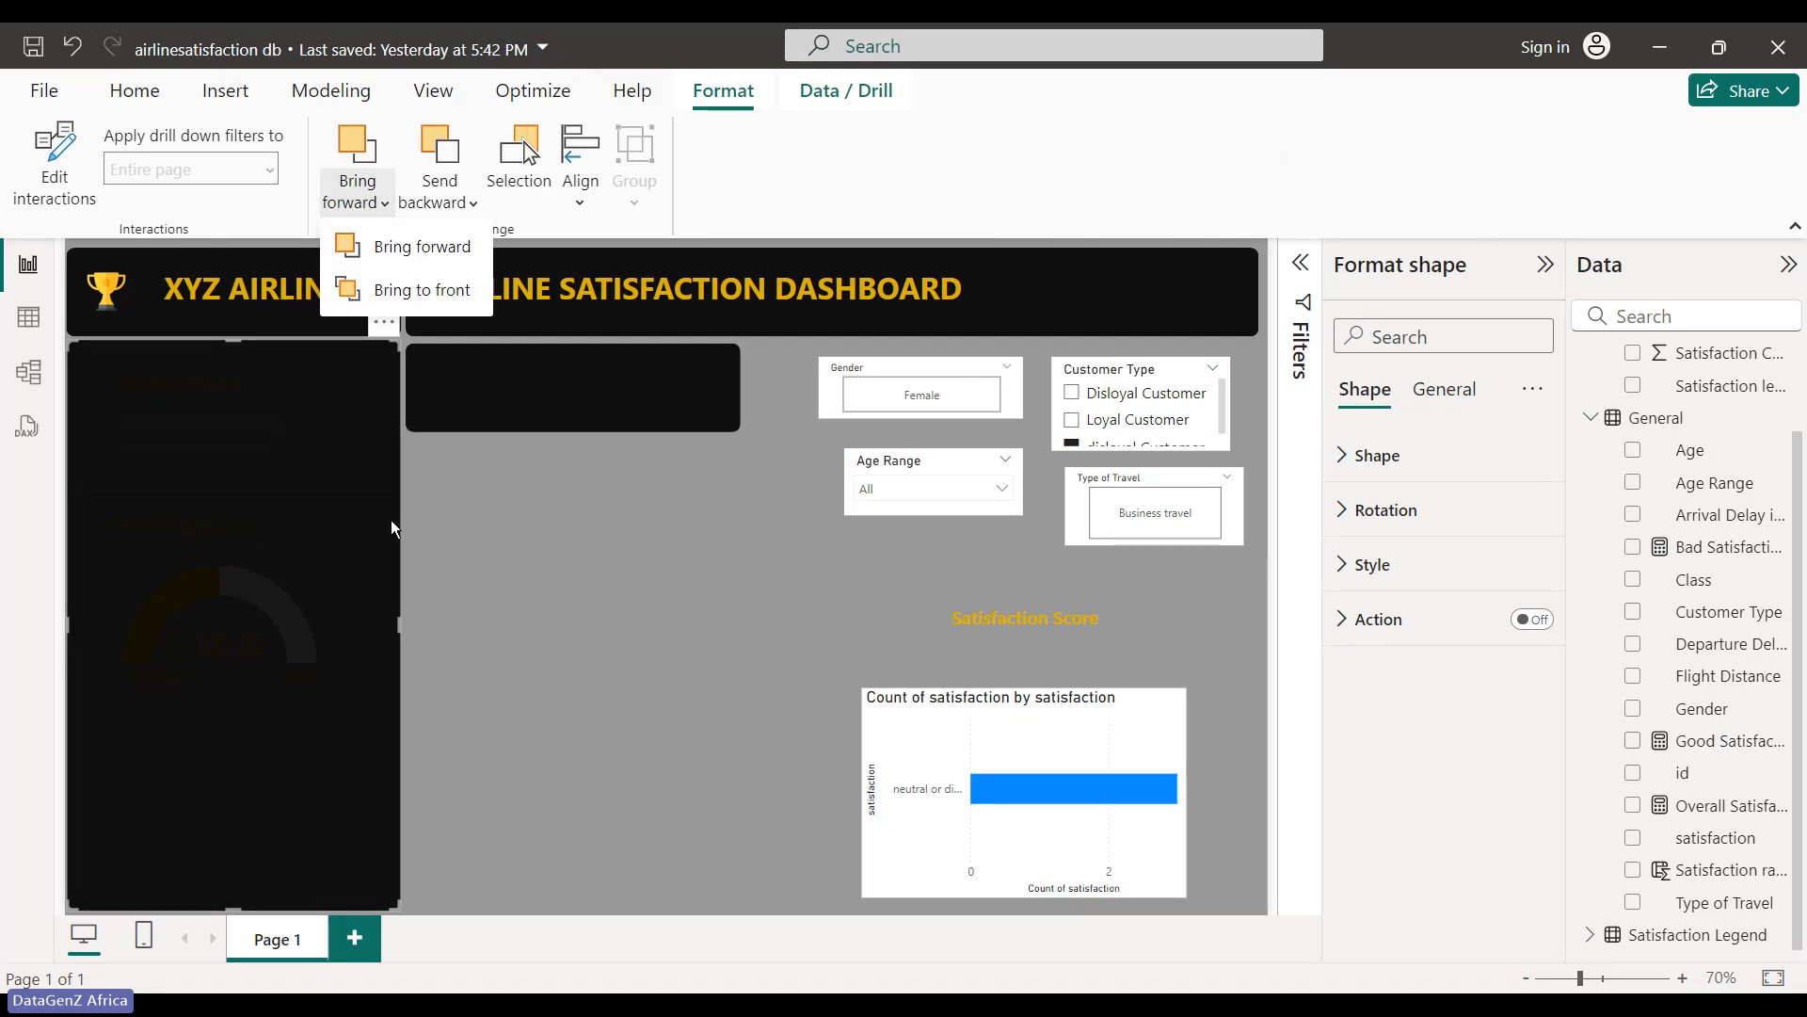
click(427, 550)
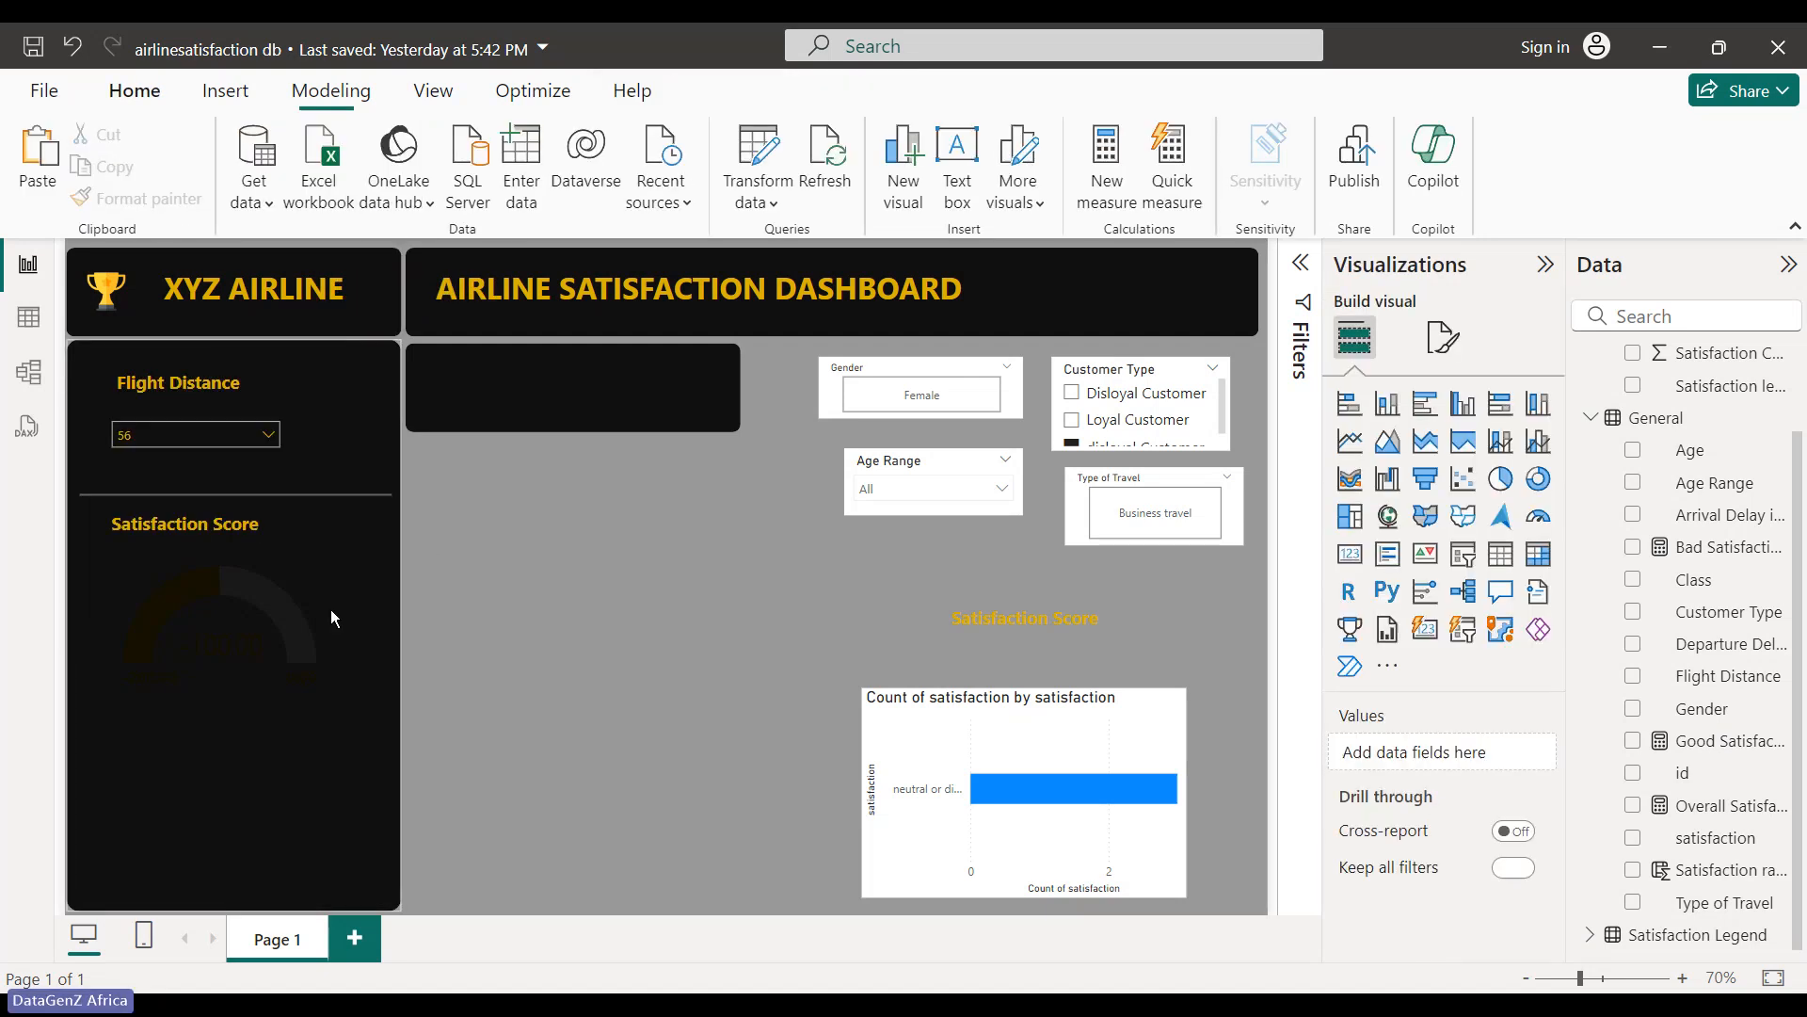
click(330, 608)
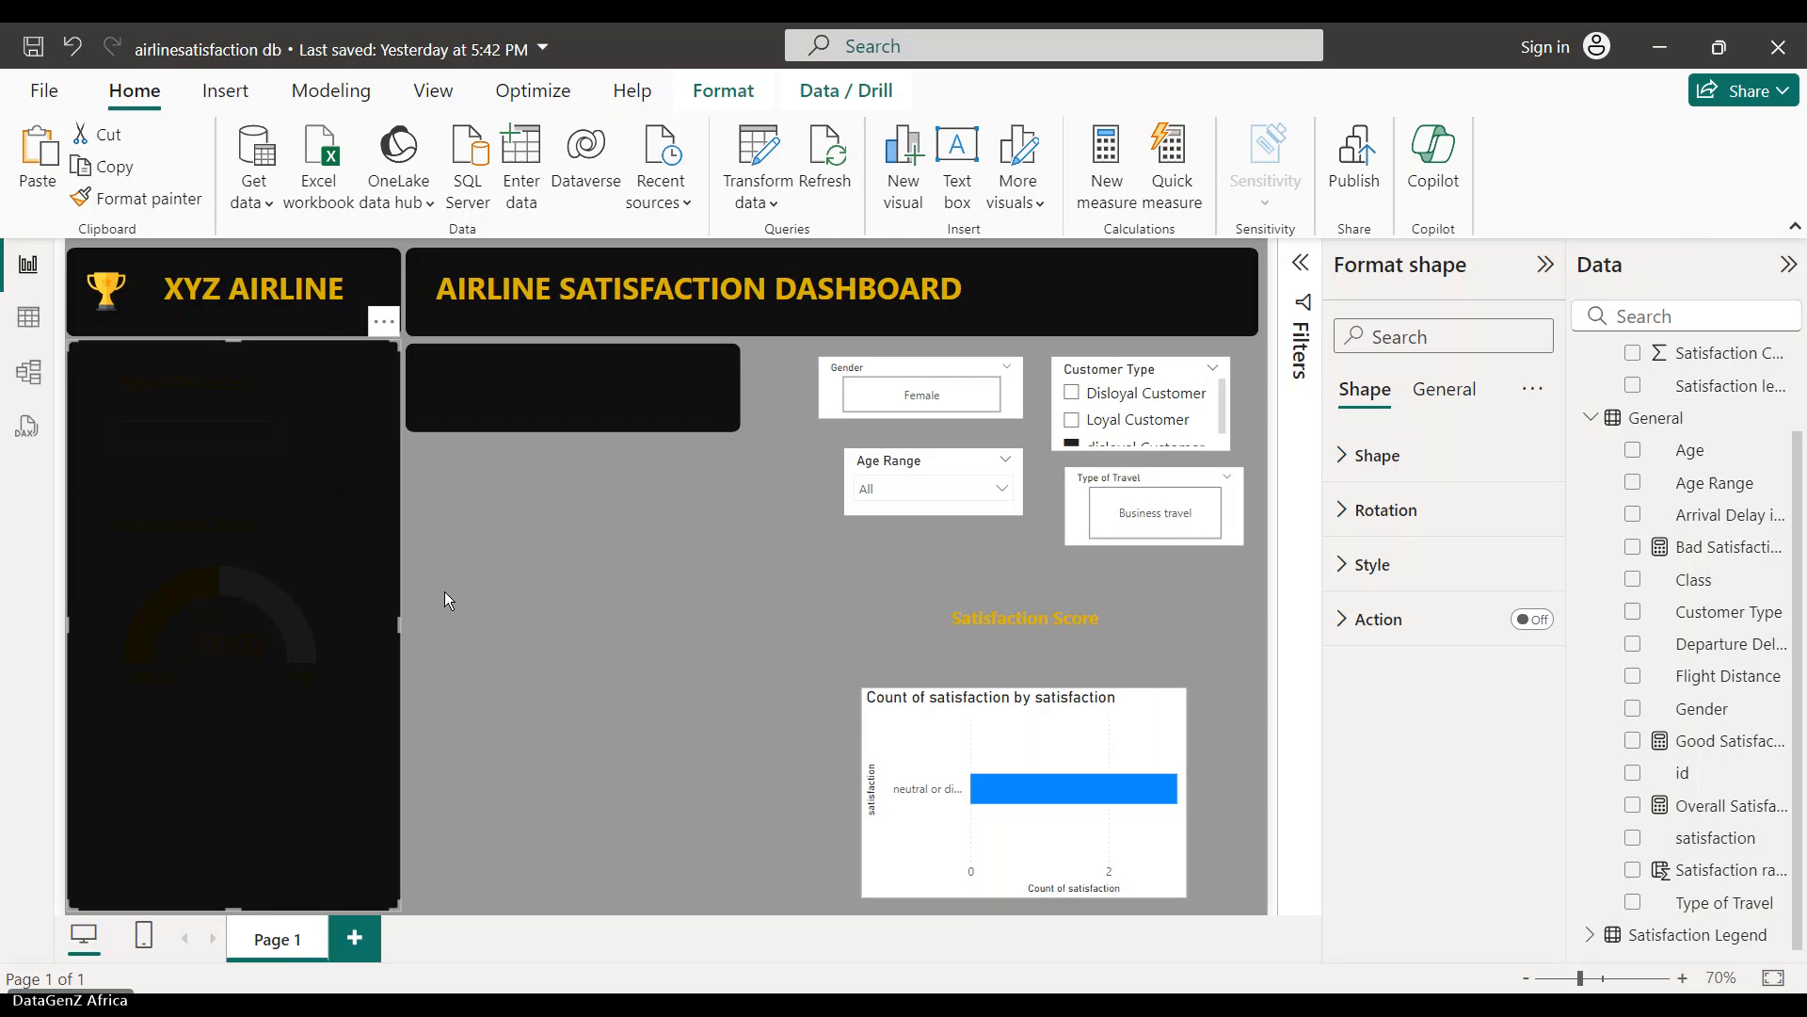
key(ctrl+z)
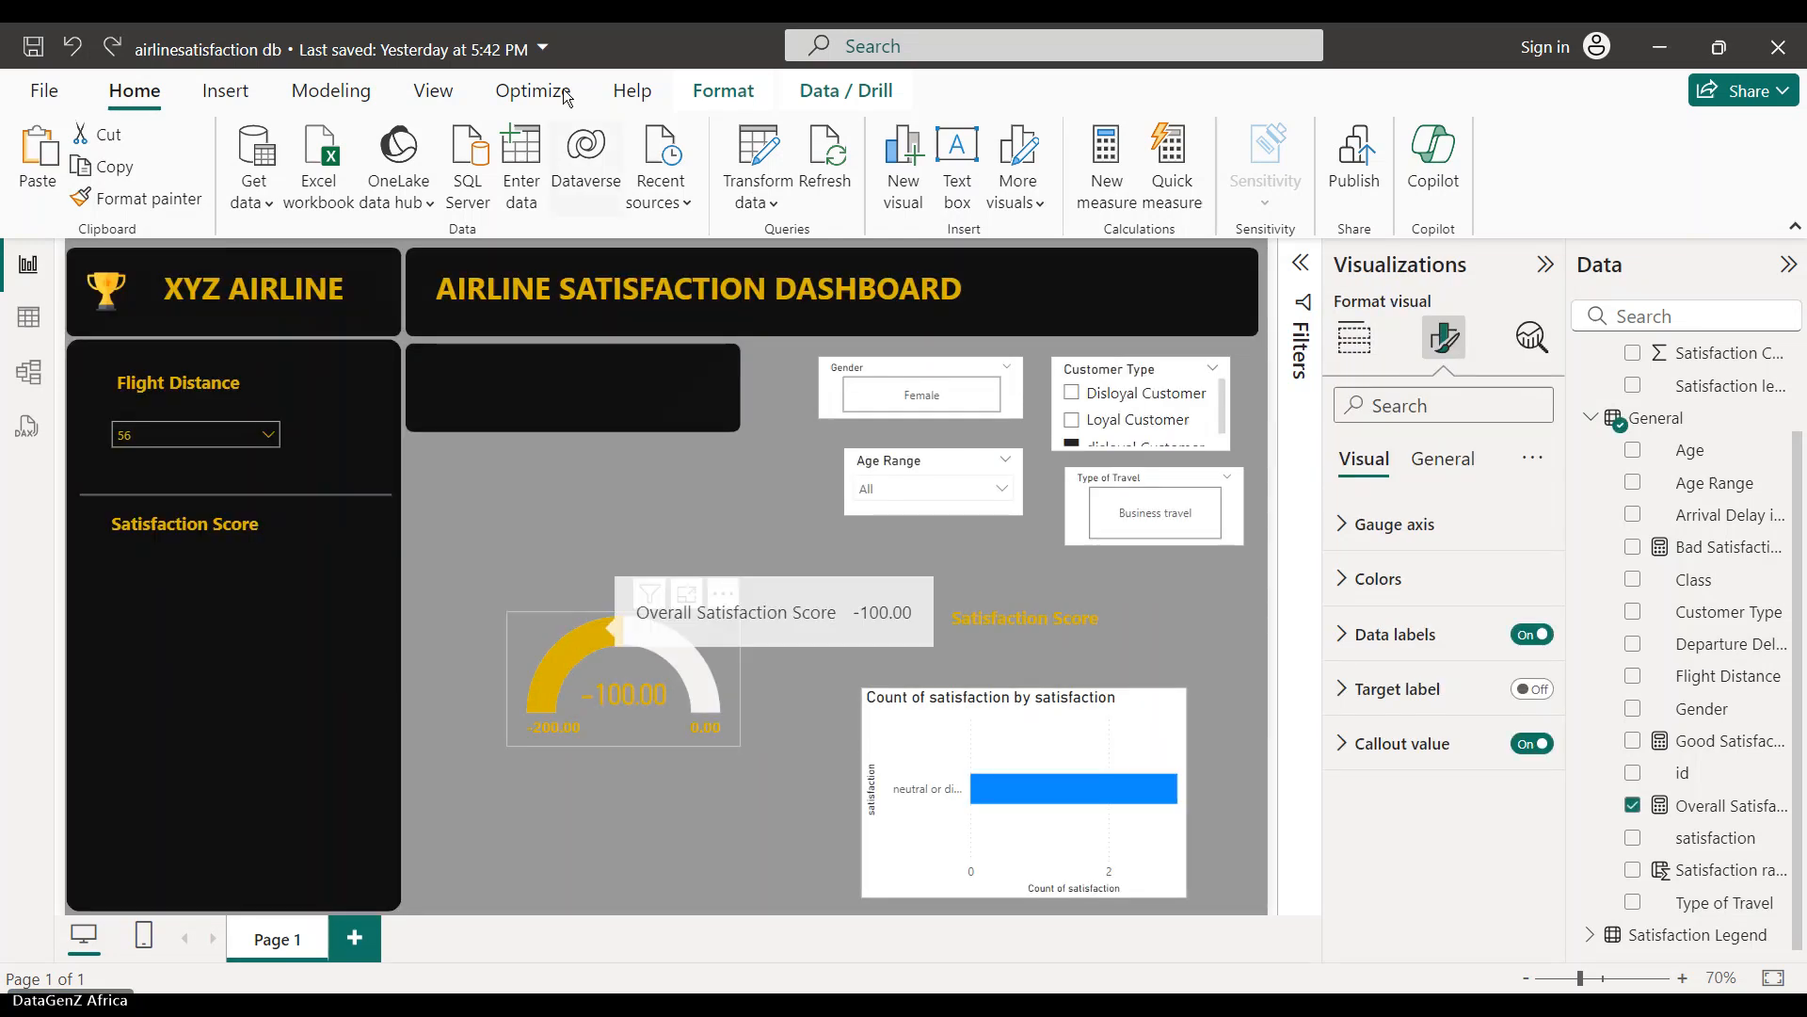
- Bring the gauge forward one layer and drag it into the side panel under Satisfaction Score
click(772, 99)
click(471, 201)
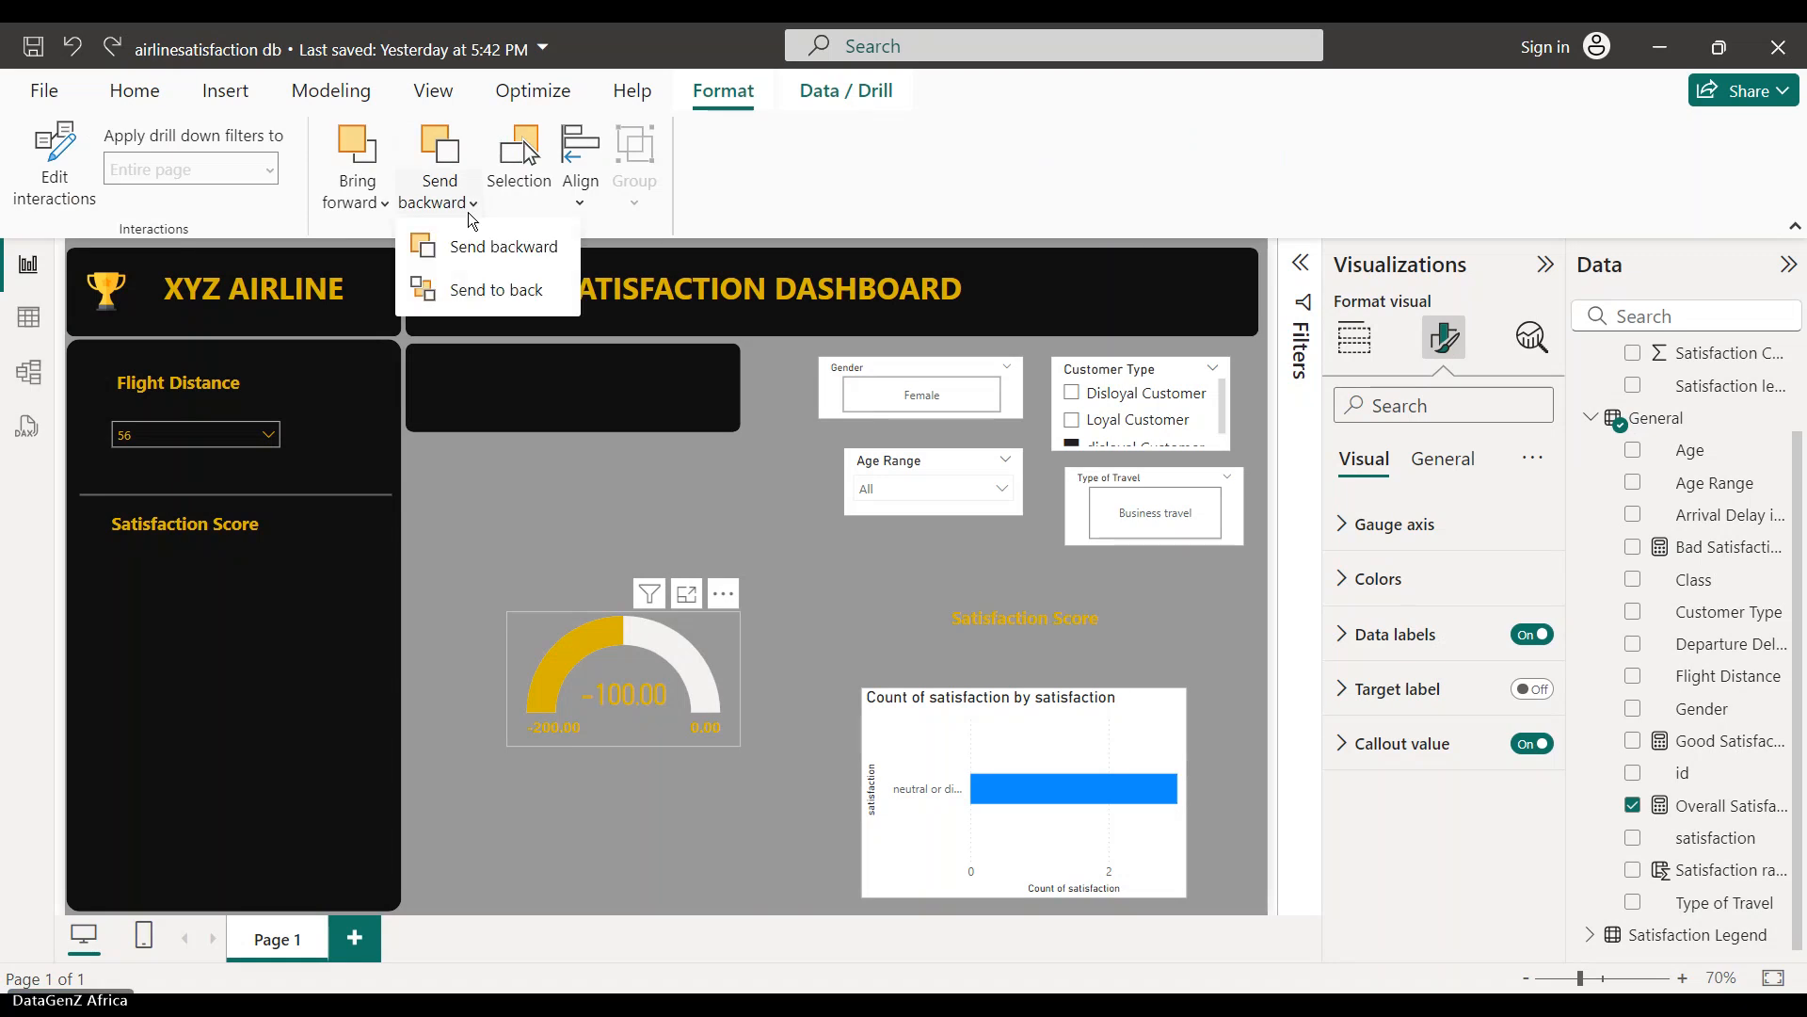
click(382, 201)
click(409, 254)
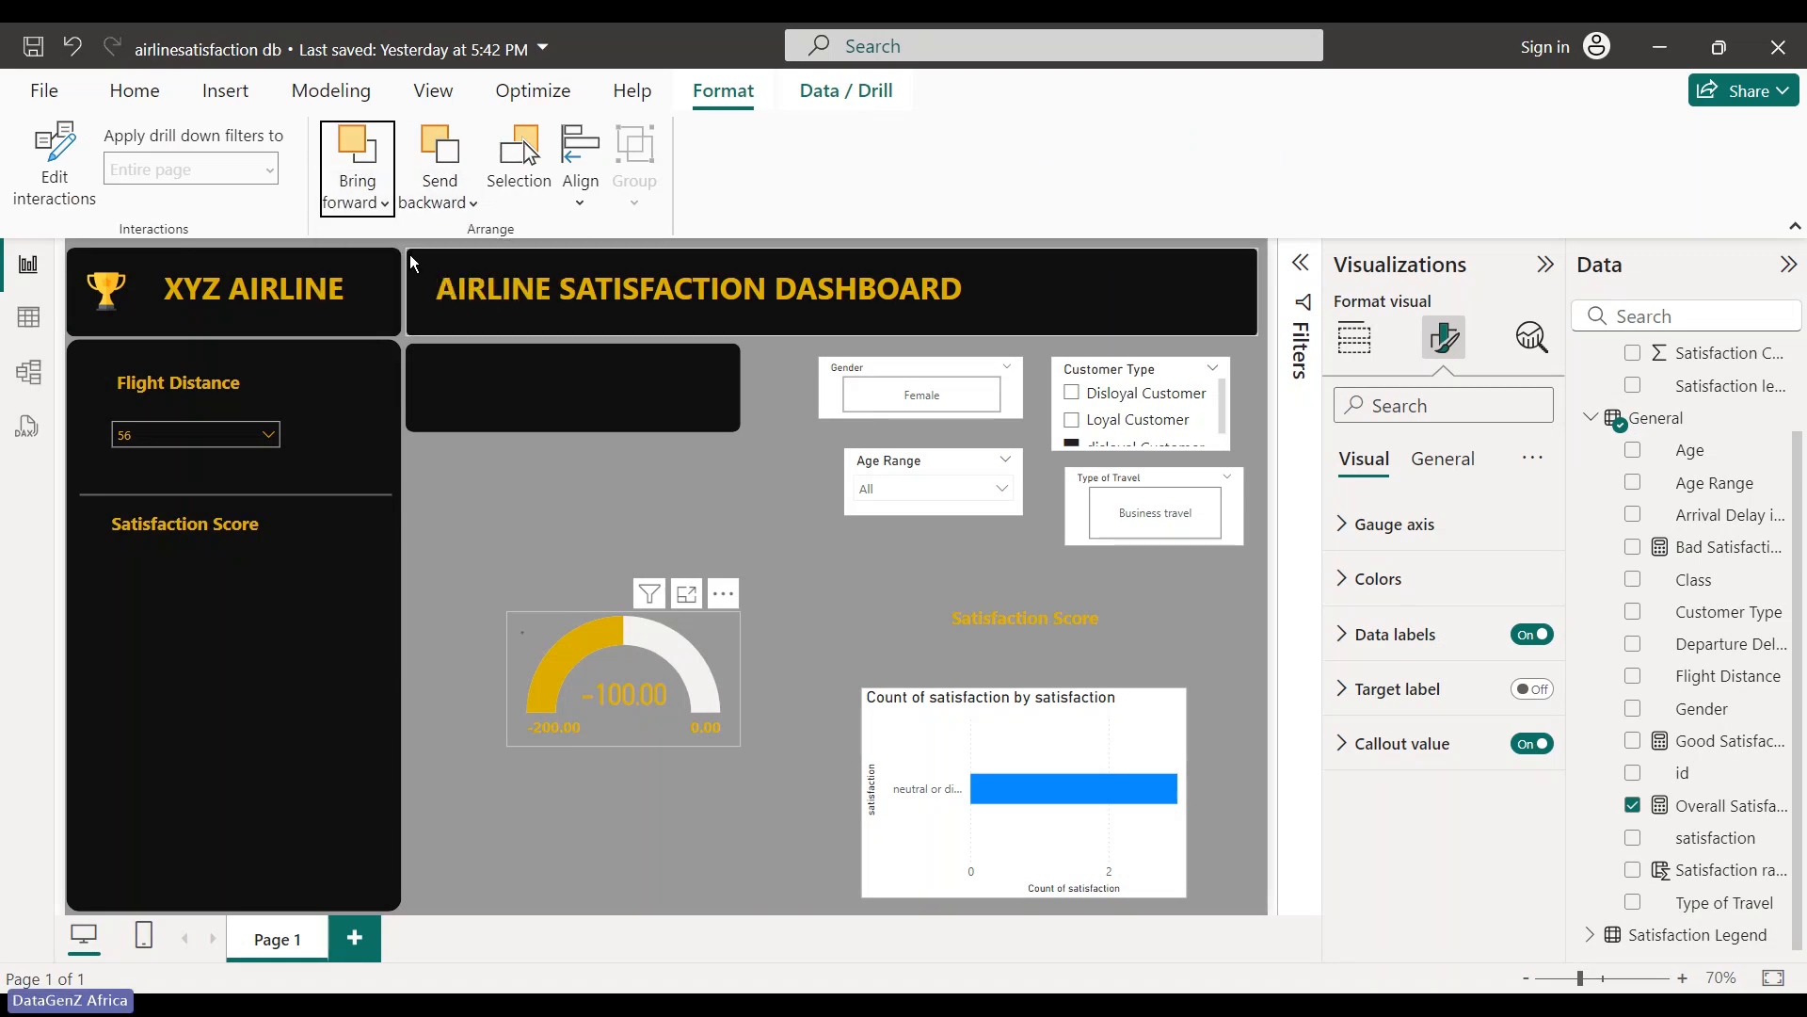
drag(607, 667, 194, 651)
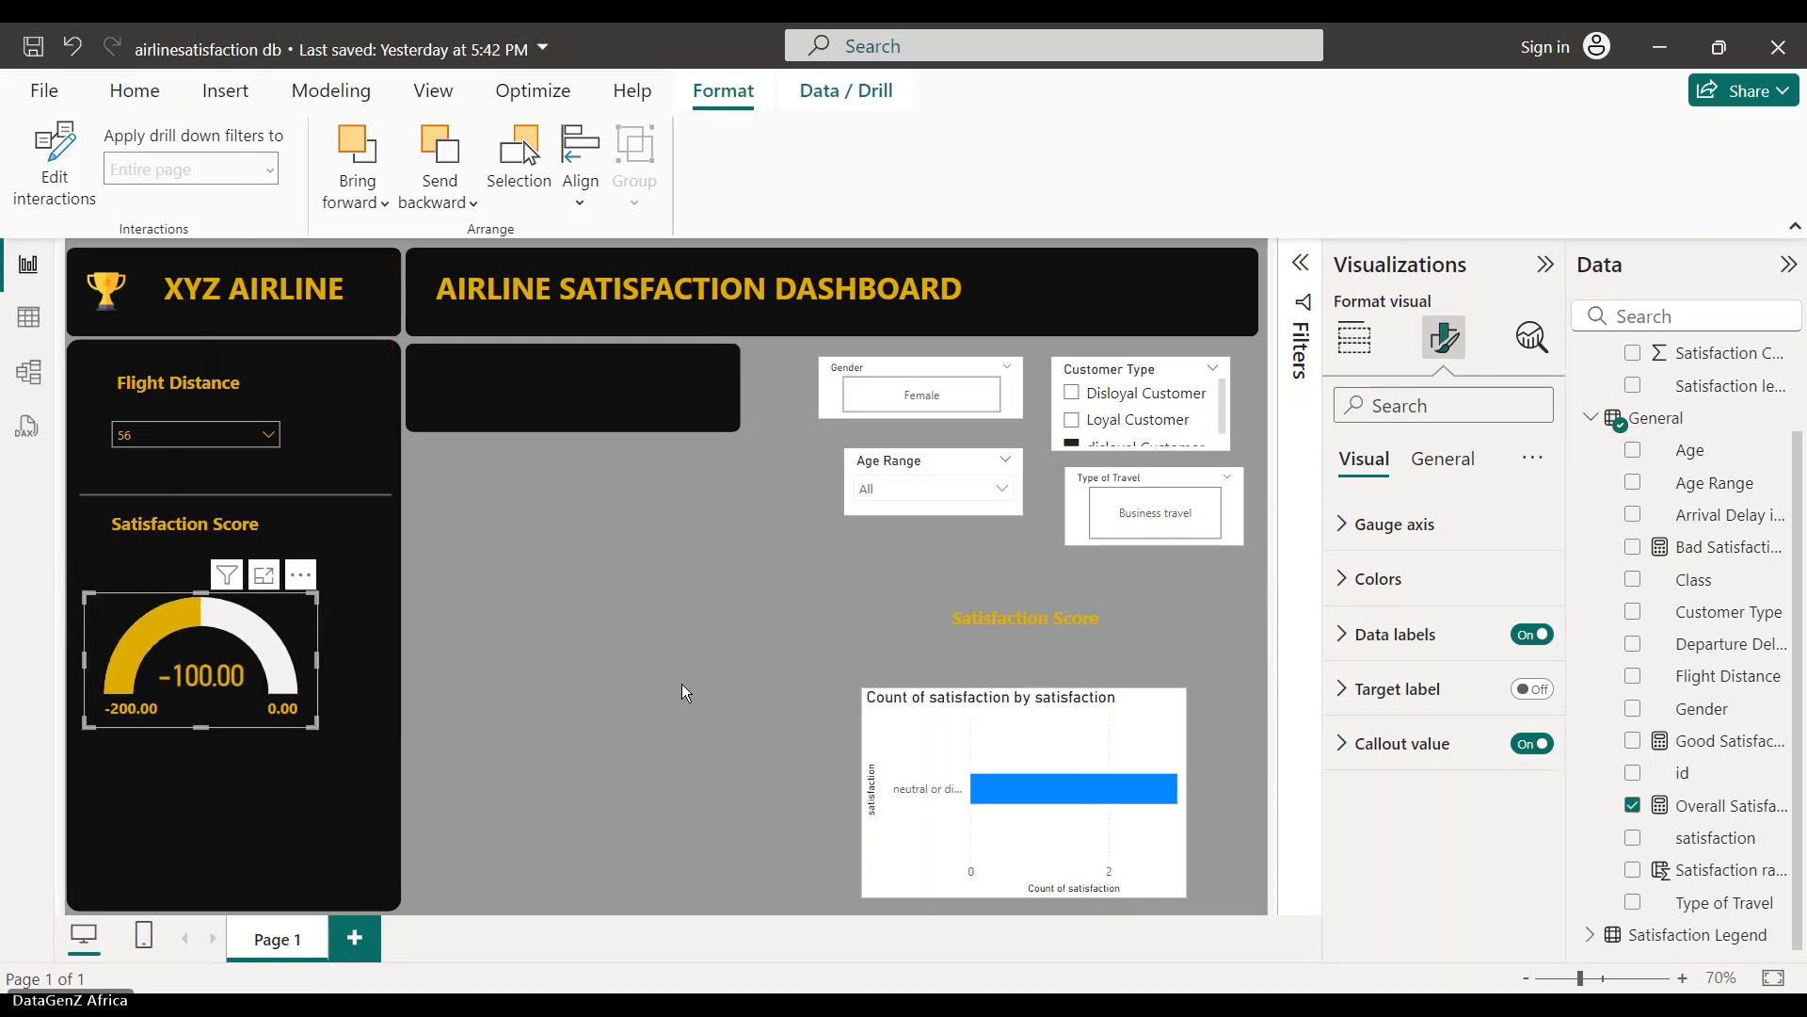
click(685, 693)
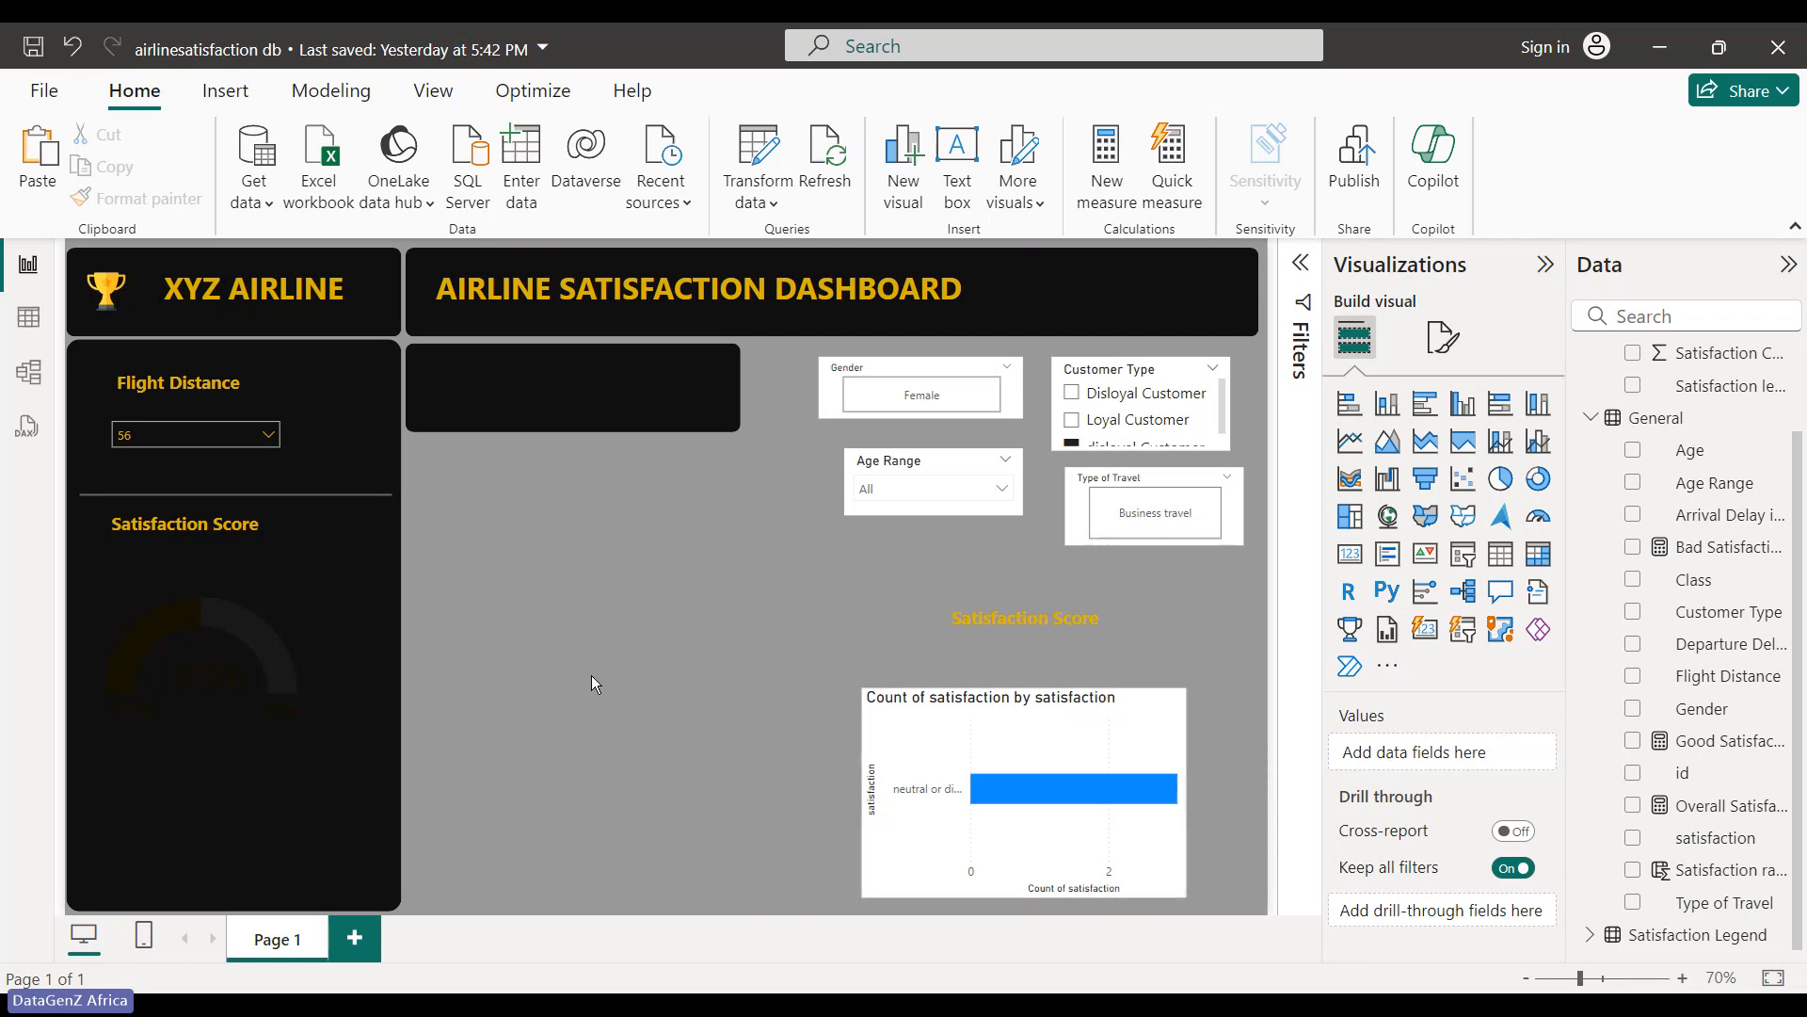
click(279, 625)
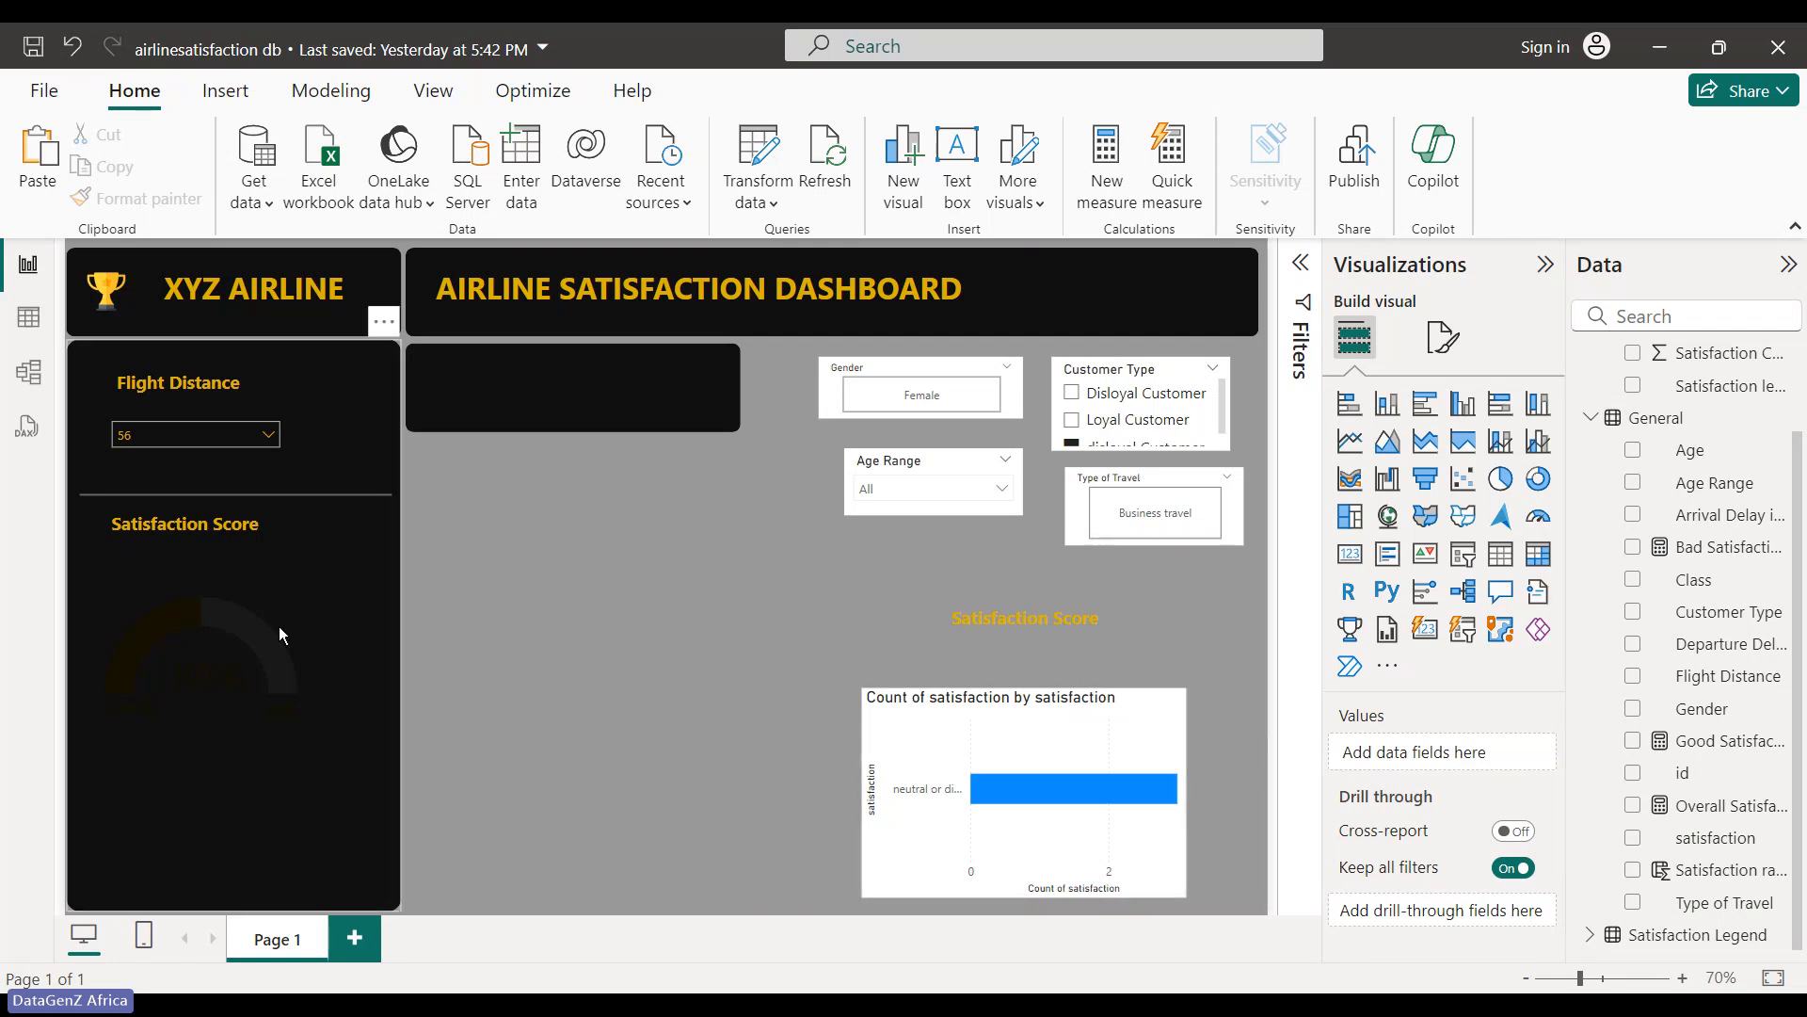
click(761, 617)
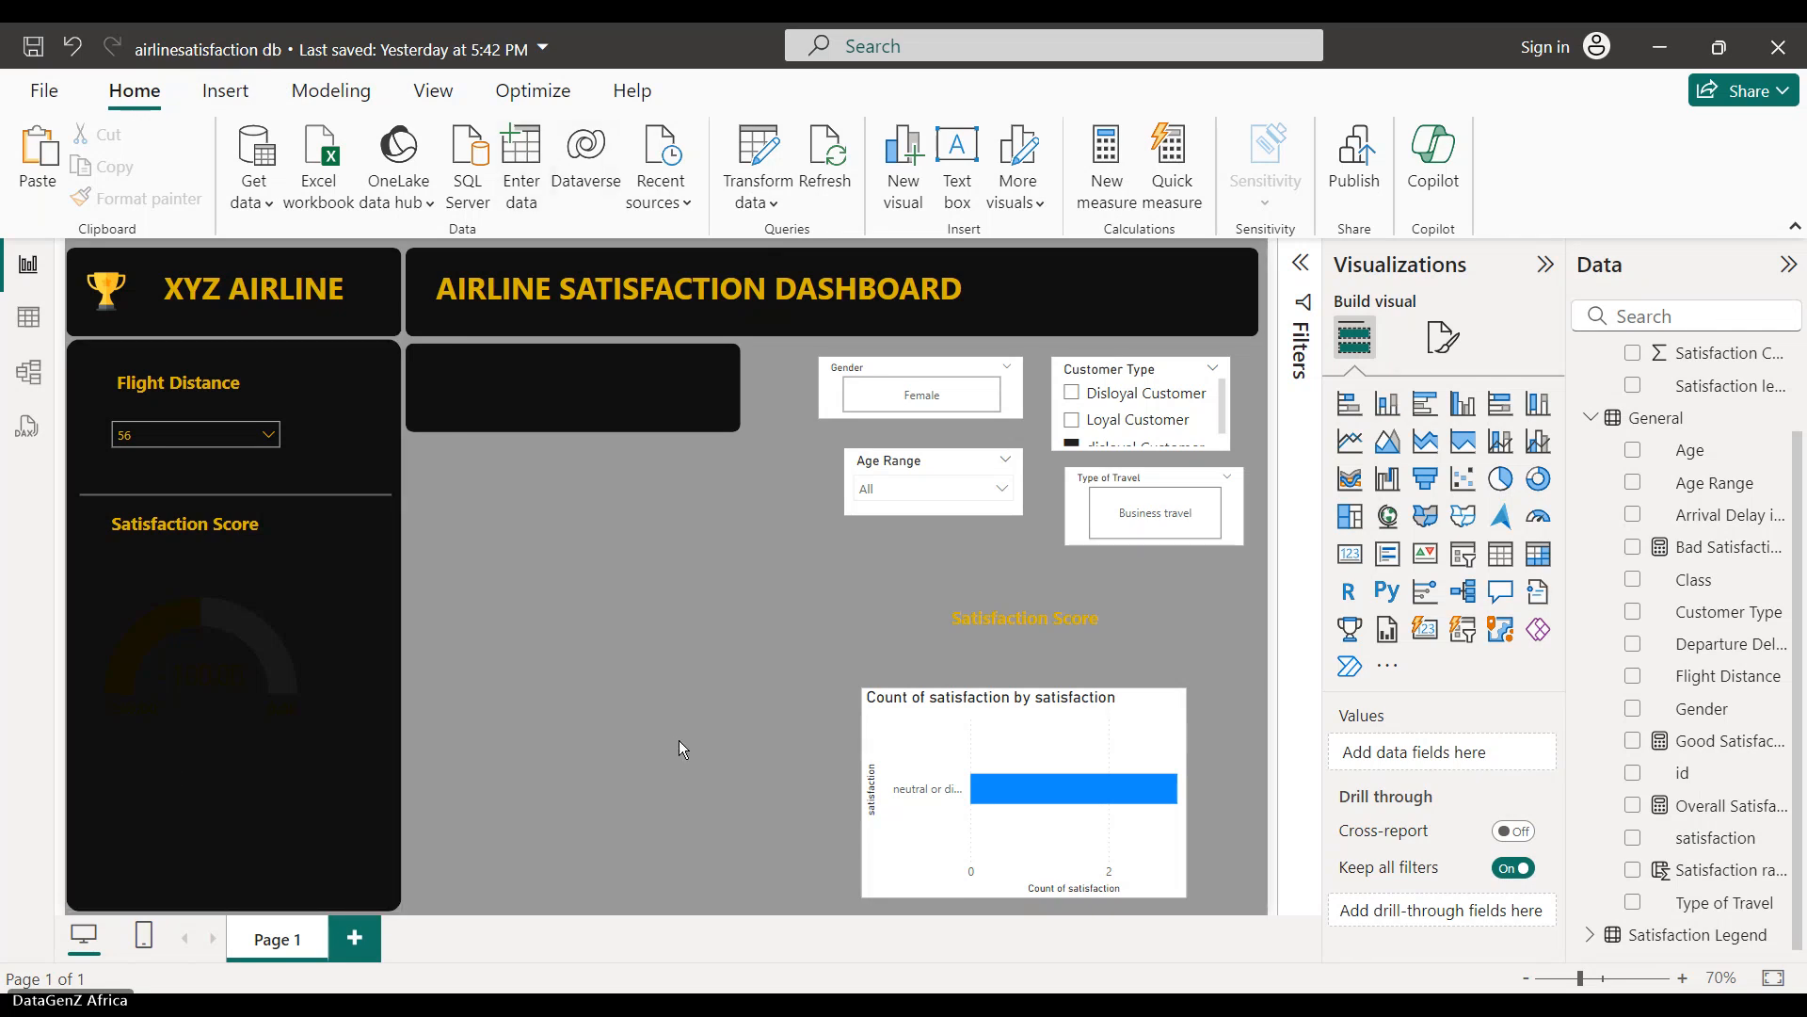
click(220, 682)
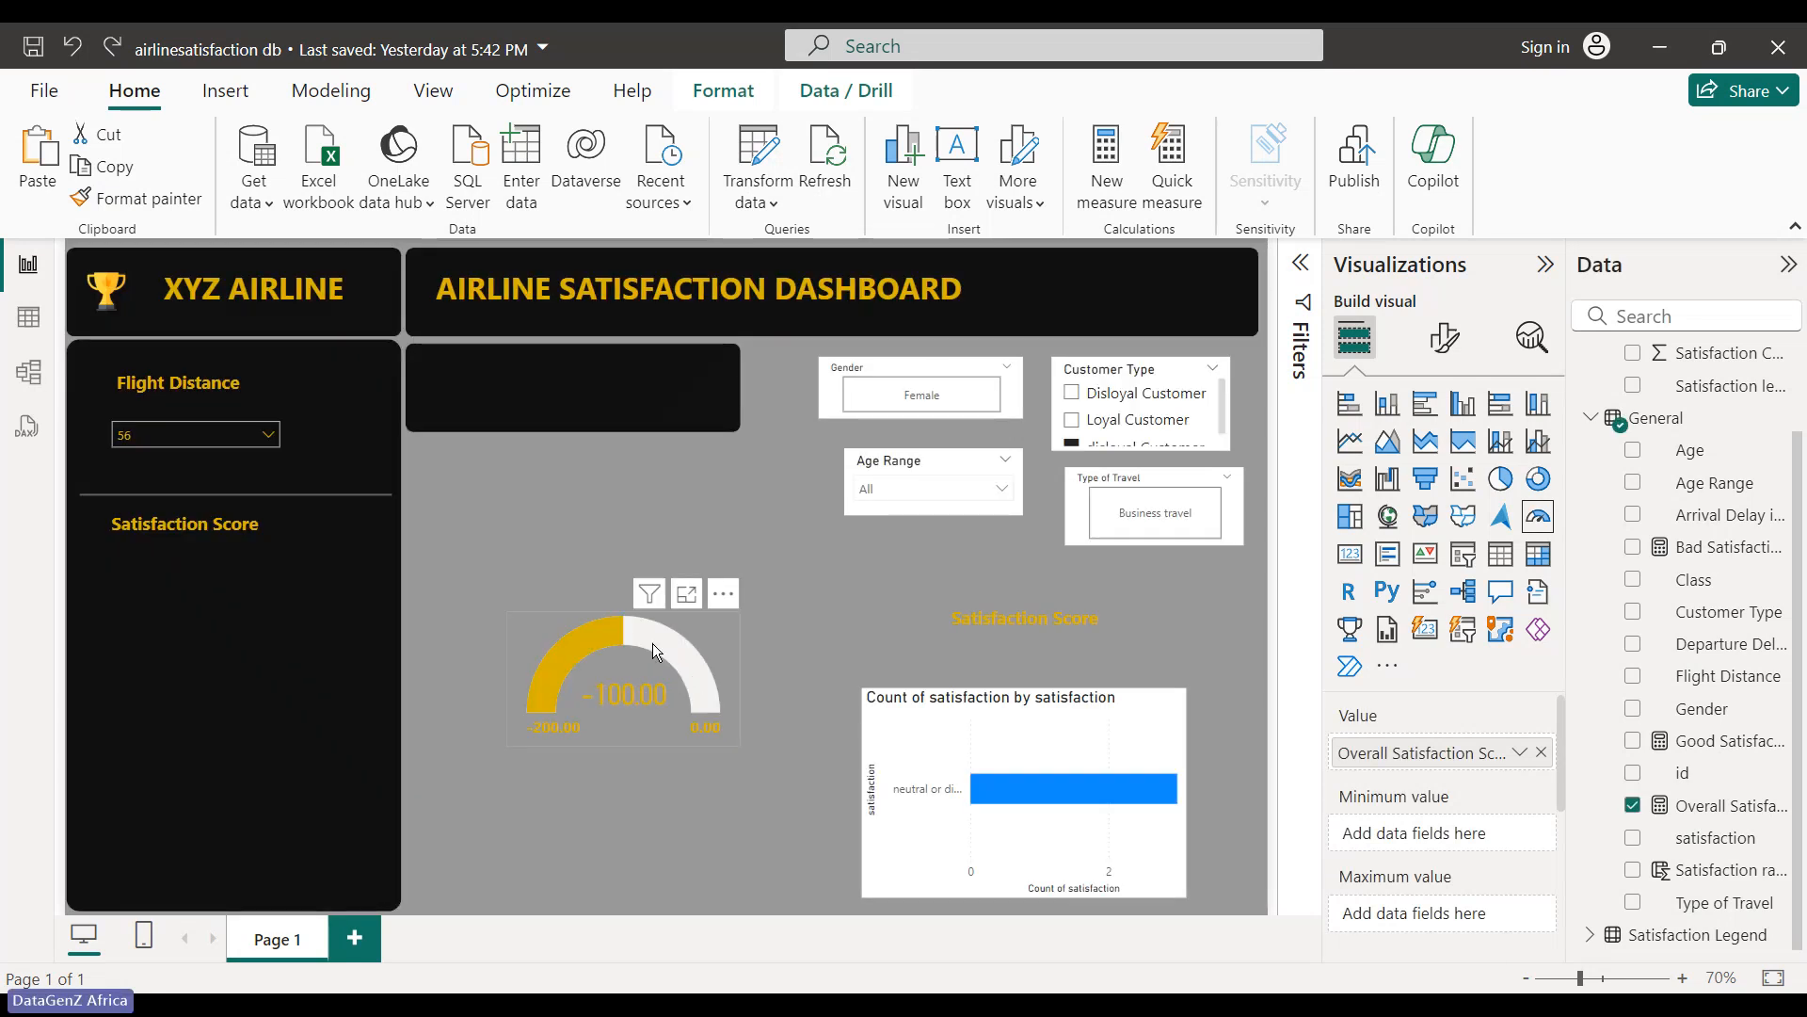
click(730, 598)
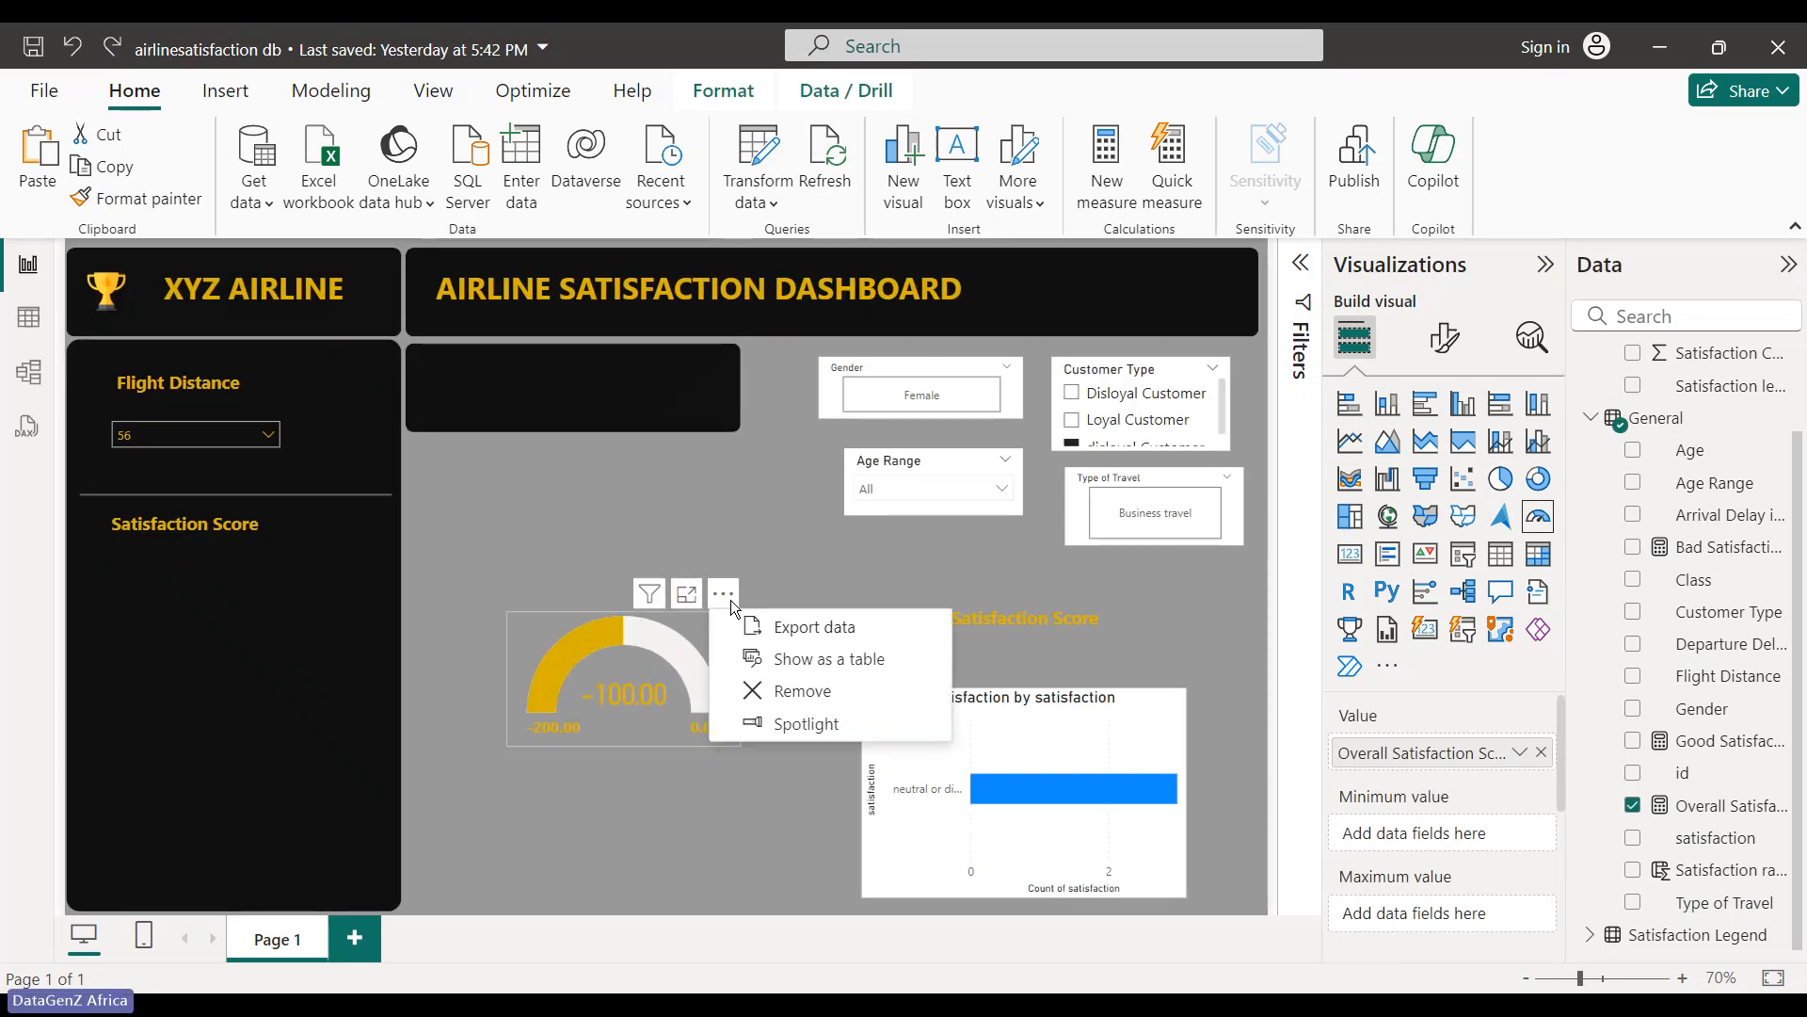
click(759, 91)
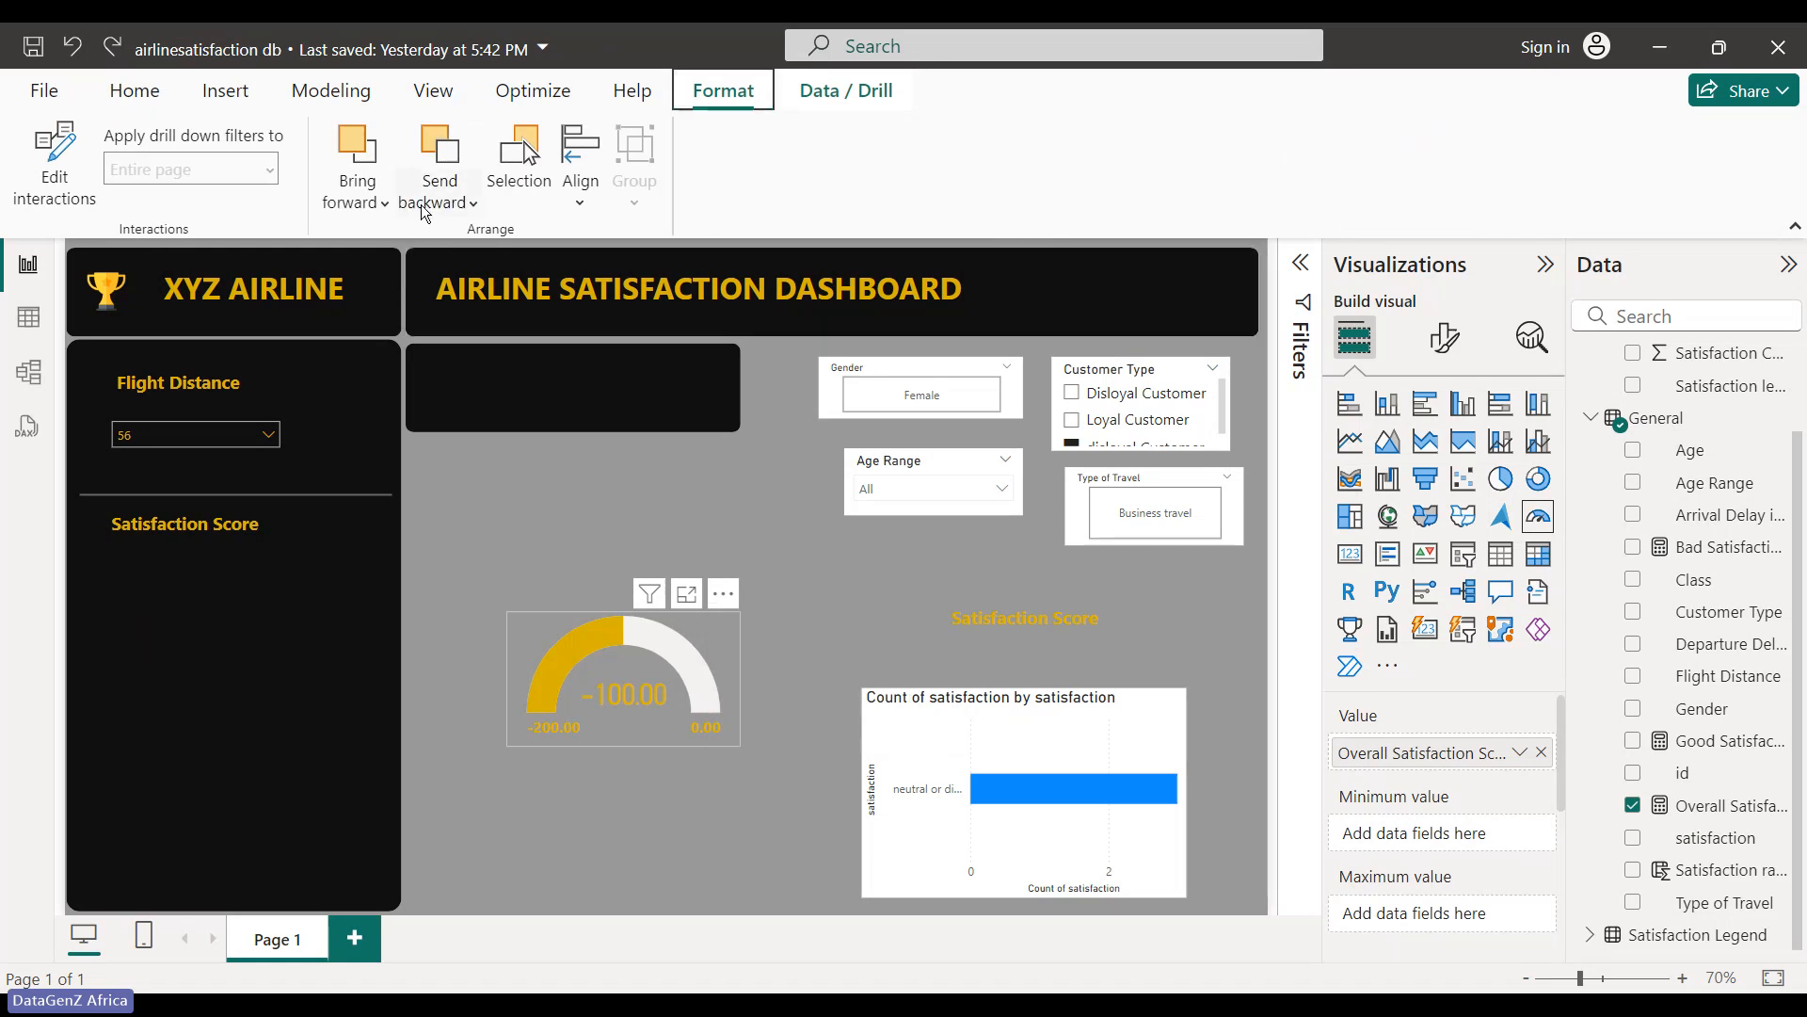
click(578, 205)
click(386, 202)
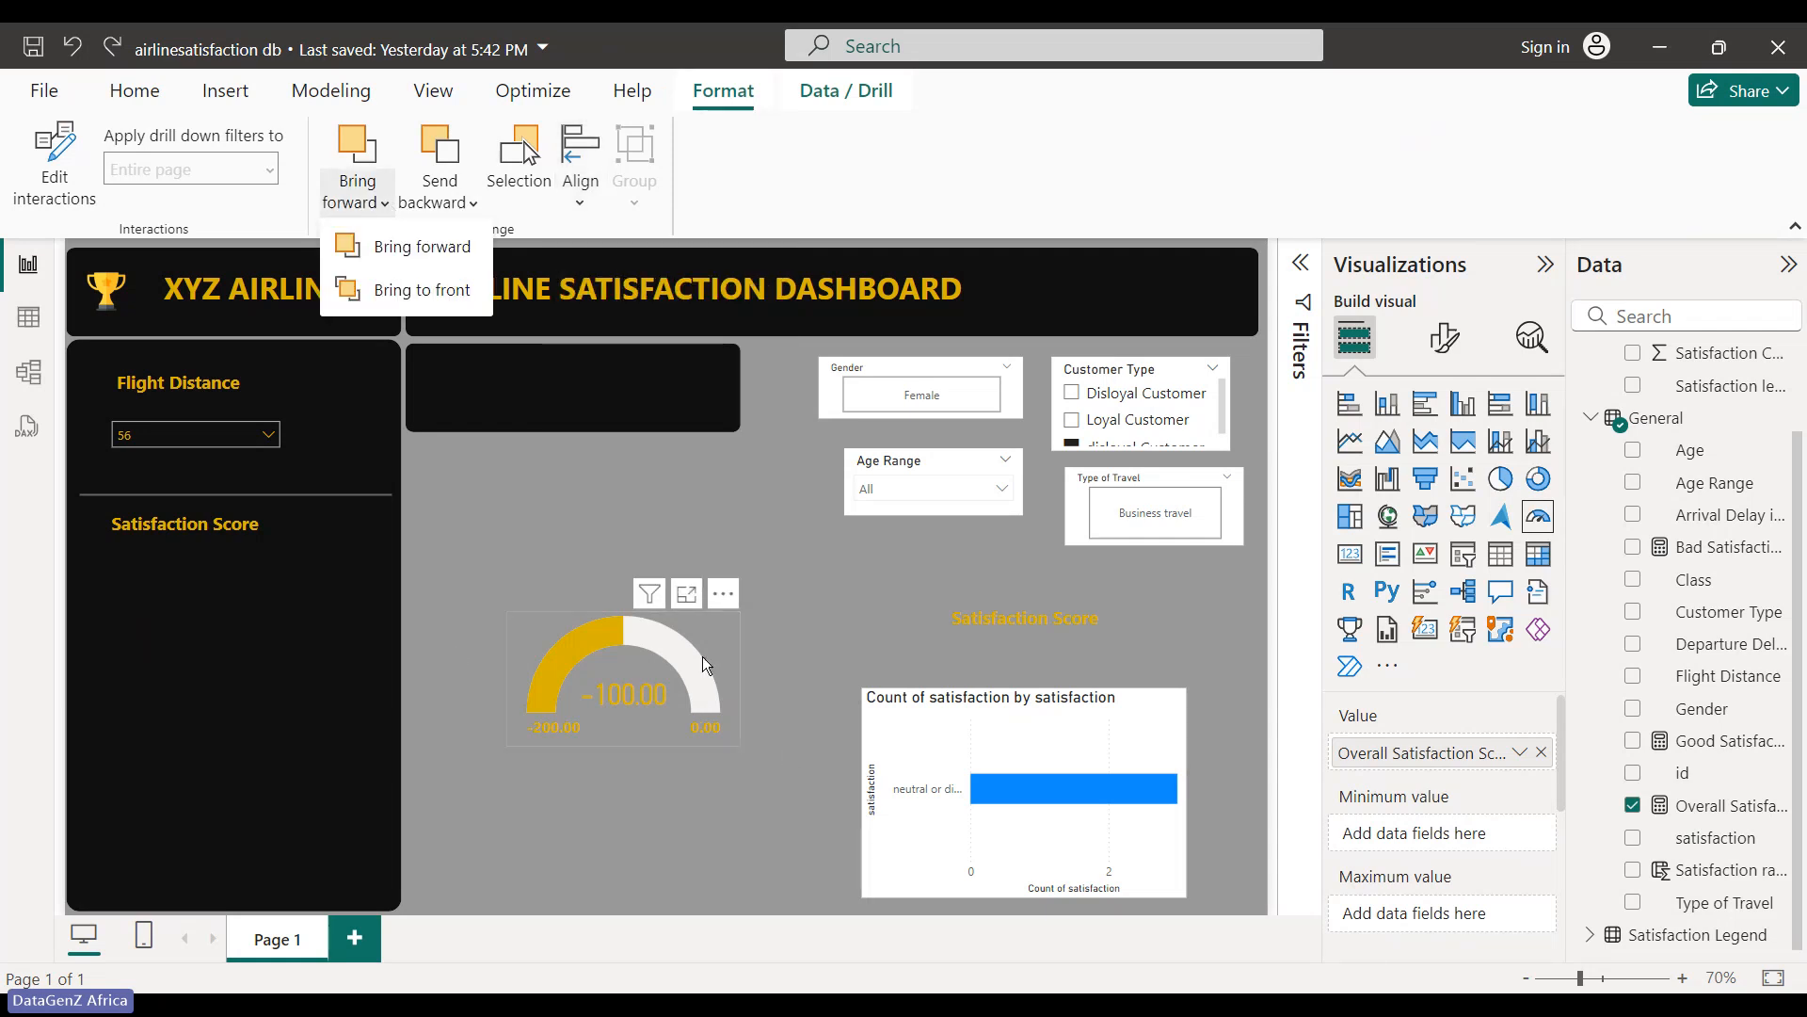
drag(702, 657, 277, 642)
click(574, 638)
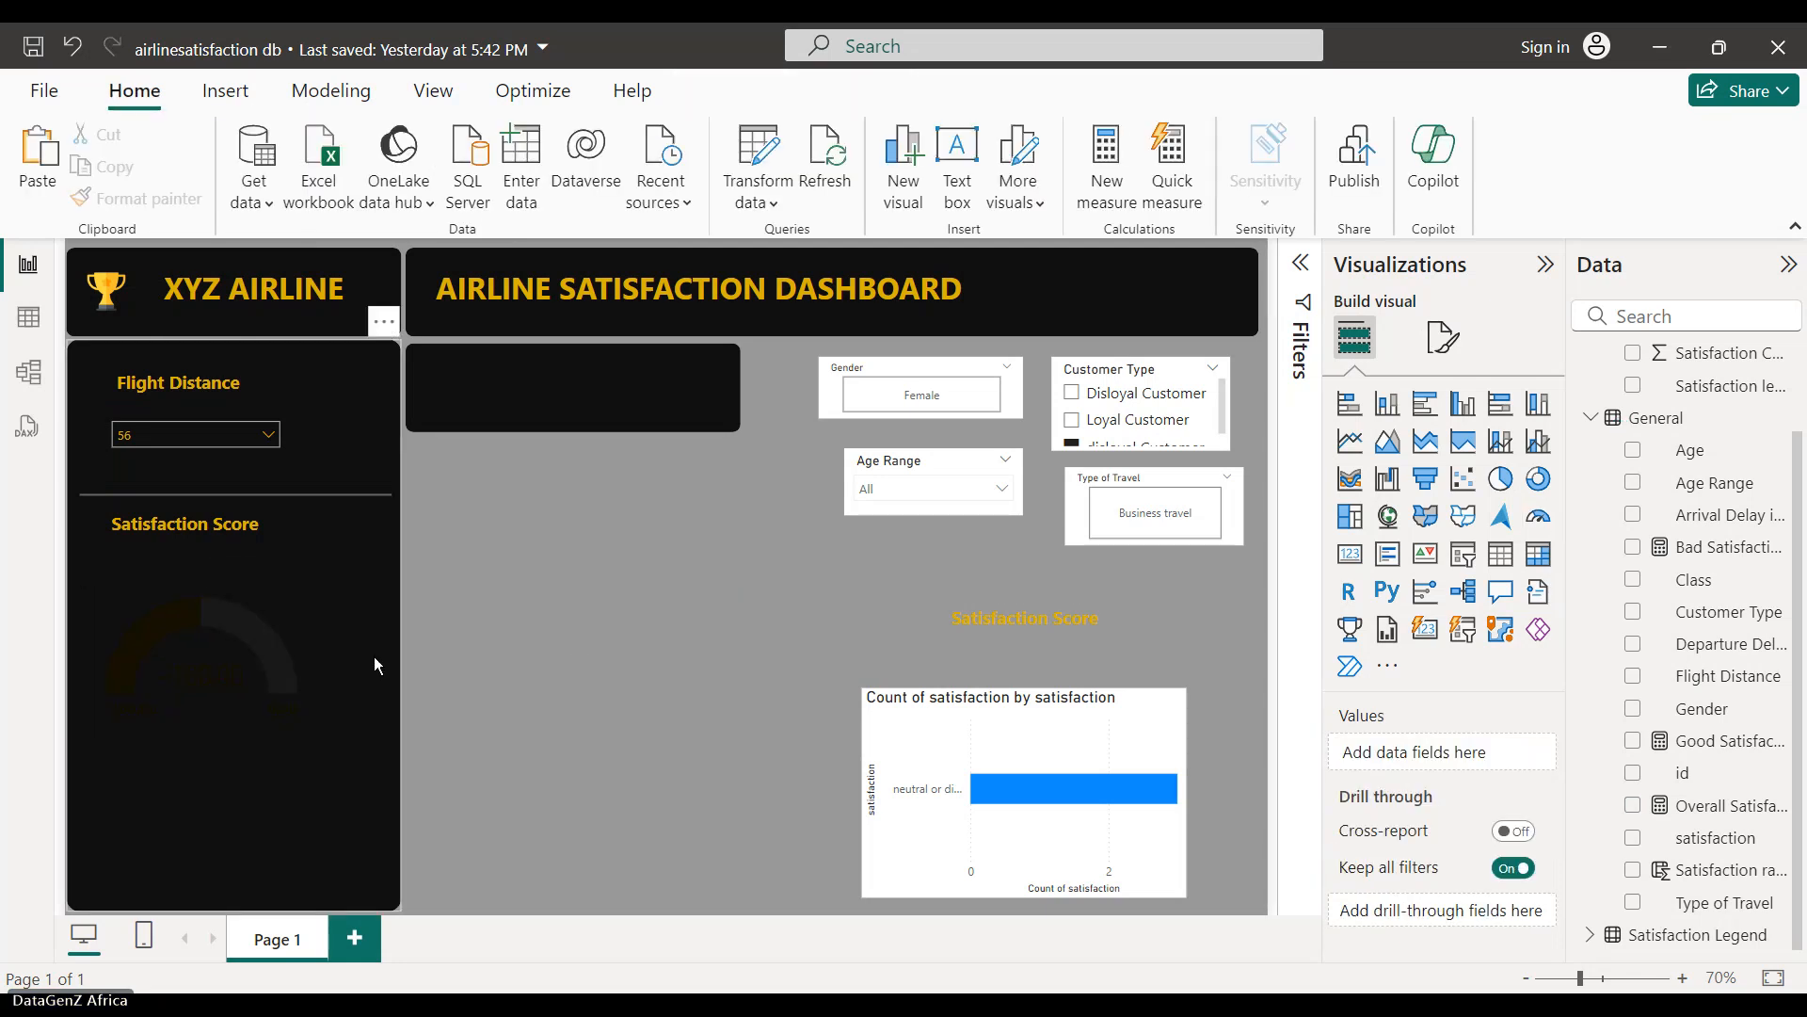
key(ctrl+z)
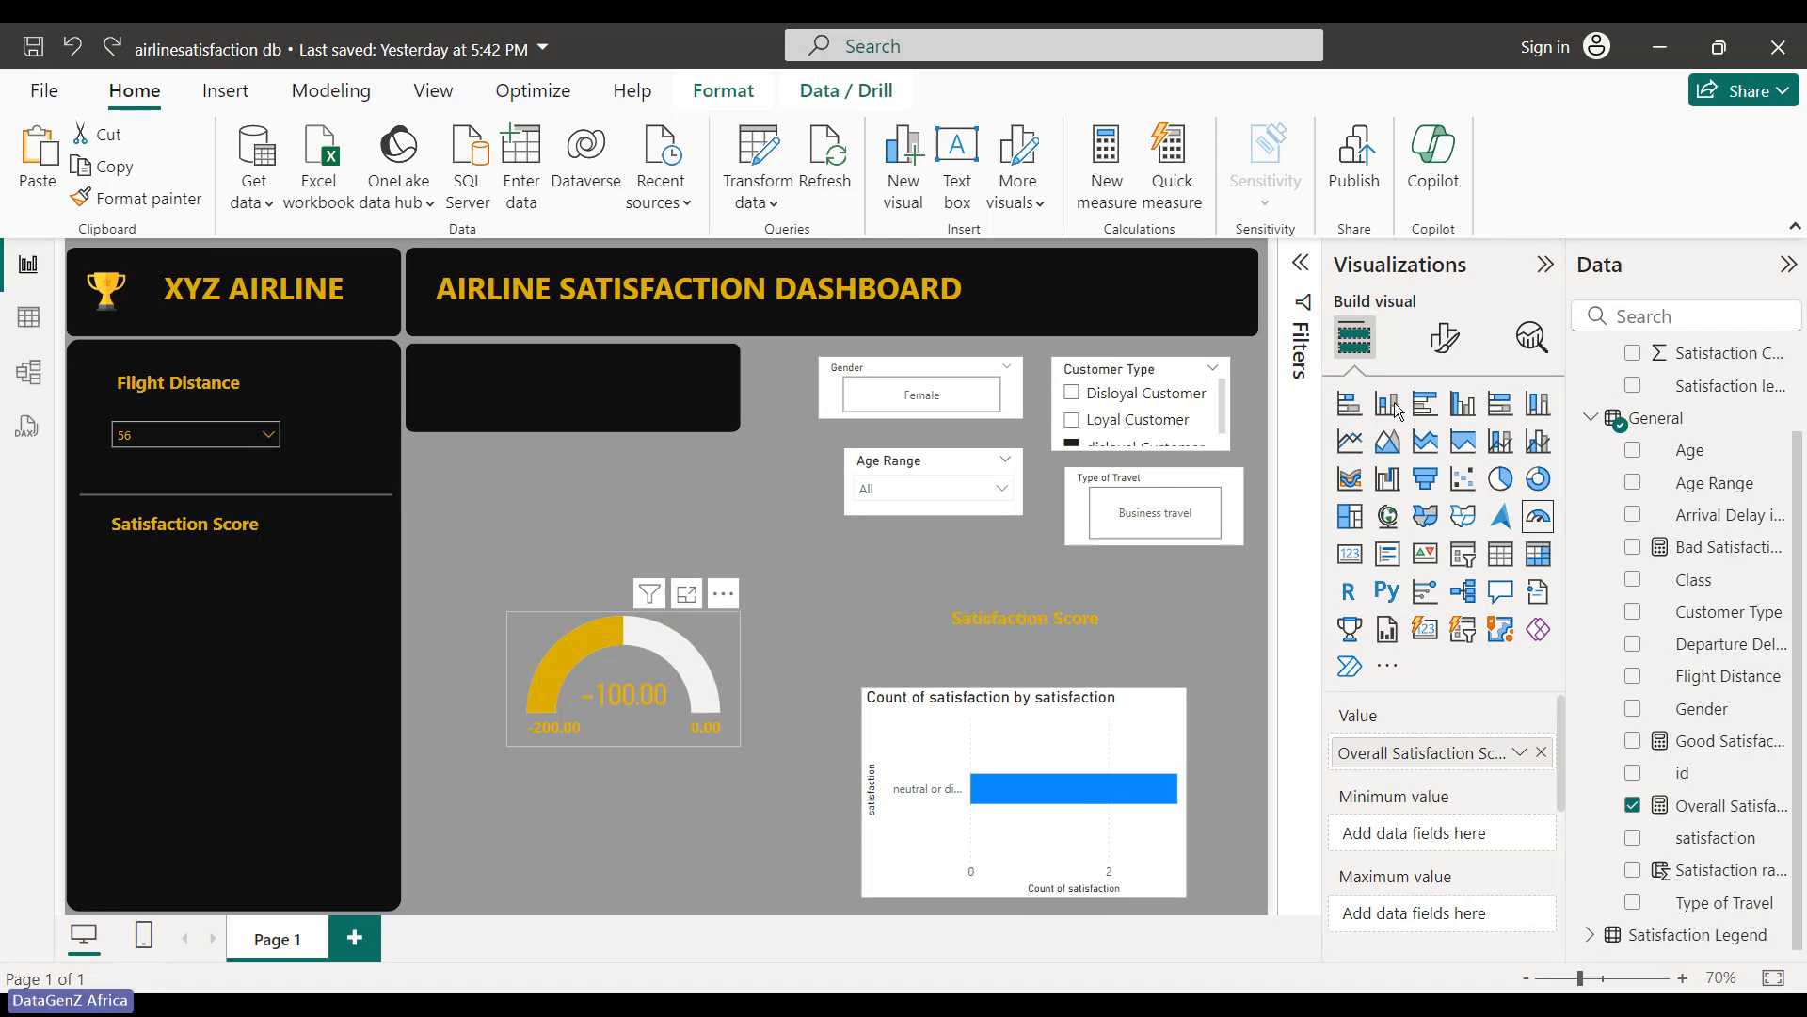
click(847, 625)
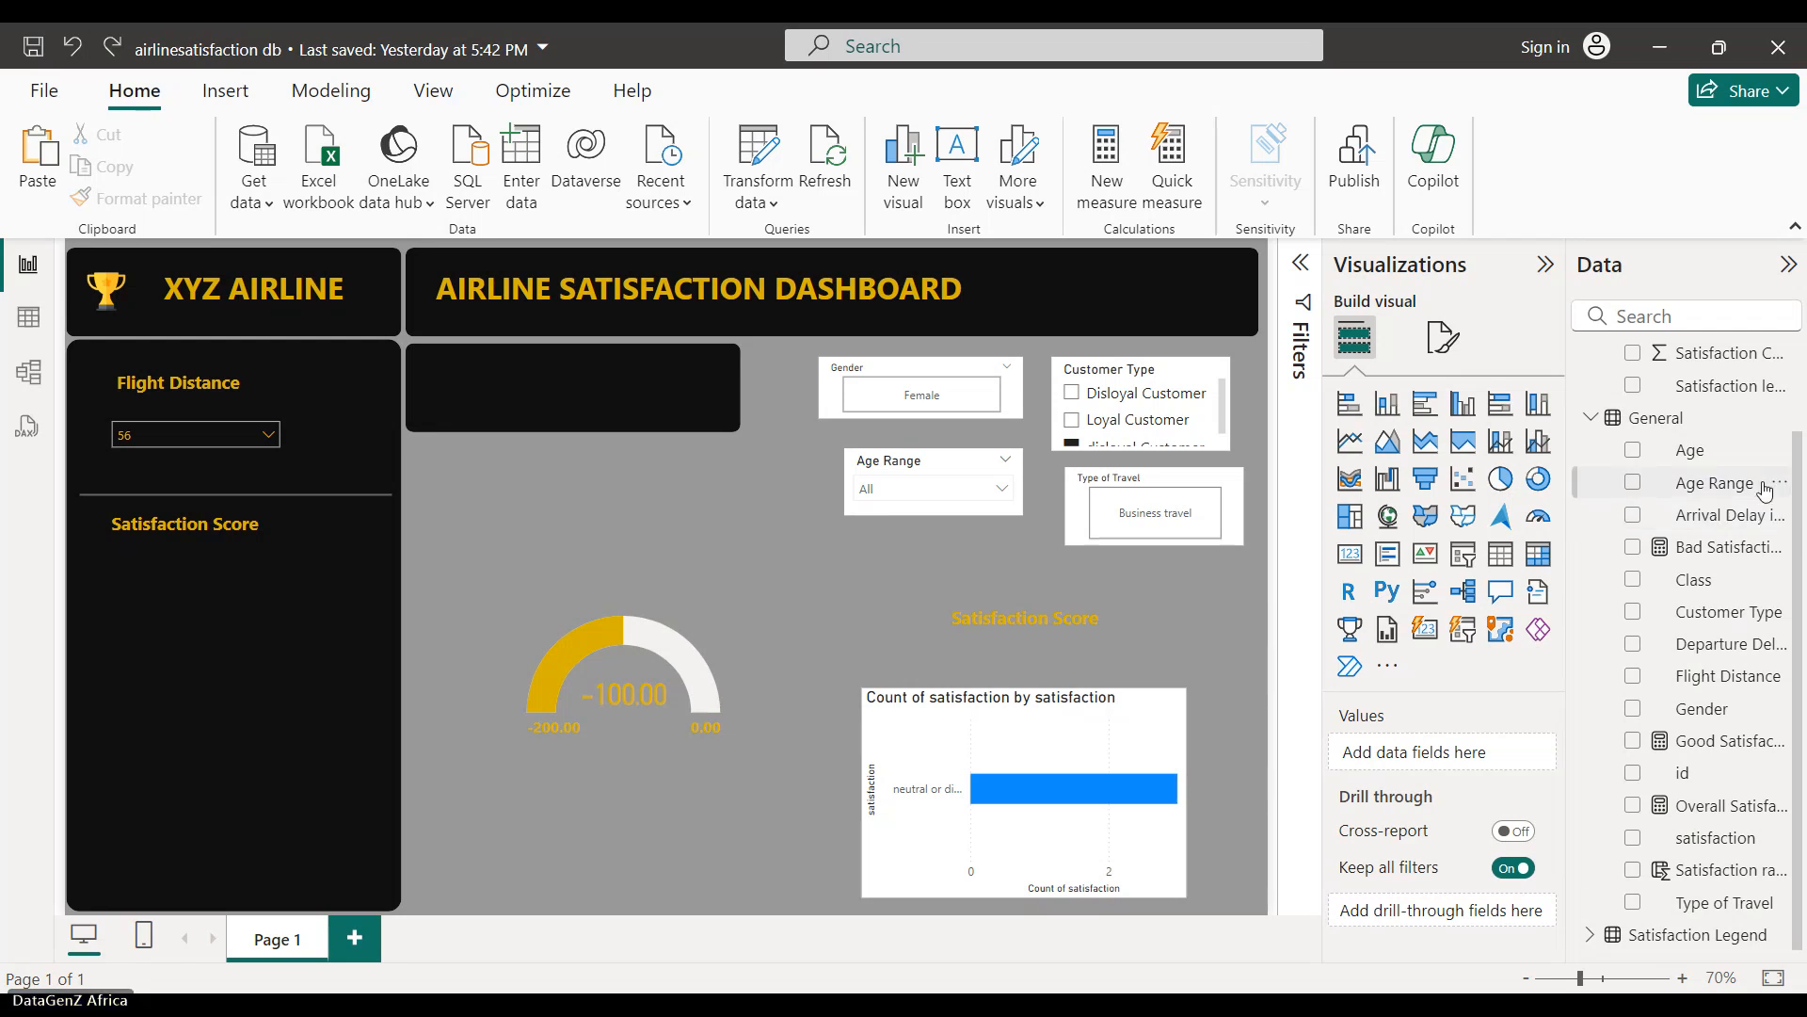
- Add a new empty gauge visual and move it to the upper middle of the canvas
click(1591, 417)
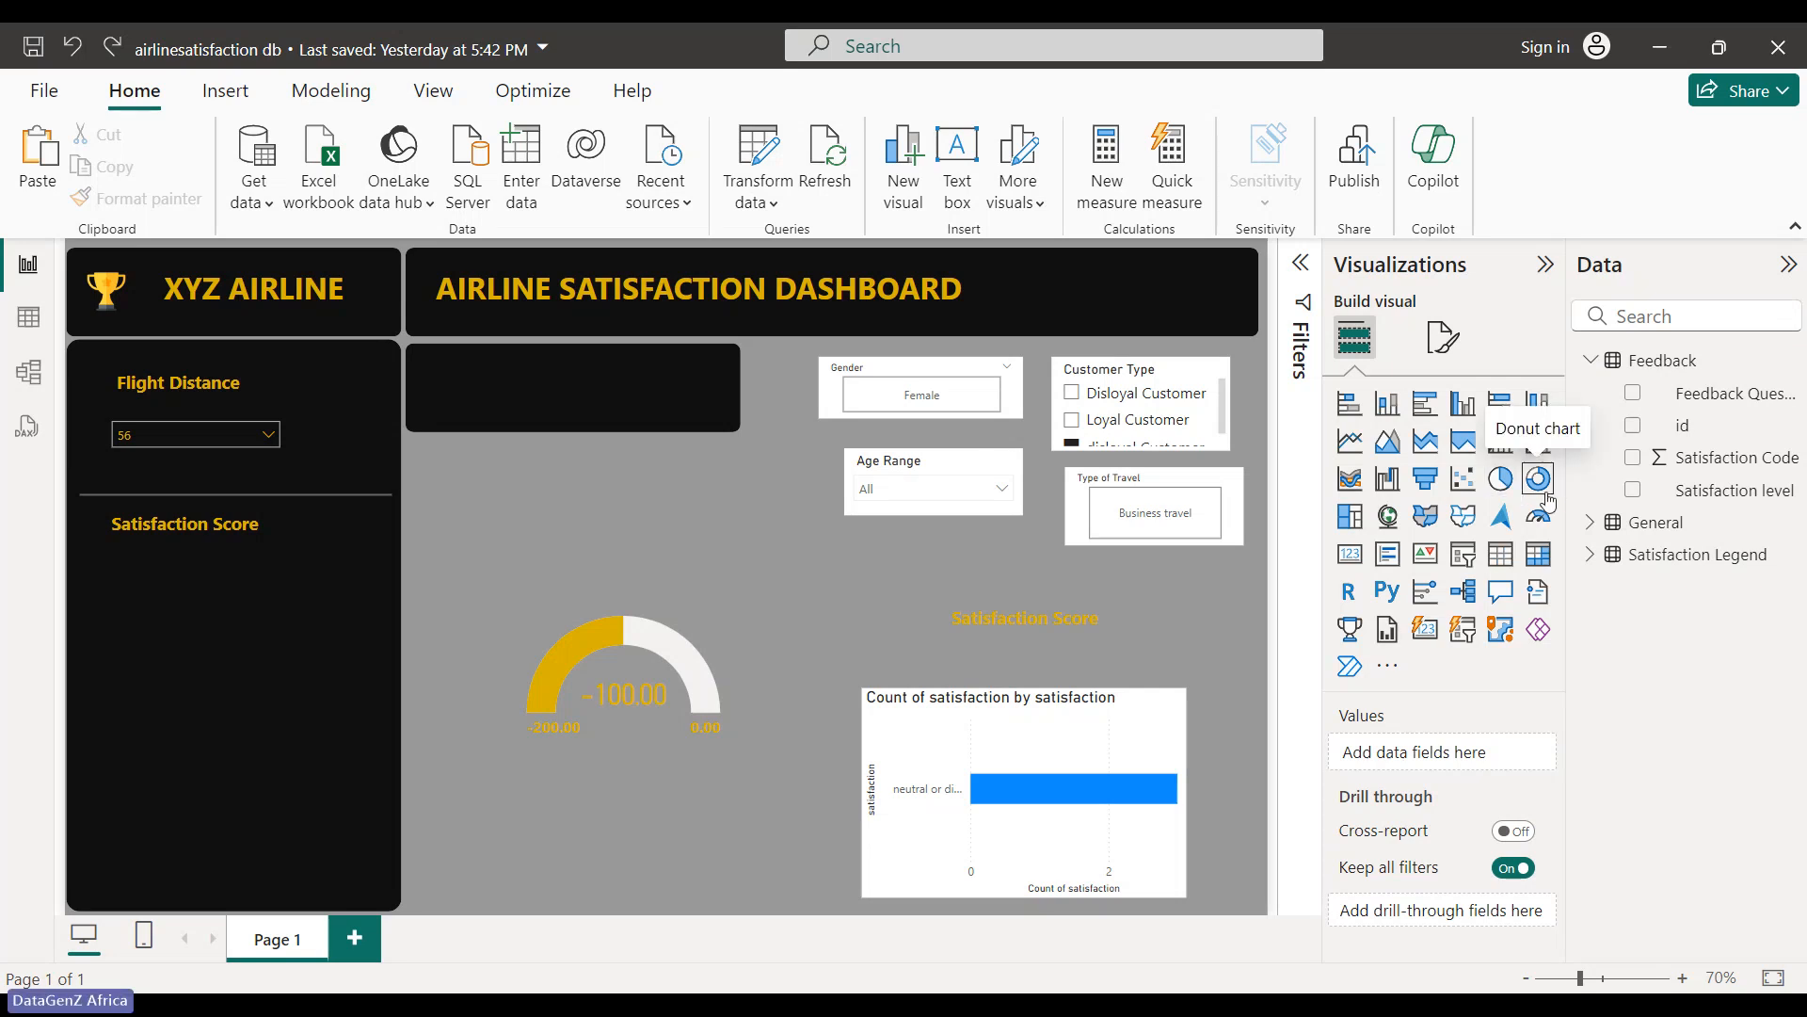
click(1538, 516)
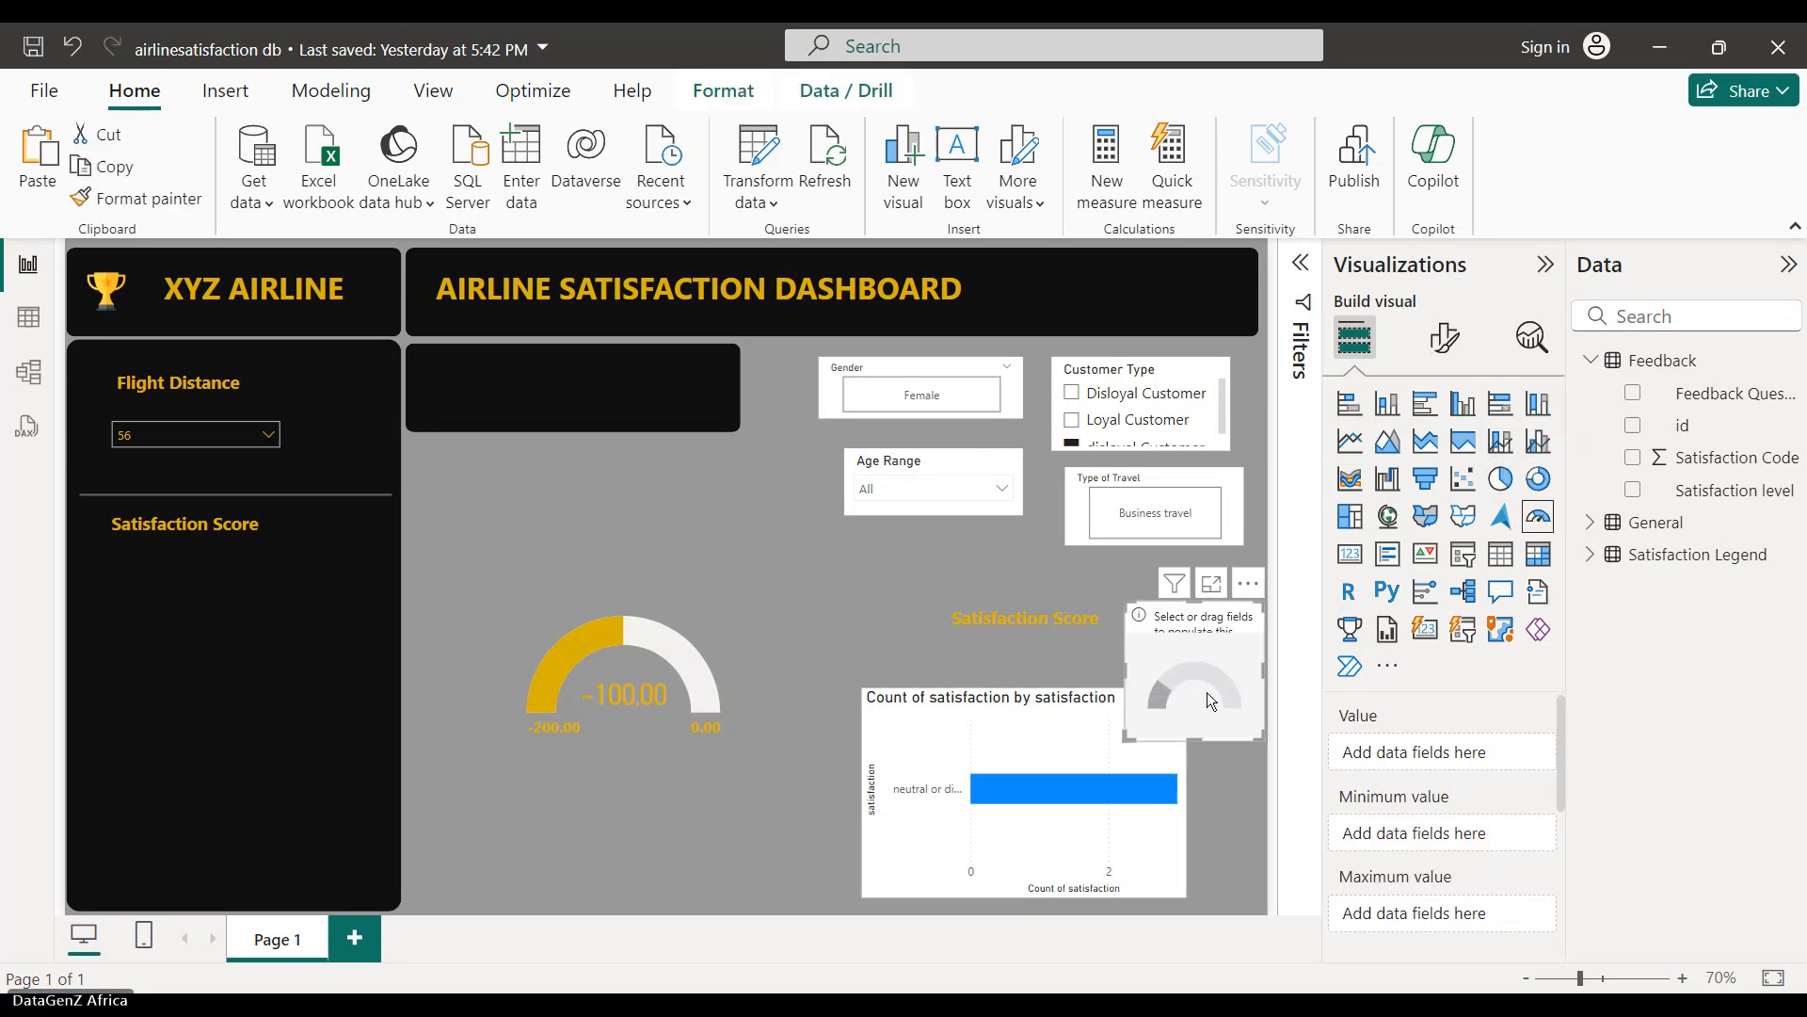
drag(1207, 692, 675, 550)
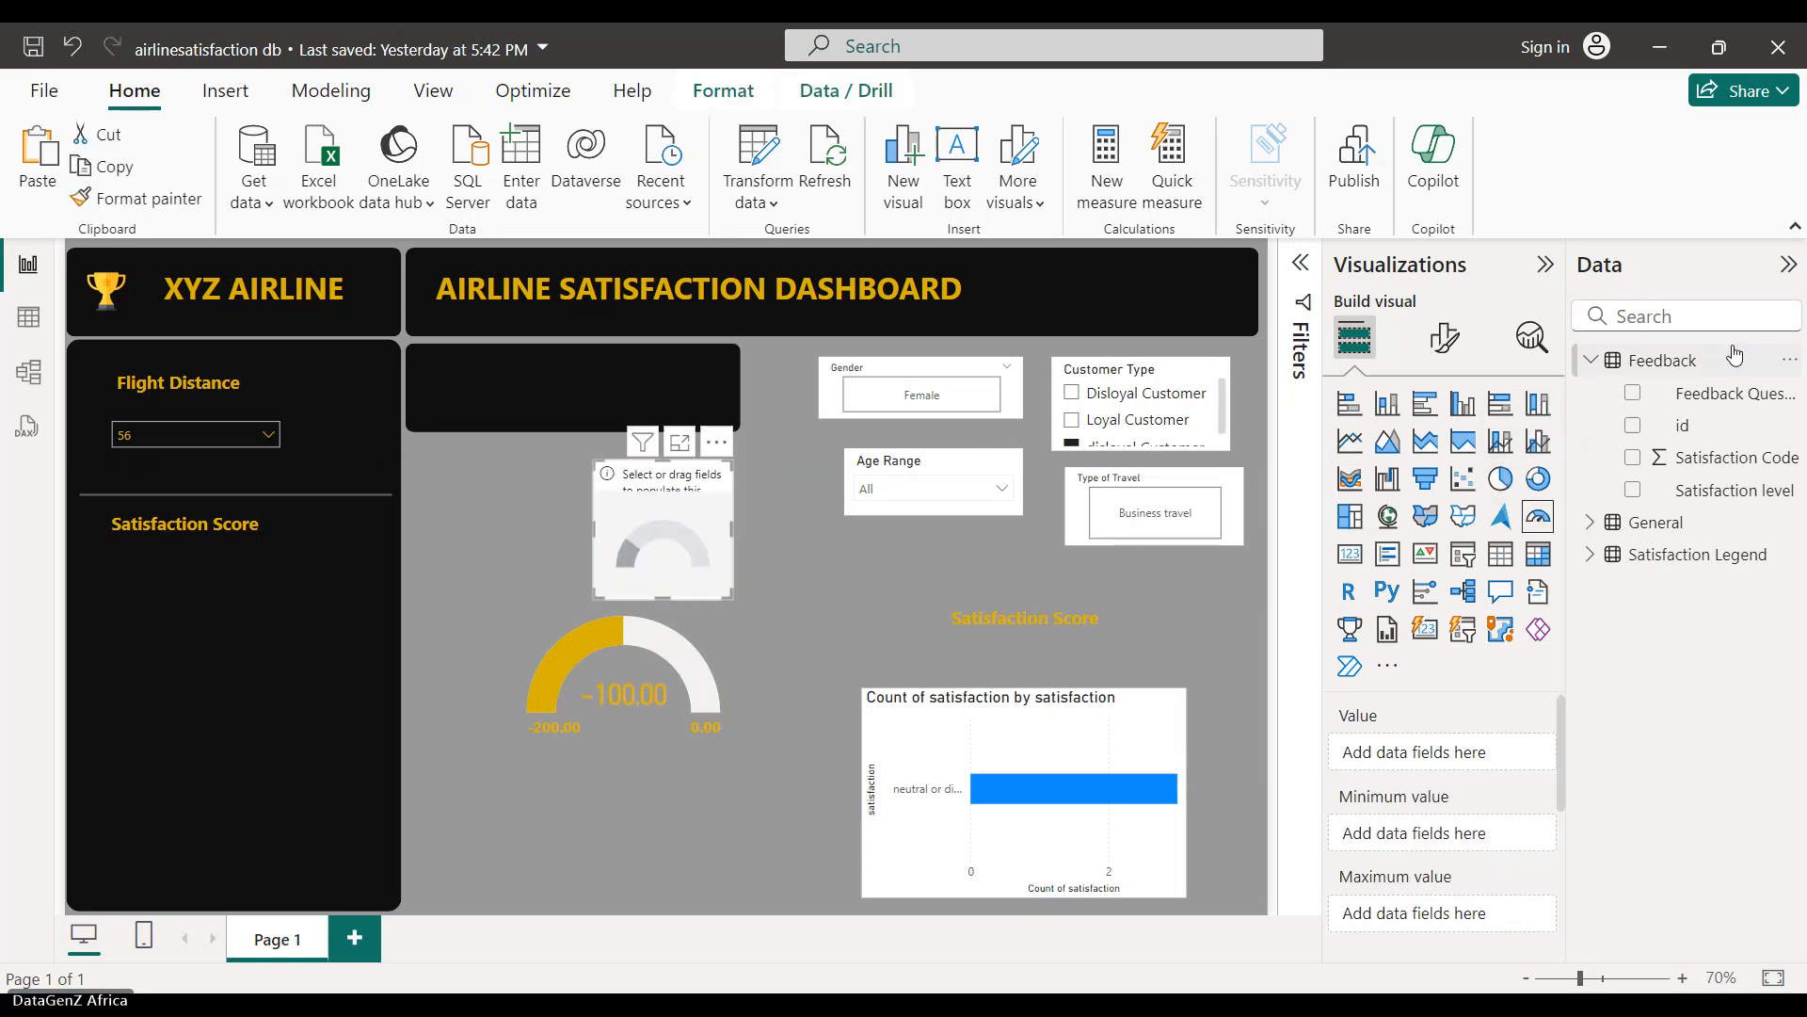
- Show Overall Satisfaction from the General table in the gauge and position it above the yellow gauge
click(1591, 361)
click(1591, 360)
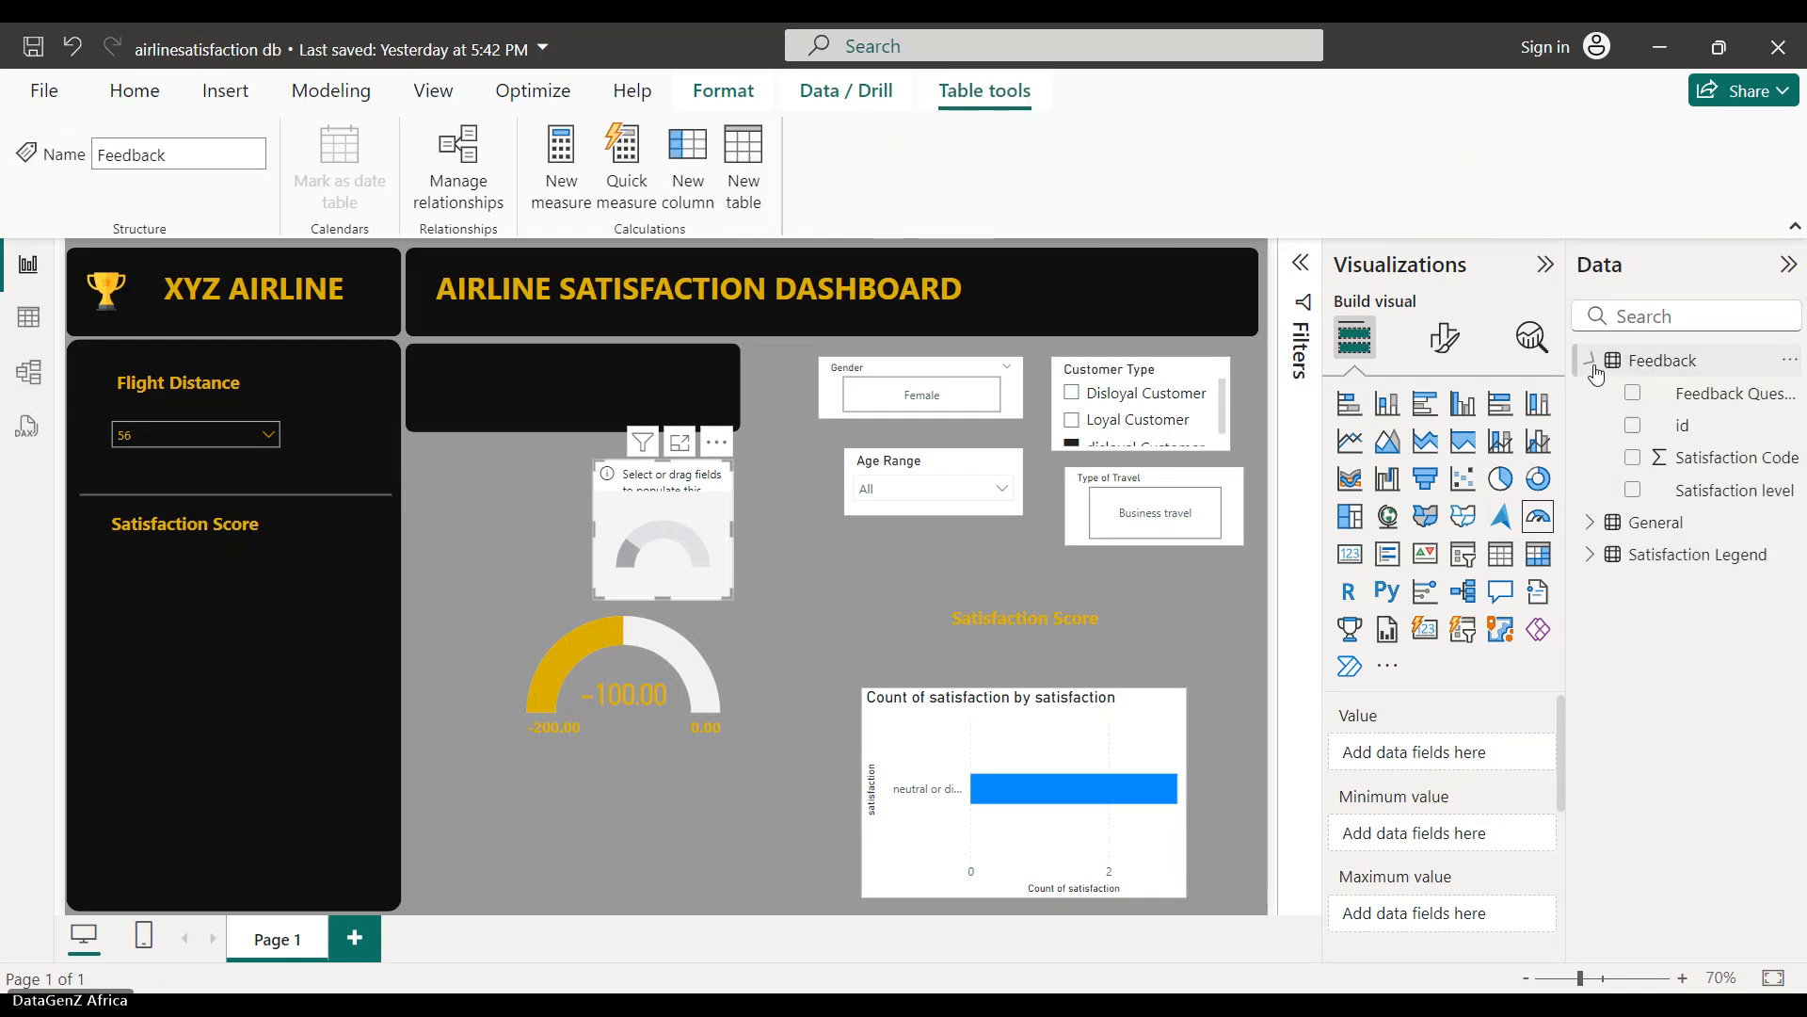
click(1591, 523)
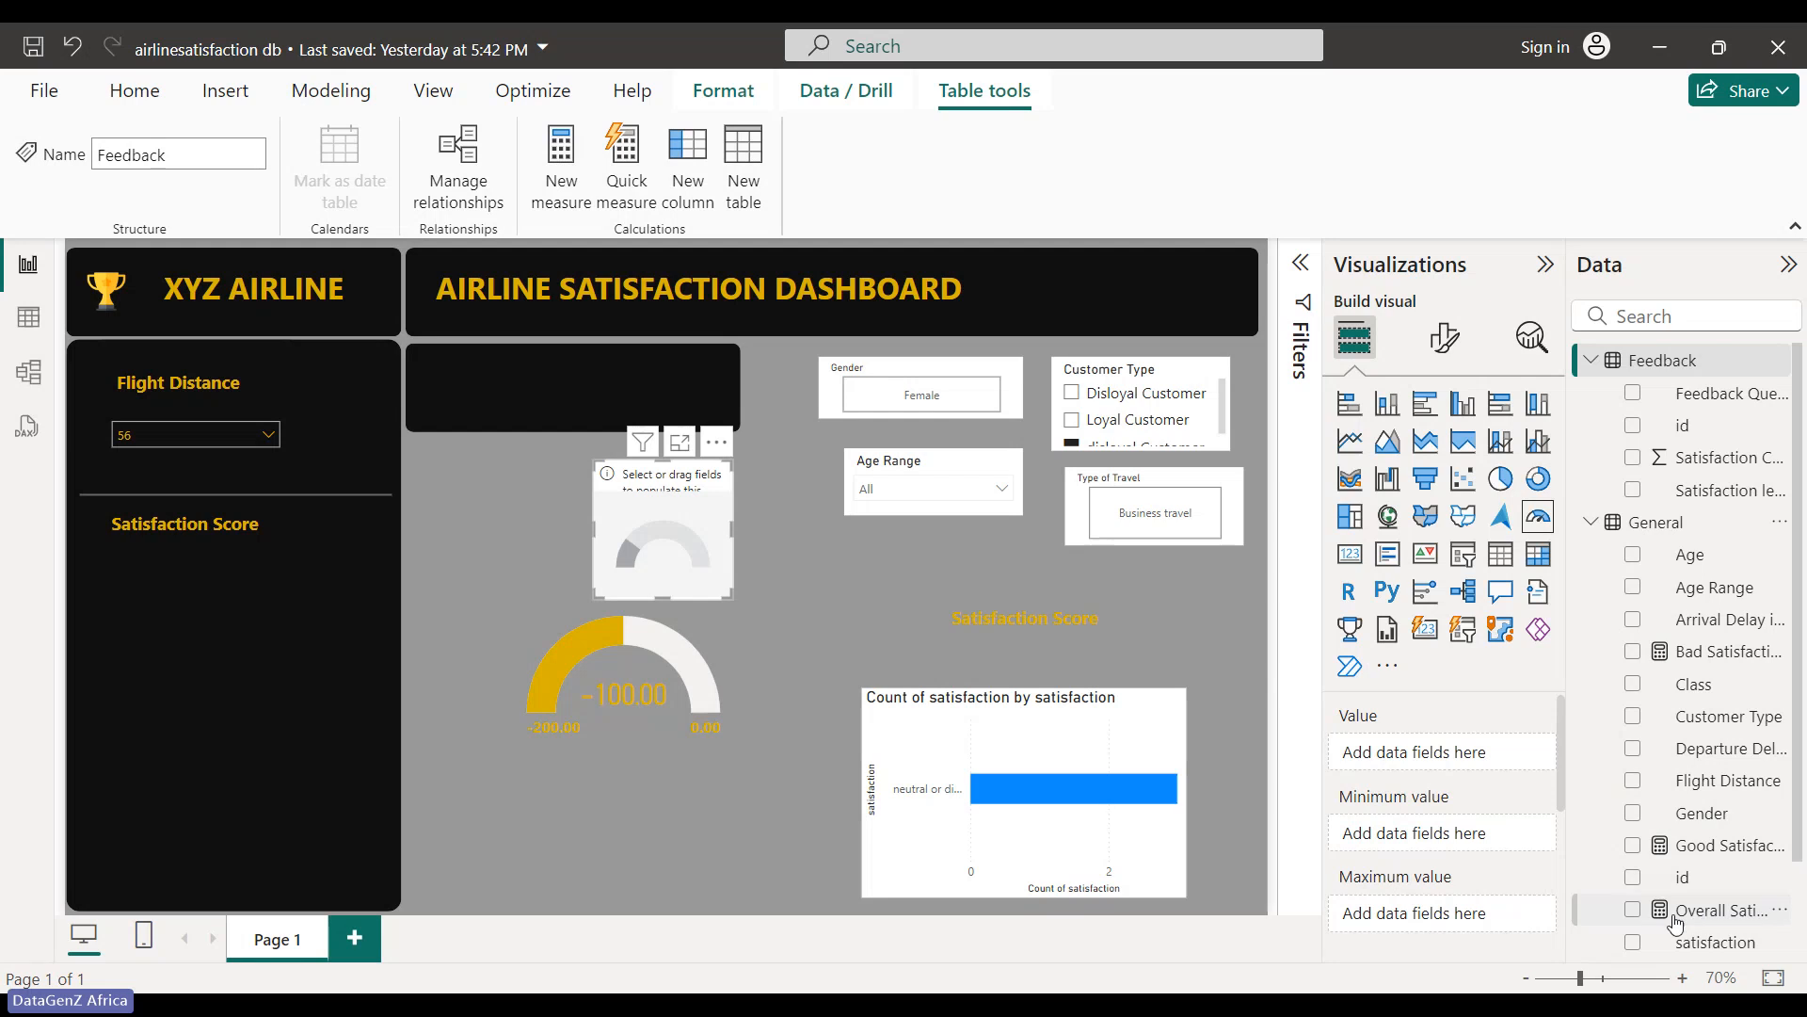
click(1632, 909)
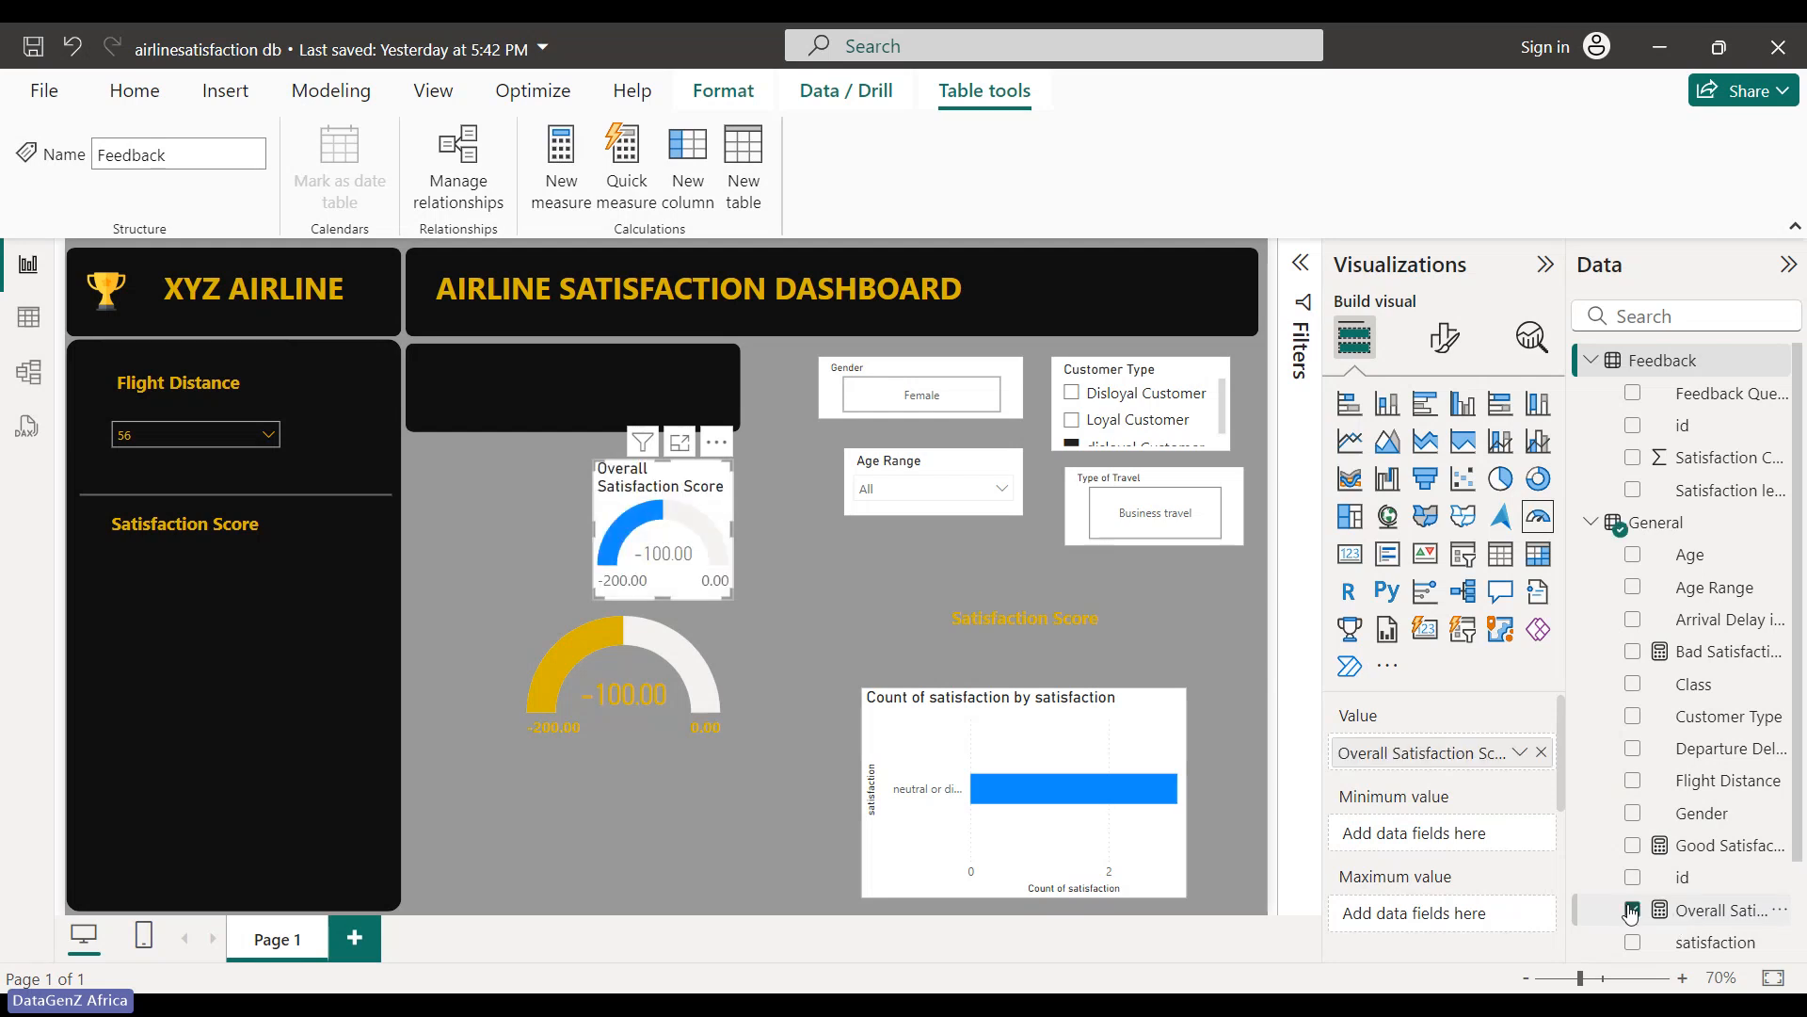
drag(693, 499, 267, 638)
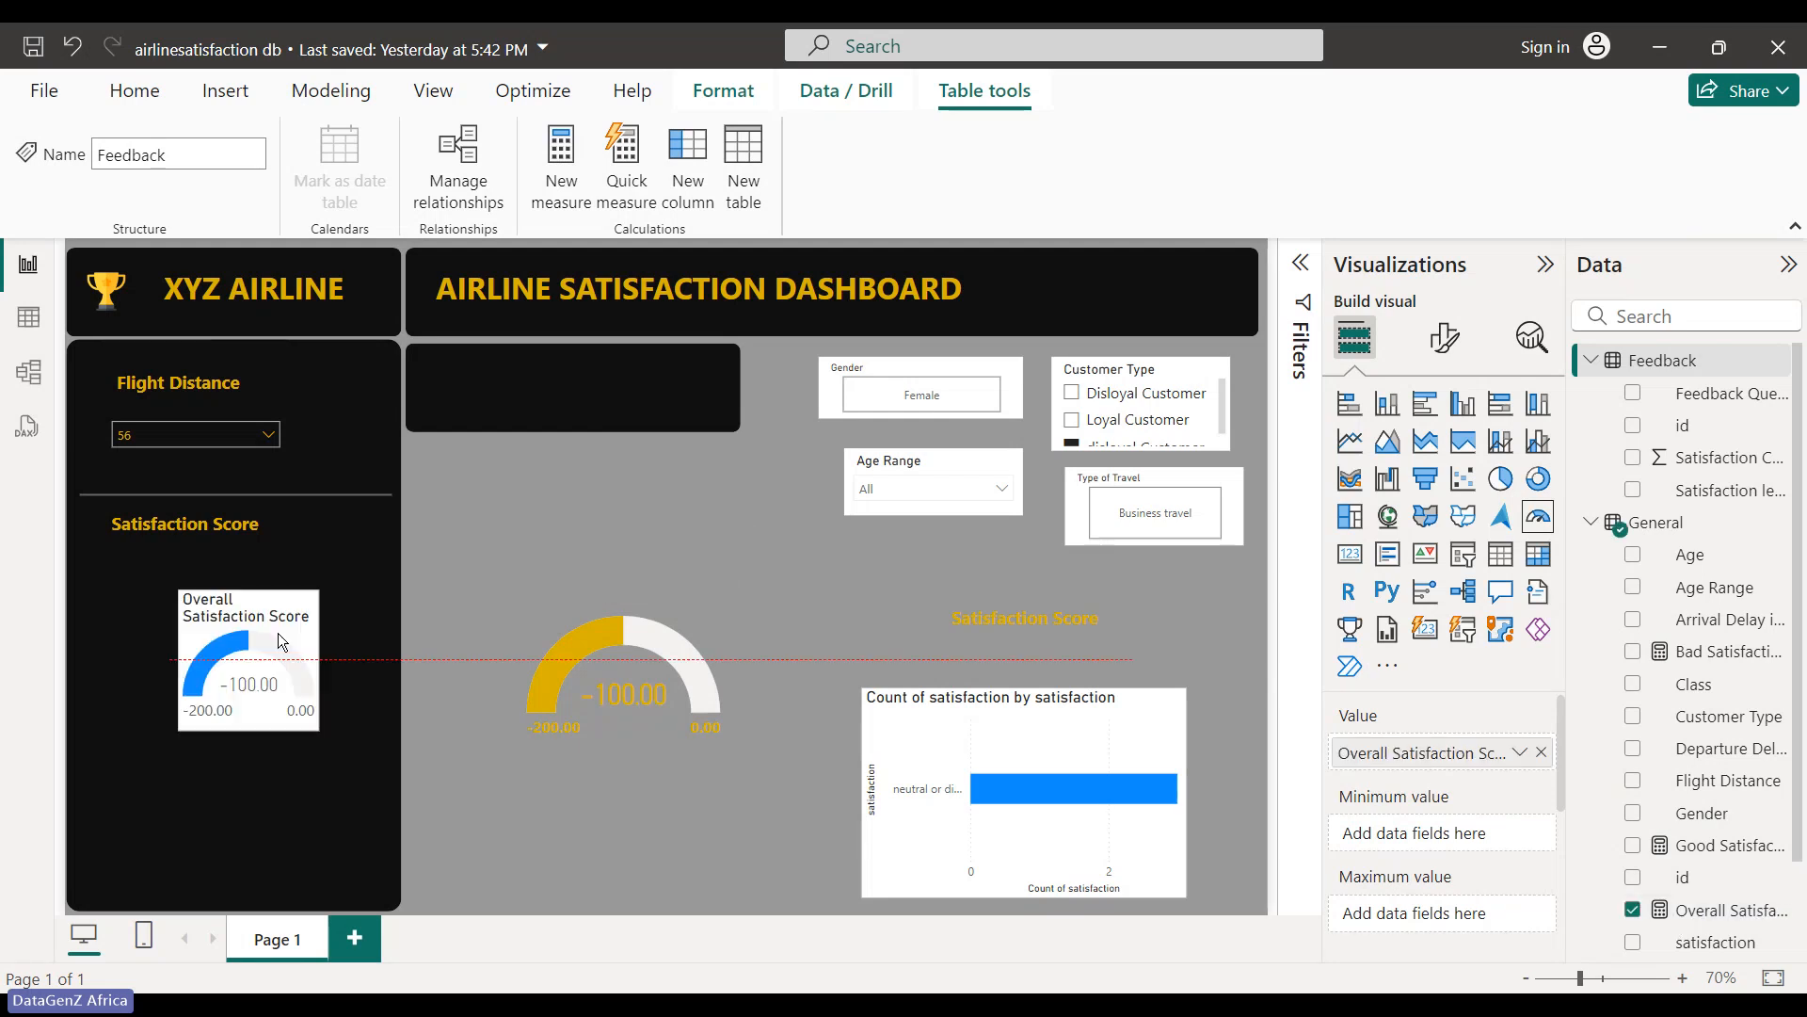
click(636, 557)
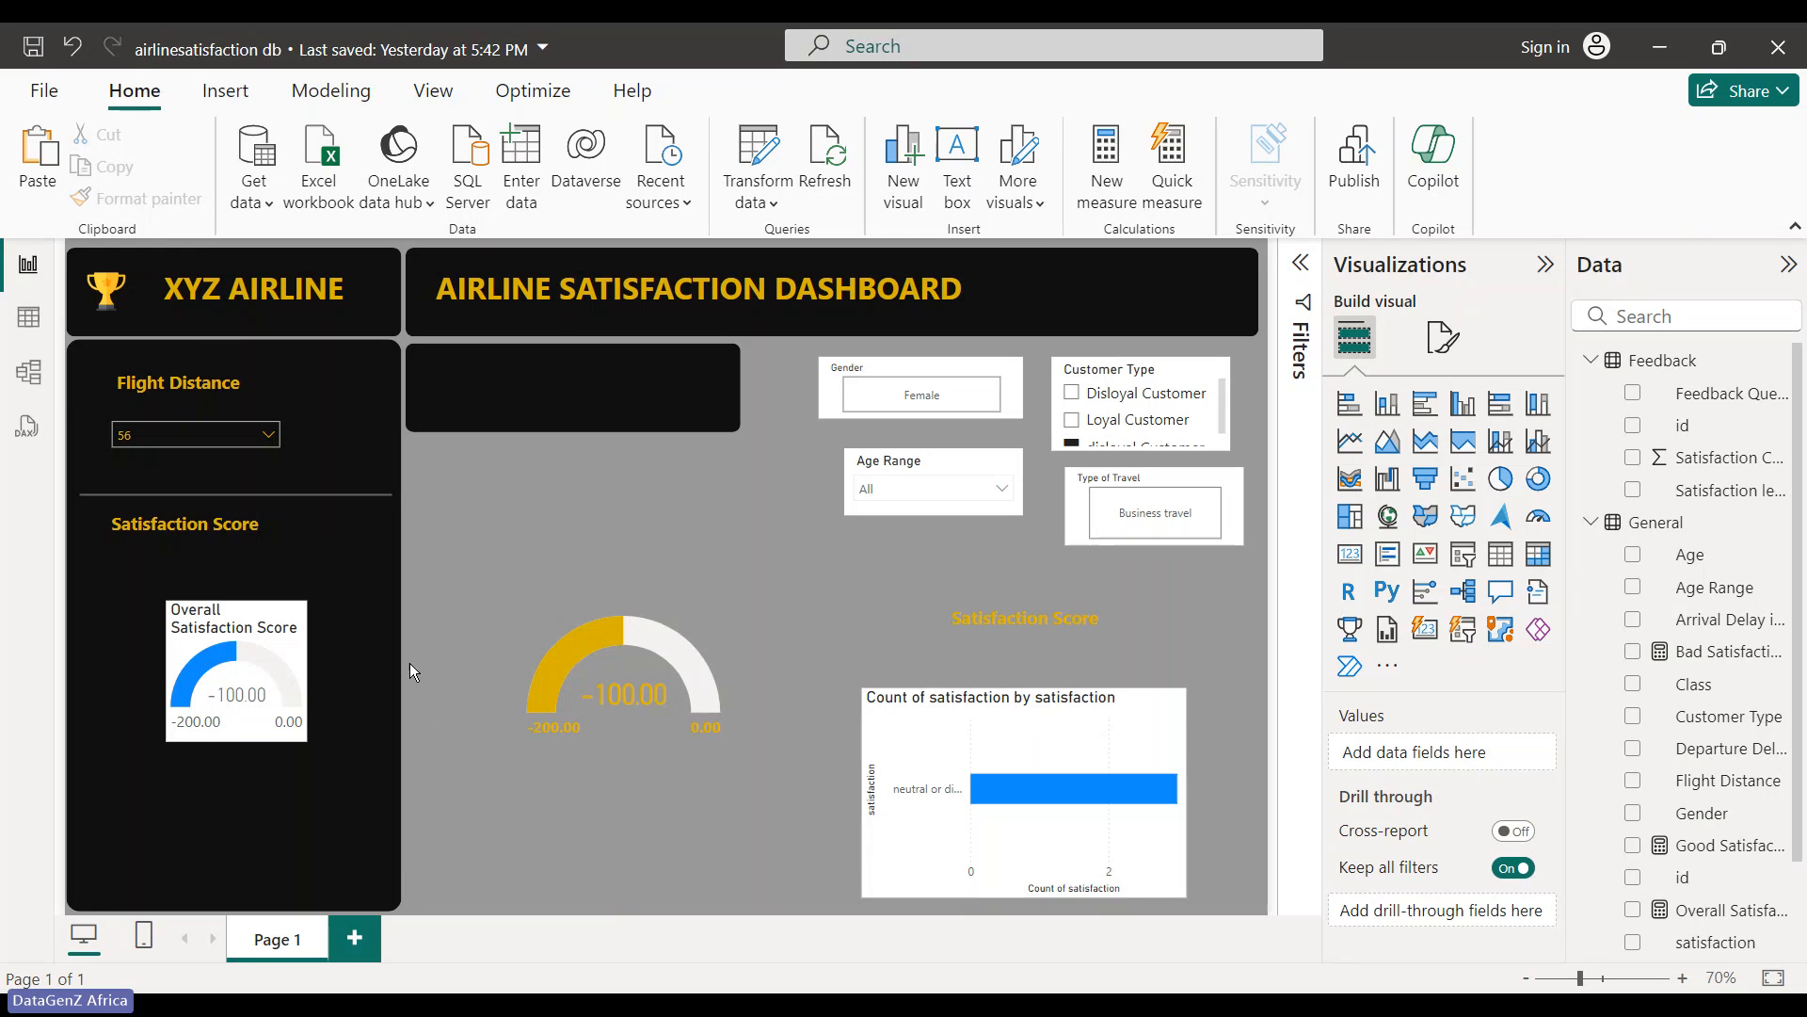
click(285, 653)
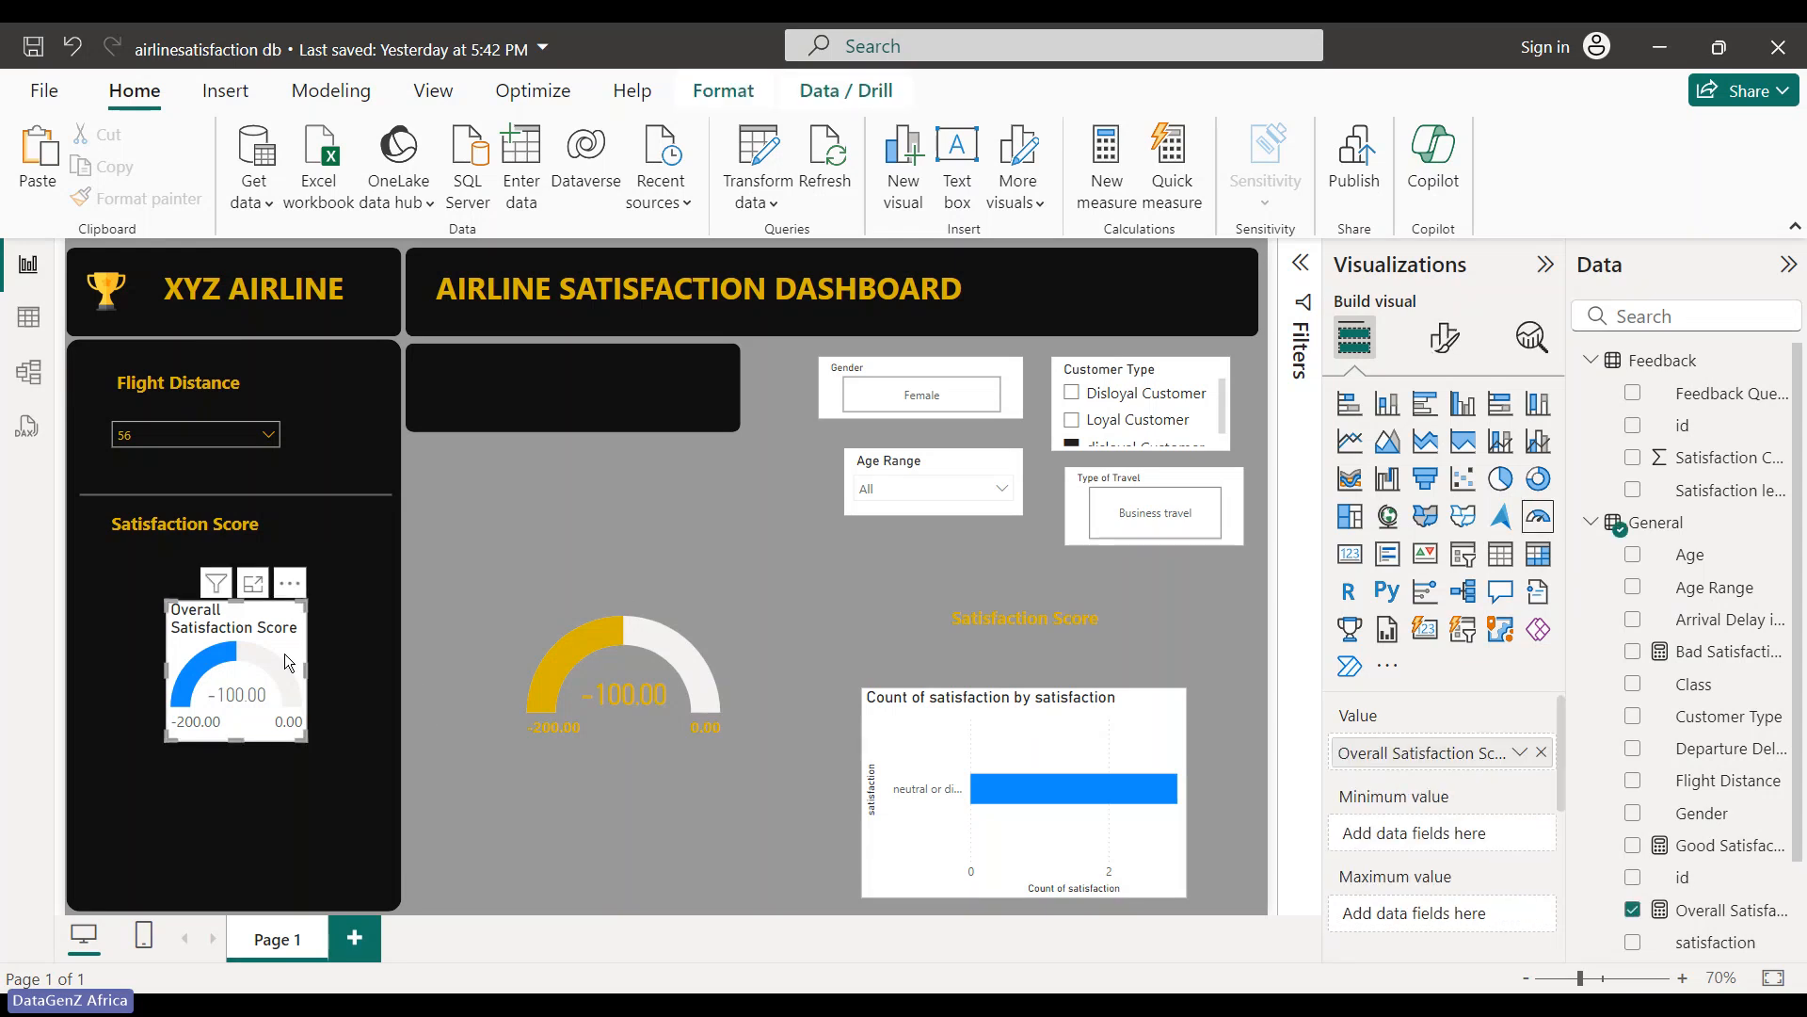
drag(269, 647, 801, 686)
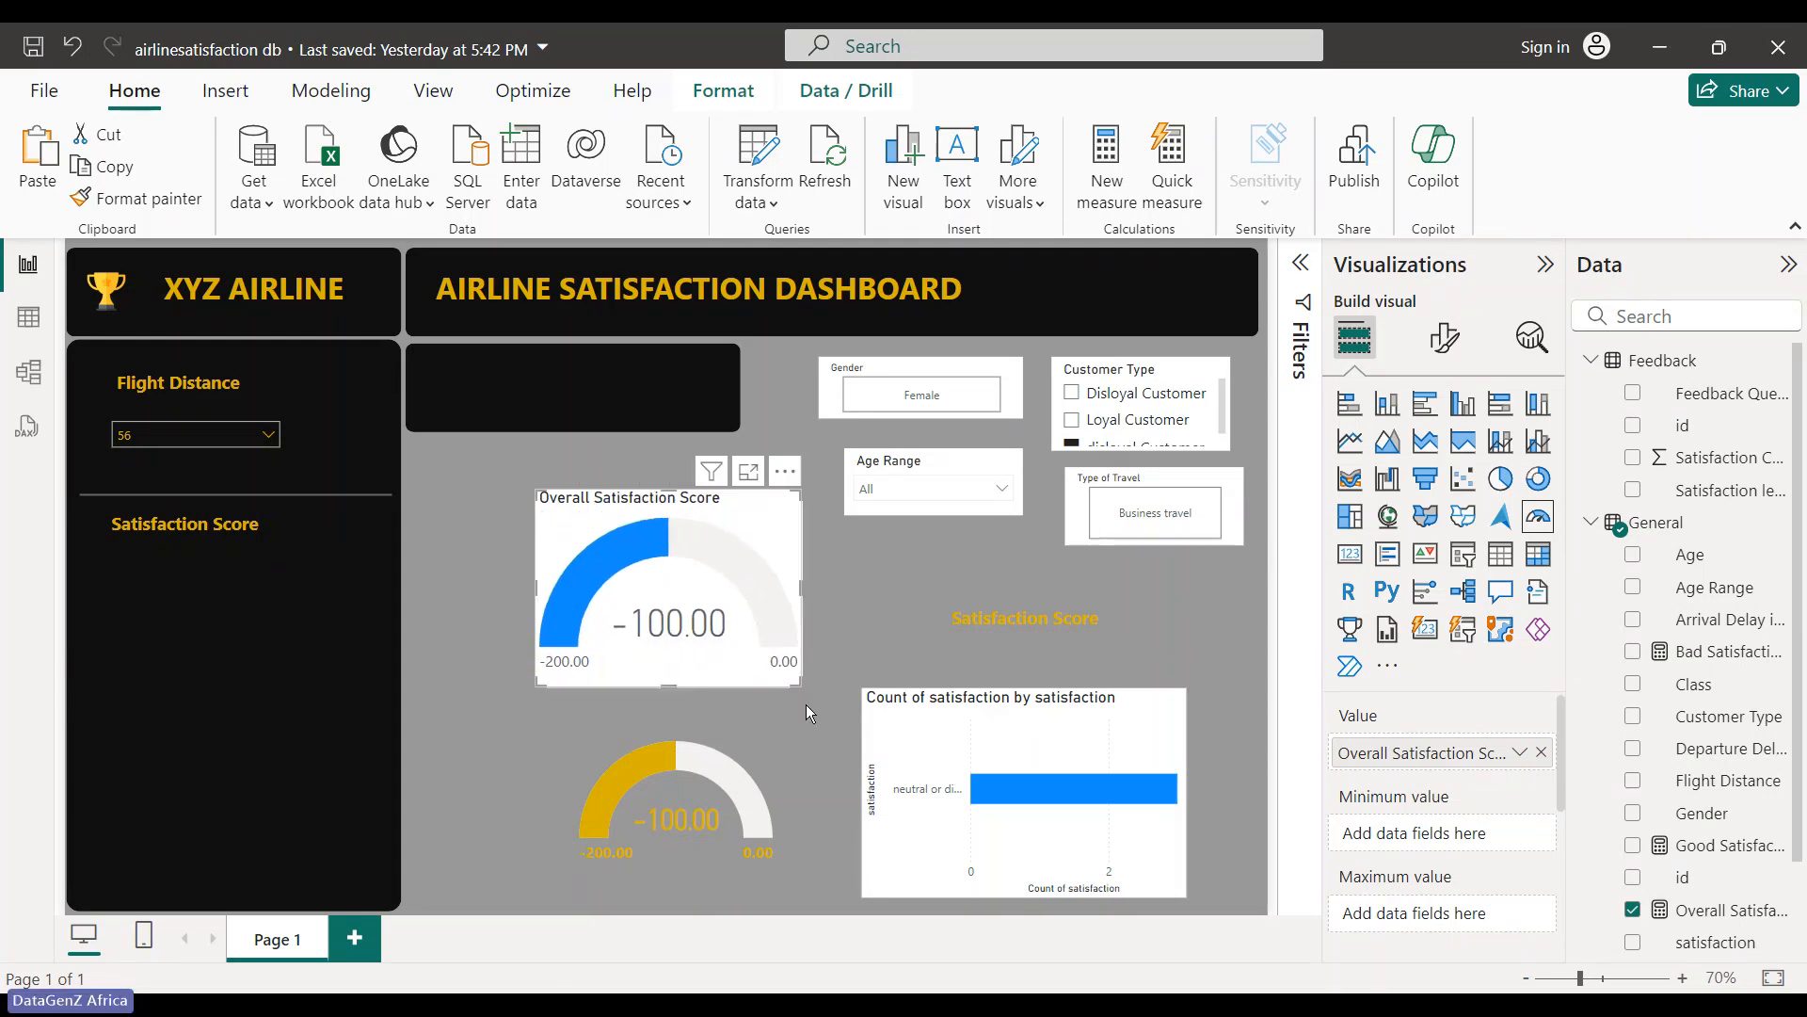
- Set the new gauge's data label values to gold
click(1442, 340)
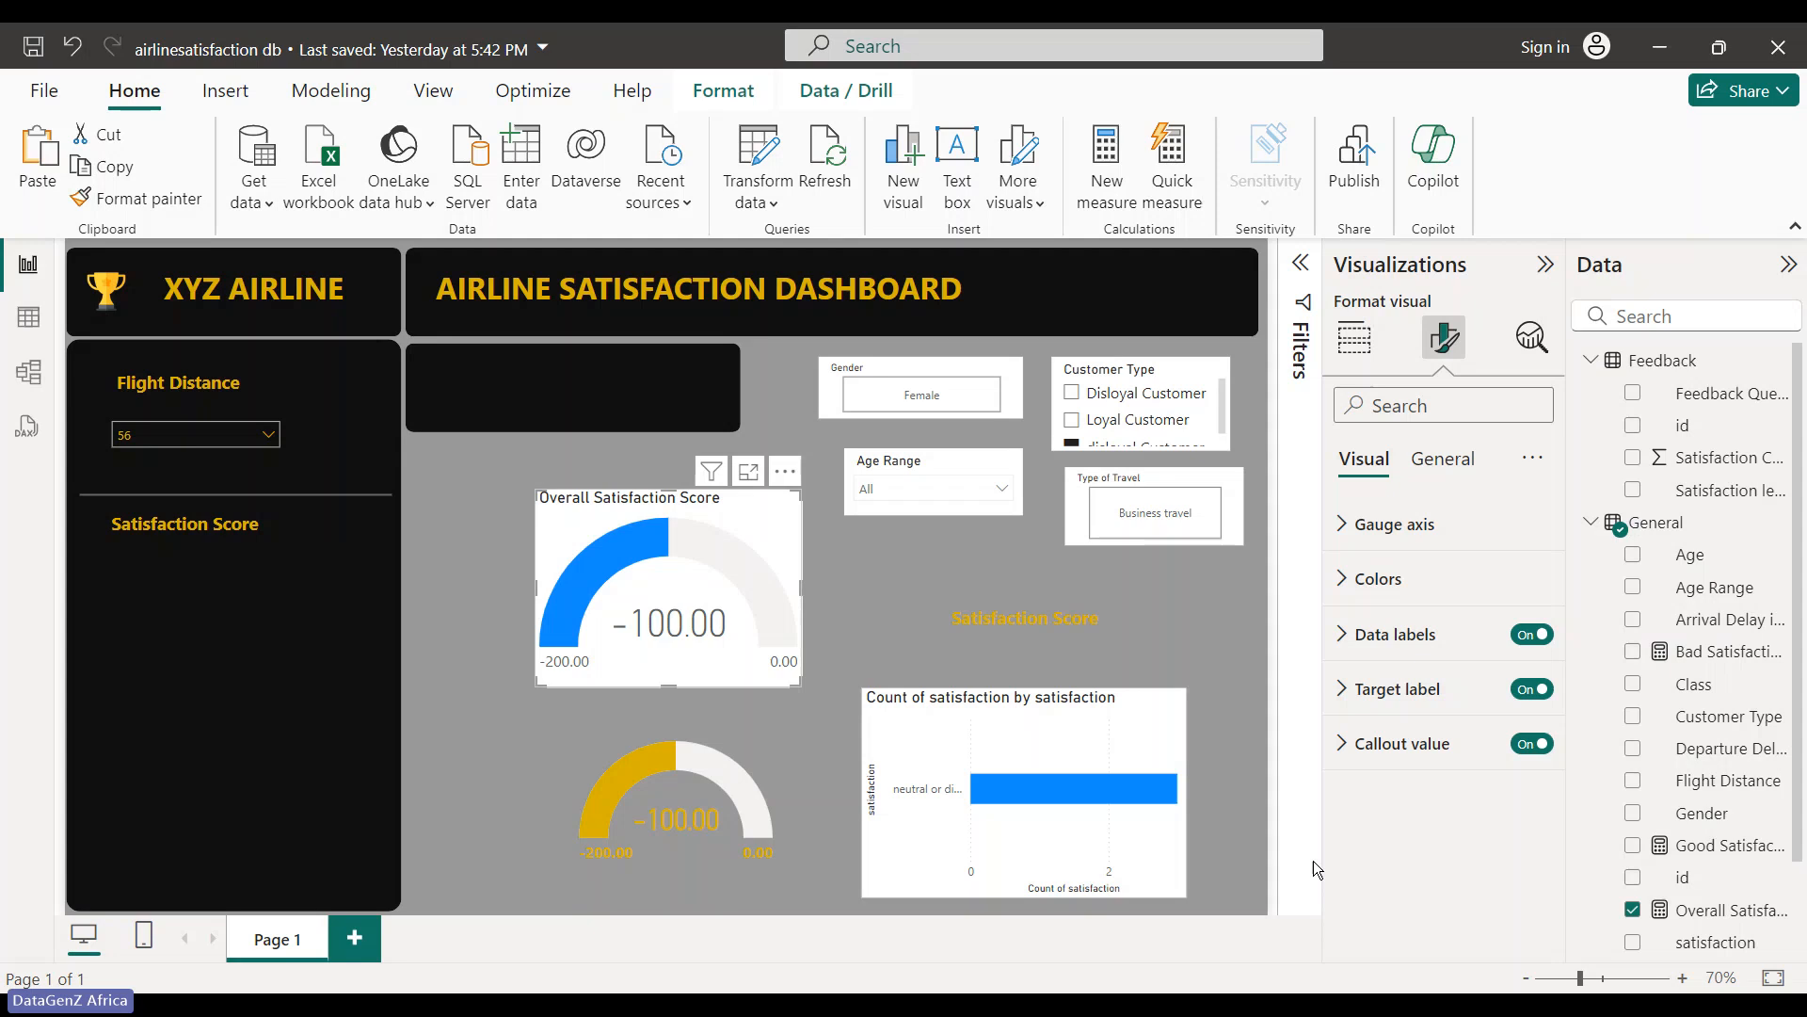
click(1349, 637)
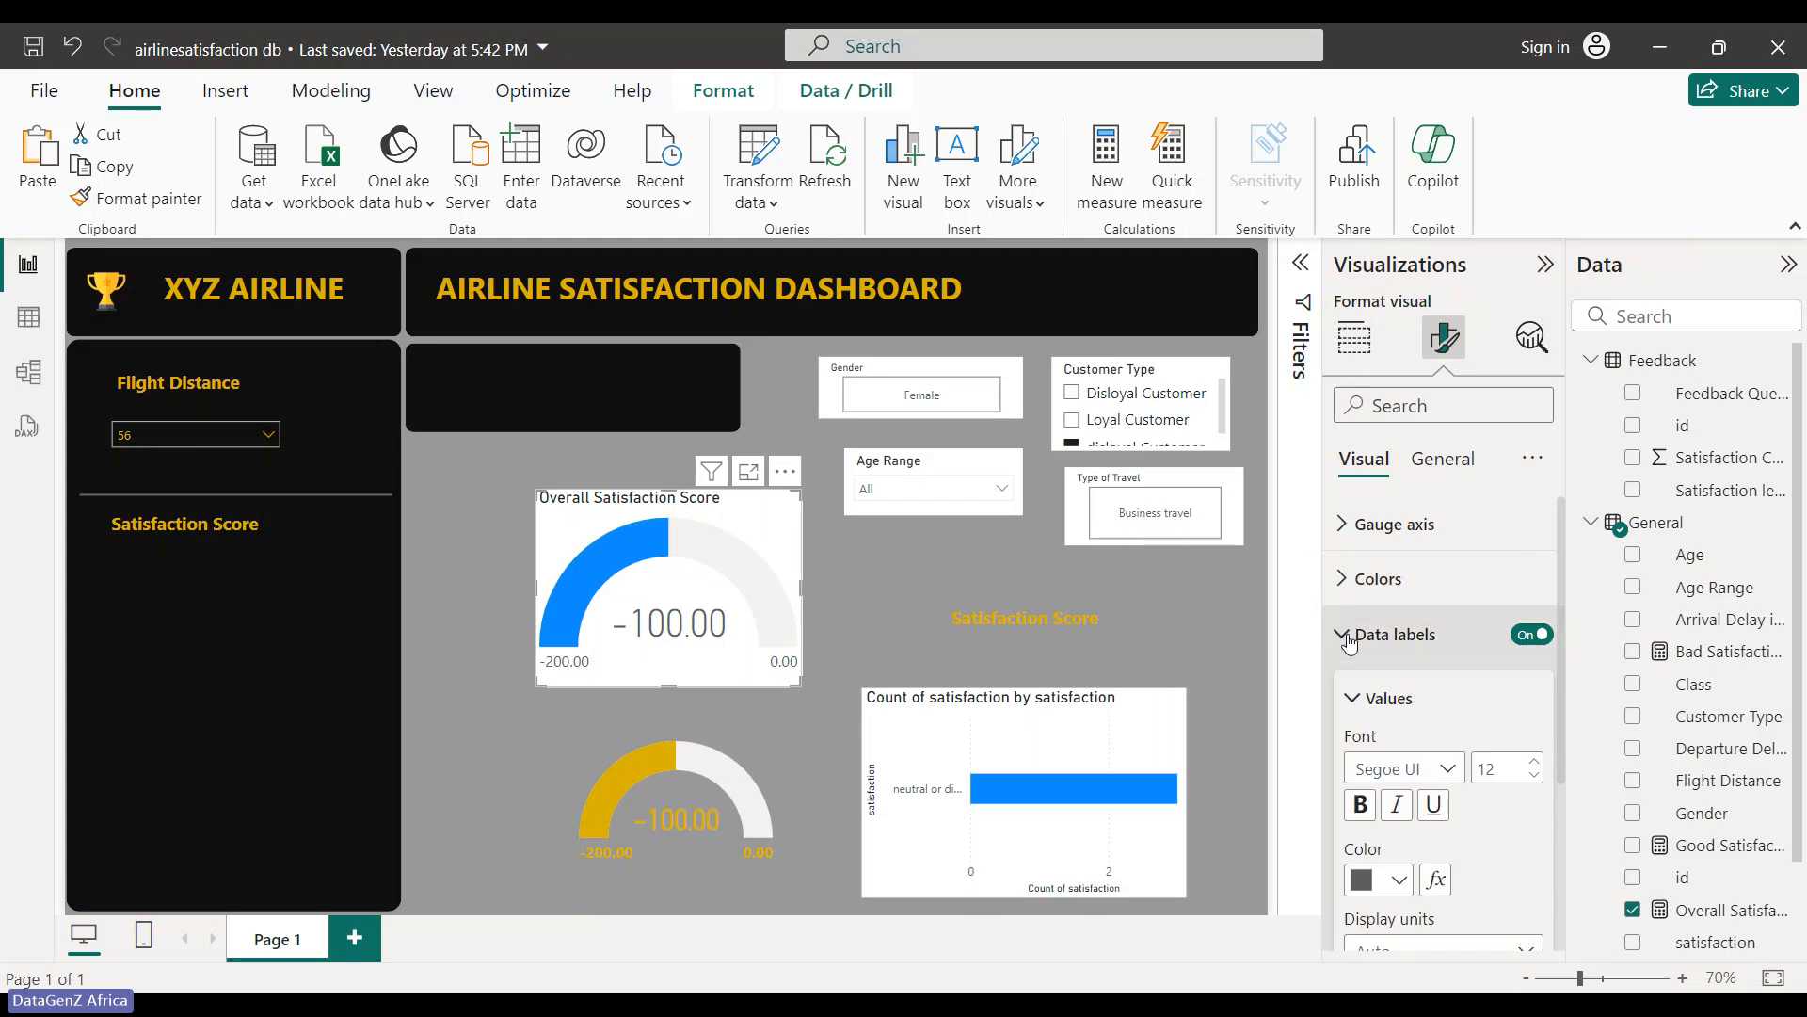
click(1388, 881)
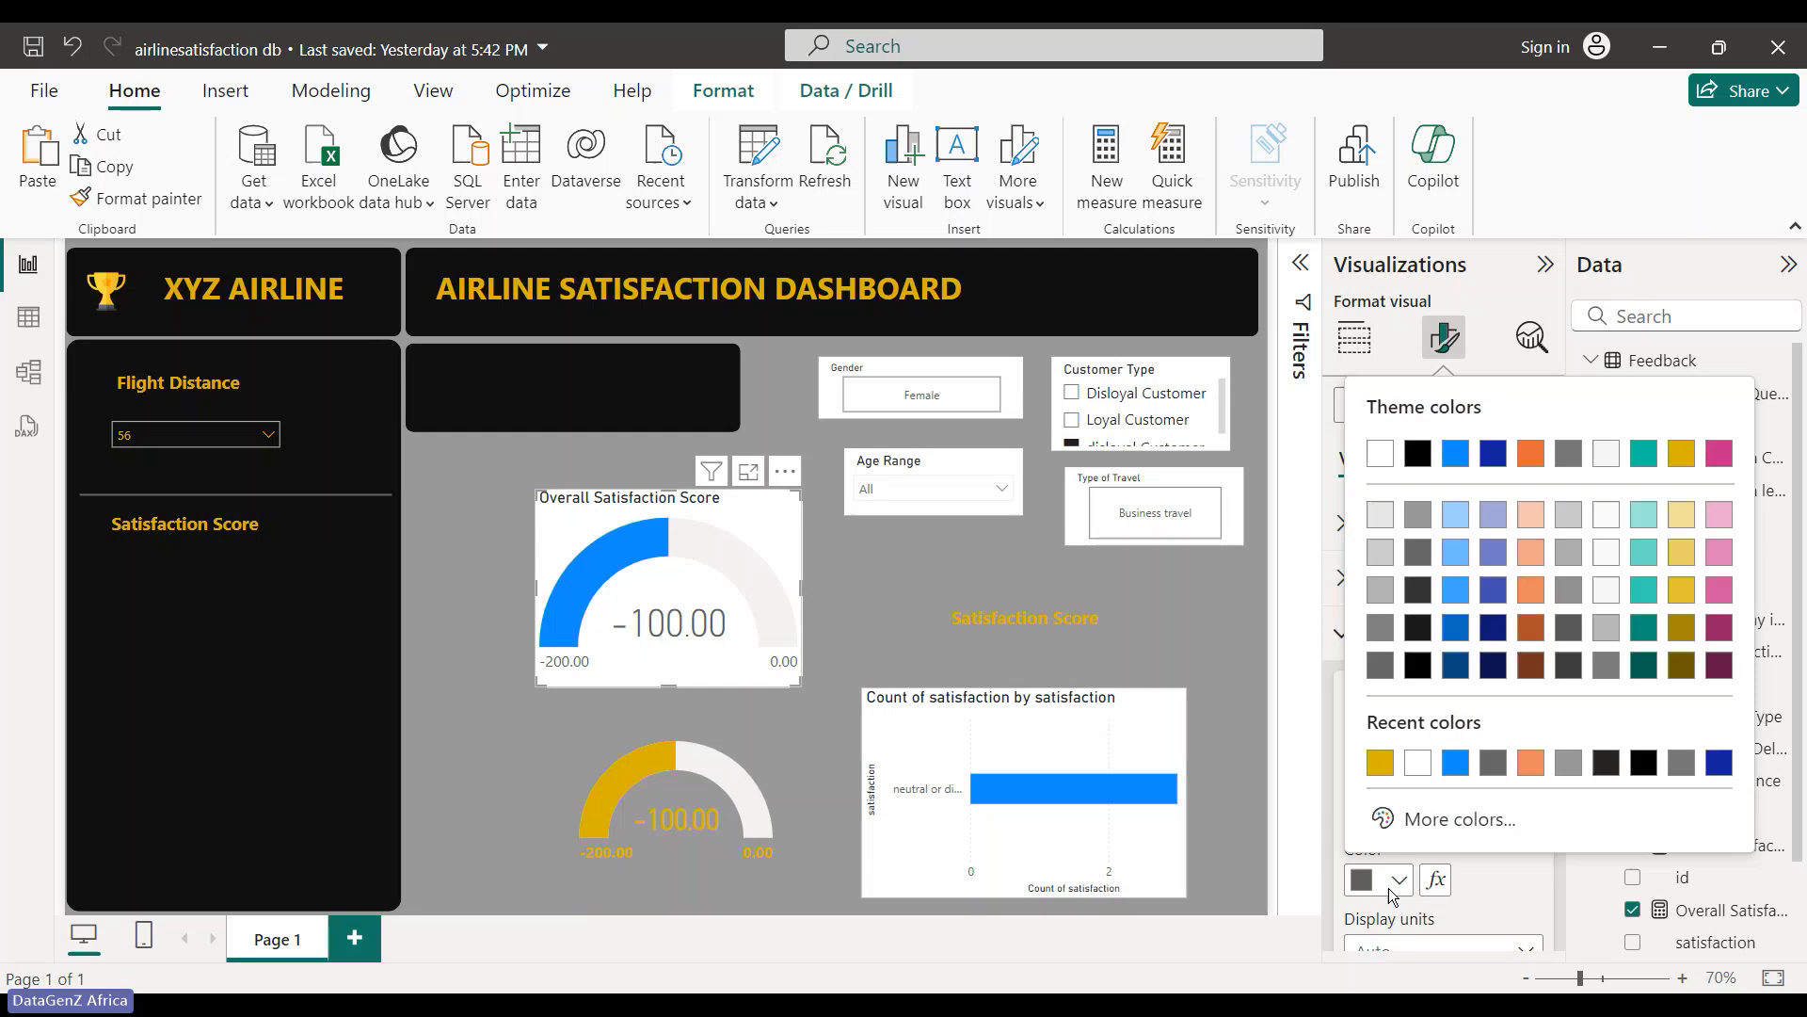
click(1381, 768)
scroll(1414, 883, down, 3)
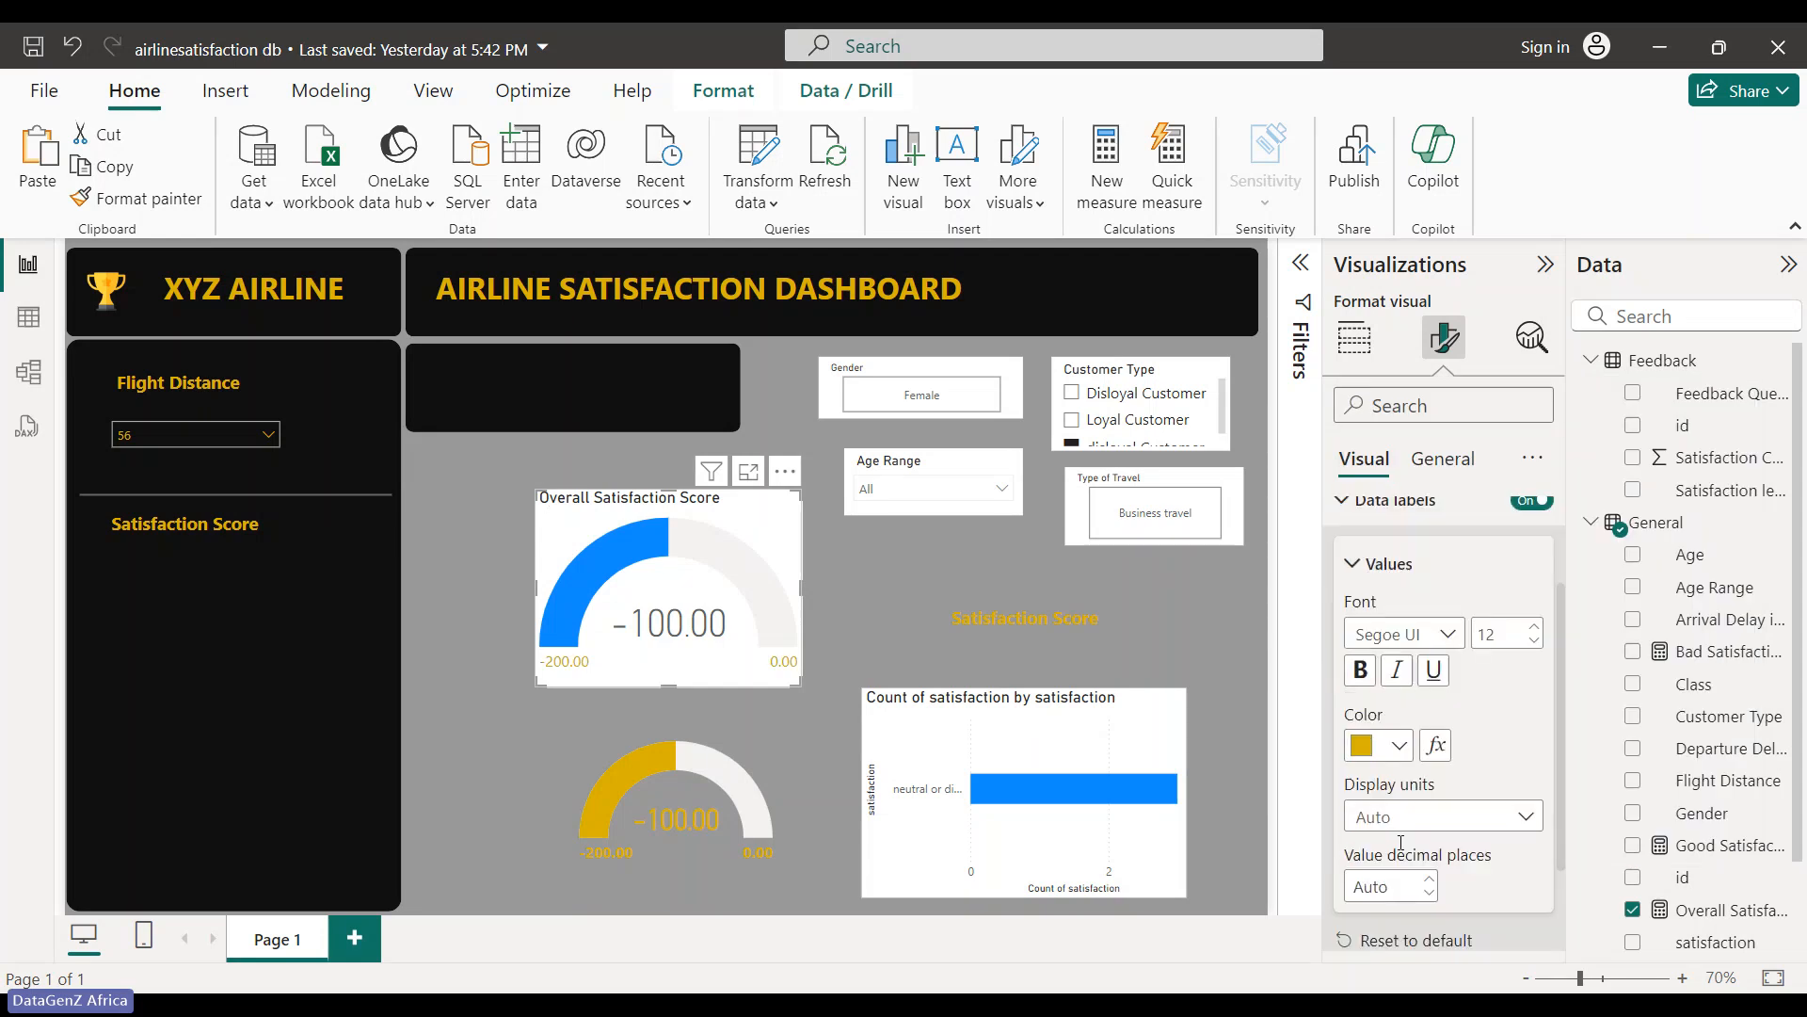
click(1353, 563)
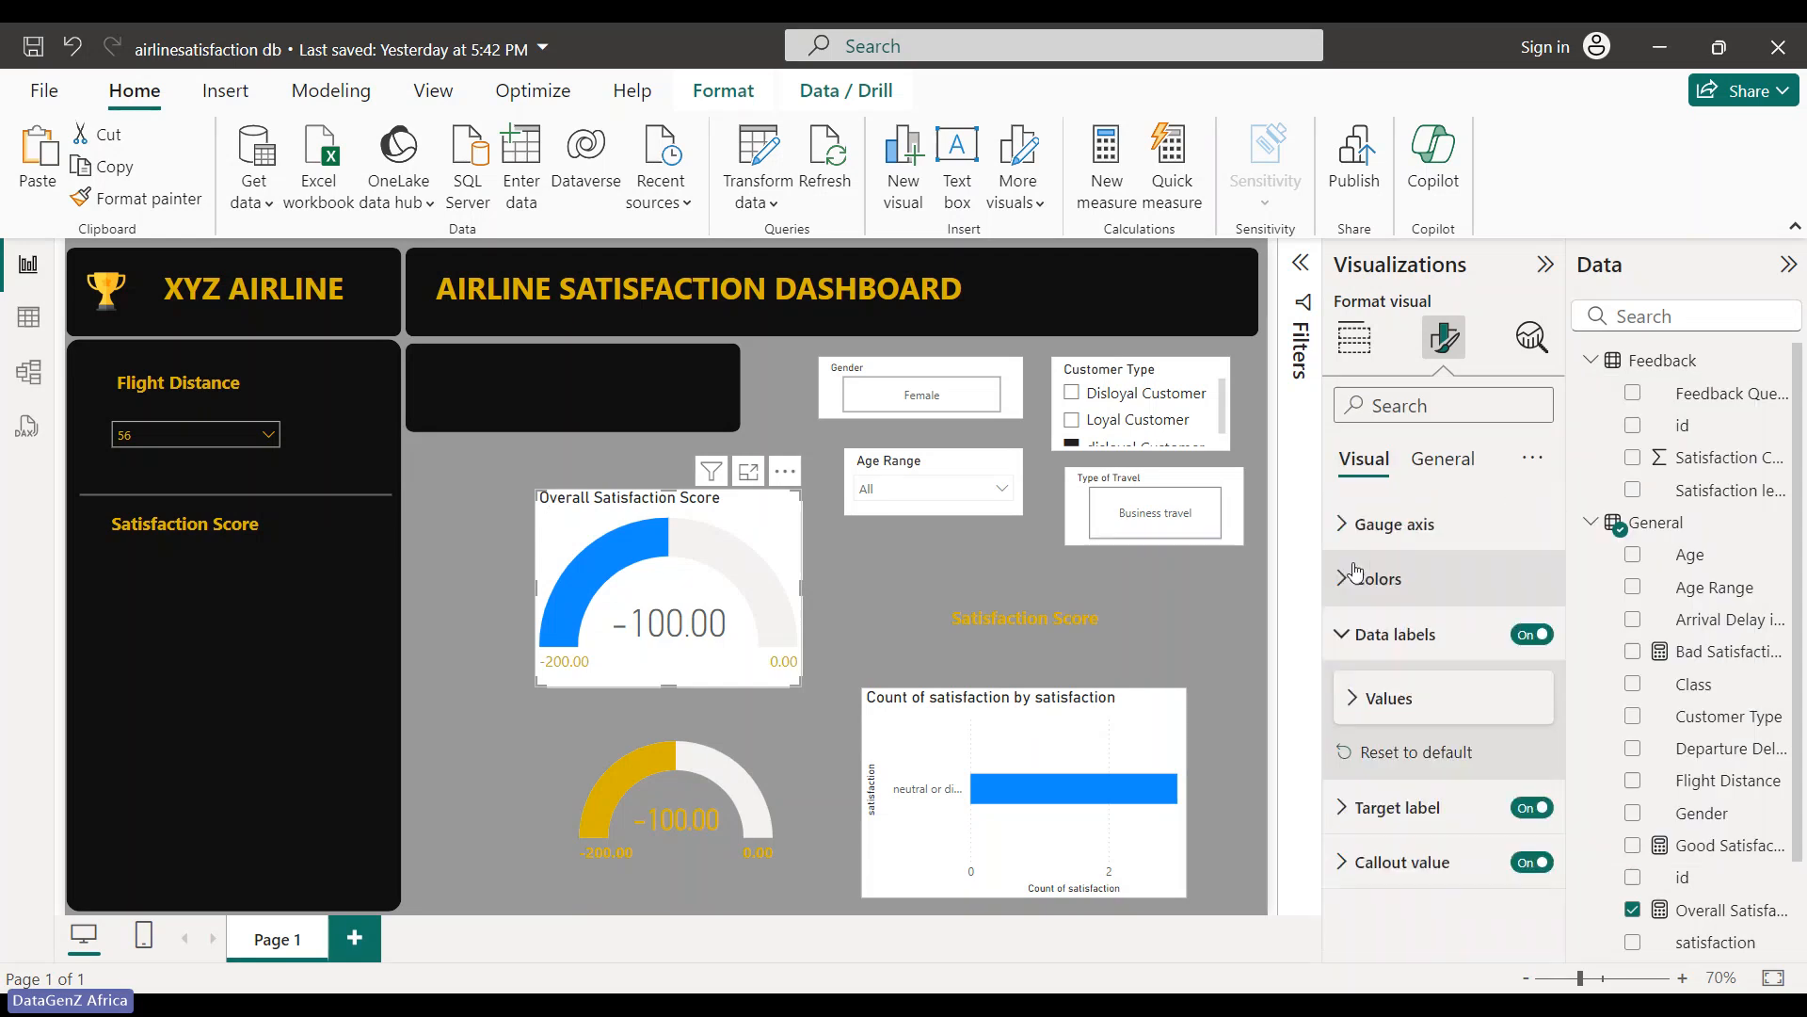
click(1365, 698)
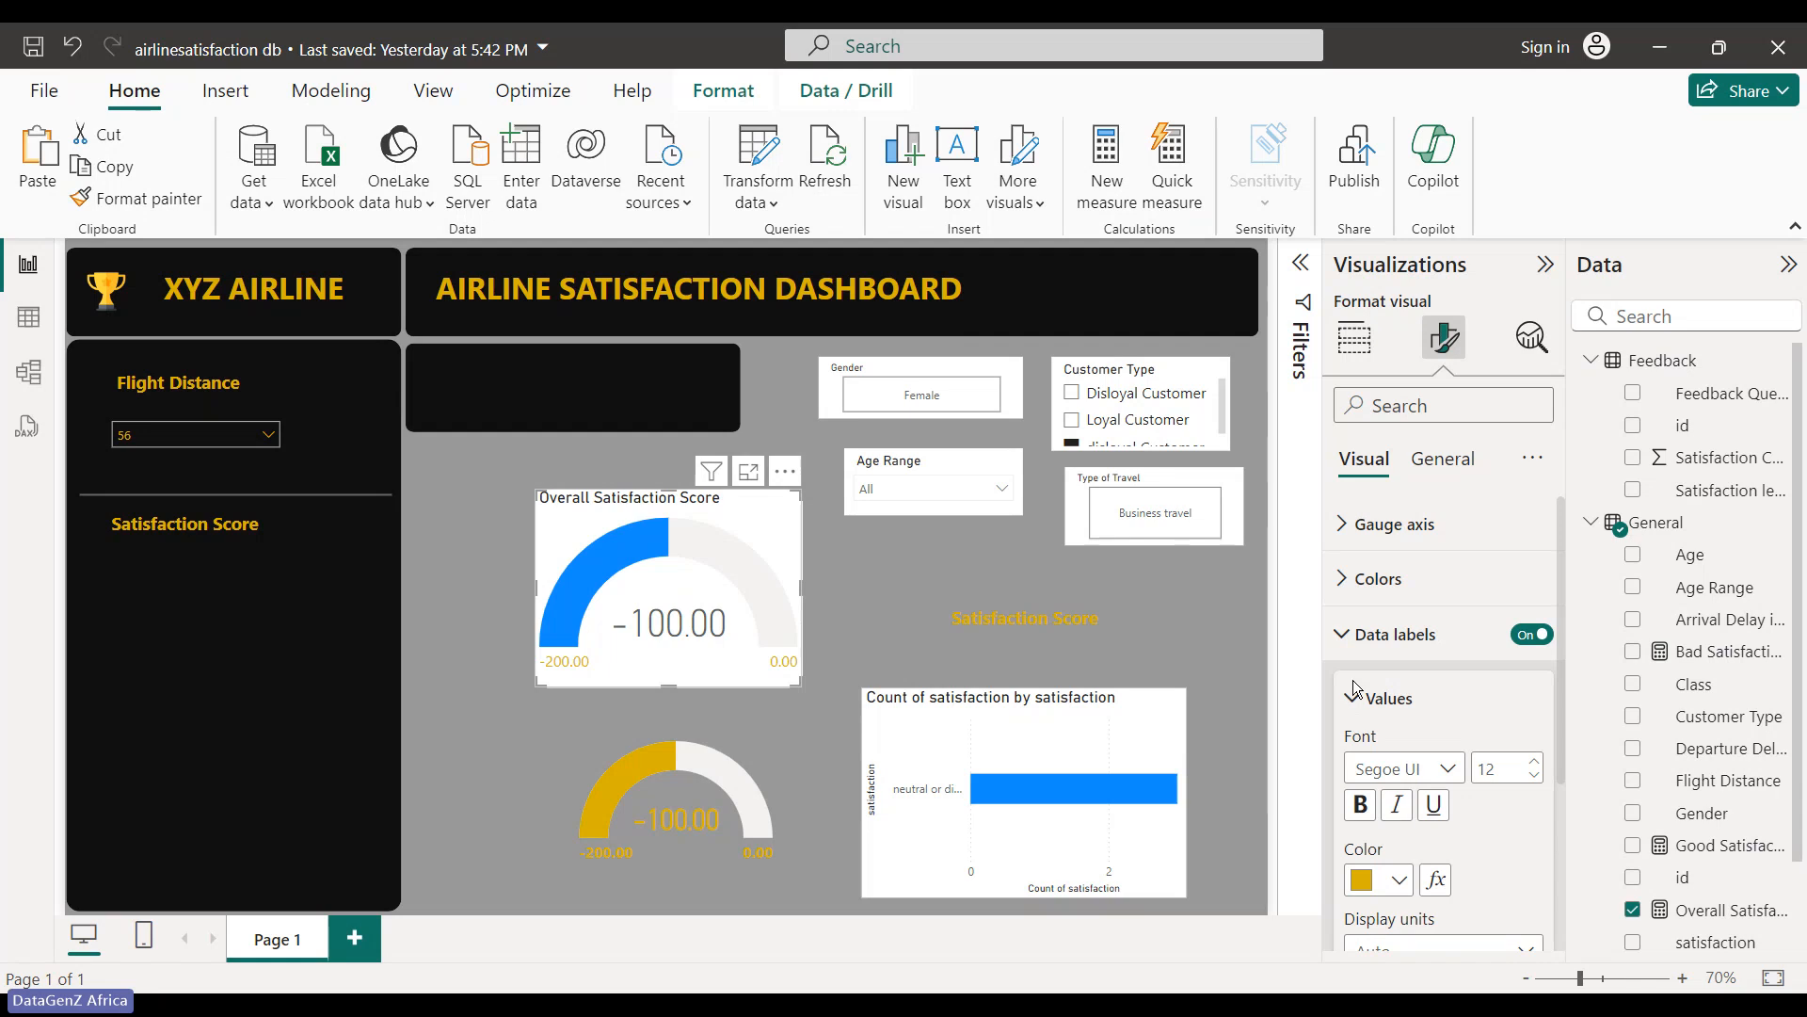
click(1358, 697)
click(1357, 698)
scroll(1396, 753, down, 3)
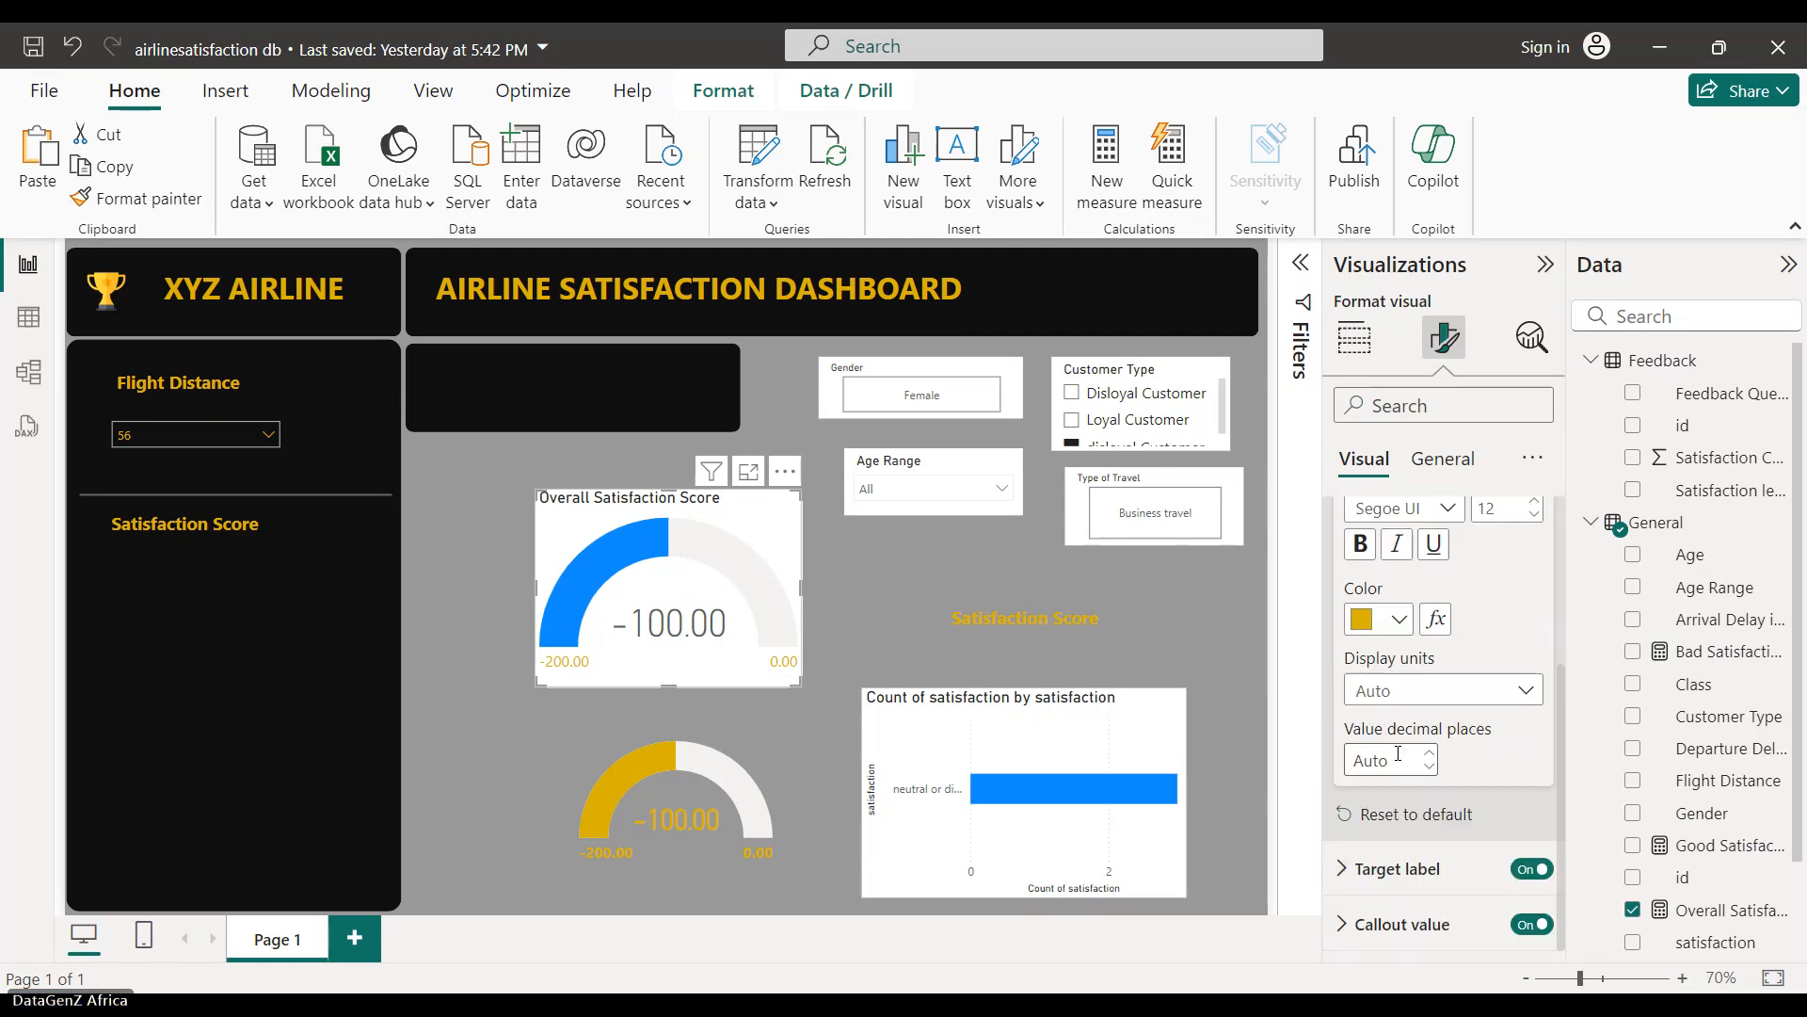
scroll(1396, 753, up, 3)
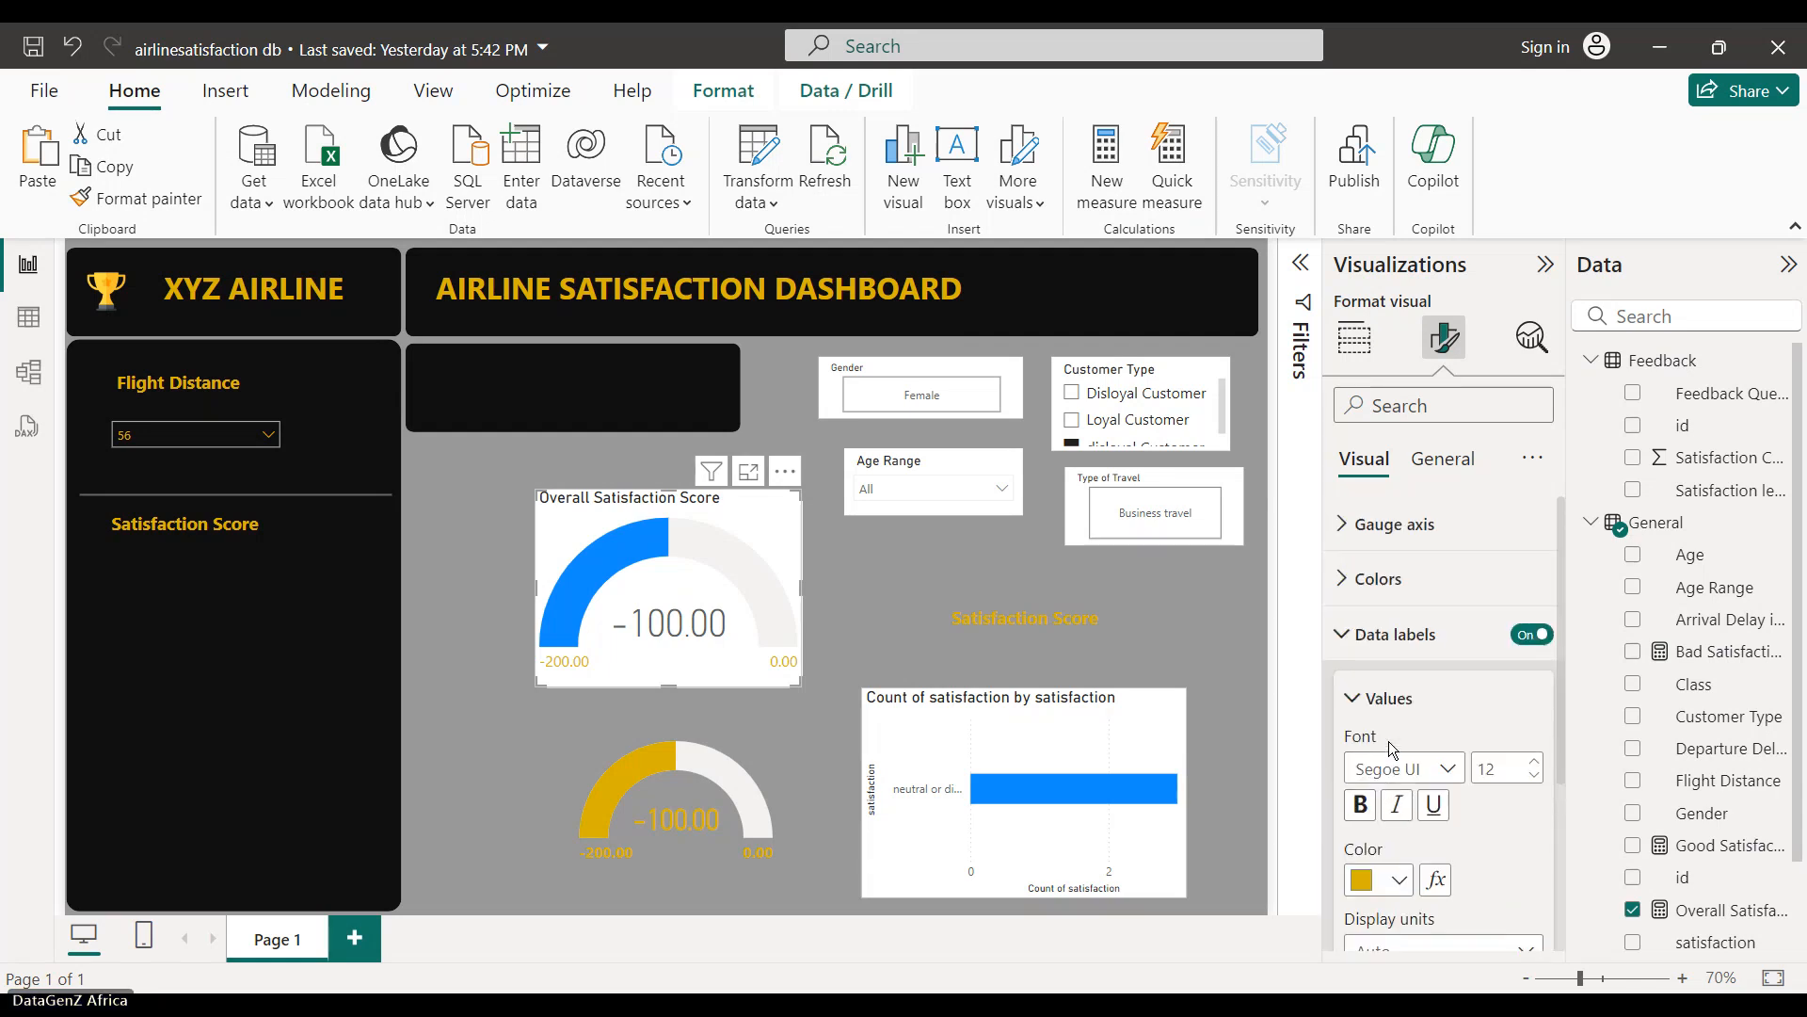
click(1375, 697)
- Make the gauge's target label text yellow
click(1341, 807)
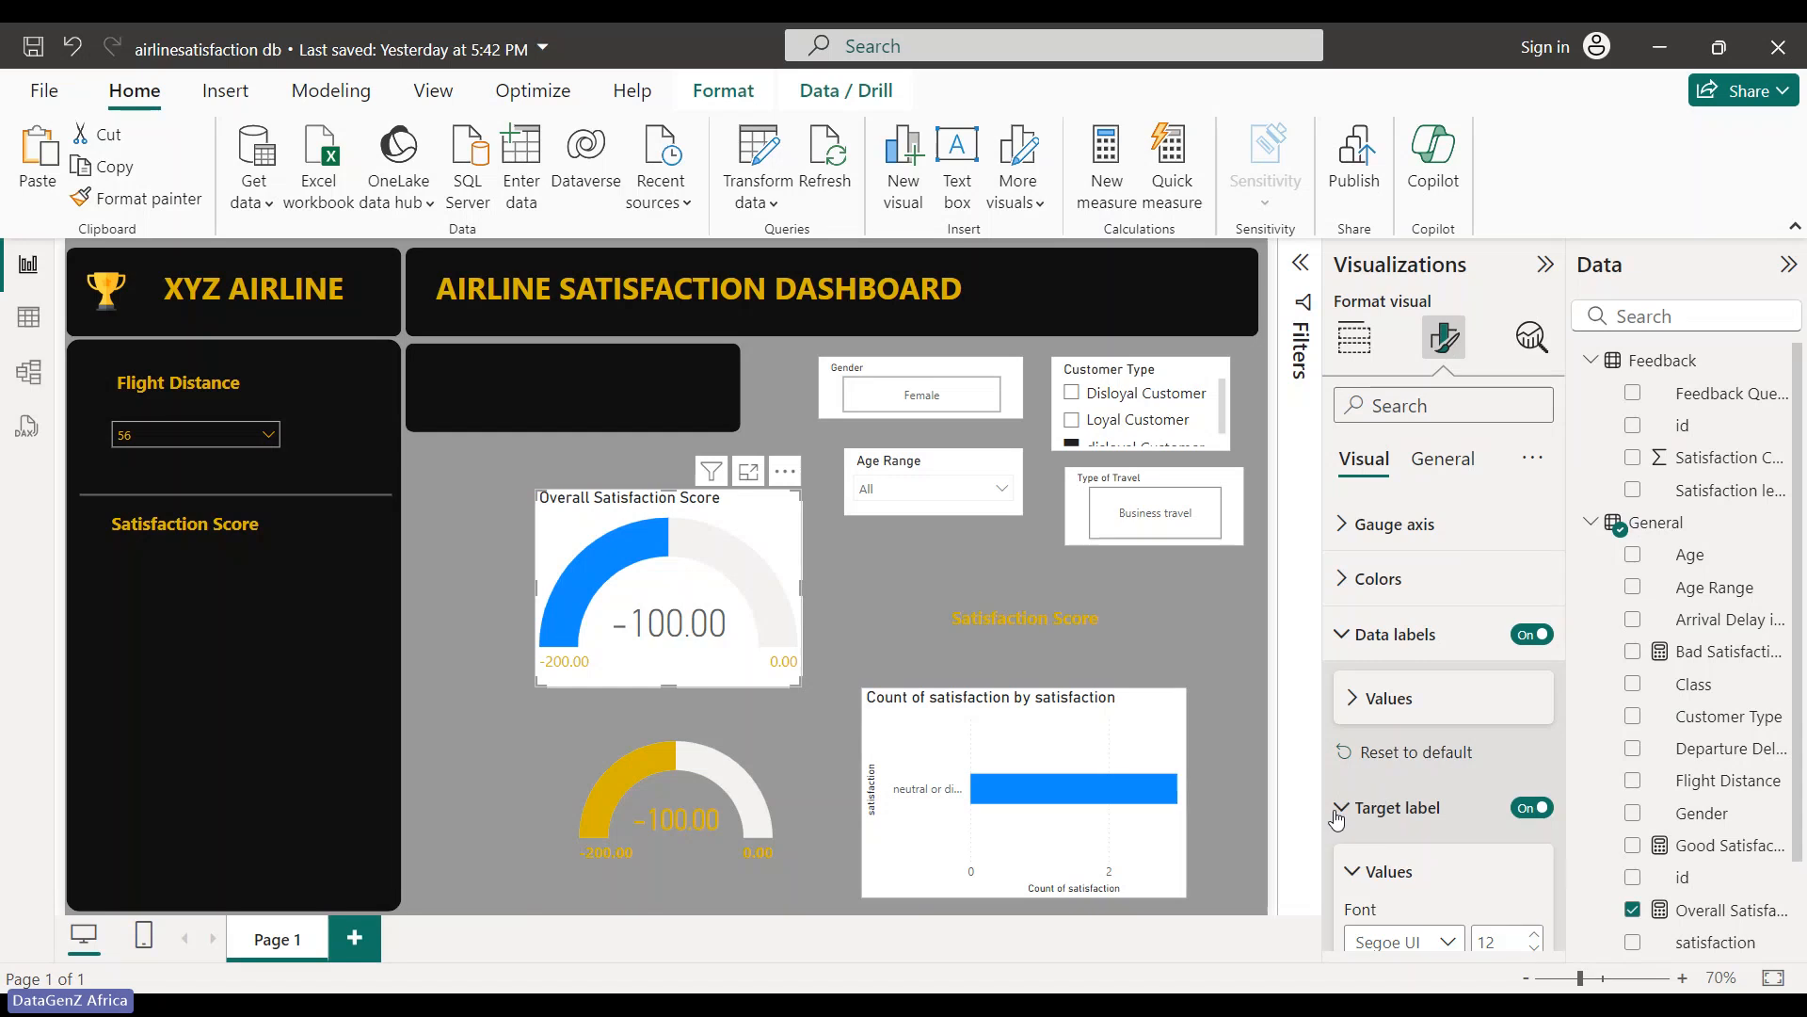
scroll(1346, 801, down, 4)
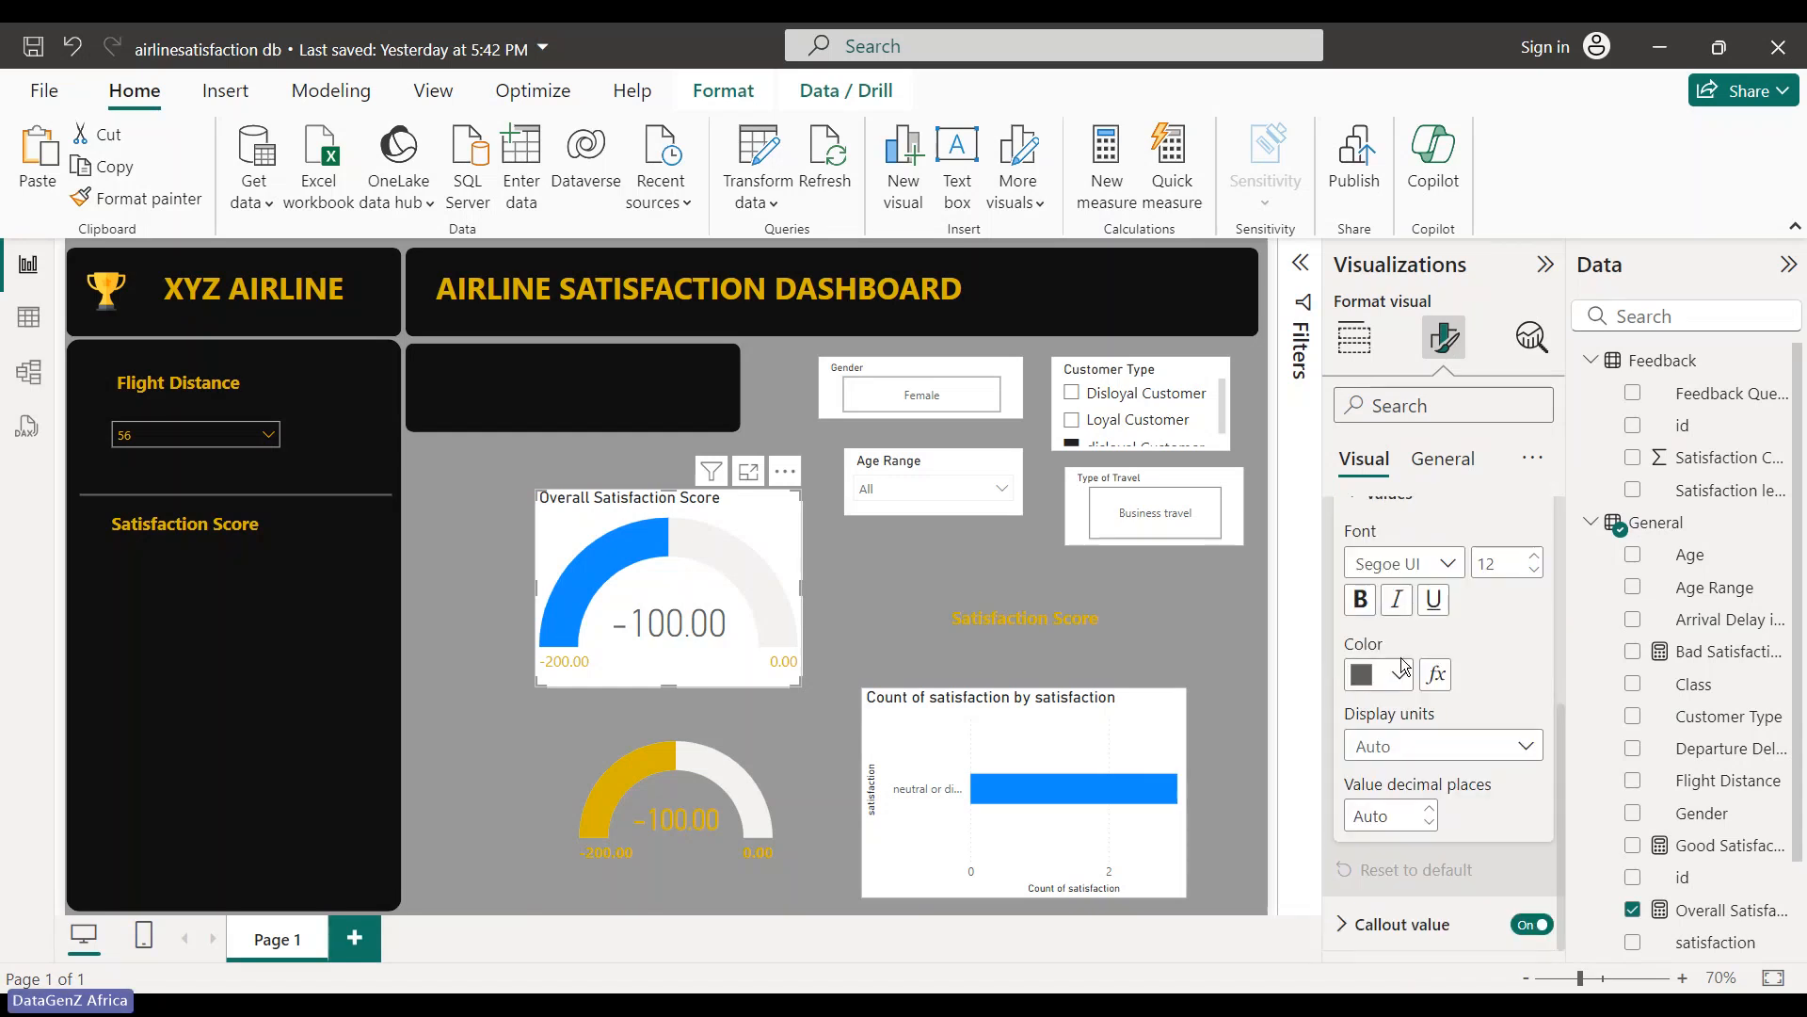
click(1400, 670)
click(1387, 565)
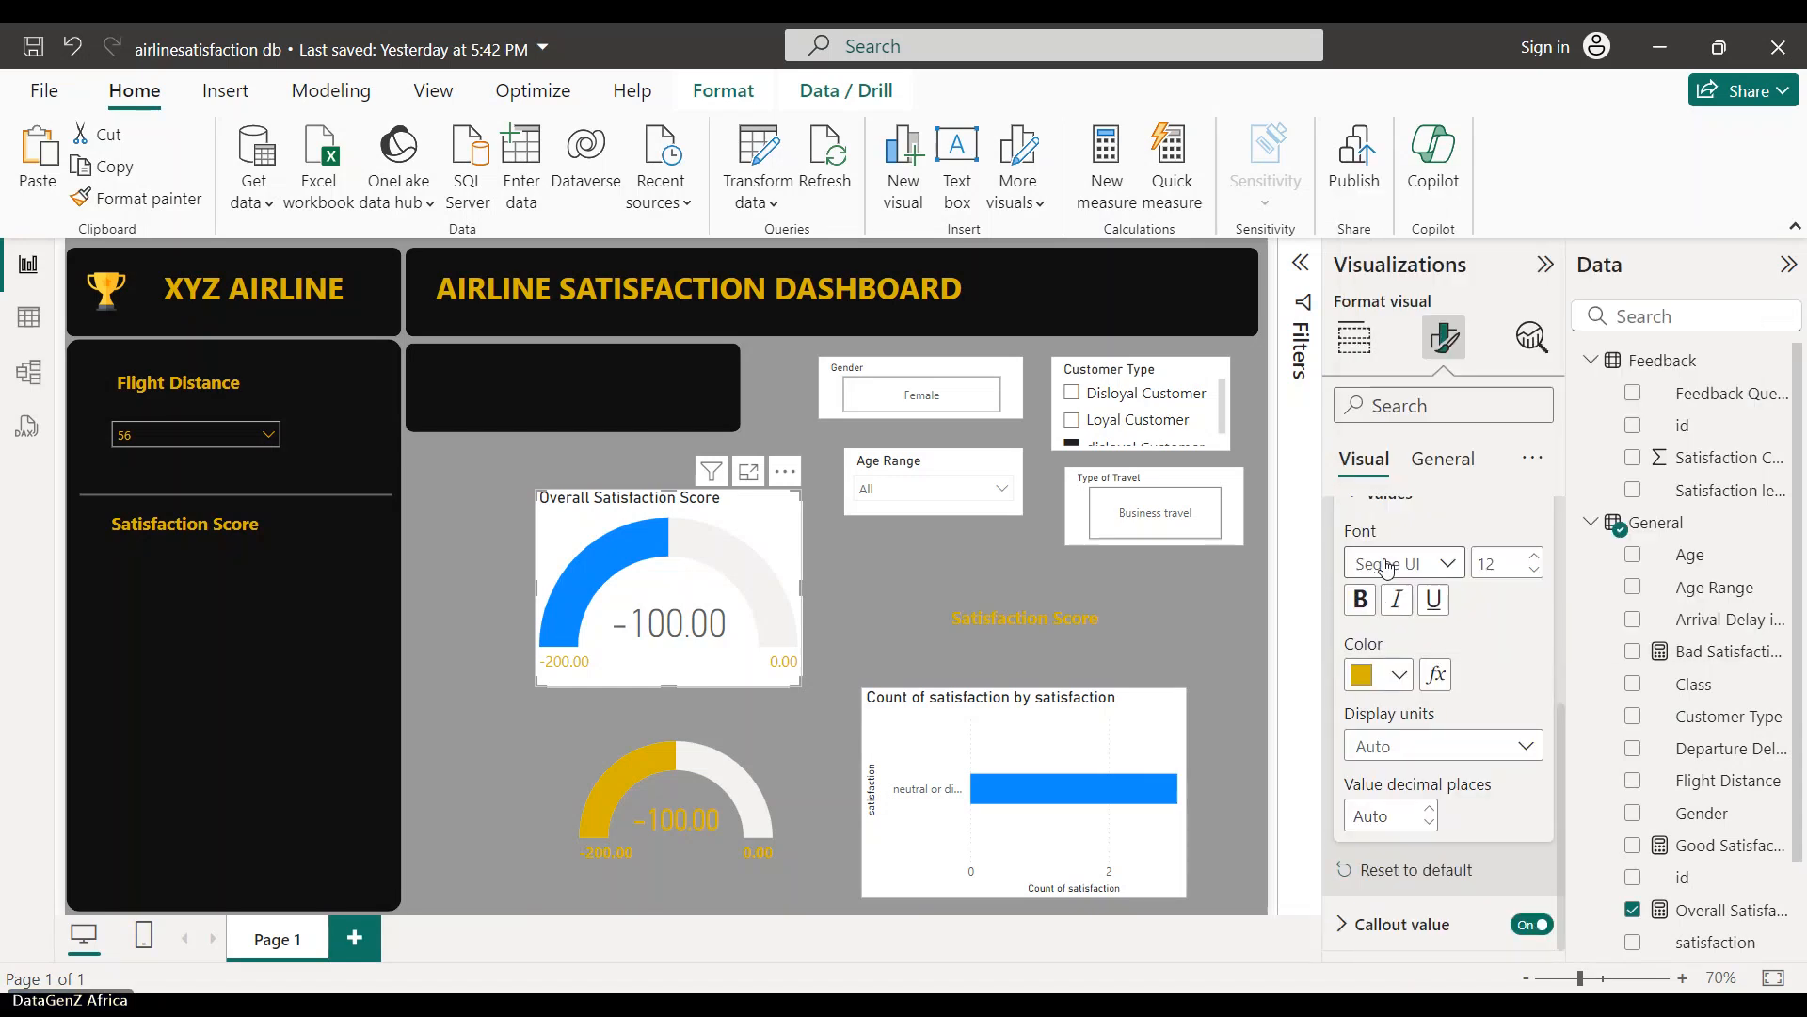
scroll(1370, 631, up, 2)
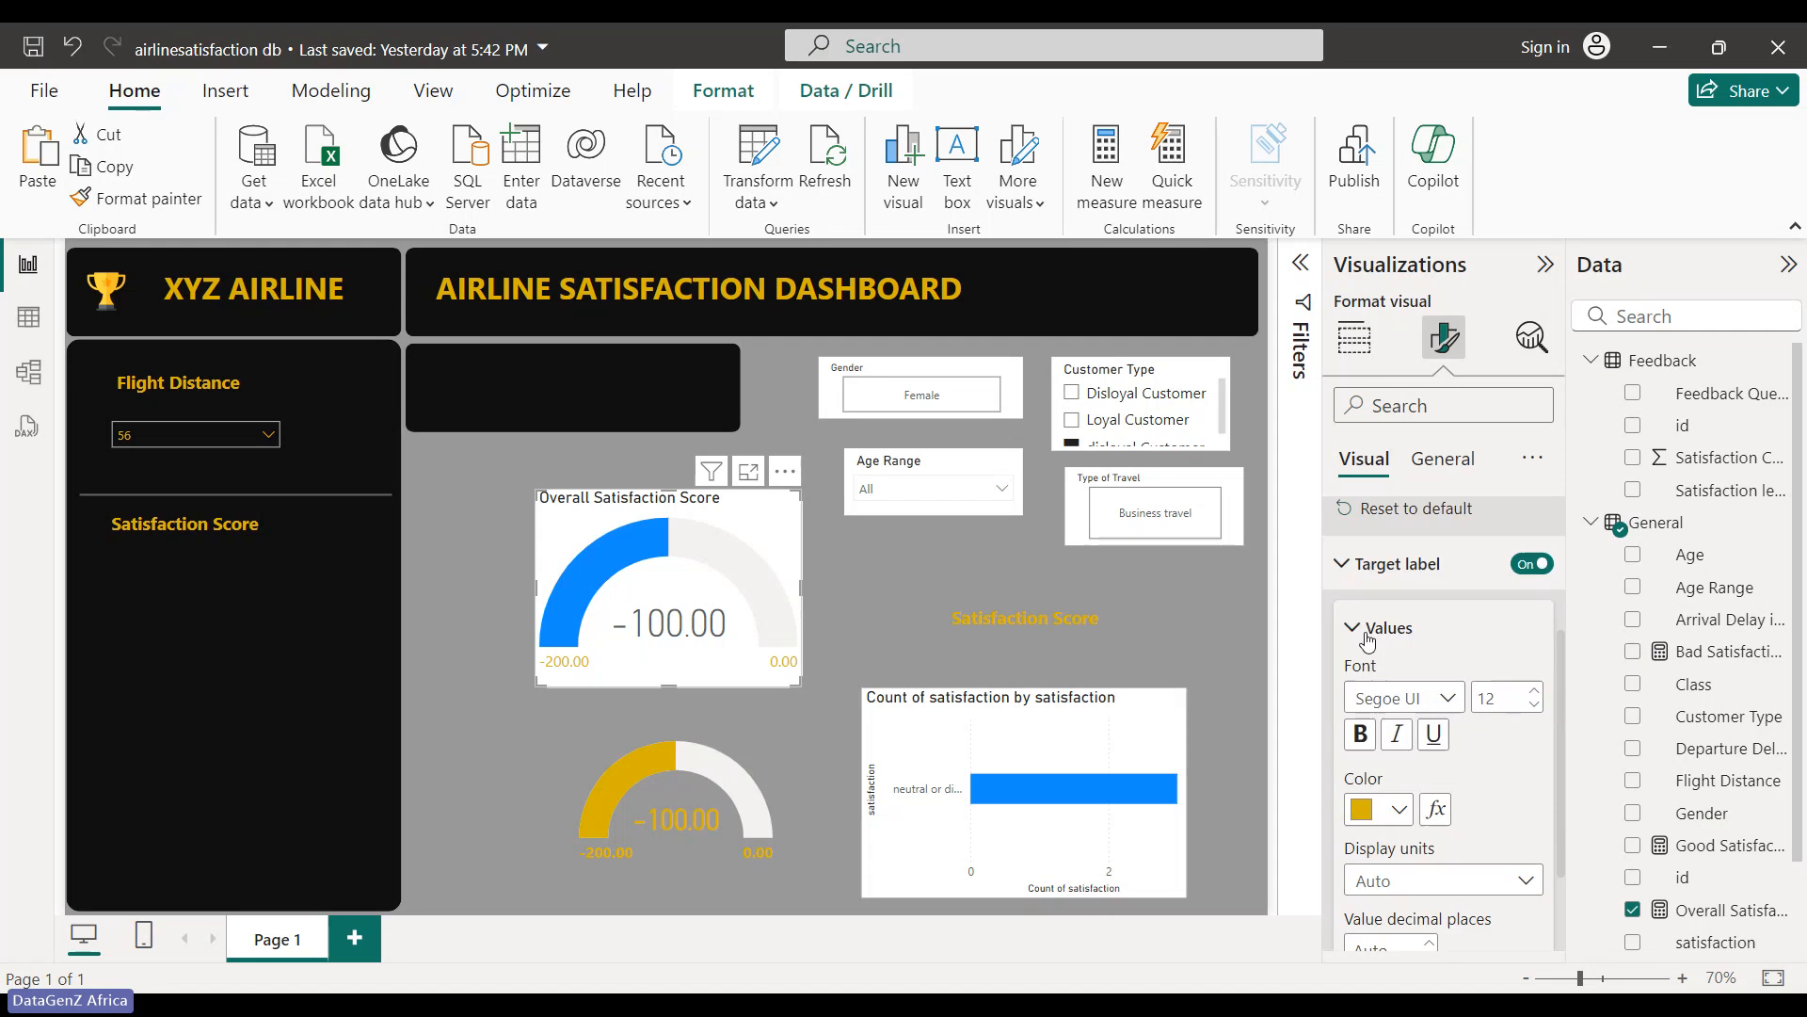
click(1368, 638)
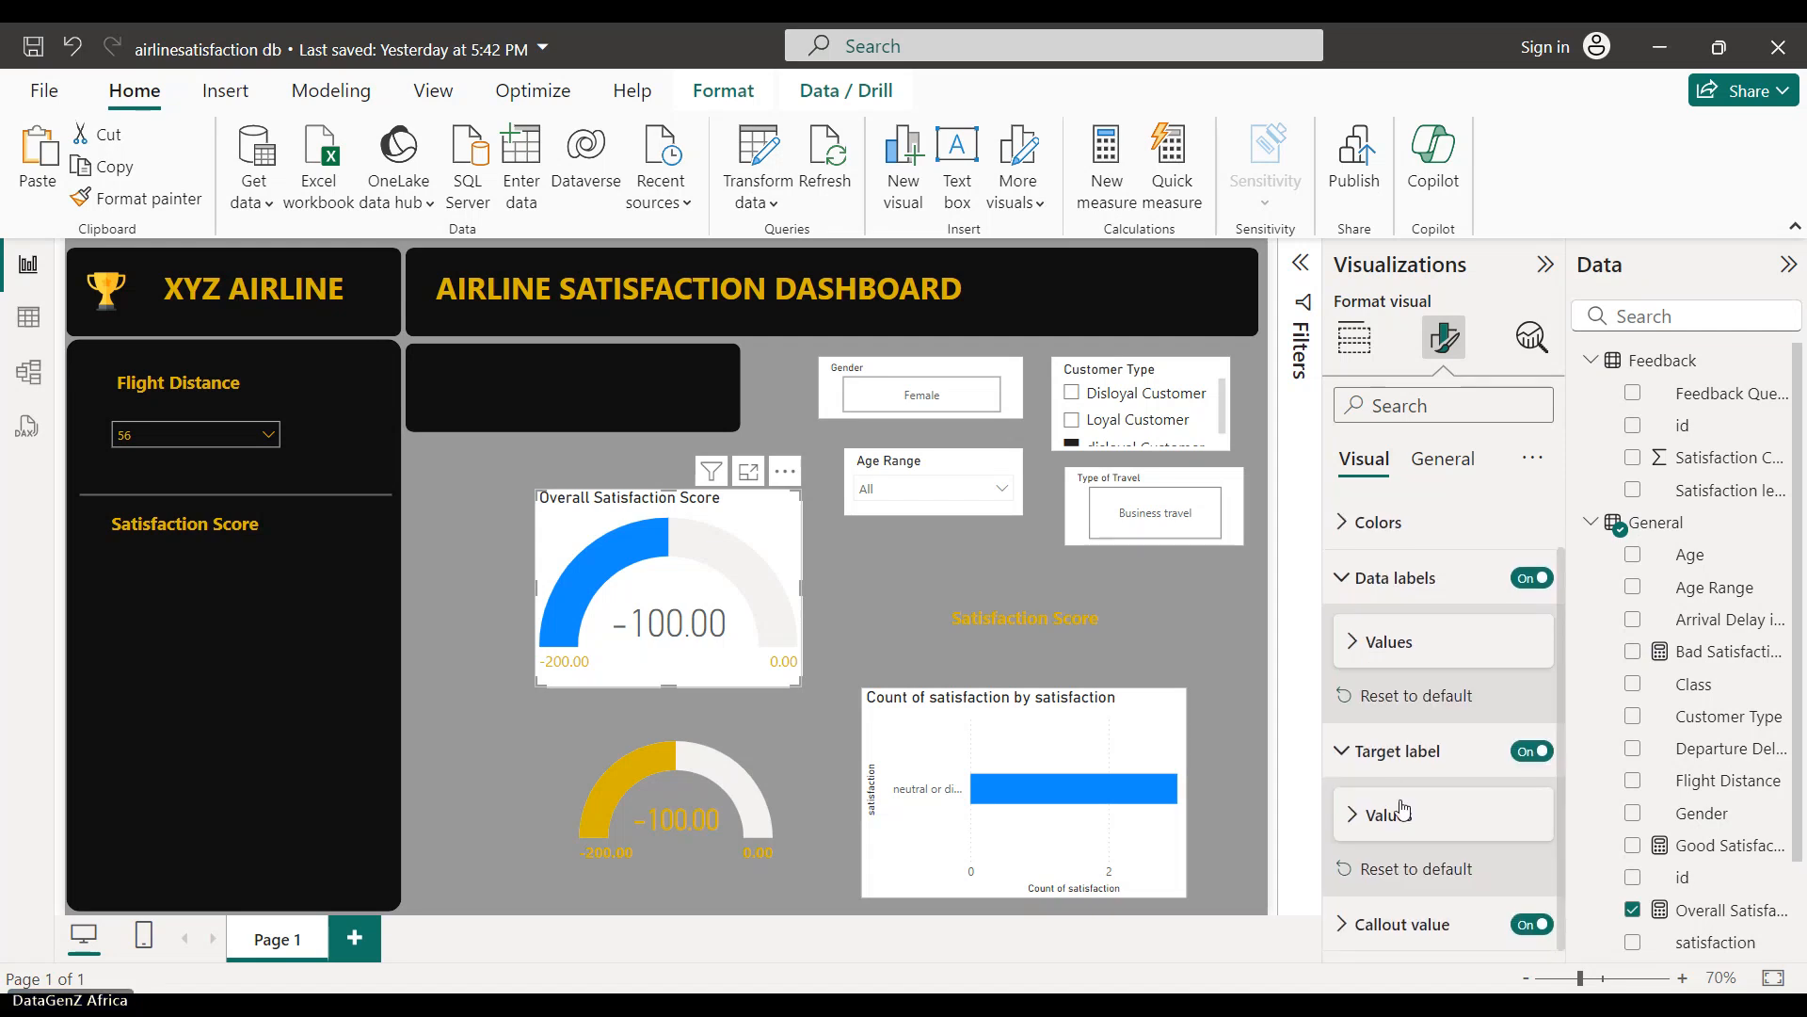
- Set the gauge's fill colour to yellow and its target colour to white
scroll(1402, 735, up, 1)
click(1379, 578)
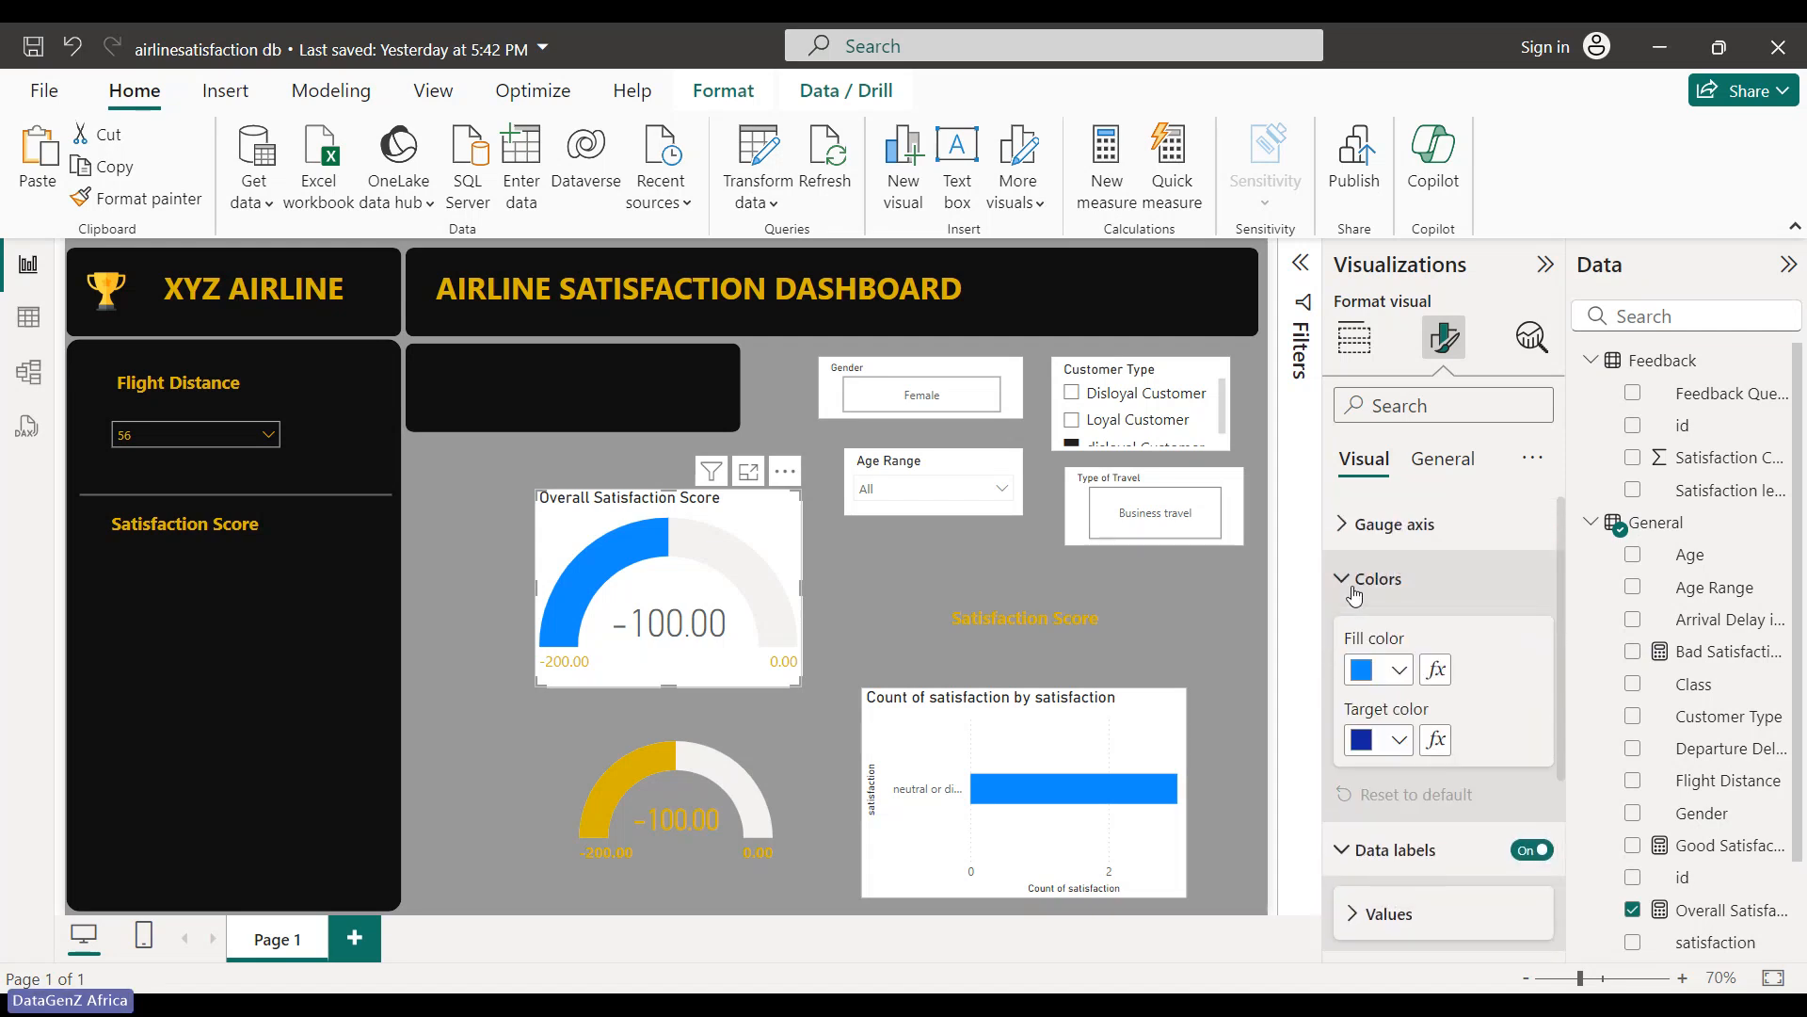
click(1396, 672)
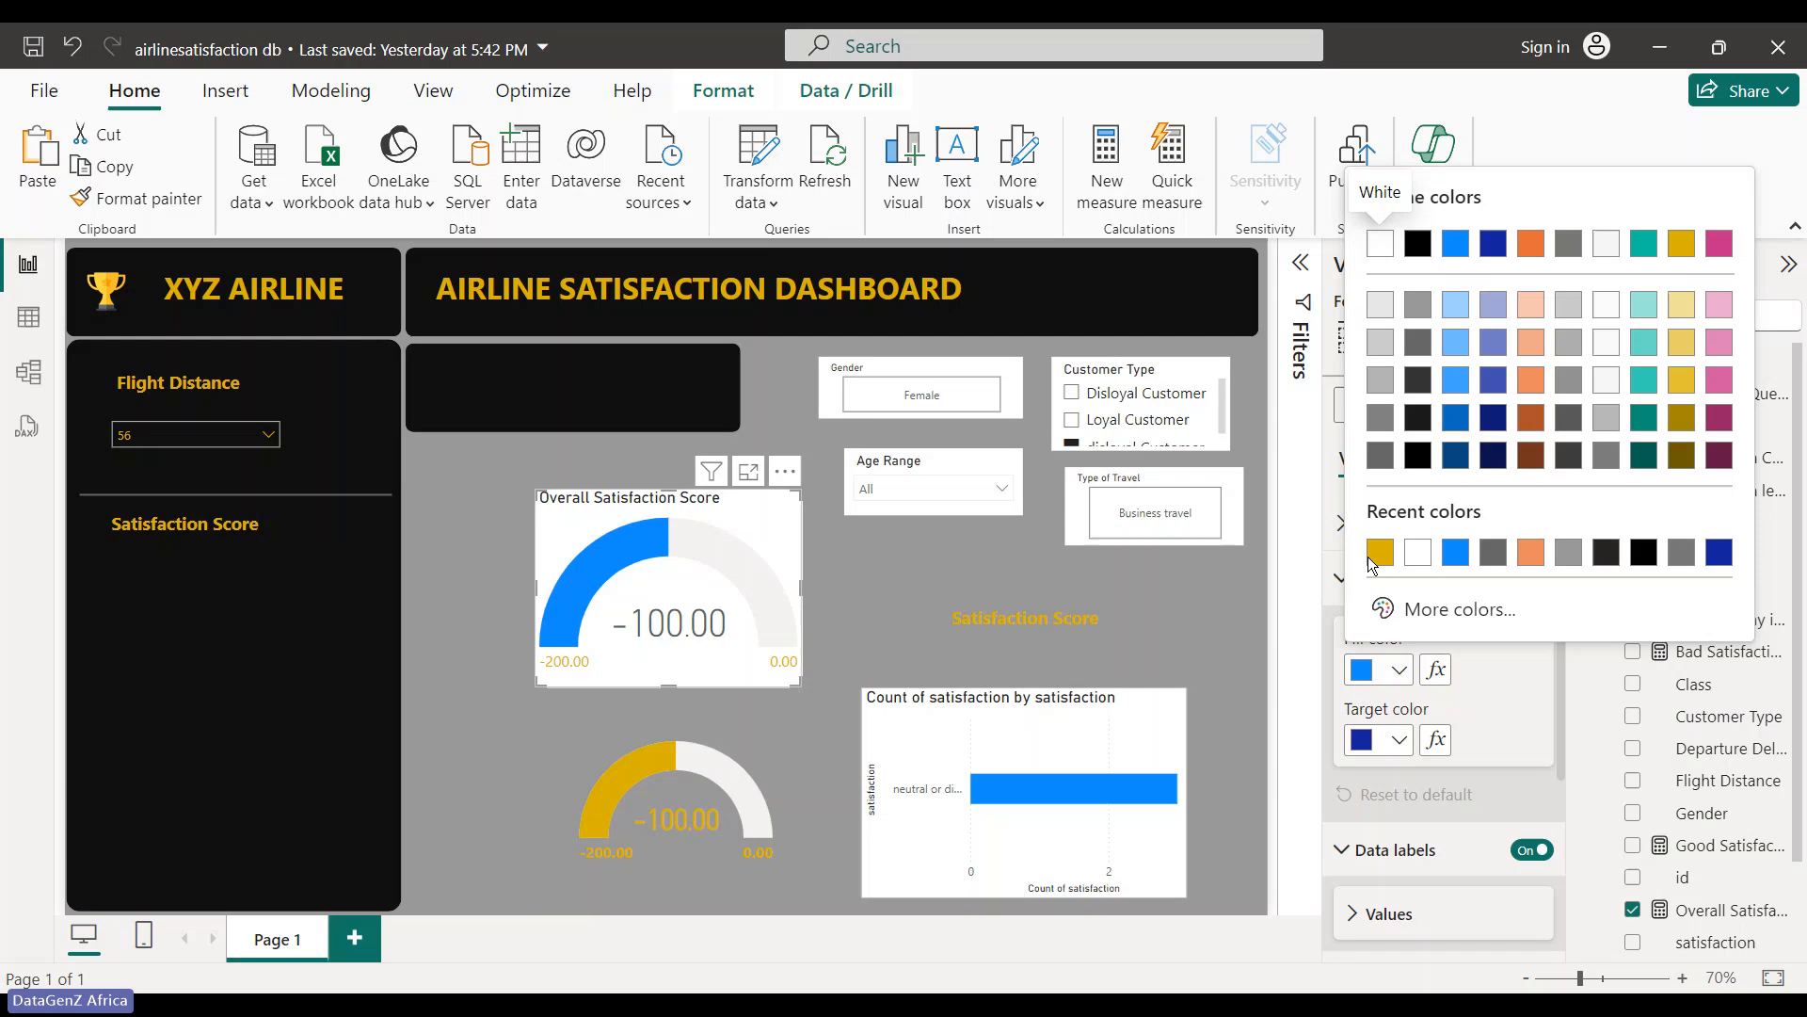
click(1379, 552)
click(1396, 740)
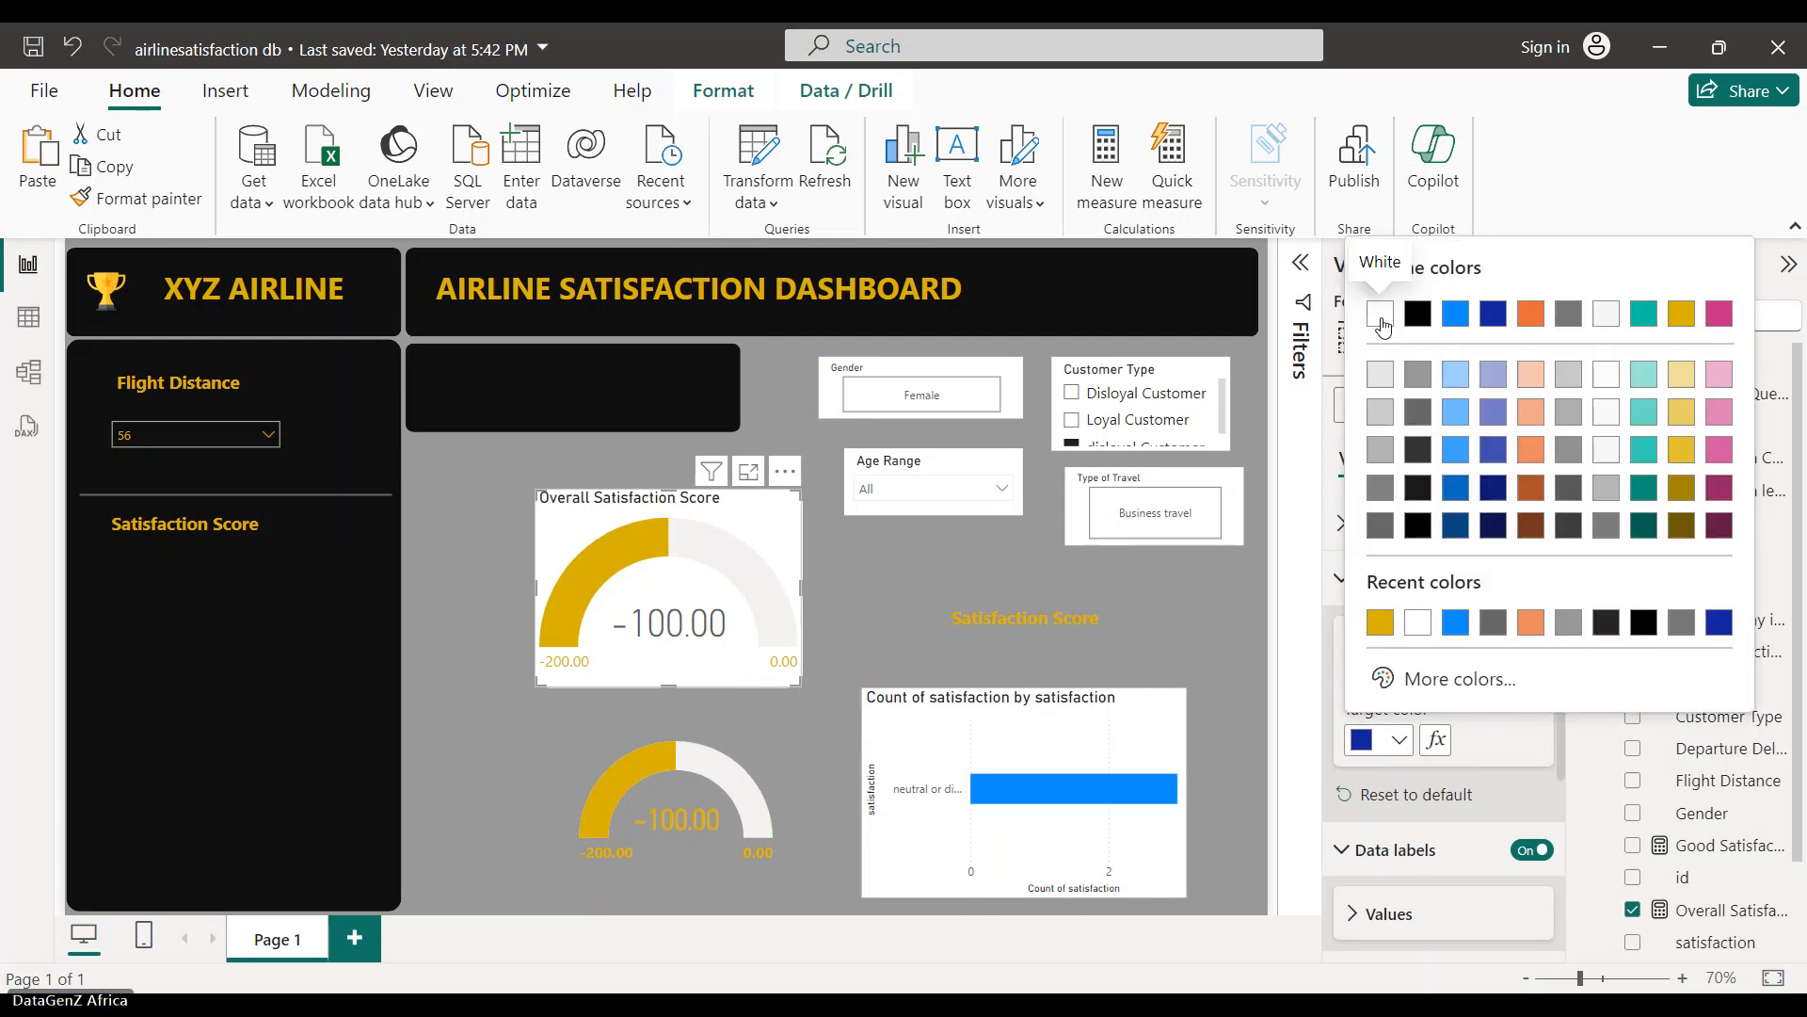
click(1381, 318)
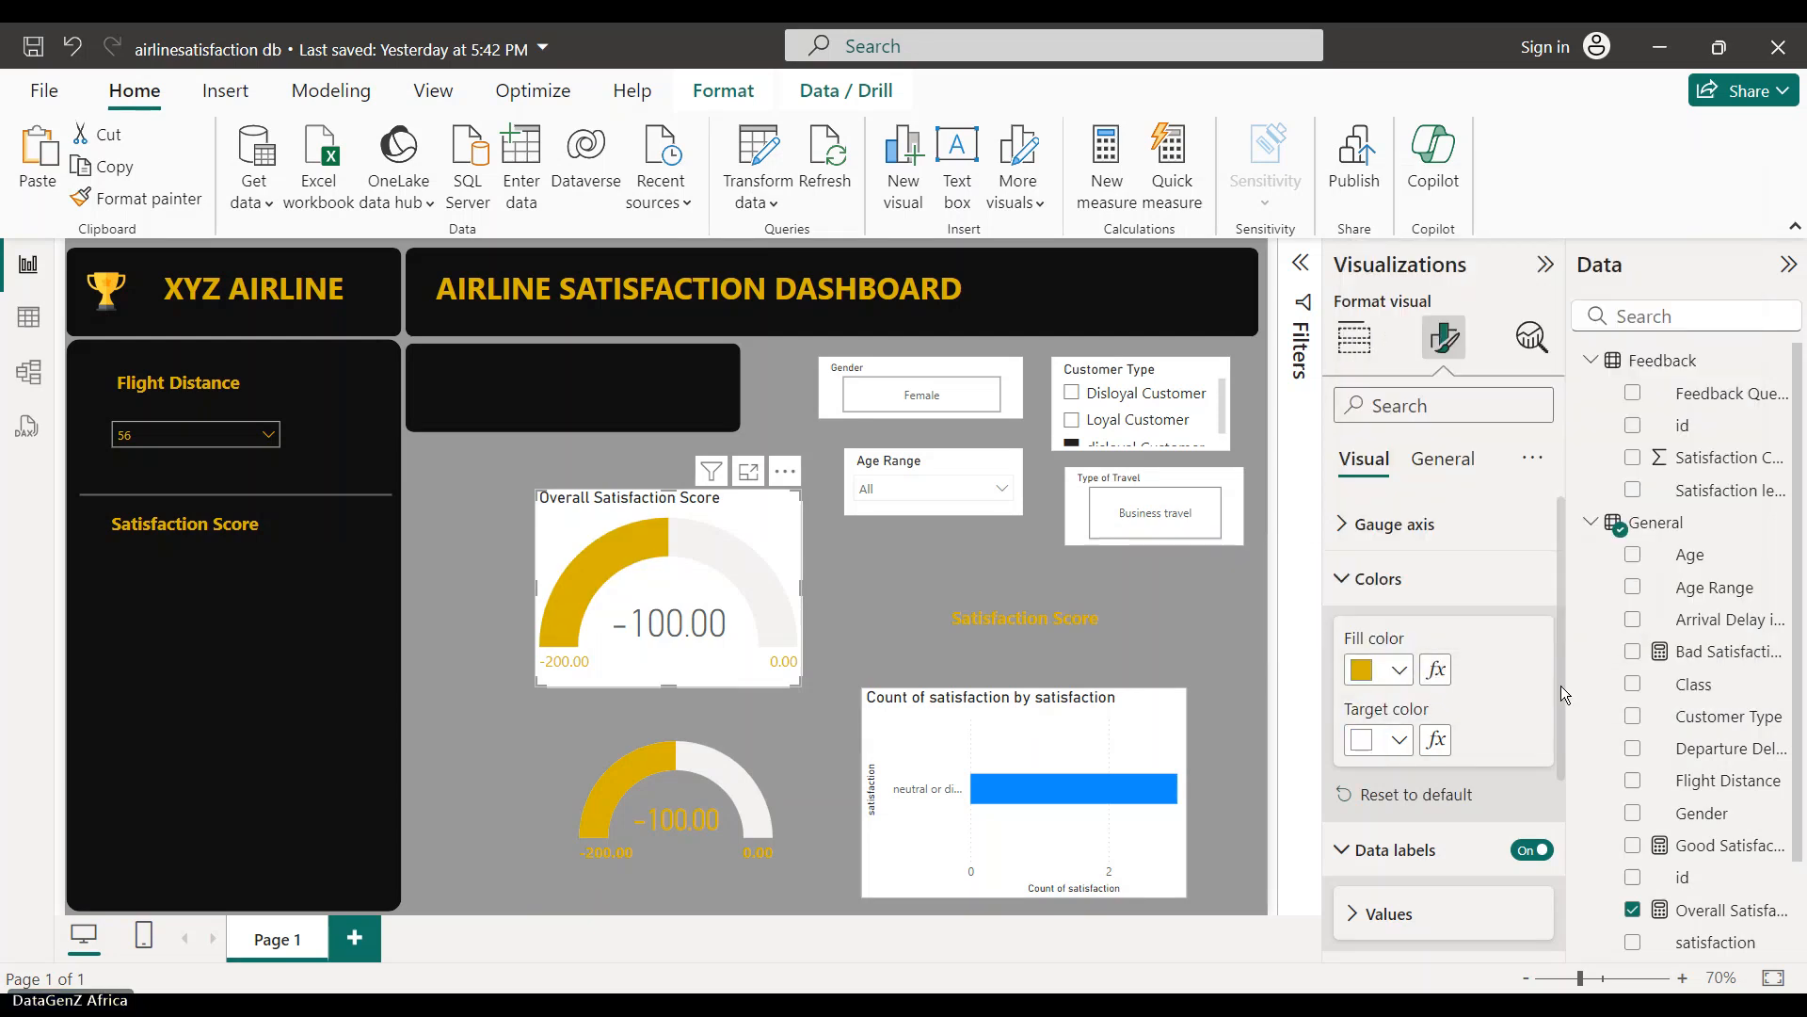
click(1412, 578)
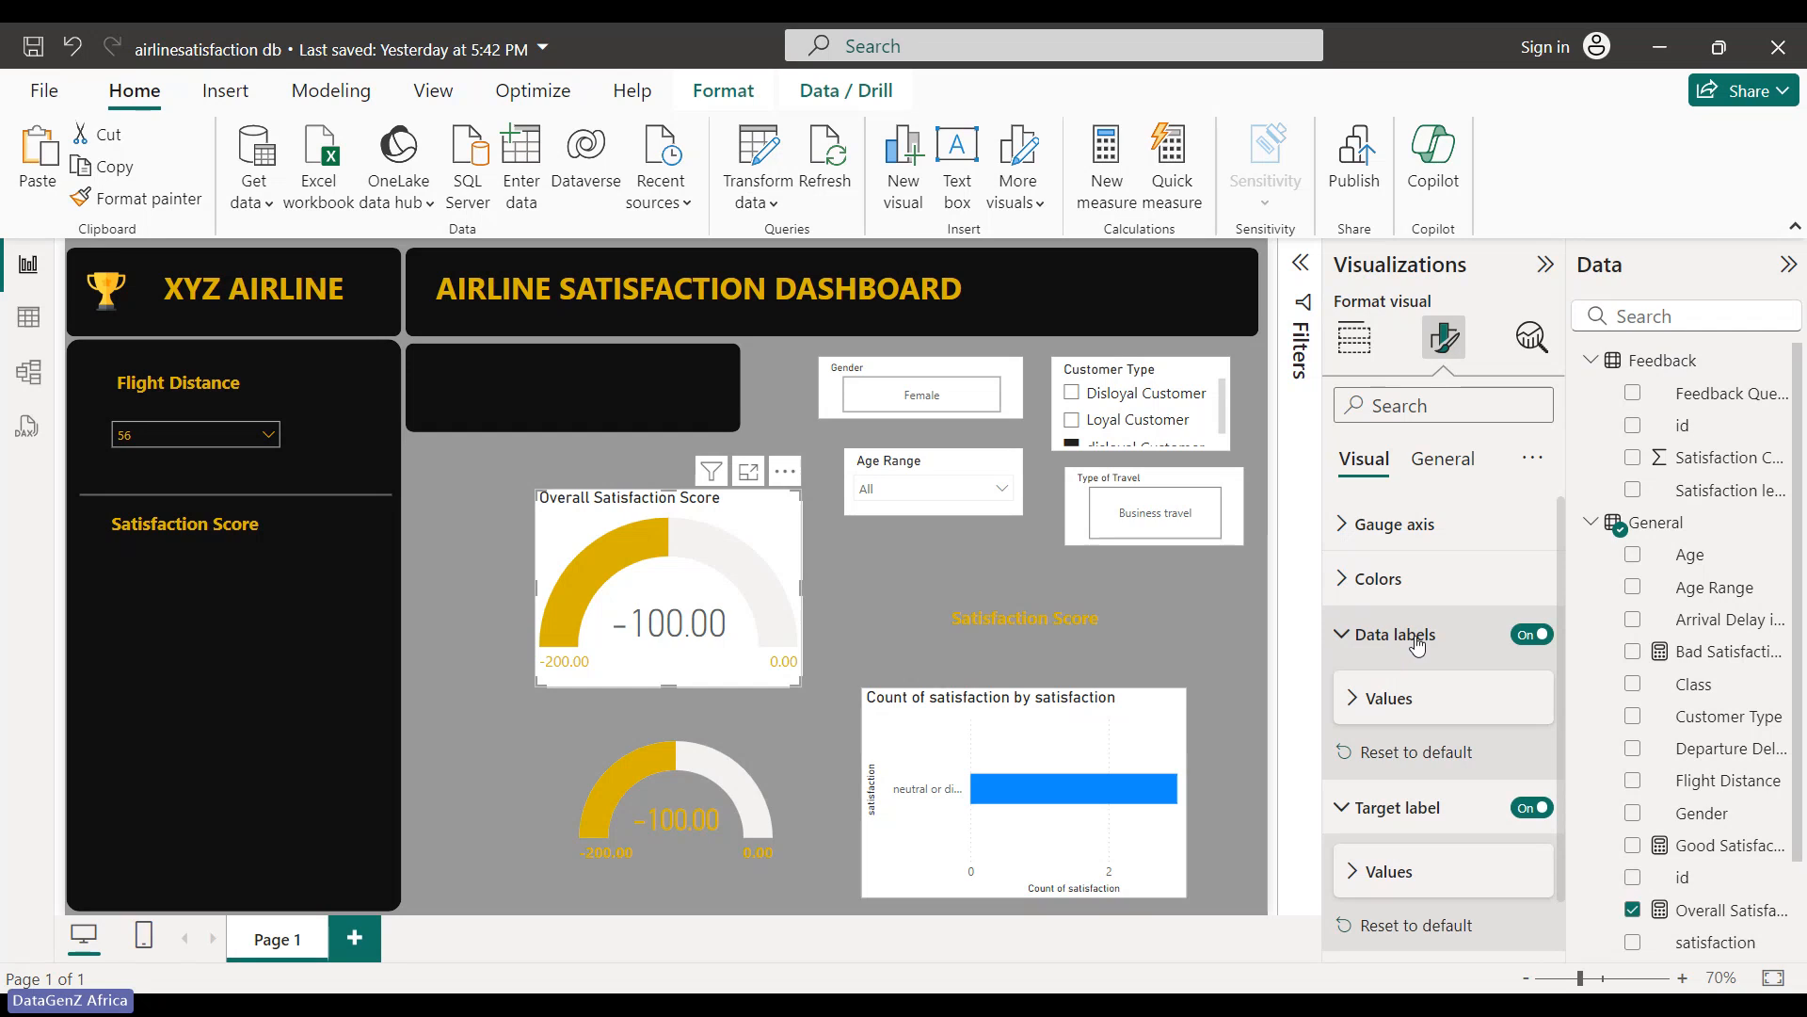
click(1395, 524)
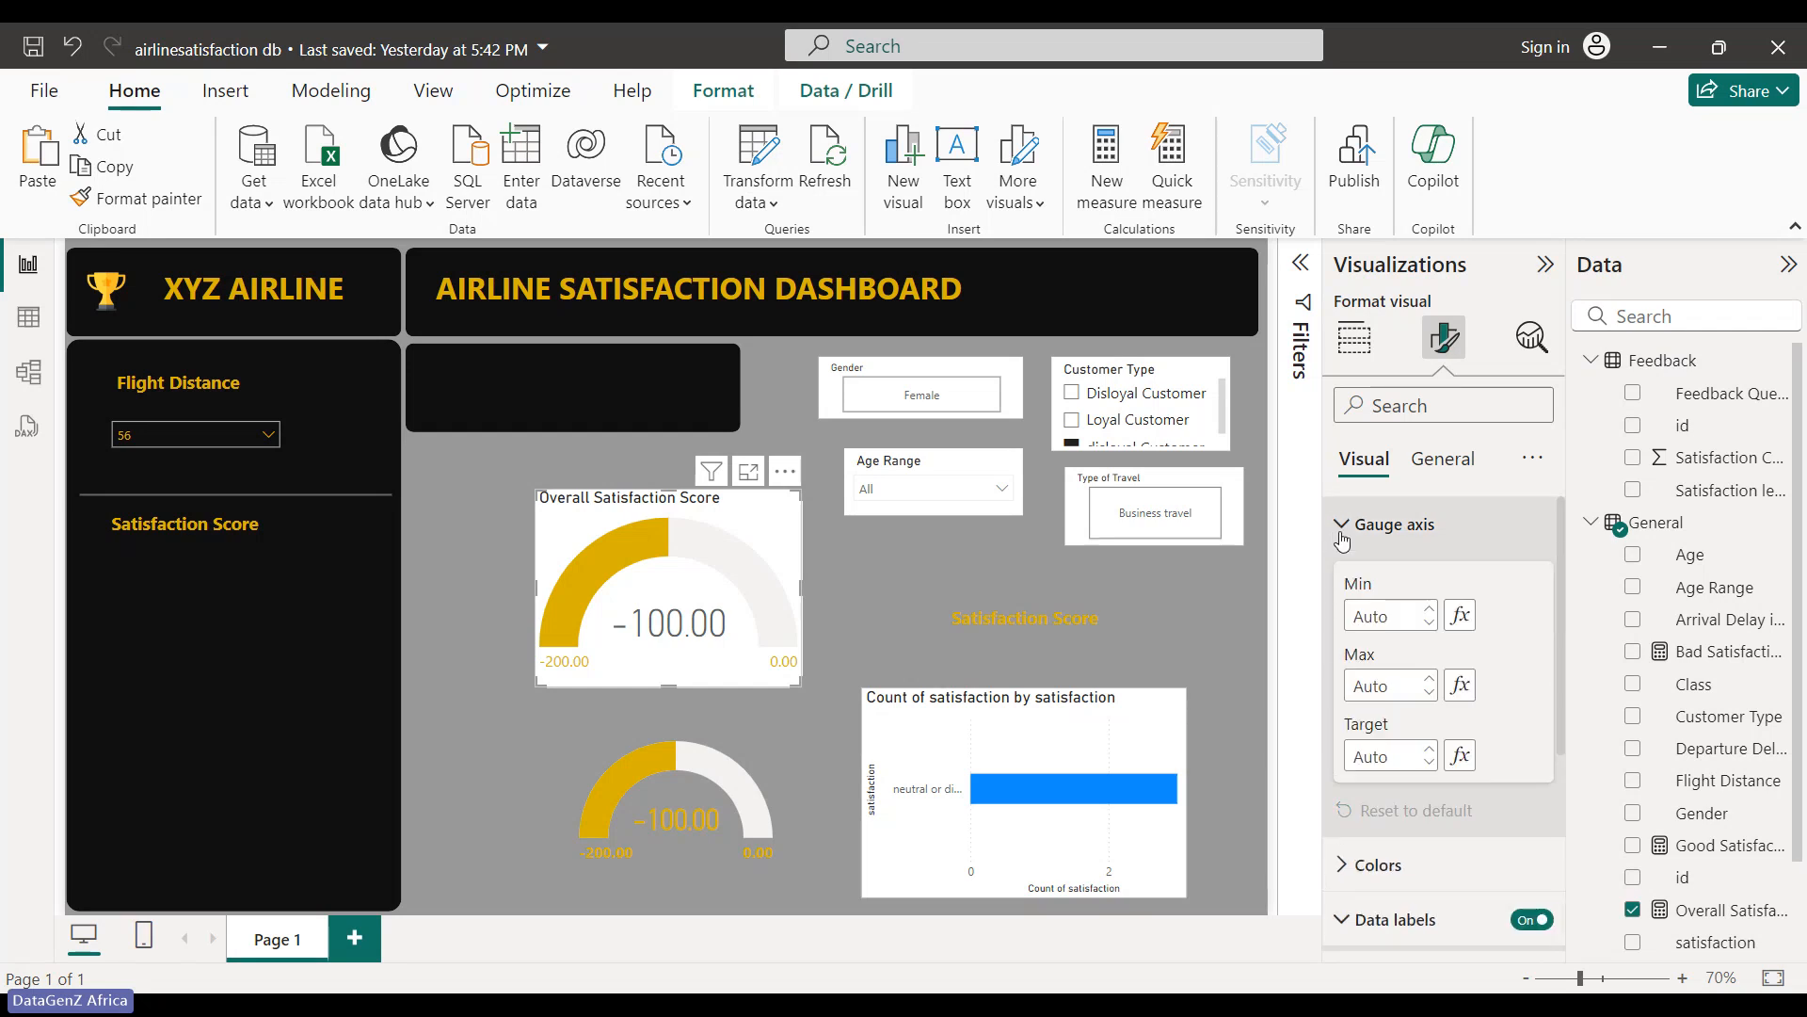
click(1395, 523)
click(1379, 578)
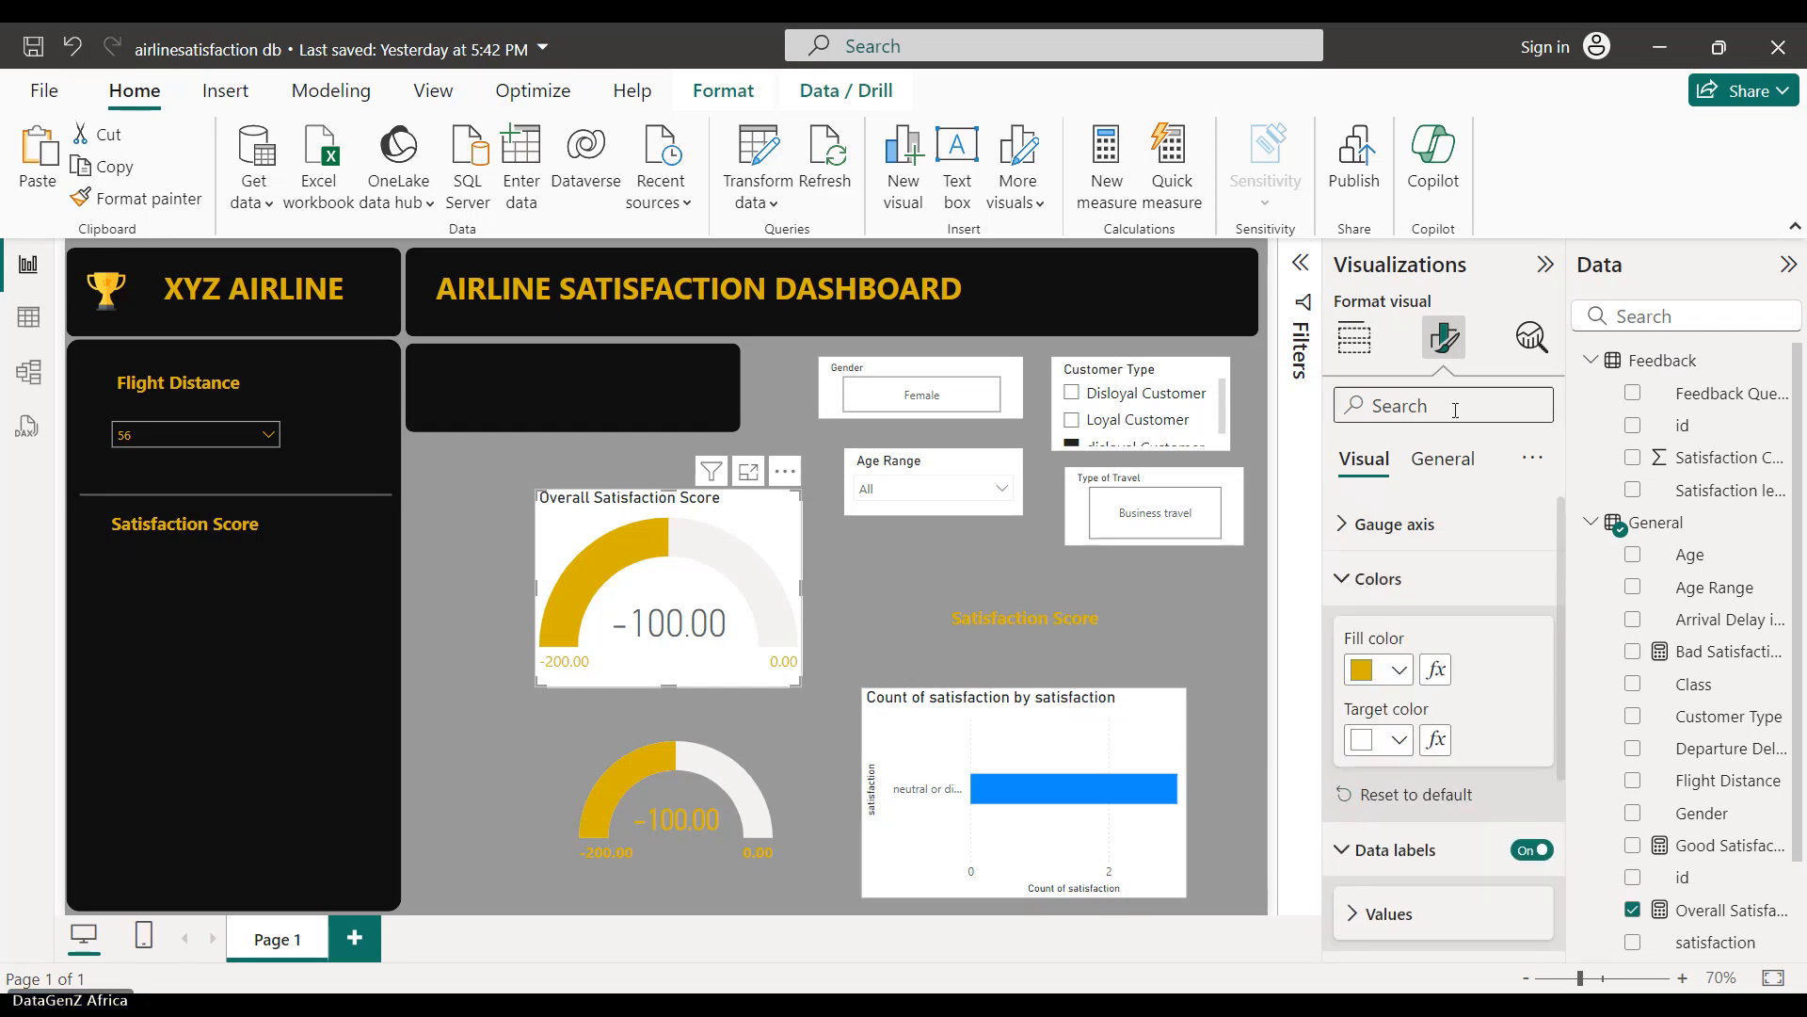
click(1442, 459)
- Turn off the top gauge's title and its white background
click(1520, 585)
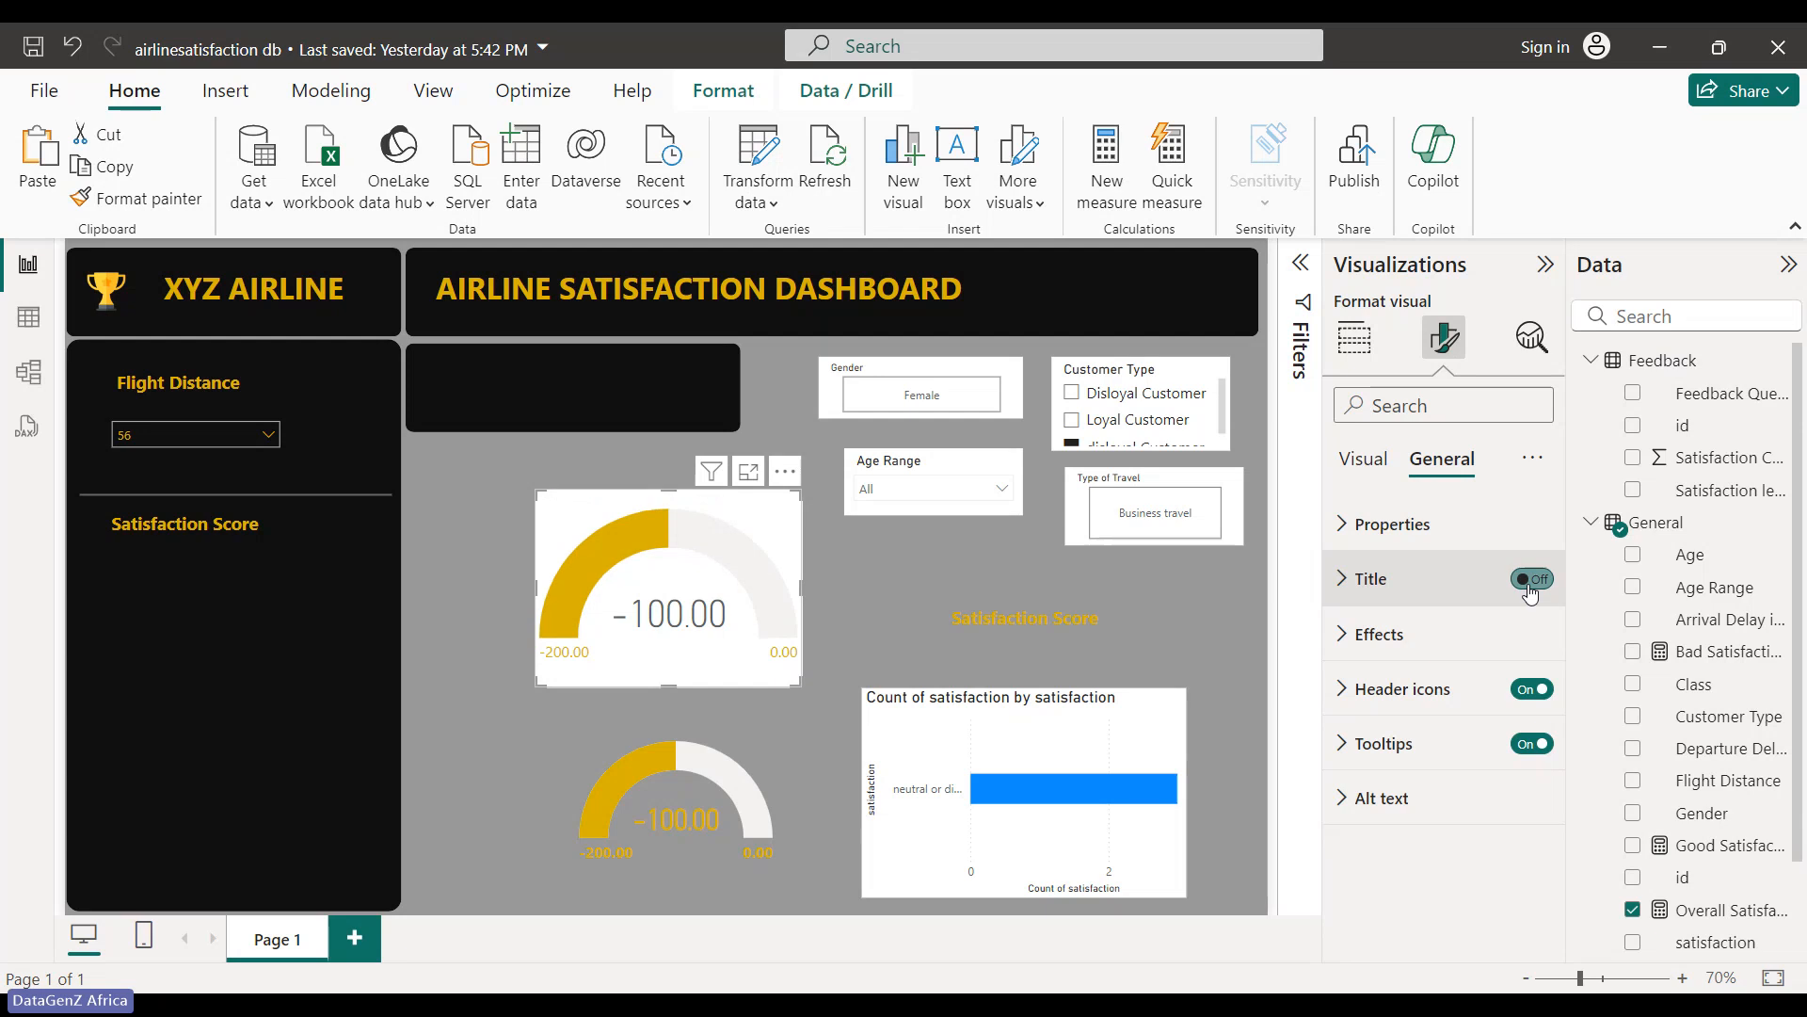
click(1357, 636)
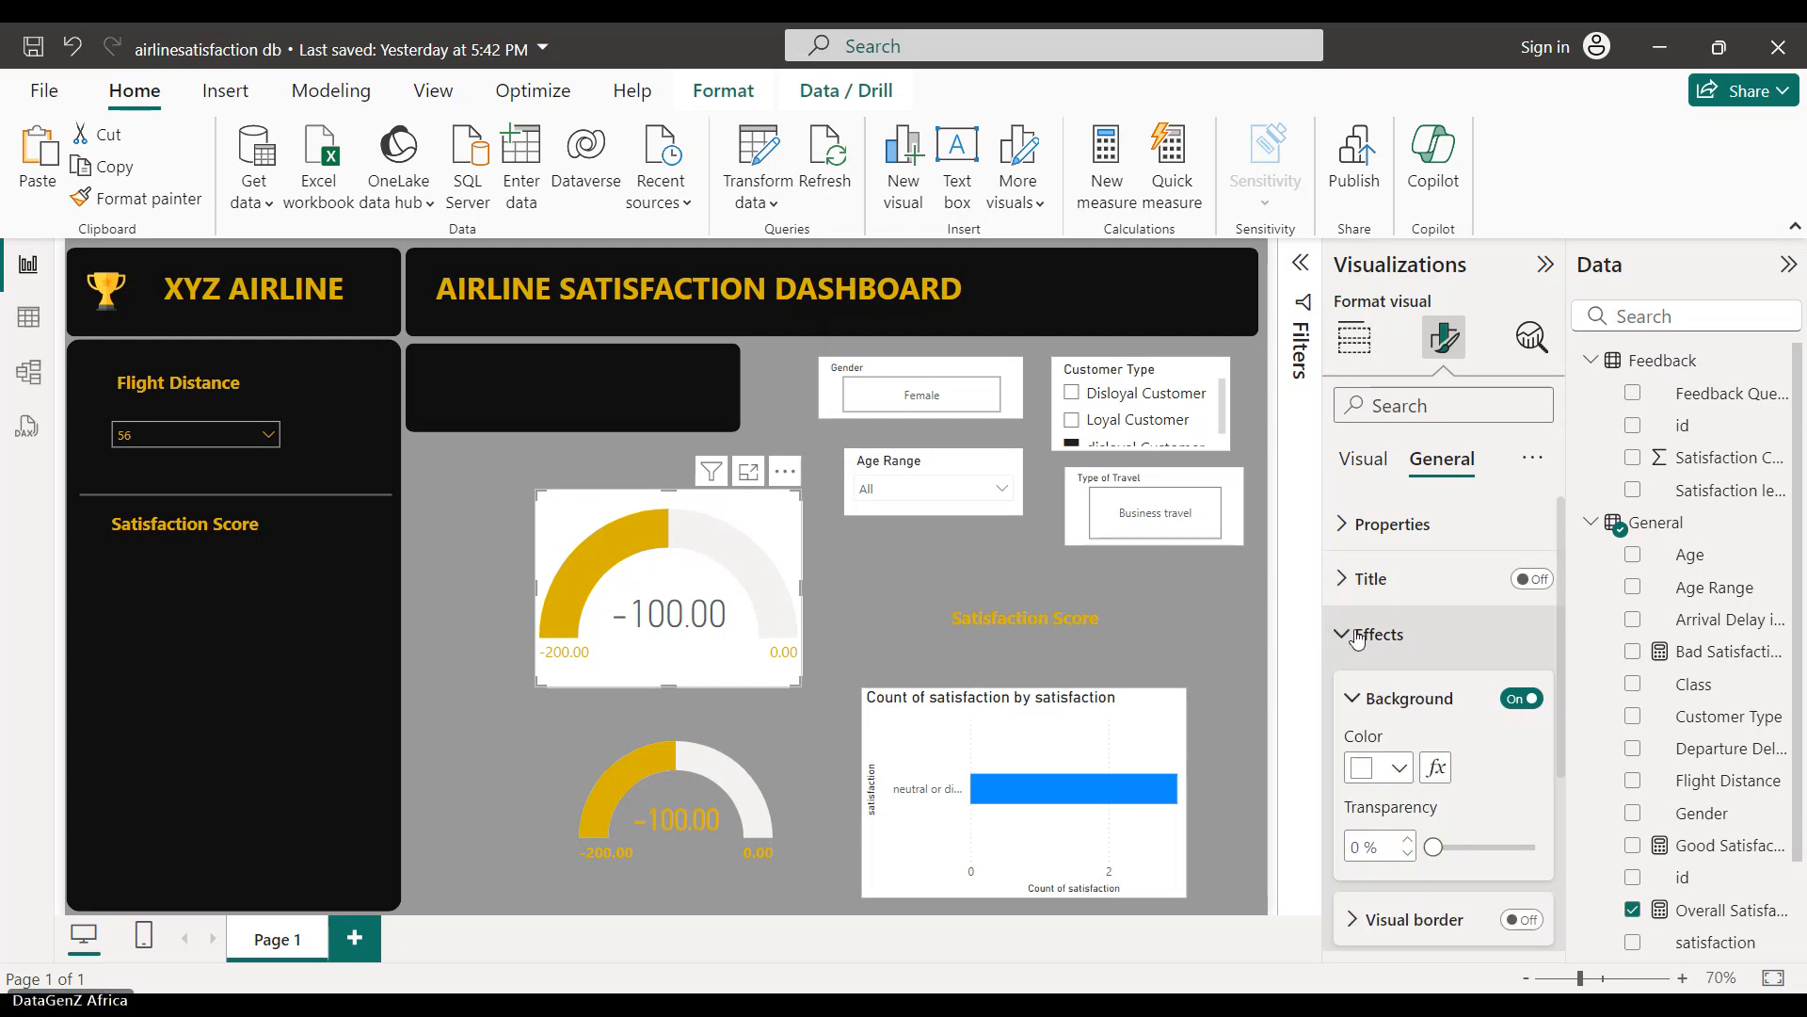
click(1522, 698)
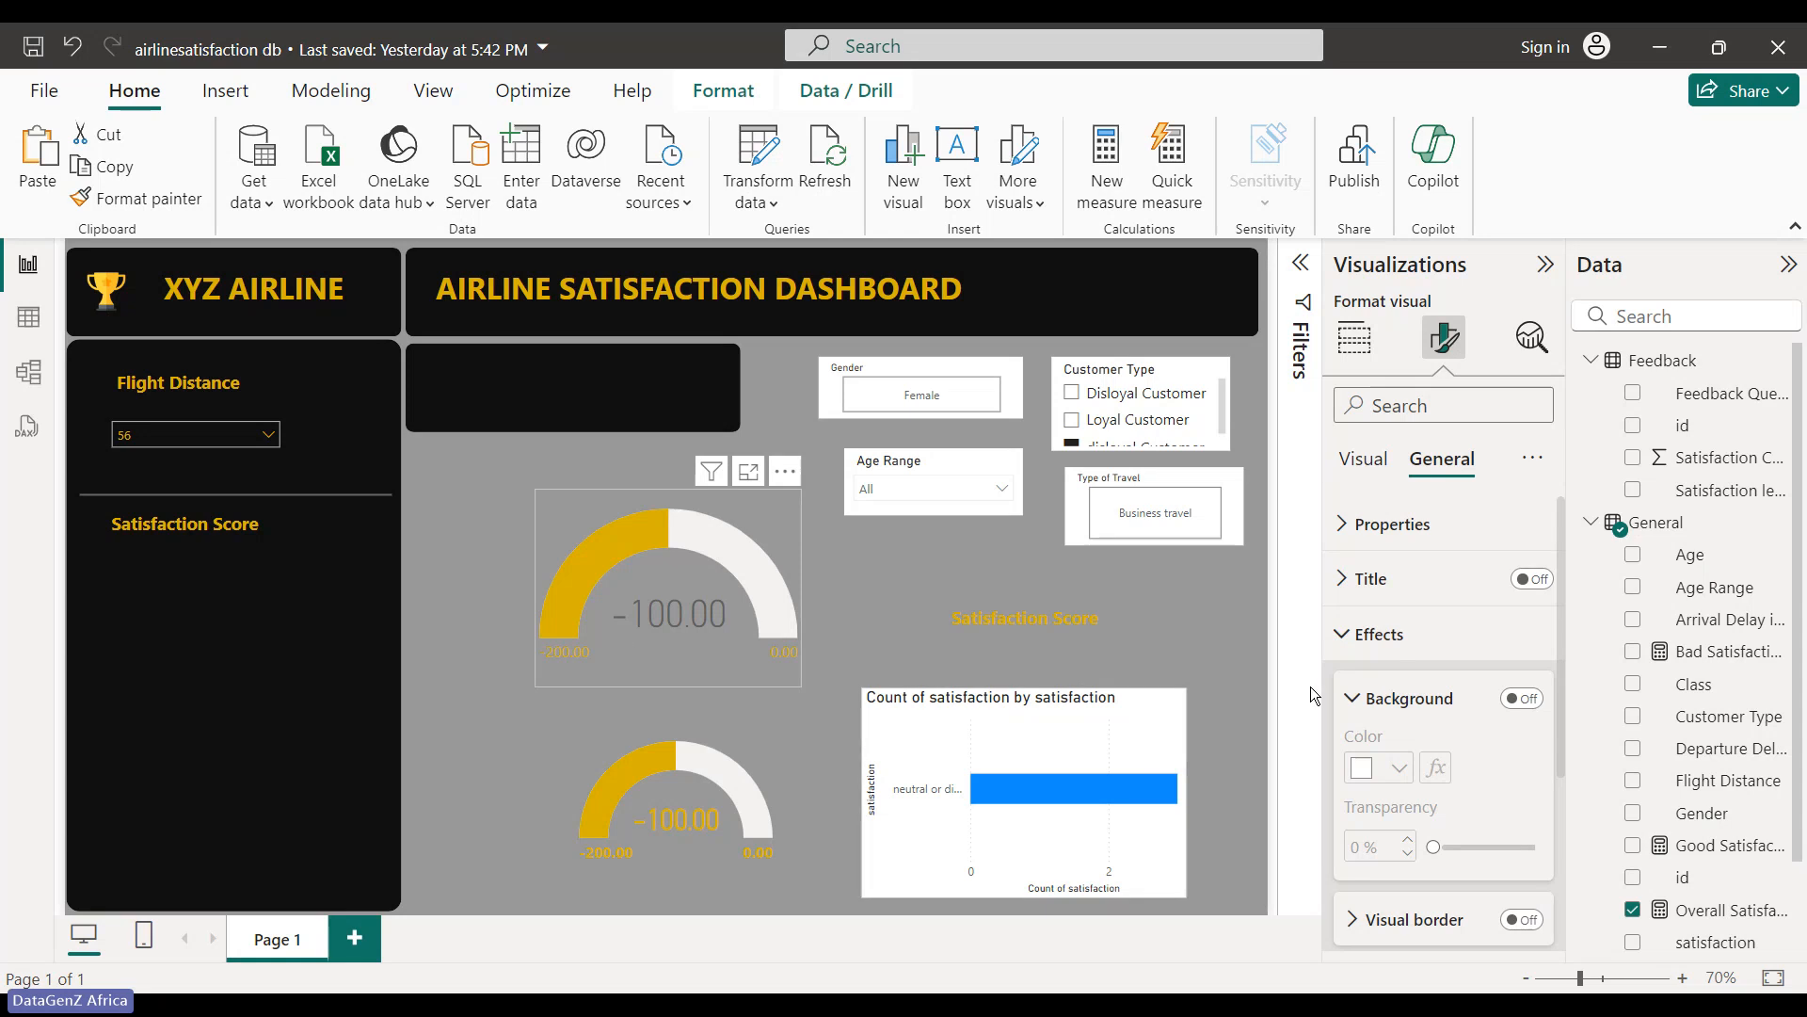
click(1353, 700)
scroll(1377, 824, down, 2)
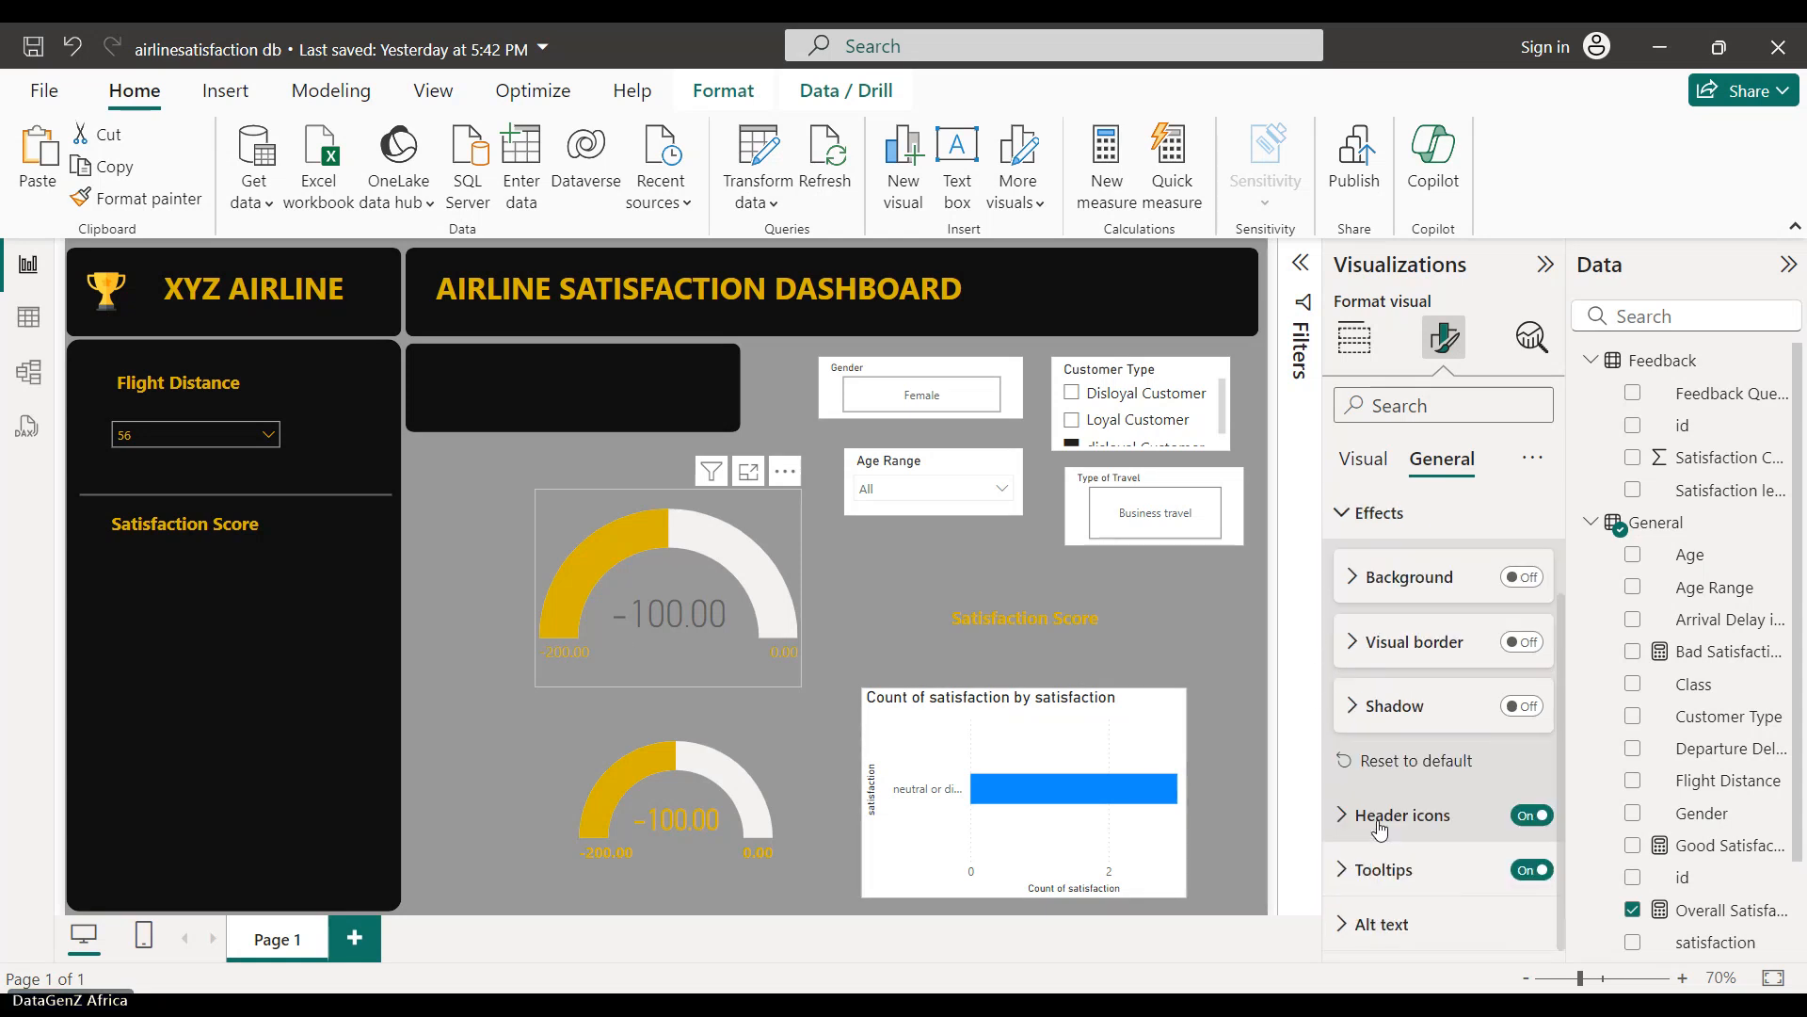
scroll(1354, 597, up, 2)
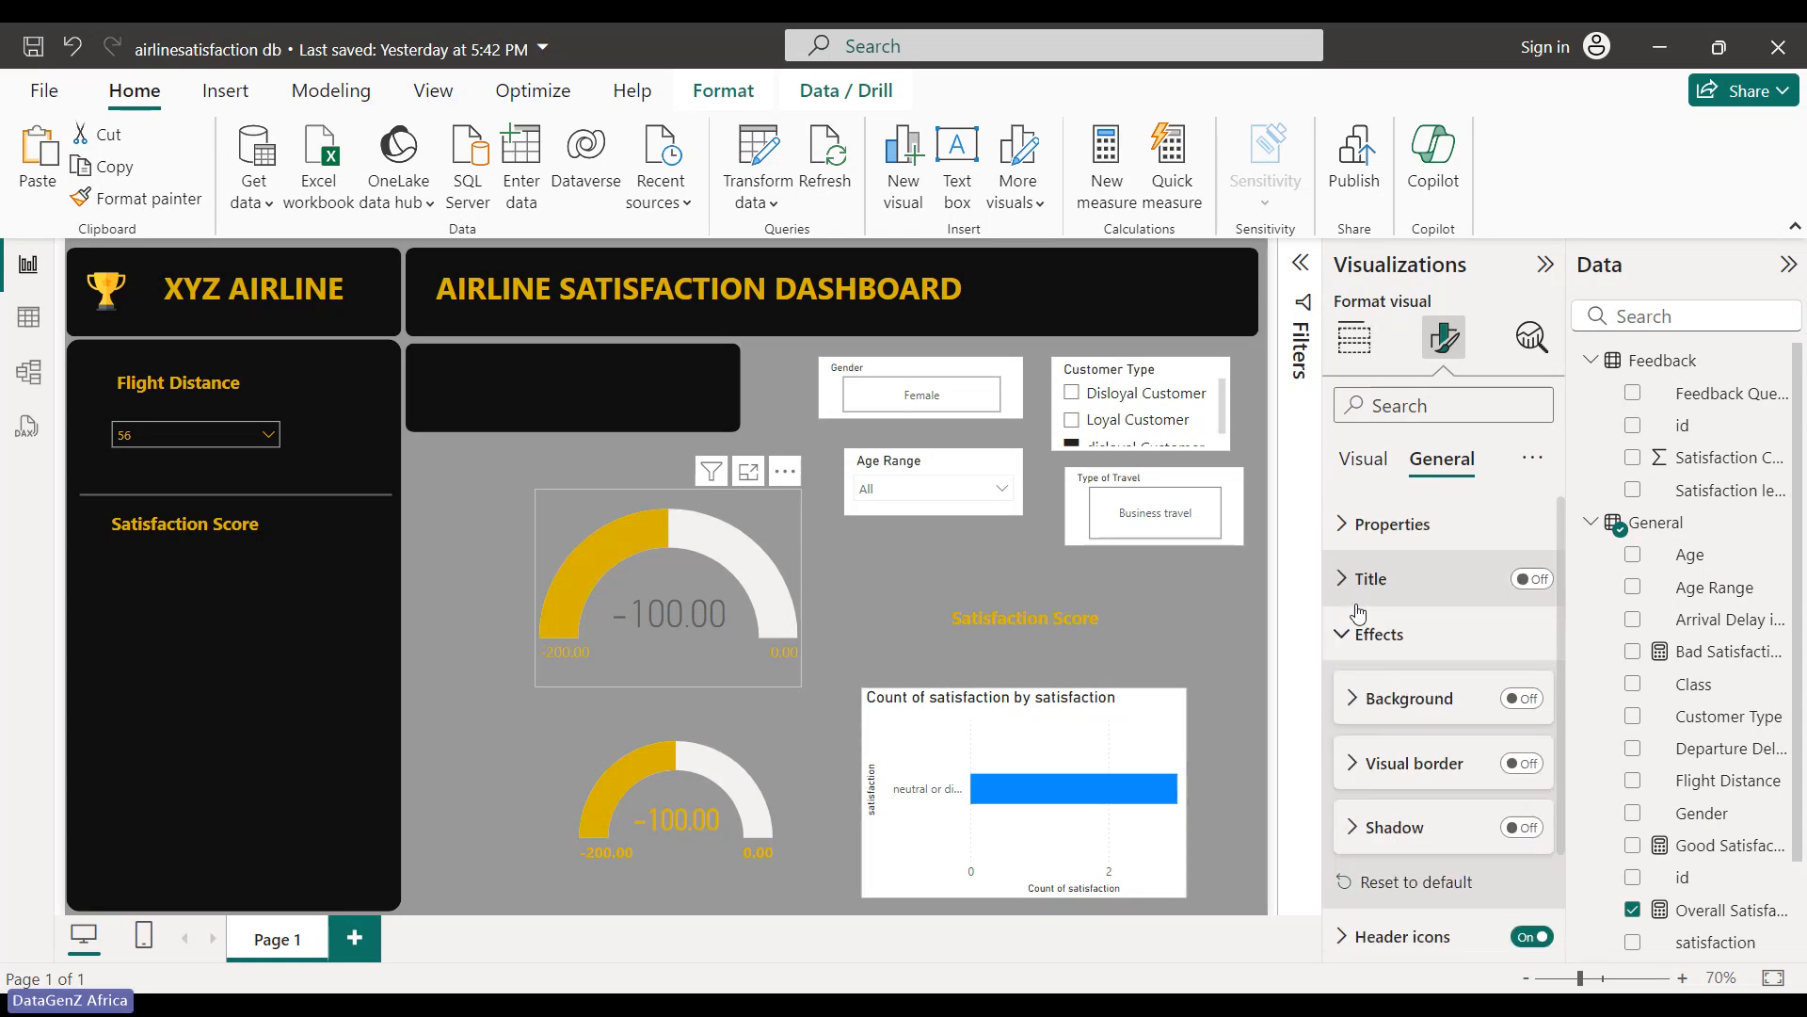
click(1346, 525)
scroll(1367, 688, down, 5)
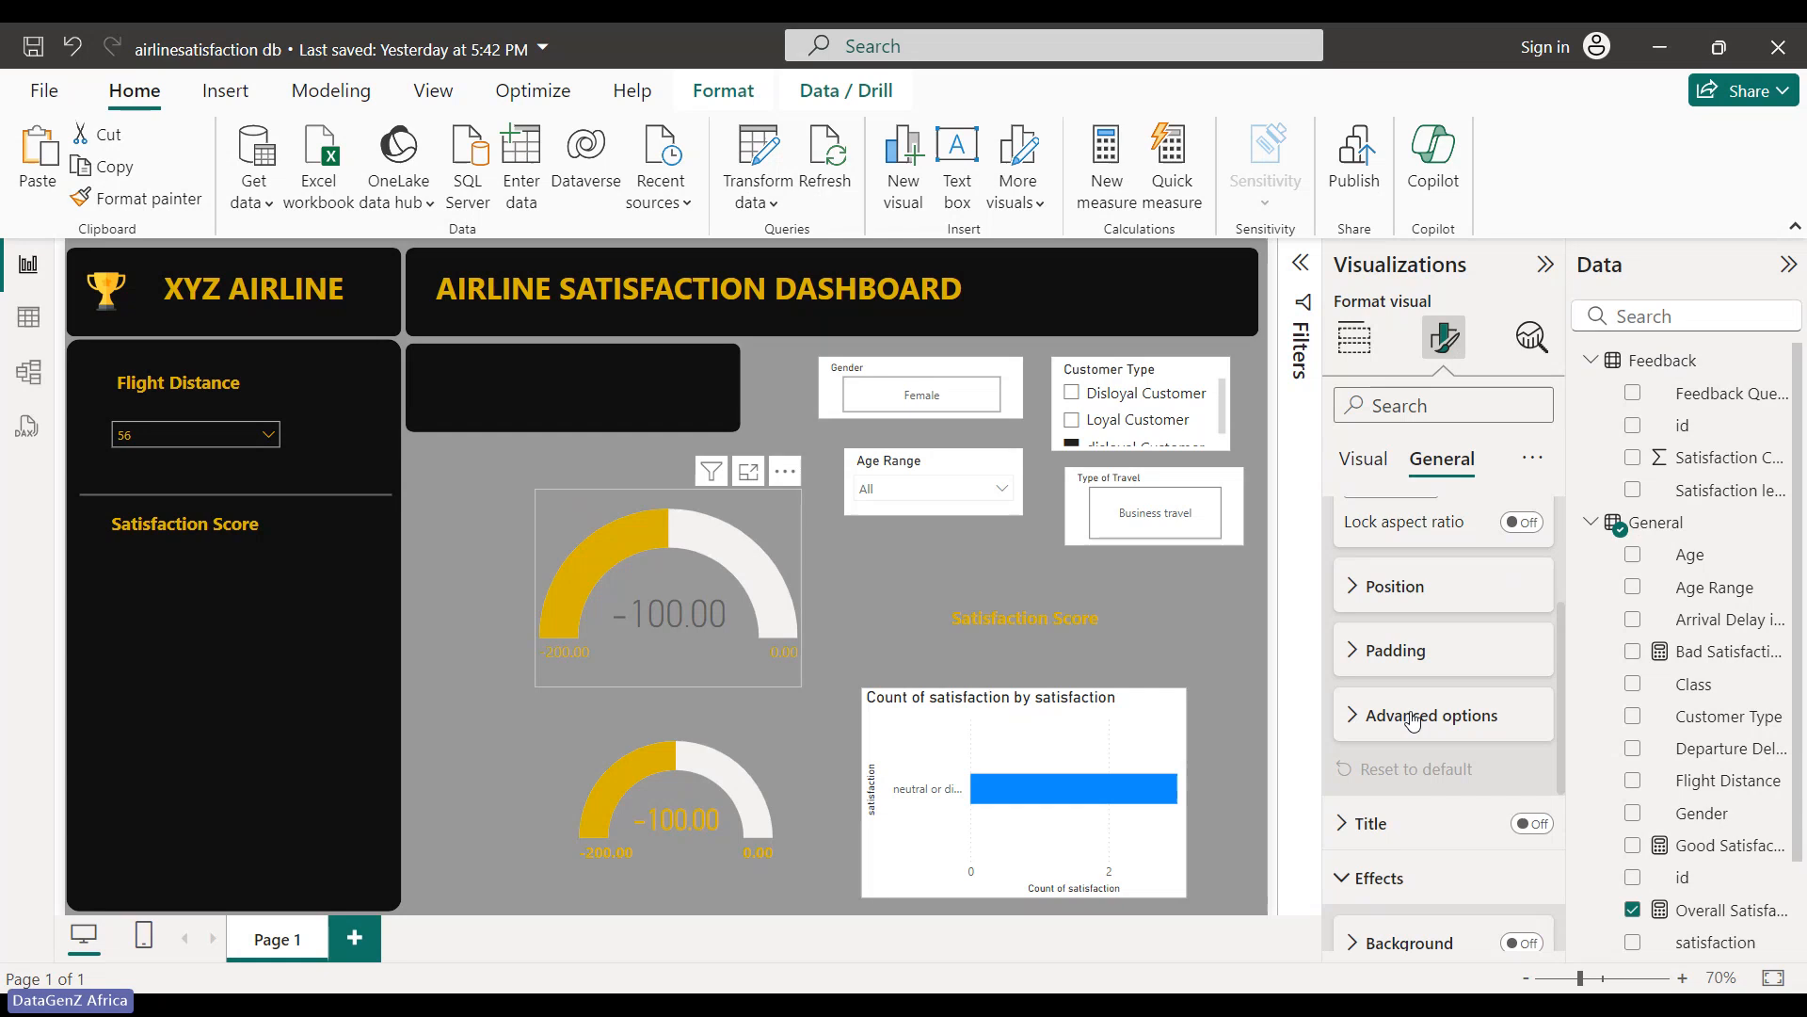
click(1366, 688)
click(1354, 696)
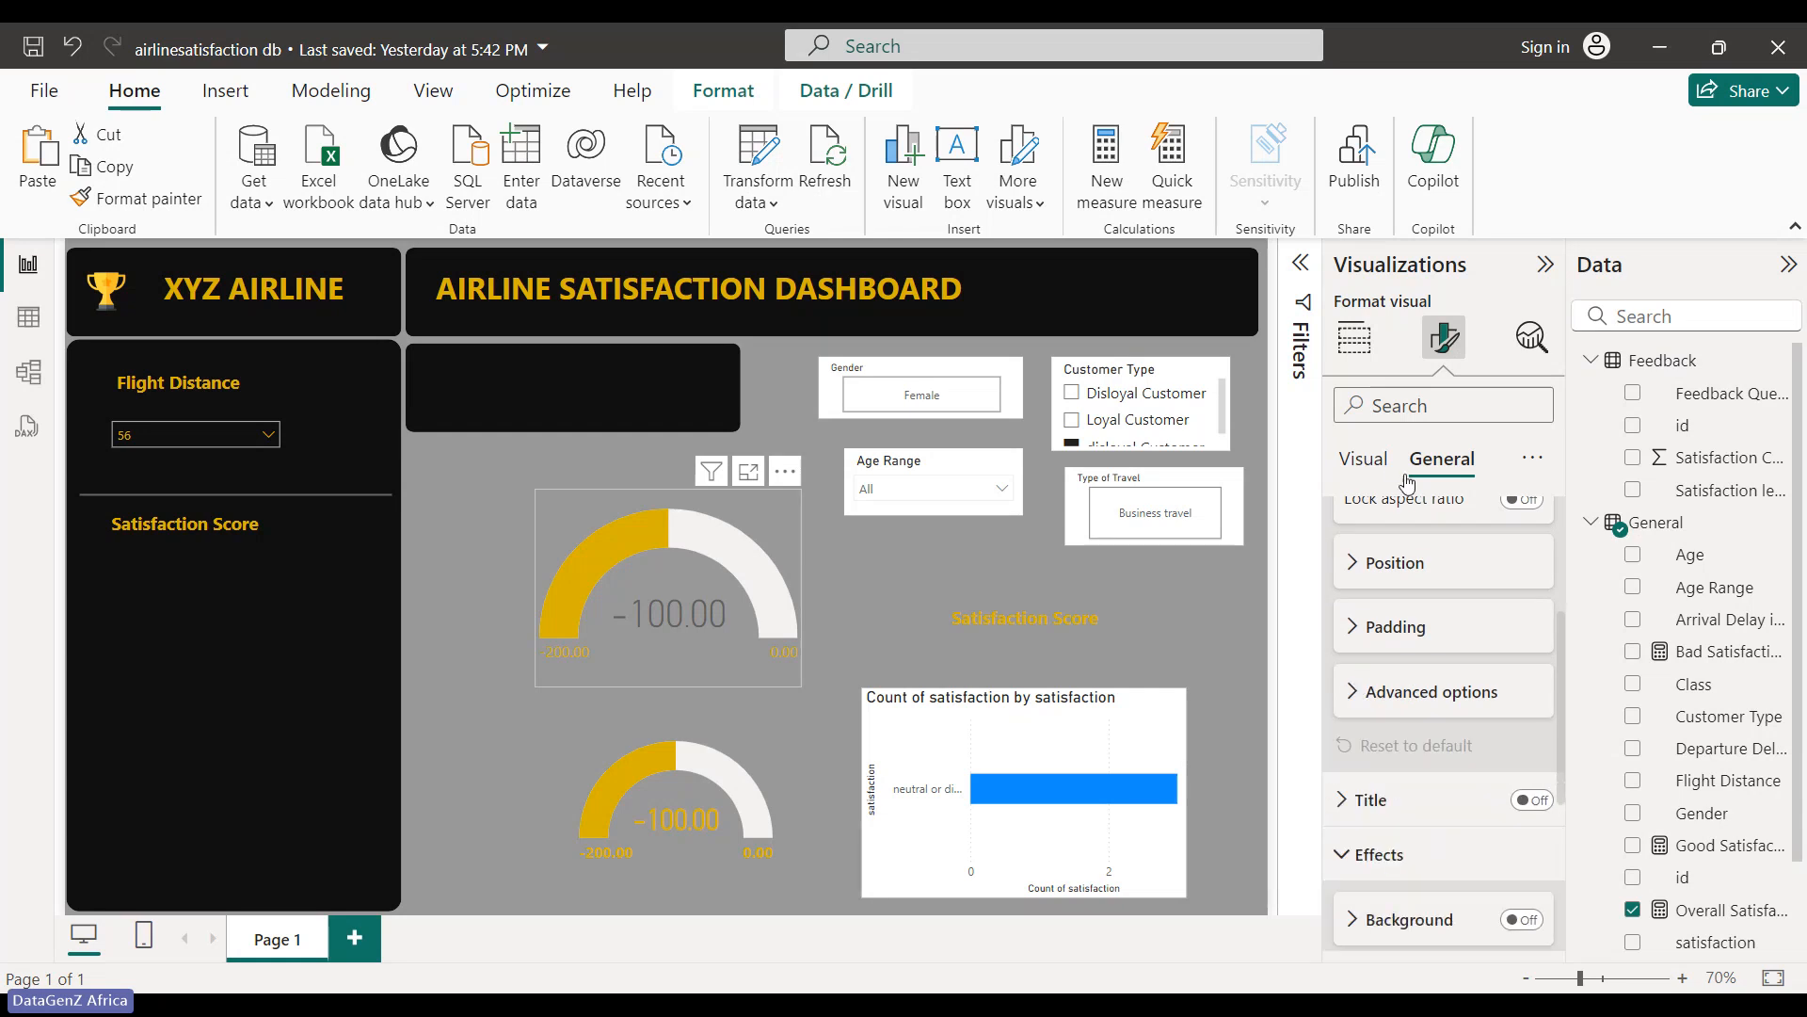
- Set the top gauge's callout value colour to gold
click(1394, 463)
scroll(1384, 537, up, 3)
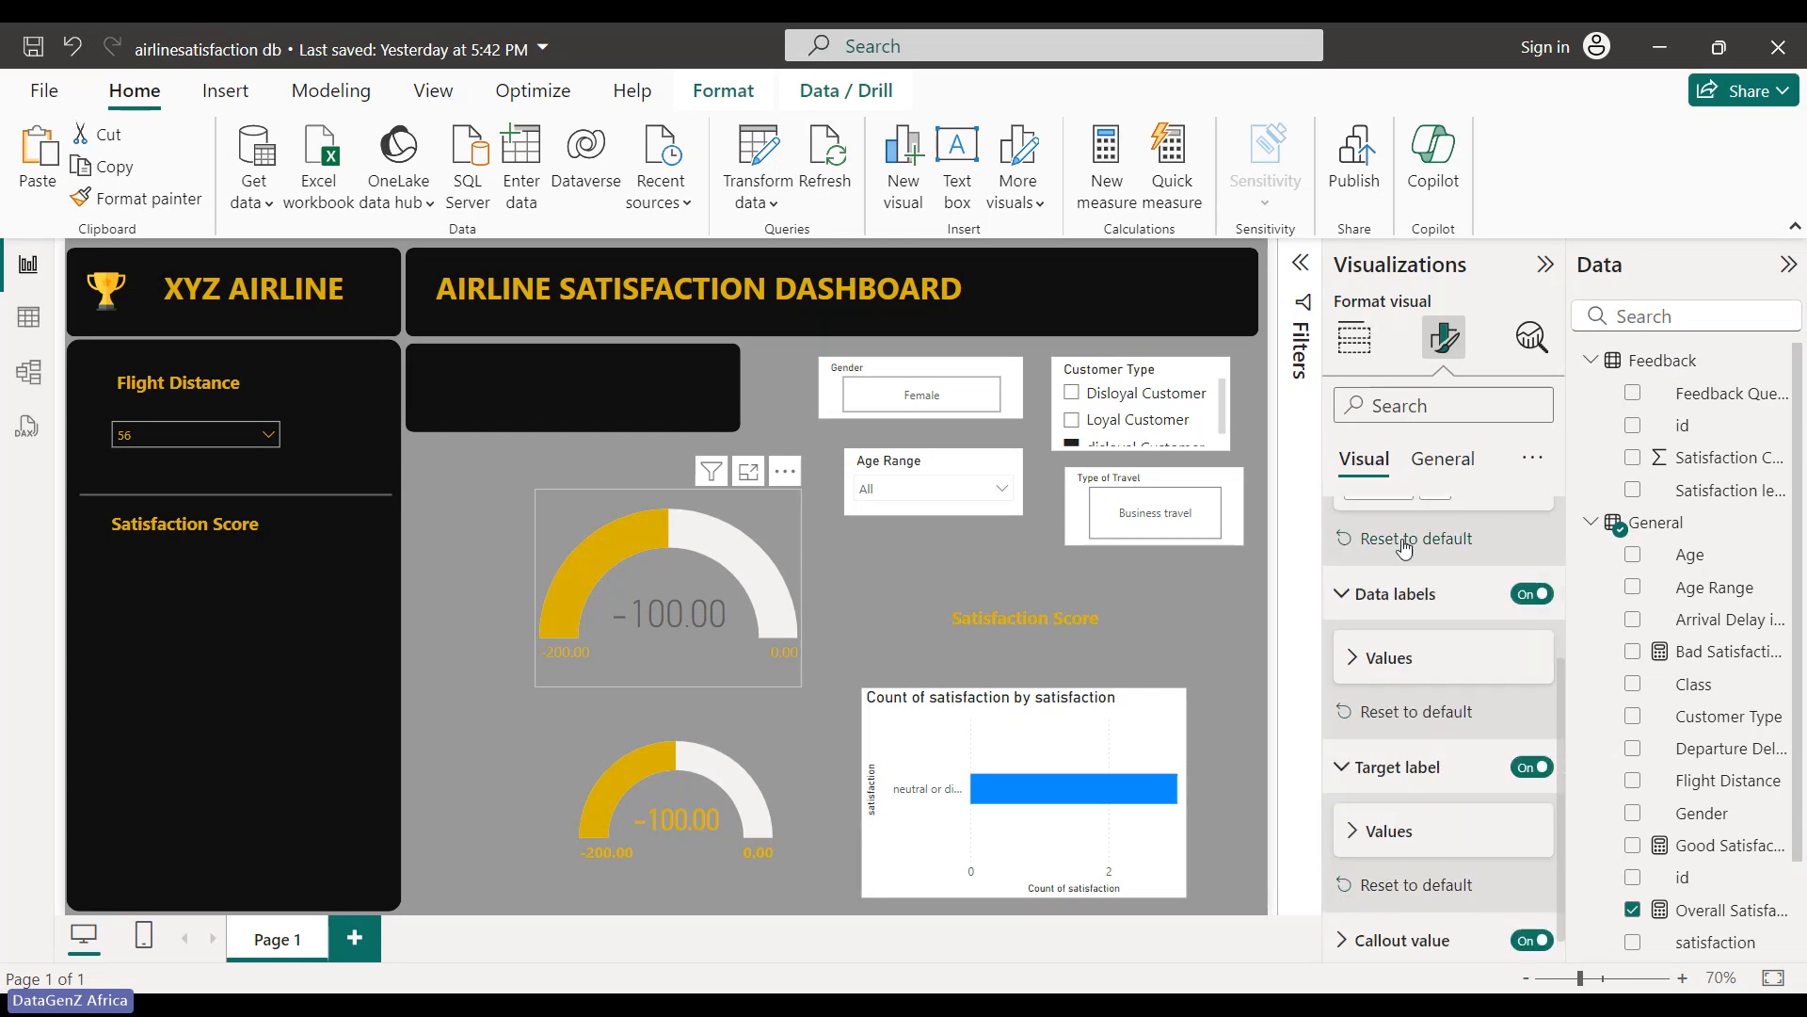
click(1346, 580)
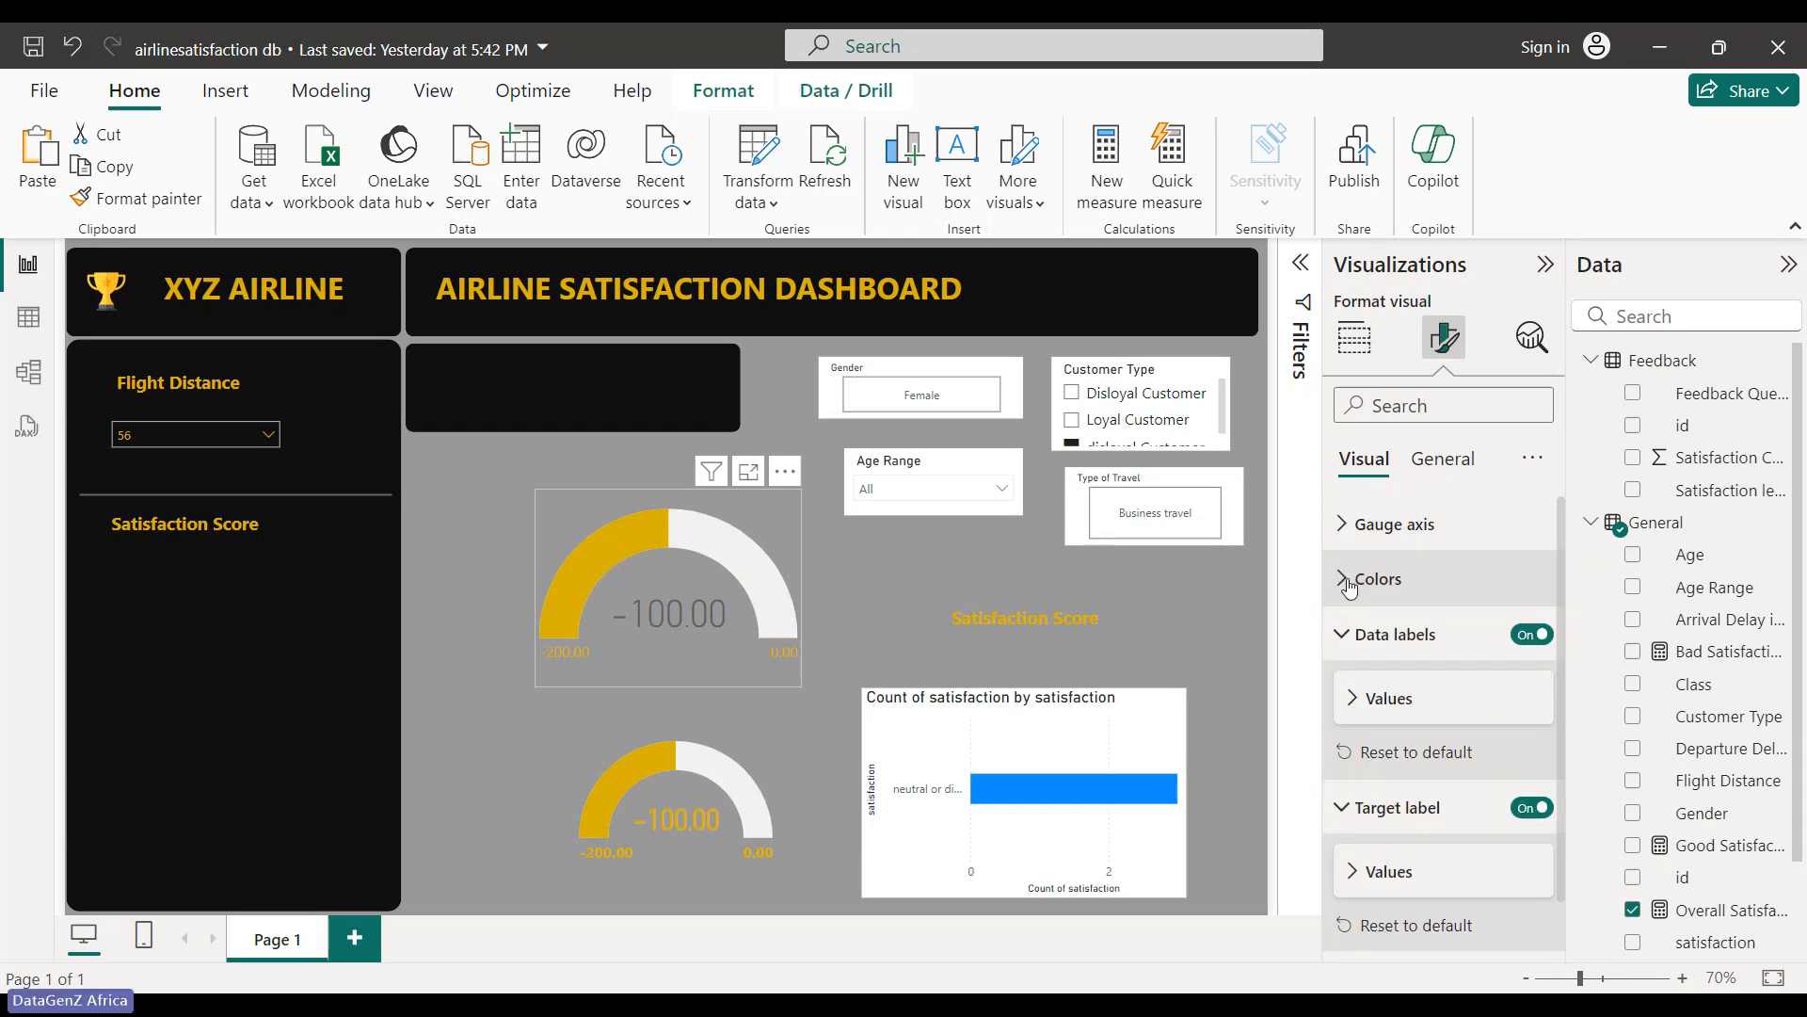
click(1342, 640)
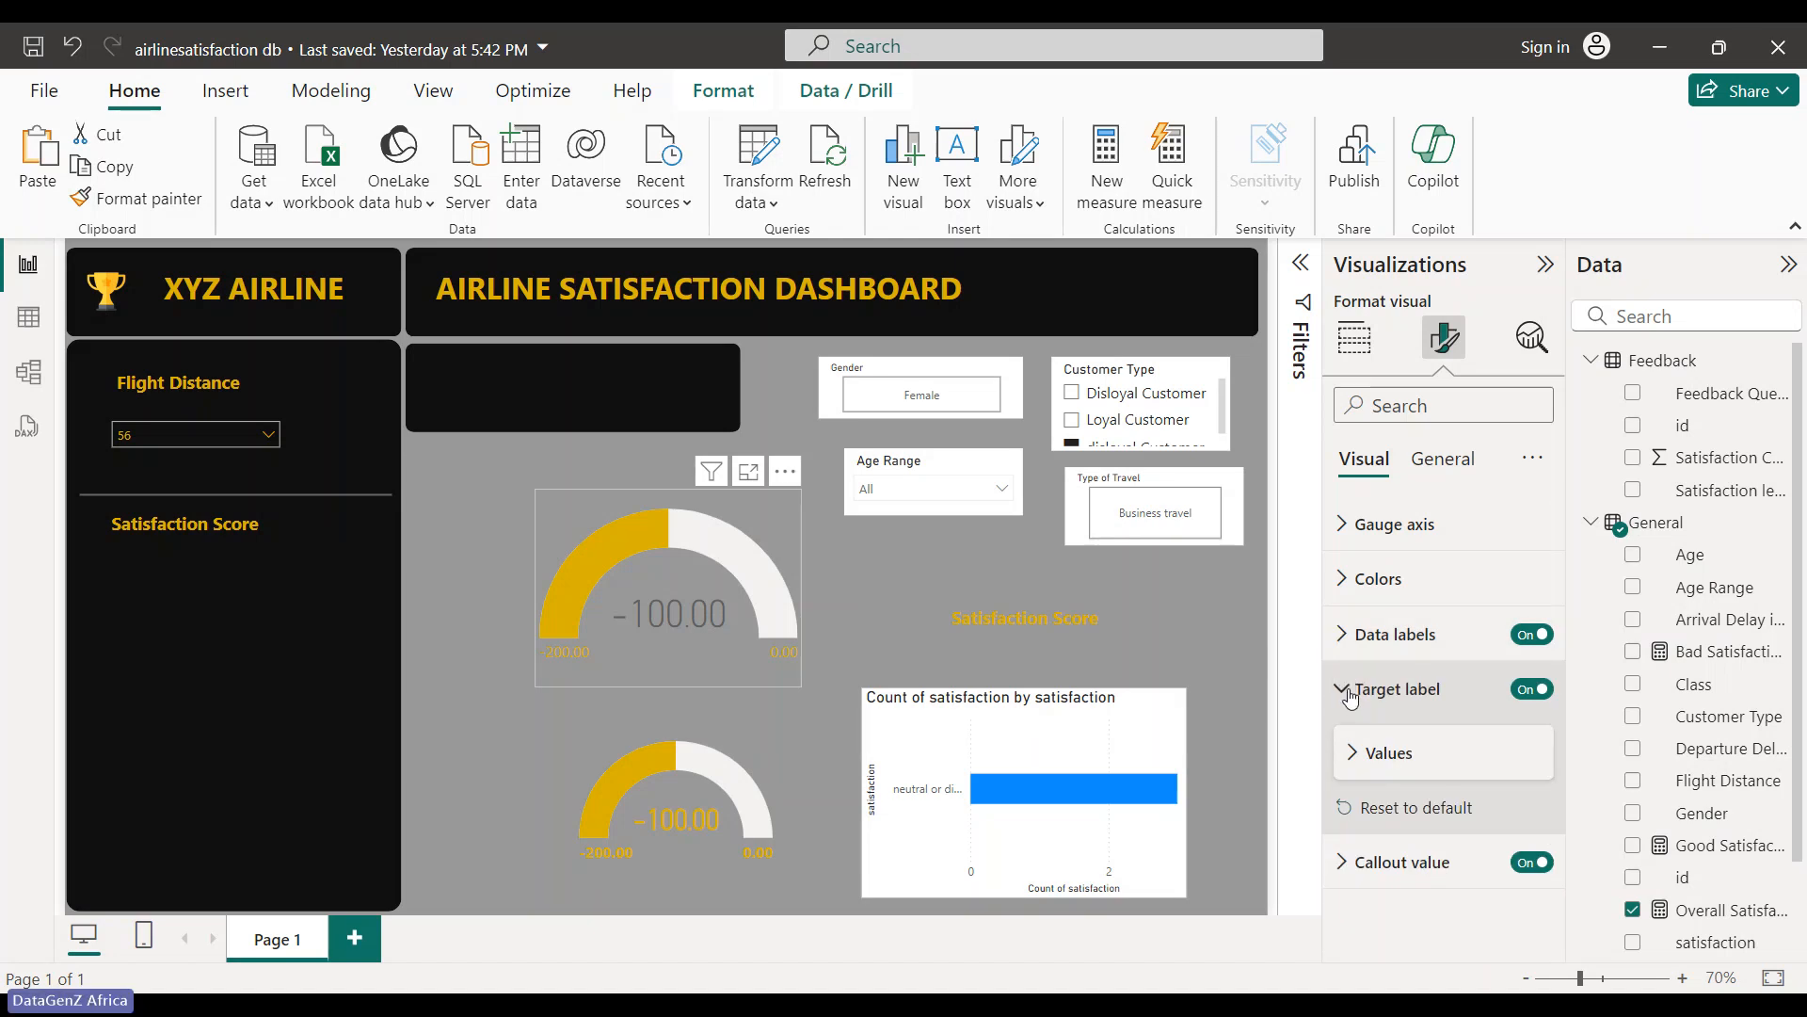
click(1350, 695)
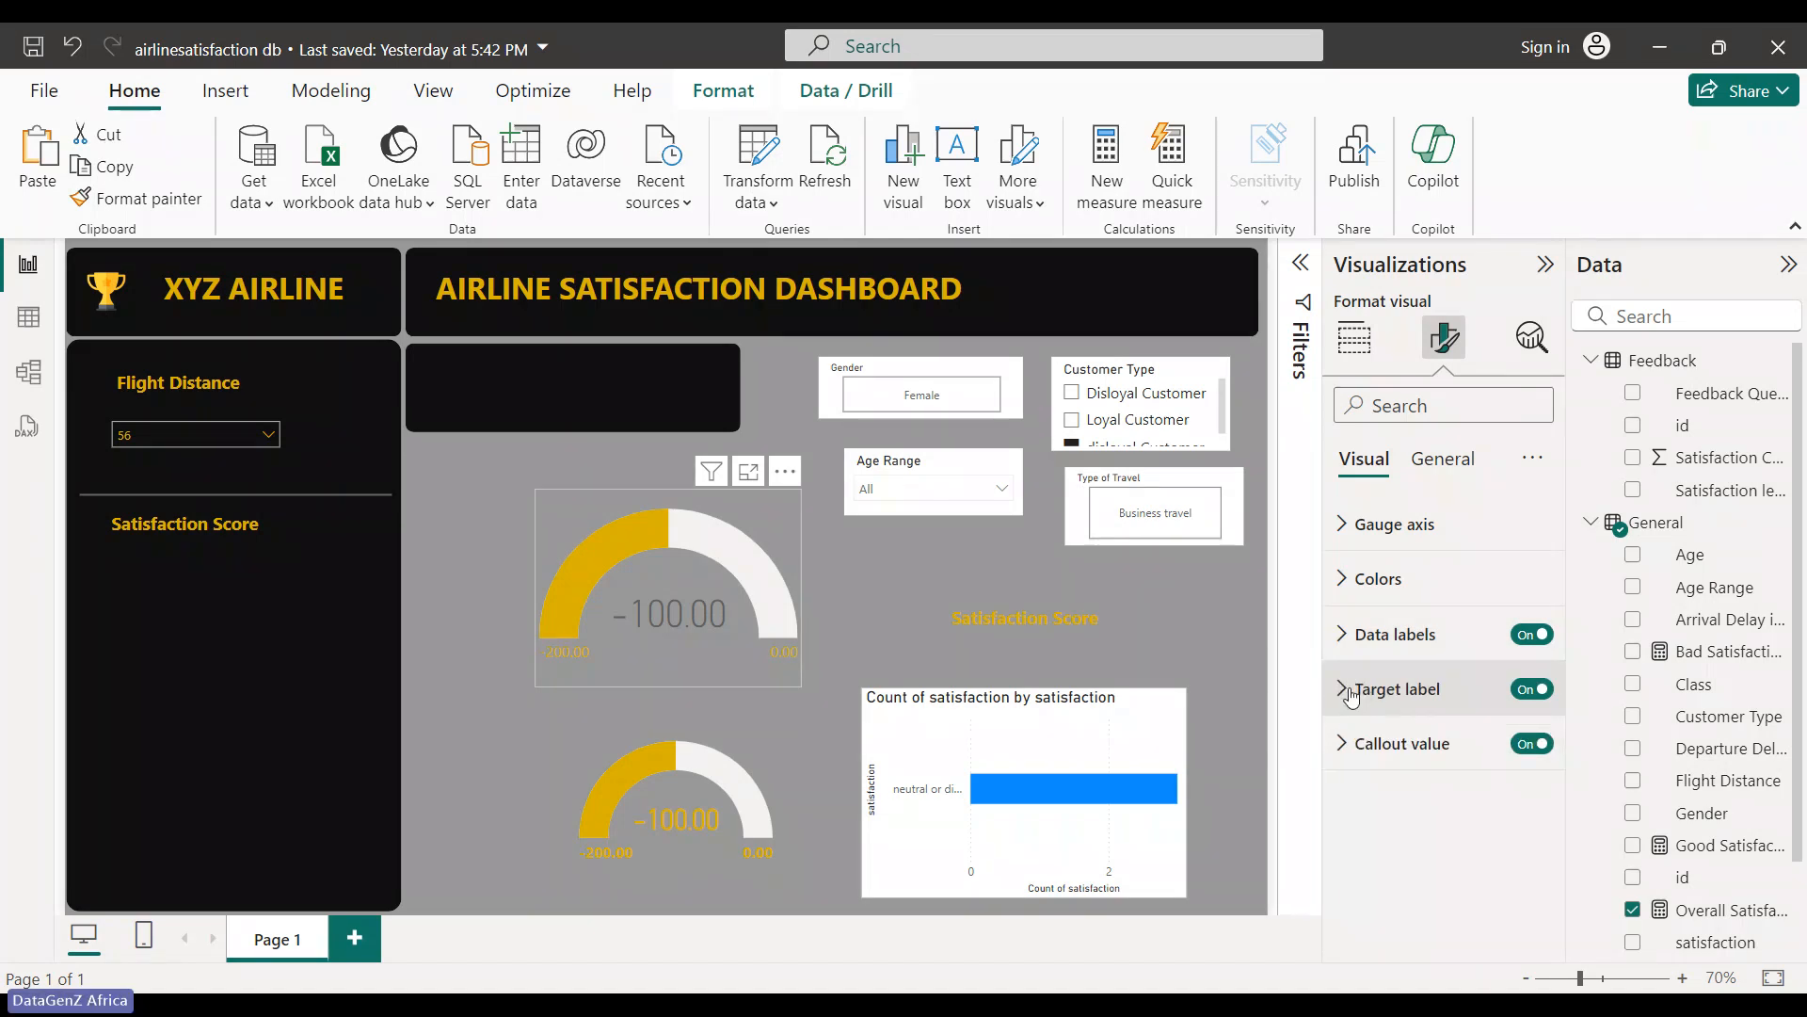
click(1341, 743)
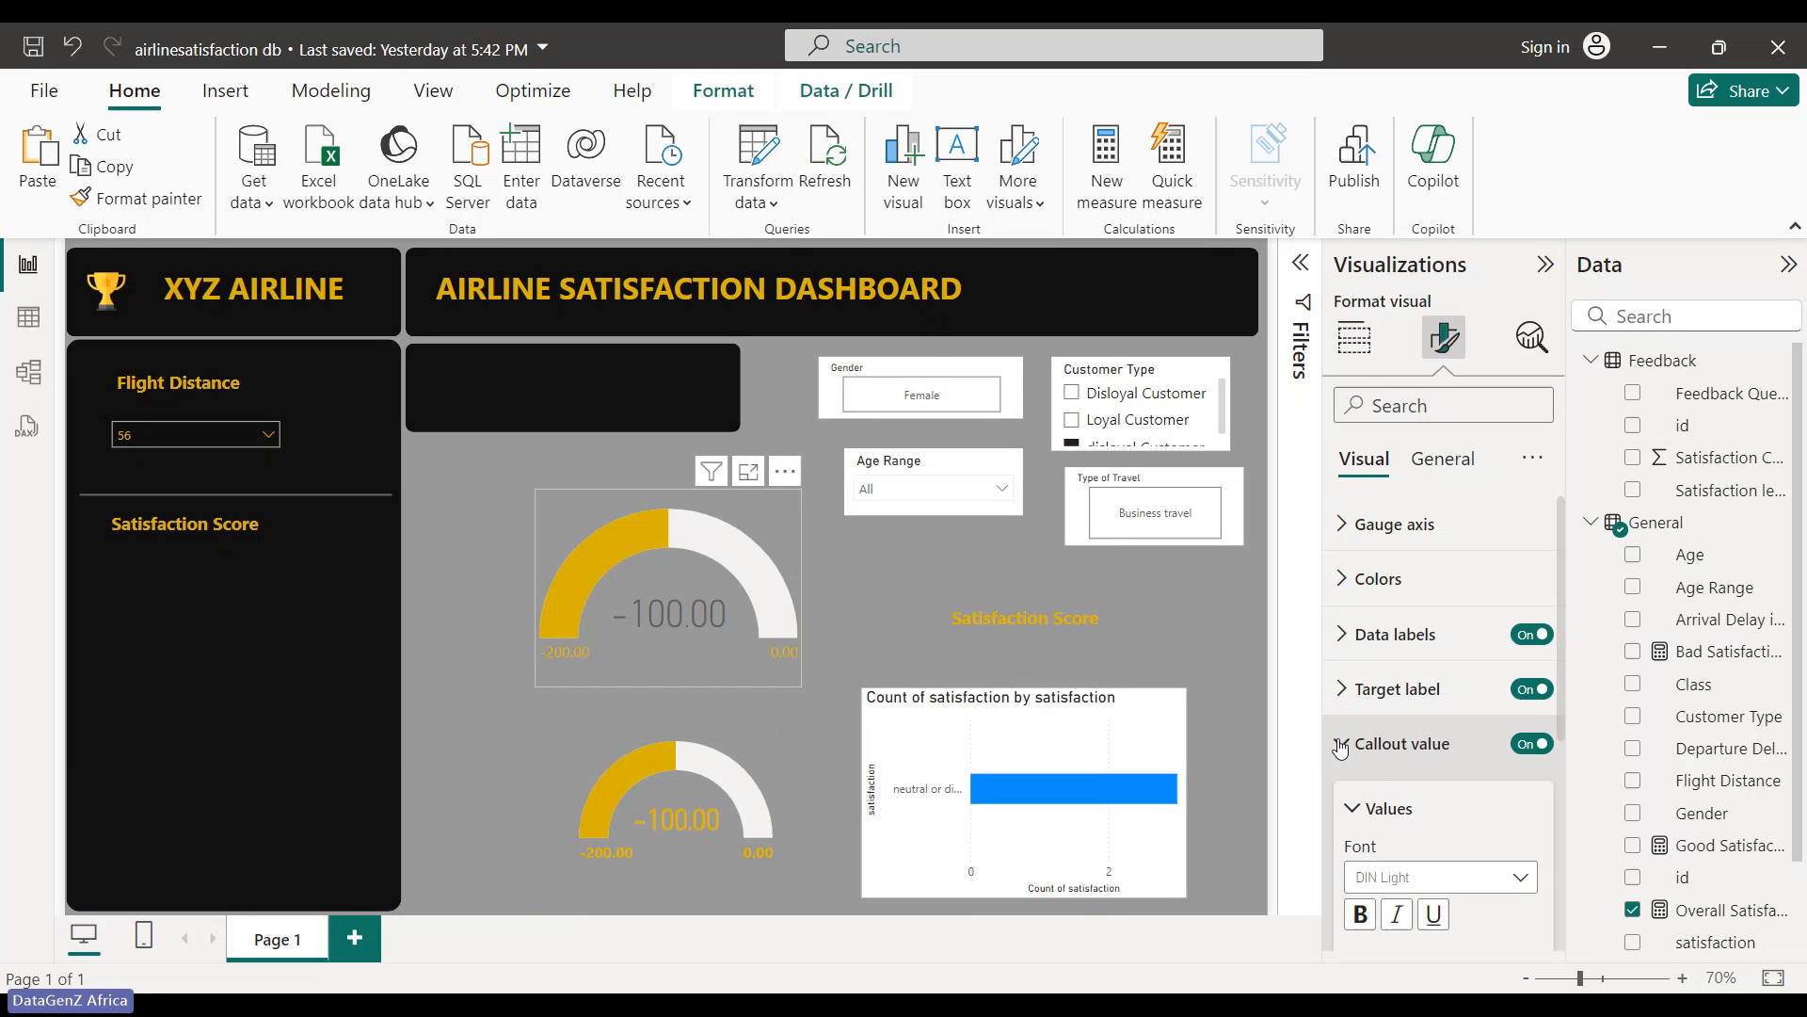
scroll(1338, 859, down, 3)
click(1393, 721)
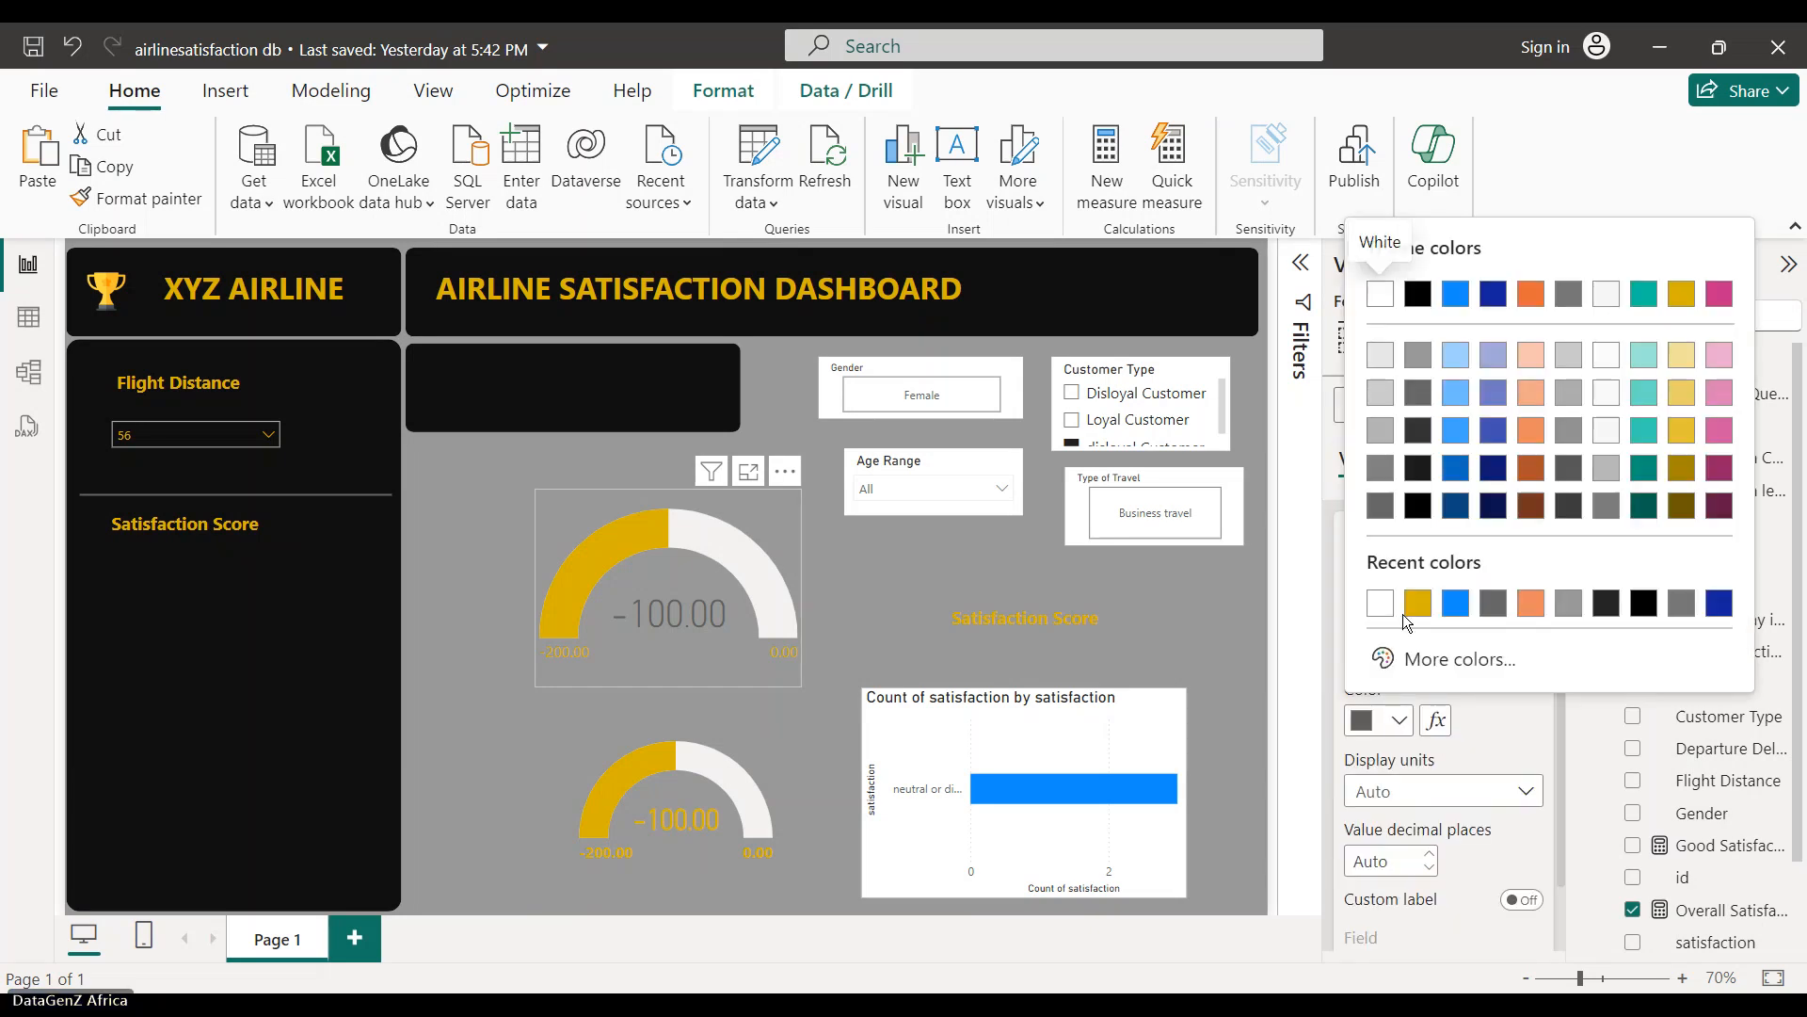
click(1415, 605)
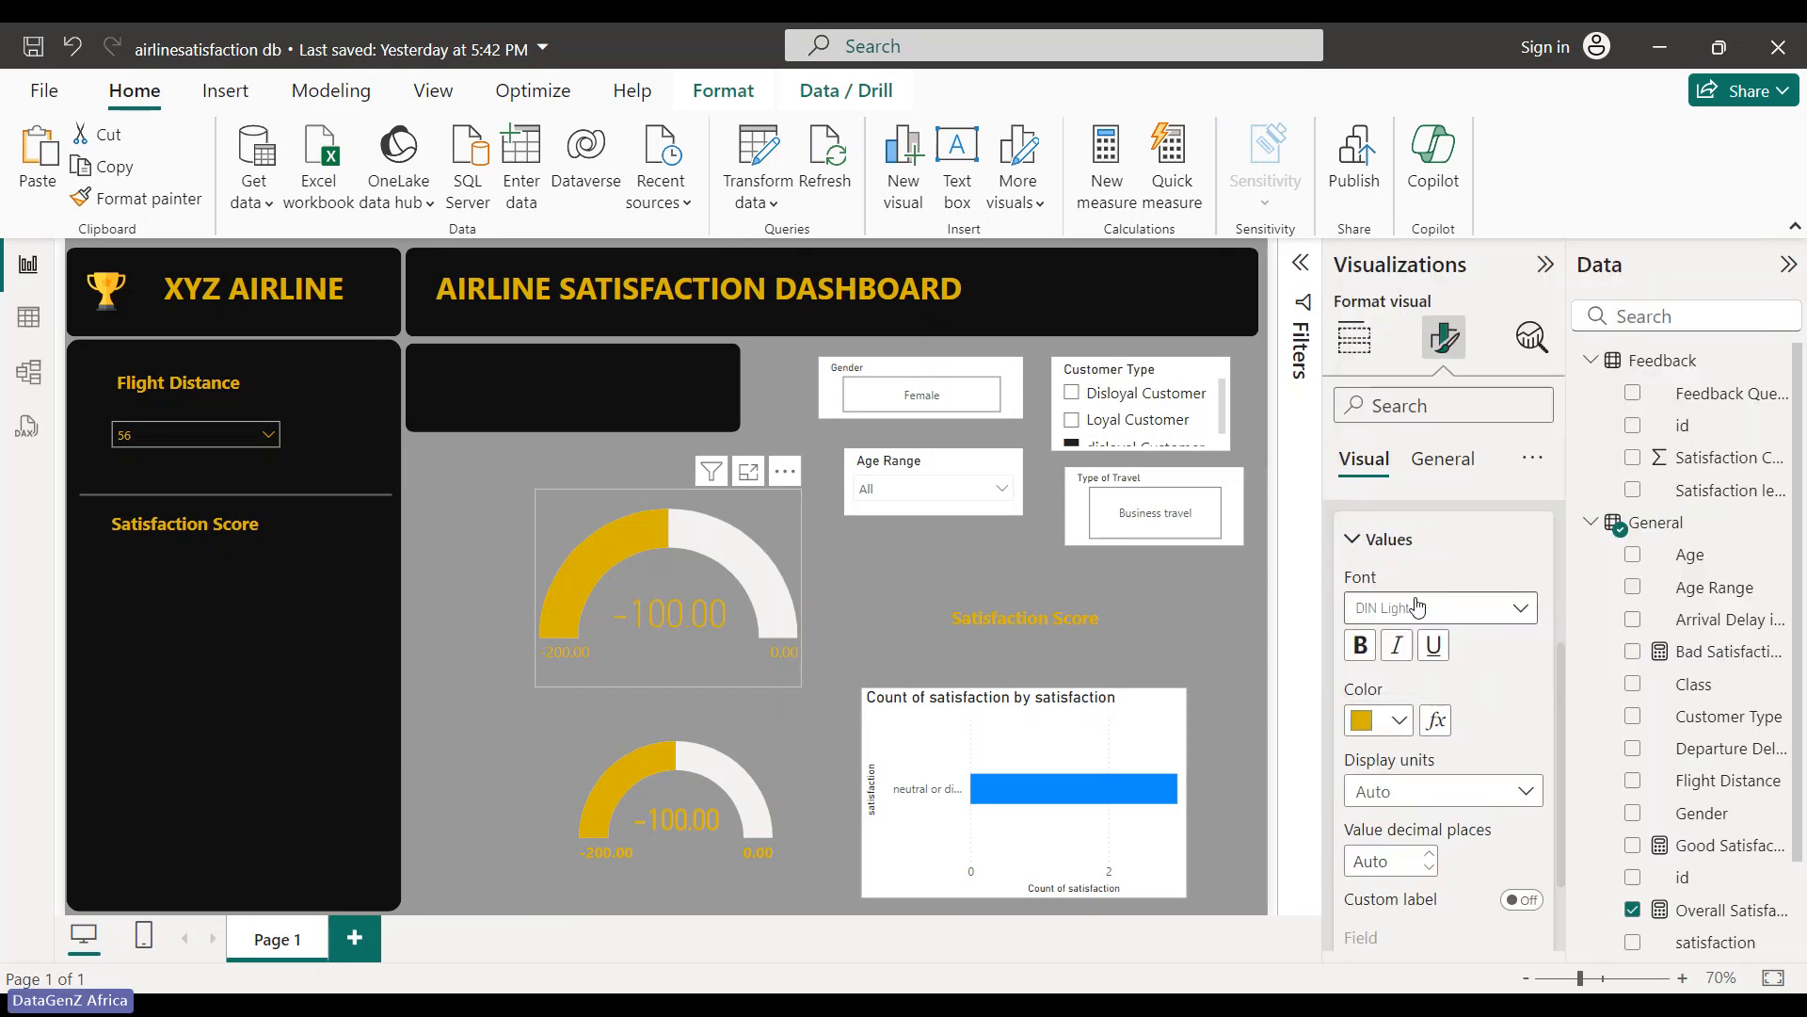
click(777, 688)
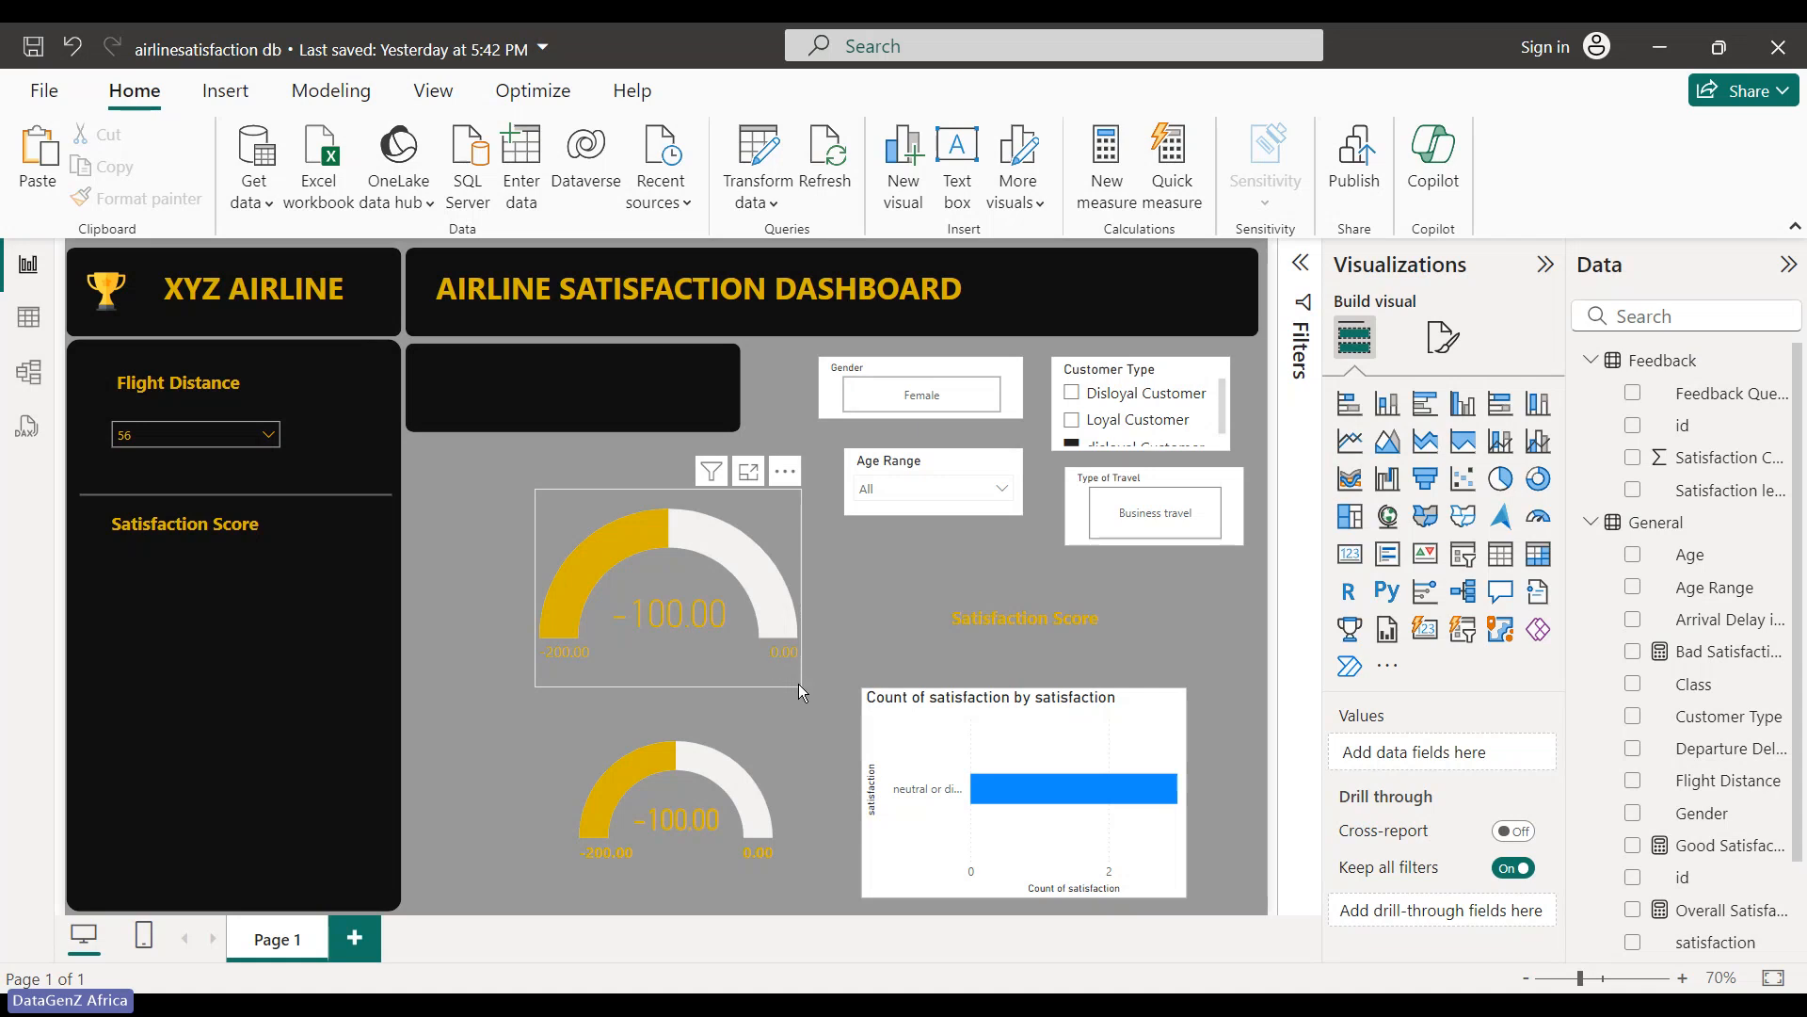
click(798, 684)
- Shrink the top gauge to fit the side panel below Satisfaction Score
drag(794, 688, 222, 637)
click(353, 495)
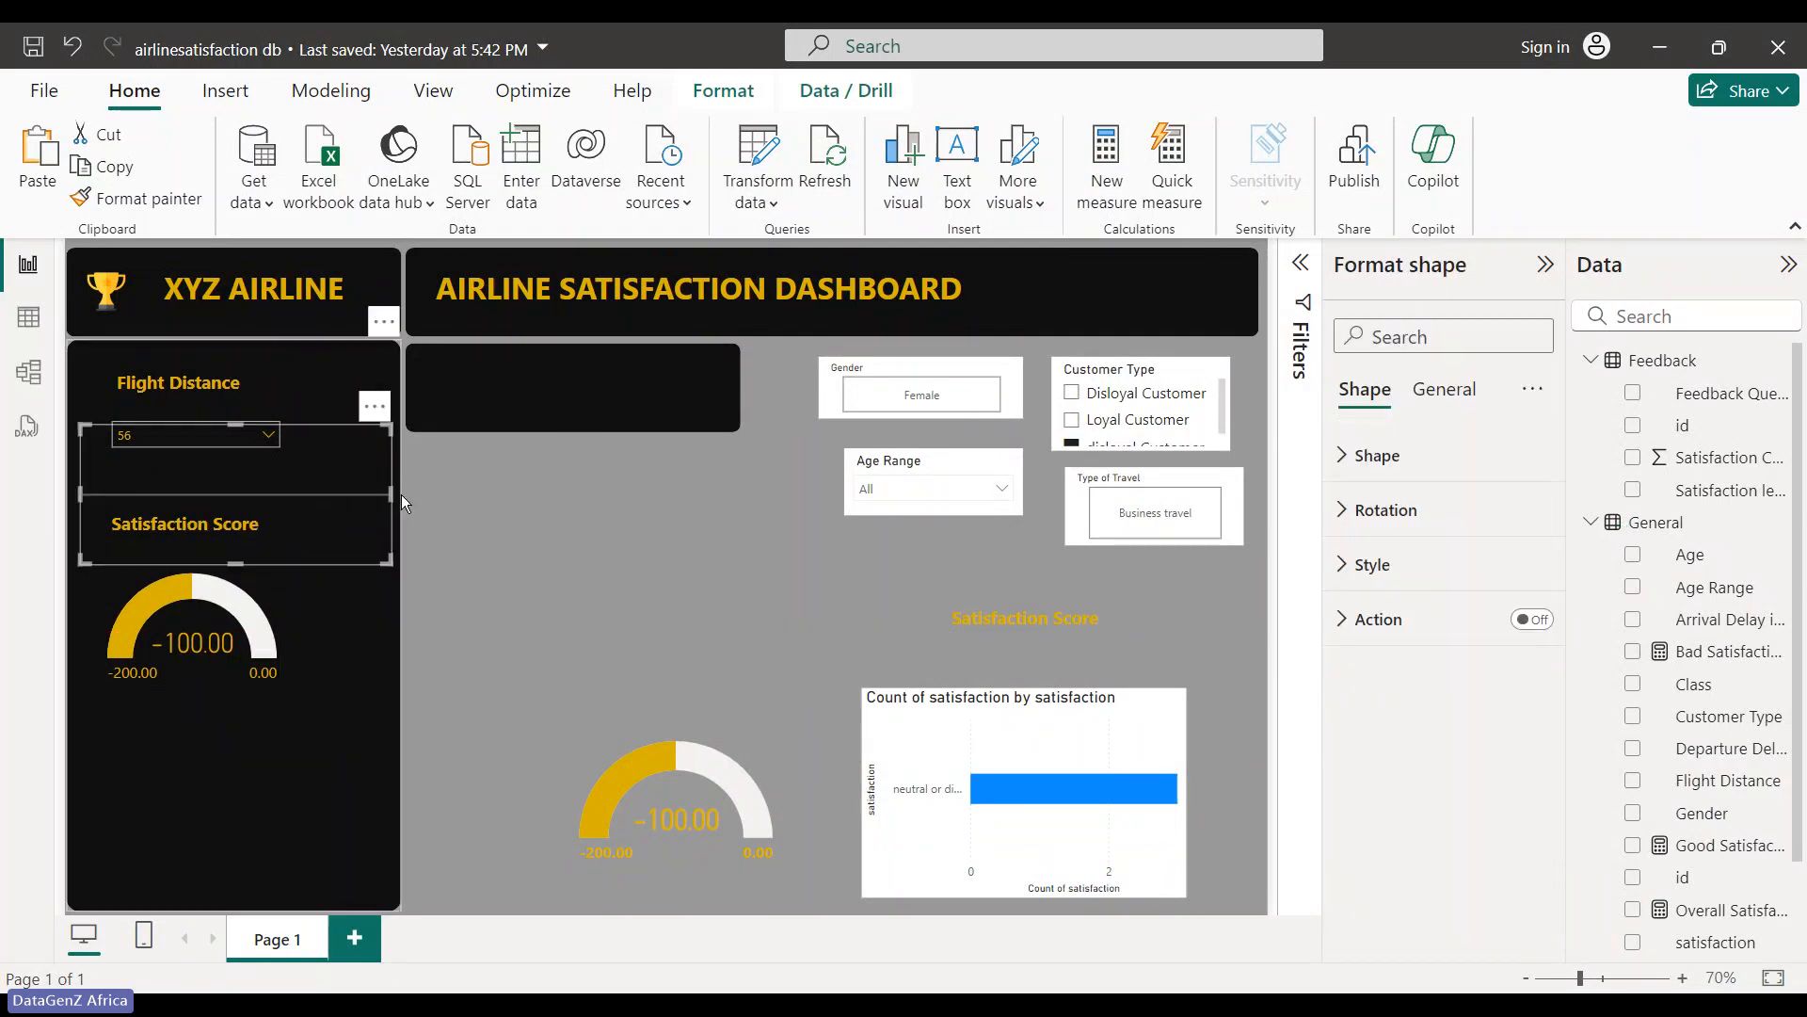
click(493, 613)
- Make the black box beside the panel taller and move the Age Range slicer lower
click(507, 408)
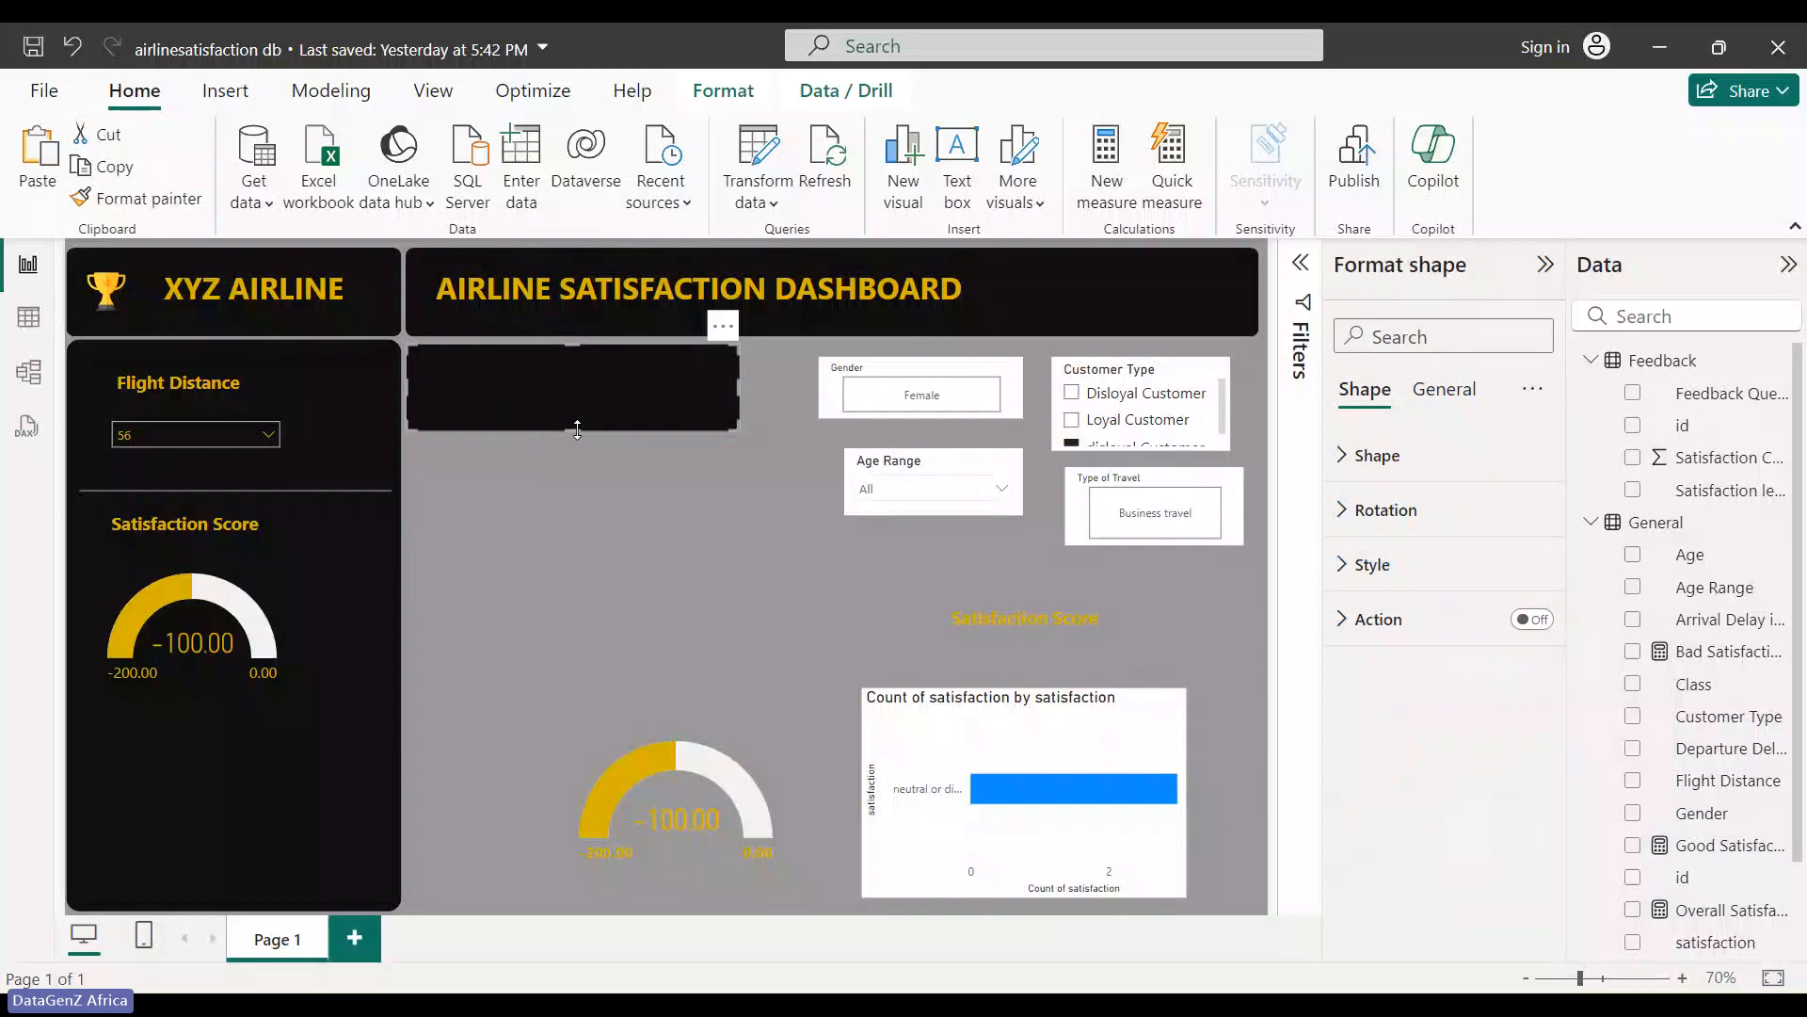
drag(573, 431, 557, 490)
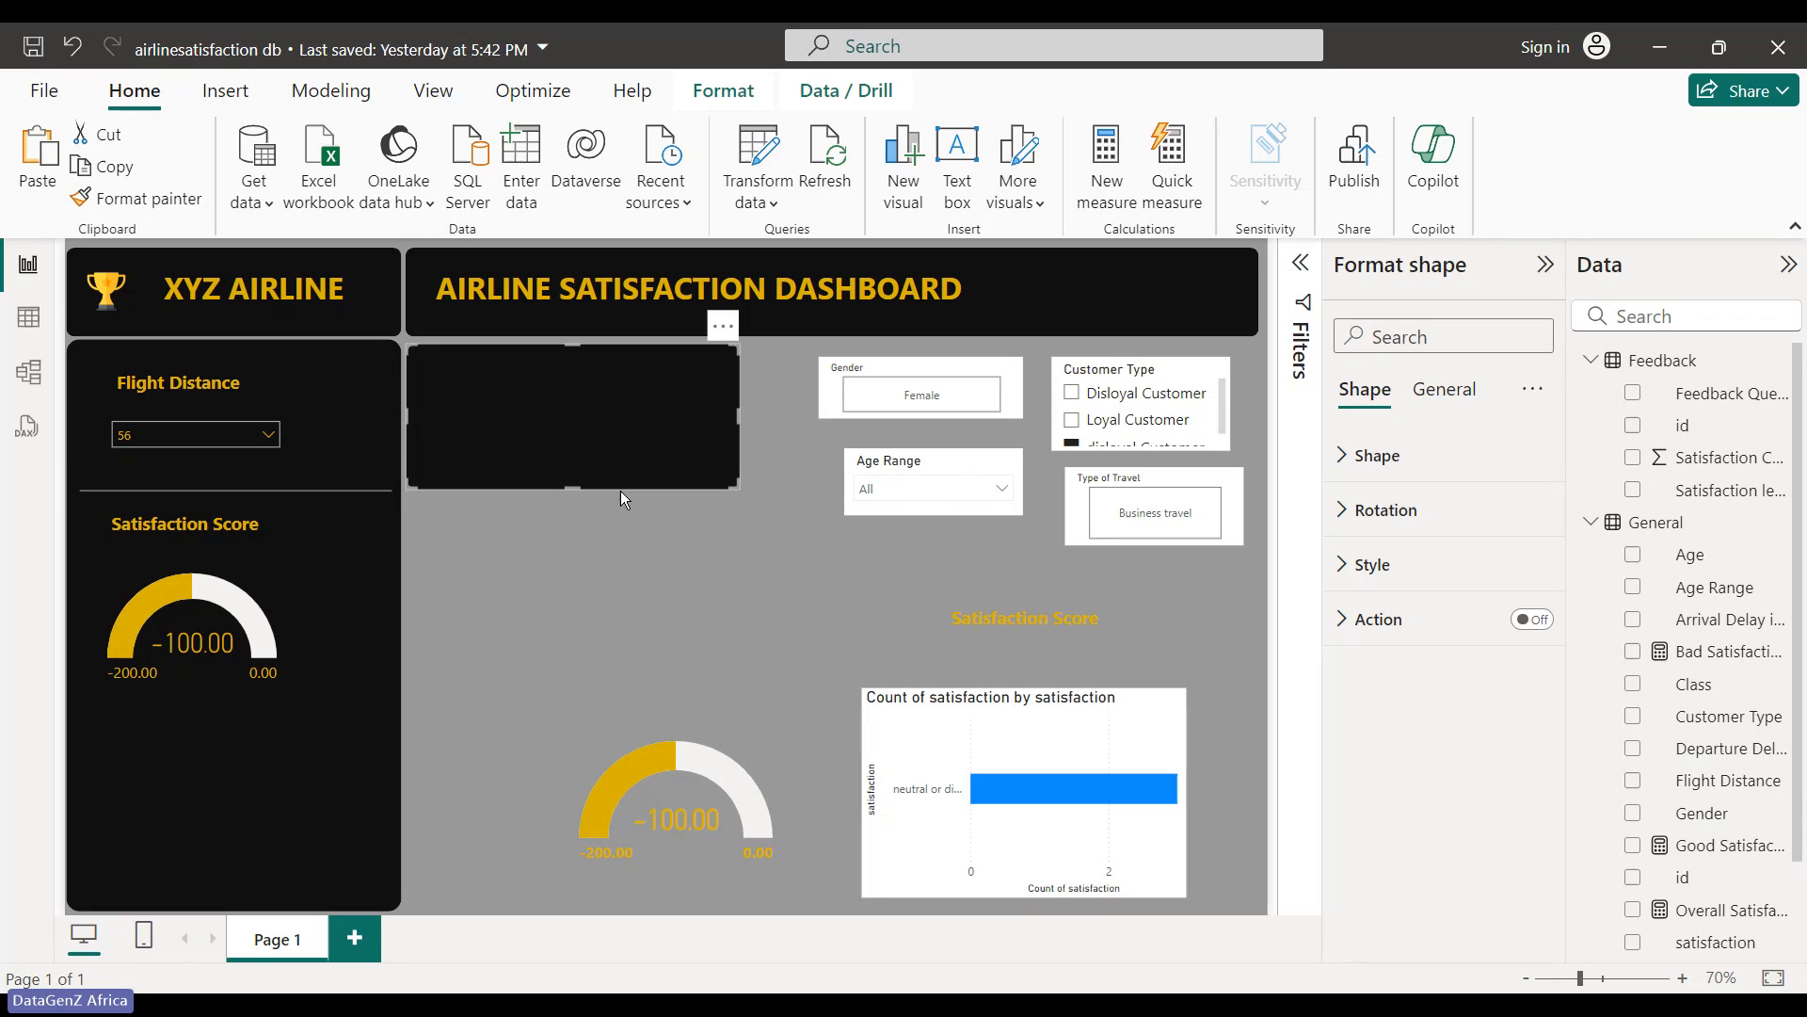
drag(953, 465, 806, 625)
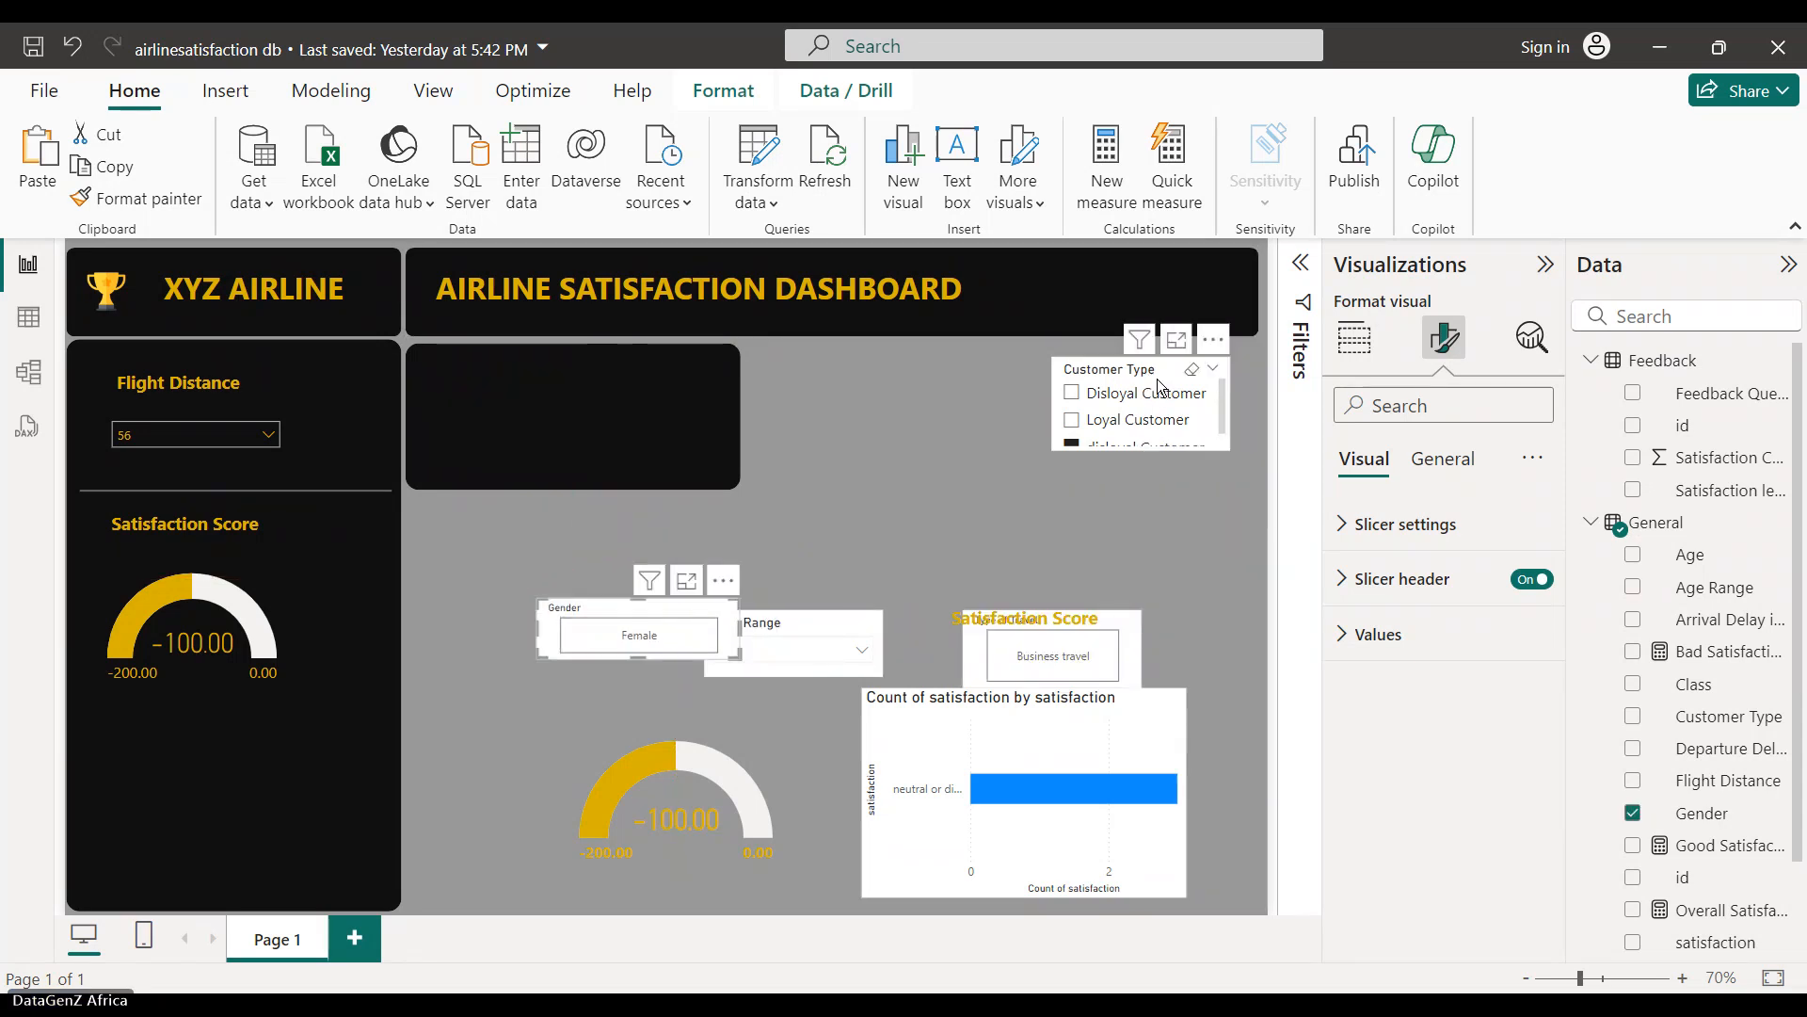
- Widen the black box to align with the title banner, moving Customer Type below it
drag(1149, 377, 1177, 481)
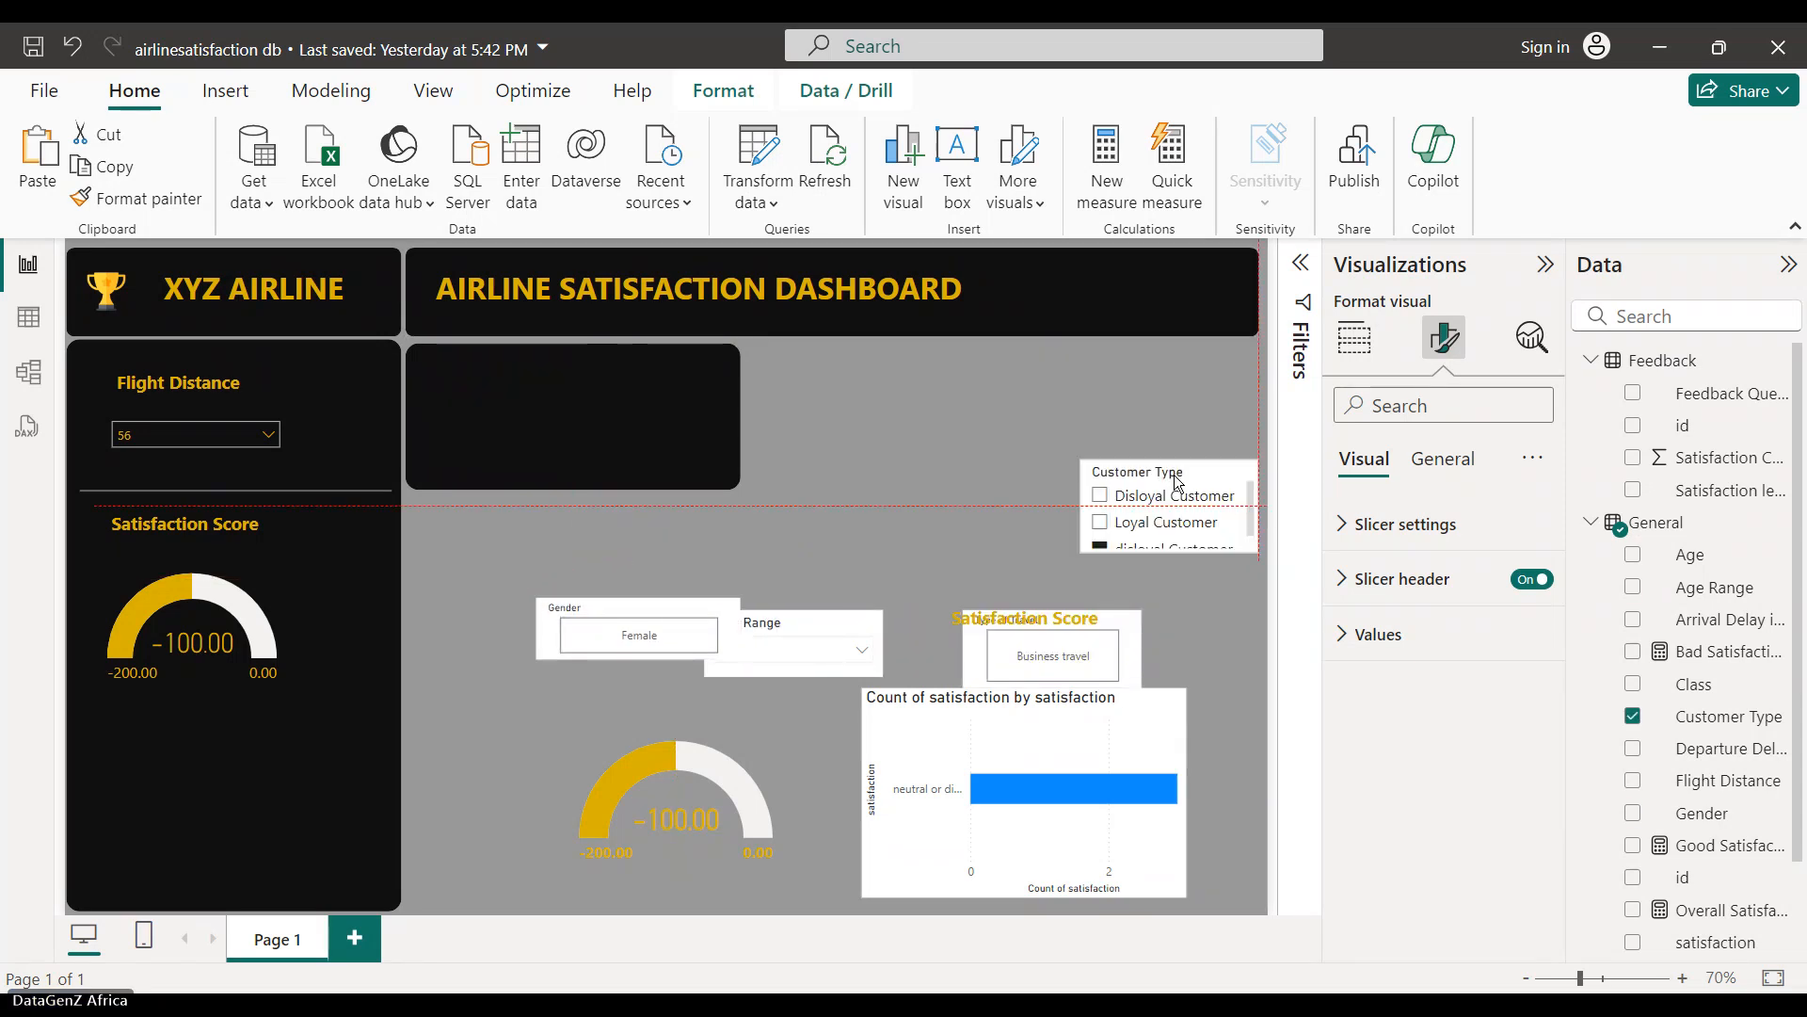
click(638, 404)
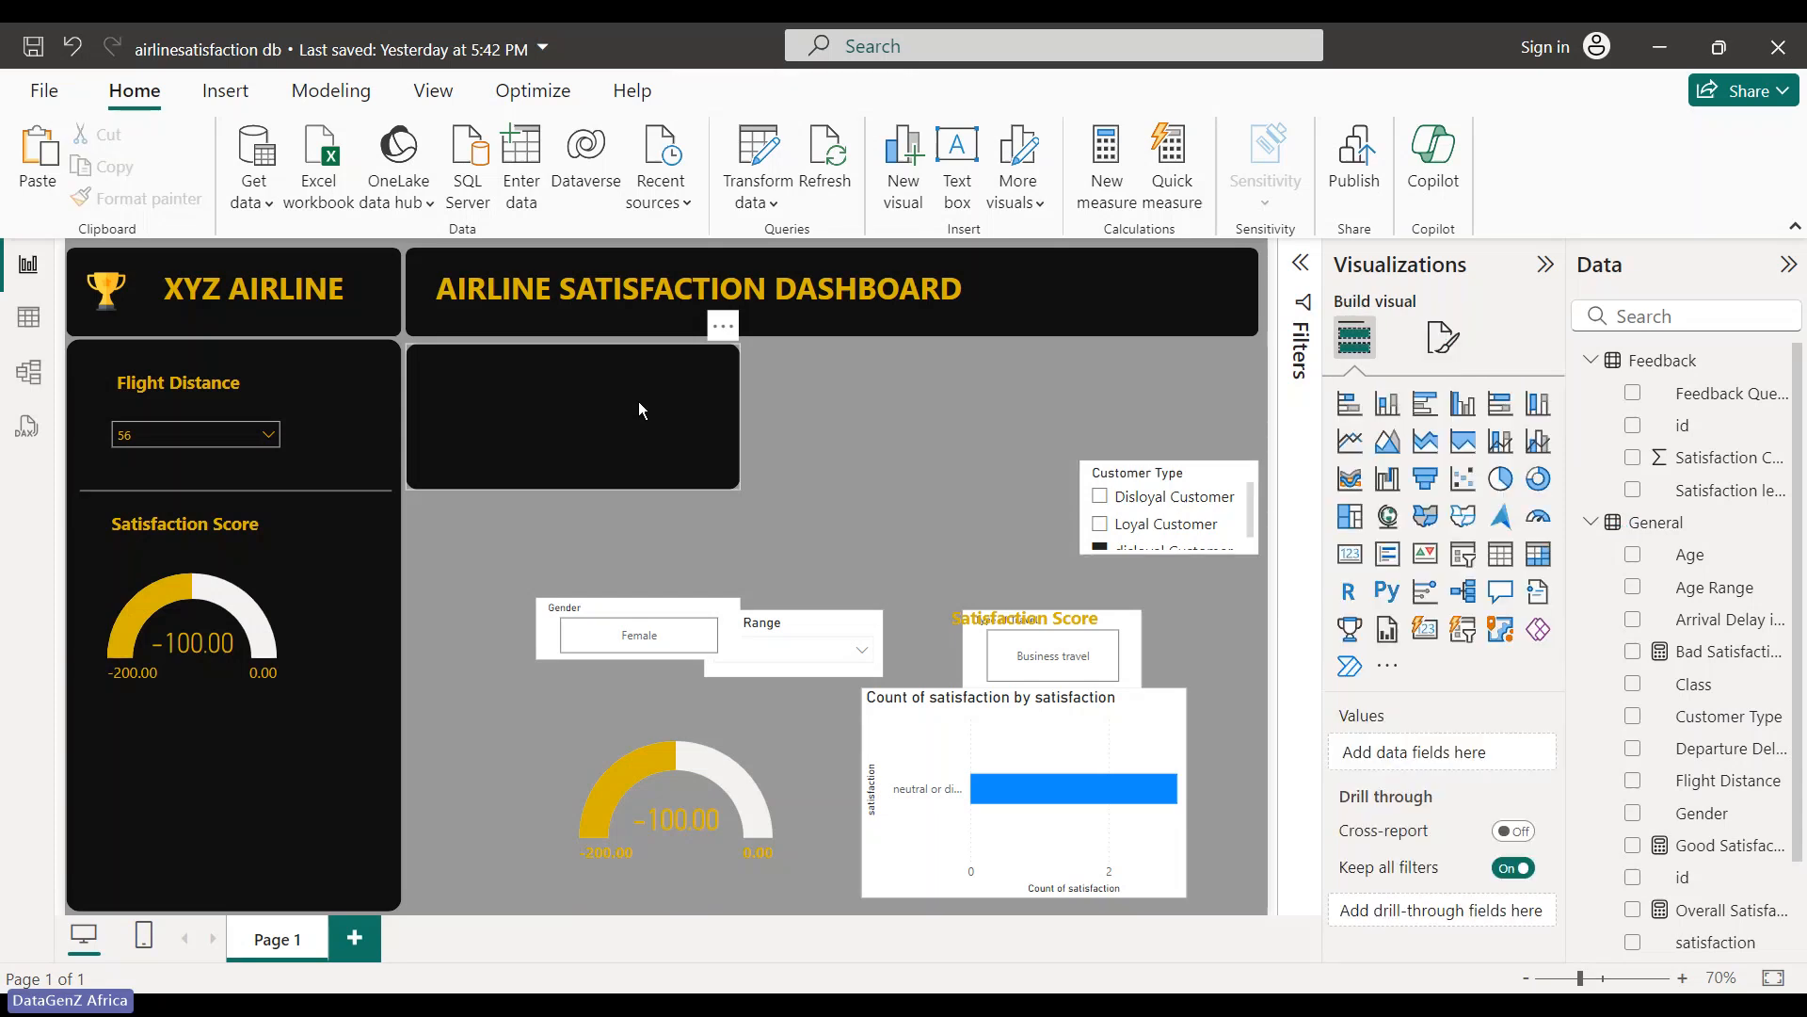
click(726, 431)
drag(741, 416, 1233, 444)
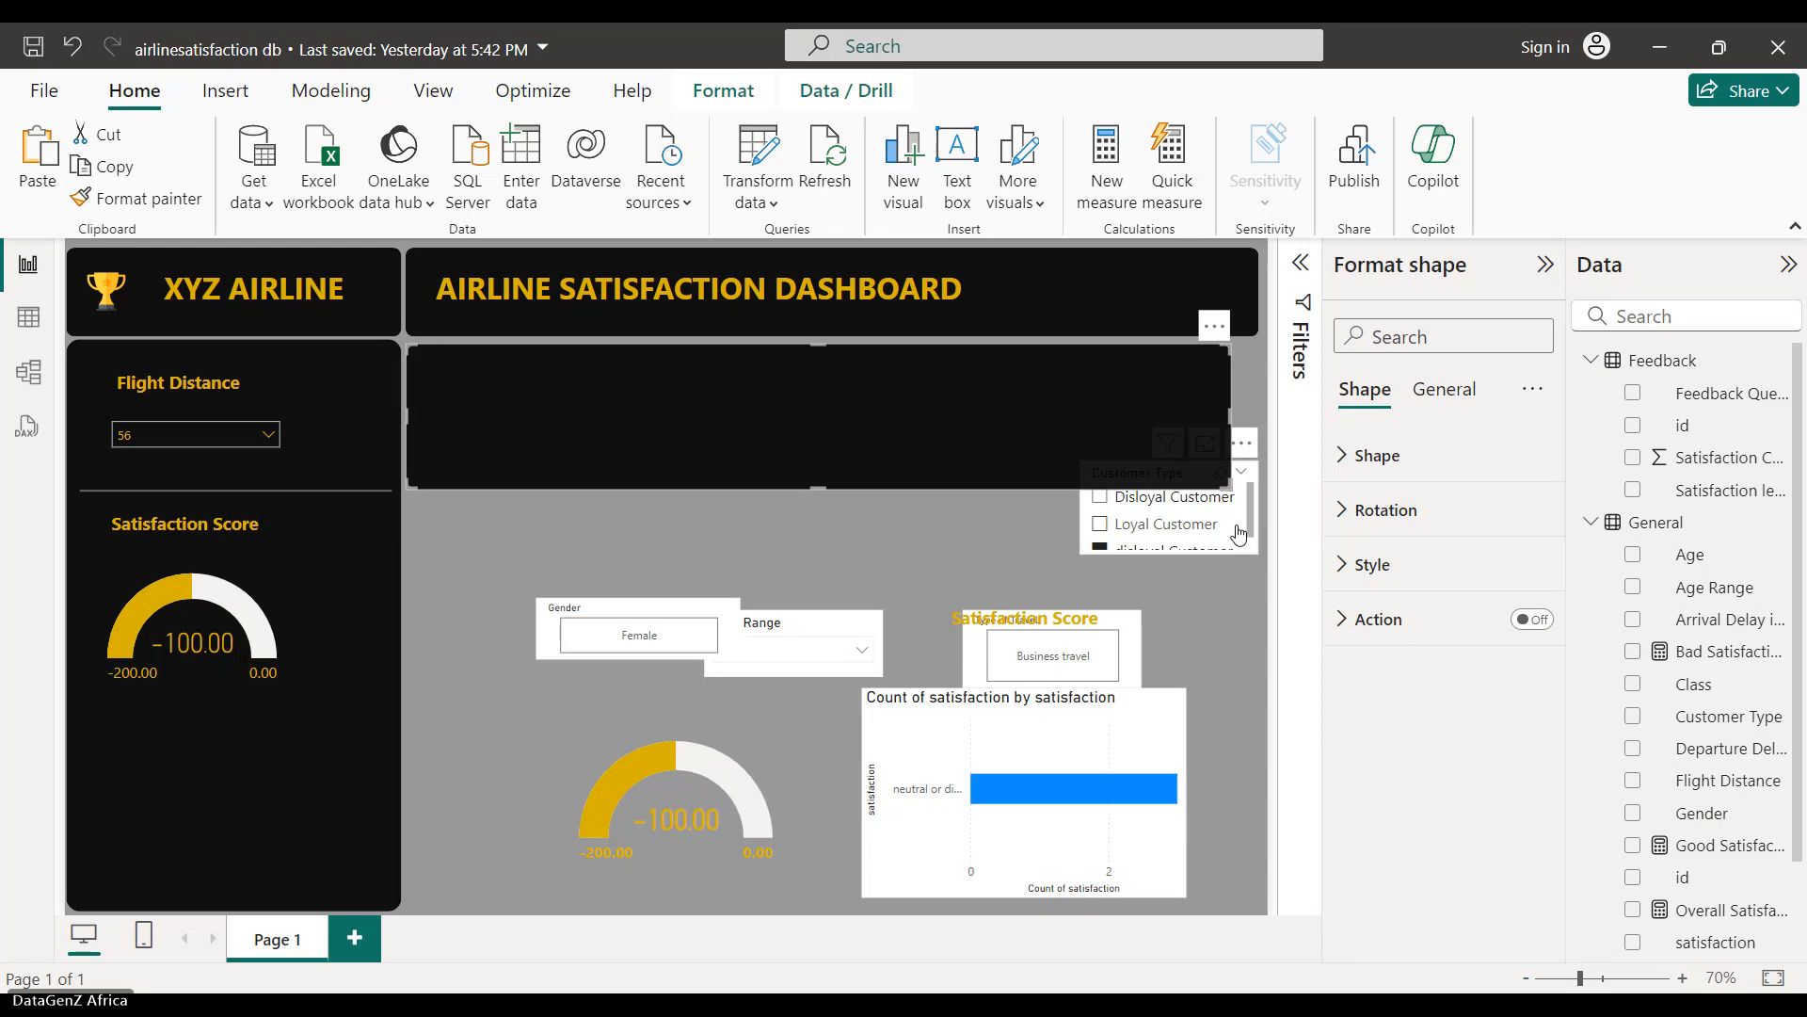
drag(1240, 531, 1241, 574)
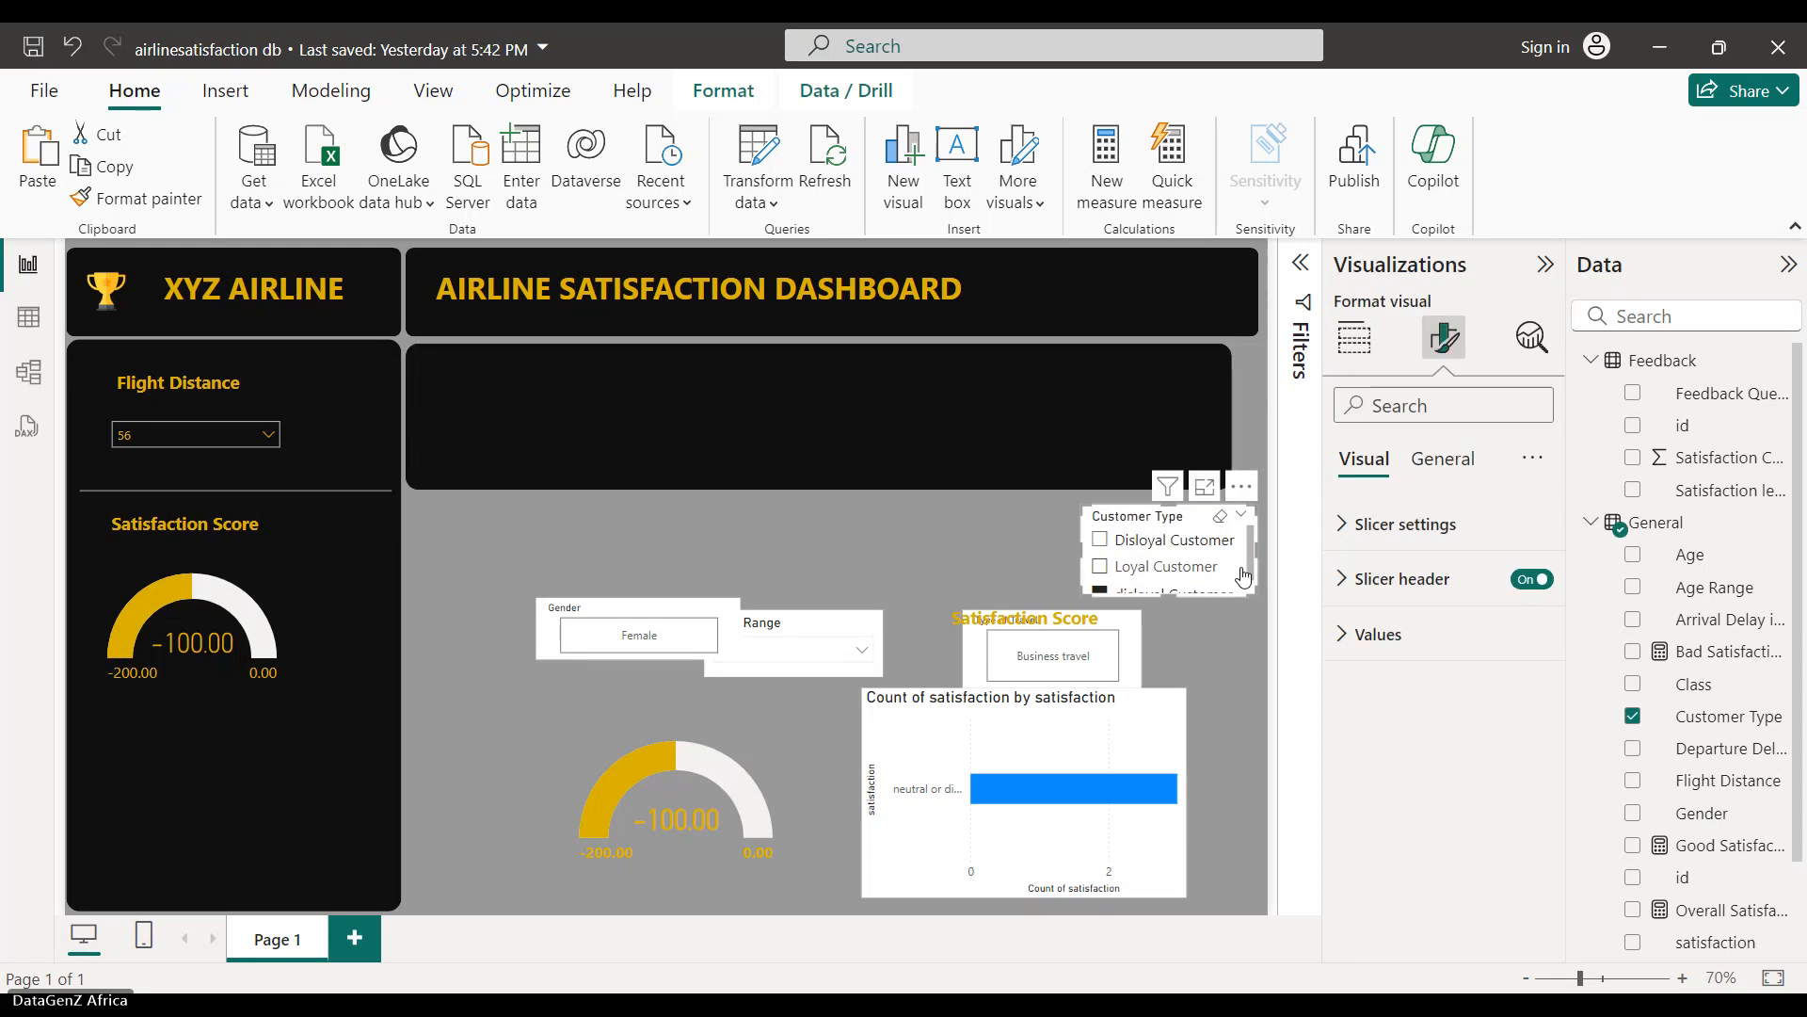
click(1109, 388)
drag(1232, 409, 1252, 408)
- Drag the Gender slicer into the black box
click(589, 516)
click(608, 635)
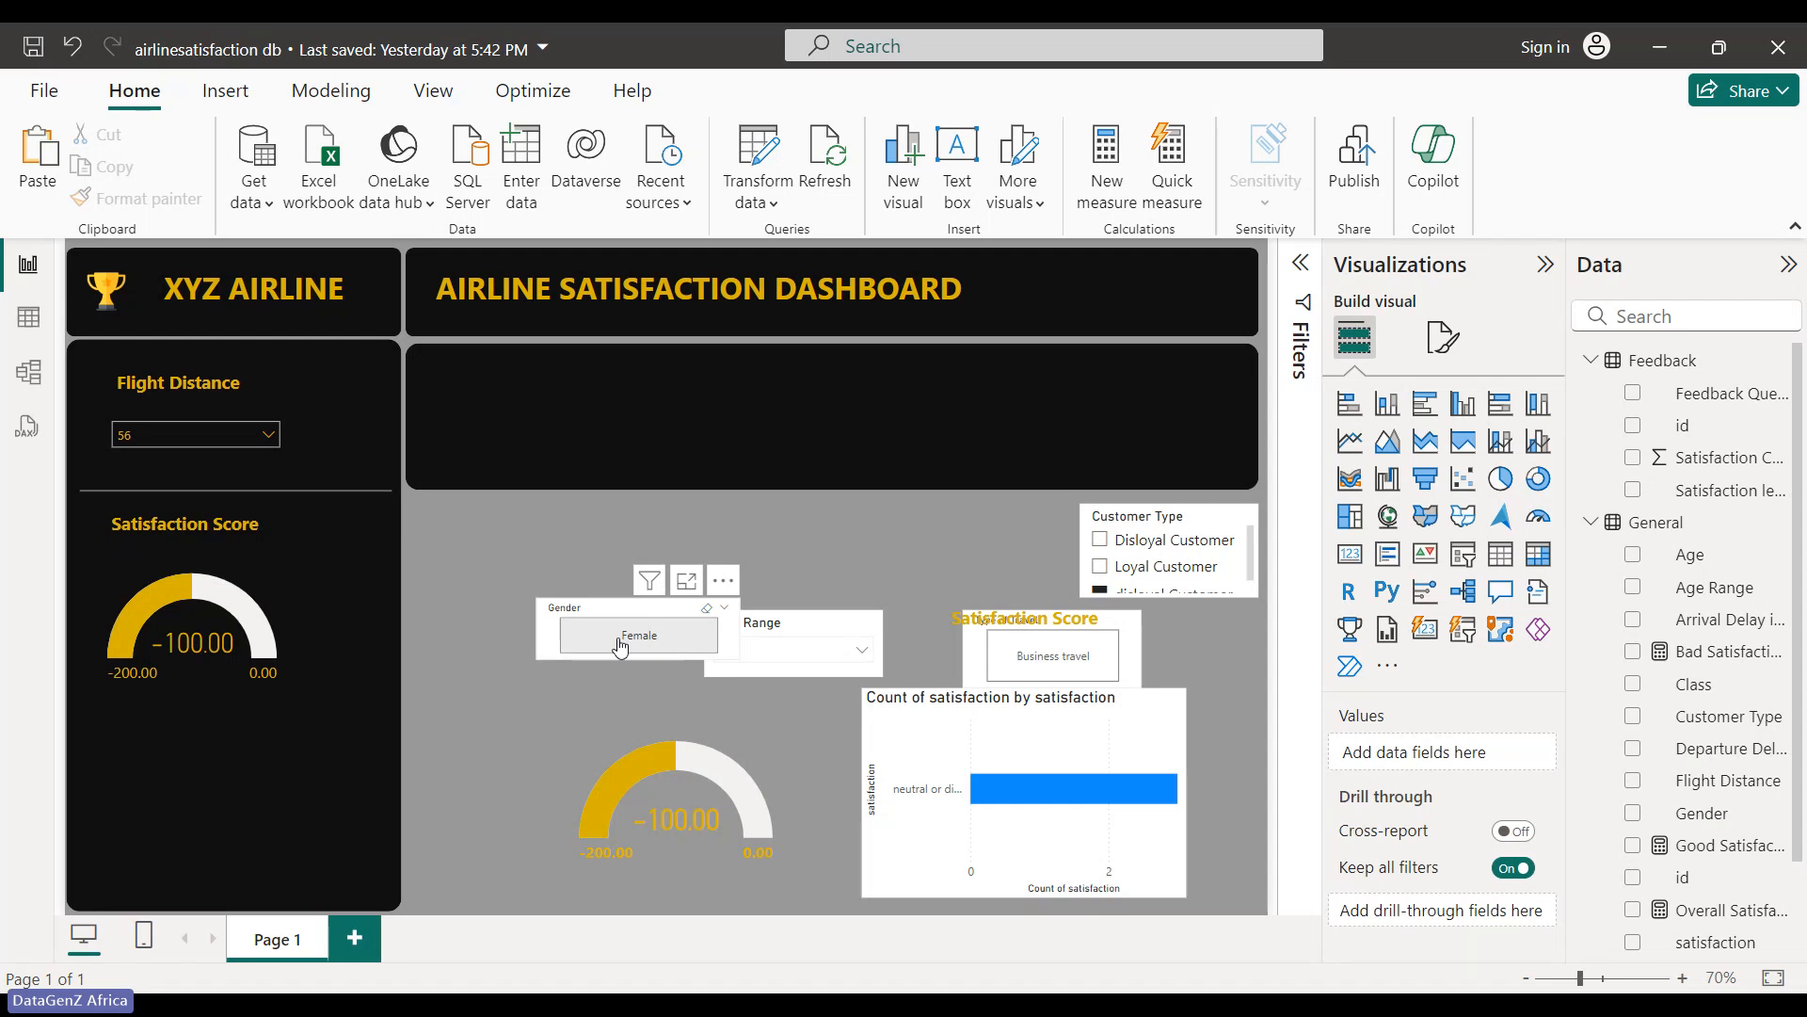
drag(608, 634, 526, 426)
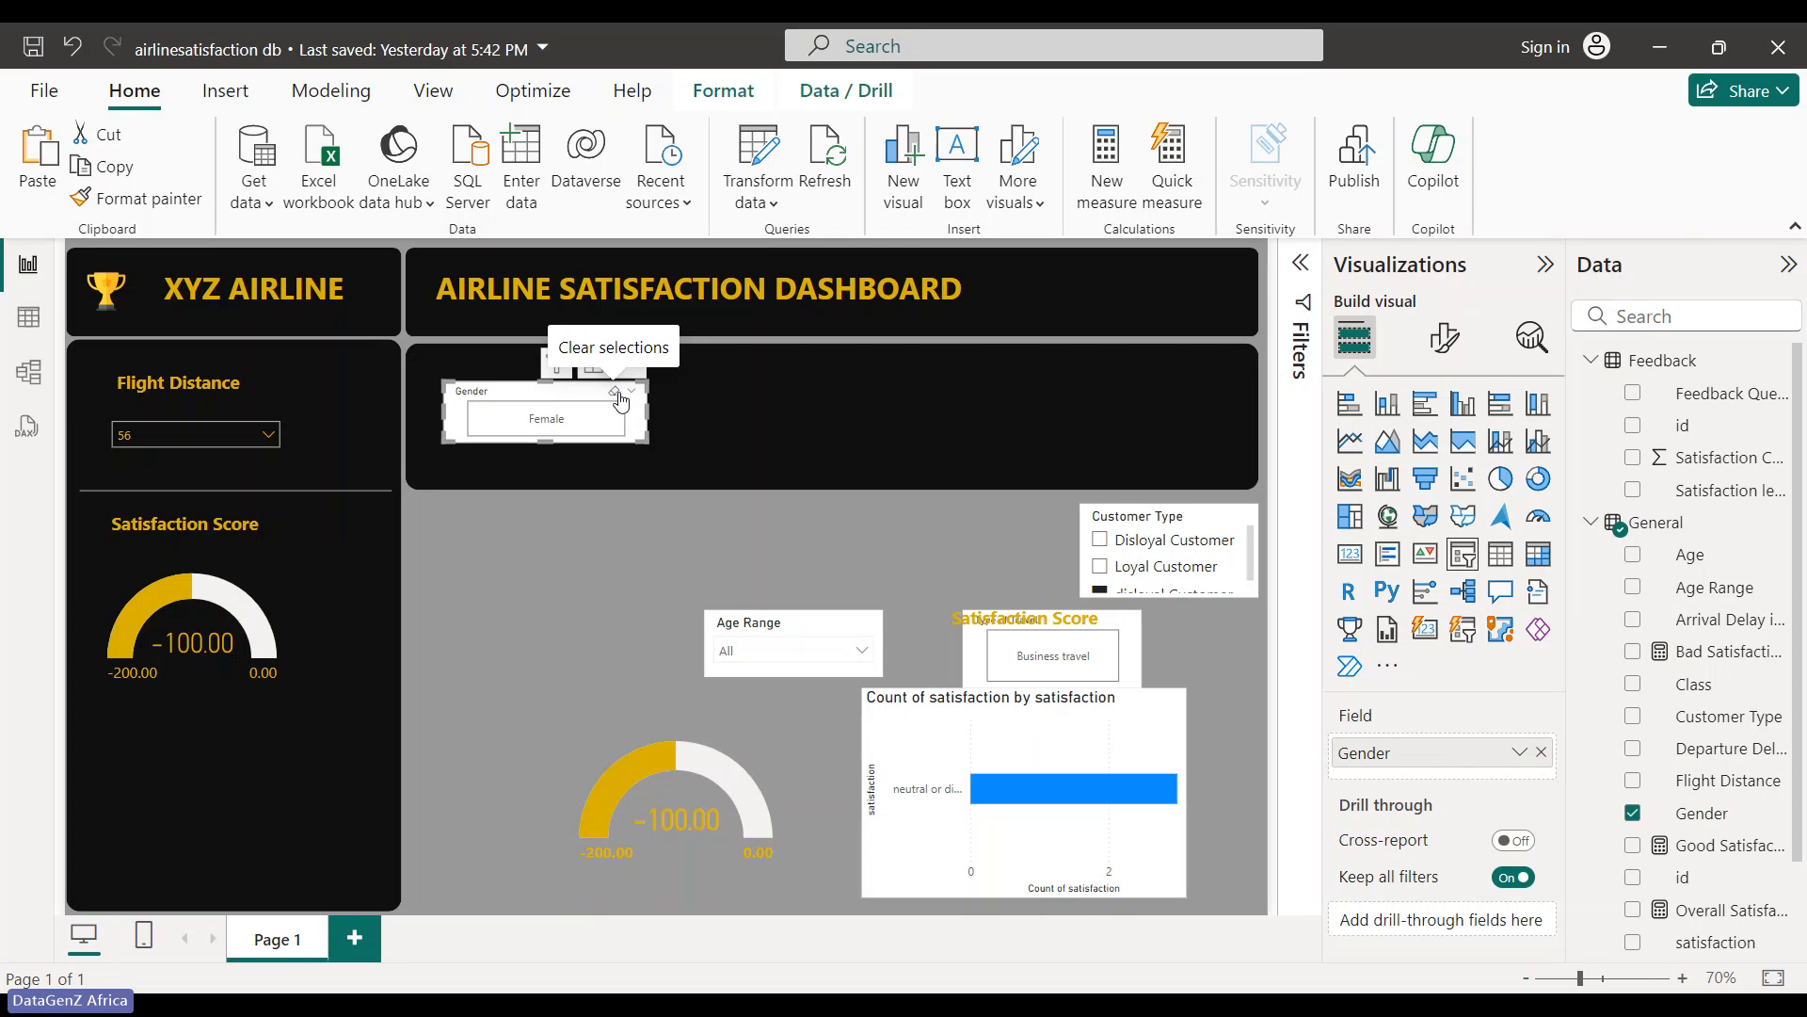
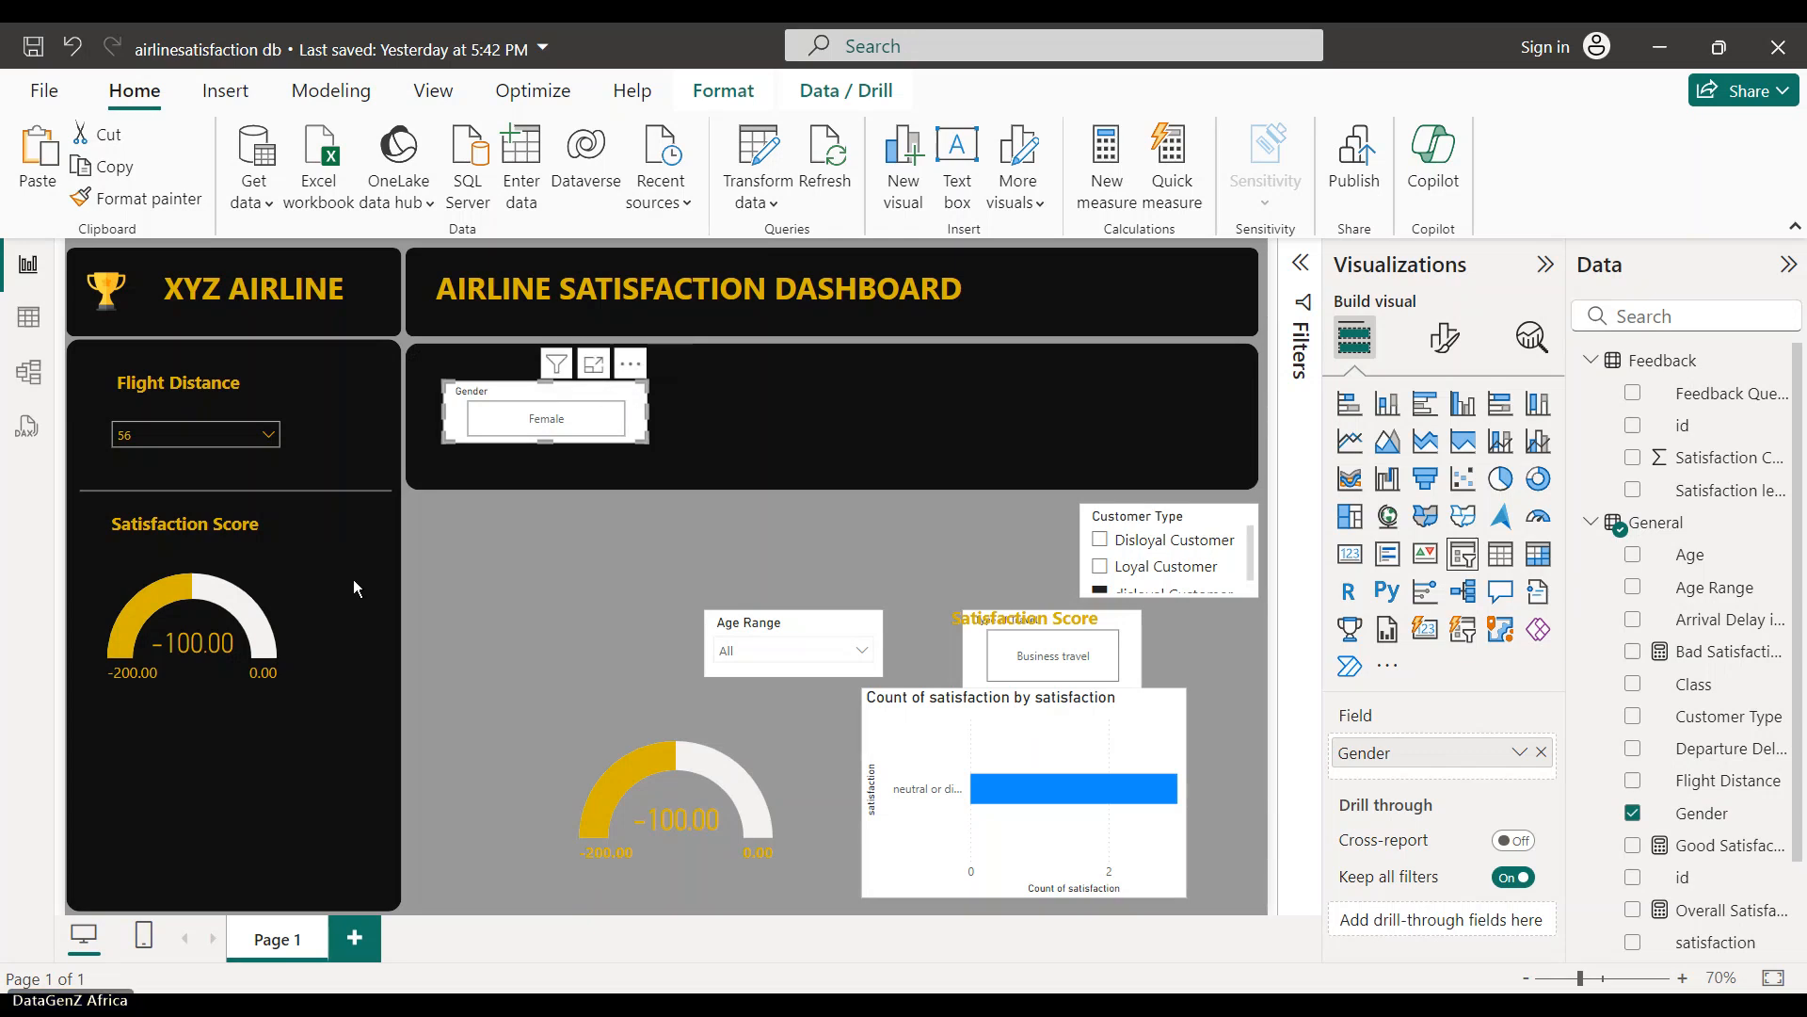
- Send the dark panel shape backward so it sits behind the Gender slicer
click(265, 432)
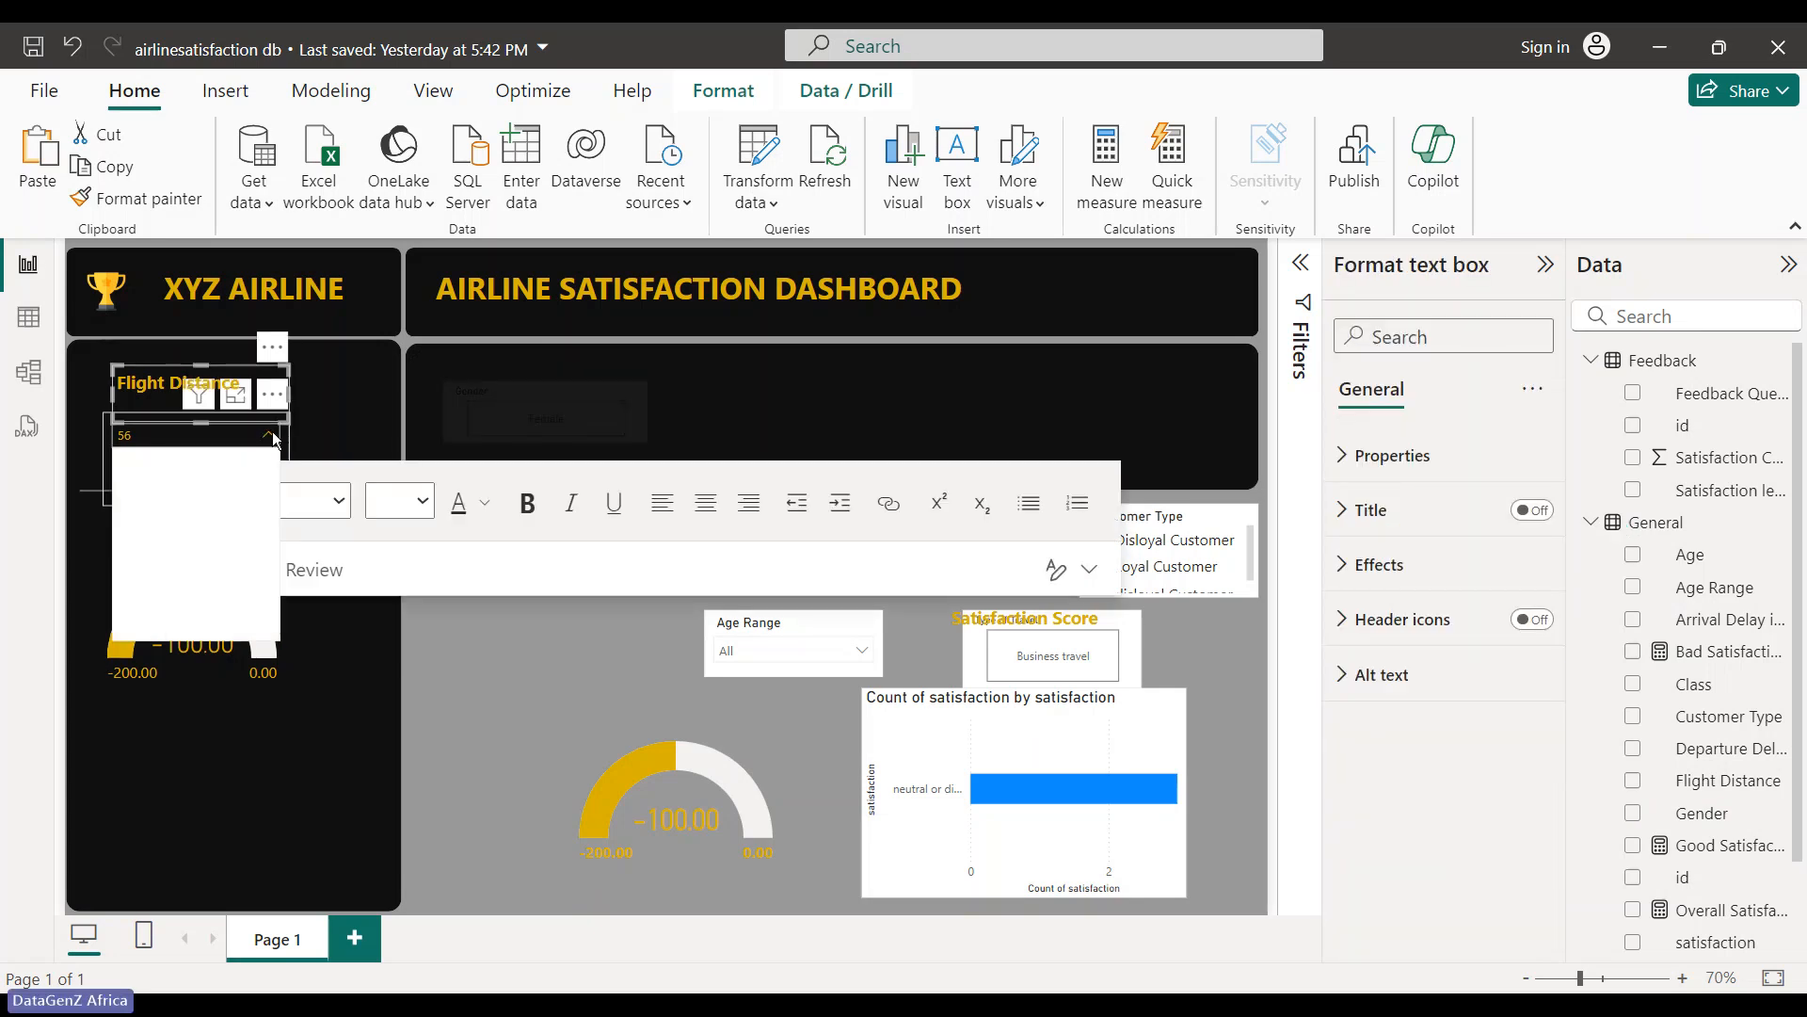
click(550, 465)
click(604, 430)
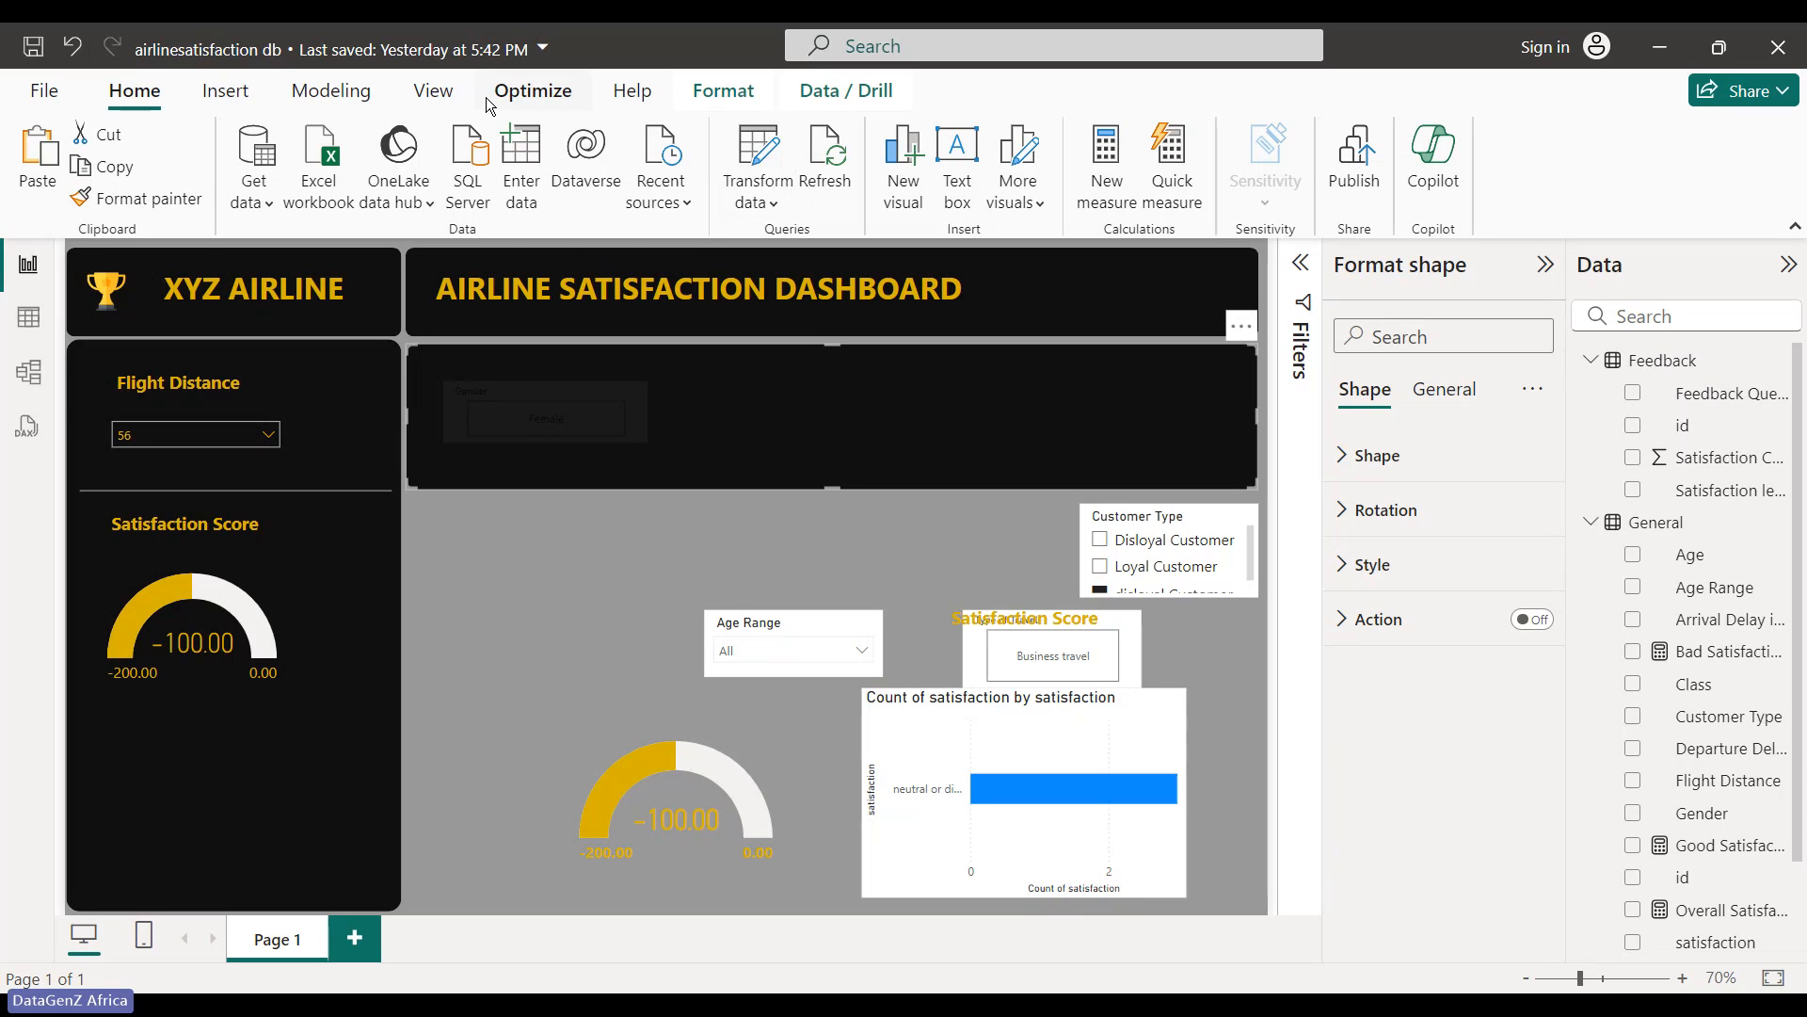
click(692, 103)
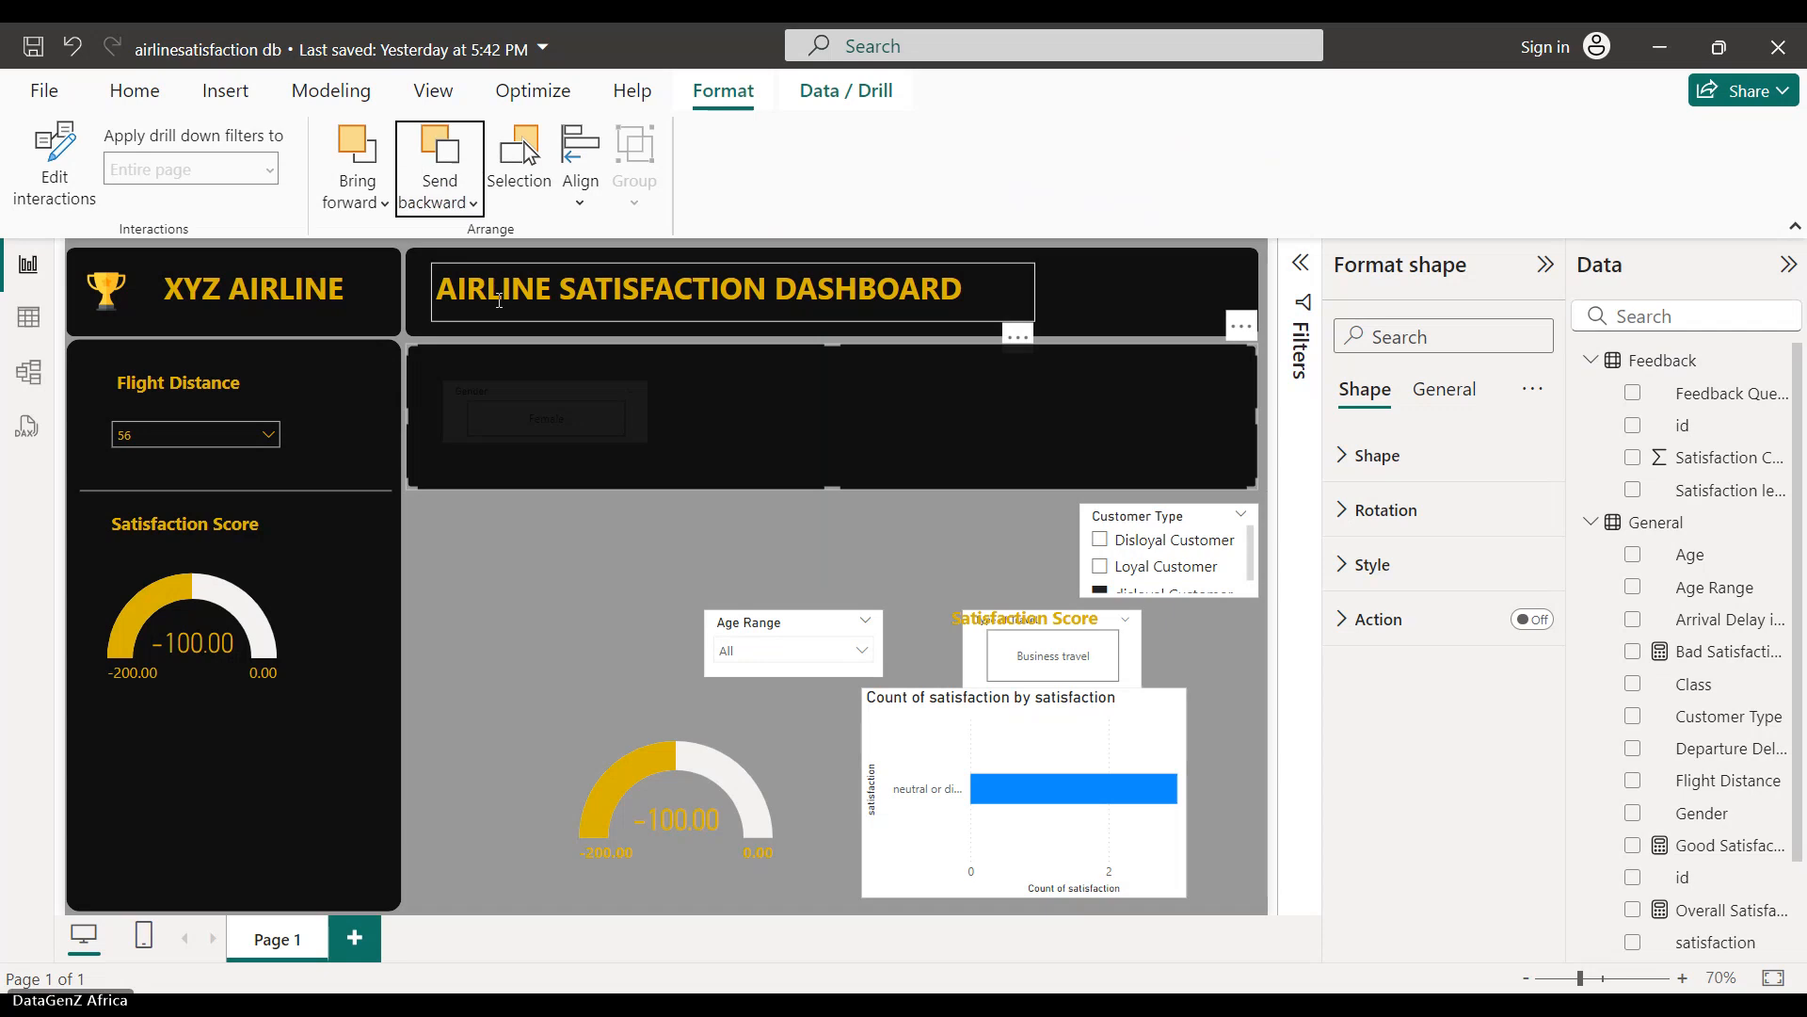
- Select the Gender slicer, then delete the Age Range slicer from the page
click(608, 438)
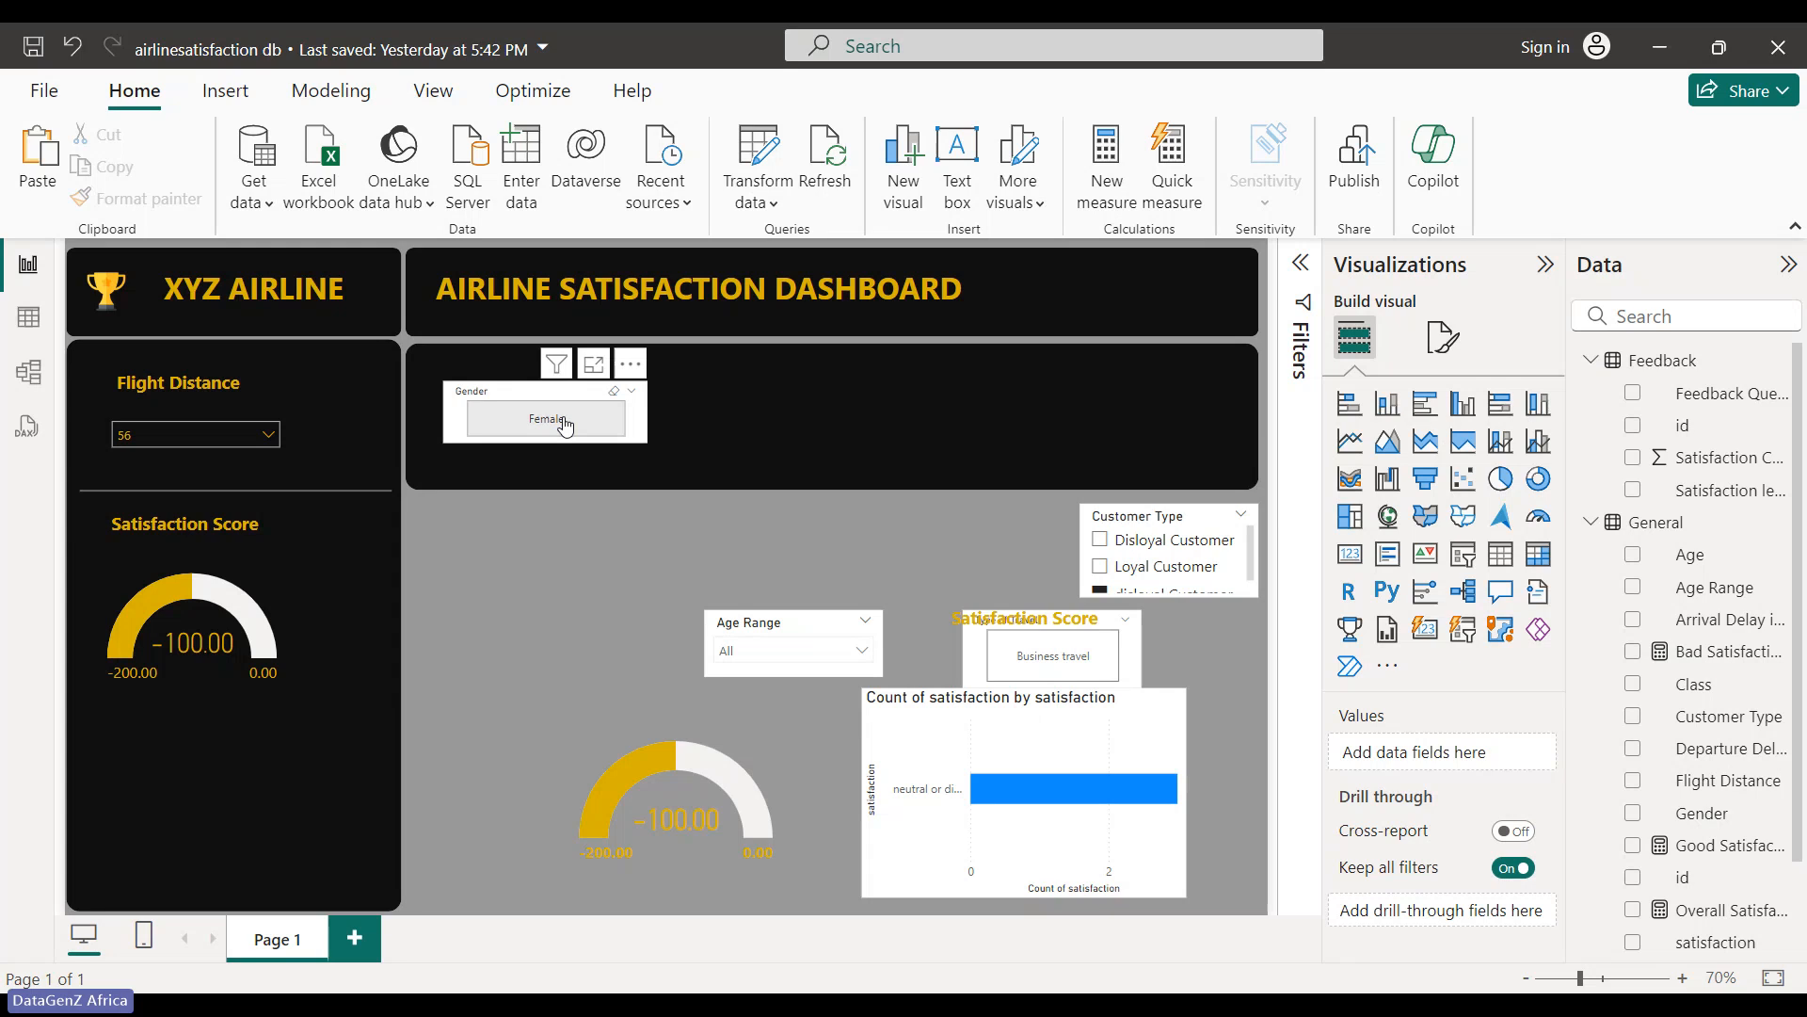
click(613, 393)
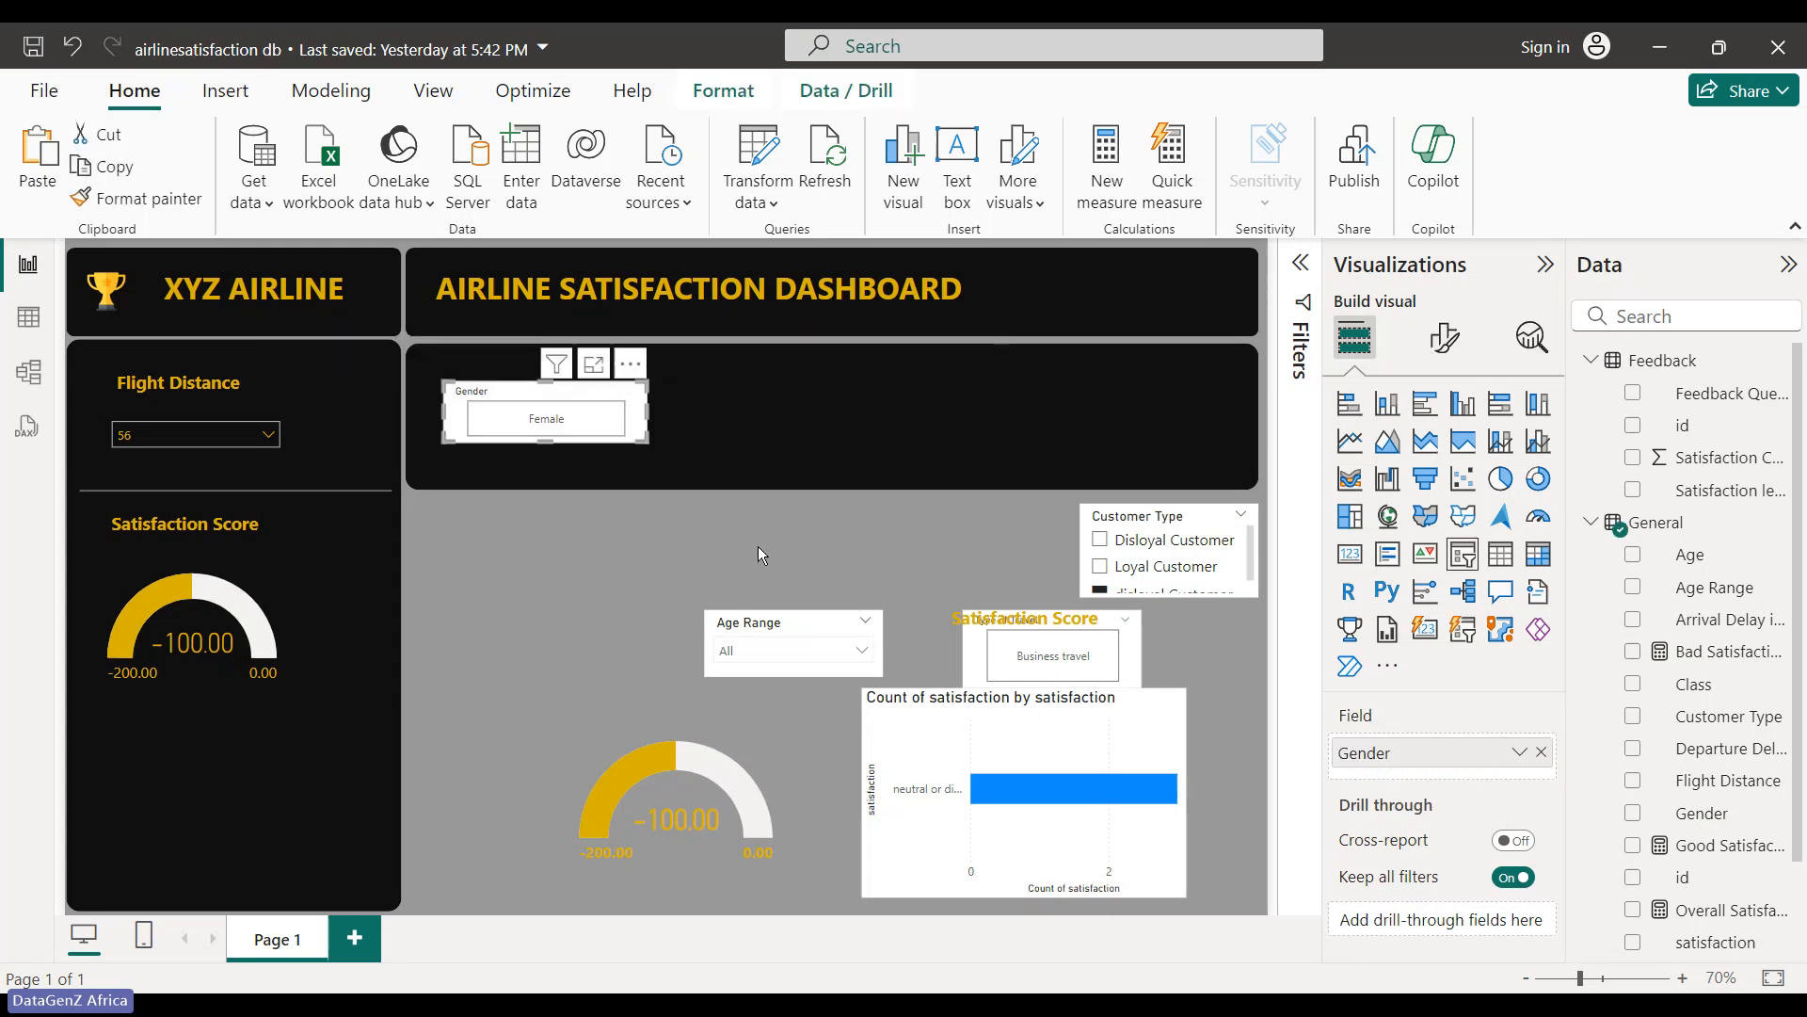
click(829, 632)
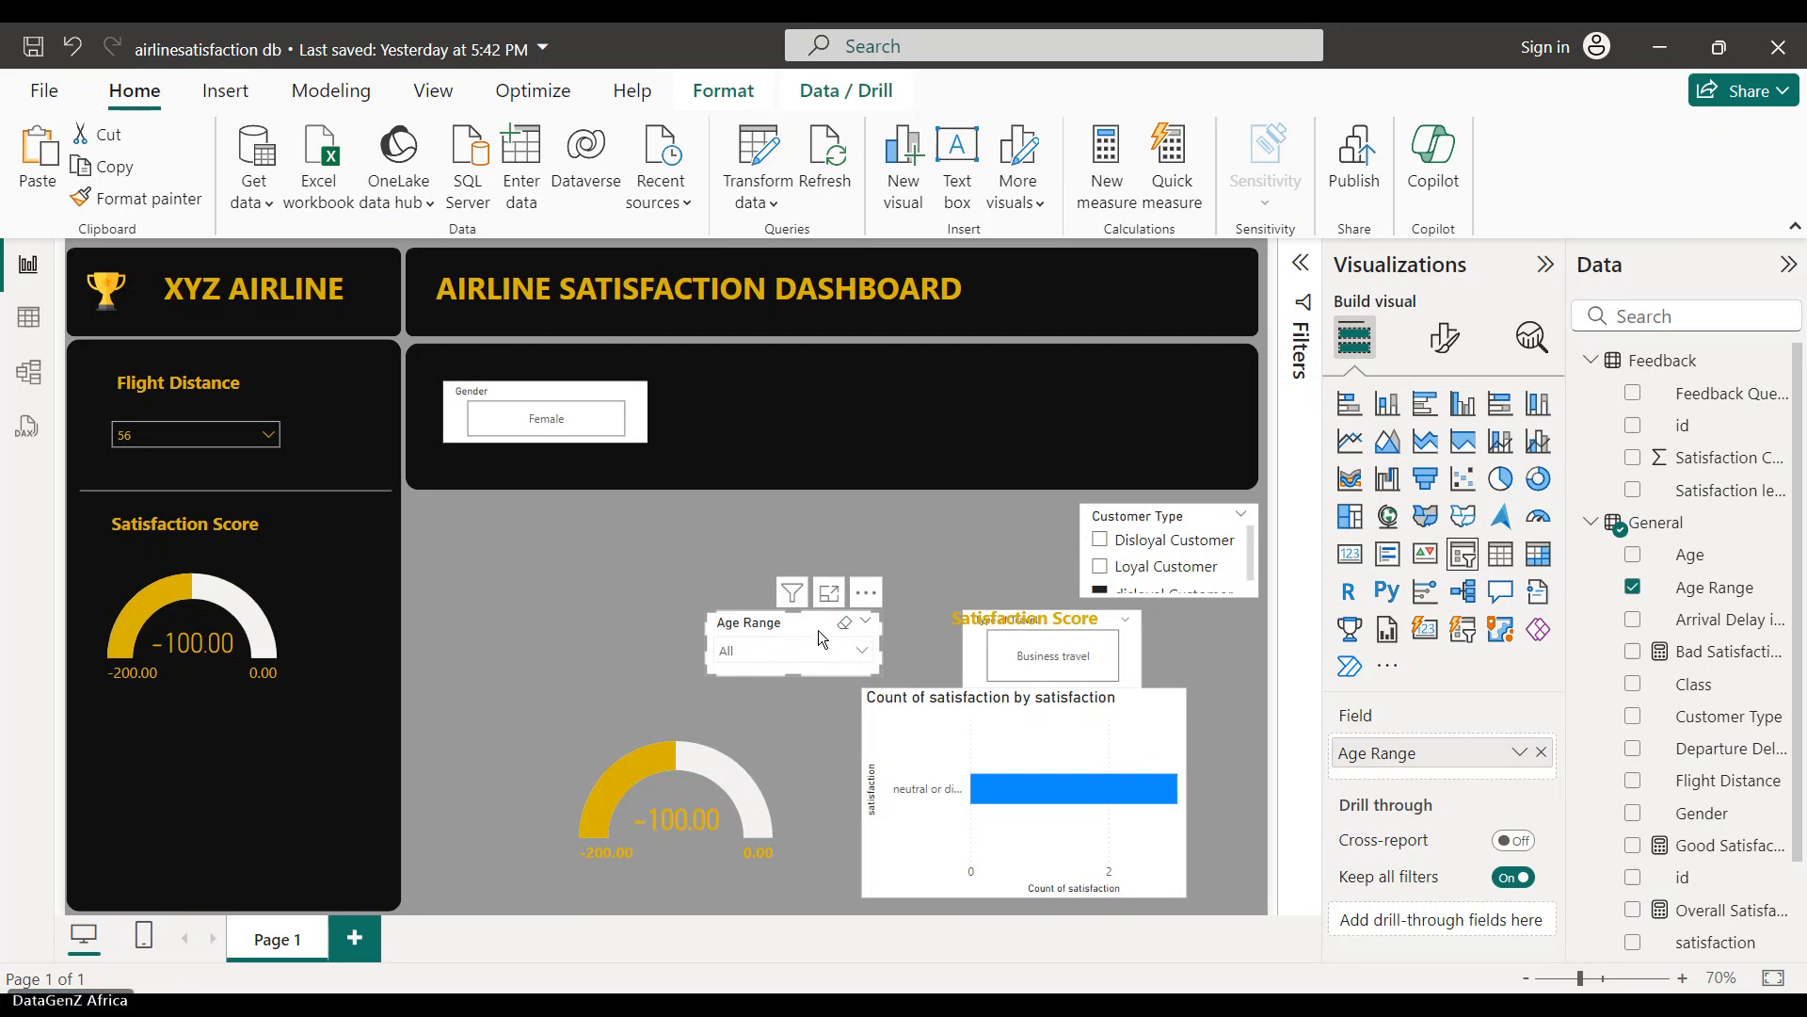
key(Delete)
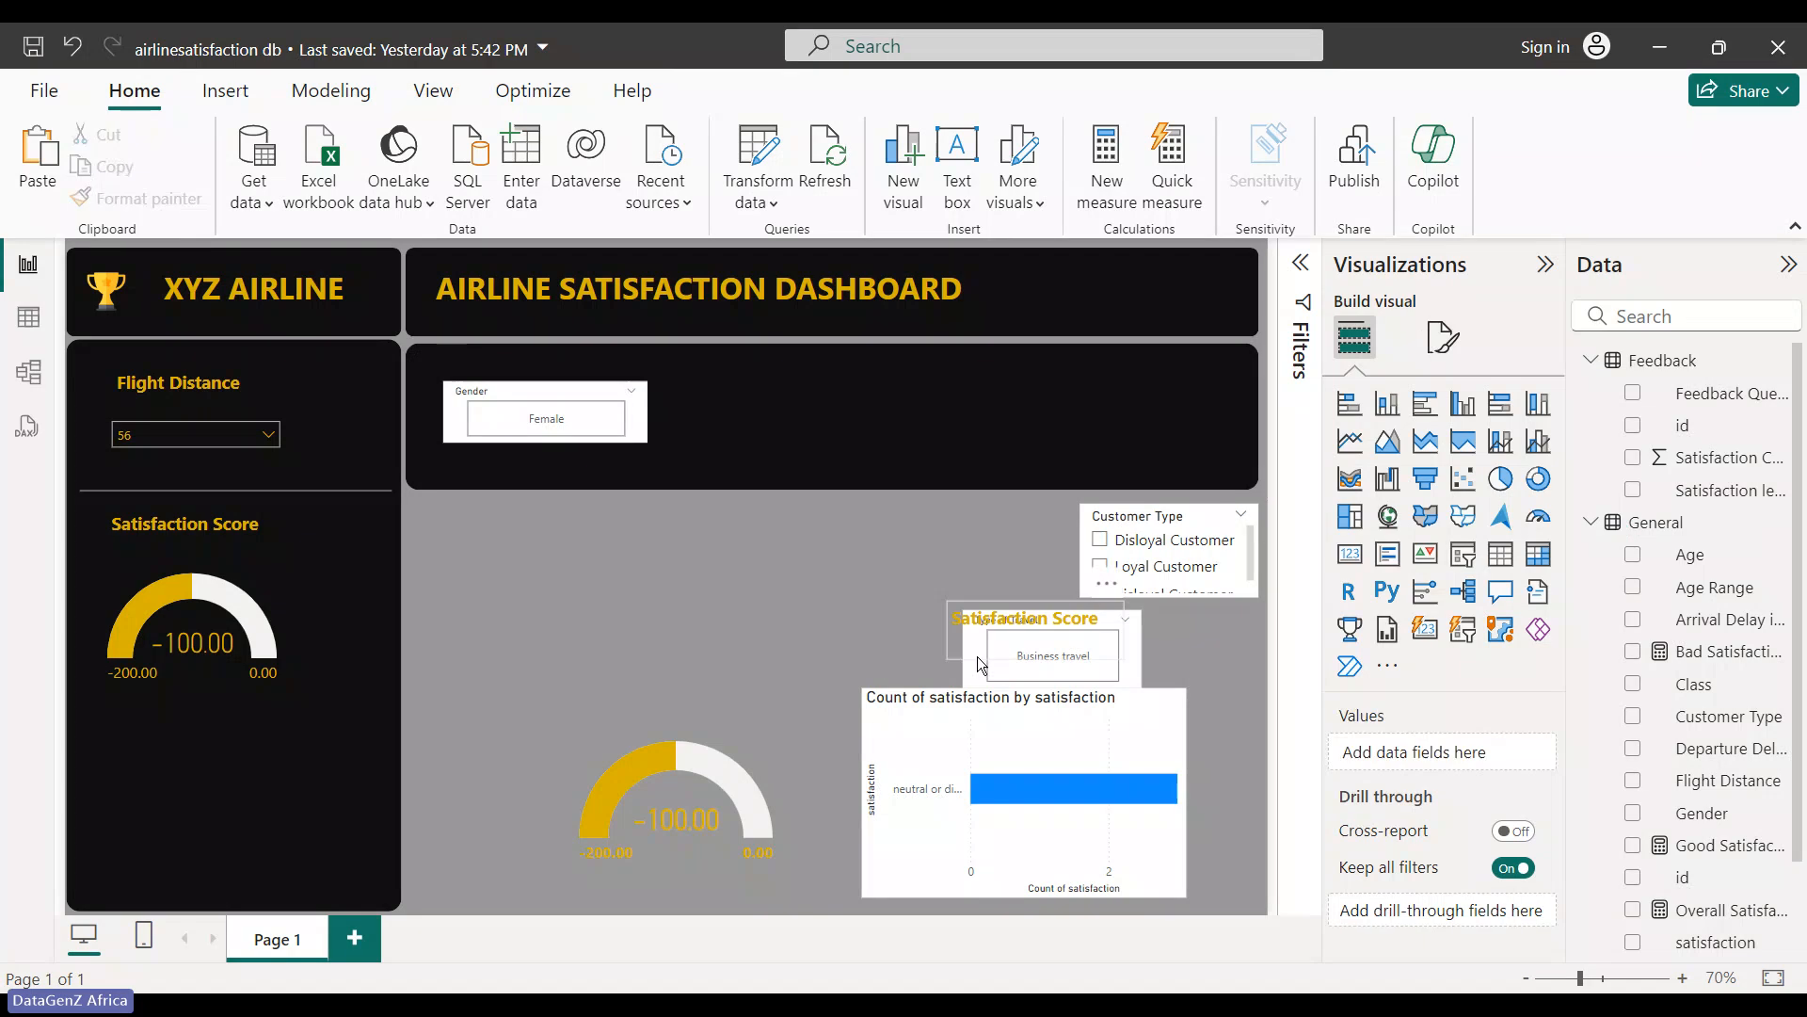
- Move the Satisfaction Score text box into the dark panel, just above the Gender slicer
drag(981, 632, 524, 623)
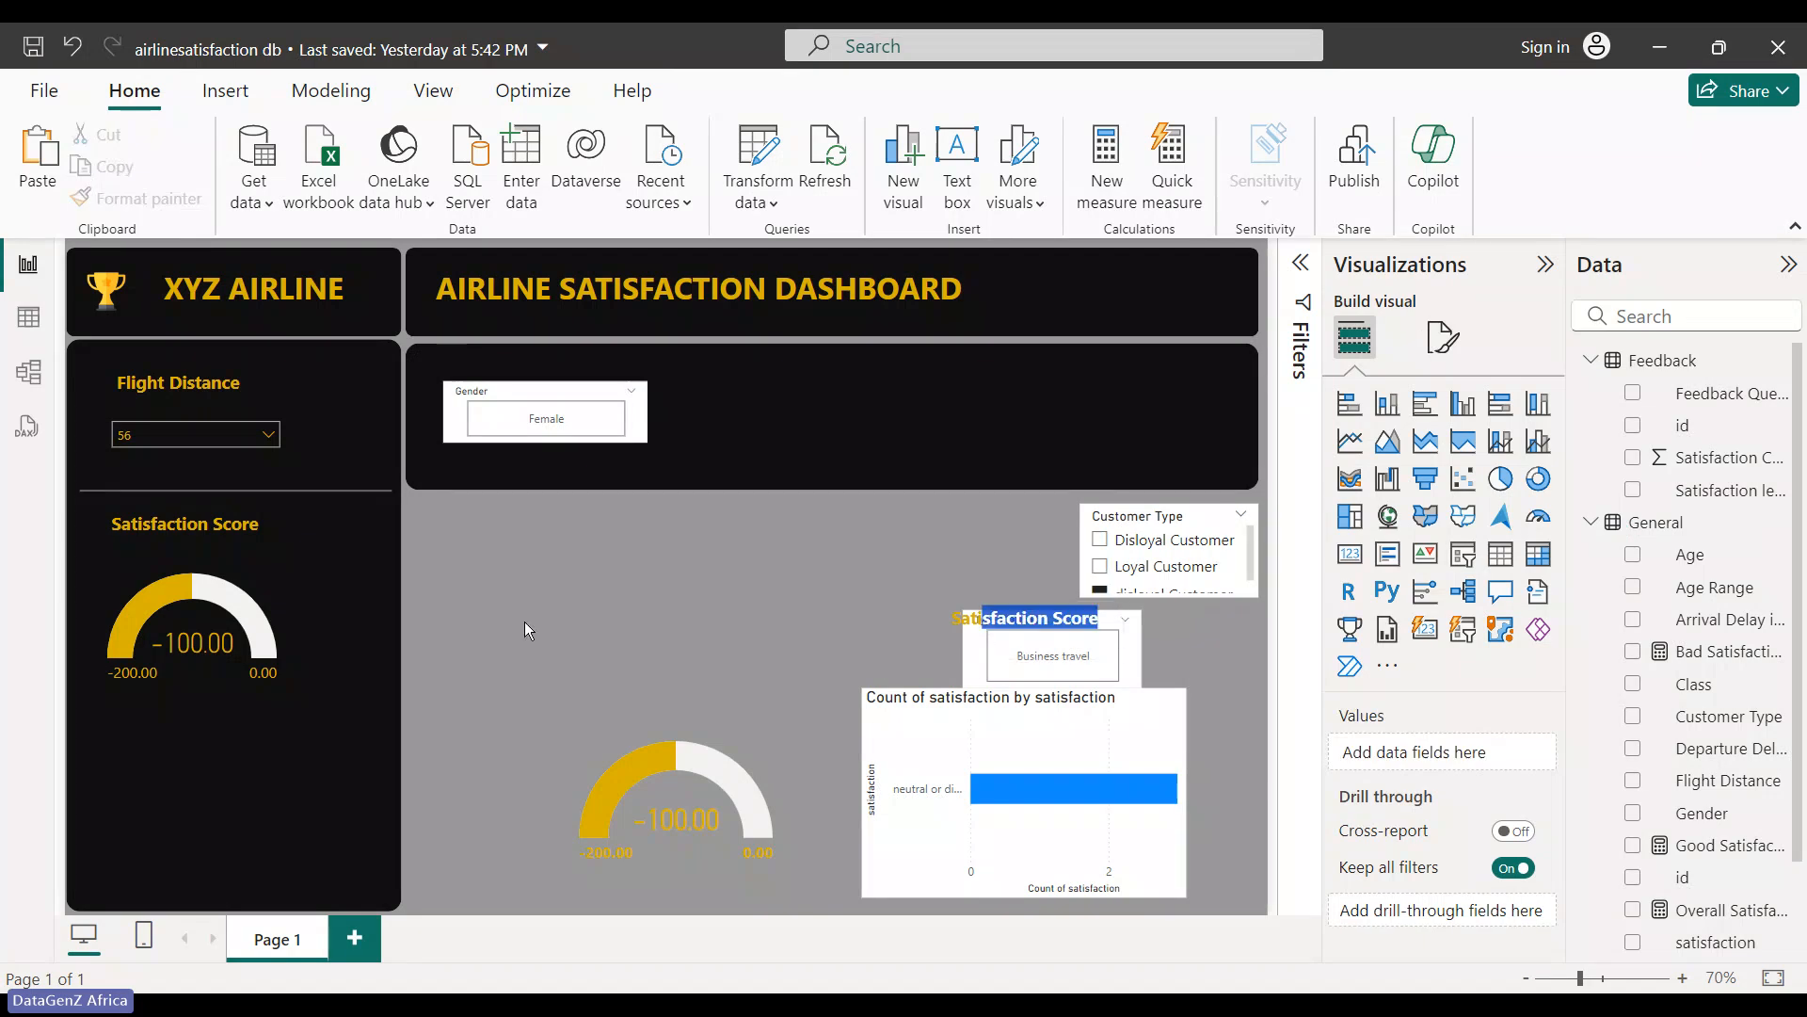
click(975, 607)
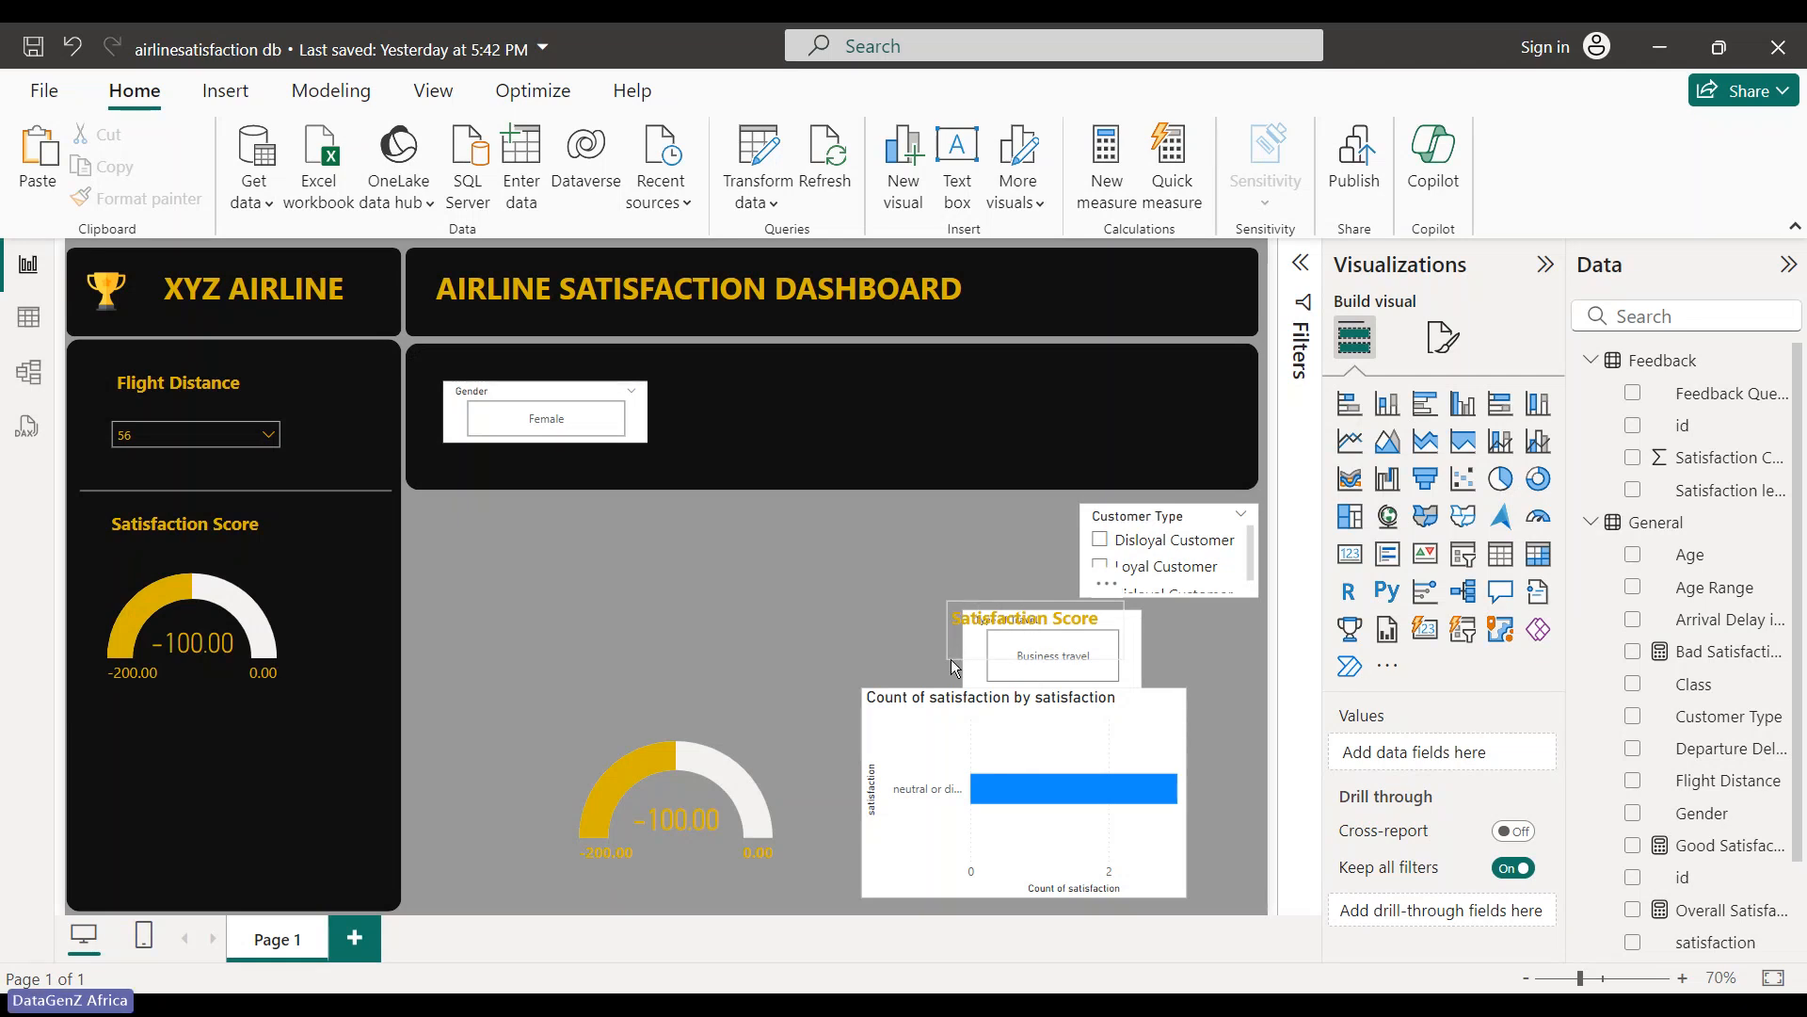
drag(956, 667, 932, 455)
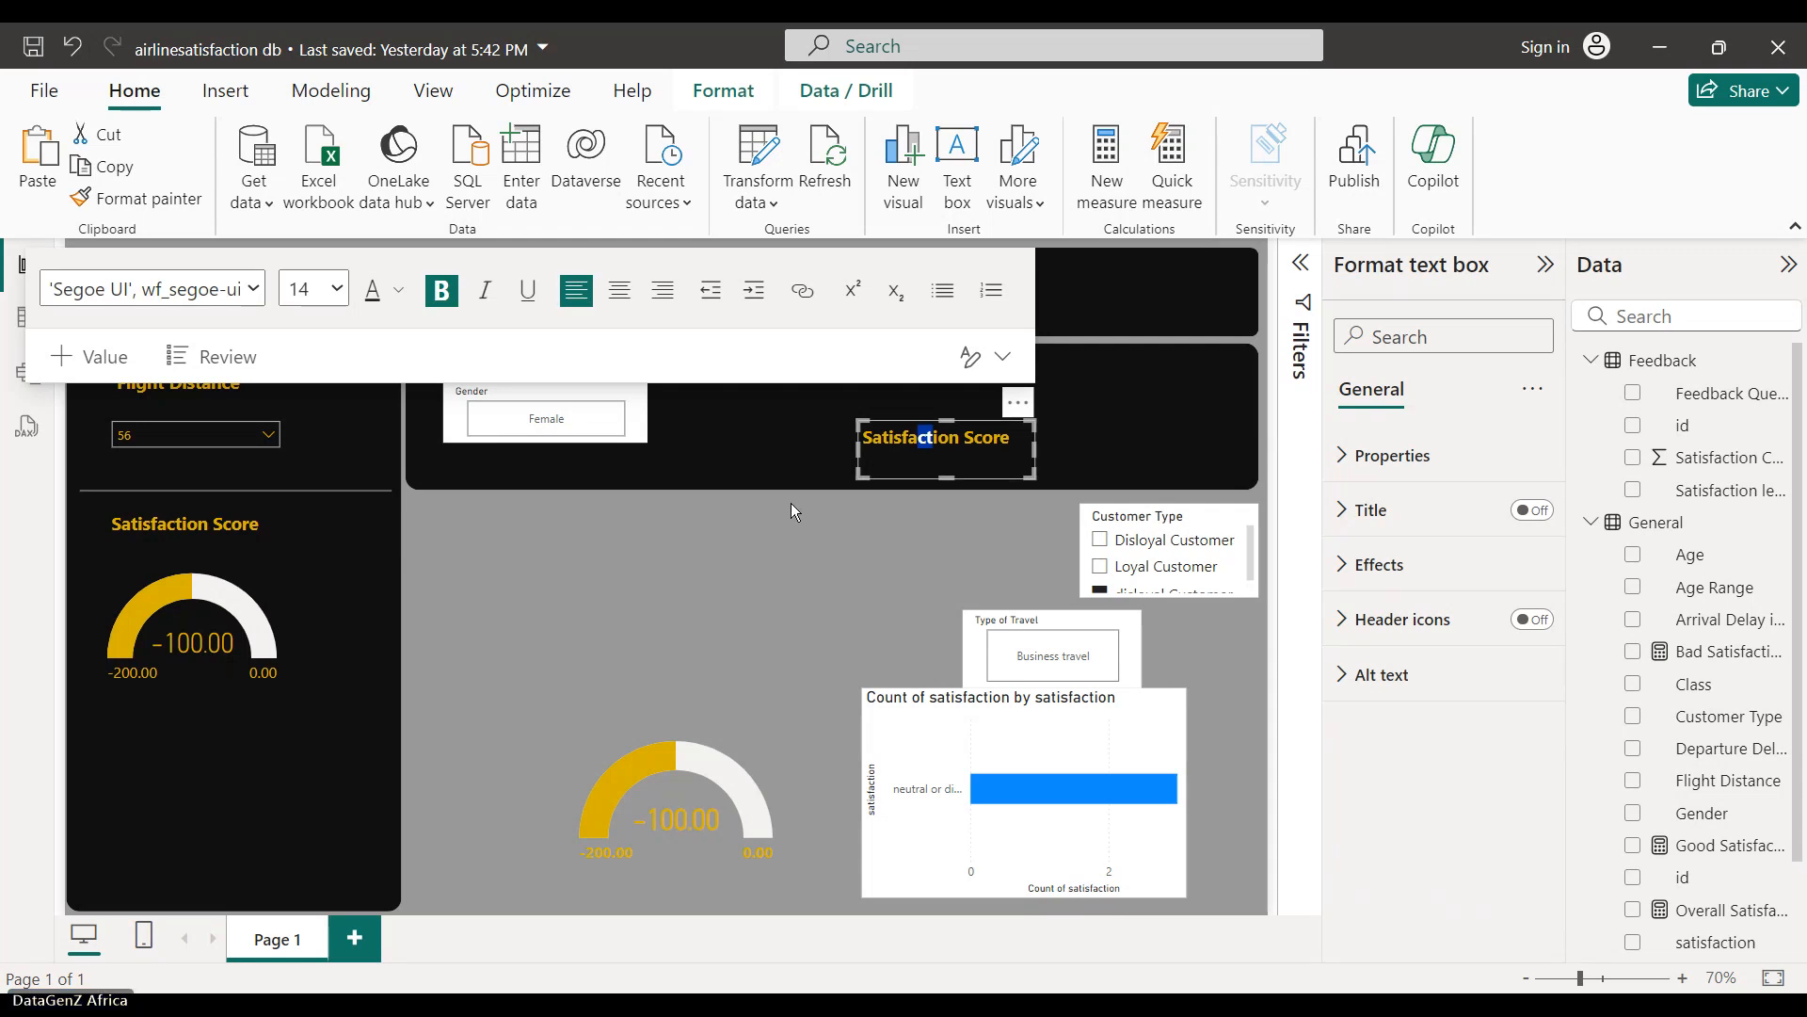
drag(563, 392, 573, 417)
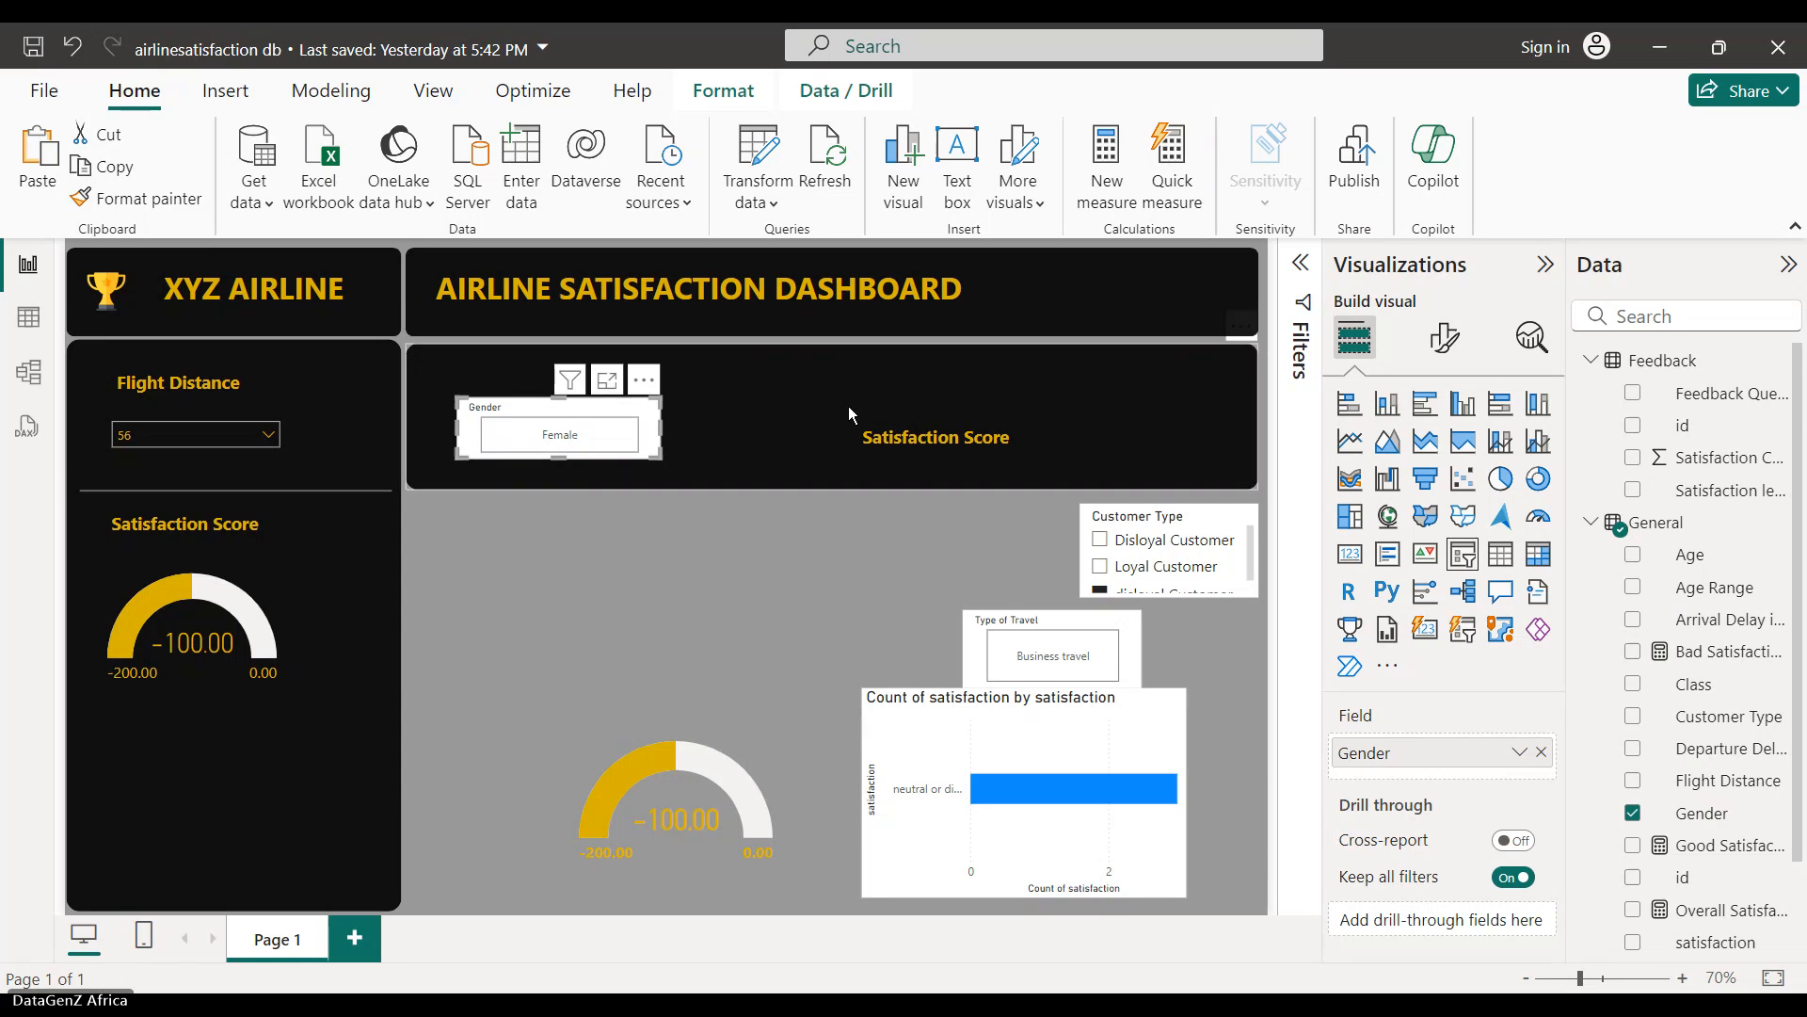
click(914, 436)
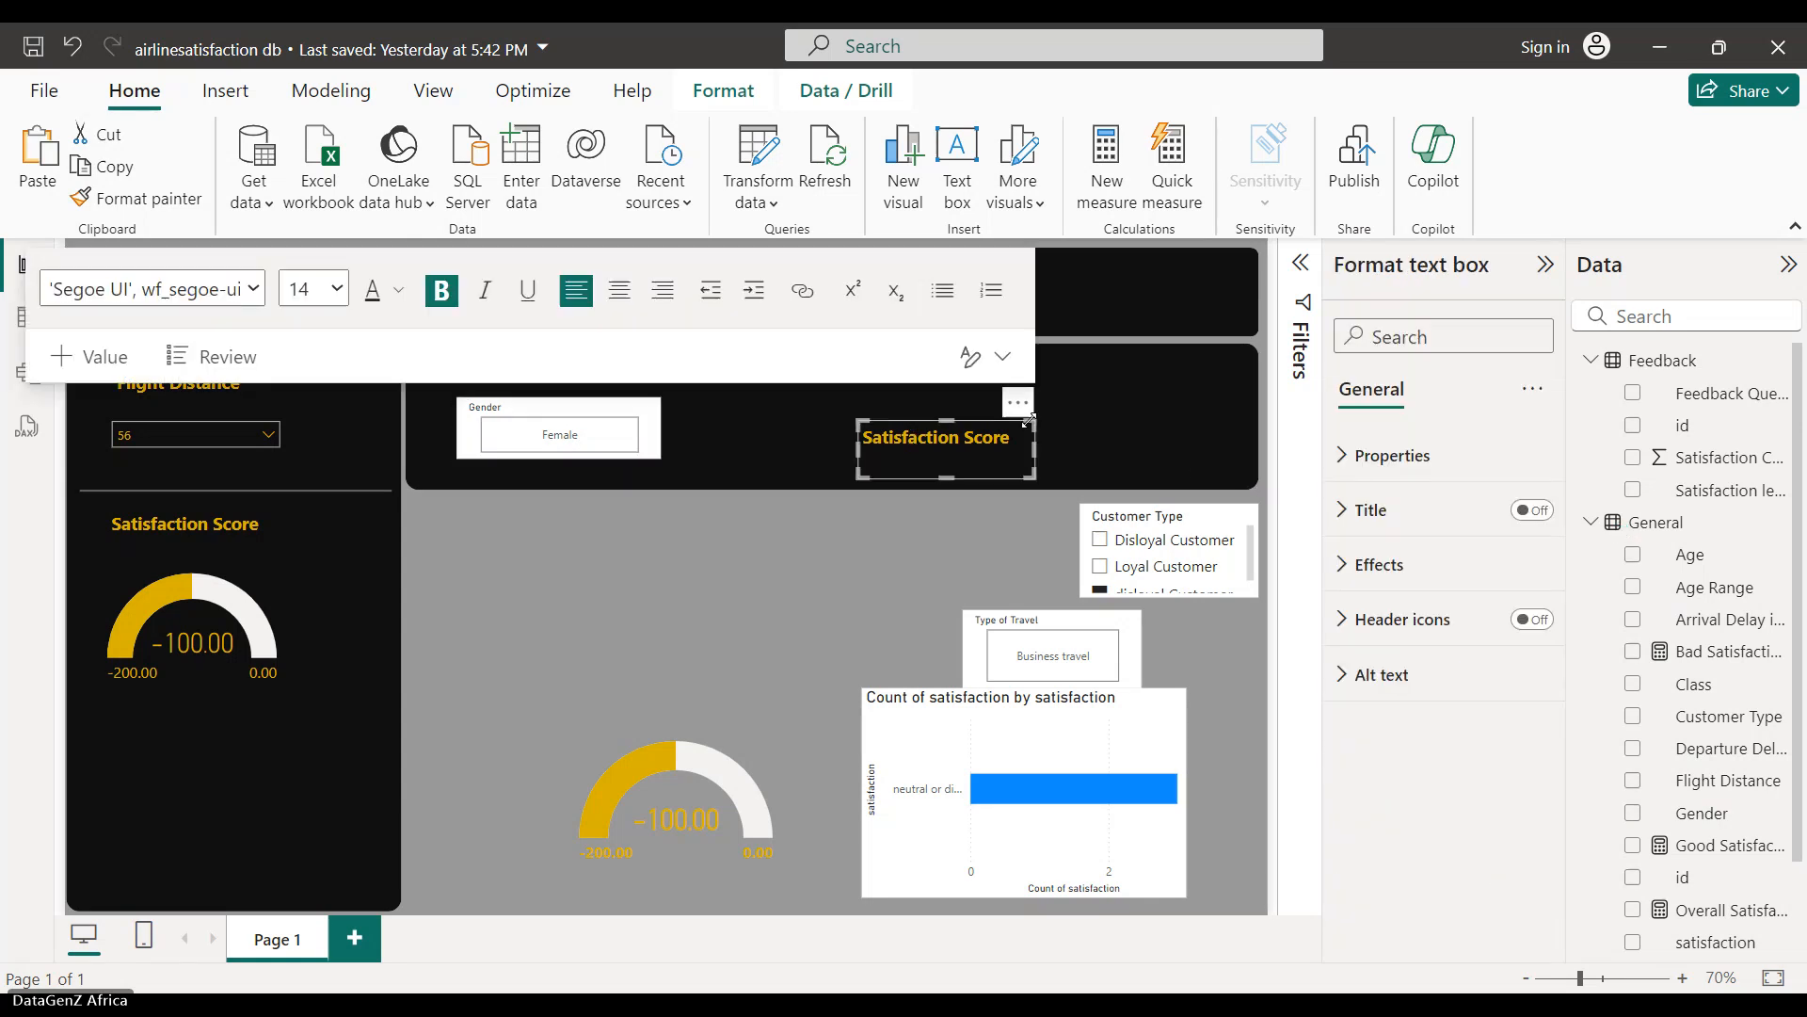
drag(1029, 407, 635, 340)
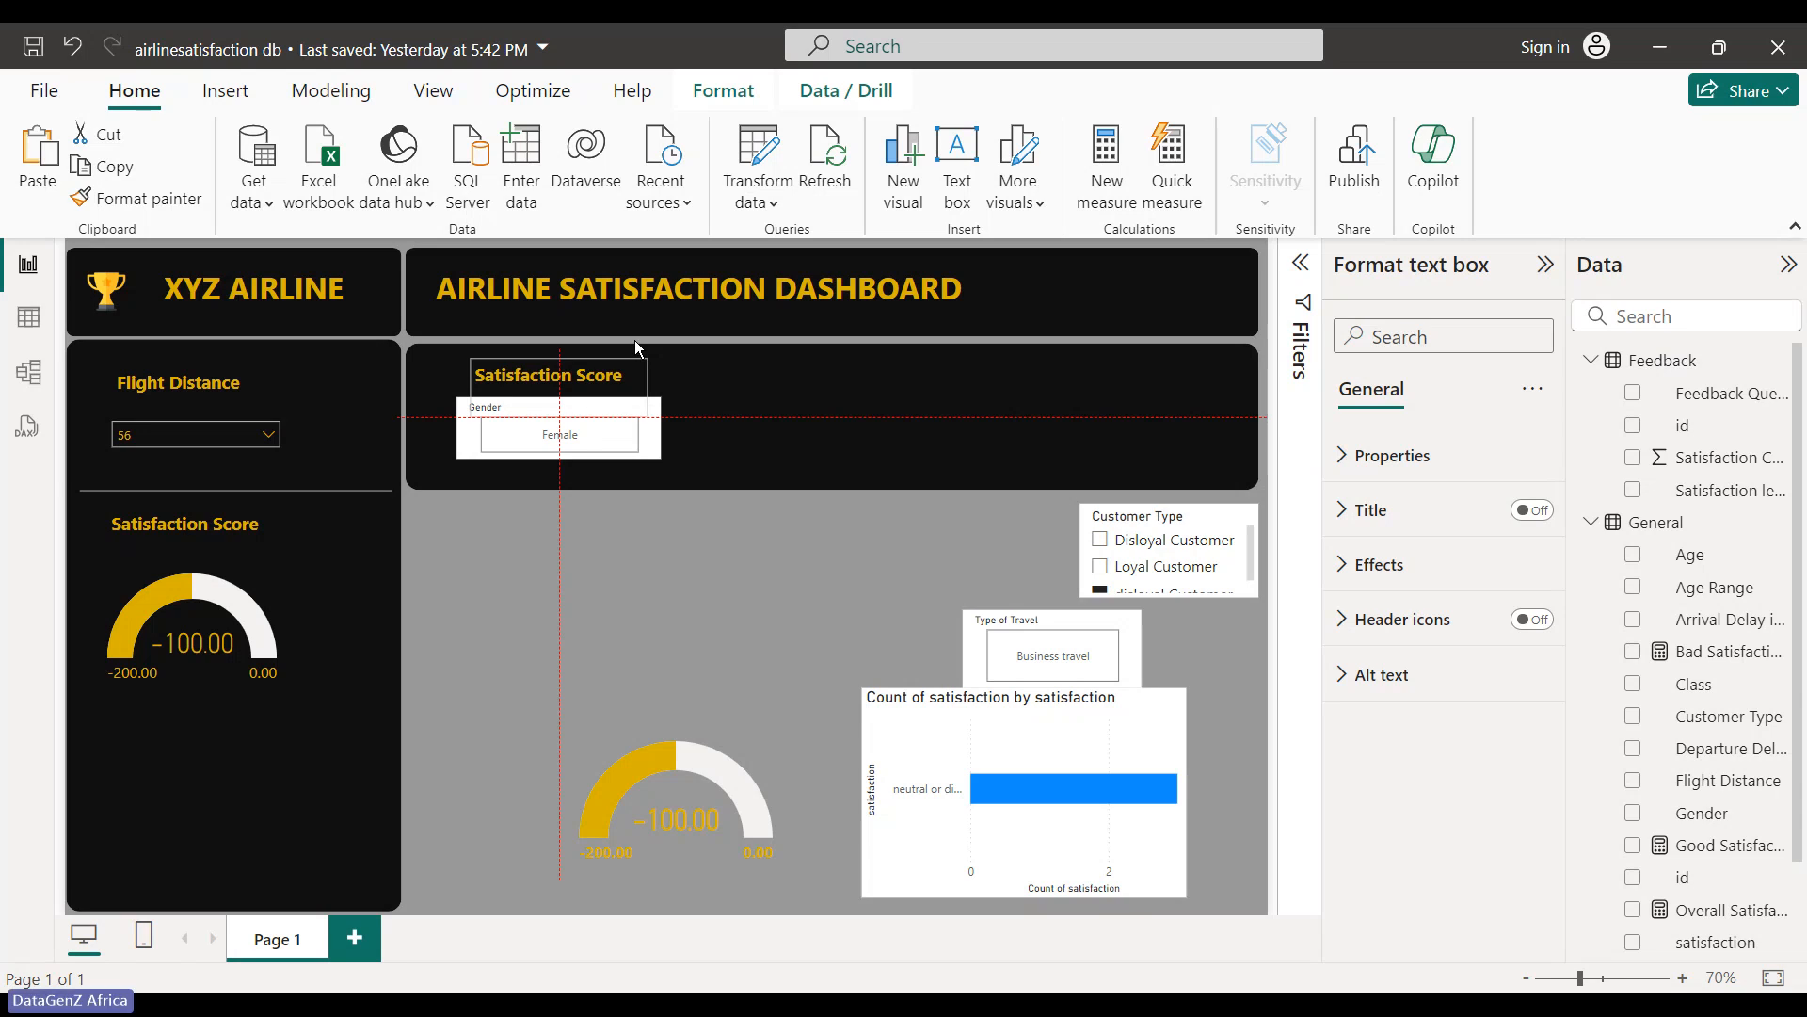
- Replace the text box's content with 'Gender' and make the title box narrower
drag(624, 376, 477, 357)
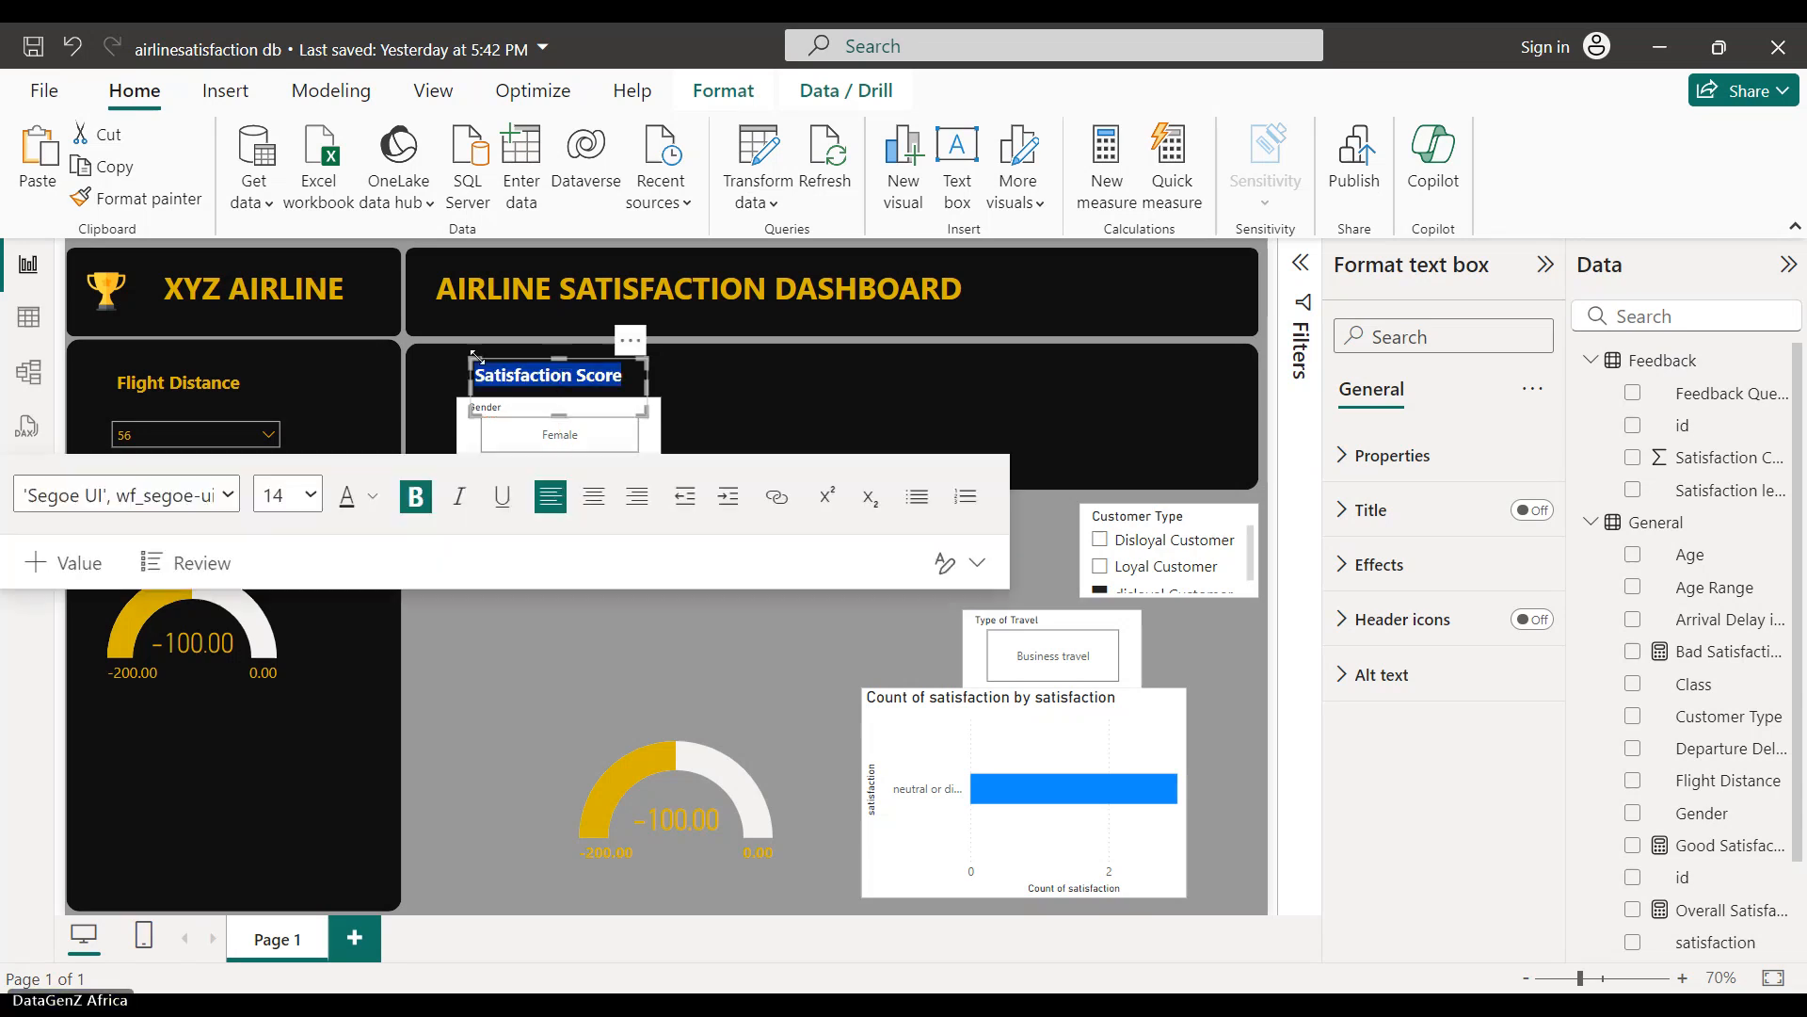
text(e)
key(BackSpace)
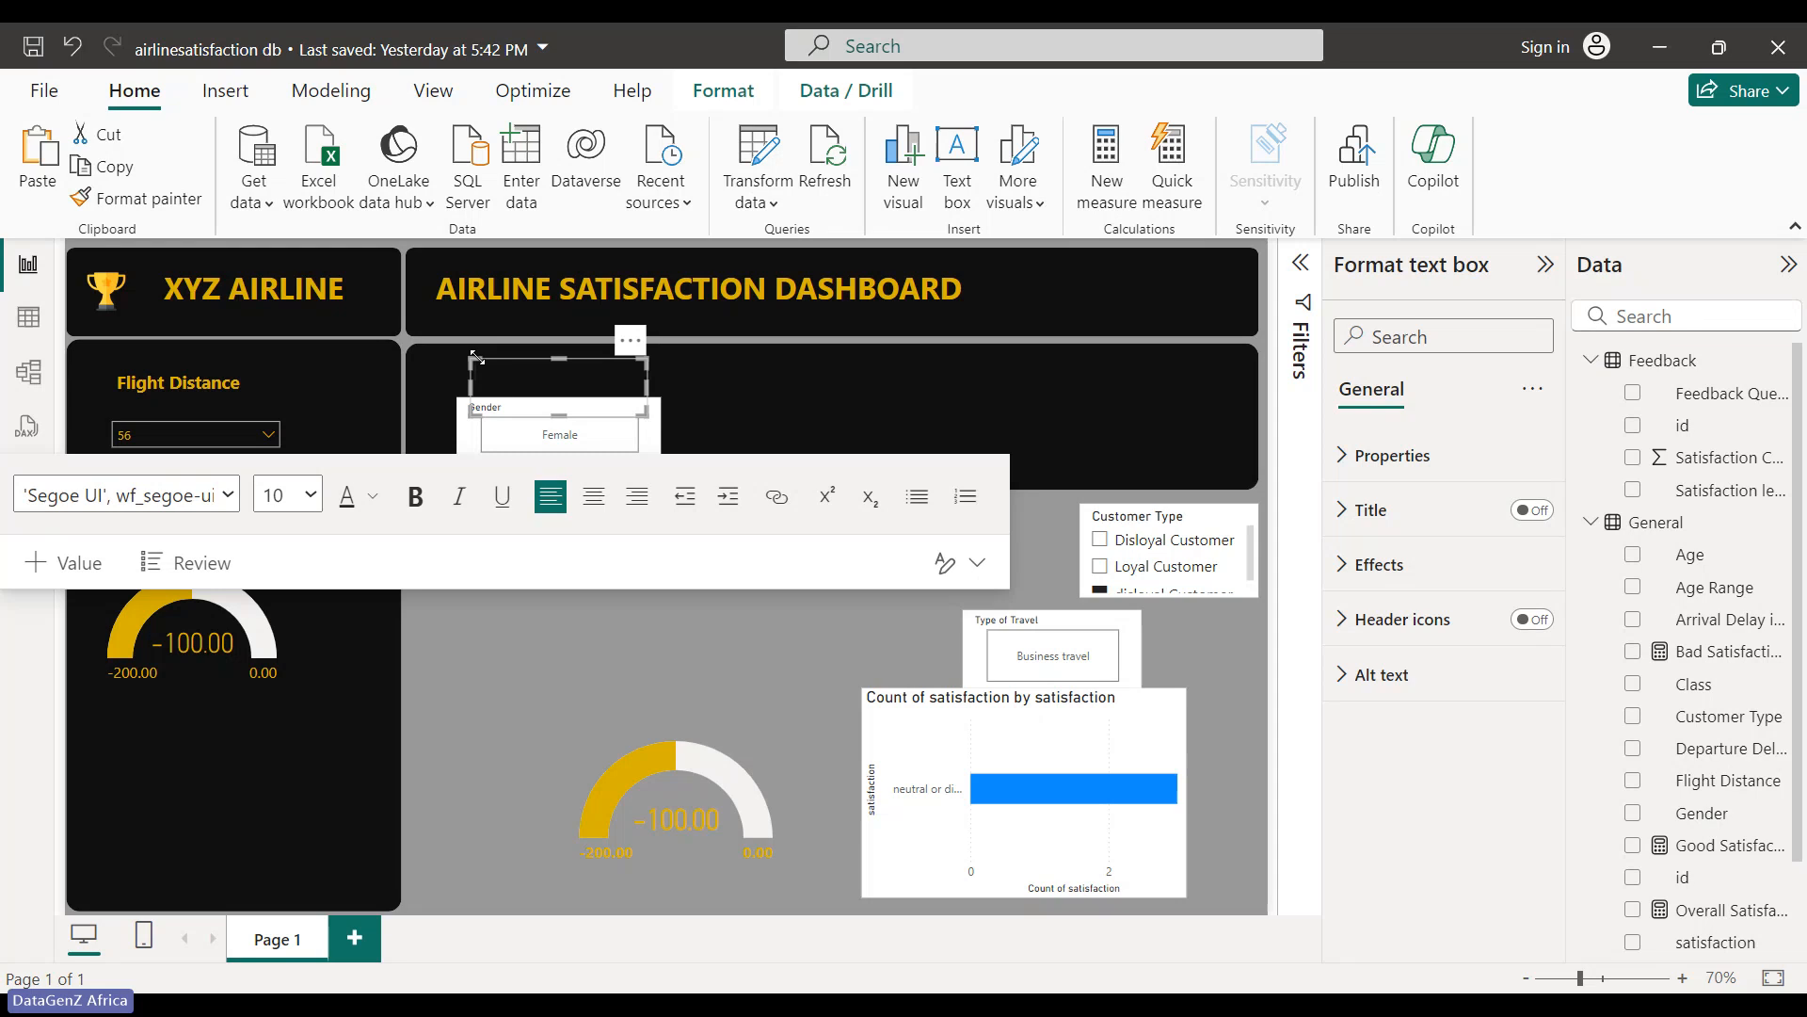
text(S)
key(BackSpace)
text(S)
text(G)
key(BackSpace)
key(BackSpace)
text(Gender)
key(Escape)
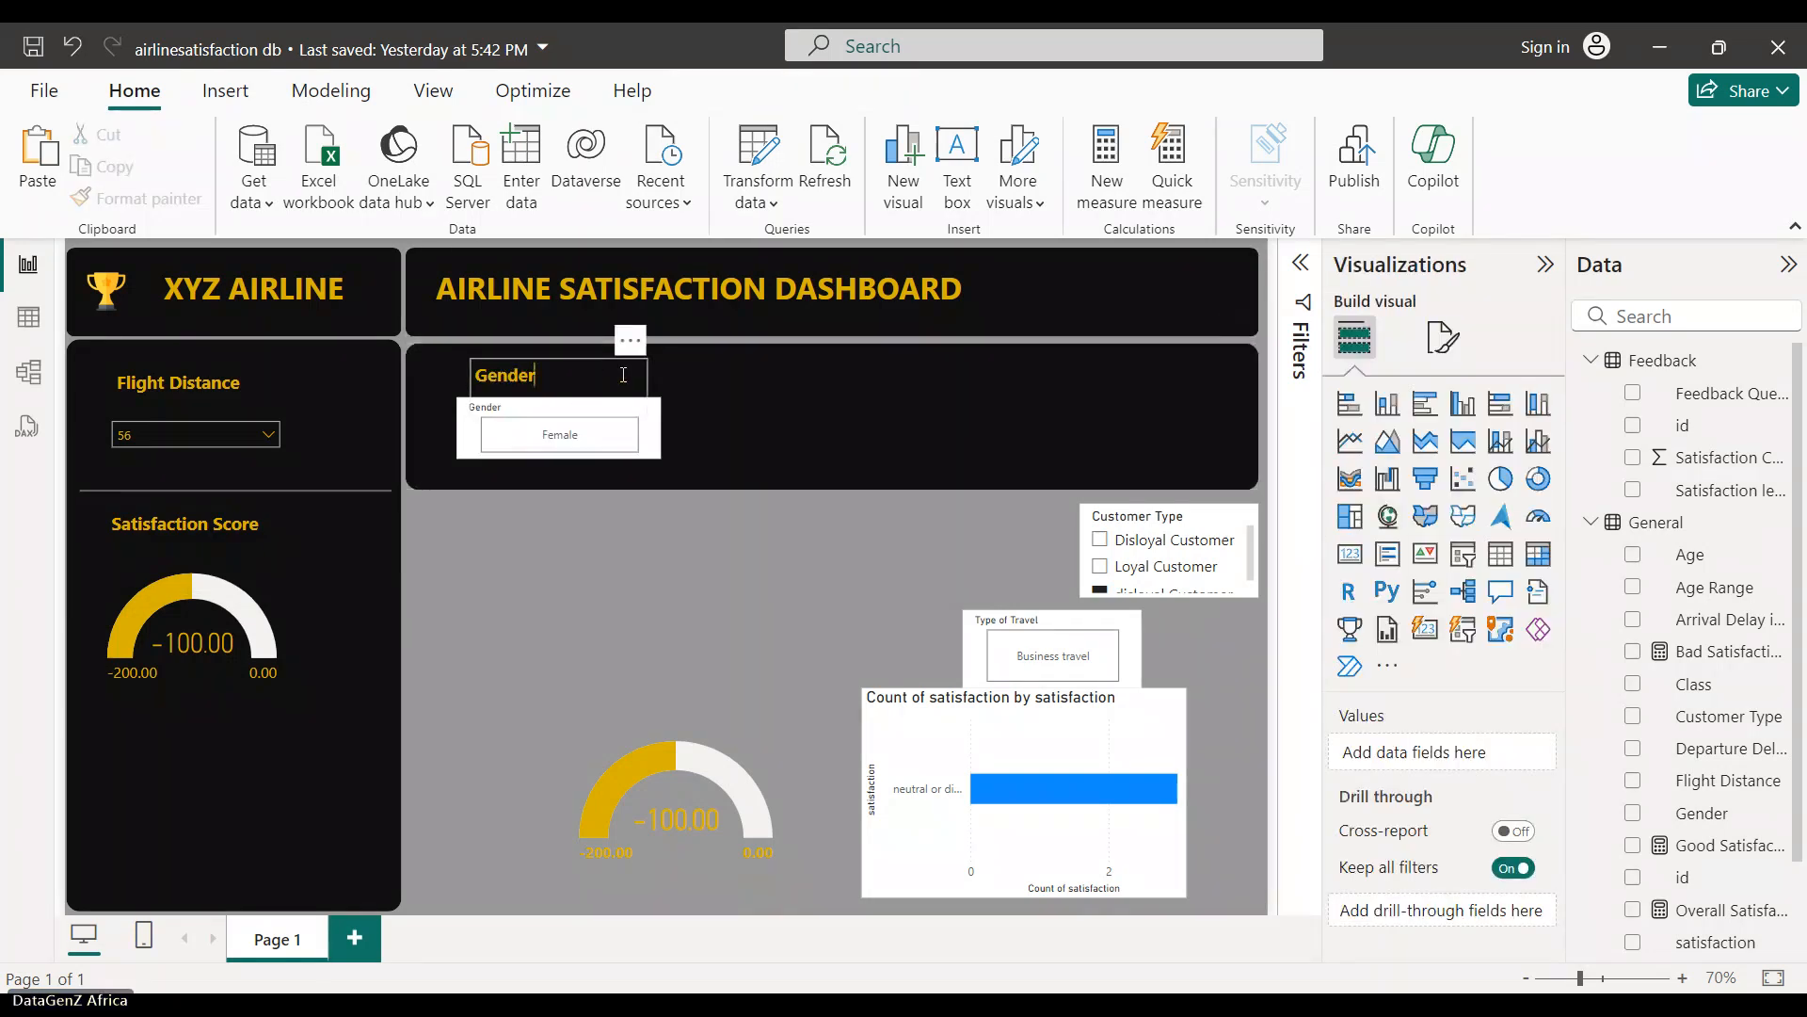
click(646, 382)
drag(646, 382, 546, 390)
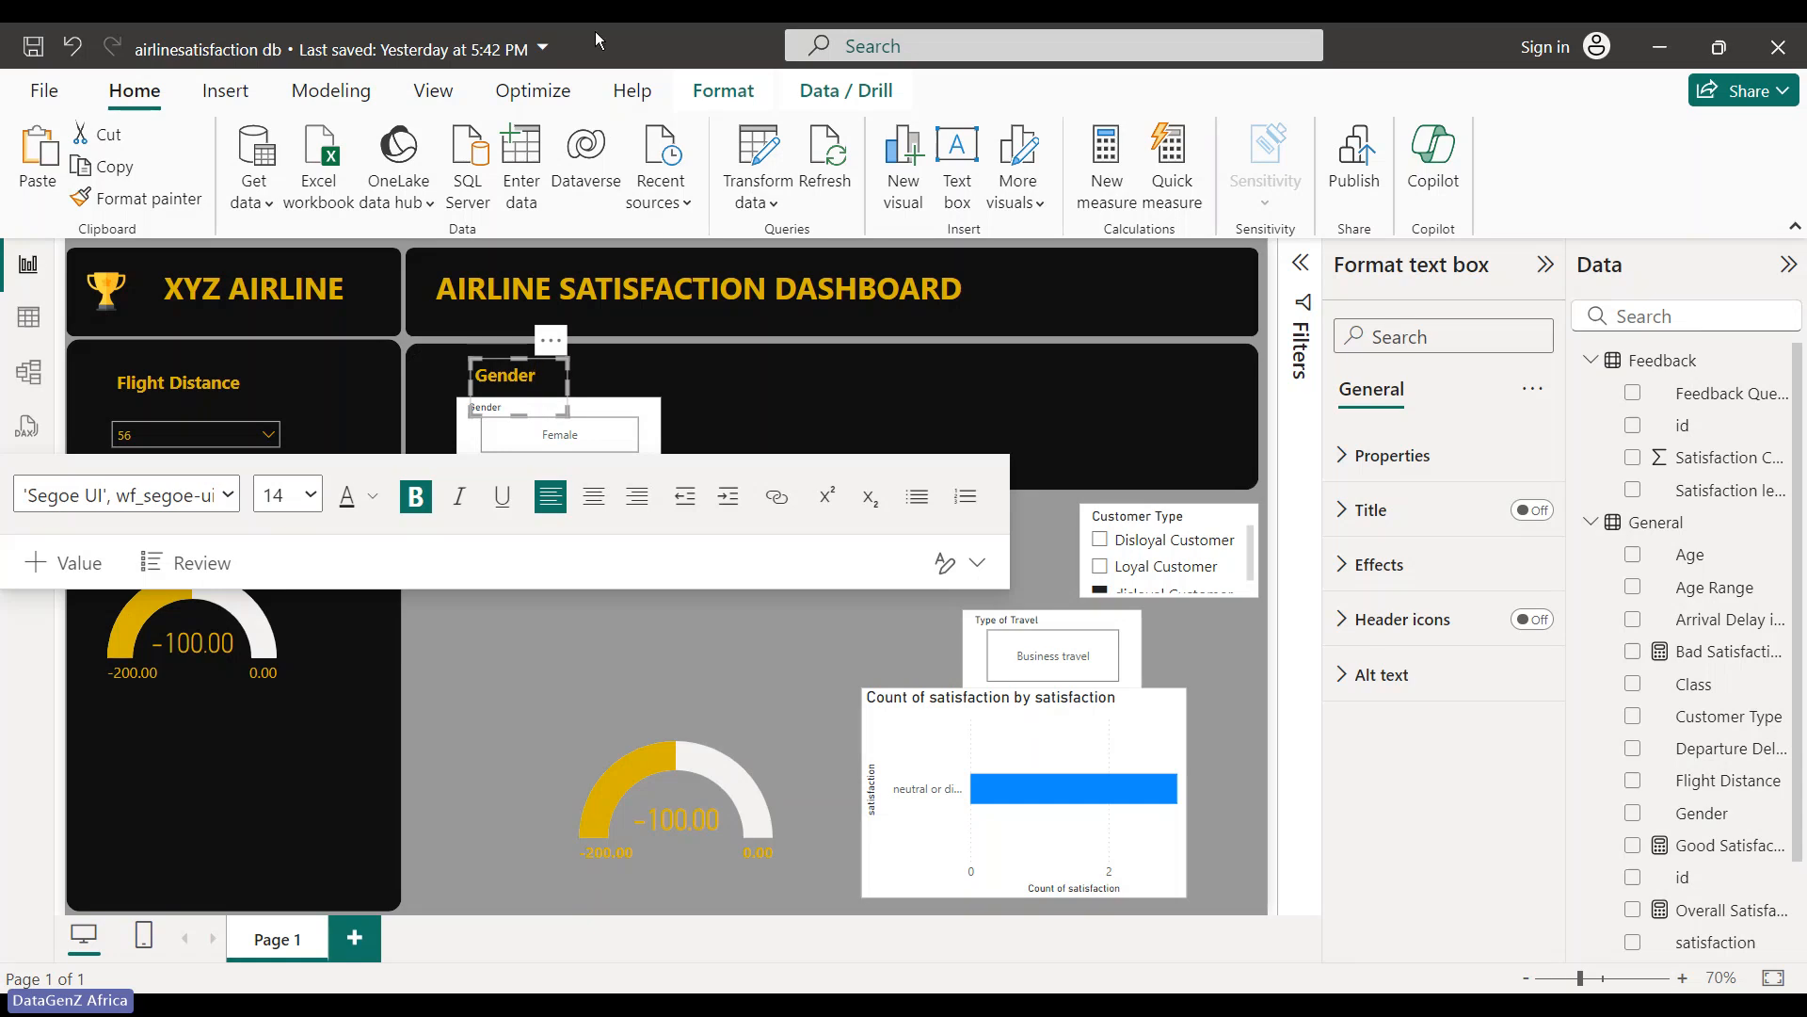
- Centre-align the Gender title text
click(725, 92)
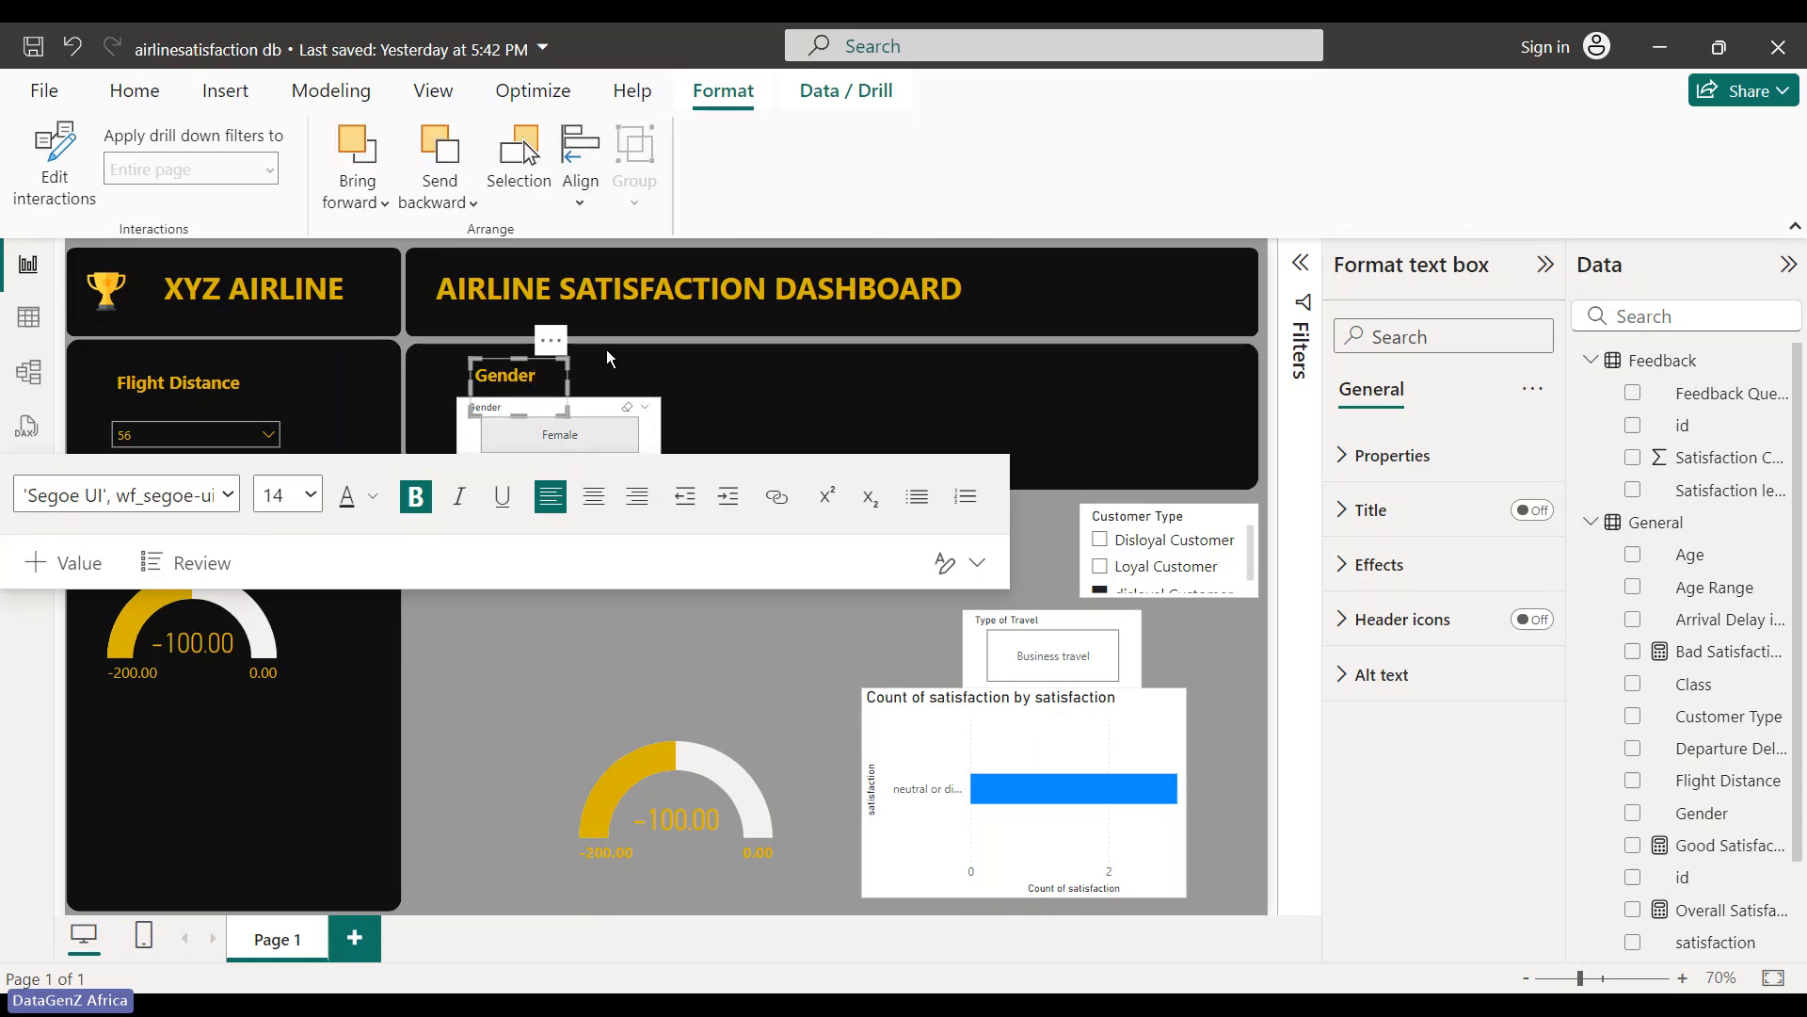
click(583, 197)
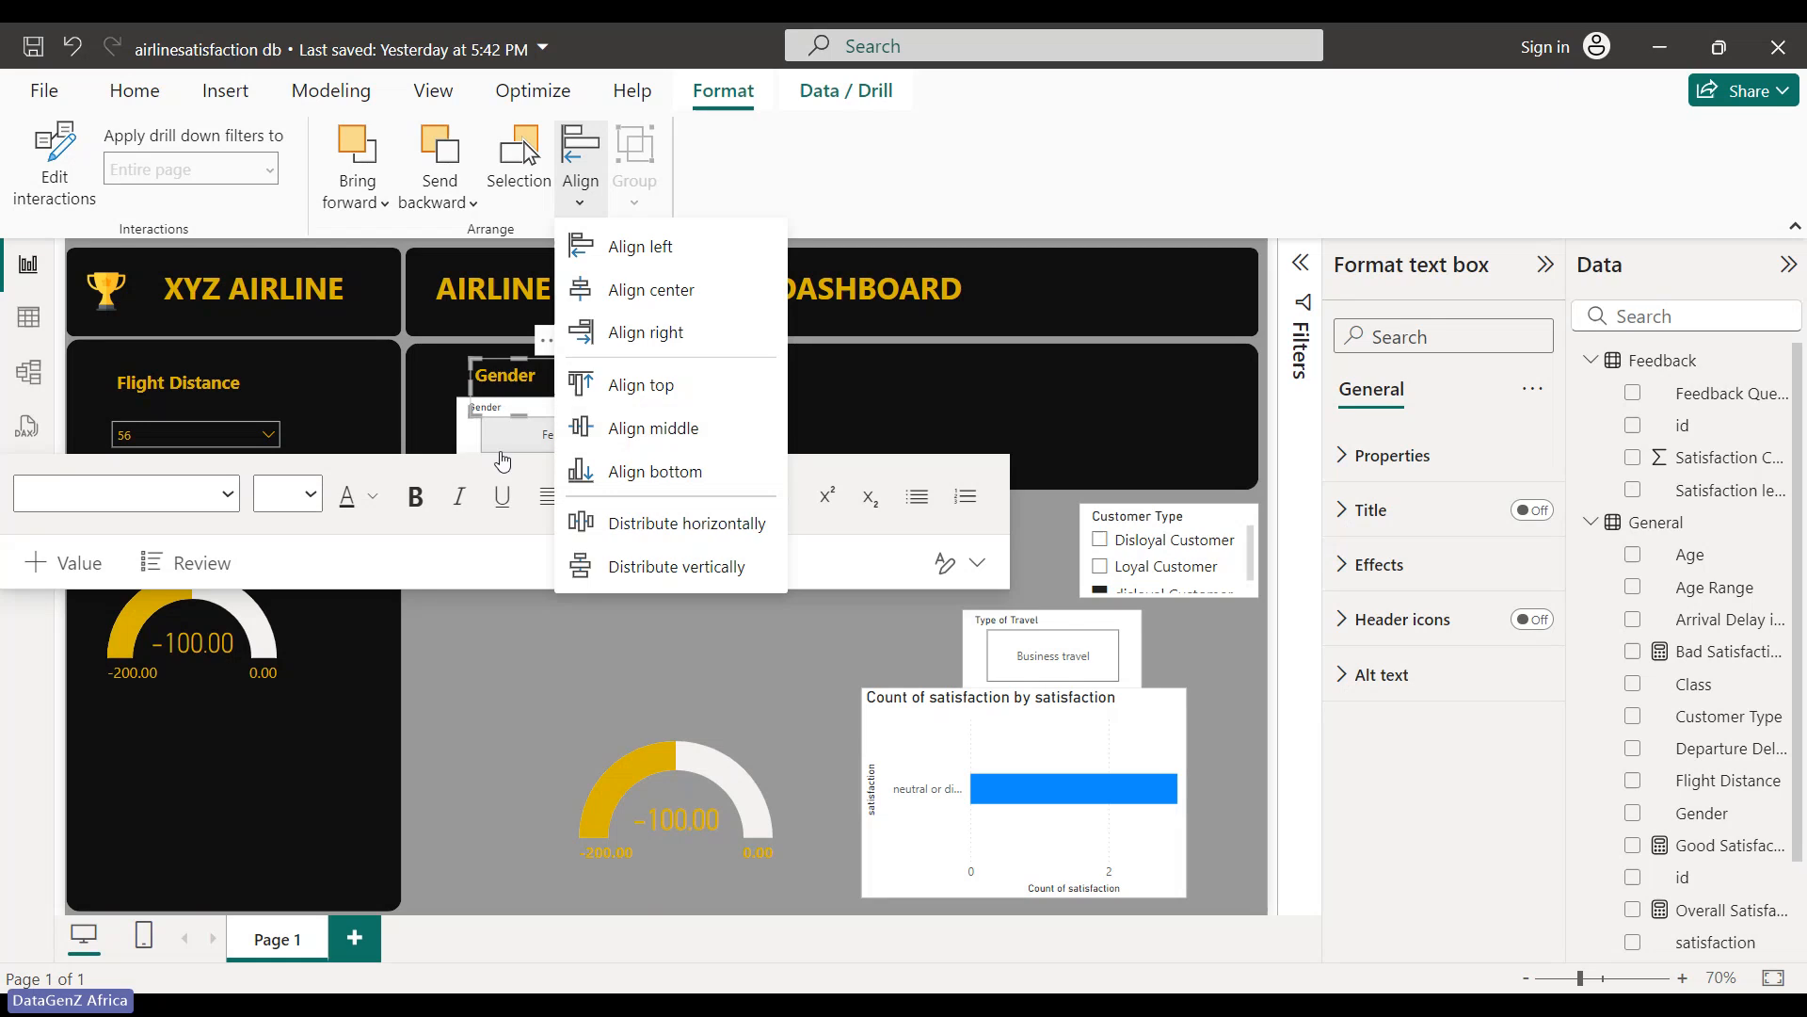
click(546, 431)
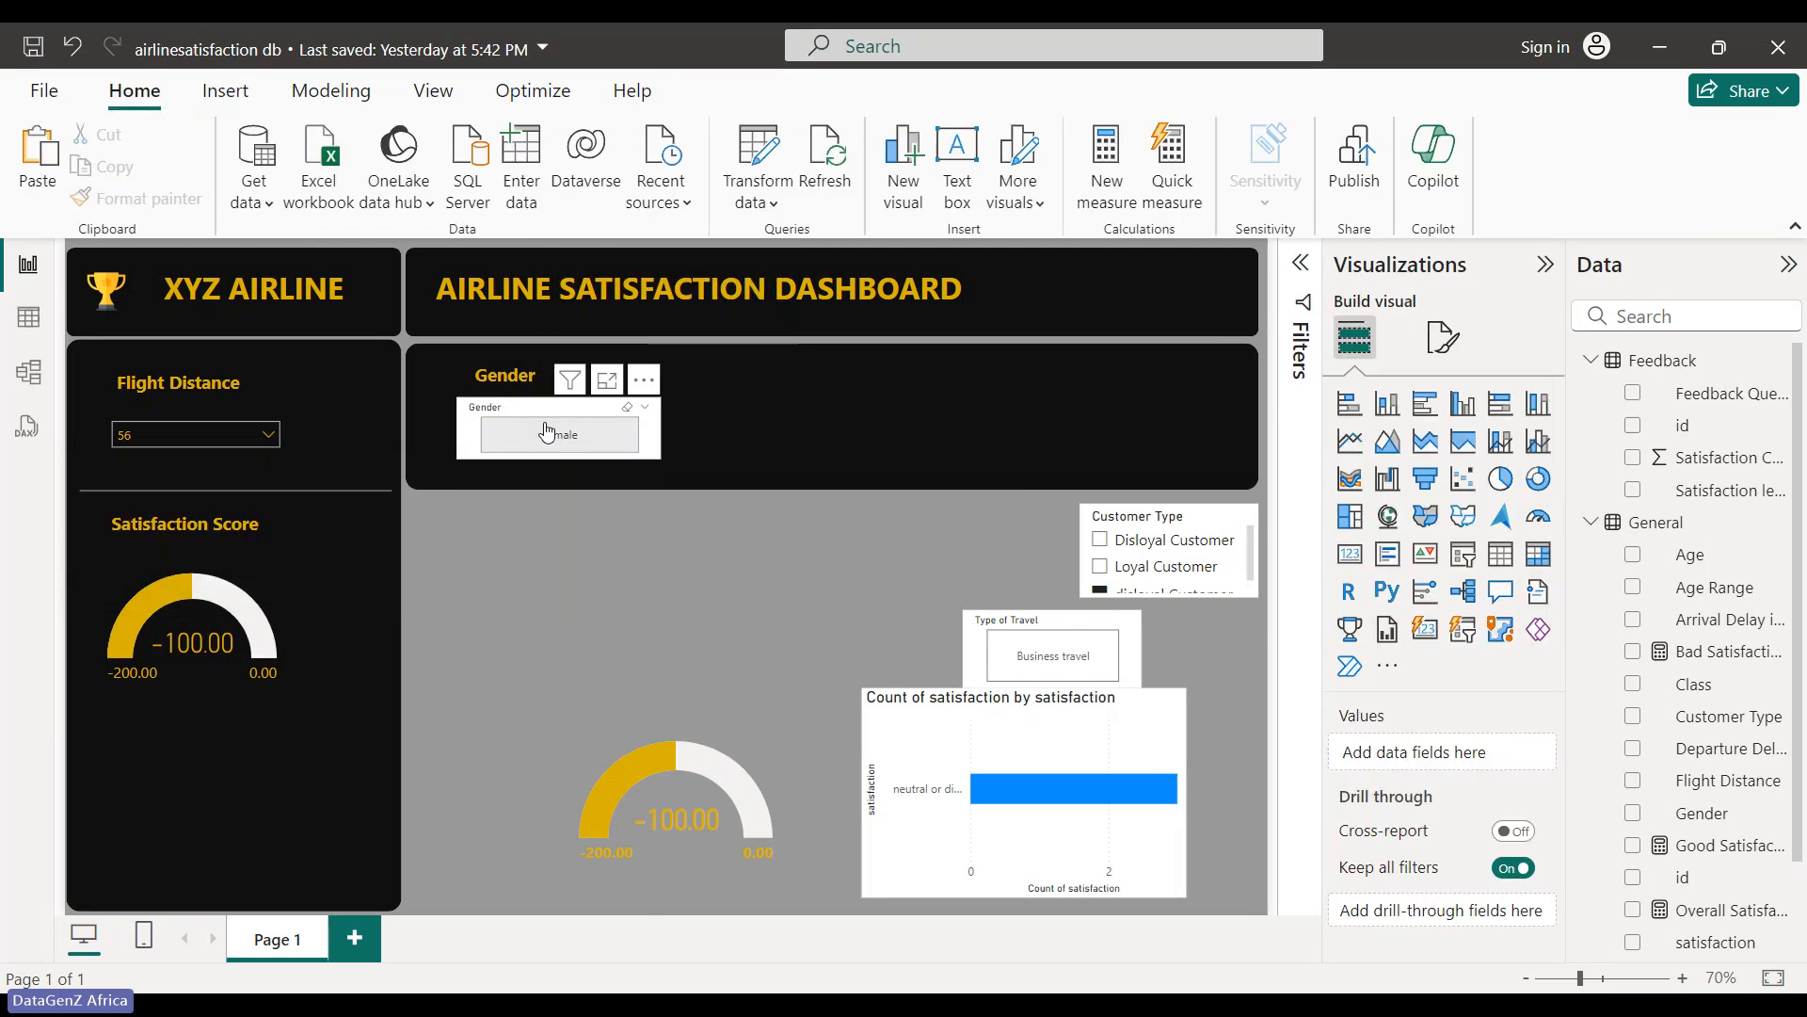
click(513, 377)
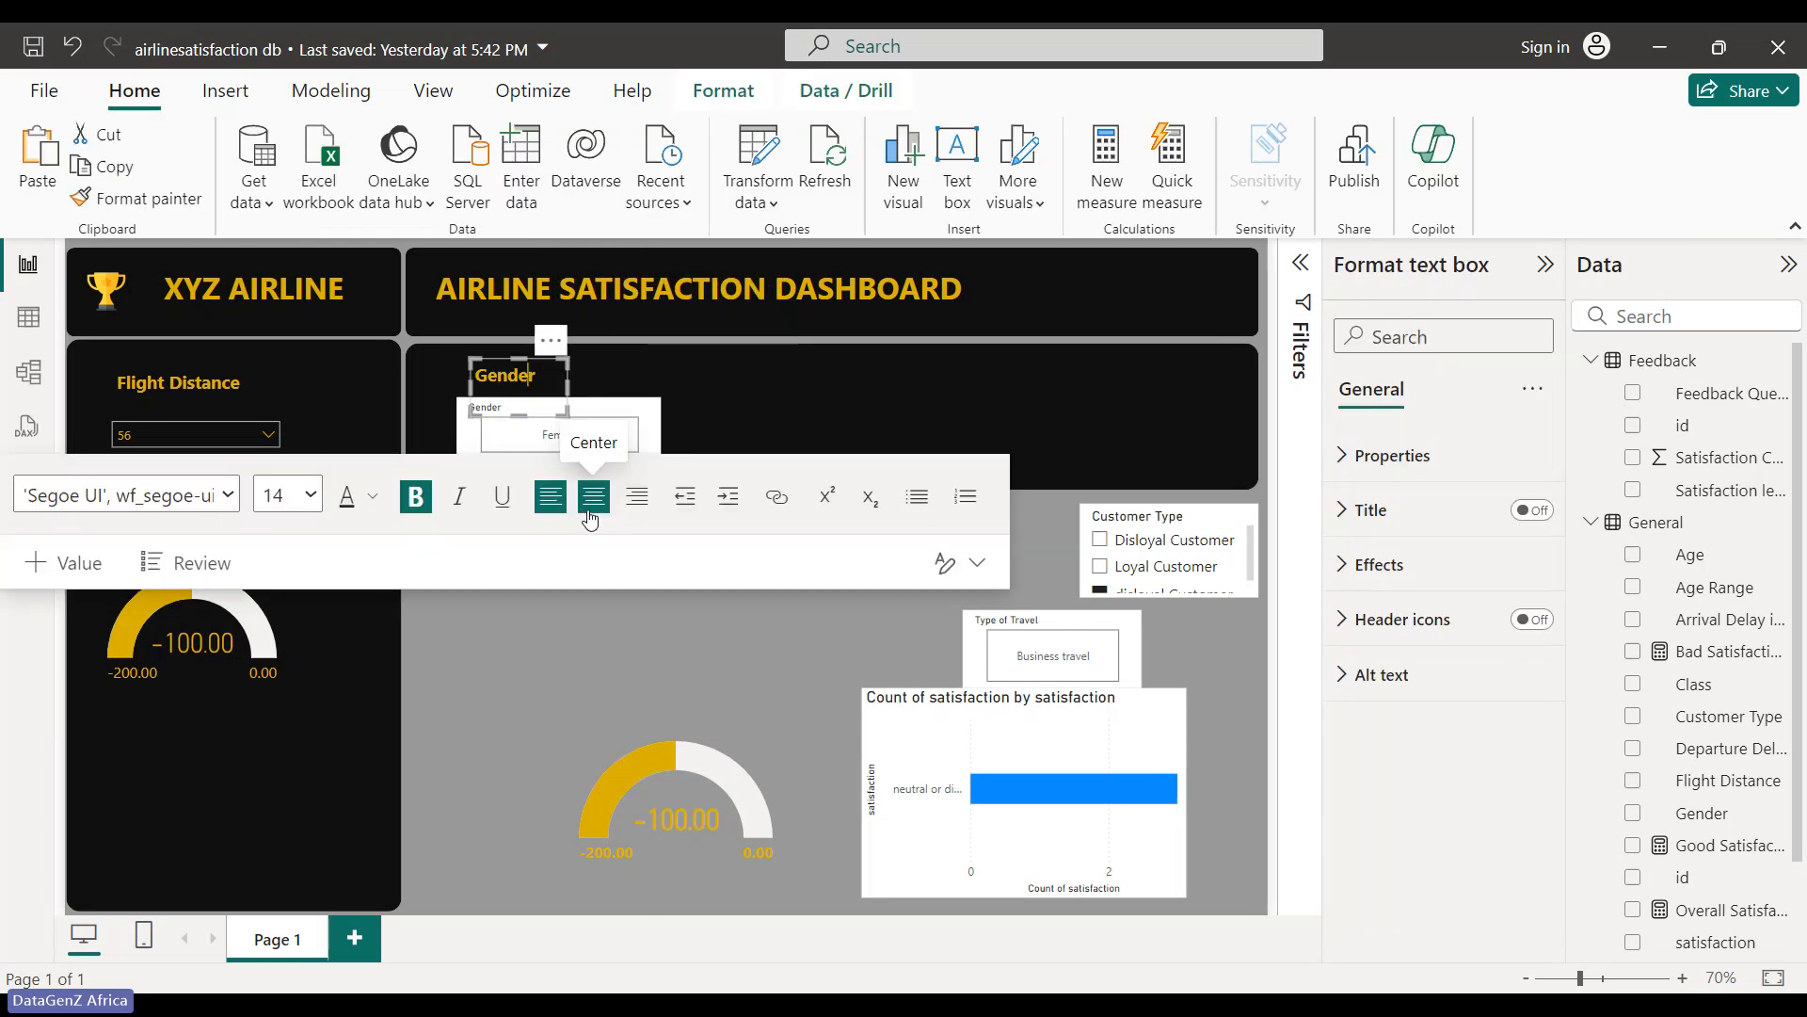
click(589, 507)
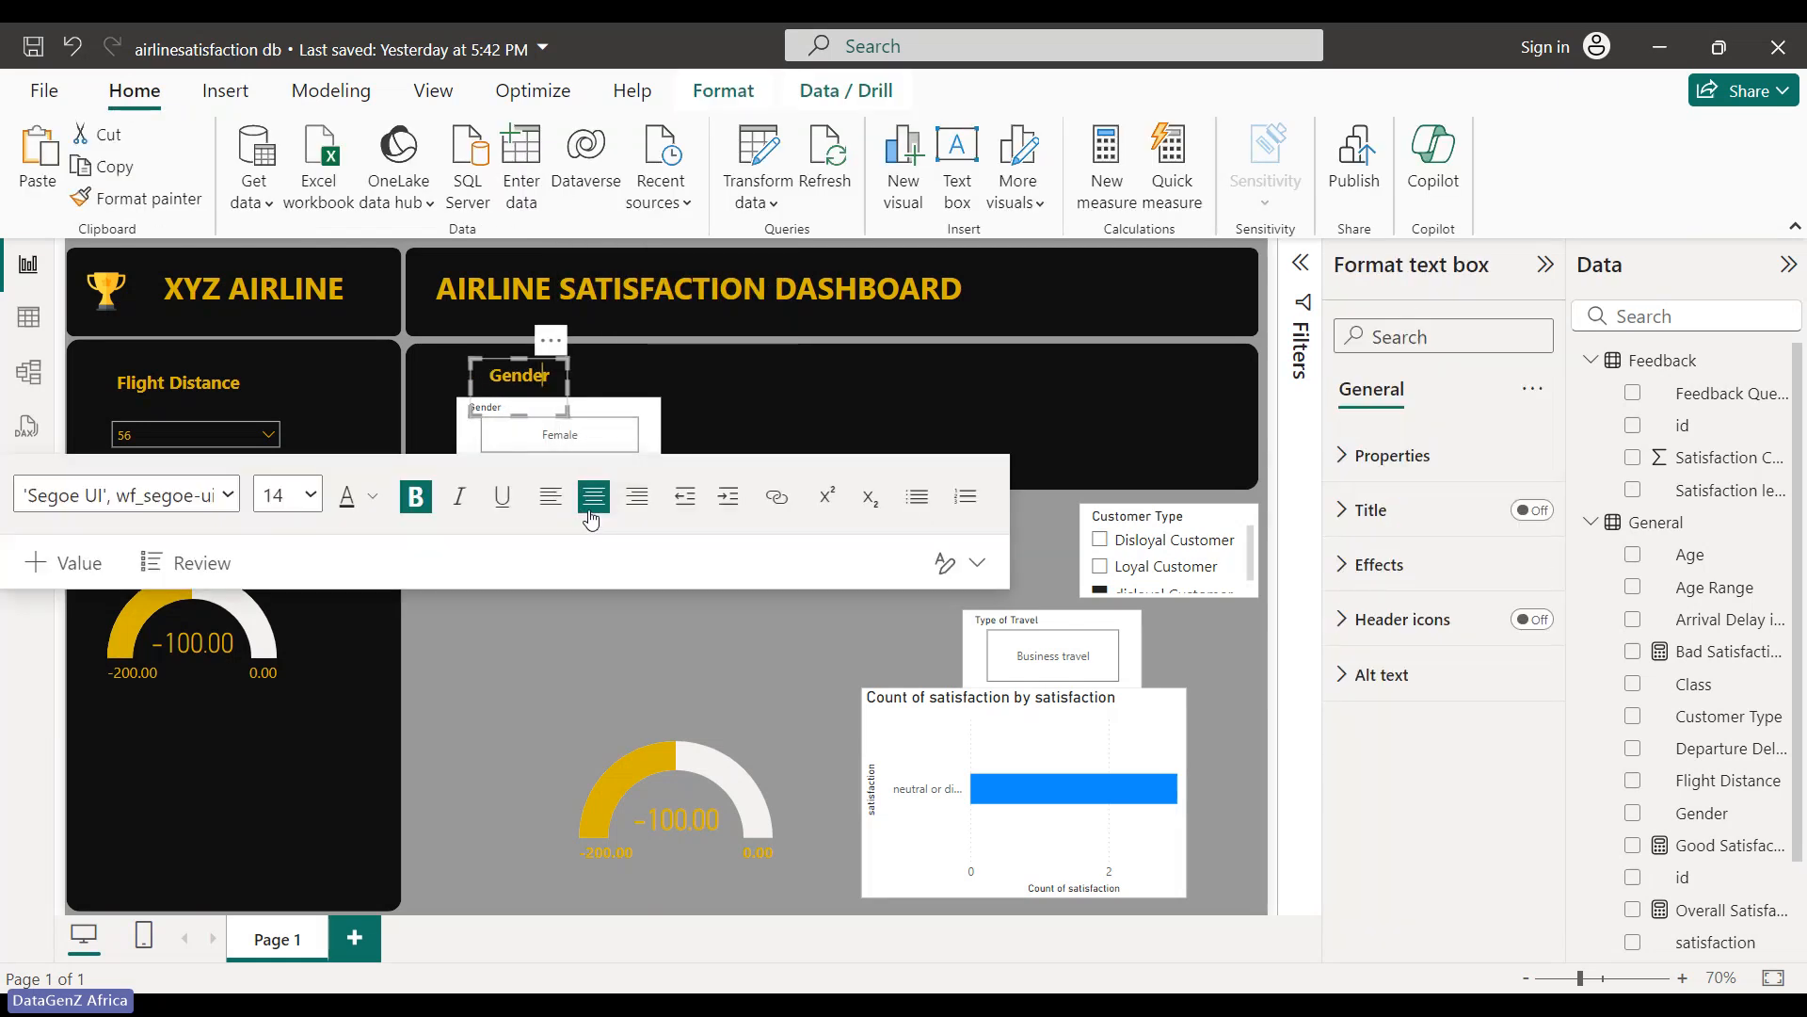
click(583, 600)
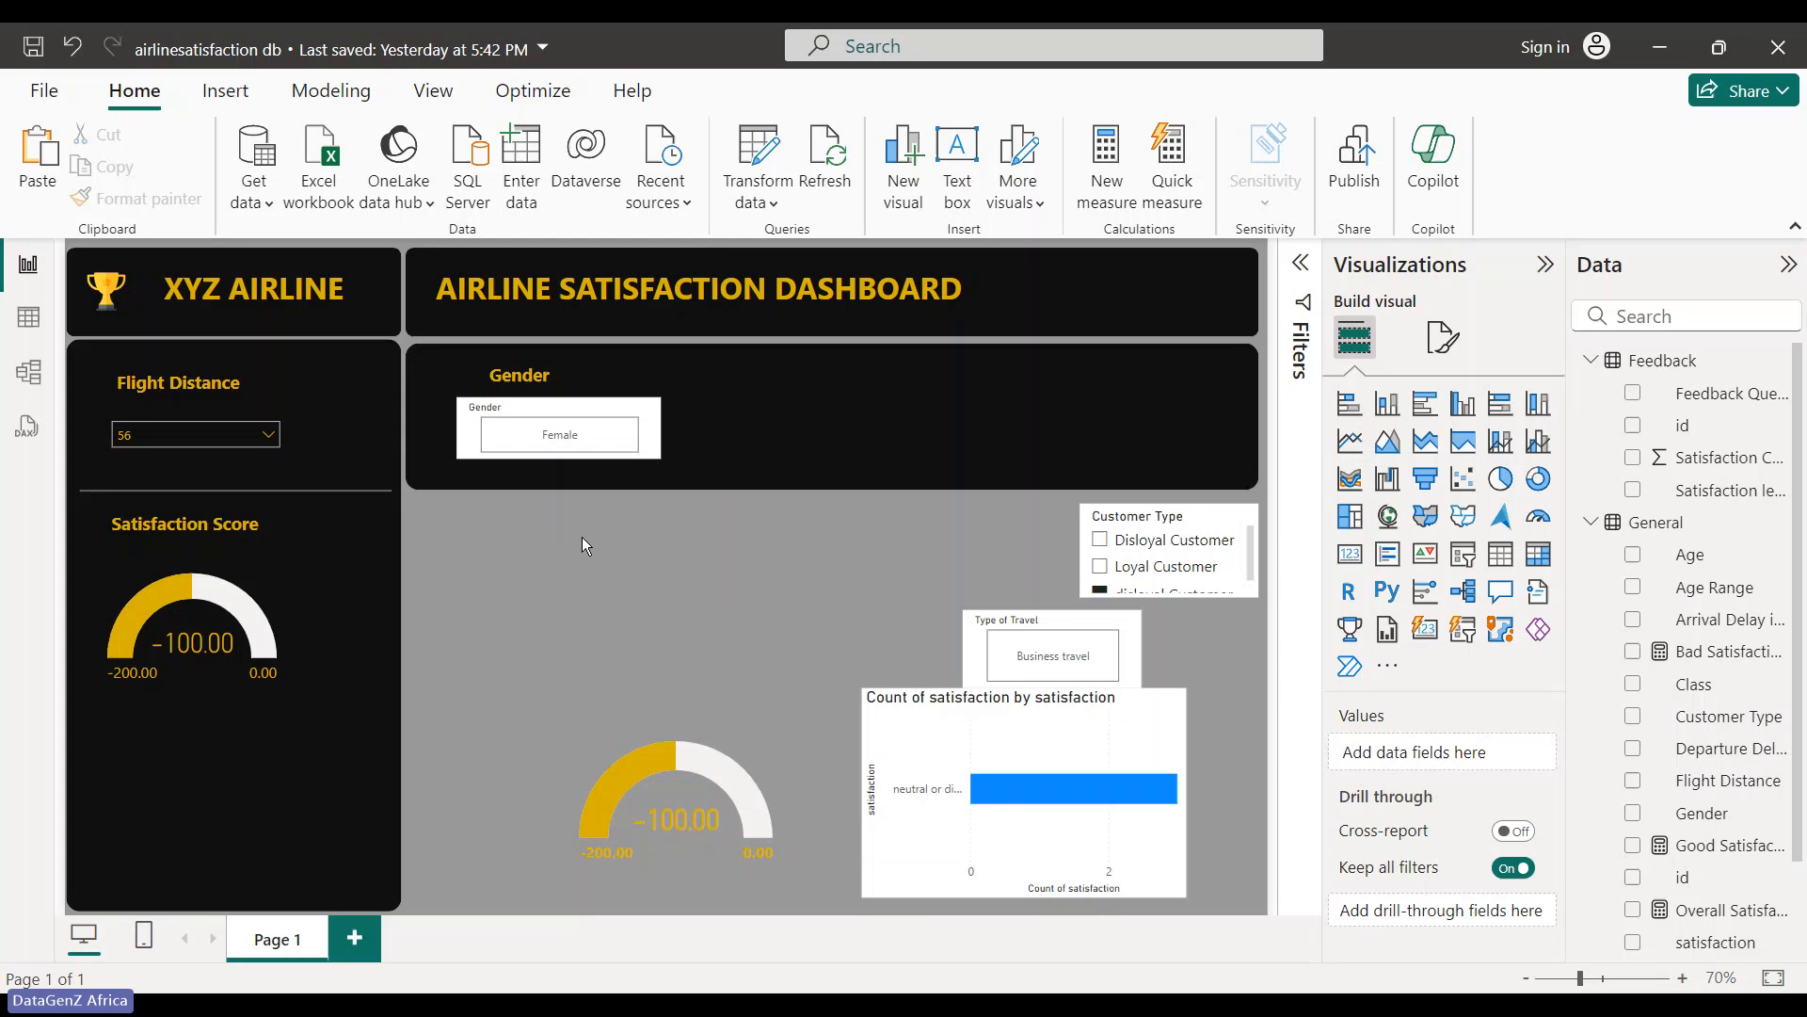
- Resize the Gender slicer toward the panel's left edge and nudge its title above it
mouse_move(612, 411)
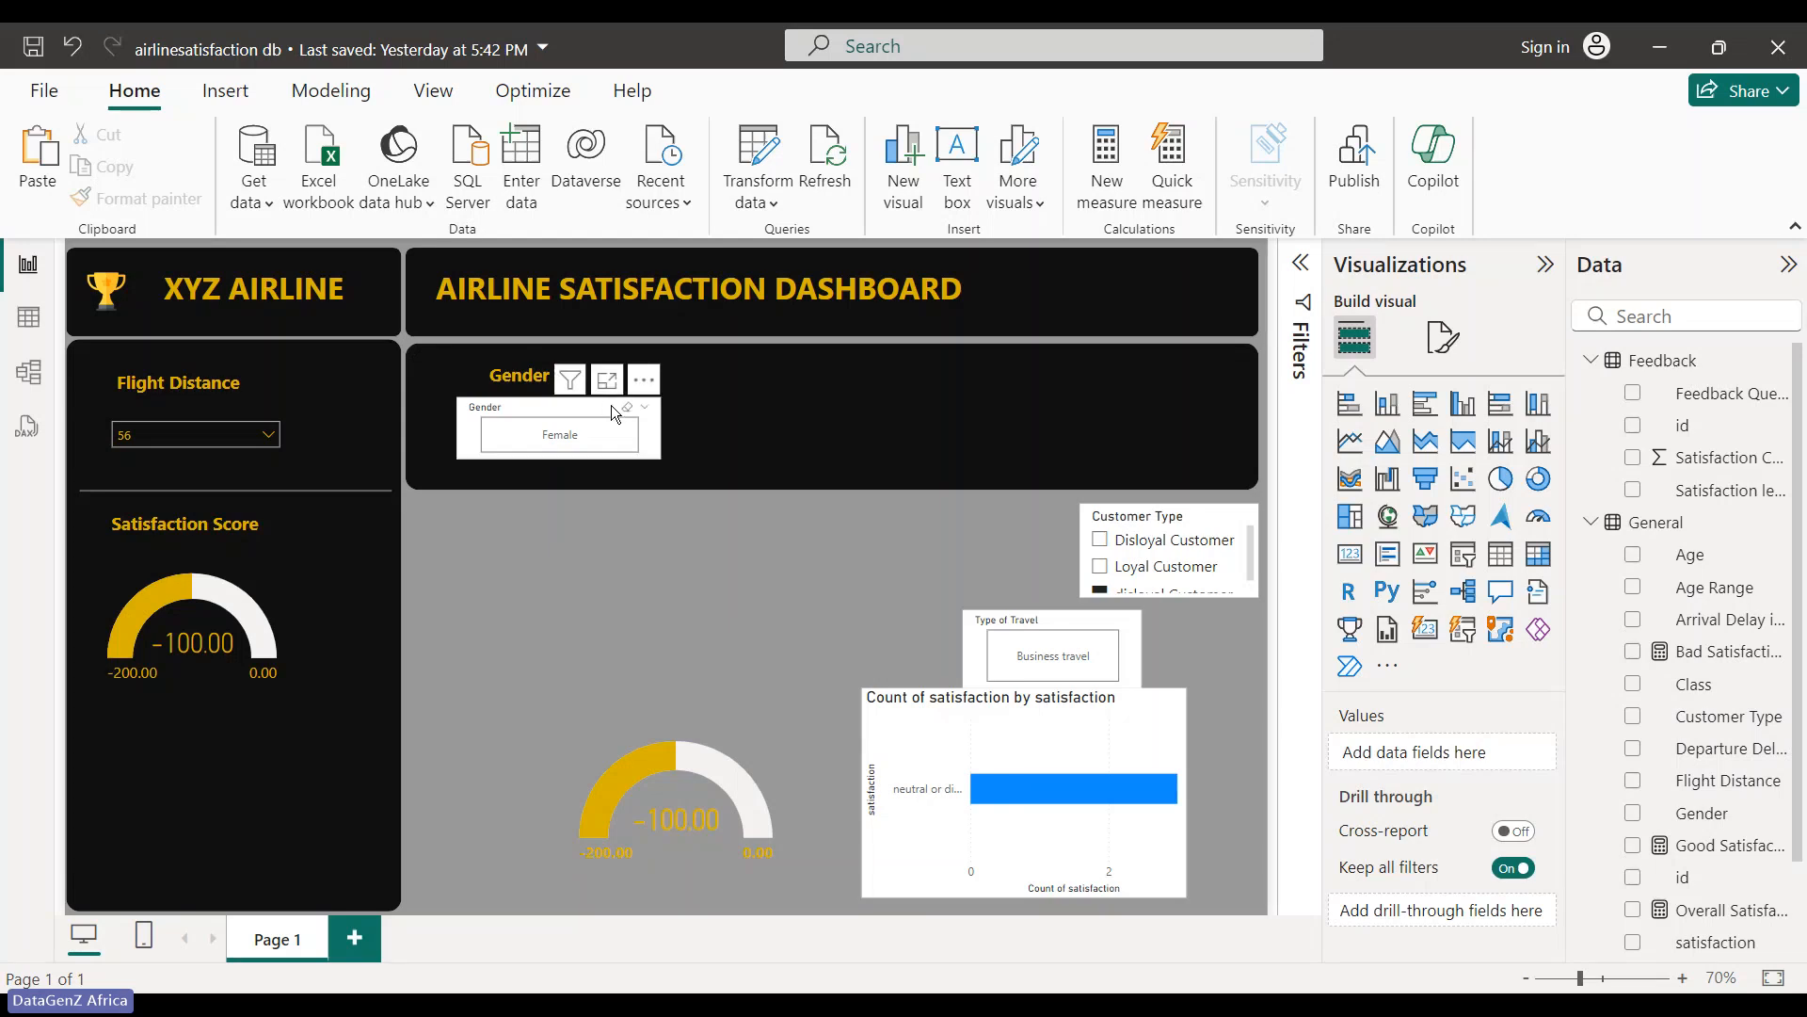
click(631, 443)
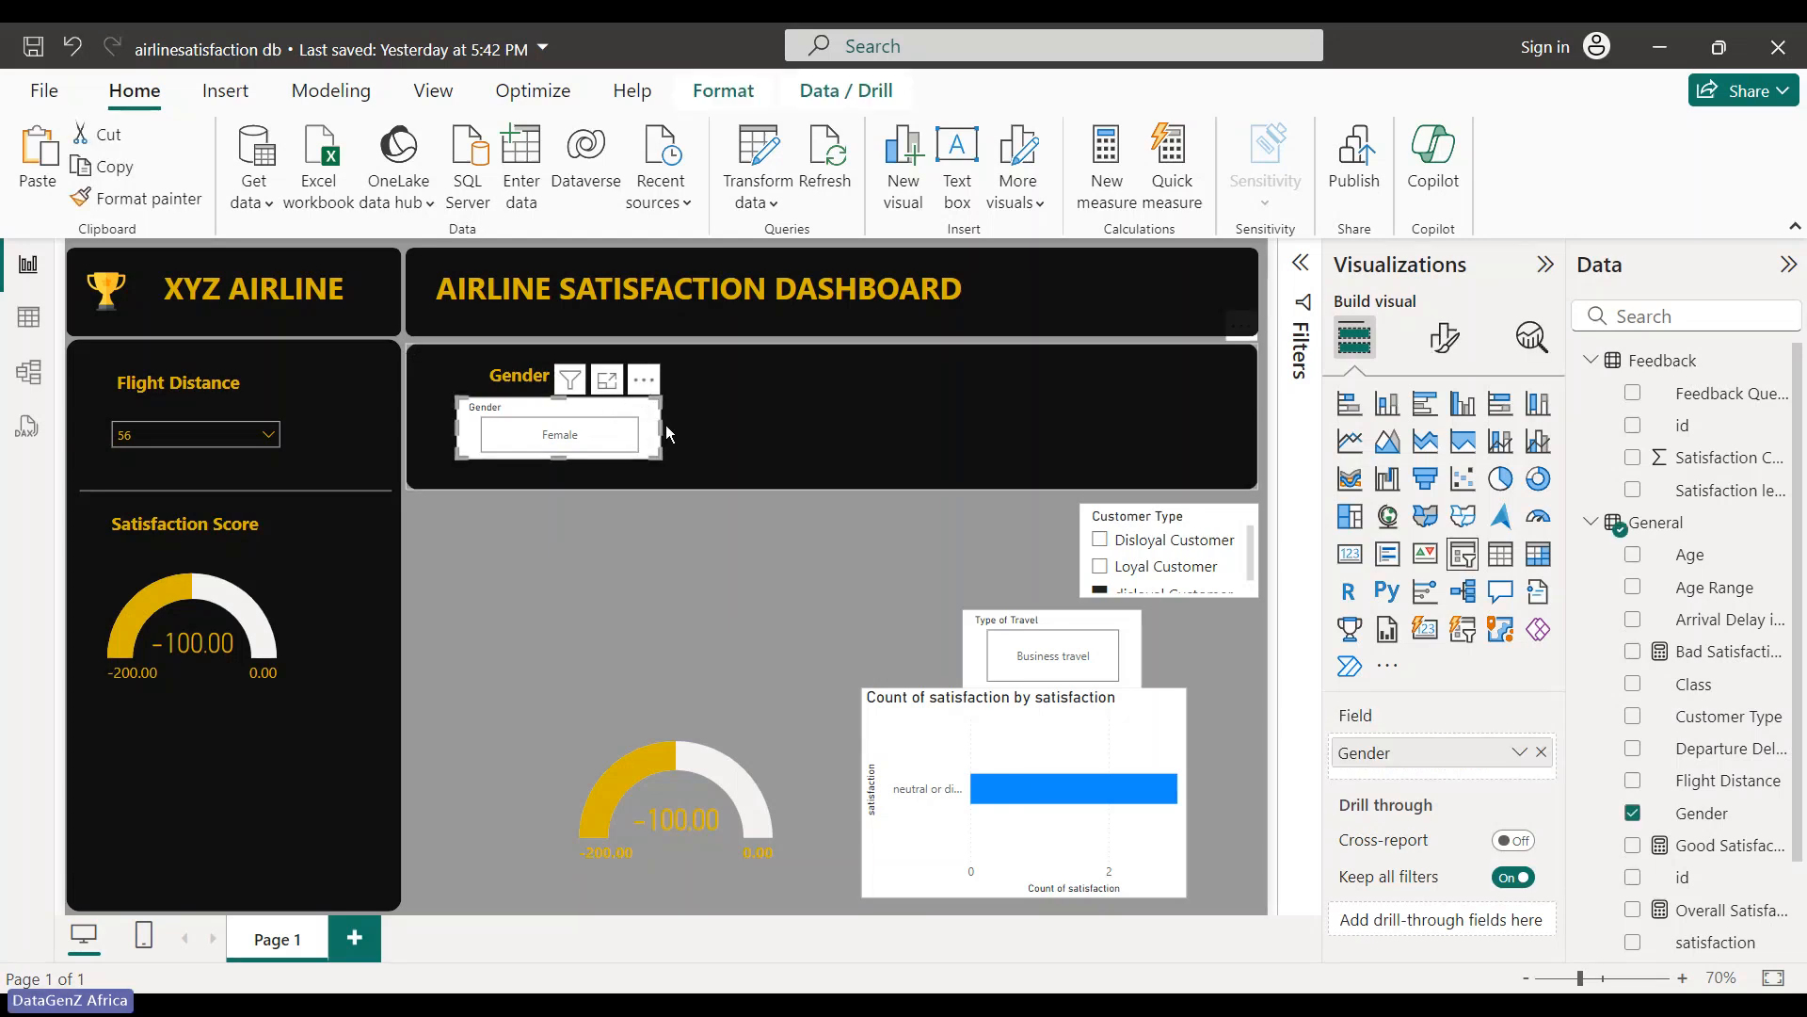
drag(665, 426, 572, 423)
drag(457, 429, 438, 429)
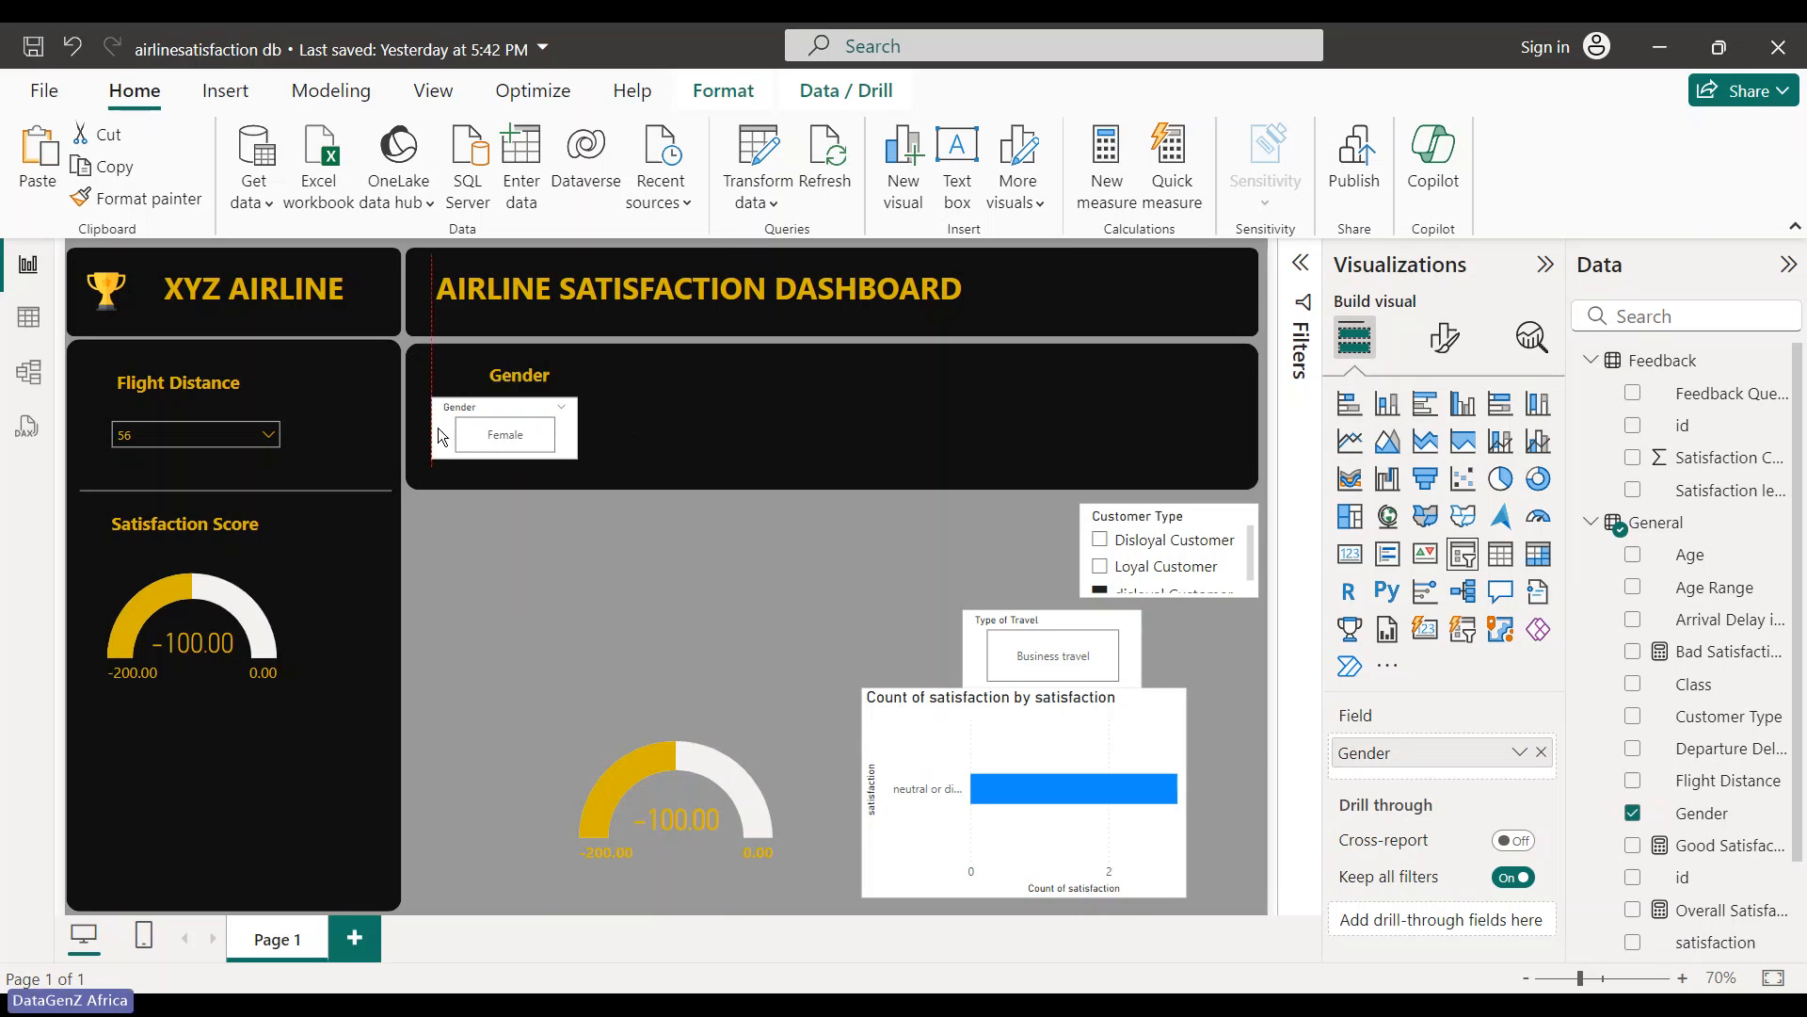
drag(582, 426, 593, 435)
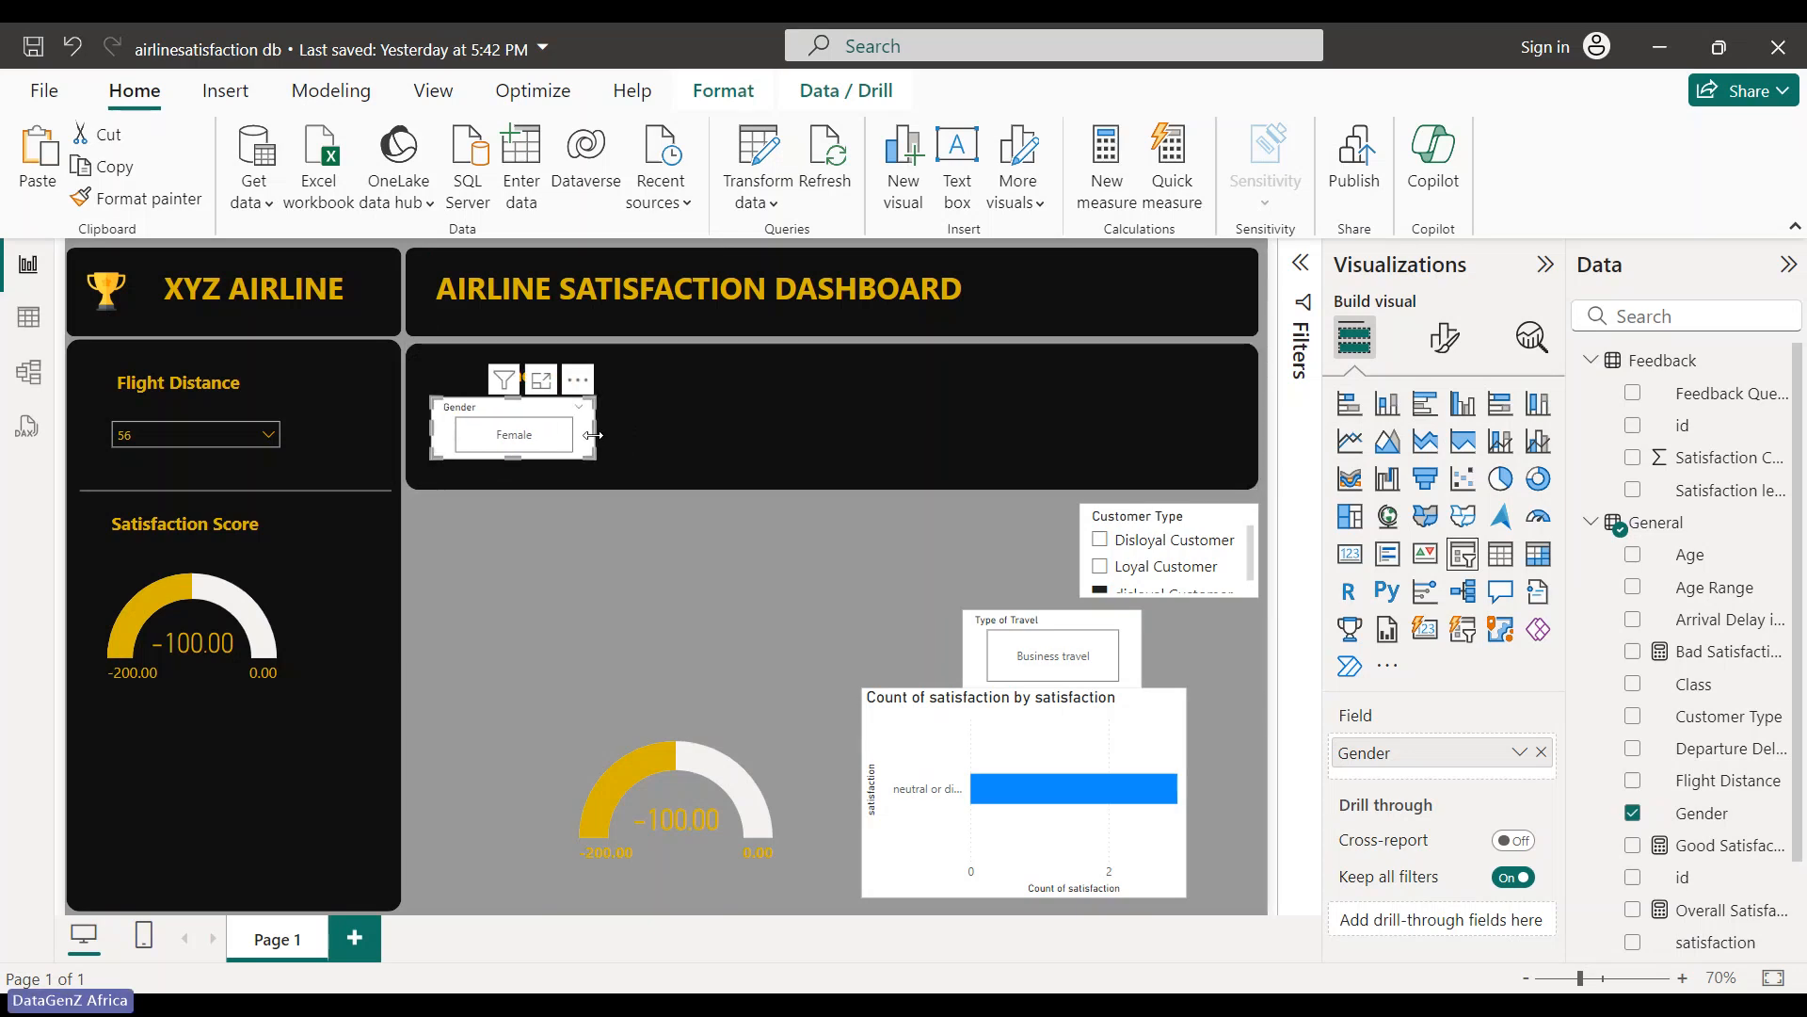
click(574, 596)
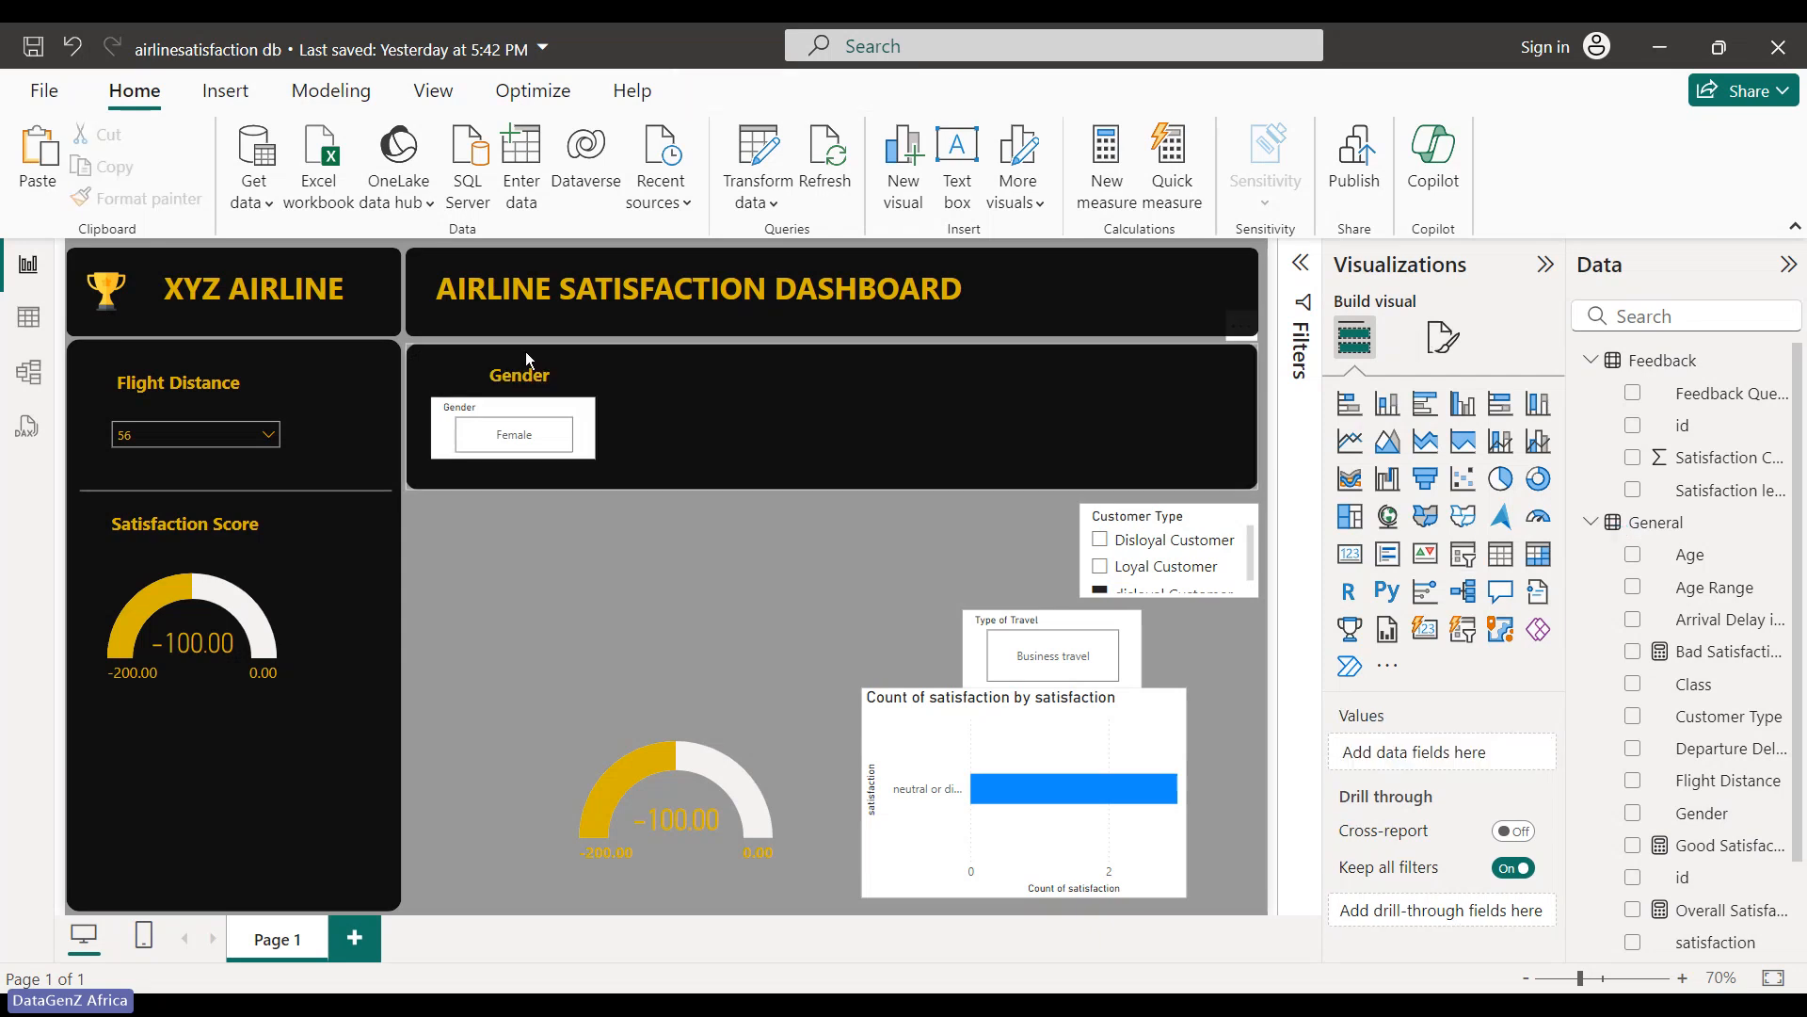
drag(546, 355, 537, 350)
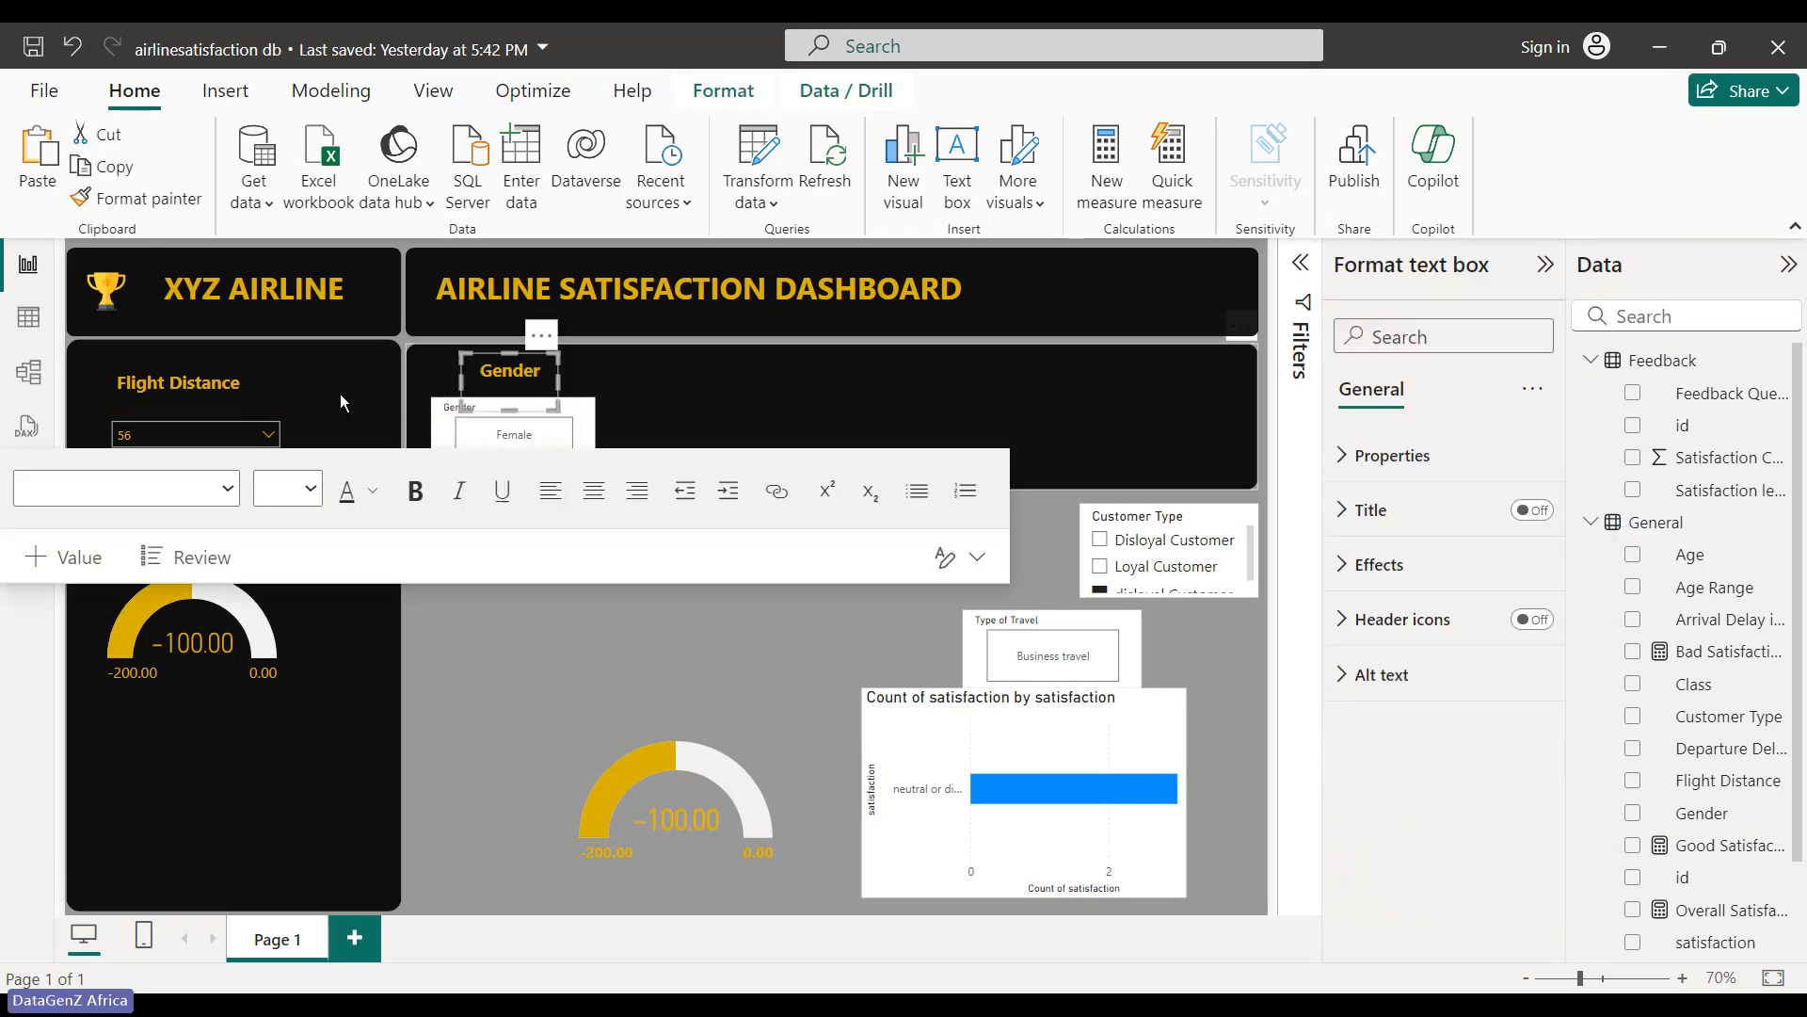
- Clear the Customer Type slicer's selection so both gauges read -27.27
click(266, 434)
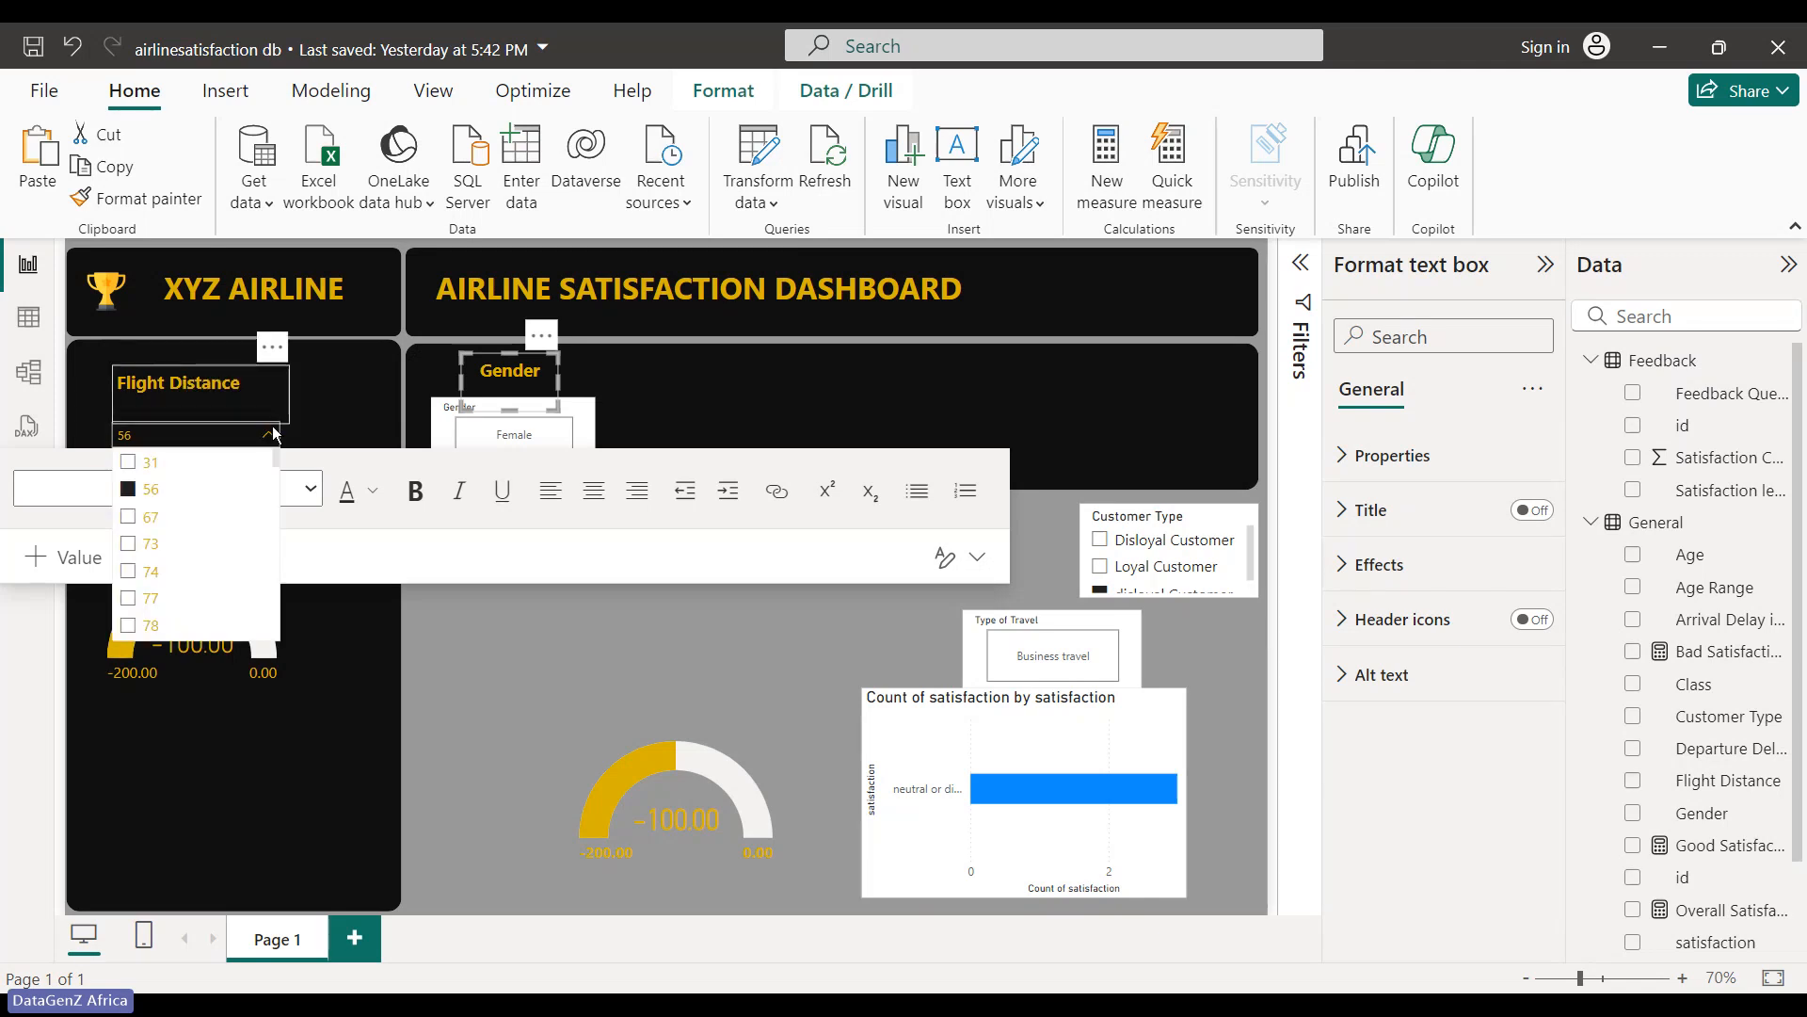
scroll(270, 494, down, 5)
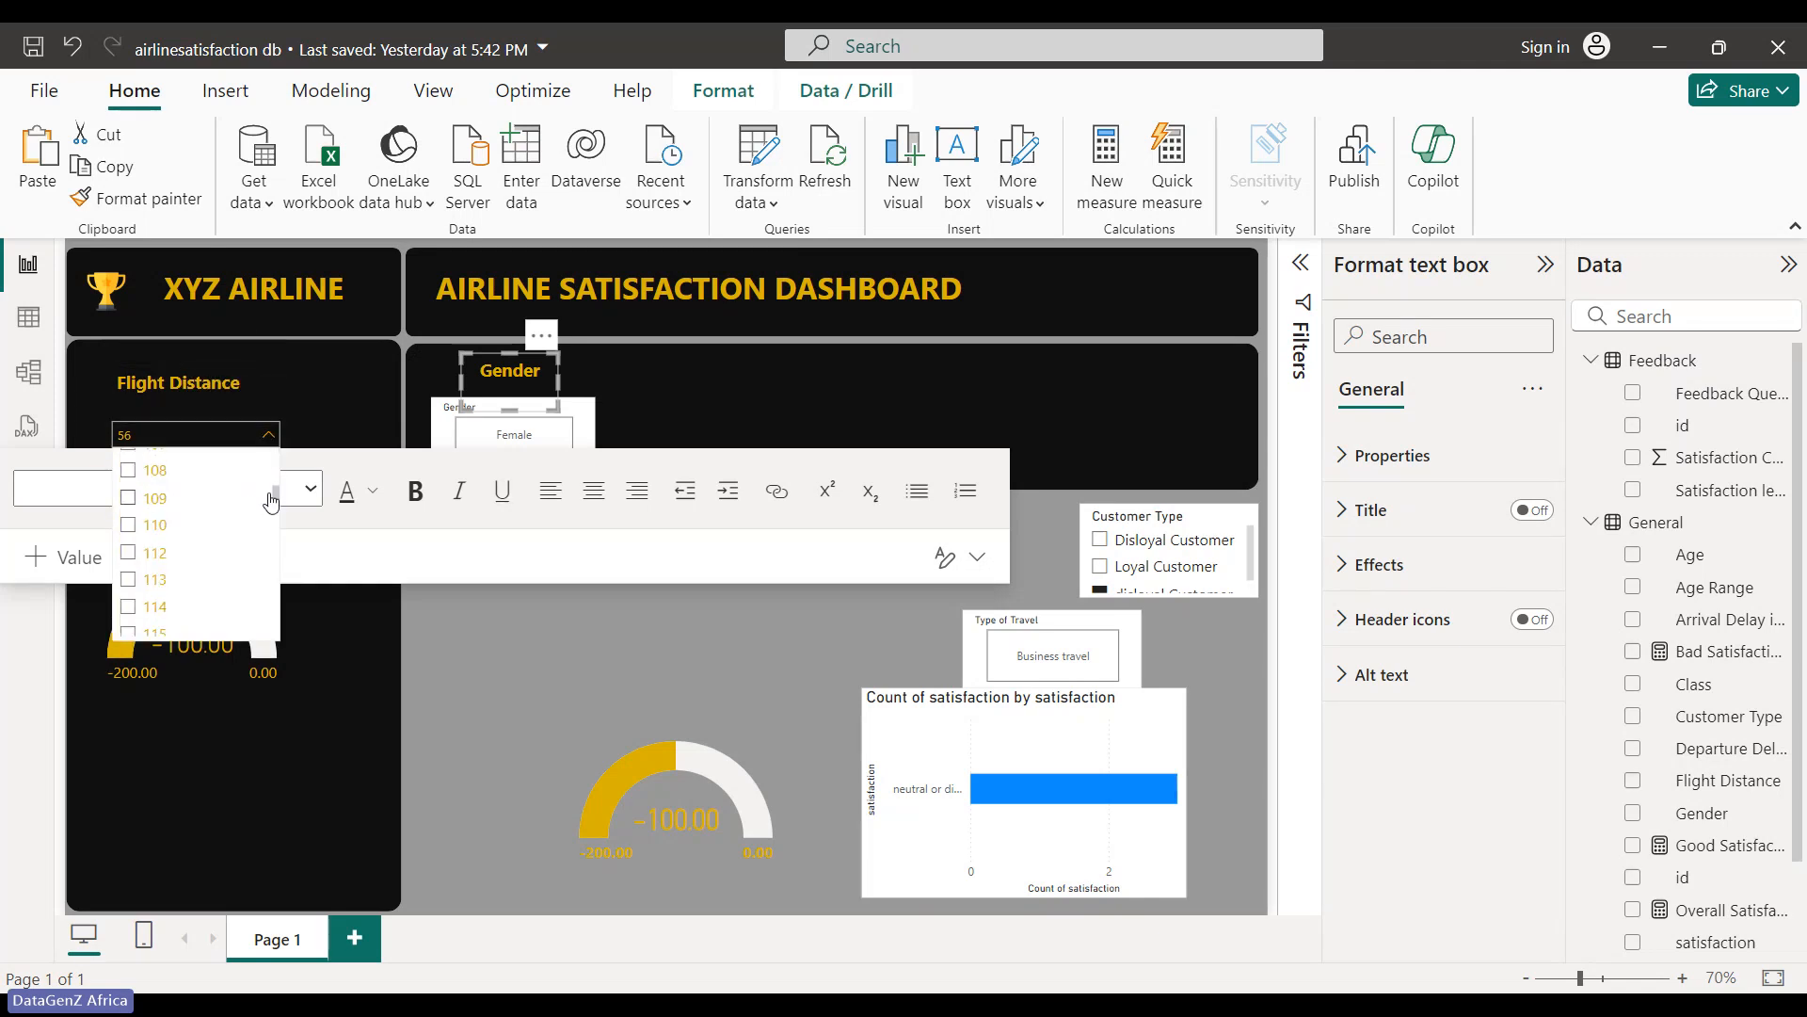
click(556, 841)
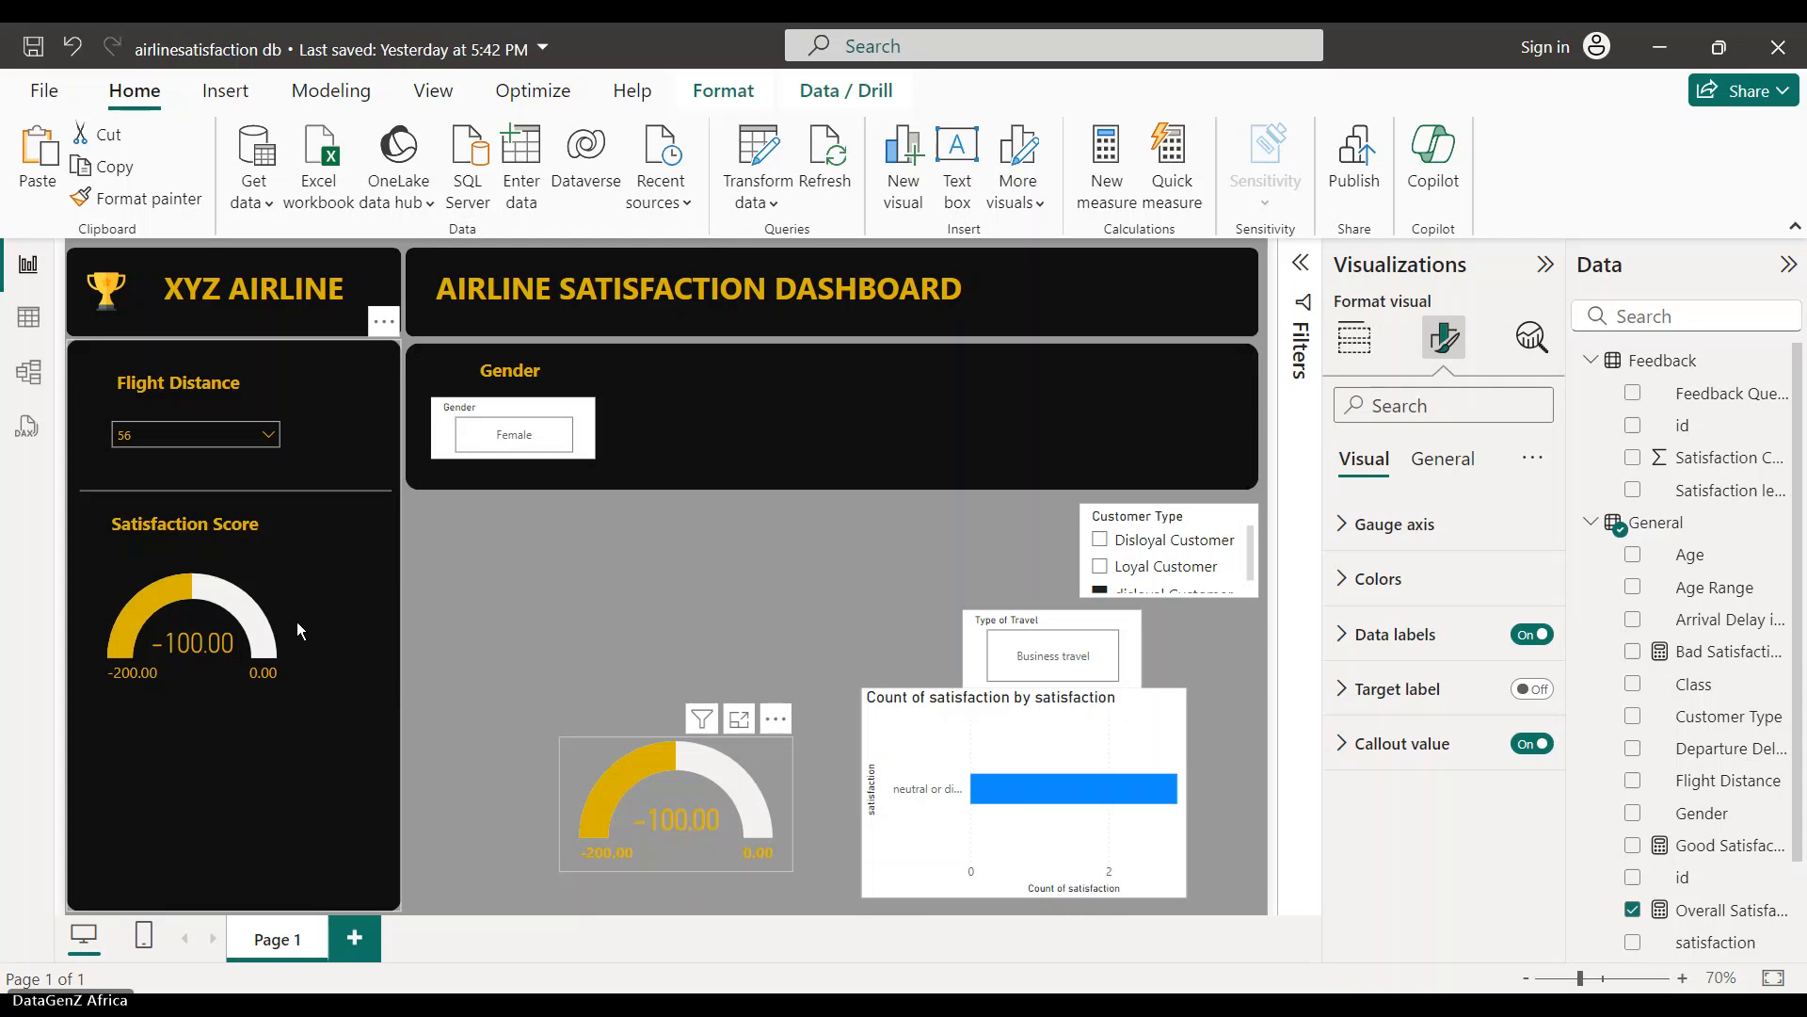
click(257, 563)
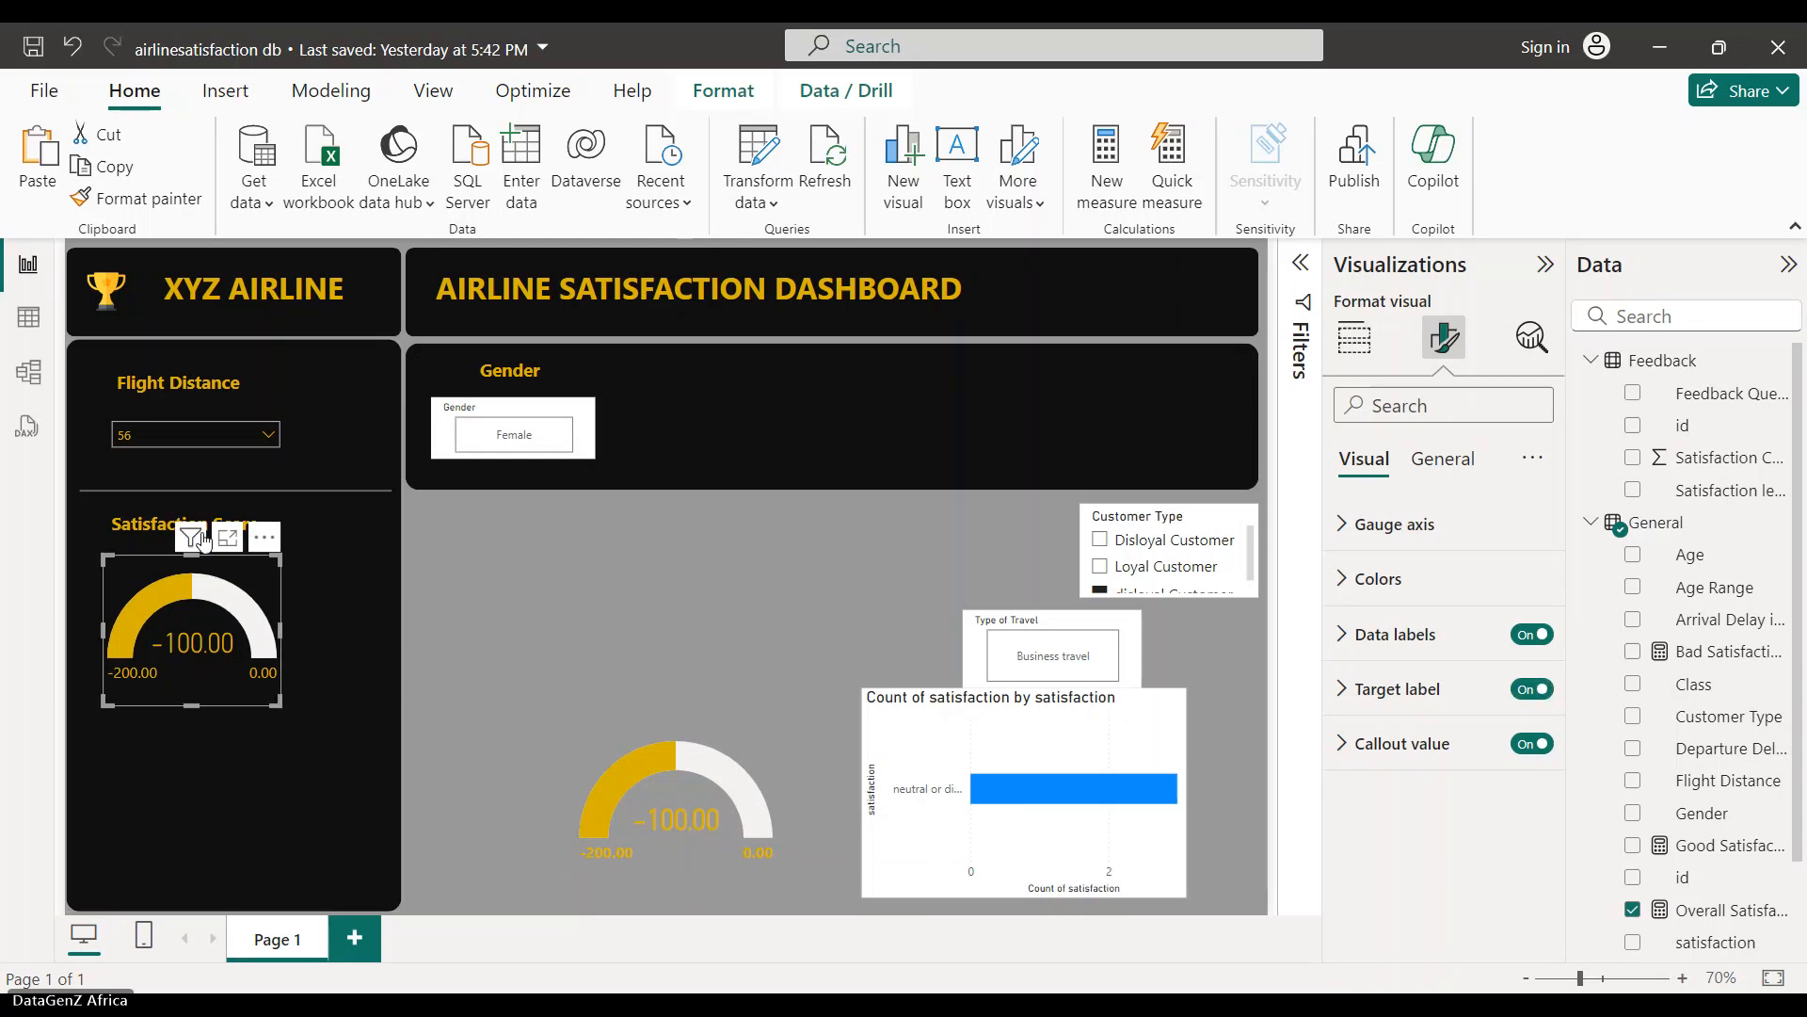
mouse_move(195, 537)
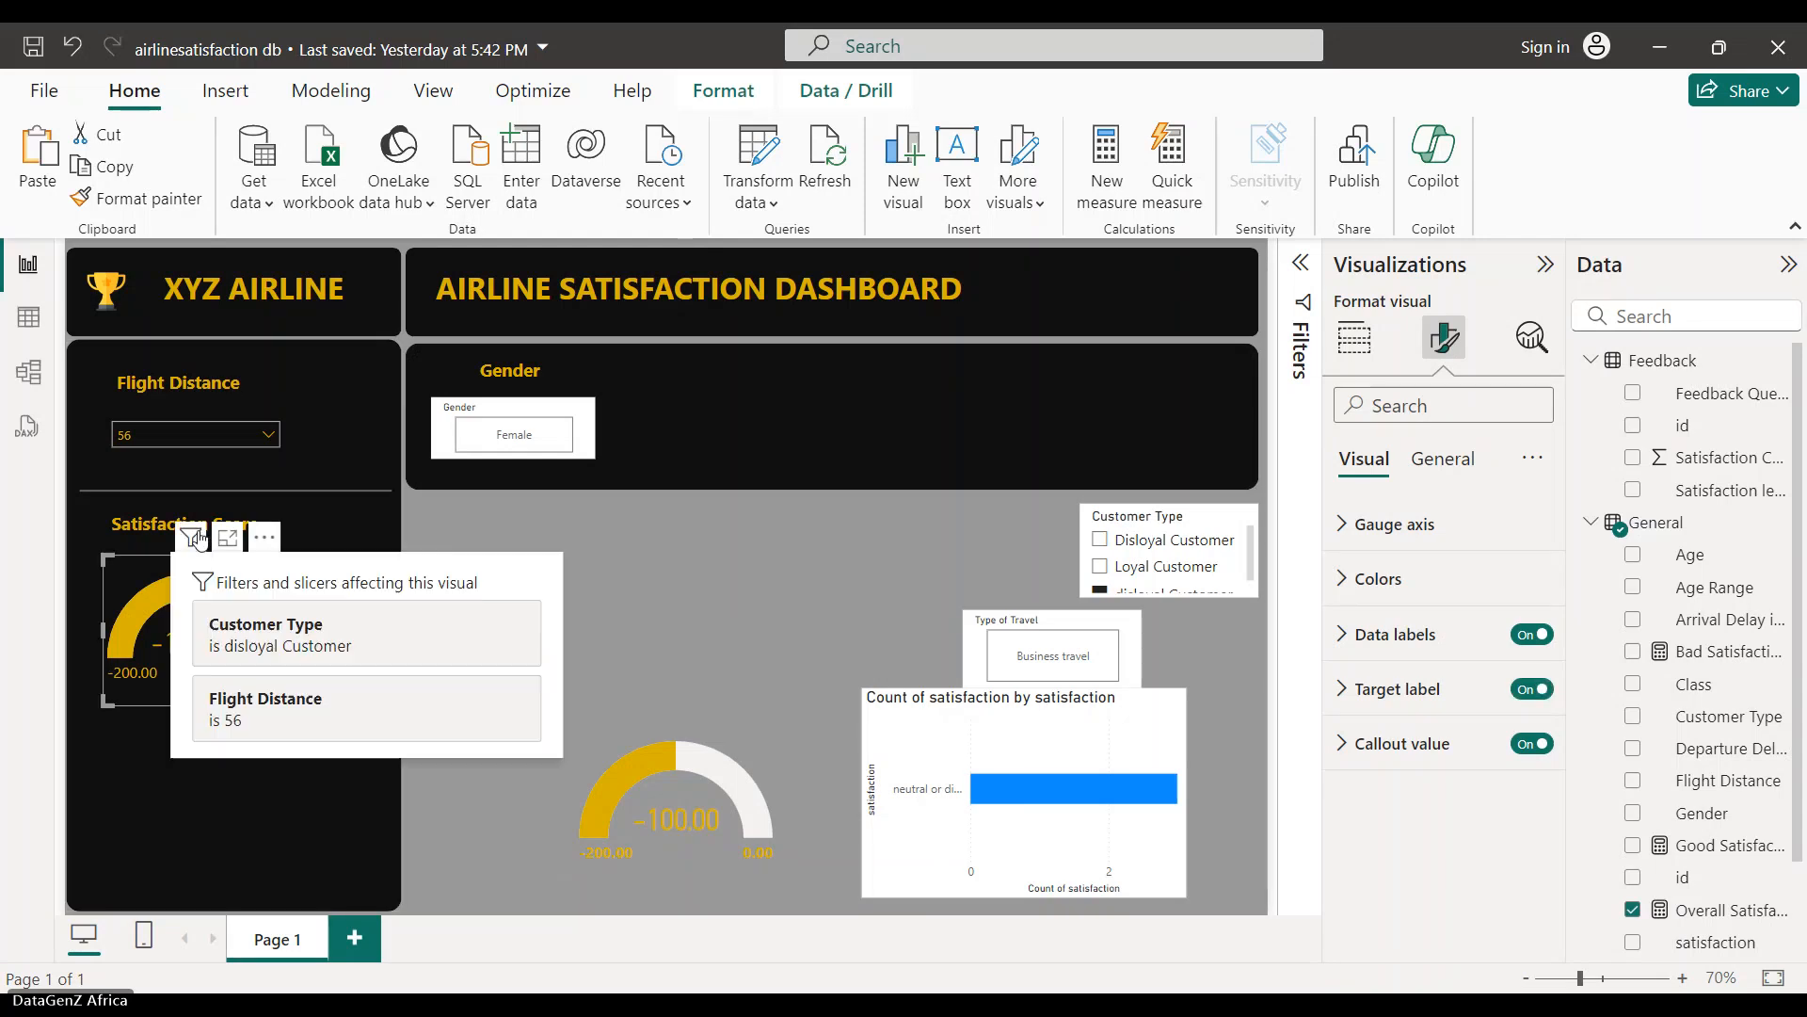
click(263, 537)
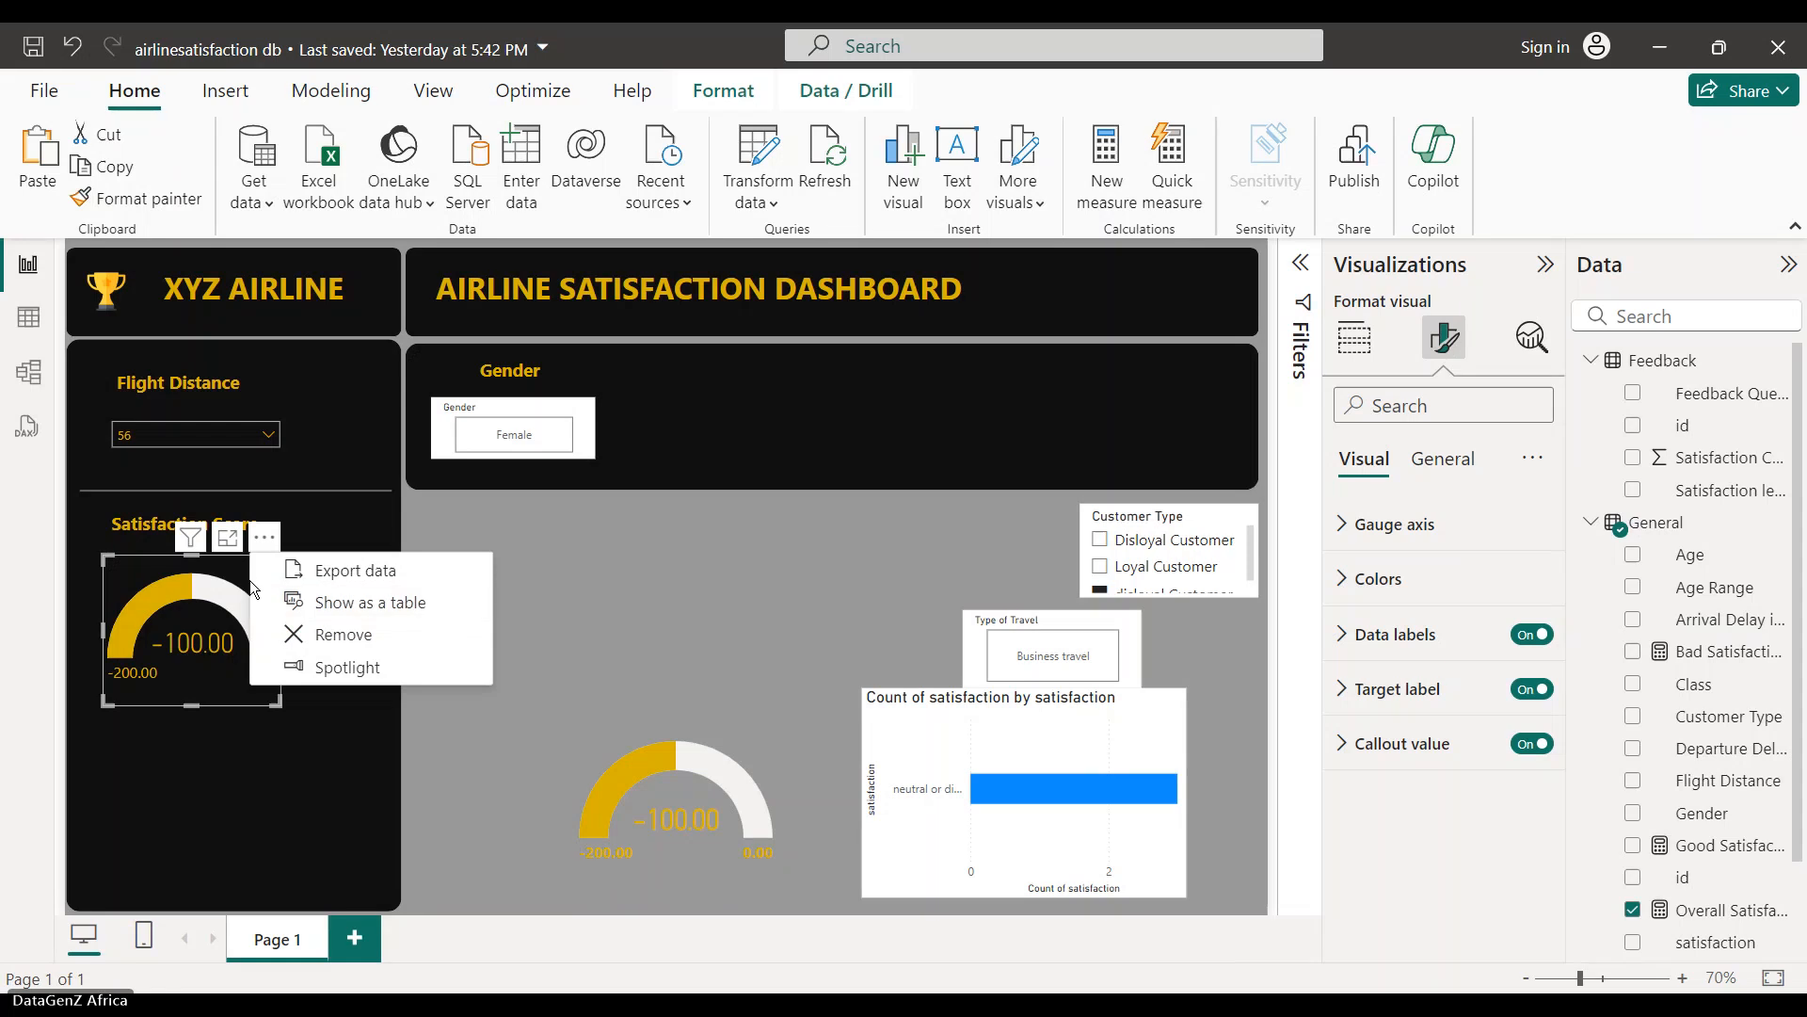
click(249, 582)
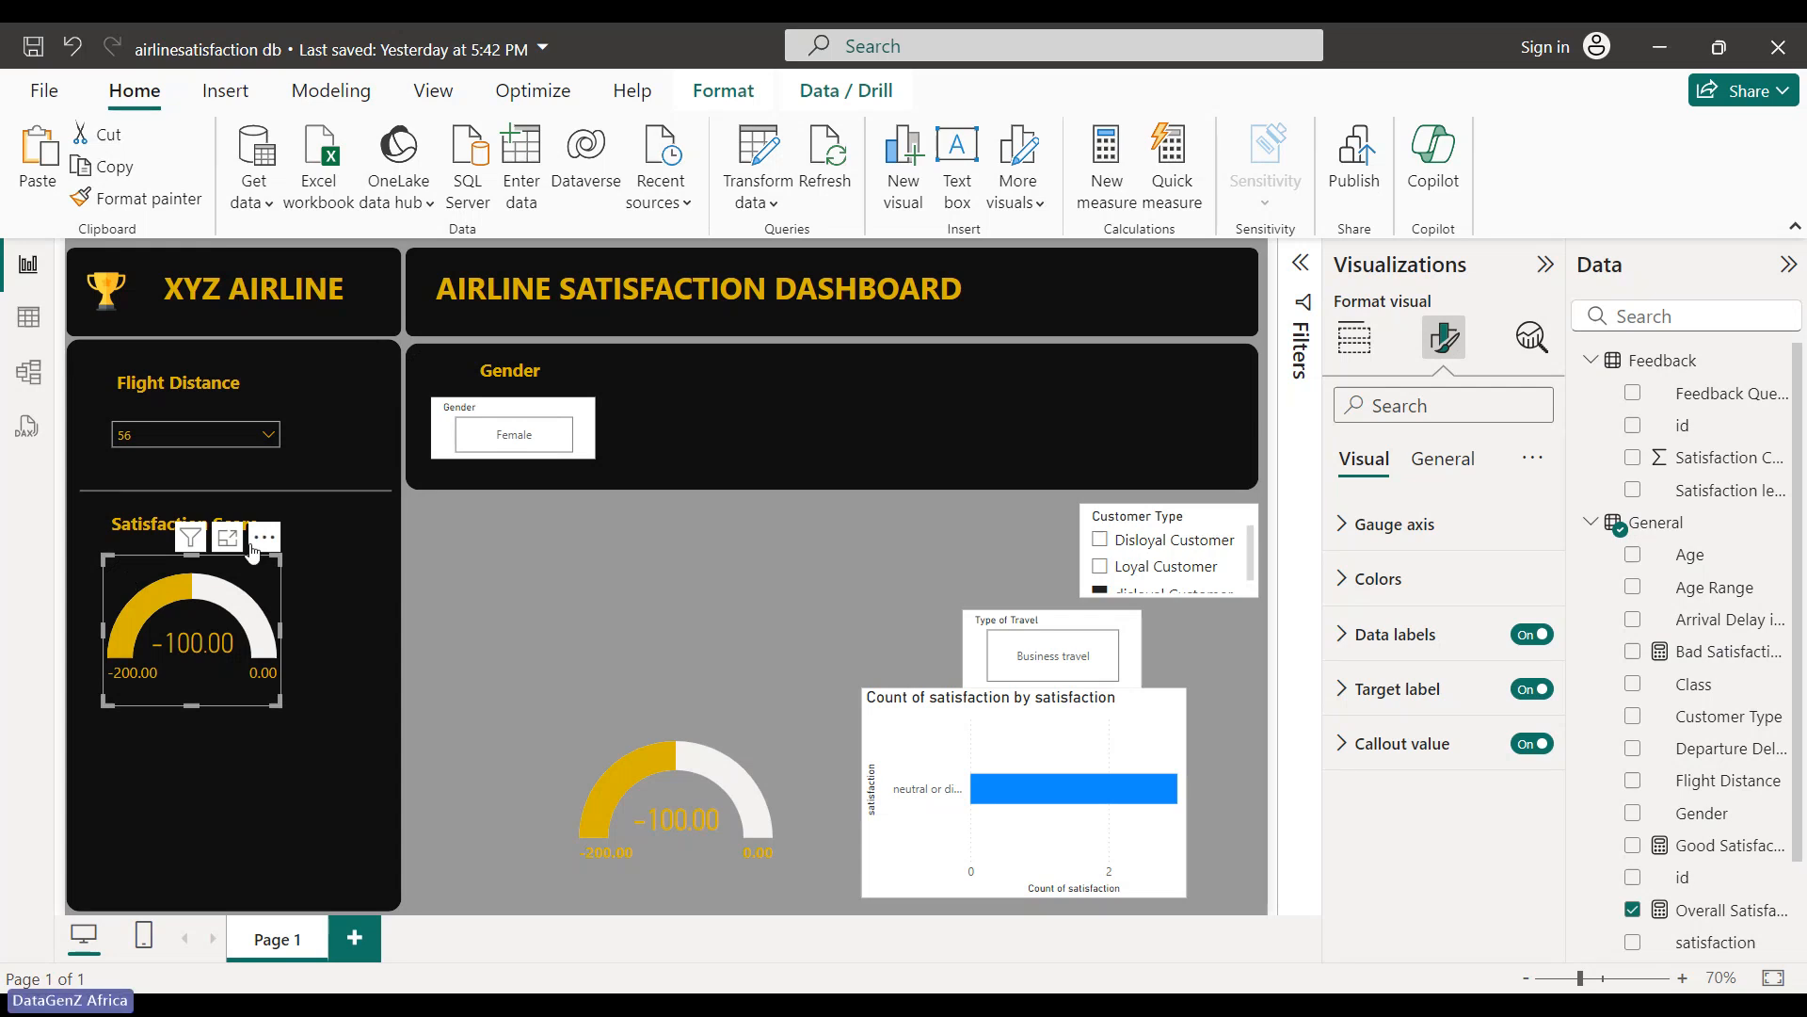
click(1235, 516)
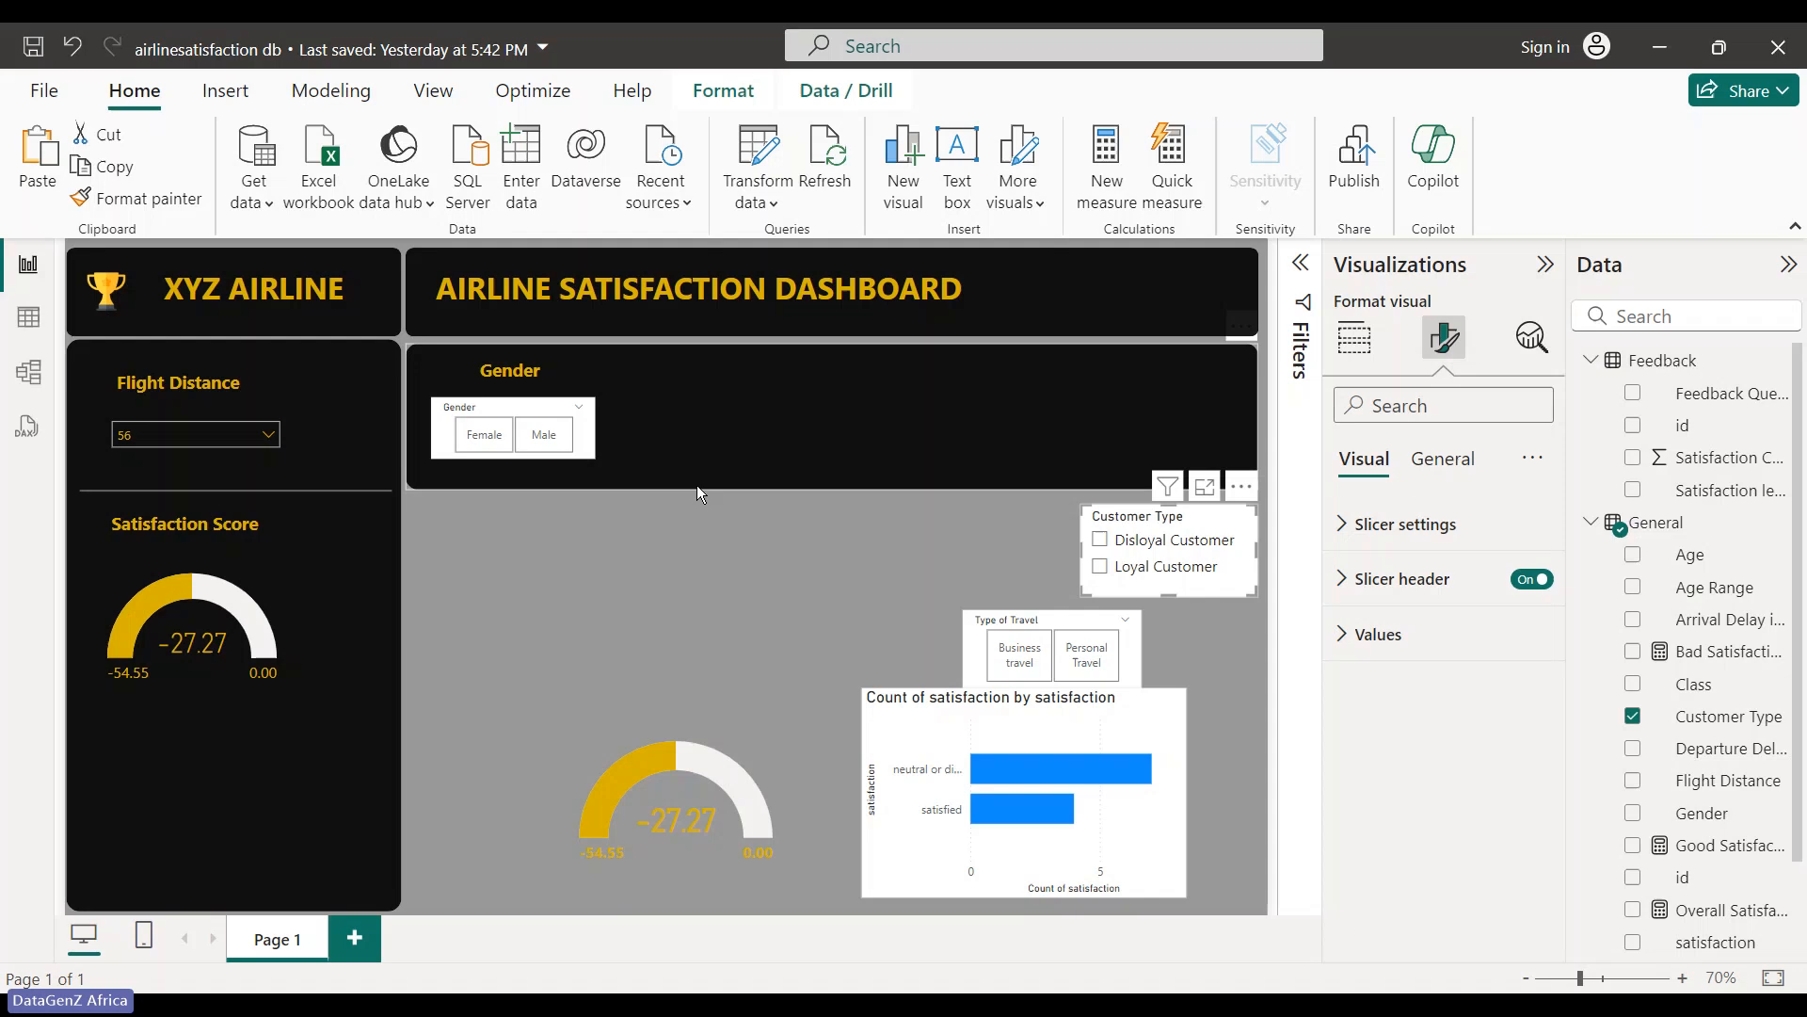
- Widen the Gender slicer to the right, undoing an accidental shift of the black panel
click(591, 431)
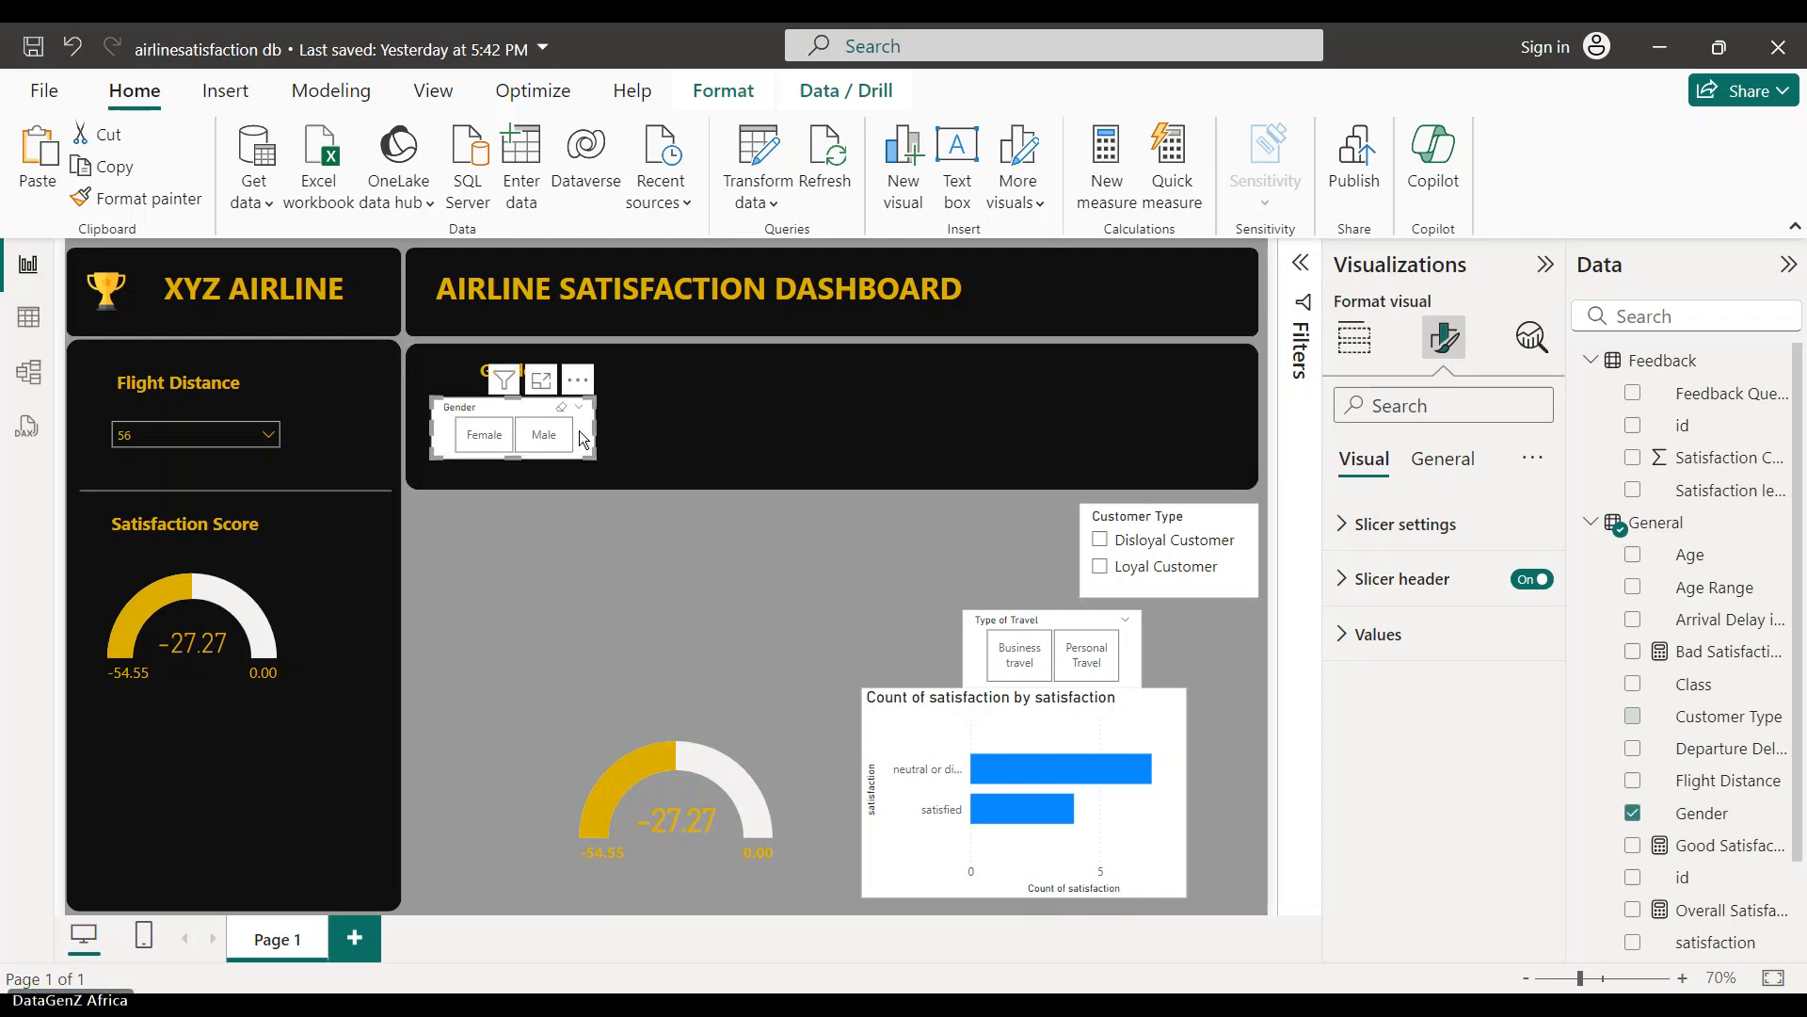
click(565, 475)
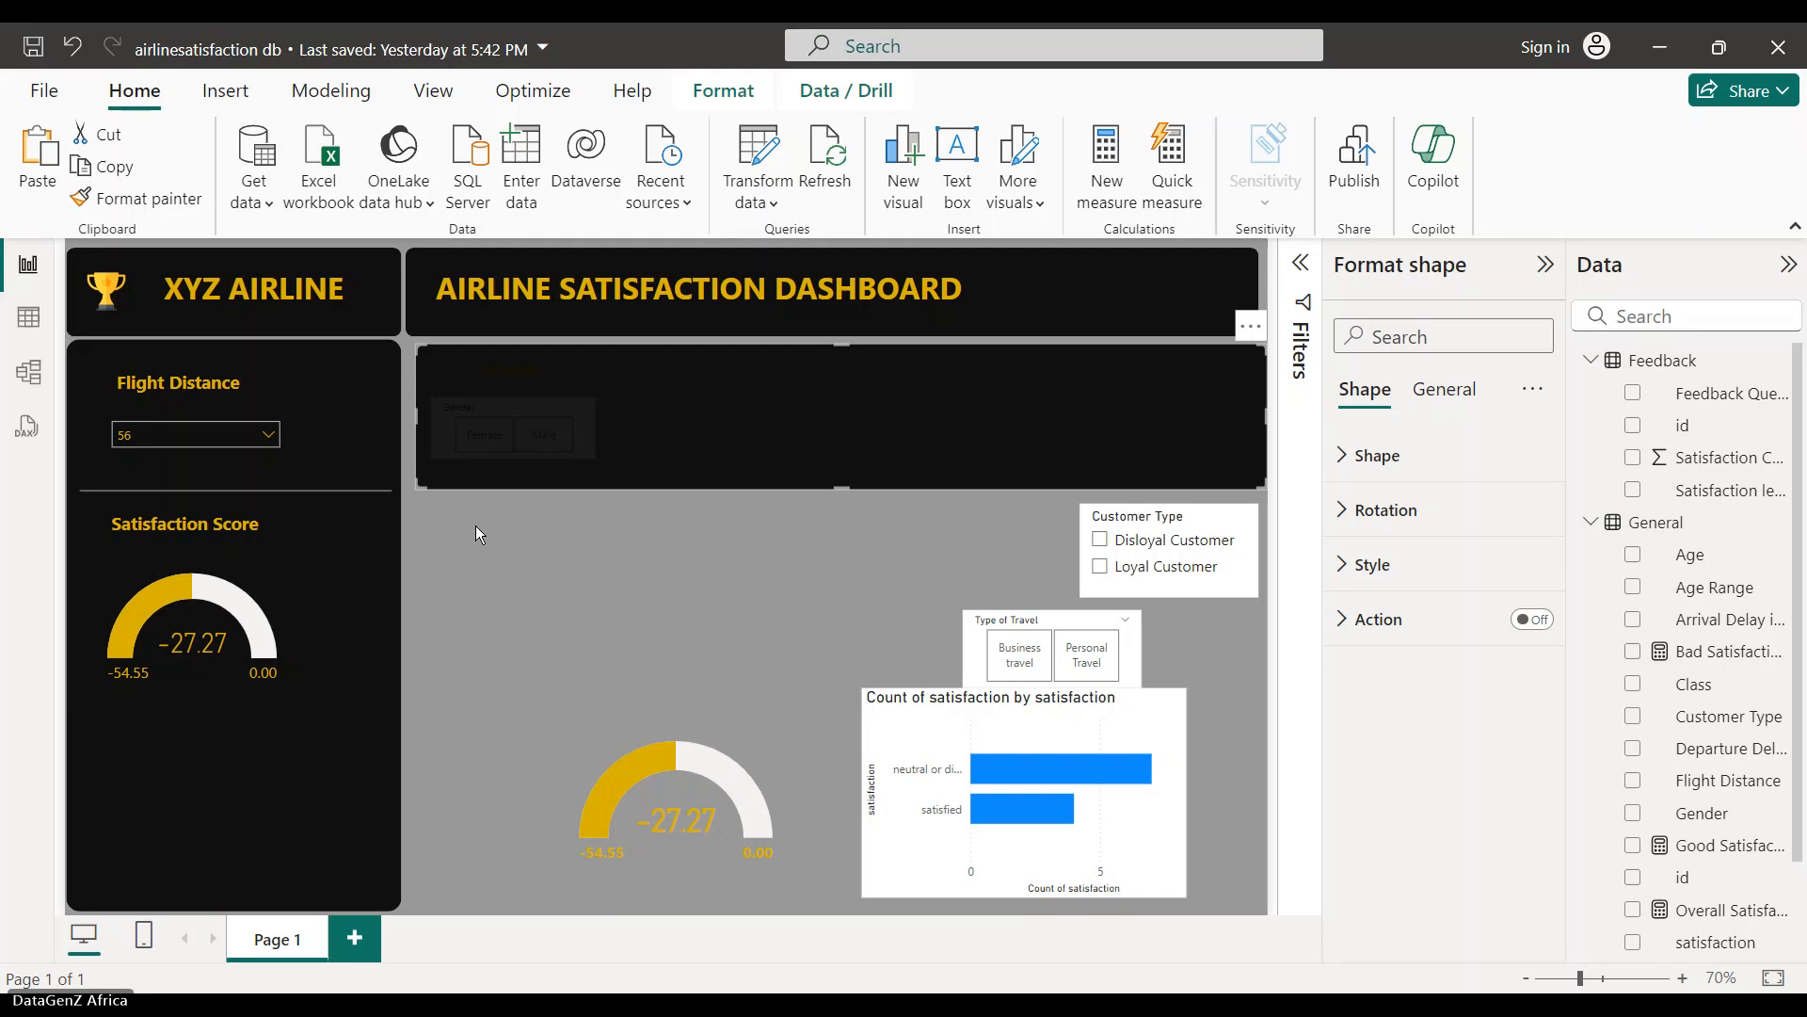
key(ctrl+z)
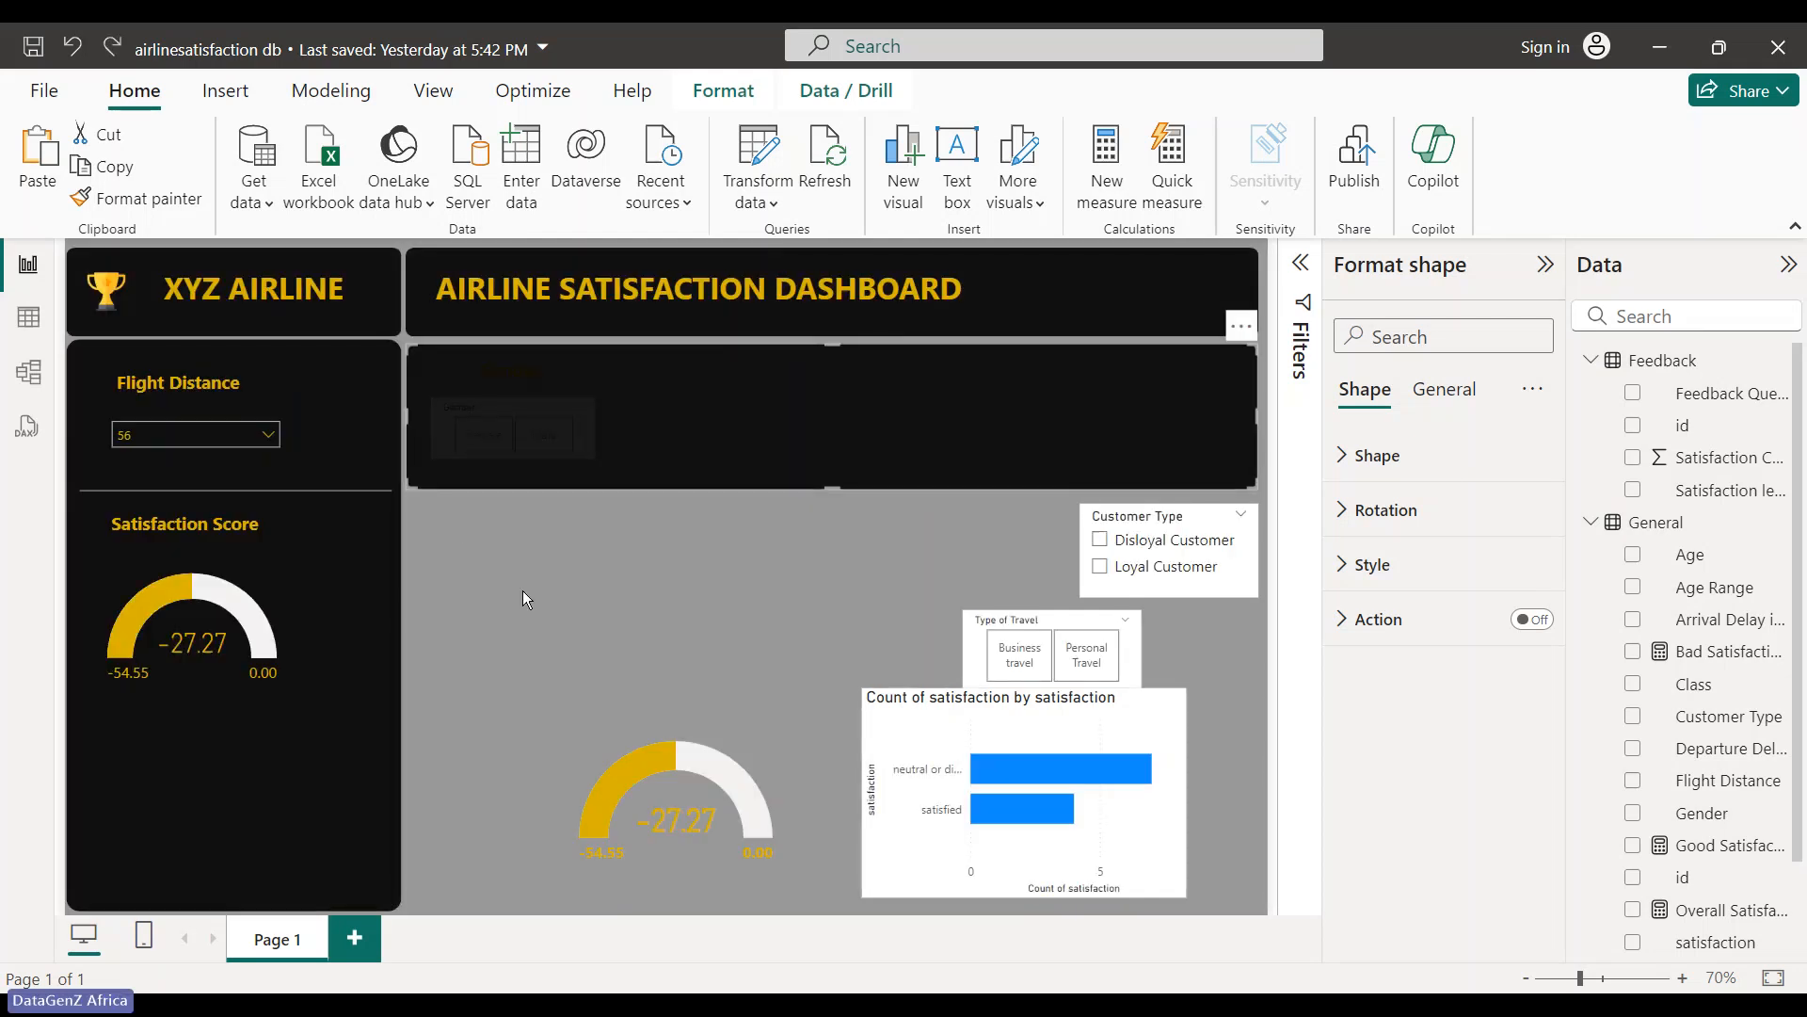
click(544, 625)
click(583, 441)
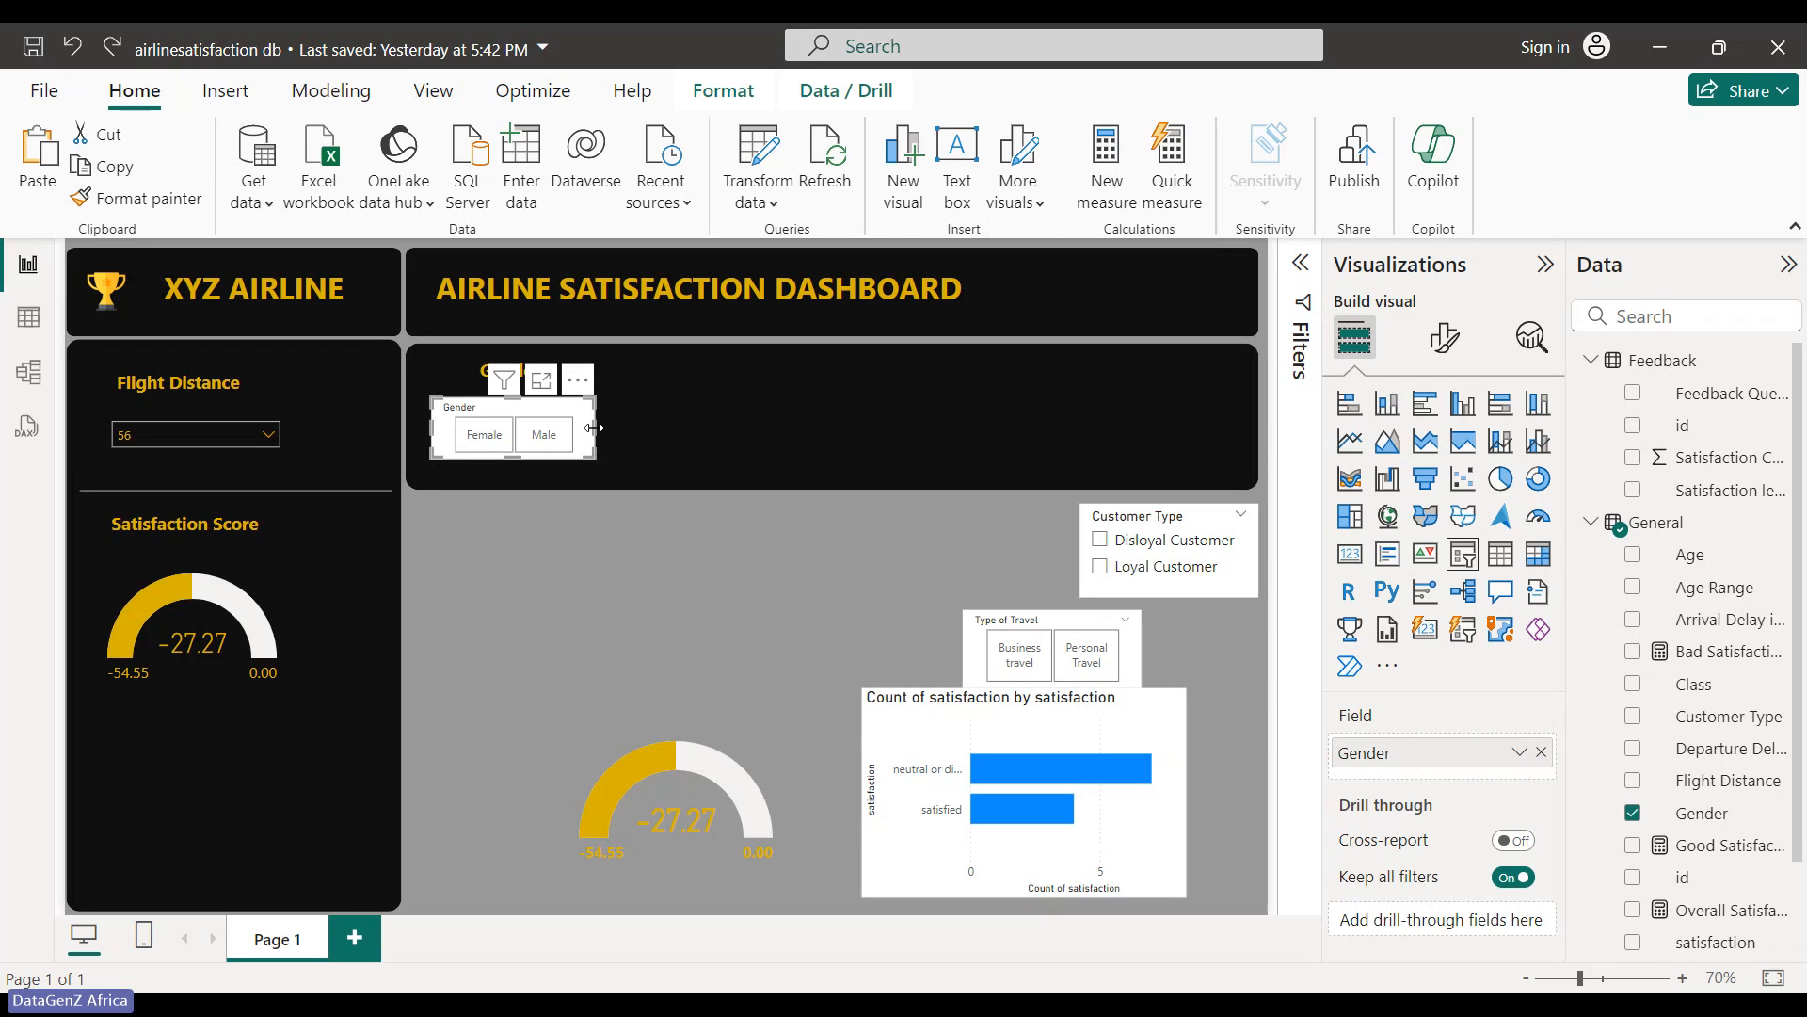
drag(594, 428, 628, 427)
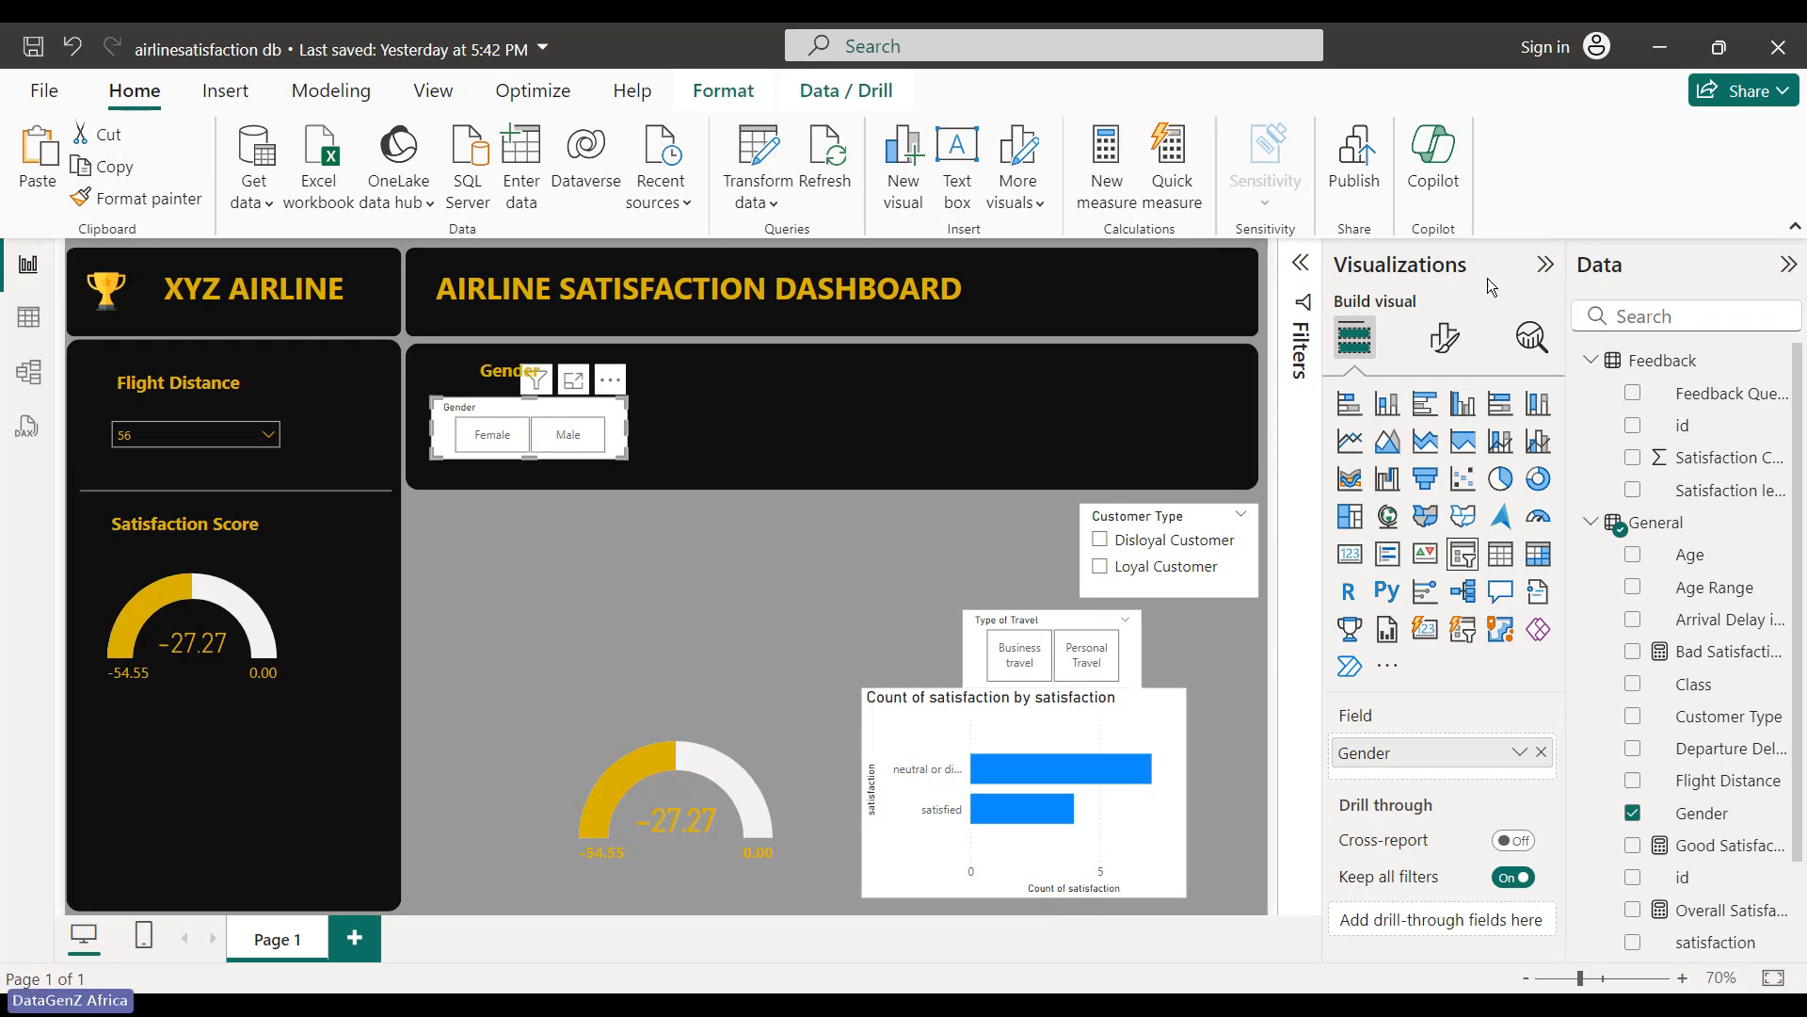
- Turn off the Gender slicer's header in its slicer style settings
click(1448, 344)
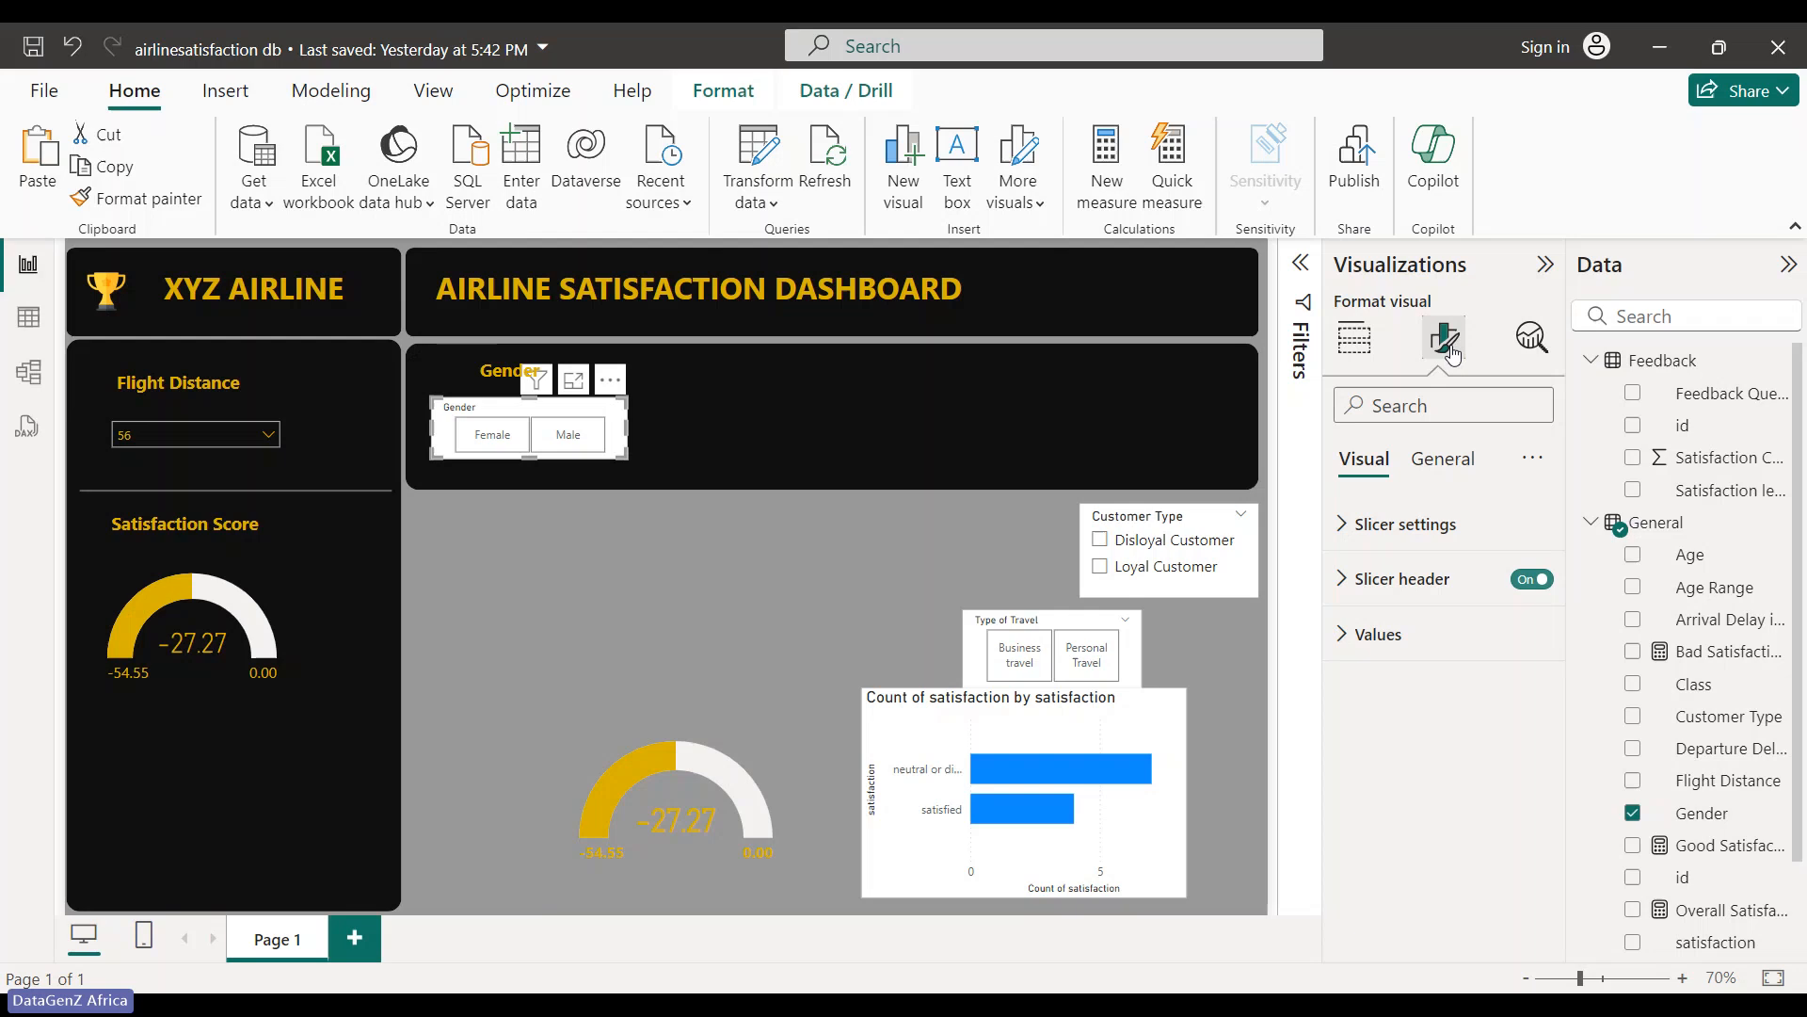
click(1393, 524)
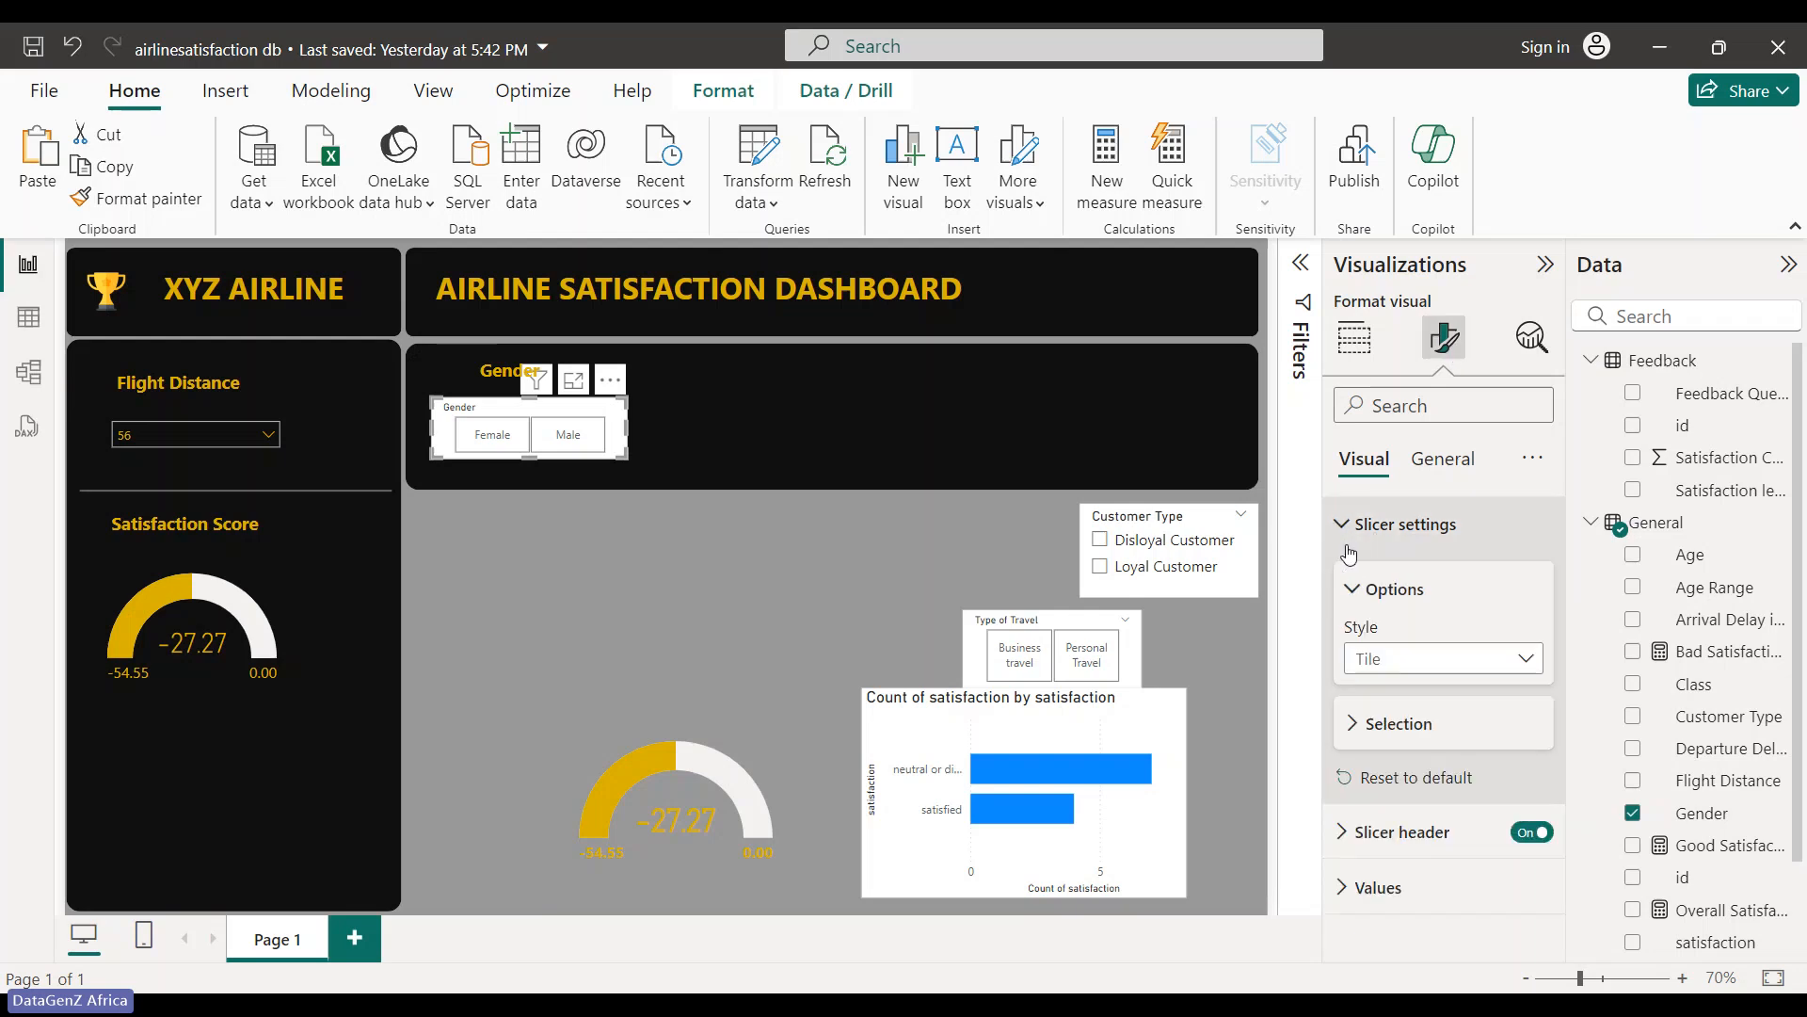
click(1376, 591)
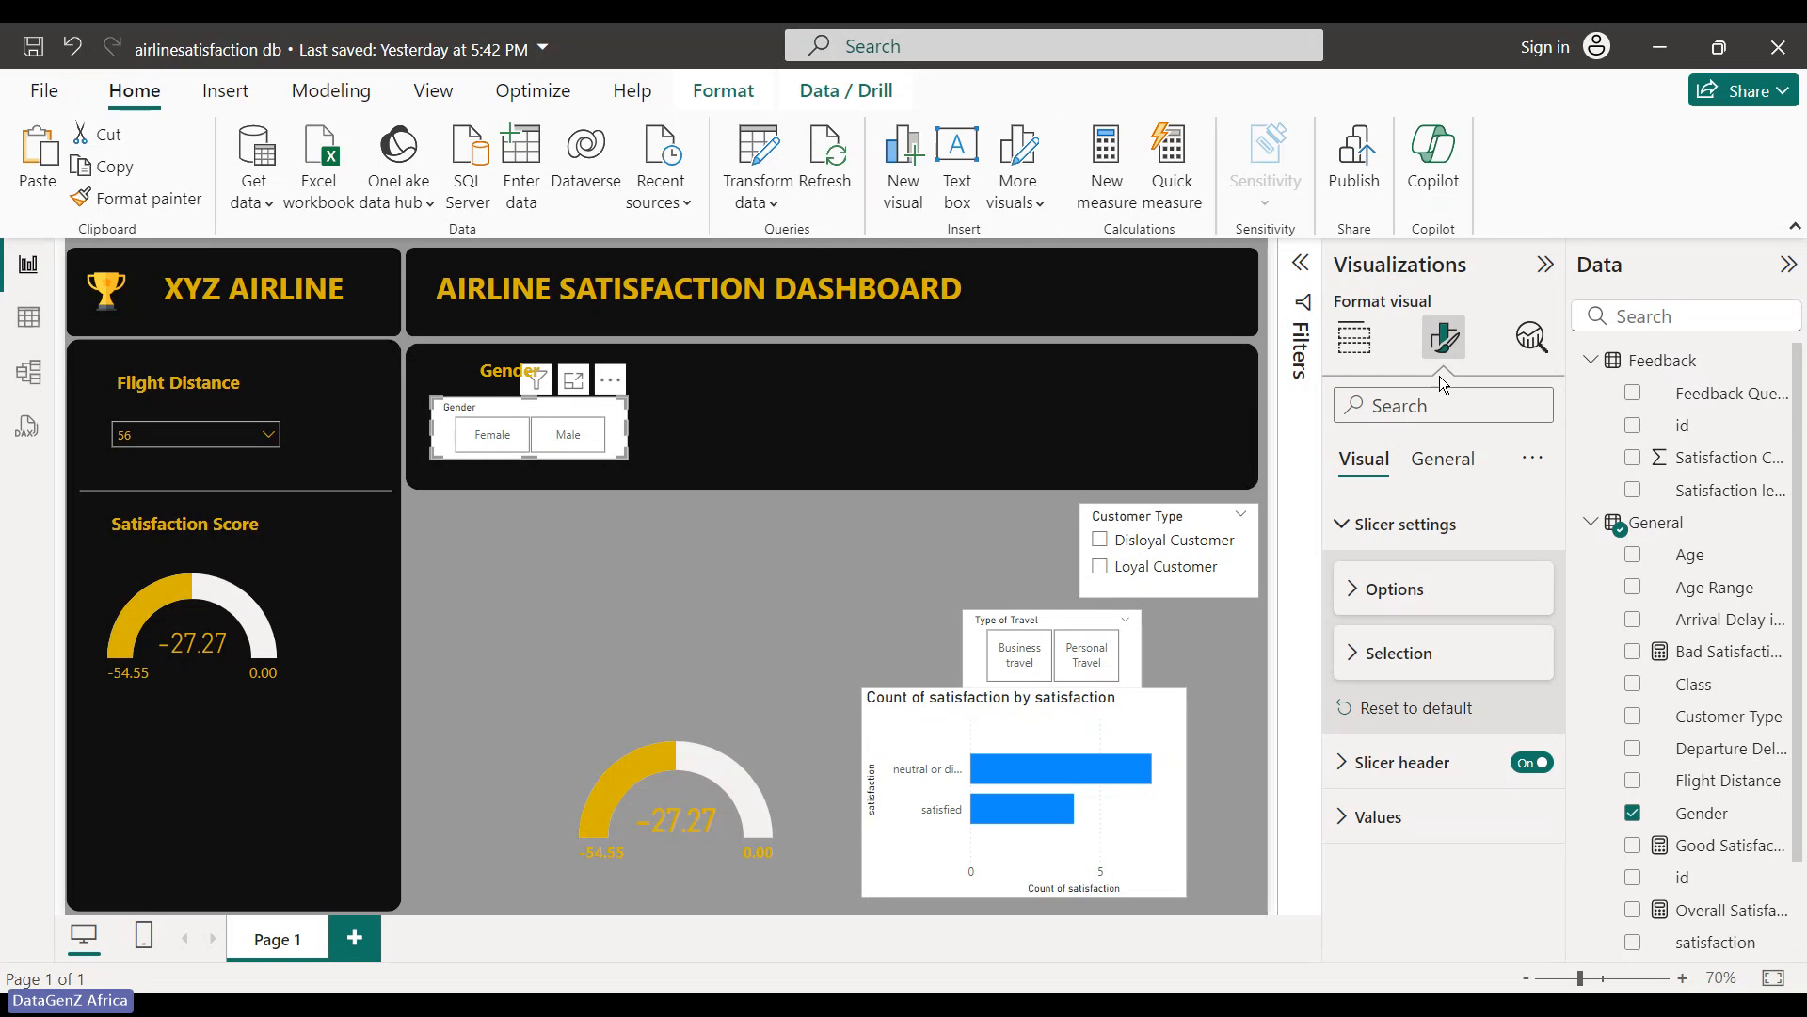
click(1442, 459)
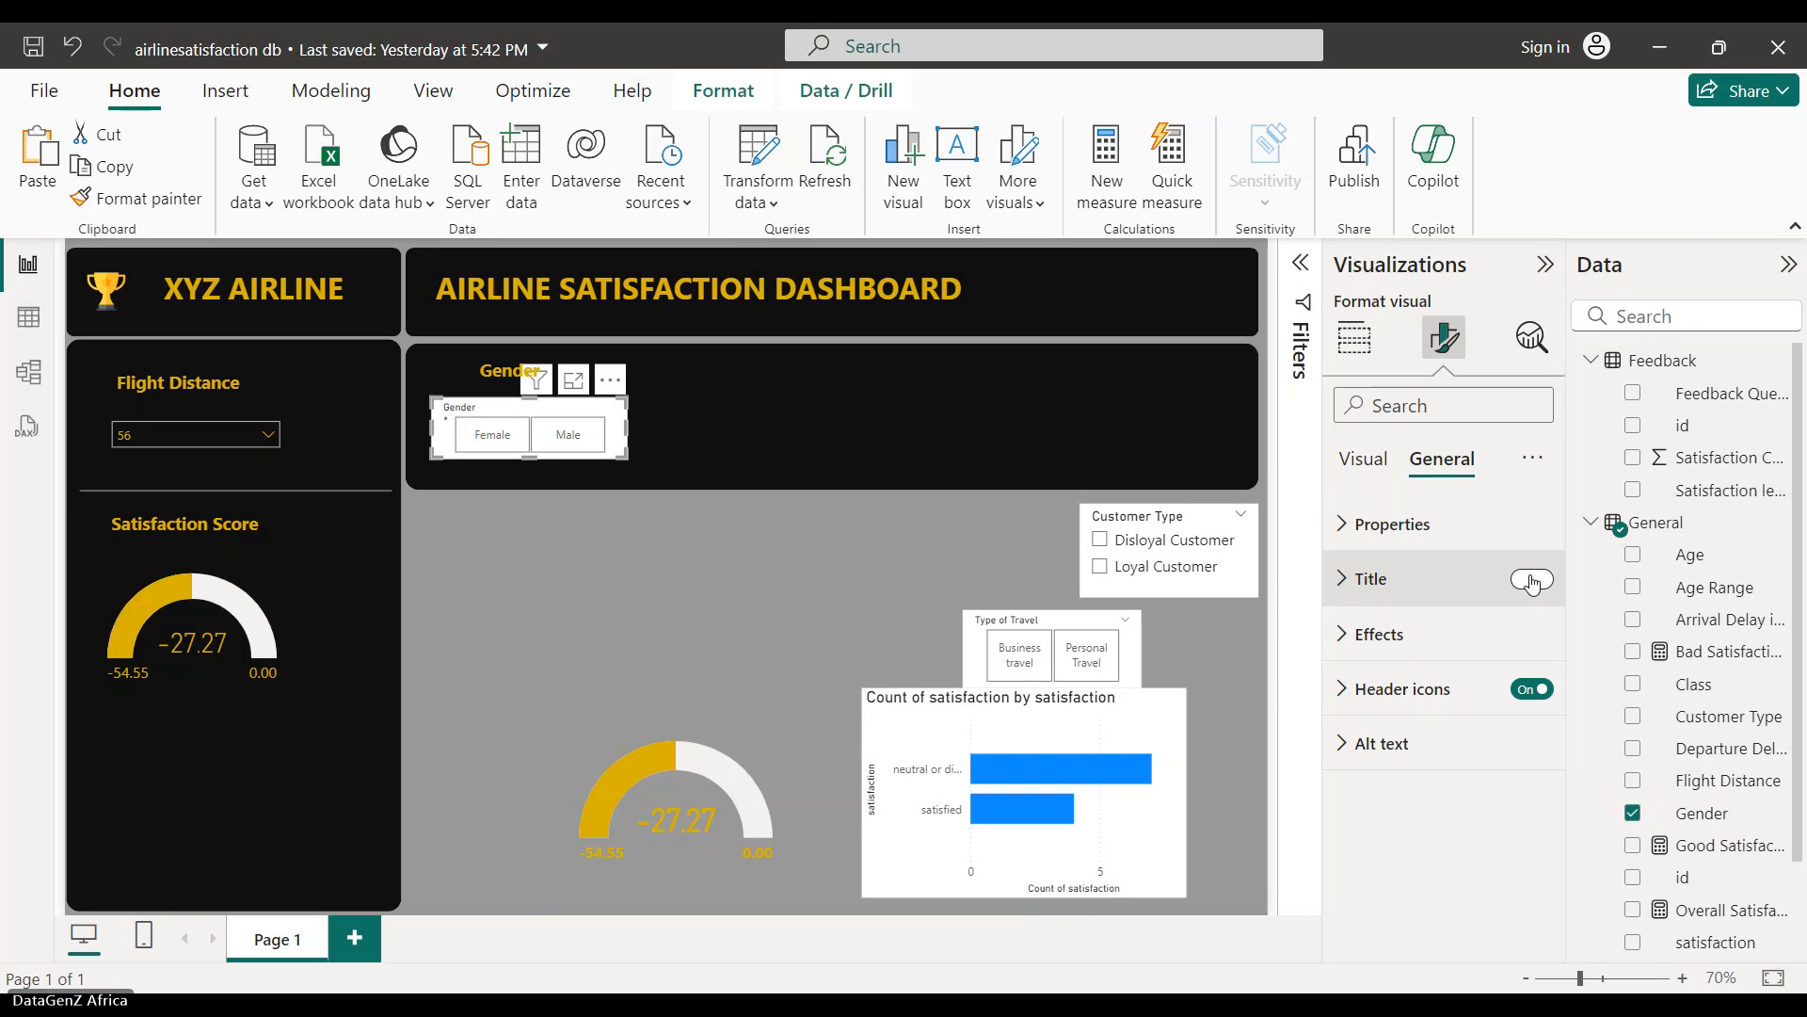
click(1534, 581)
click(1541, 581)
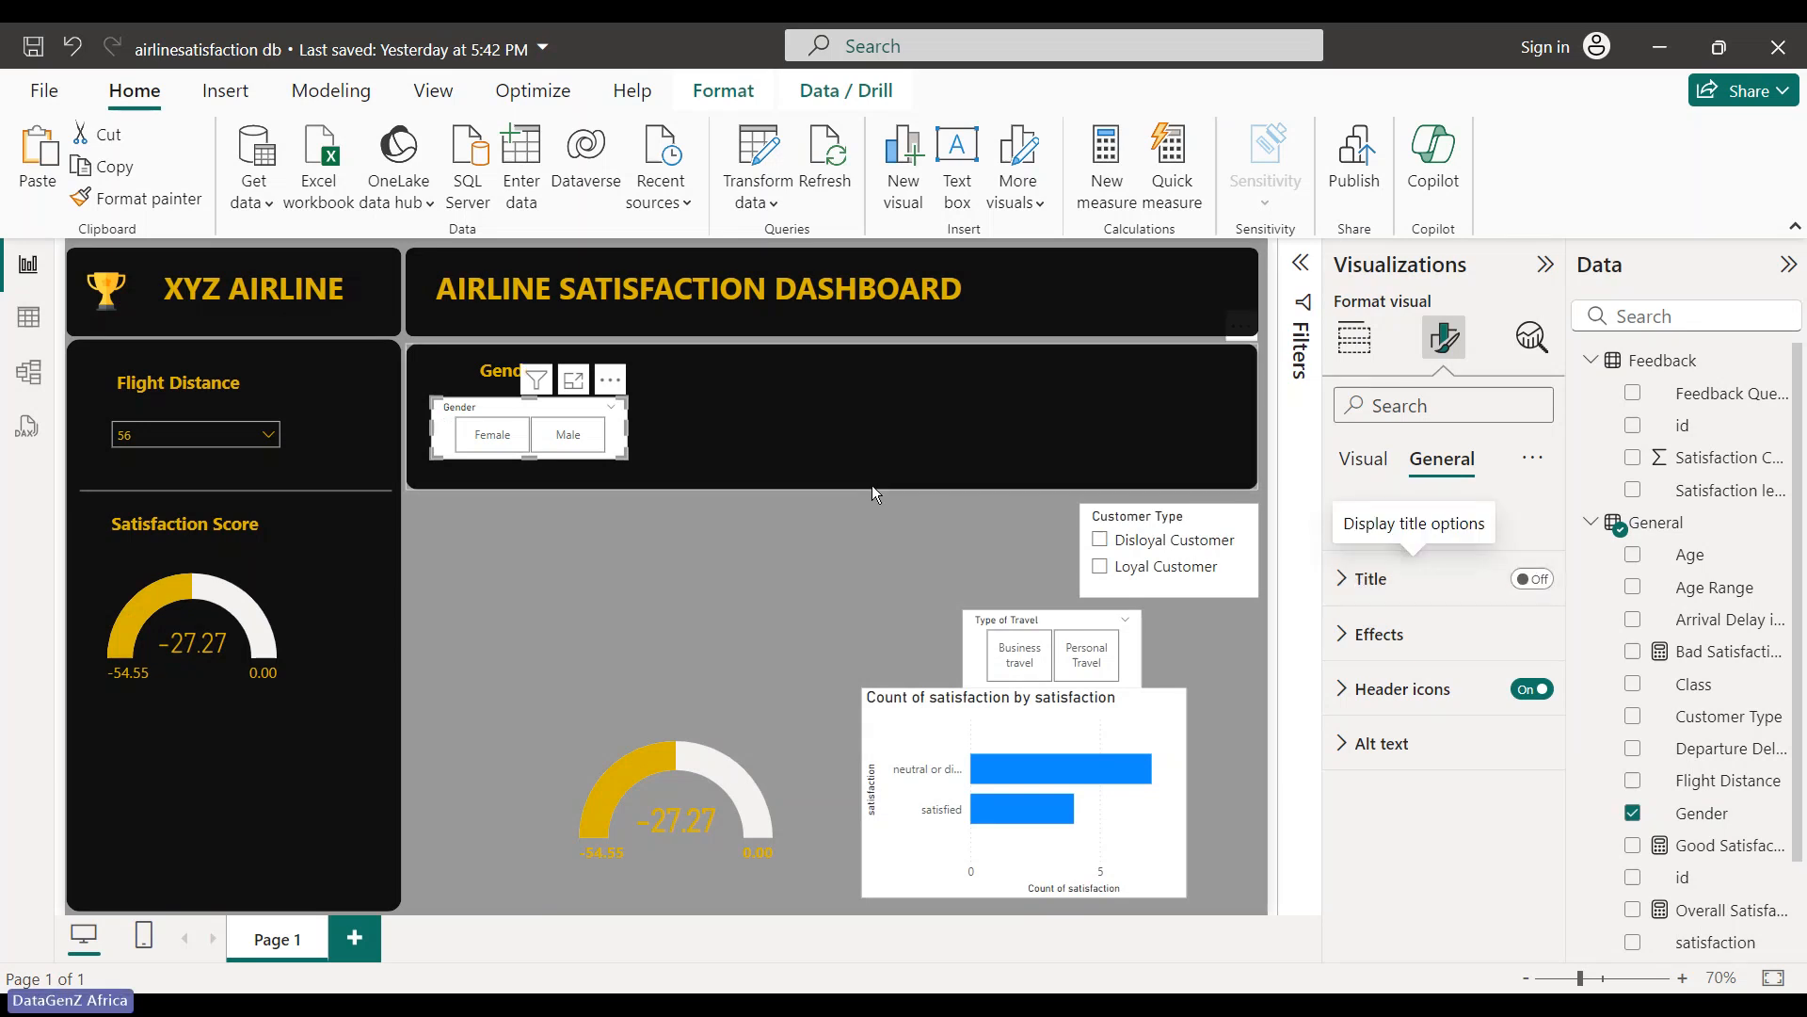
click(1354, 337)
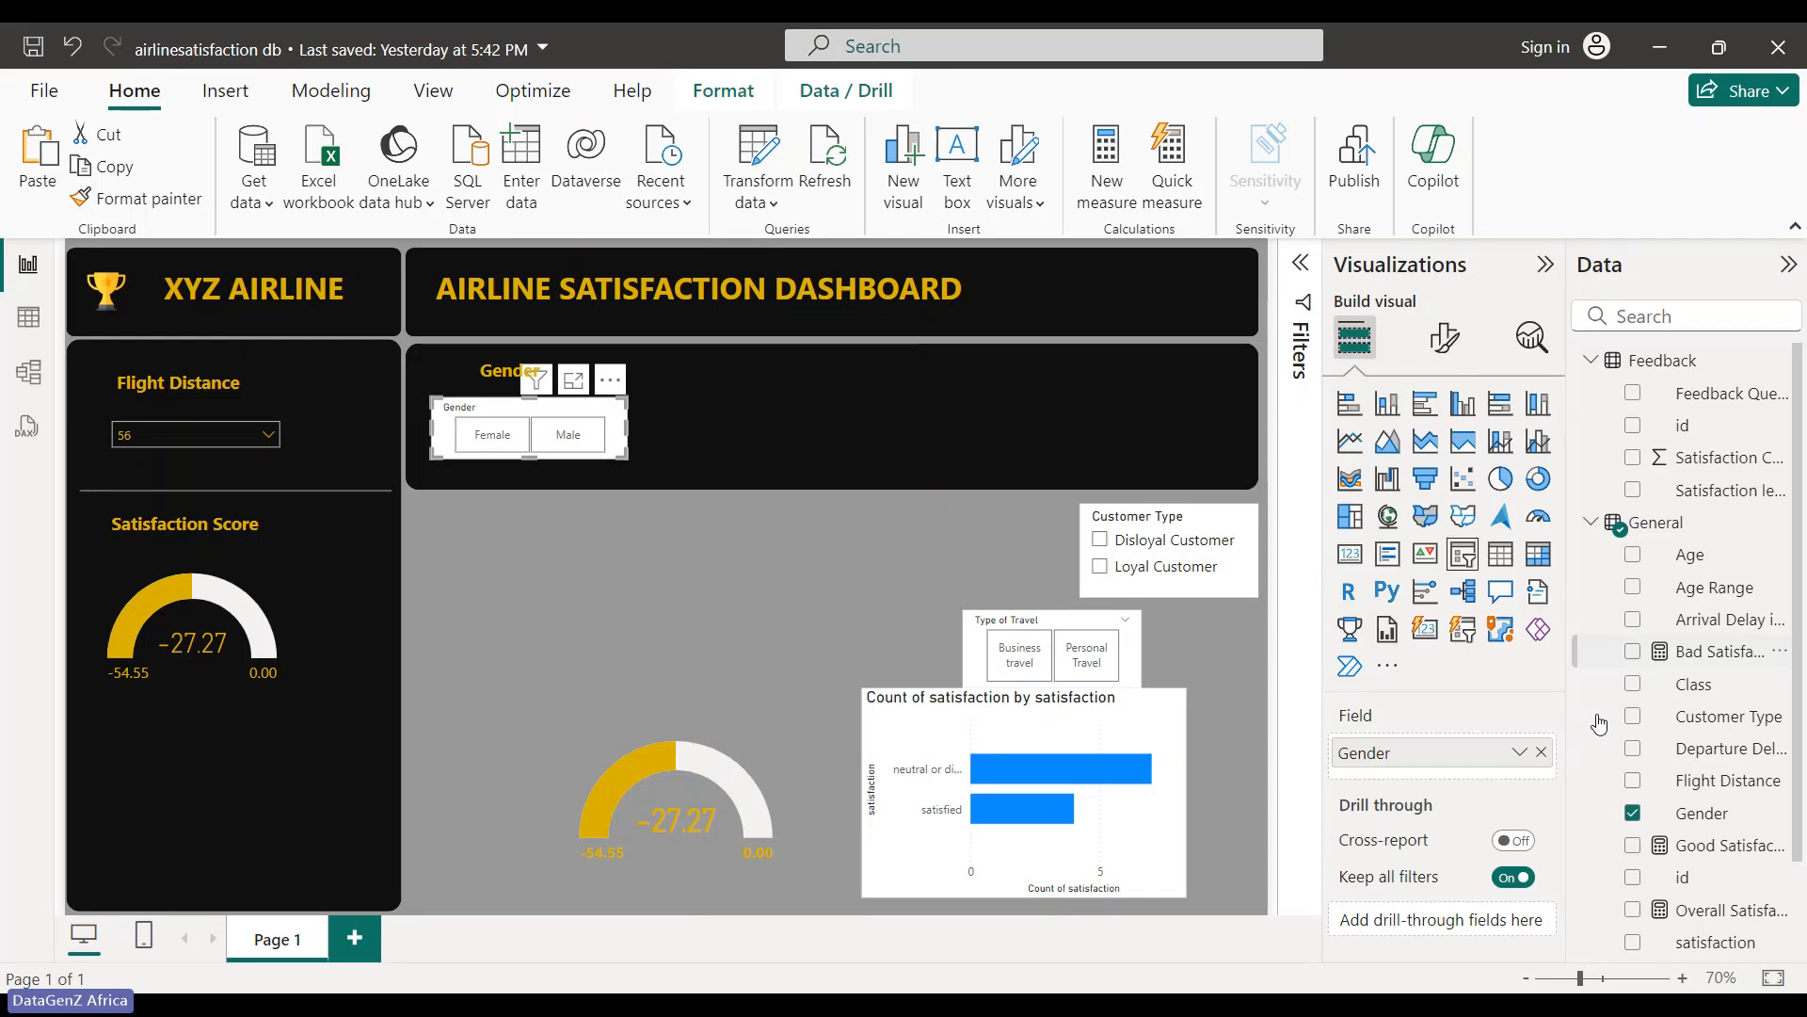
click(1444, 337)
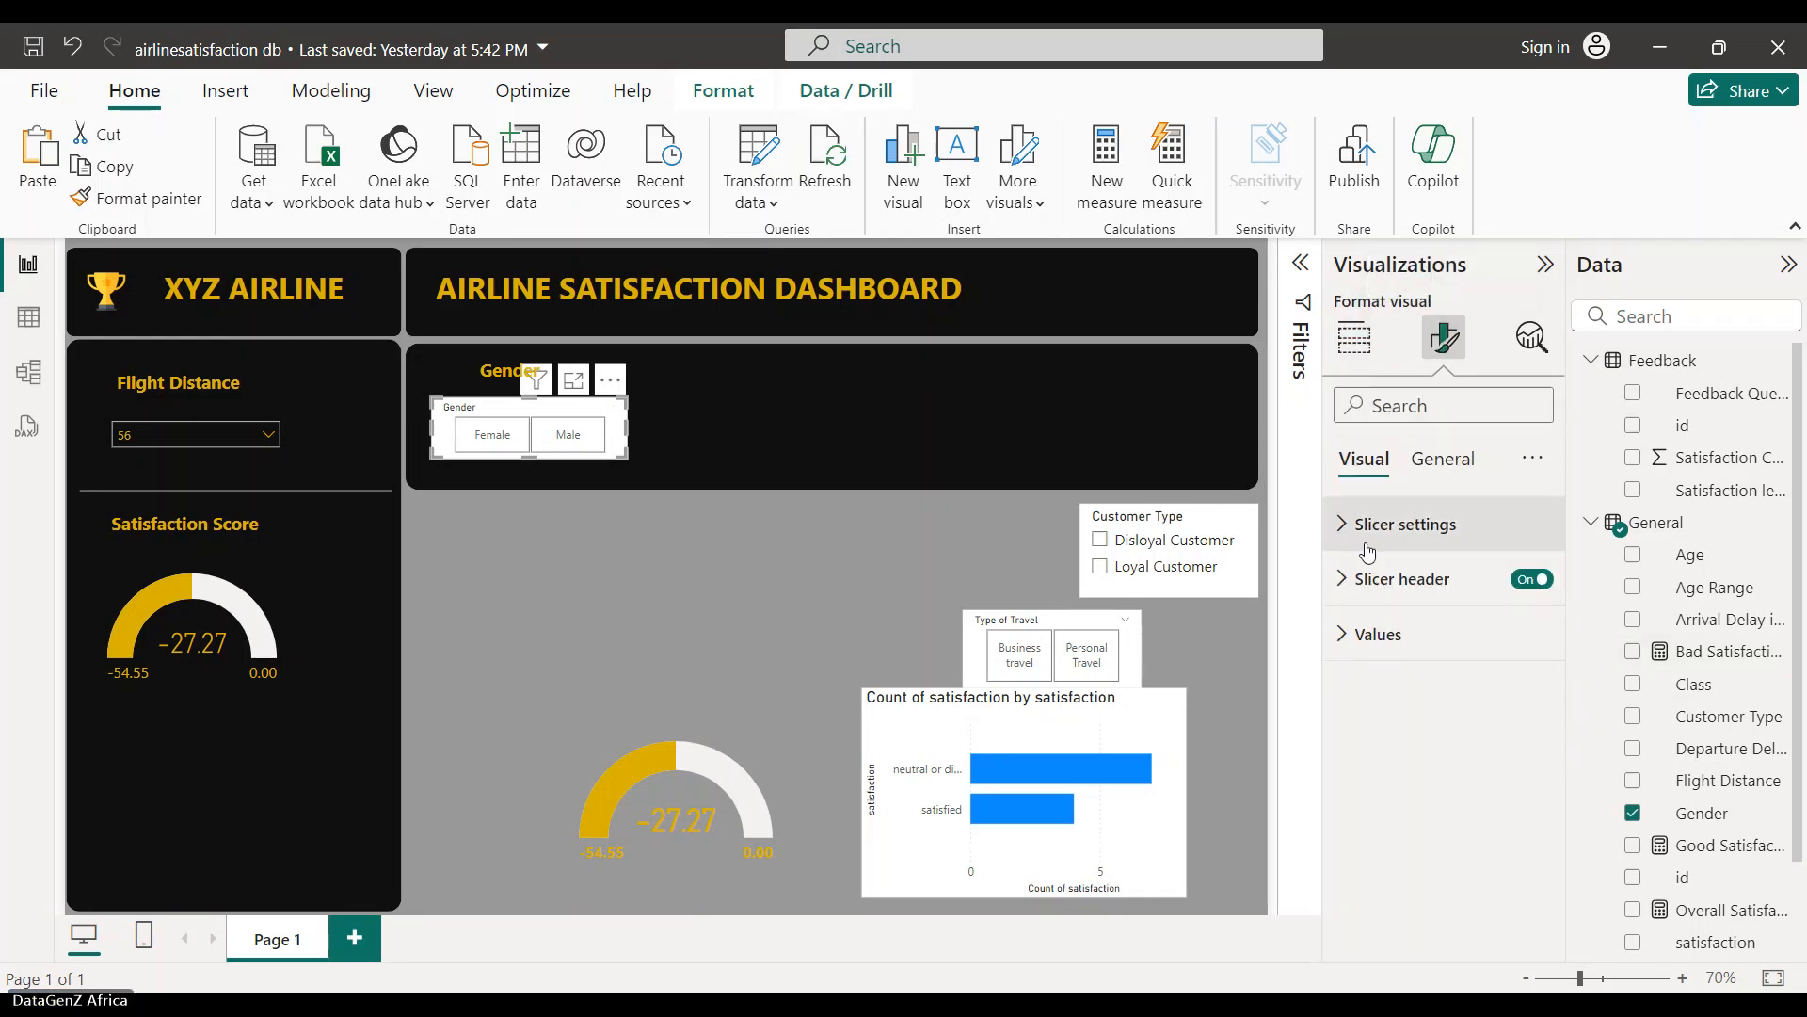
click(1341, 533)
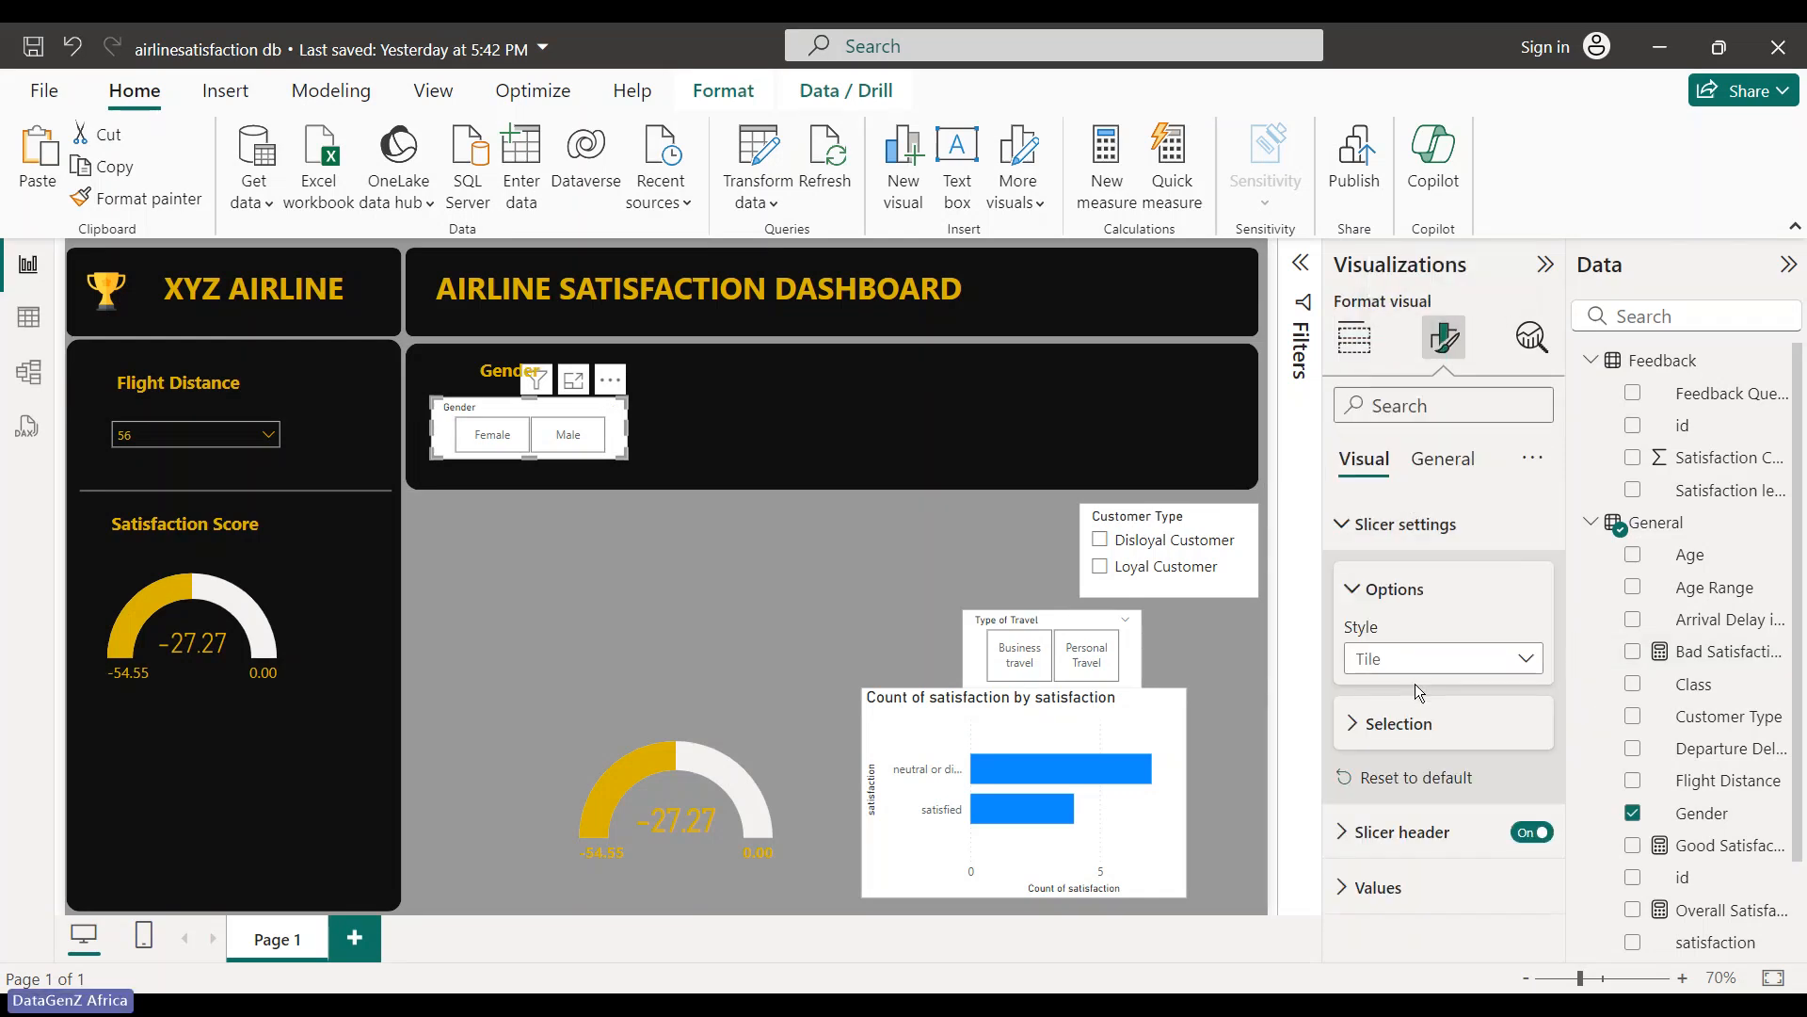
click(1529, 832)
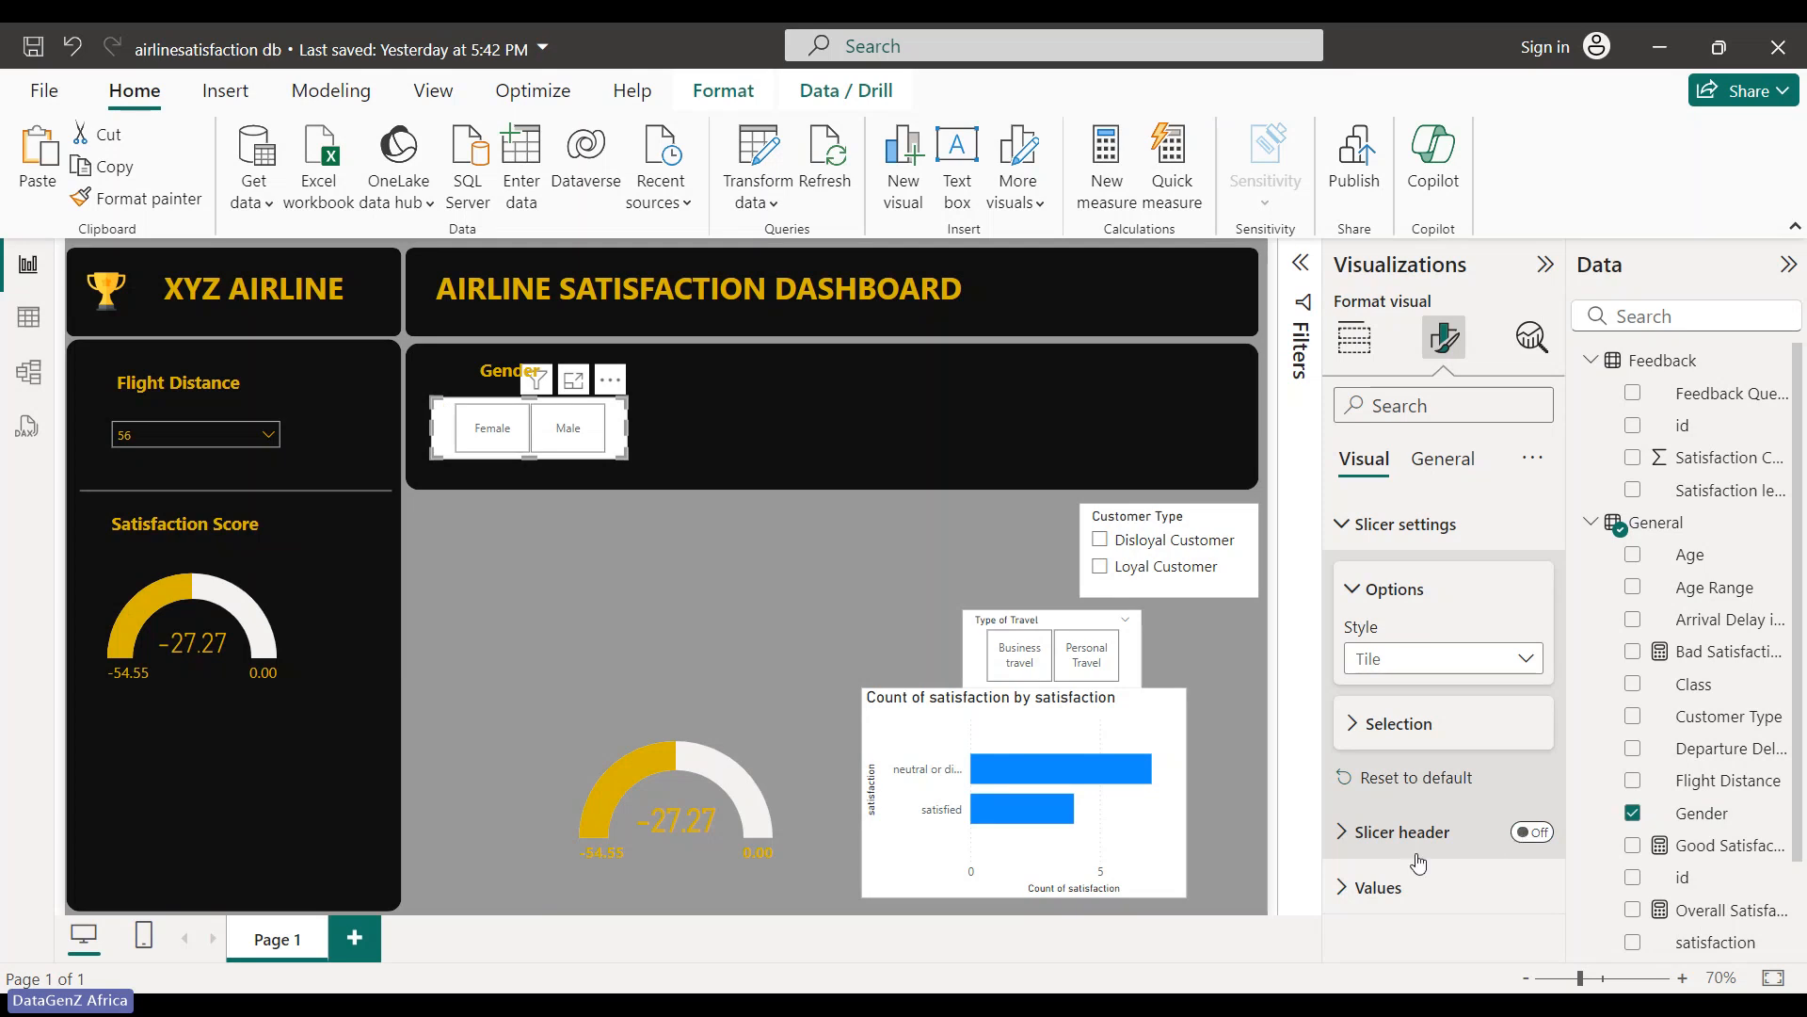
- Set the slicer values' font colour to gold for the Female and Male labels
click(1378, 887)
scroll(1404, 709, down, 1)
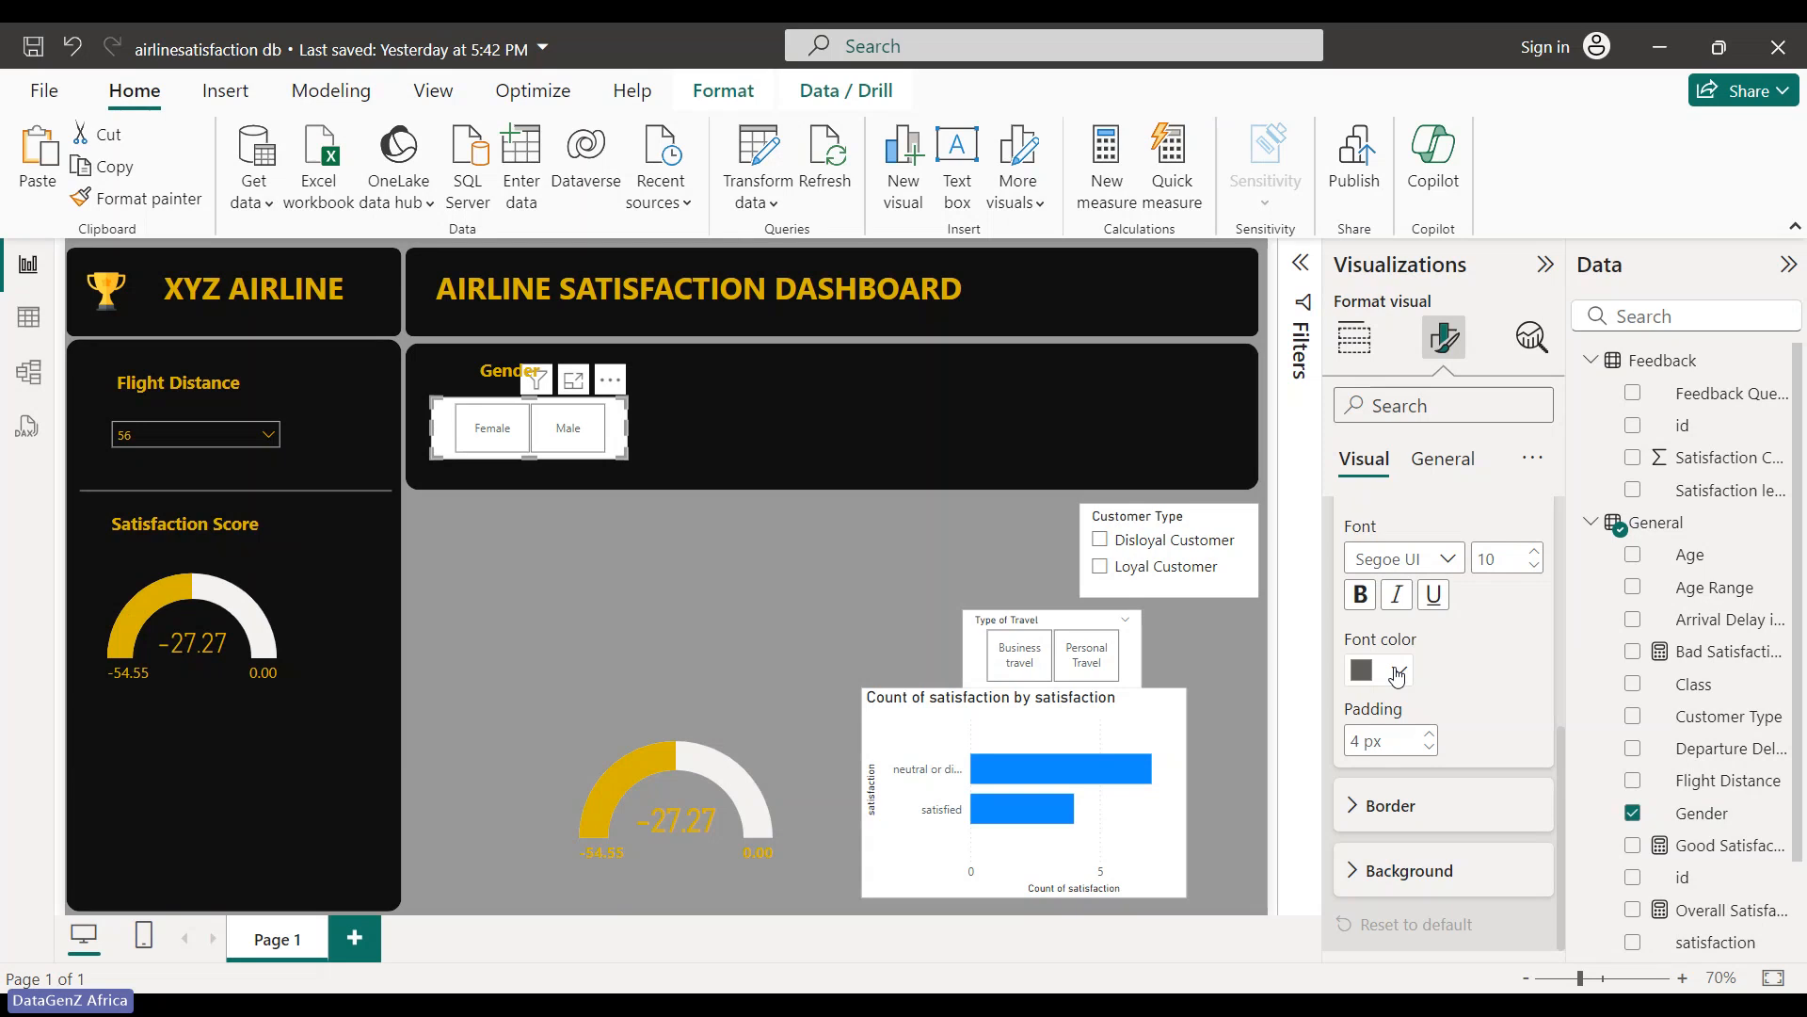
click(1397, 672)
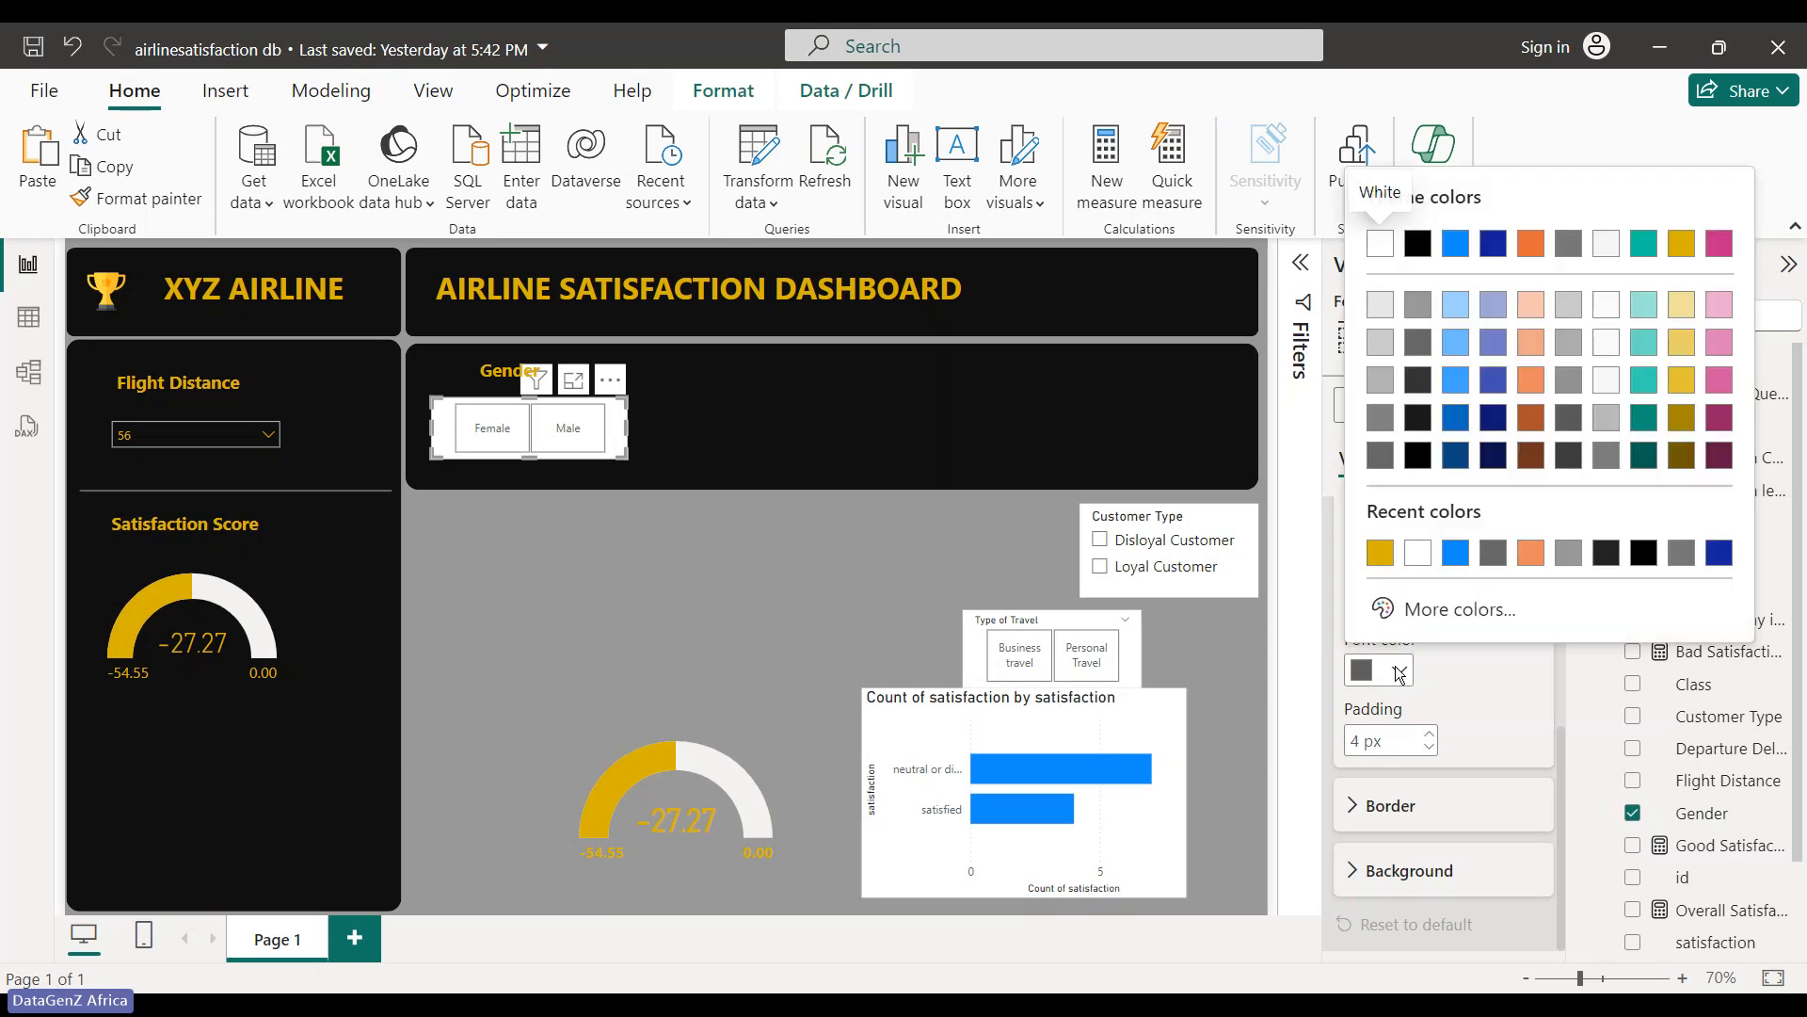
click(1380, 553)
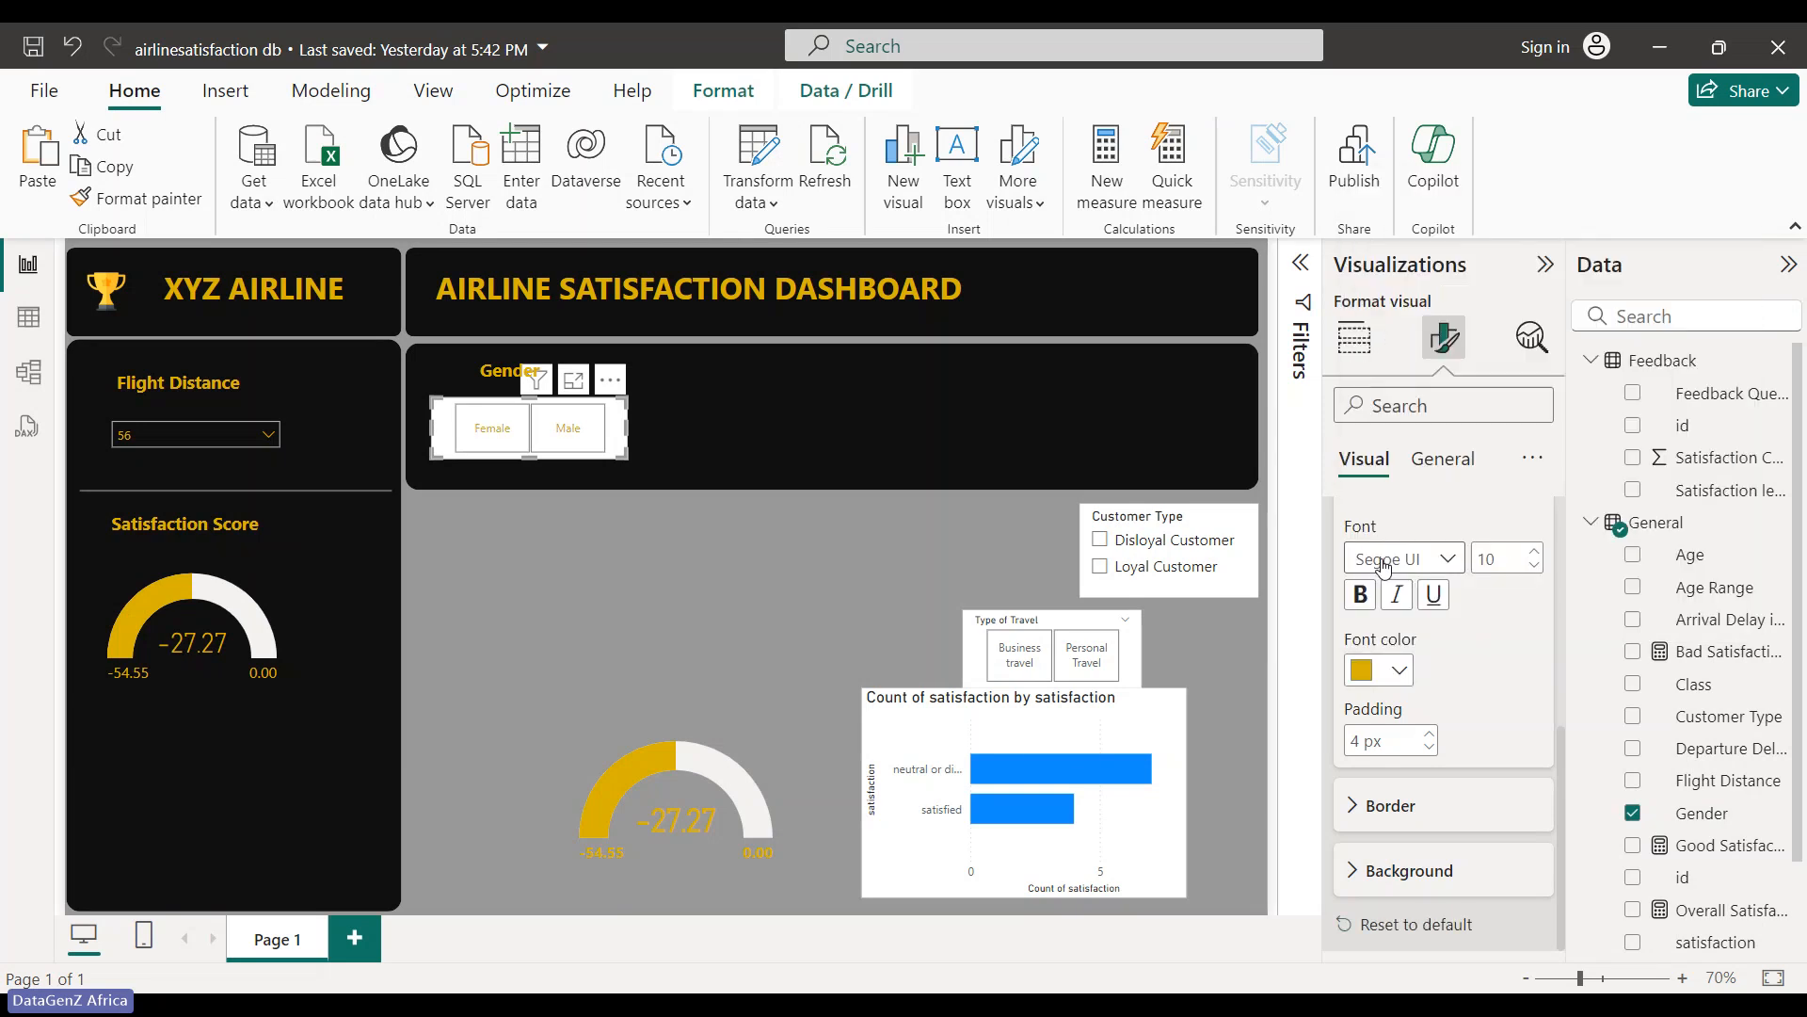
click(800, 585)
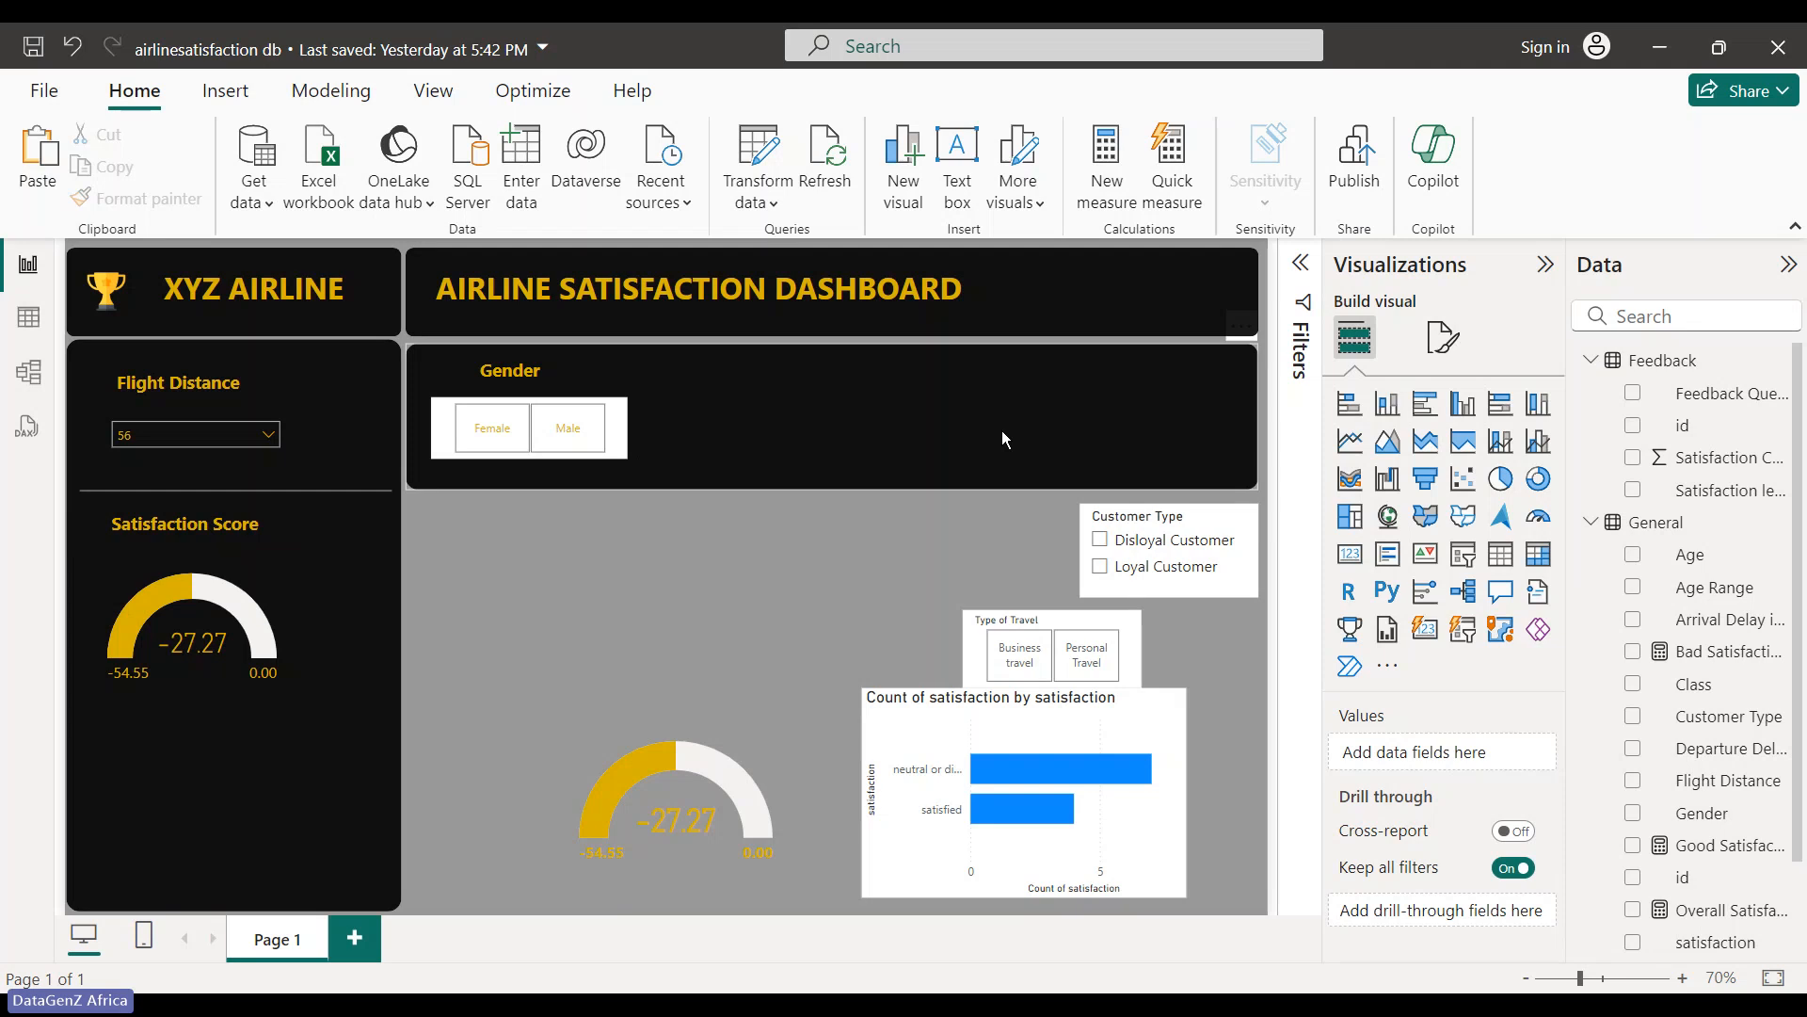
- Switch off the Gender slicer's background under General > Effects
click(1443, 336)
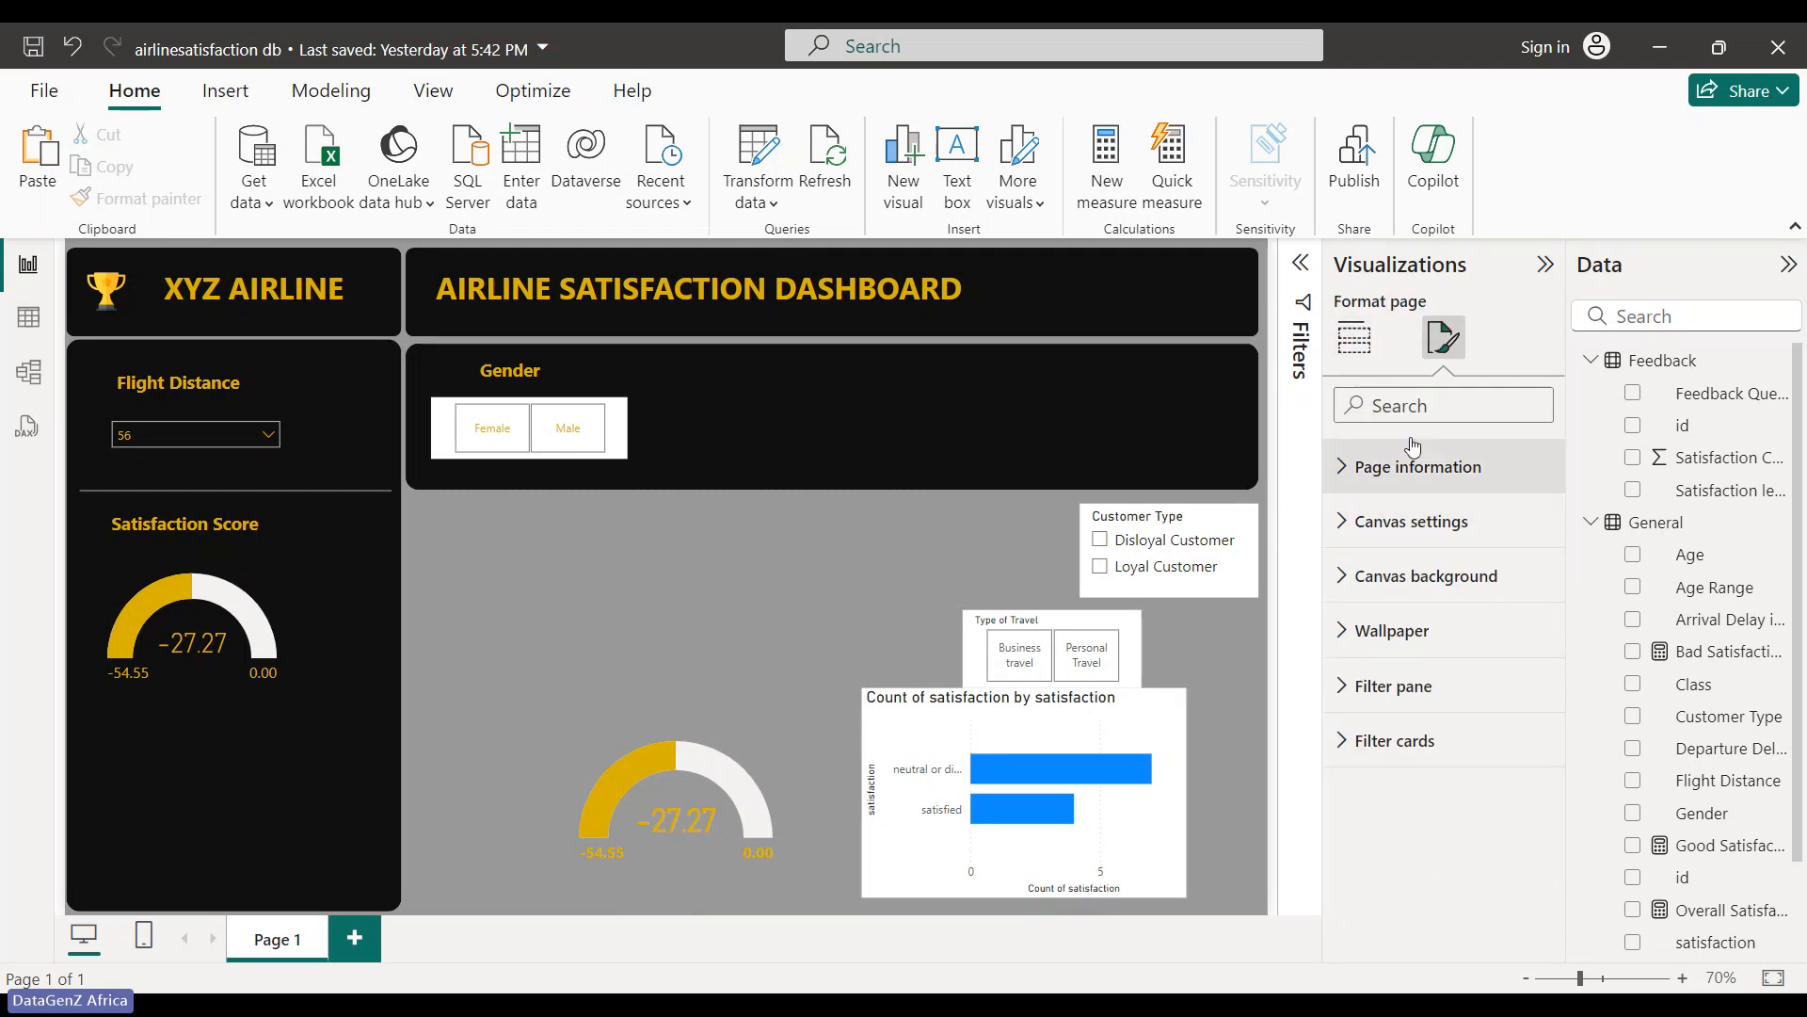
click(618, 441)
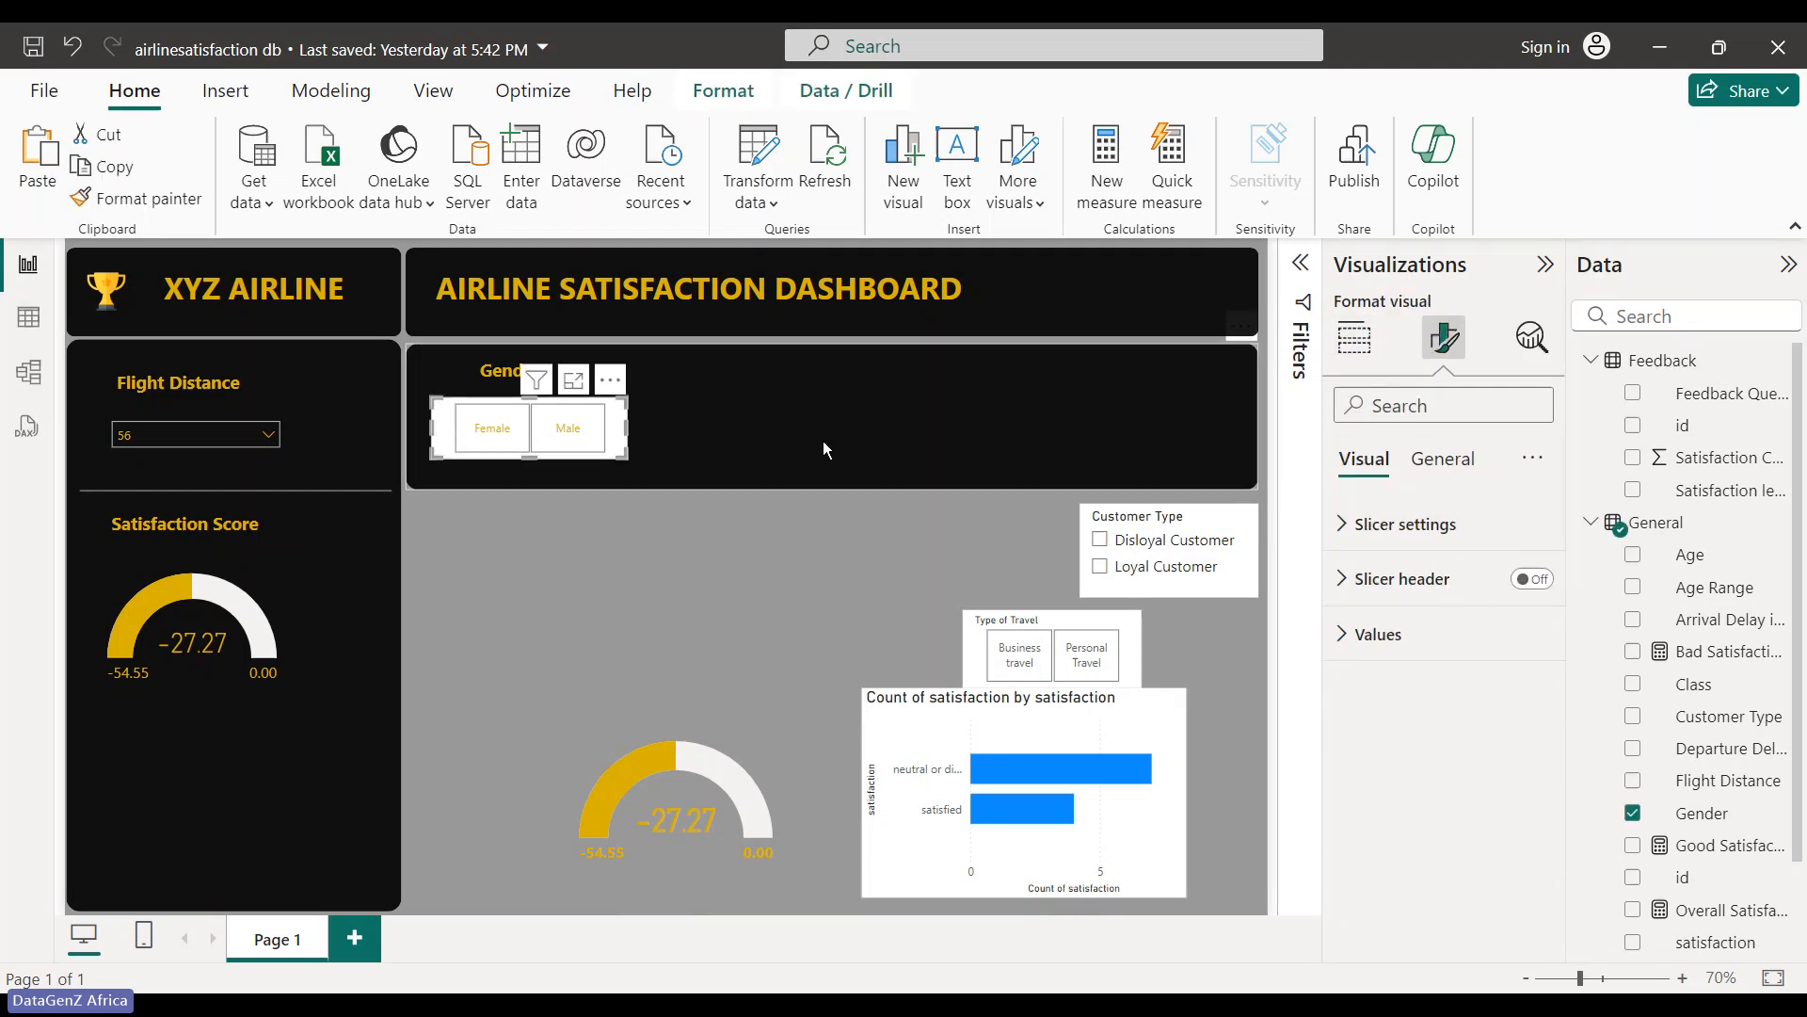
click(1443, 459)
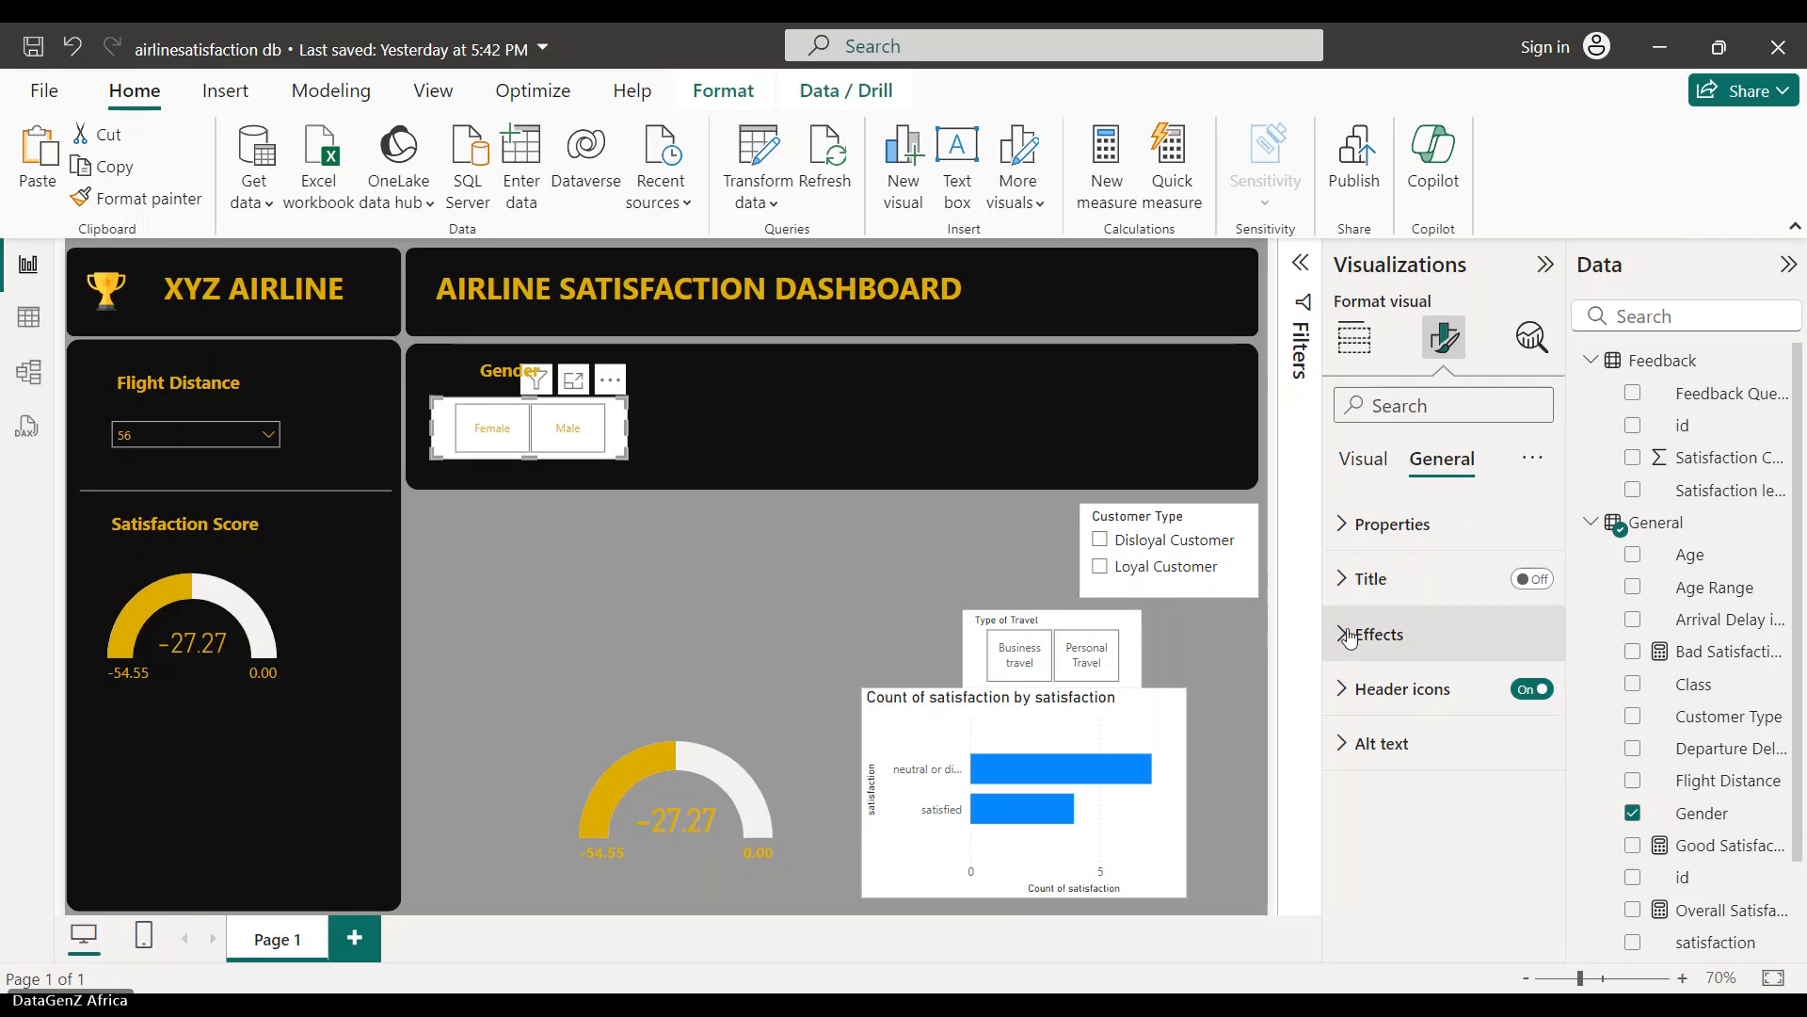
click(1355, 633)
scroll(1434, 619, down, 2)
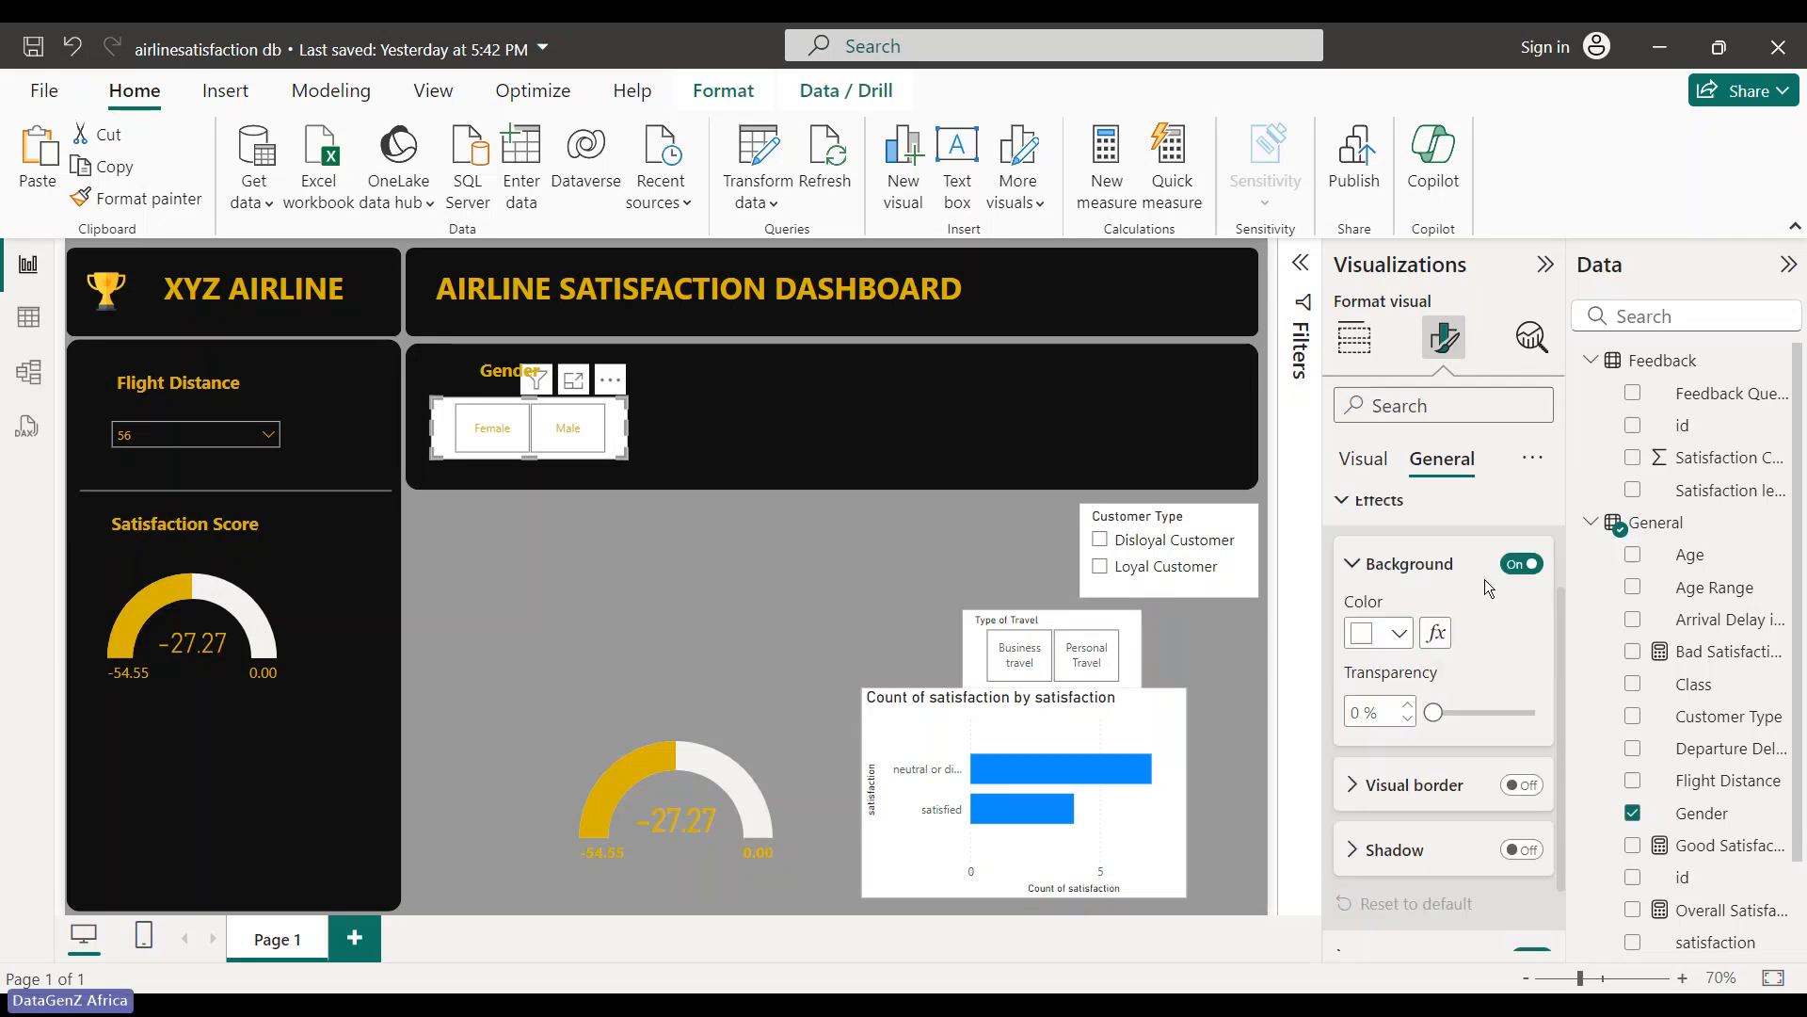
click(1521, 564)
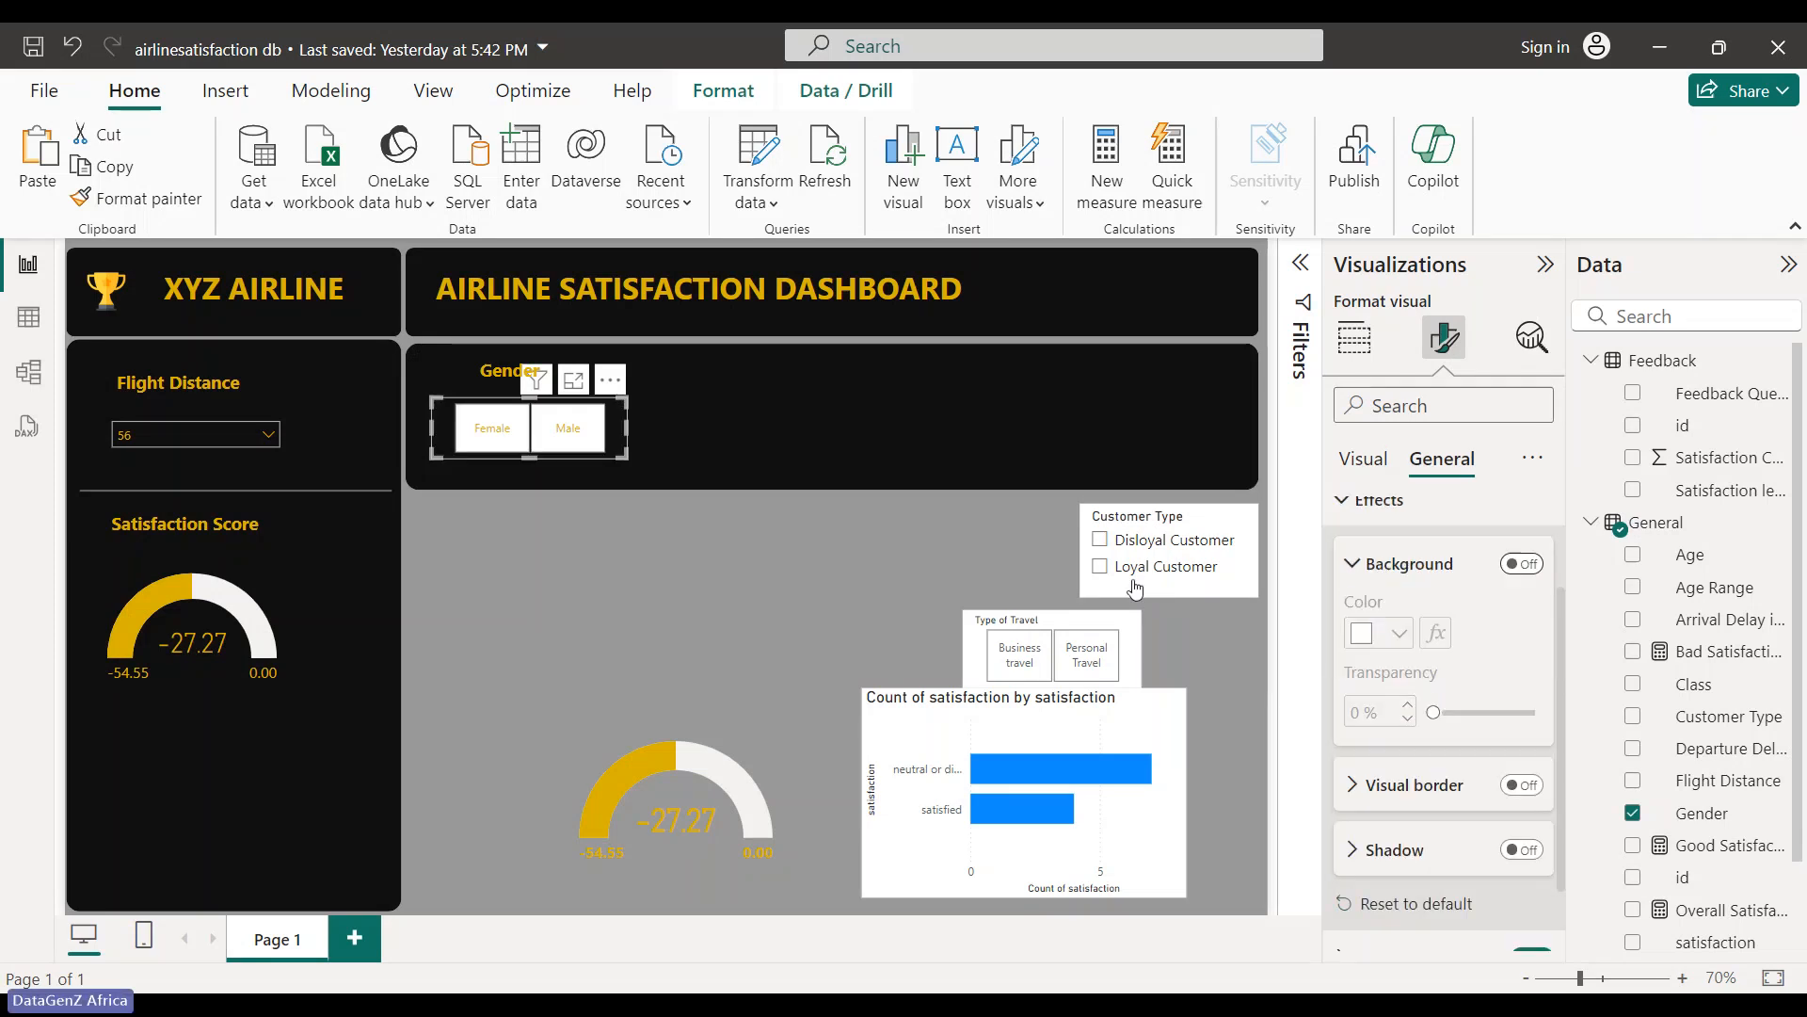
- Filter the dashboard to Male, then Female, so both gauges show -25.00
click(789, 524)
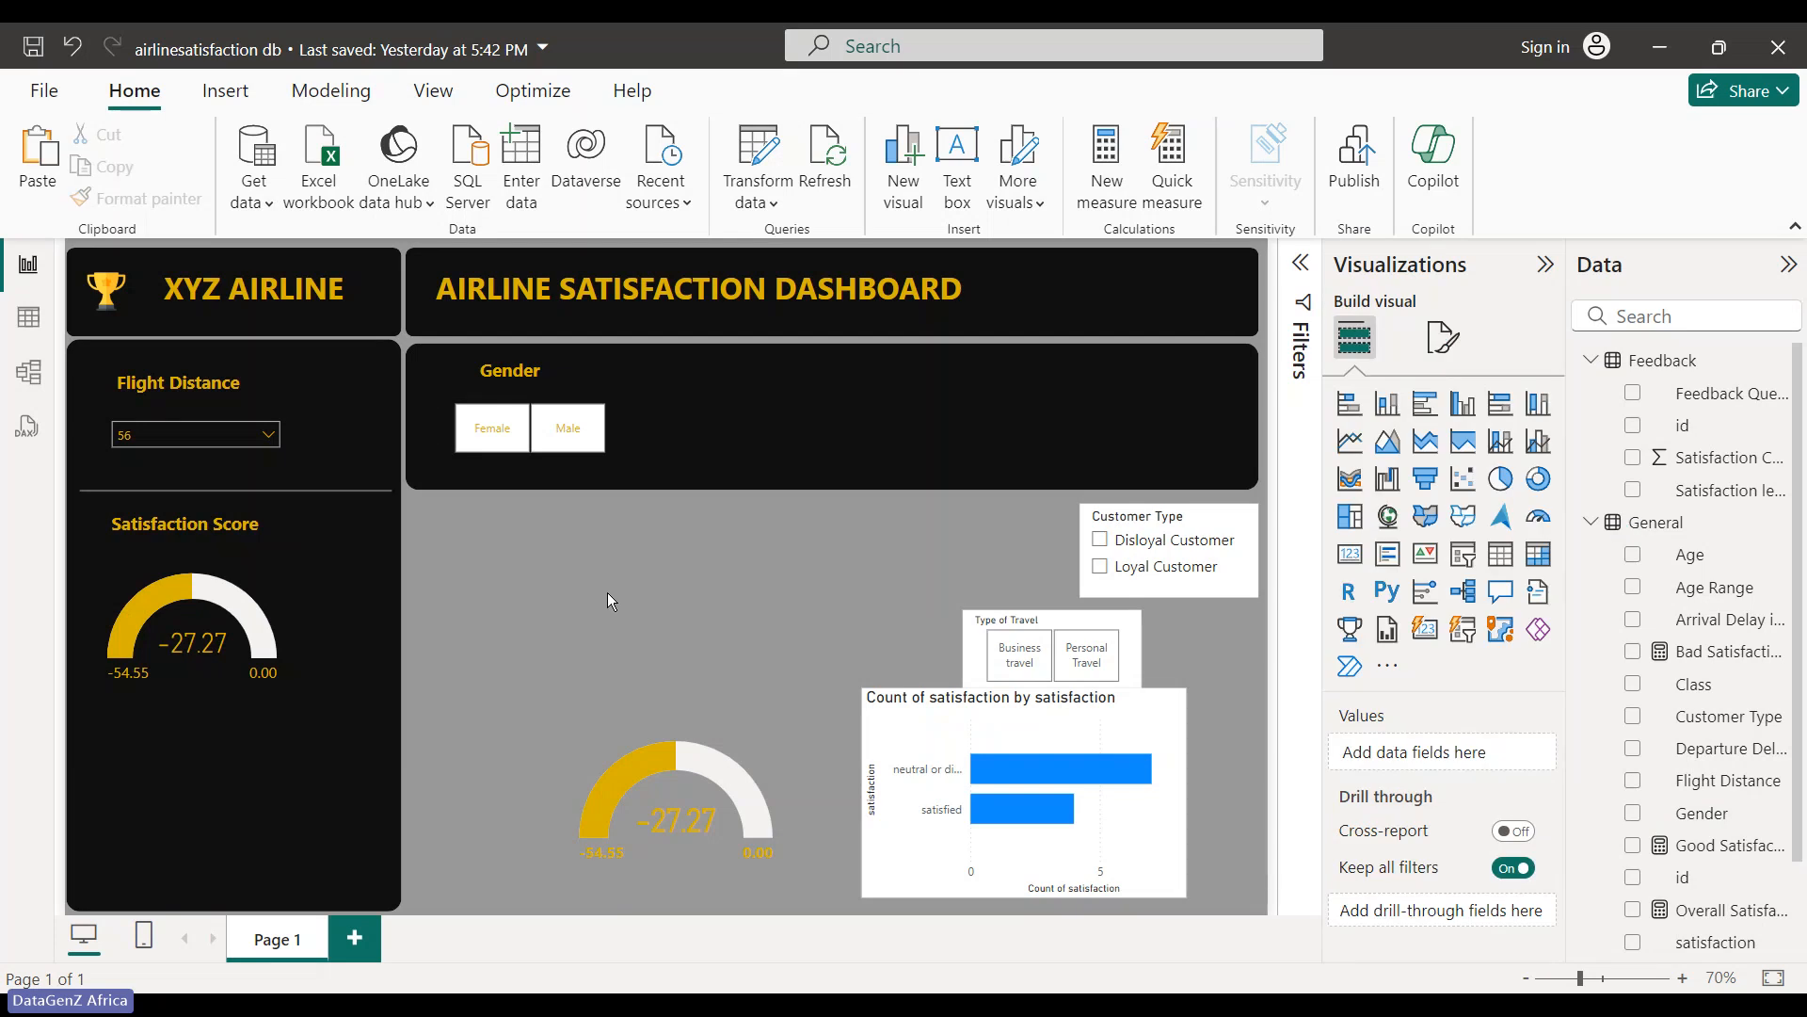
click(555, 430)
click(471, 438)
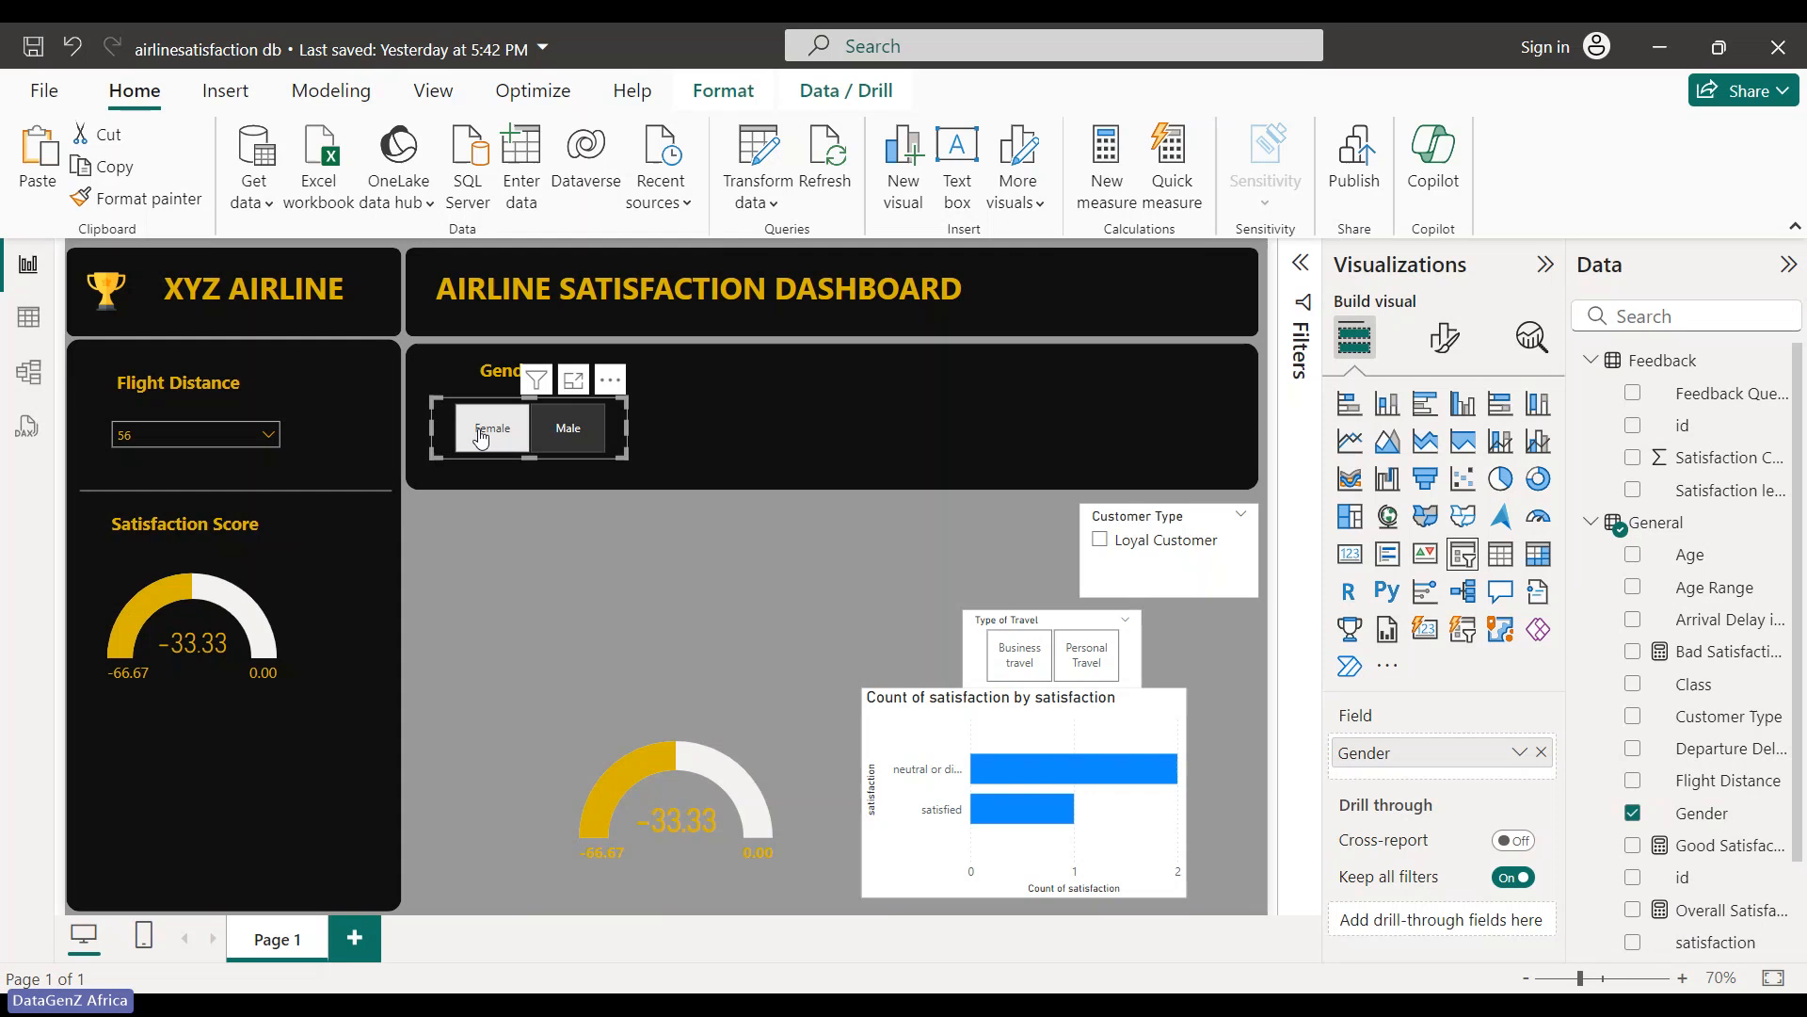
- Switch the Gender filter to Male, then undo an accidental move of the dark panel
click(553, 589)
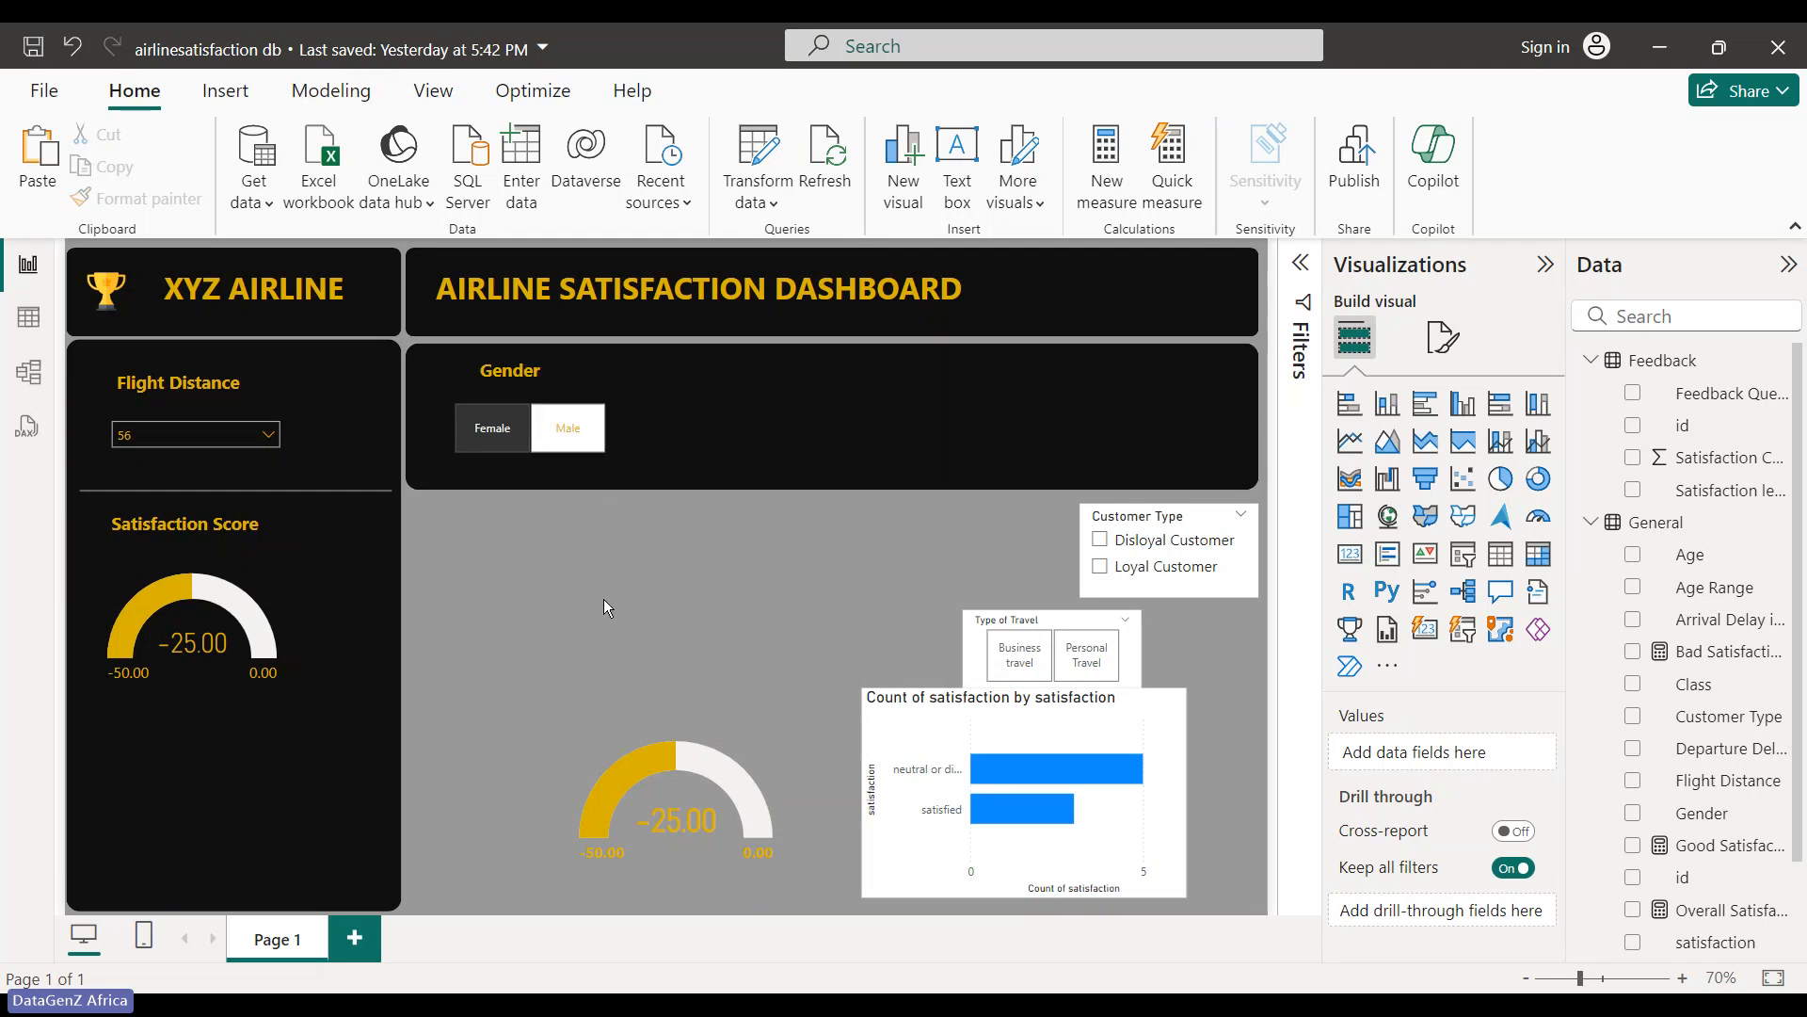
click(496, 447)
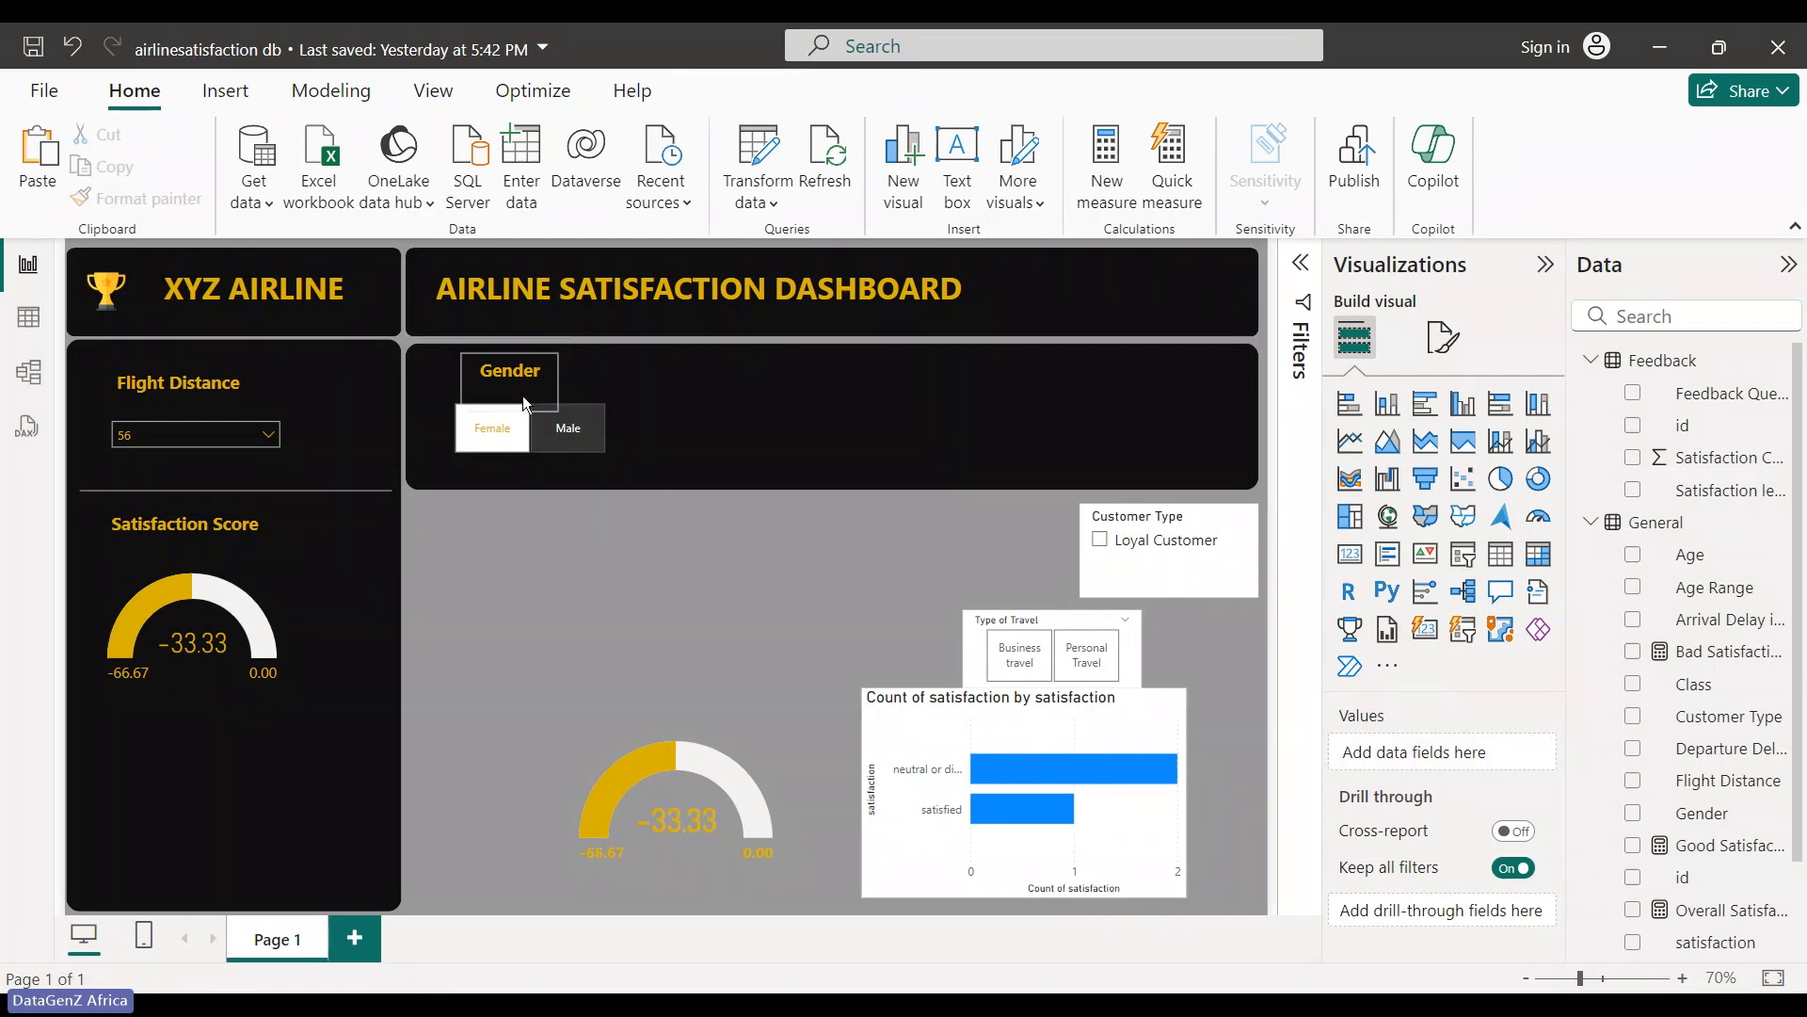
drag(439, 361, 614, 444)
key(ctrl+z)
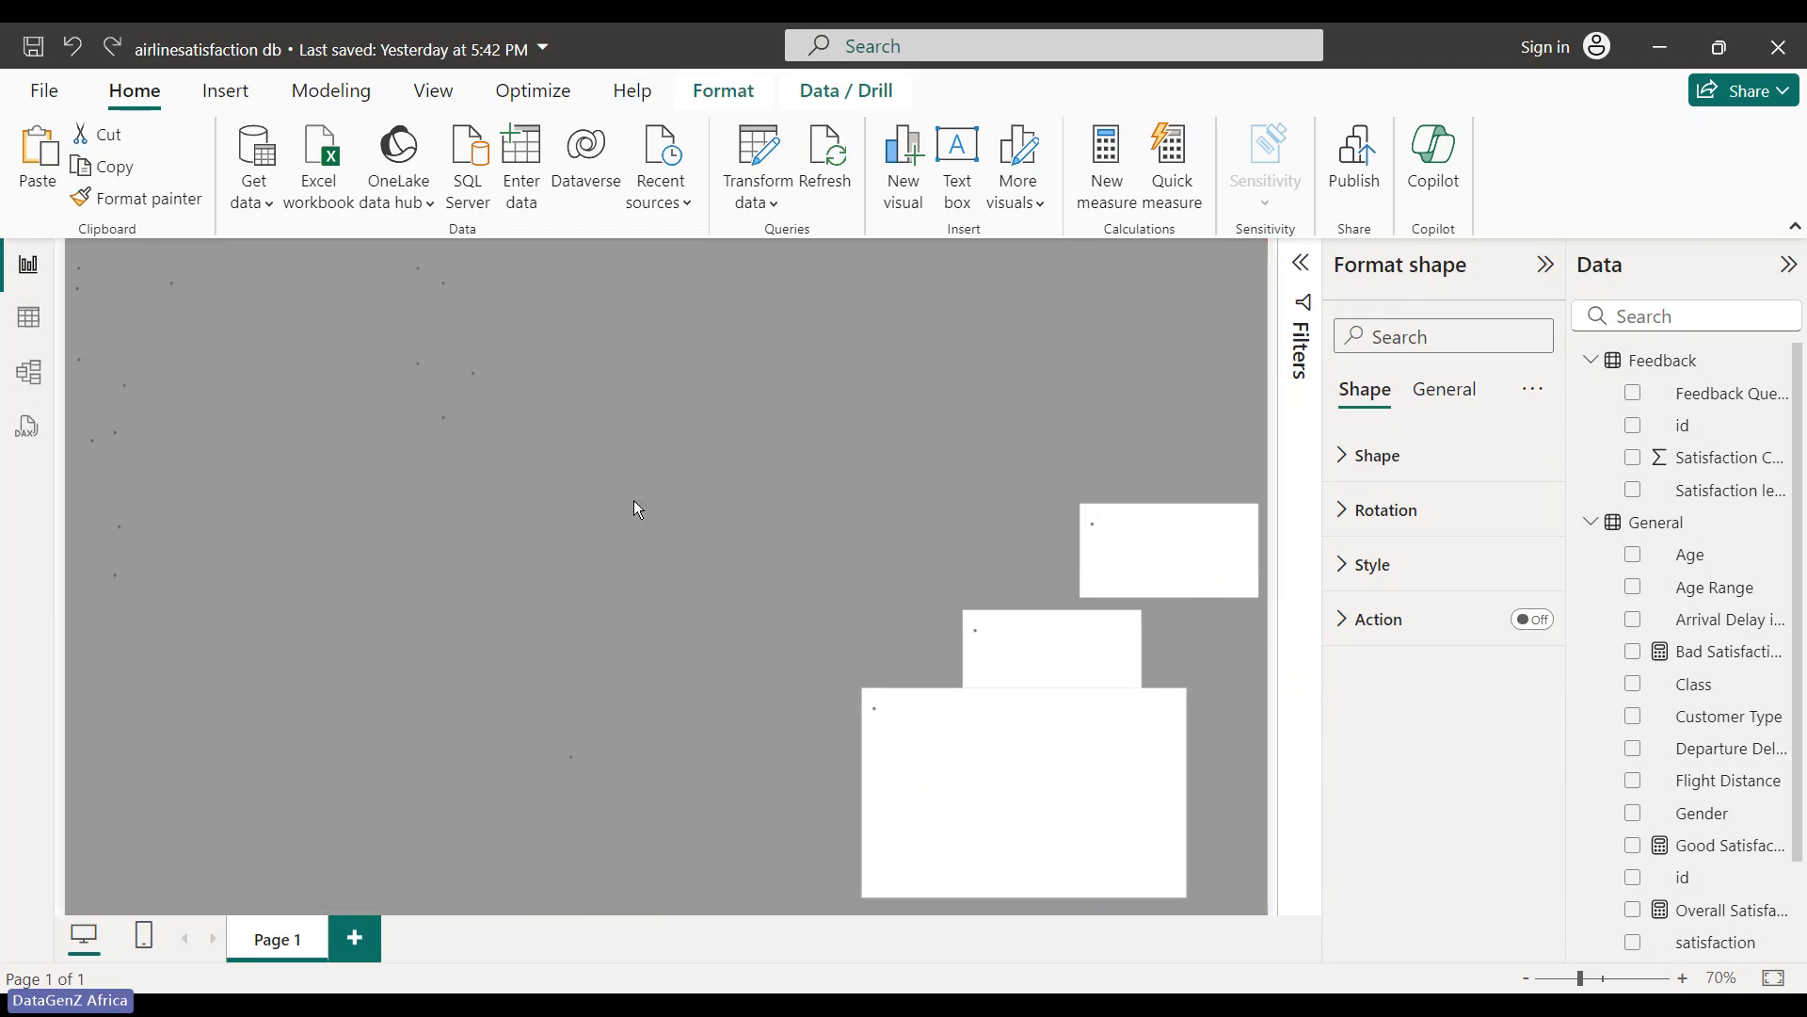
click(554, 570)
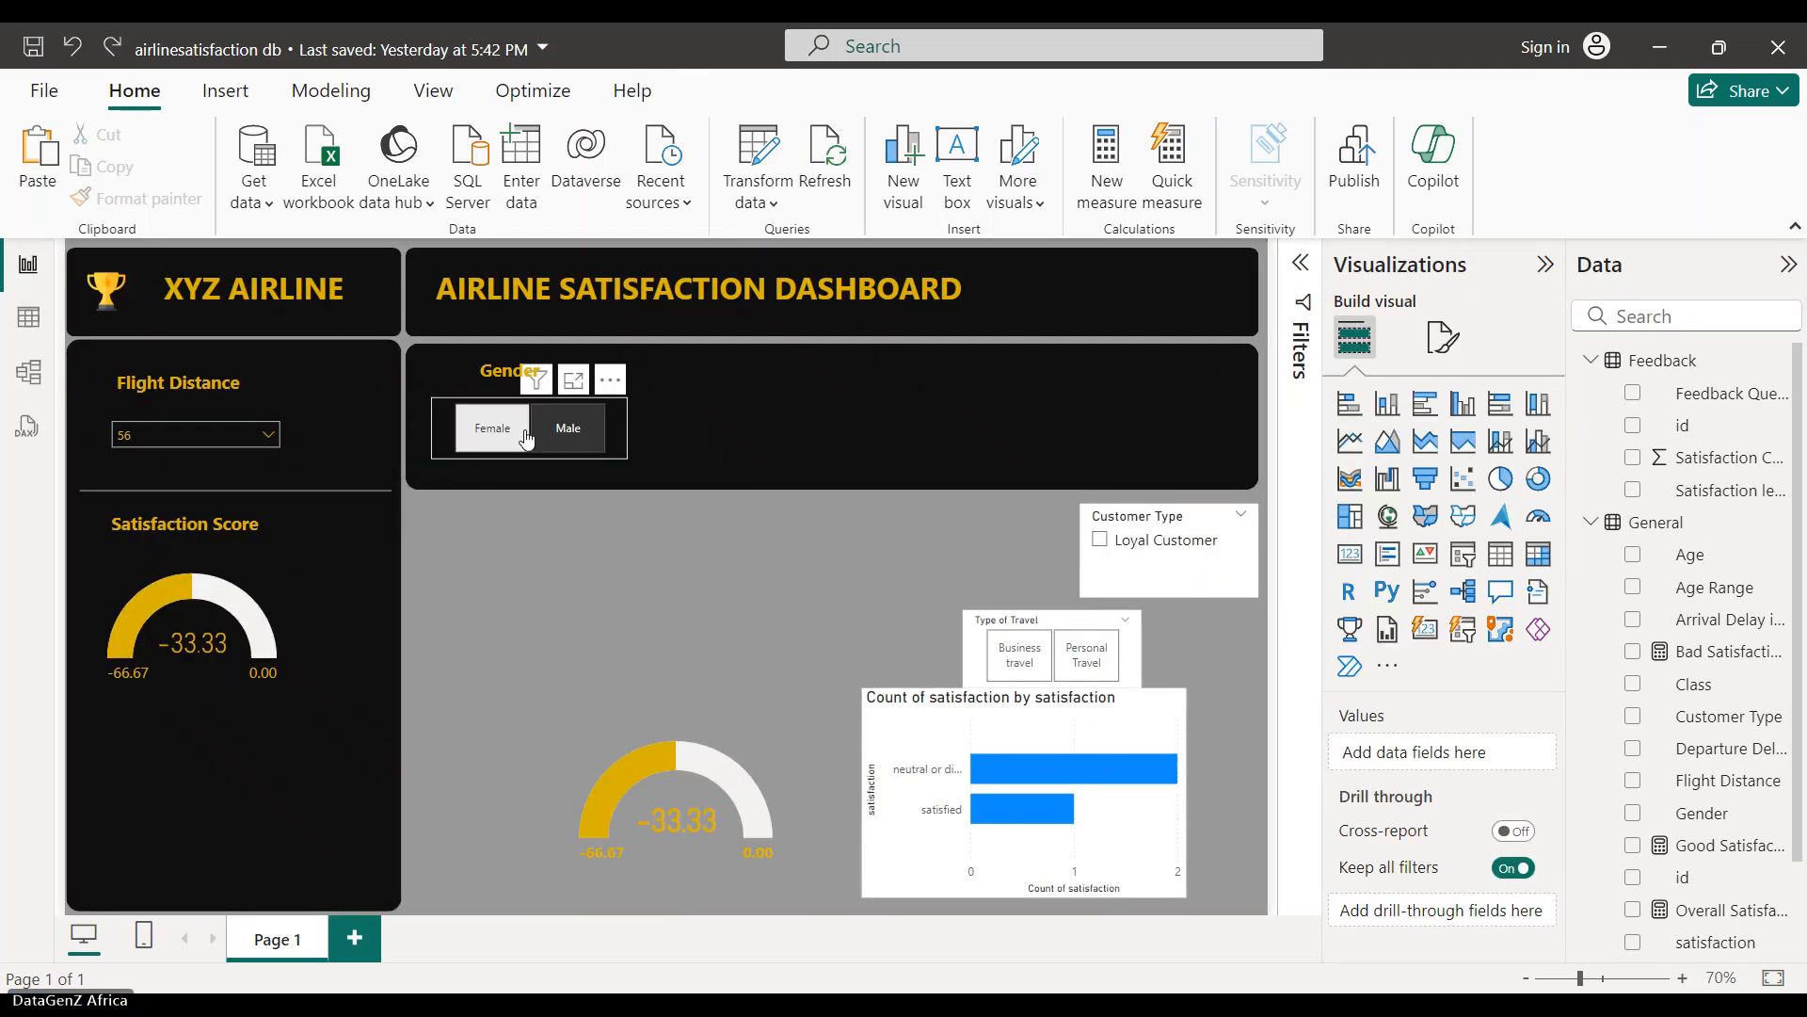
- Drag the dark panel back behind Gender and box-select the Gender slicer with its title
mouse_move(703, 474)
mouse_down()
mouse_move(462, 353)
mouse_move(704, 512)
mouse_move(682, 480)
mouse_up()
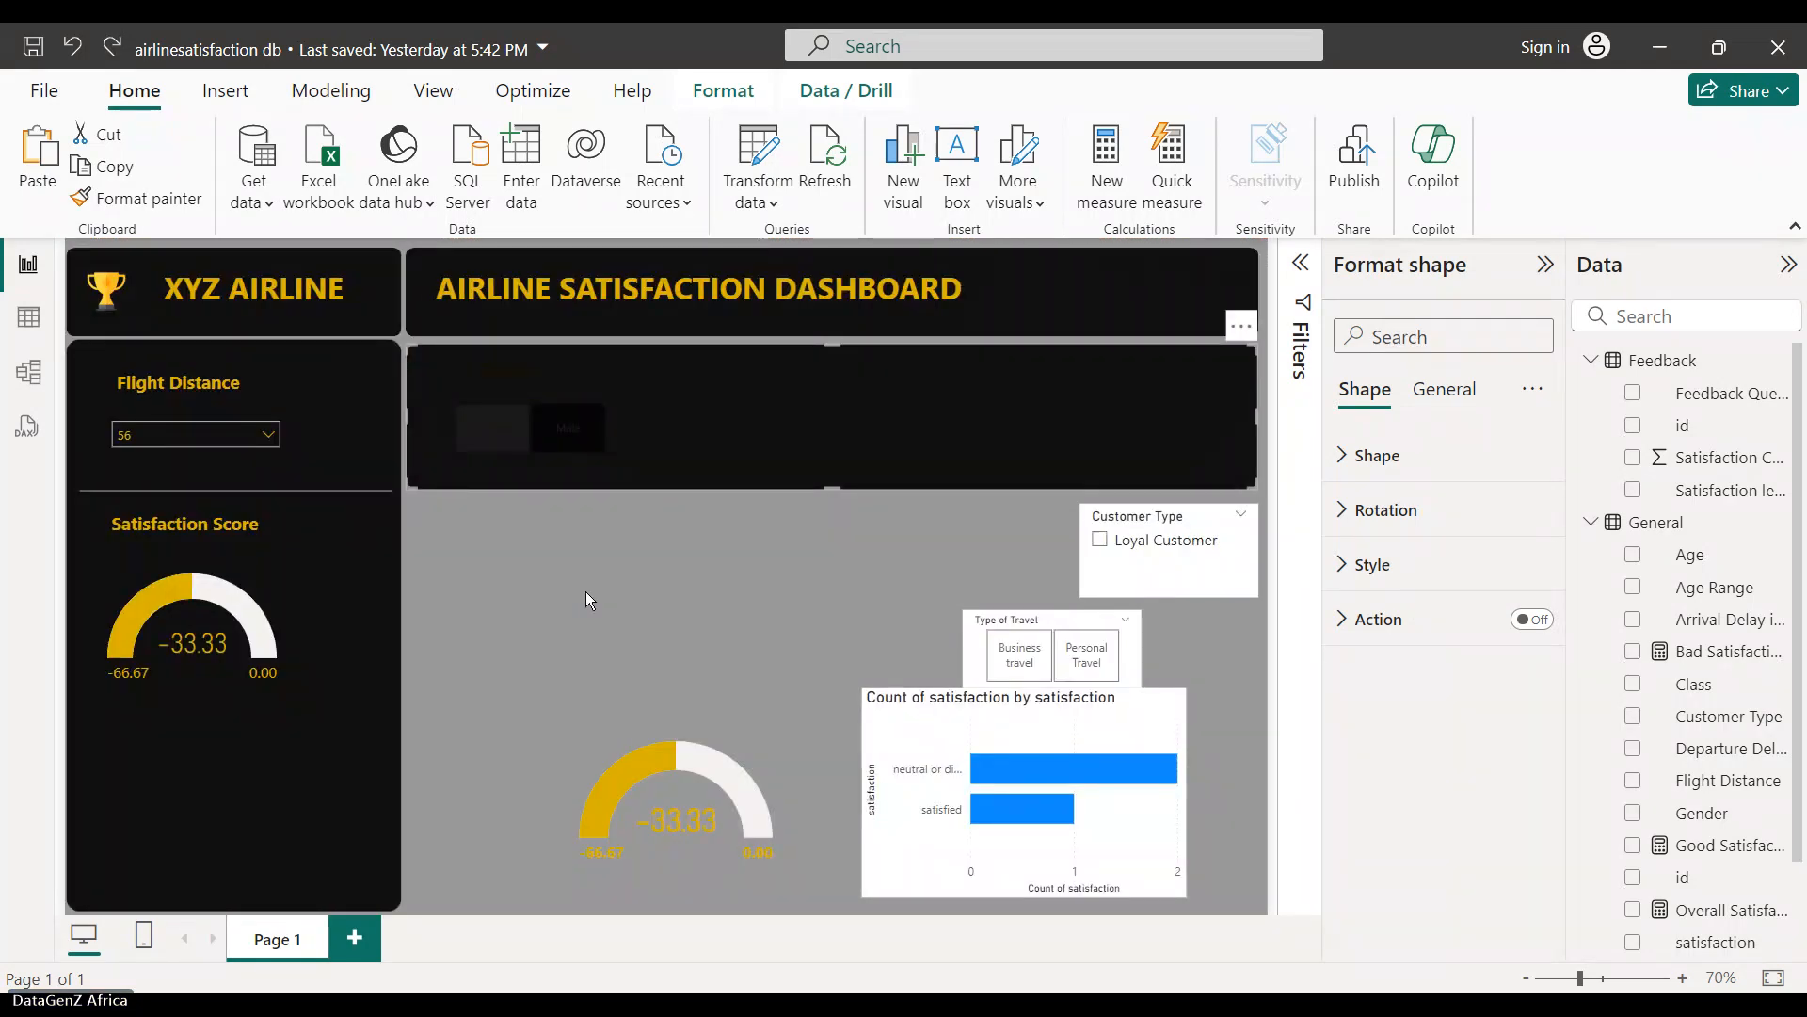
click(586, 591)
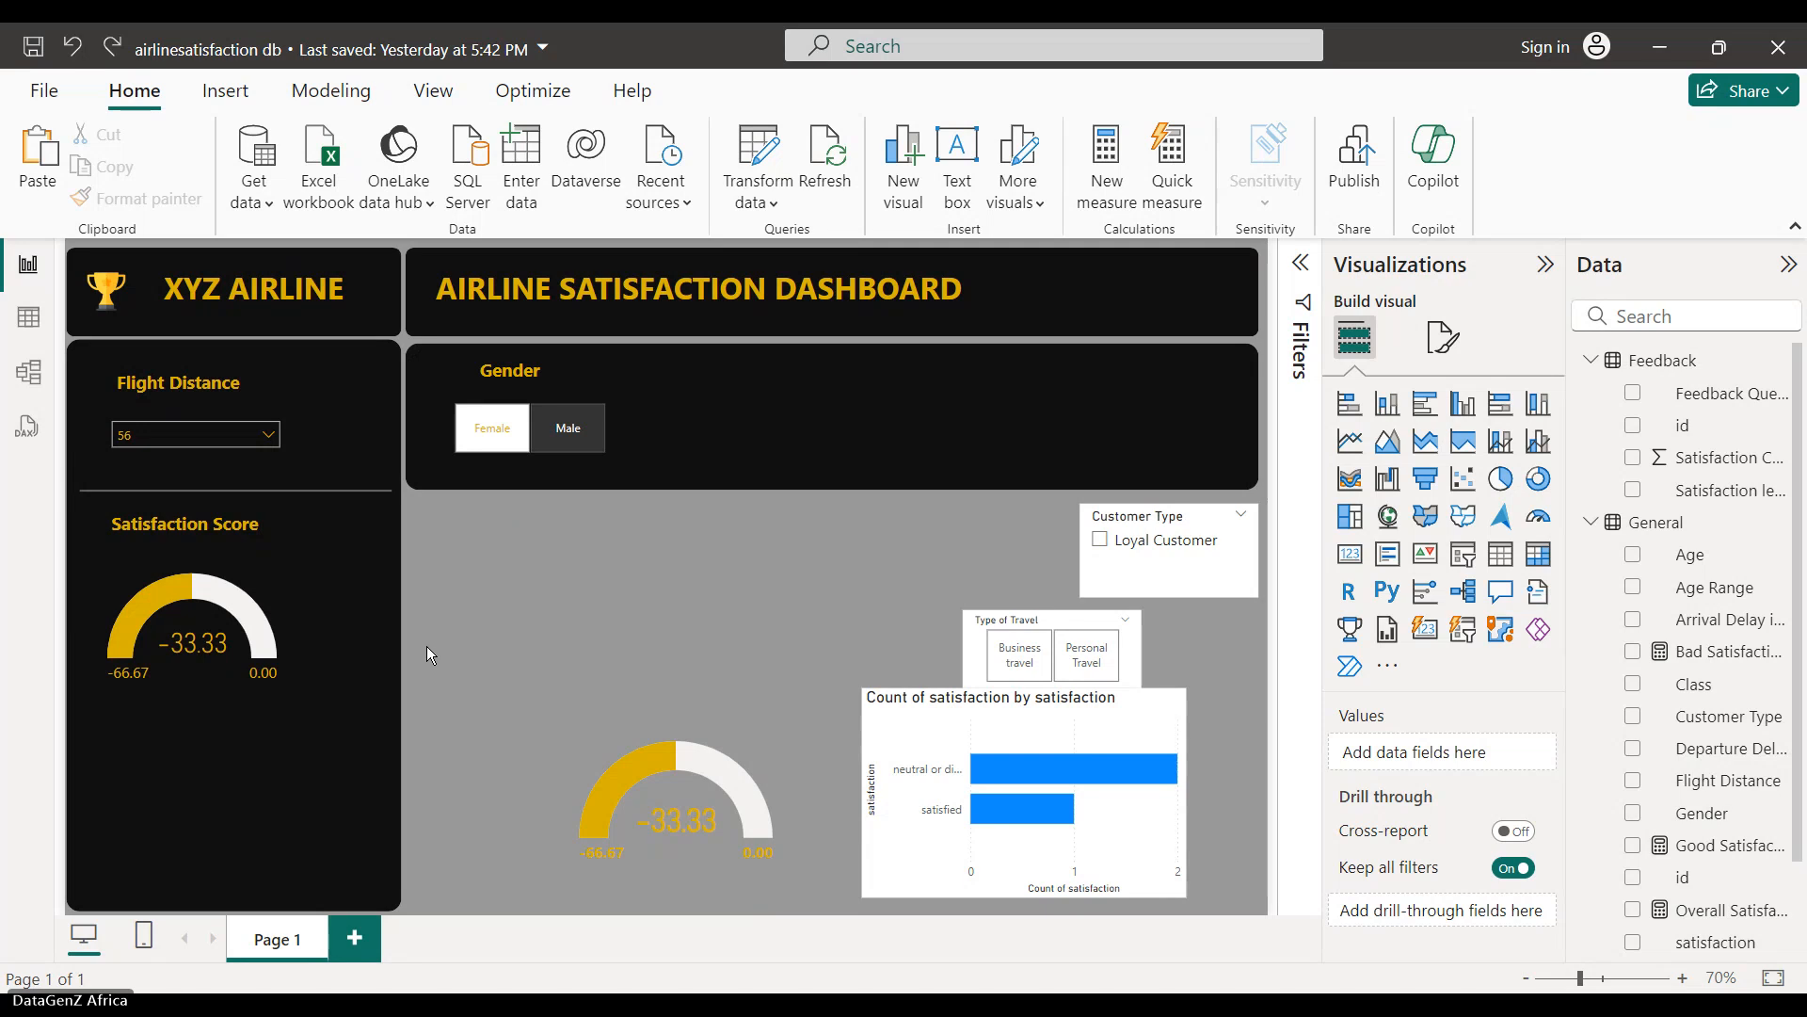
drag(447, 633, 635, 371)
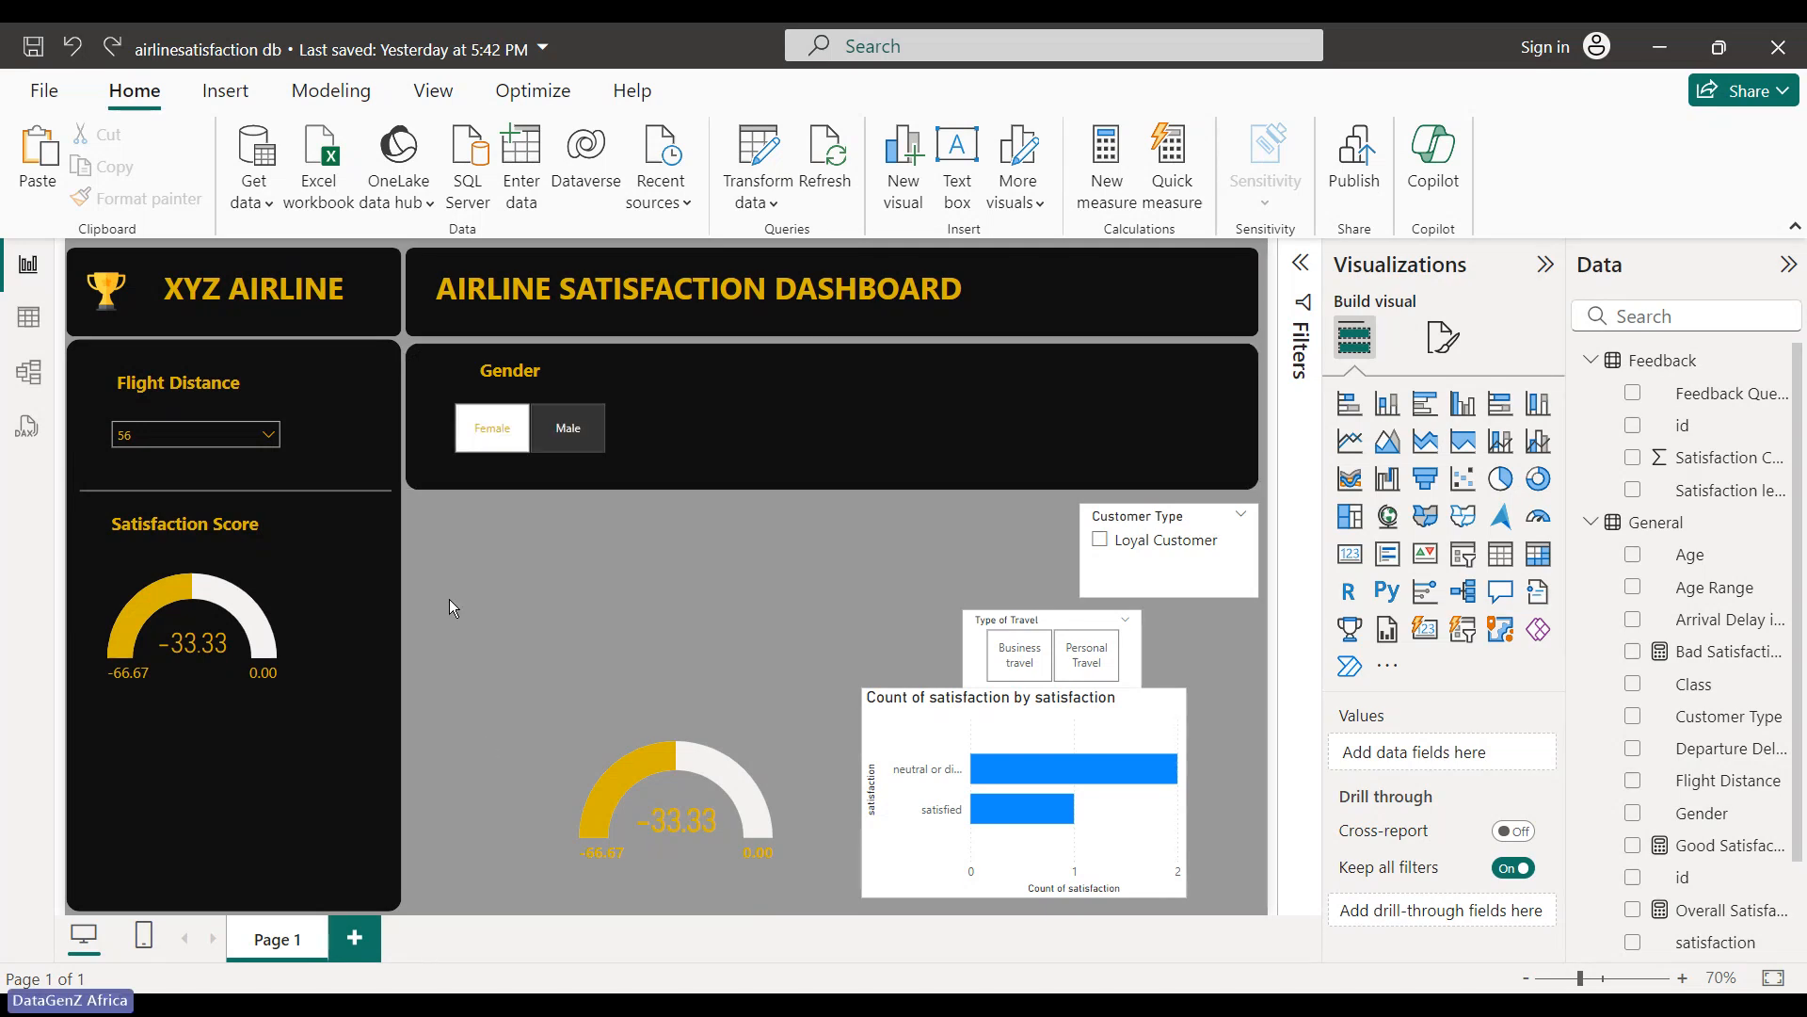
drag(450, 594, 619, 337)
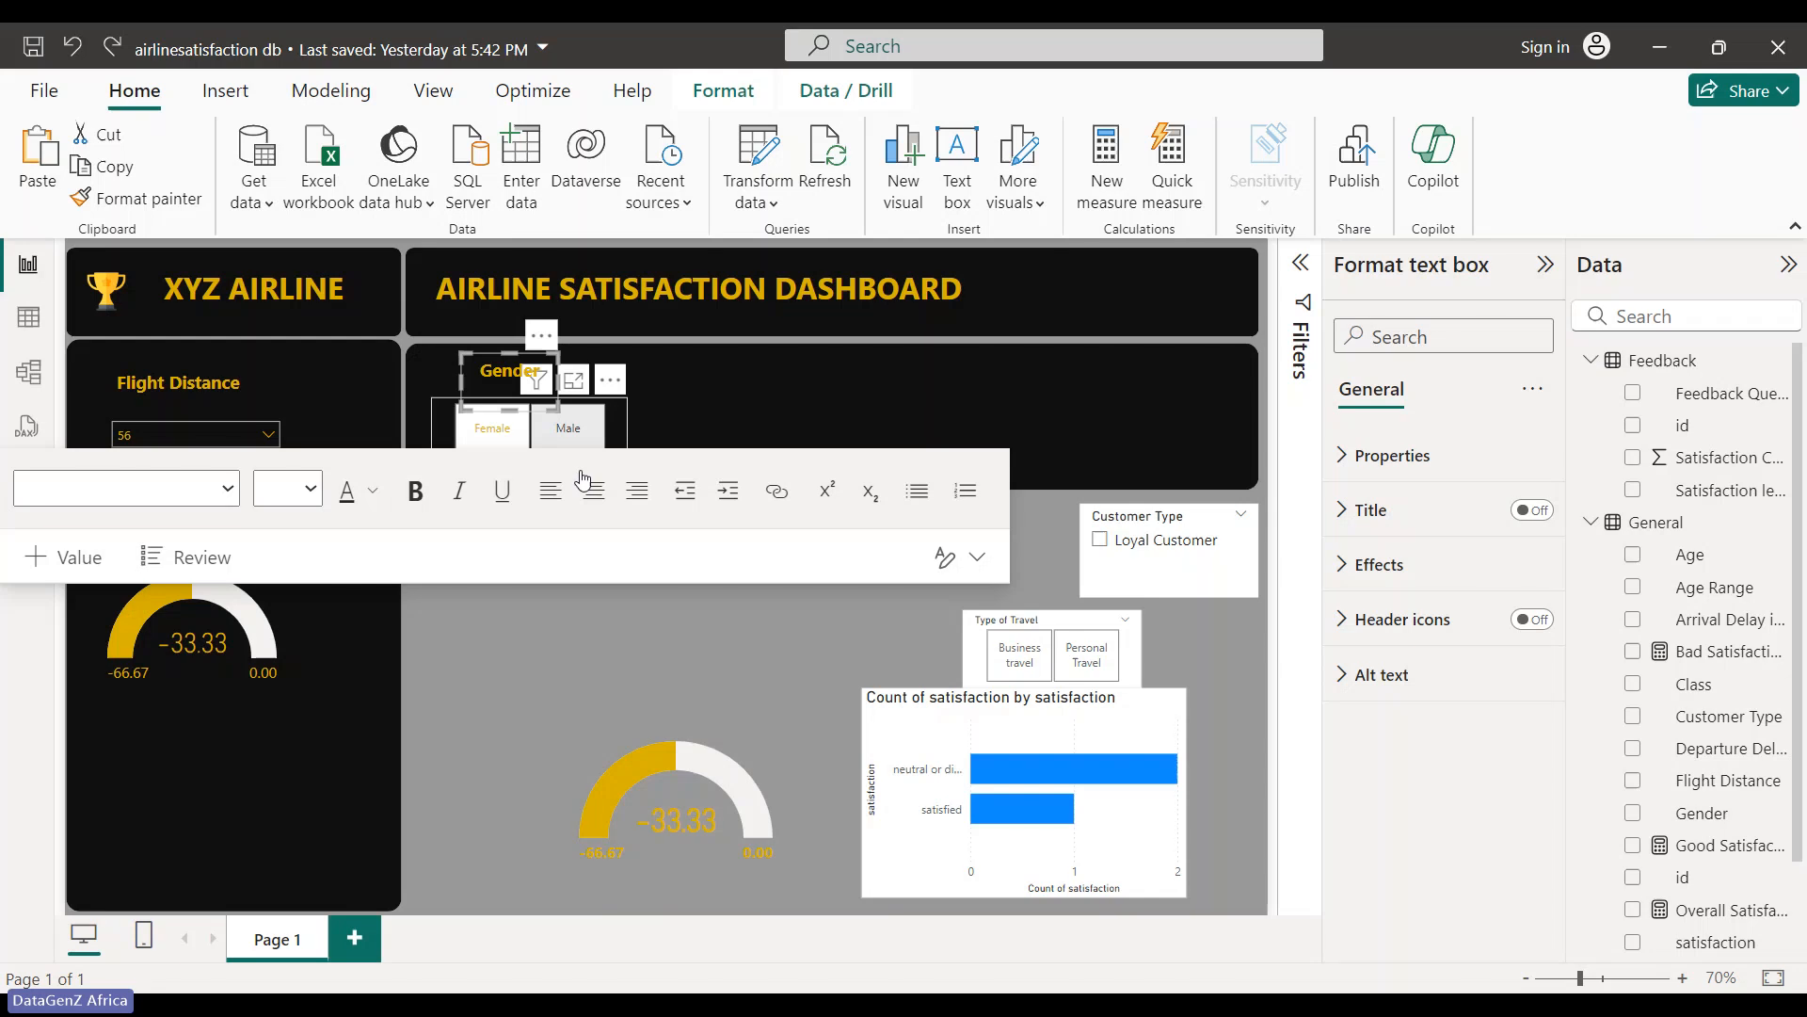
- Group the Gender title with its slicer via Format > Group, and paste a copy of the group
click(610, 378)
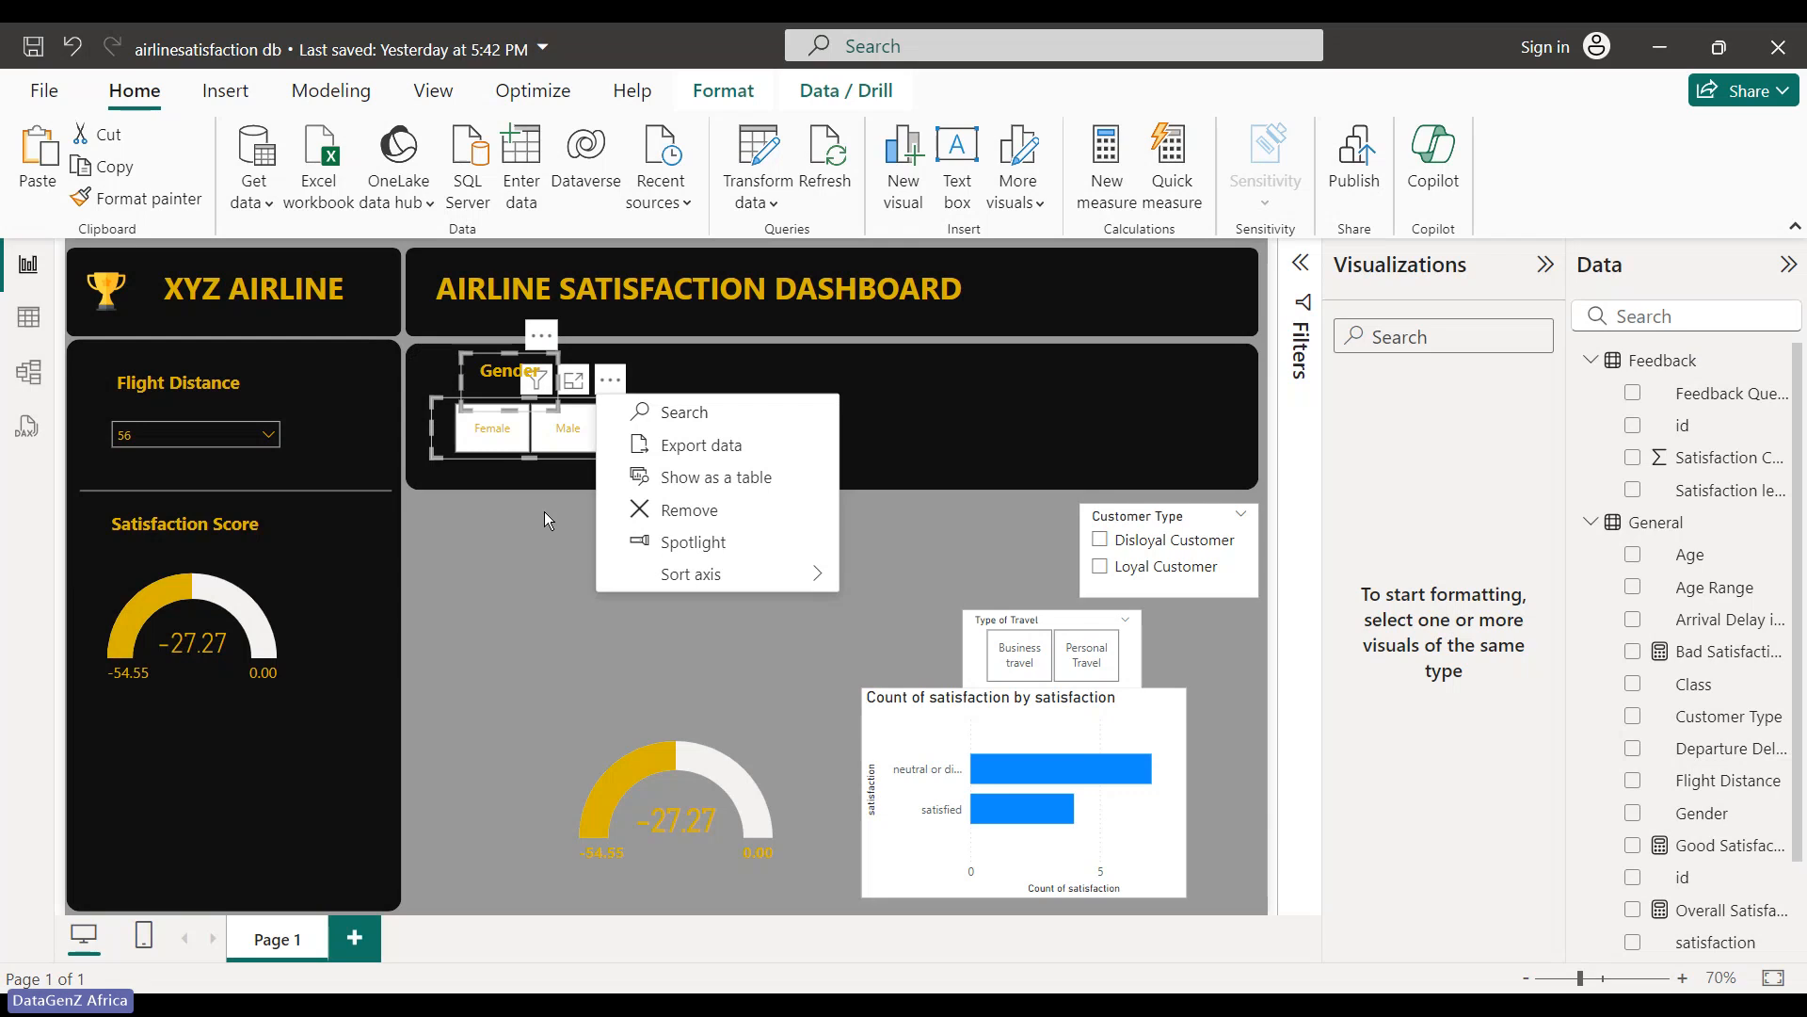
click(742, 94)
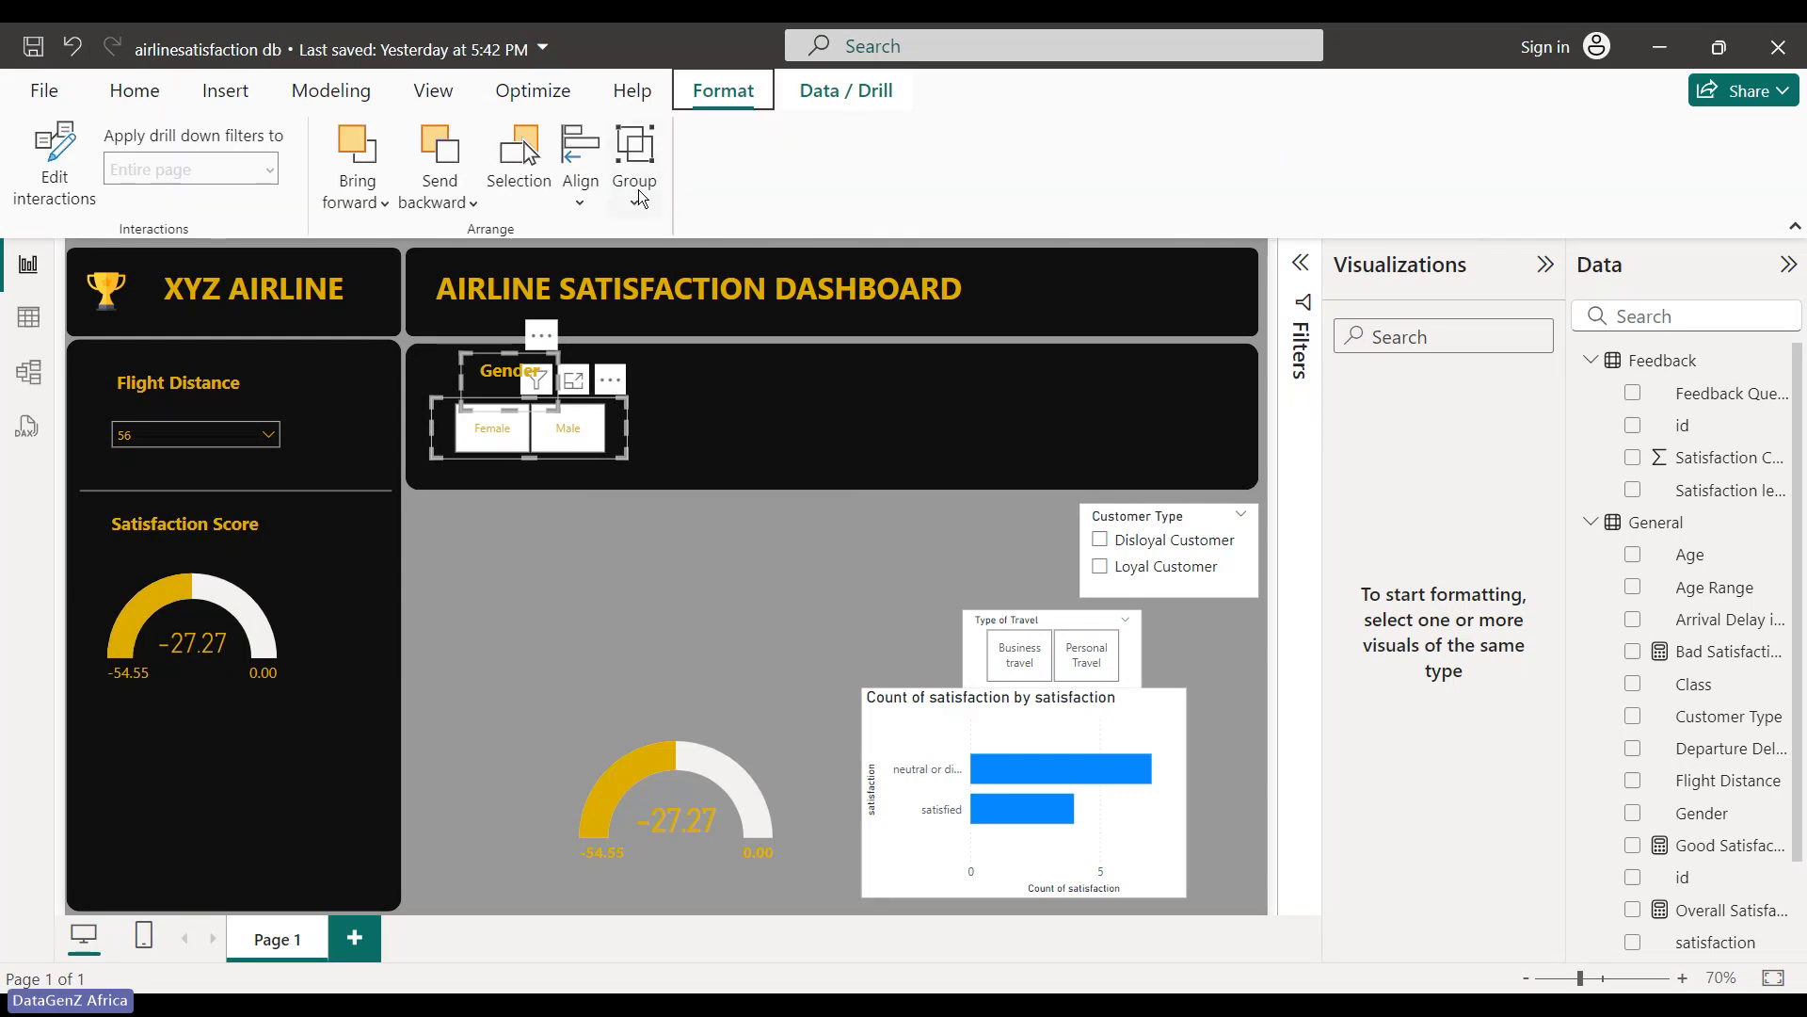
click(639, 197)
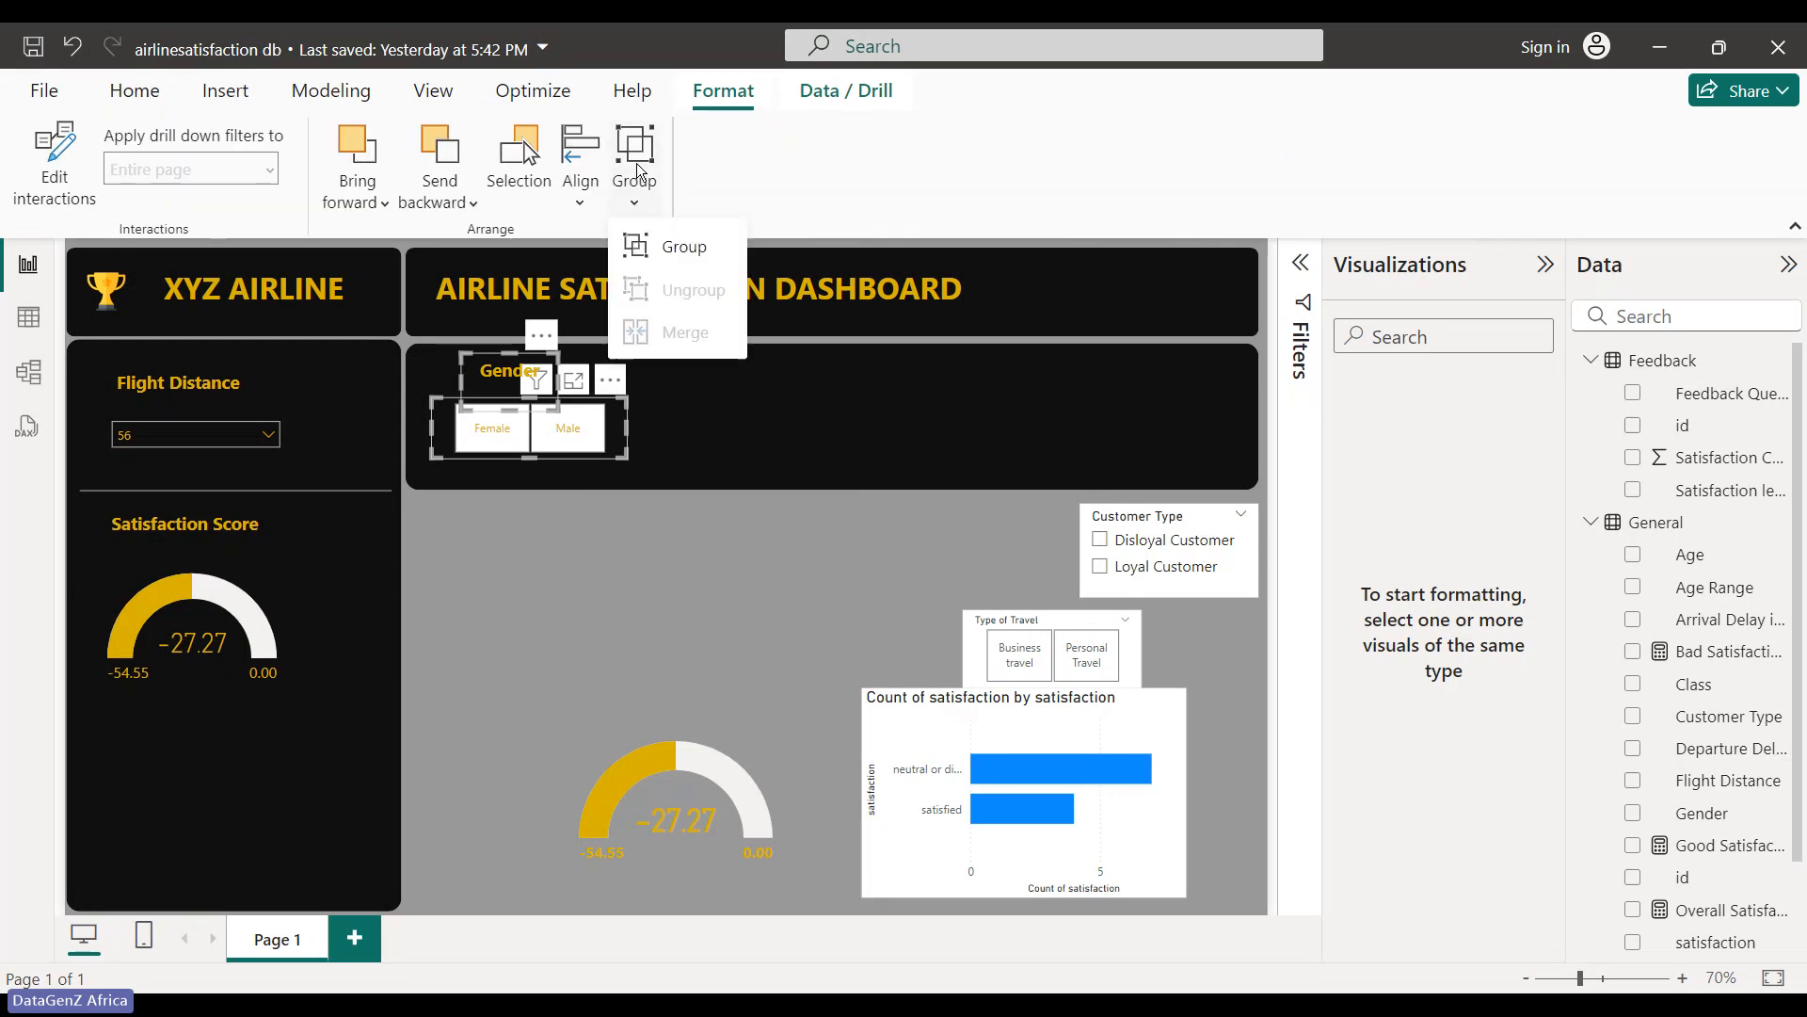
click(691, 246)
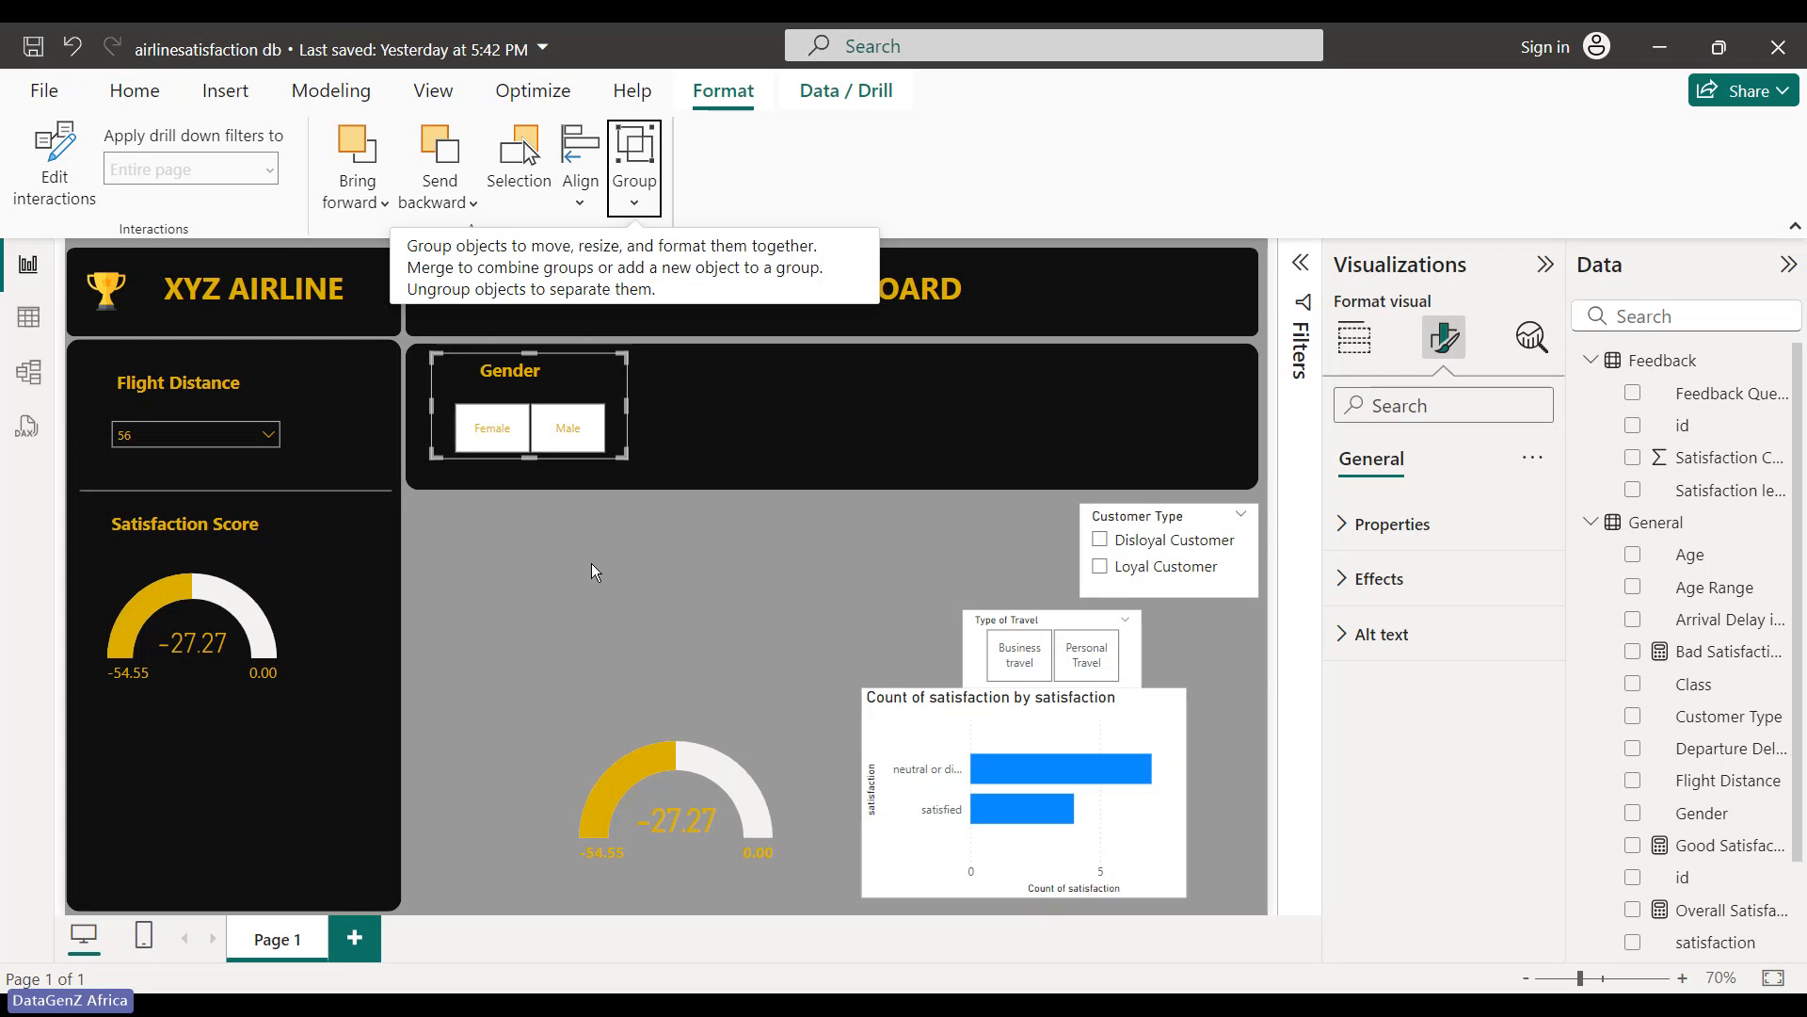
click(734, 427)
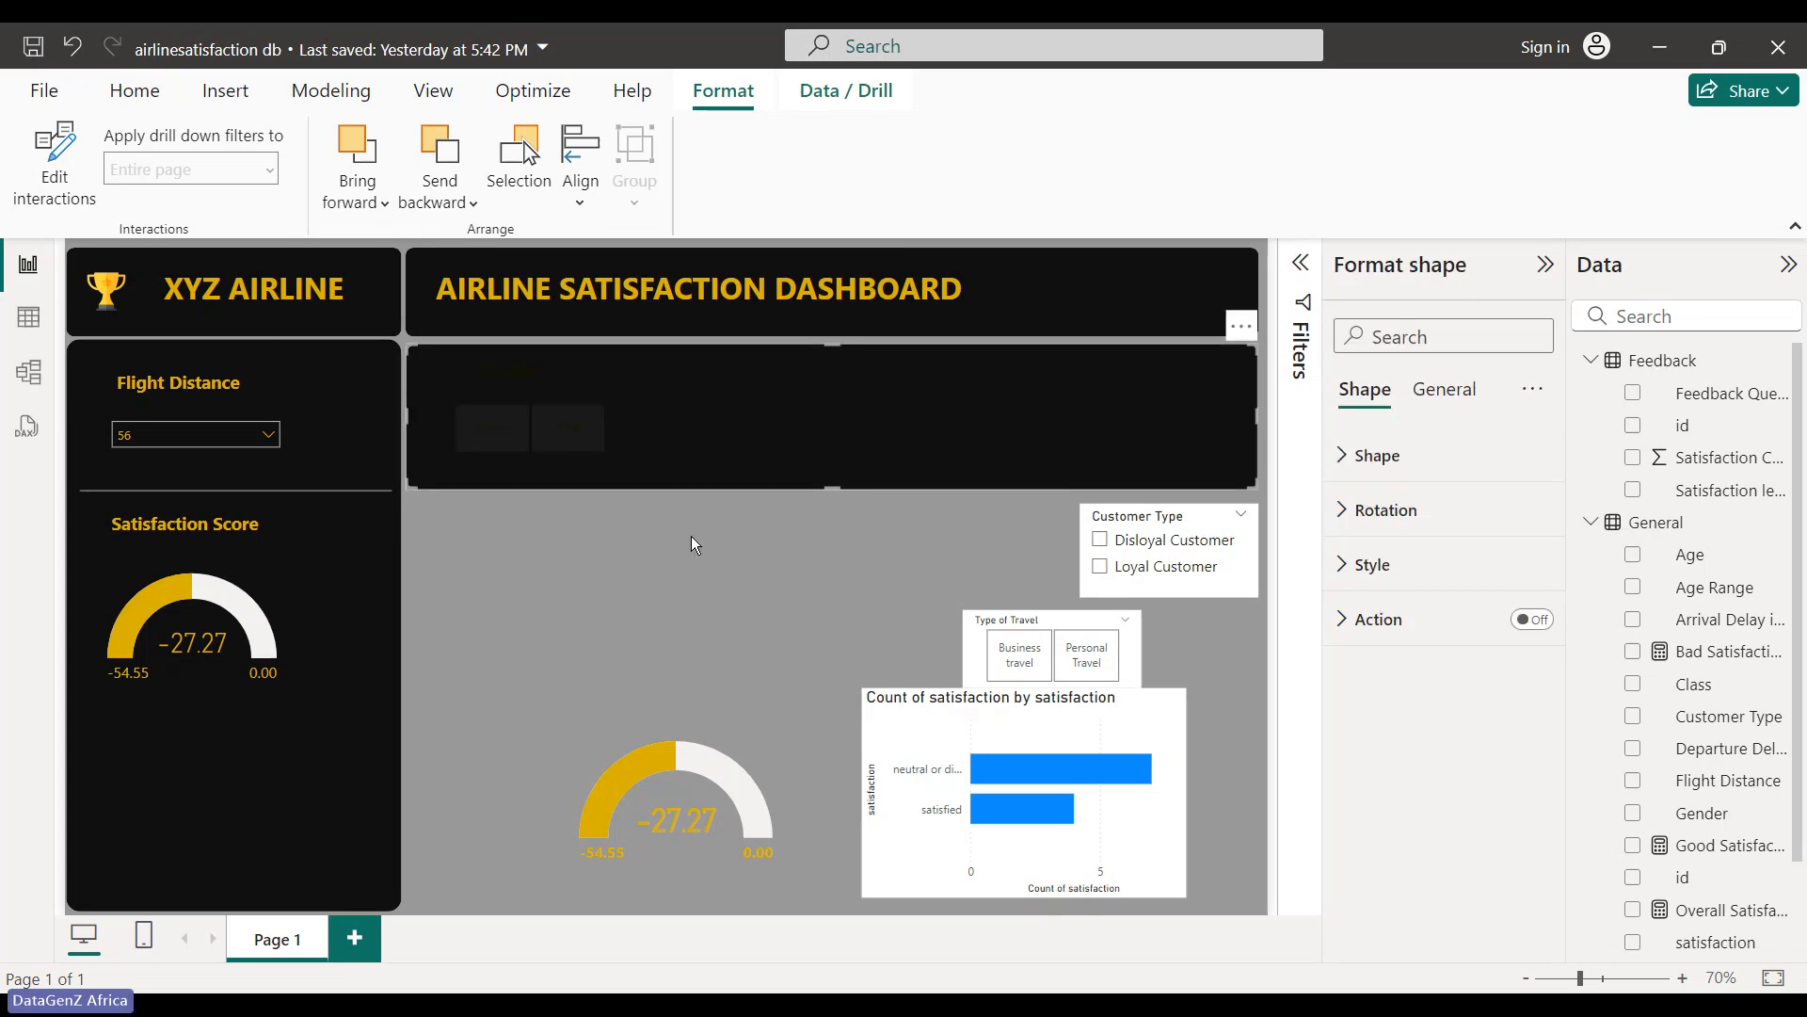
key(ctrl+v)
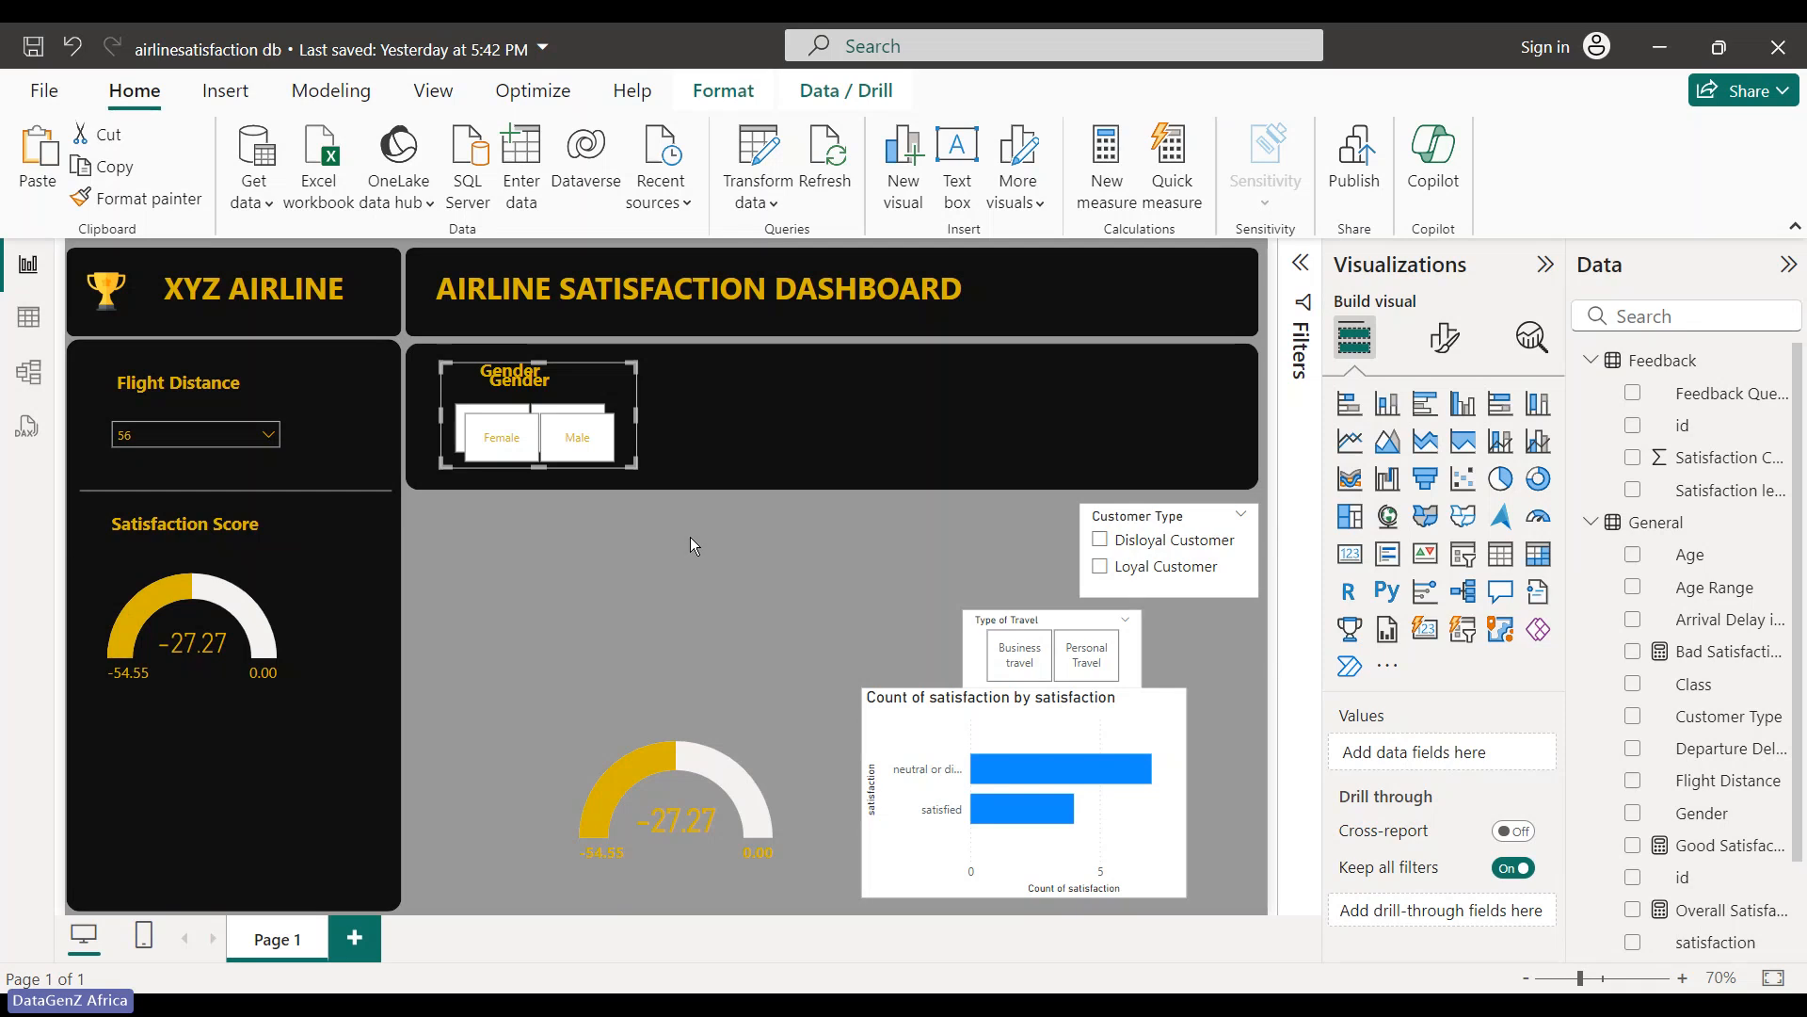
- Paste another Gender slicer copy, placing copies at the header's right end and middle
key(ctrl+v)
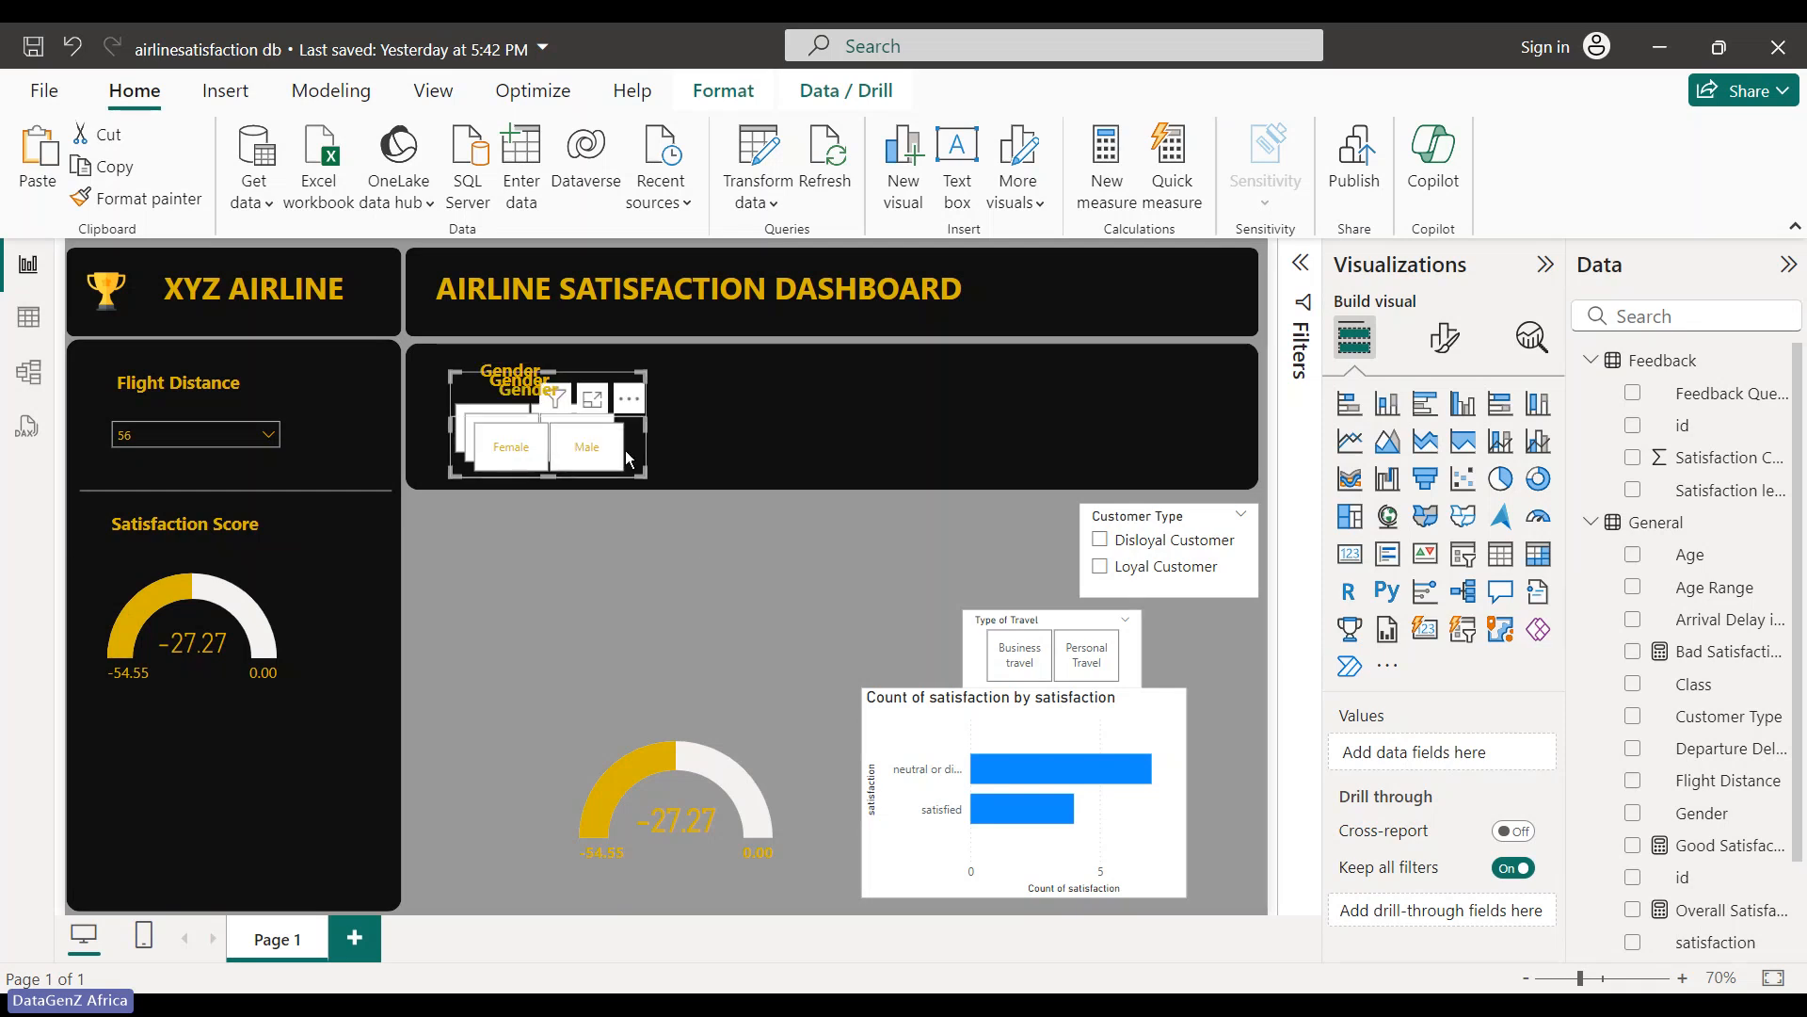
drag(627, 458, 1190, 435)
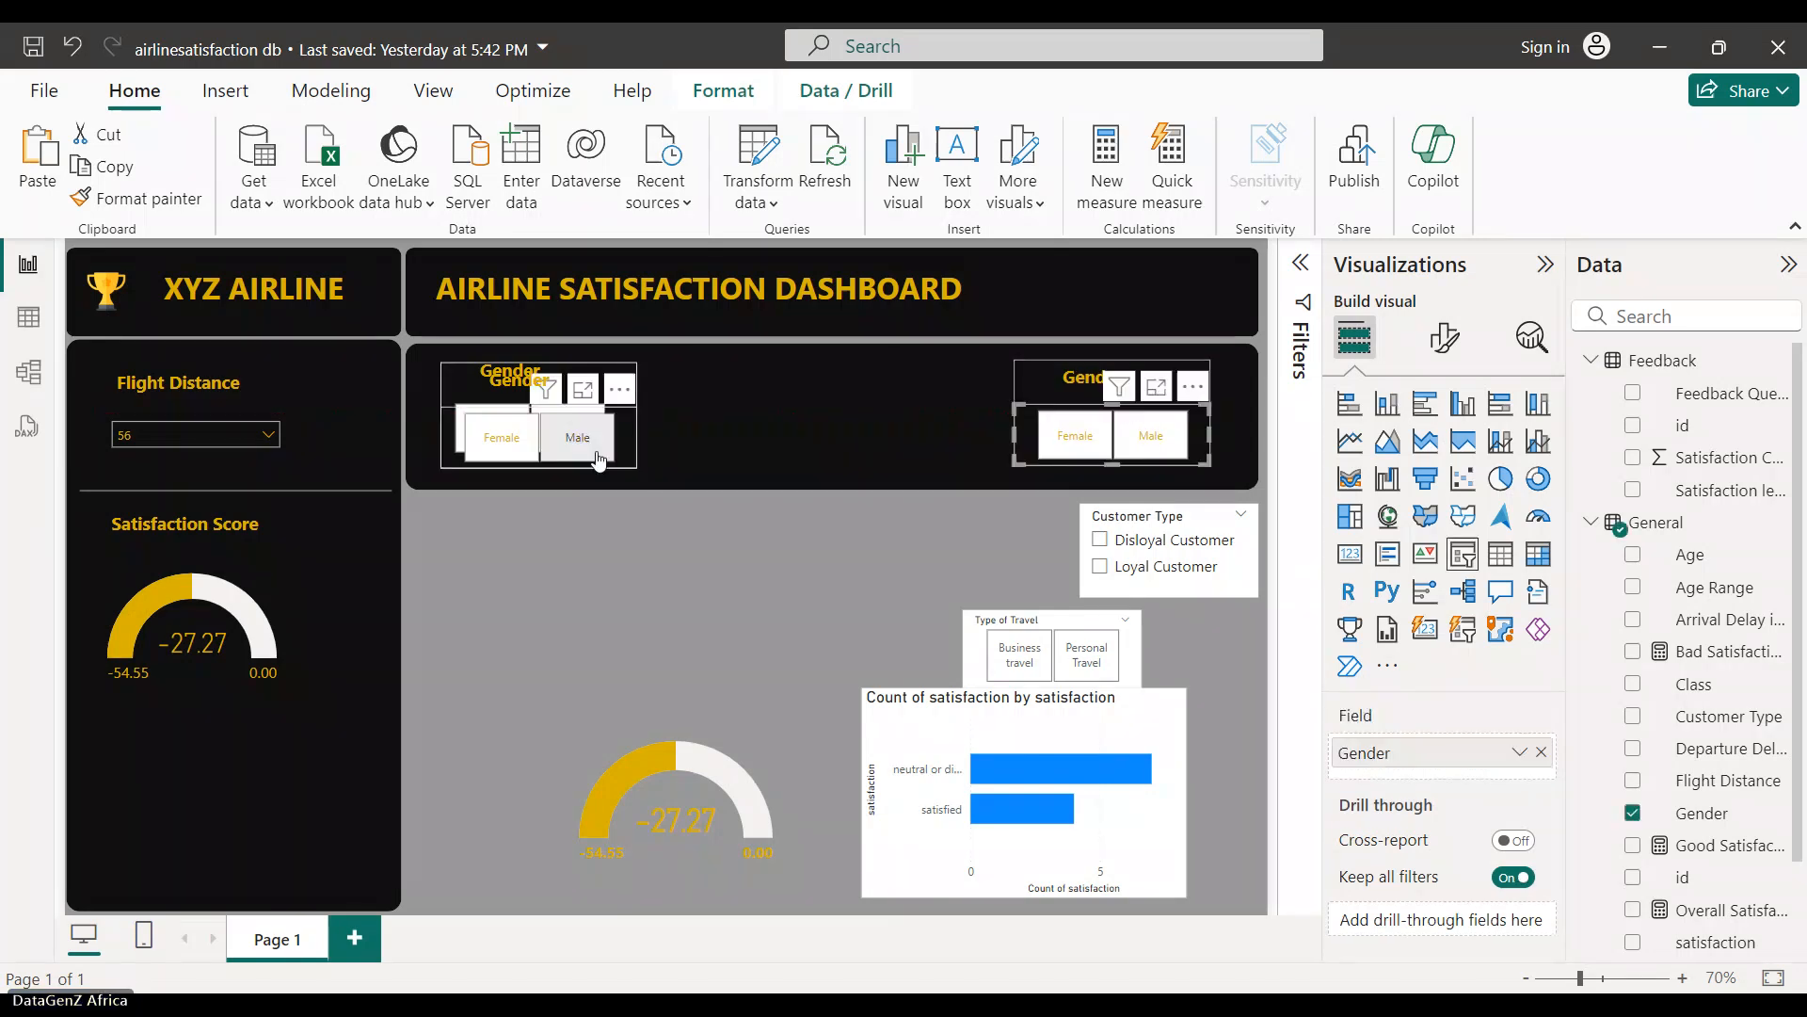
click(598, 457)
drag(625, 421, 904, 429)
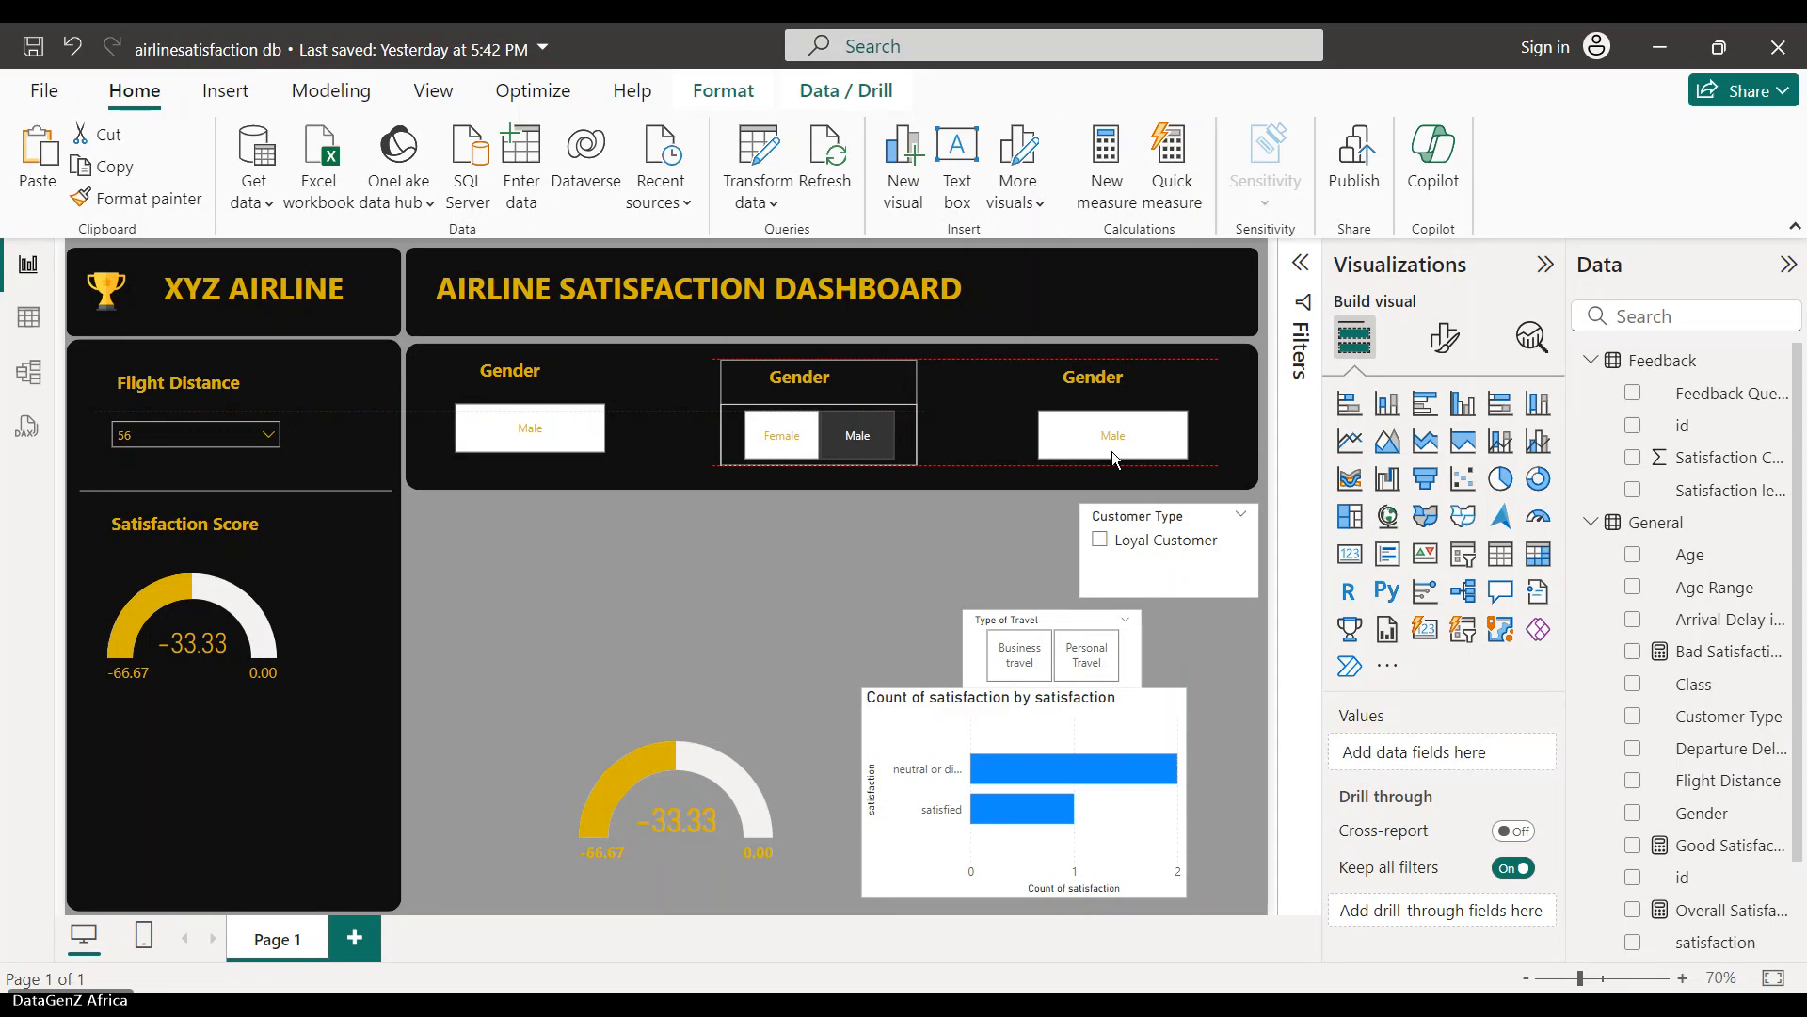
click(817, 524)
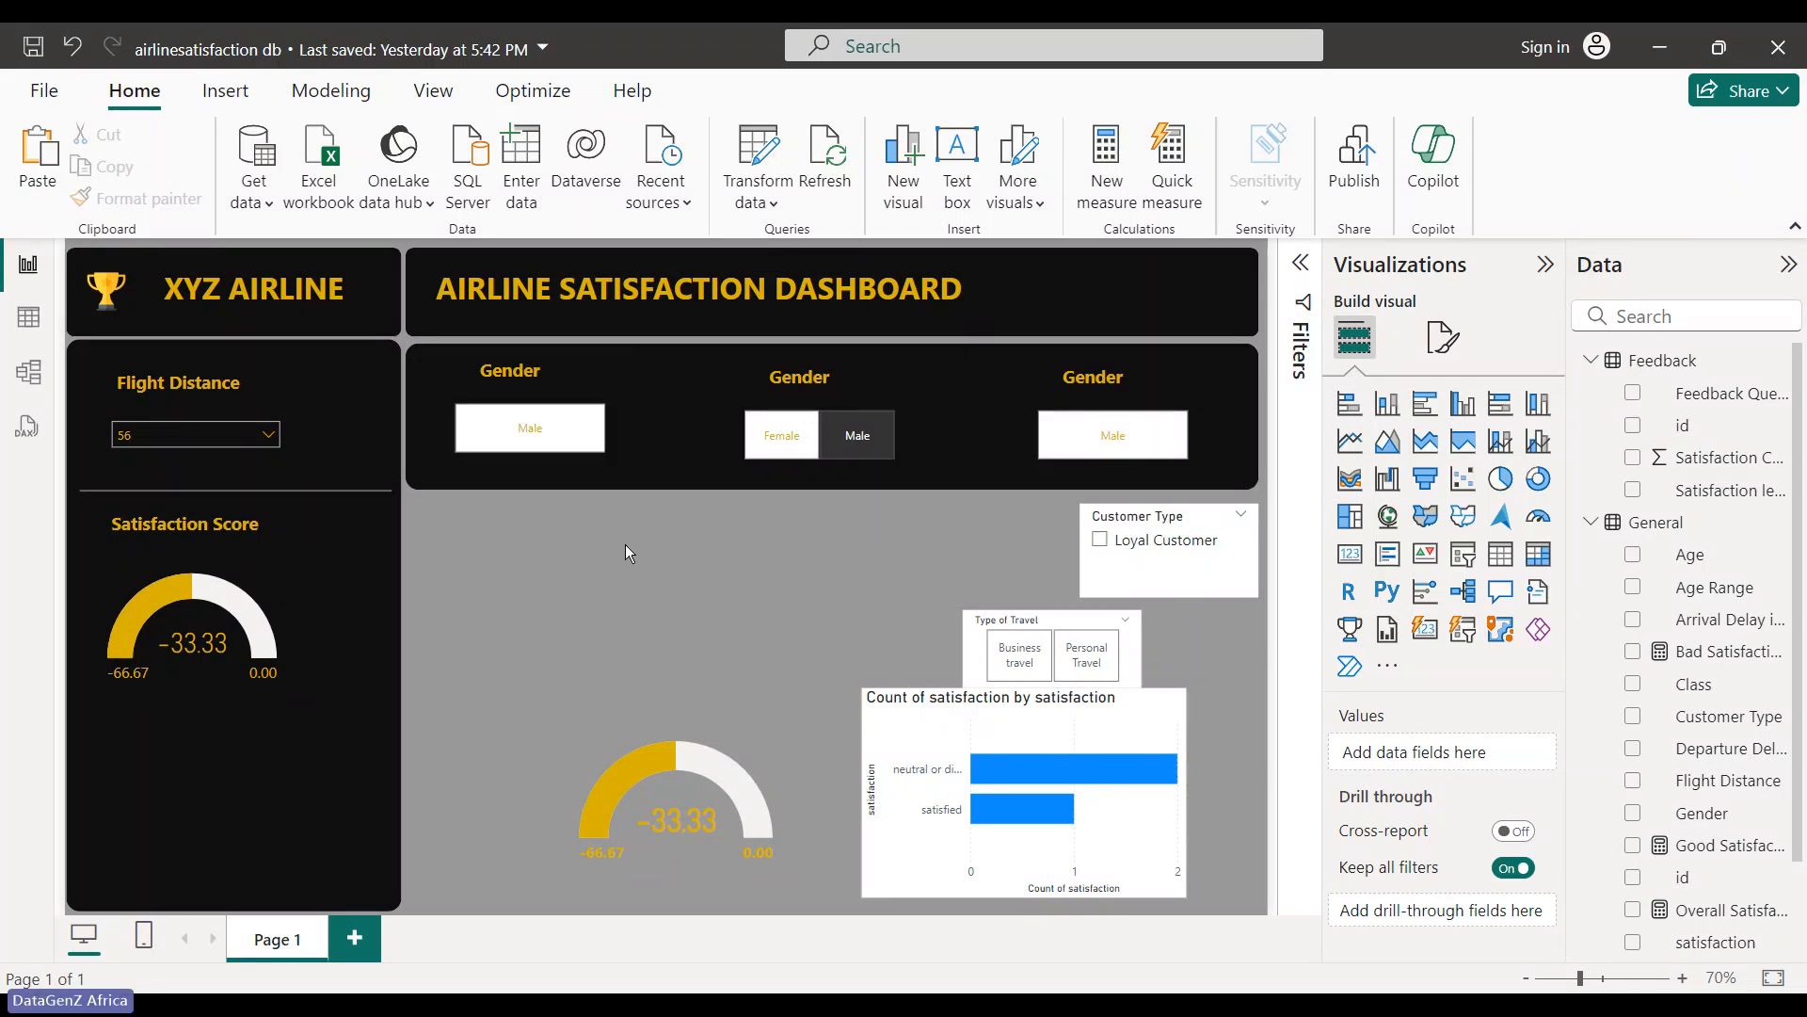
click(1149, 432)
click(573, 627)
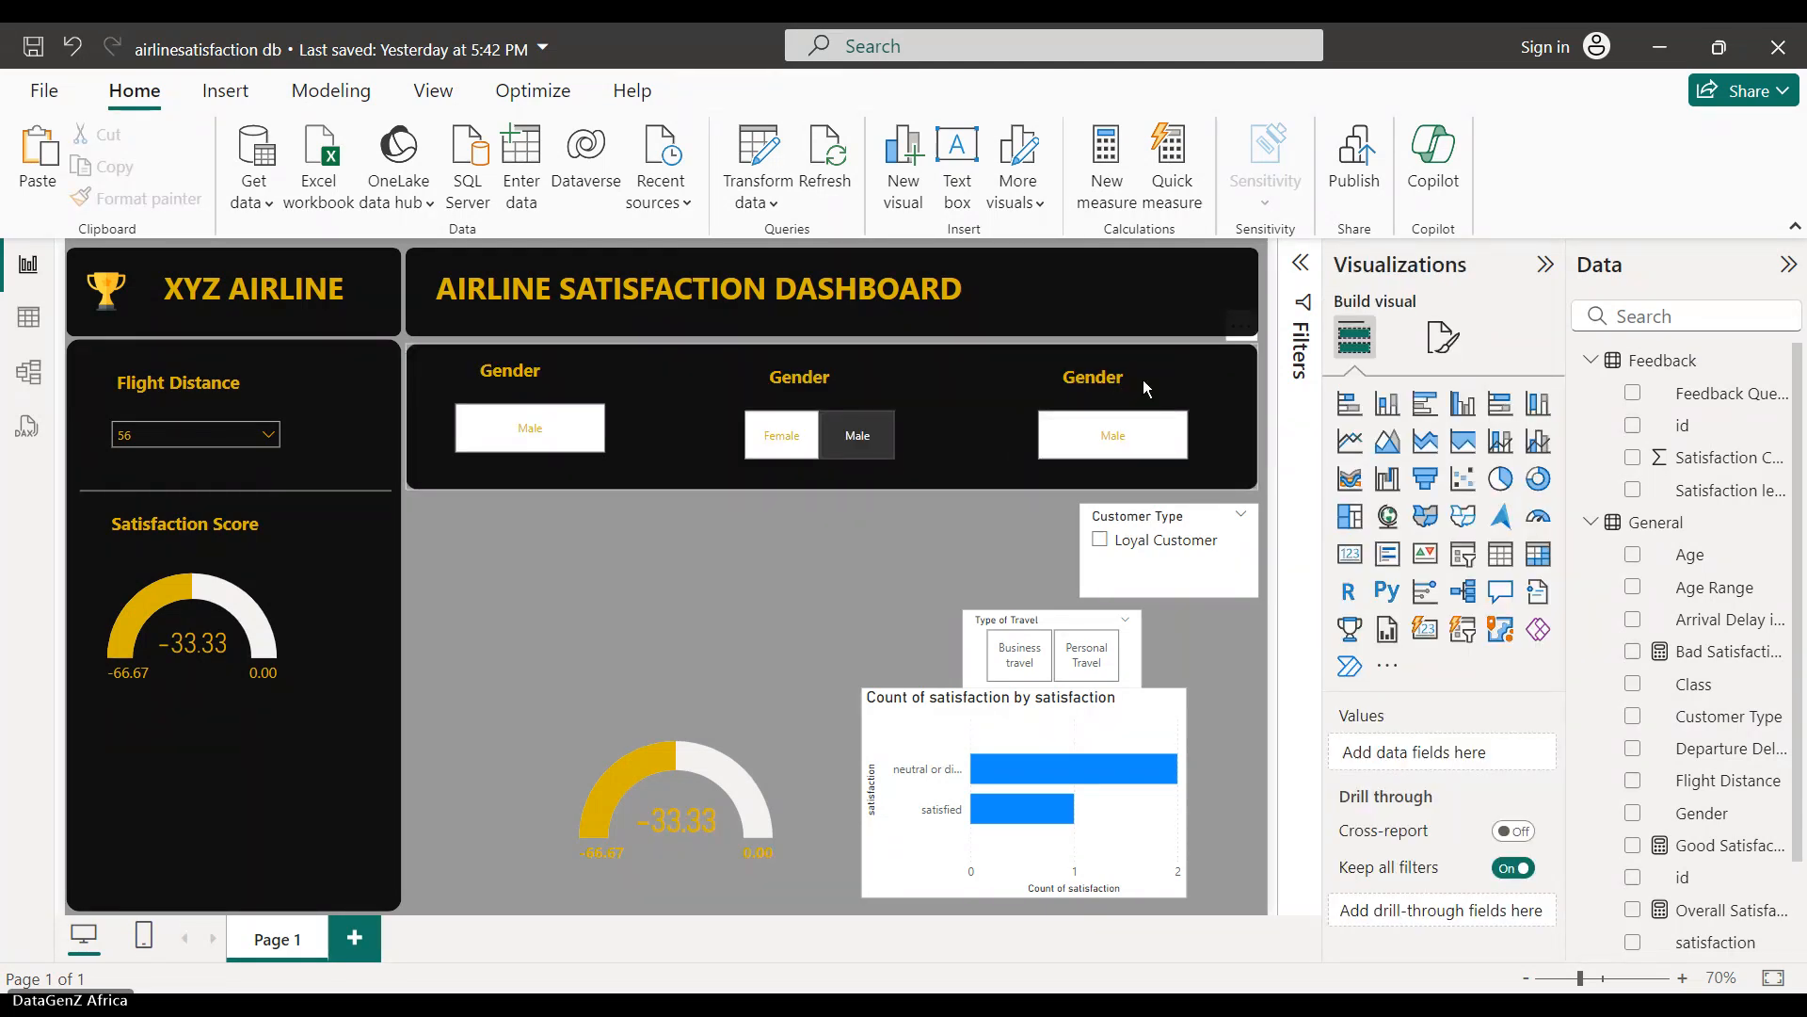
- Delete the extra satisfaction gauge from the canvas
click(1193, 386)
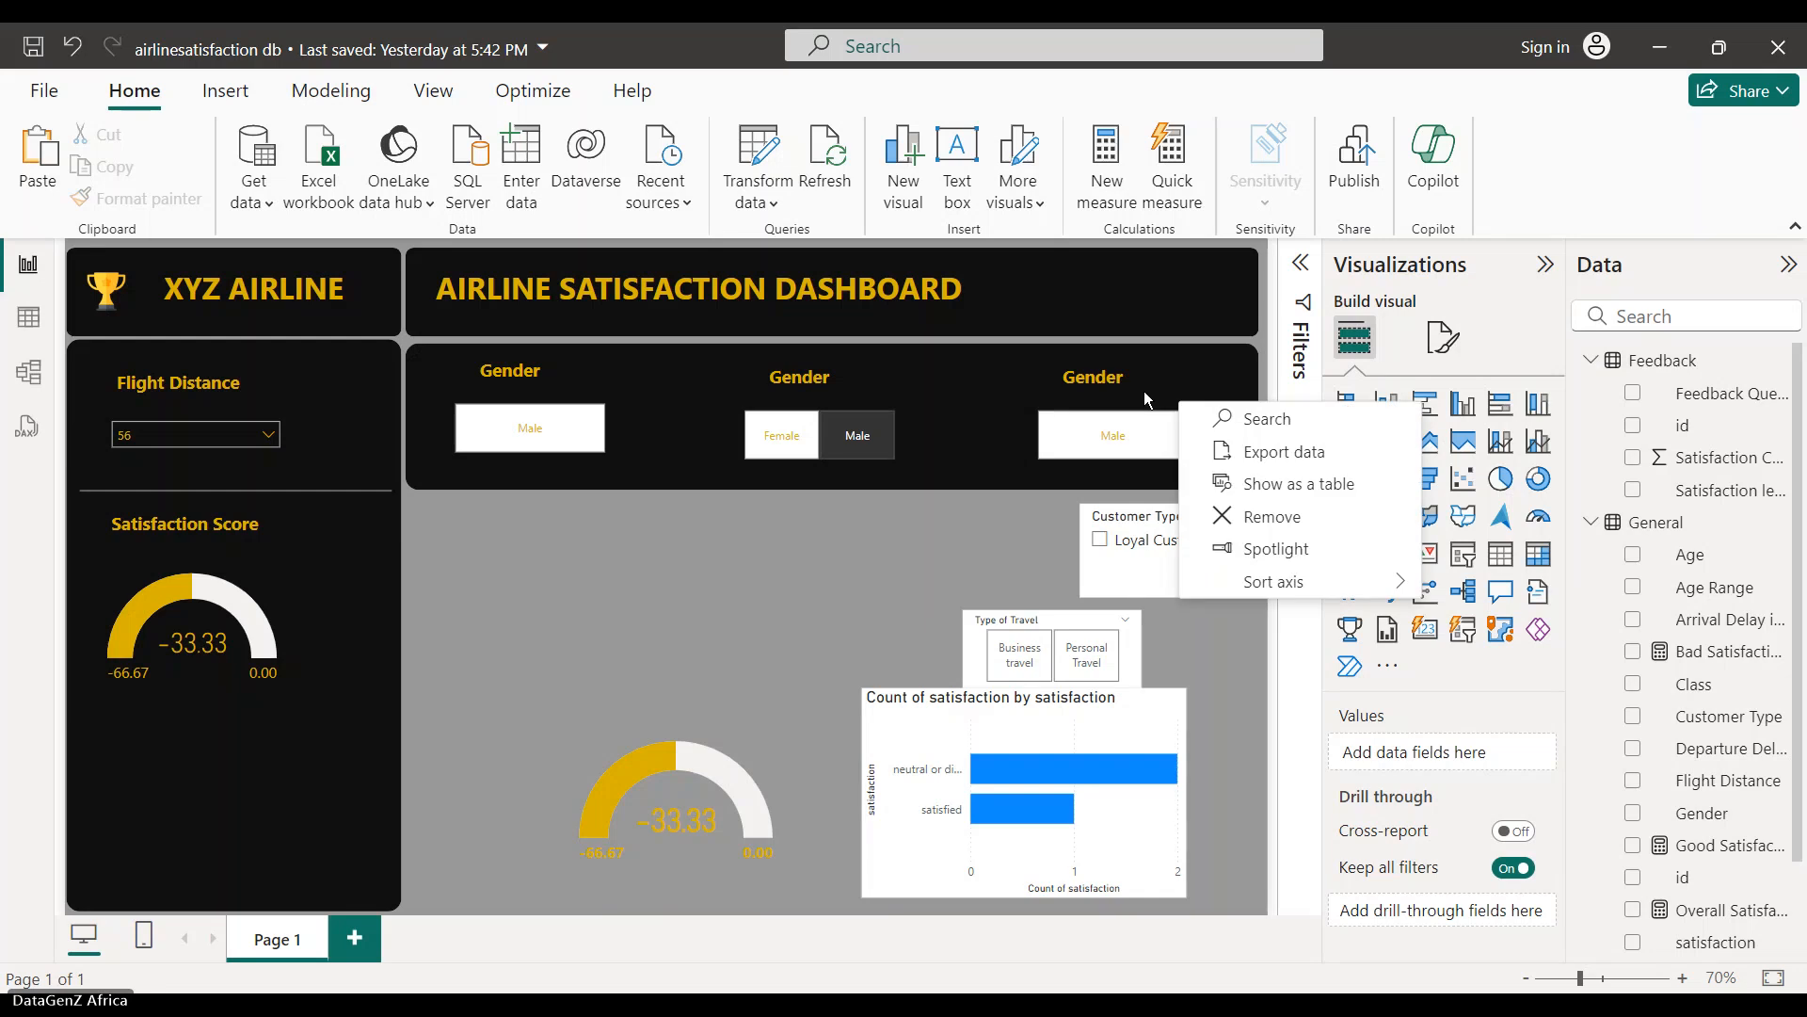
click(1144, 392)
click(838, 582)
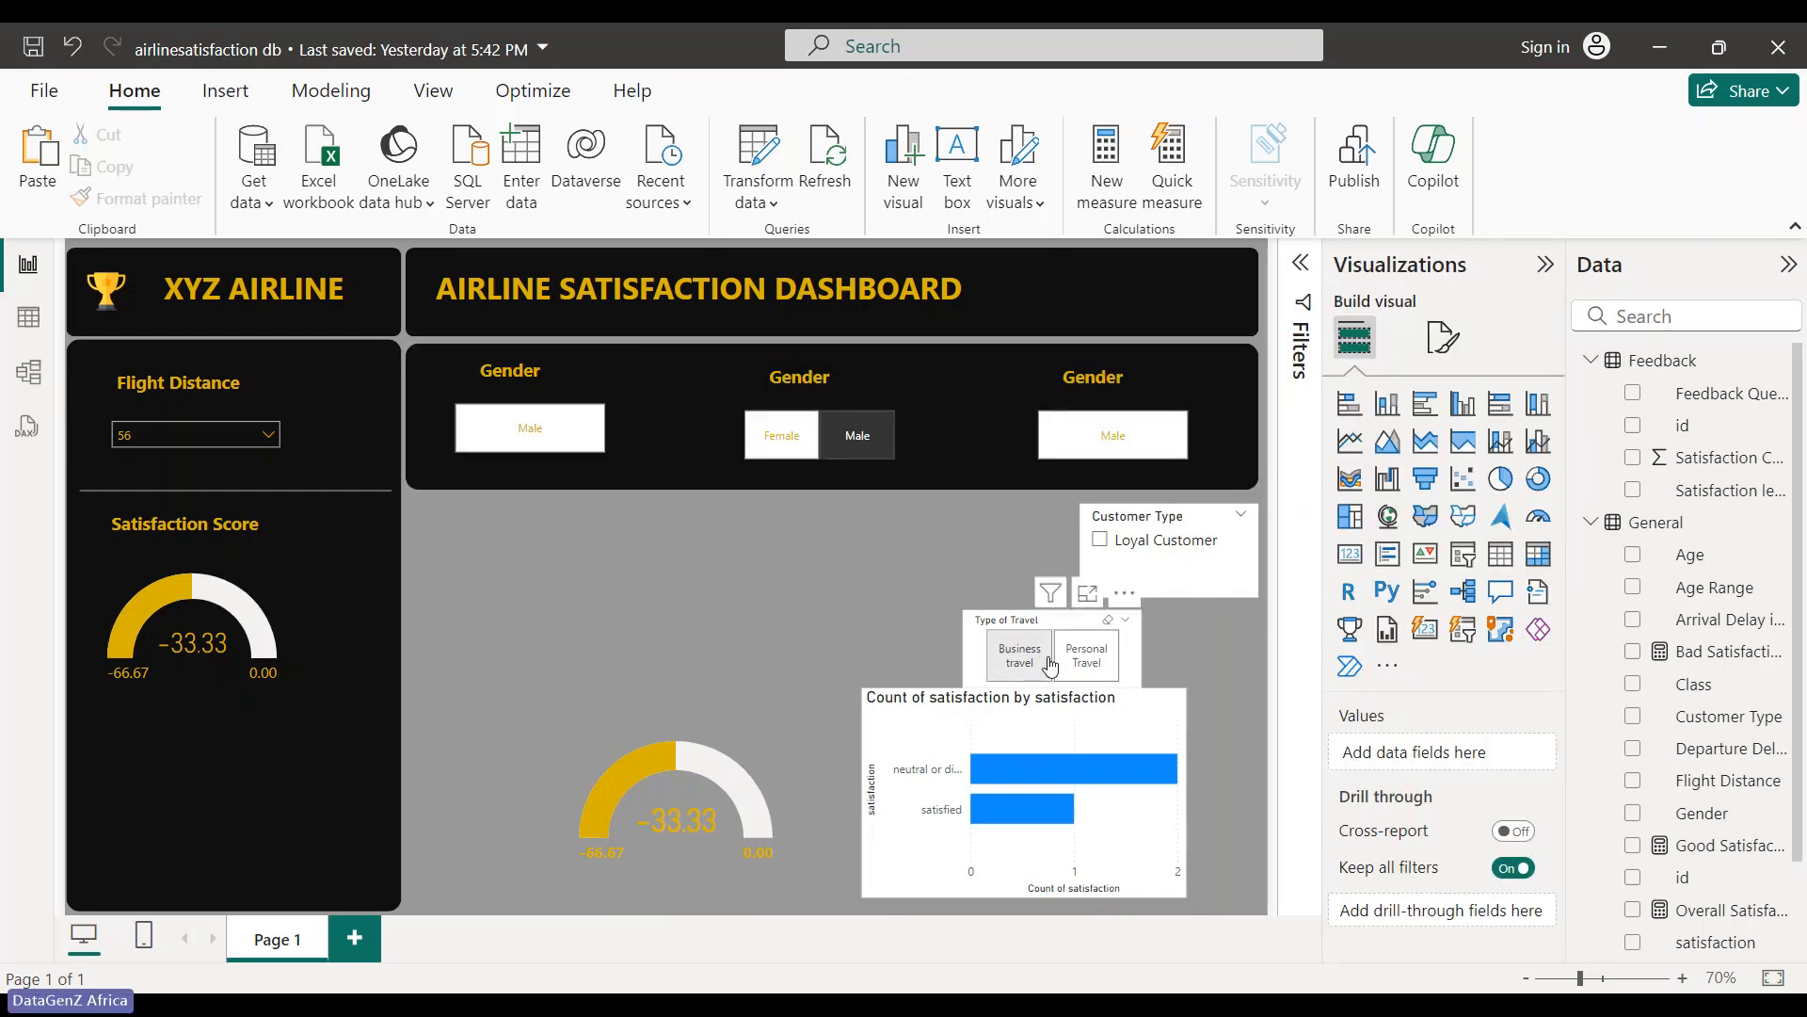
click(1112, 623)
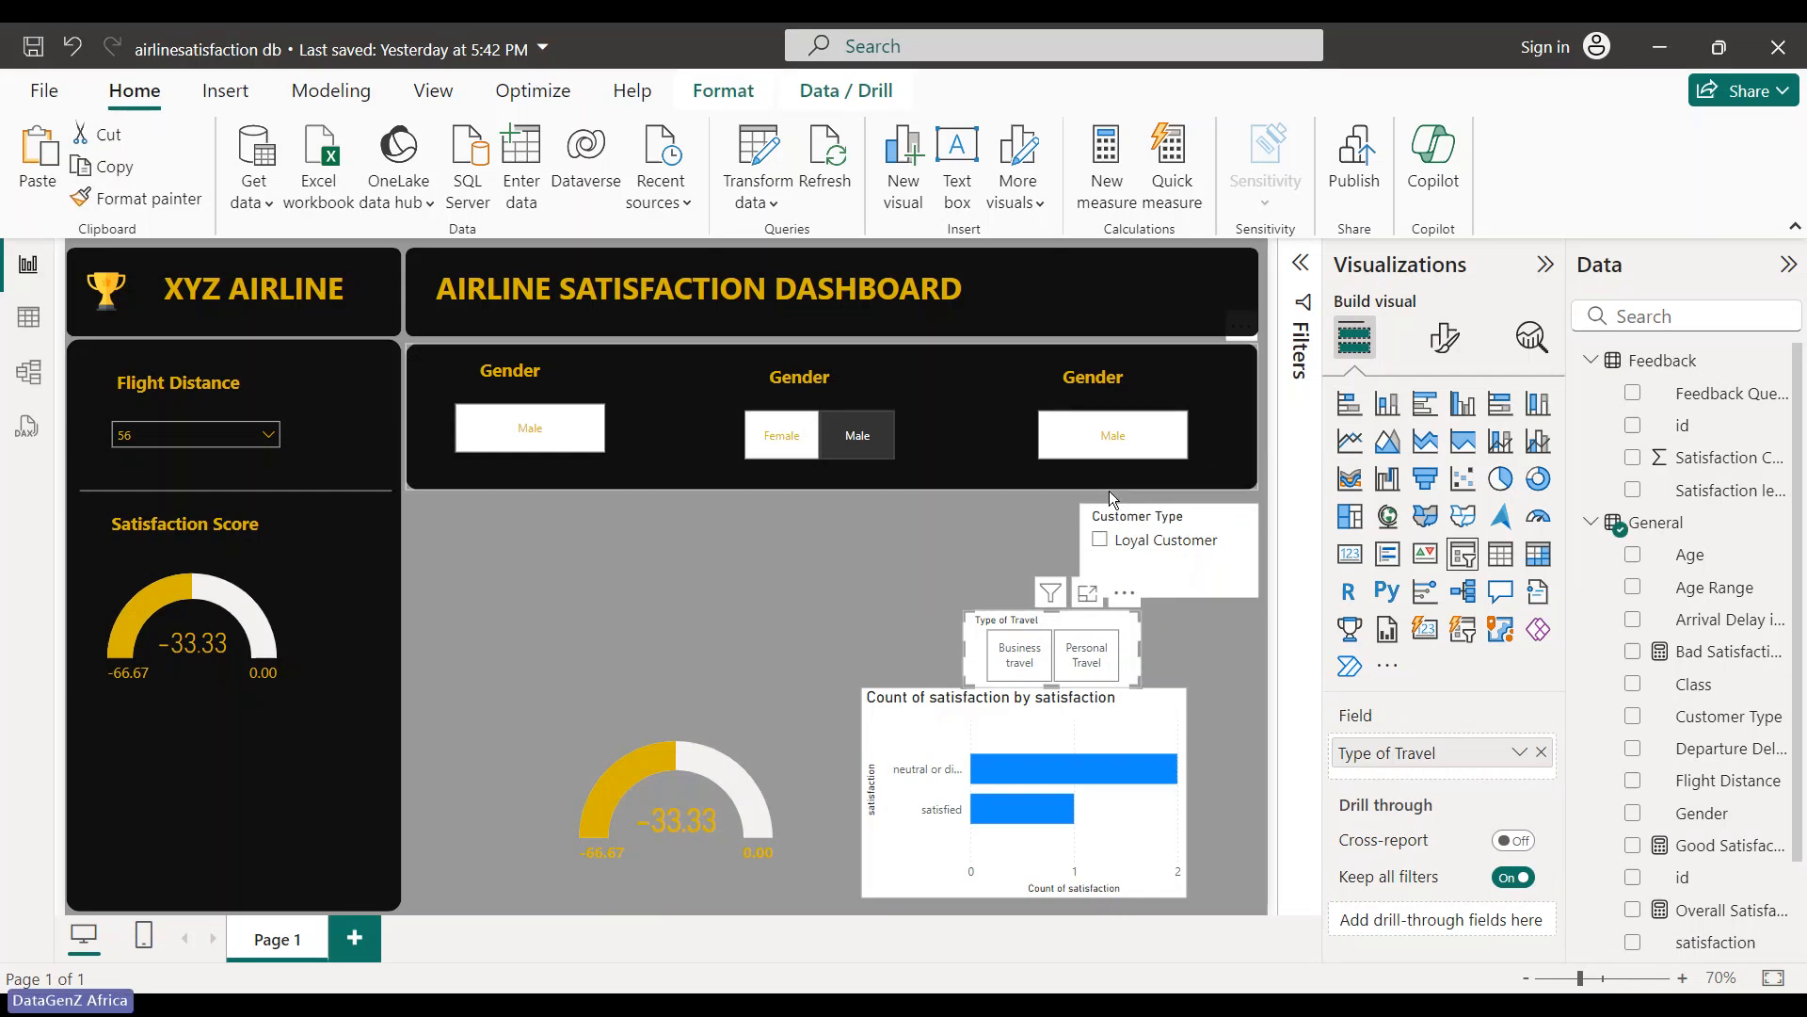
click(1225, 530)
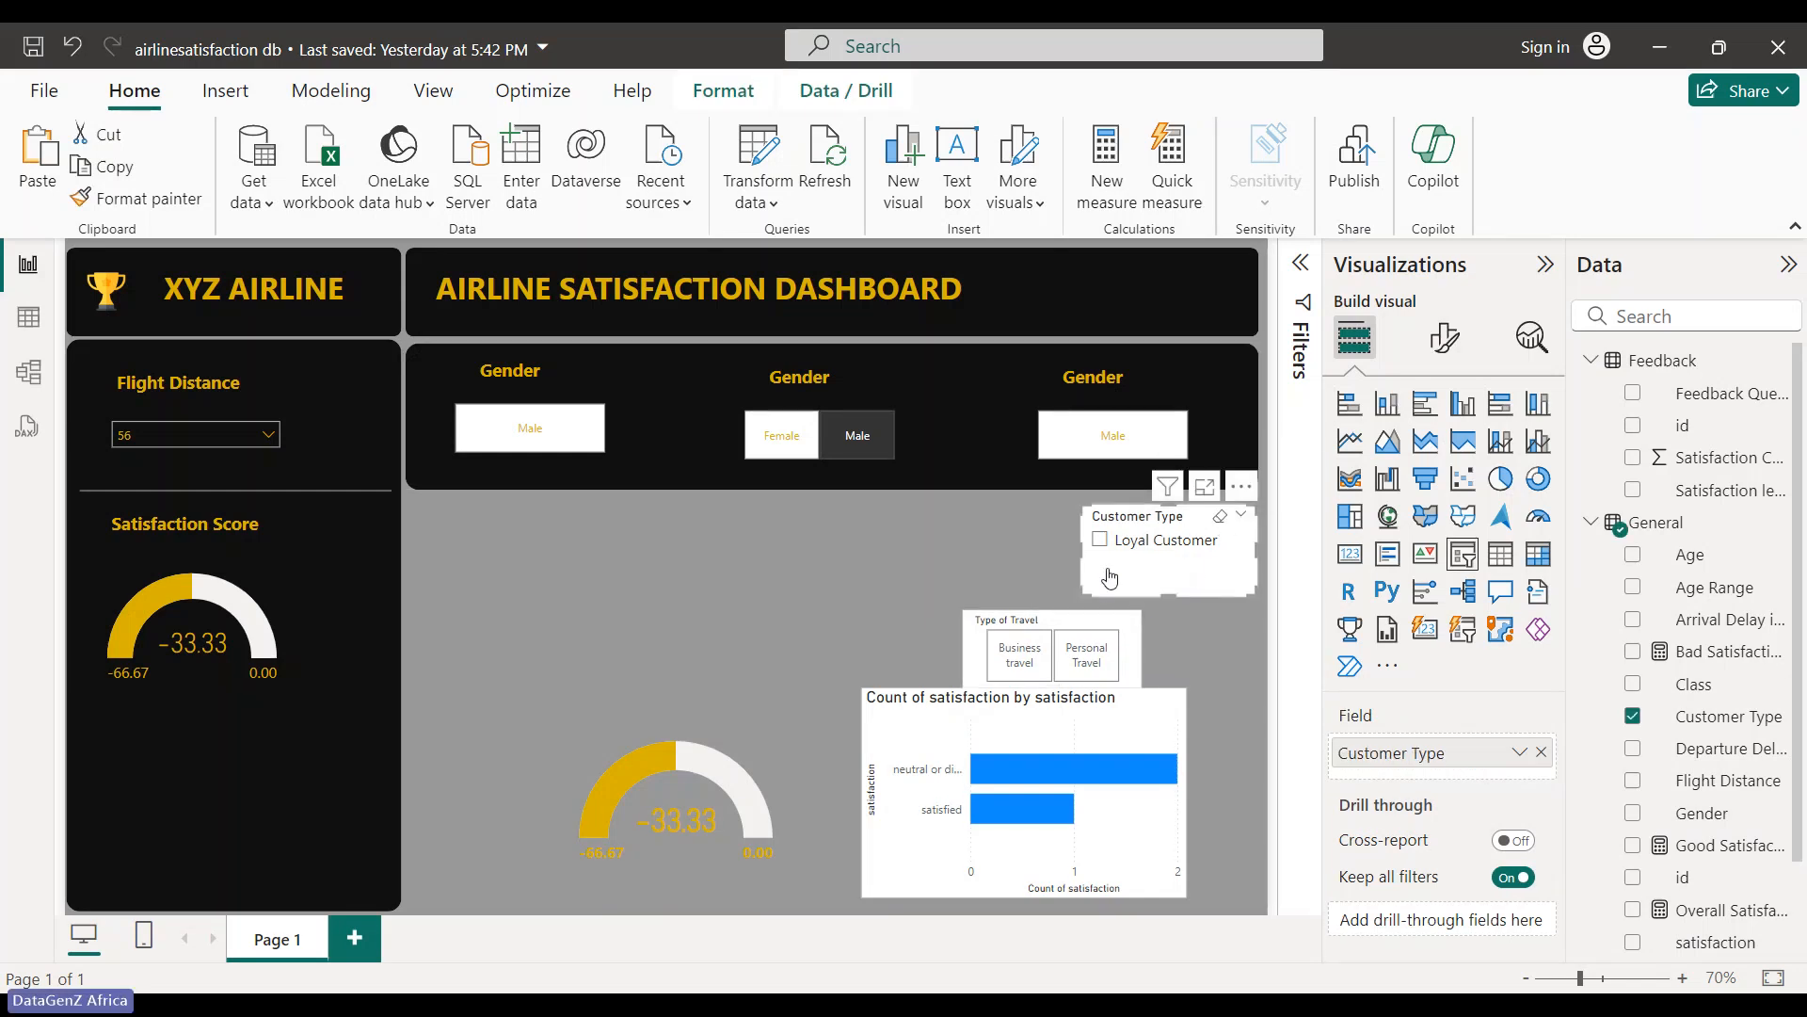
click(737, 748)
key(Delete)
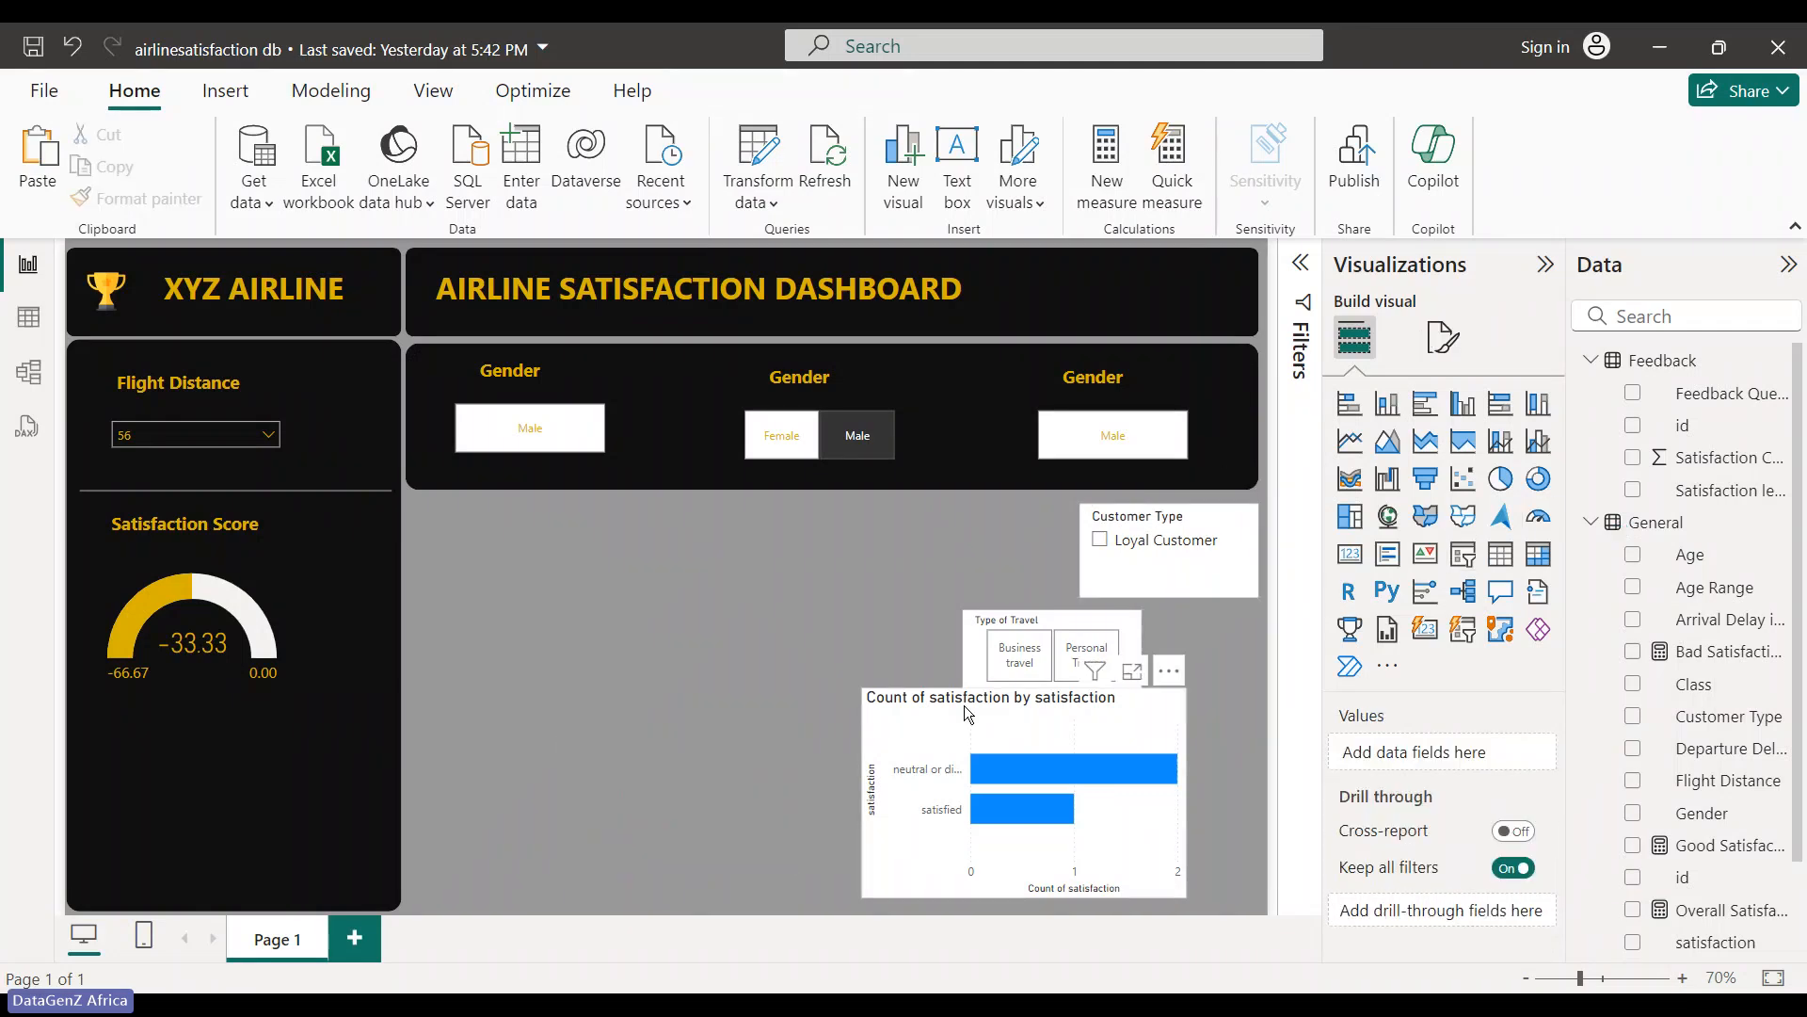
- Move the satisfaction bar chart lower left and the right Gender slicer beside Customer Type
drag(968, 713, 467, 780)
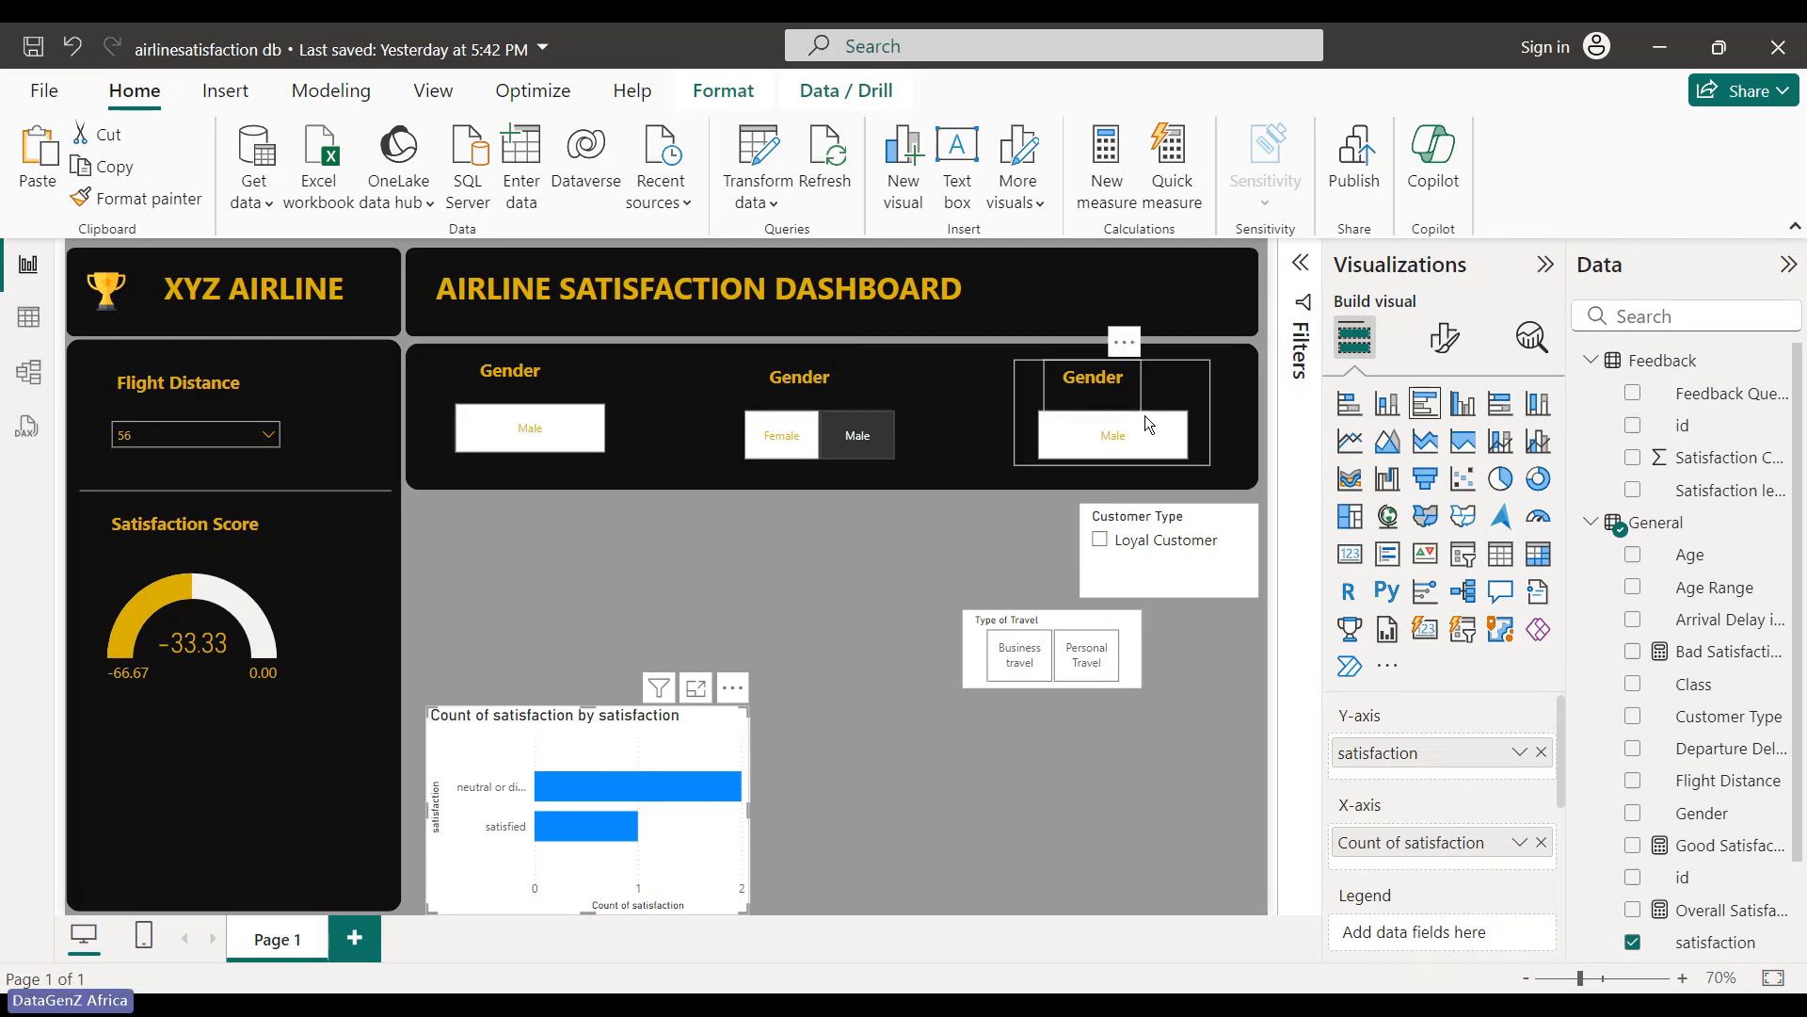
drag(1145, 415, 985, 619)
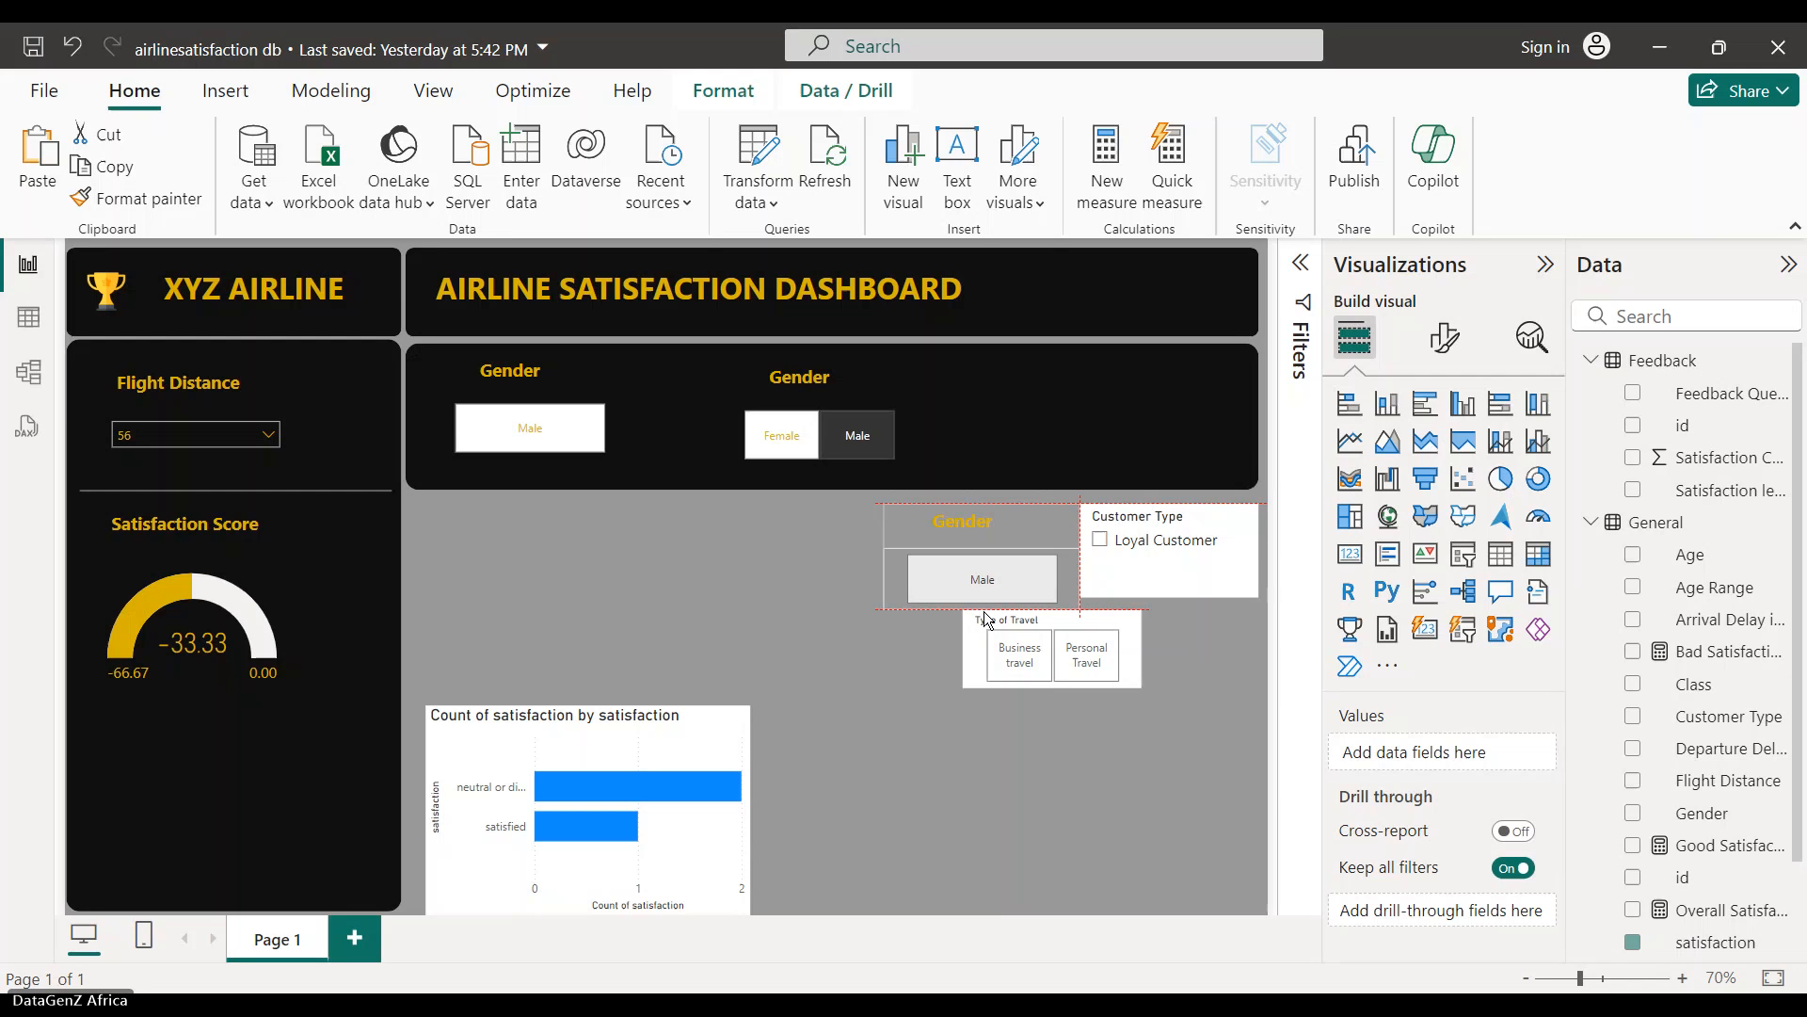
drag(986, 619, 986, 618)
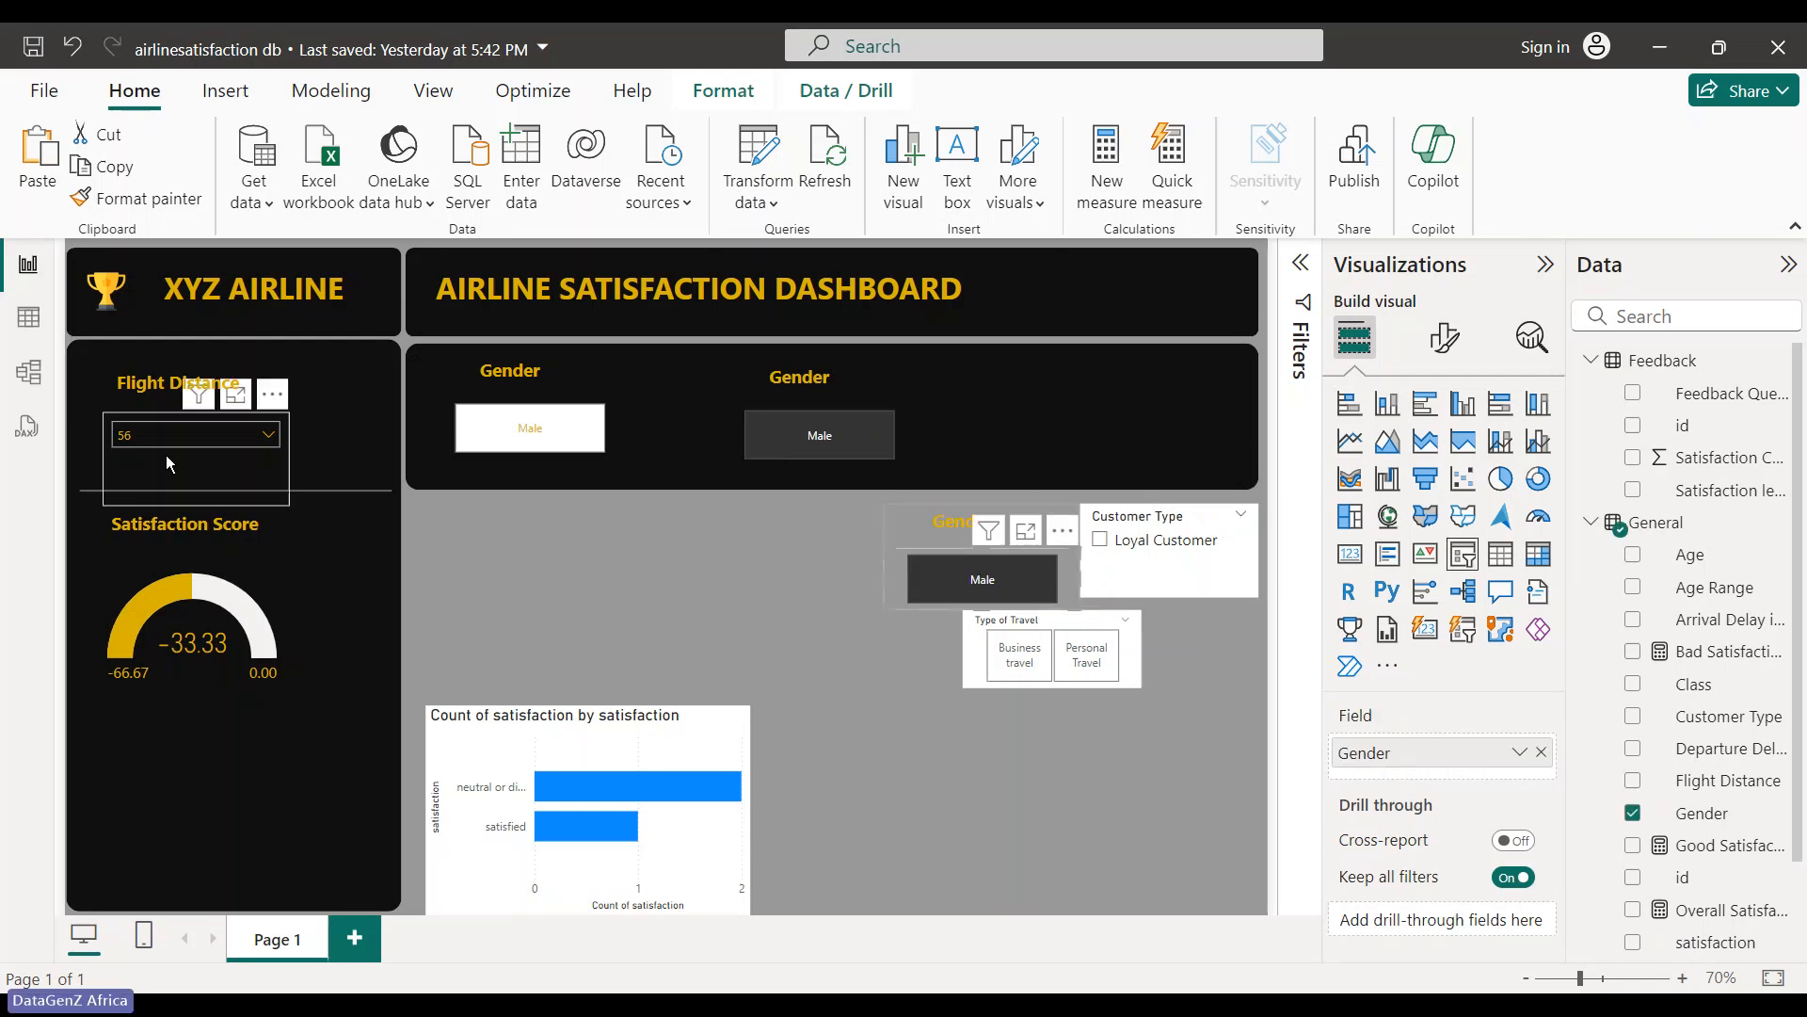
- Clear the Male selection on the lower Gender slicer
click(235, 607)
click(688, 607)
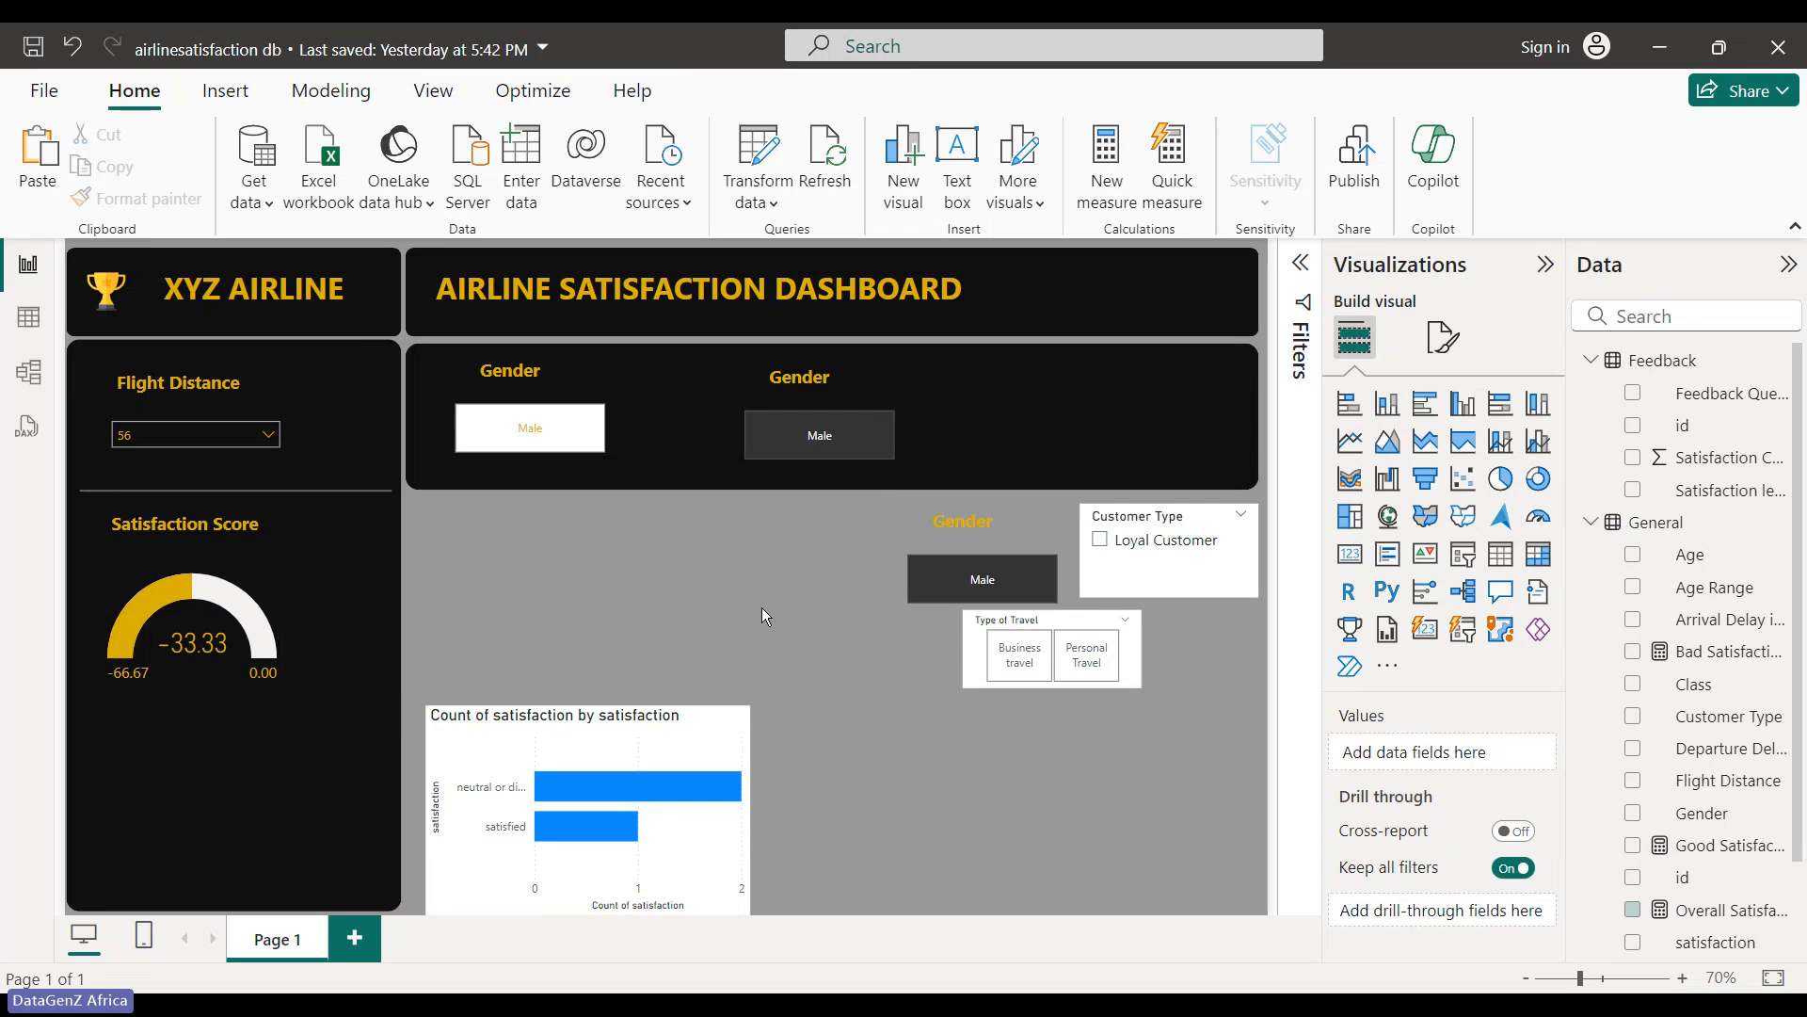
click(1039, 593)
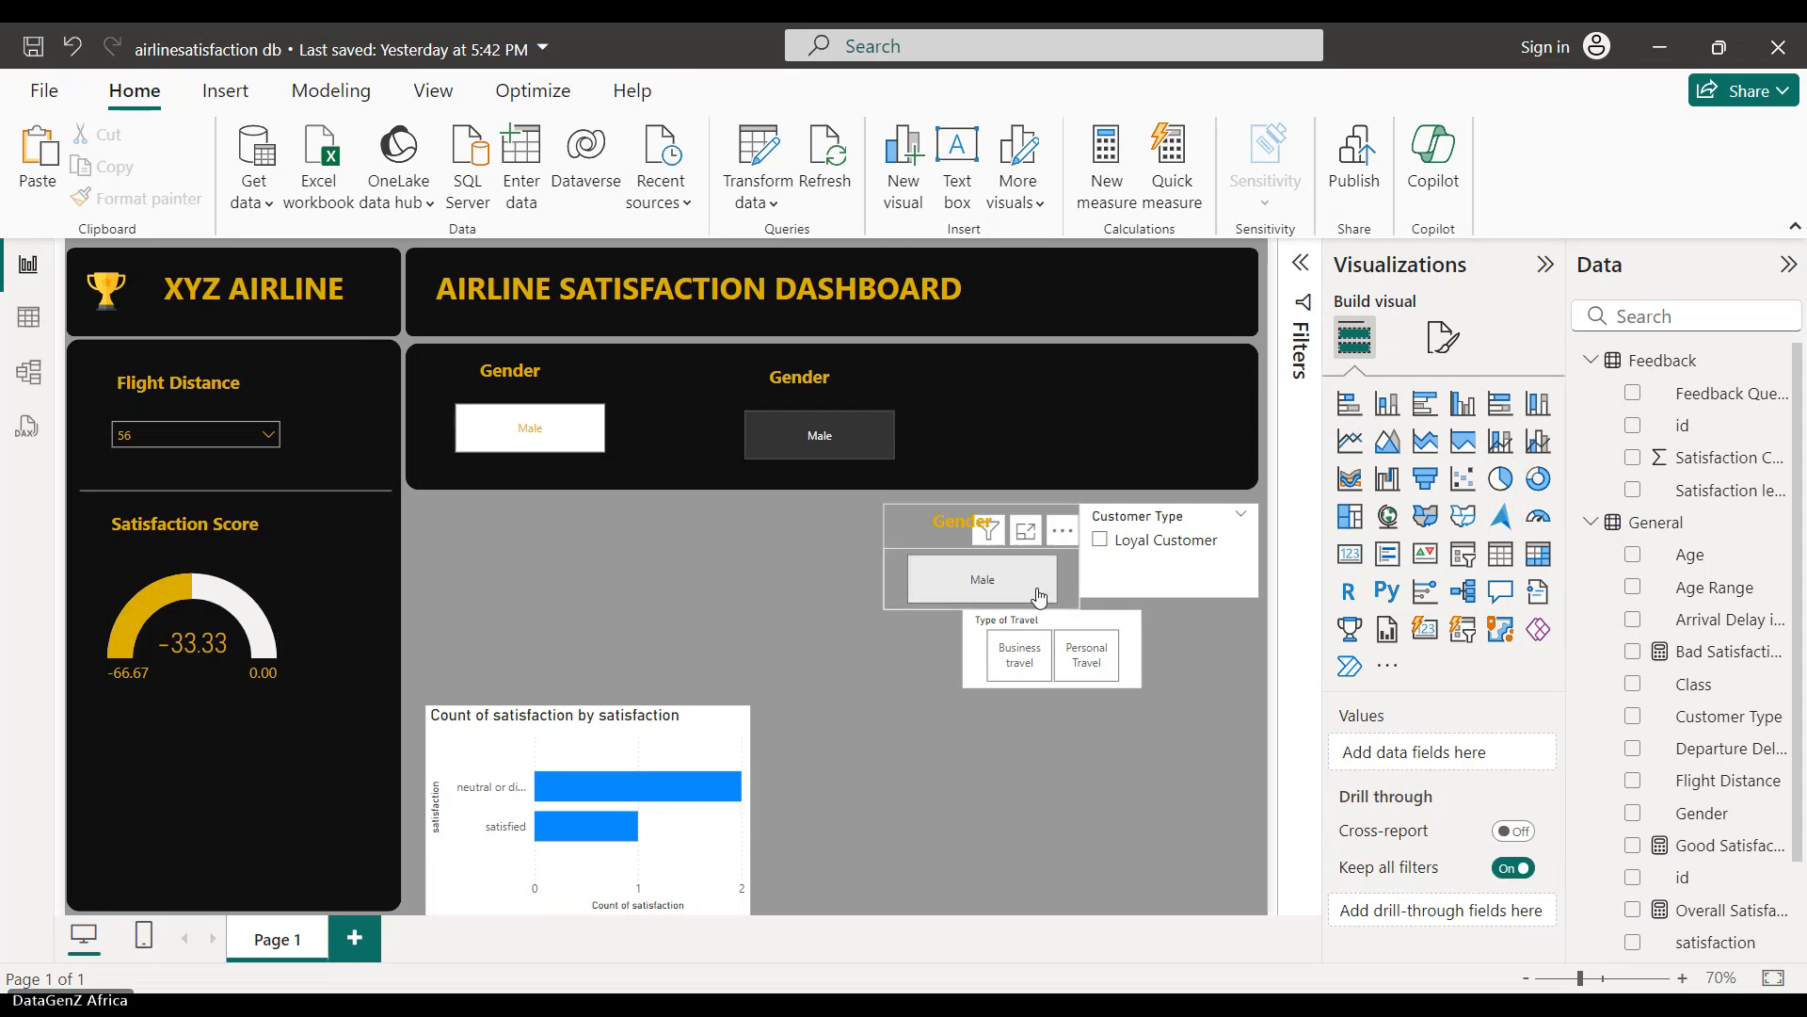
click(1061, 533)
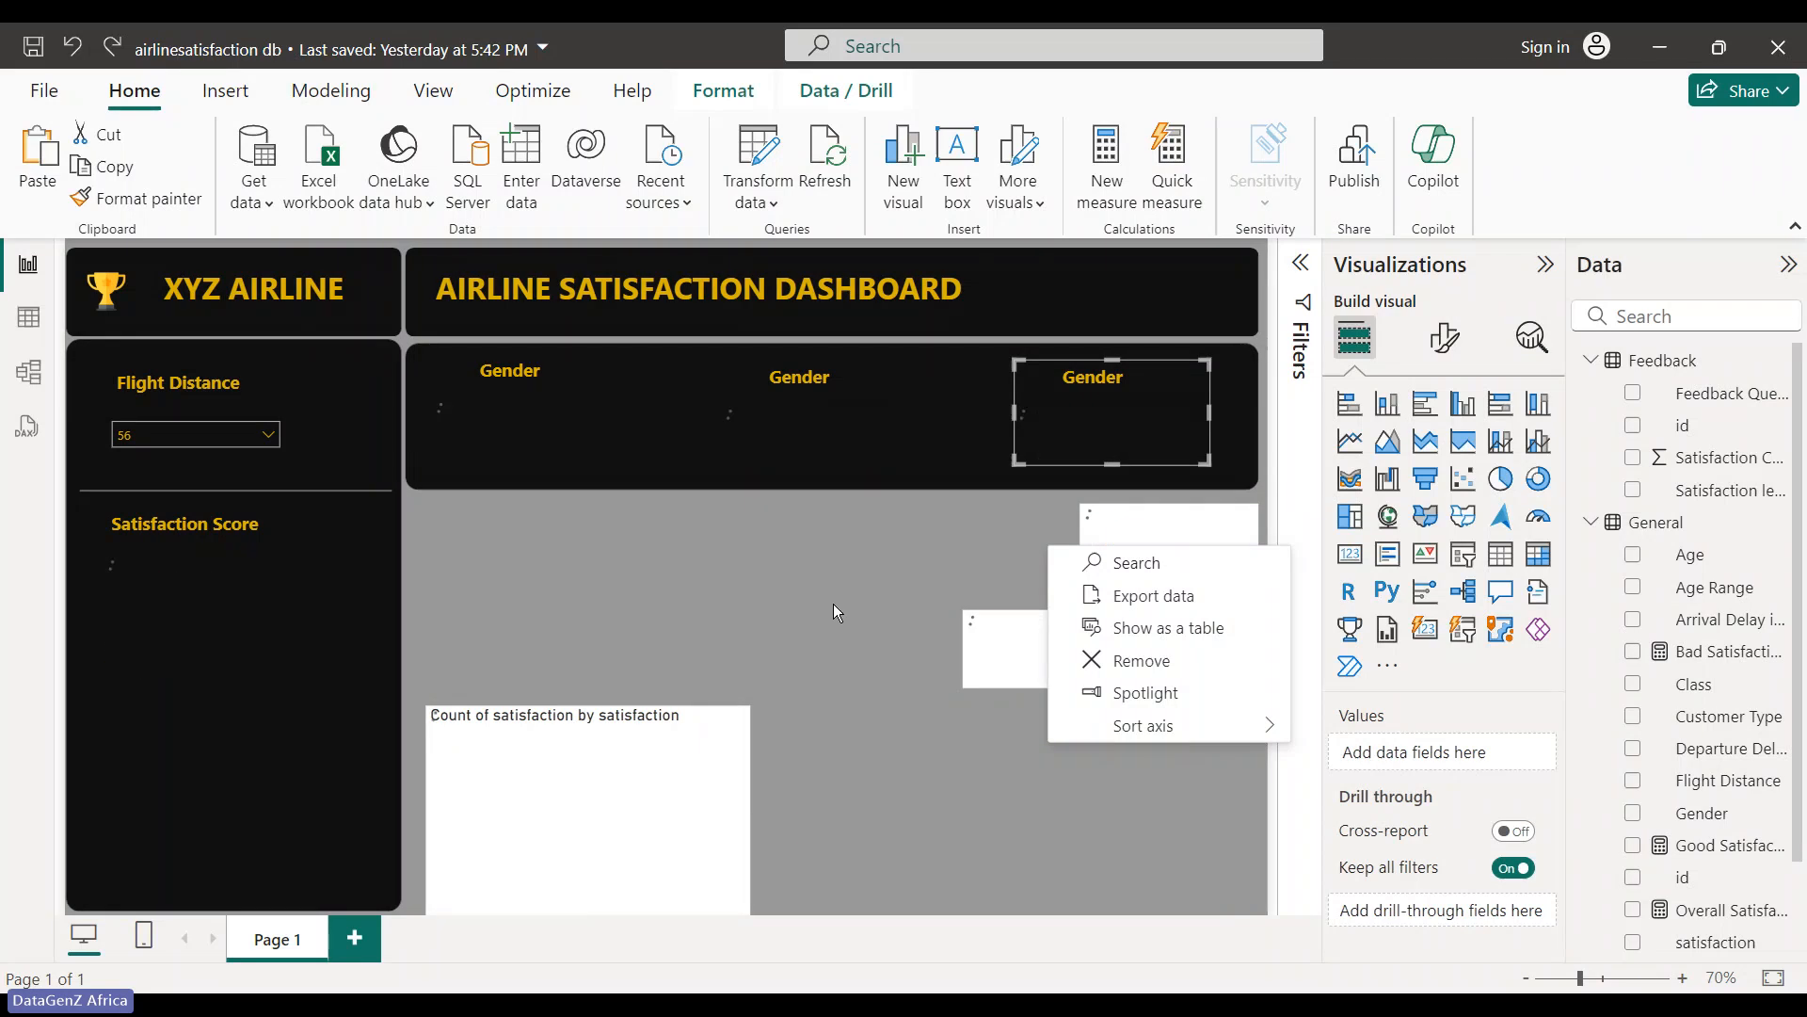
click(800, 571)
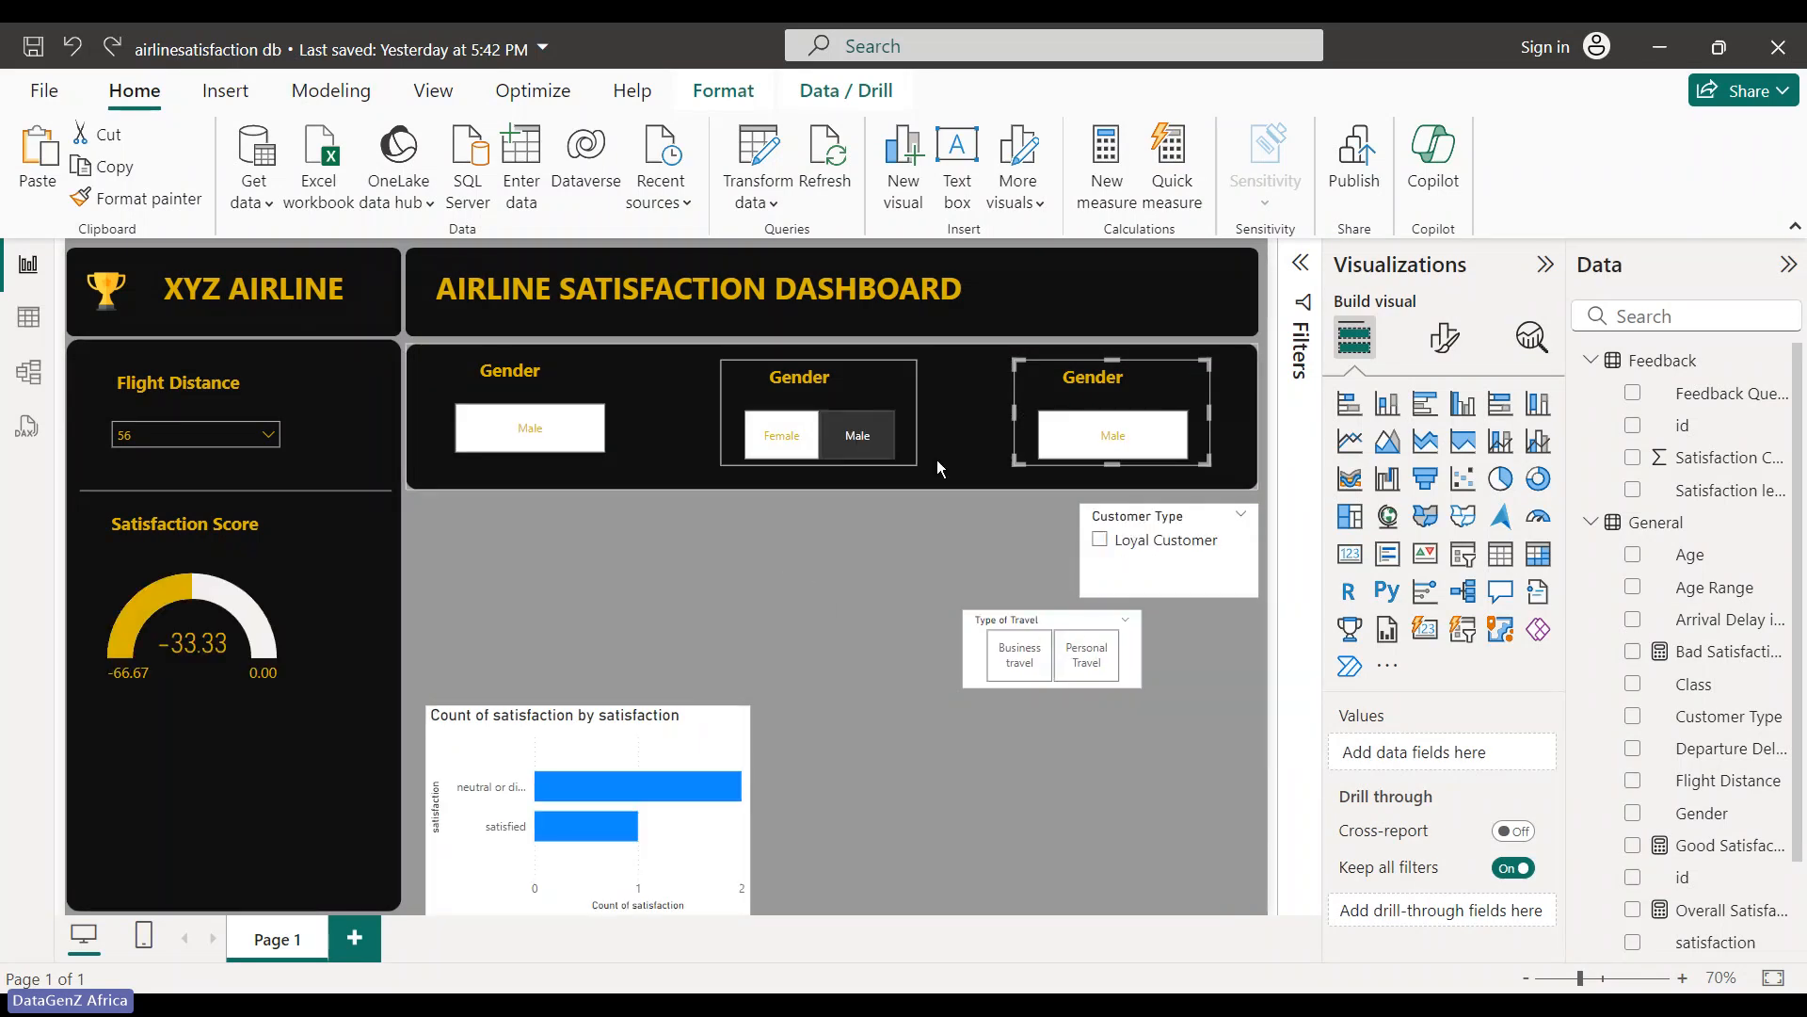
- Select the slicer in the middle Gender group and expand its Slicer settings
click(807, 382)
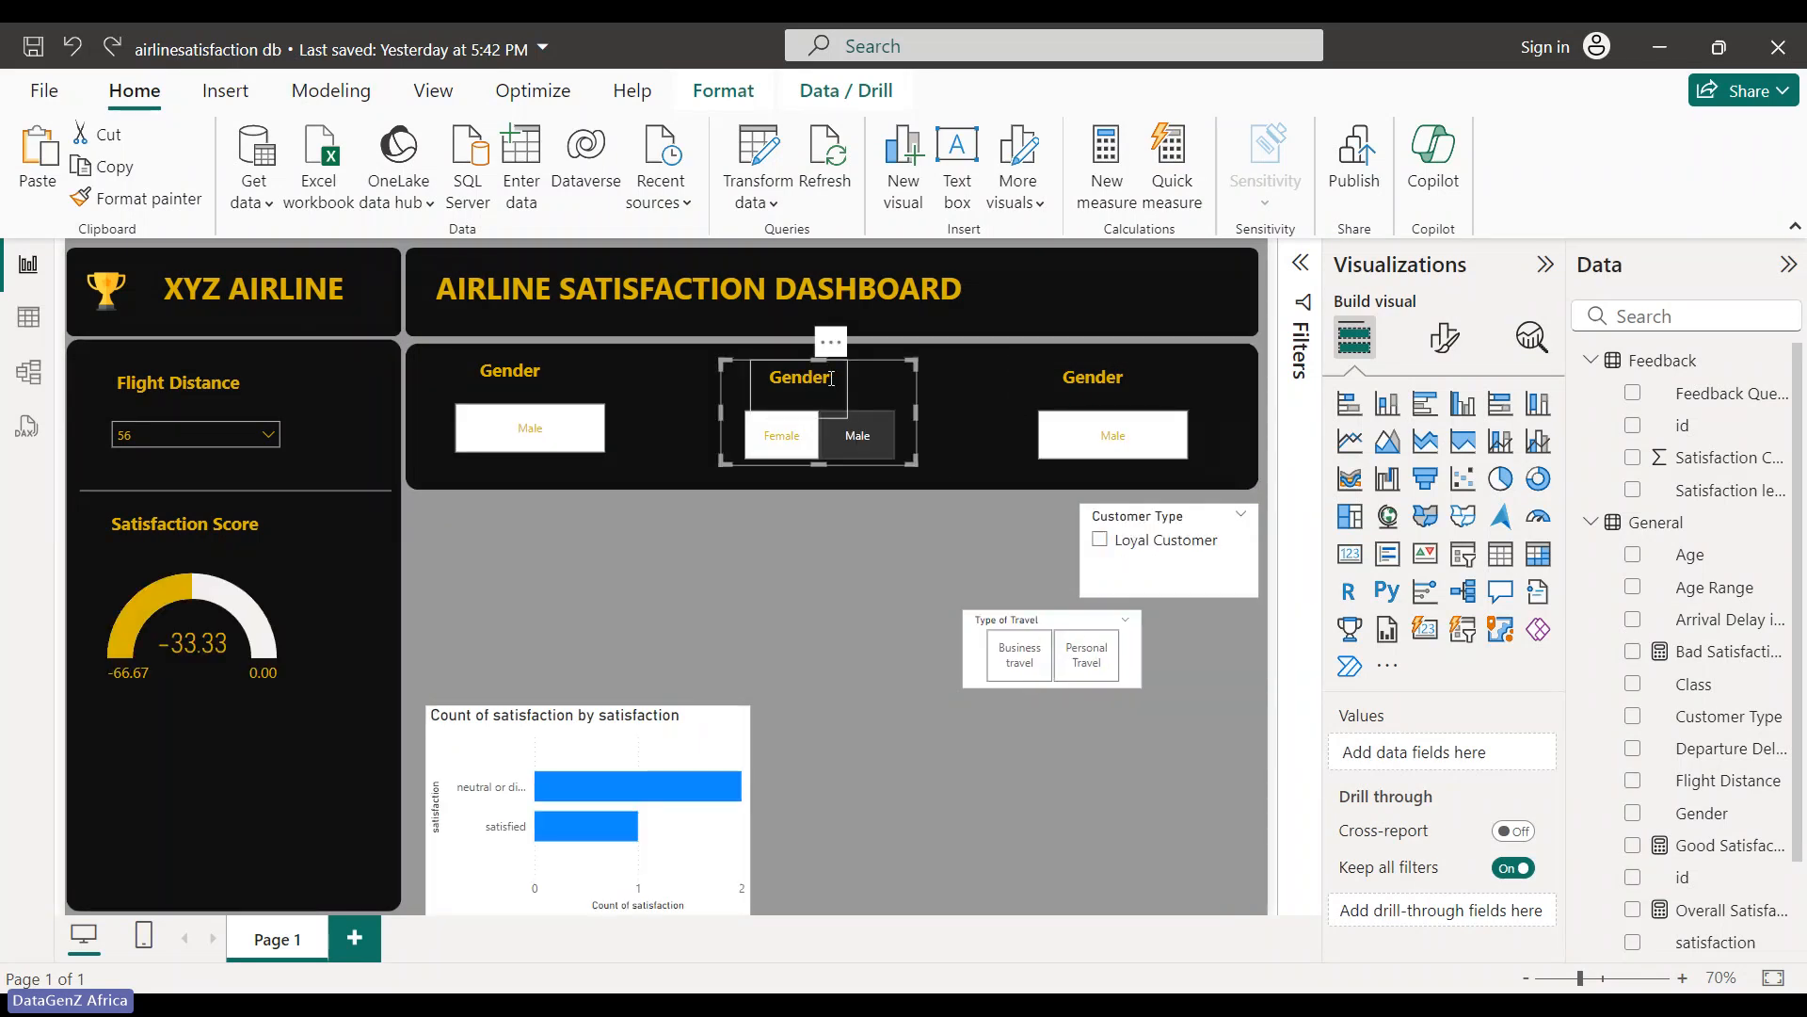
click(829, 412)
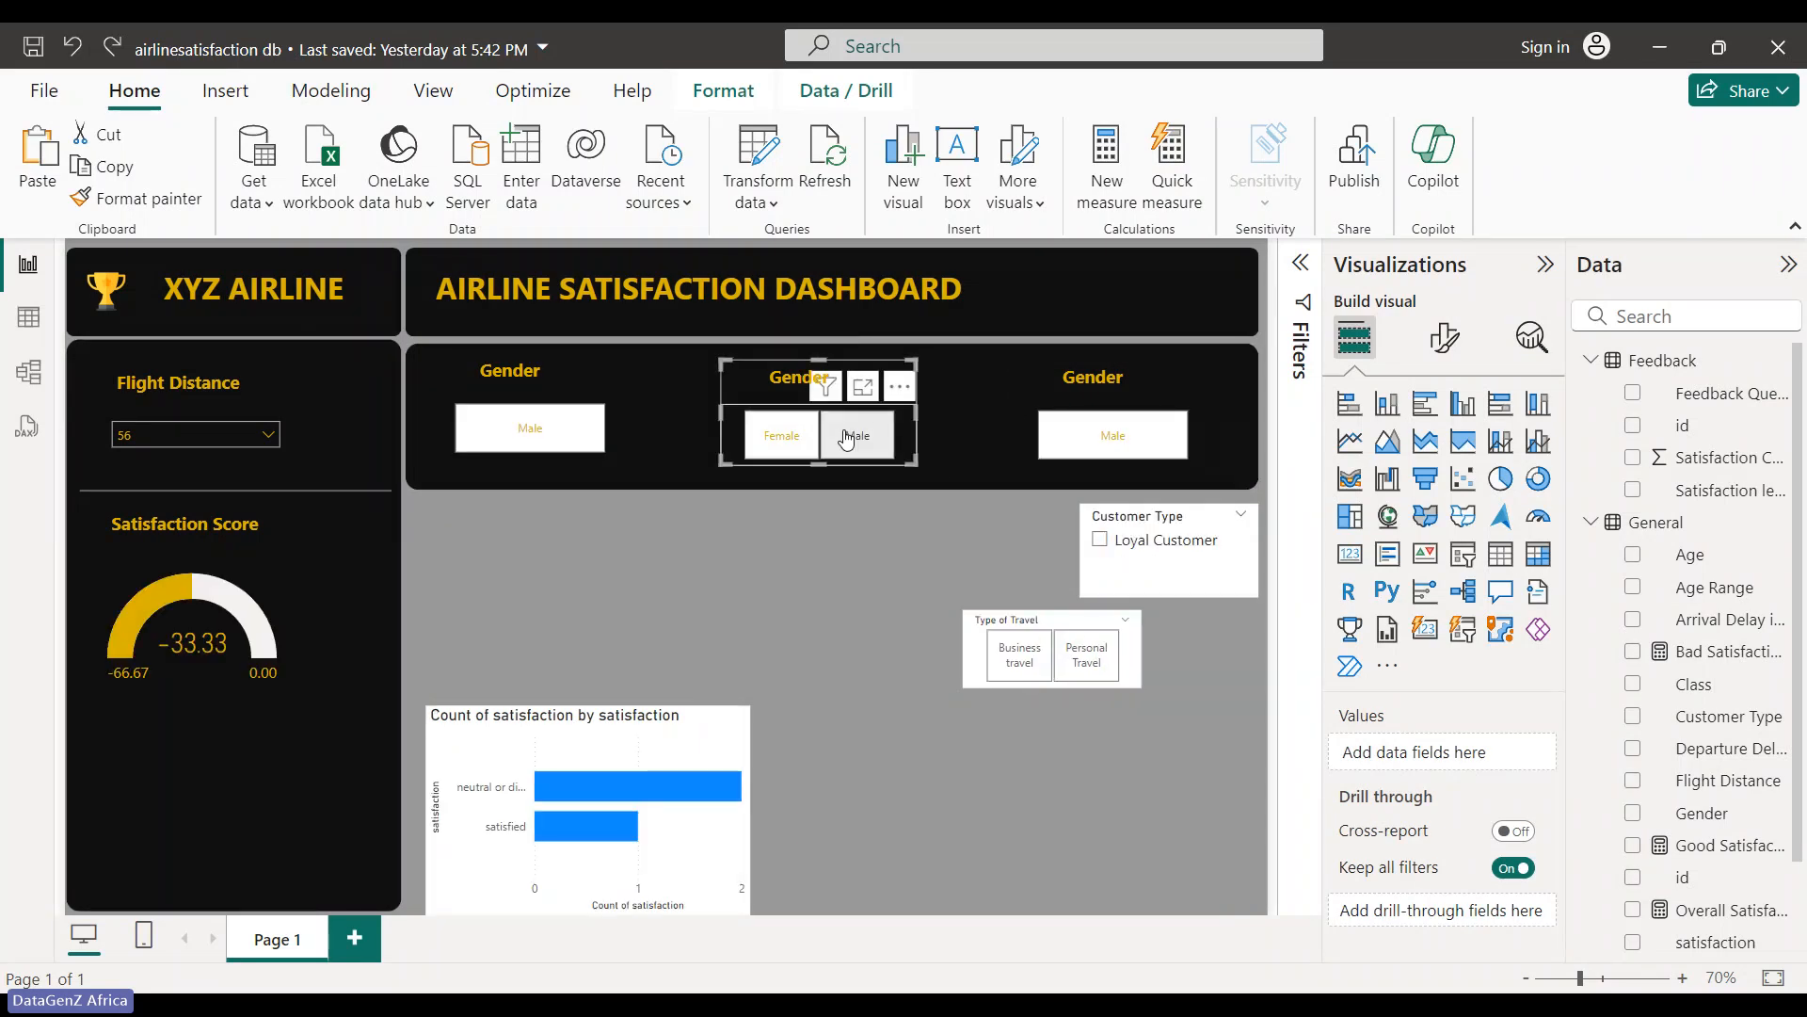
click(1448, 339)
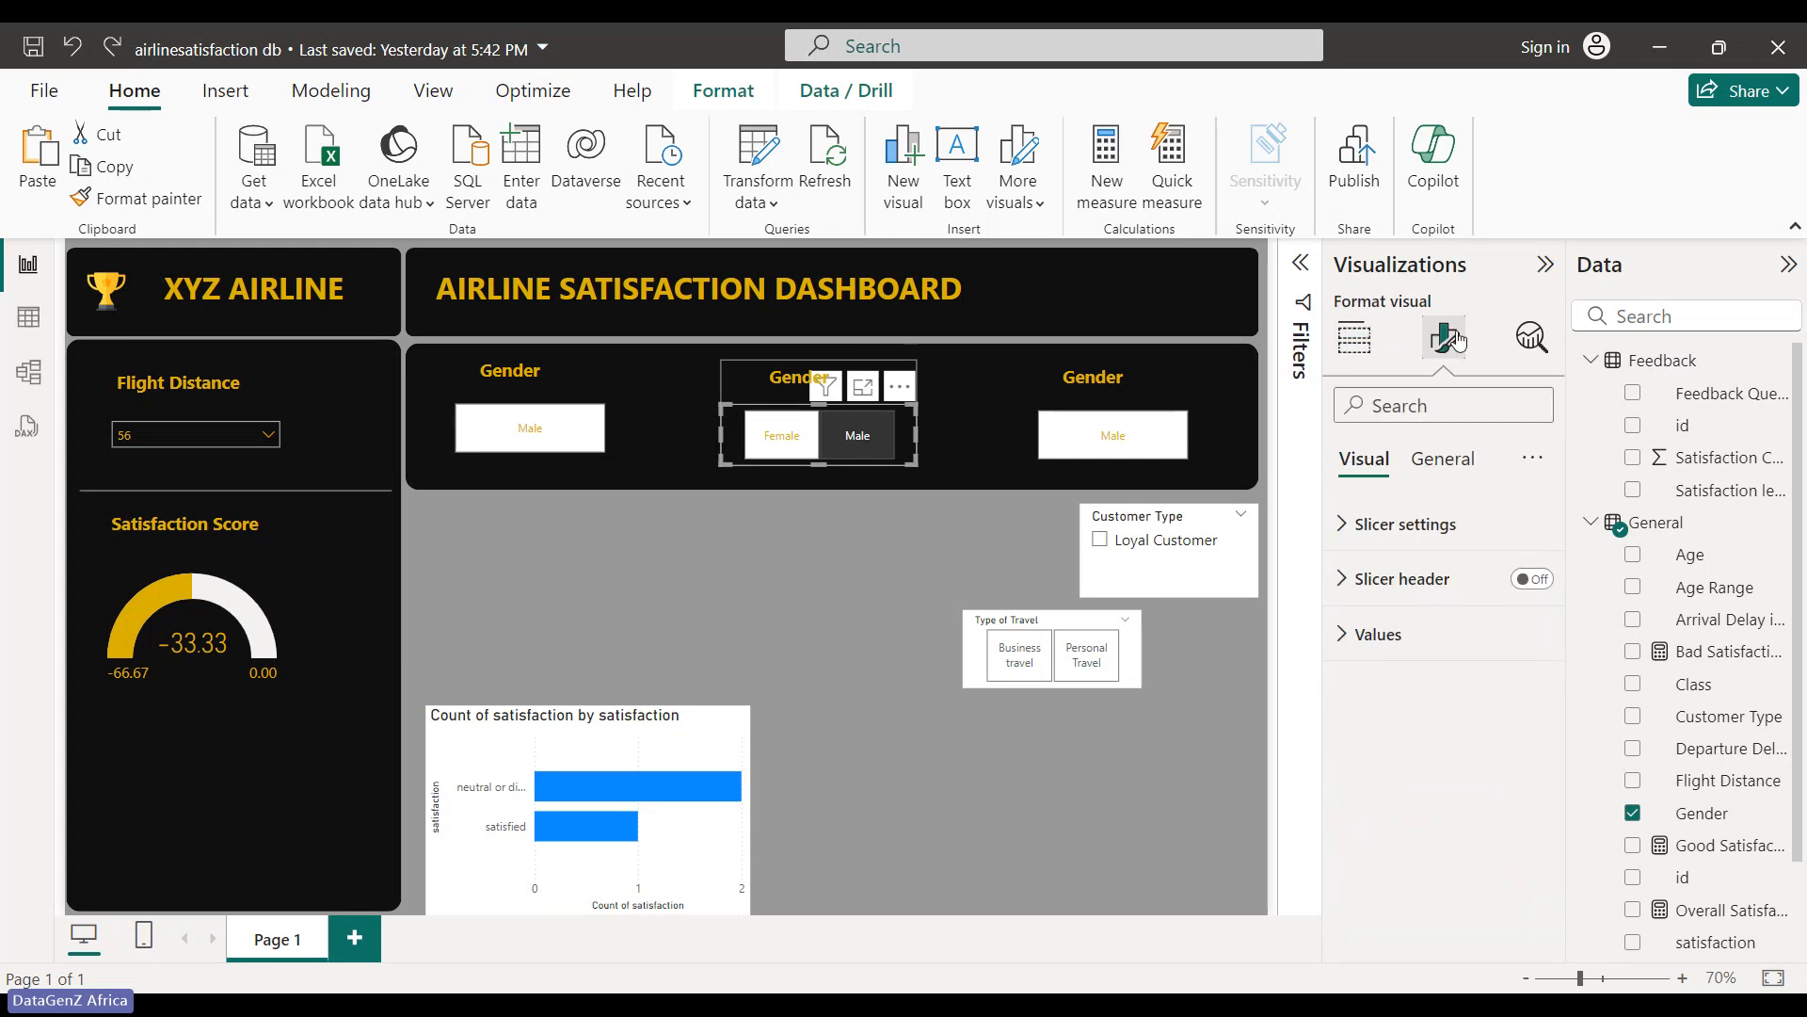
click(1361, 524)
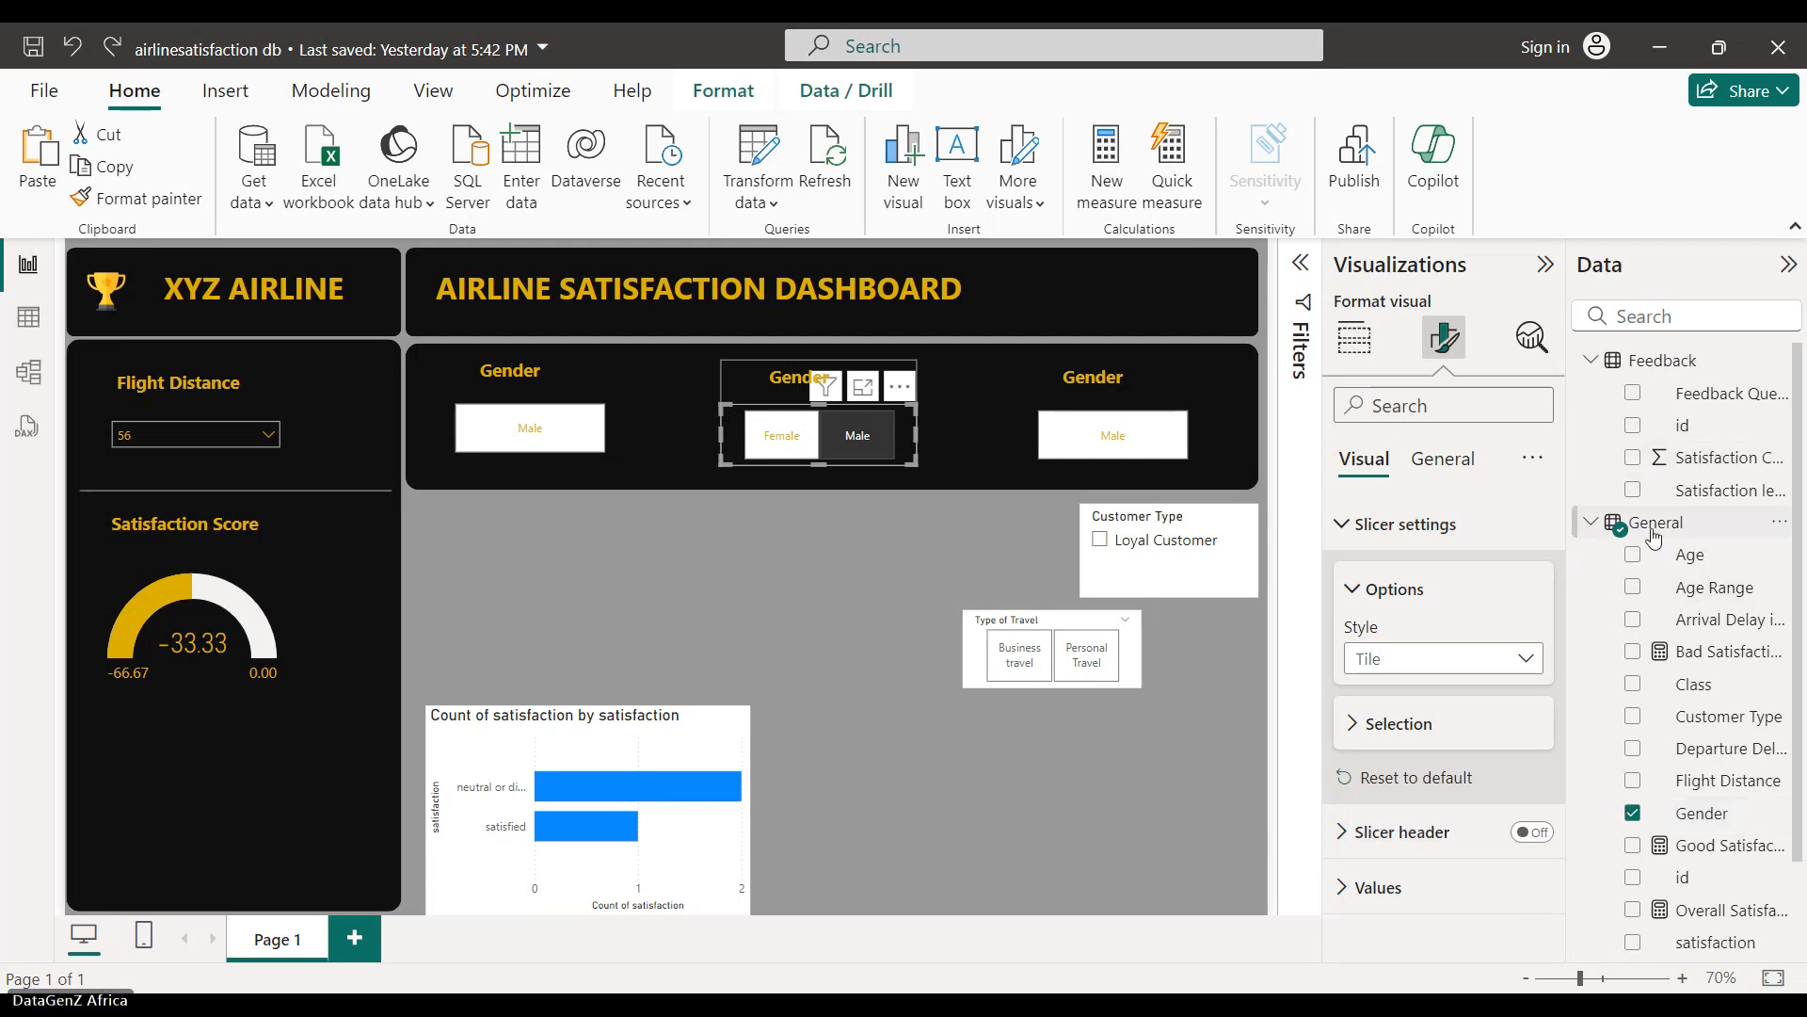
- Change the middle slicer's field from Gender to Customer Type, then test and clear a Male filter
click(1632, 813)
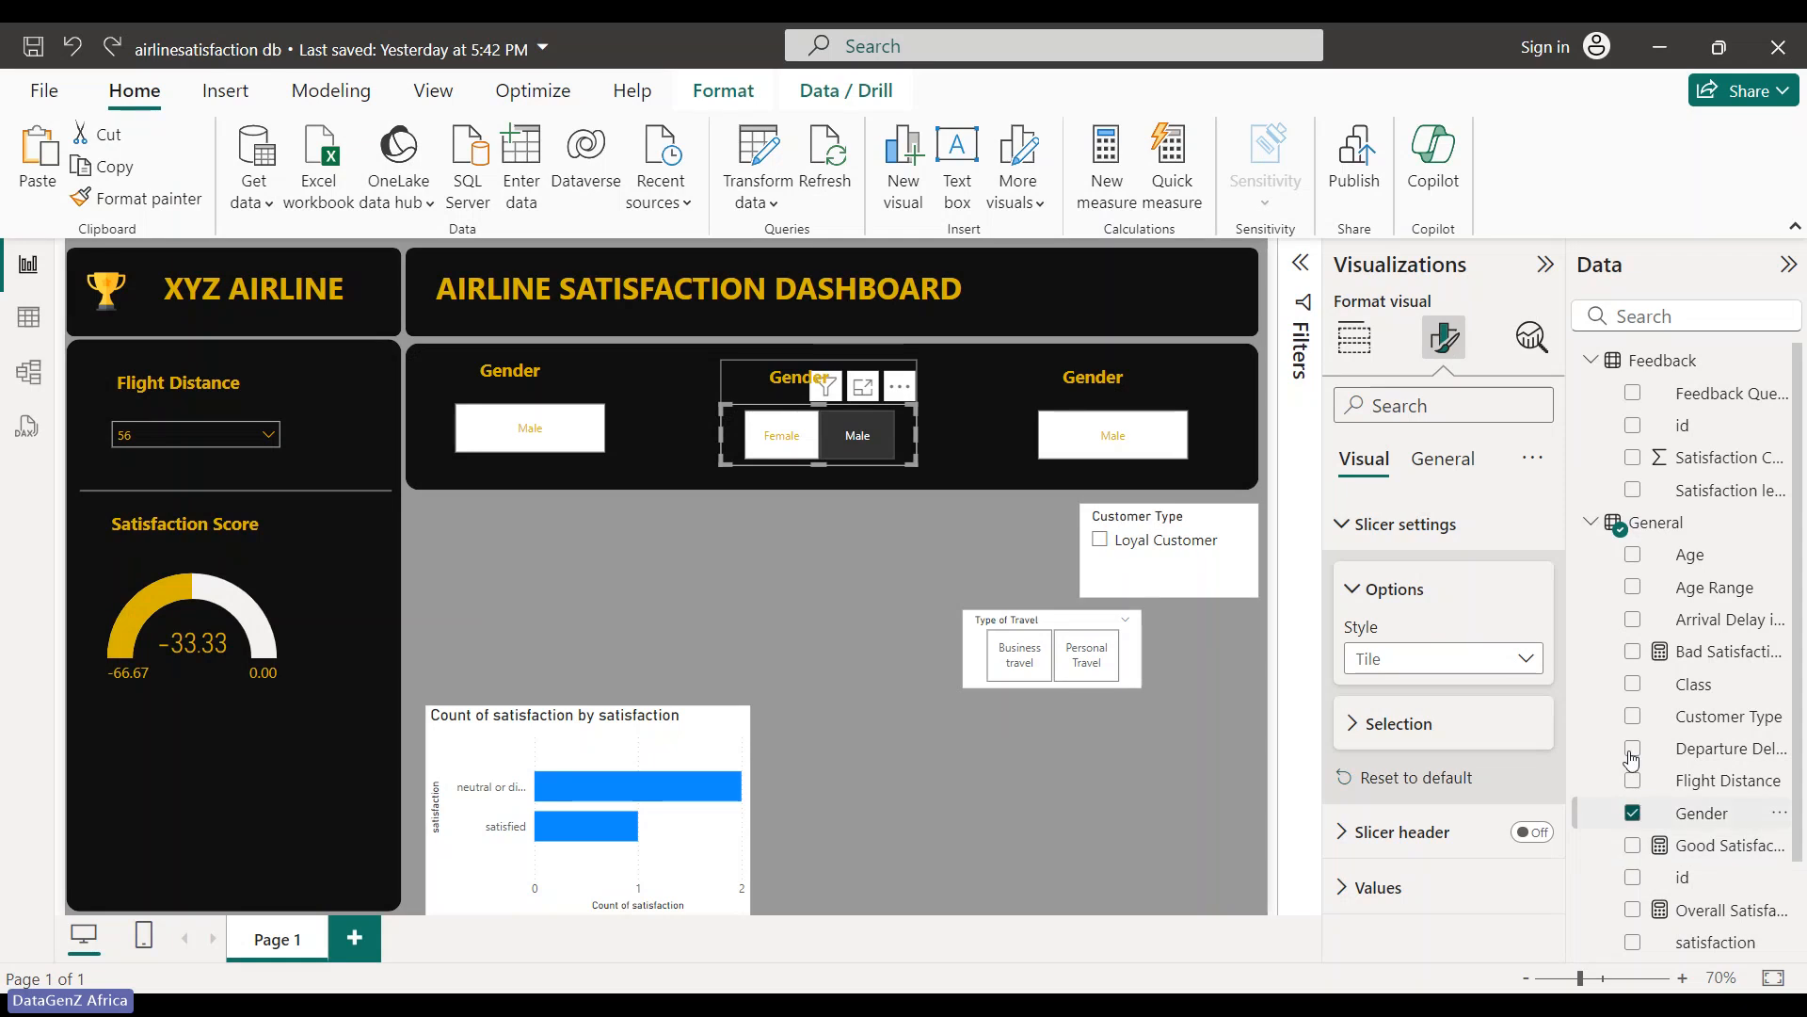
click(1633, 717)
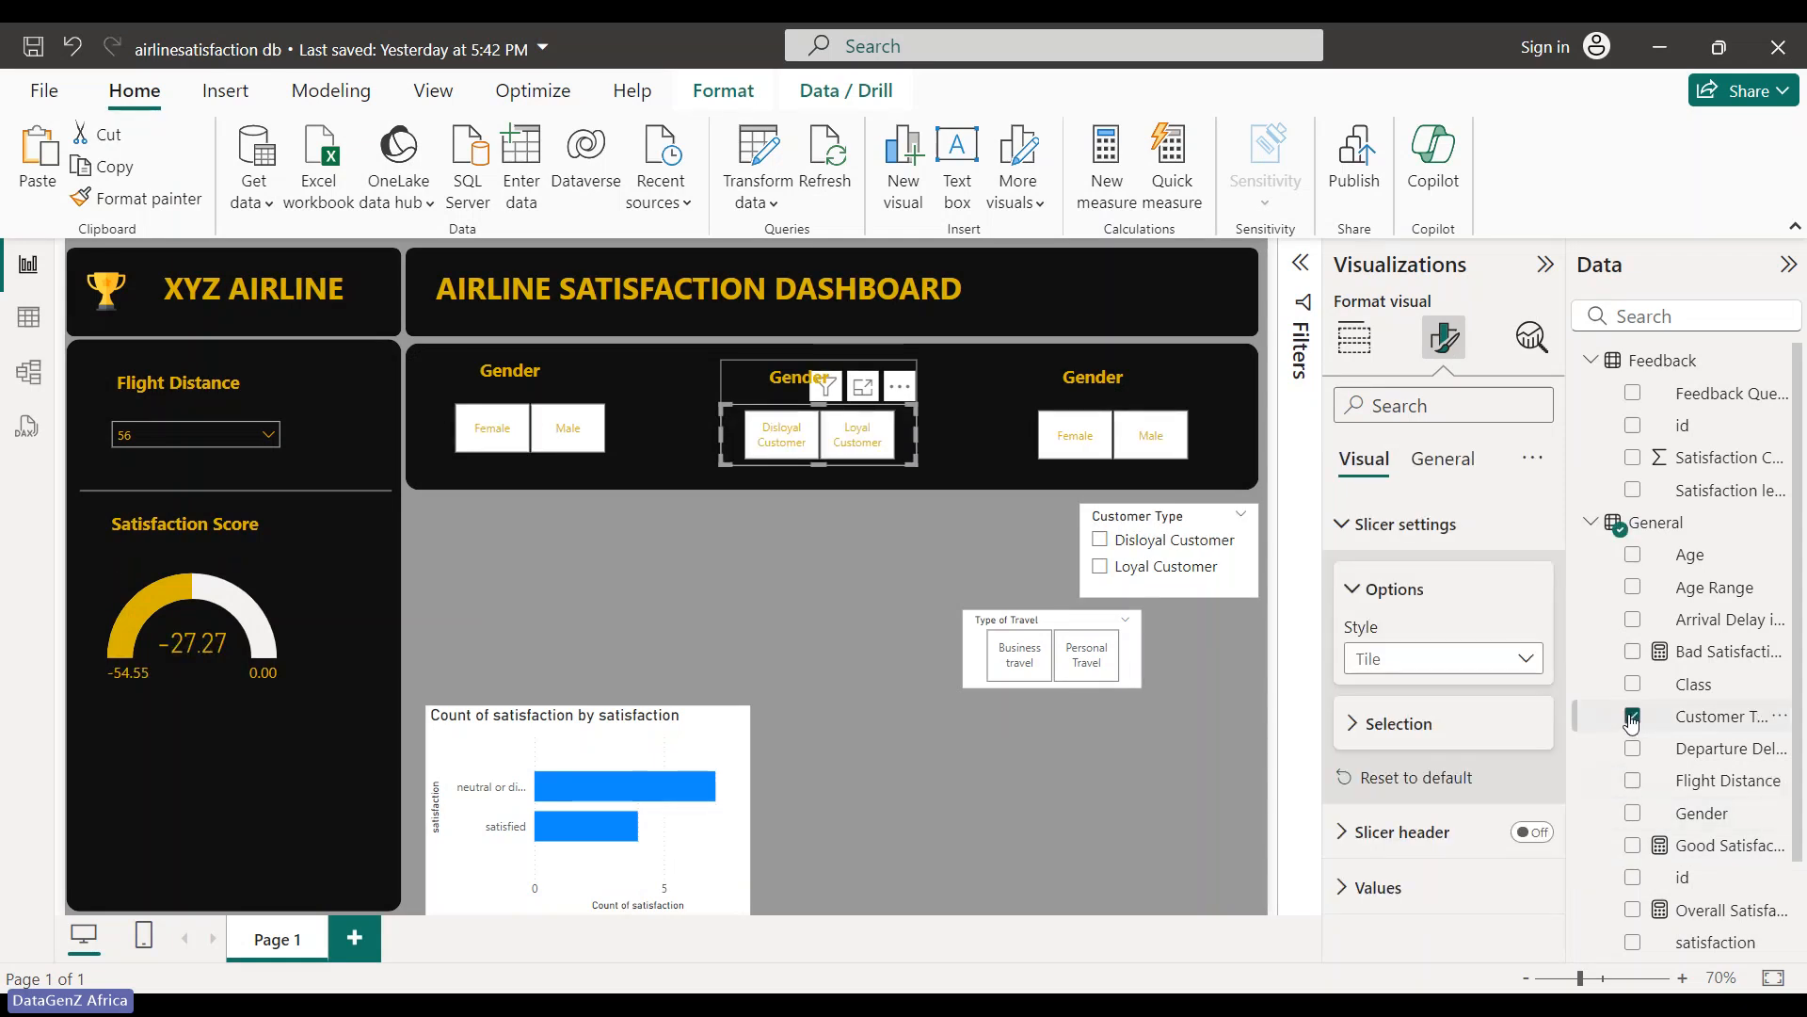
click(1148, 449)
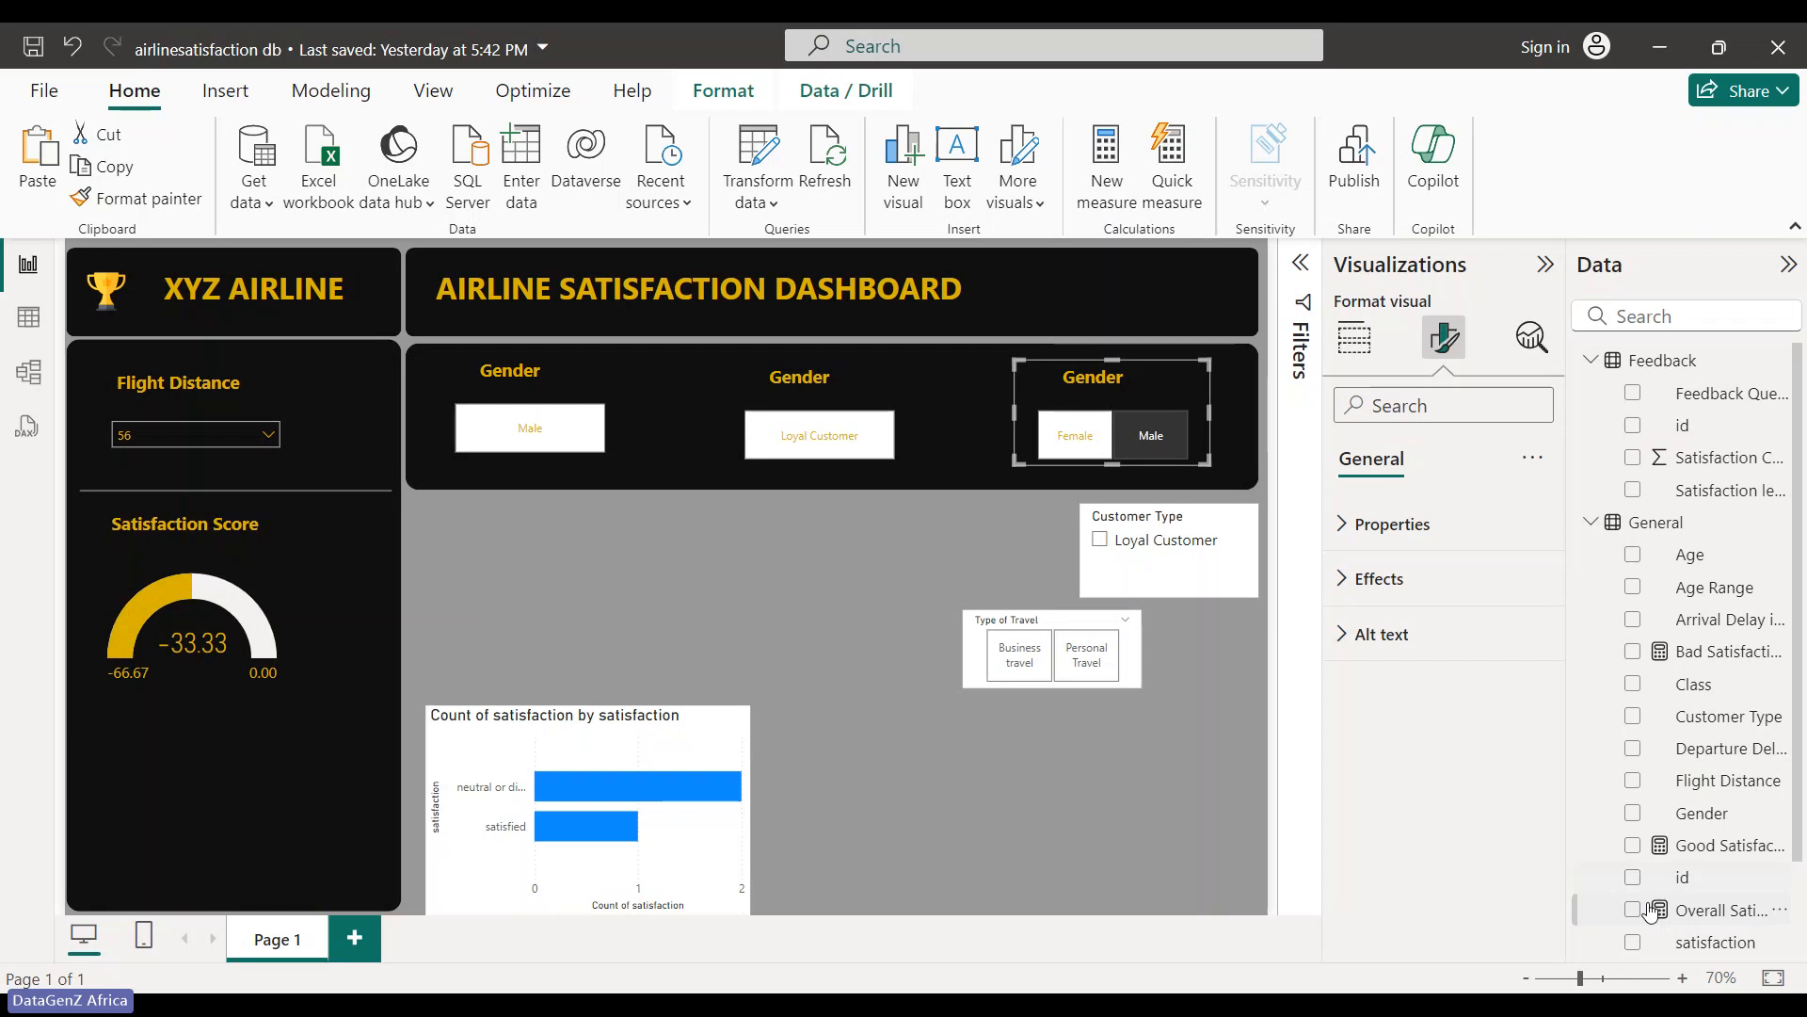
scroll(1652, 911, down, 2)
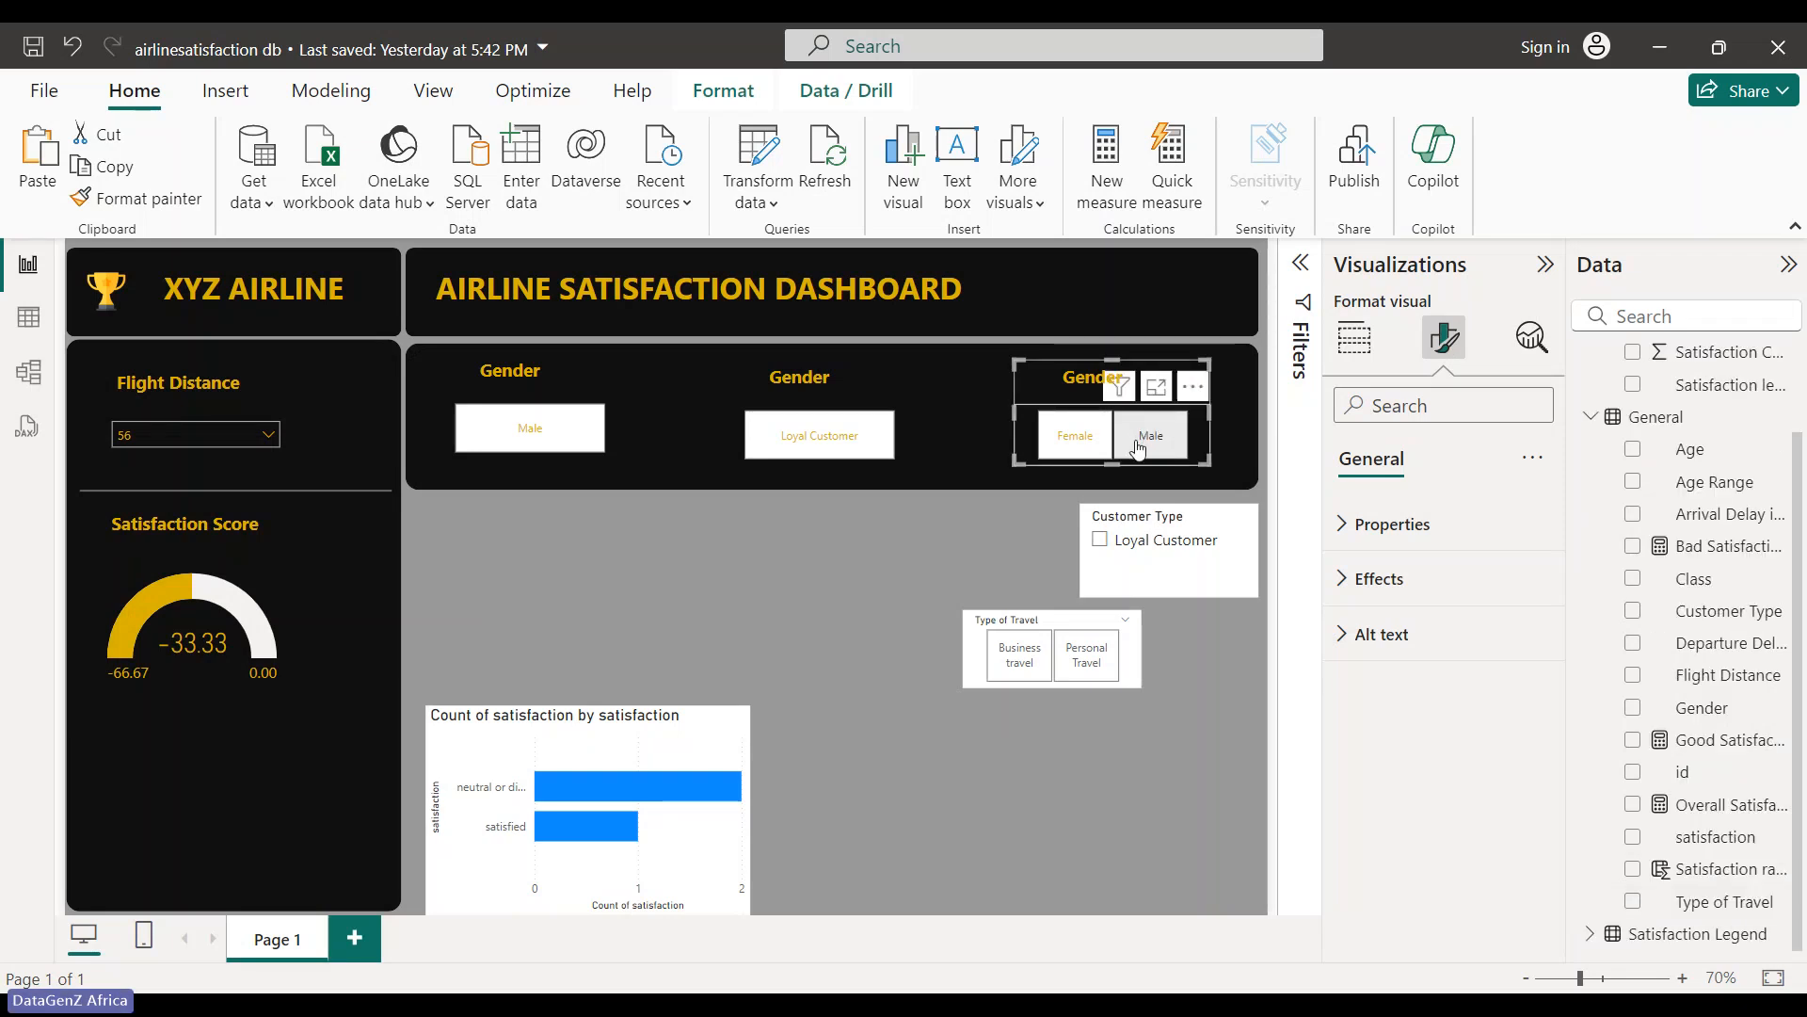
click(1139, 458)
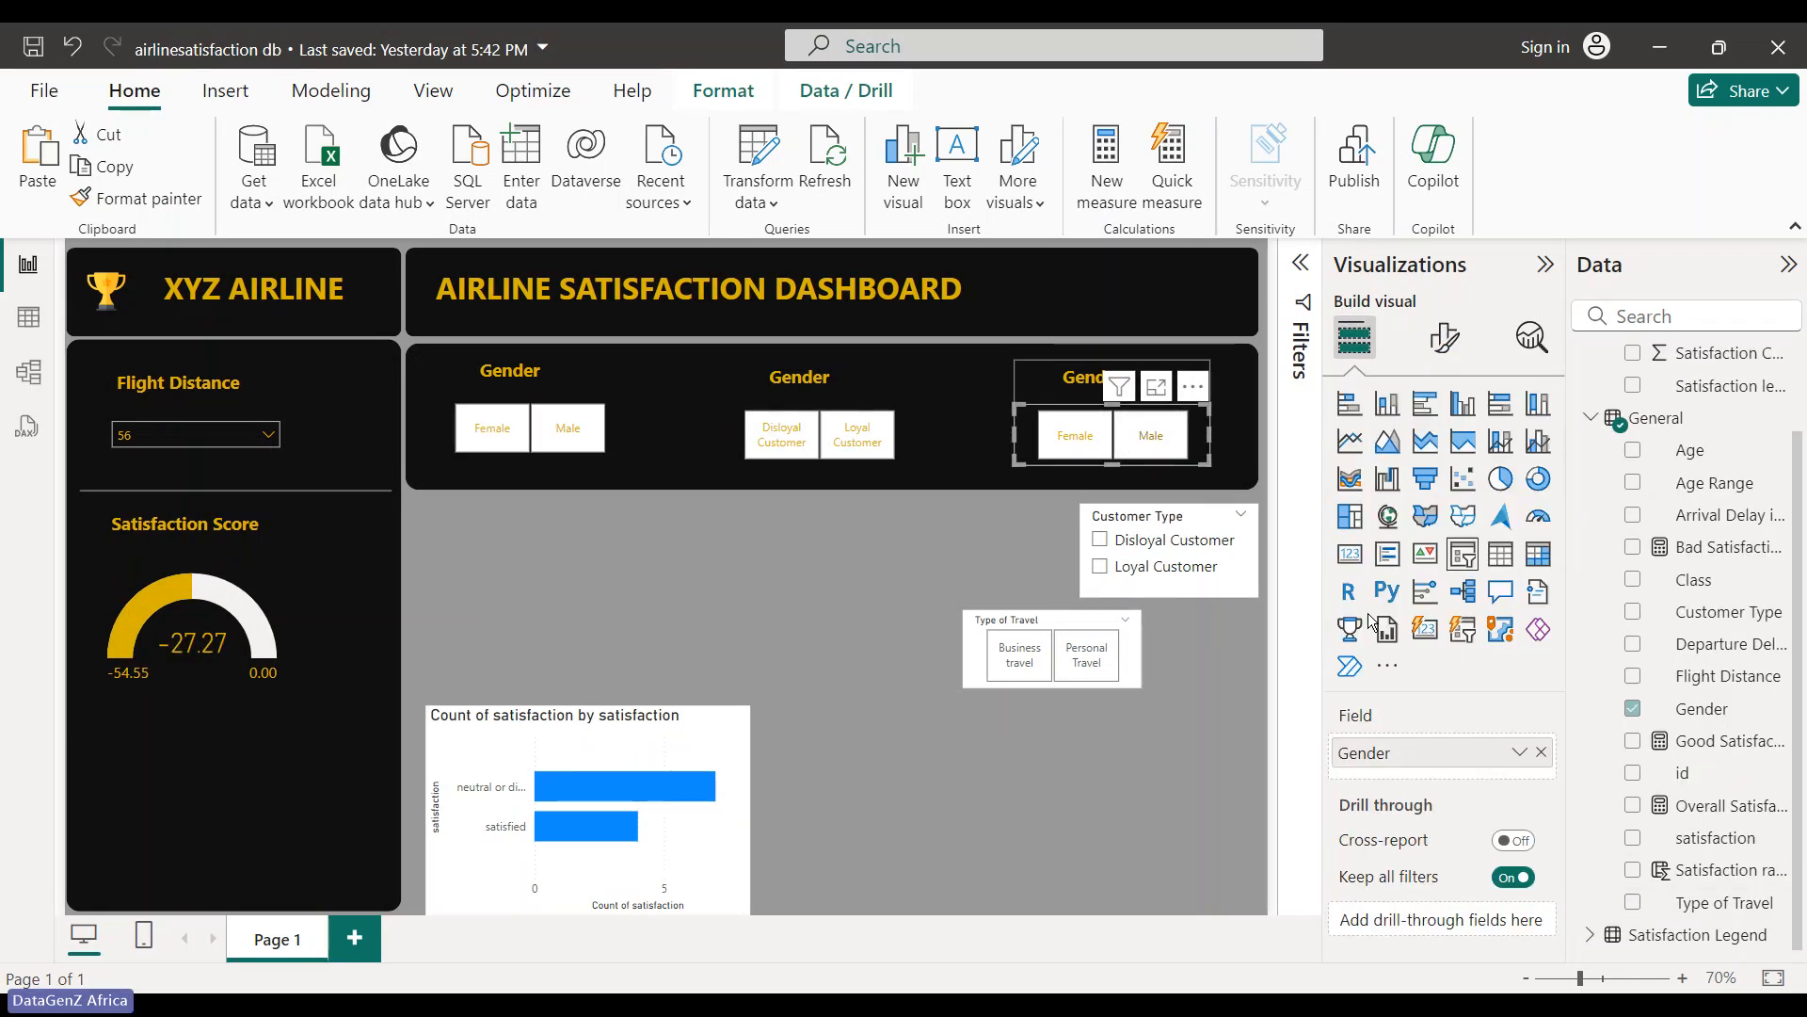
- Change the right slicer's field from Gender to Class, undoing an accidental background change
click(1635, 711)
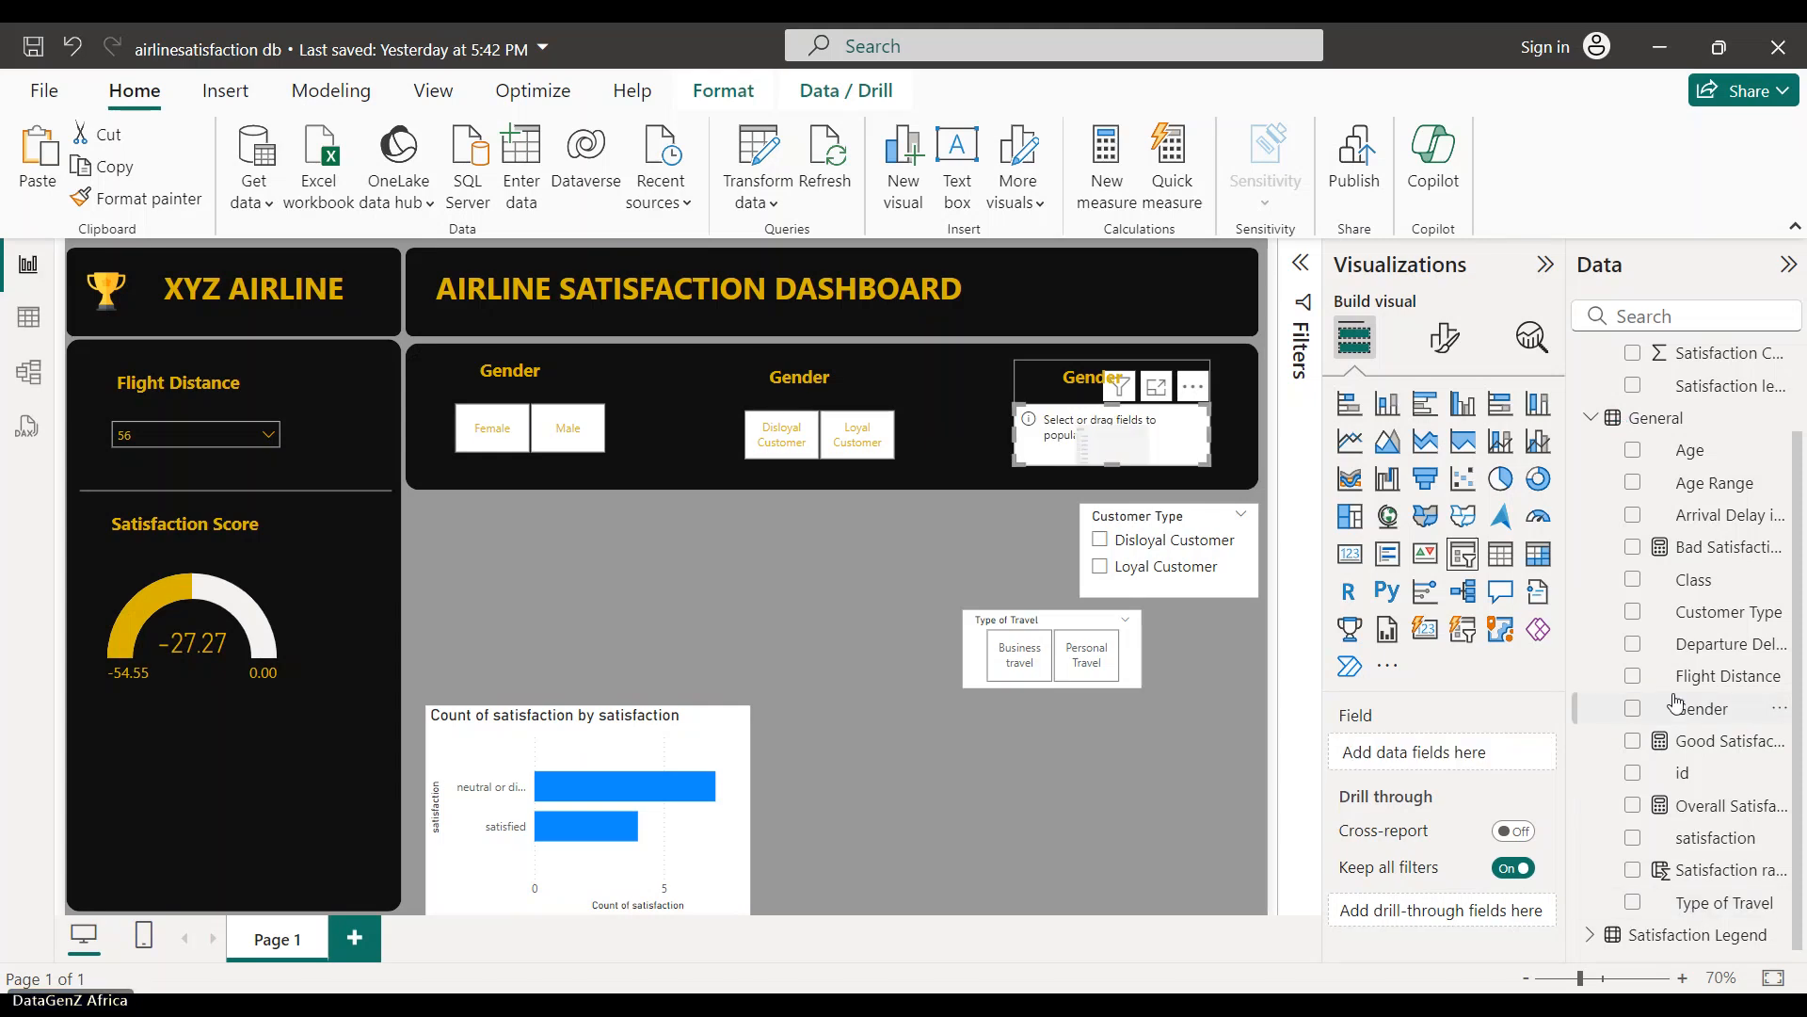
click(1633, 581)
click(1633, 581)
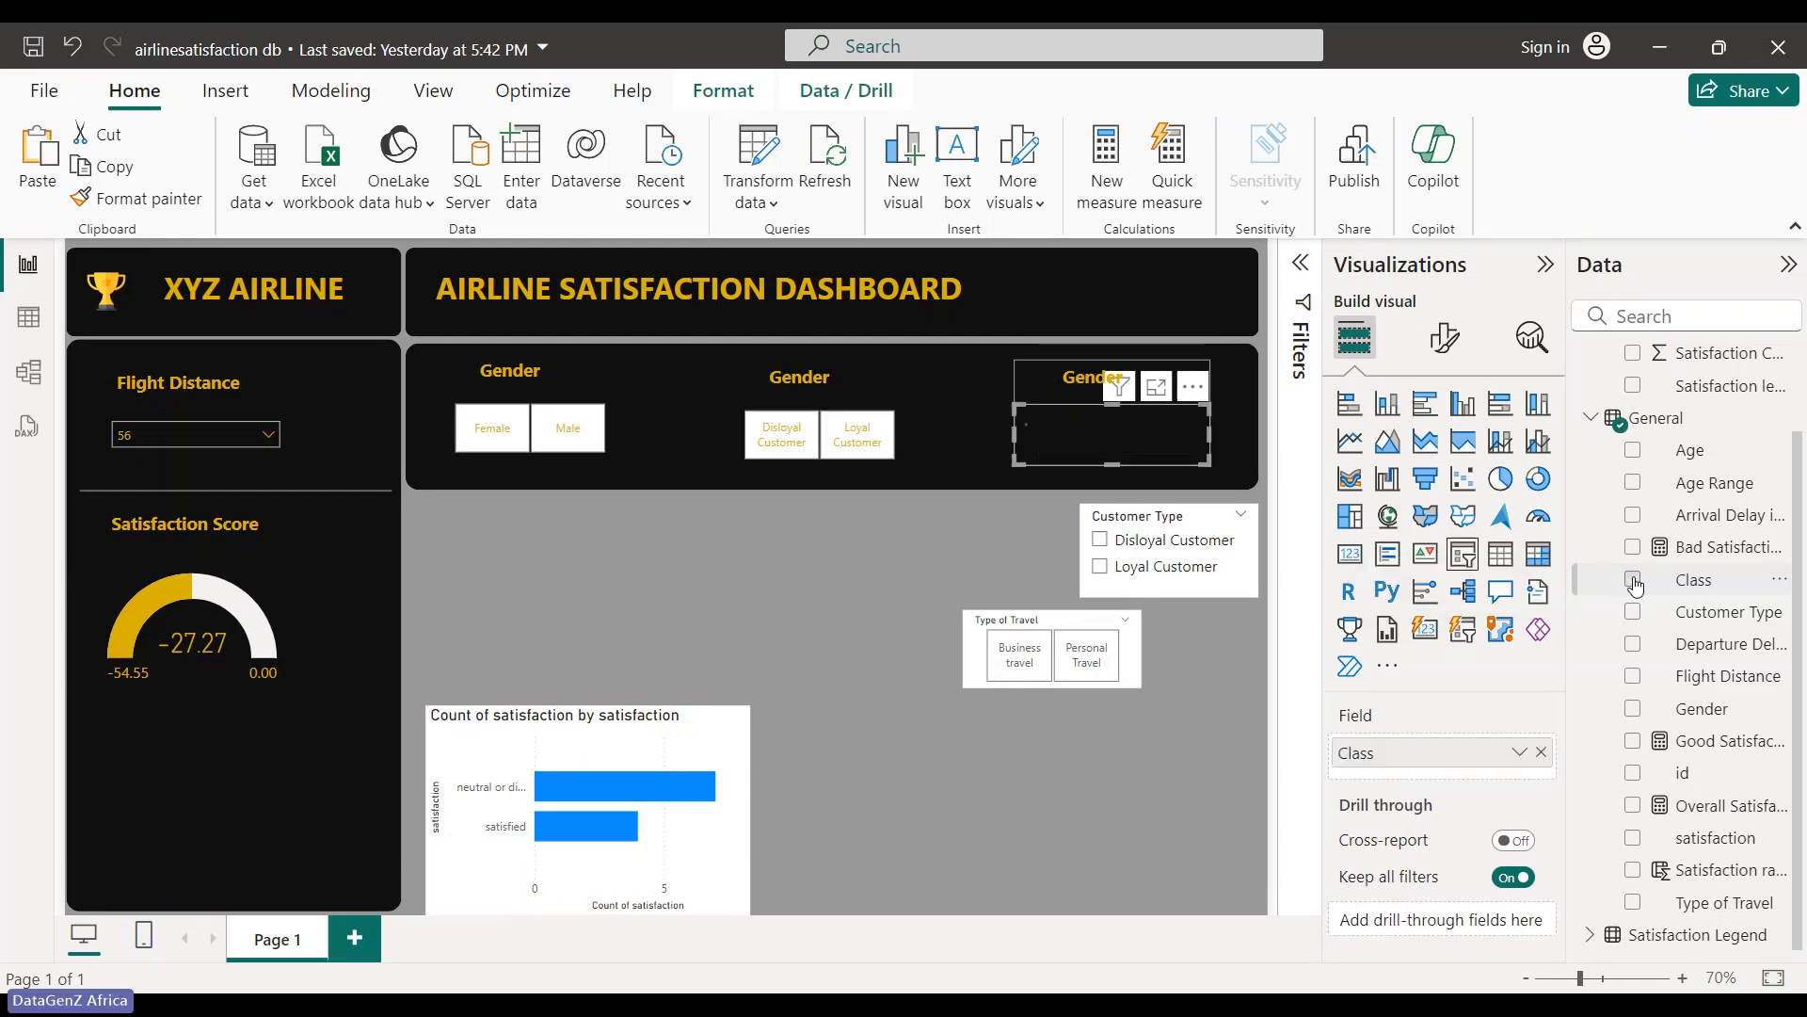
click(1633, 581)
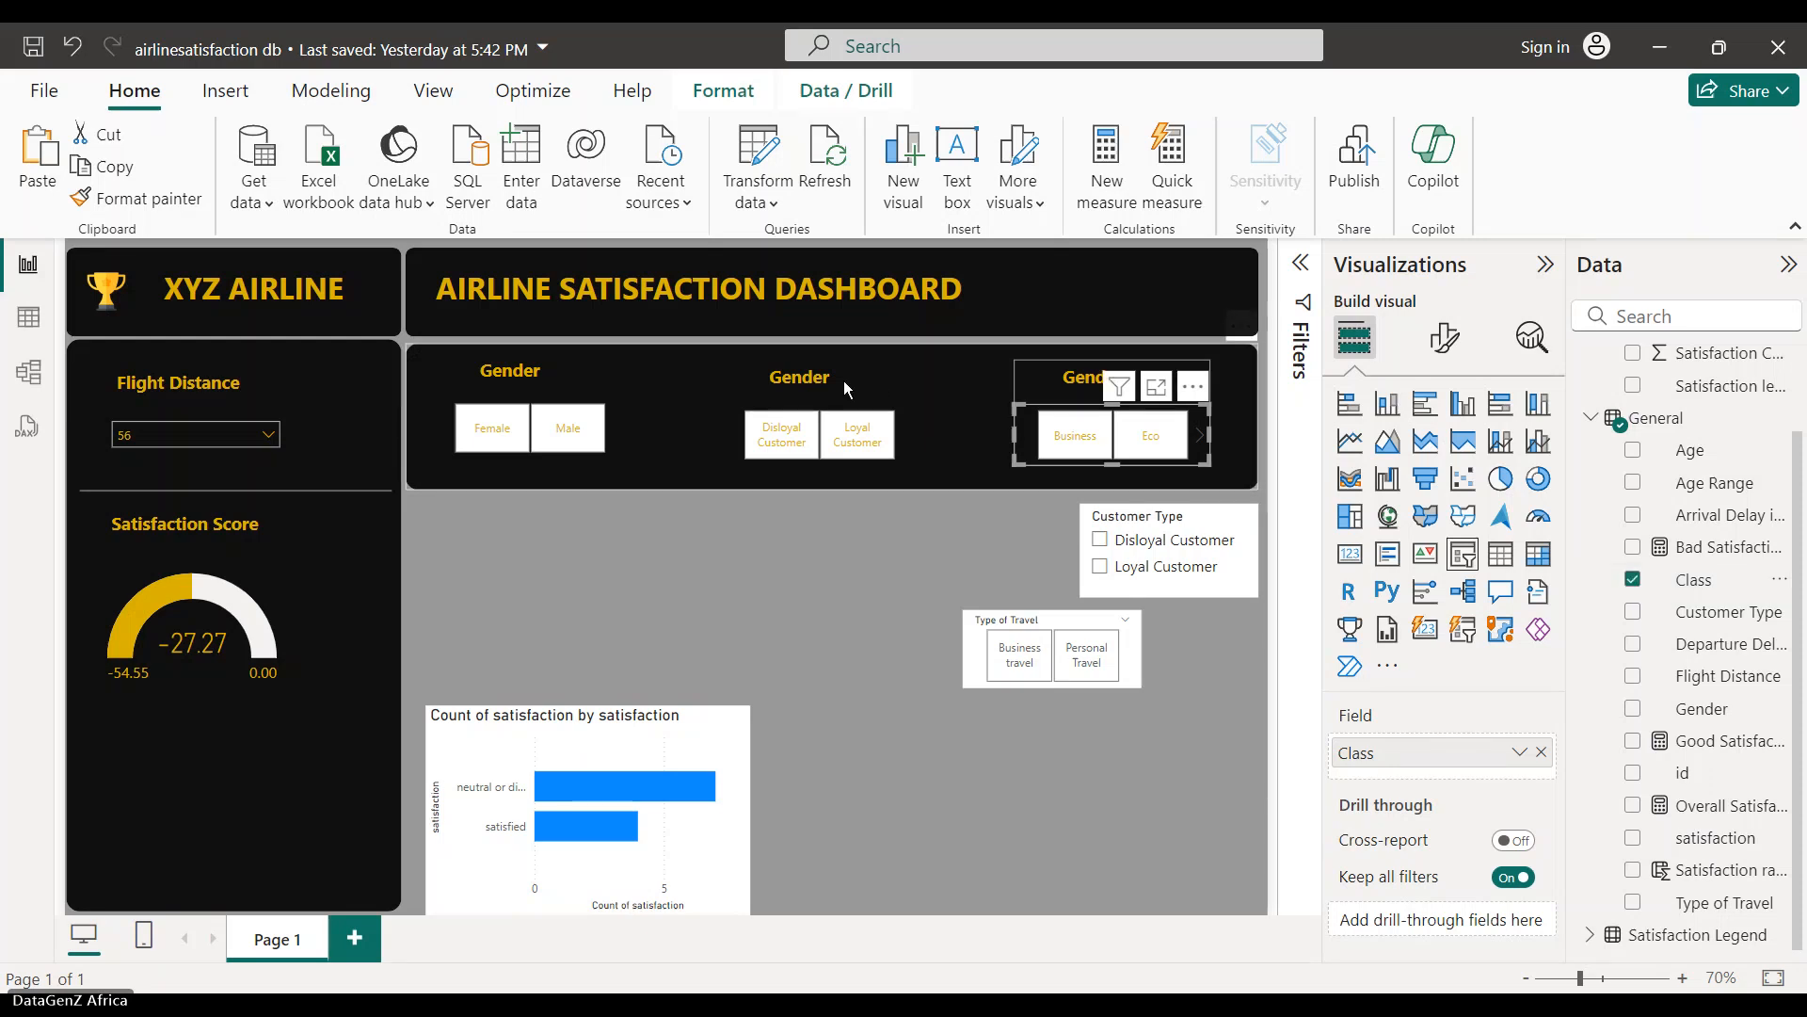
click(817, 383)
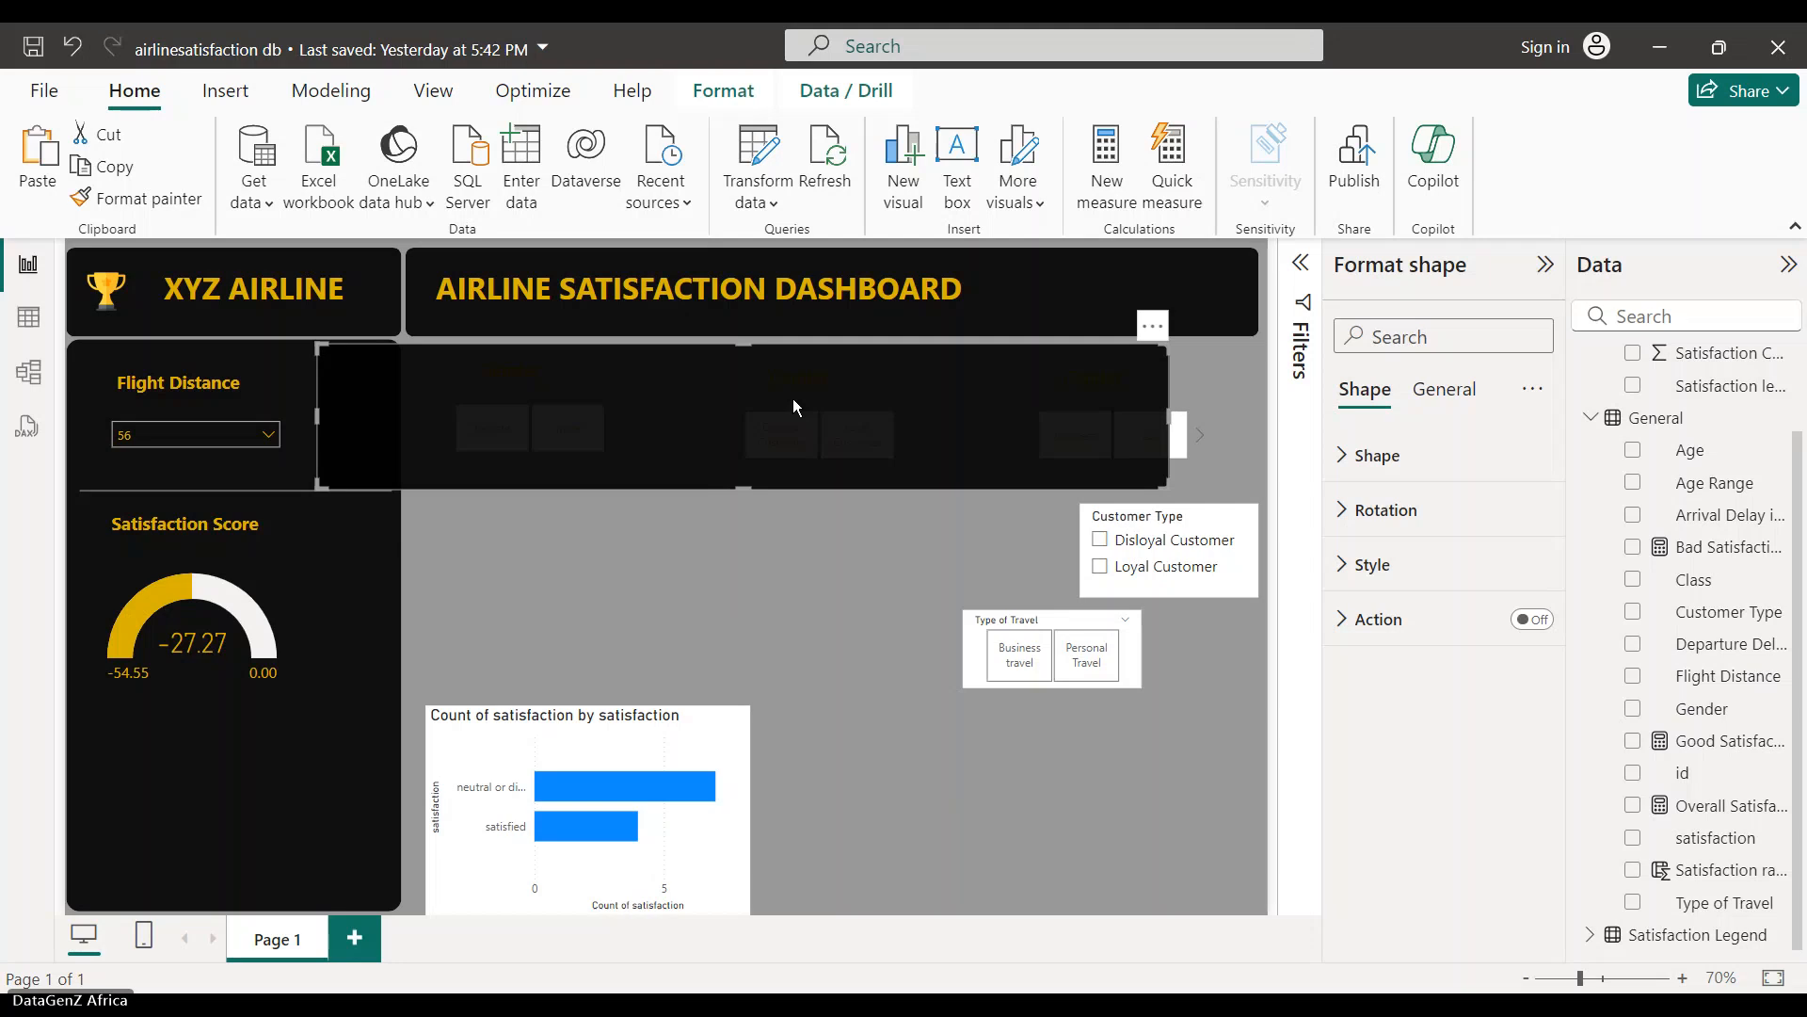
key(ctrl+z)
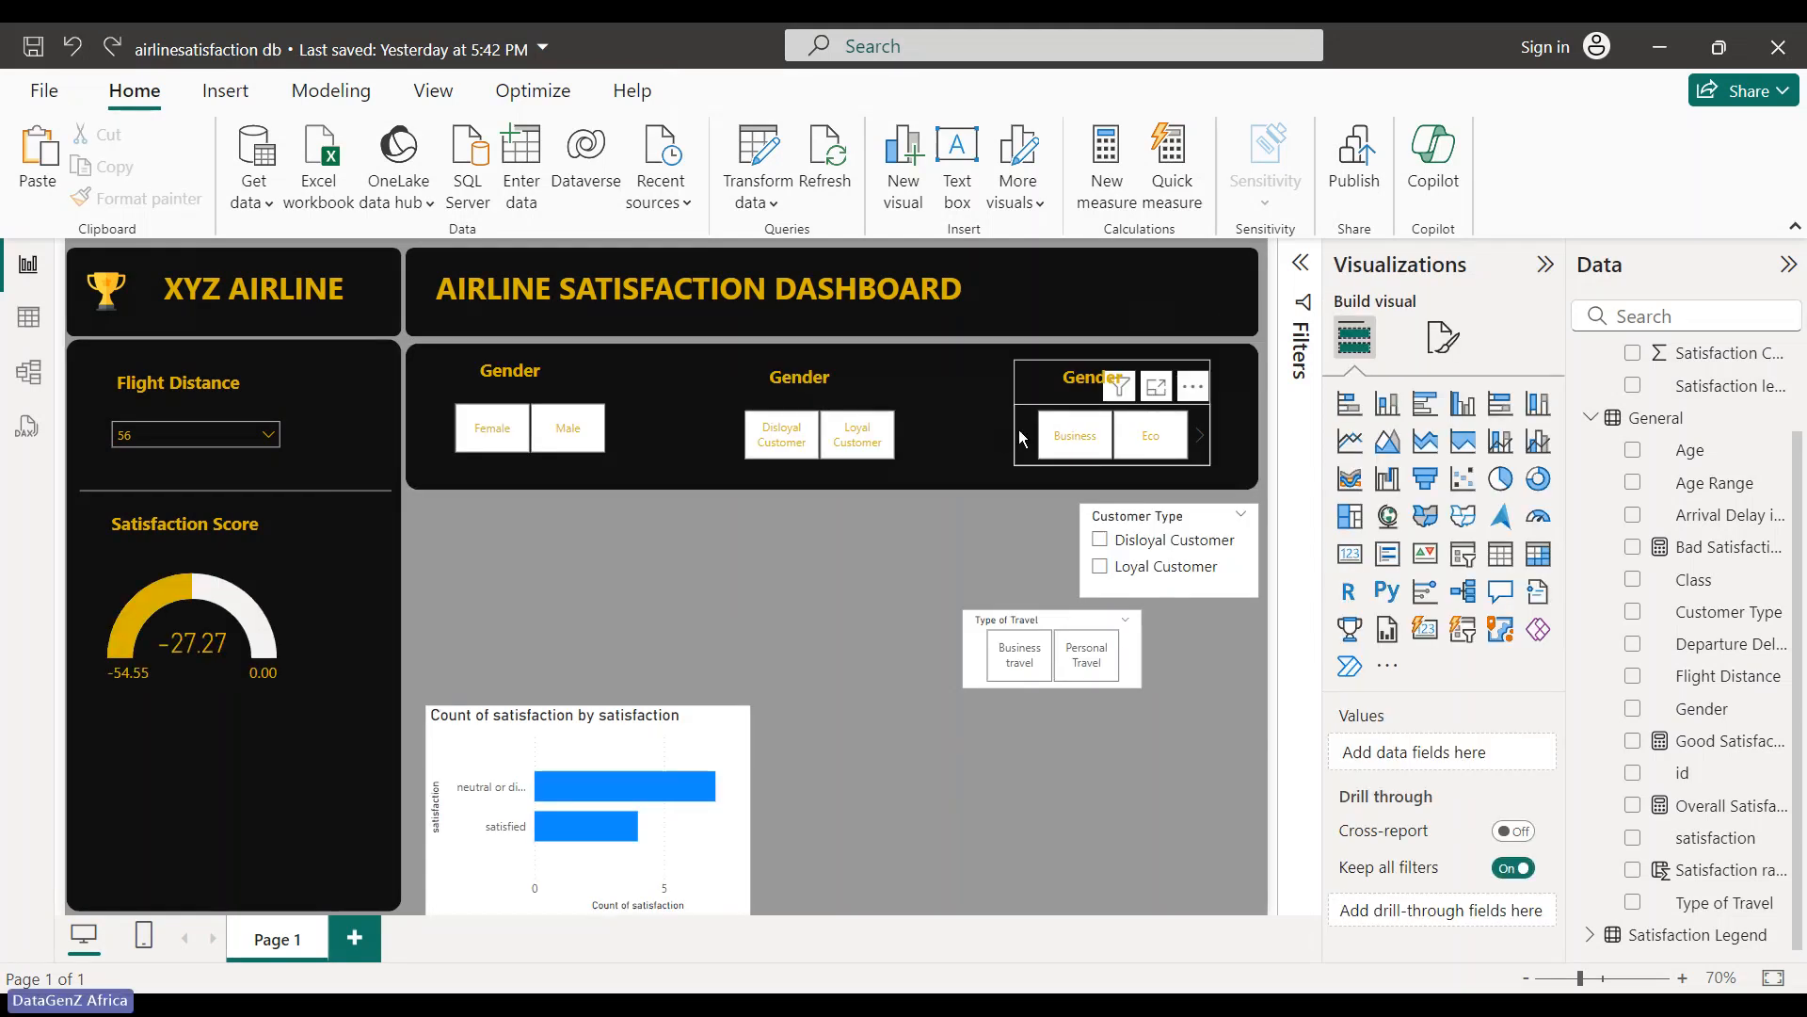
- Widen the Class slicer so Business, Eco and Eco Plus all show
click(1021, 438)
drag(1015, 412, 953, 412)
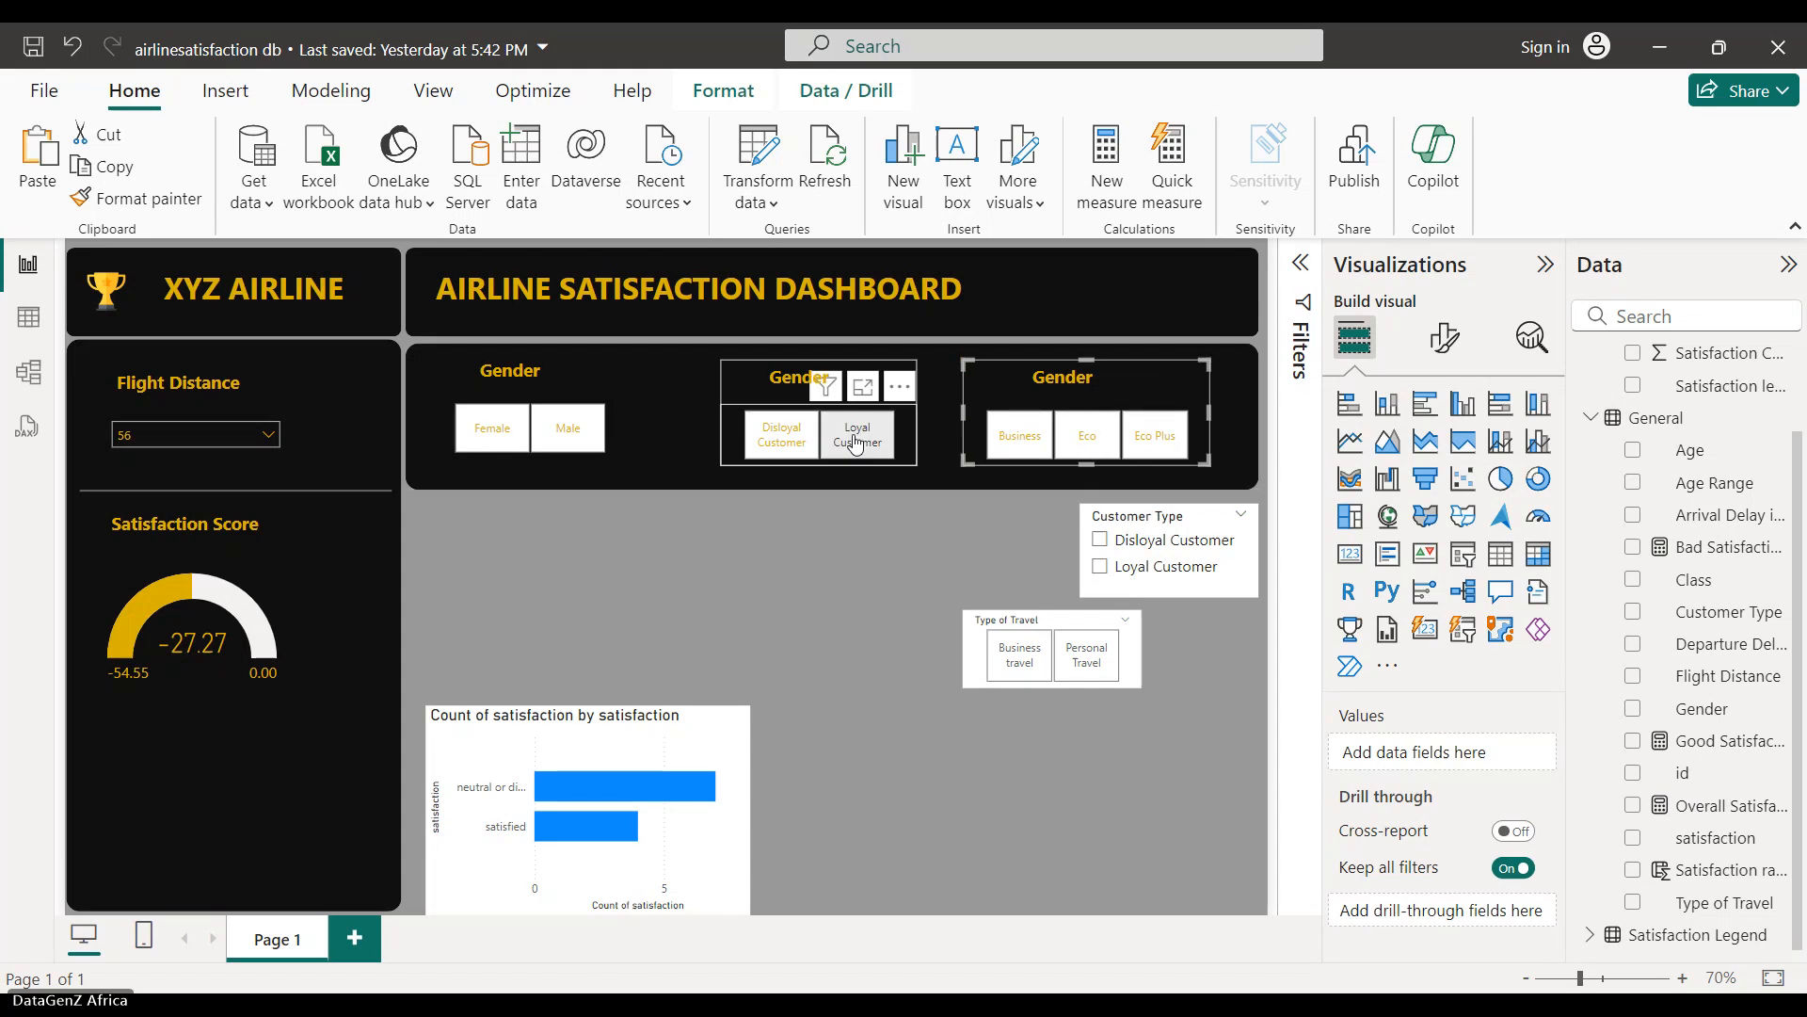
click(593, 431)
click(722, 530)
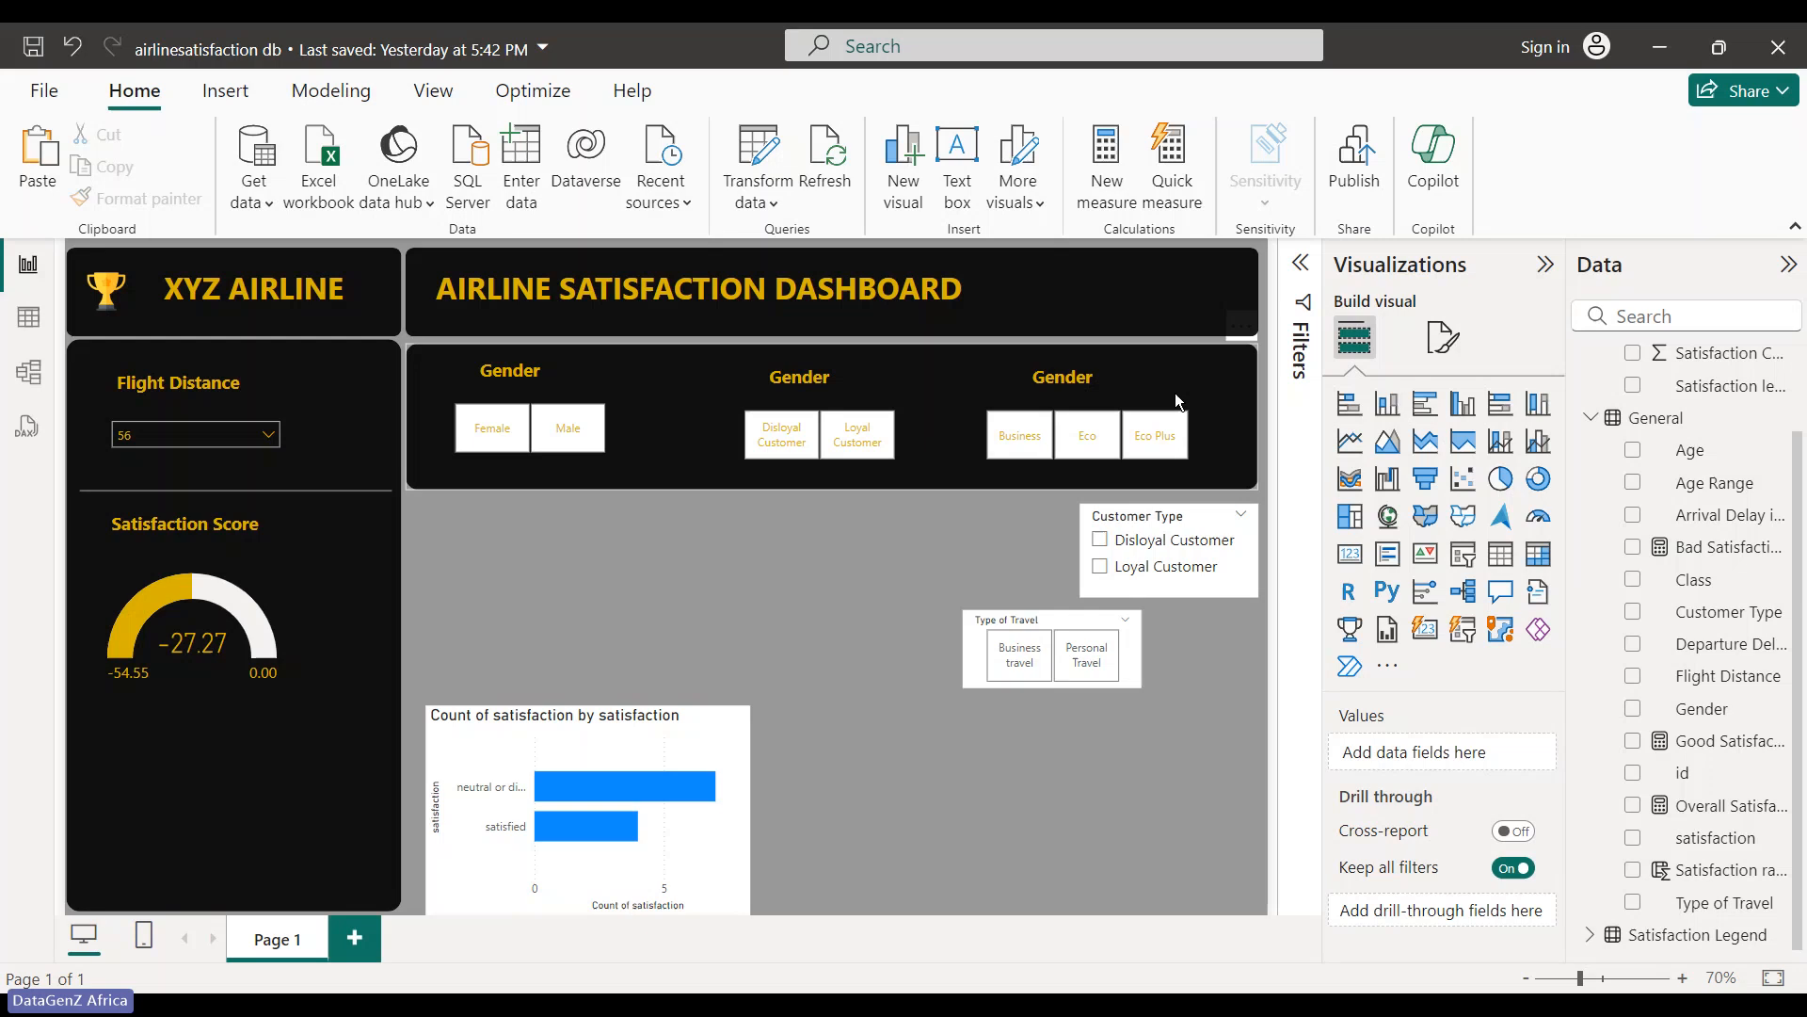
- Undo the accidental panel move and nudge the Class slicer two steps right
drag(1175, 392, 1211, 382)
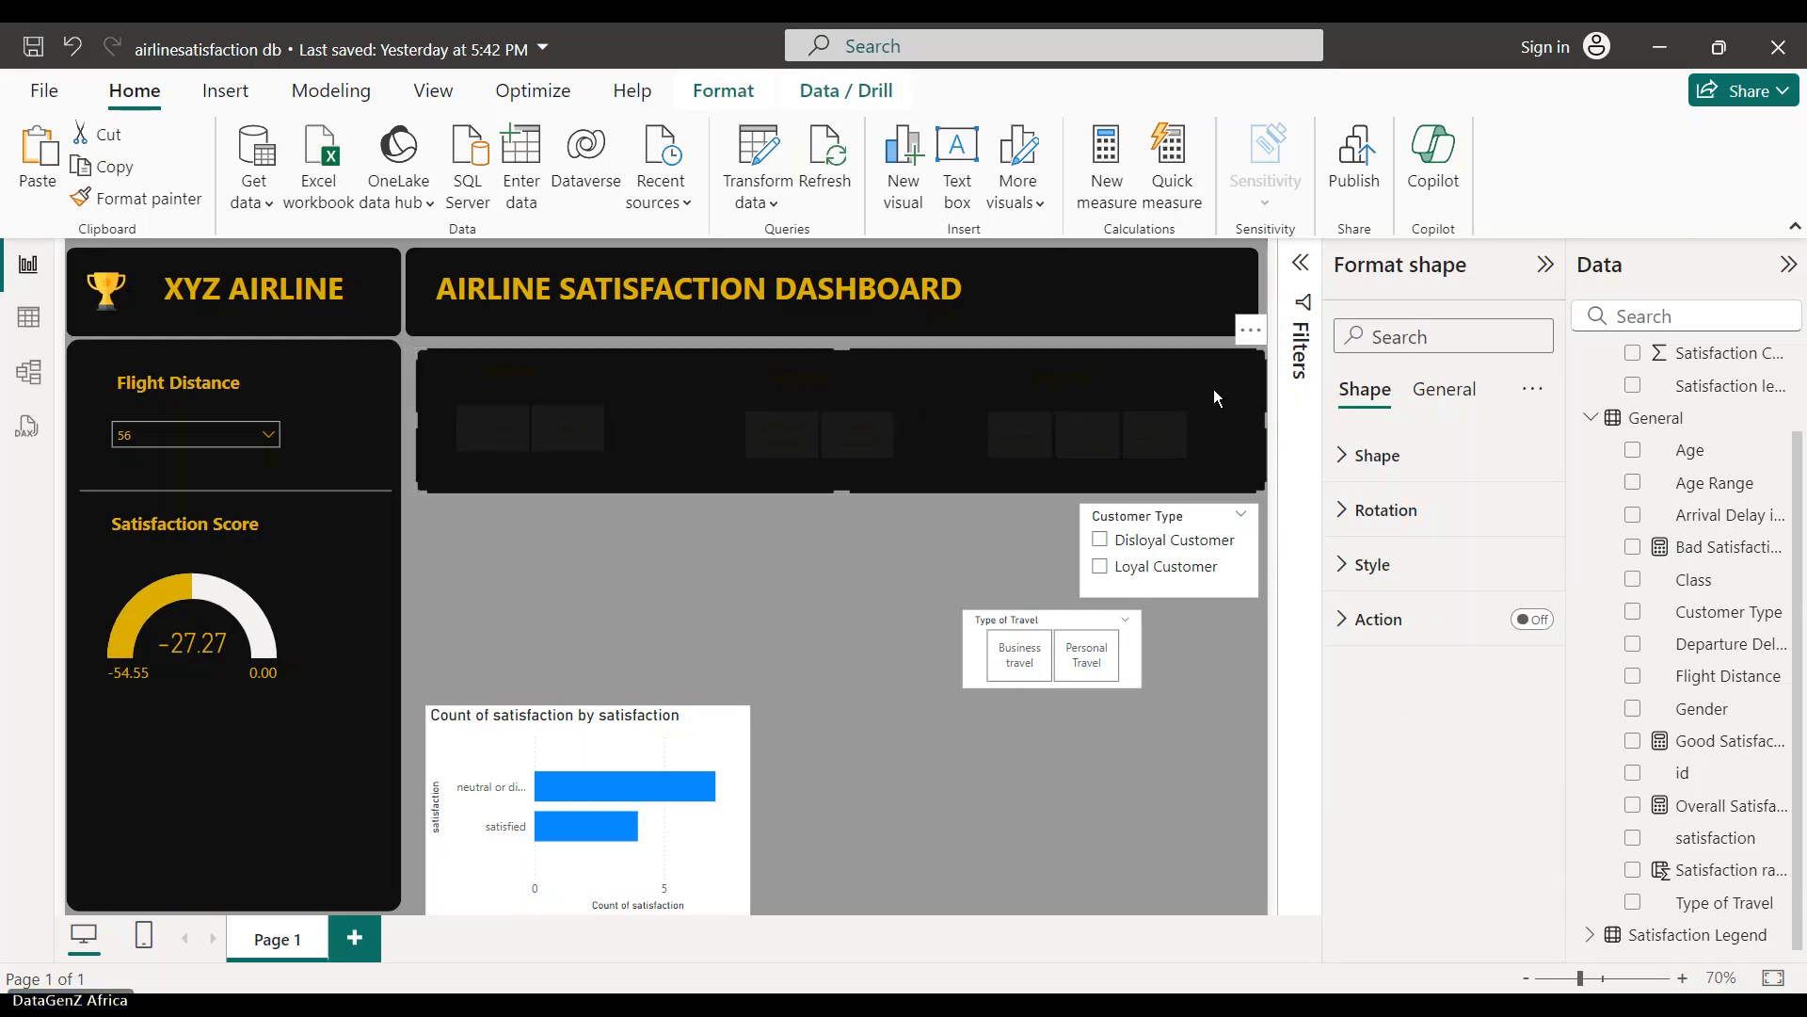
key(ctrl+z)
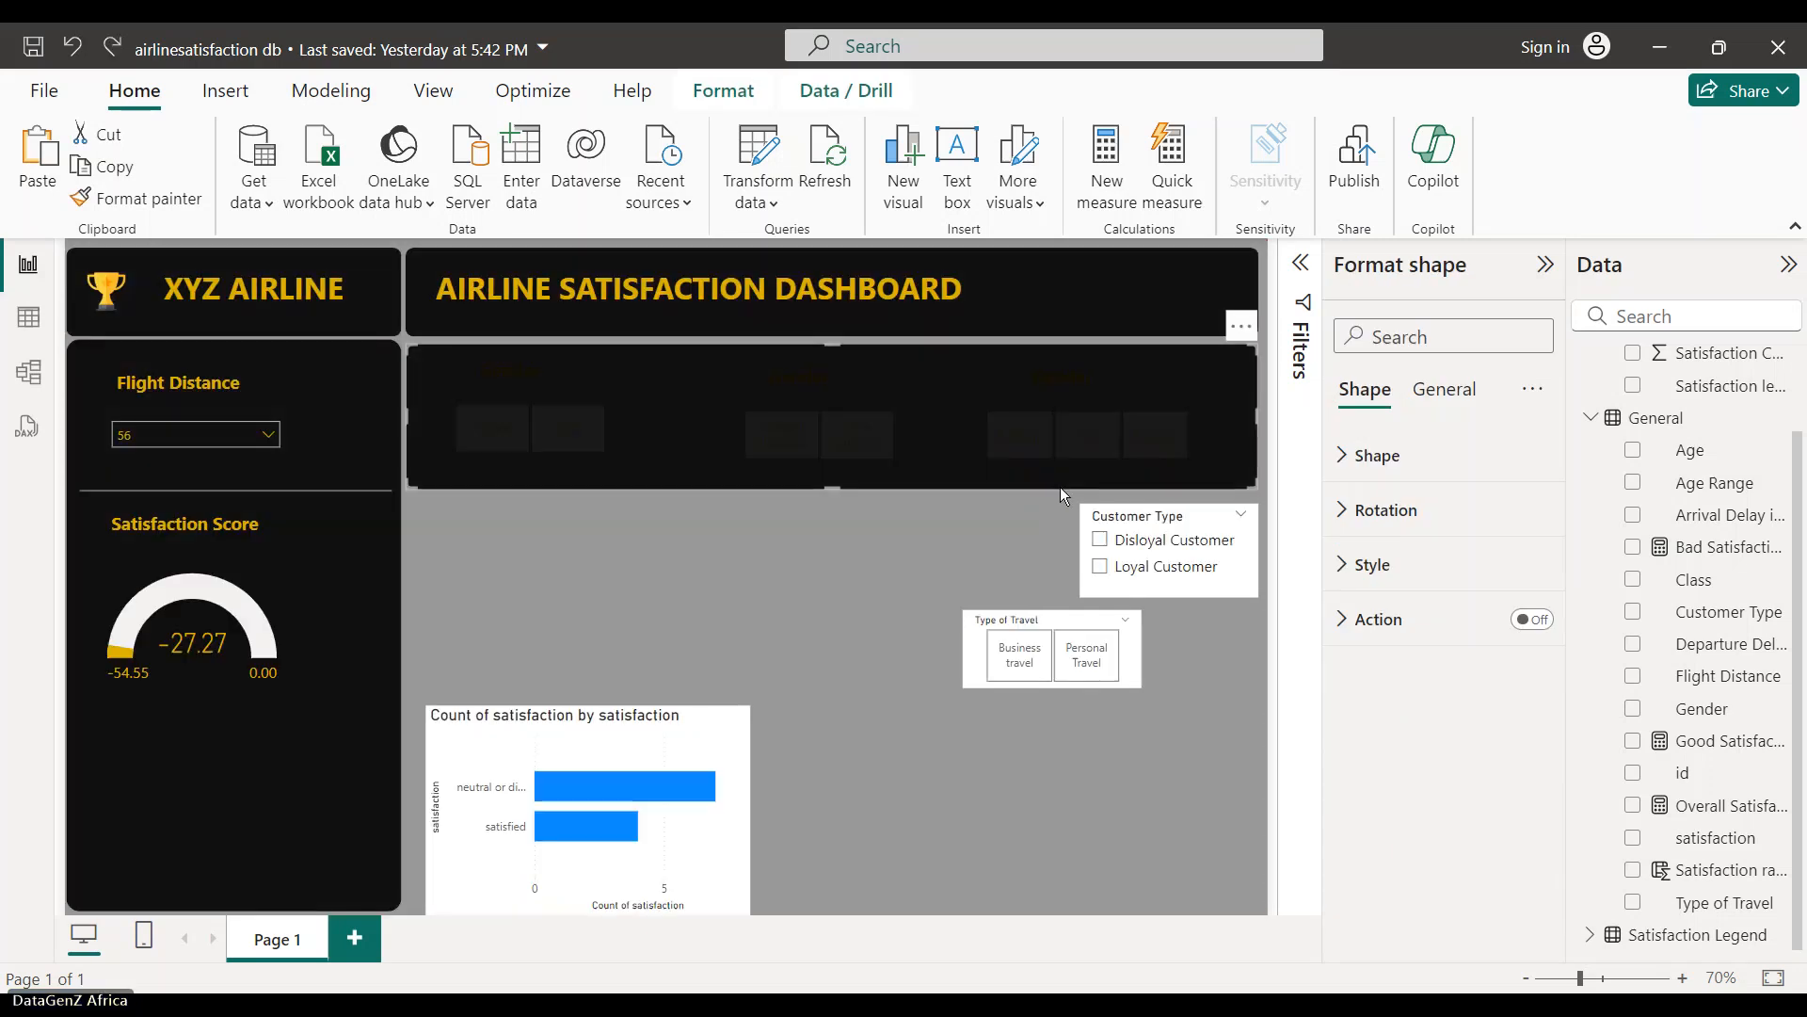
click(1208, 373)
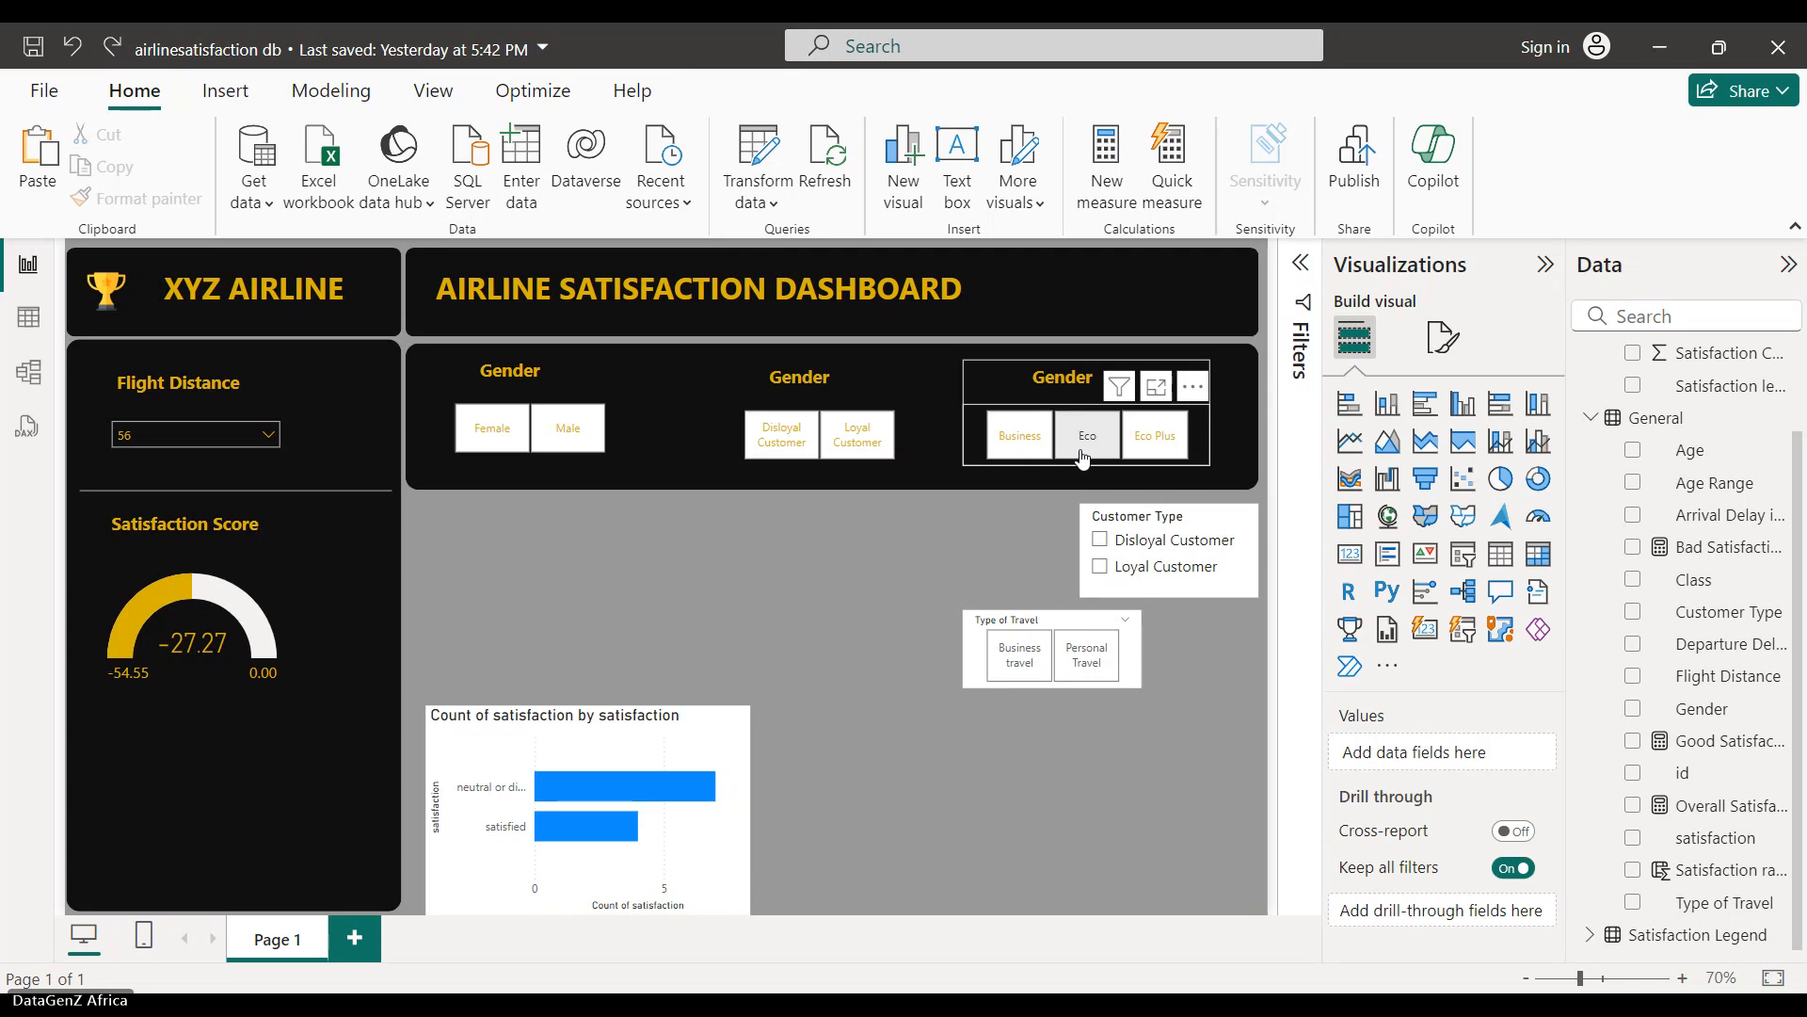
click(1206, 368)
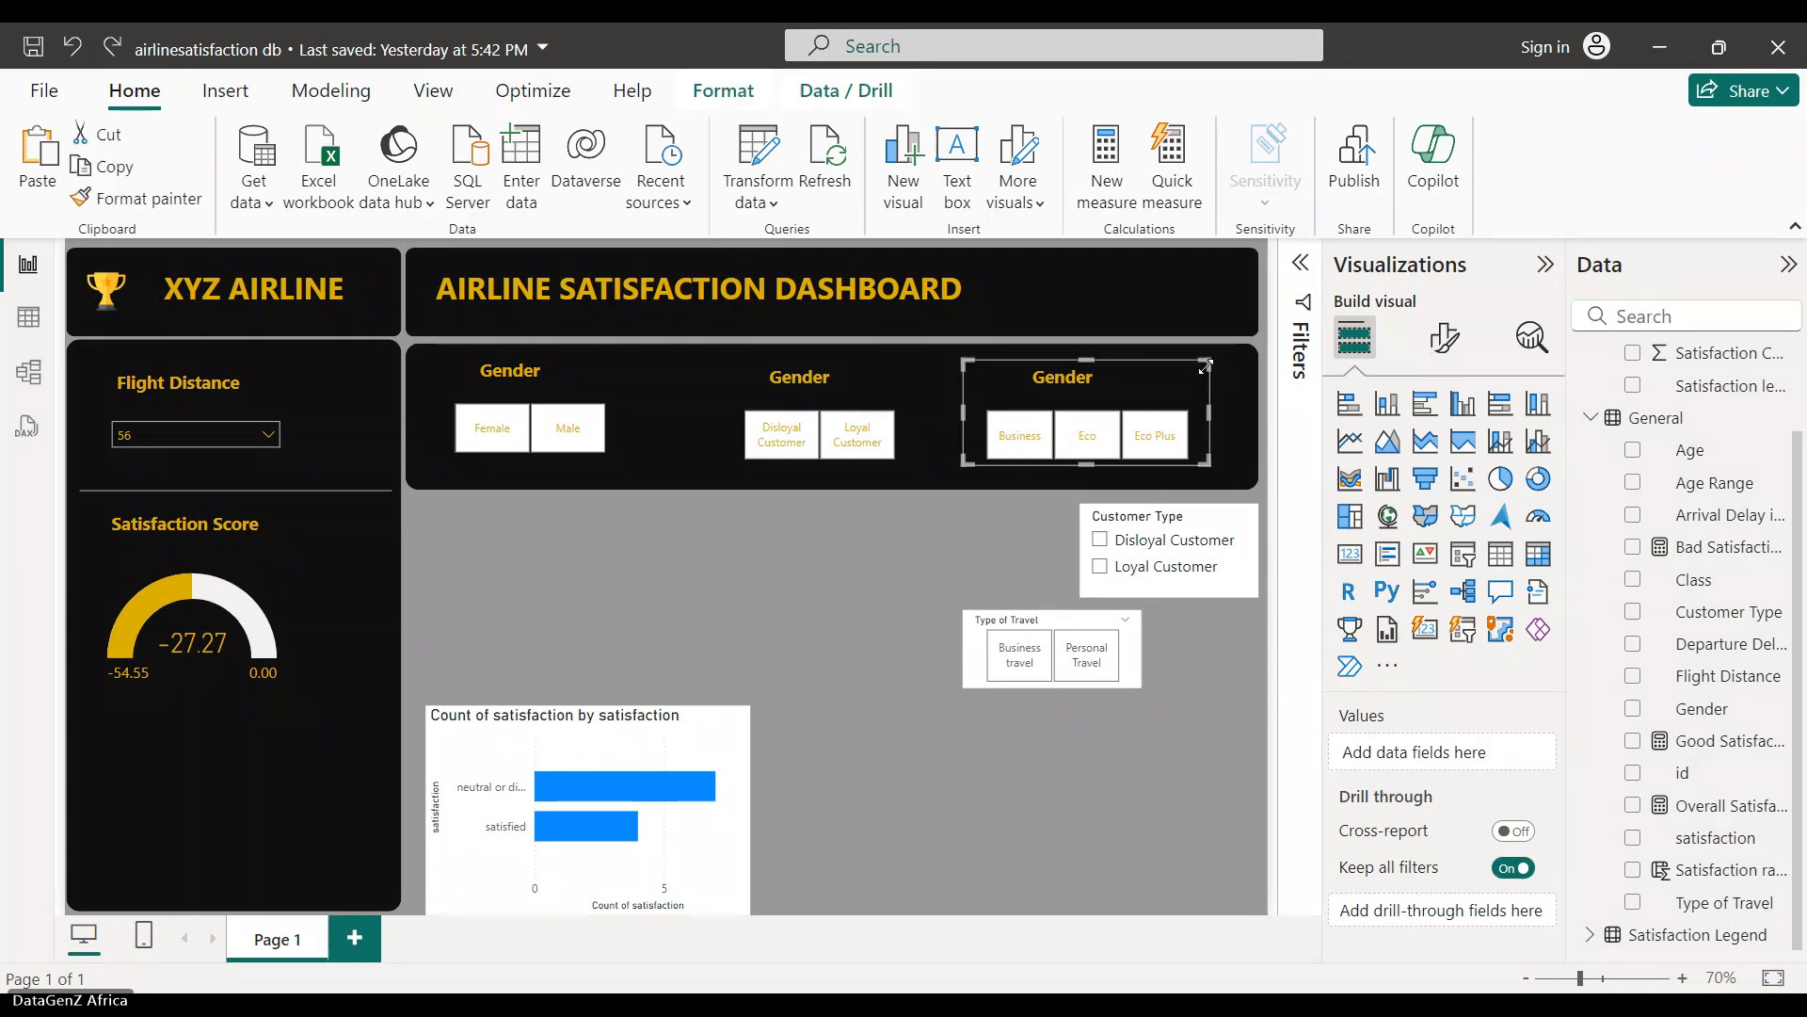
key(Right)
key(Right)
key(Right)
key(Right)
key(Right)
key(Right)
key(Right)
key(Right)
key(Right)
key(Right)
key(Right)
key(Right)
key(Right)
key(Right)
key(Right)
key(Right)
key(Right)
key(Right)
key(Right)
key(Right)
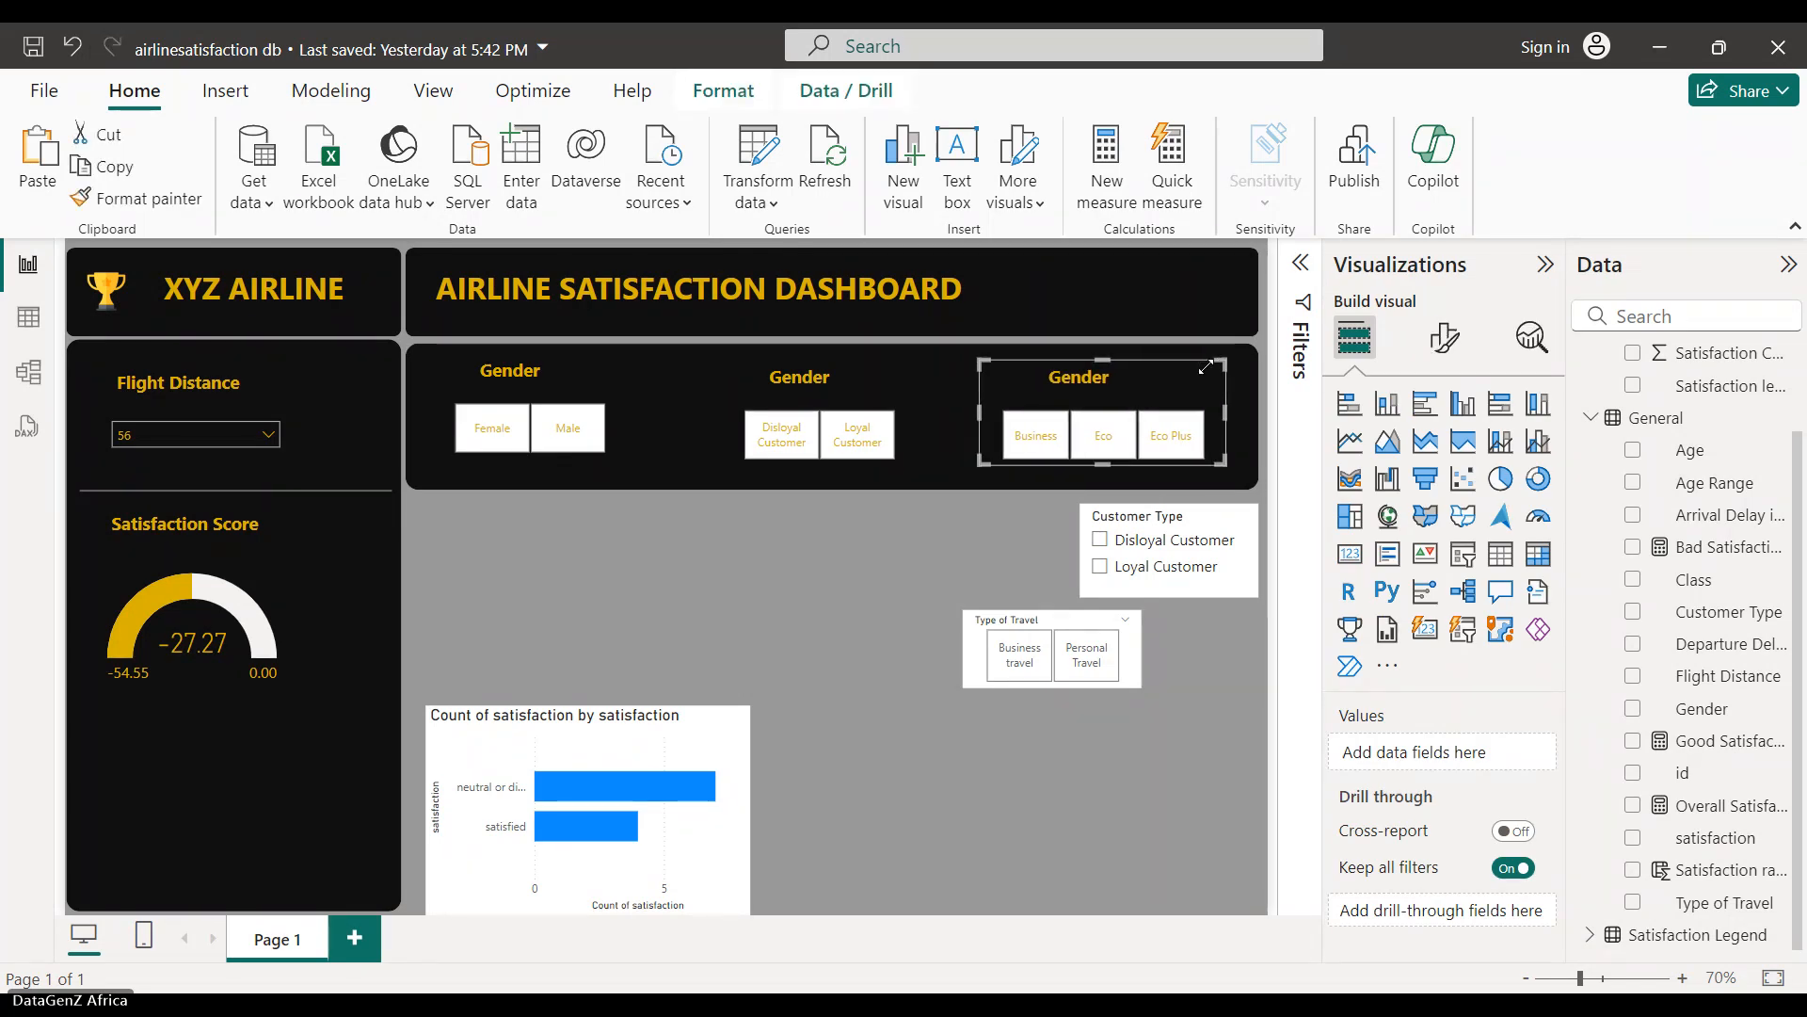
key(Right)
key(Right)
key(Right)
key(Right)
key(Right)
key(Right)
key(Right)
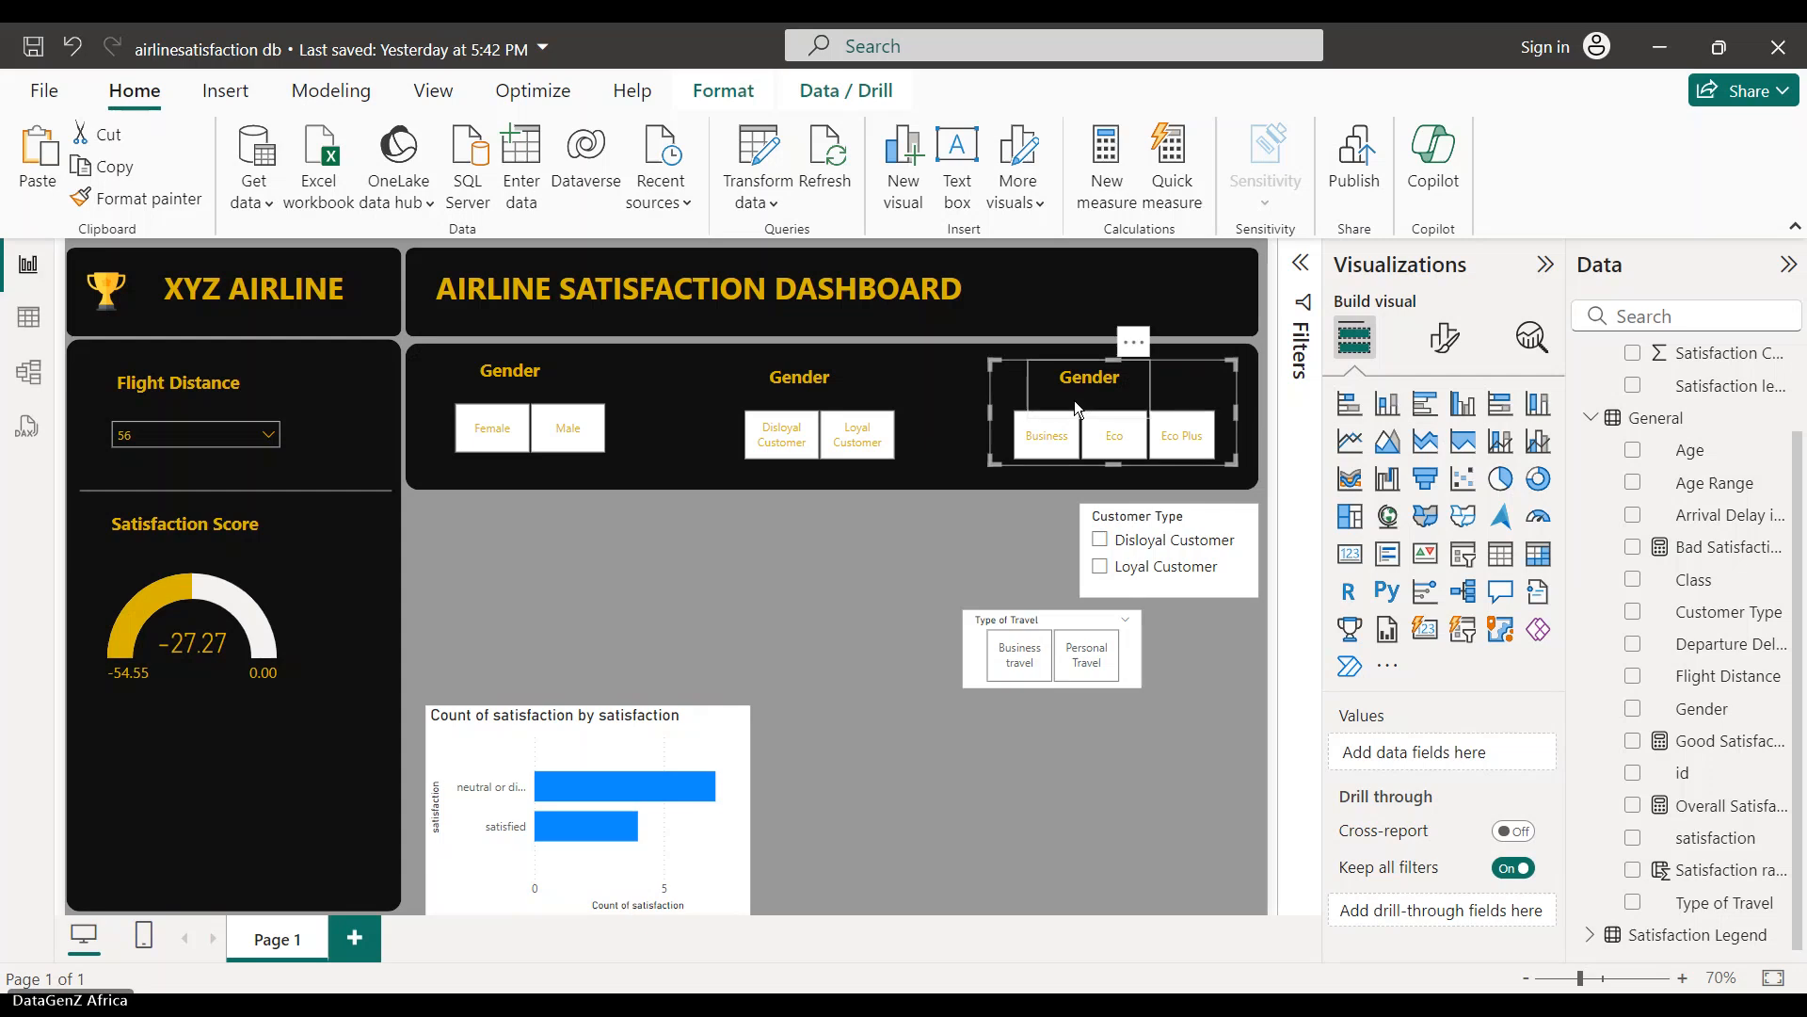
click(907, 389)
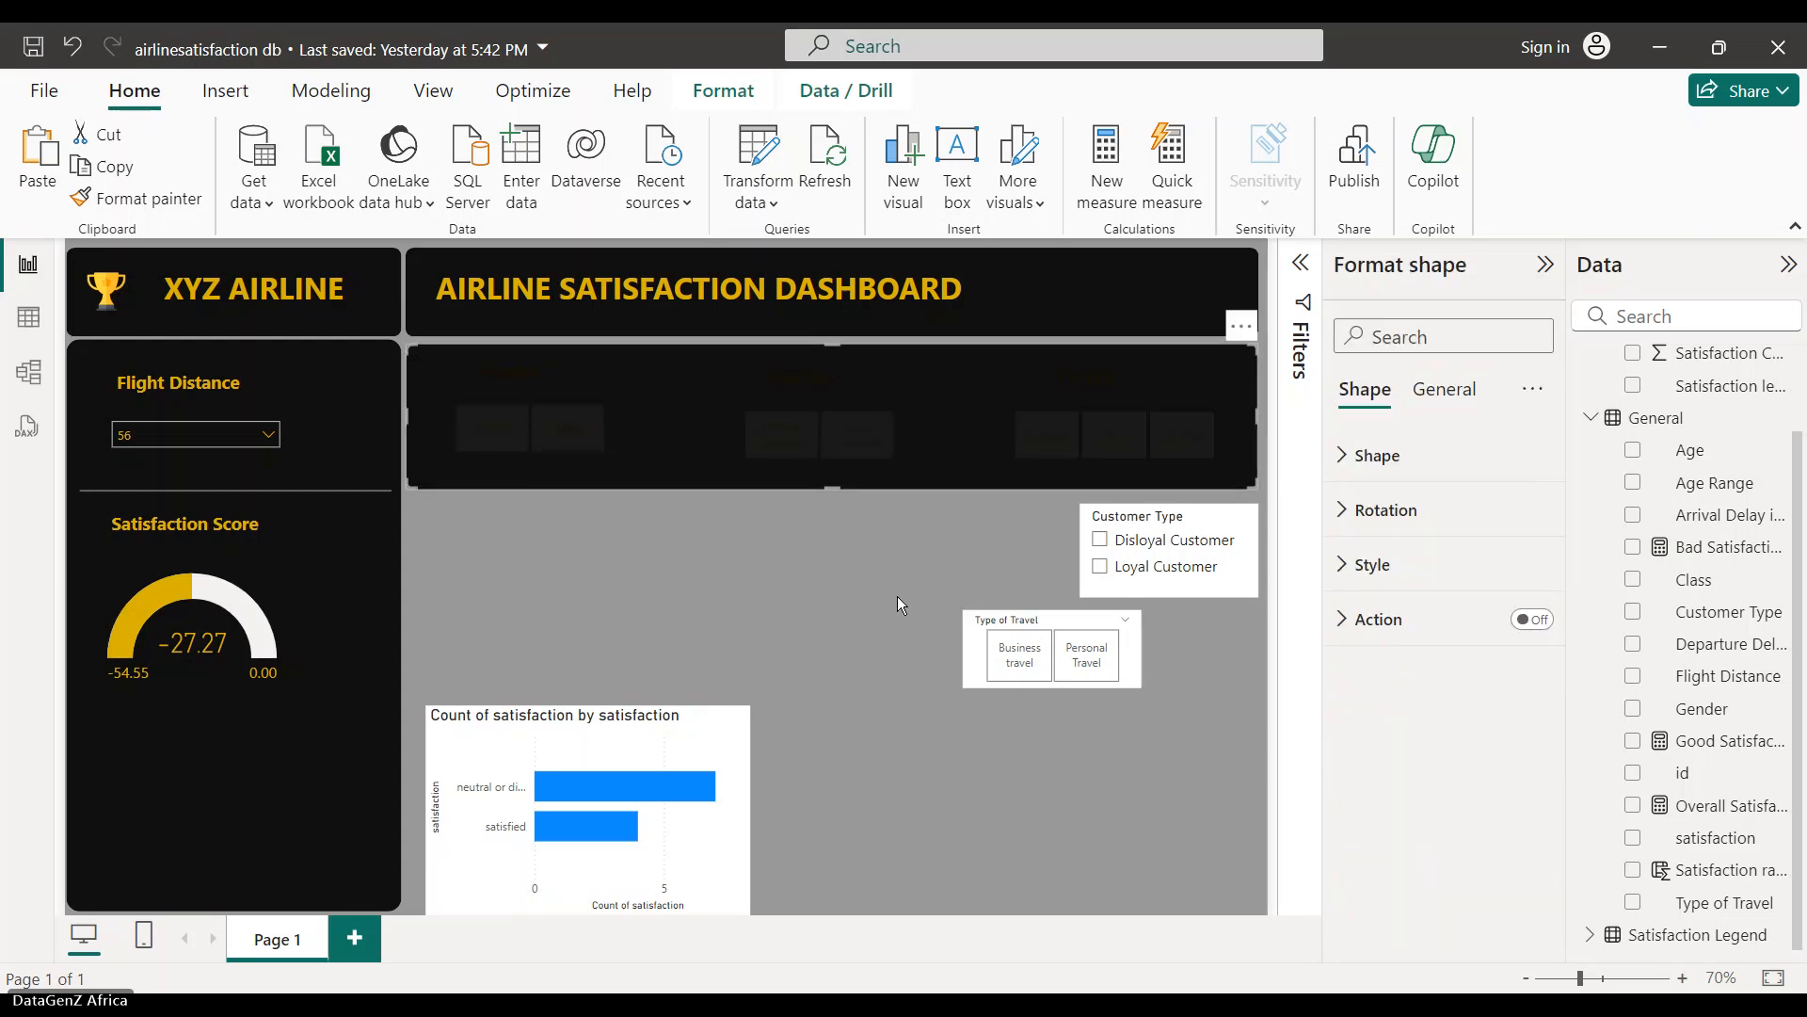
click(906, 429)
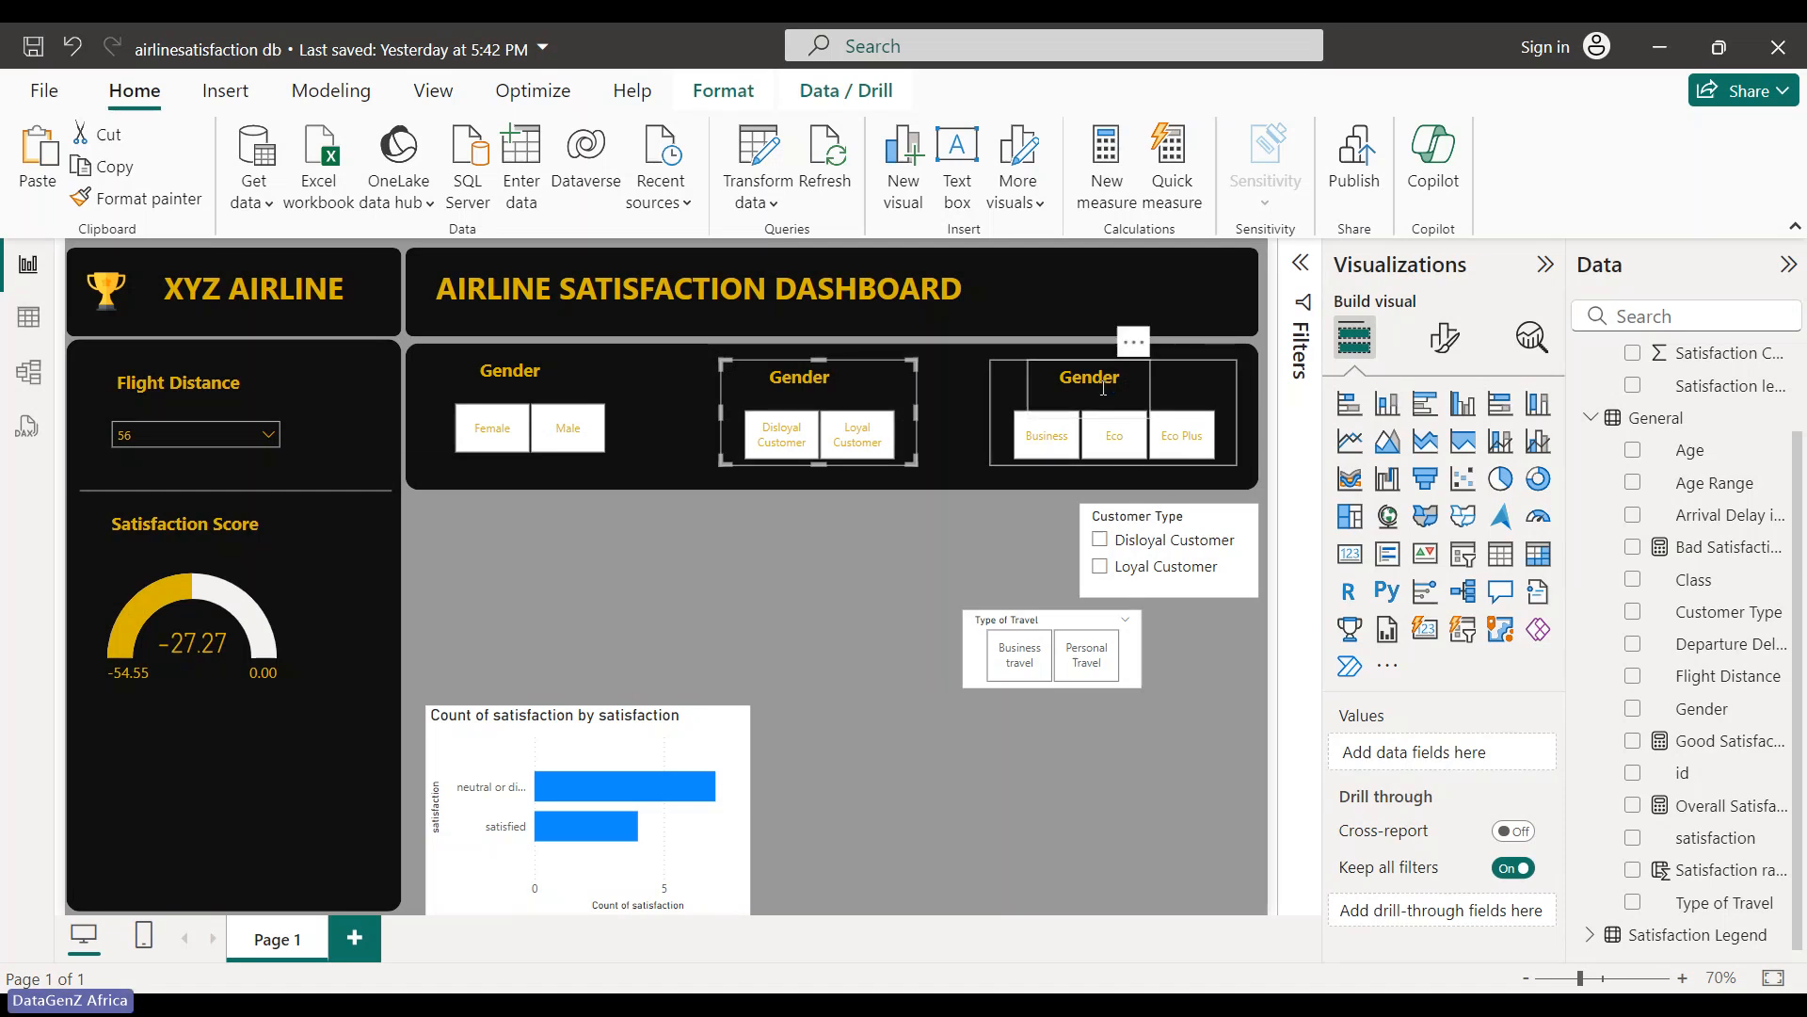
- Retitle the right-hand heading 'Class'
double_click(1050, 383)
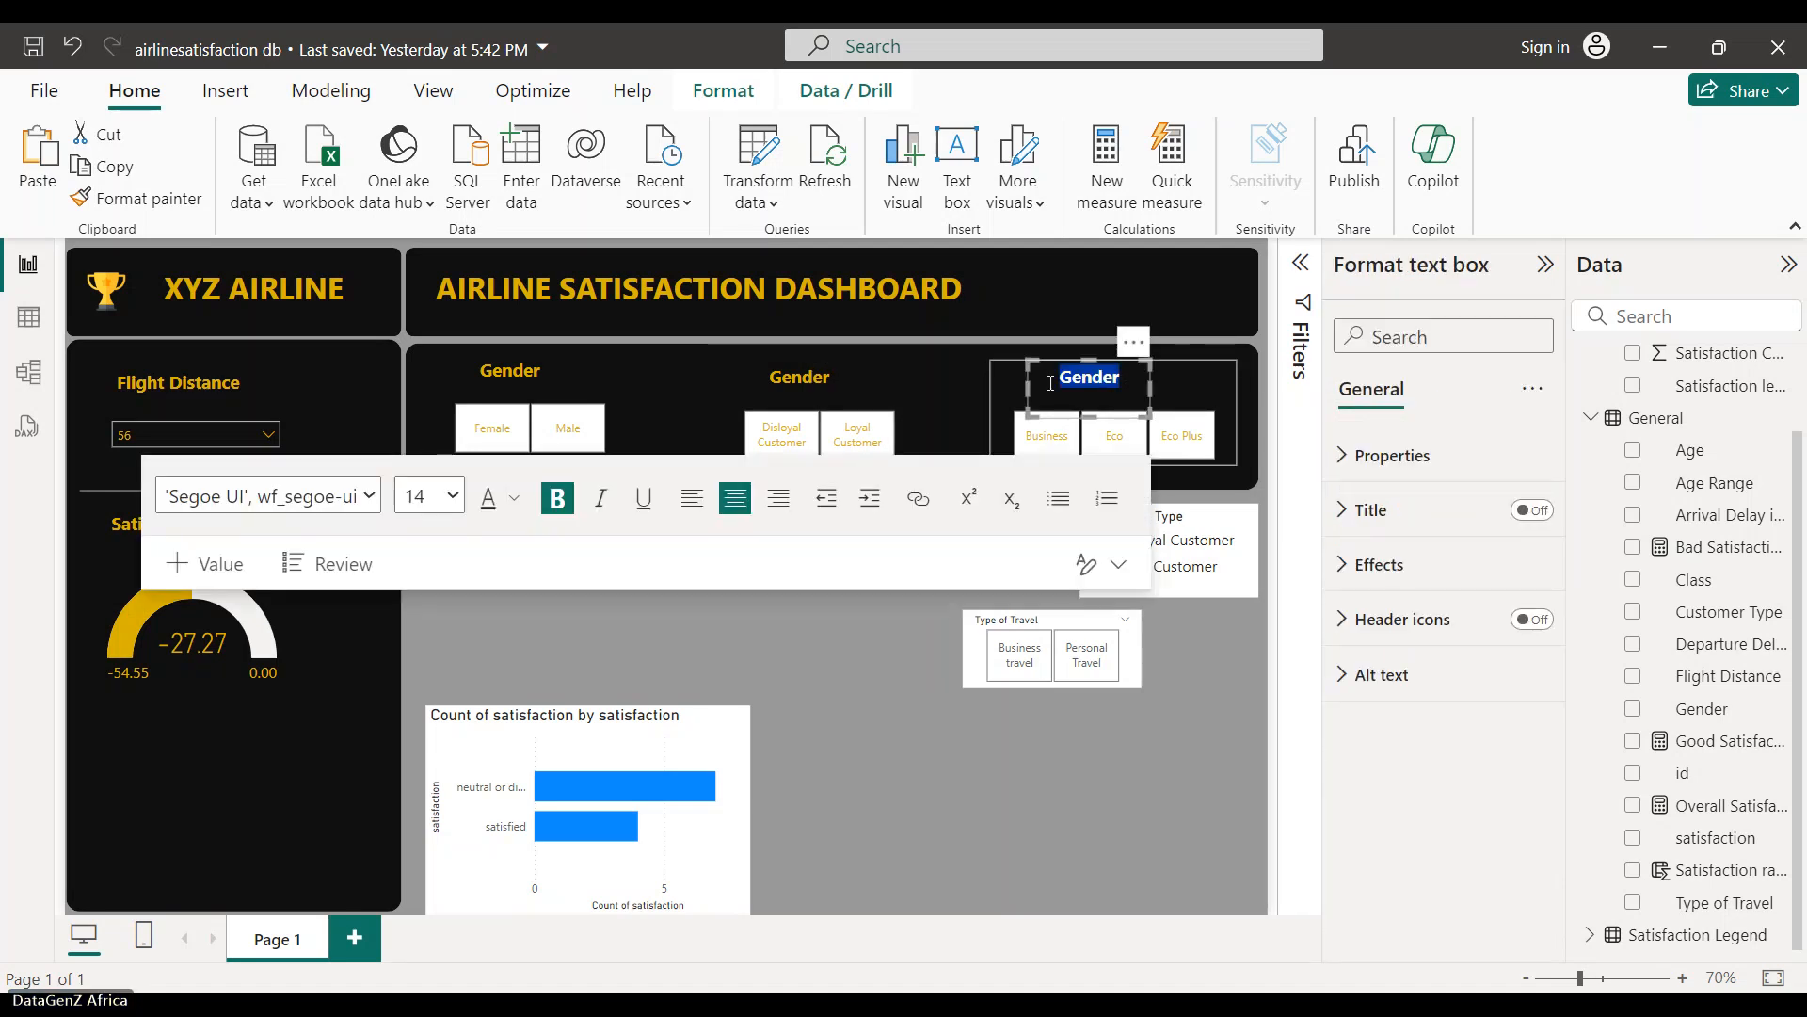
text(Class)
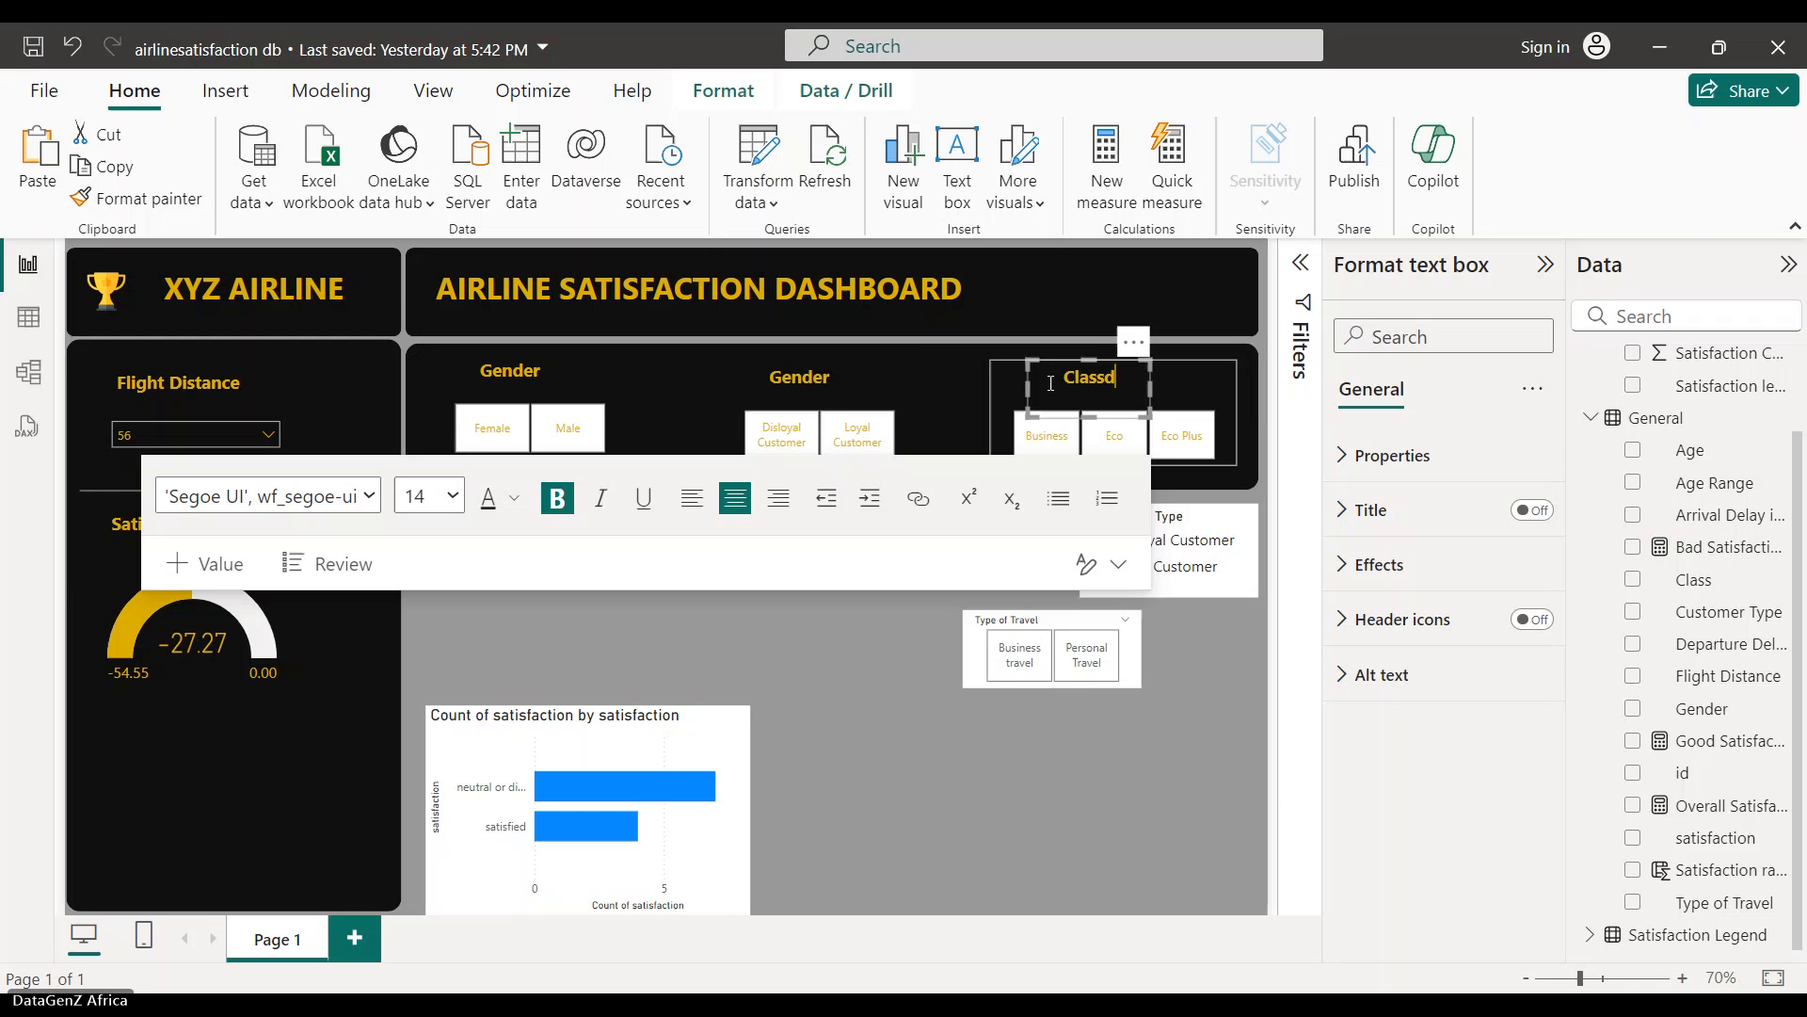
click(813, 378)
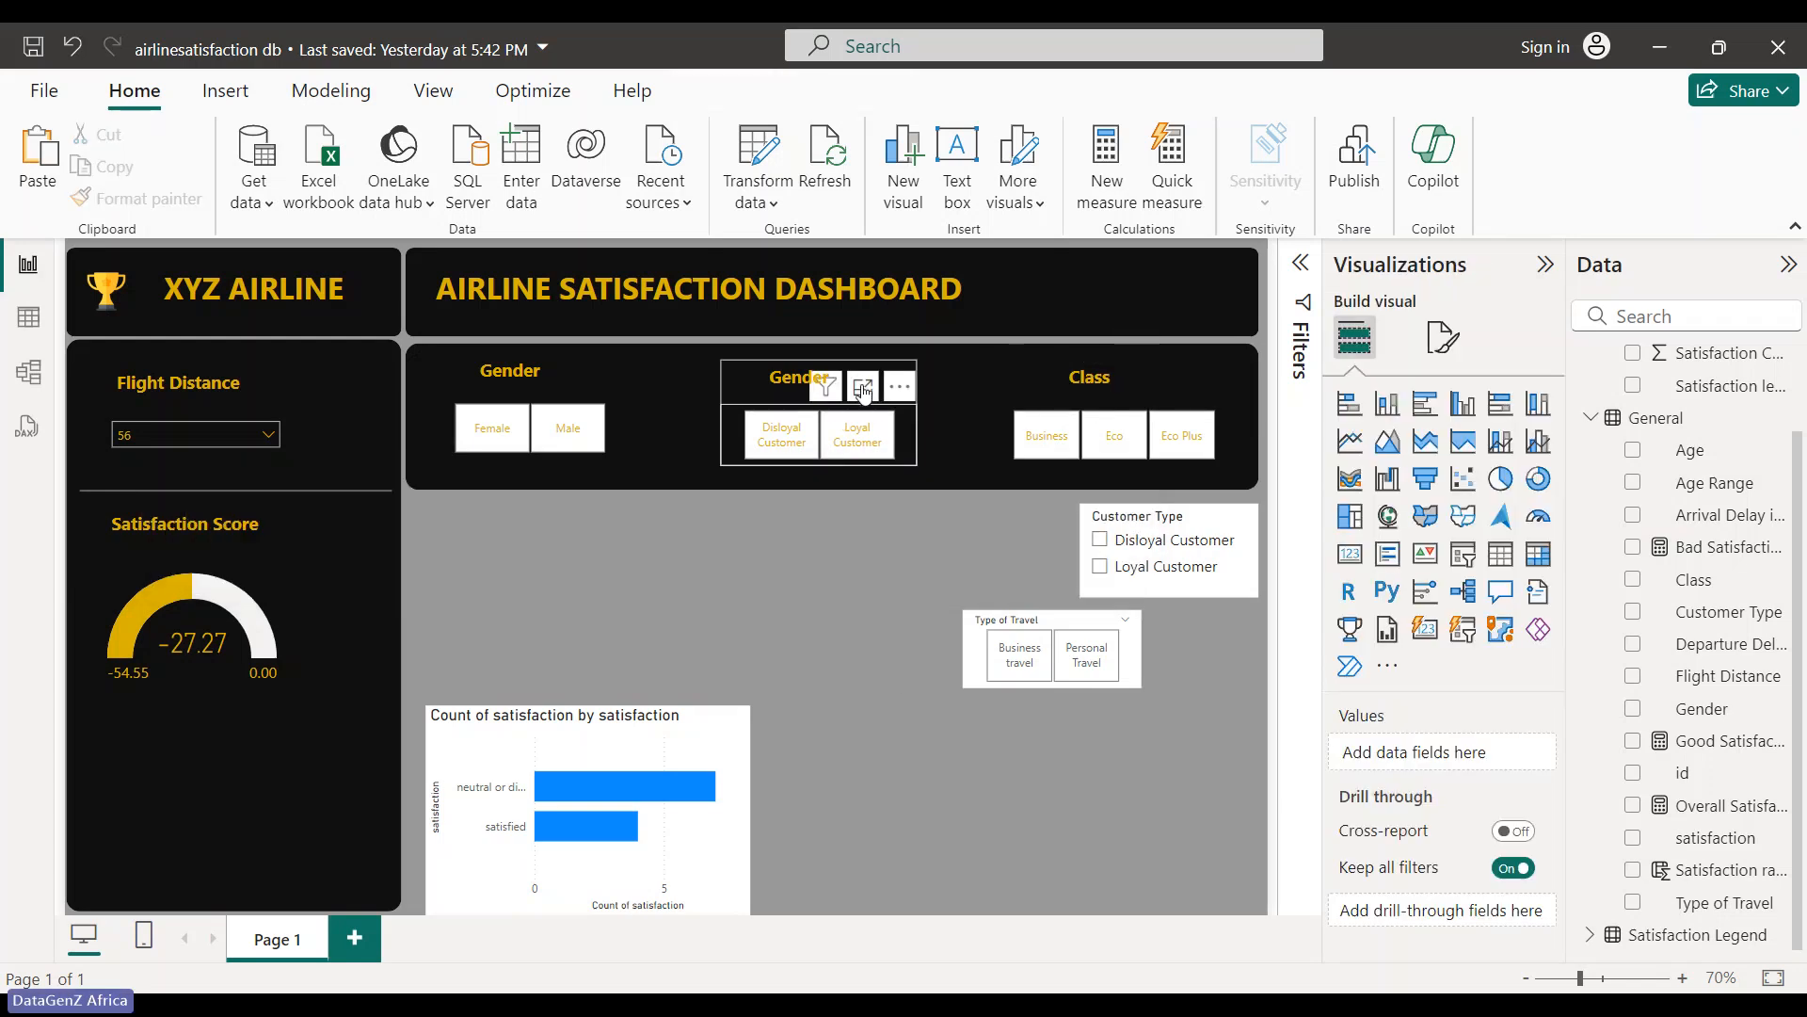
- Retitle the middle heading 'Type of Customer' and widen its text box to fit
double_click(814, 379)
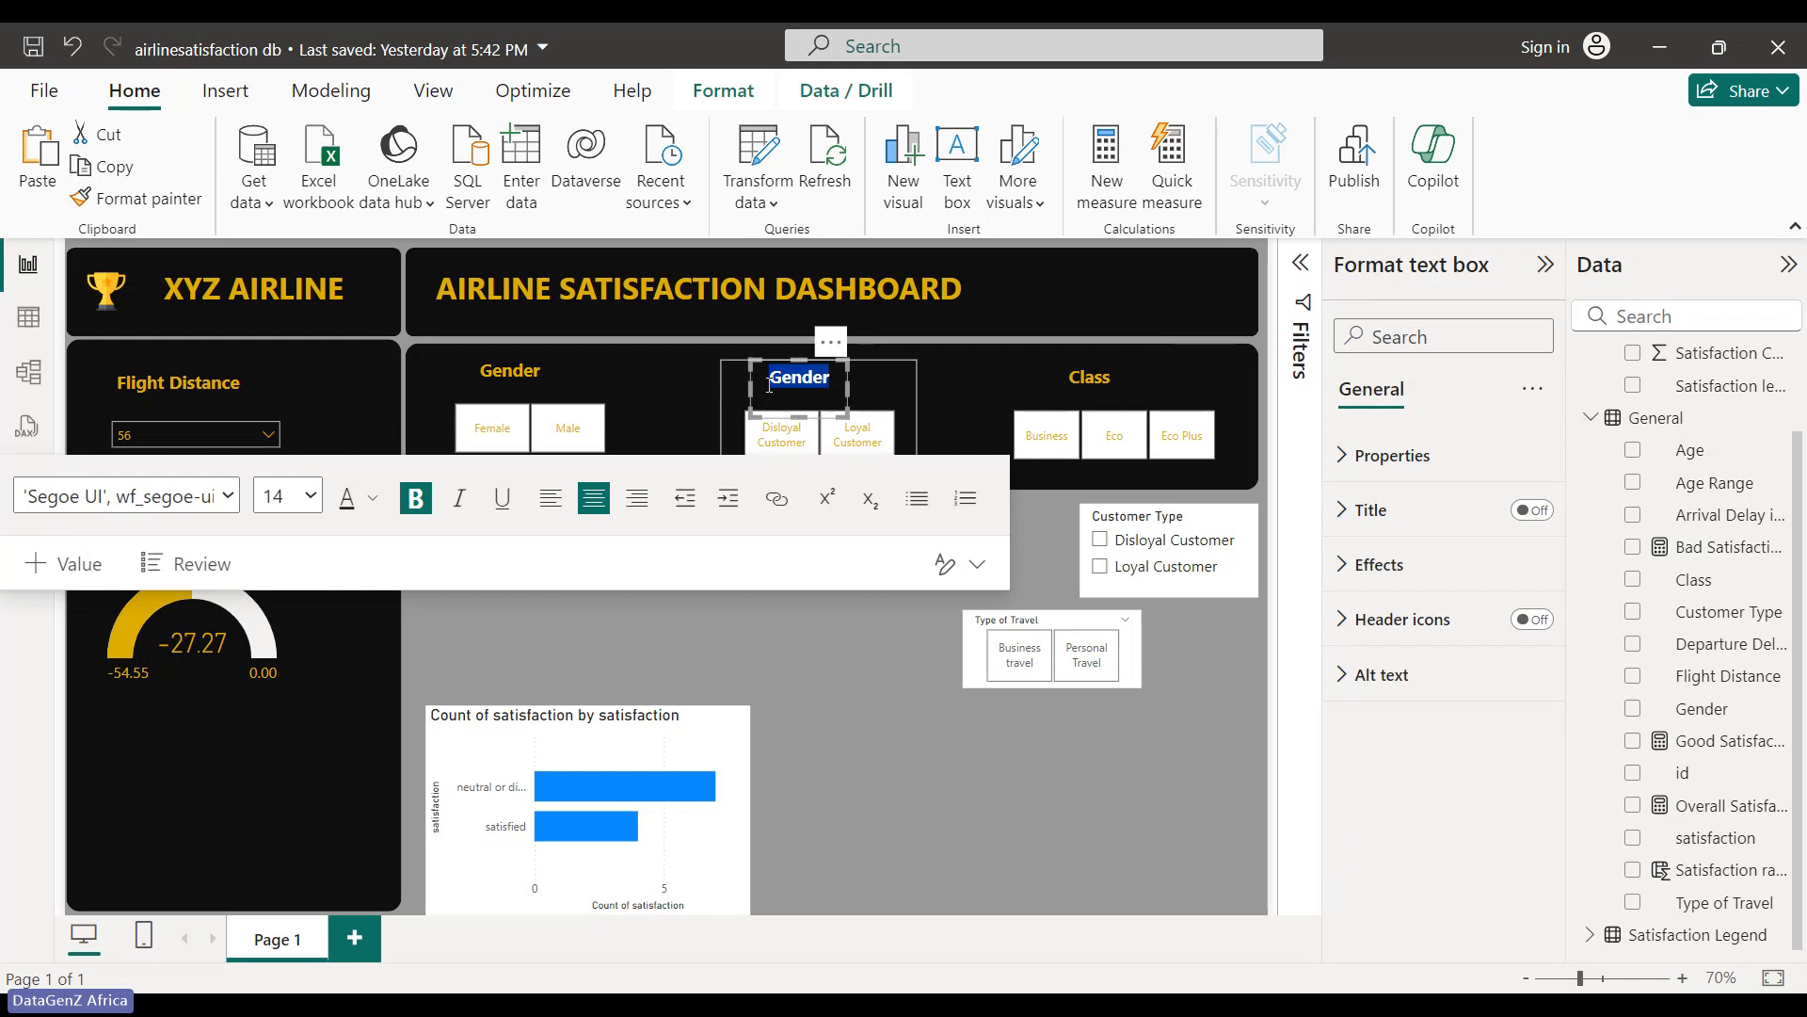
text(C)
key(BackSpace)
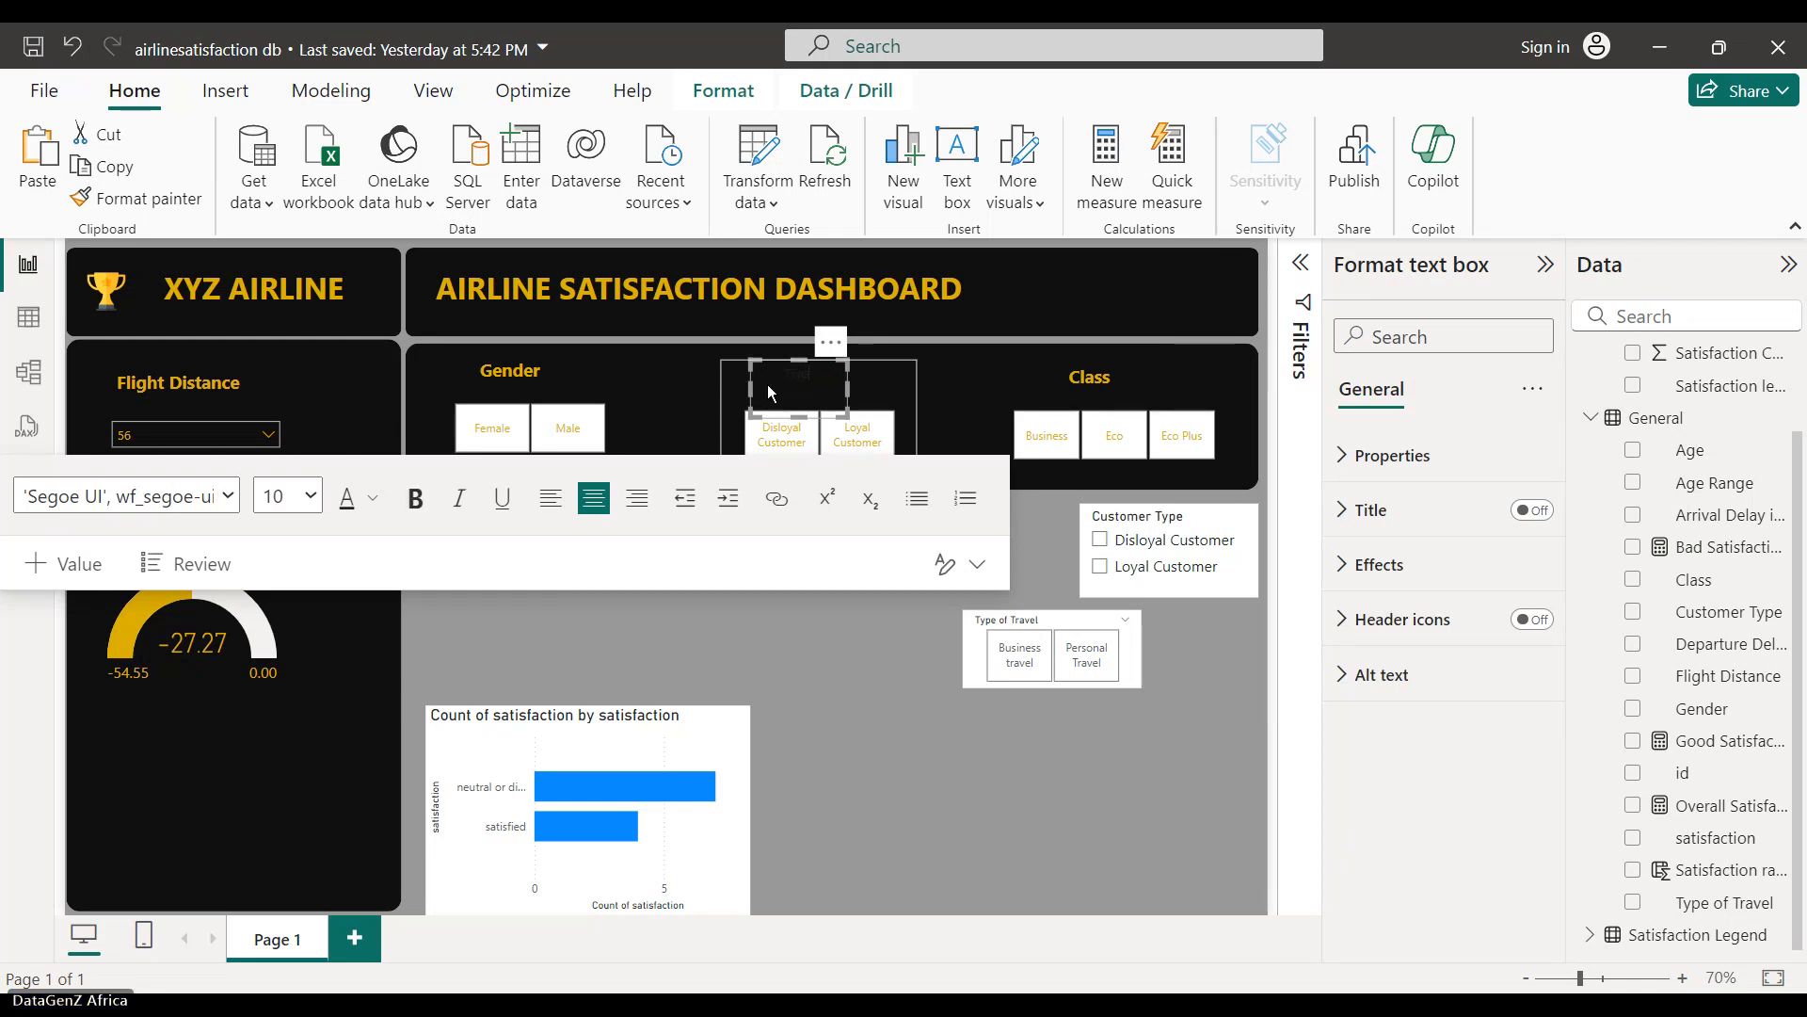
text(C)
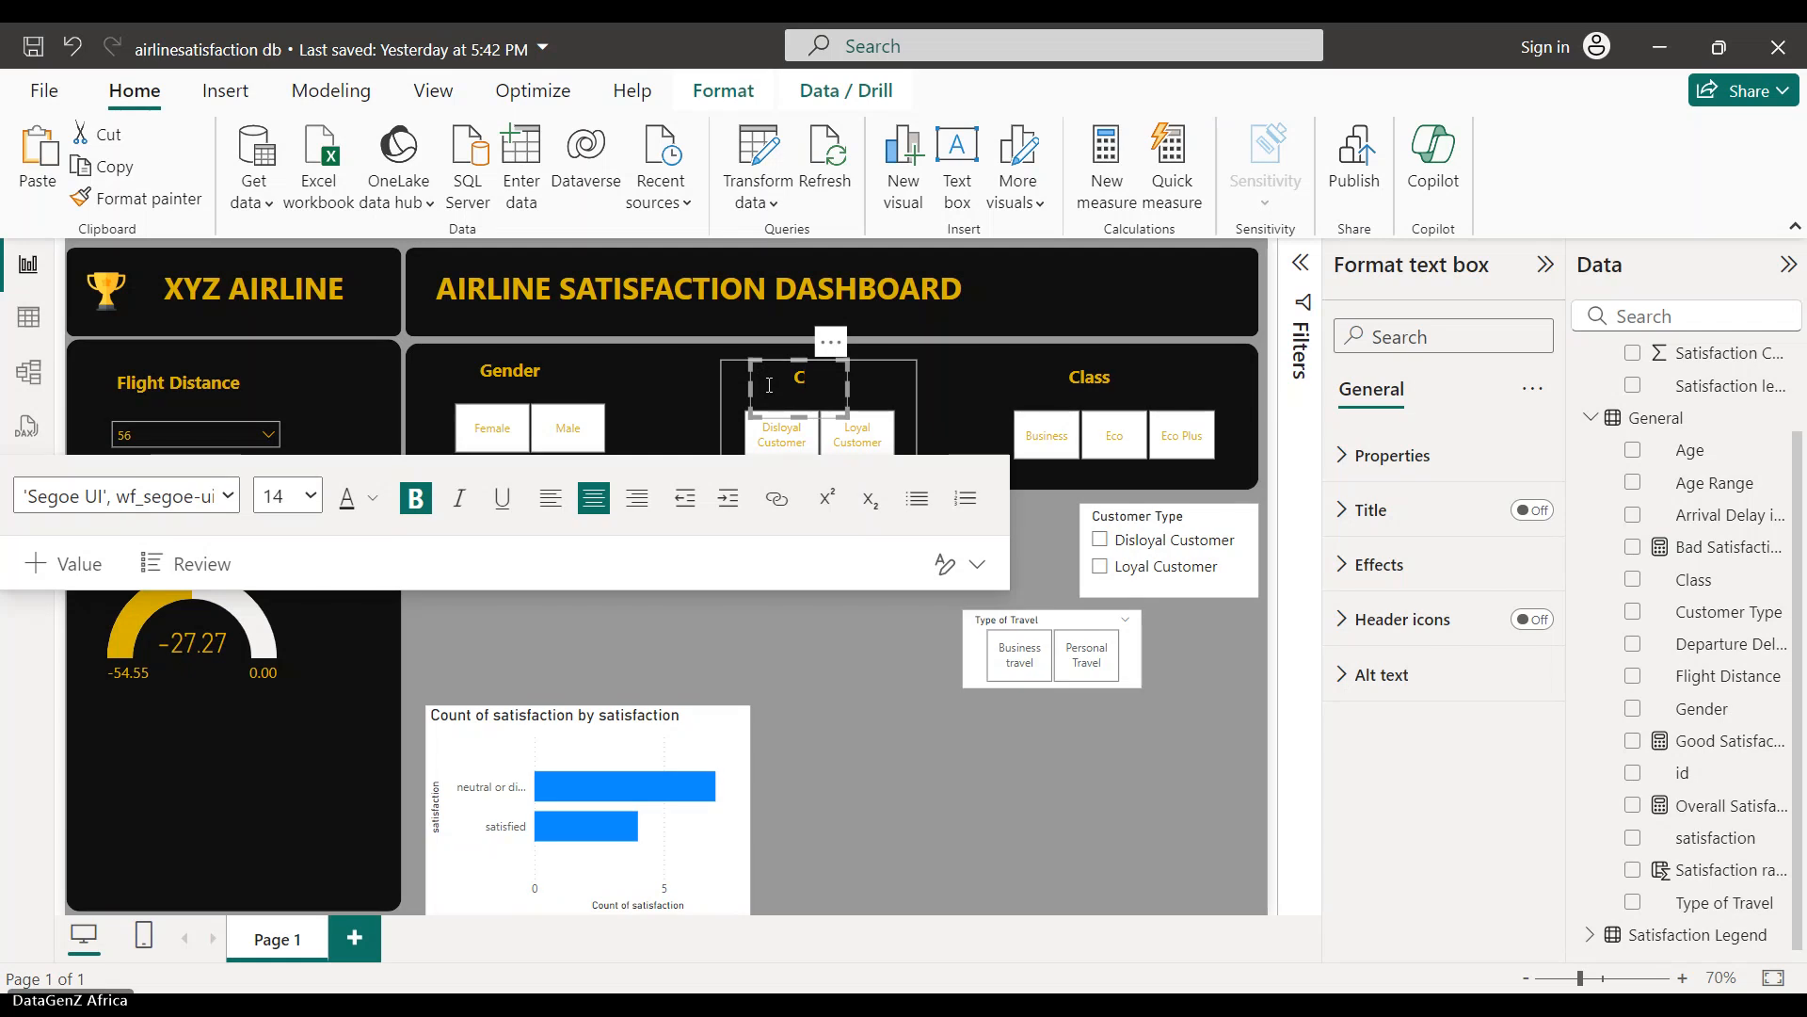
text(T)
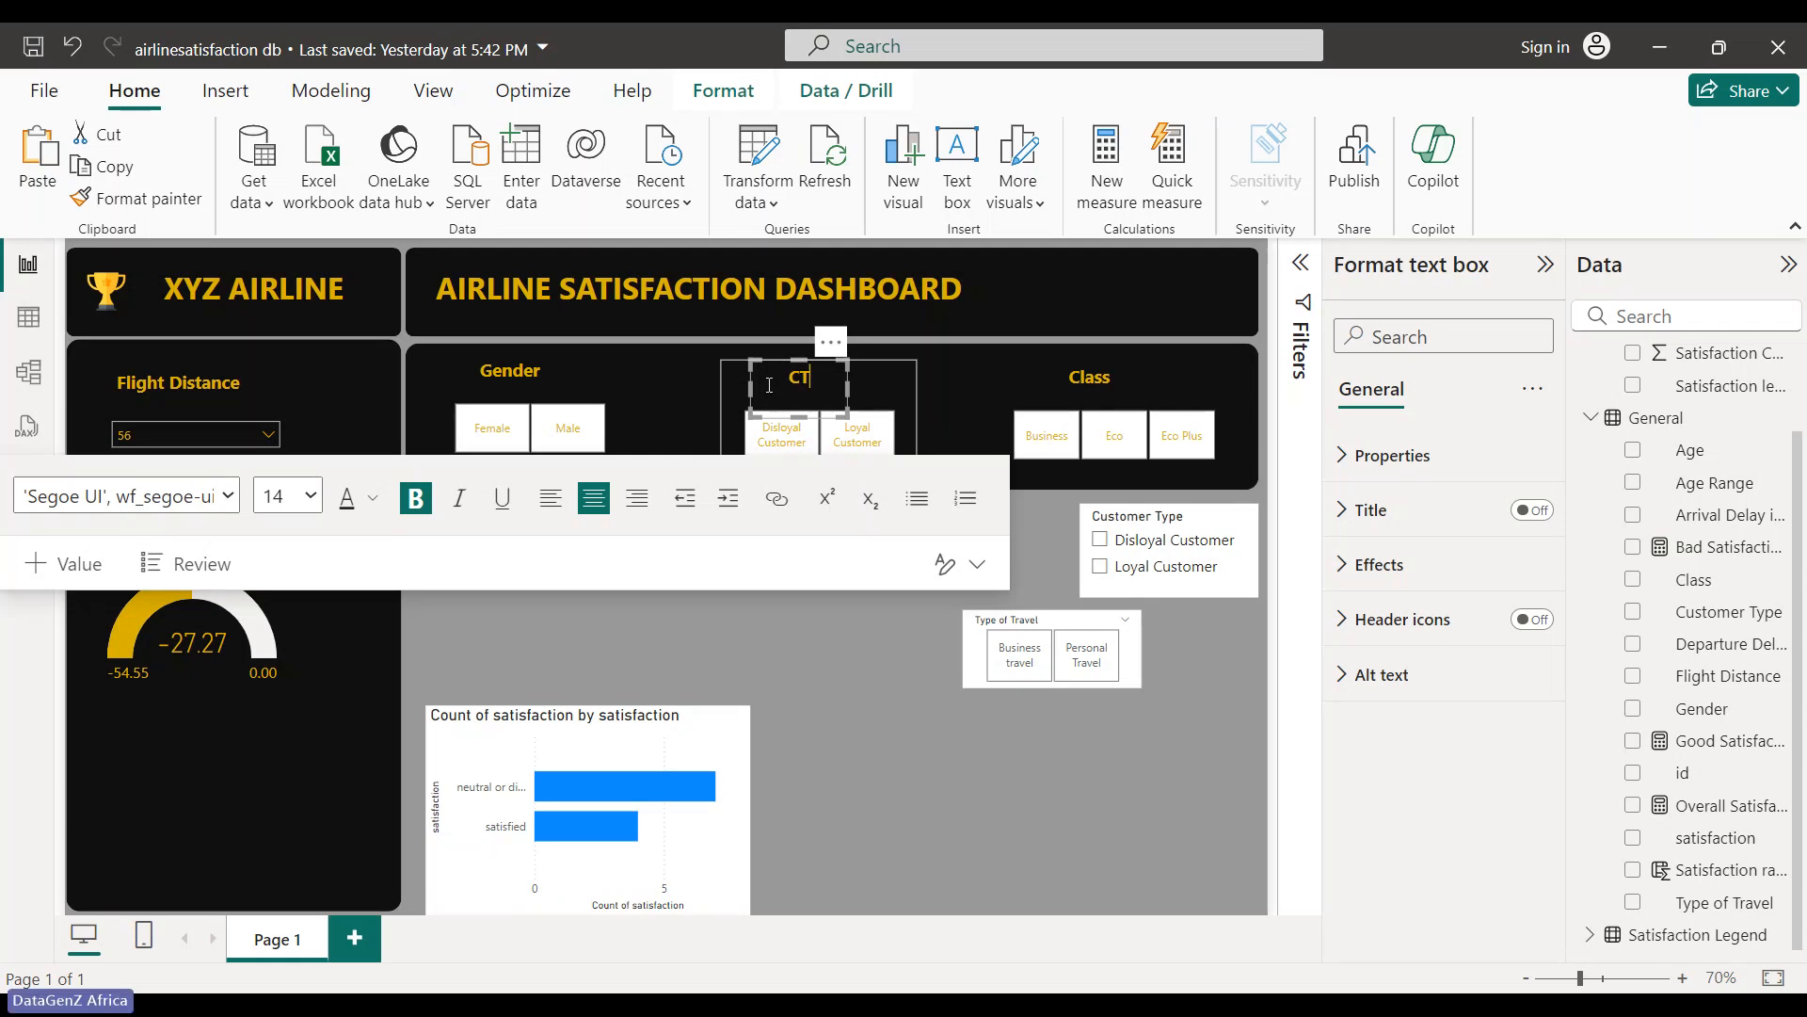
key(Left)
key(BackSpace)
text(ype of Cu)
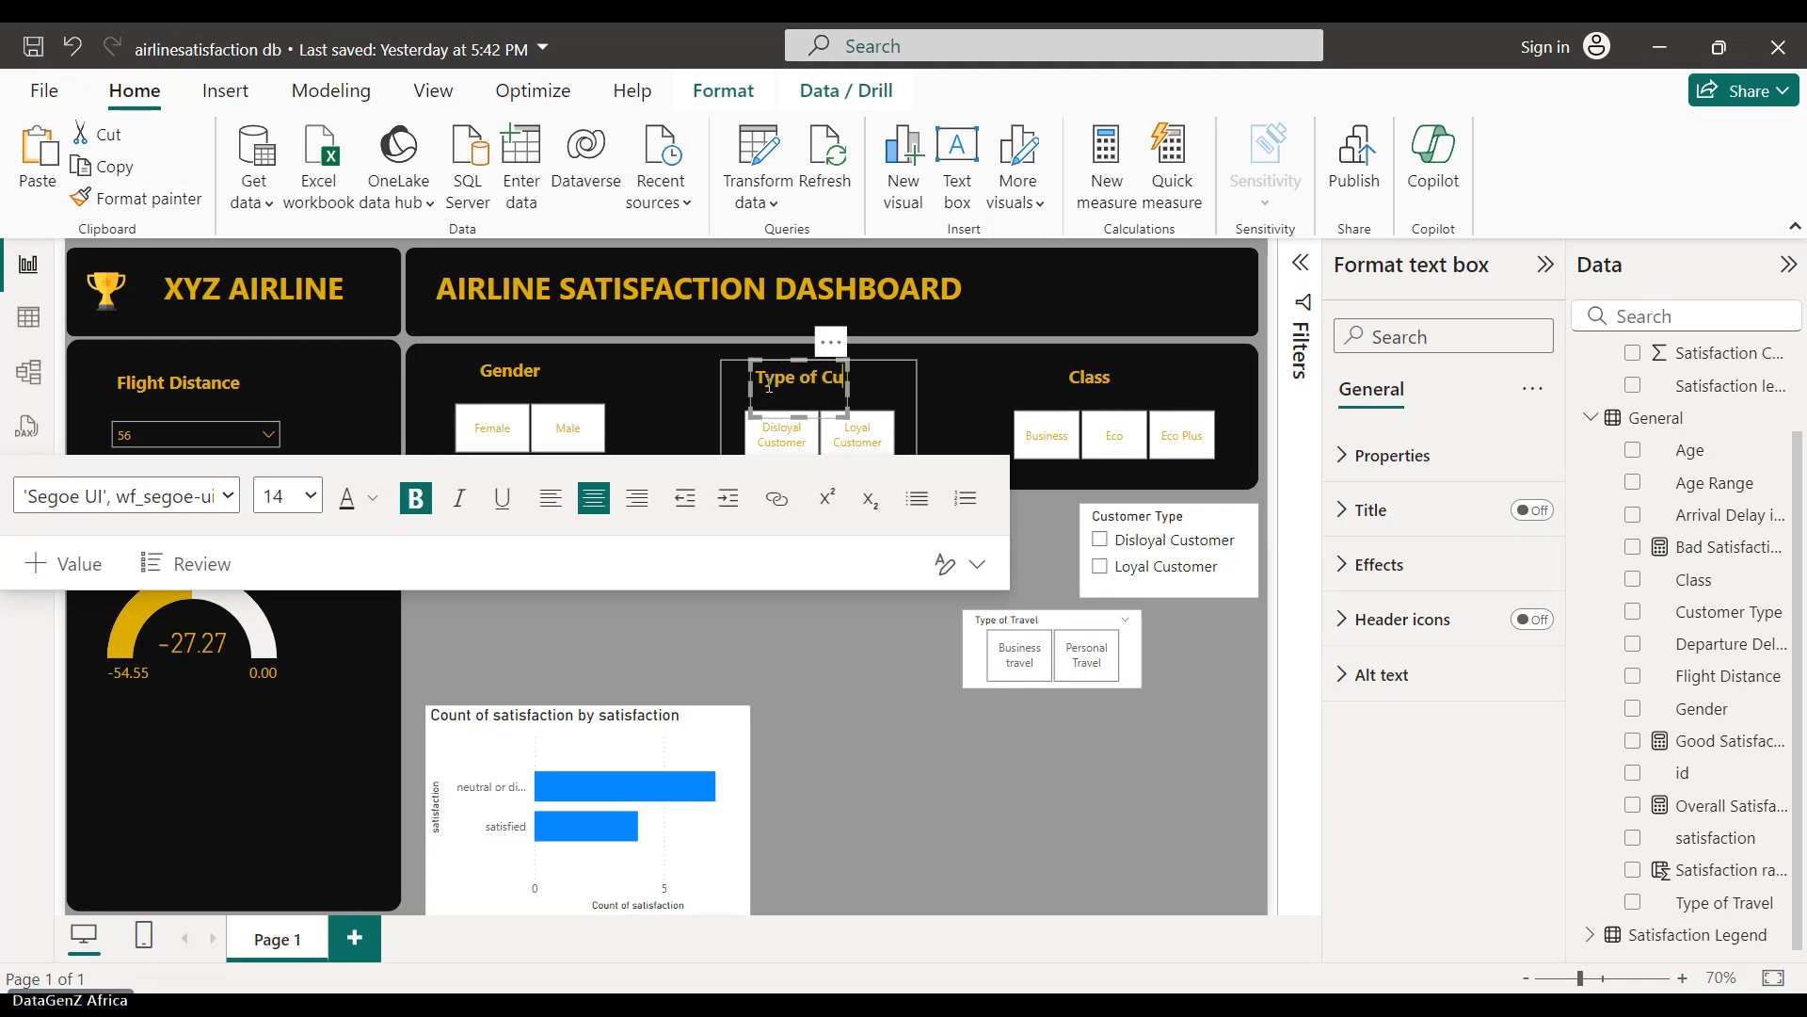
text(stomer)
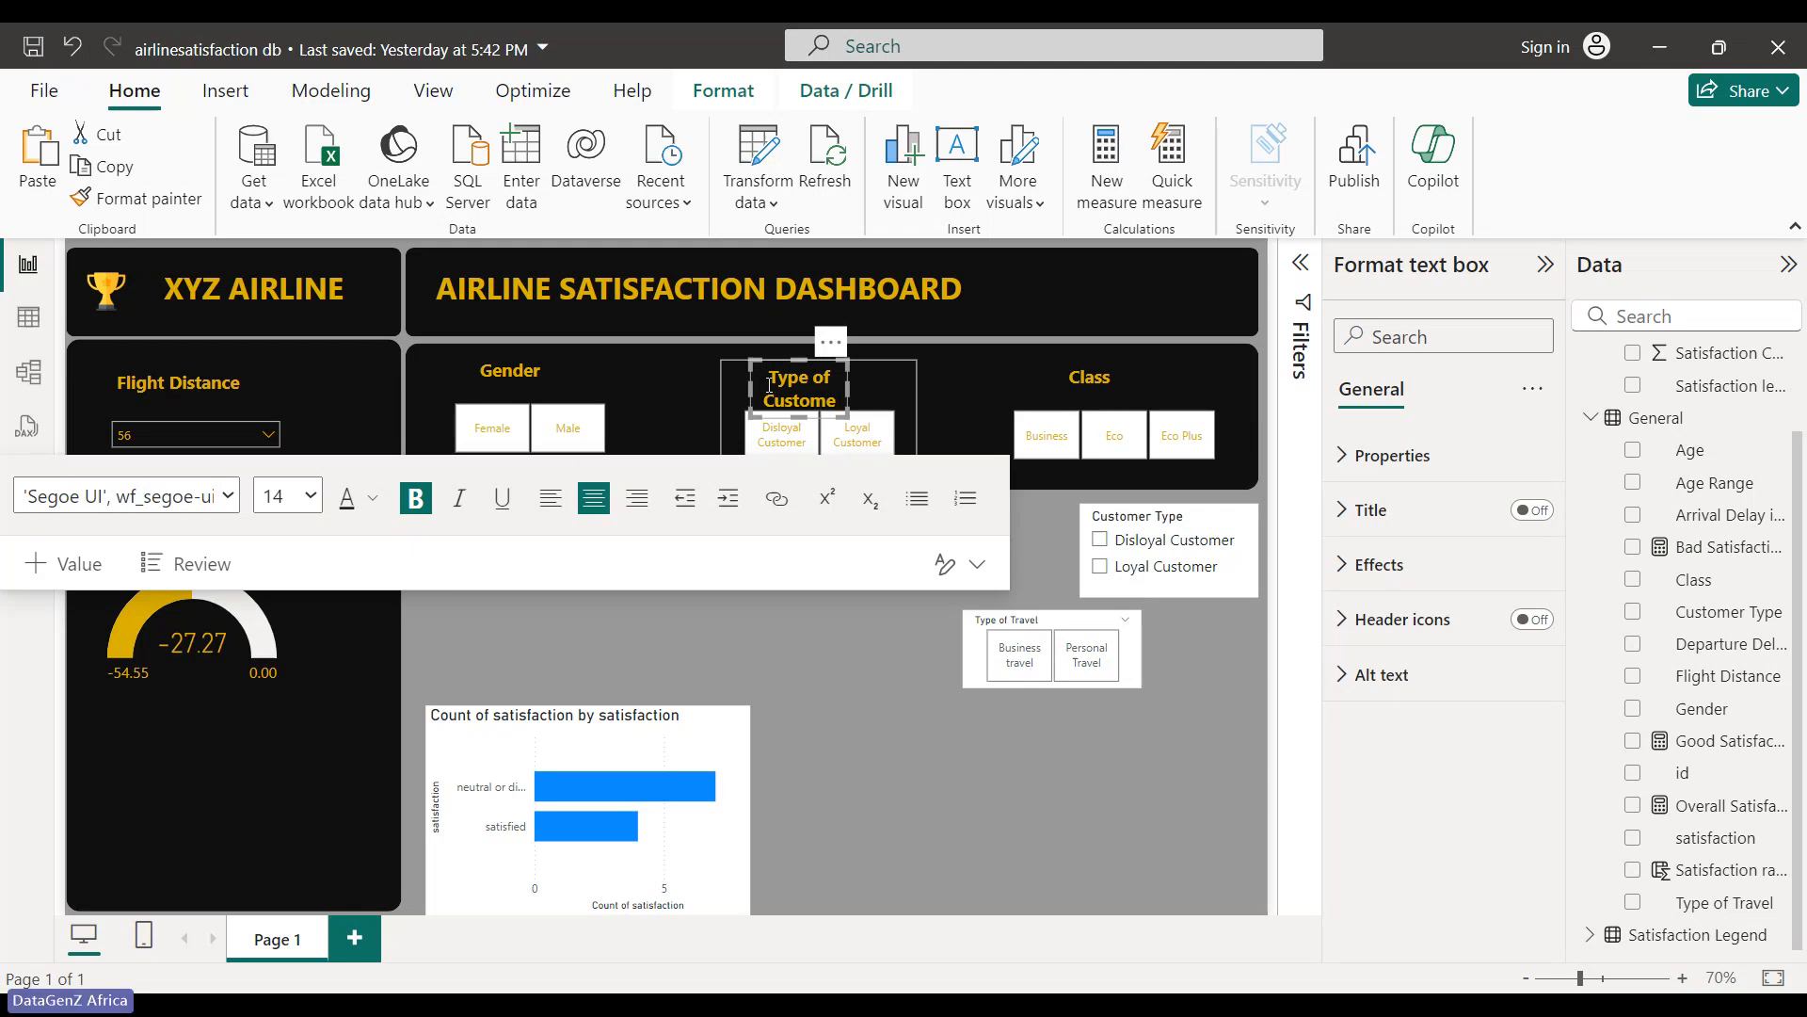
drag(849, 387, 904, 377)
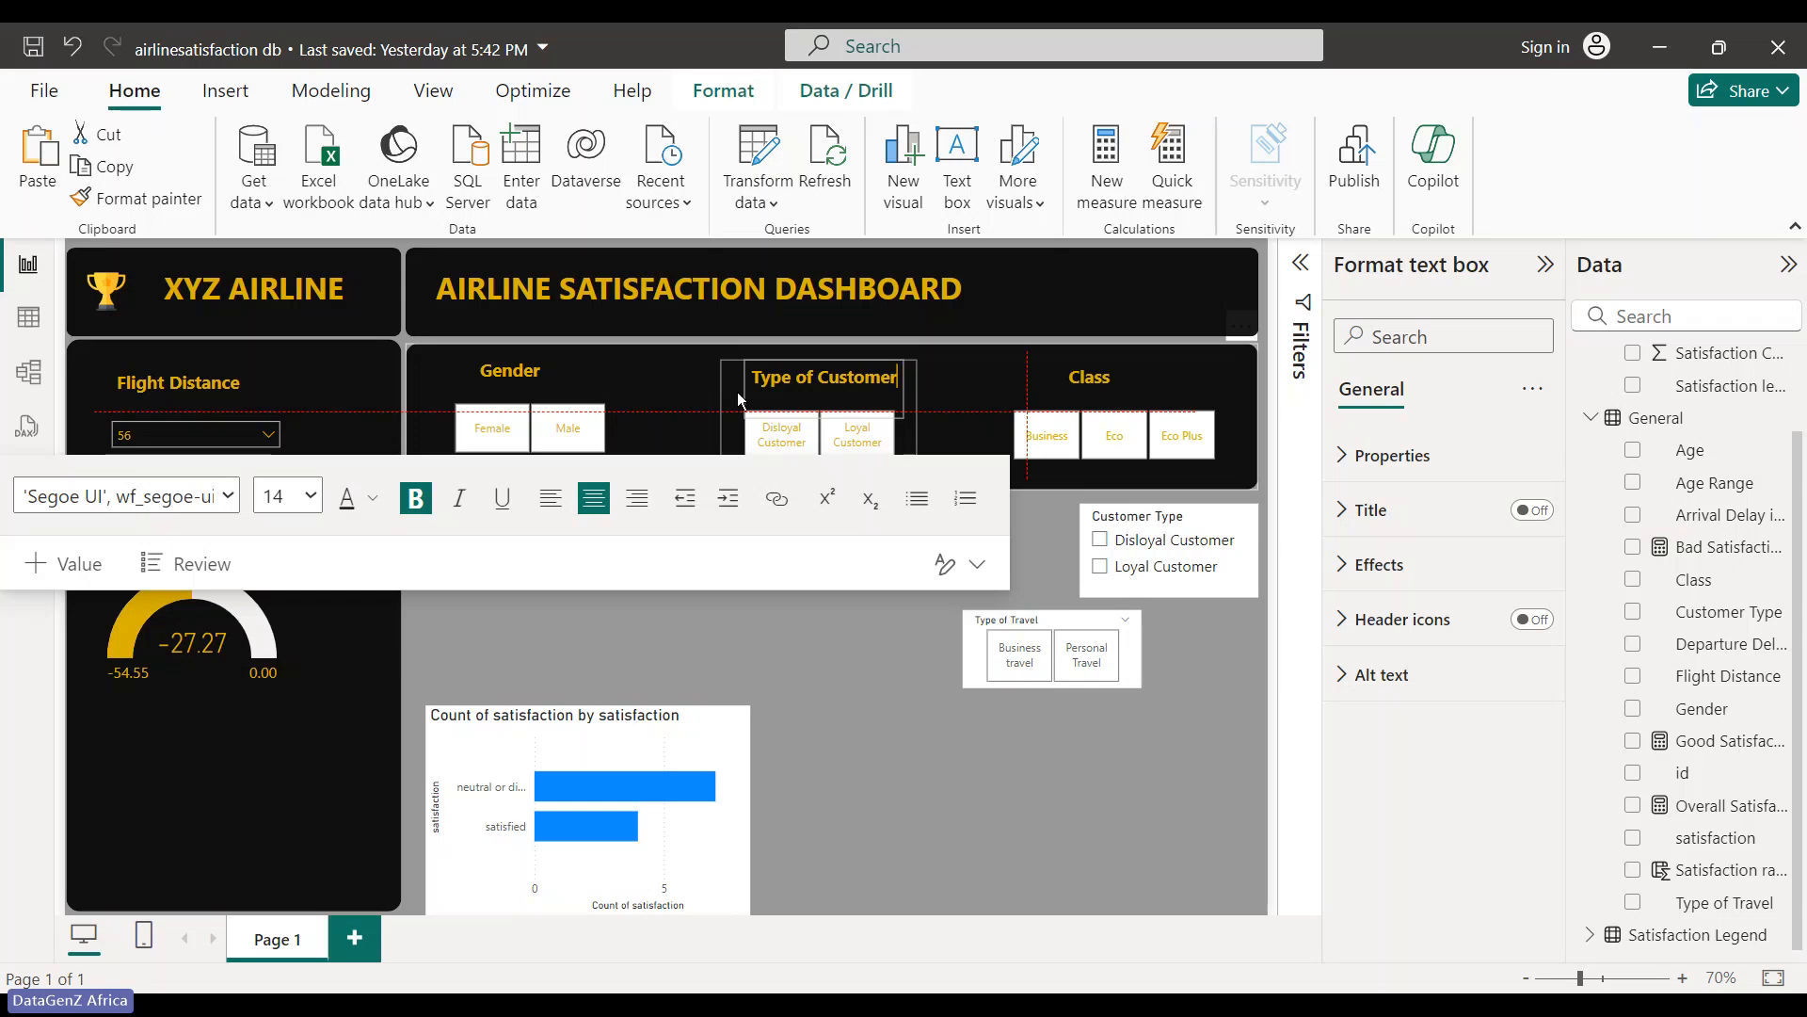
click(737, 392)
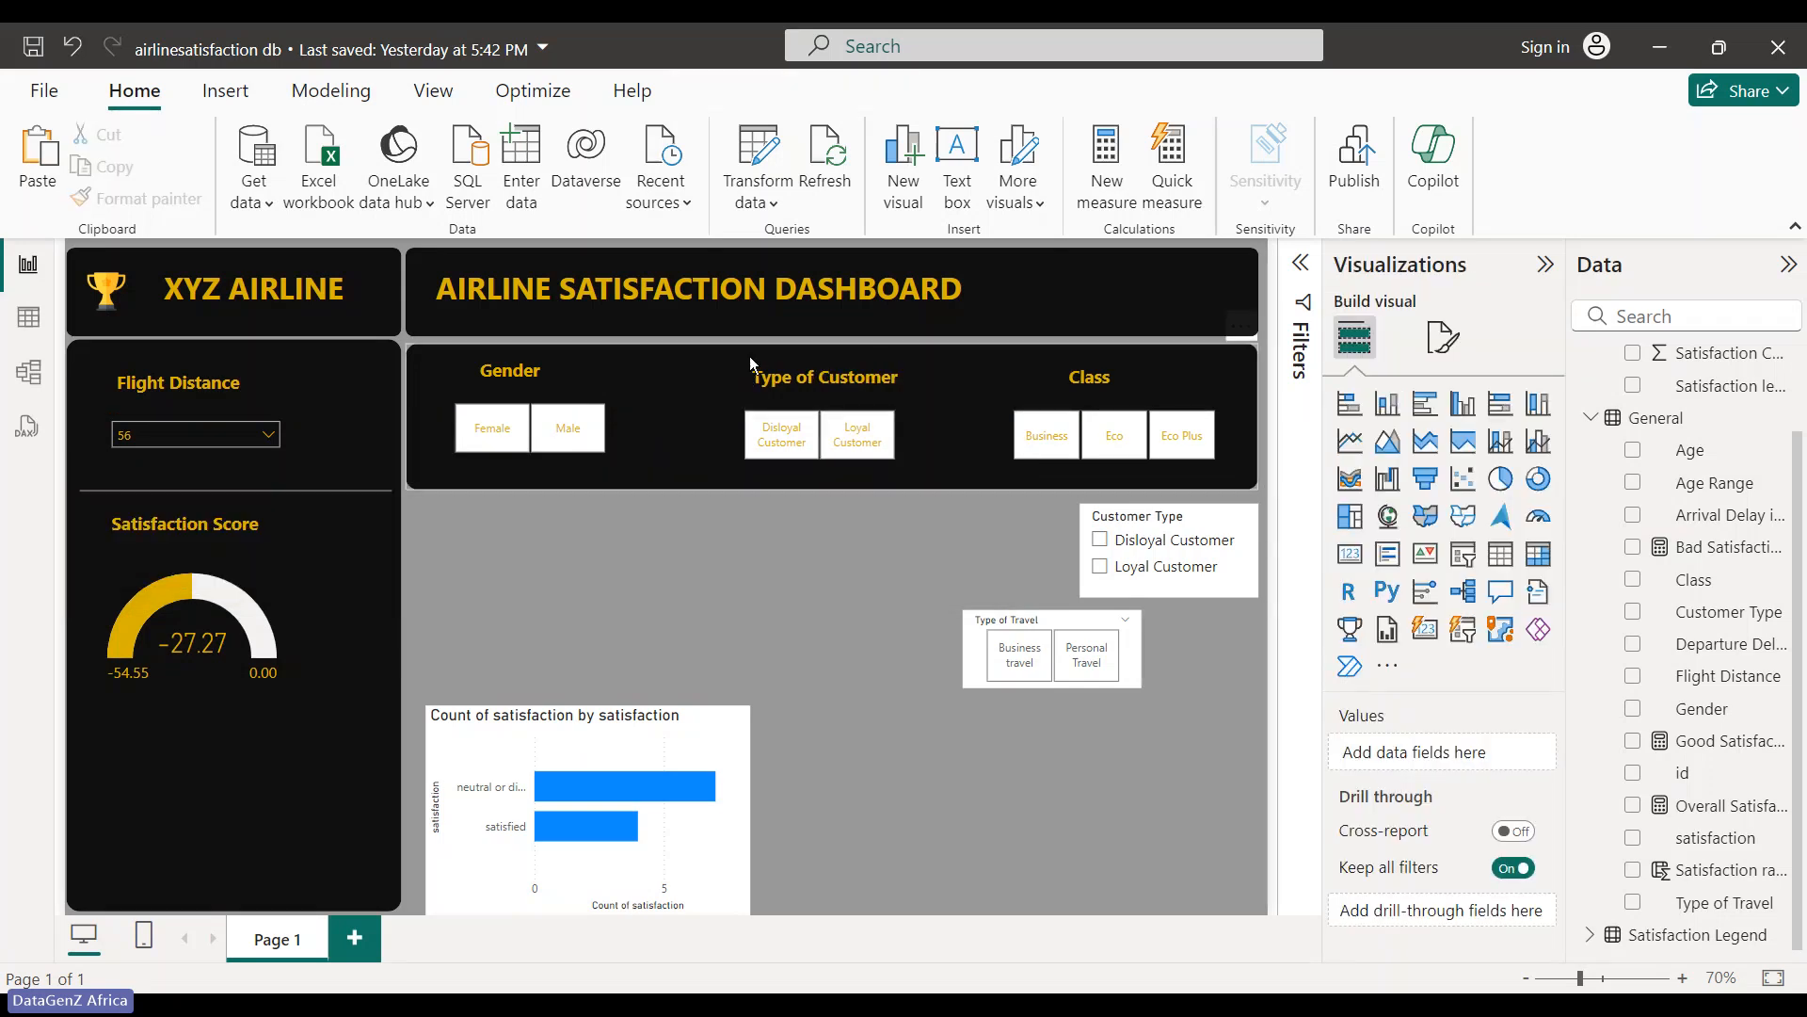
click(749, 360)
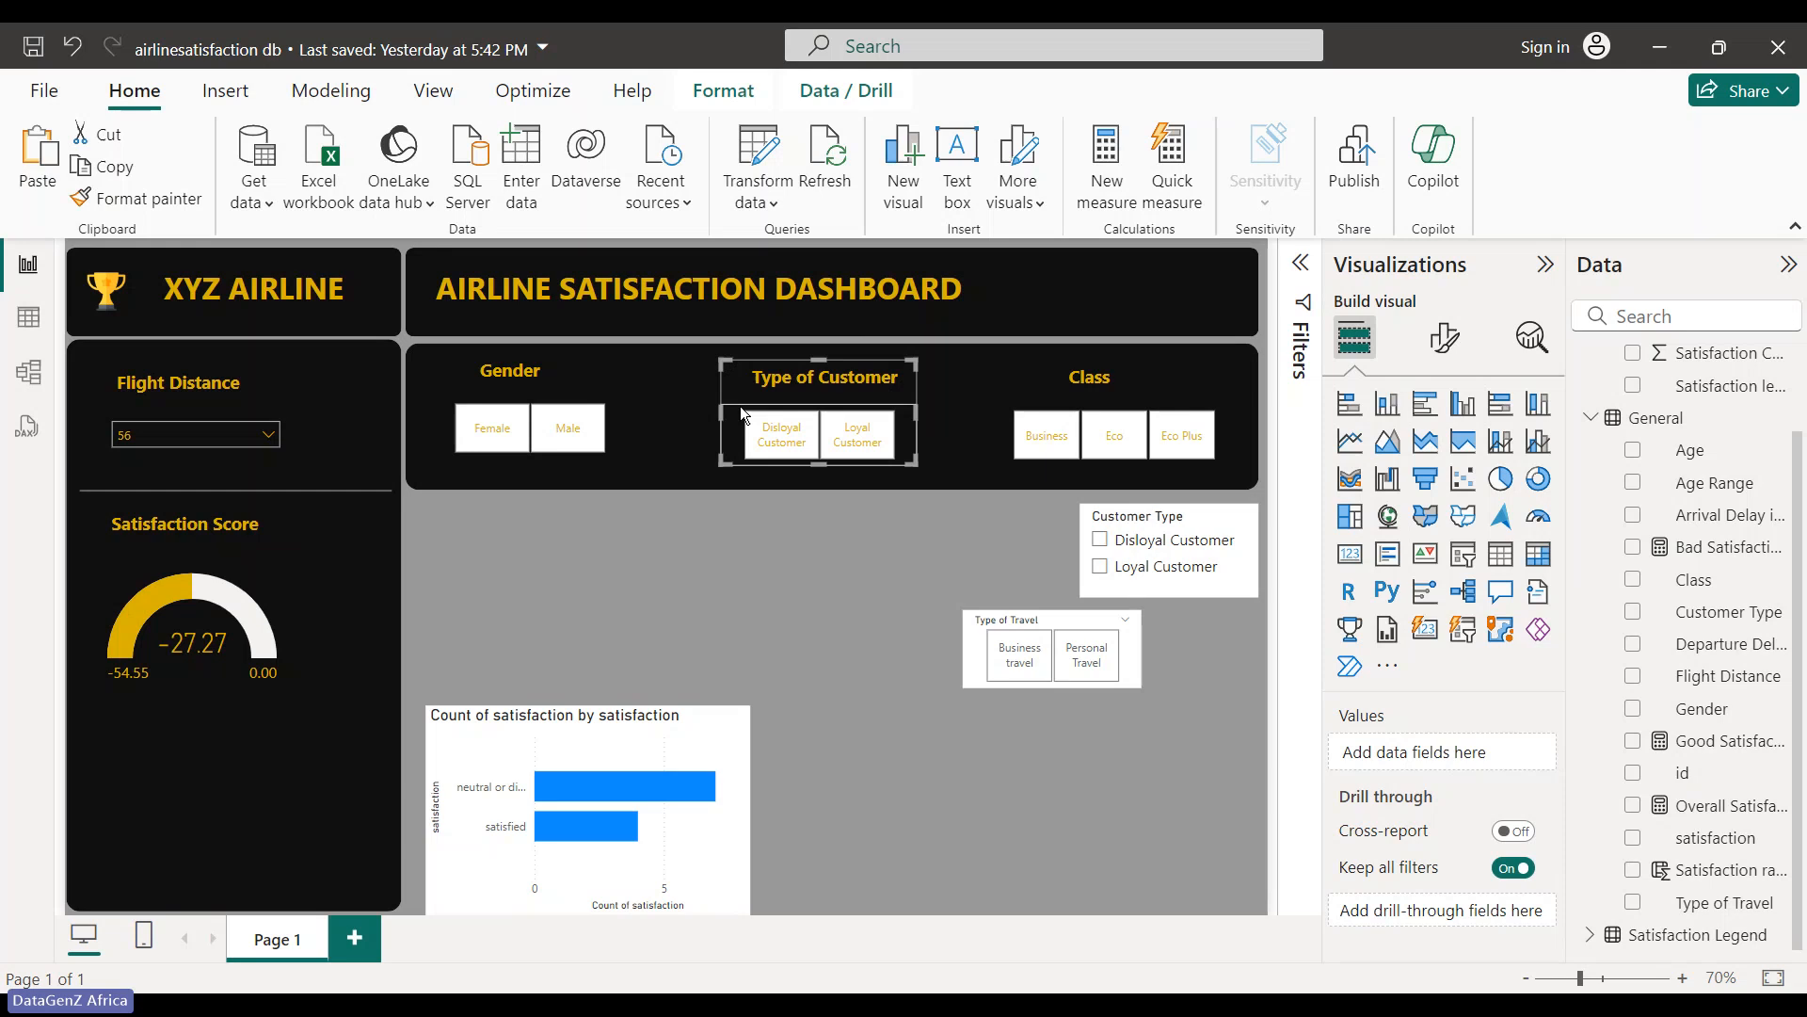
click(825, 369)
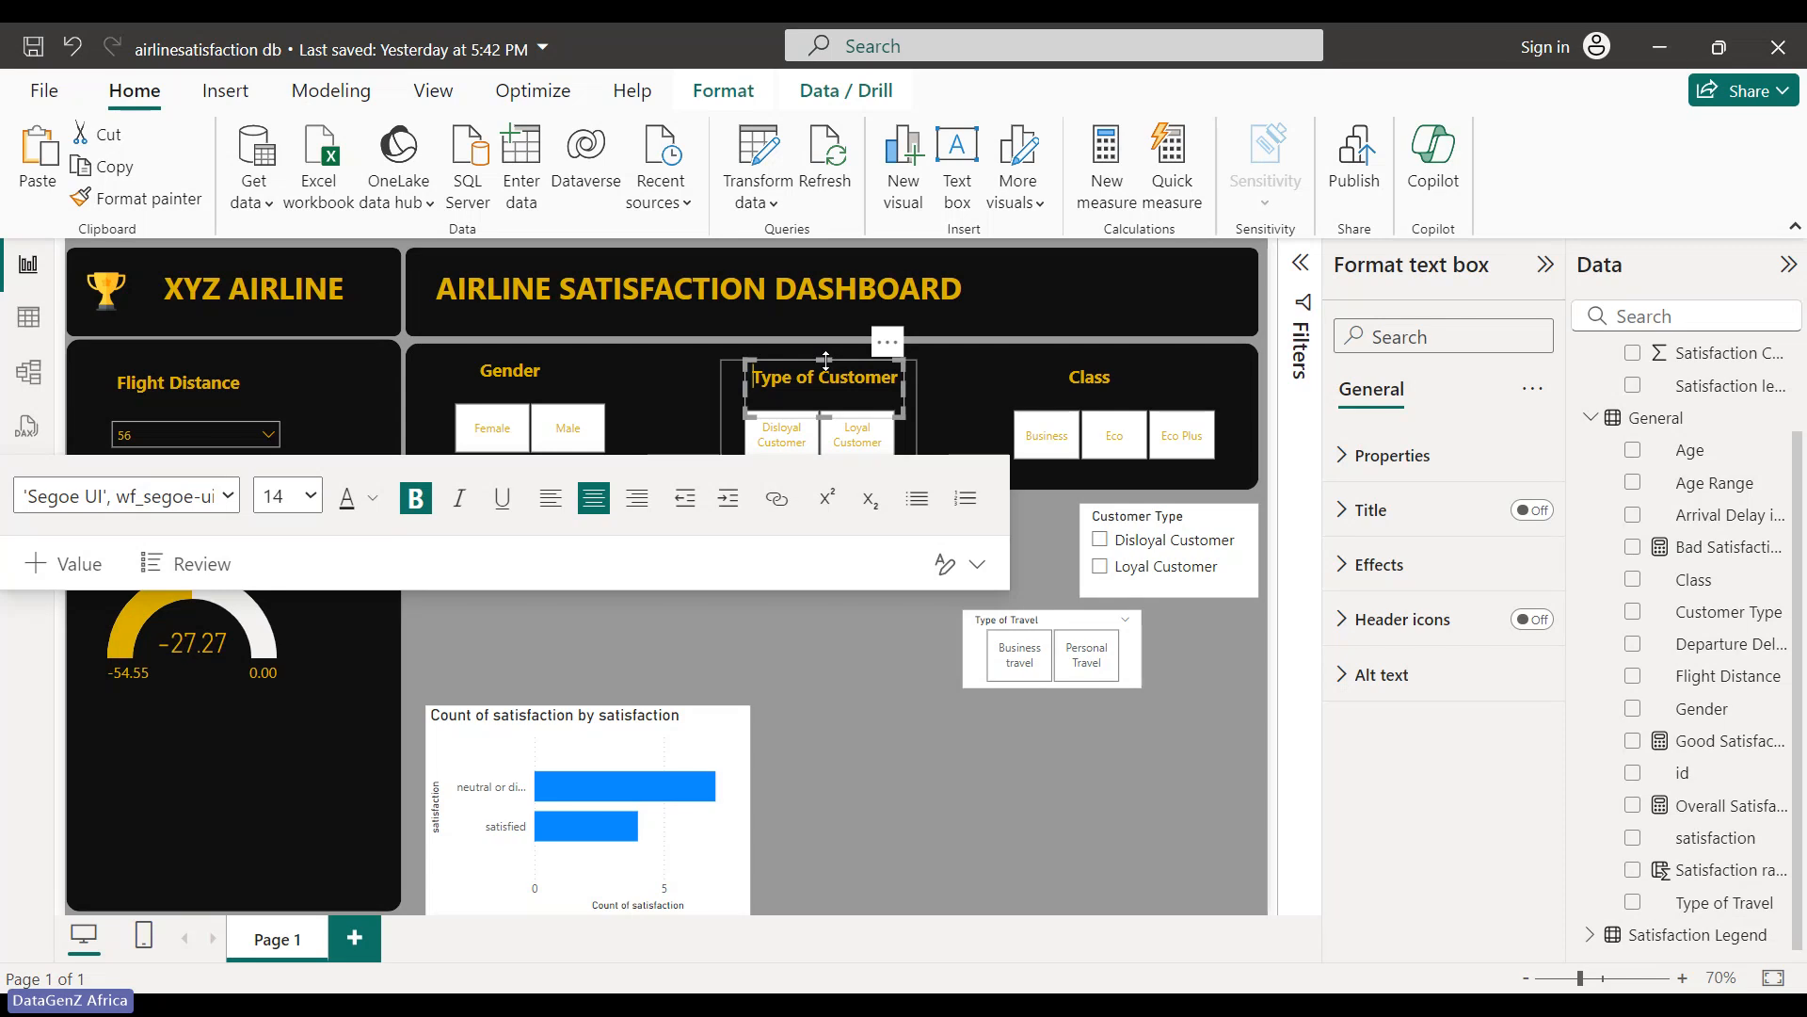
click(839, 652)
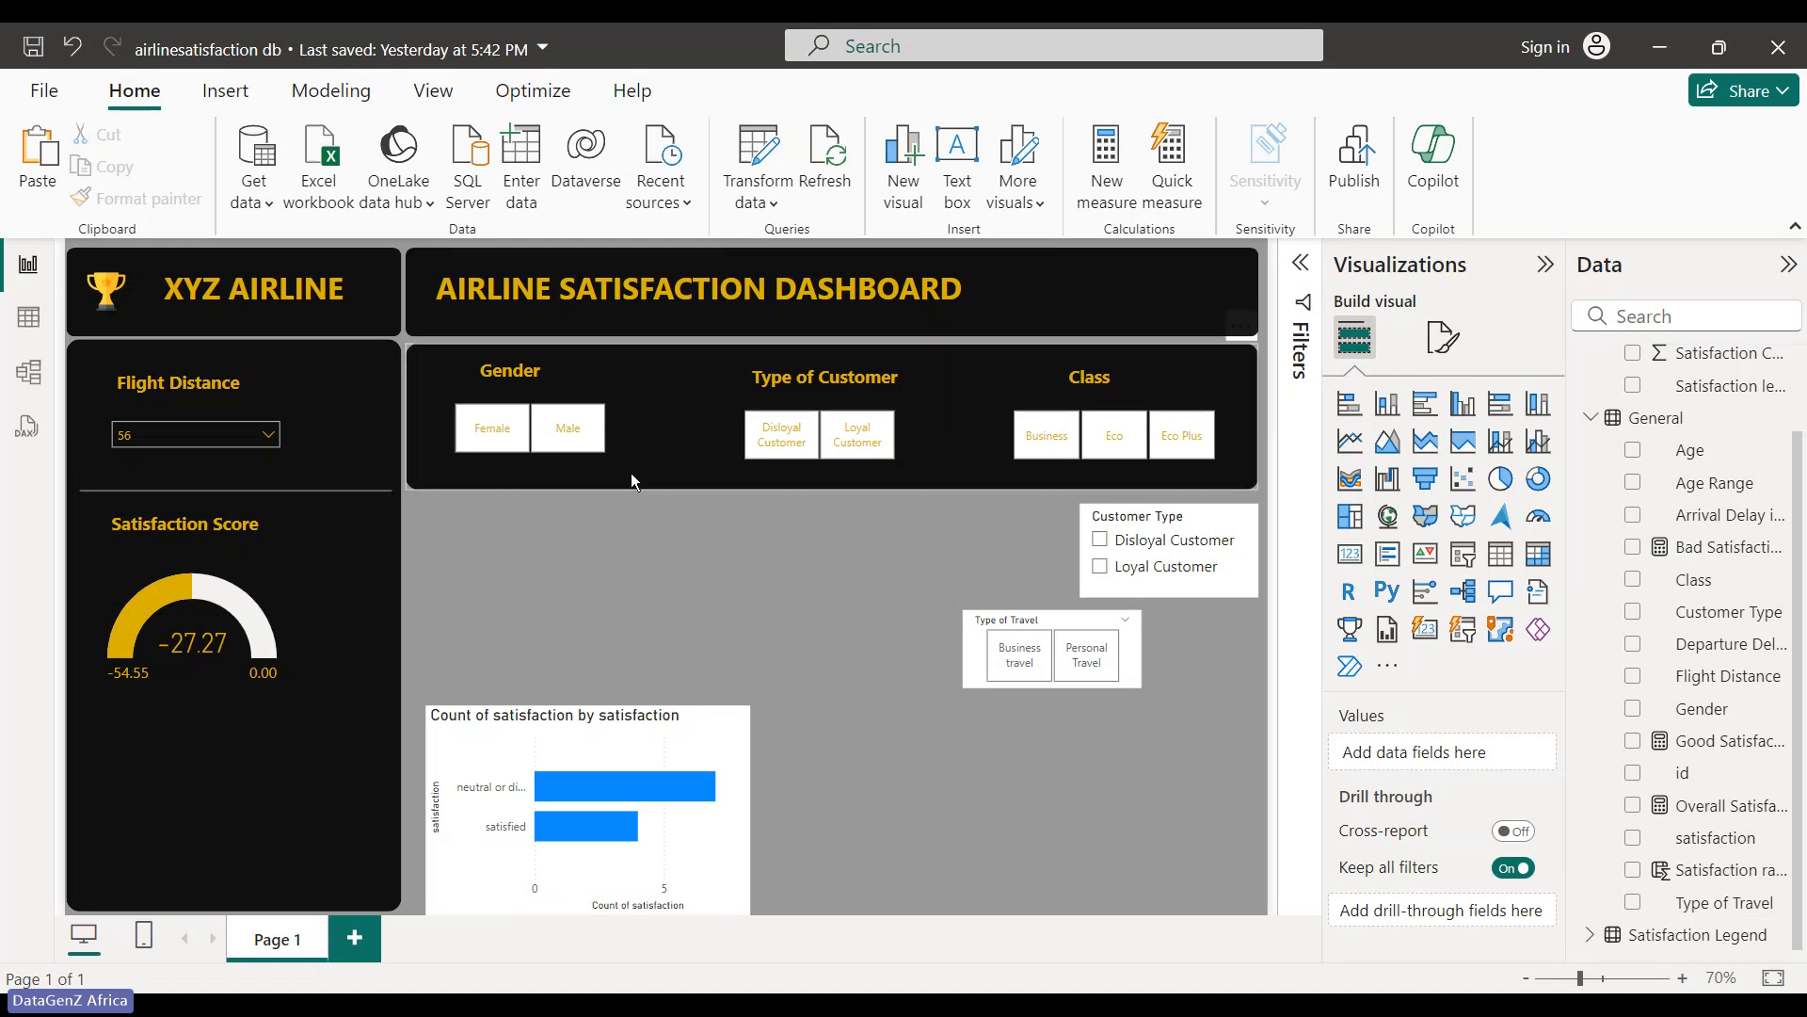
click(341, 471)
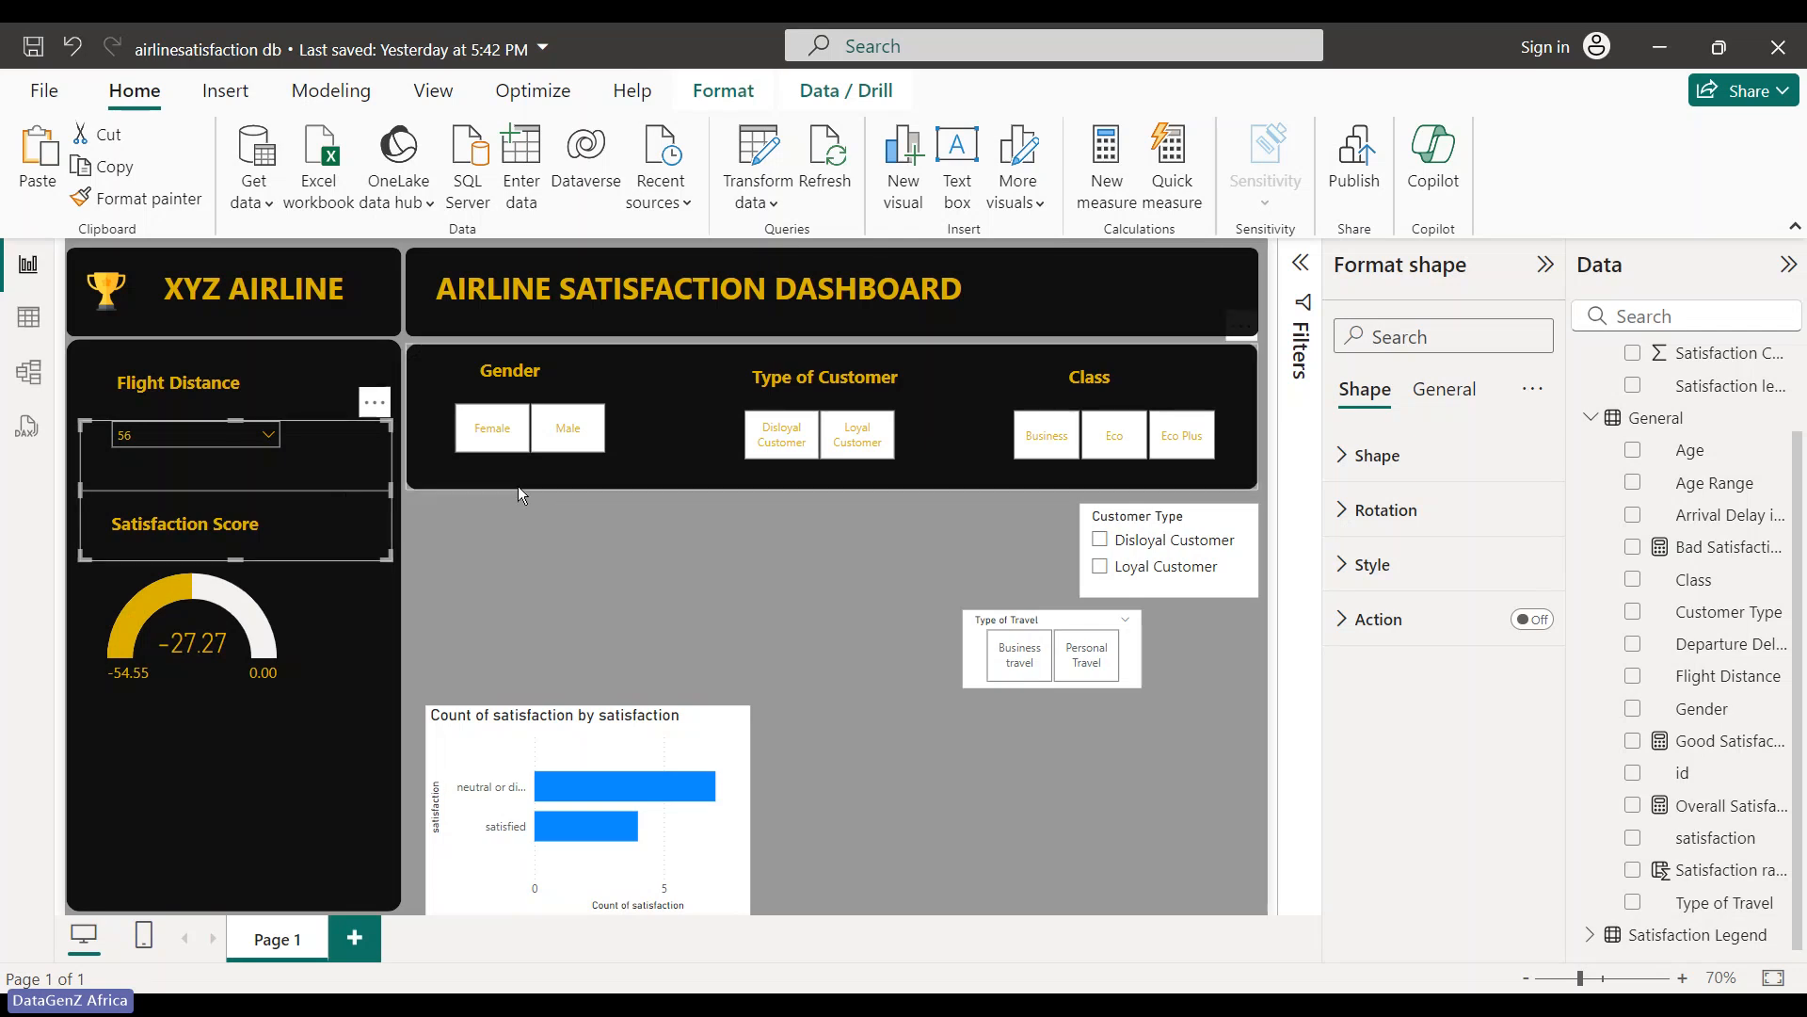
click(603, 562)
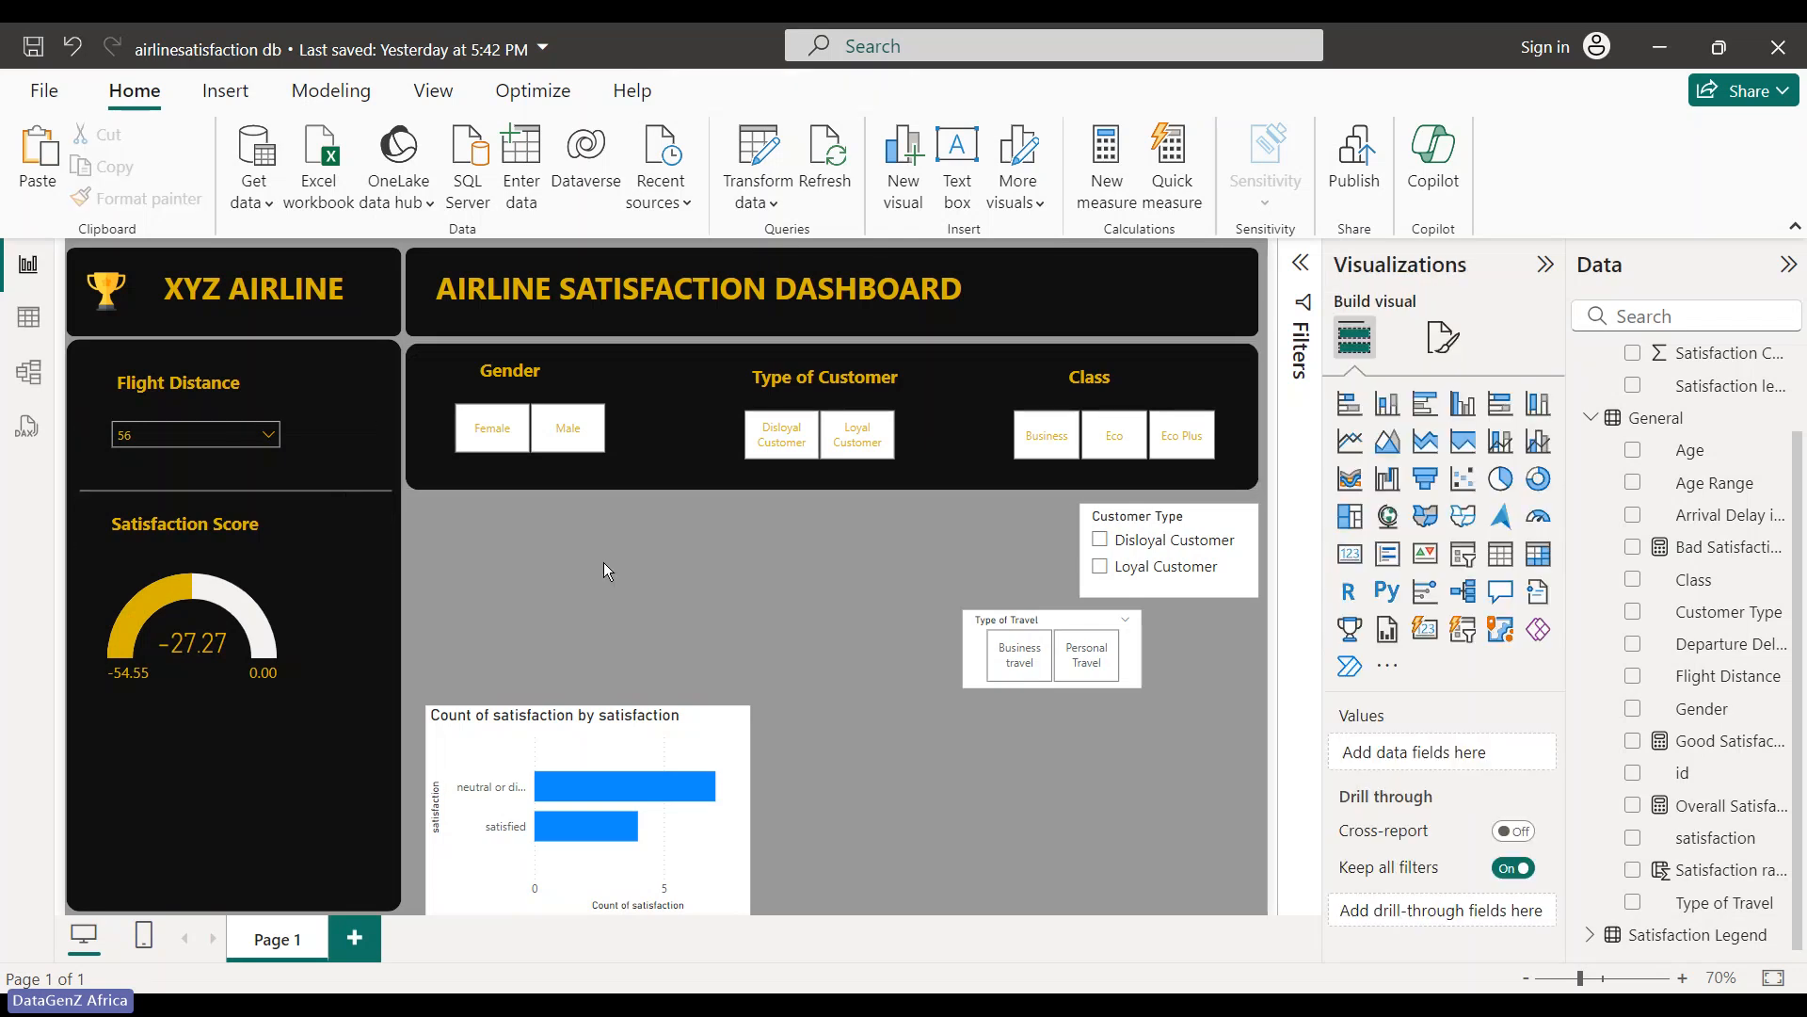
- Paste a copy of the divider line, rotate it 90°, and place it between Gender and Type of Customer
key(ctrl+v)
drag(179, 527, 706, 612)
click(1386, 509)
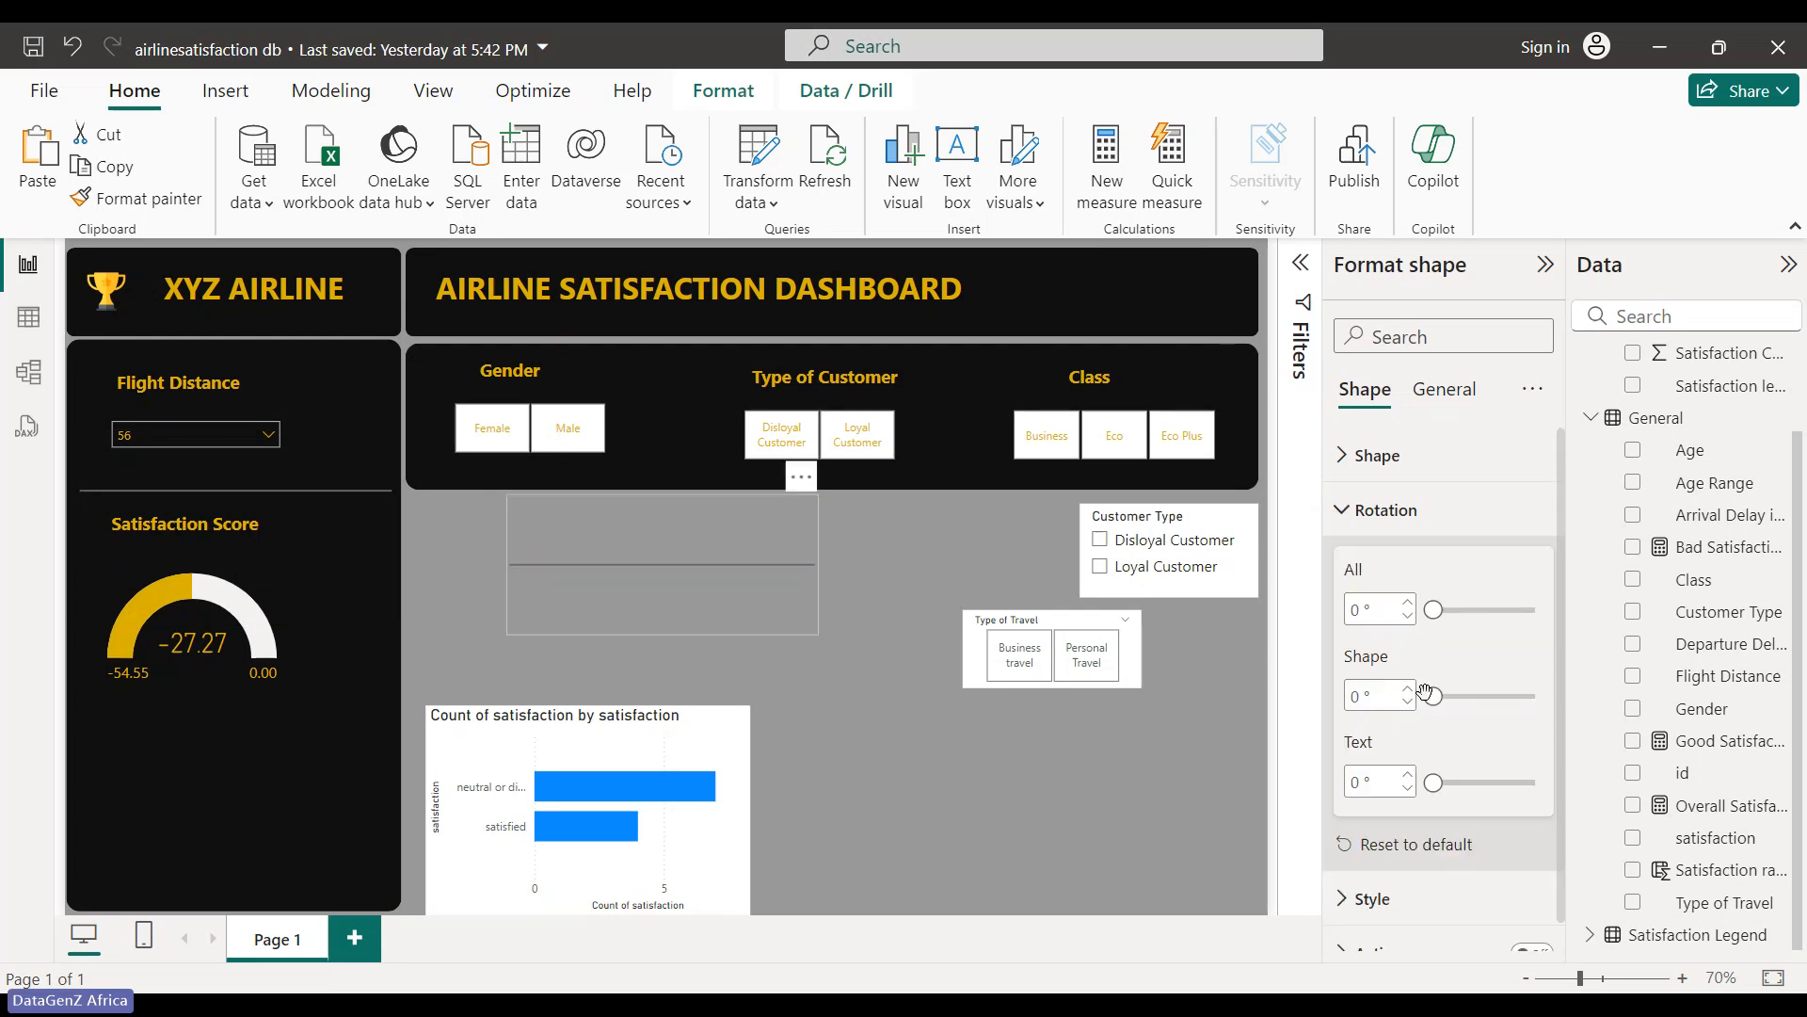
click(1367, 697)
text(90)
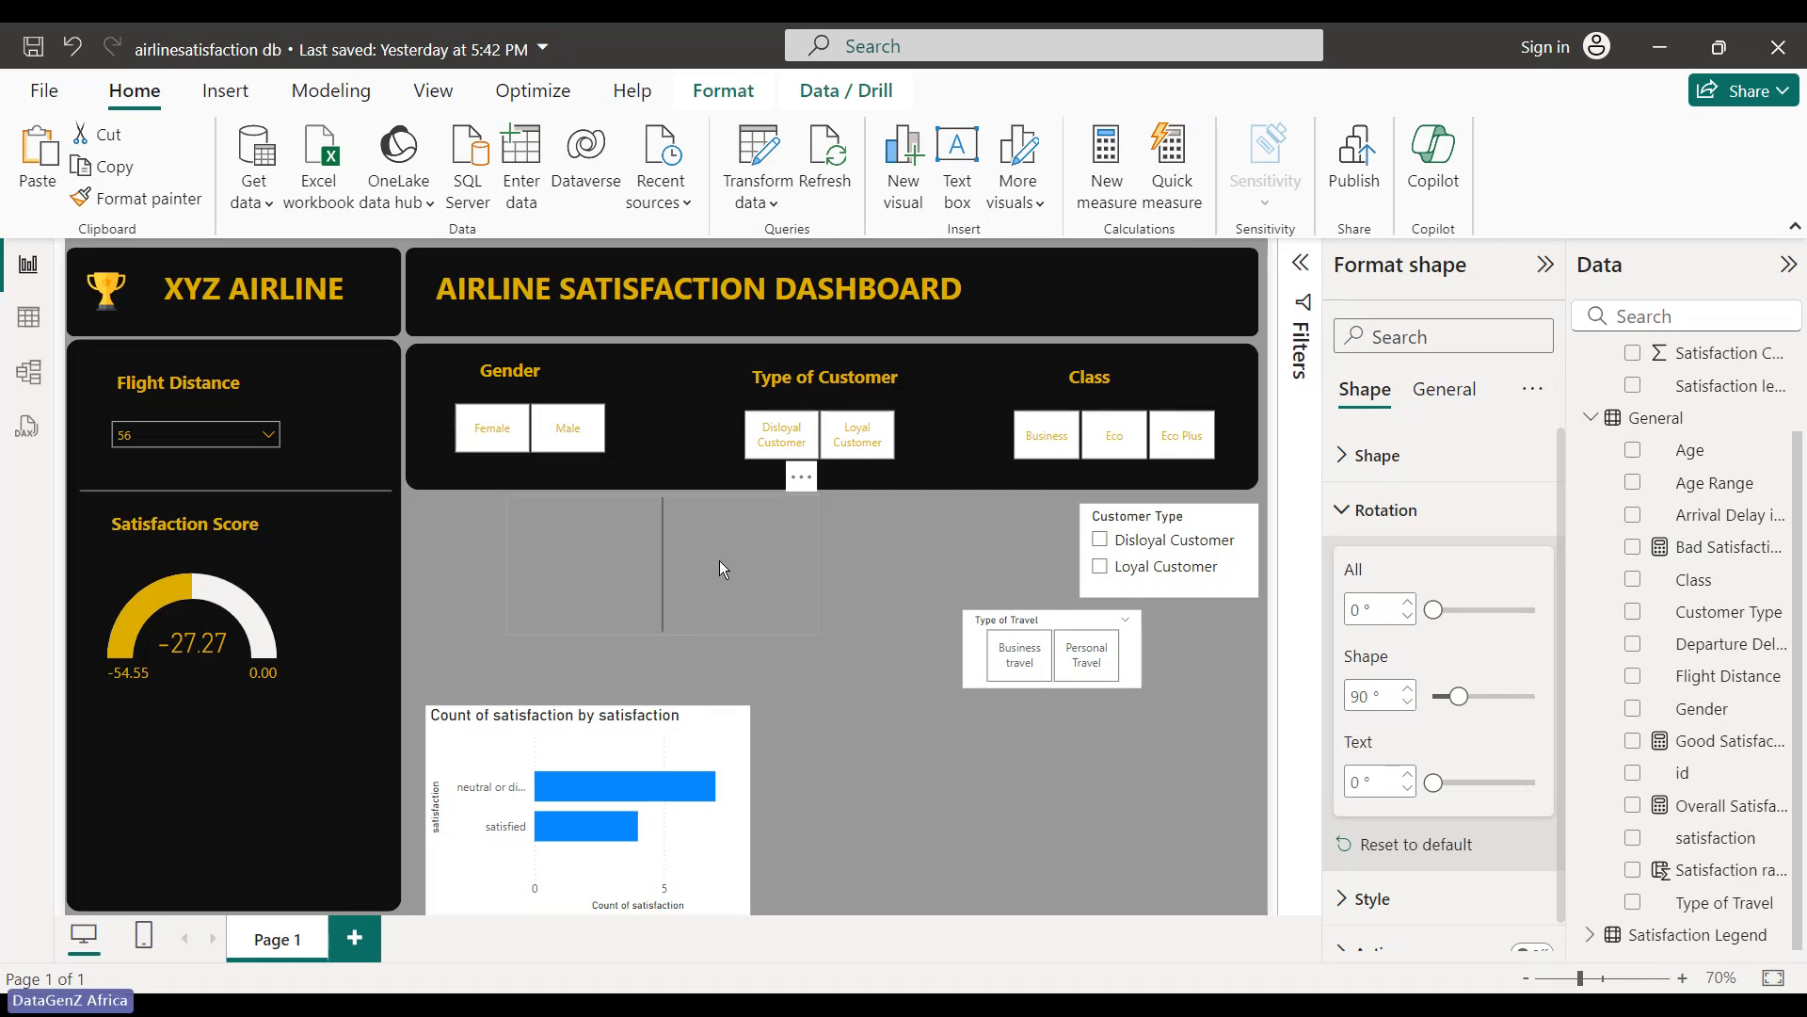
drag(719, 561, 688, 427)
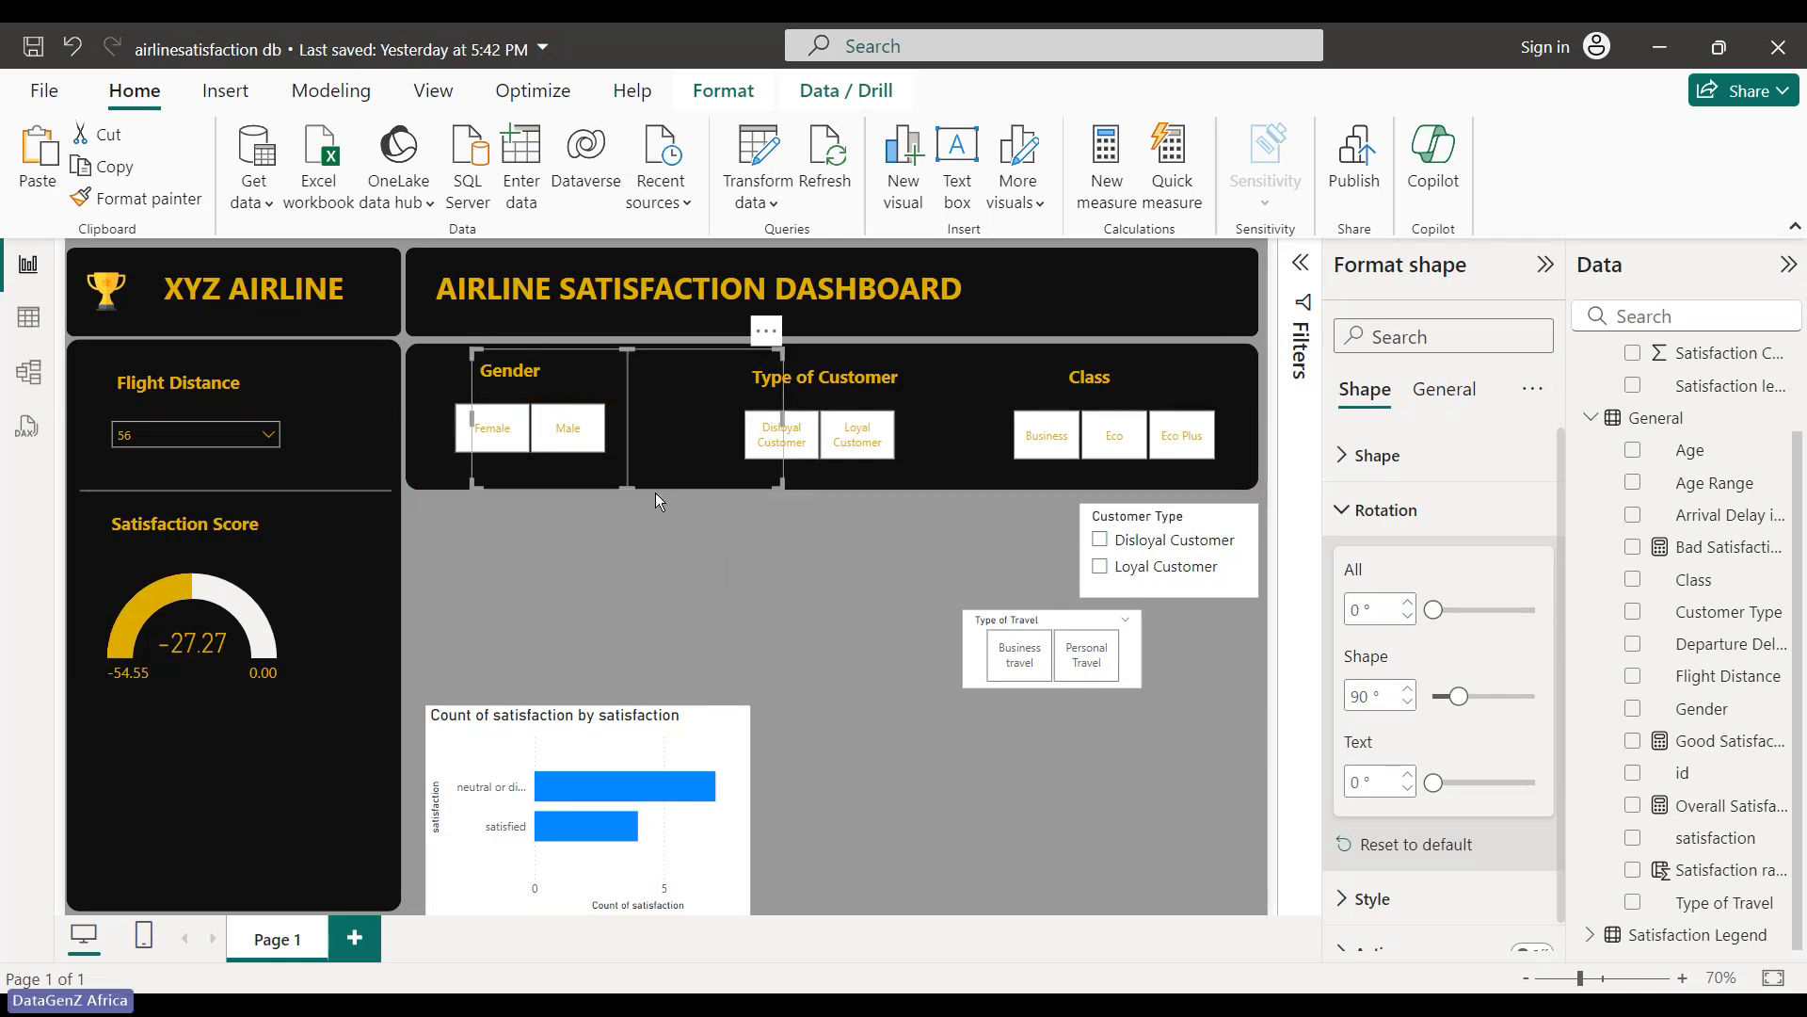
click(636, 591)
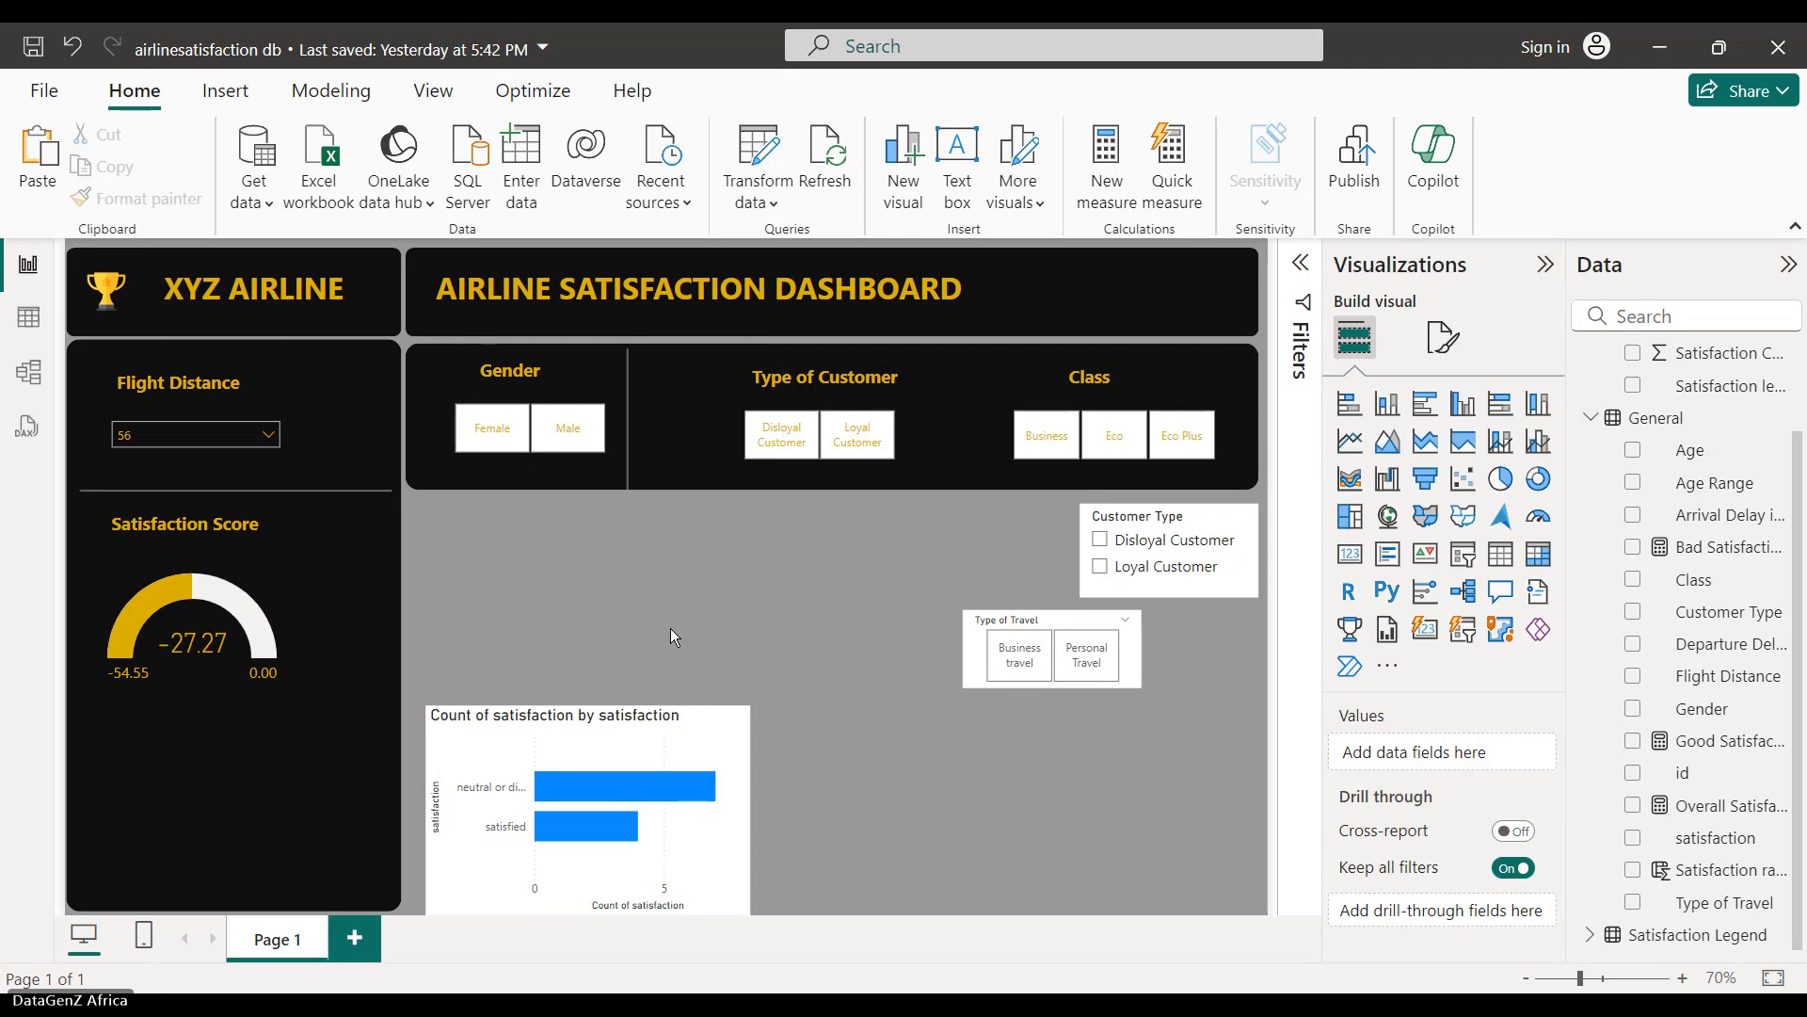
- Shorten the vertical divider line so it fits within the header panel
key(ctrl+v)
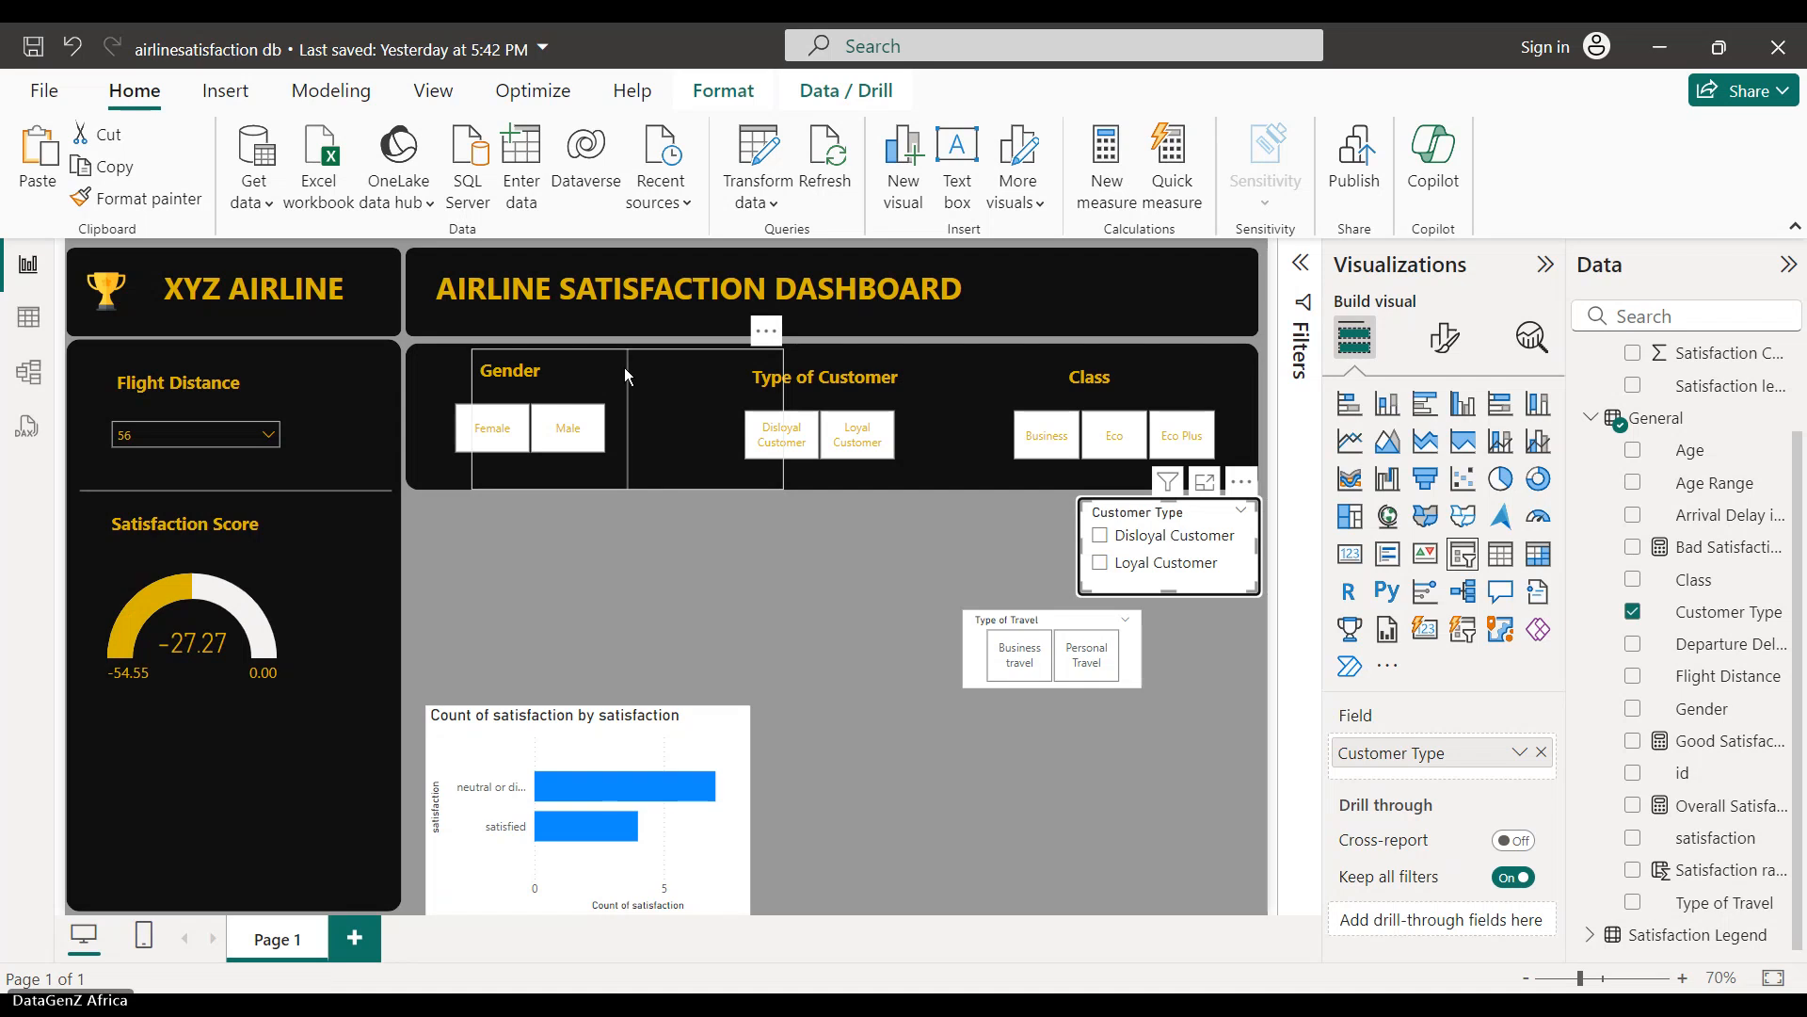
click(627, 490)
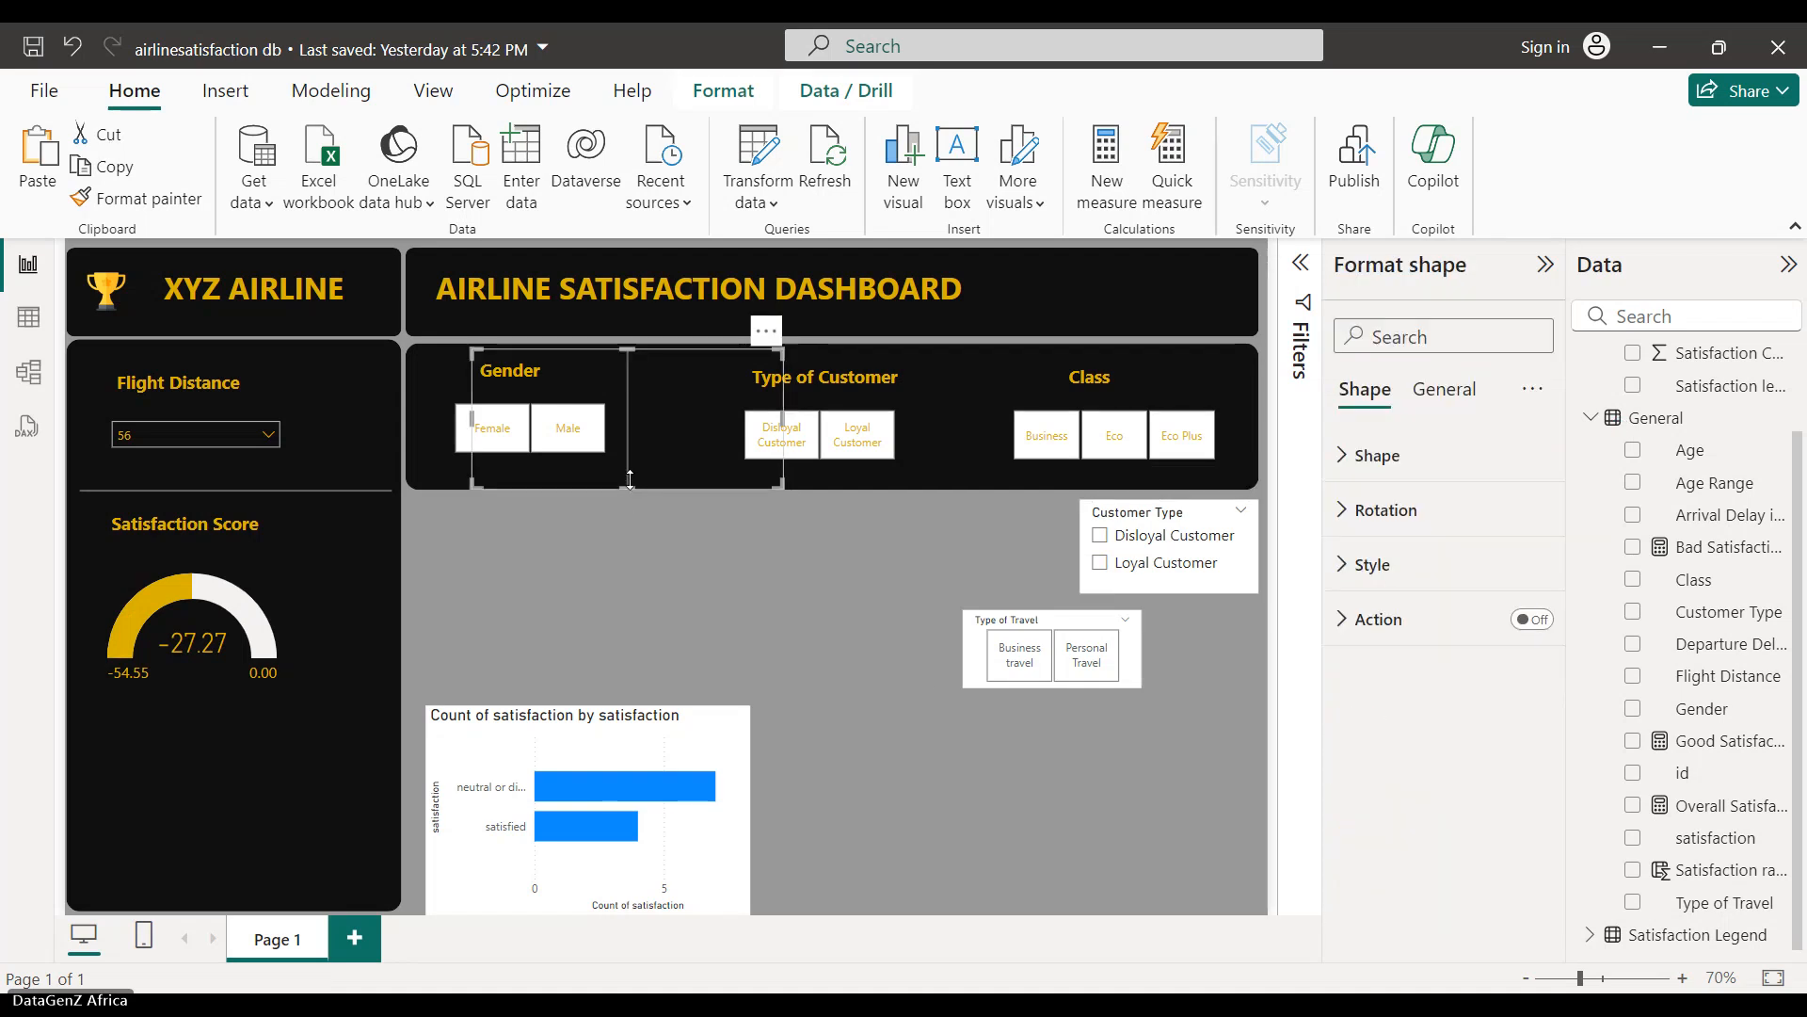
click(624, 578)
click(640, 480)
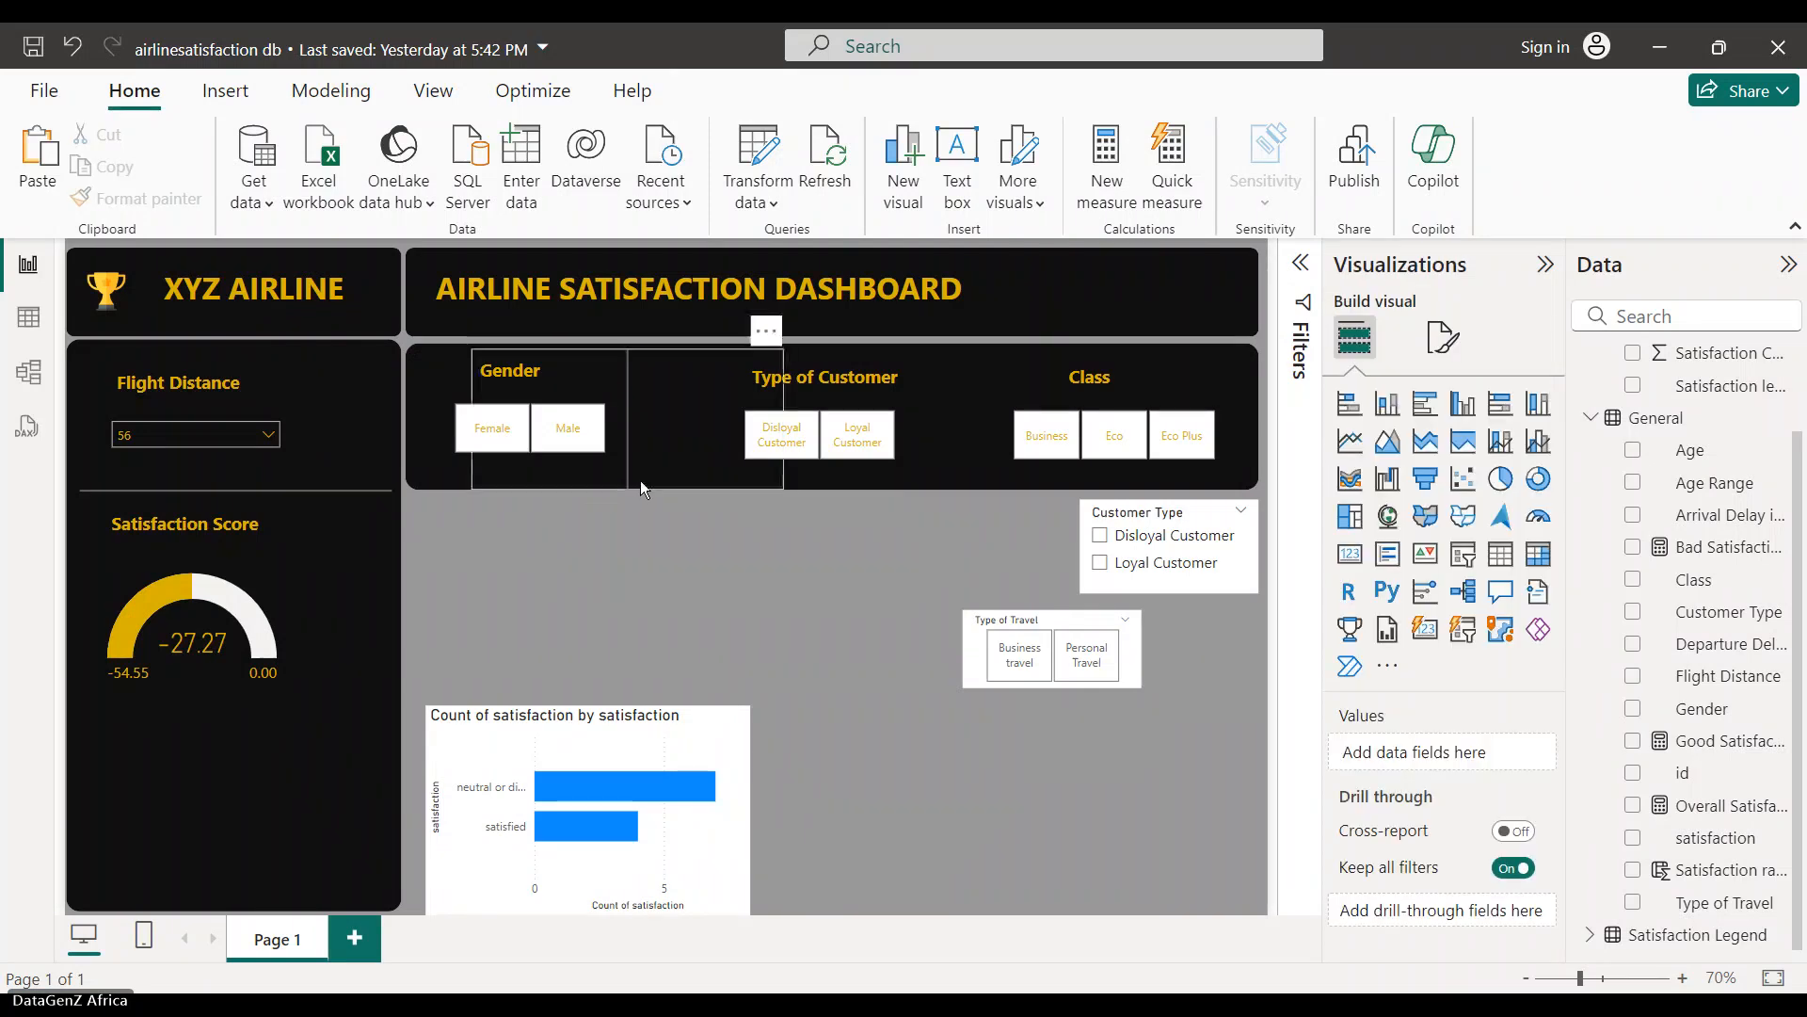
click(630, 485)
drag(631, 485, 625, 474)
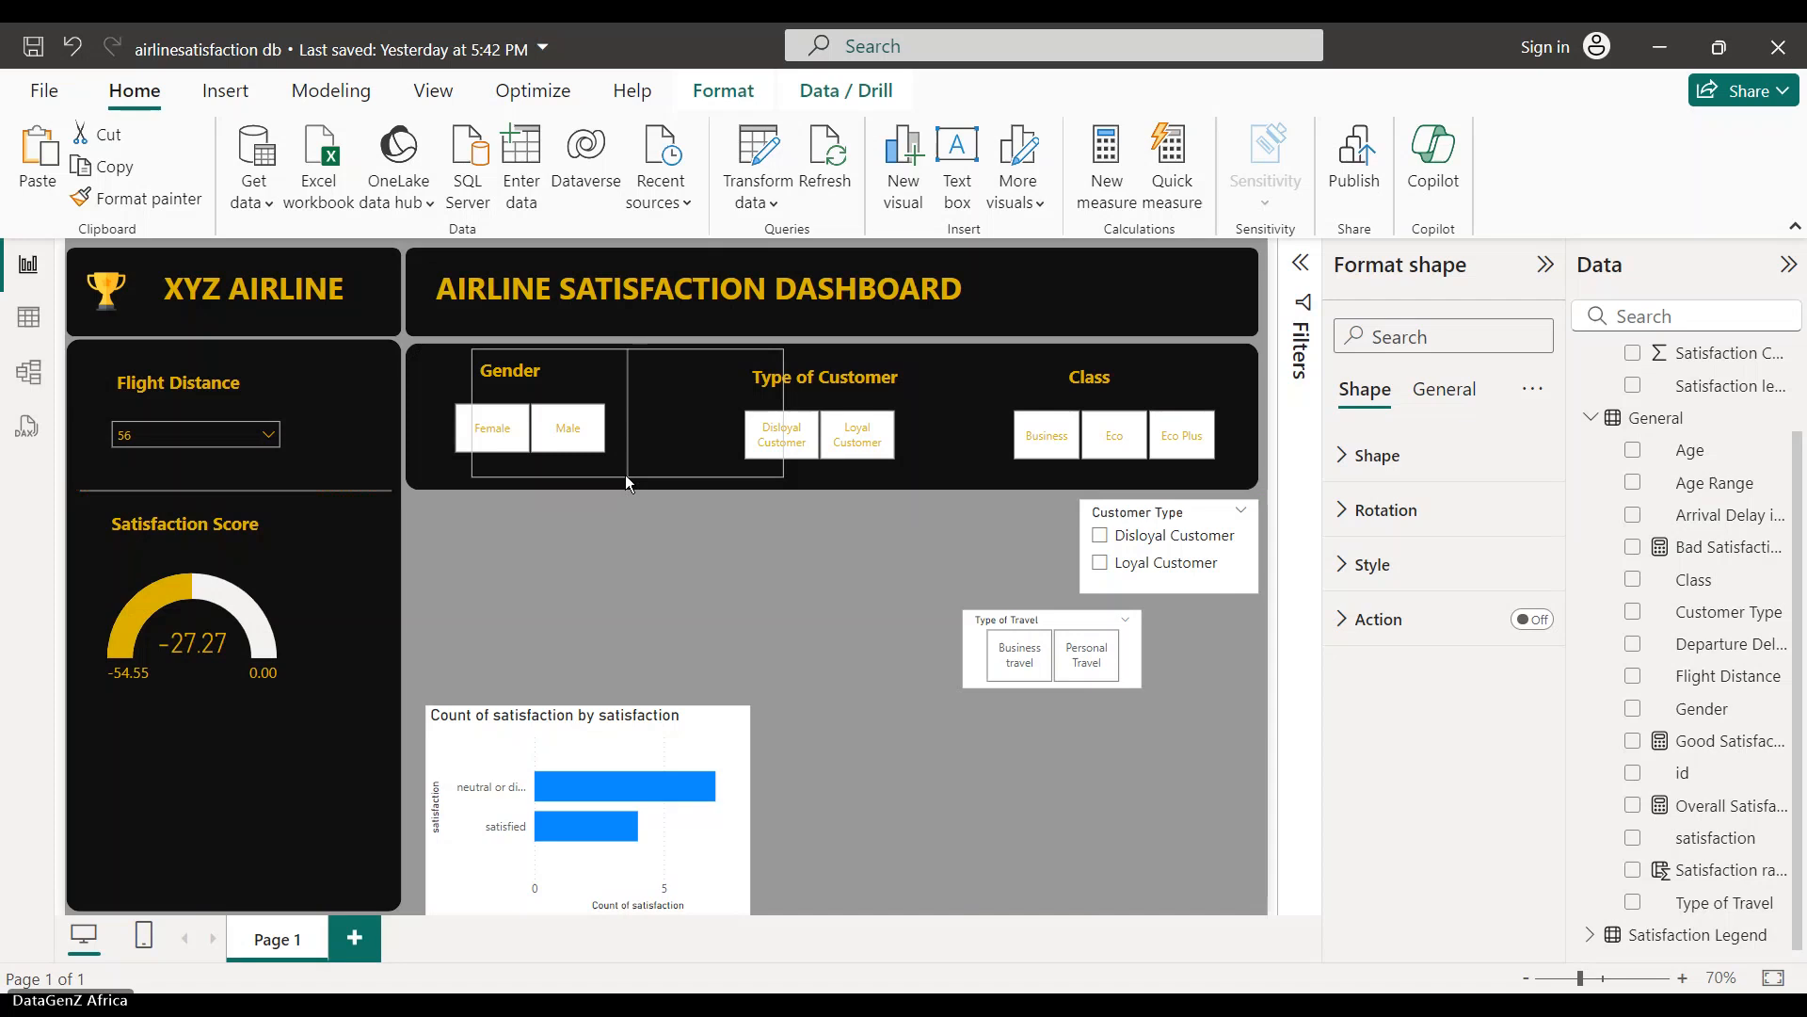
click(687, 590)
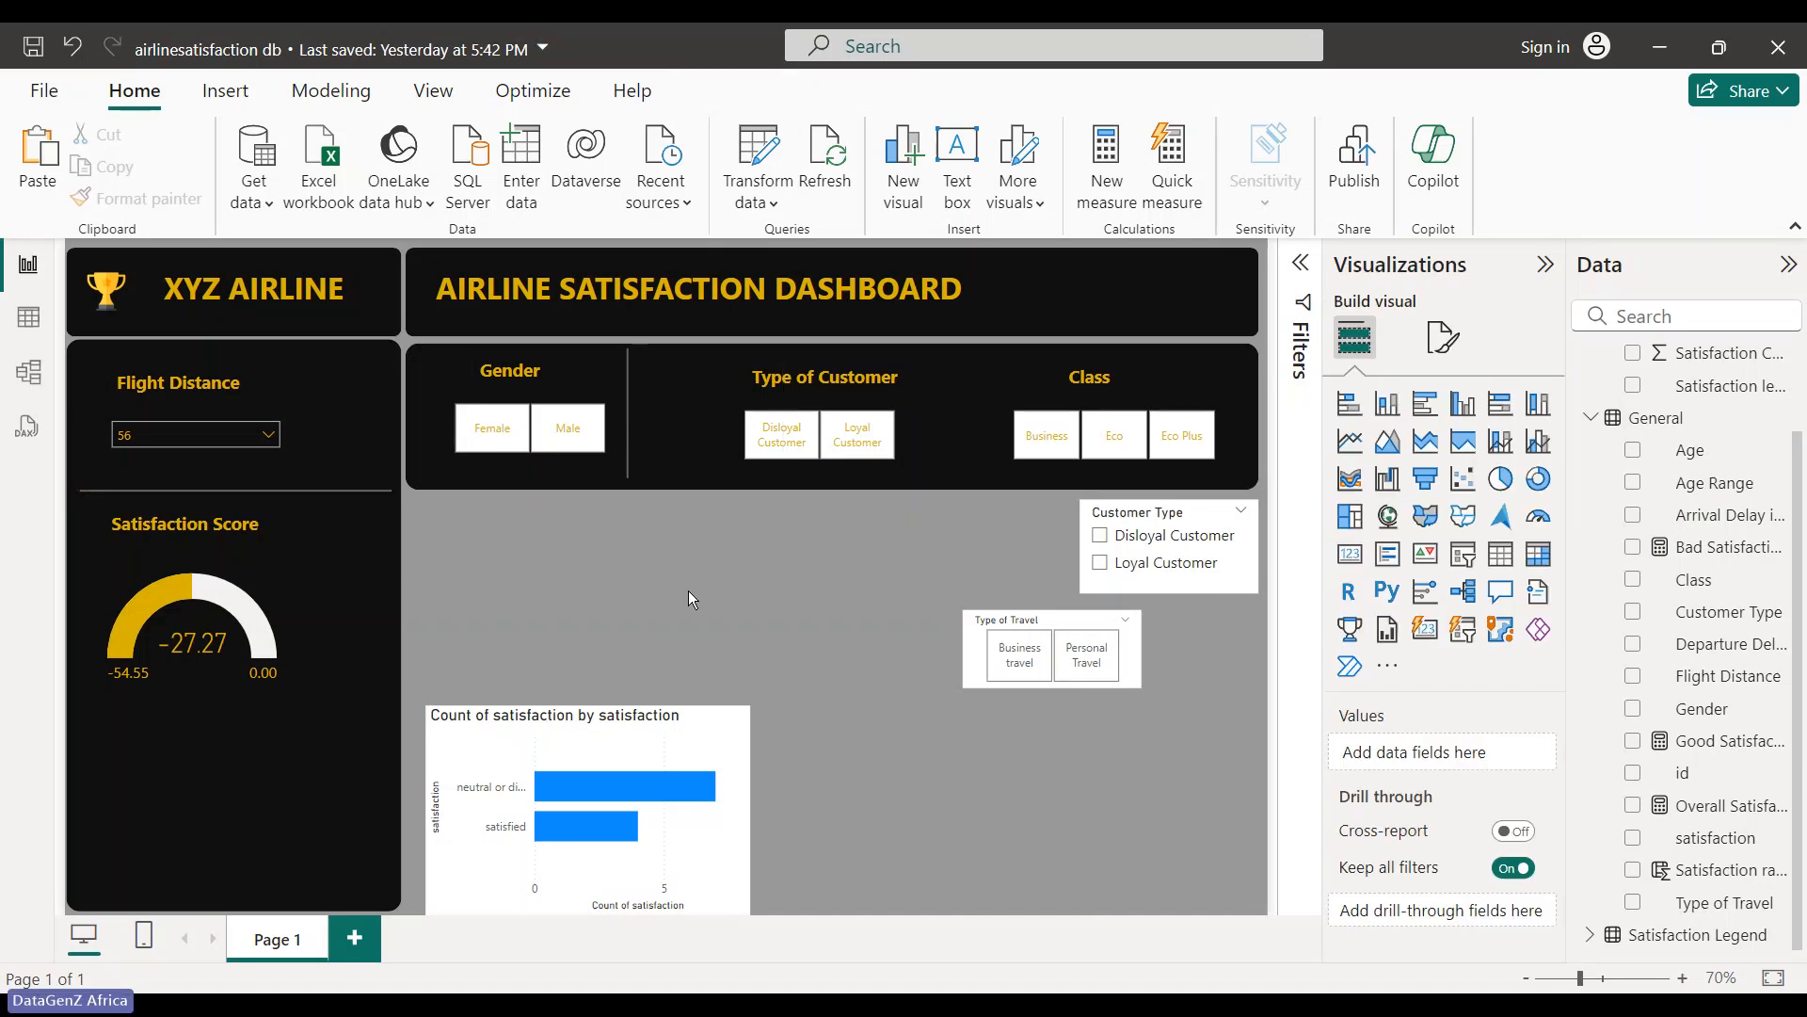
- Move the Type of Customer slicer left, just right of the divider
key(ctrl+v)
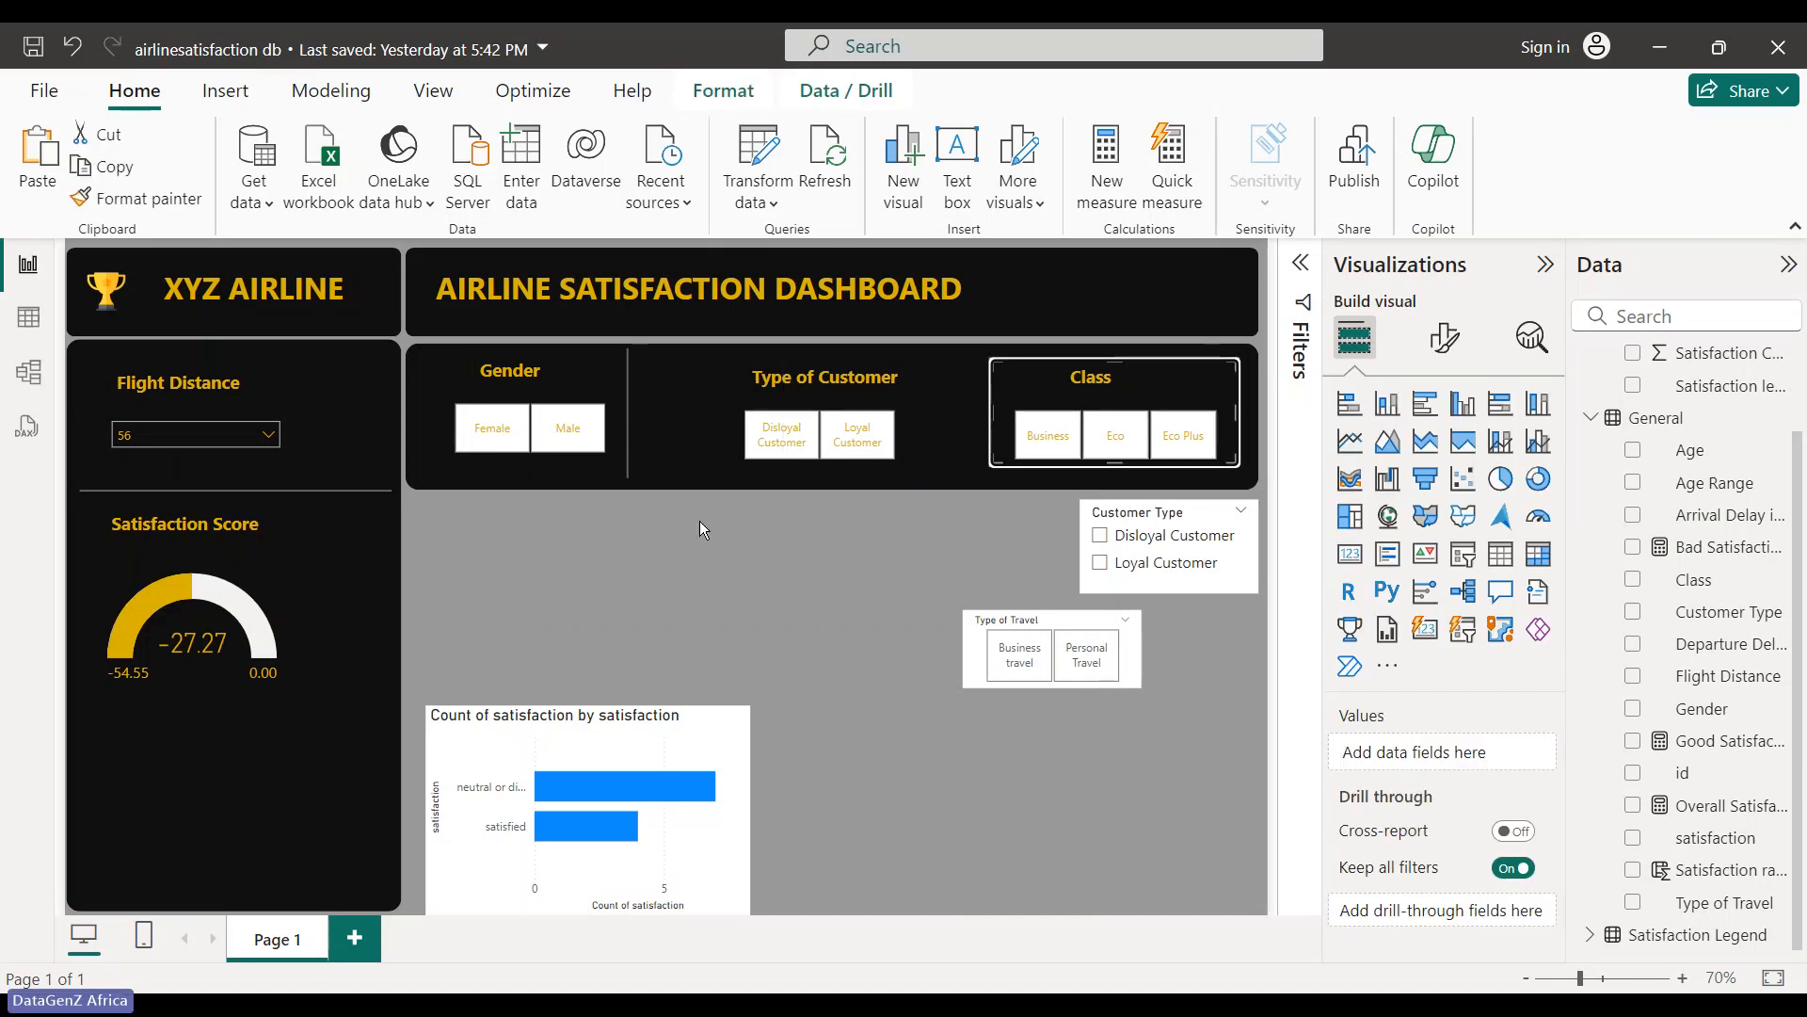
click(698, 522)
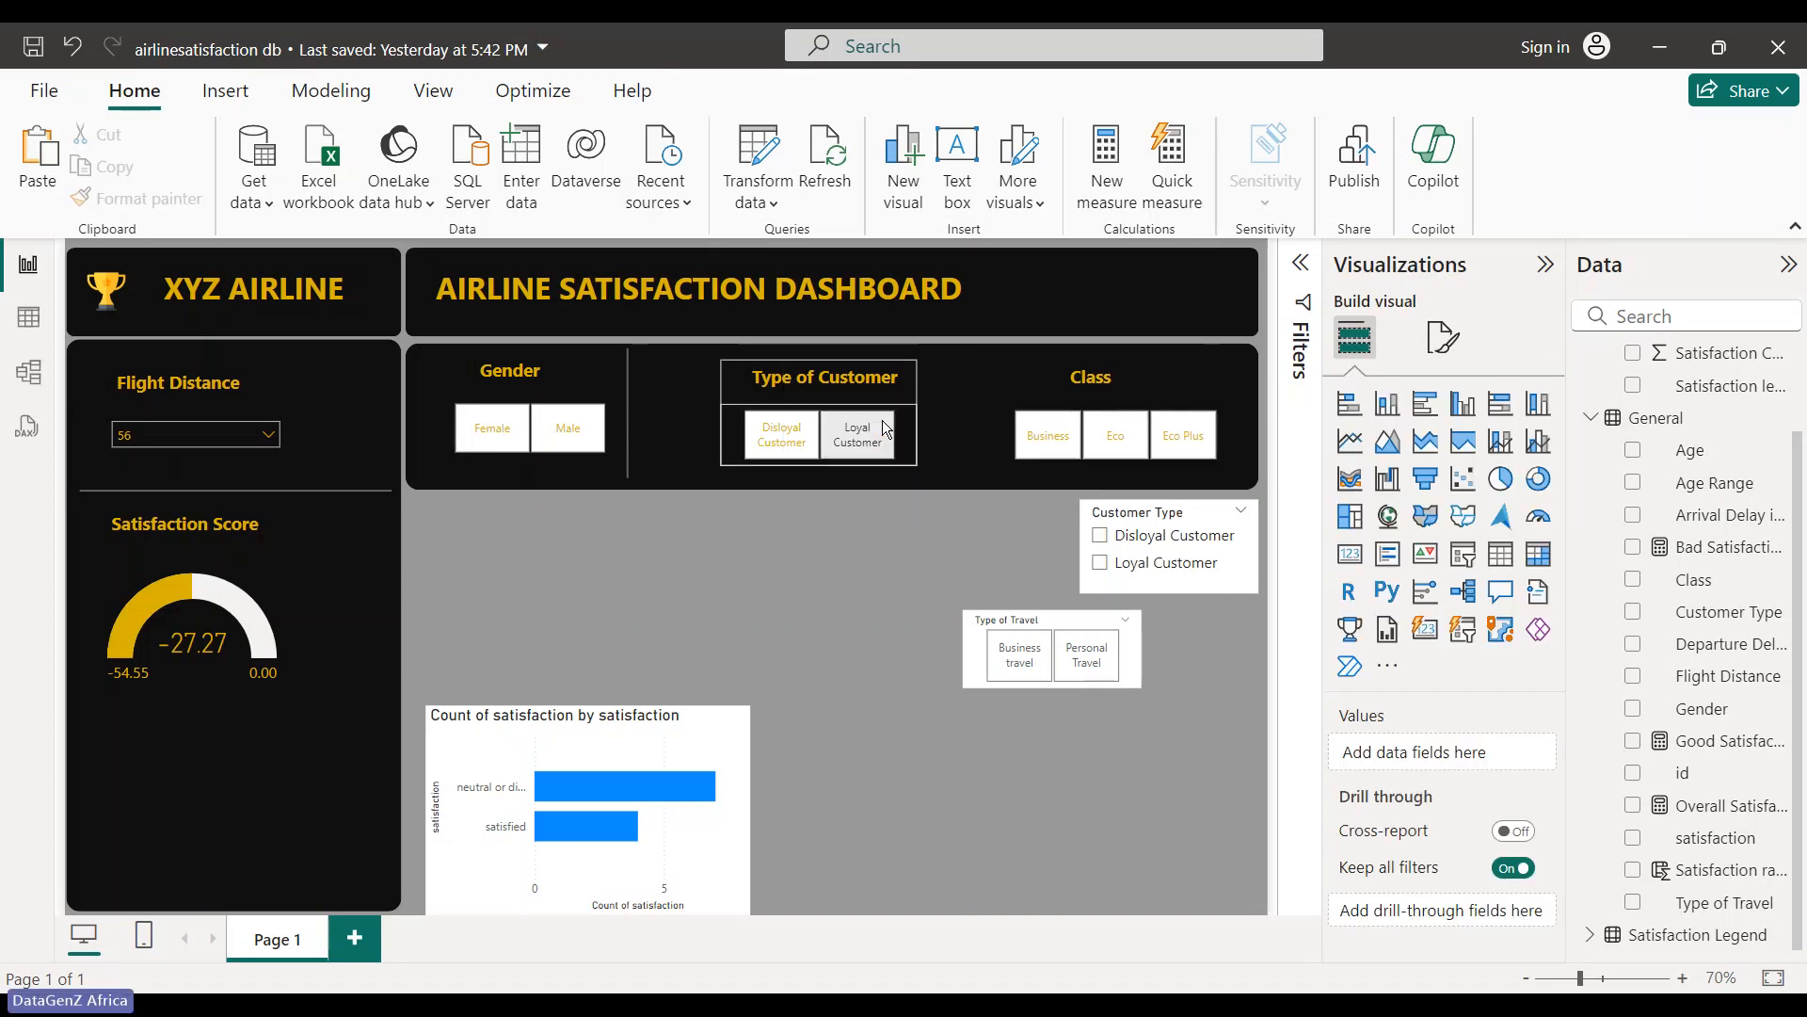
click(827, 440)
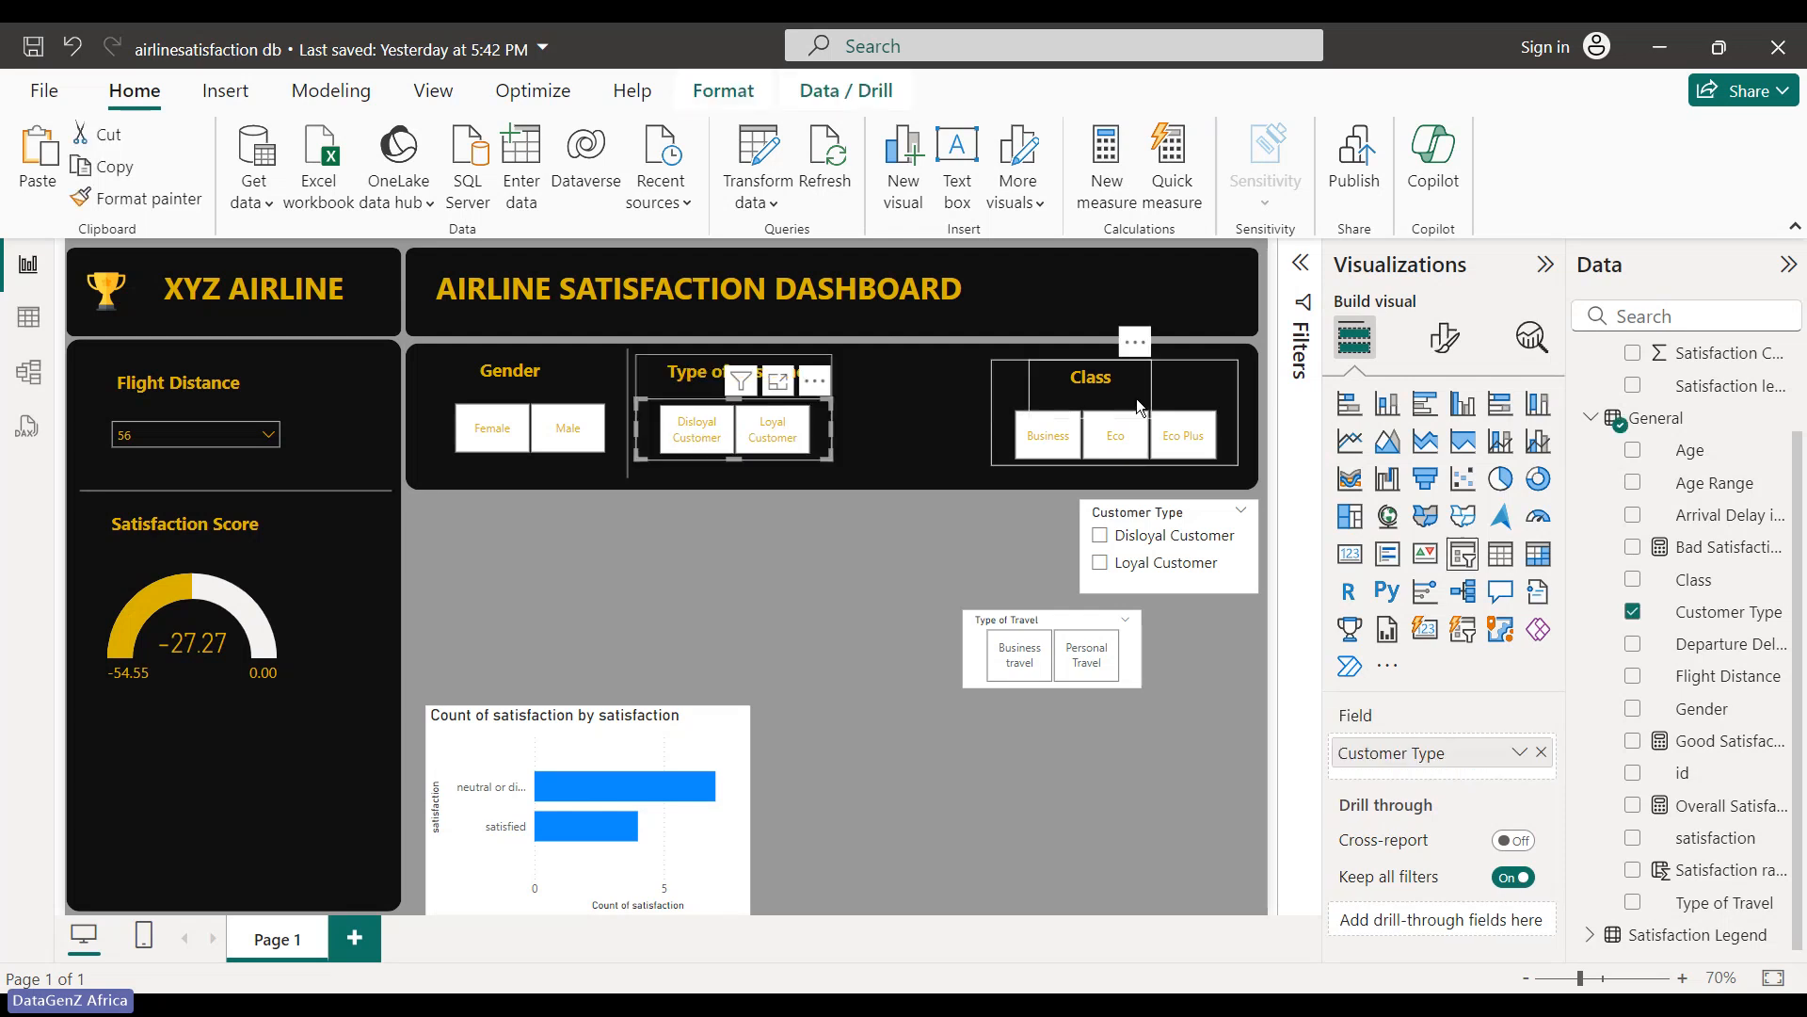
drag(1183, 388, 1194, 386)
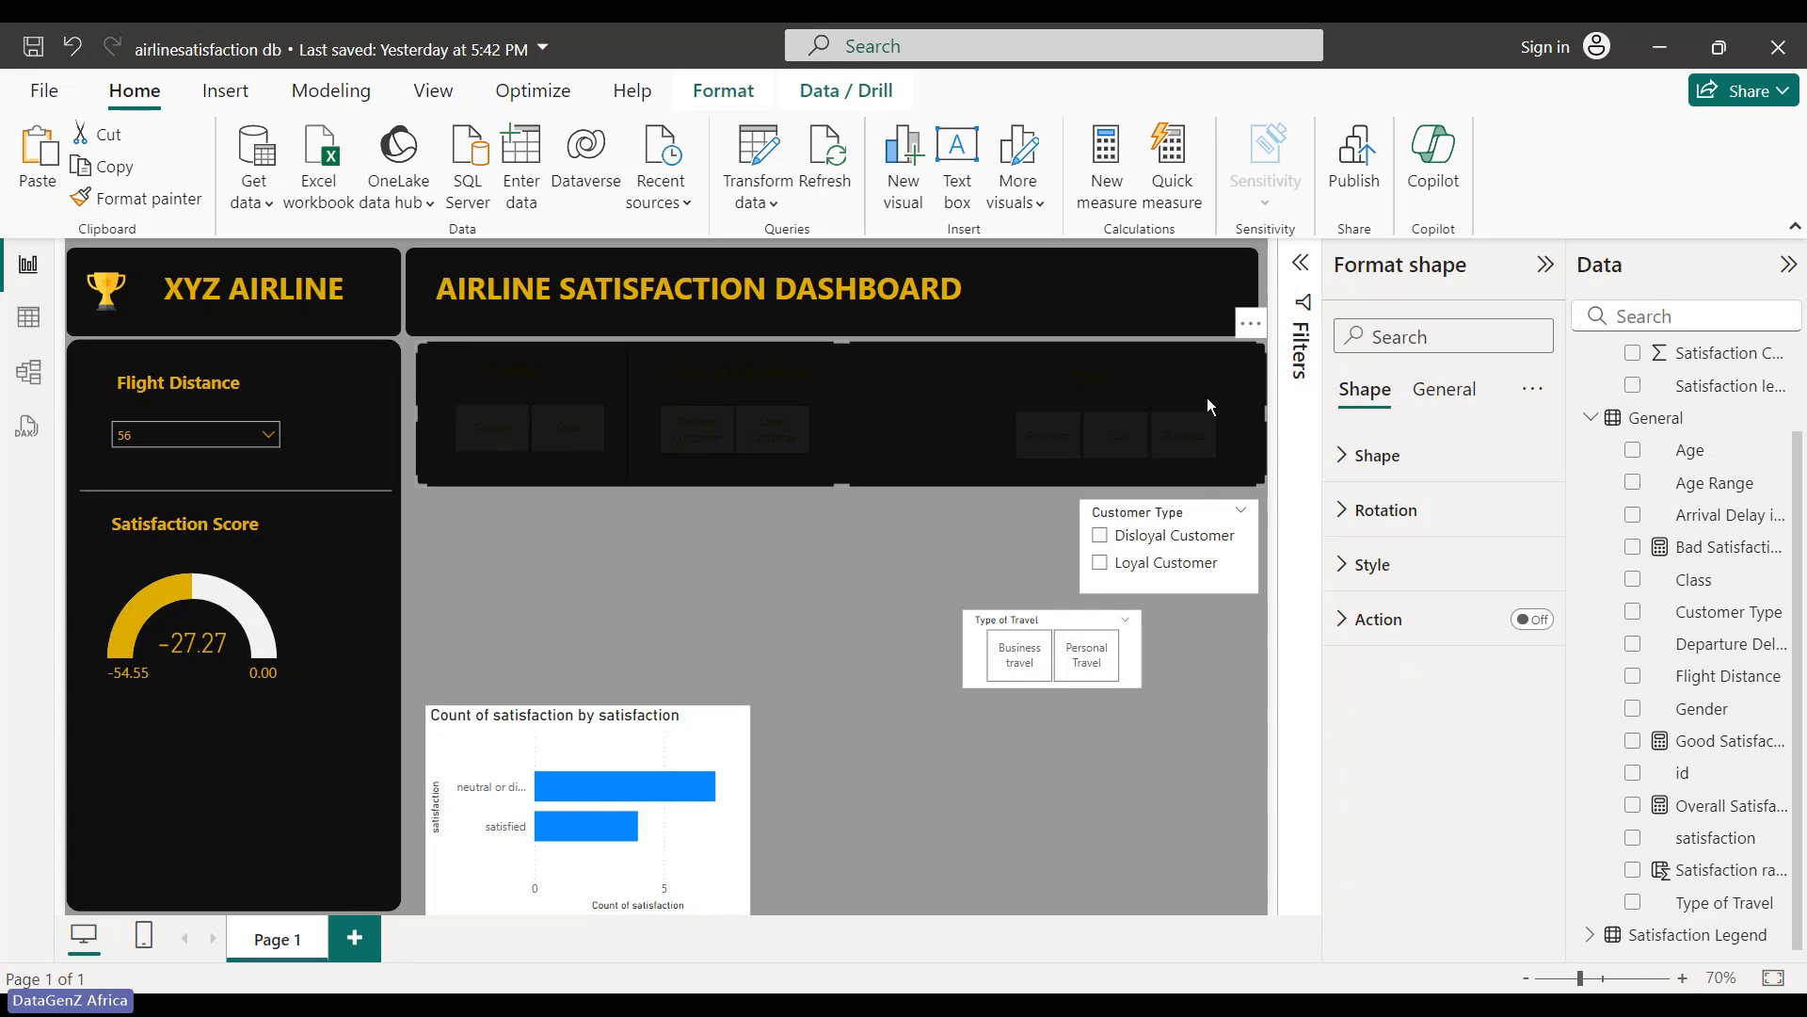
key(ctrl+z)
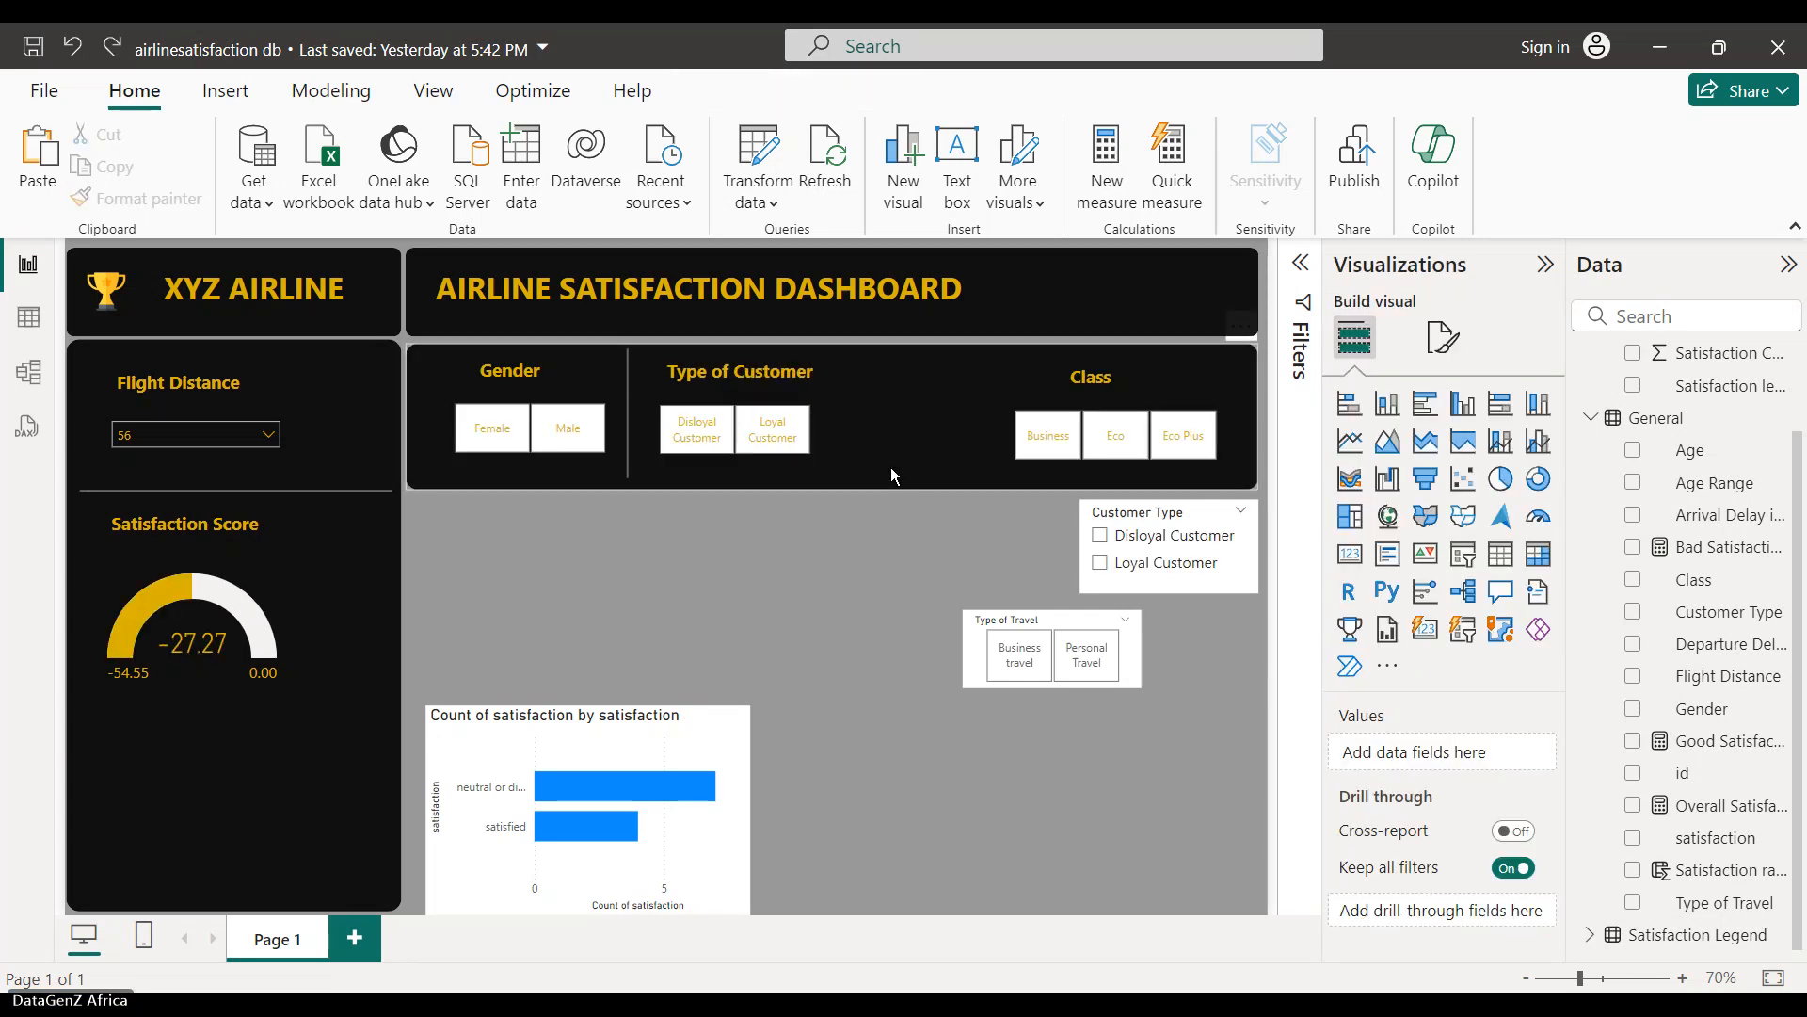
key(ctrl+y)
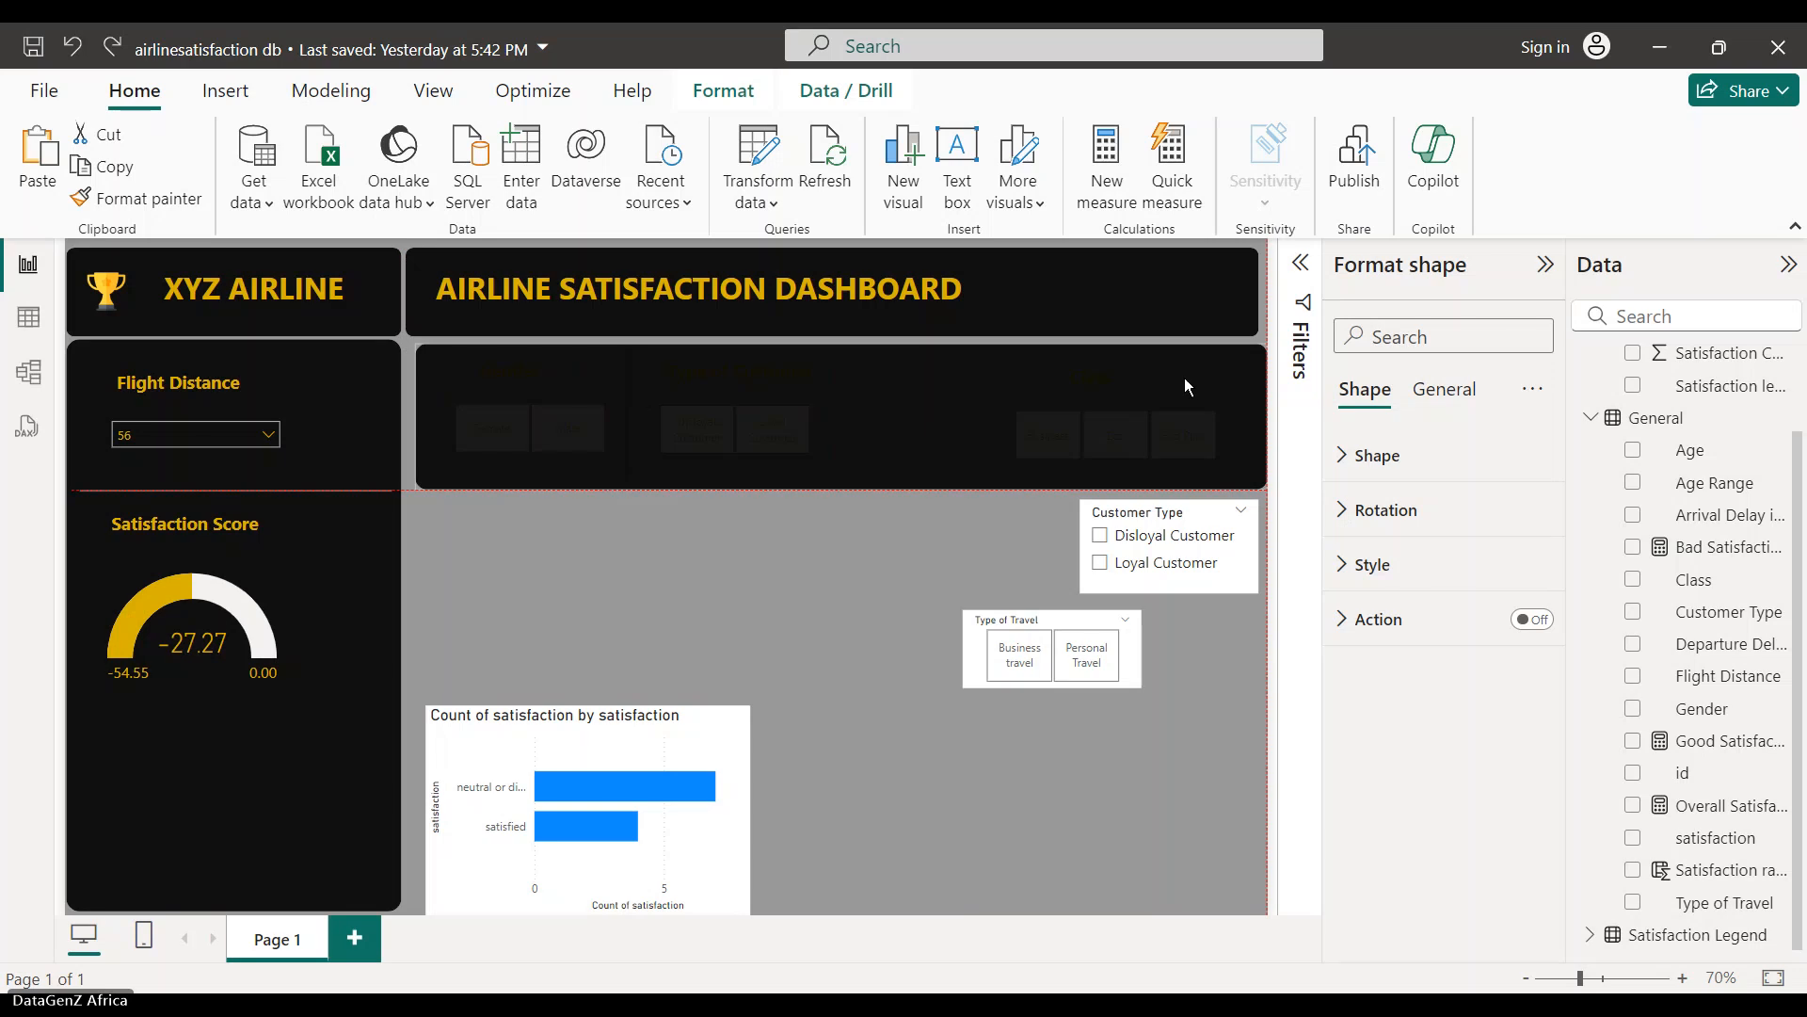
- Delete the stray dark shape over the slicers and centre the dashboard title in the header
drag(1186, 380, 1177, 385)
key(Delete)
click(927, 312)
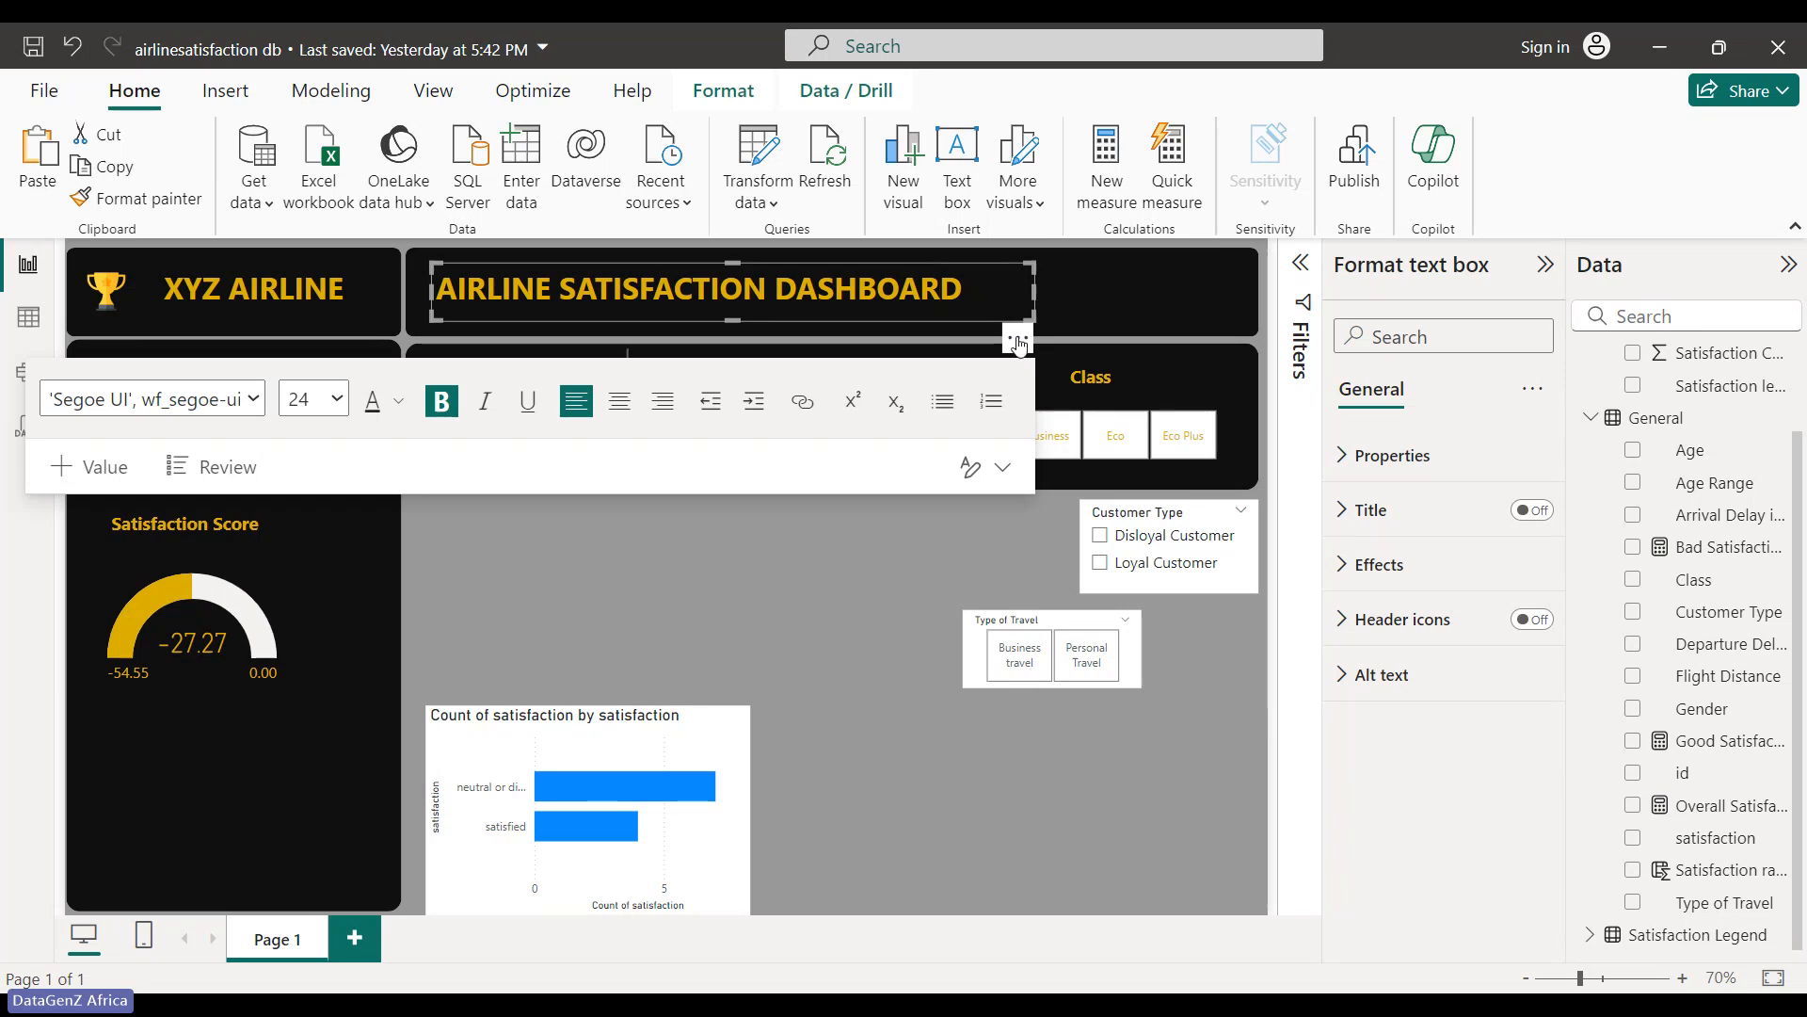
drag(1020, 345, 1162, 333)
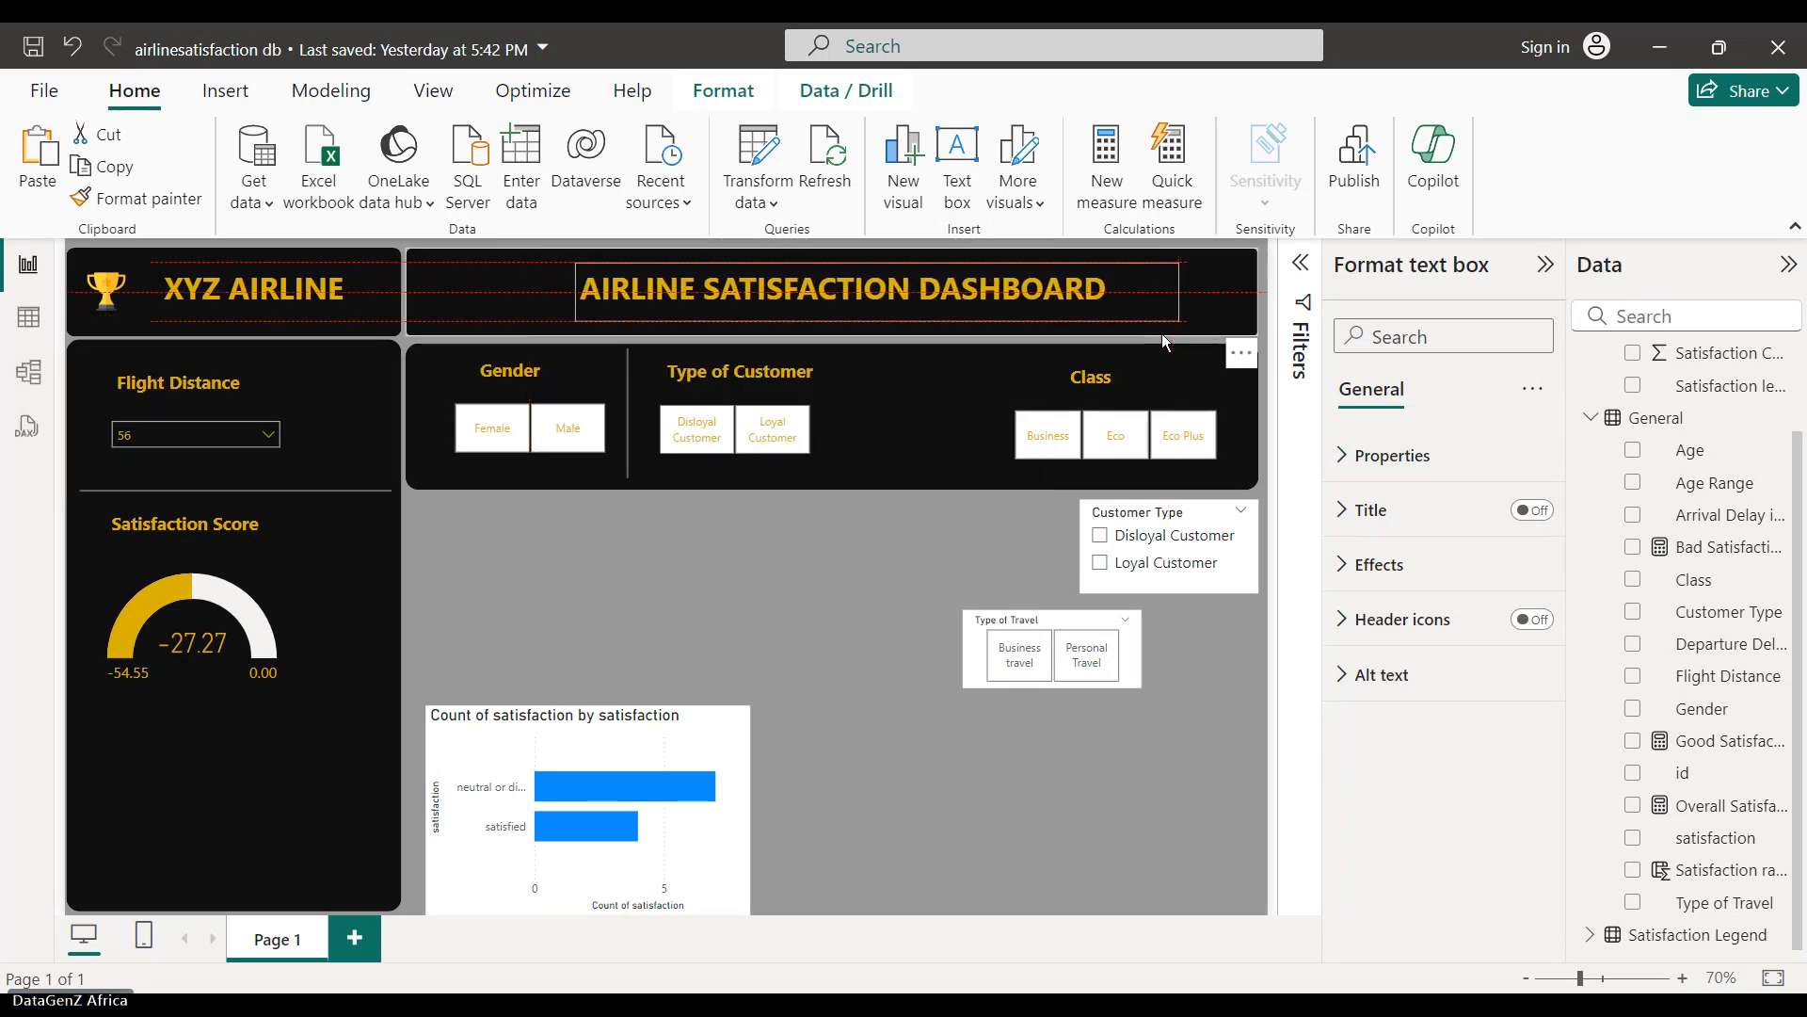
click(877, 589)
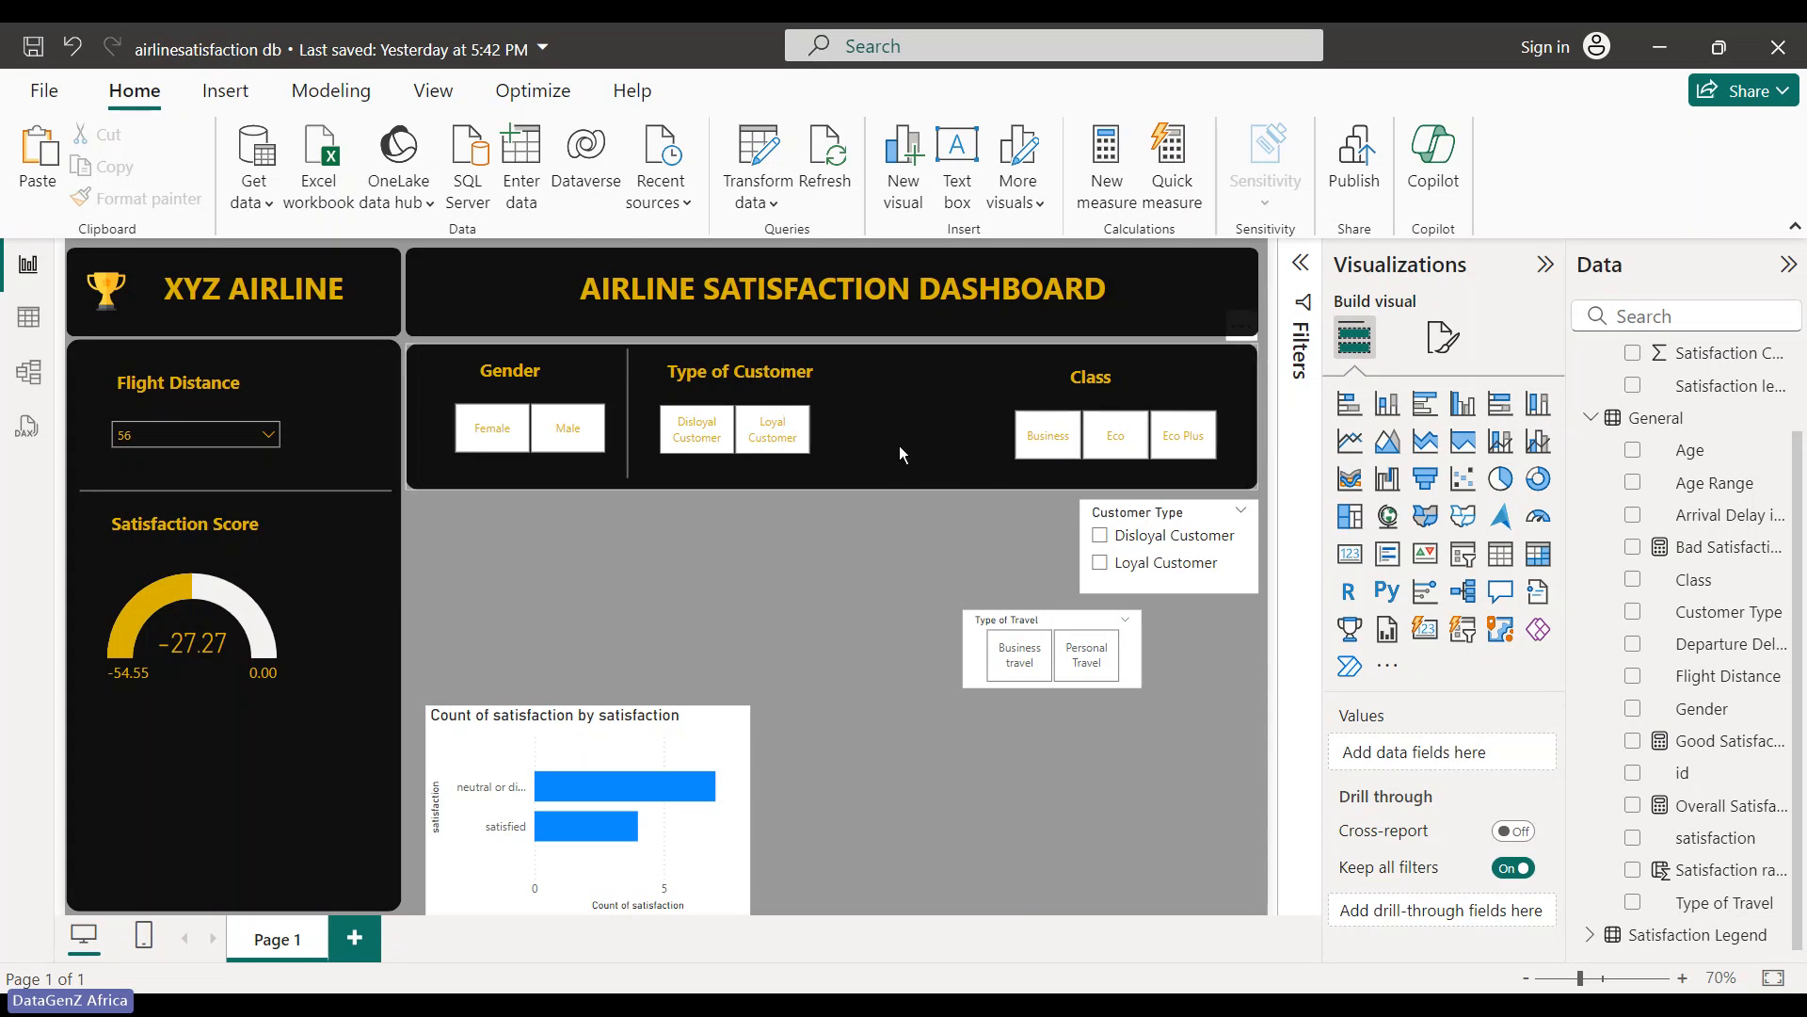
- Delete the leftover Customer Type and Type of Travel slicers from the canvas
click(1189, 588)
key(Delete)
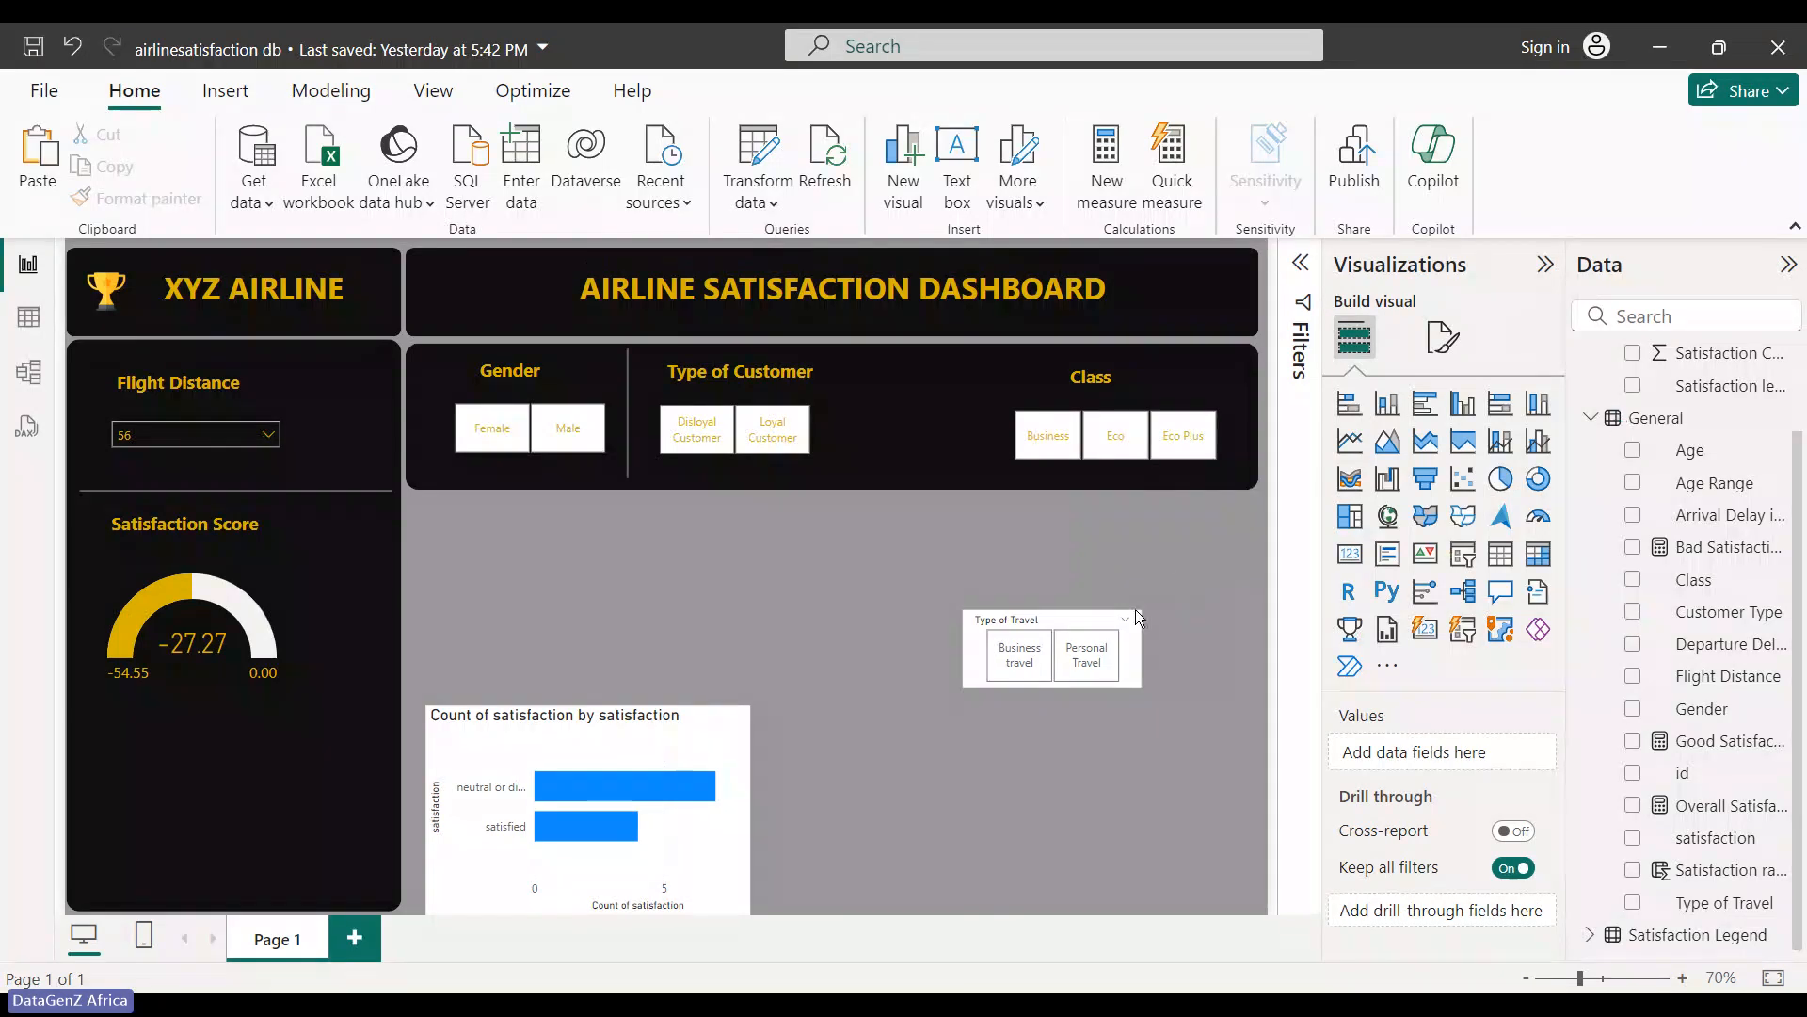
click(1058, 624)
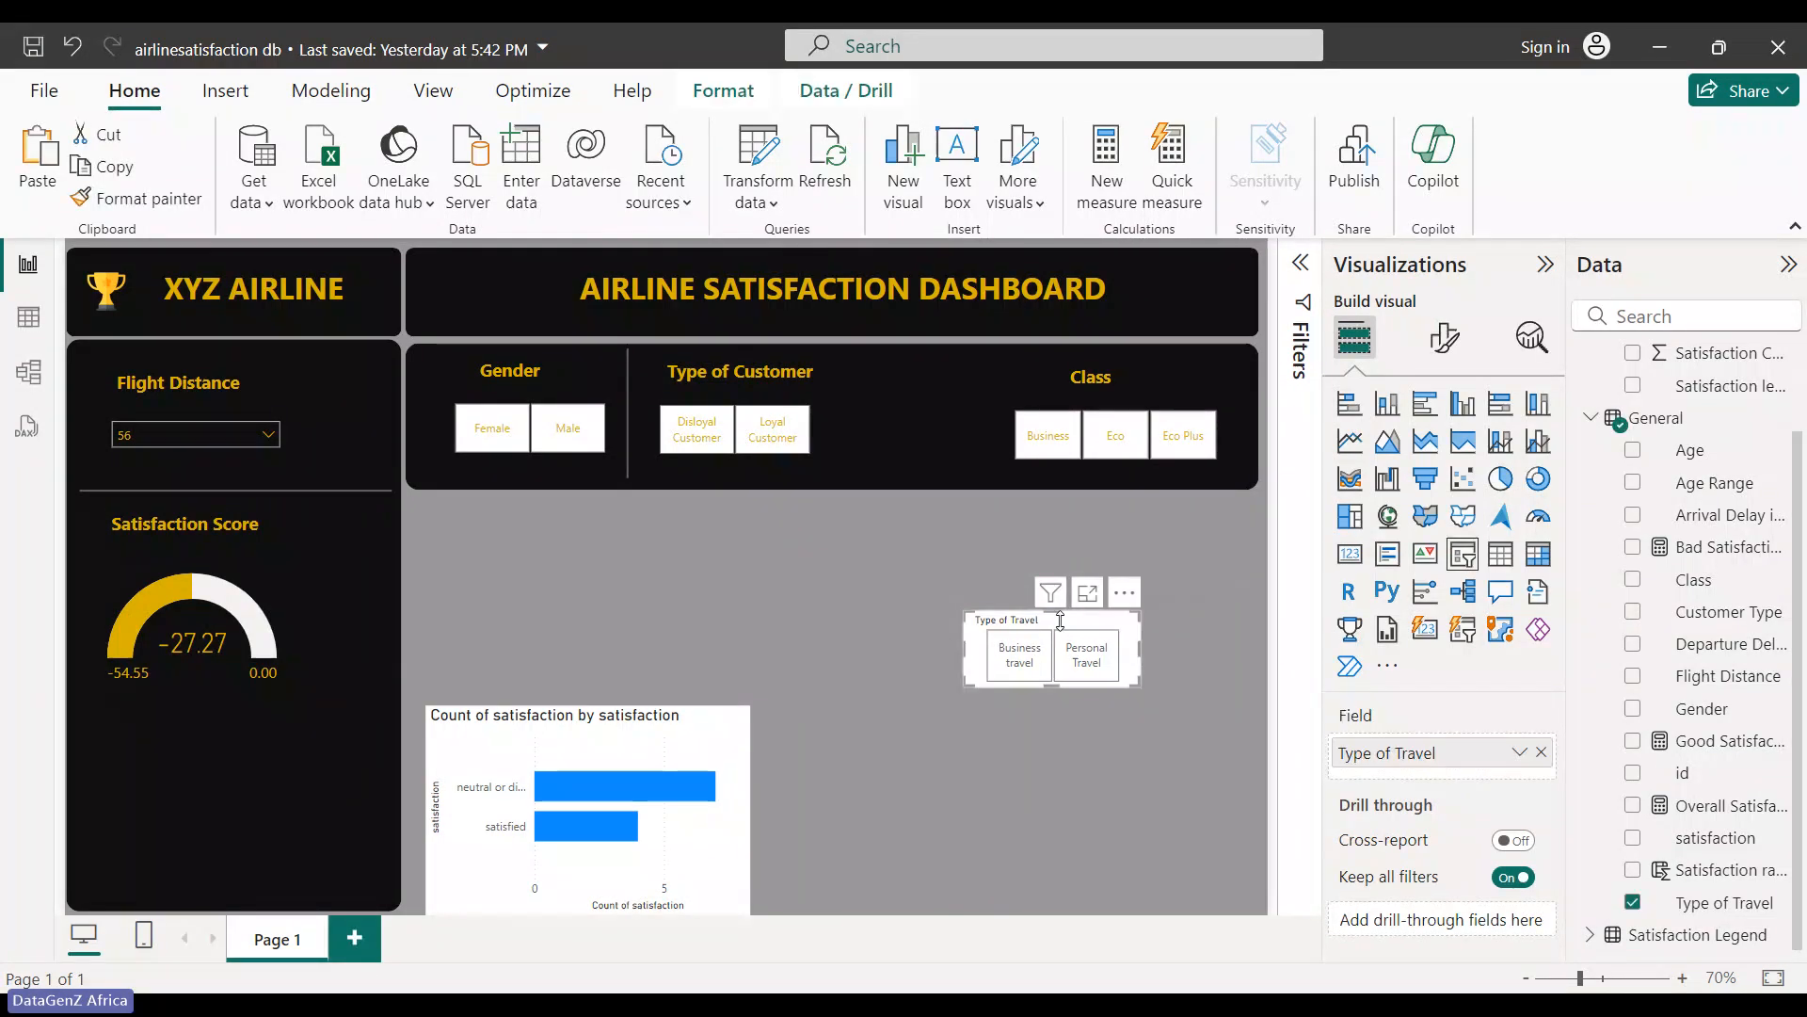
key(Delete)
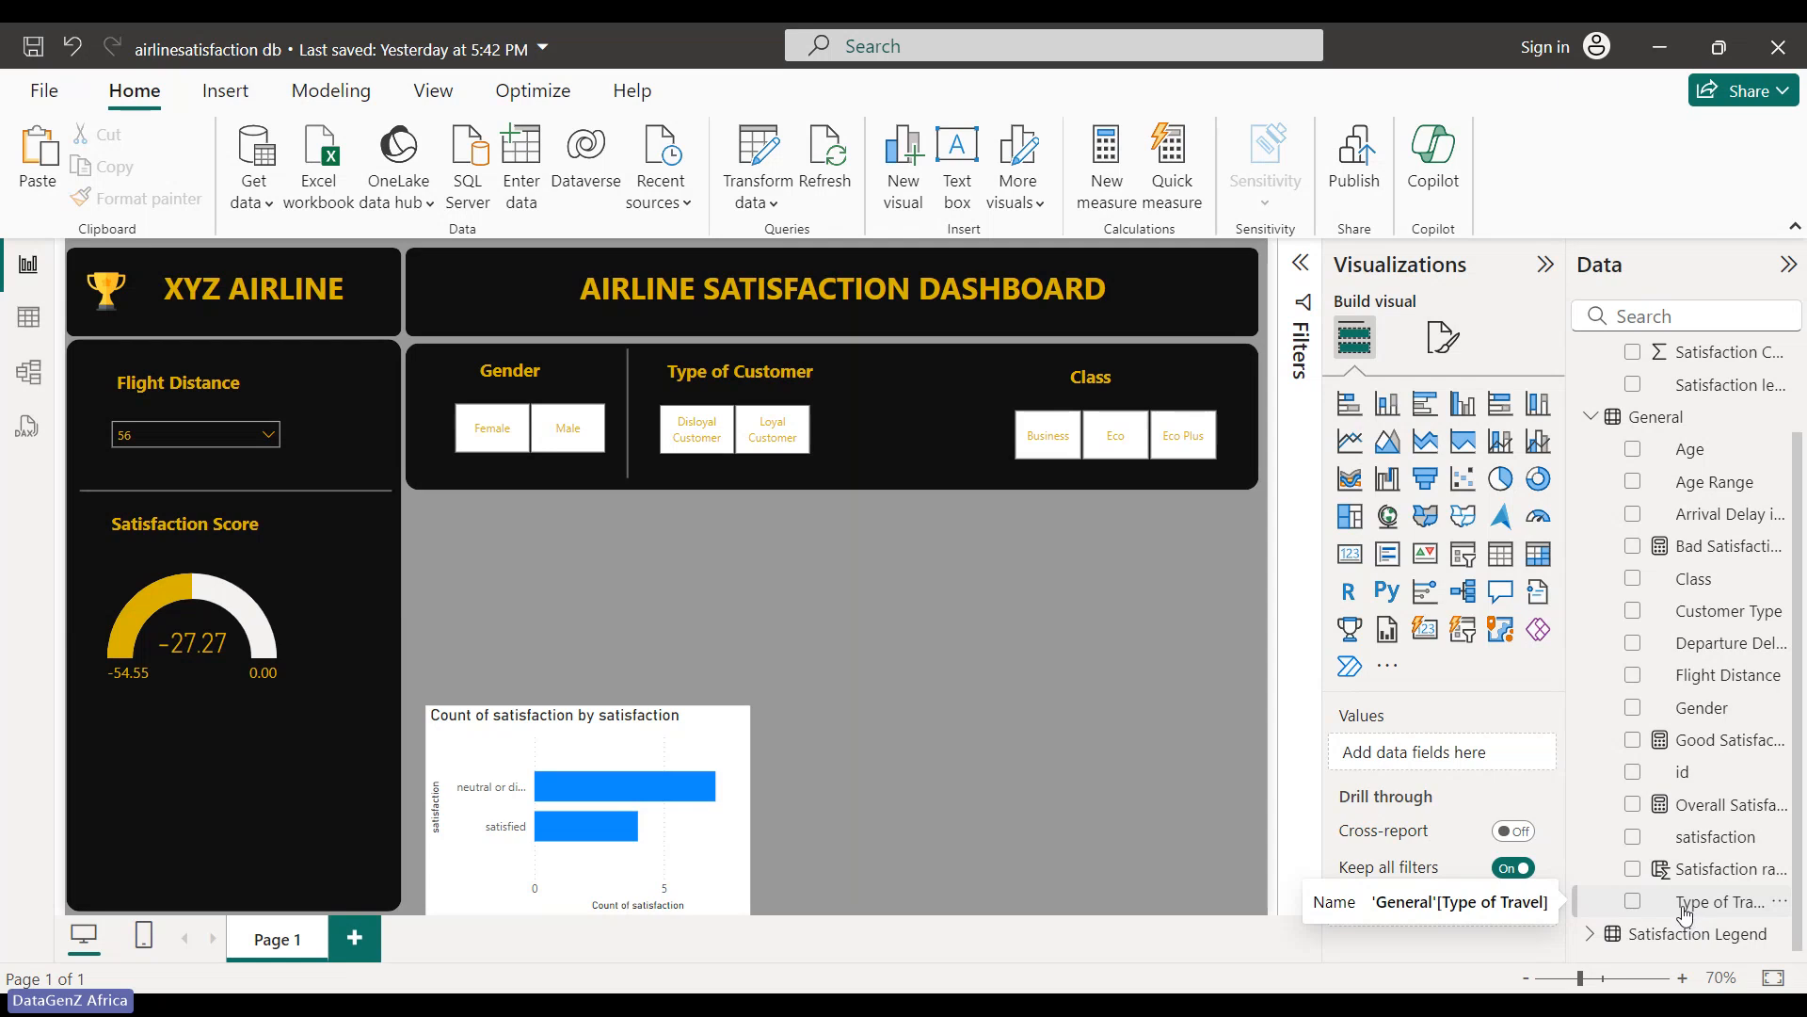
click(832, 429)
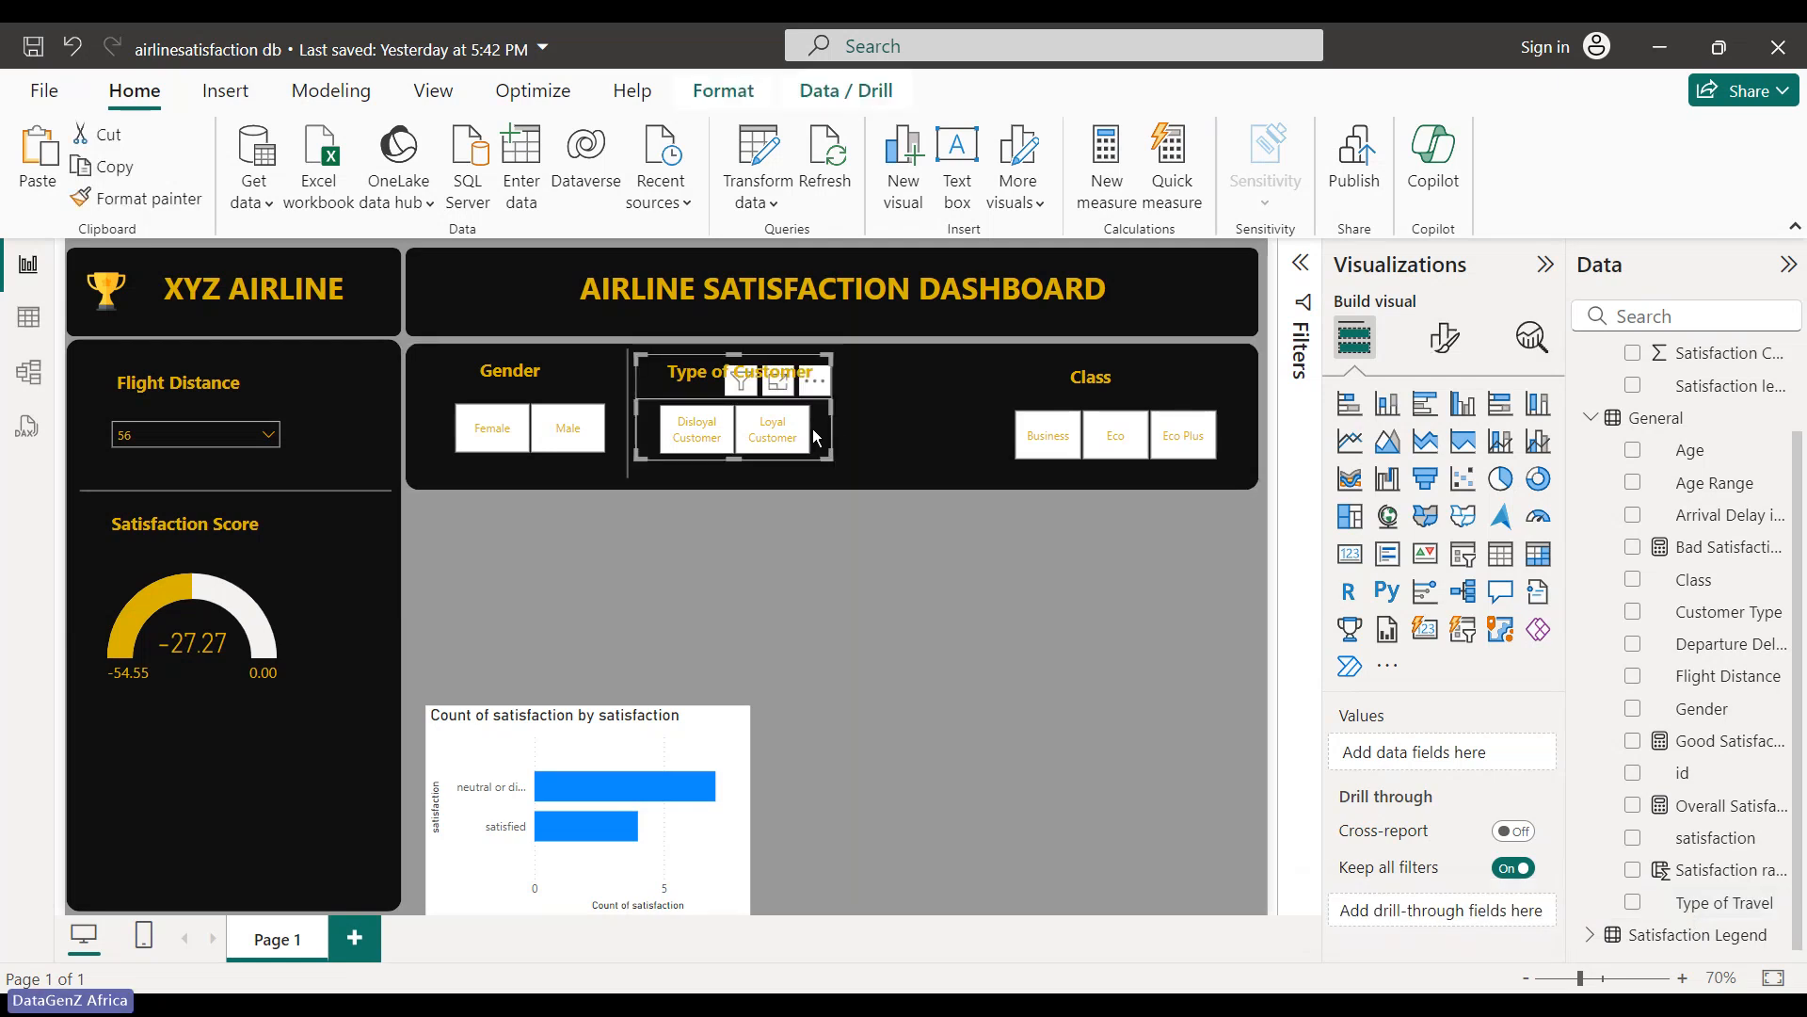
- Place a second divider before the Class slicer and filter Class to Eco Plus
click(867, 567)
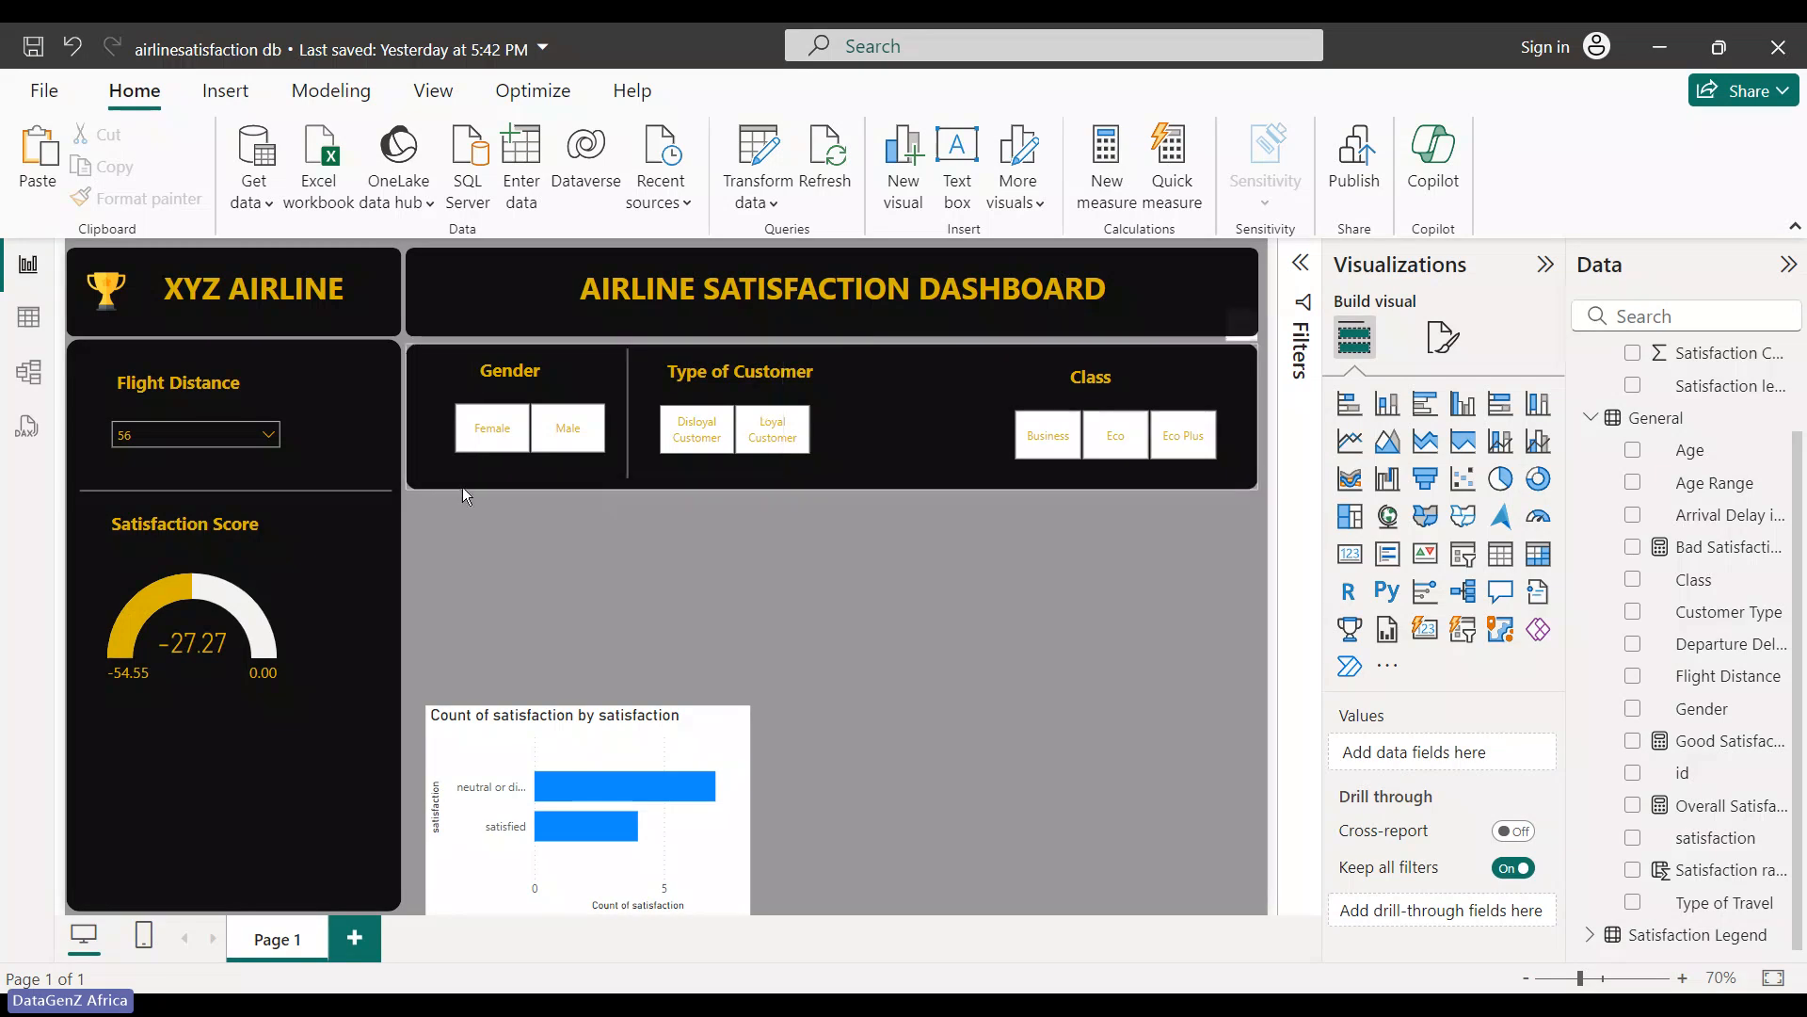
click(619, 412)
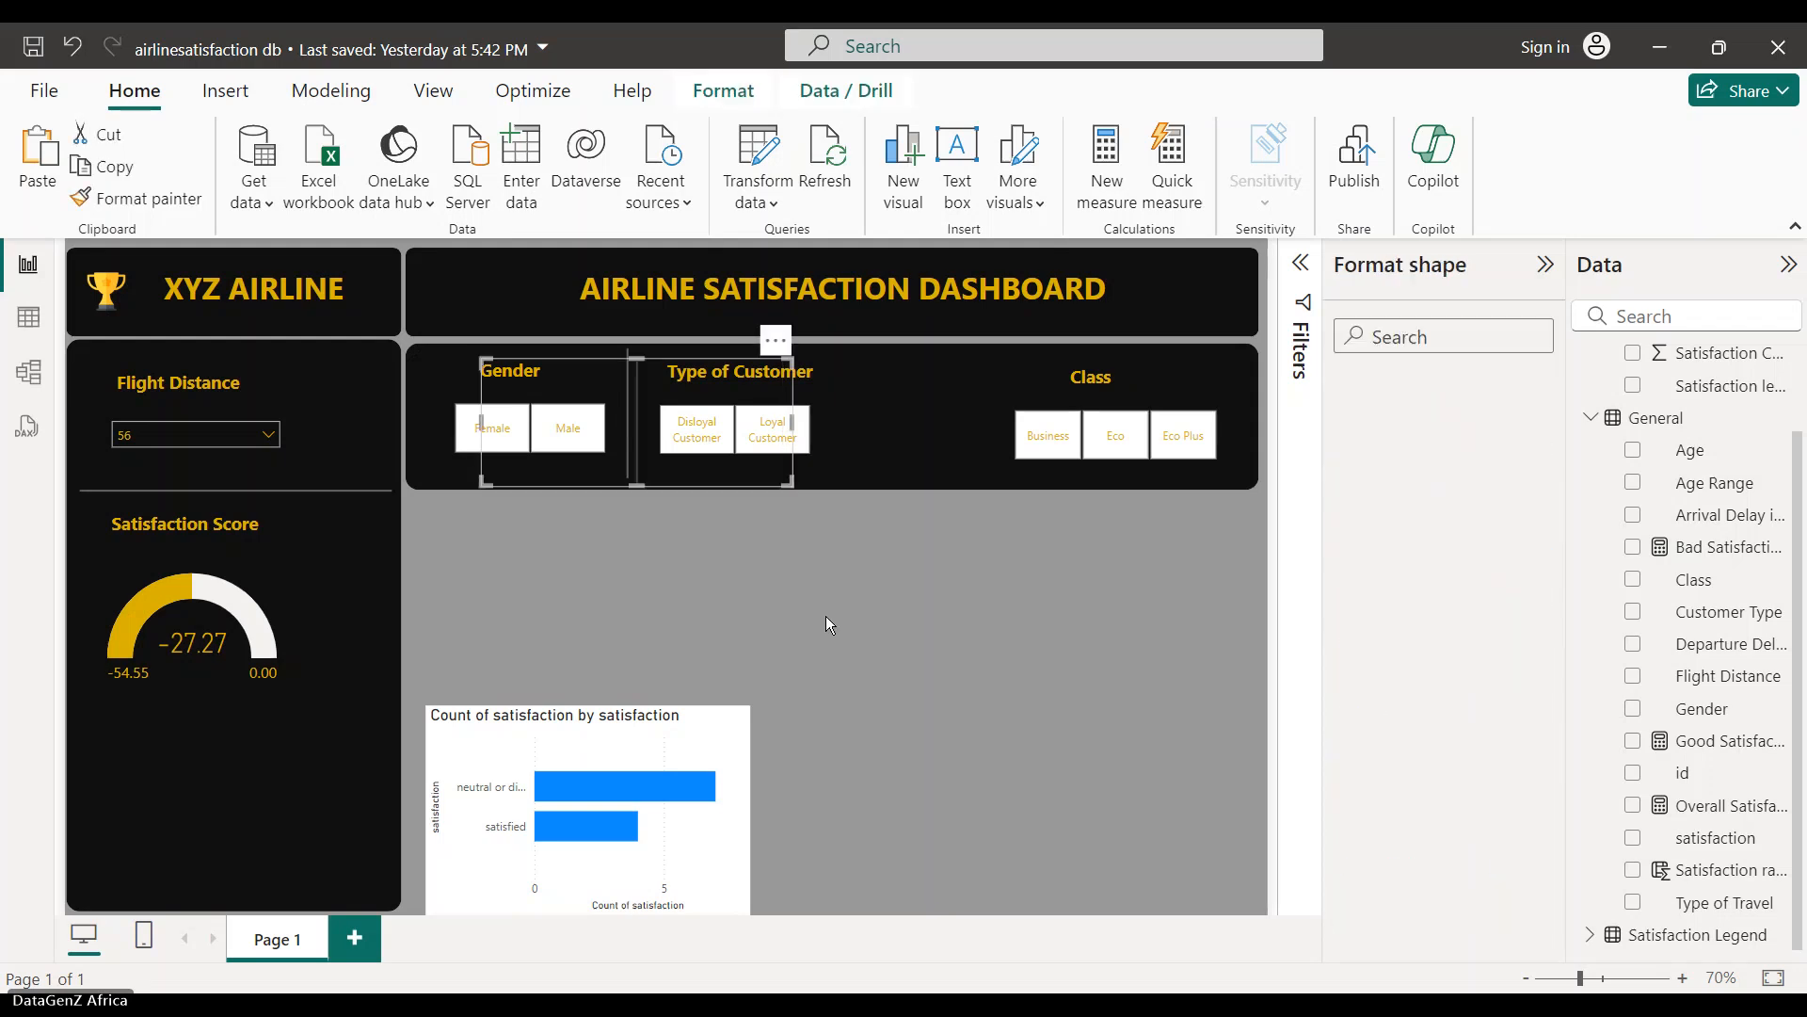
drag(663, 435, 1025, 429)
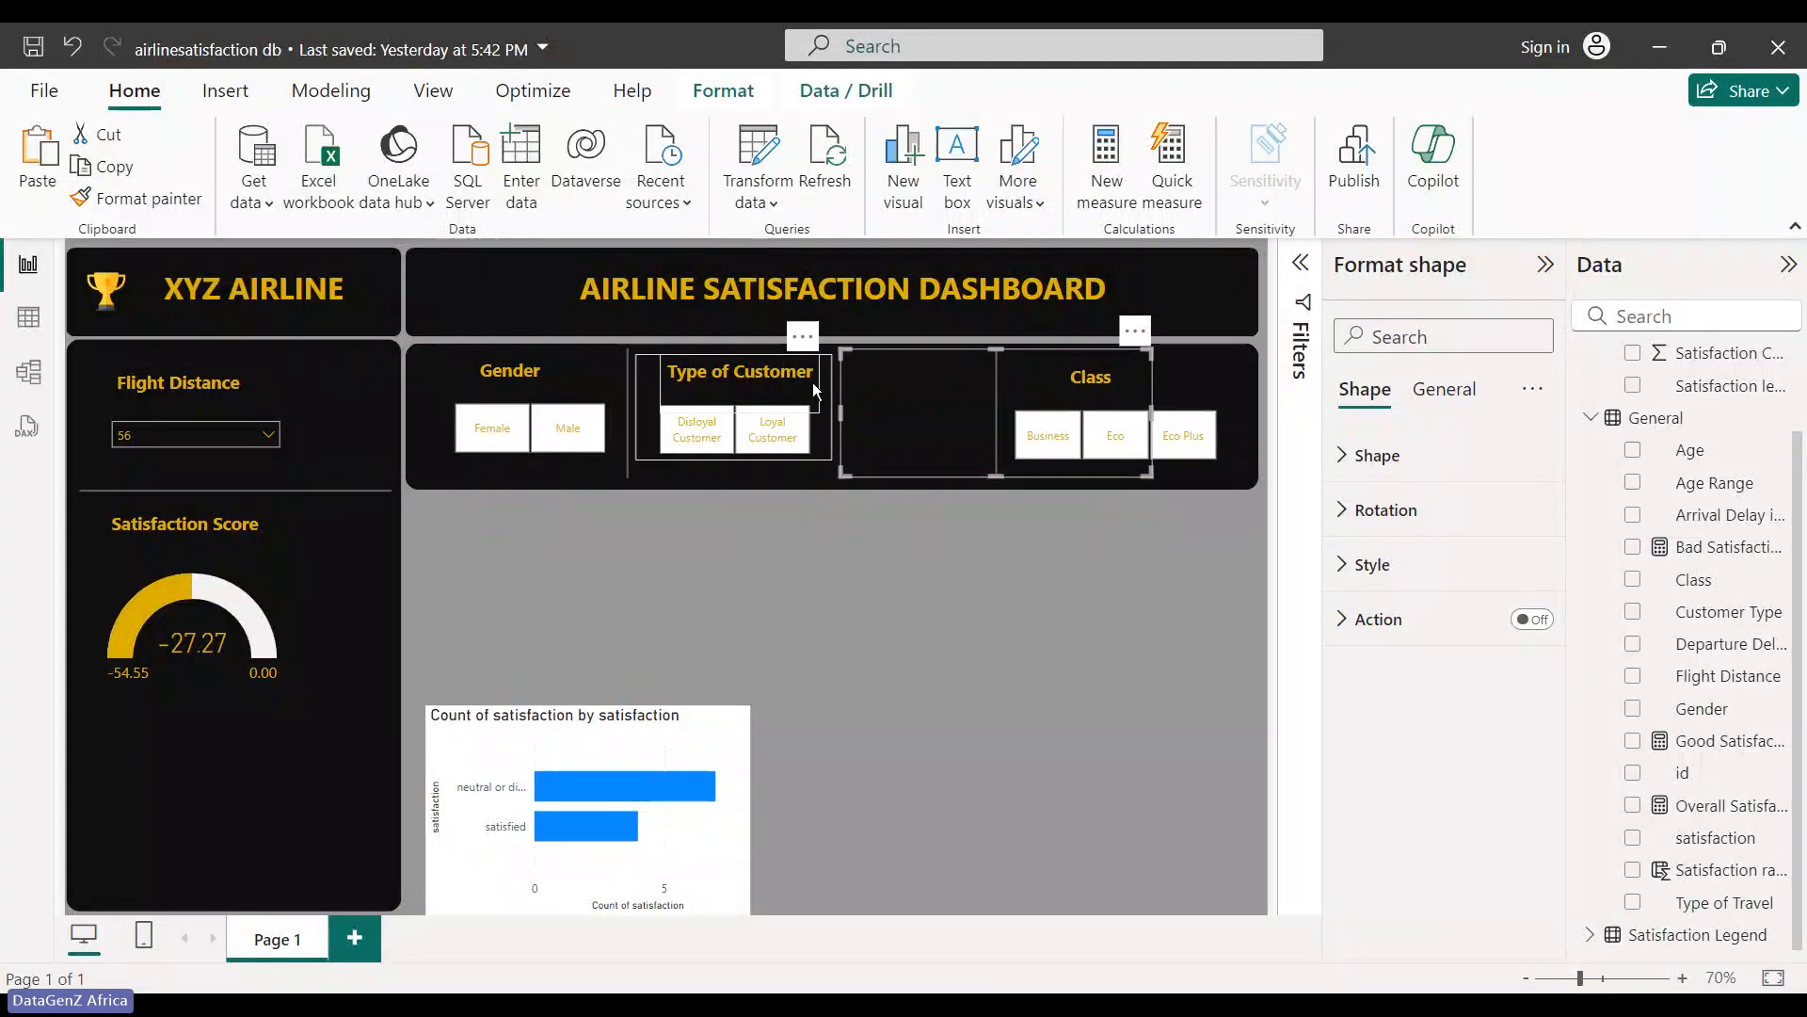
click(827, 604)
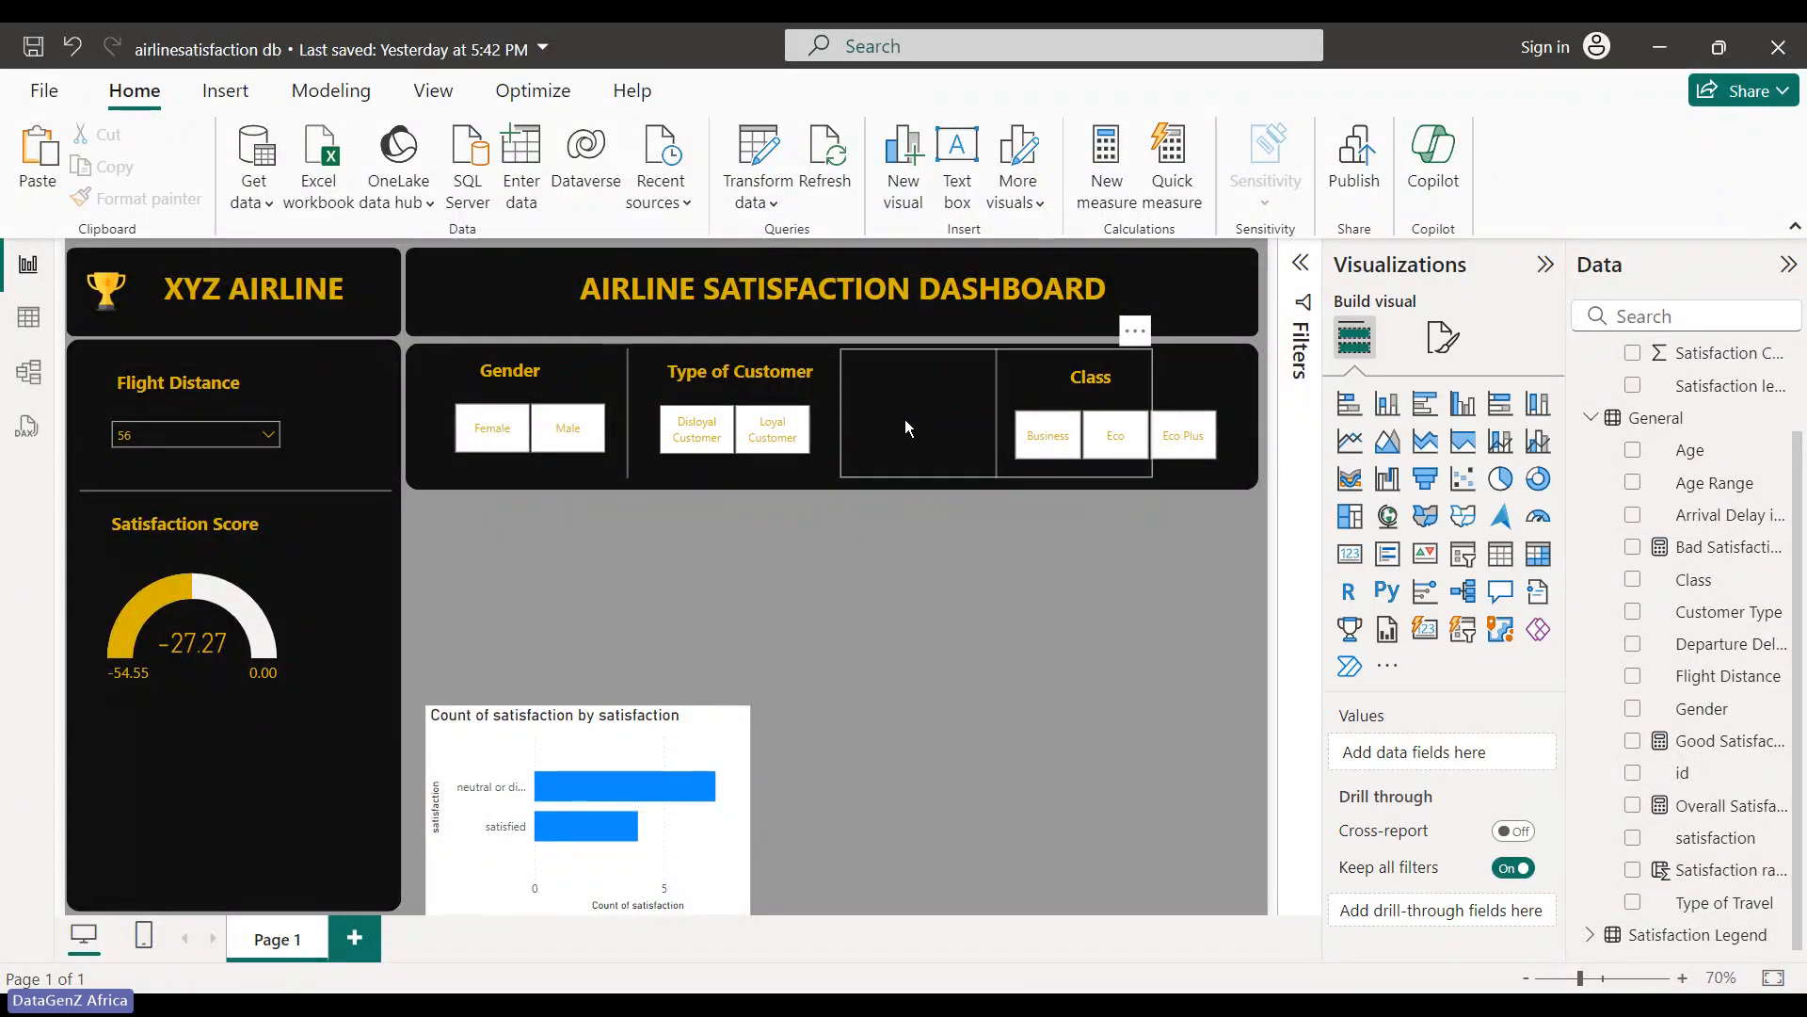
click(1211, 398)
click(1096, 454)
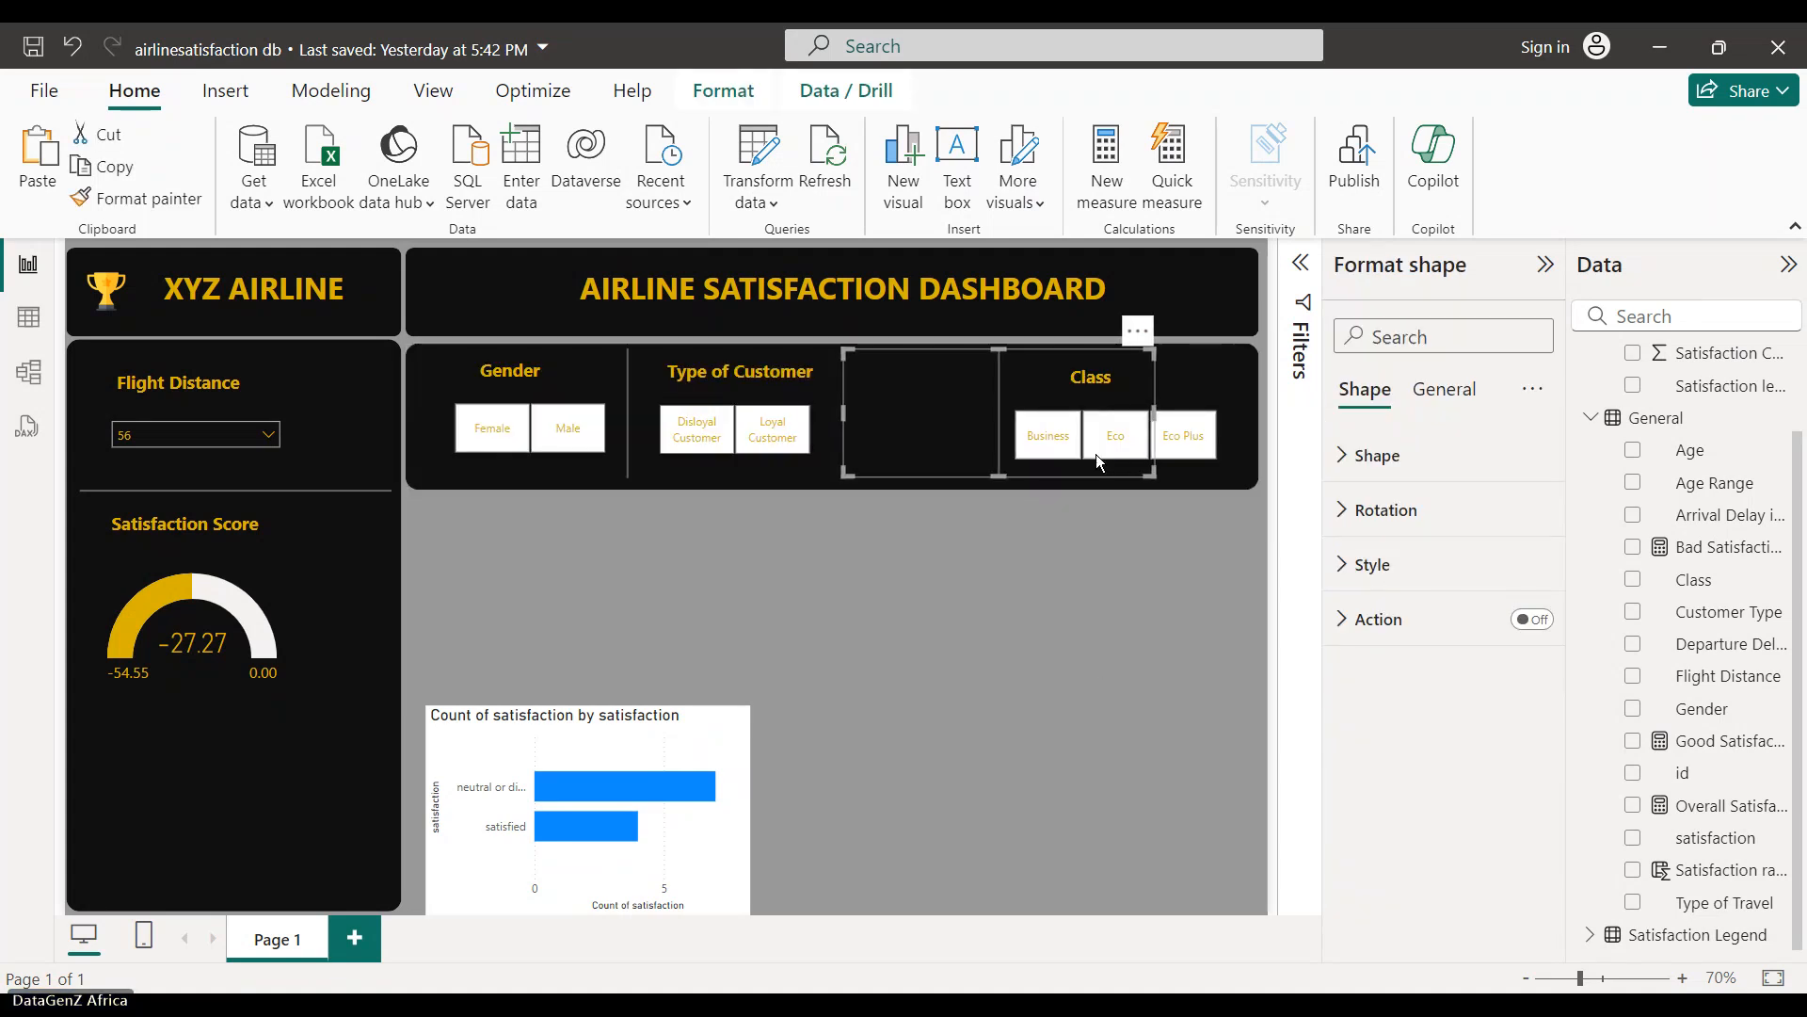
click(1203, 442)
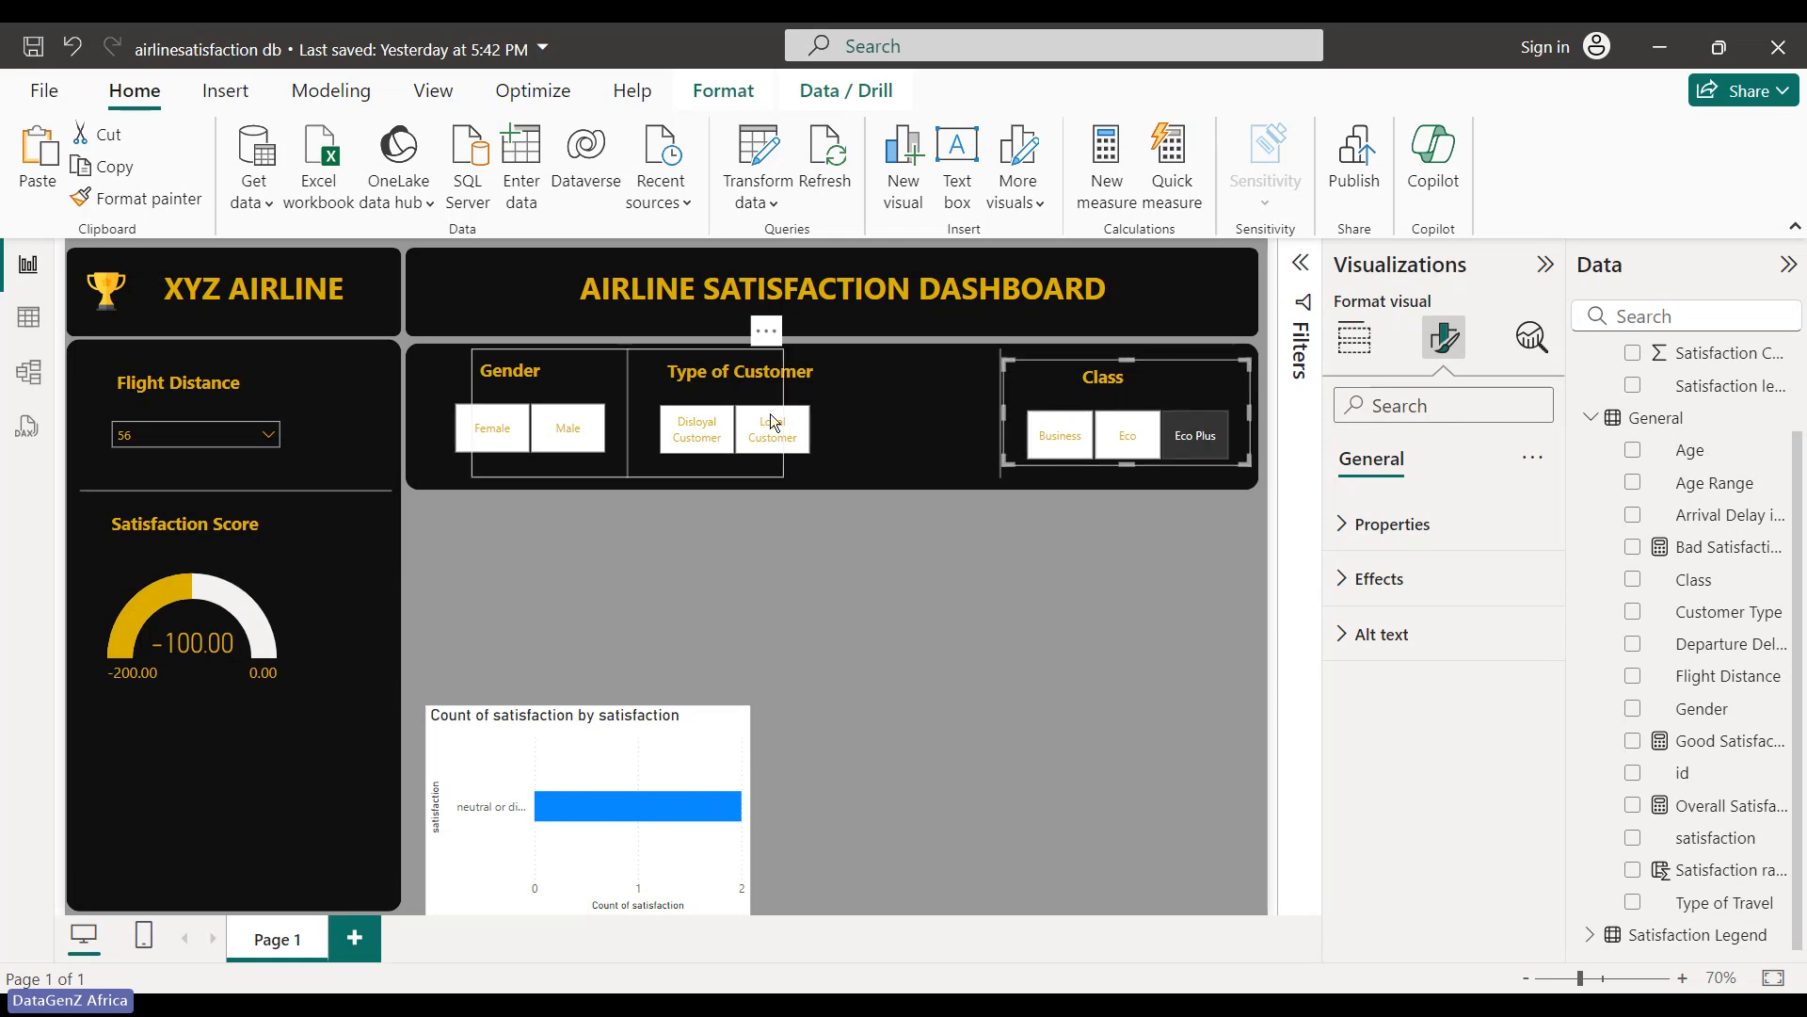
- Nudge the Type of Customer slicer and the divider beside Gender to the right
click(798, 407)
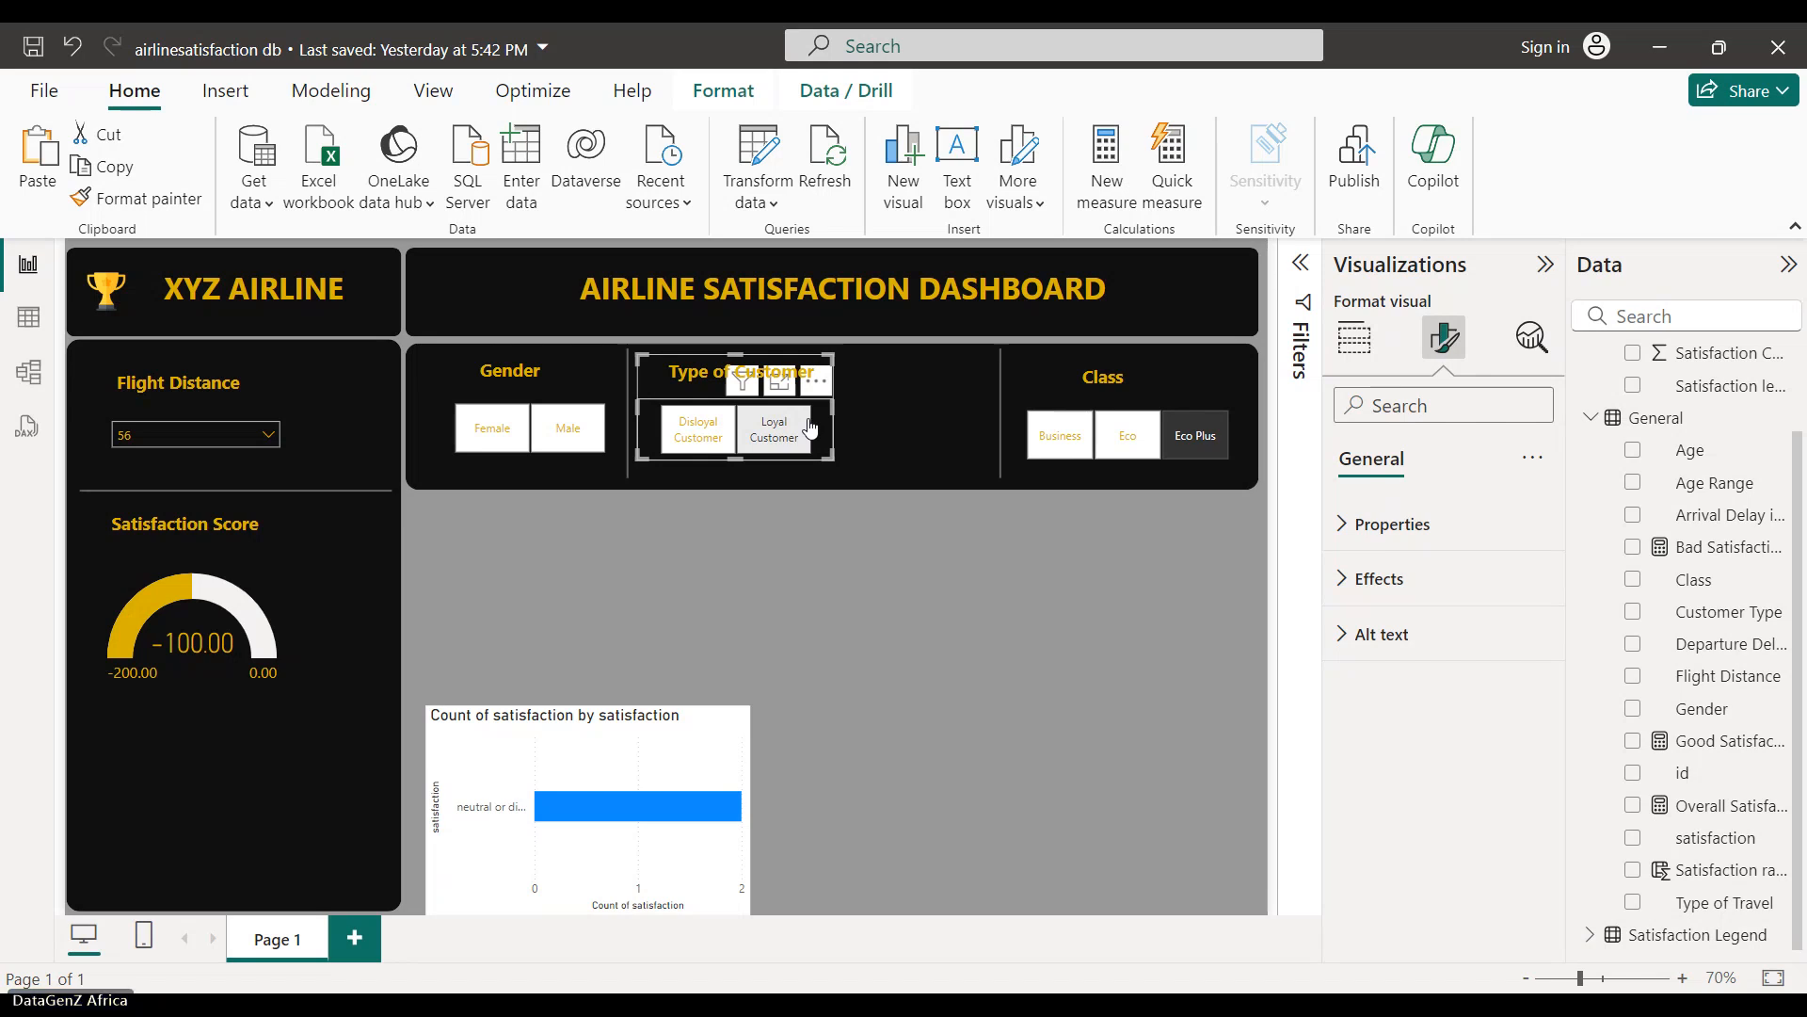
key(Right)
key(Right)
key(Right)
key(Right)
key(Right)
key(Right)
key(Right)
key(Right)
key(Right)
key(Right)
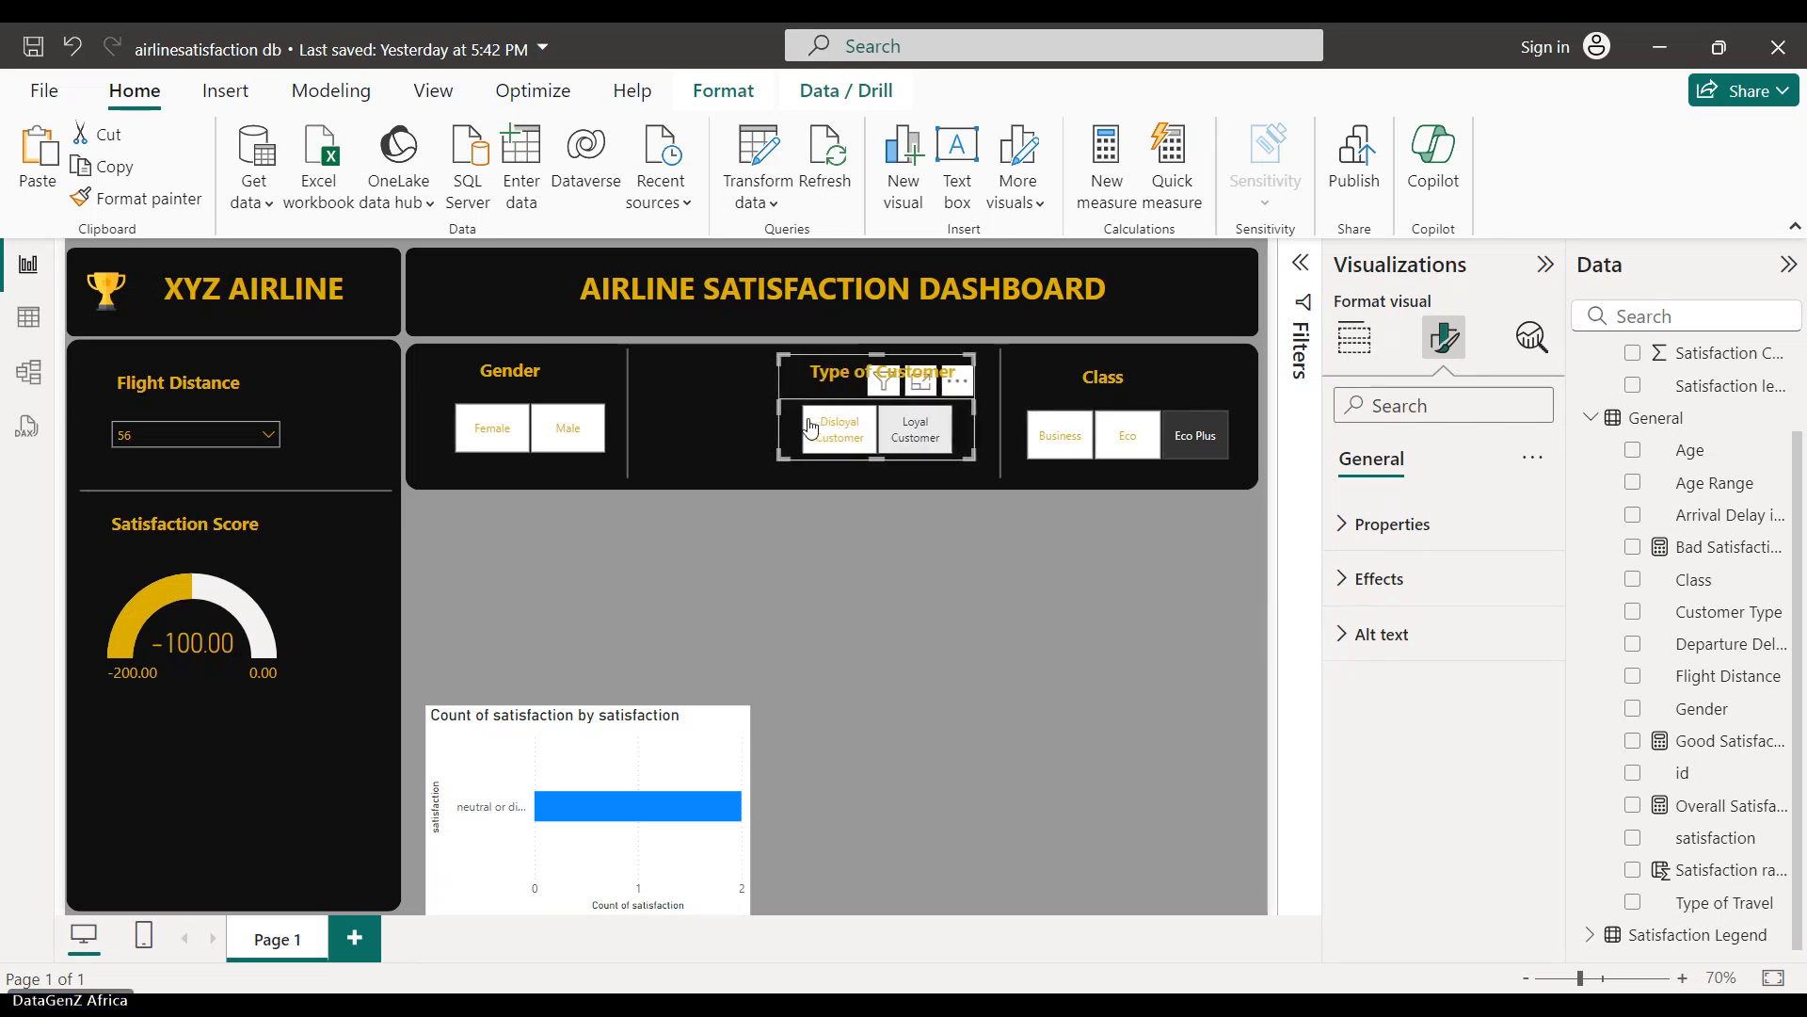
click(619, 407)
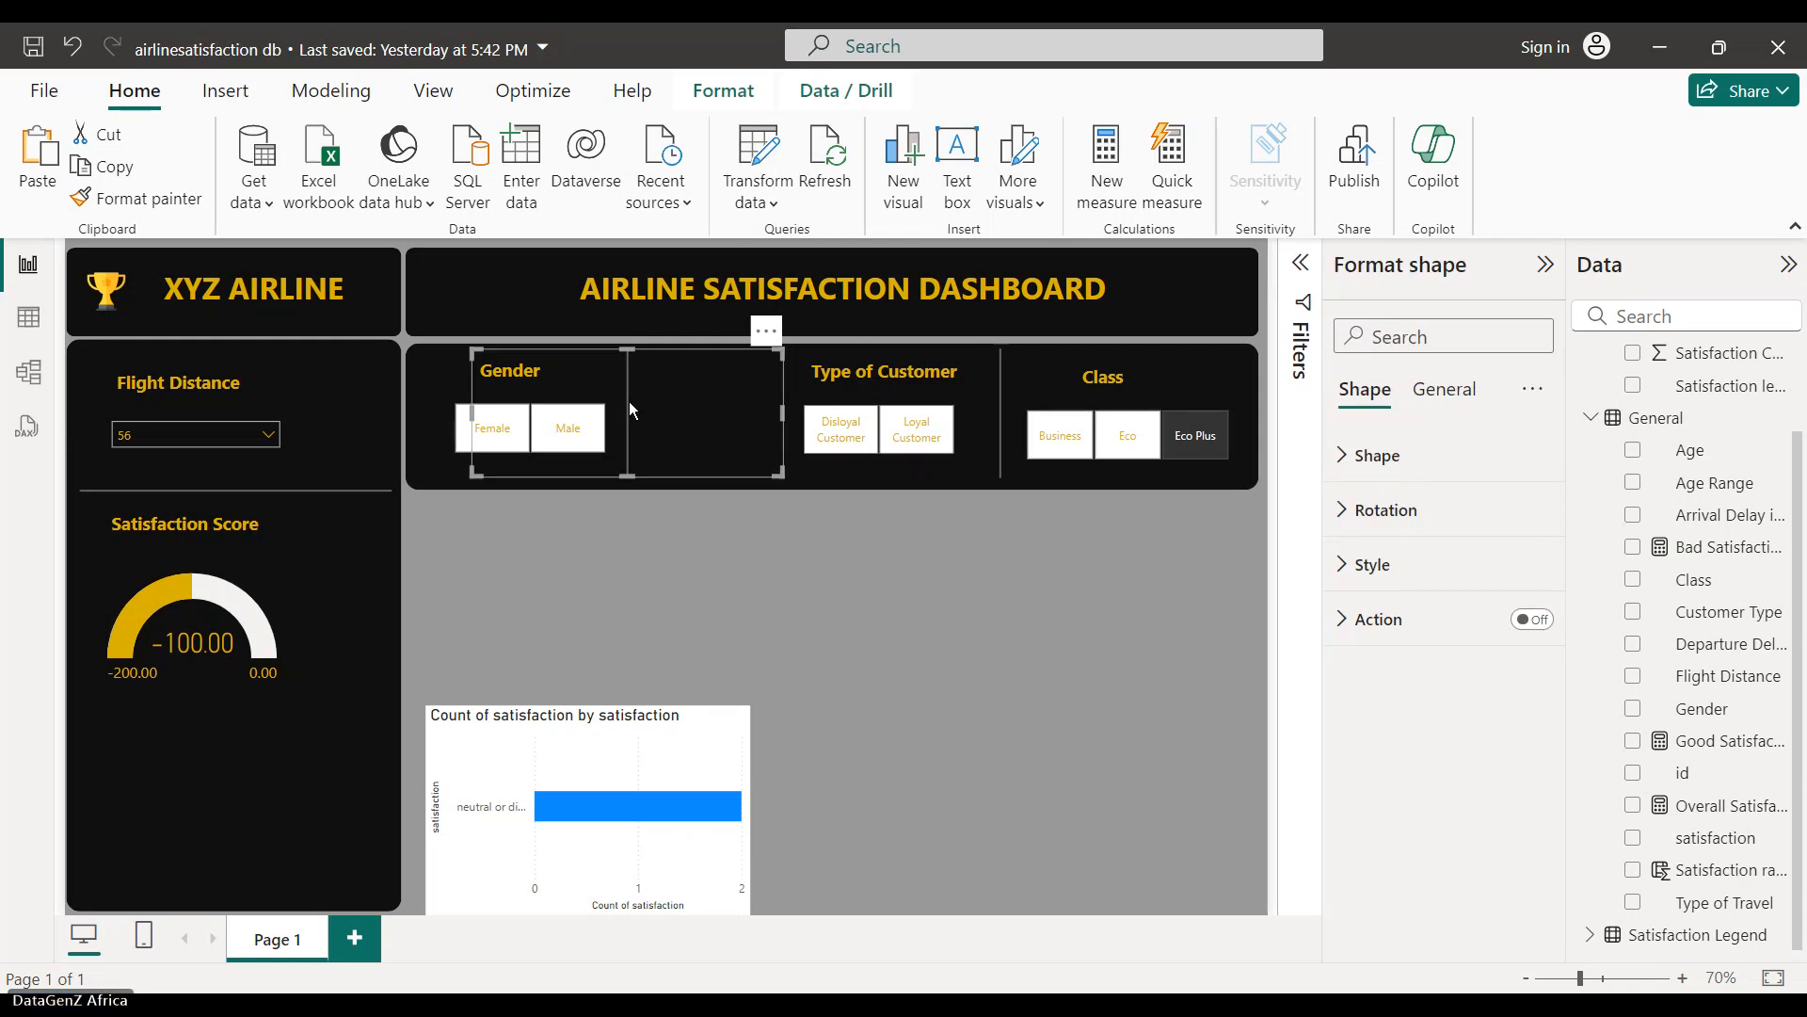
key(Right)
key(Right)
key(Right)
key(Right)
key(Right)
key(Right)
key(Right)
key(Right)
key(Right)
key(Right)
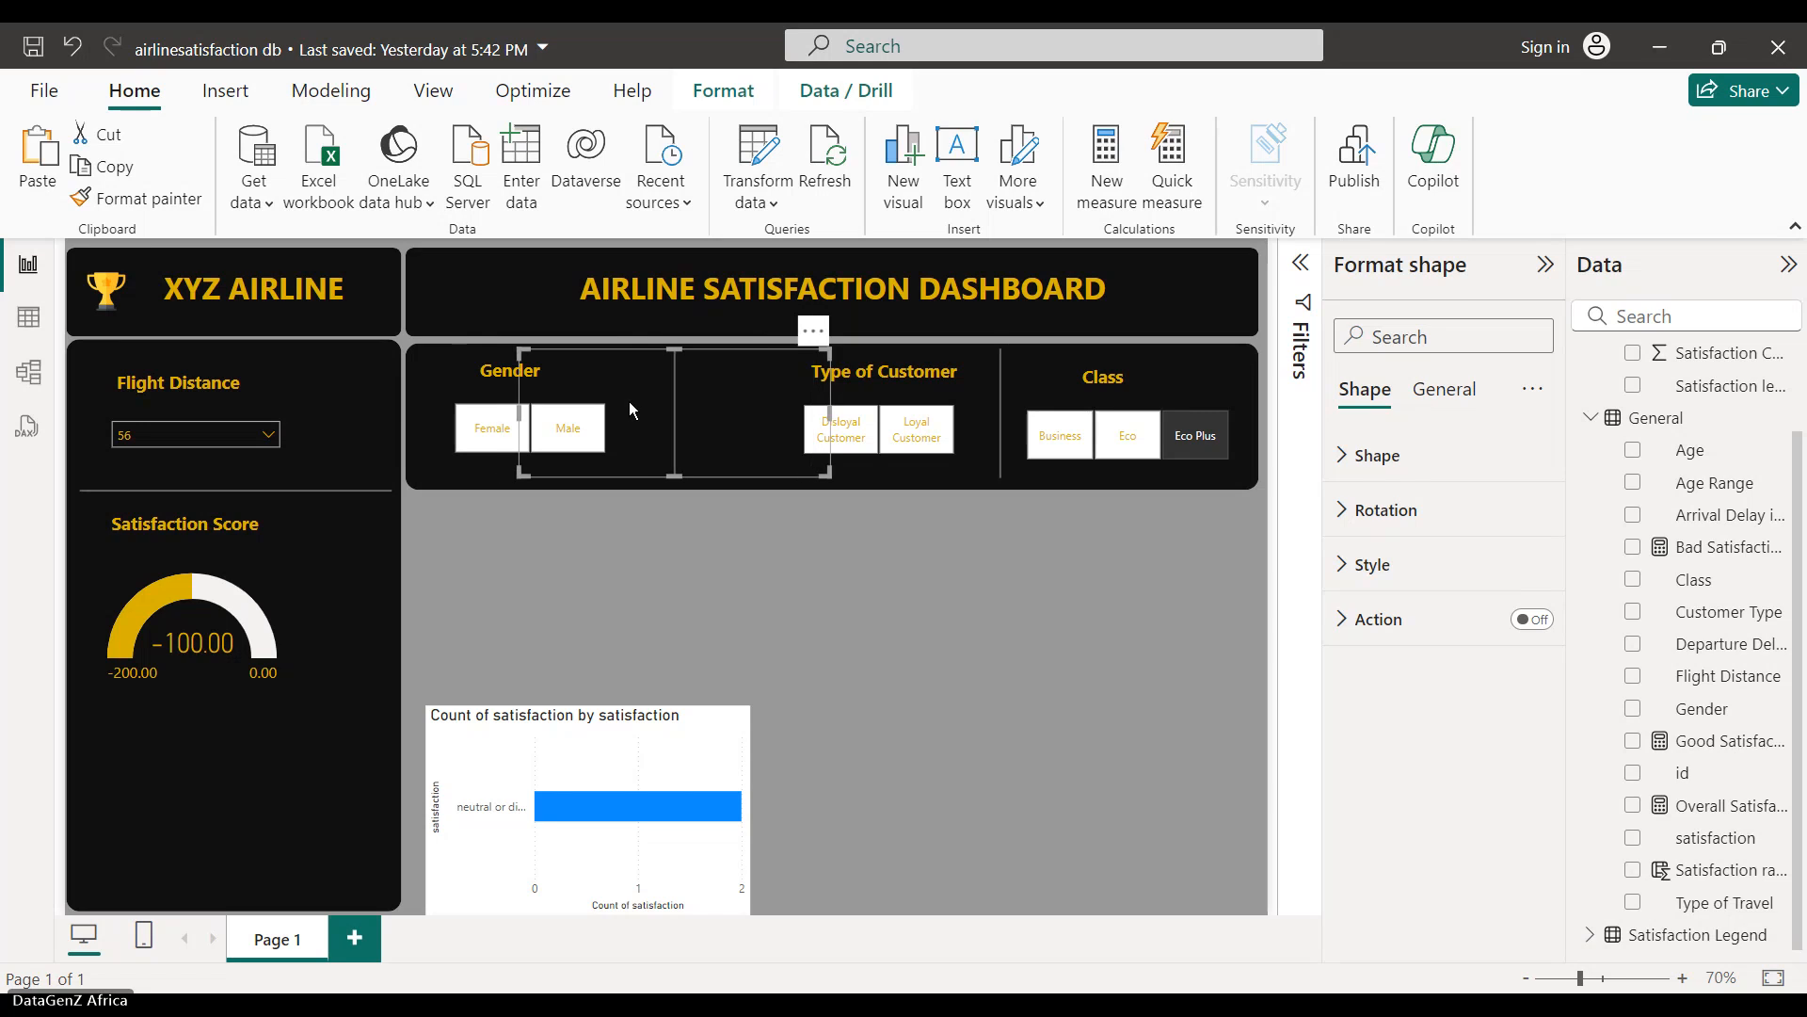
key(Right)
key(Right)
key(Right)
key(Right)
key(Right)
key(Right)
key(Right)
key(Right)
key(Right)
key(Right)
key(Right)
key(Right)
key(Right)
key(Right)
key(Right)
key(Right)
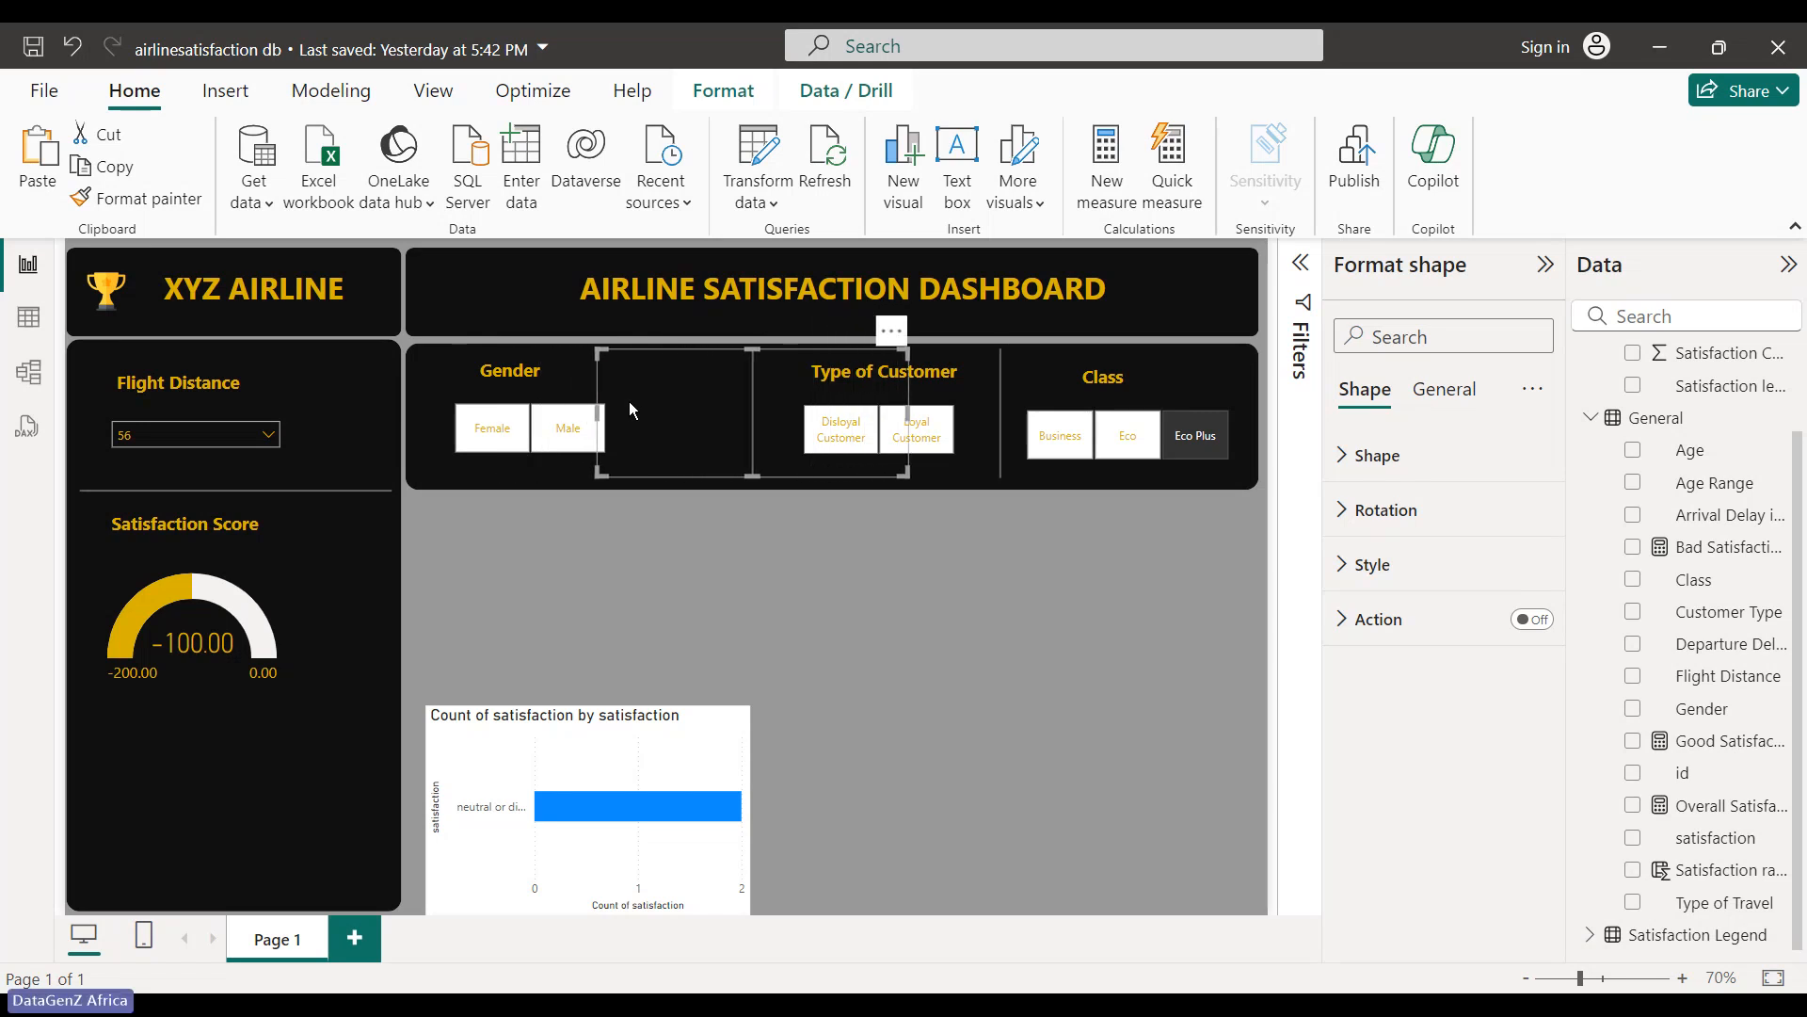
key(Right)
key(Right)
key(Right)
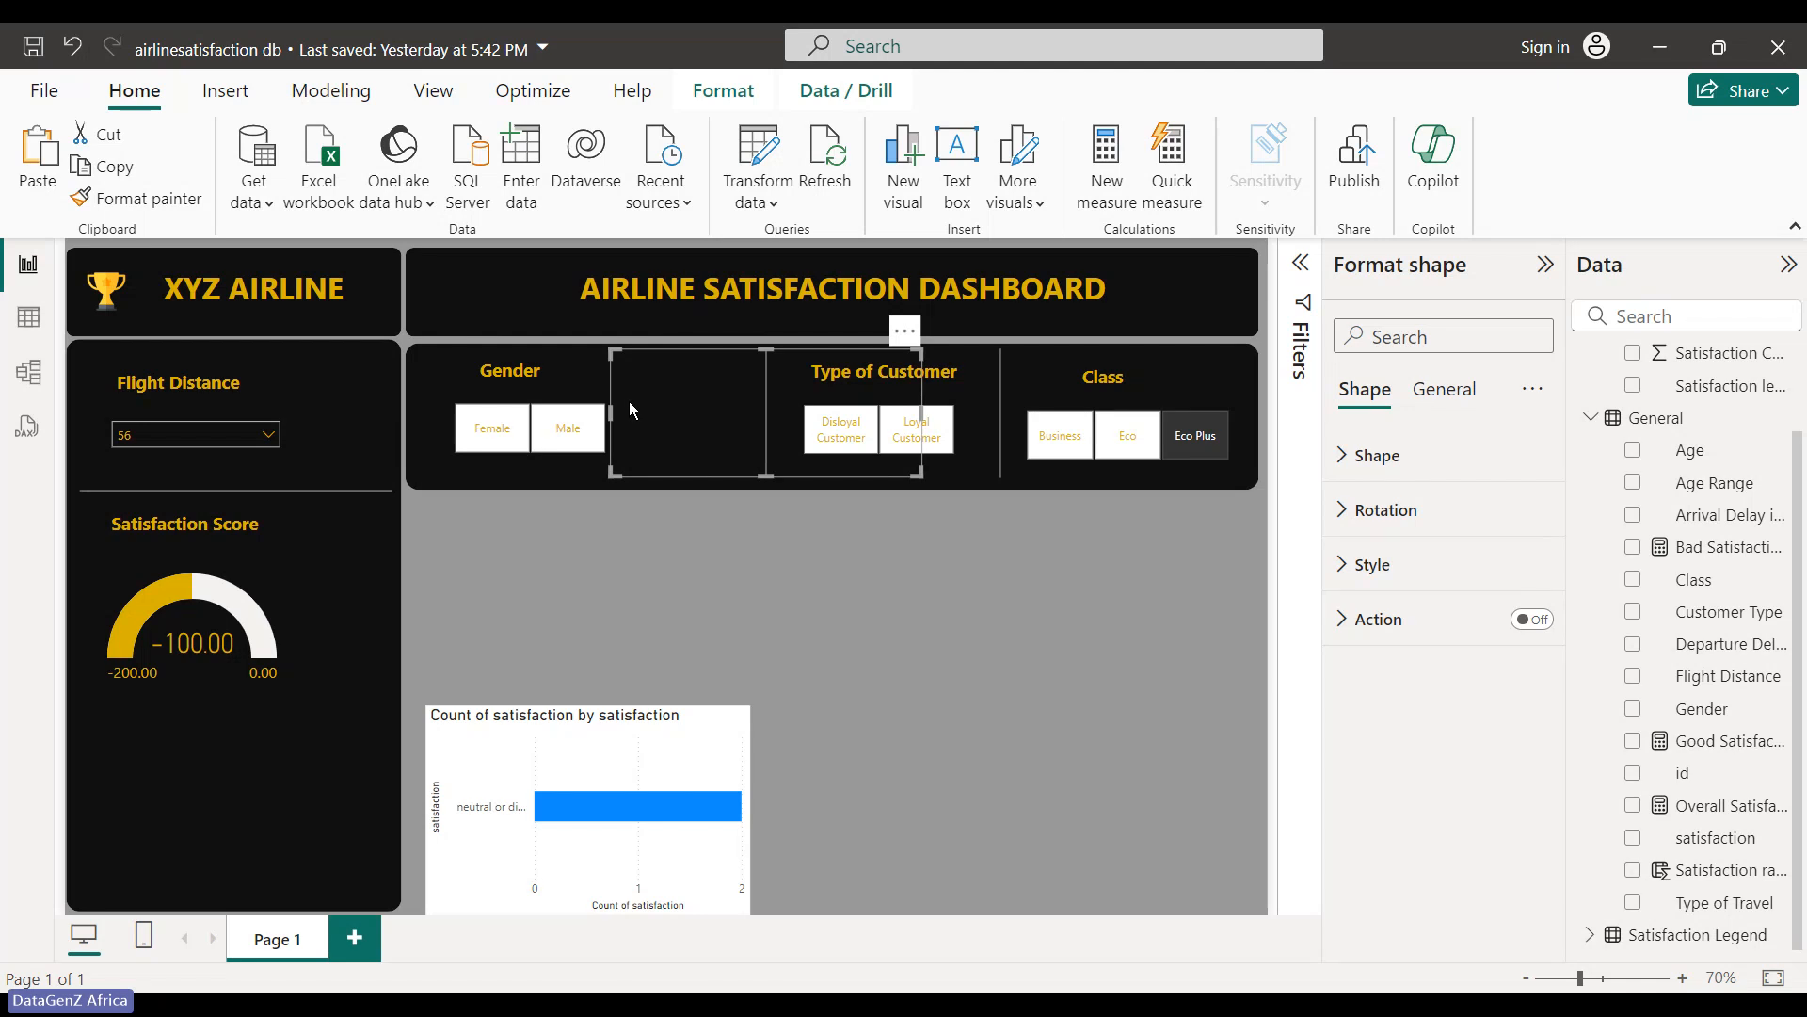
- Shift the Gender slicer three nudges right, next to the divider
click(624, 392)
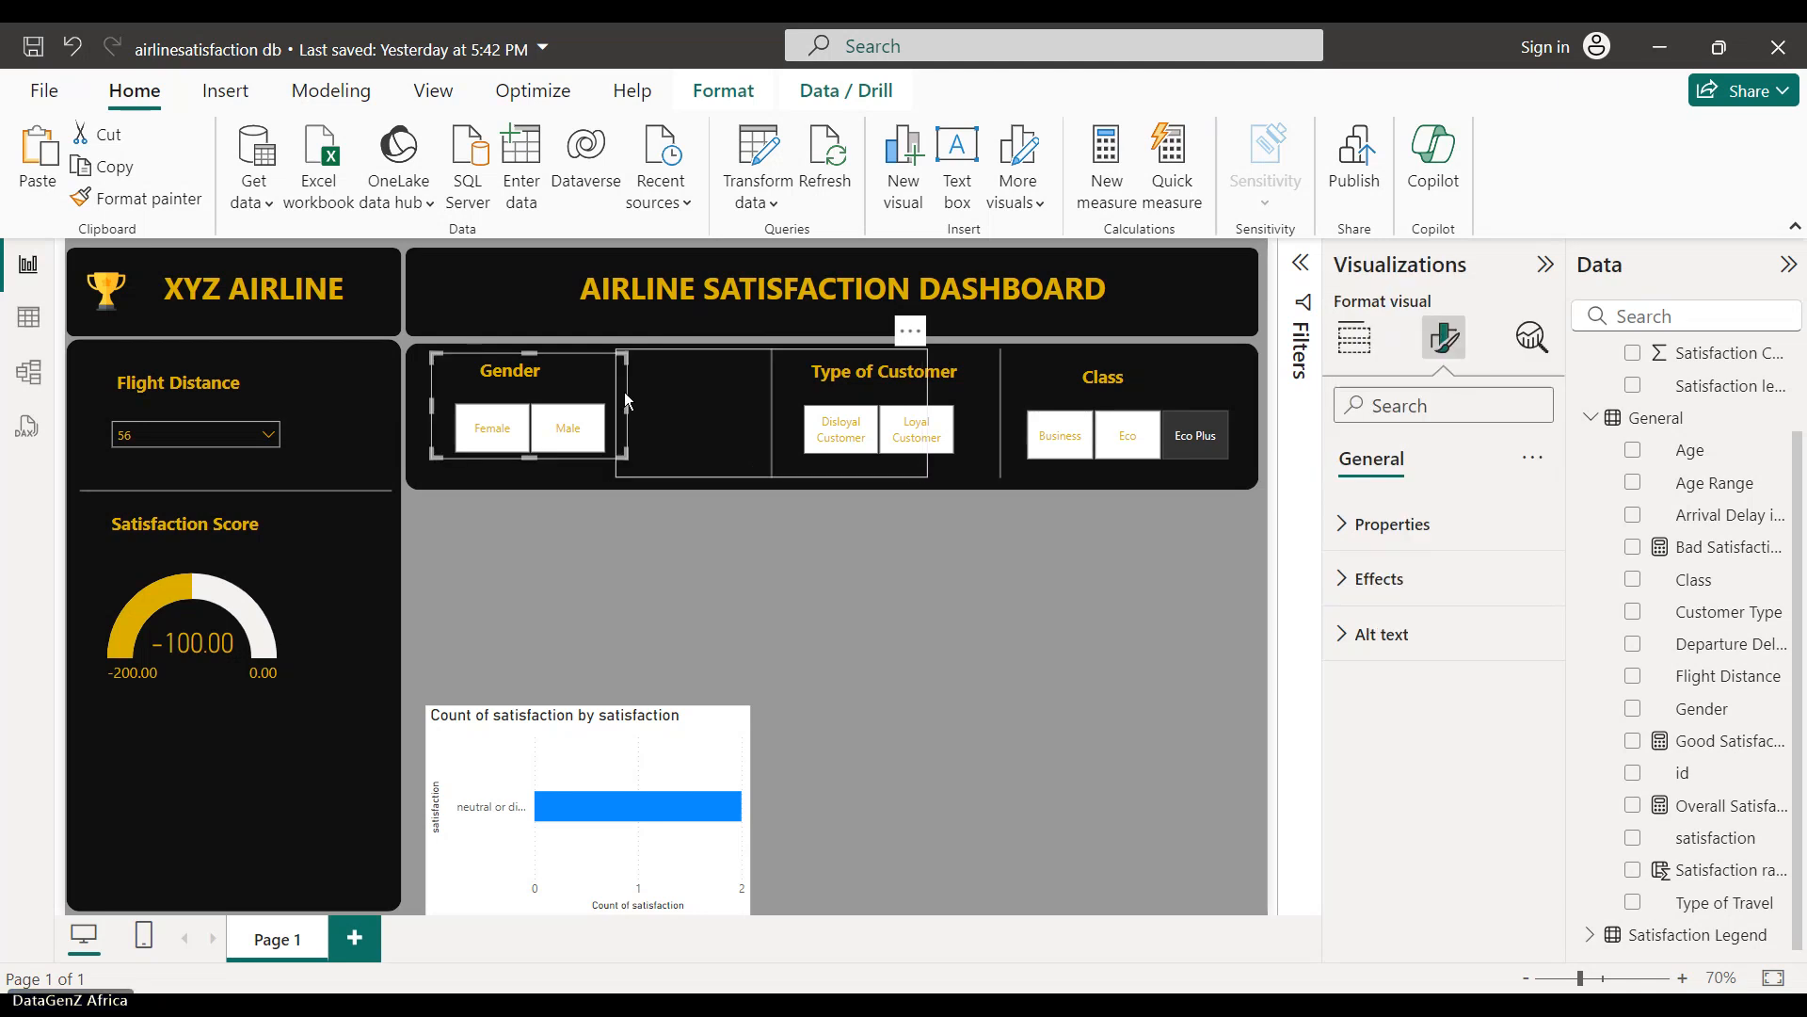
key(Right)
key(Right)
key(Right)
key(Right)
key(Right)
key(Right)
key(Right)
key(Right)
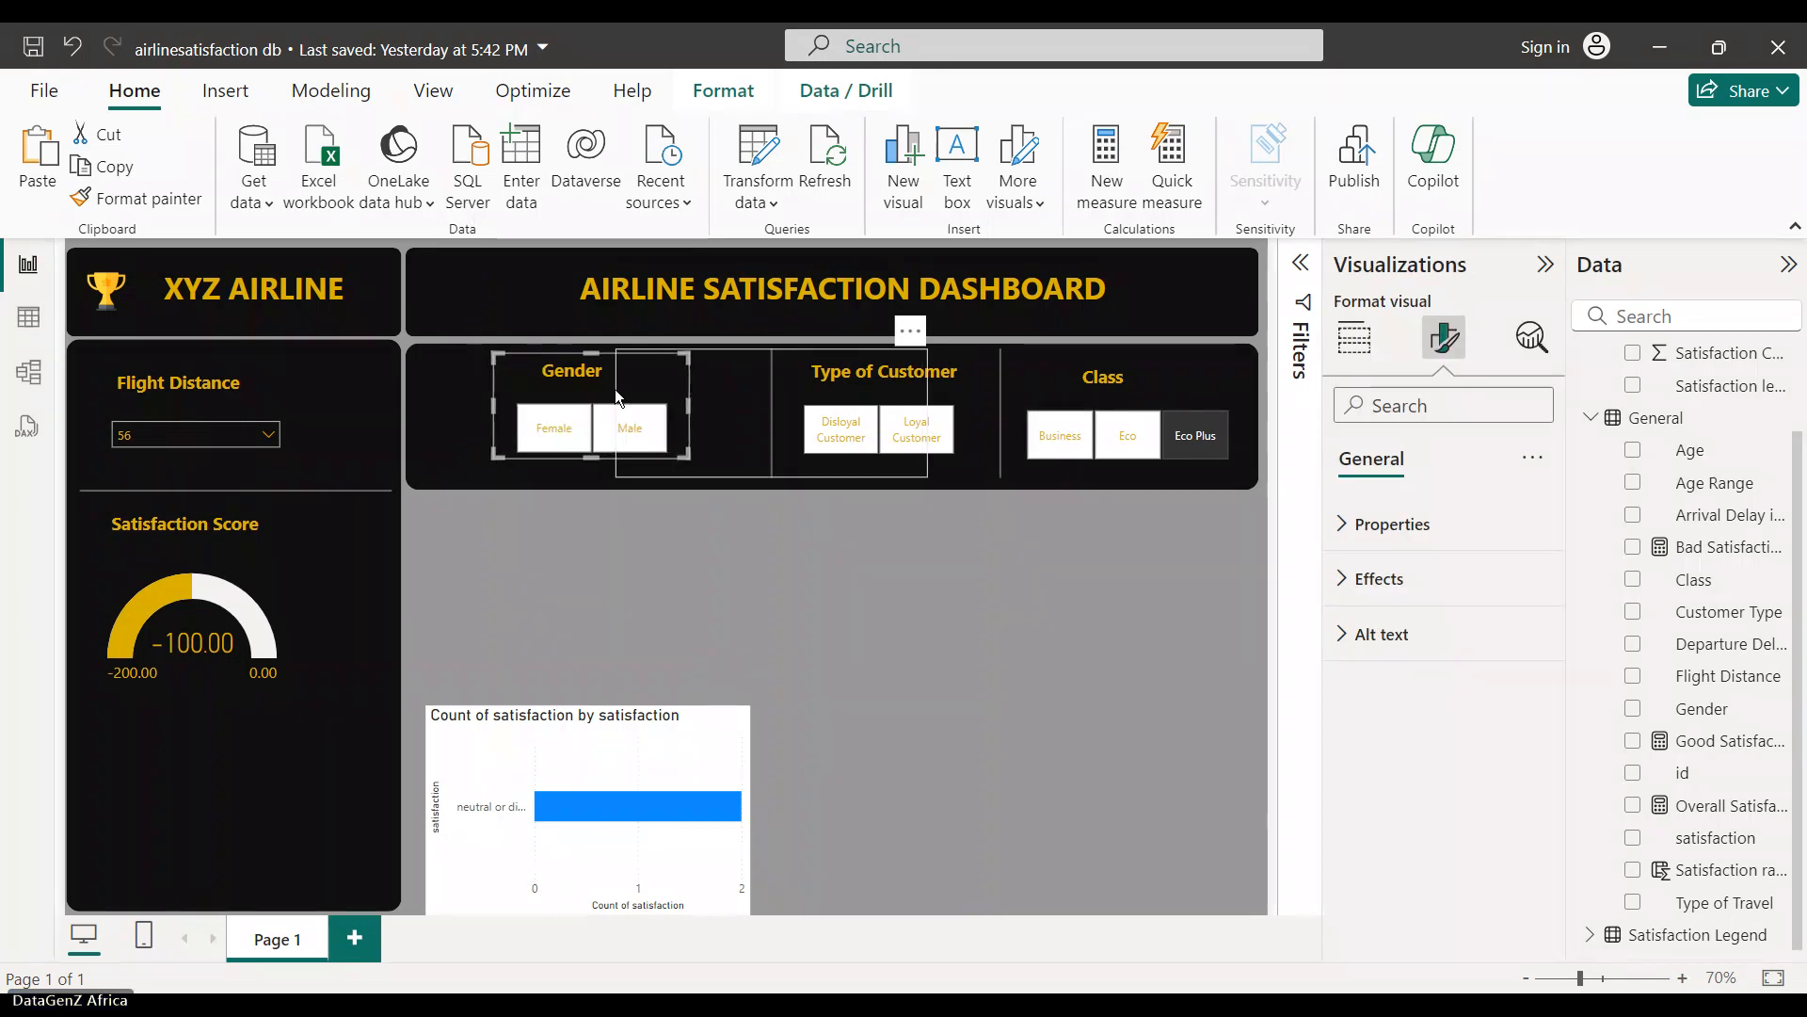
key(Right)
key(Right)
key(Right)
key(Right)
key(Right)
key(Right)
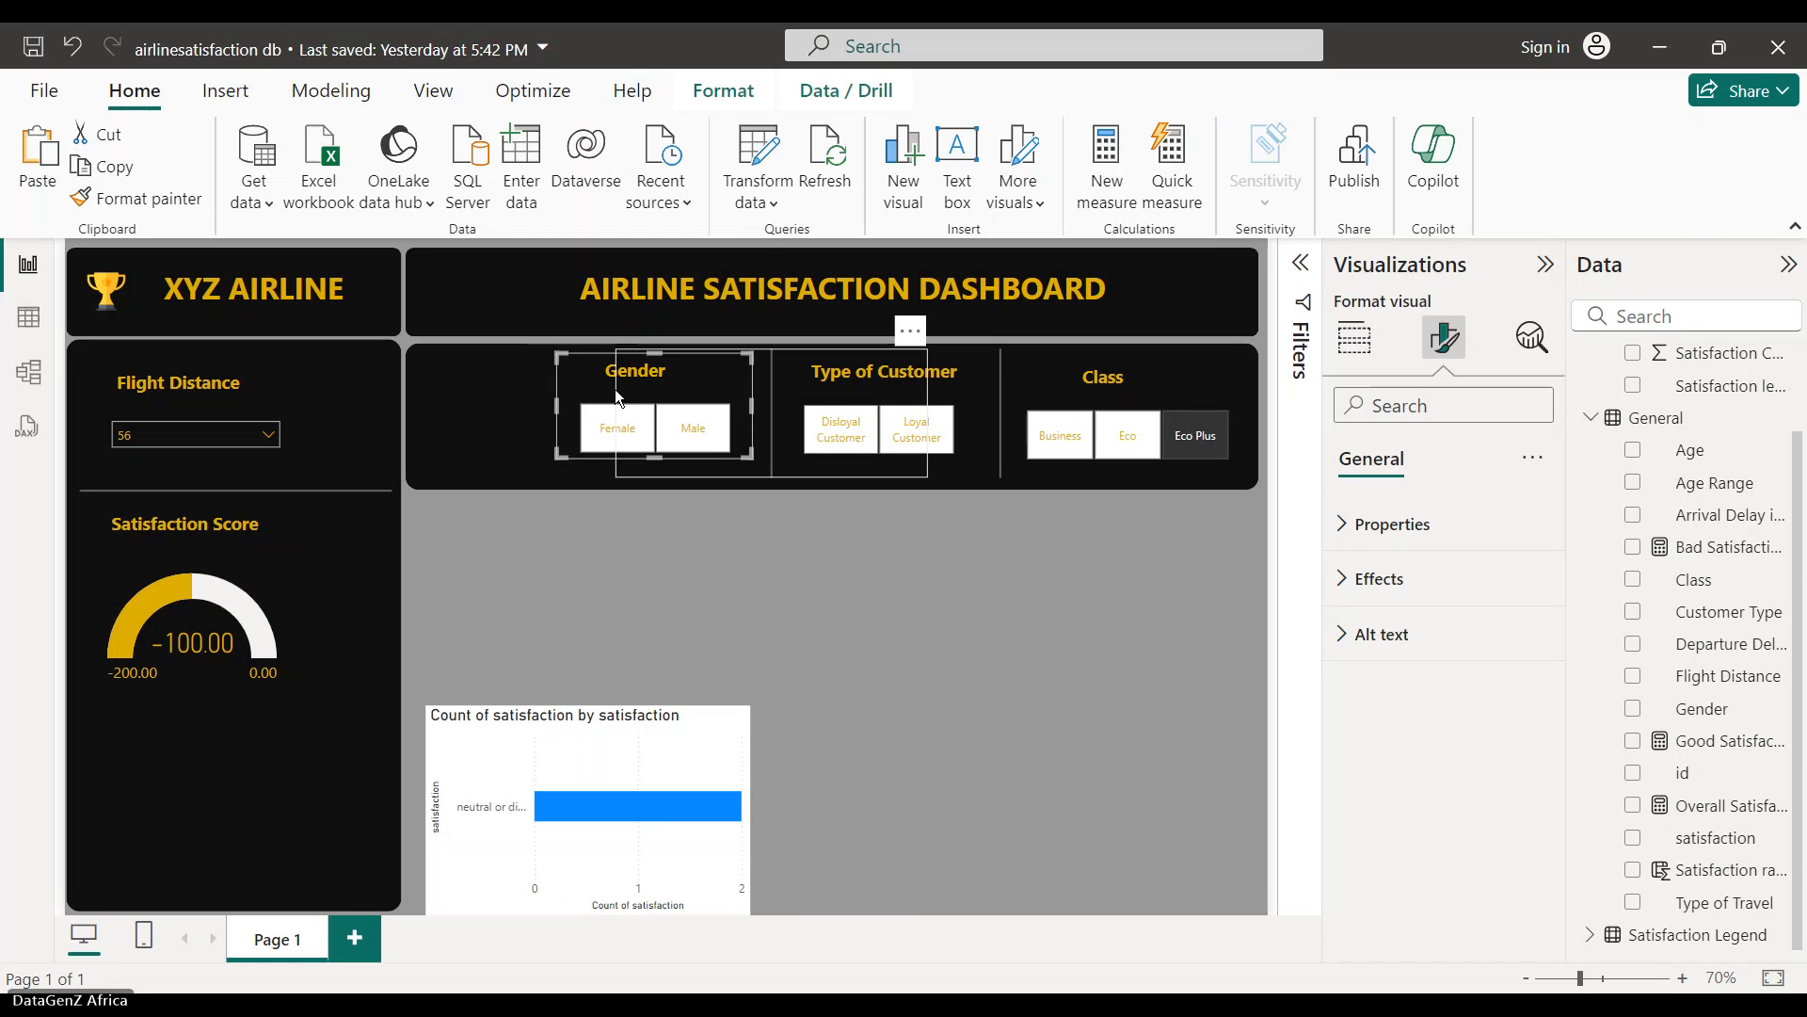
key(Right)
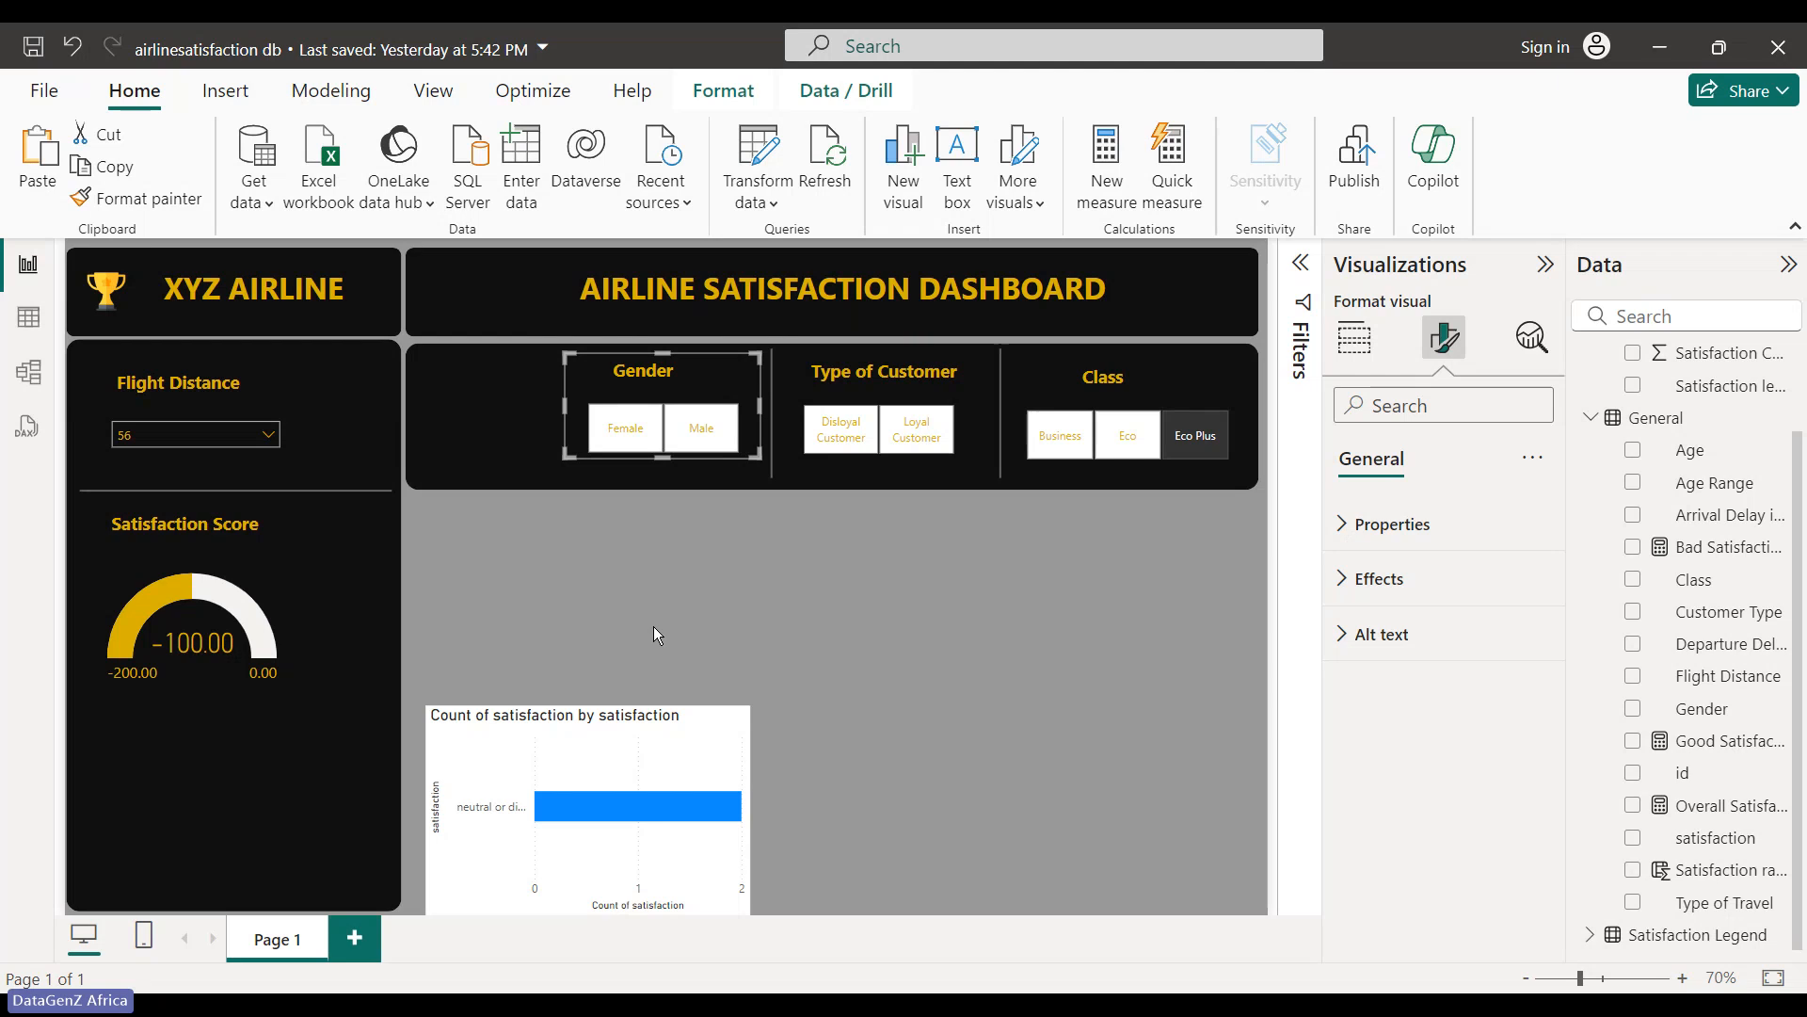
click(753, 770)
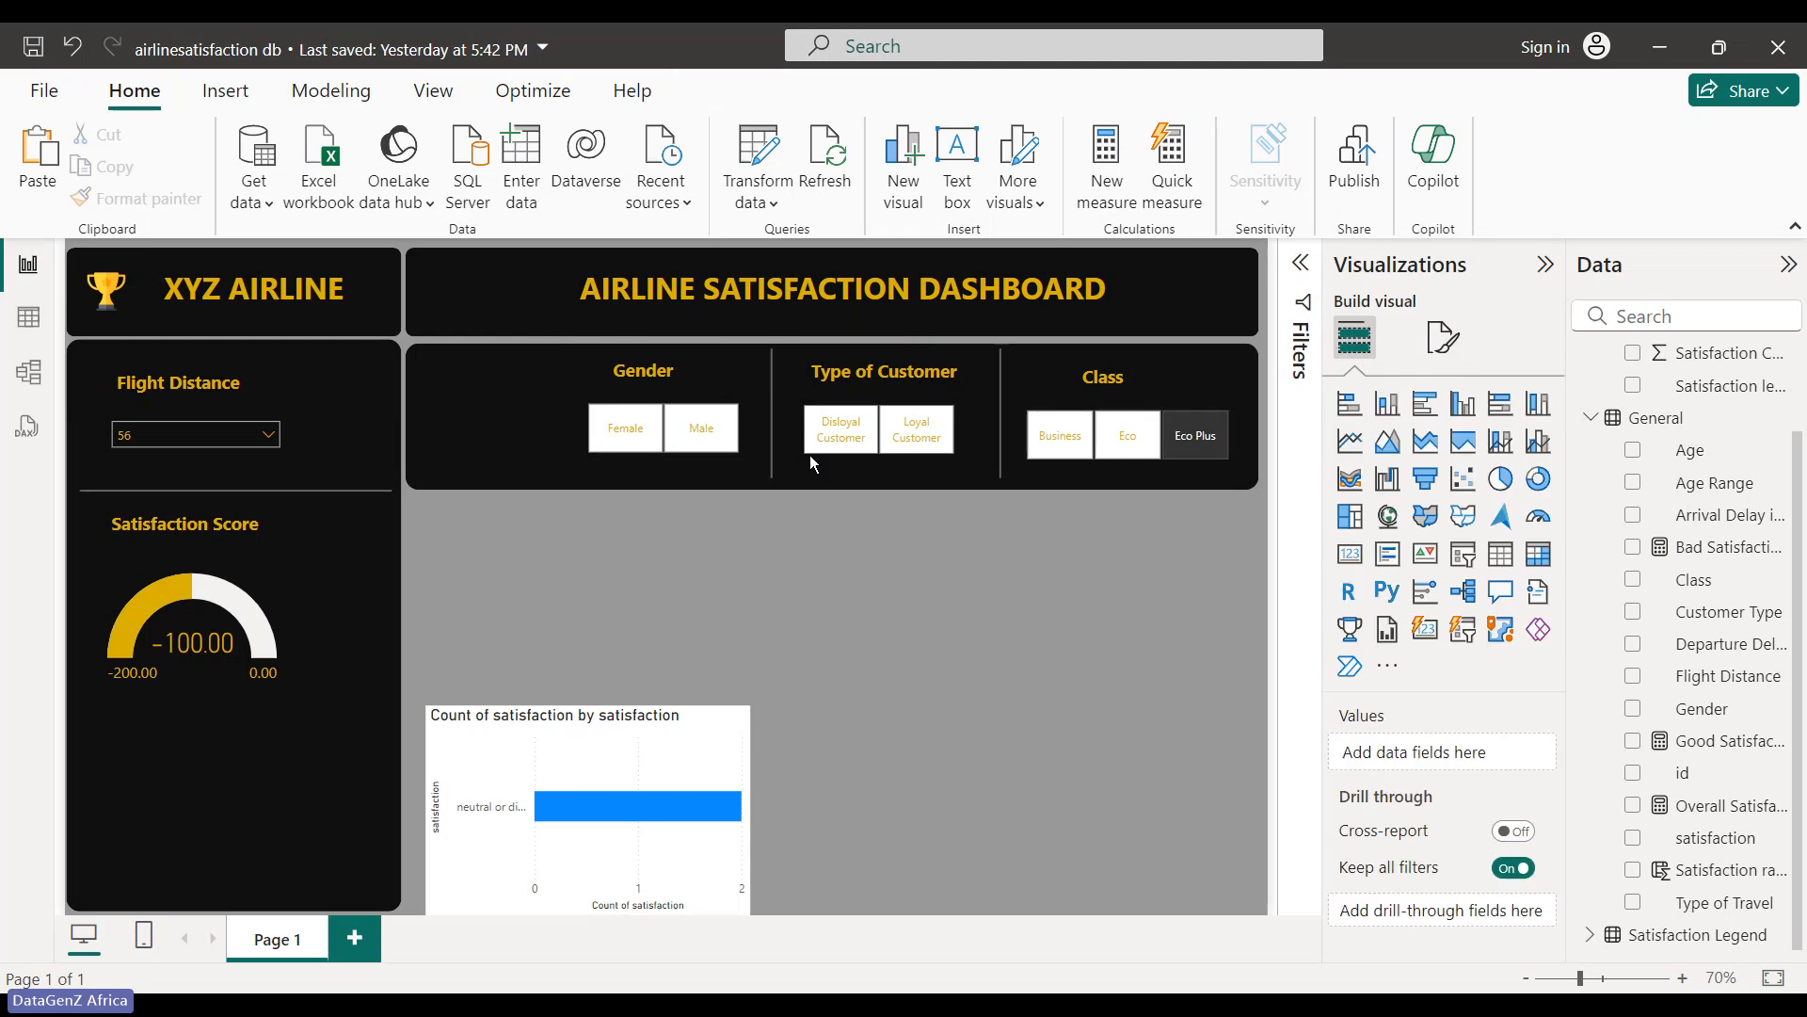
- Duplicate the Flight Distance slicer and change its field to Type of Travel
click(280, 440)
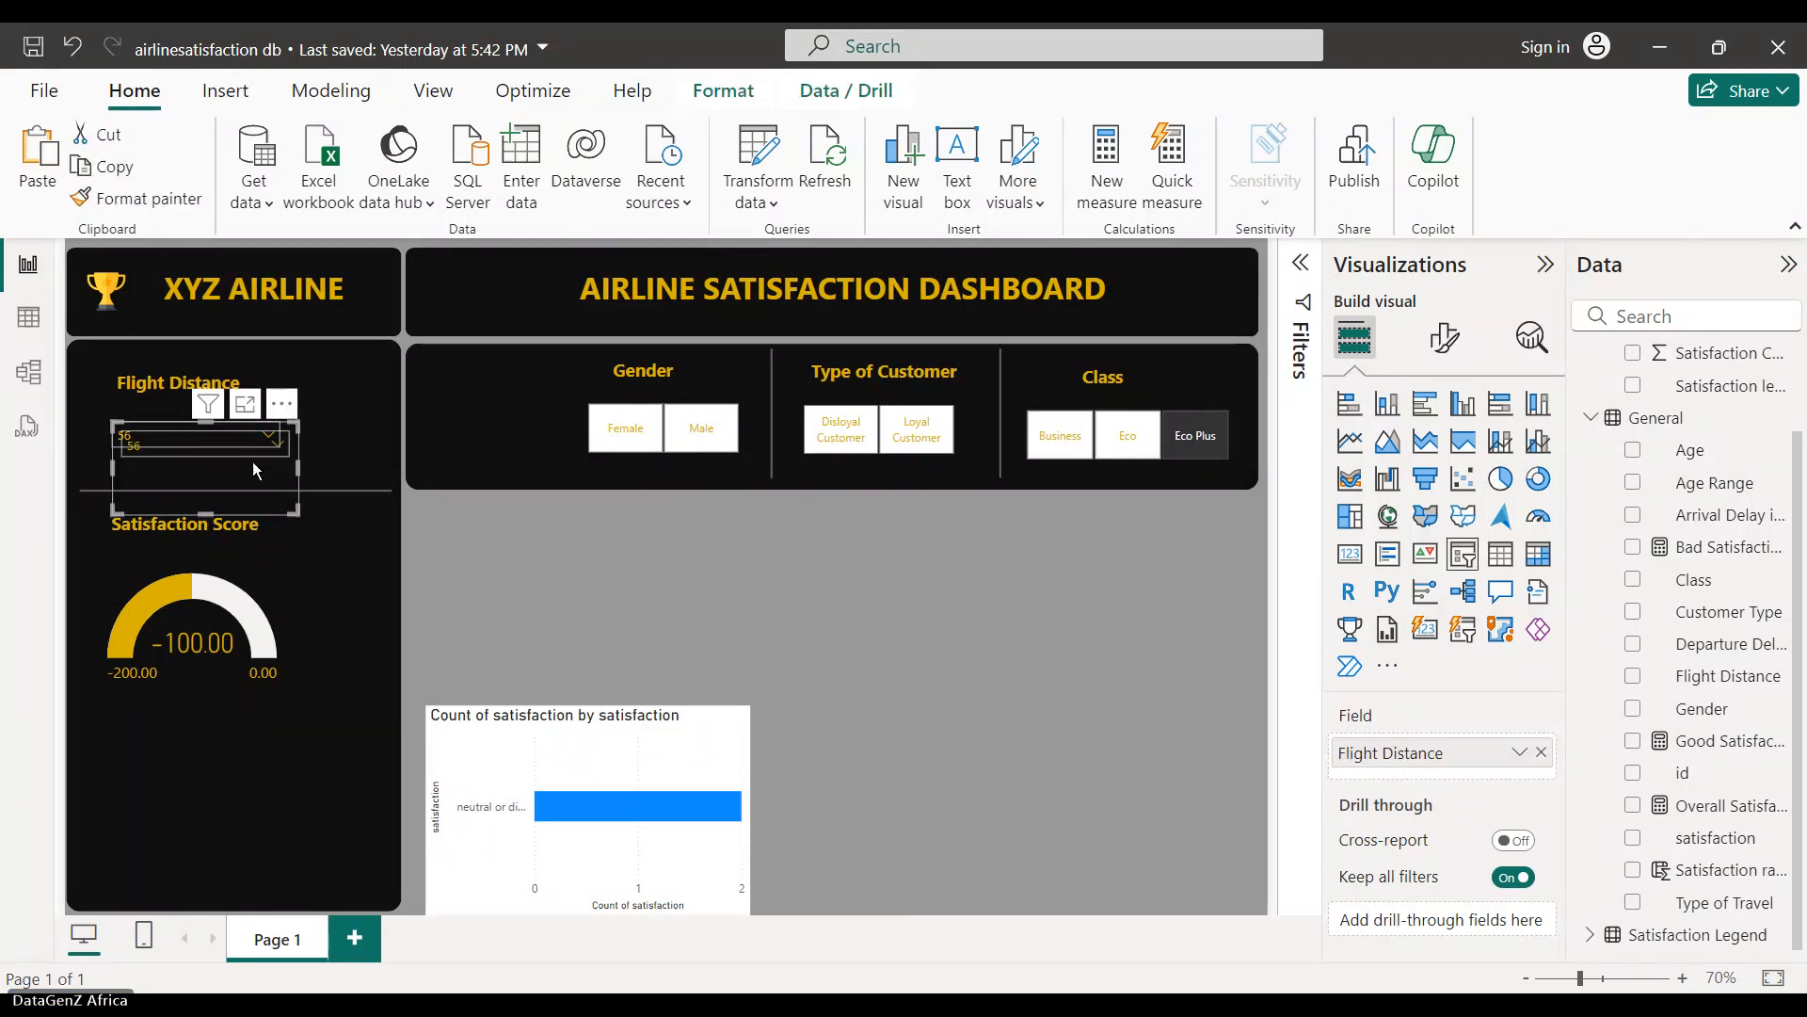
drag(253, 461, 654, 578)
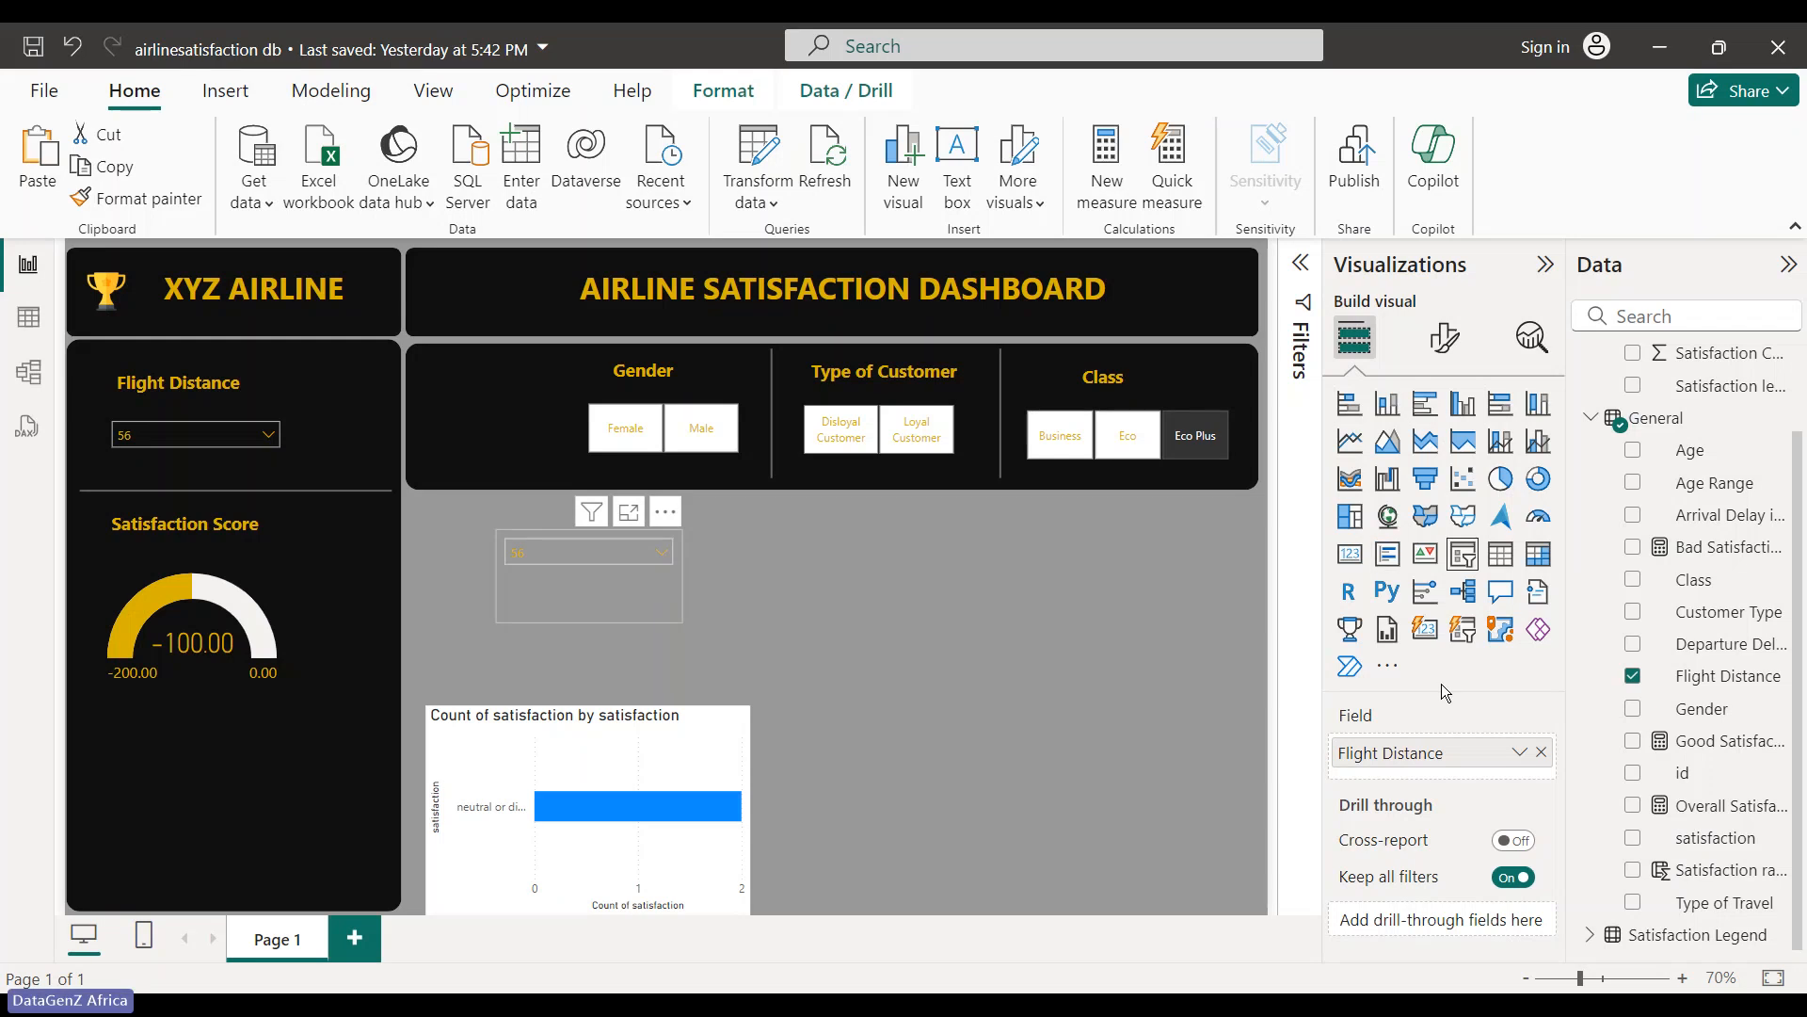
click(1633, 677)
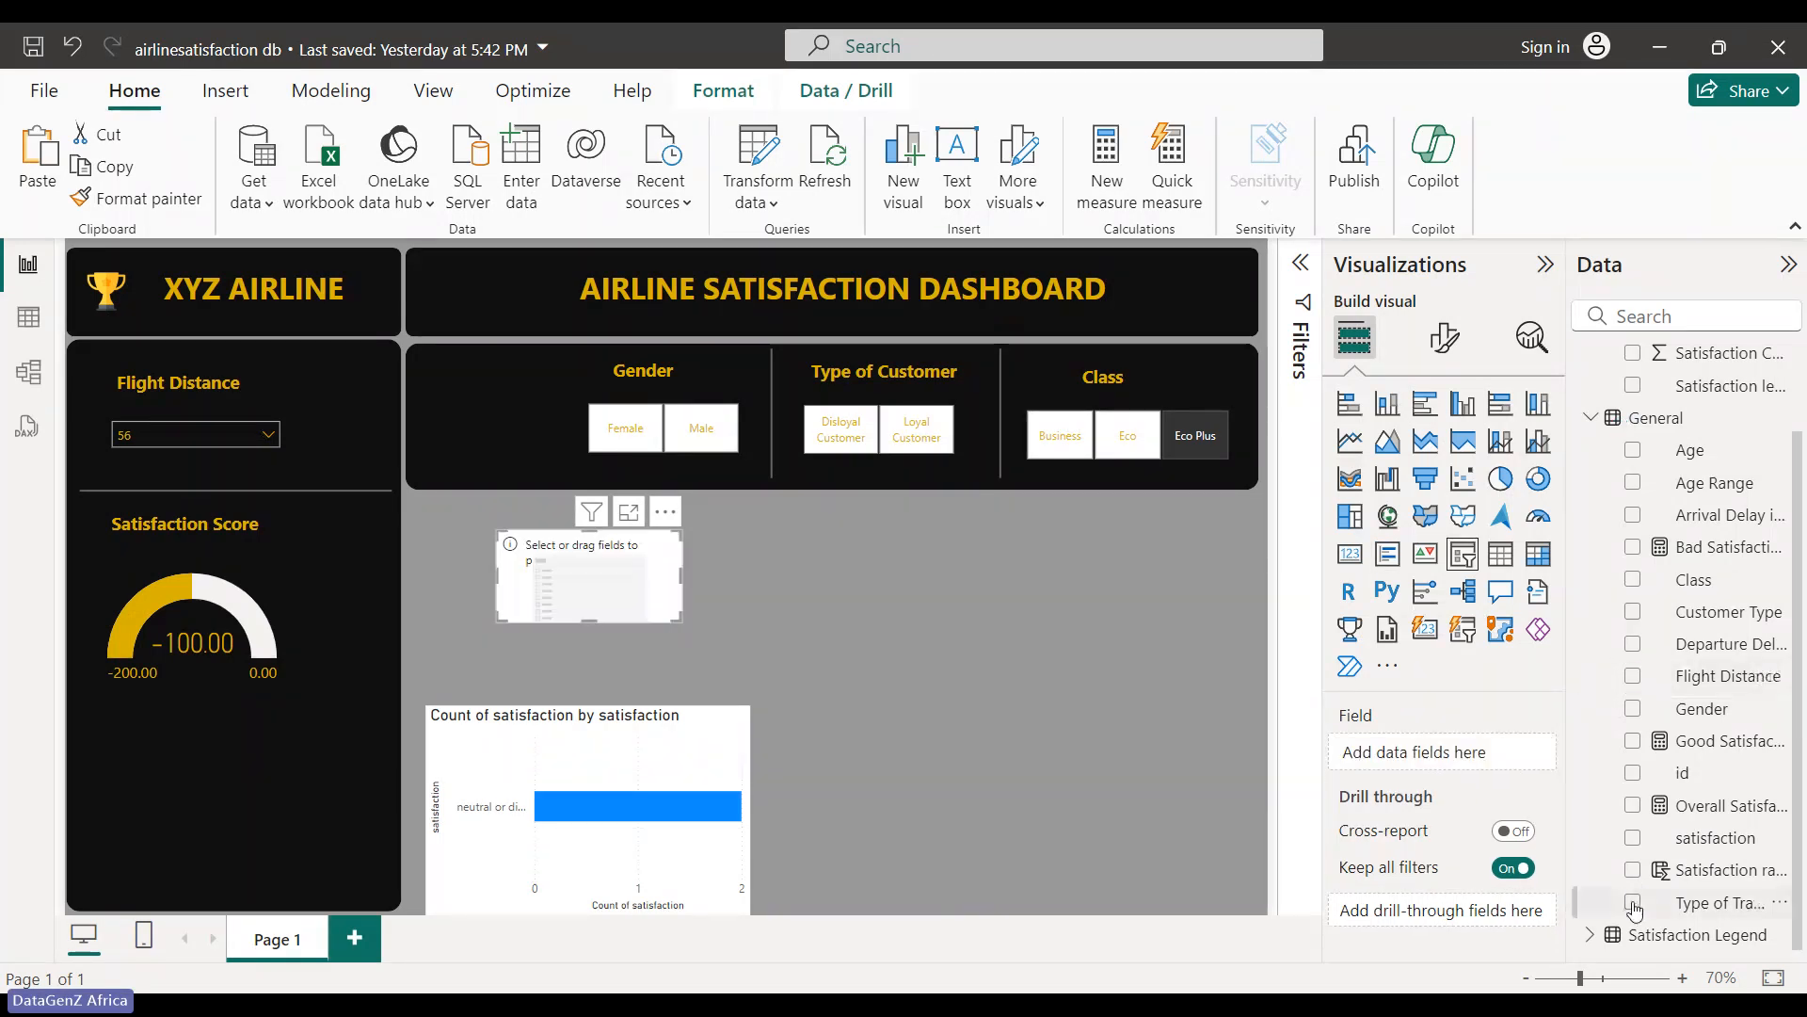
click(1632, 903)
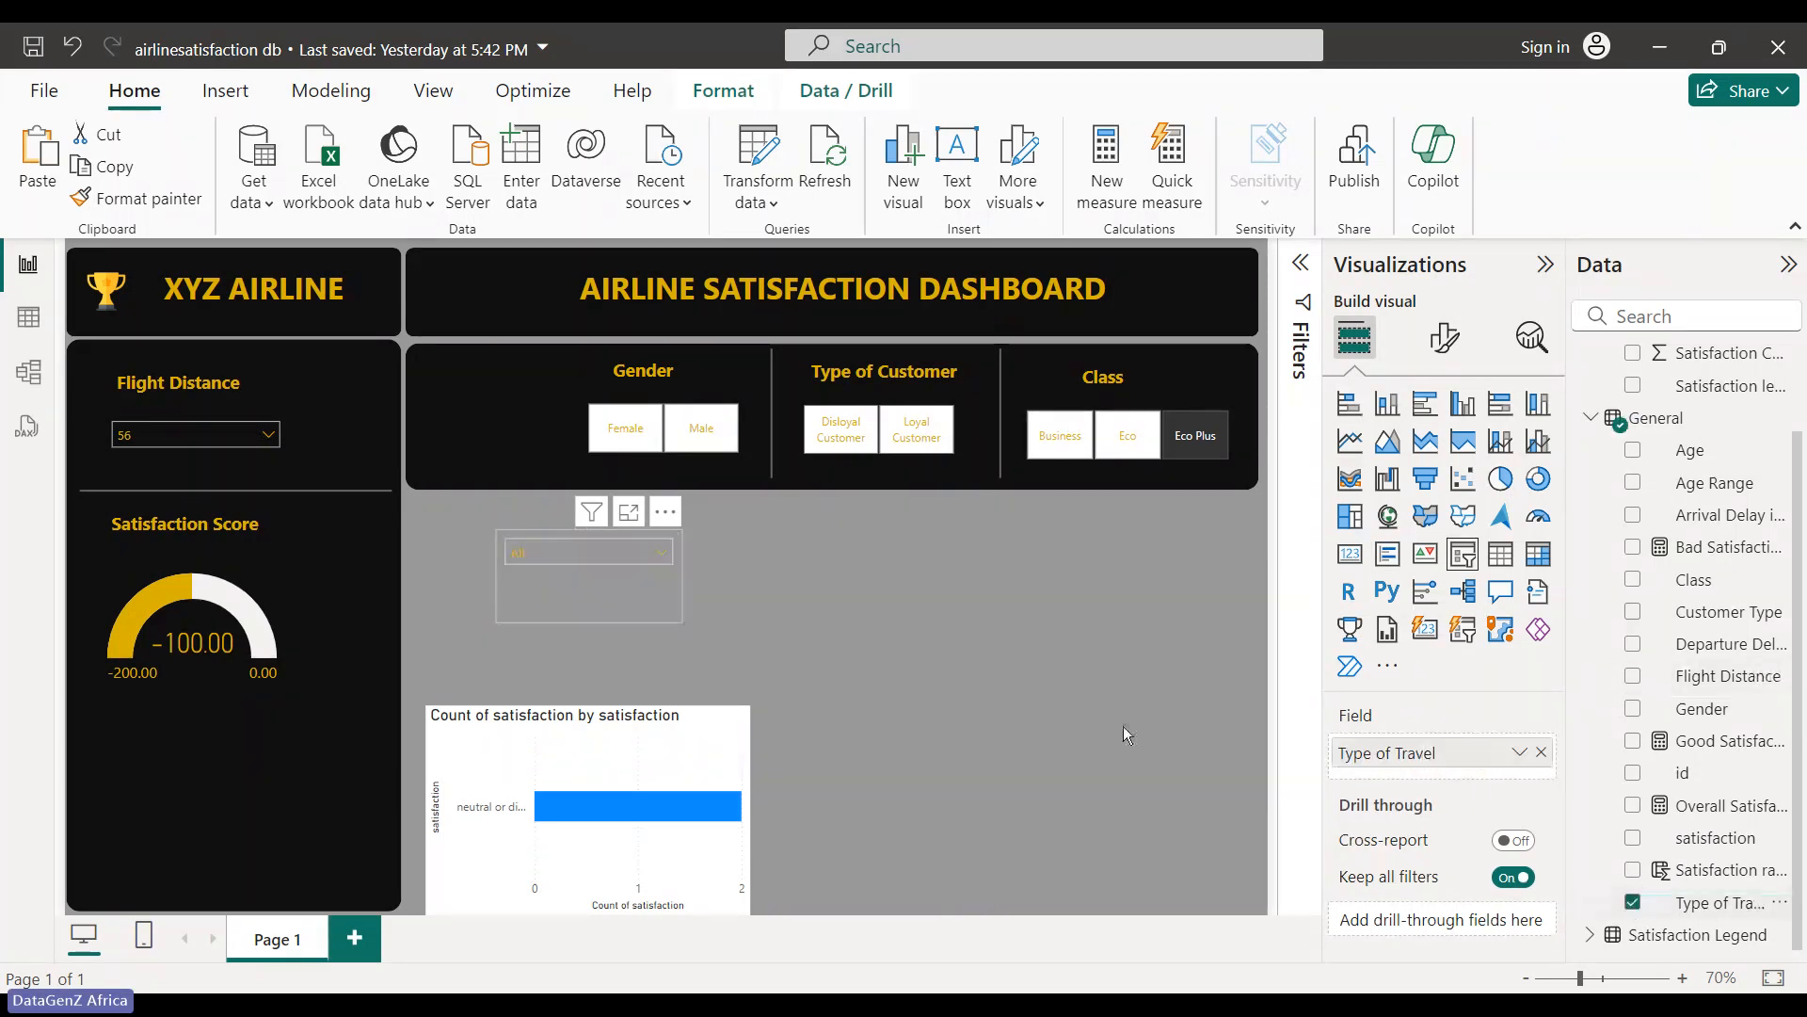
- Set the Type of Travel slicer to Vertical list style and place it at the header's left
click(1445, 337)
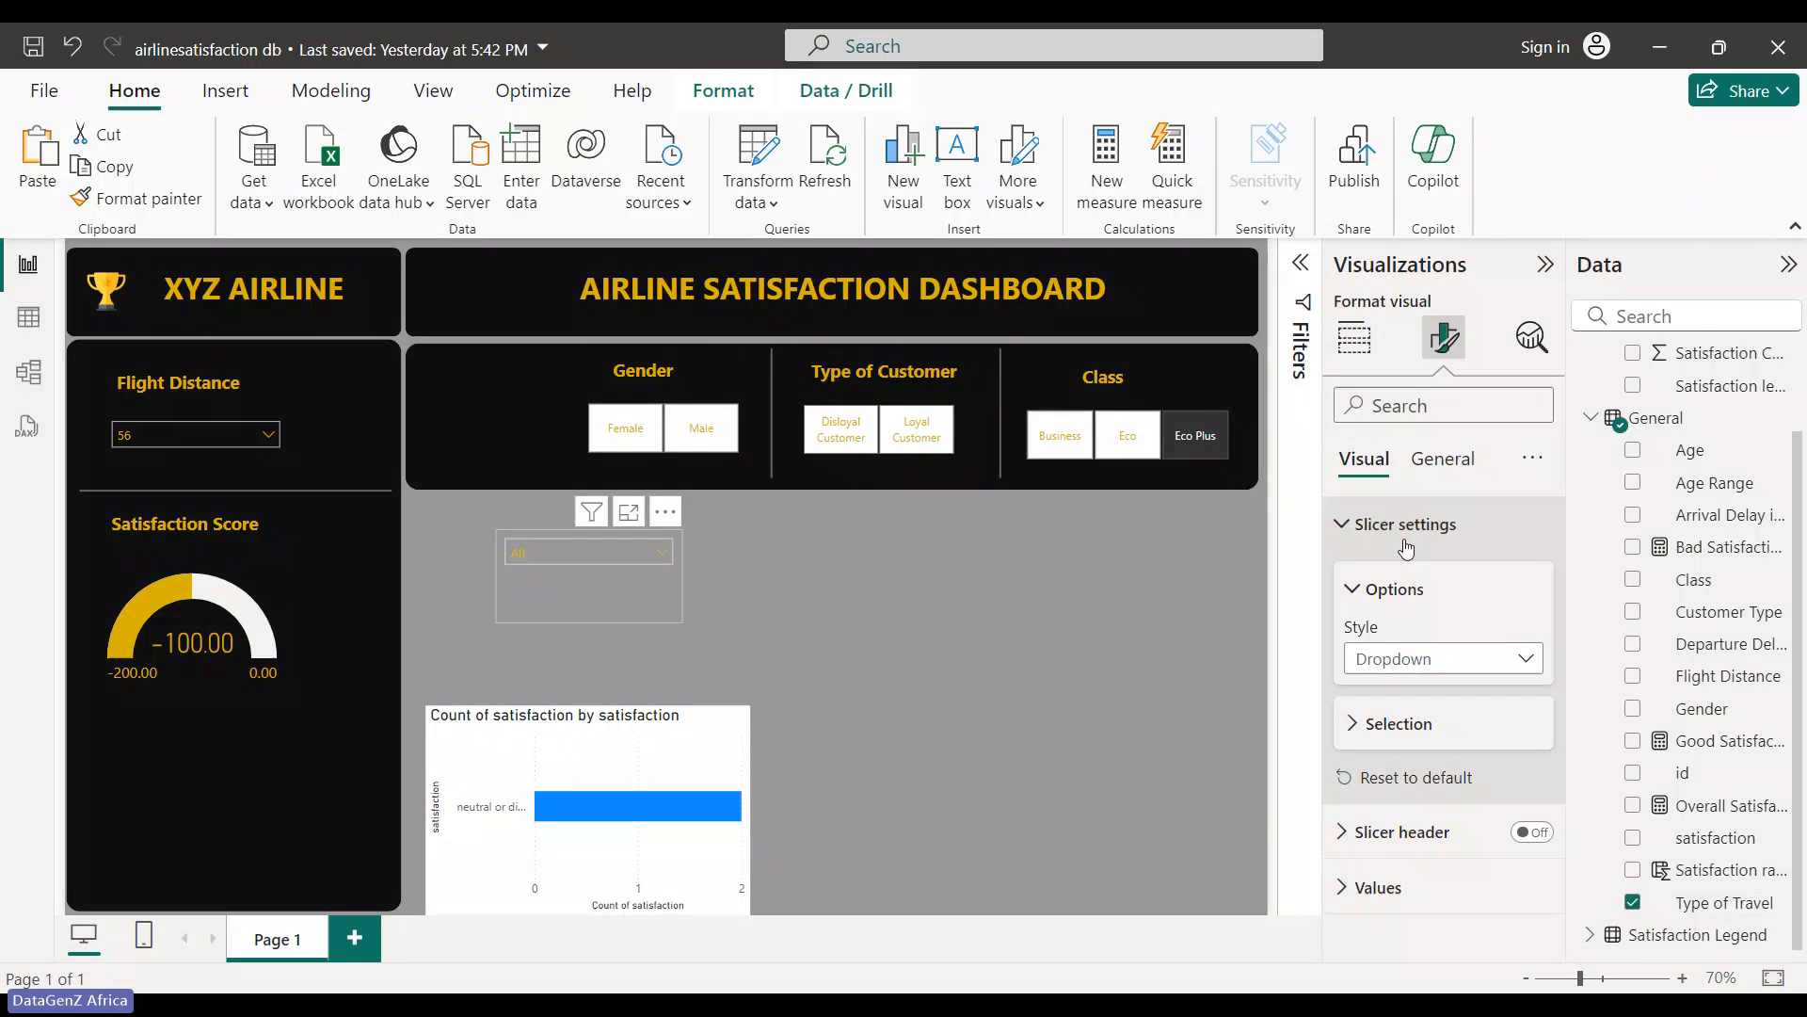
click(1412, 660)
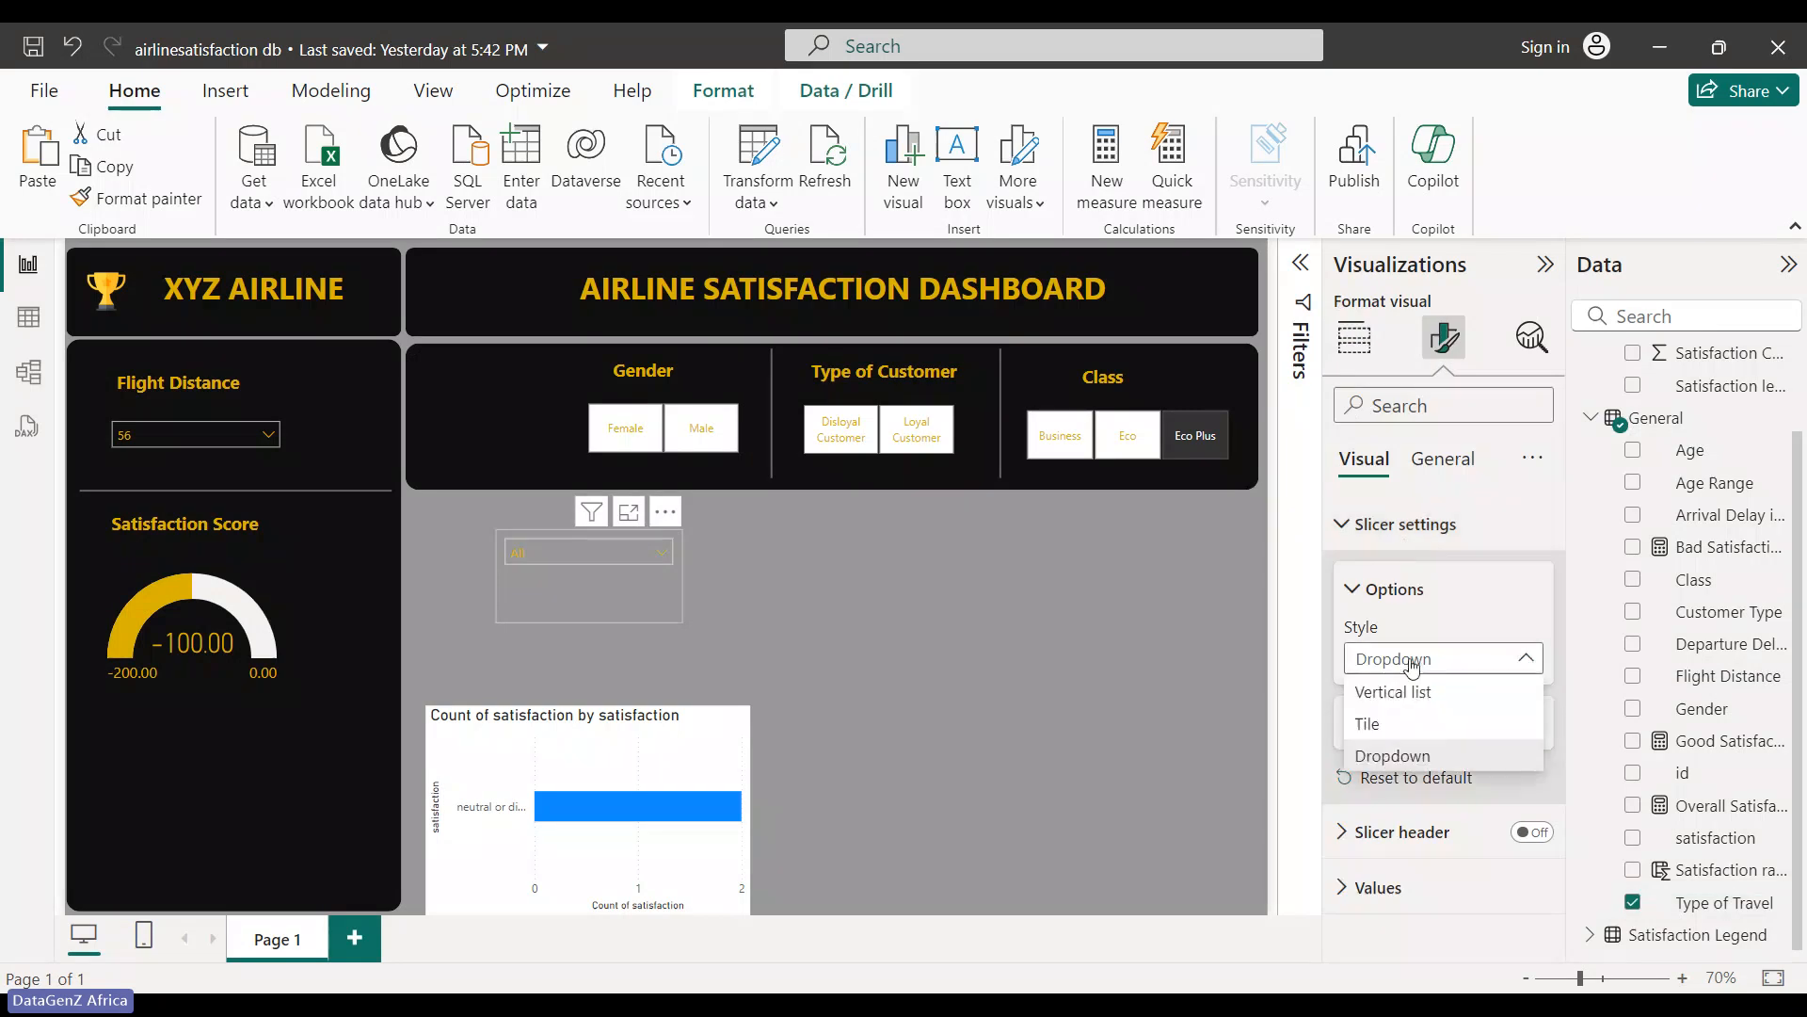
click(1404, 728)
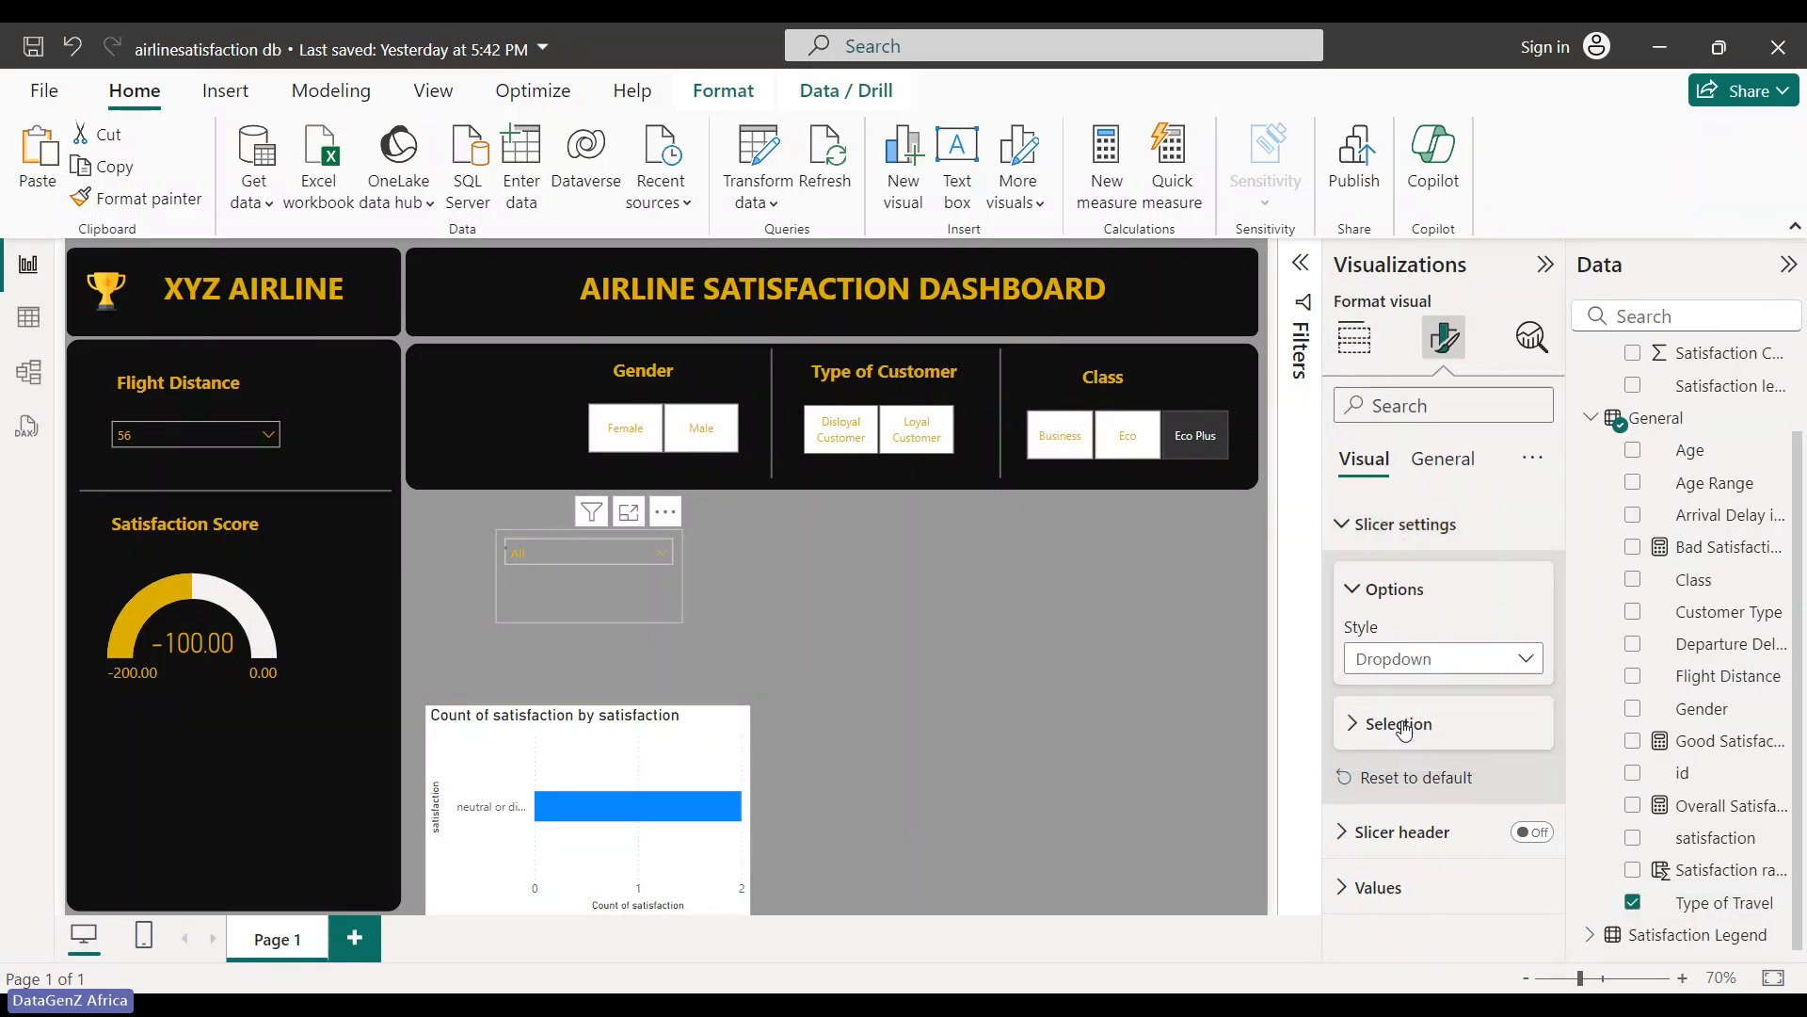
click(1393, 661)
click(1390, 690)
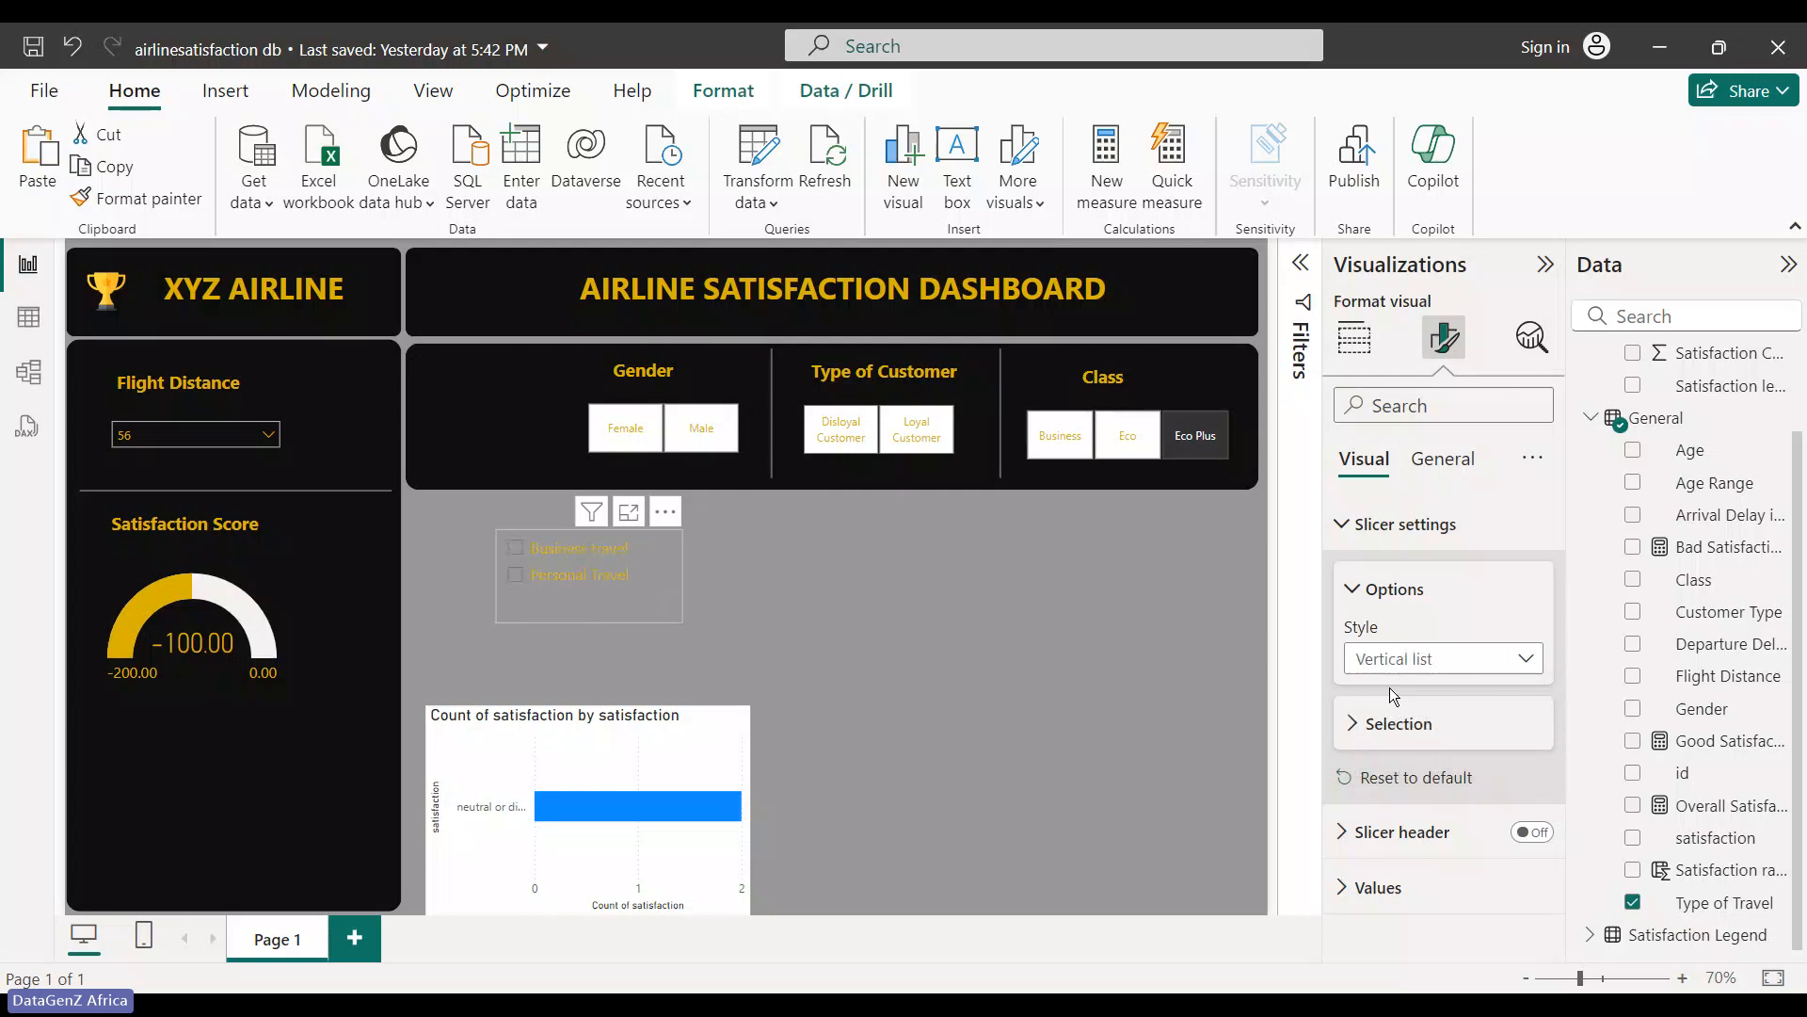
drag(661, 582, 573, 410)
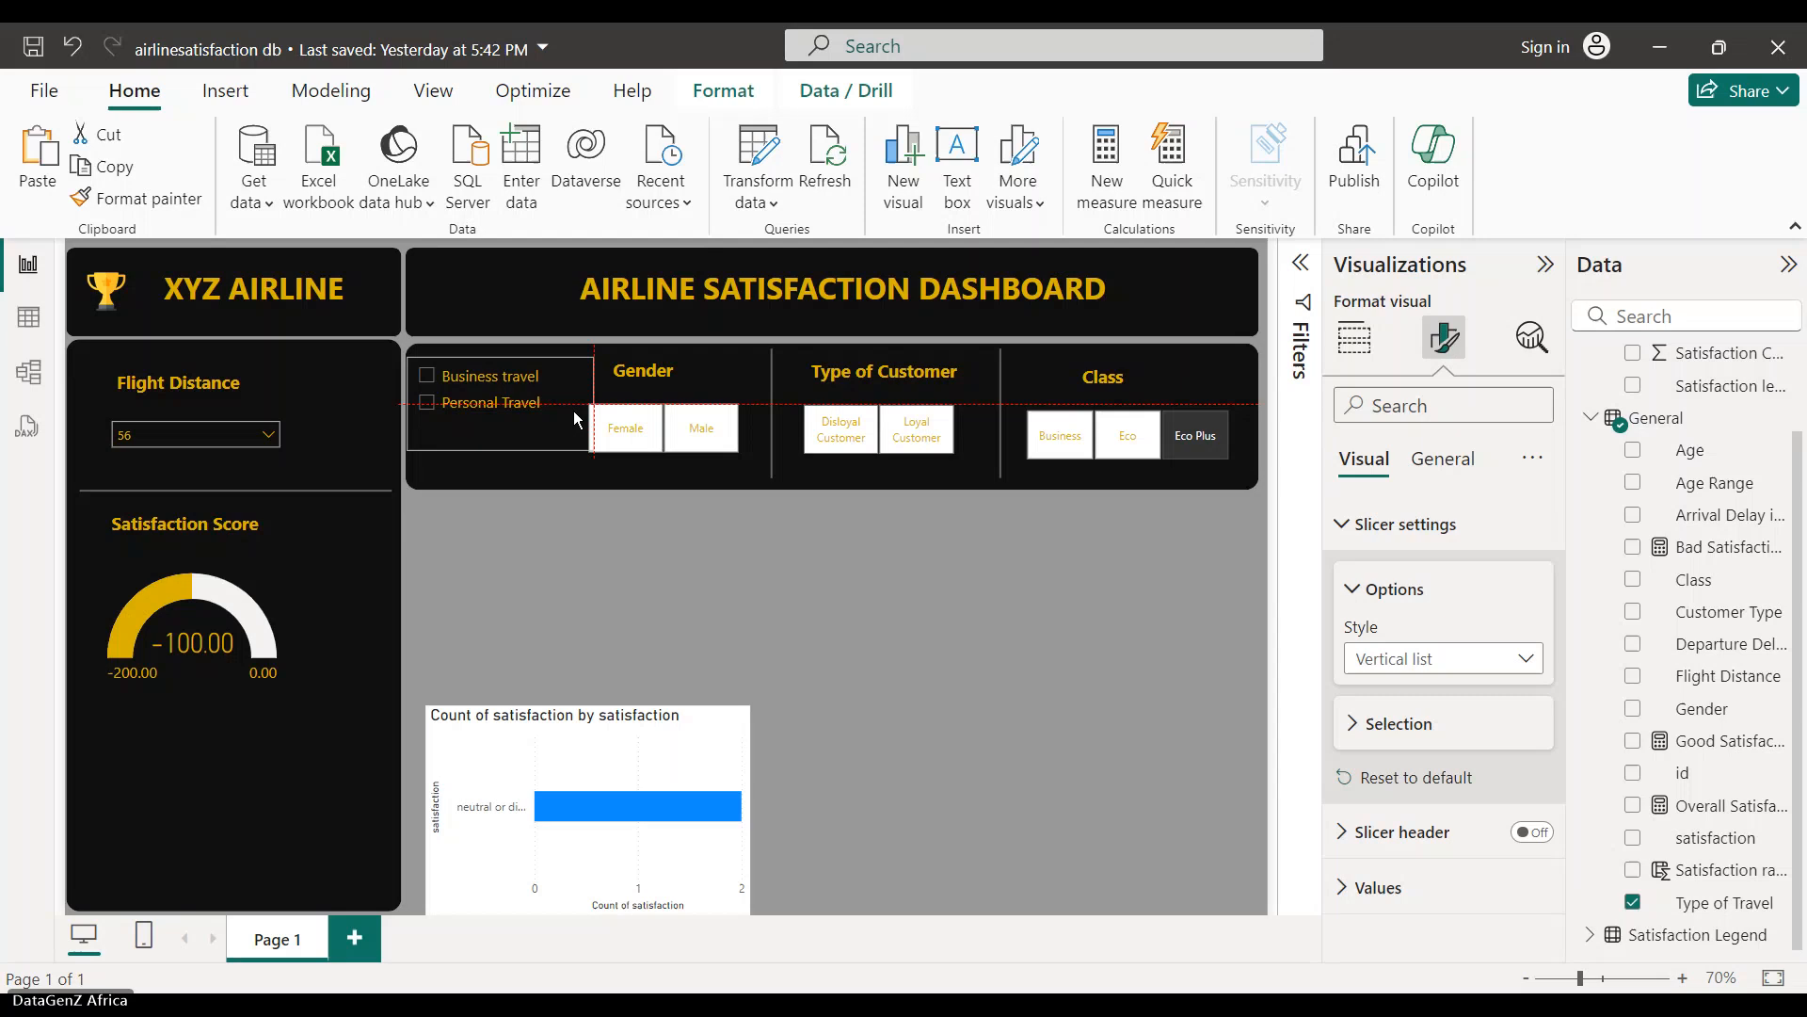
click(577, 550)
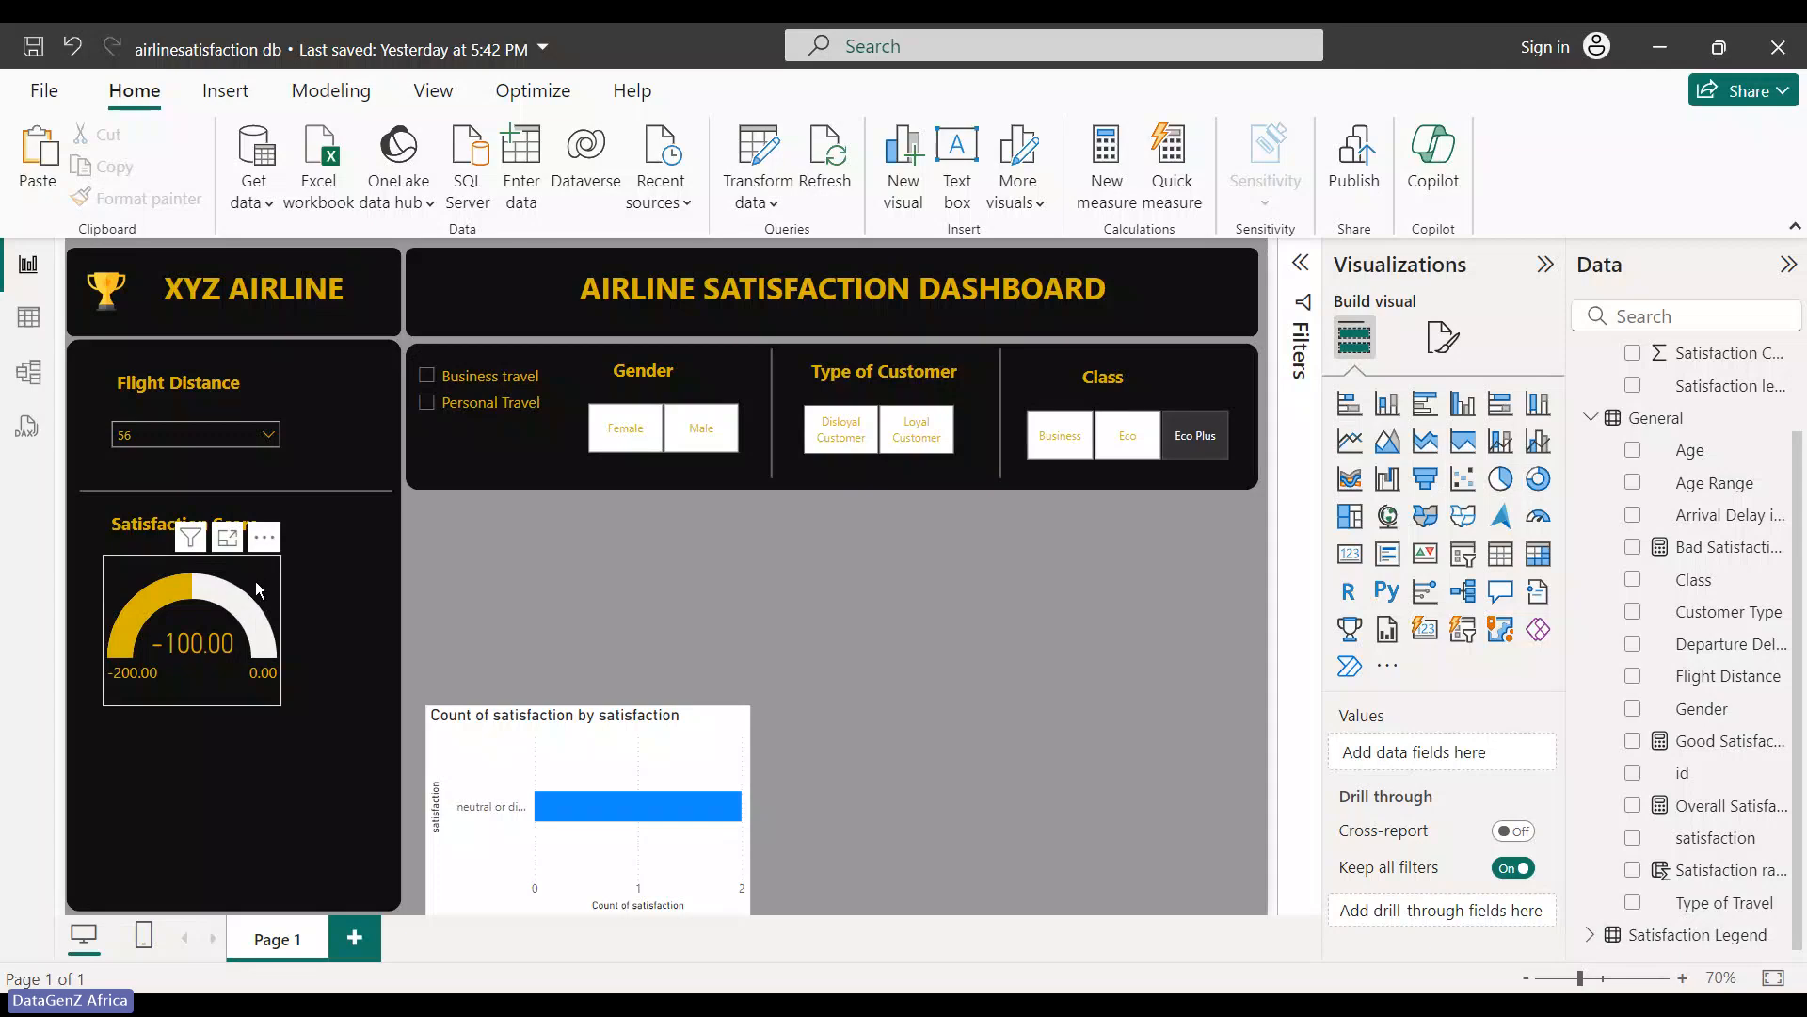
- Move the Satisfaction Score gauge lower in the left panel, leaving the divider line where it was
drag(250, 608, 258, 770)
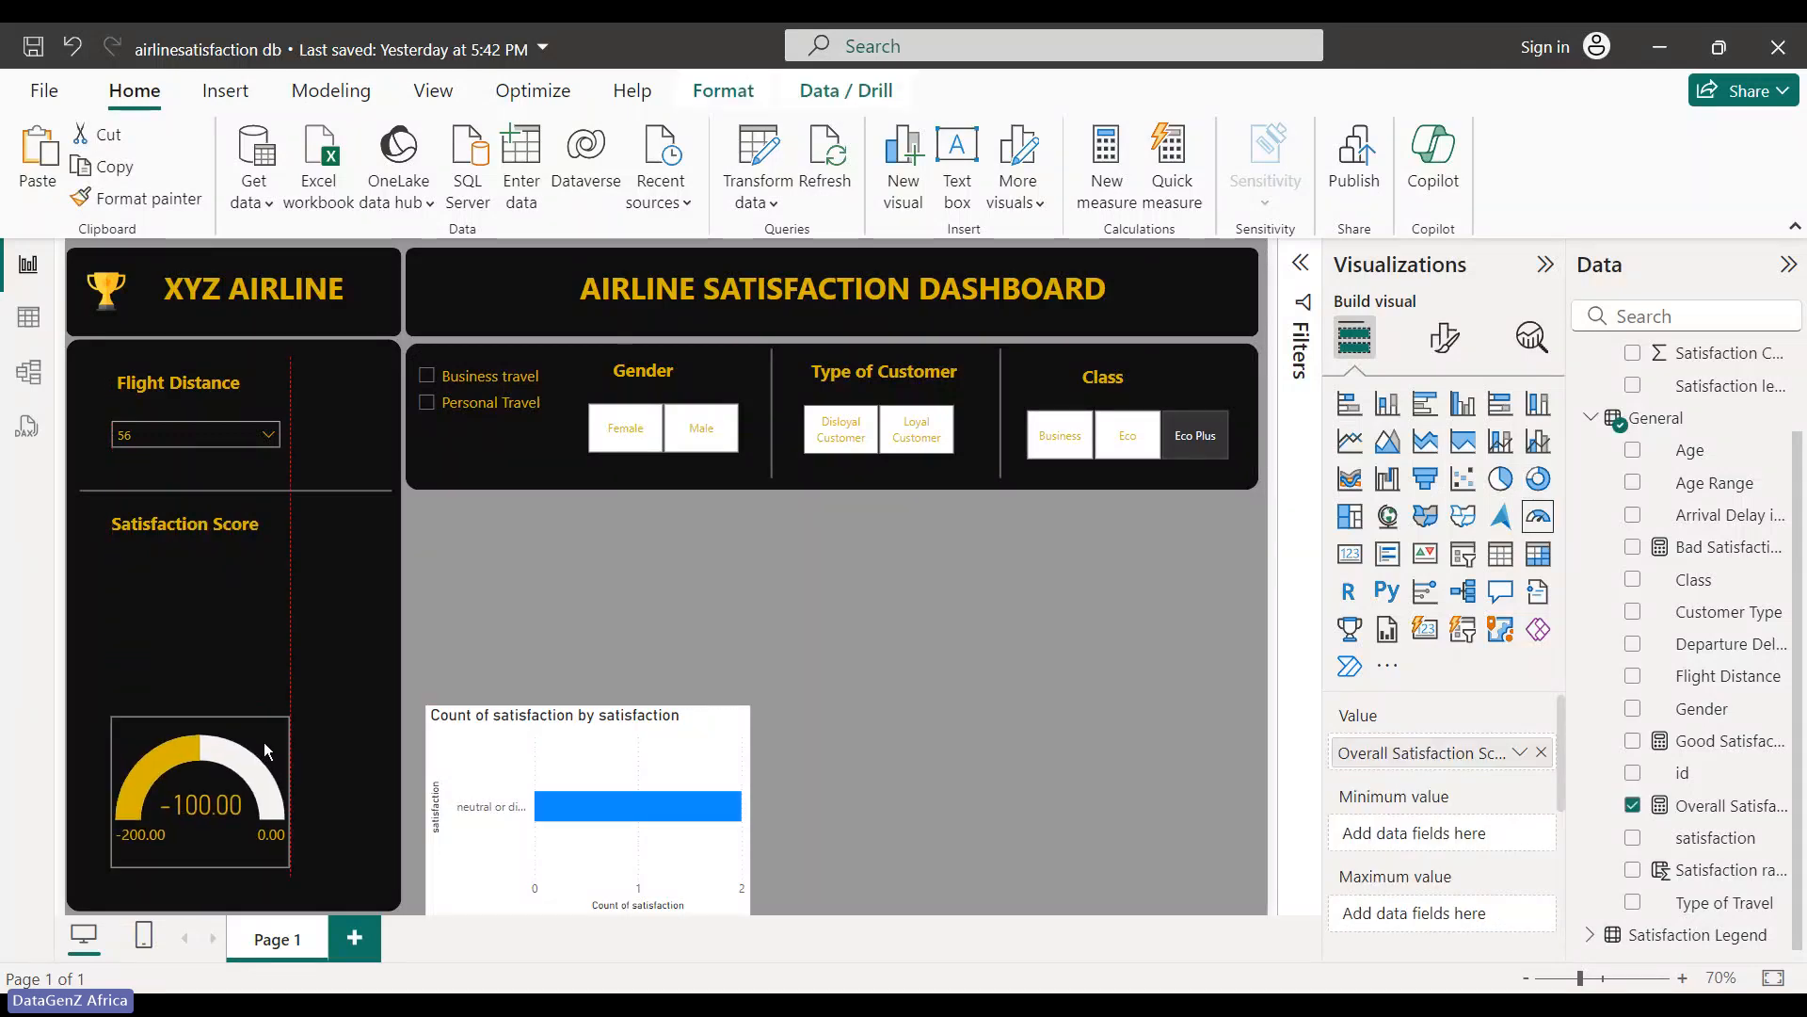
drag(209, 525, 220, 639)
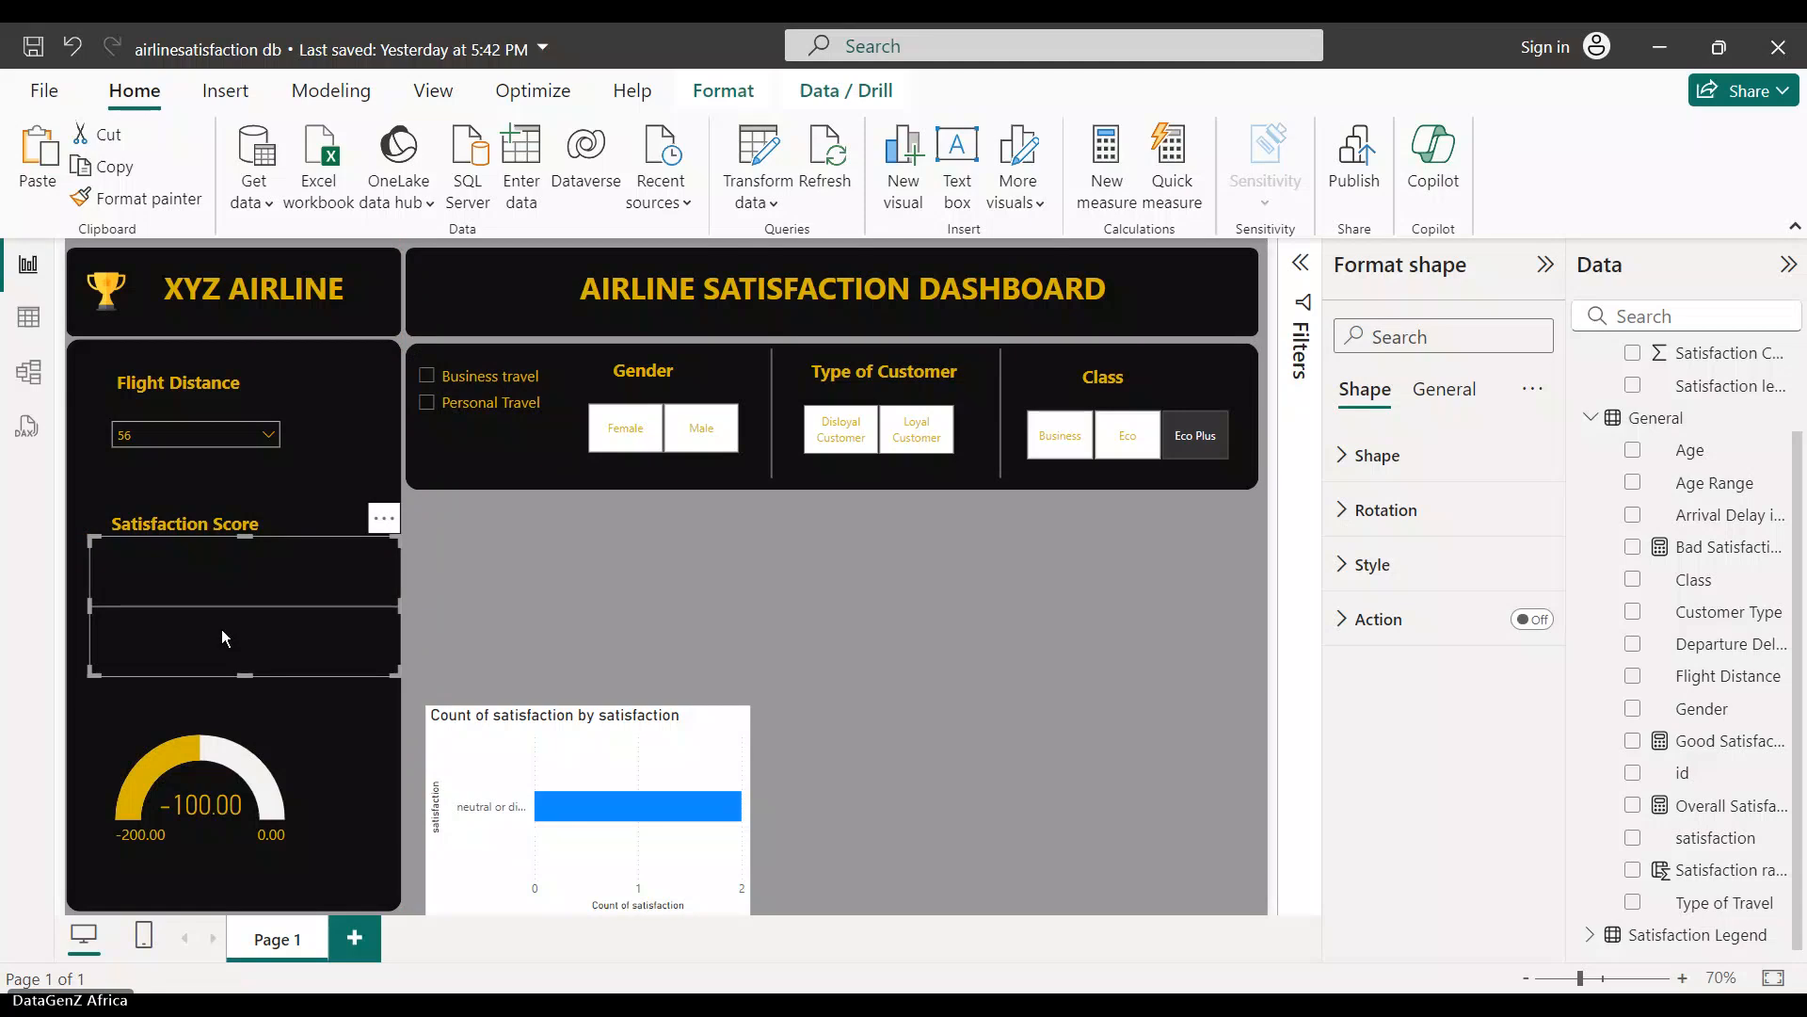
key(ctrl+z)
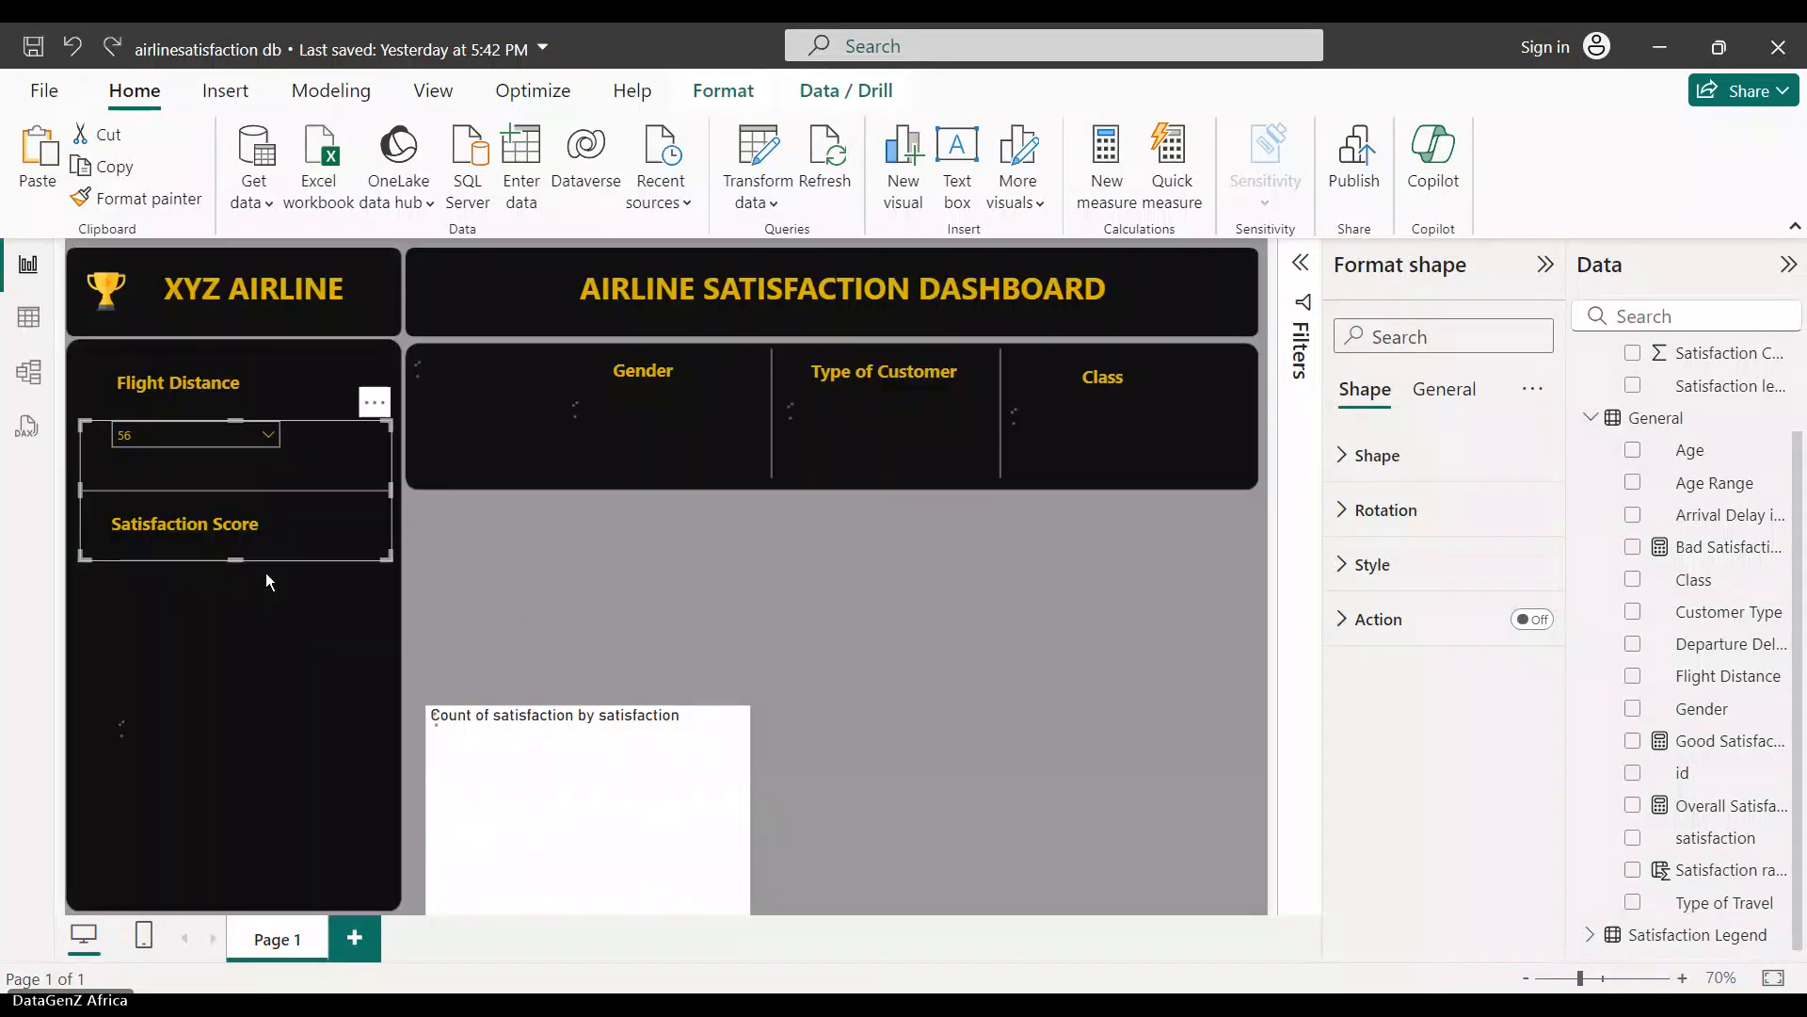
click(279, 584)
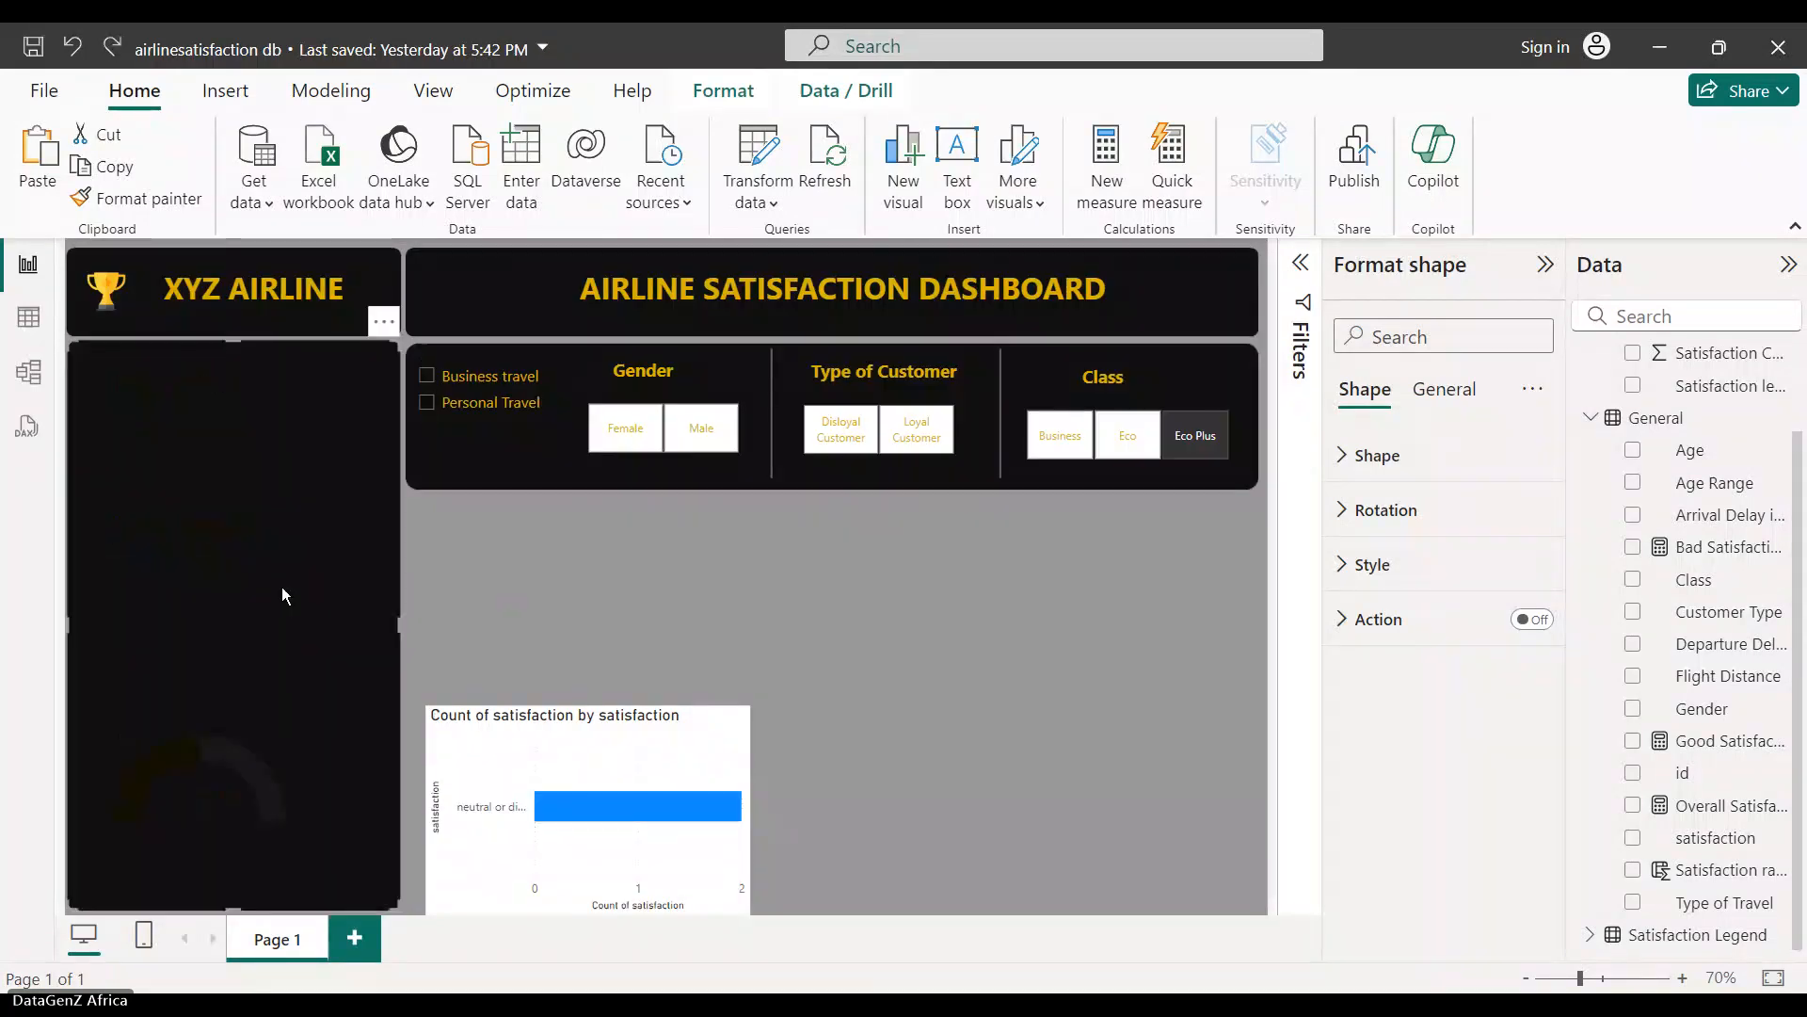
click(592, 618)
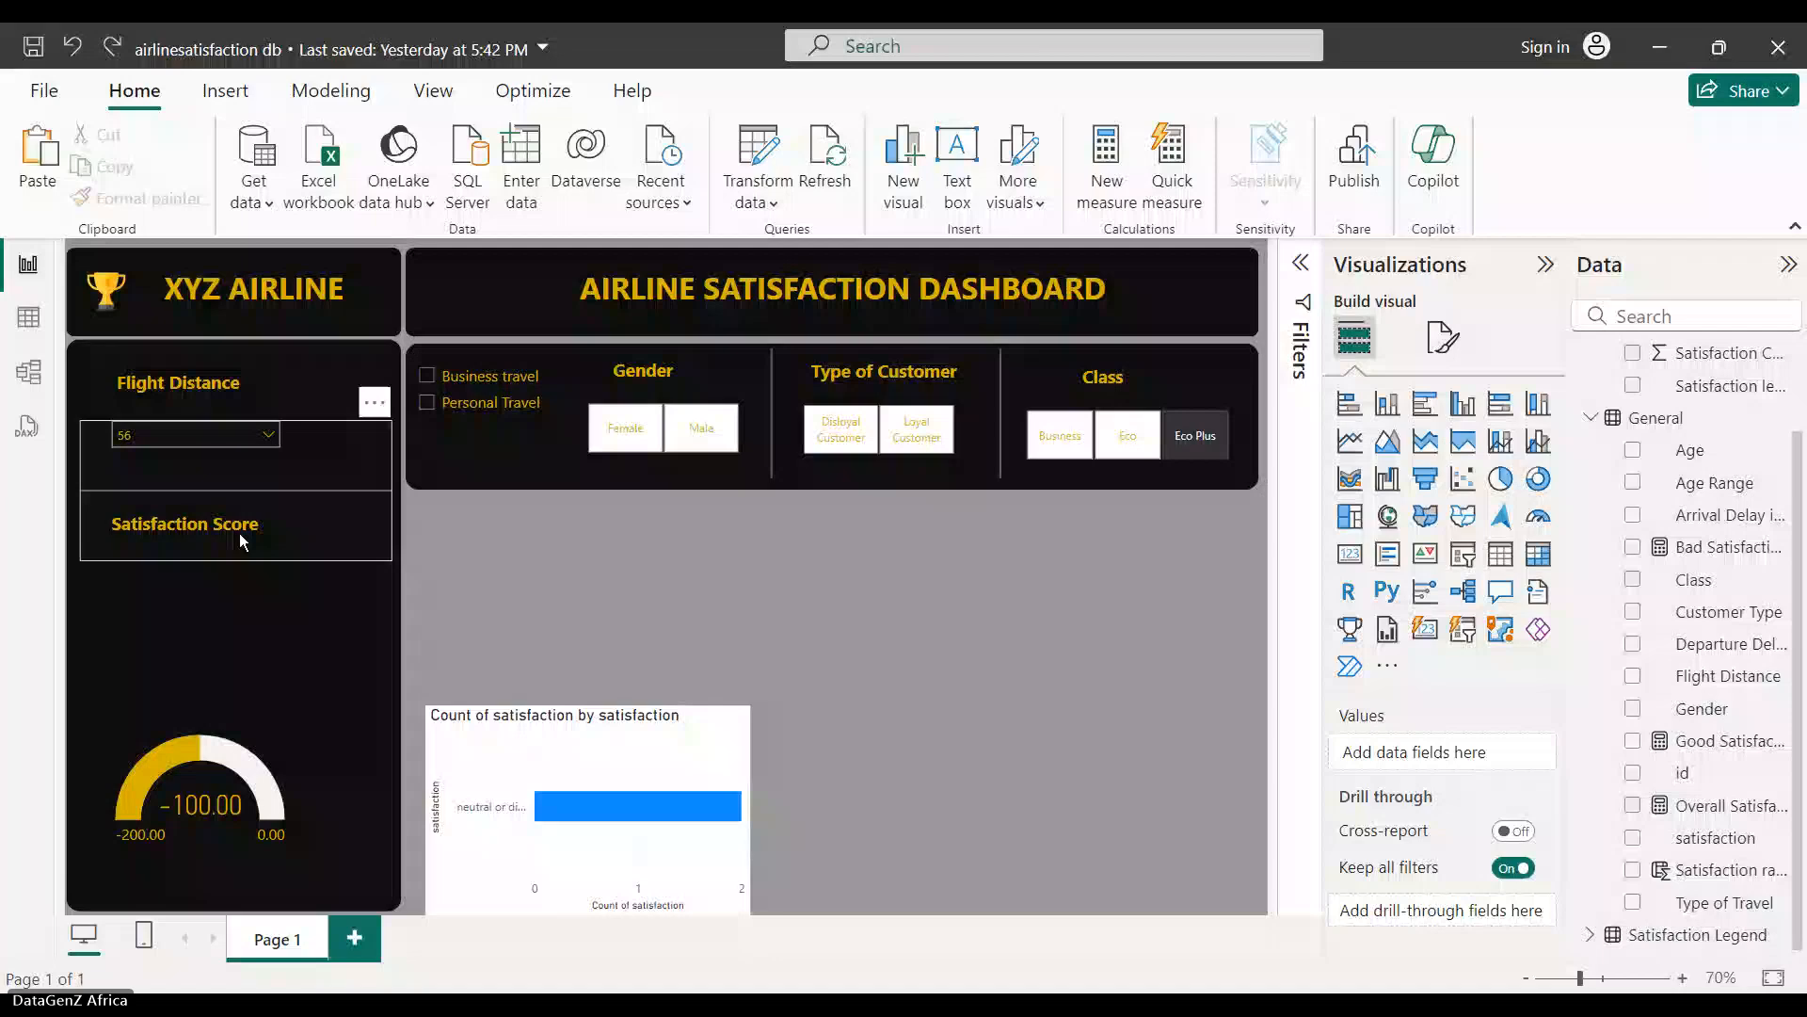
- Drop the Satisfaction Score title above the gauge, enlarge the gauge, and centre the title over it
double_click(239, 532)
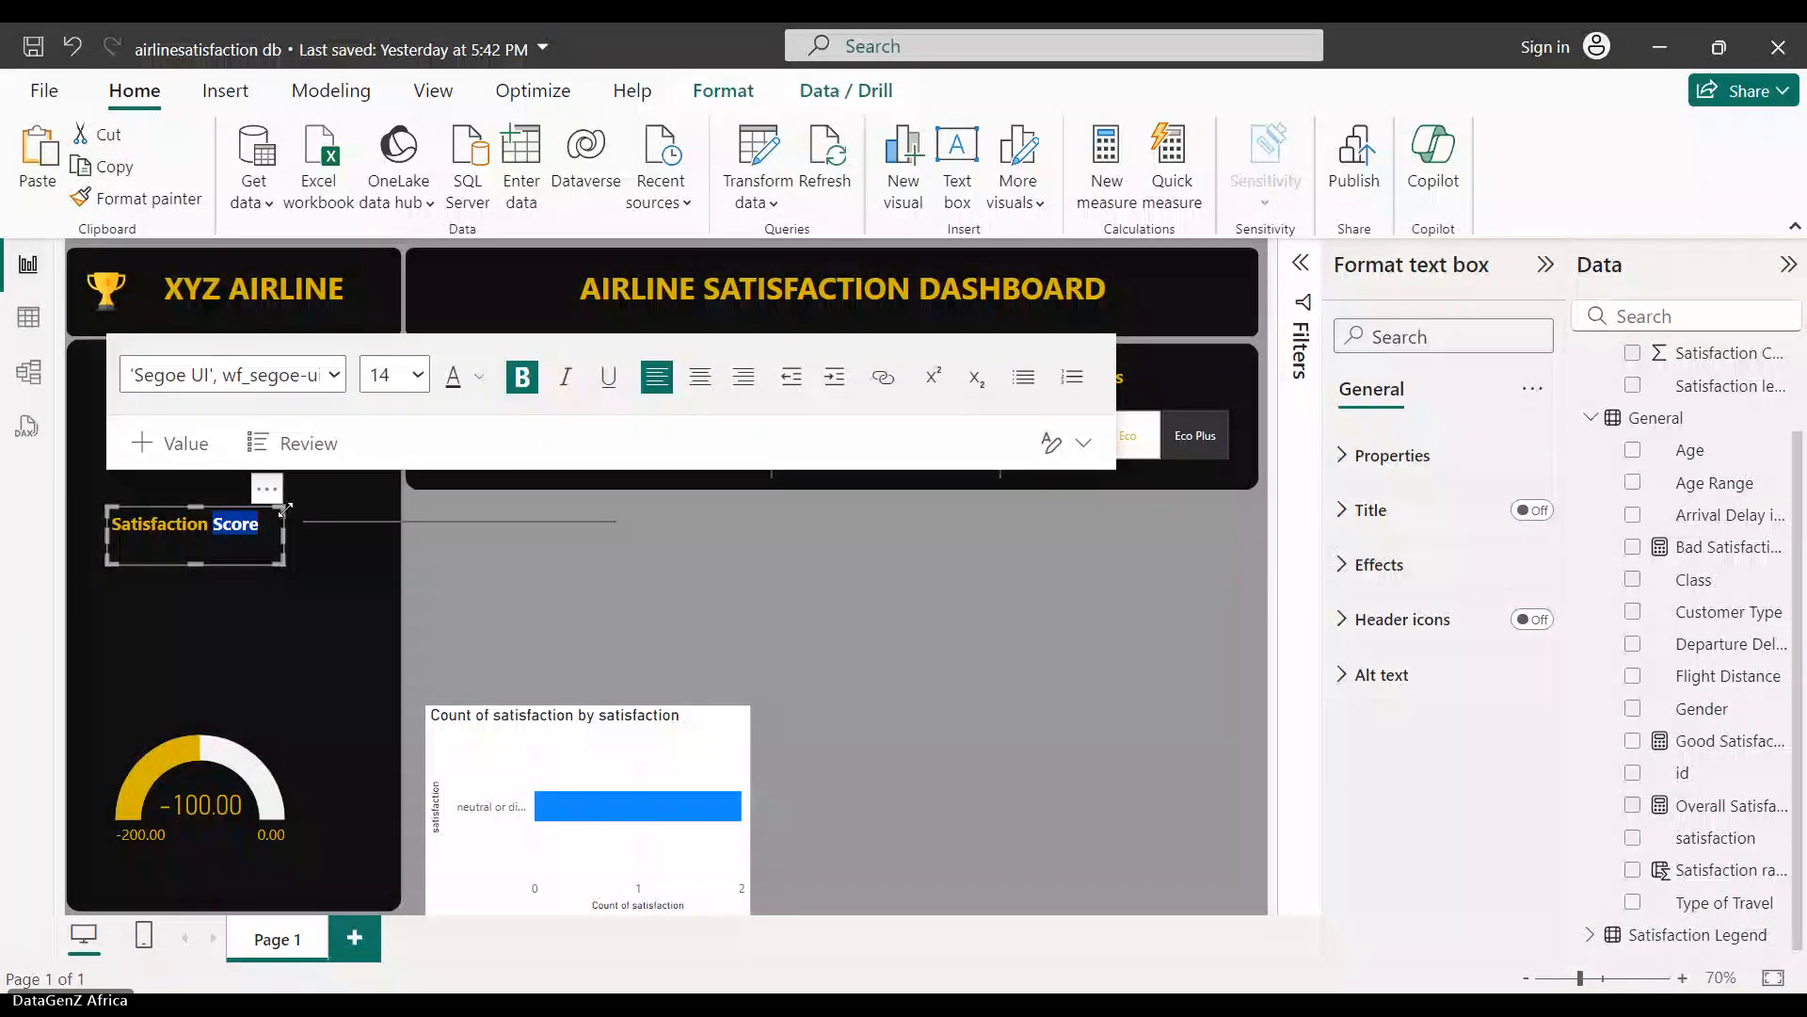
drag(285, 510, 279, 647)
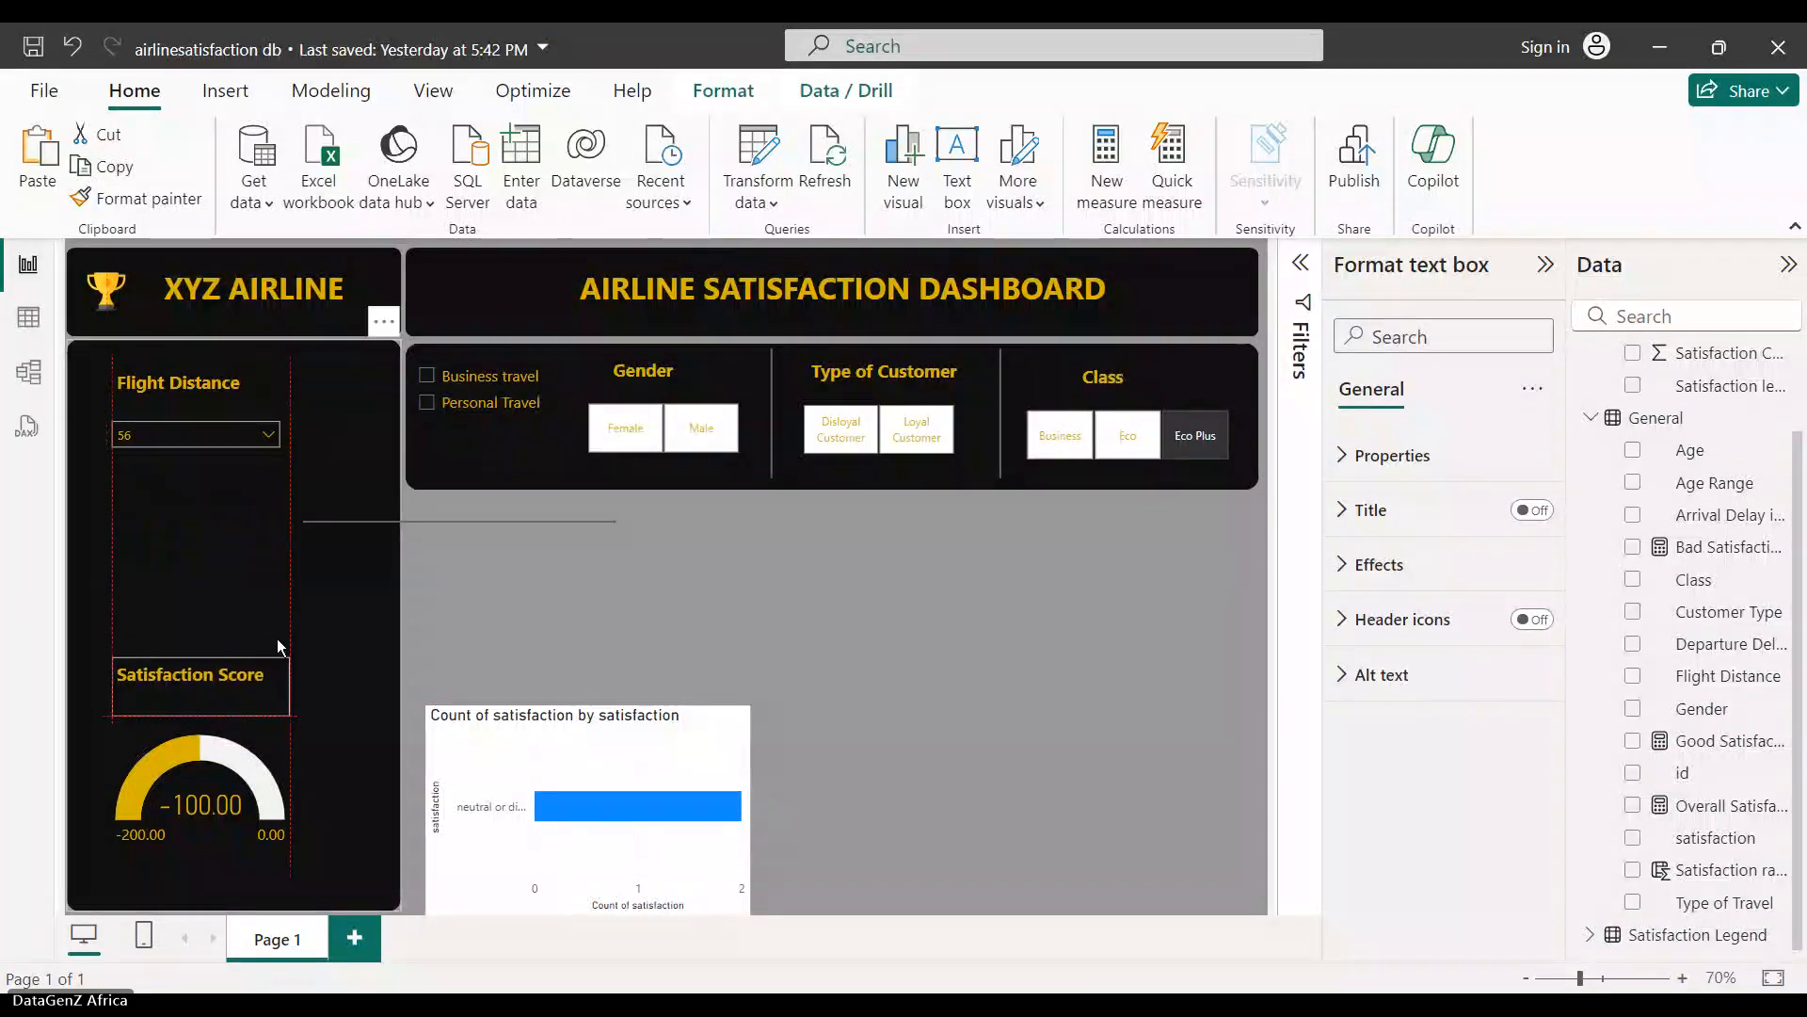
click(258, 799)
drag(290, 847, 352, 890)
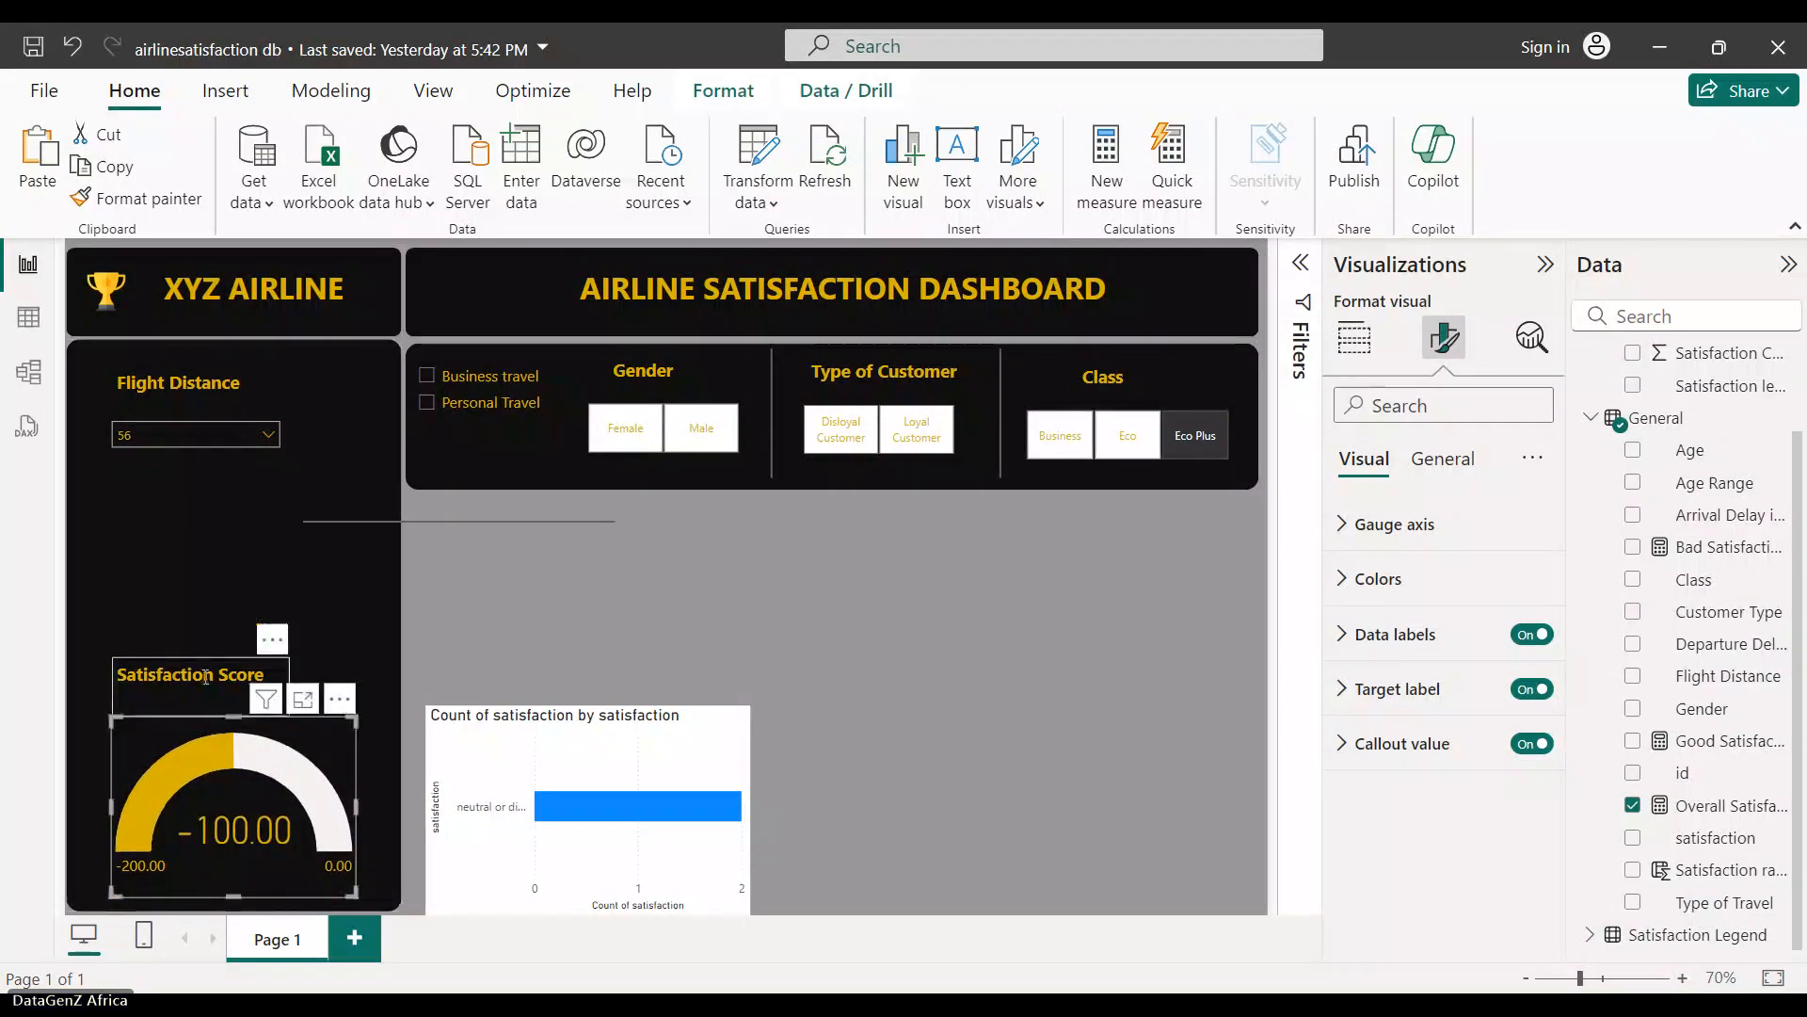
drag(273, 668, 309, 669)
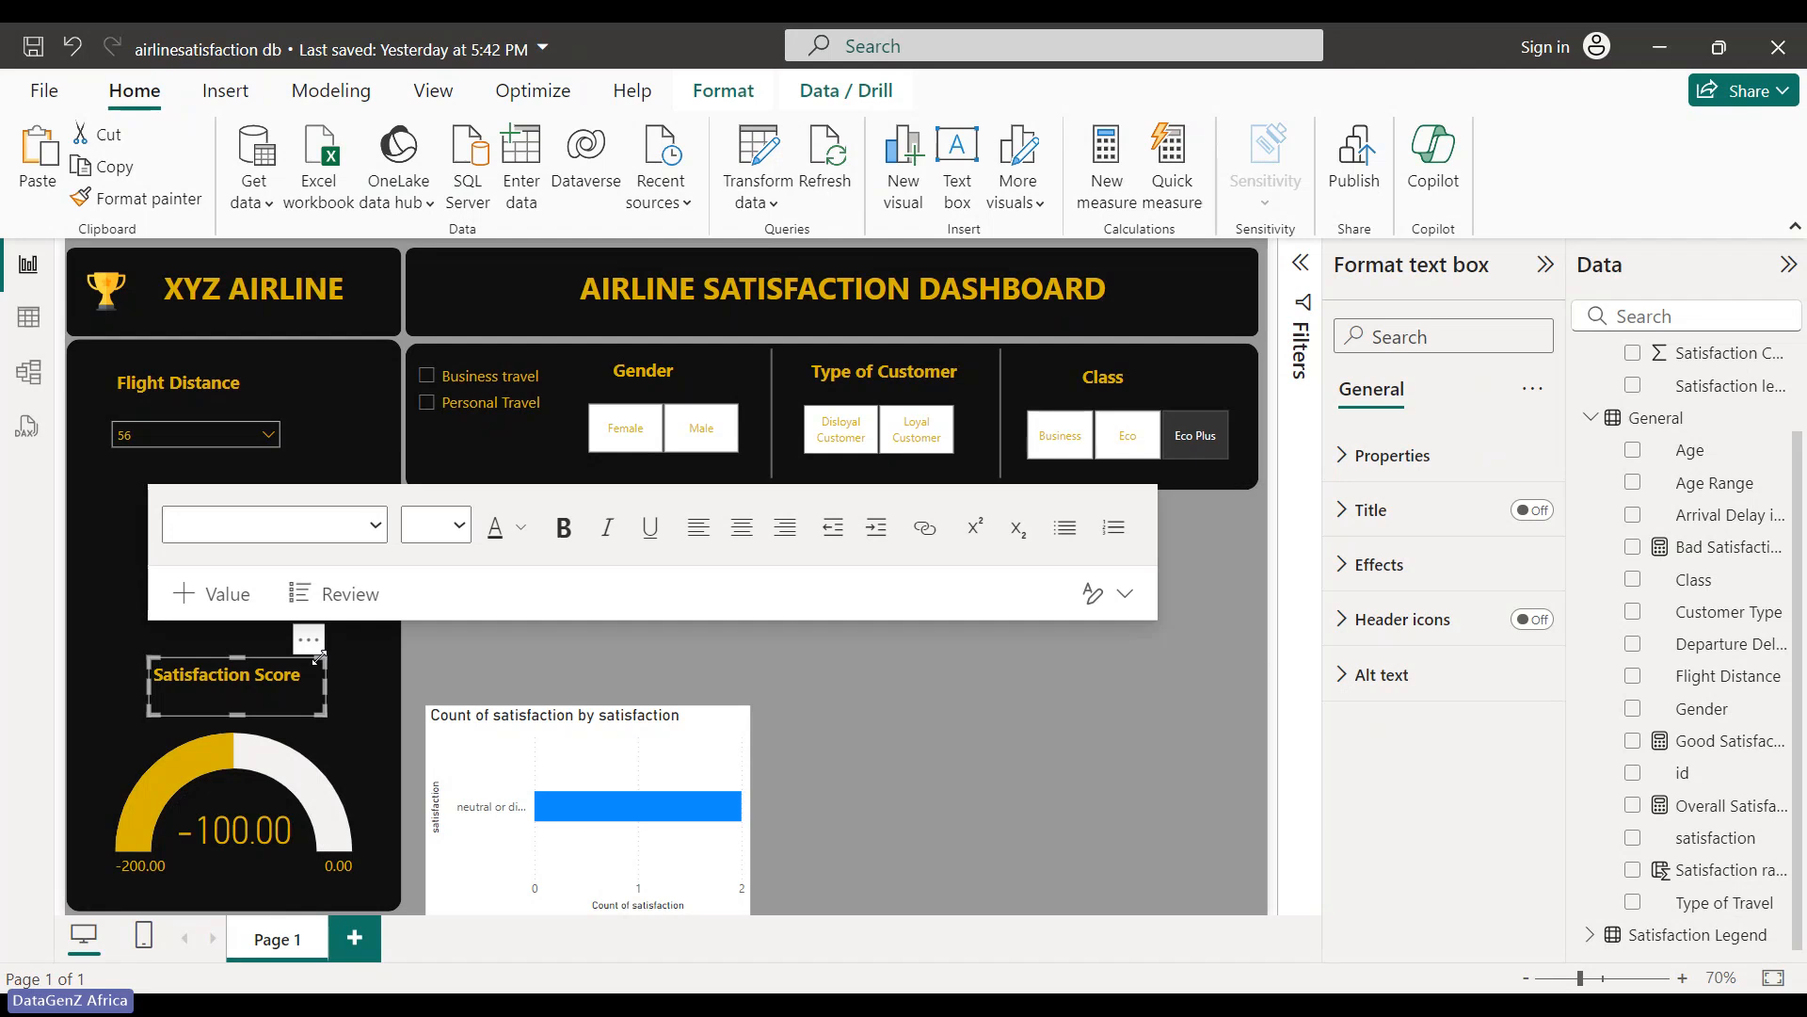
click(275, 406)
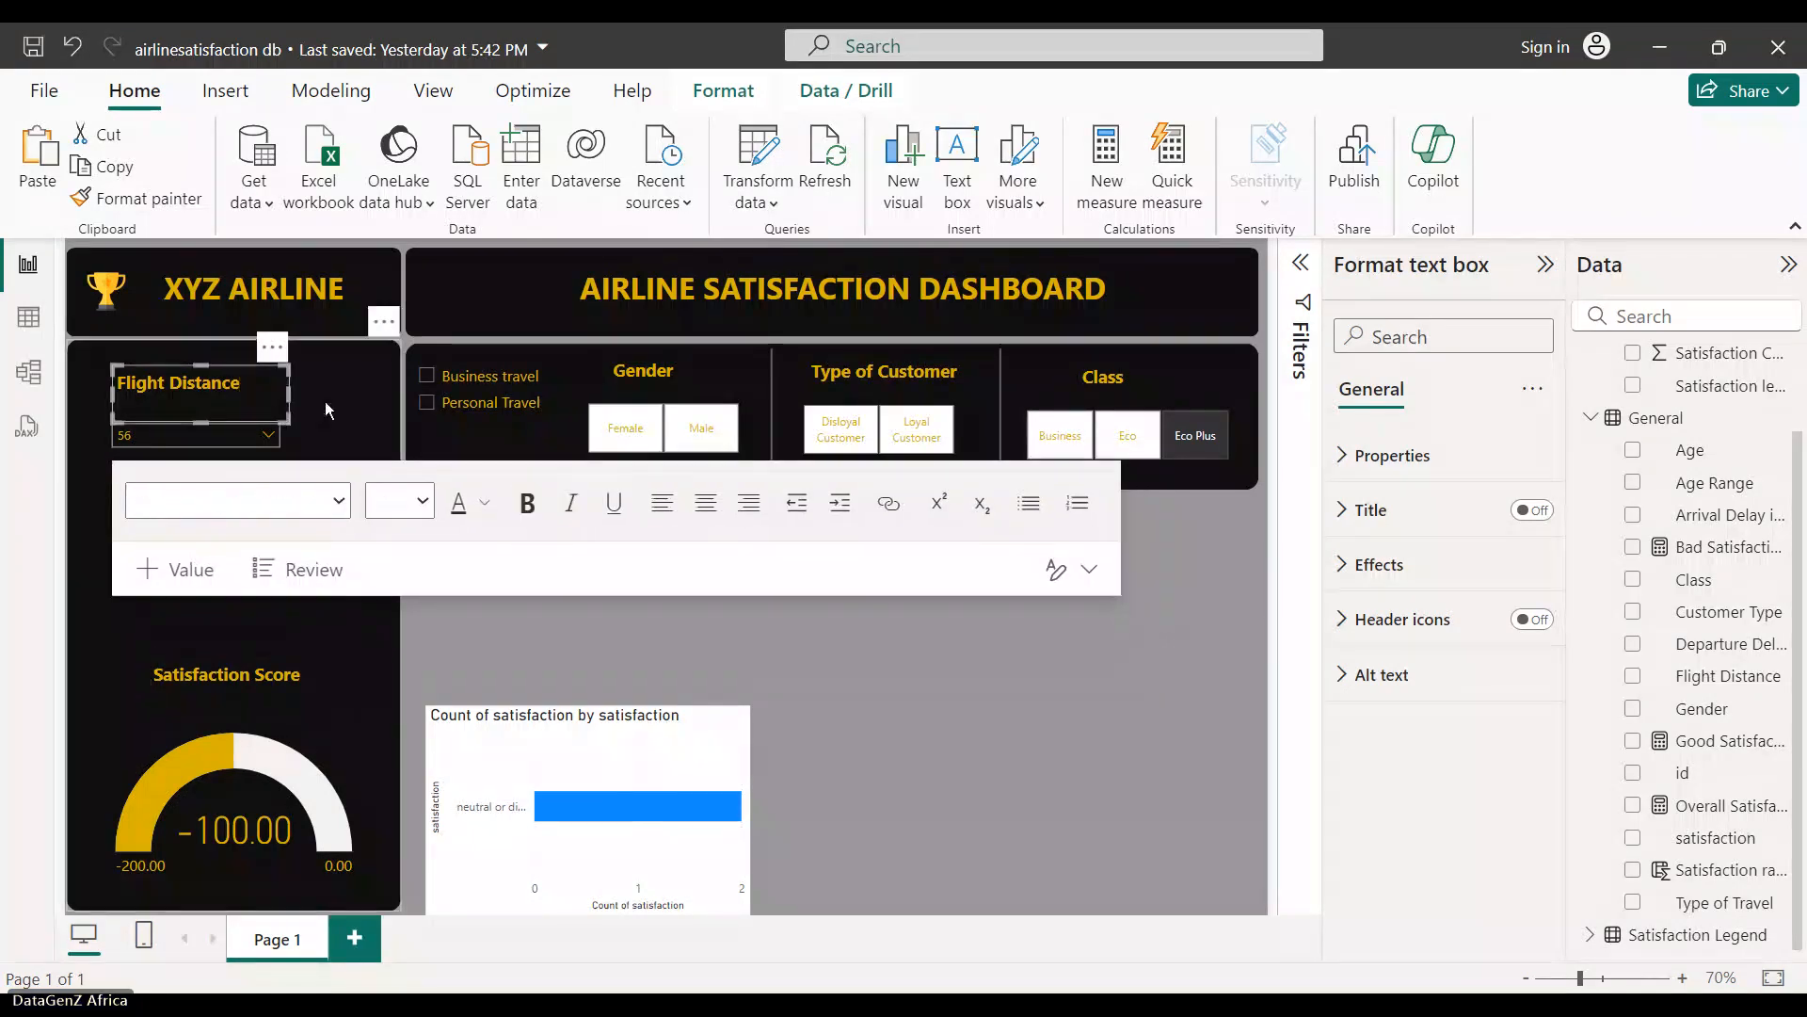
click(325, 405)
click(409, 595)
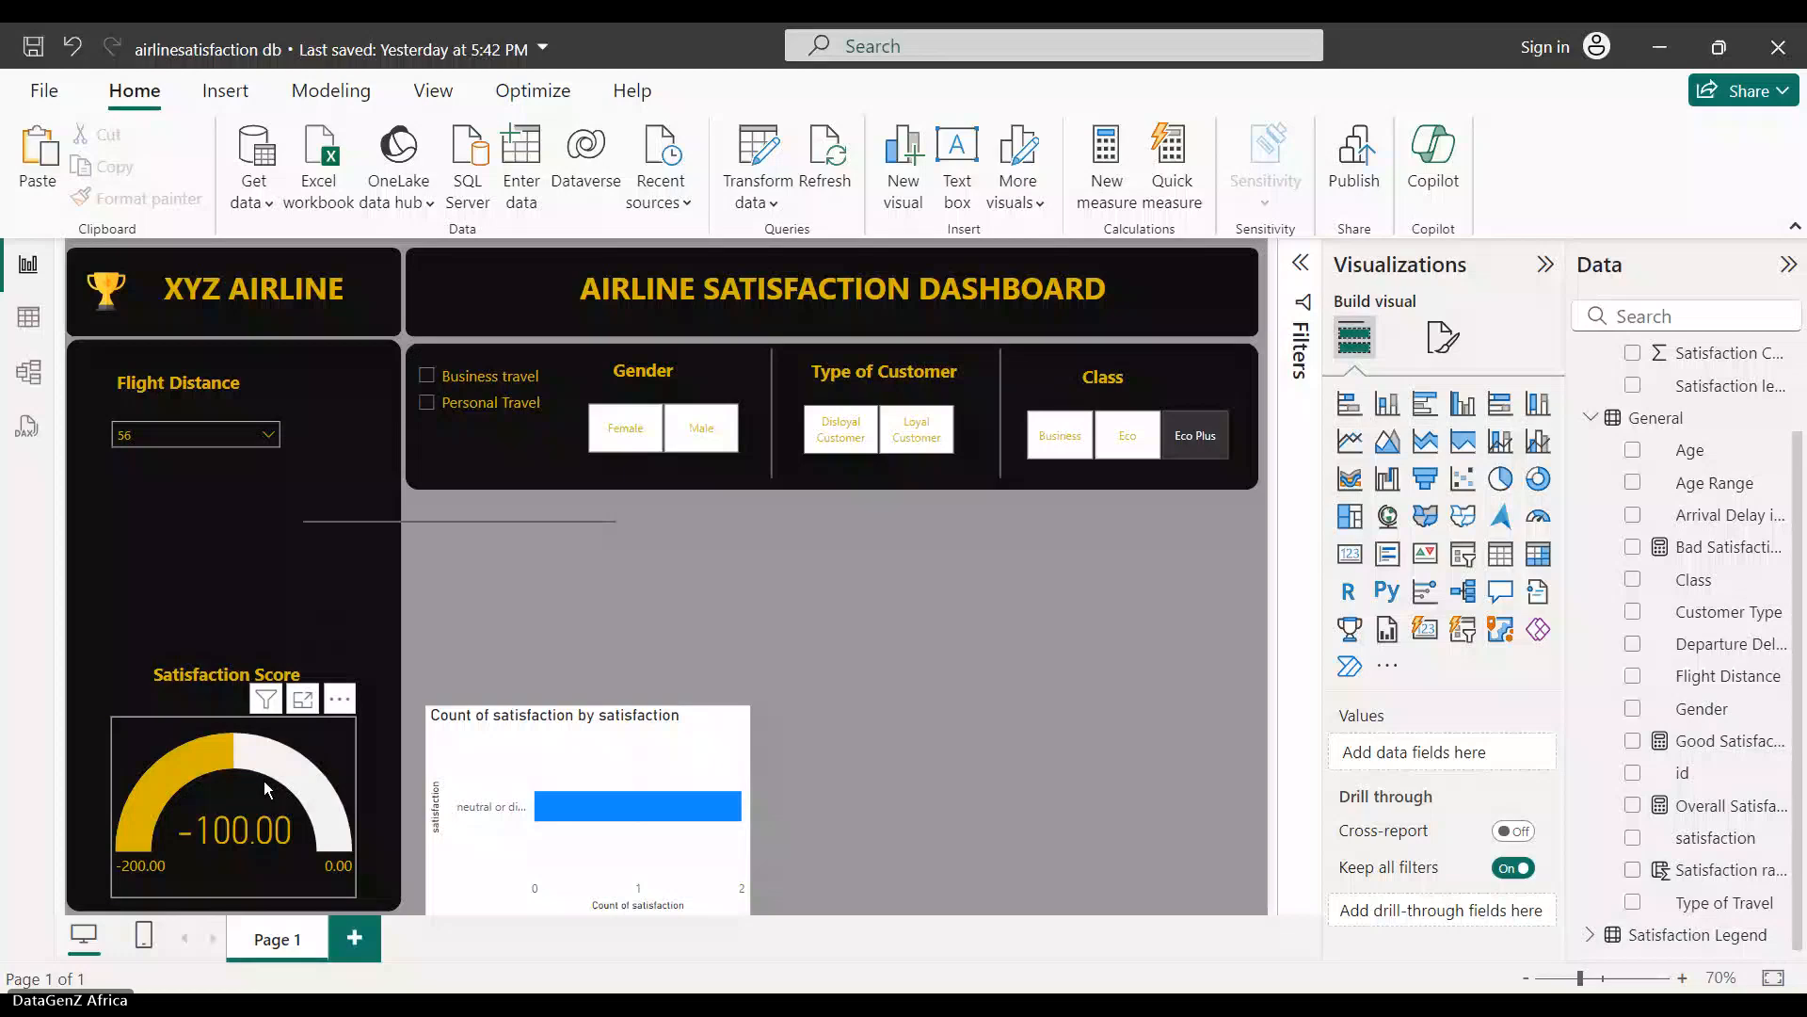
- Centre the gauge in its card and nudge the Flight Distance heading up
drag(263, 781, 253, 780)
click(217, 395)
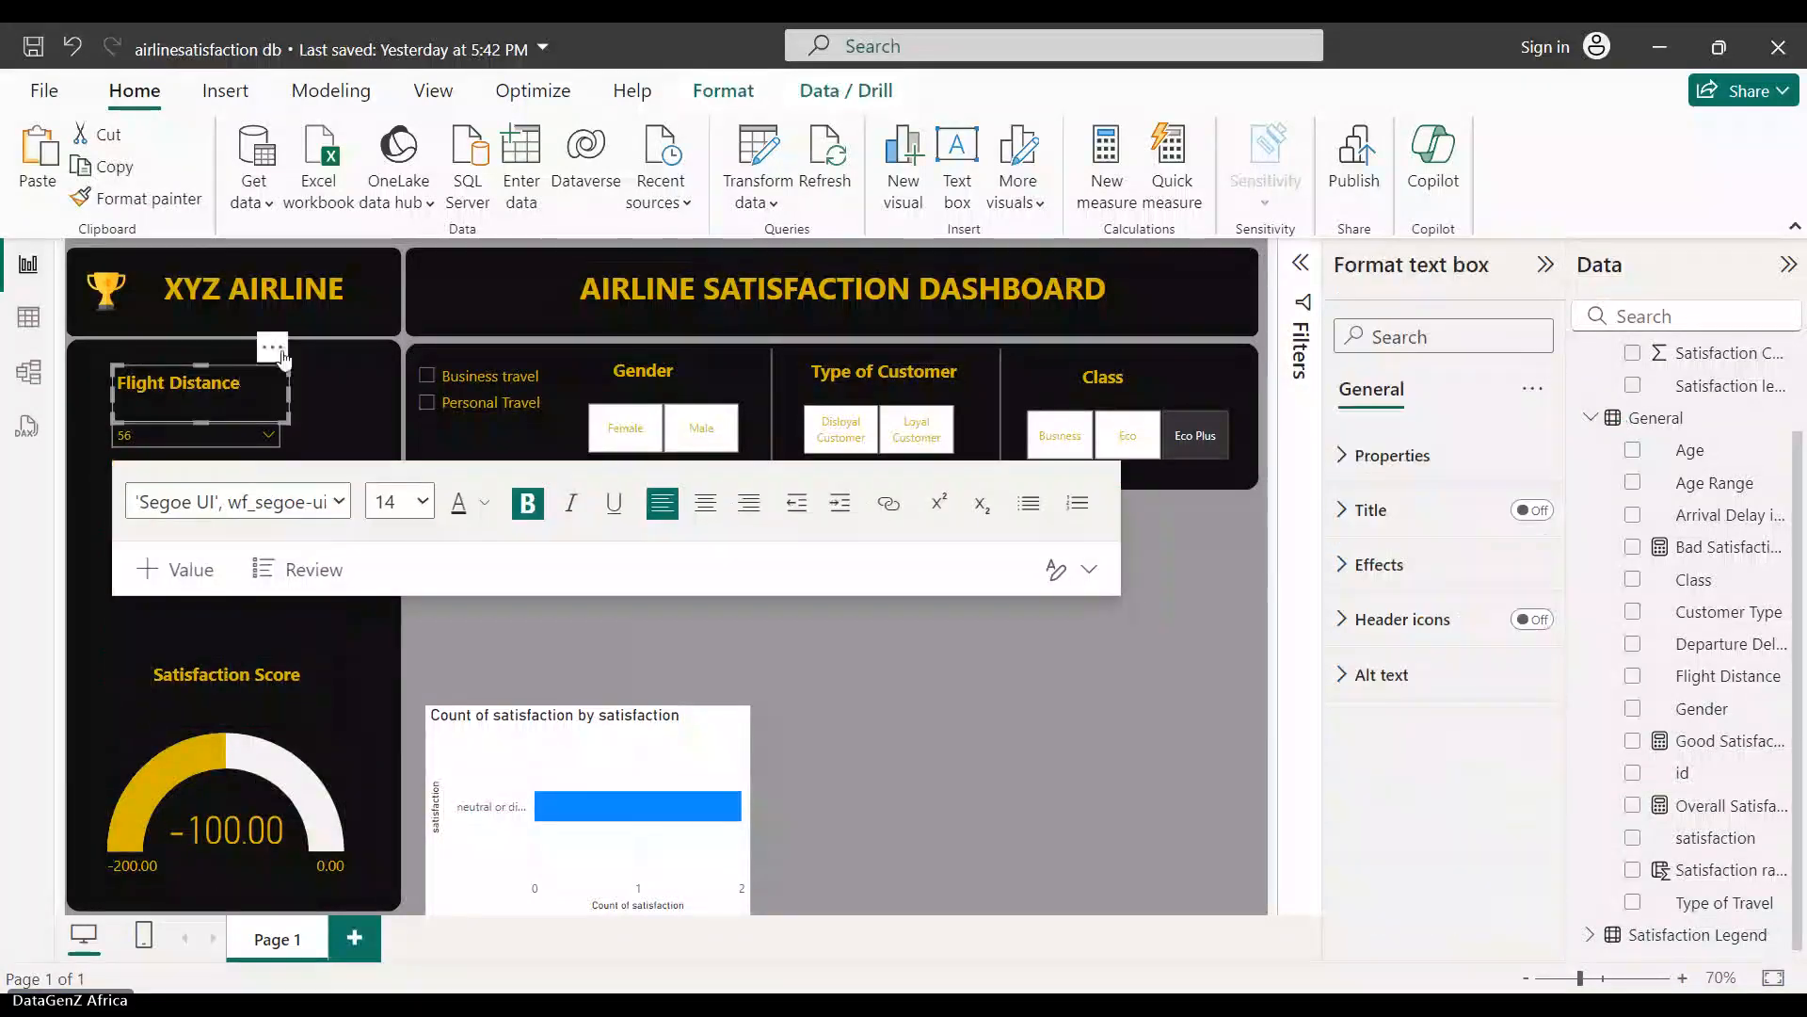
mouse_move(282, 354)
mouse_down()
mouse_move(309, 339)
mouse_move(282, 339)
mouse_up()
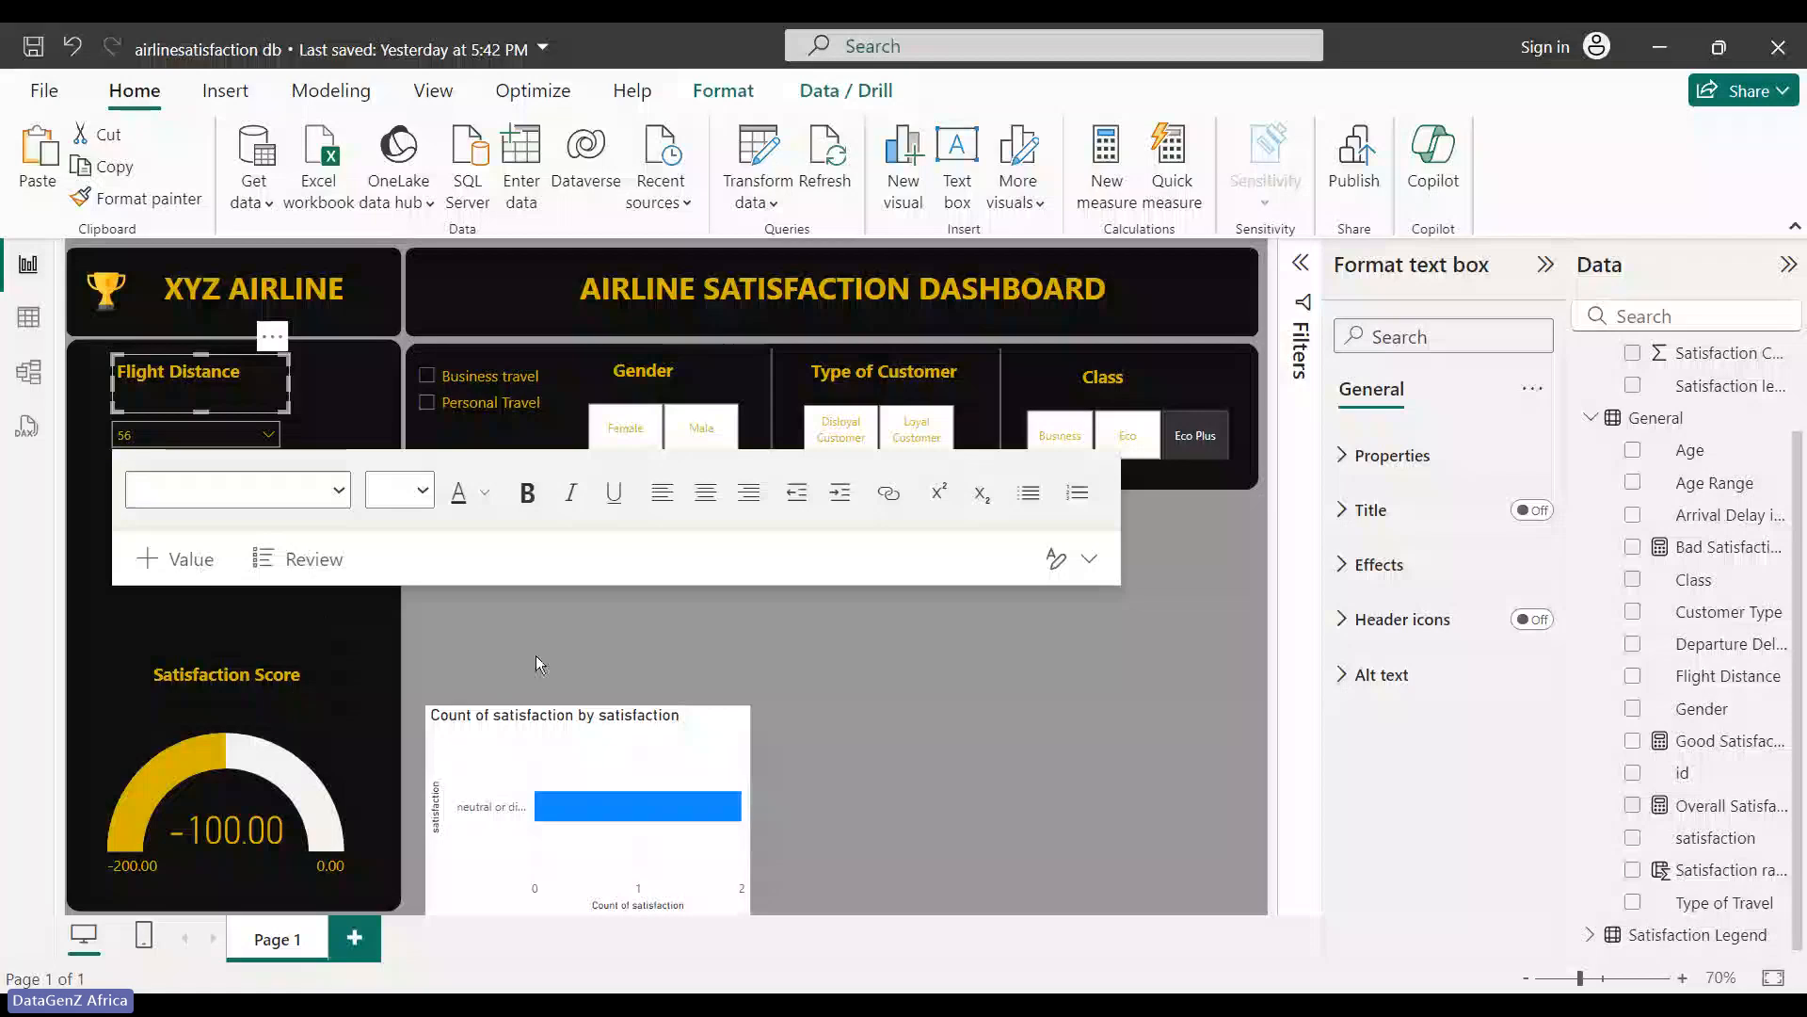
click(520, 619)
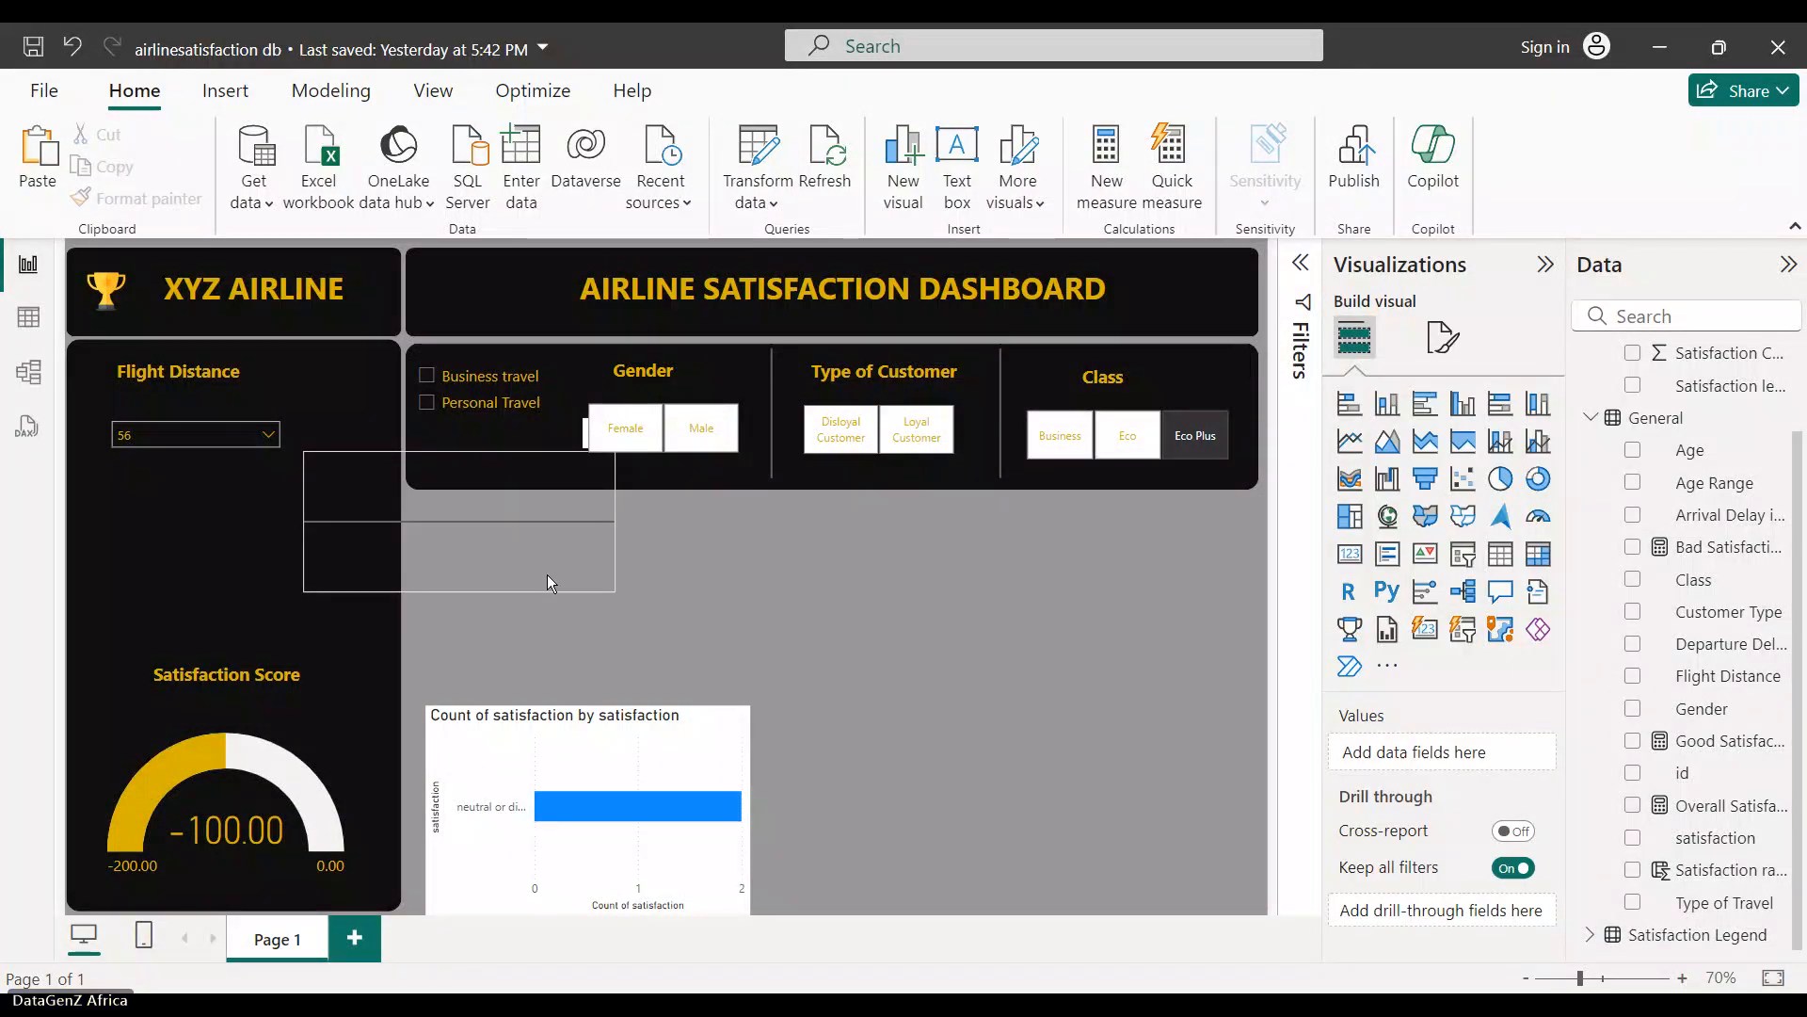
- Place the thin divider line just above the Satisfaction Score title
drag(546, 574, 274, 681)
click(257, 464)
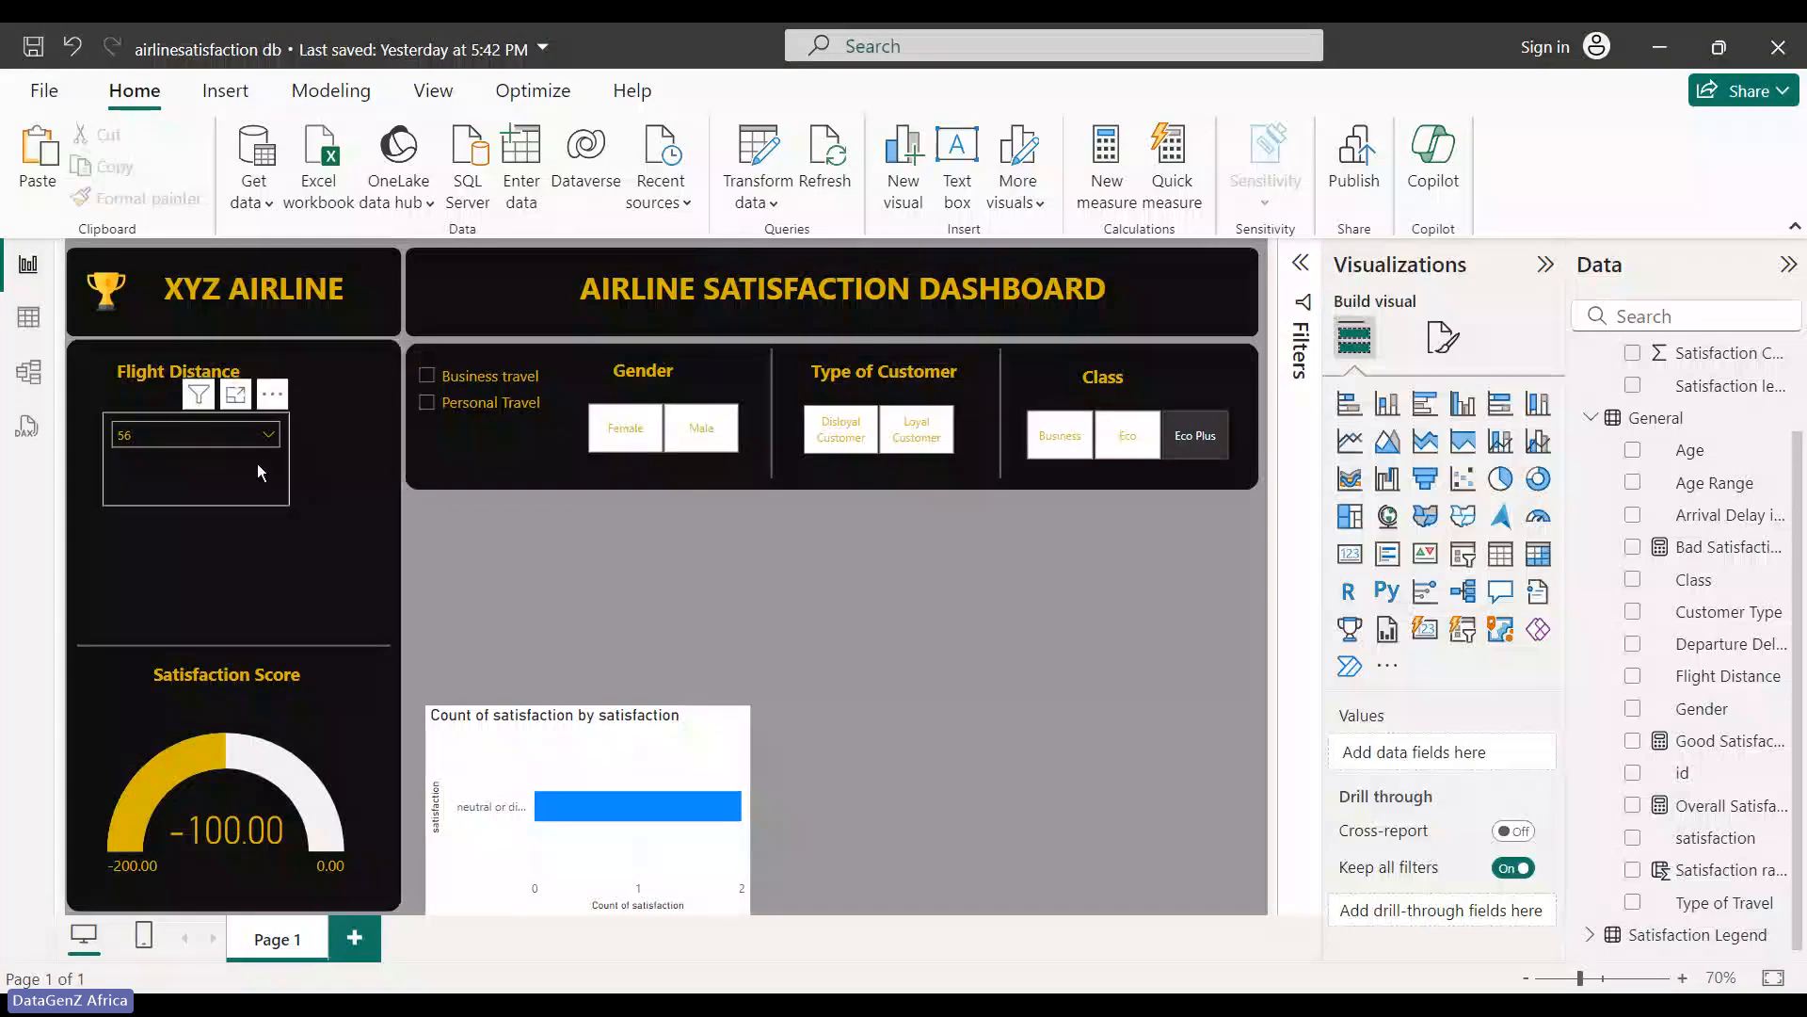
click(217, 476)
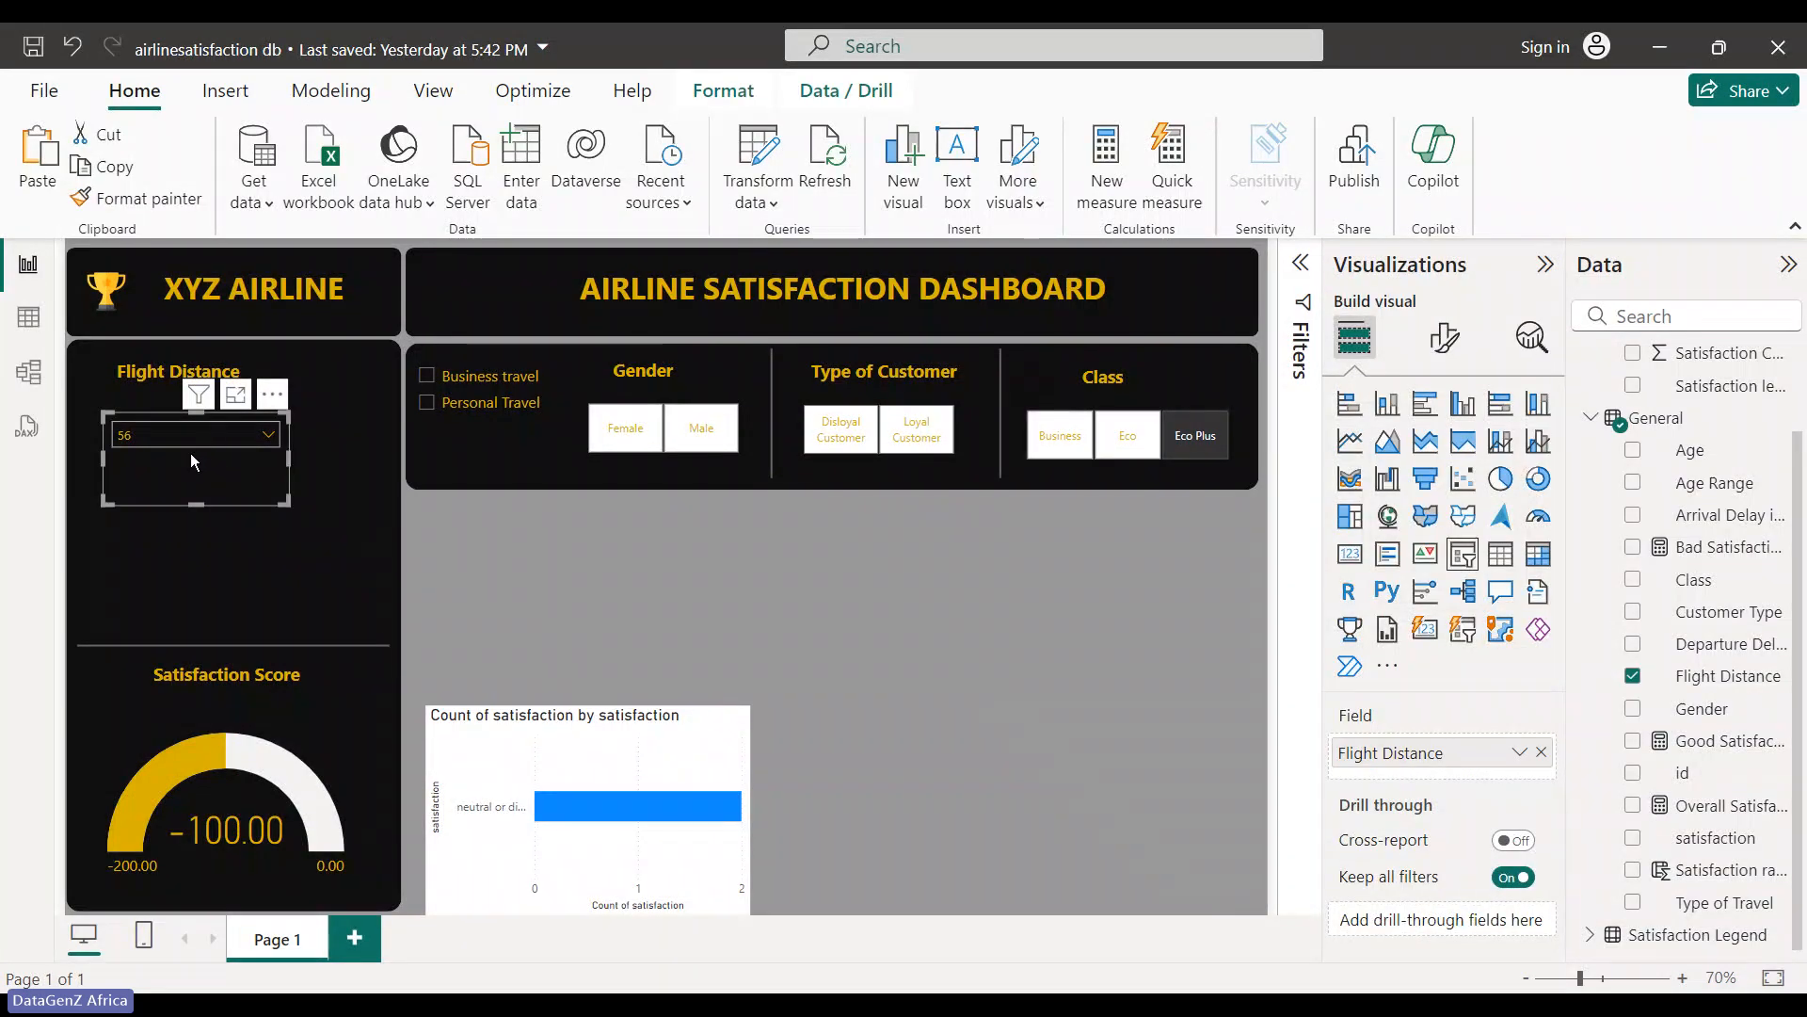
- Shift the Flight Distance dropdown slicer showing 56 slightly within the left panel
mouse_move(190, 454)
mouse_down()
mouse_move(188, 538)
mouse_move(194, 442)
mouse_up()
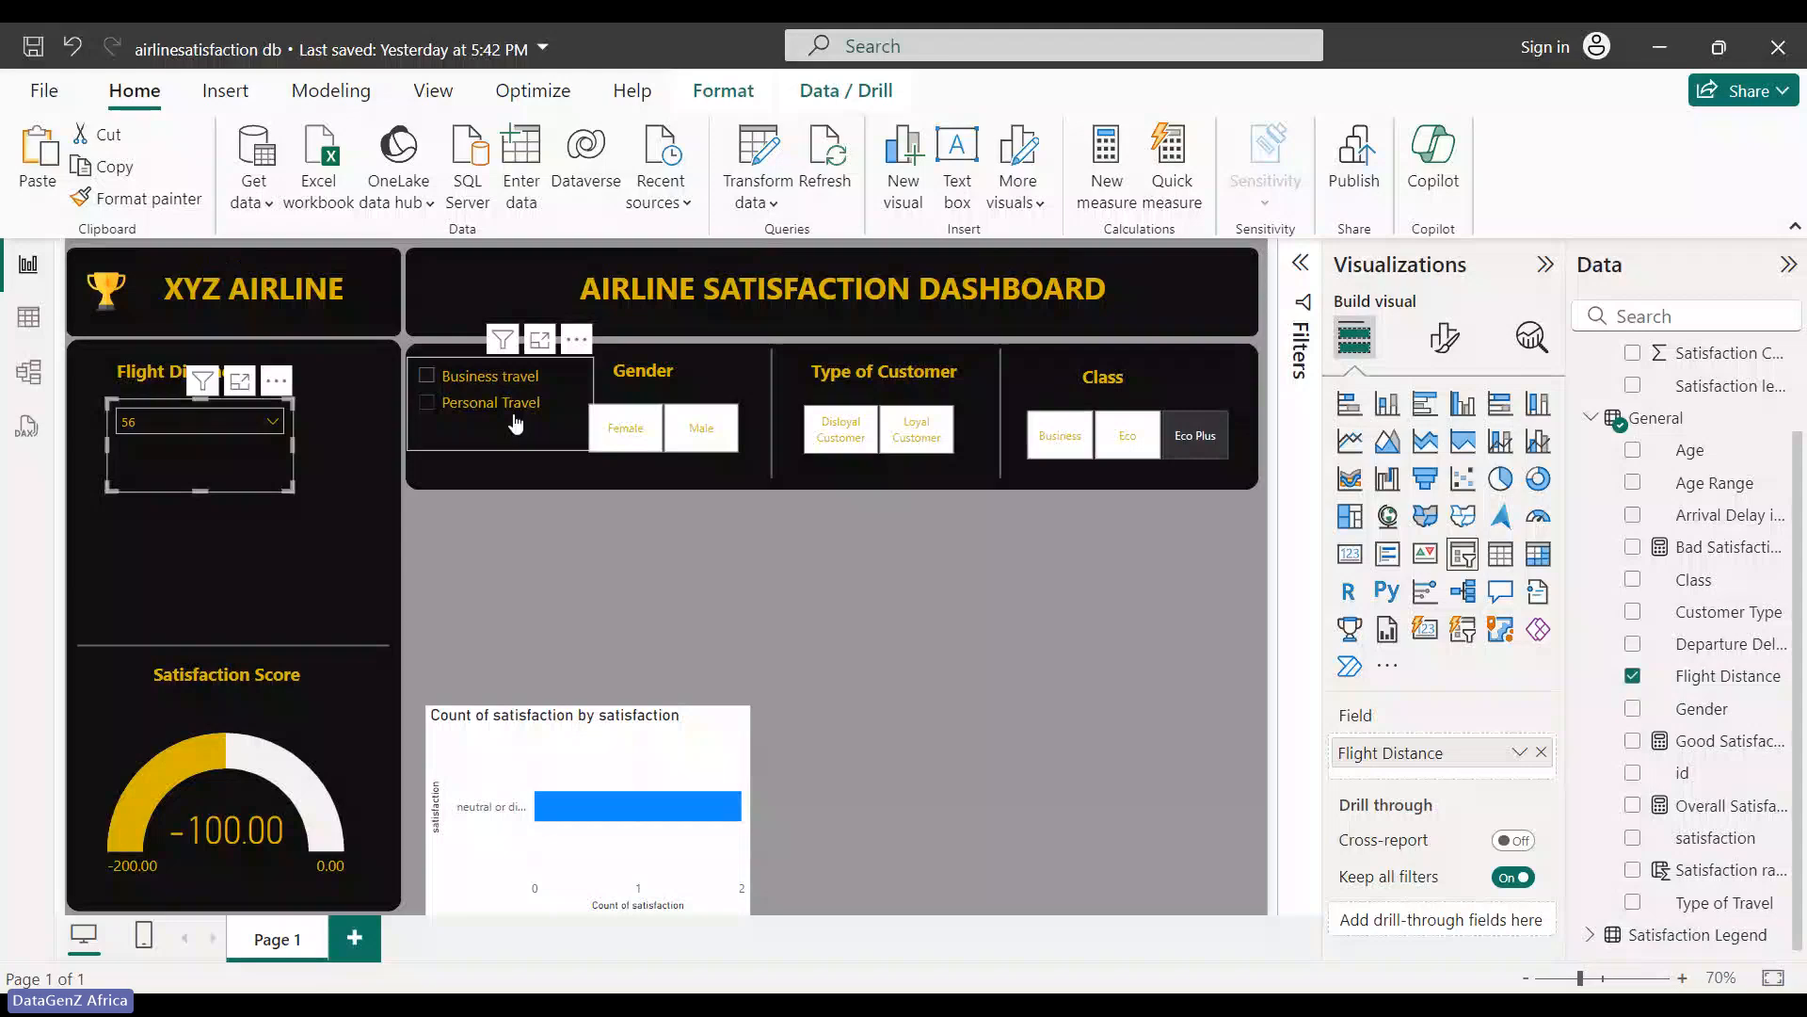
- Move the travel checkboxes into the left panel and shift the dashboard title left in the banner
drag(516, 423, 206, 523)
click(836, 293)
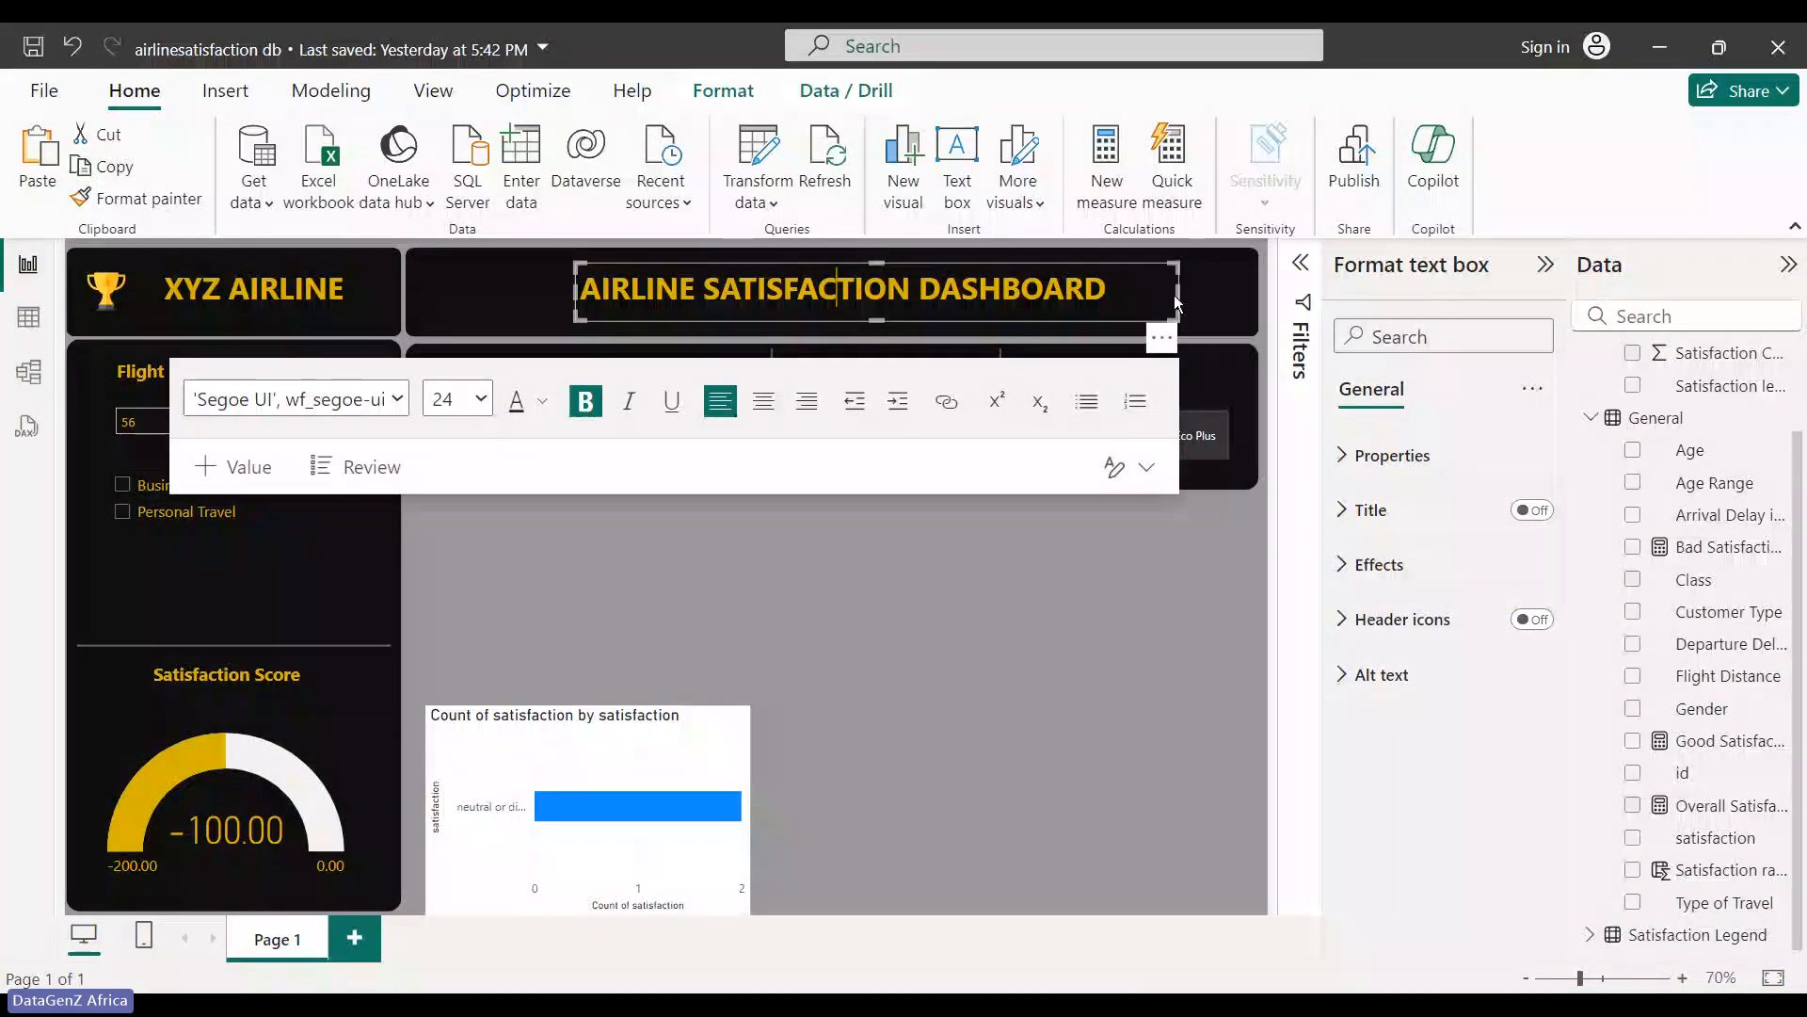
drag(1175, 304, 1021, 341)
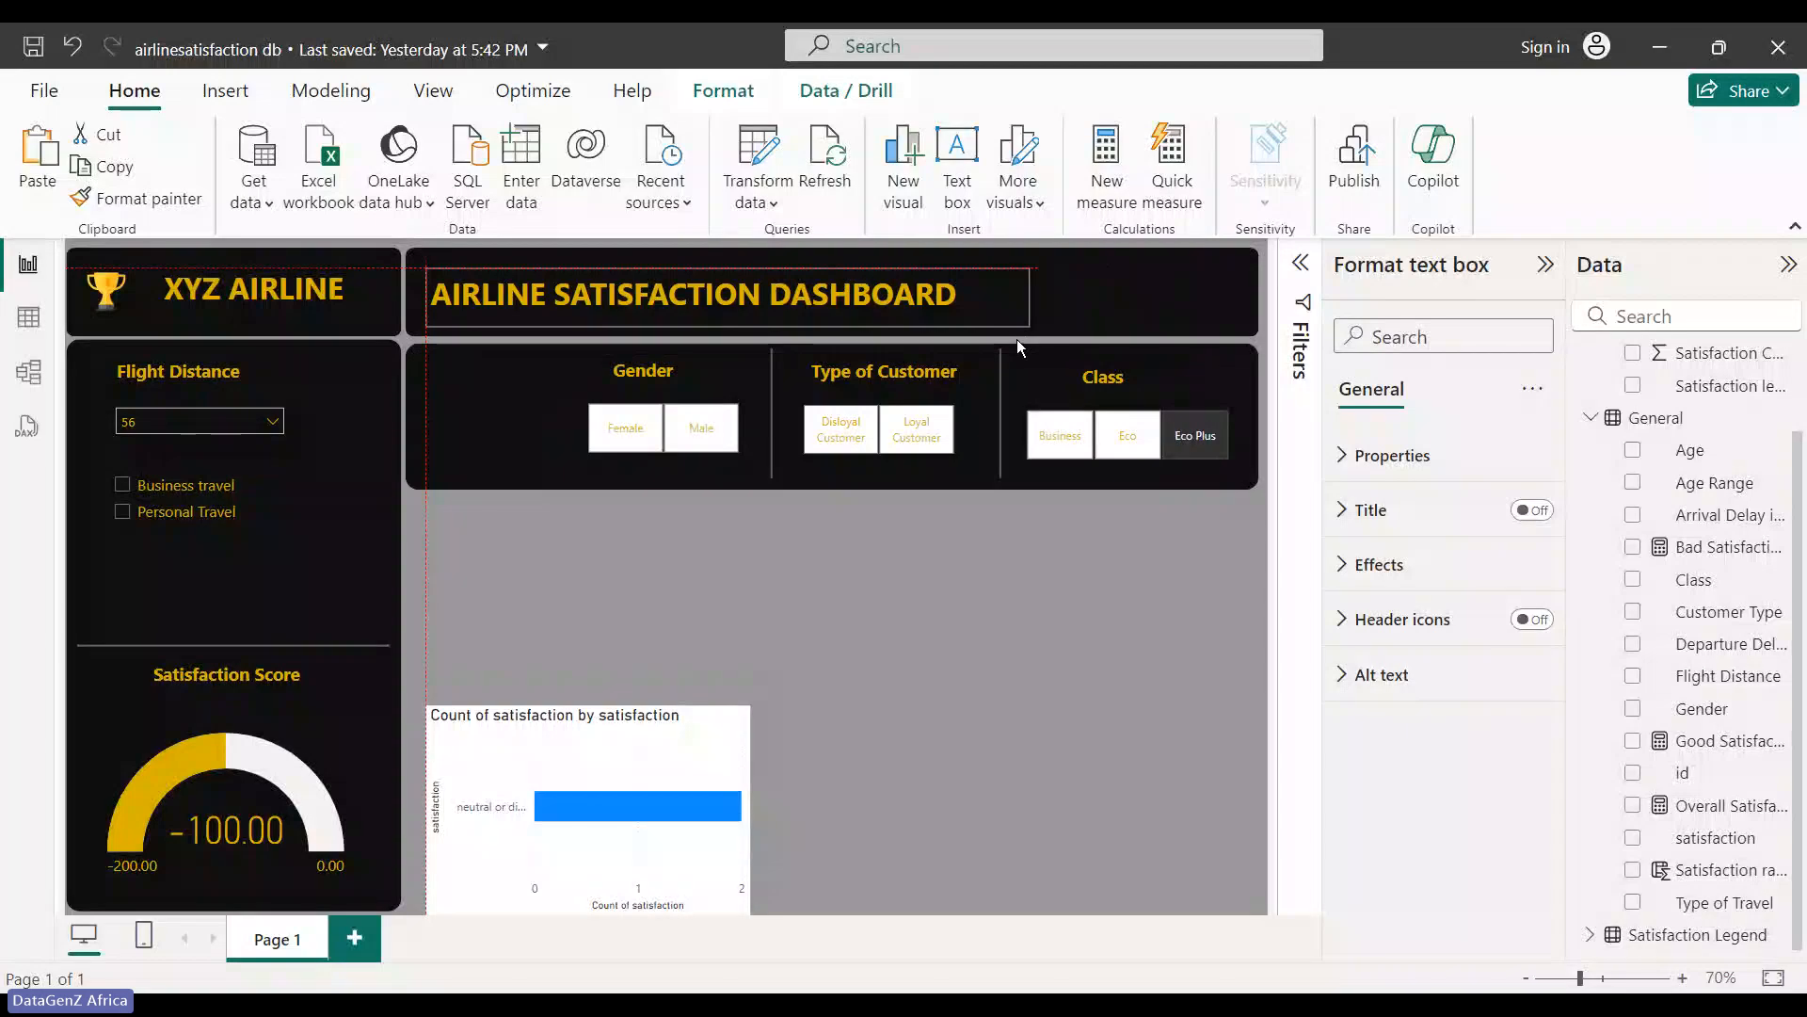
click(533, 629)
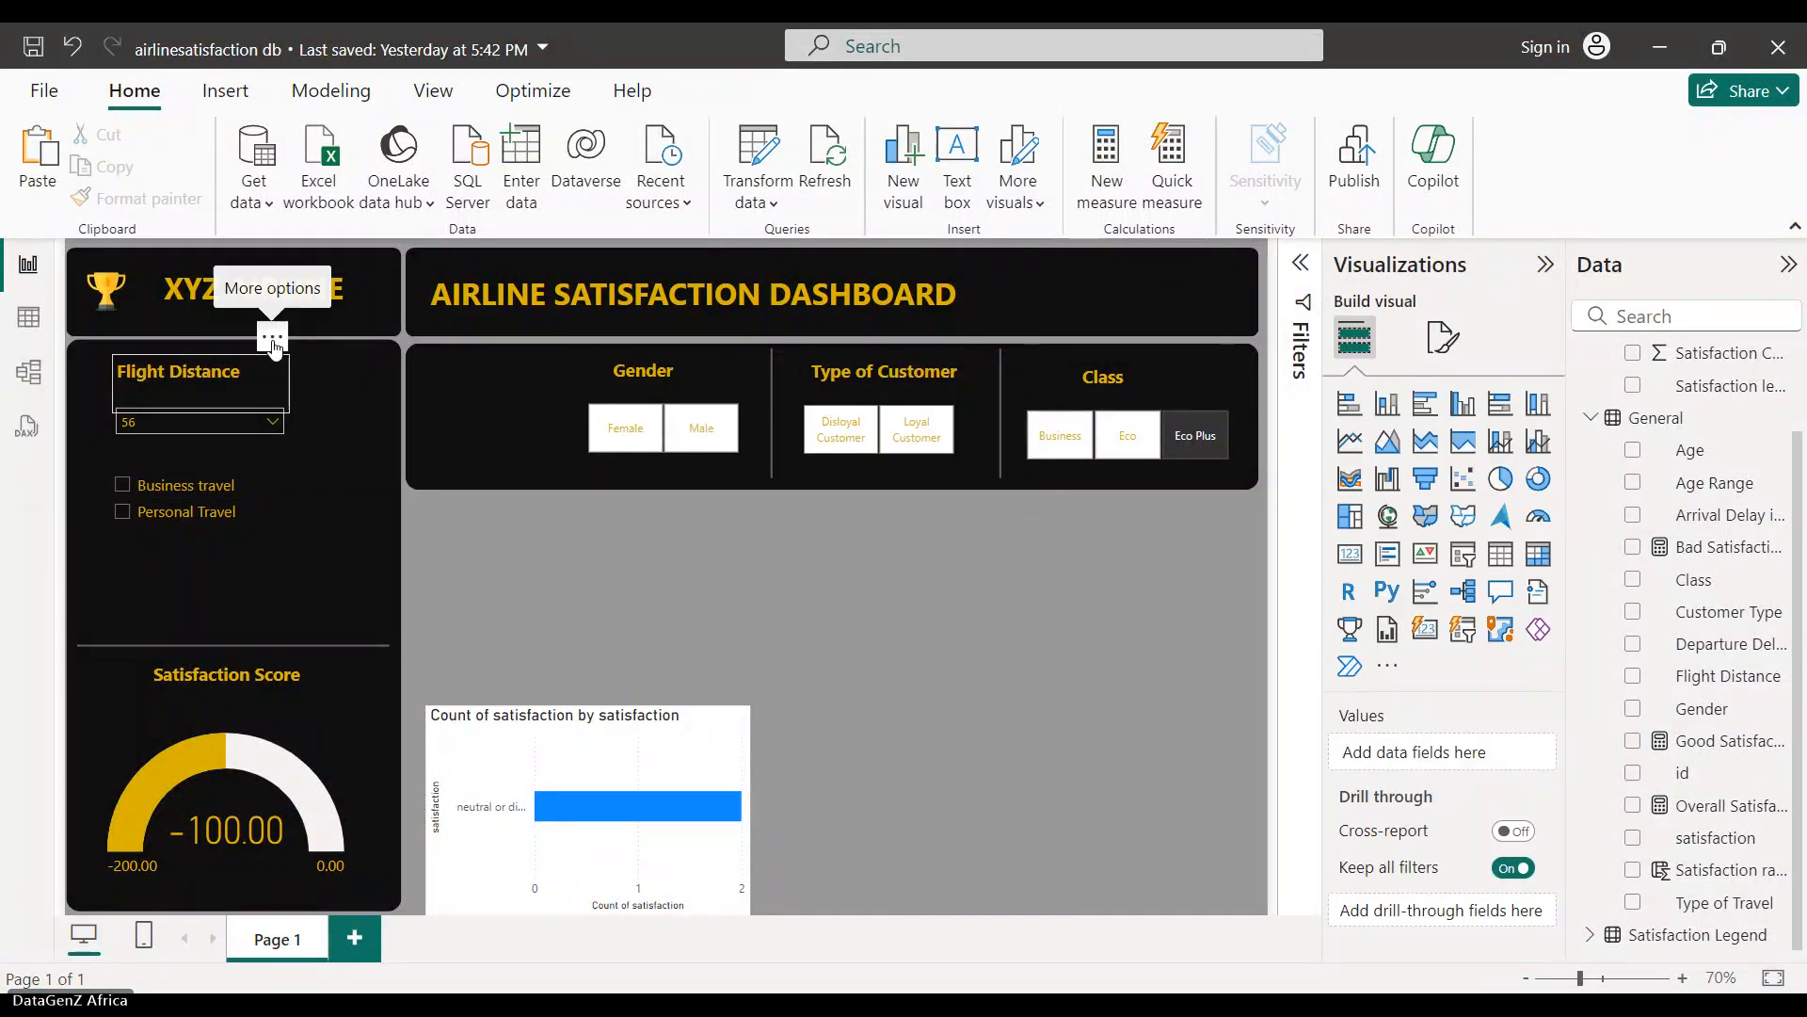
- Put the Flight Distance heading and its 56 dropdown at the banner's right end, then raise the travel checkboxes
drag(273, 346, 1189, 255)
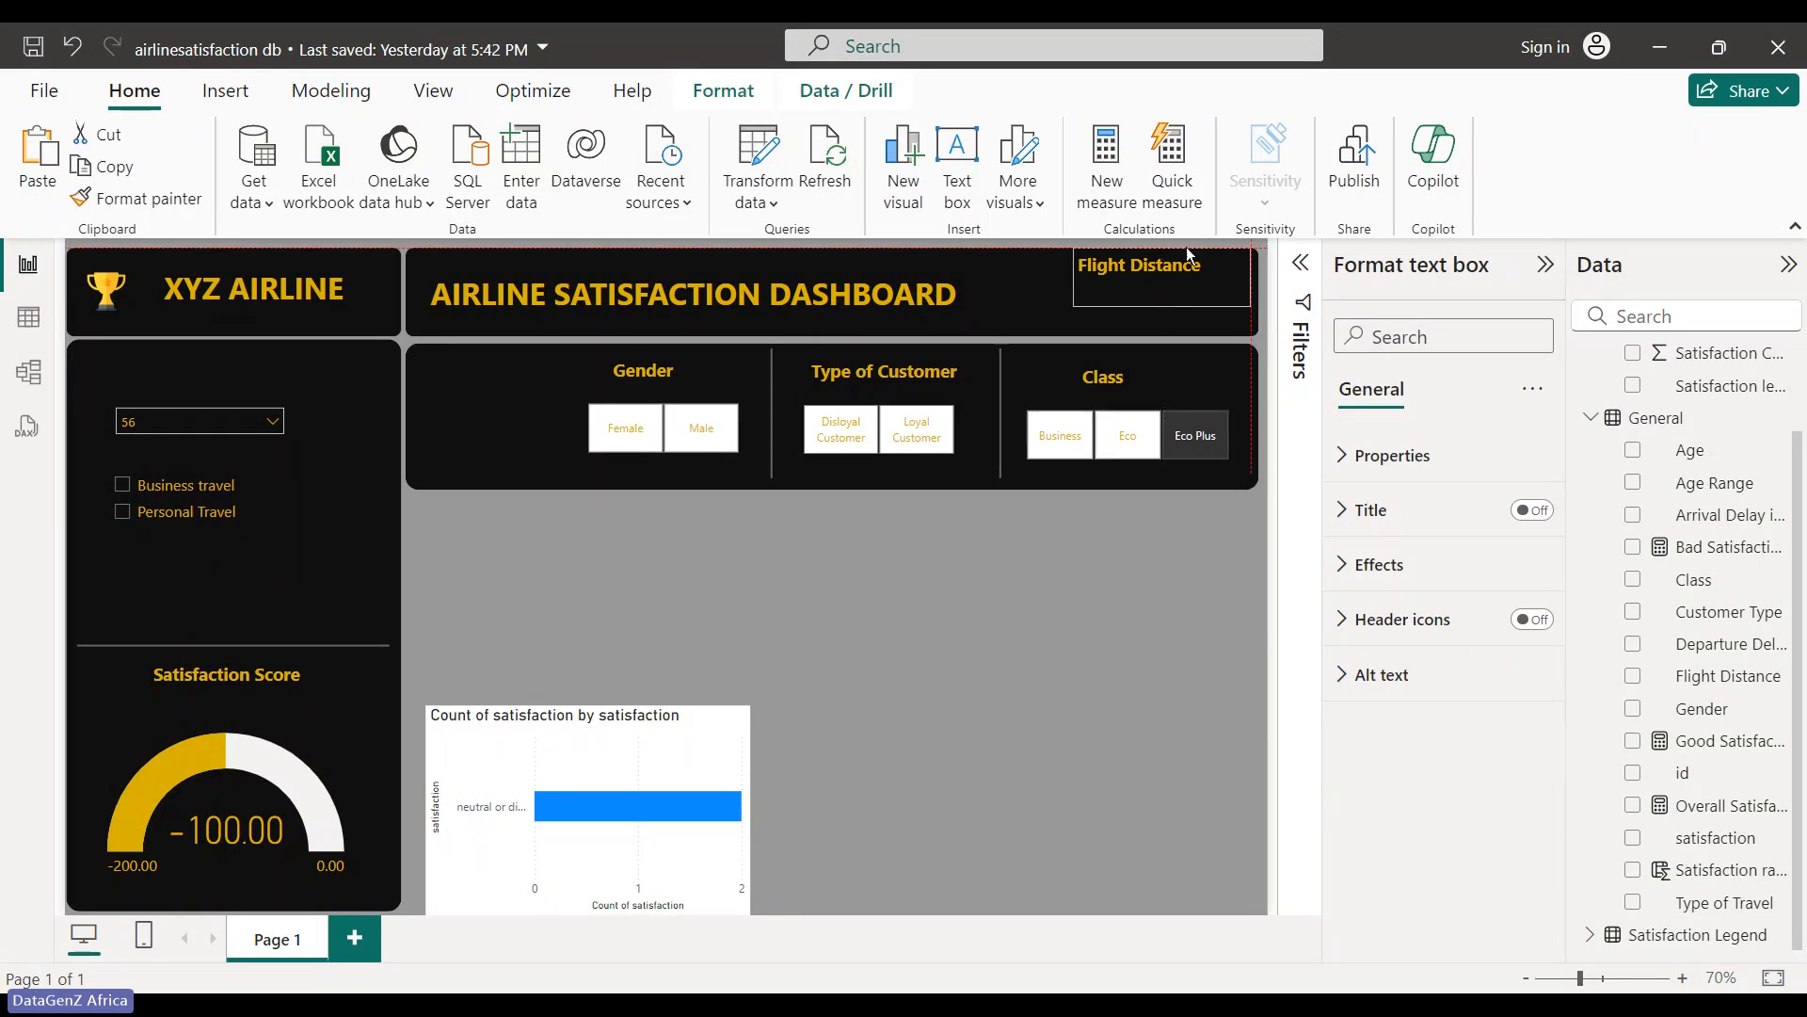
click(151, 426)
click(279, 512)
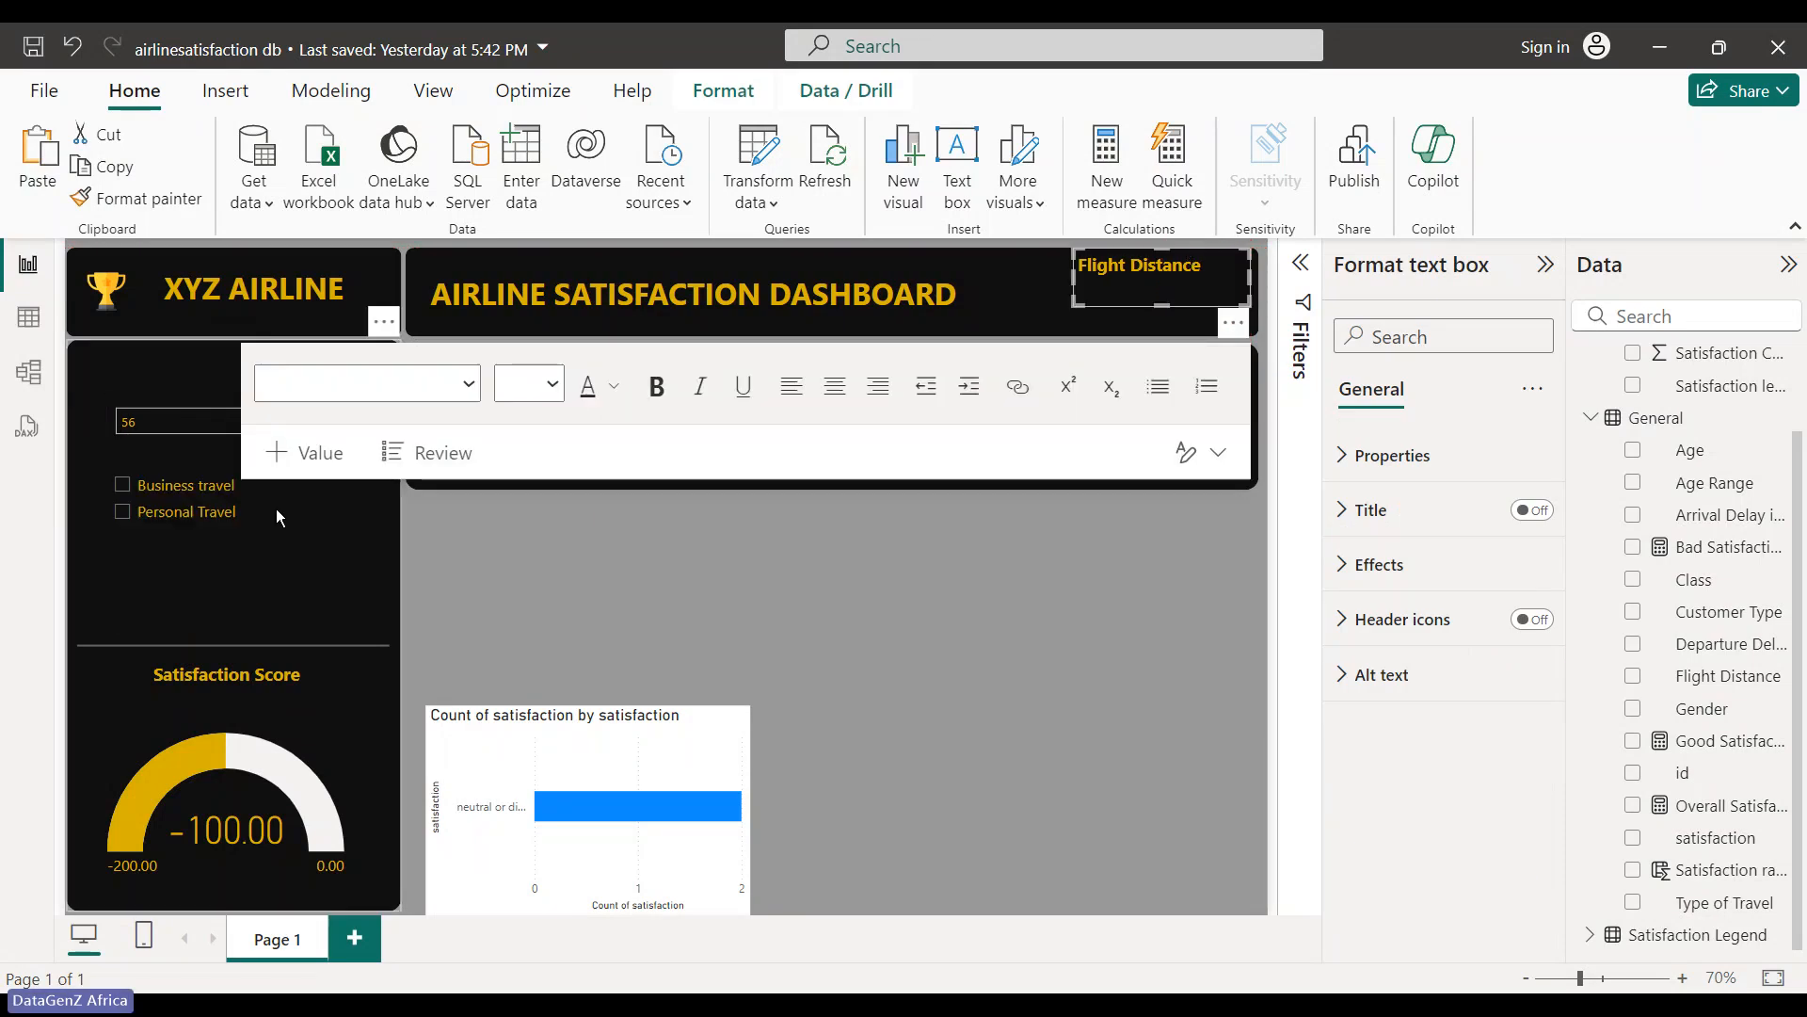
click(514, 584)
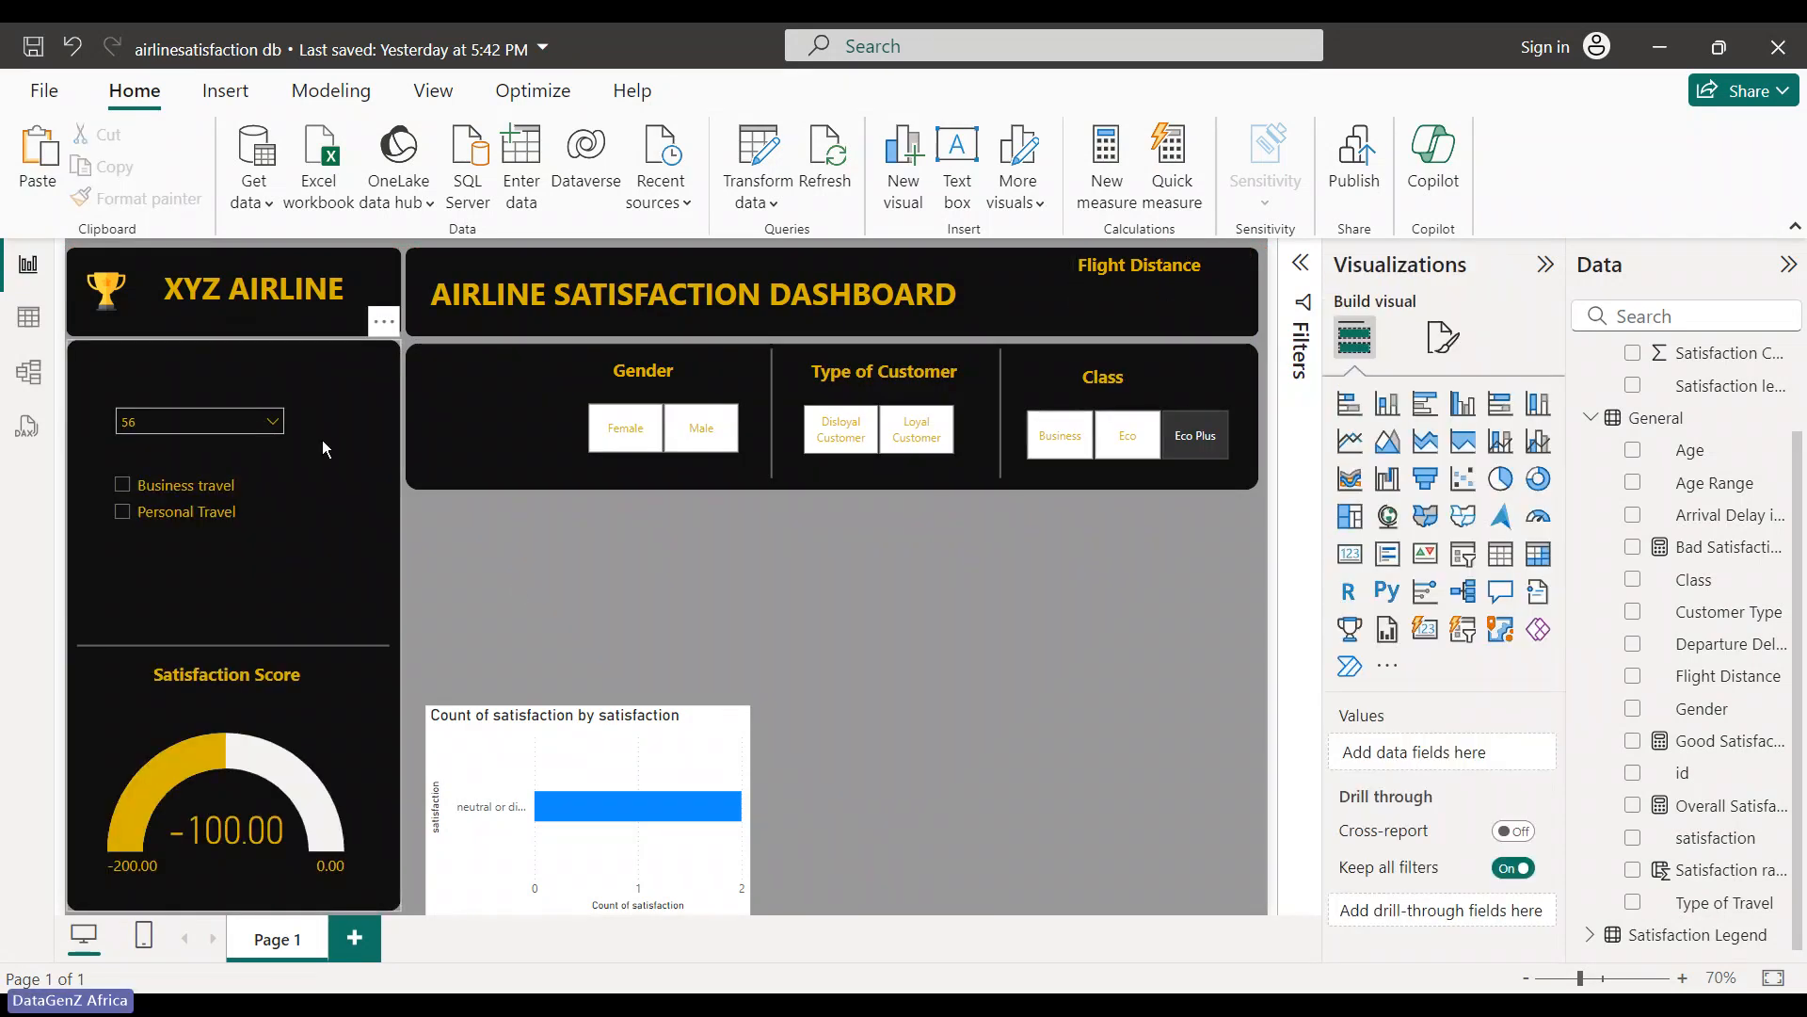
drag(286, 382, 1221, 265)
click(1047, 734)
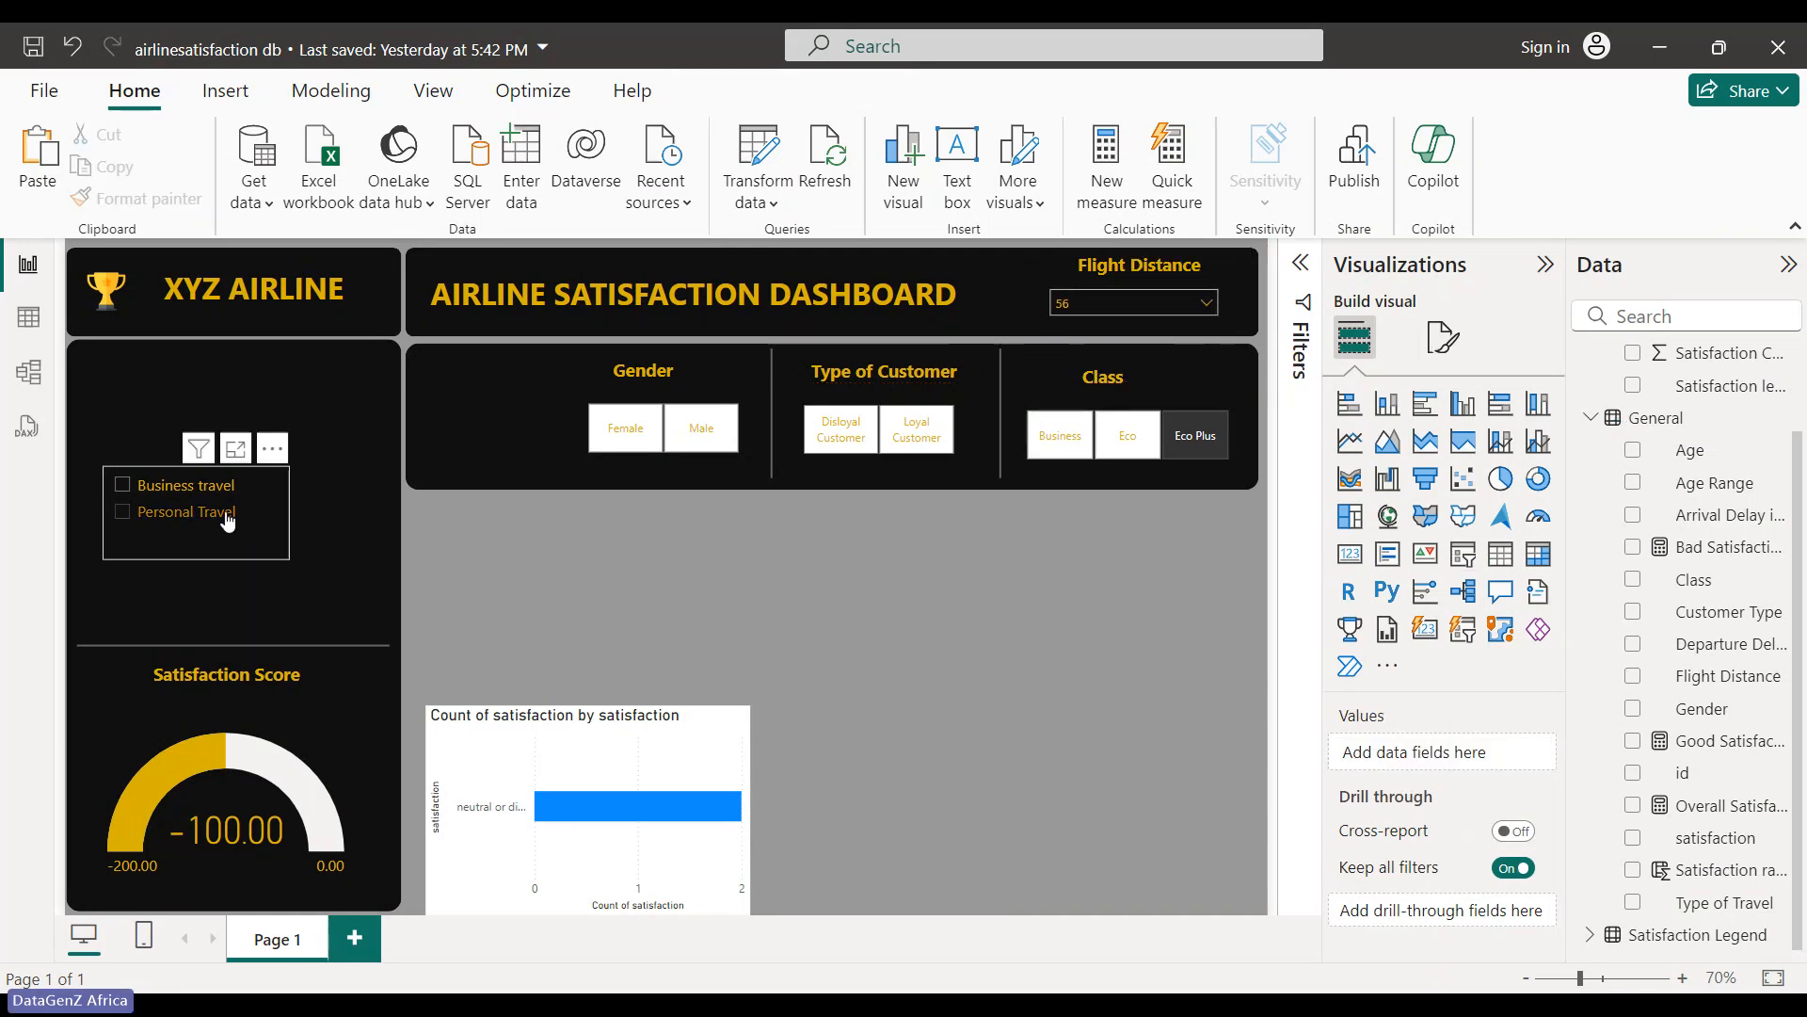
drag(254, 503, 256, 454)
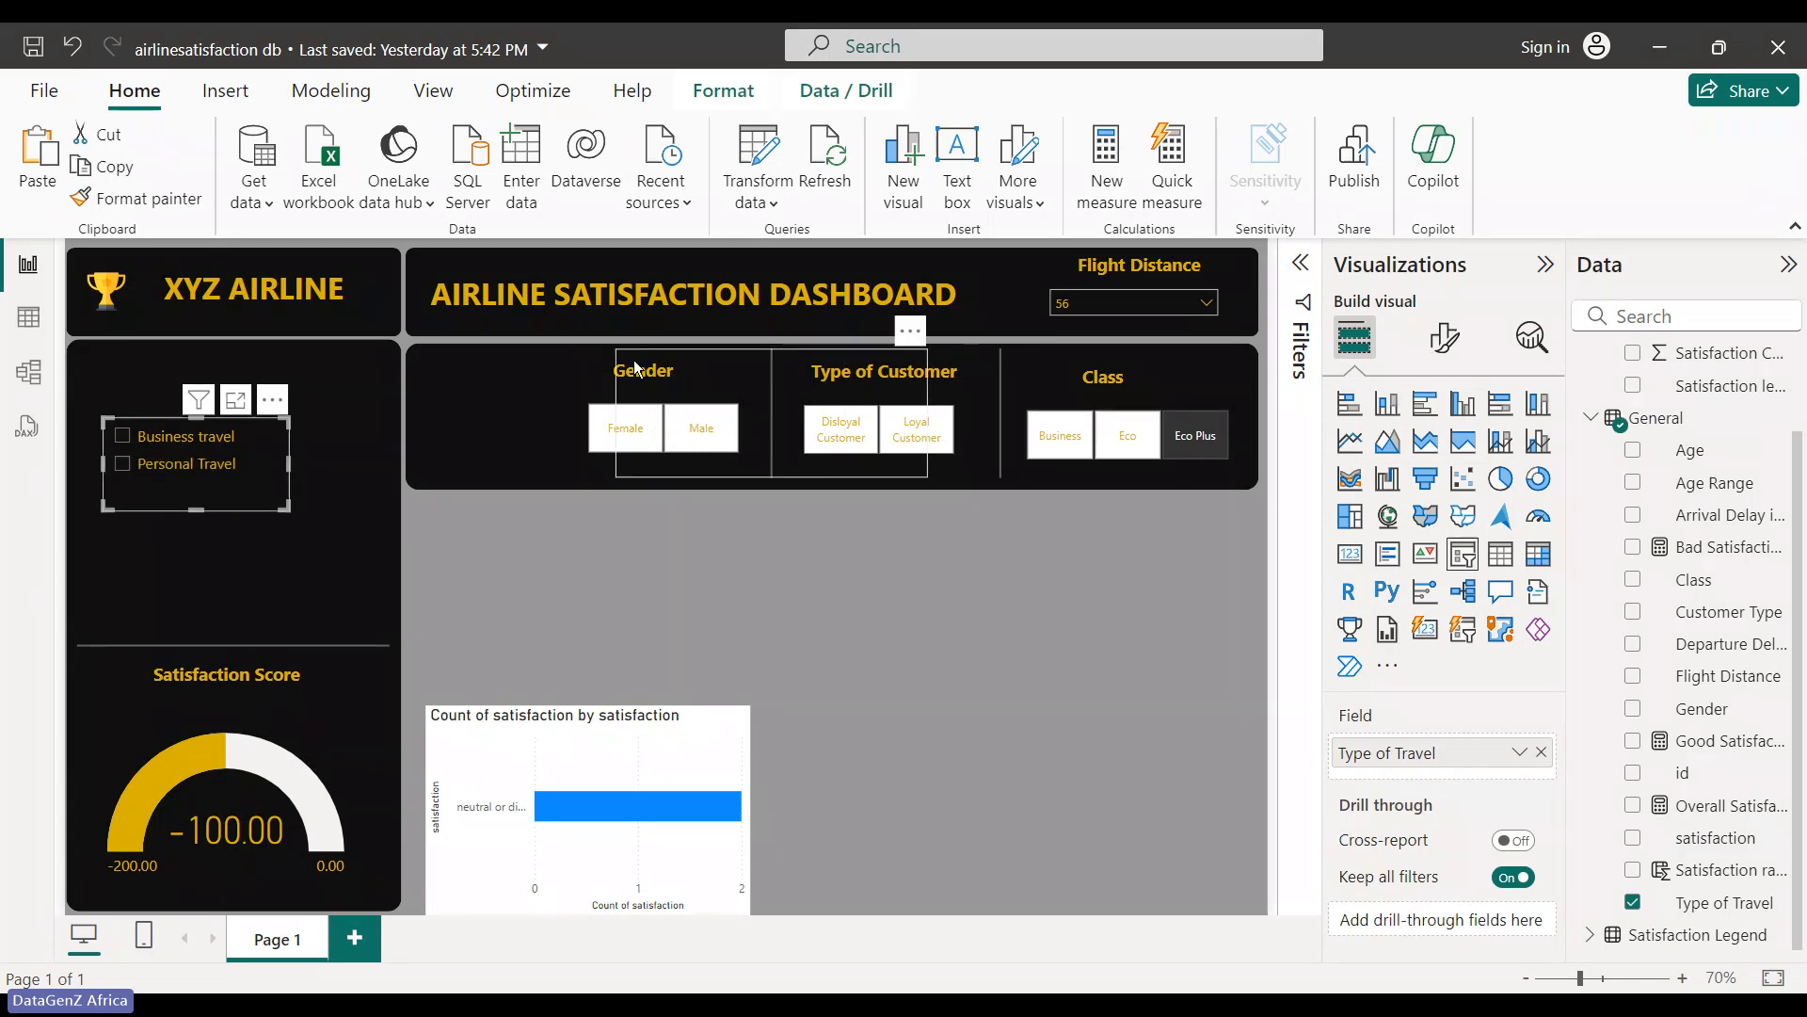
- Place a copy of the Flight Distance heading at the top of the left panel
click(689, 659)
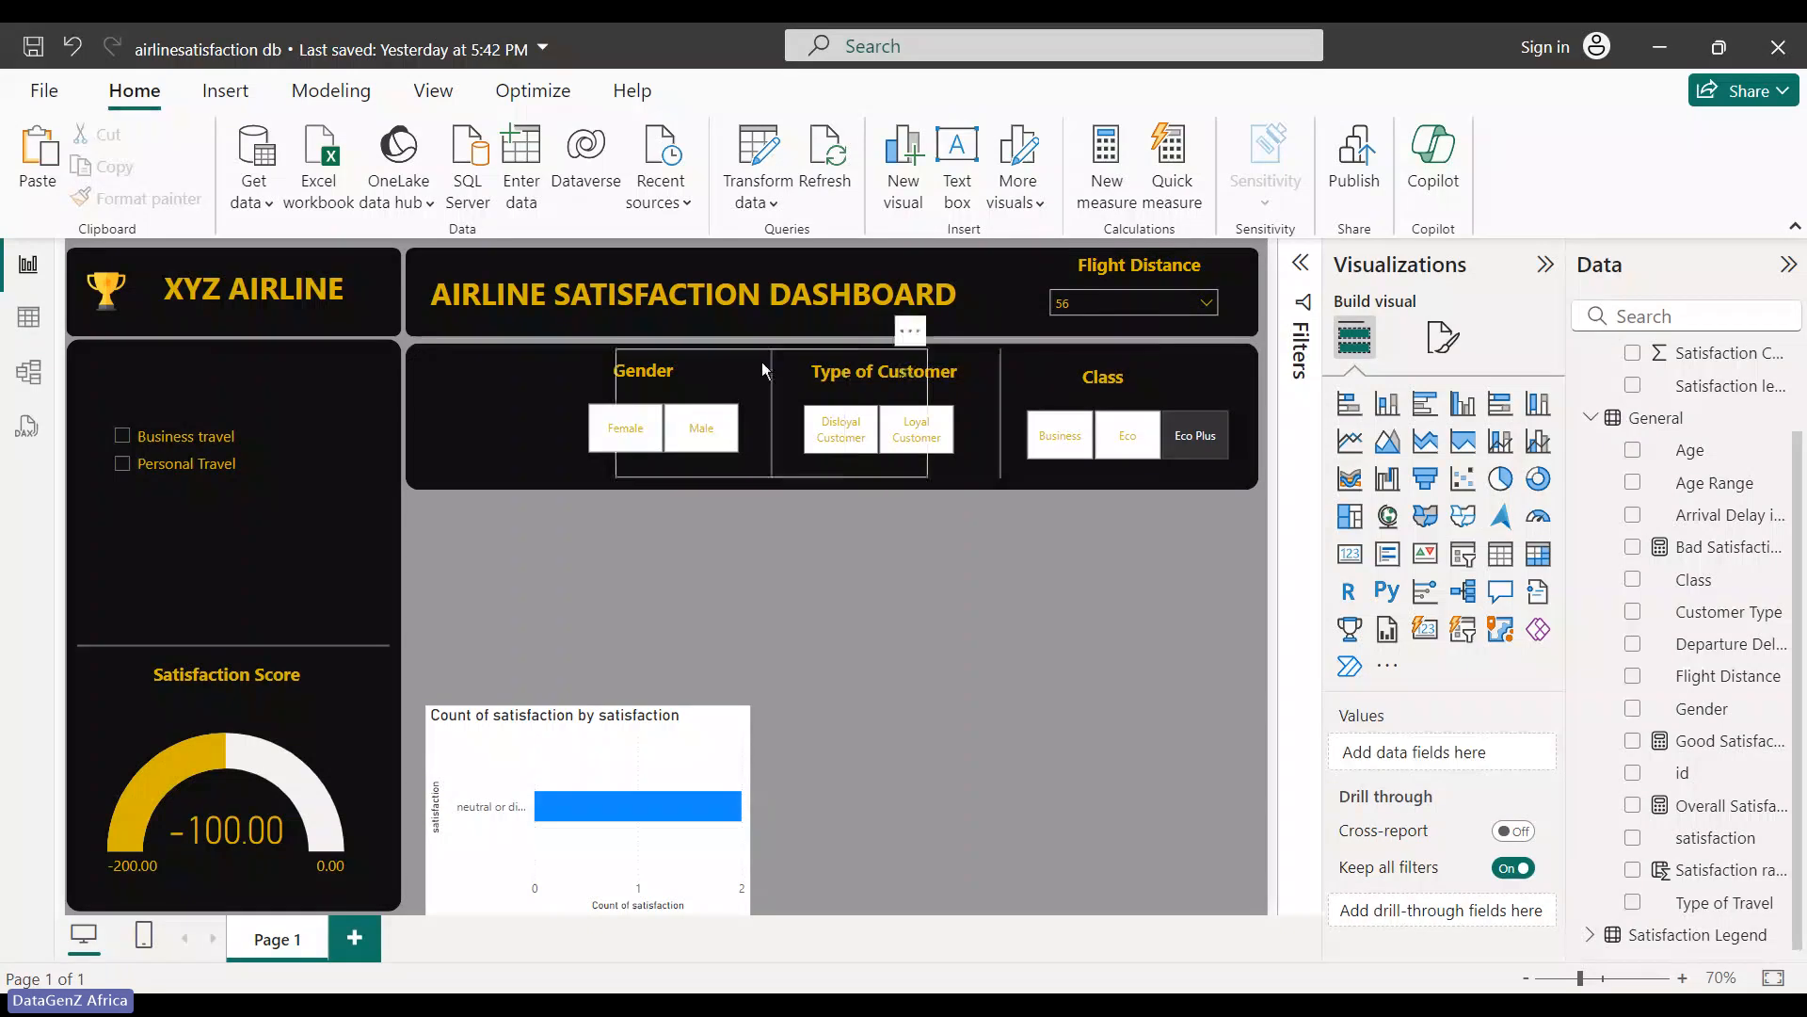
click(1180, 268)
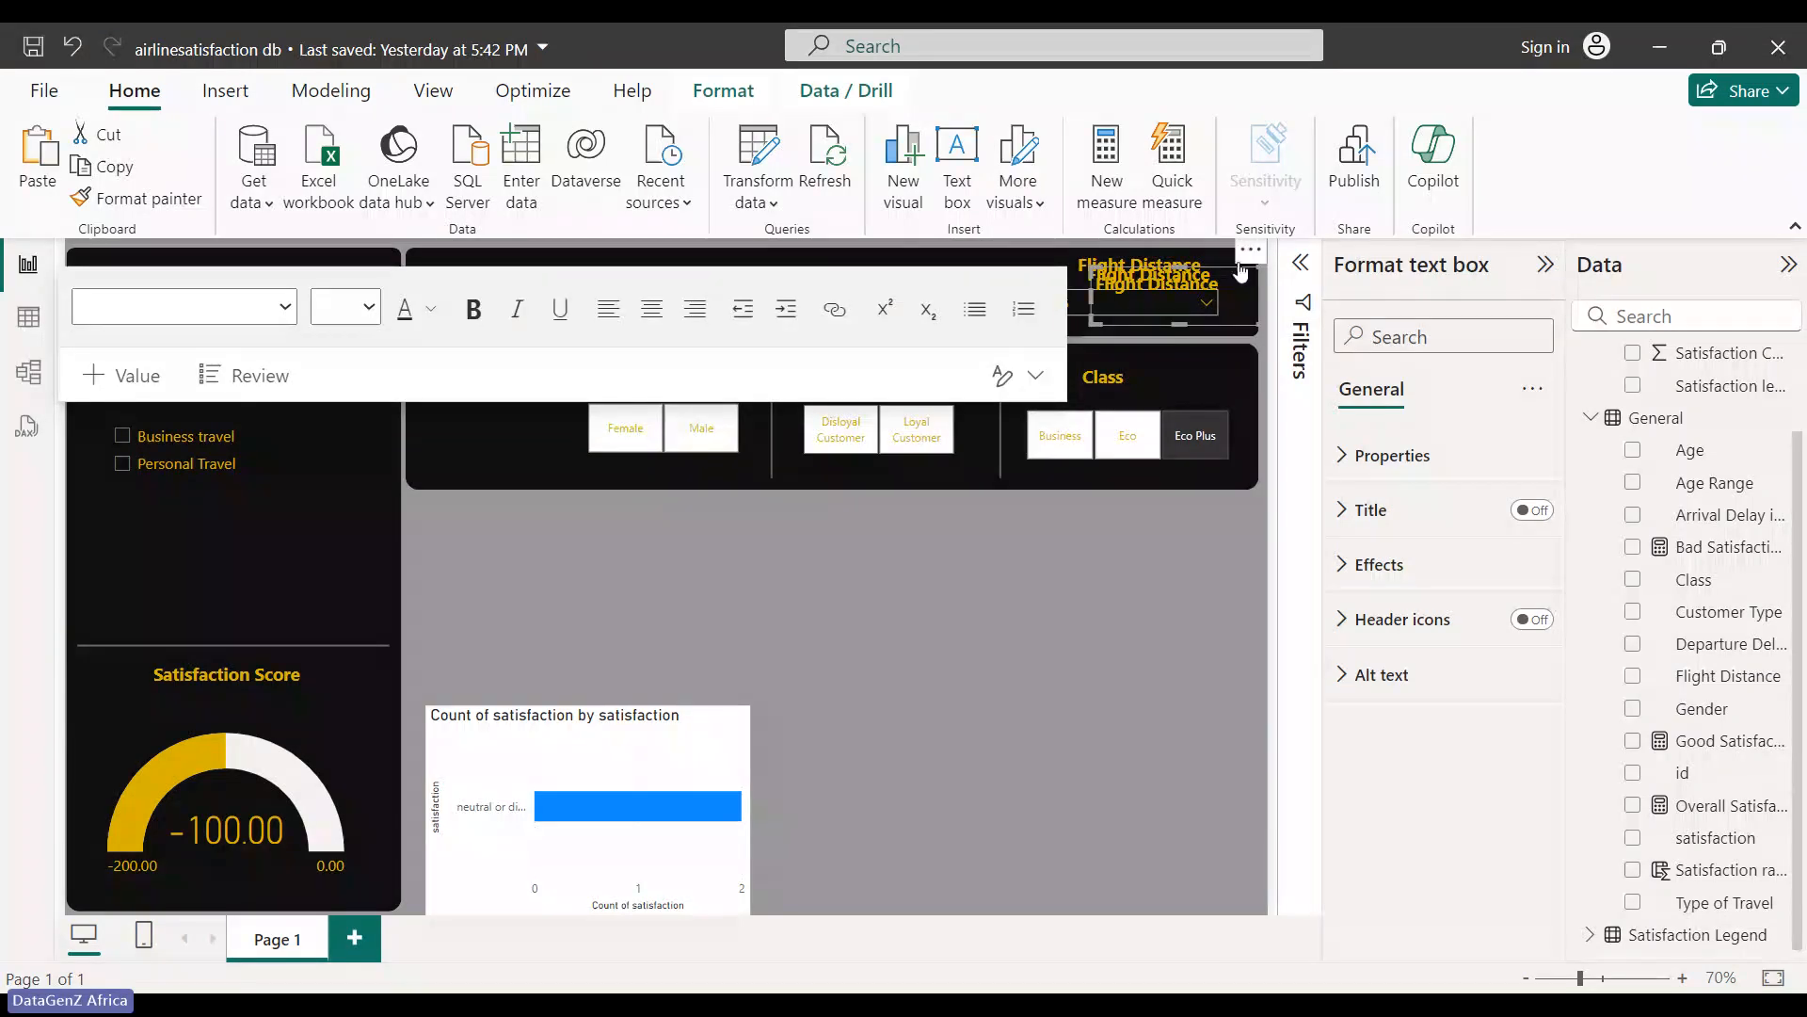
drag(1245, 272, 267, 336)
- Nudge the travel-type checkbox slicer up beneath the new heading
click(275, 421)
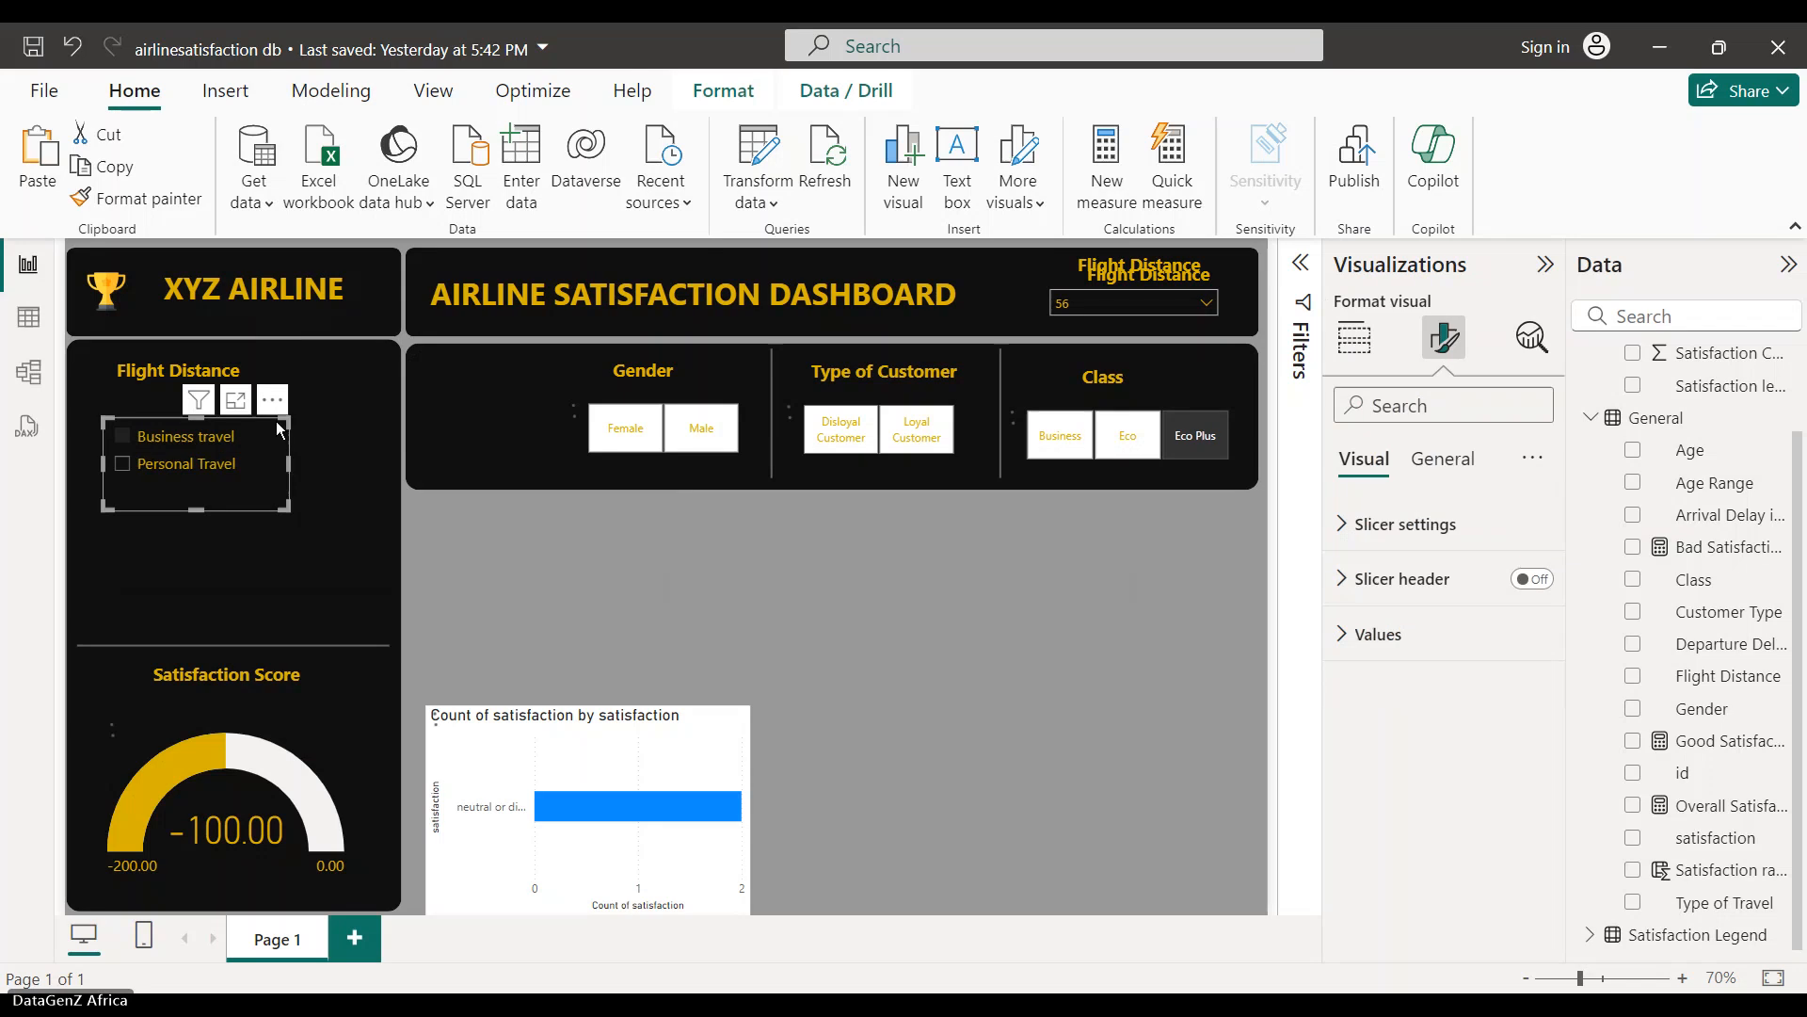
drag(277, 405, 275, 383)
click(487, 561)
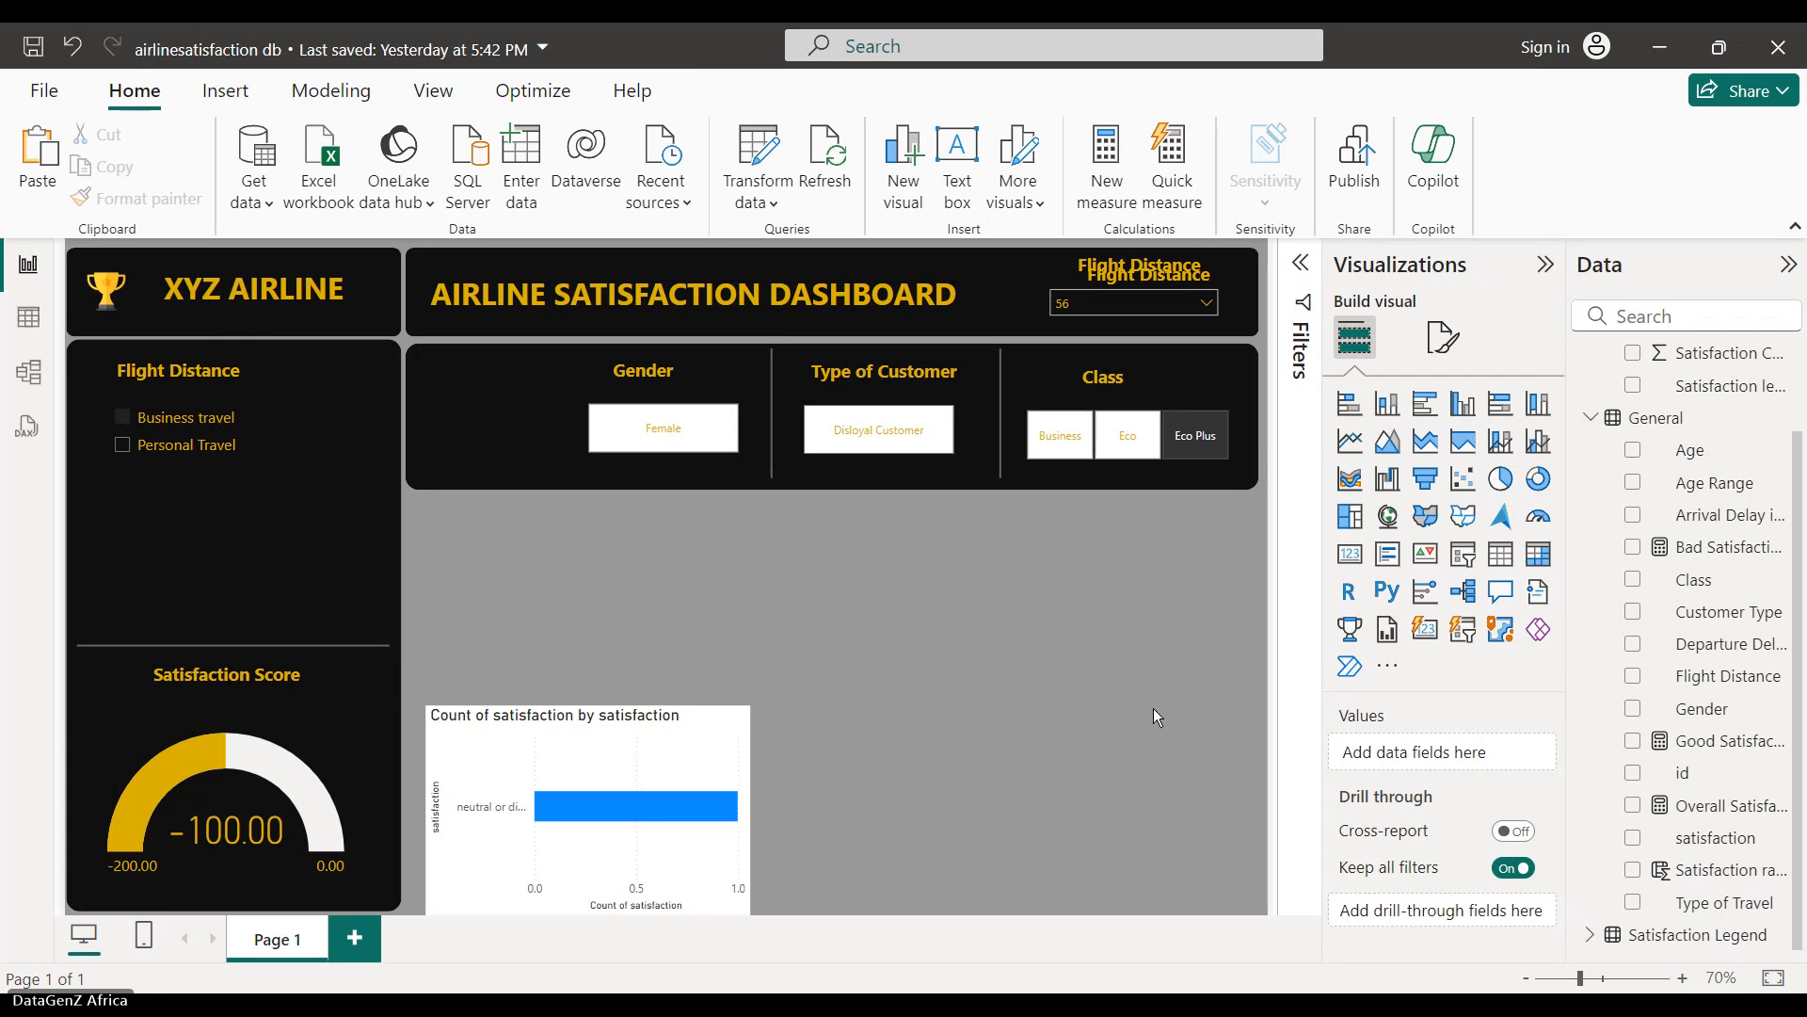
click(213, 388)
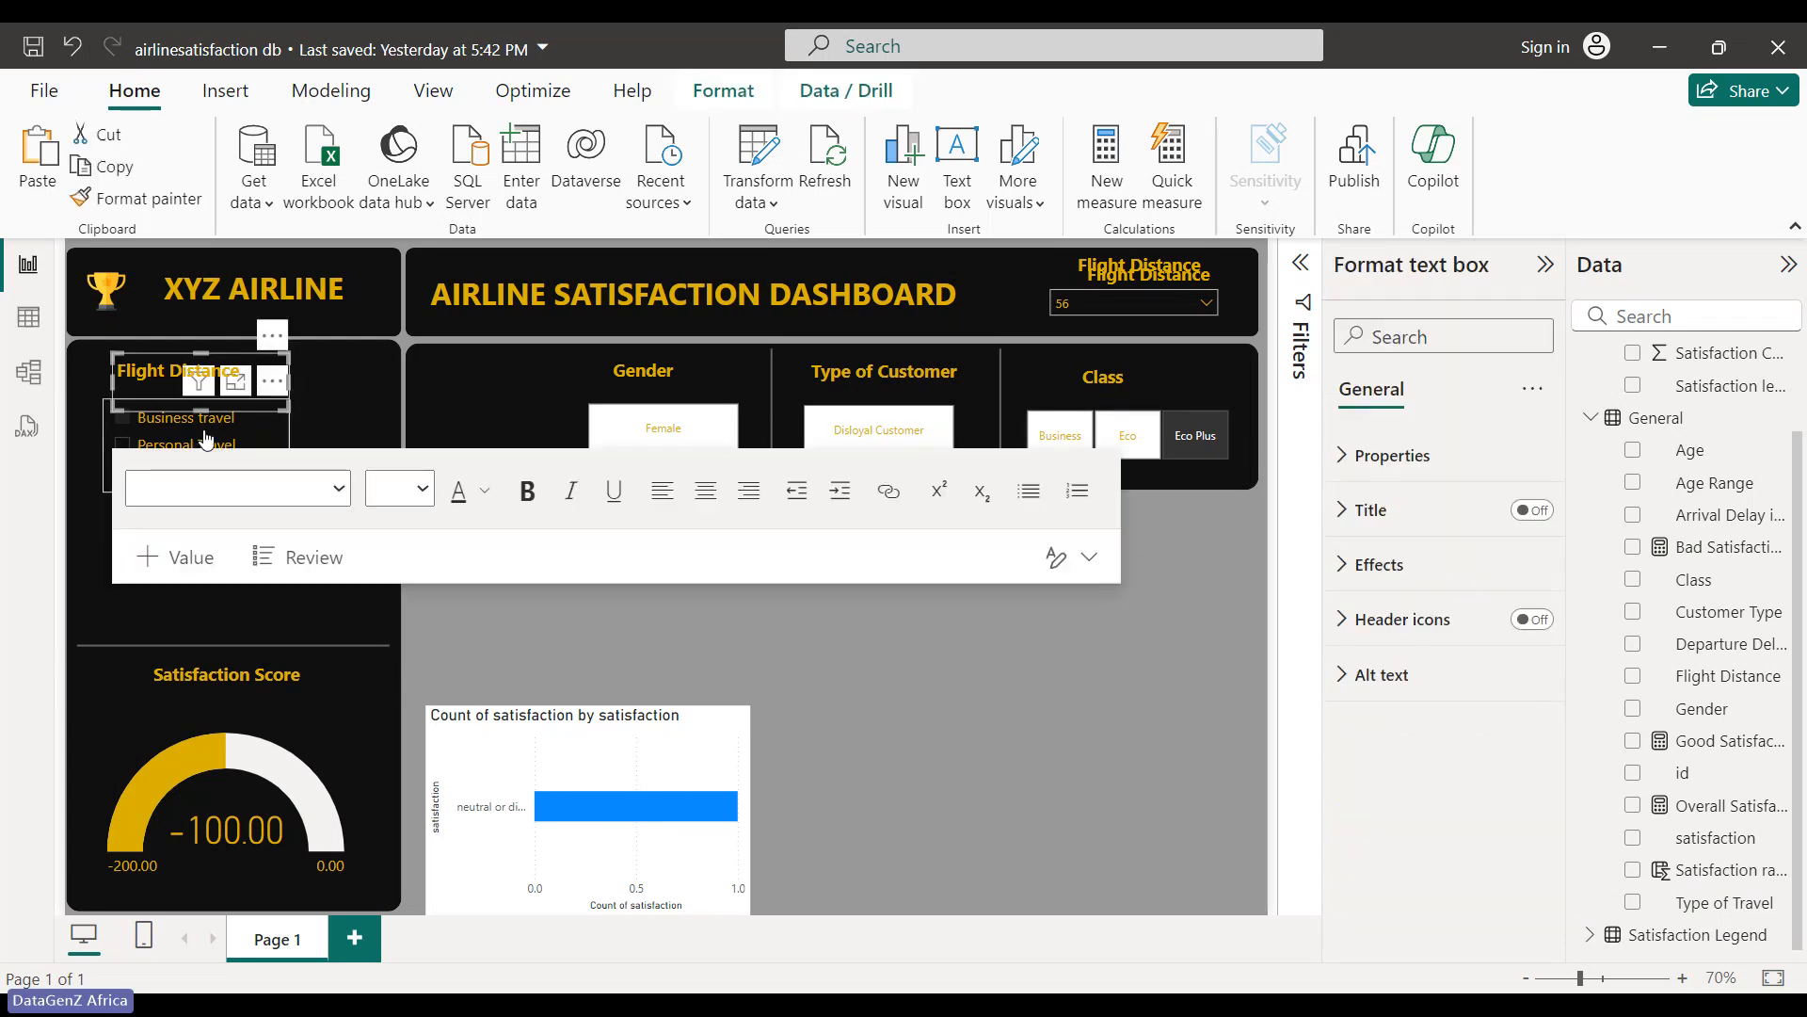
click(207, 440)
click(538, 600)
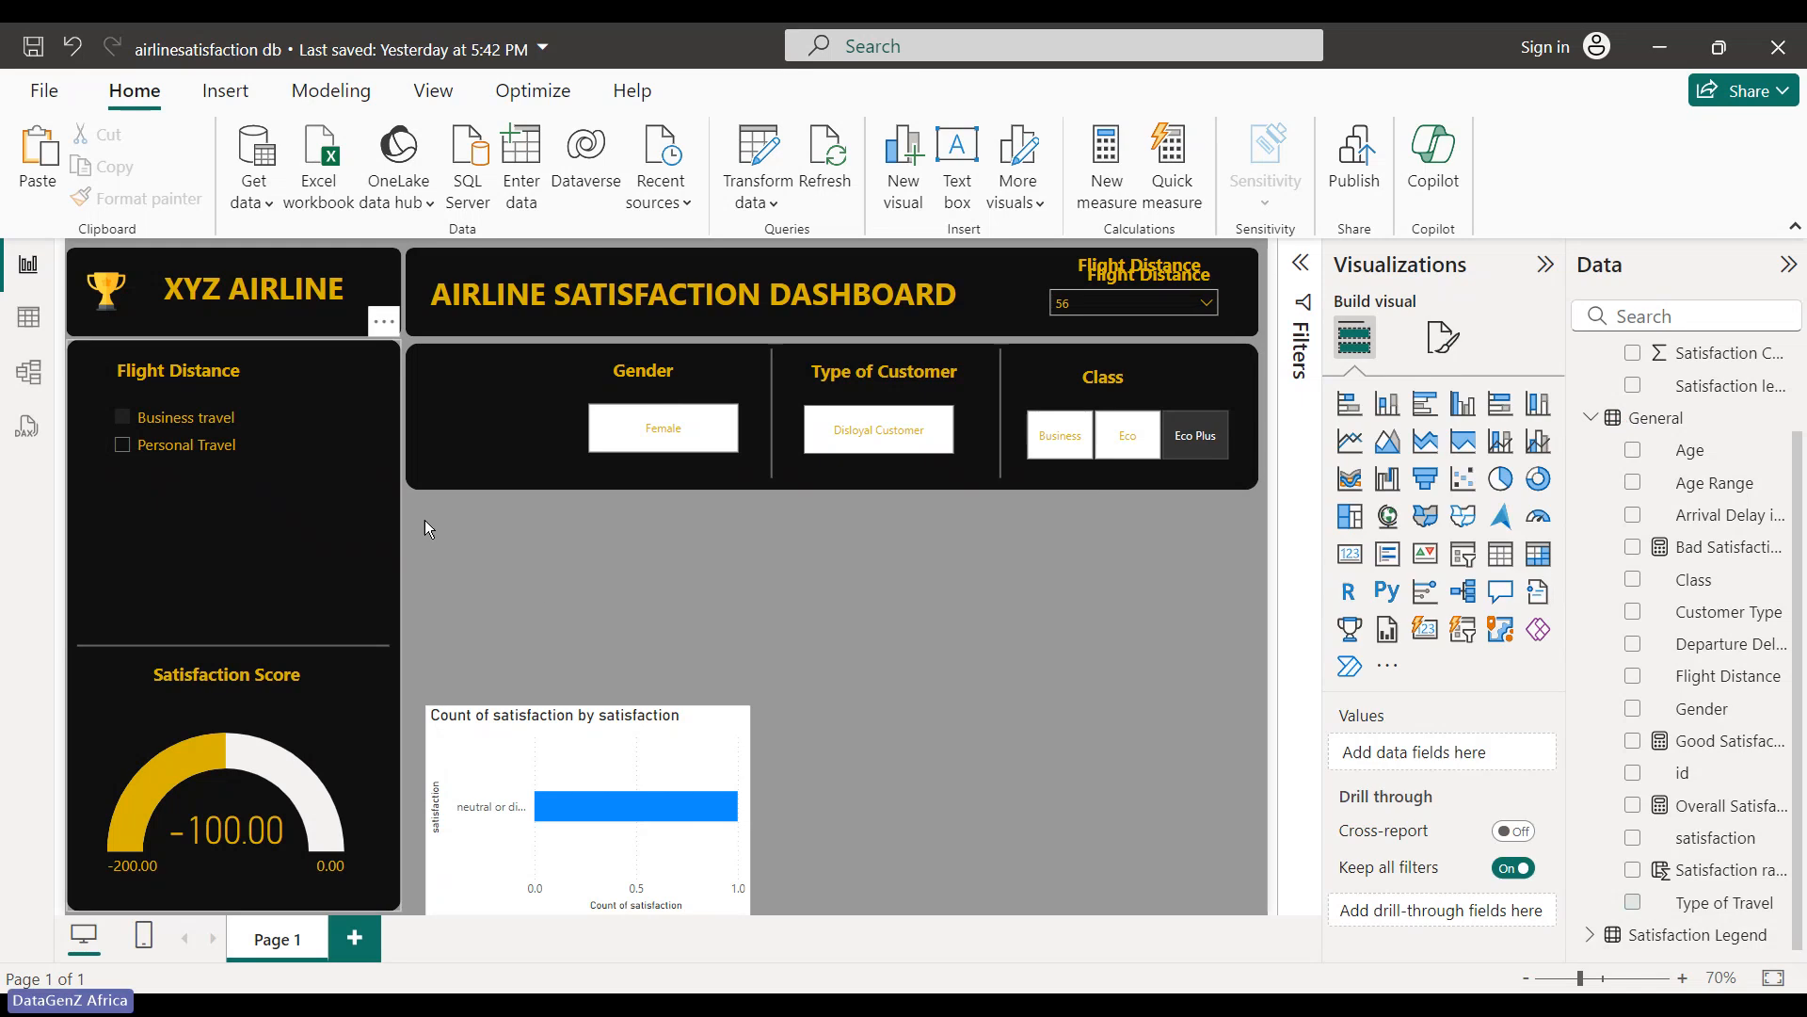
click(273, 441)
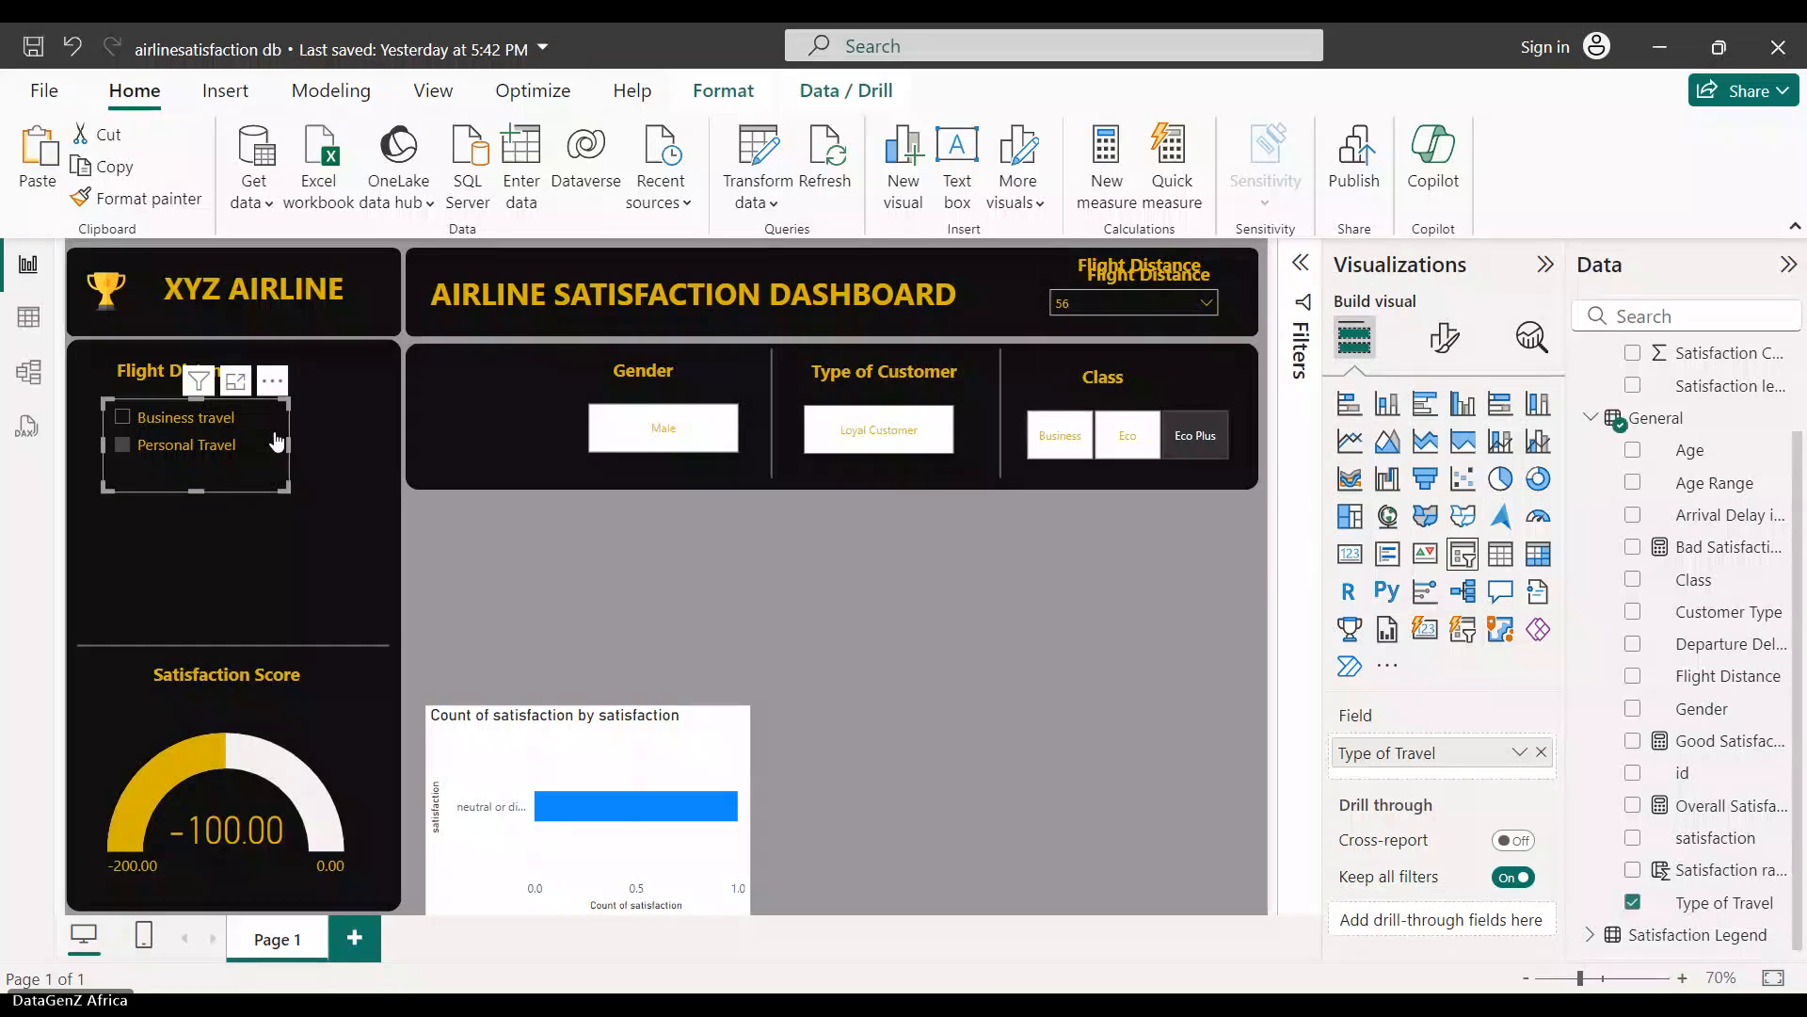
- Duplicate the travel slicer below it, switch its field to Age Range, and make it taller
drag(215, 462, 200, 545)
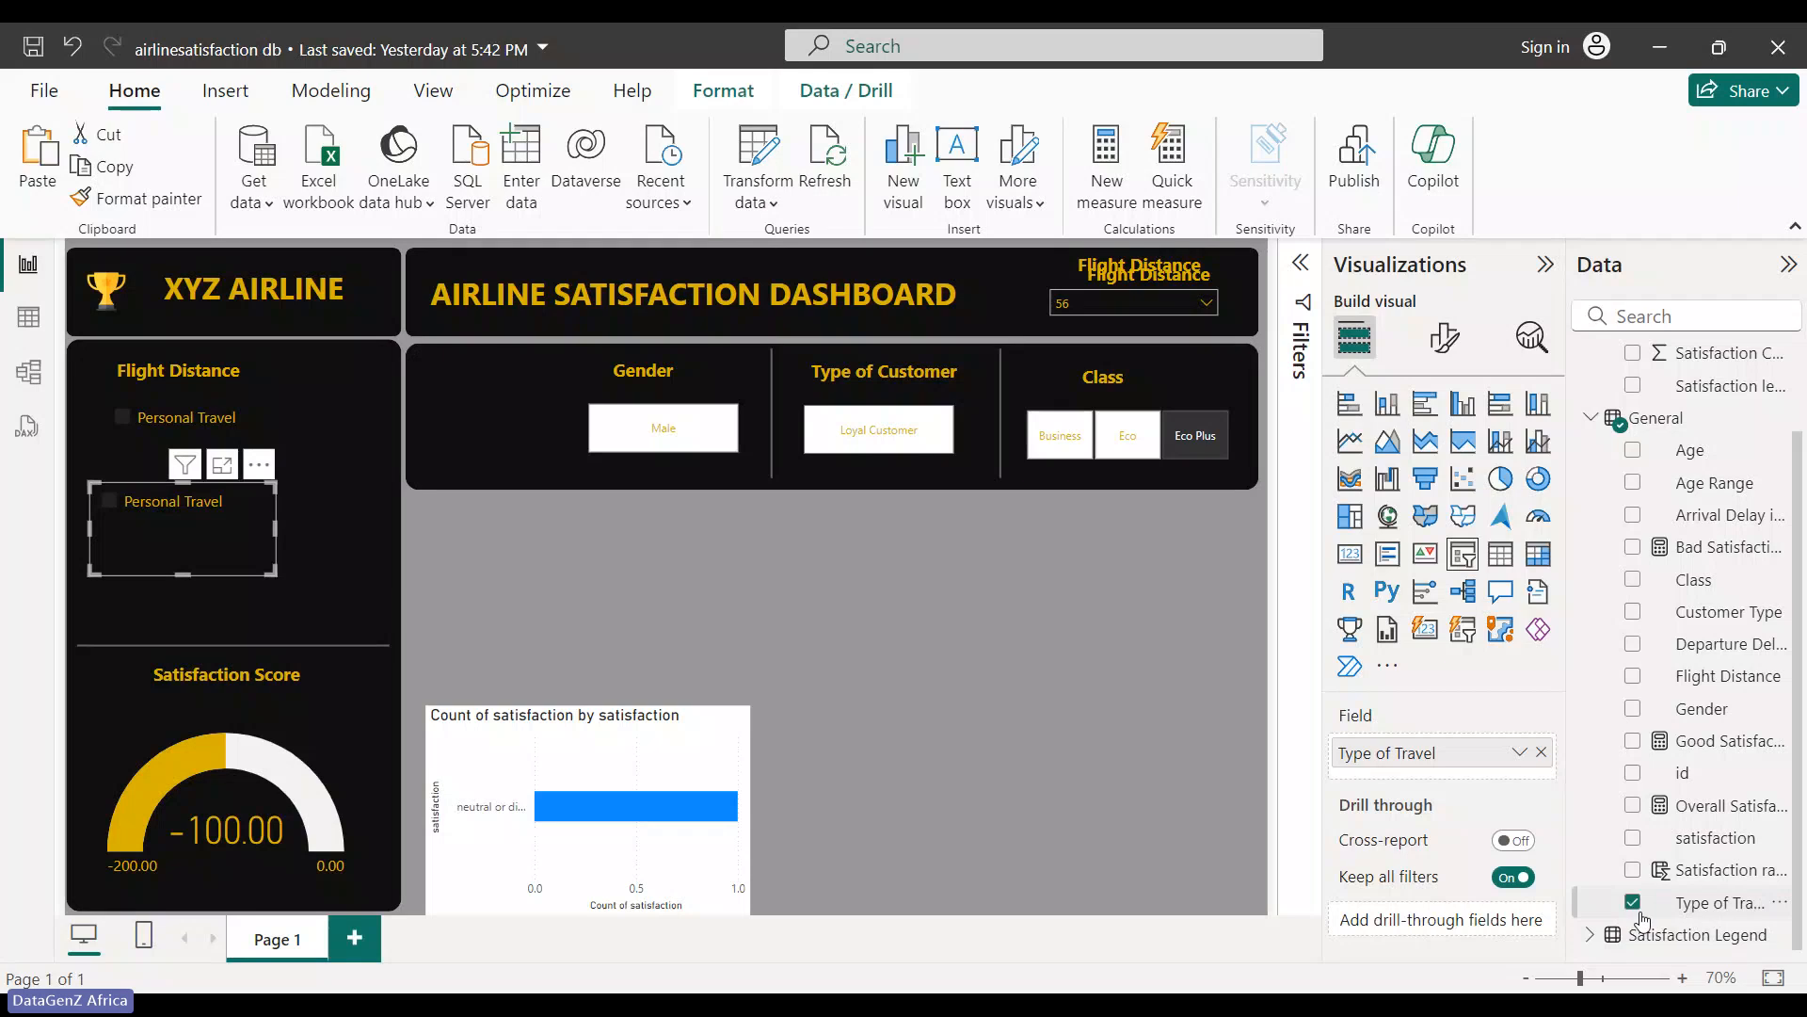
click(1632, 482)
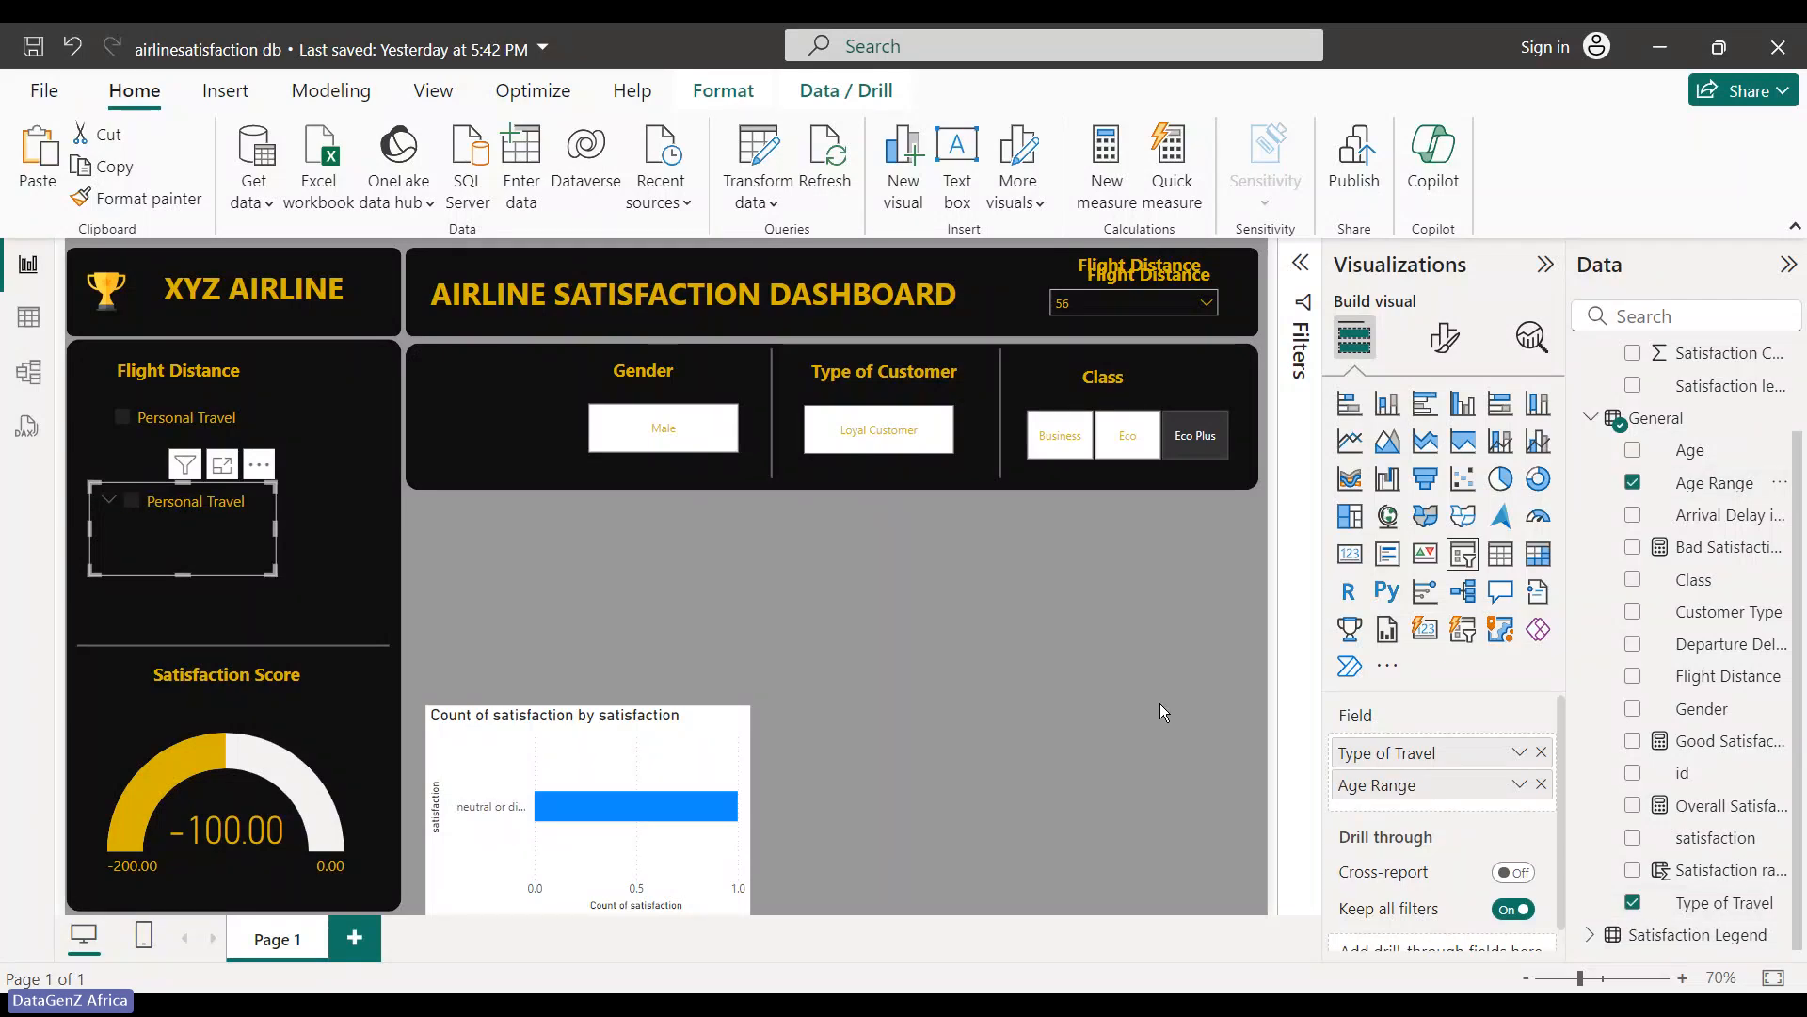
click(1633, 903)
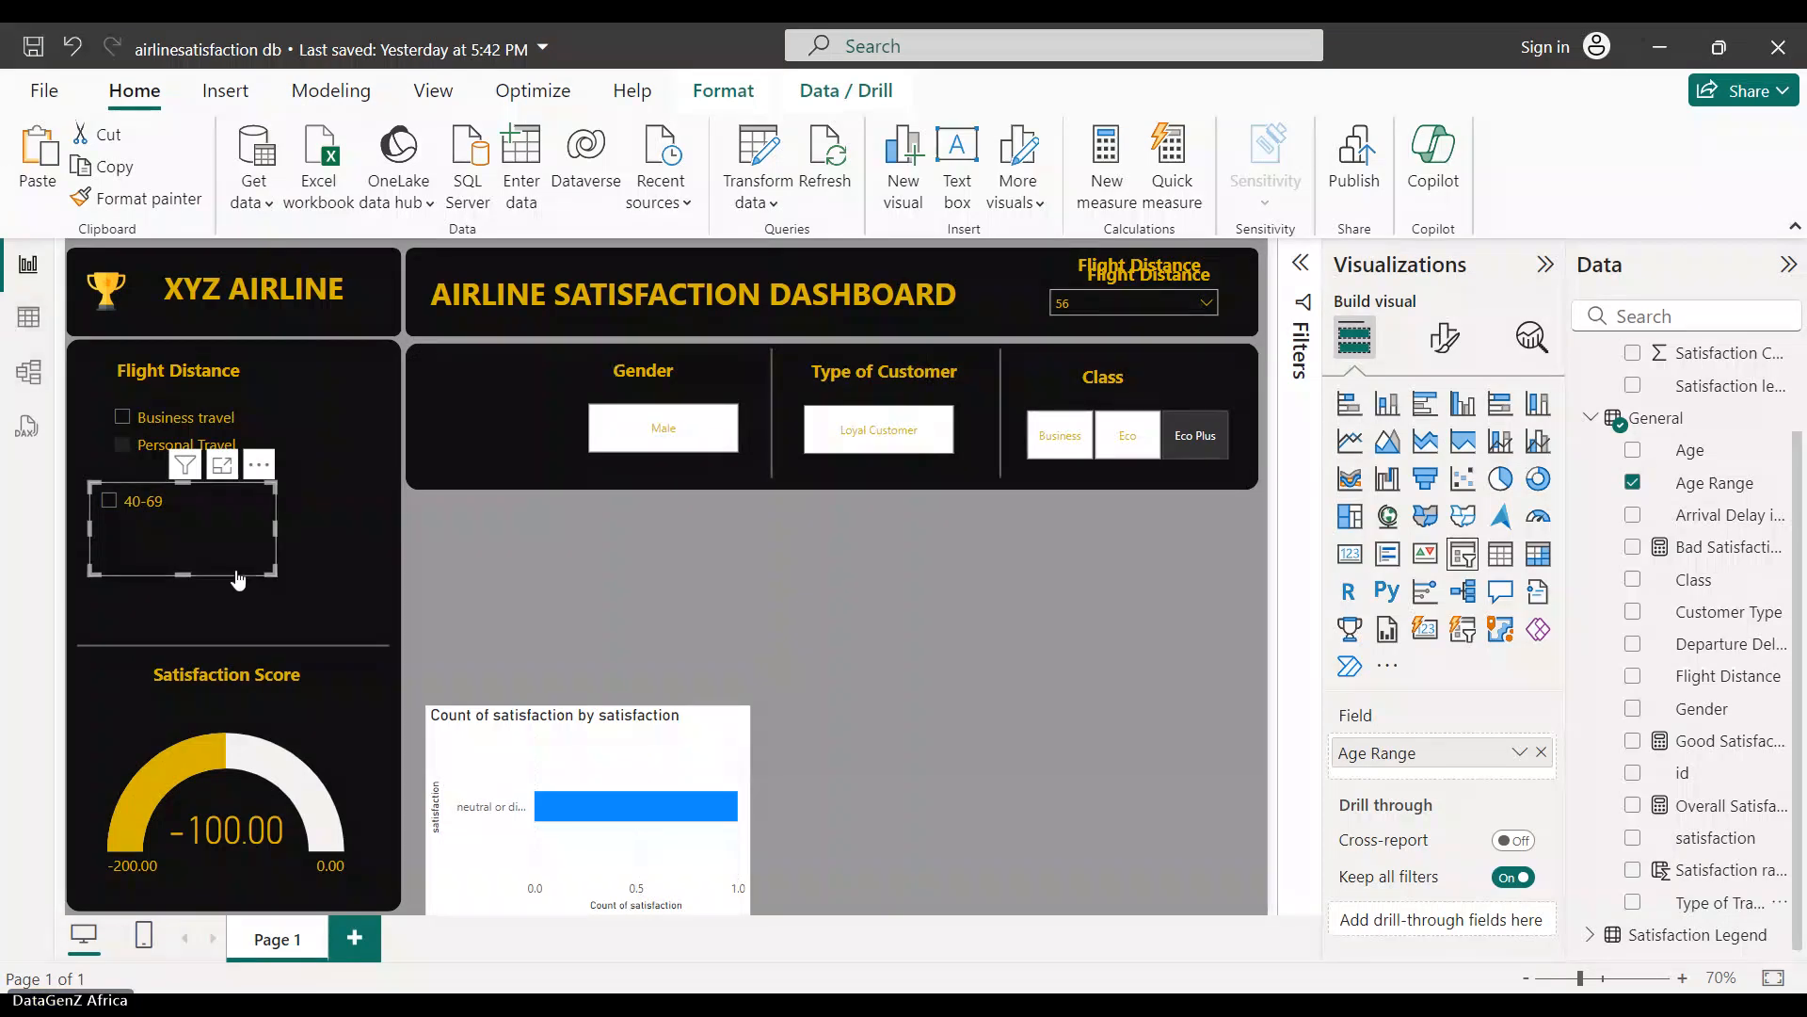
drag(186, 569, 186, 603)
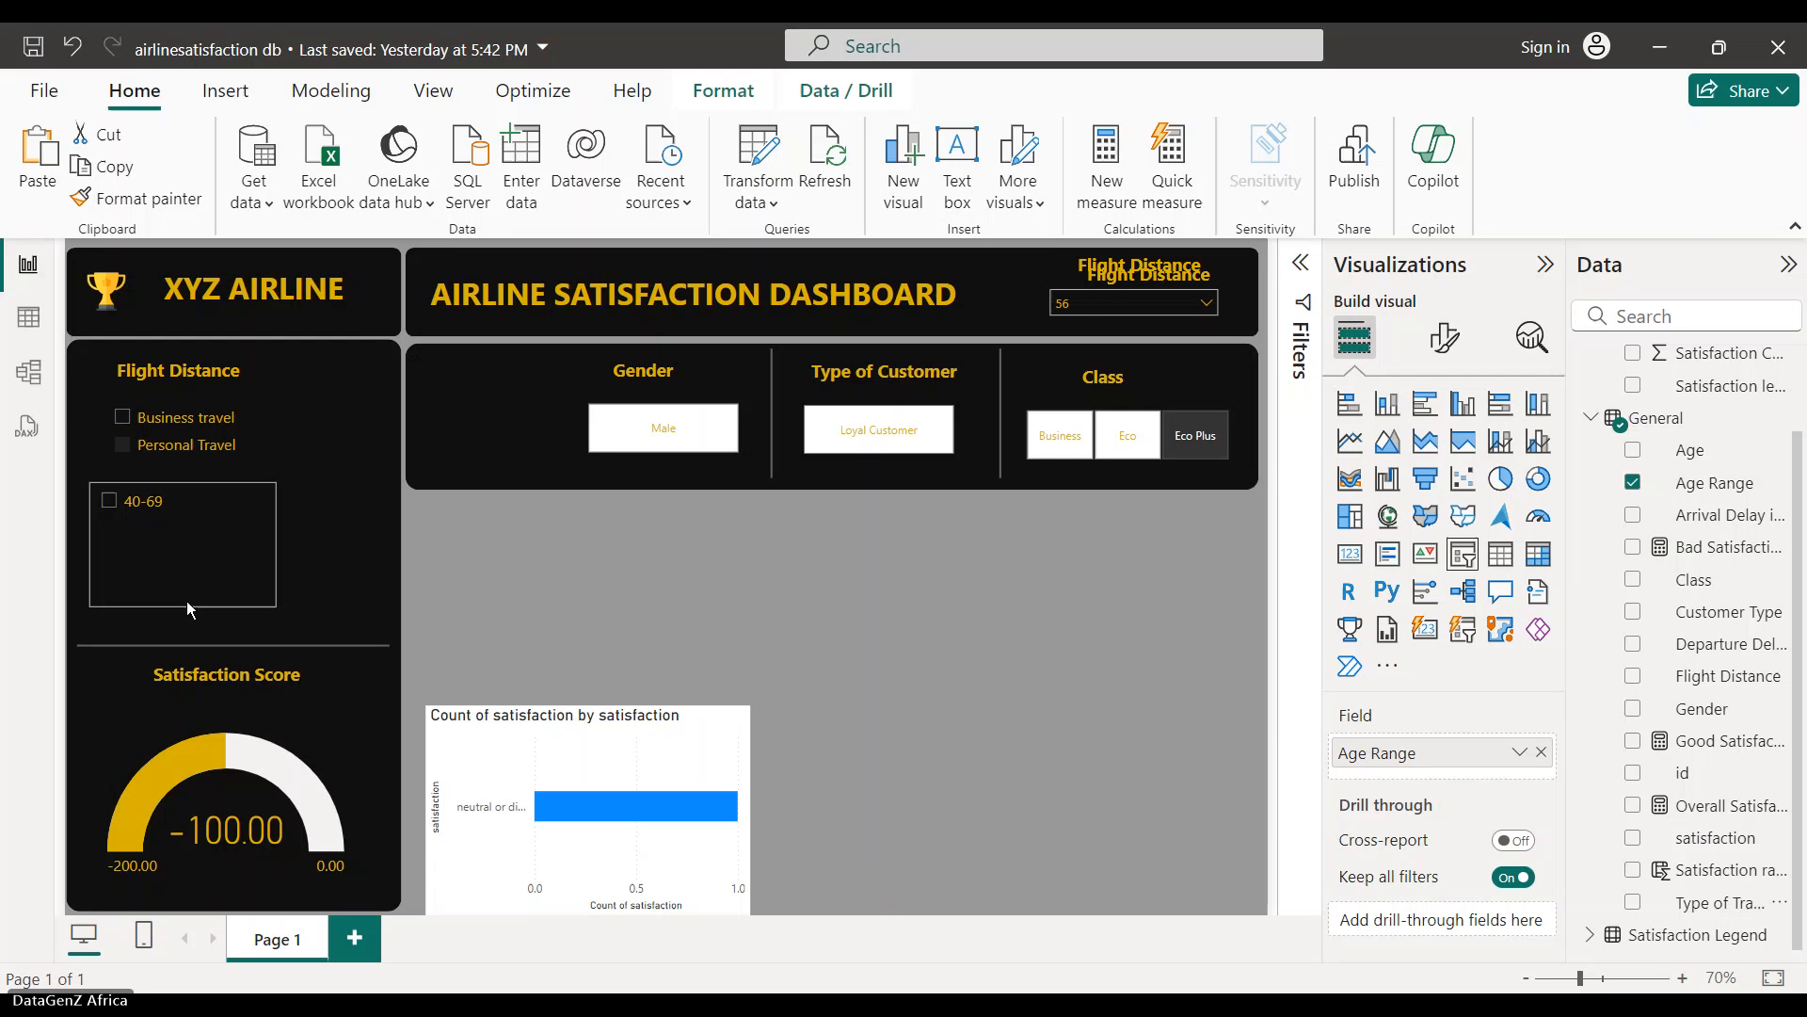
drag(250, 513, 264, 546)
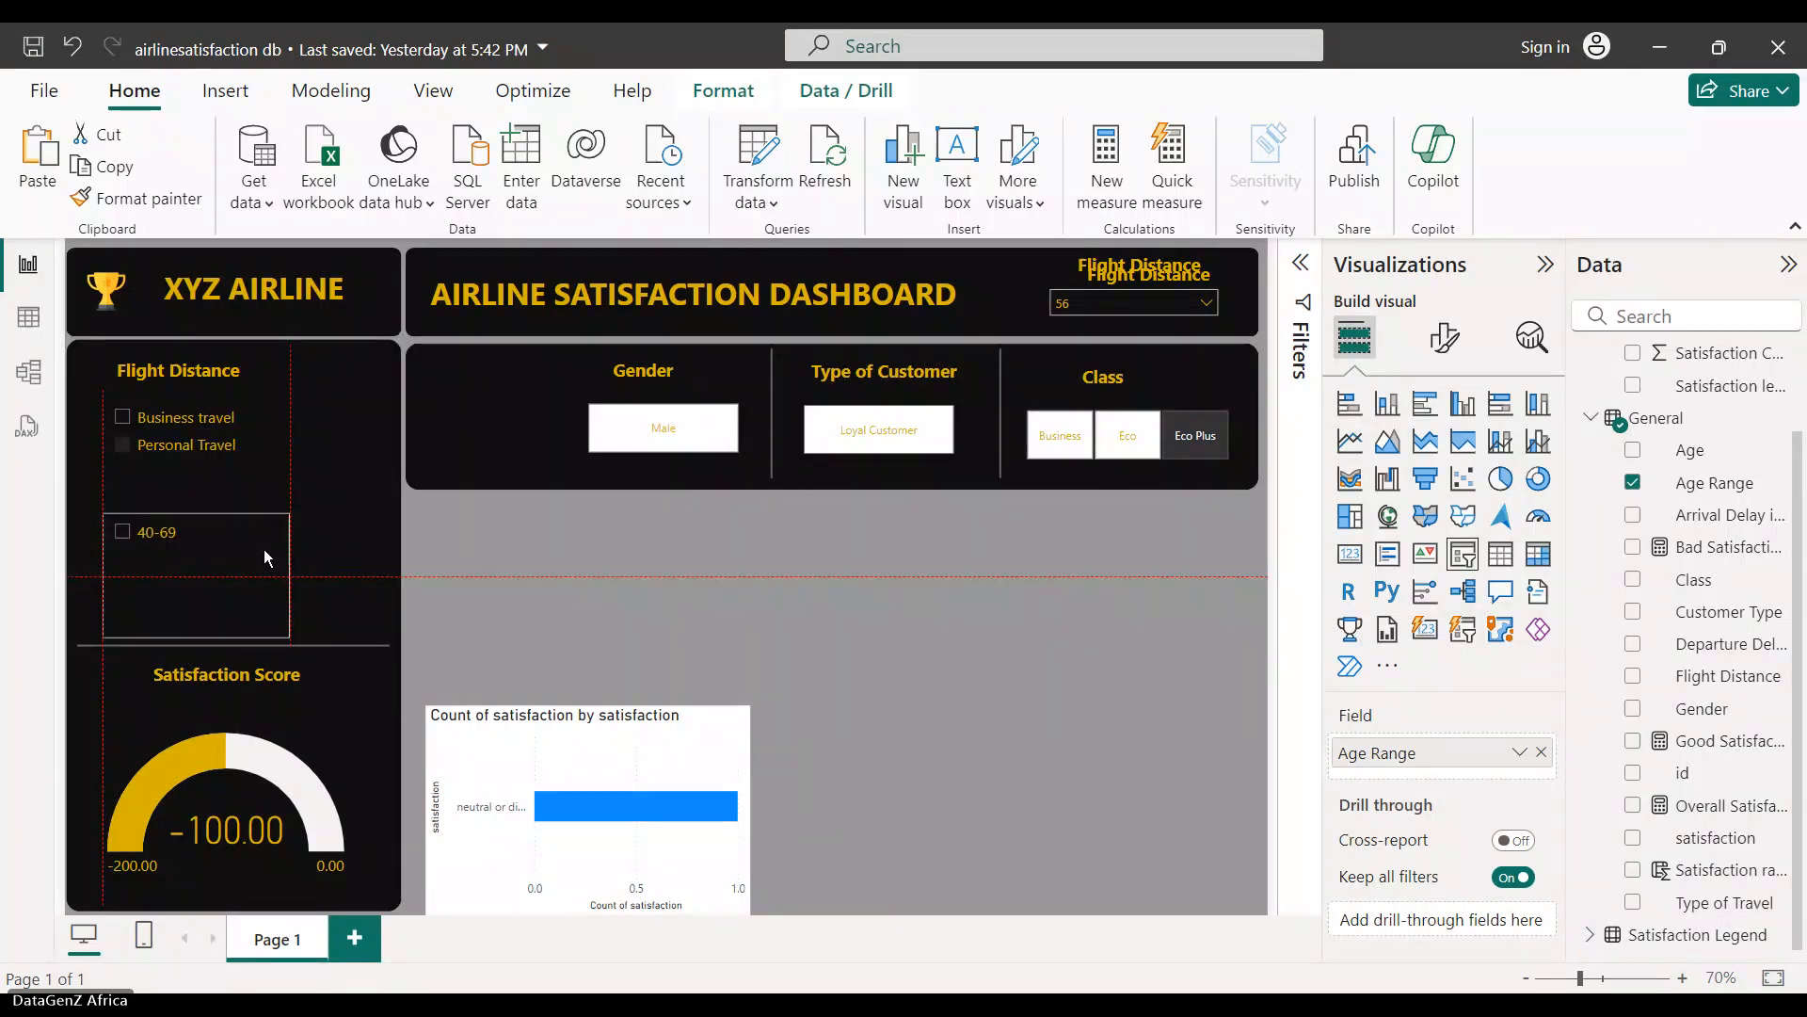
- Move the spare Flight Distance heading from the banner to sit above the Age Range slicer
click(1162, 289)
drag(1235, 334, 266, 561)
click(644, 608)
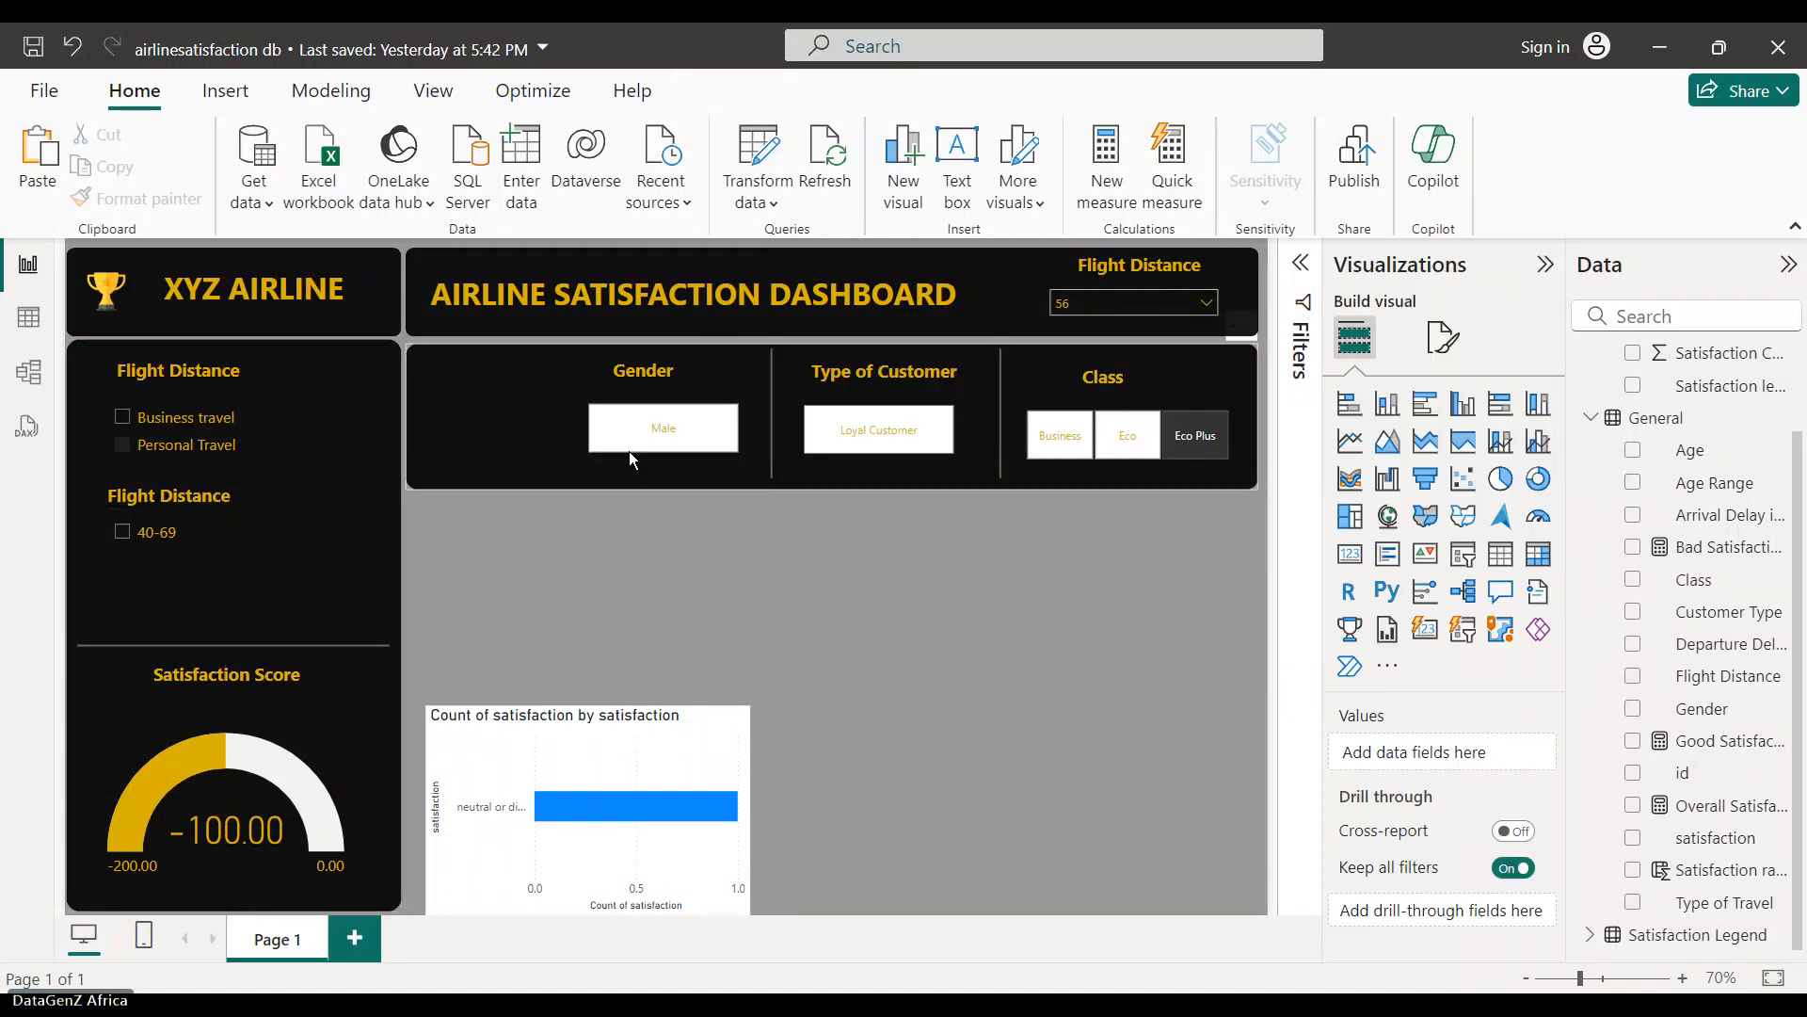
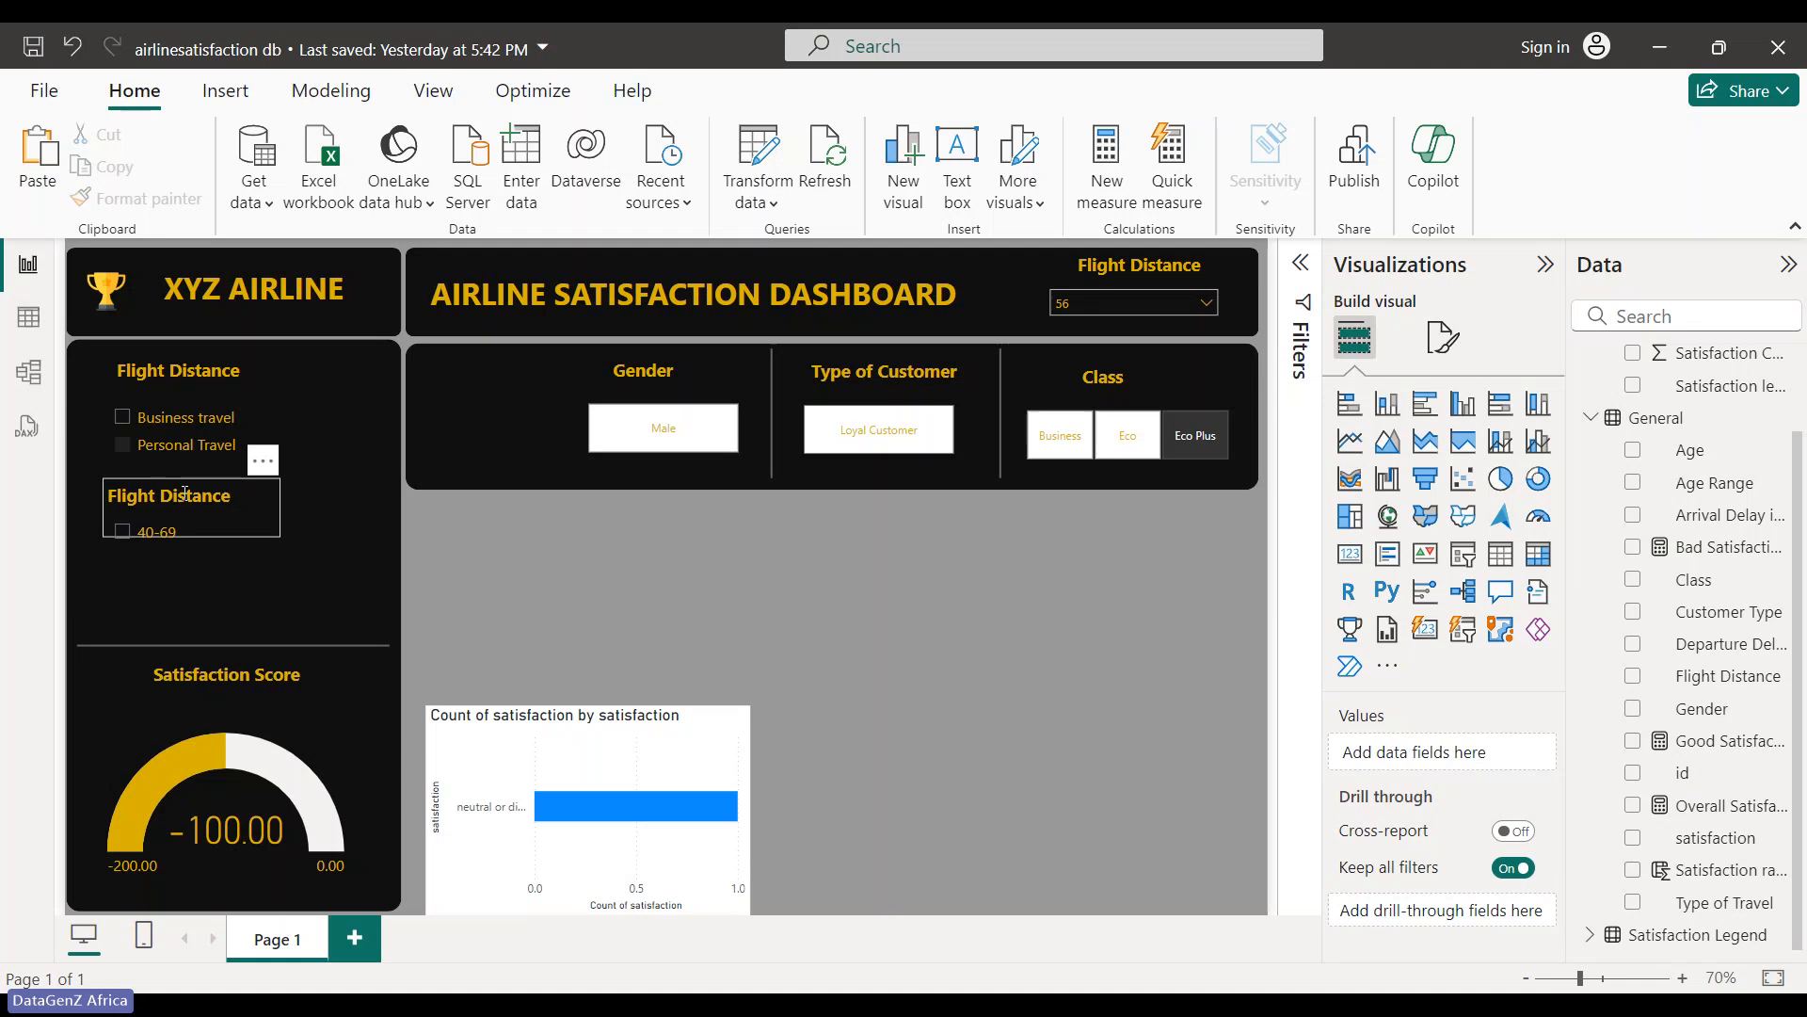
- Place the Flight Distance heading above the 40-69 Age Range slicer in the top band, left of Gender
drag(185, 491, 567, 341)
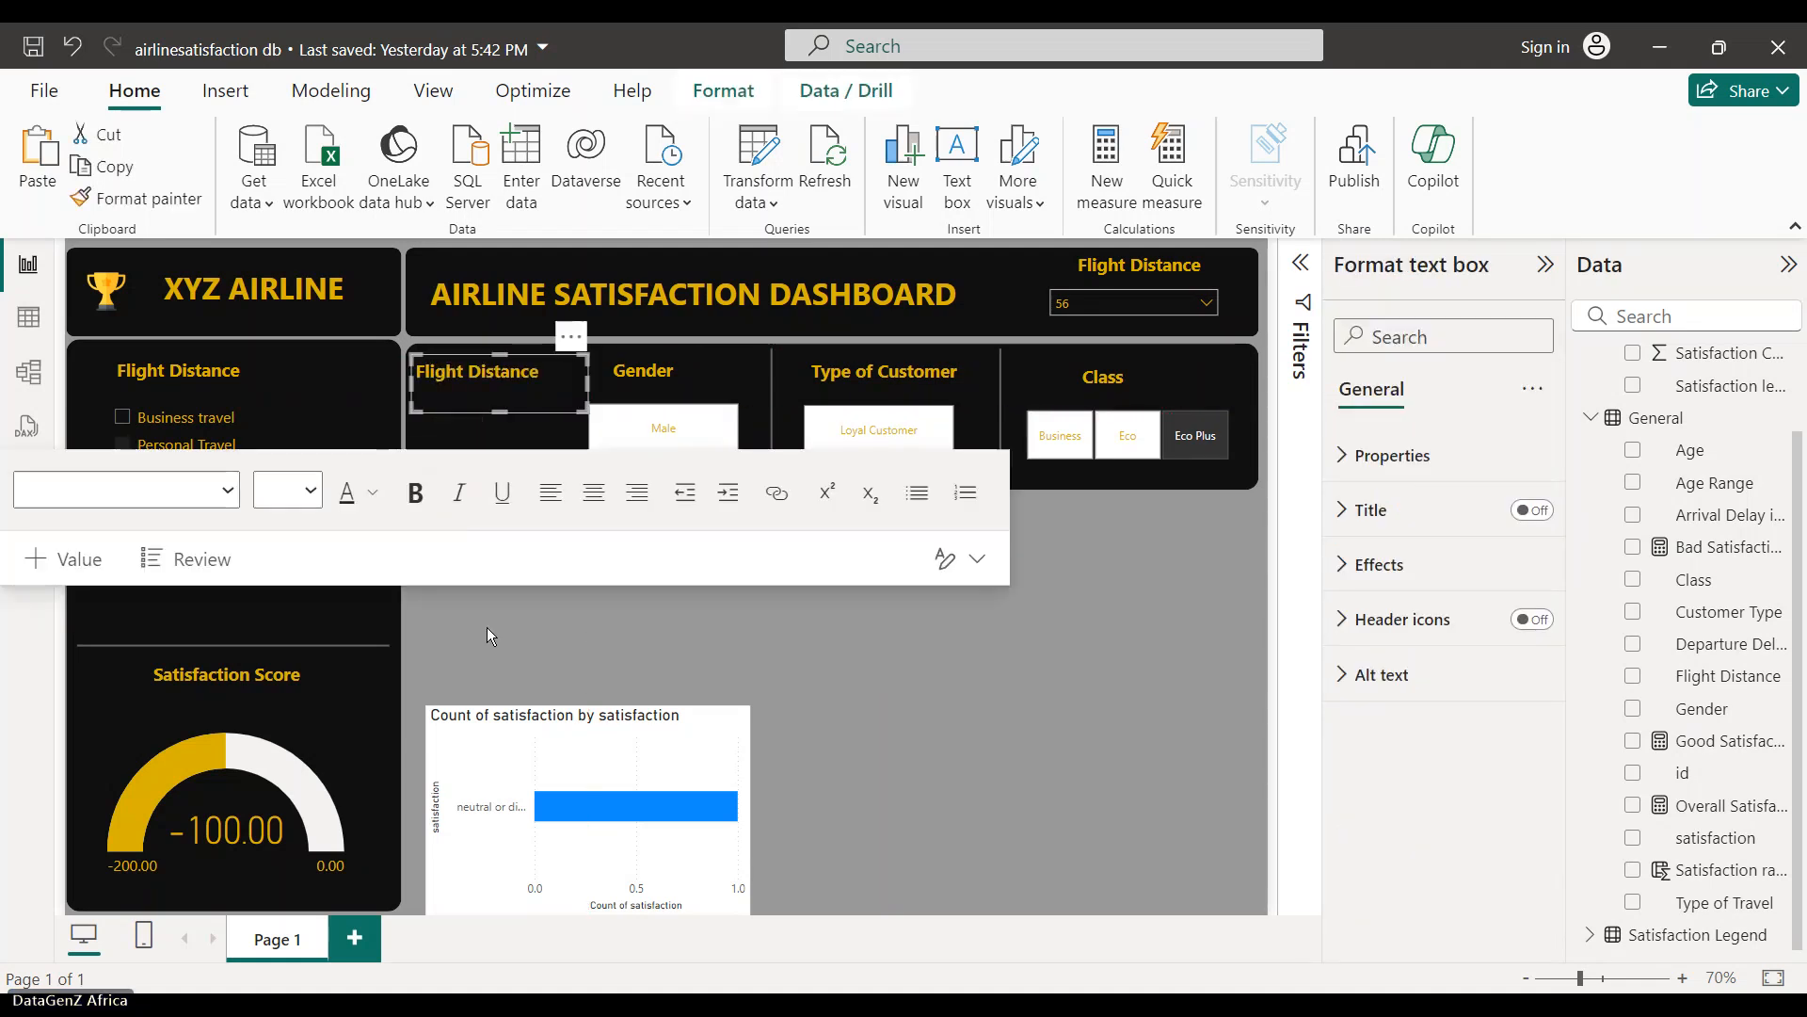
click(488, 629)
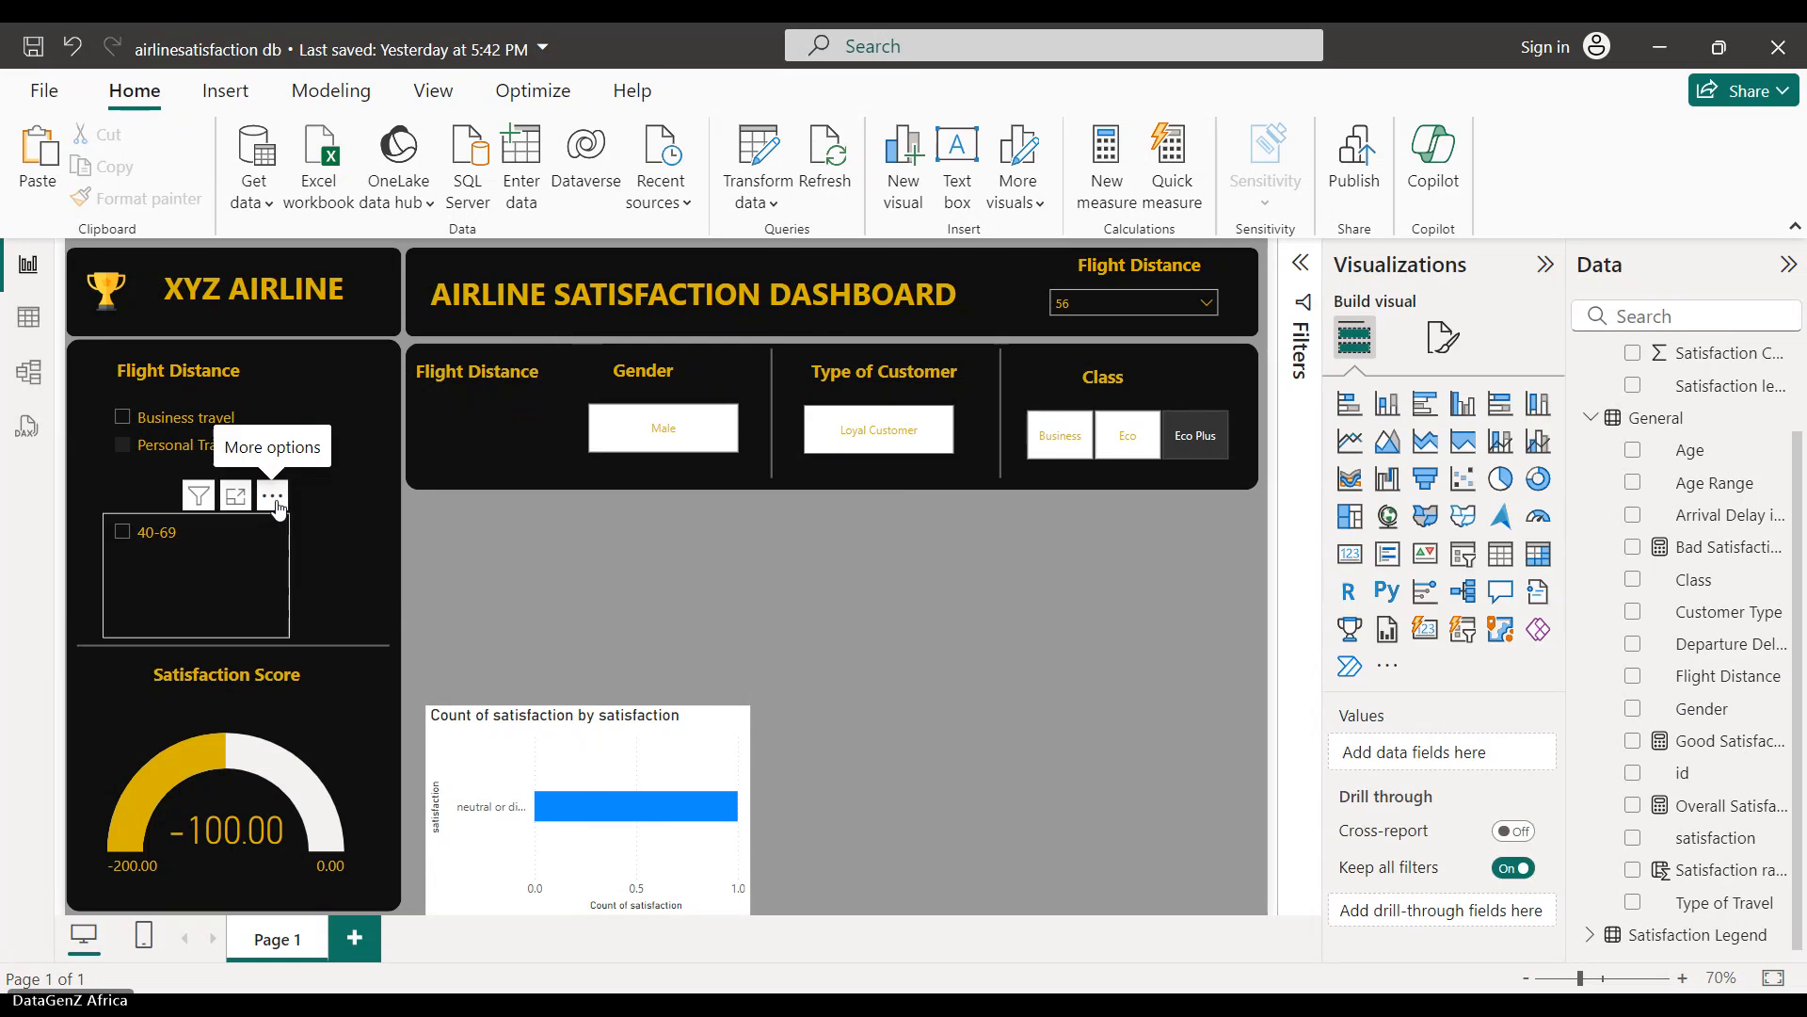
drag(274, 499, 578, 370)
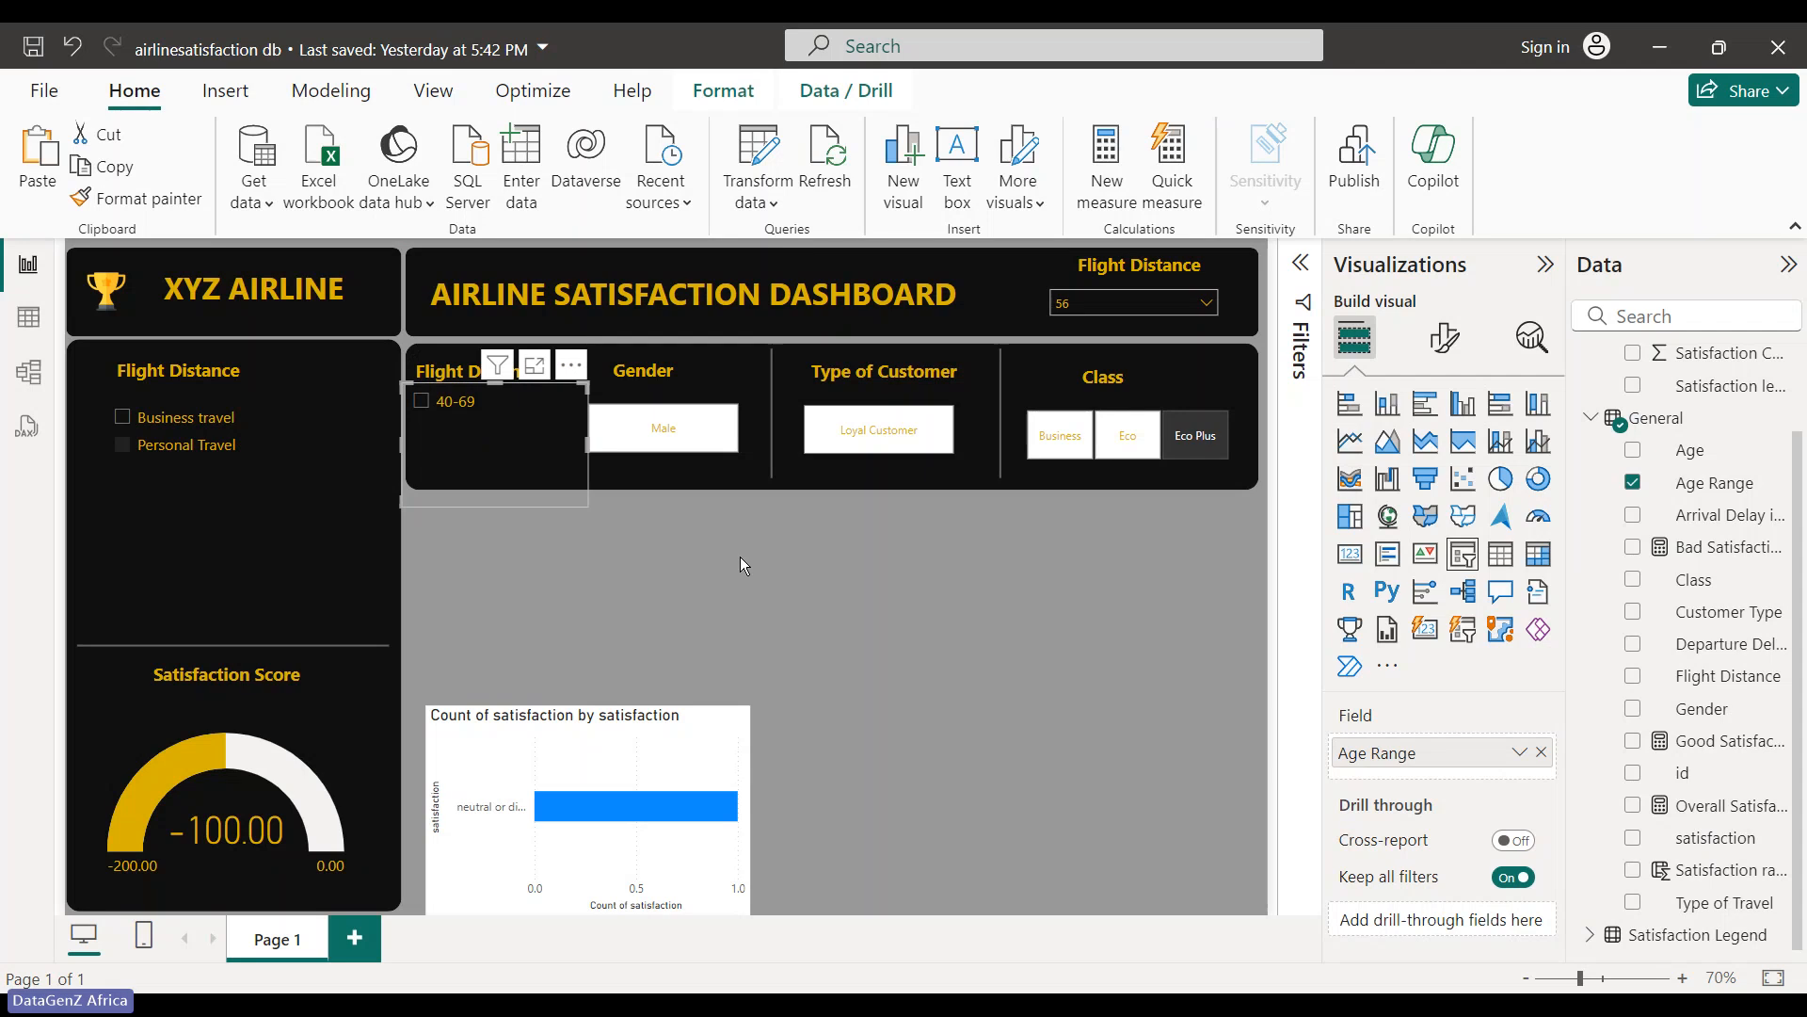
click(740, 557)
click(496, 377)
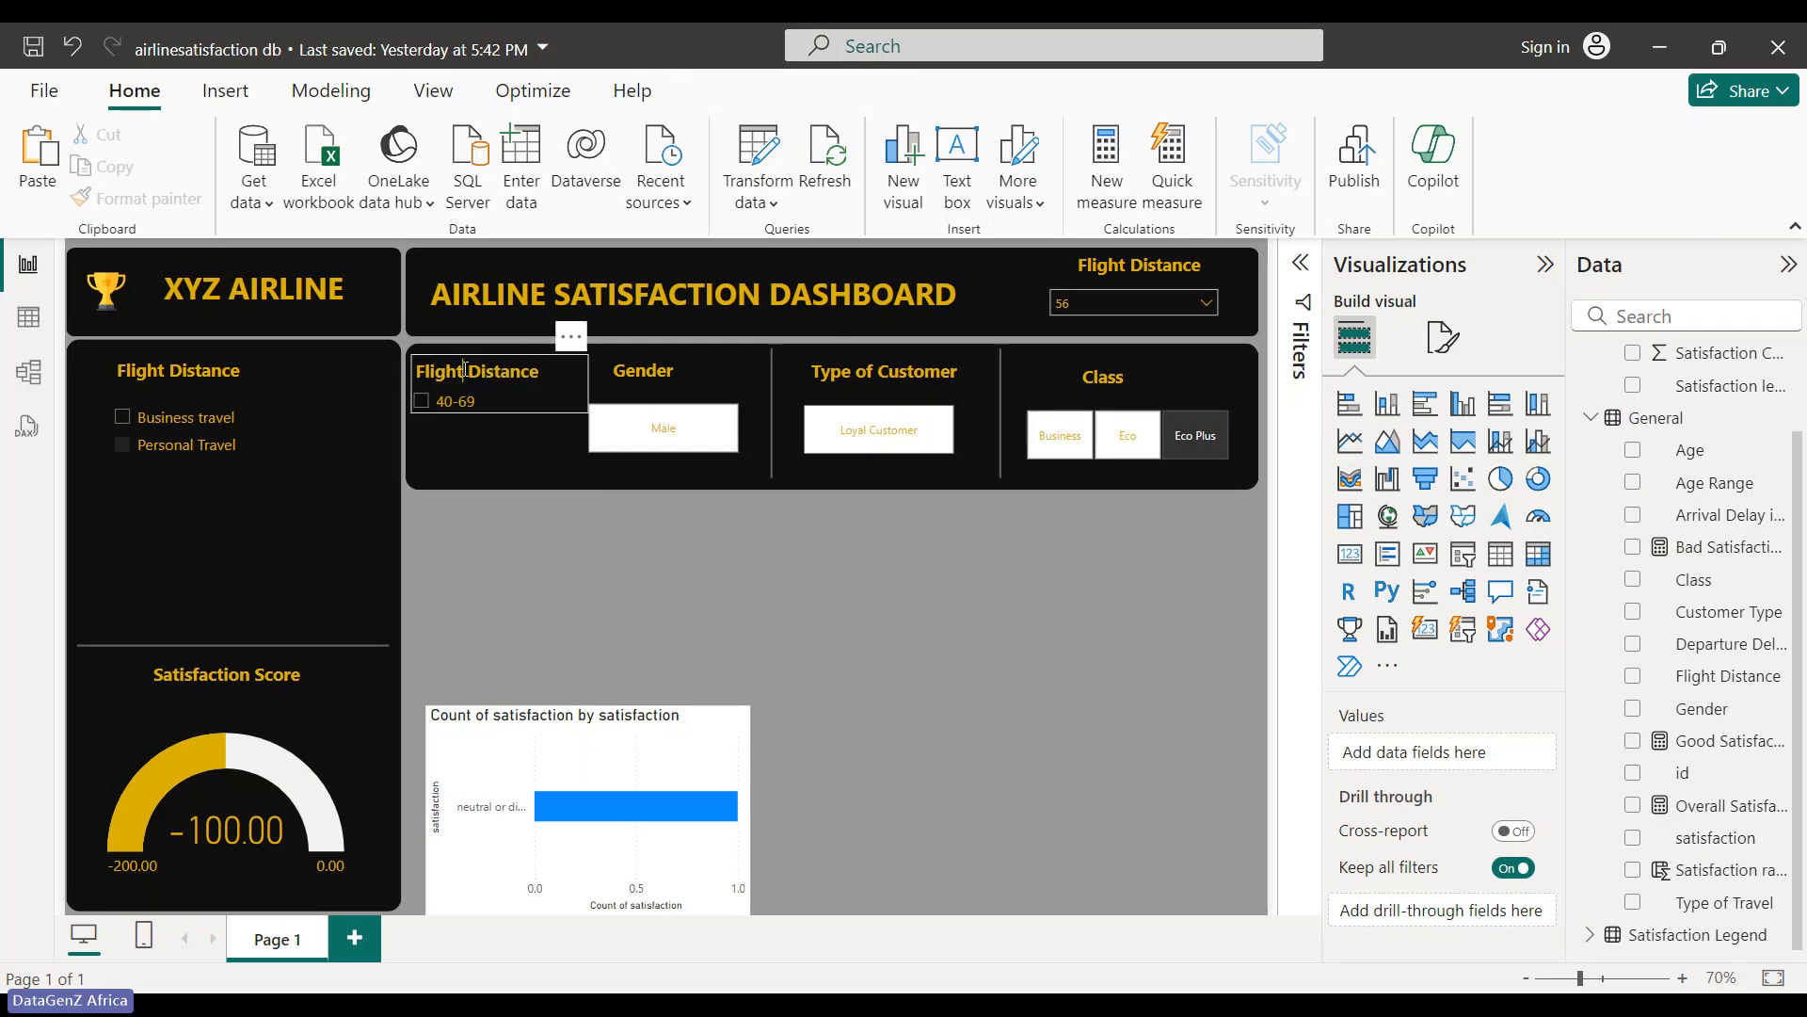
drag(574, 343, 575, 328)
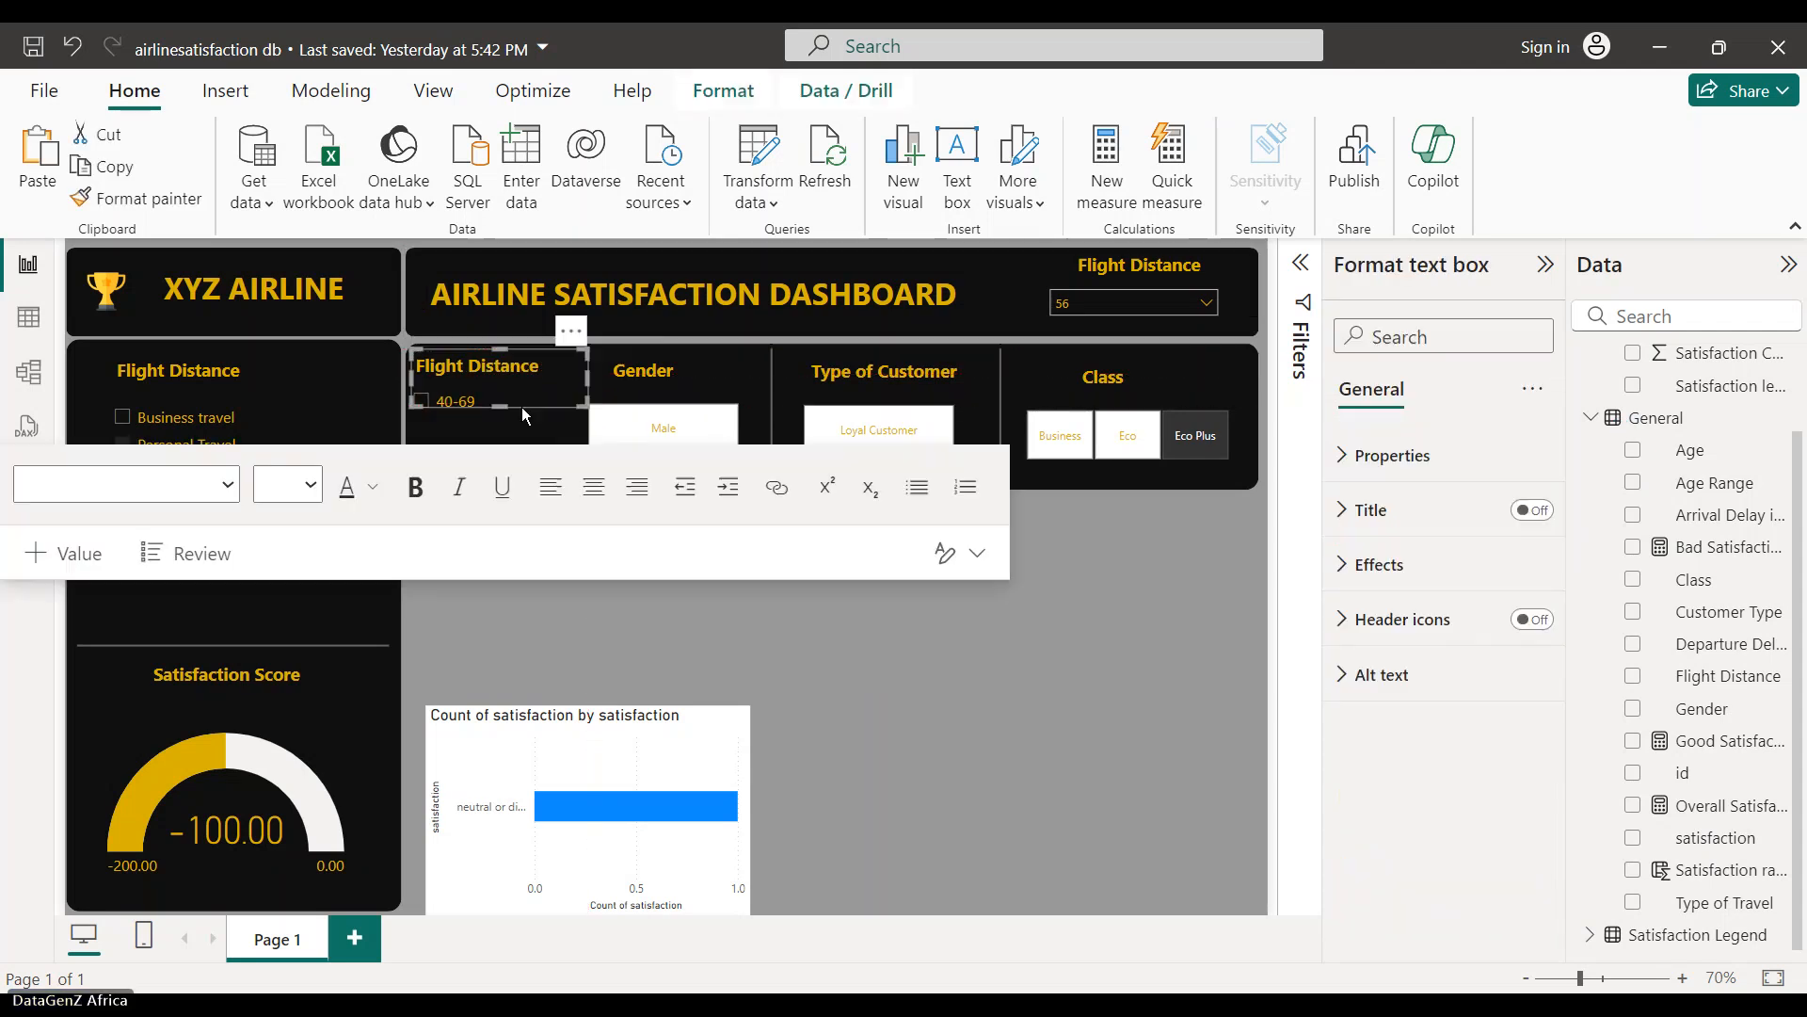
click(495, 518)
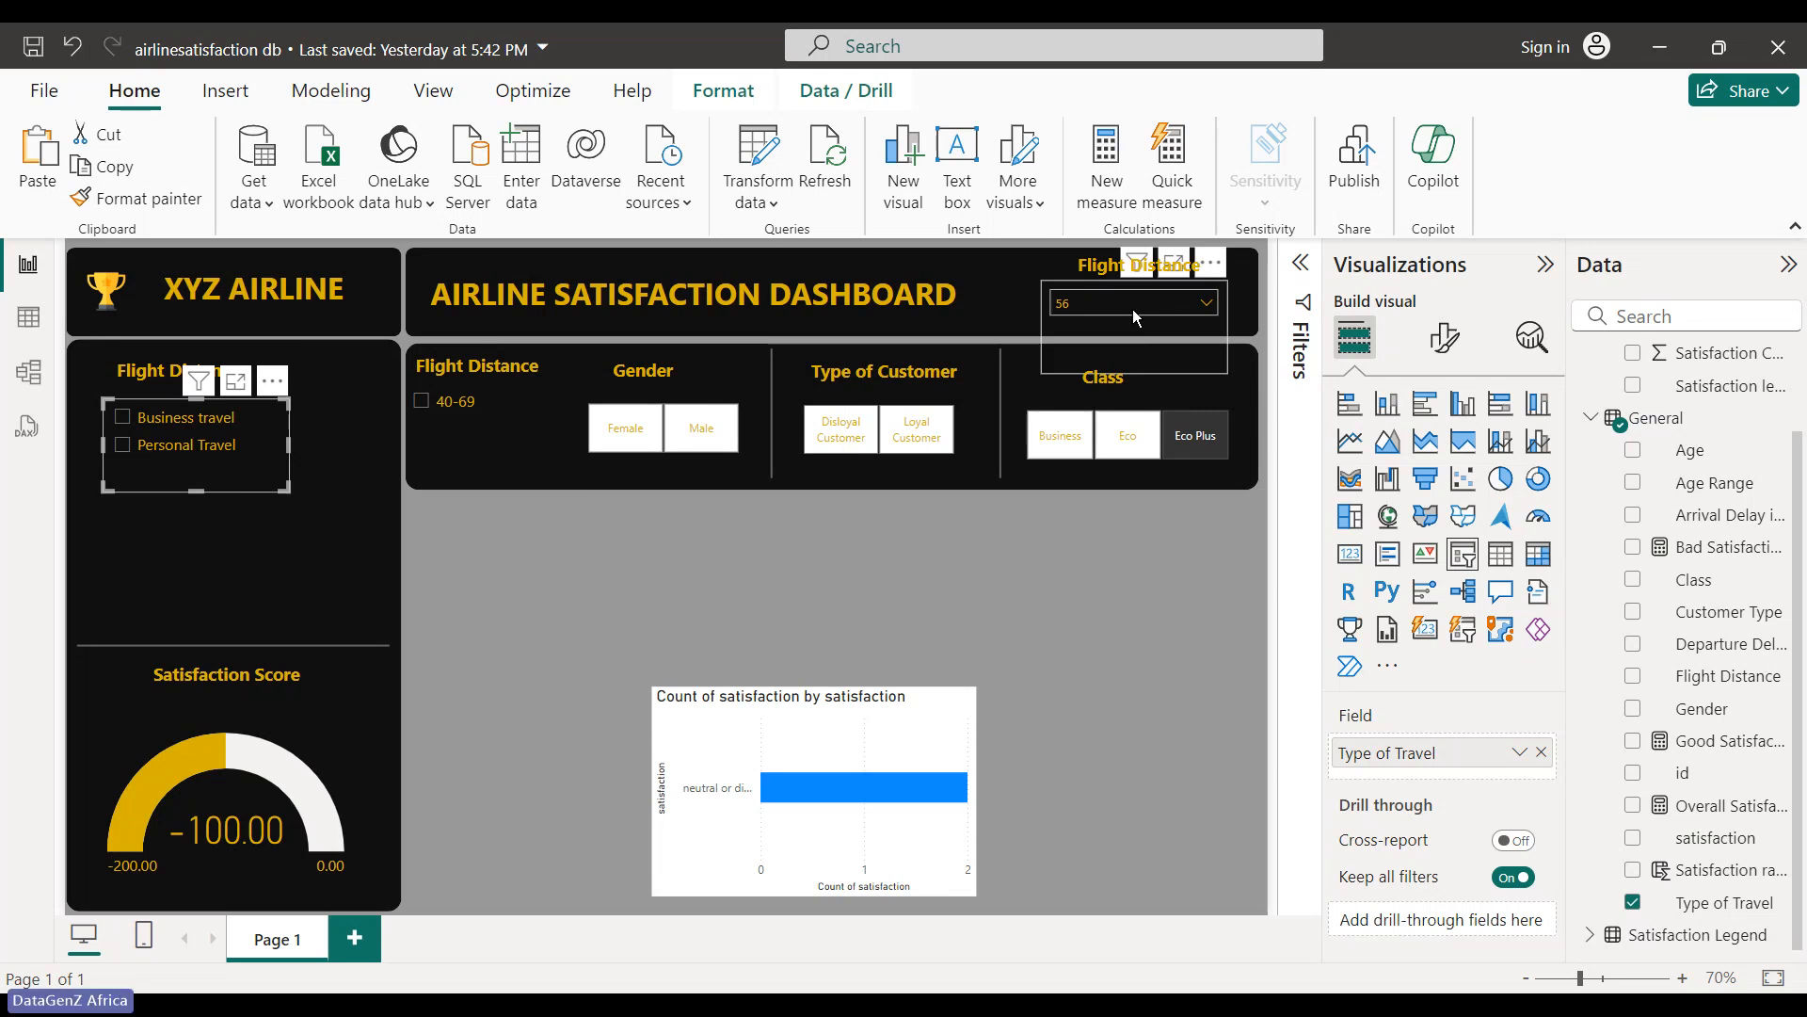
- Turn on Show "Select all" for the header Flight Distance dropdown slicer
click(1182, 324)
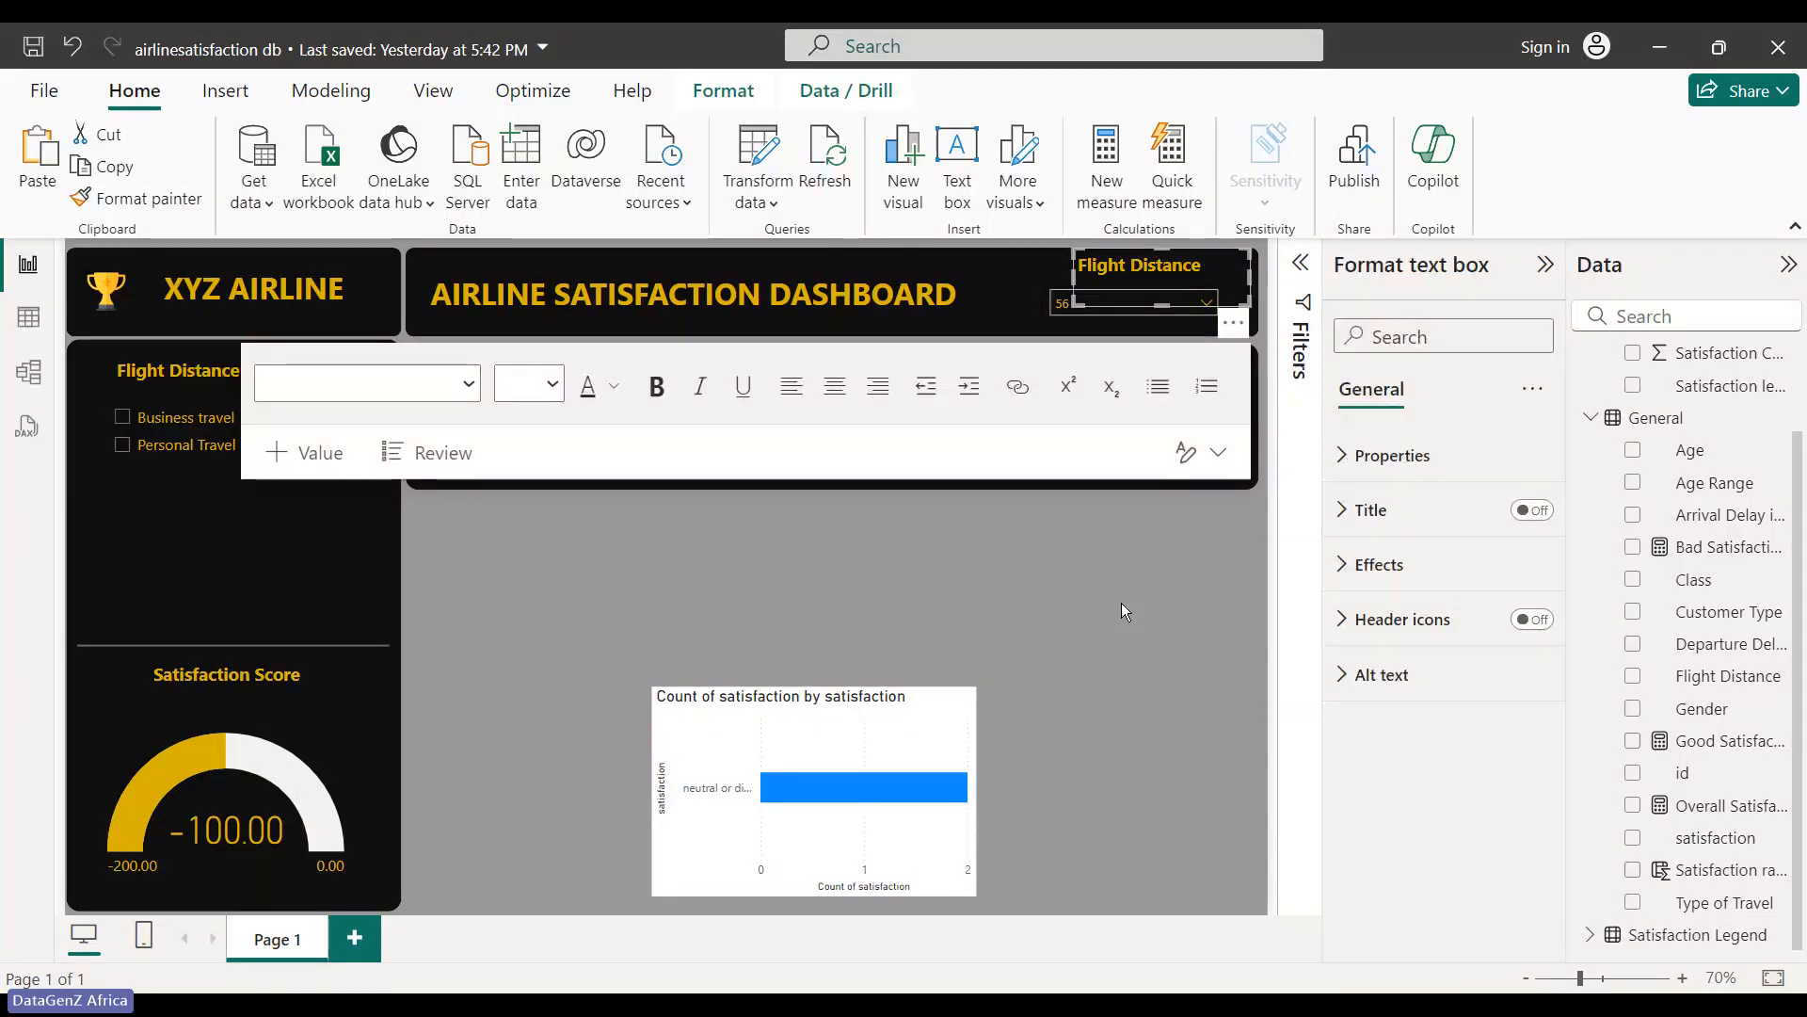
click(1126, 344)
click(1127, 339)
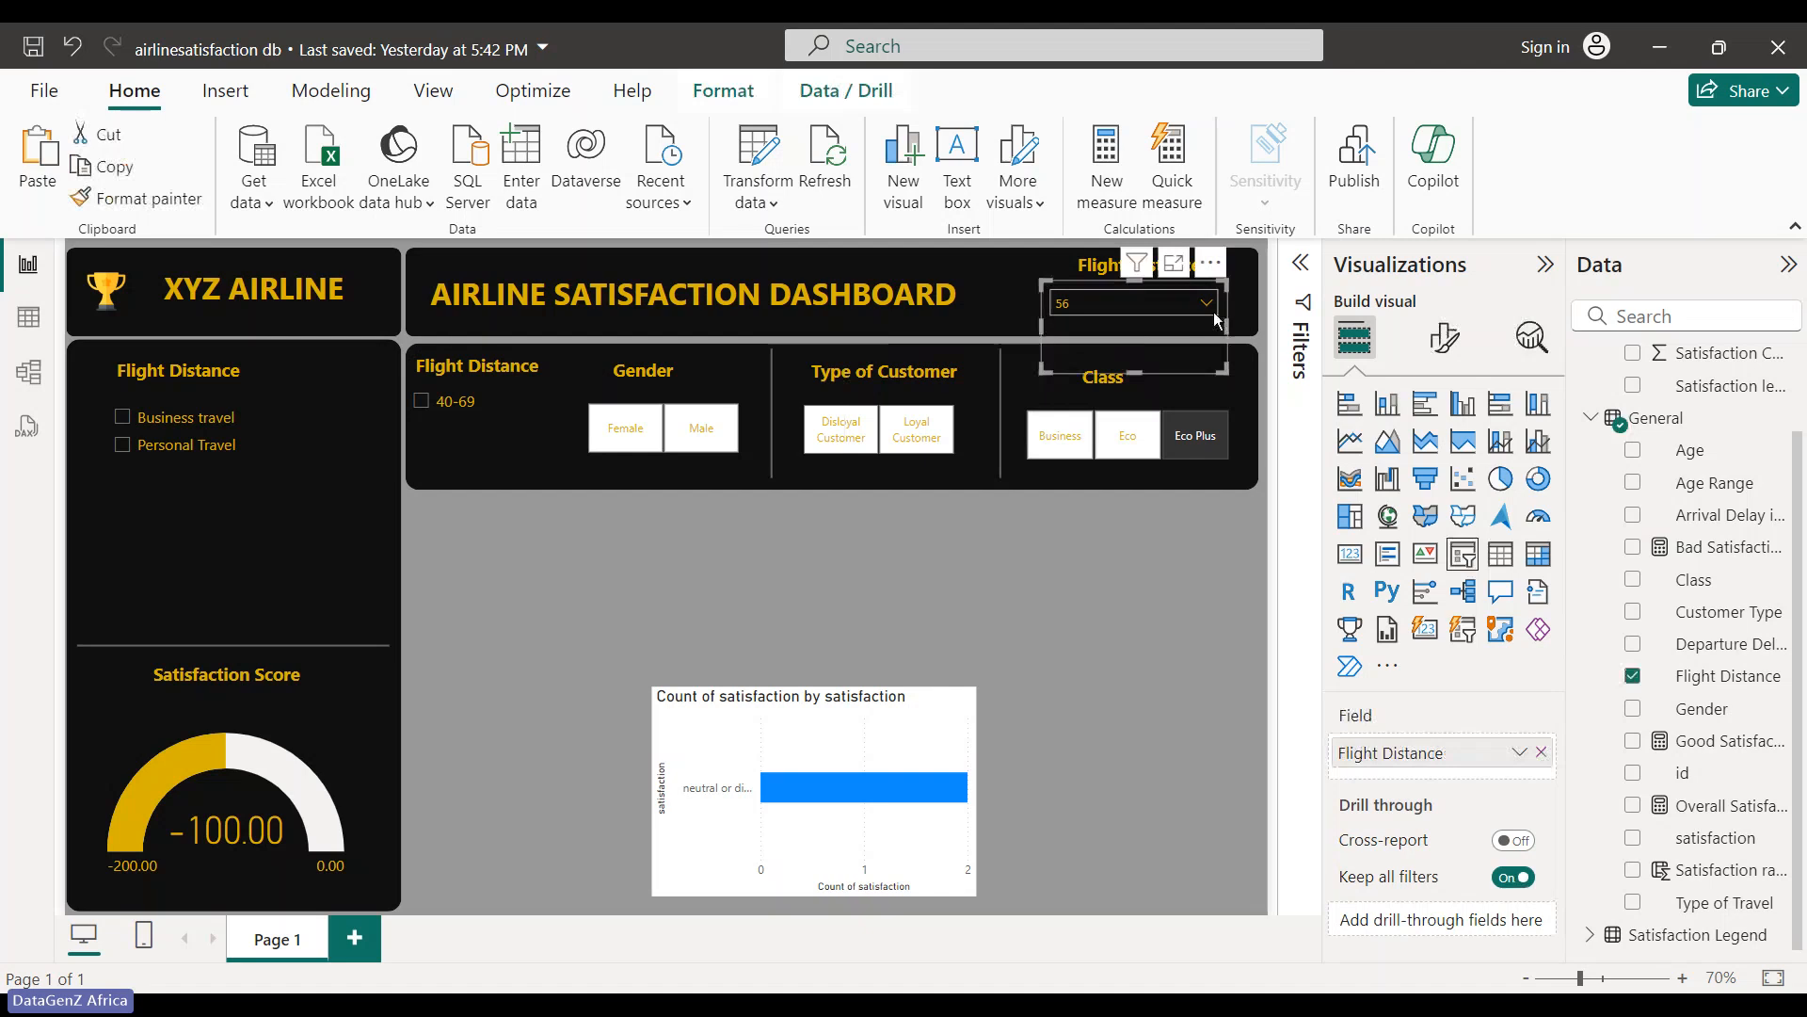
click(1213, 311)
click(1445, 337)
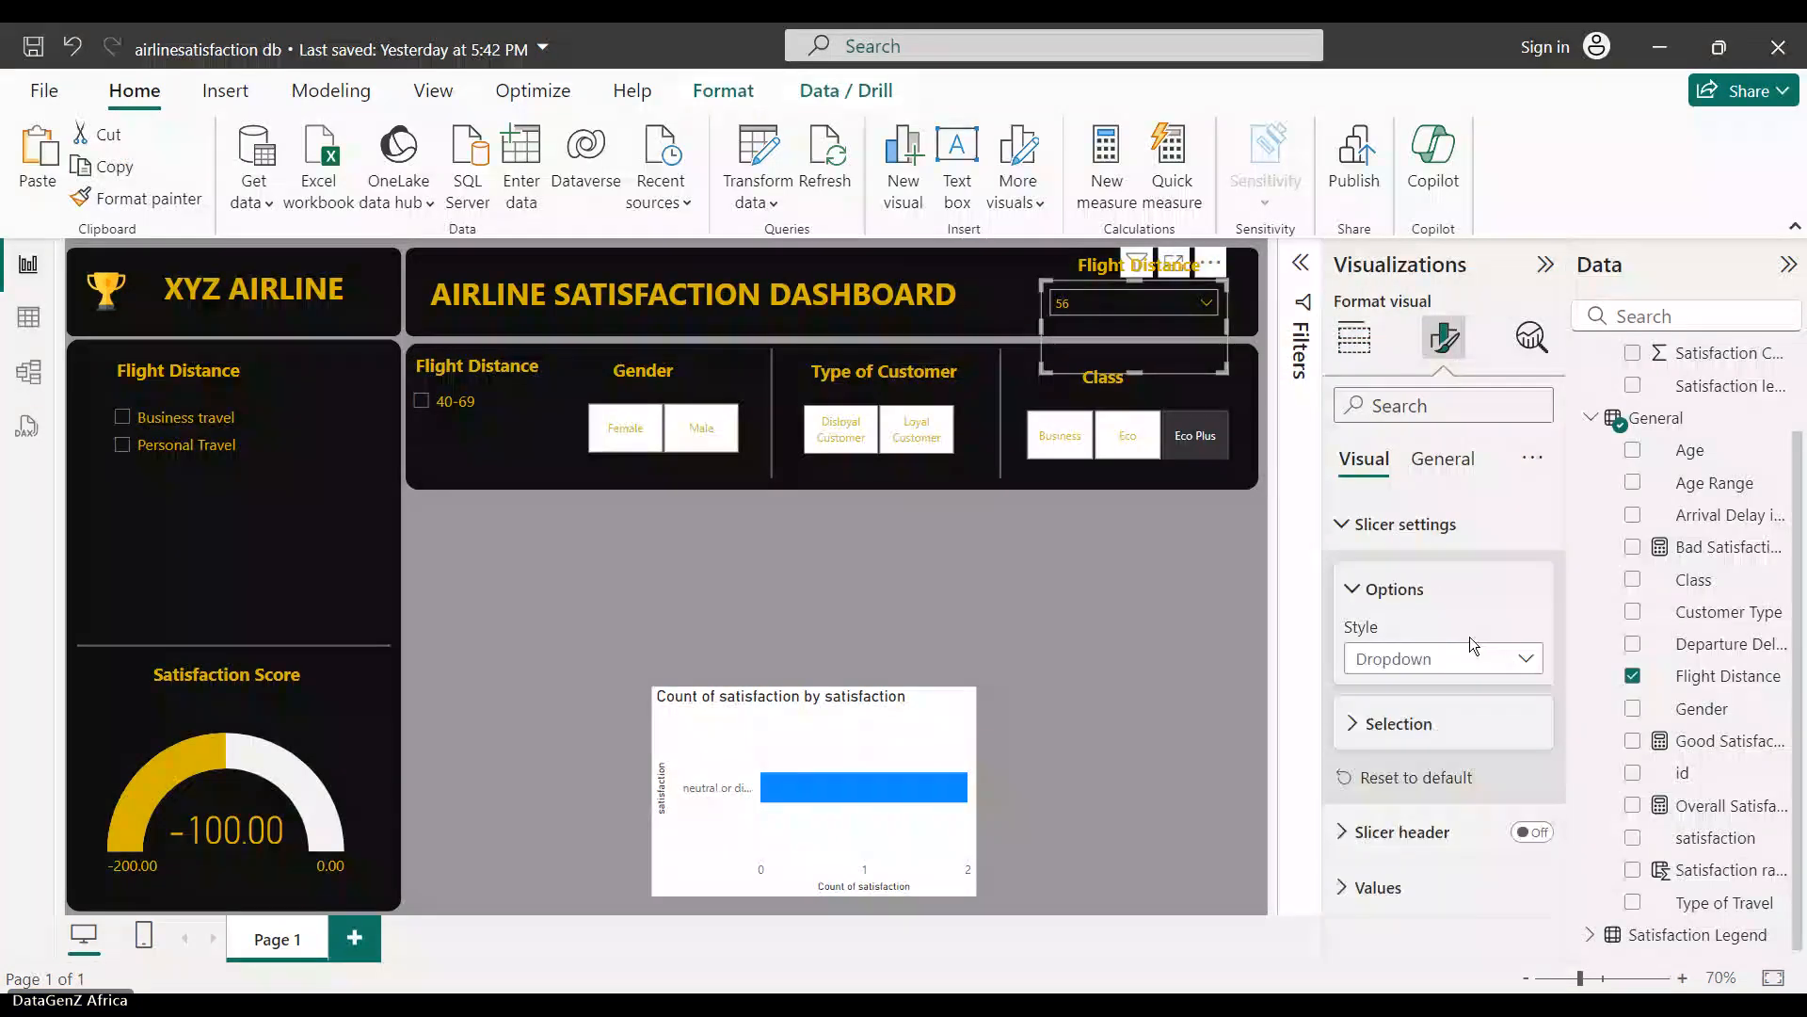
click(1419, 736)
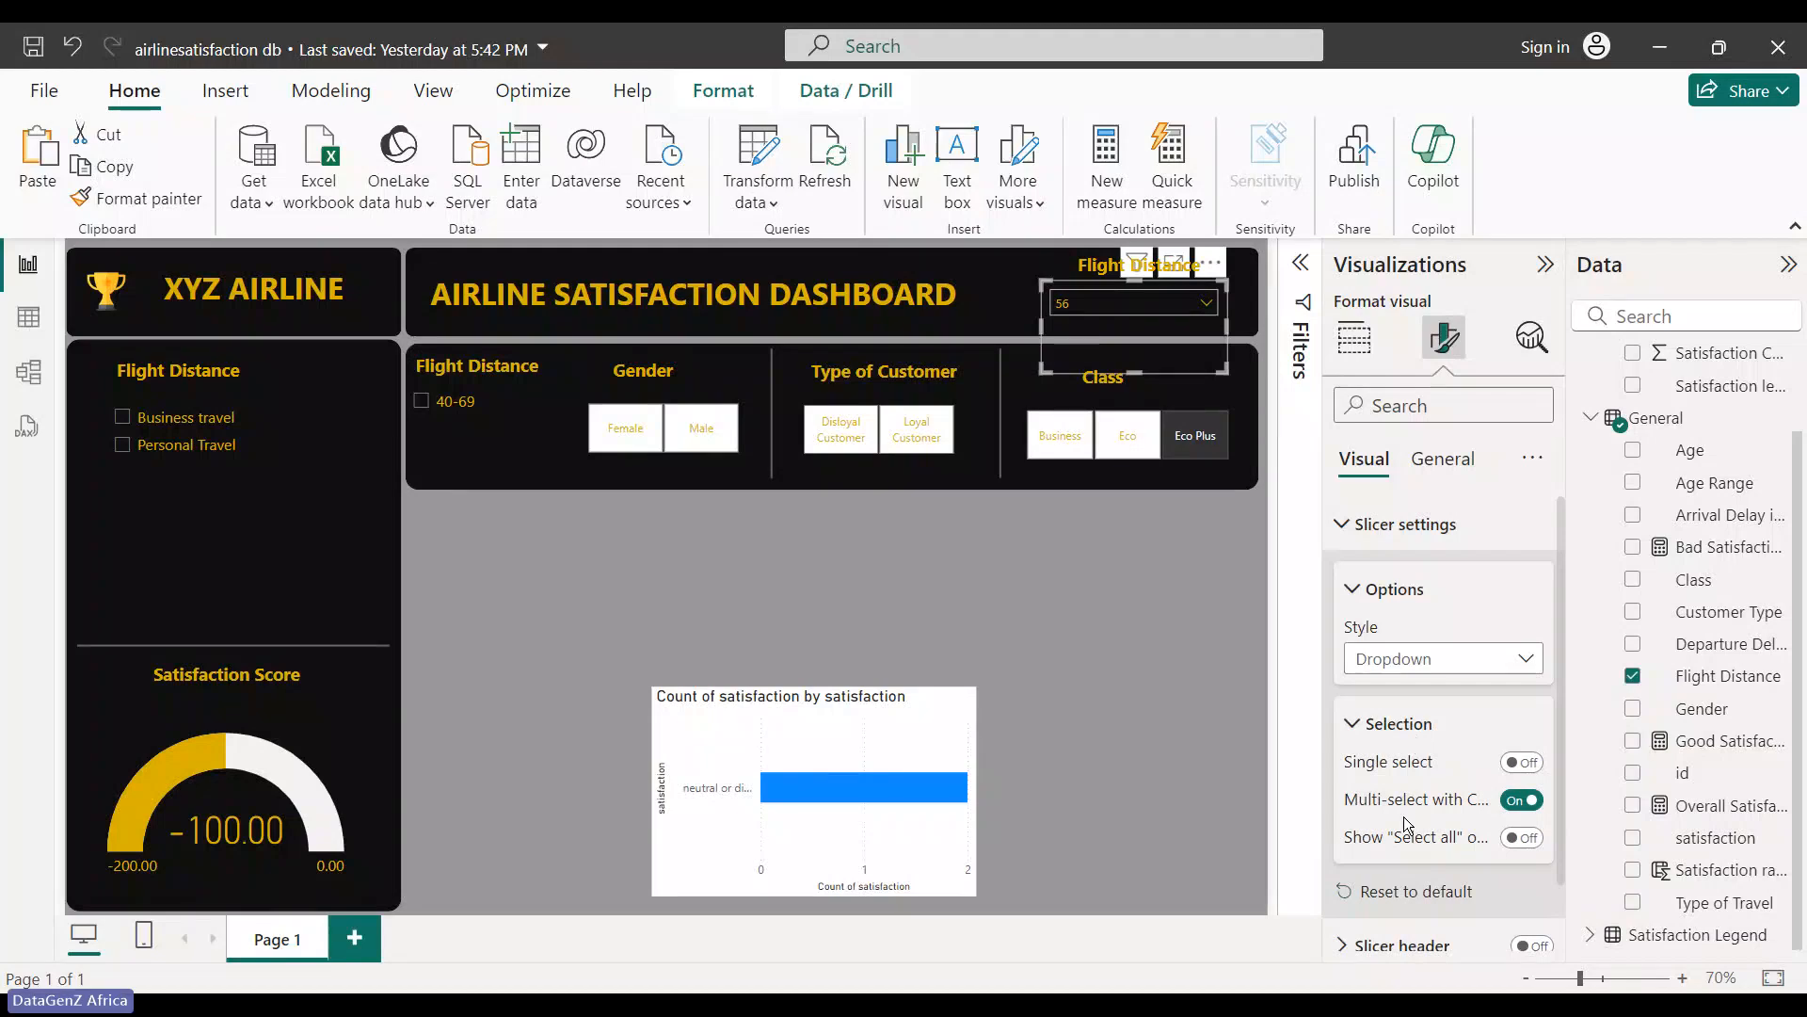
click(1522, 837)
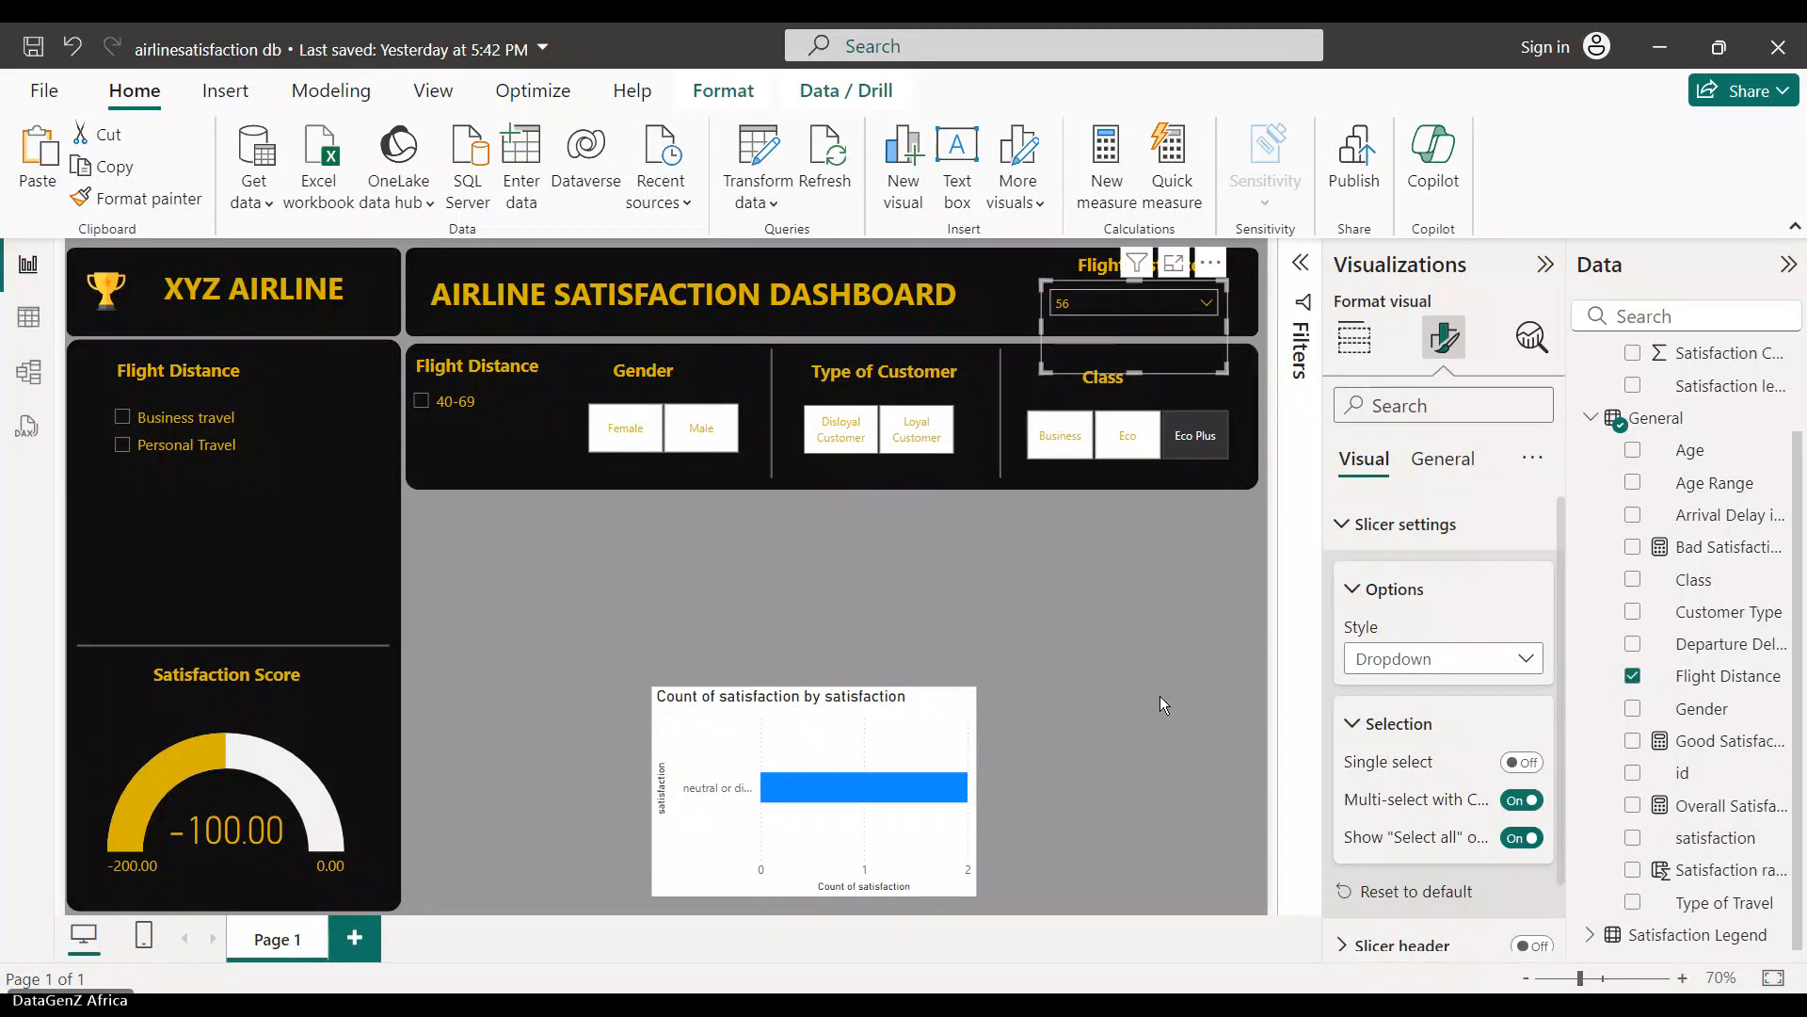
click(1134, 650)
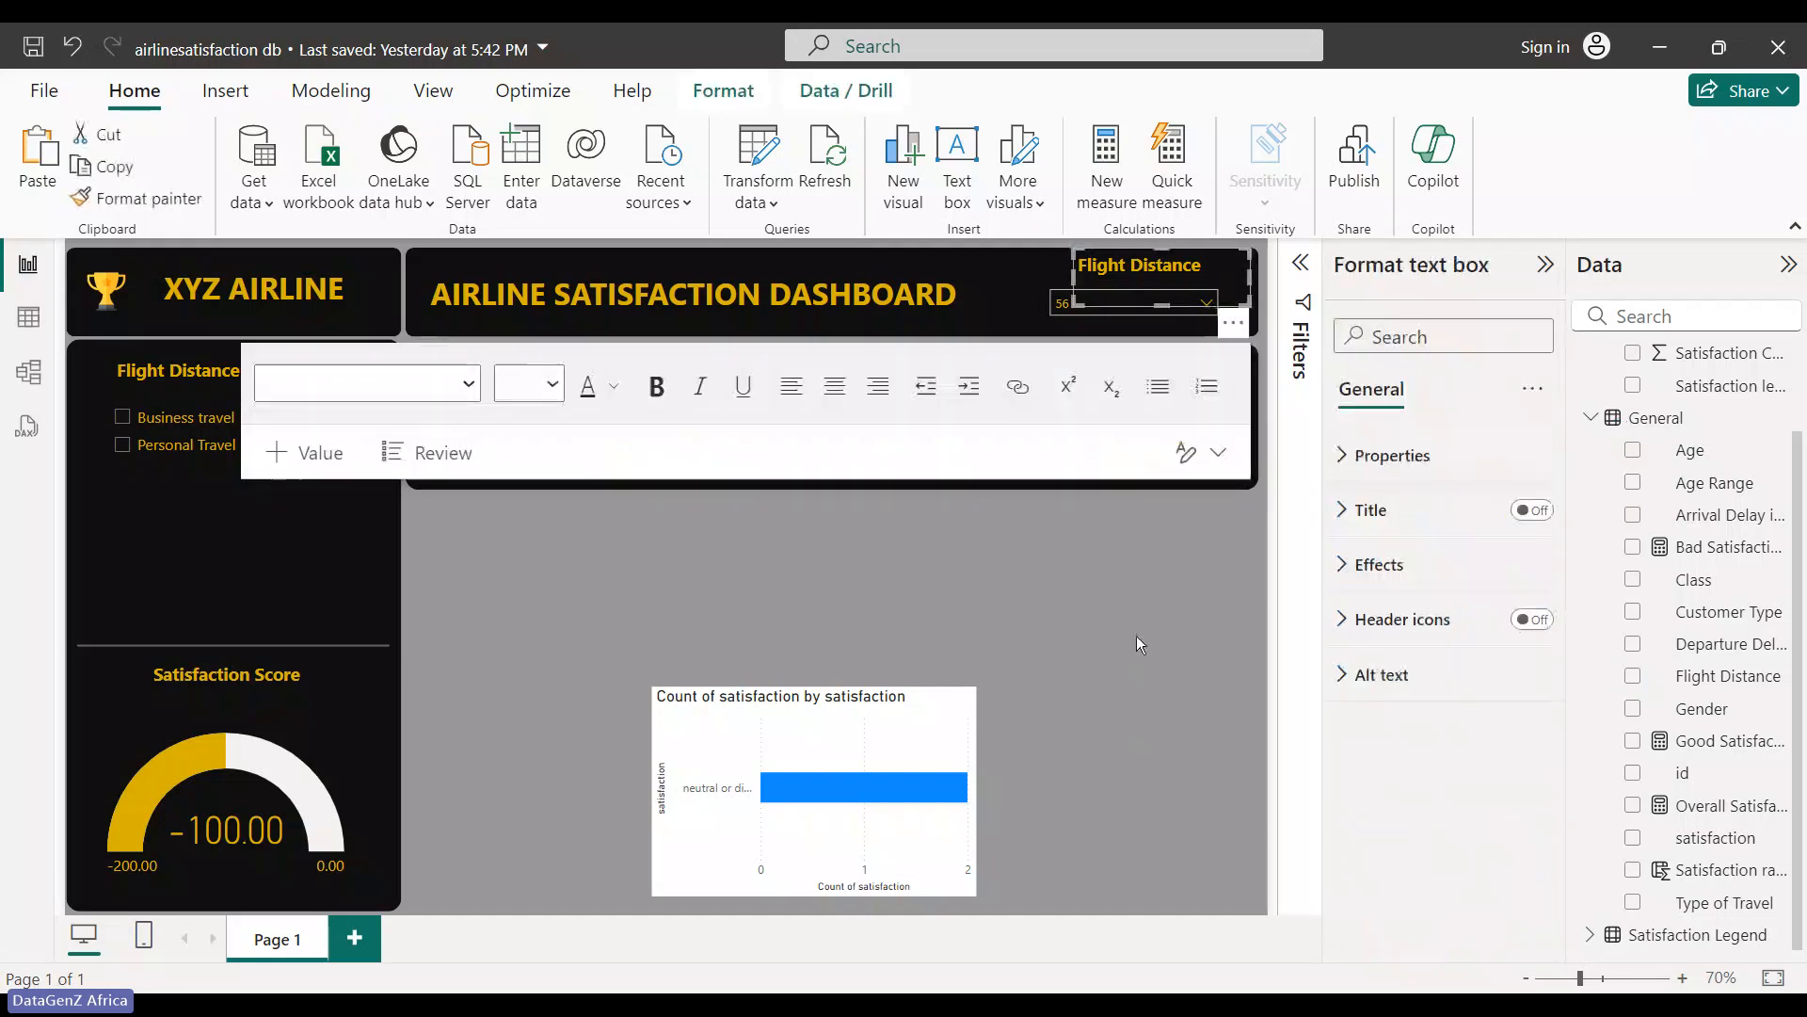
- Clear all Flight Distance values so the dropdown shows All
click(1137, 635)
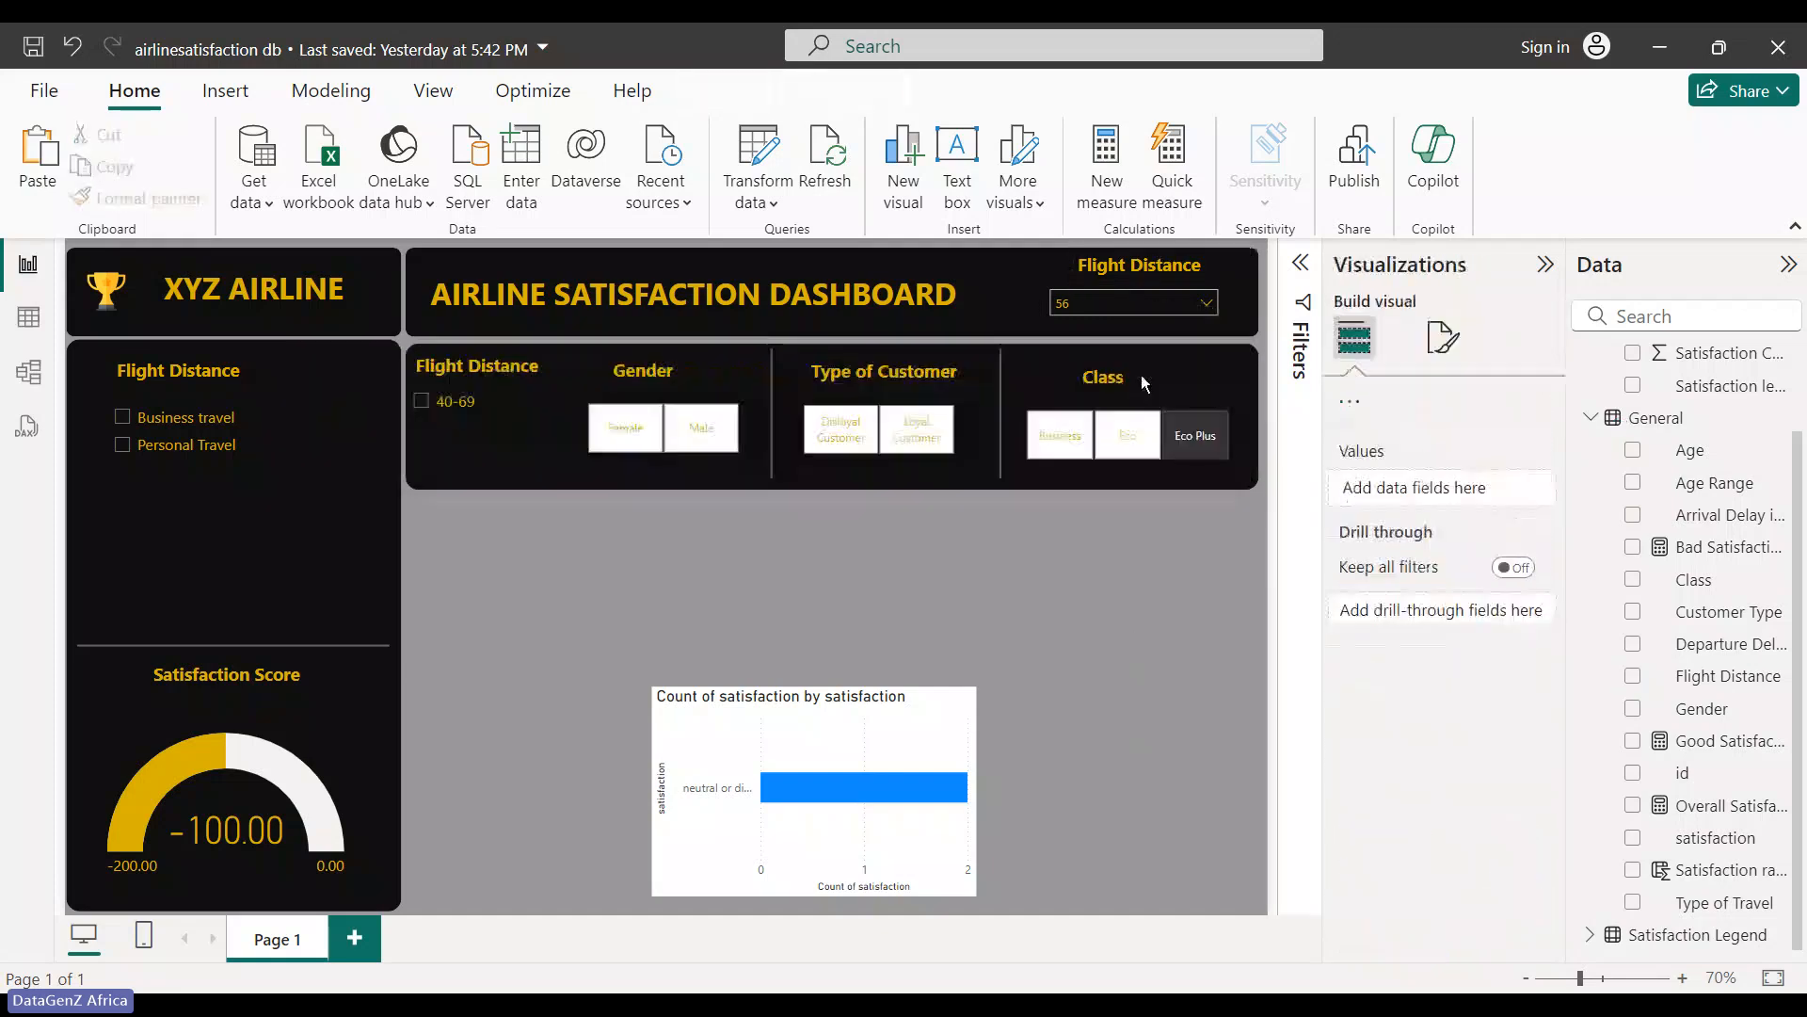
click(1213, 311)
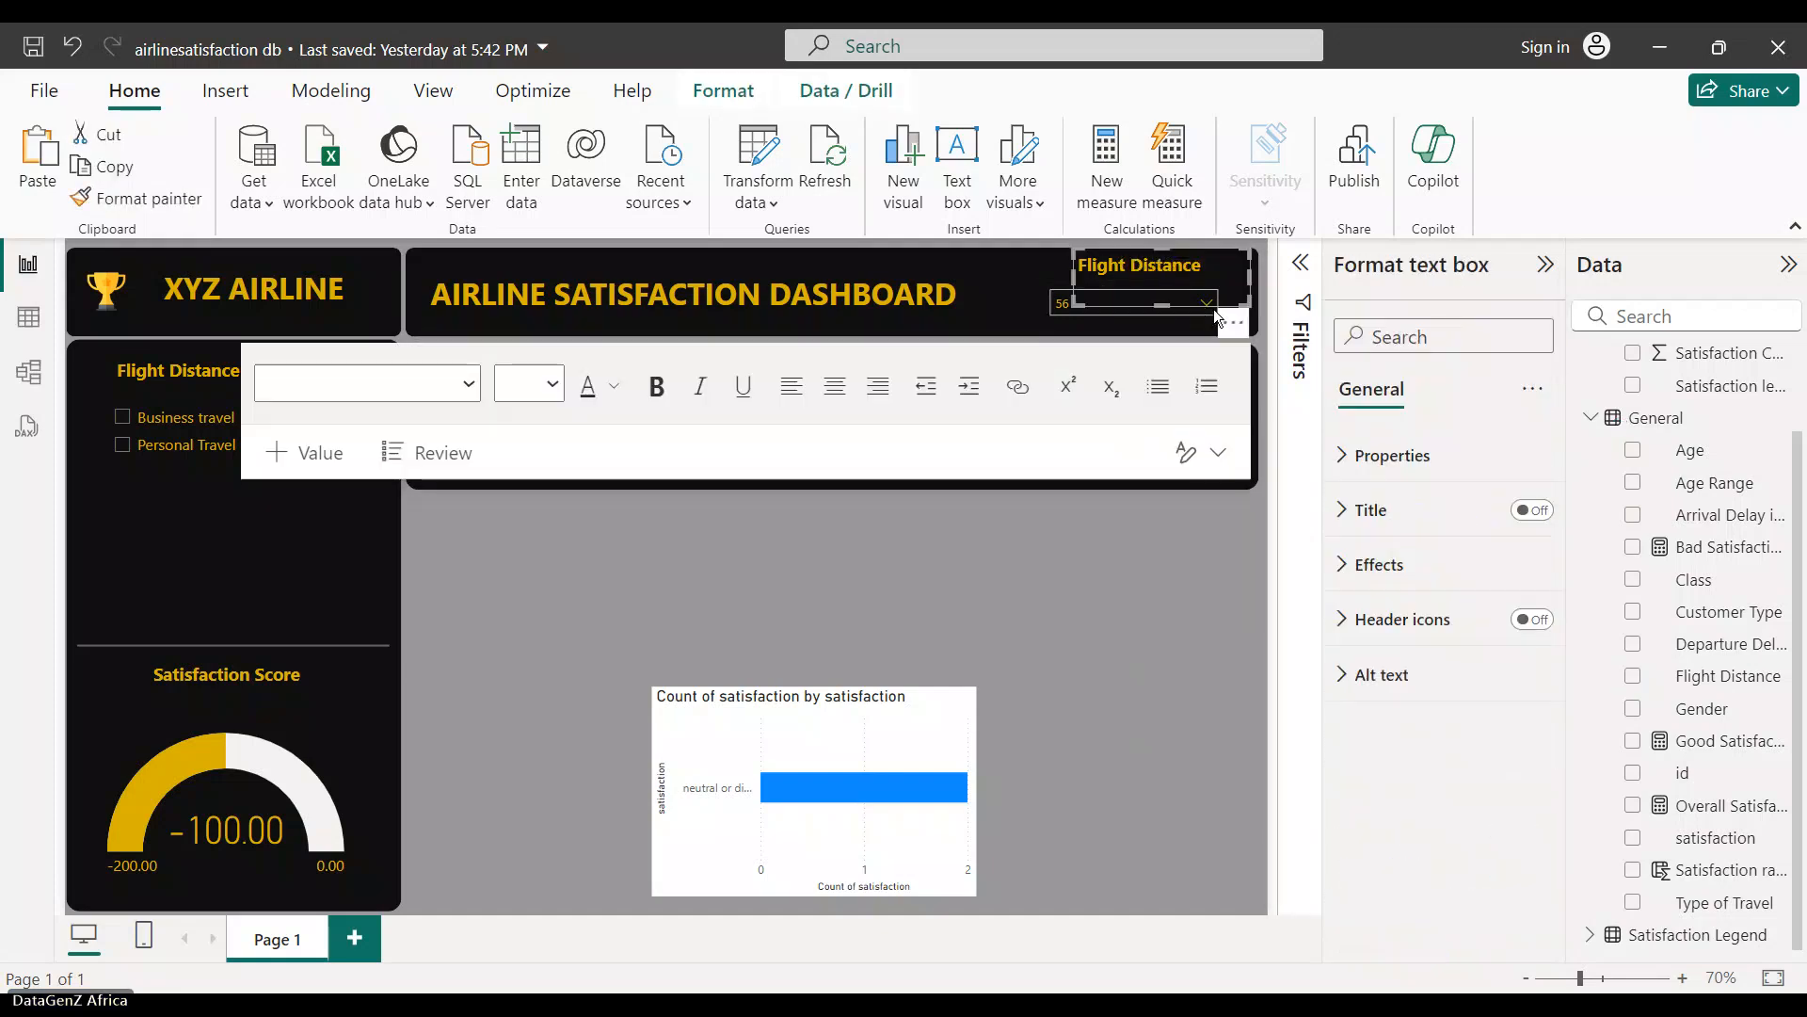
click(1179, 343)
click(1064, 327)
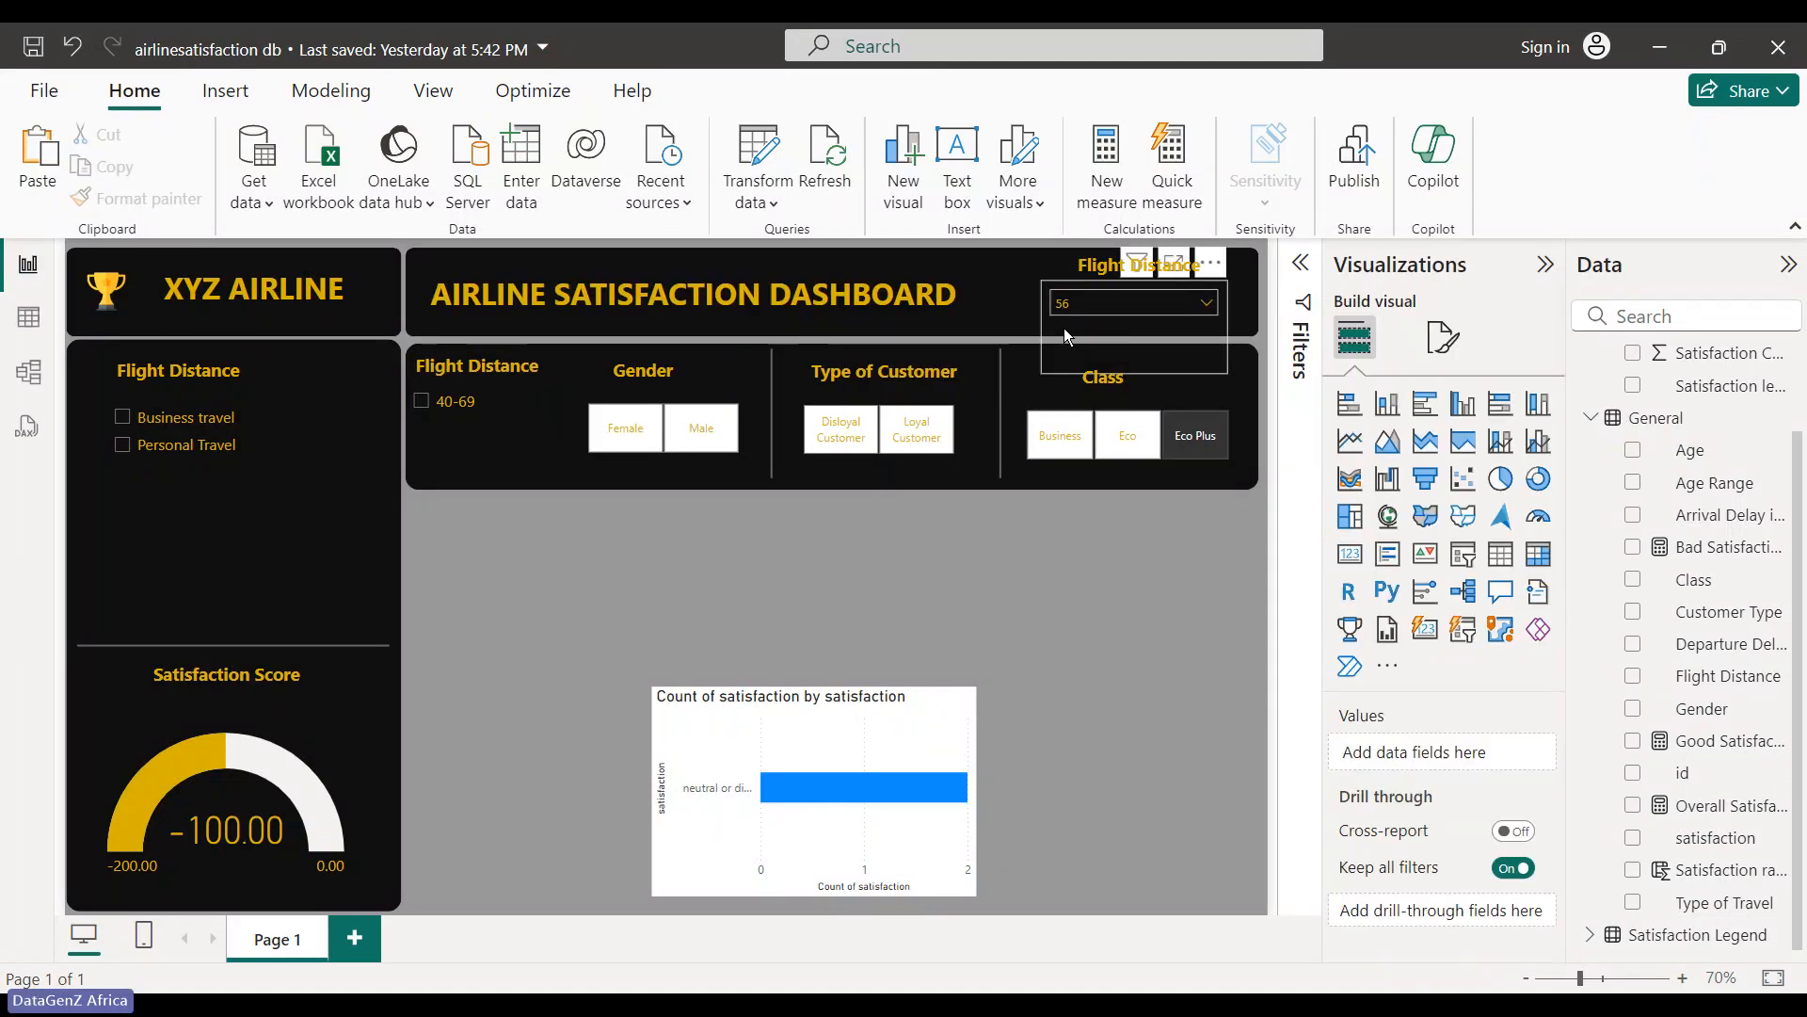
click(1129, 303)
click(1106, 331)
click(1106, 332)
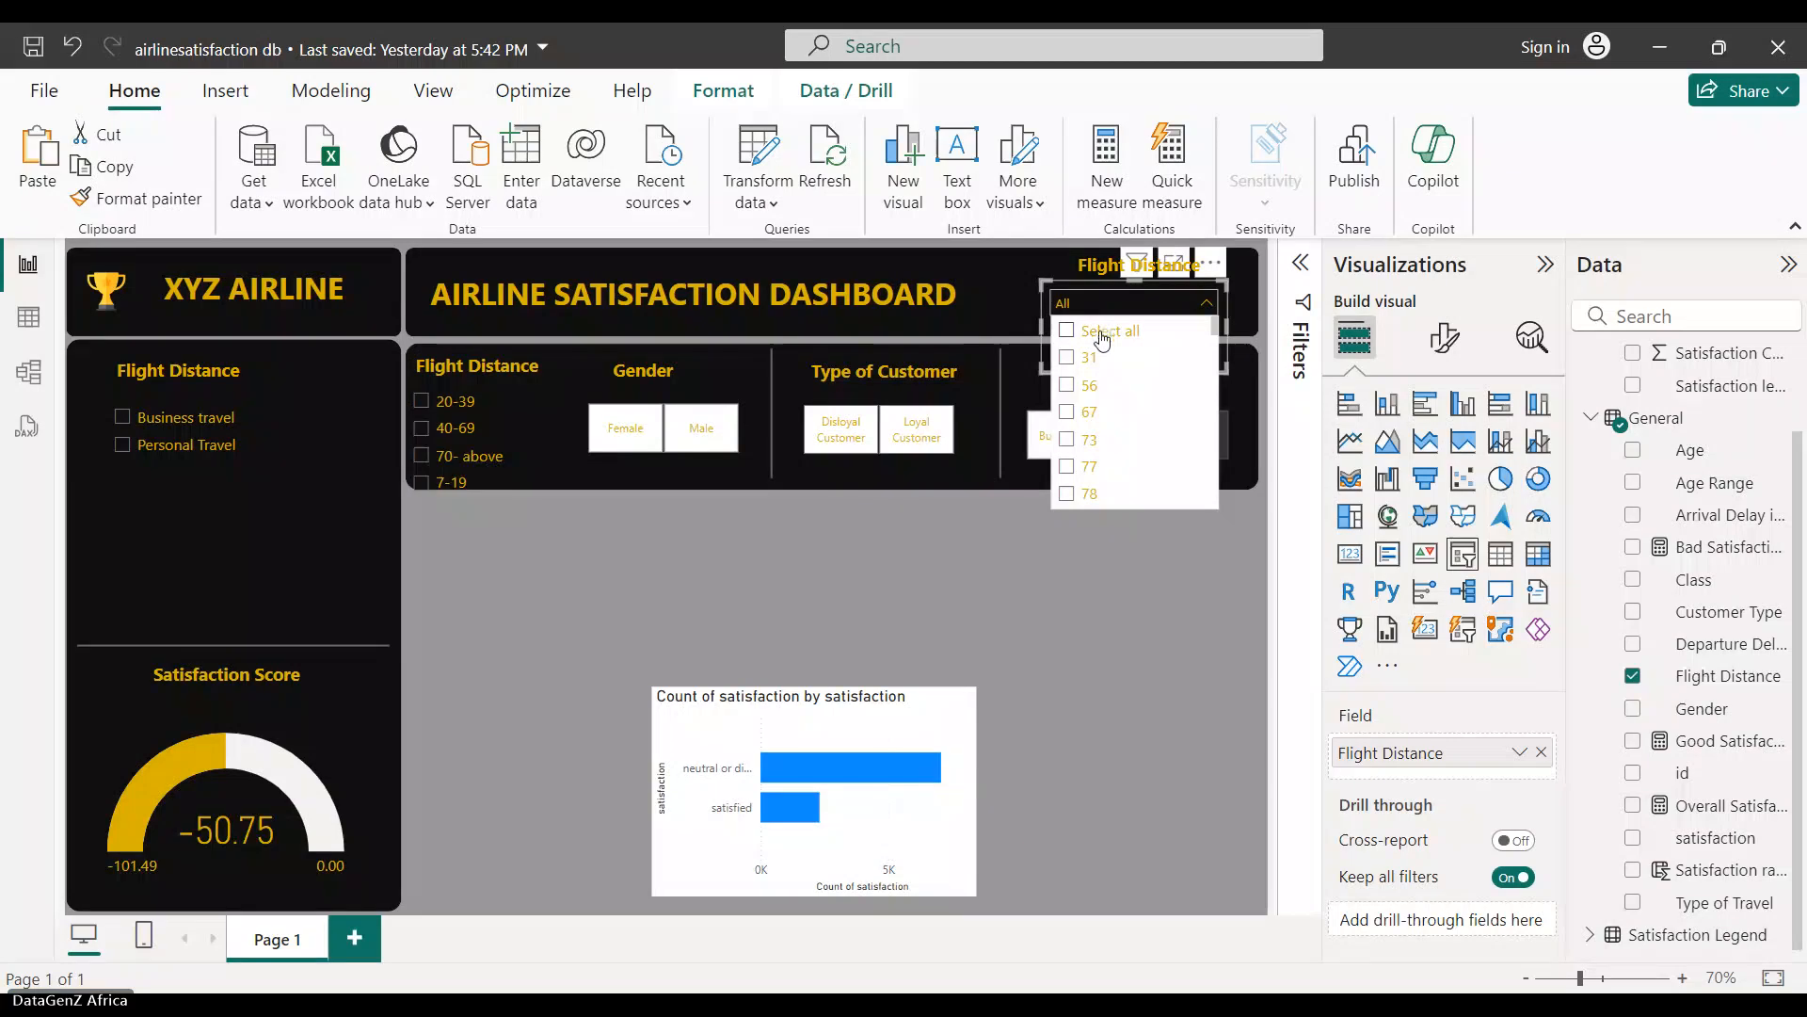
click(1056, 589)
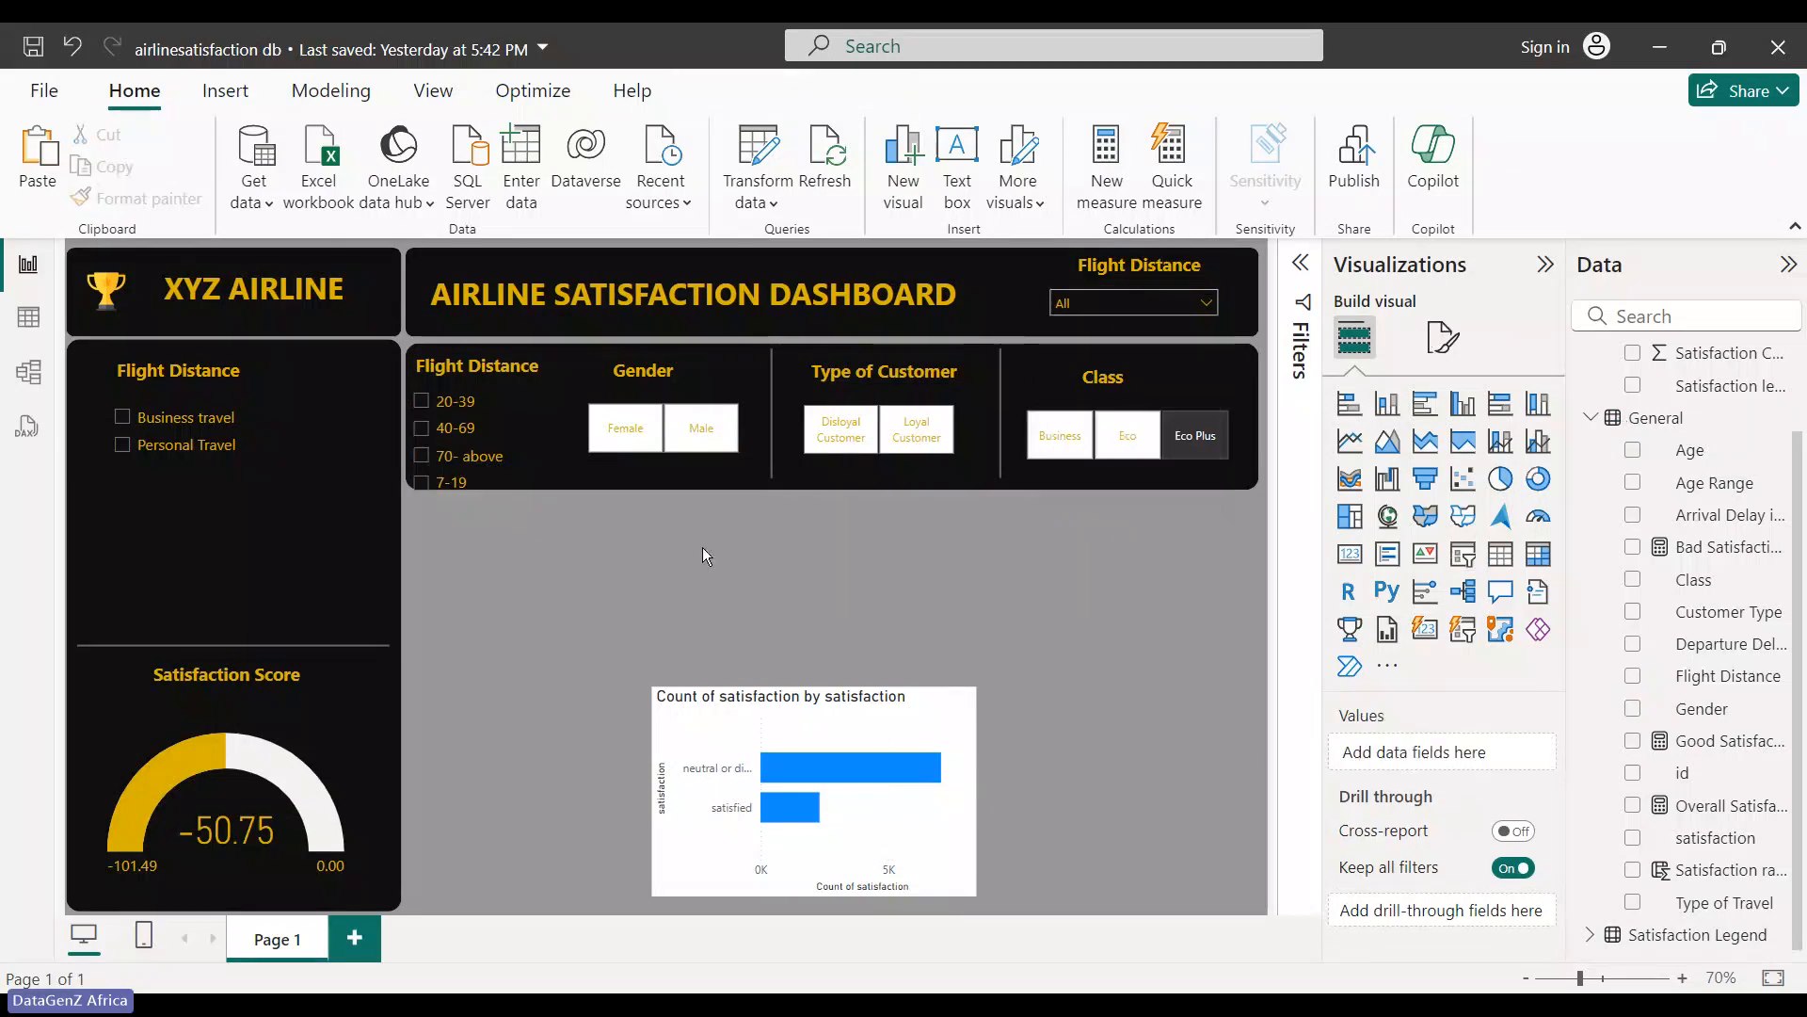
- Move the age range slicer and Flight Distance heading back into the left panel
click(533, 409)
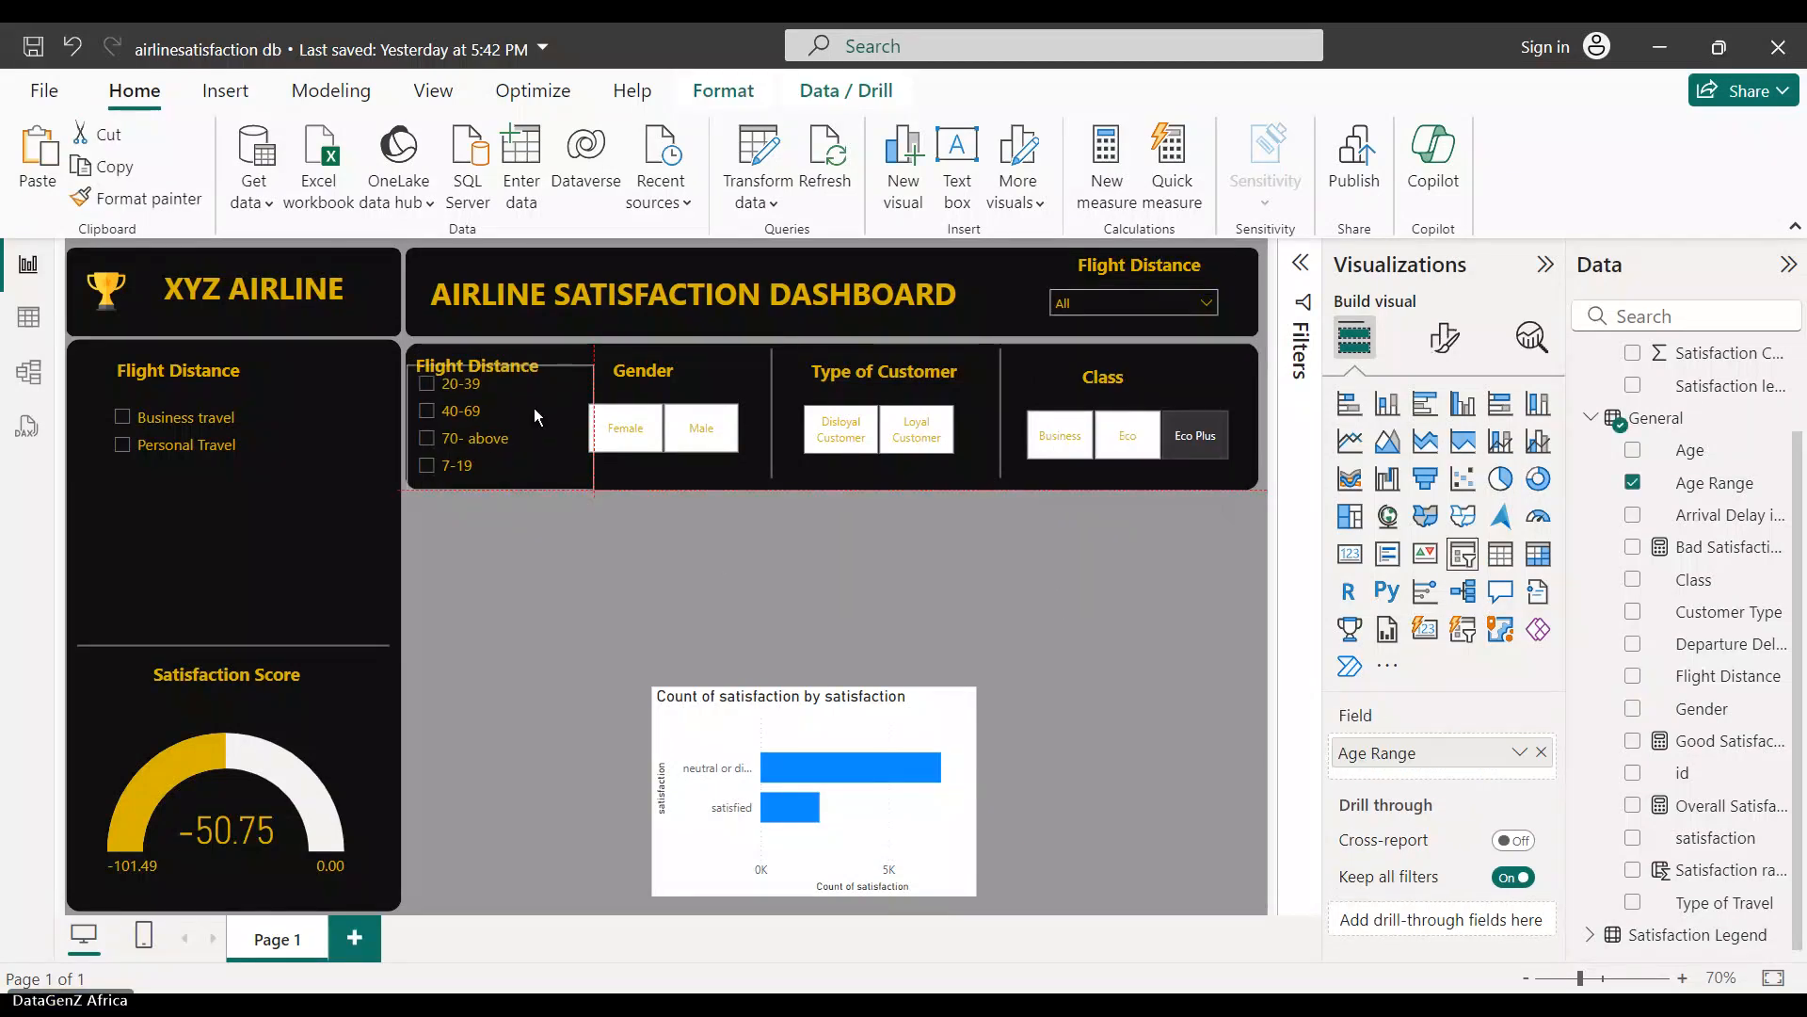
drag(533, 409, 537, 412)
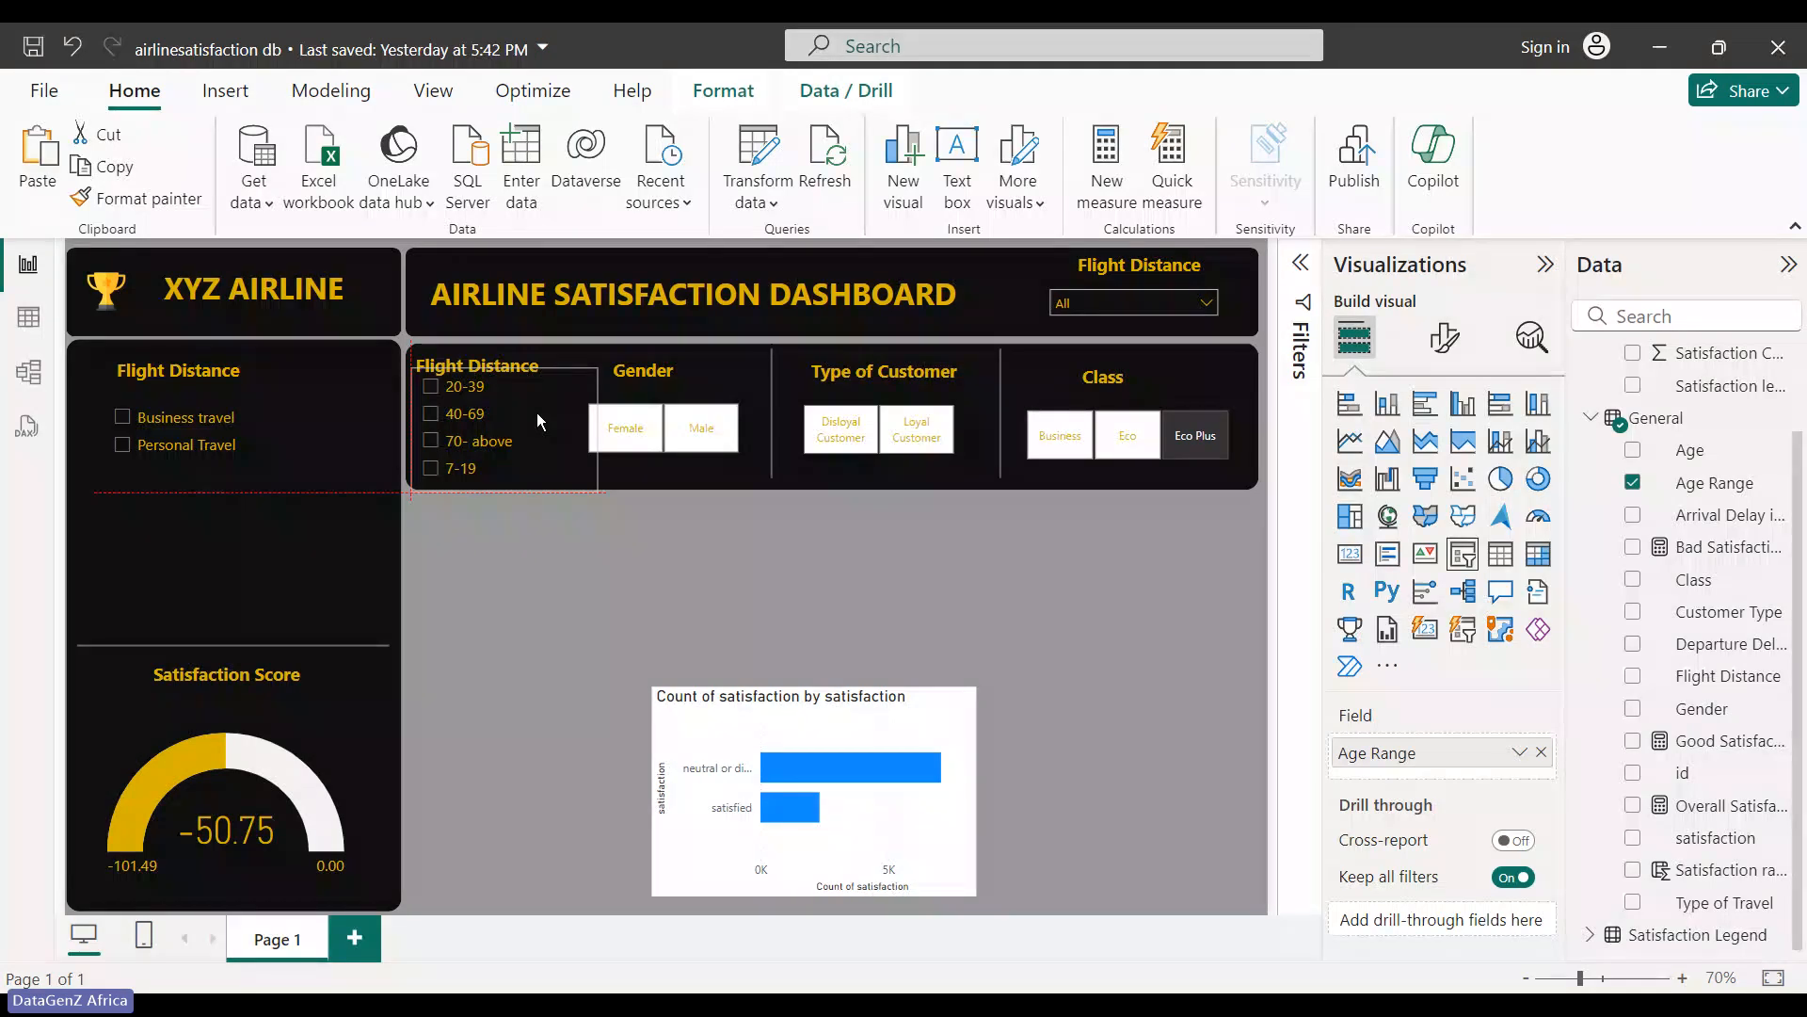
drag(537, 413, 228, 546)
drag(229, 550, 228, 551)
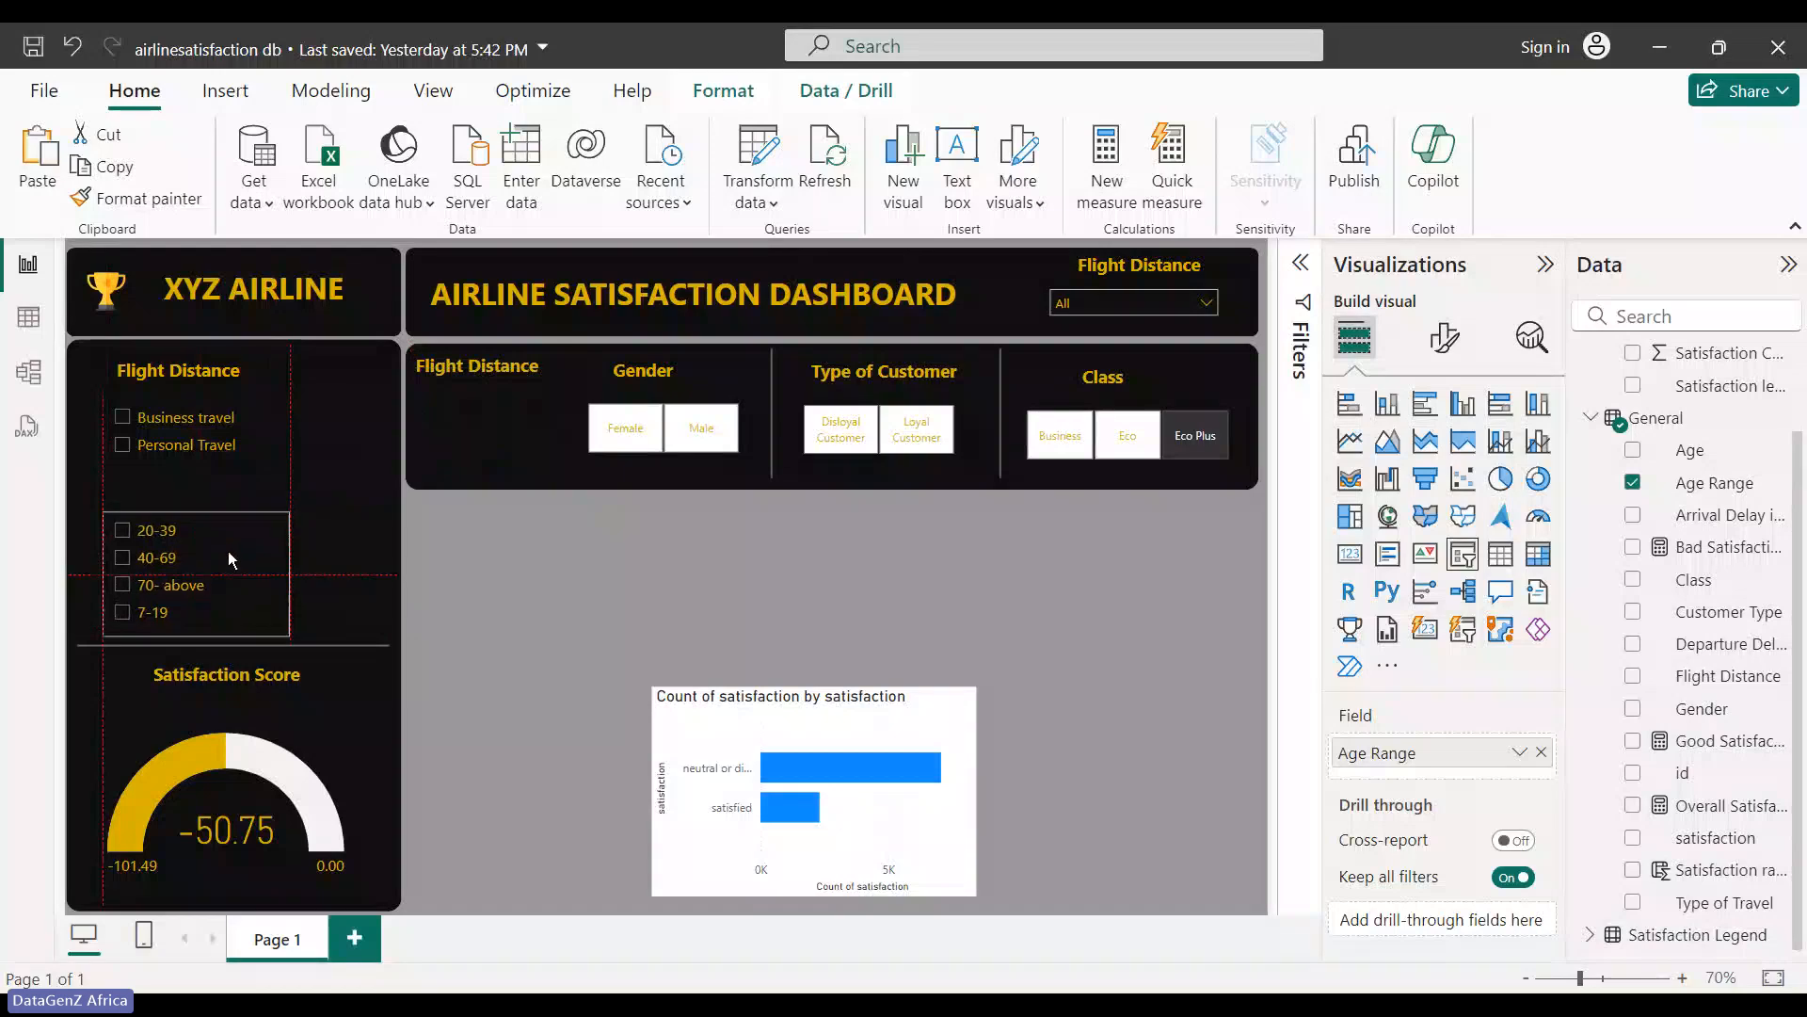
click(478, 372)
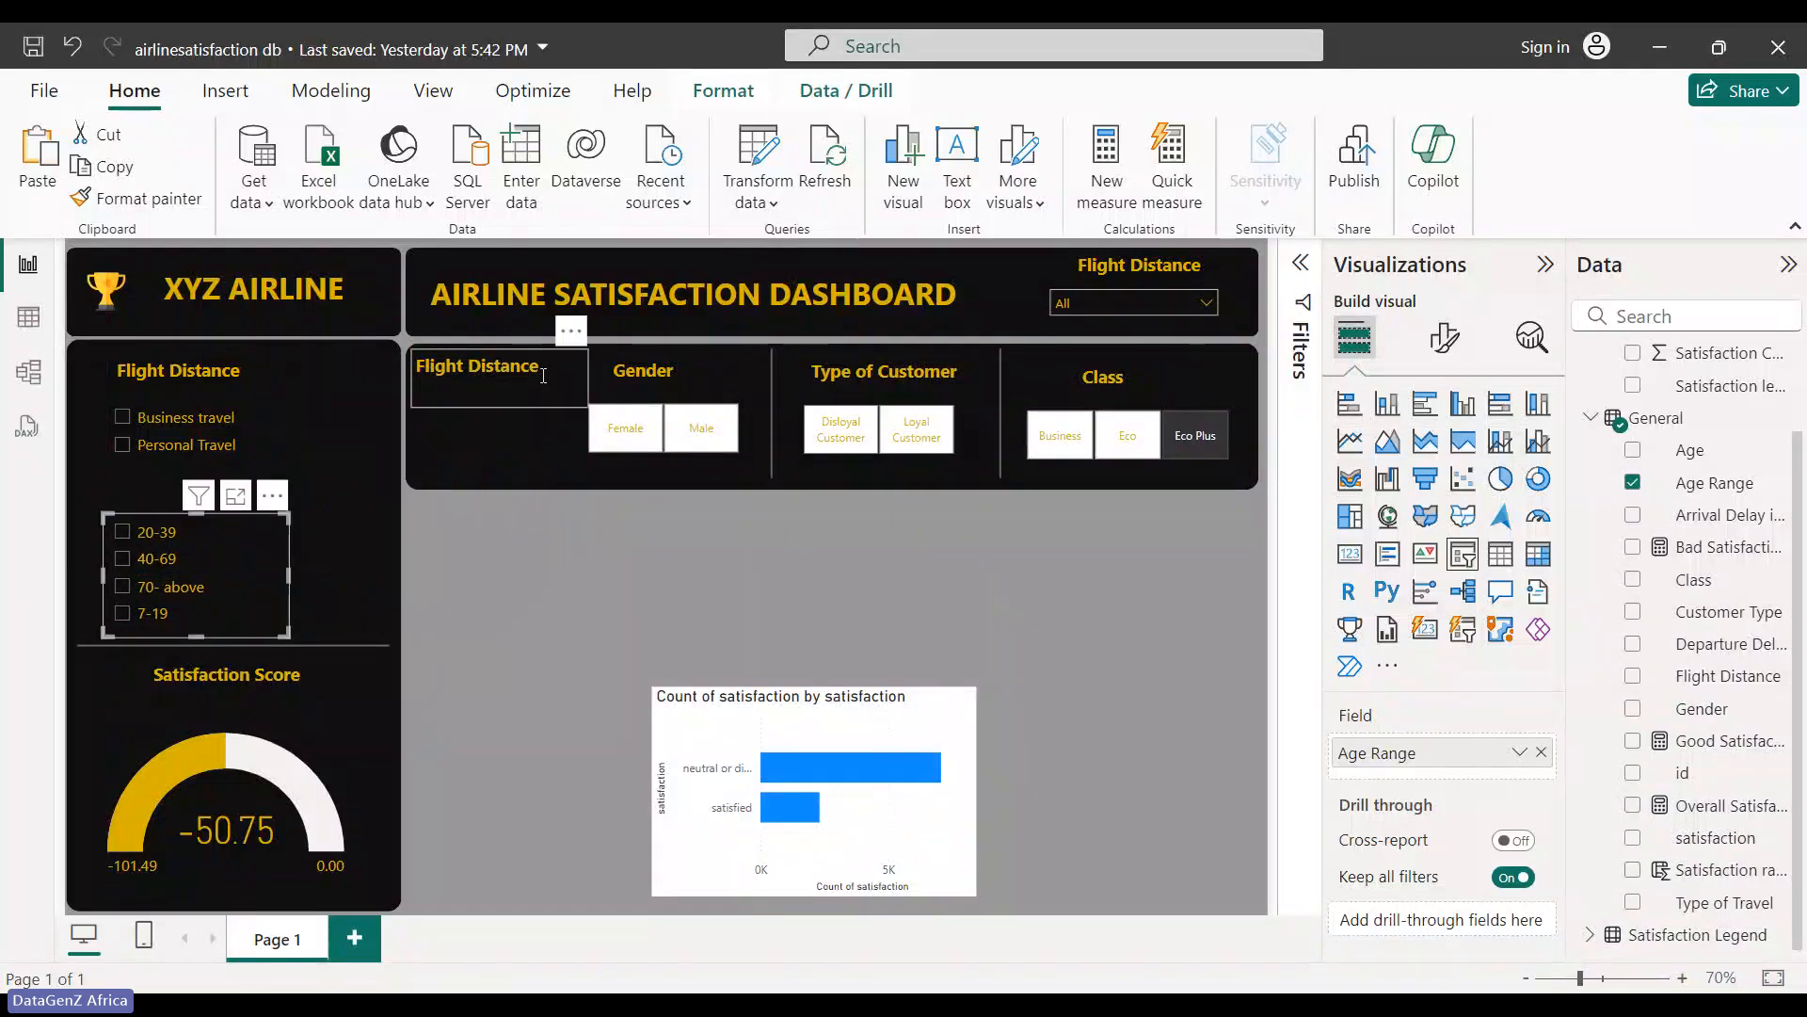
drag(577, 337, 272, 468)
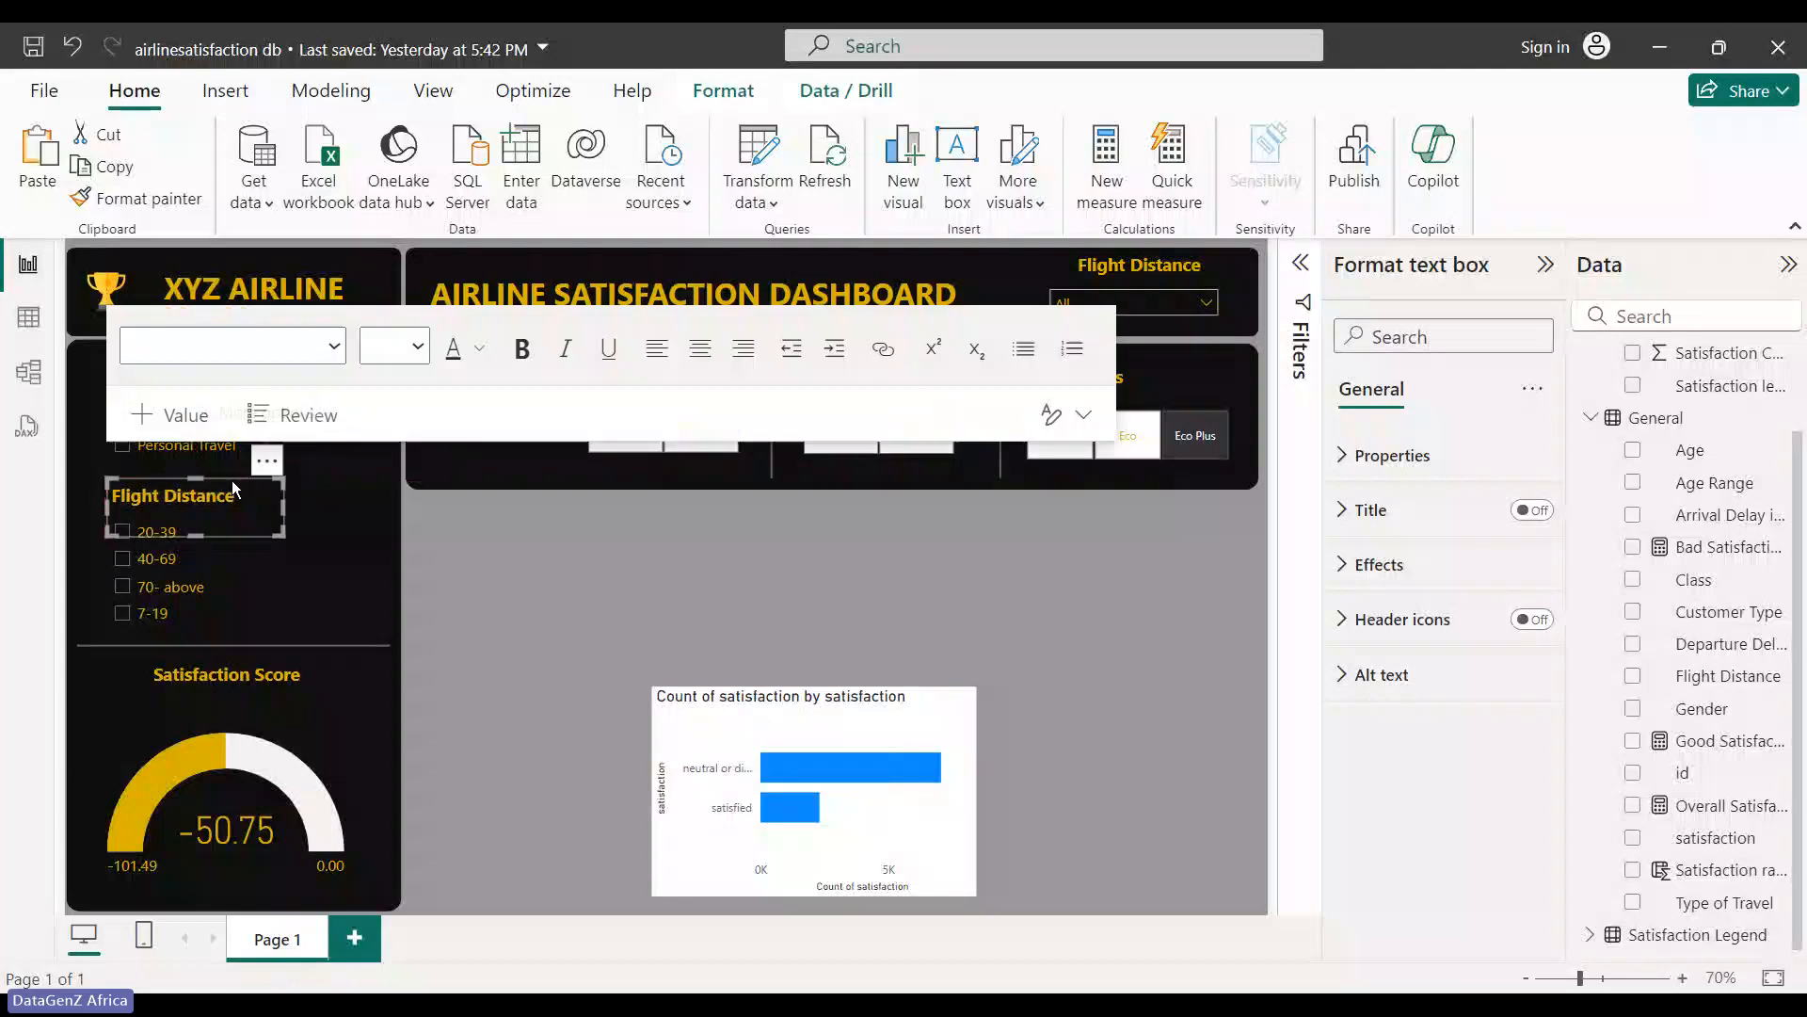
click(347, 541)
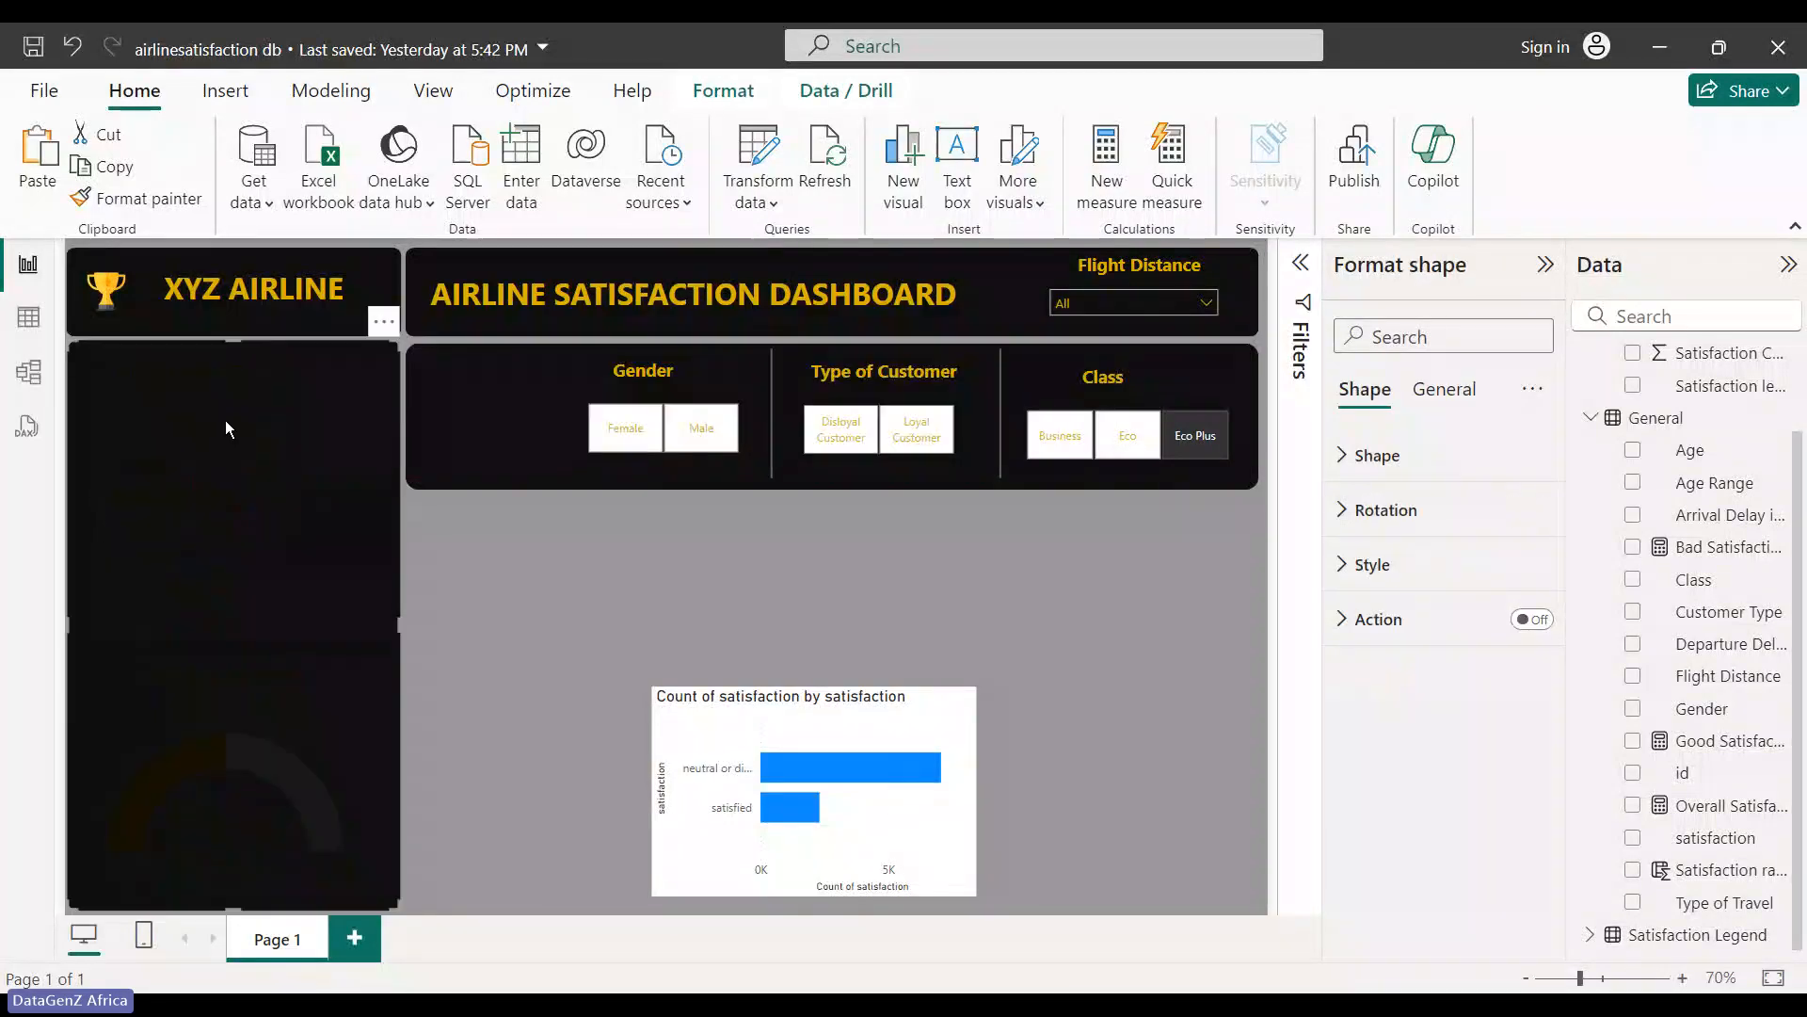
click(577, 609)
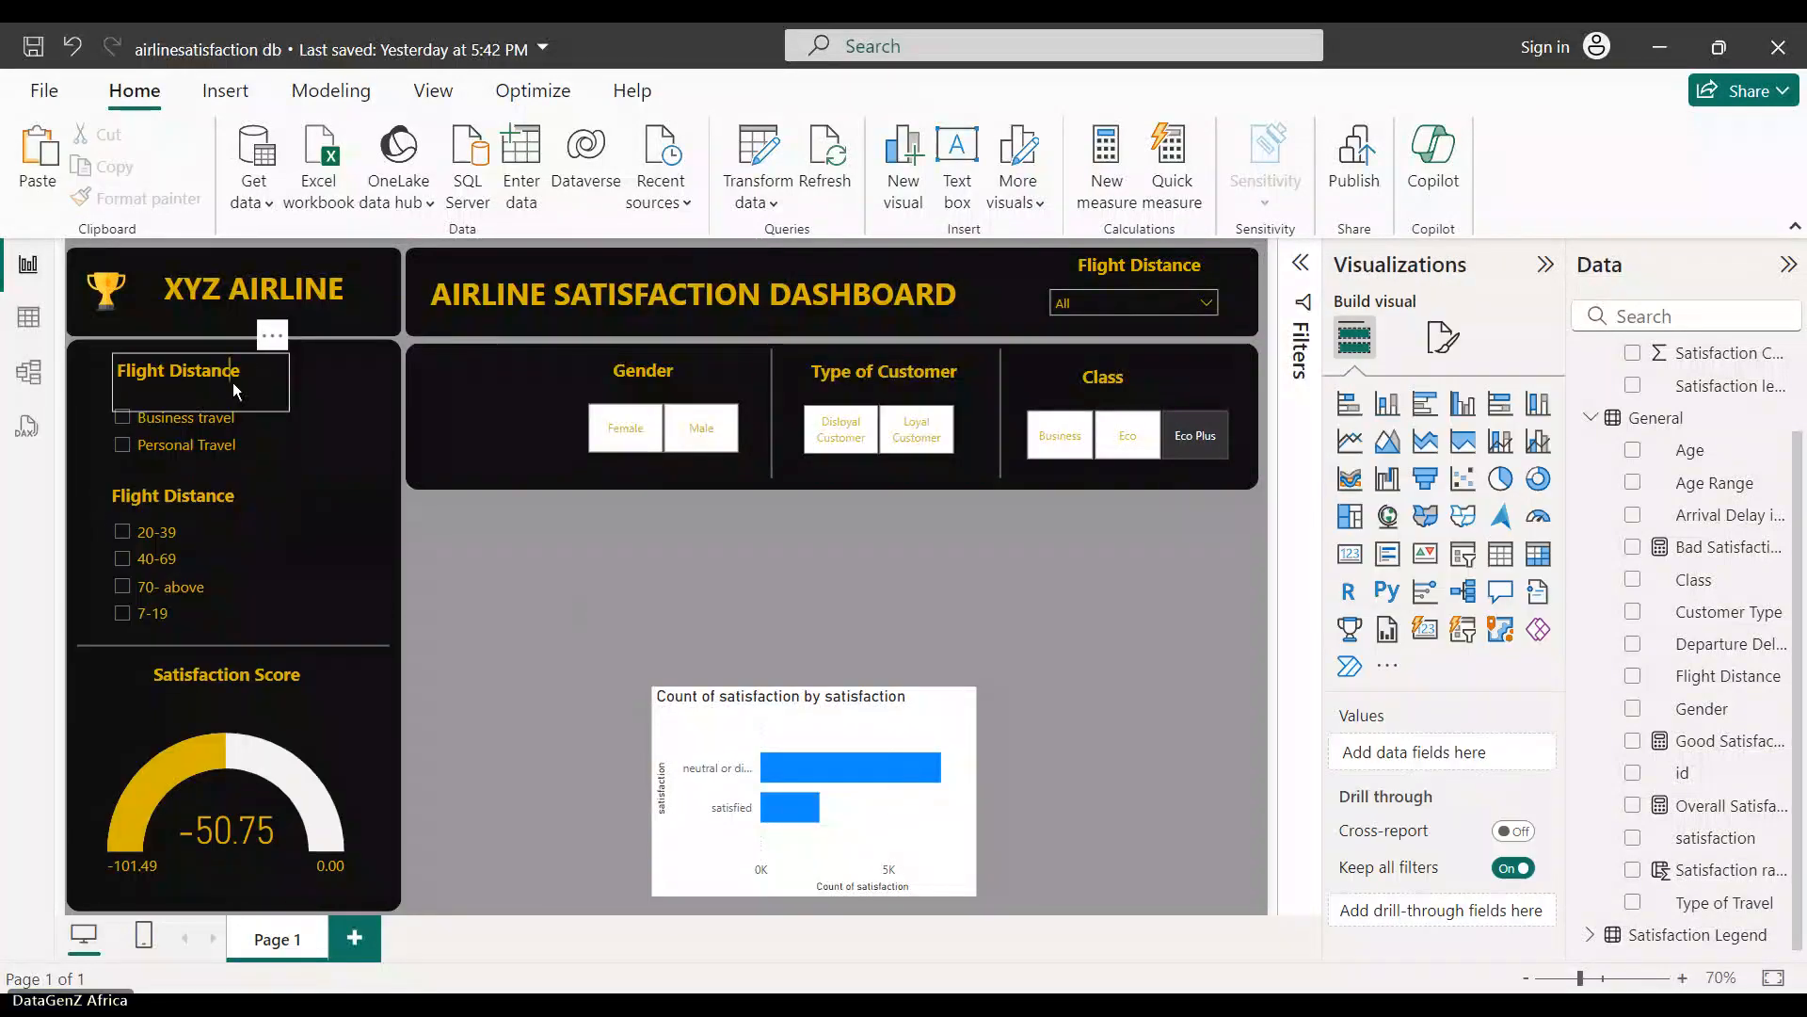
- Retype the left panel heading as 'Type of Travel'
double_click(234, 383)
drag(245, 374, 114, 370)
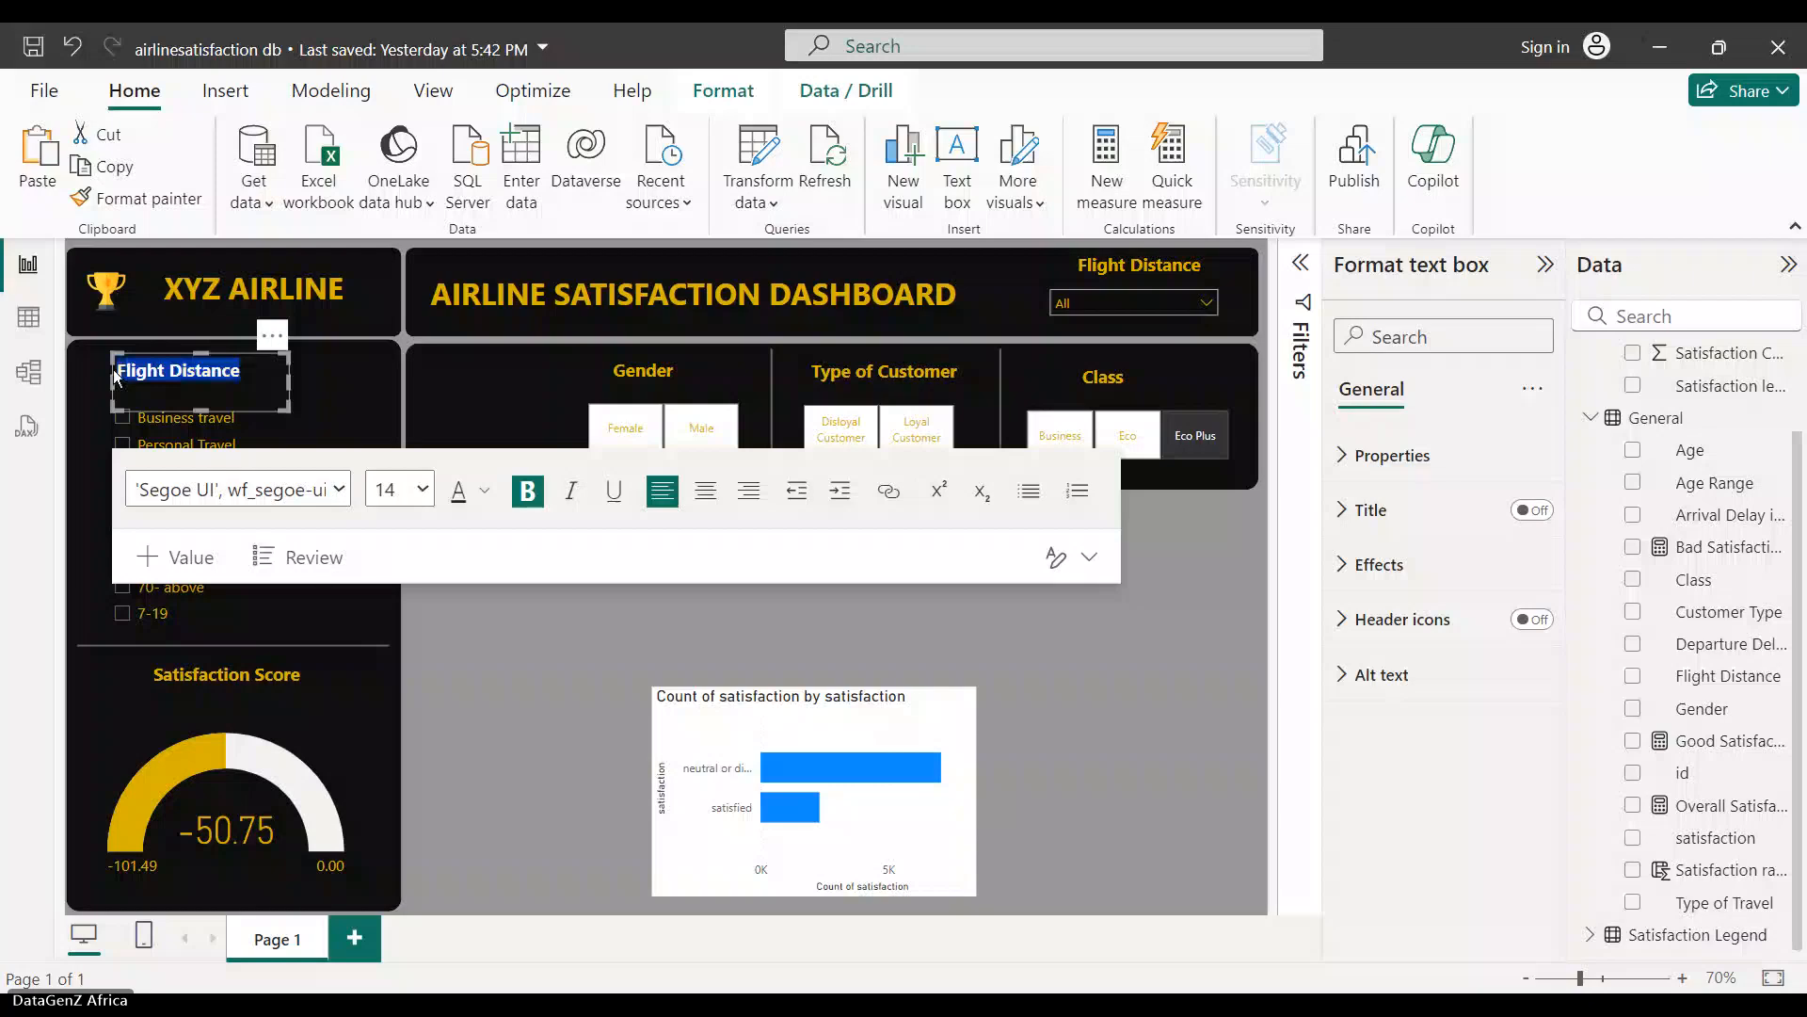
text(Travel)
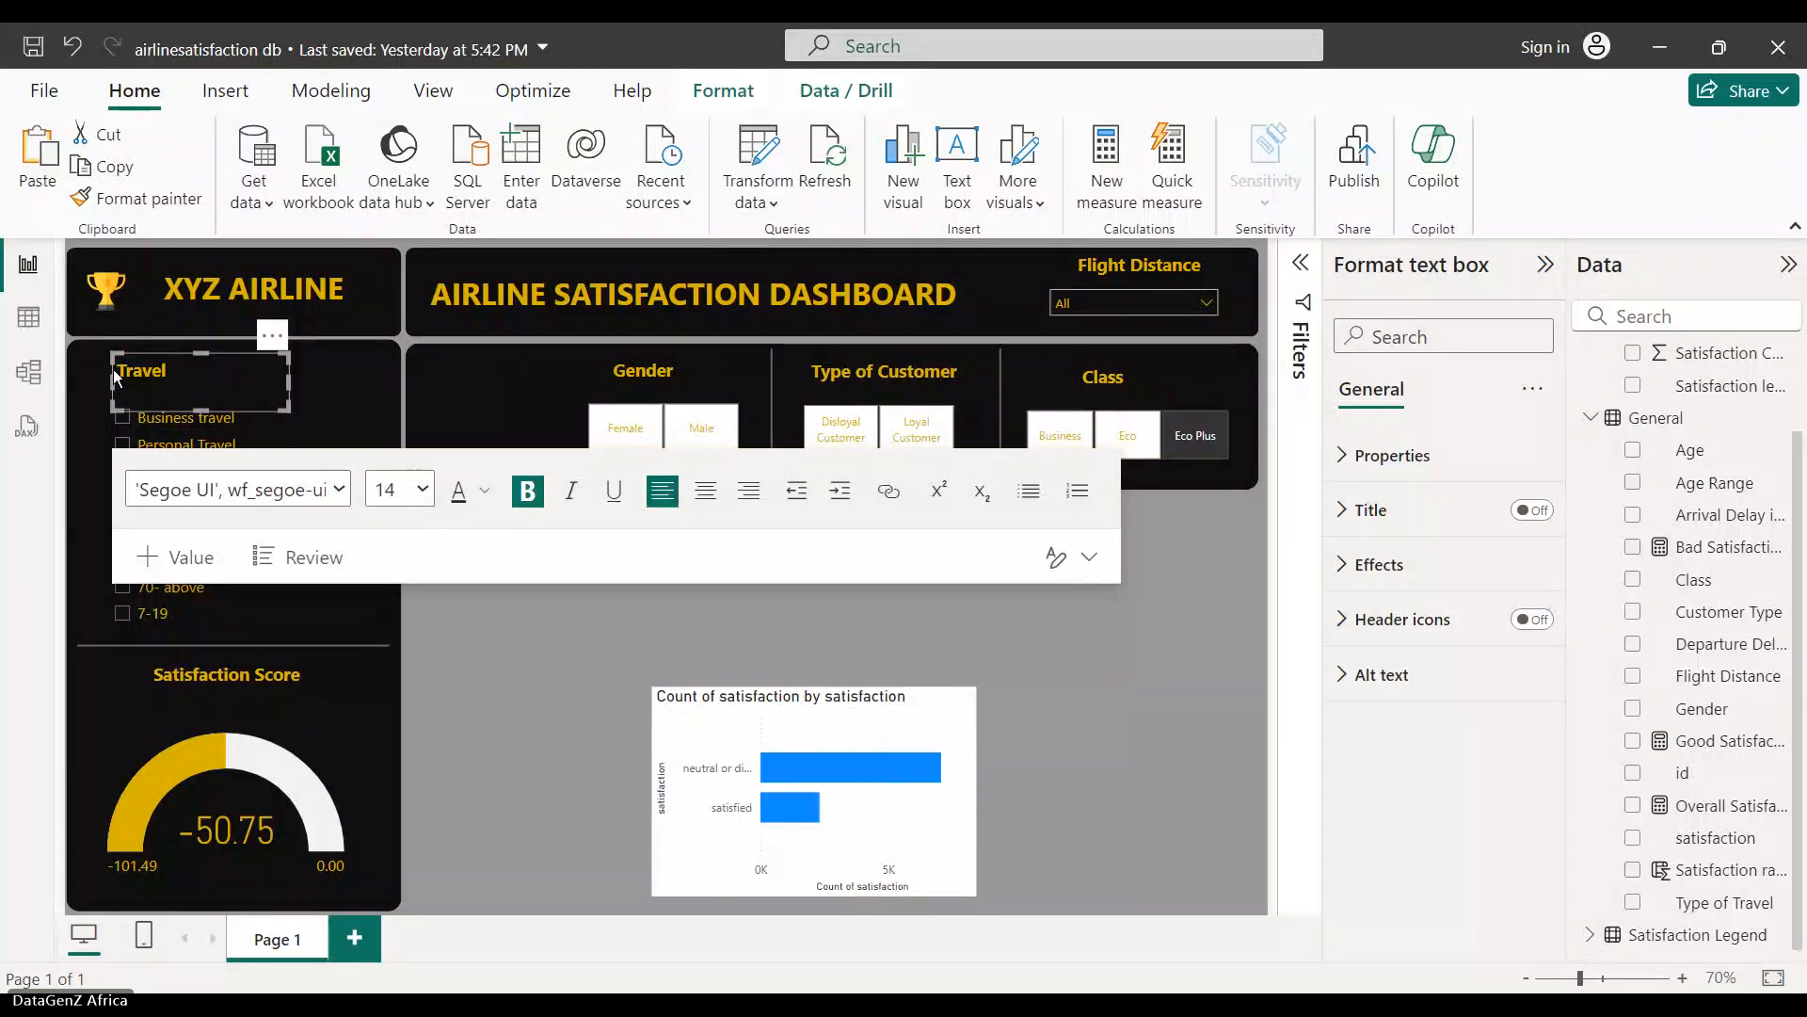
text( T)
text(ype)
key(BackSpace)
key(BackSpace)
key(BackSpace)
key(BackSpace)
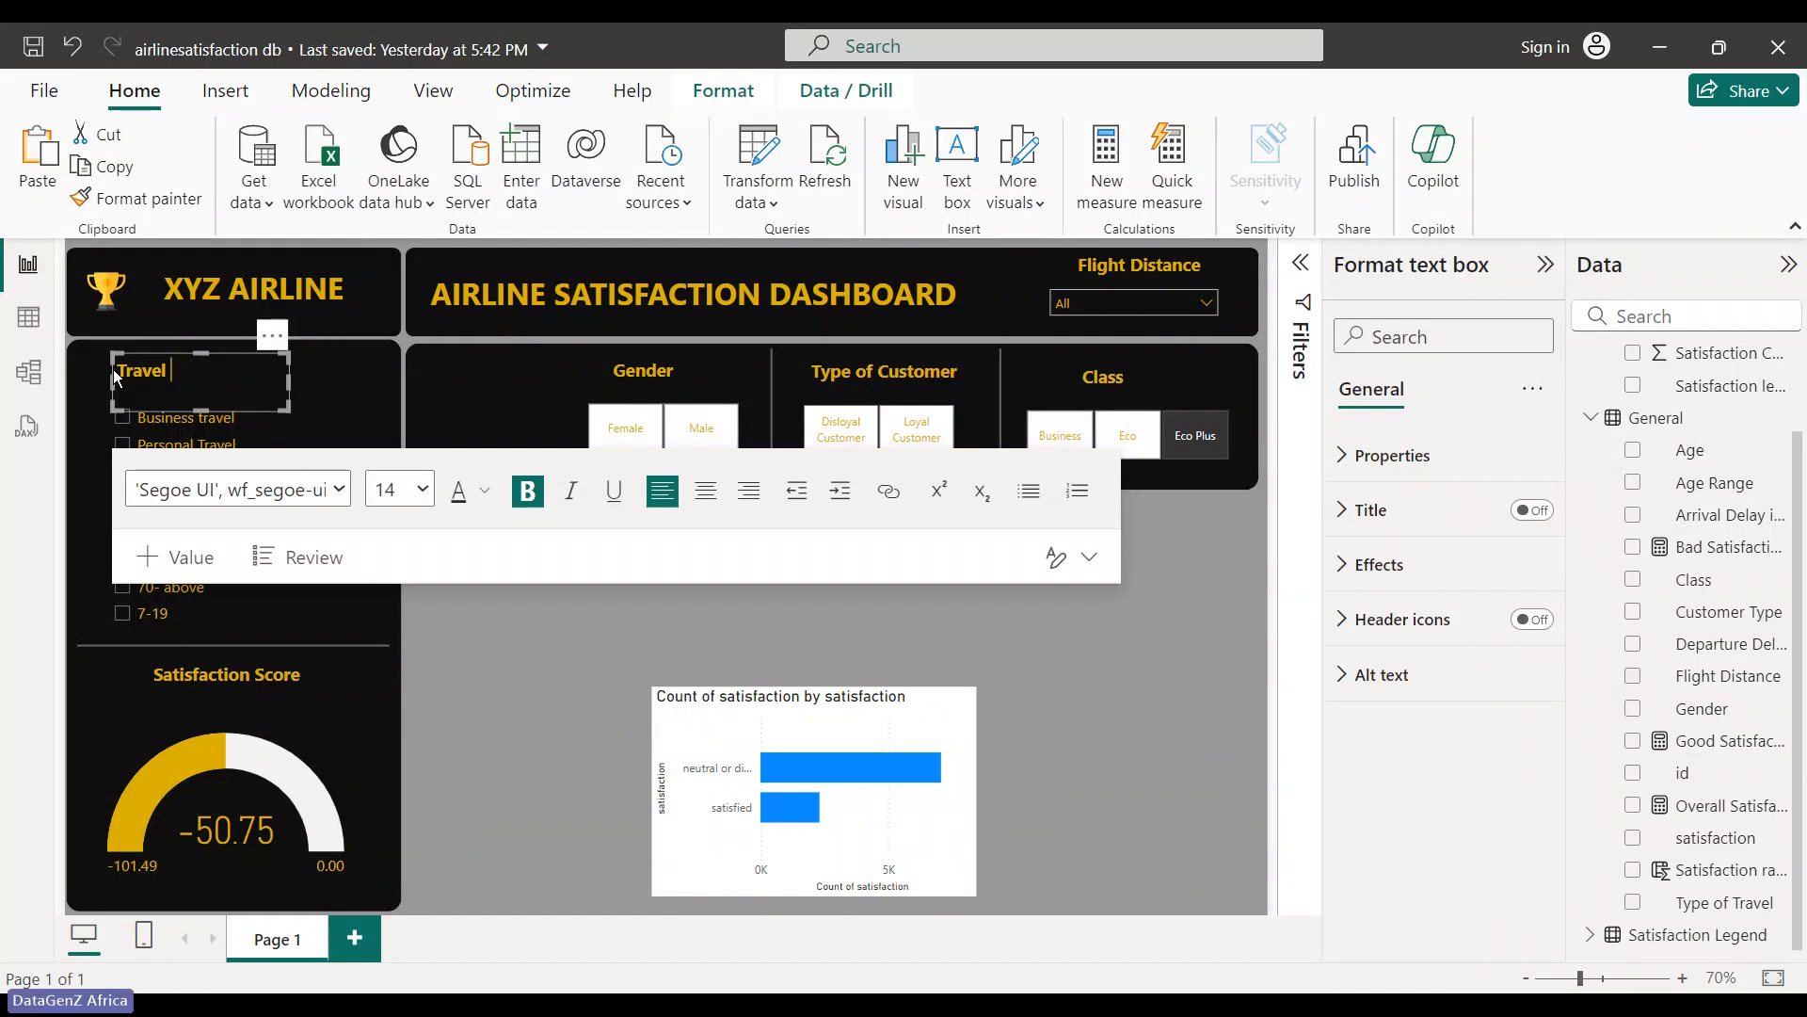
key(BackSpace)
key(BackSpace)
key(BackSpace)
key(BackSpace)
key(BackSpace)
key(BackSpace)
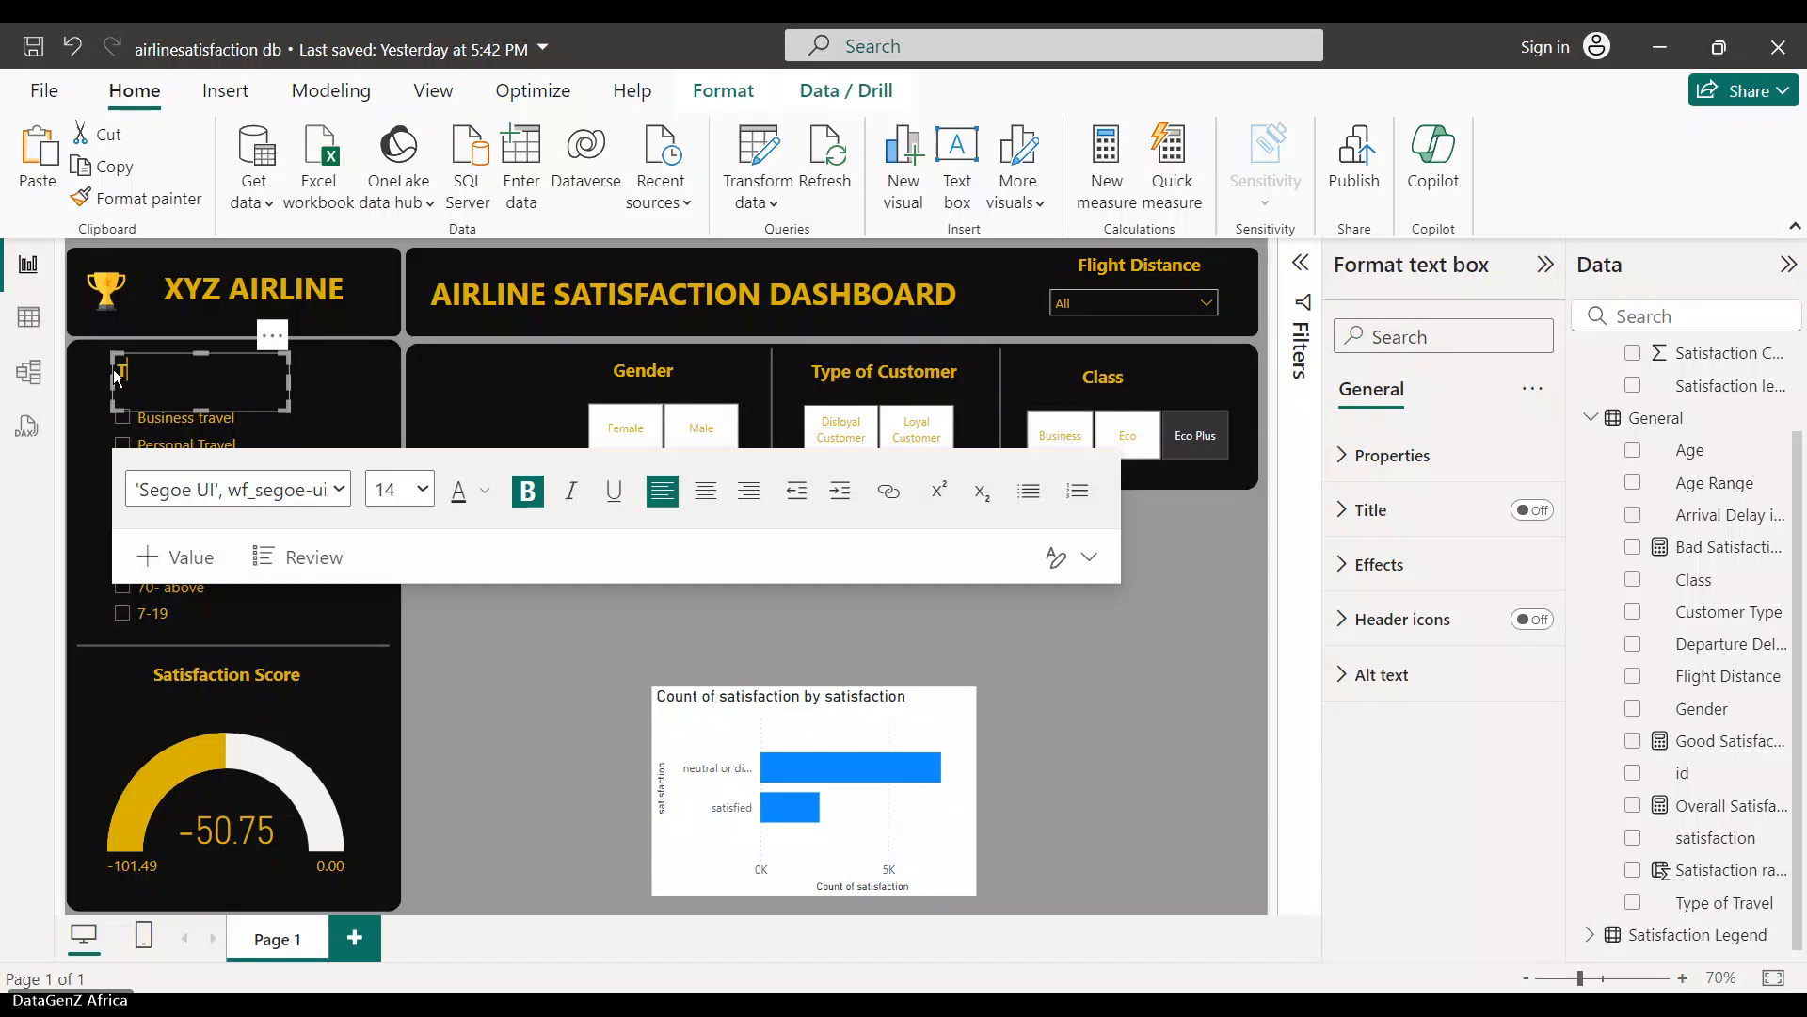
text(ype of Travel)
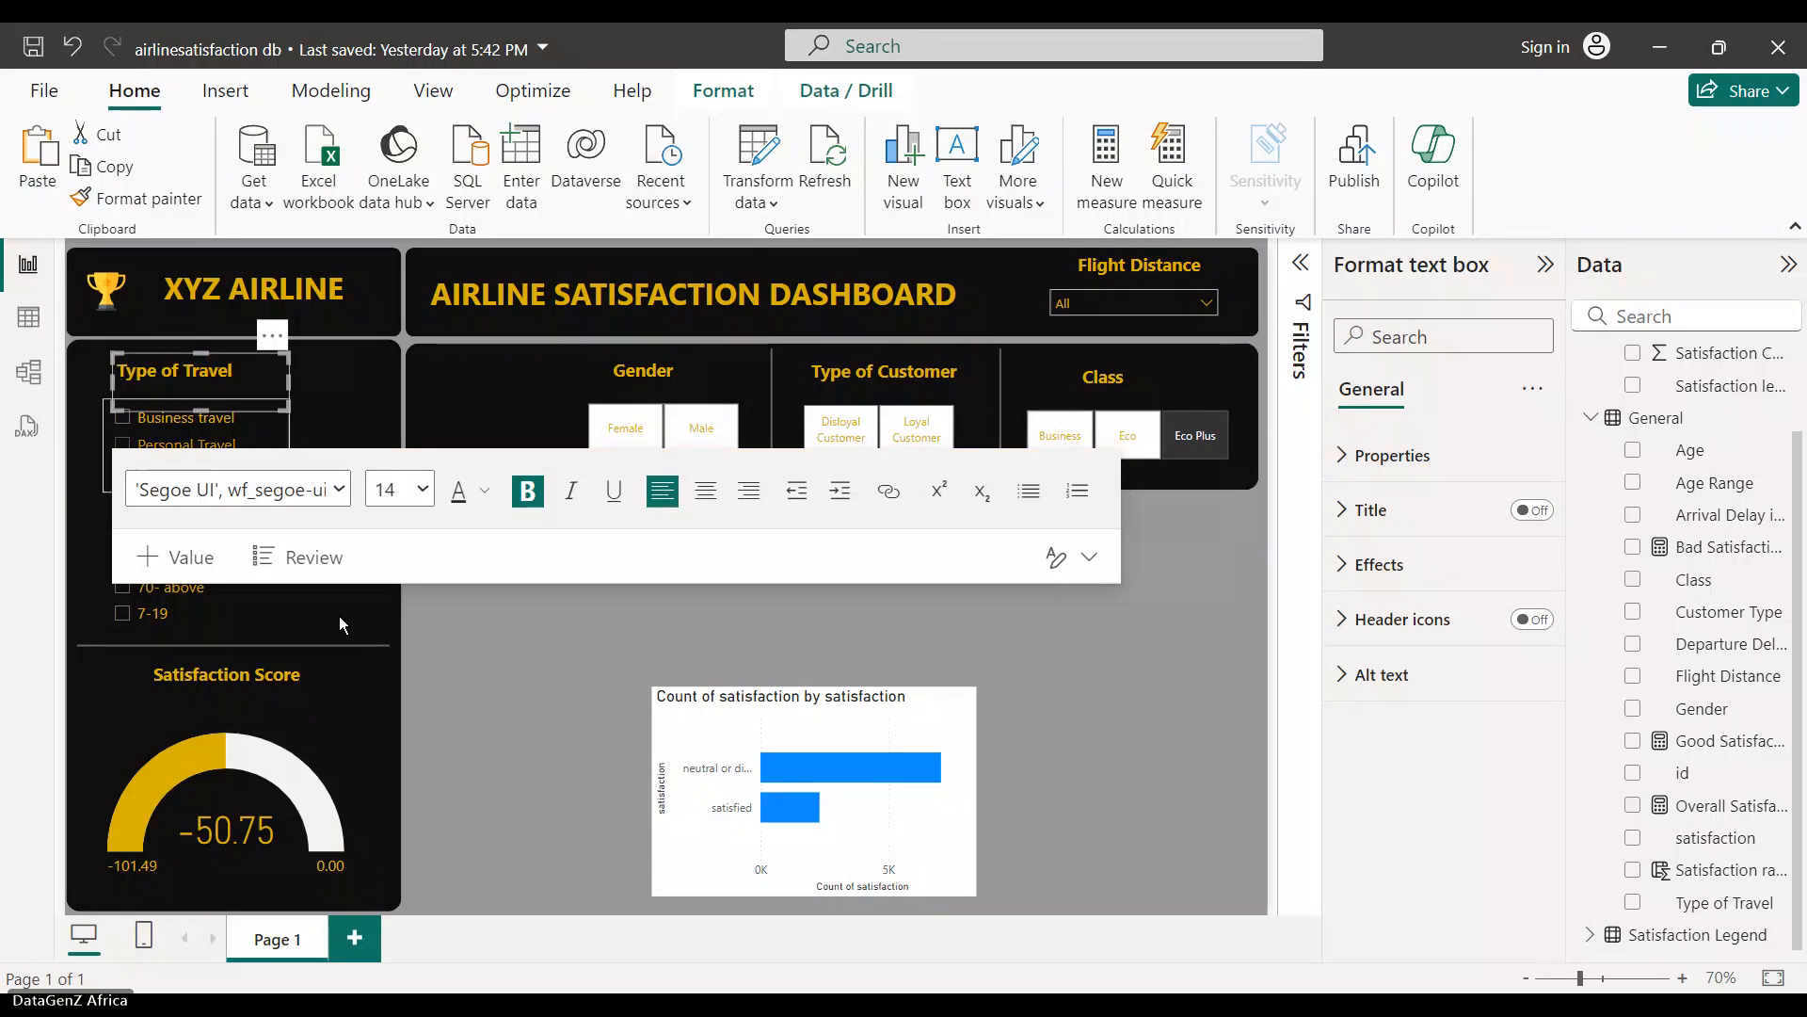
click(416, 621)
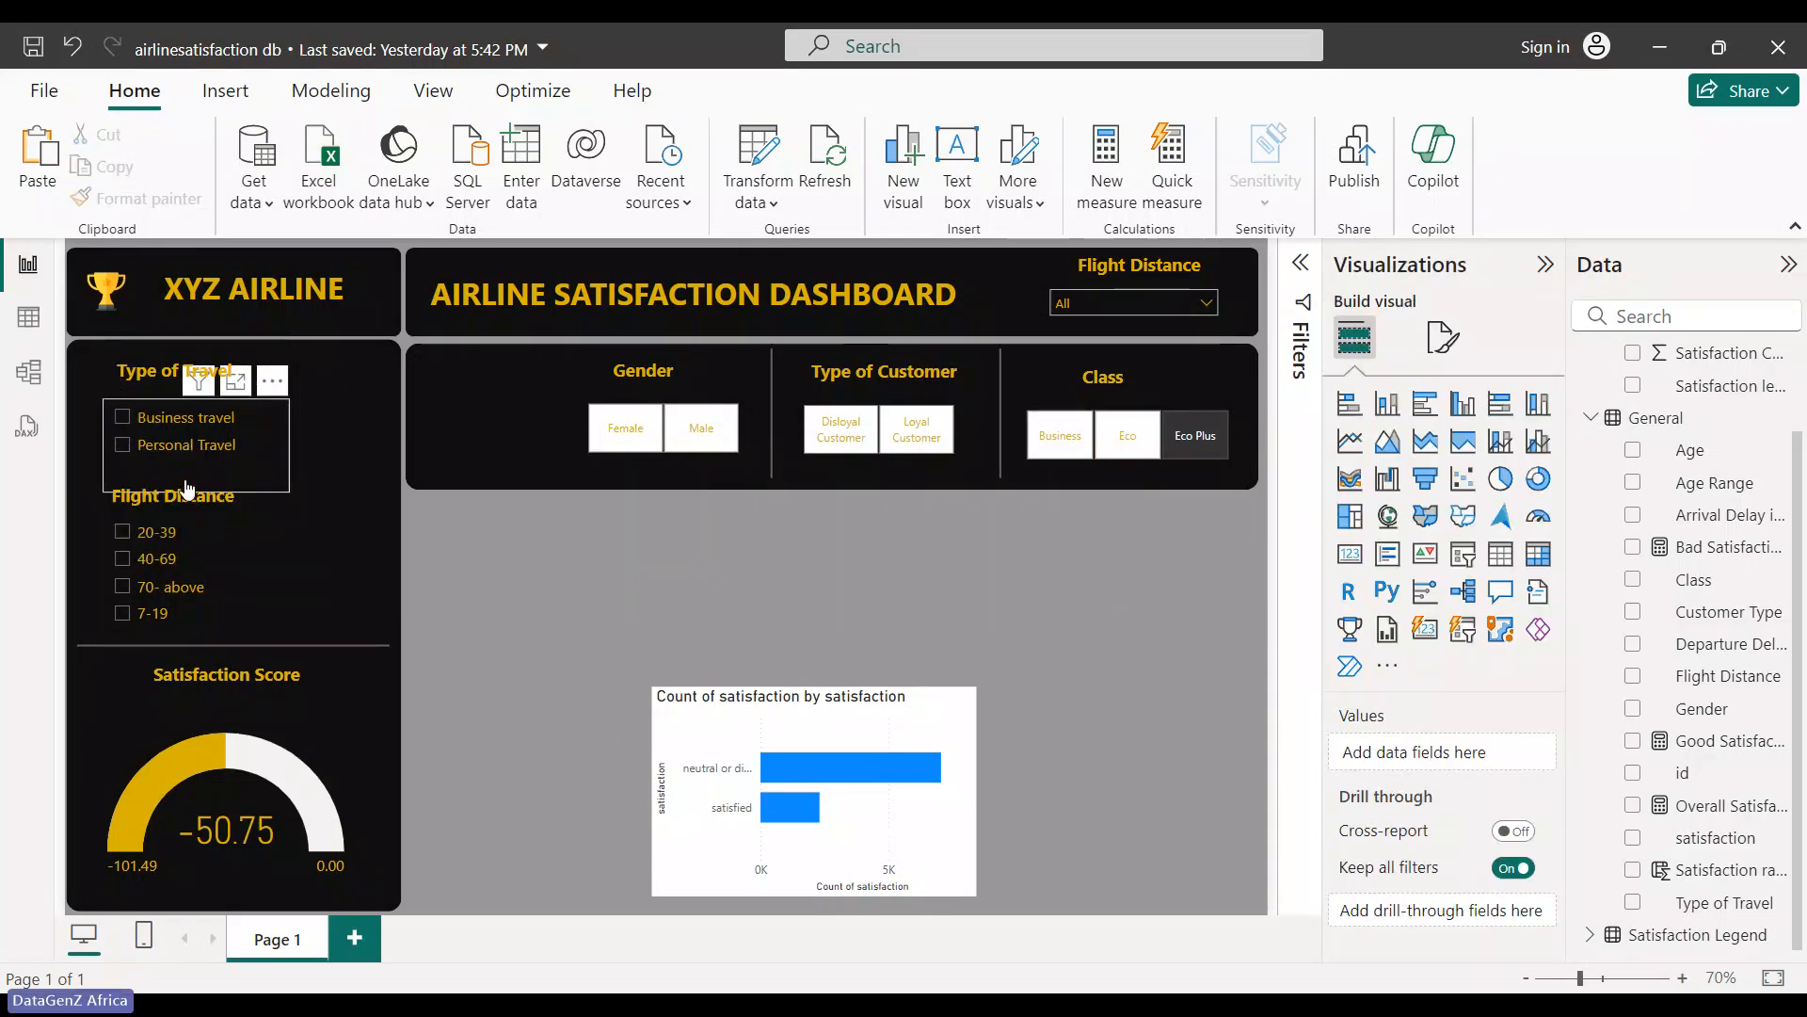
- Centre the Type of Travel heading text, then filter by a travel type
click(180, 380)
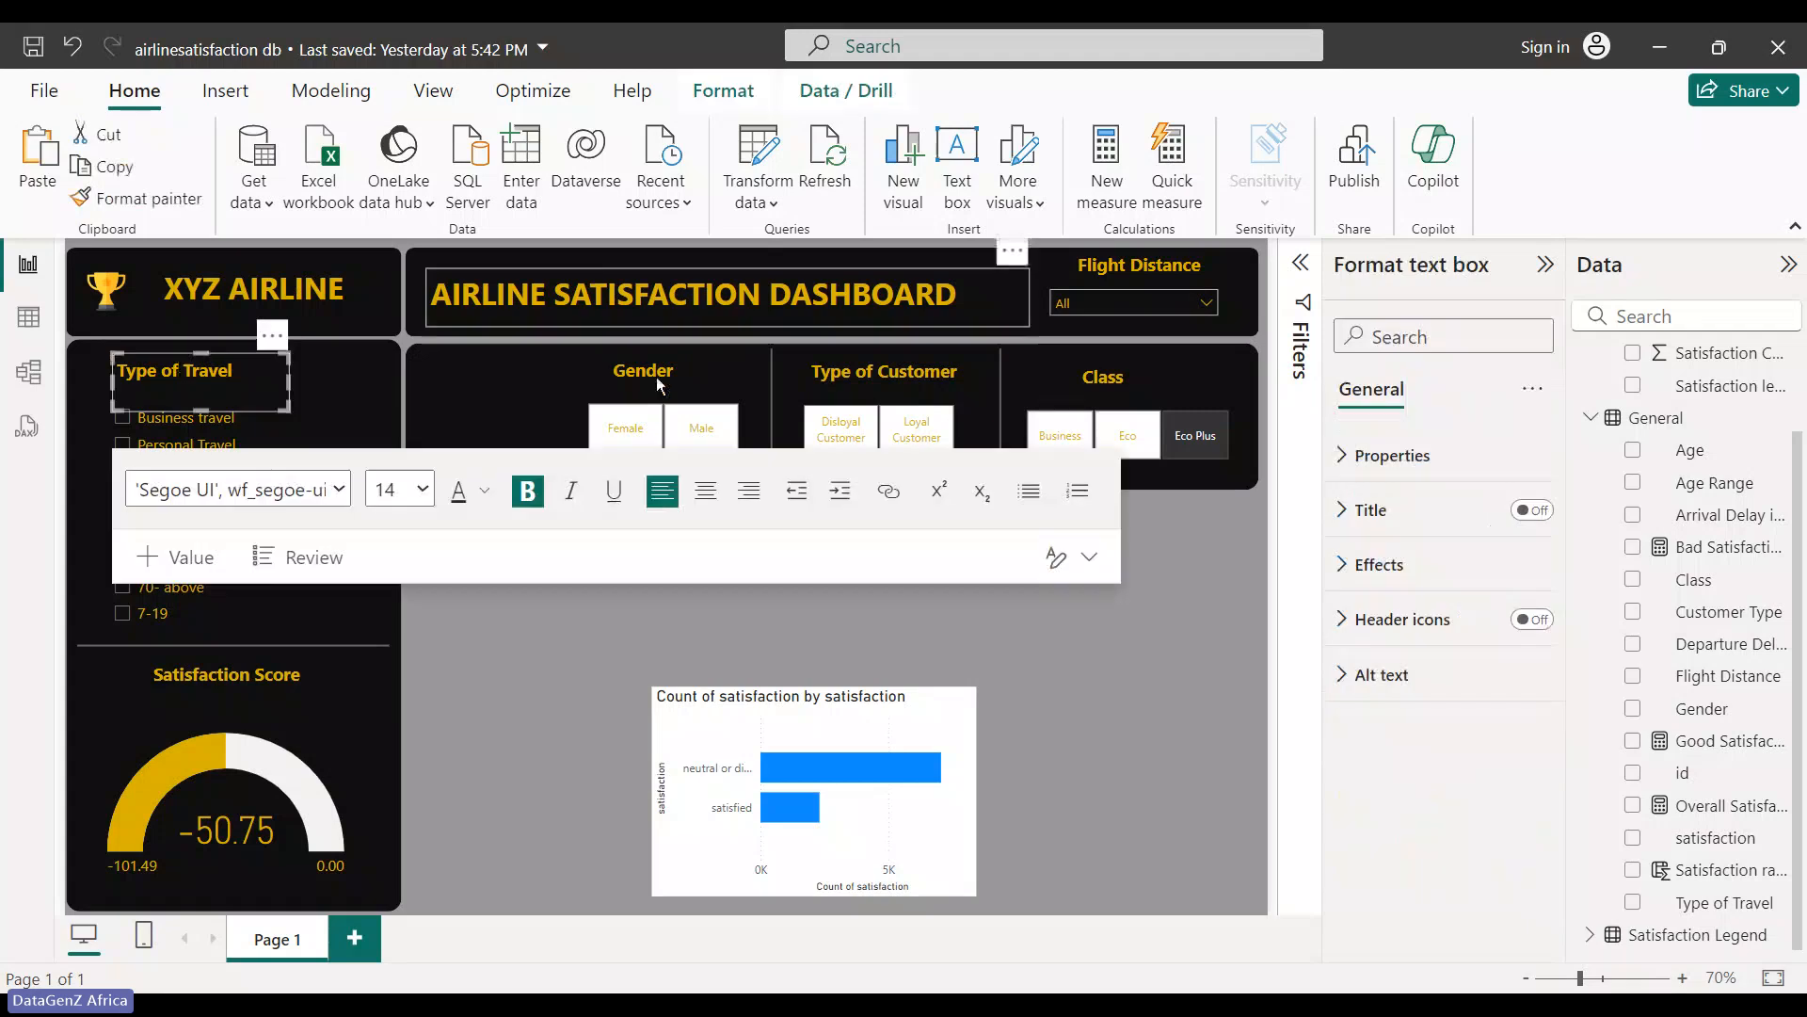
click(705, 491)
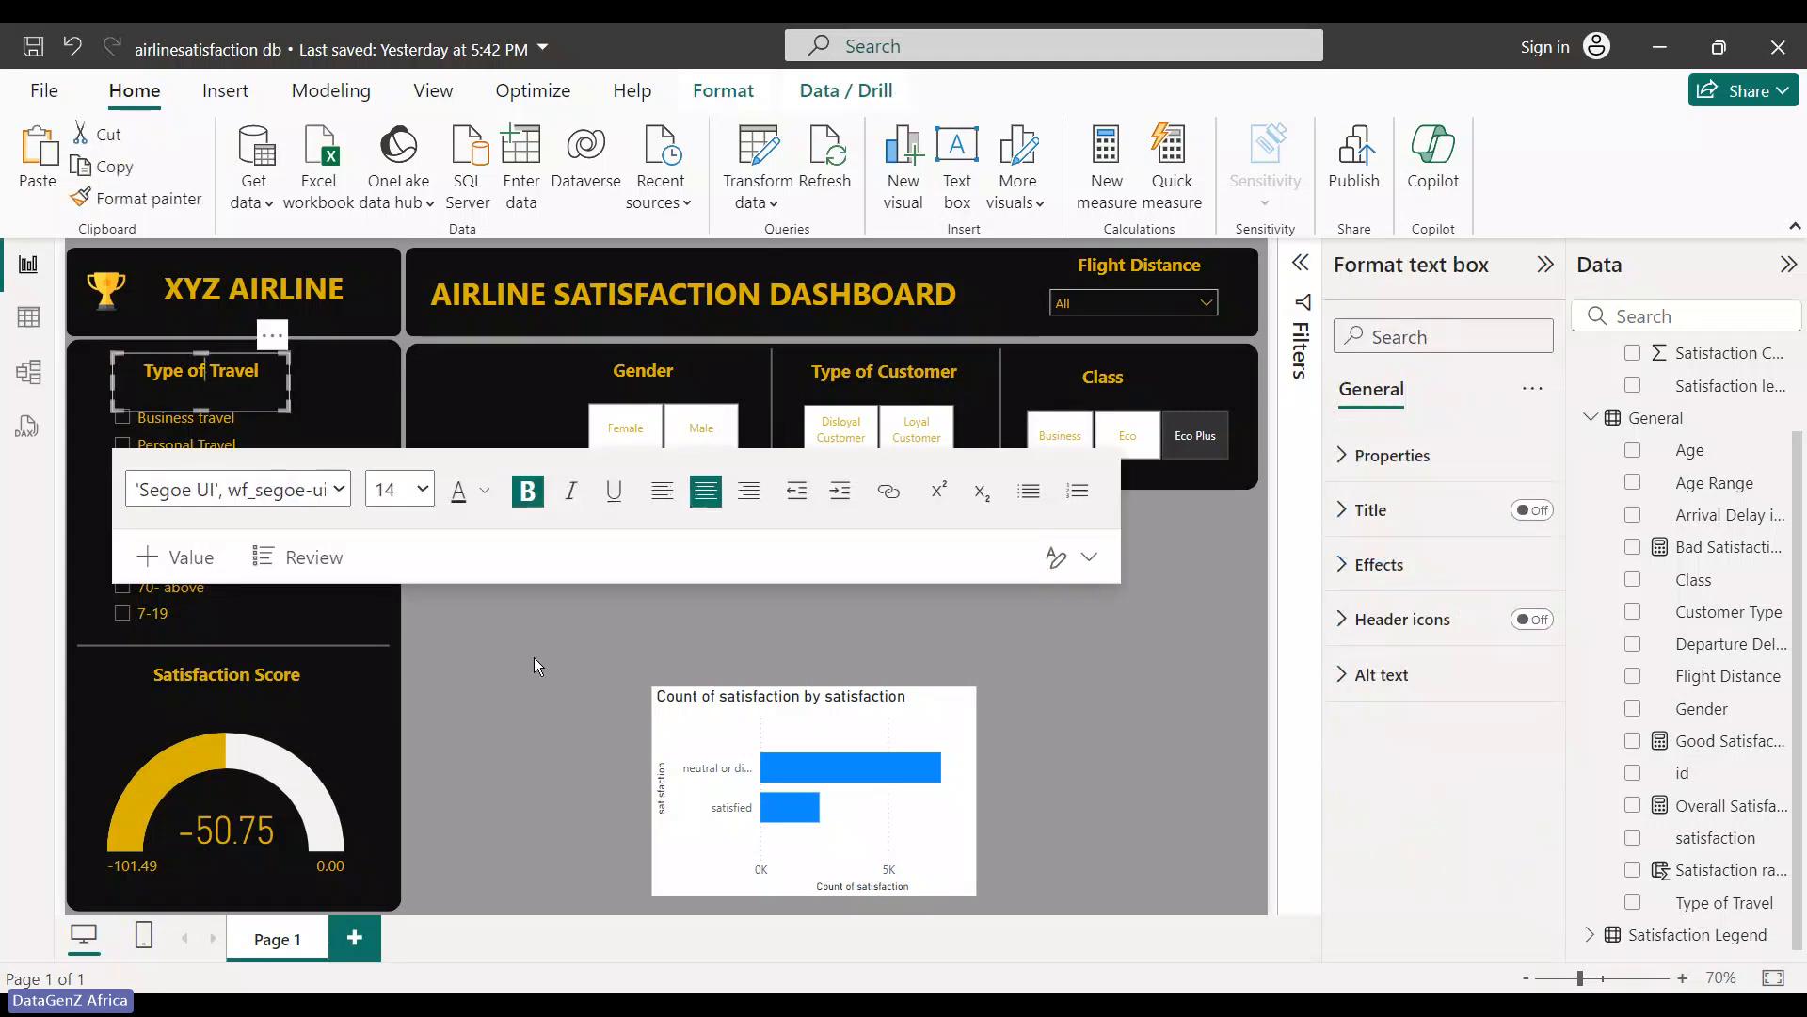
click(534, 657)
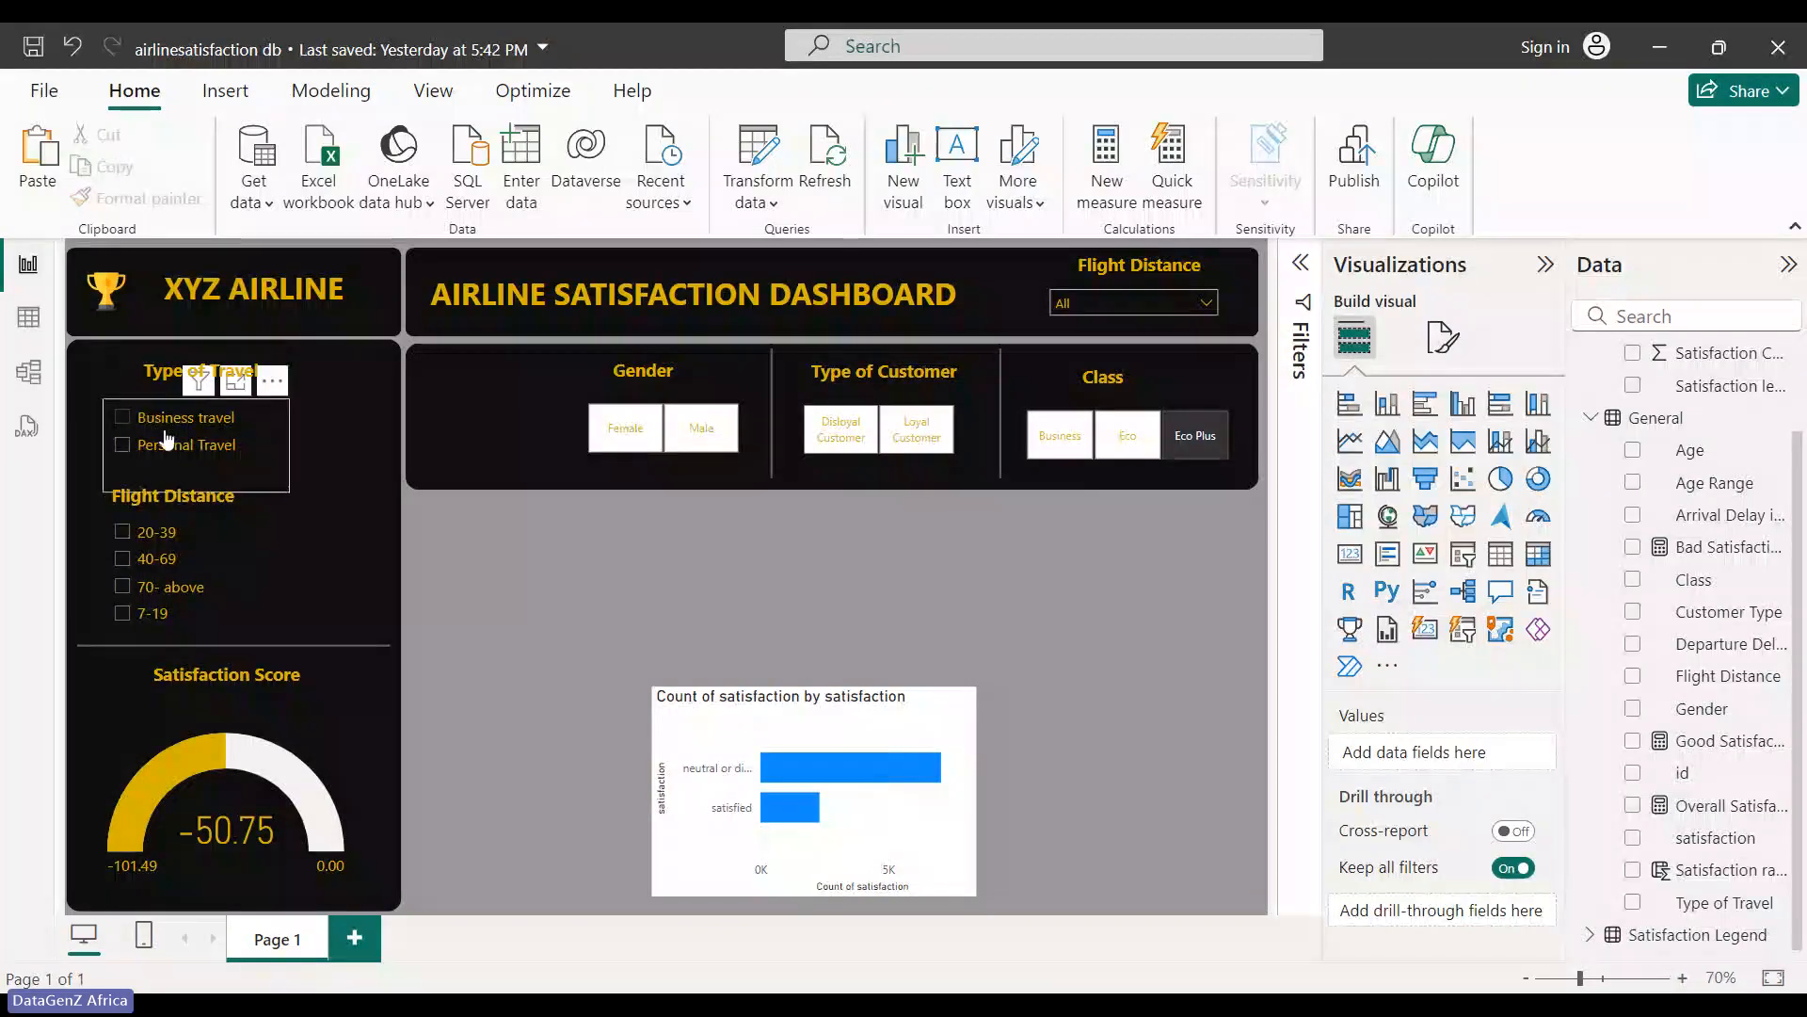
click(167, 440)
- Rename the Flight Distance heading to 'Age Group'
click(191, 496)
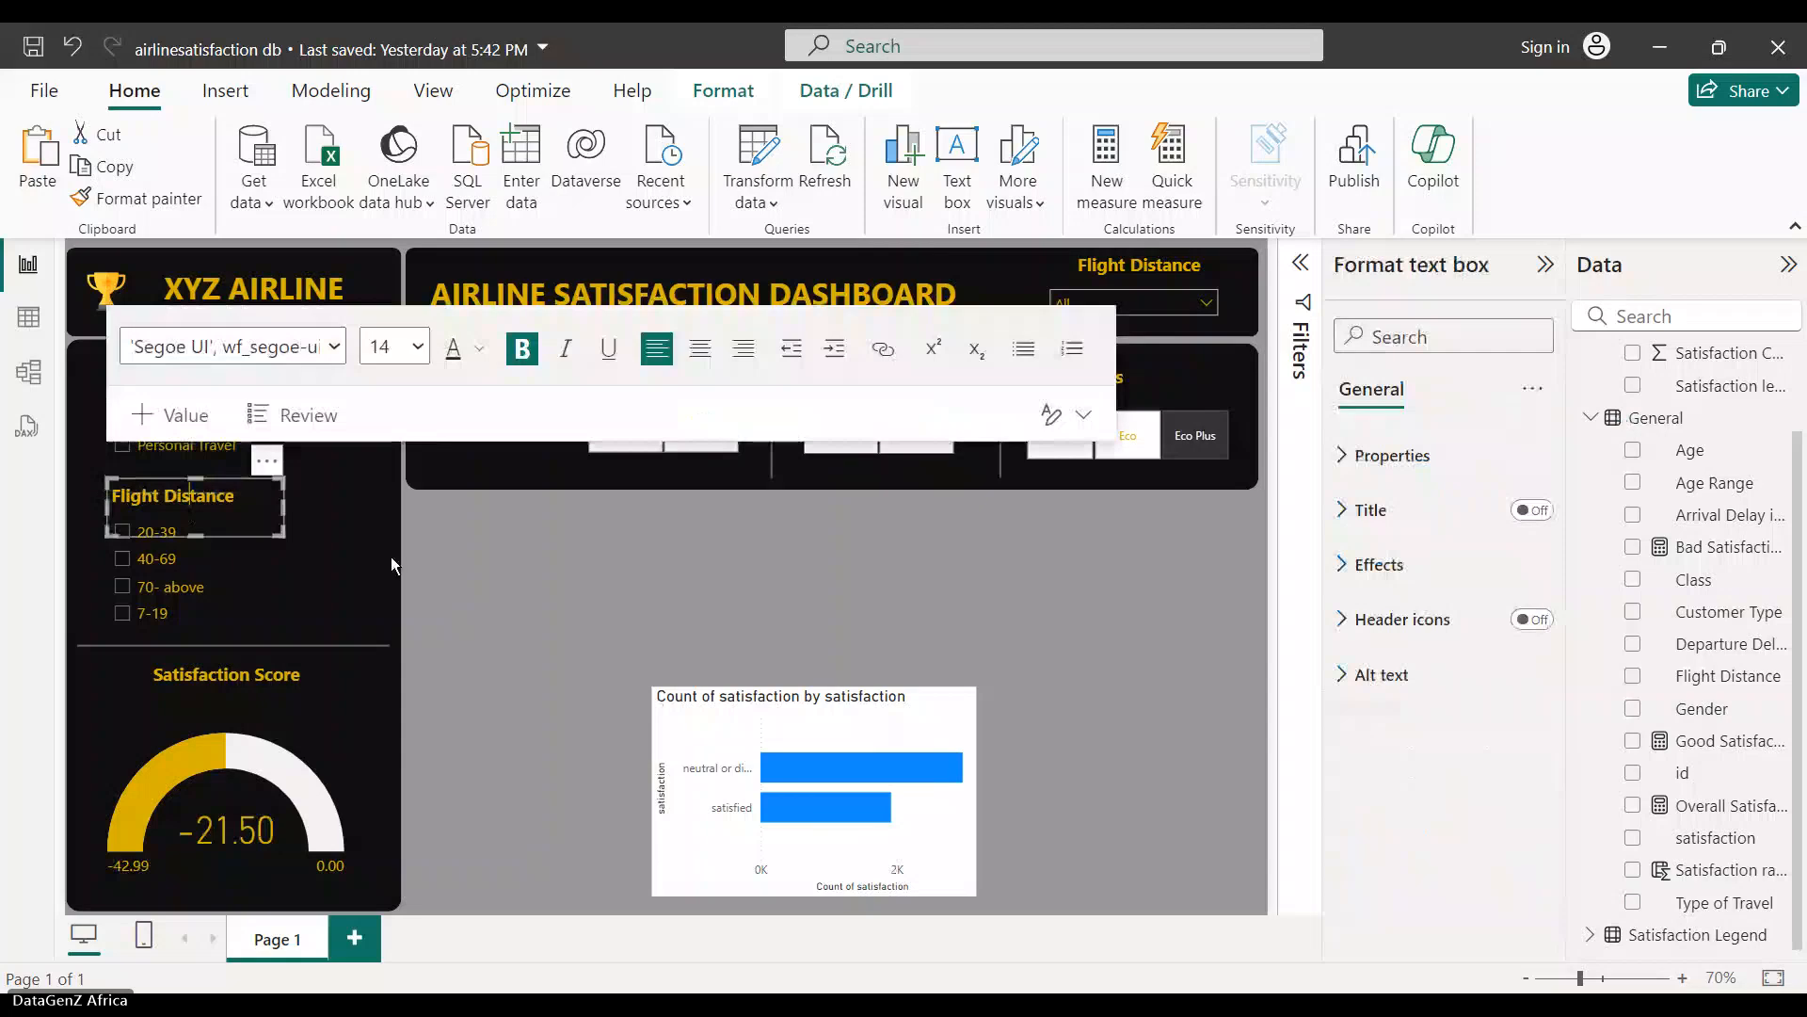
drag(235, 496, 114, 504)
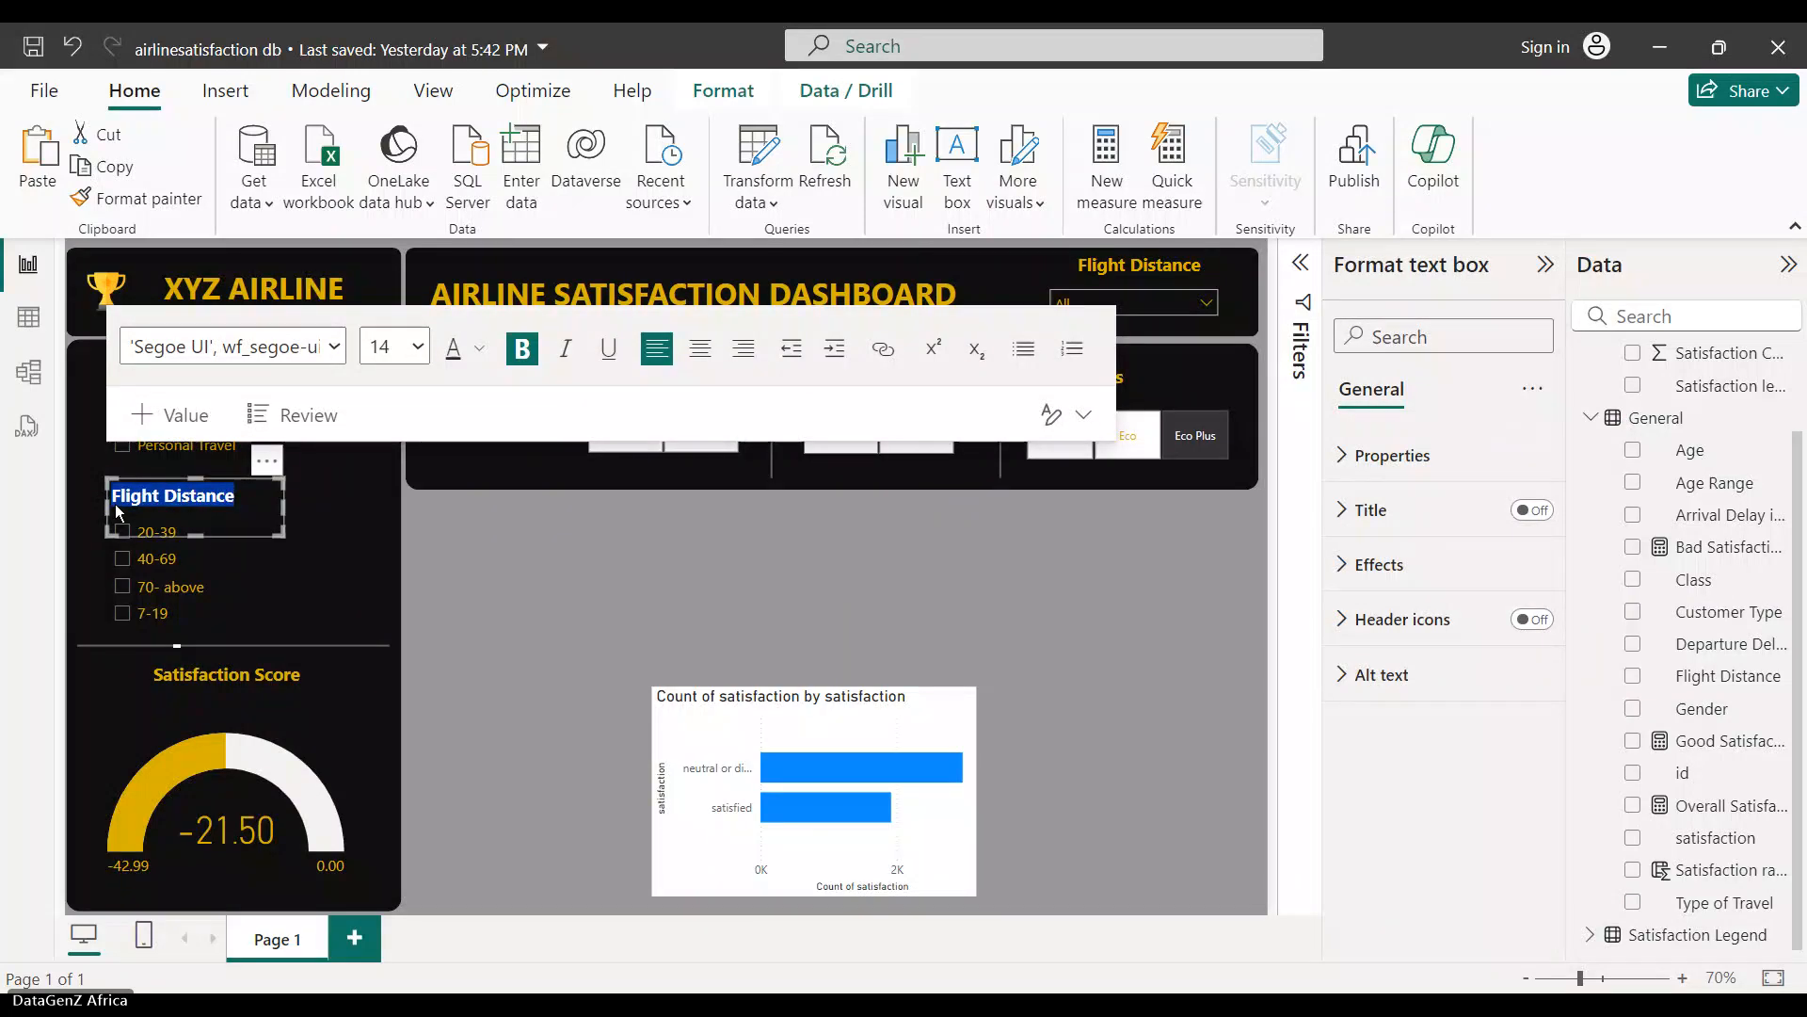
text(Age Ran)
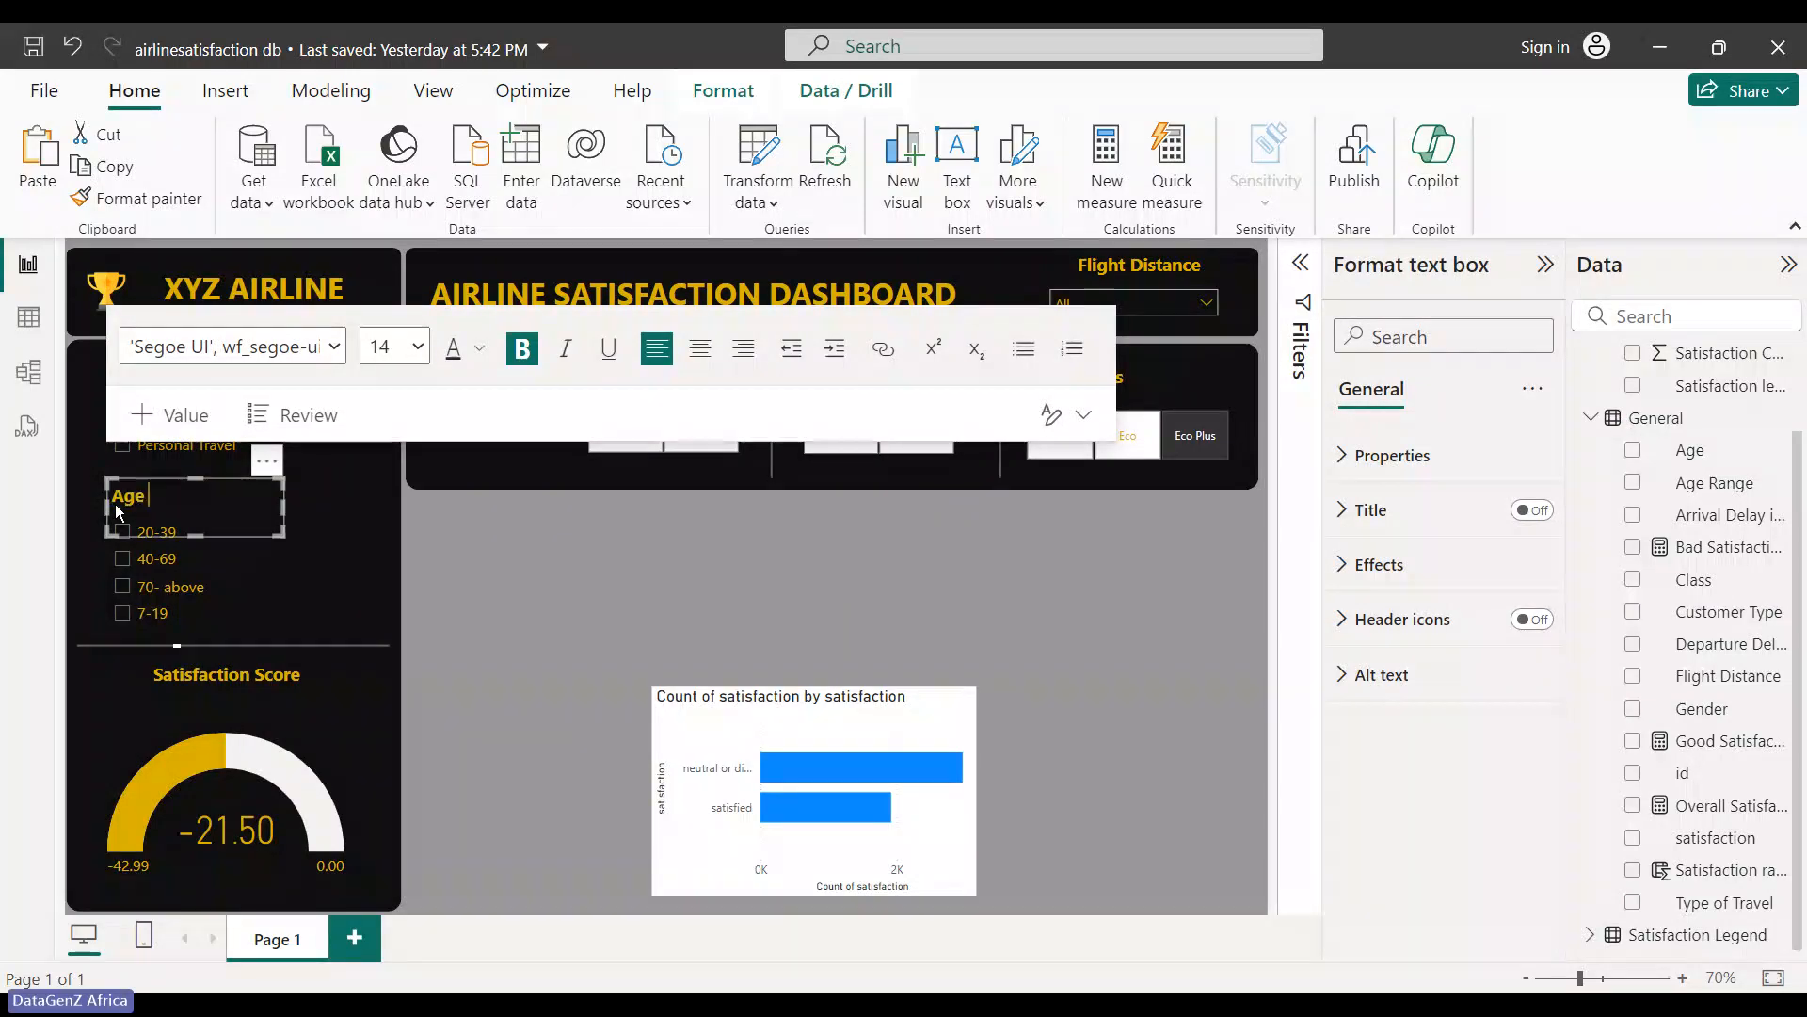
key(BackSpace)
key(BackSpace)
key(BackSpace)
text(Group)
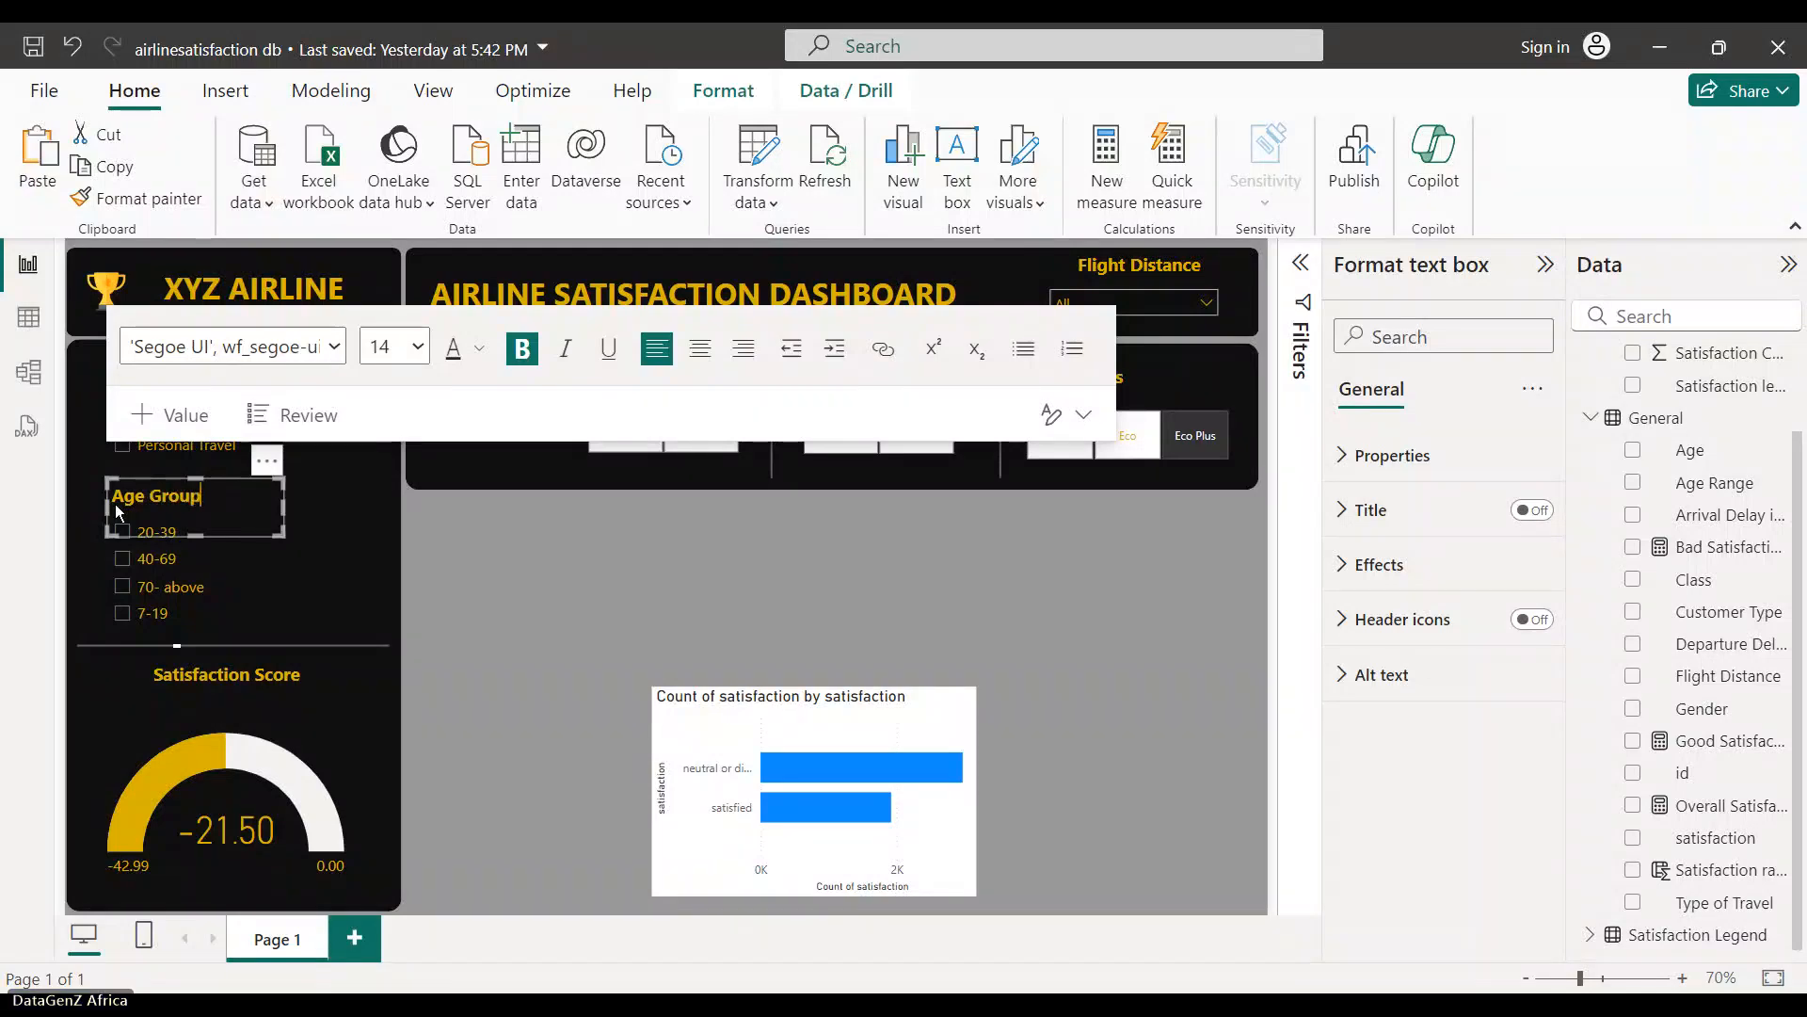
click(591, 611)
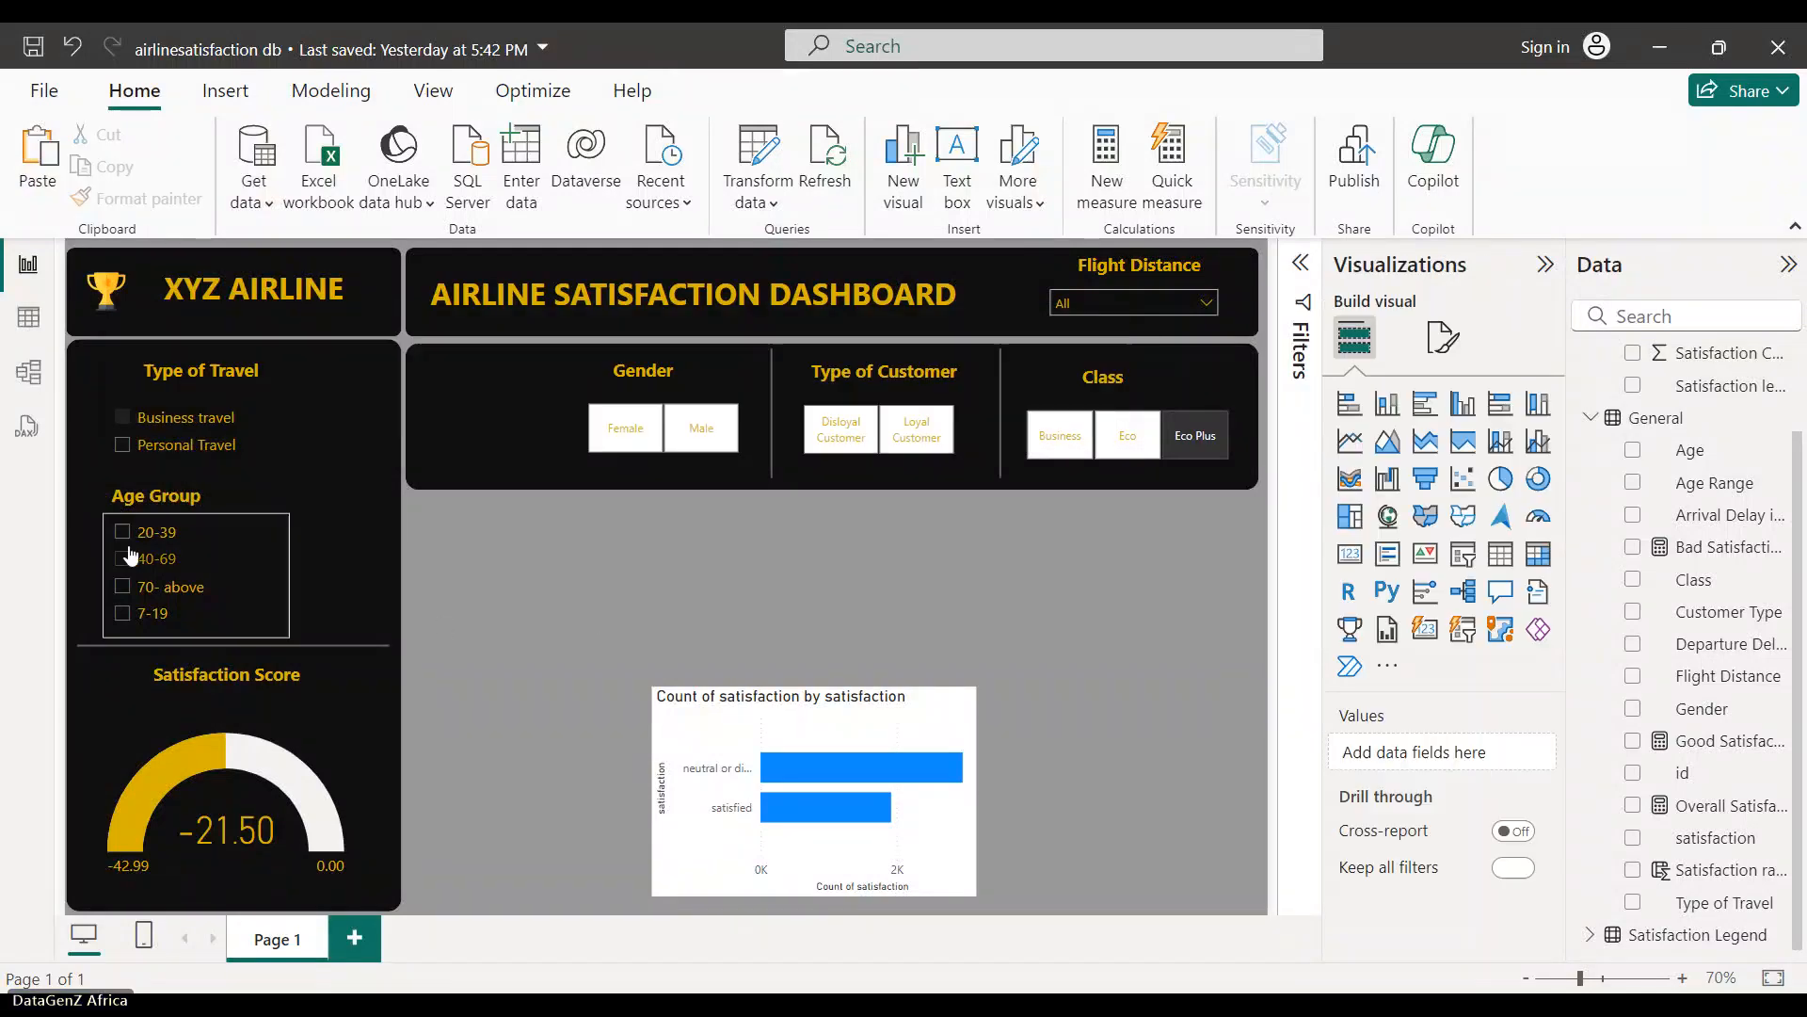
- Toggle the 20-39 age filter and centre the Age Group heading with Ctrl+E
click(162, 528)
click(158, 496)
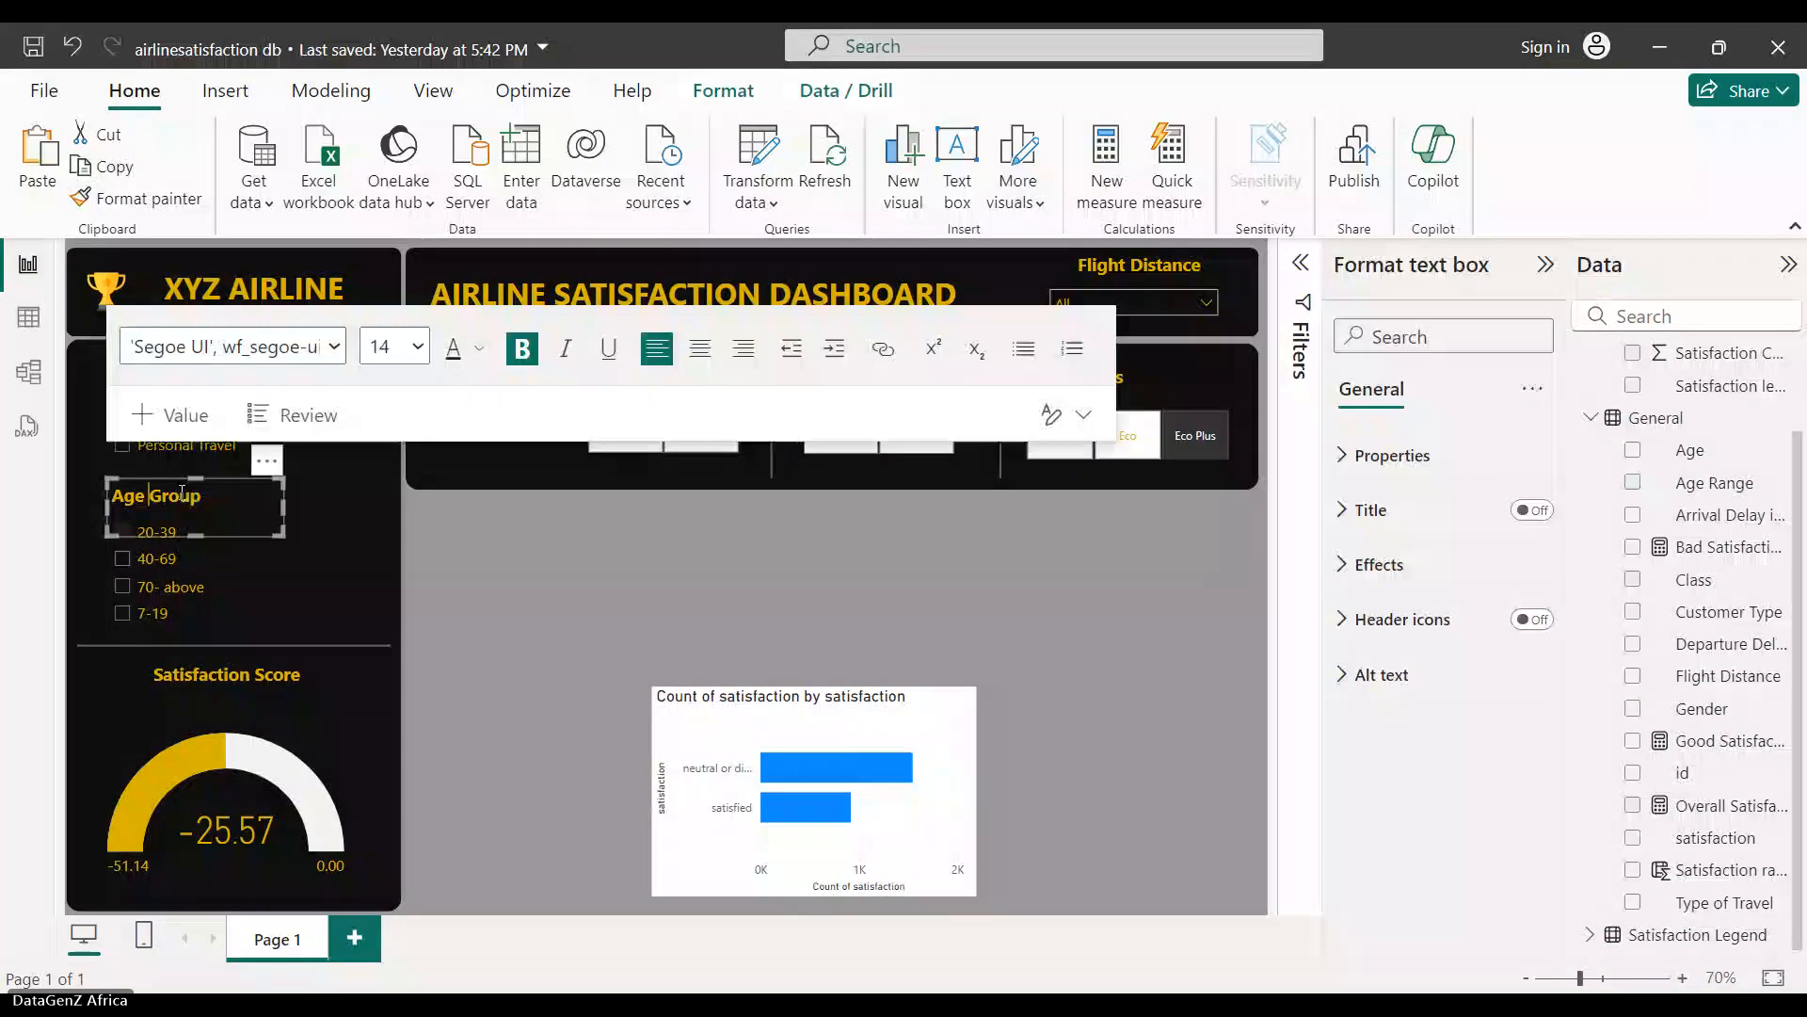
key(ctrl+e)
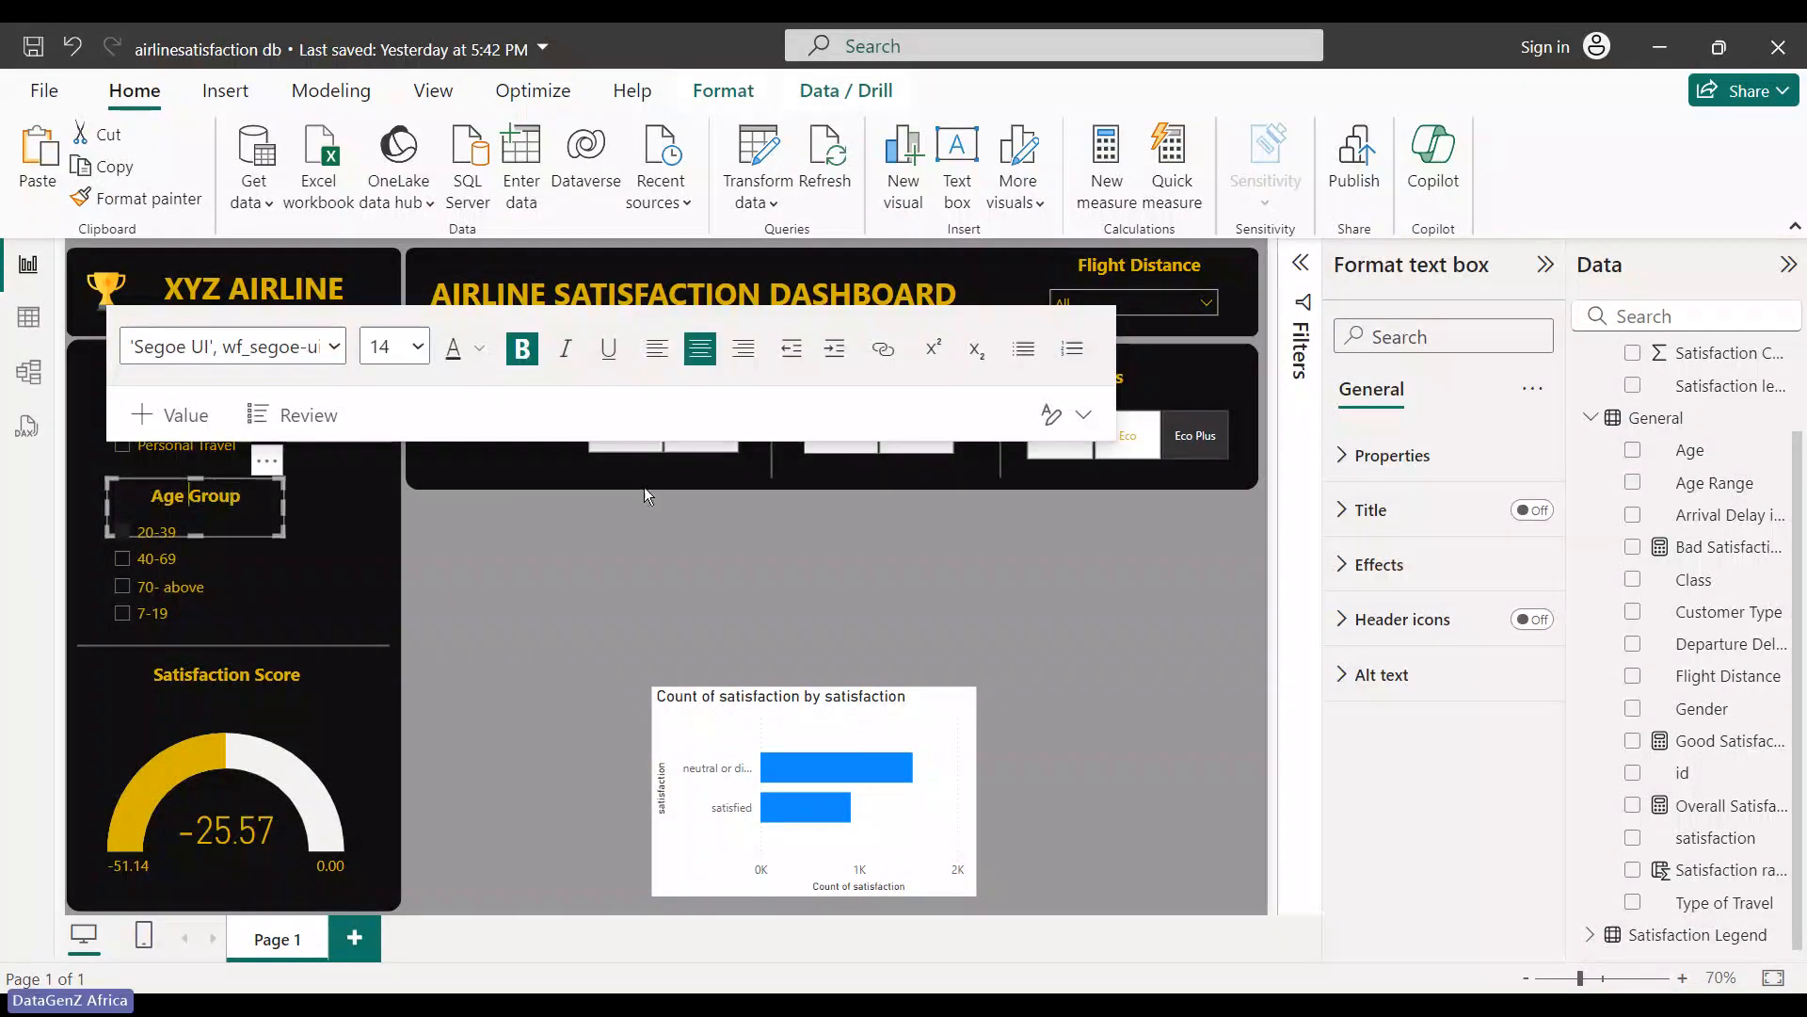
click(644, 488)
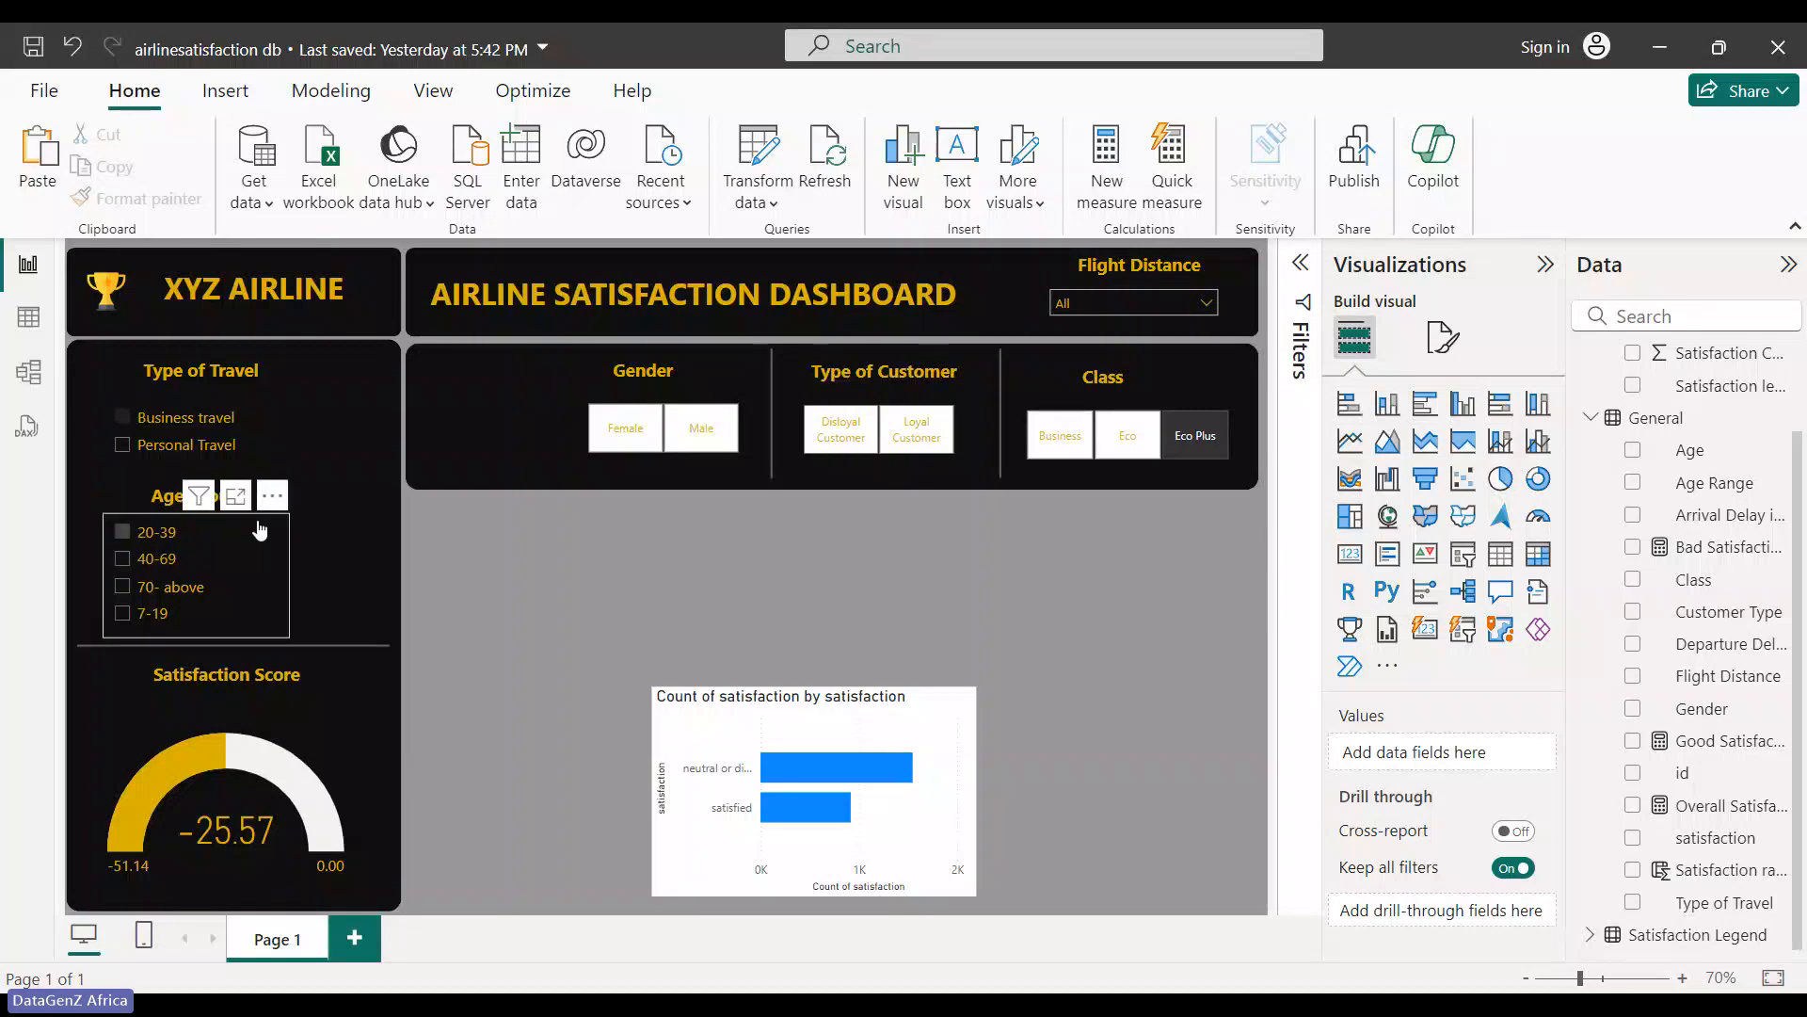
- Clear the travel type and age range filter selections
click(258, 412)
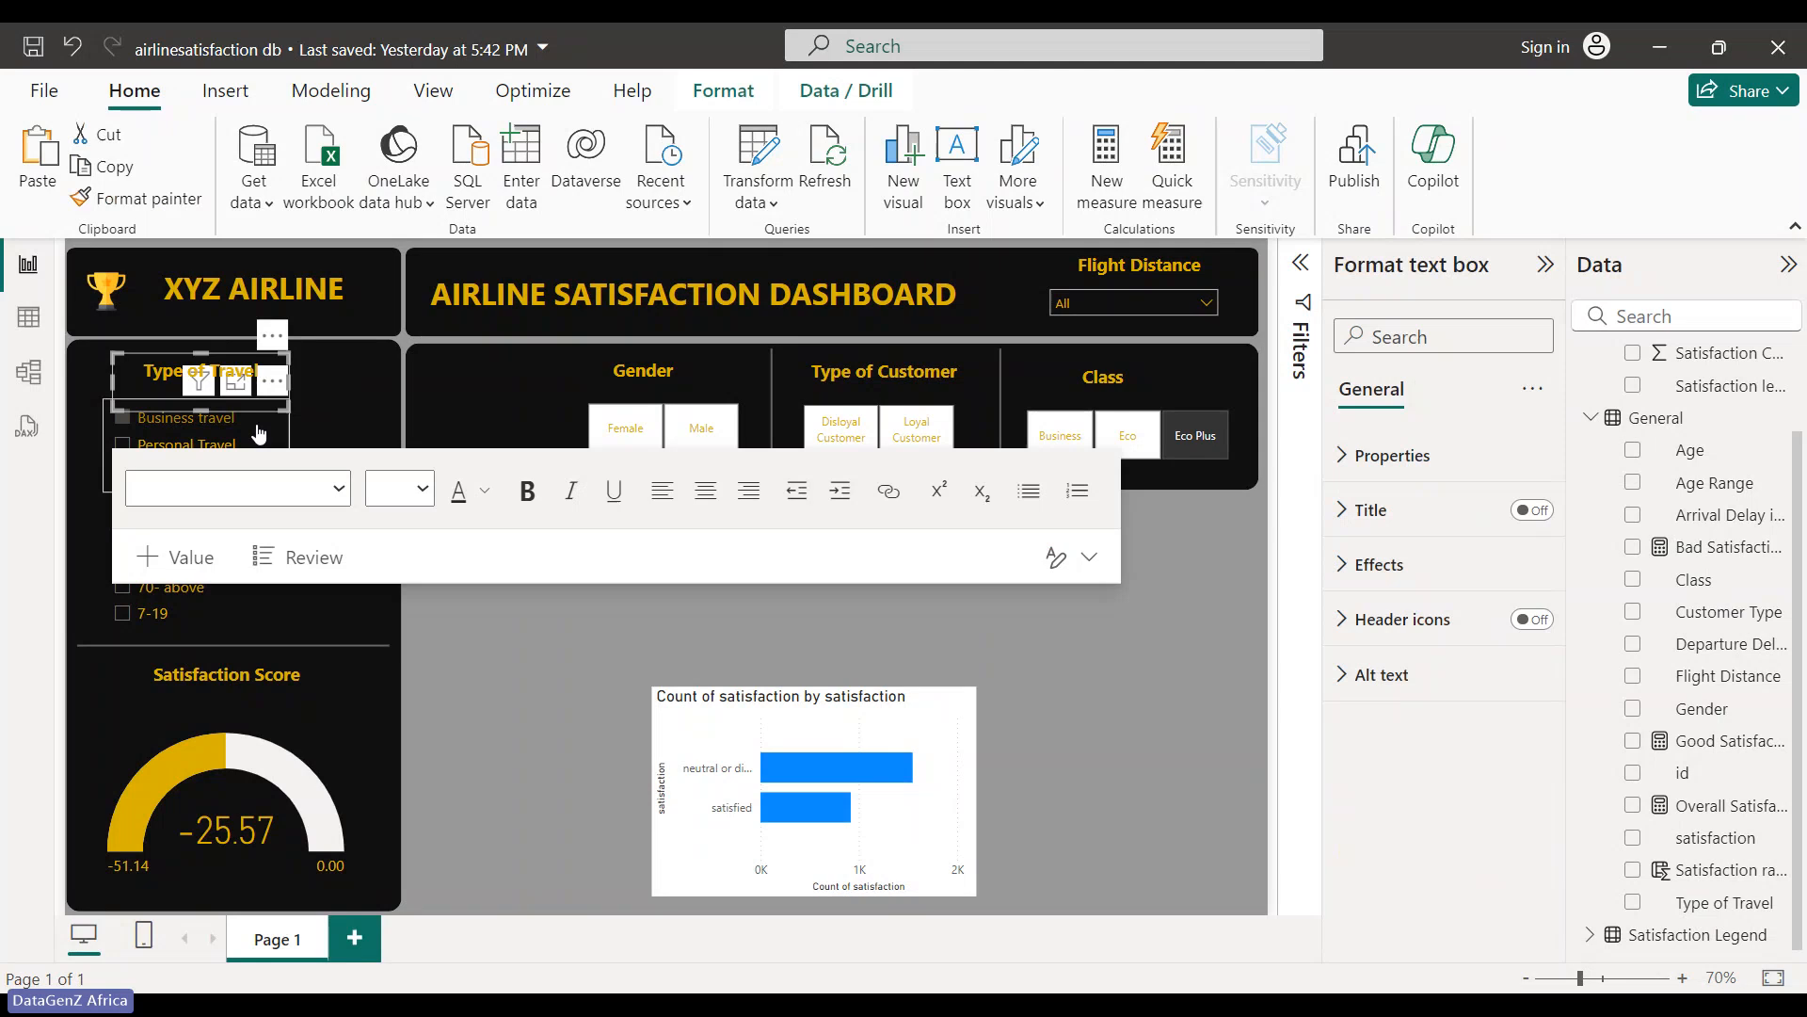
click(488, 579)
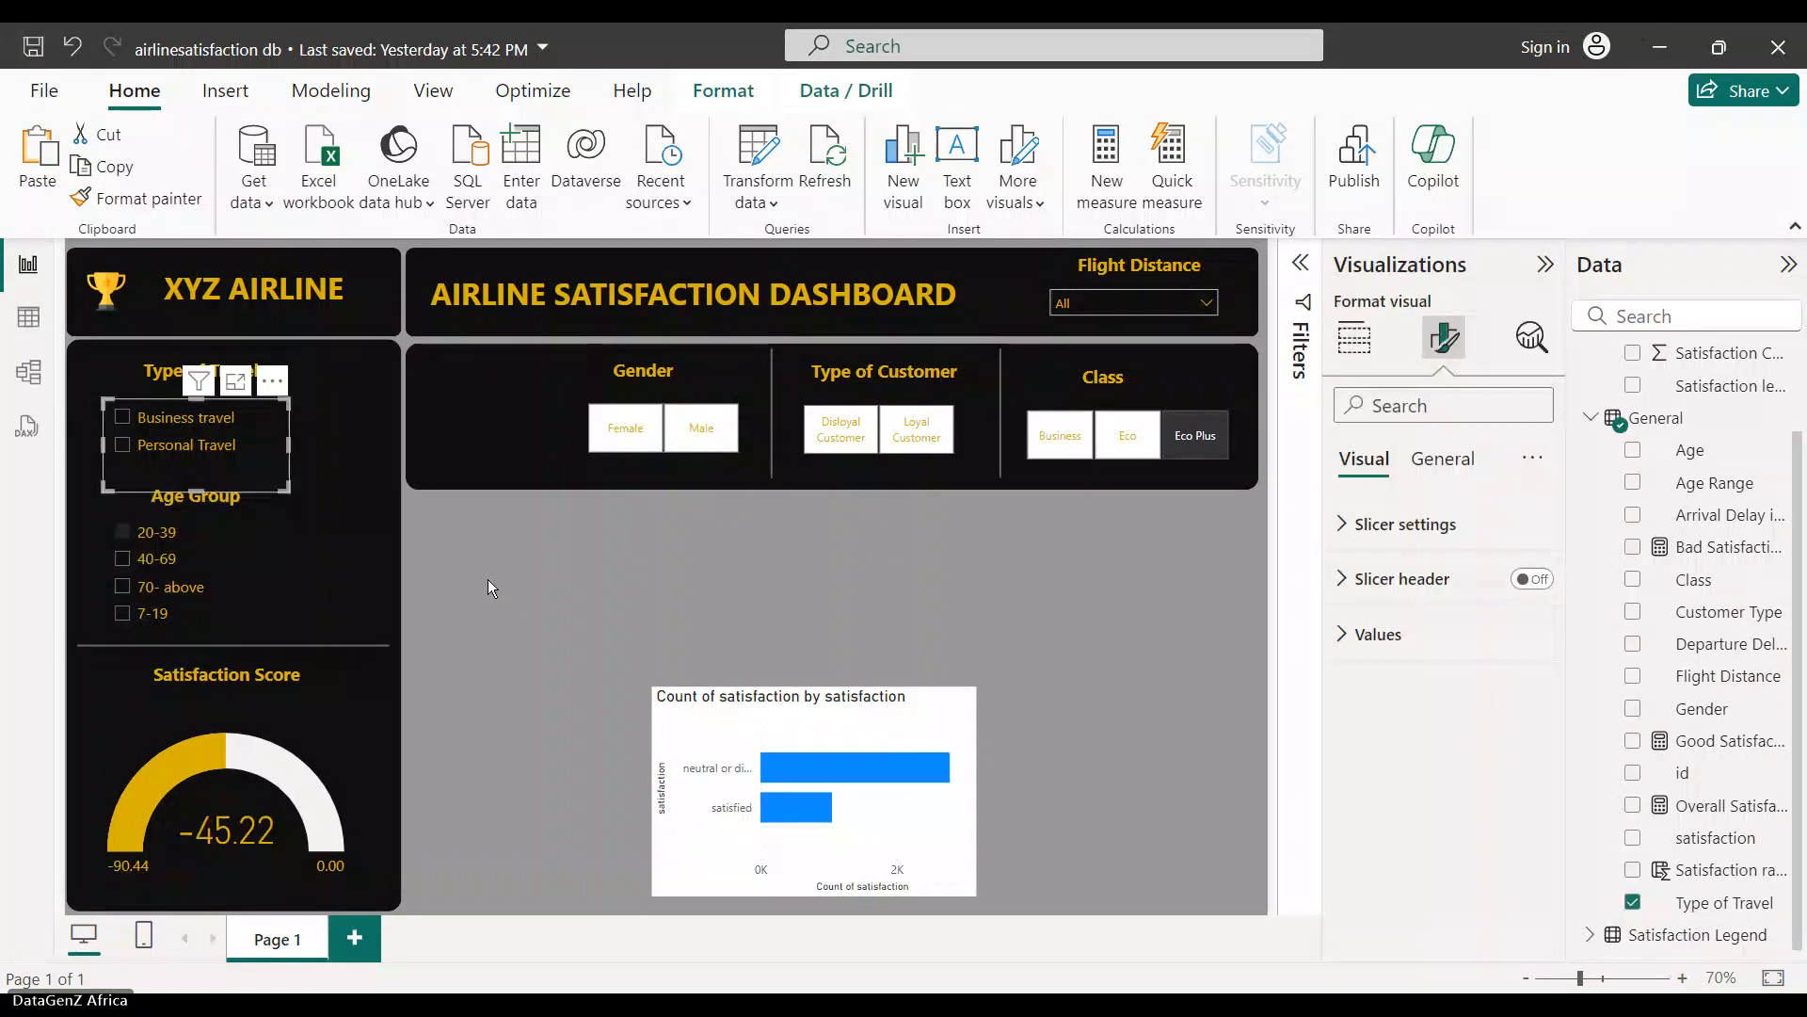
click(263, 514)
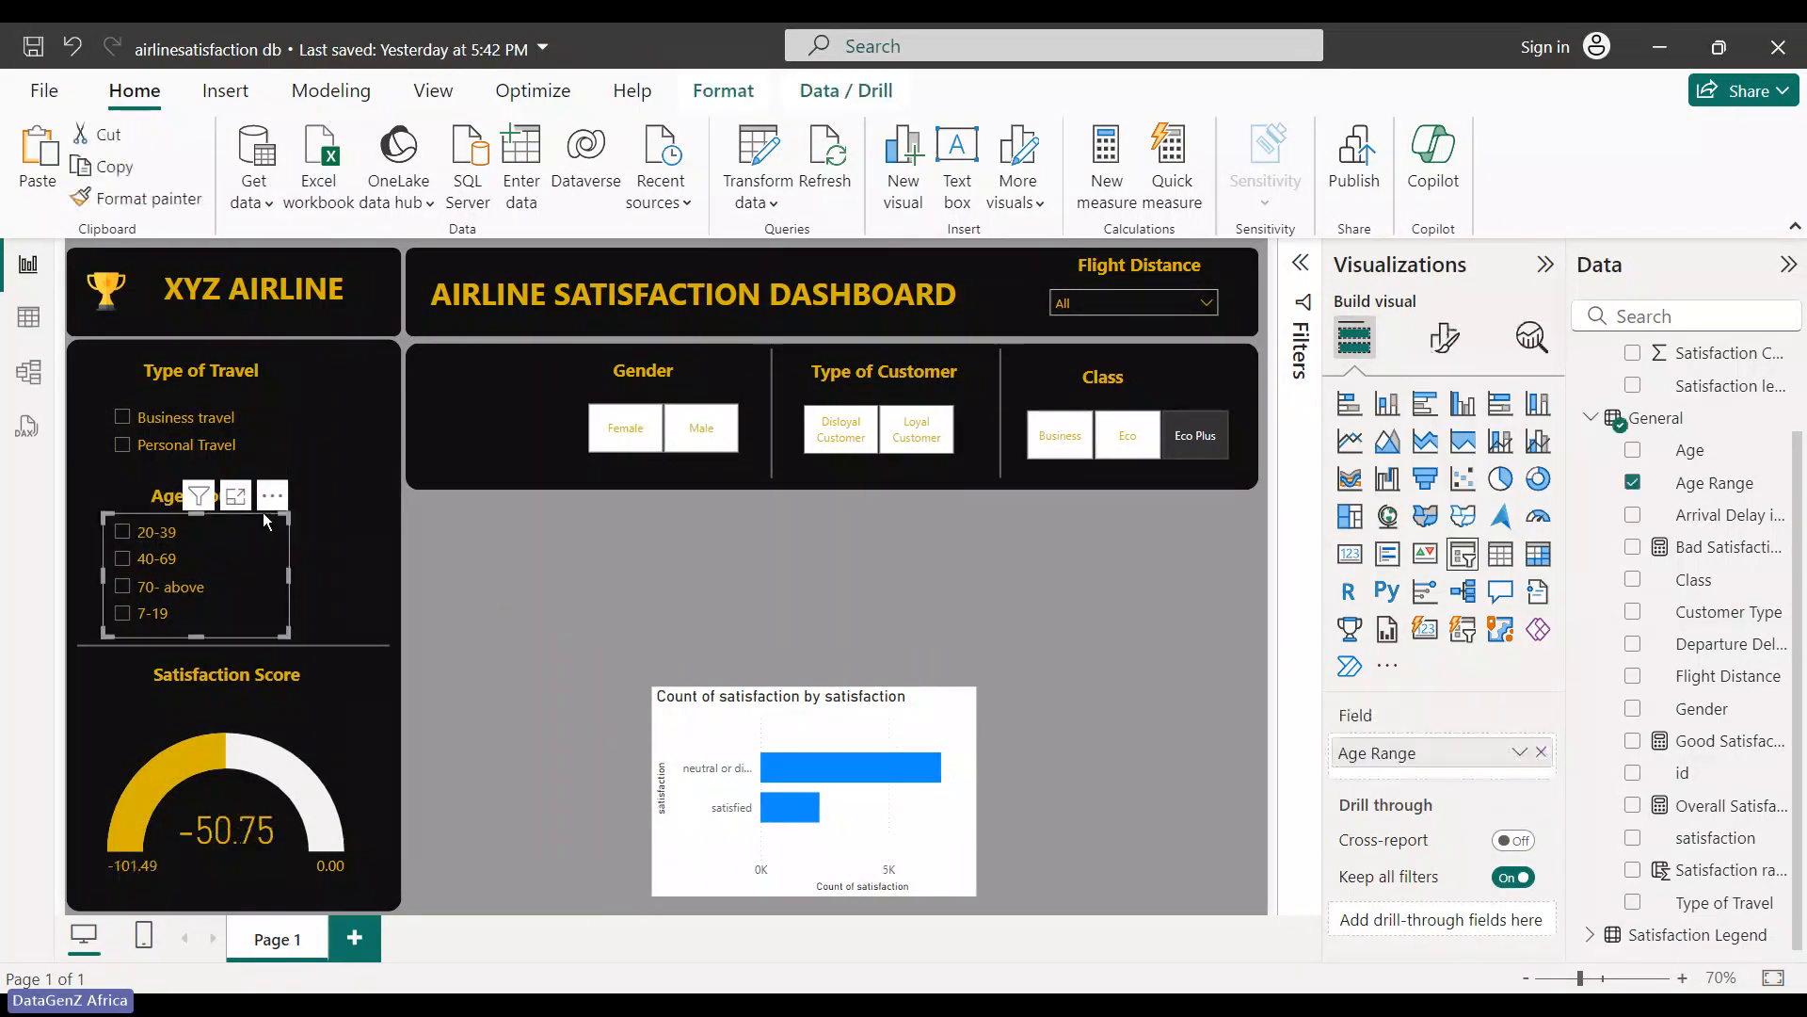
click(606, 602)
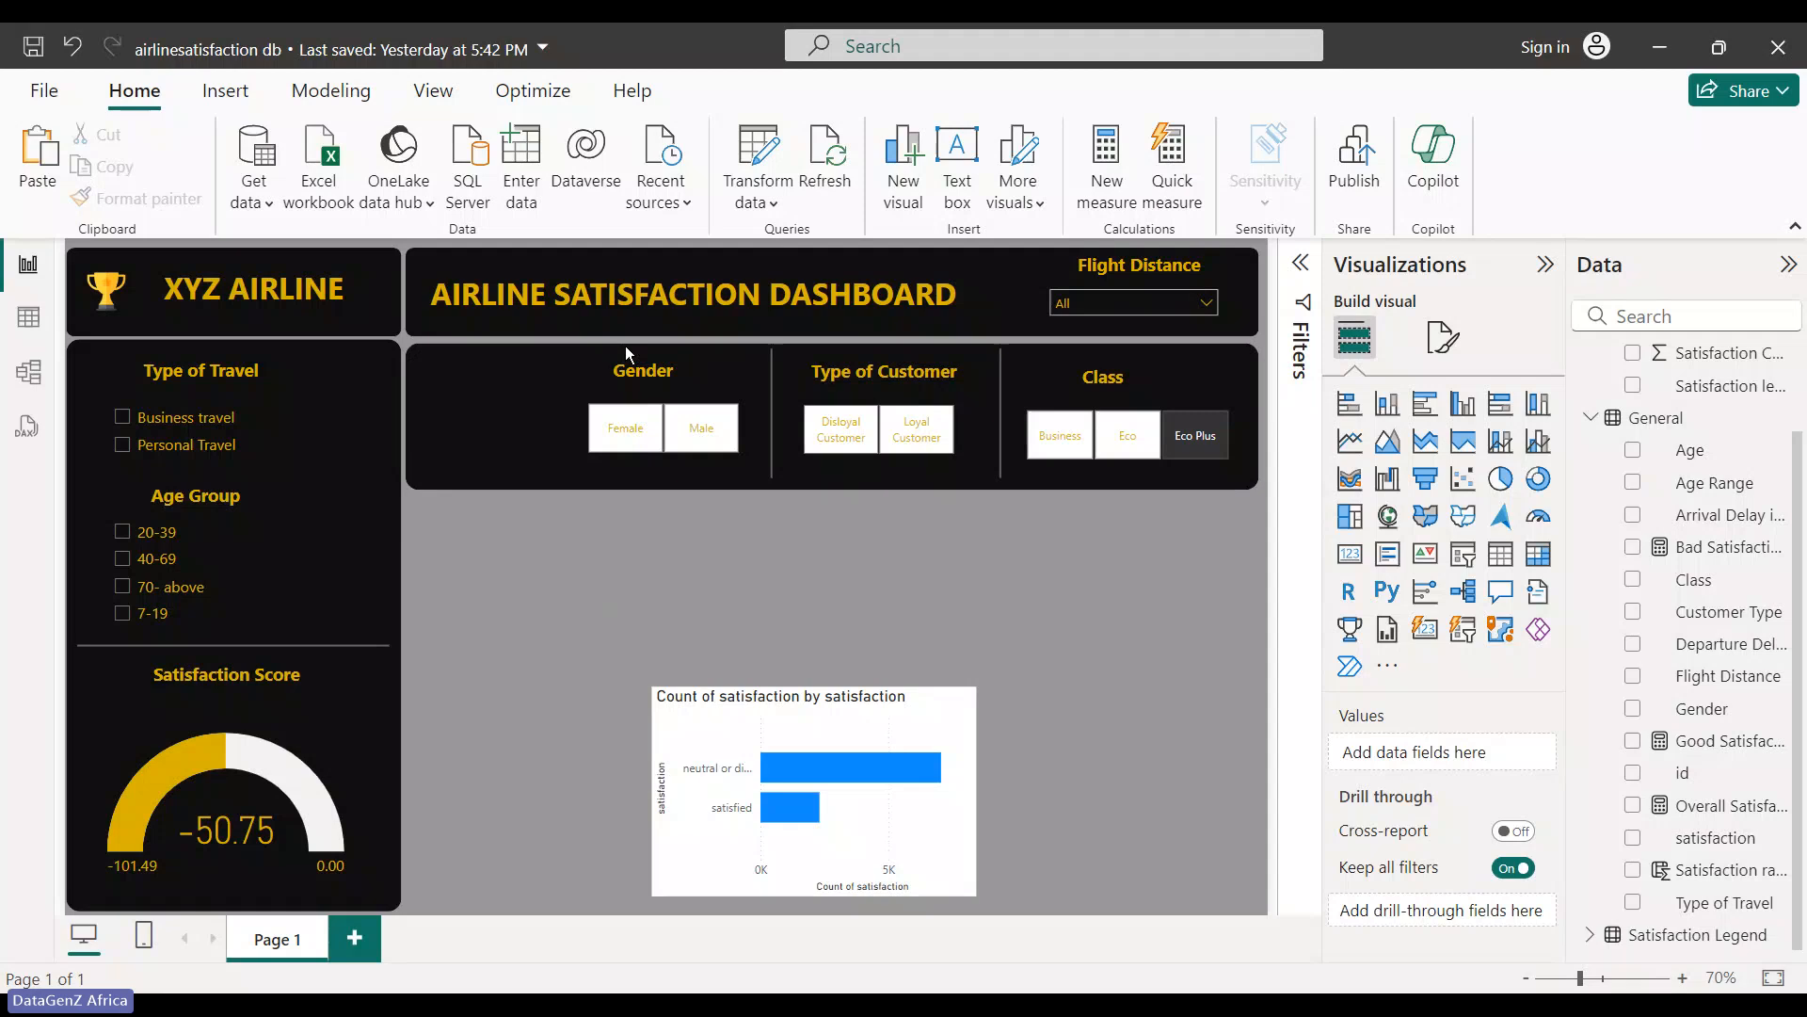
- Shift the Gender slicer further left in the top filter band
click(625, 347)
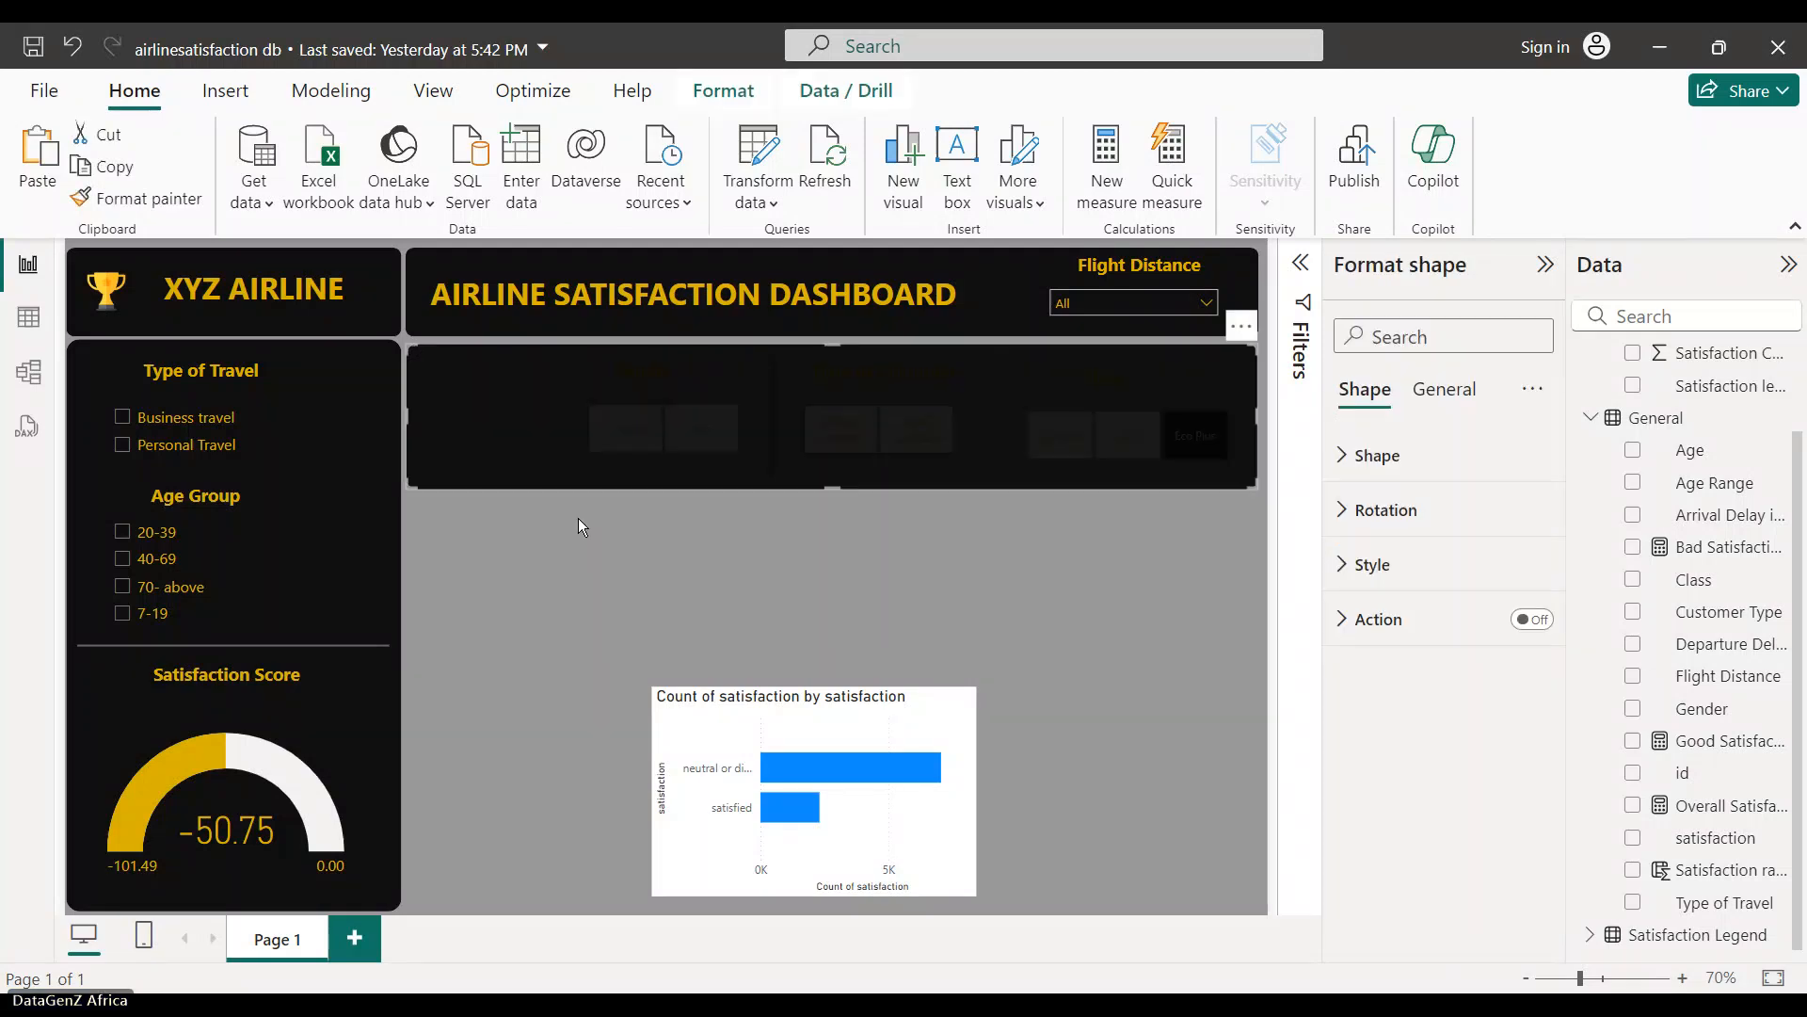
click(578, 518)
drag(641, 410, 473, 412)
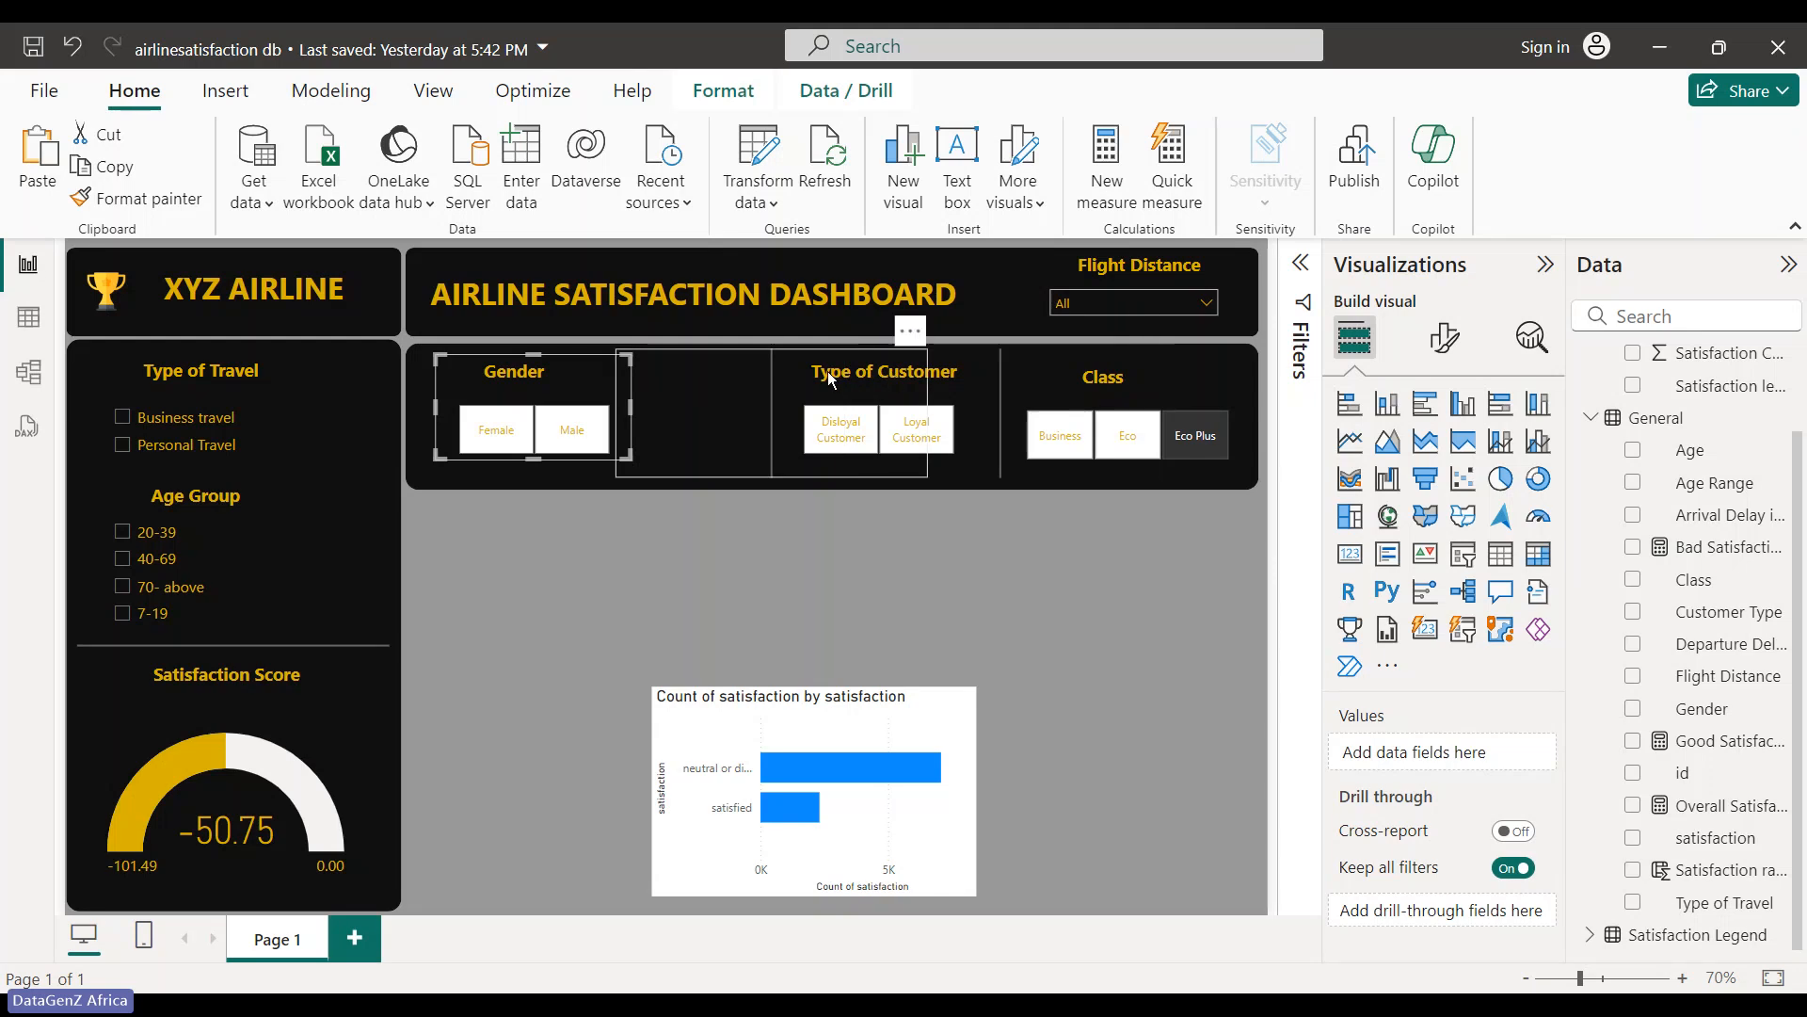
click(951, 580)
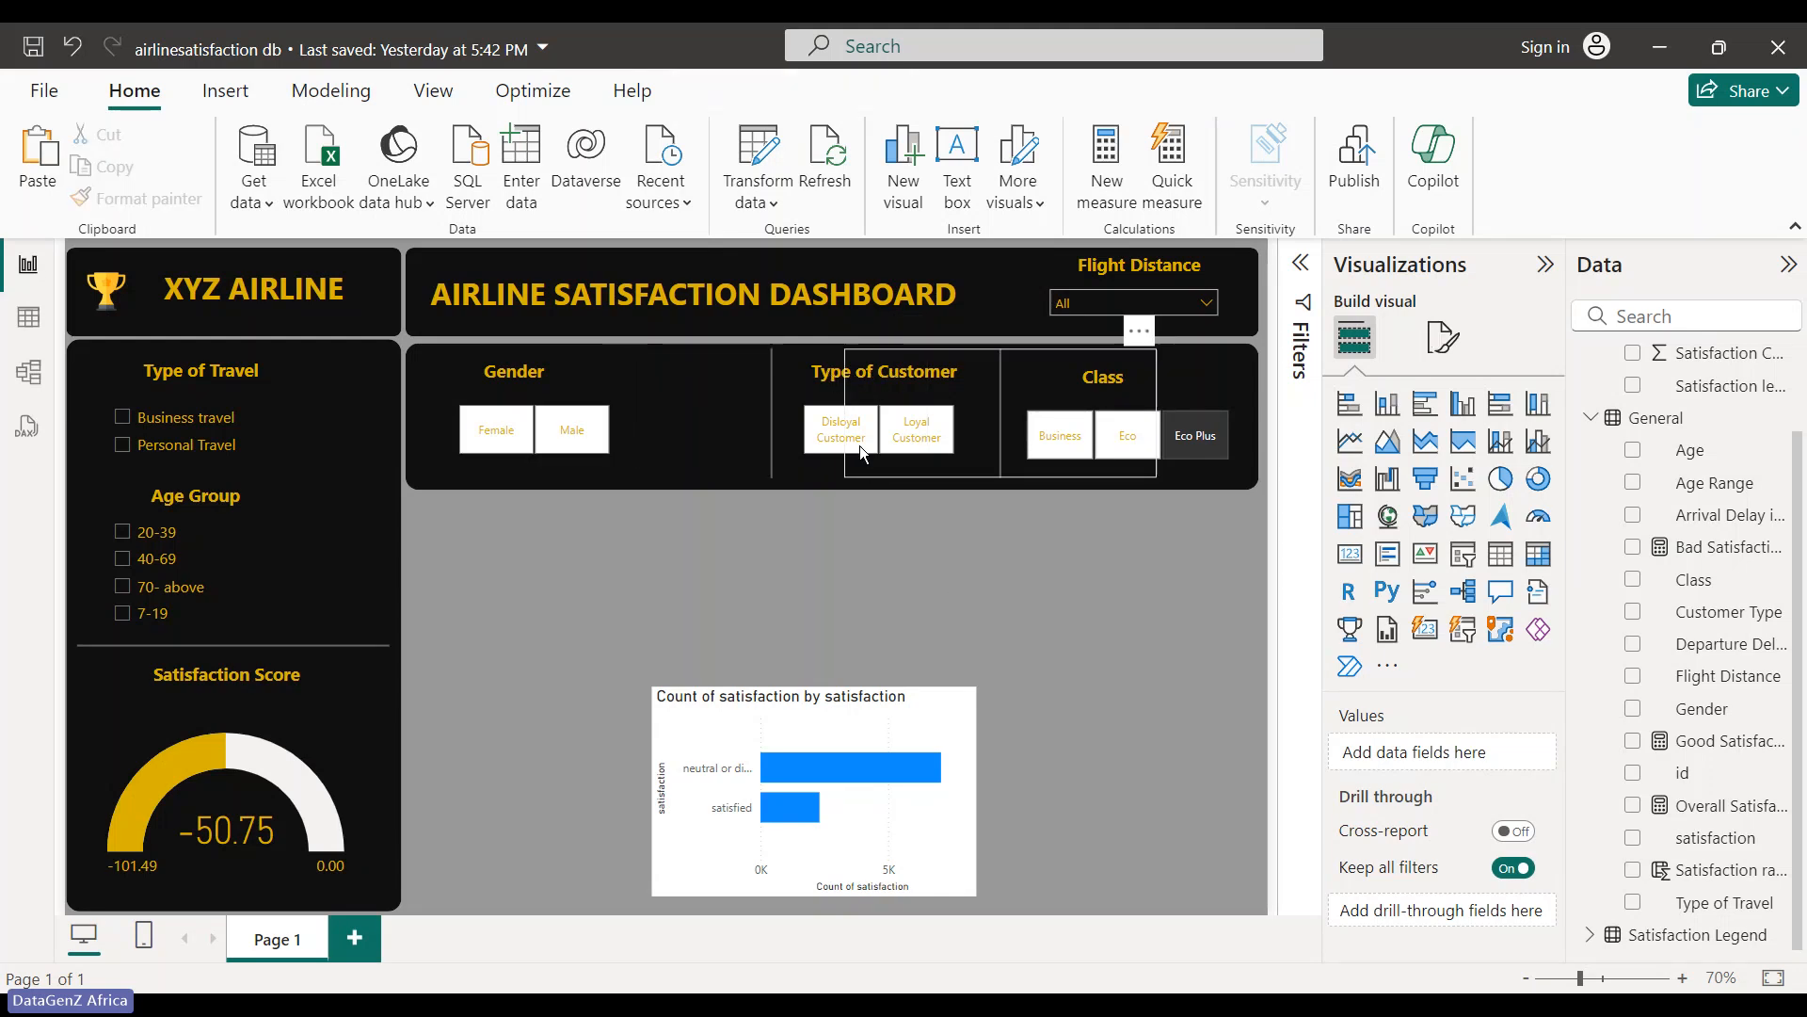
- Narrow the divider line shape beside Gender, undoing an accidental move
click(827, 463)
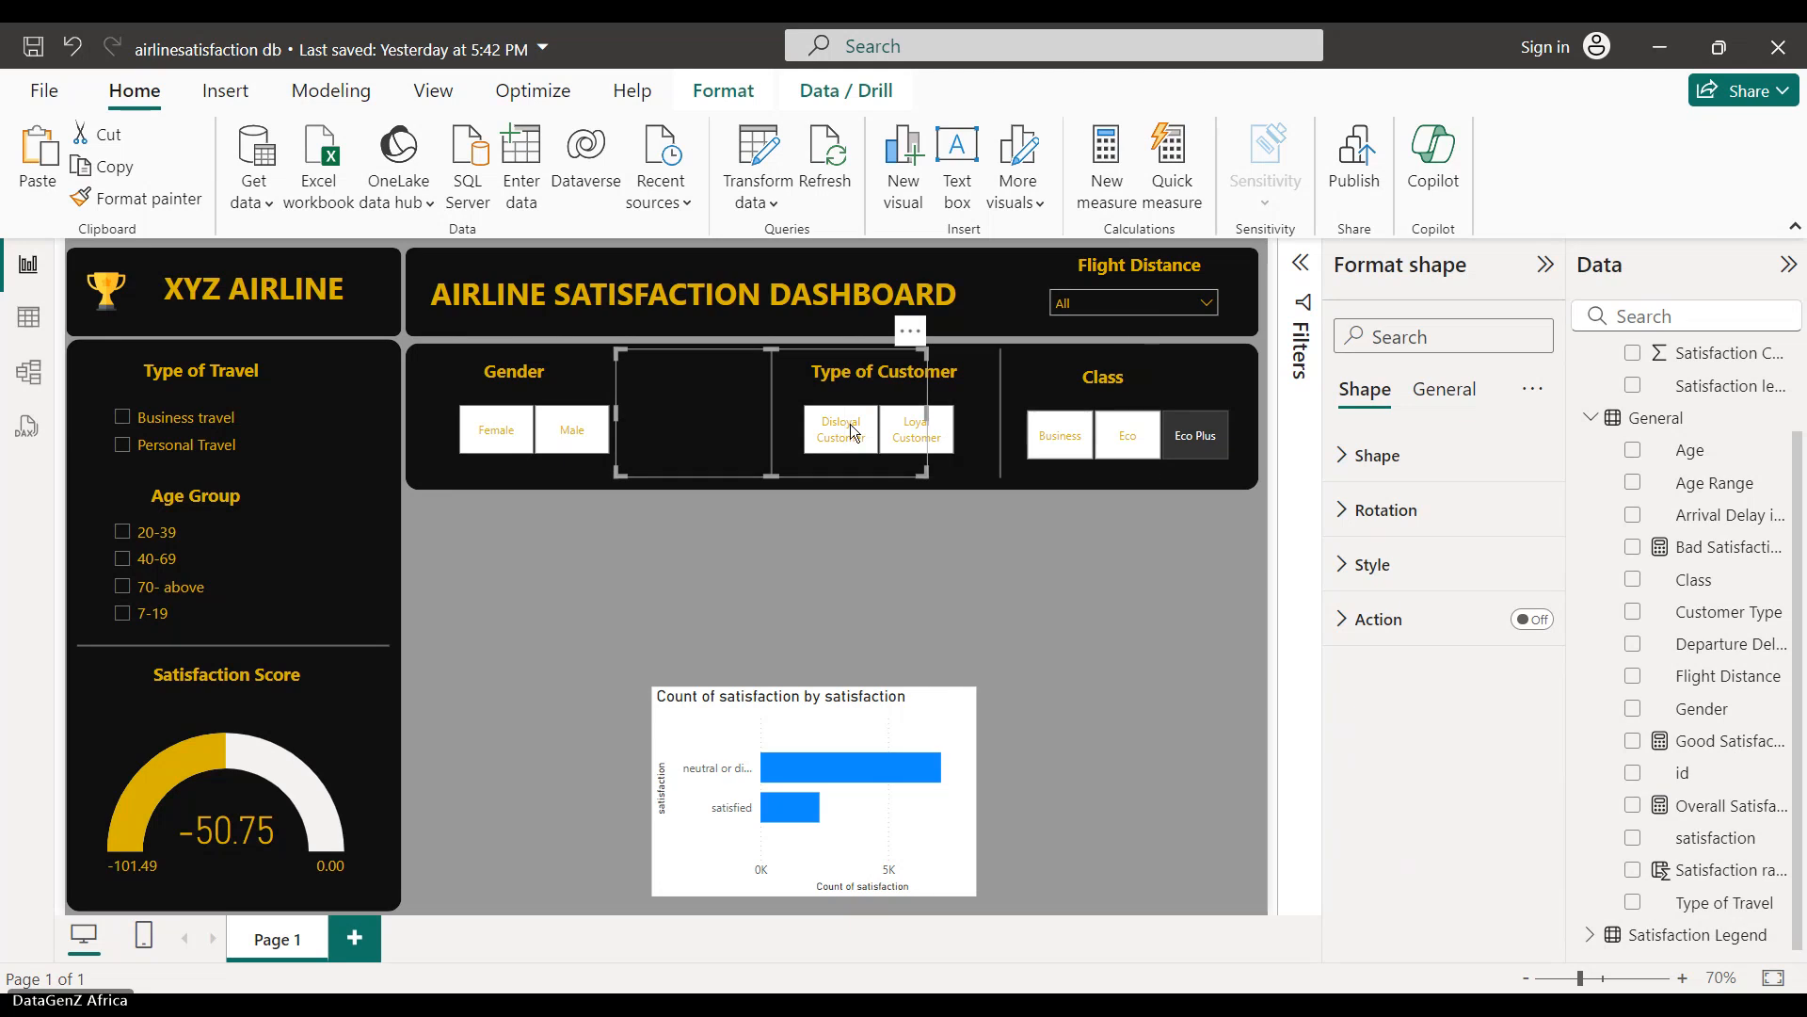
drag(927, 413, 793, 393)
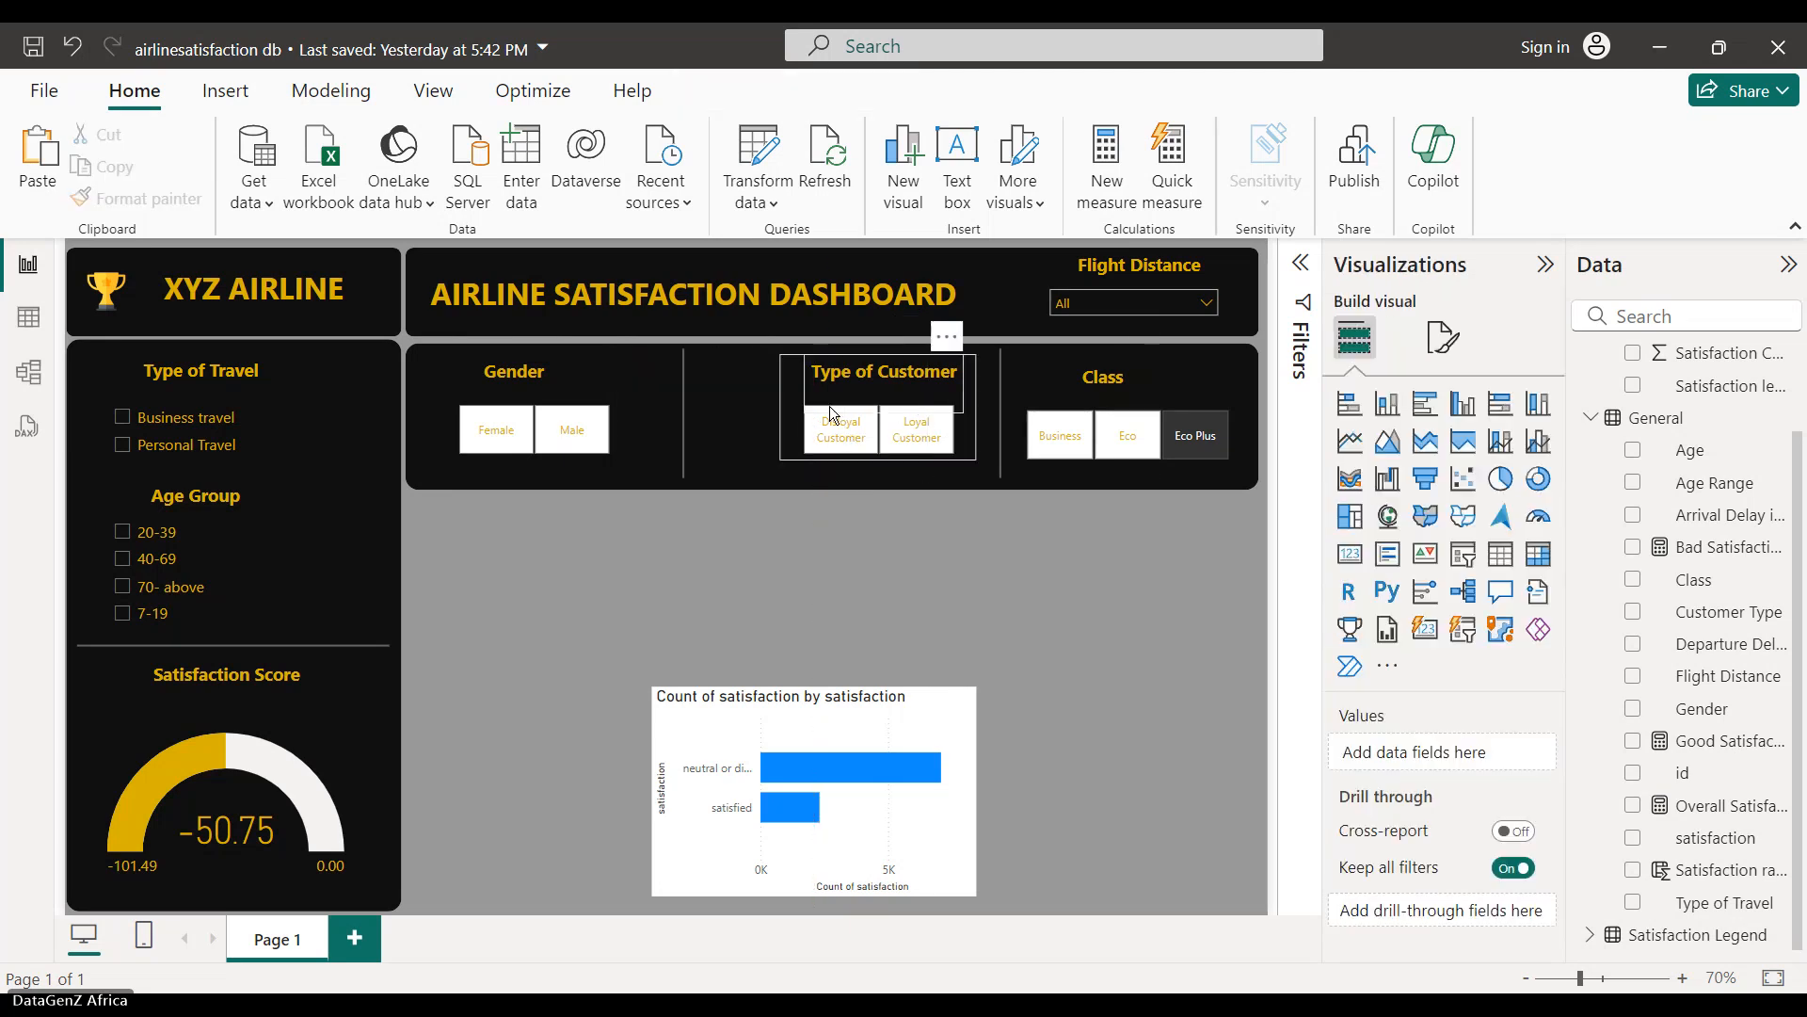
click(829, 365)
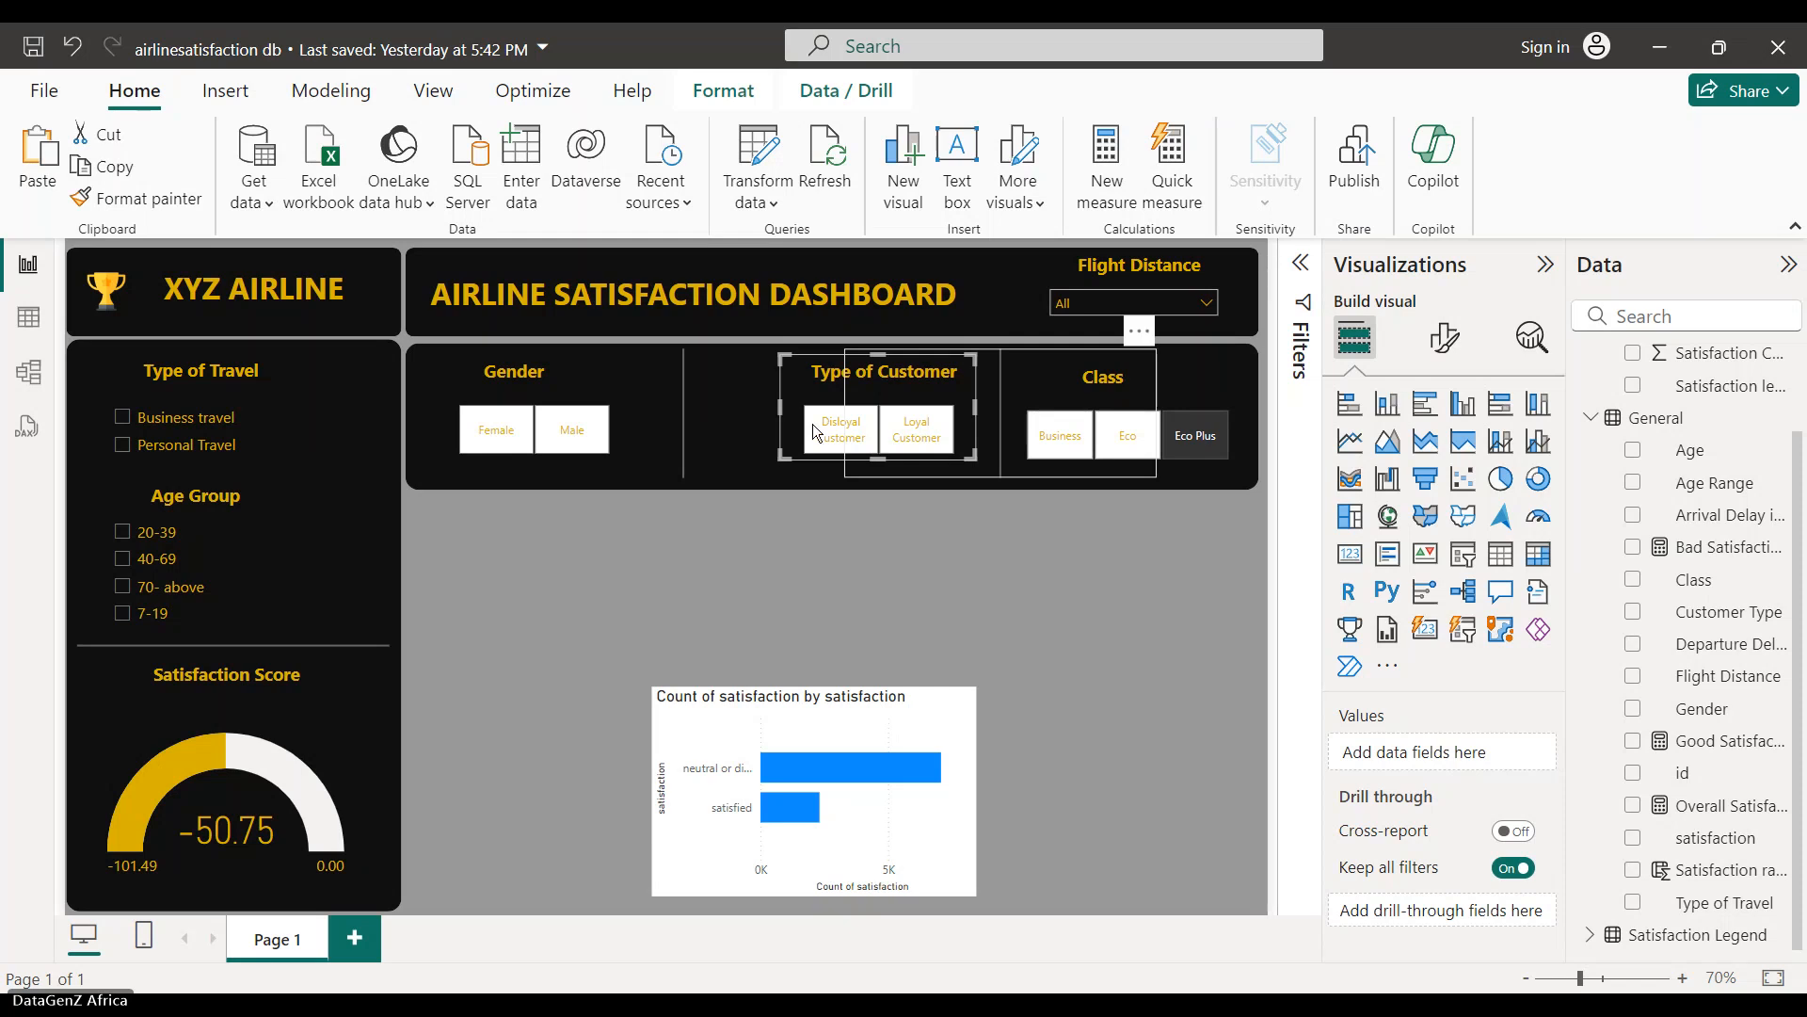
drag(846, 400, 823, 568)
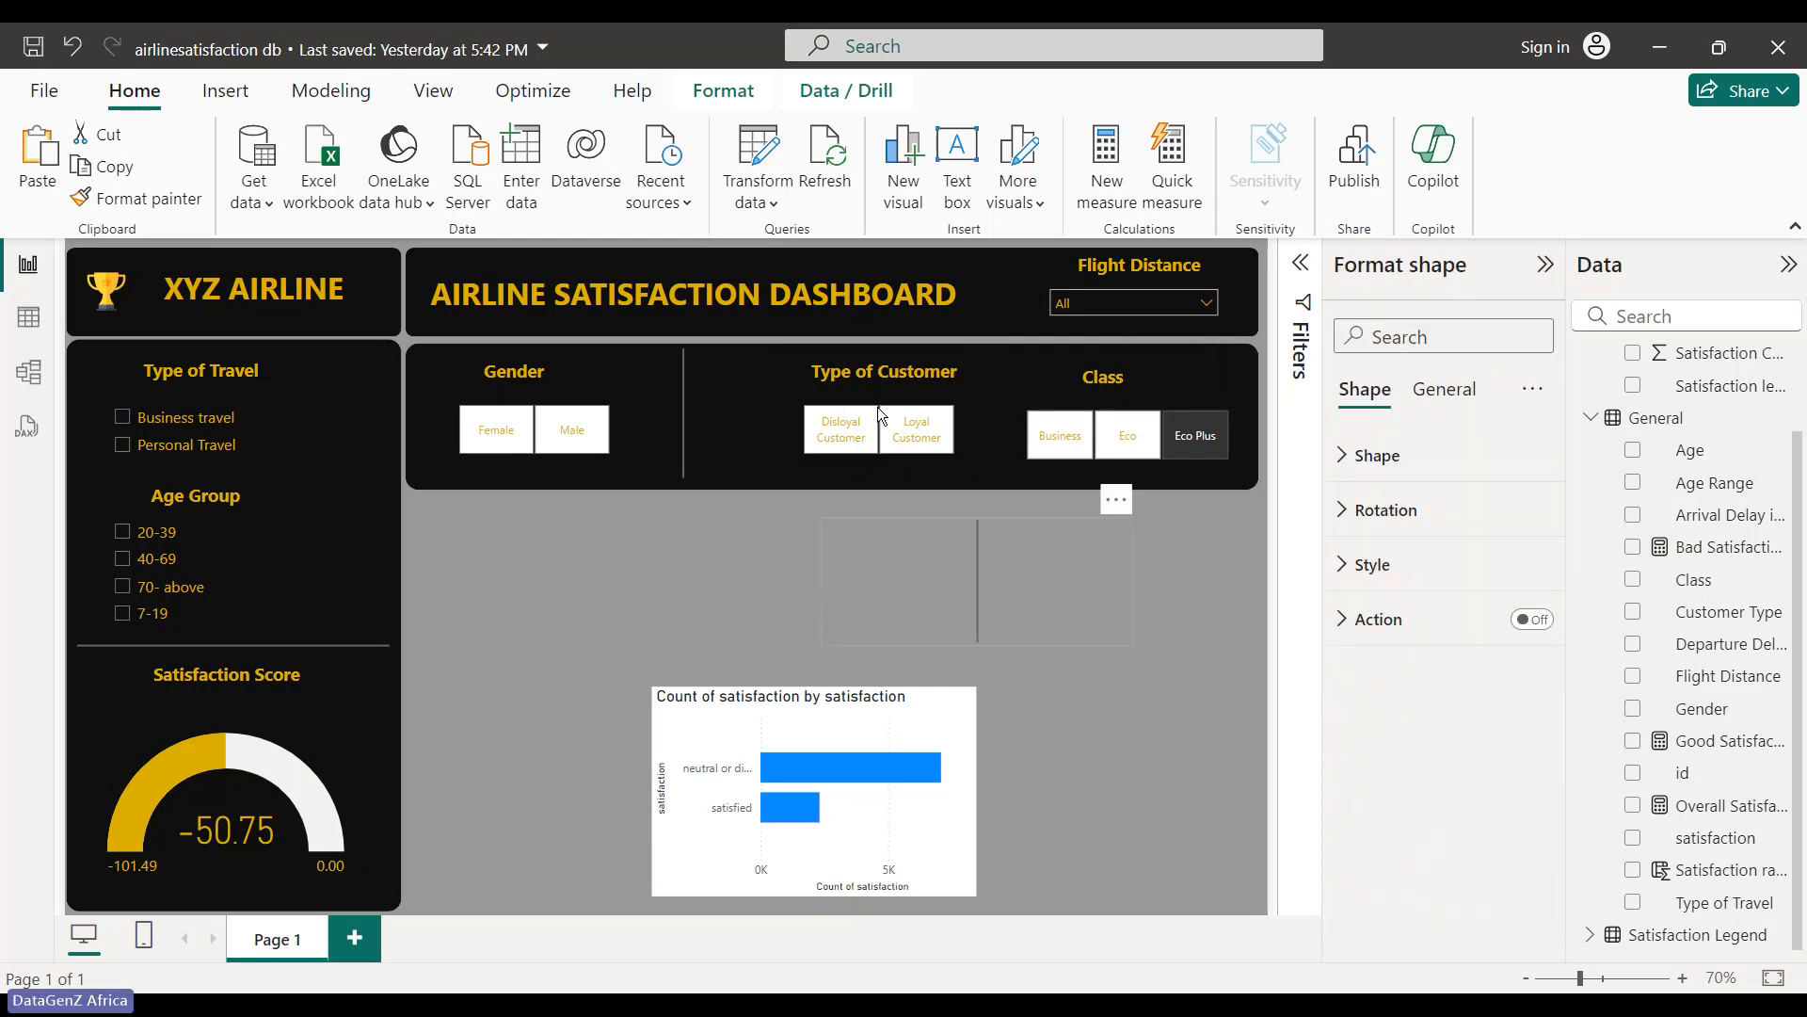
key(ctrl+z)
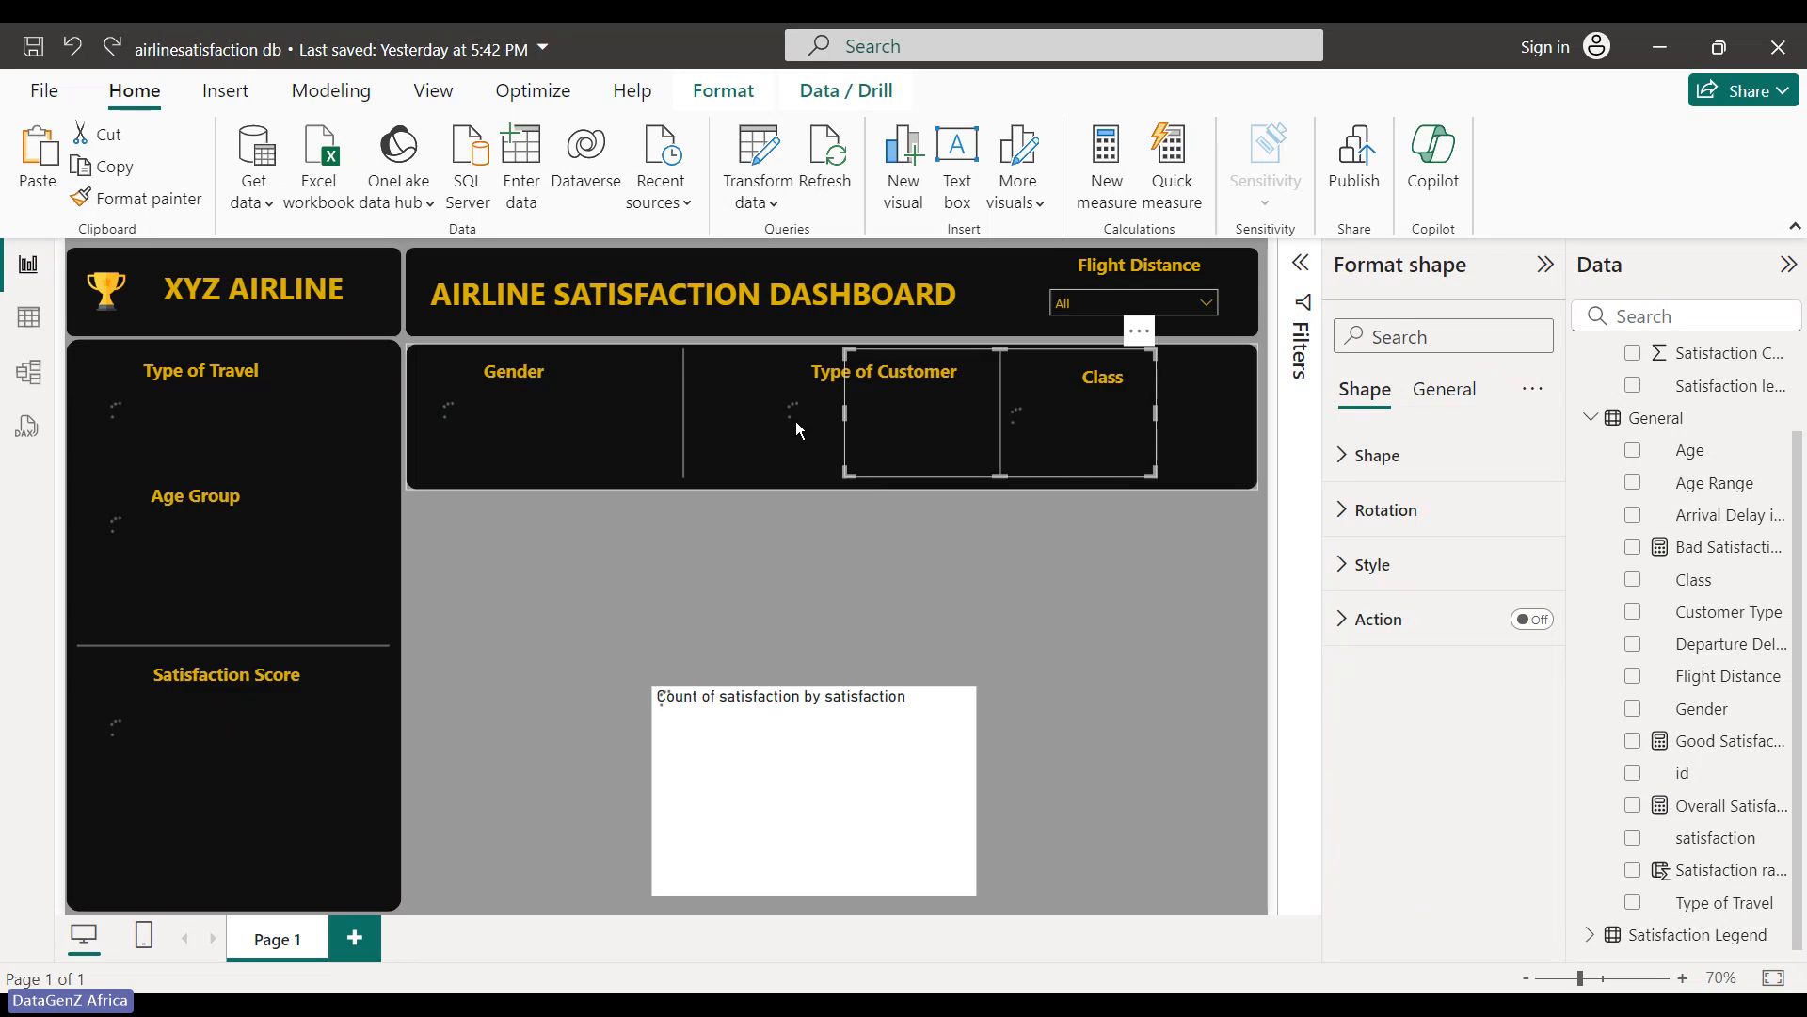
click(793, 455)
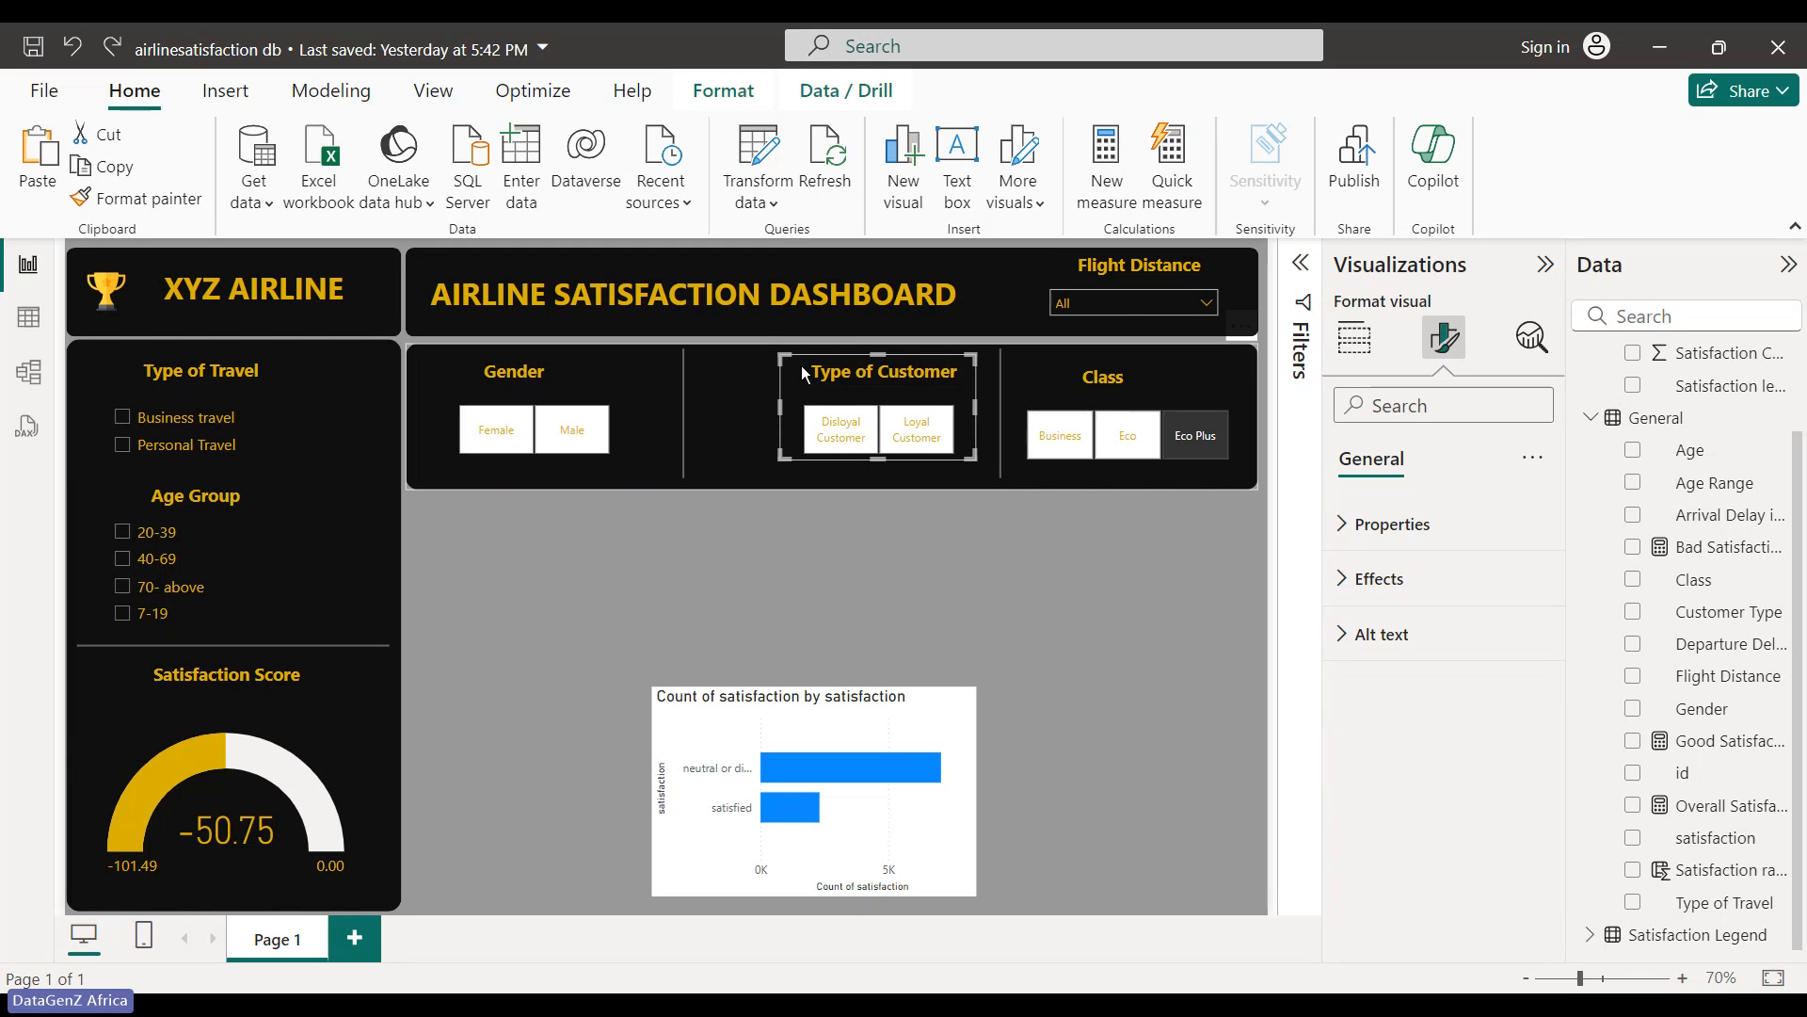
- Nudge the Type of Customer slicer down, undoing a stray drag
key(ctrl+y)
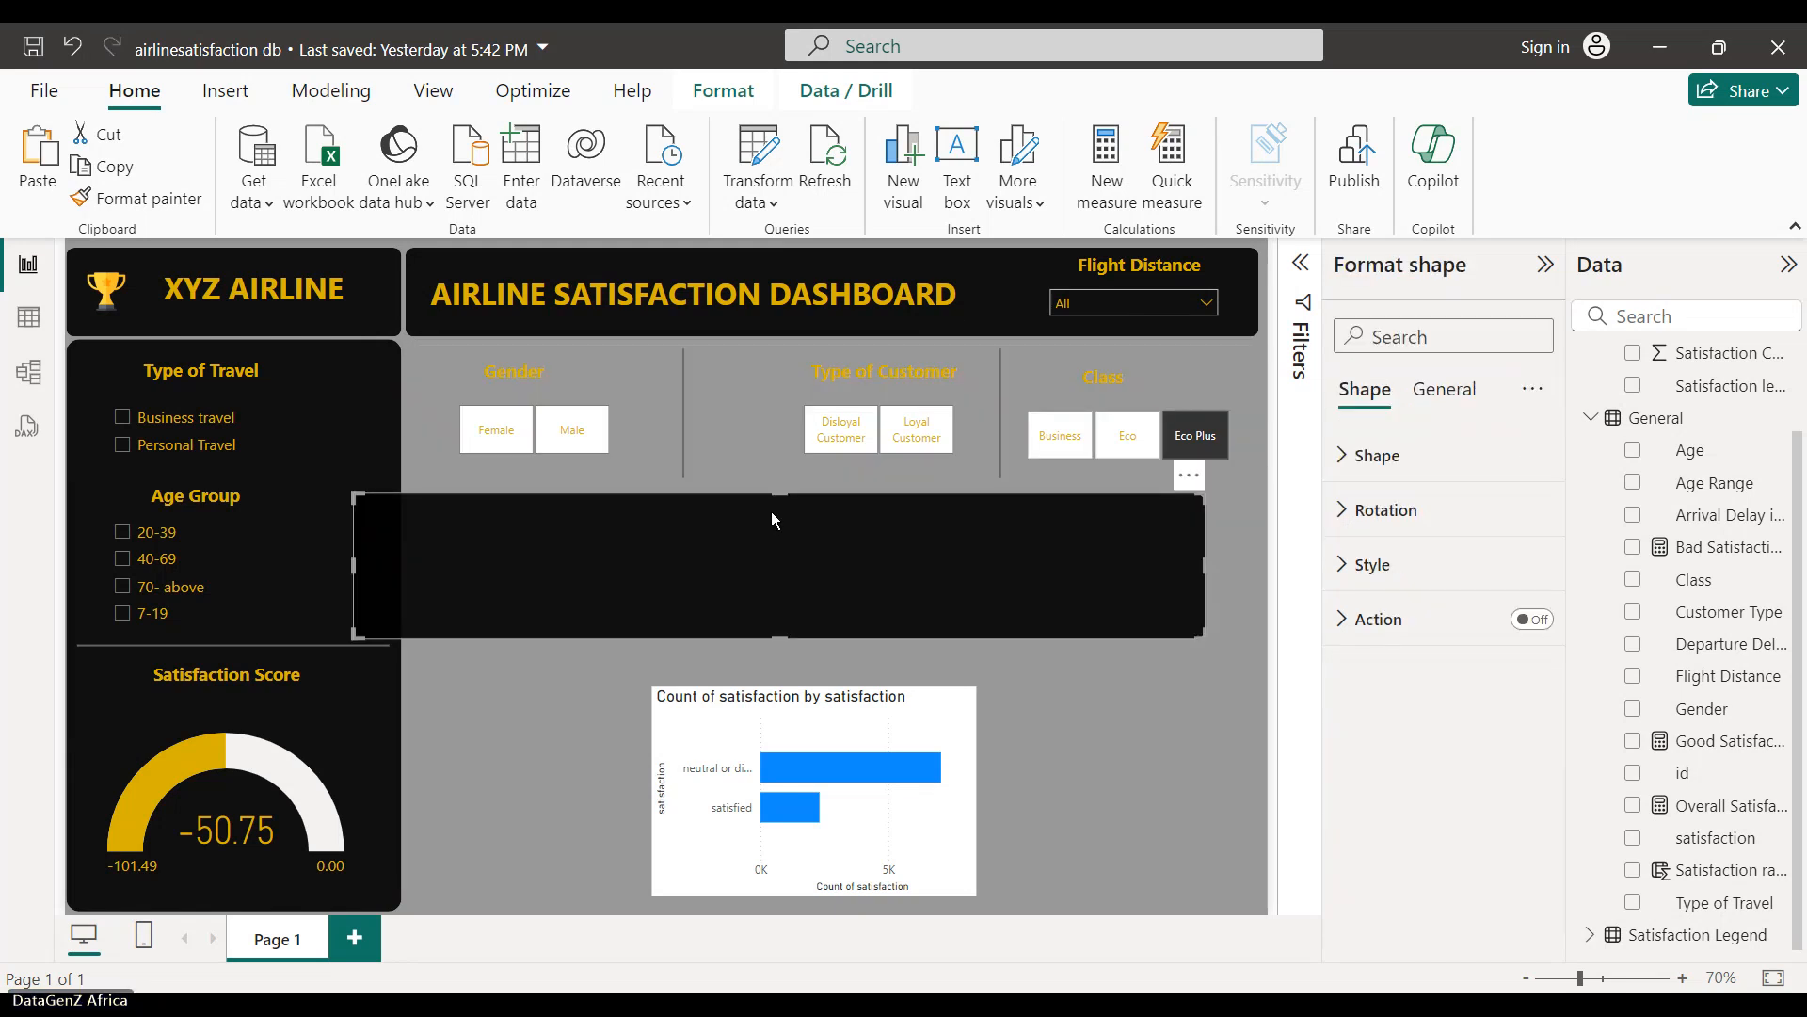
key(ctrl+z)
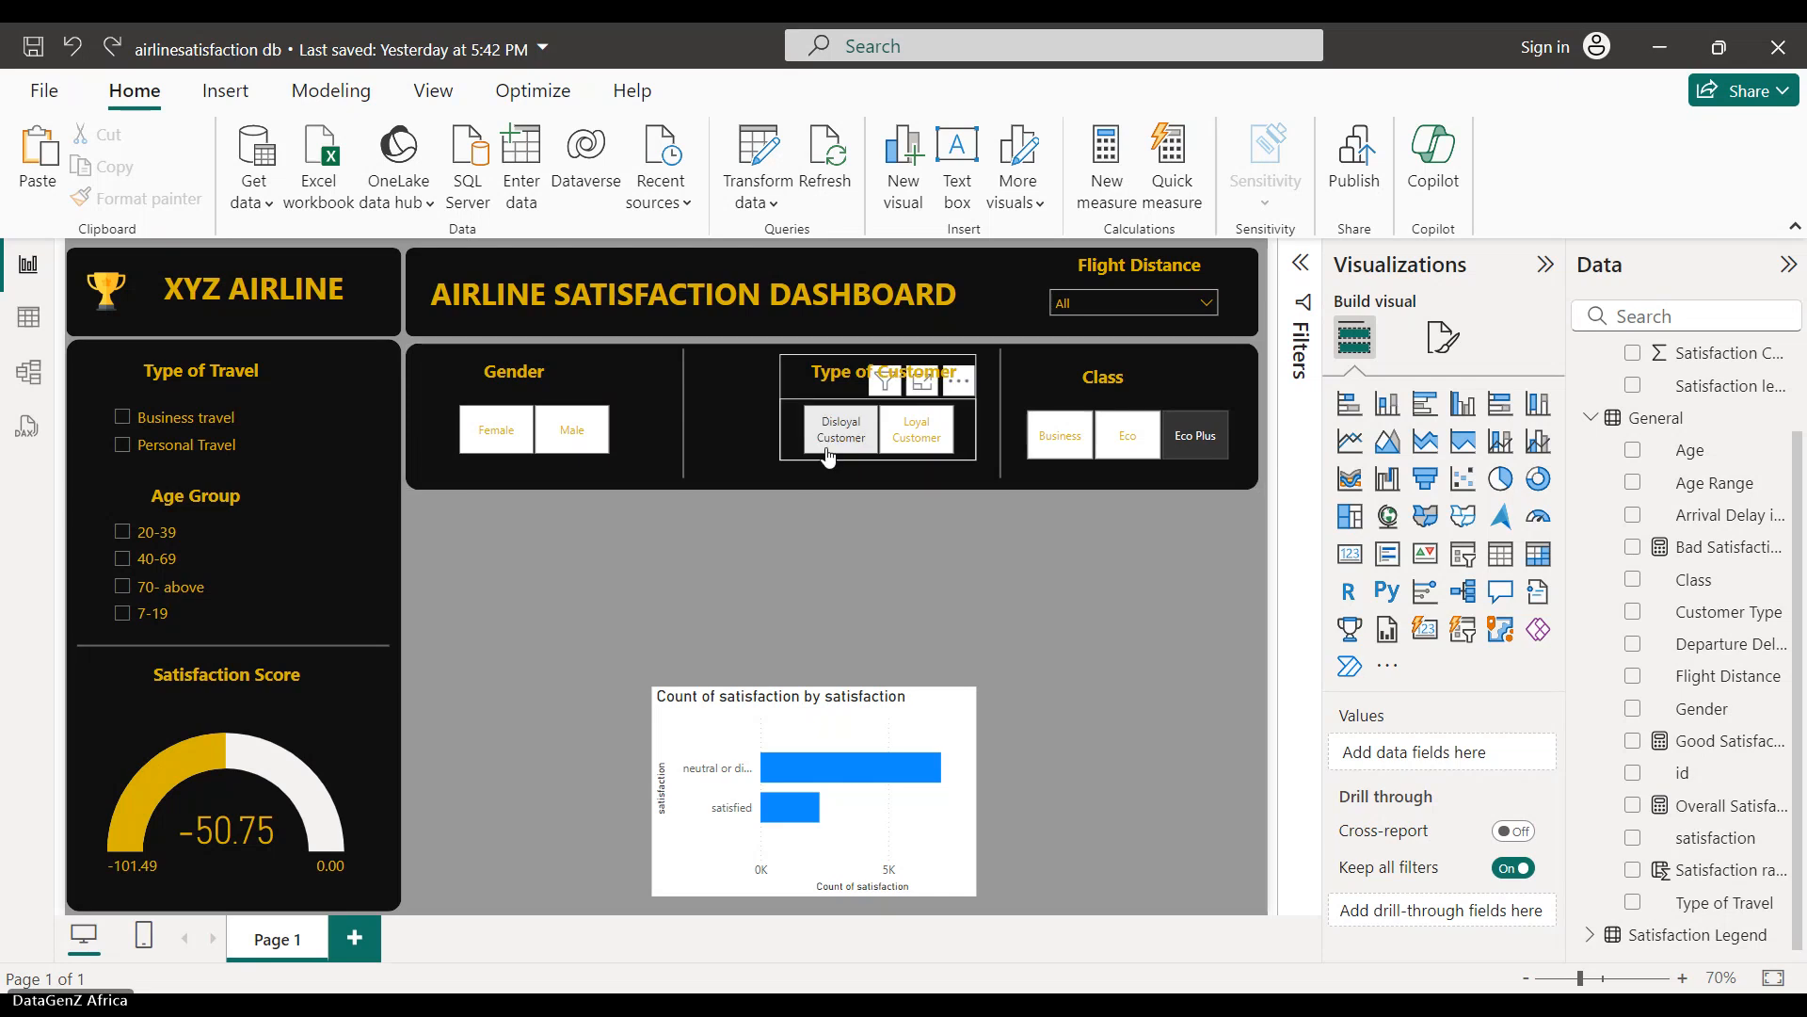
click(827, 457)
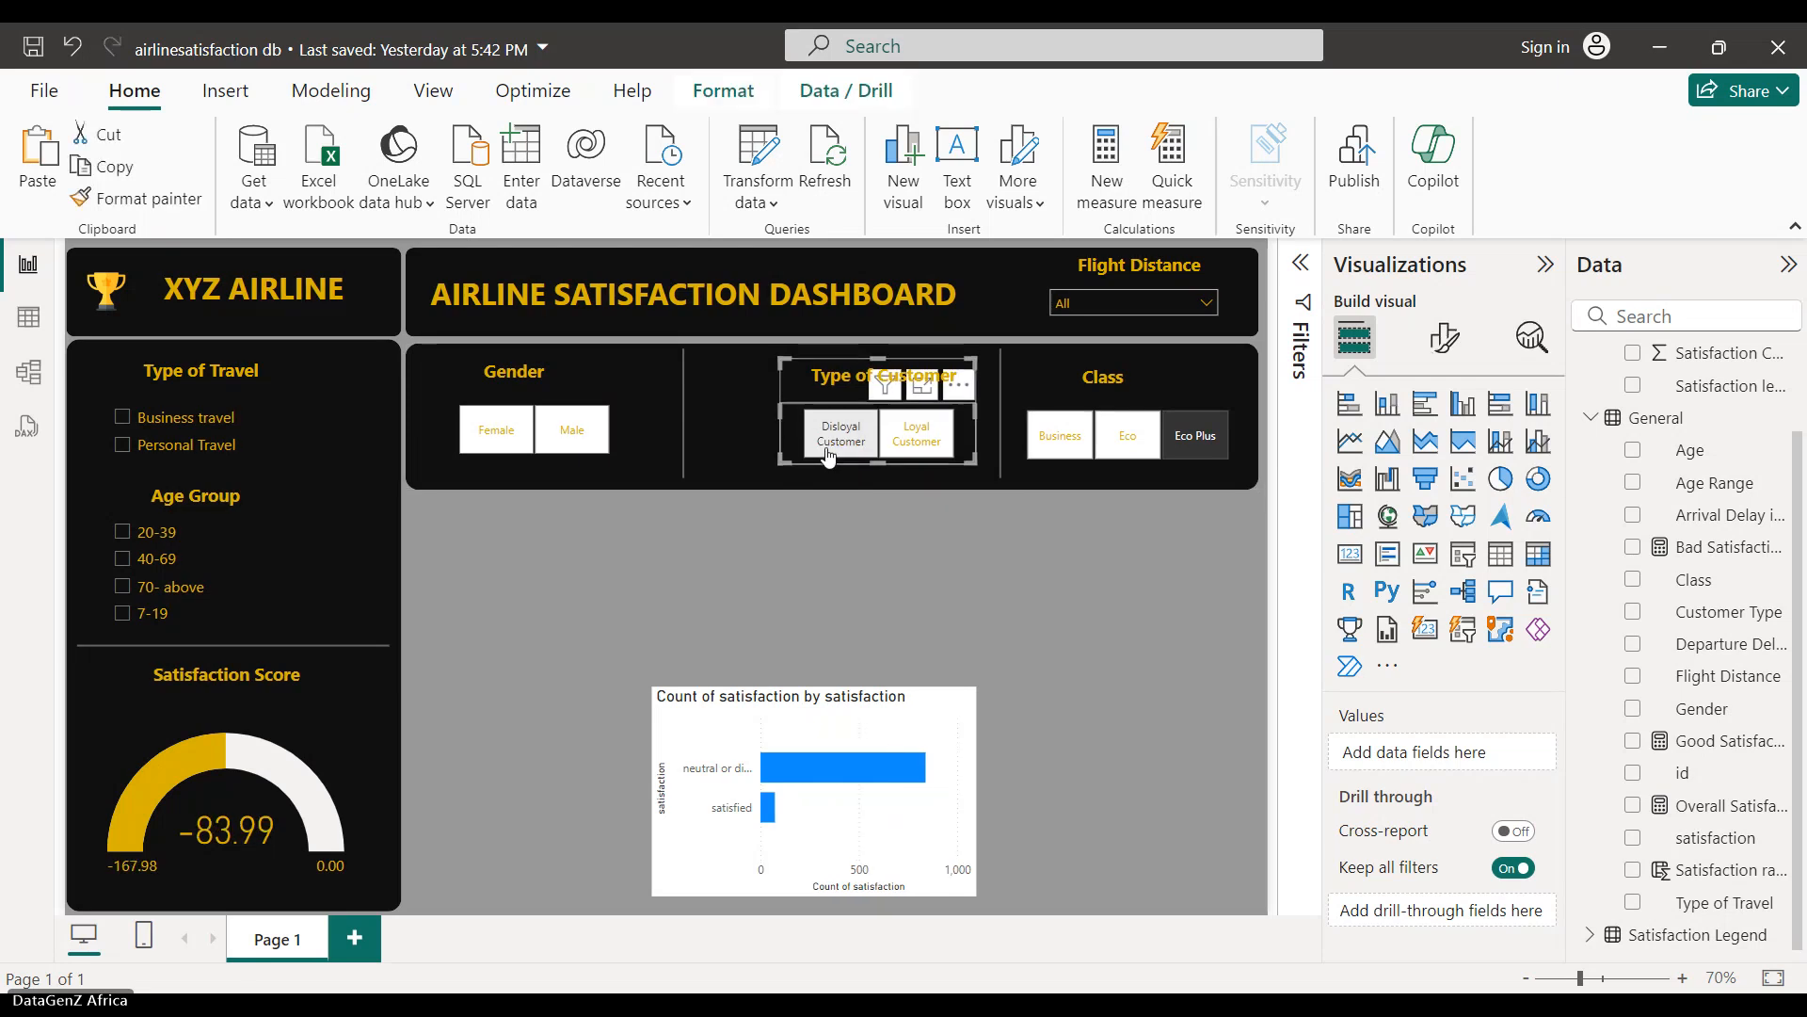
key(Down)
key(Down)
key(Down)
key(Down)
key(Down)
key(Down)
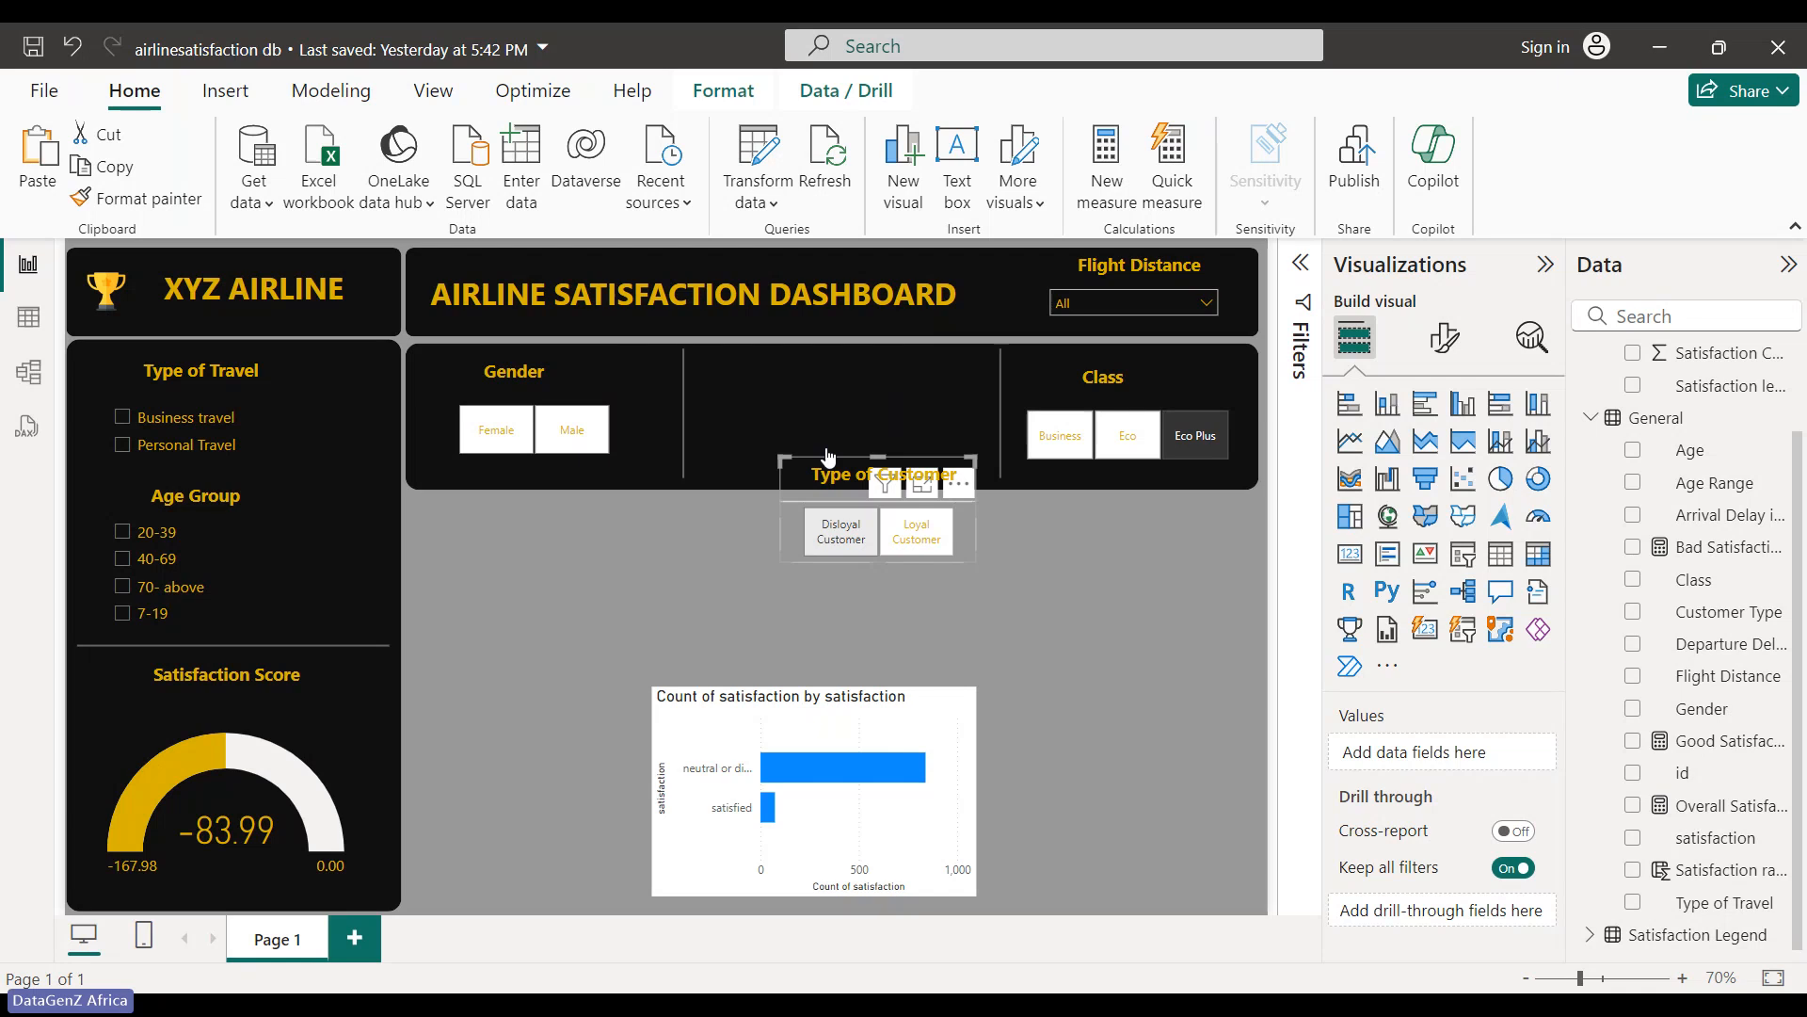
click(901, 511)
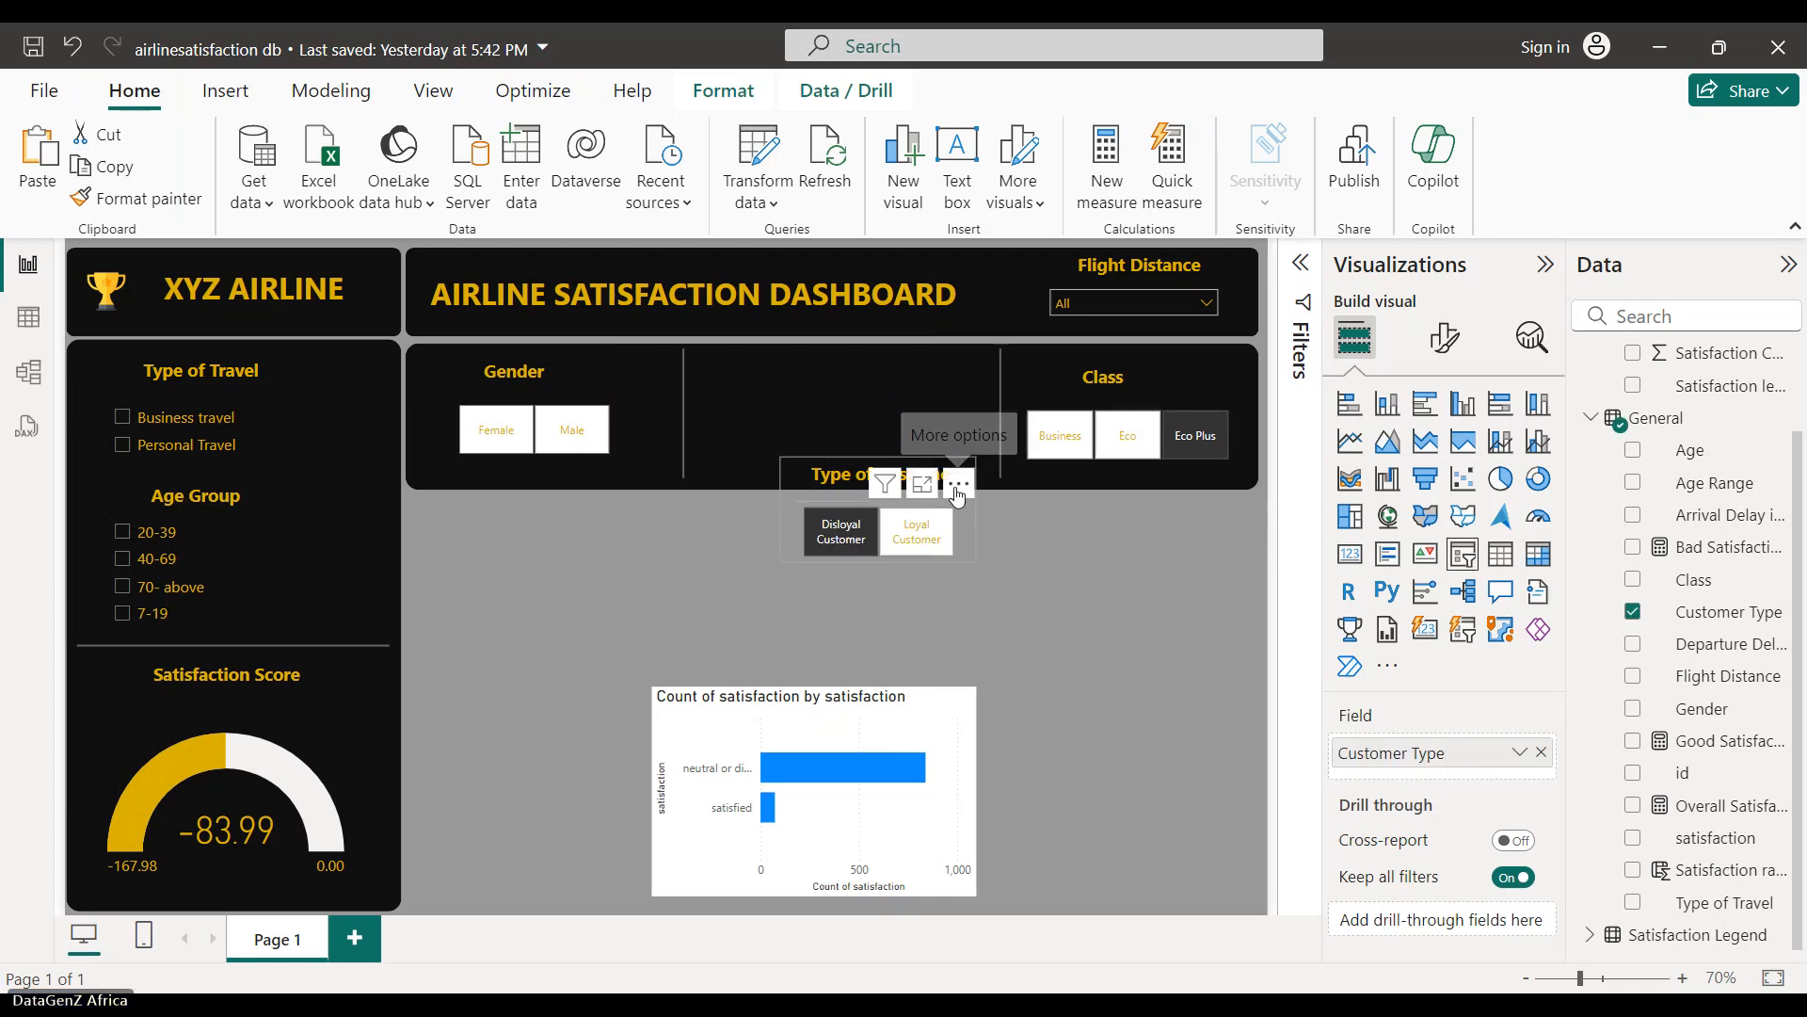
drag(958, 493, 958, 579)
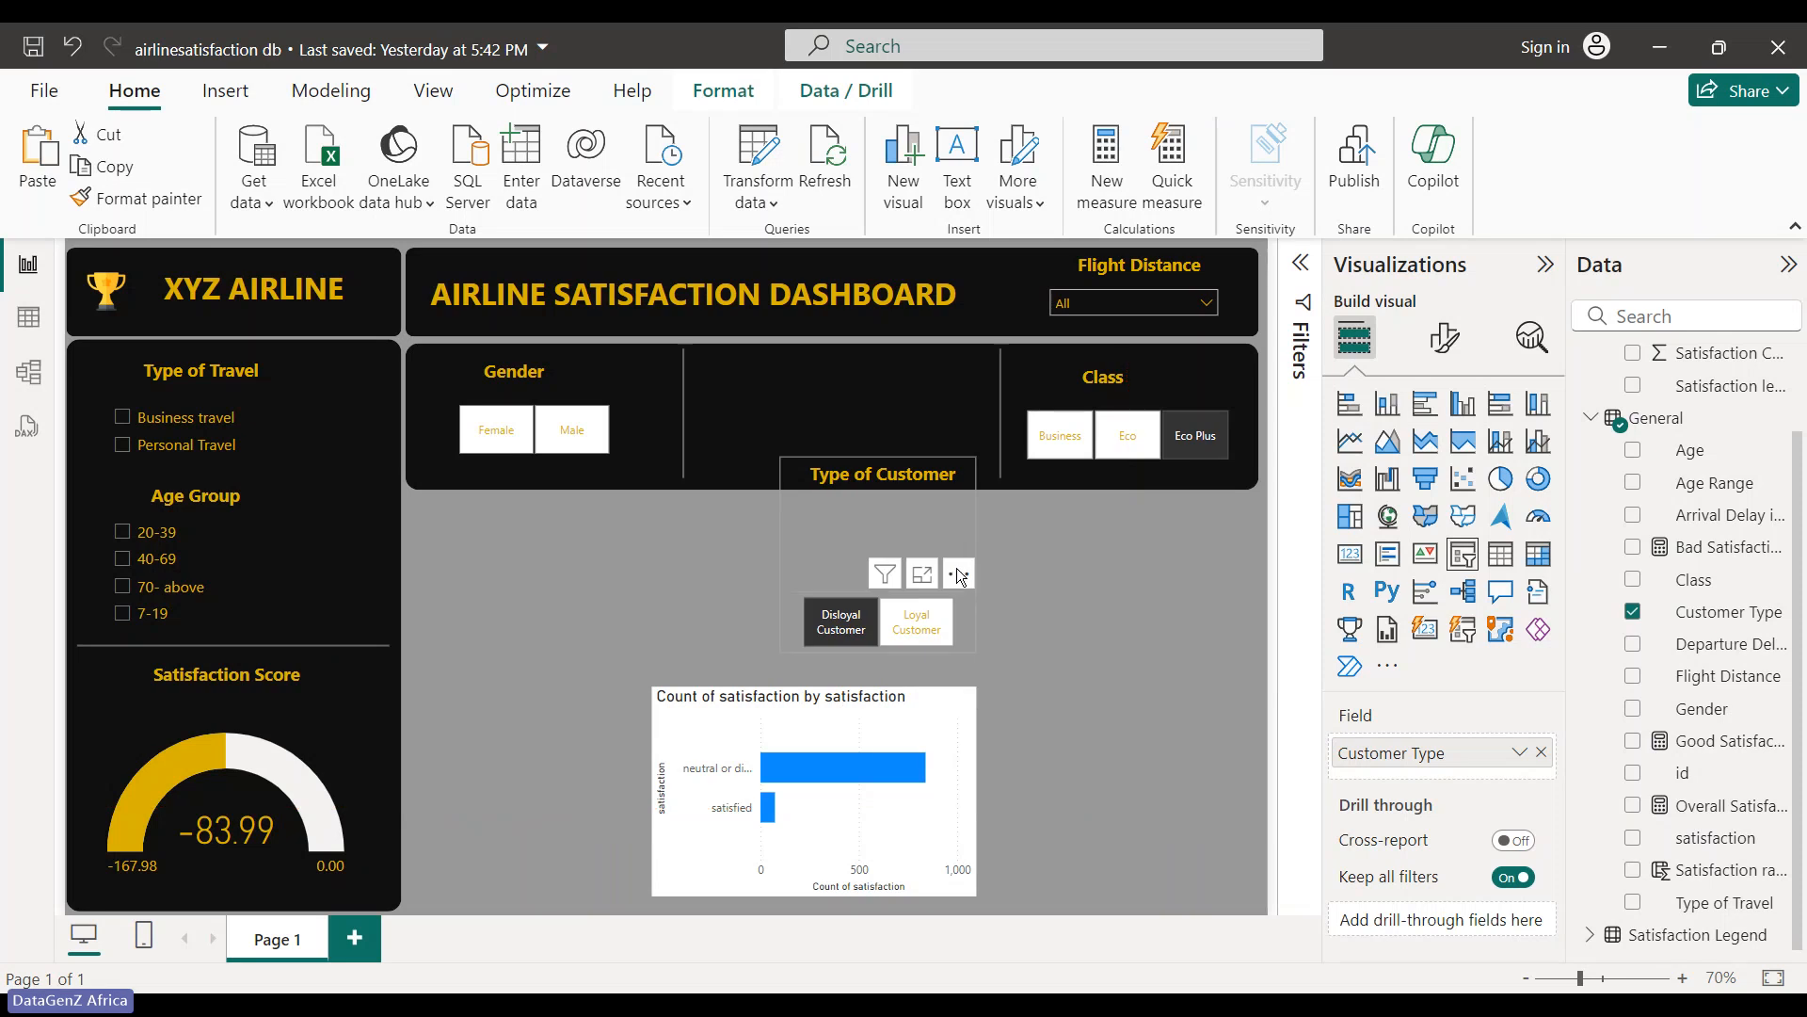
key(ctrl+z)
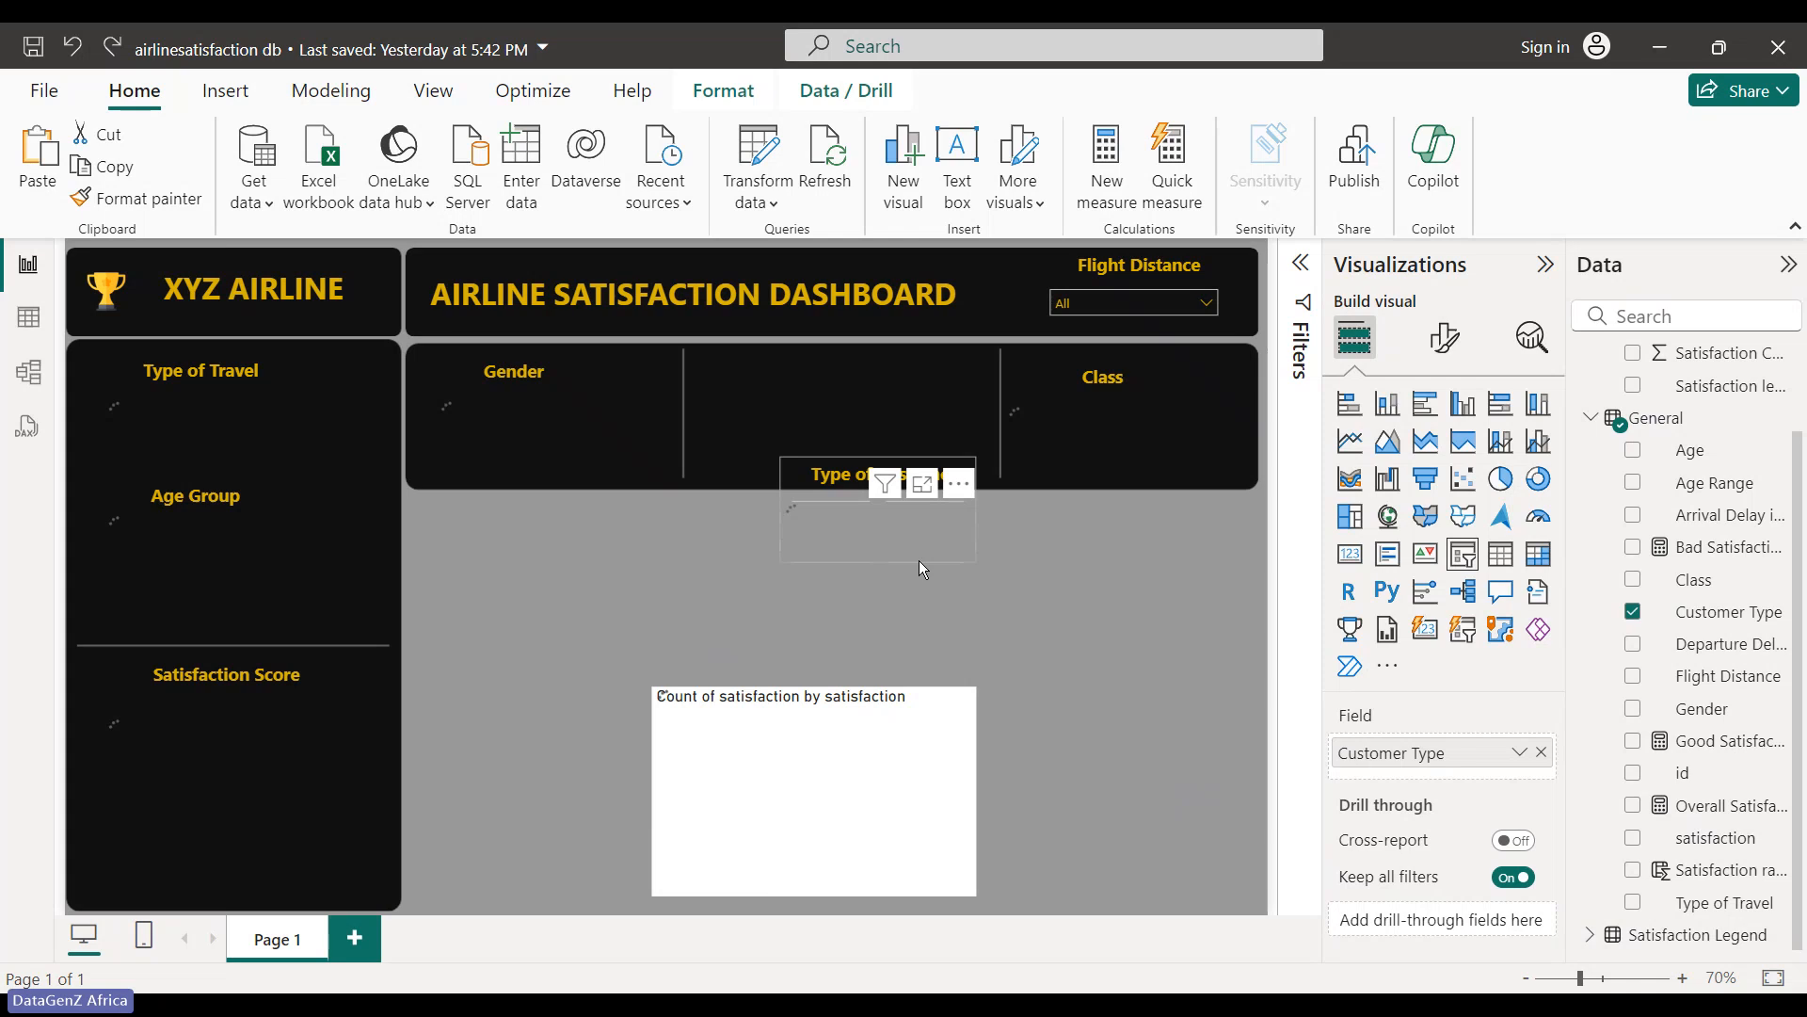
- Select the Type of Customer title and slicer together and nudge them two steps down
drag(719, 506, 944, 450)
click(816, 461)
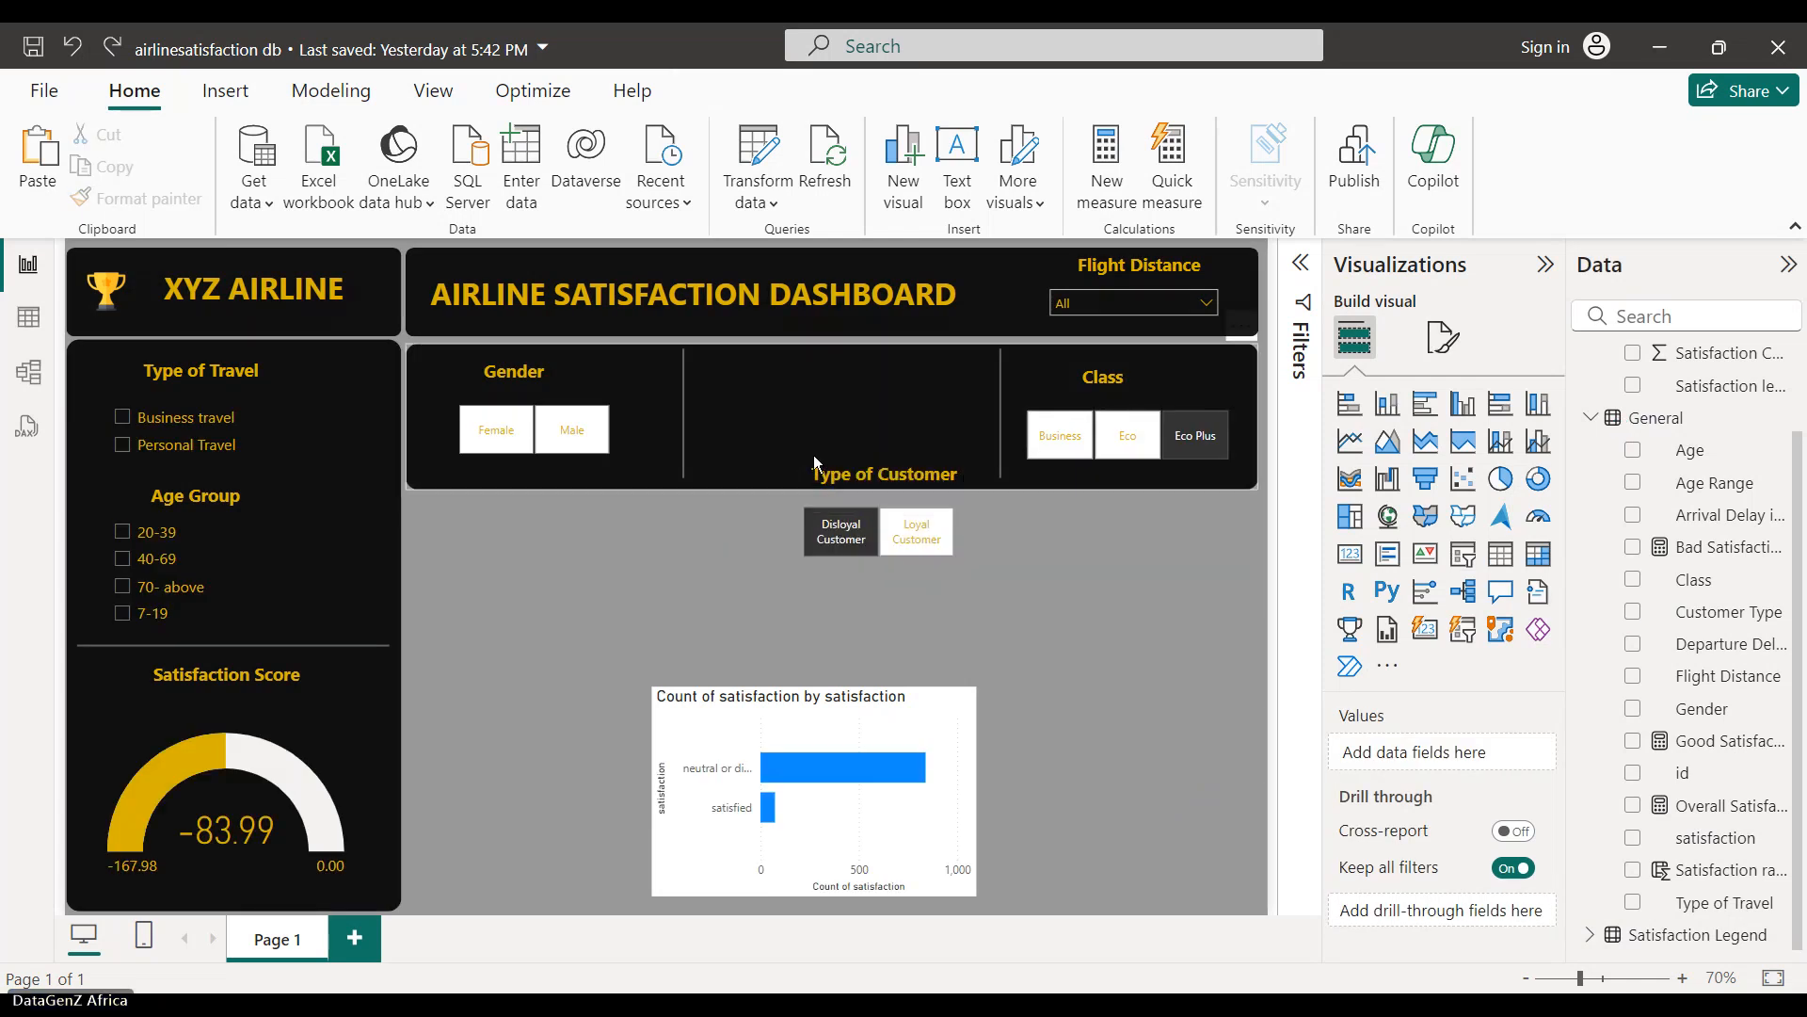
drag(815, 461, 918, 581)
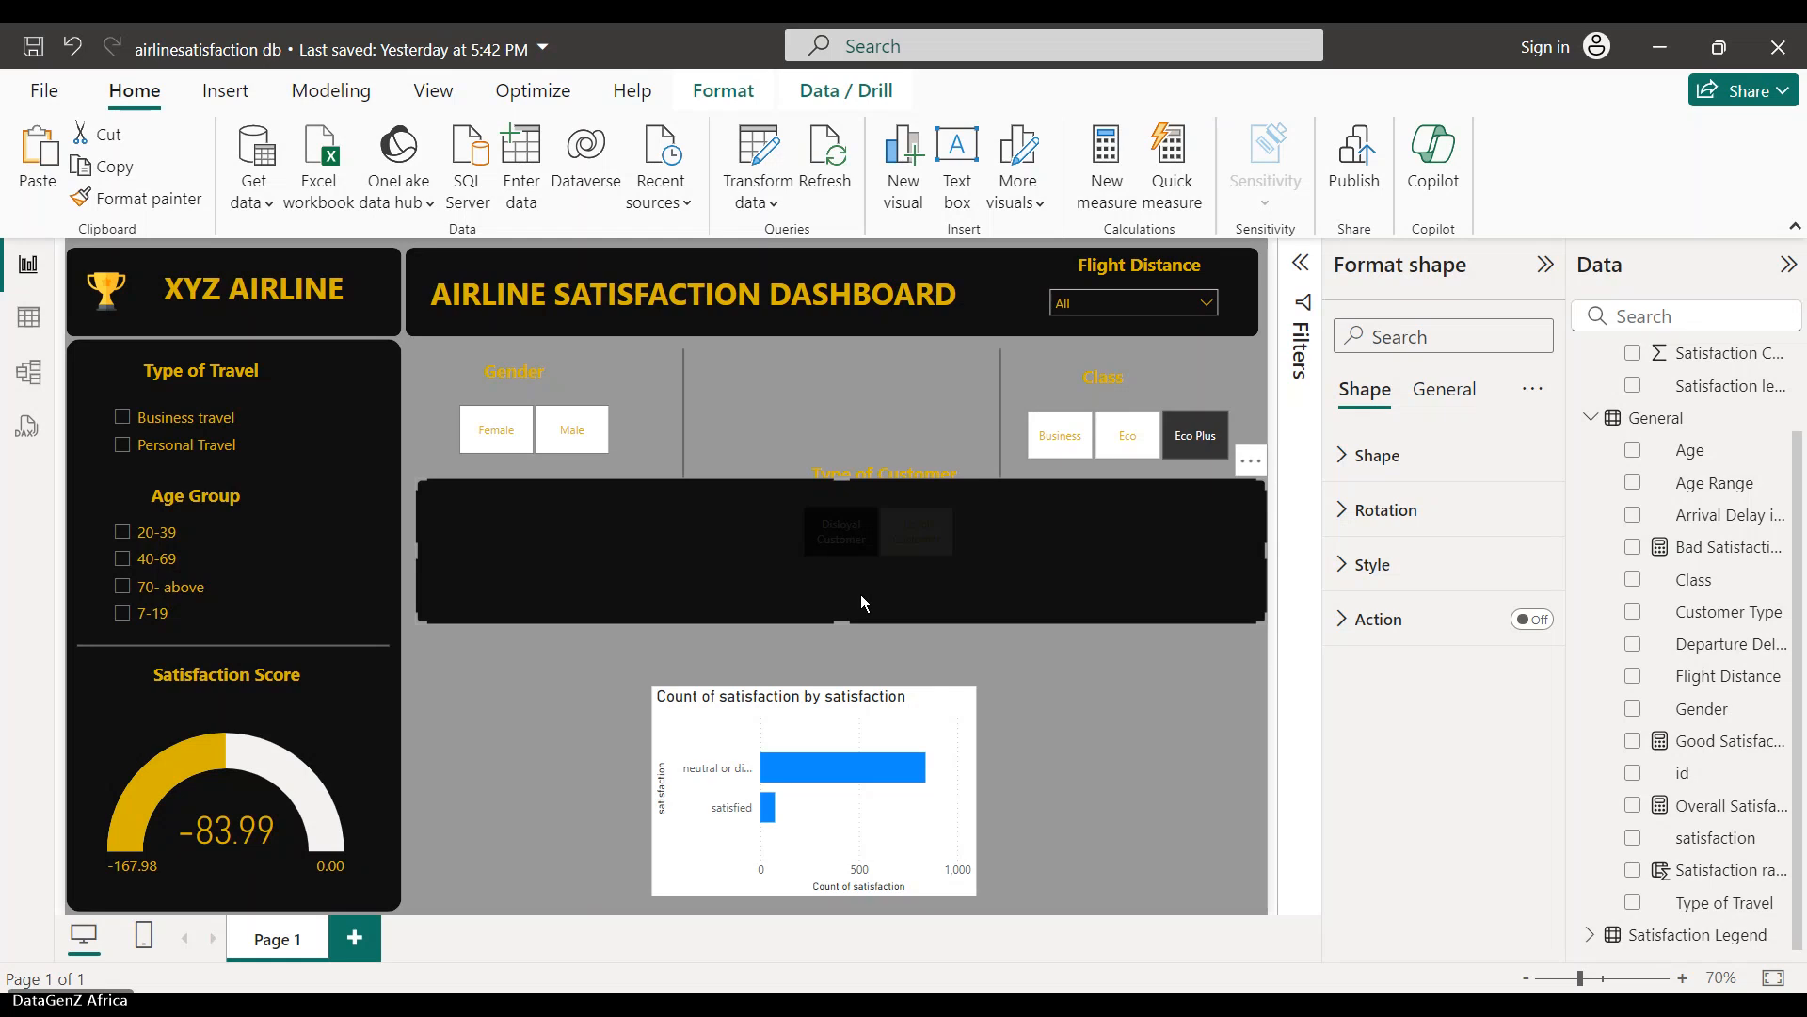
key(ctrl+z)
click(826, 539)
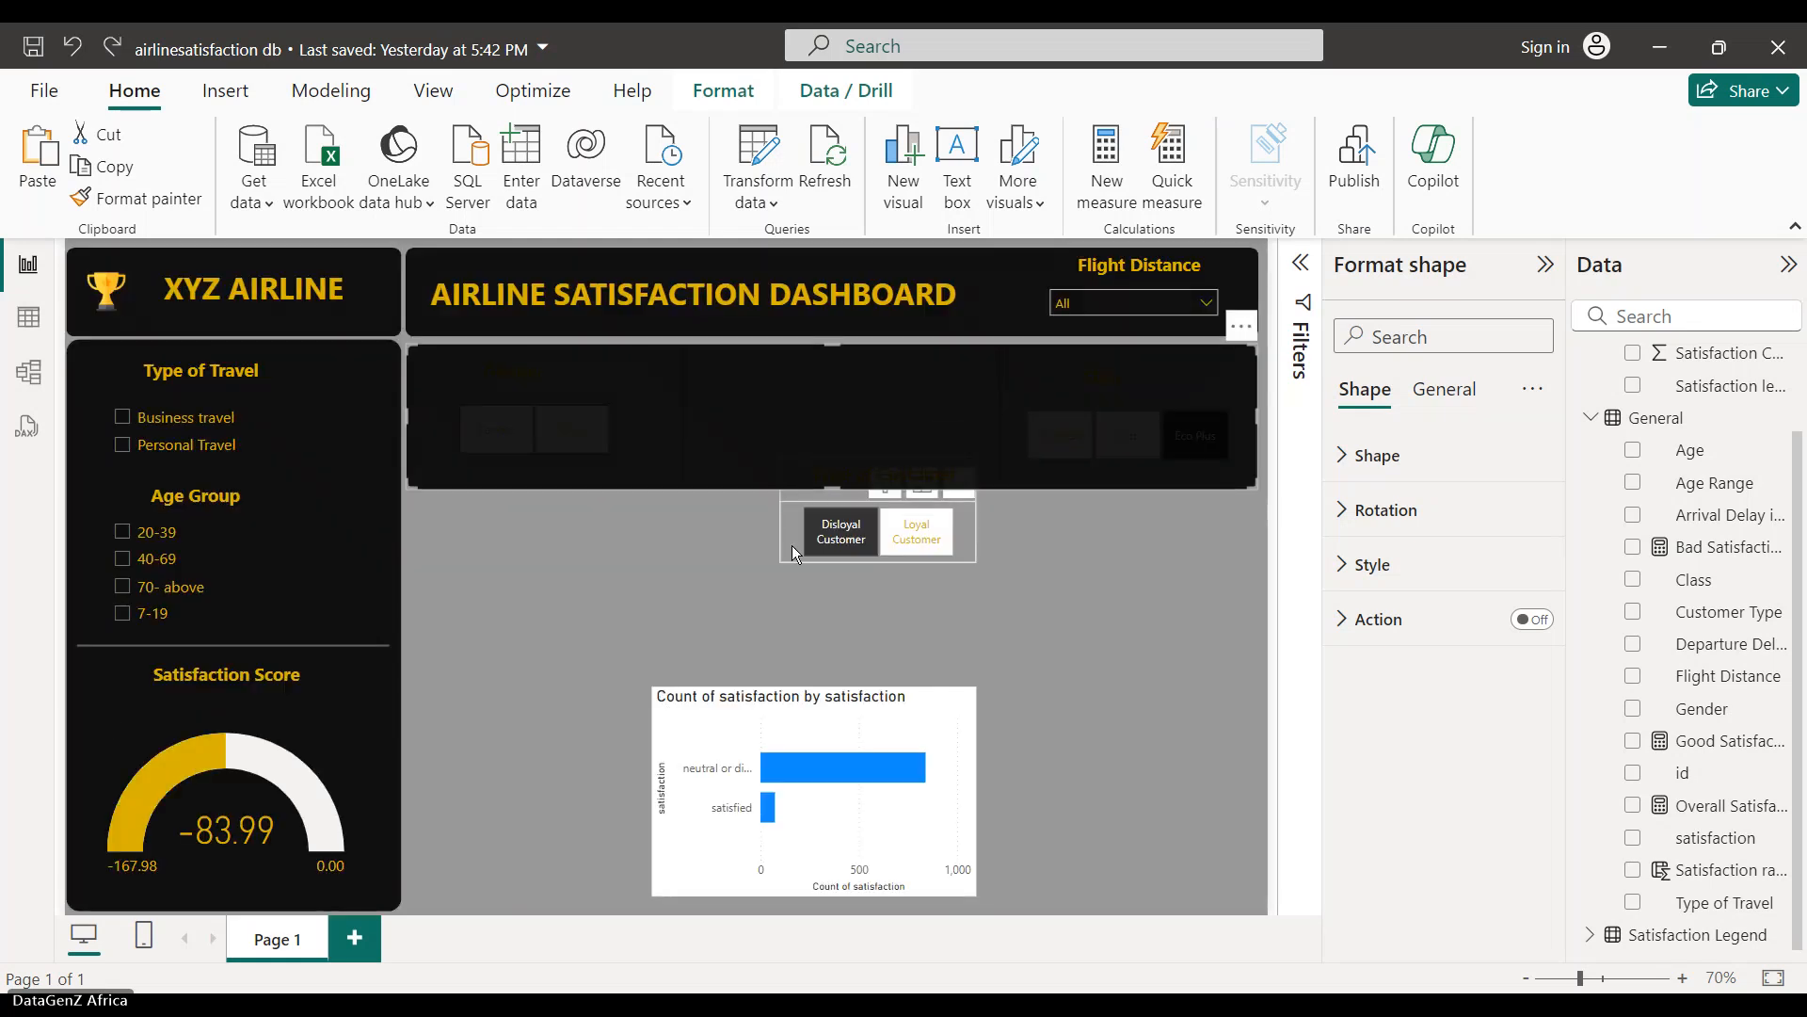
click(791, 546)
click(685, 550)
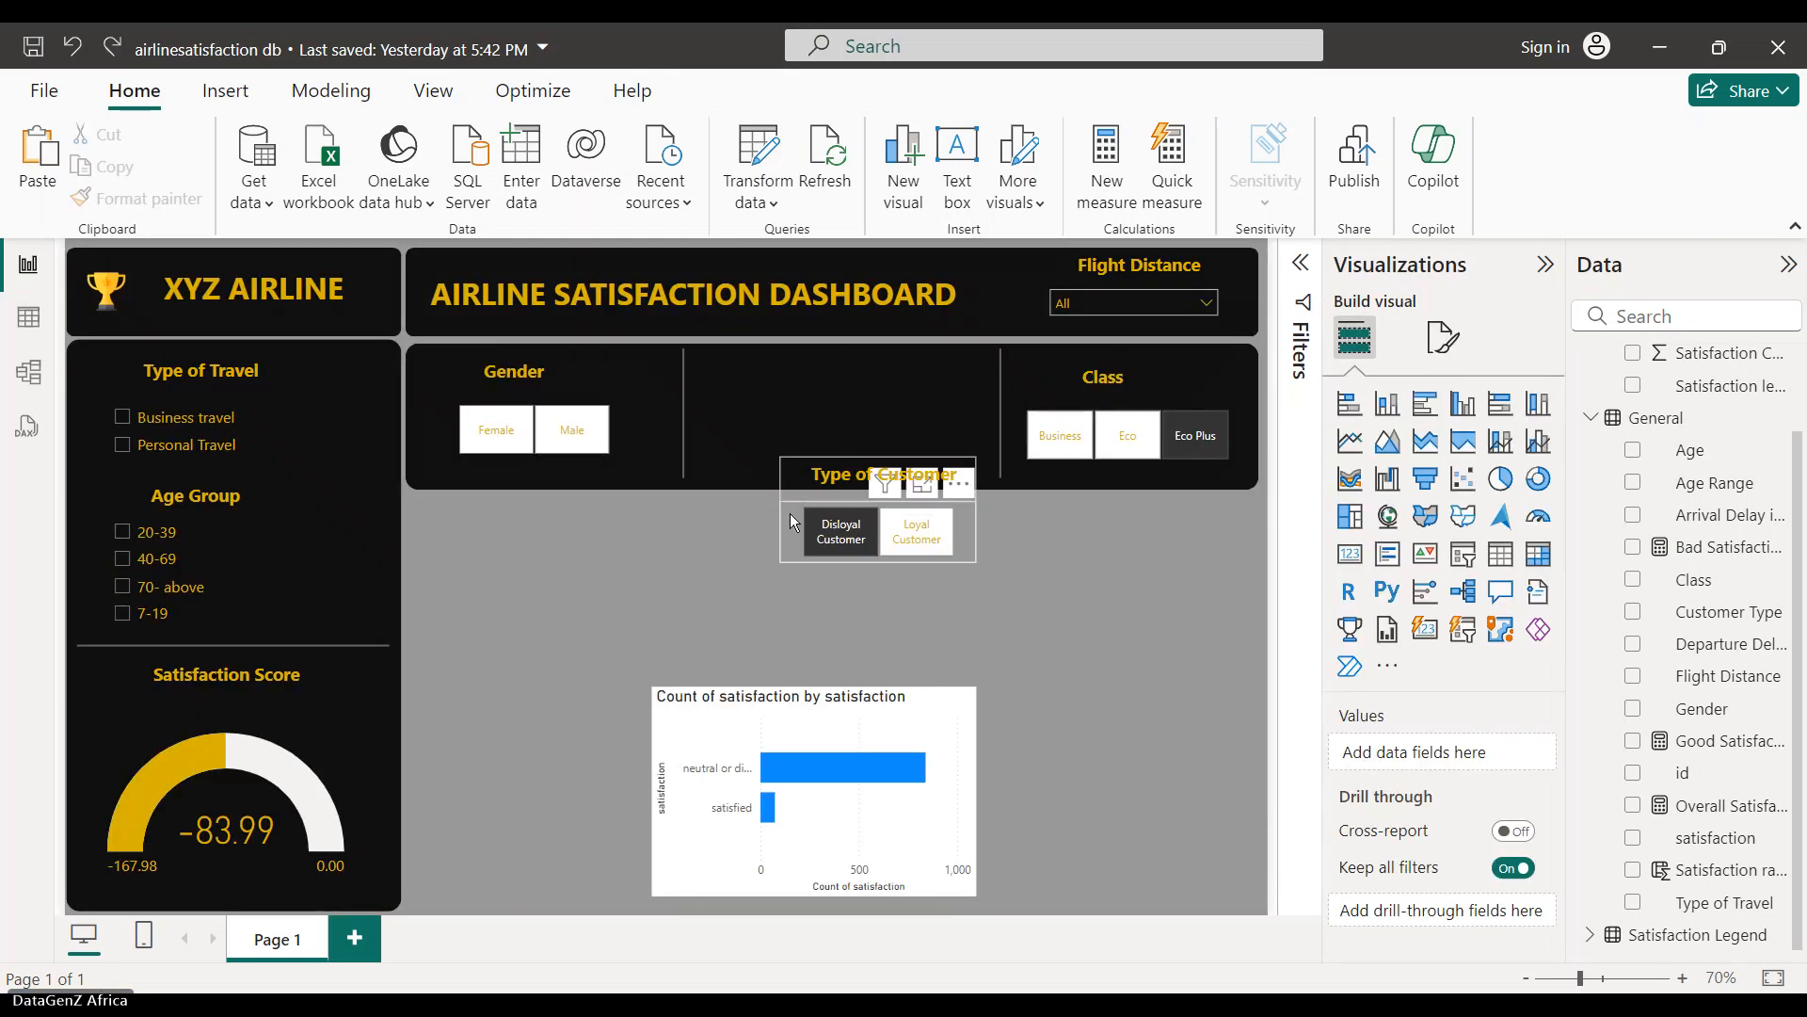
click(796, 501)
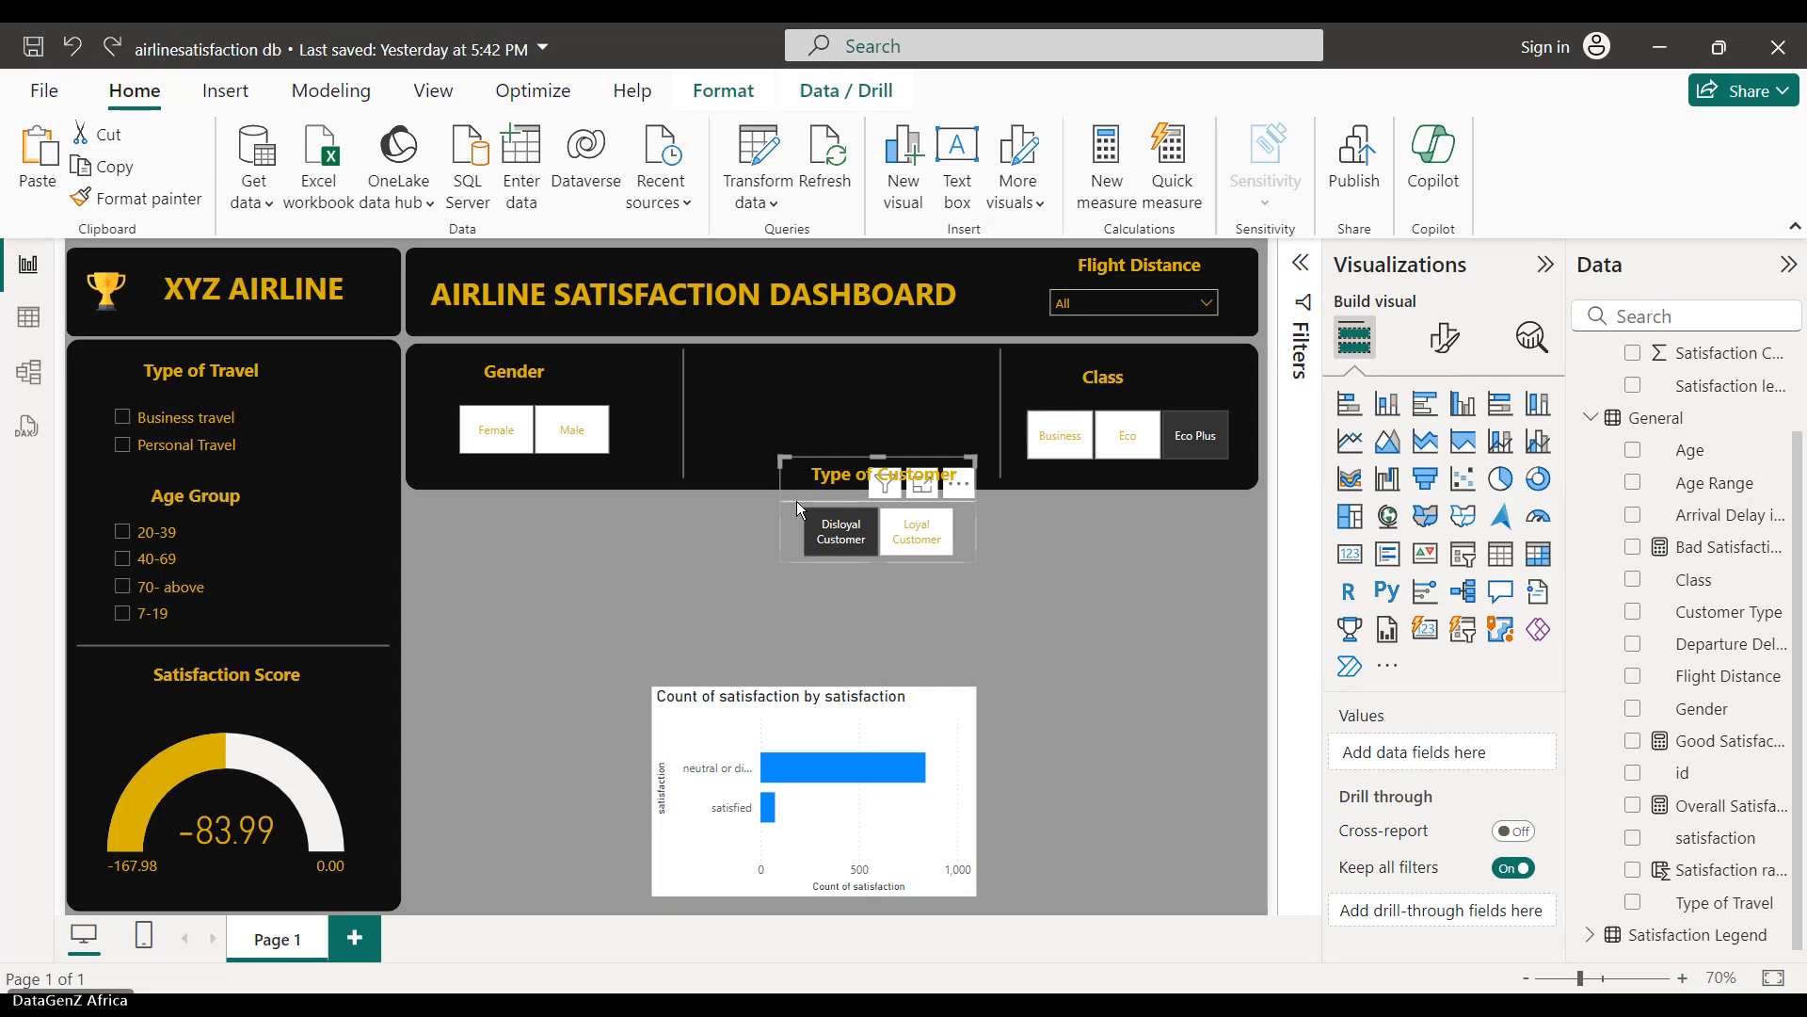
click(978, 502)
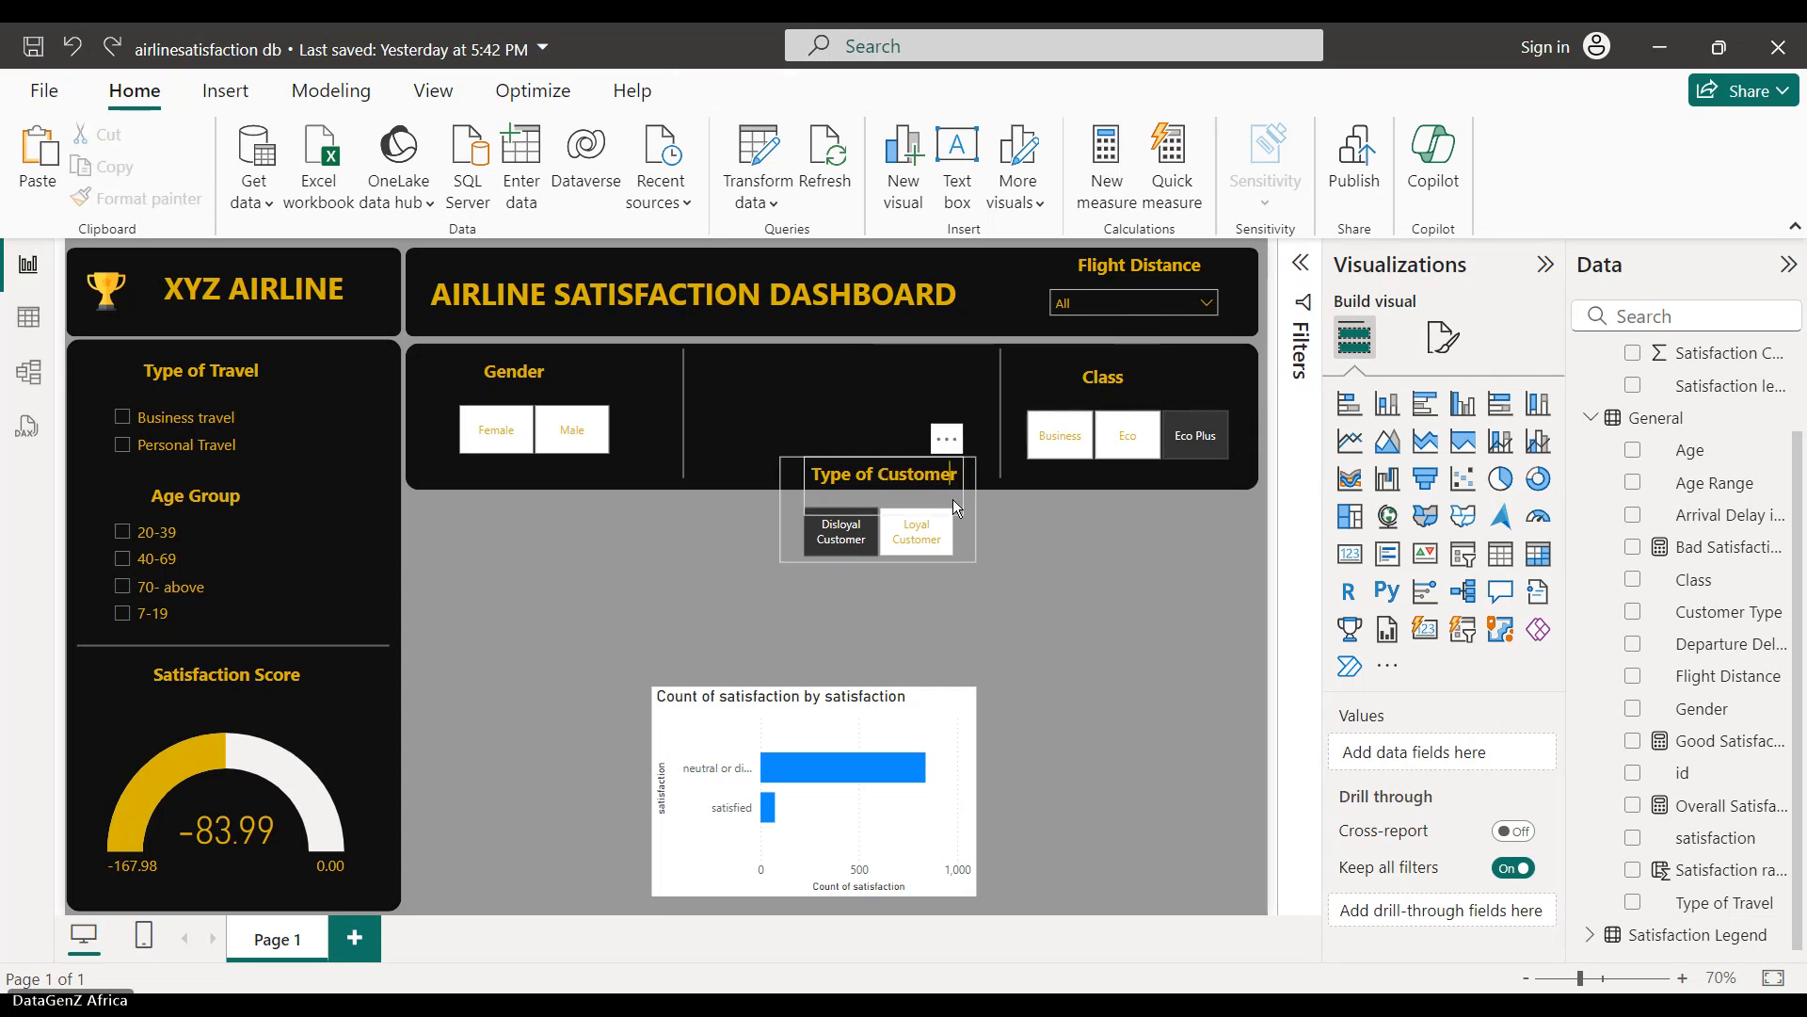
click(953, 499)
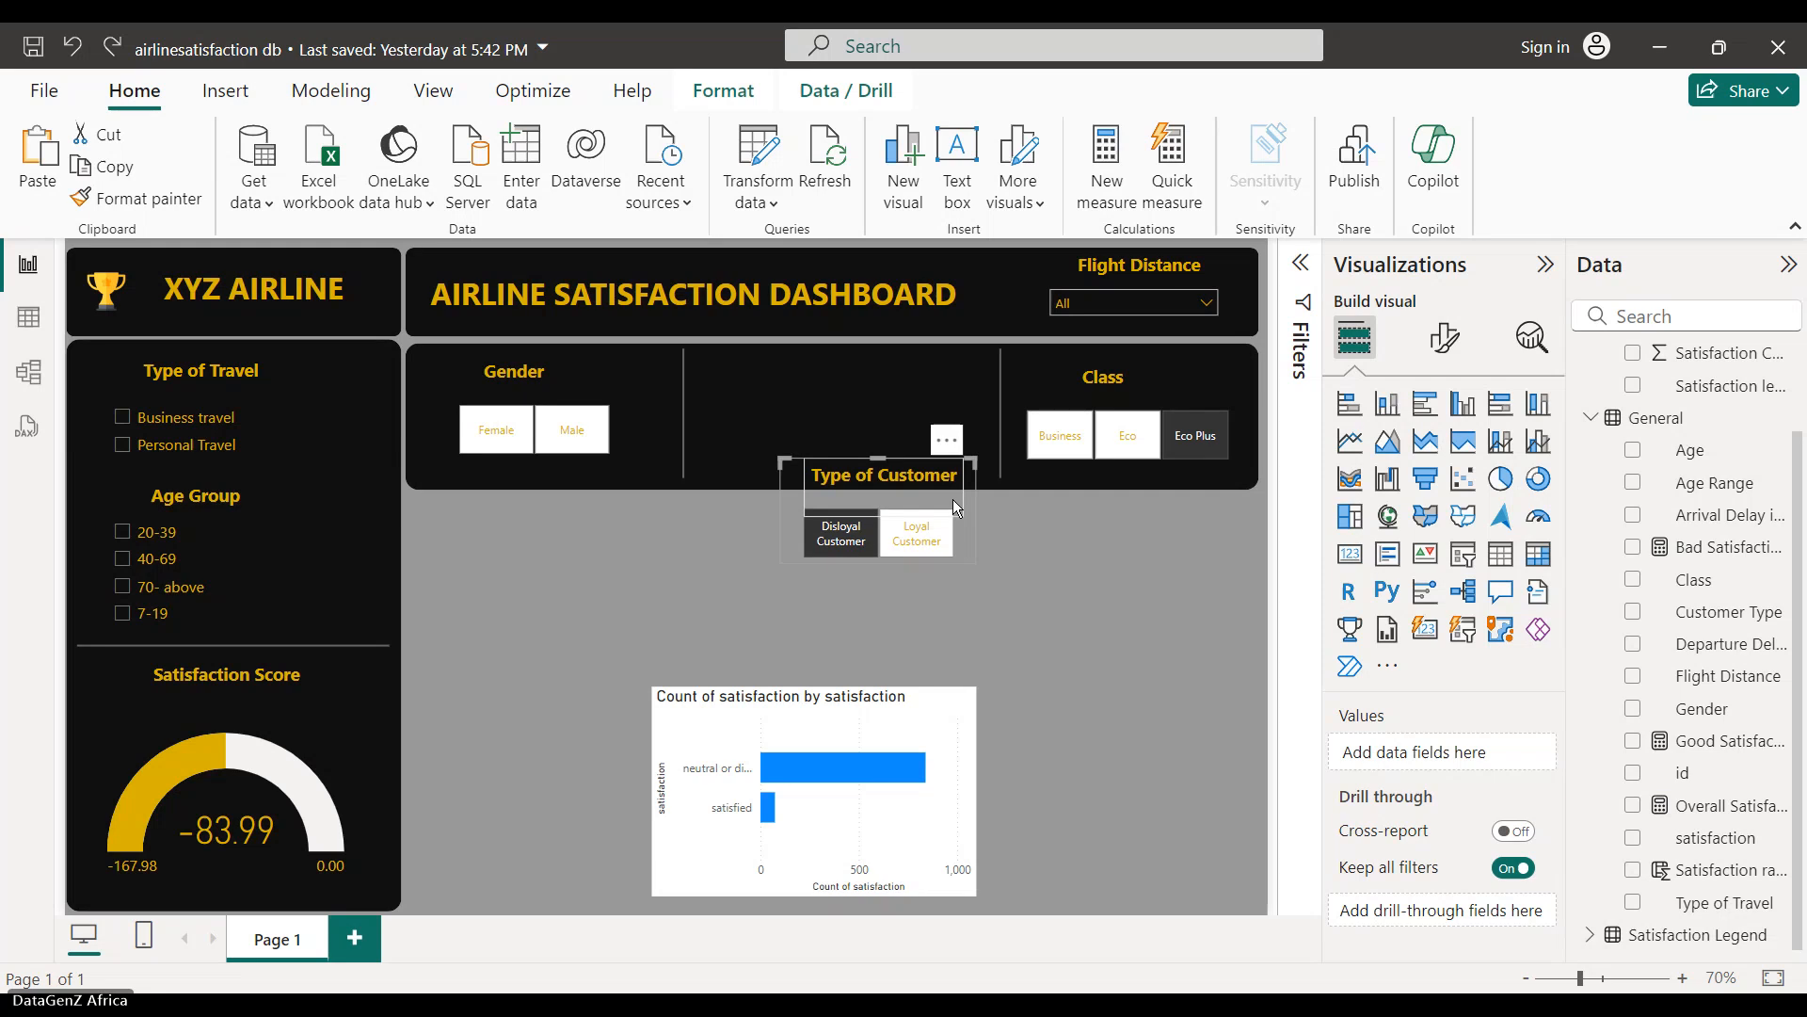
key(Down)
key(Down)
key(Down)
key(Down)
key(Down)
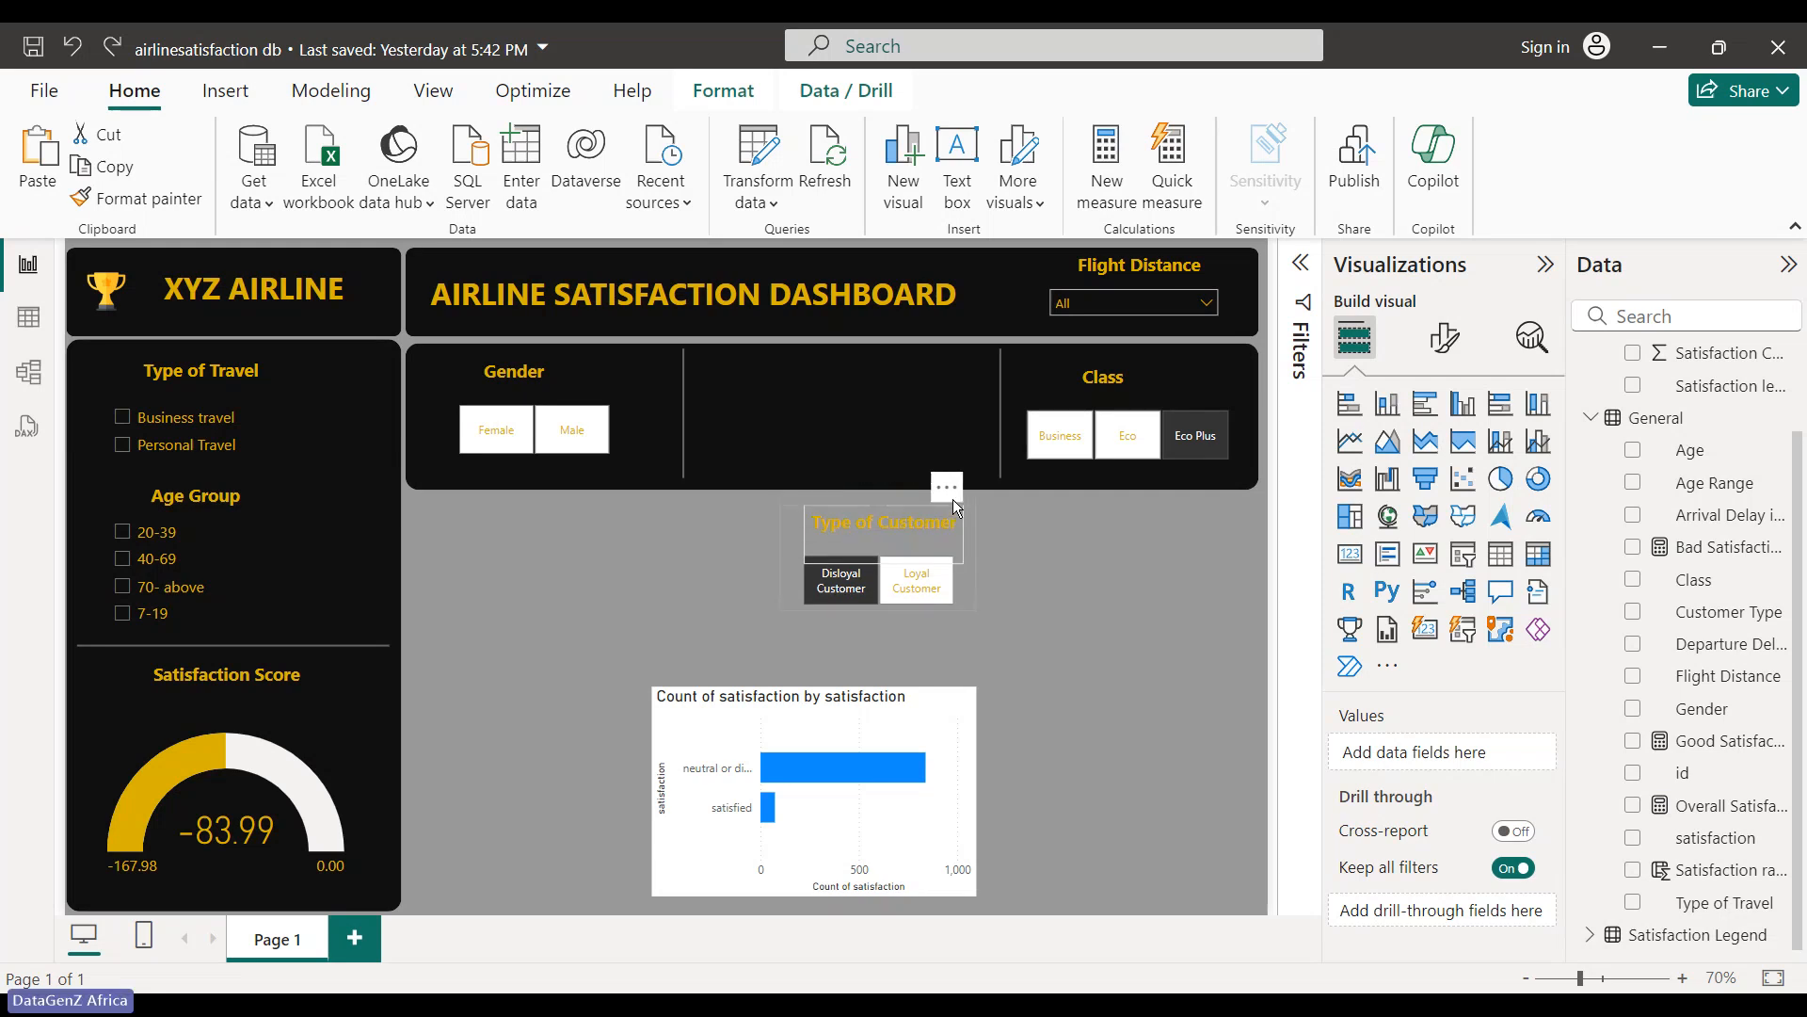
key(Down)
key(Down)
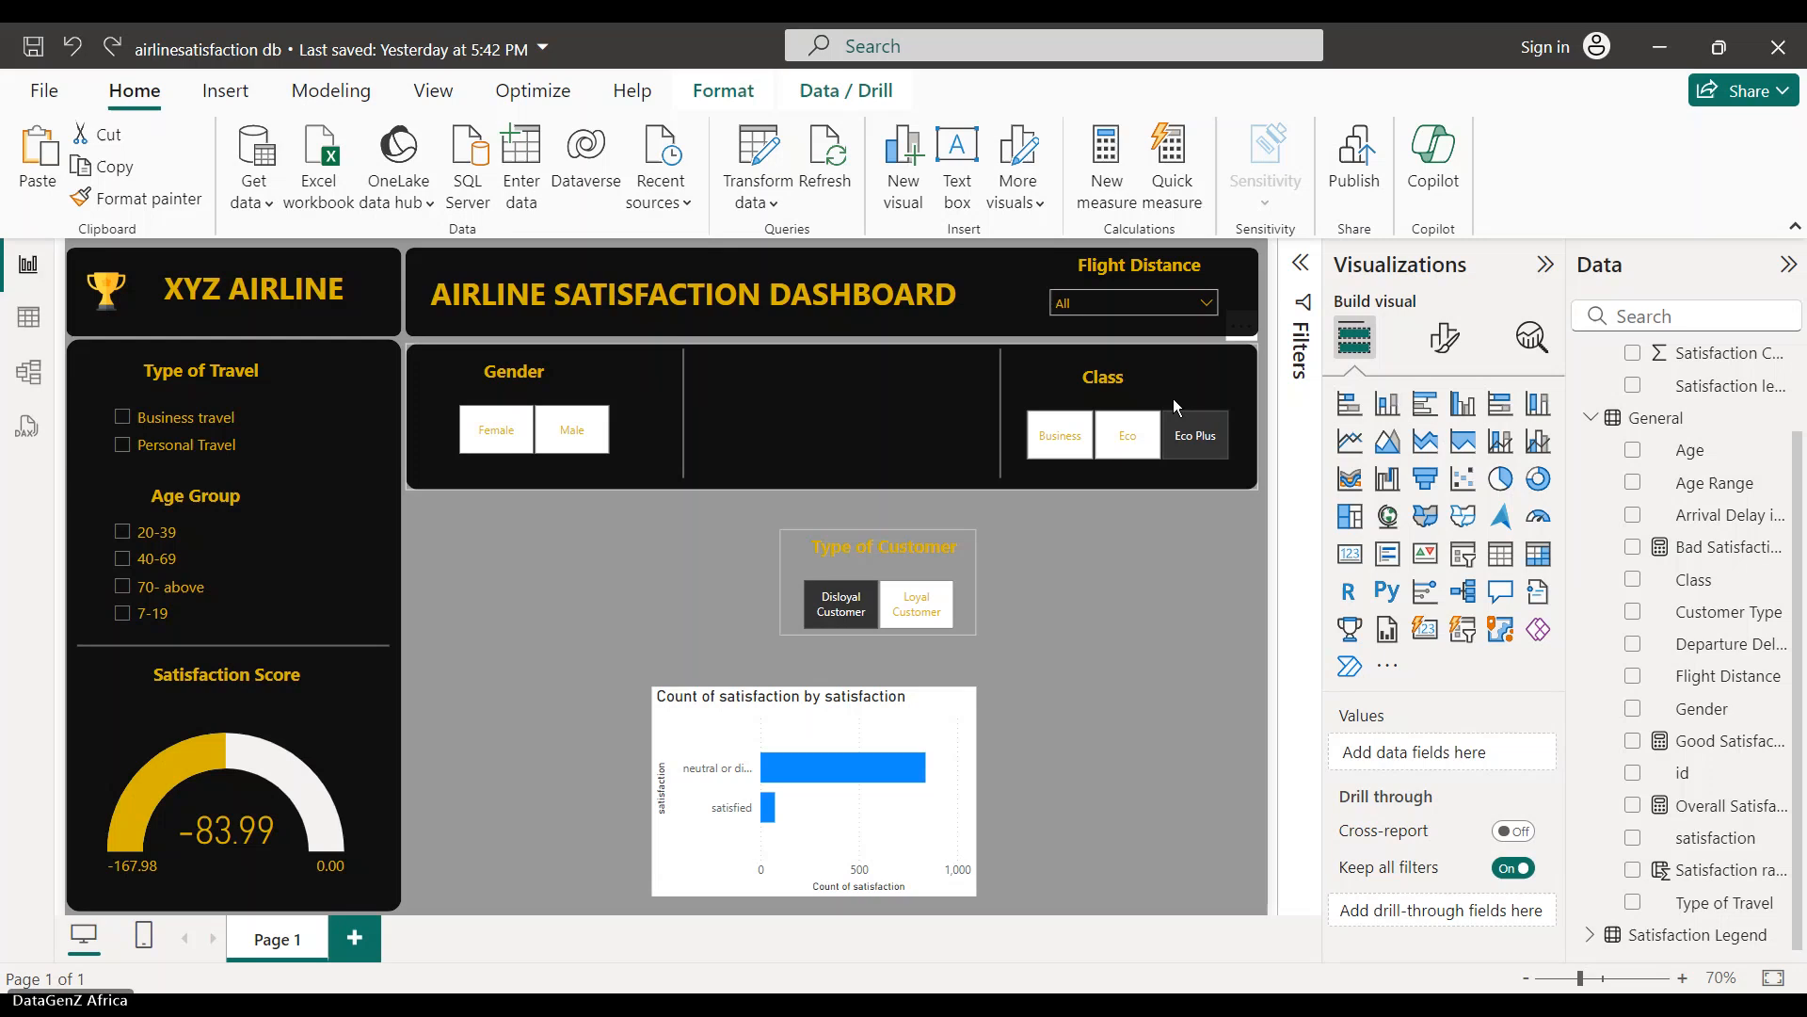
- Shift the Class slicer three nudges left into the middle section
click(1106, 427)
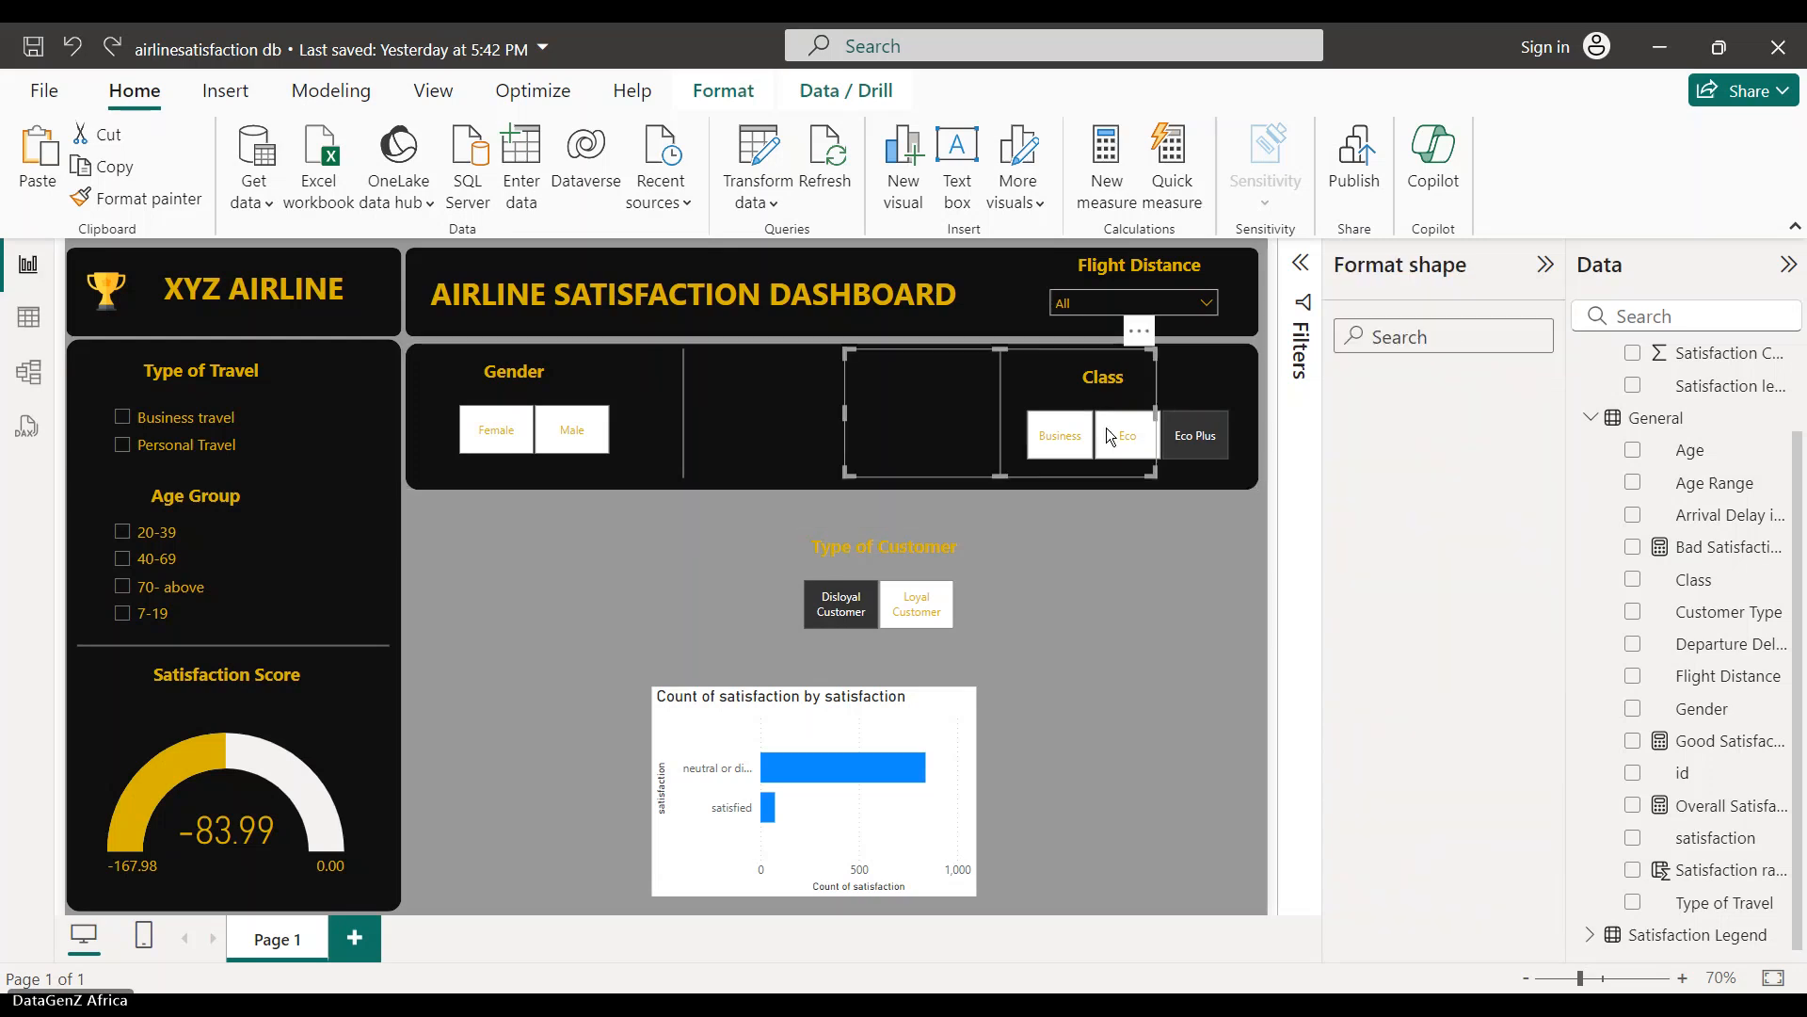
click(1191, 447)
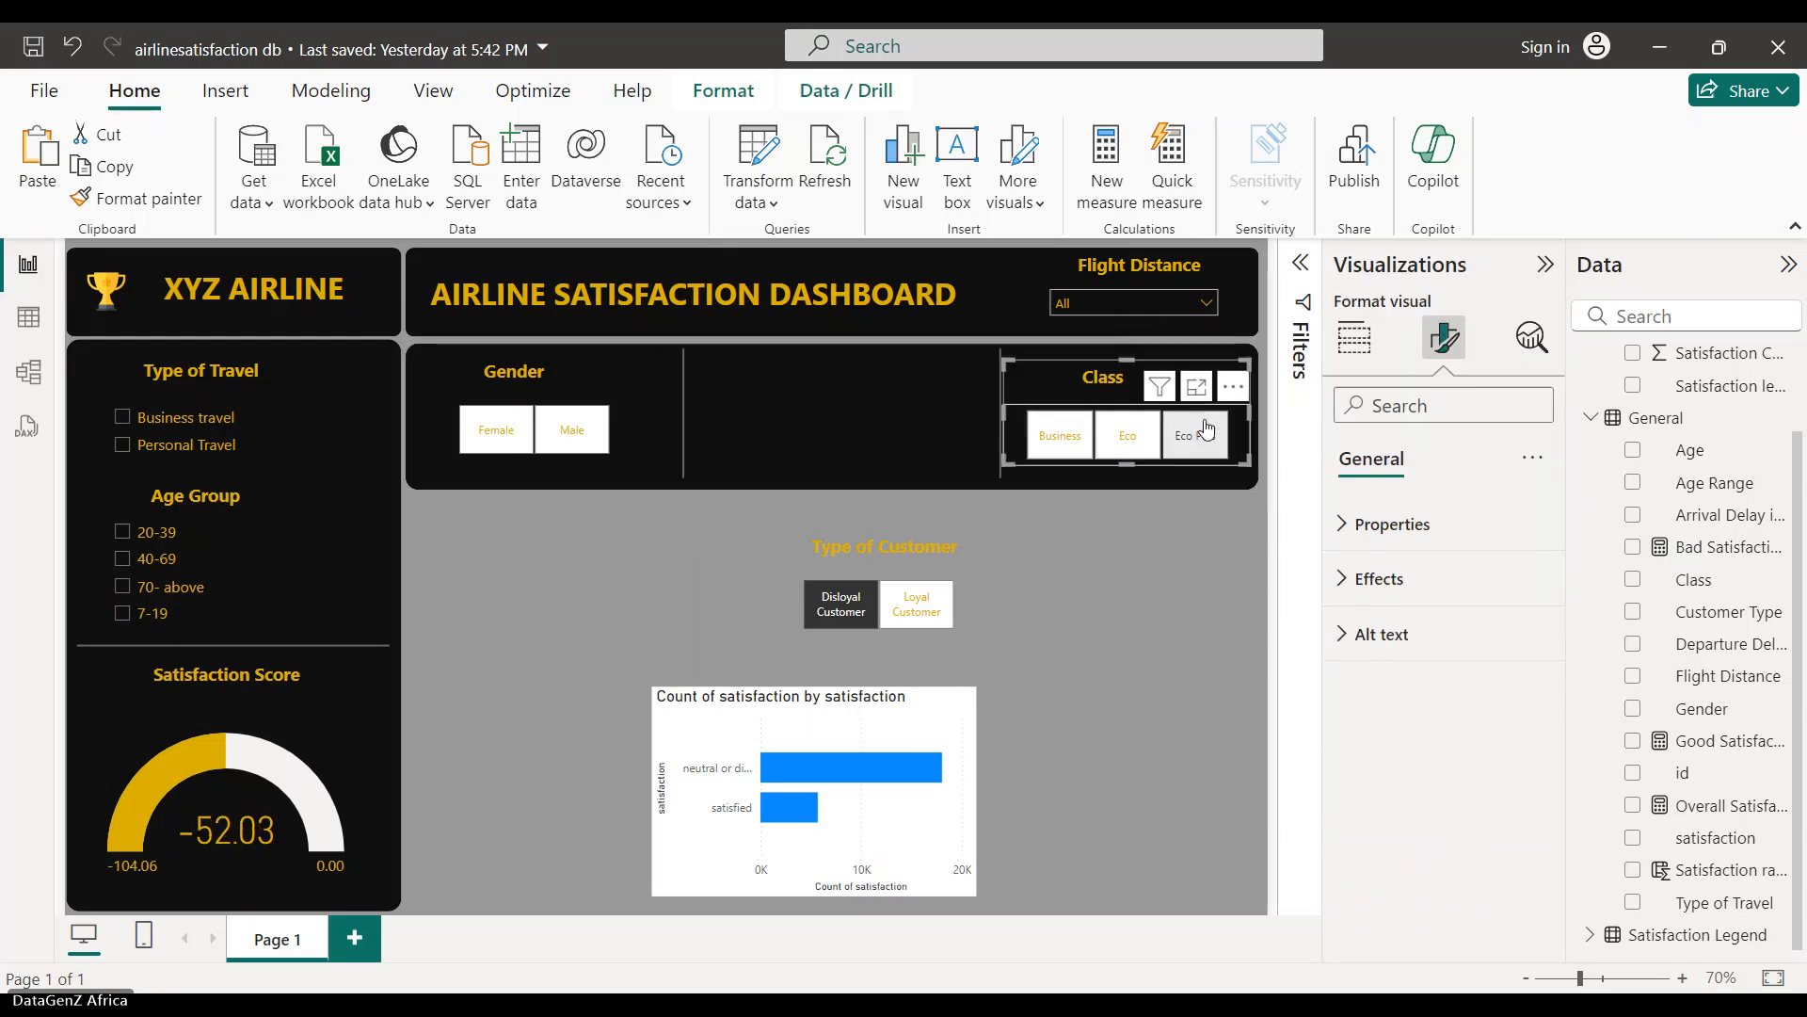
key(Left)
key(Left)
key(Left)
key(Left)
key(Left)
key(Left)
key(Left)
key(Left)
key(Left)
key(Left)
key(Left)
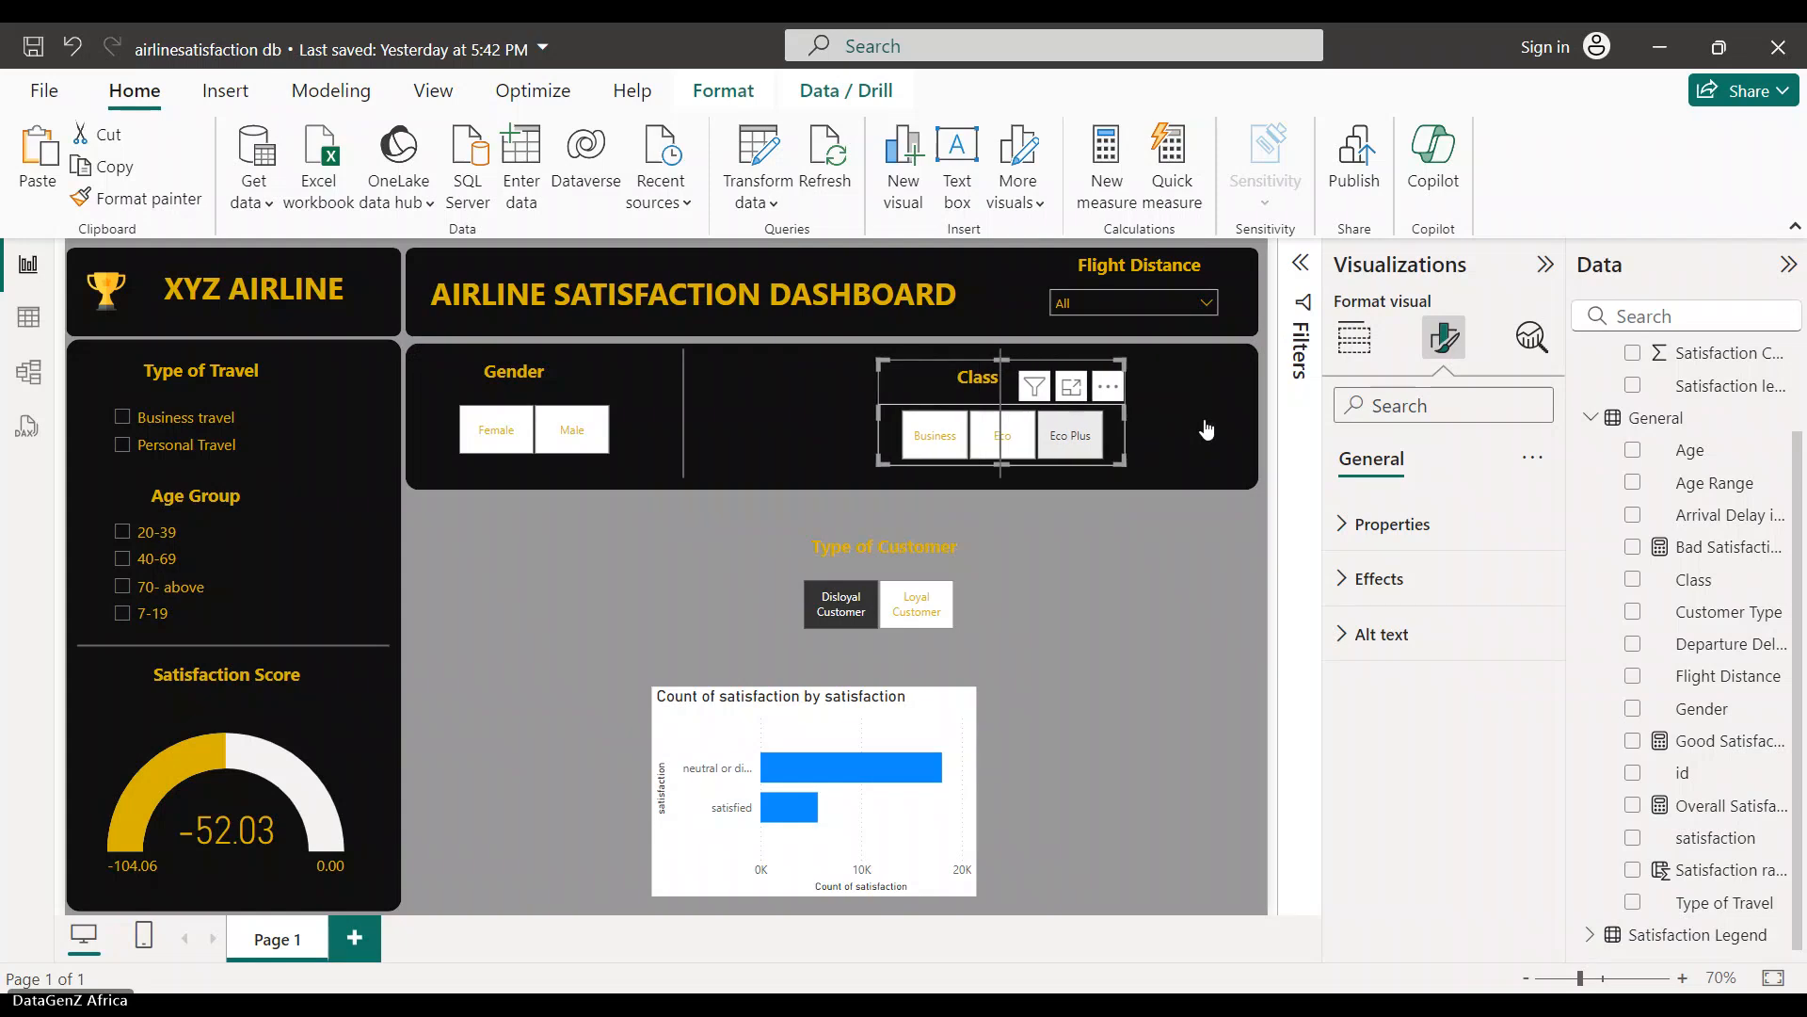
key(Left)
key(Left)
key(Left)
key(Left)
key(Left)
key(Left)
key(Left)
key(Left)
key(Left)
key(Left)
key(Left)
key(Left)
key(Left)
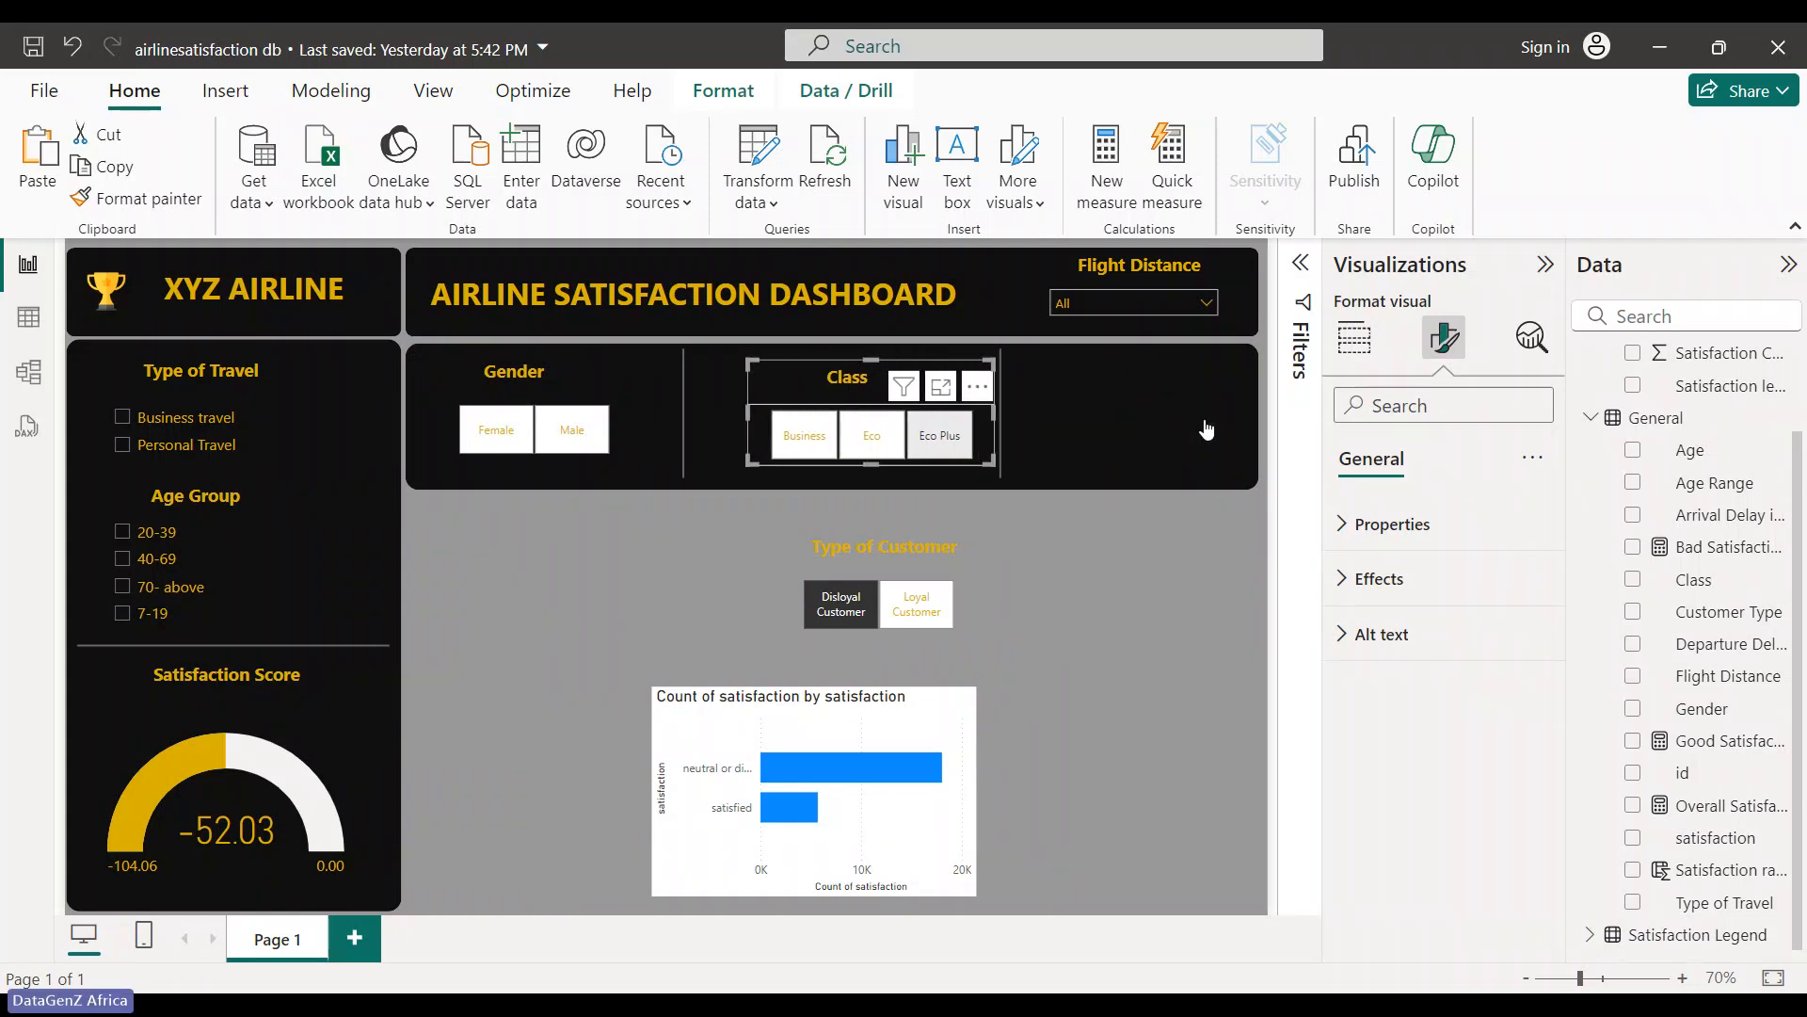
key(Left)
key(Left)
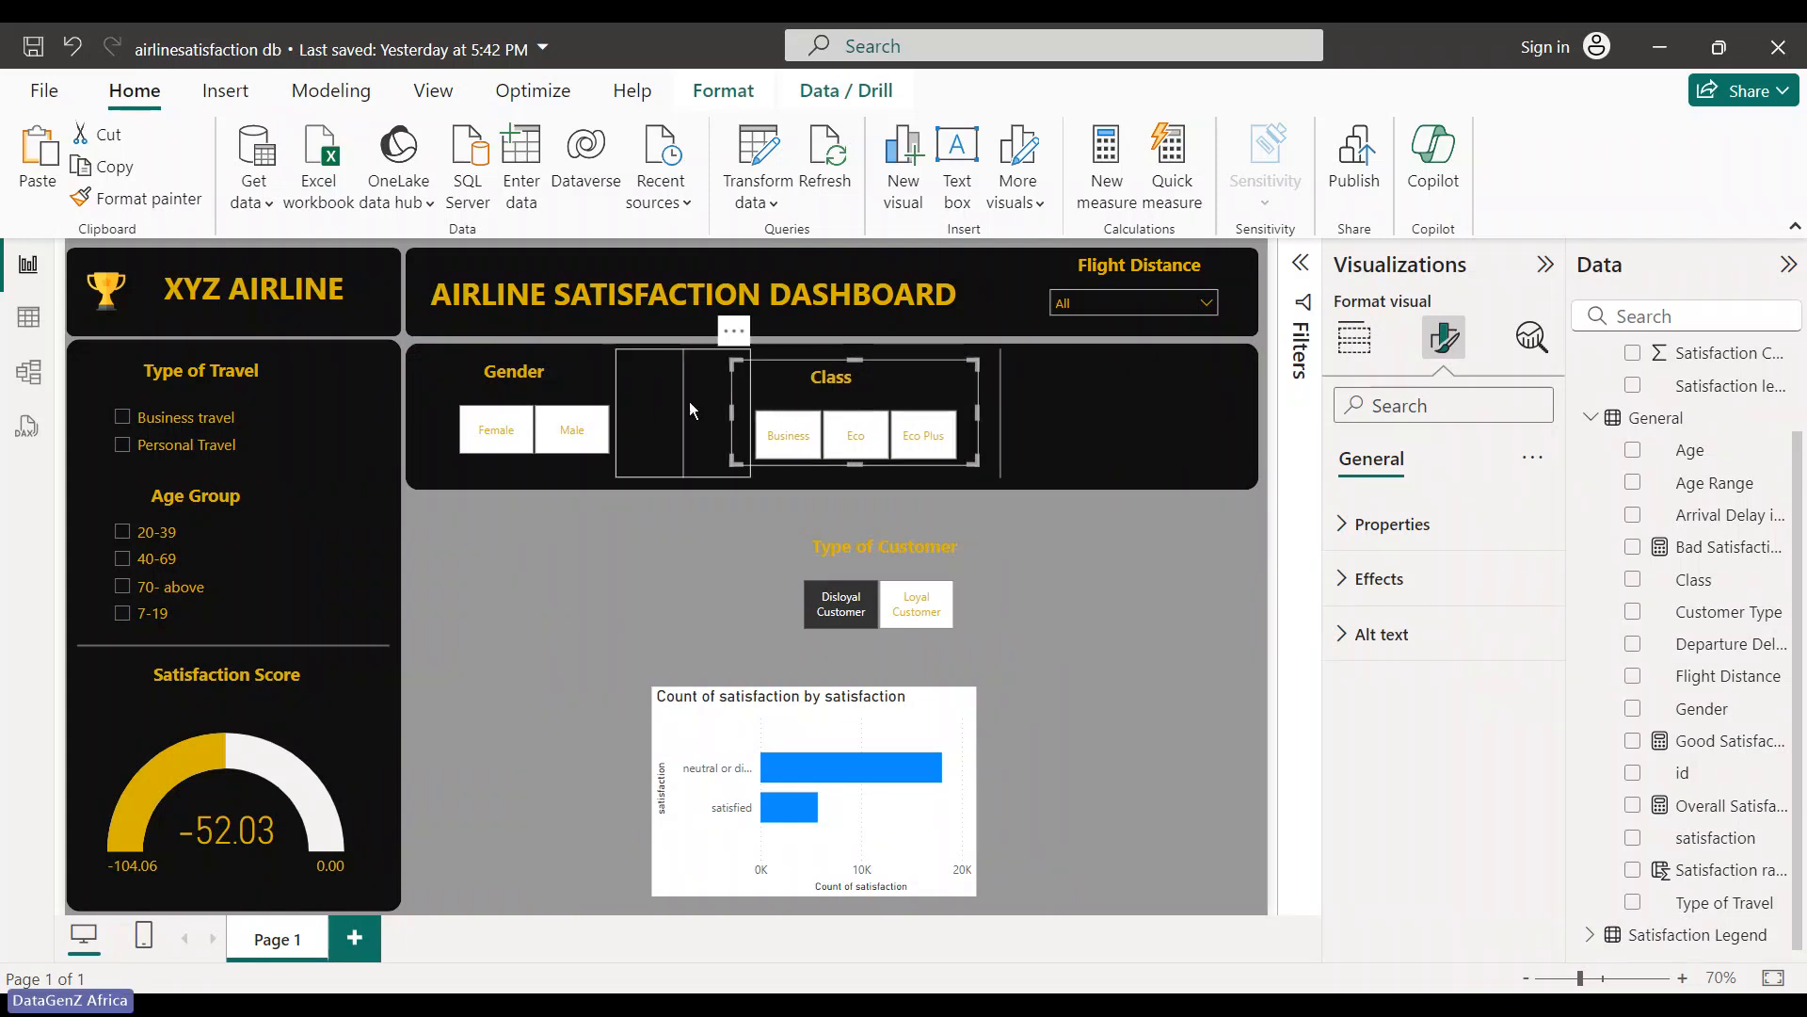
- Nudge the Type of Customer slicer into the right section and widen it rightward
click(780, 516)
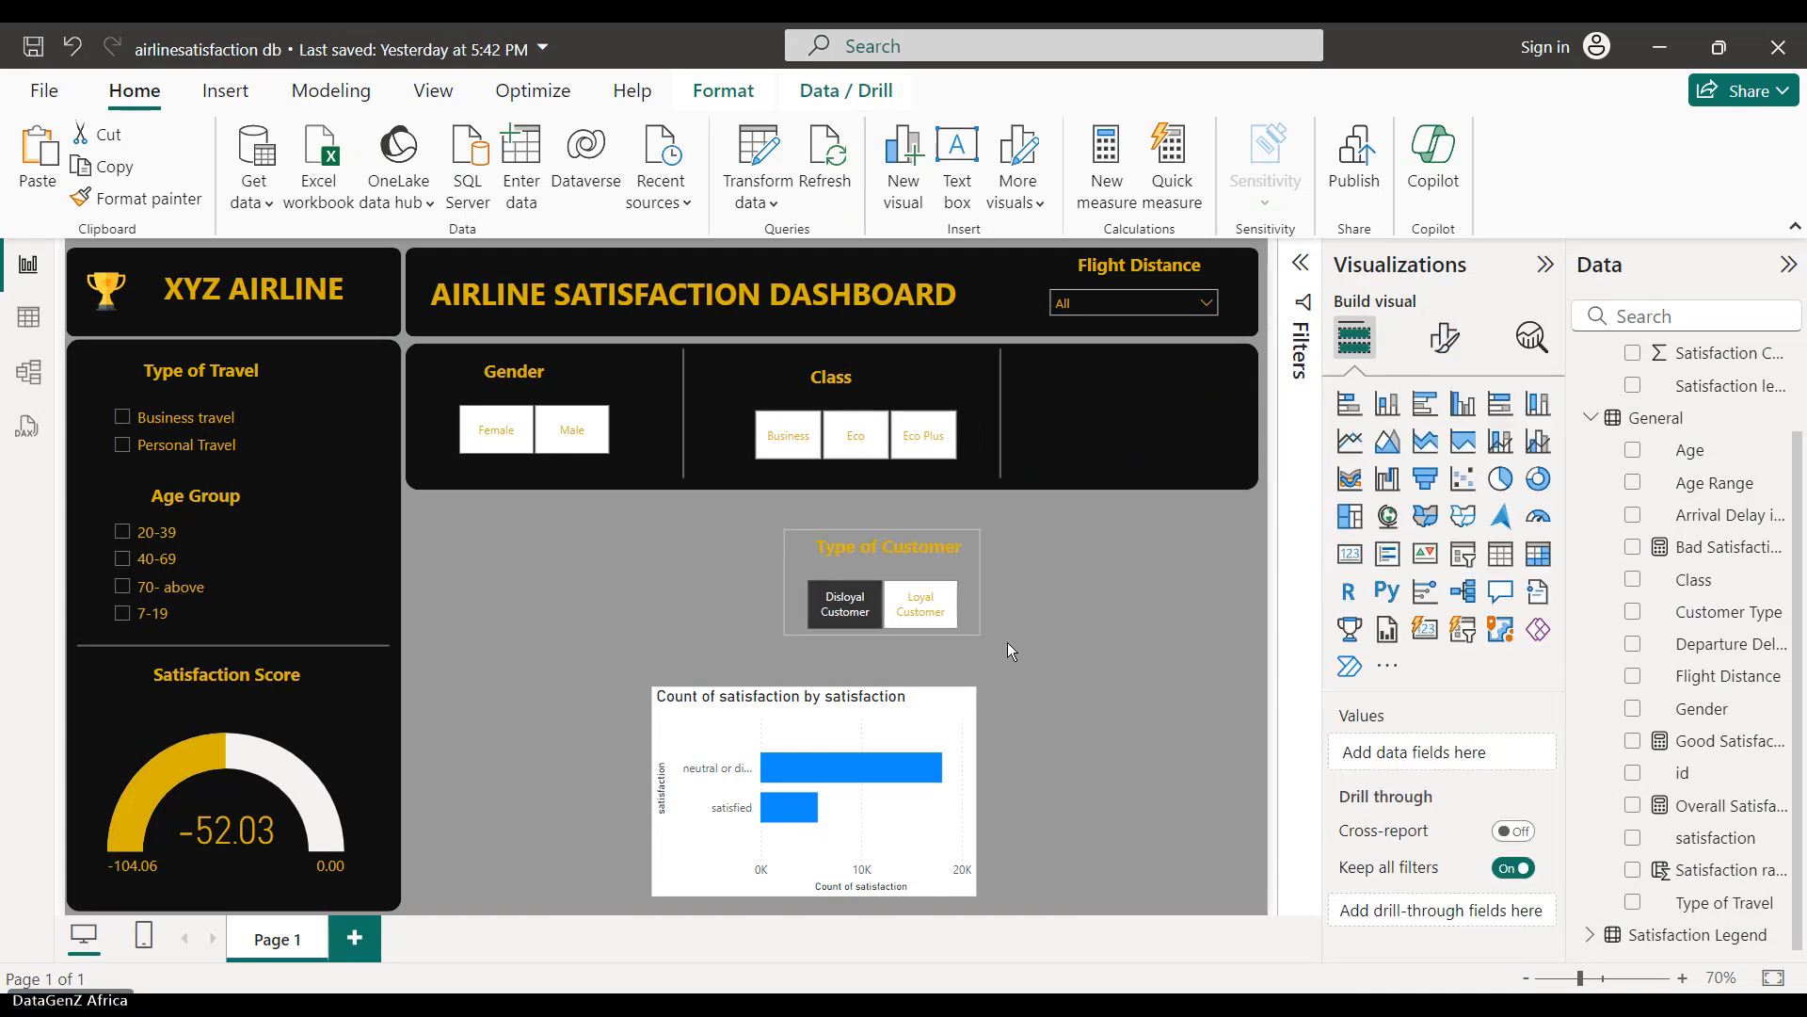
key(Right)
key(Right)
key(Right)
key(Right)
key(Right)
key(Right)
key(Right)
key(Right)
key(Right)
key(Right)
key(Right)
key(Right)
key(Right)
key(Right)
key(Right)
key(Right)
key(Right)
key(Right)
key(Right)
key(Right)
key(Right)
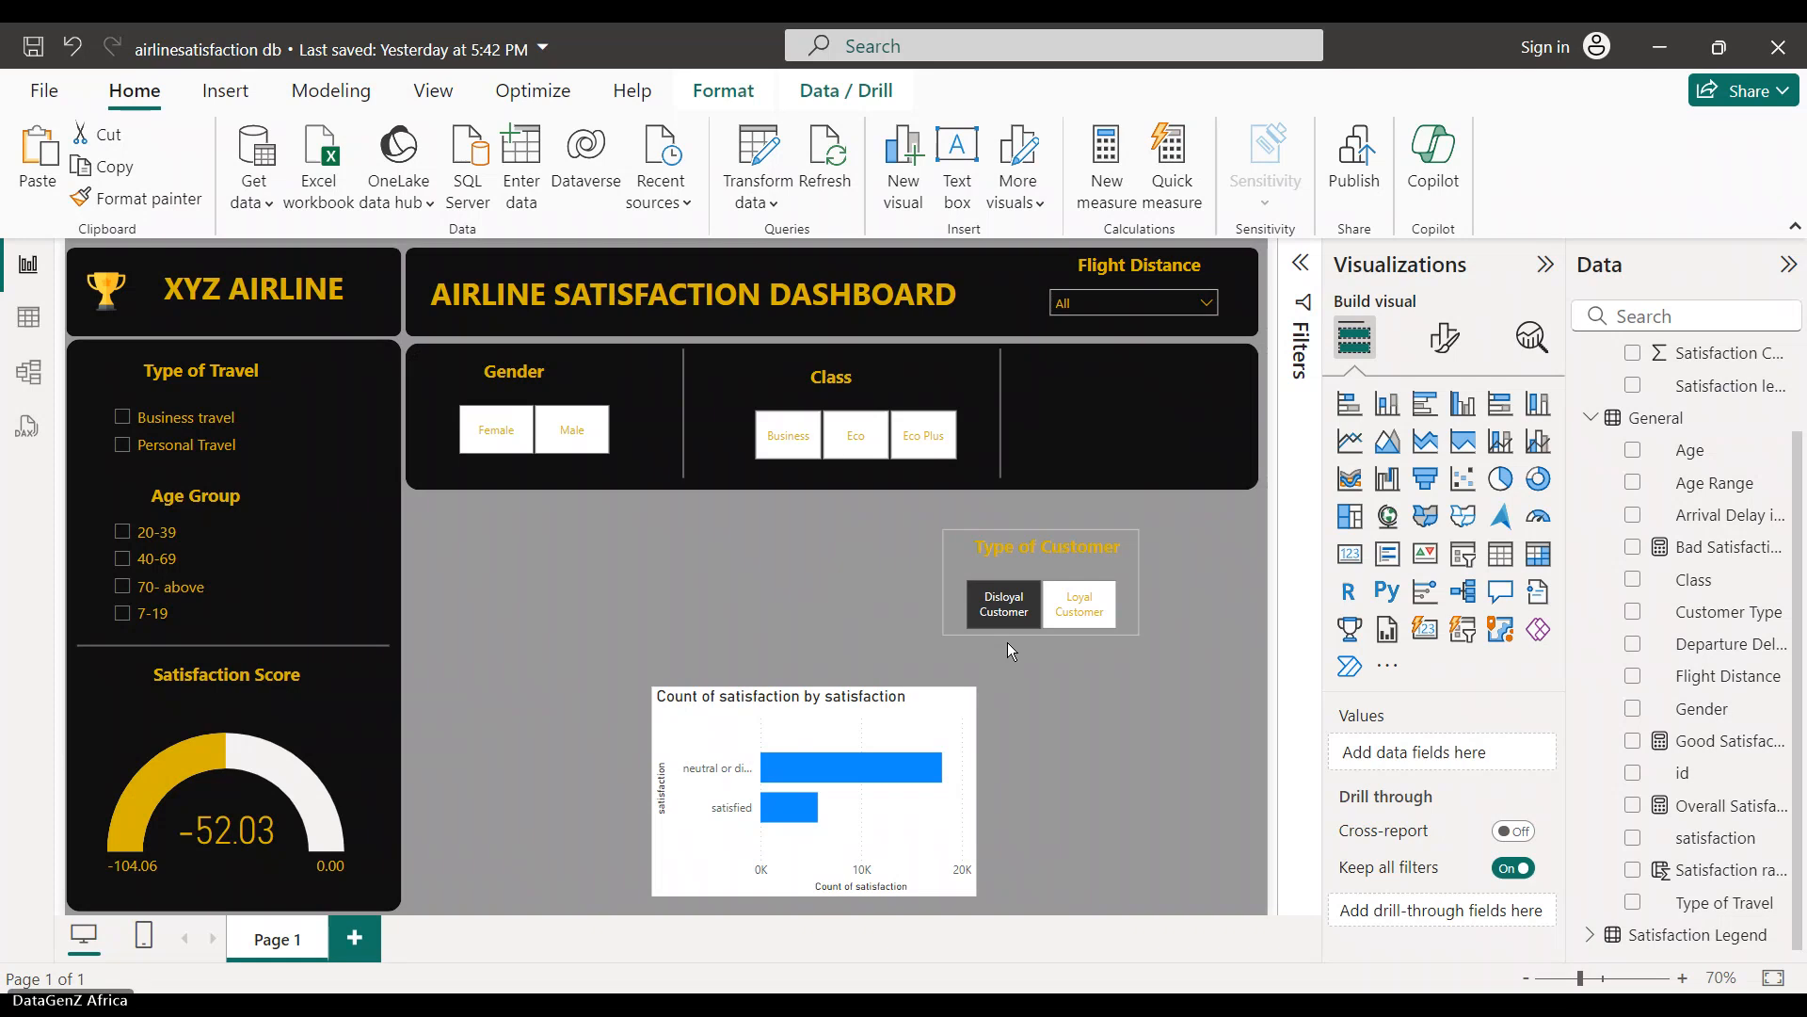
key(Right)
key(Right)
key(Right)
key(Right)
key(Right)
key(Right)
key(Right)
key(Up)
key(Up)
key(Up)
key(Up)
key(Up)
key(Up)
key(Up)
key(Up)
key(Up)
key(Up)
key(Up)
key(Up)
key(Up)
key(Up)
key(Up)
key(Up)
key(Up)
key(Up)
key(Up)
key(Up)
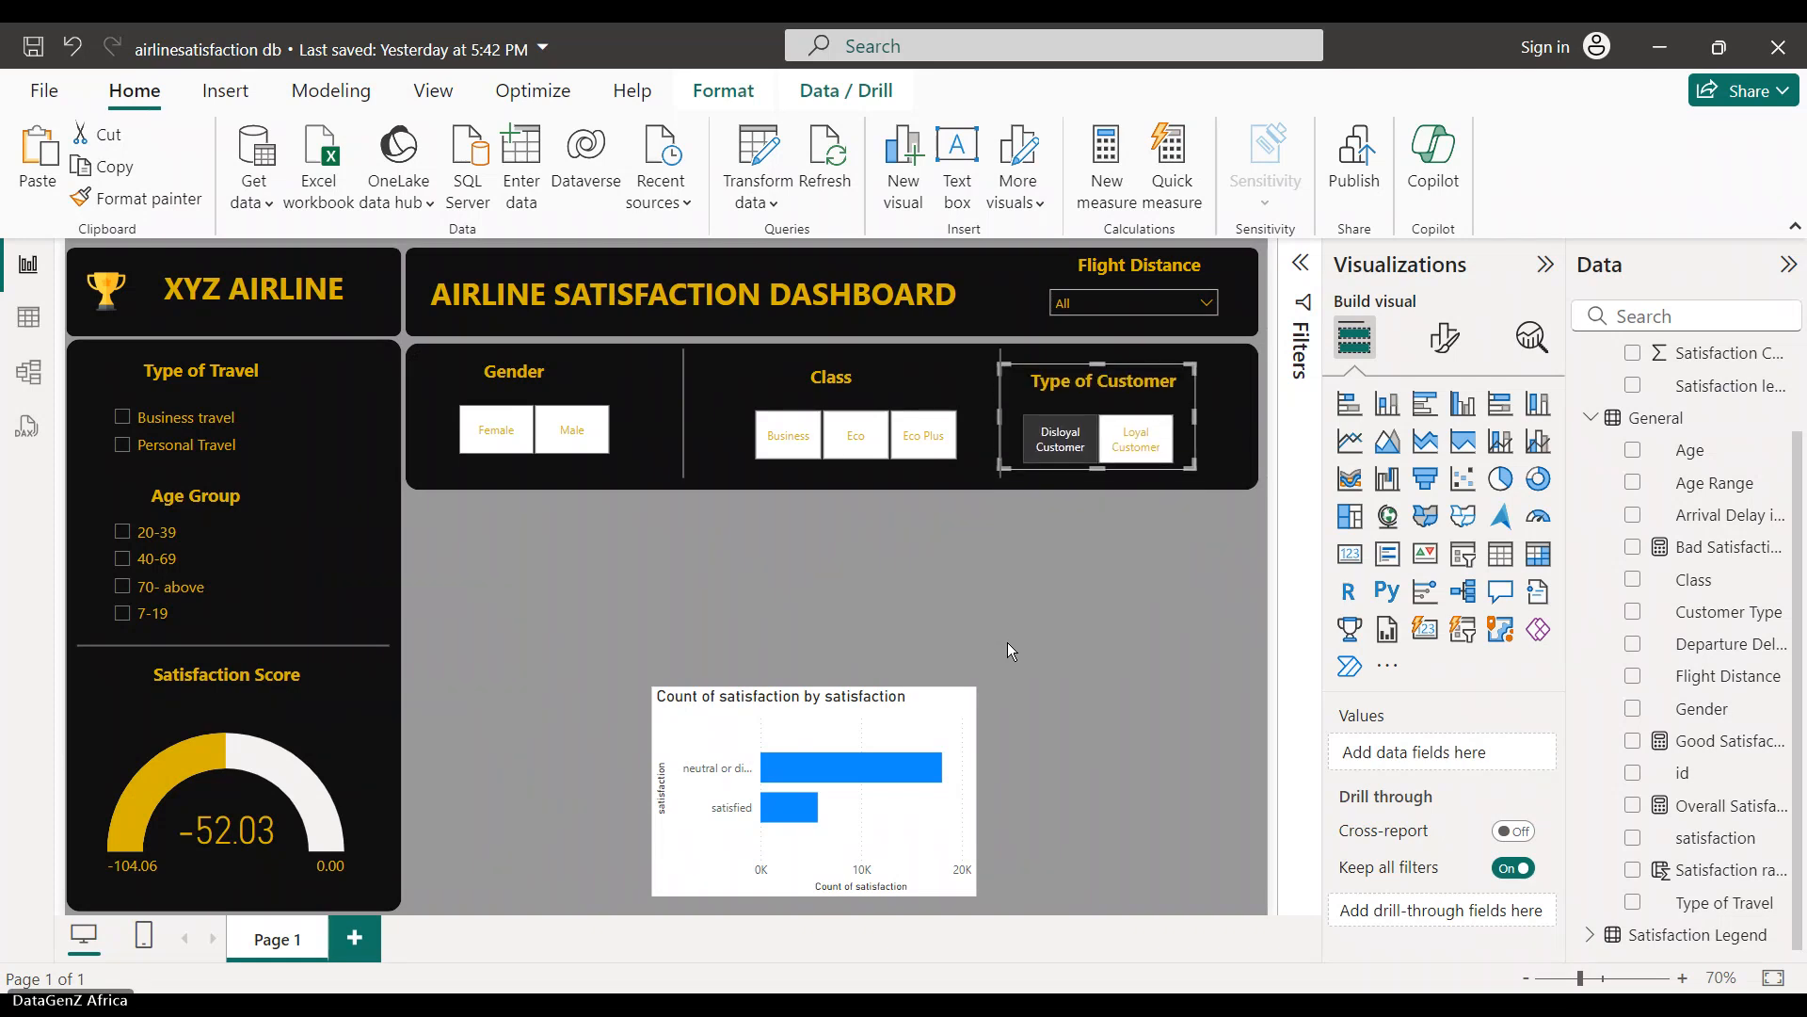
key(Down)
key(Down)
key(Down)
key(Down)
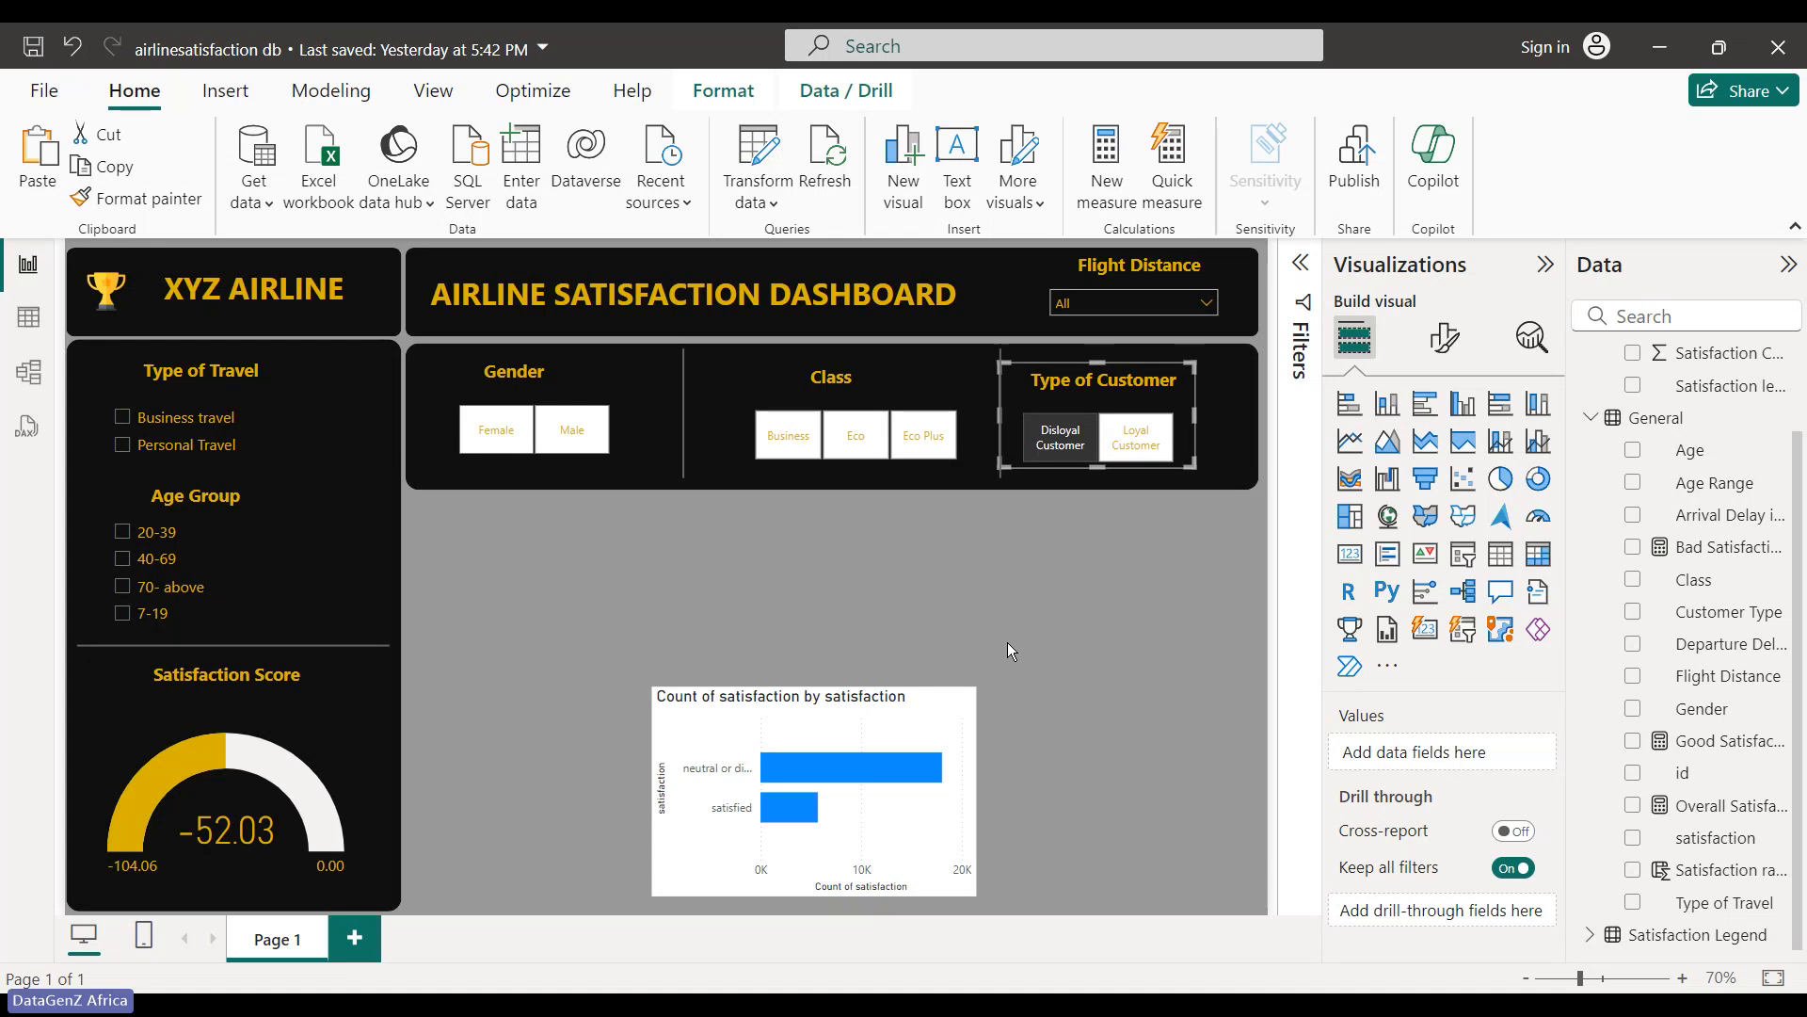
key(Right)
key(Right)
key(Right)
key(Right)
key(Right)
key(Right)
key(Right)
key(Right)
key(Right)
key(Right)
key(Right)
key(Up)
key(Up)
key(Up)
key(Up)
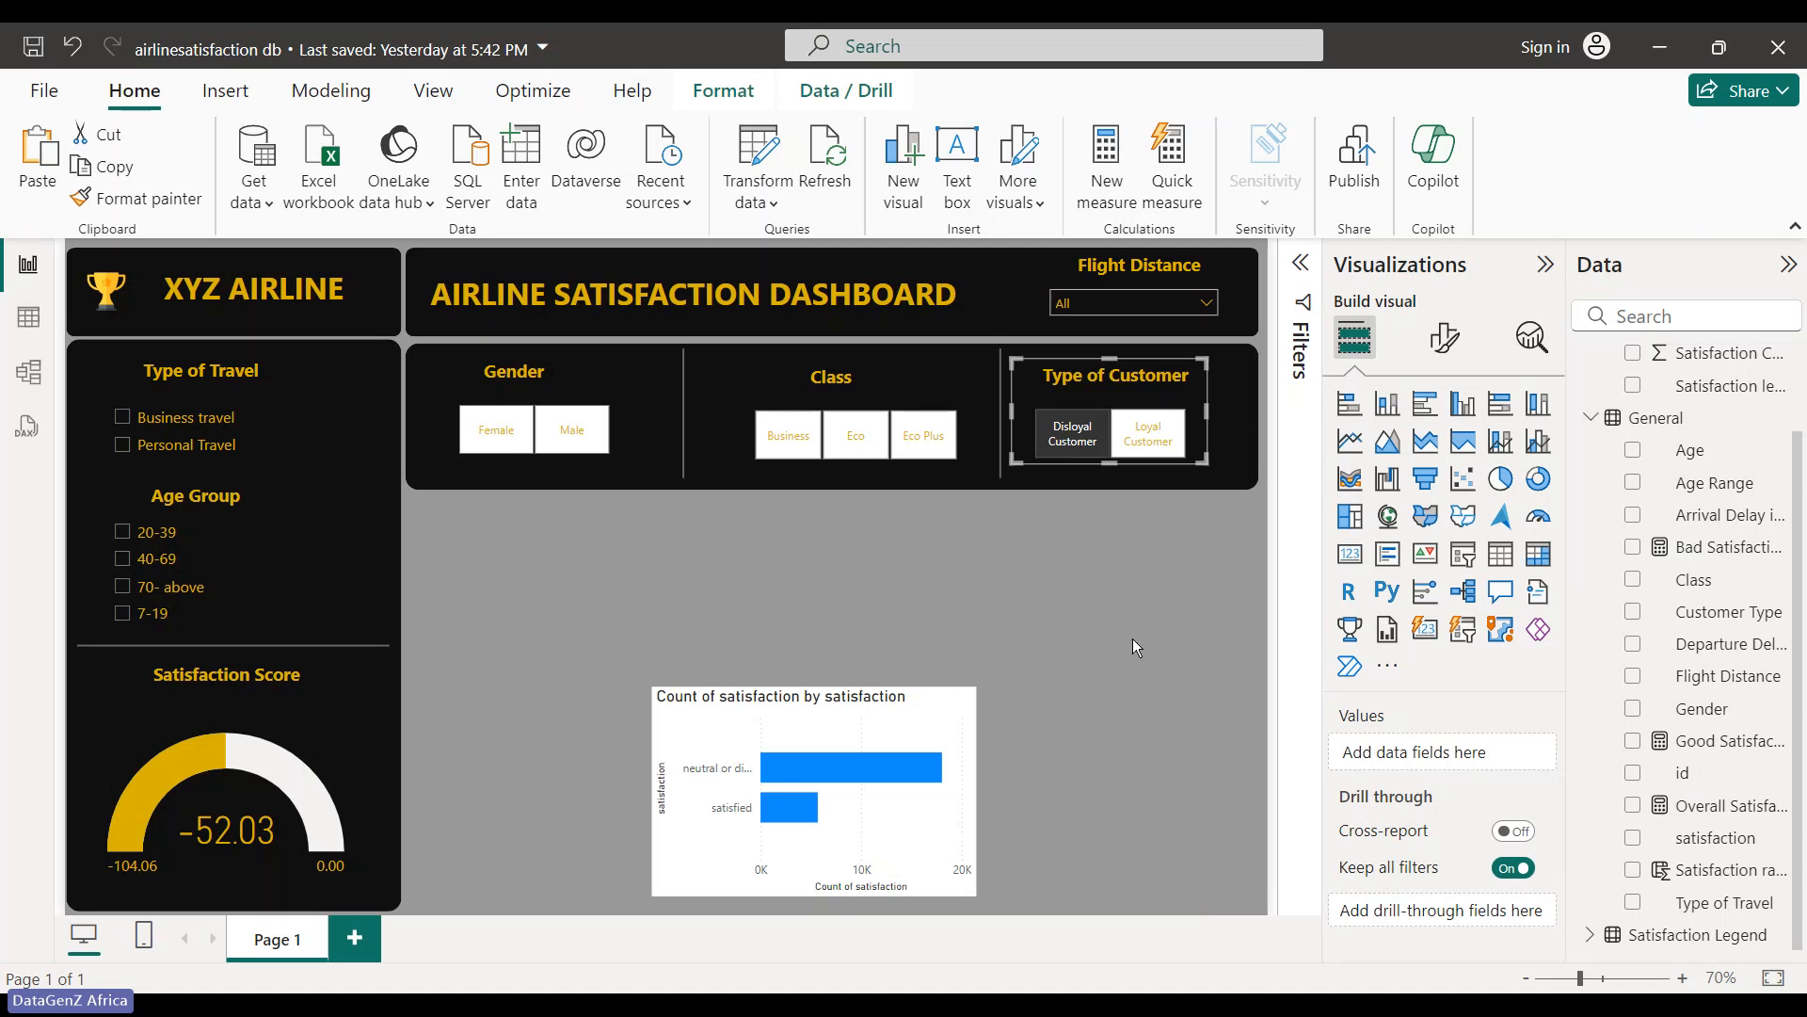
drag(1208, 411, 1267, 409)
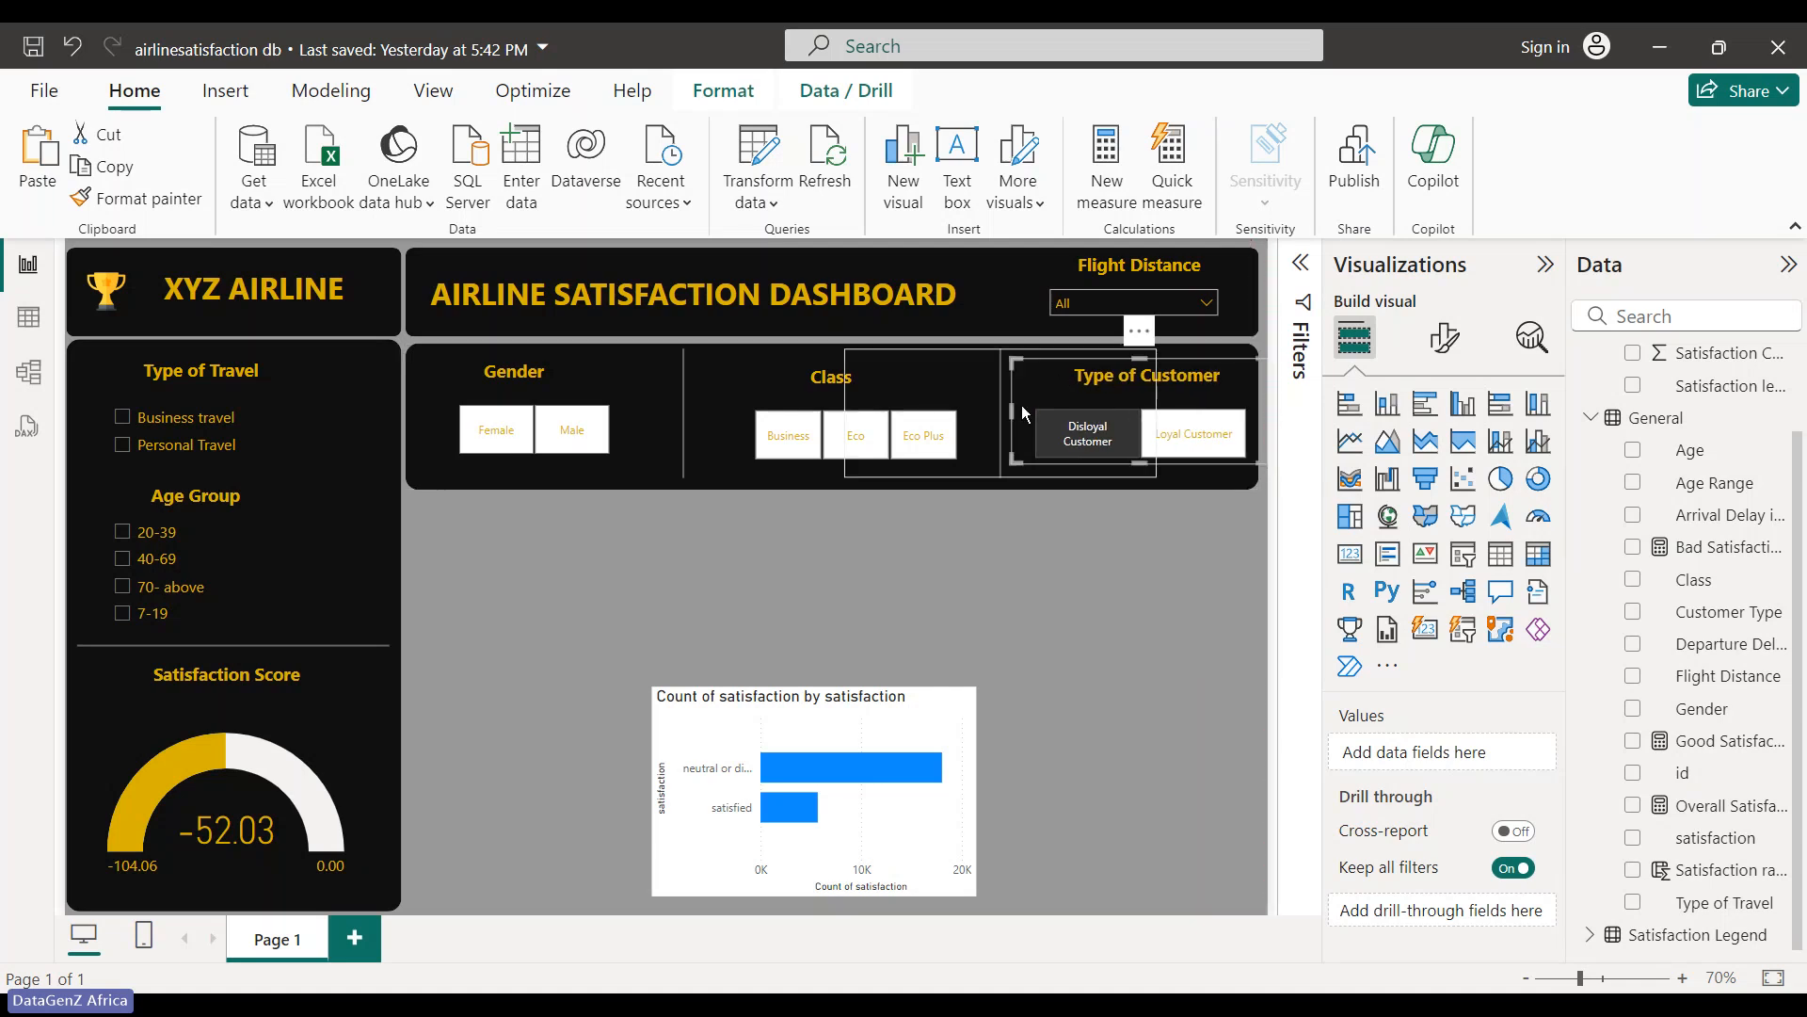
- Filter to Disloyal Customer and change the customer-type selection
click(1017, 439)
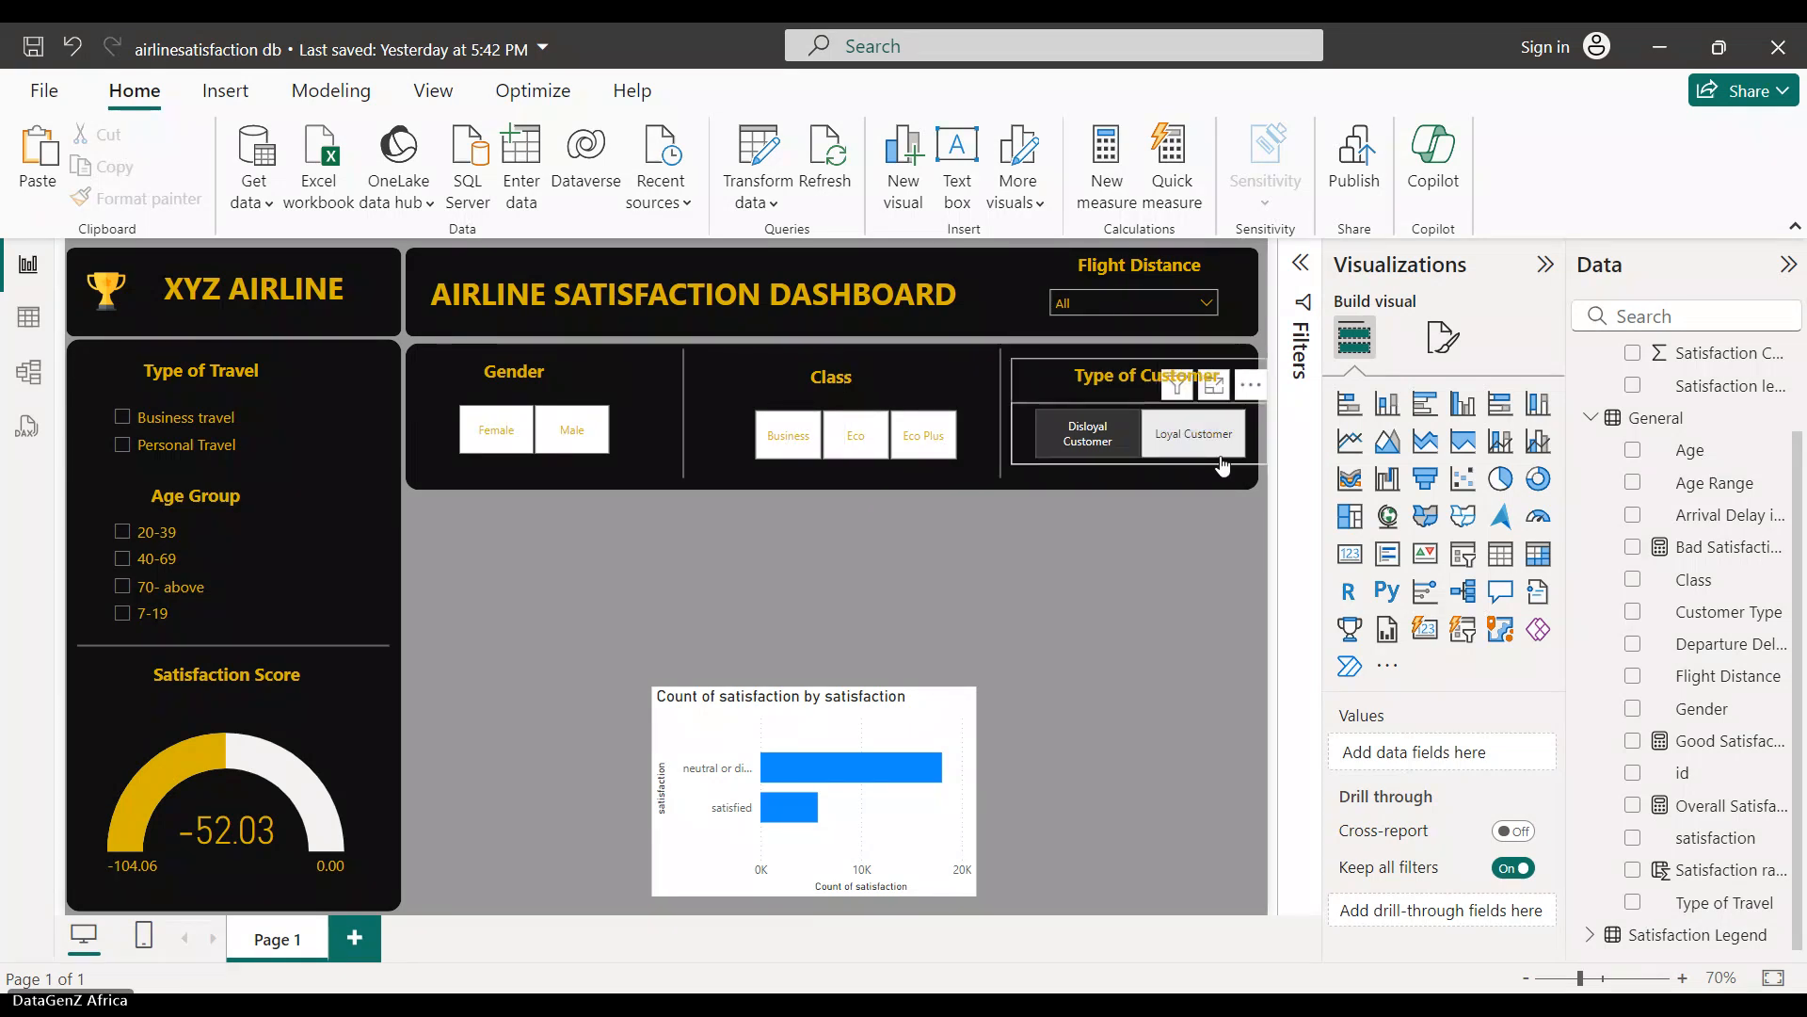
click(1043, 444)
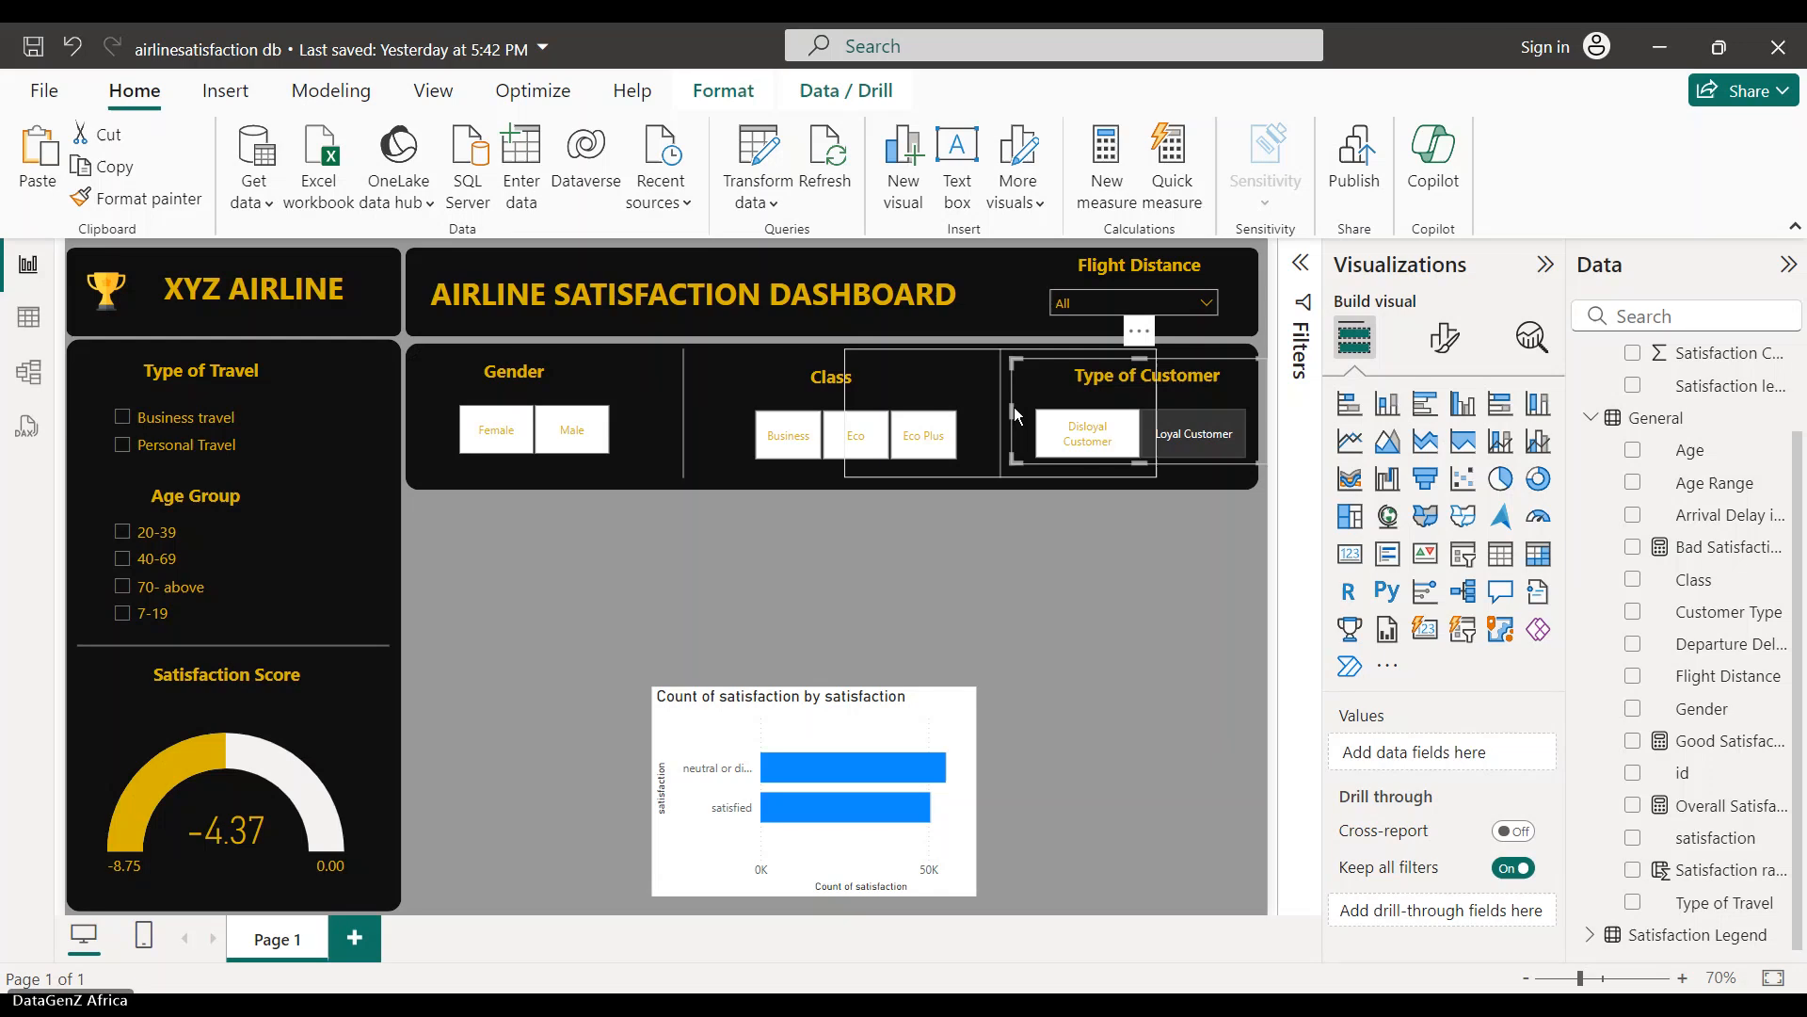
click(1014, 414)
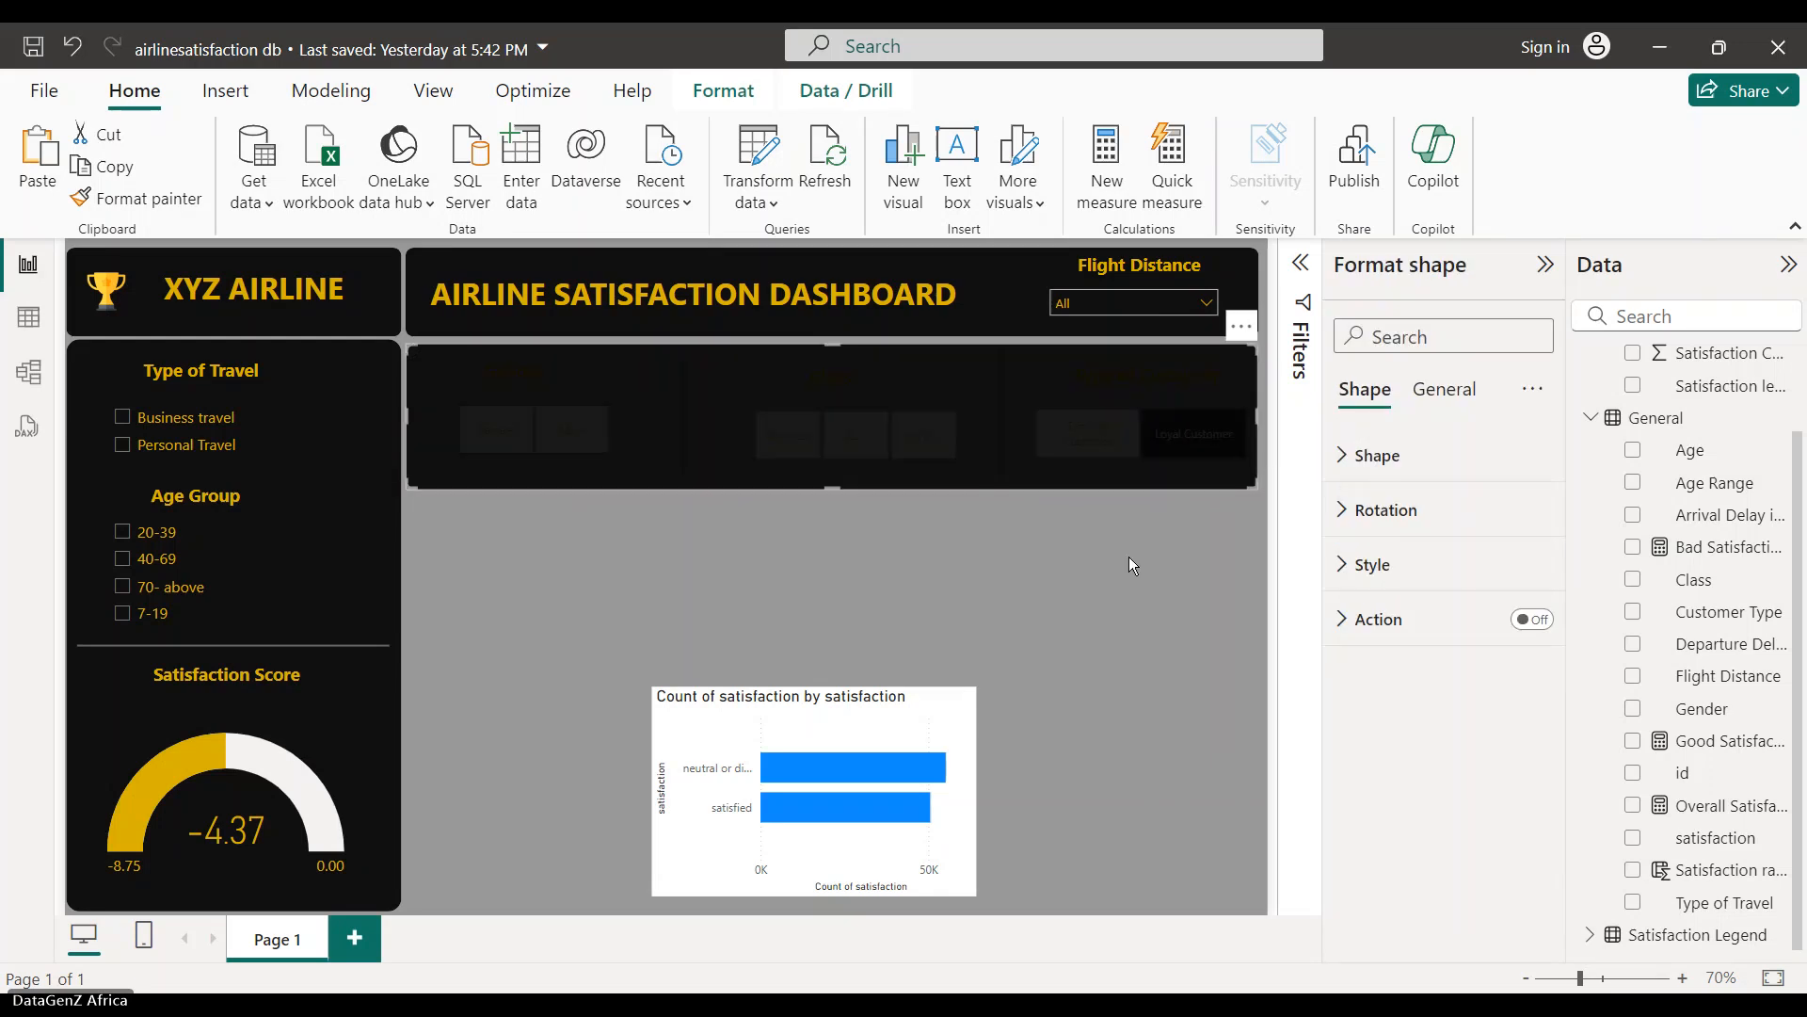
click(1137, 460)
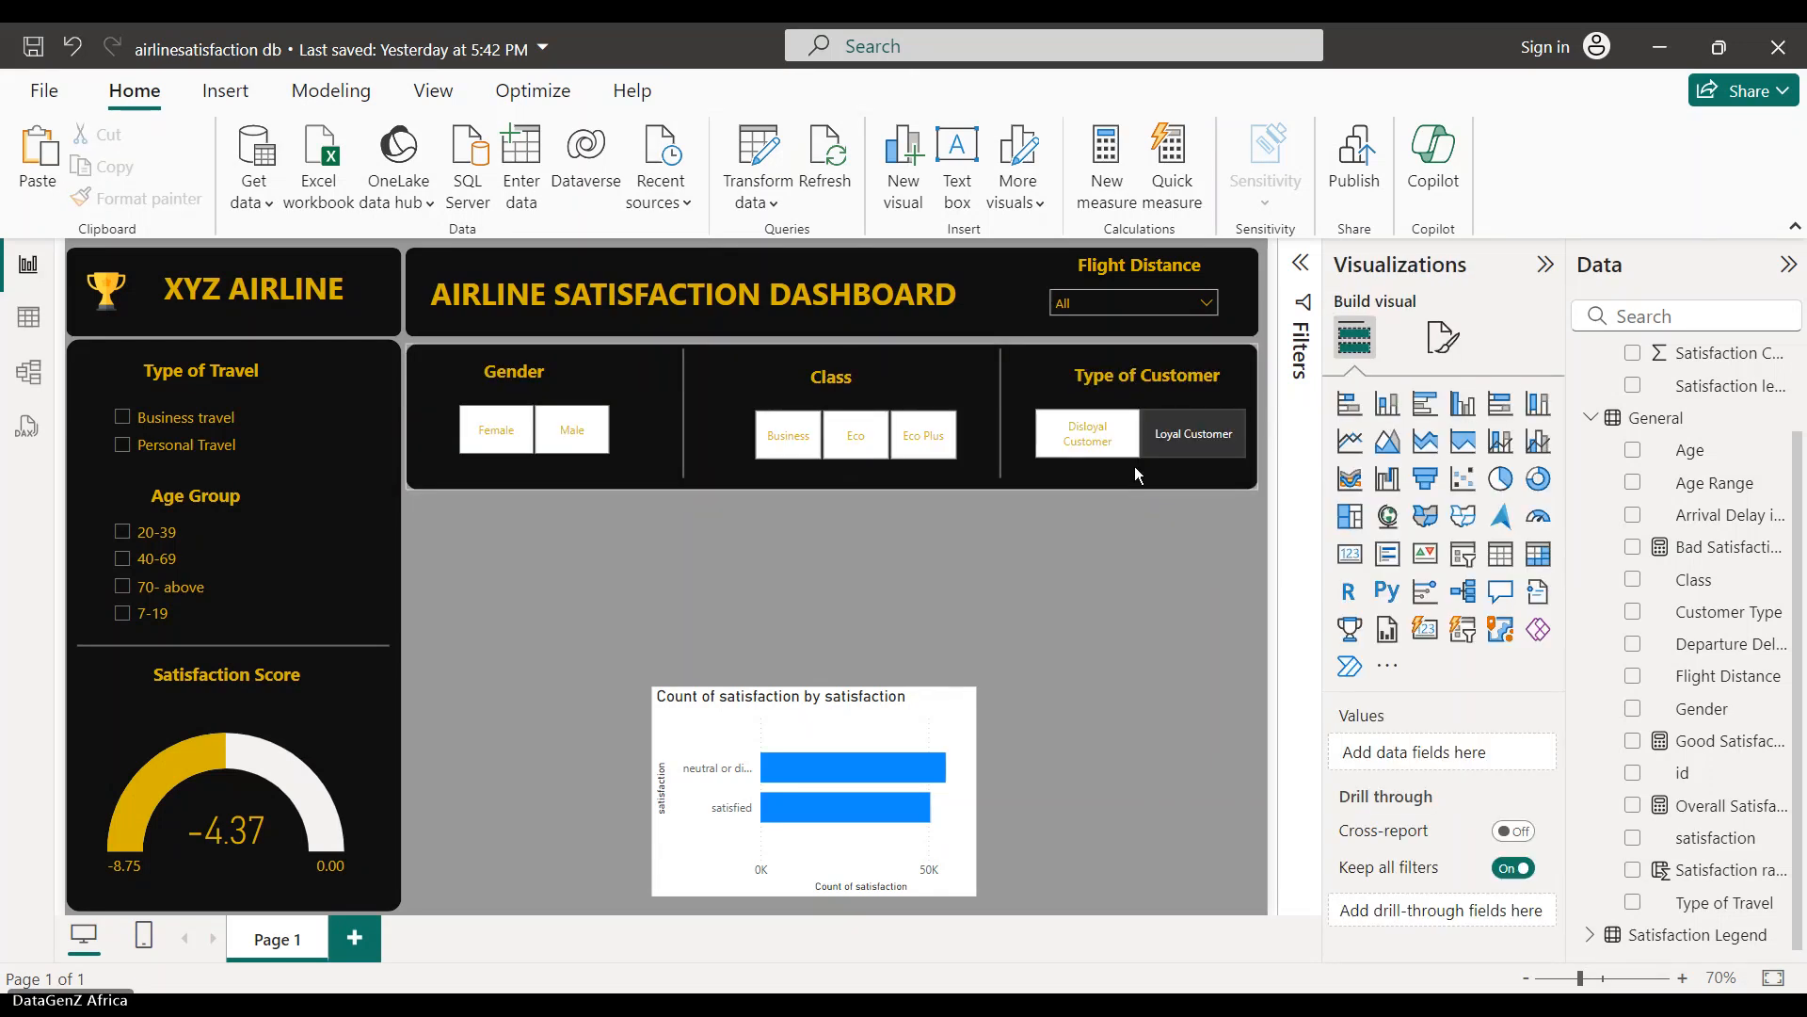
click(1198, 455)
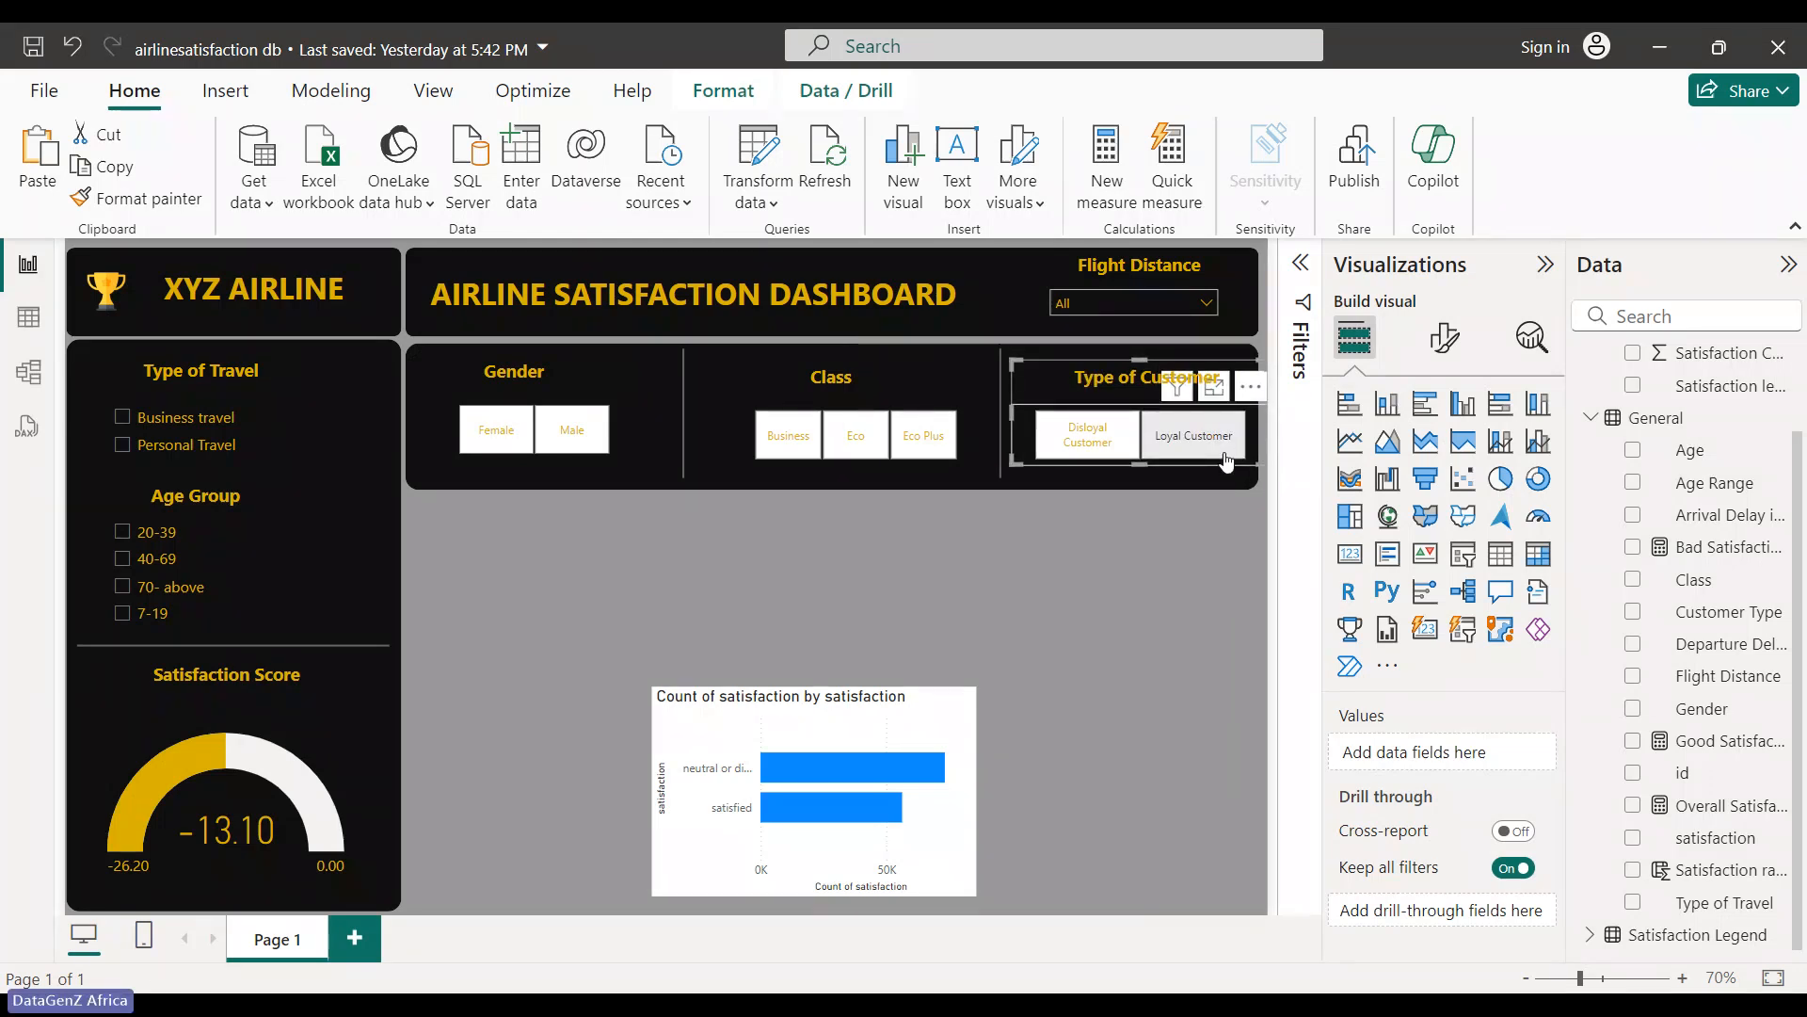
- Widen the Type of Customer slicer leftward and nudge it up into the header band
drag(1227, 461, 975, 500)
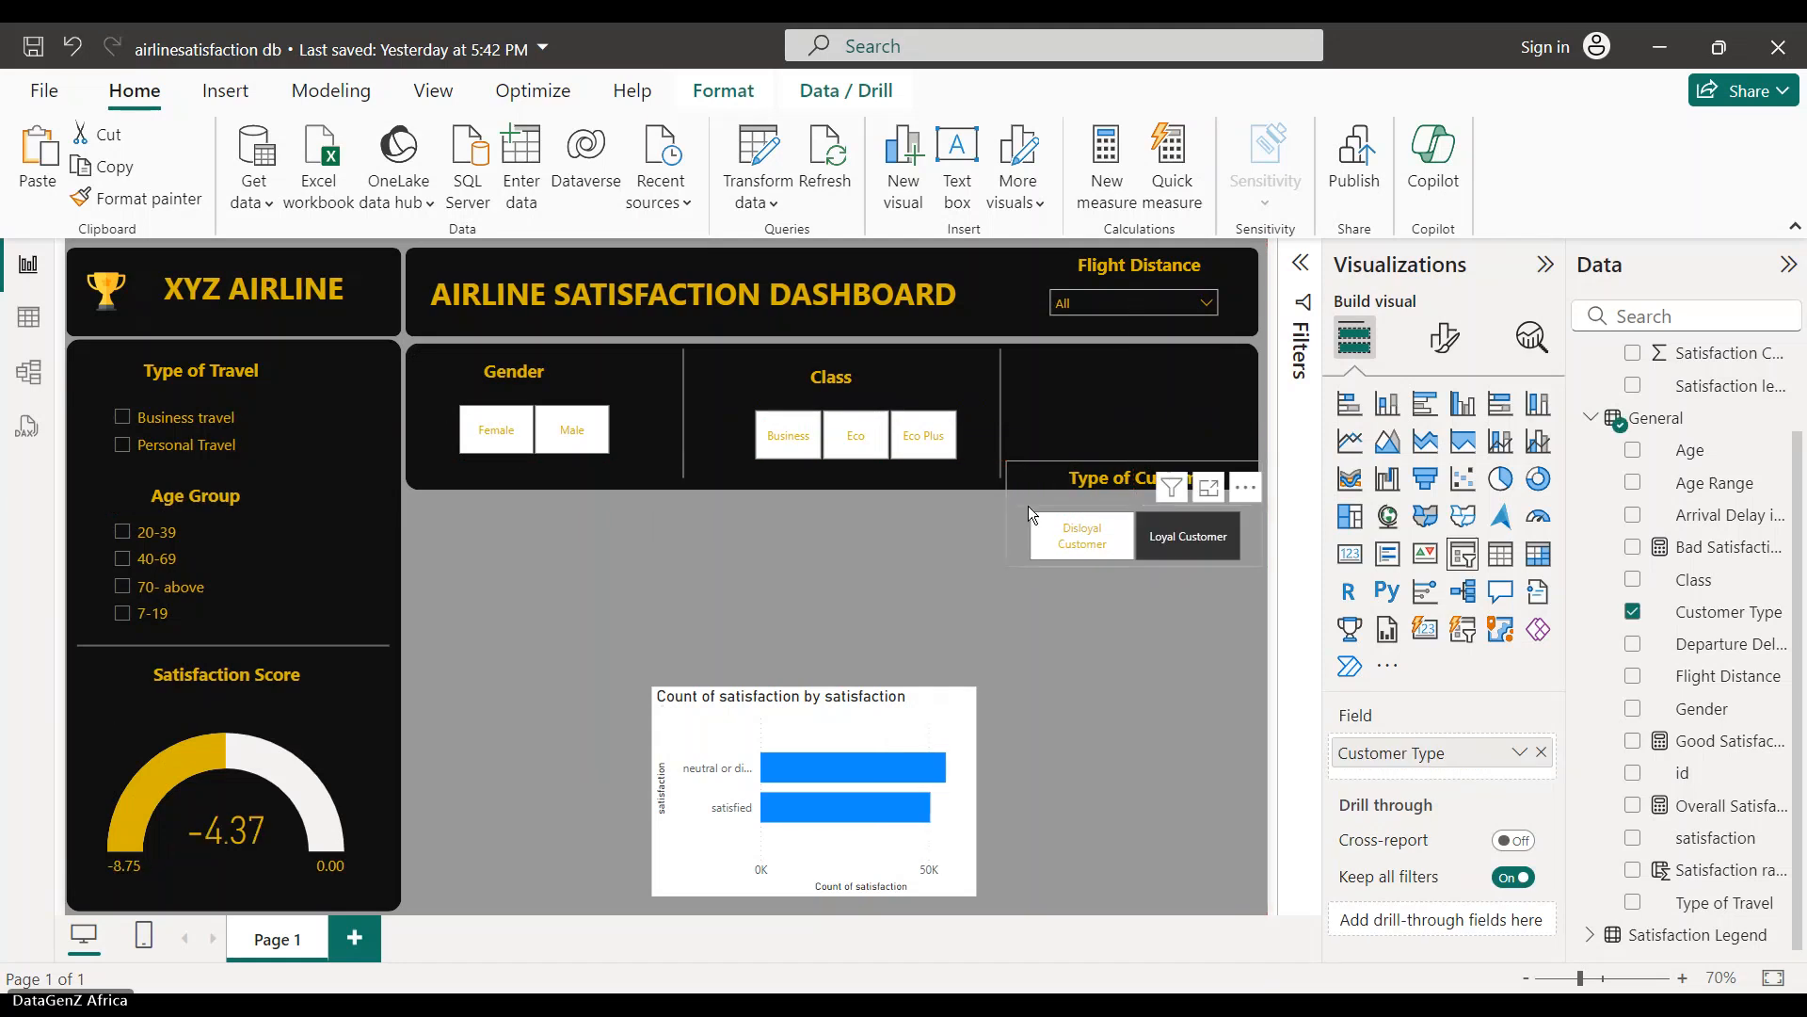
click(1278, 515)
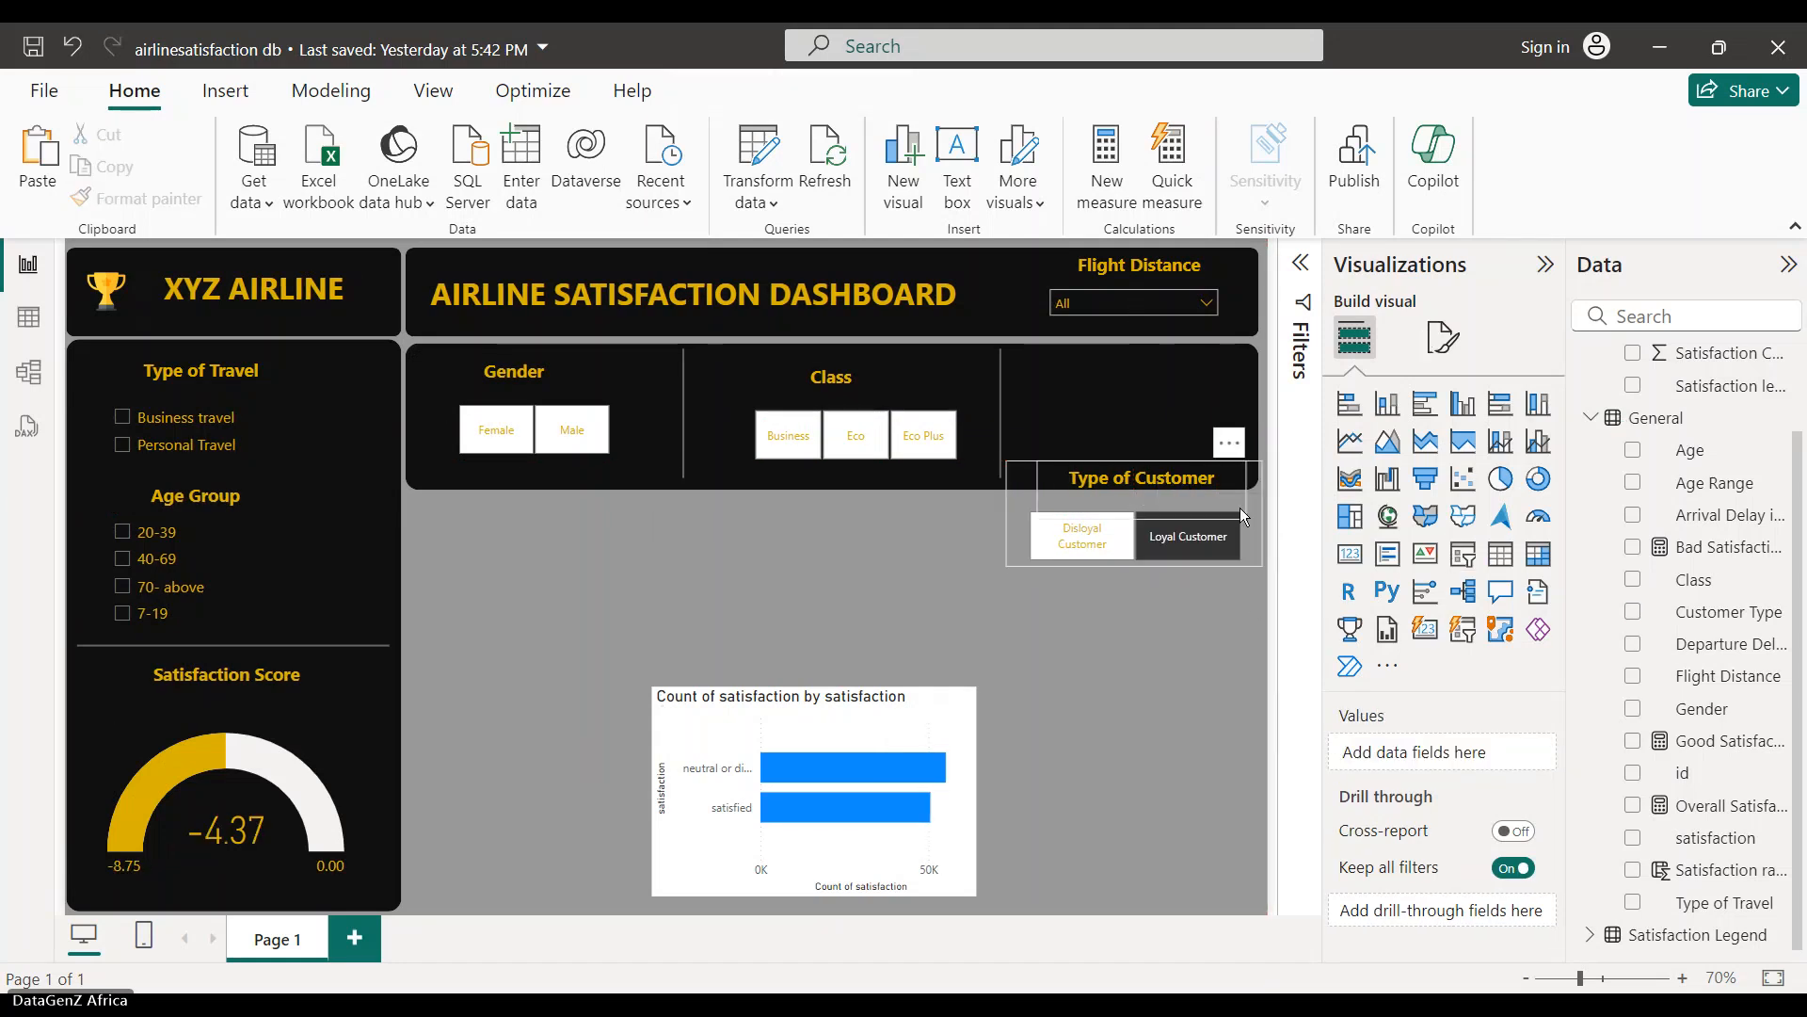
click(1025, 501)
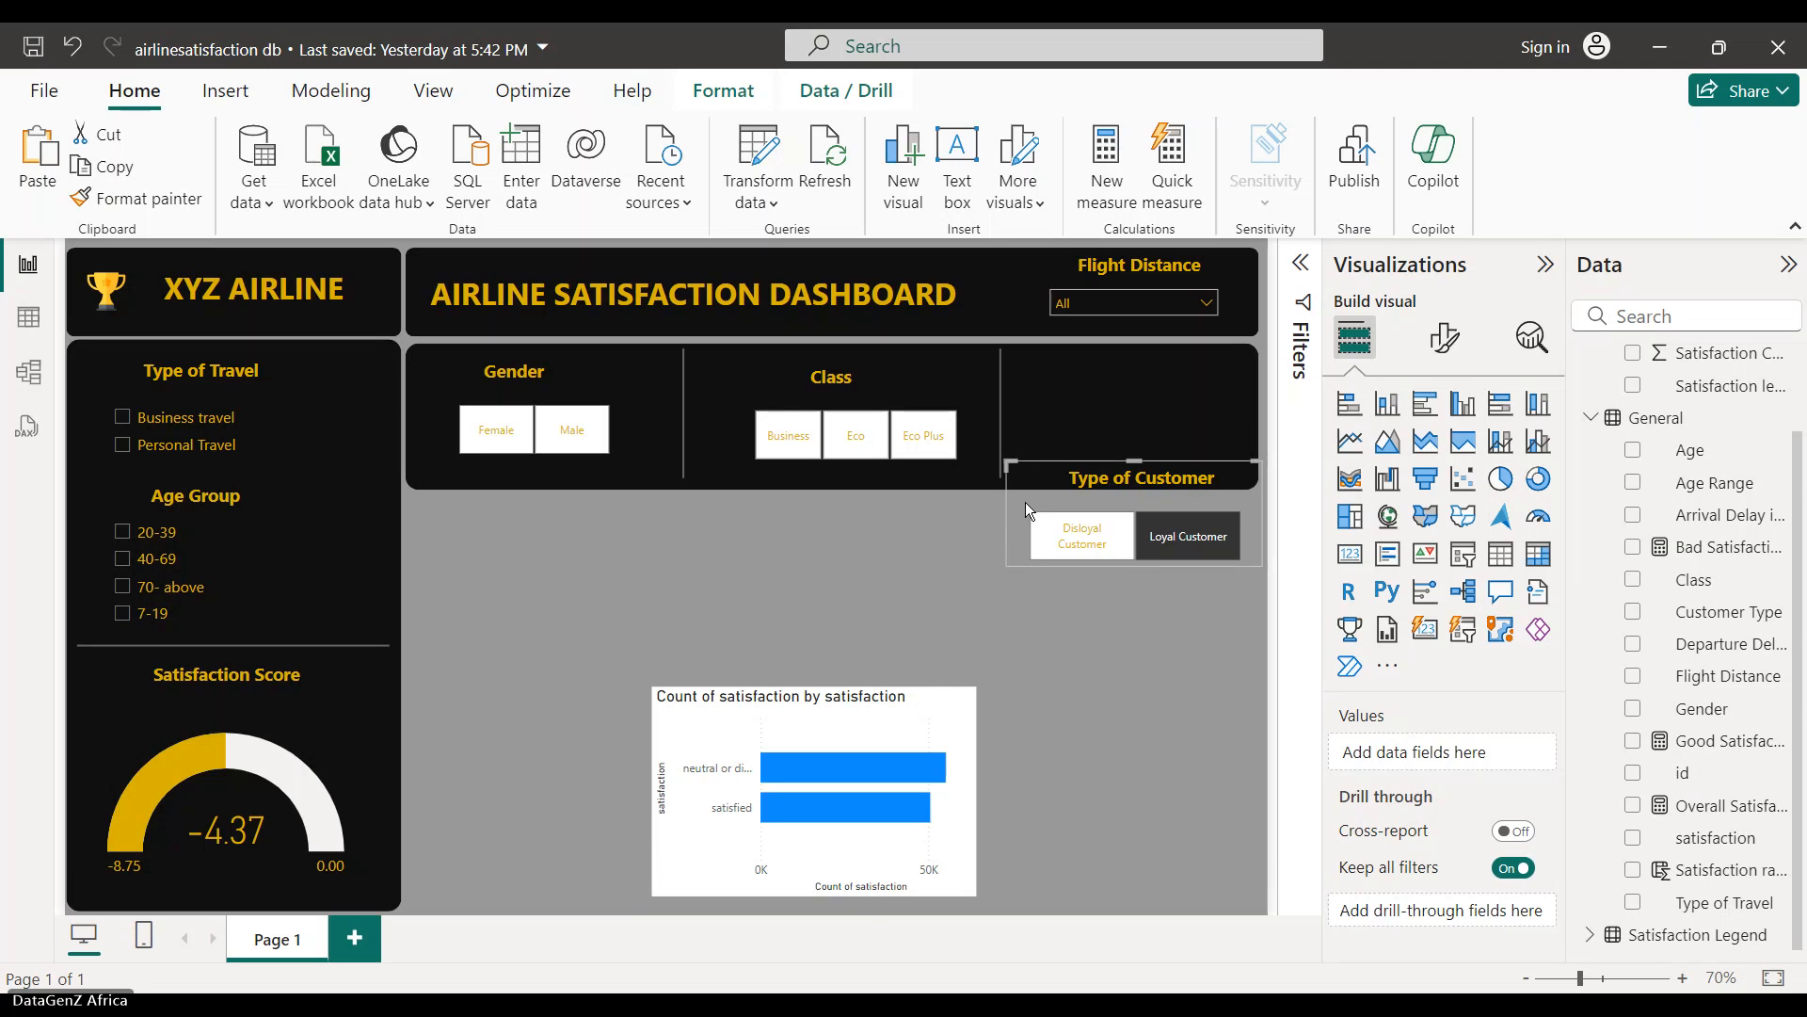
drag(1003, 510, 958, 517)
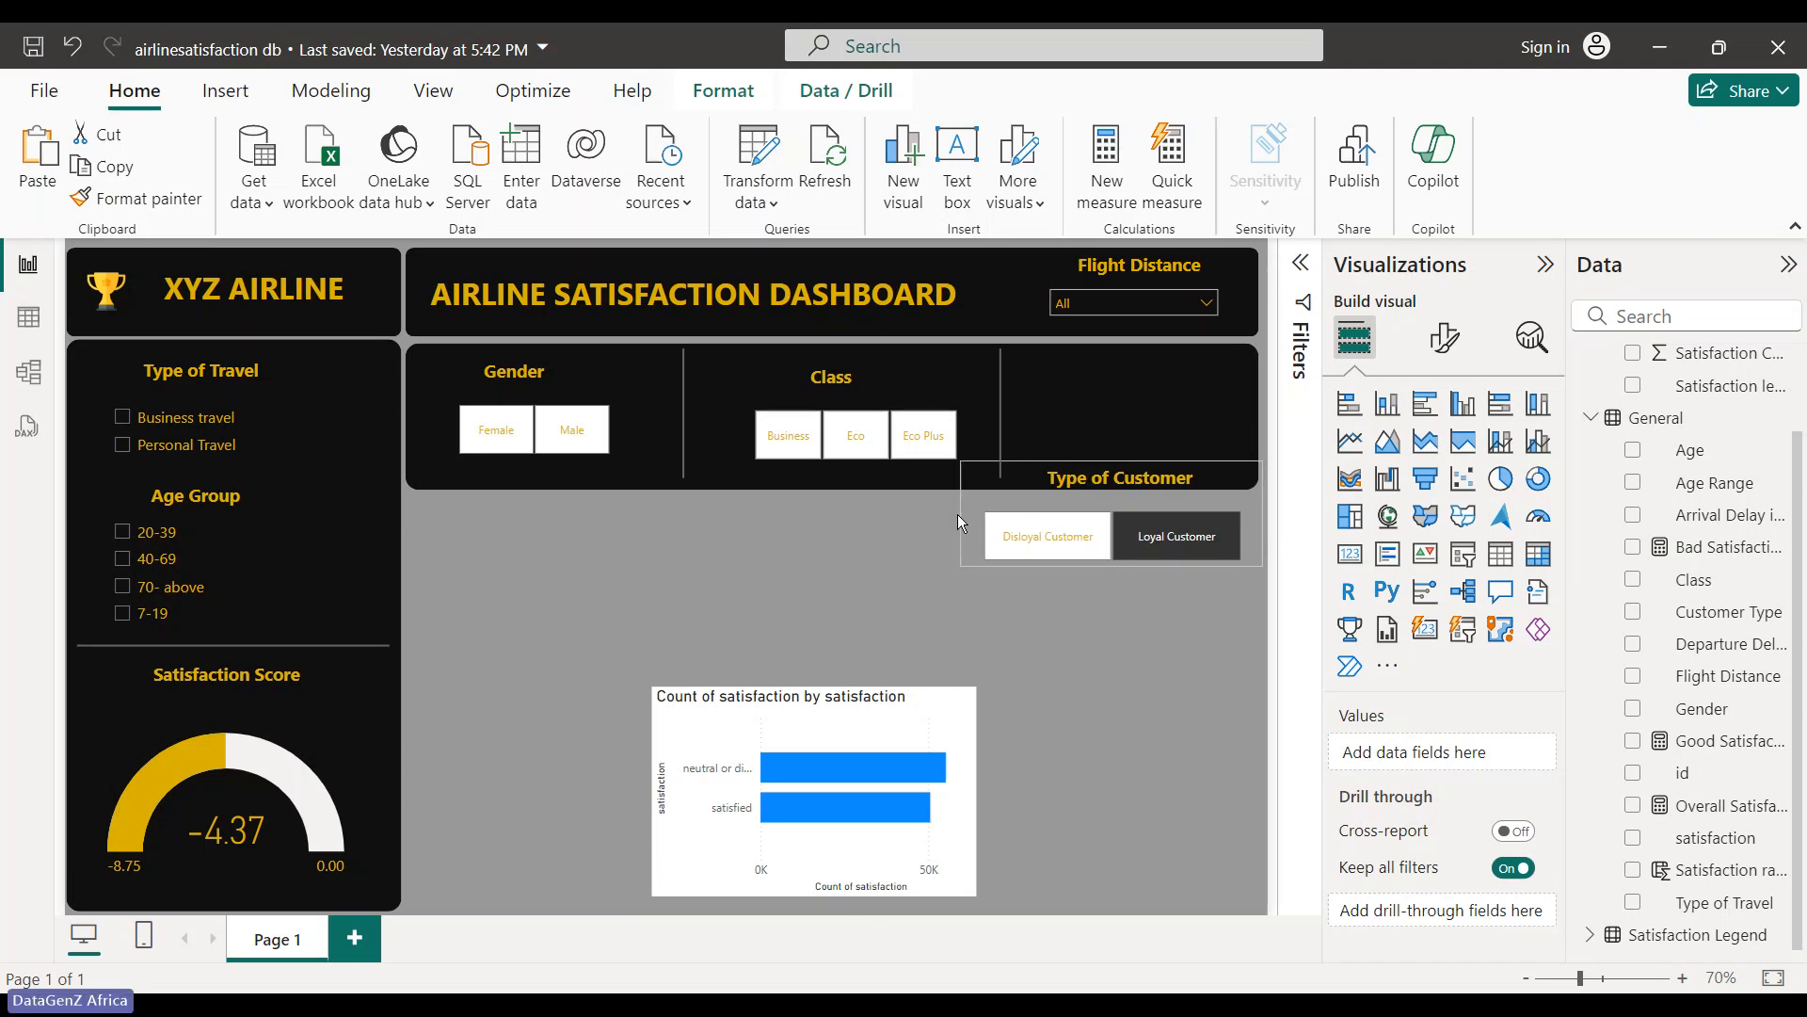
key(Up)
key(Up)
key(Up)
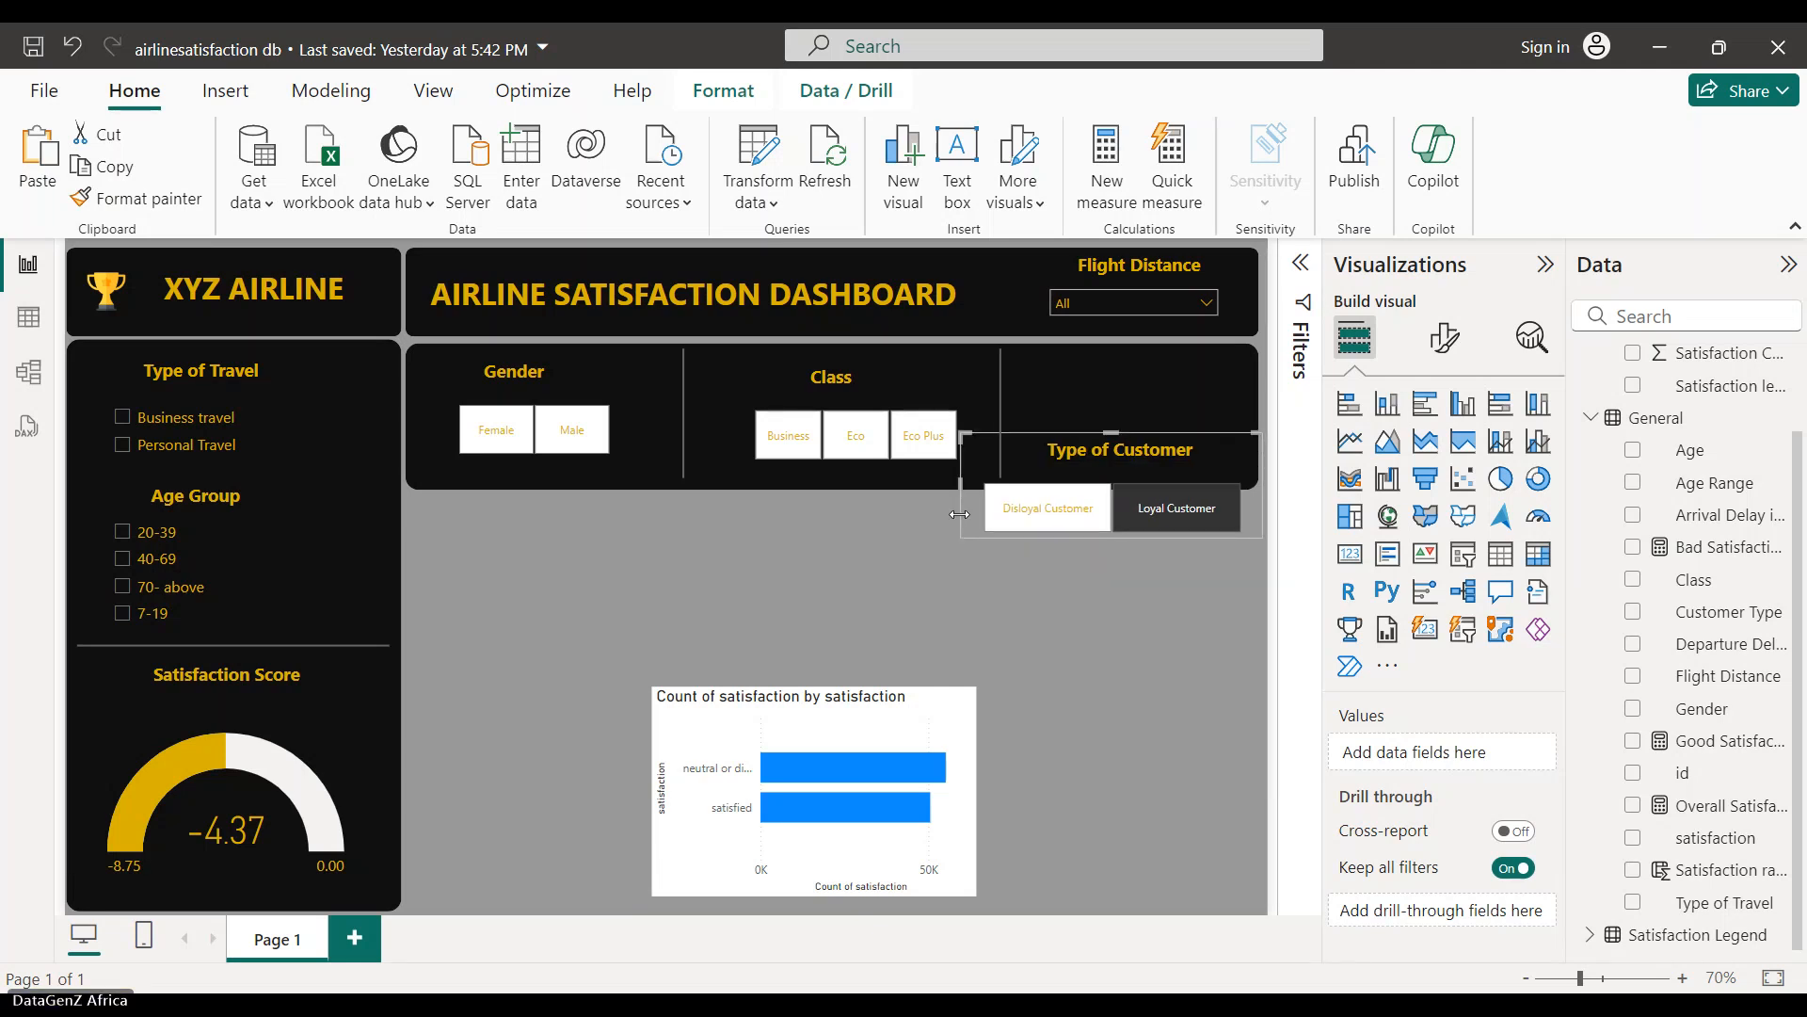
key(Up)
key(Up)
key(Up)
key(Up)
key(Up)
key(Up)
key(Up)
key(Up)
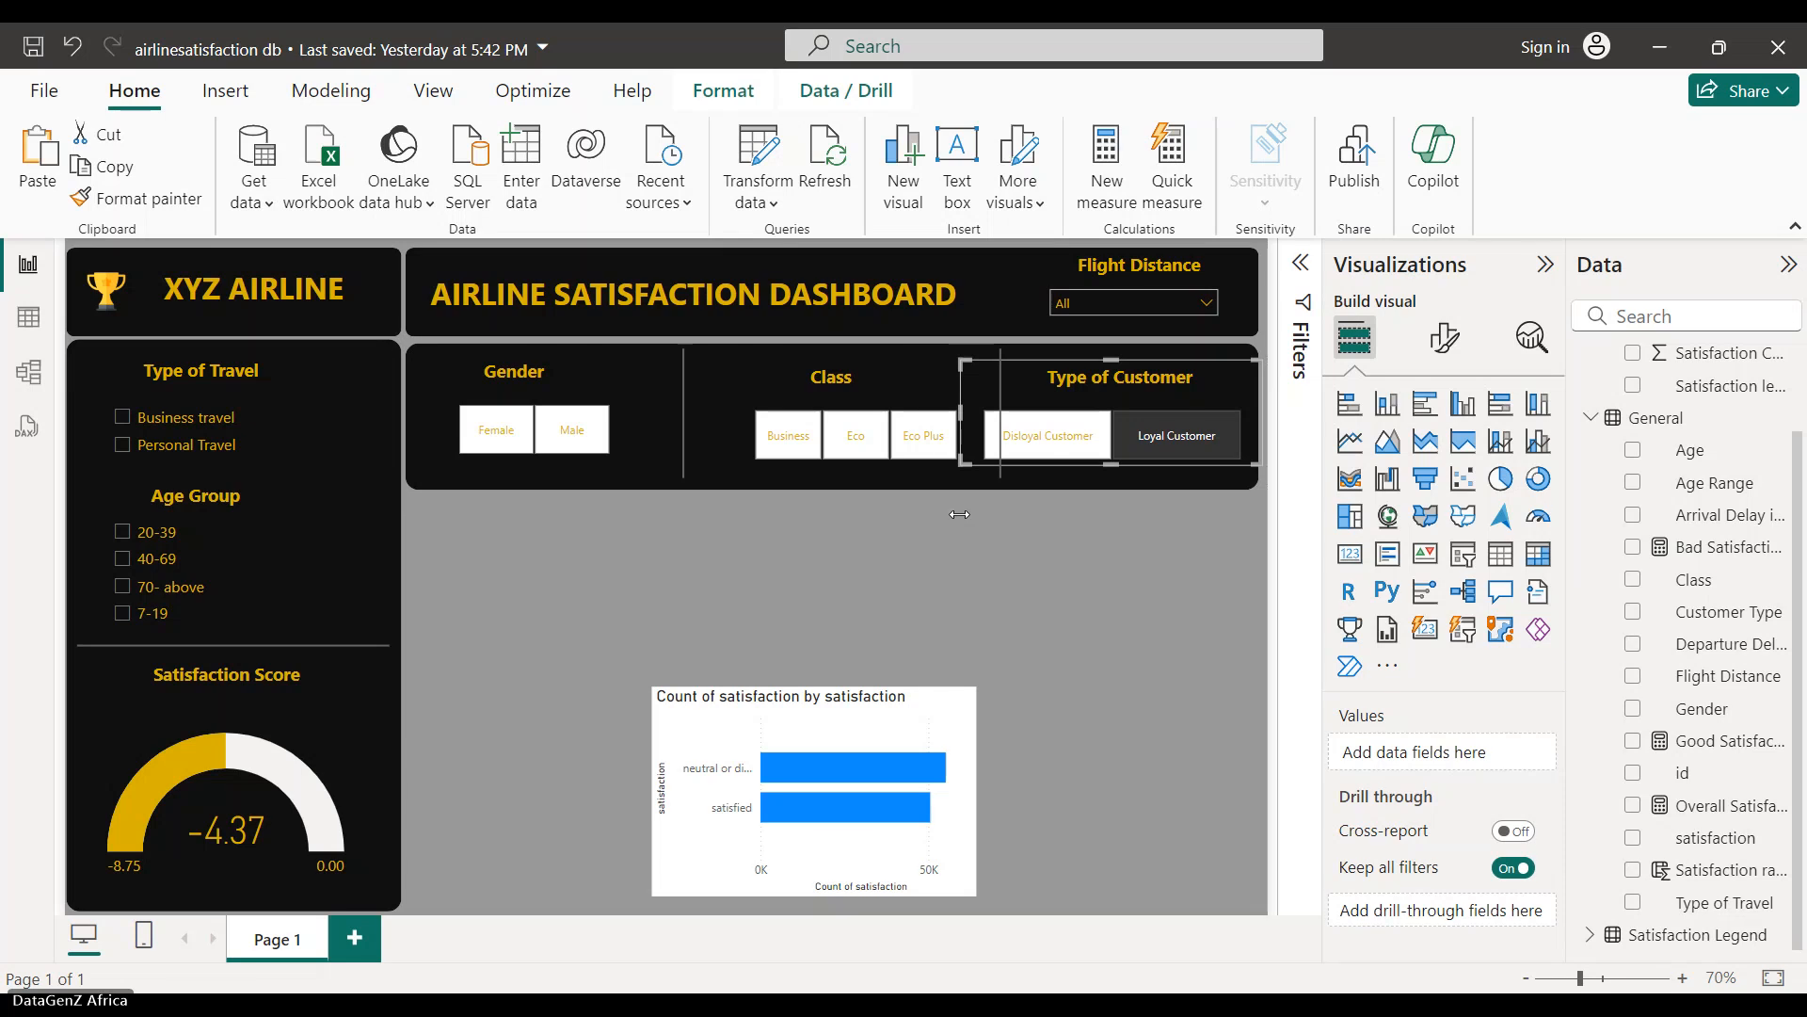
key(Up)
key(Right)
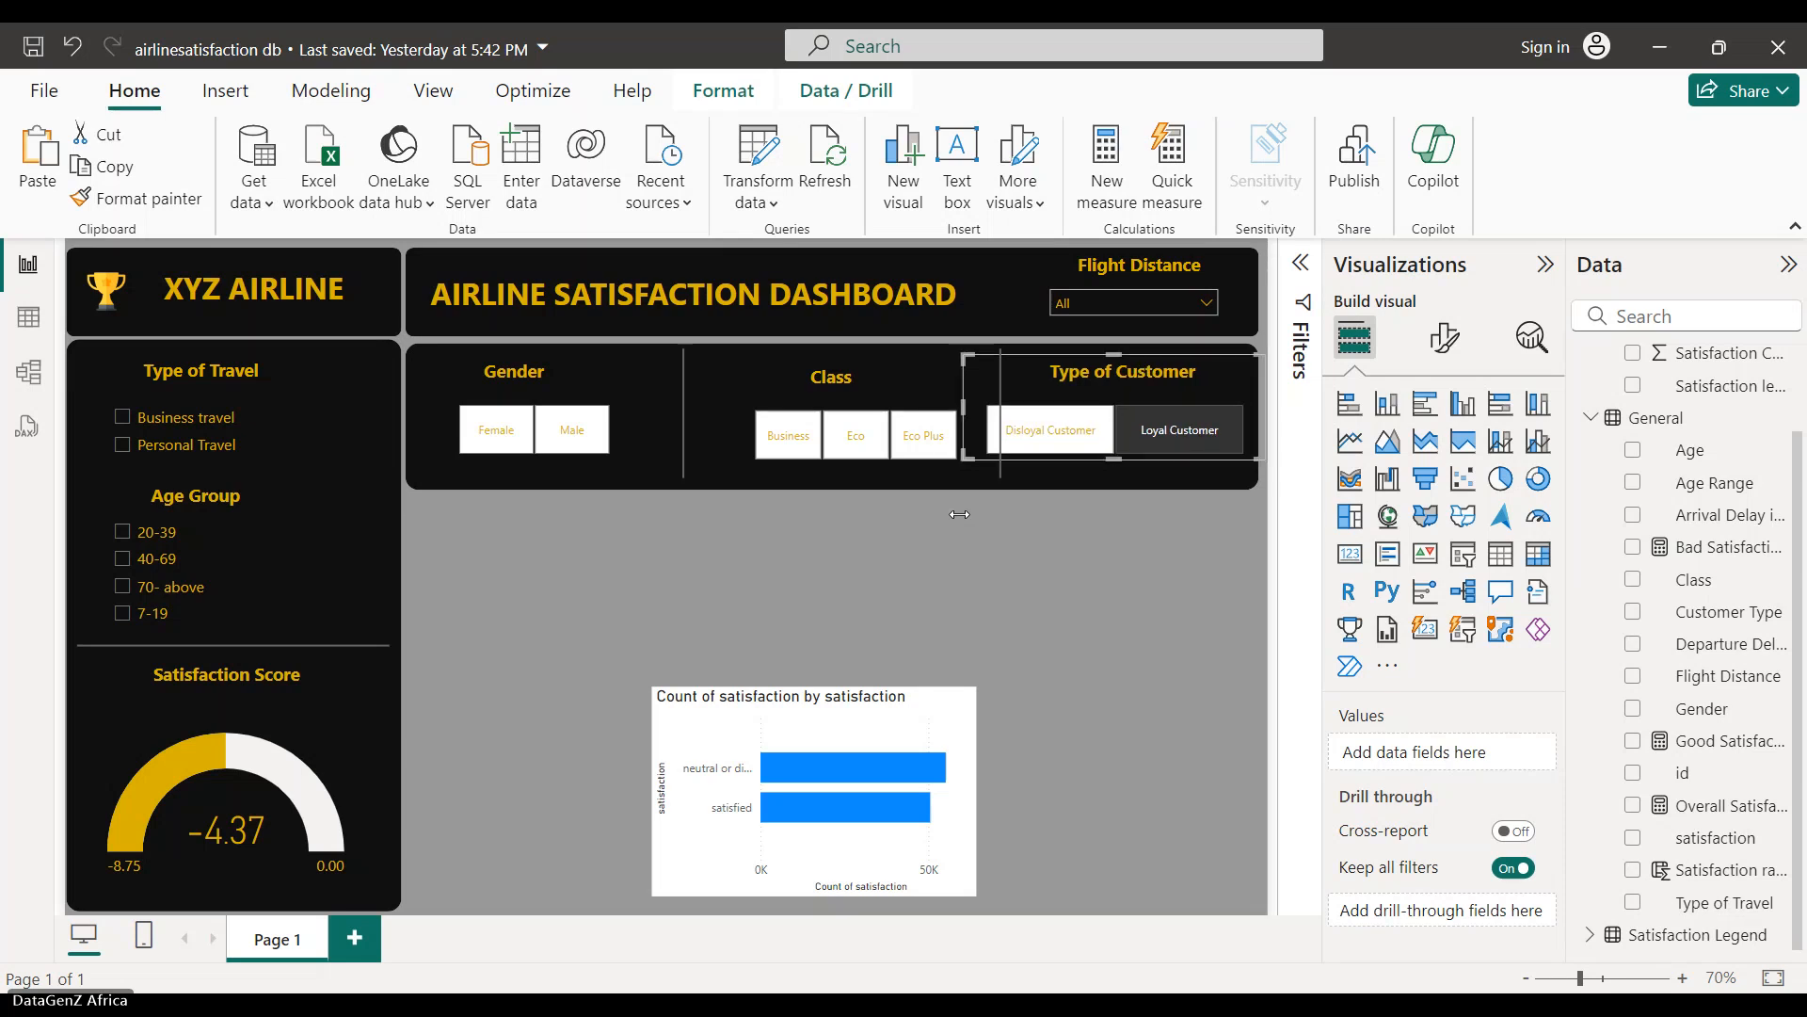
key(Down)
key(Right)
key(Down)
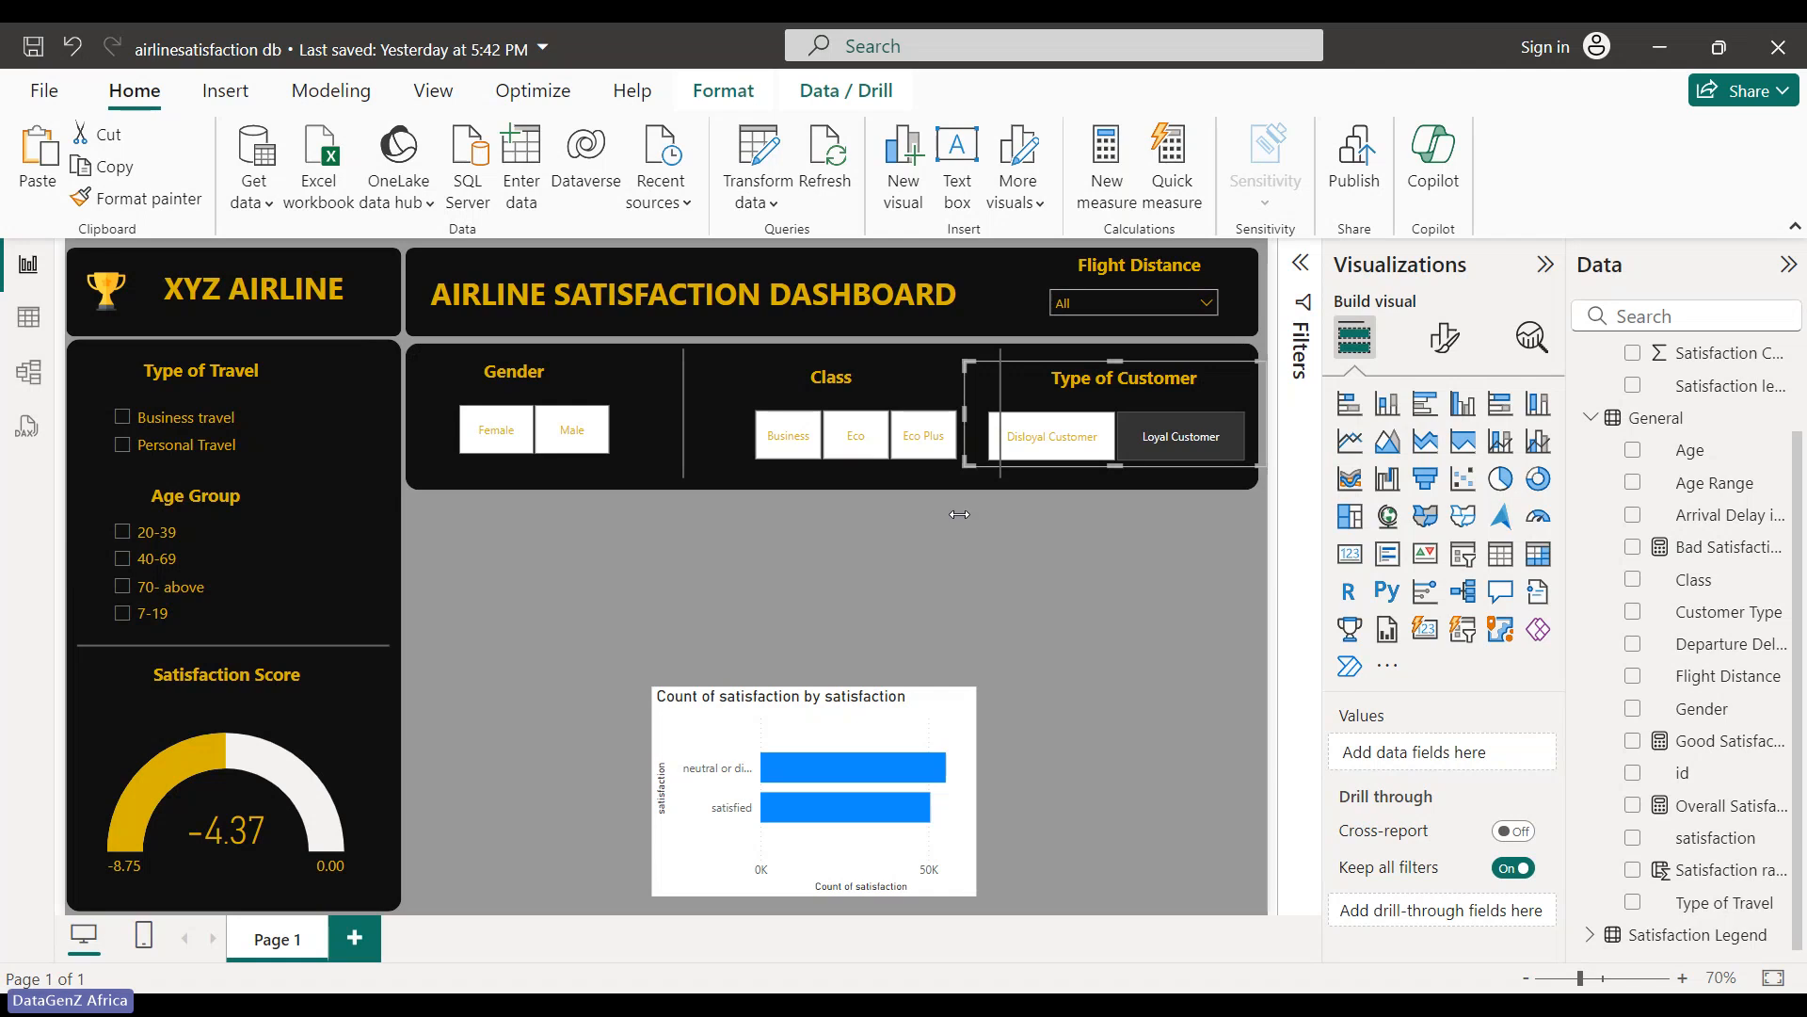
click(838, 466)
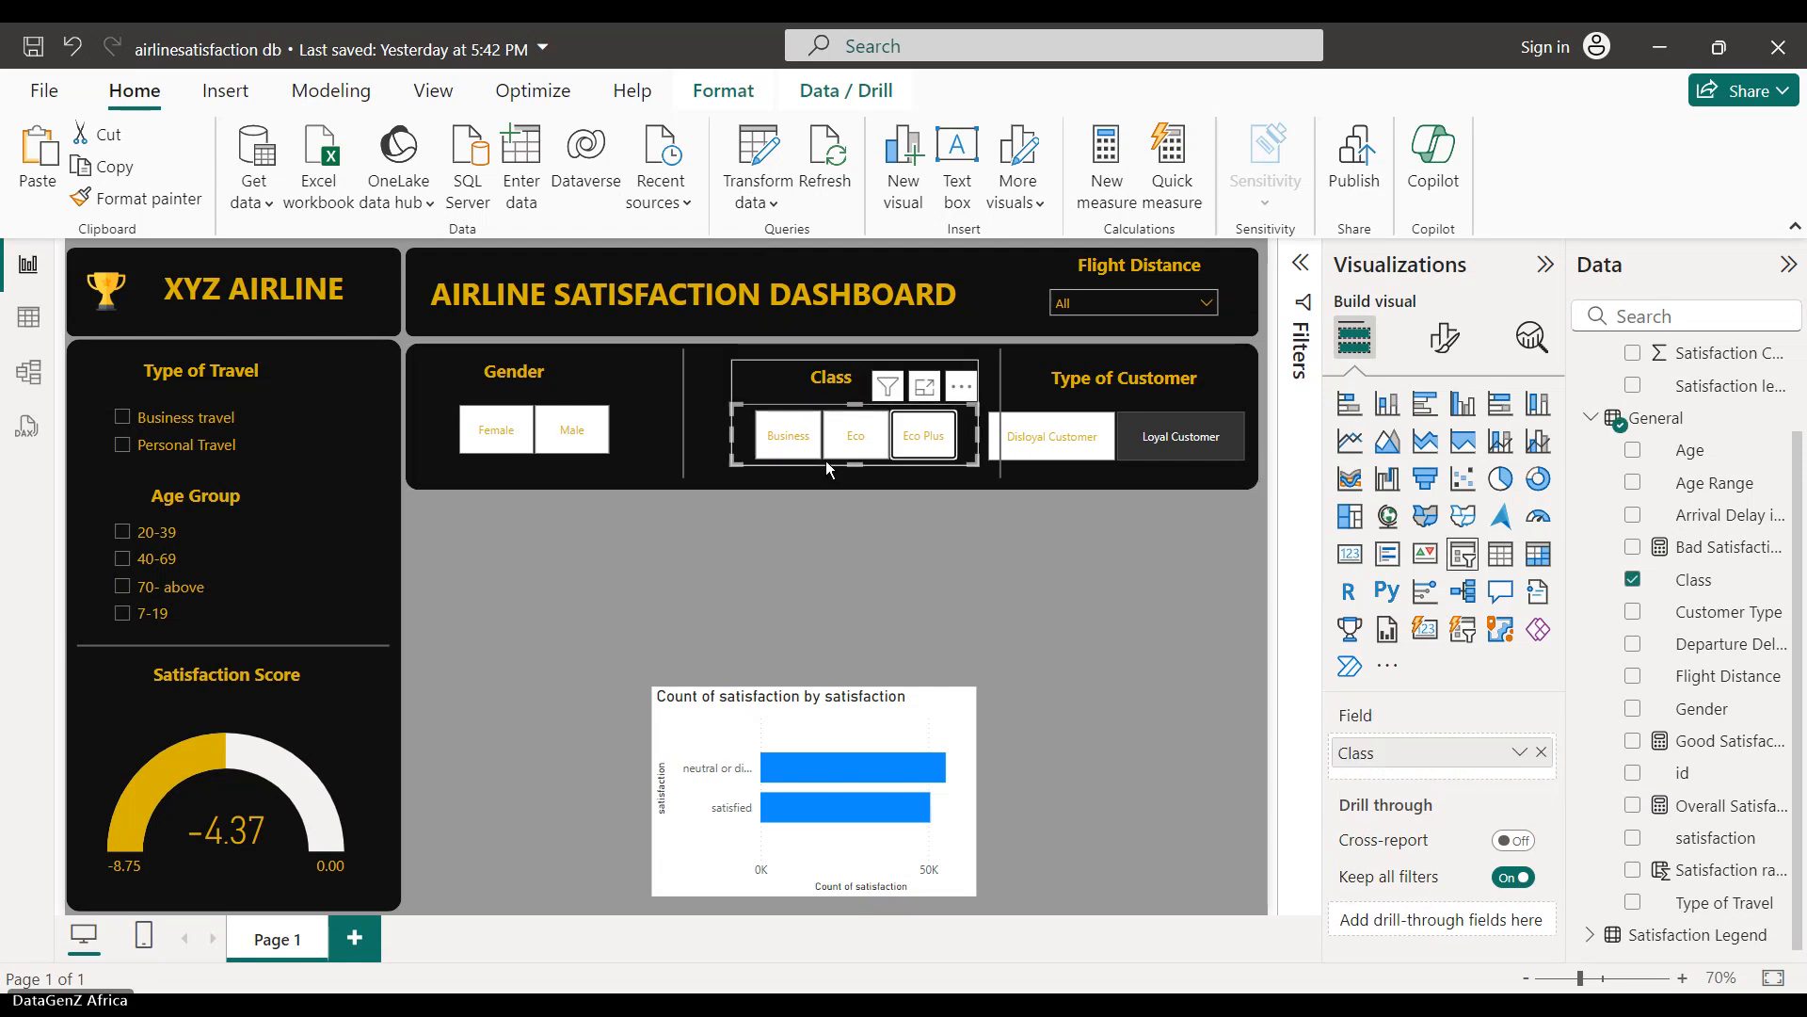
- Shift the Class slicer slightly left within its group
key(Right)
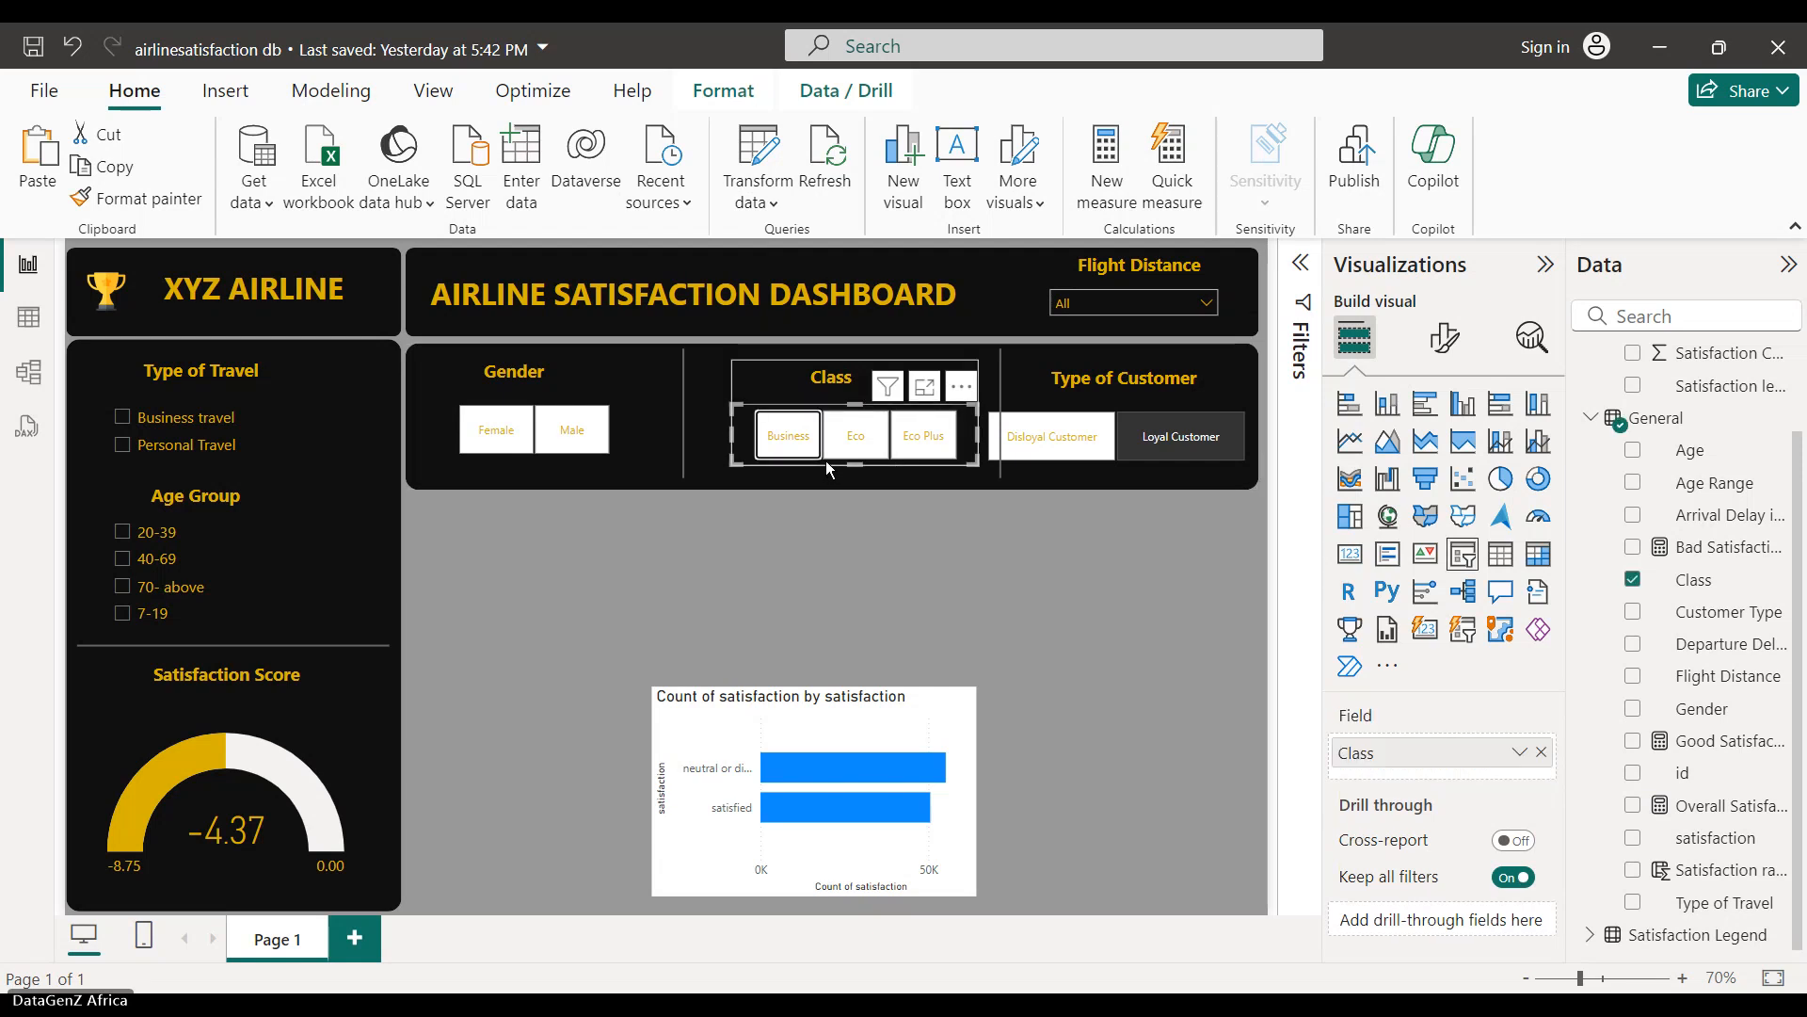
click(807, 373)
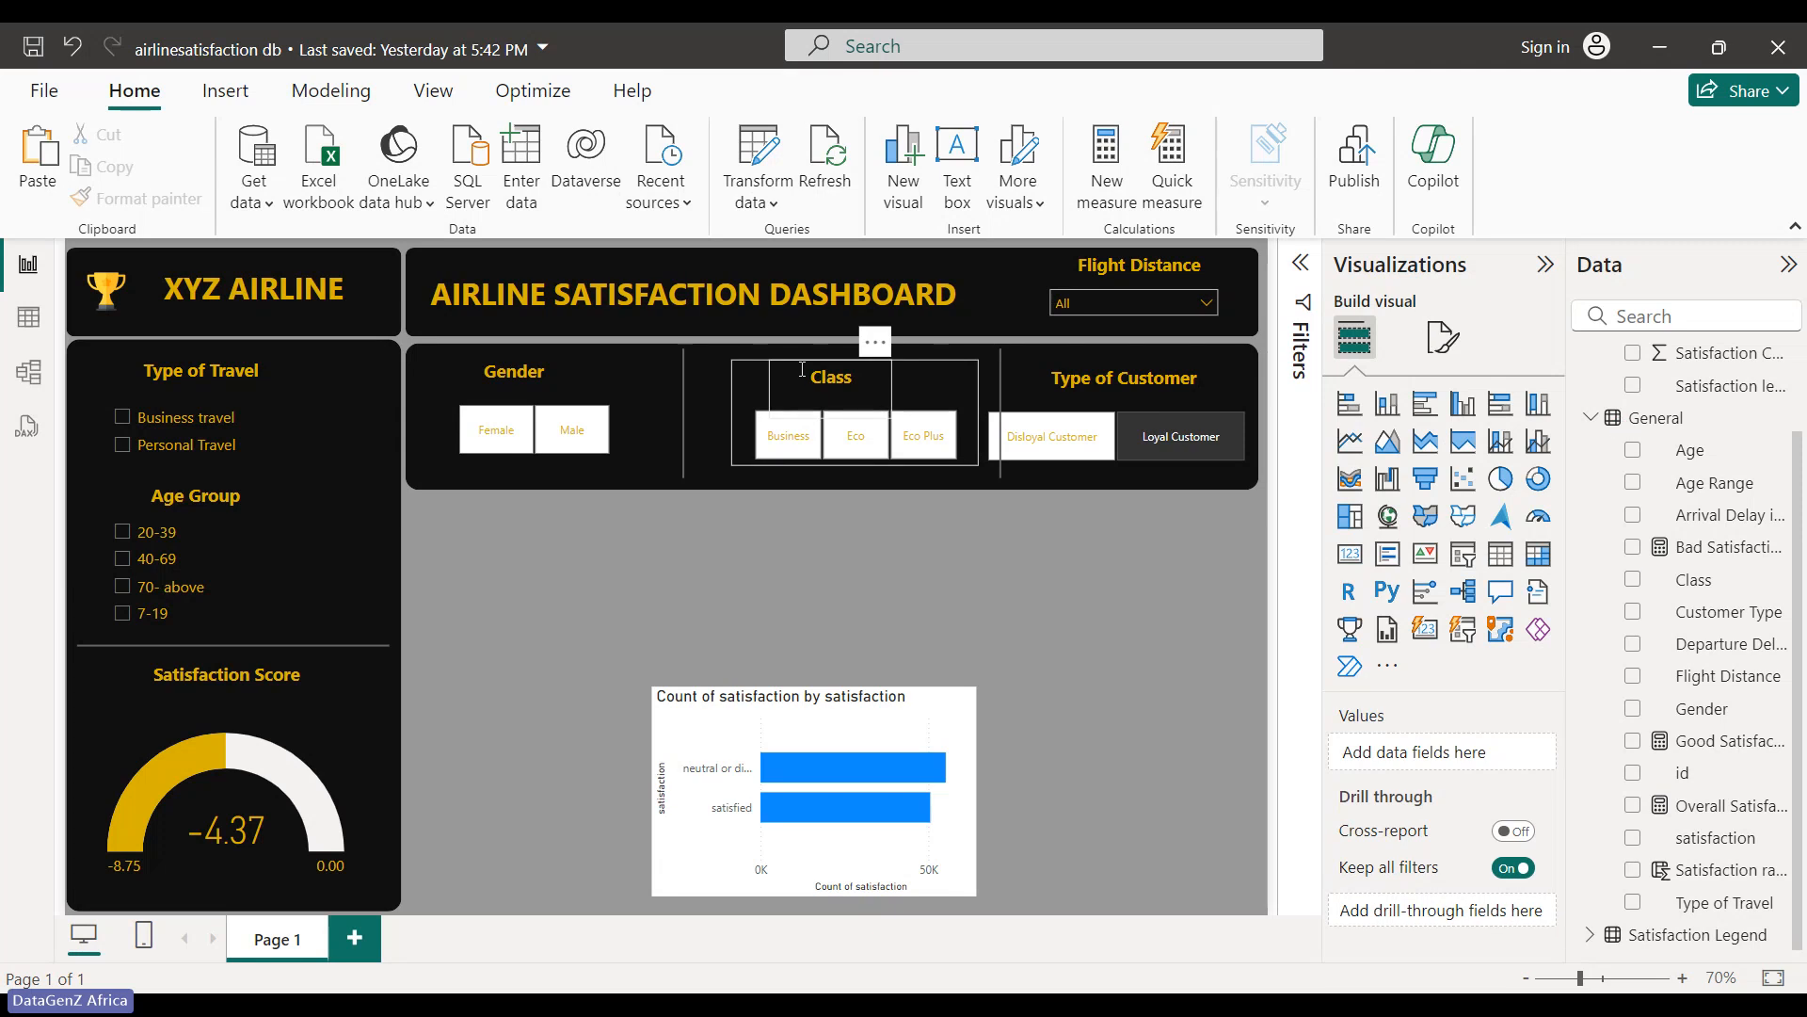
click(856, 356)
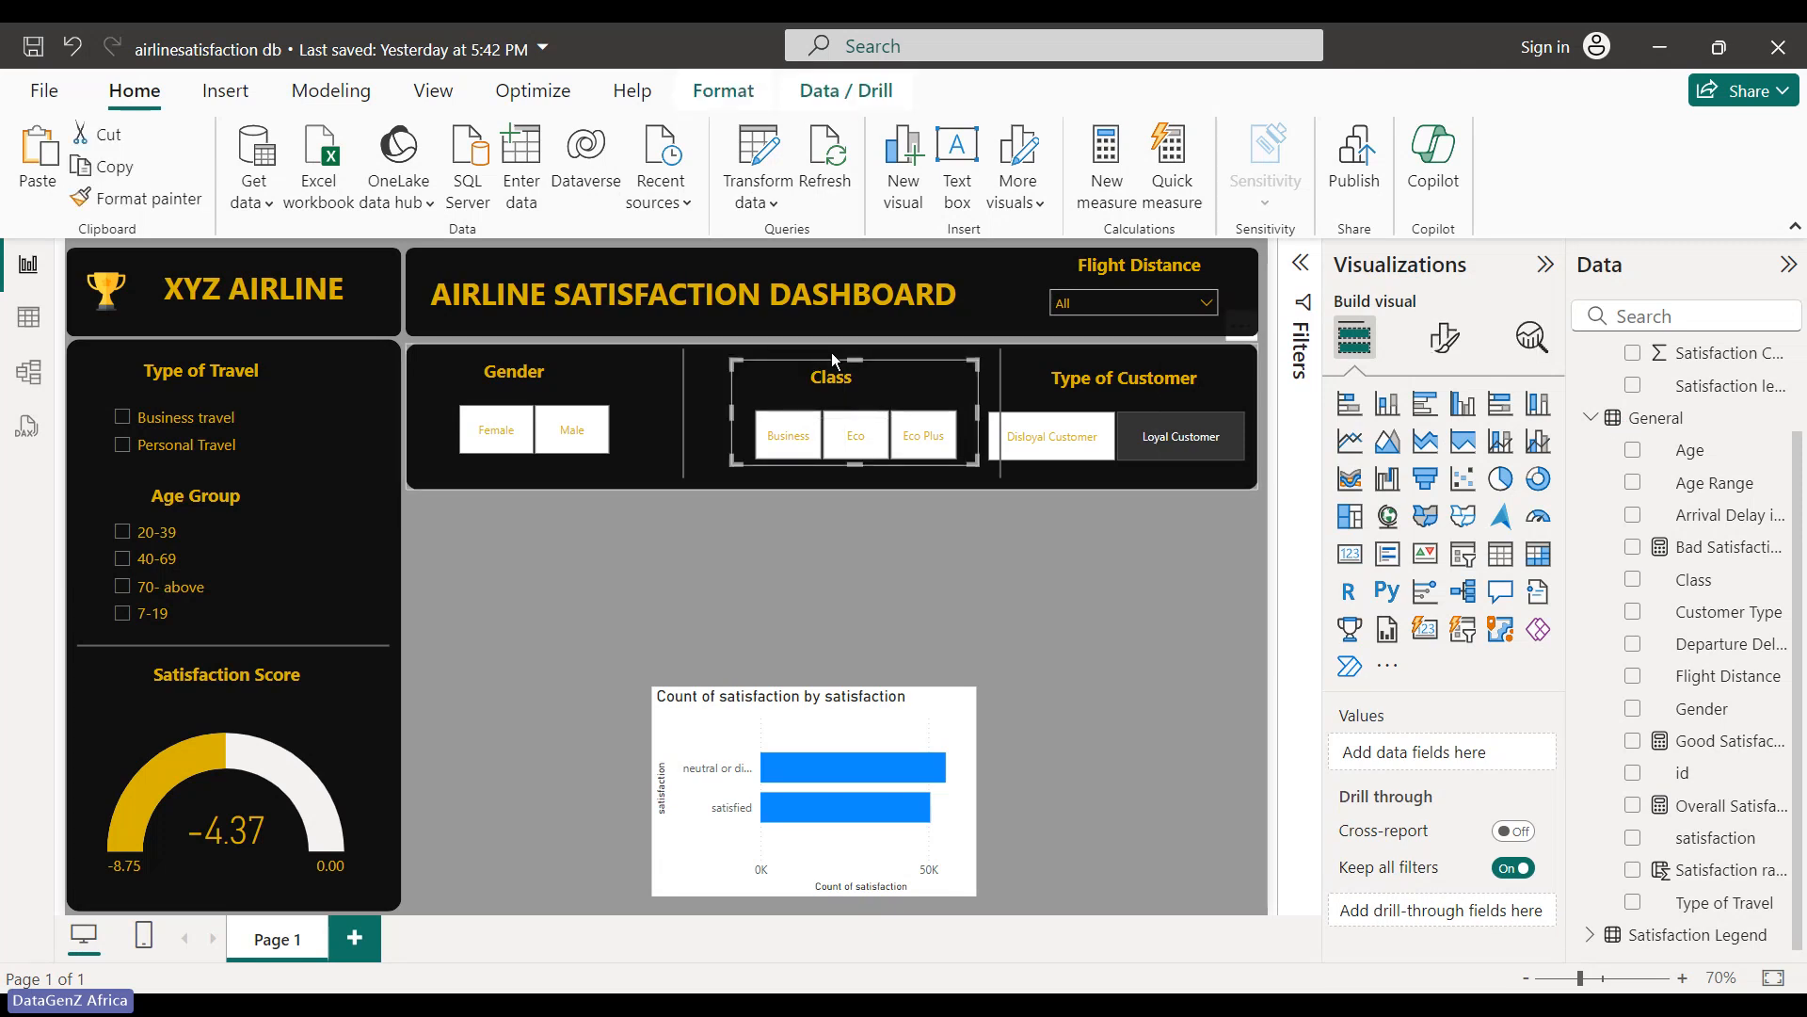
drag(832, 354, 823, 358)
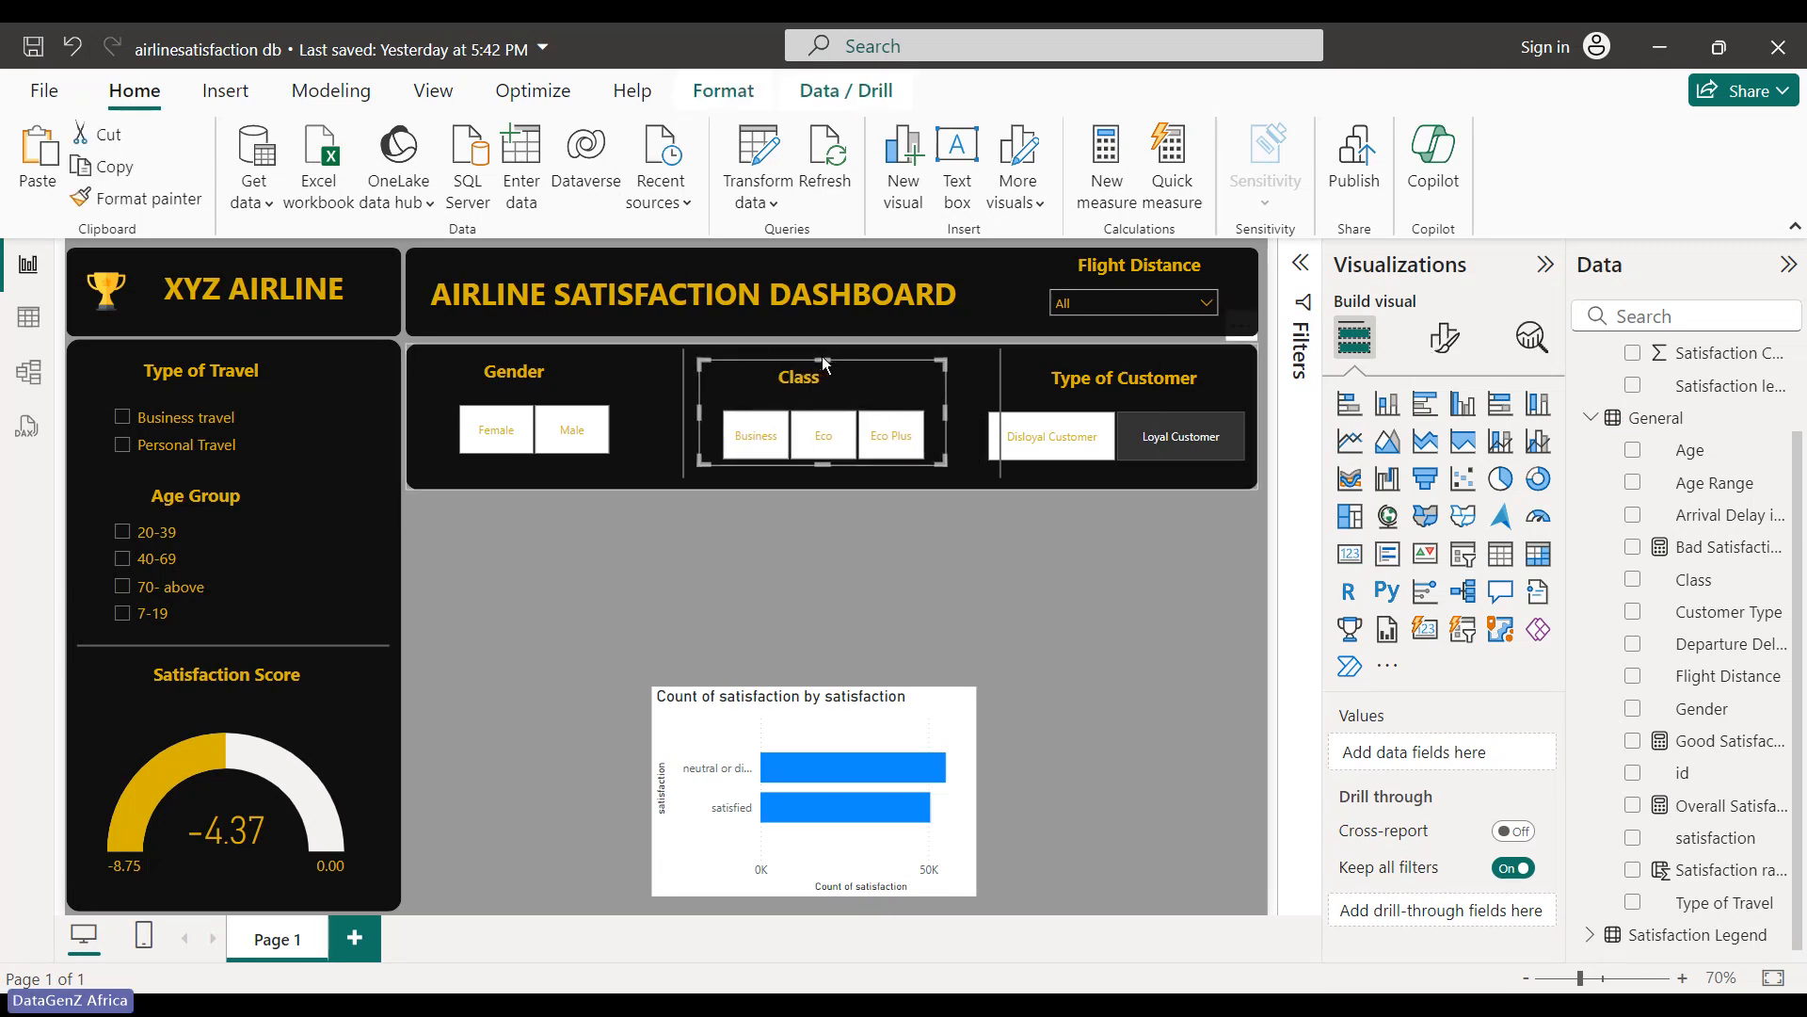
- Nudge both divider lines one step left
click(1004, 373)
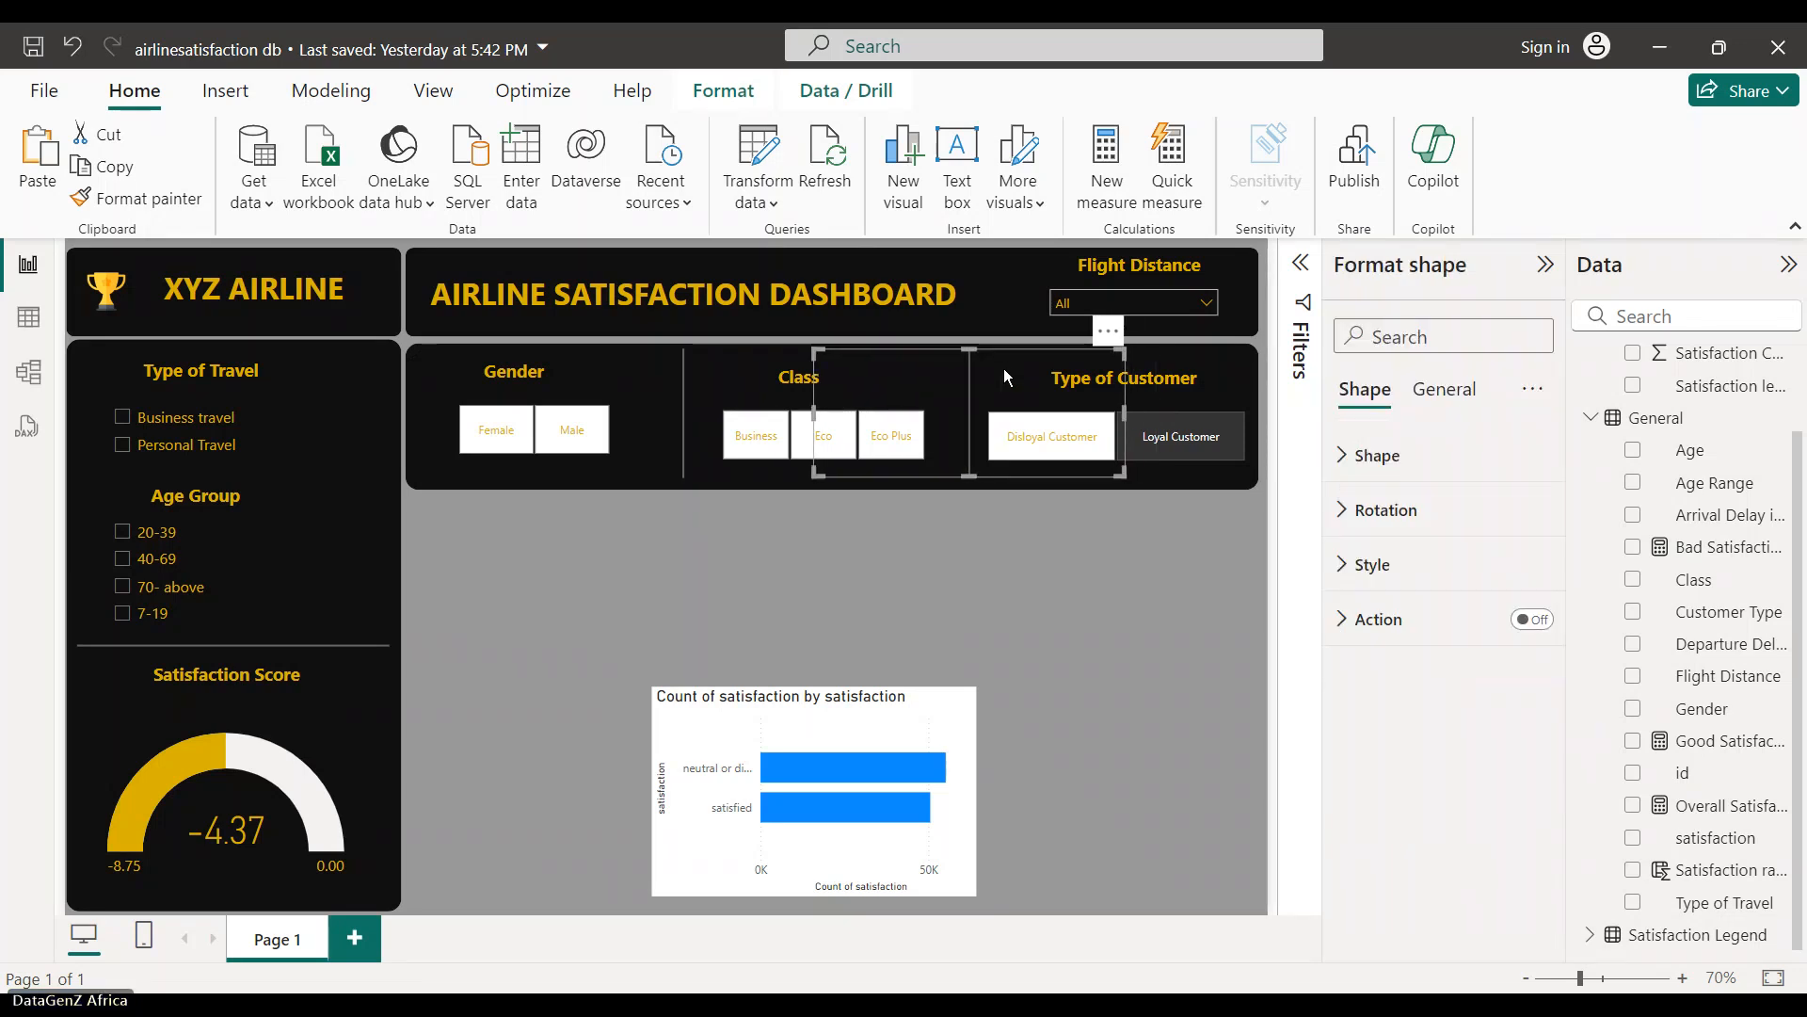
key(Left)
key(Left)
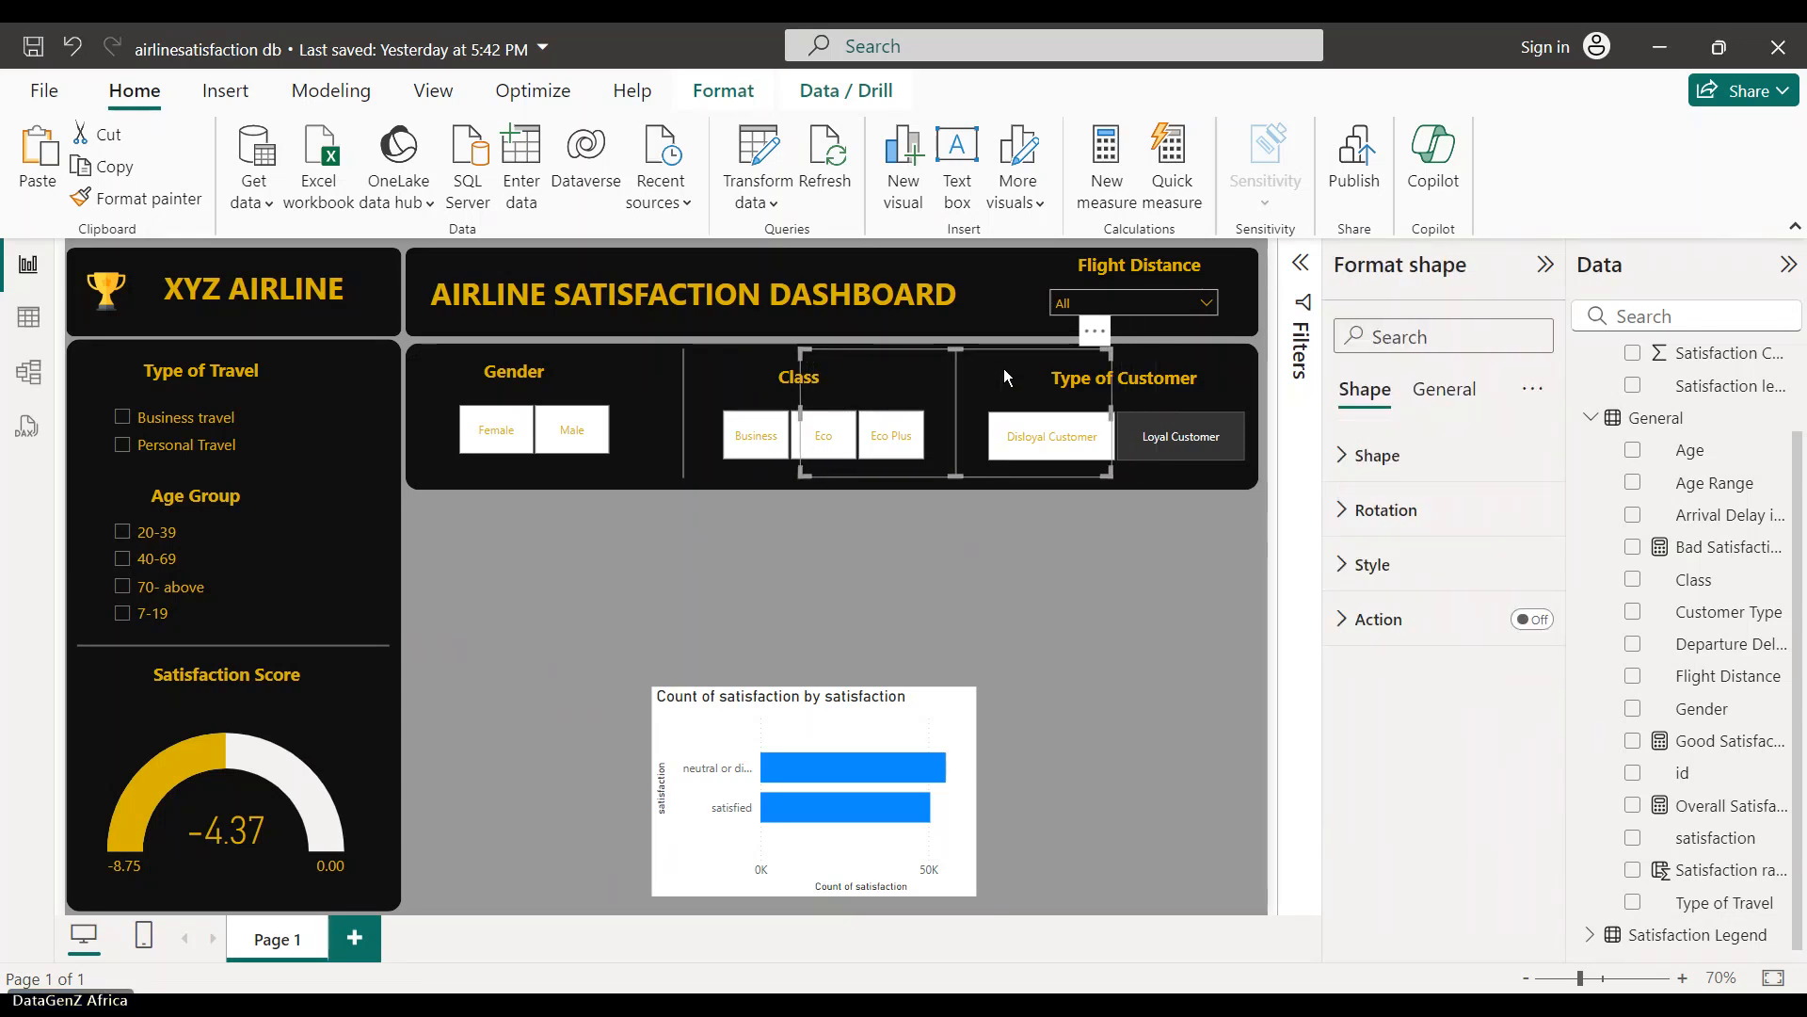
click(670, 415)
key(Left)
key(Left)
click(776, 677)
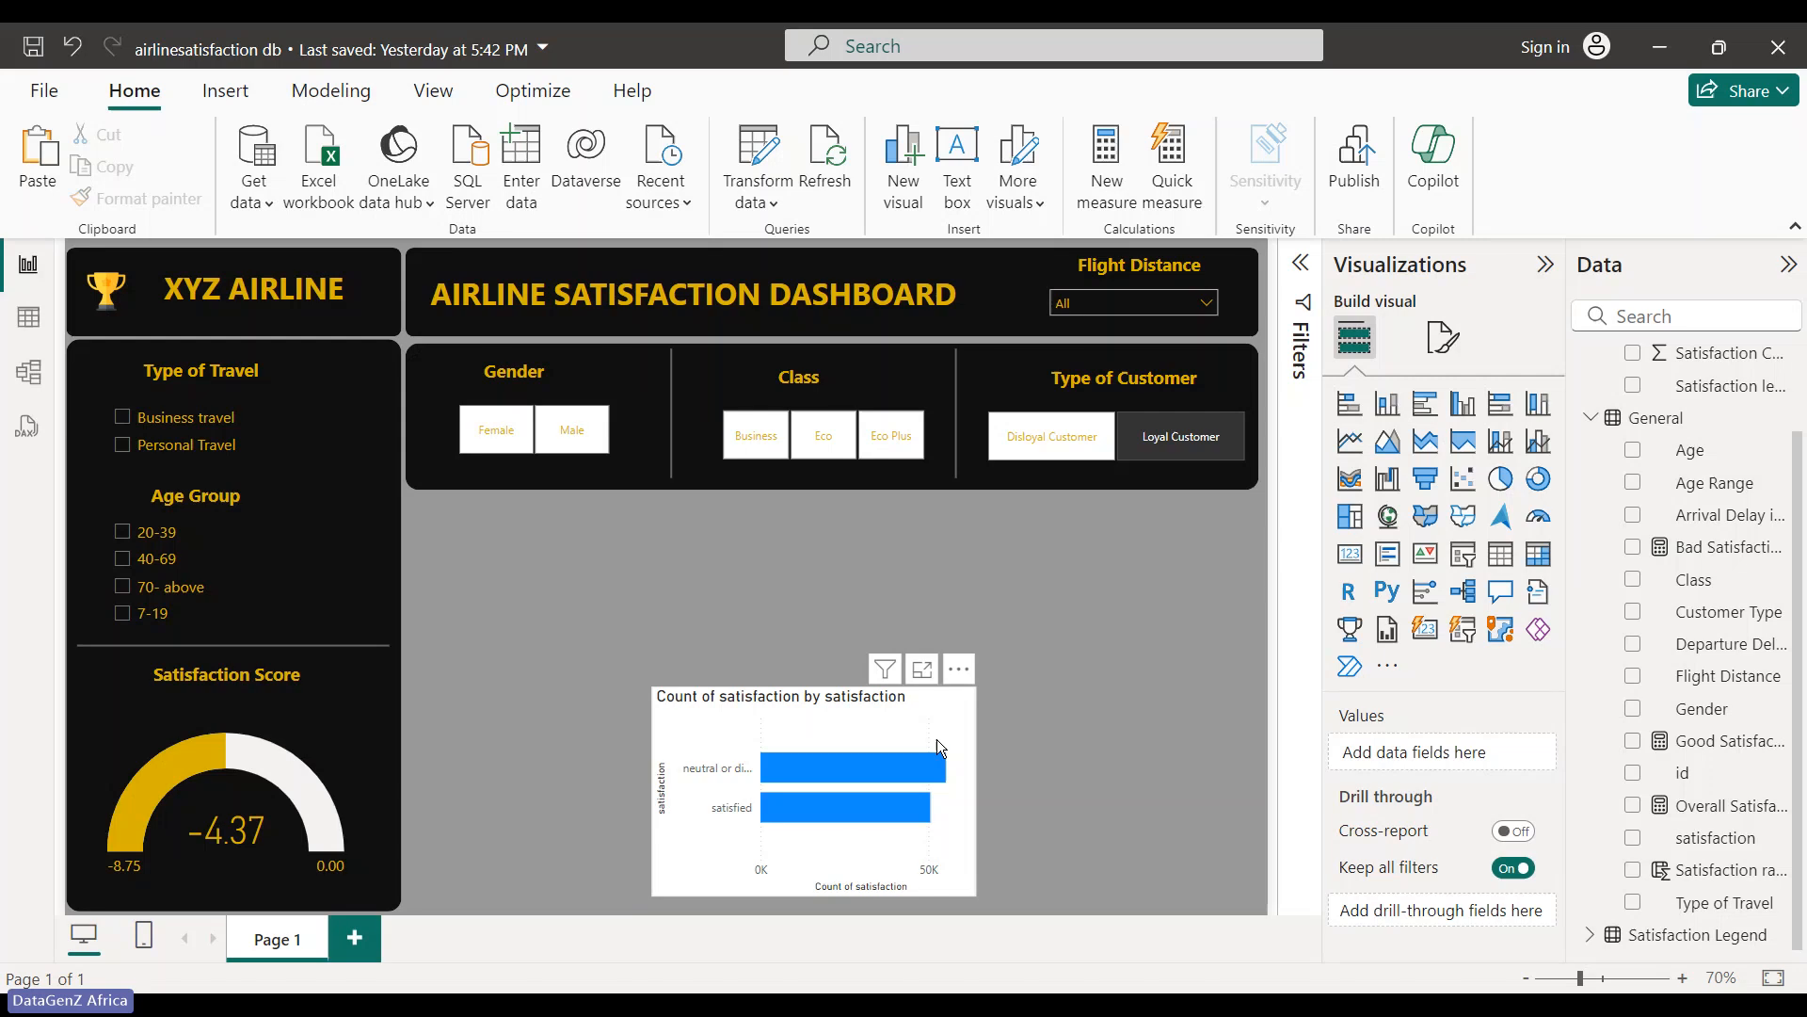
- Move the satisfaction bar chart aside and convert it to a donut chart
drag(935, 738, 715, 749)
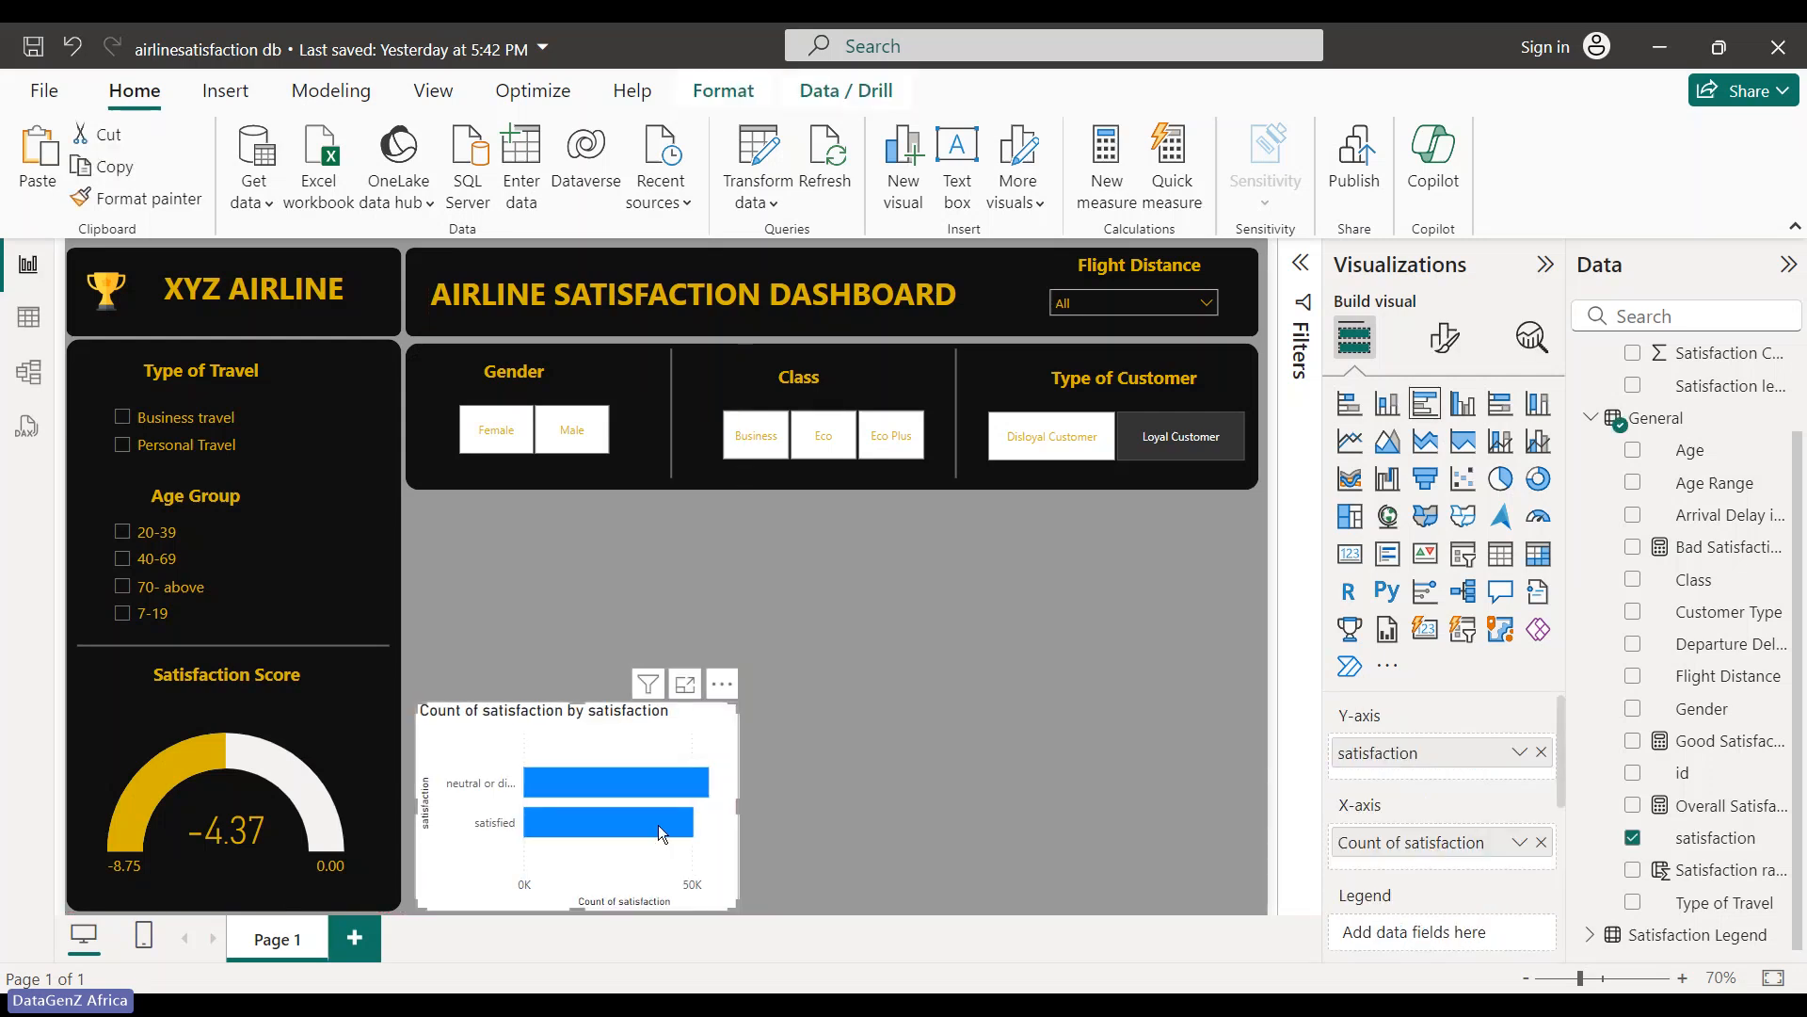
mouse_move(658, 823)
click(1539, 480)
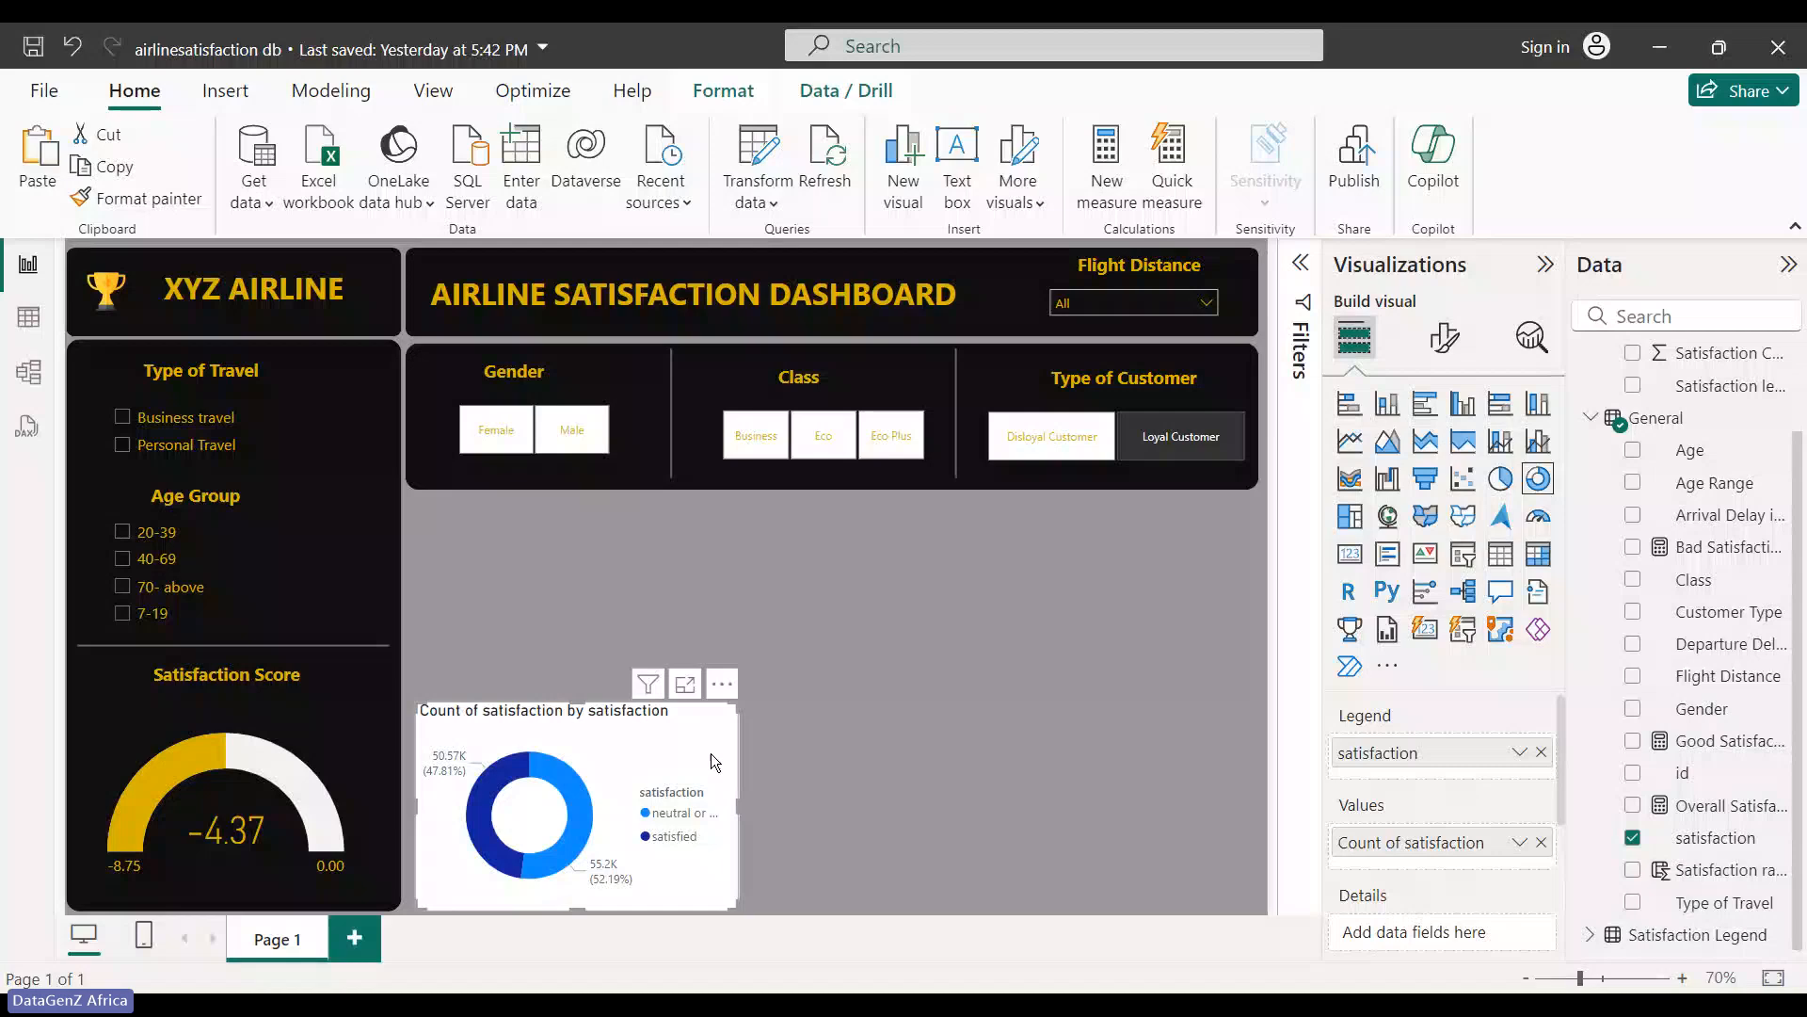
- Resize the donut chart and place it just below the slicer header band
drag(733, 710, 775, 687)
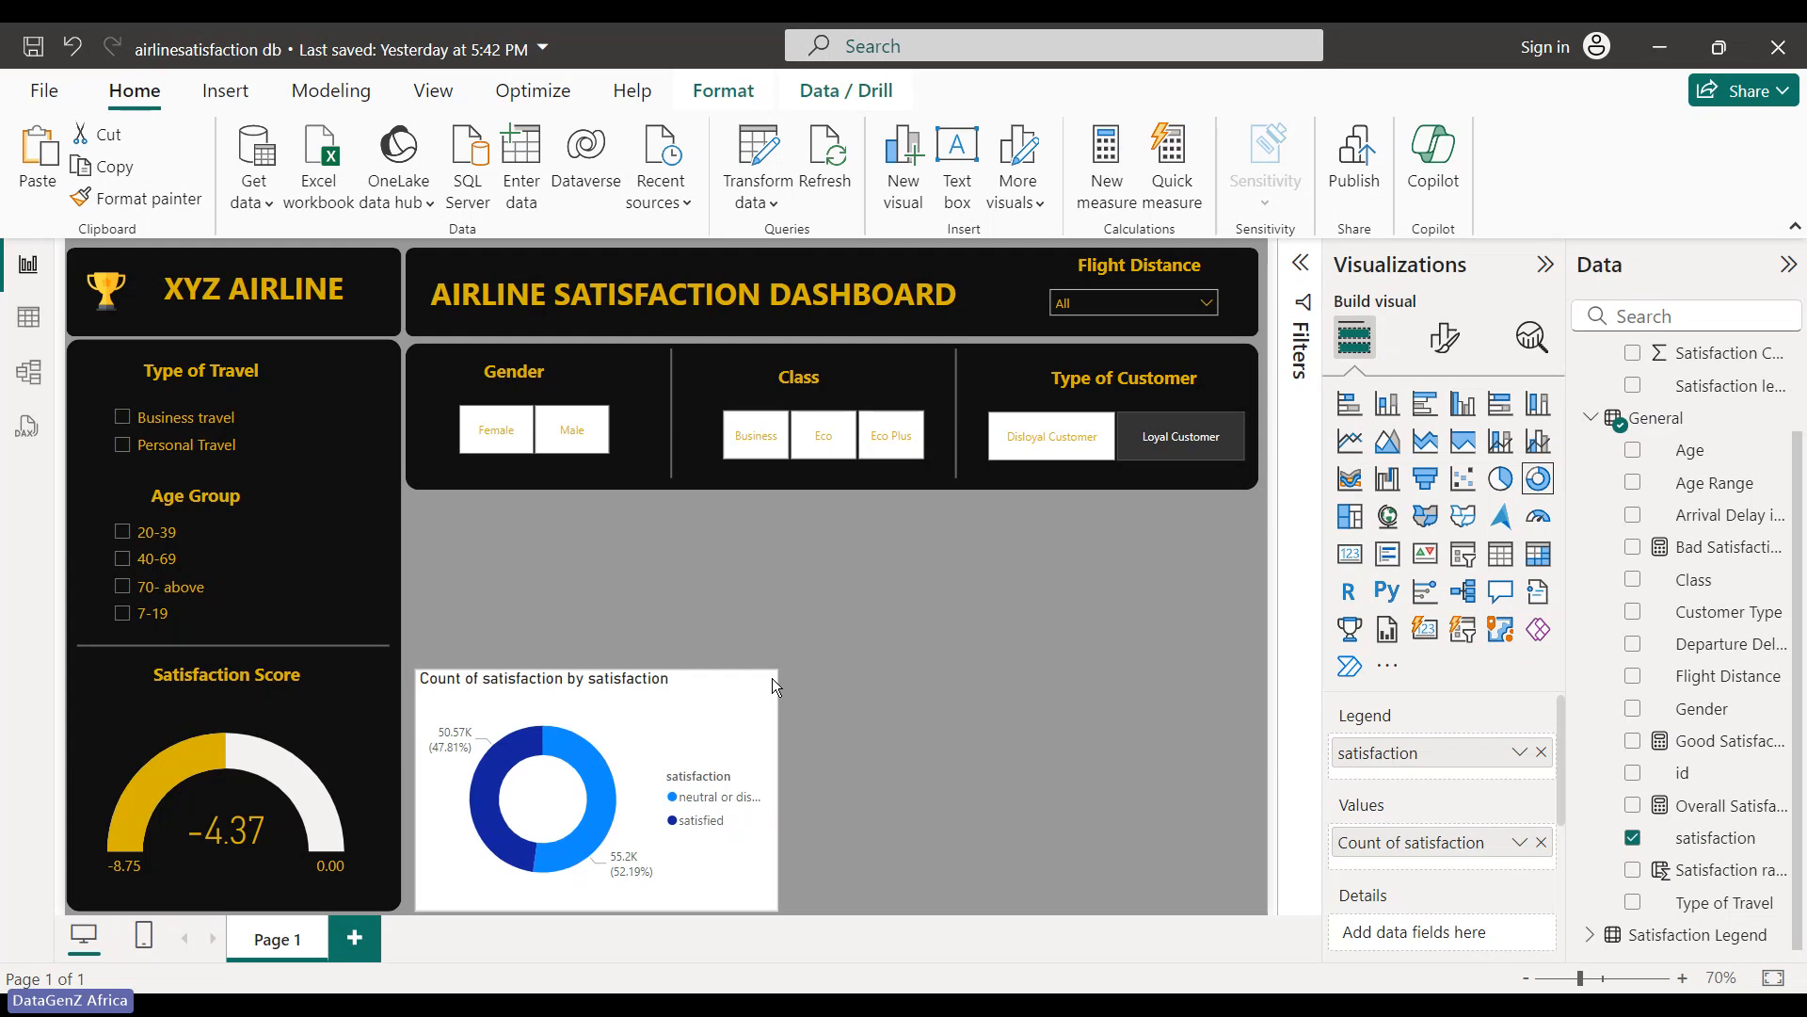
drag(772, 678, 765, 680)
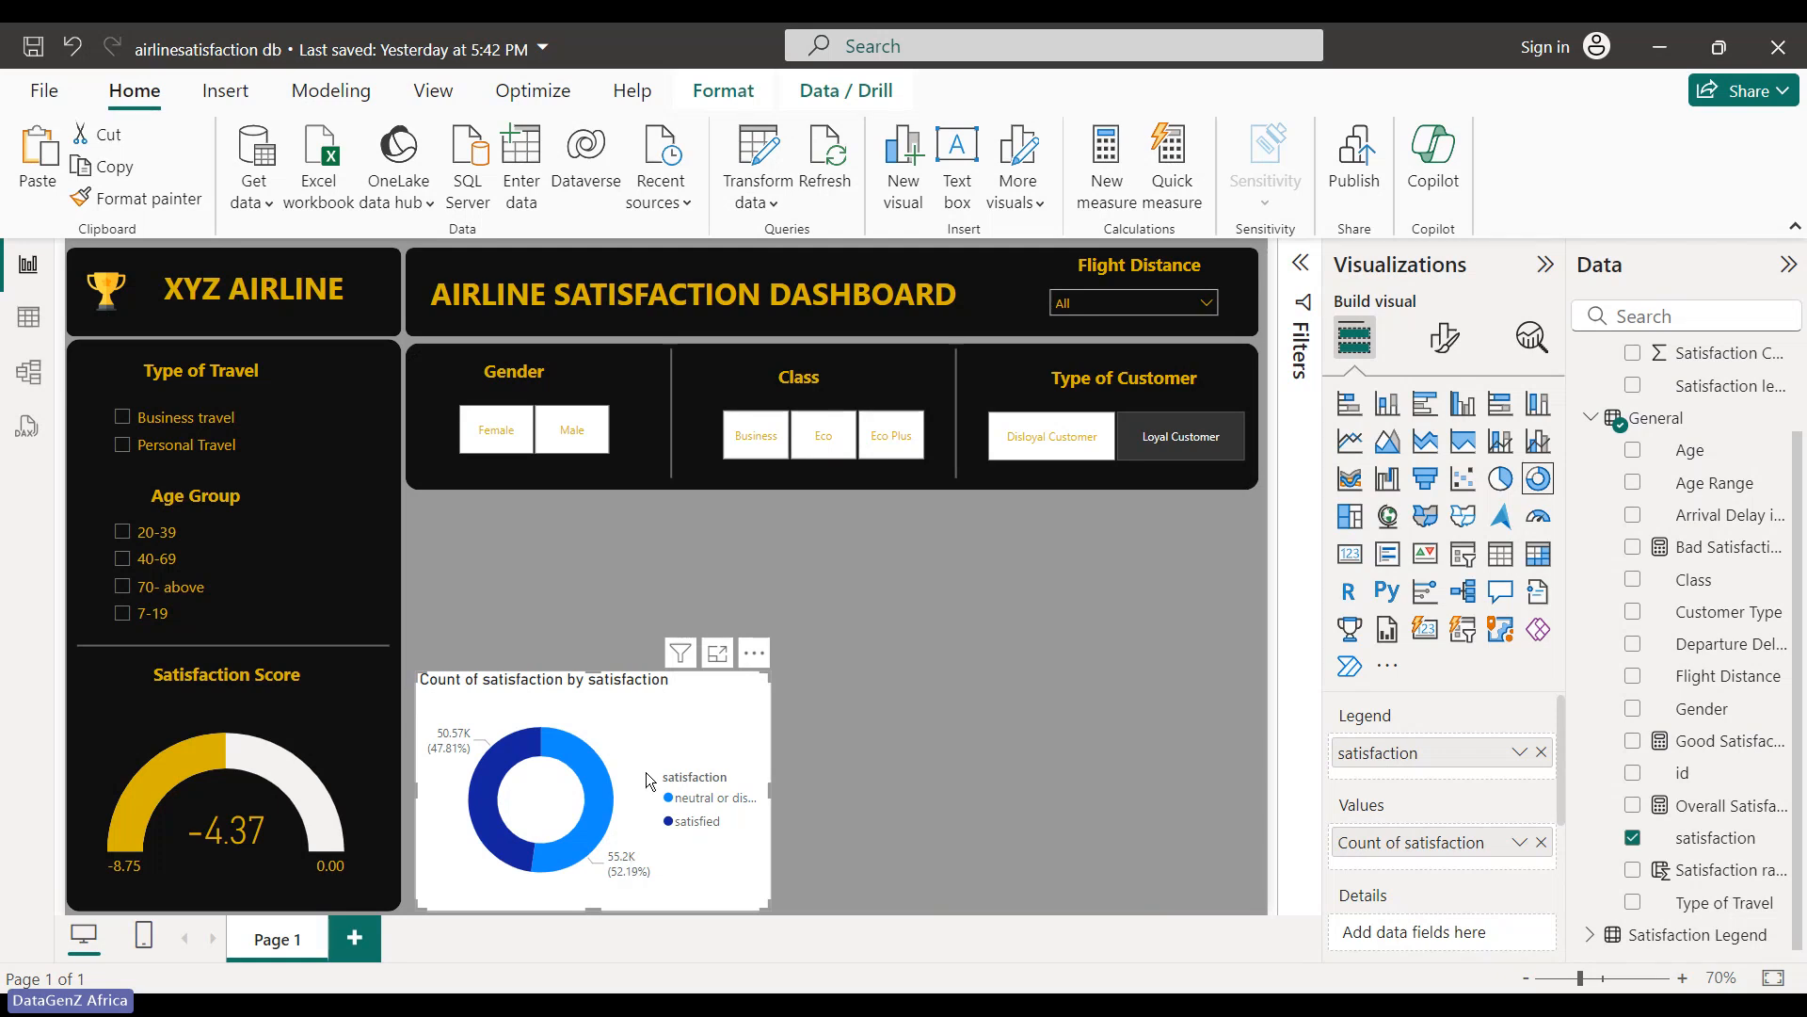
click(777, 736)
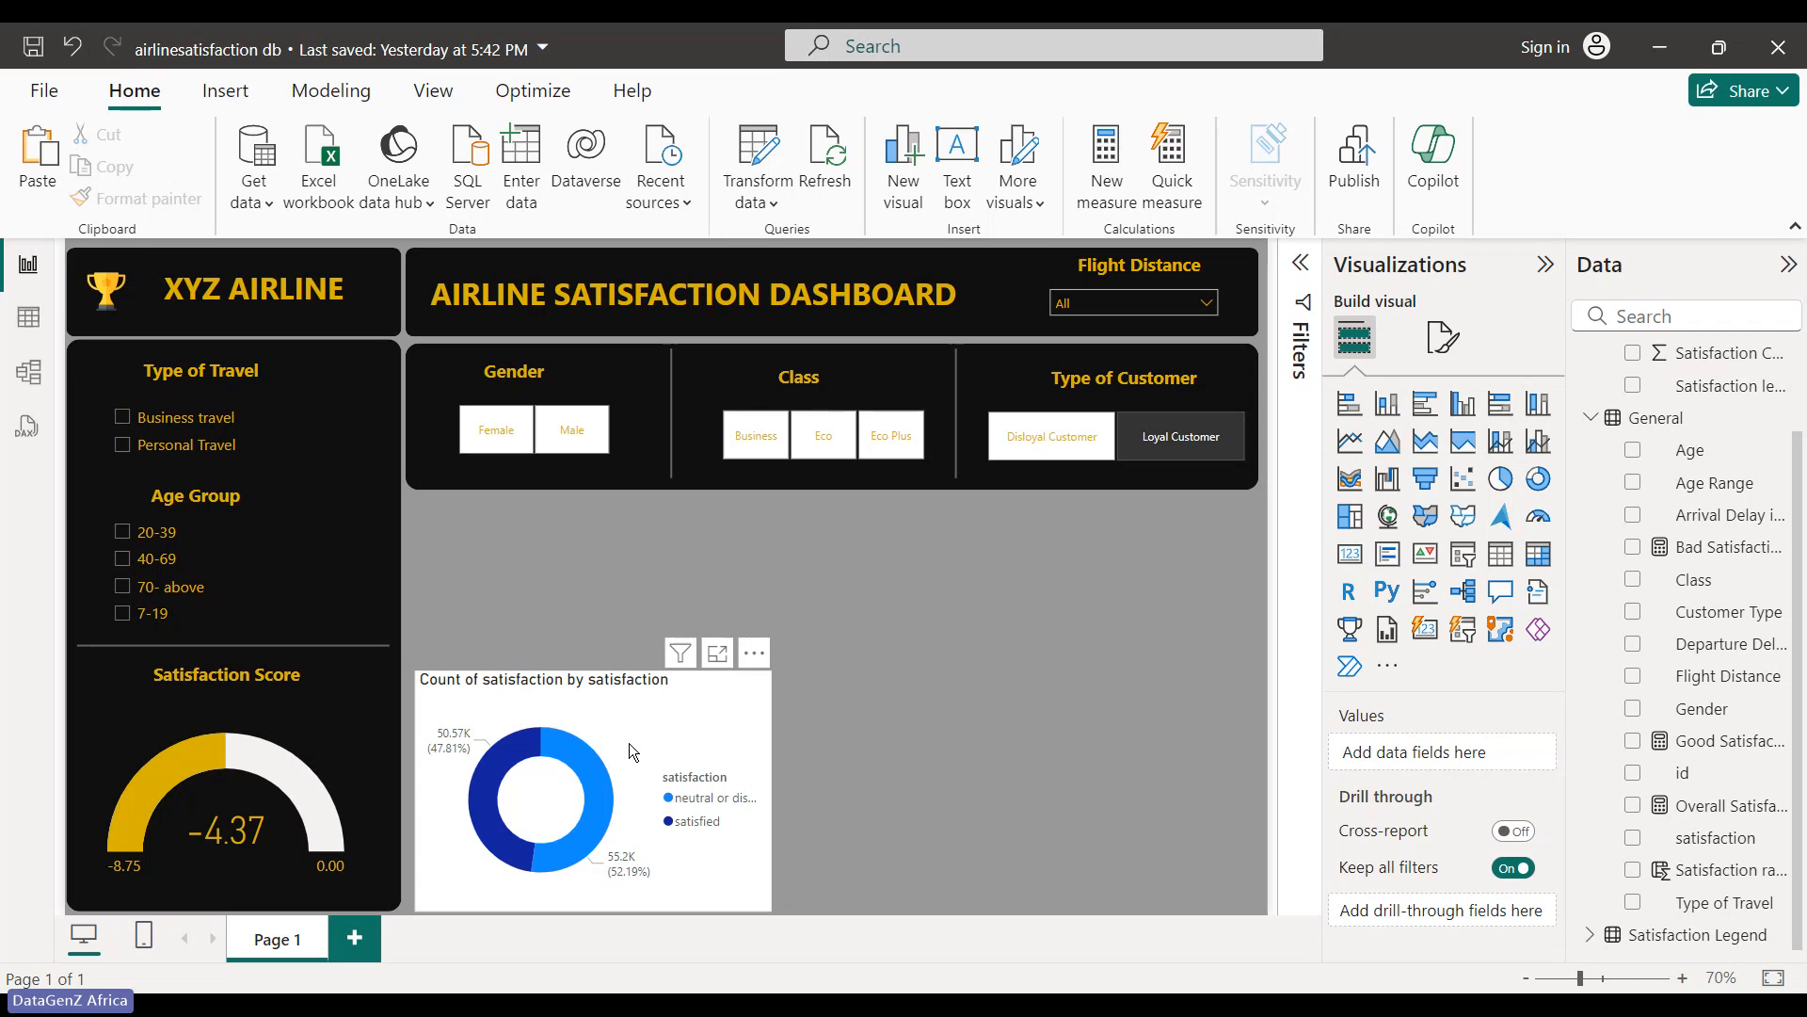
drag(629, 744, 661, 582)
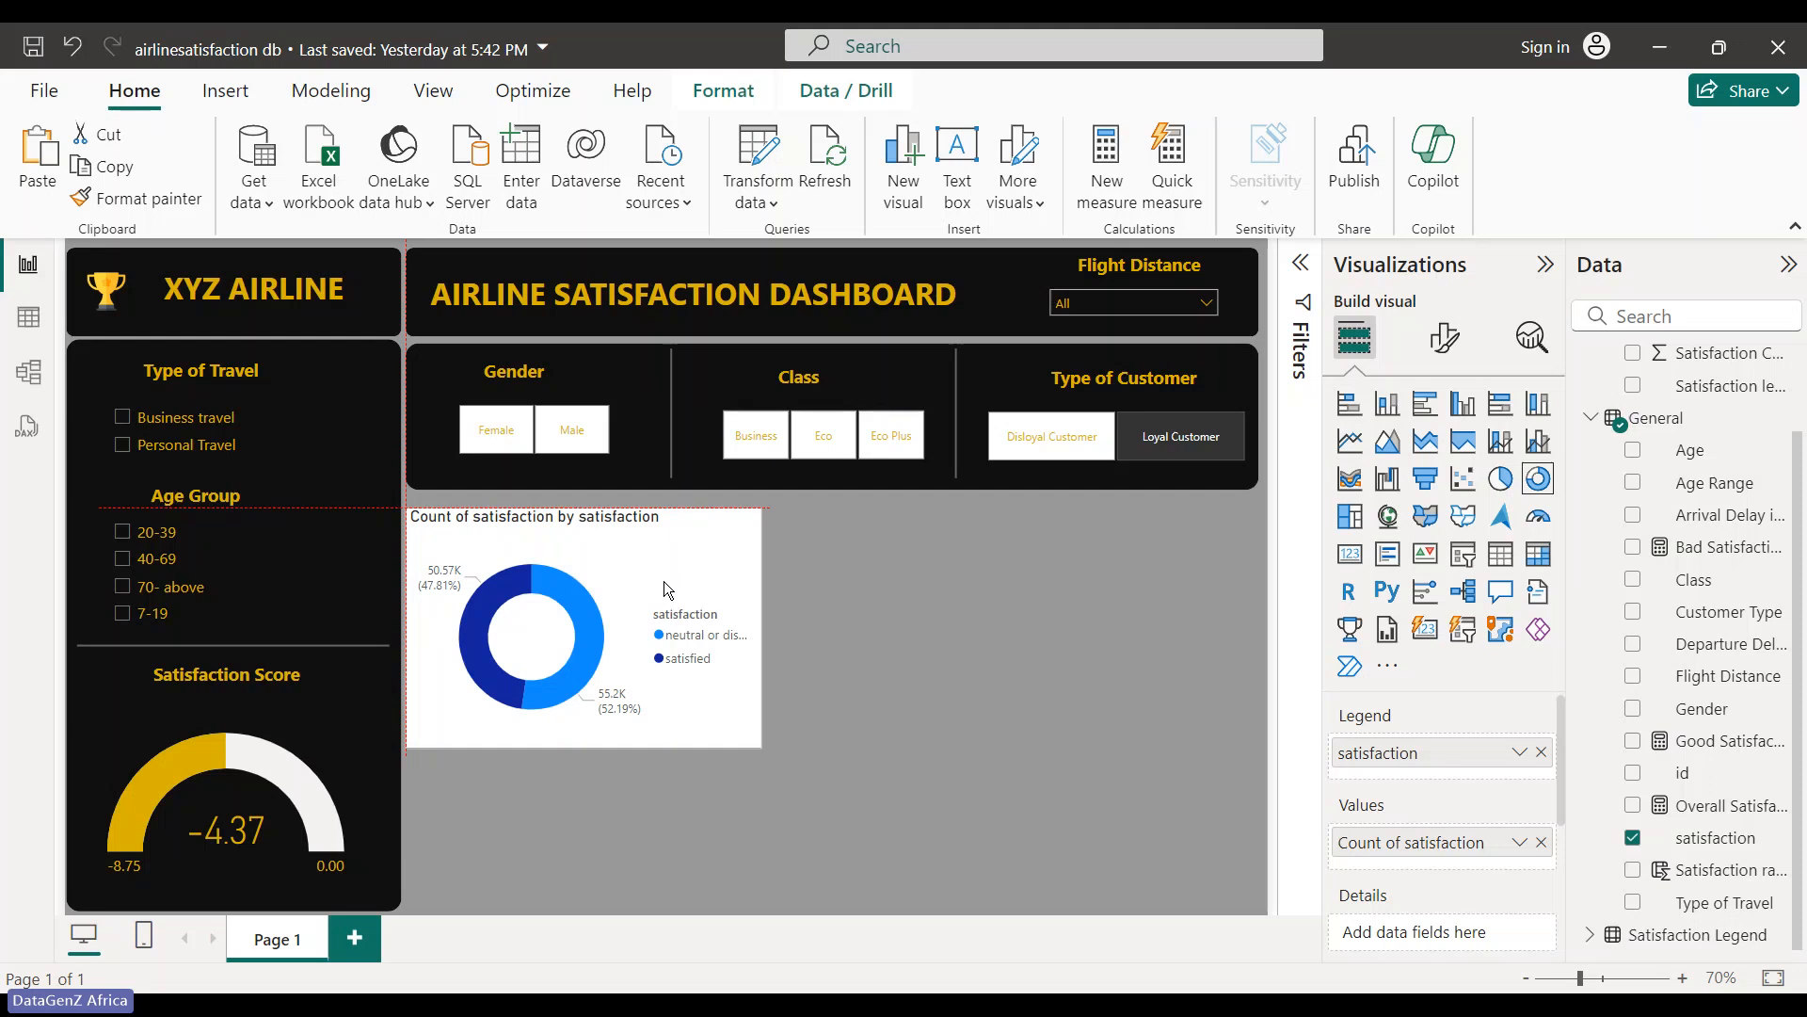
drag(664, 580, 669, 726)
right_click(668, 726)
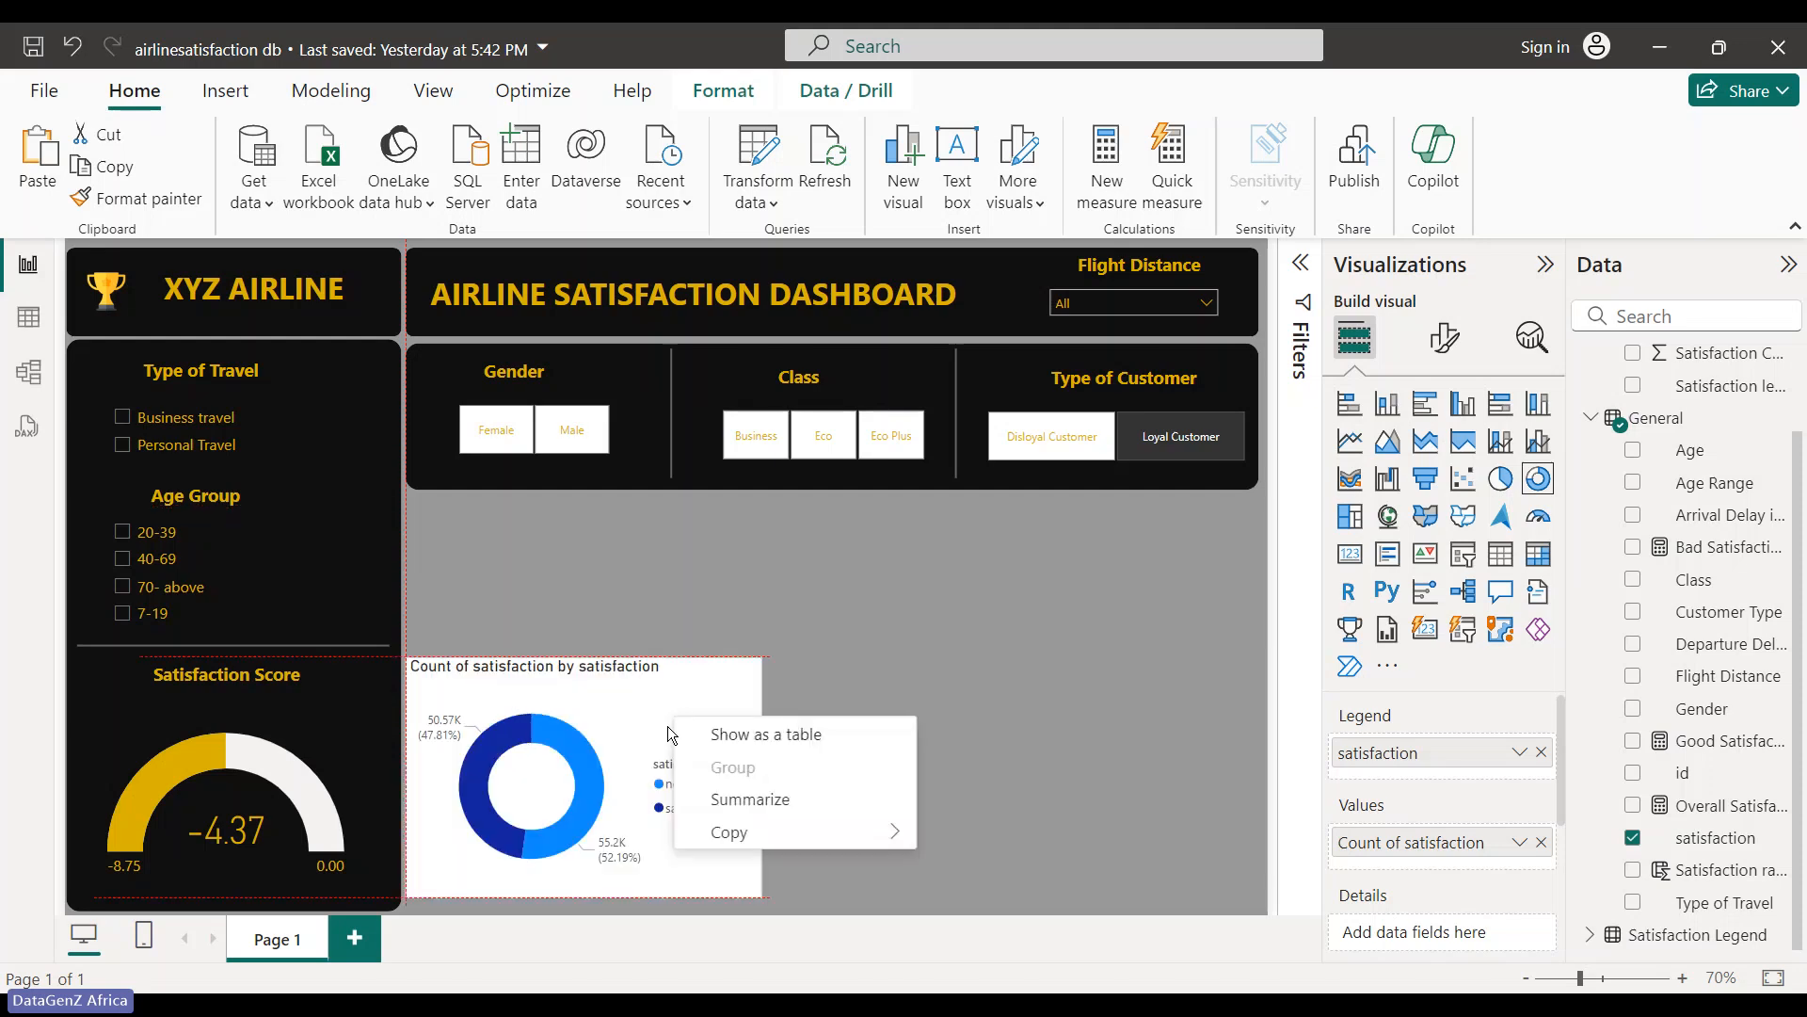
click(689, 704)
drag(690, 704, 710, 561)
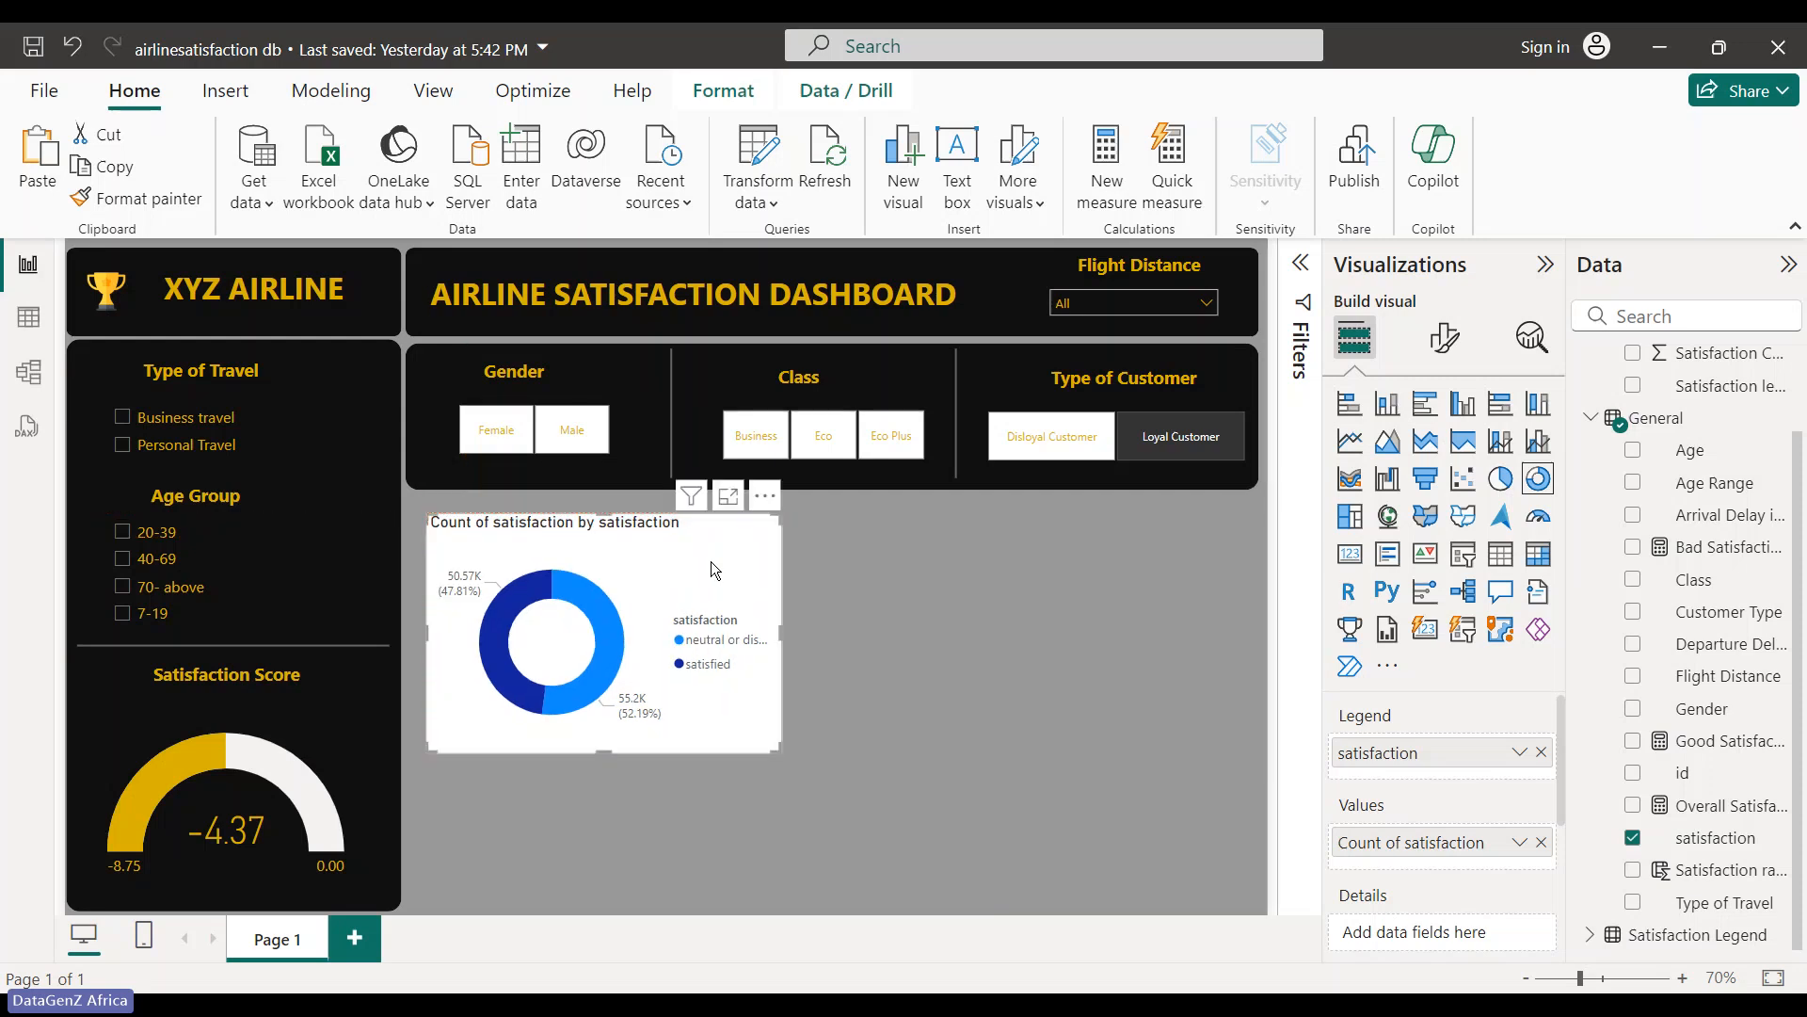
- Add a clustered column chart with Feedback Questions on the X-axis, Satisfaction as legend, and Satisfaction Code as values
click(1464, 406)
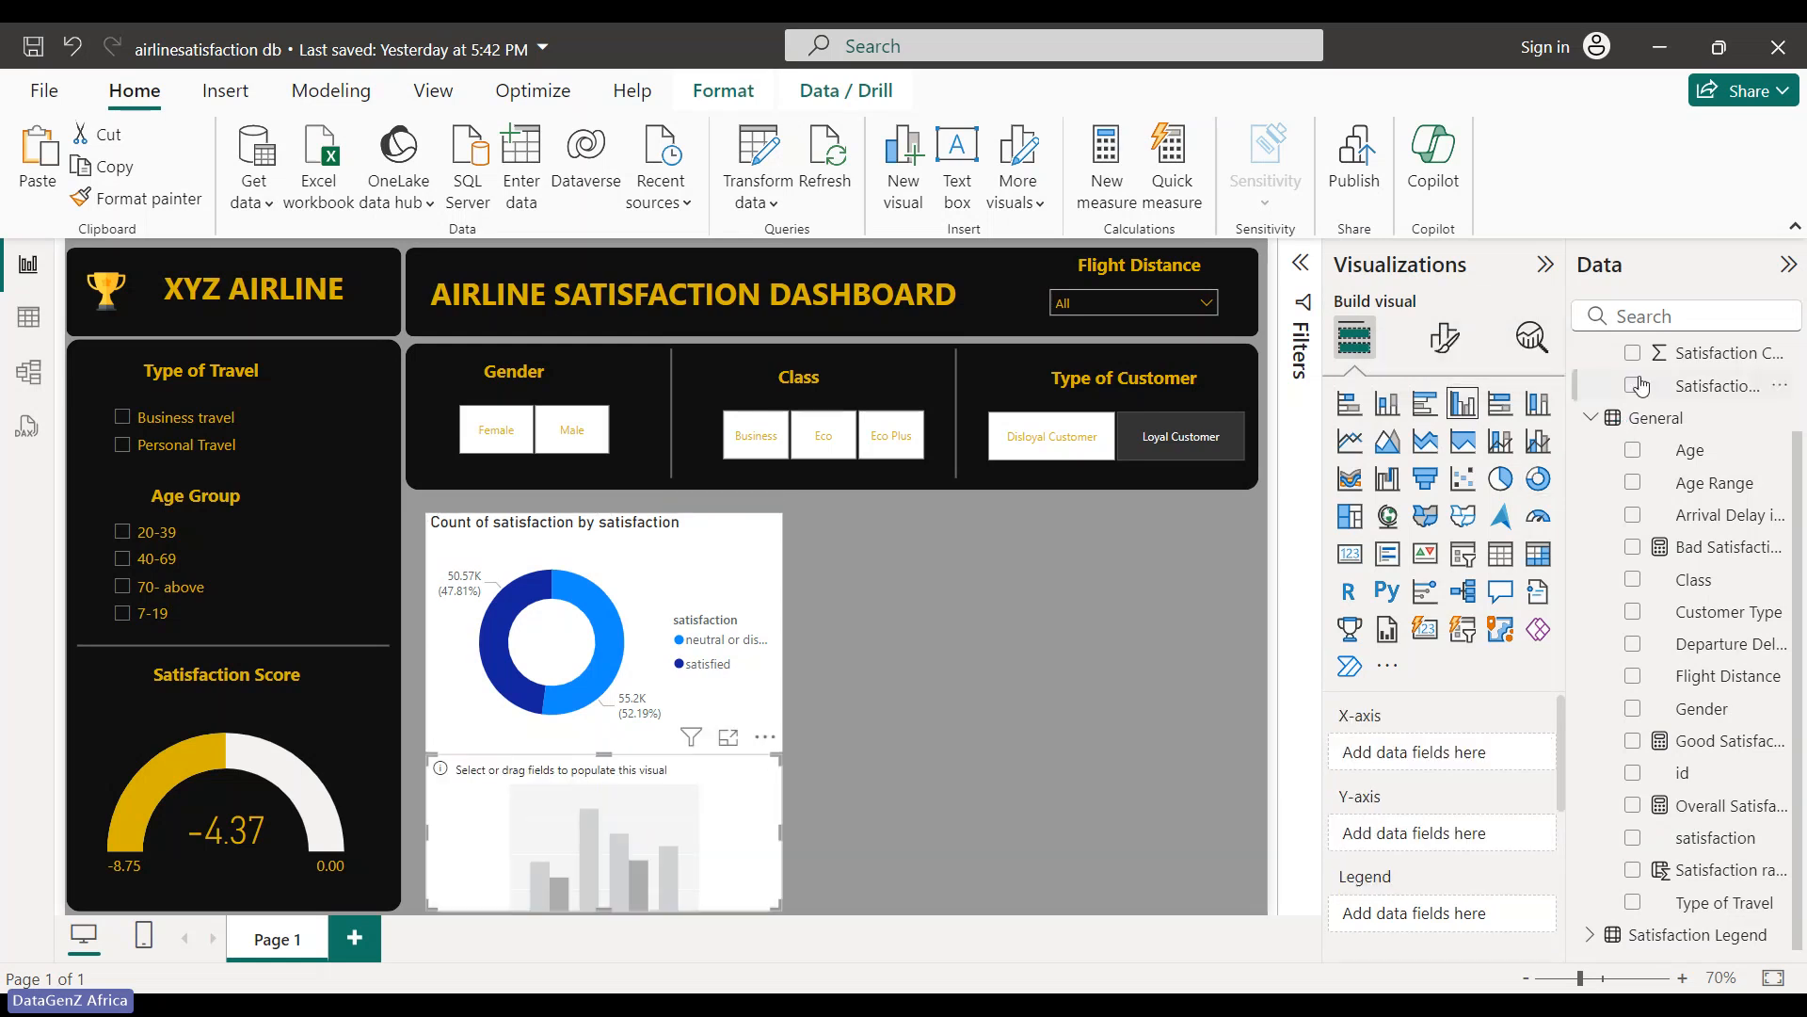
scroll(1641, 386, up, 2)
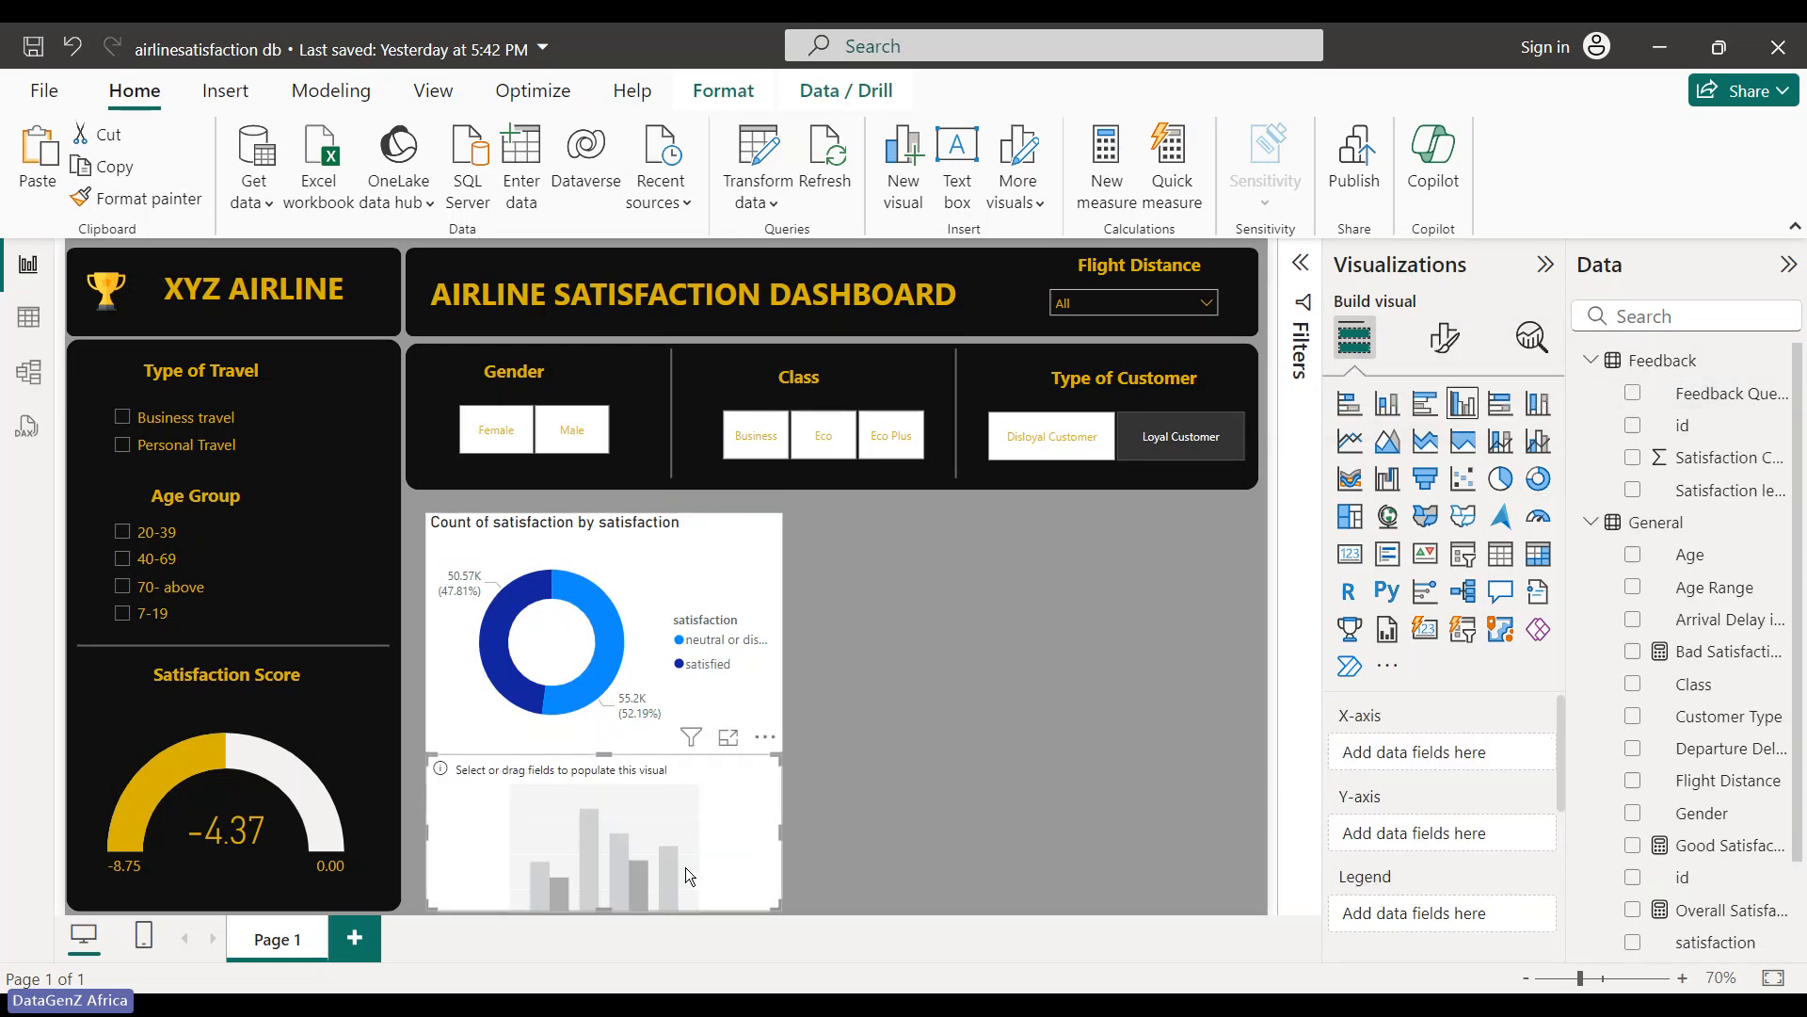
click(1636, 395)
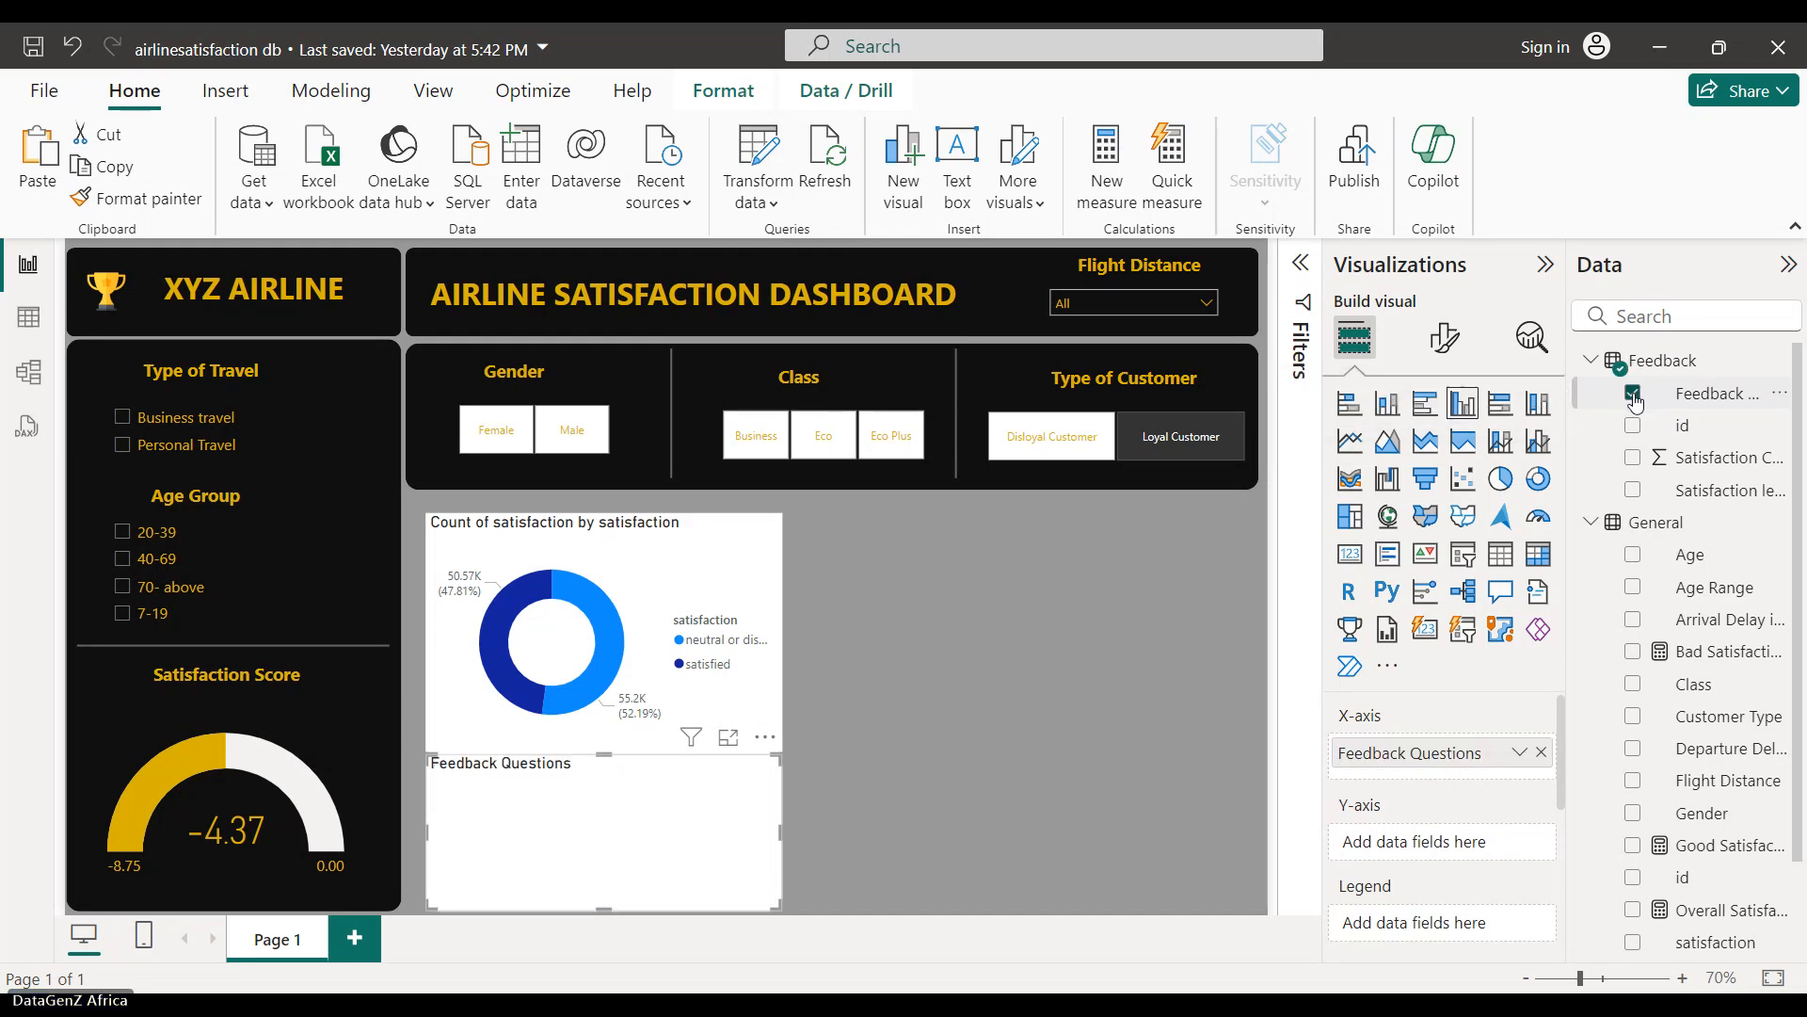
click(1634, 490)
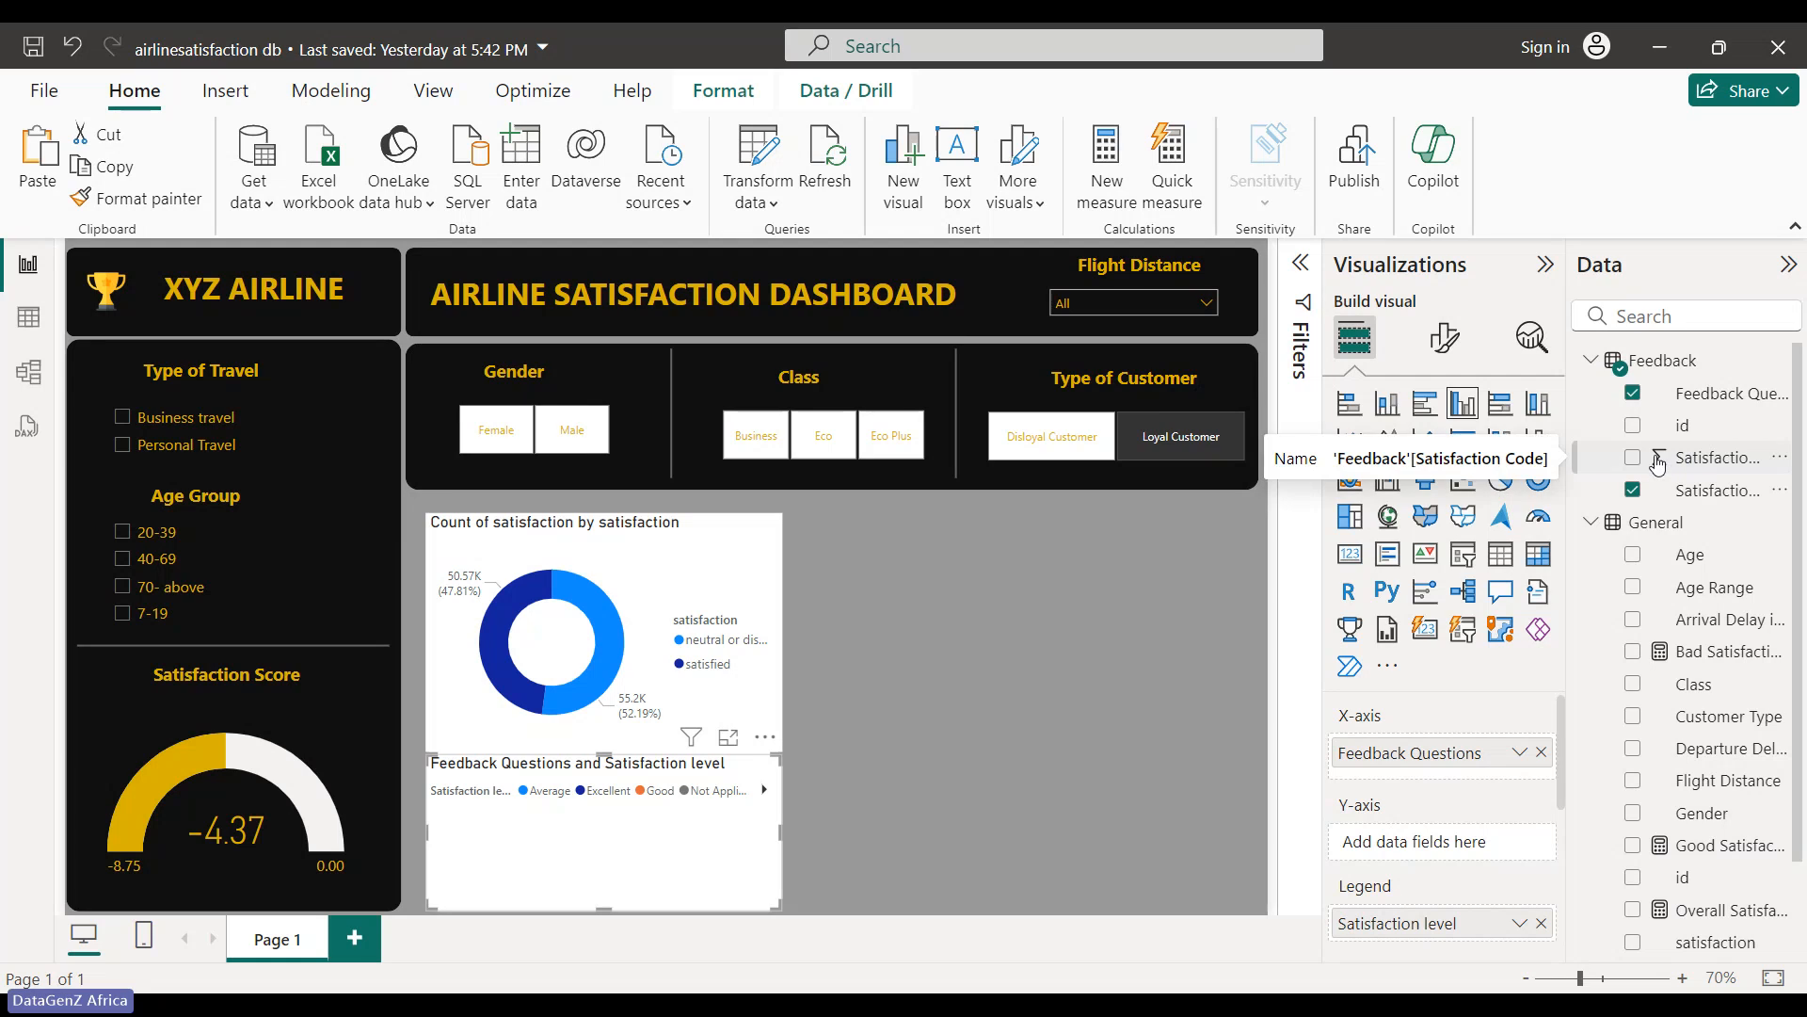
drag(1667, 465, 1421, 848)
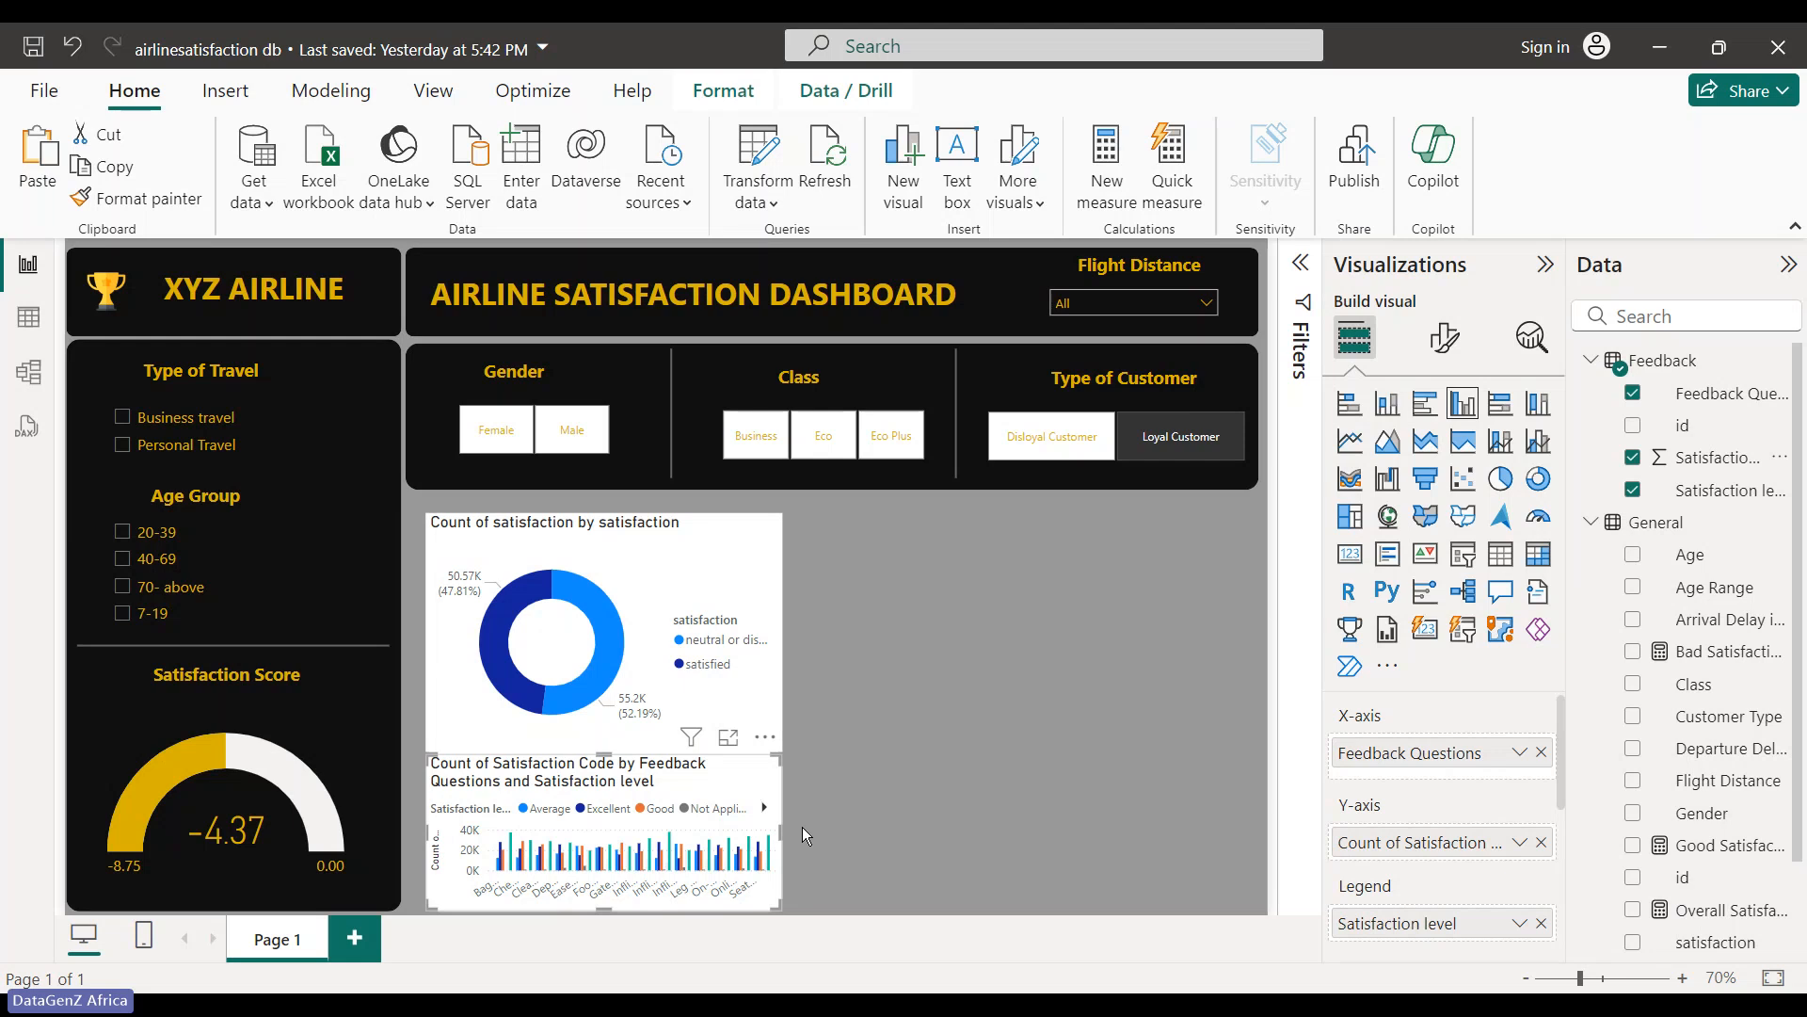
- Widen the column chart, shrink the donut chart by its corner, and raise the column chart's top edge
drag(780, 829, 1250, 845)
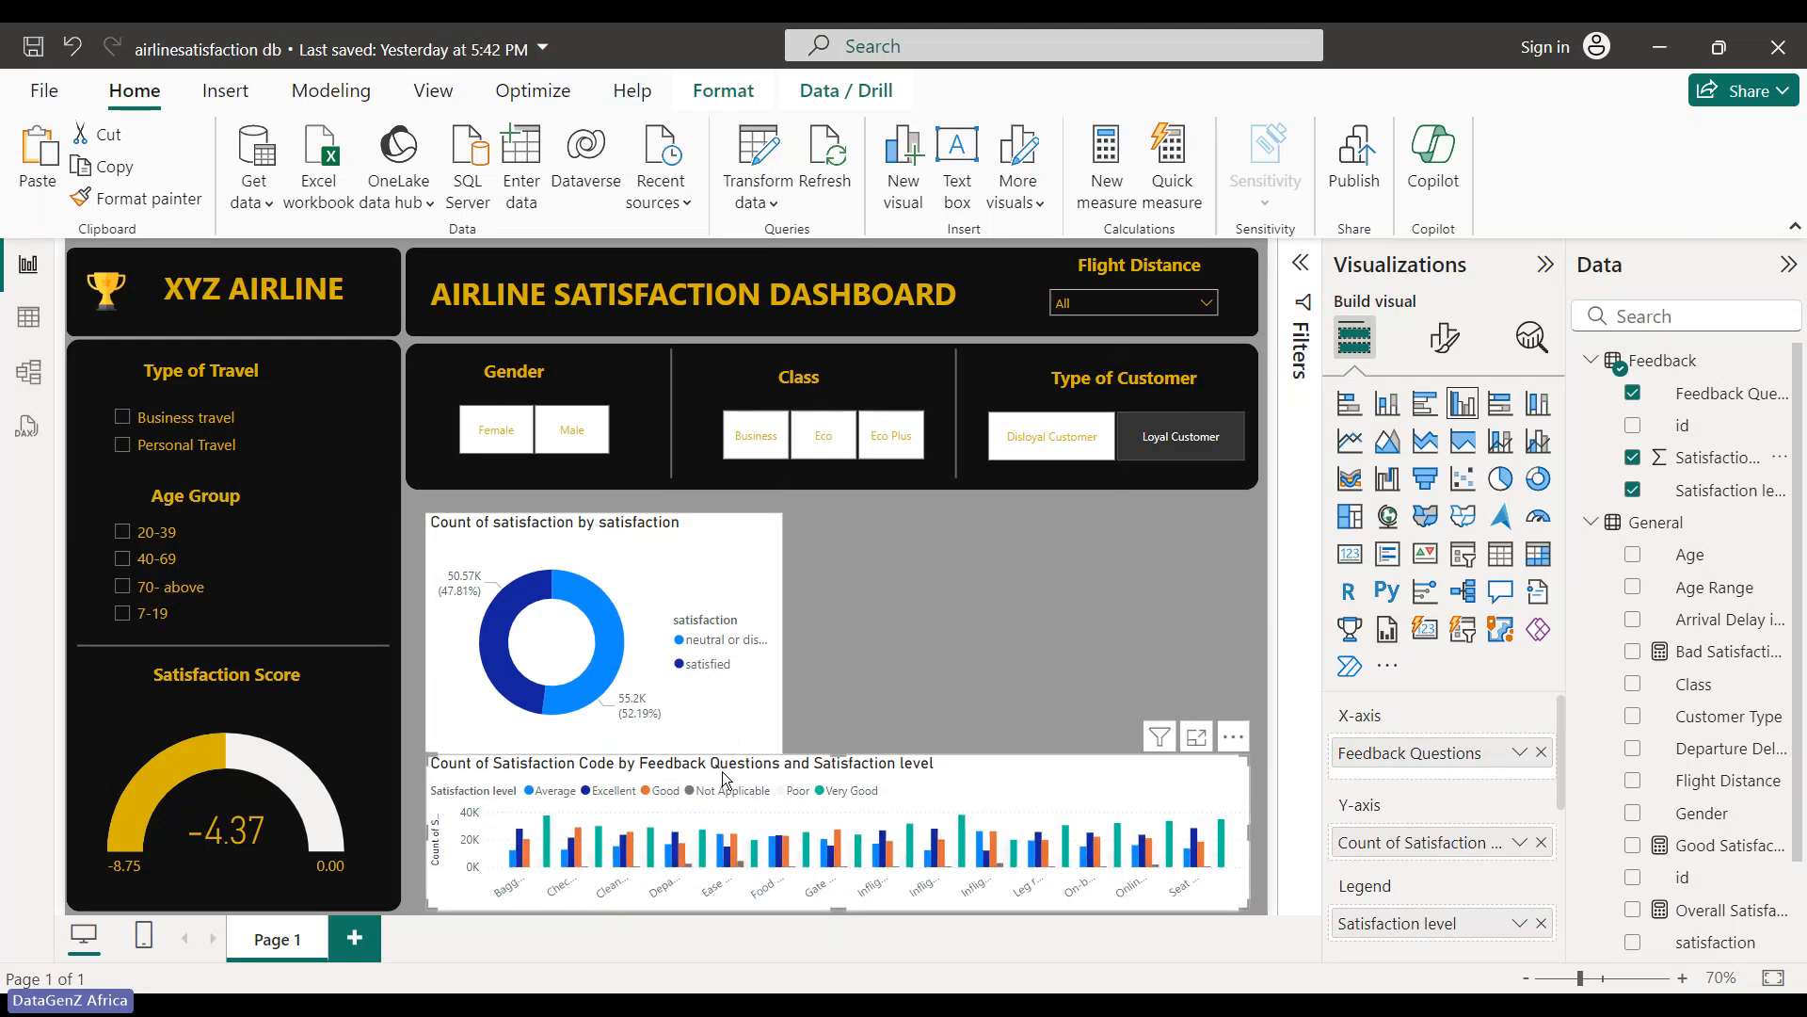
click(758, 739)
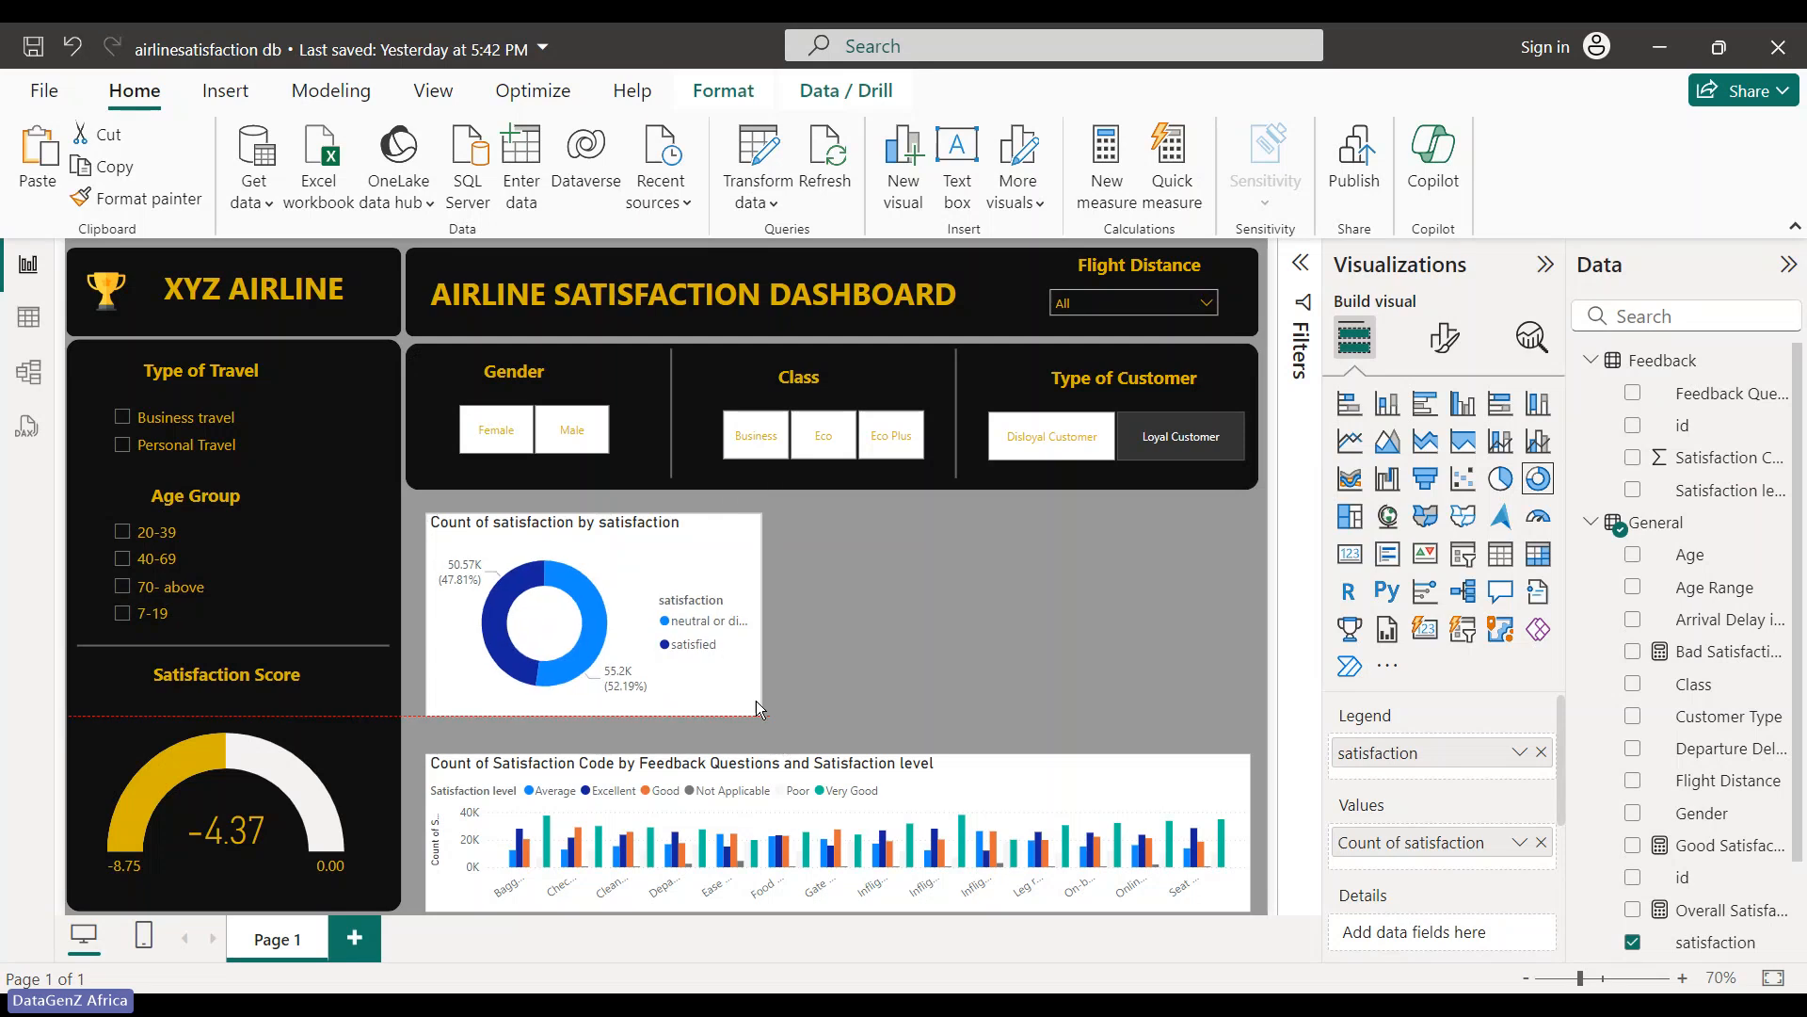
drag(781, 752, 736, 684)
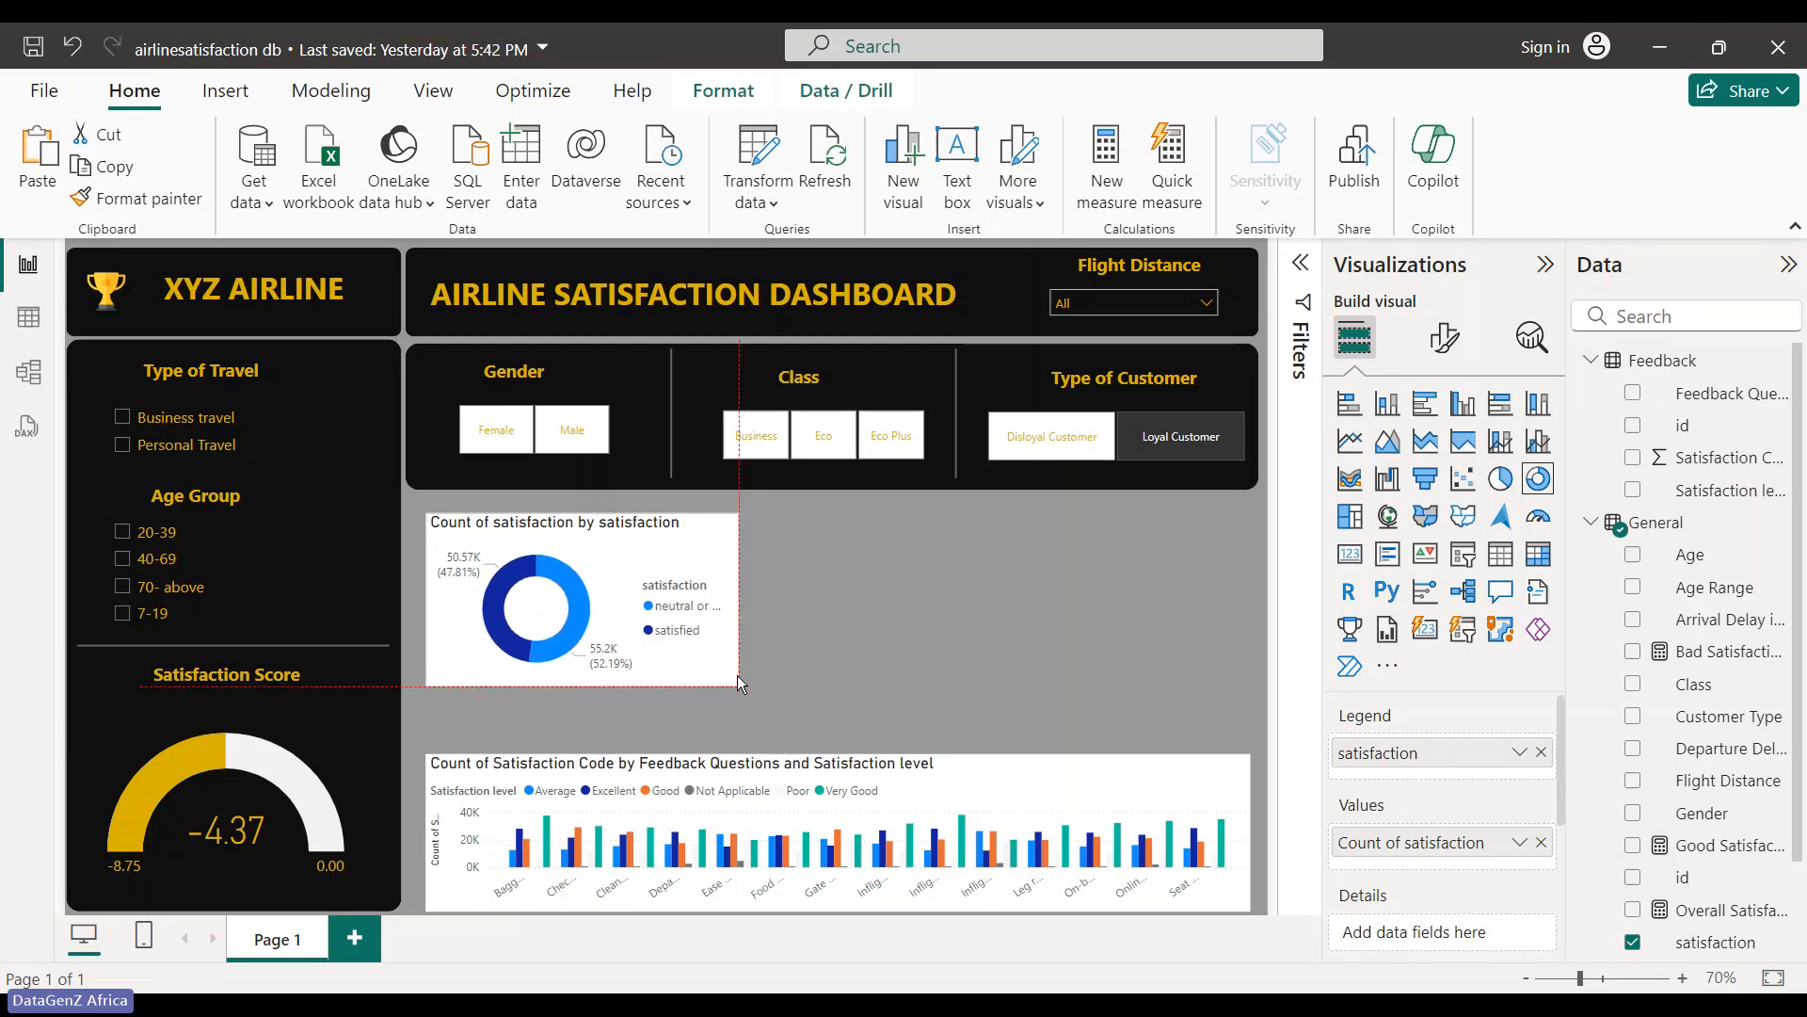
click(847, 753)
drag(847, 753, 888, 713)
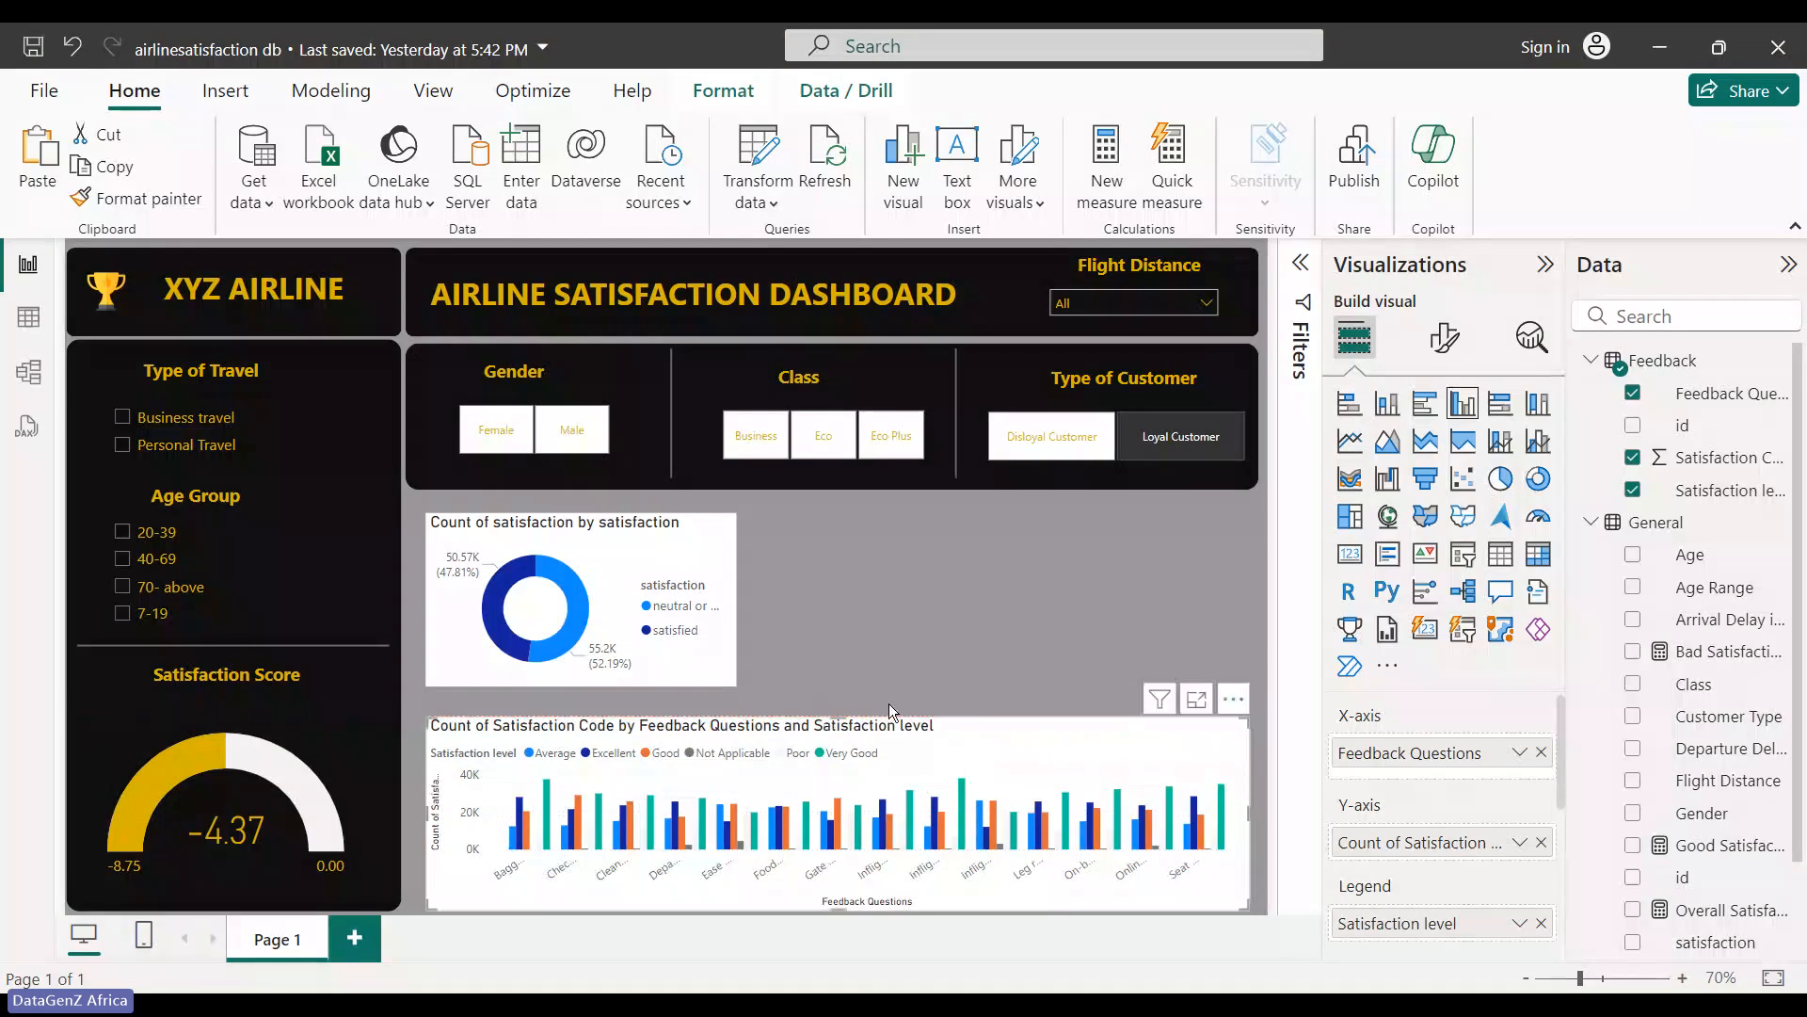
click(994, 647)
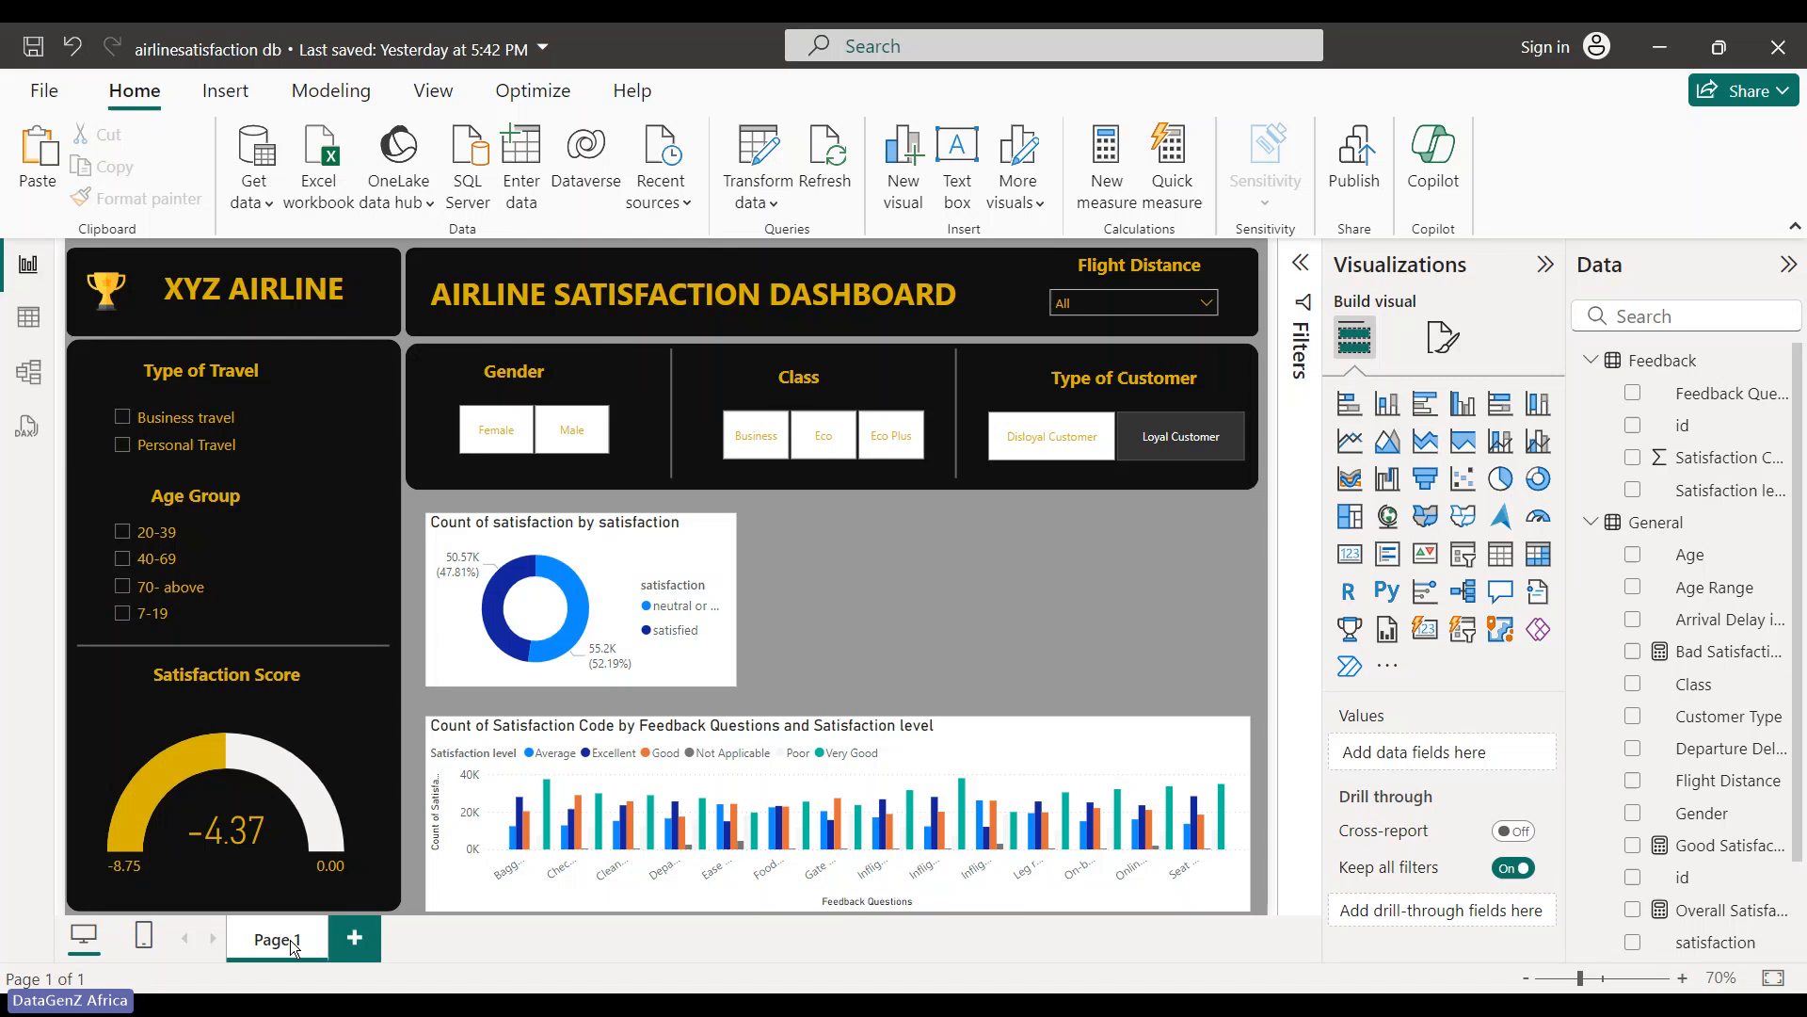
- Drag the donut chart into the top-left corner and raise the column chart until it shows counts up to 40K
mouse_move(293, 946)
mouse_down()
mouse_move(259, 948)
mouse_move(295, 936)
mouse_up()
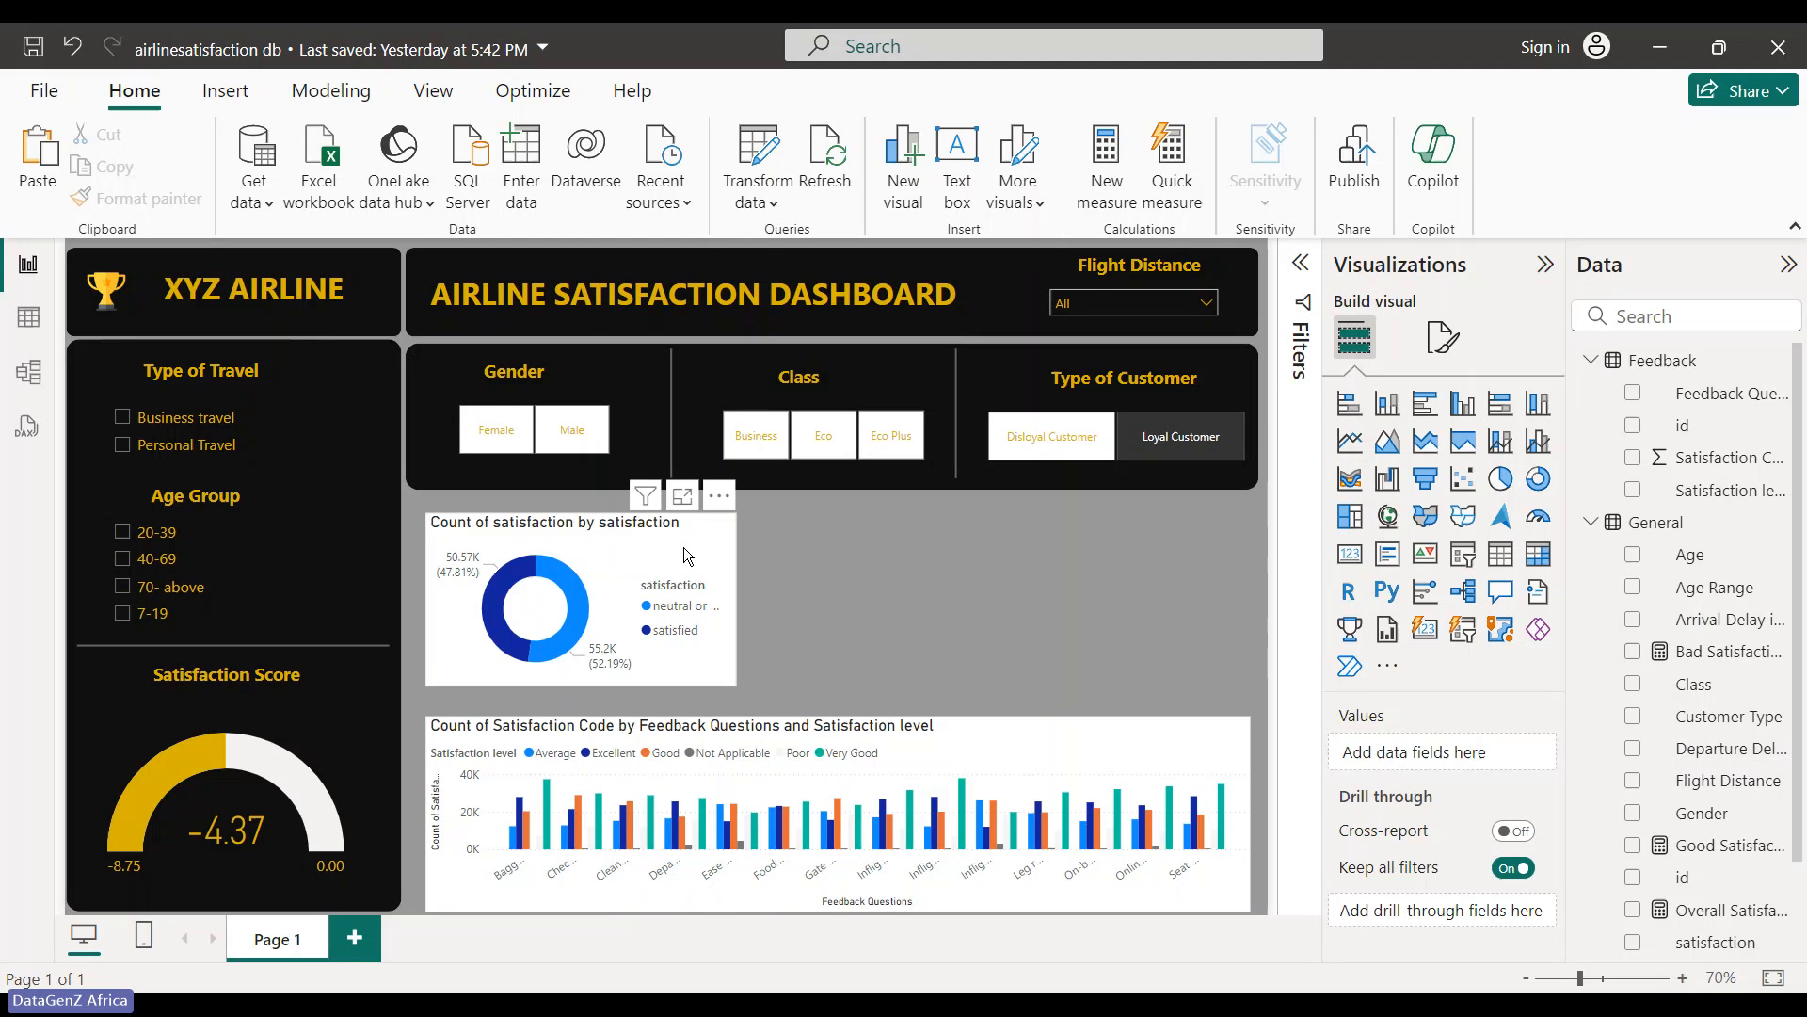
drag(685, 539, 688, 518)
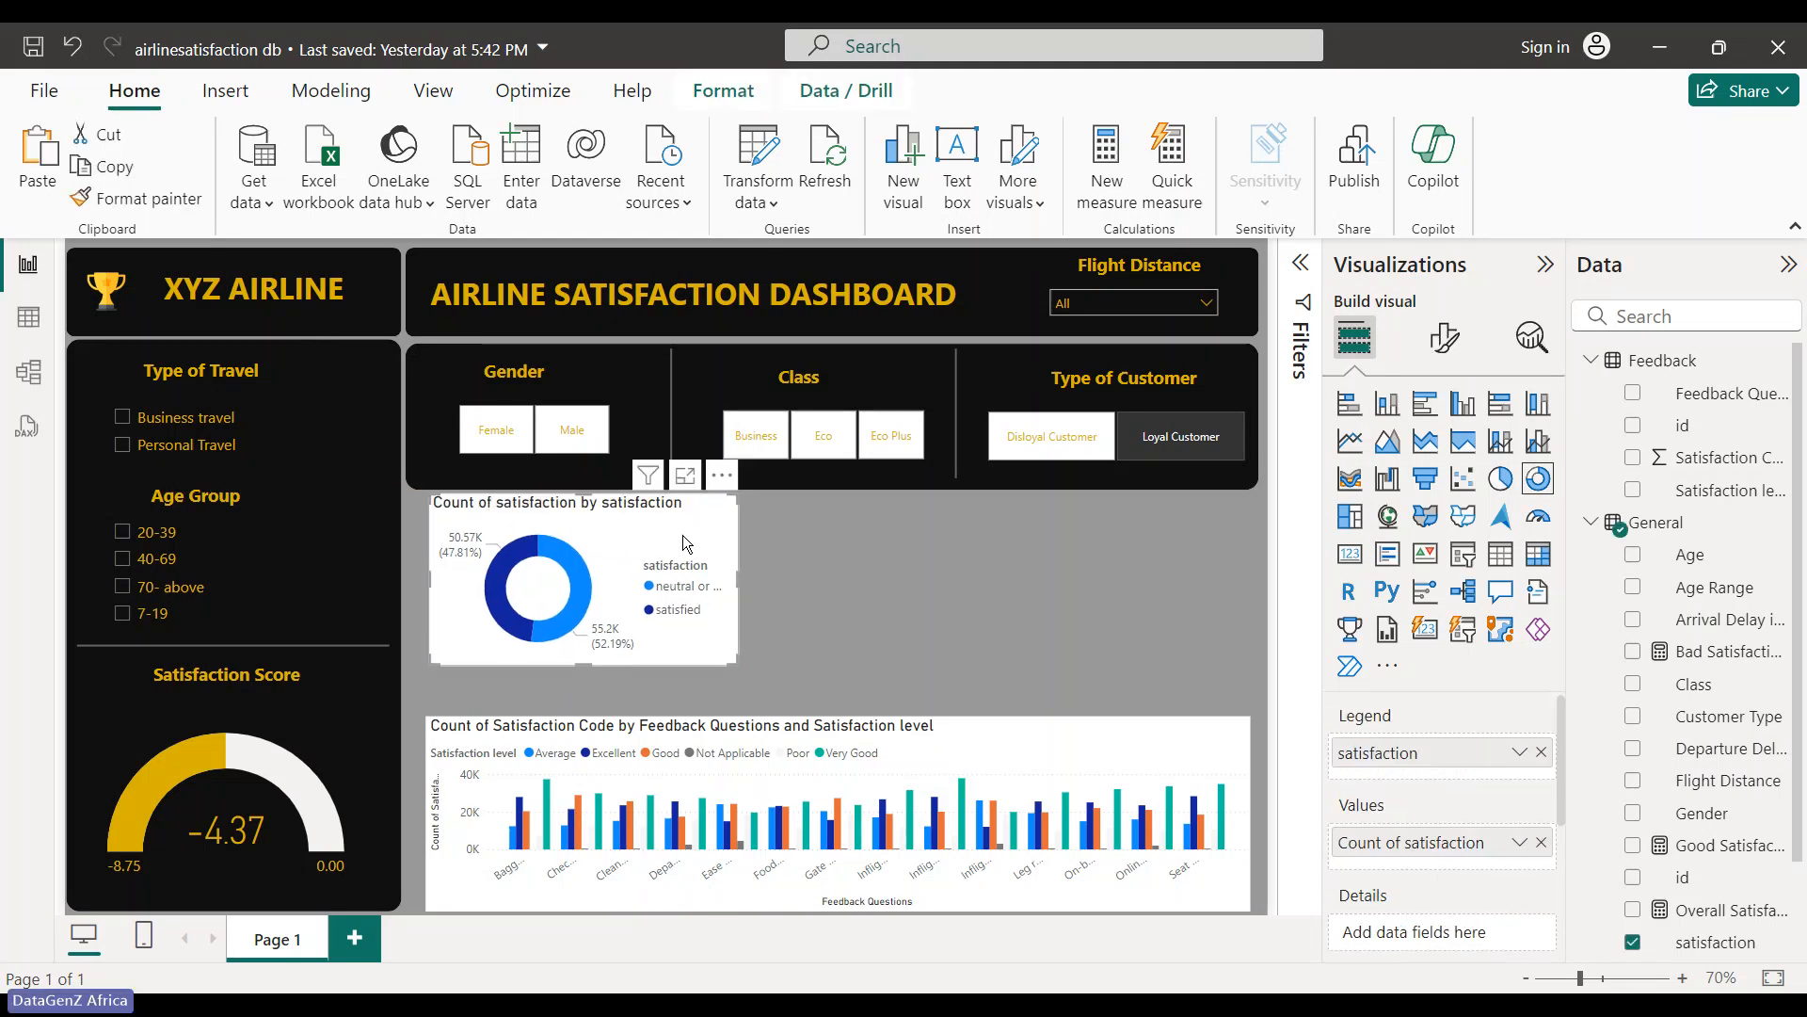
click(992, 745)
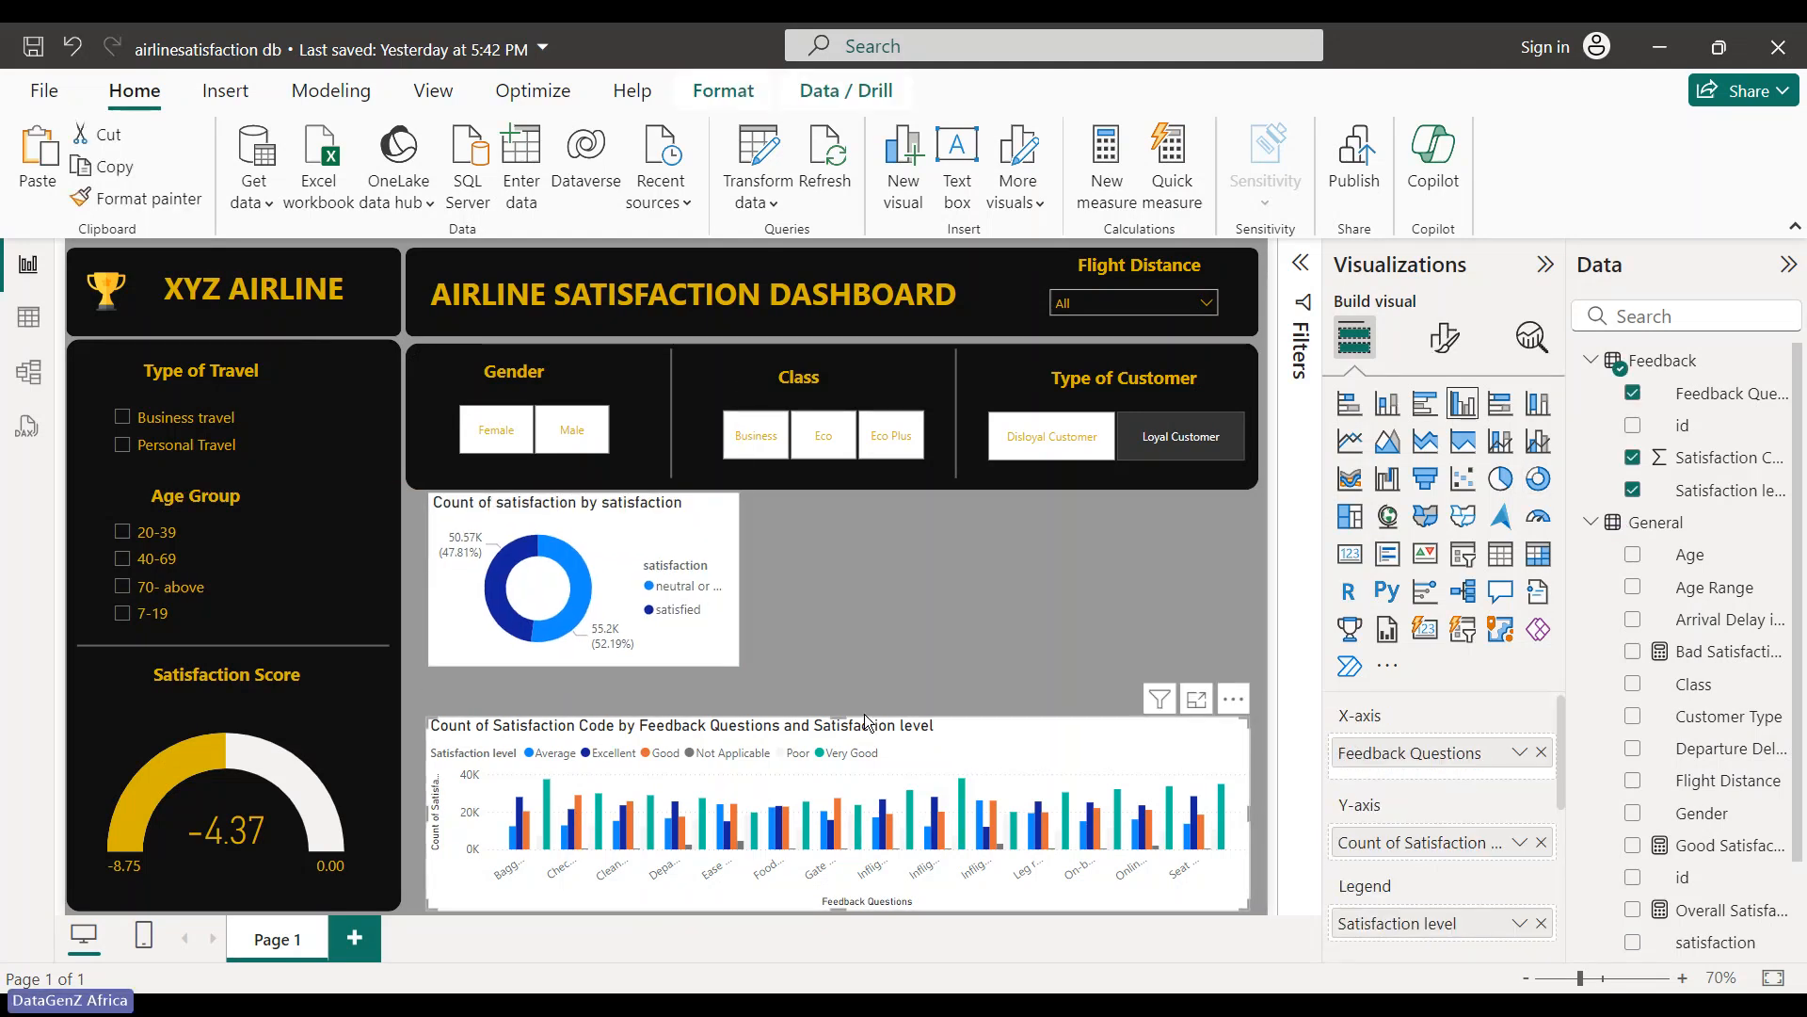
drag(866, 721, 805, 596)
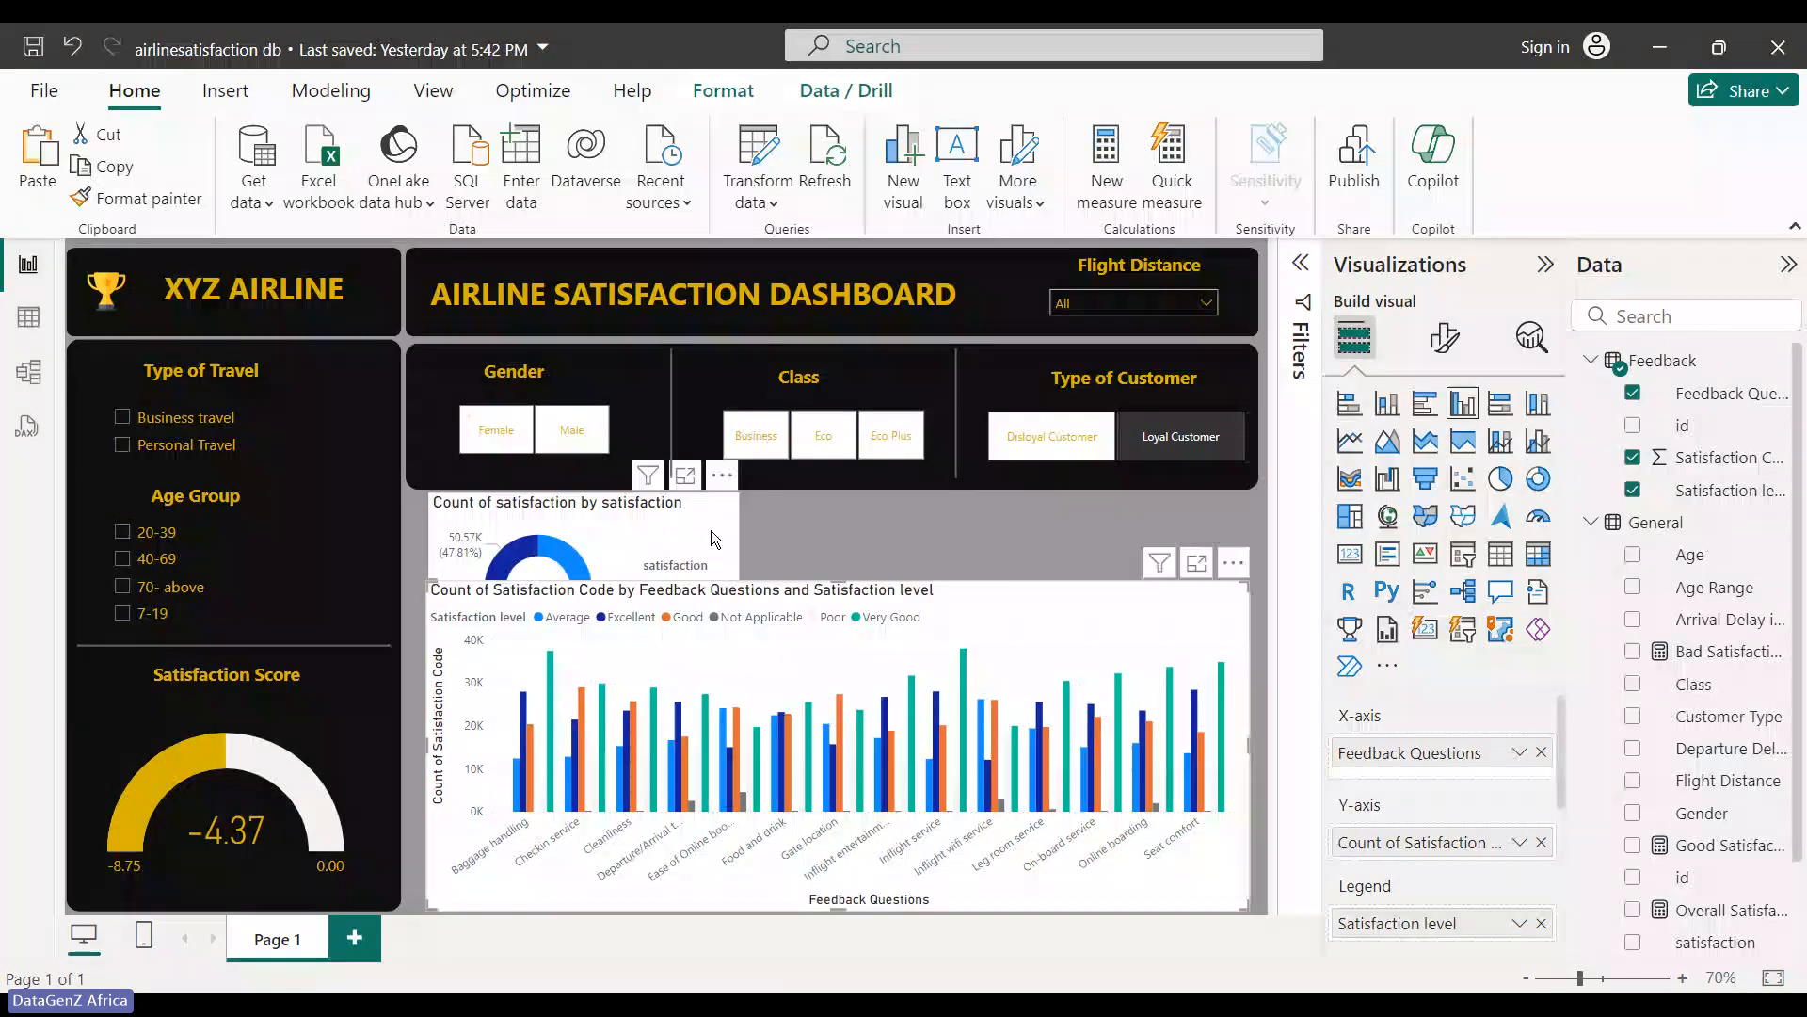
drag(710, 531, 373, 300)
click(922, 592)
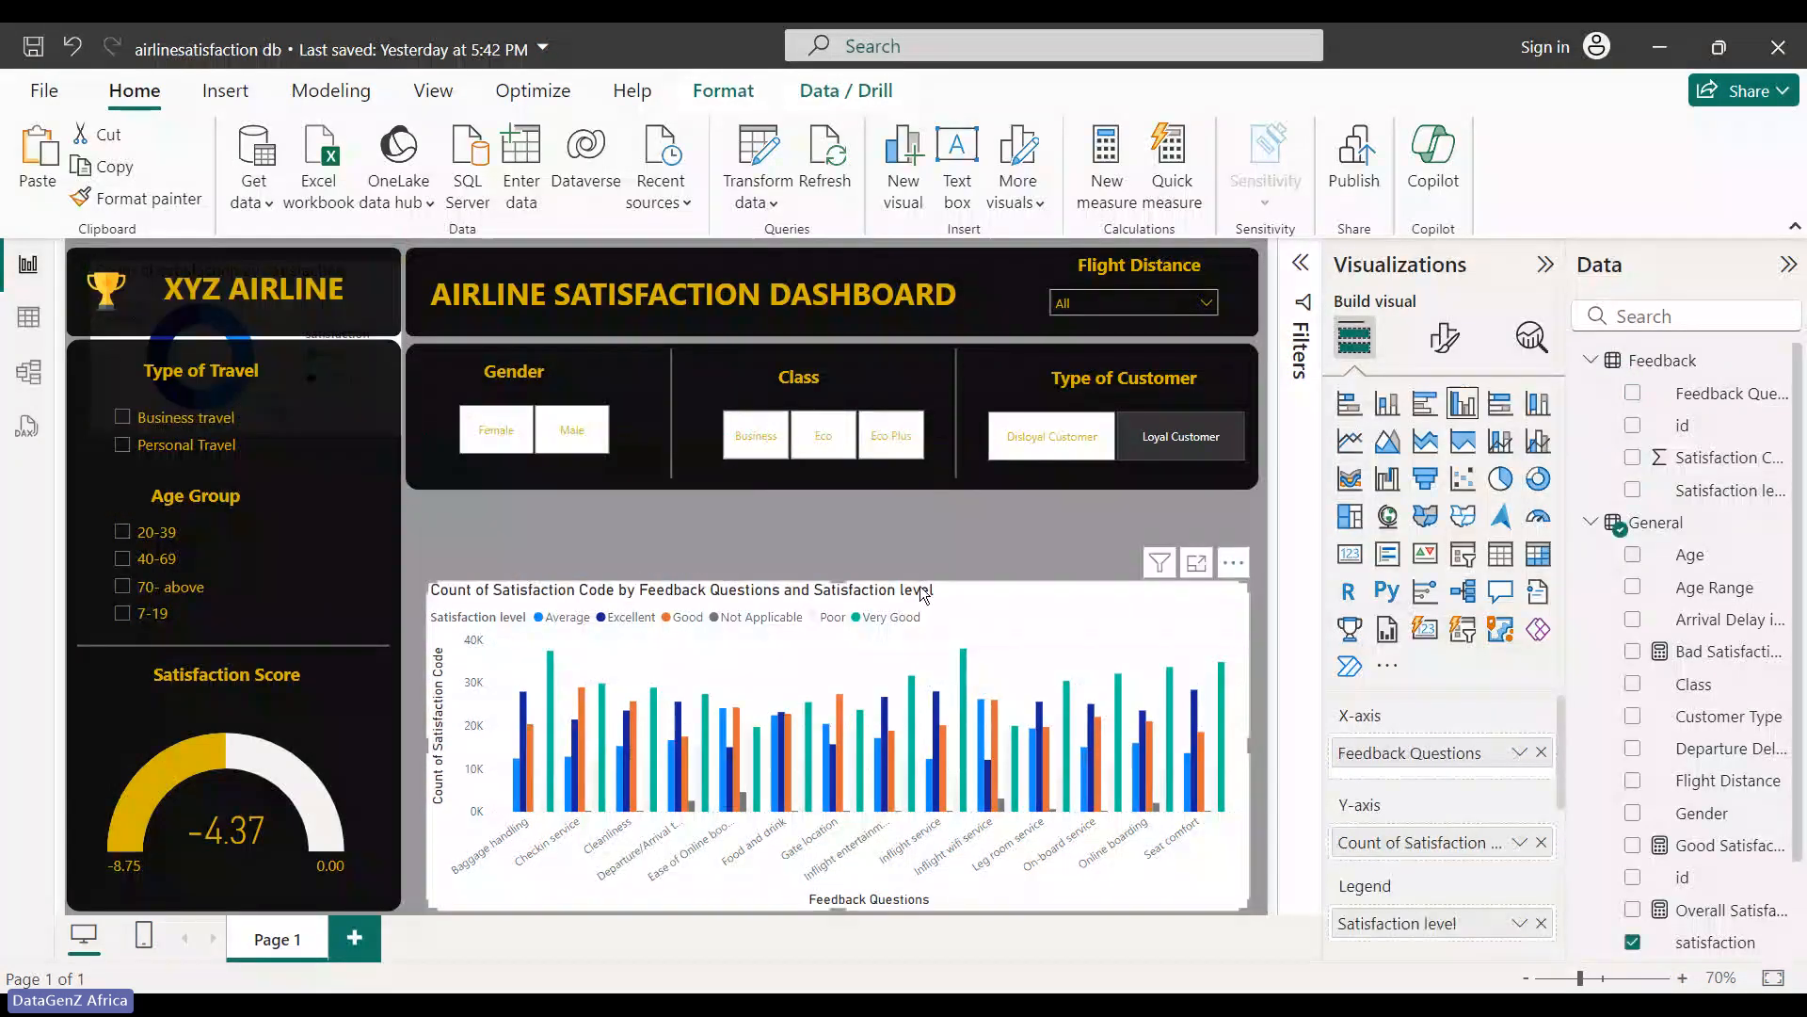
drag(840, 584, 846, 537)
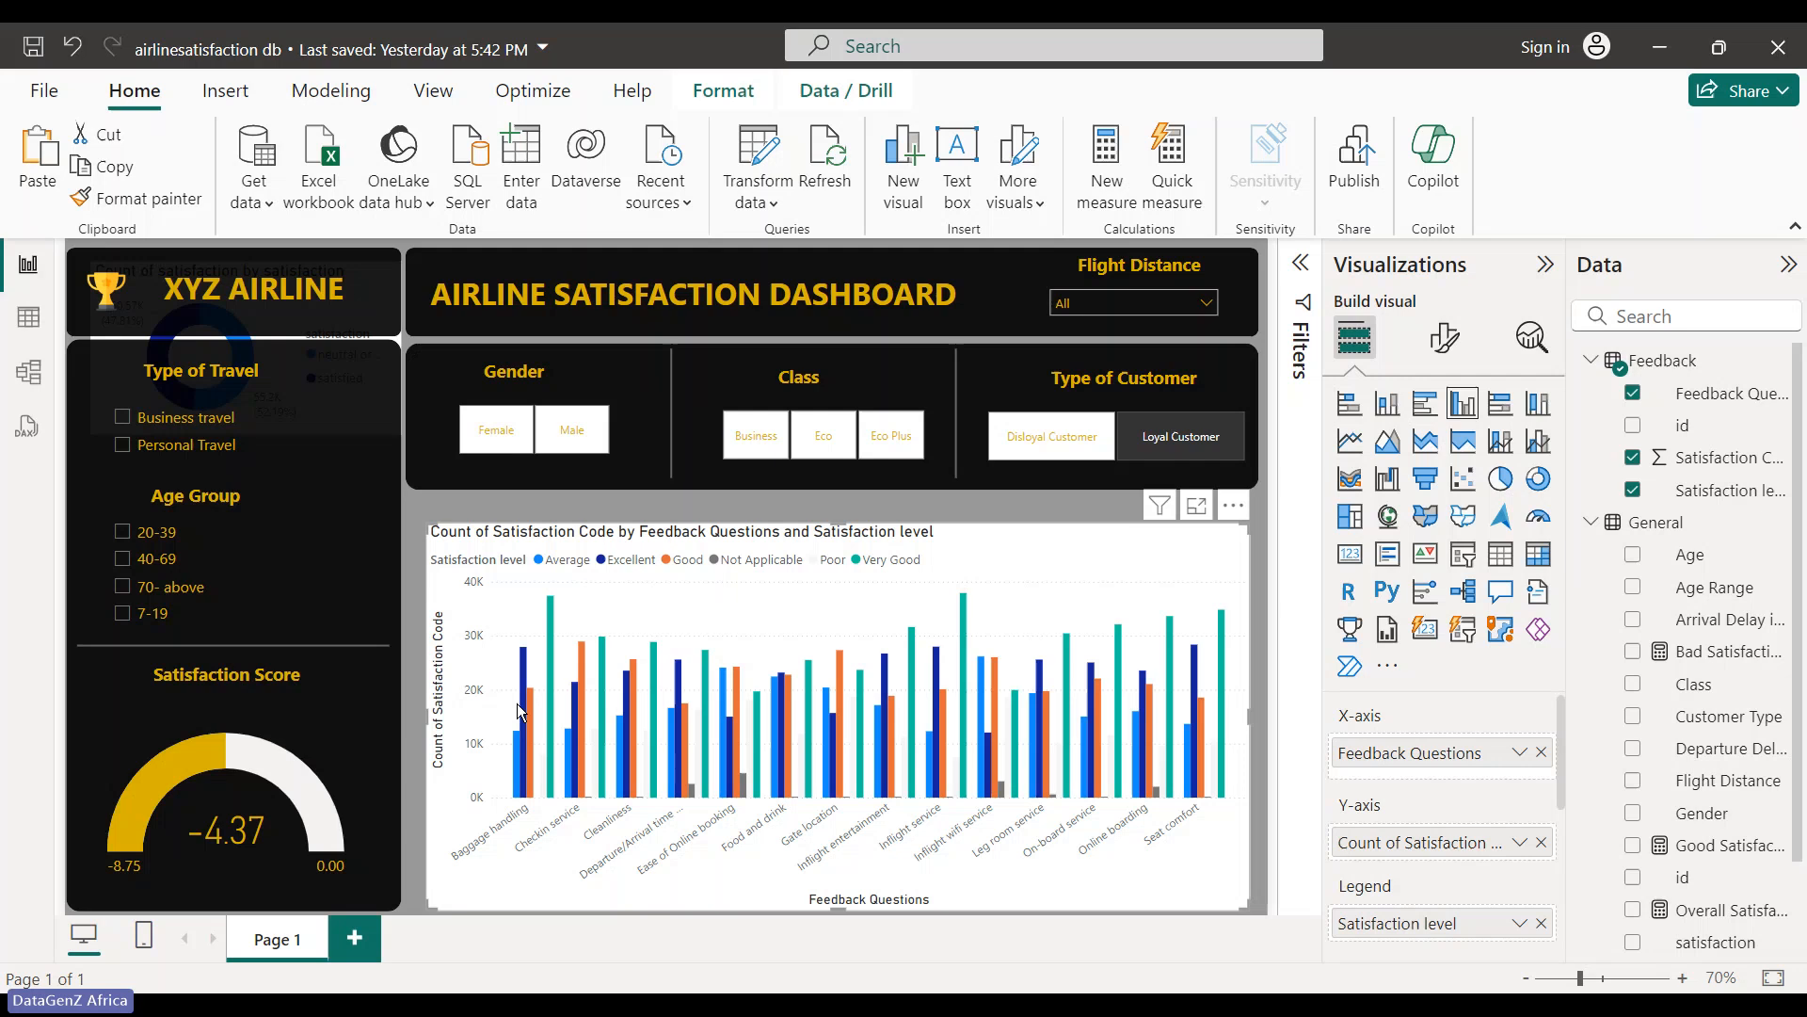
mouse_move(528, 667)
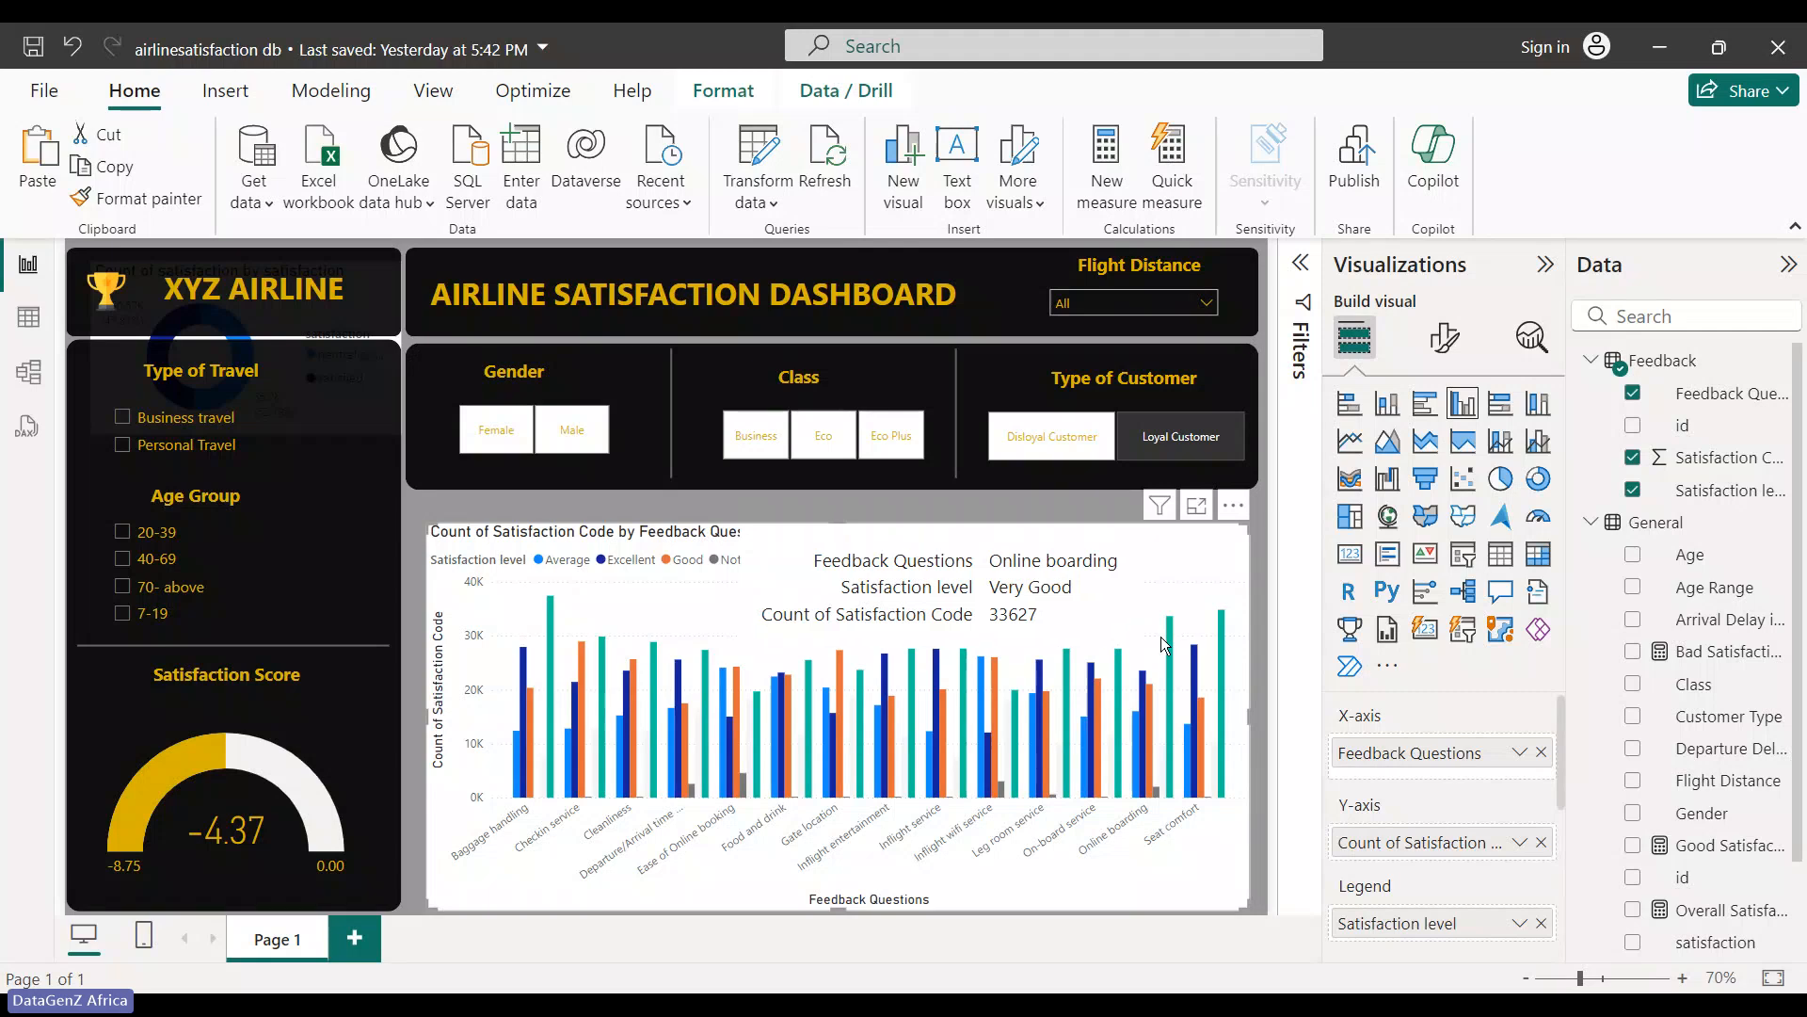
mouse_move(1172, 640)
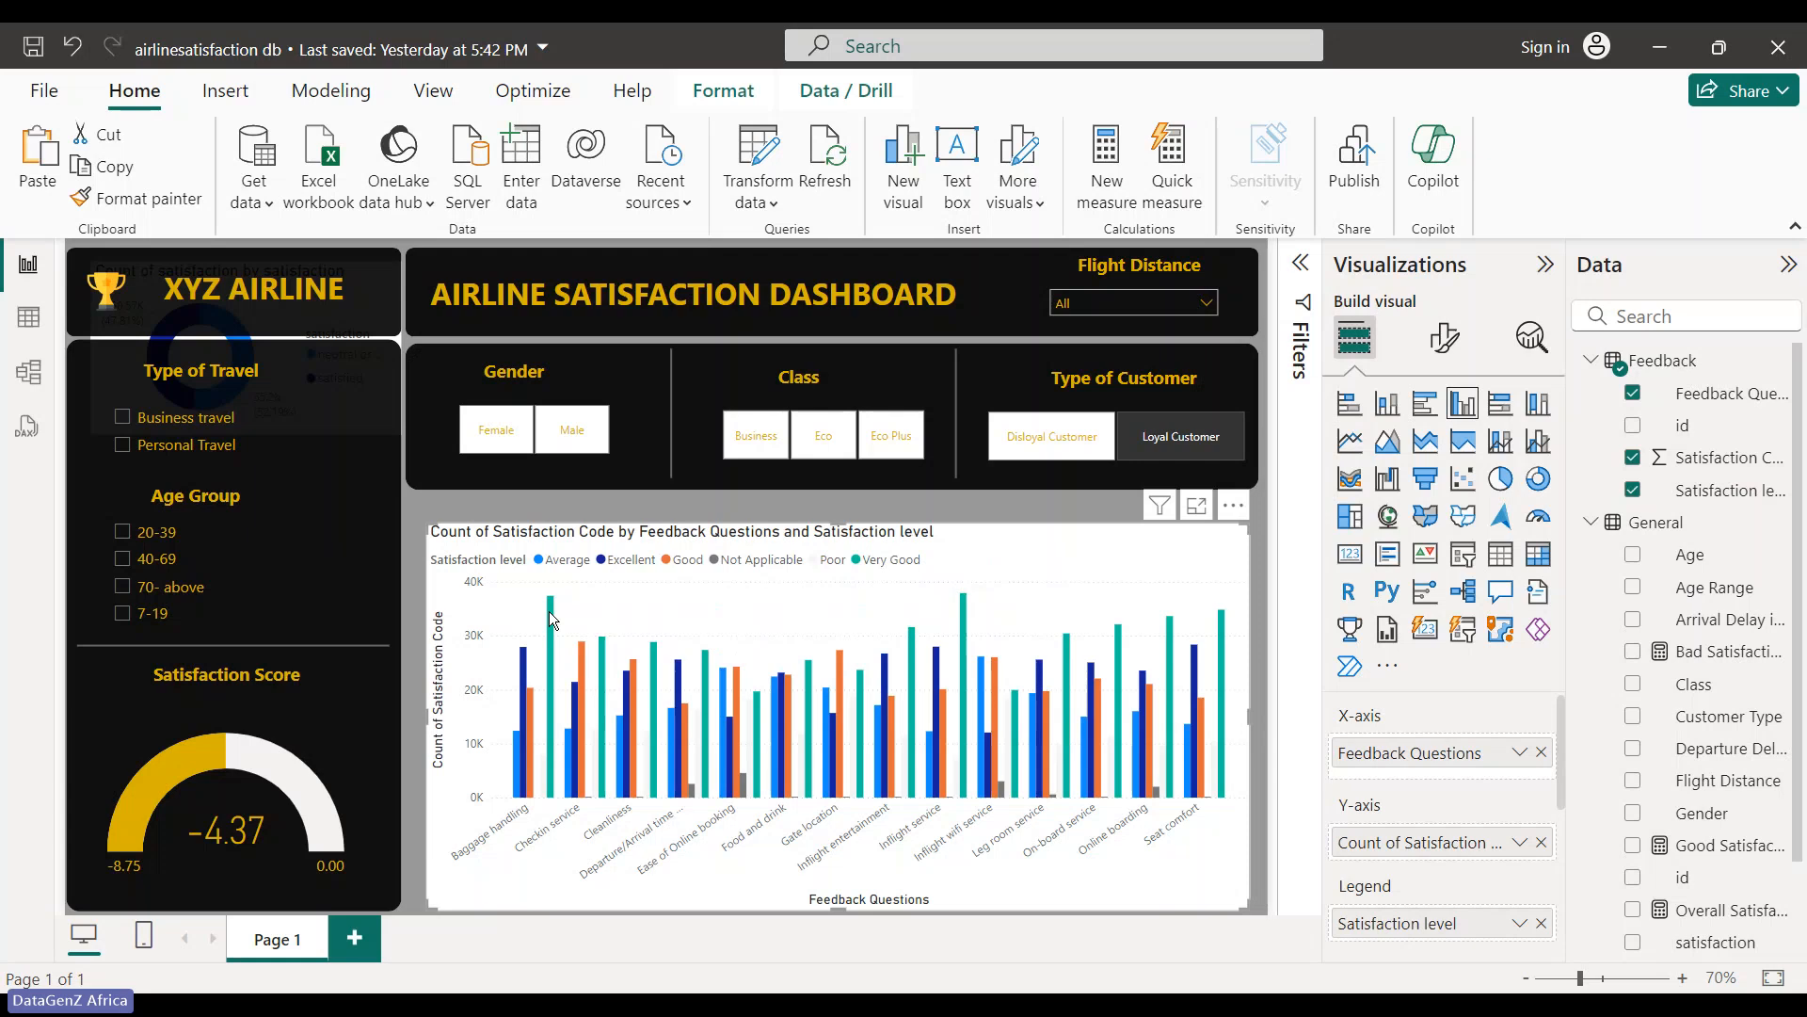
- Narrow the column chart and move it right, beneath the Class and Type of Customer slicers
mouse_move(553, 620)
drag(1252, 720, 990, 693)
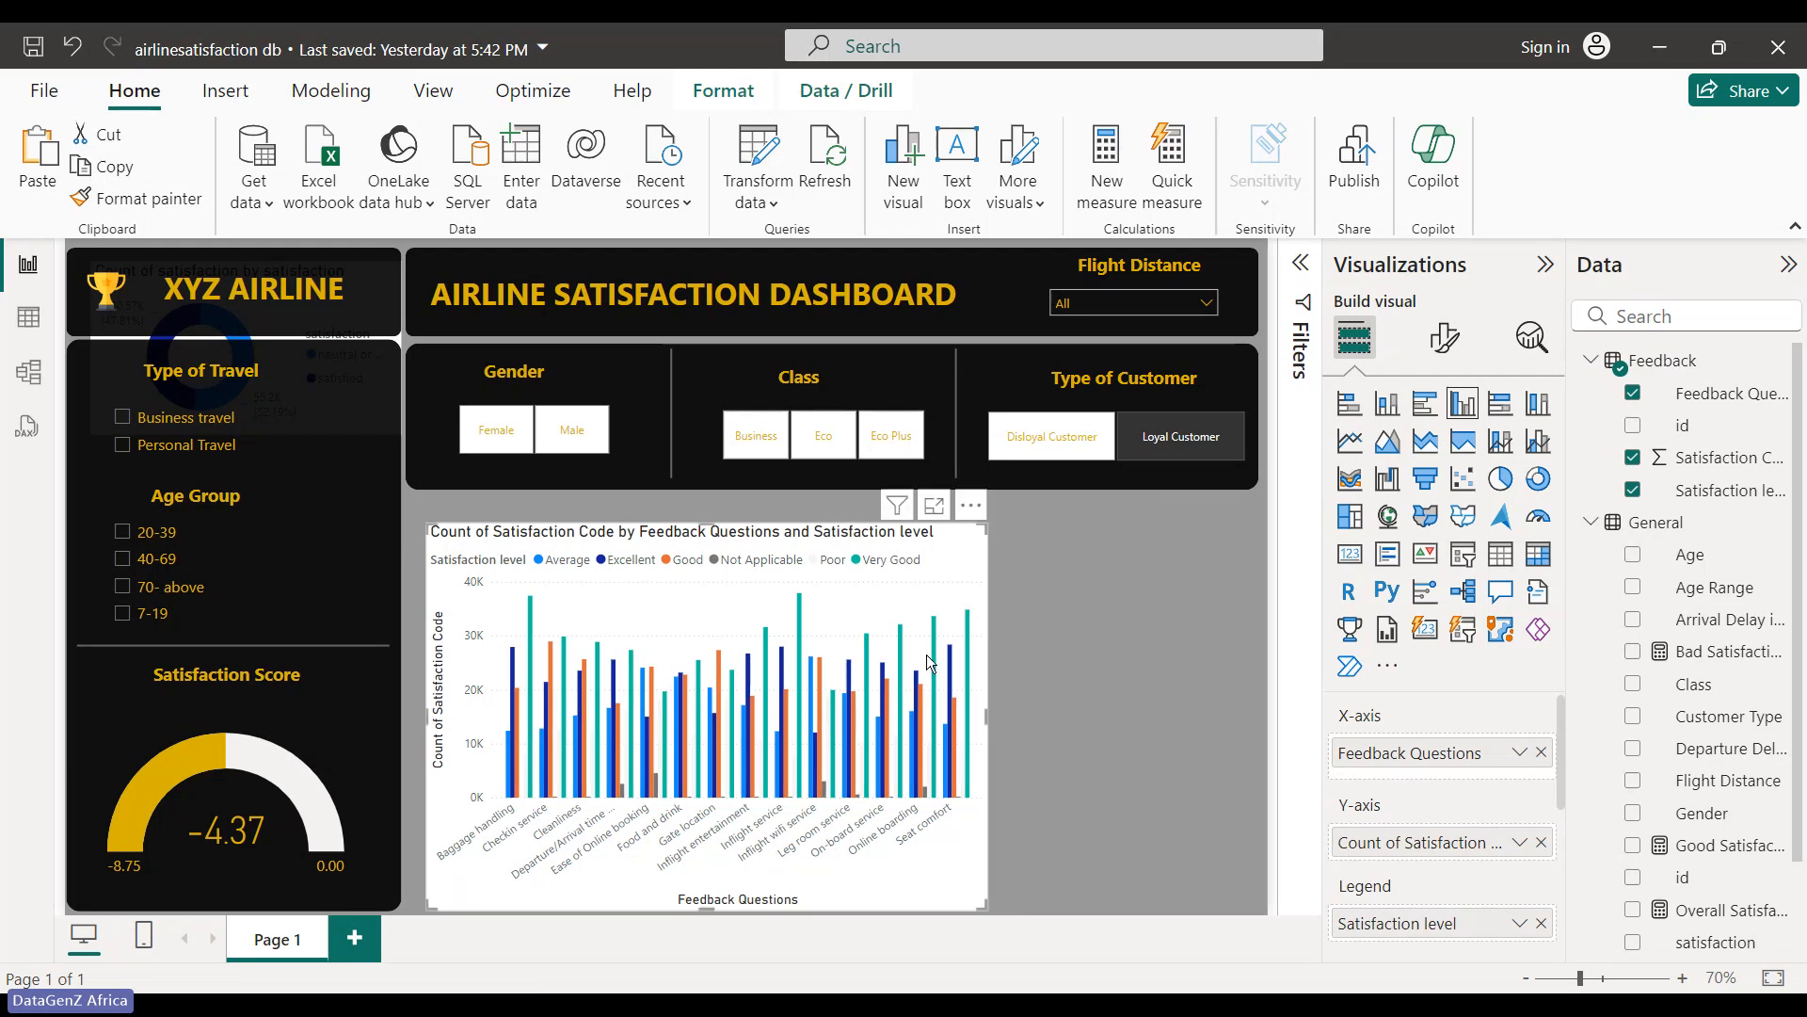
drag(927, 654, 1029, 637)
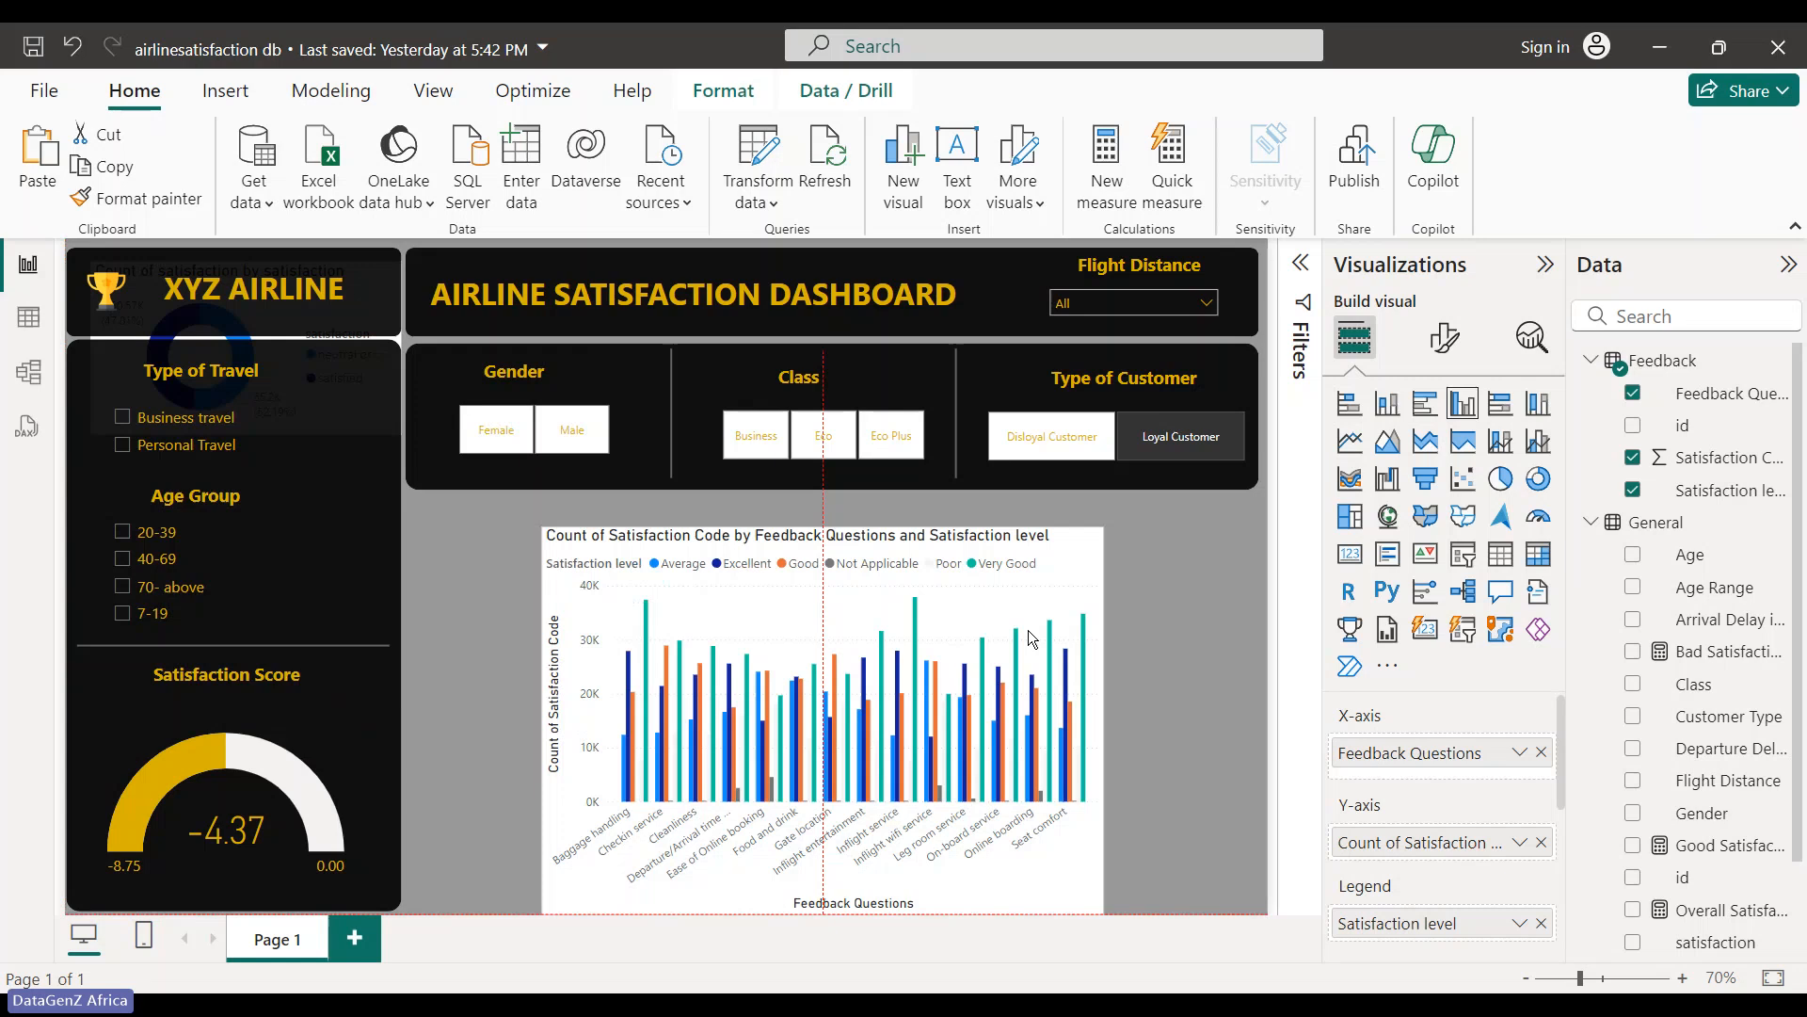
drag(1029, 637, 1318, 802)
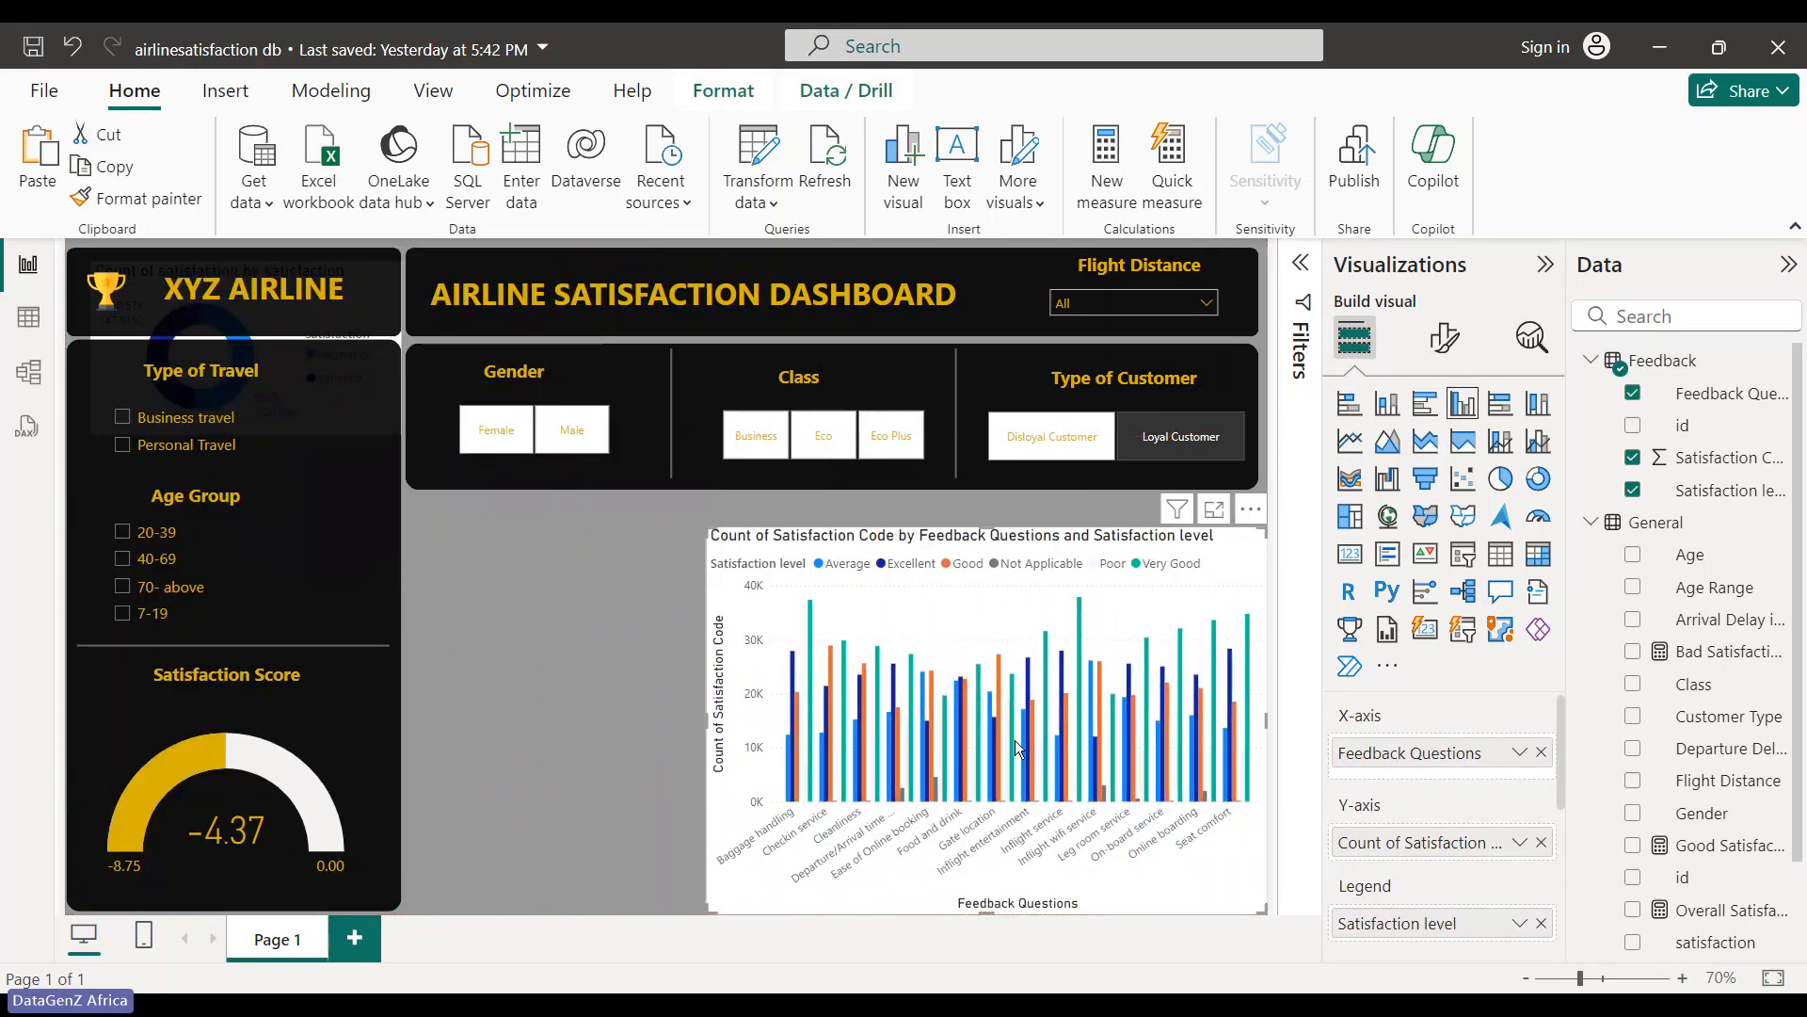
drag(1167, 636, 1192, 552)
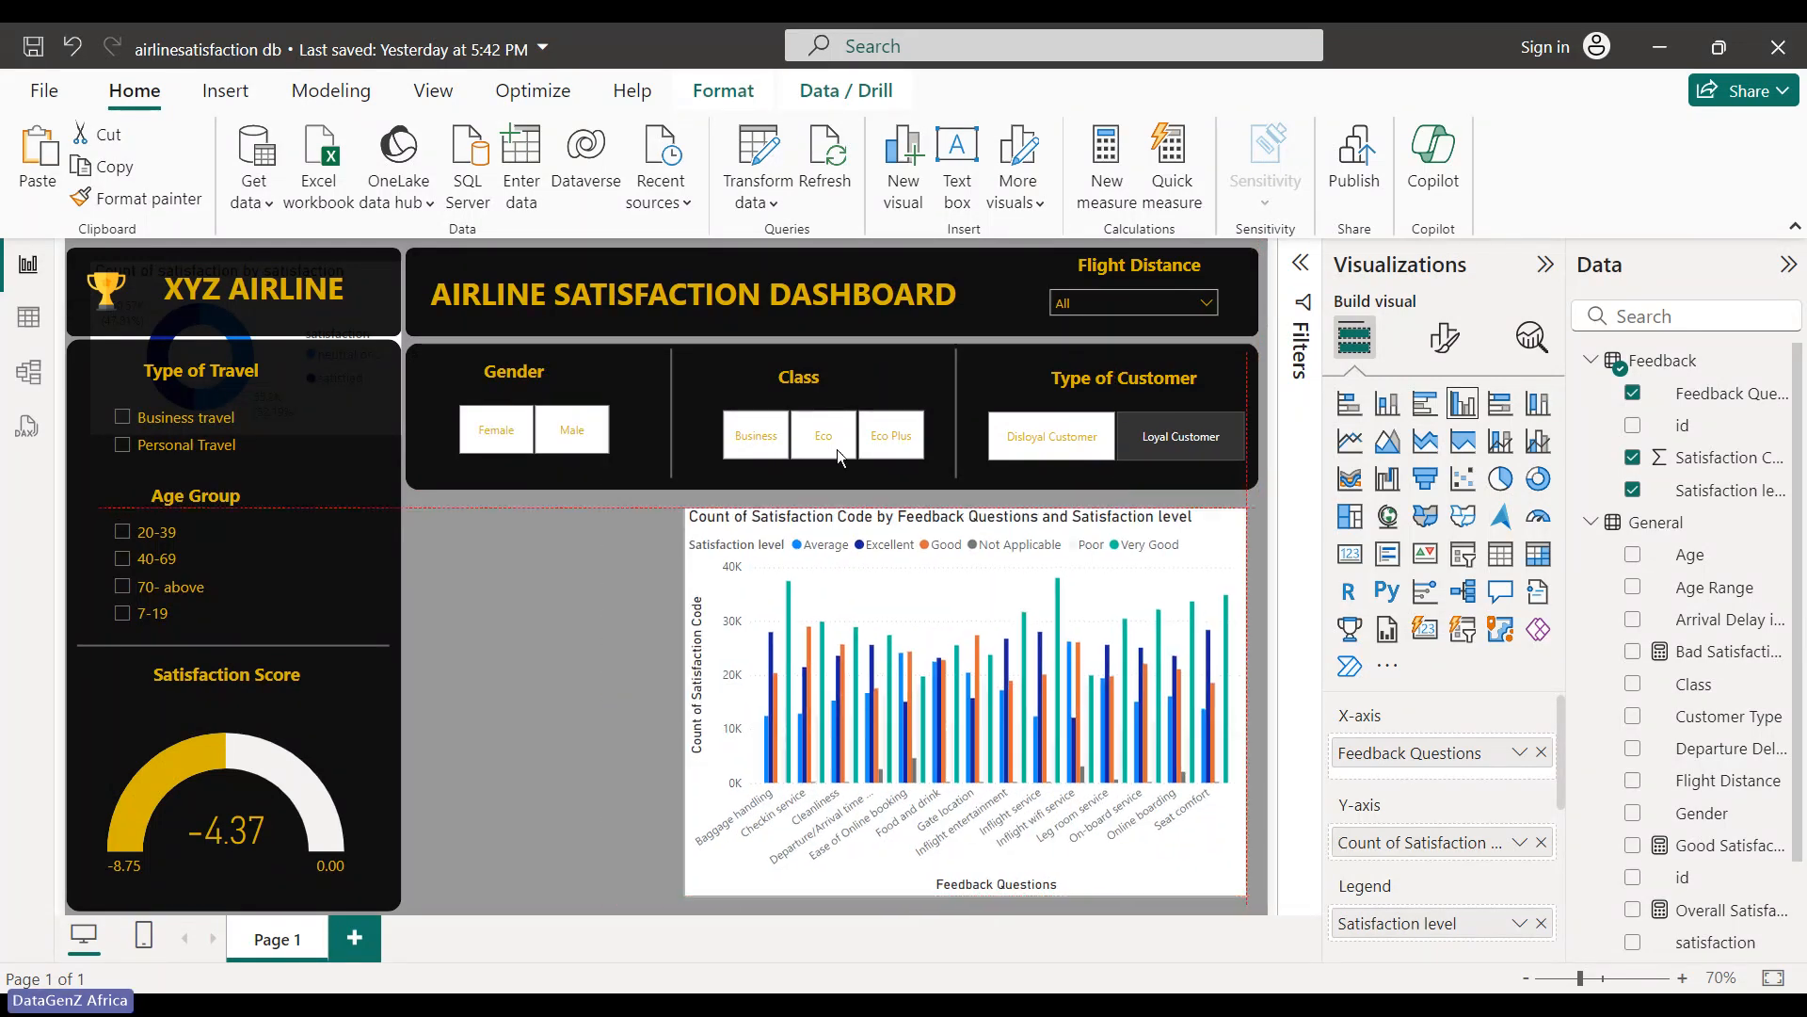
- Select the left panel's dark background shape
click(335, 500)
click(487, 585)
click(354, 403)
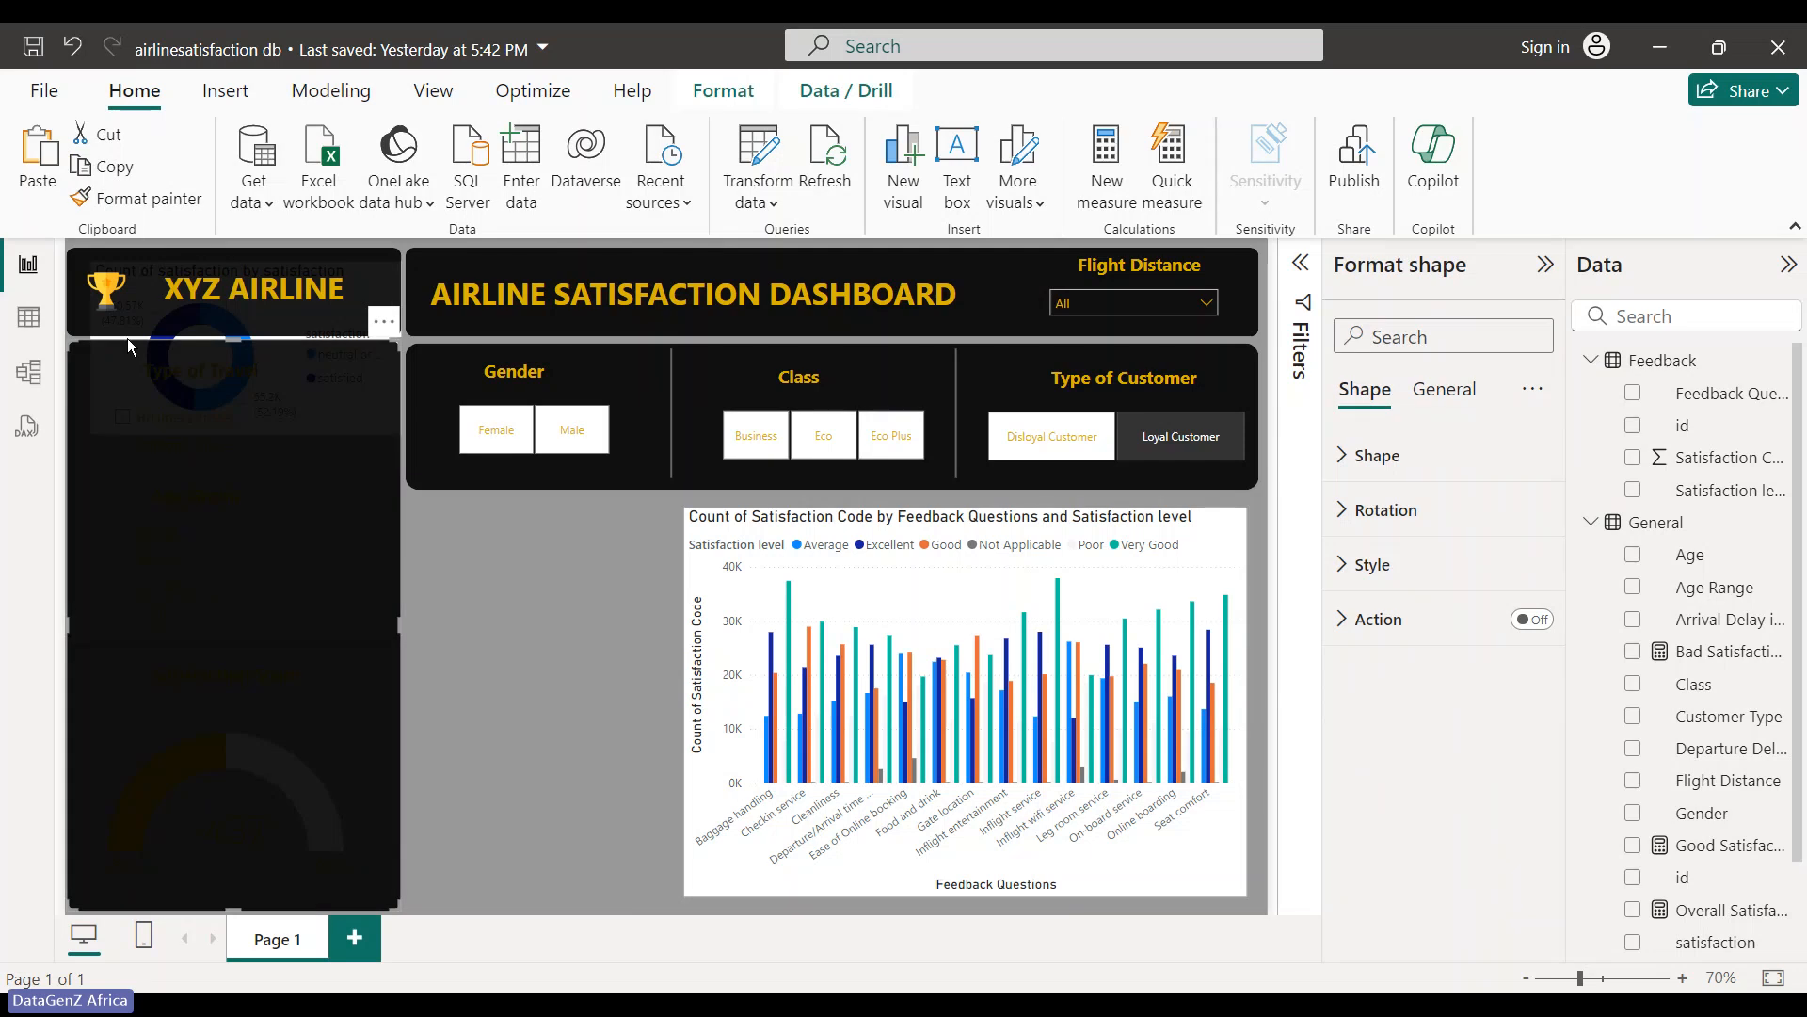
- Move the donut chart to the canvas centre, then shift and trim the black background shape
drag(128, 337, 890, 624)
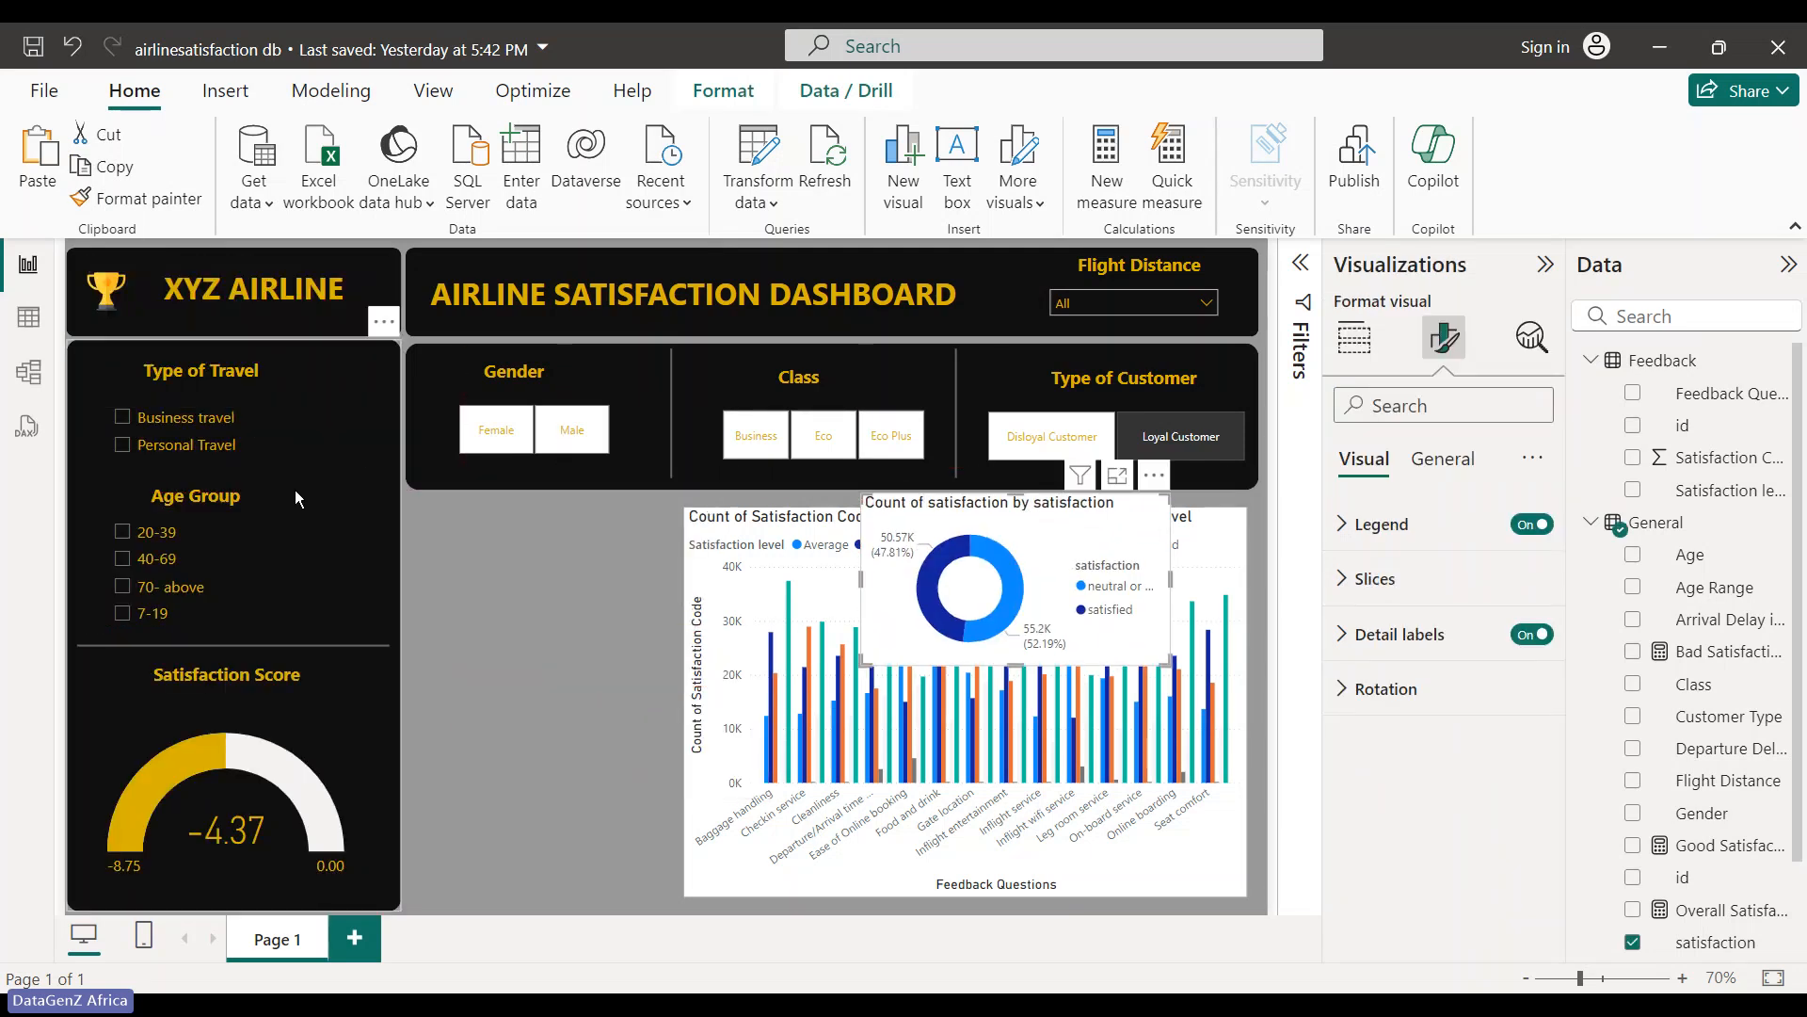
click(375, 429)
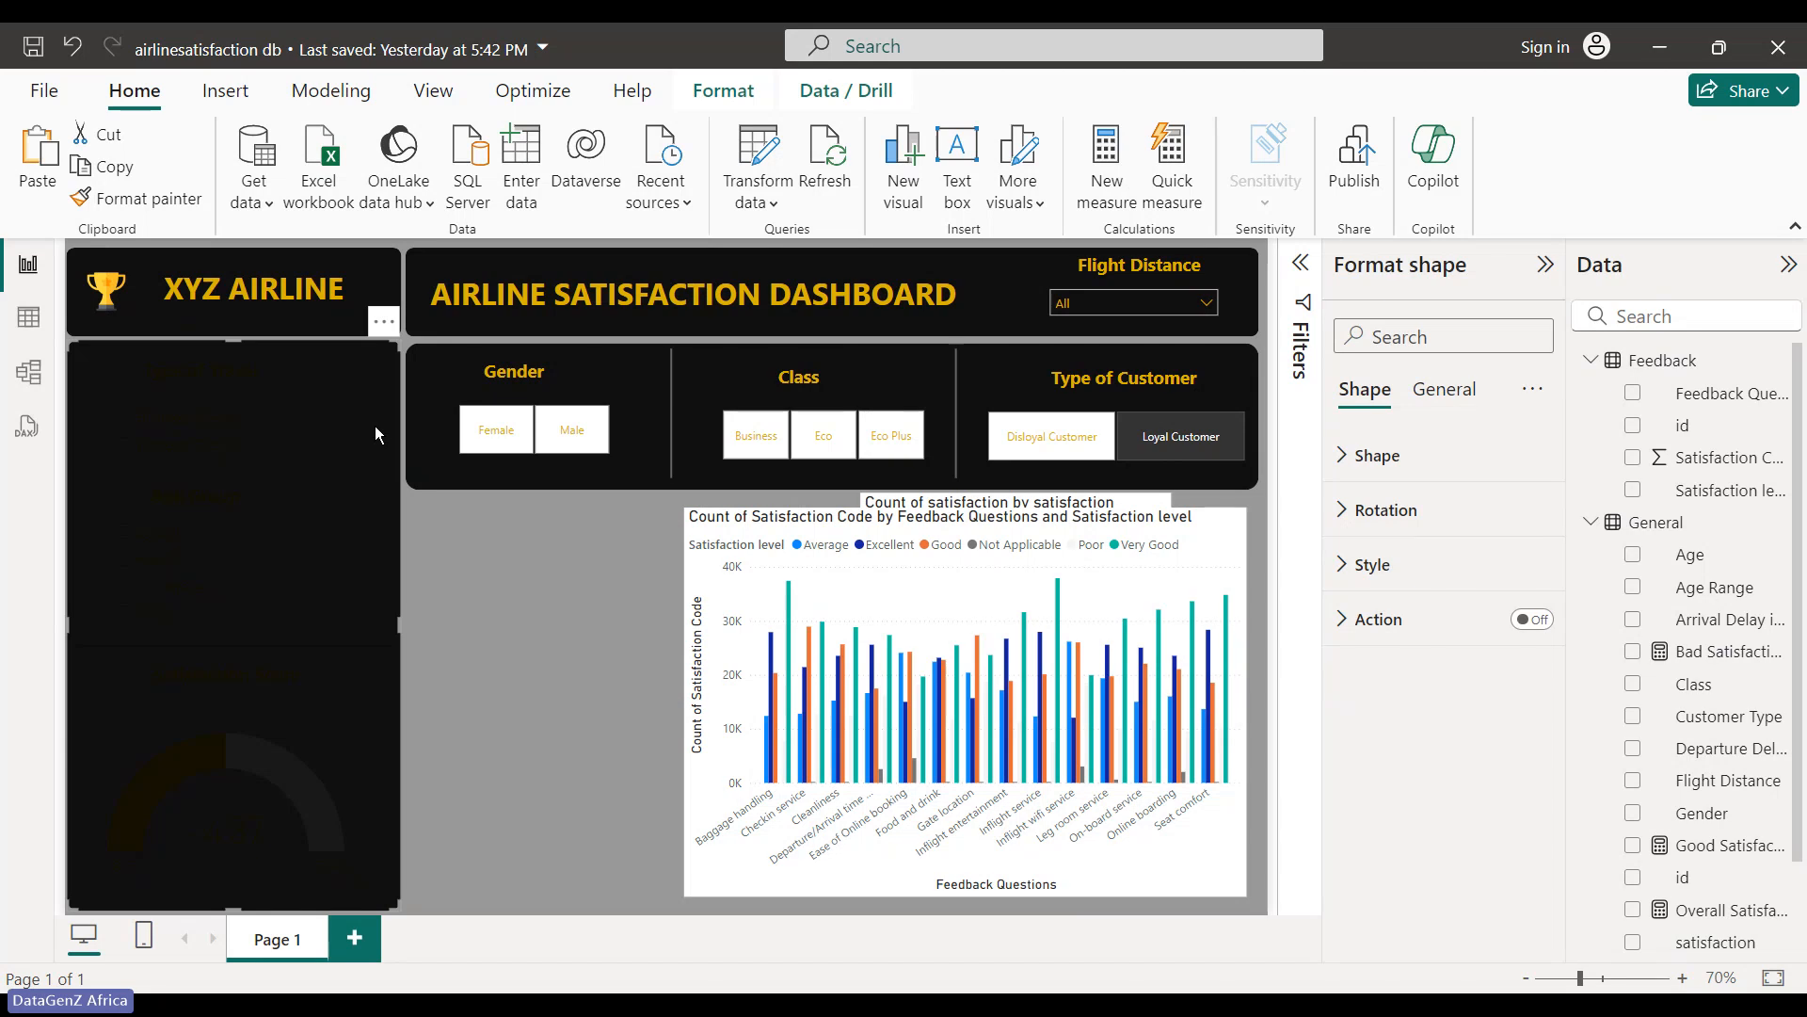
click(573, 600)
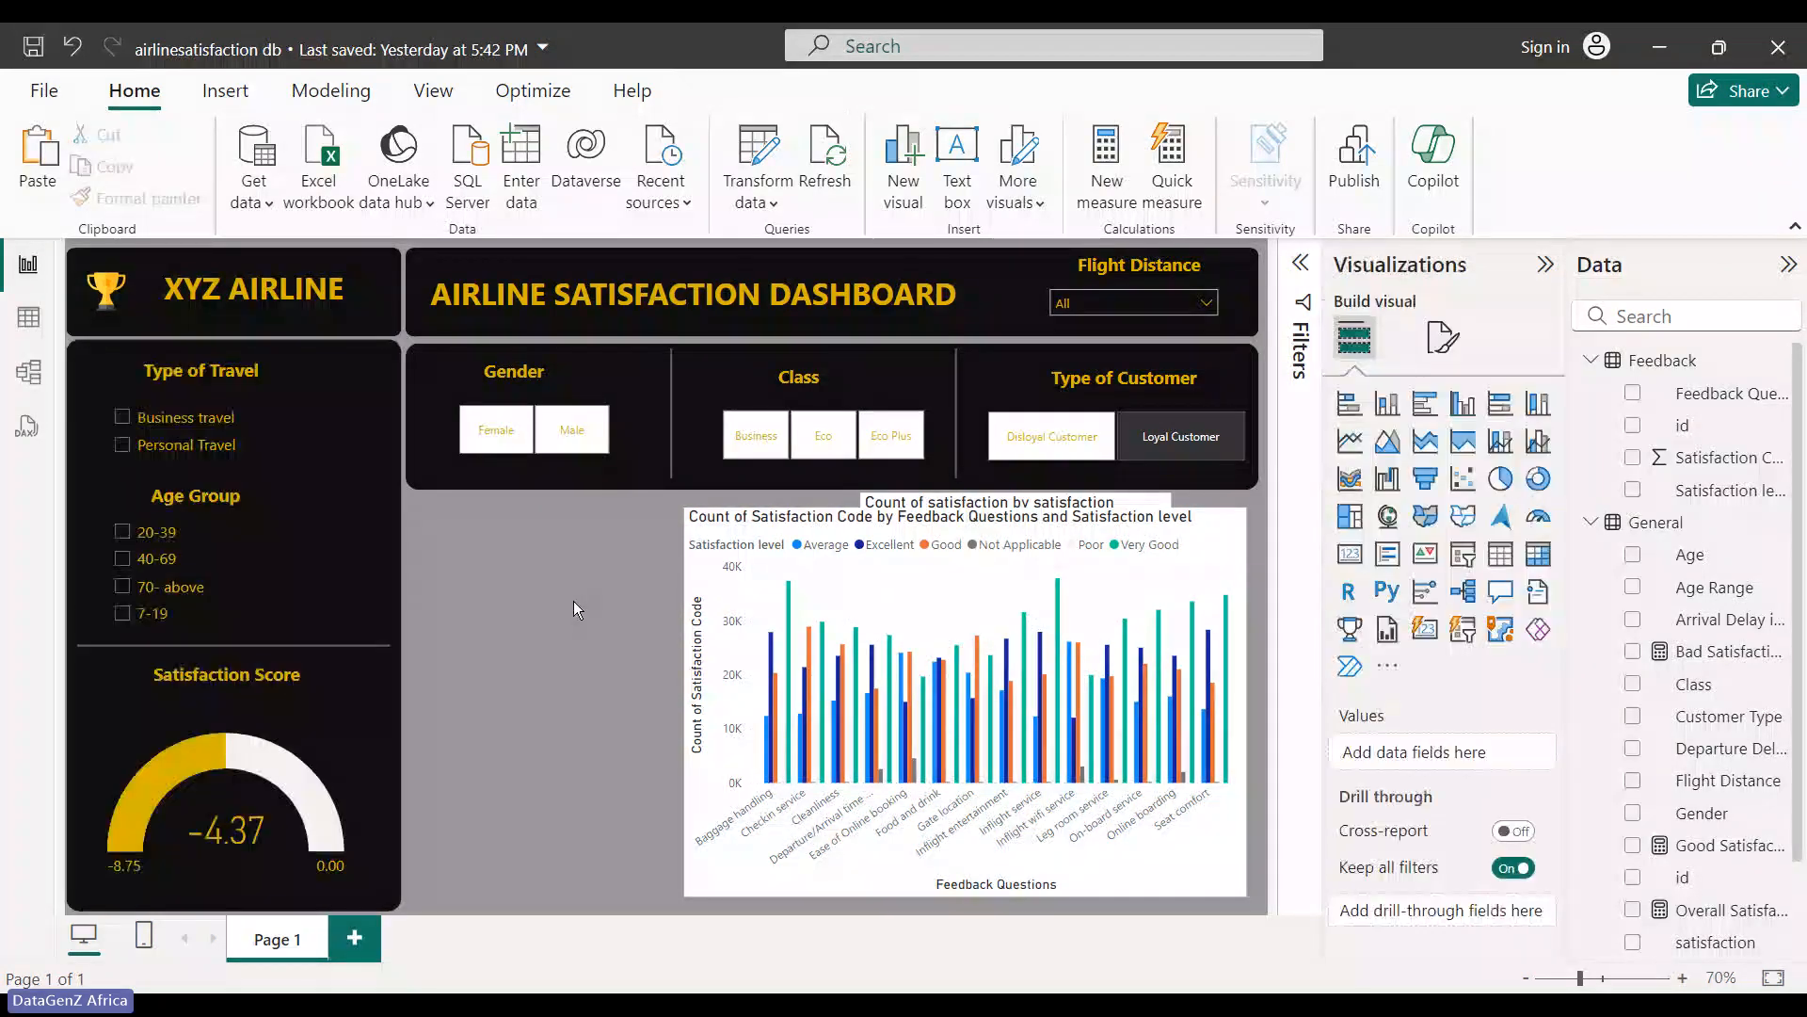
click(271, 492)
drag(296, 501, 549, 557)
drag(494, 345, 533, 557)
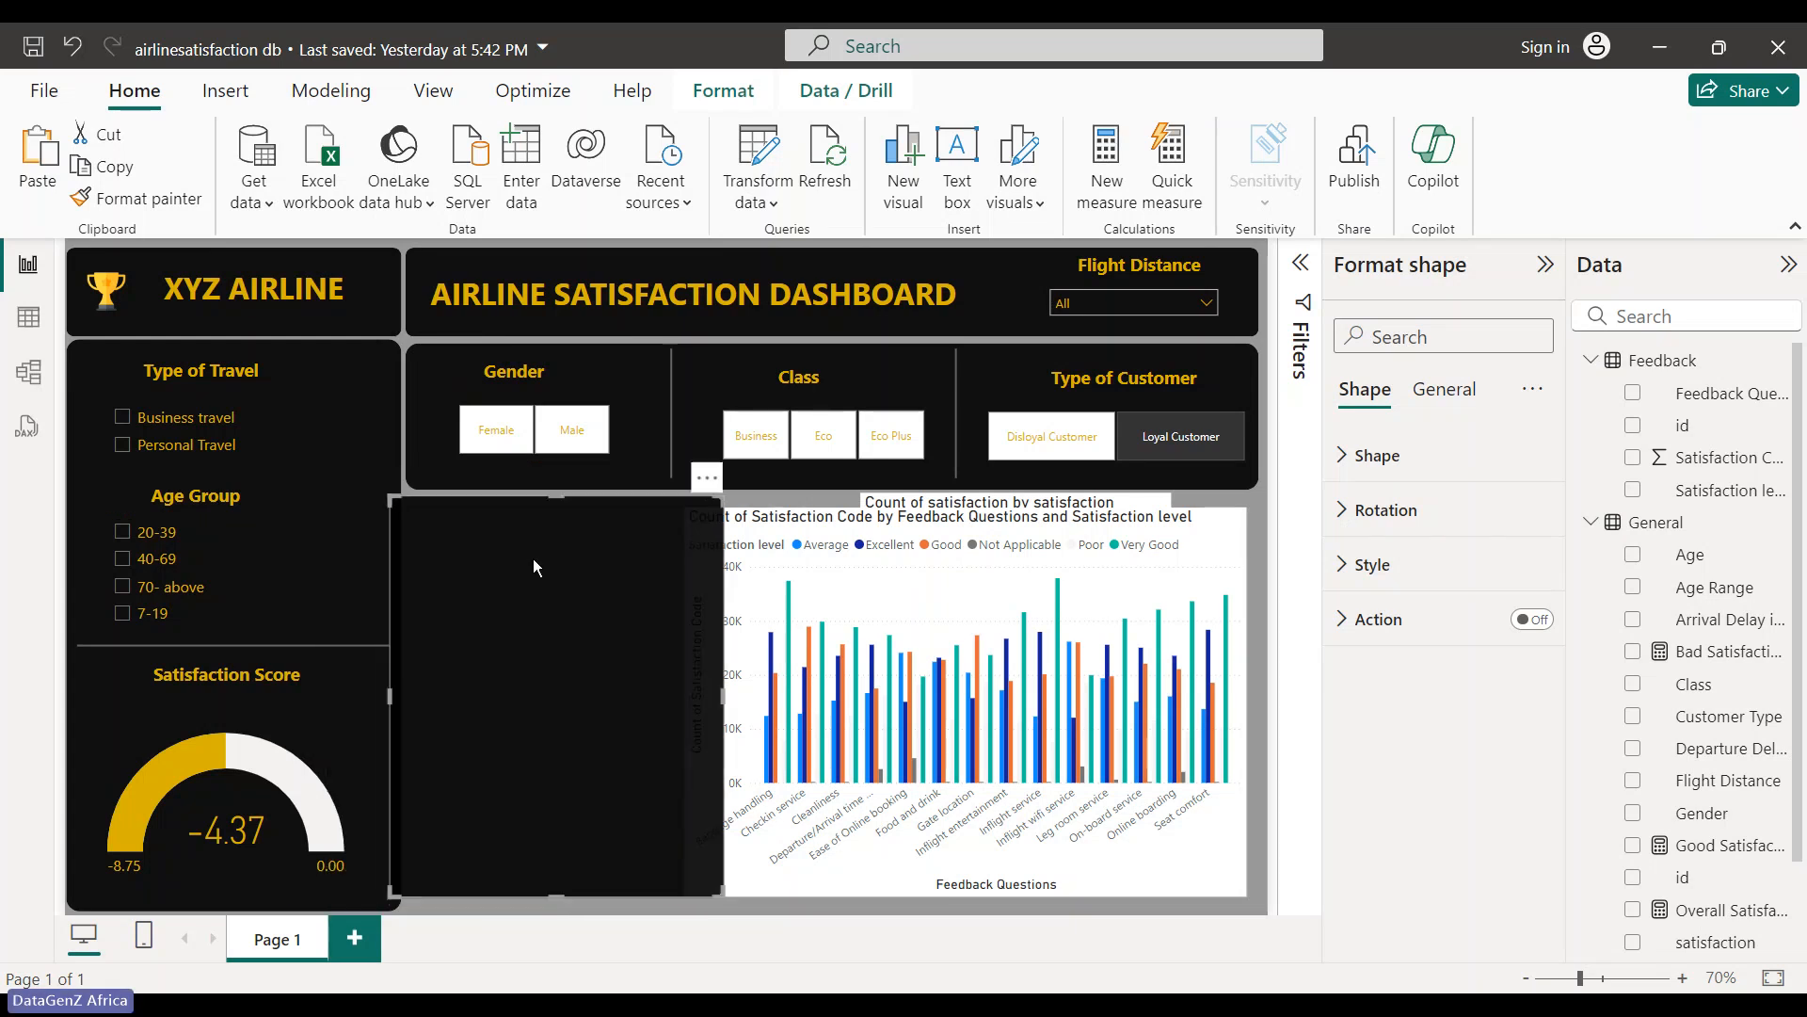
drag(719, 700, 699, 691)
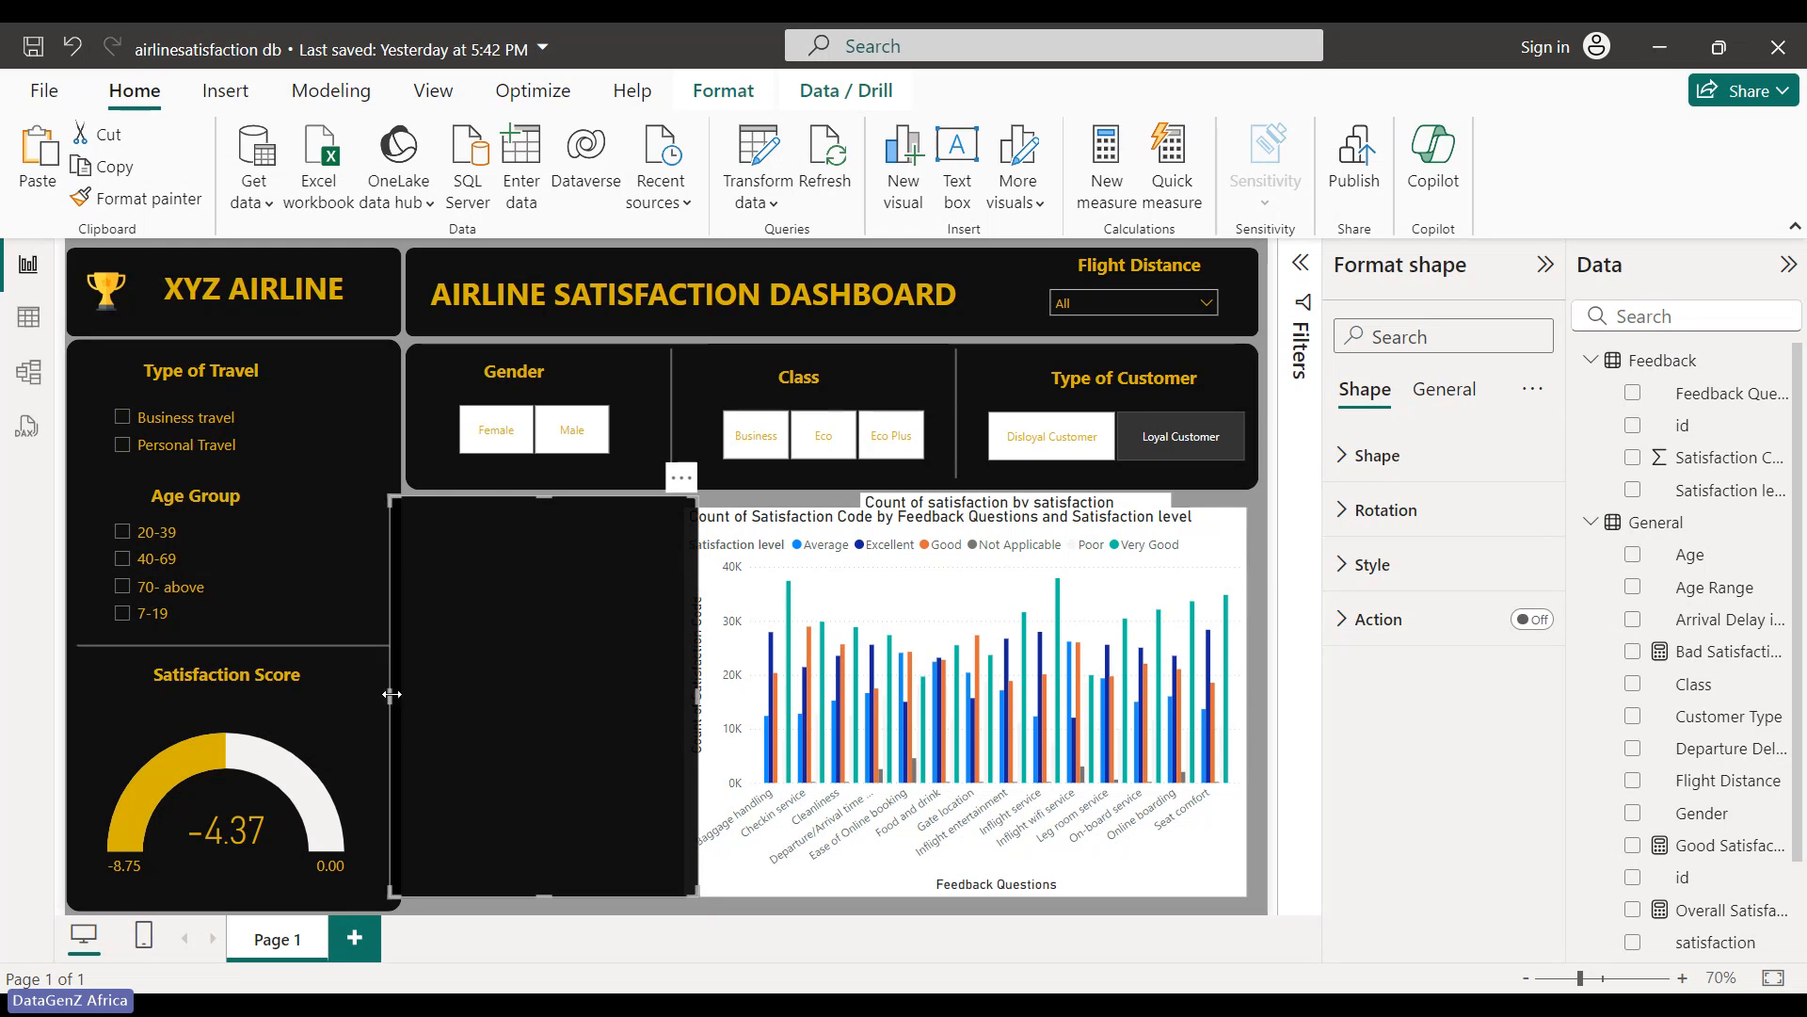
drag(392, 694, 408, 694)
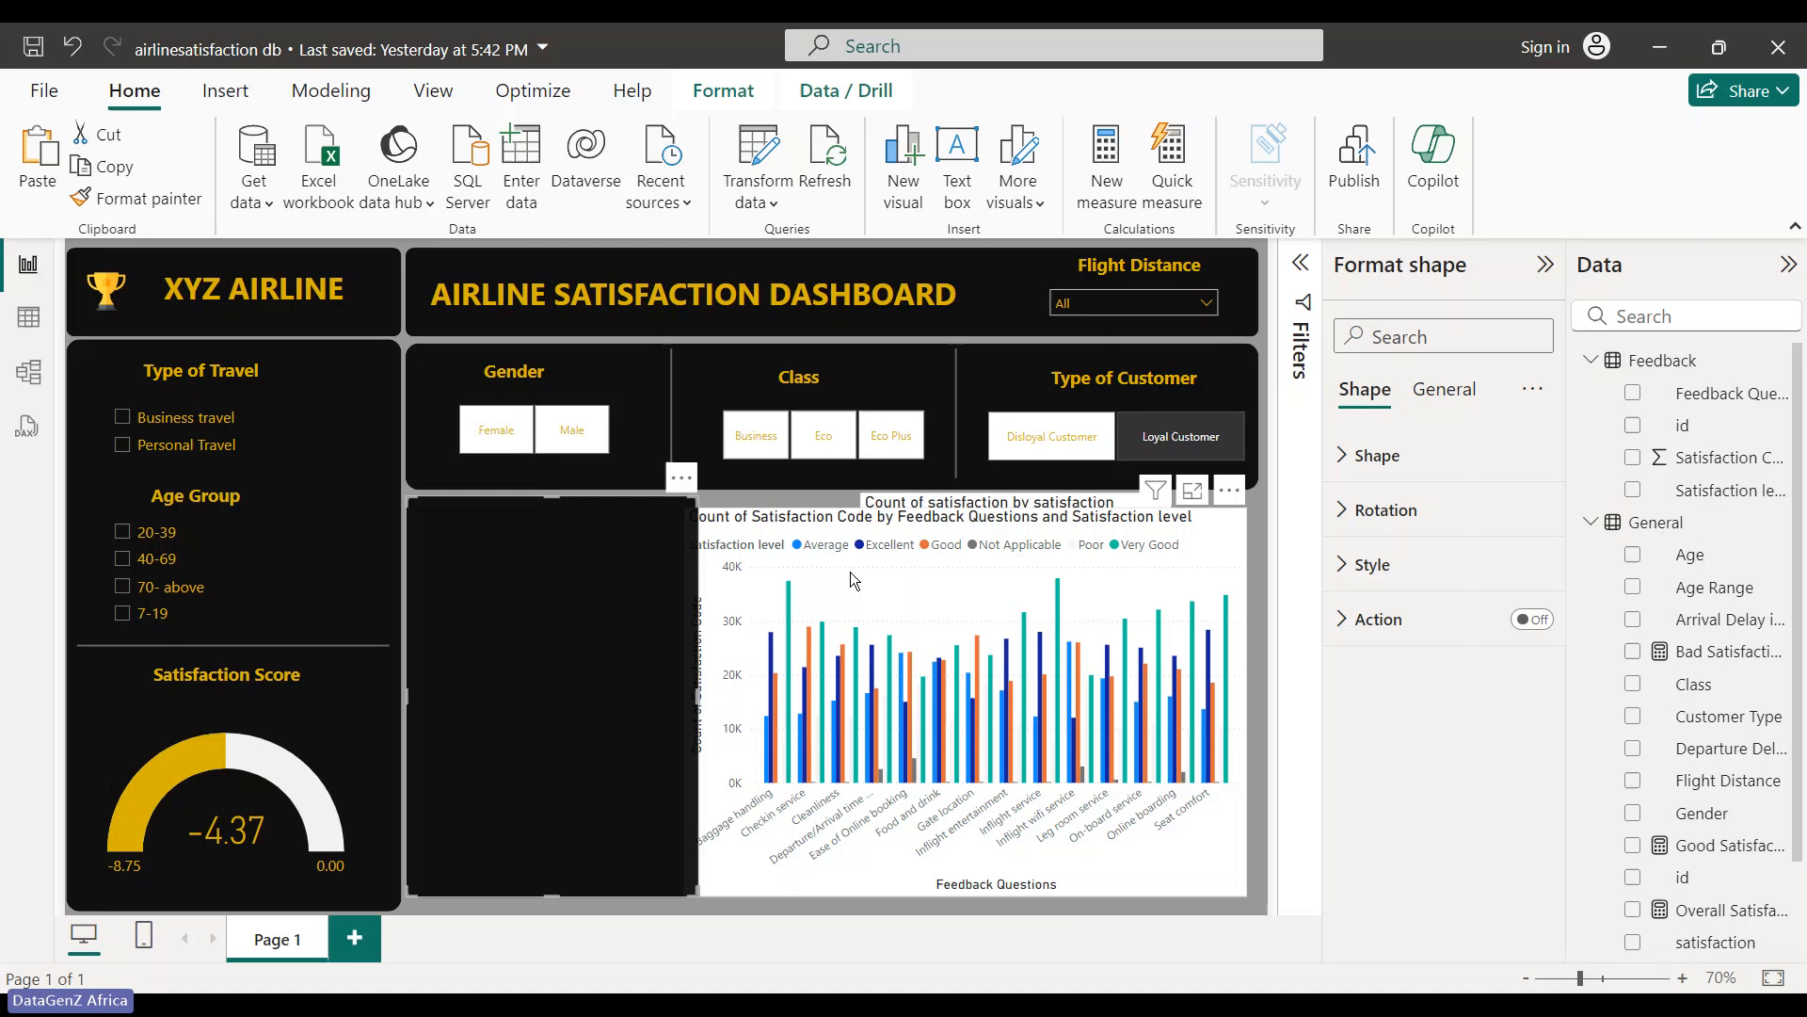
- Move the column chart top-left and extend the black shape down to the canvas bottom, narrowing it slightly
drag(854, 581, 426, 213)
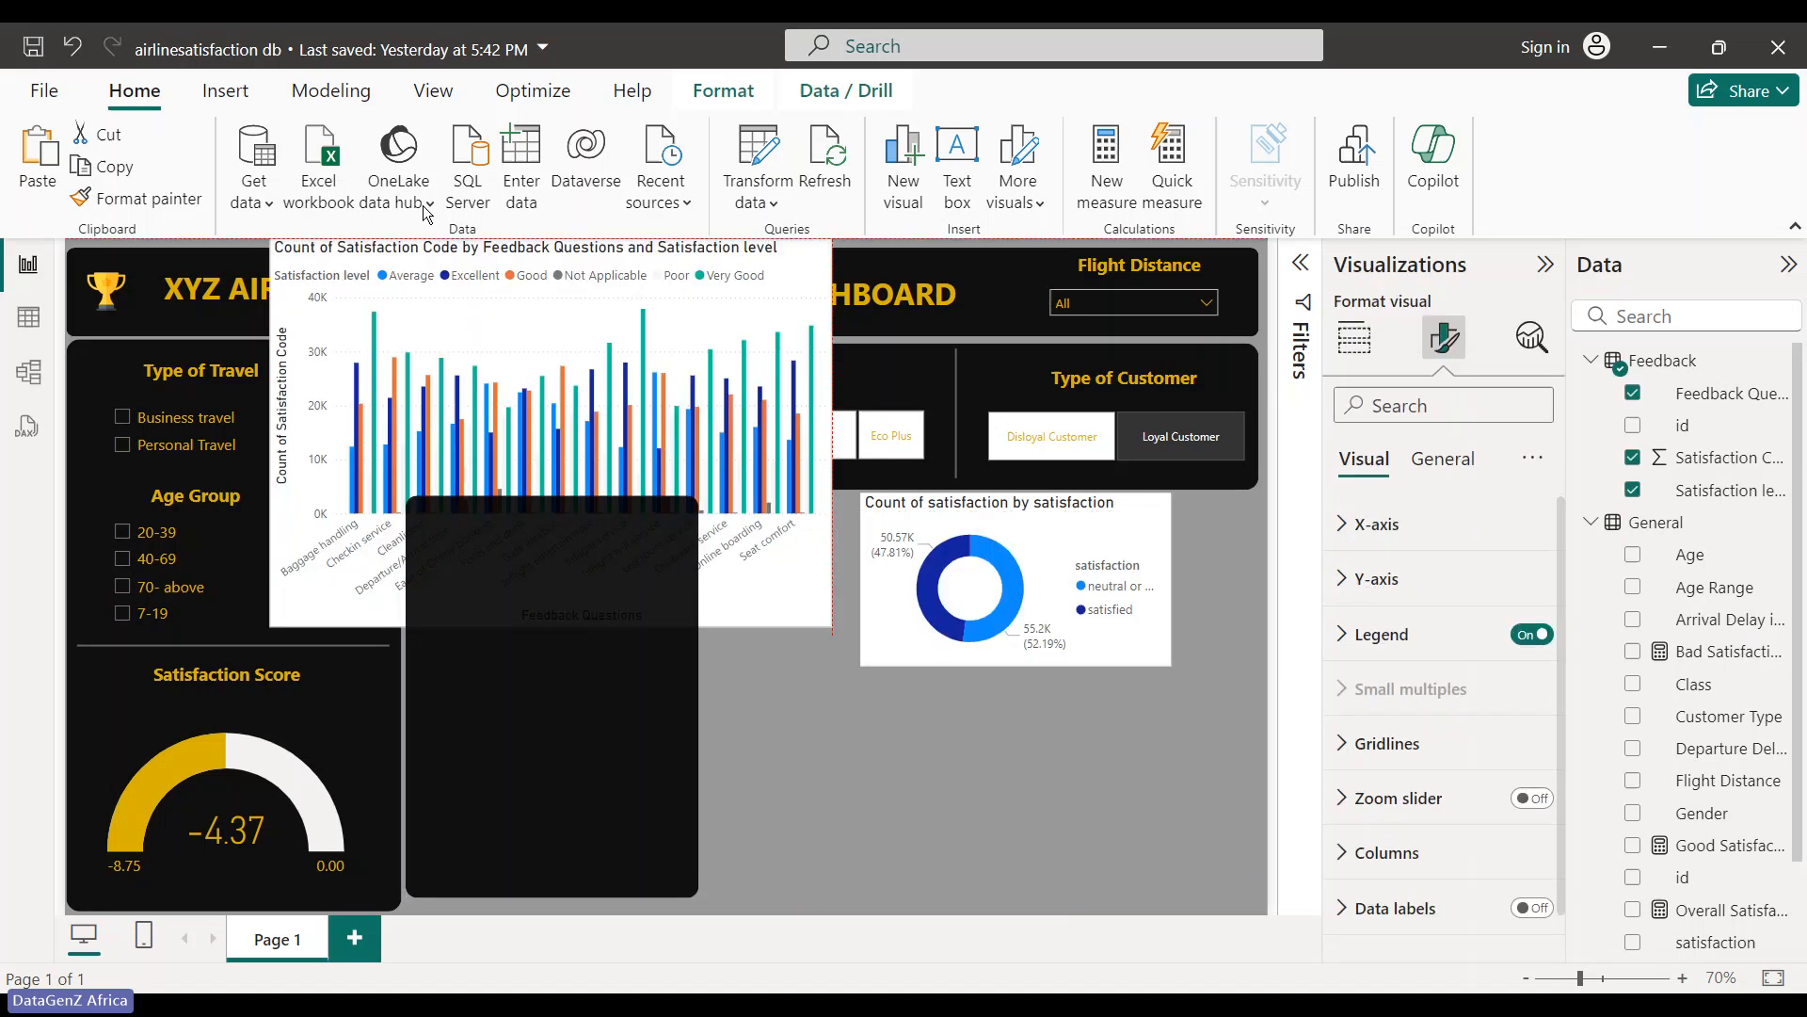
click(546, 866)
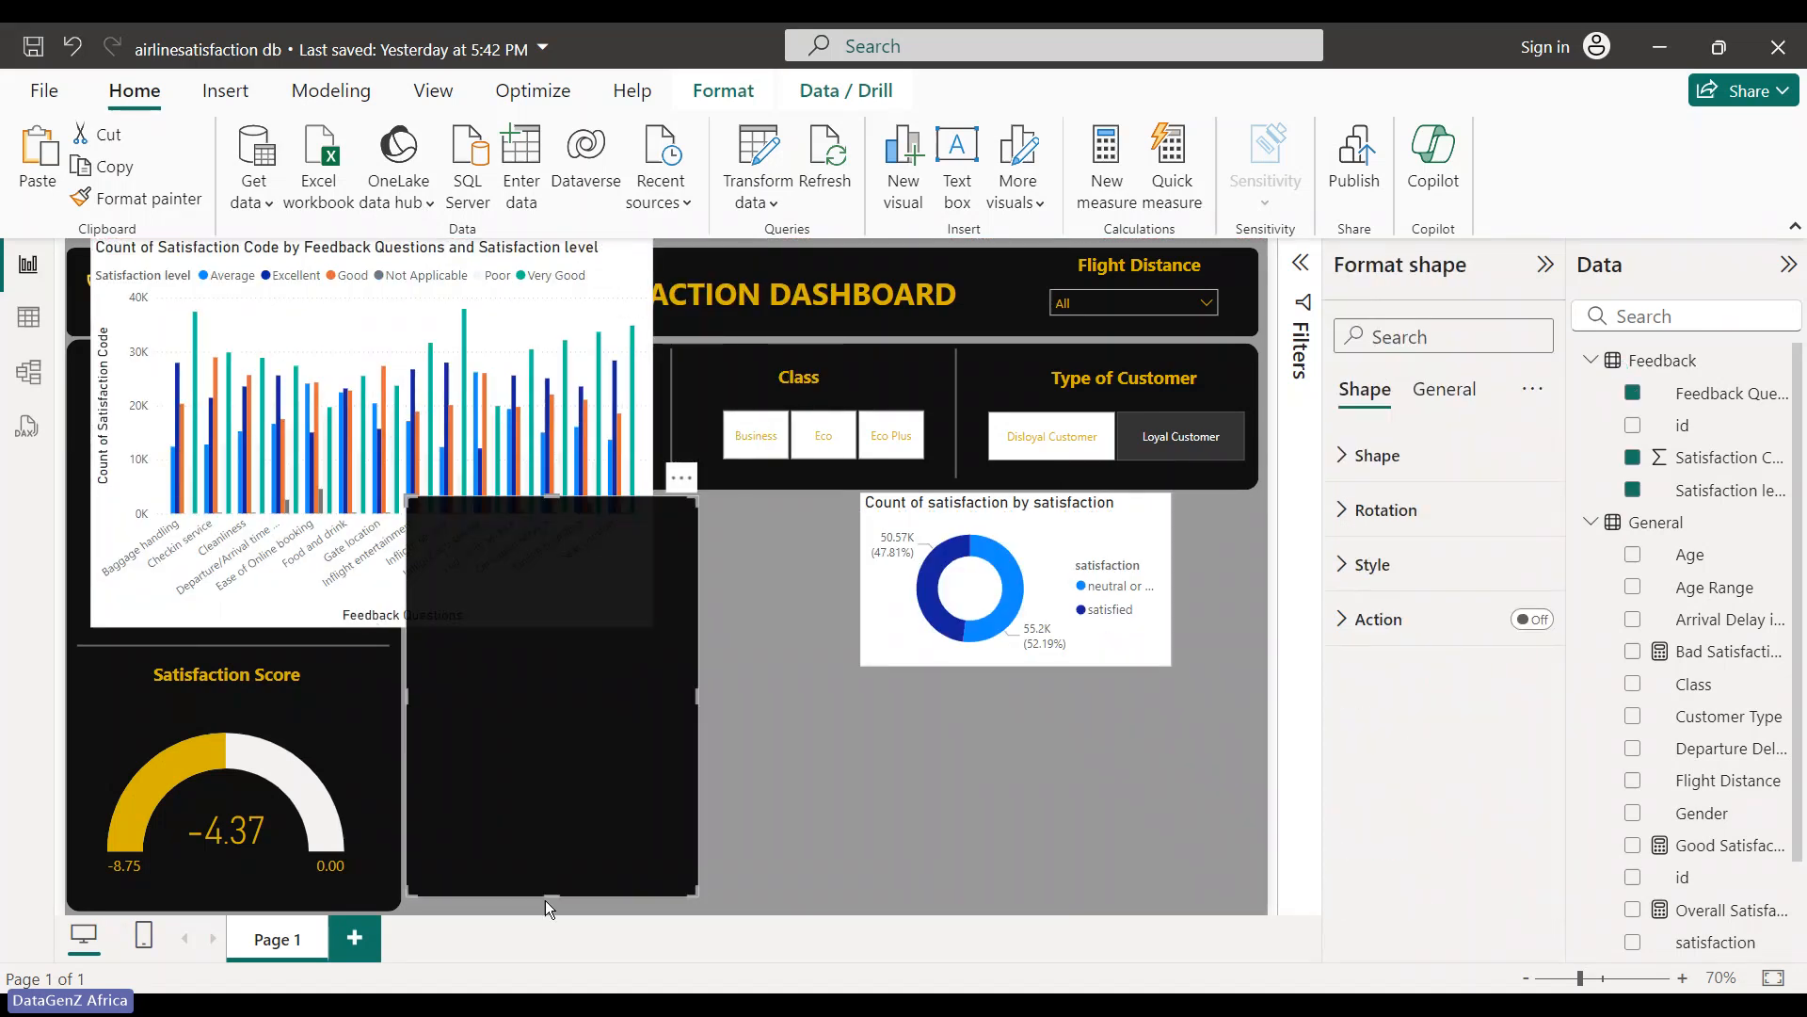
drag(543, 898, 556, 907)
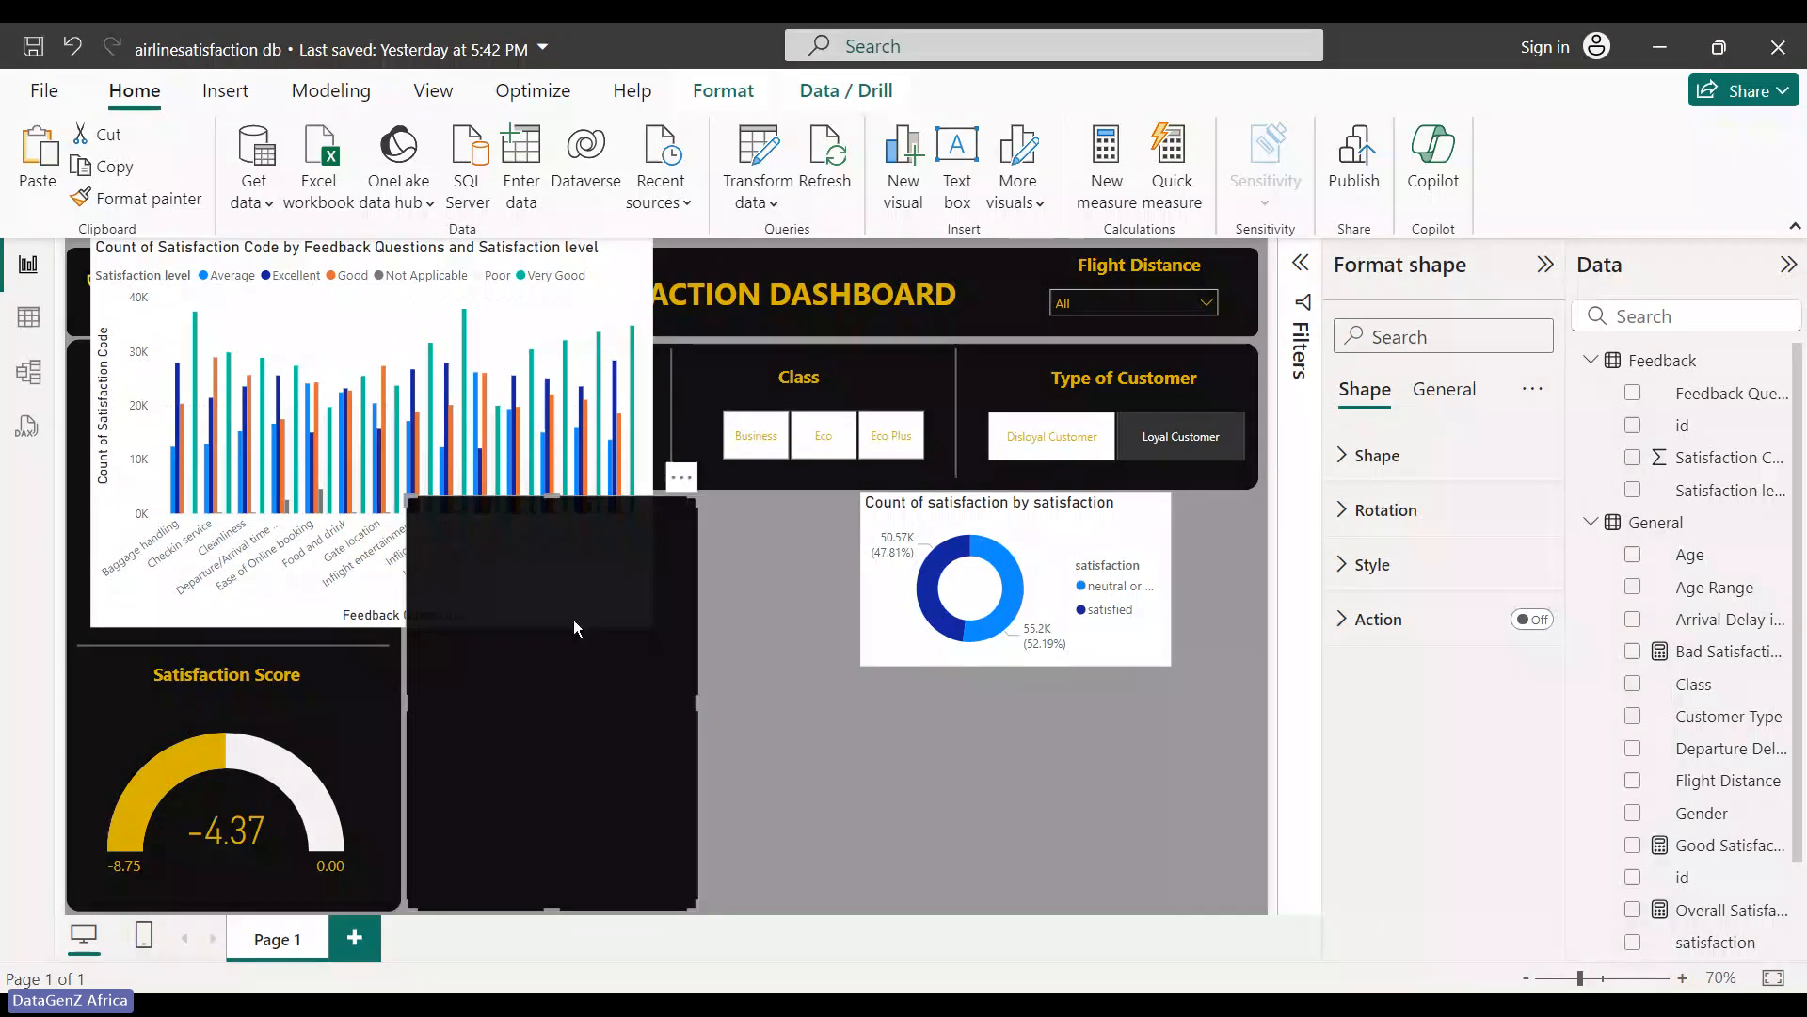
click(879, 740)
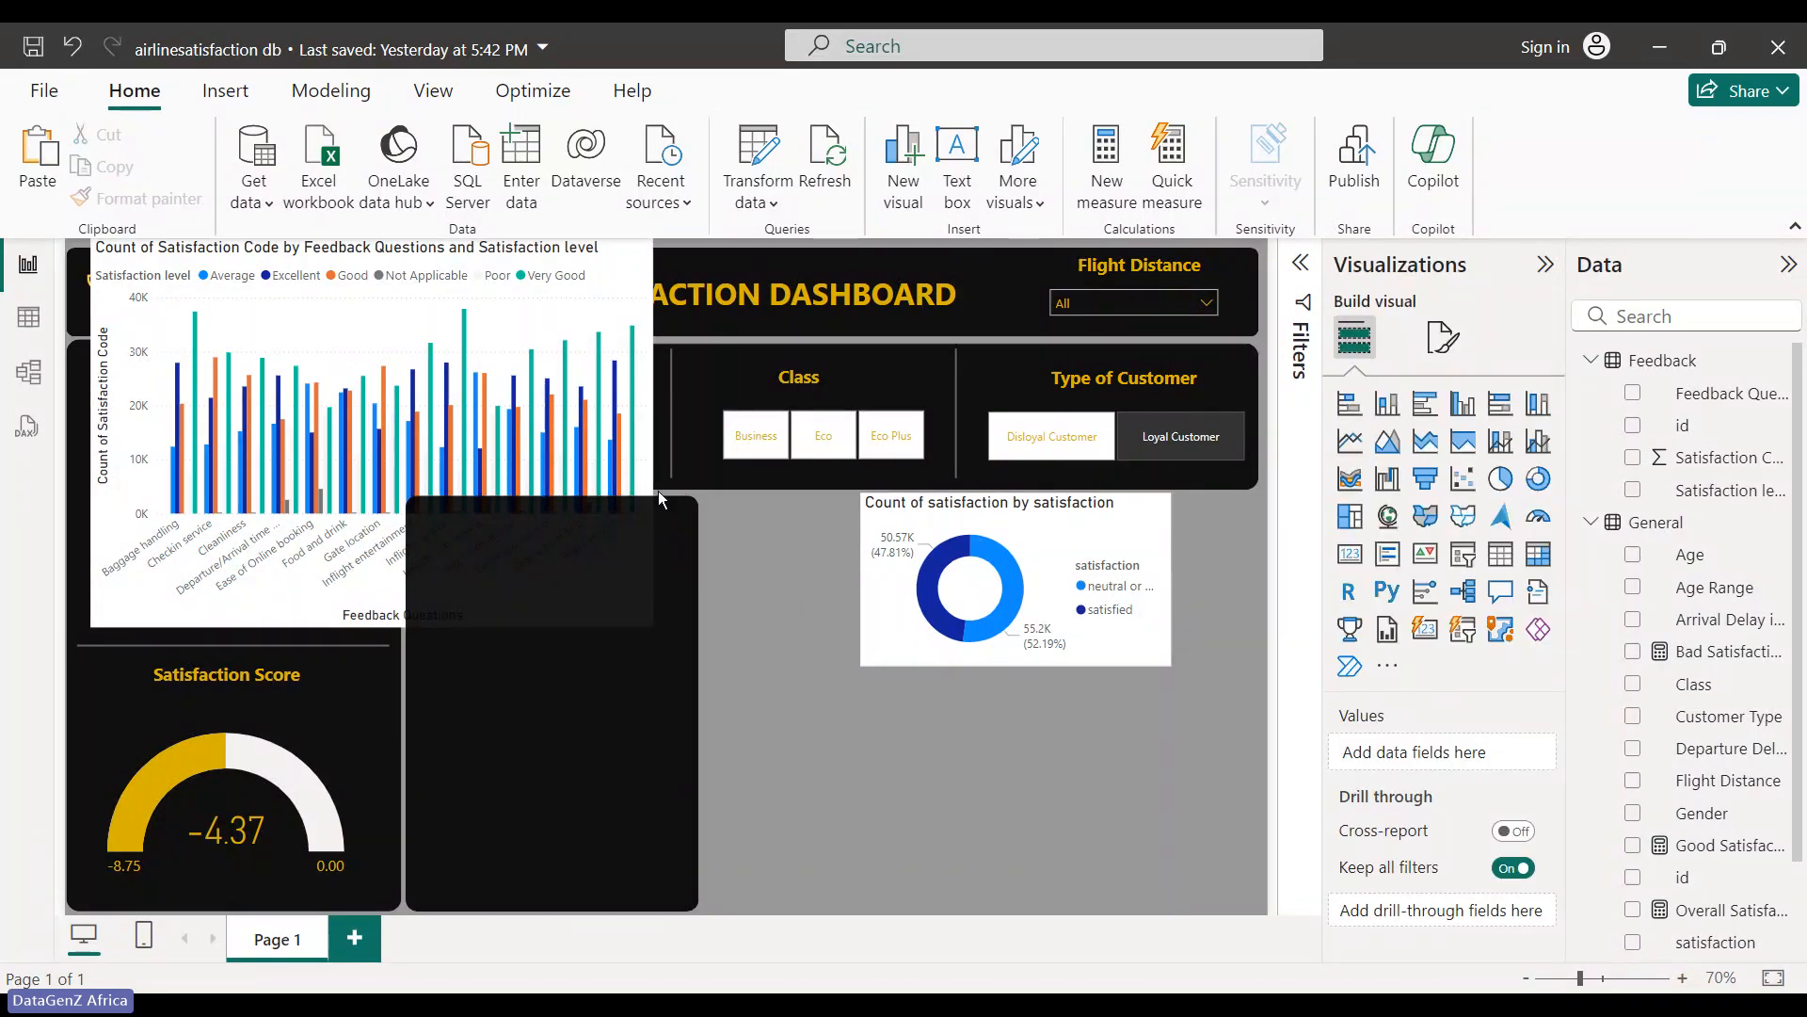
click(670, 705)
drag(696, 706, 669, 701)
click(807, 692)
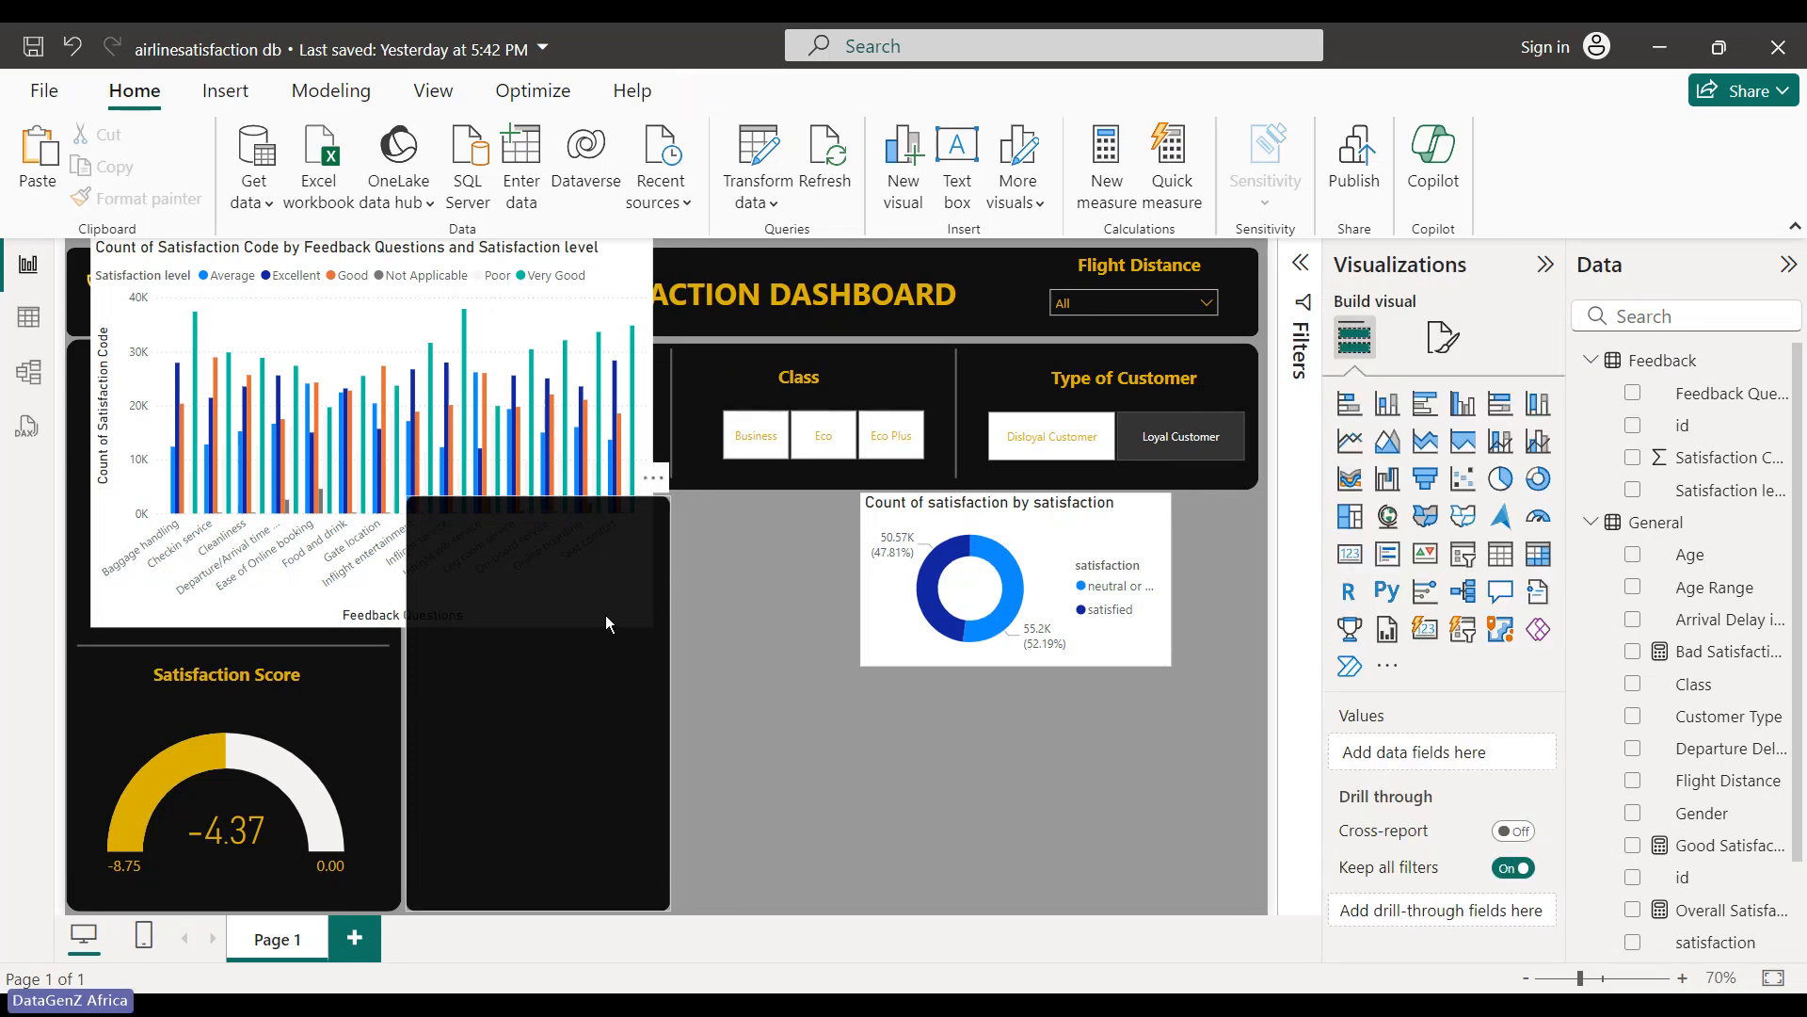
click(607, 624)
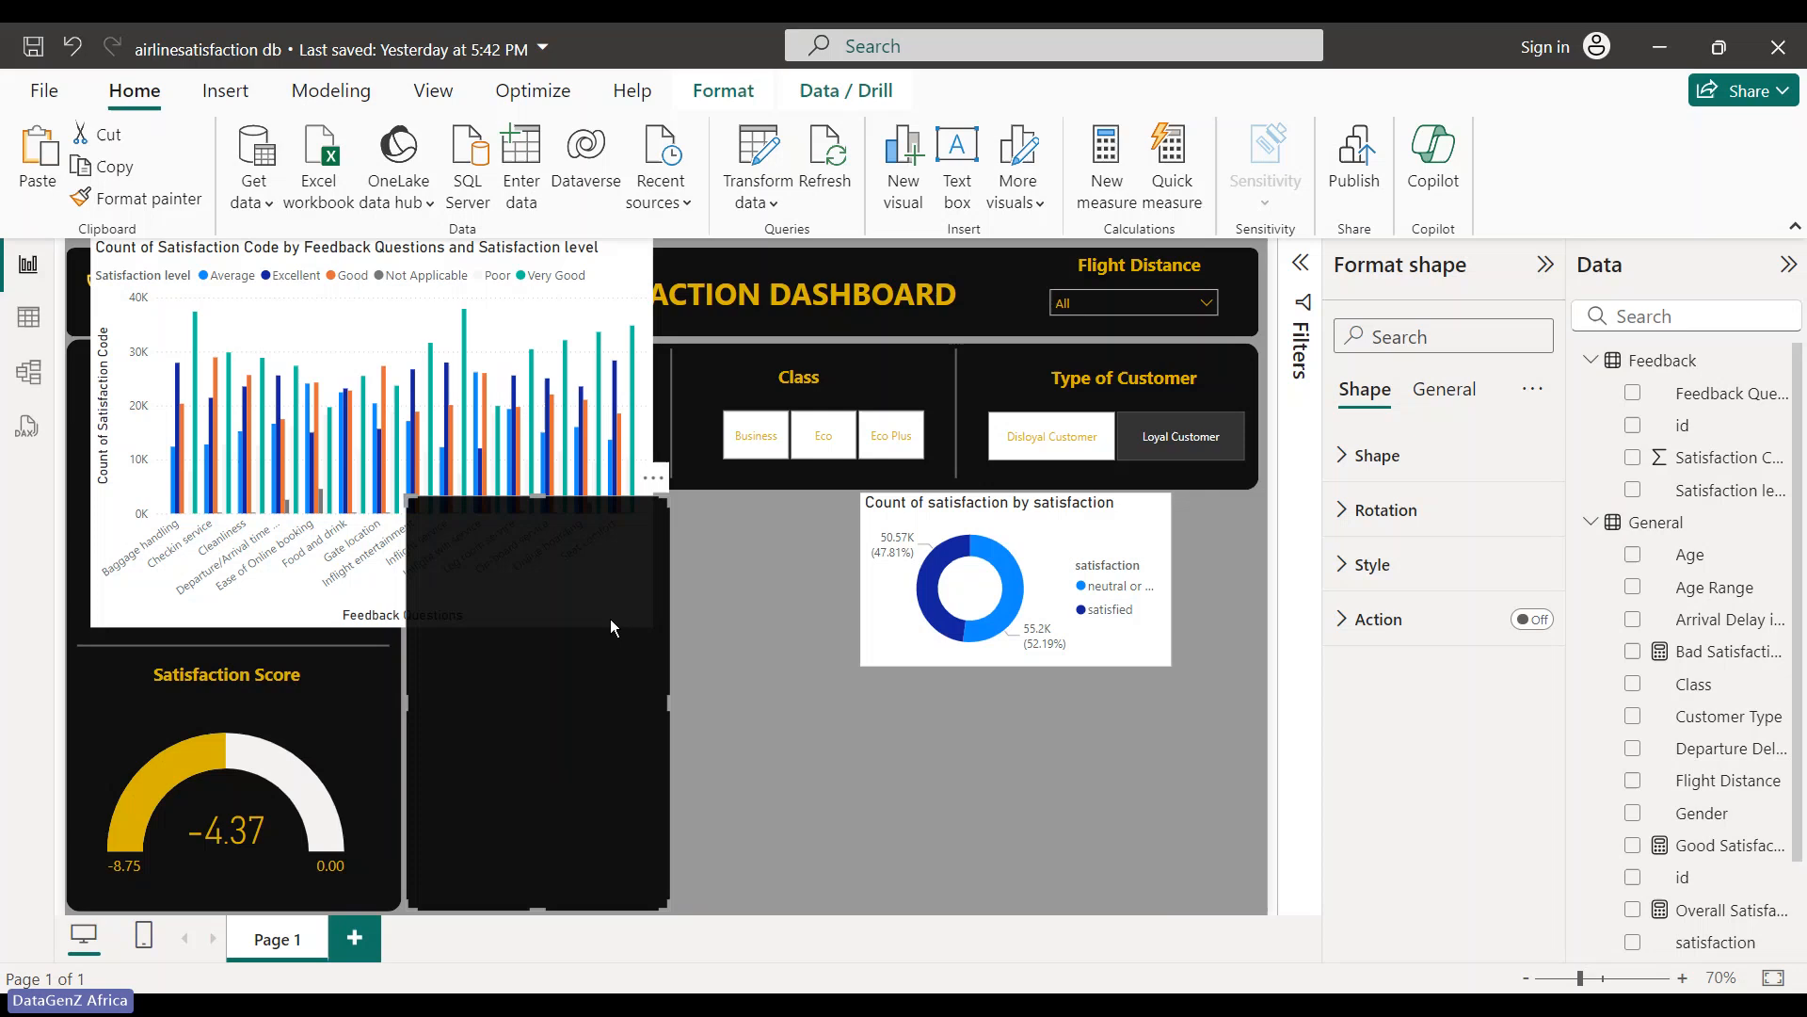
- Place the second dark panel beside the first, stretch it to the right edge, and set the column chart over it
click(792, 659)
click(638, 657)
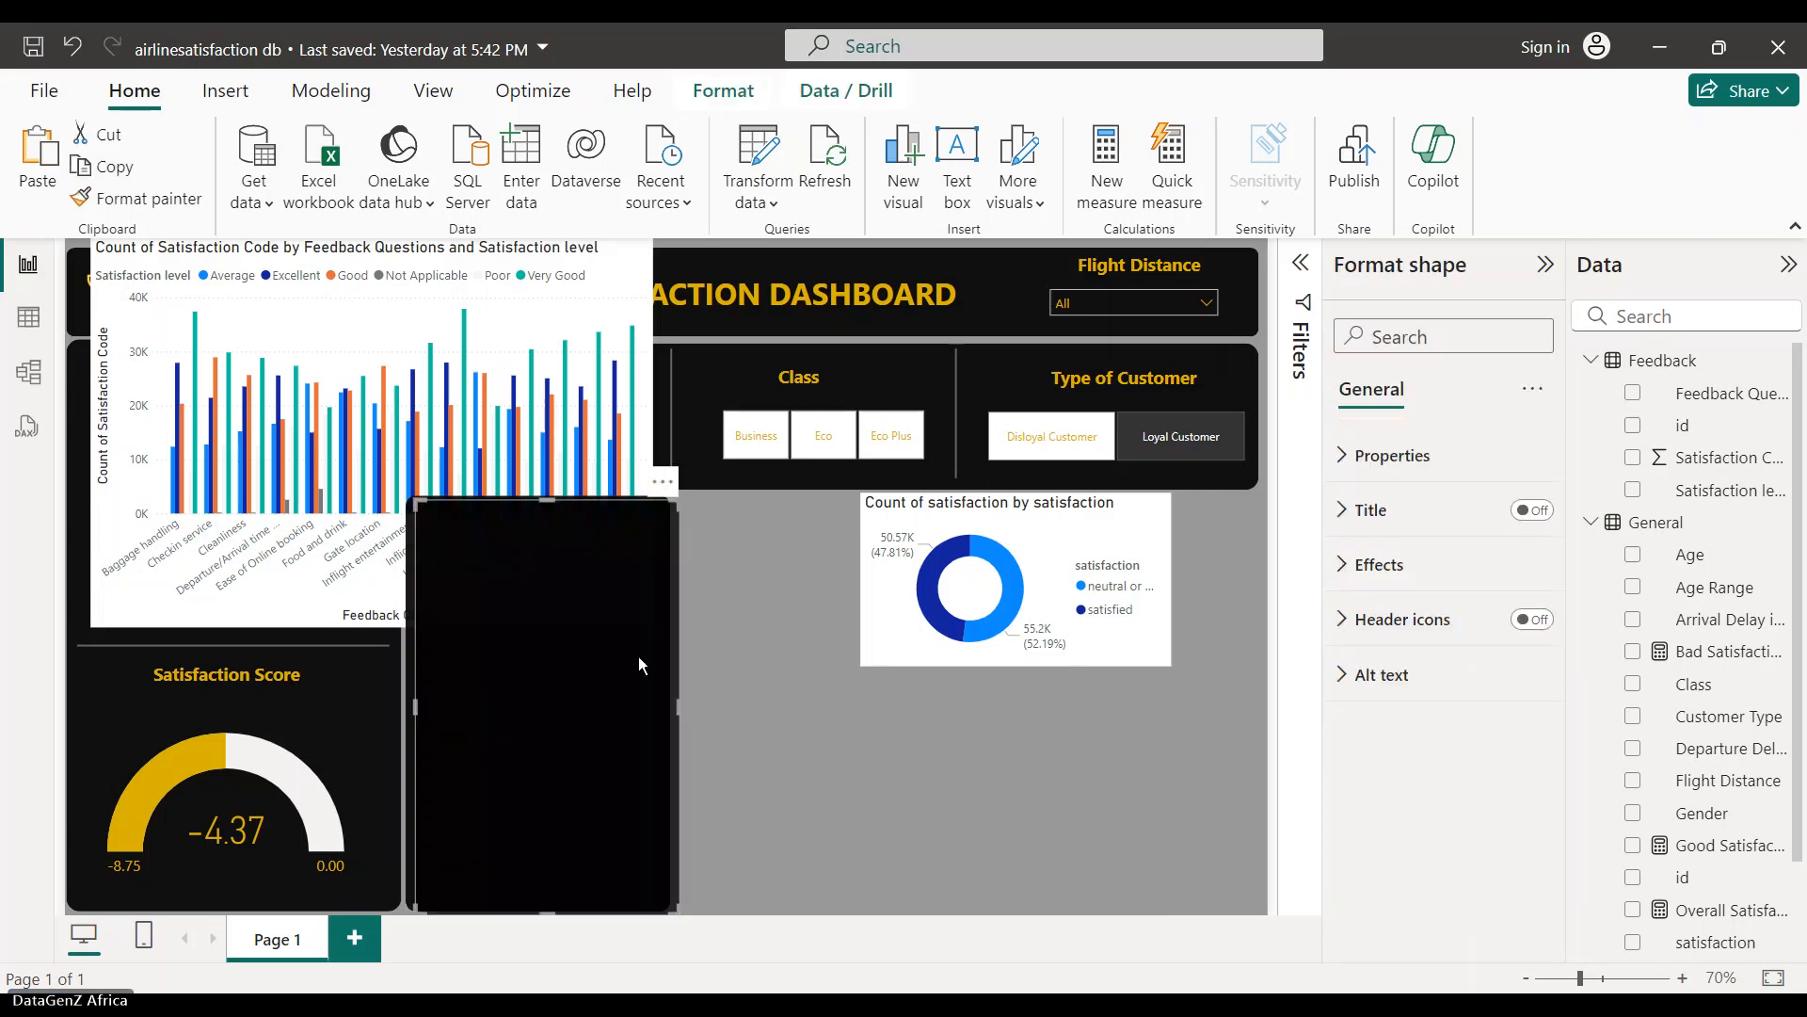
drag(638, 658, 893, 660)
drag(1130, 548, 641, 367)
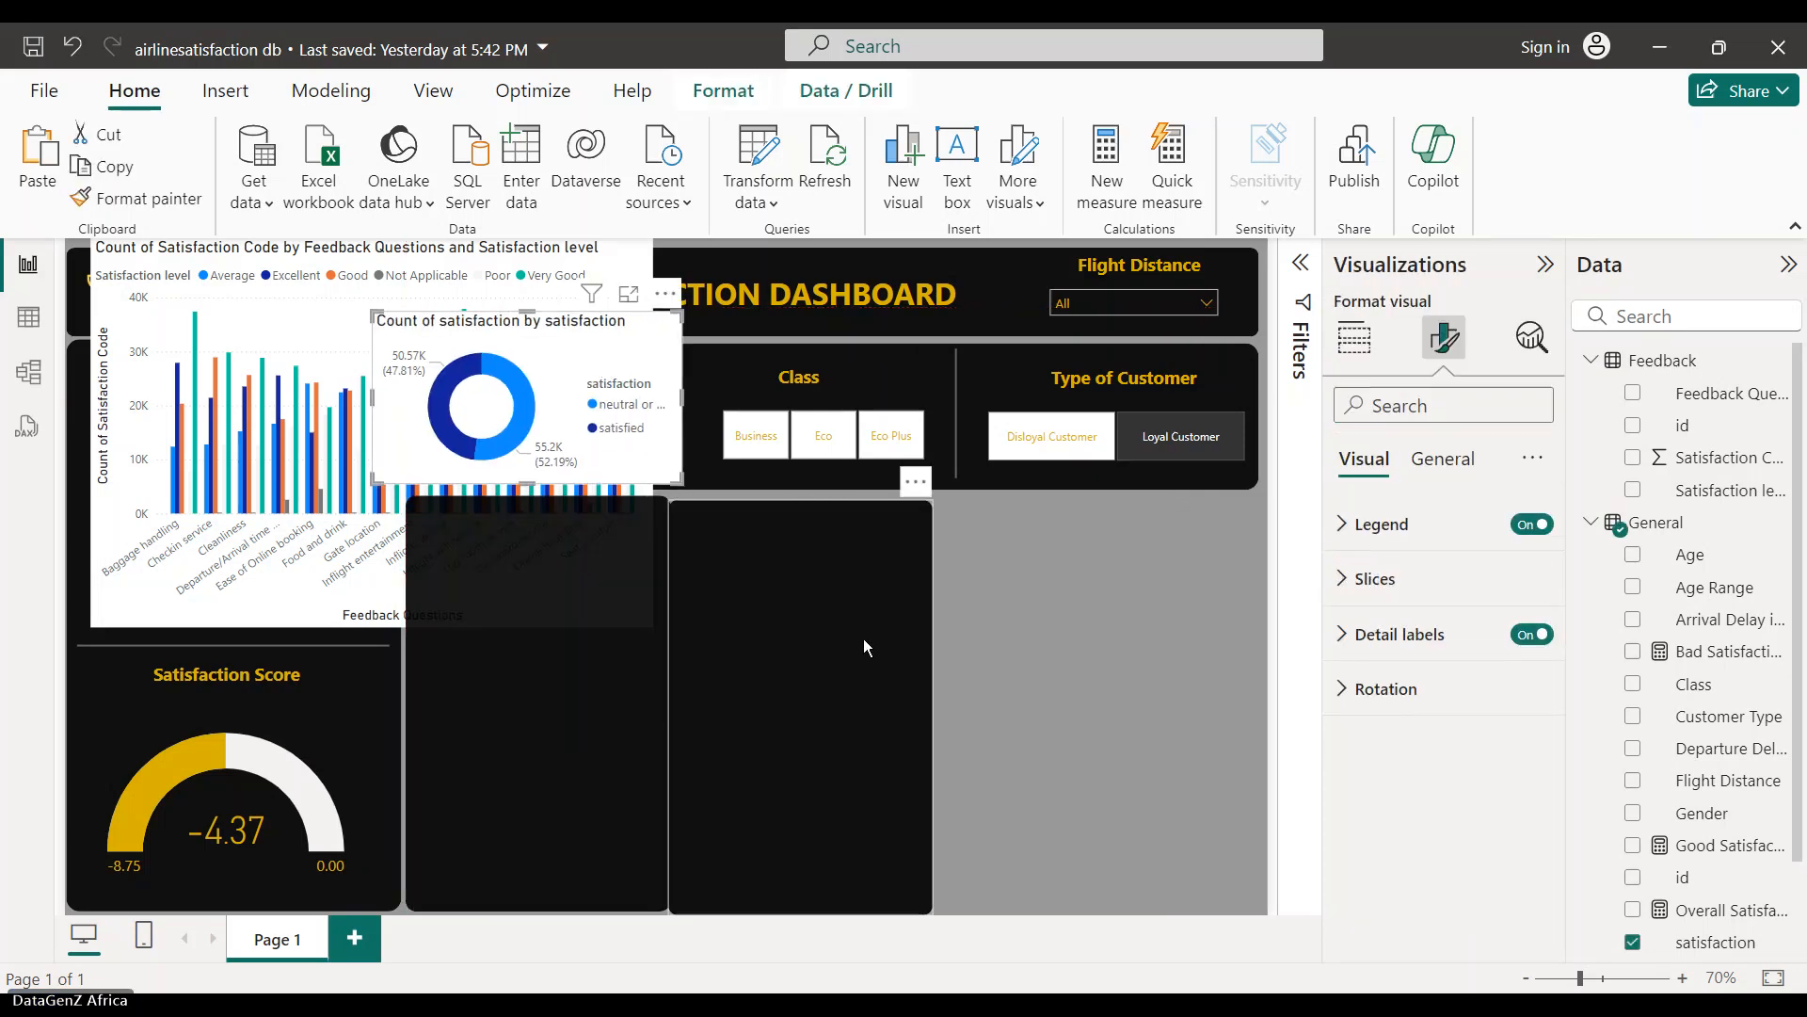
click(888, 626)
drag(889, 624, 1112, 737)
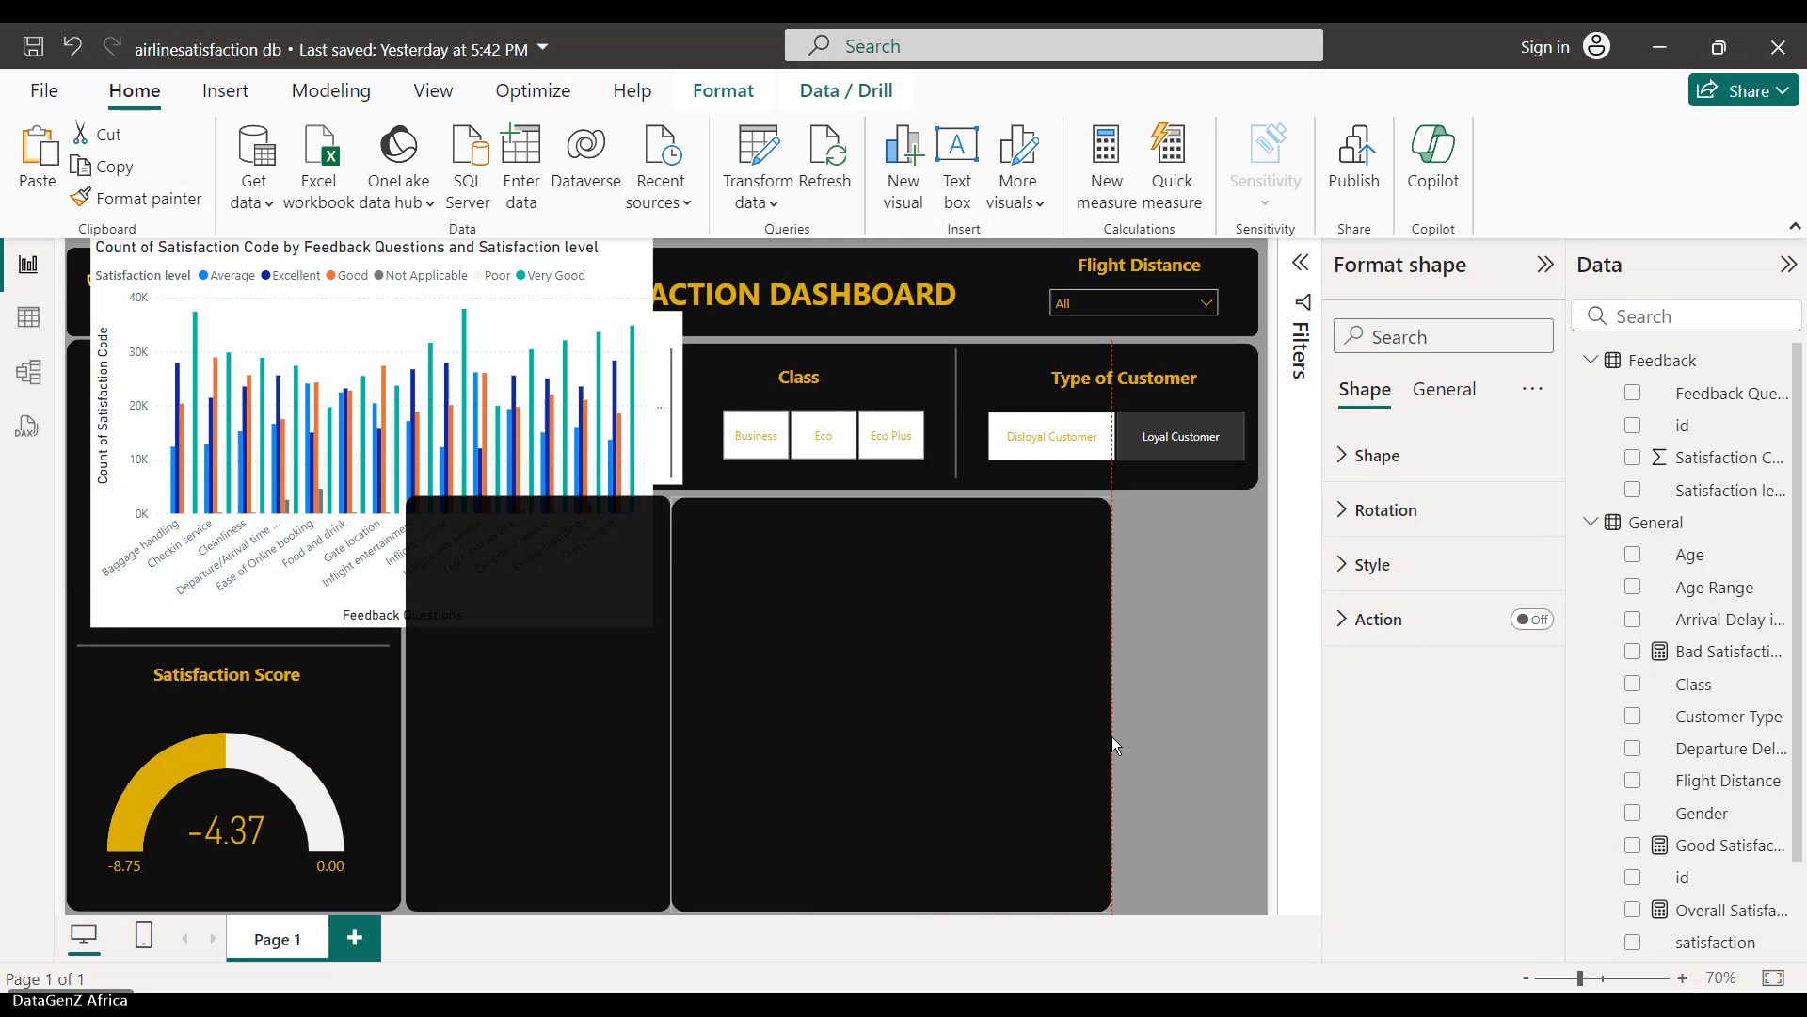
drag(1111, 736, 1259, 740)
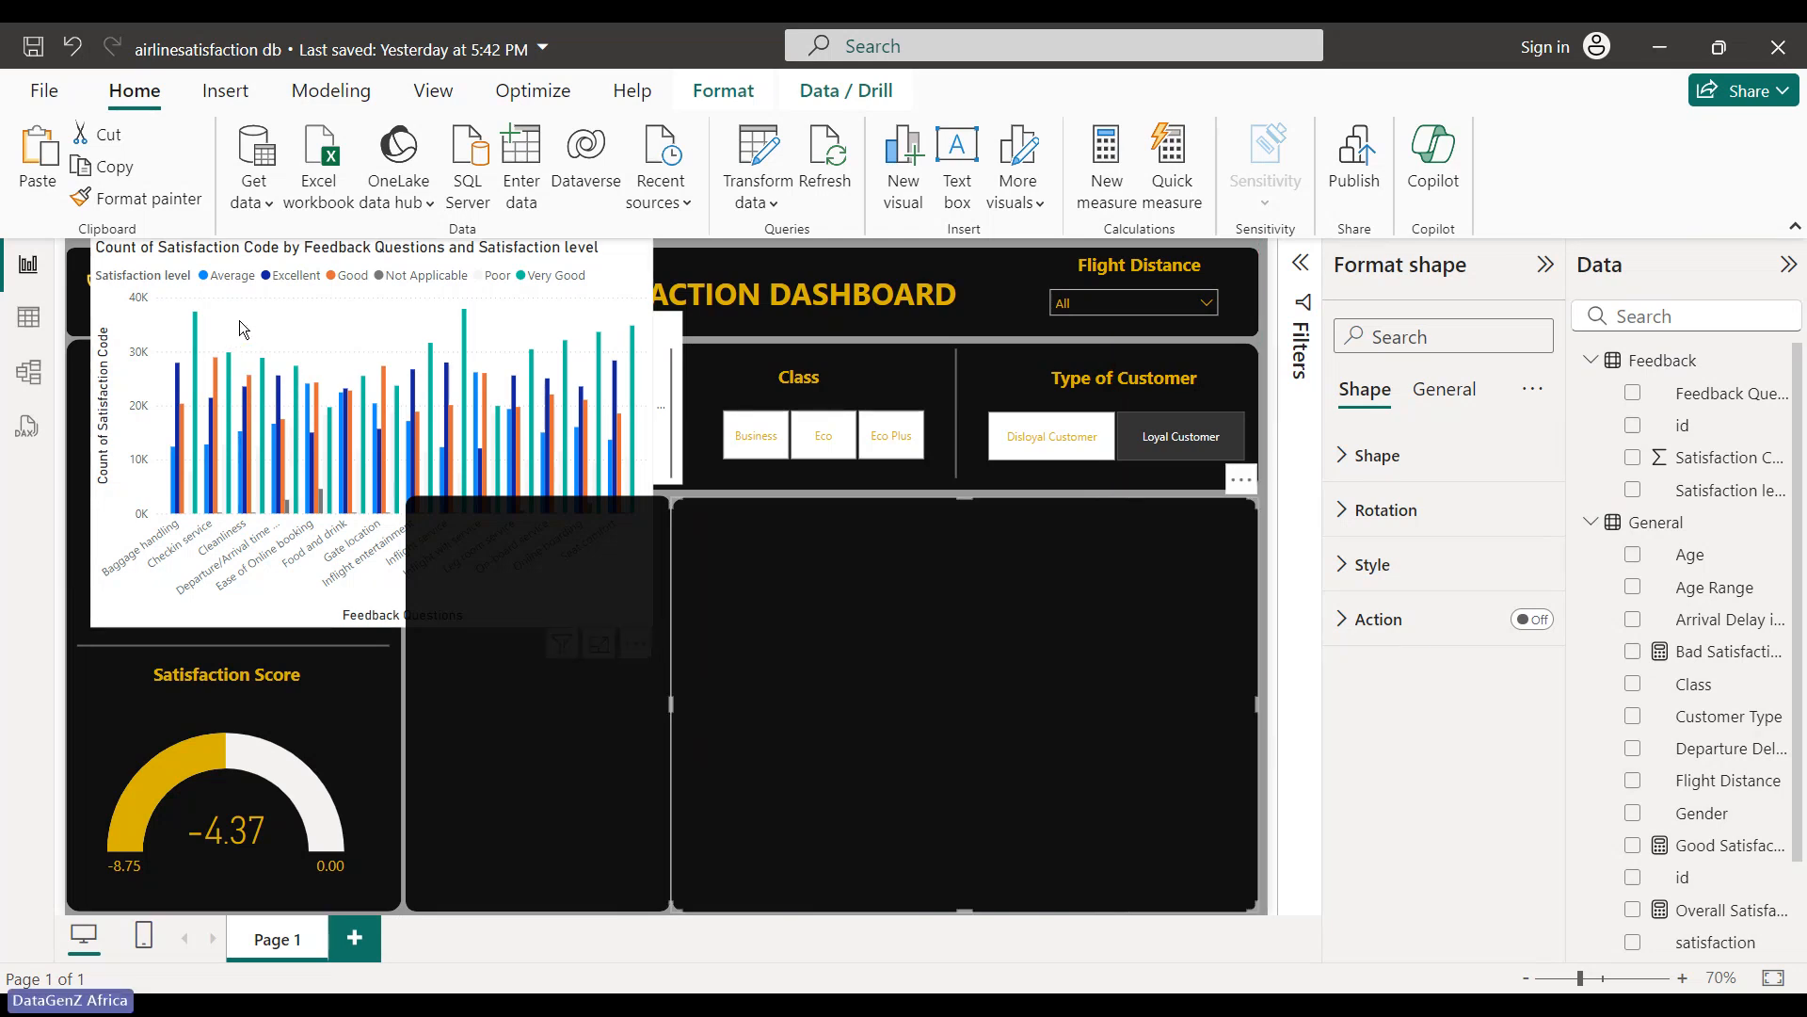
drag(240, 322, 969, 470)
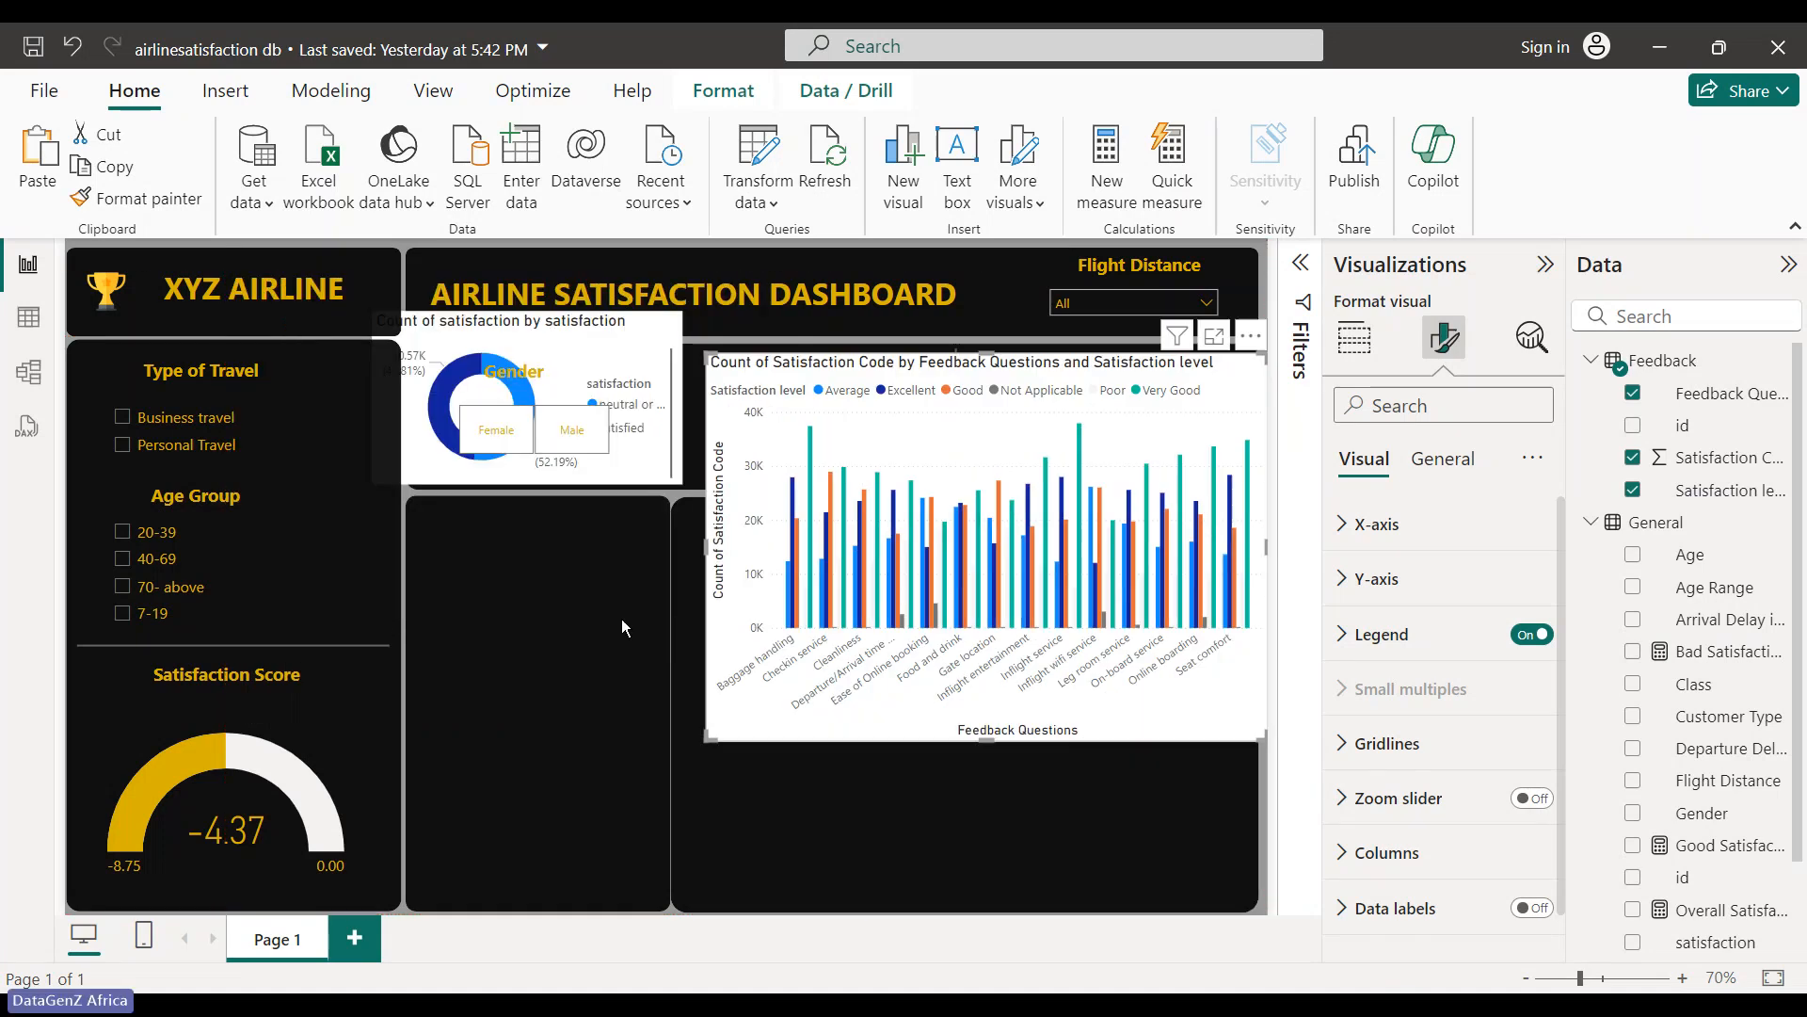
- Put the donut chart below the Gender slicer in the left panel and the column chart onto the right panel
drag(422, 431, 451, 674)
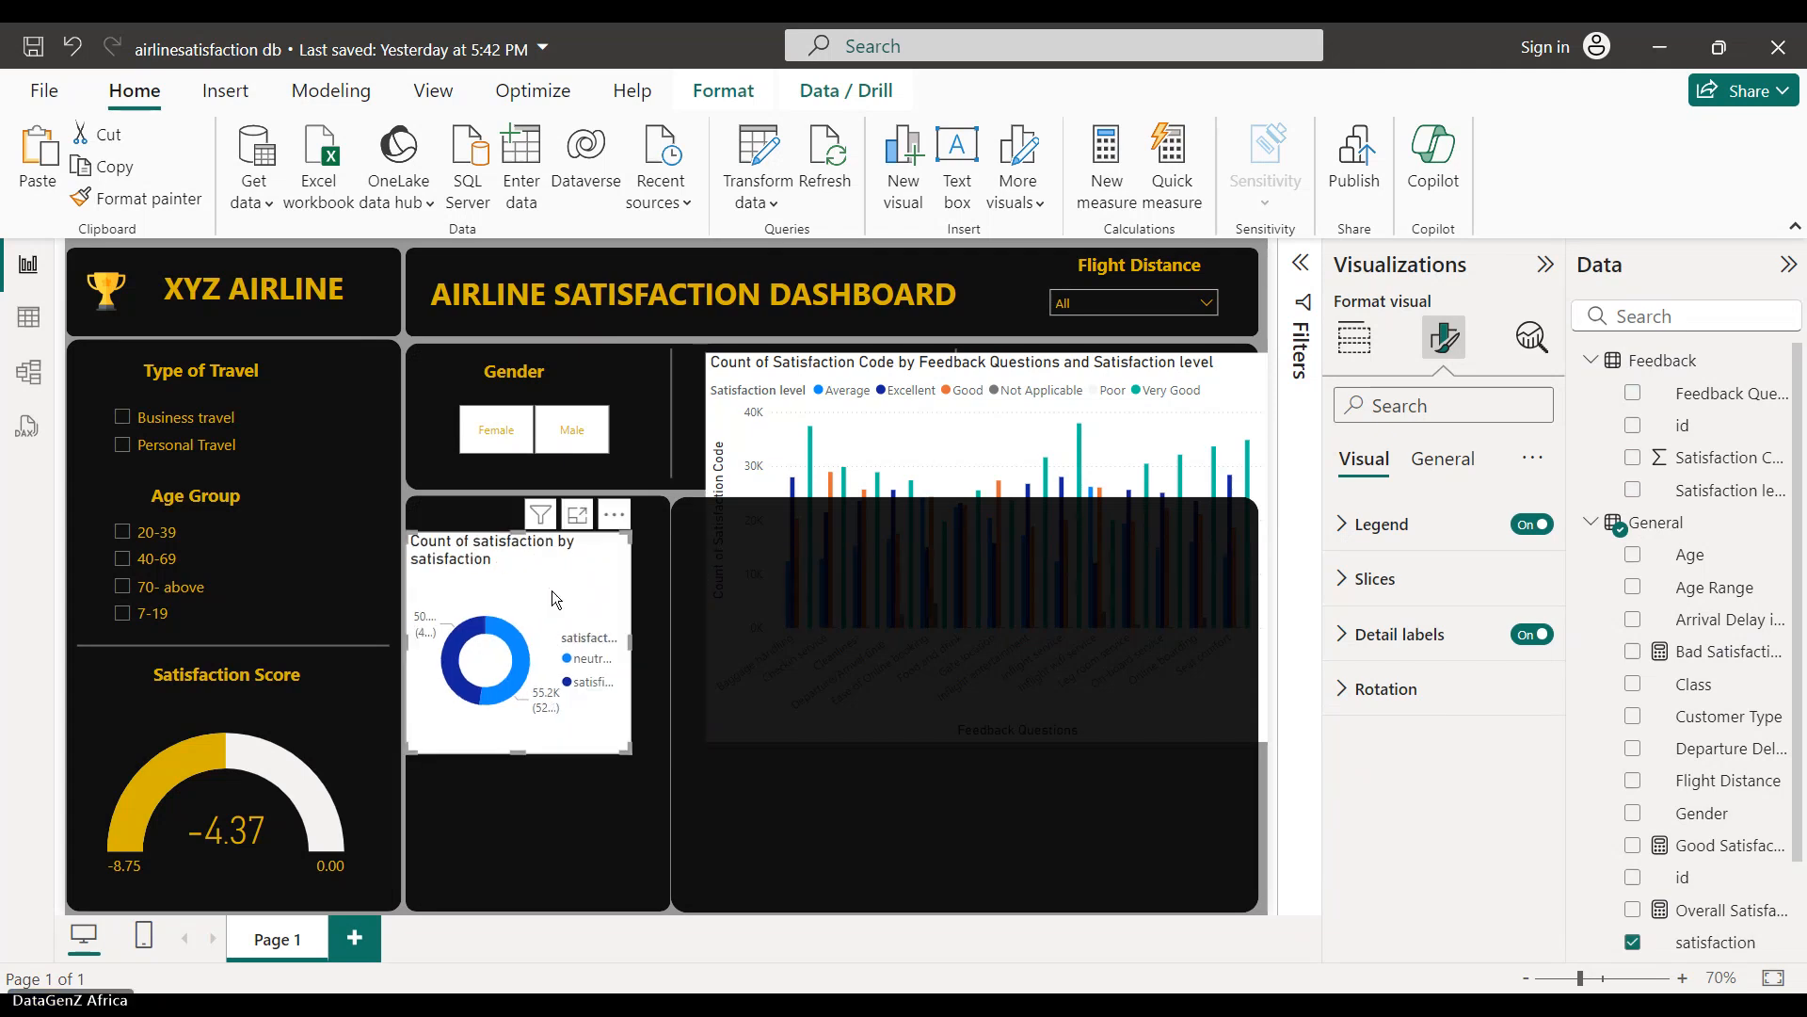
drag(552, 590, 563, 744)
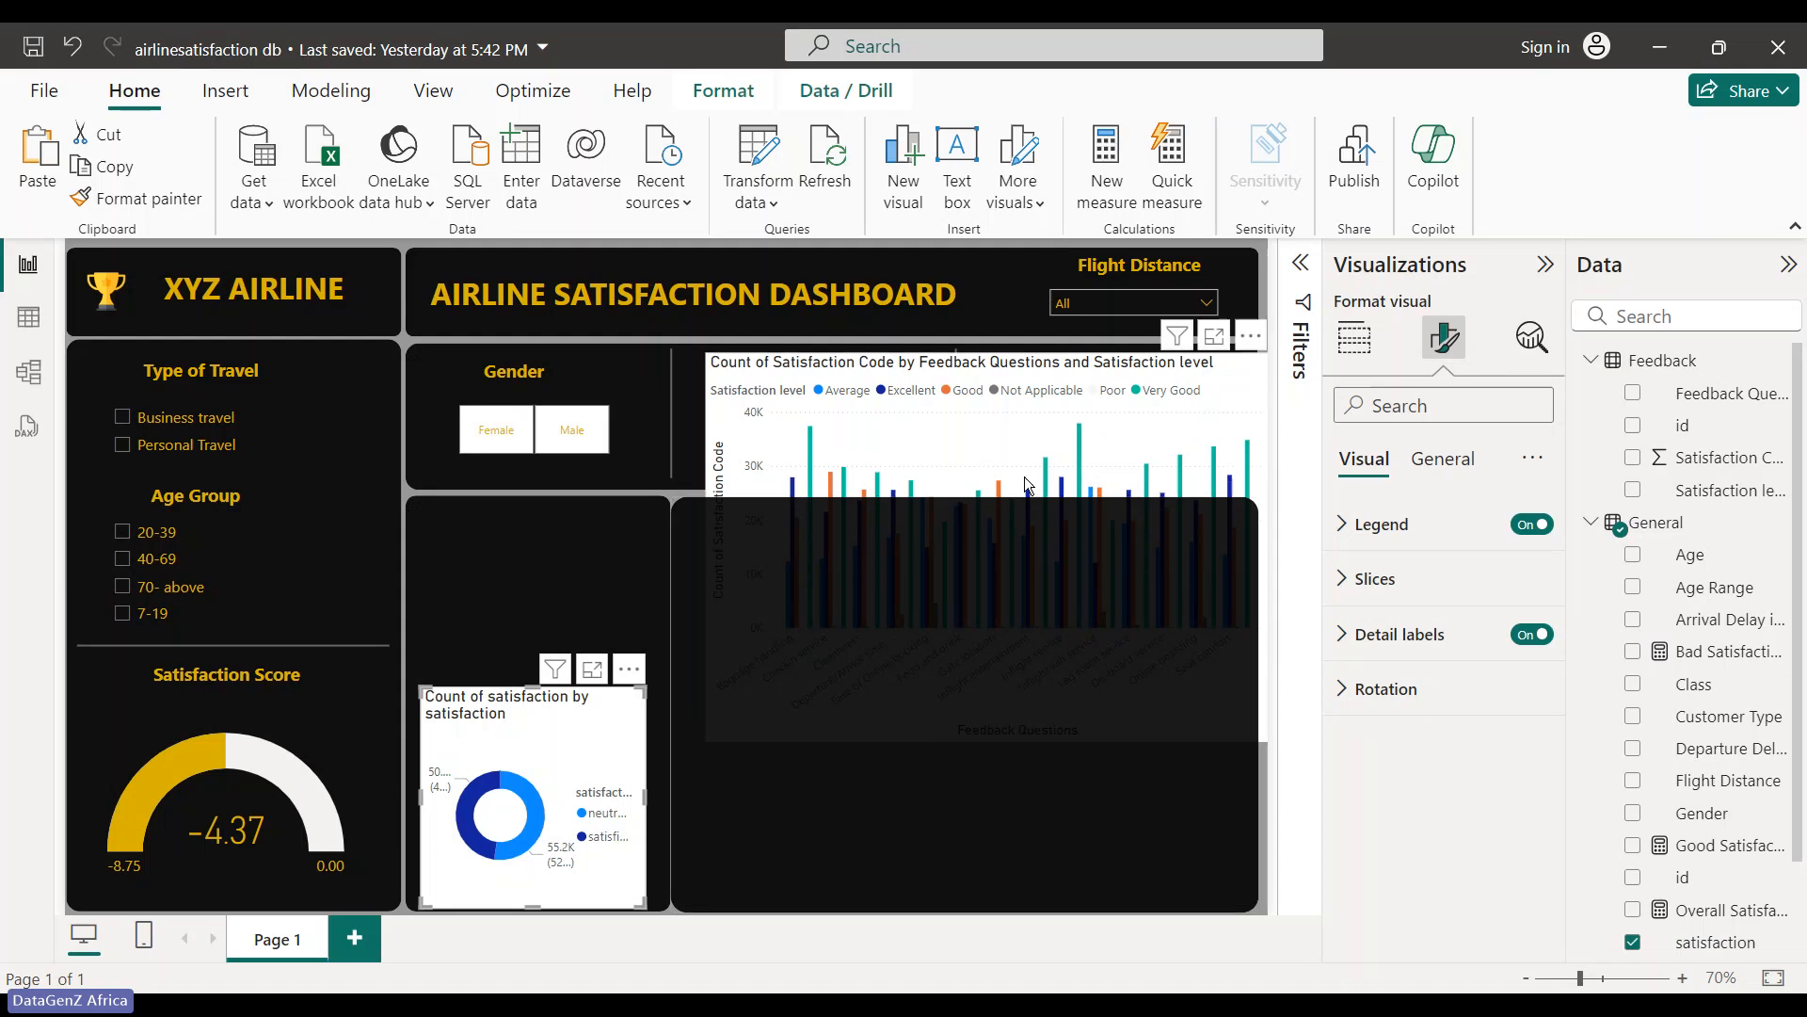
click(1012, 788)
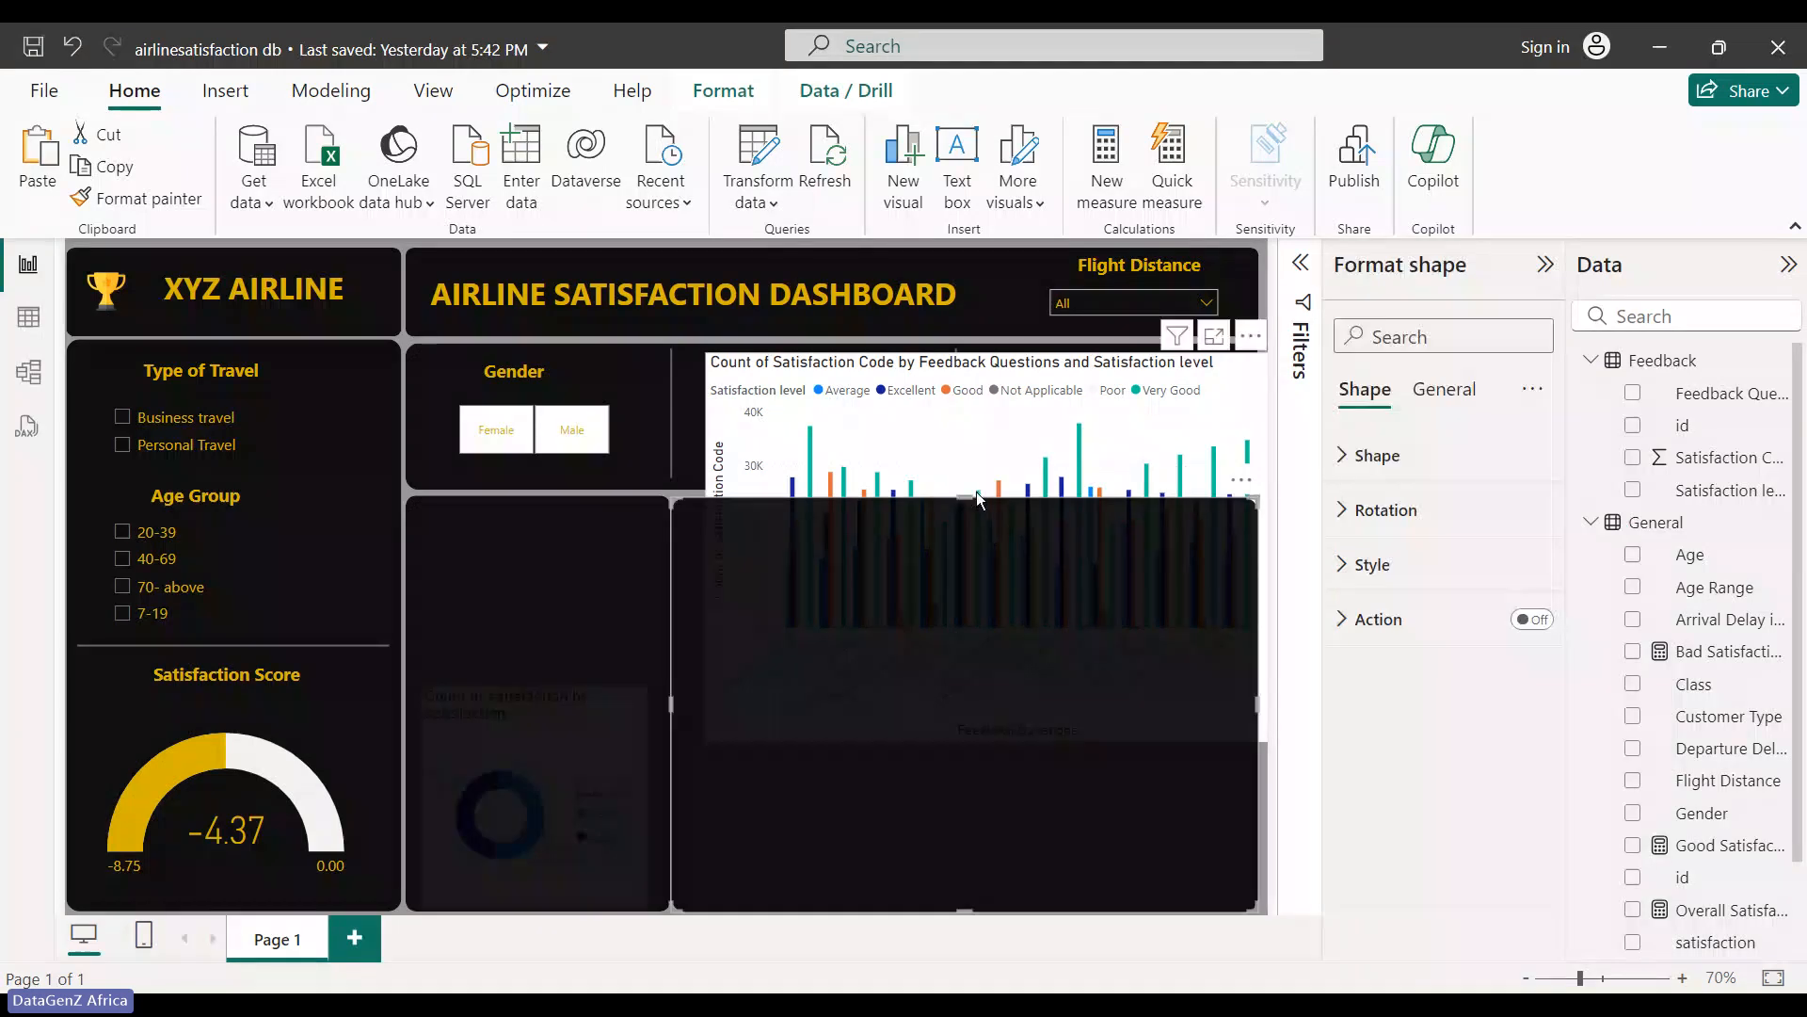
click(955, 444)
drag(959, 455, 949, 597)
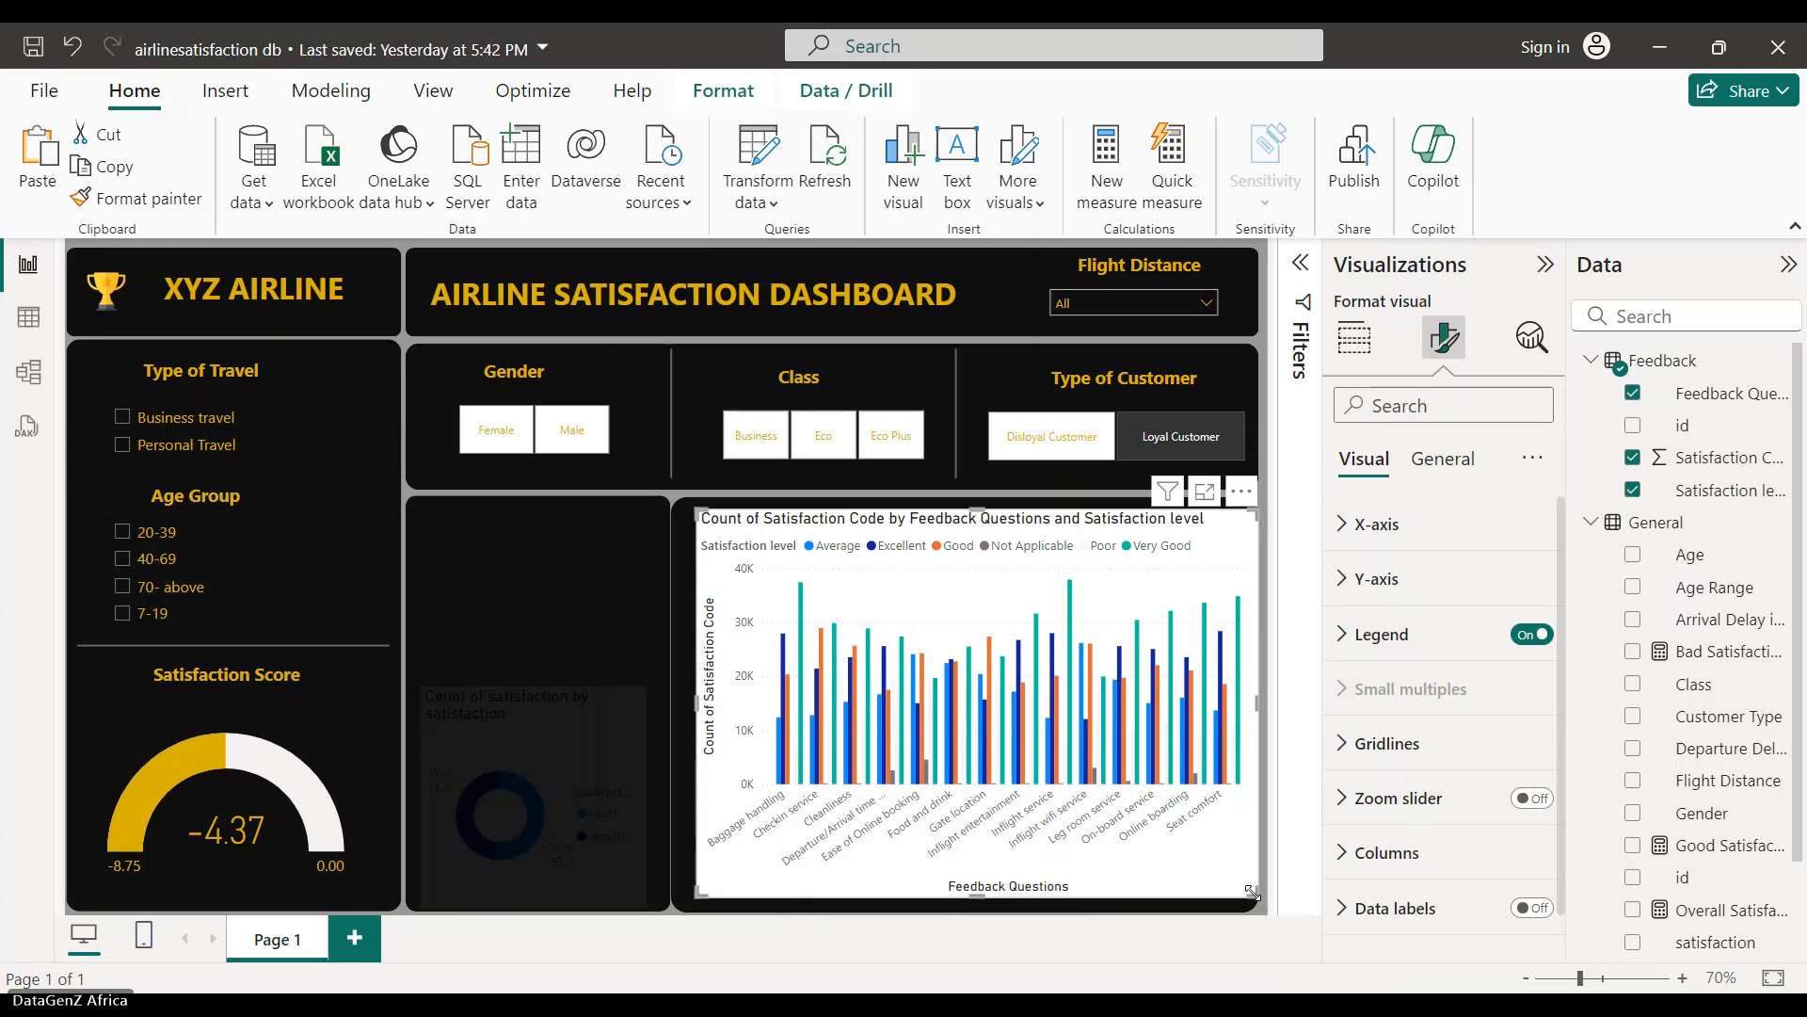
- Shrink the column chart from its bottom-right corner so it sits within the right dark panel
drag(1252, 890, 1214, 853)
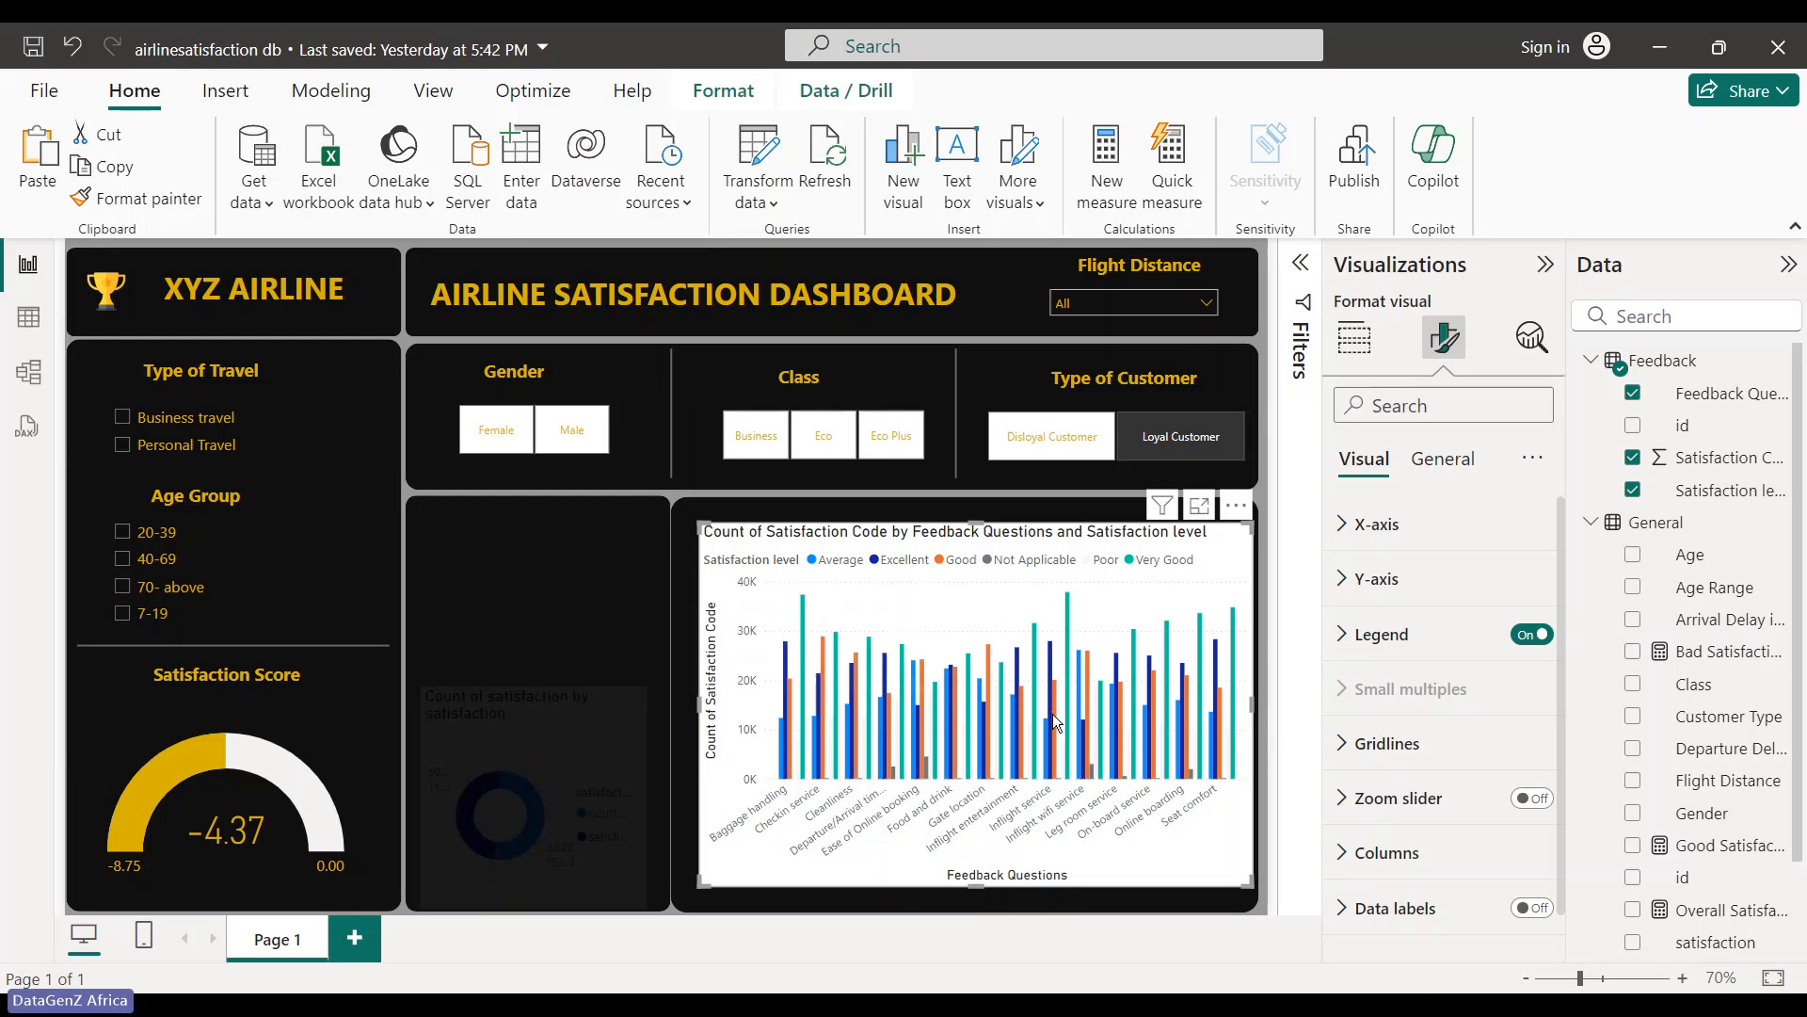
mouse_move(1118, 770)
click(1158, 738)
click(1373, 347)
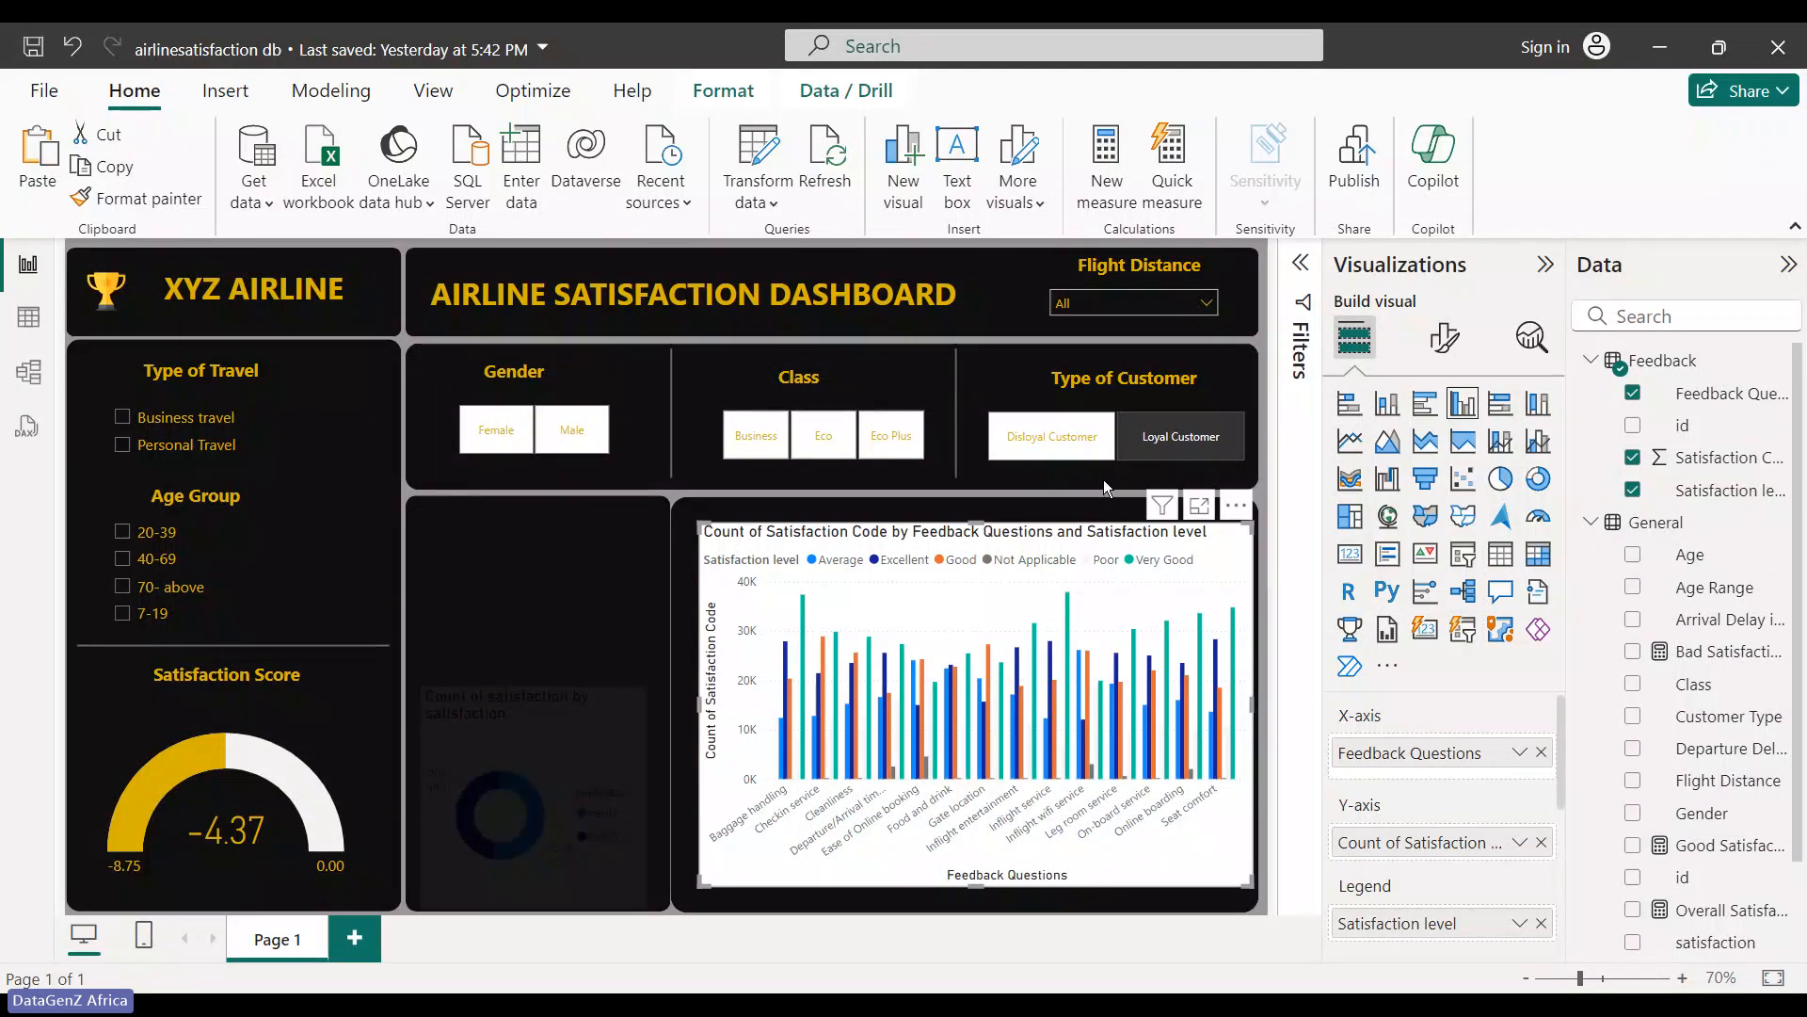
- Turn on the column chart's X-axis title, Feedback Questions, in Format visual
click(1443, 360)
click(1444, 356)
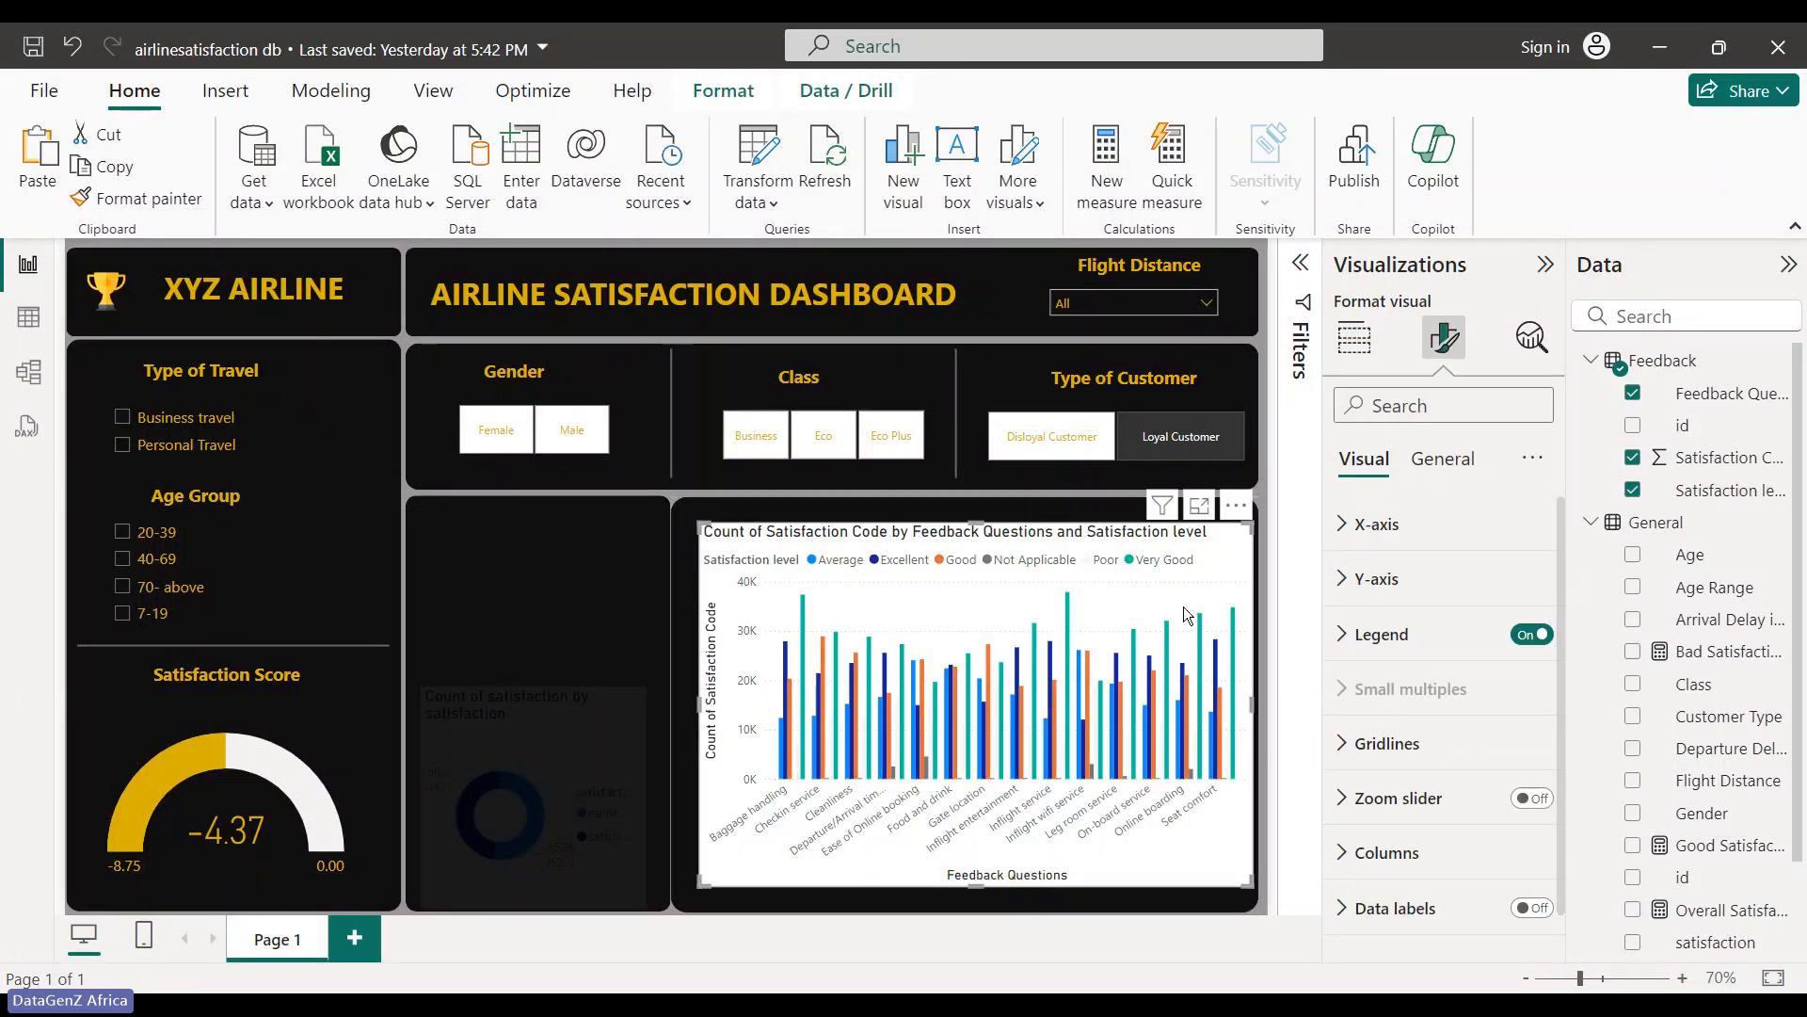
click(1333, 583)
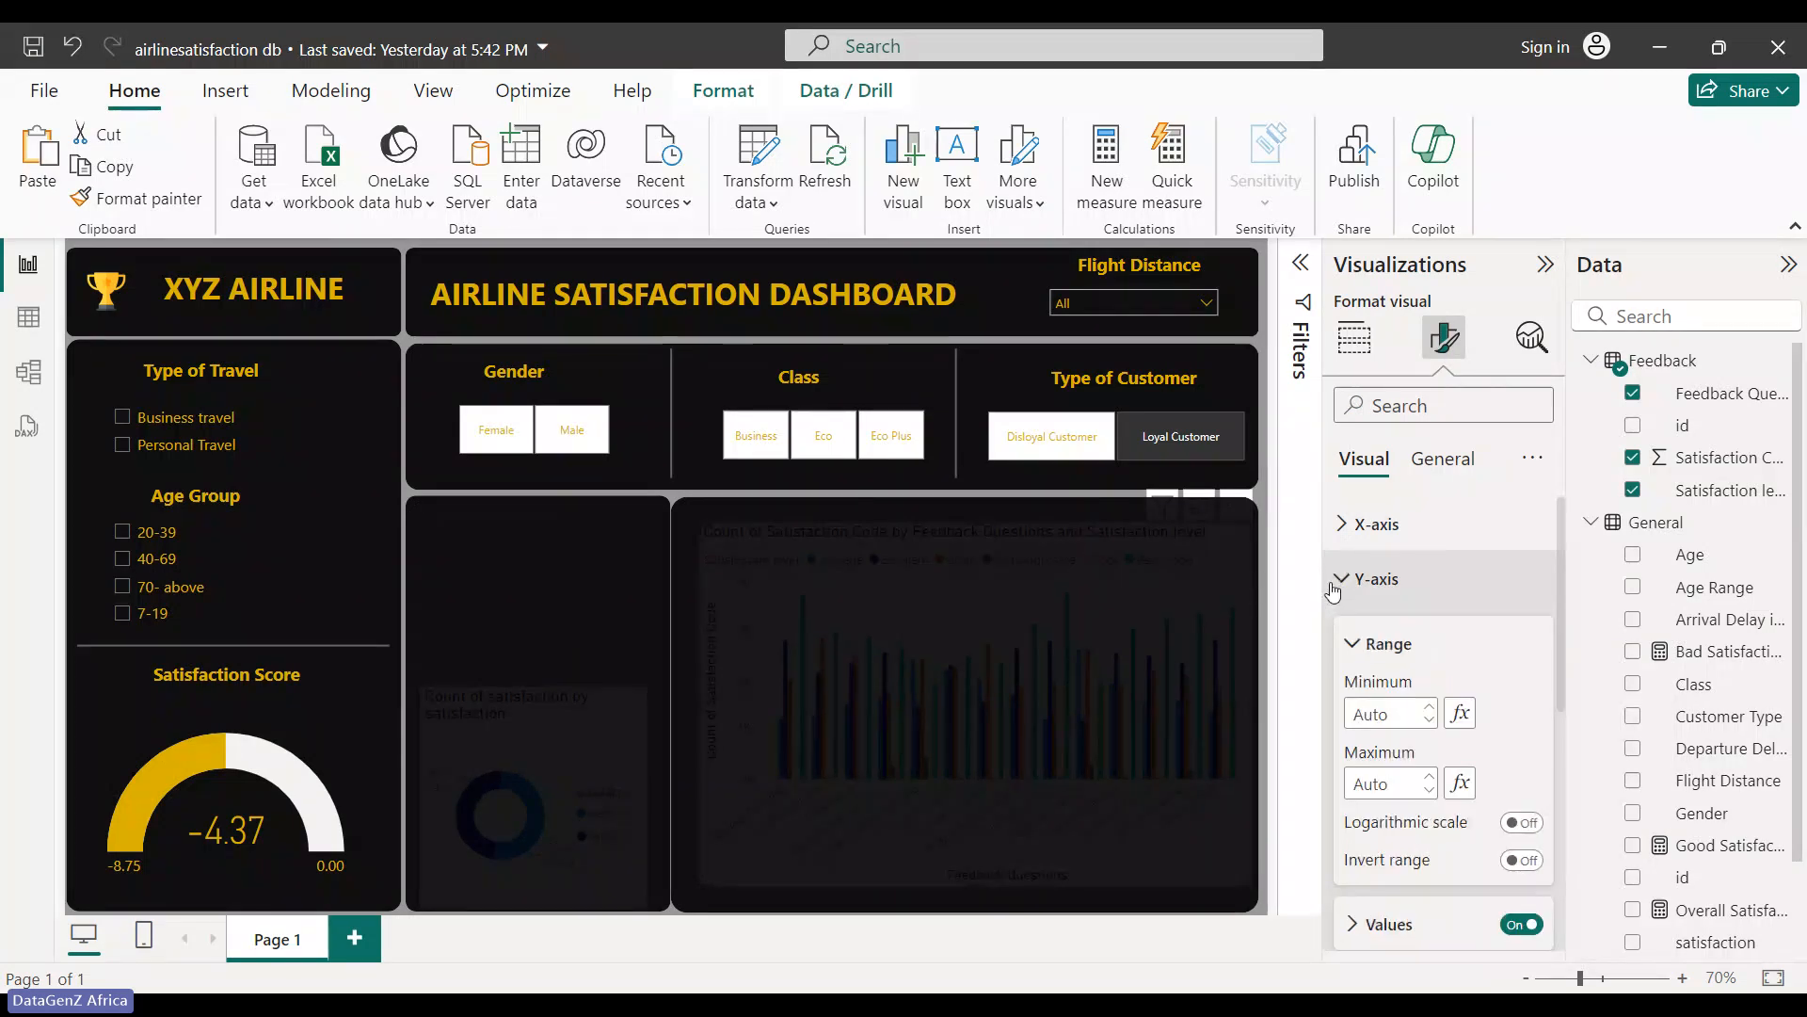
click(1335, 581)
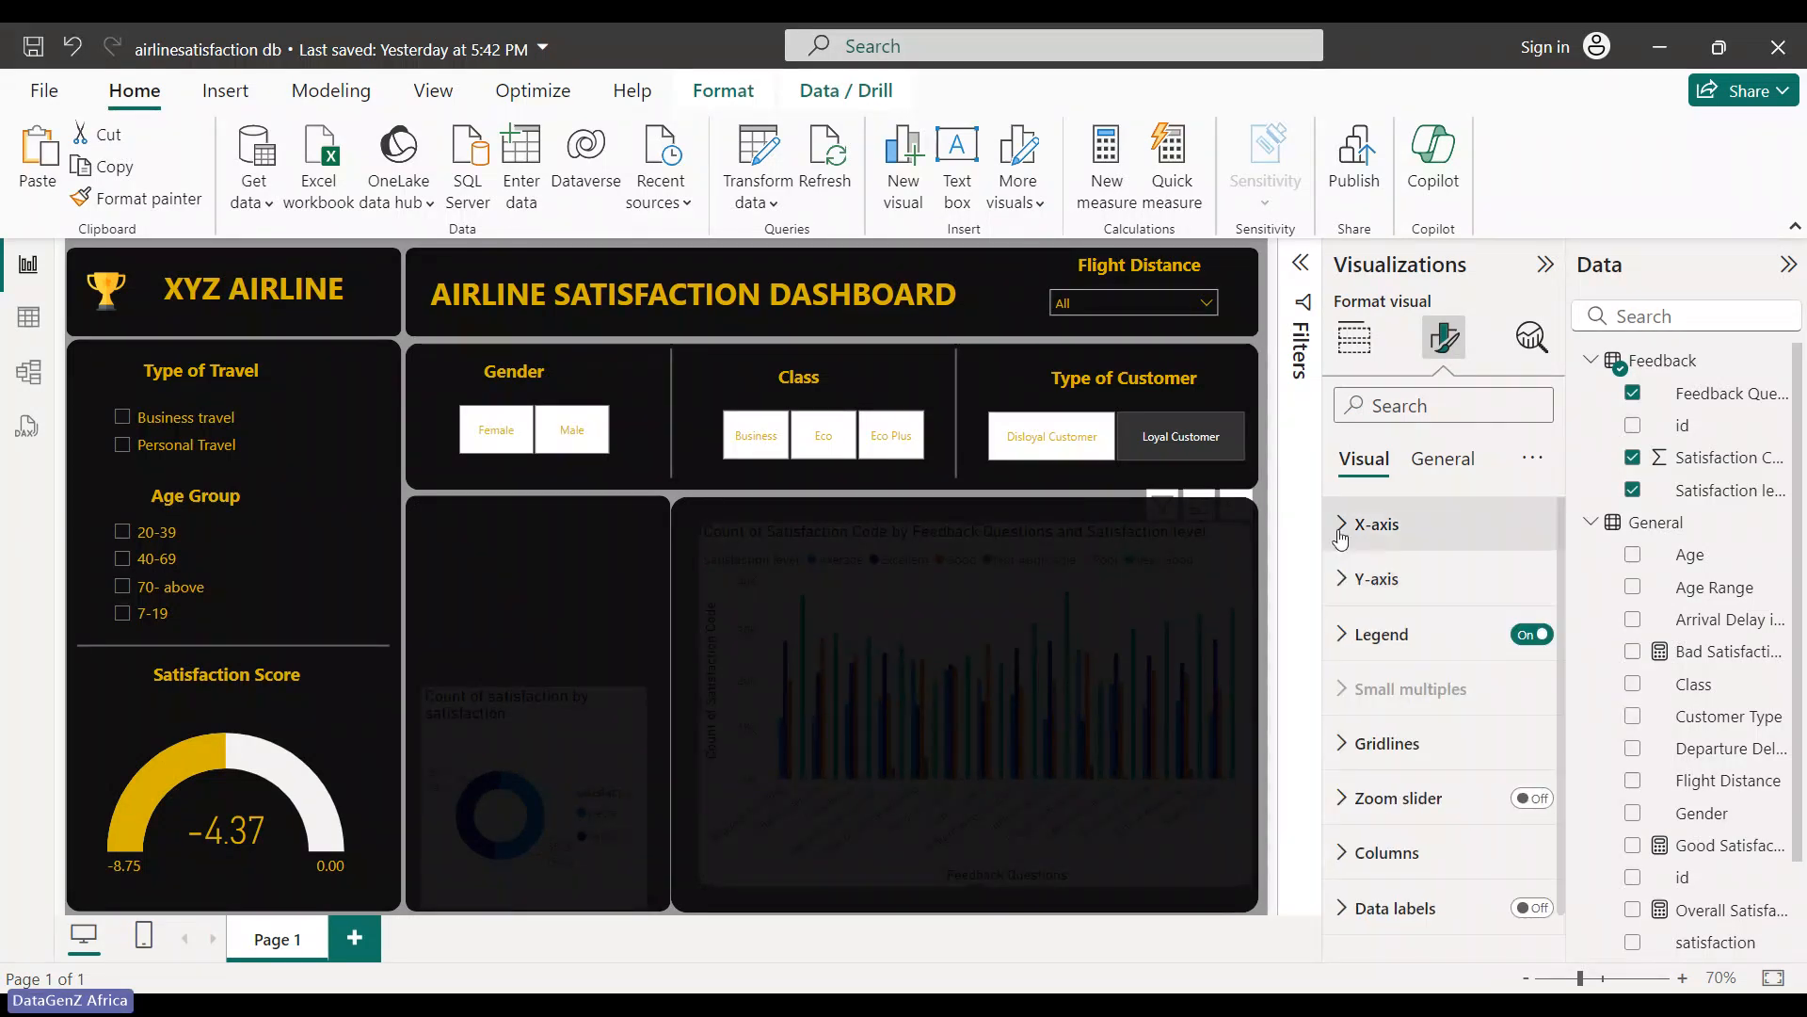
click(1341, 525)
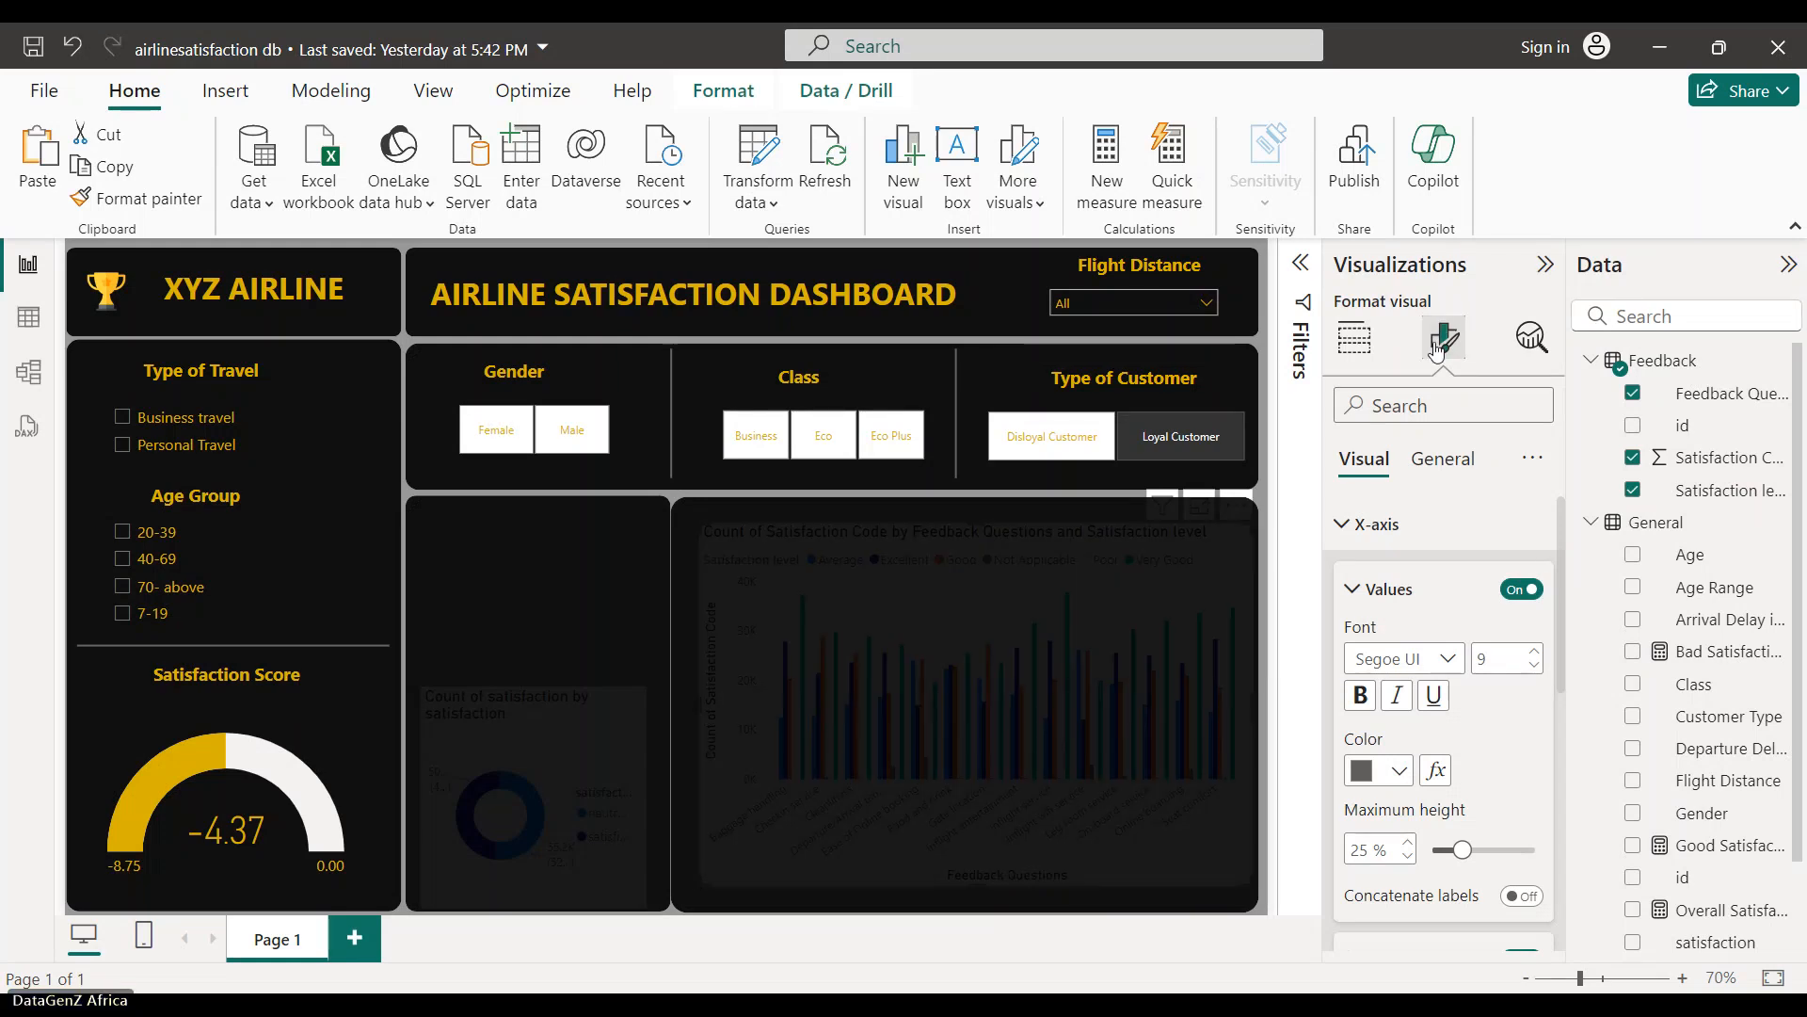
click(1352, 593)
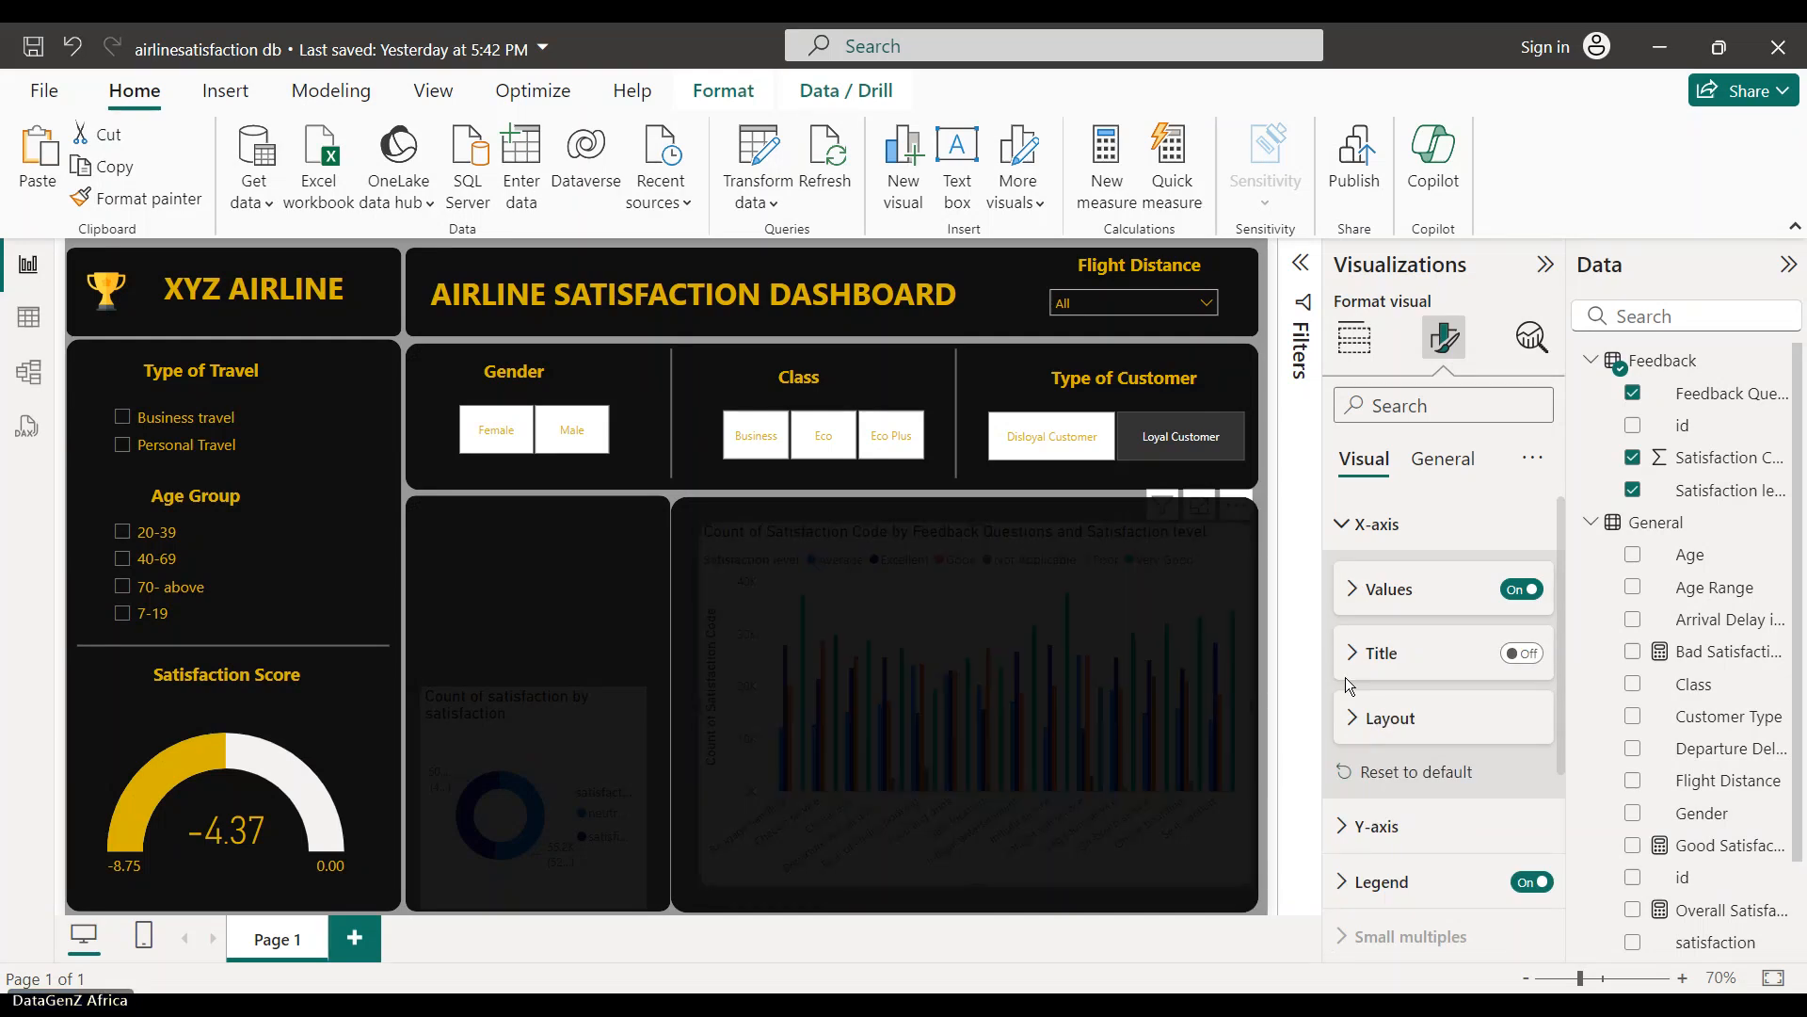
click(1525, 655)
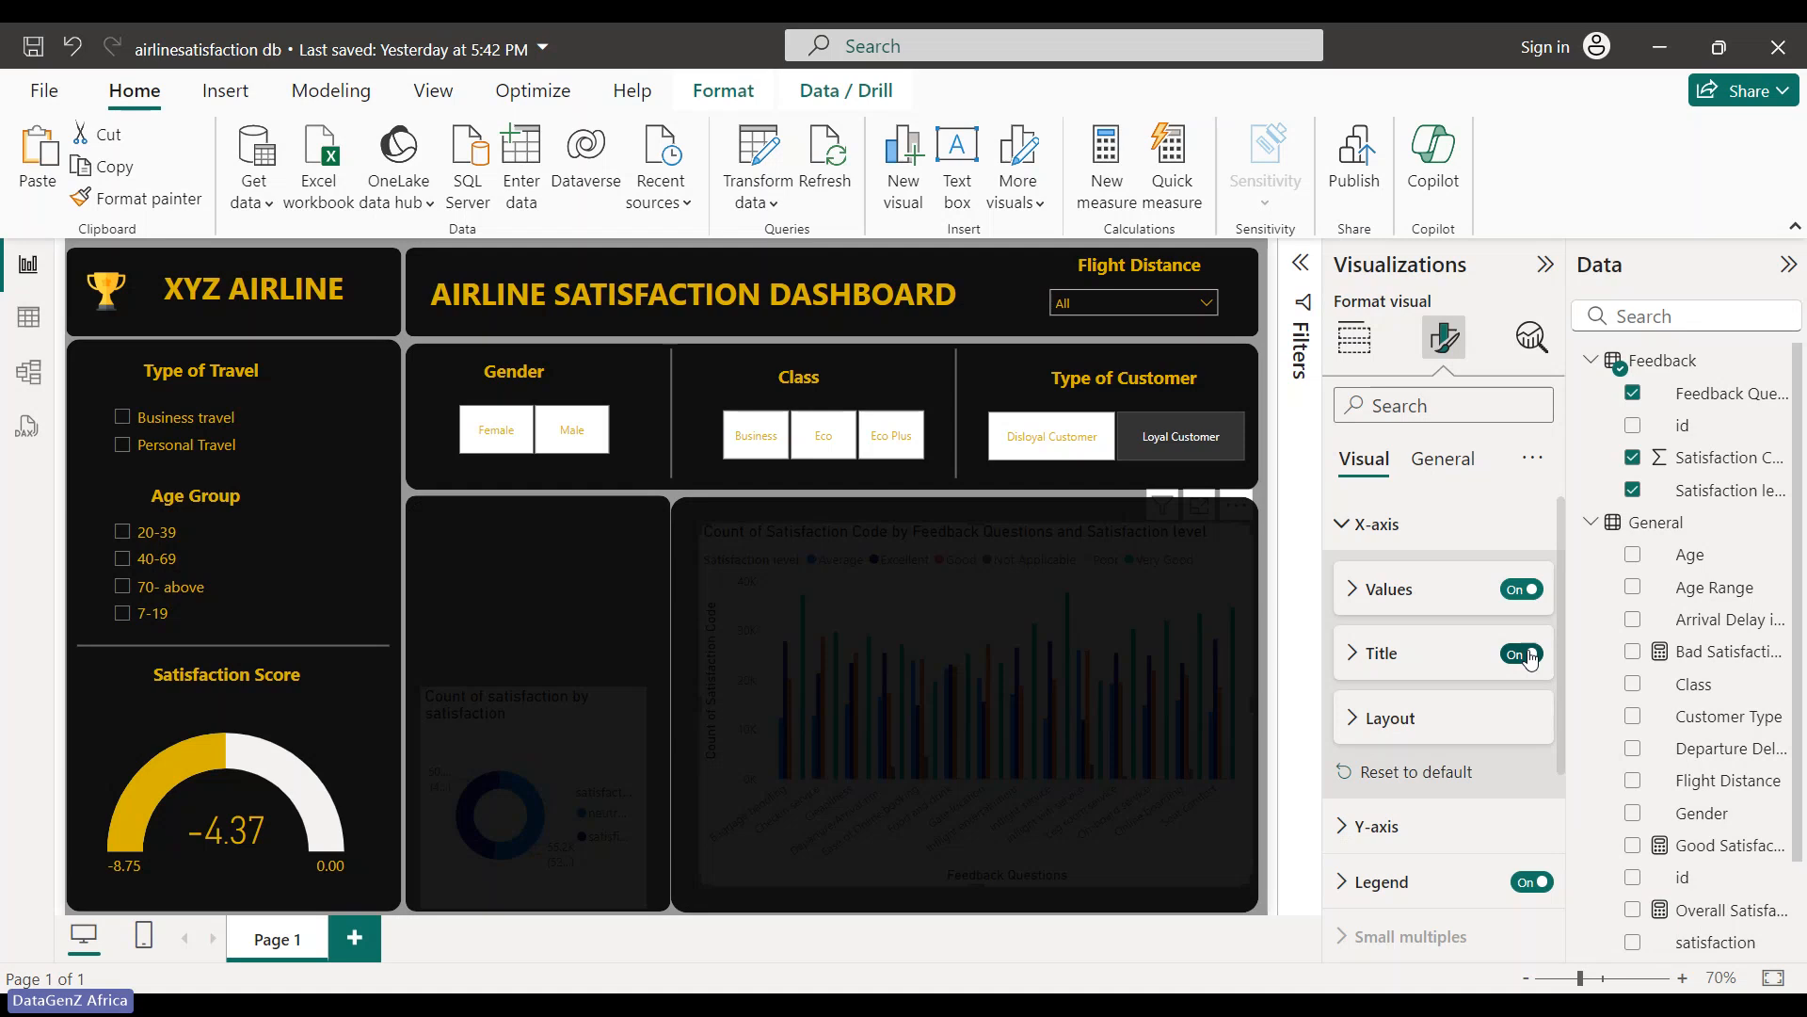
click(1345, 525)
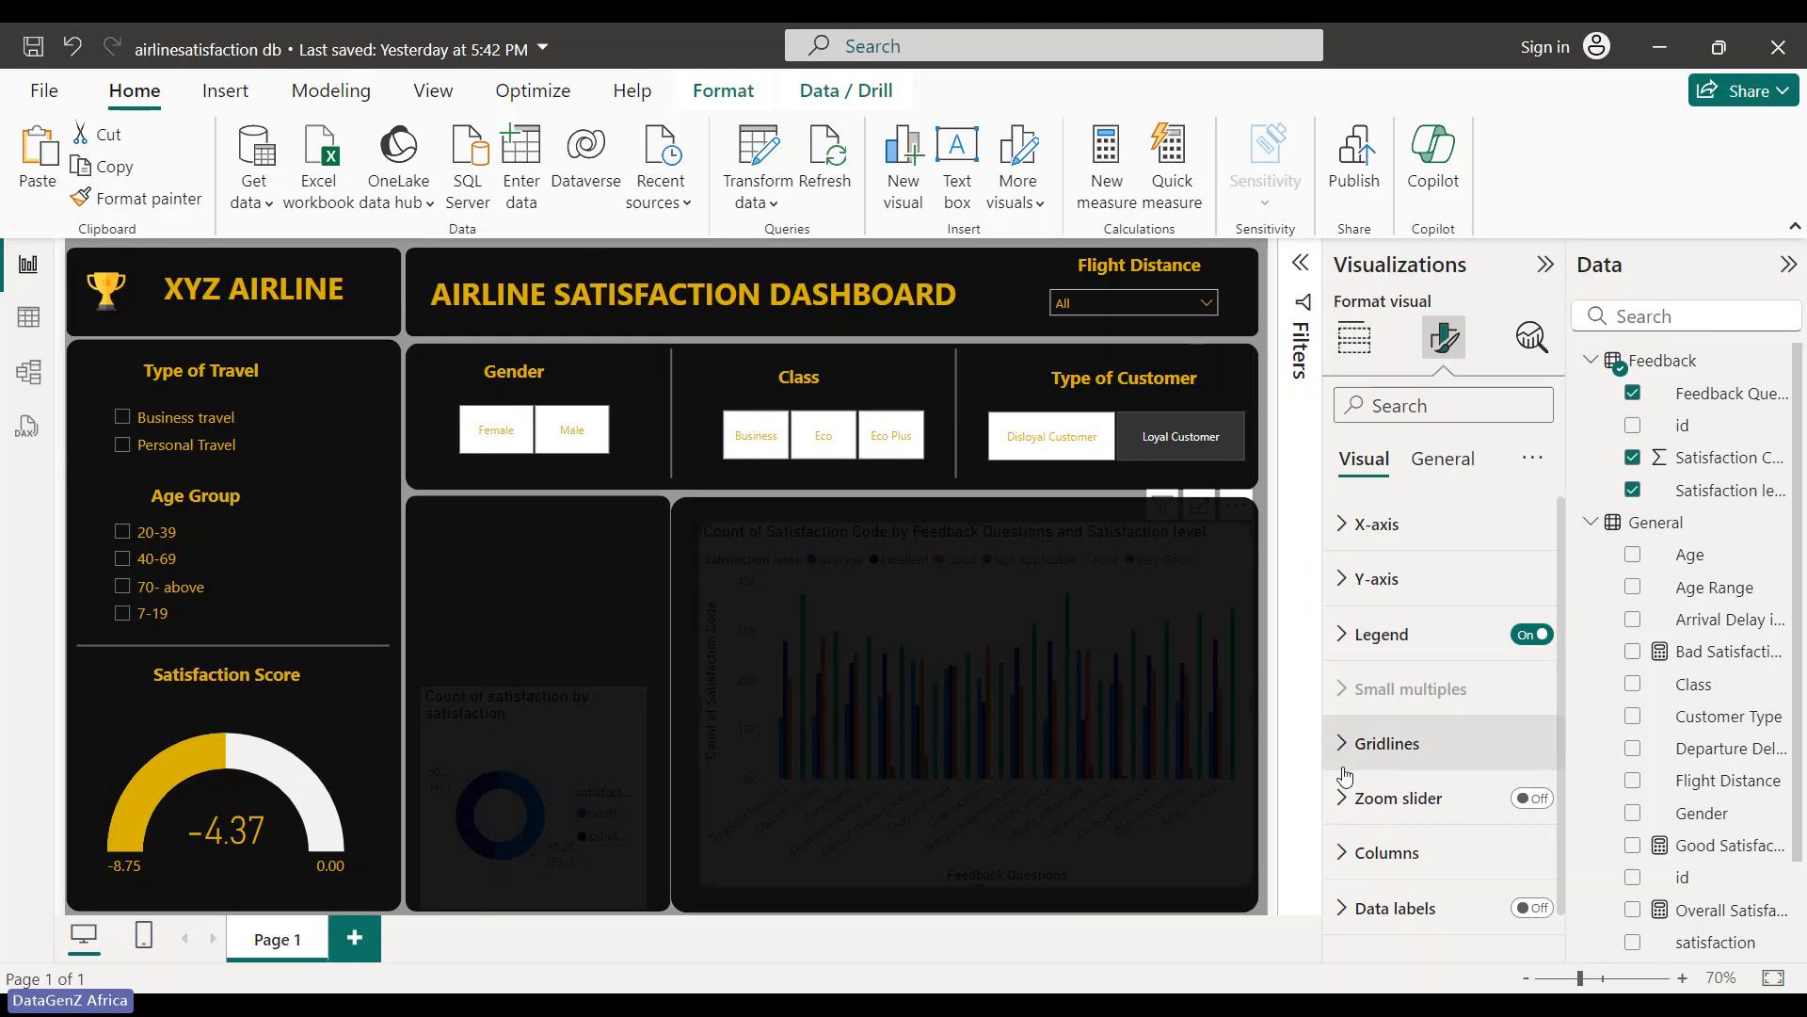
- Switch off the column chart's main title in the General settings
scroll(1380, 829, down, 1)
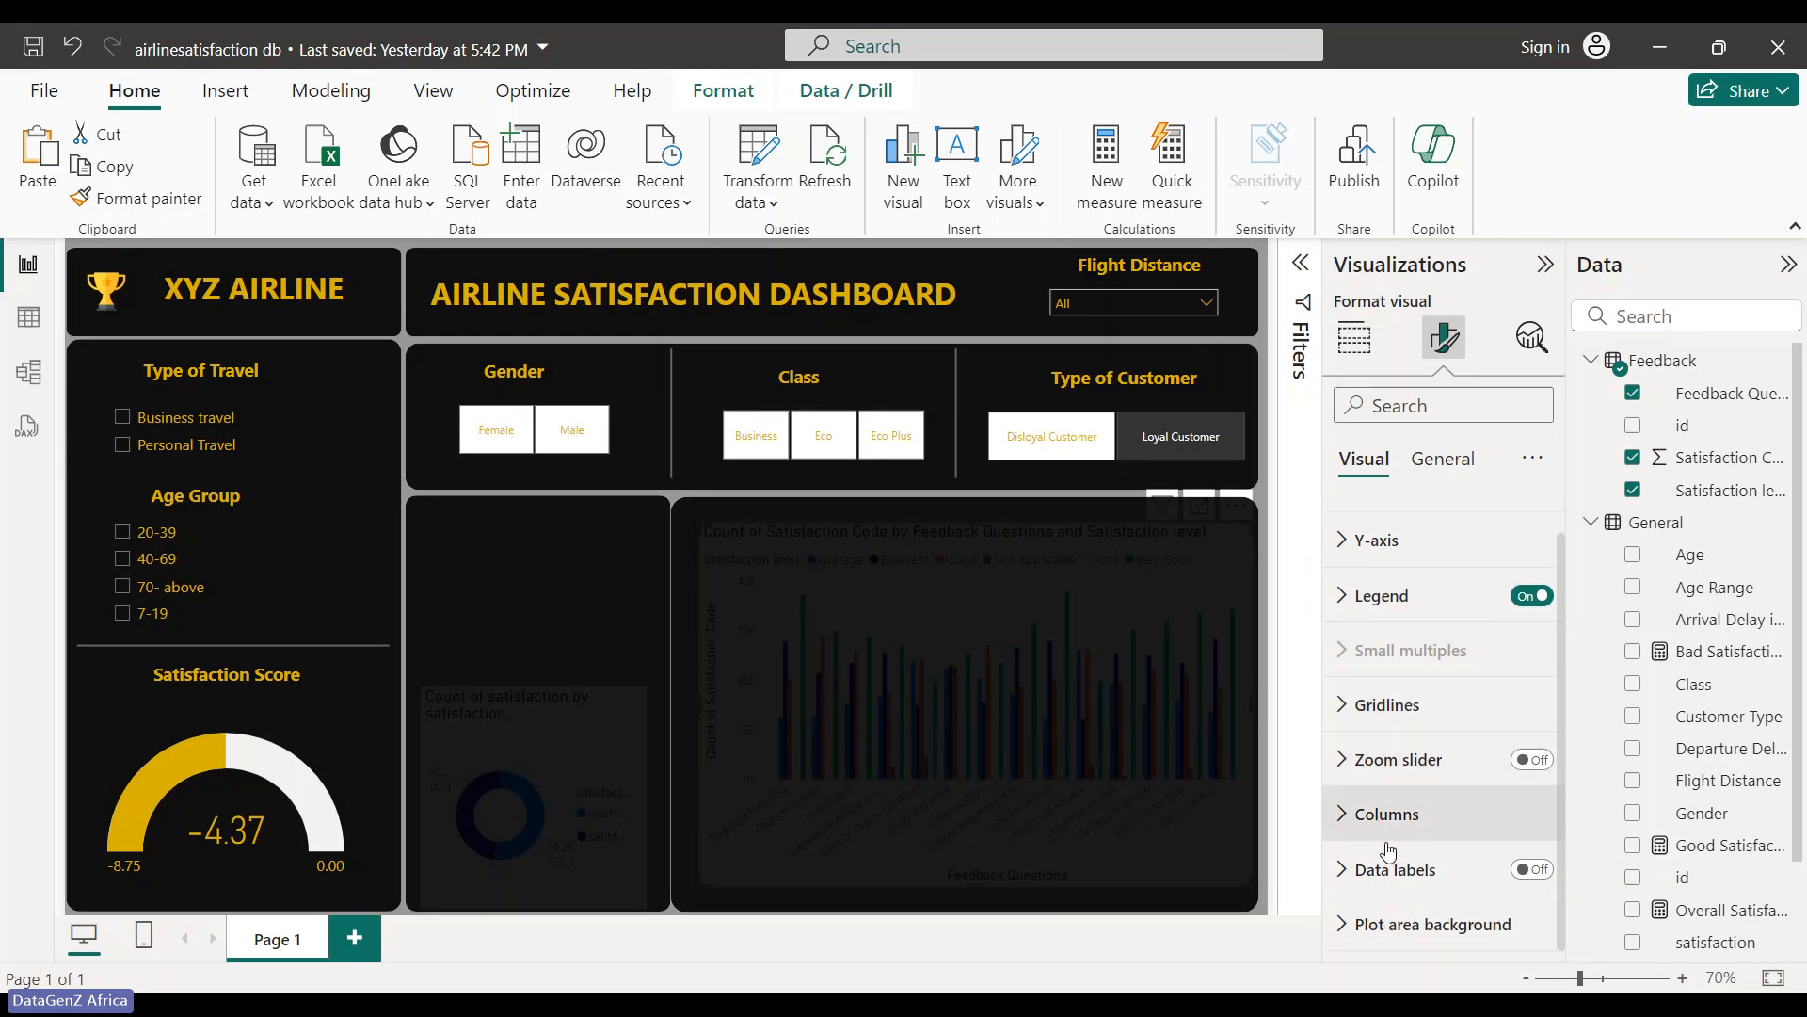
click(1441, 459)
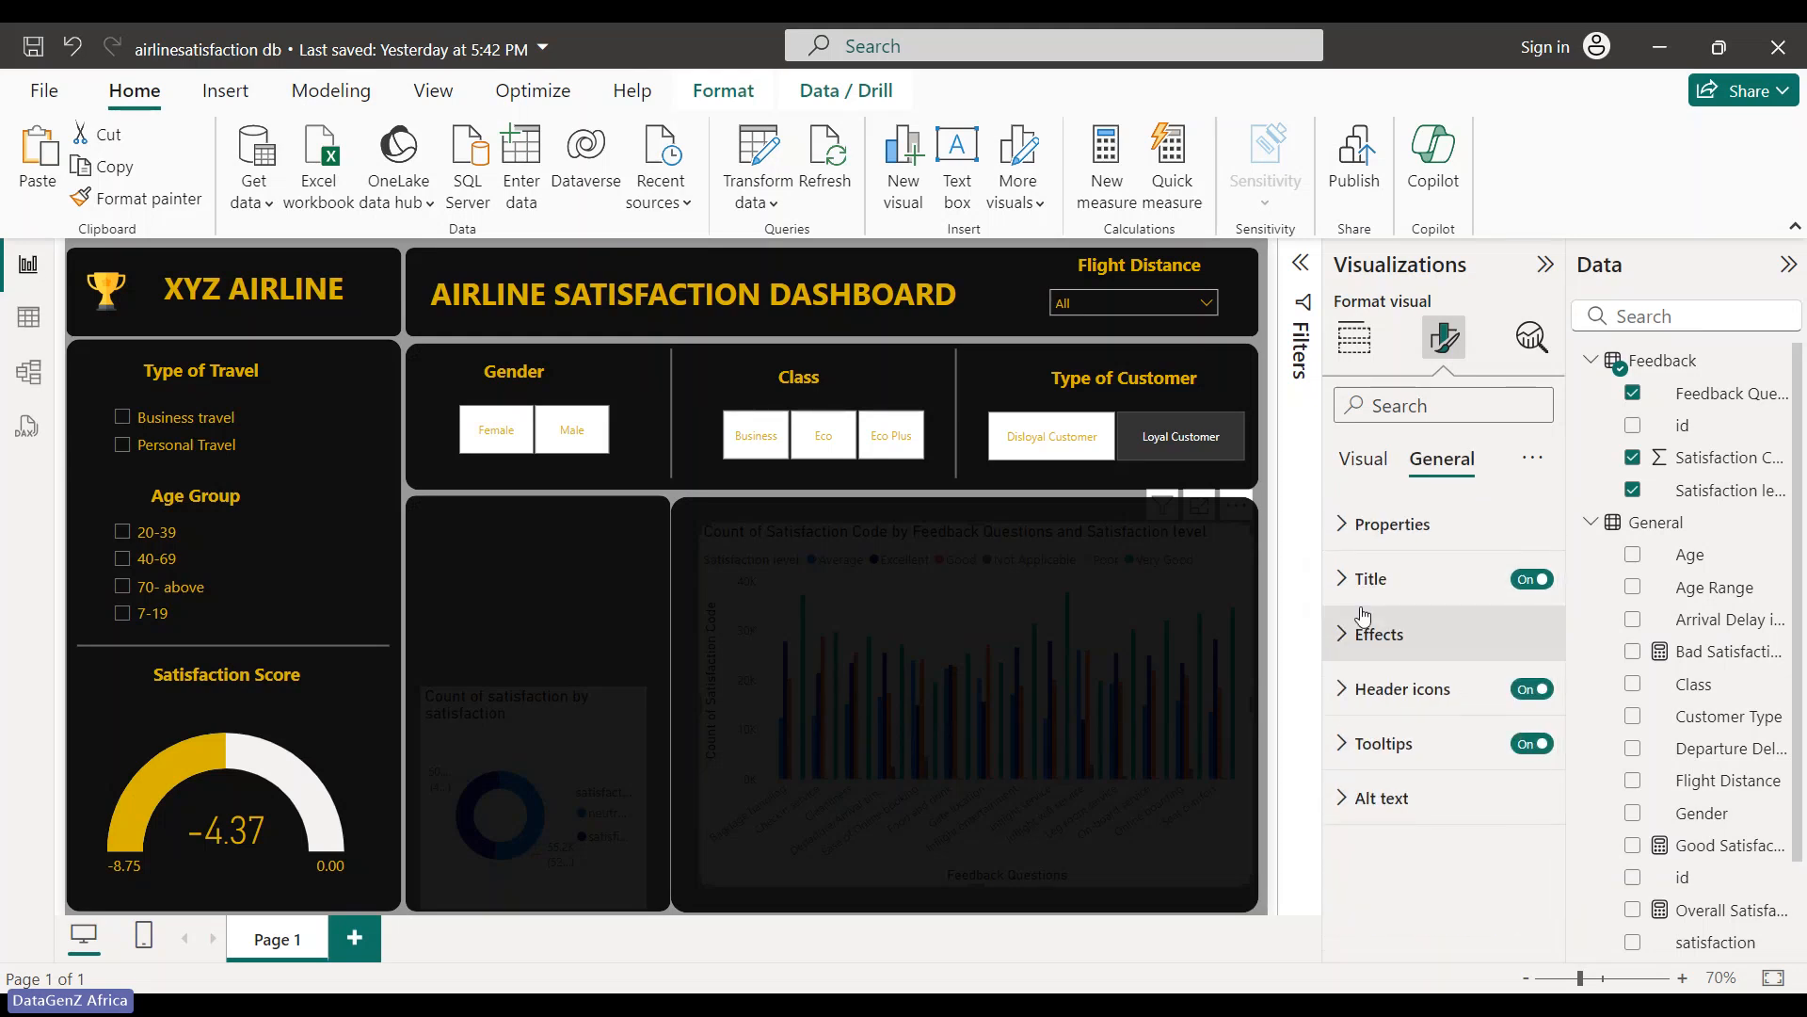
click(1532, 580)
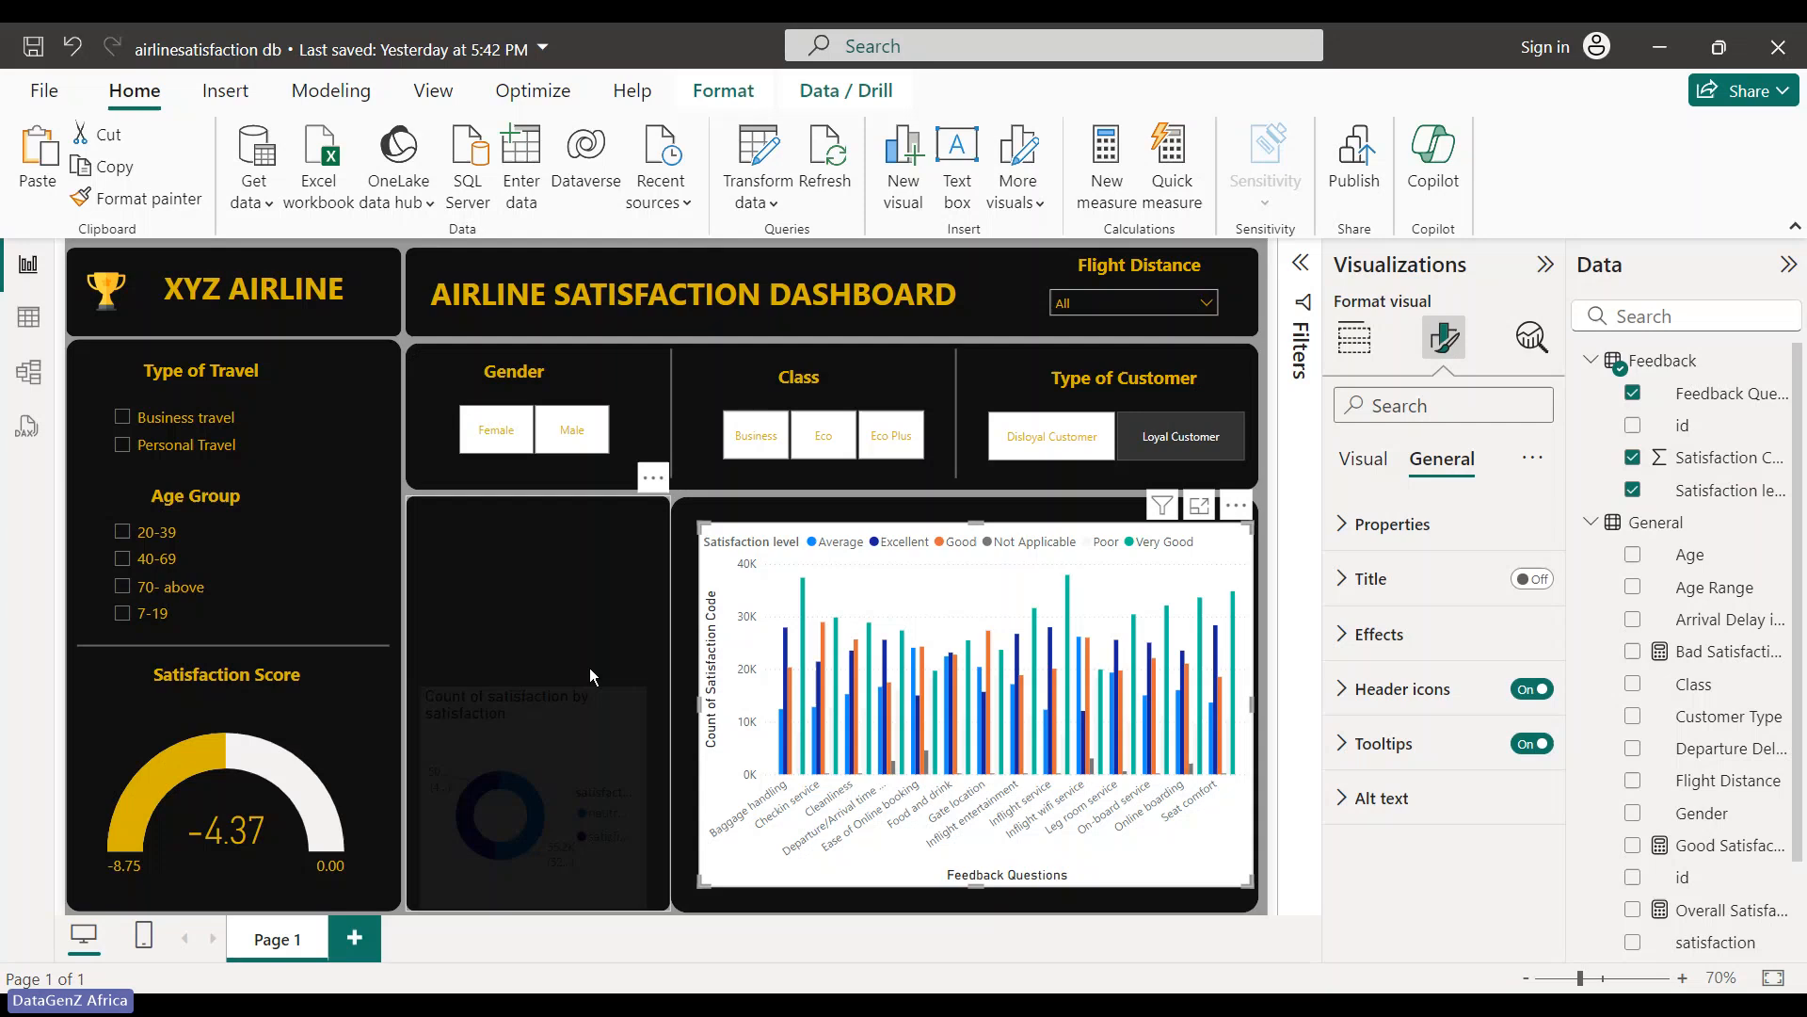
- Turn off the column chart's Effects background and select the dark panel behind it
click(1379, 635)
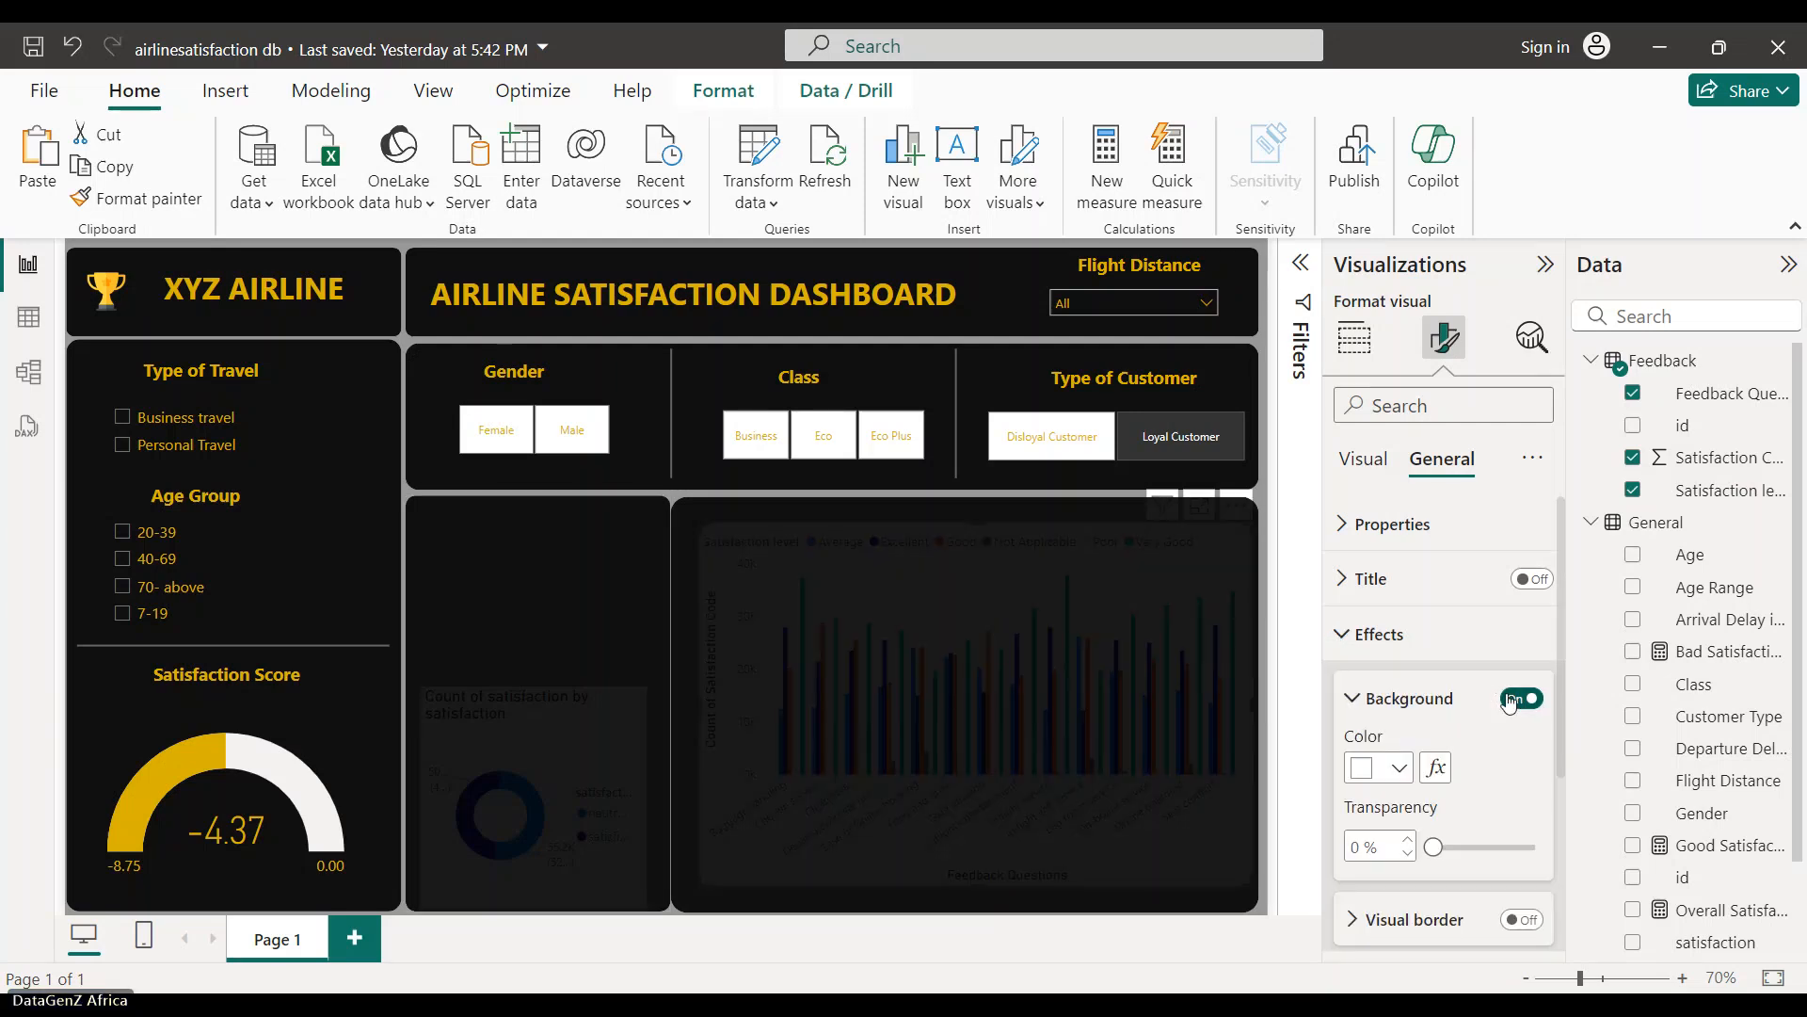
click(1522, 698)
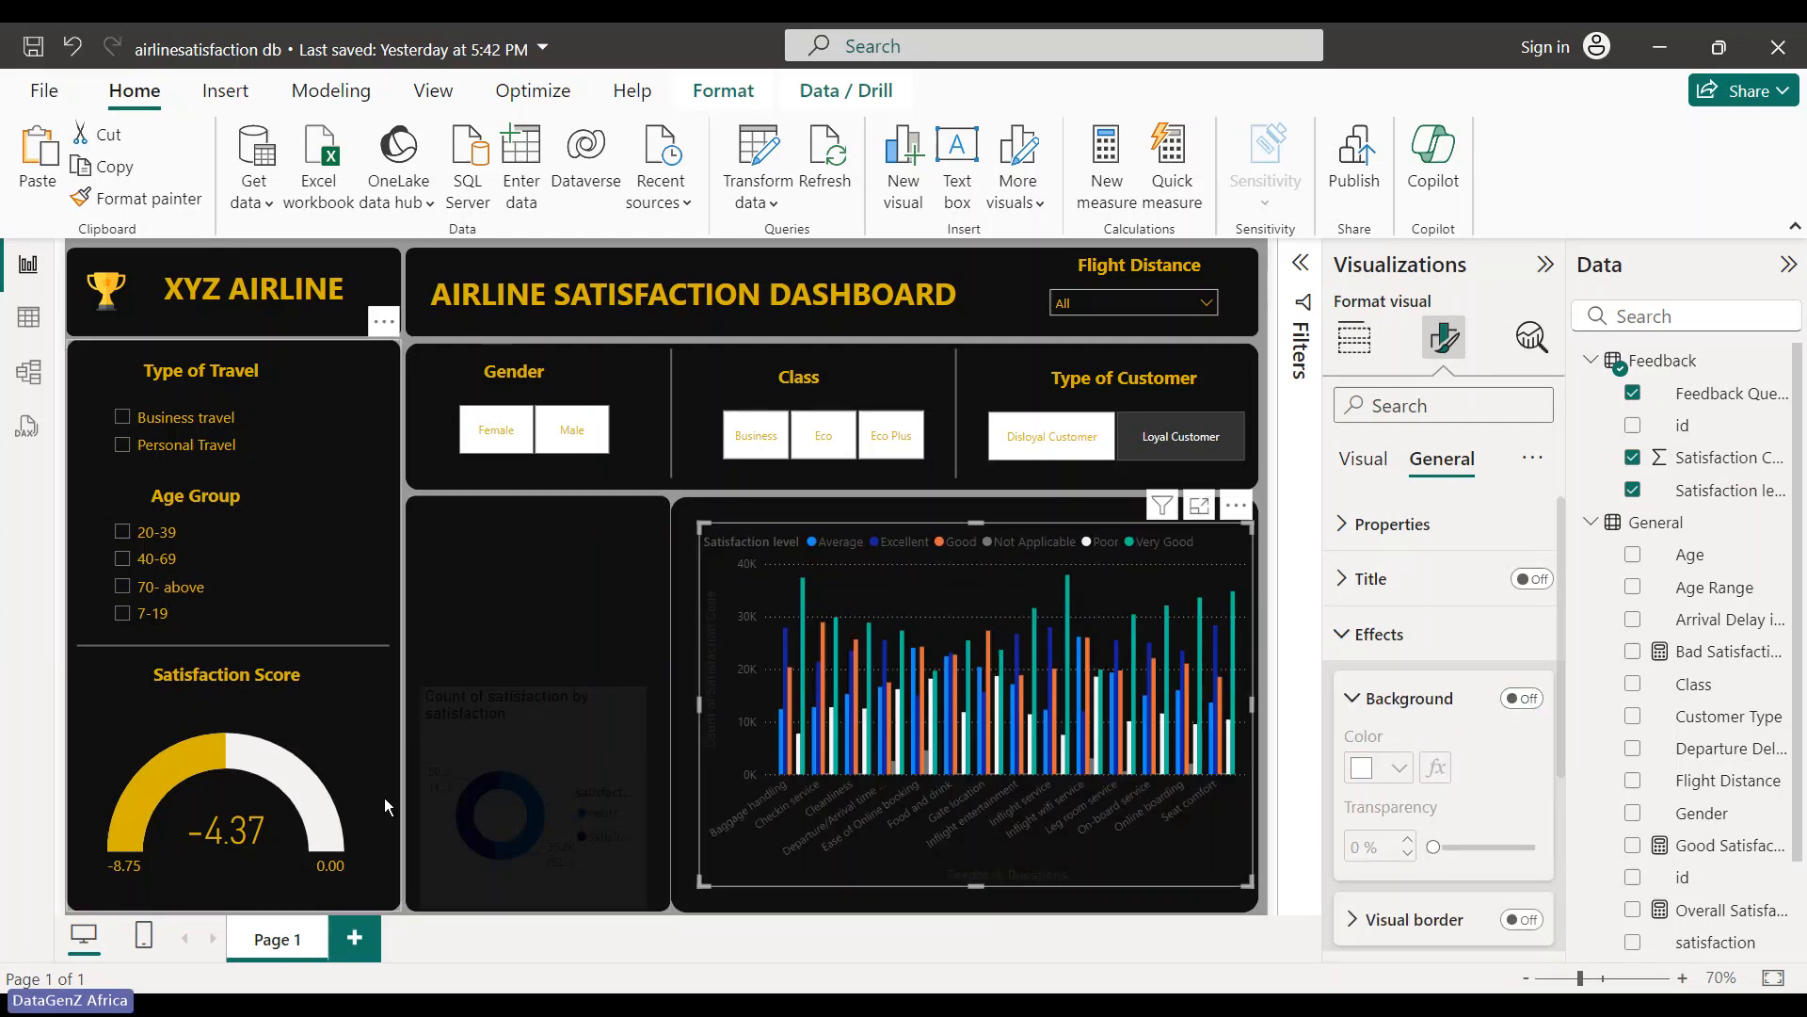
click(551, 624)
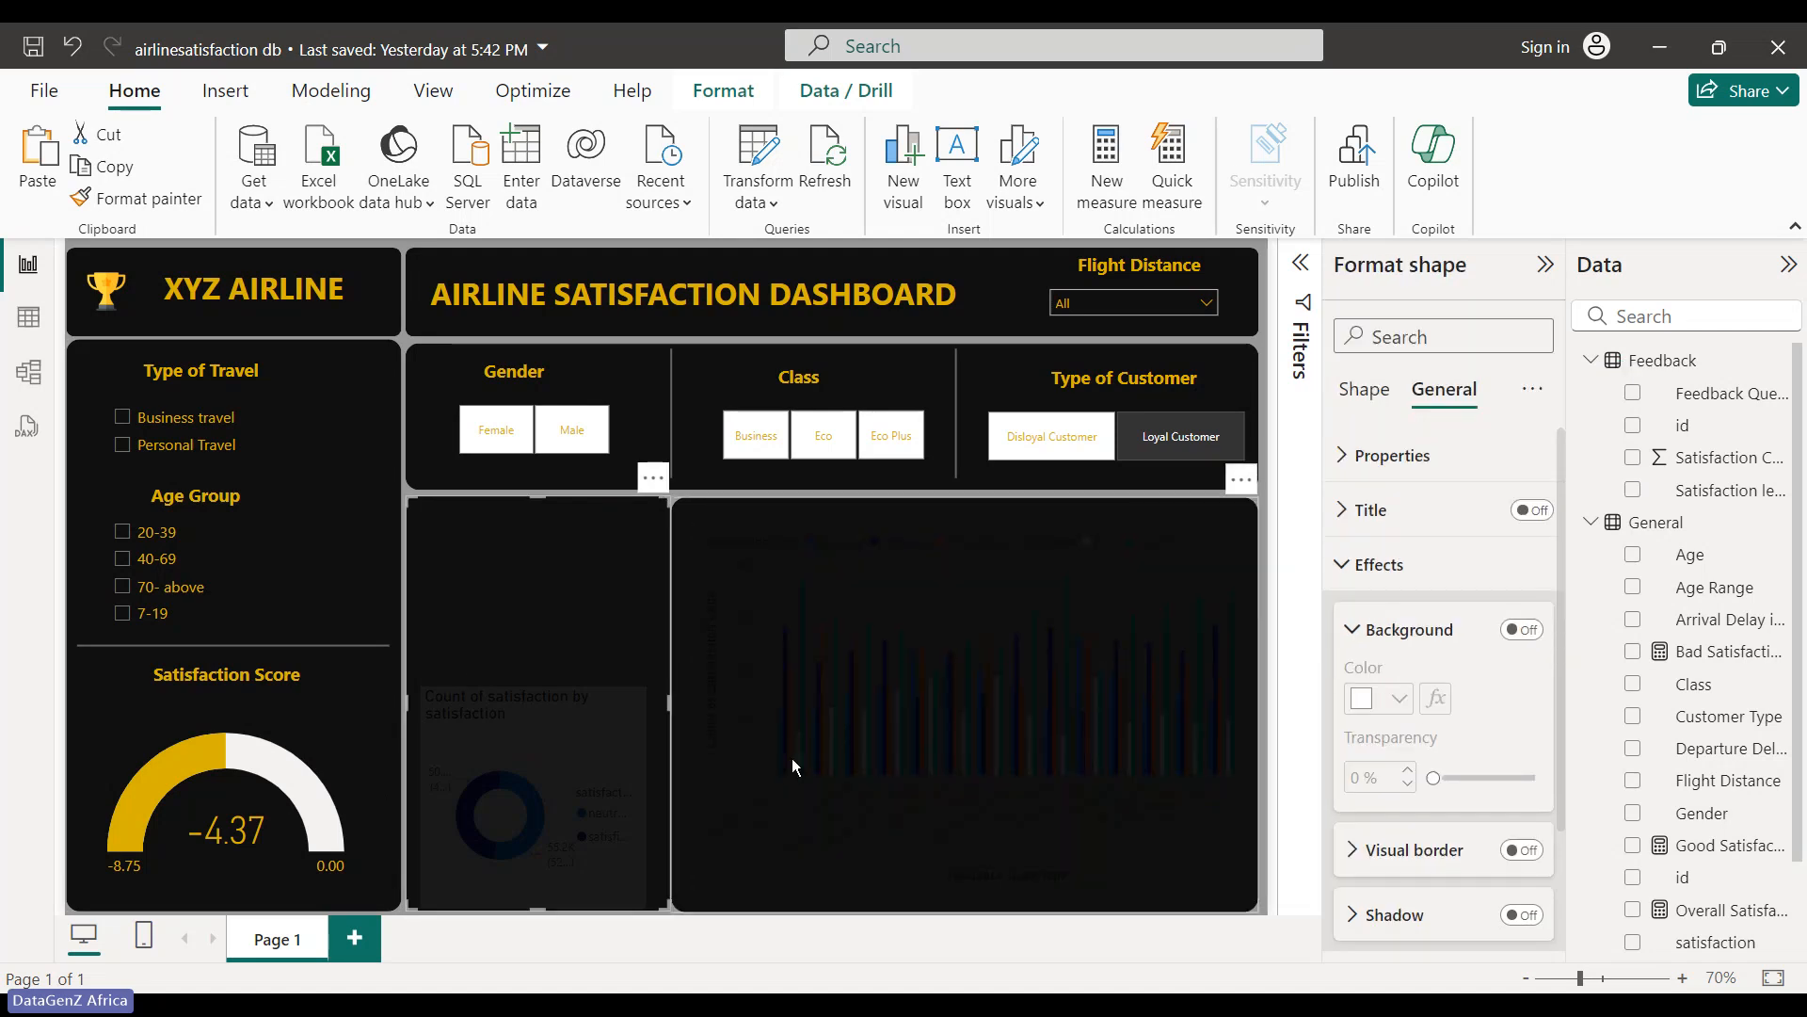
click(792, 759)
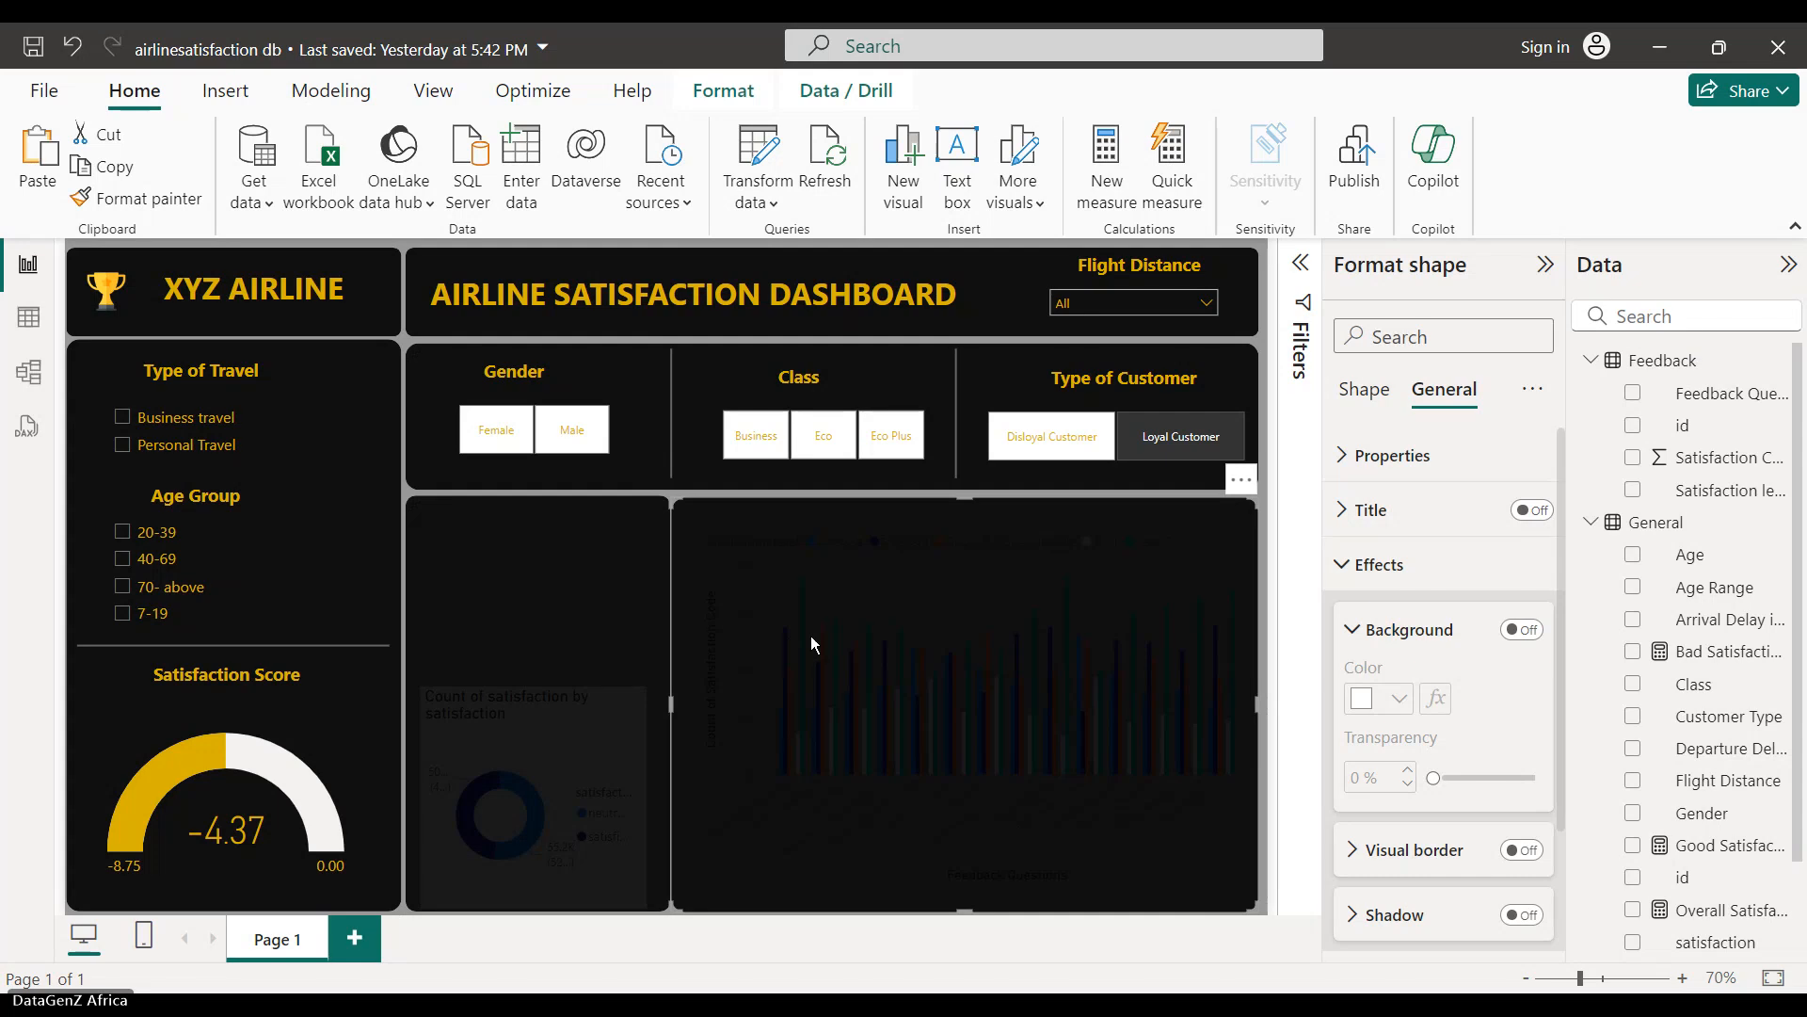
- Send the dark panel one layer backward, then pick Loyal Customer in the Type of Customer slicer
click(723, 90)
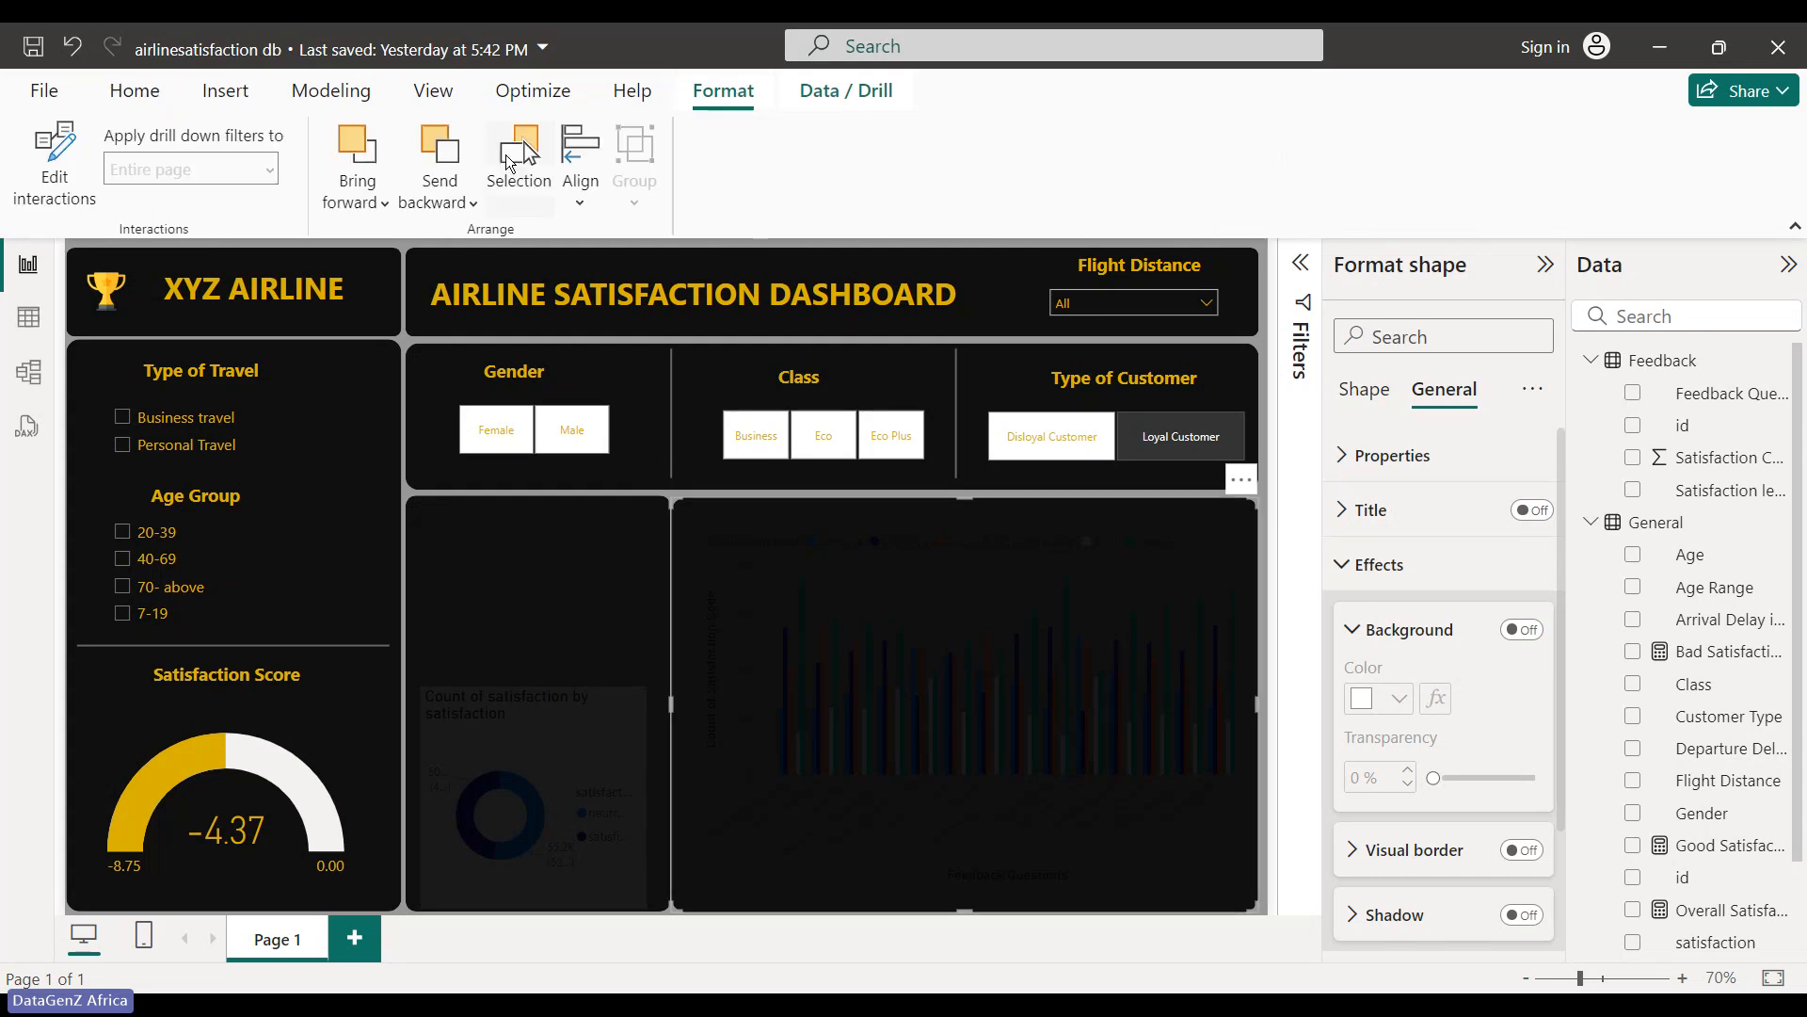
click(476, 190)
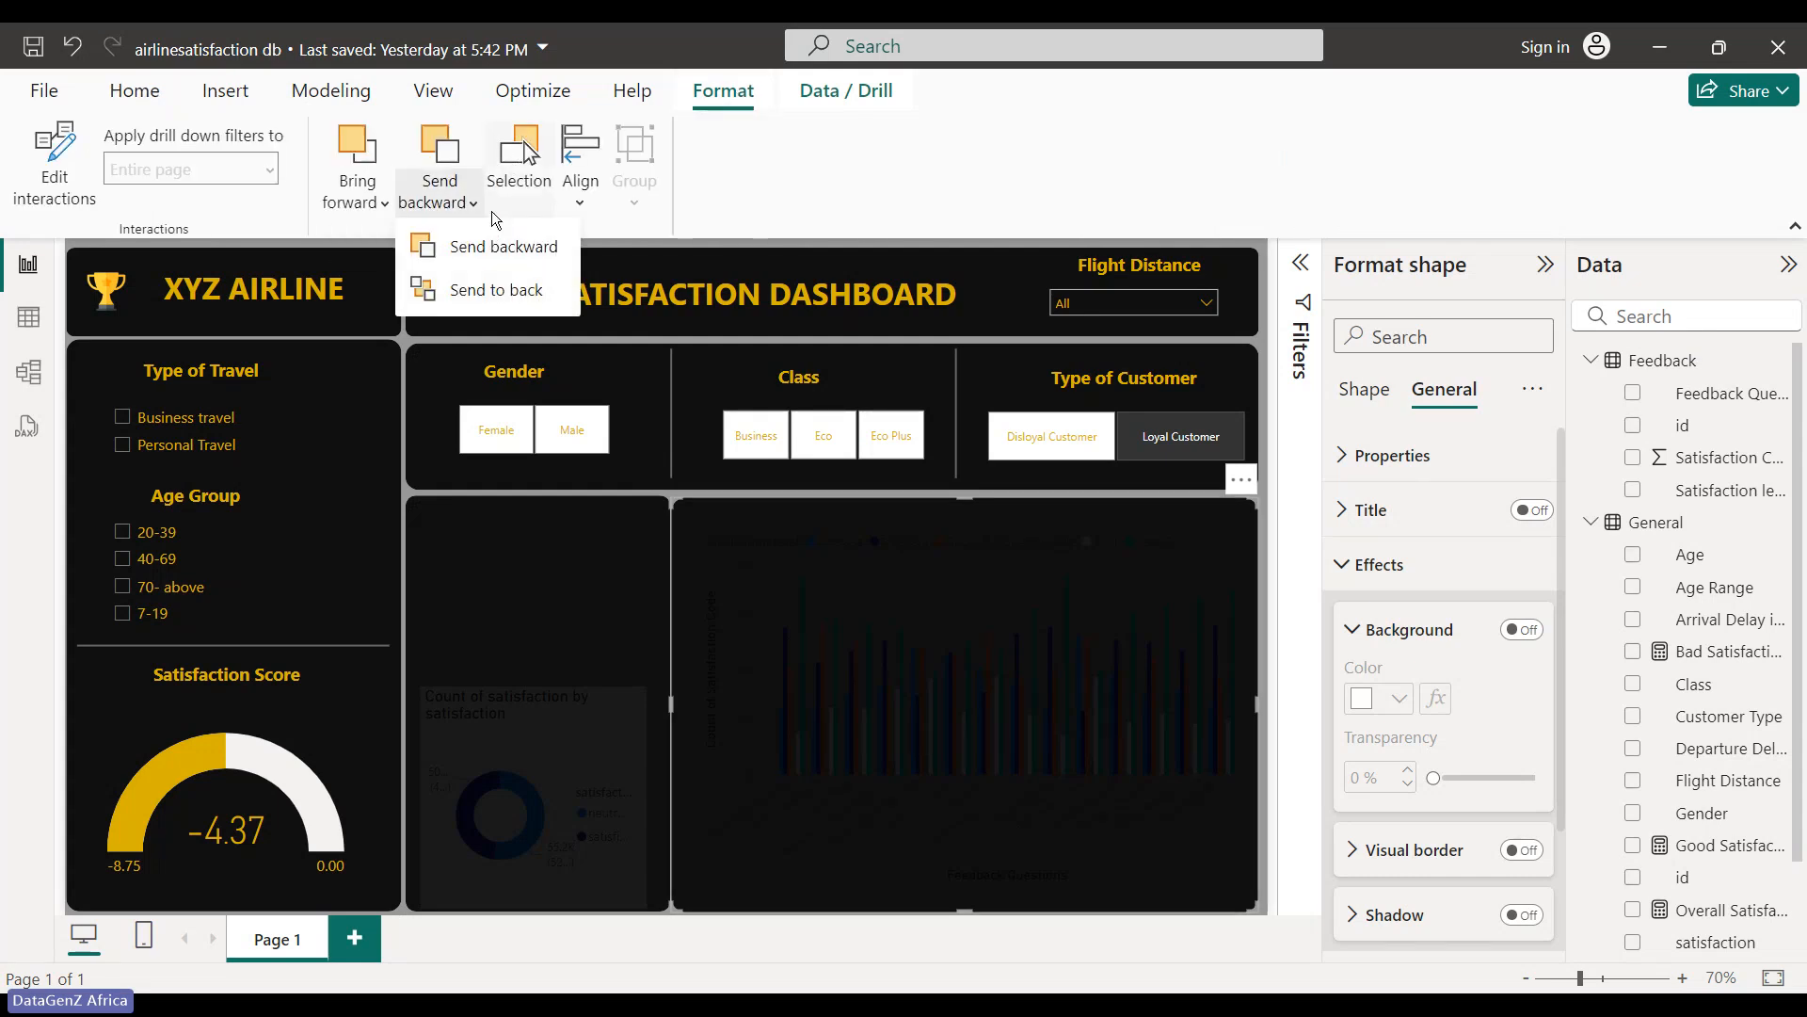
click(517, 254)
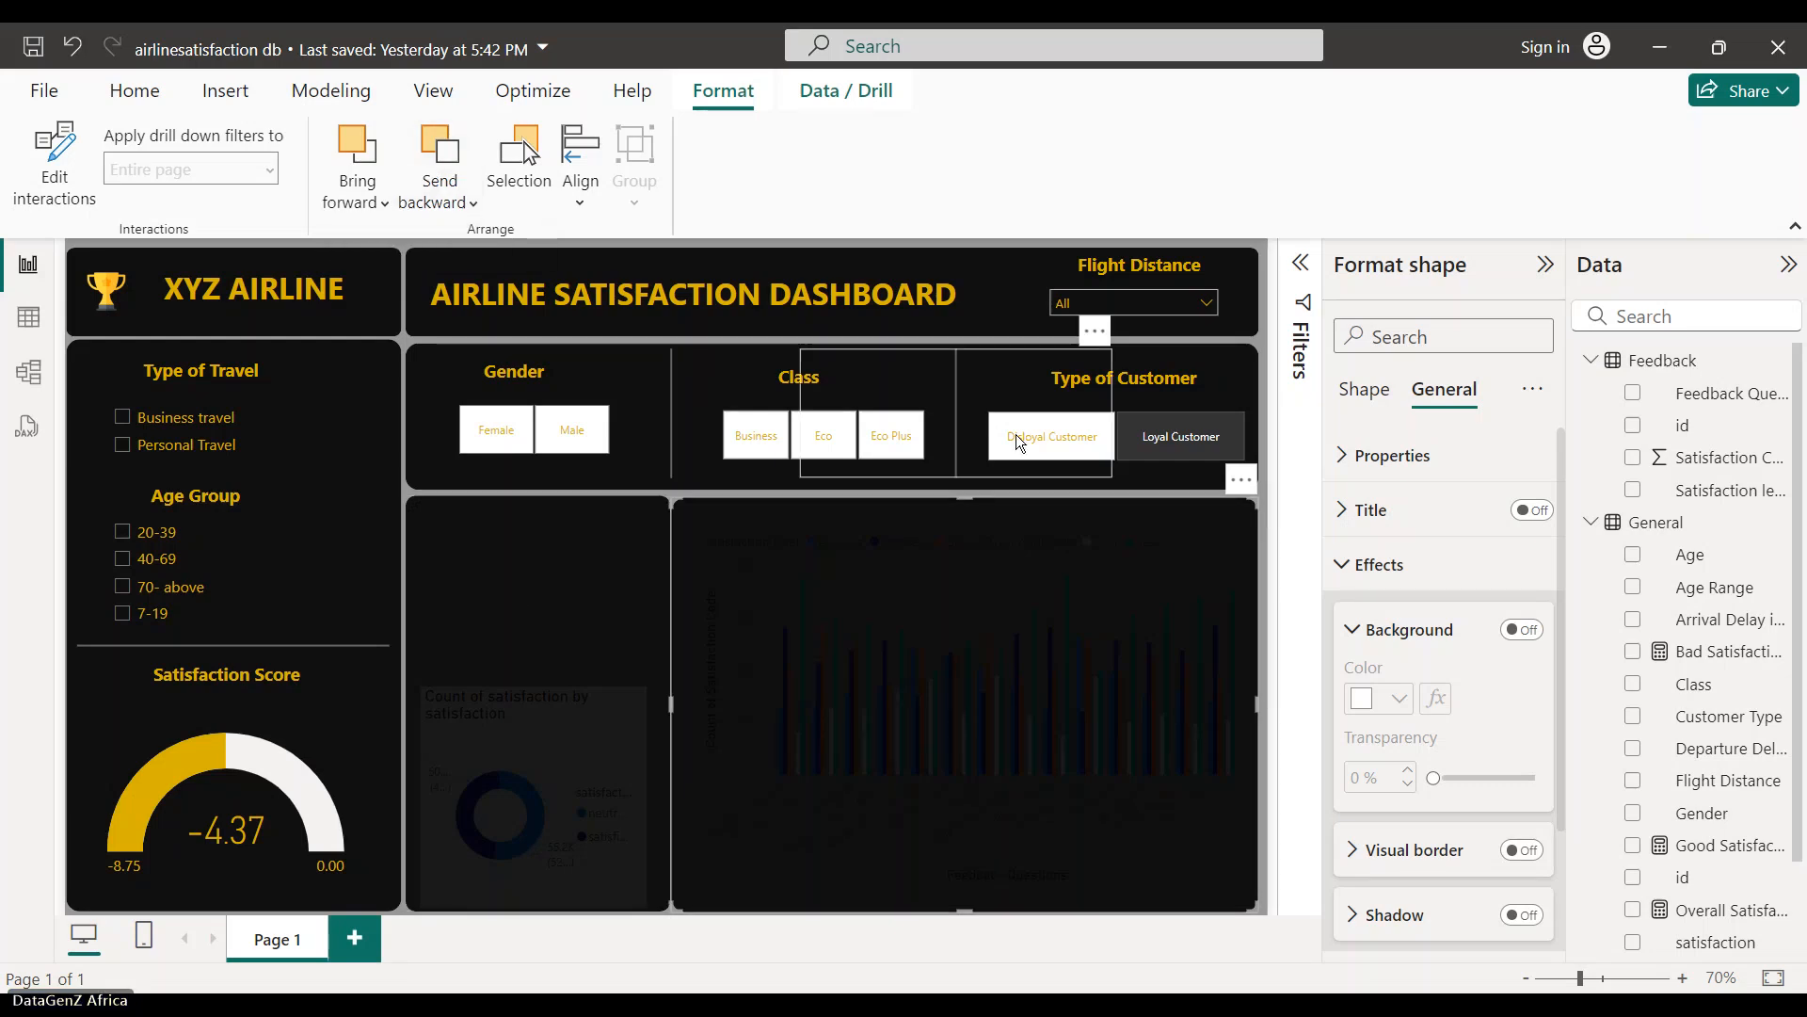
click(1147, 461)
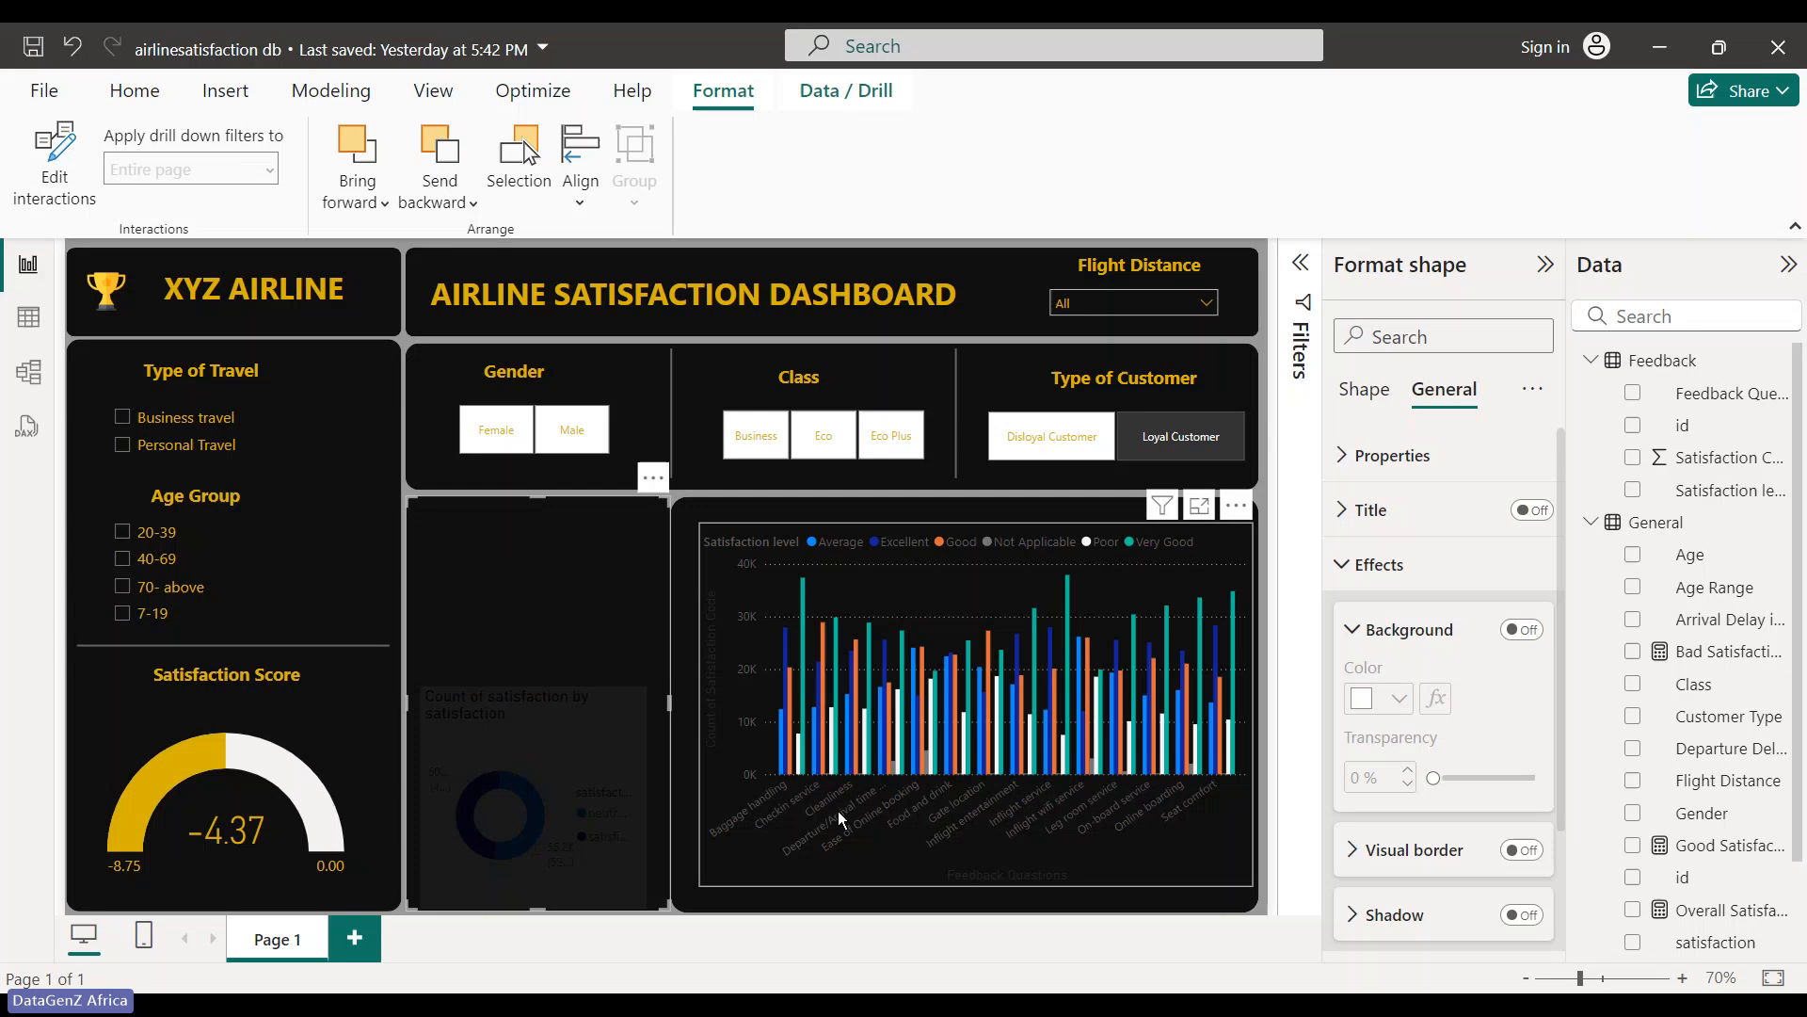
- Set the column chart's legend position to Bottom center under Visual > Legend > Options
click(708, 622)
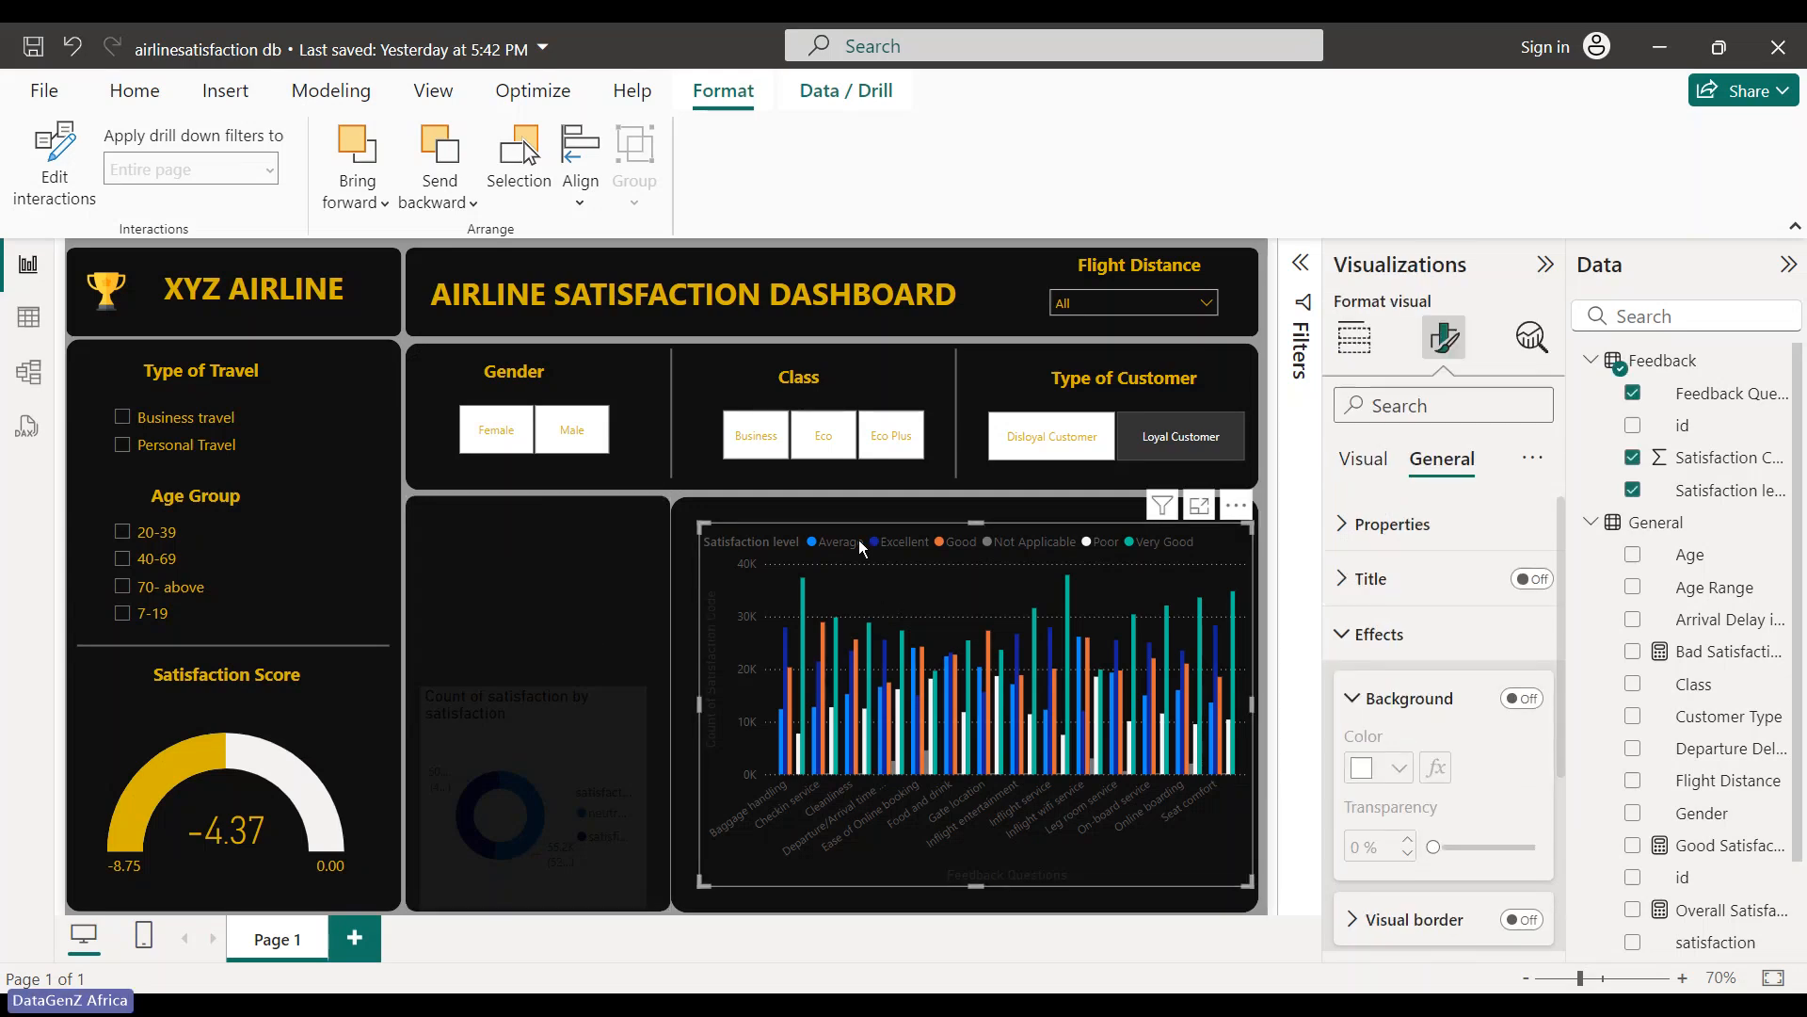
click(1344, 648)
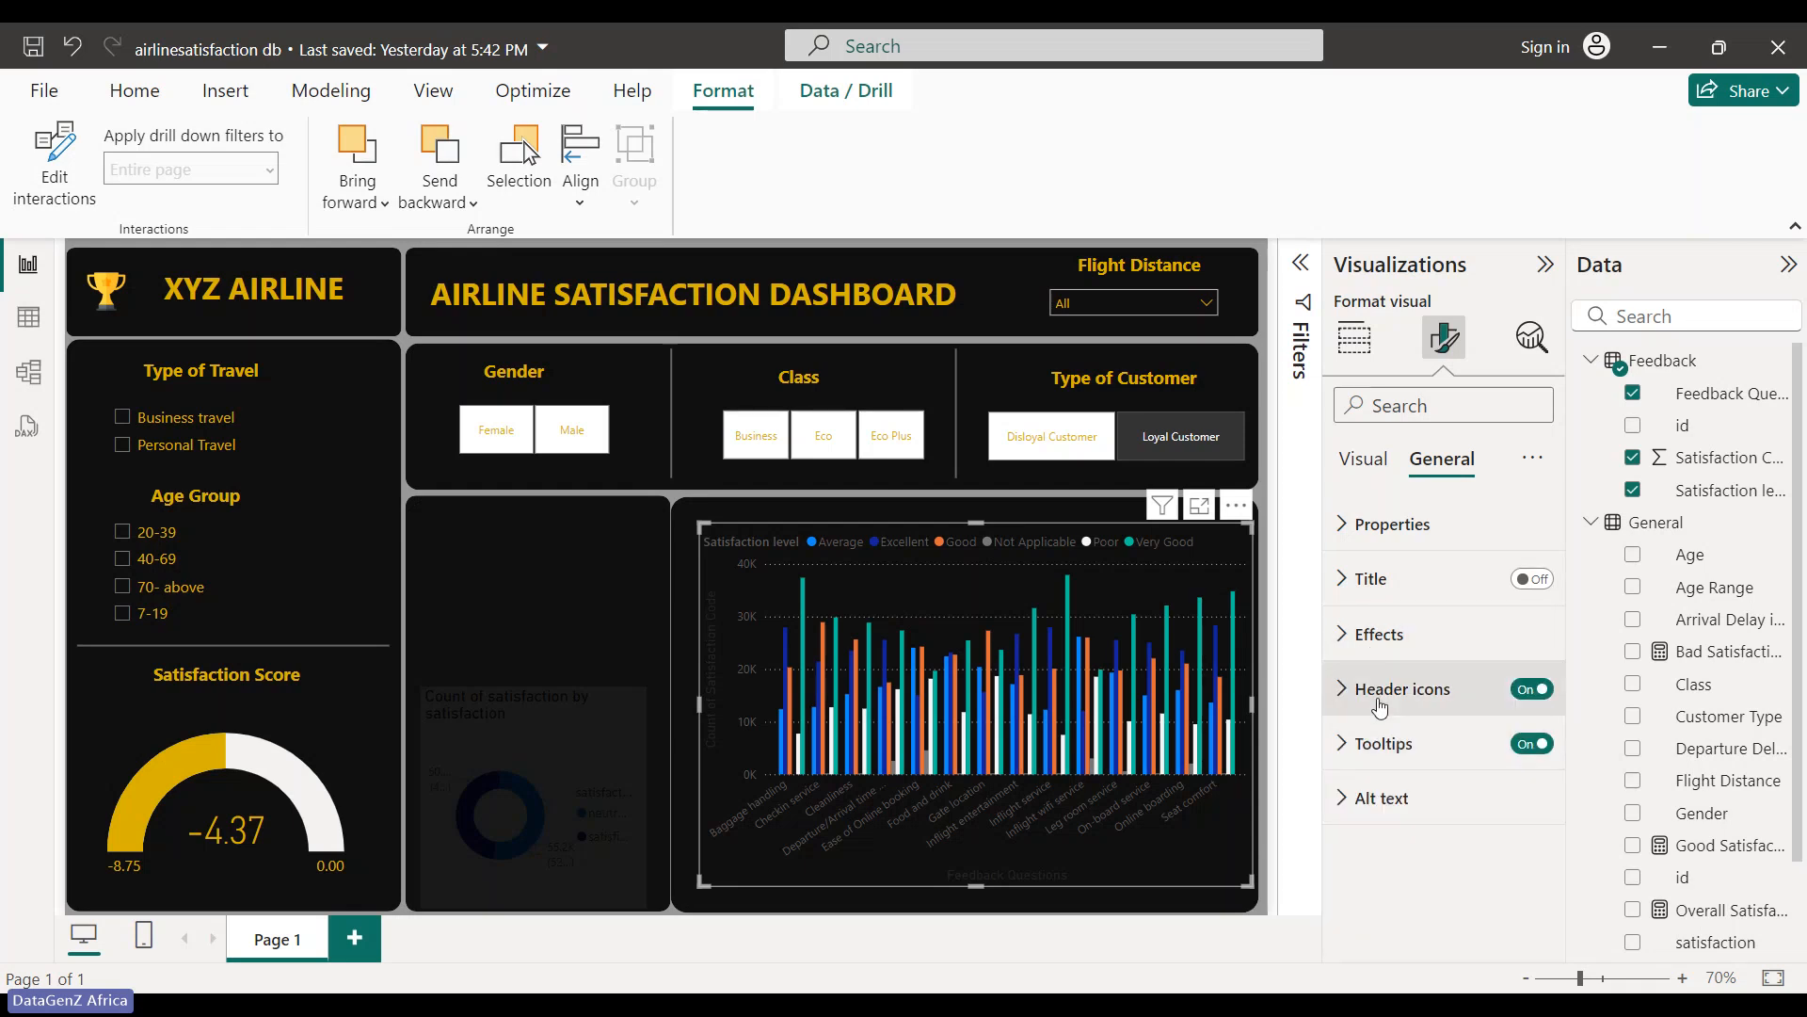
click(1348, 471)
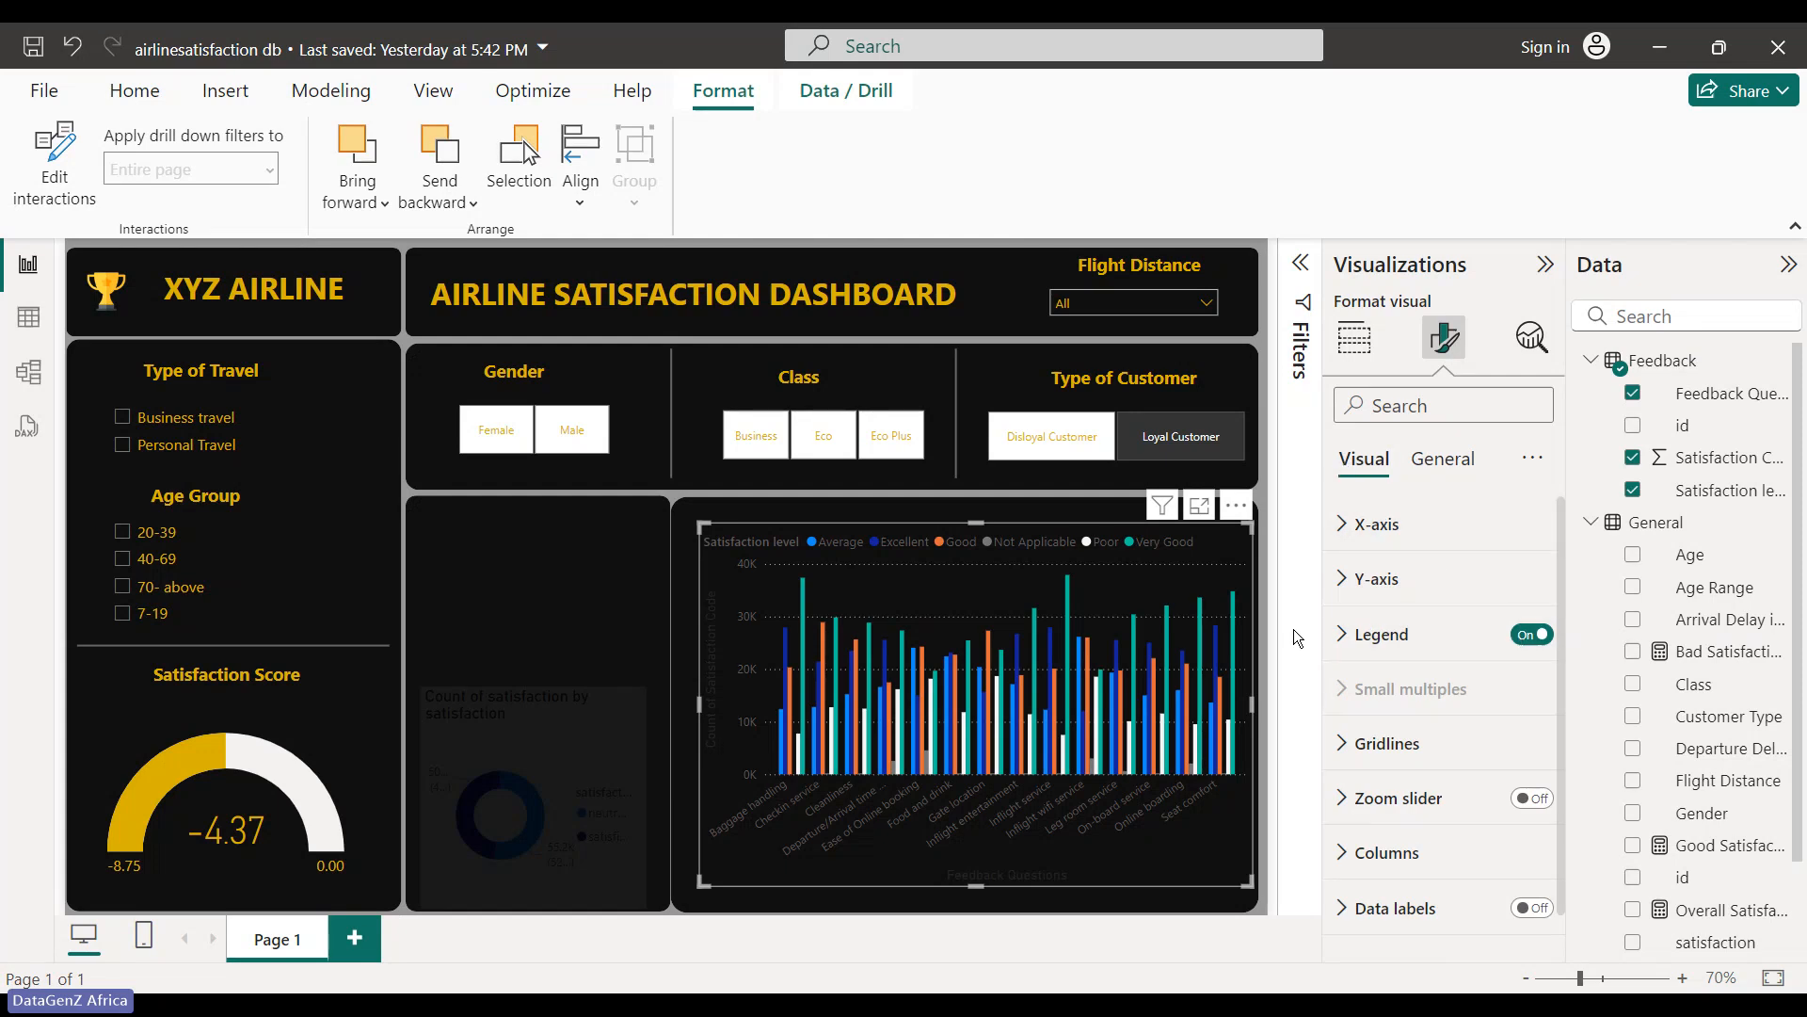
click(1345, 636)
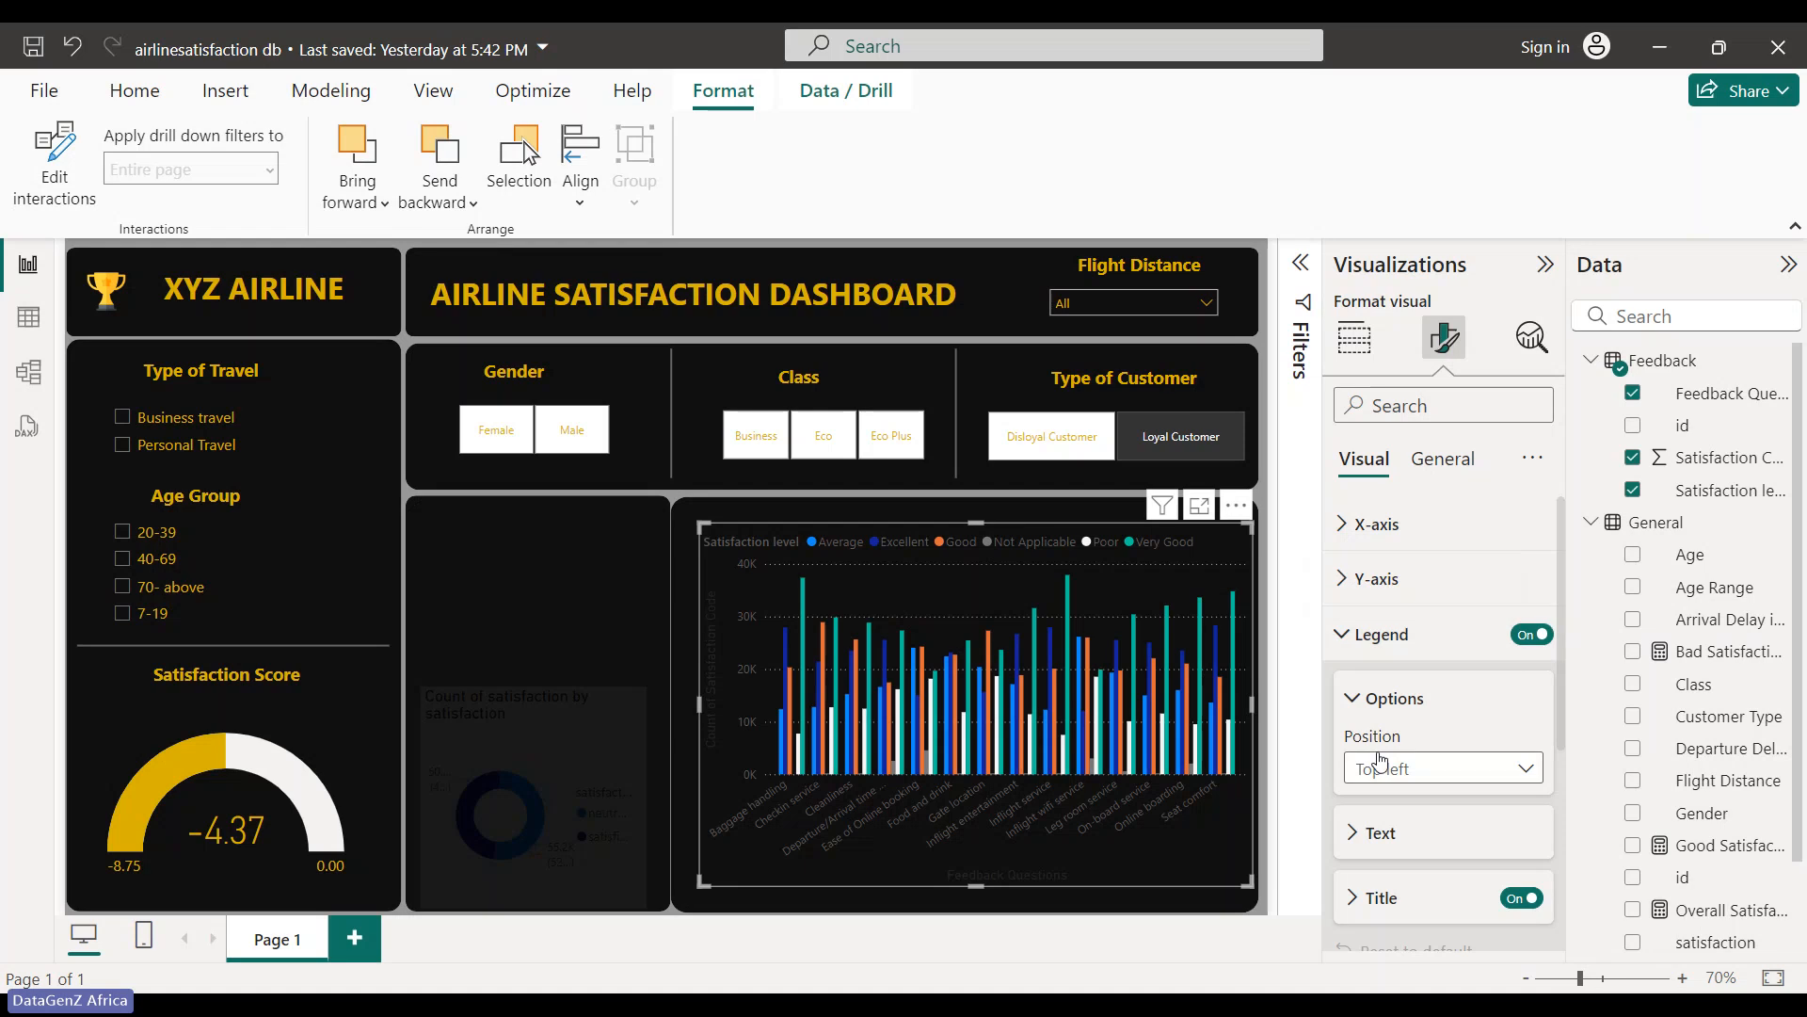
scroll(1387, 793, down, 3)
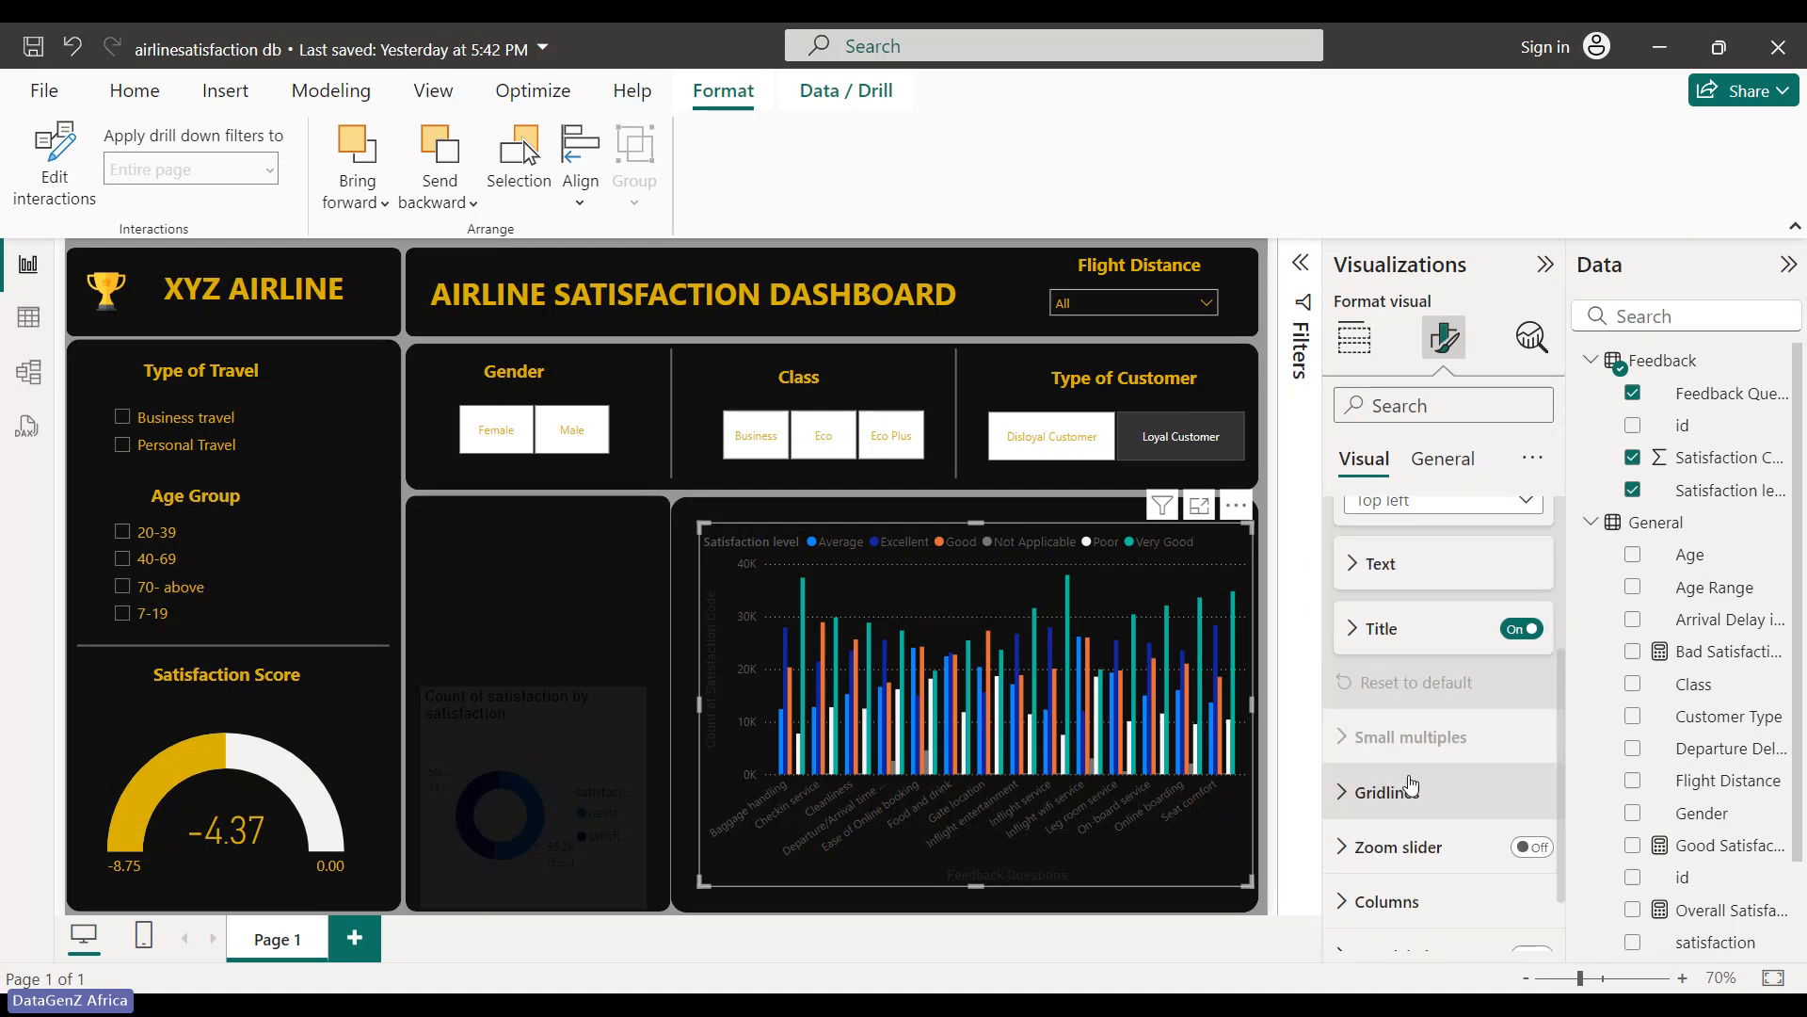
scroll(1411, 787, up, 2)
click(1515, 633)
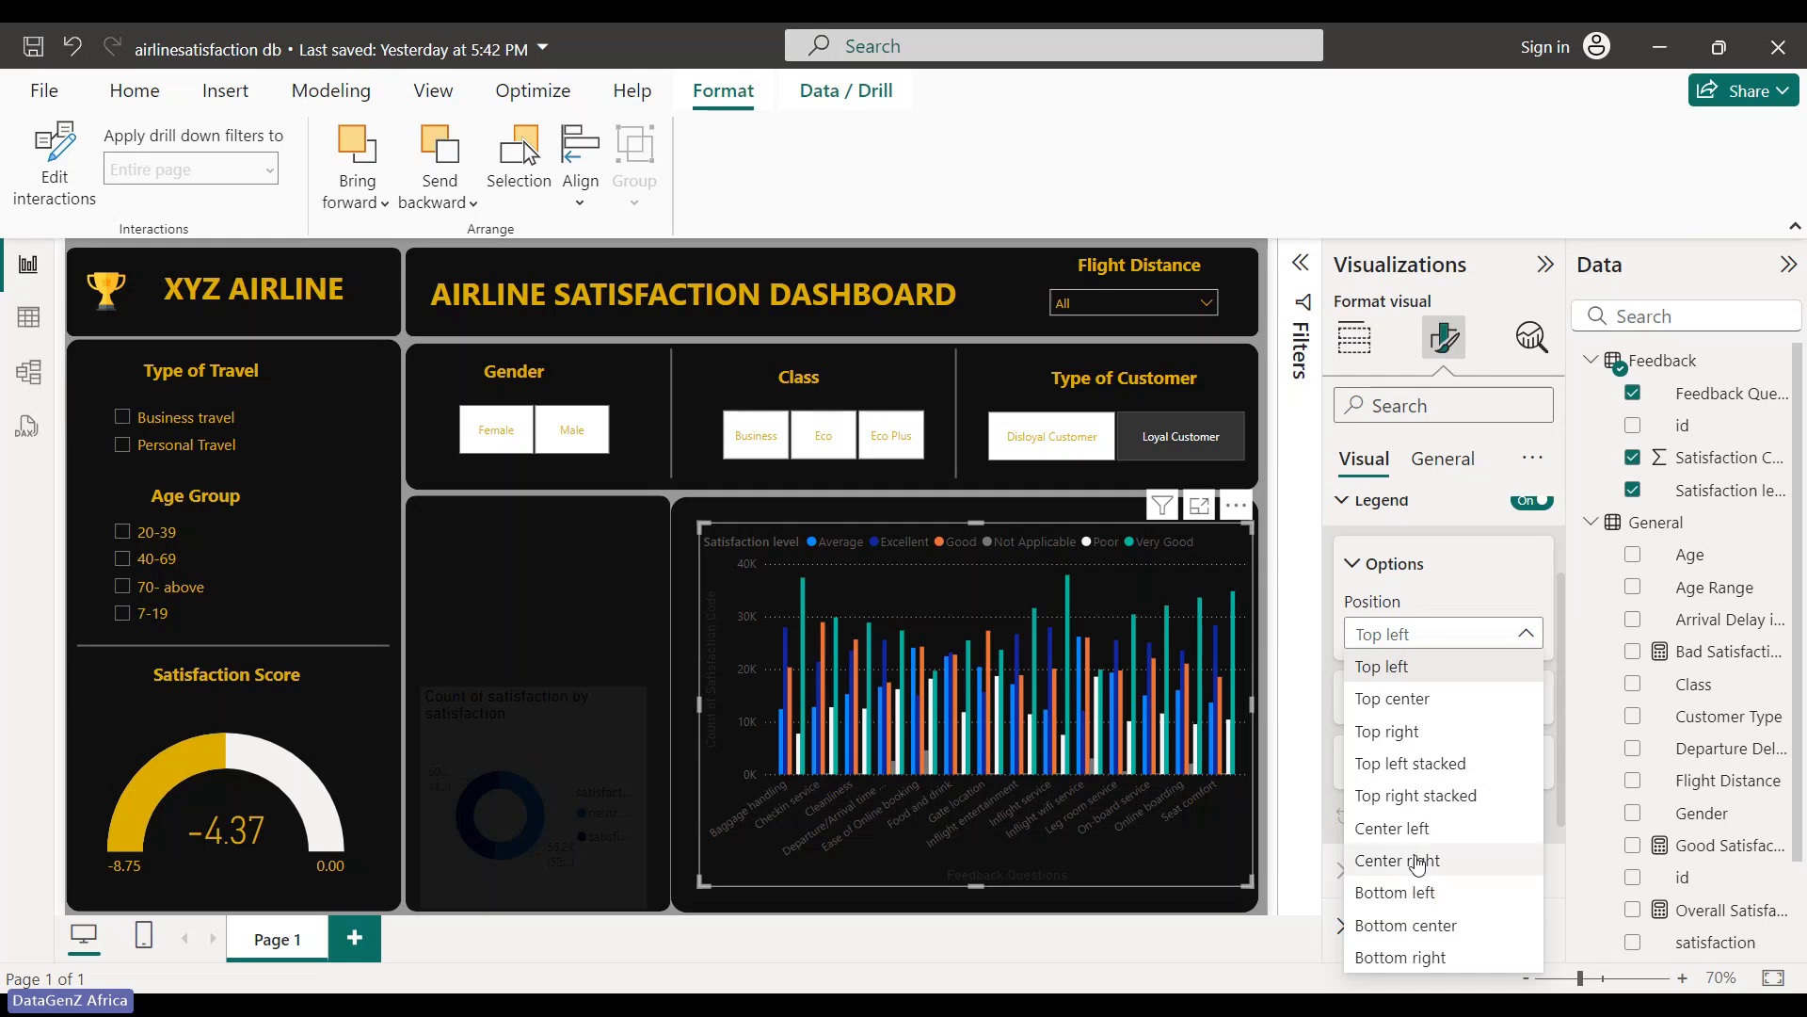
click(1450, 927)
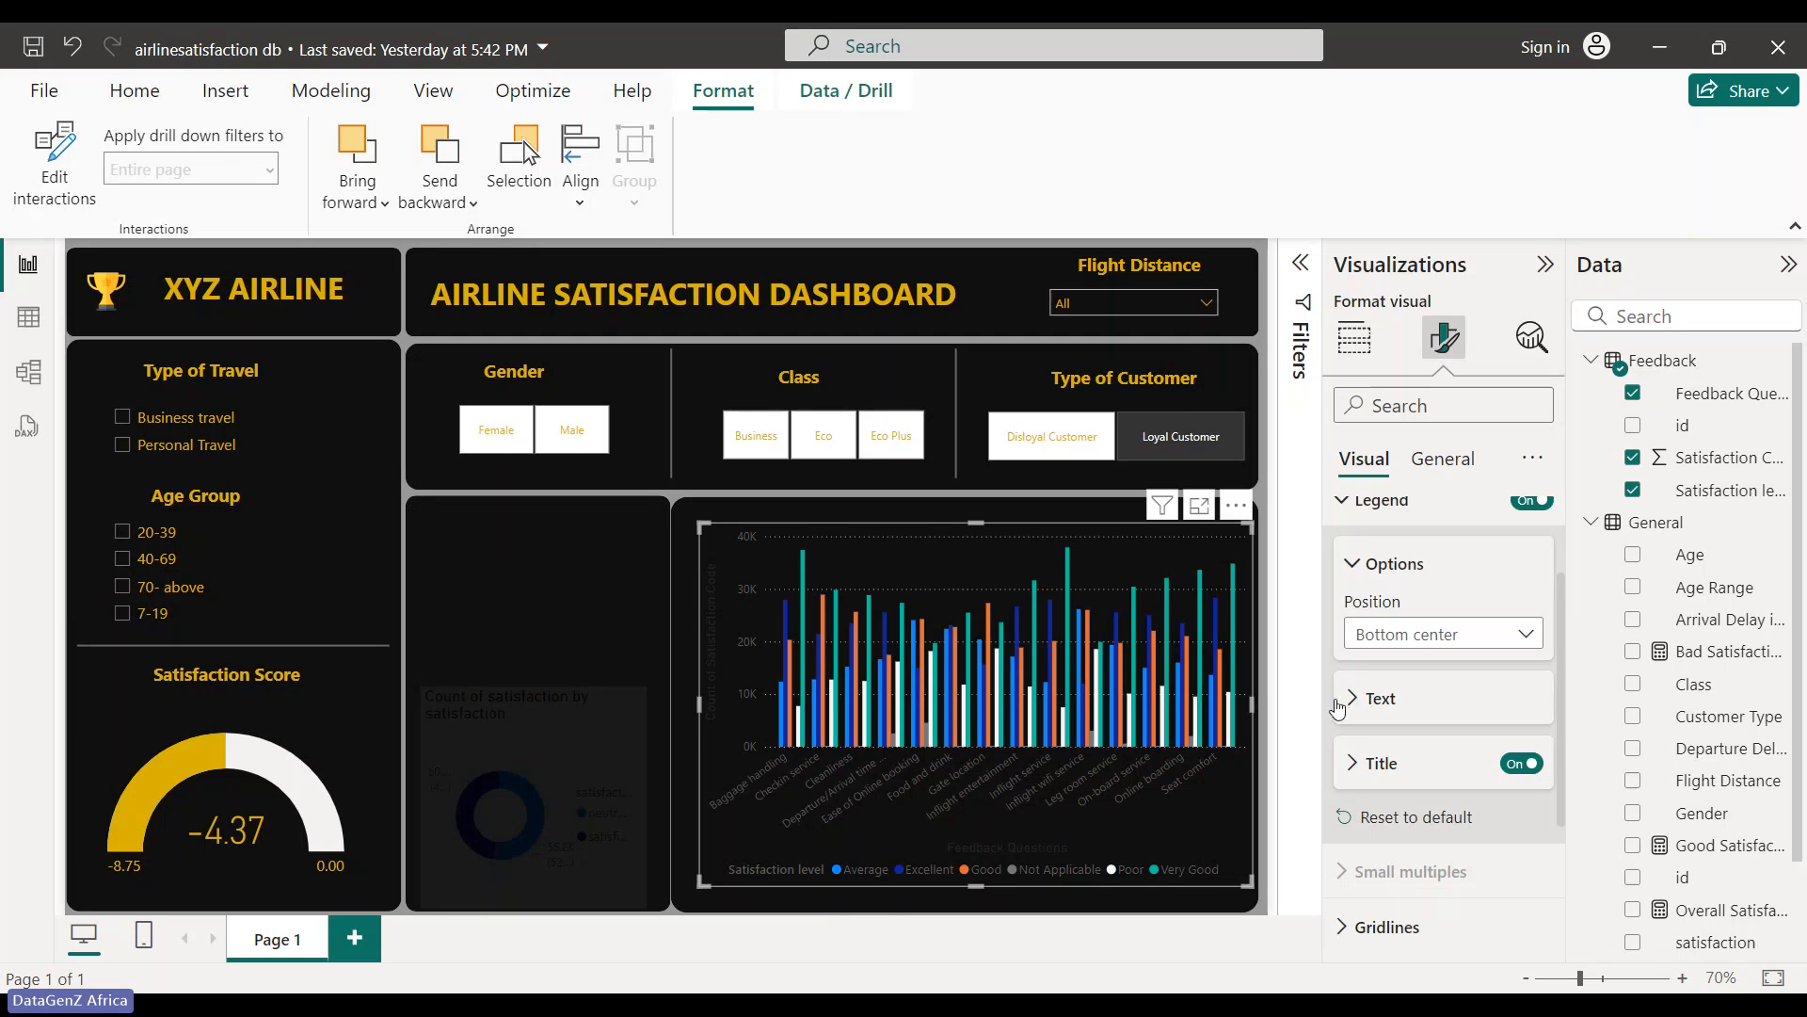
click(1360, 563)
- Turn off the feedback chart's y-axis title
scroll(1365, 635, up, 2)
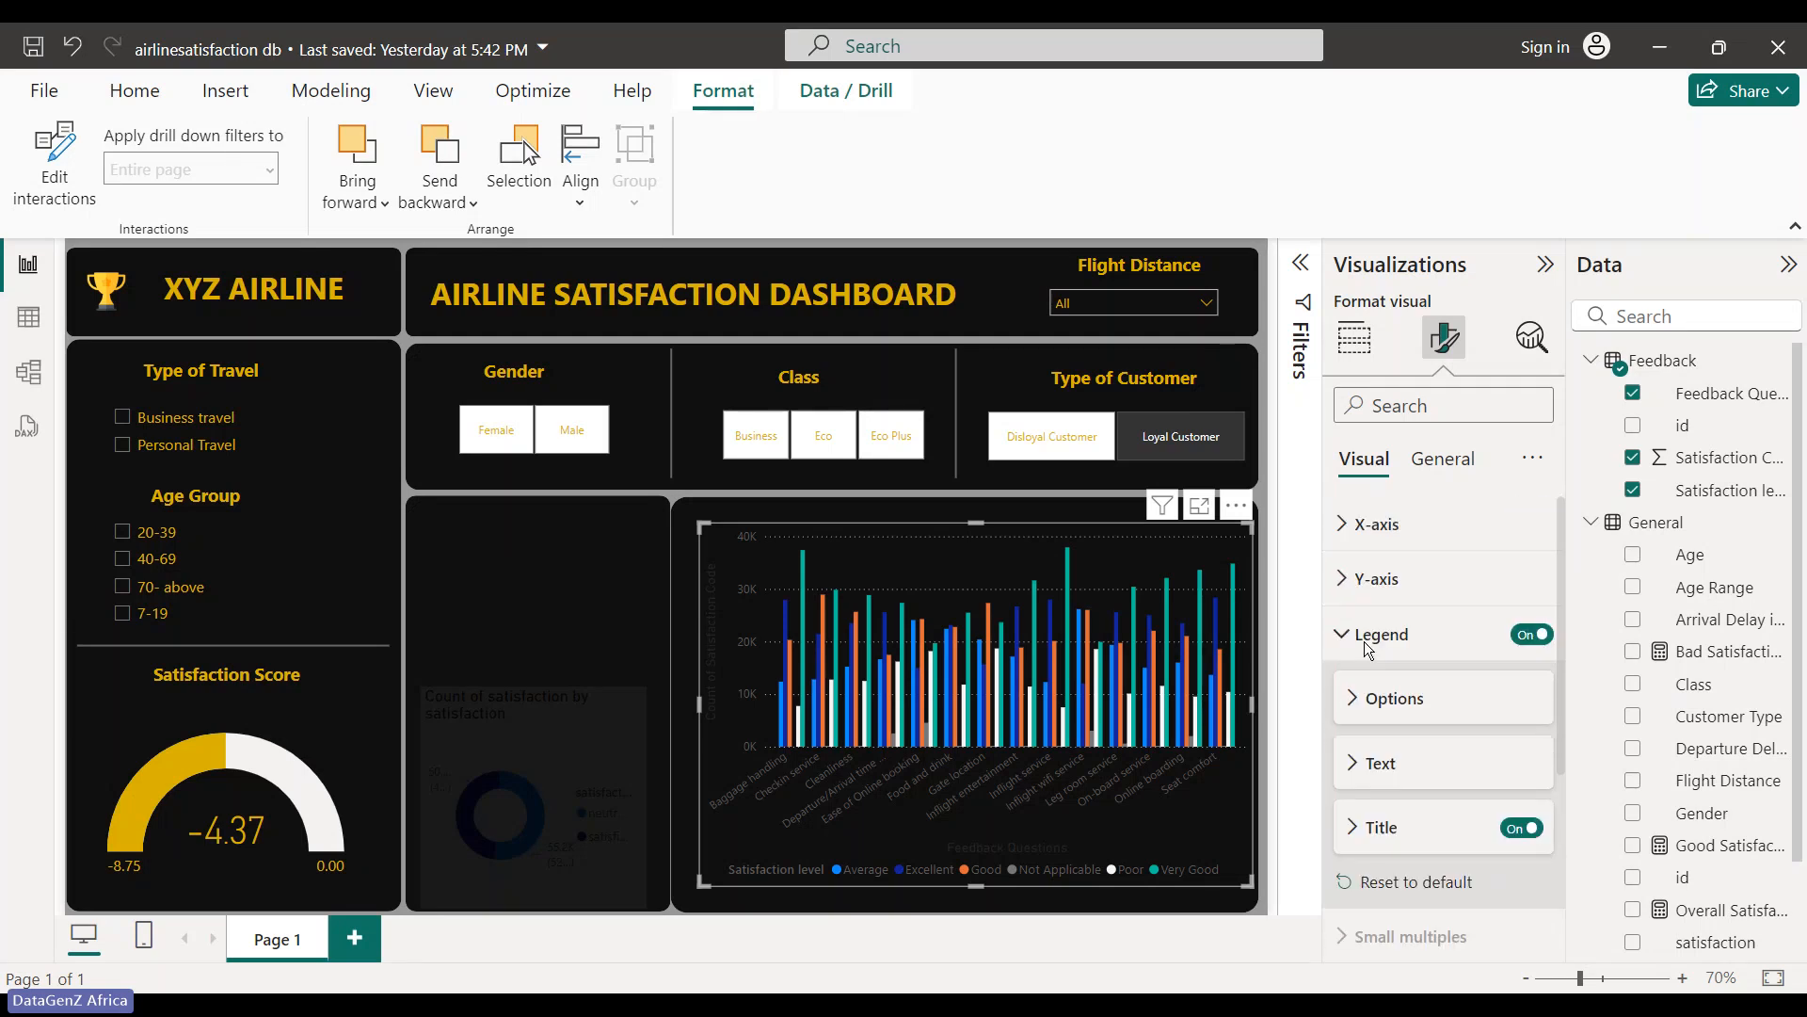
click(1342, 591)
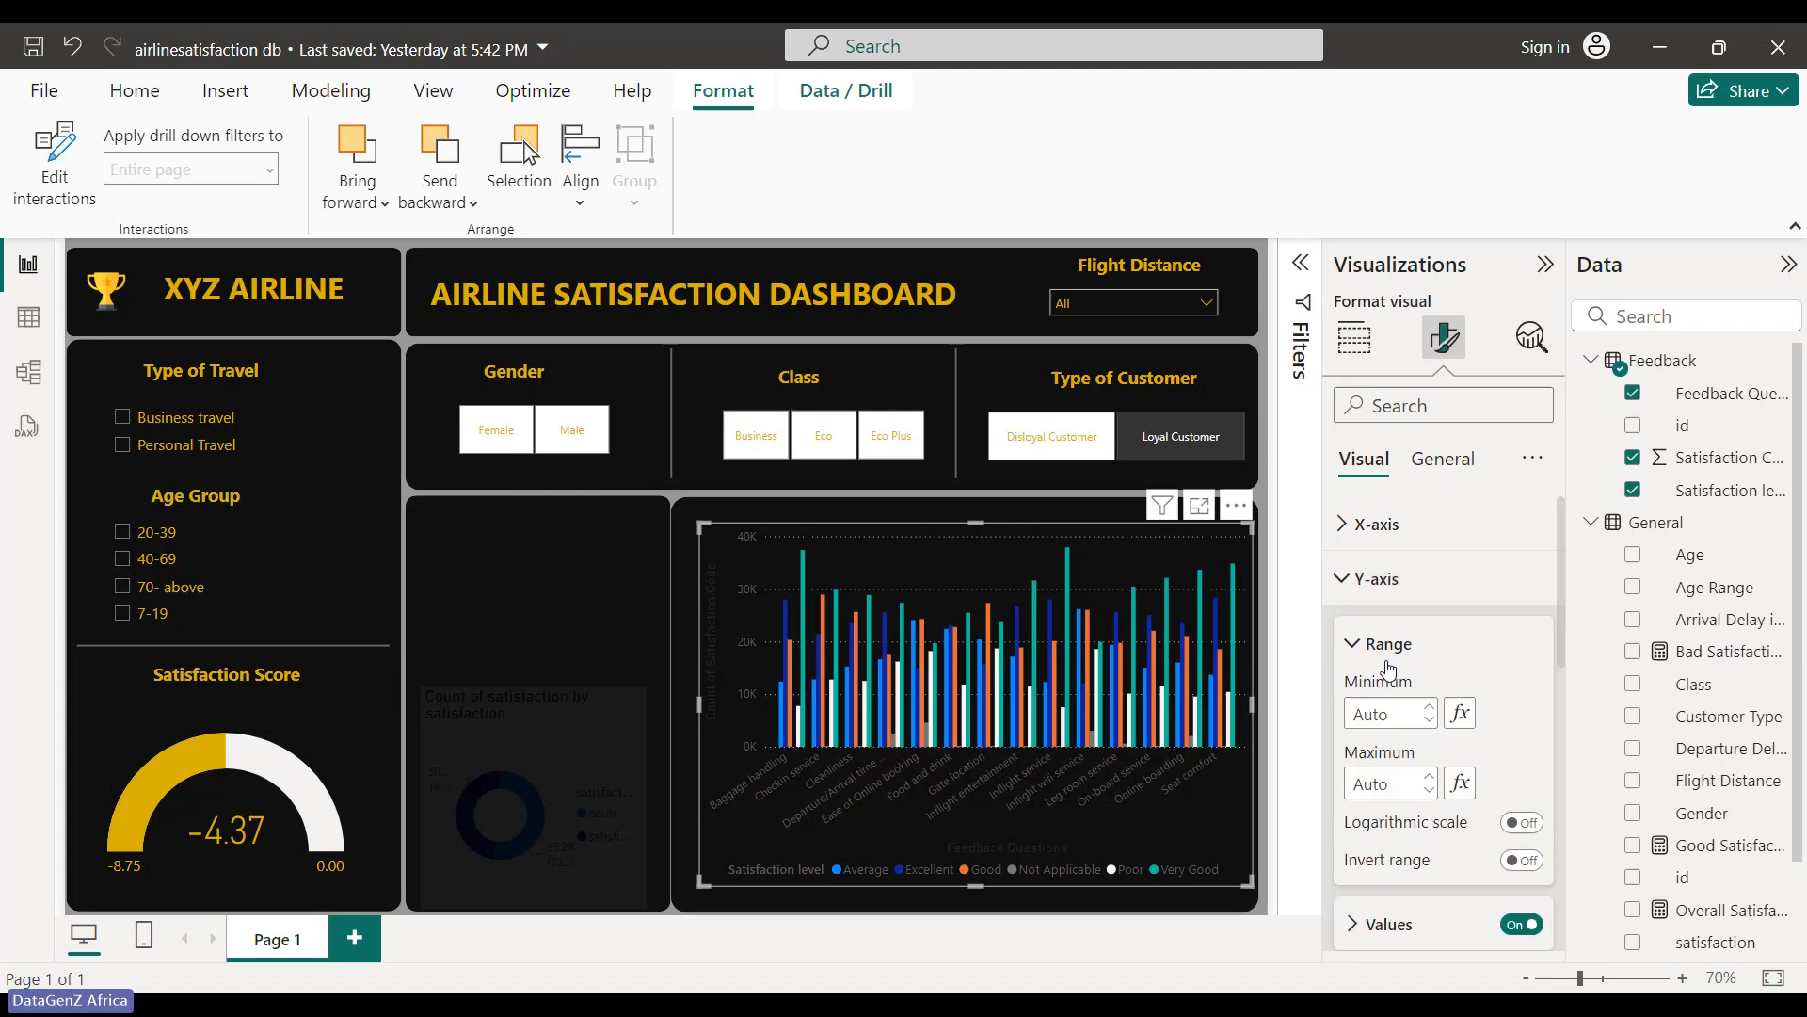
scroll(1386, 674, down, 3)
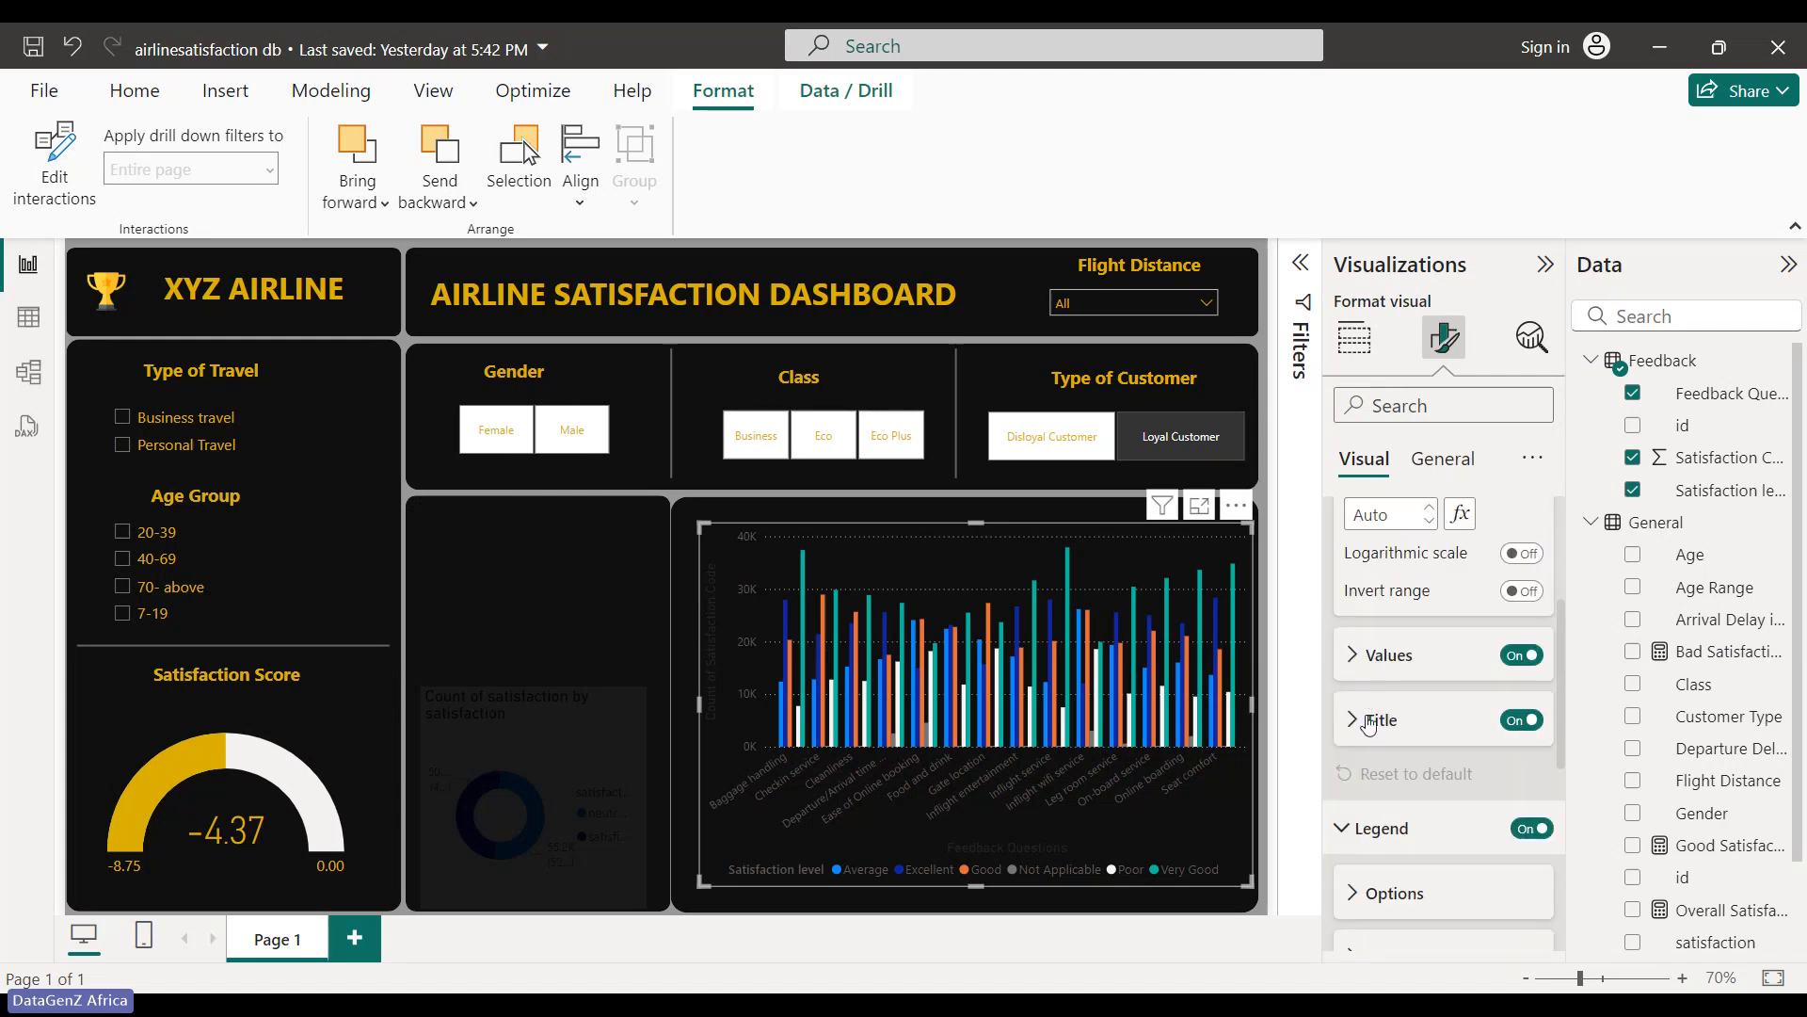
click(1520, 720)
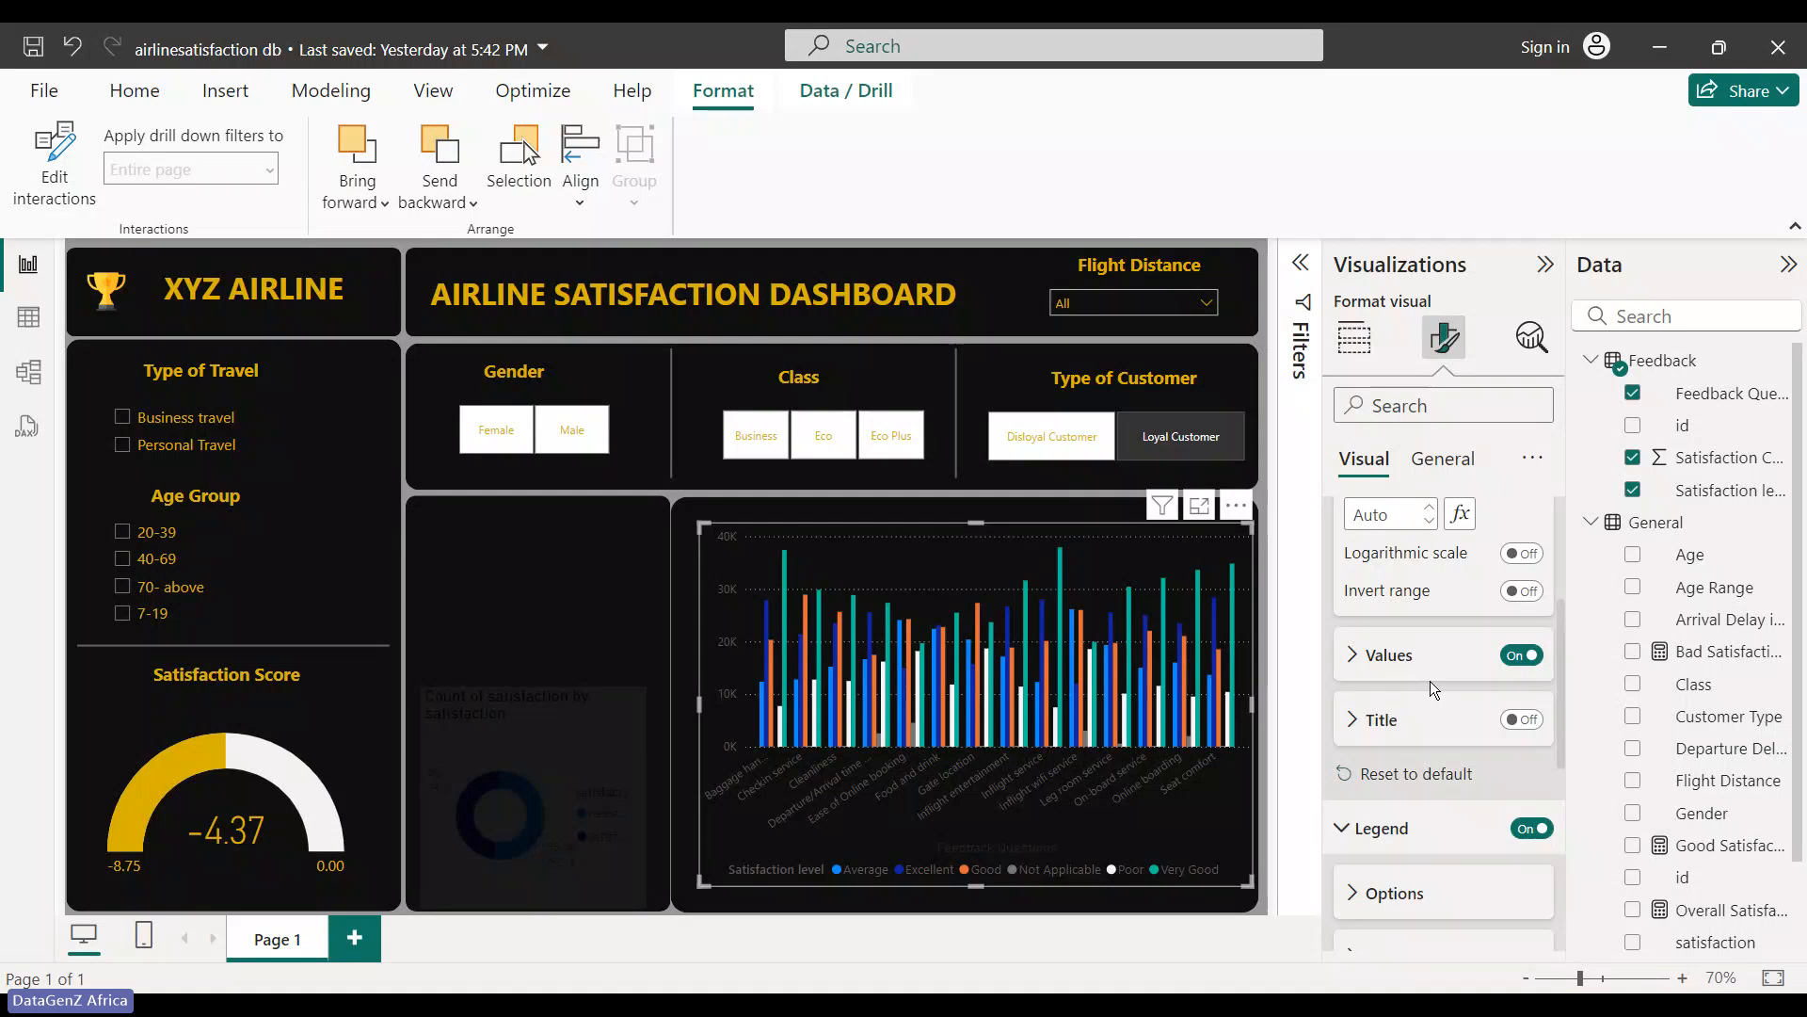
- Make the y-axis value labels gold, leaving the axis range on Auto
click(1356, 670)
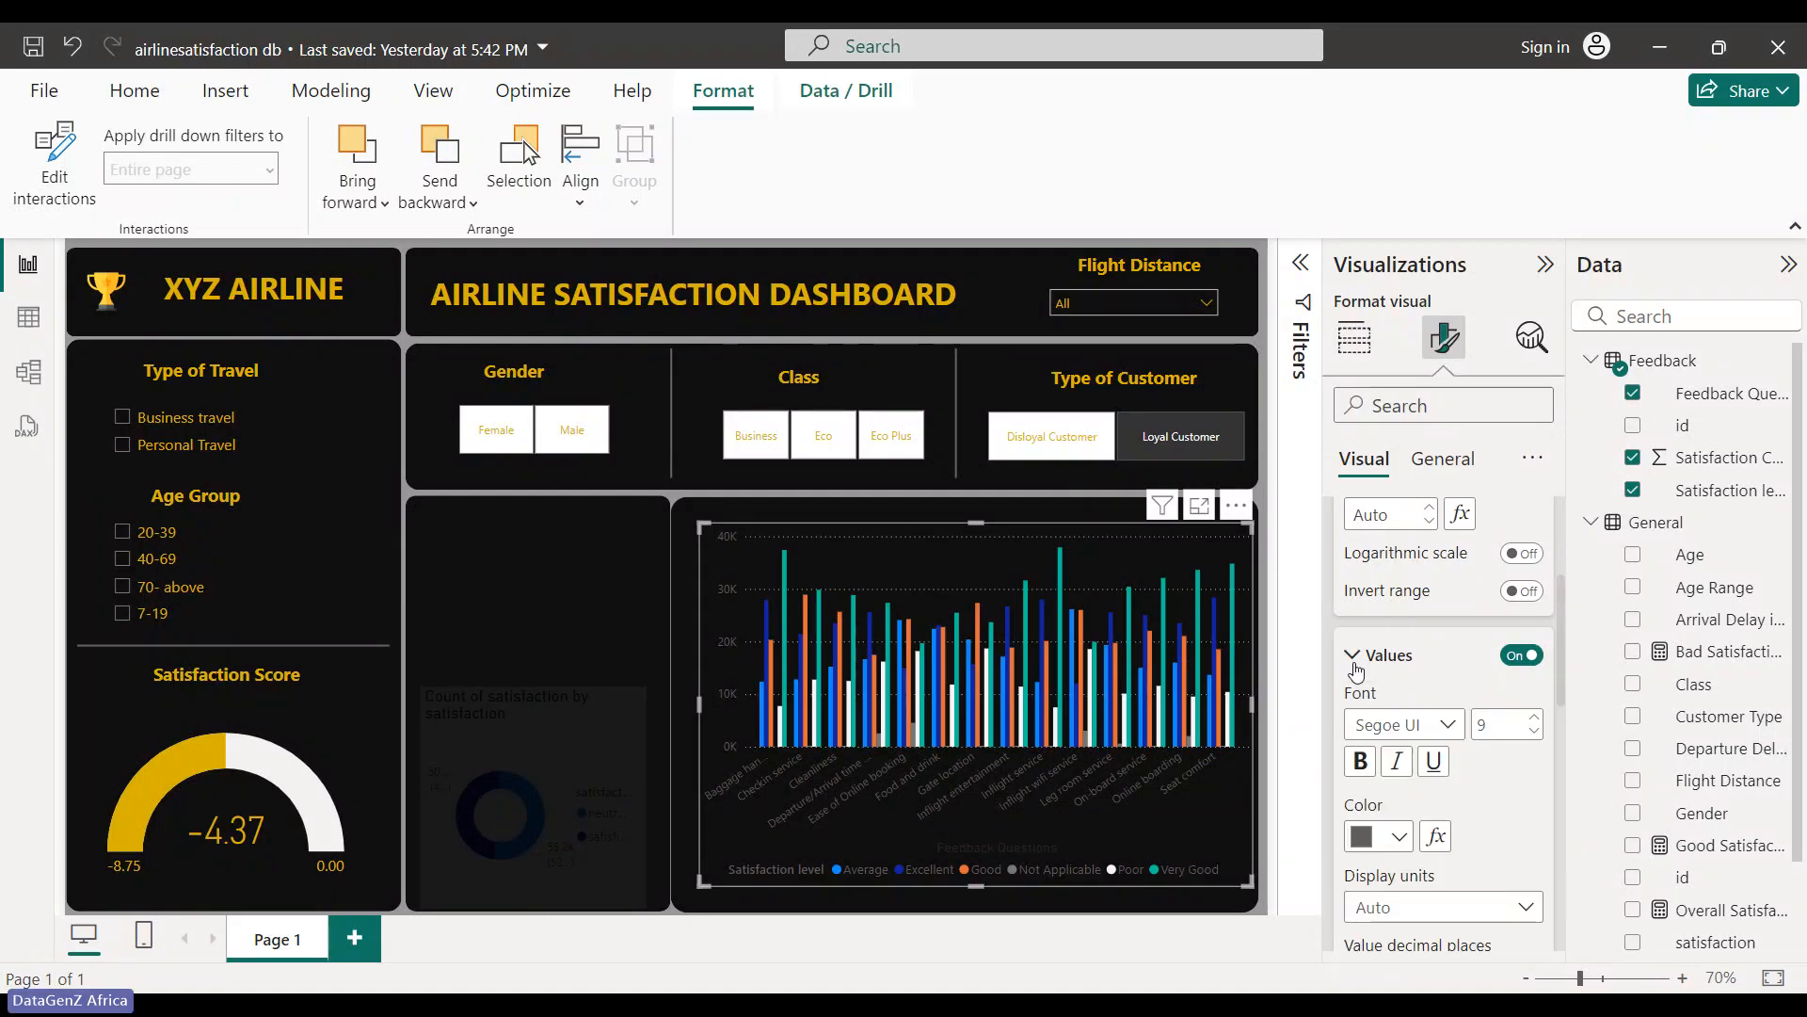
click(1400, 837)
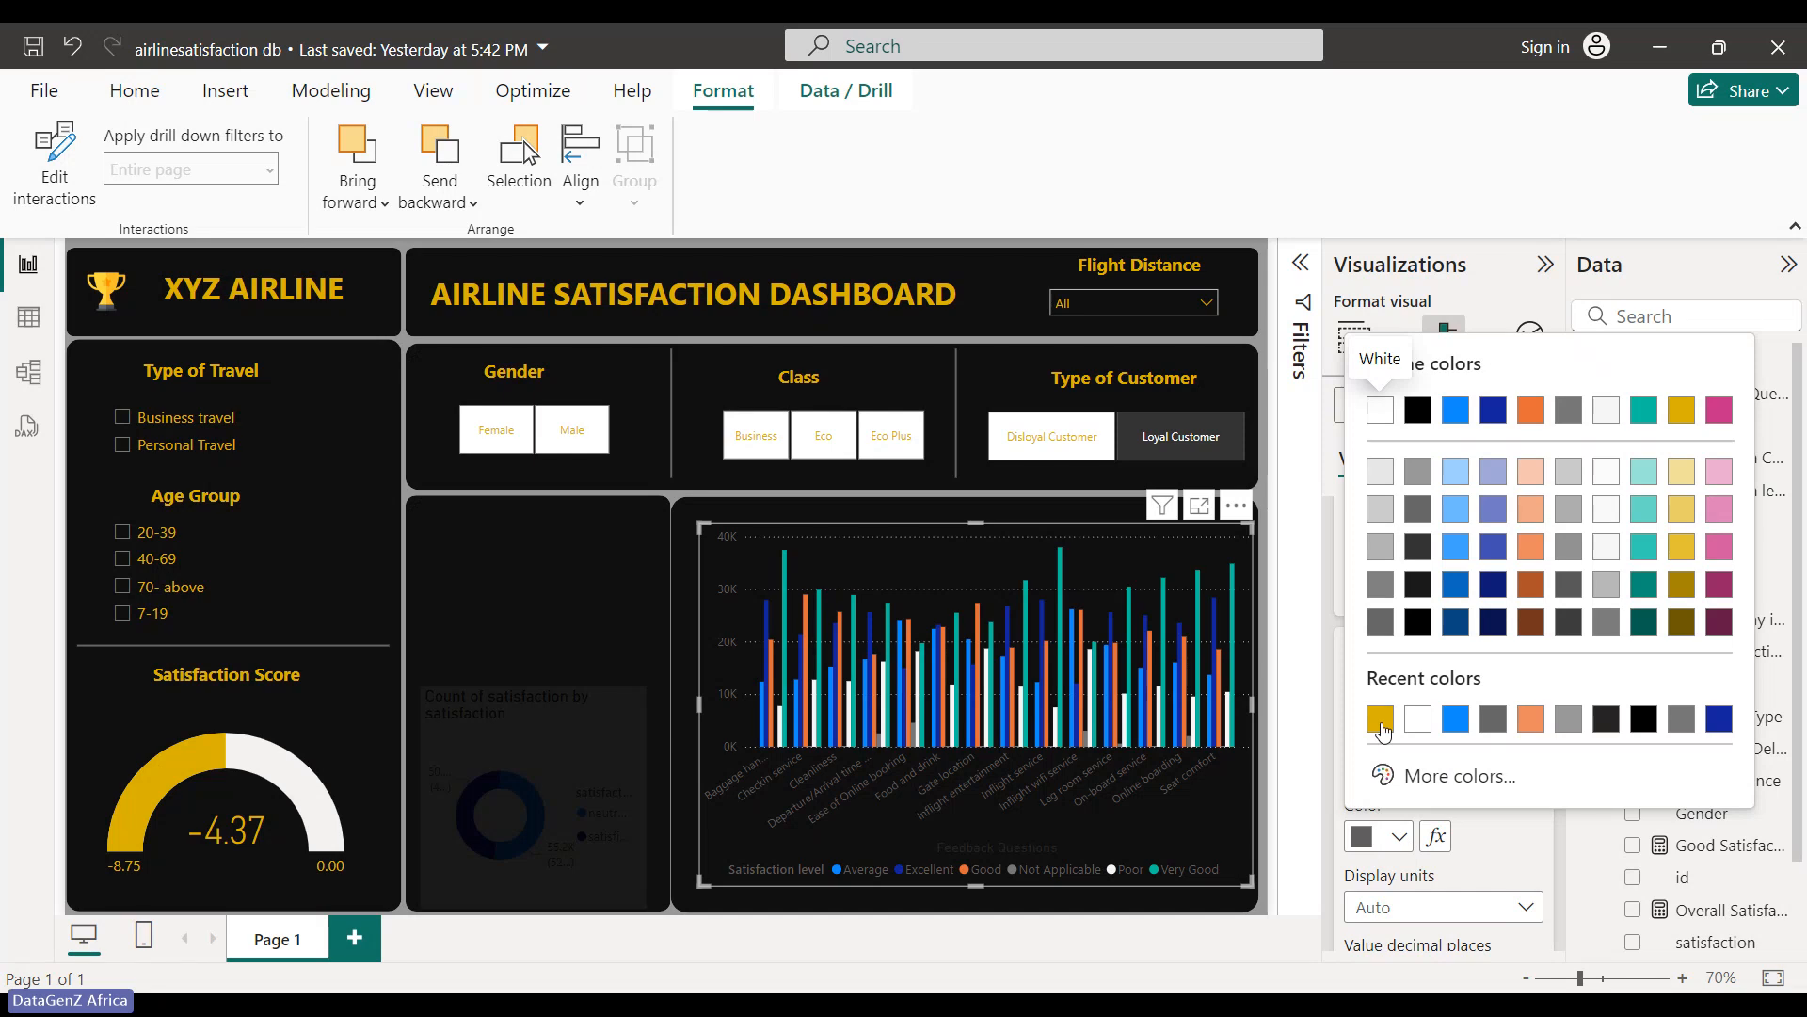
click(1381, 716)
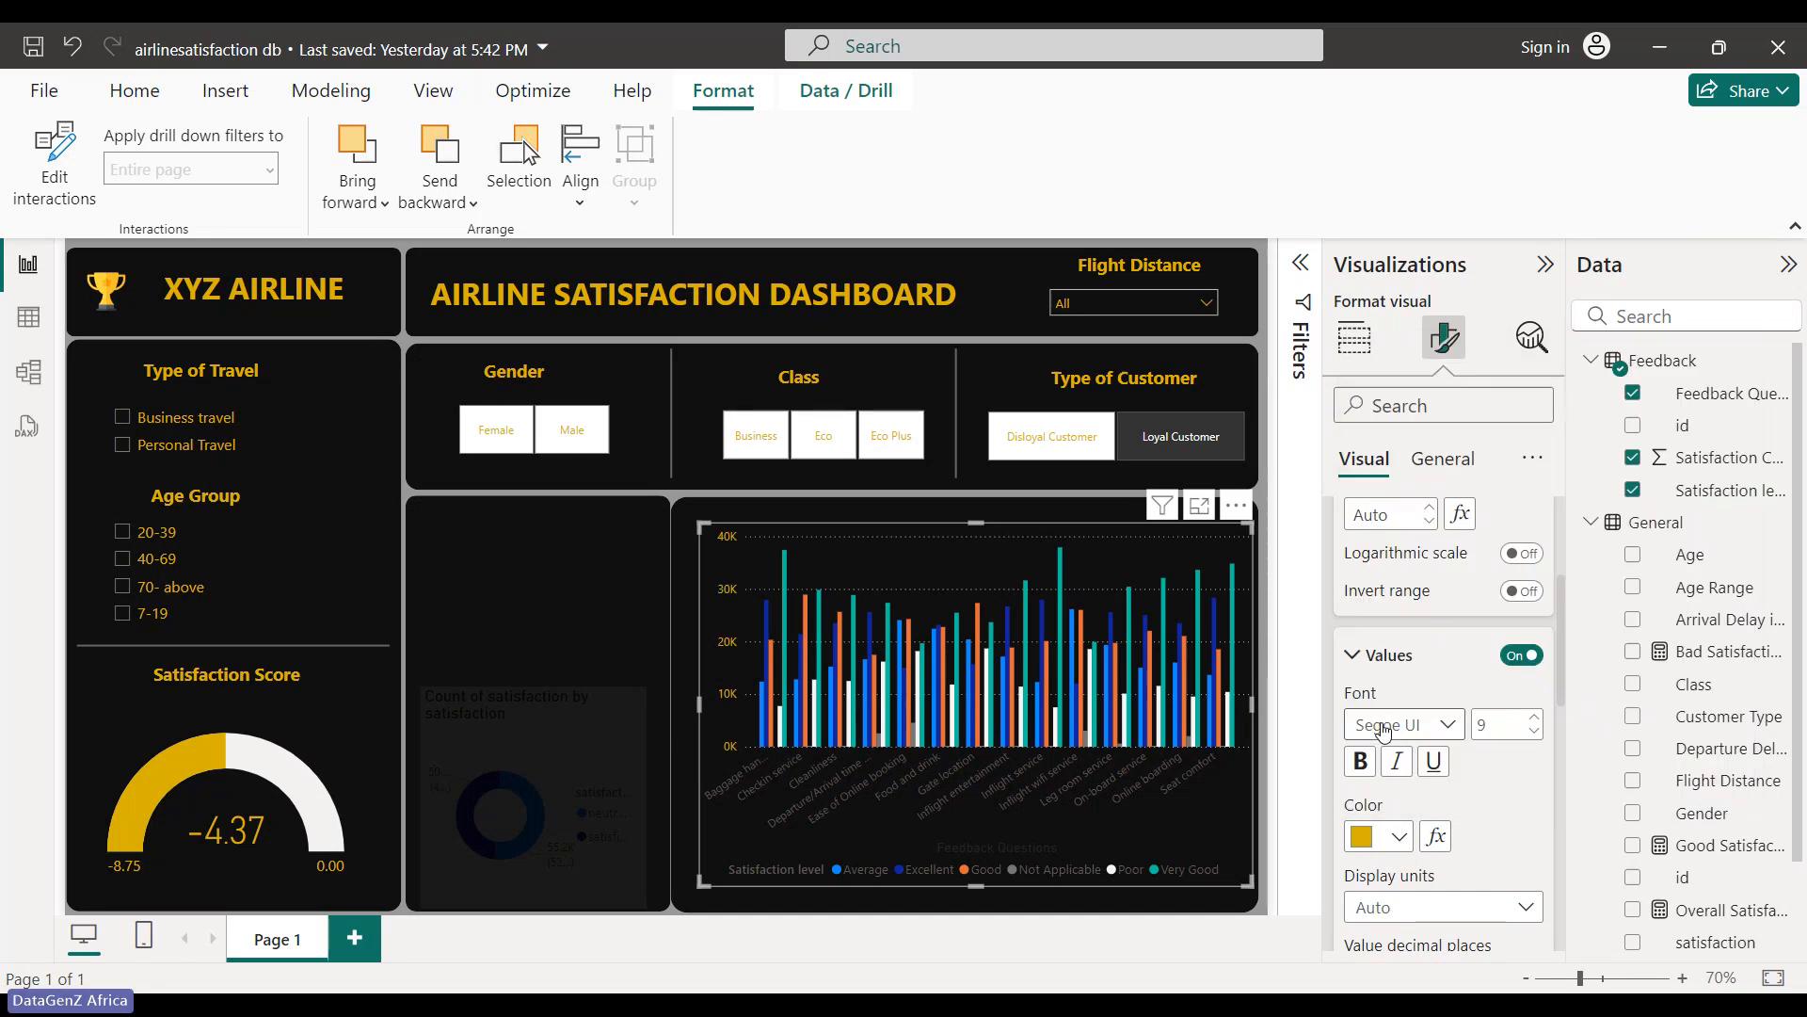
click(1358, 658)
scroll(1361, 681, up, 3)
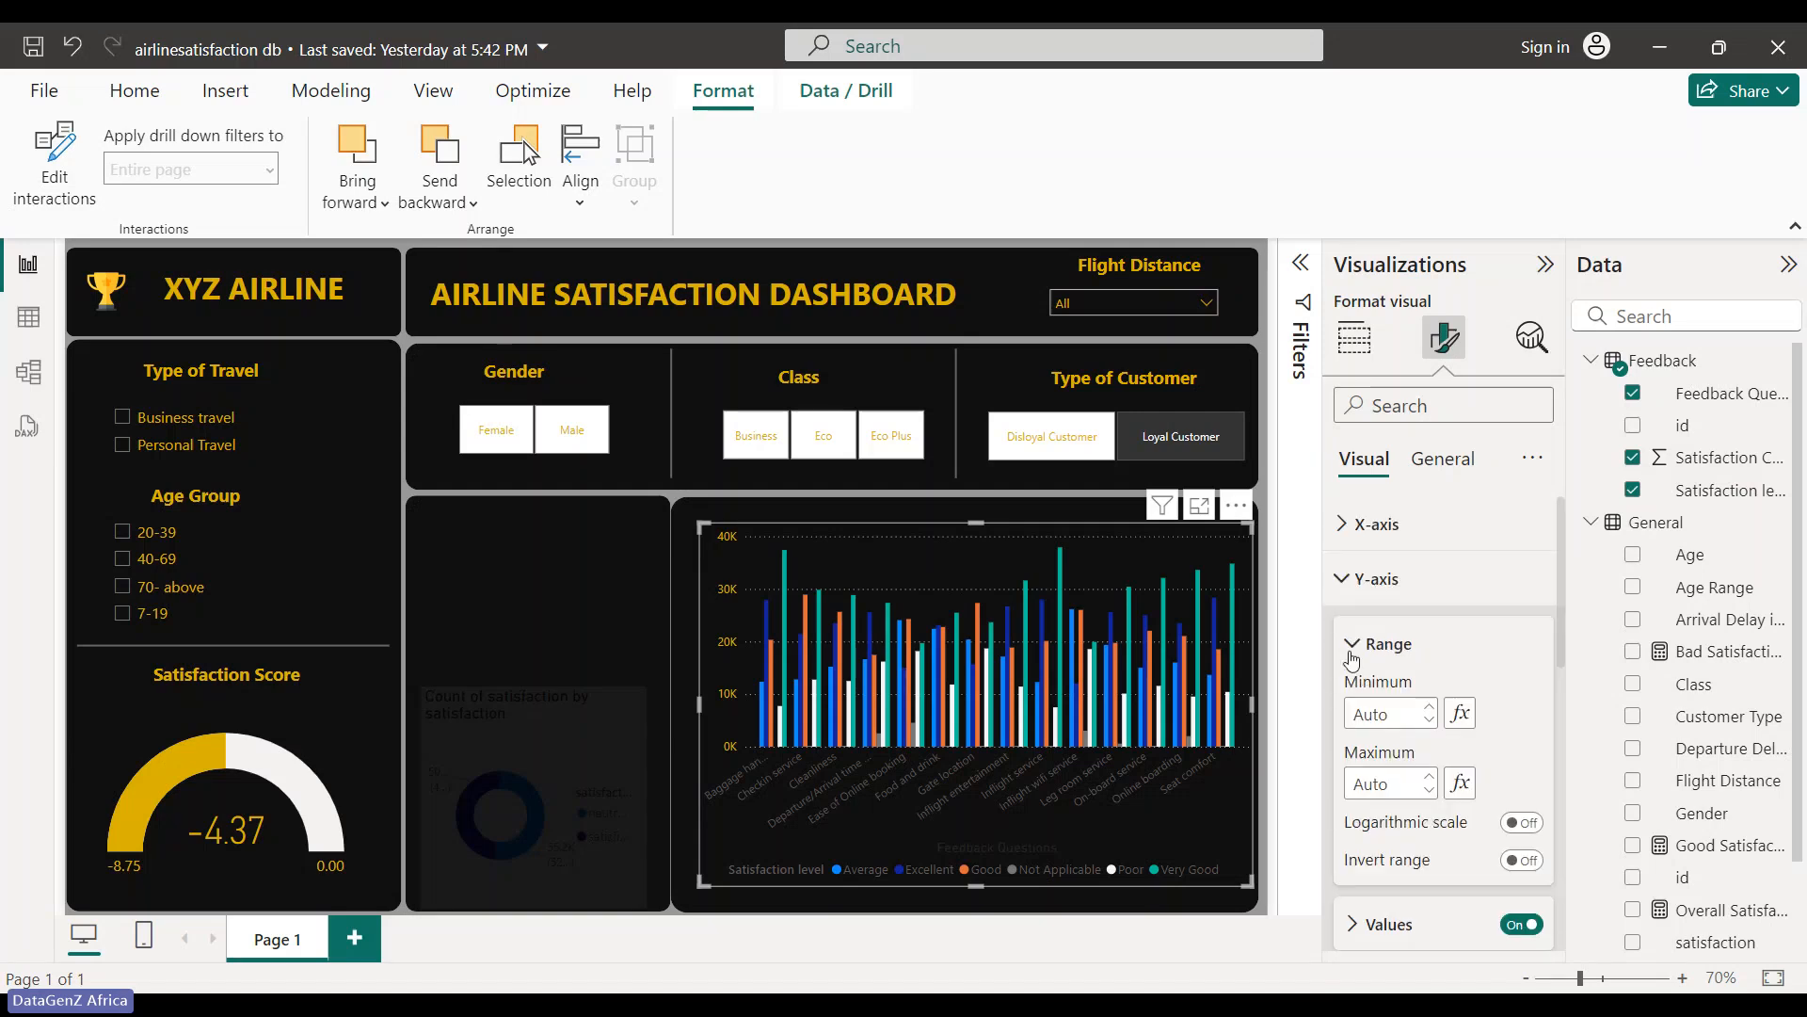
click(1349, 646)
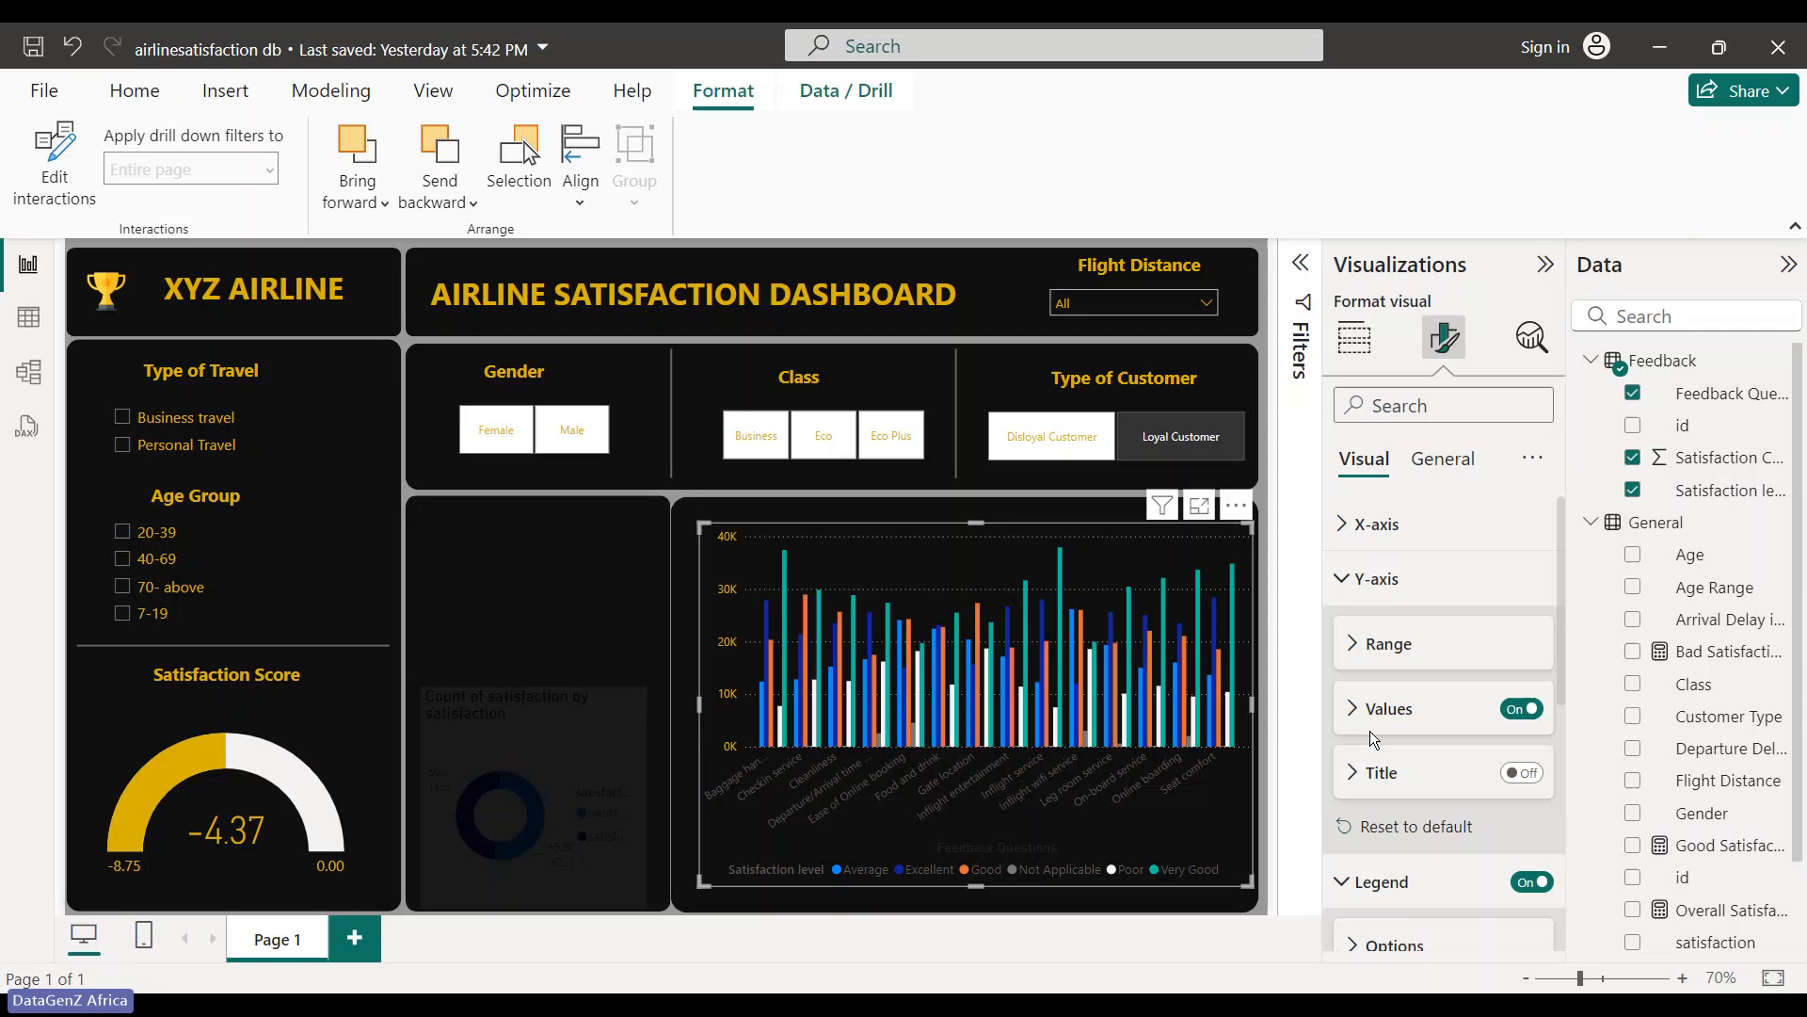
click(1356, 644)
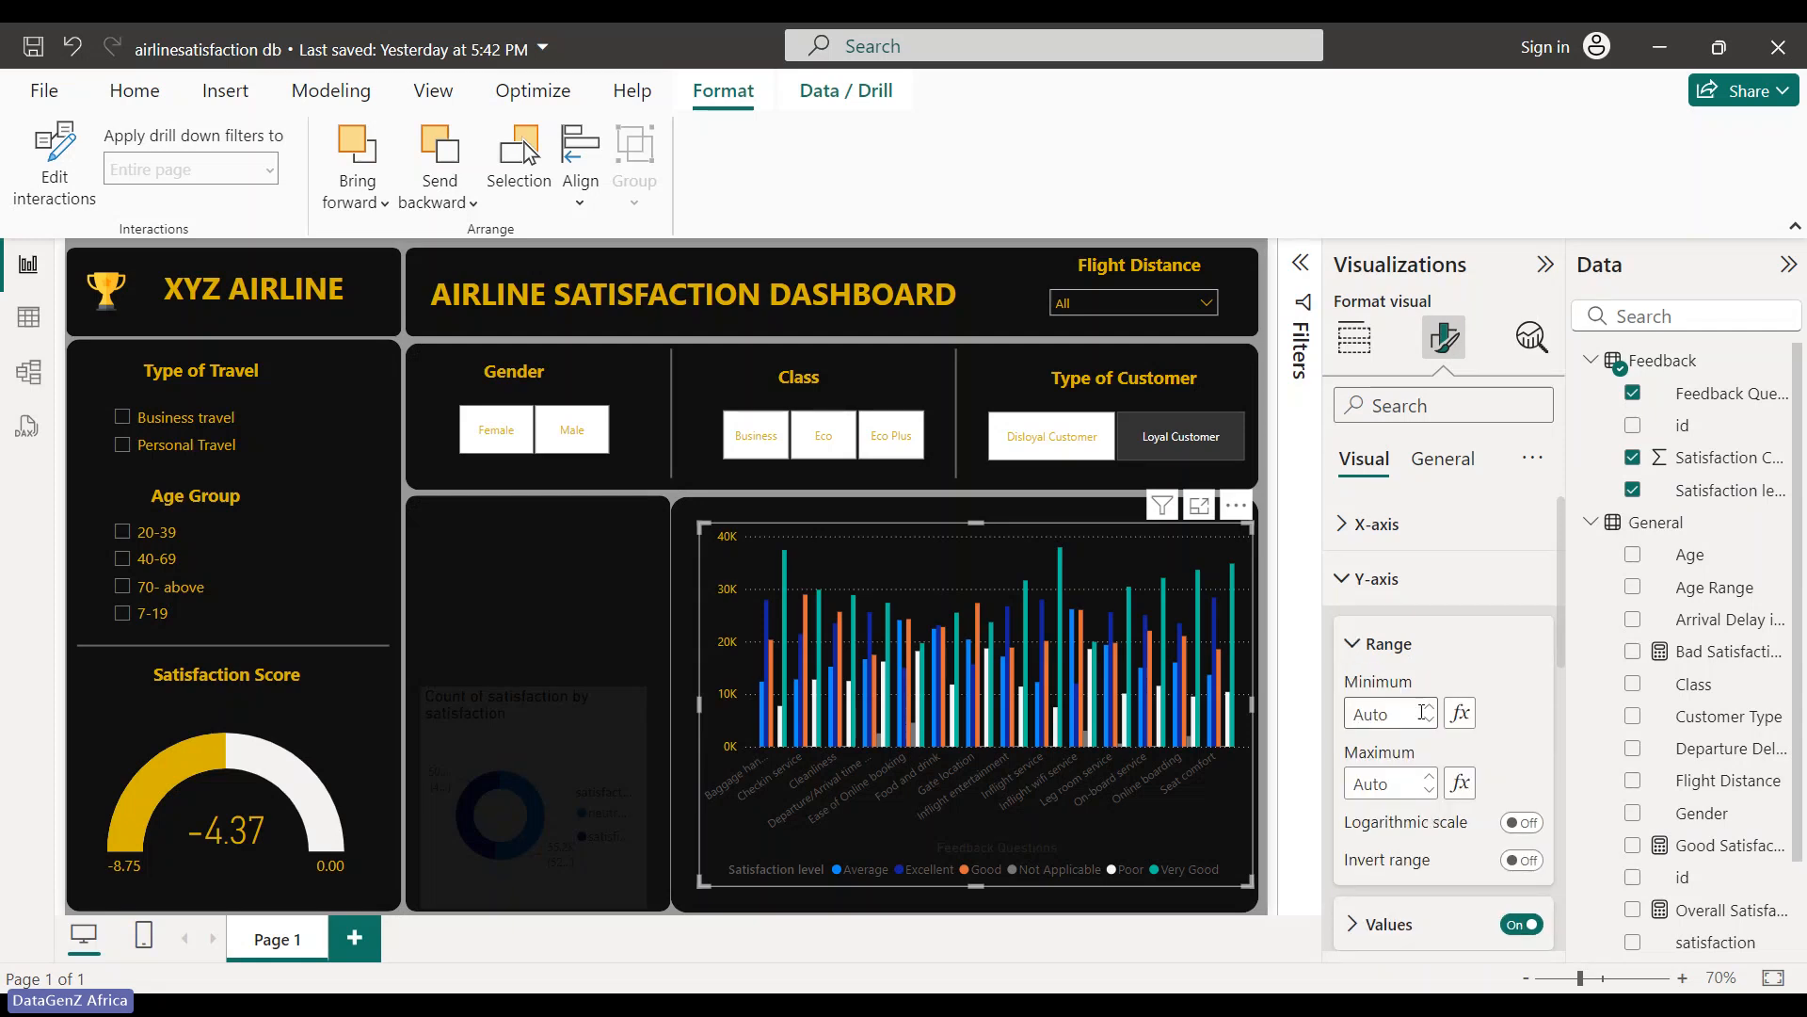
- Make the x-axis category labels bold and gold #D9B300
click(1356, 643)
click(1344, 525)
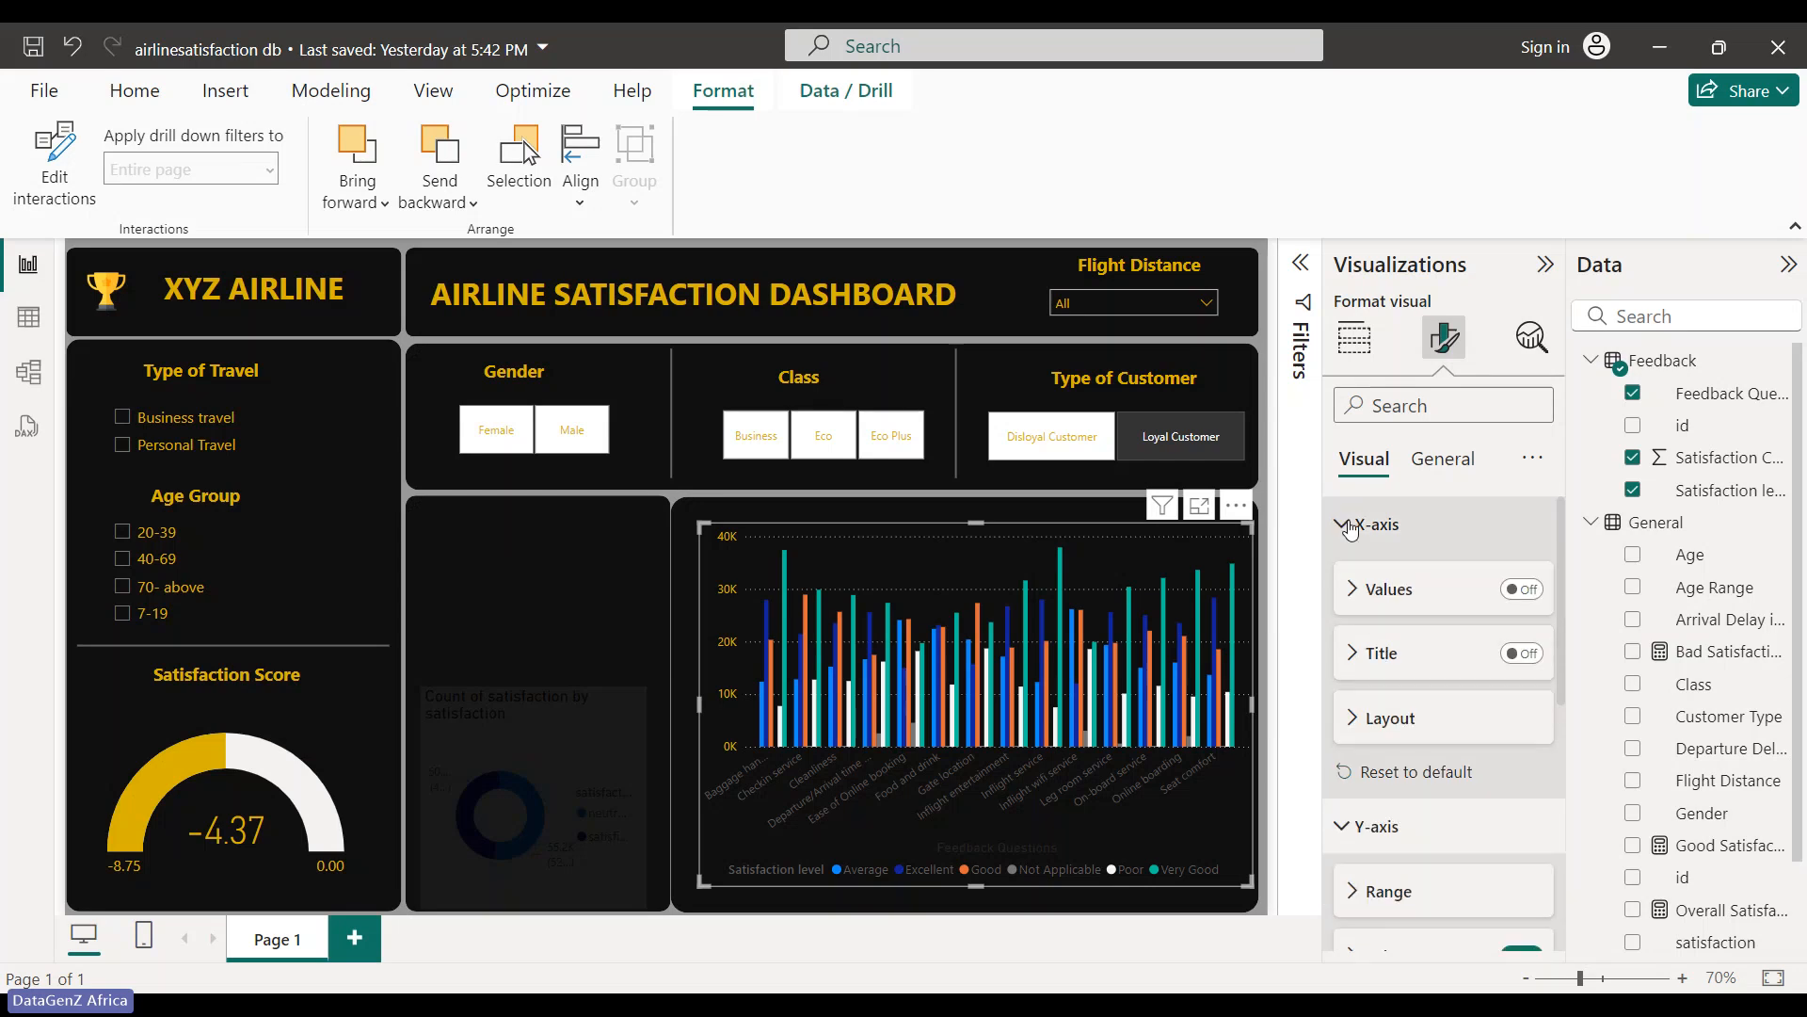
click(1349, 590)
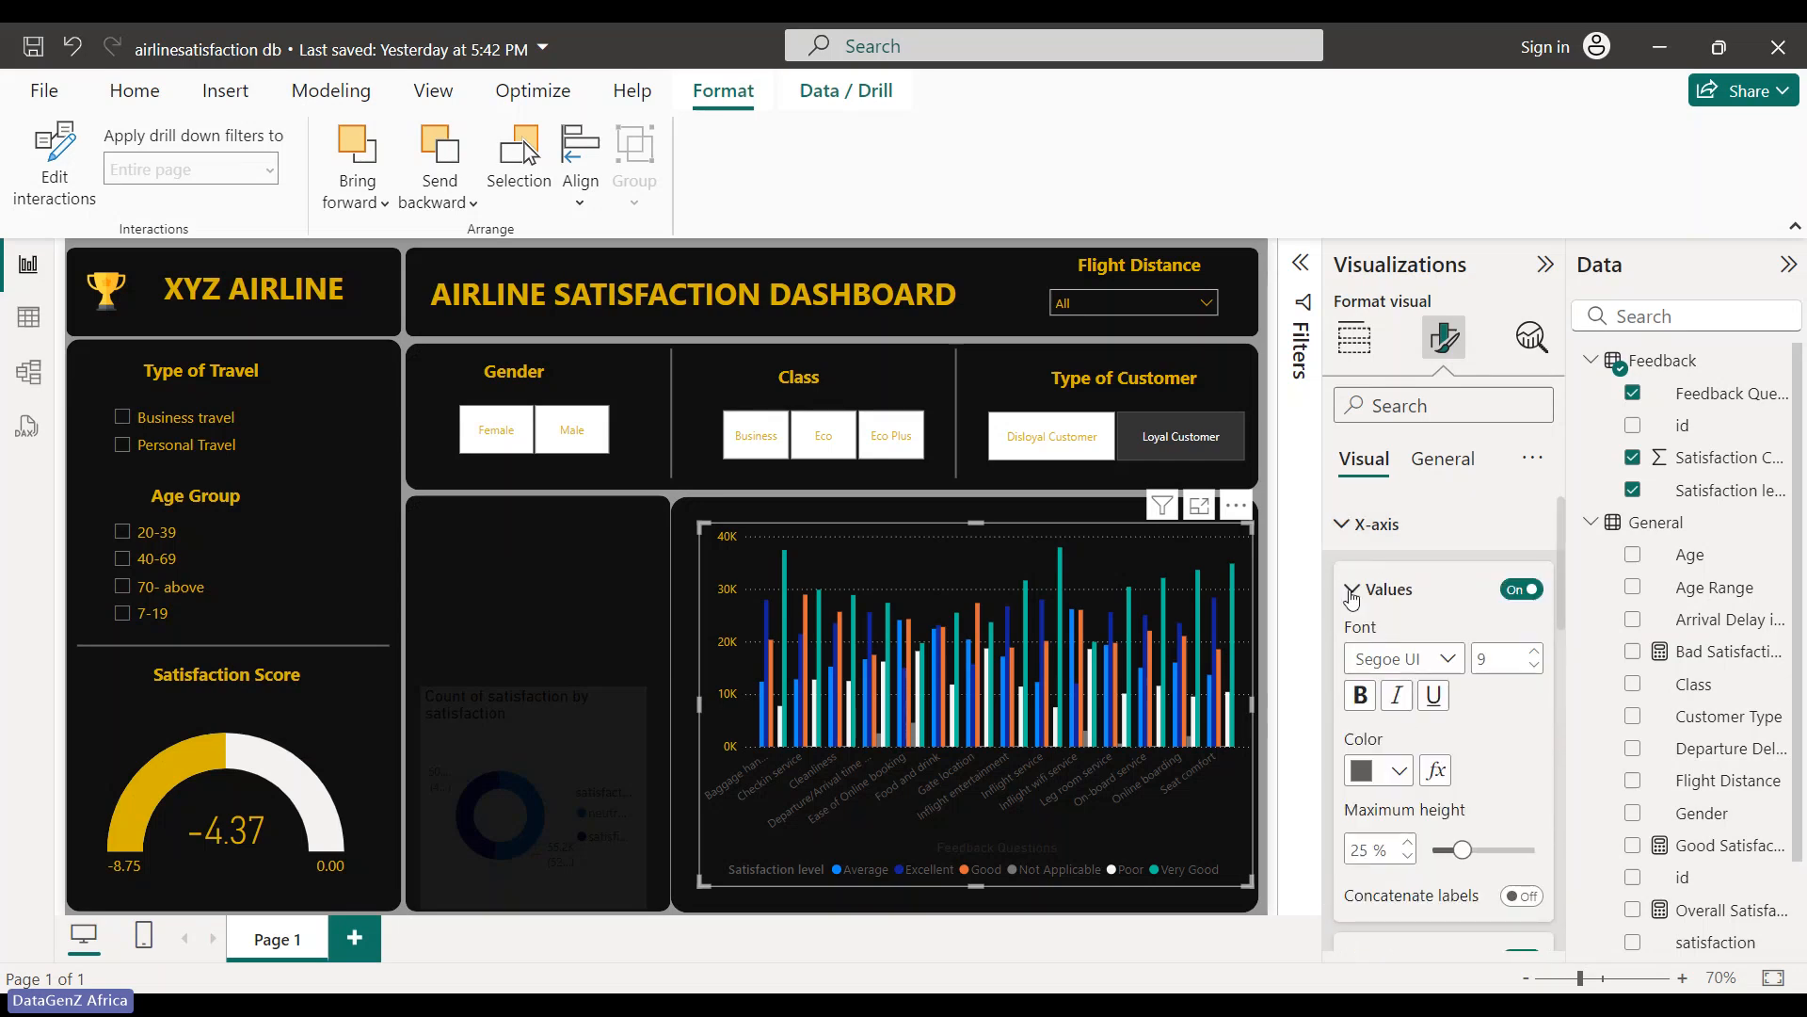
click(1401, 770)
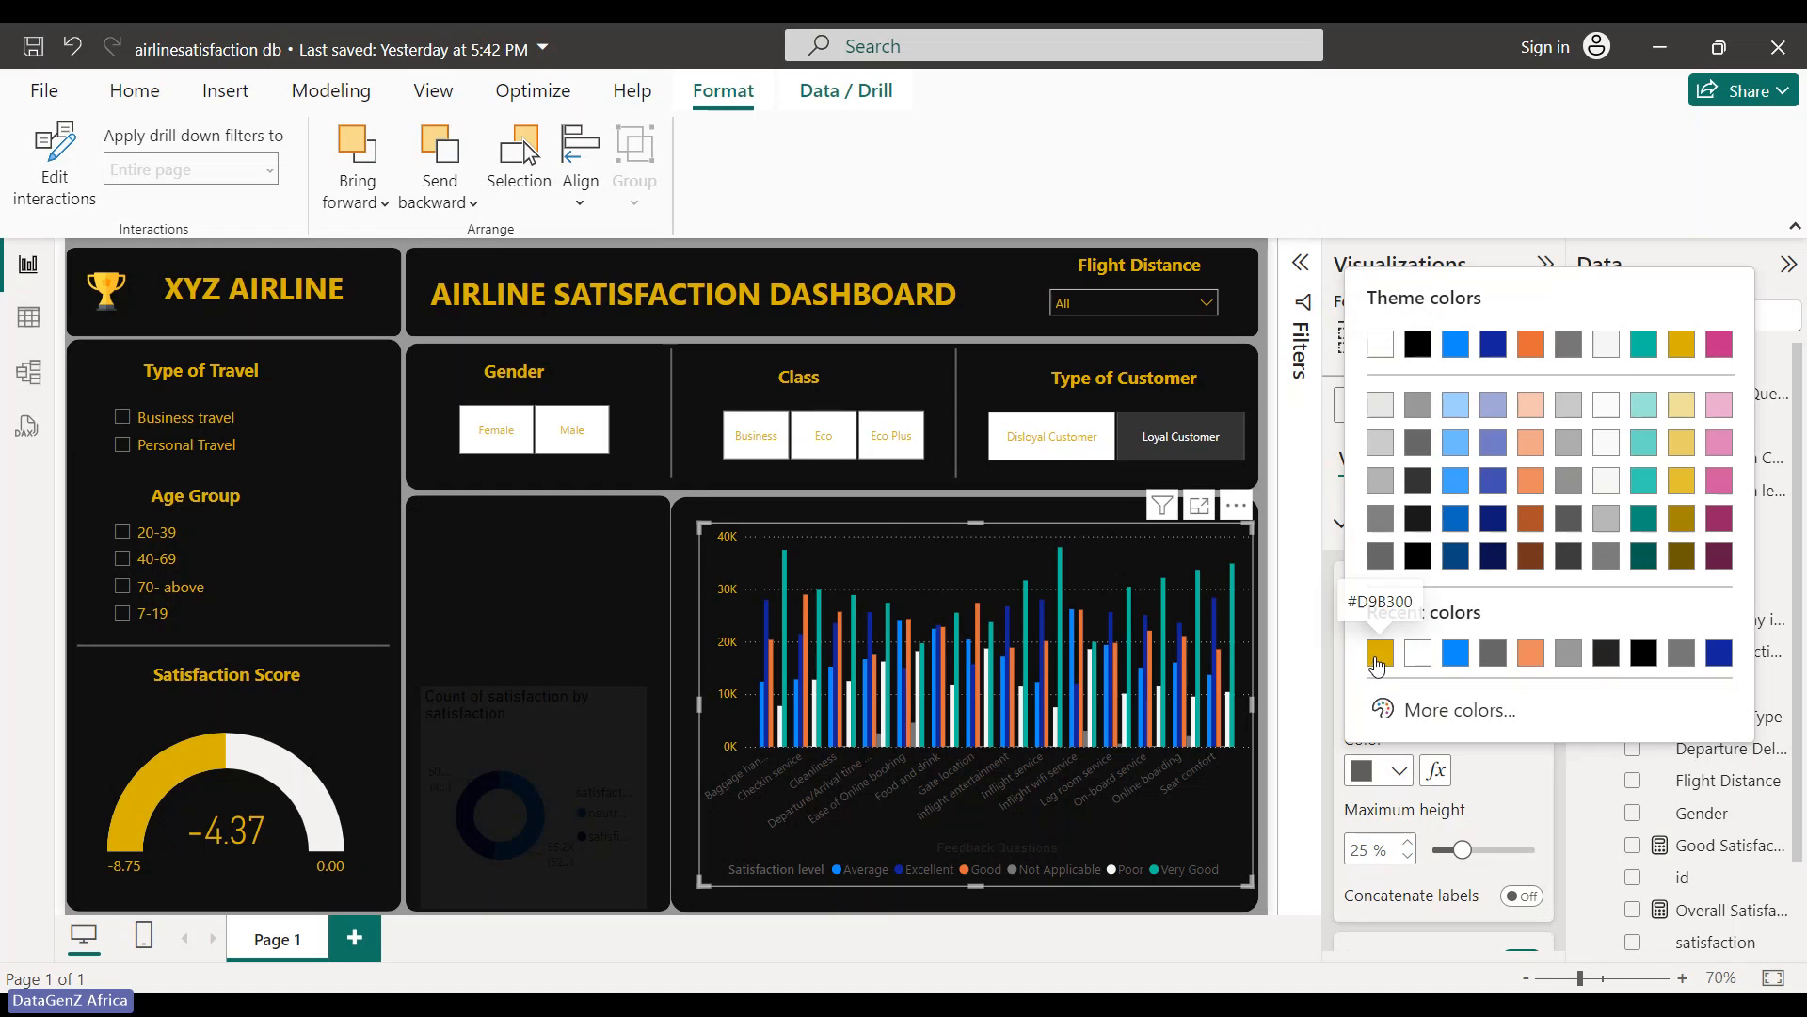
click(1379, 654)
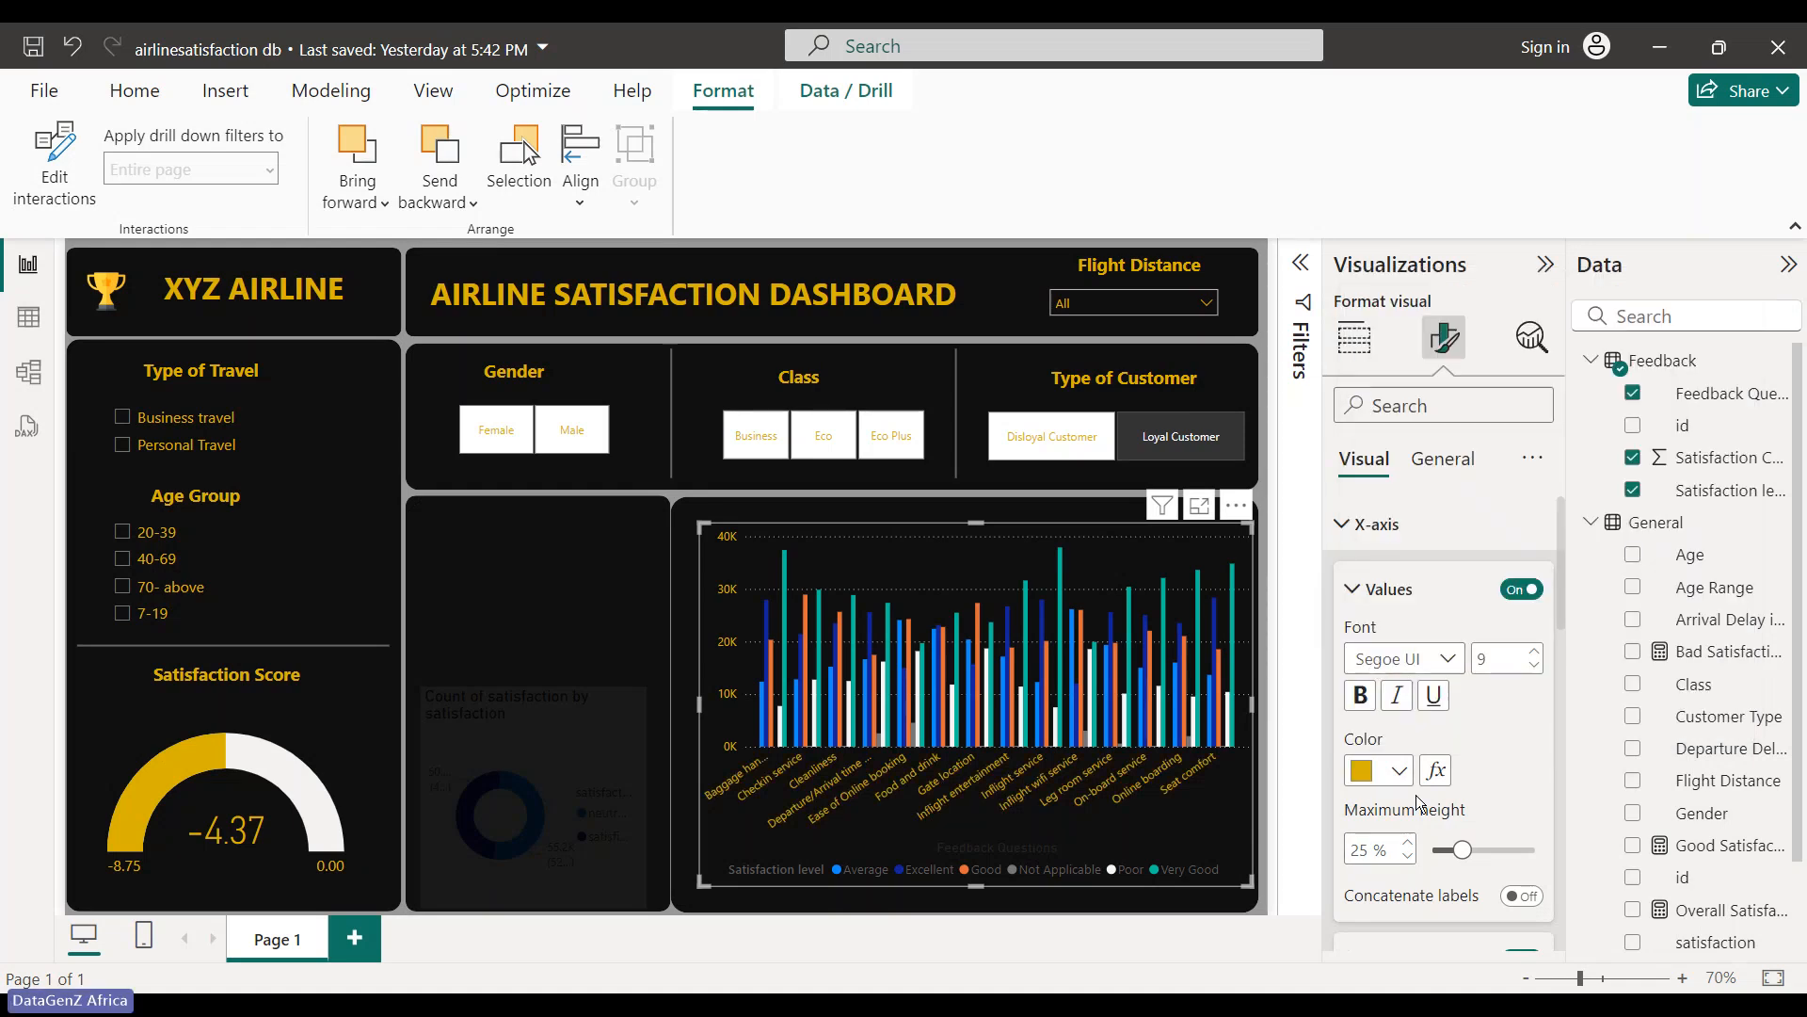
scroll(1422, 800, down, 2)
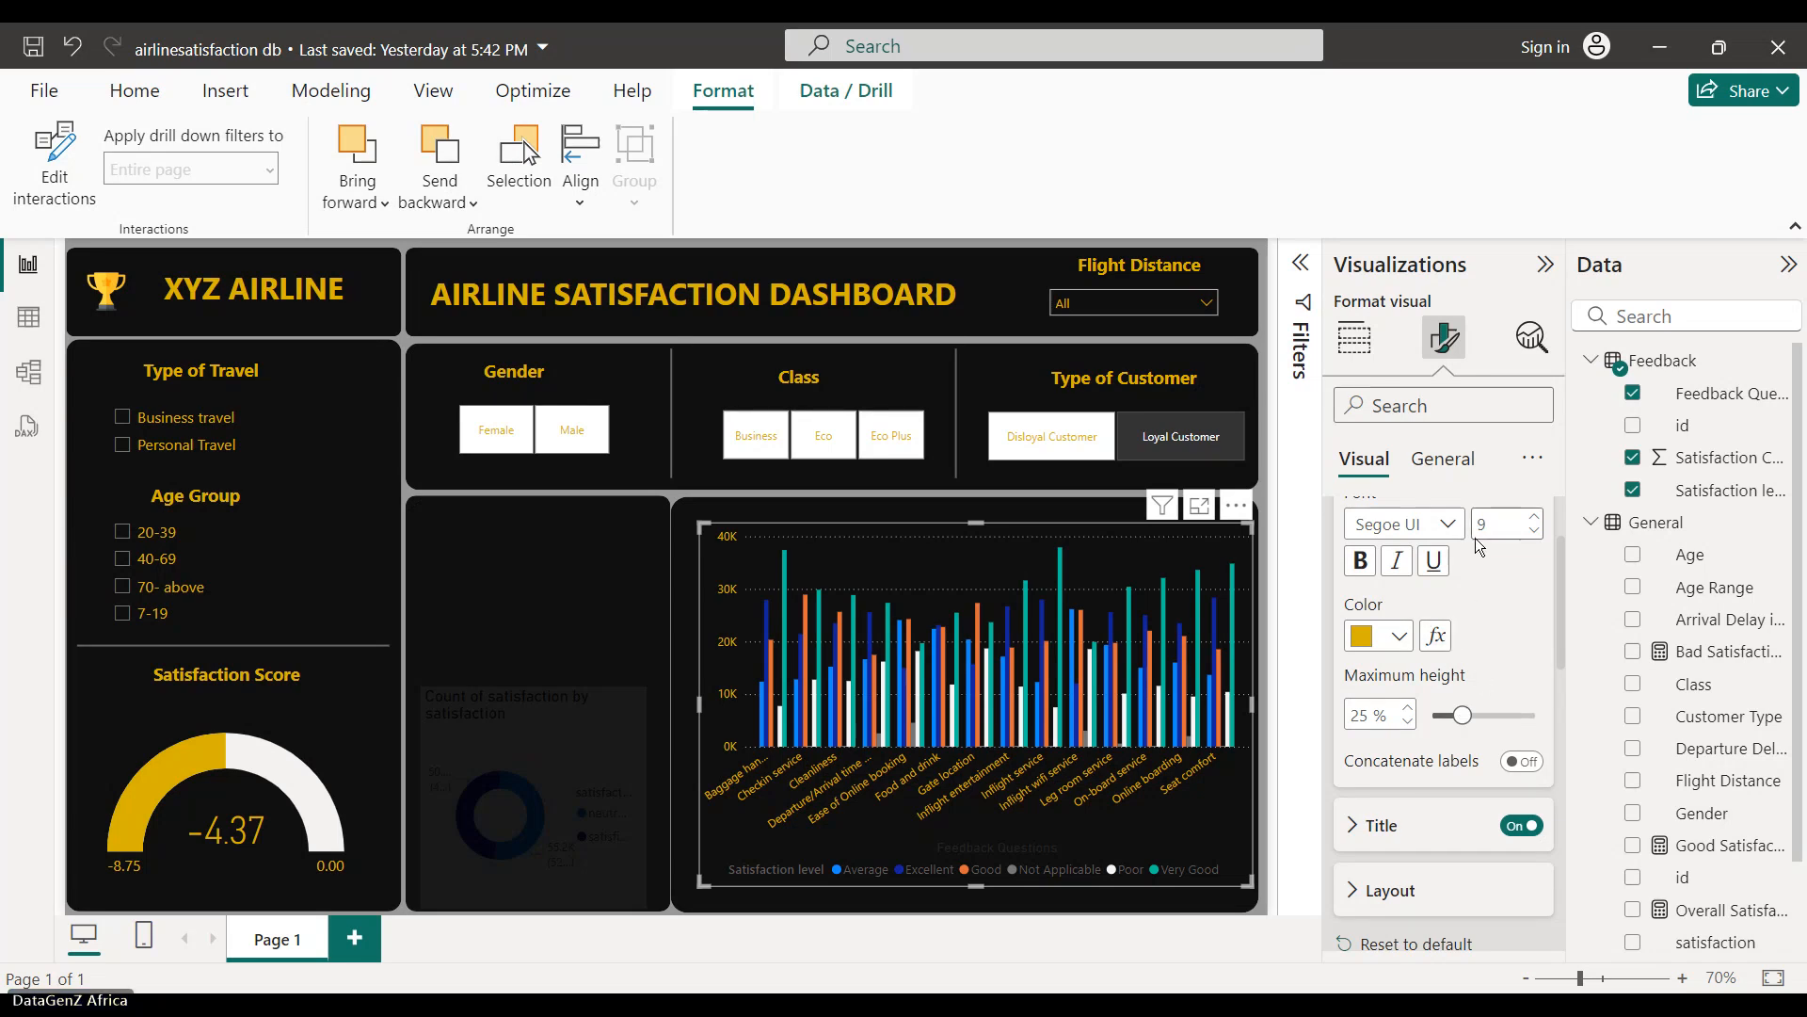
scroll(1456, 676, up, 2)
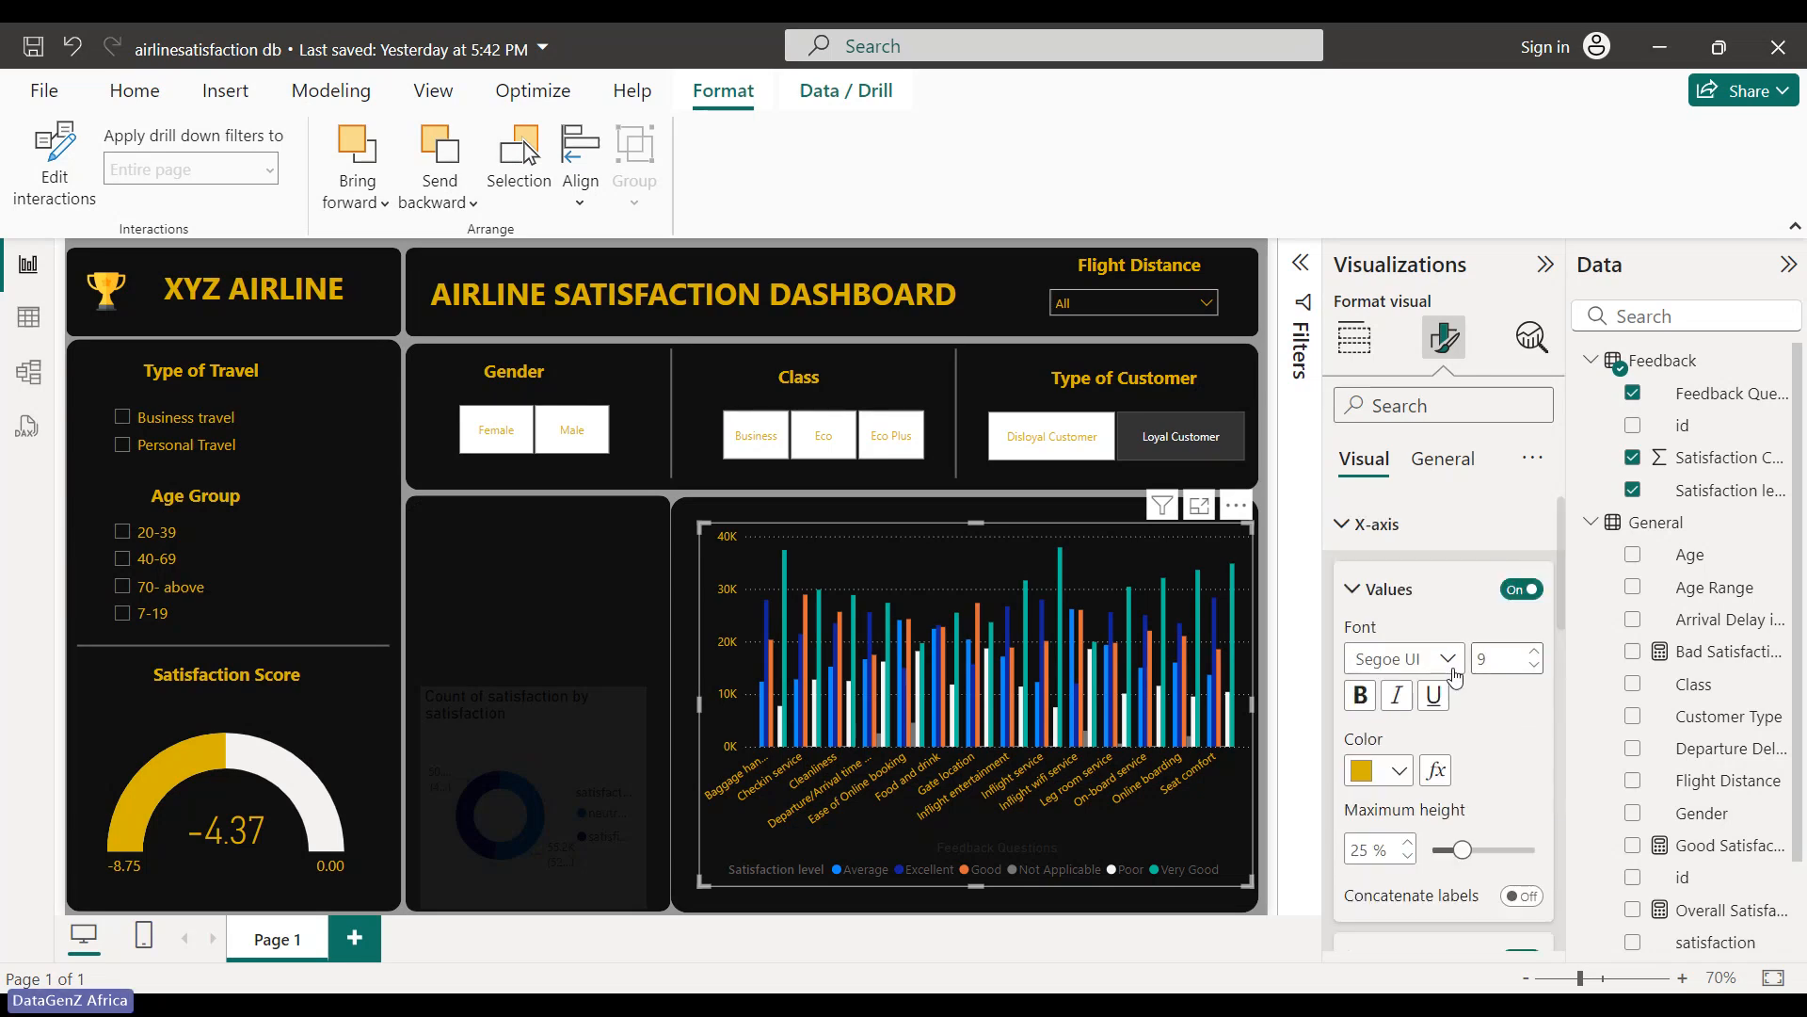
click(1364, 695)
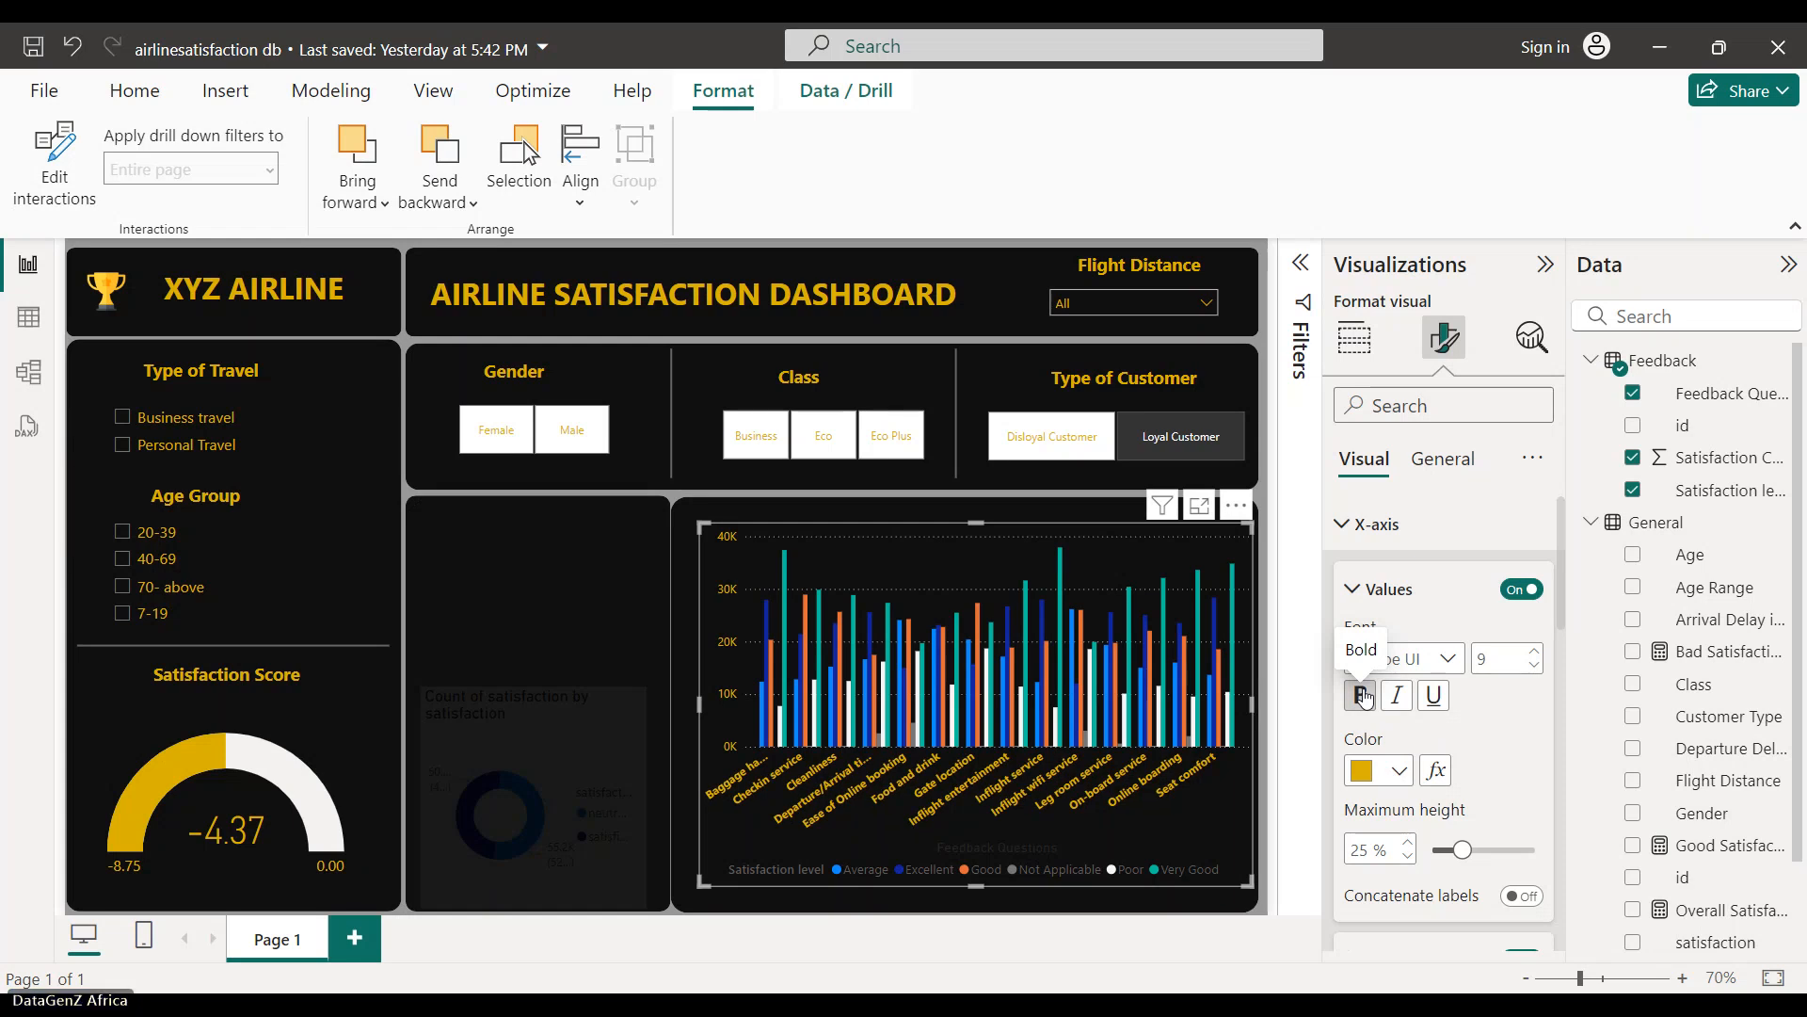
- Hide the x-axis title and lower the chart's top edge to shorten it
click(1356, 591)
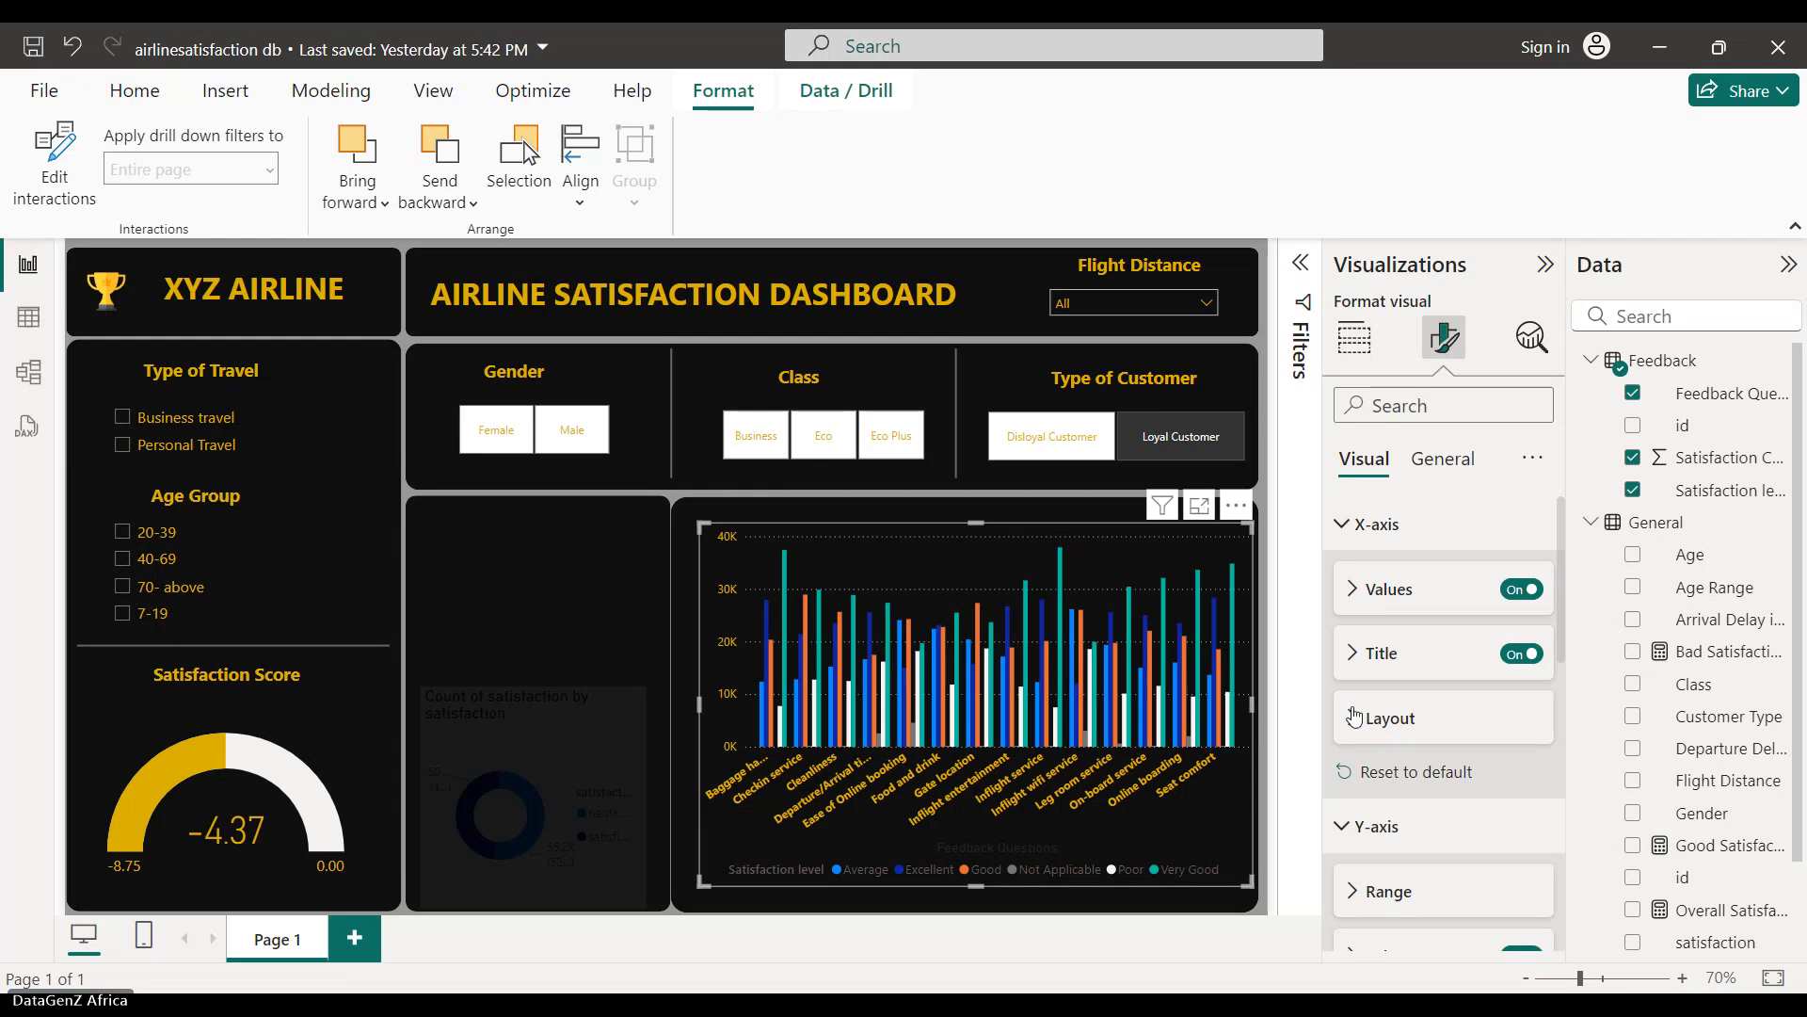
click(1519, 656)
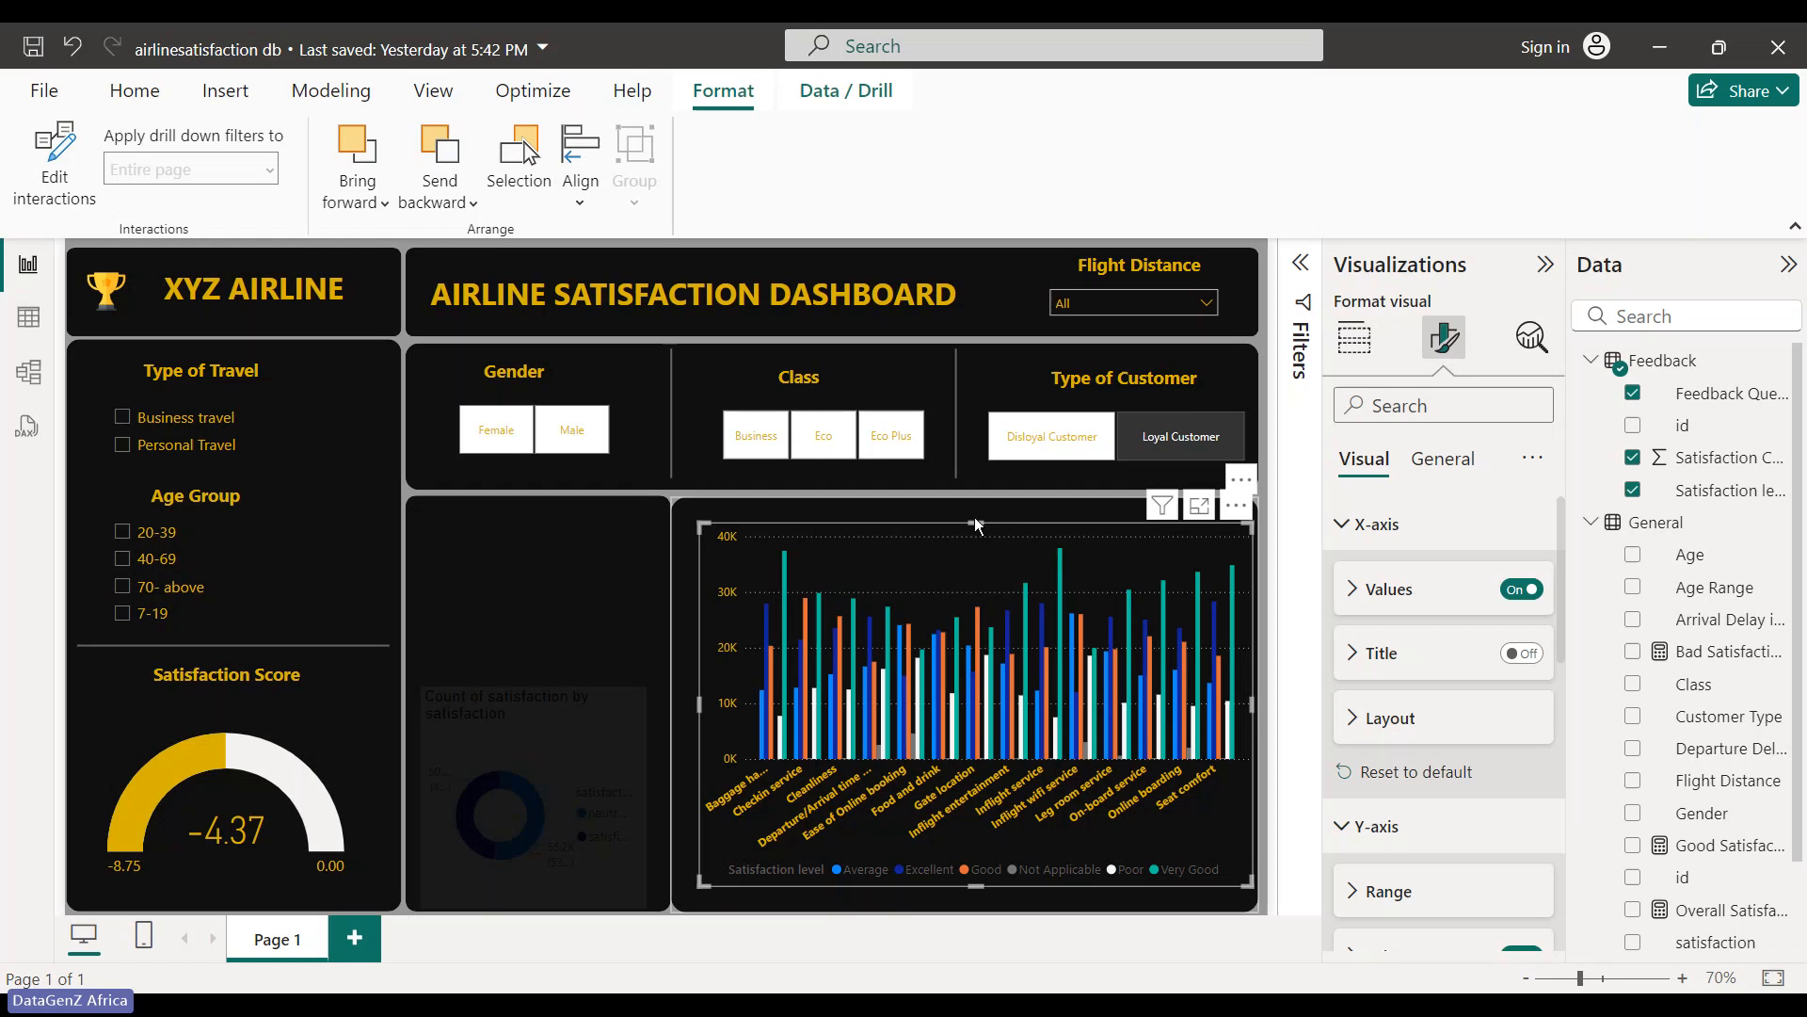
drag(982, 521, 985, 551)
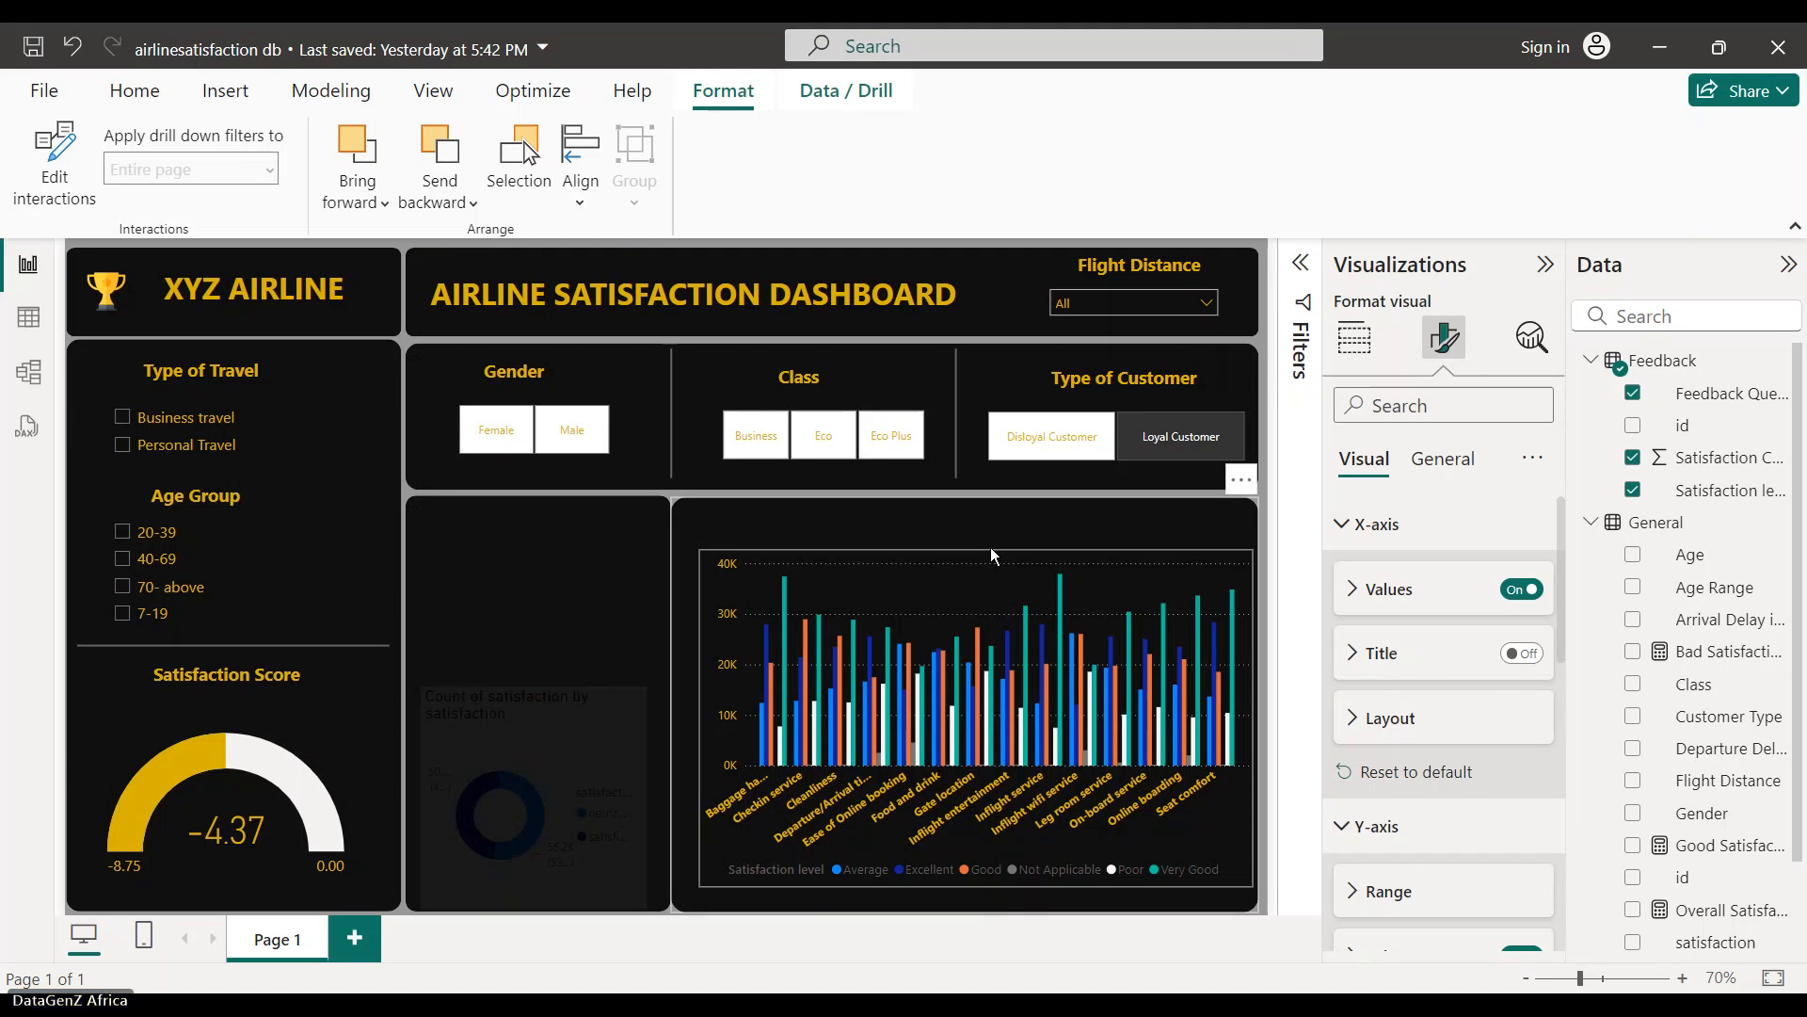
- Select the feedback column chart and review its axis and legend formatting sections
click(991, 546)
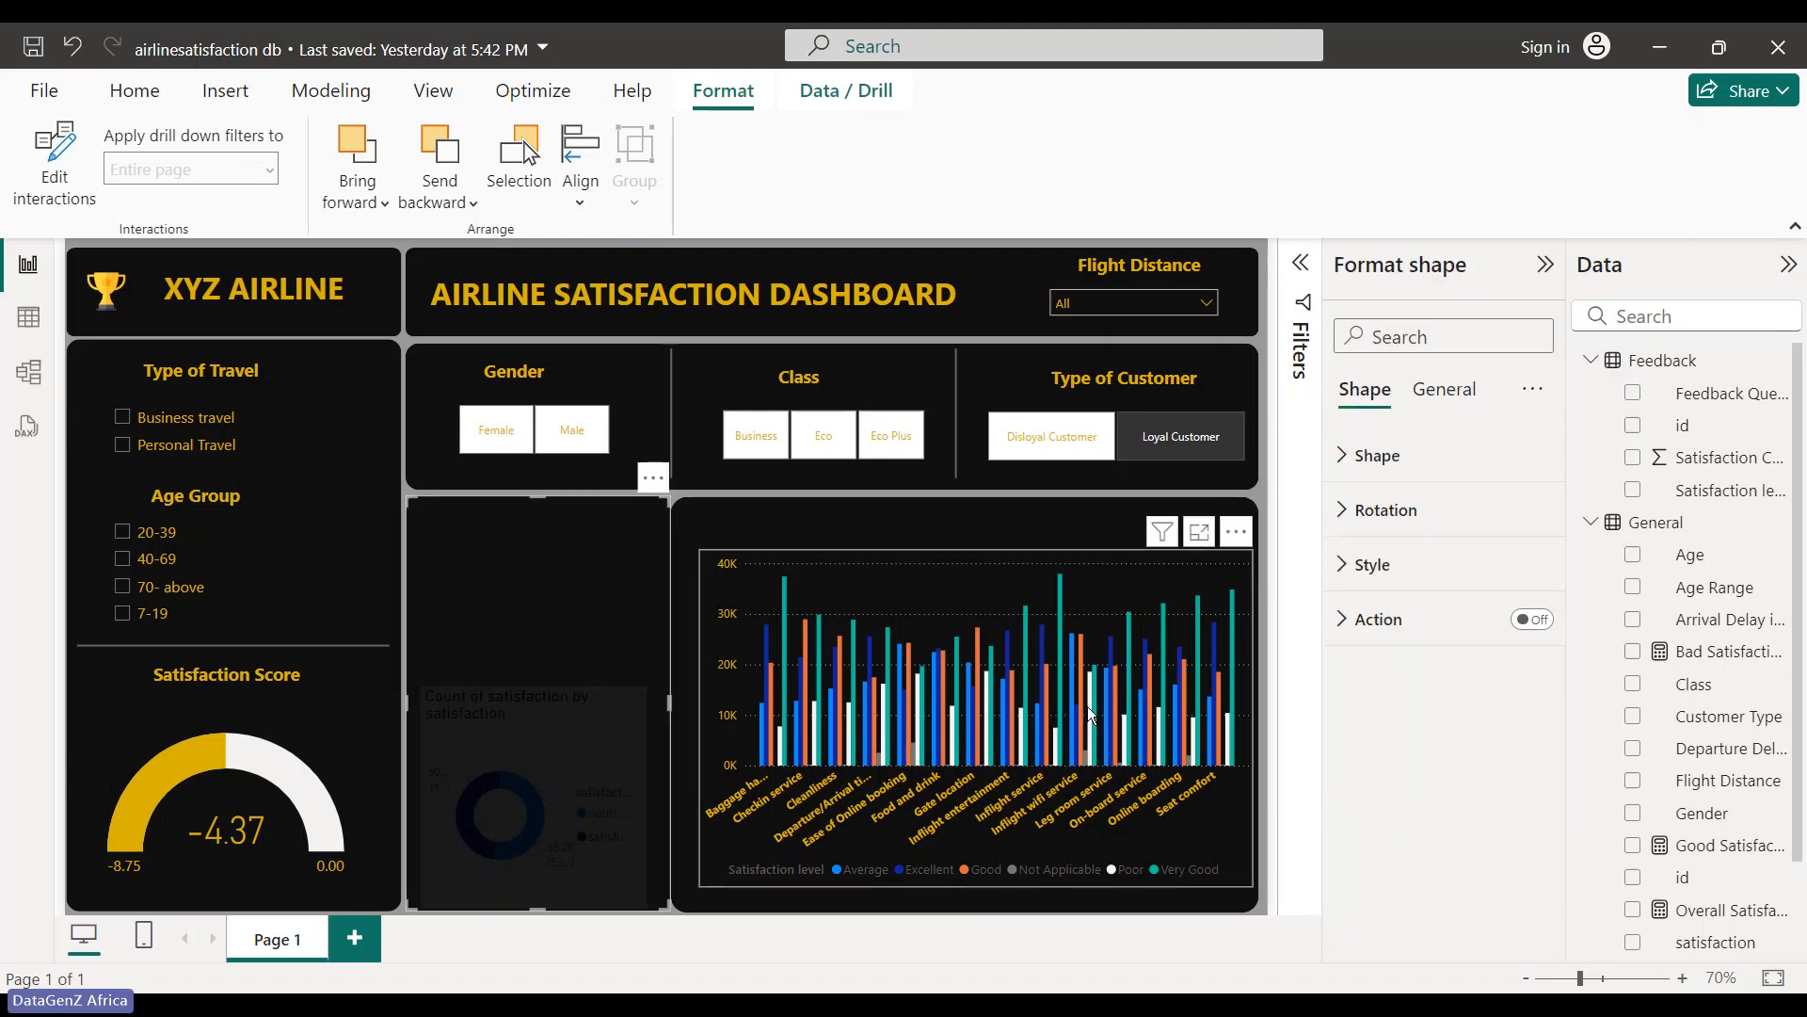
click(1088, 706)
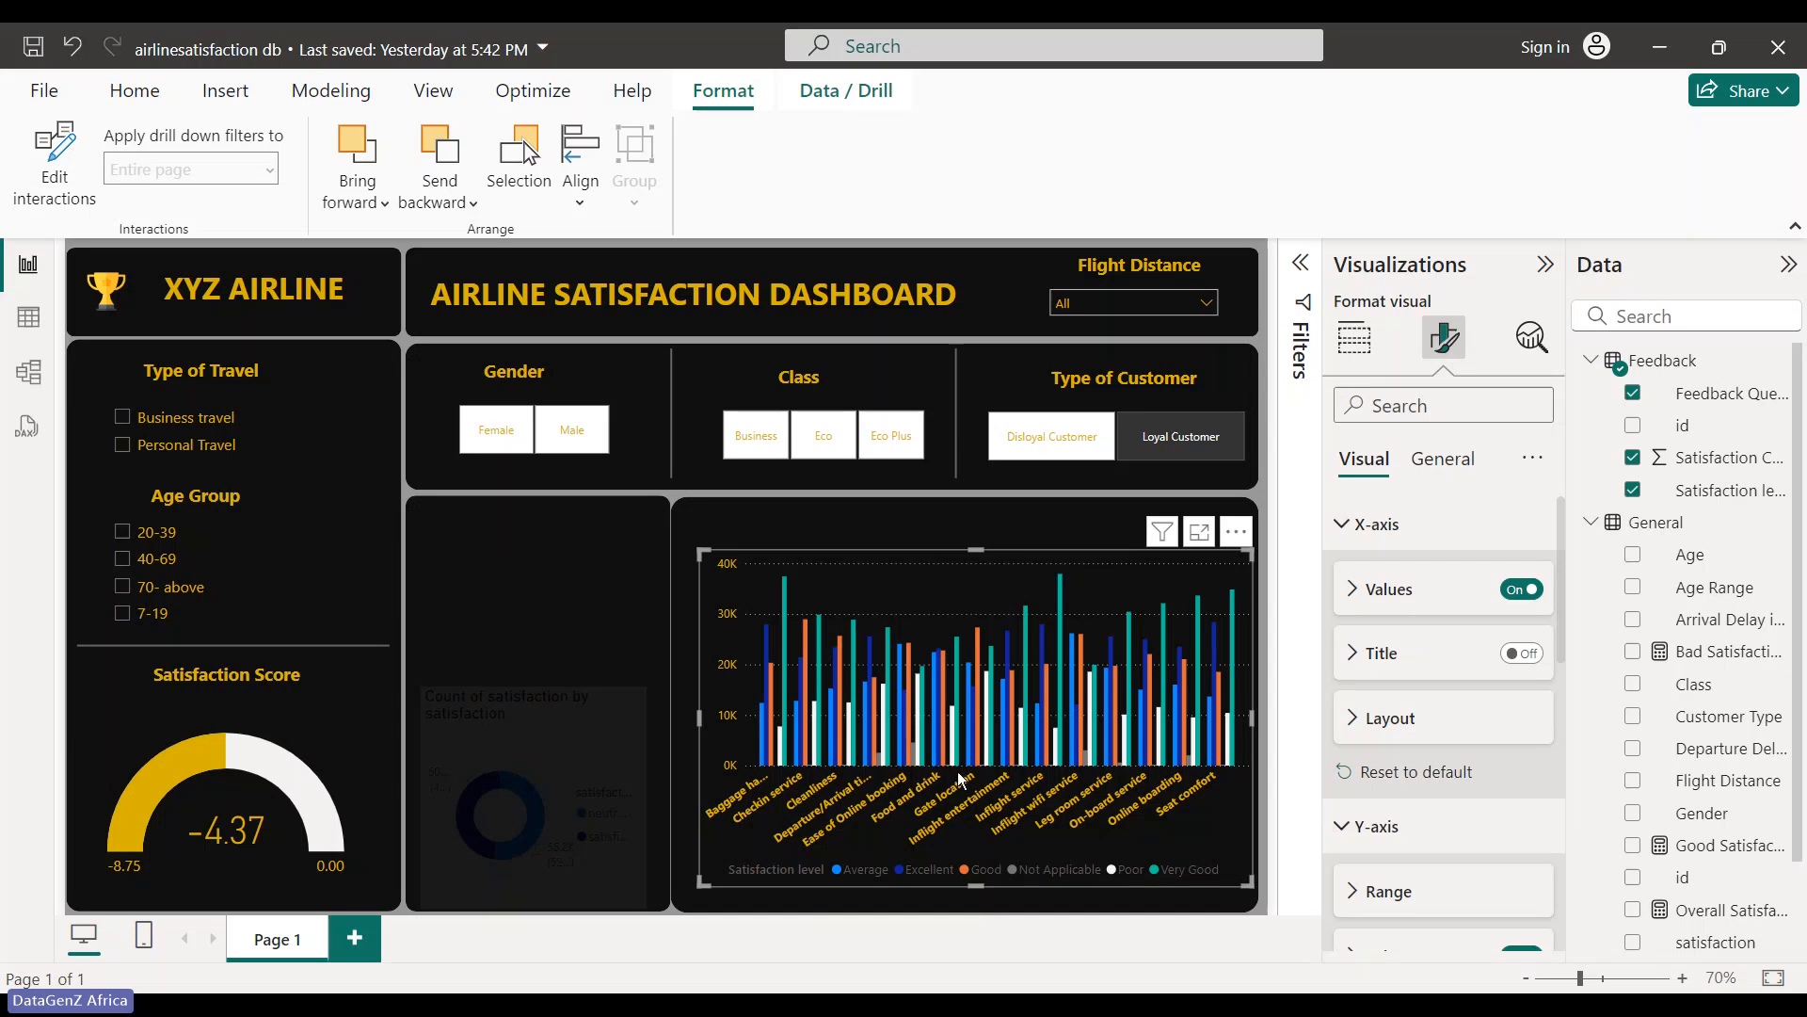
click(1342, 525)
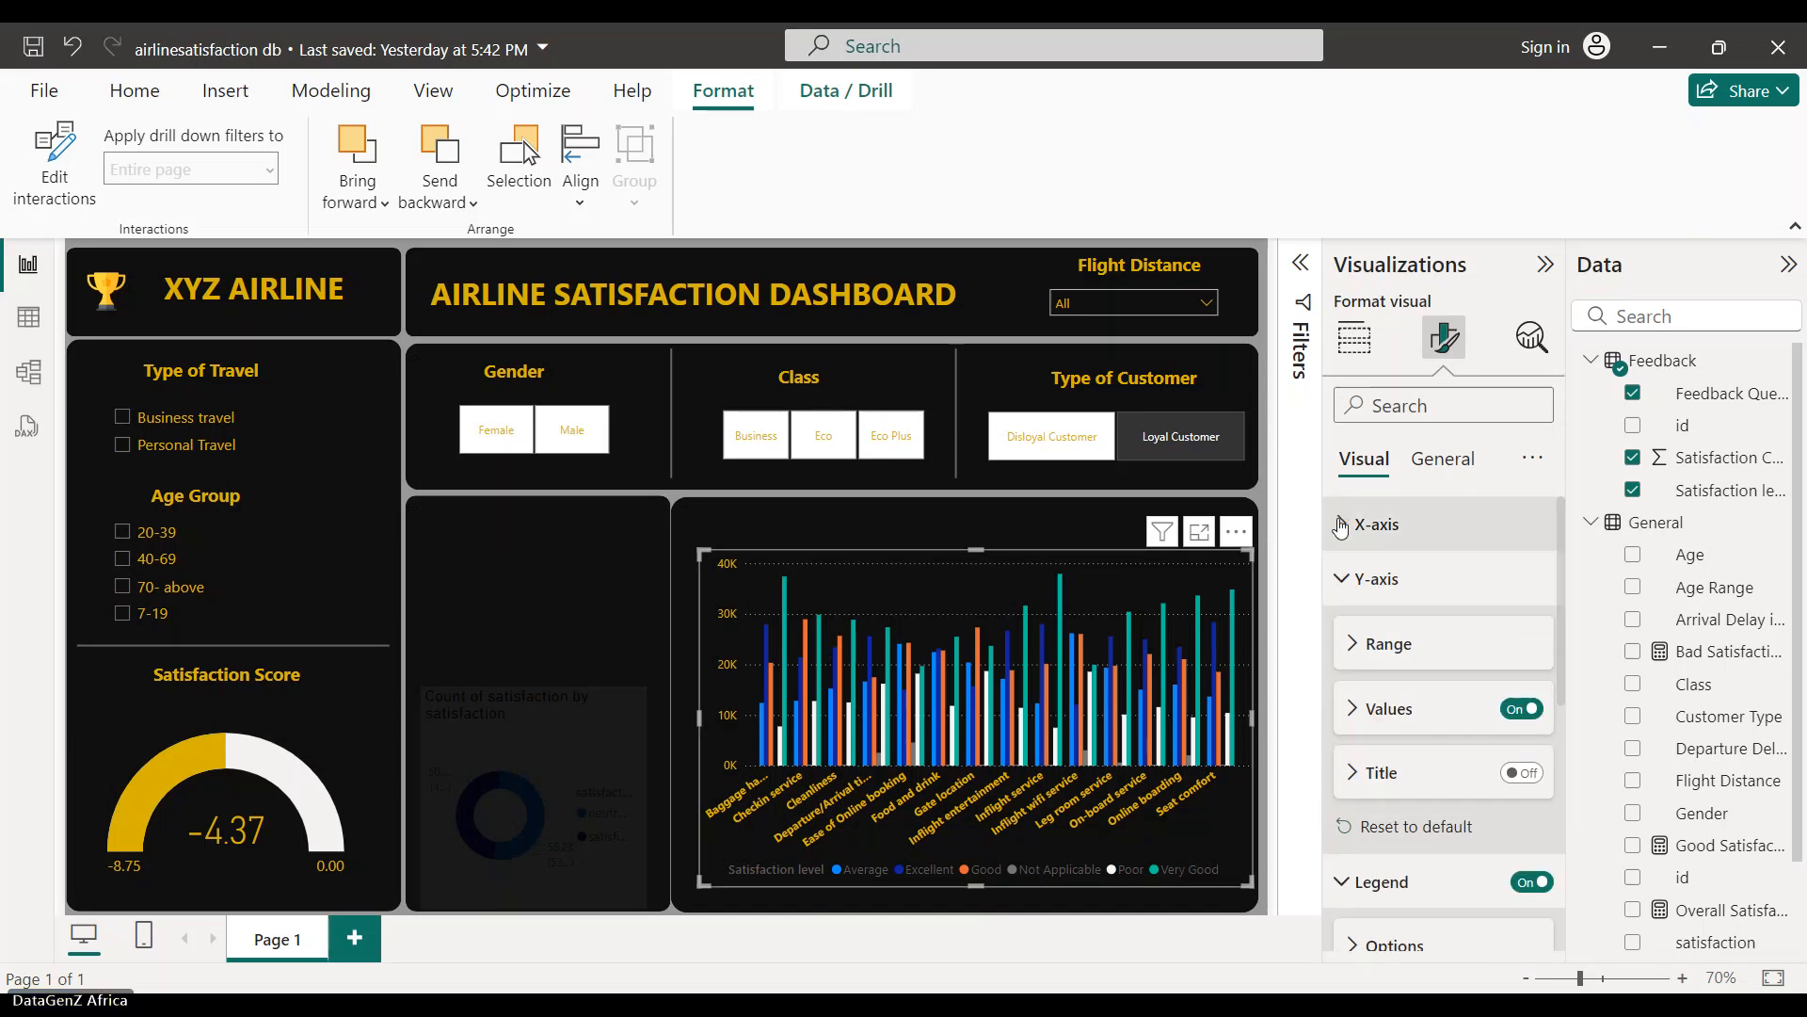
click(1341, 578)
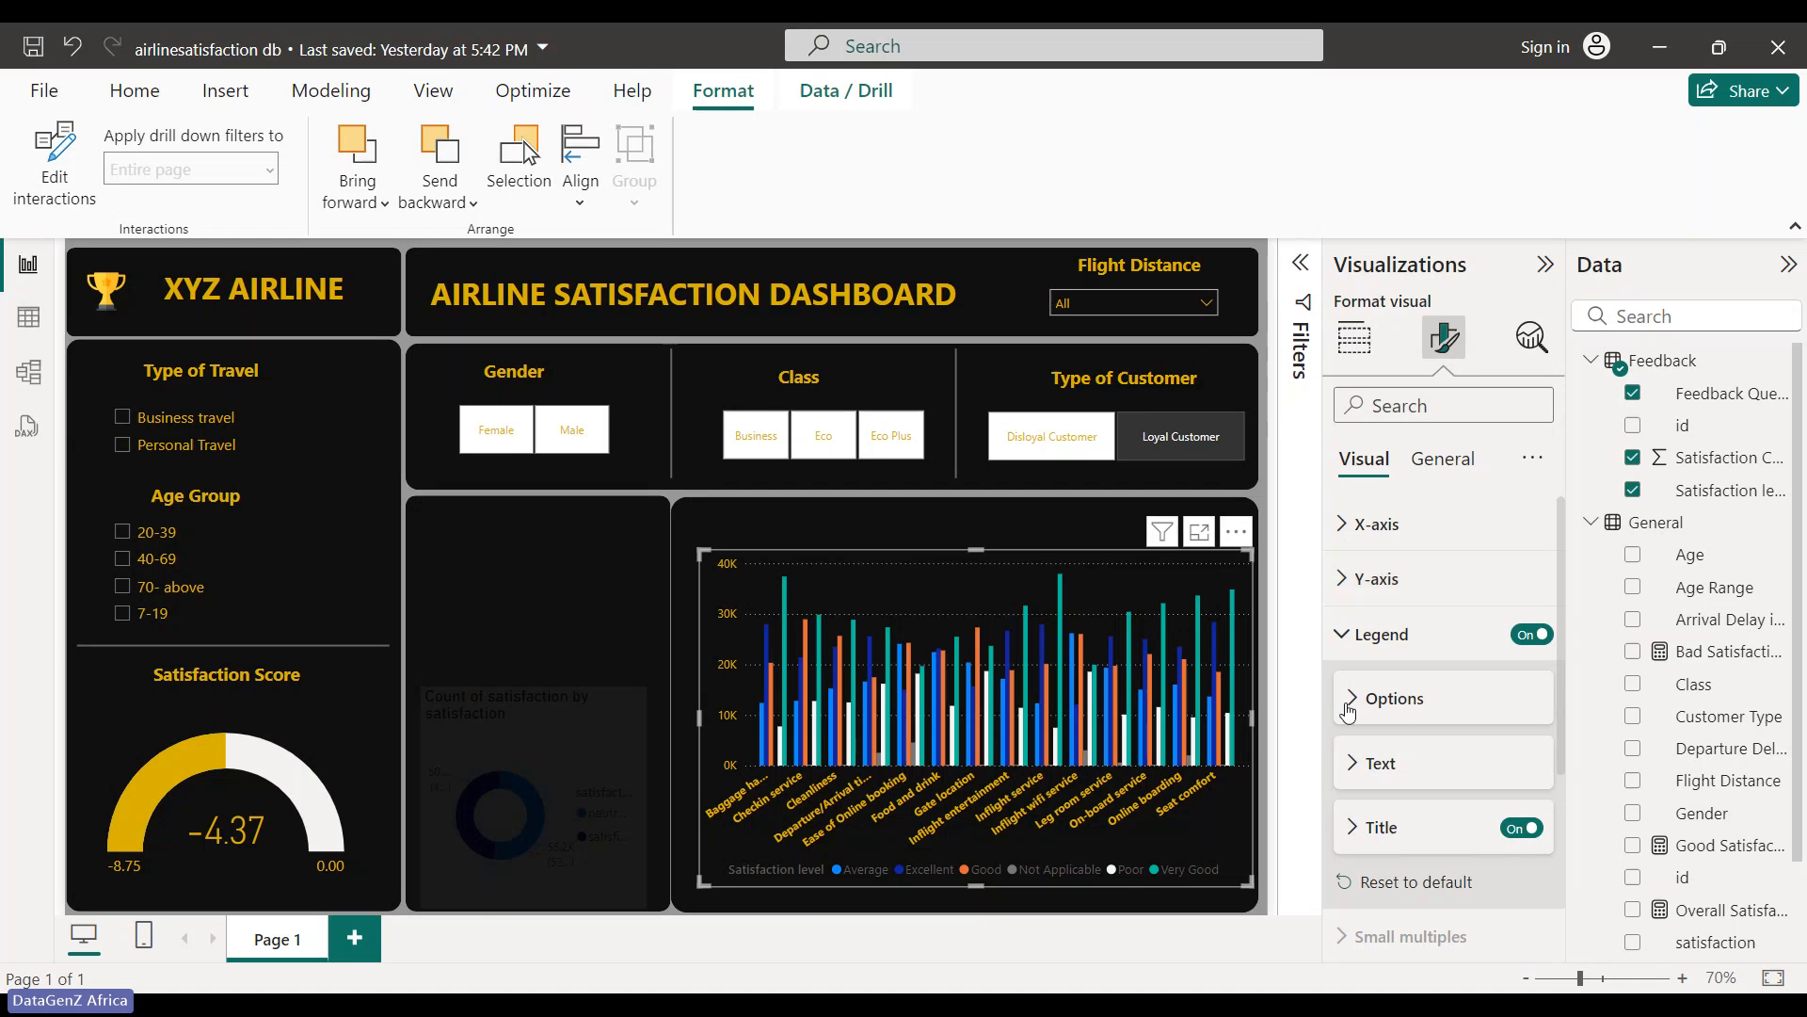
click(1340, 640)
click(1343, 637)
scroll(1356, 767, down, 2)
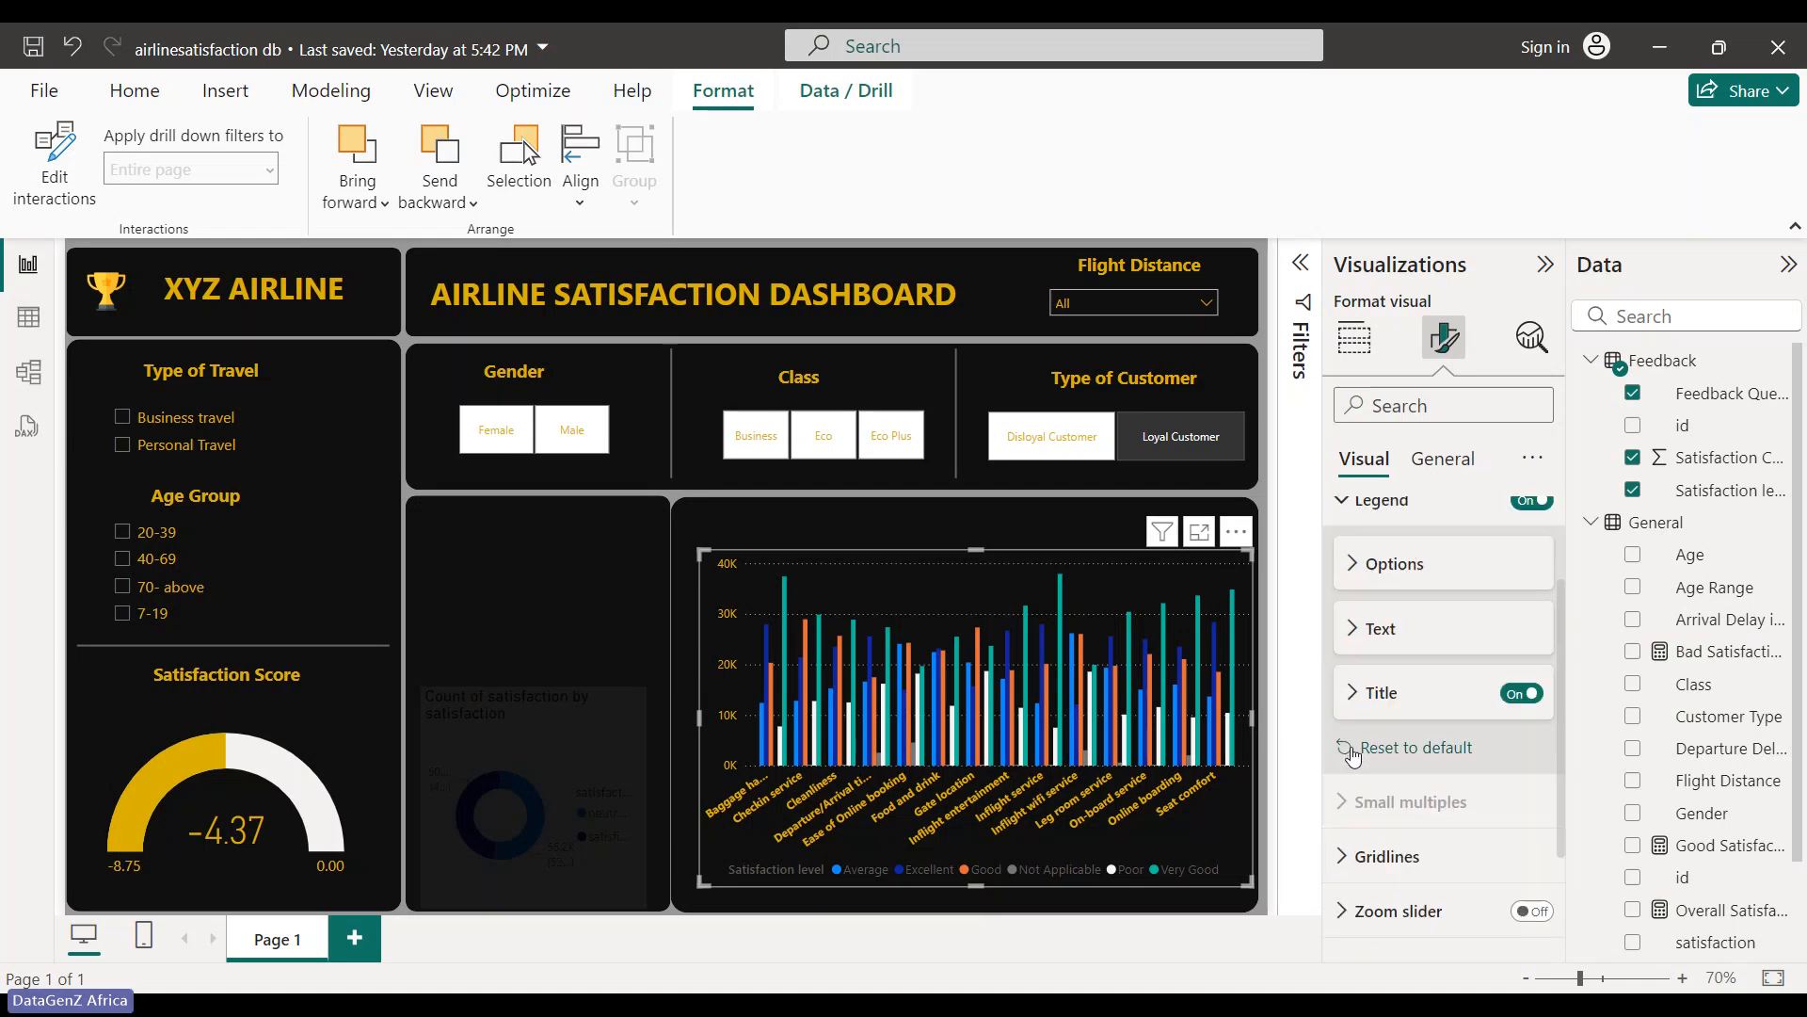
click(1350, 567)
click(1350, 569)
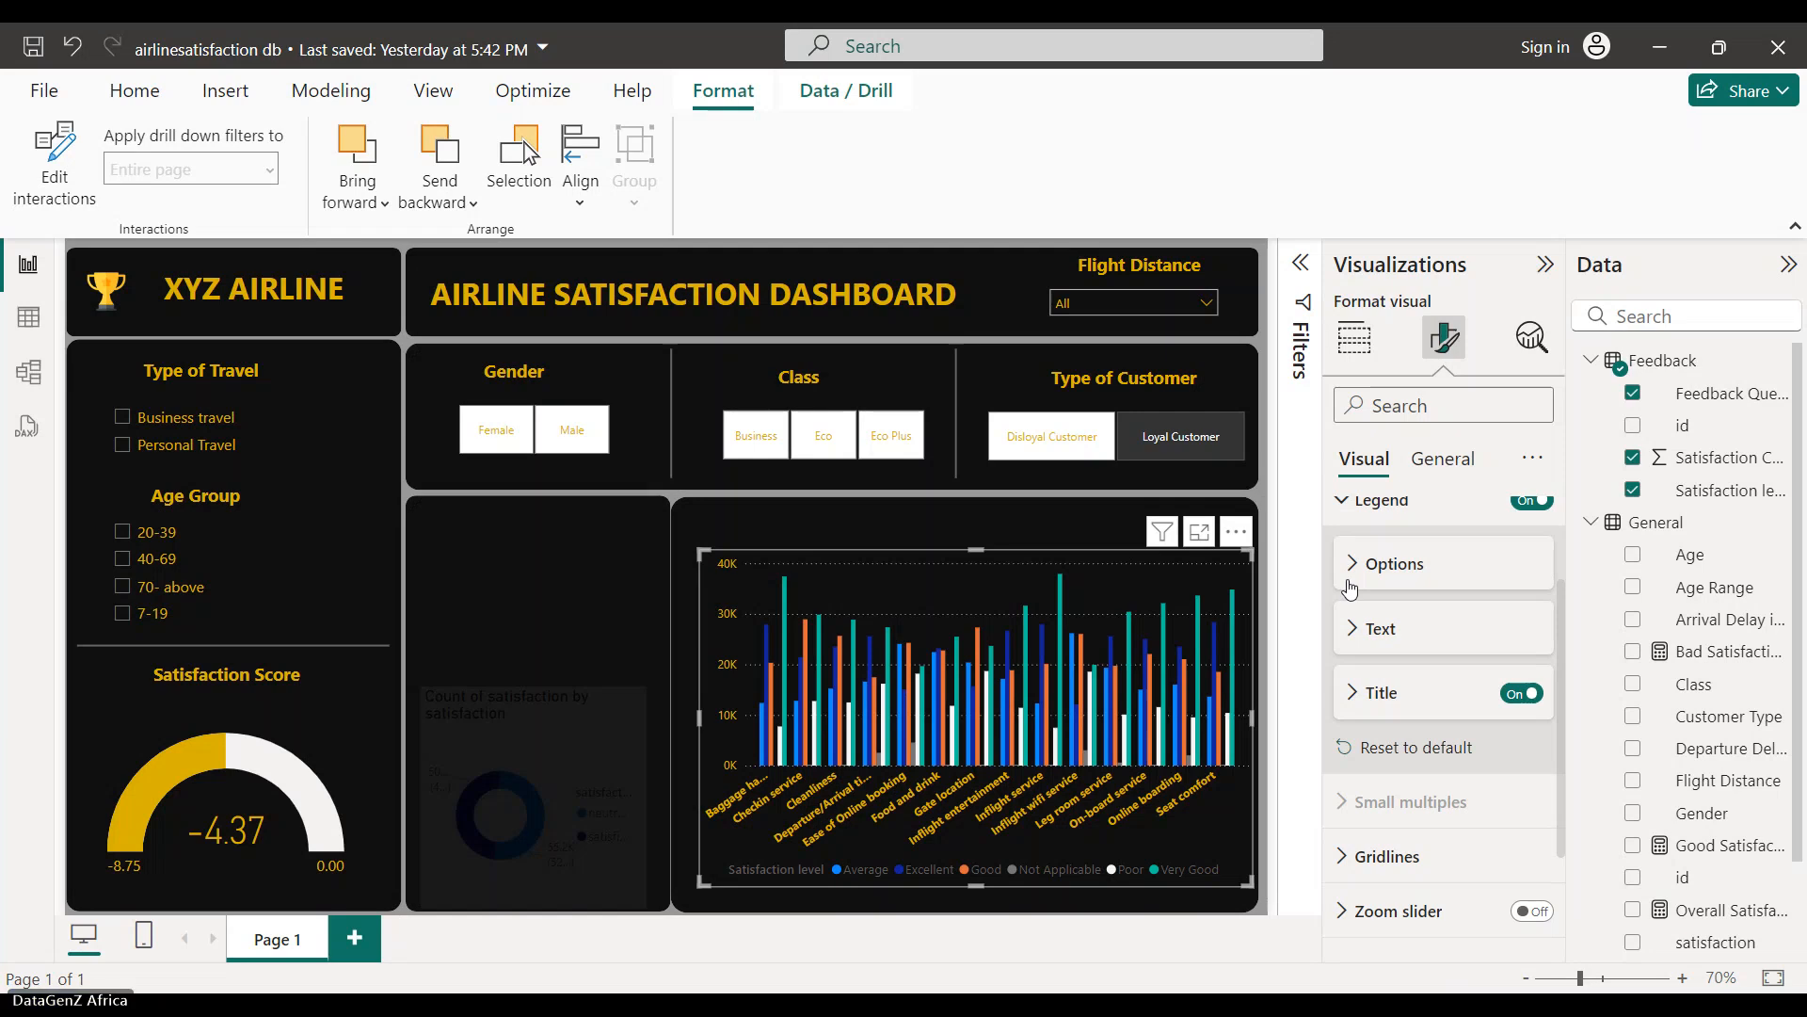
scroll(1352, 659, down, 2)
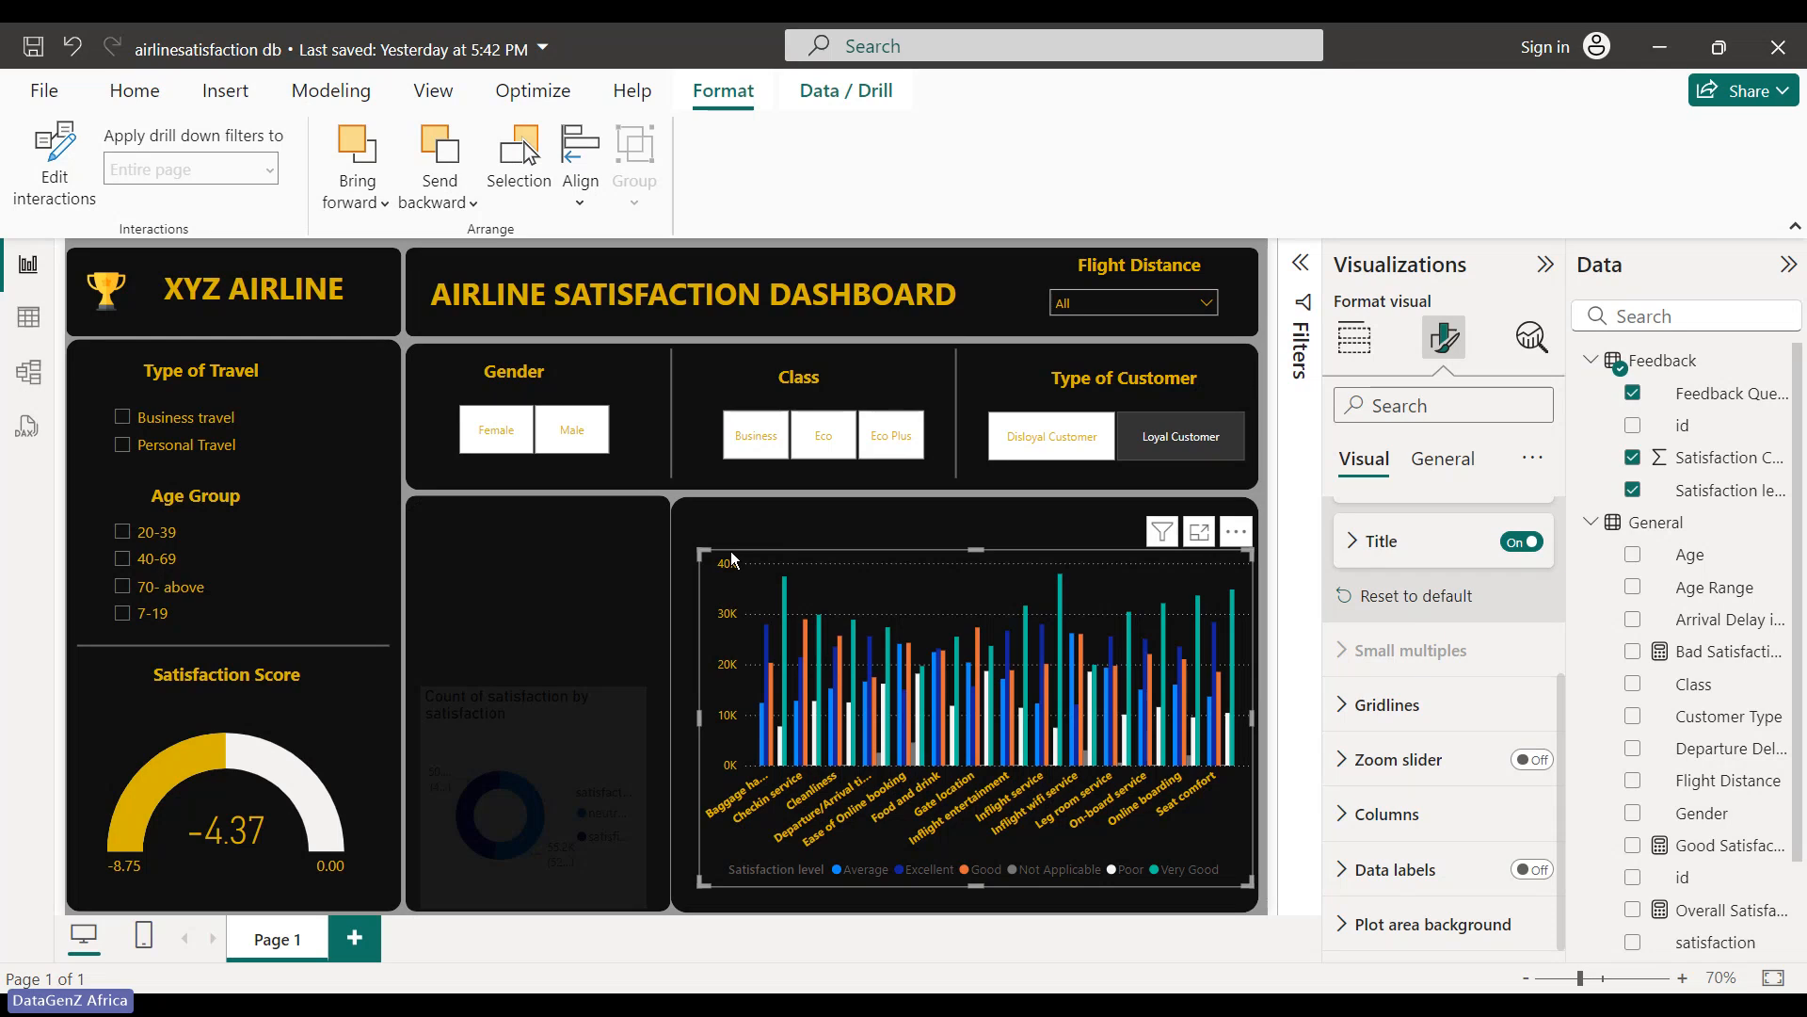
- Make the chart's horizontal gridlines gold
click(1382, 704)
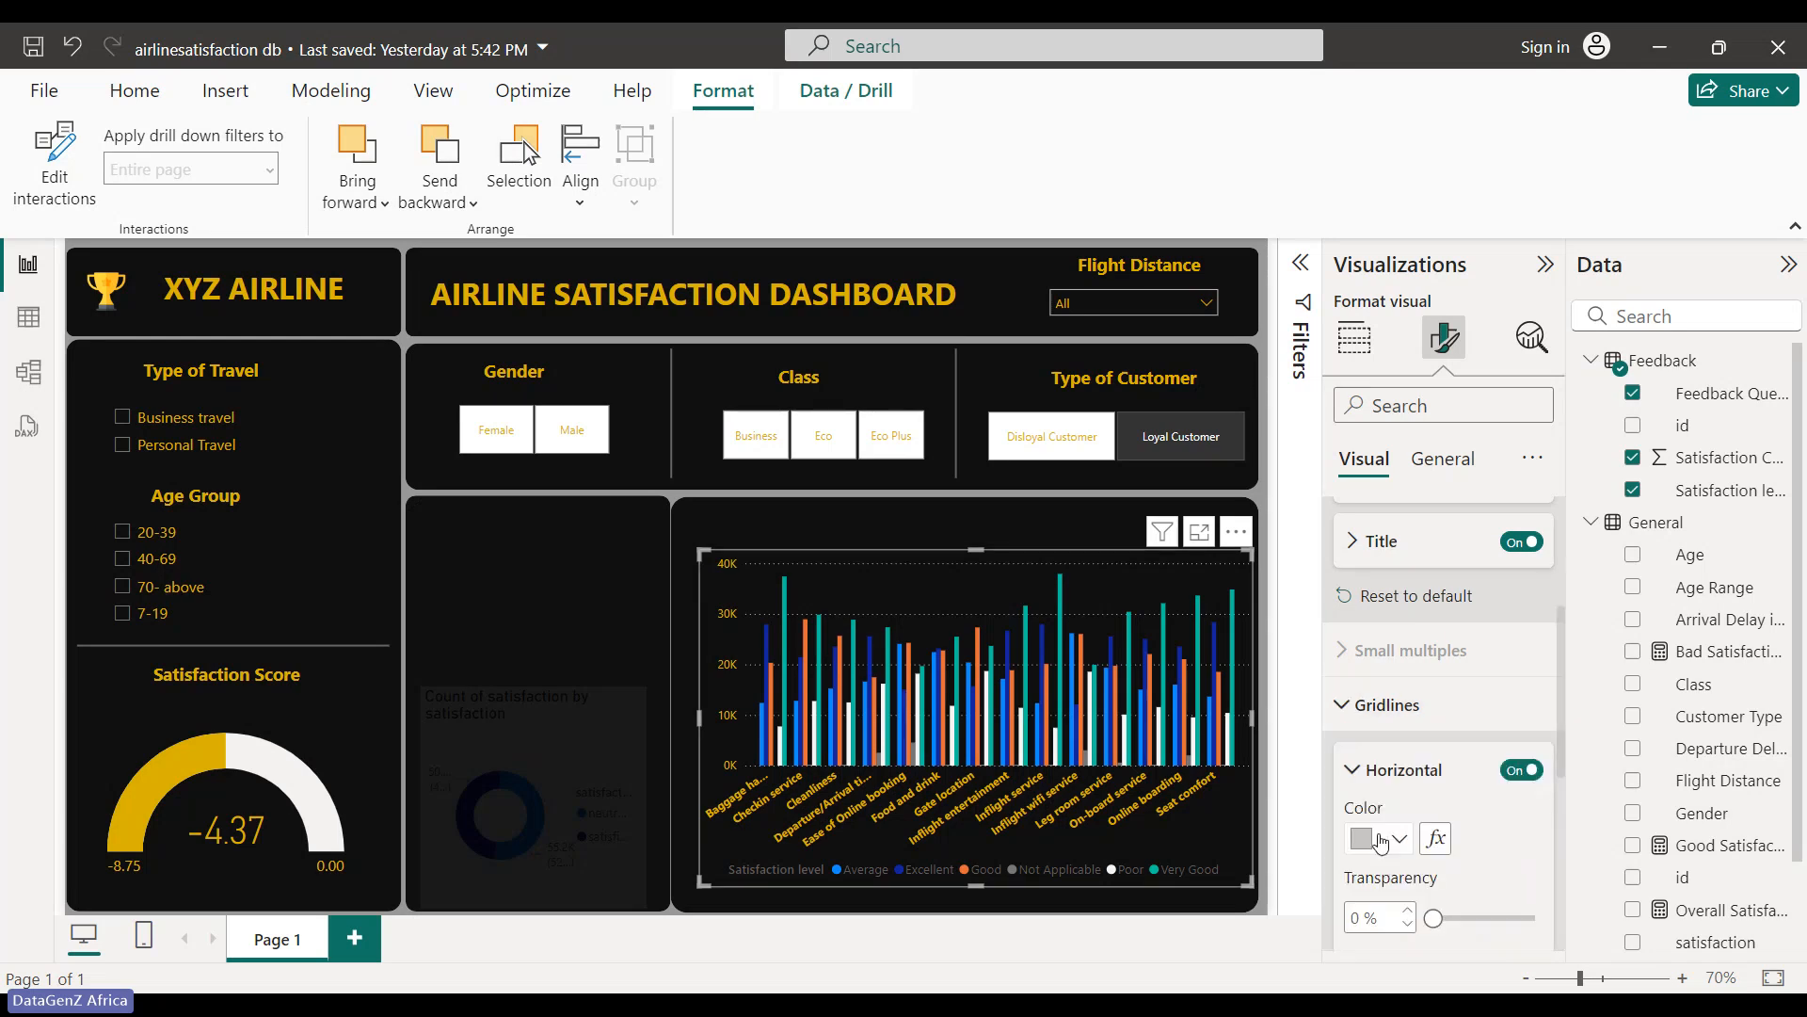
scroll(1381, 843, down, 2)
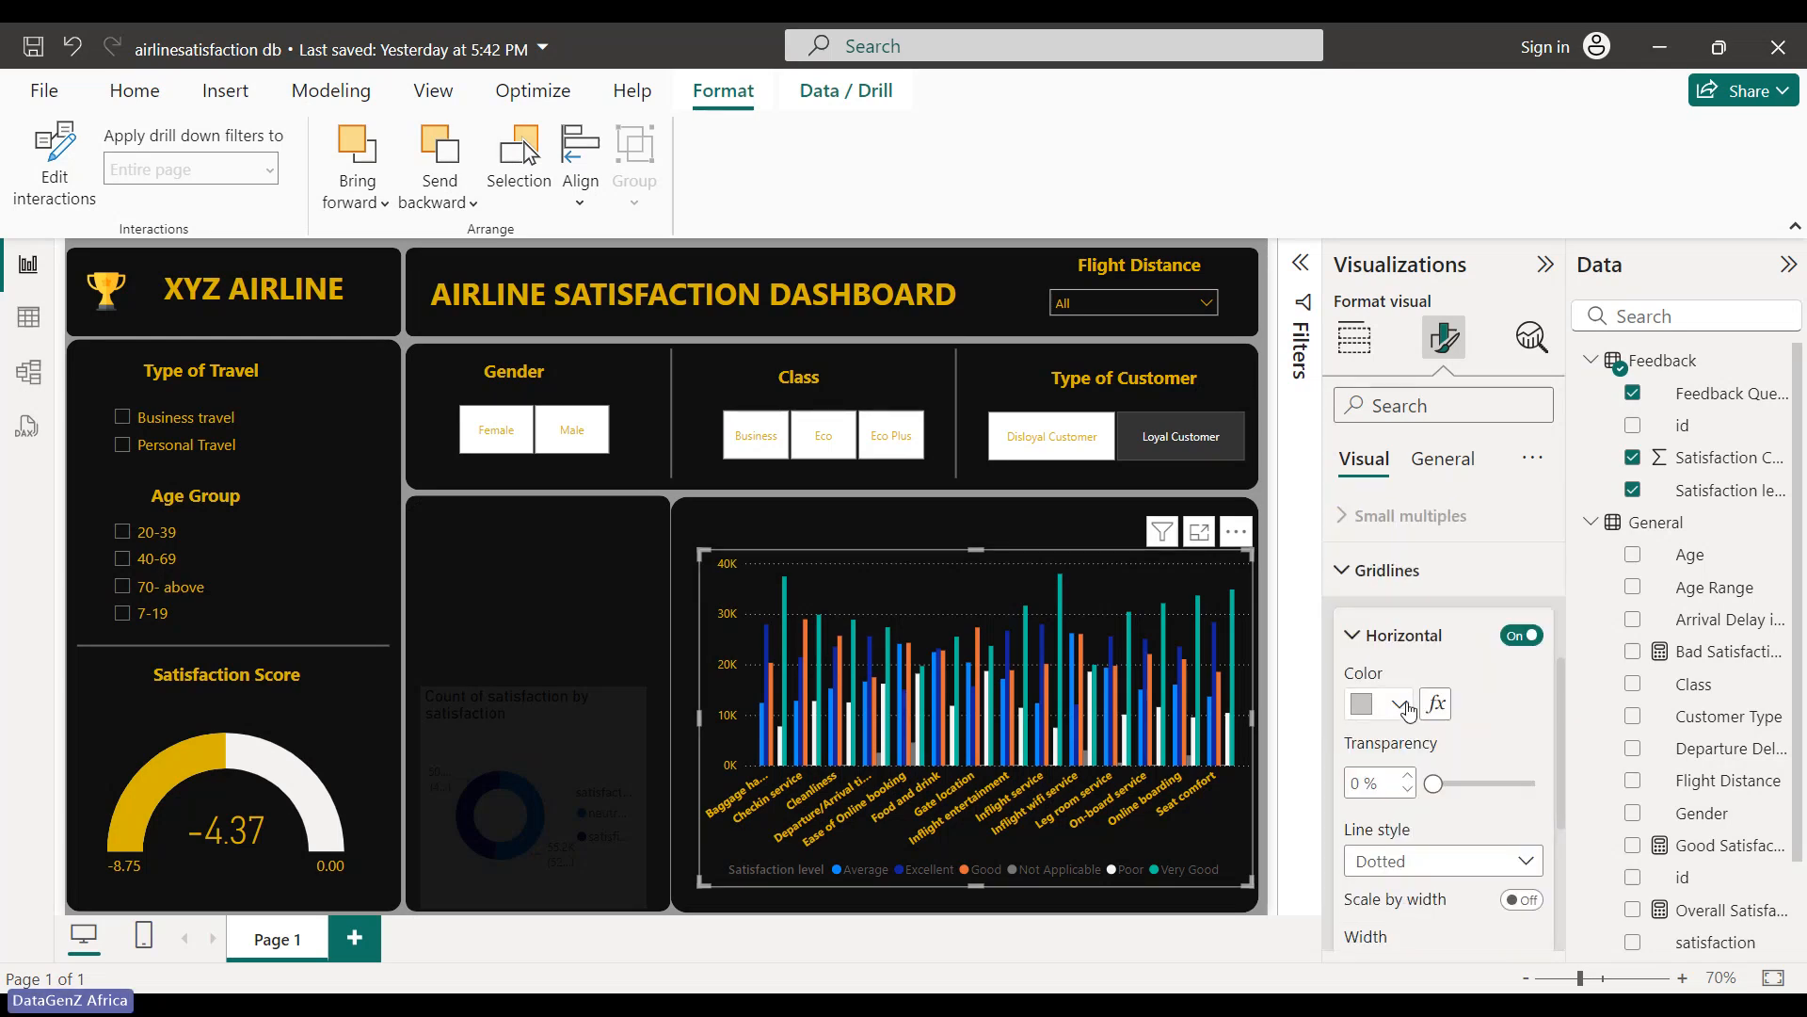
click(1379, 704)
click(1378, 588)
- Set the horizontal gridline style to Dotted, after trying Dashed and Custom
click(1522, 864)
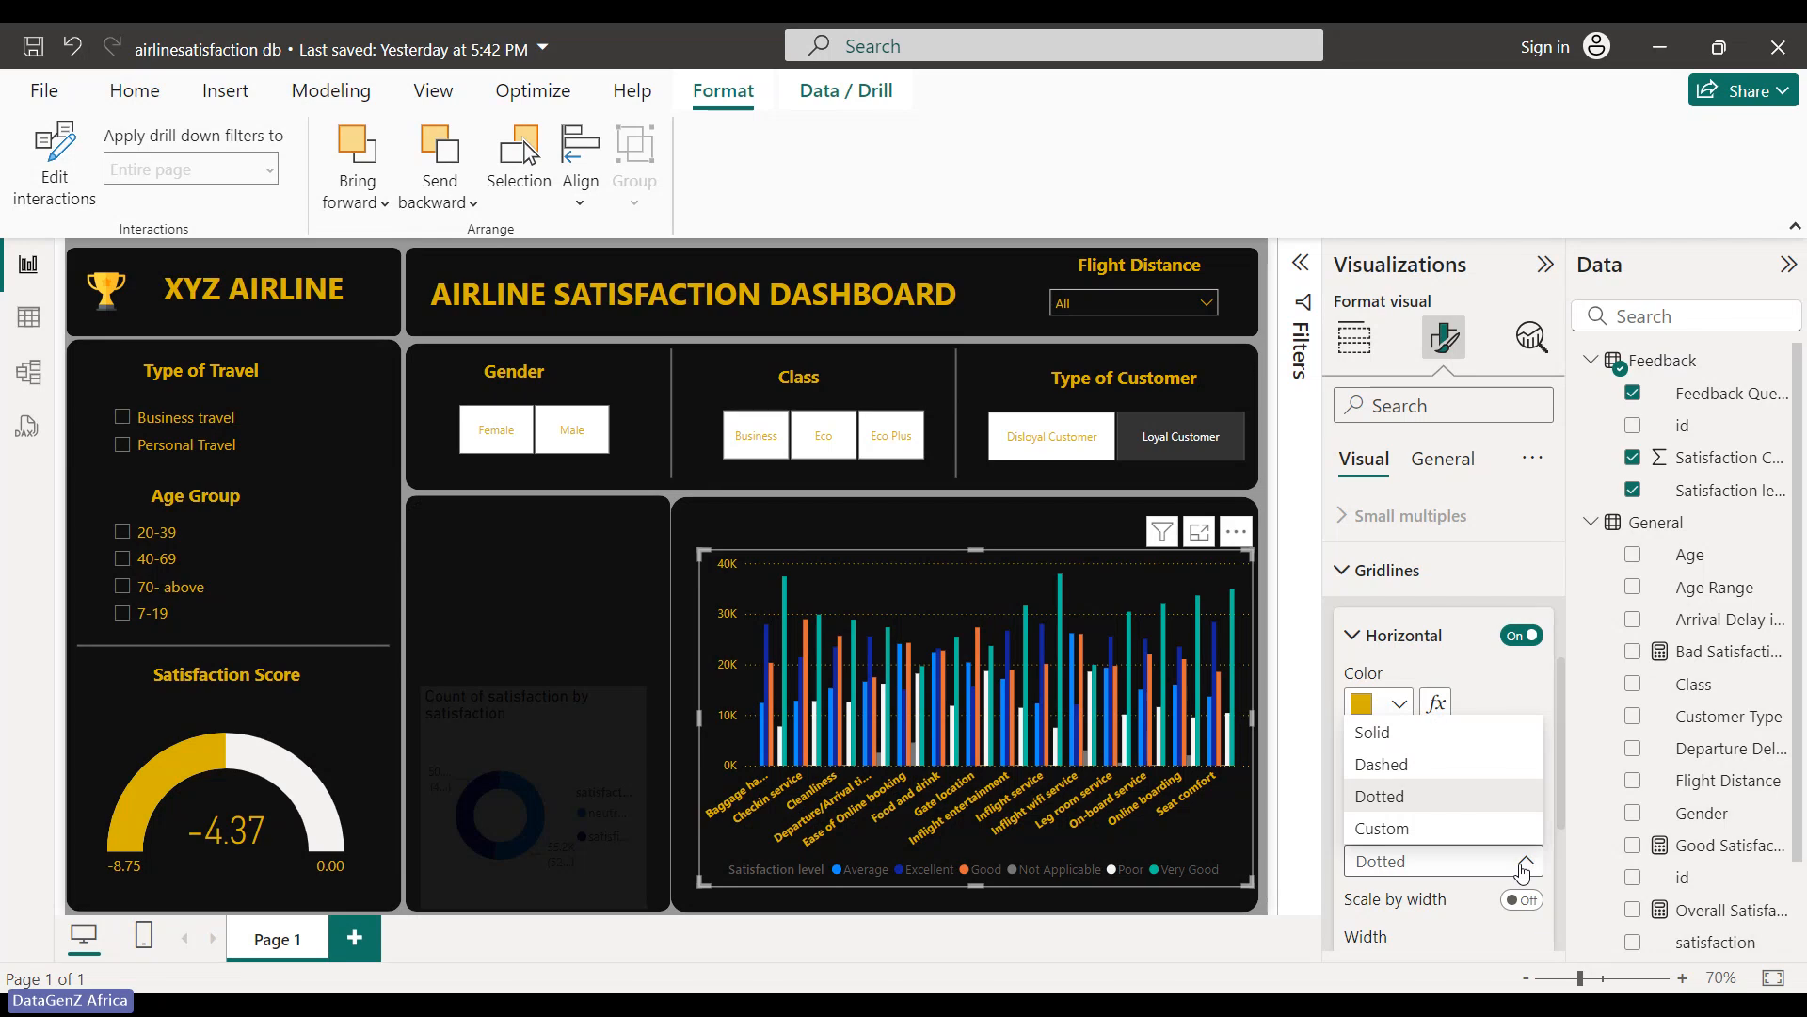
click(1459, 764)
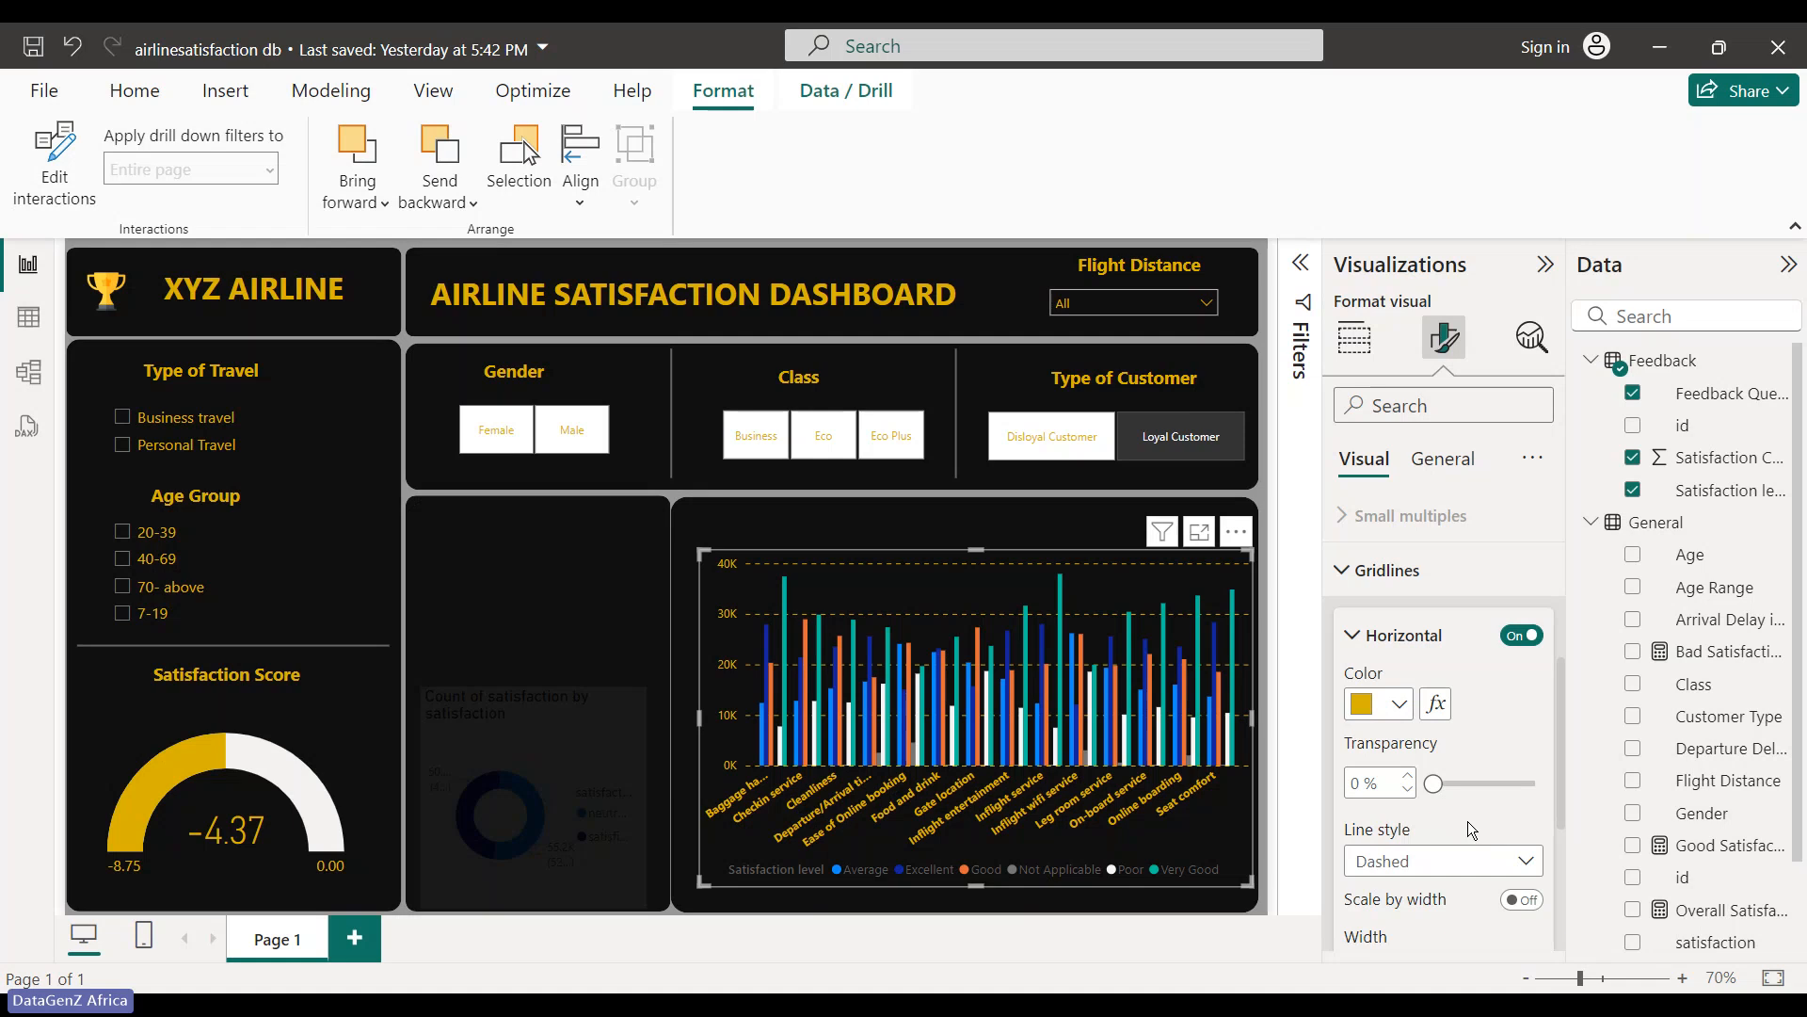
click(1534, 861)
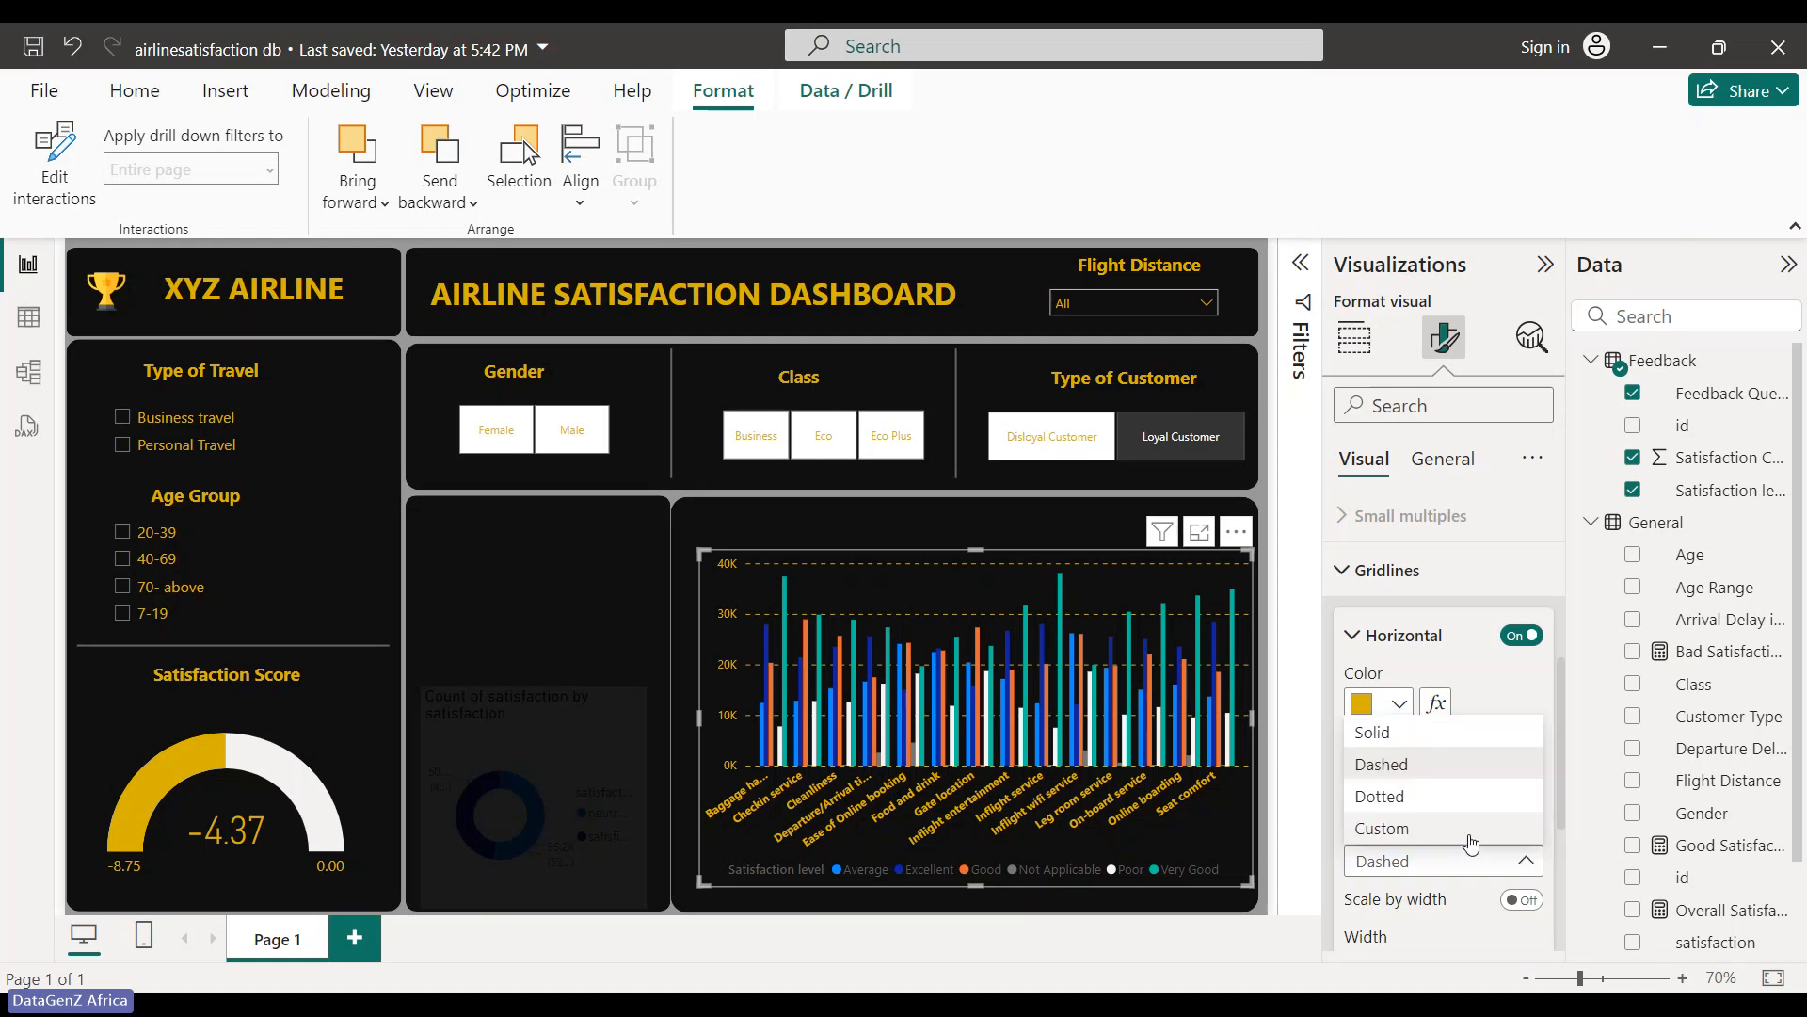
click(1469, 831)
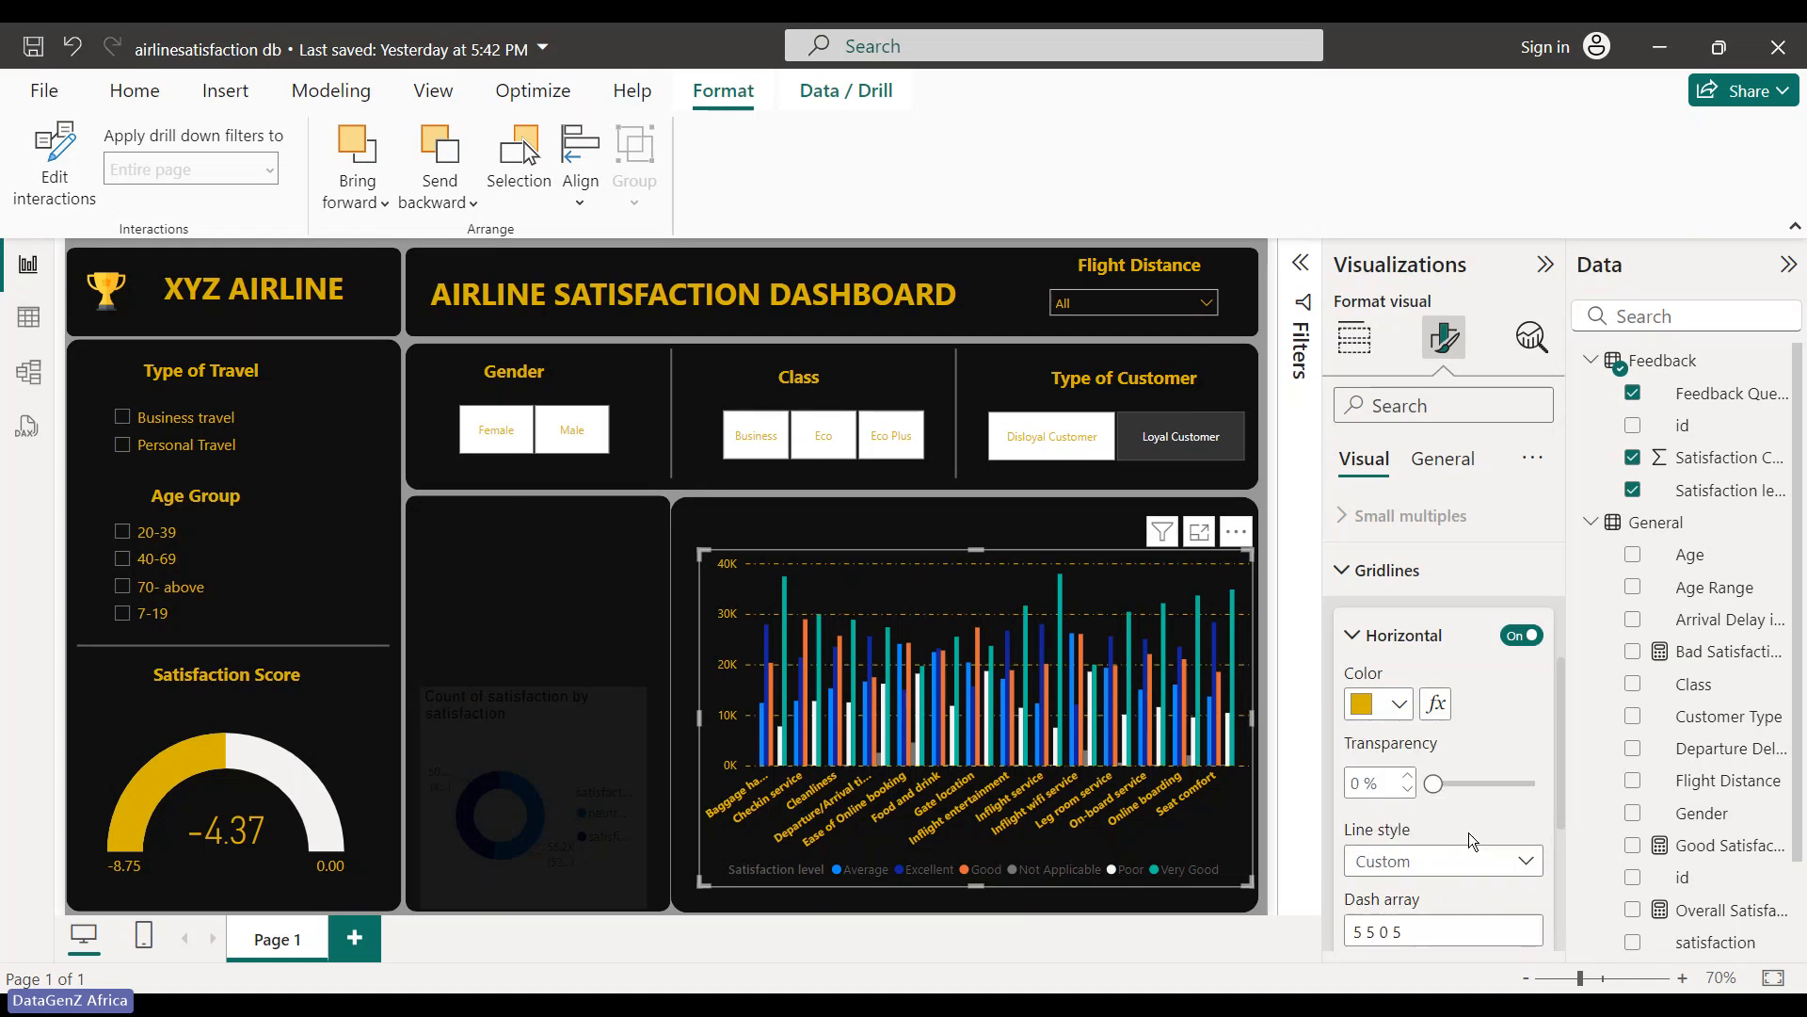
click(1527, 873)
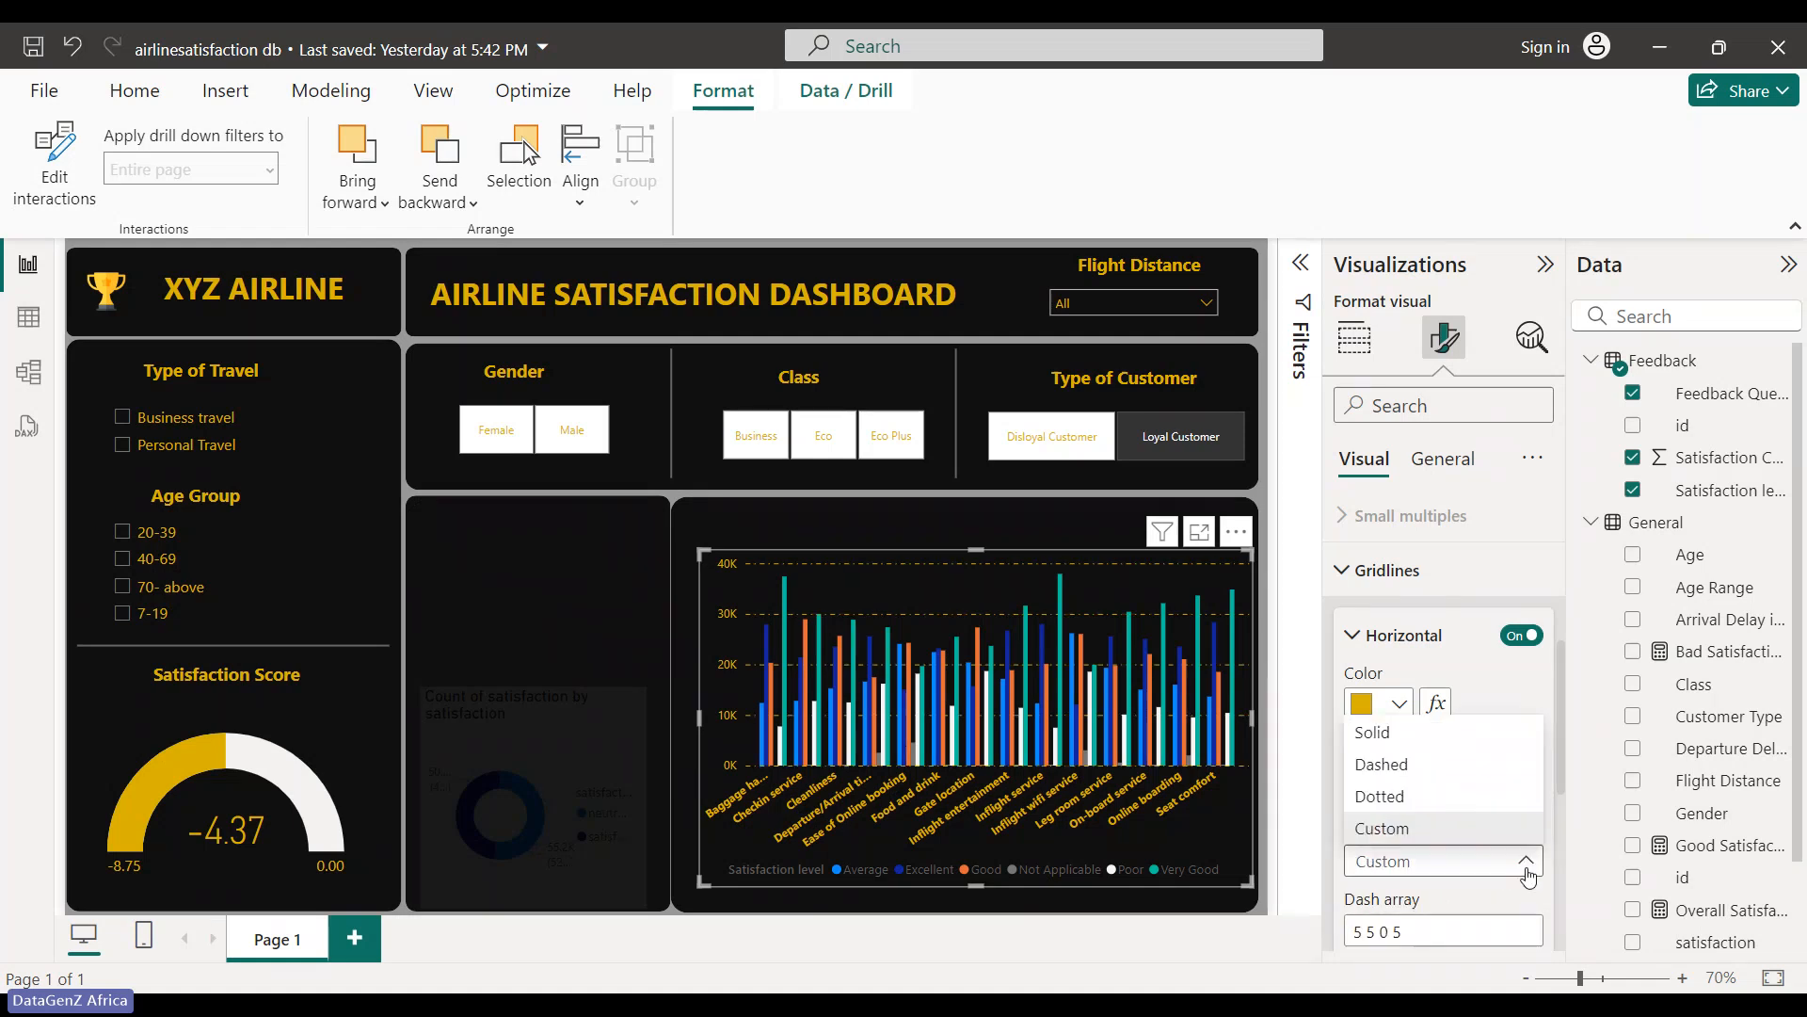
click(1454, 763)
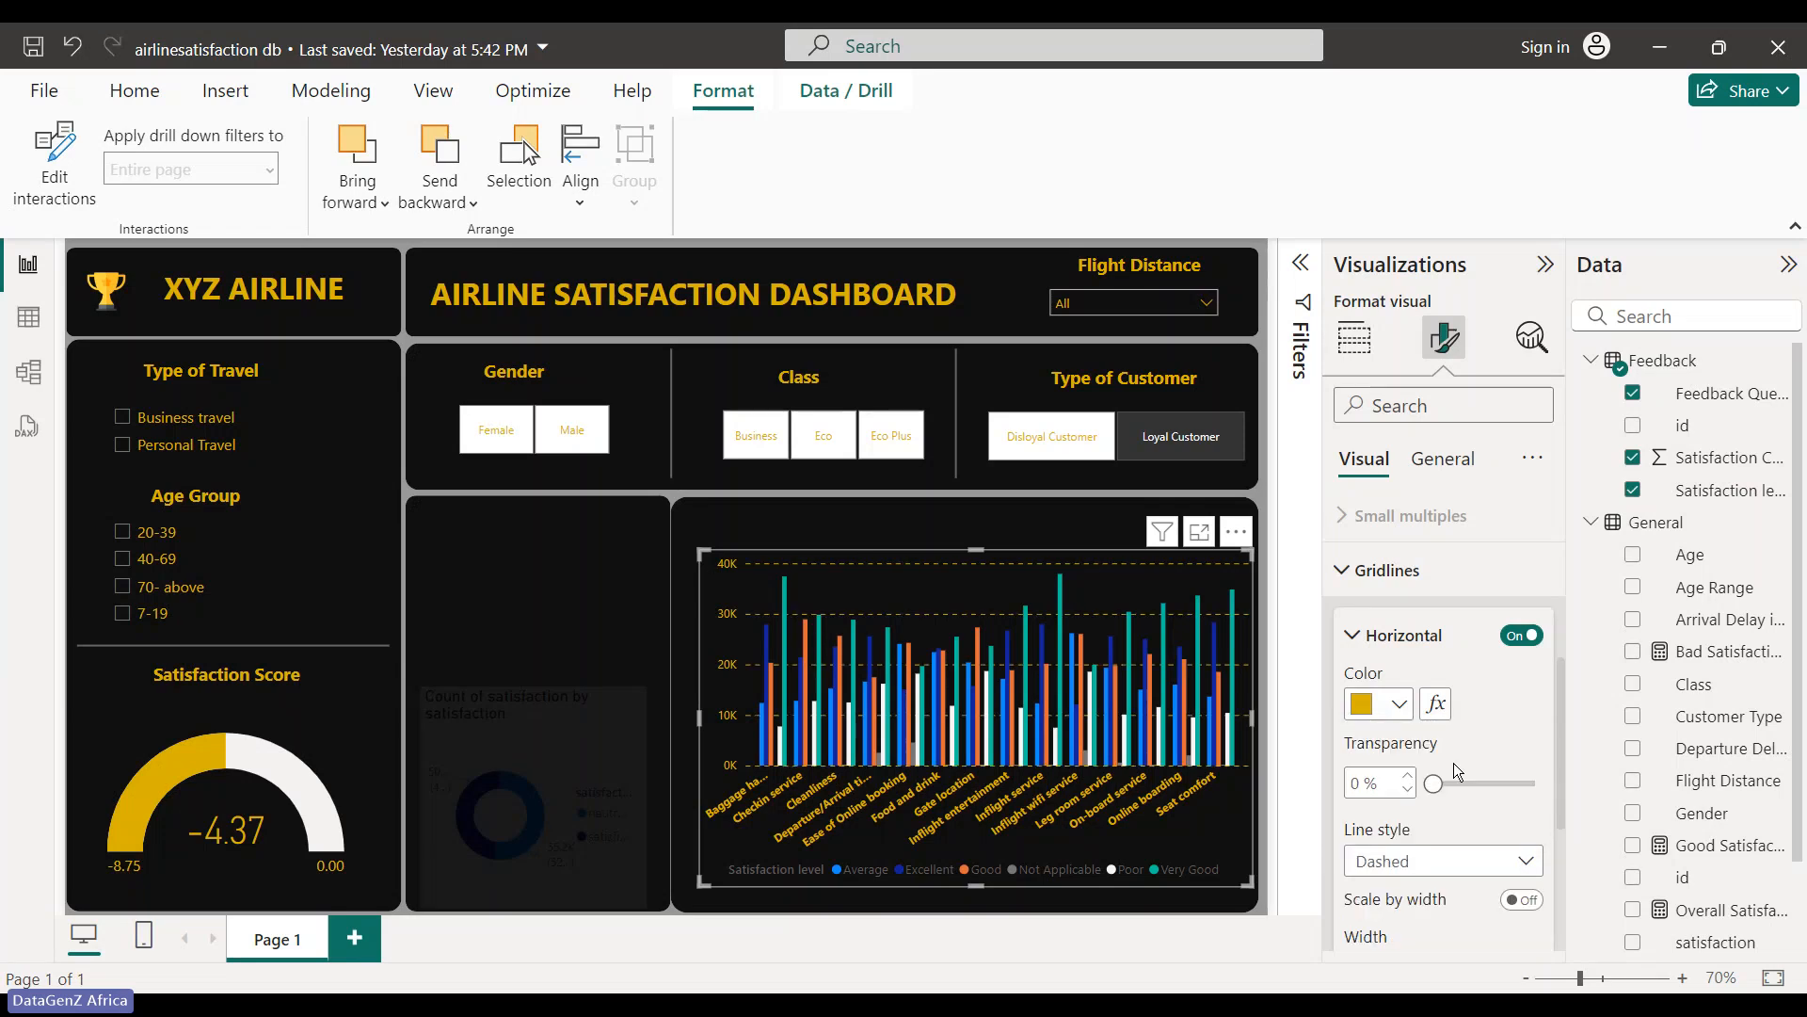
click(1518, 863)
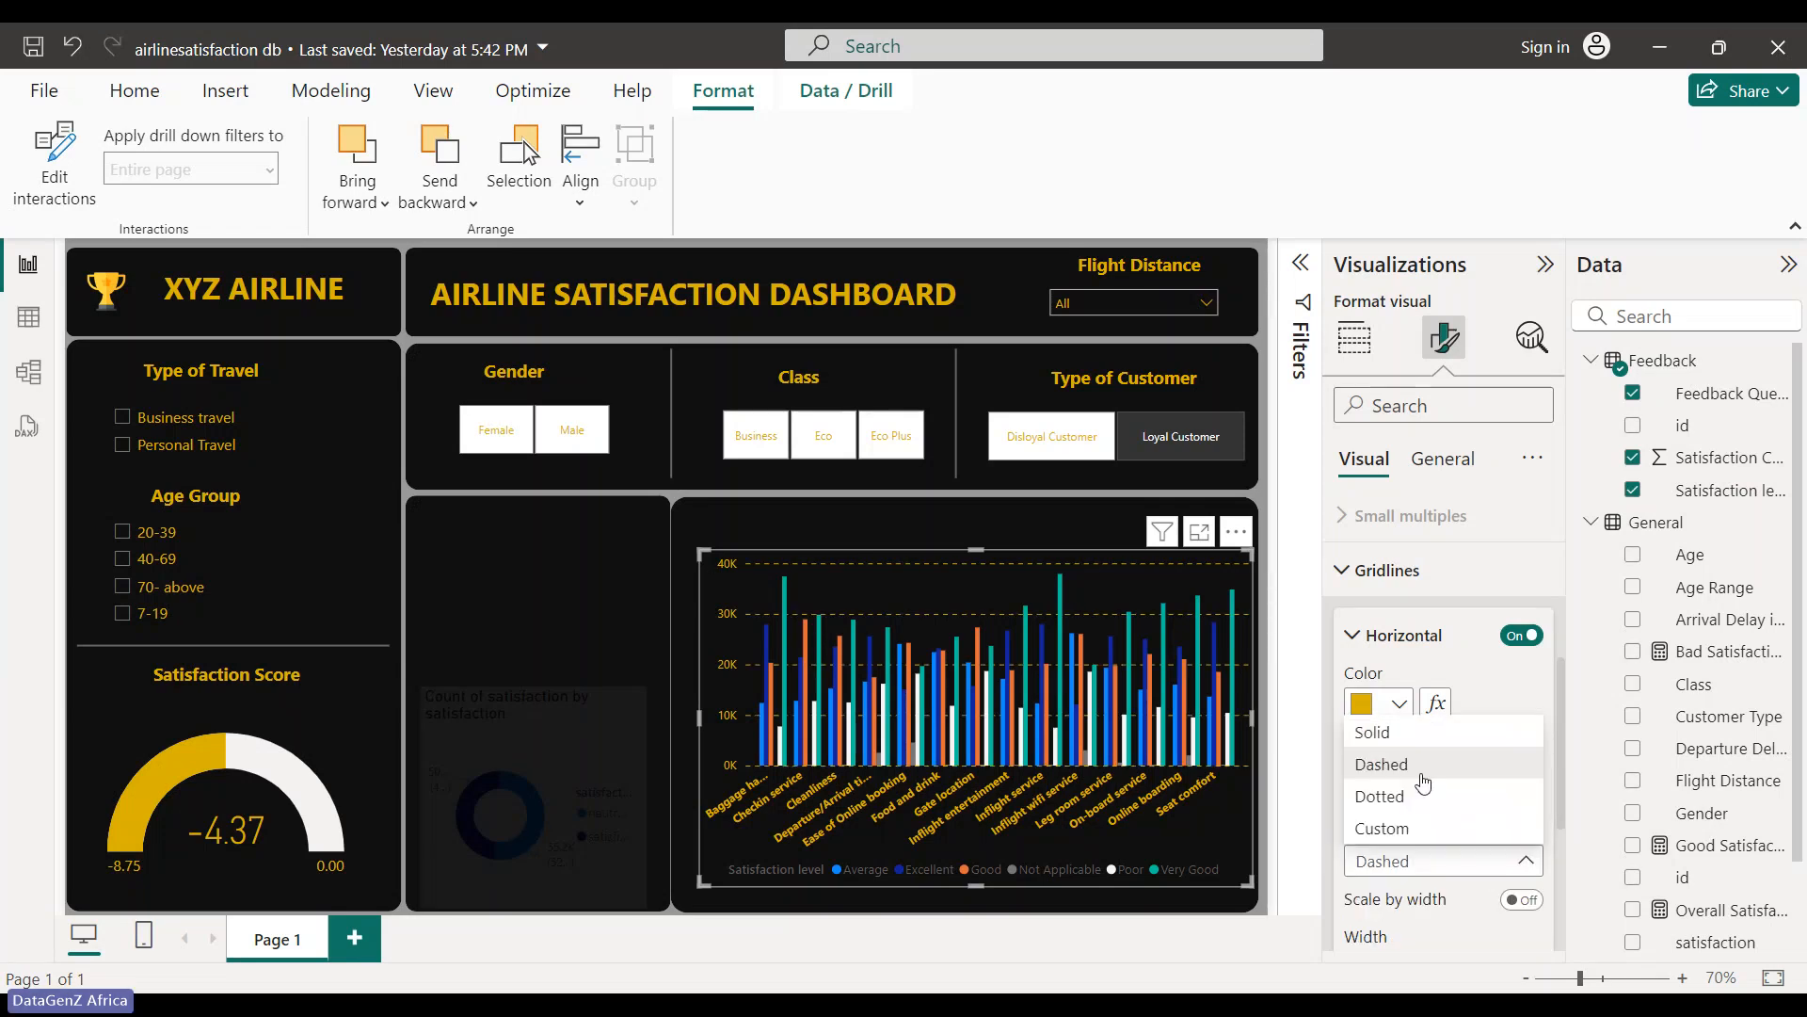
click(1425, 801)
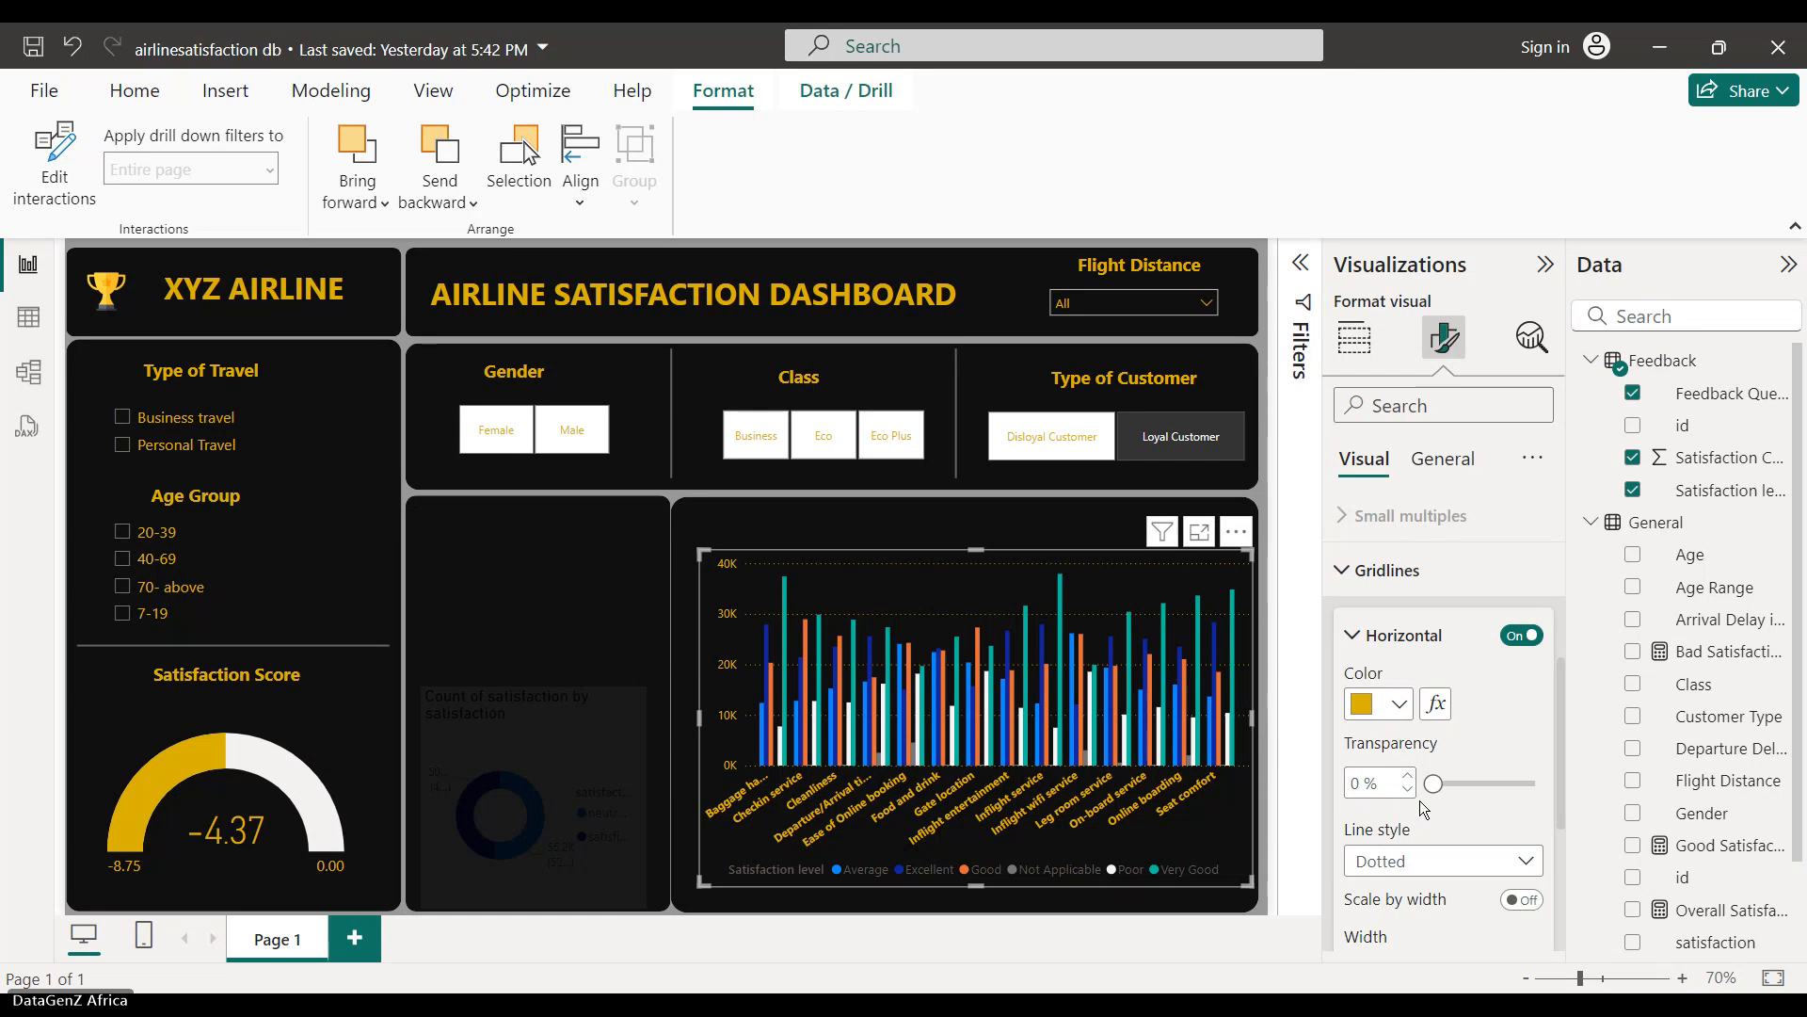
click(1393, 636)
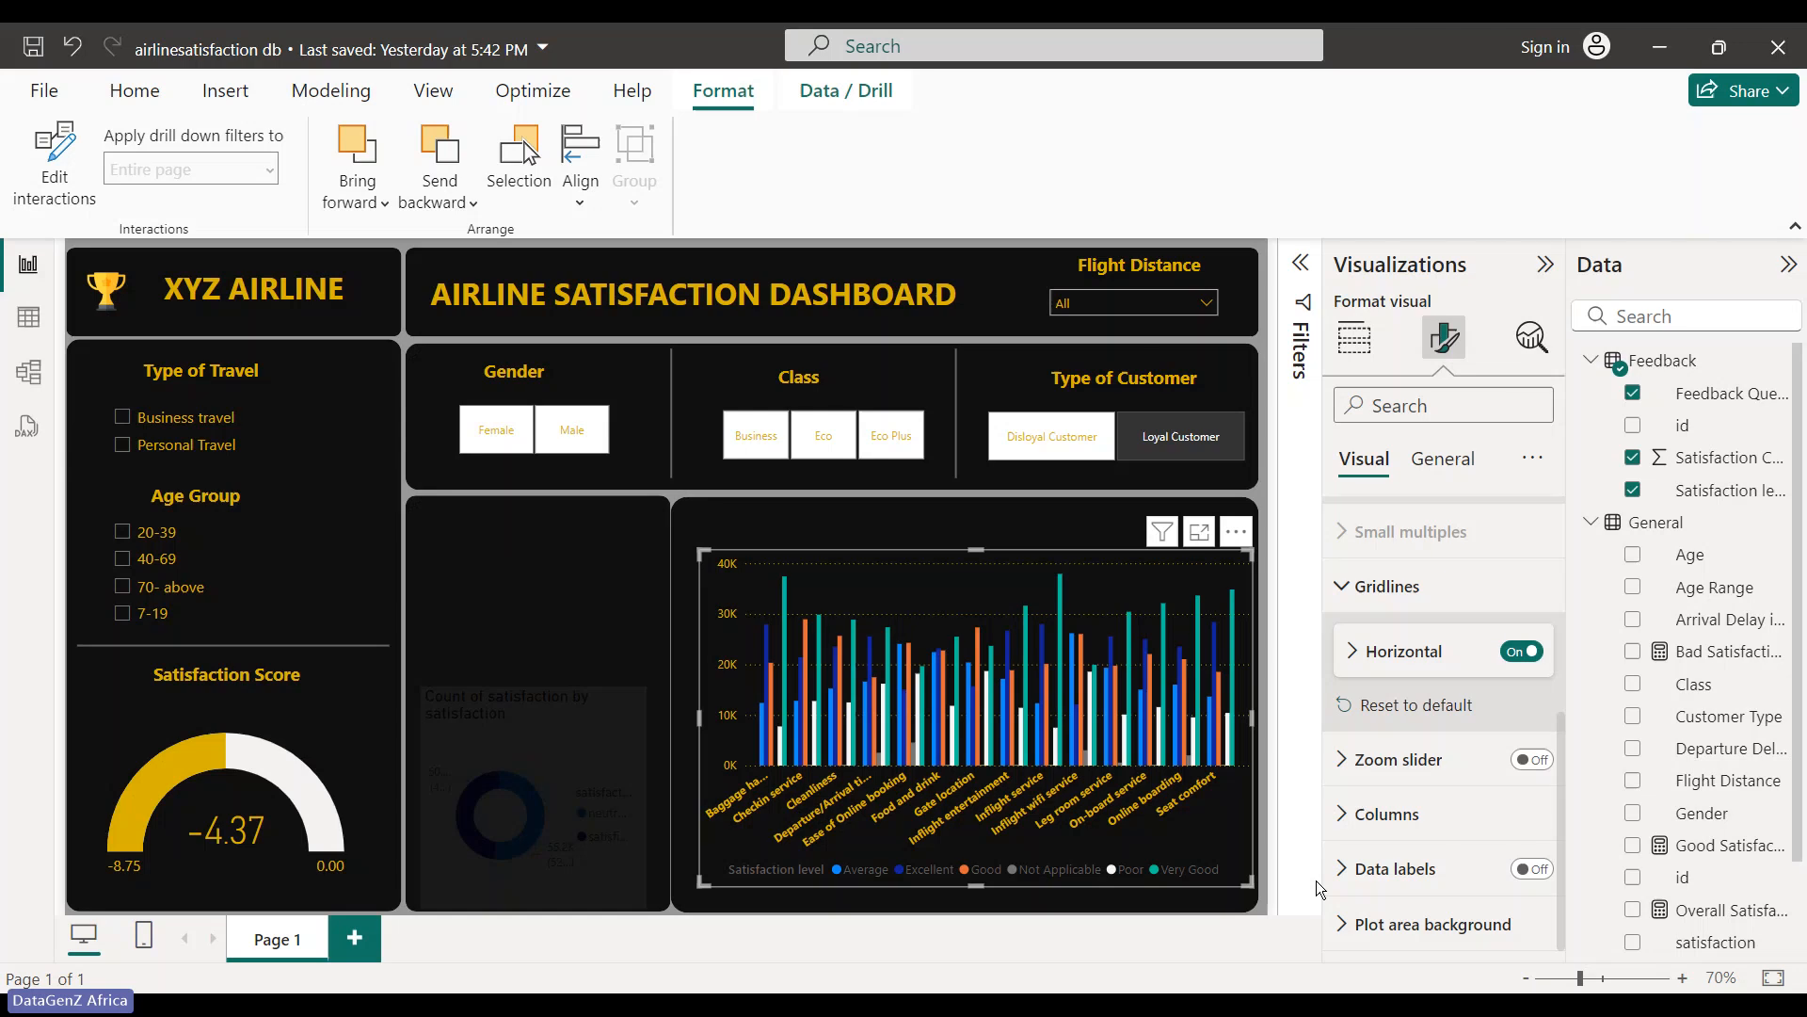
- Review the column, layout and data label settings, then move to the chart's General formatting
click(1347, 814)
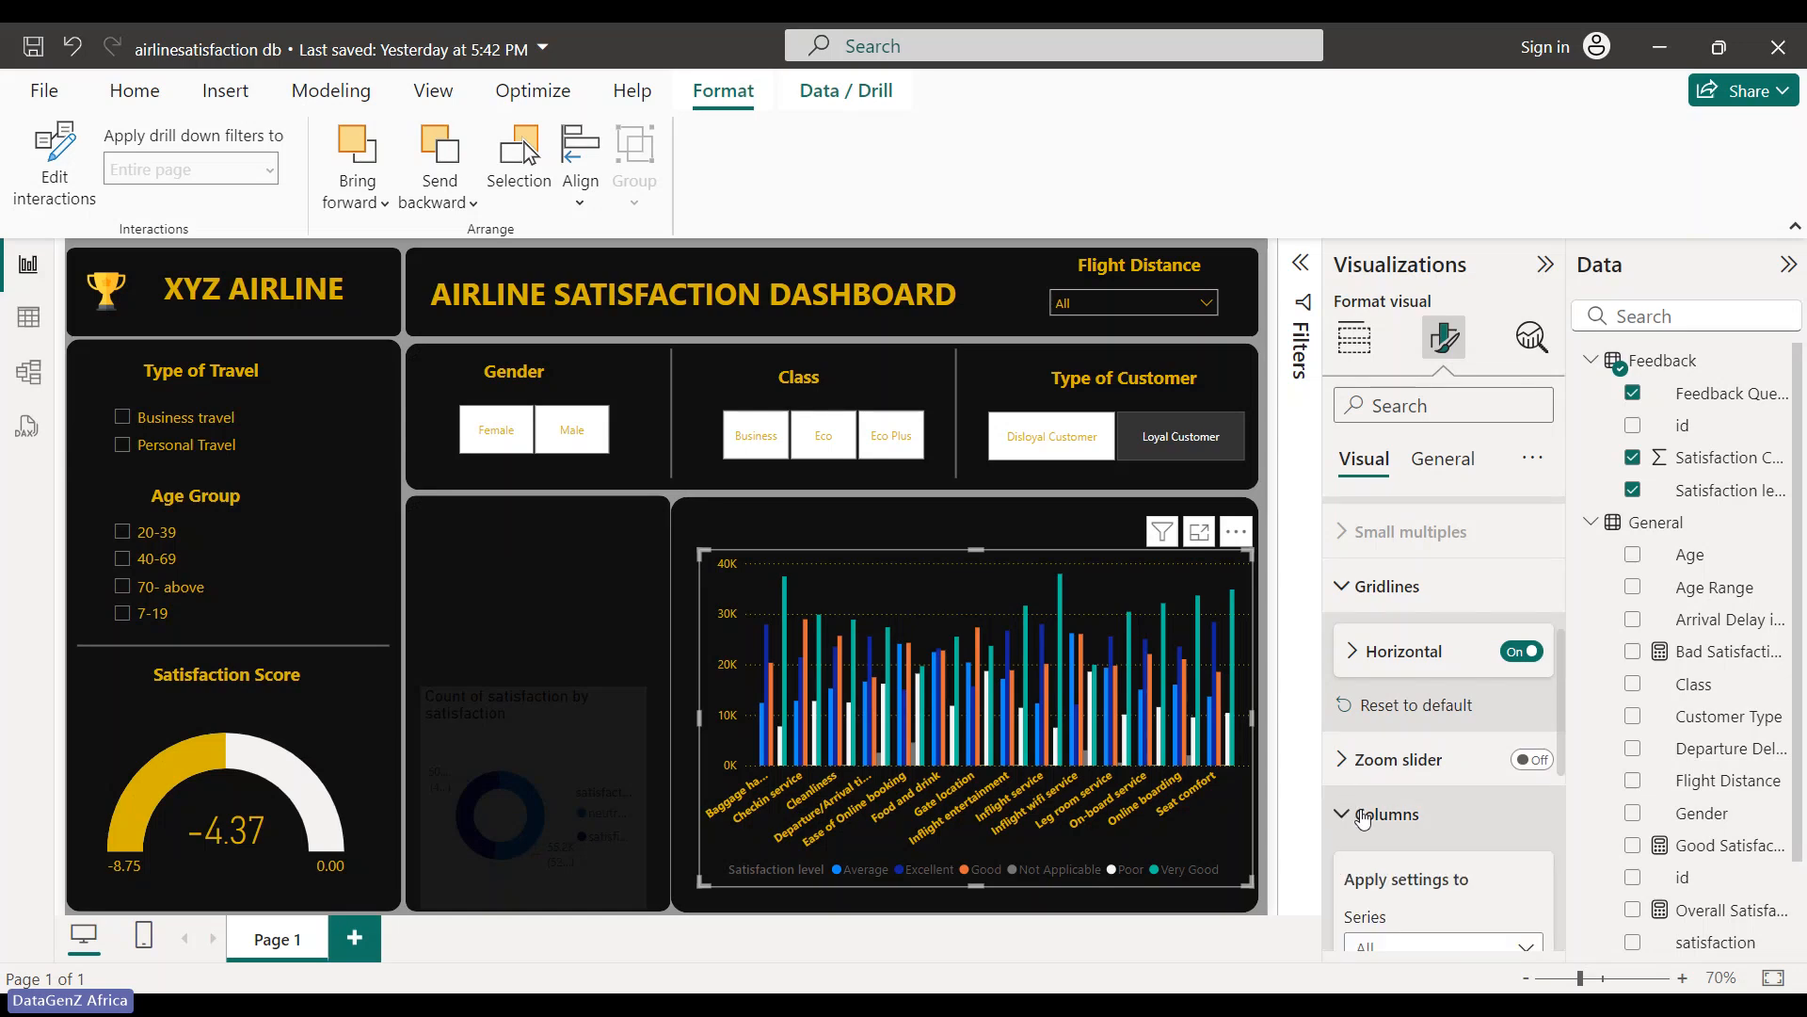
scroll(1367, 817, down, 3)
scroll(1368, 820, down, 3)
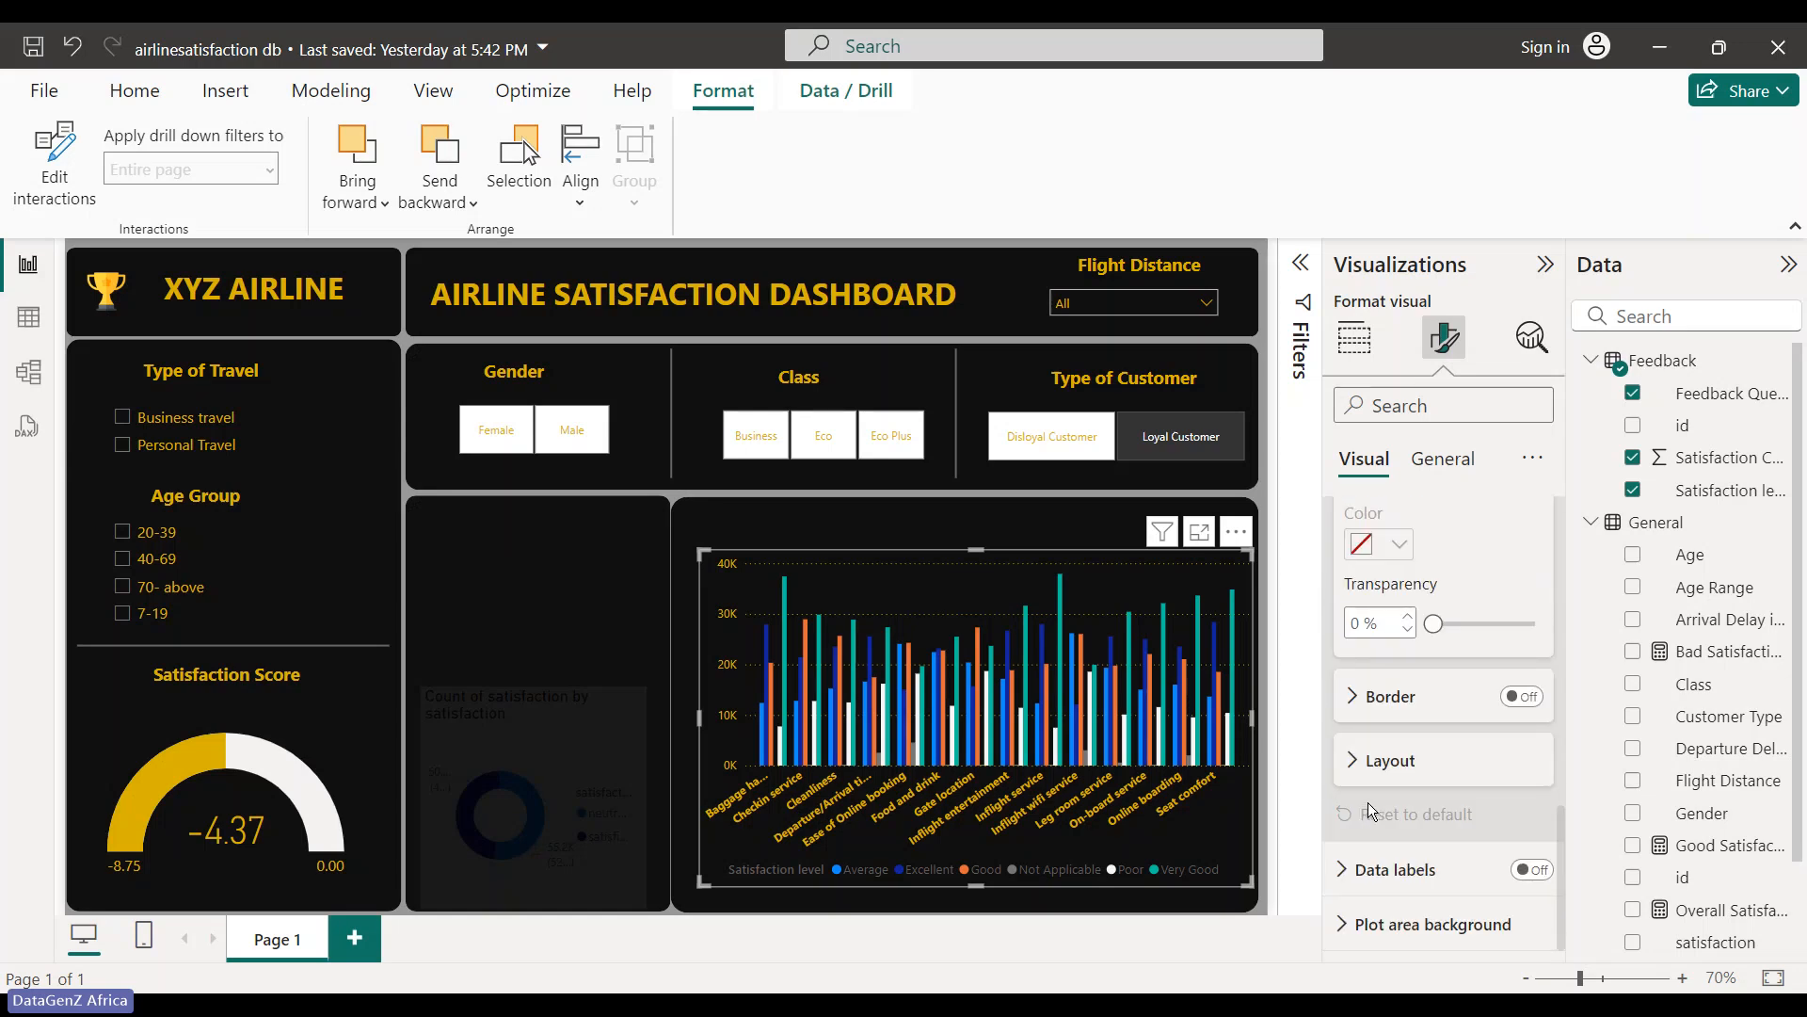
click(1361, 775)
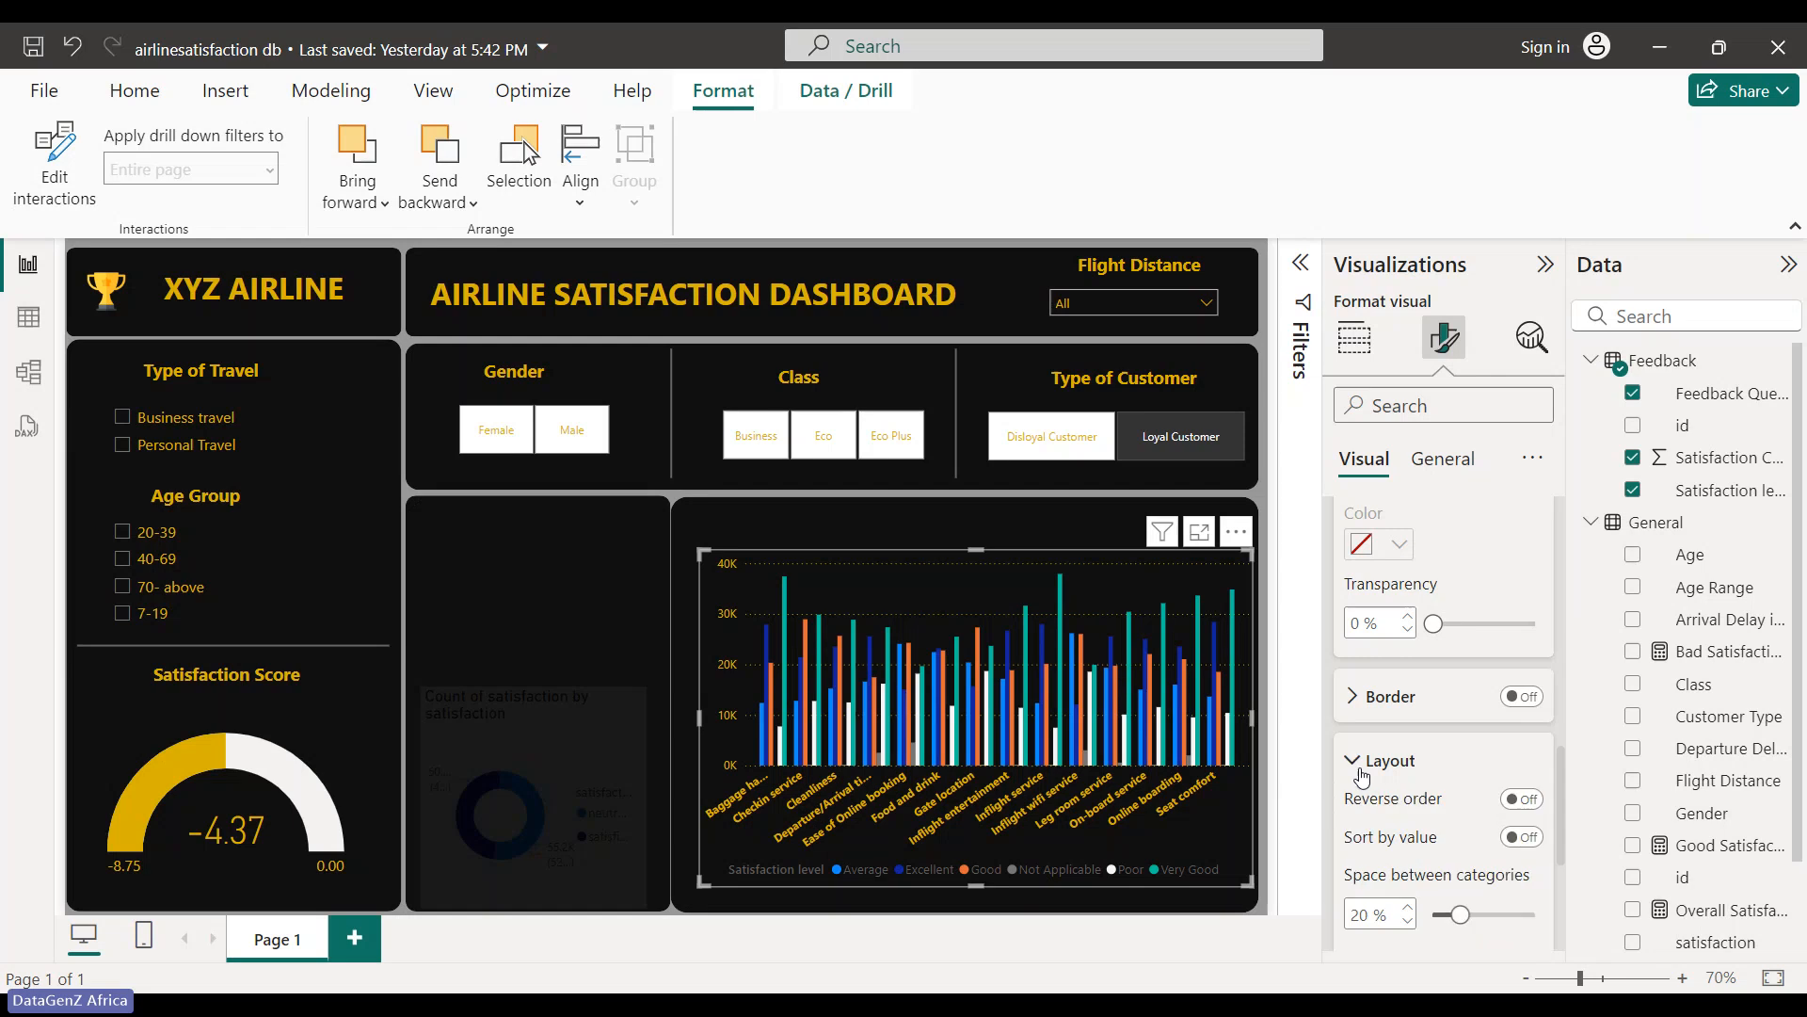
scroll(1361, 775, down, 3)
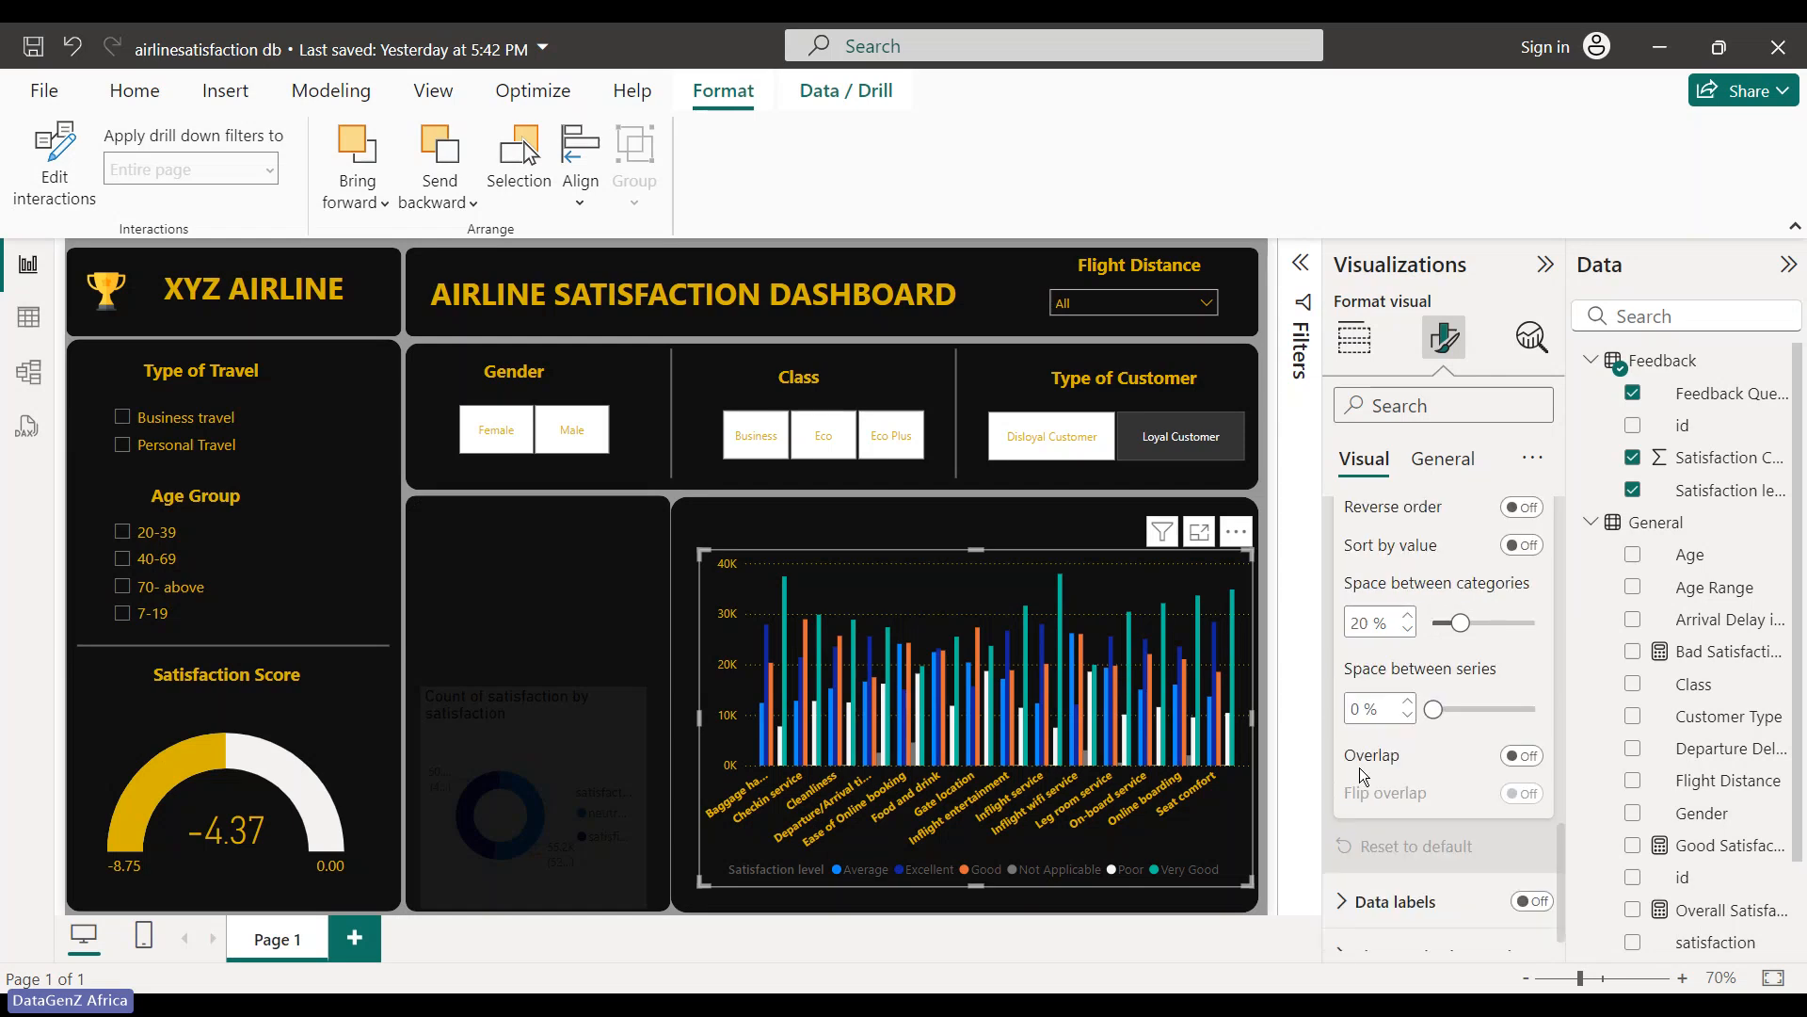
click(1356, 899)
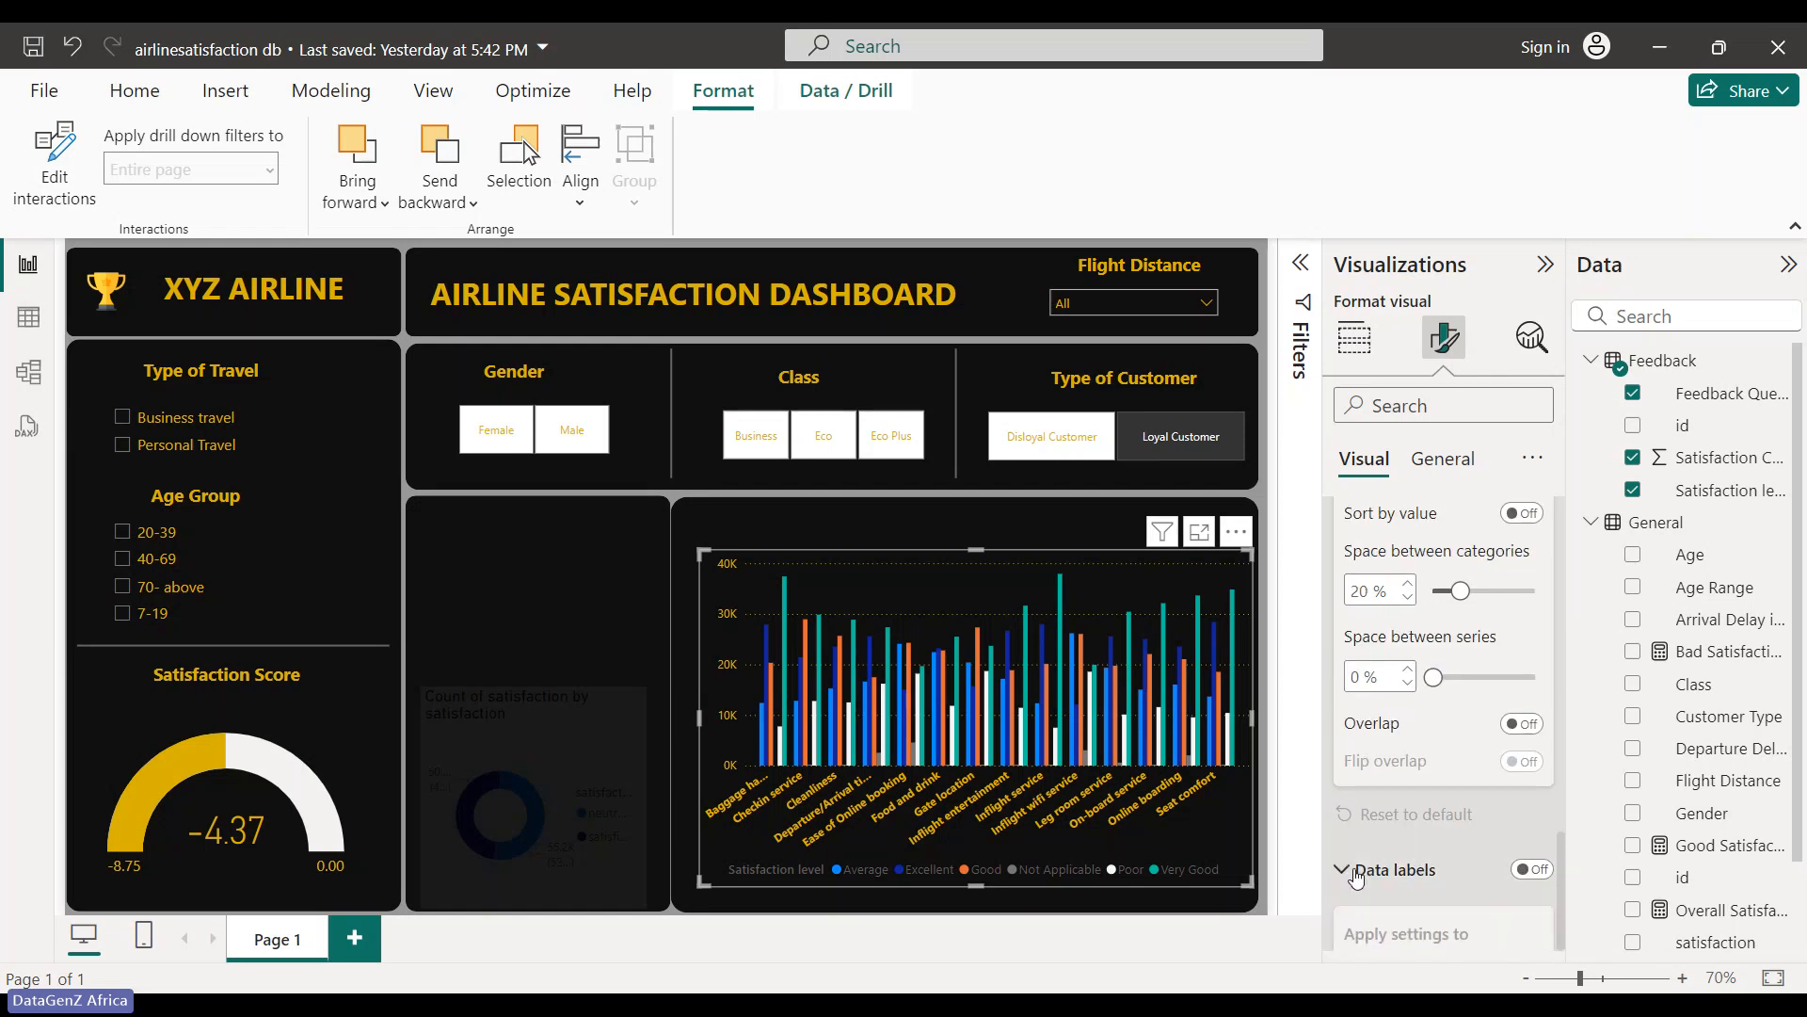
scroll(1393, 894, down, 5)
scroll(1419, 563, up, 5)
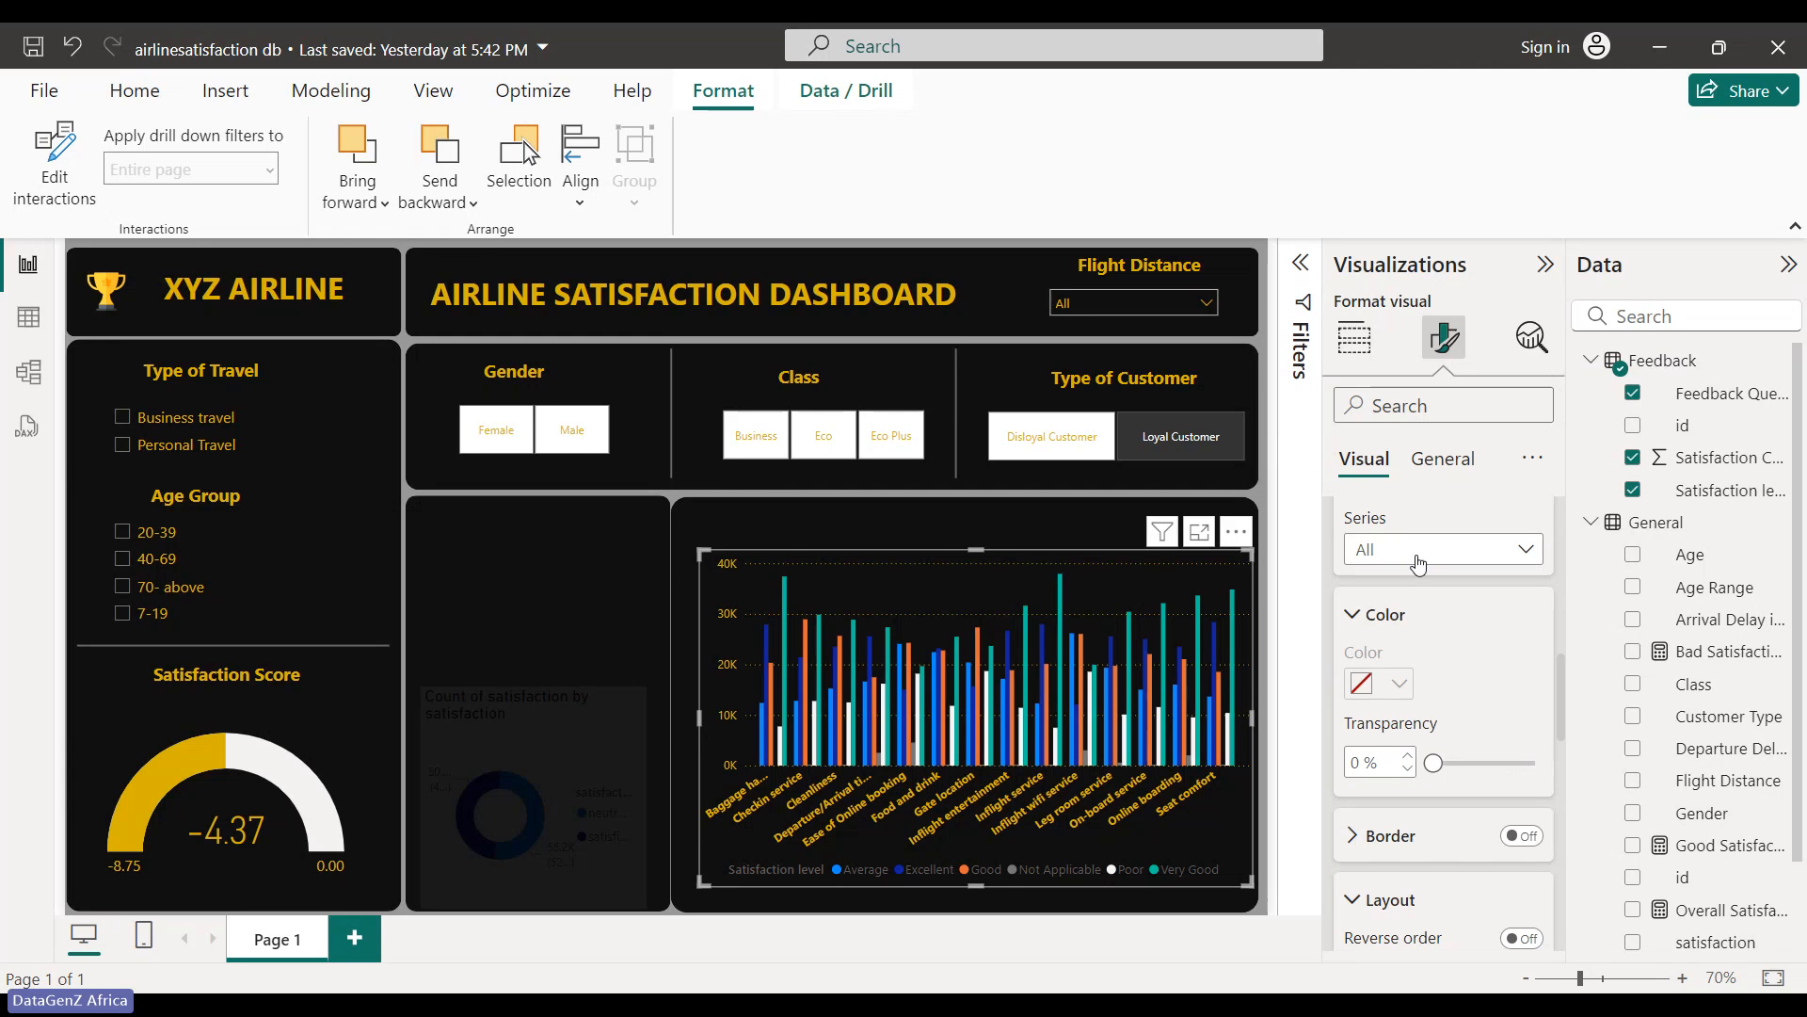
scroll(1473, 517, up, 8)
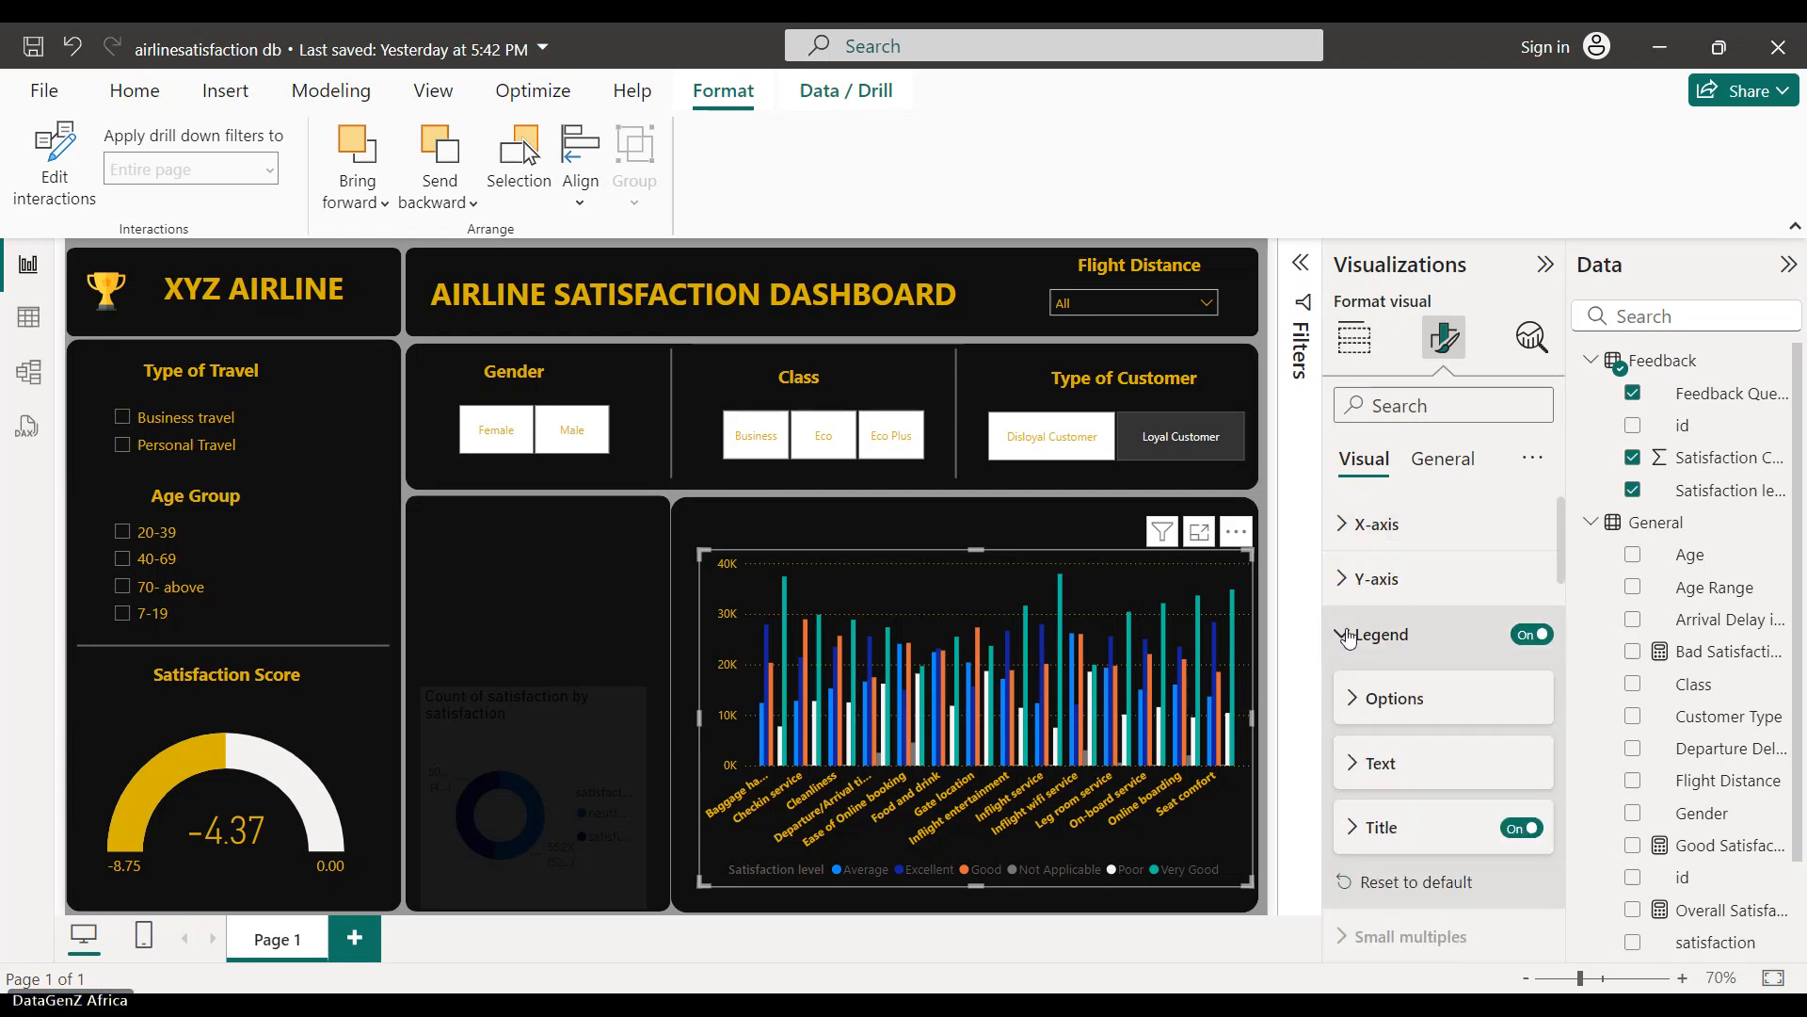
click(1348, 637)
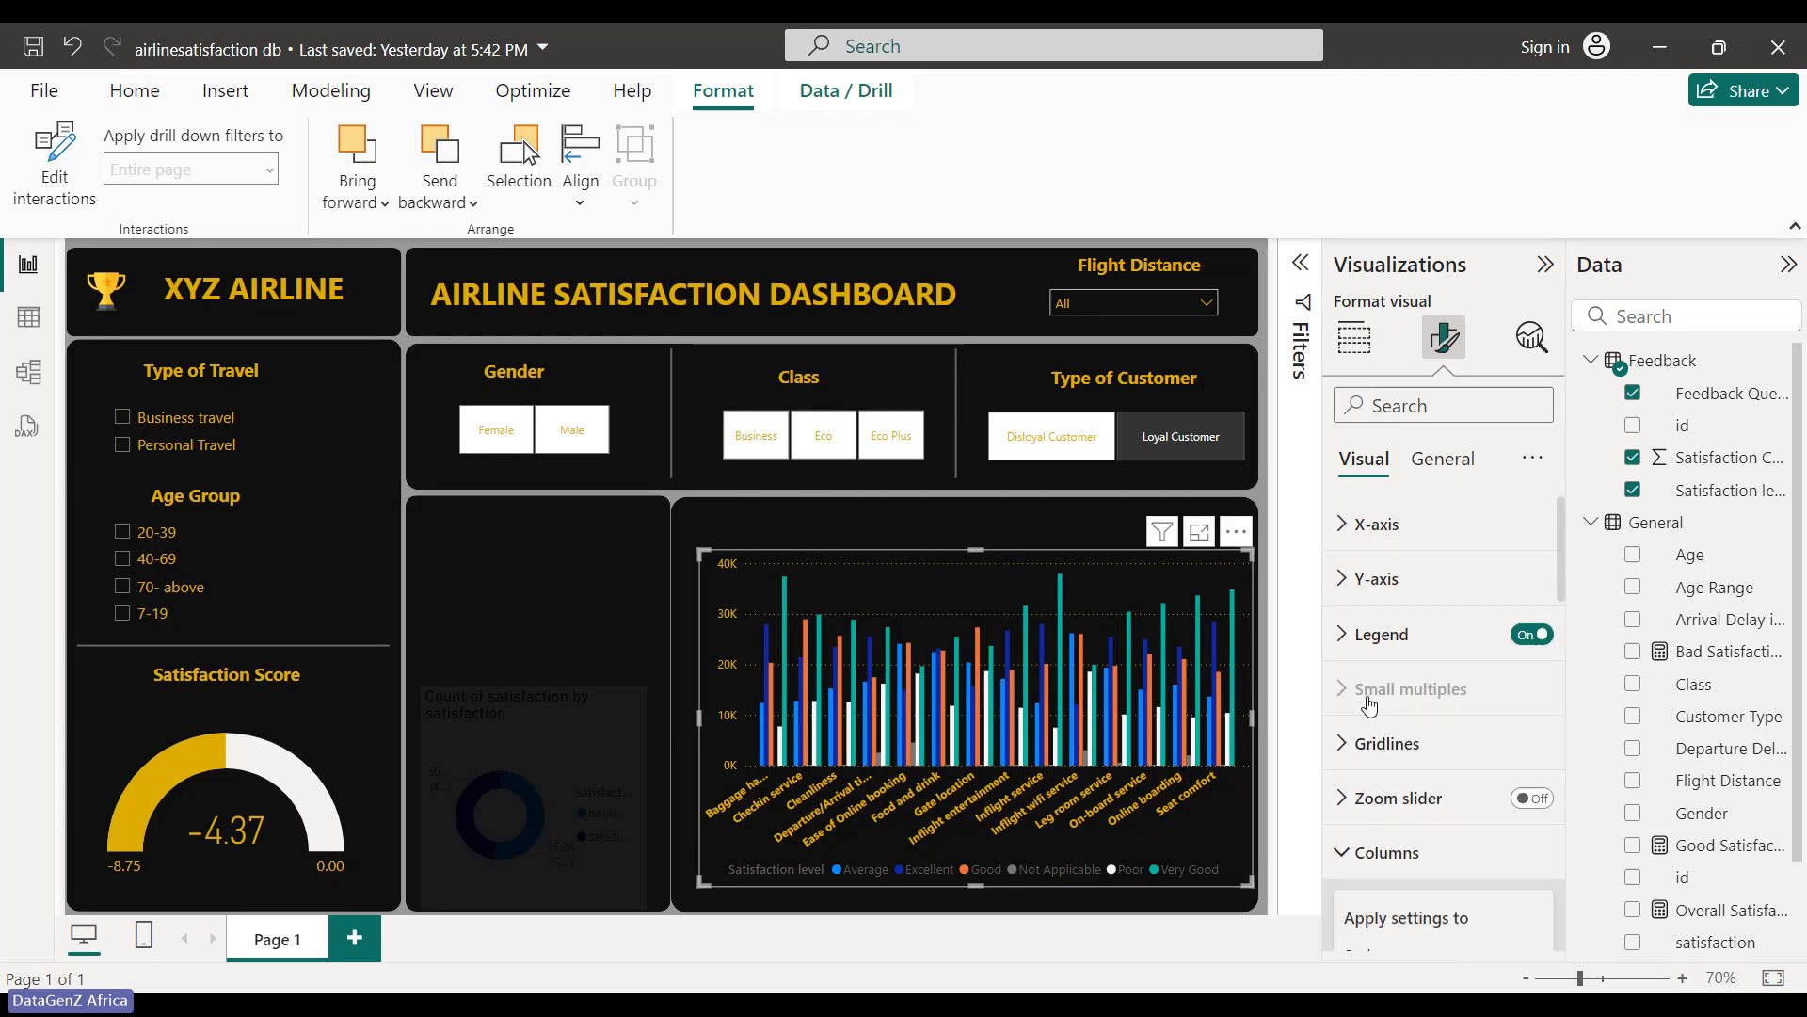
click(1442, 459)
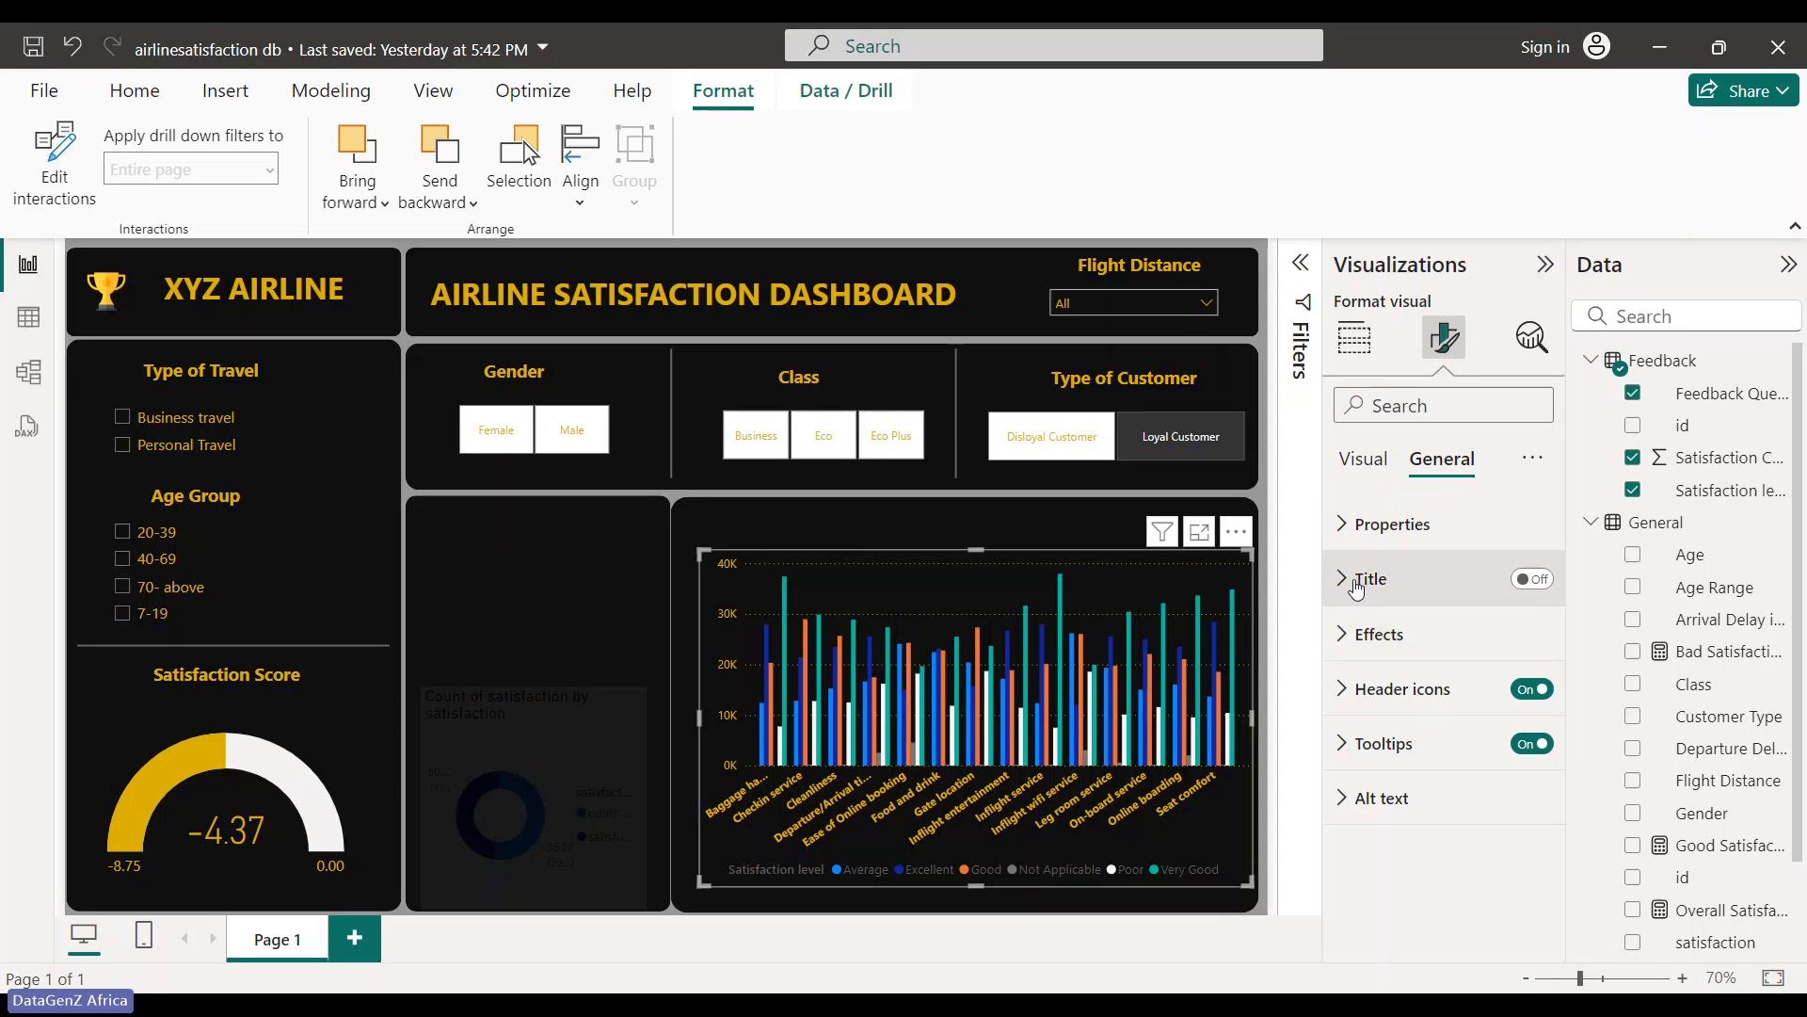
- Open the chart's tooltip settings after glancing at effects, border and header icon options
click(1343, 634)
scroll(1349, 652, down, 3)
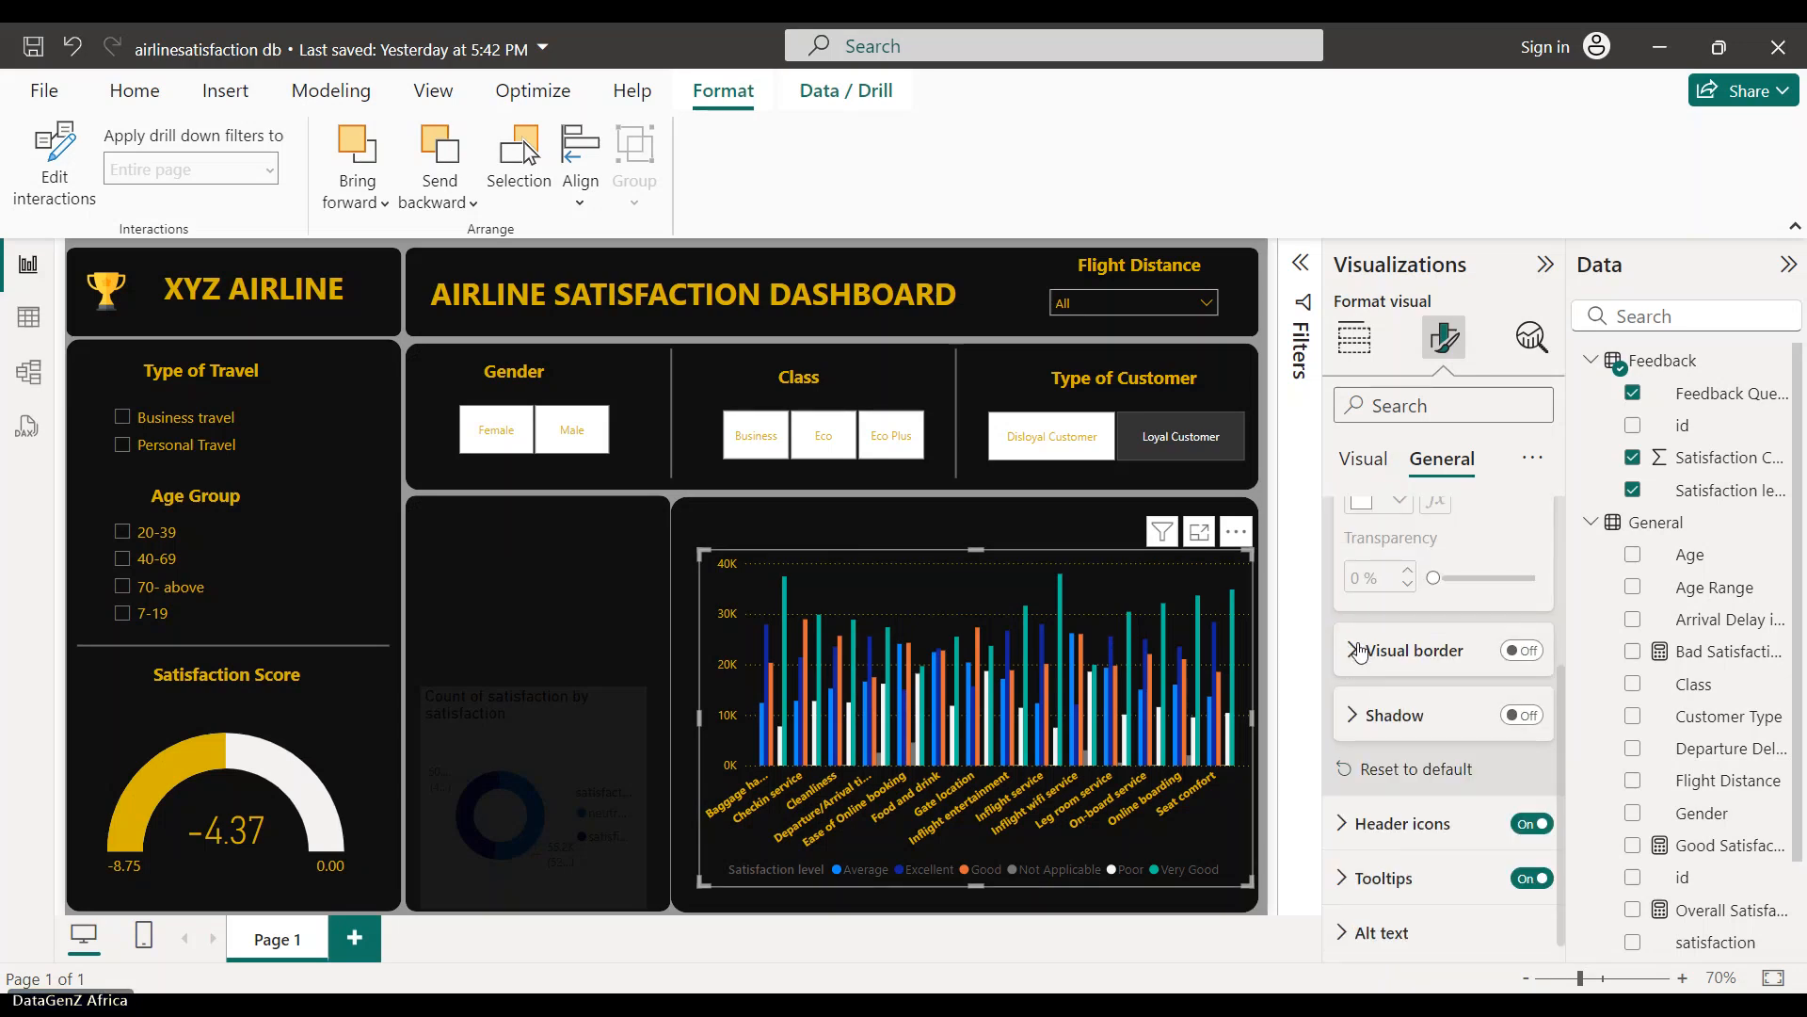
click(1358, 651)
click(1359, 651)
scroll(1365, 695, down, 1)
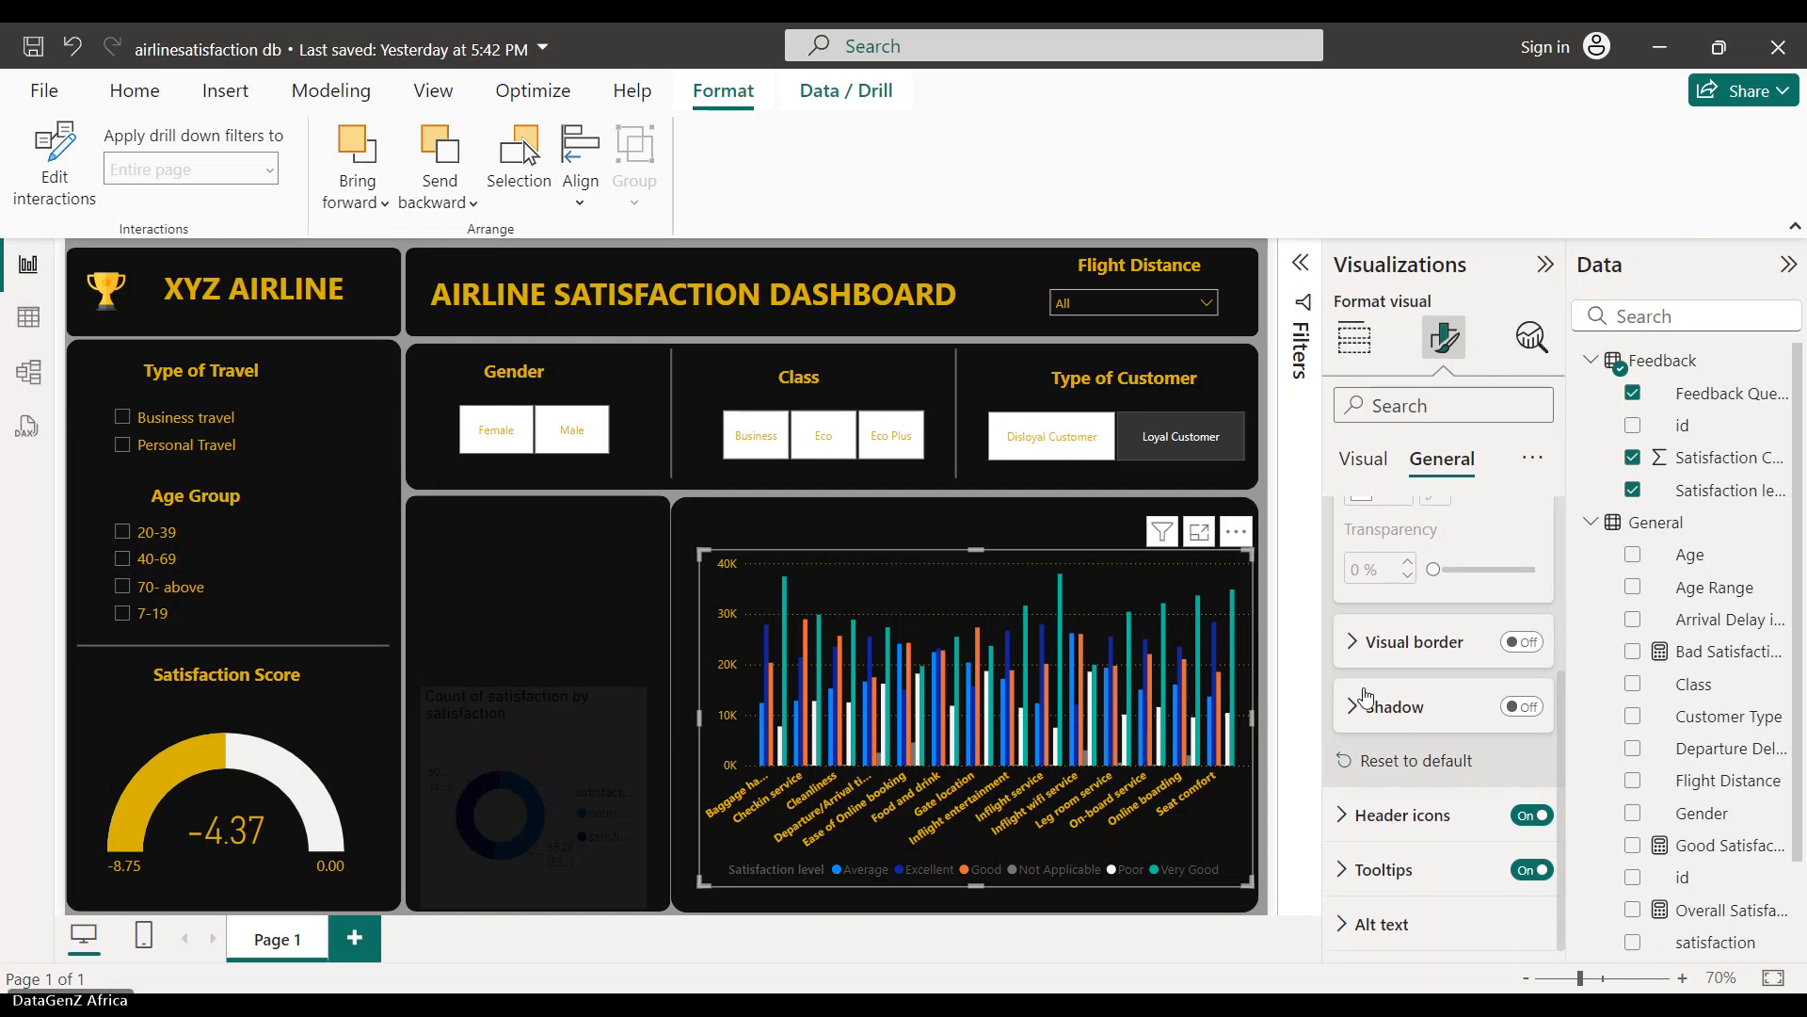
click(1353, 828)
click(1353, 830)
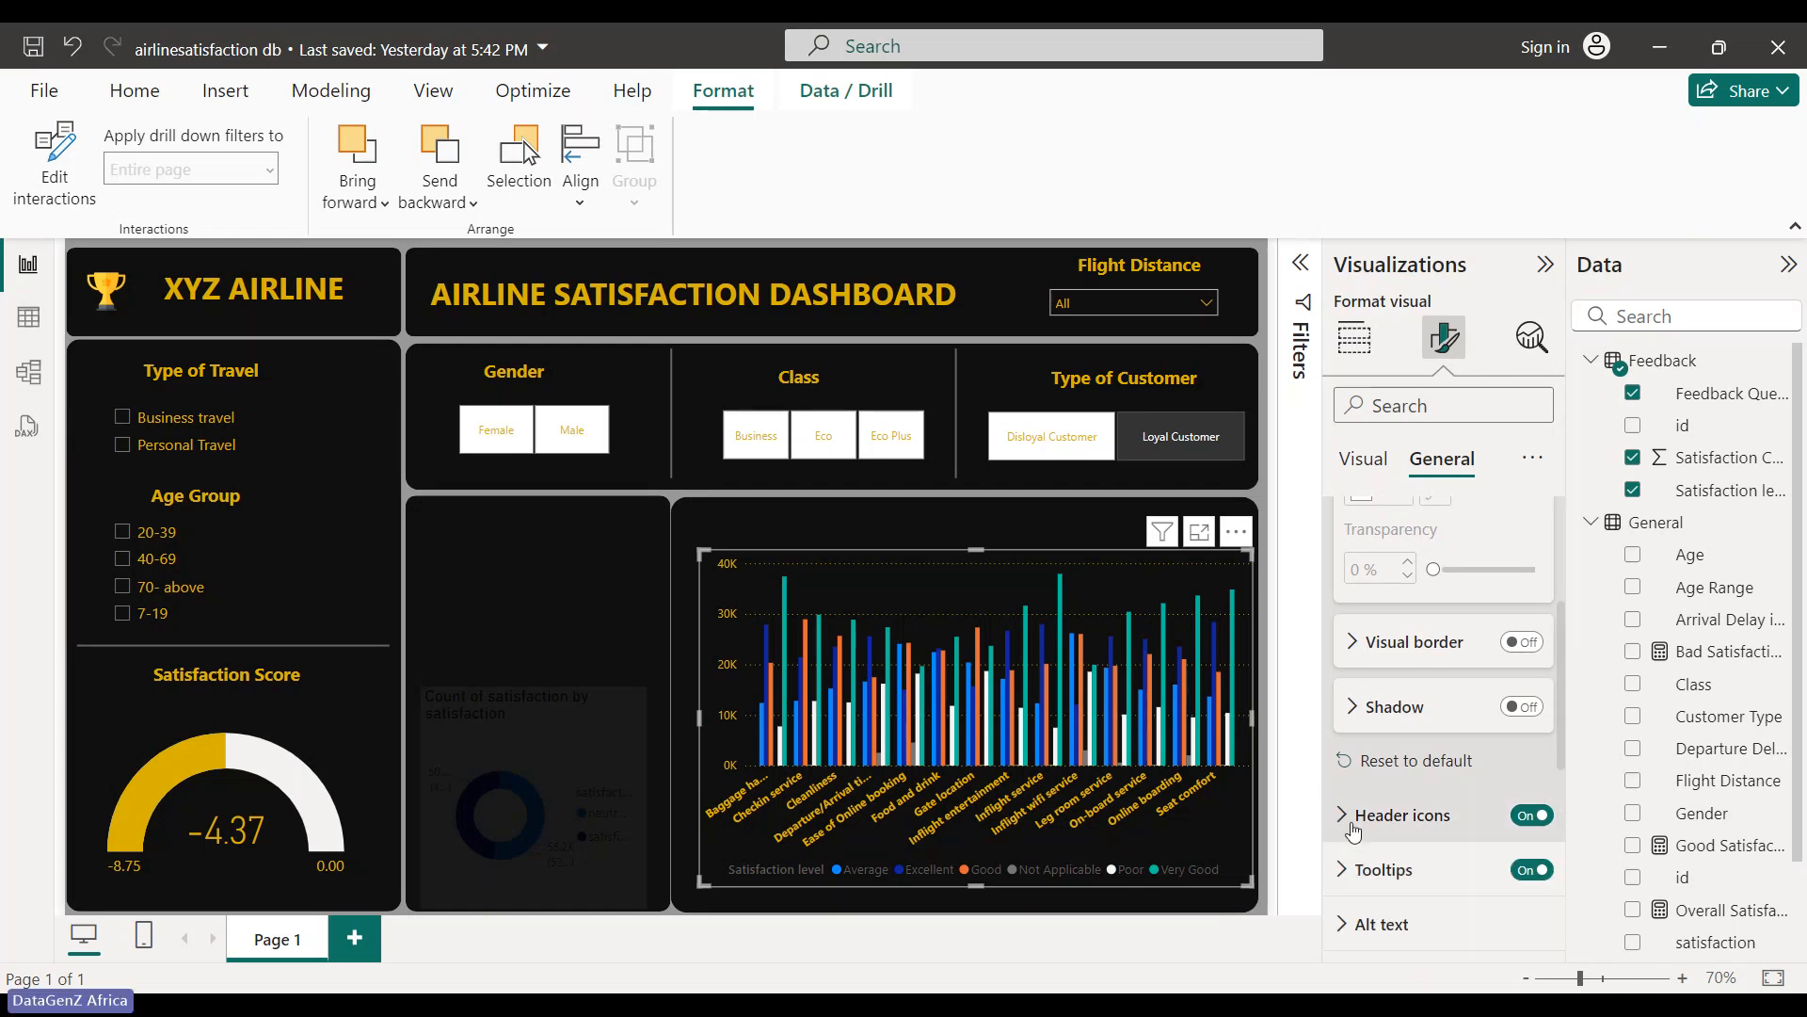
click(1346, 868)
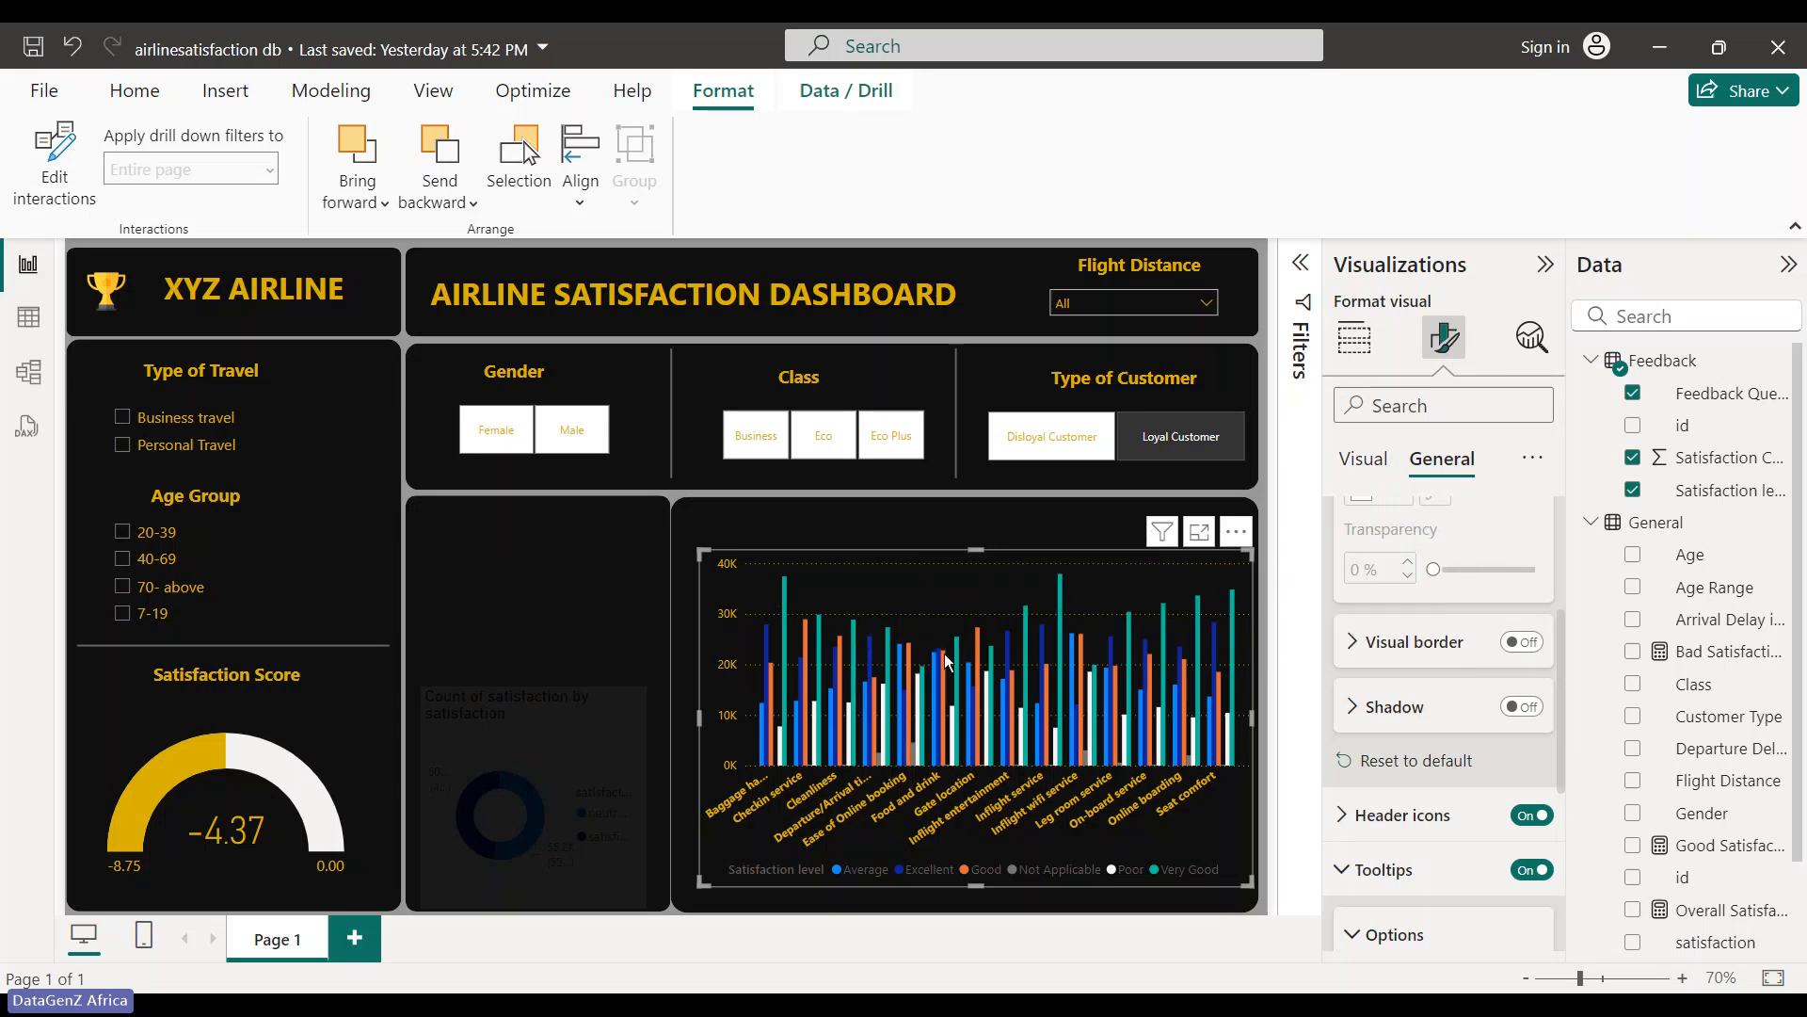
mouse_move(985, 671)
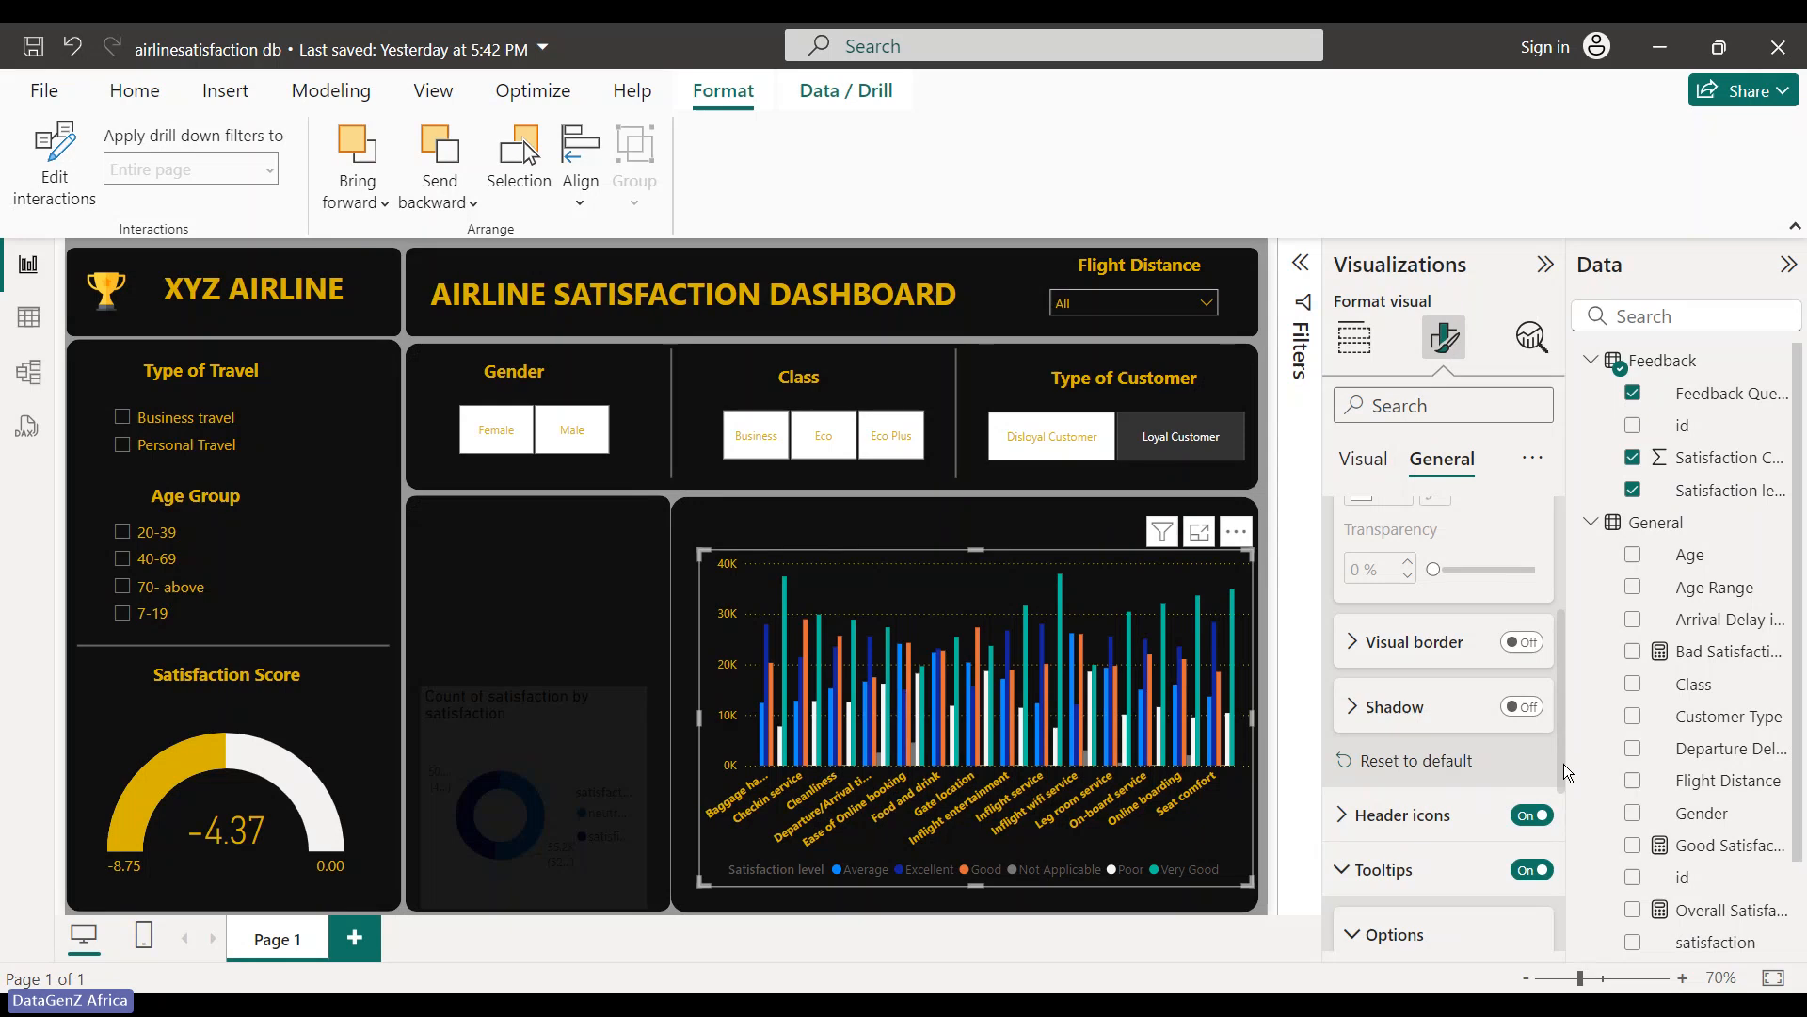
drag(1563, 764, 1557, 928)
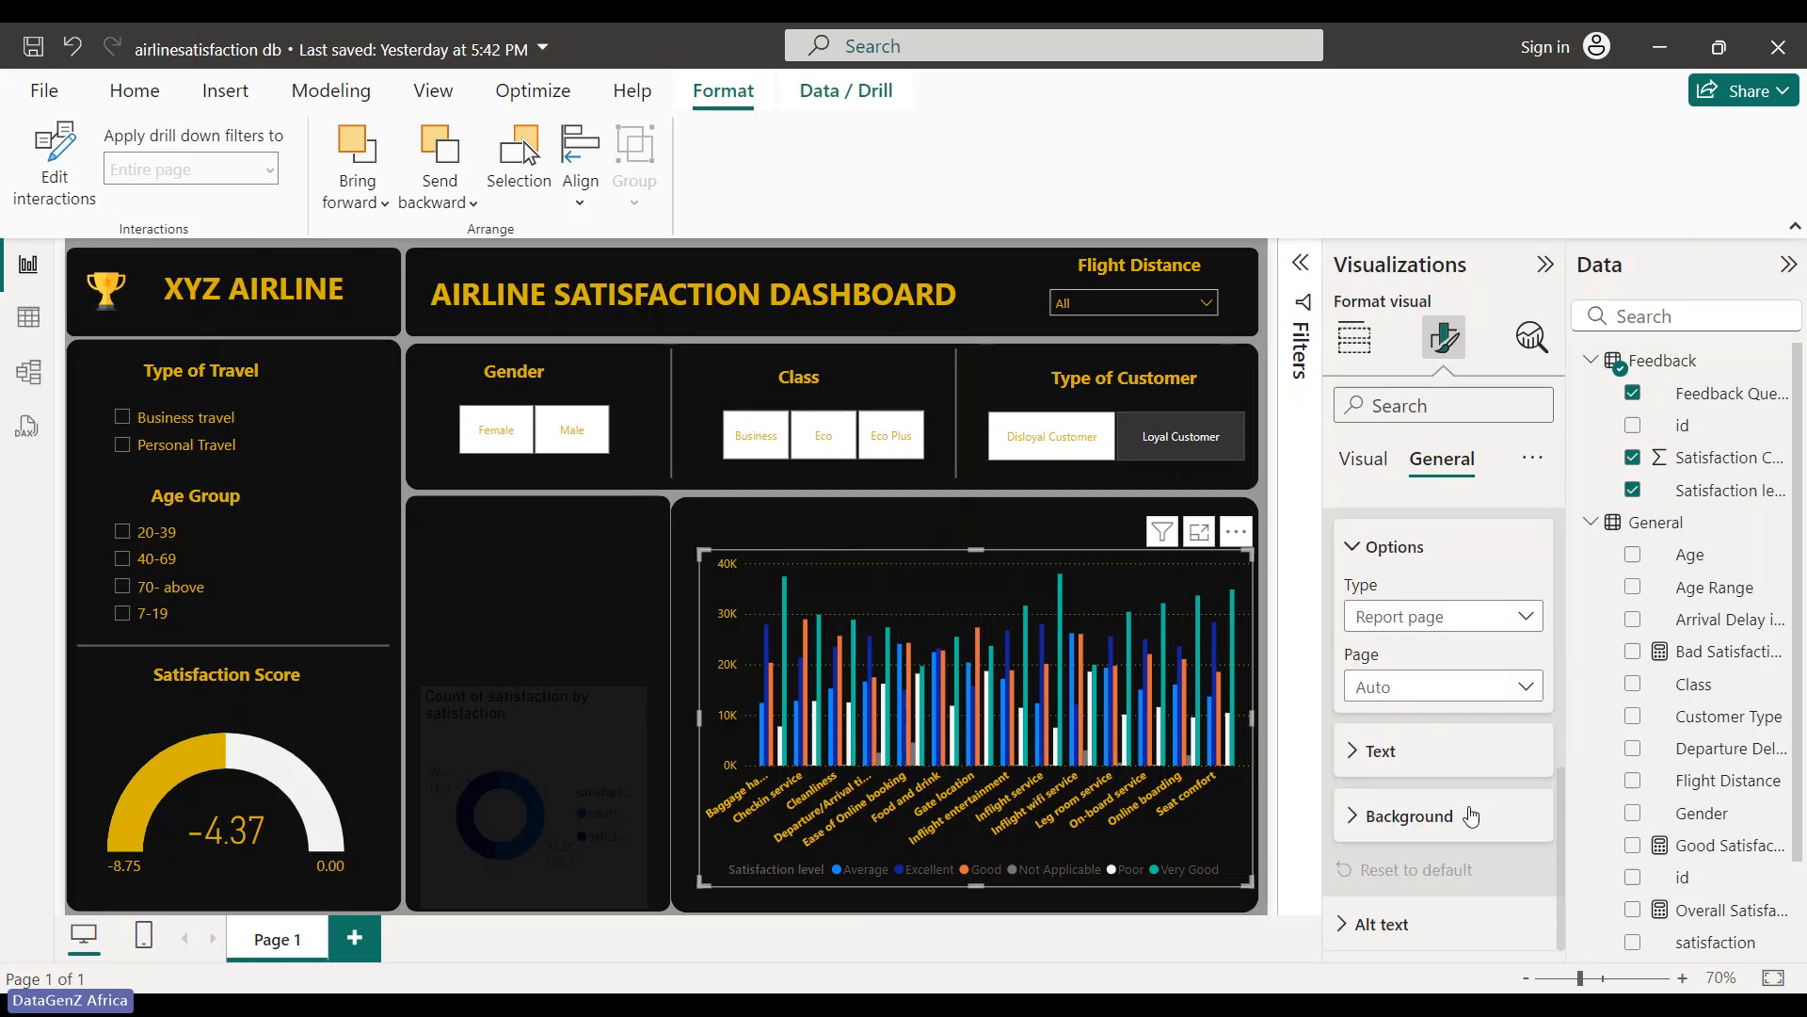
- Set the tooltip text size to 9 pt
click(1365, 751)
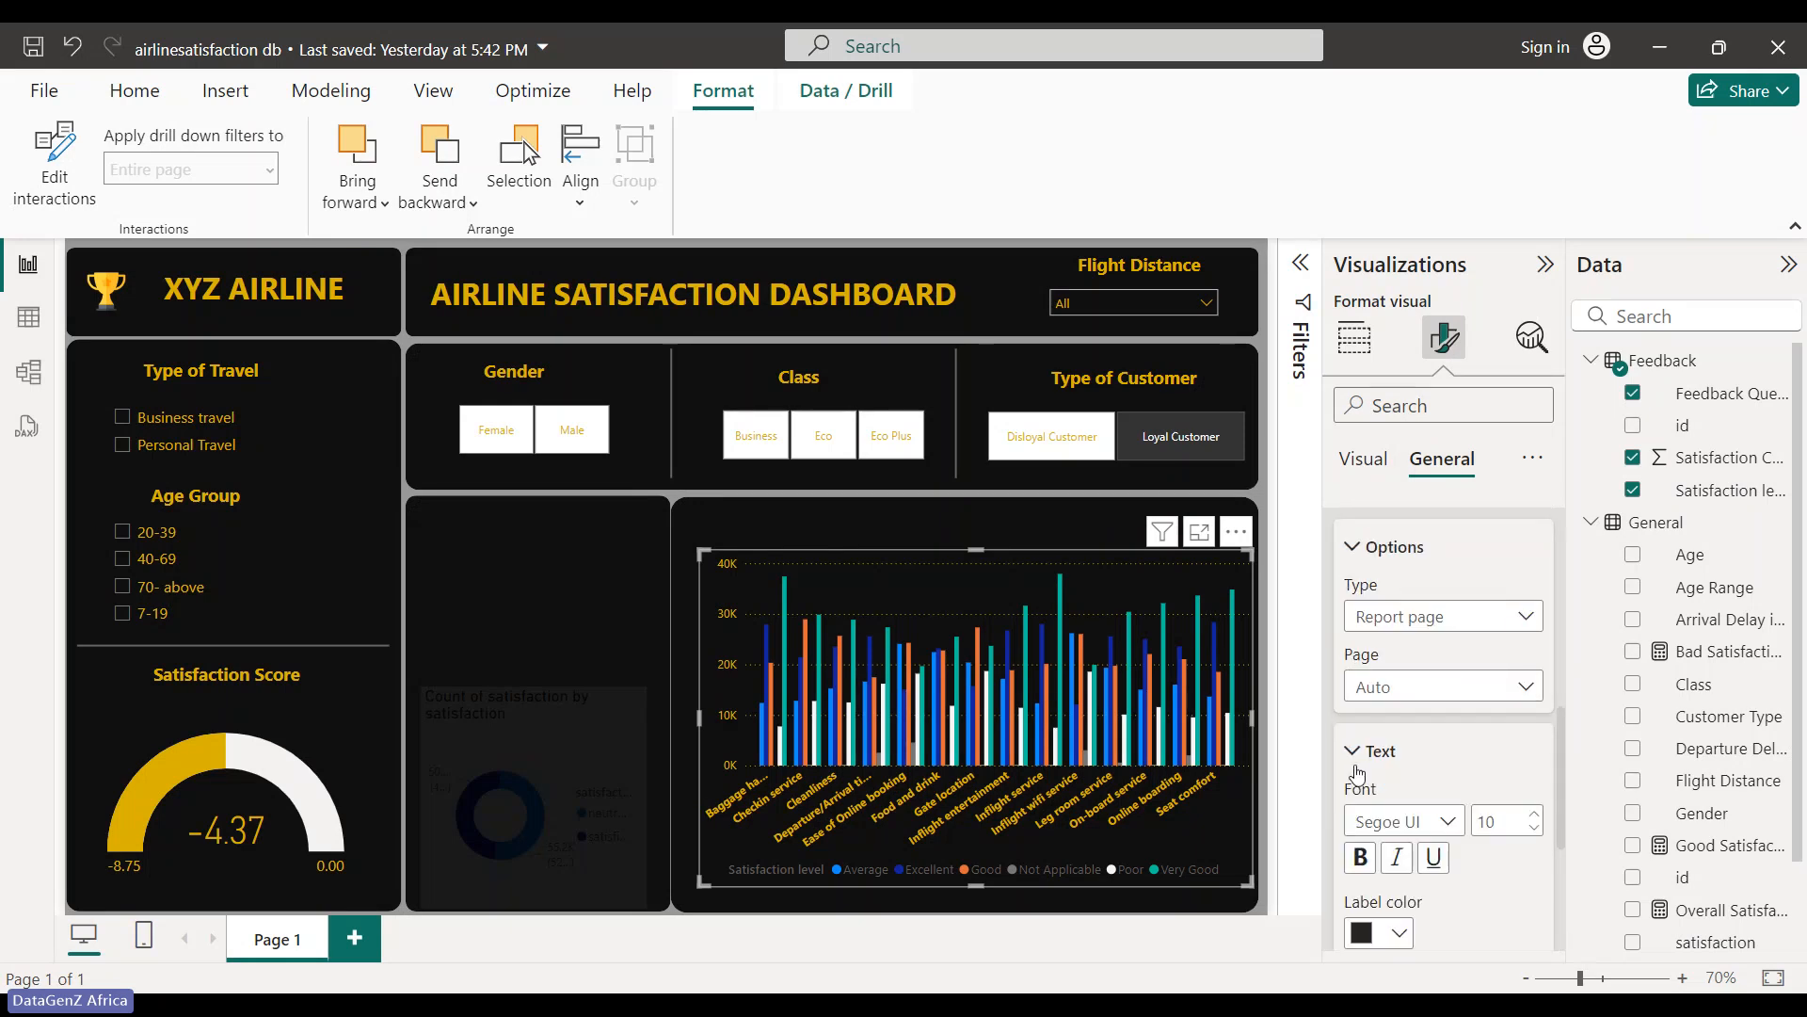
click(1535, 814)
double_click(1535, 825)
scroll(1493, 712, down, 3)
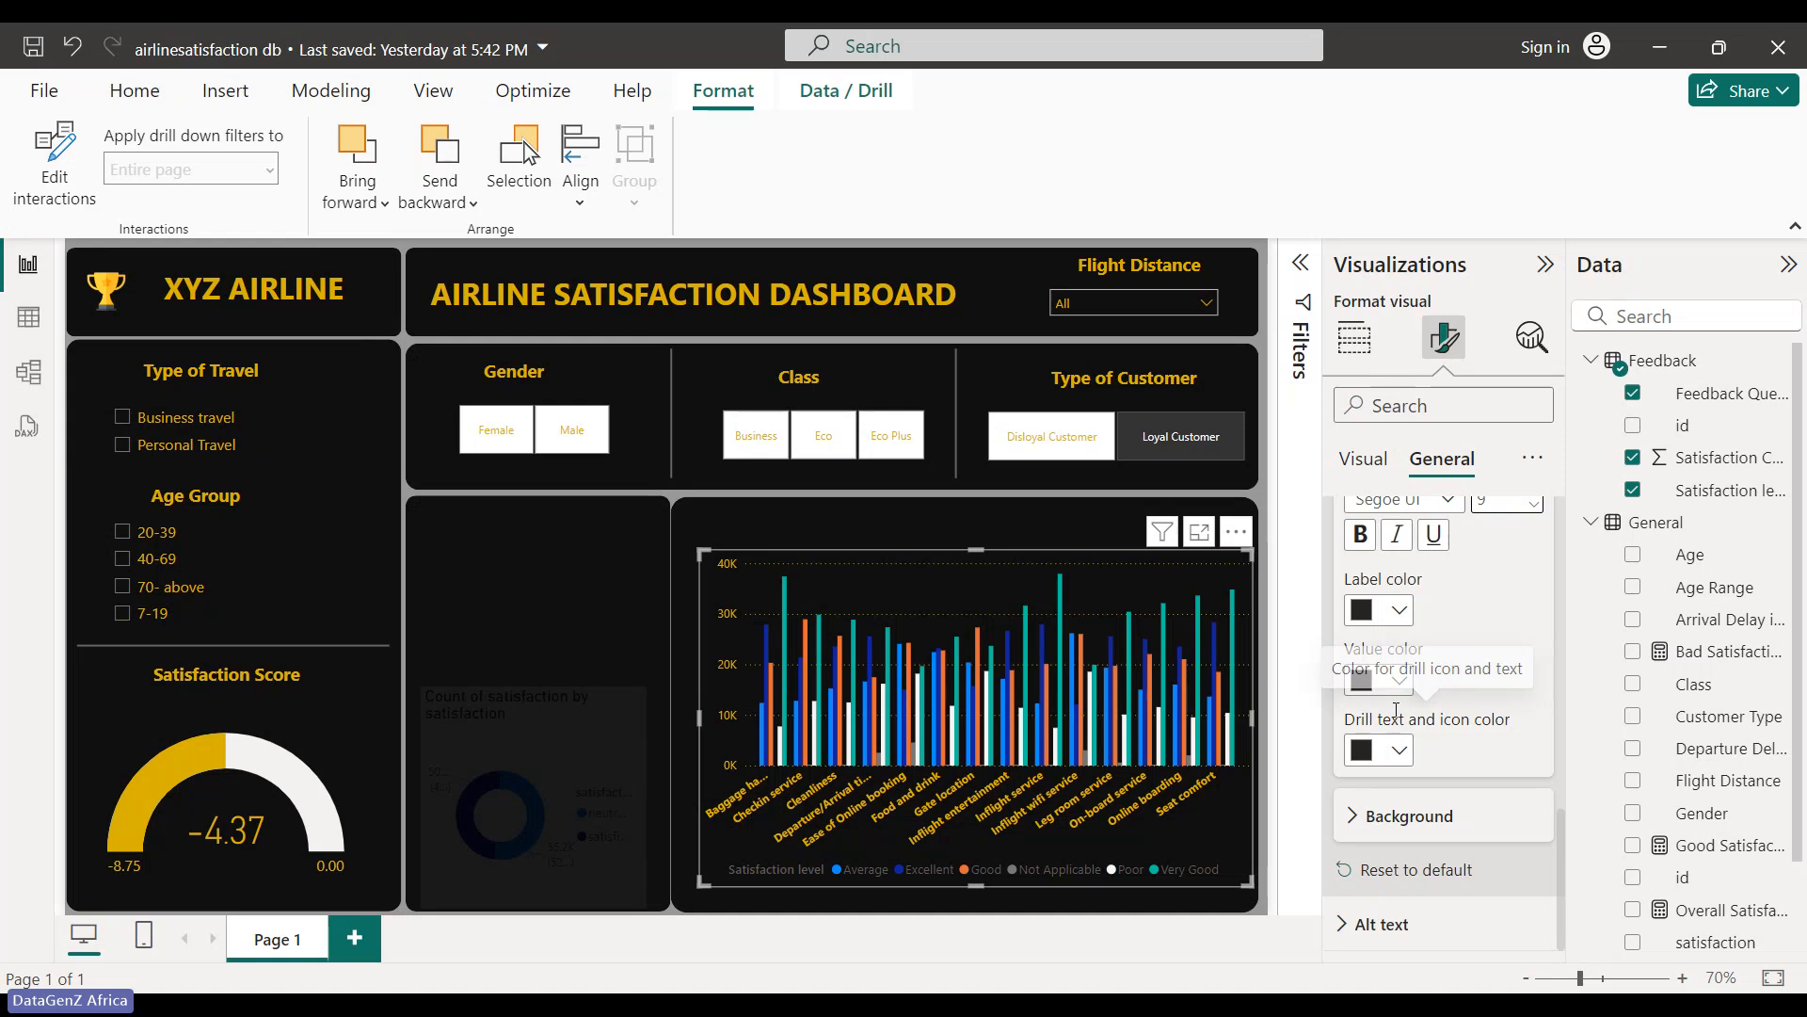
- Make the tooltip label colour, value colour and drill text and icon colour gold
click(1400, 610)
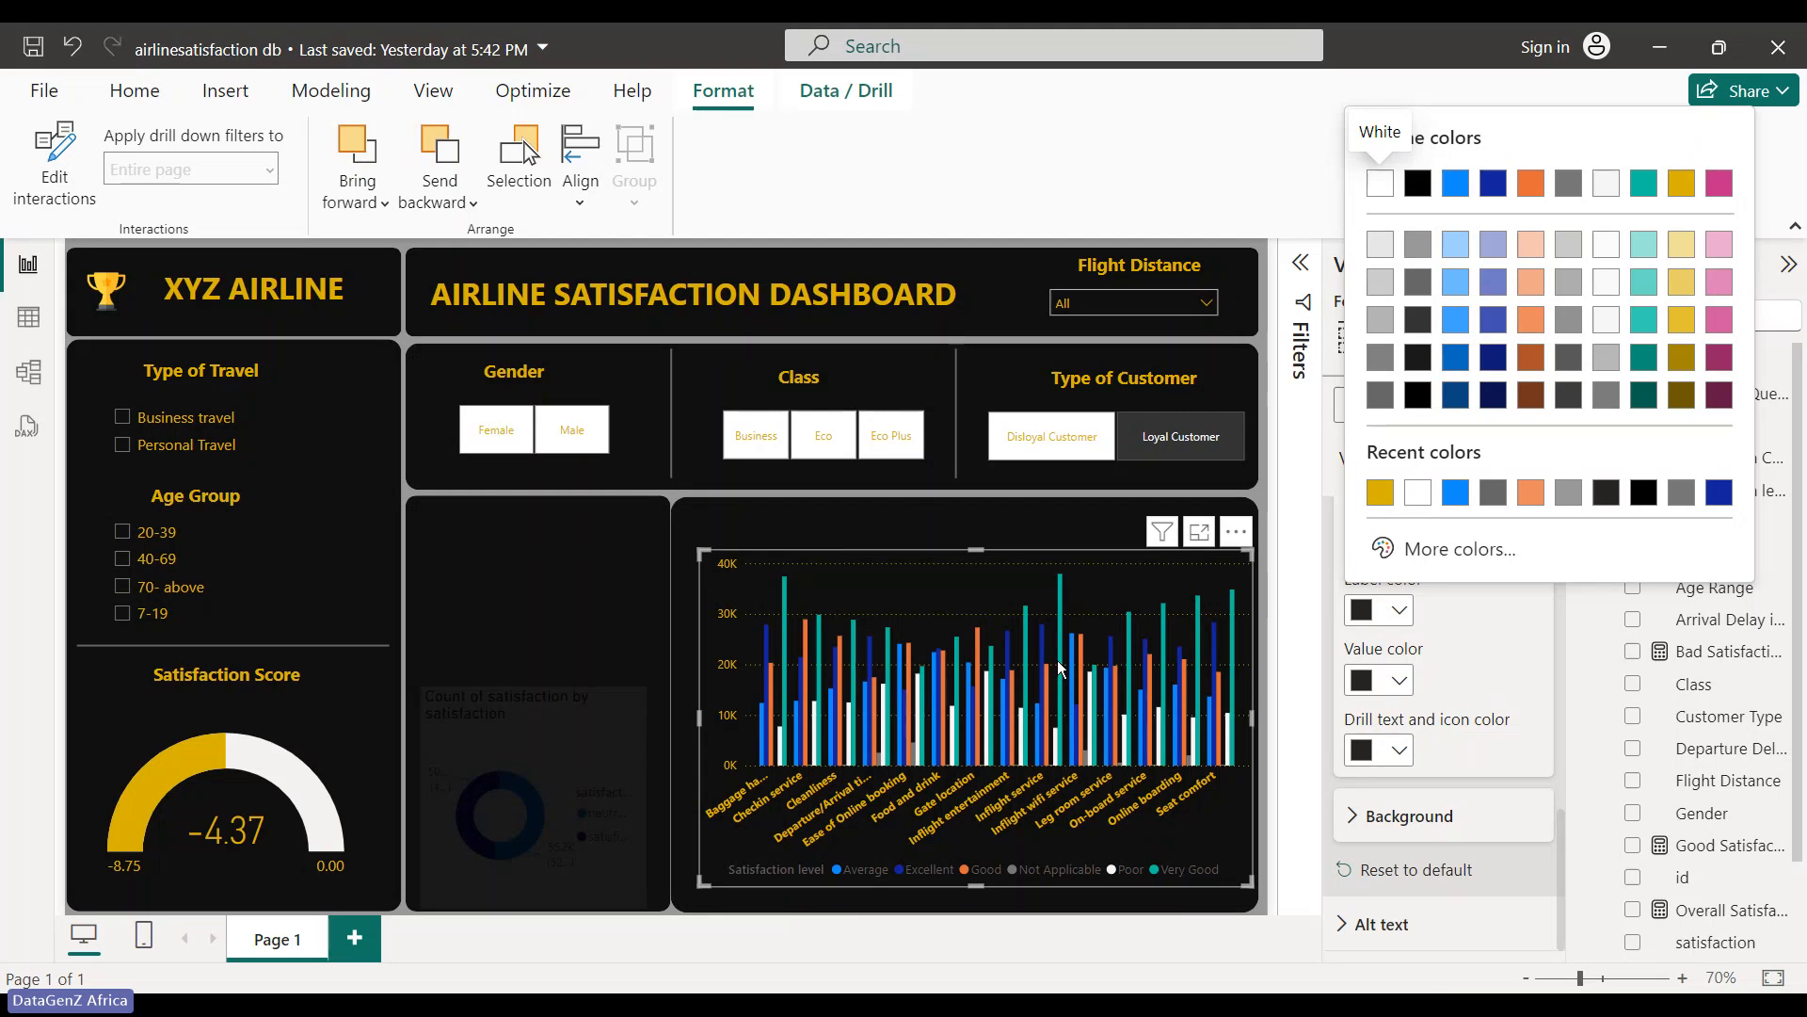
click(1388, 497)
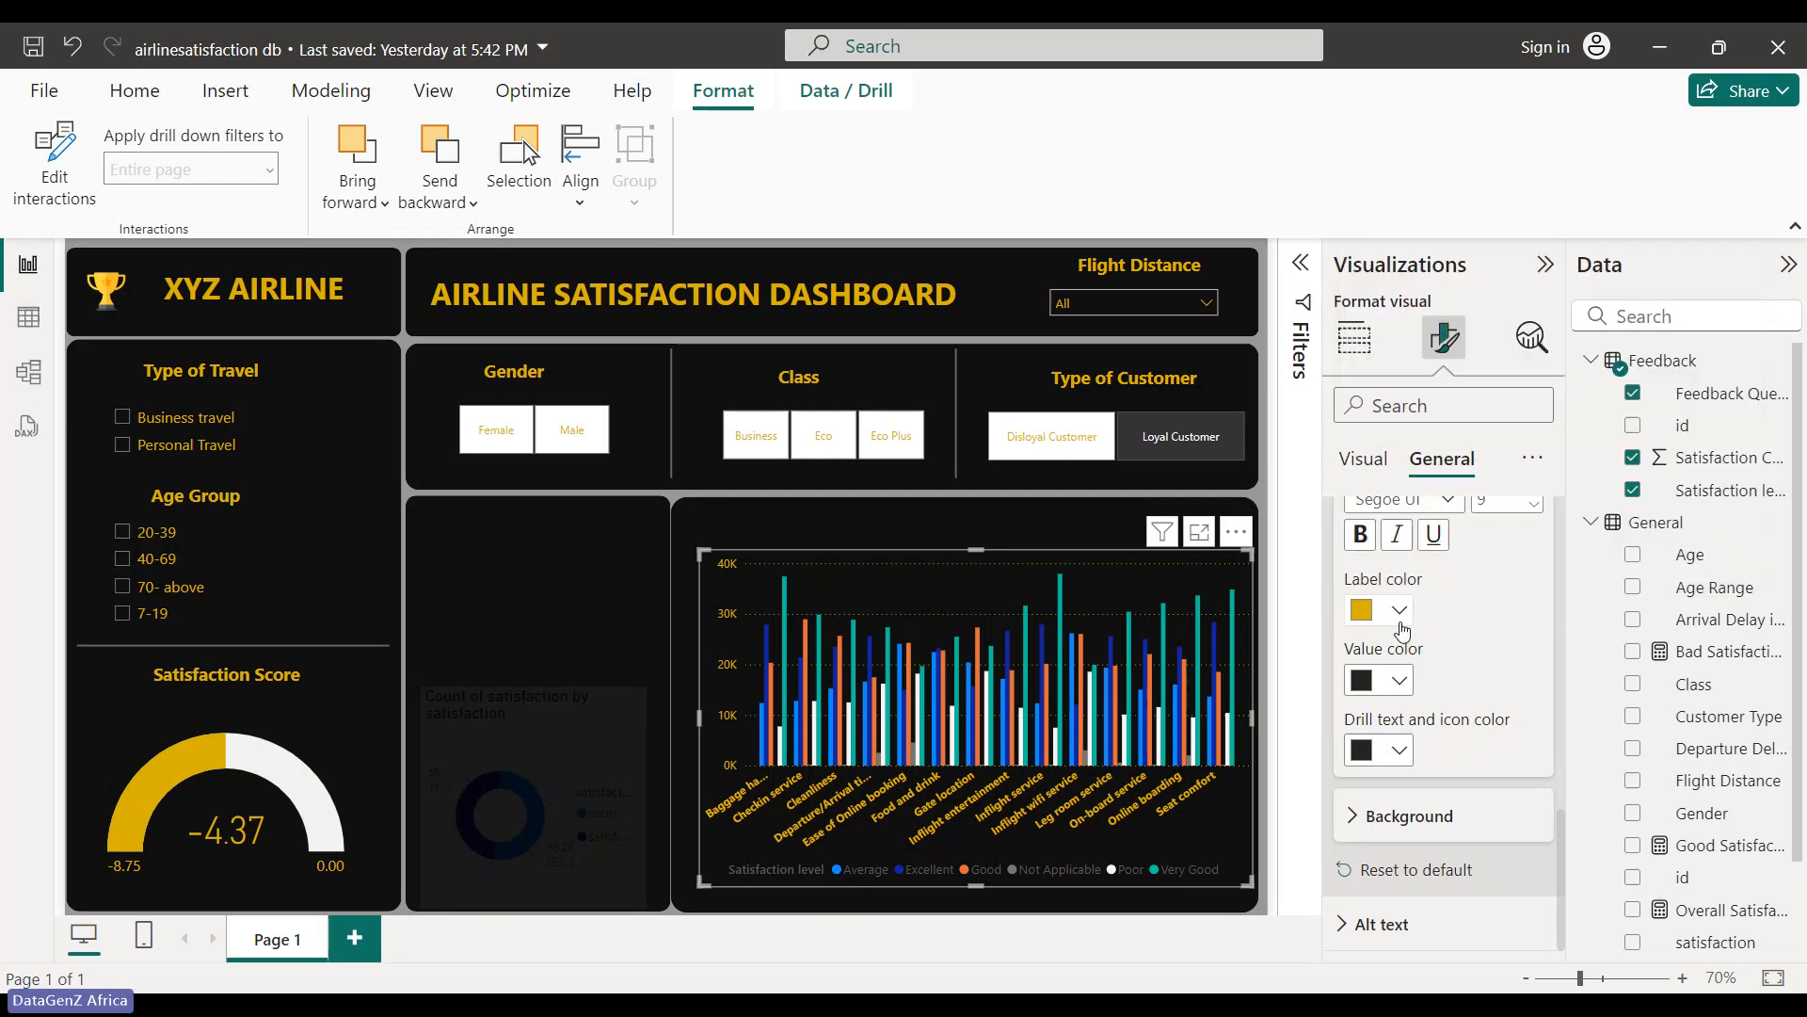
click(1399, 680)
click(1380, 565)
click(1399, 750)
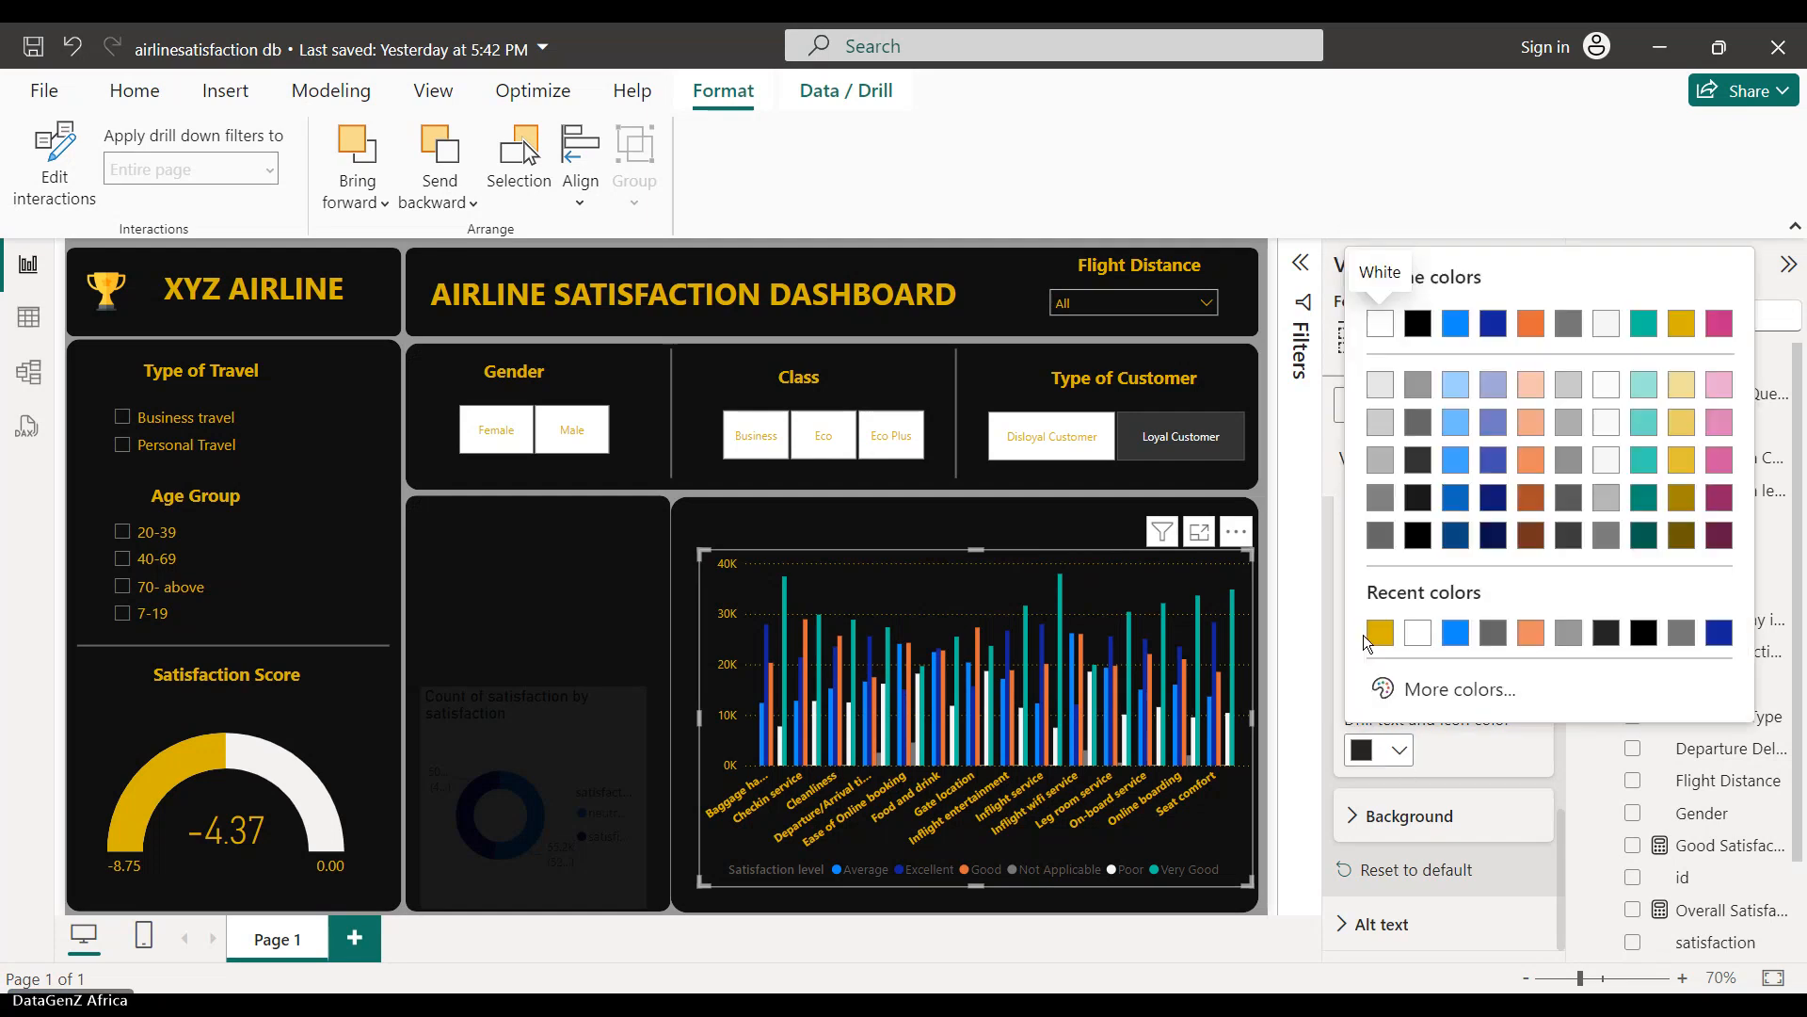
click(1377, 632)
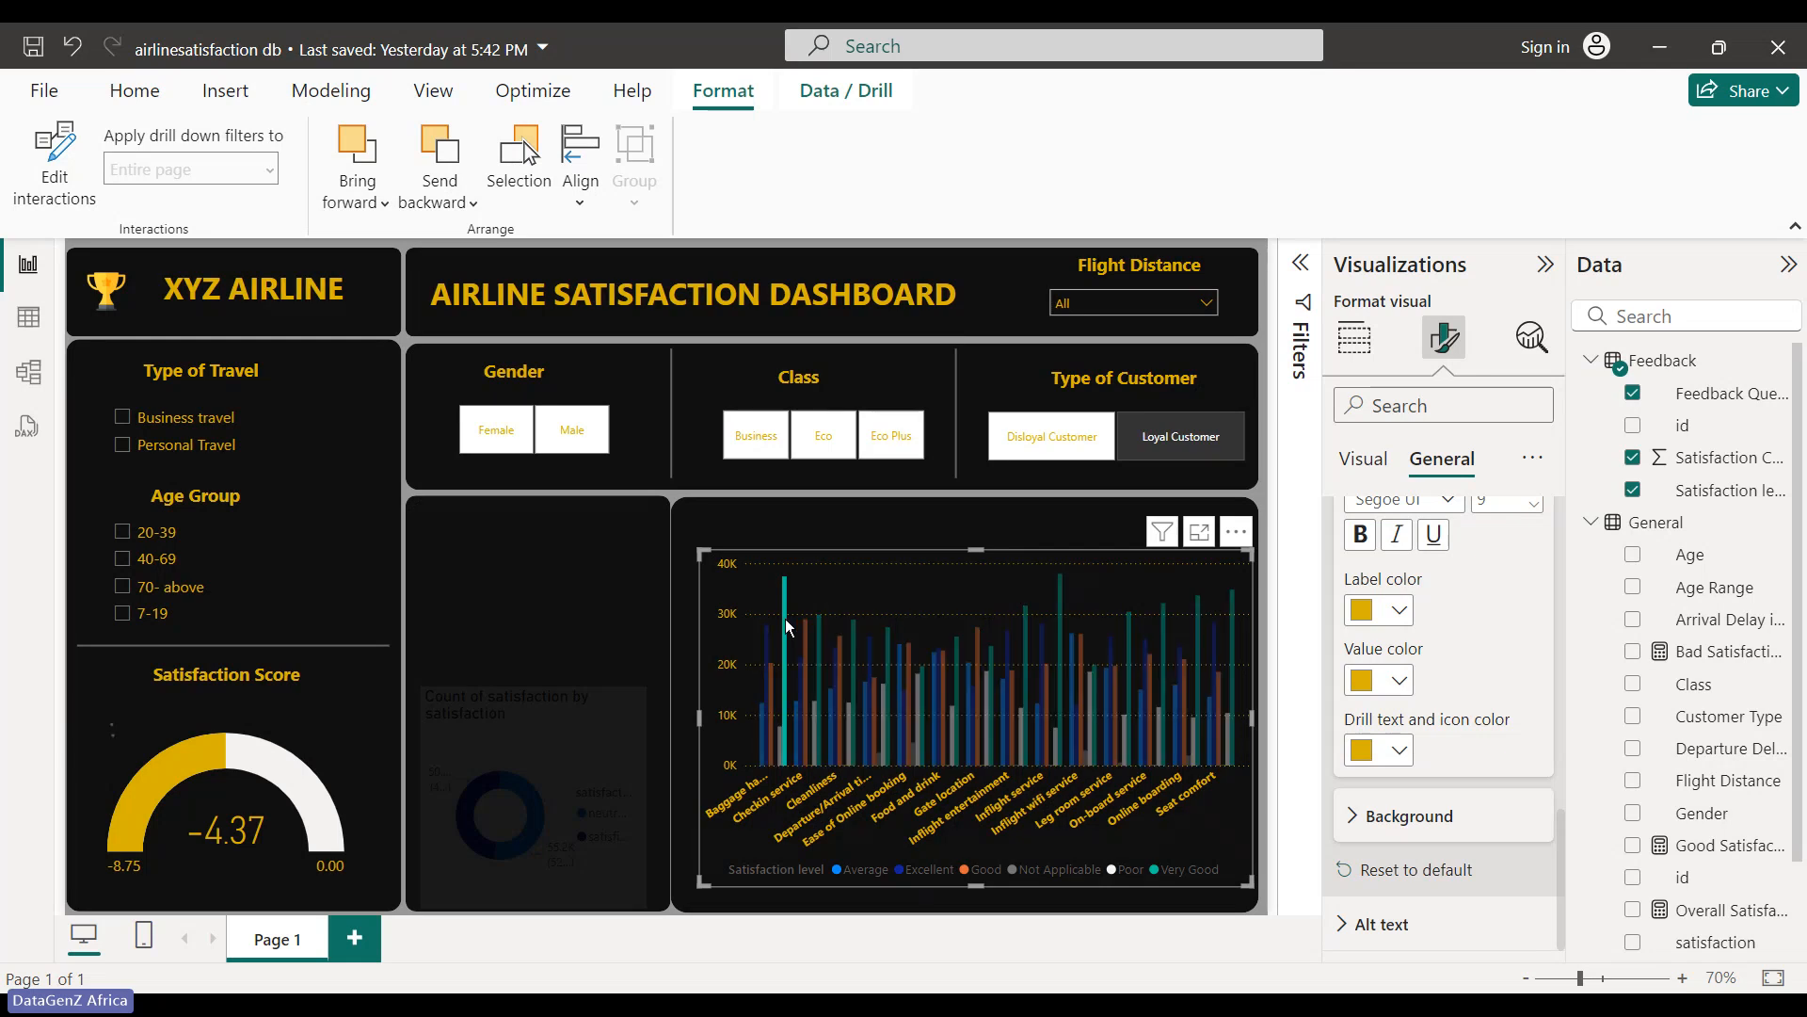
mouse_move(786, 589)
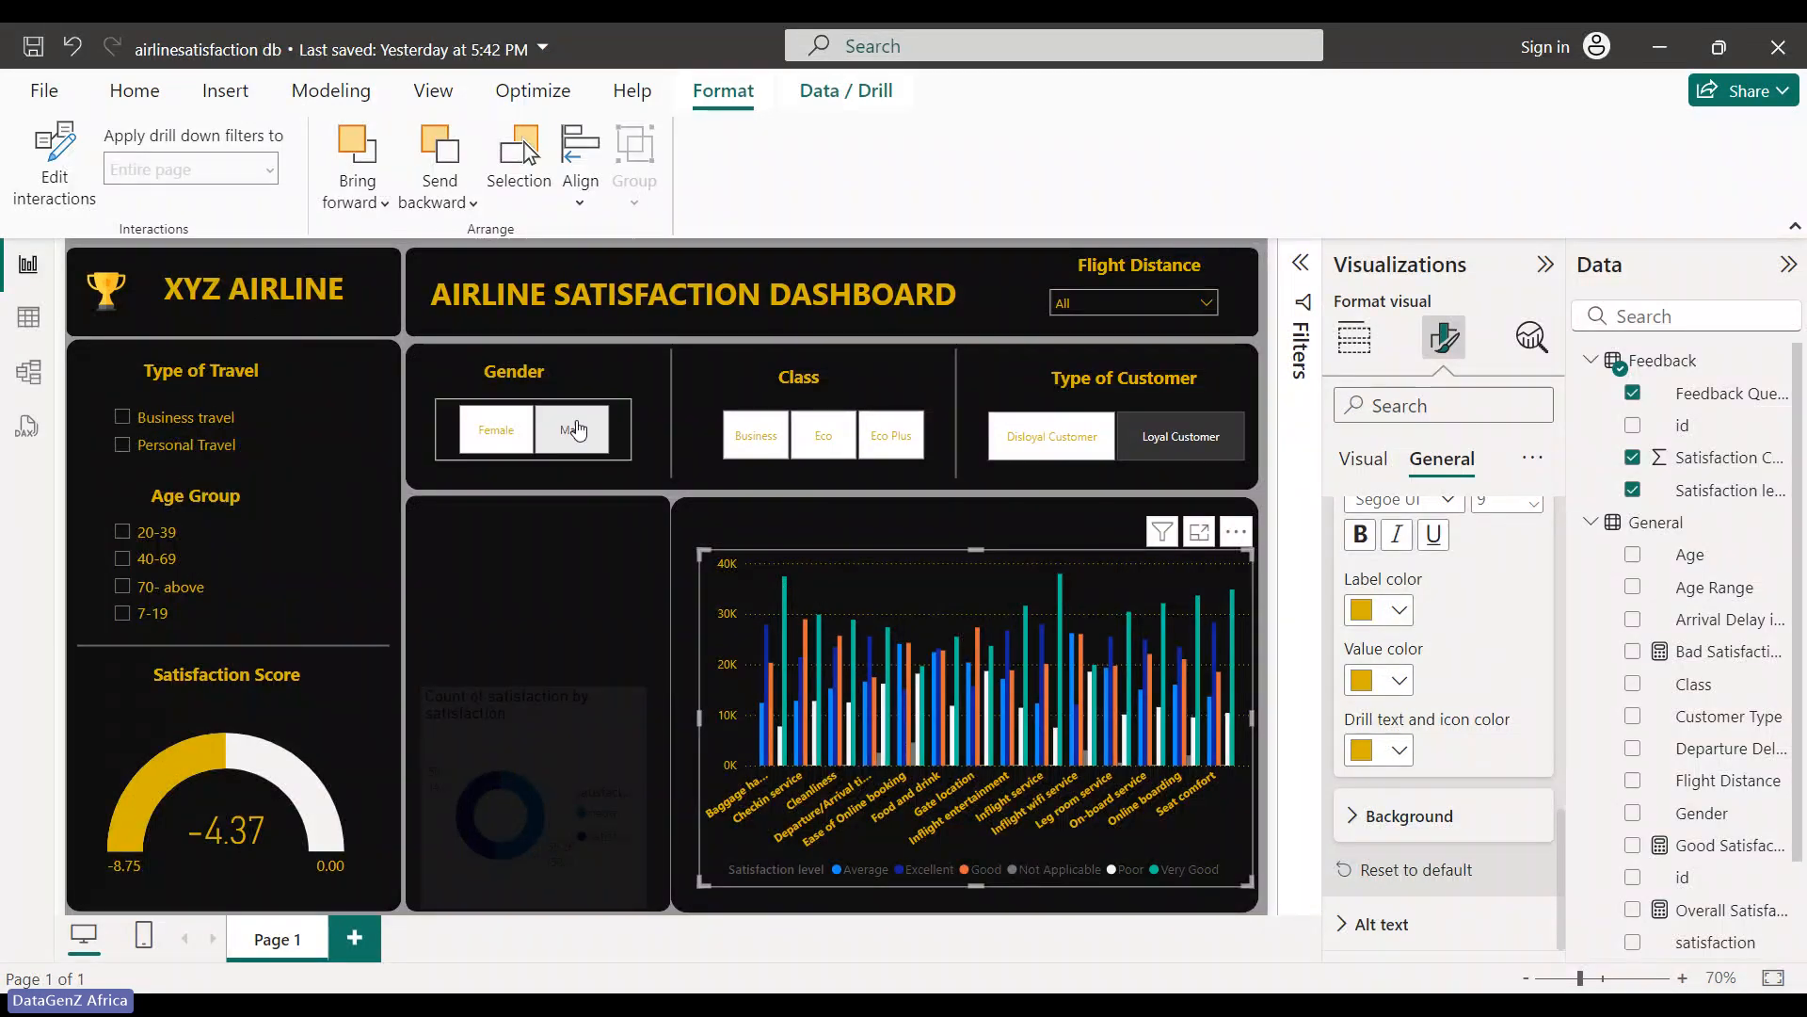
- Select the shape behind the donut chart, inspect its format sections, then reselect the feedback chart
click(1205, 304)
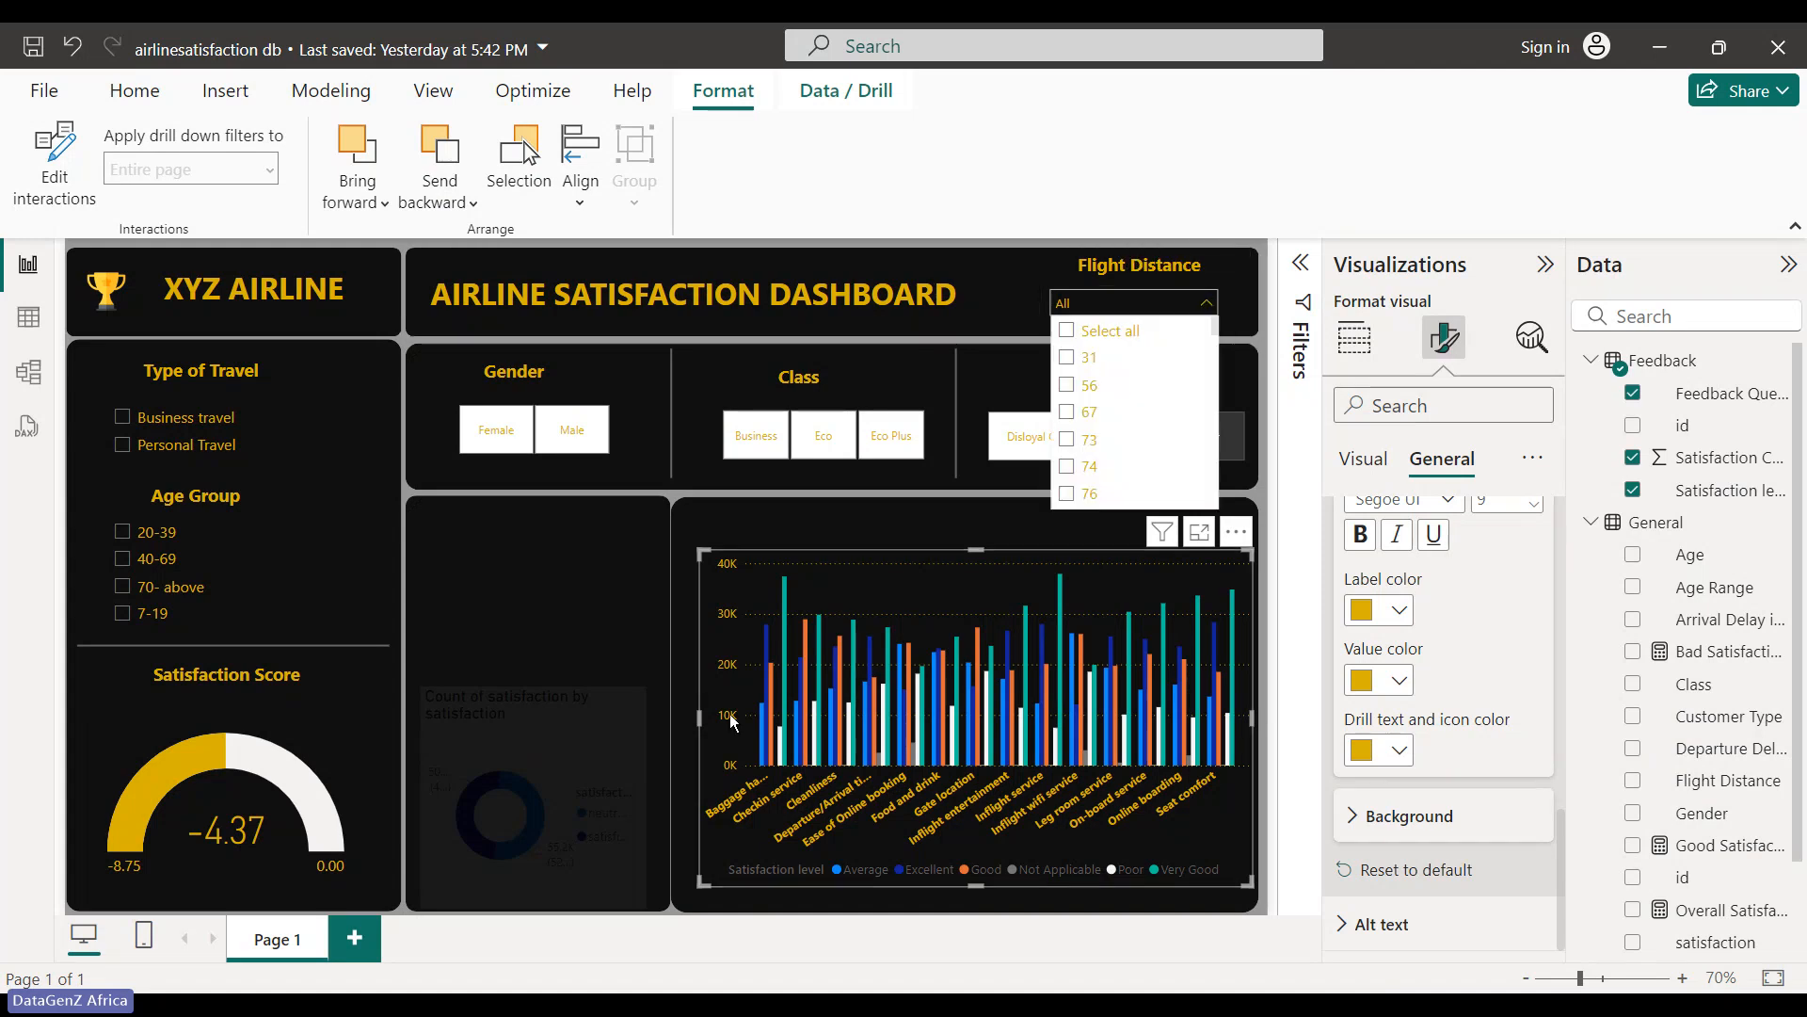
click(629, 777)
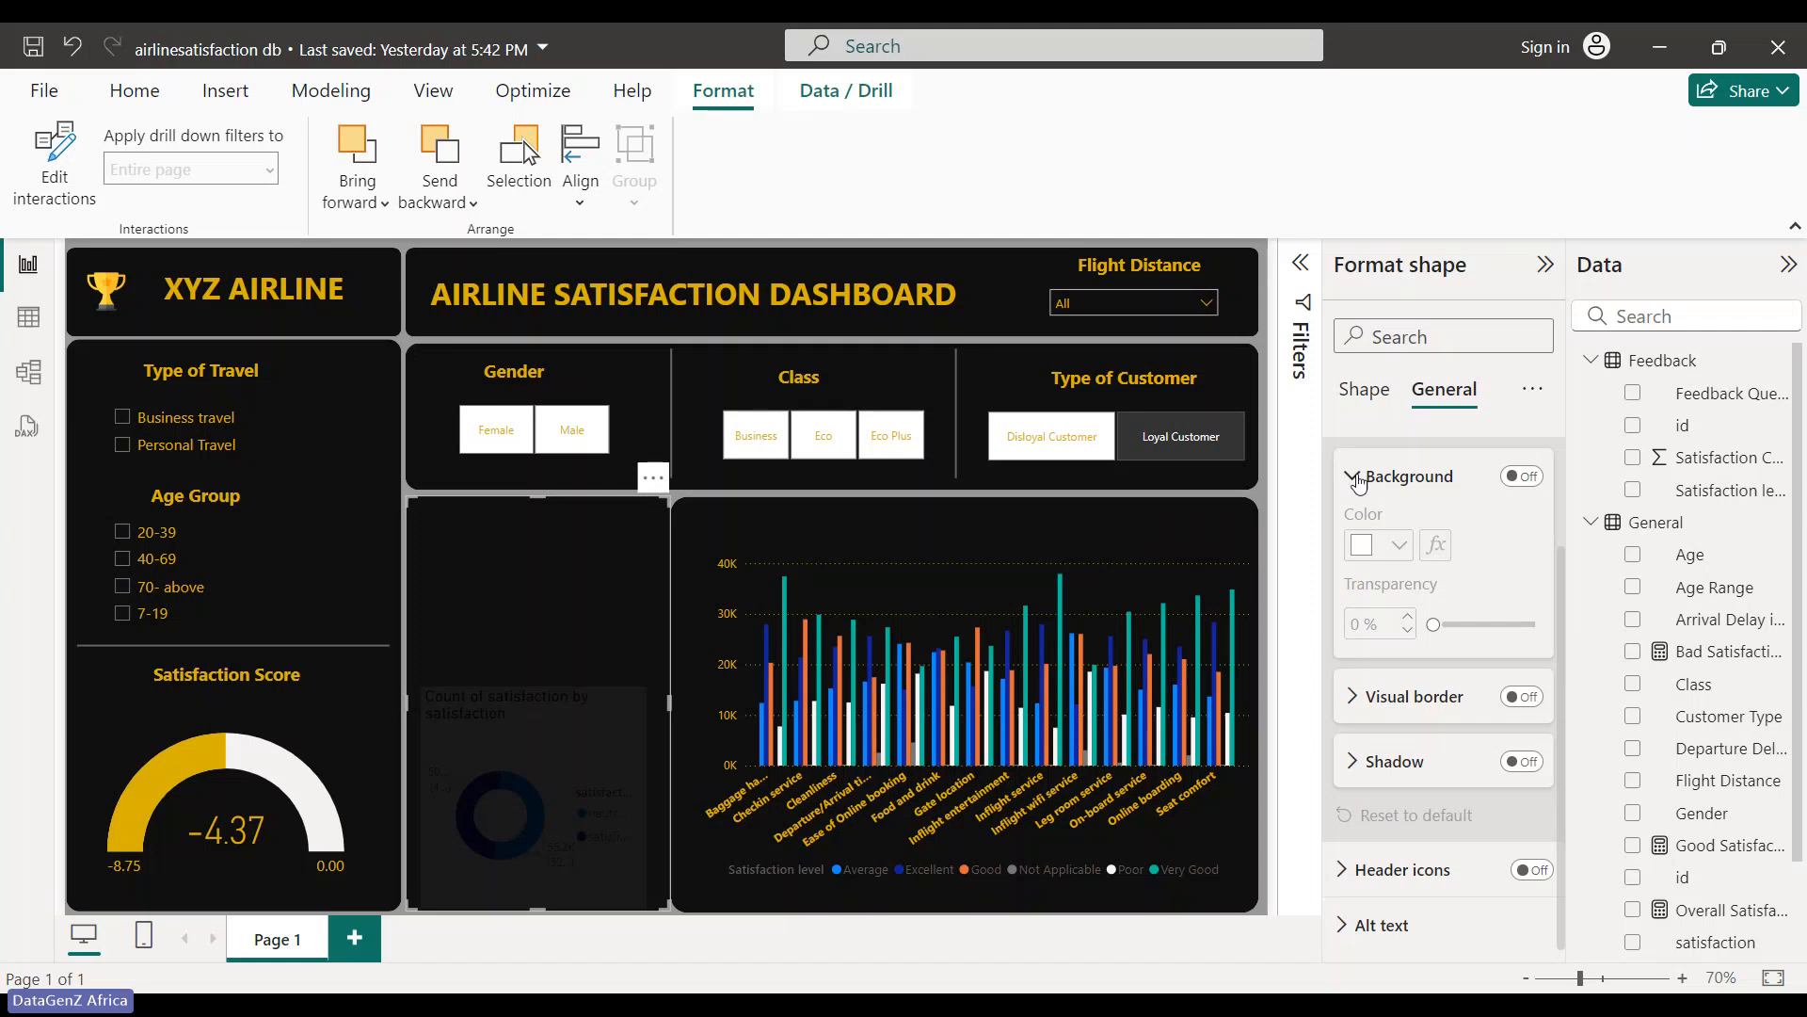
click(1358, 479)
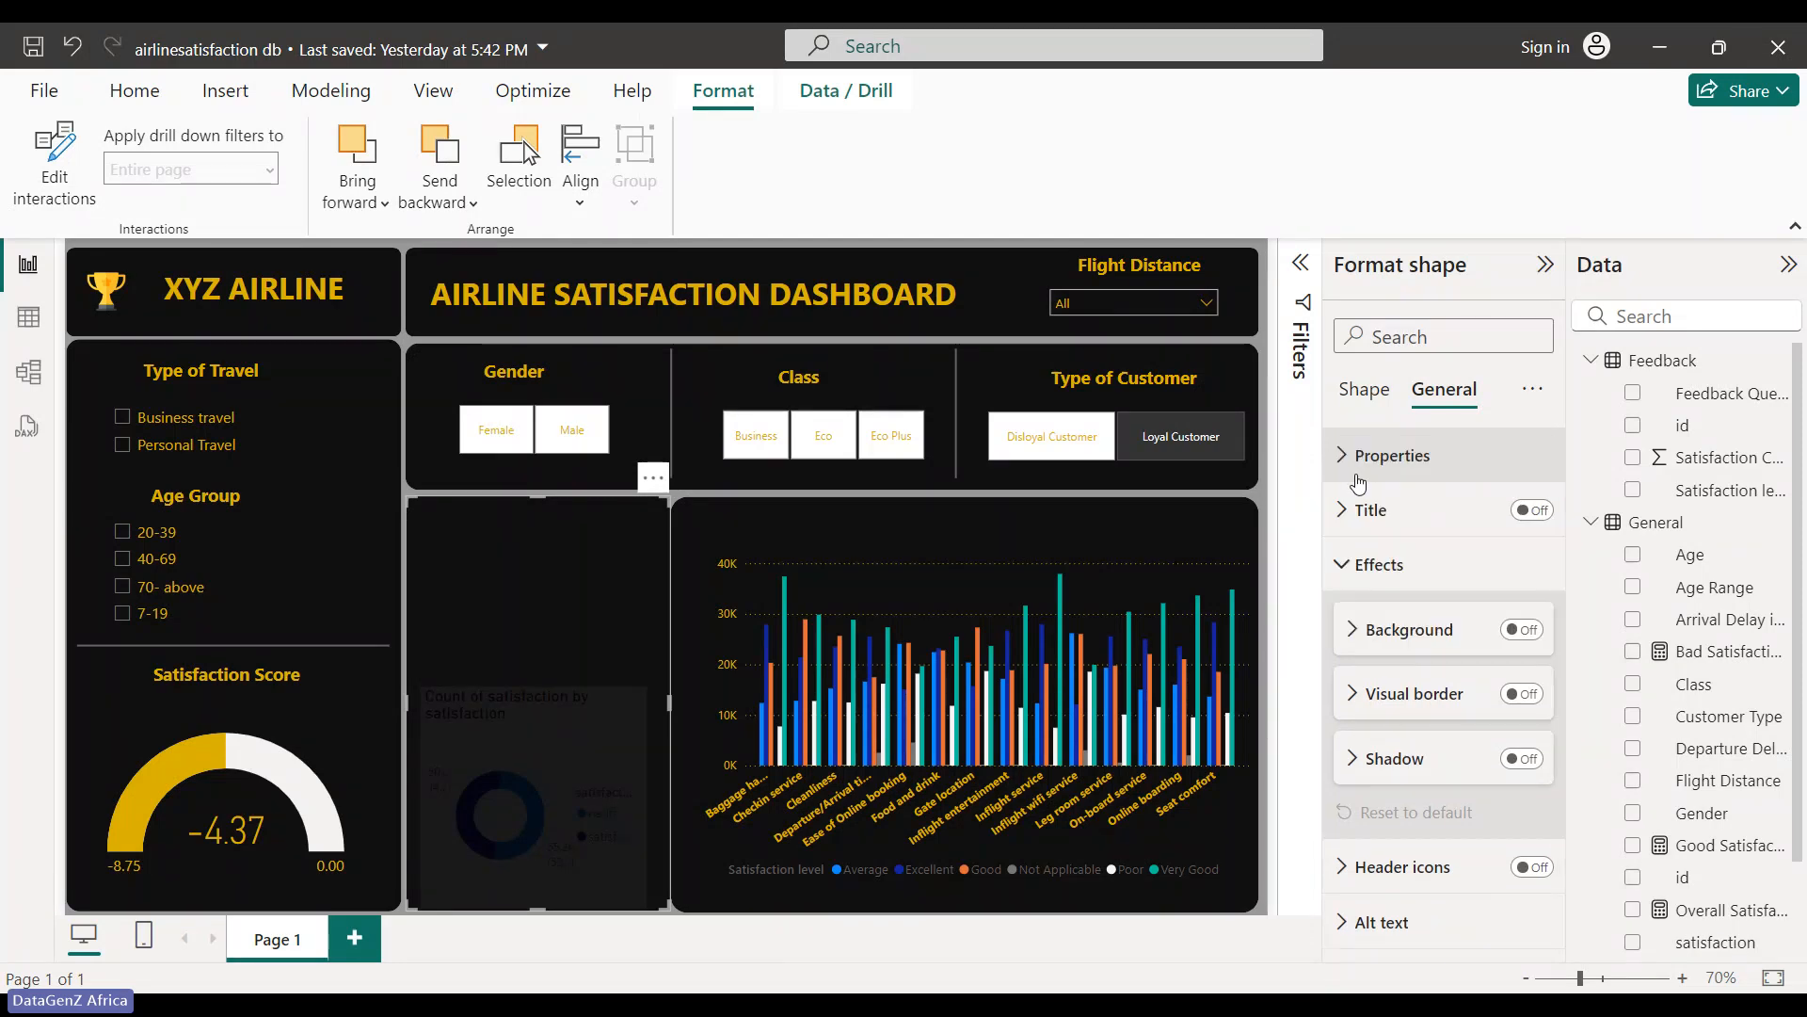
click(1347, 565)
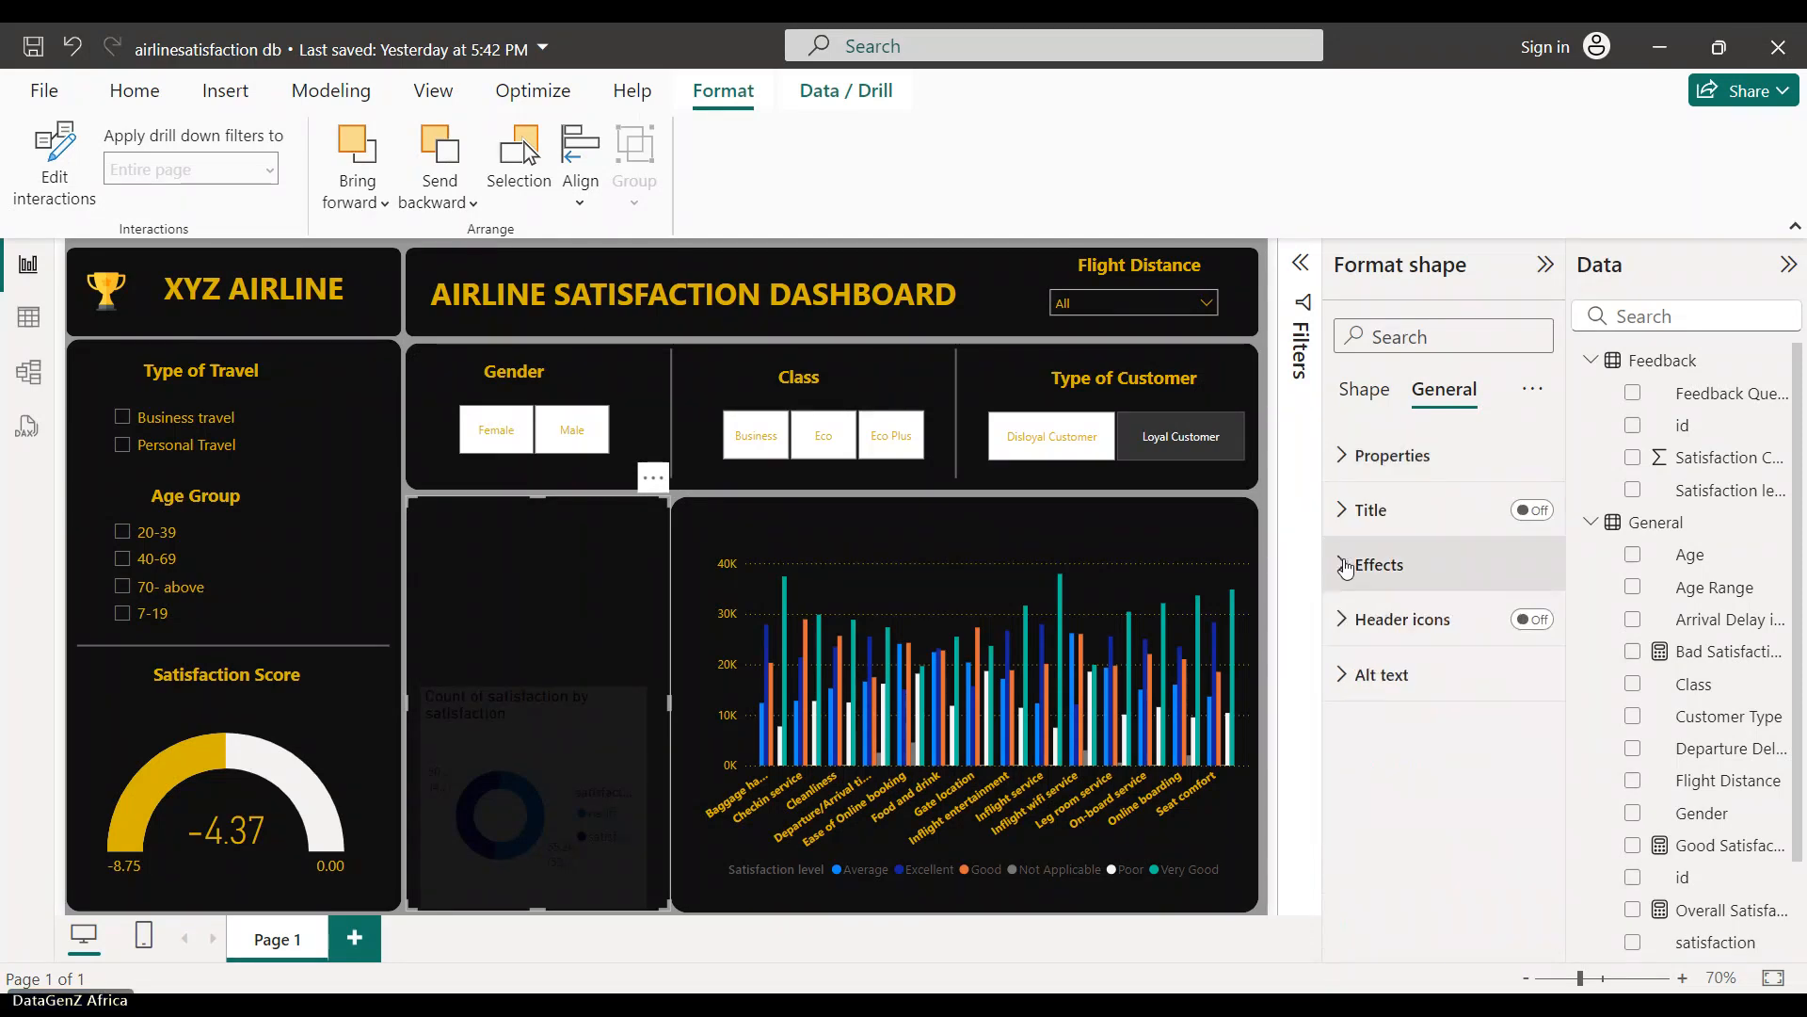
click(1367, 392)
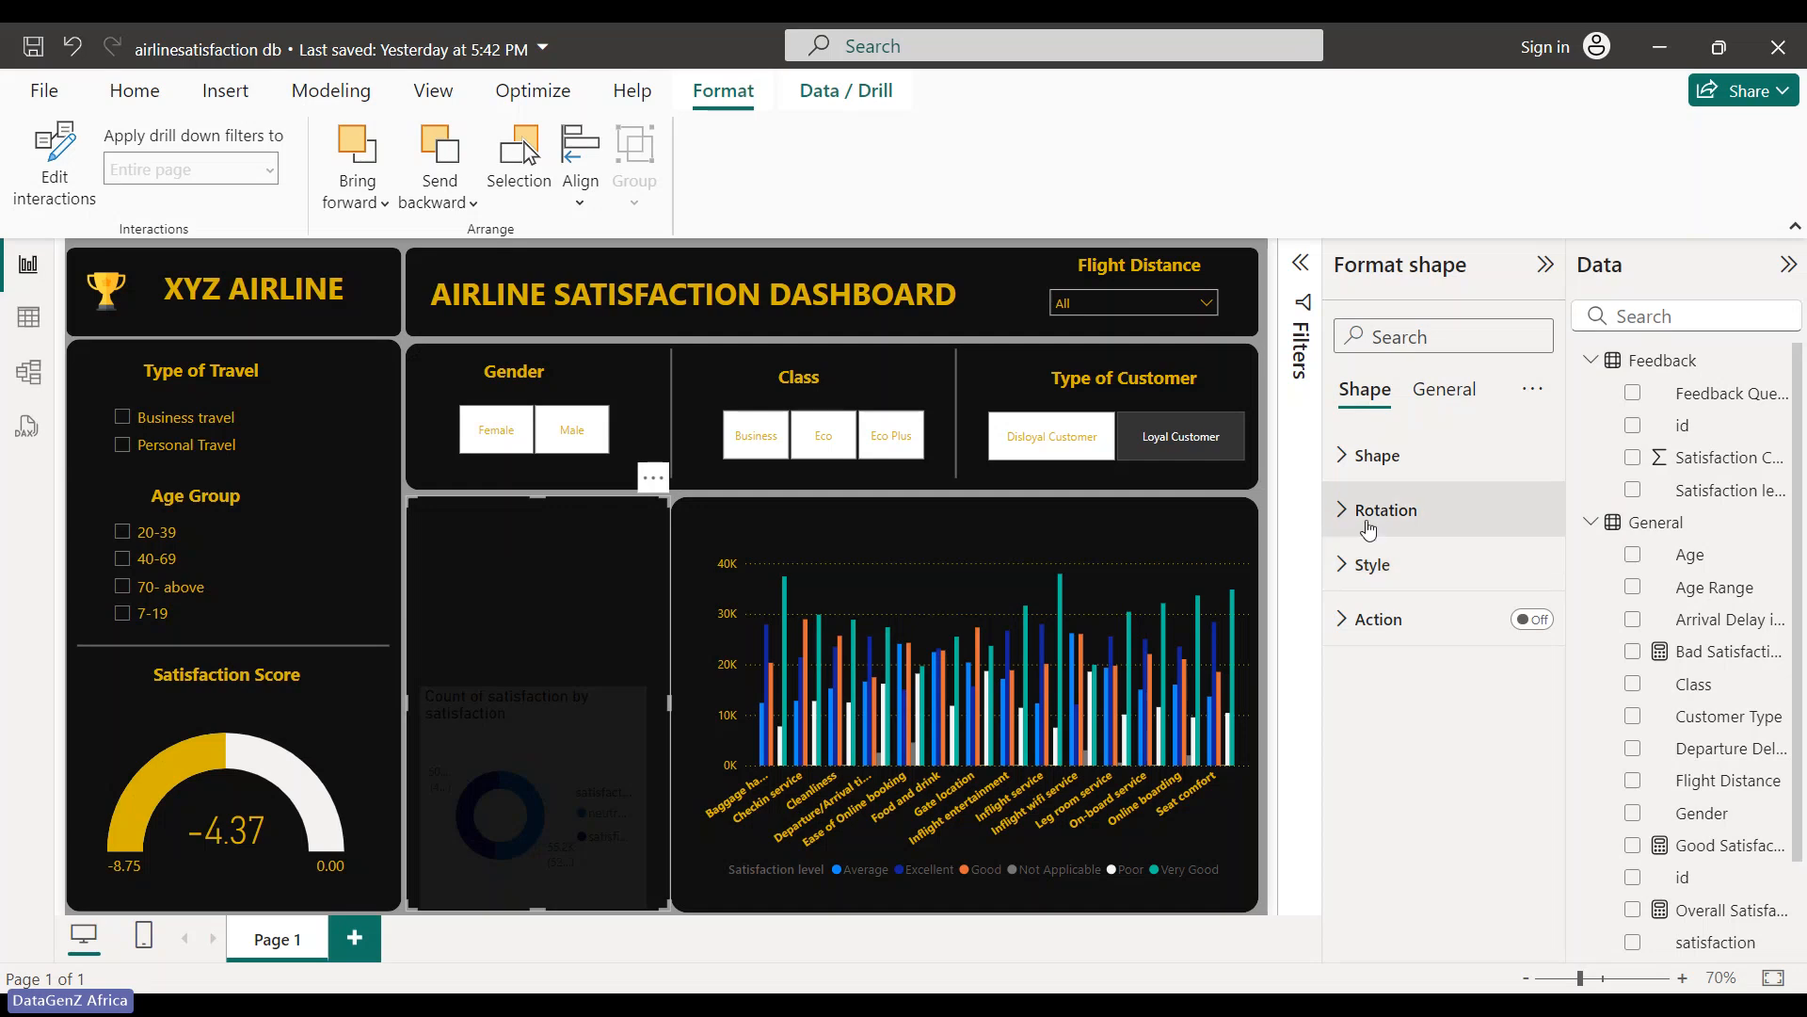
click(1143, 749)
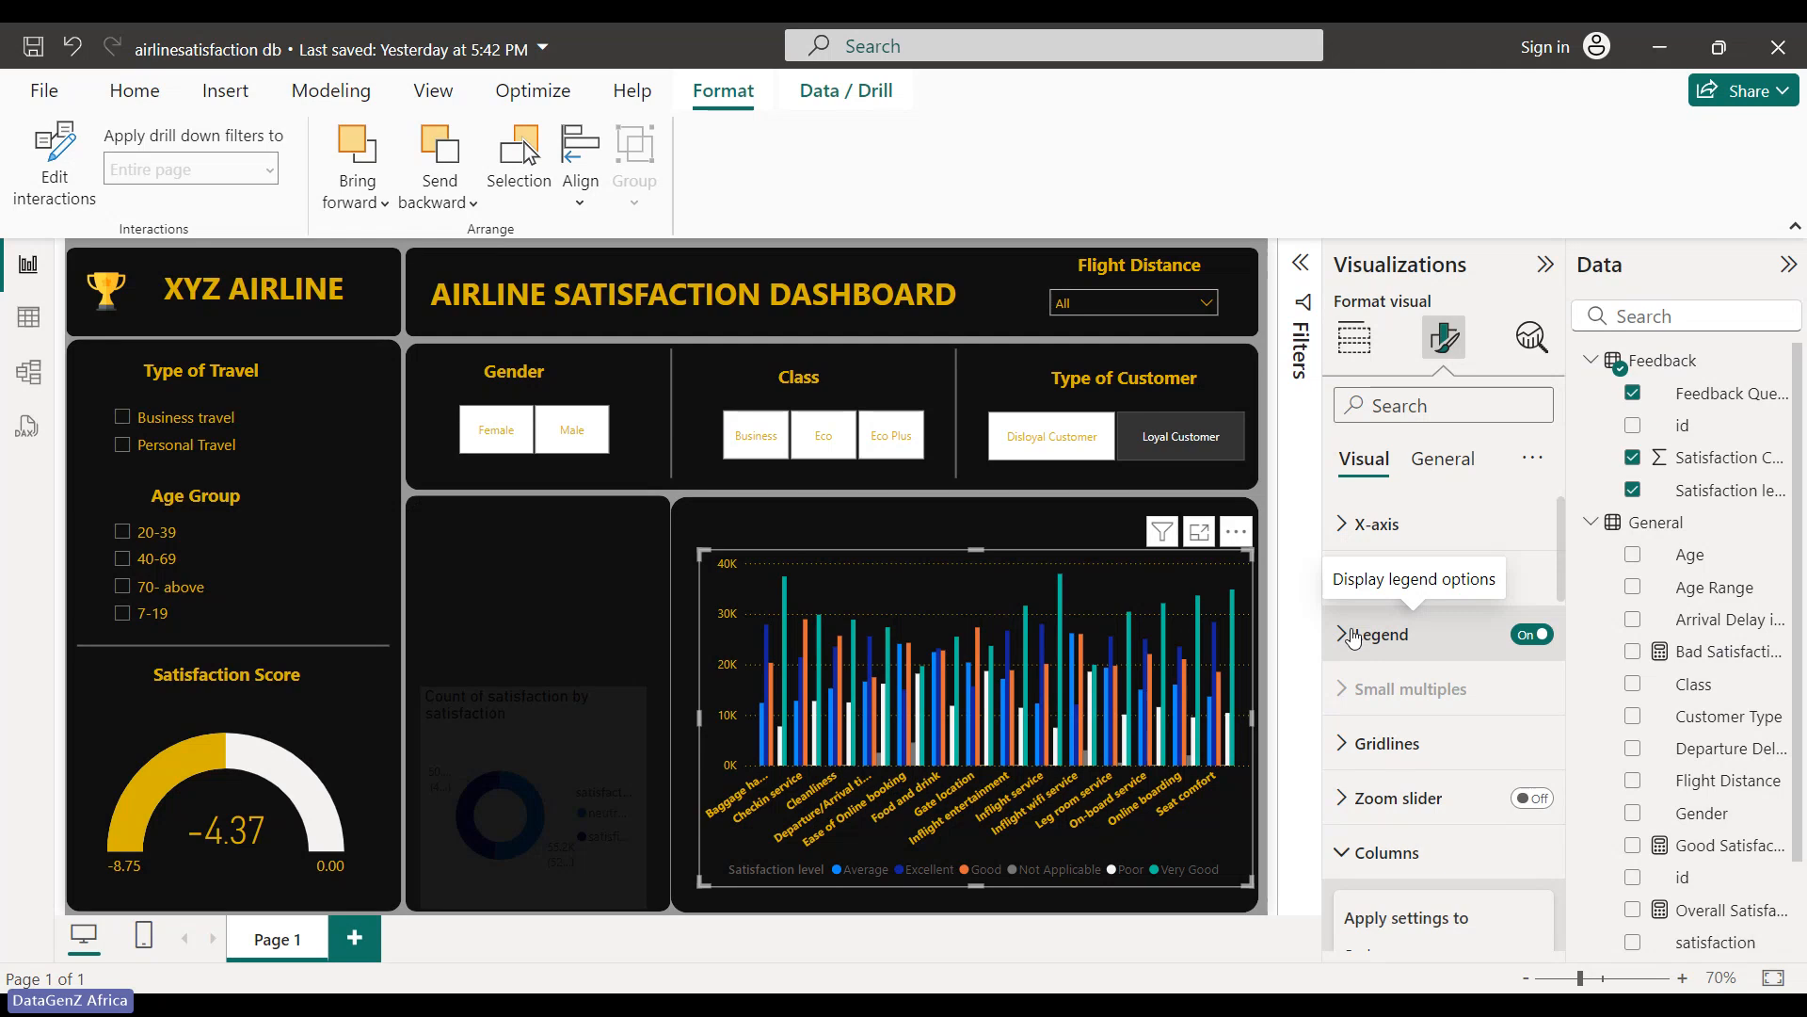
- Confirm the legend sits at Bottom center and make its text gold
click(1353, 637)
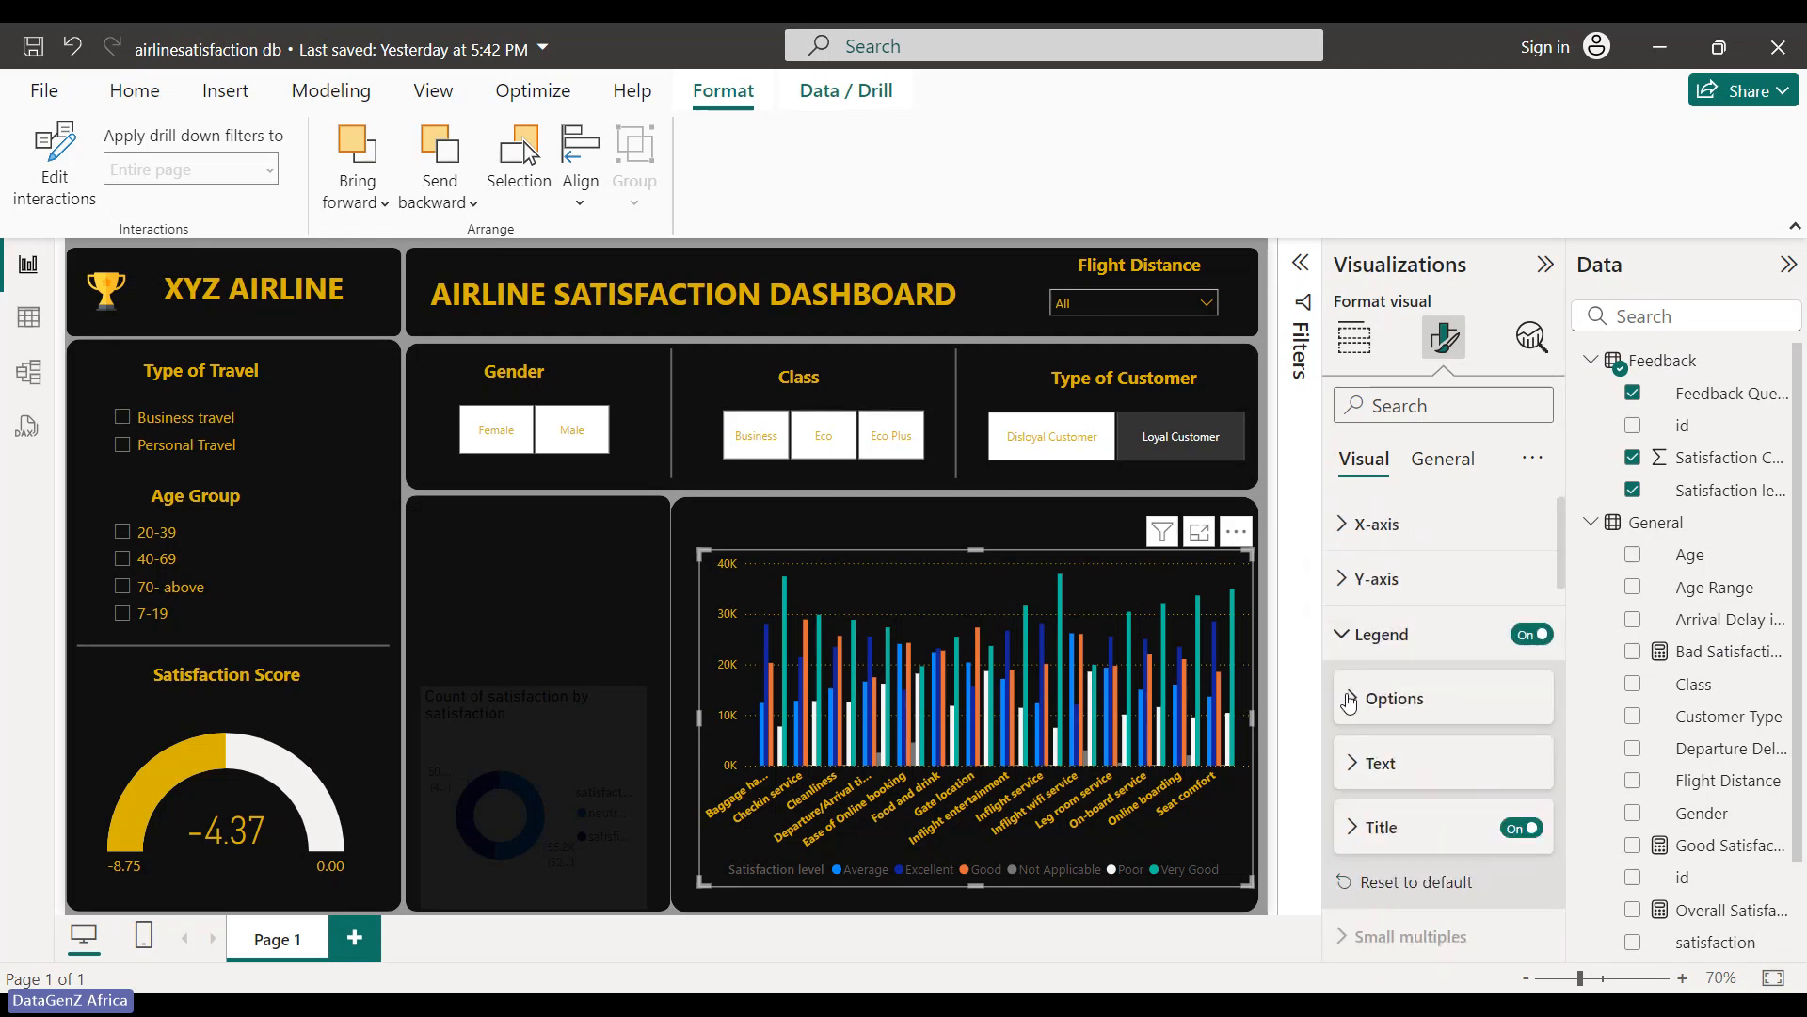
click(1352, 701)
scroll(1353, 702, down, 2)
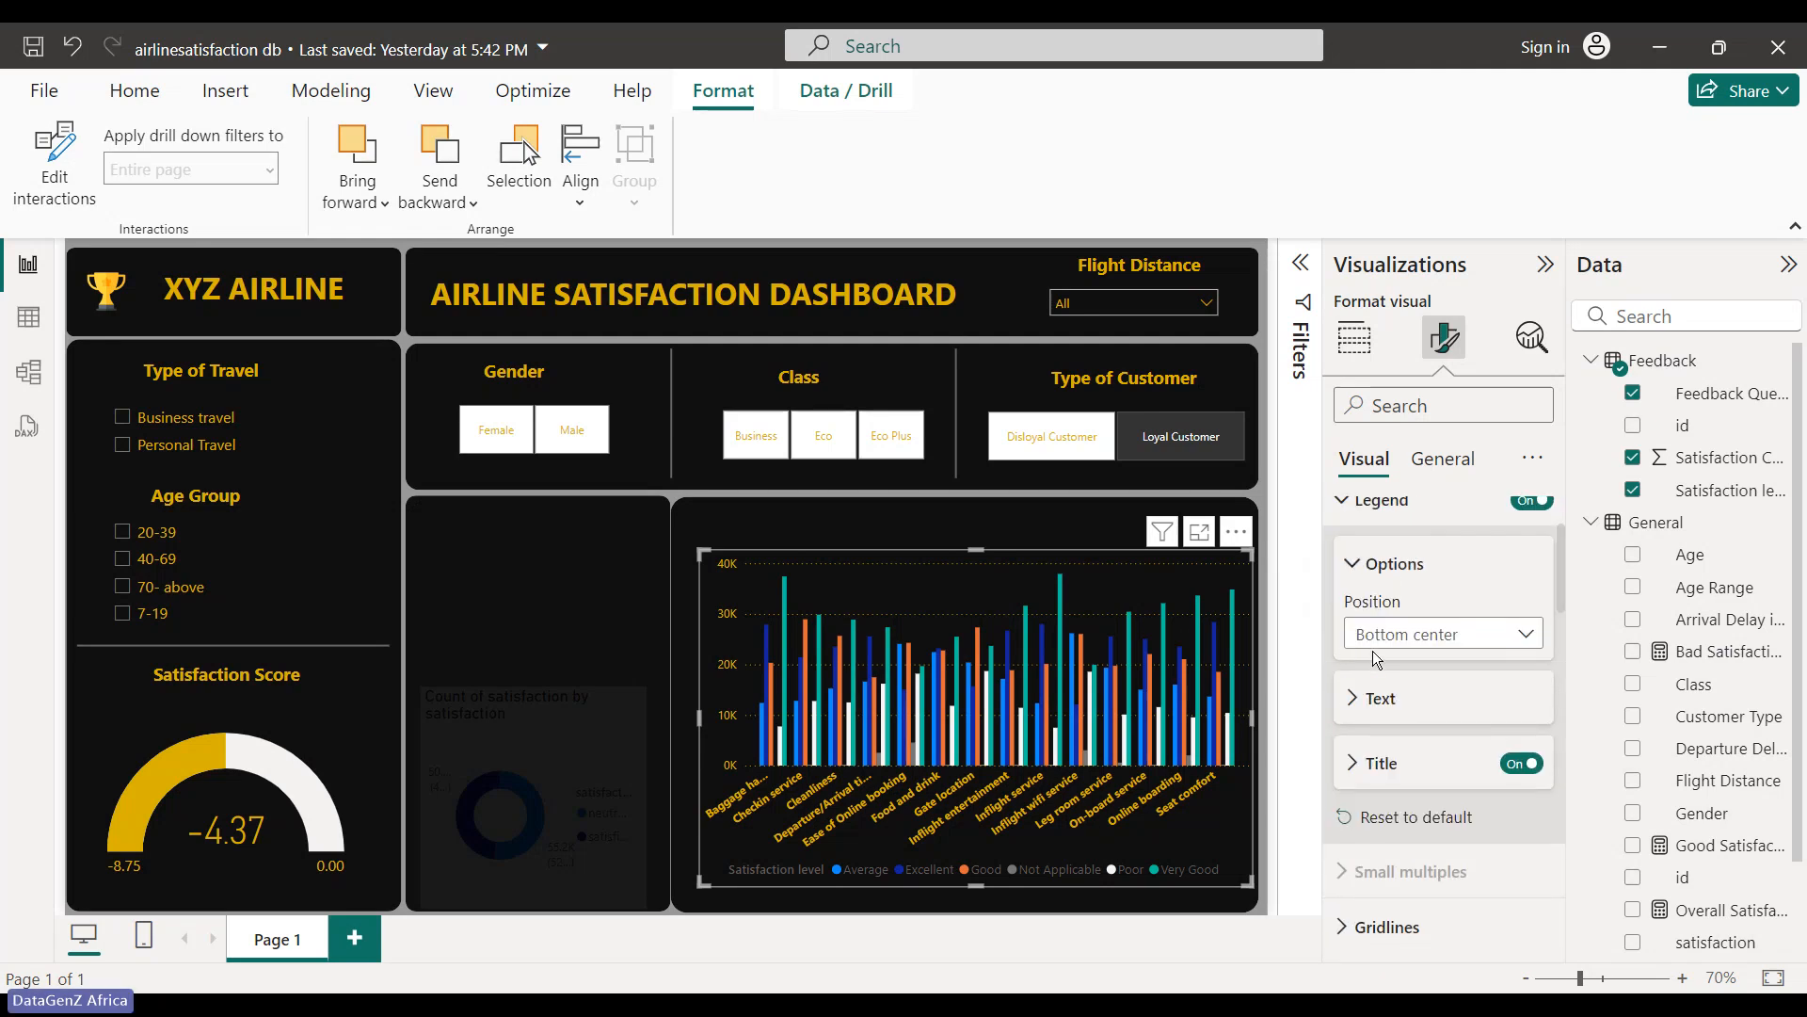
click(1355, 699)
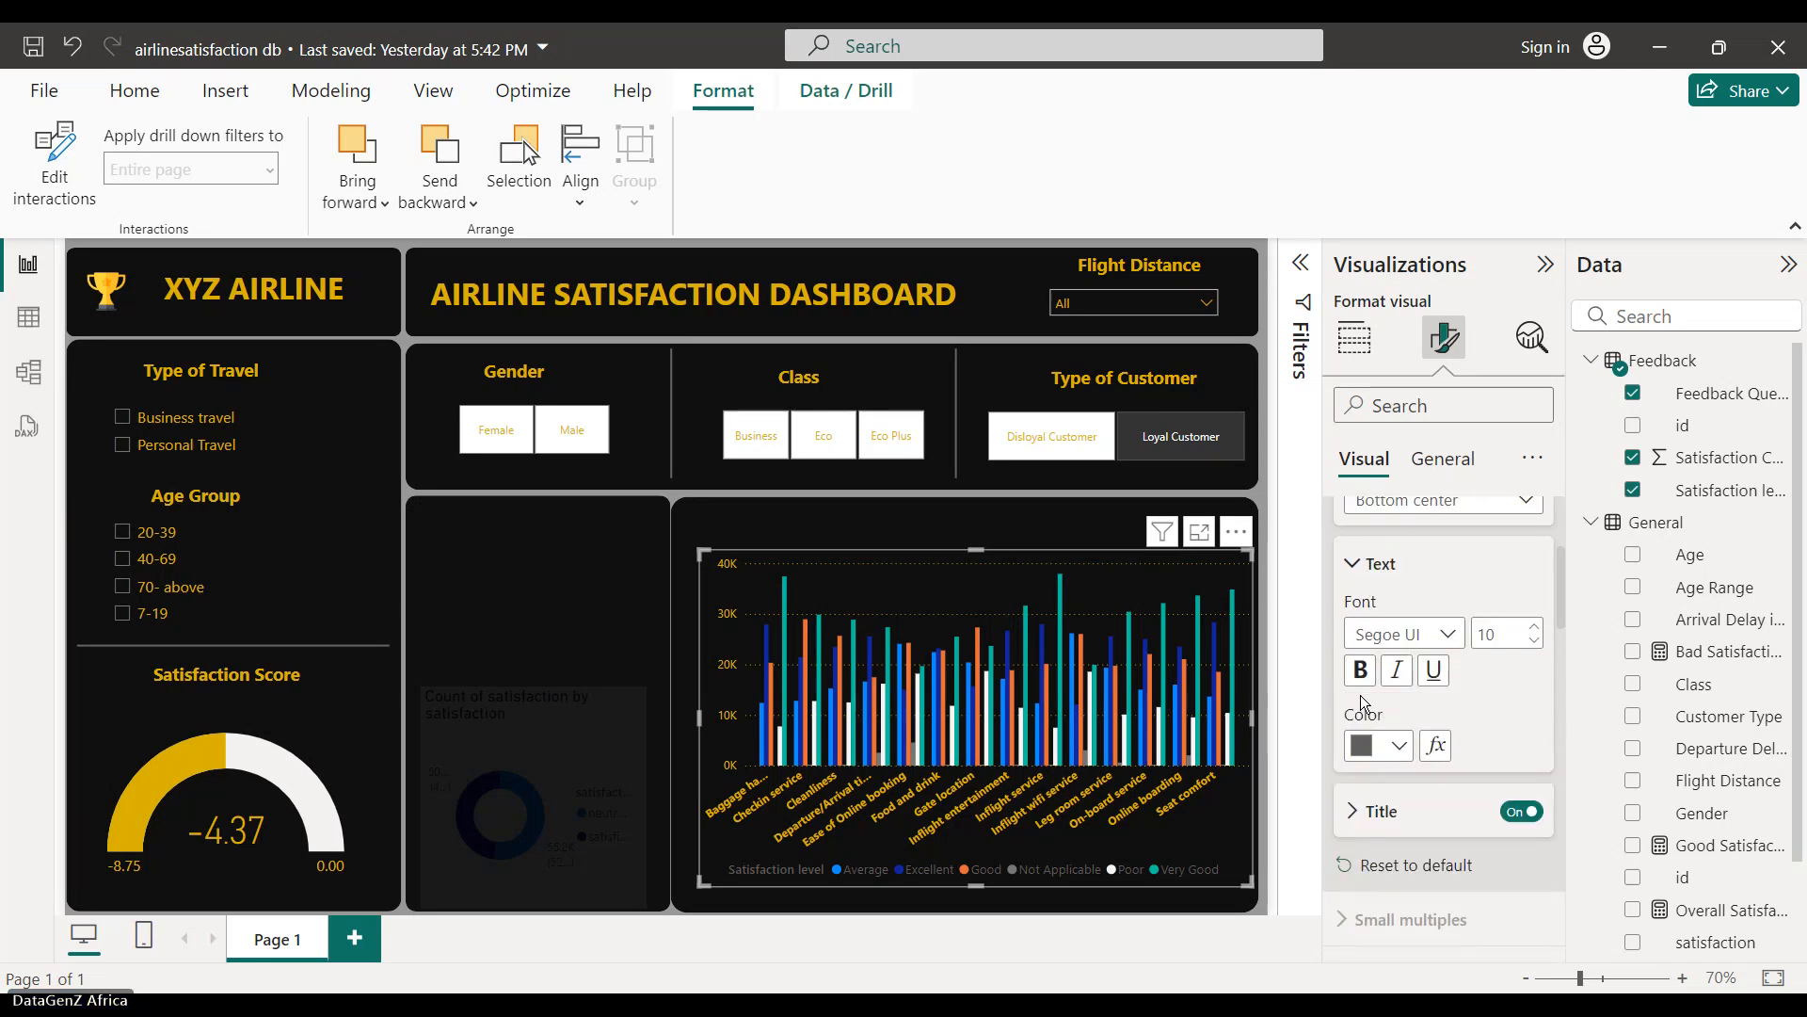
click(1402, 750)
click(1381, 632)
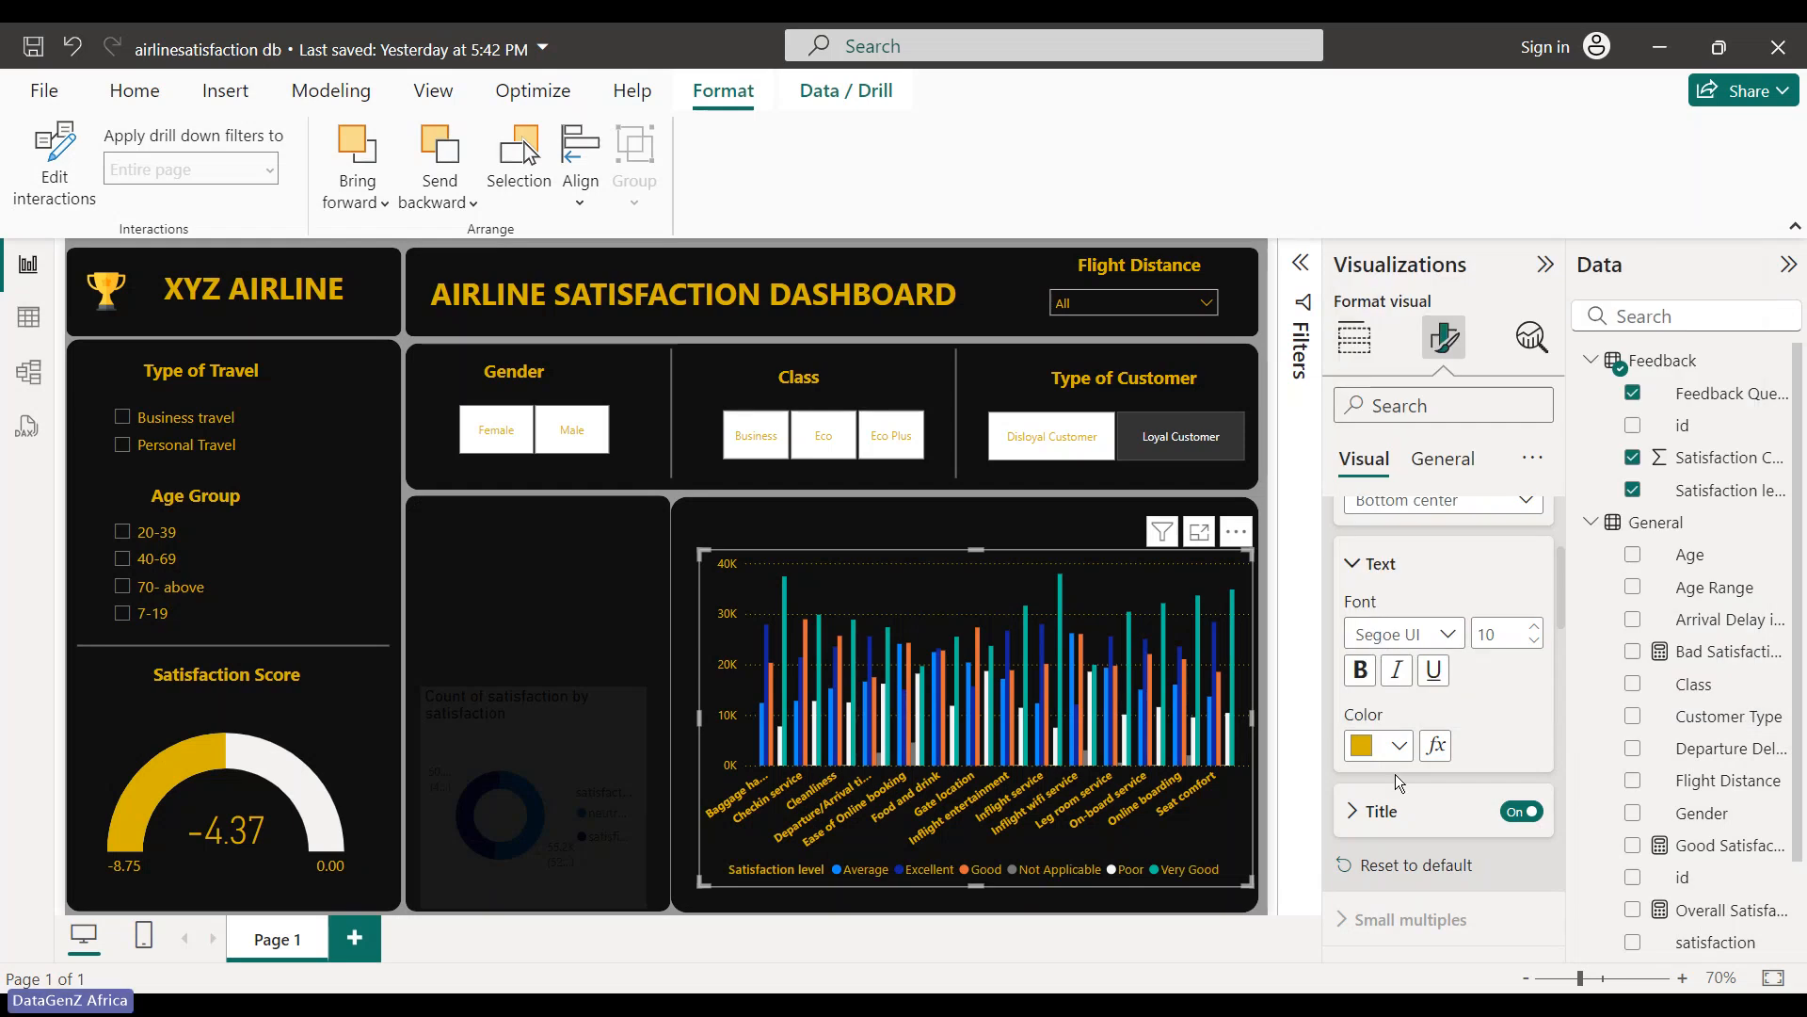
scroll(1398, 780, down, 1)
scroll(1398, 780, up, 1)
click(1351, 569)
- Check the legend title and zoom slider options, then collapse the column and data label sections
click(1353, 631)
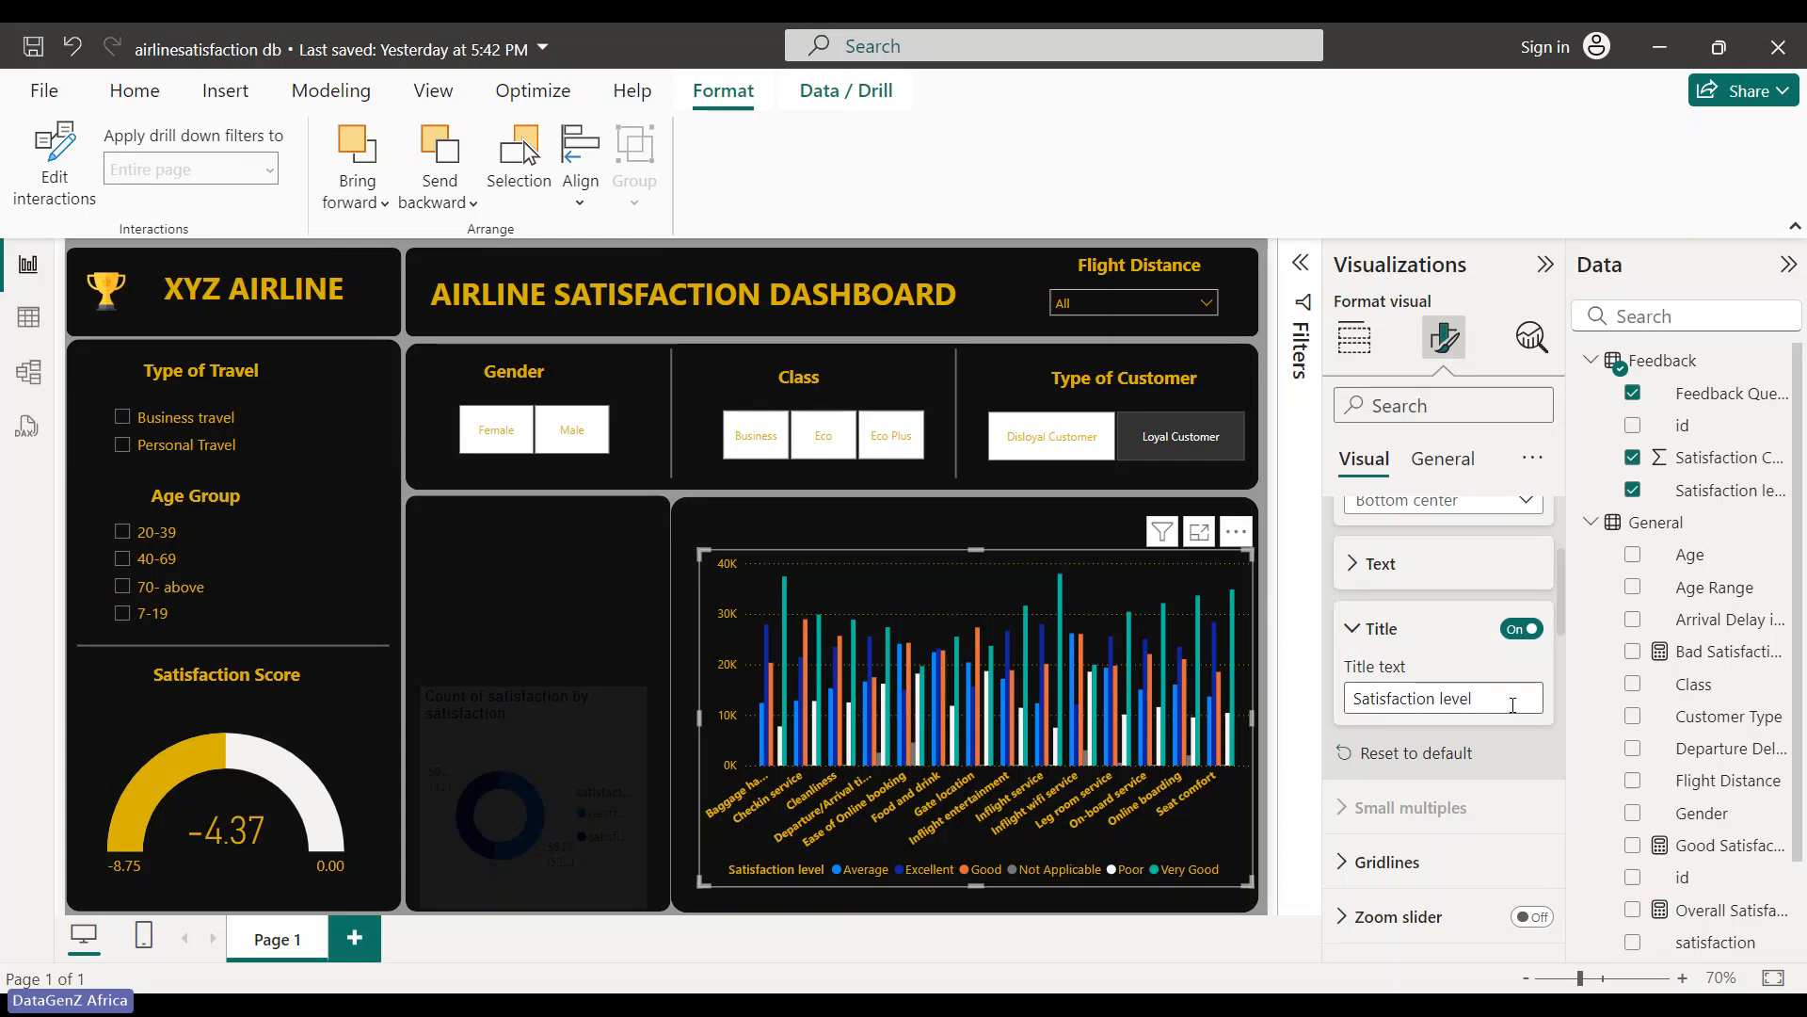
click(1354, 629)
scroll(1356, 678, down, 3)
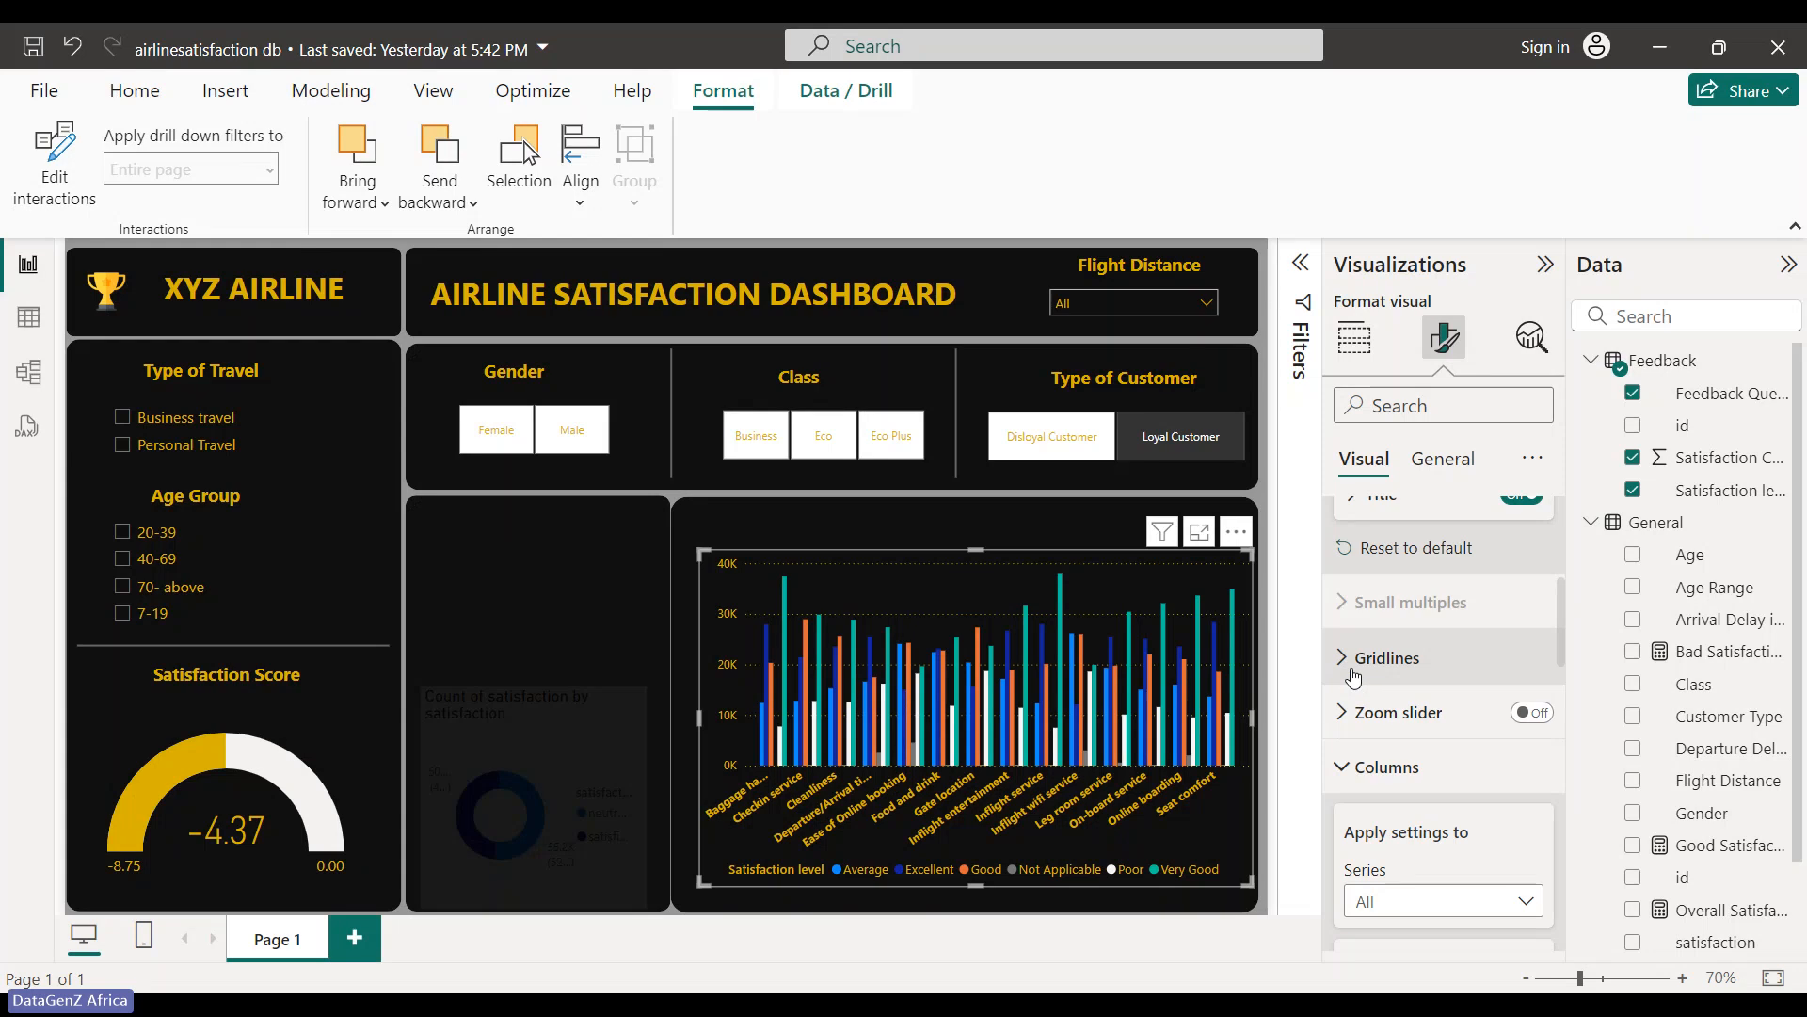
click(1353, 715)
click(1352, 719)
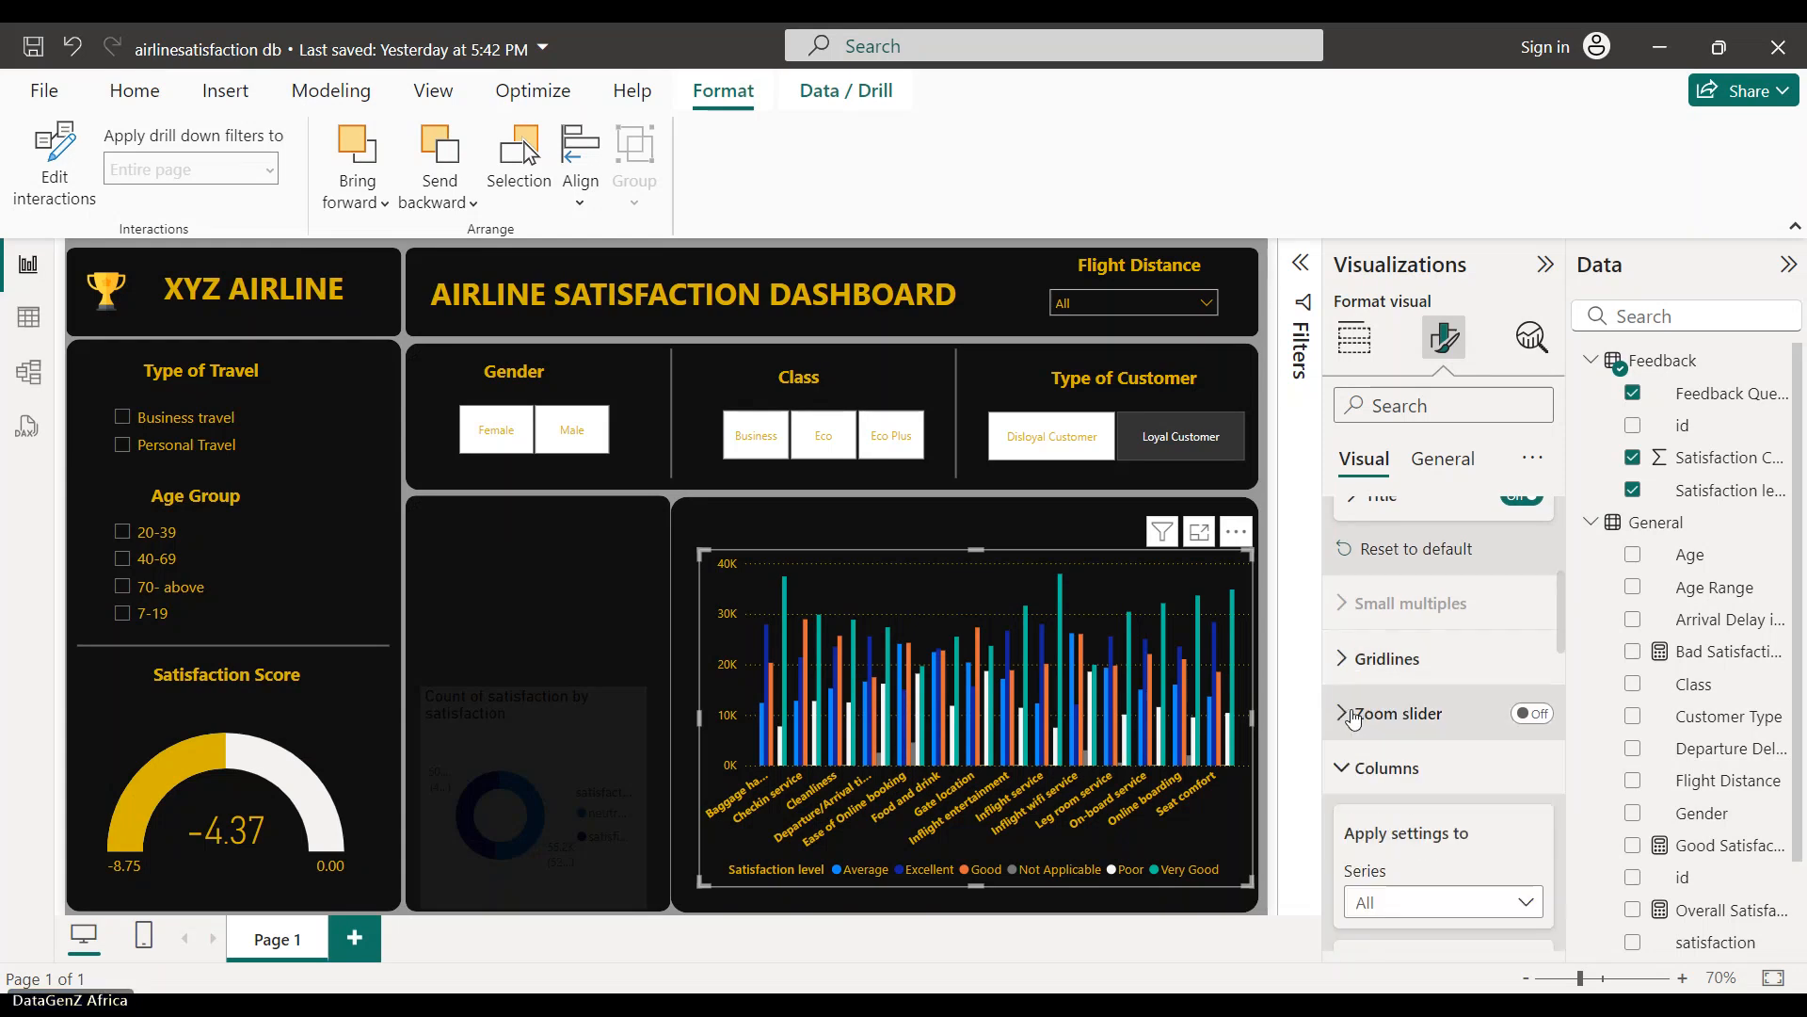
scroll(1360, 650, down, 3)
click(1362, 636)
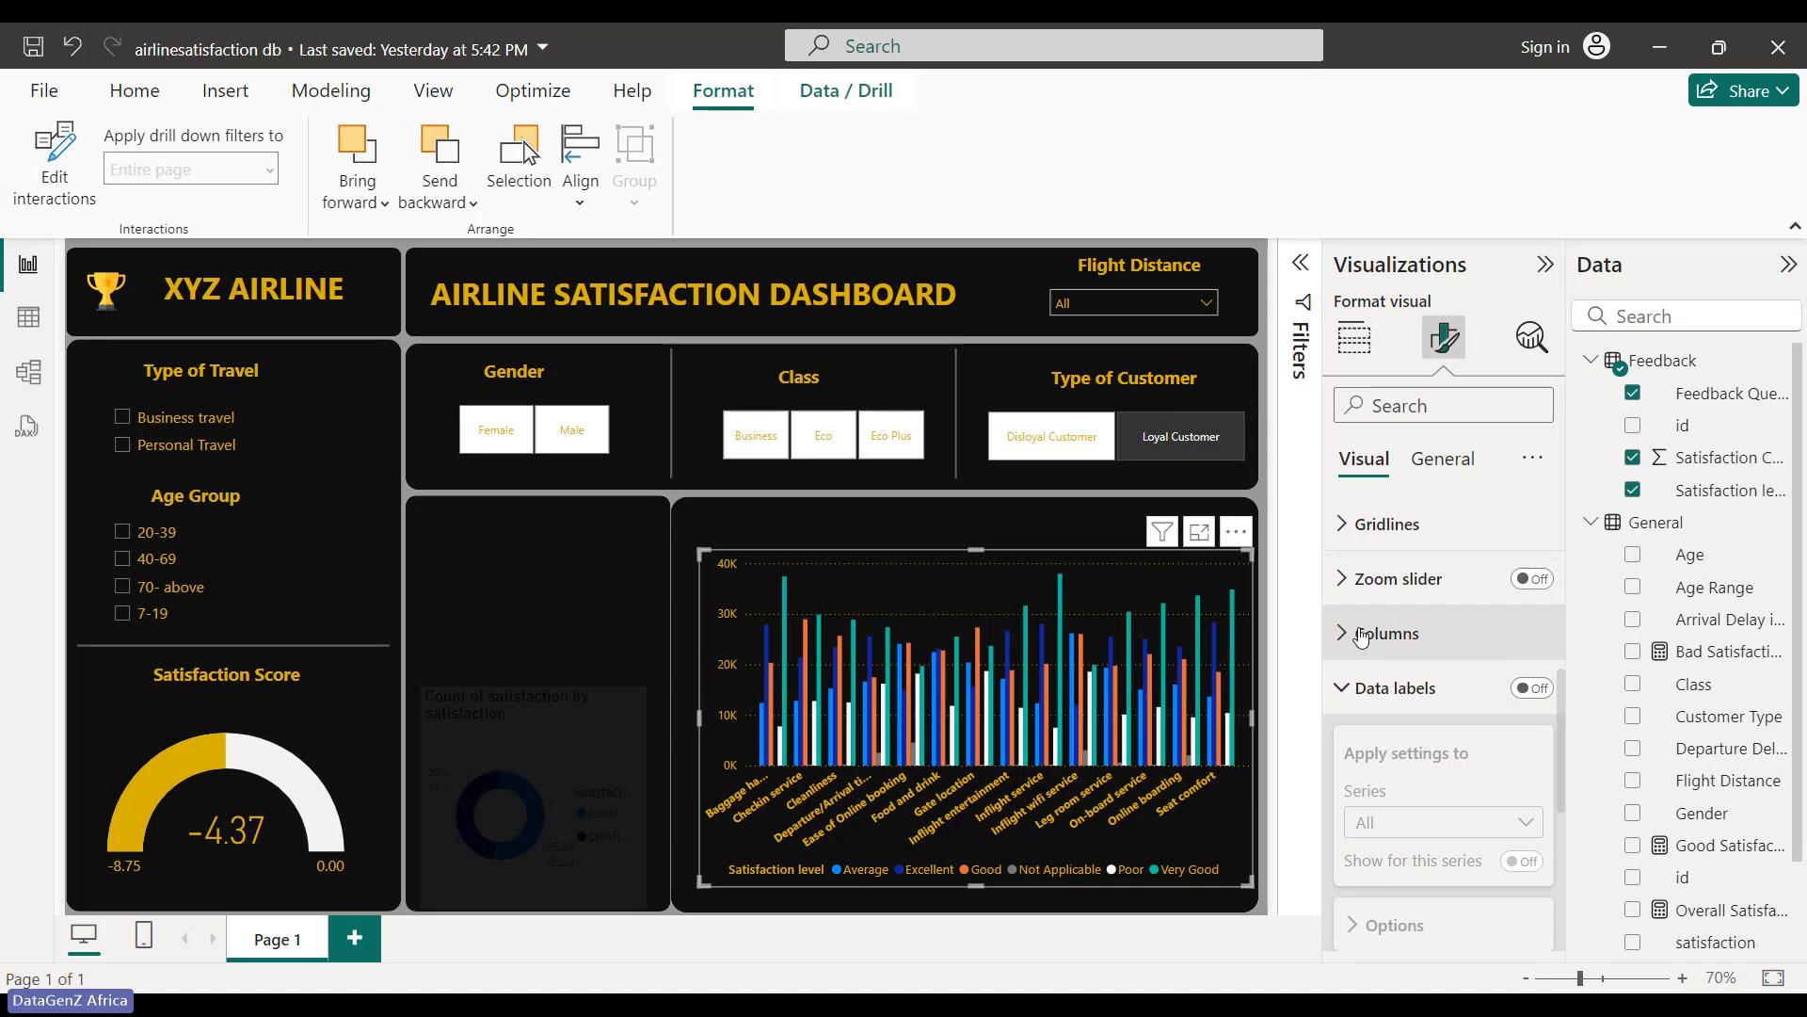
click(1384, 687)
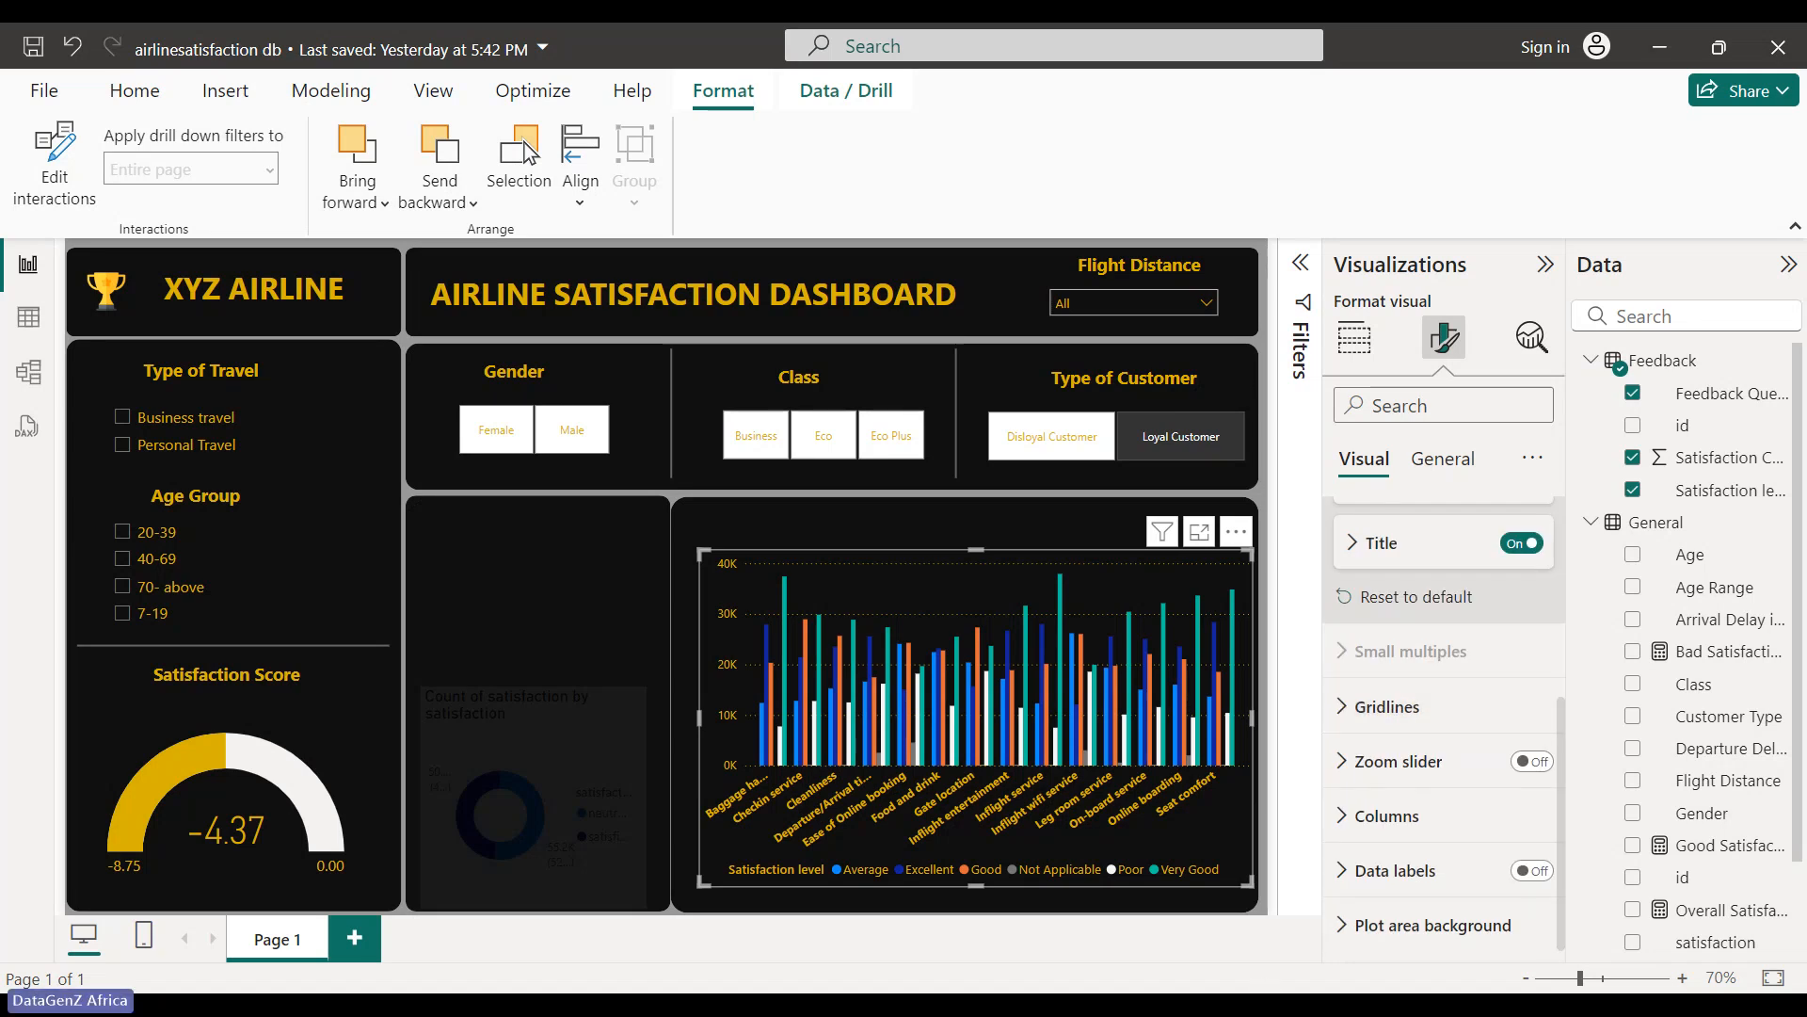
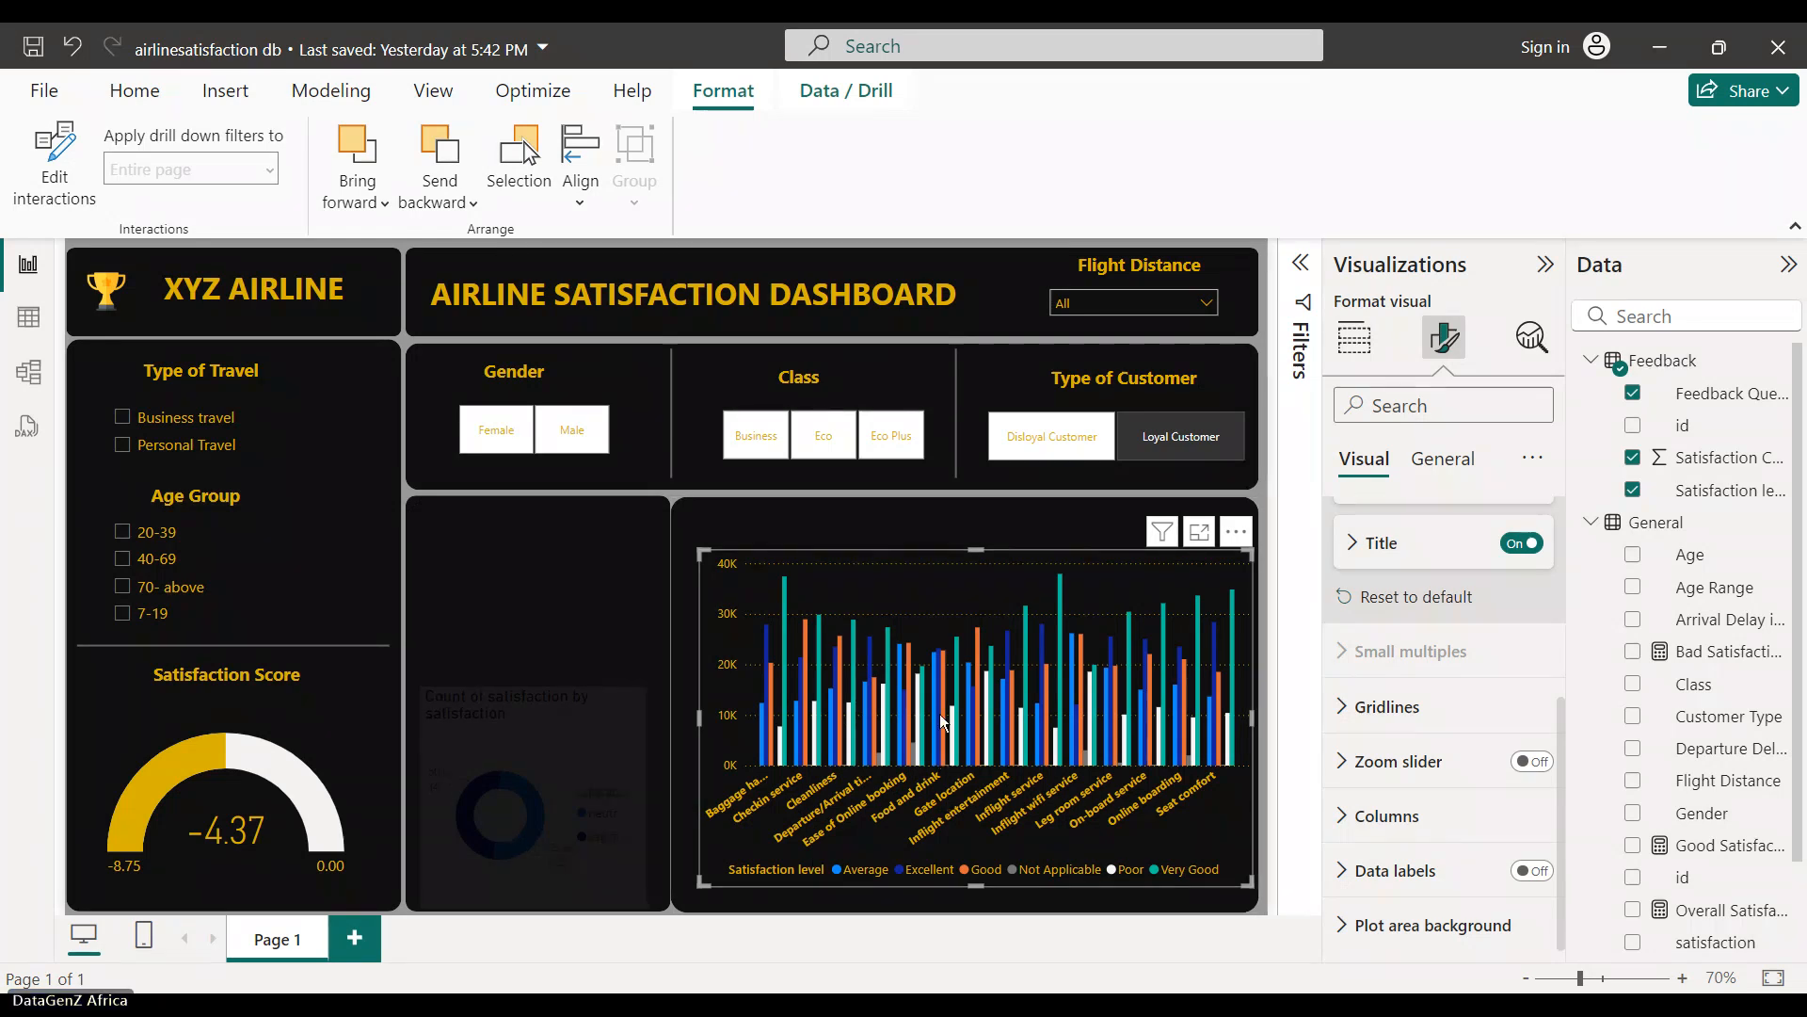
- Duplicate the Type of Travel heading text box to make extra copies
mouse_move(939, 714)
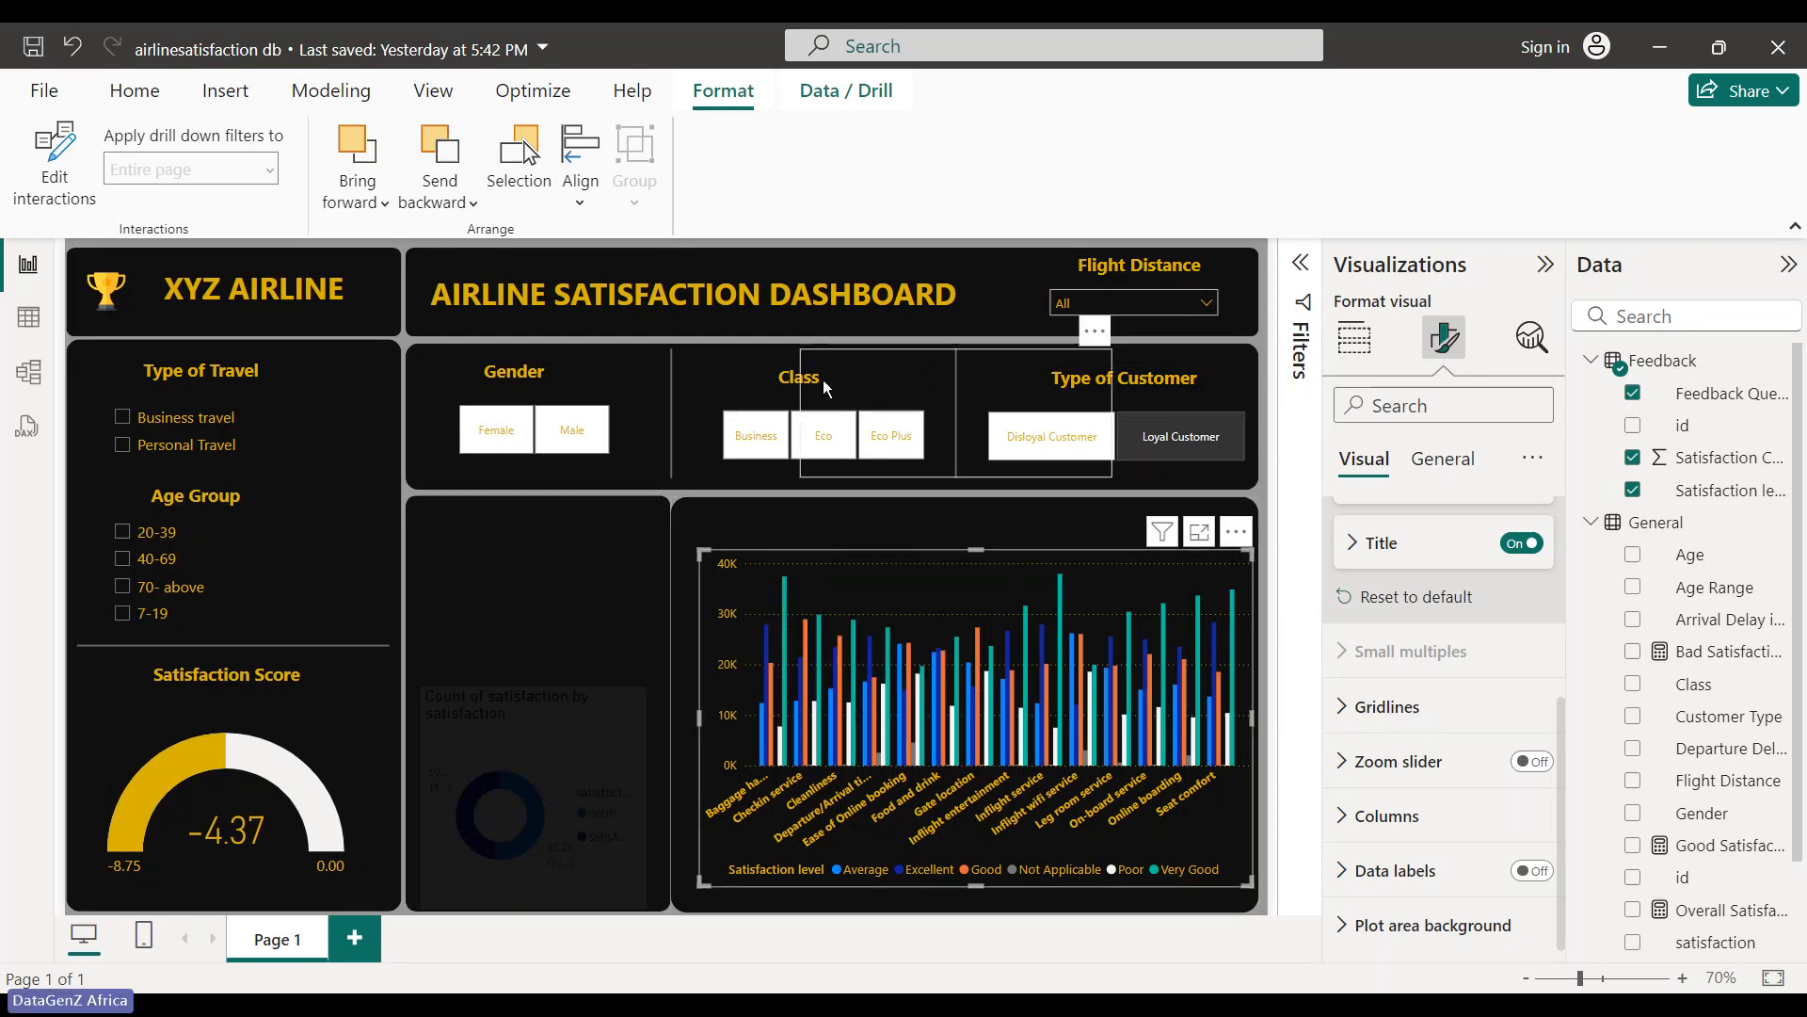
click(219, 369)
click(272, 337)
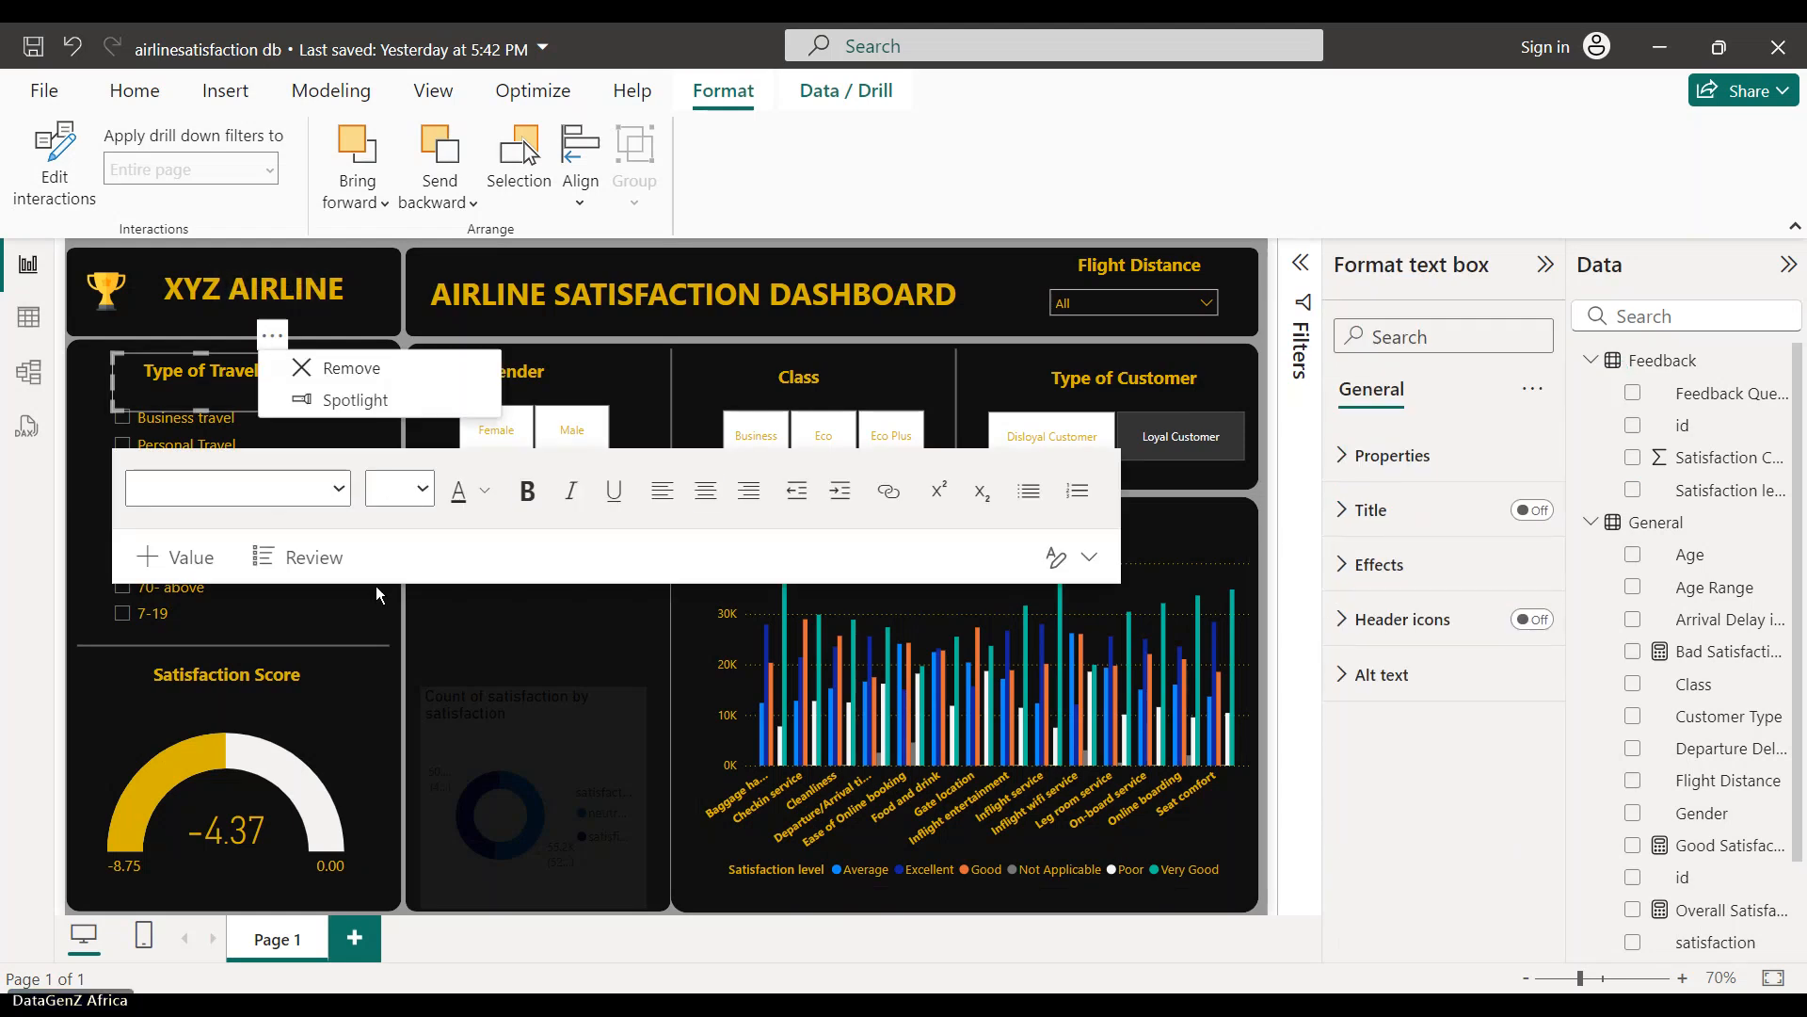
click(514, 666)
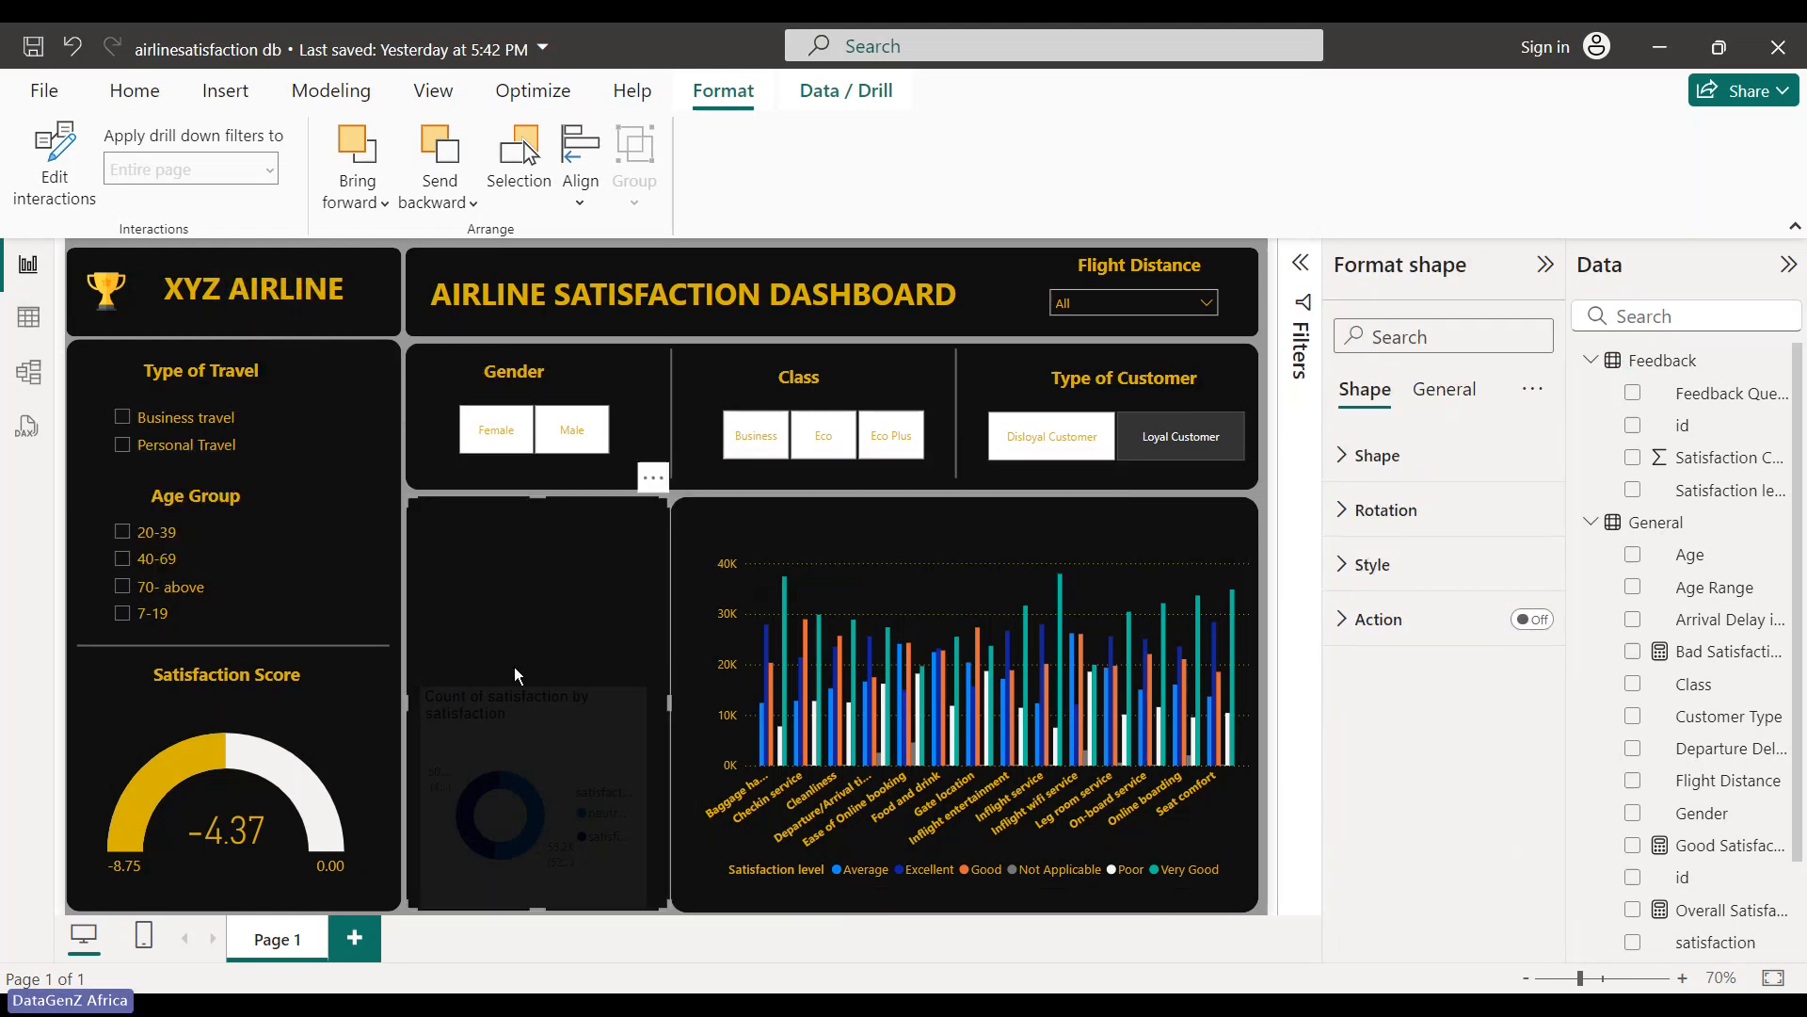
key(ctrl+v)
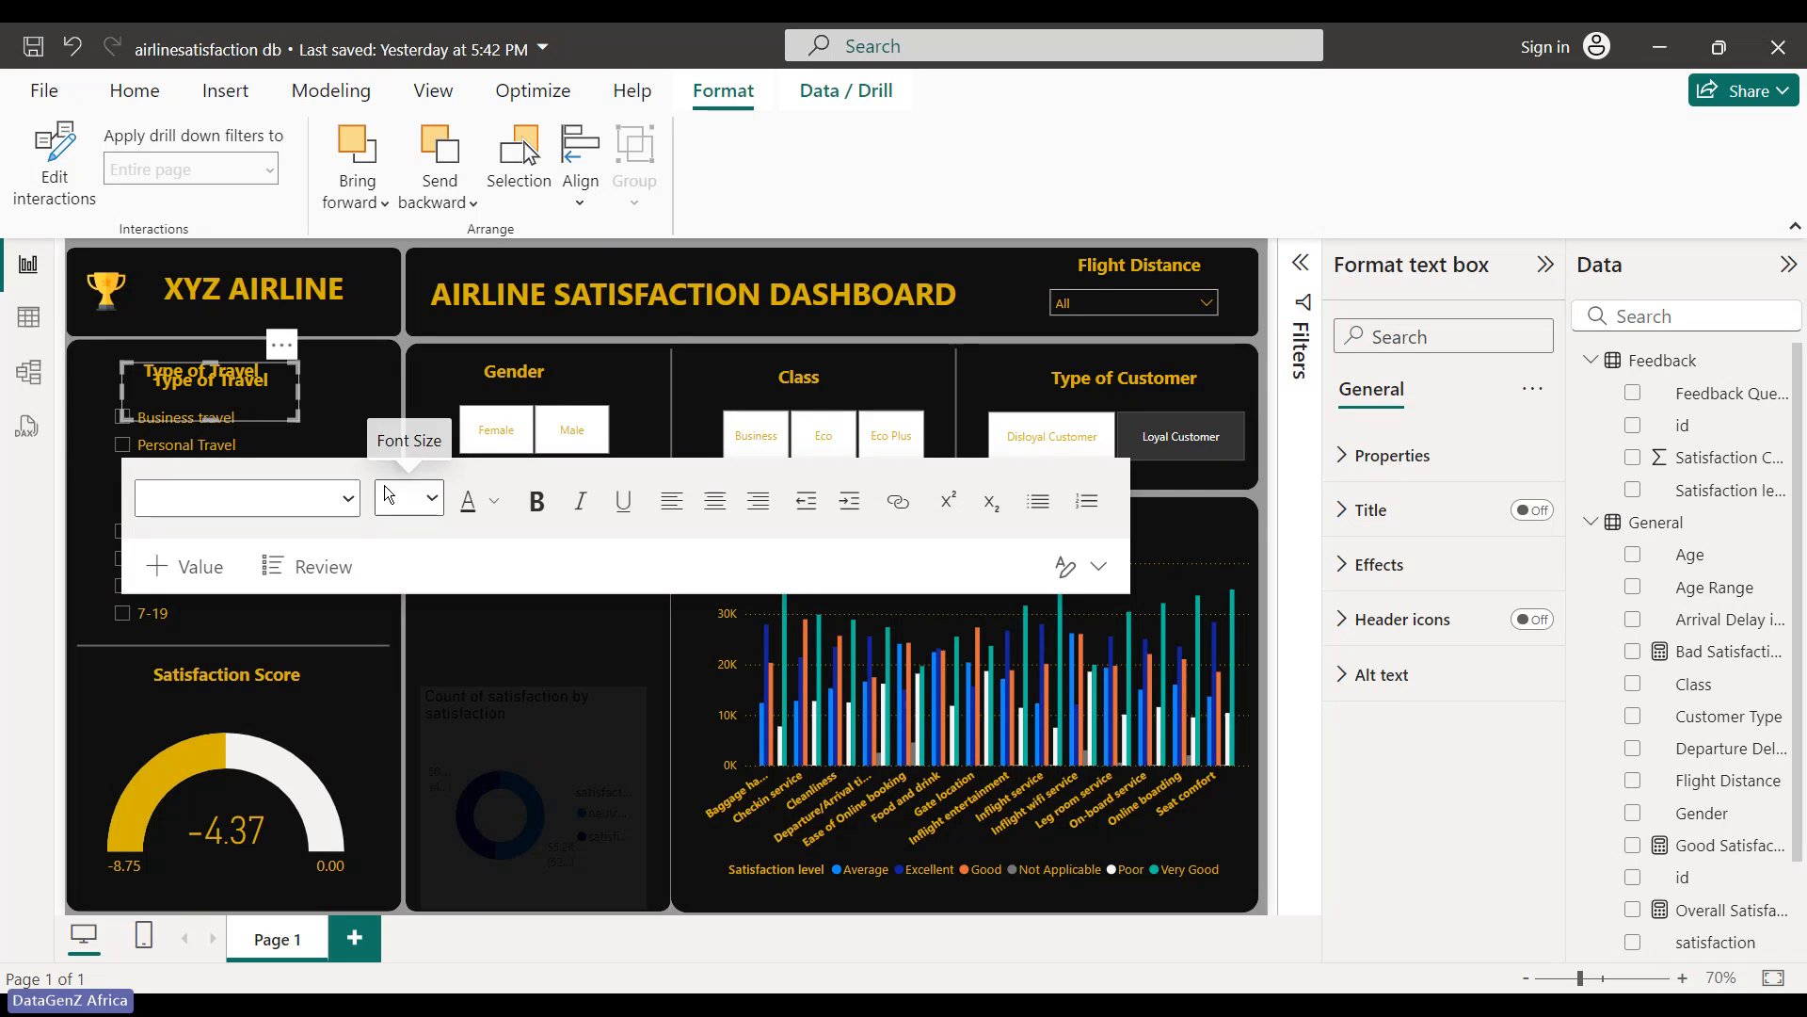
key(ctrl+v)
key(ctrl+v)
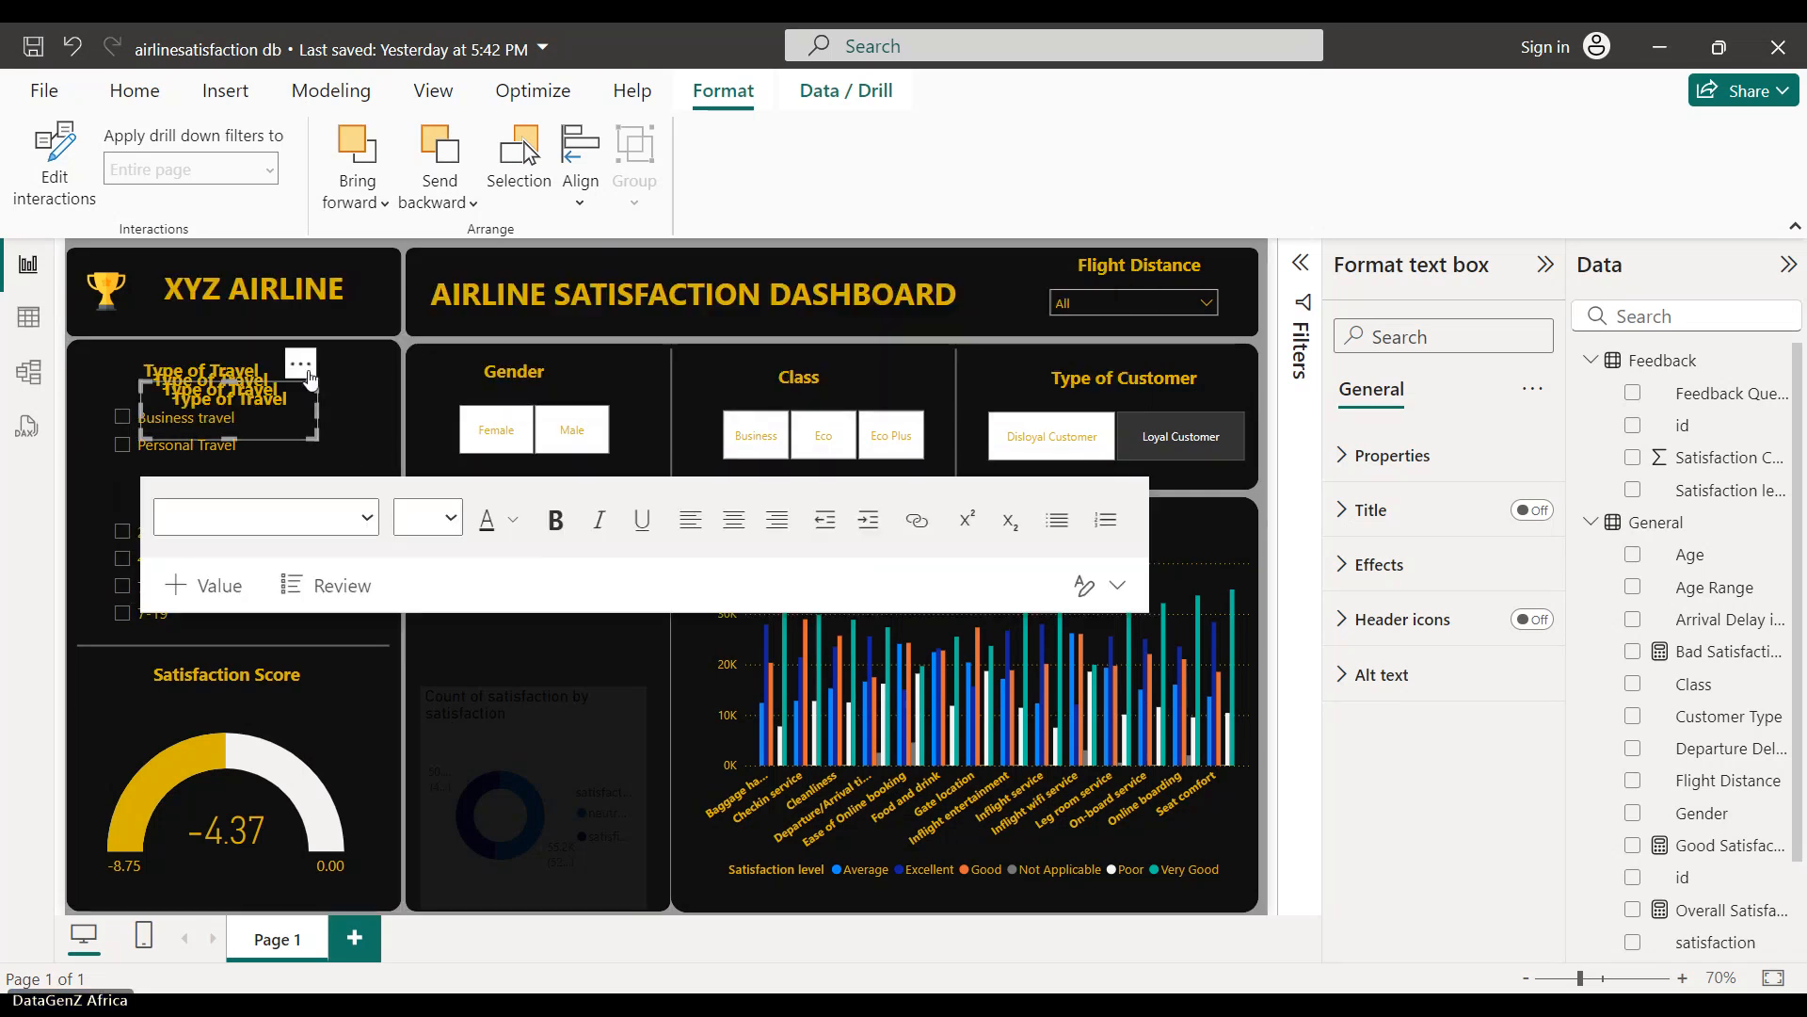
- Place one heading copy above the column chart and two inside the middle donut panel
drag(303, 371, 1038, 482)
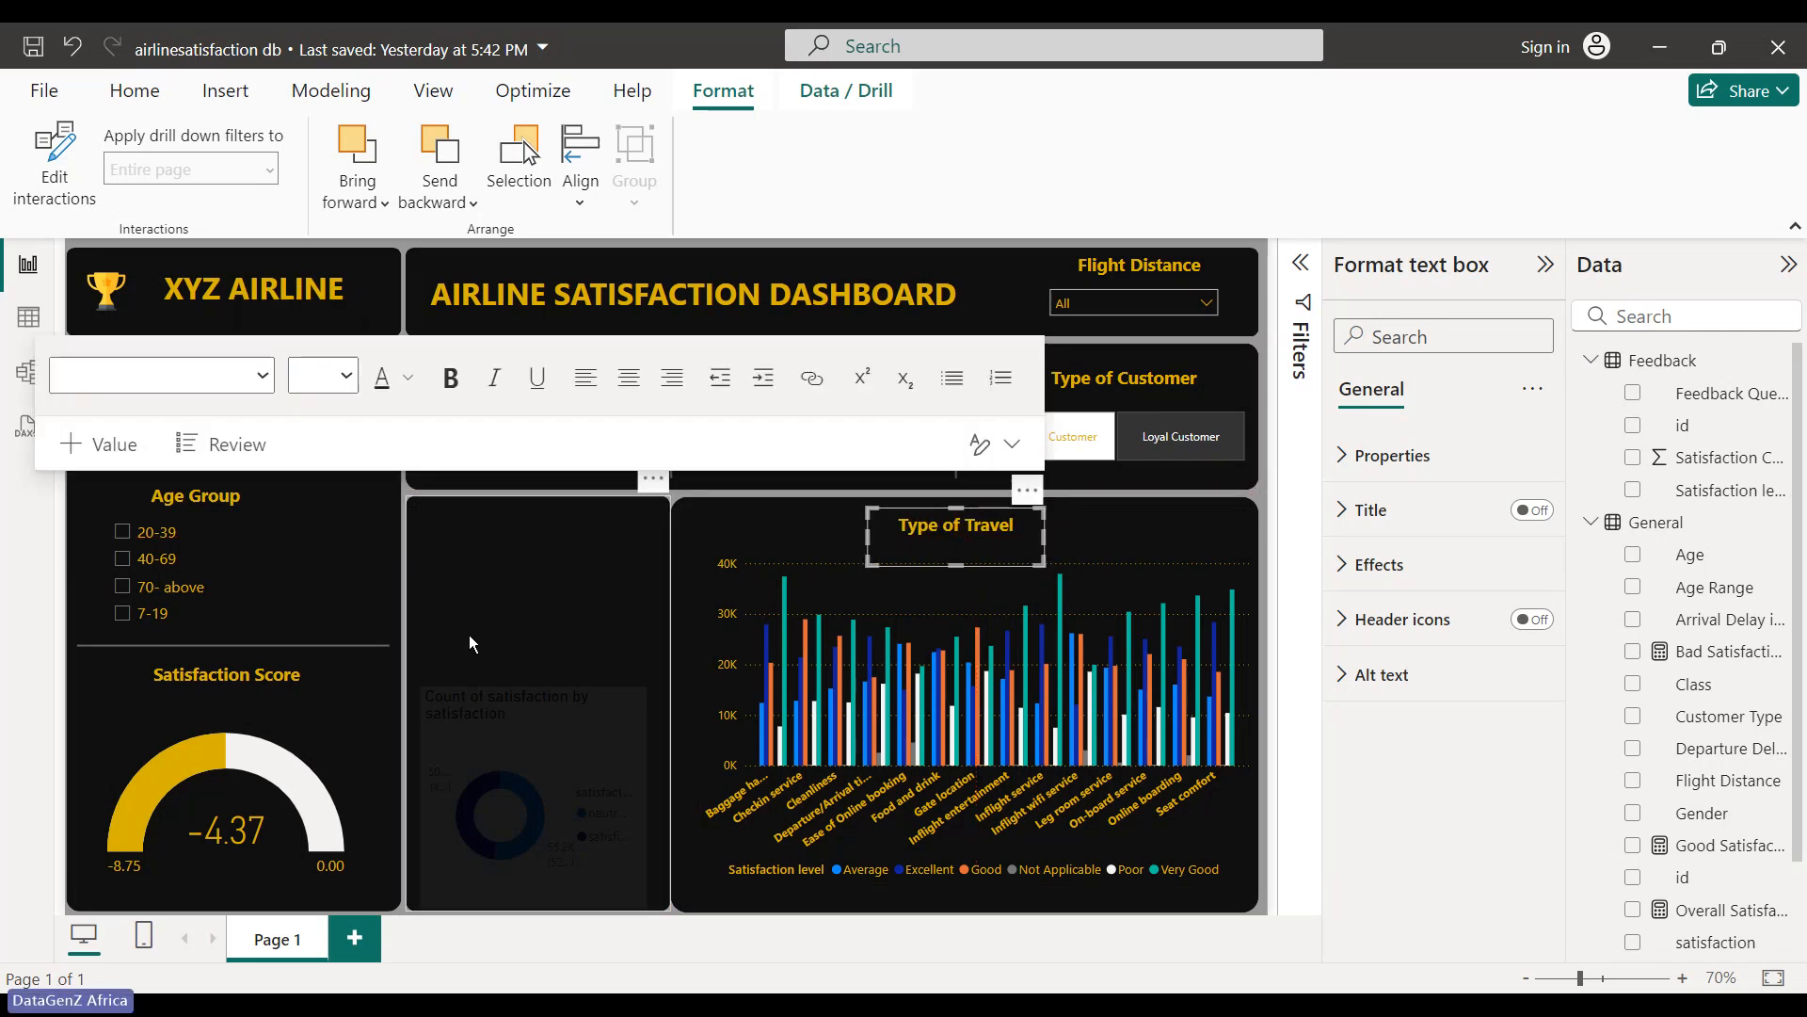
click(516, 571)
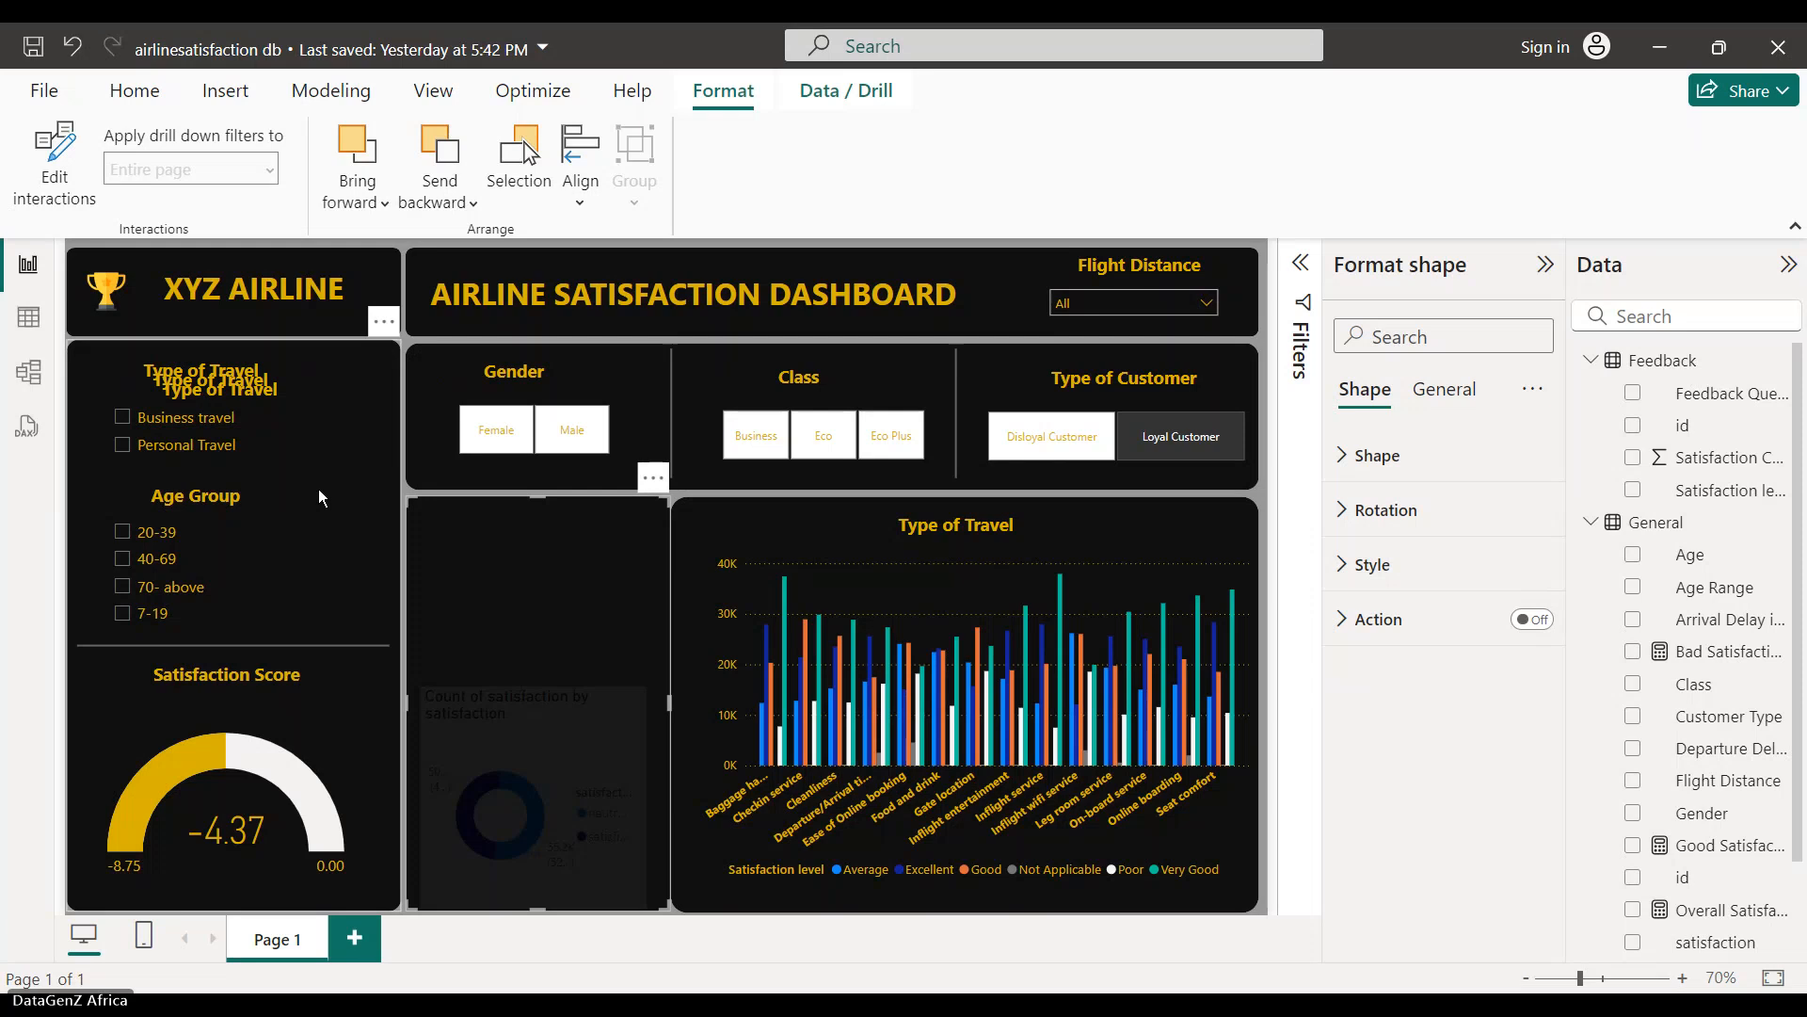
drag(290, 354, 584, 489)
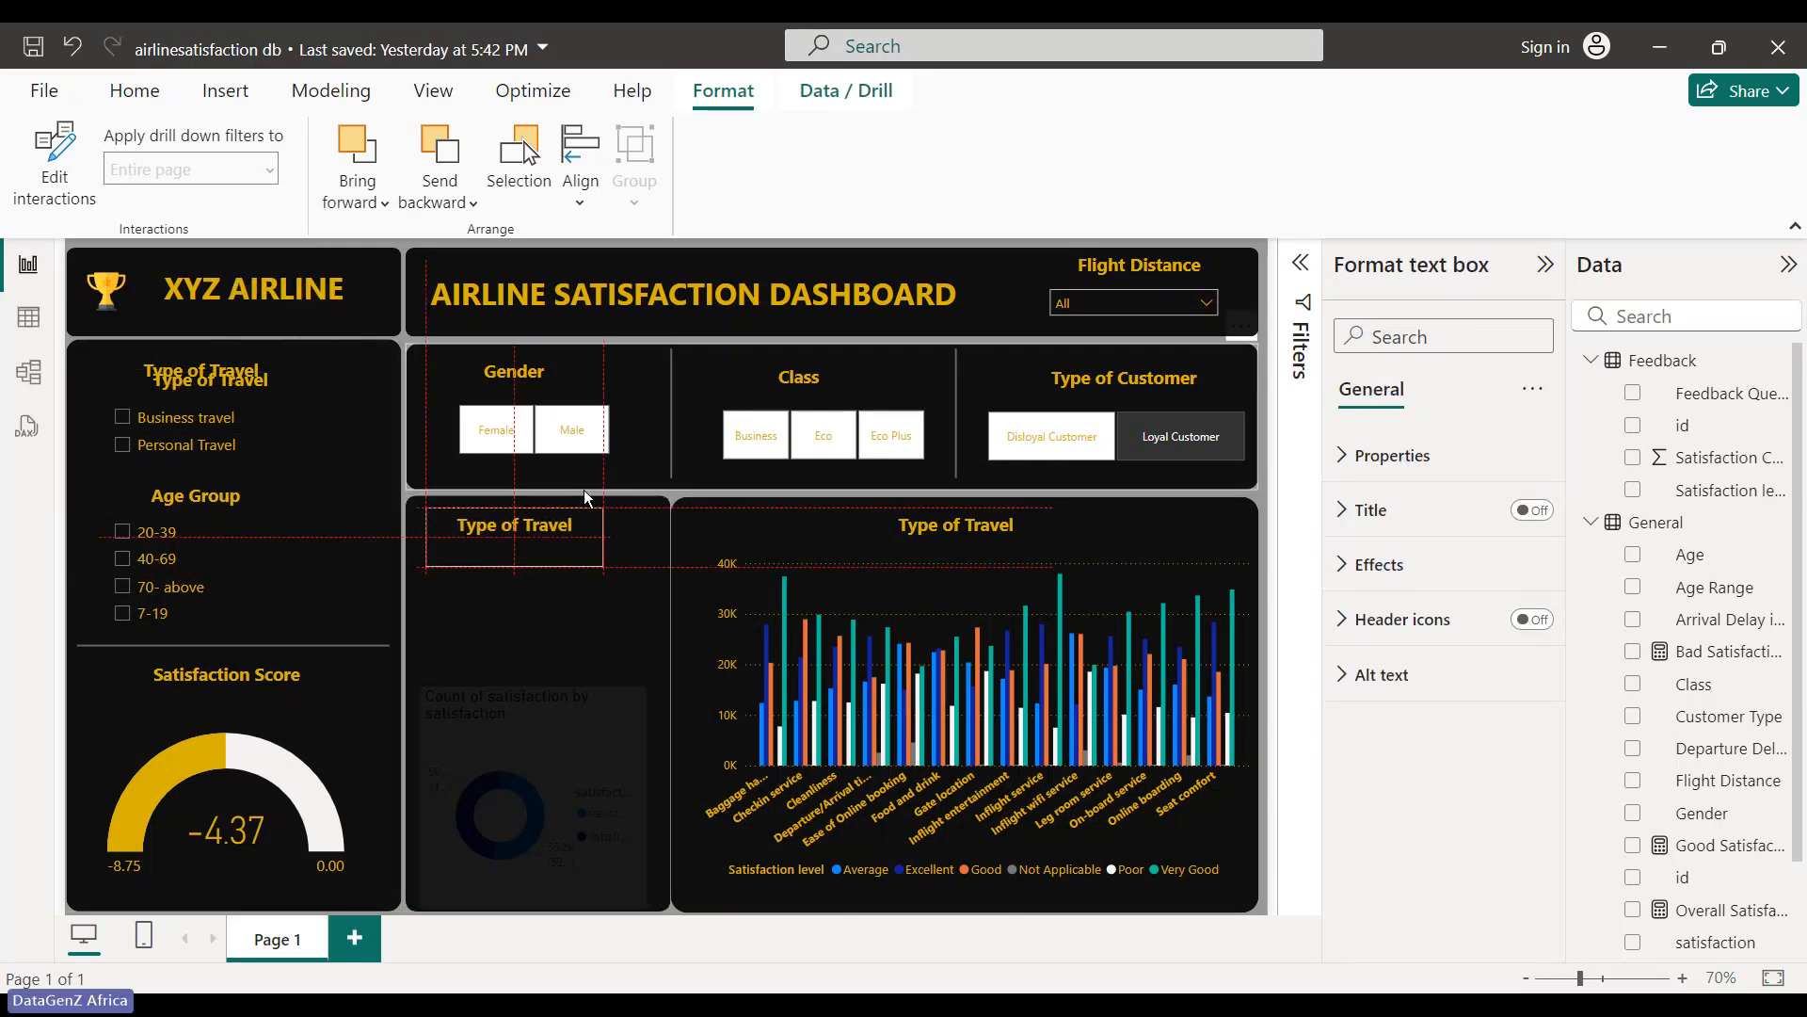
drag(584, 489, 589, 487)
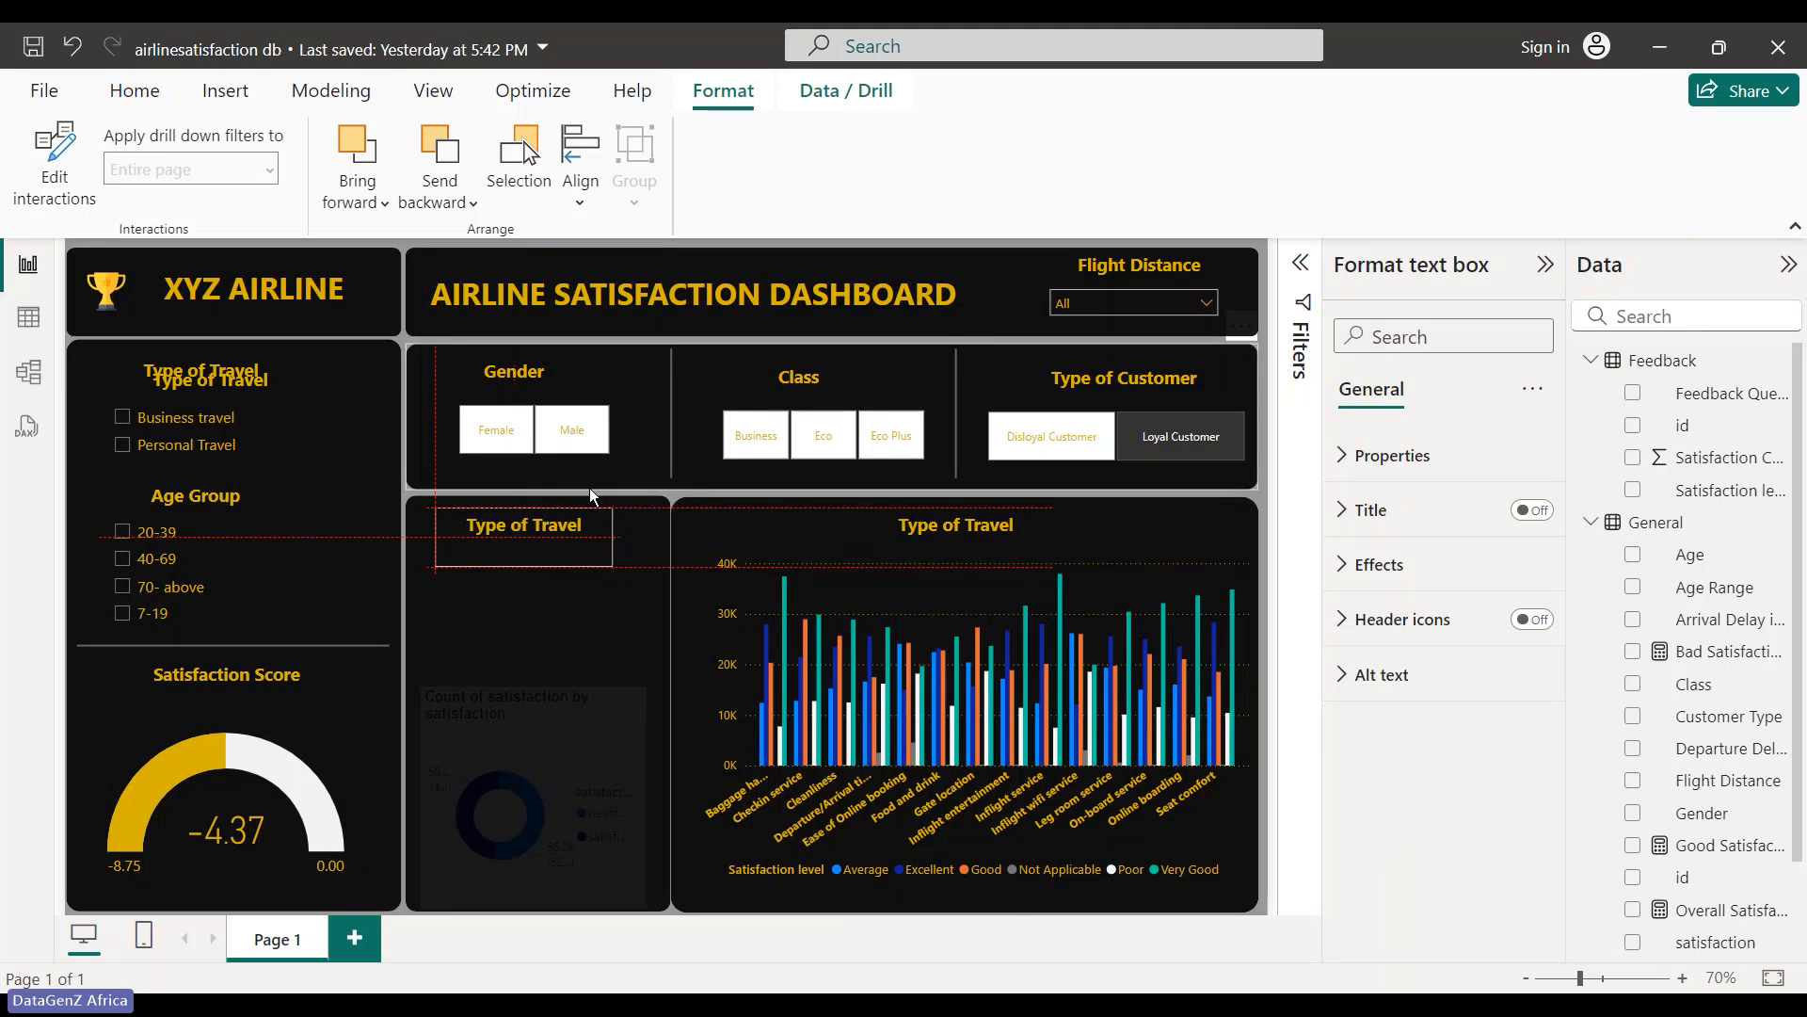
click(579, 657)
click(284, 388)
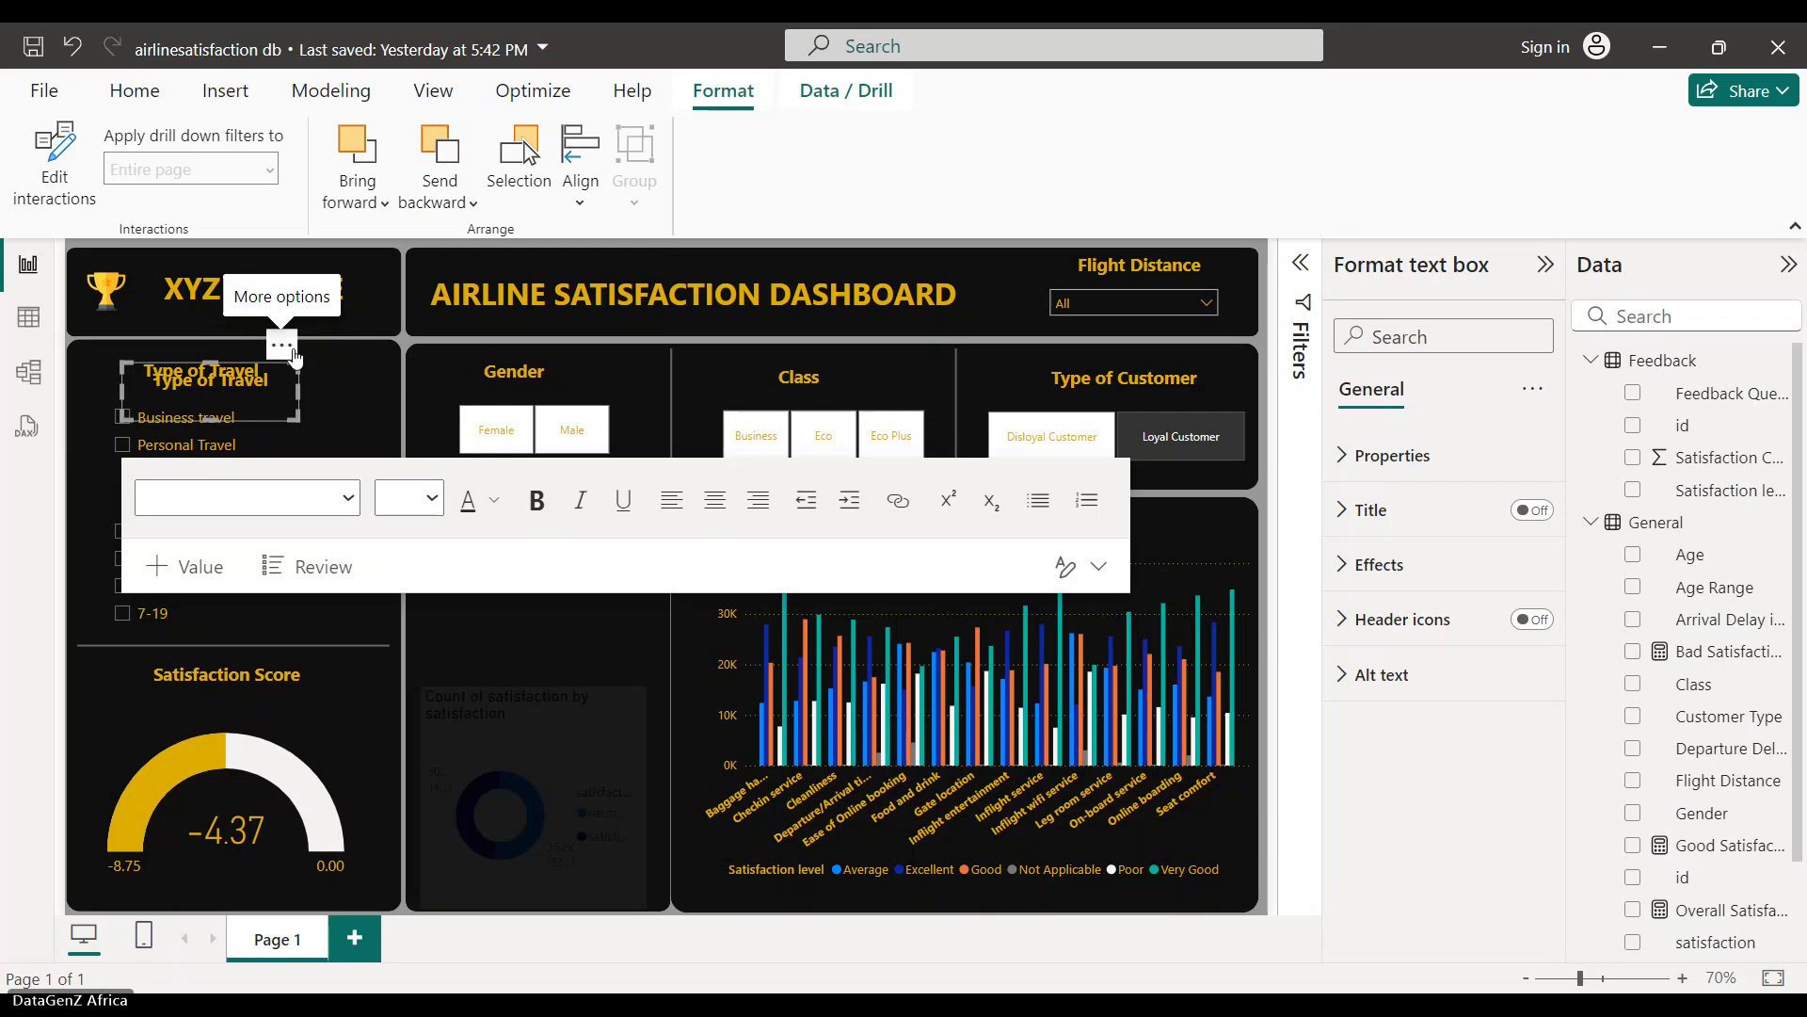
drag(295, 356, 593, 630)
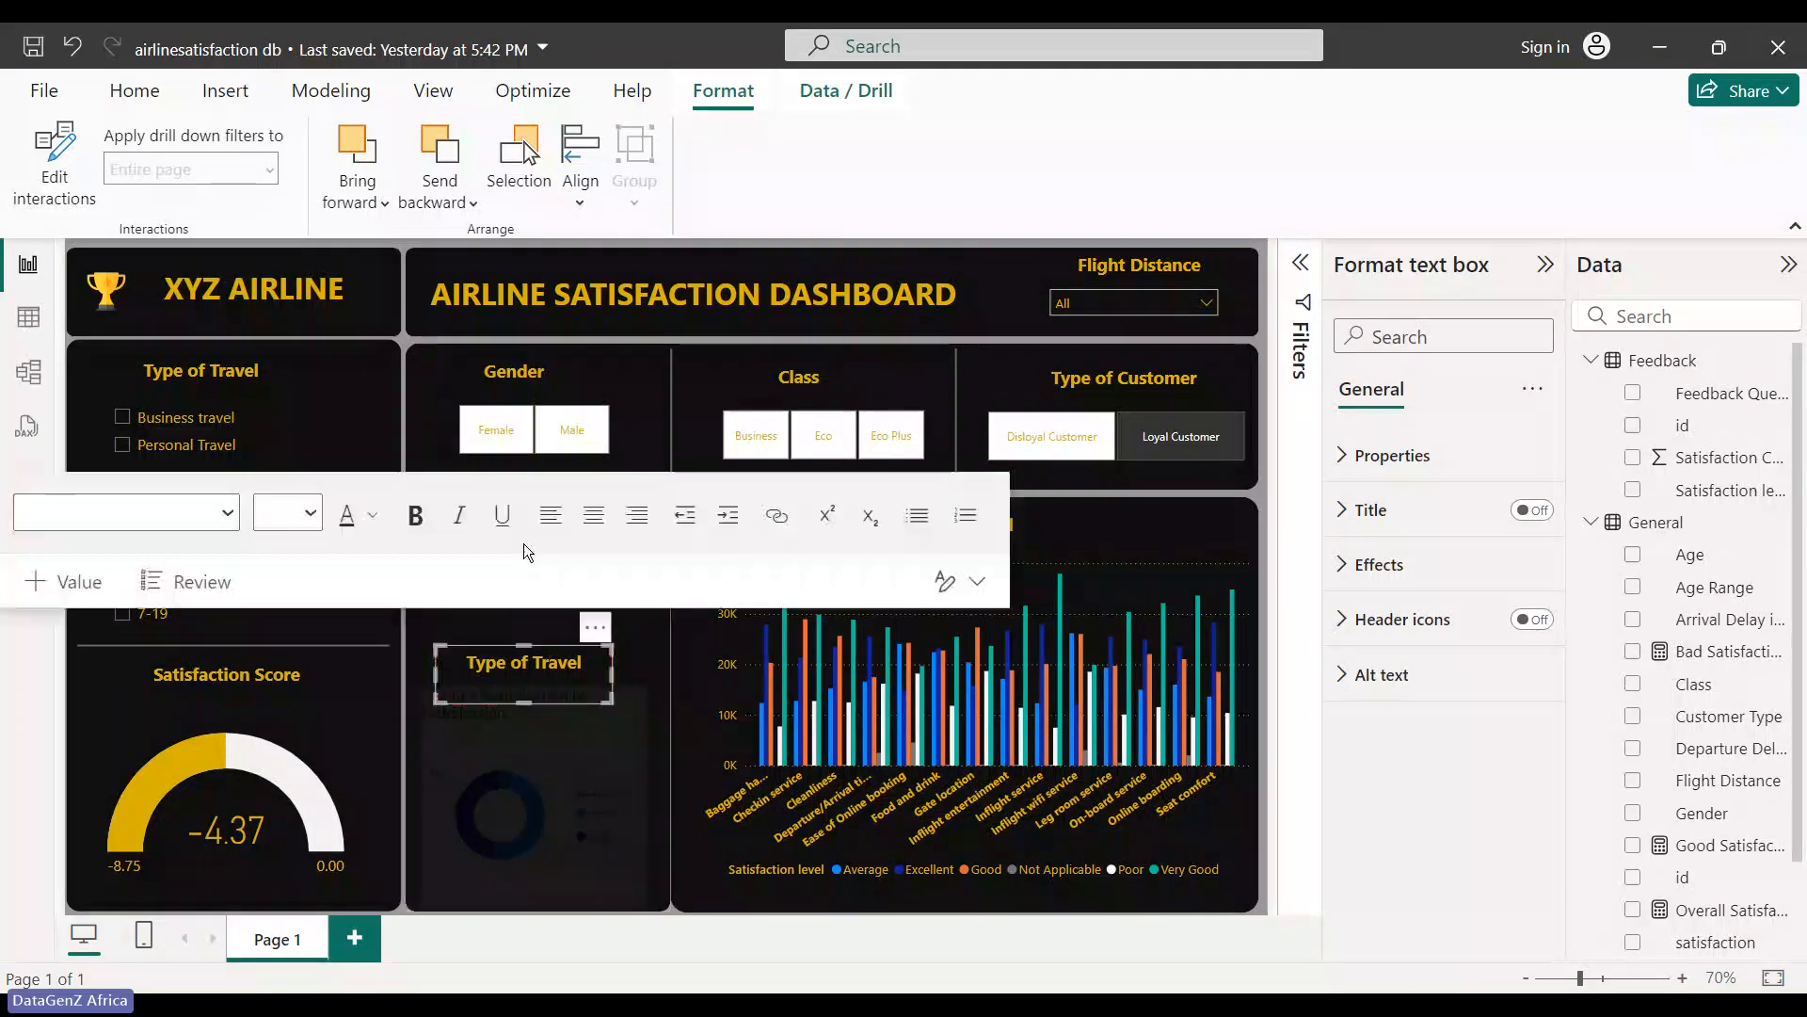
click(476, 785)
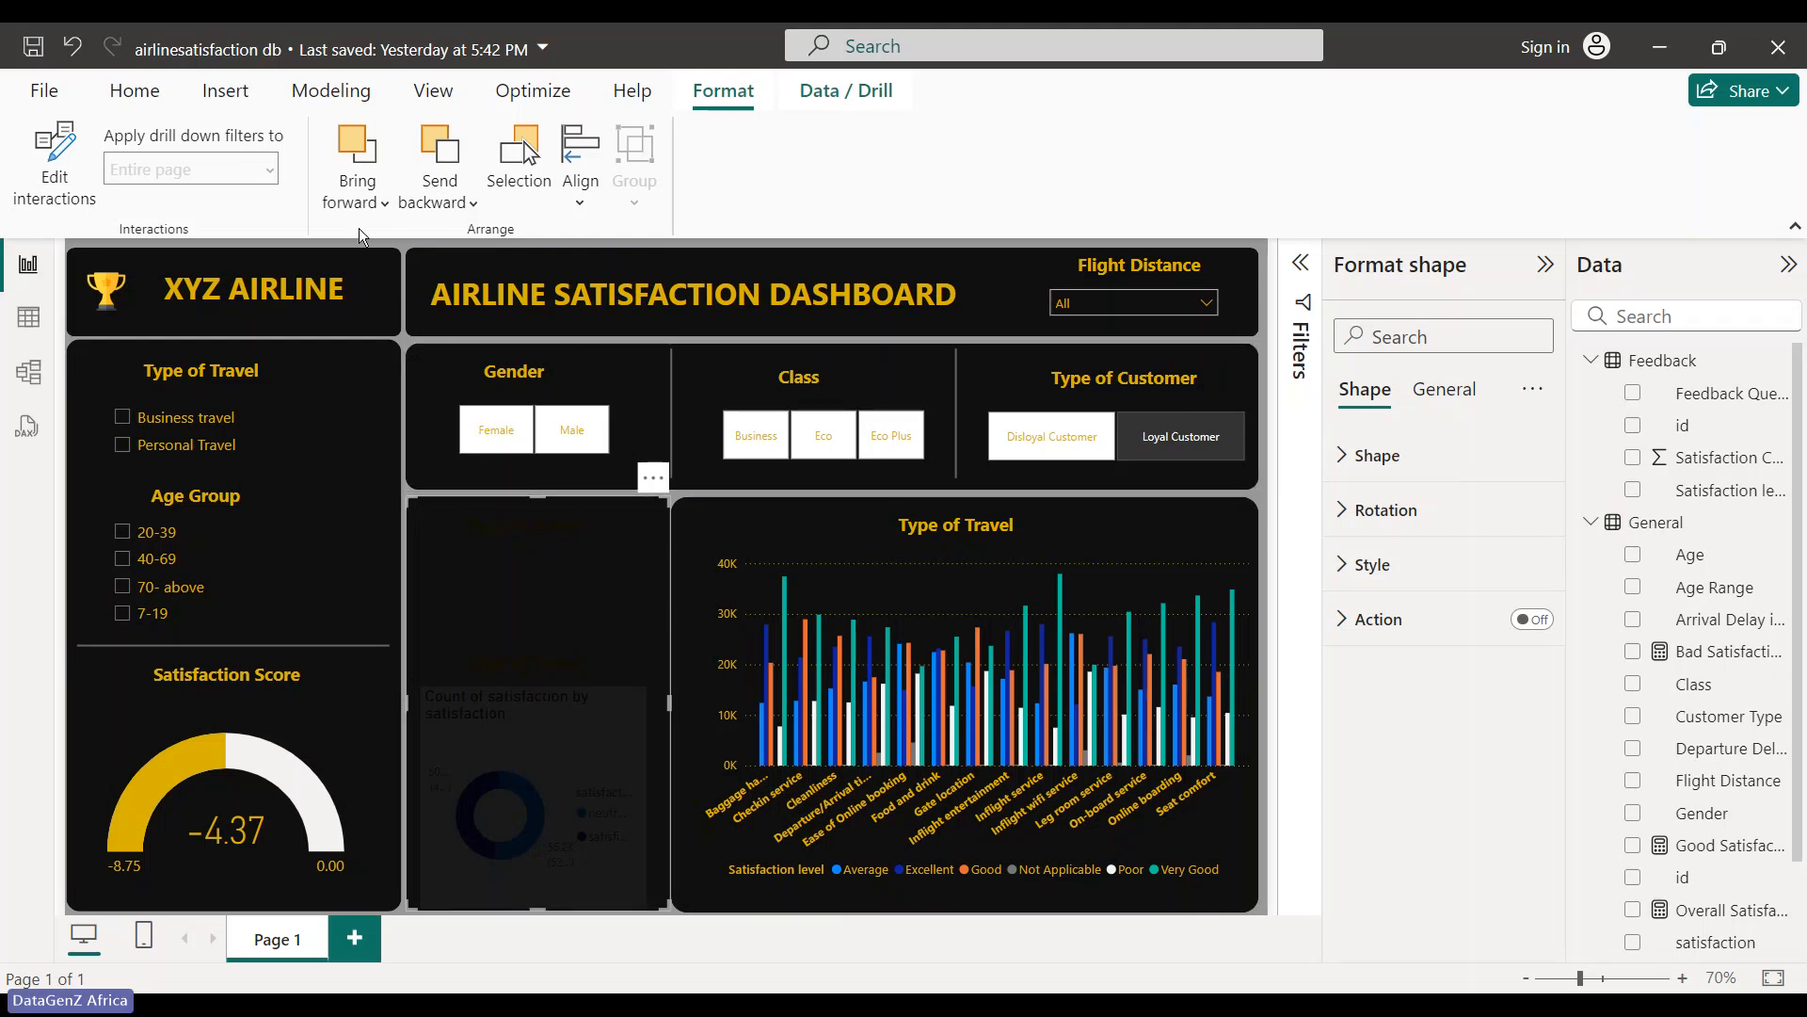
- Send the middle panel's dark background shape backward and review its Action settings
click(437, 198)
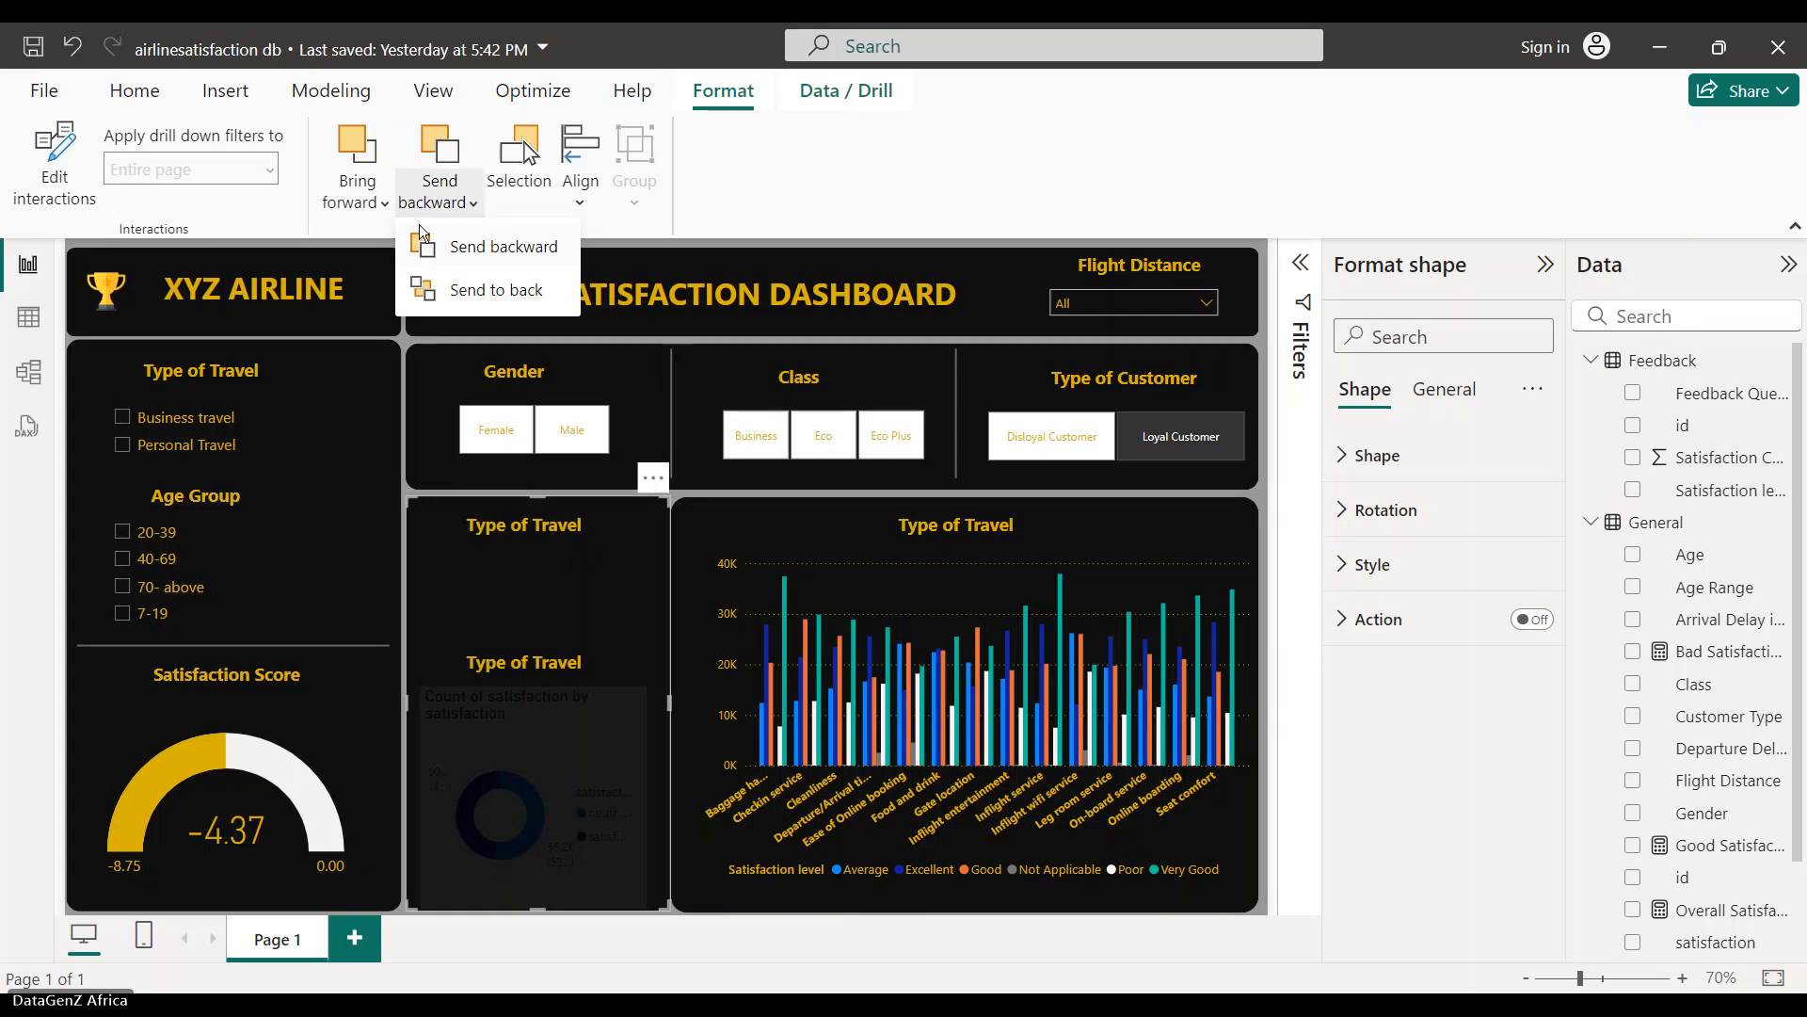
click(418, 174)
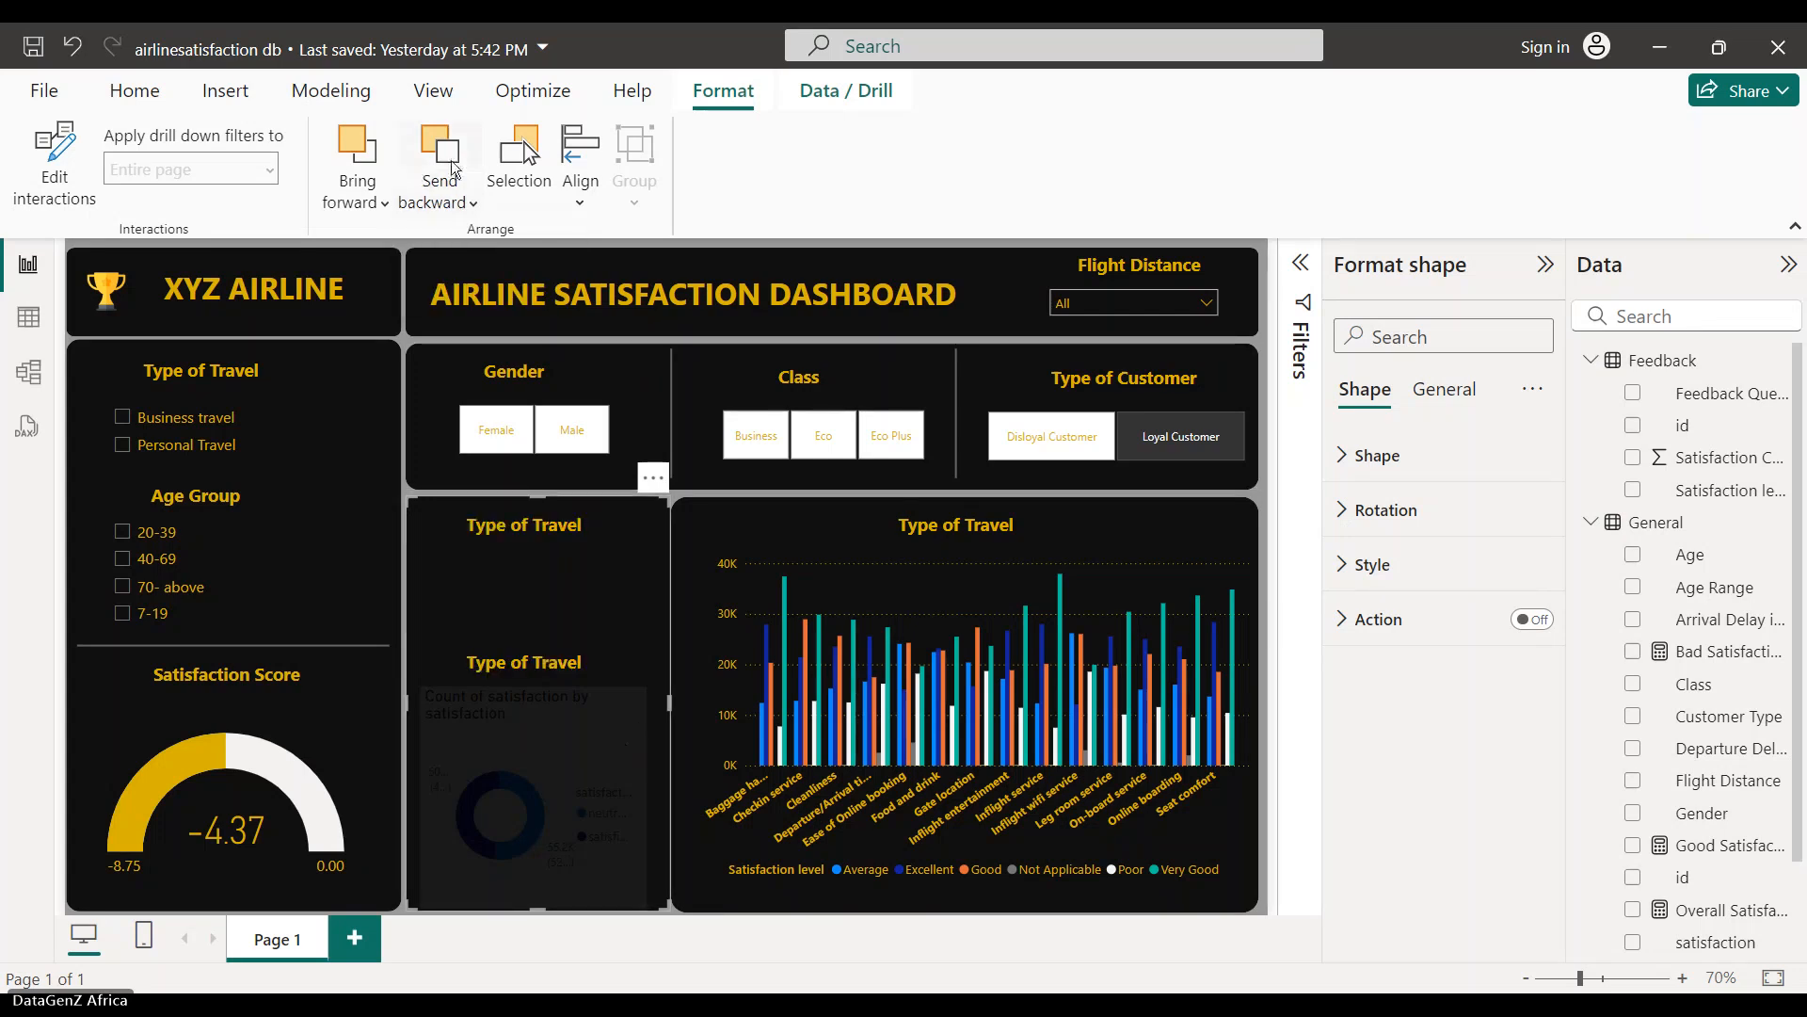
click(453, 170)
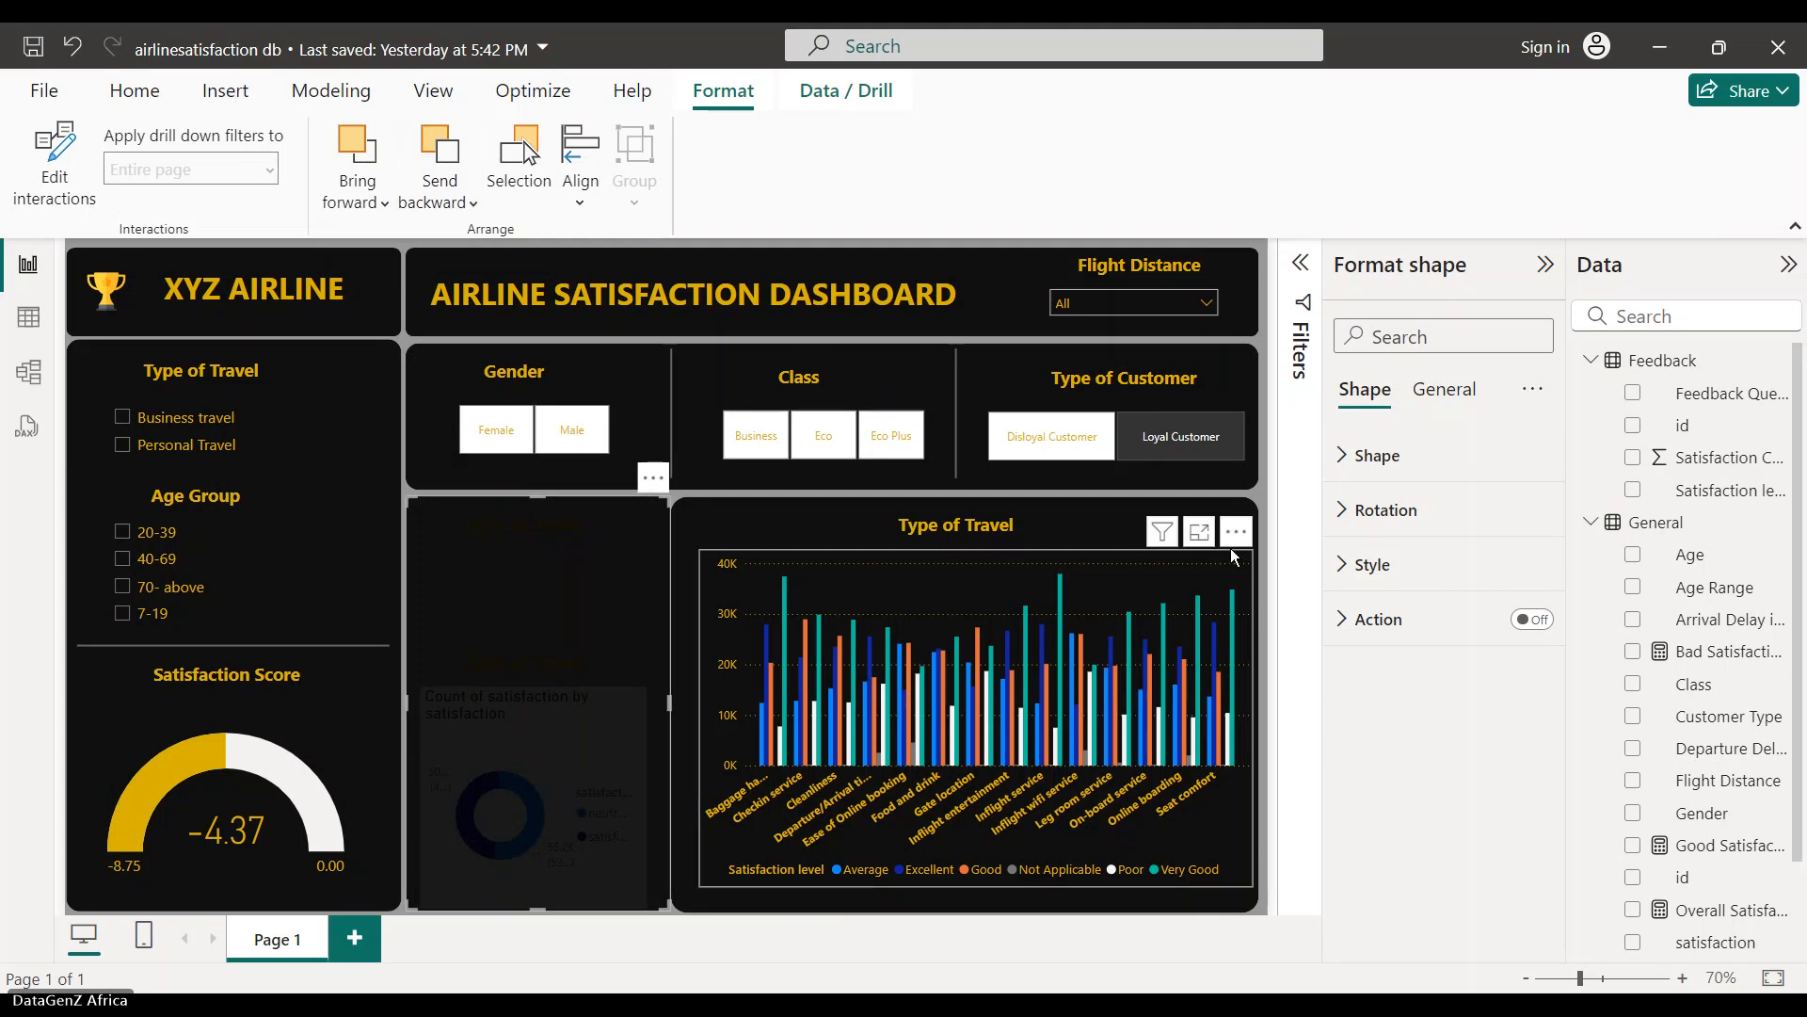
click(1112, 524)
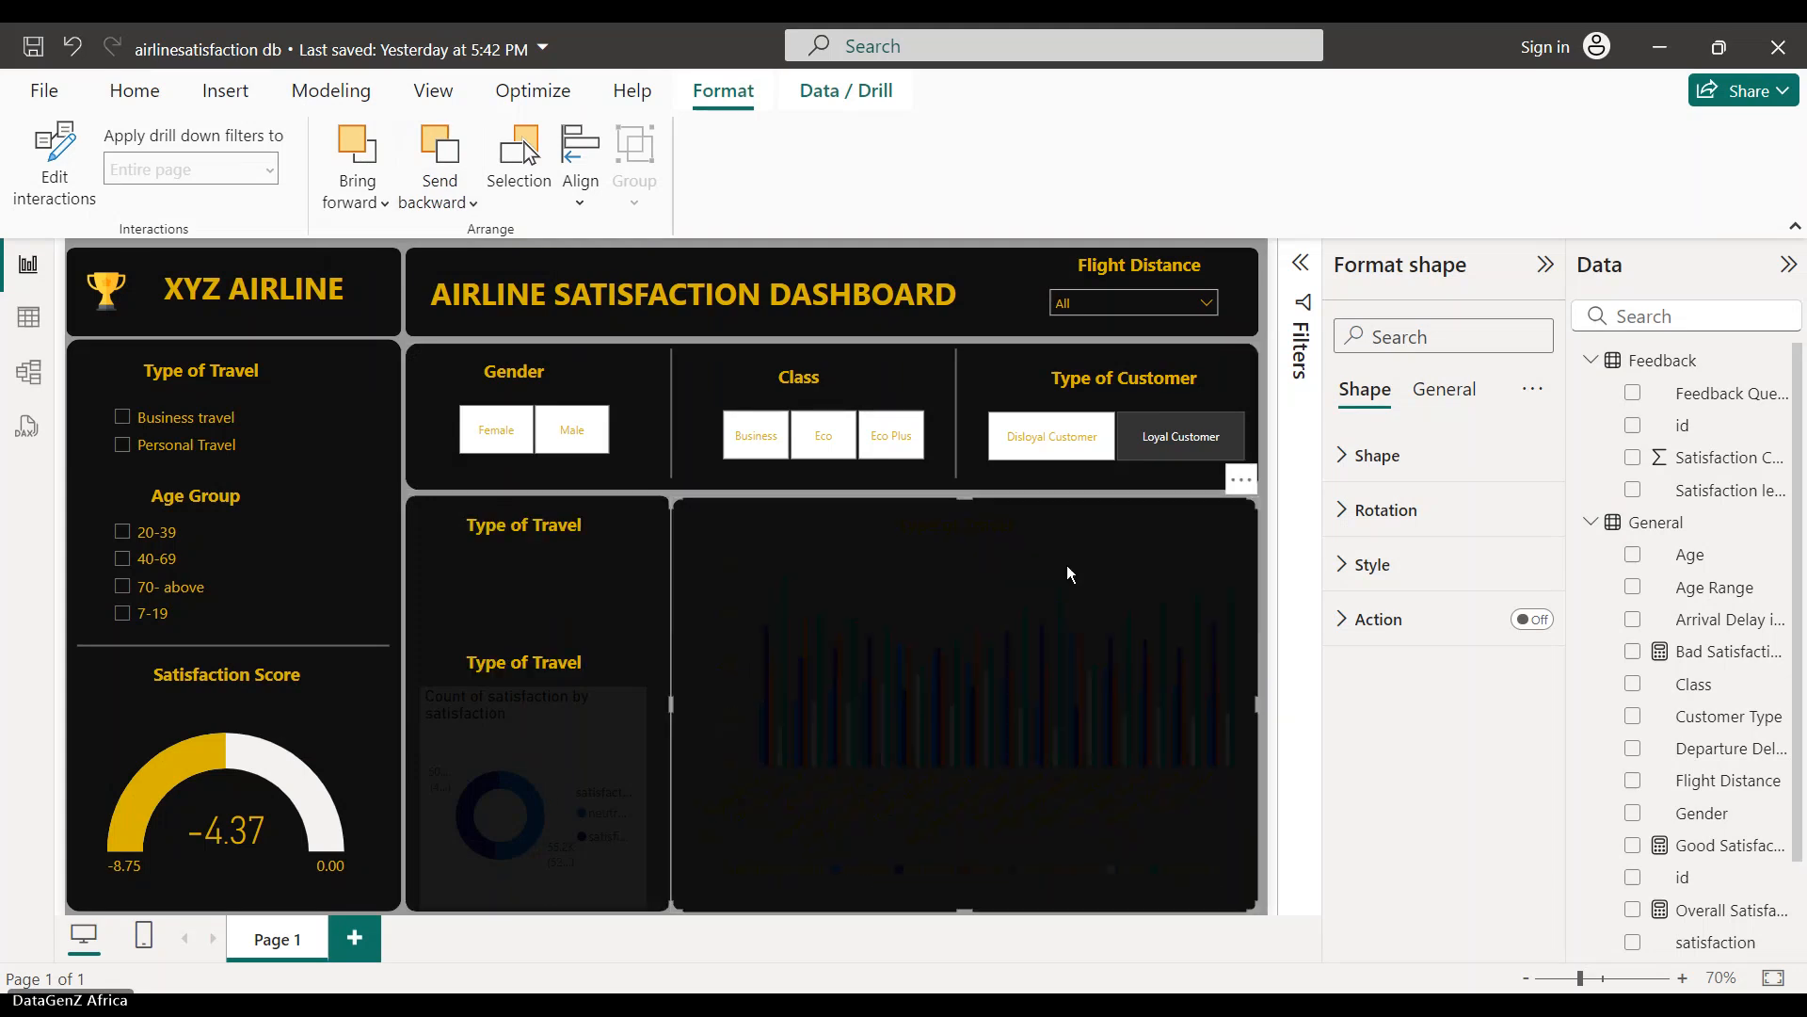
click(580, 781)
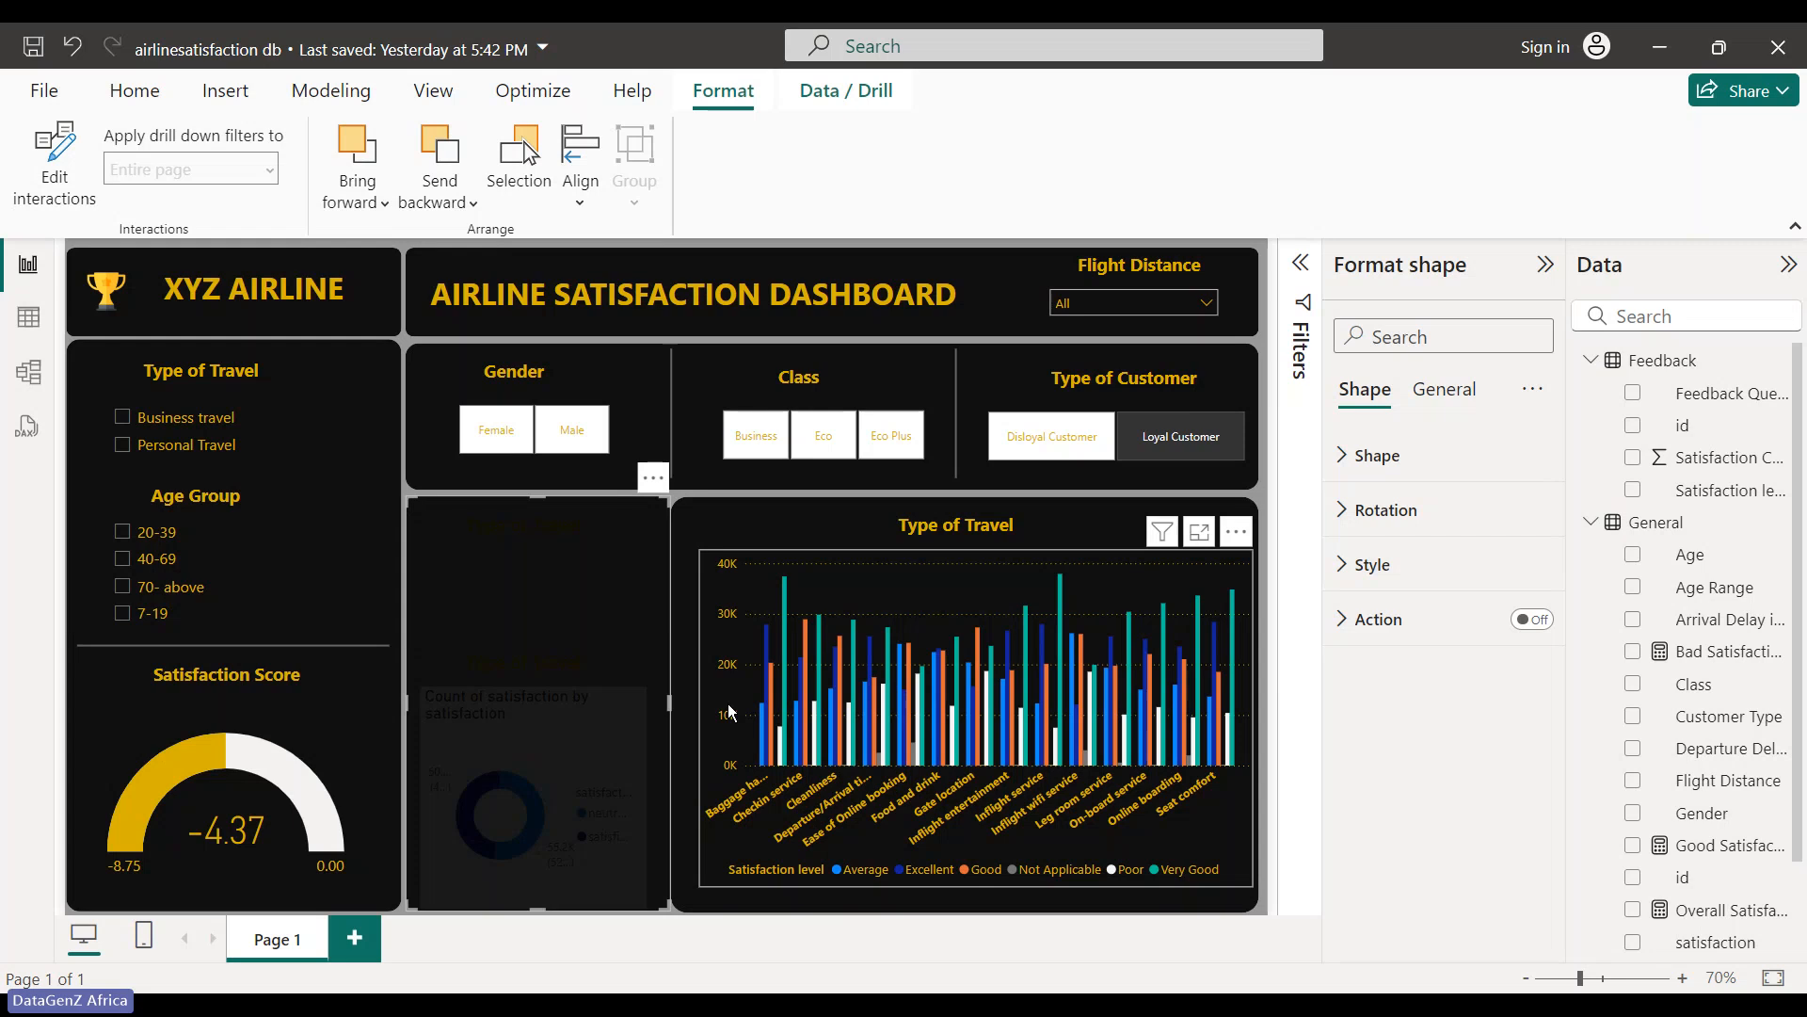
click(1344, 621)
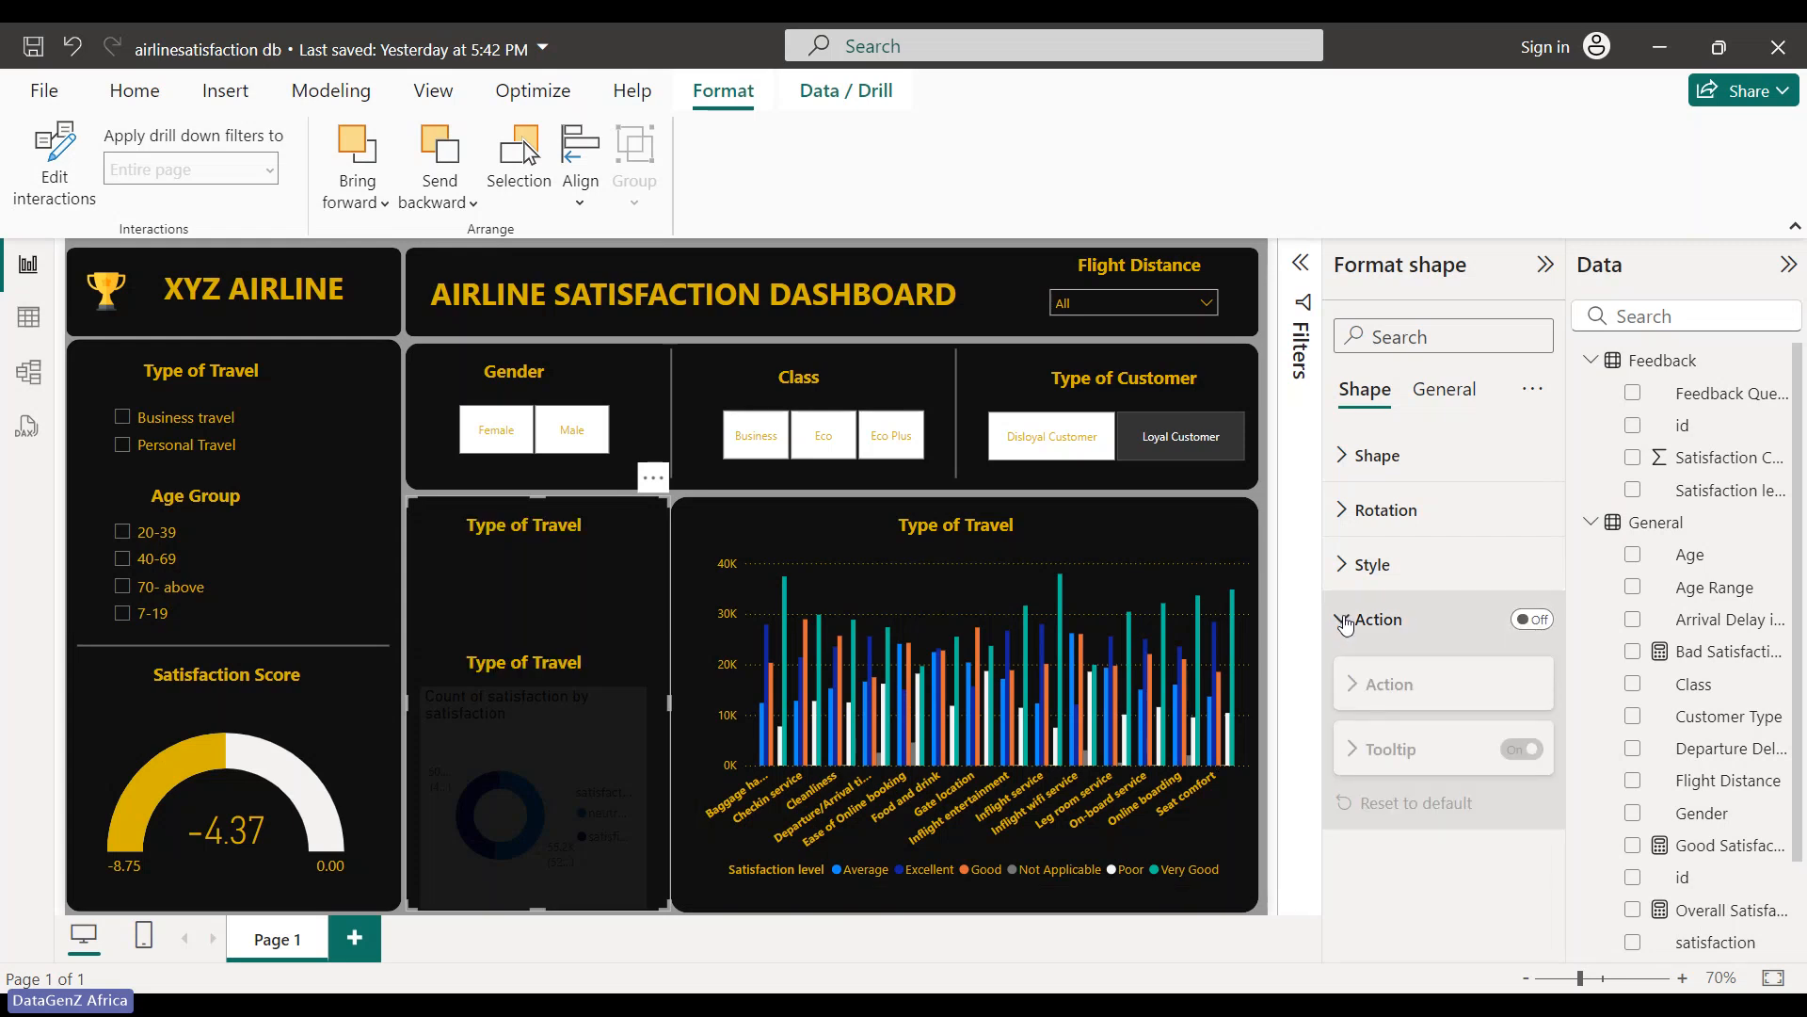
click(1344, 620)
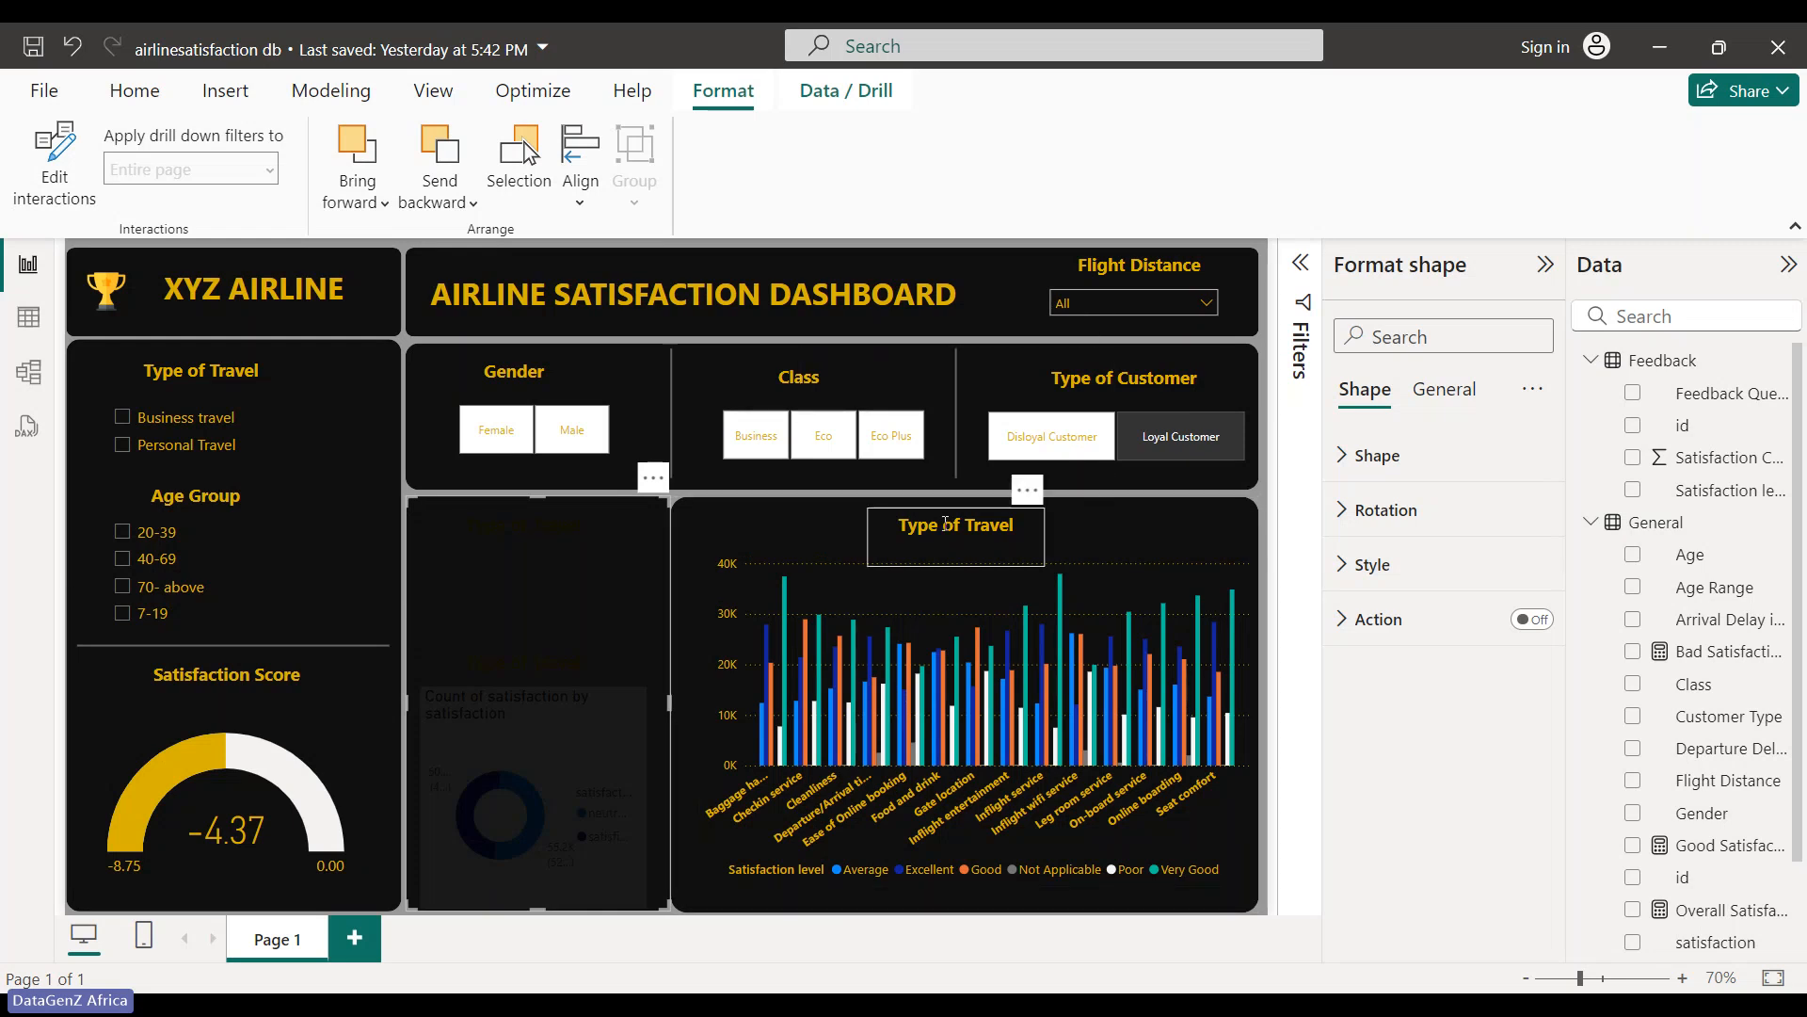
click(1226, 452)
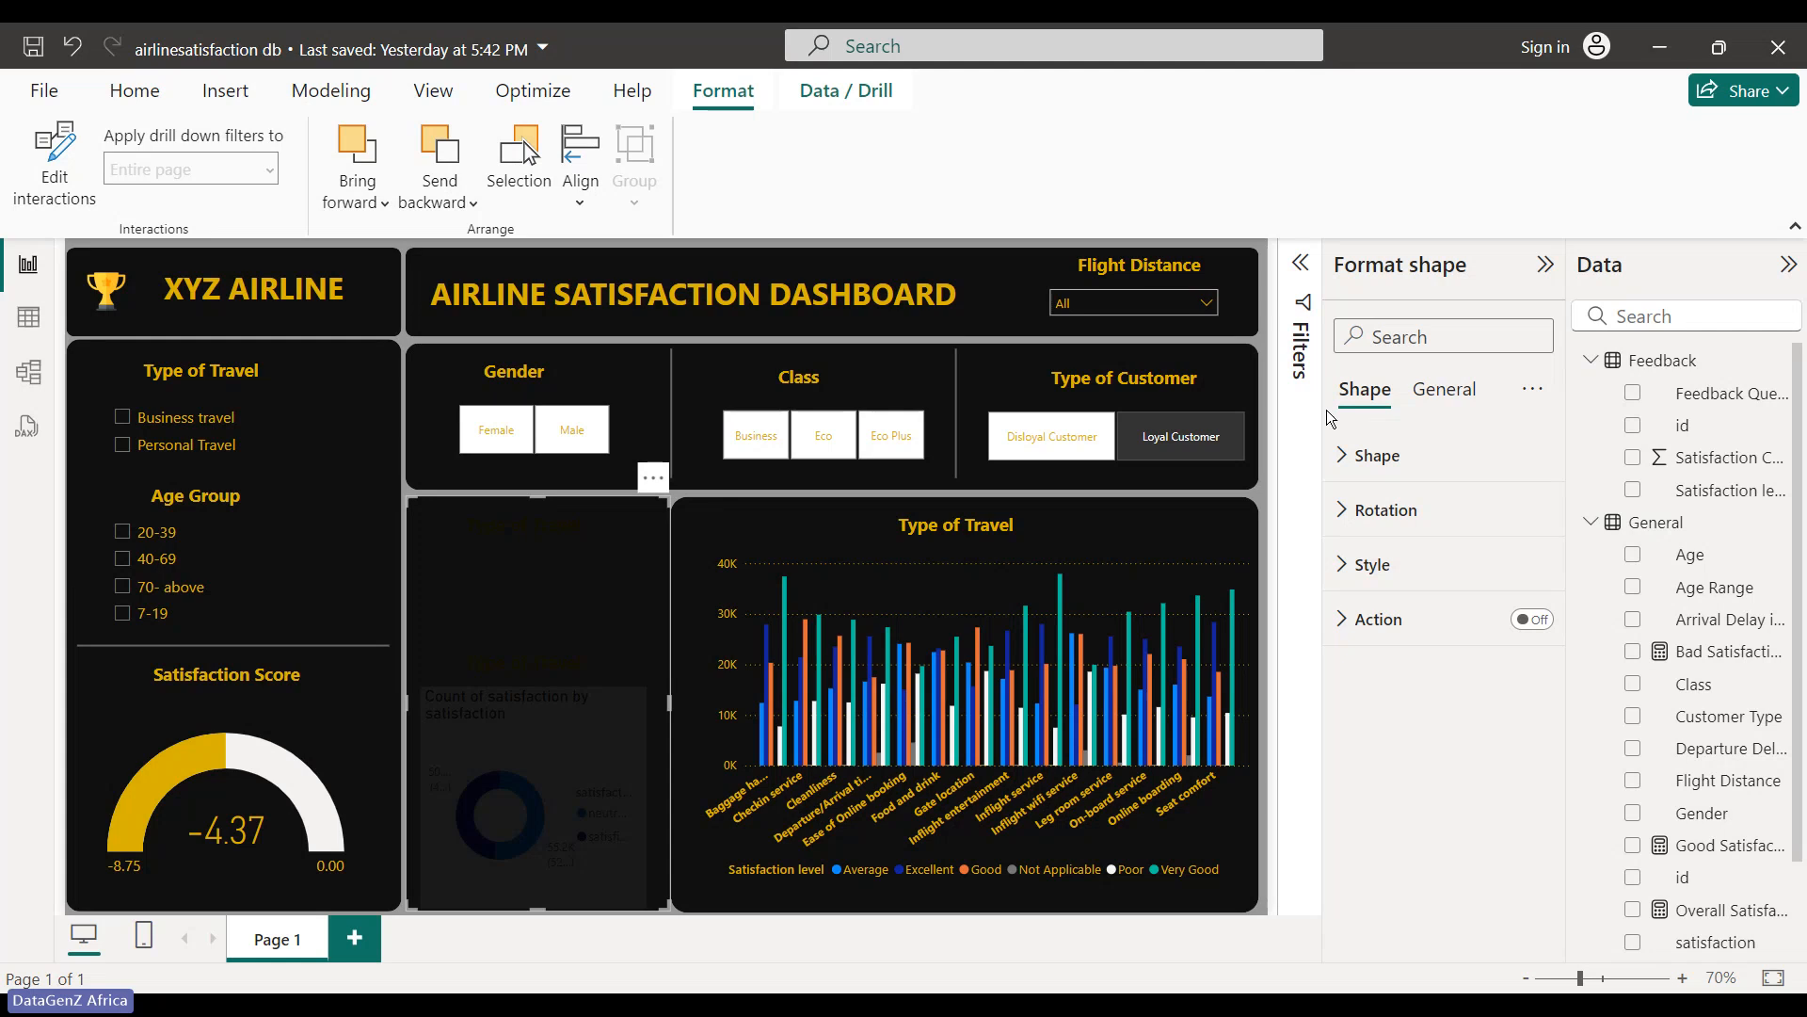
- Select the column chart and expand its Columns colour settings in Format visual
click(1085, 670)
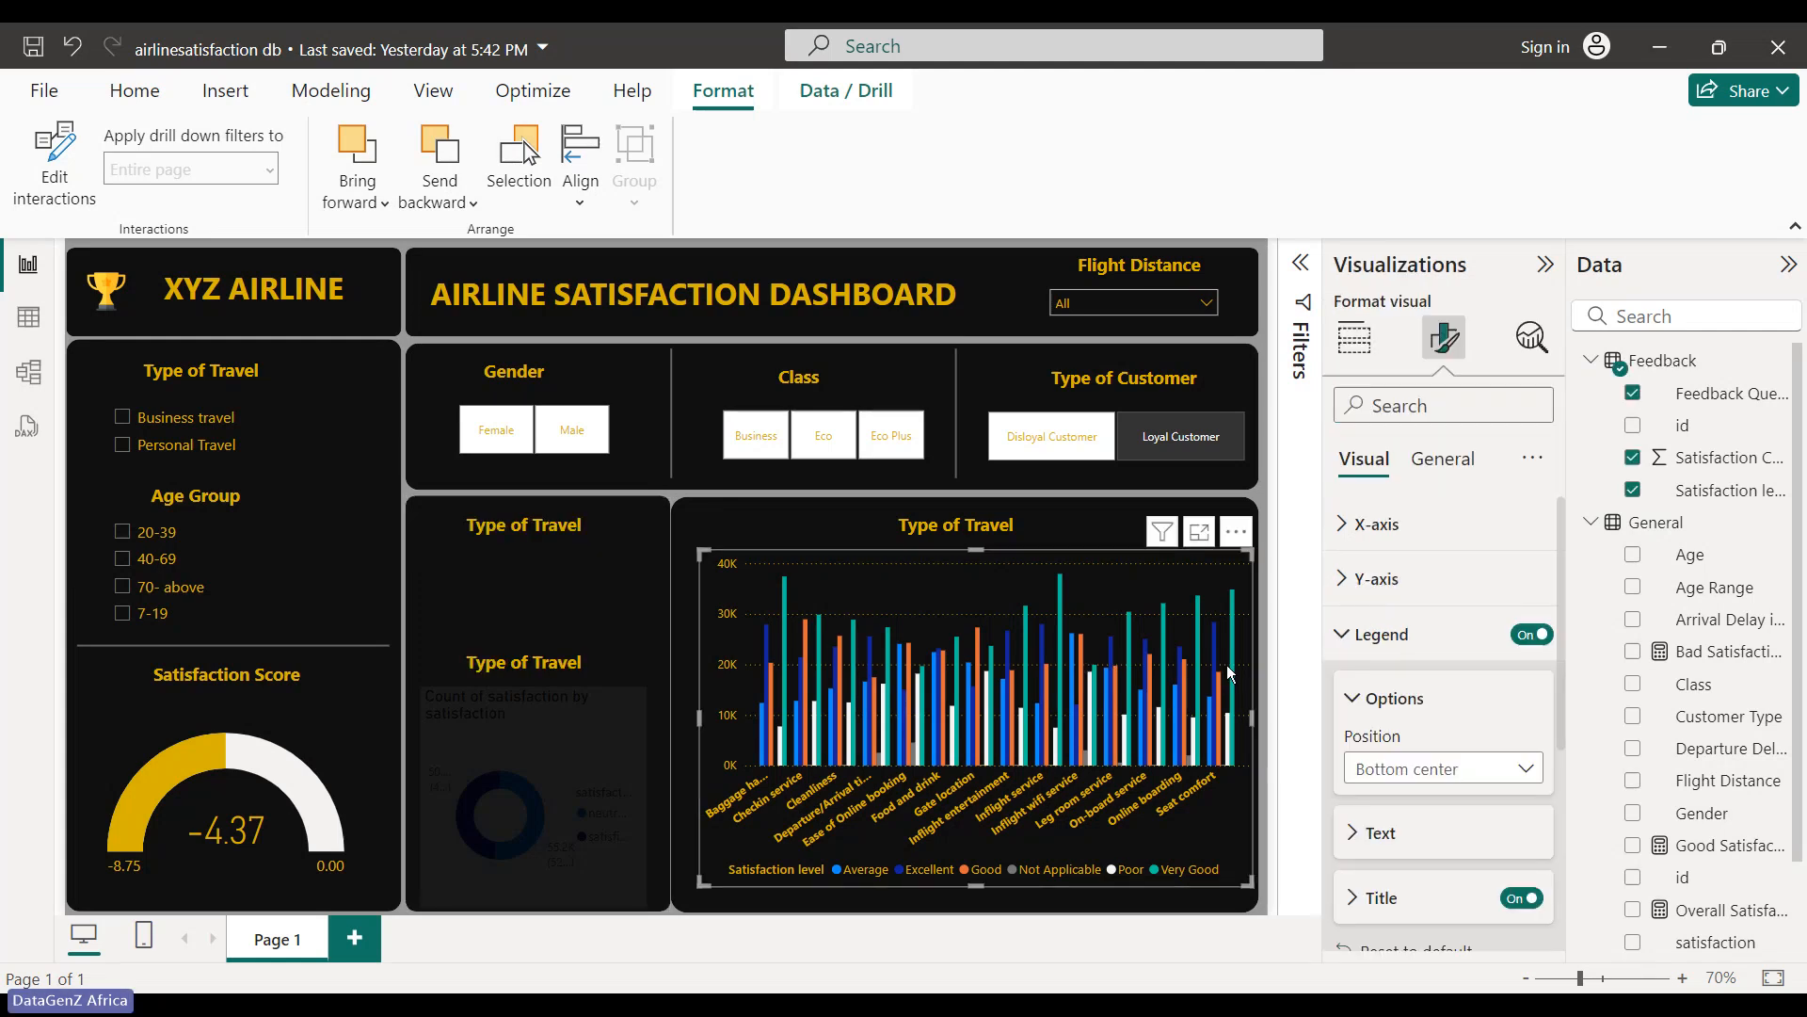
click(1346, 636)
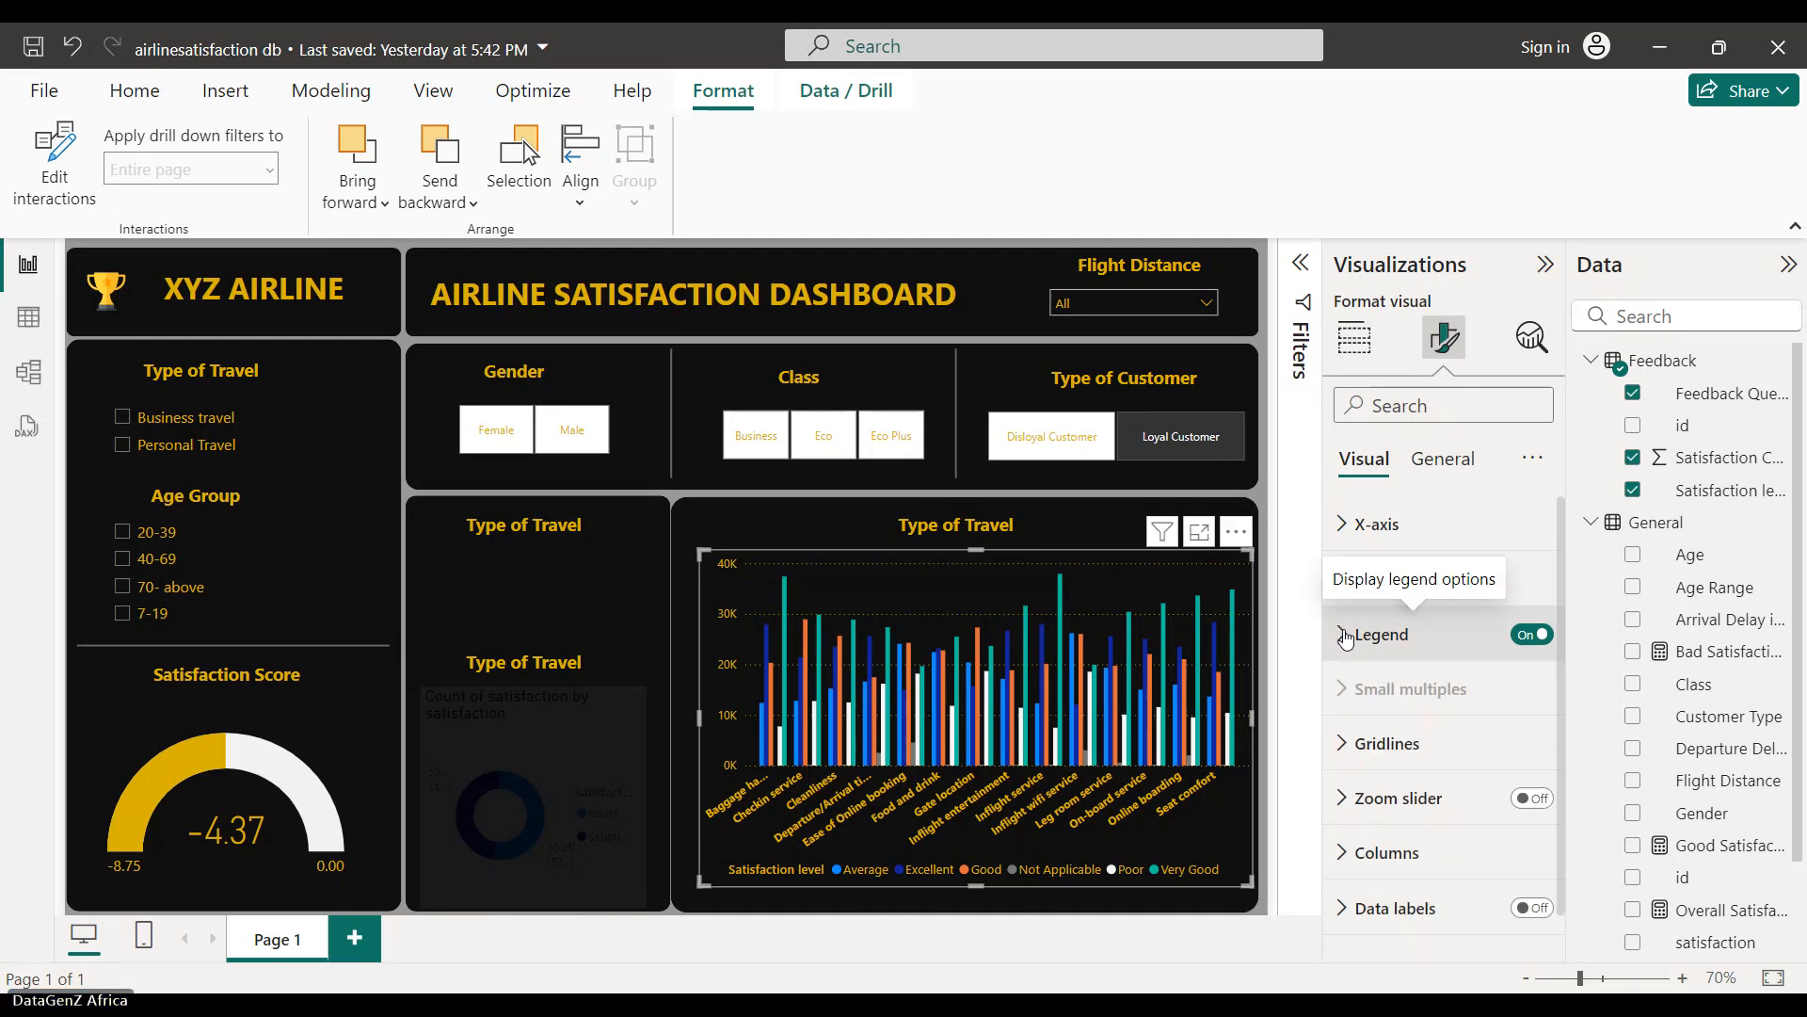
scroll(1346, 659, down, 1)
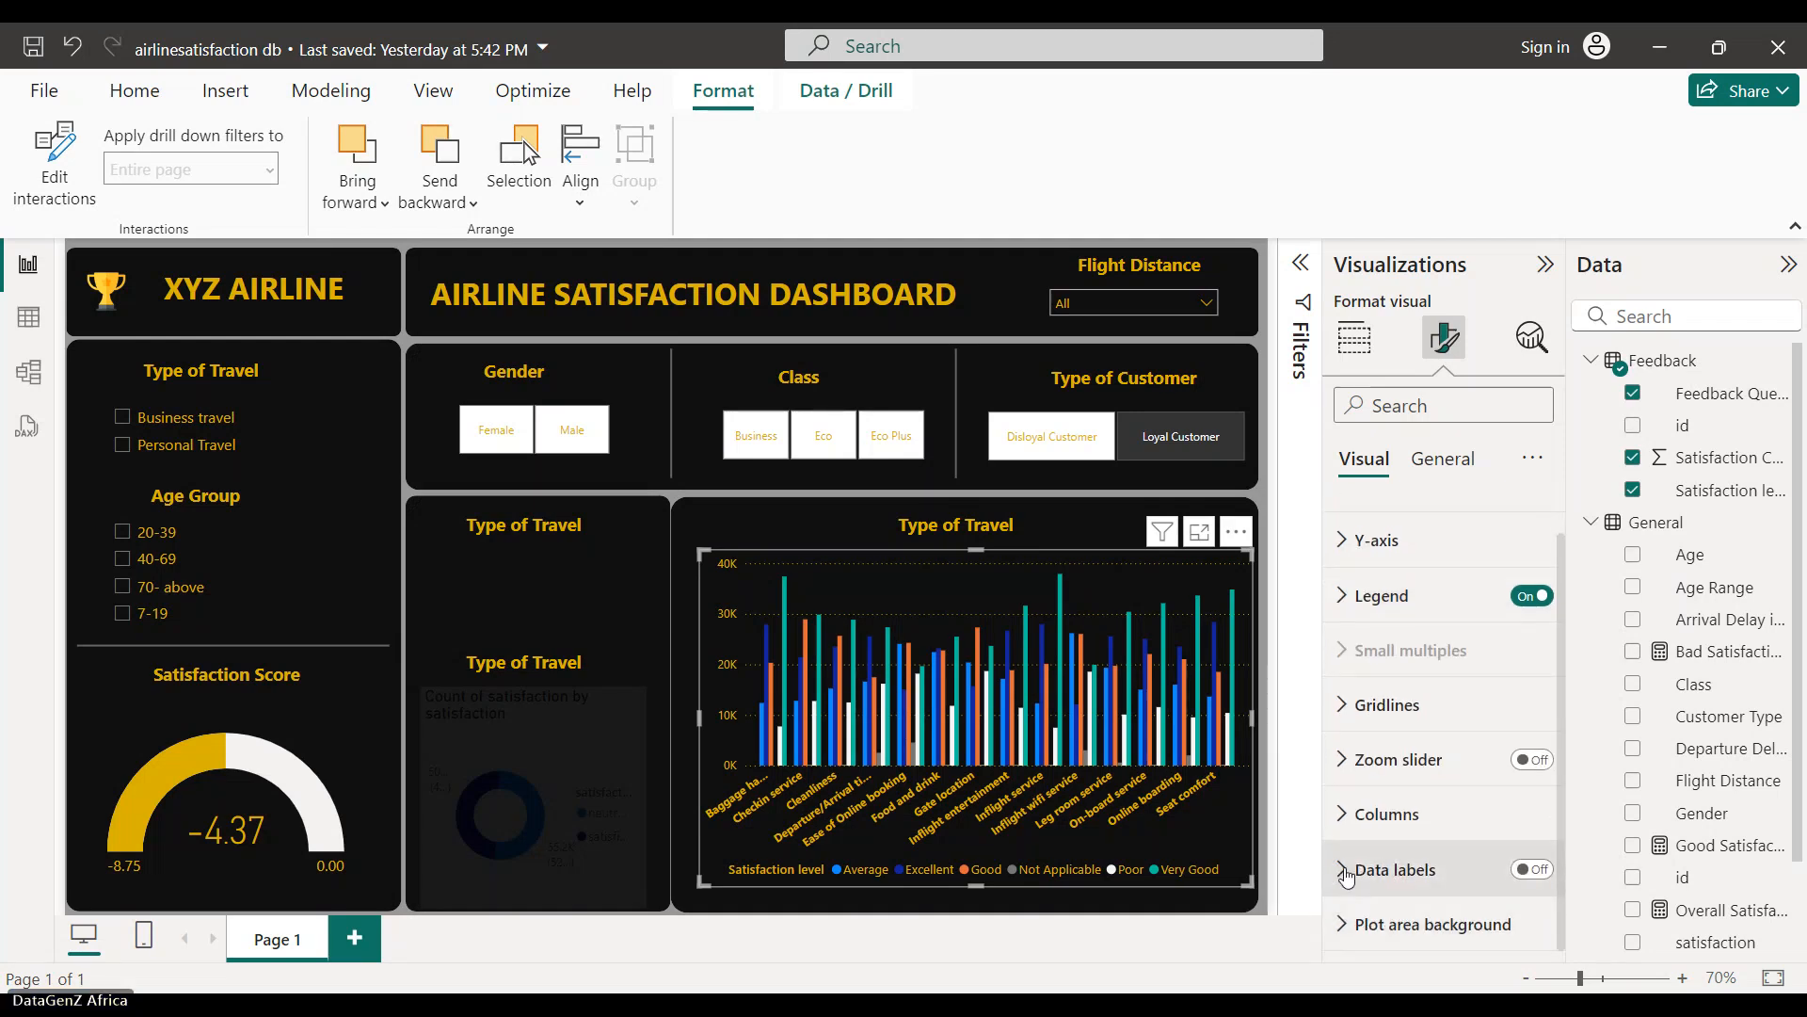
click(1341, 925)
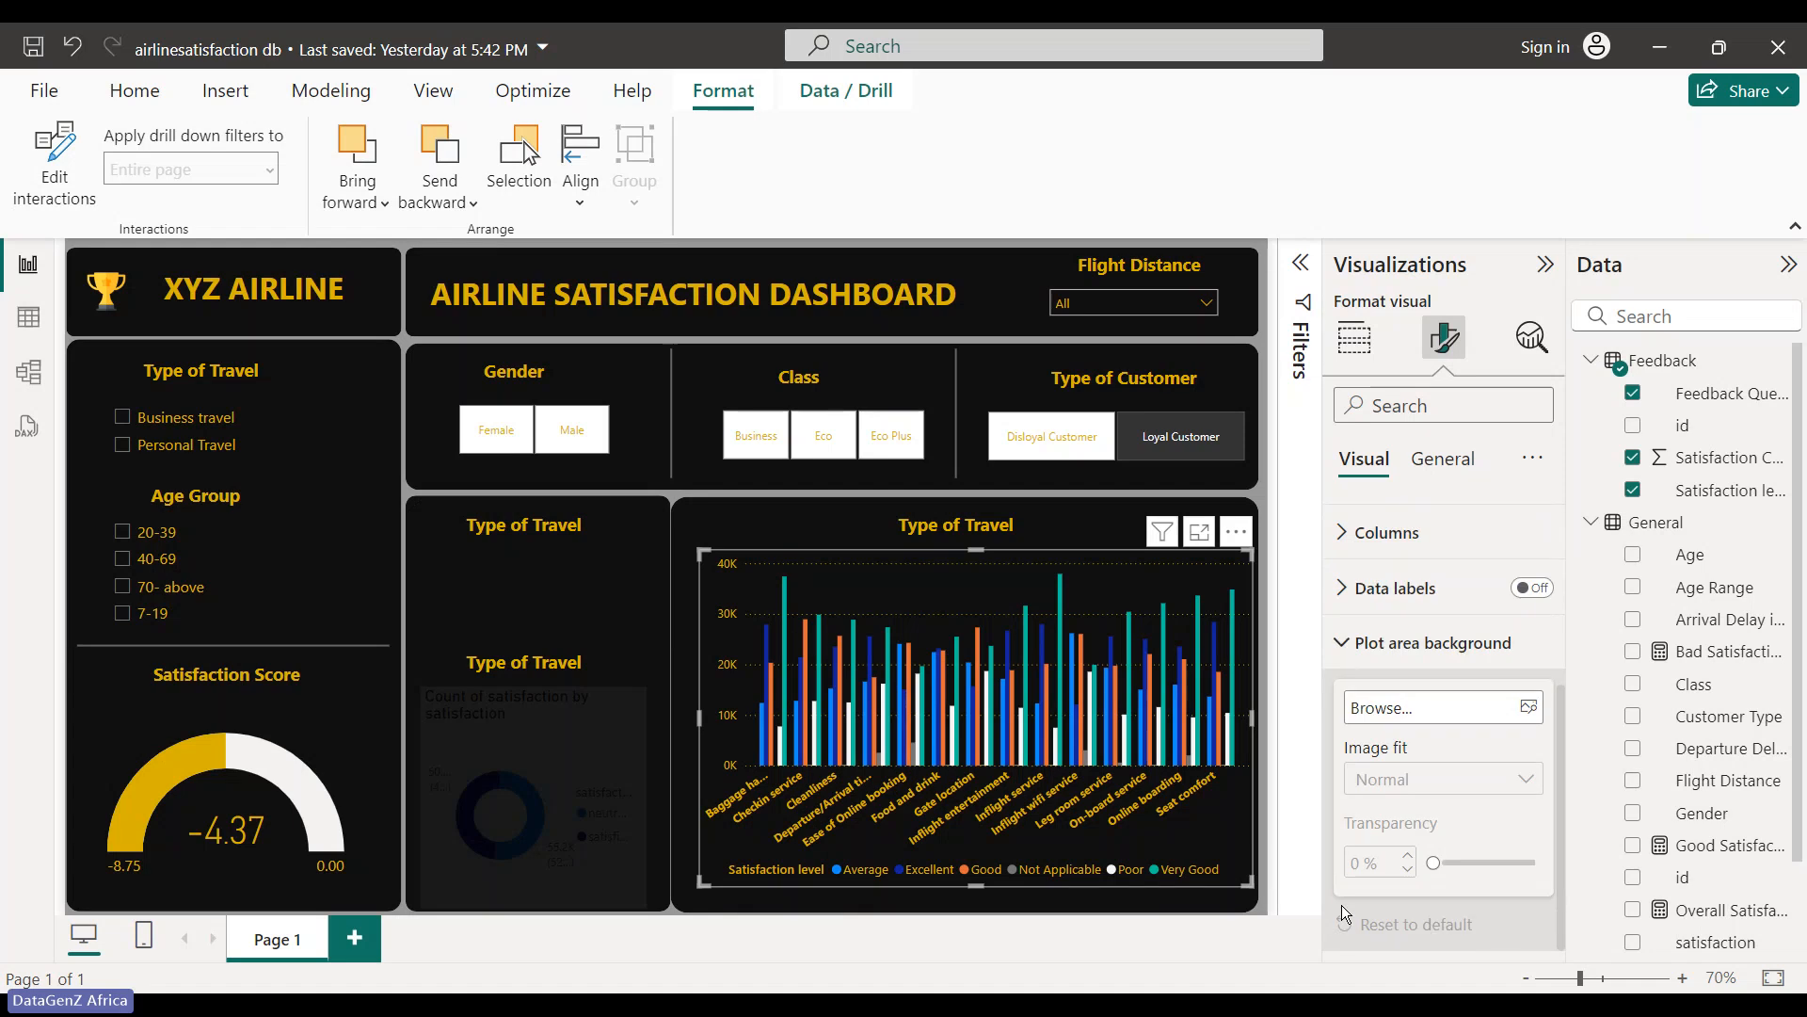
click(1354, 641)
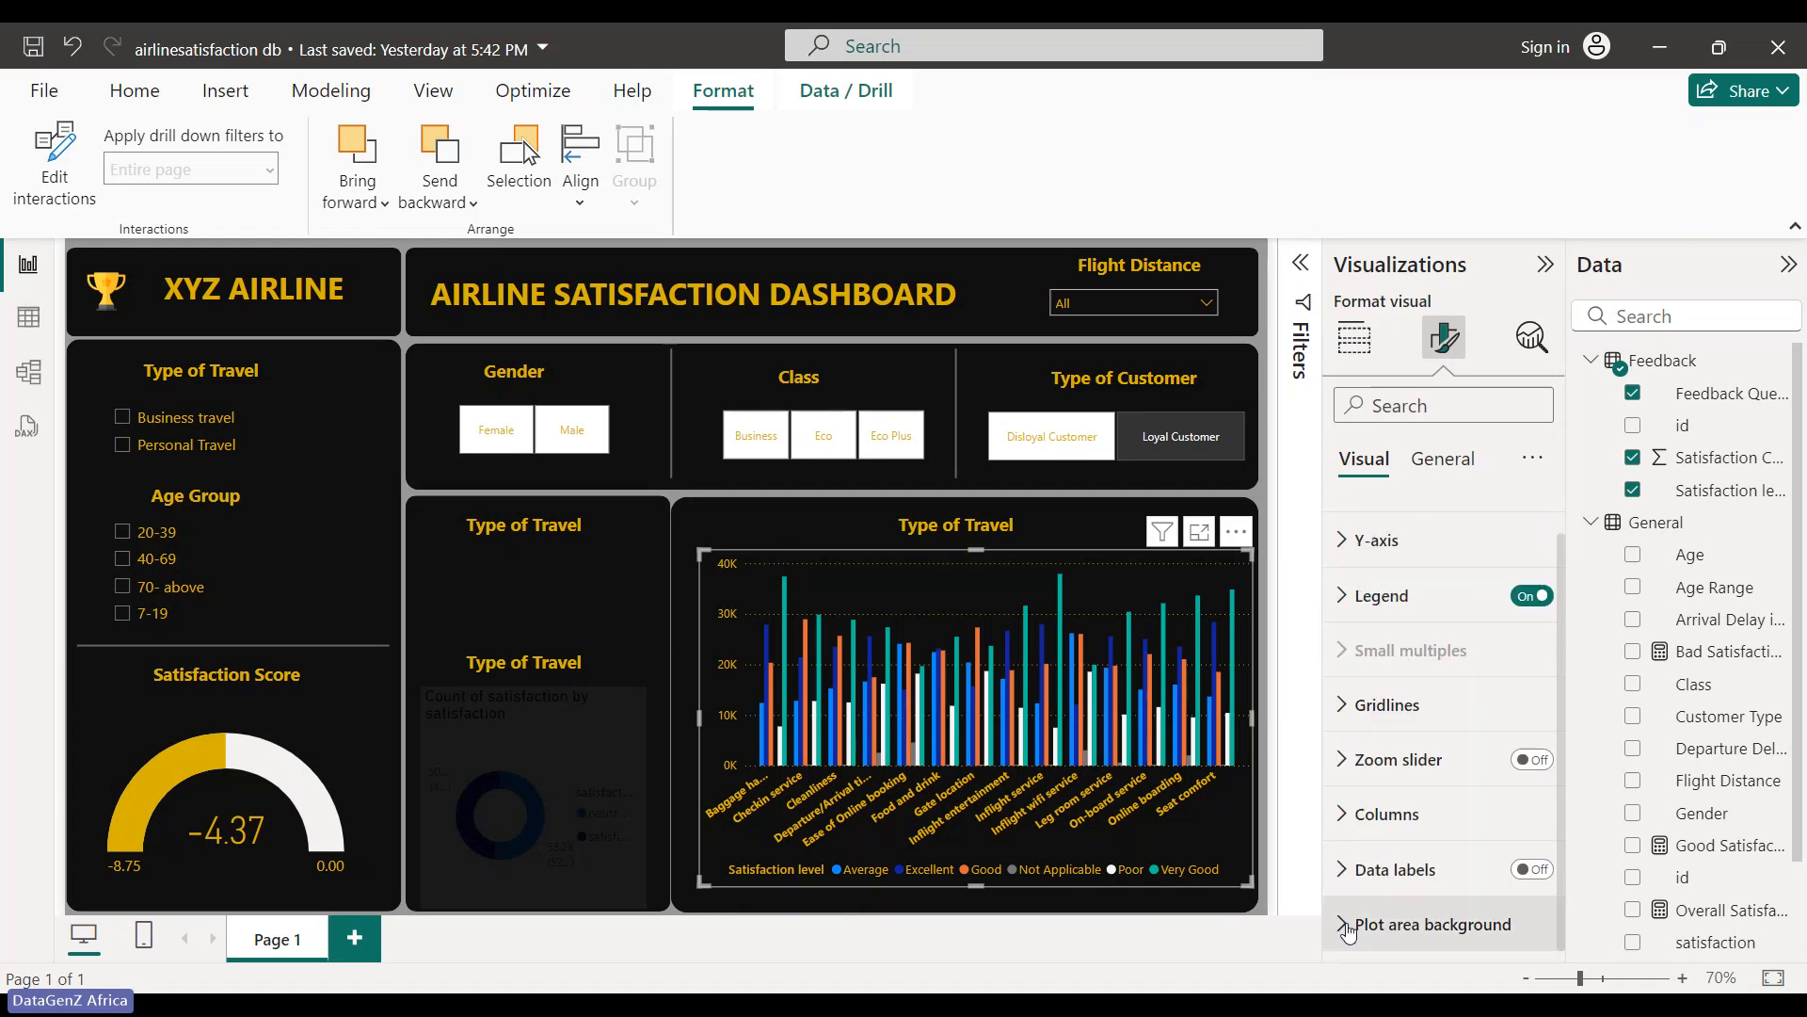
click(1343, 814)
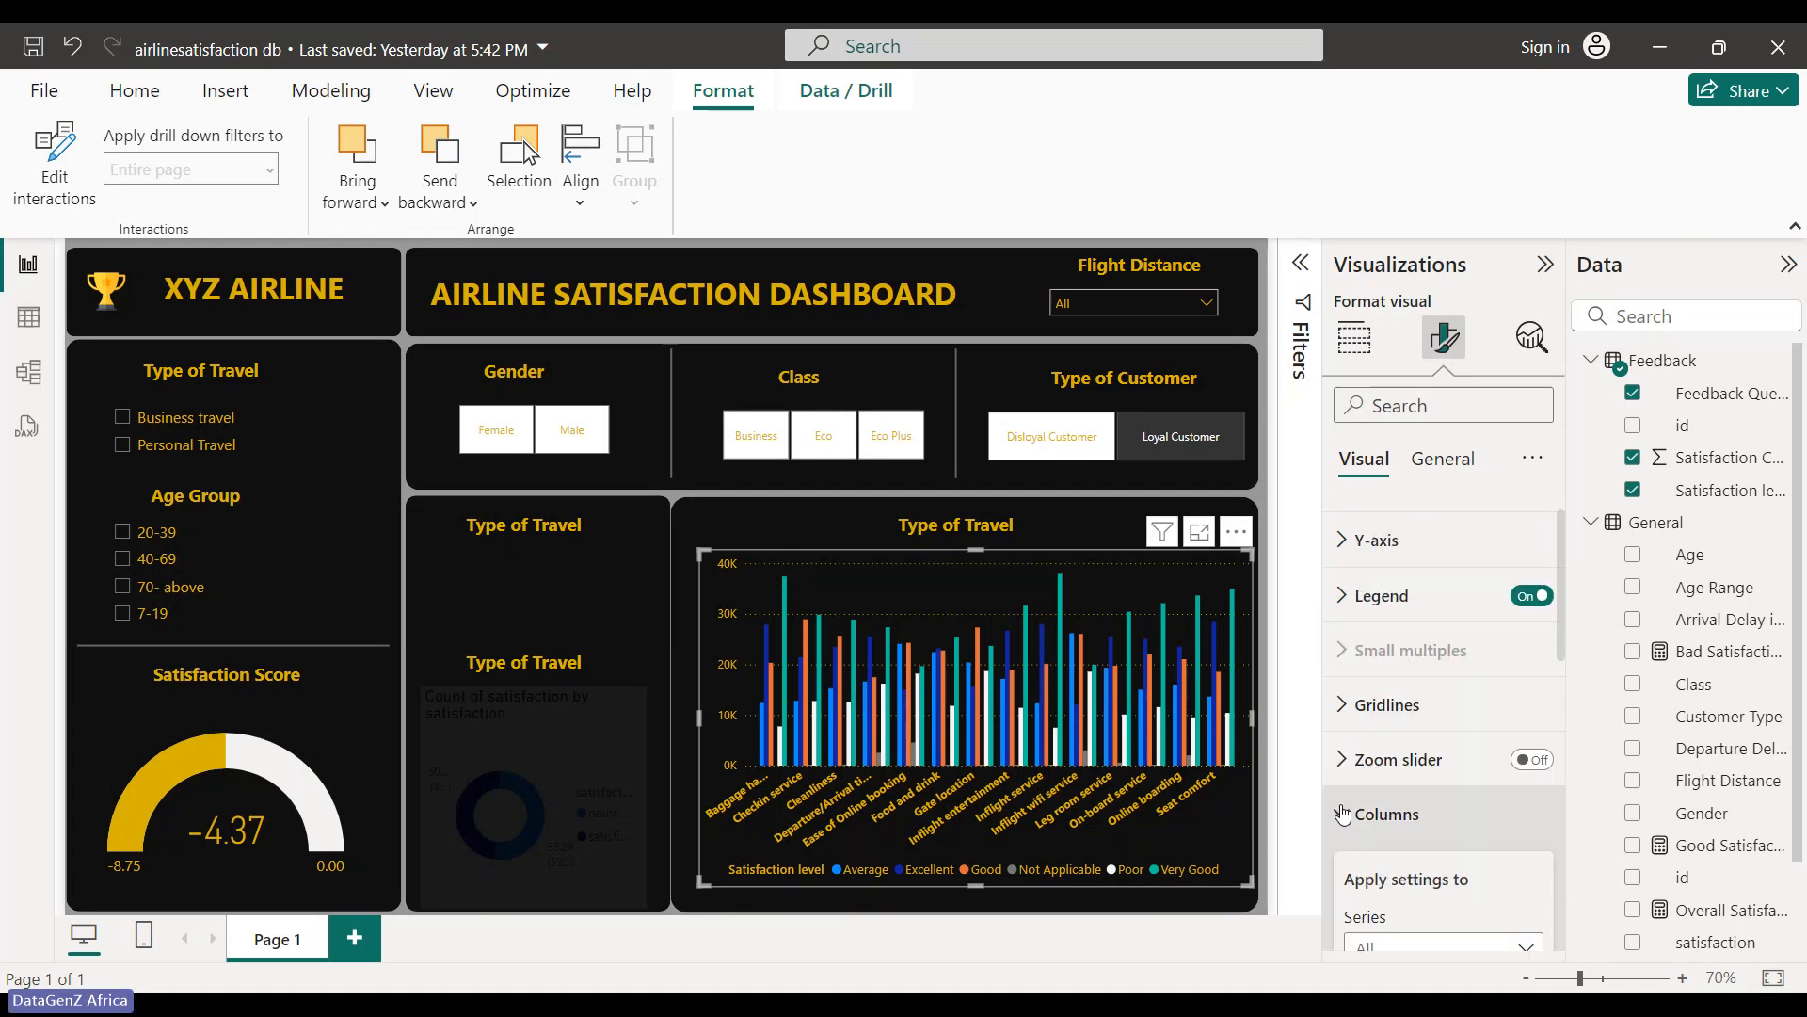
scroll(1379, 683, down, 3)
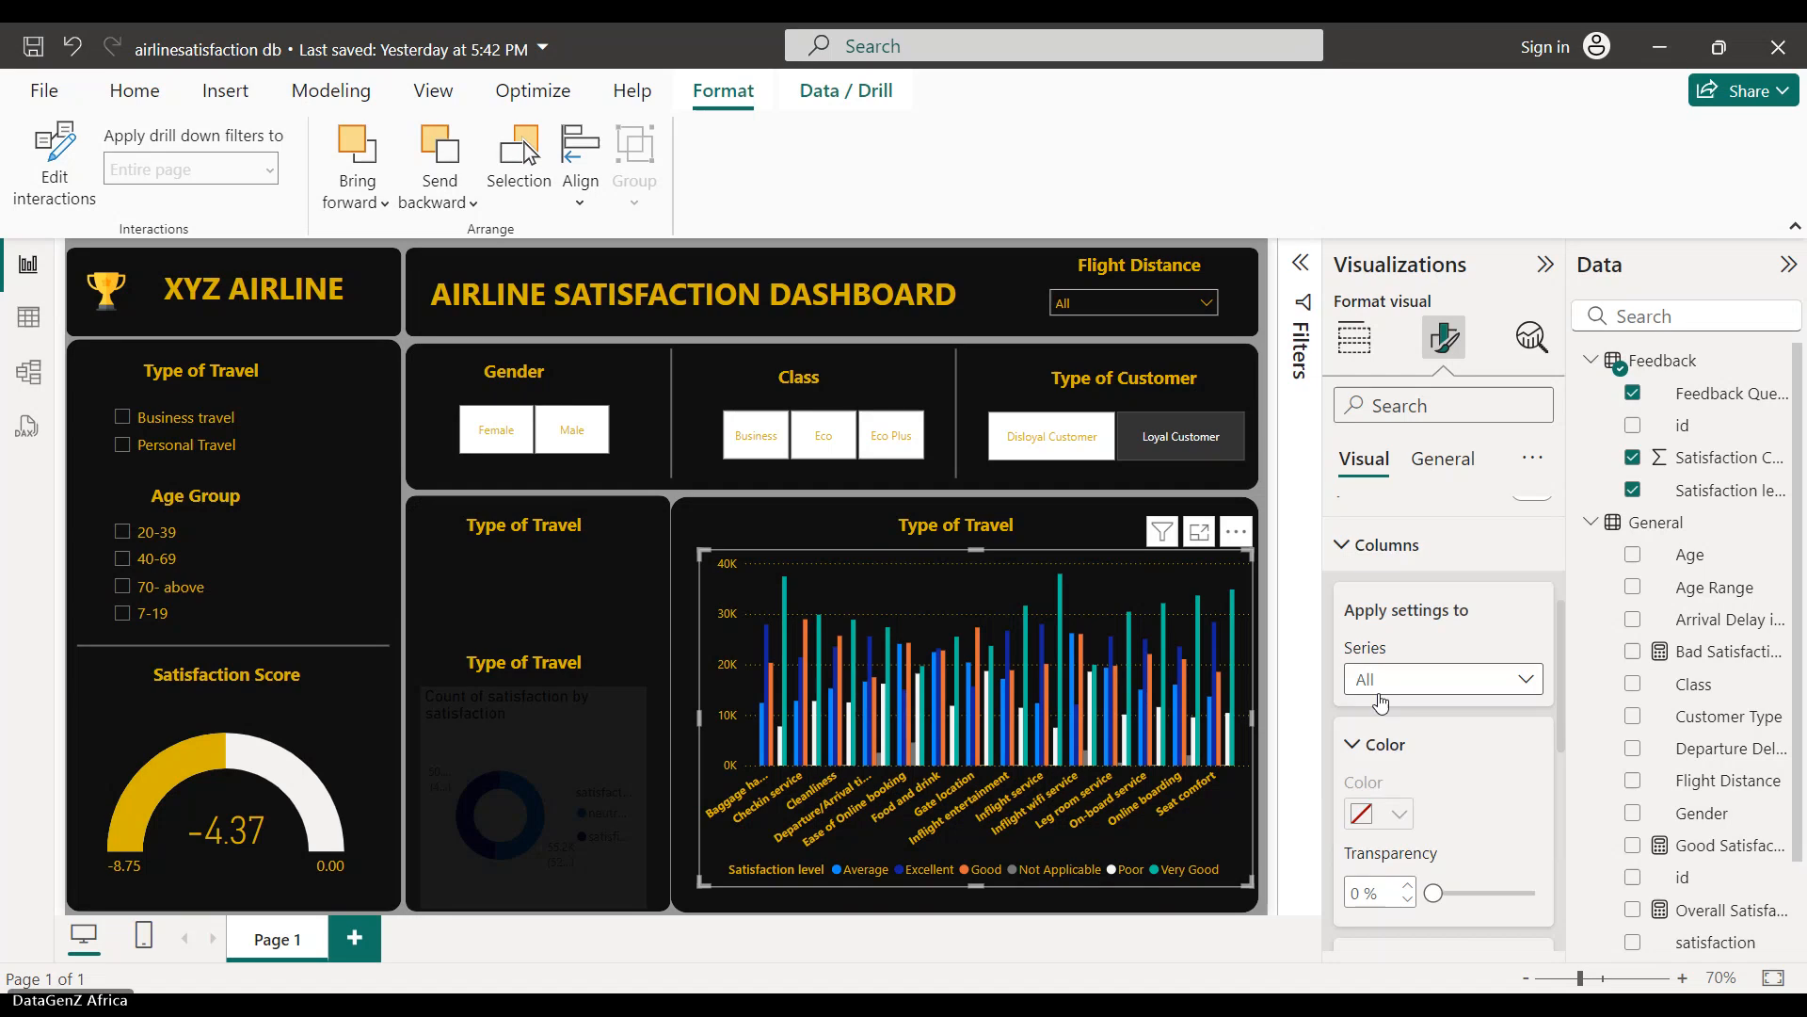
- Switch the Columns series selector from All to the Average series
click(1526, 680)
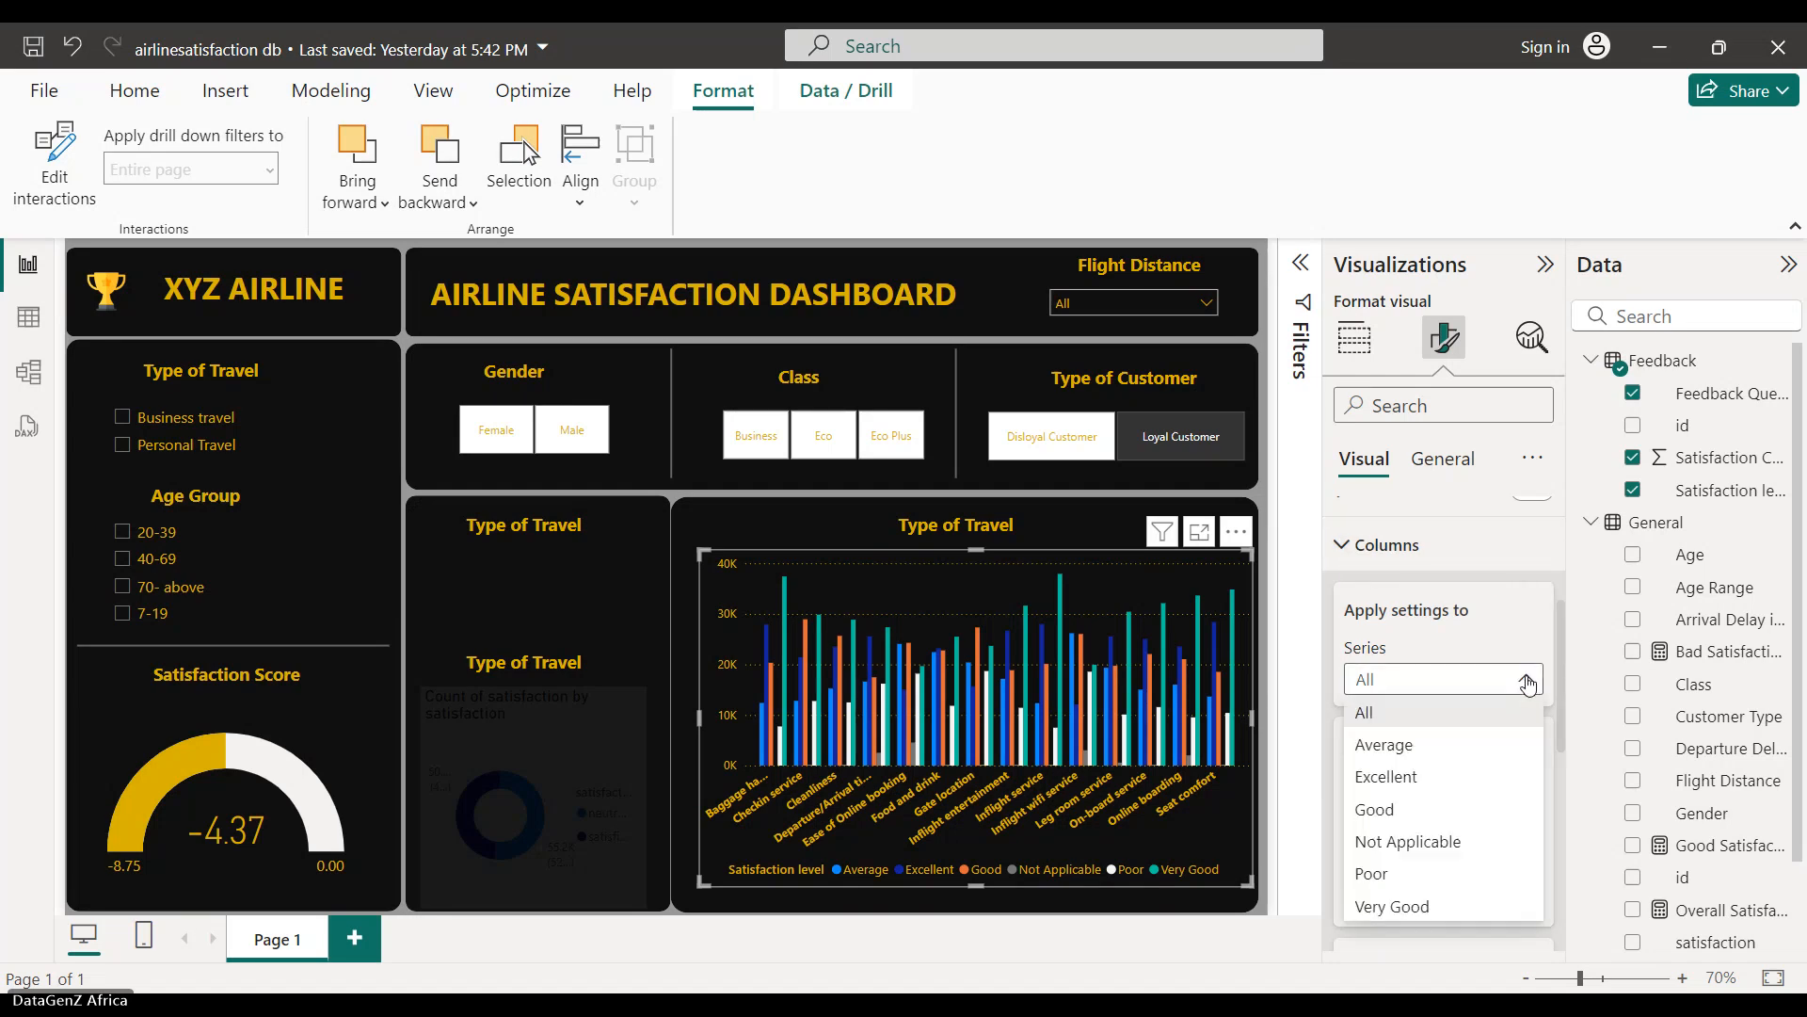
click(1526, 680)
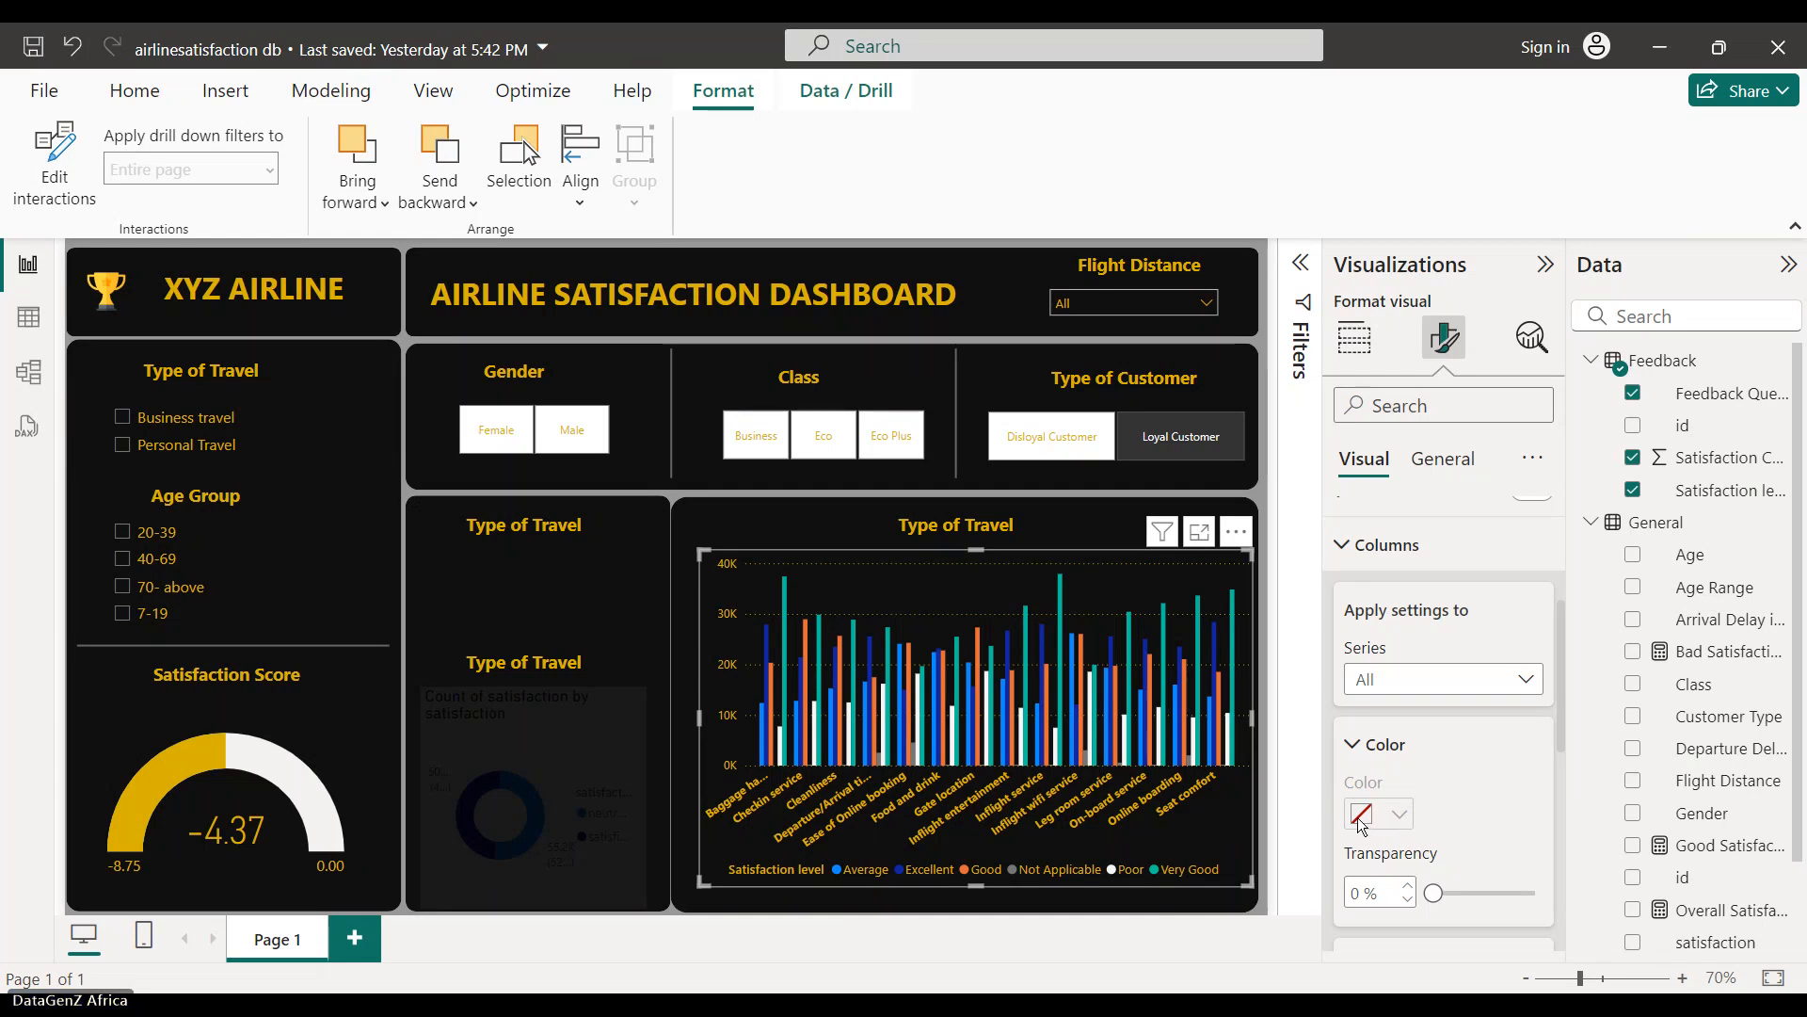
click(1353, 744)
click(1354, 747)
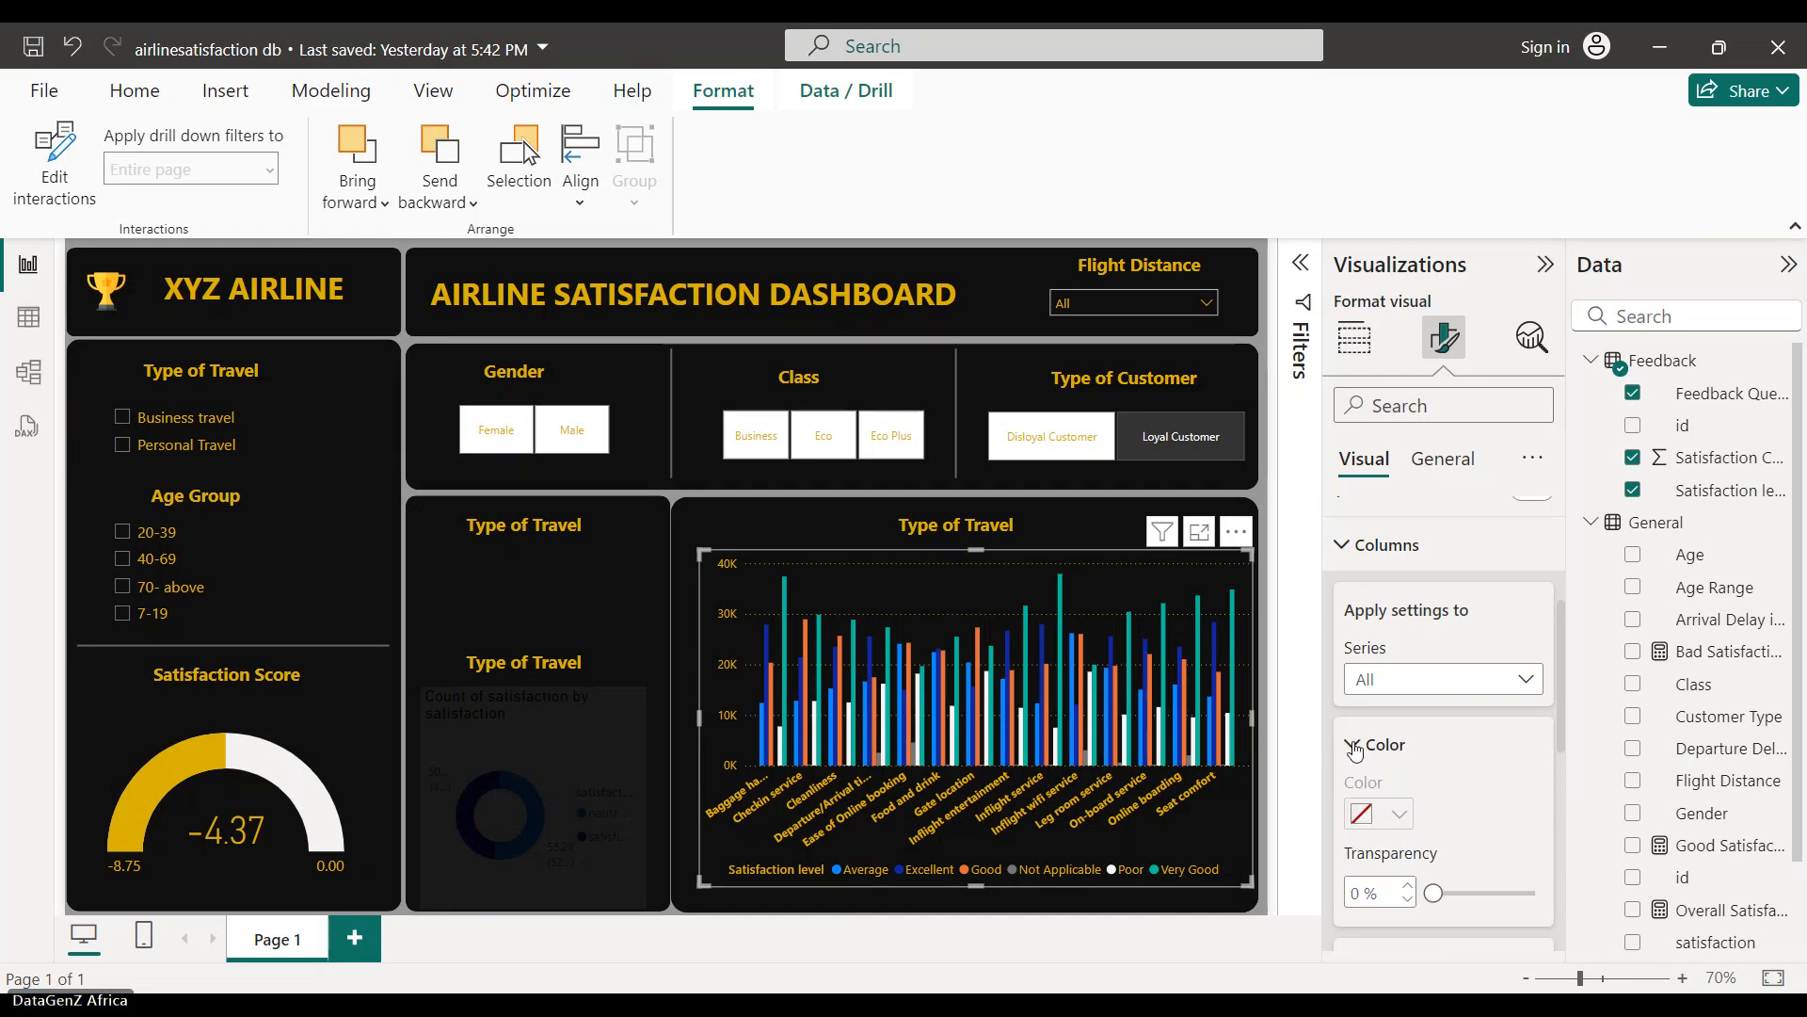
click(1527, 681)
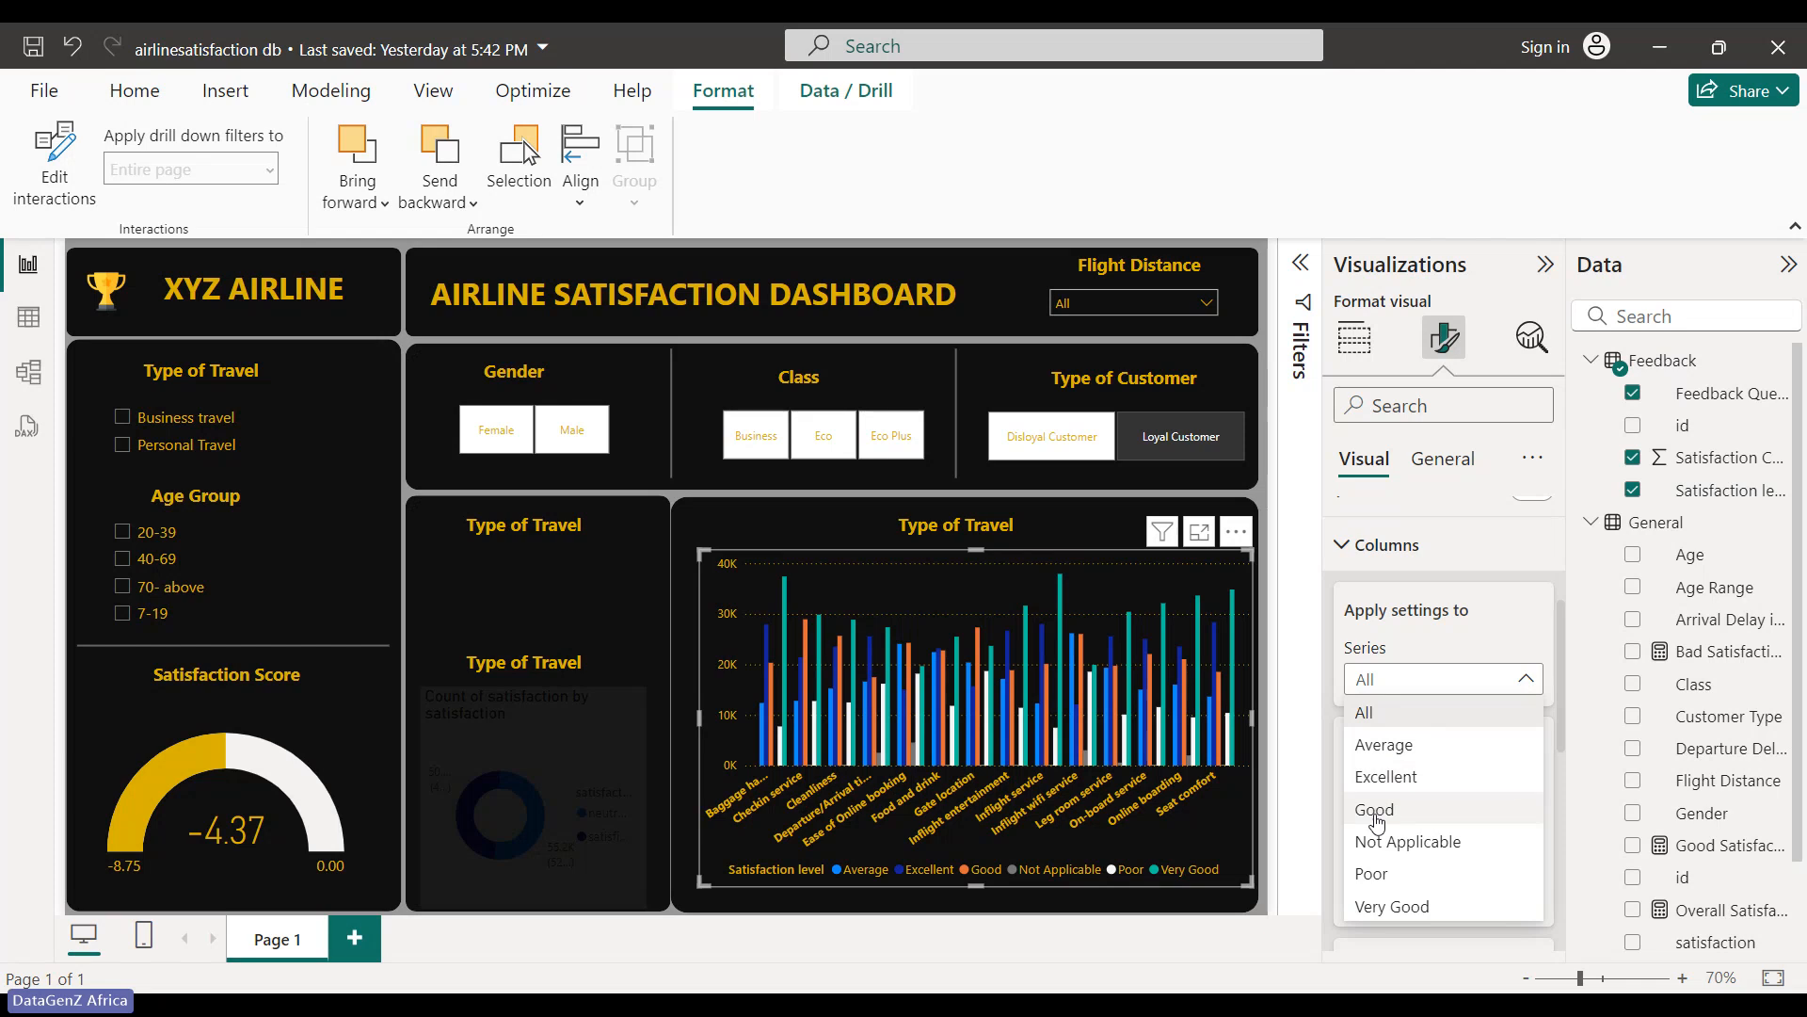
click(1381, 744)
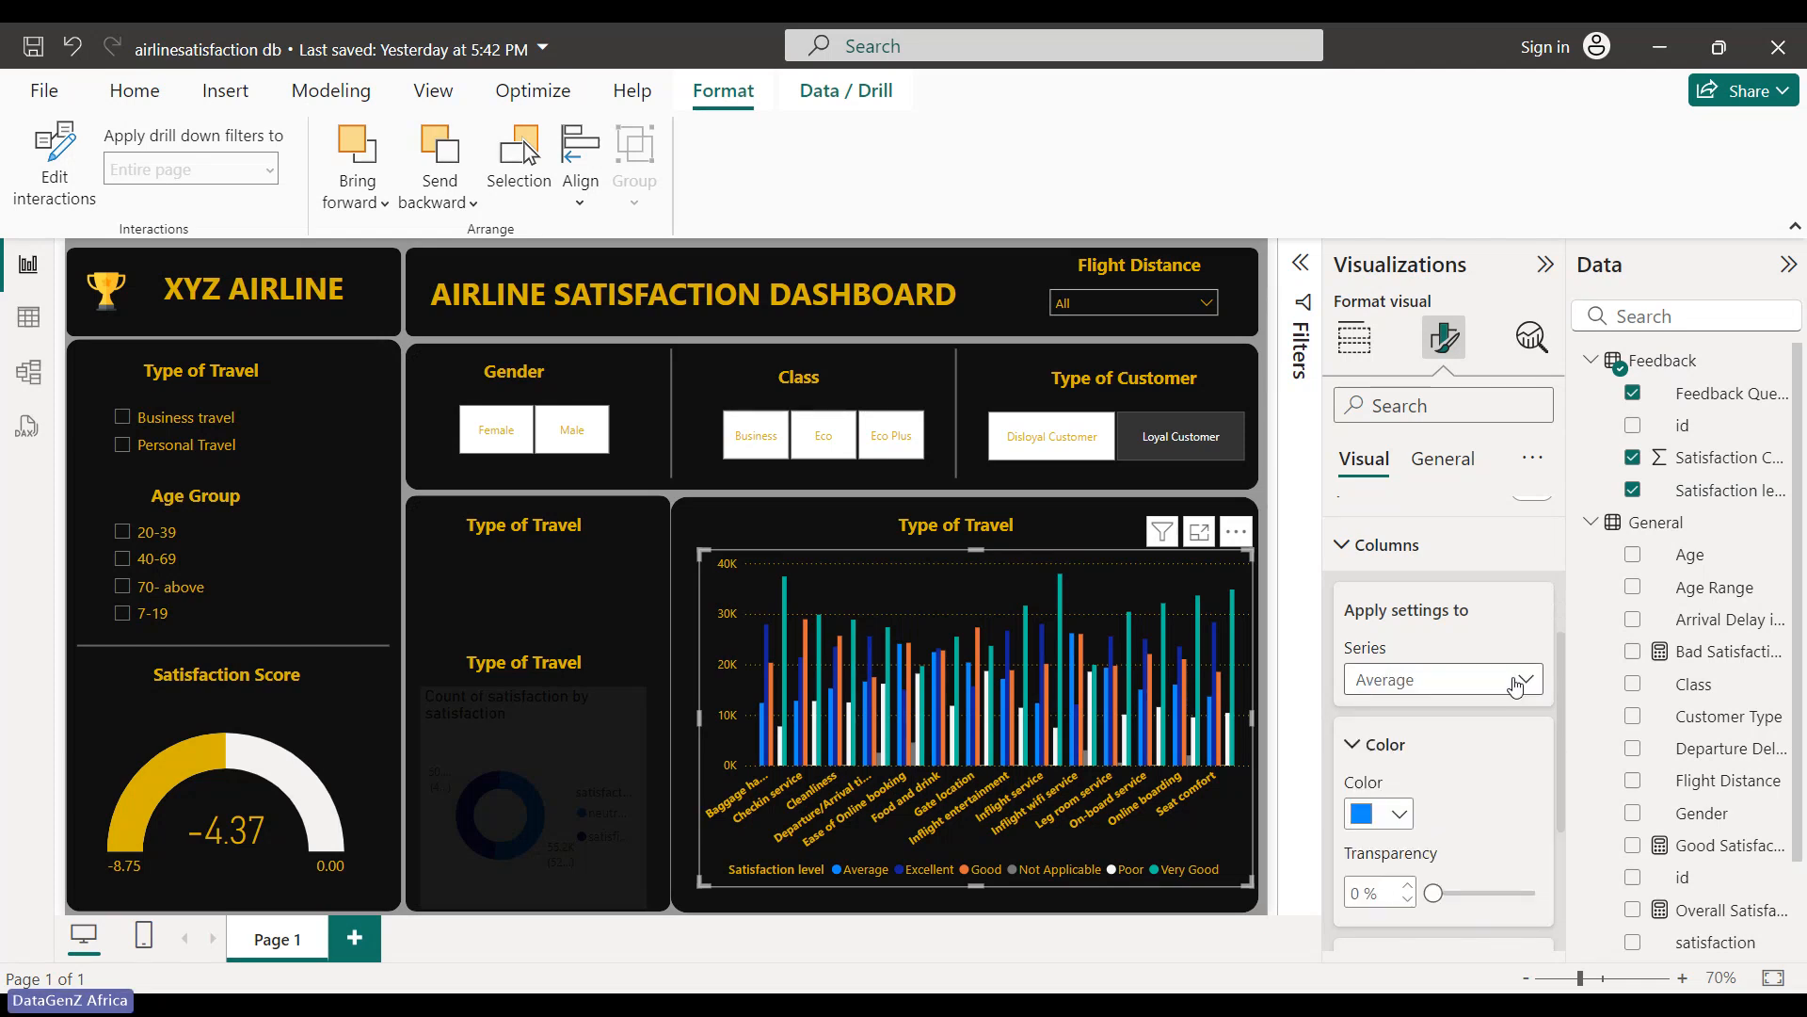
click(1522, 681)
click(1403, 716)
click(1526, 678)
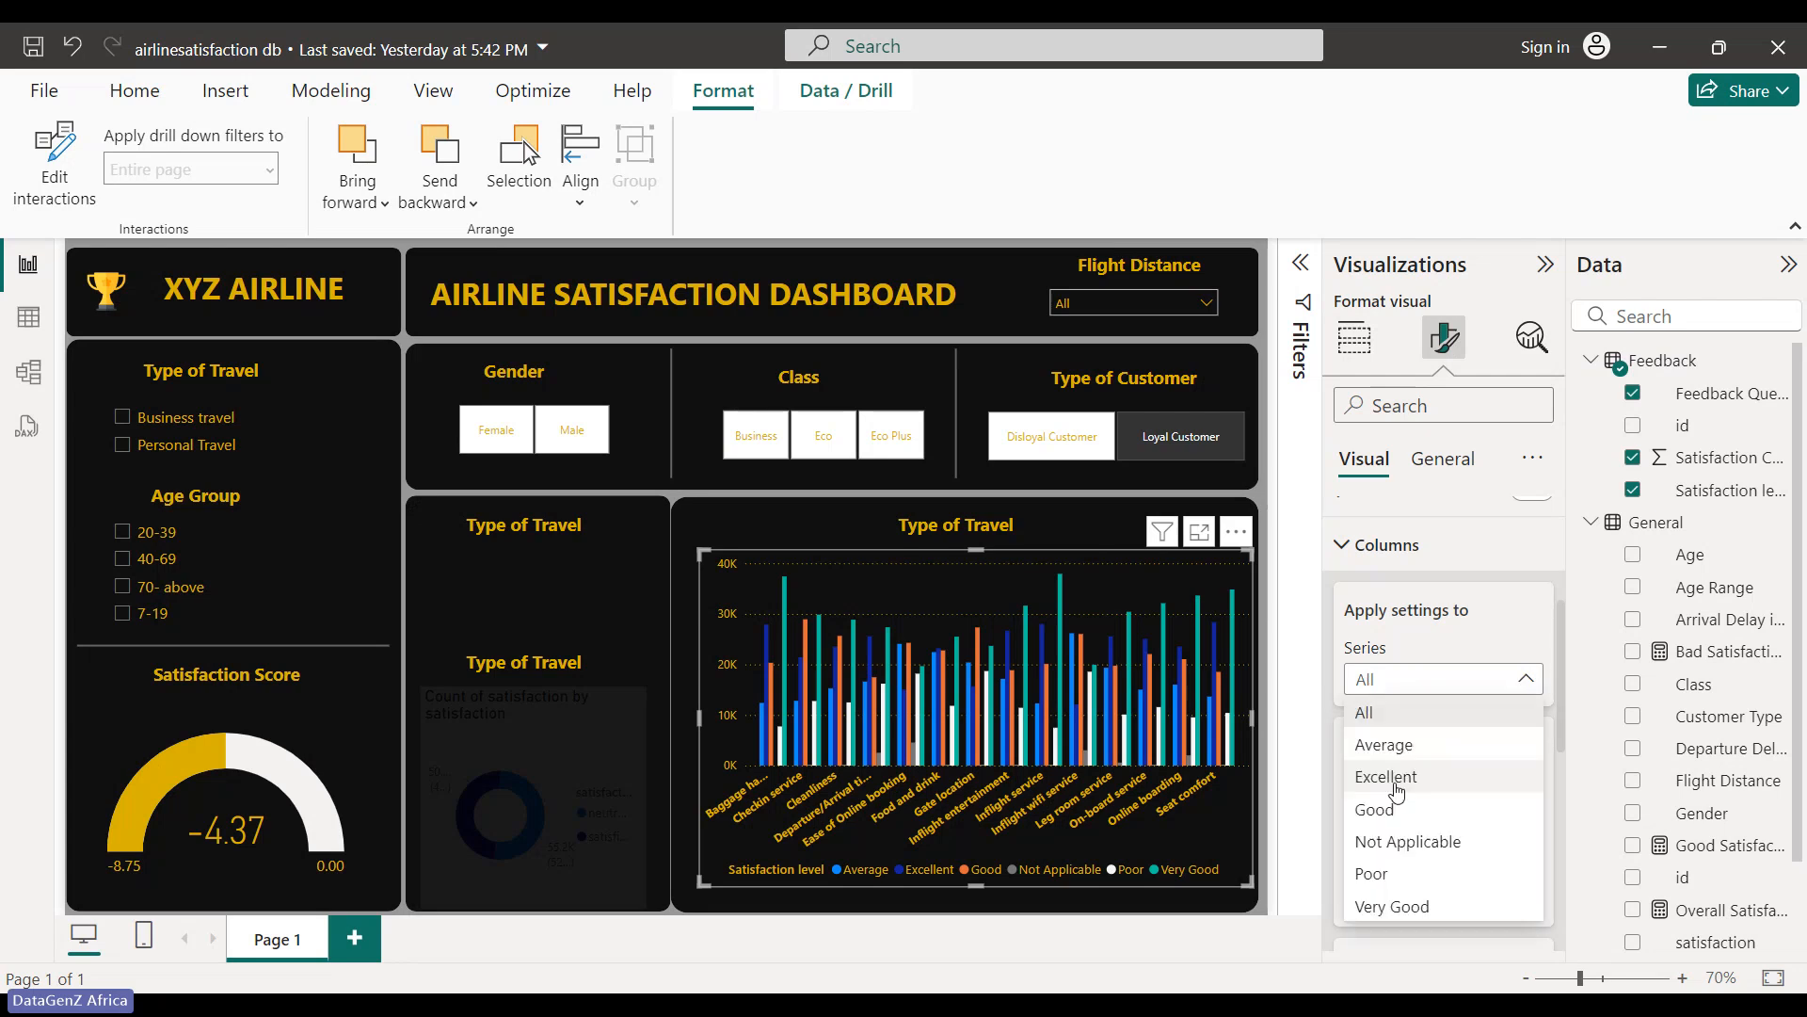
click(1411, 750)
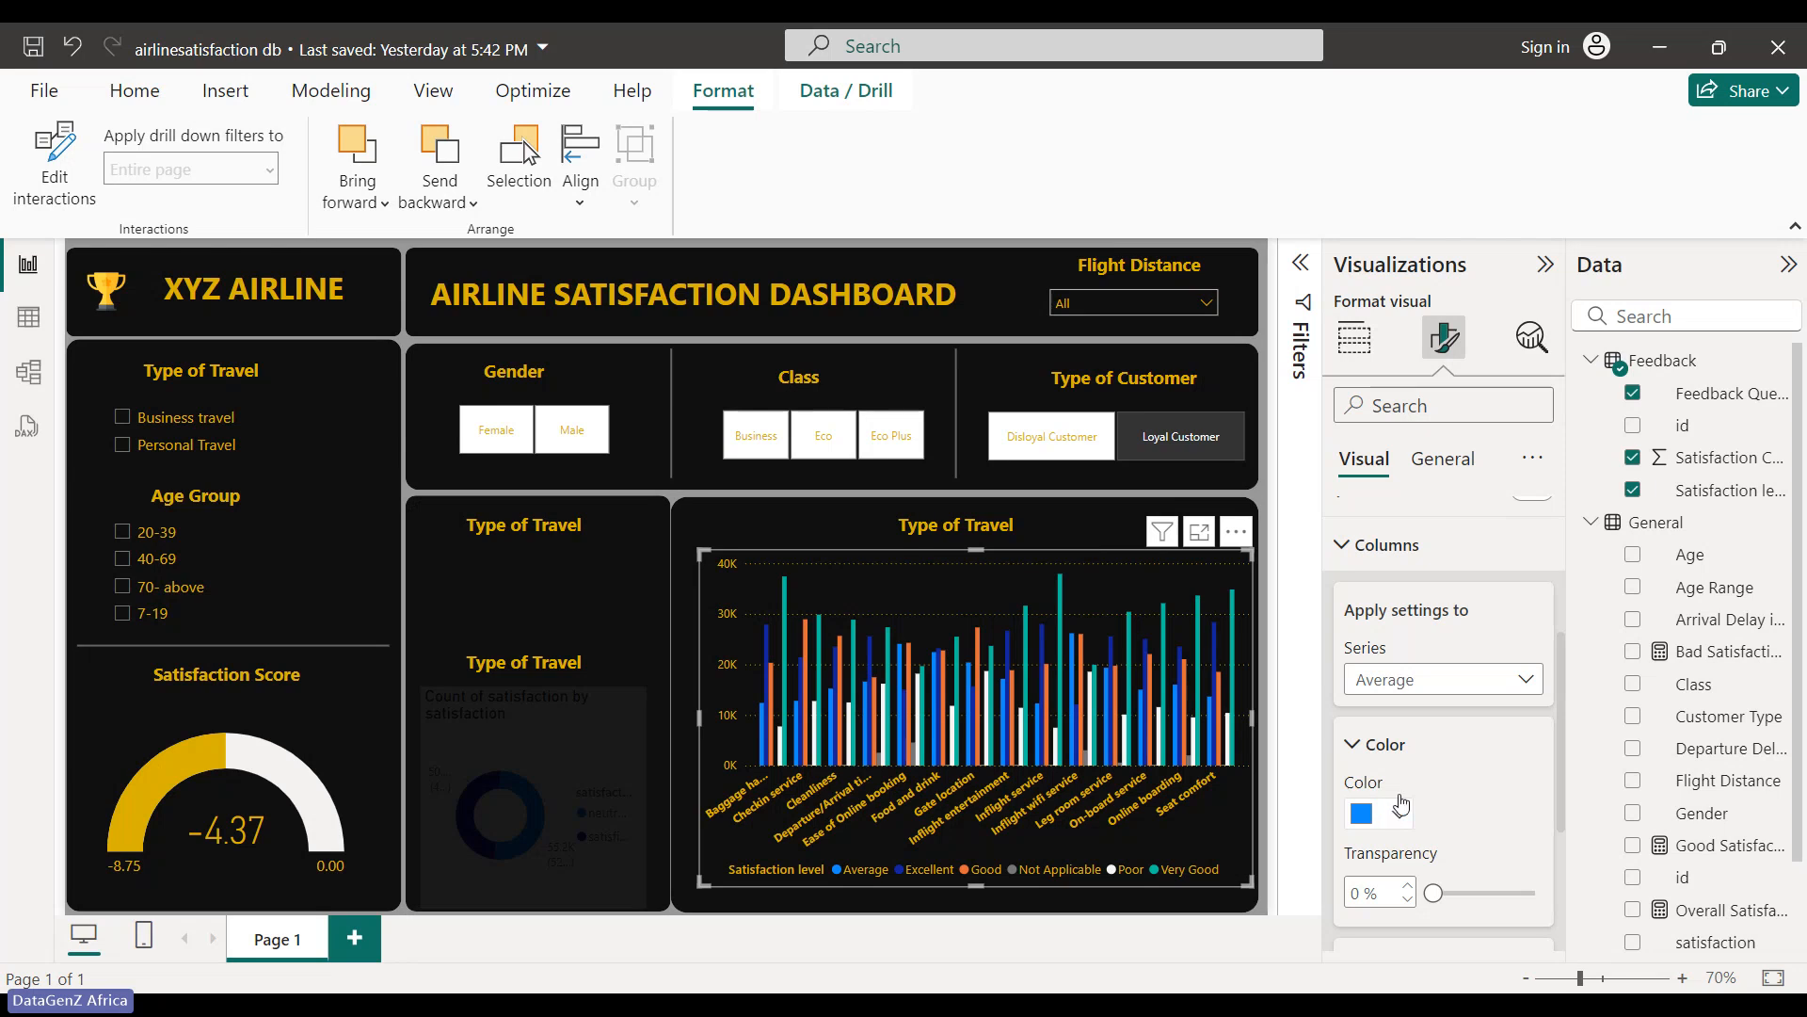
click(1527, 682)
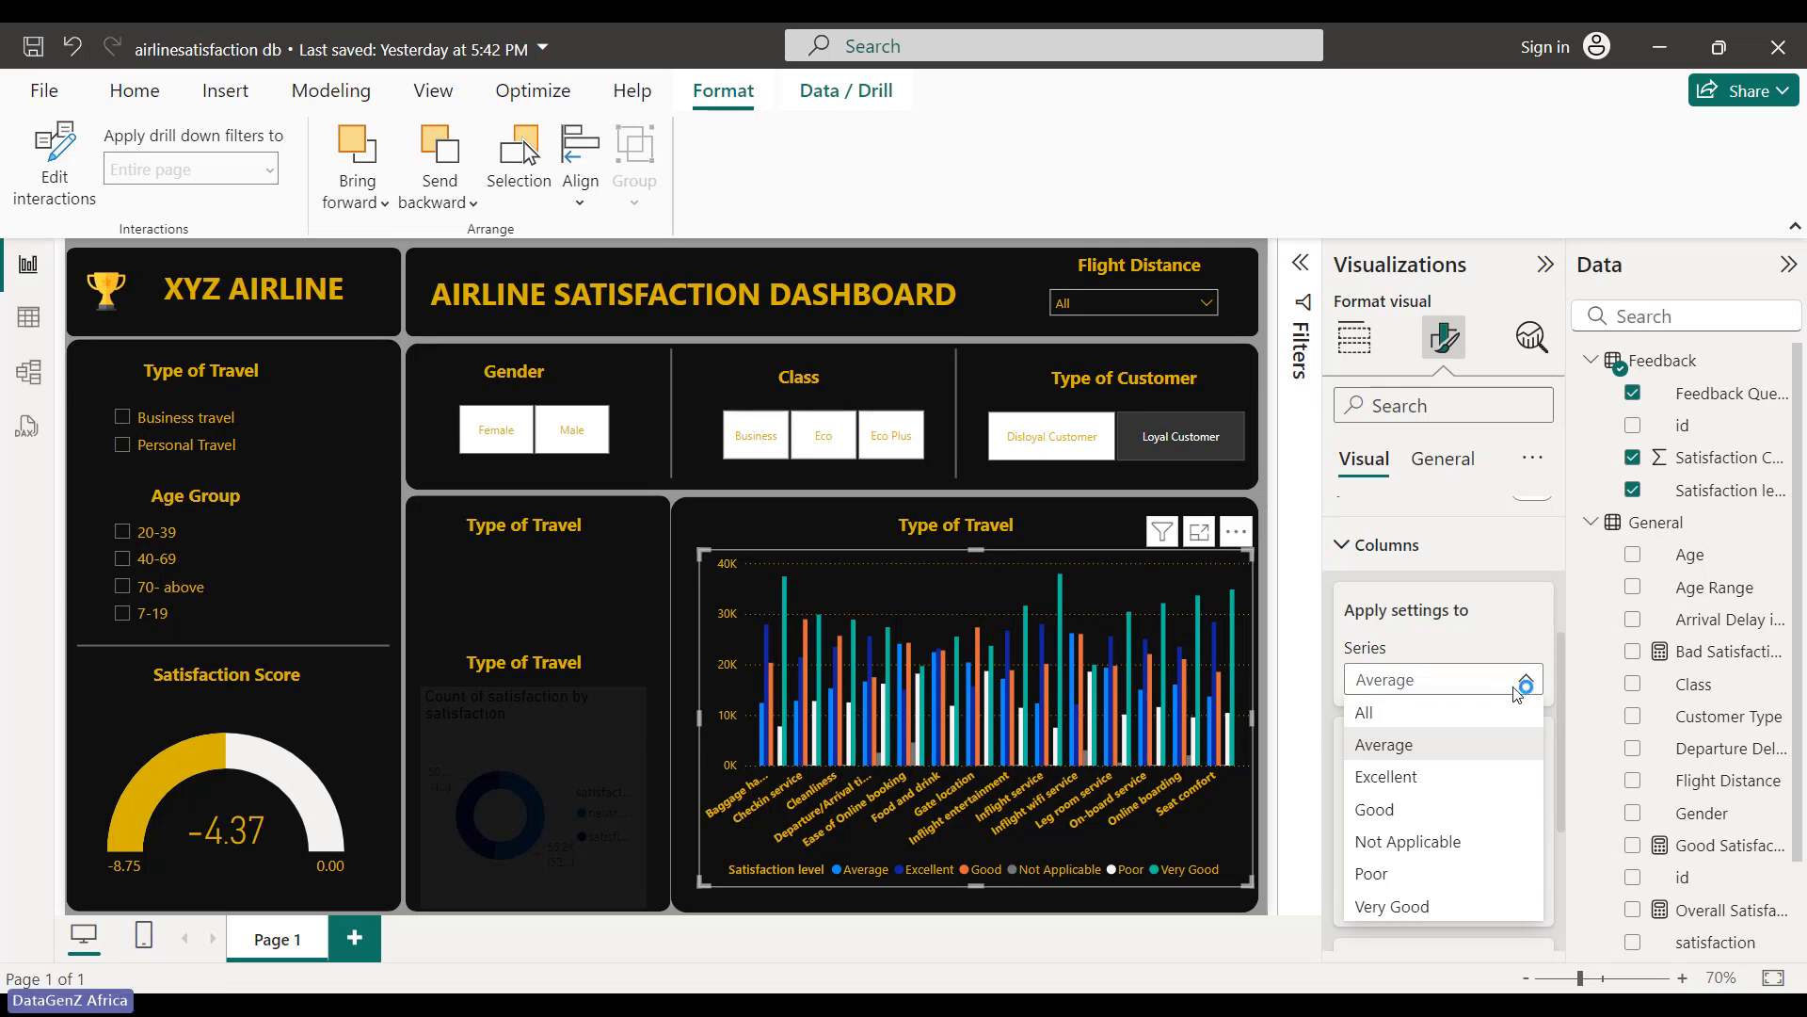
- Sort the column chart's legend in descending order
click(1518, 694)
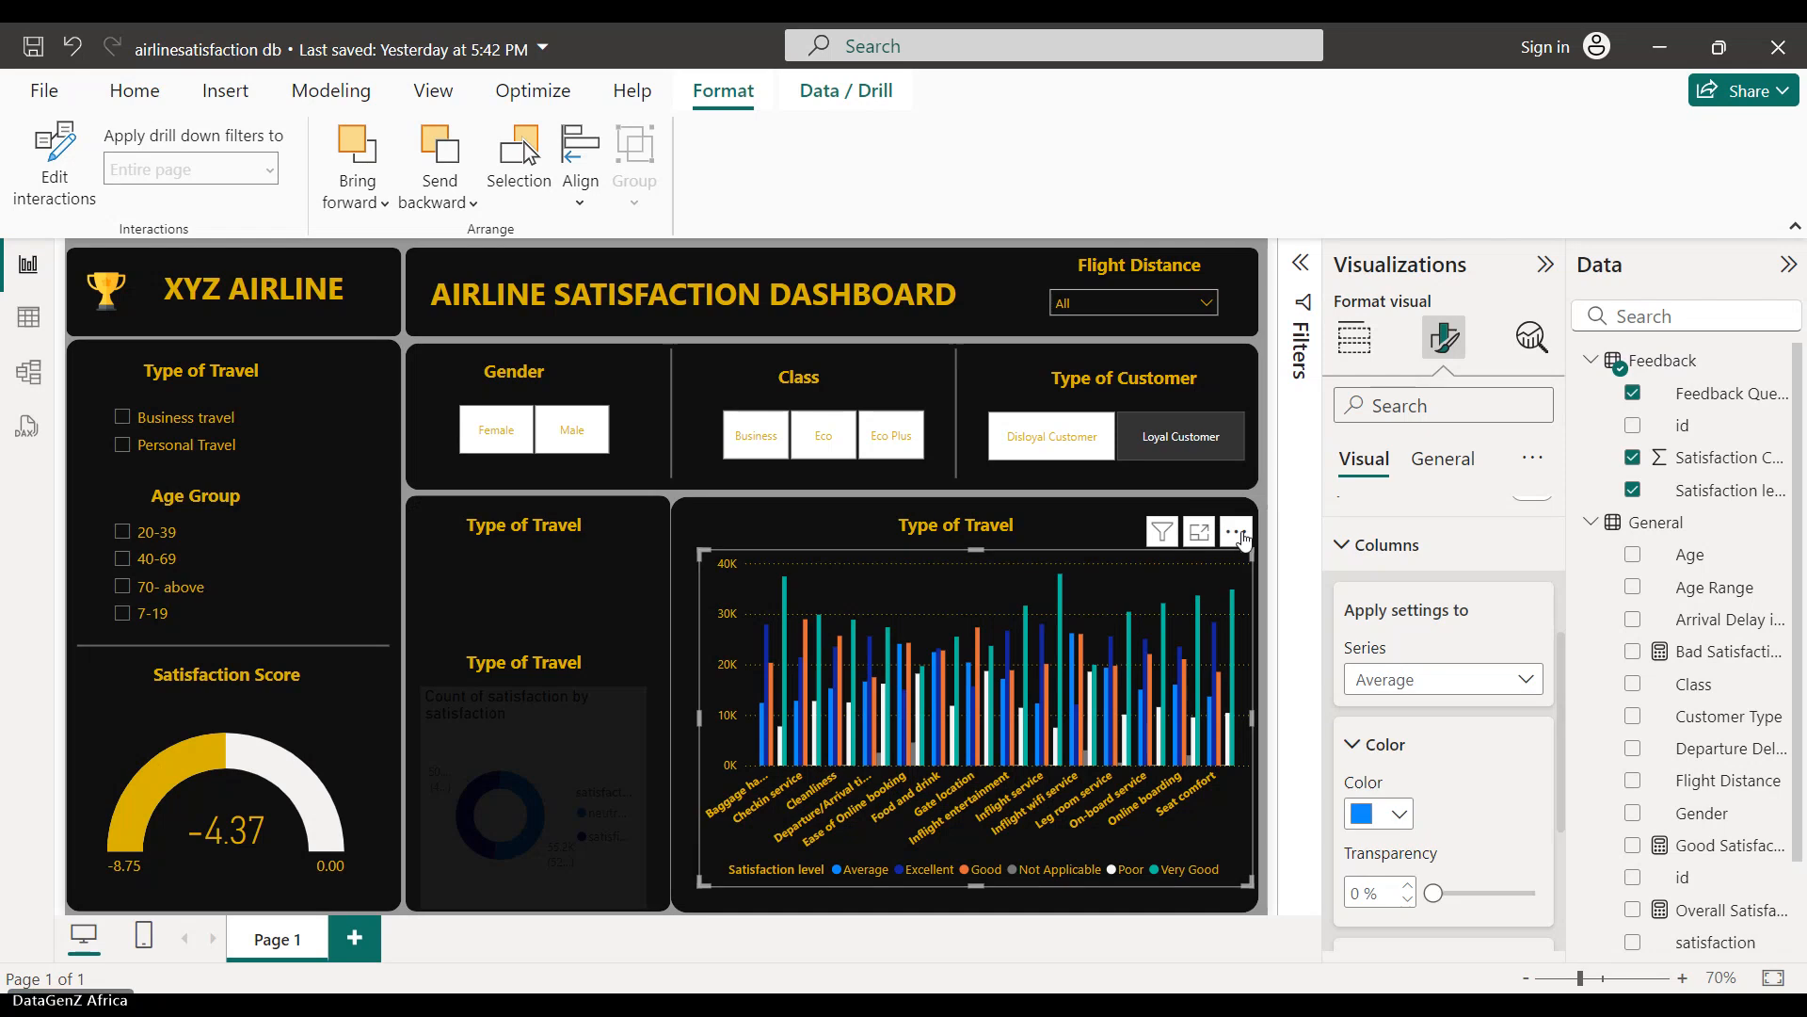
click(1236, 532)
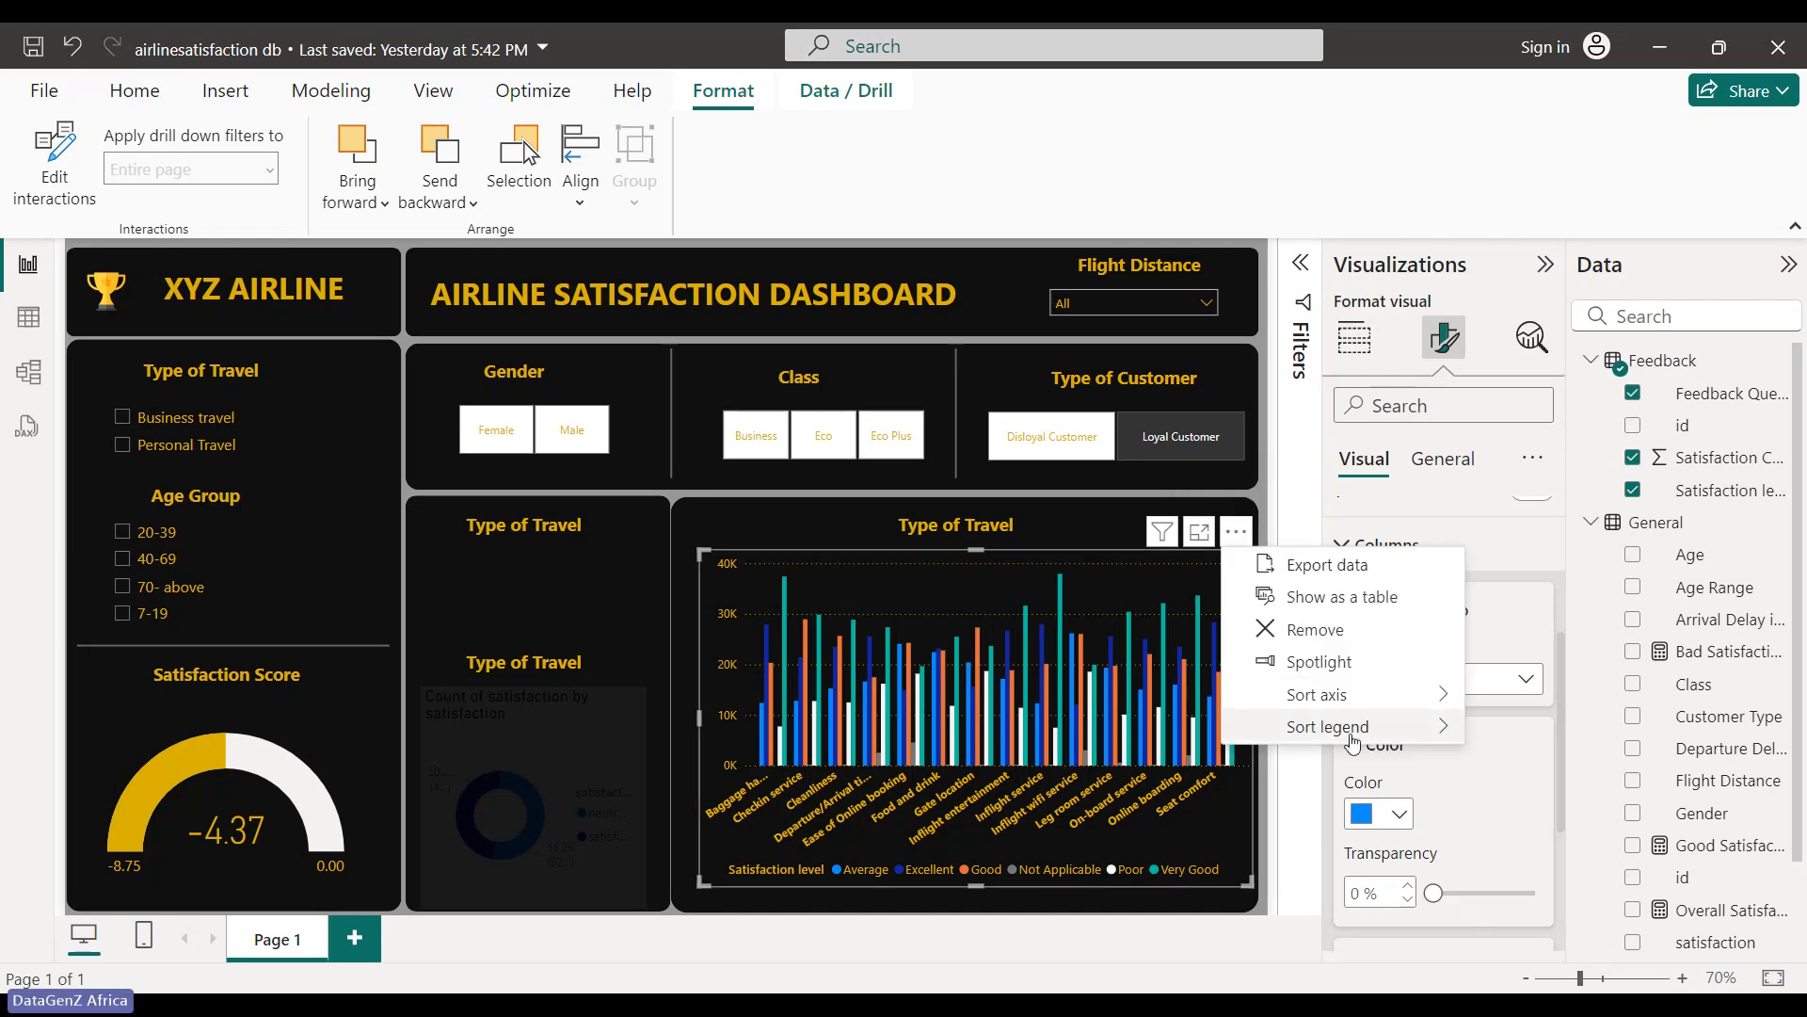
mouse_move(1353, 742)
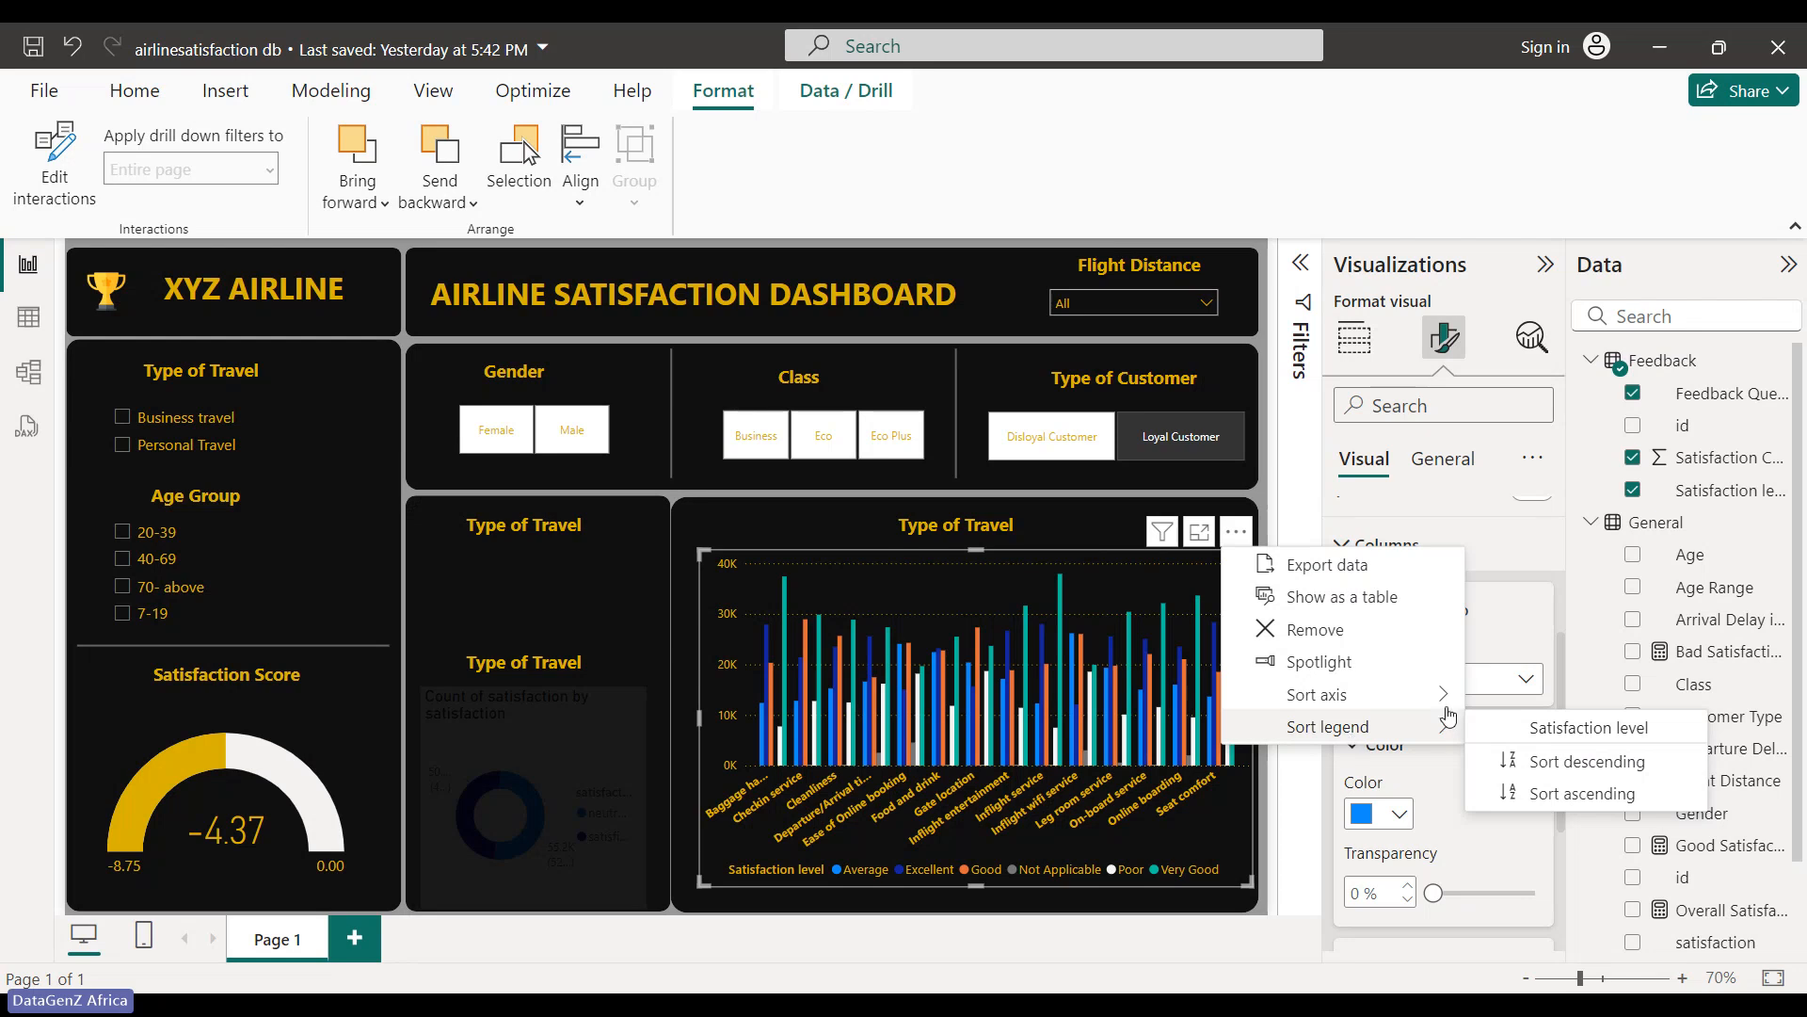
click(1547, 728)
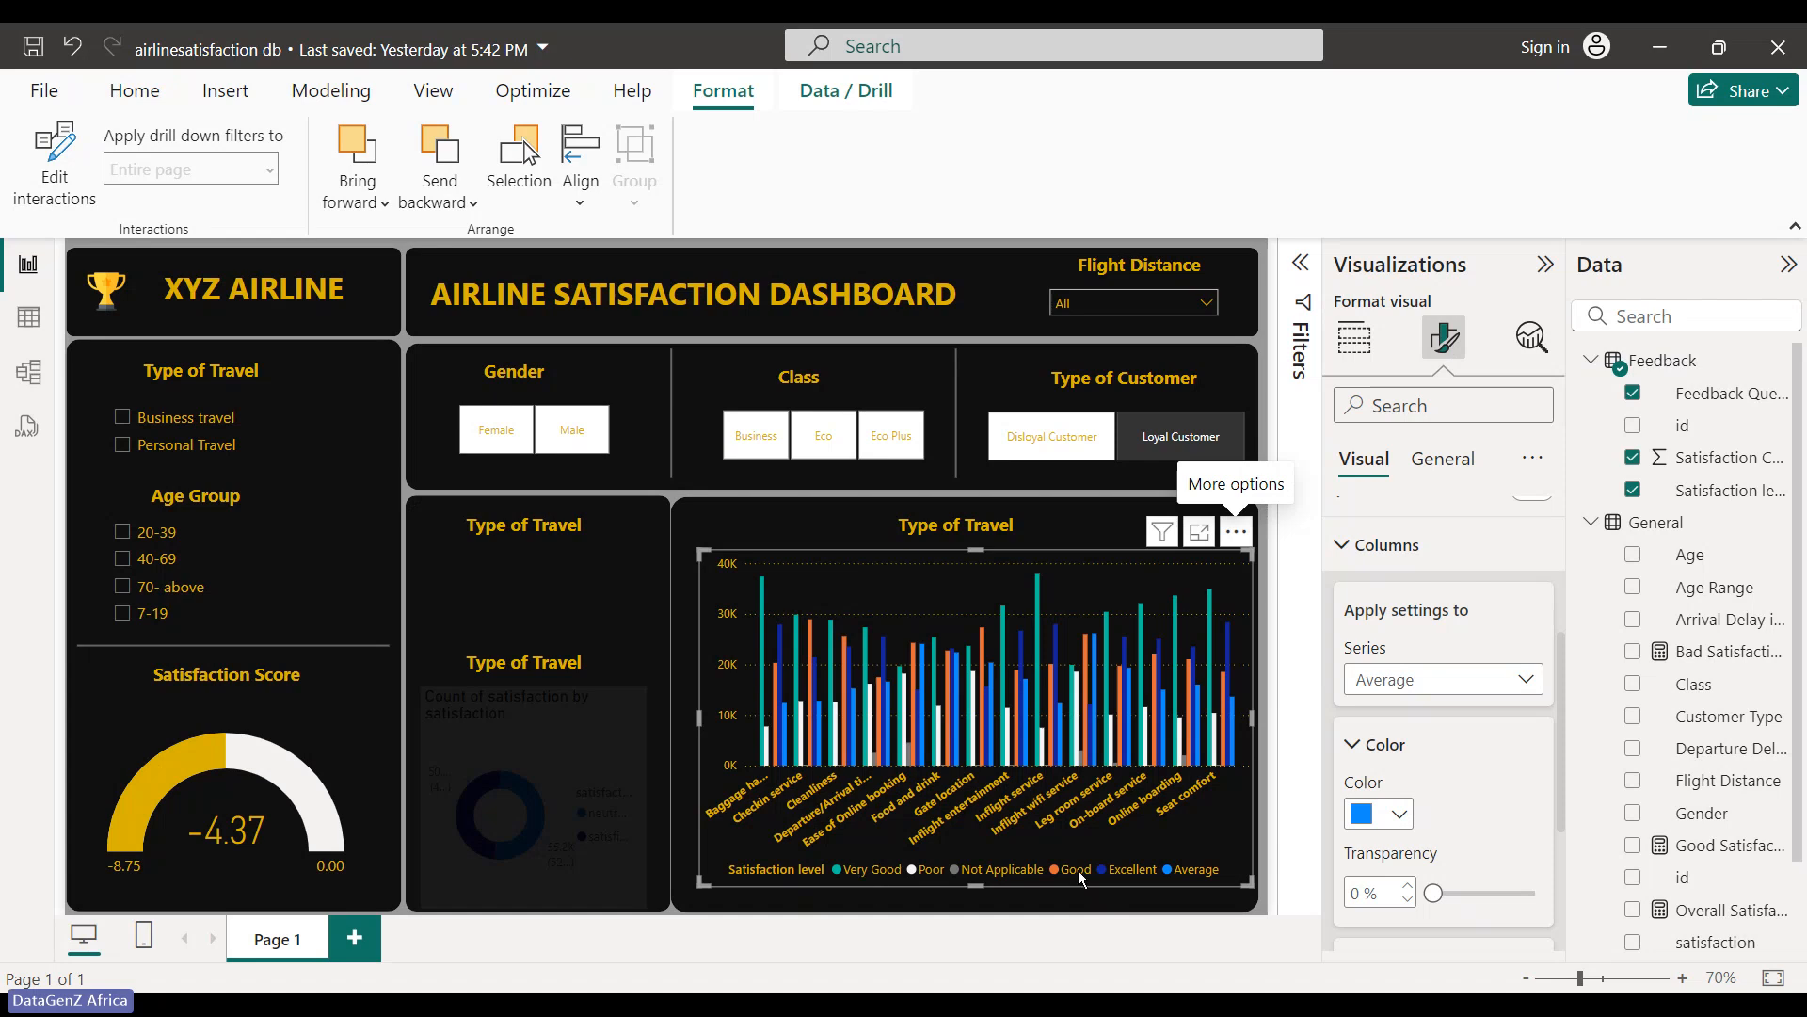
- Sort the legend back to ascending by Satisfaction level and show the Average colour palette
click(1237, 533)
mouse_move(1381, 698)
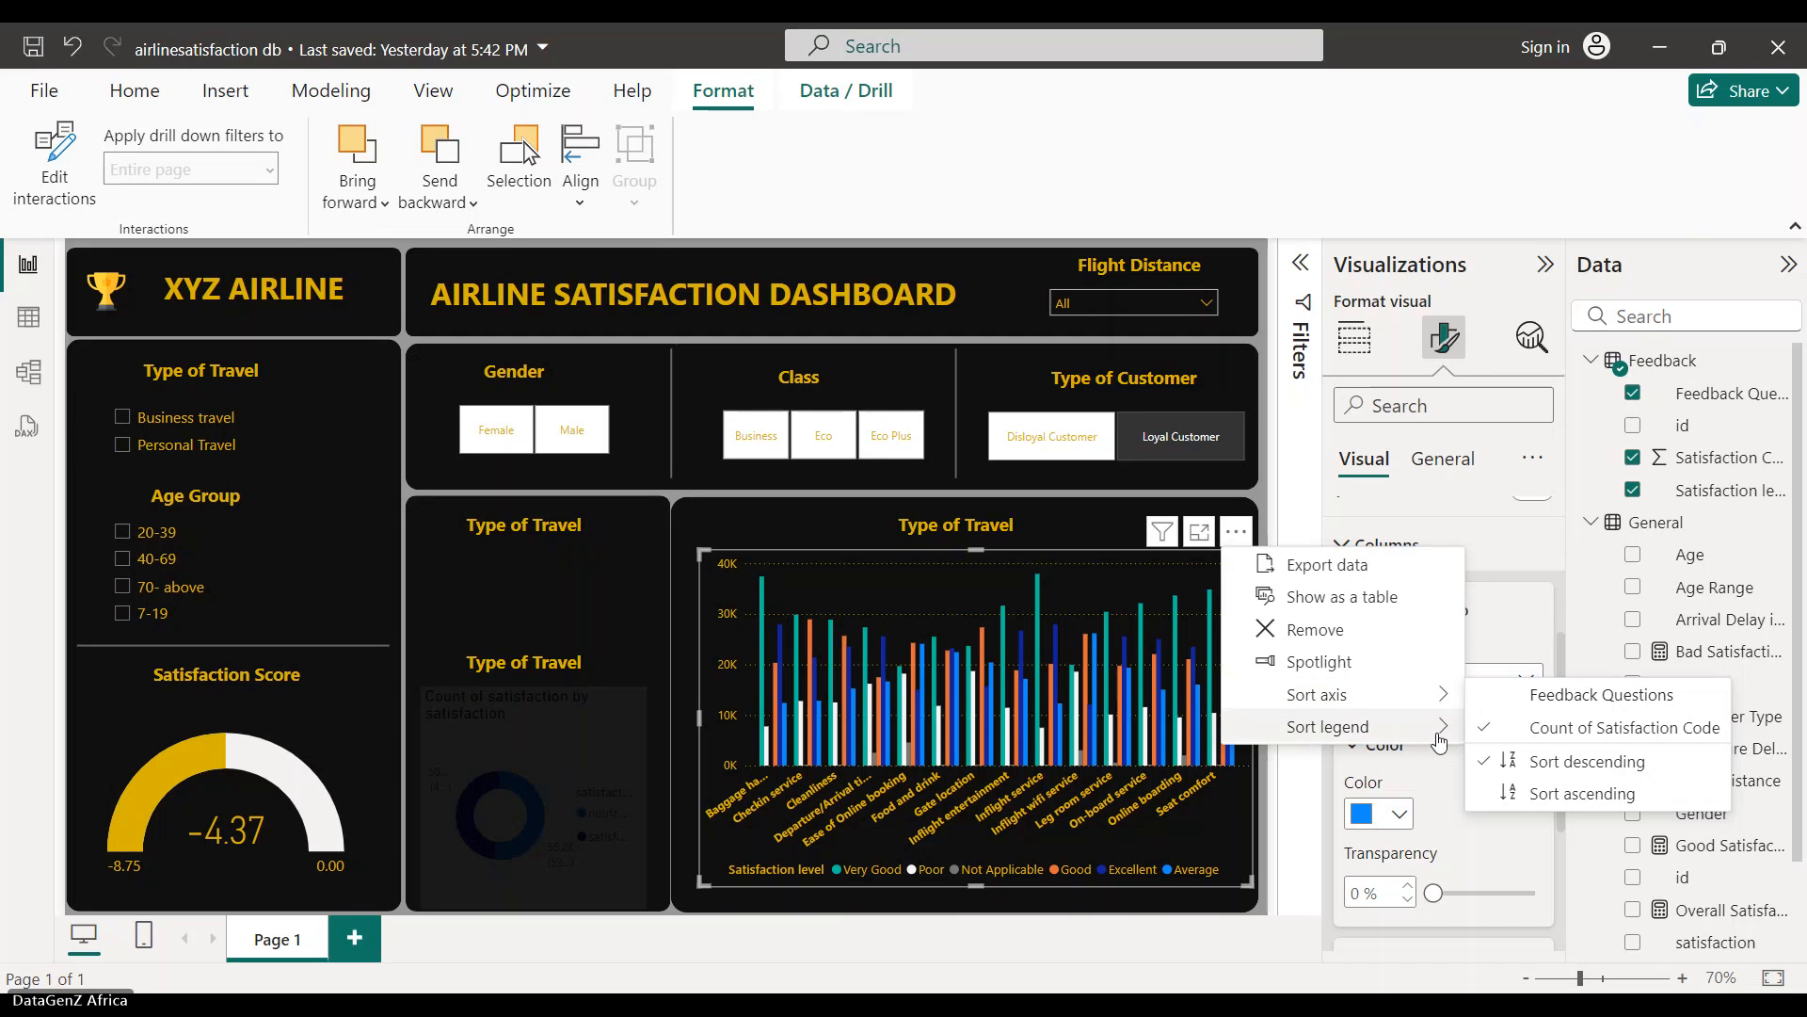
mouse_move(1441, 740)
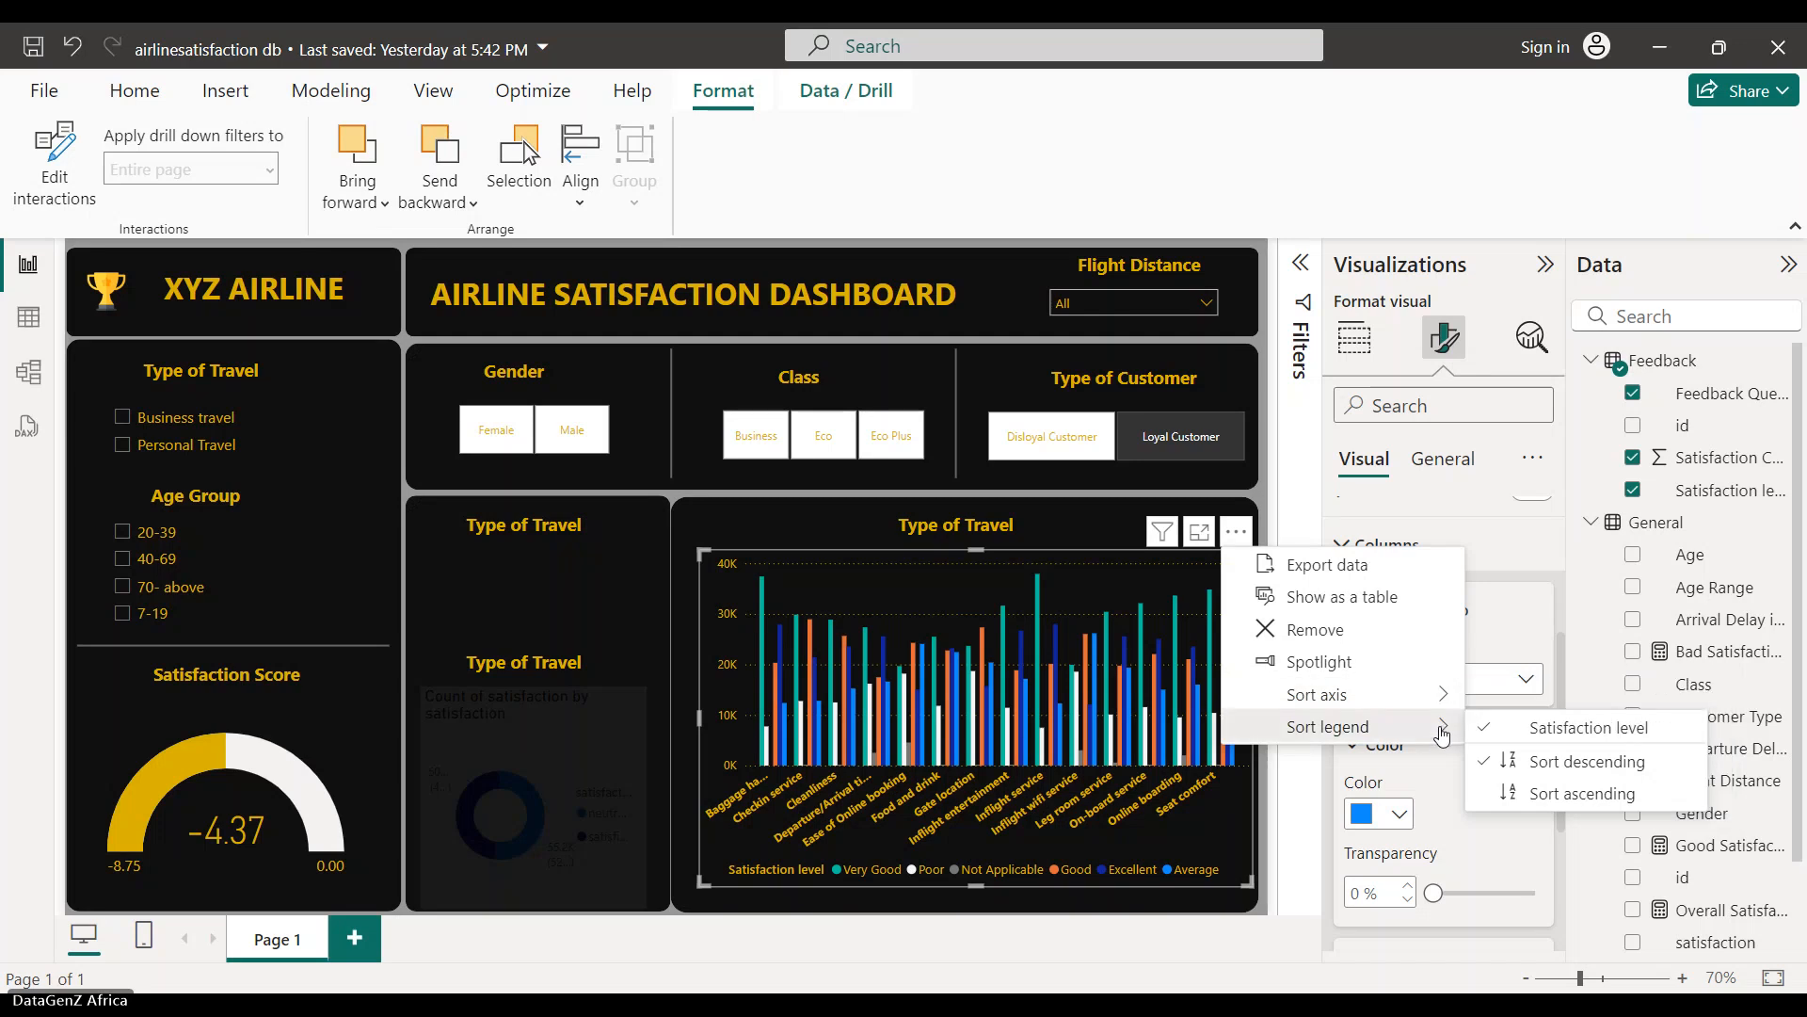
click(1577, 796)
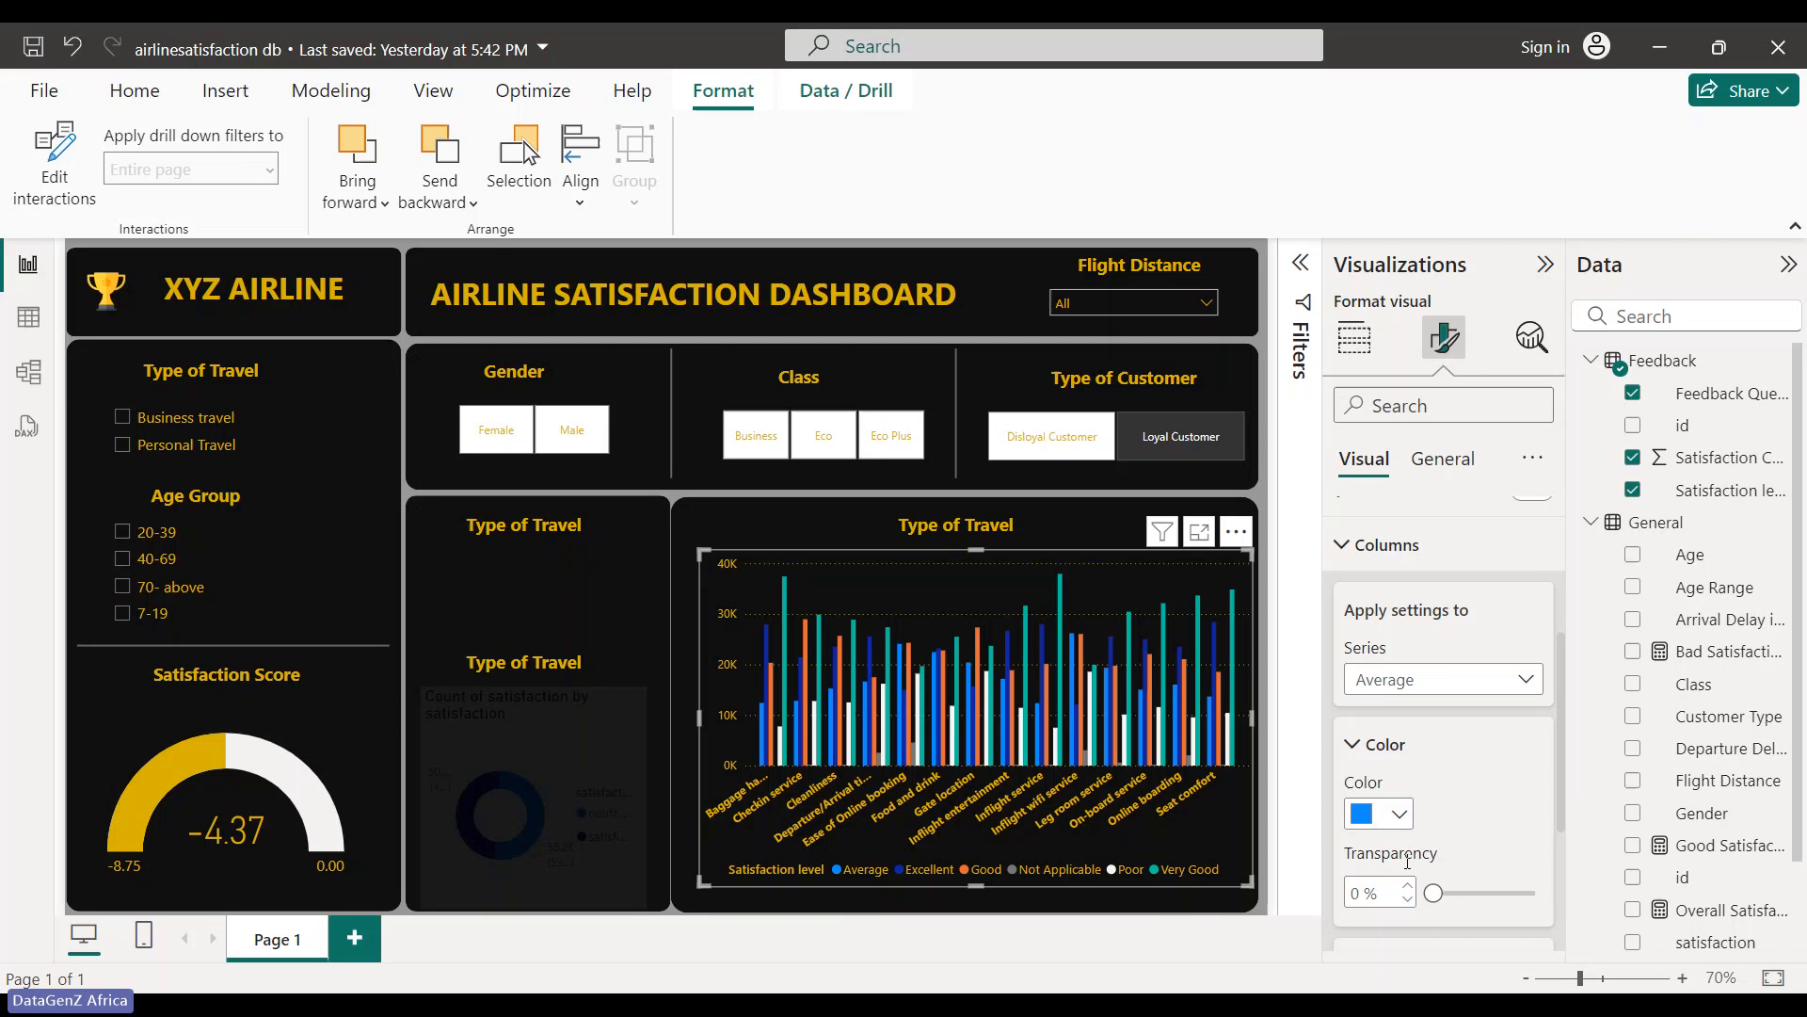
click(1400, 815)
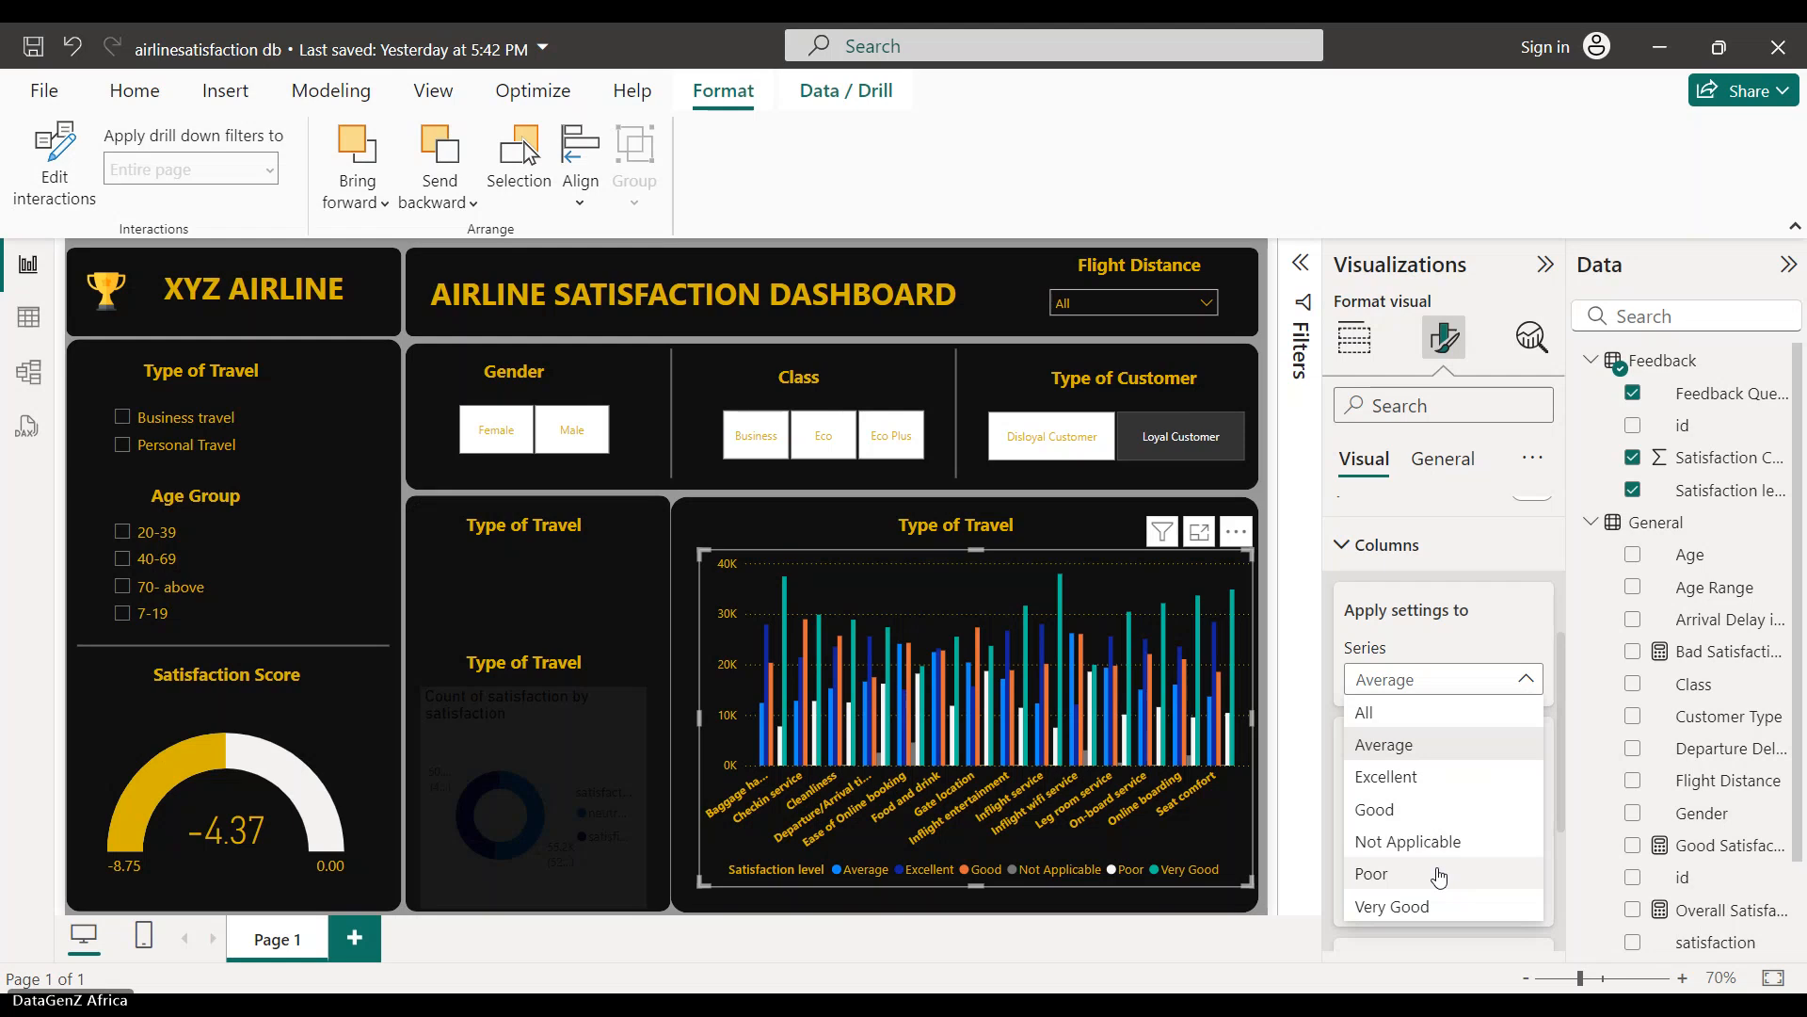
- Colour the Poor bars pale yellow and the Not Applicable bars white
click(1438, 876)
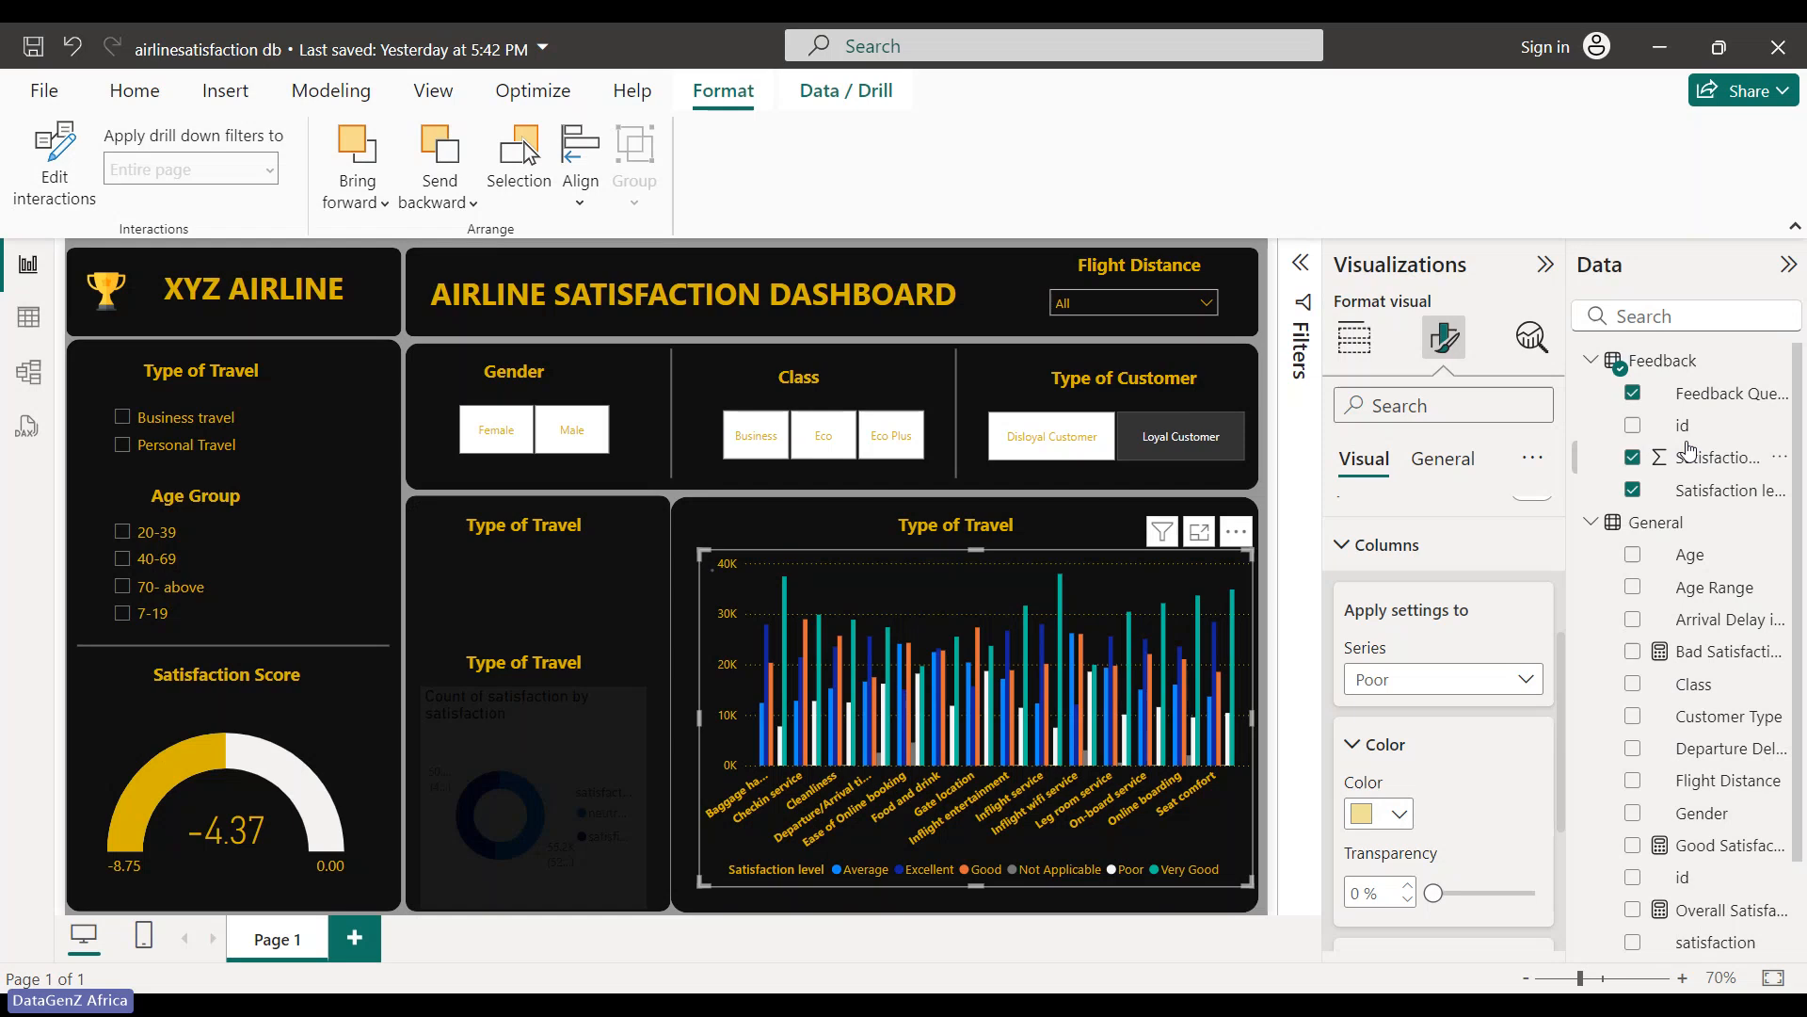
click(1400, 814)
click(1436, 815)
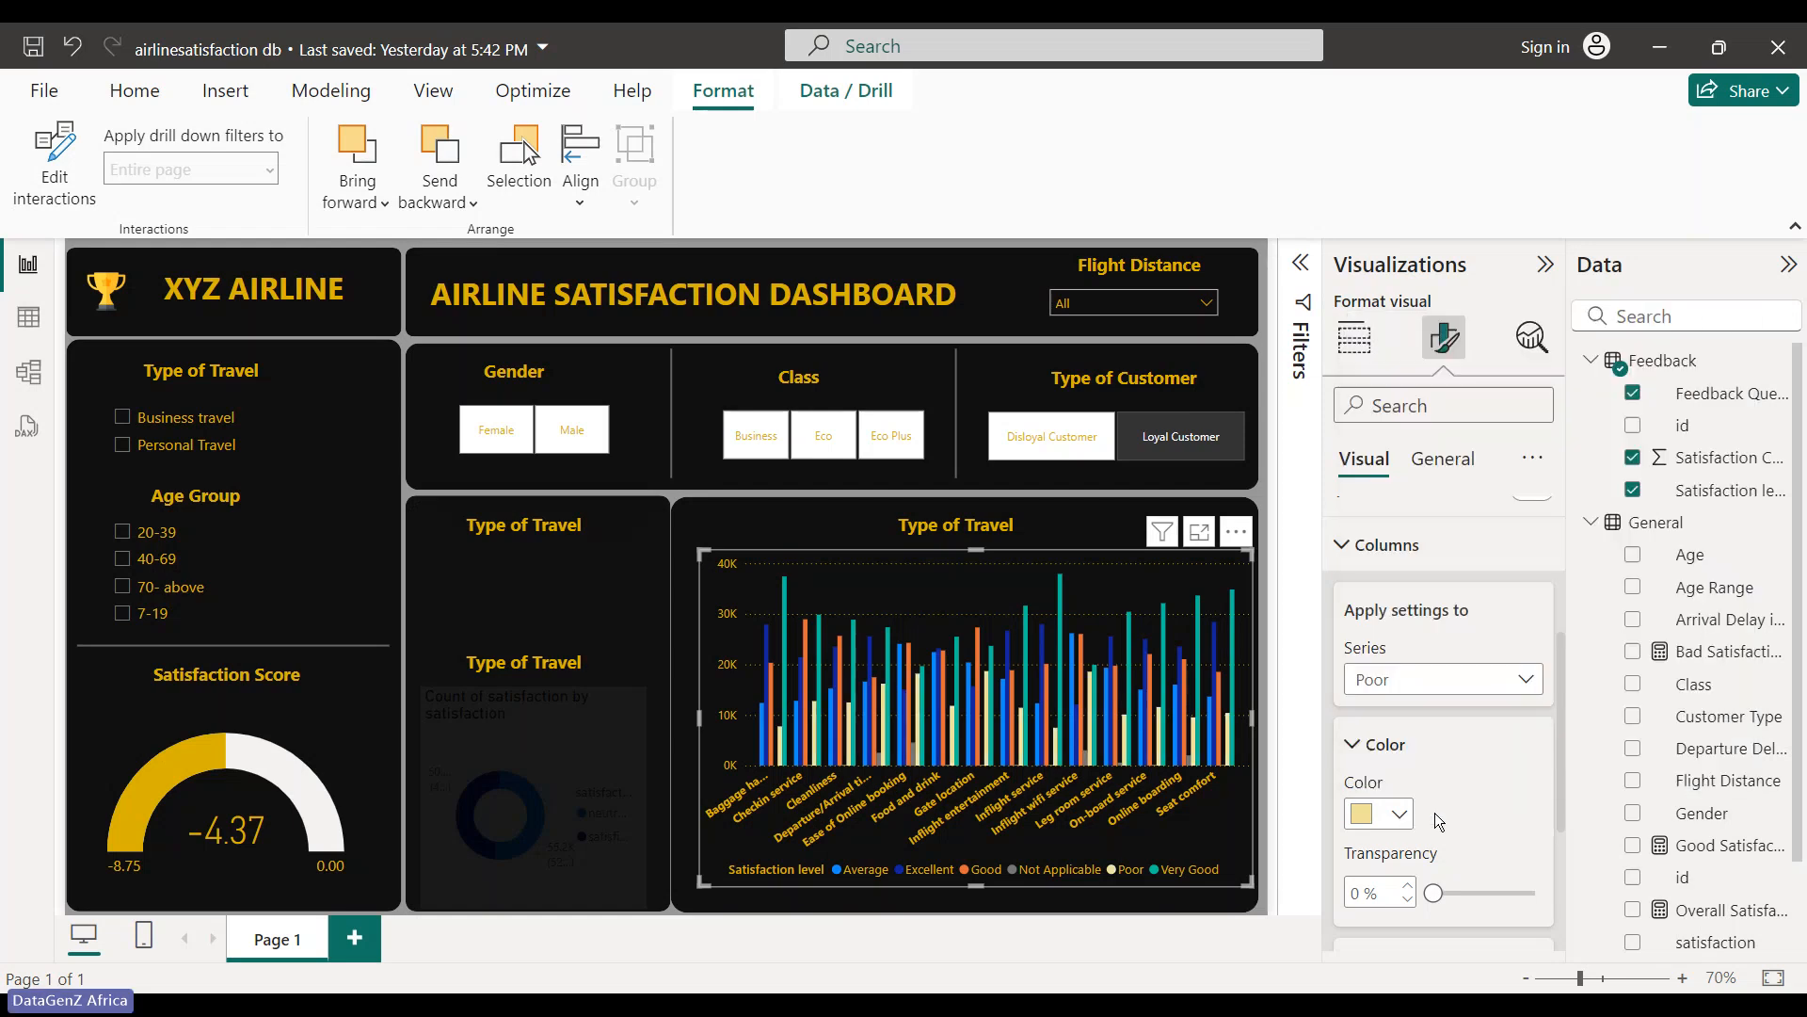
click(1515, 679)
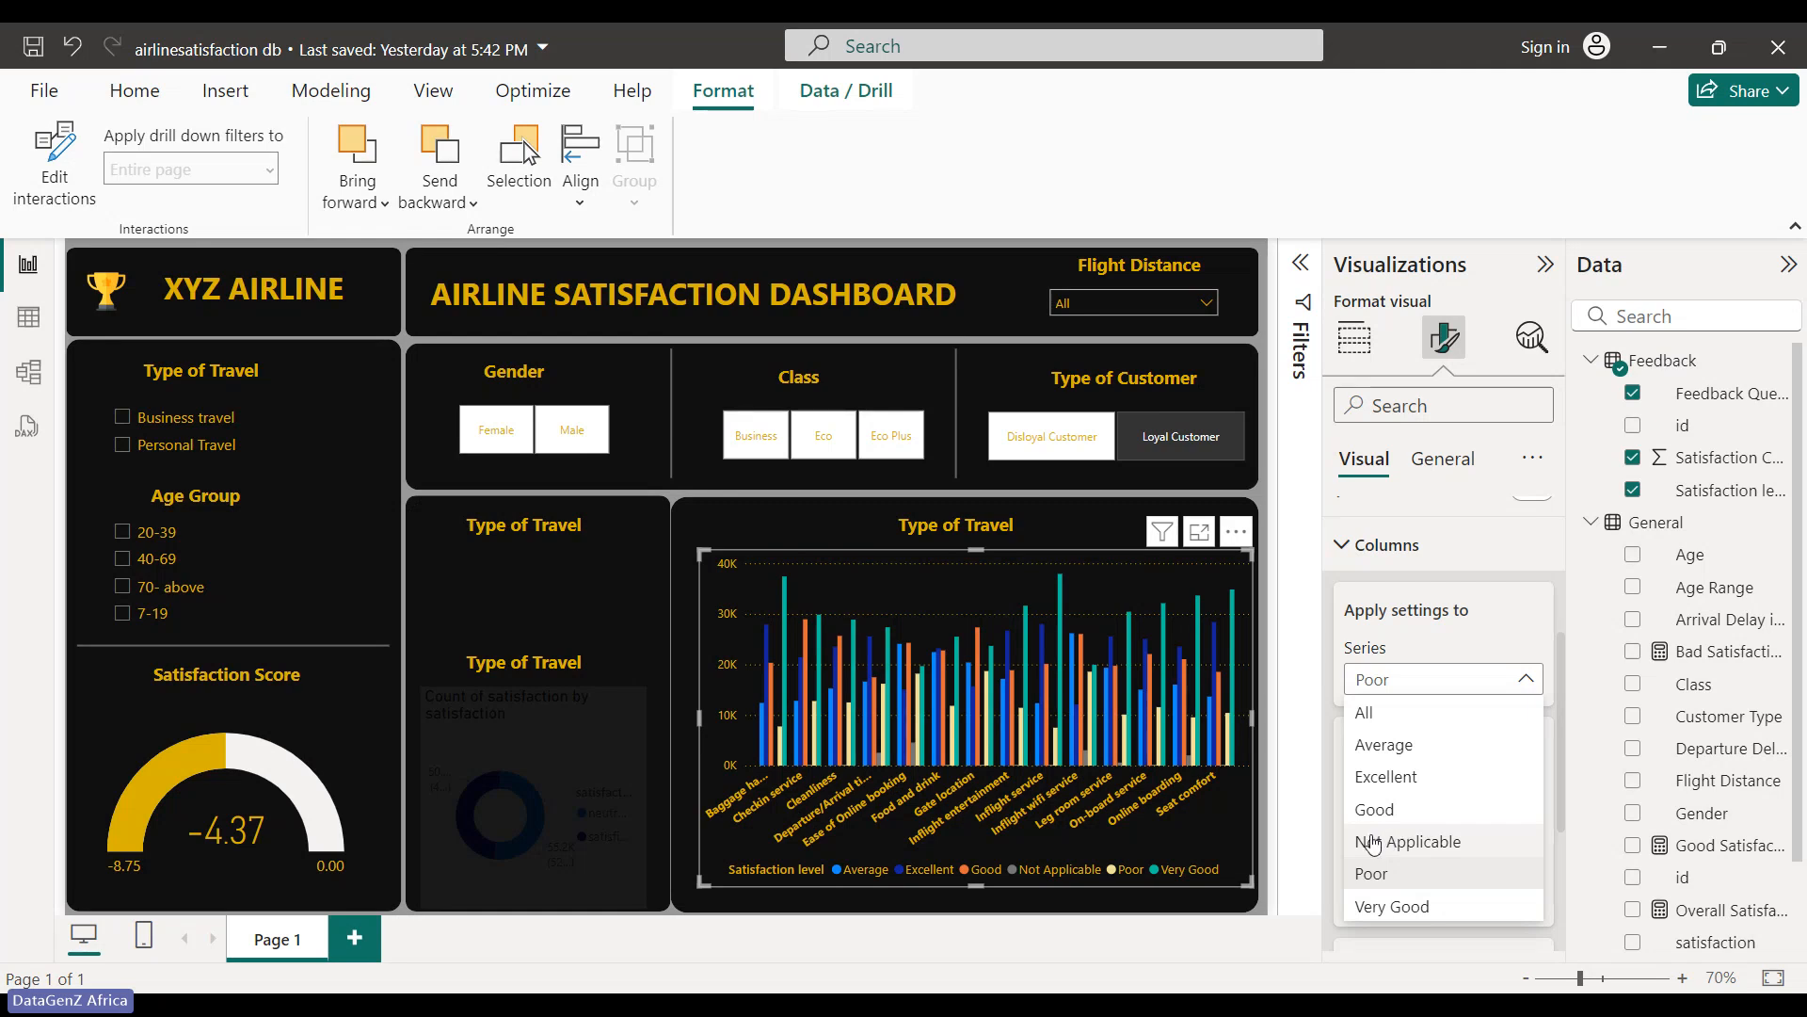
click(1423, 843)
click(1400, 813)
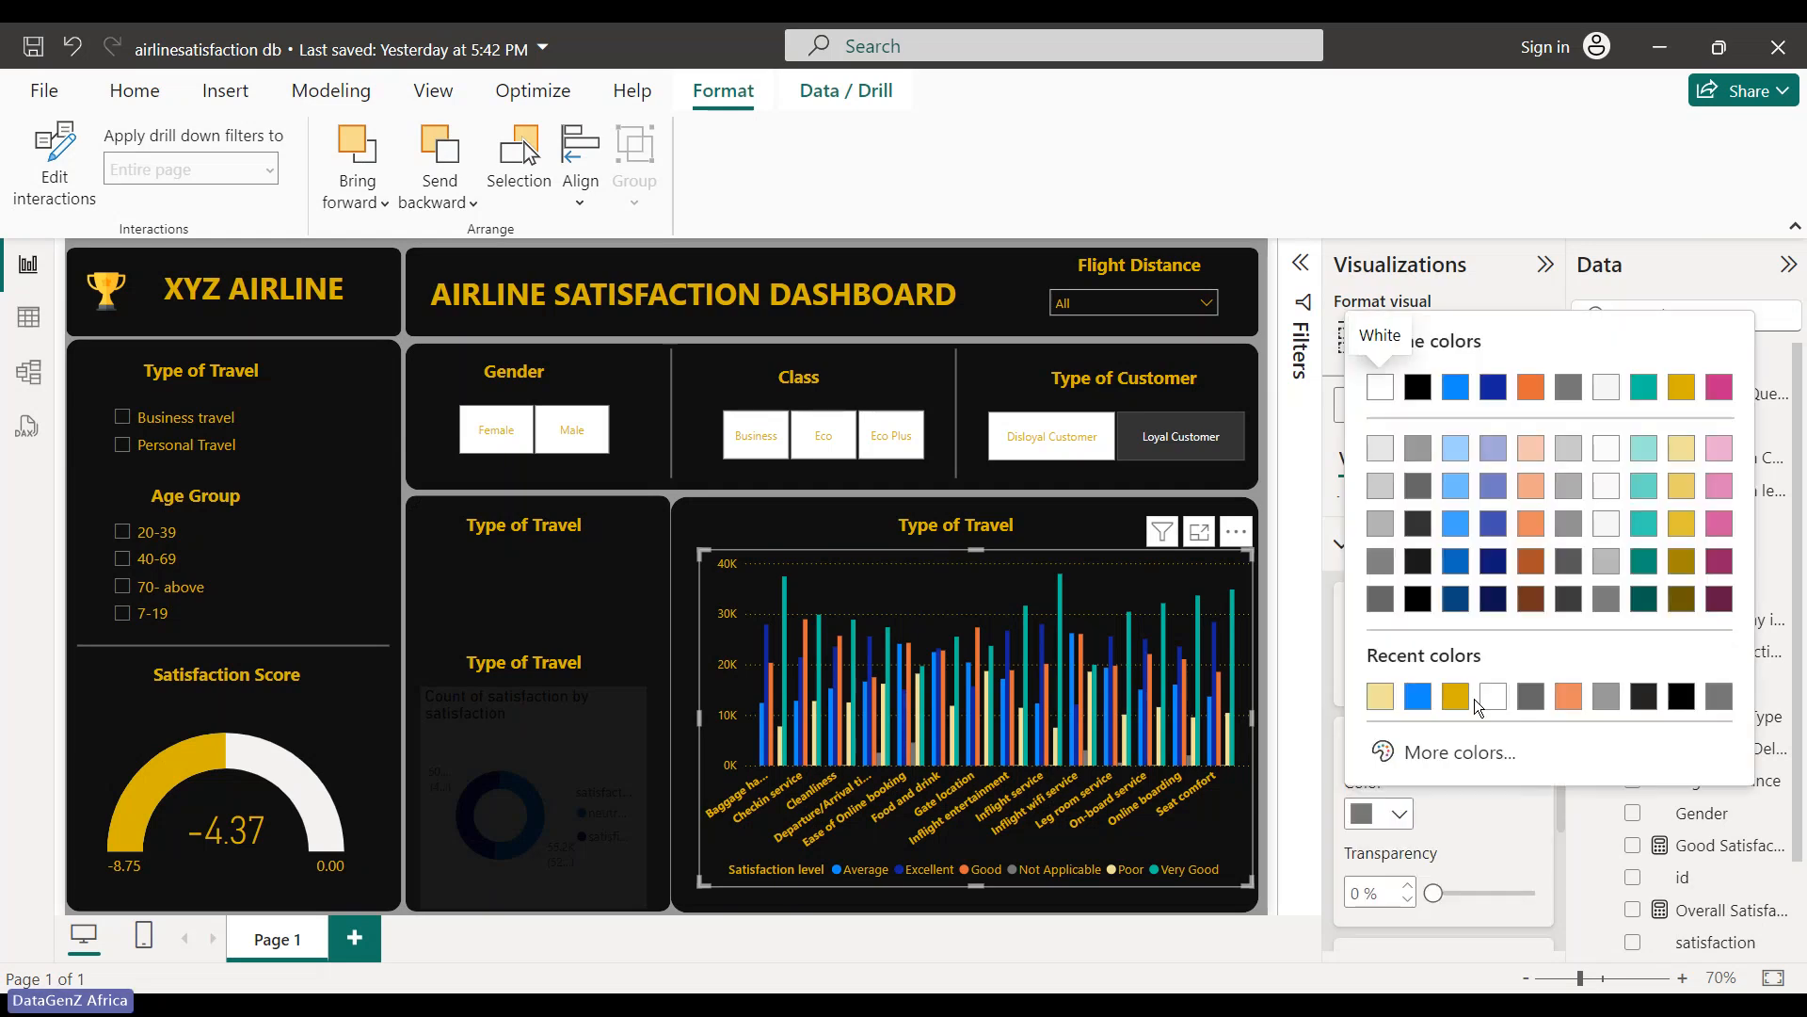
click(1380, 389)
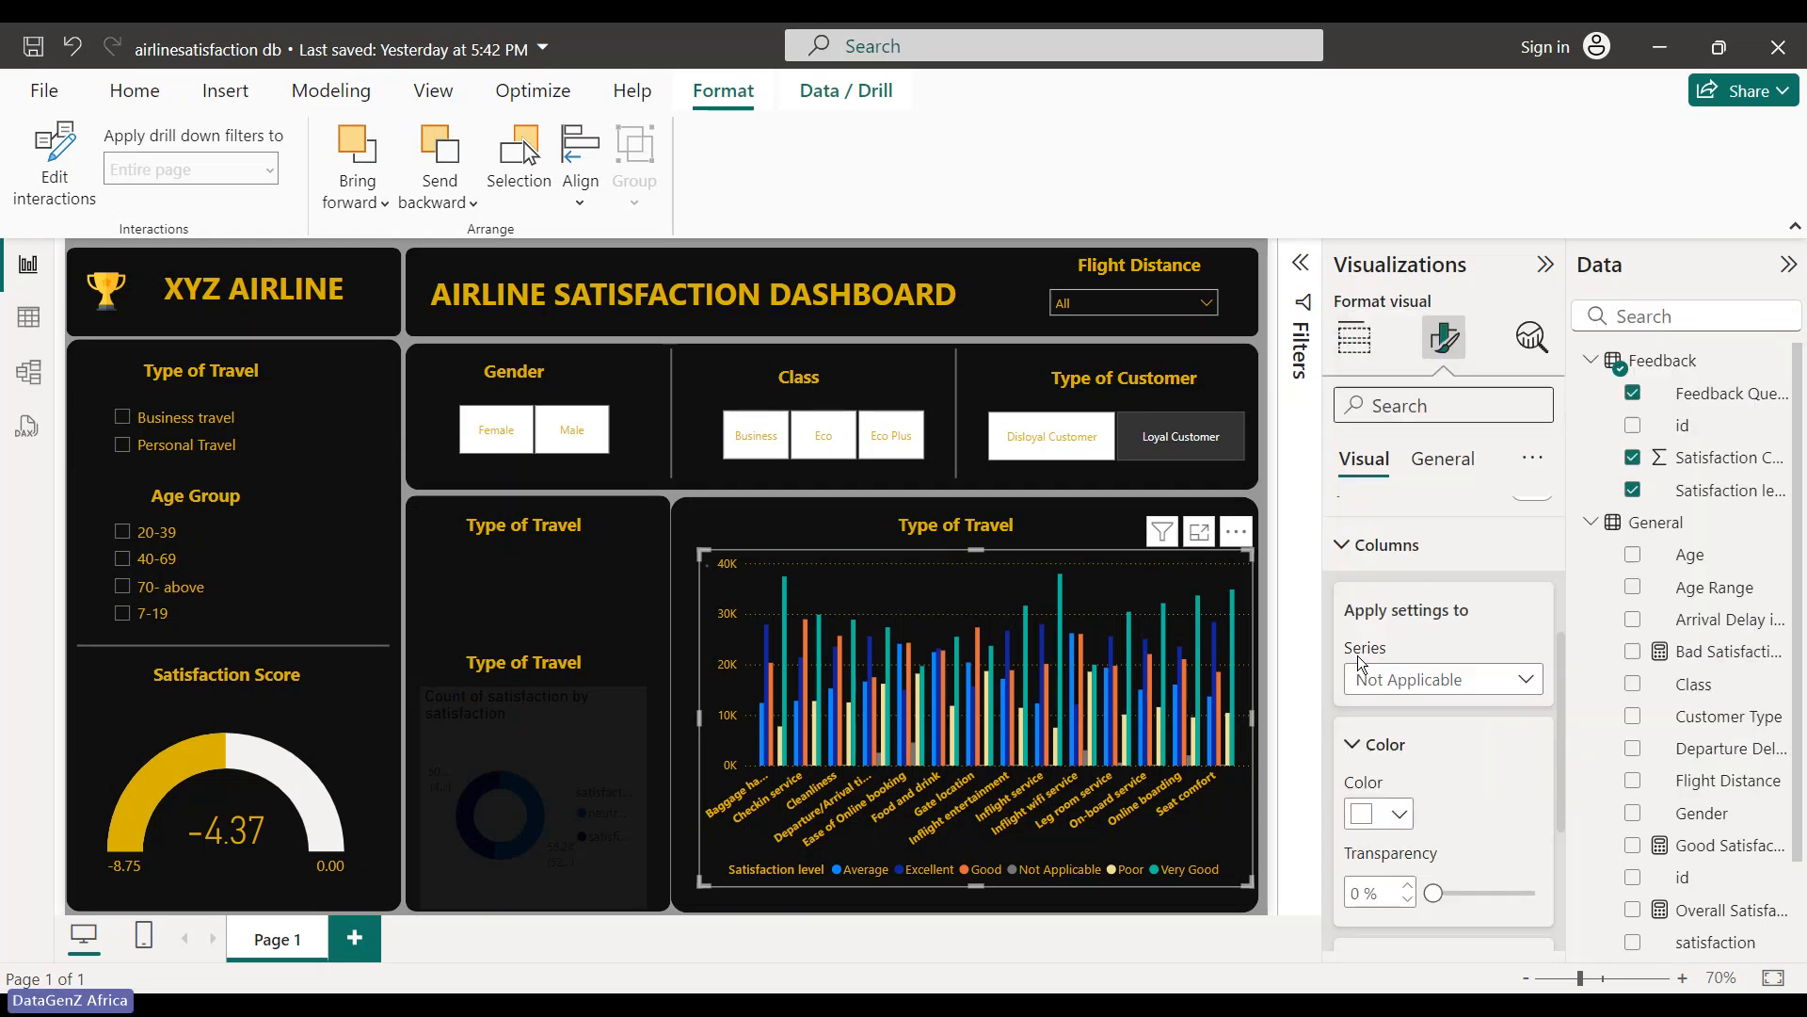
click(1399, 816)
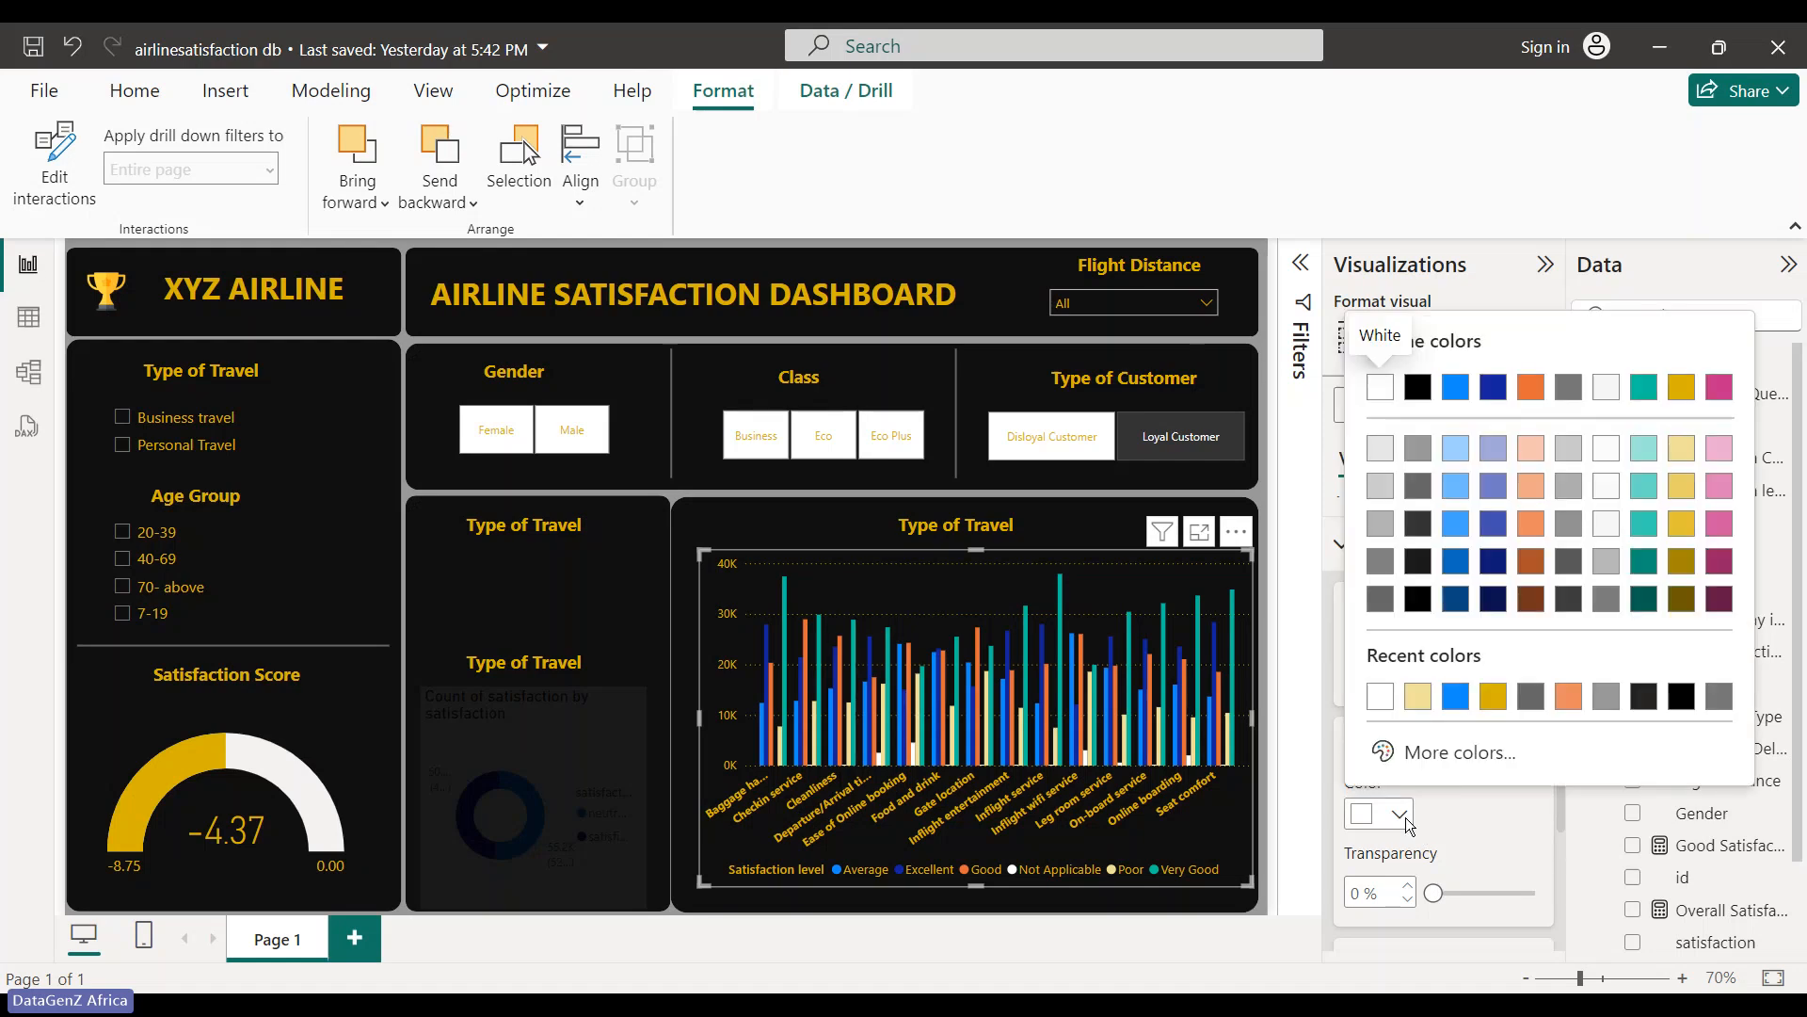
click(1405, 819)
- Colour the Average bars light gold
click(1497, 679)
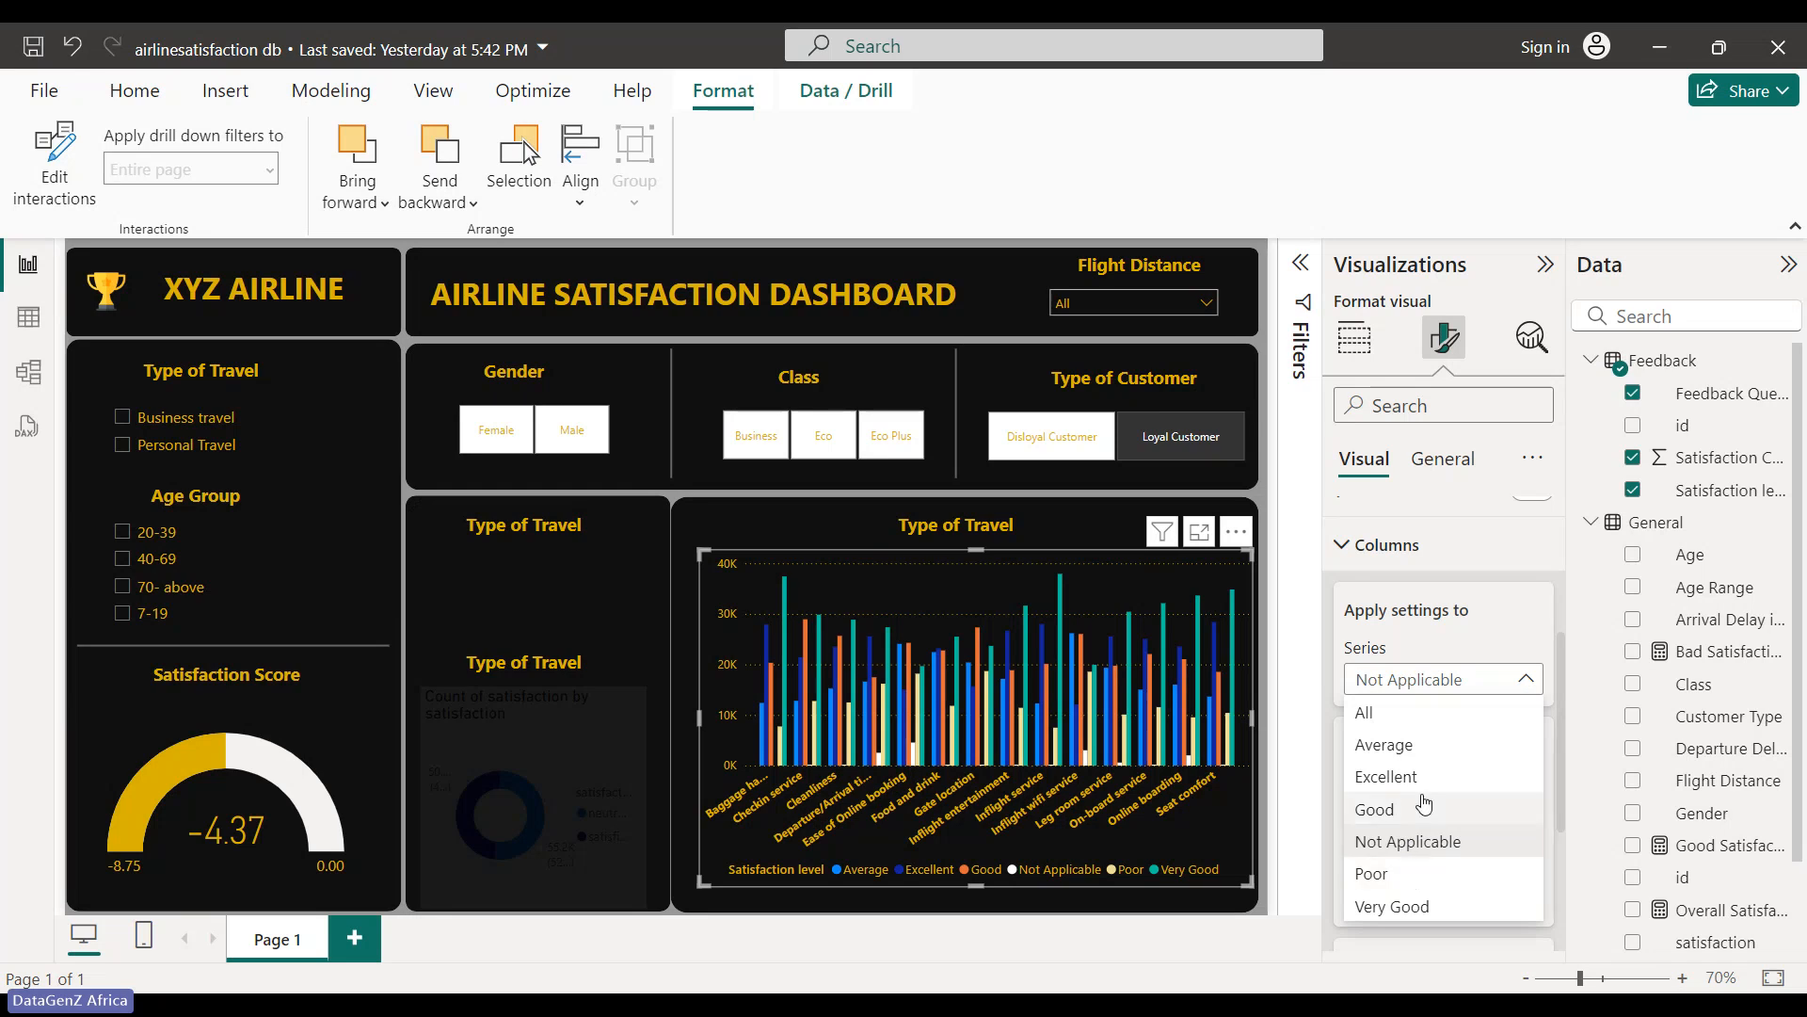
click(1425, 805)
click(1400, 816)
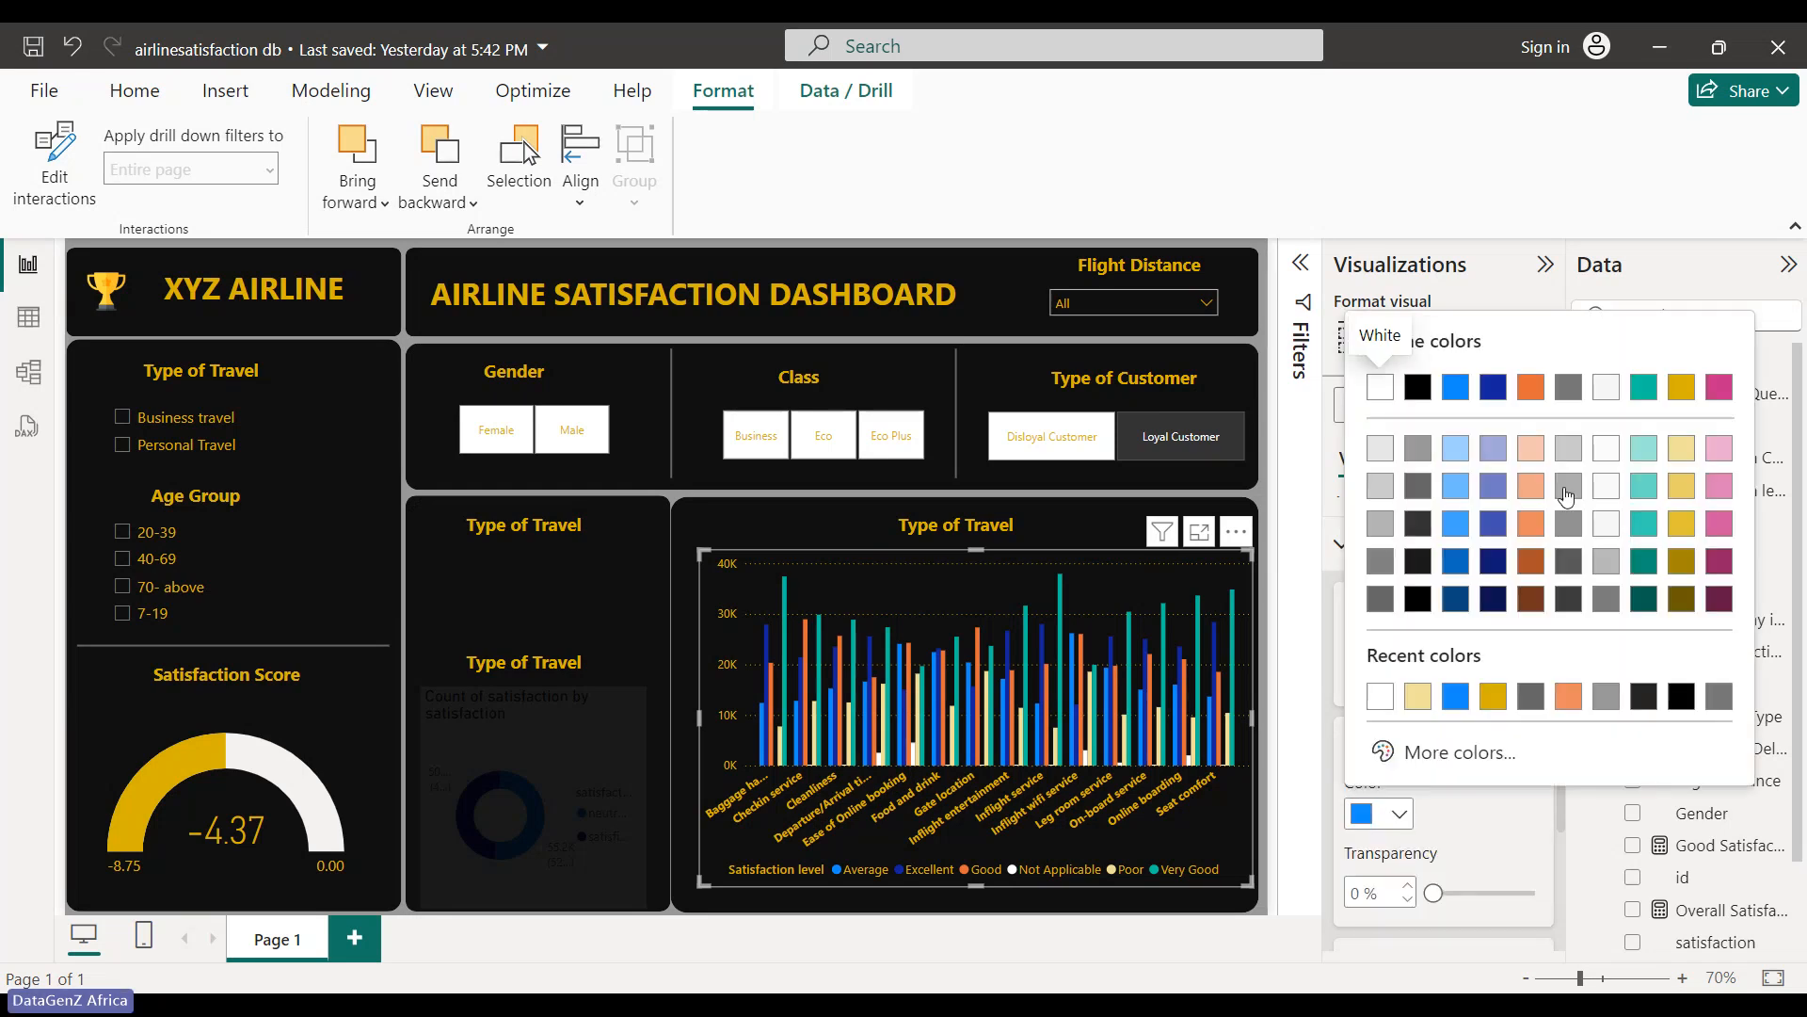
click(1681, 485)
click(1400, 815)
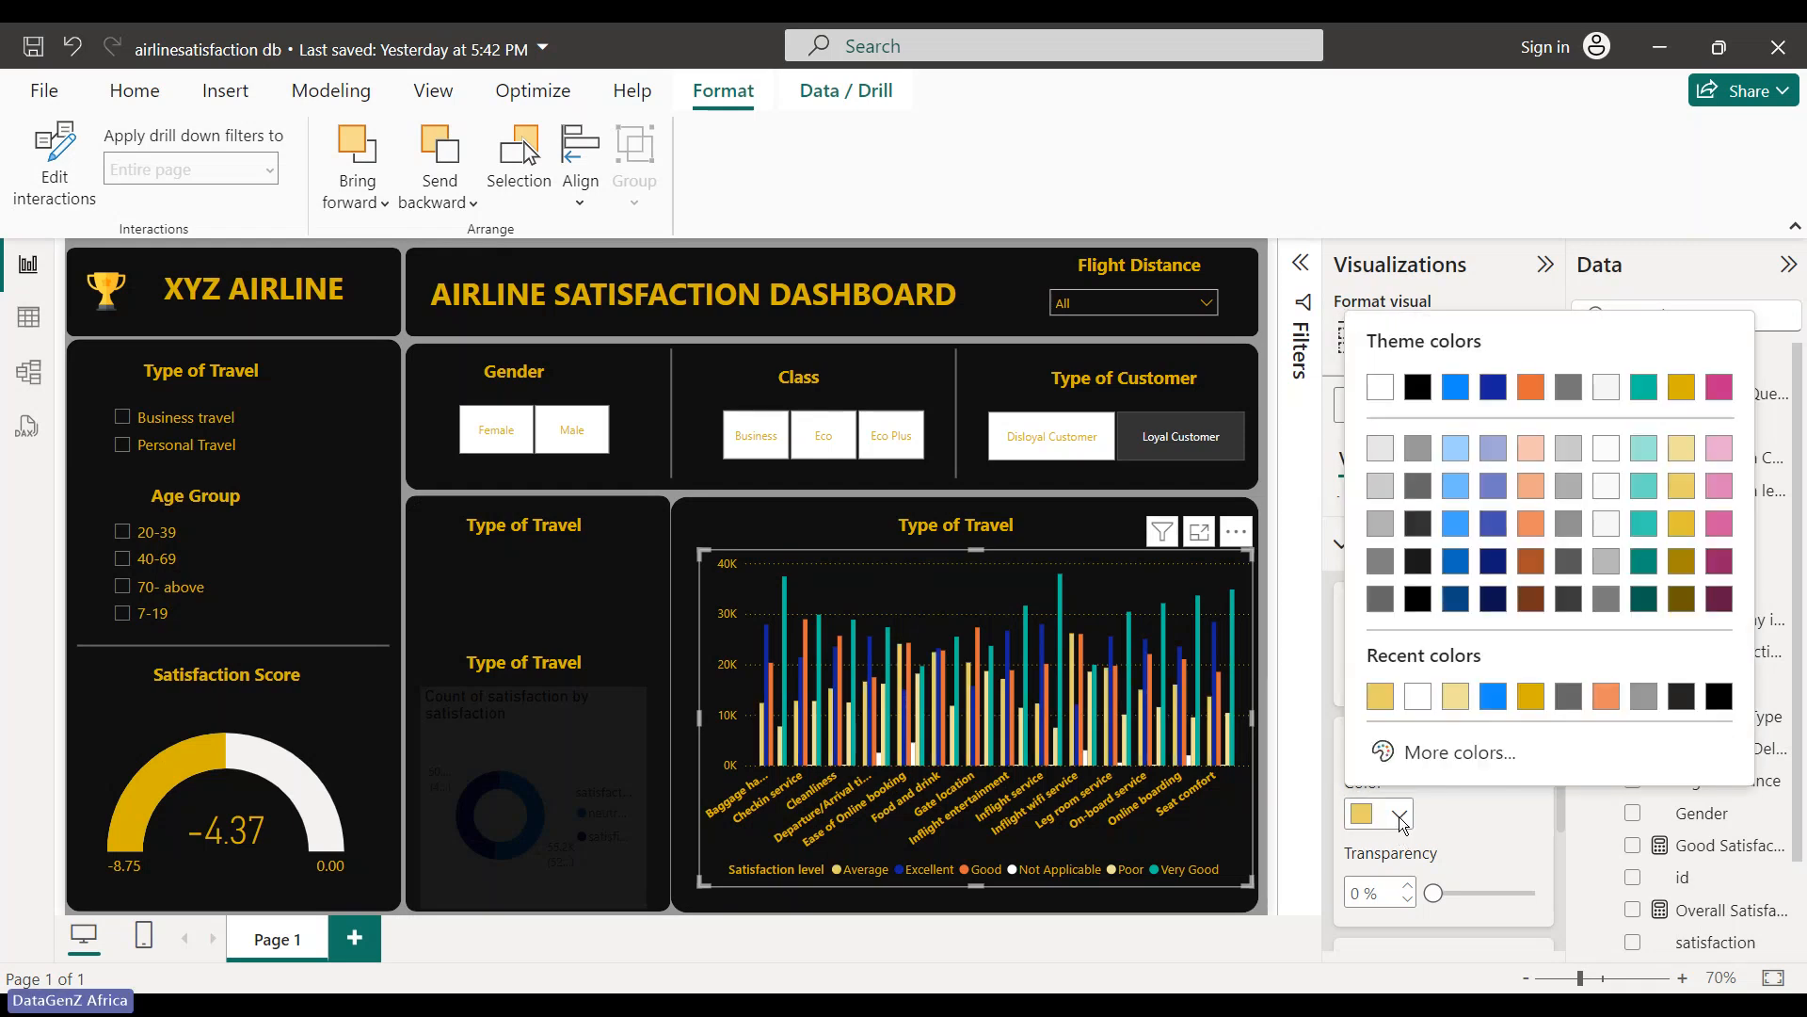
click(1467, 796)
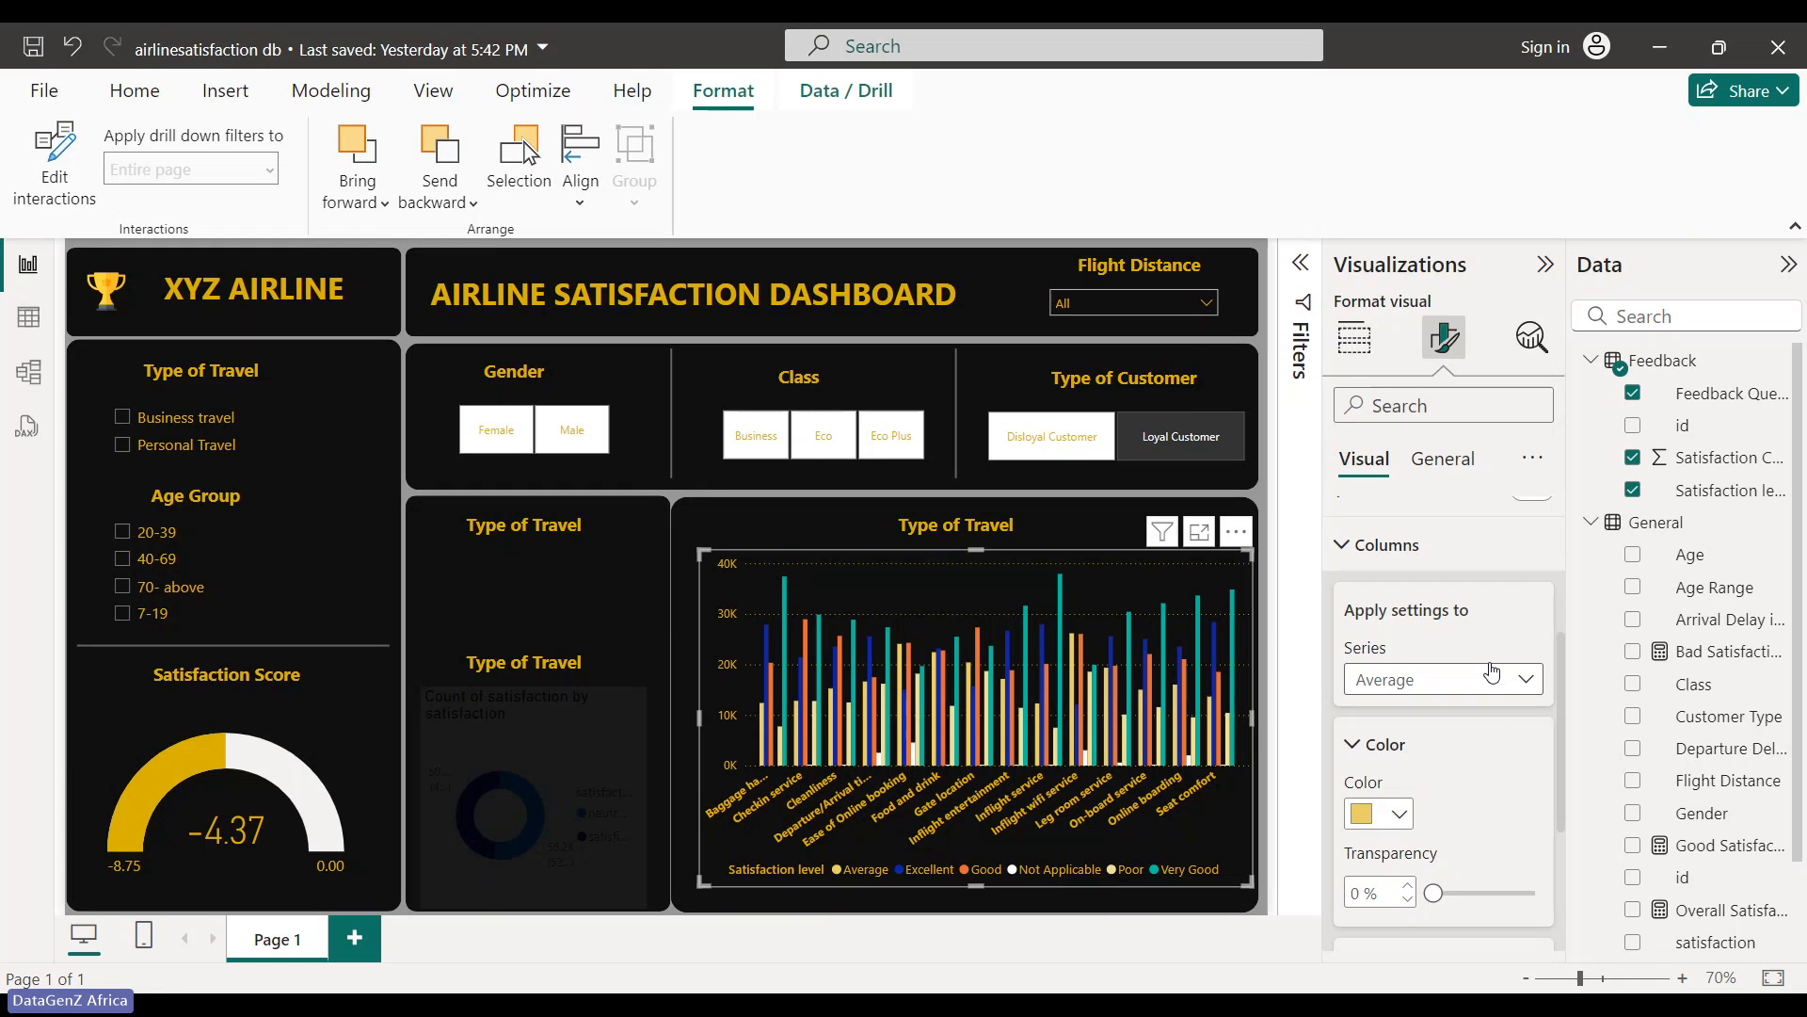
- Colour the Good series bars gold
click(1492, 674)
click(1380, 810)
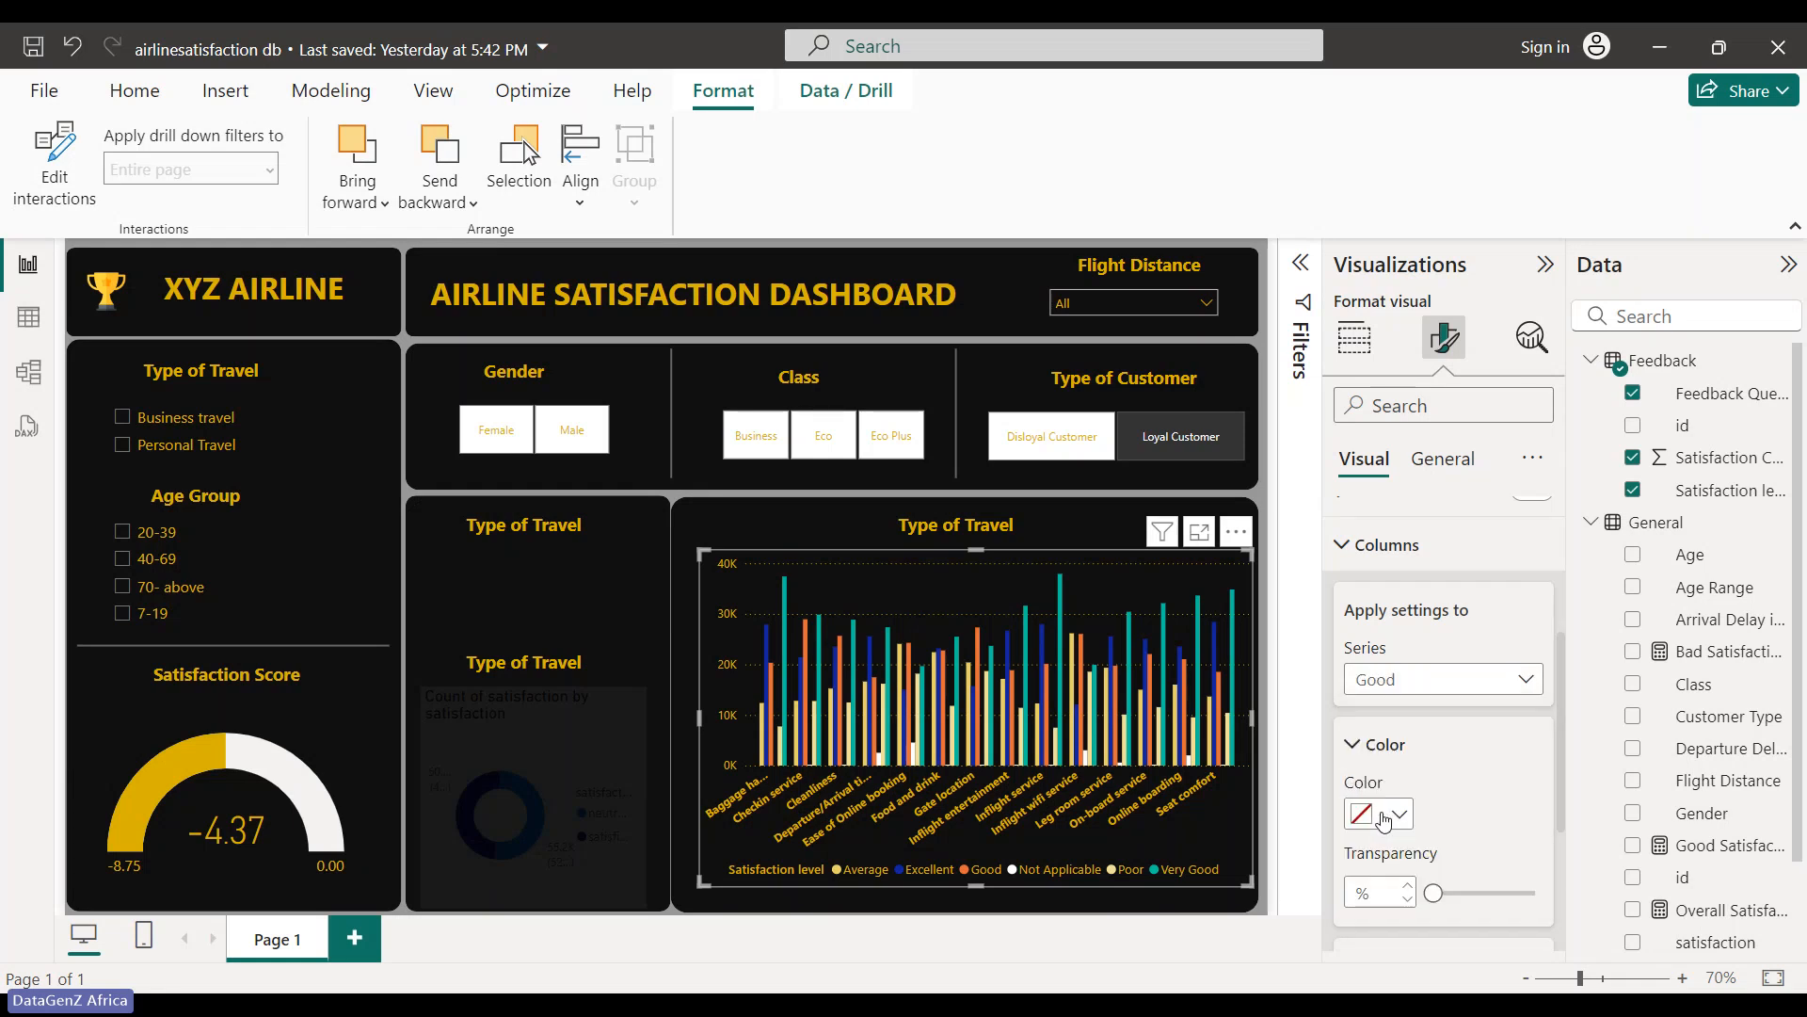
click(1398, 815)
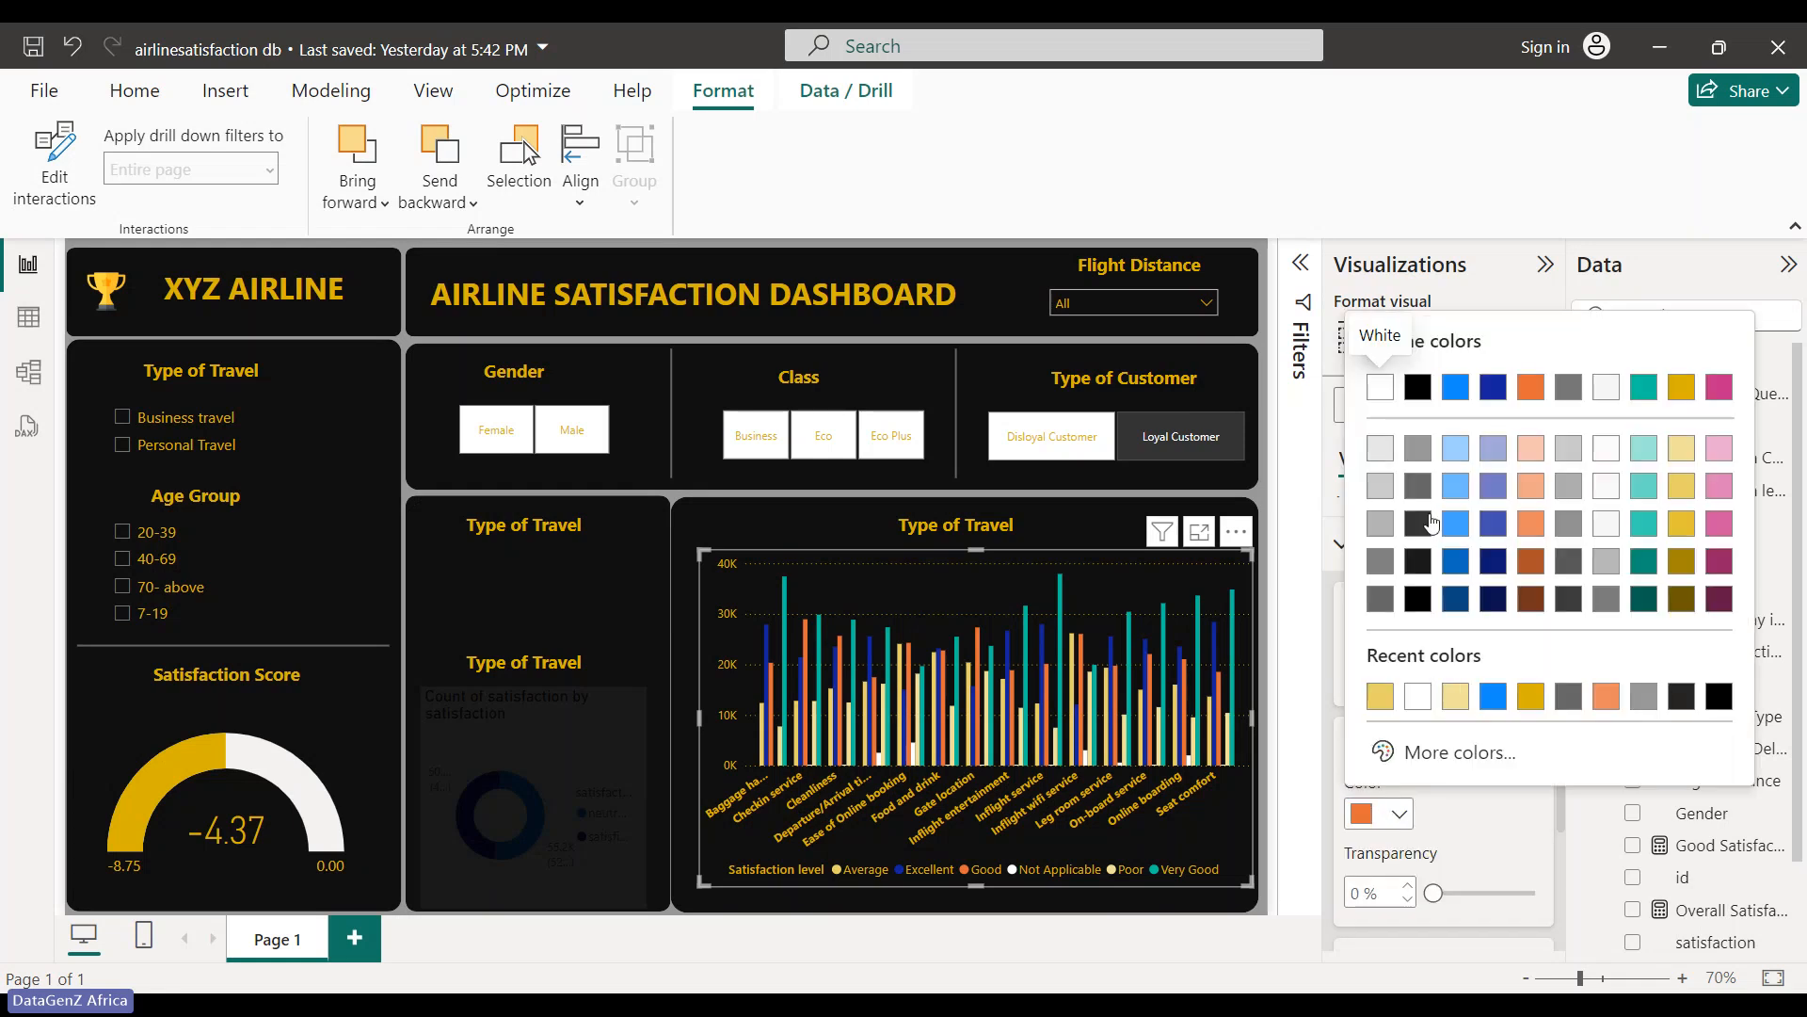
click(1685, 489)
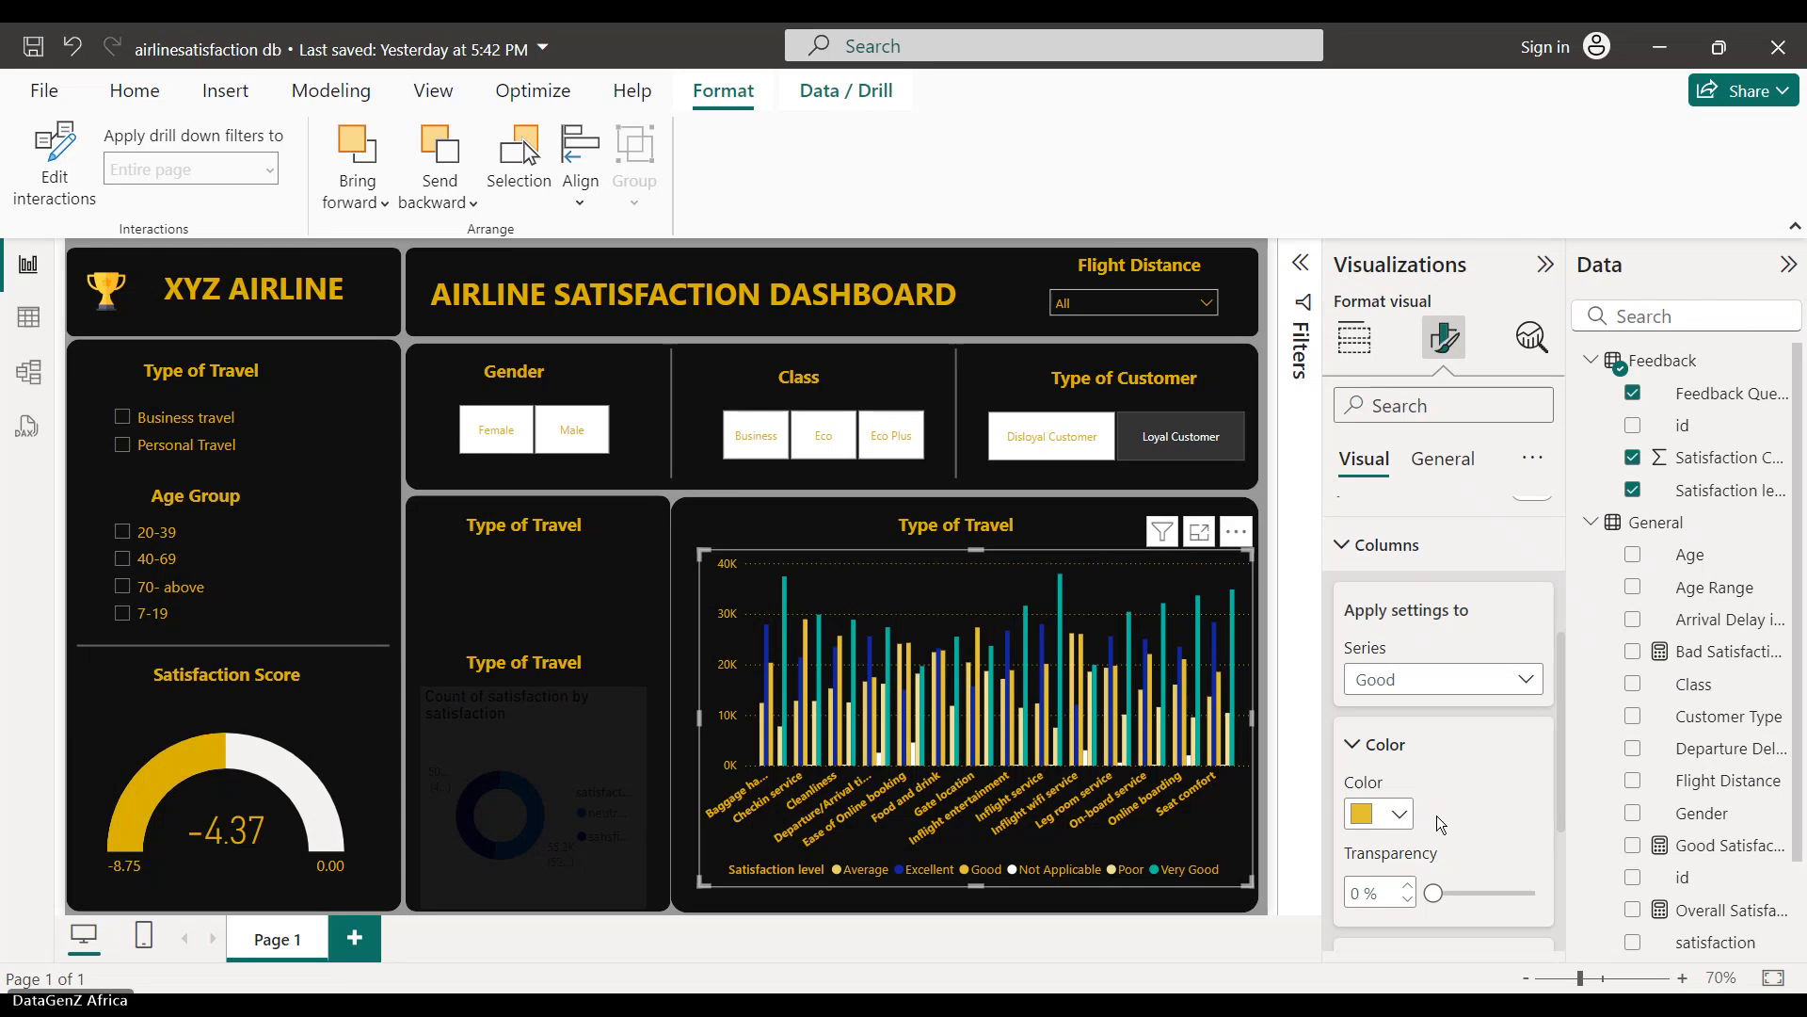
click(1400, 817)
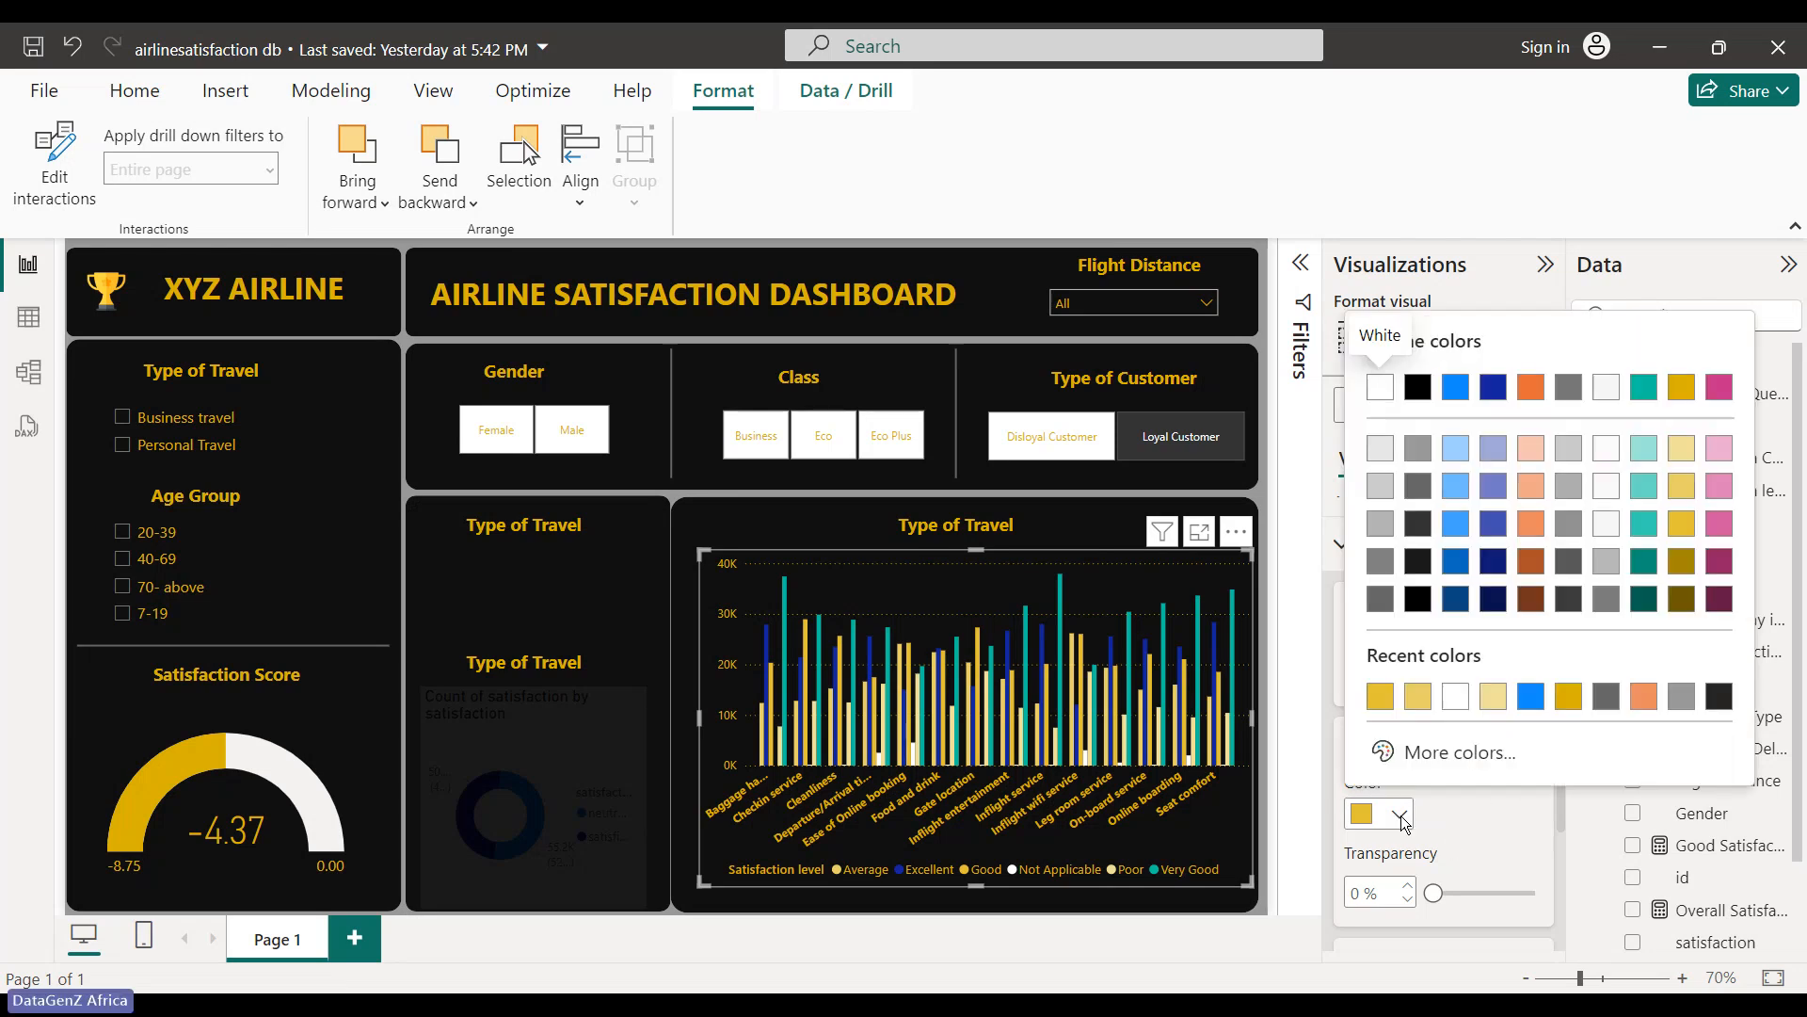
click(1442, 807)
- Colour both the Very Good and Excellent series bars dark gold
click(1440, 679)
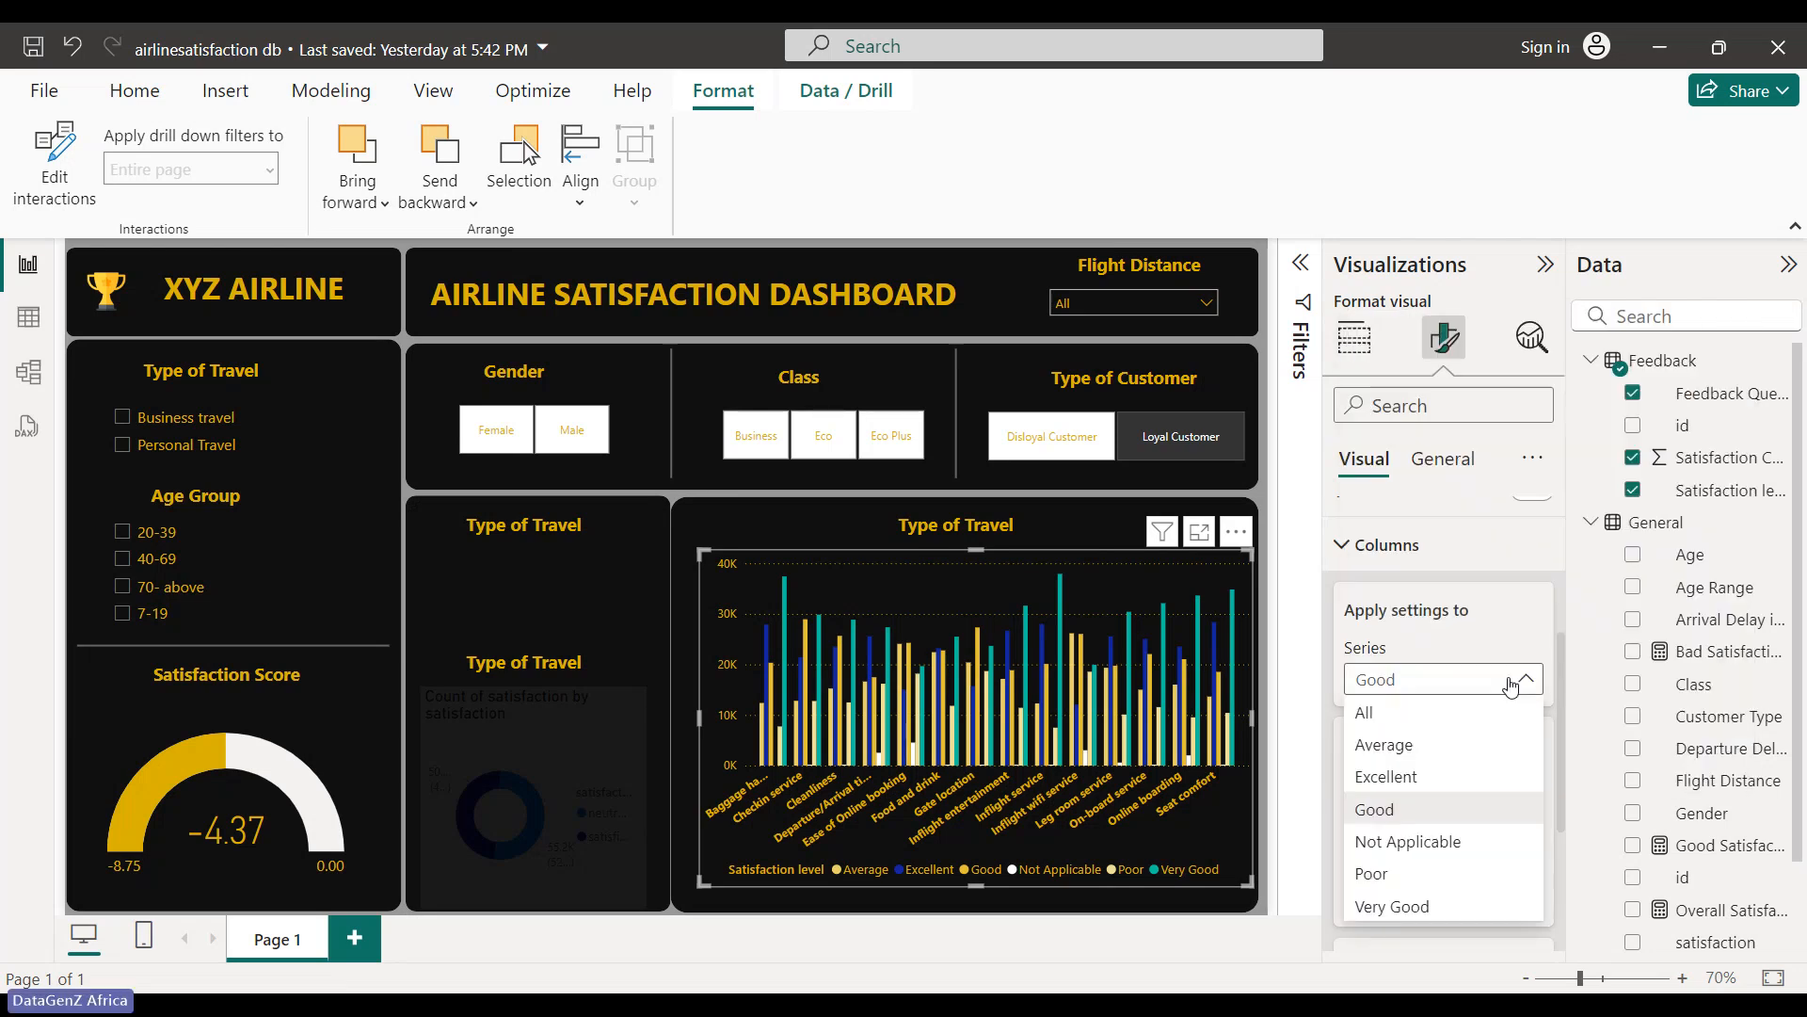
click(1415, 909)
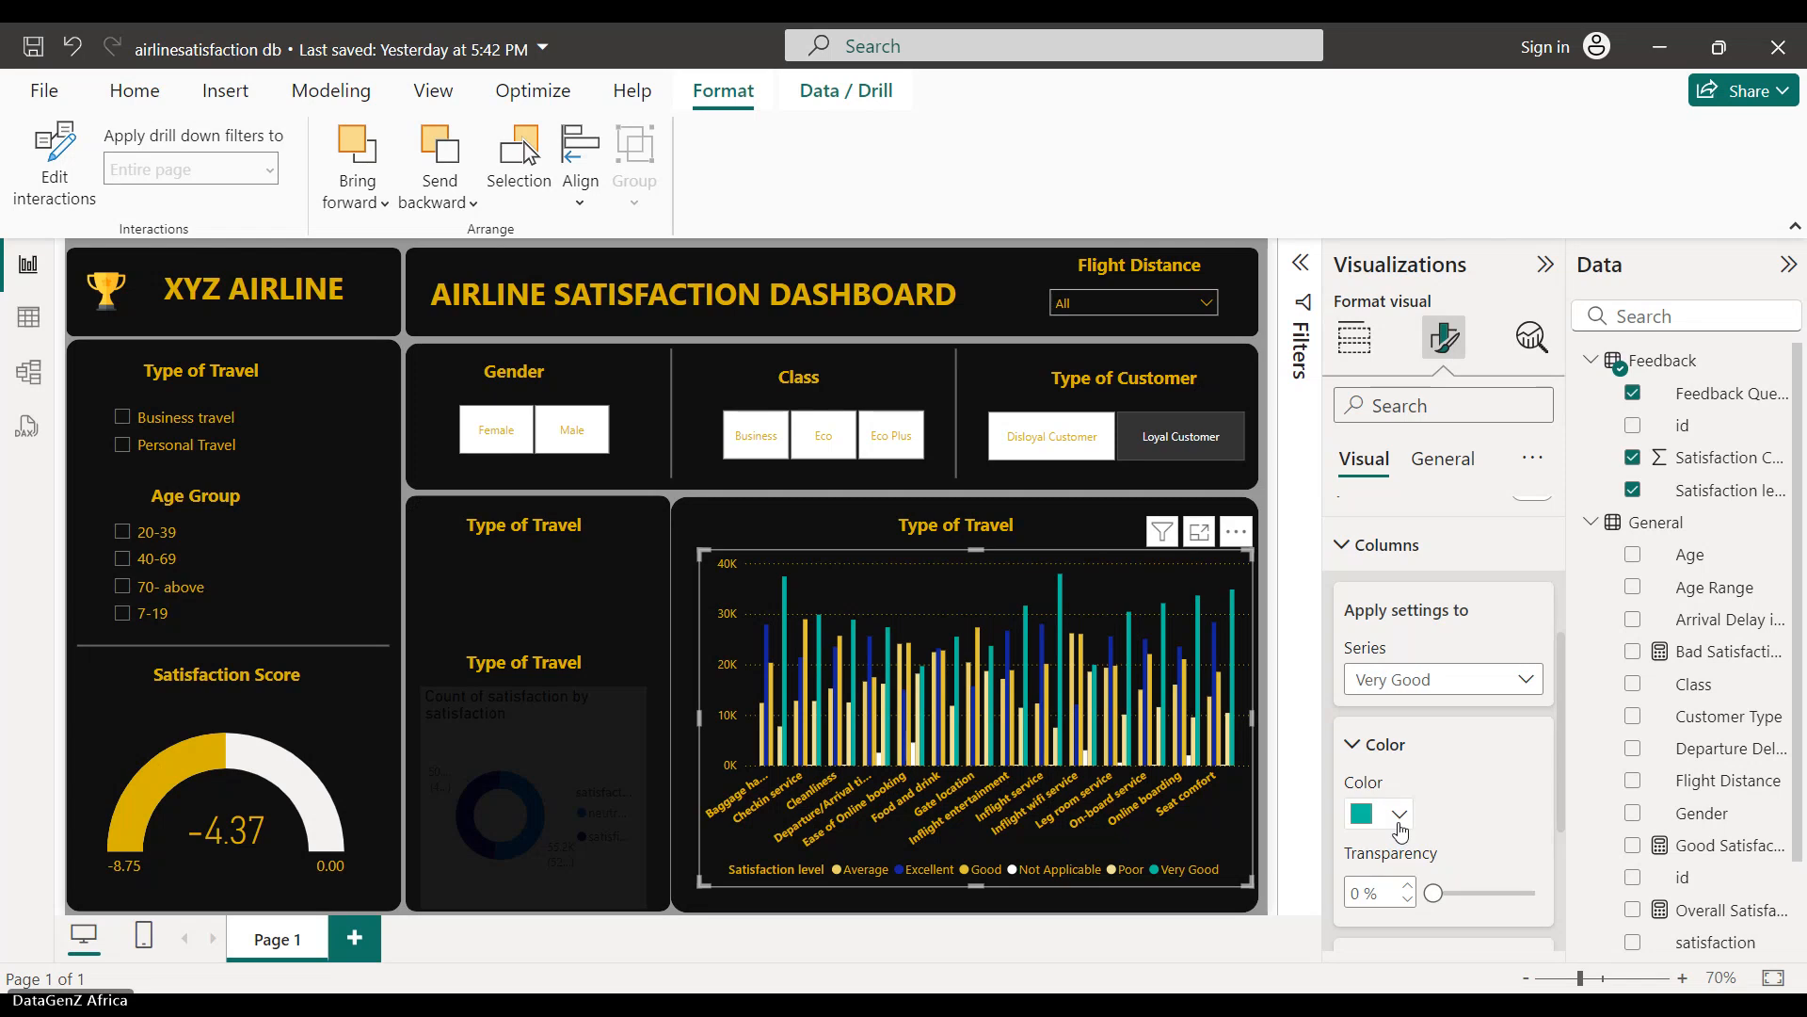
click(1400, 815)
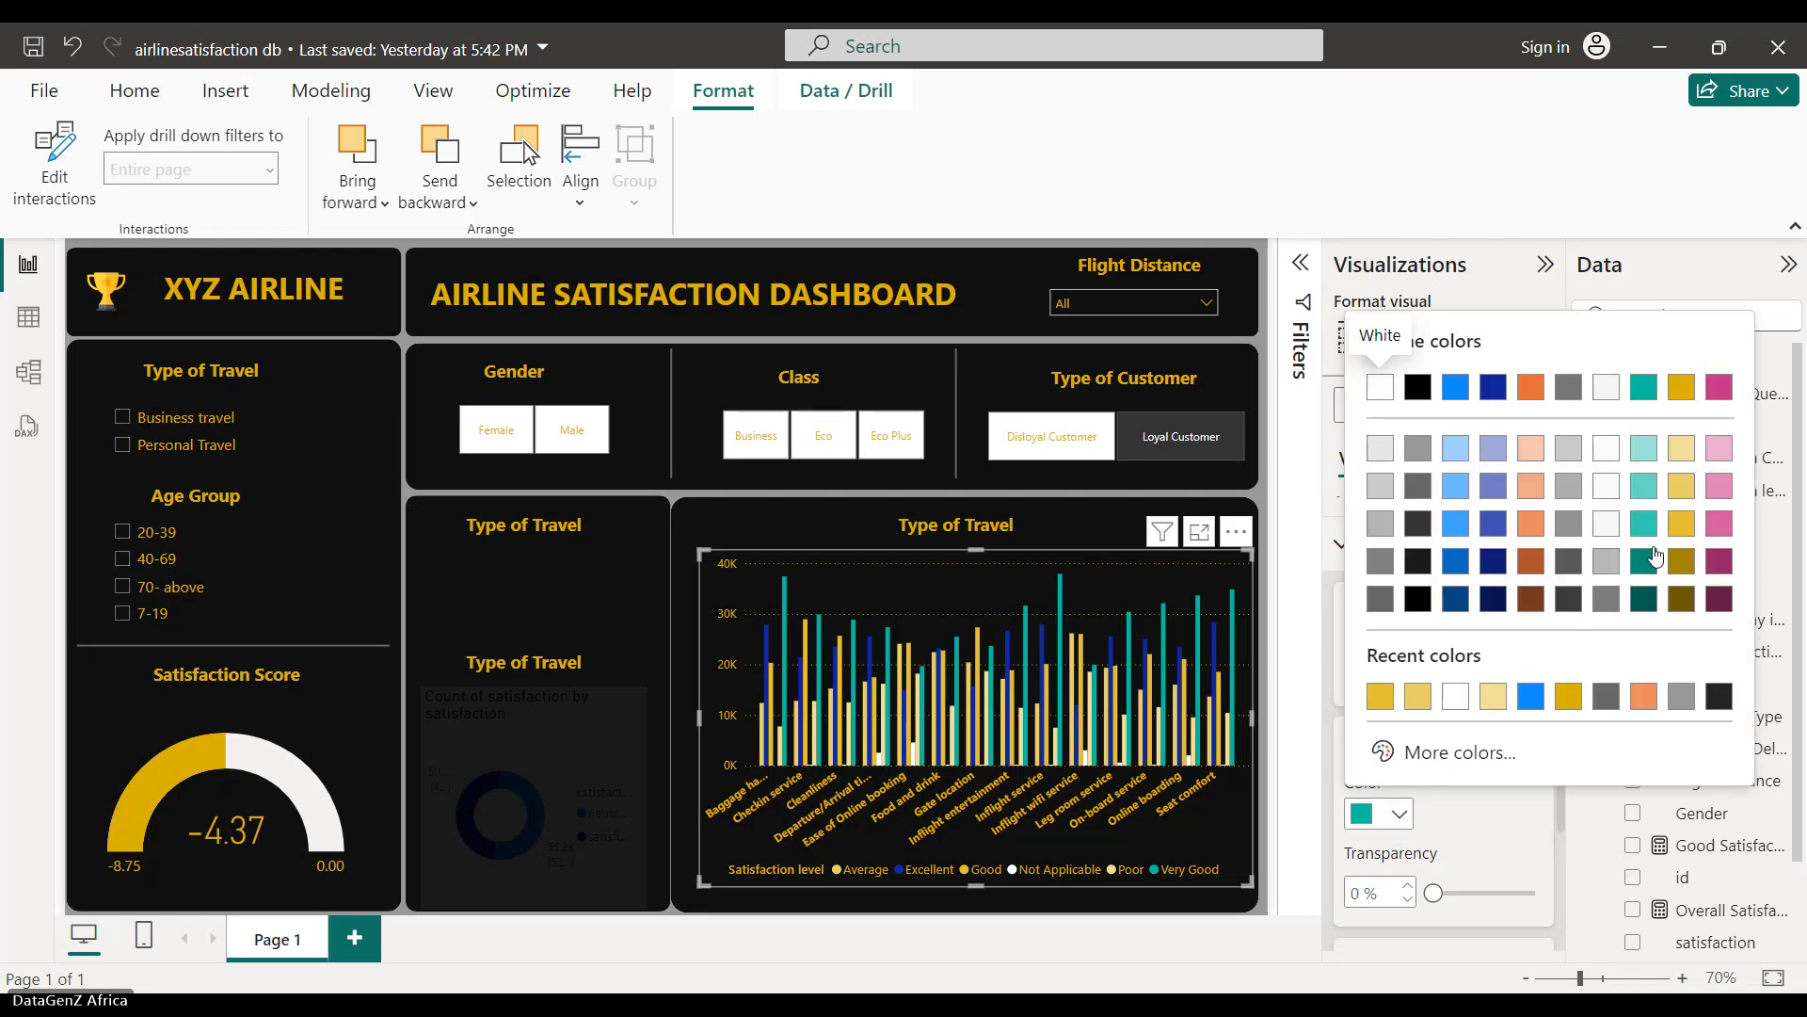
click(1691, 562)
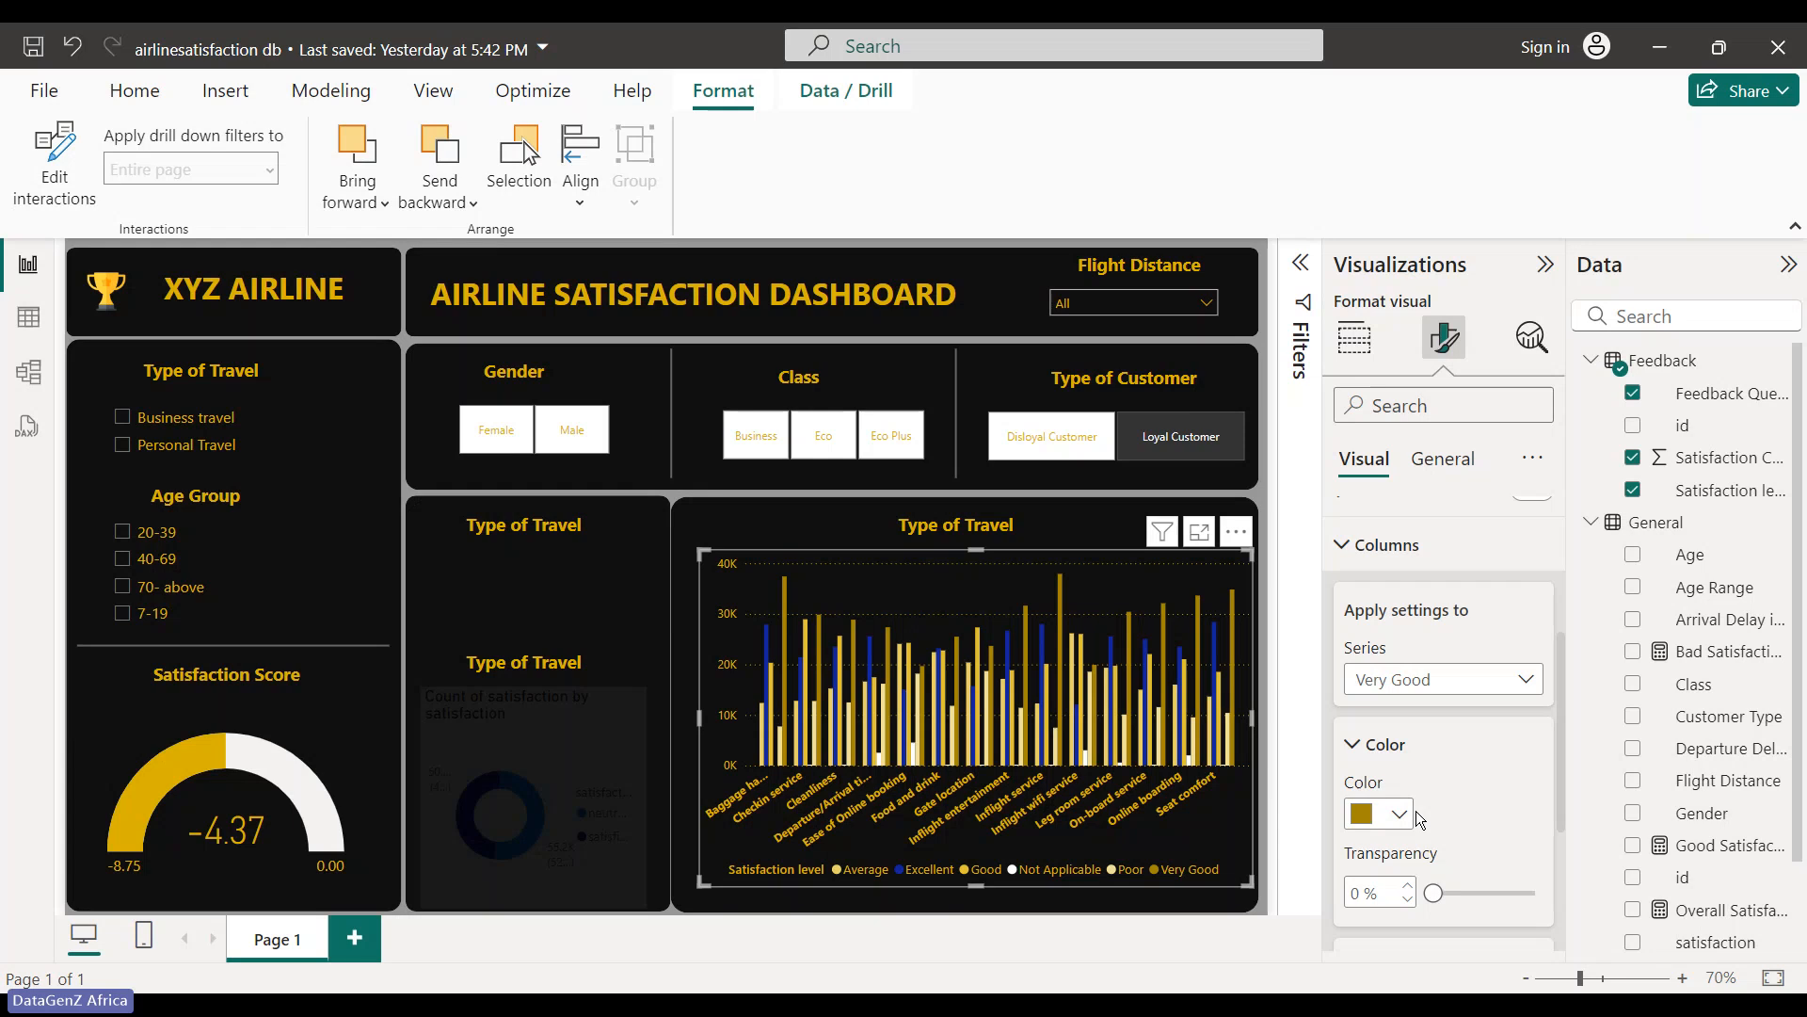
click(1443, 679)
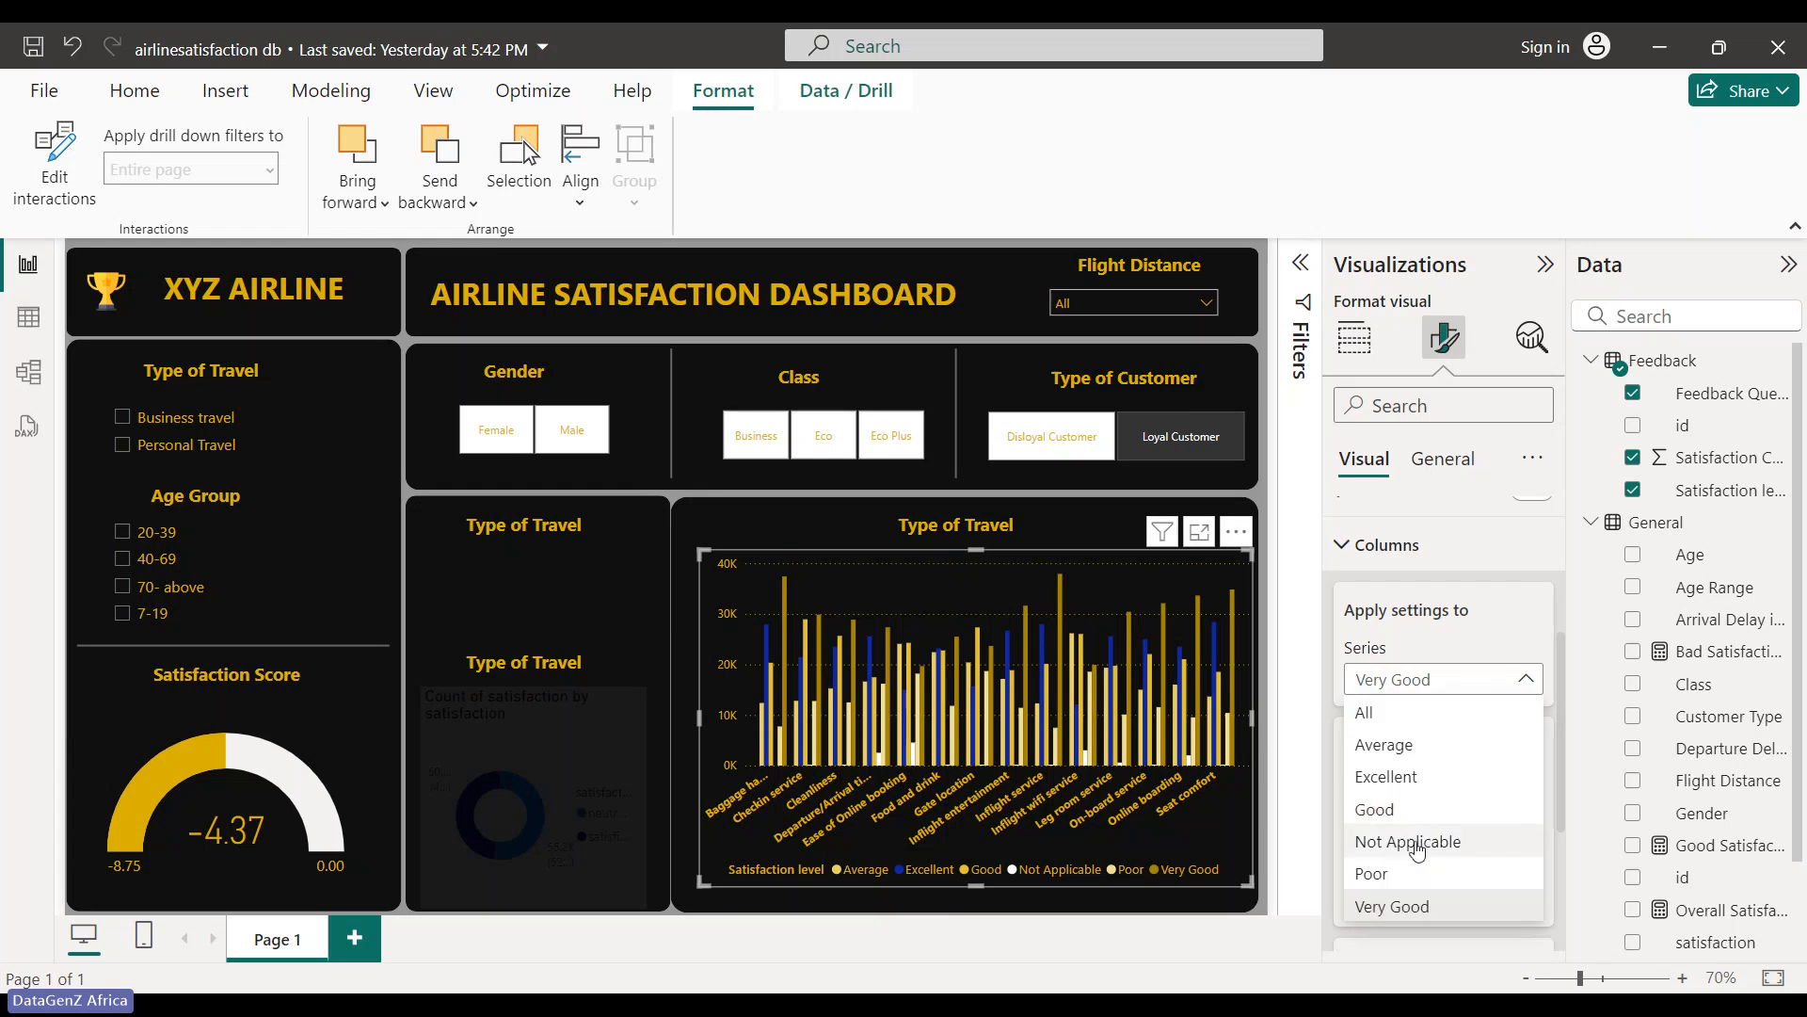
click(1385, 776)
click(1397, 815)
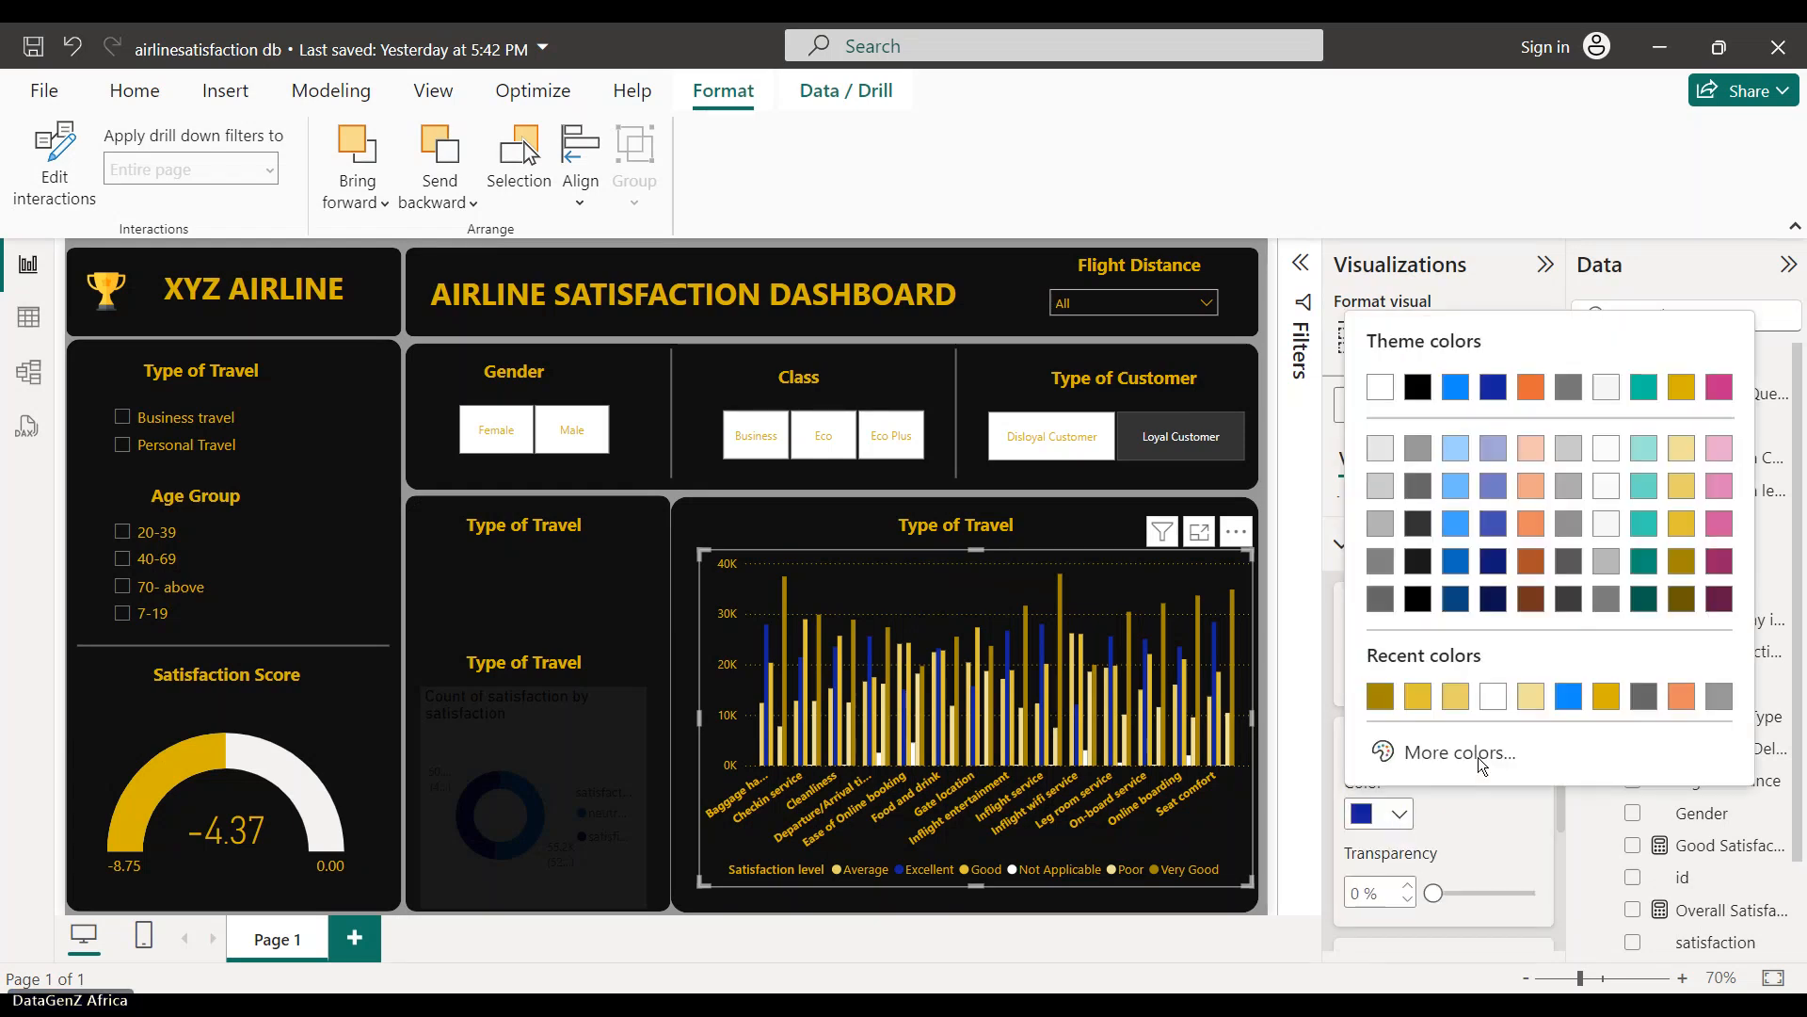
click(1680, 597)
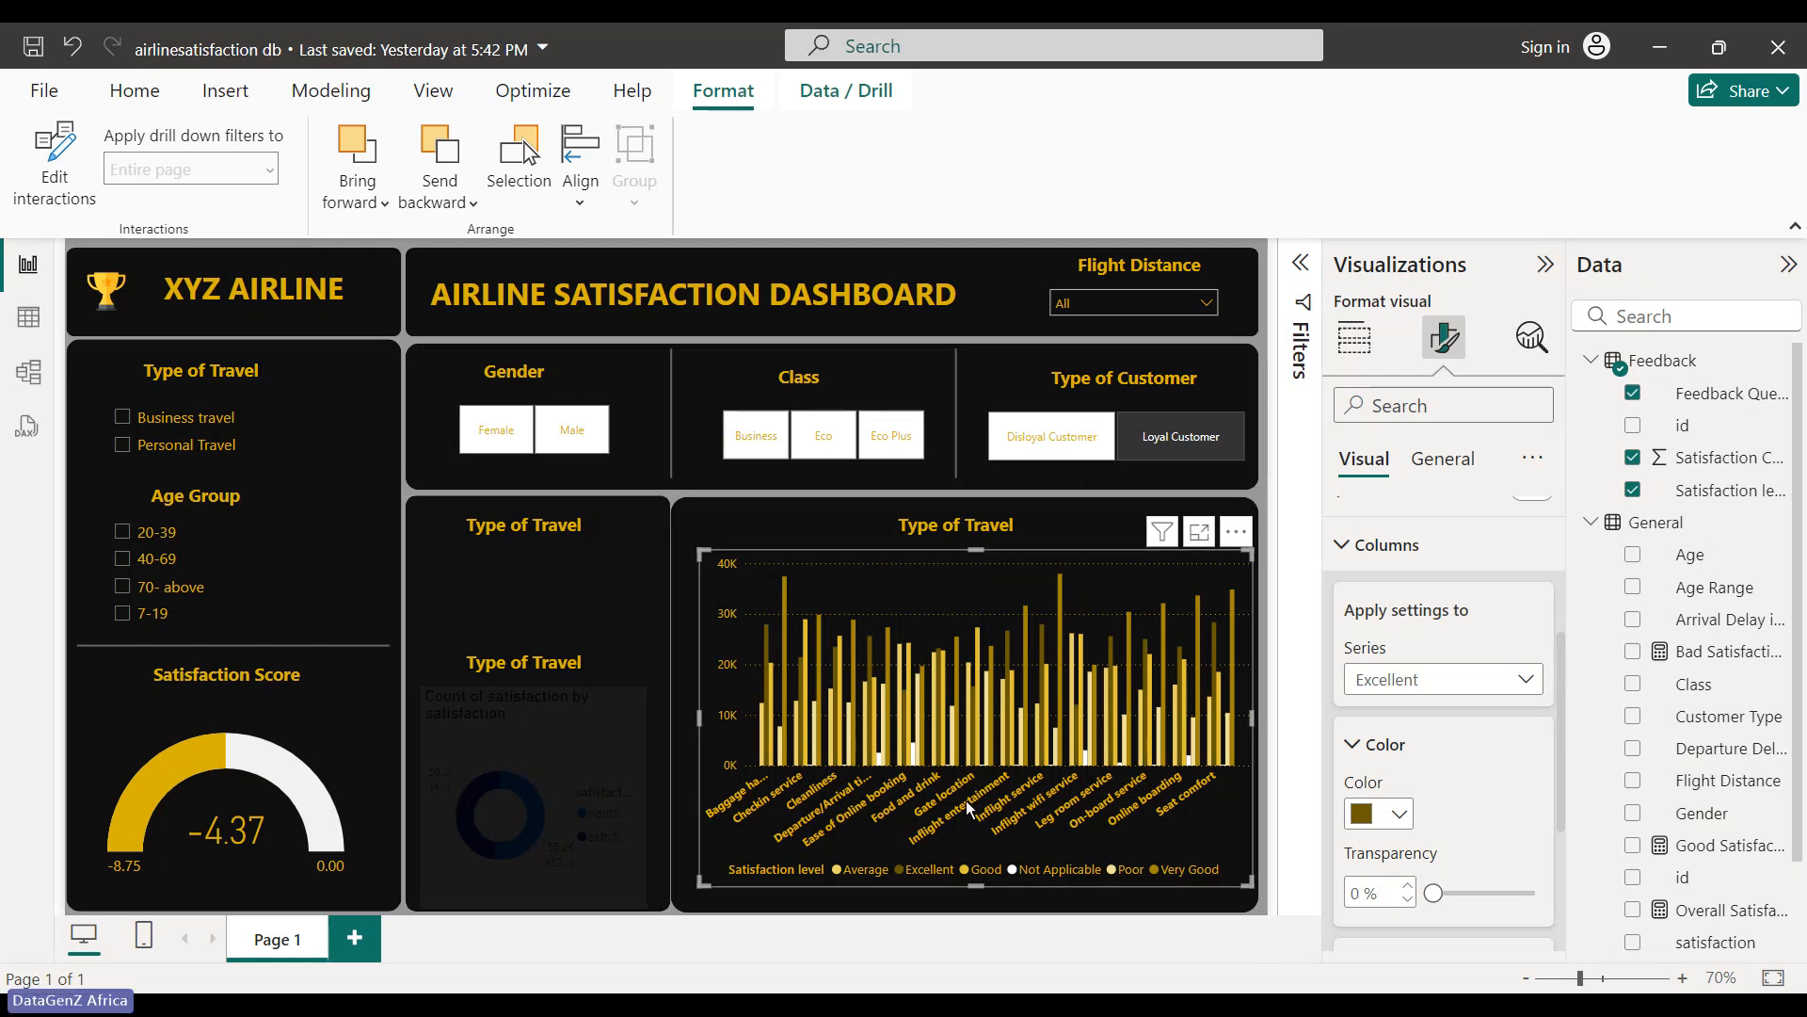
mouse_move(1170, 533)
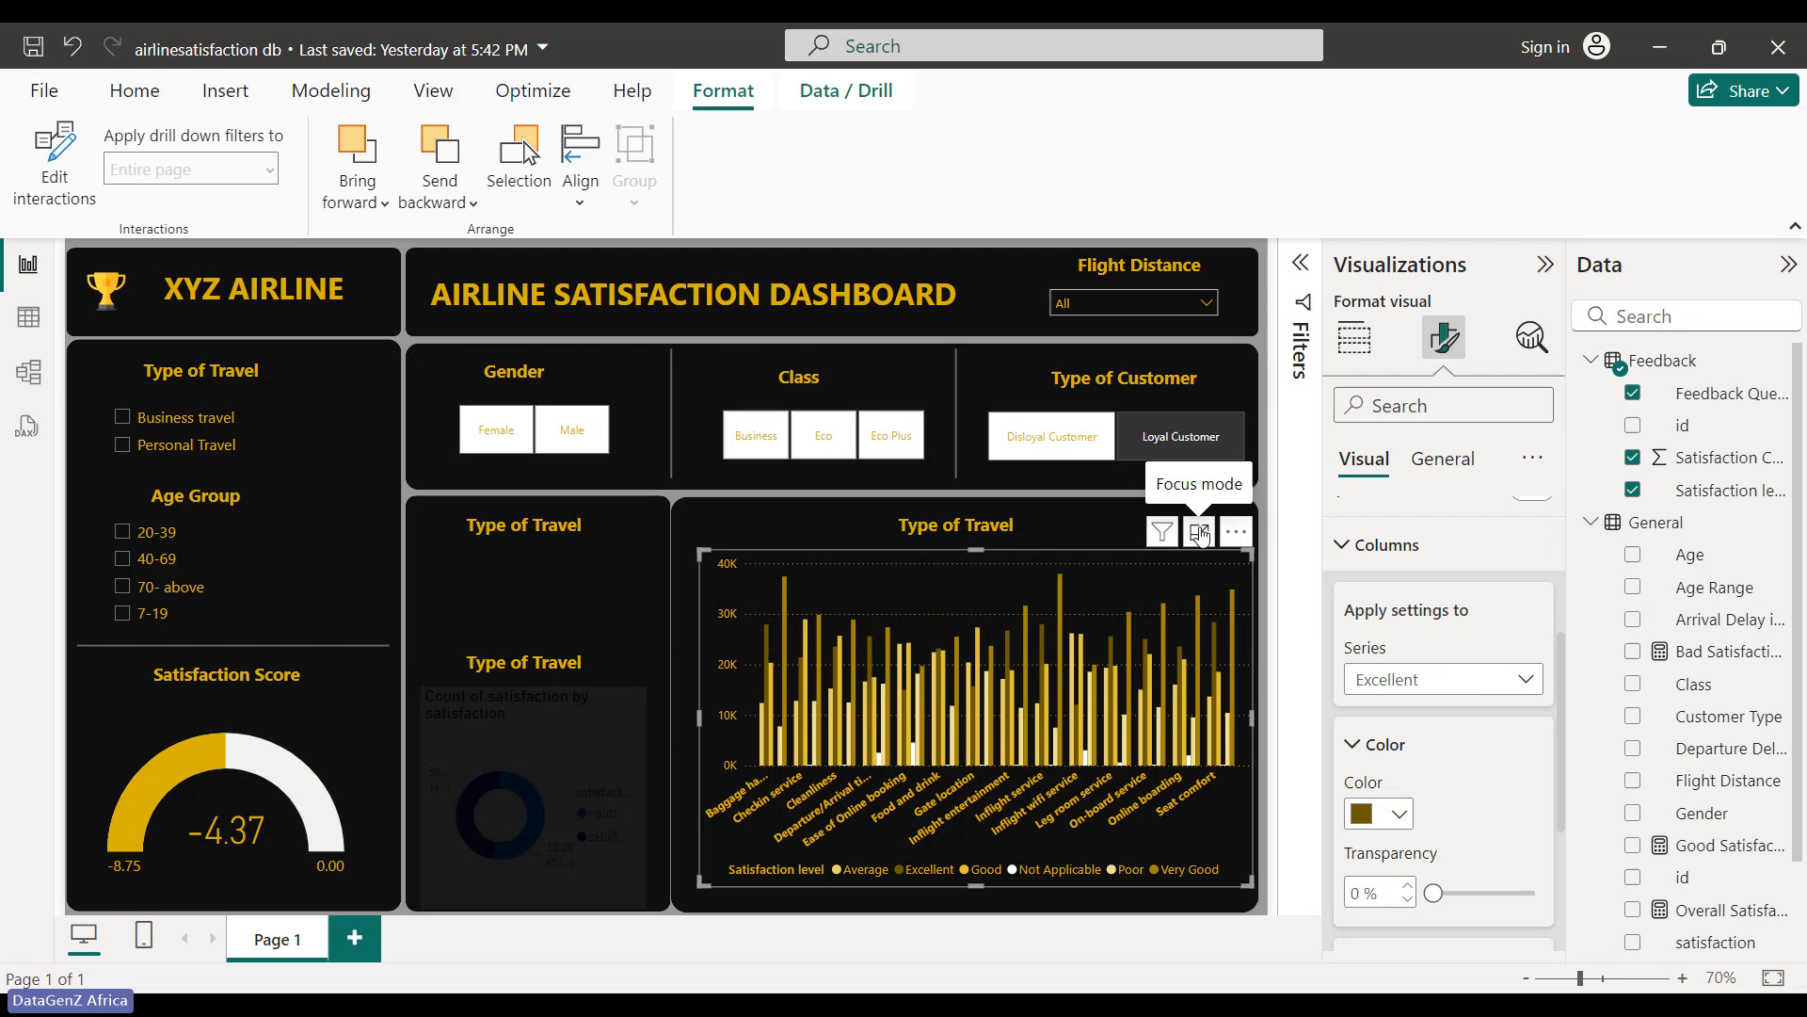
click(1200, 533)
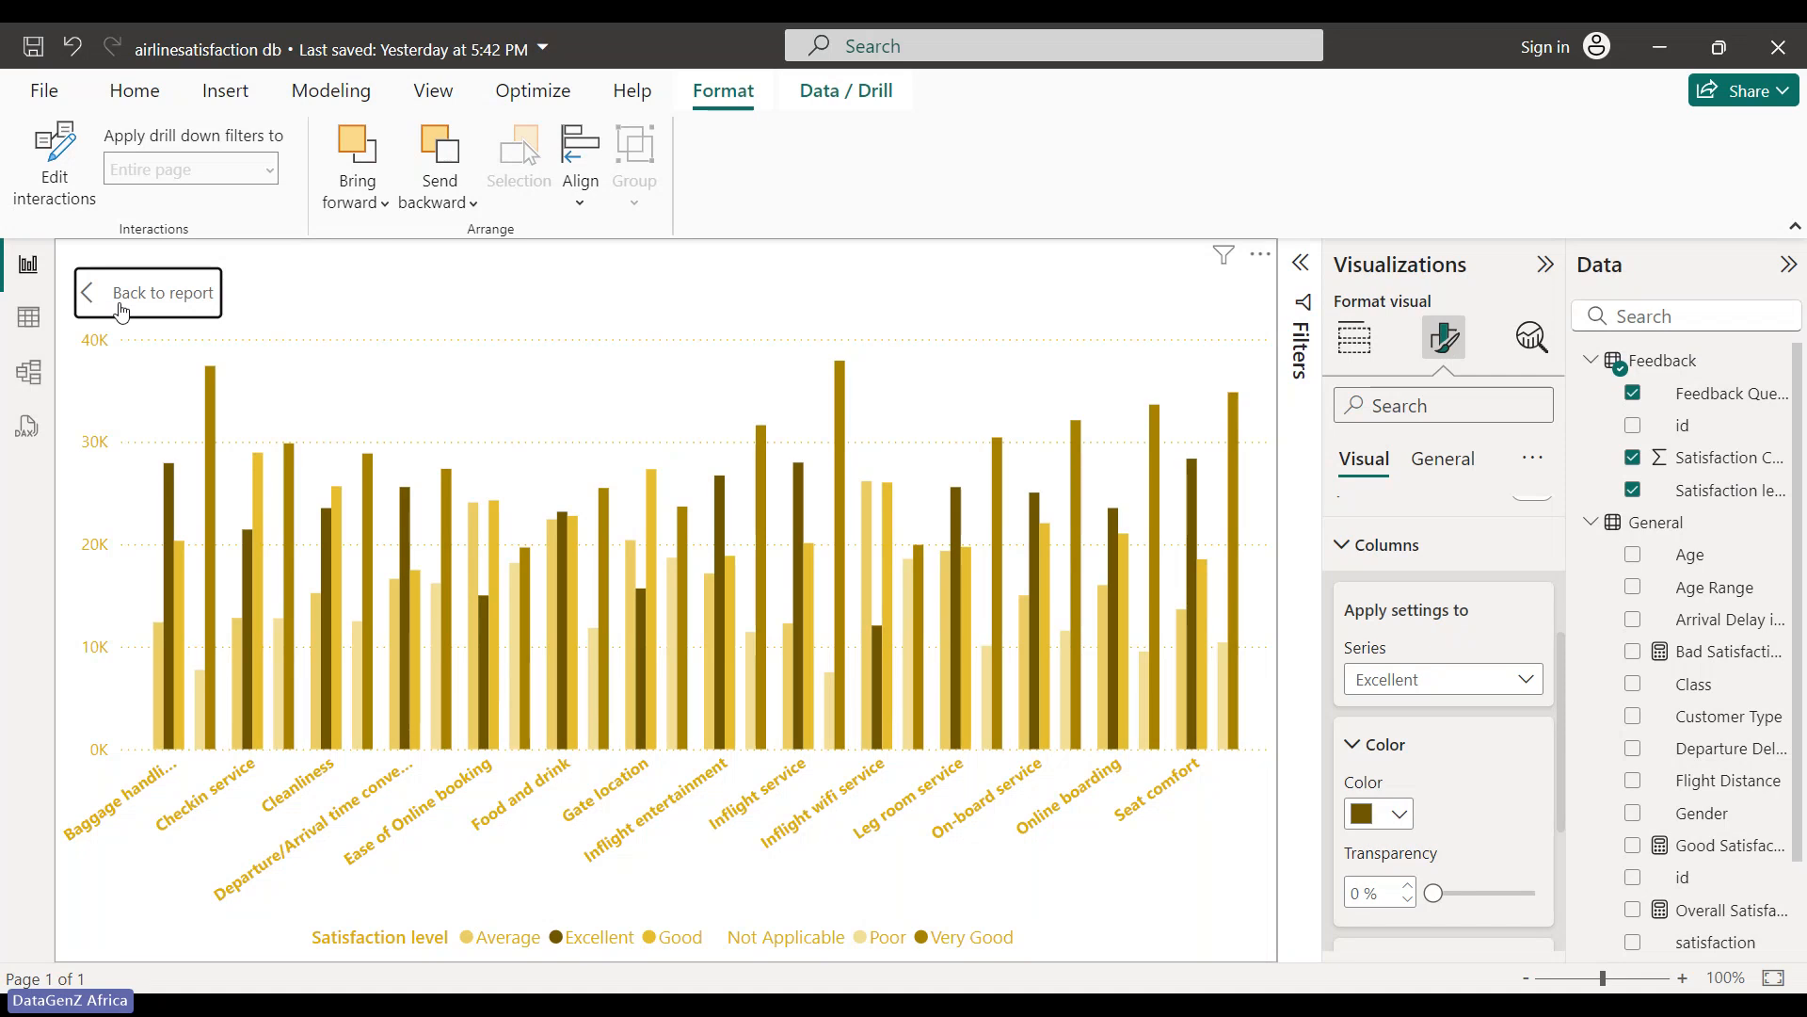
ctrl+click(121, 311)
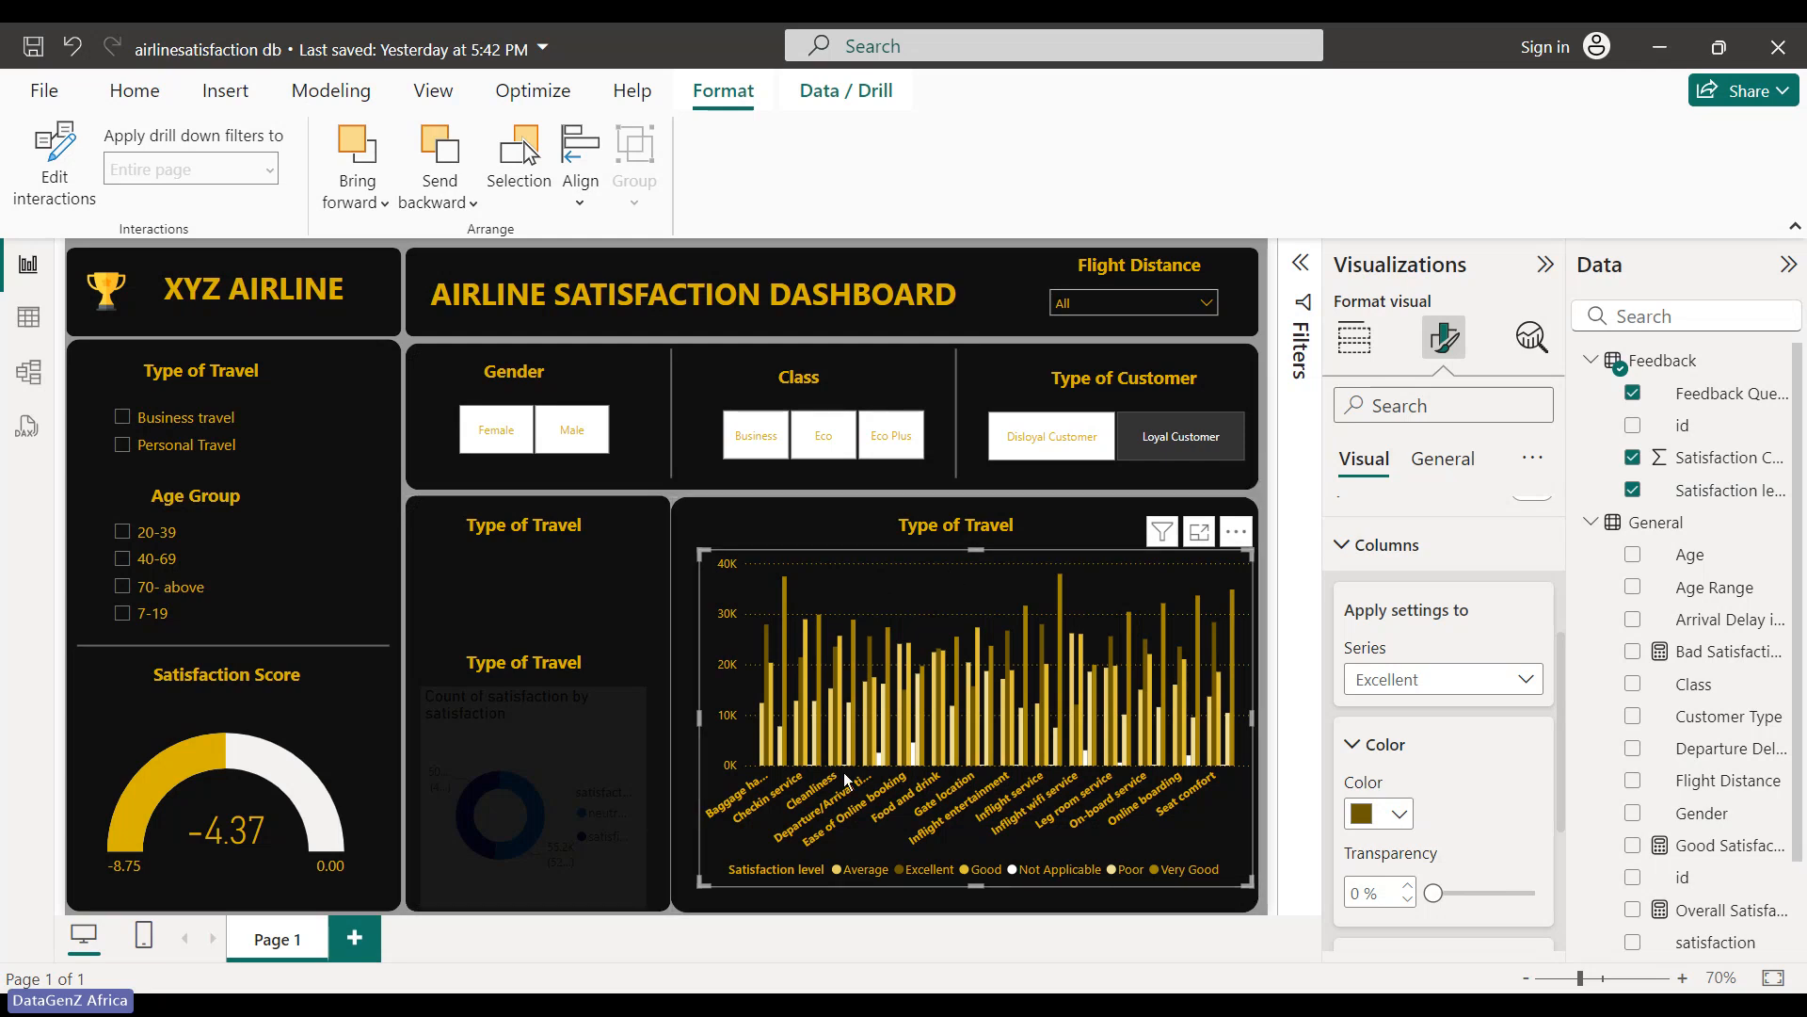
- Nudge the Type of Travel bar chart's bottom-left corner down to line up within its panel
click(636, 843)
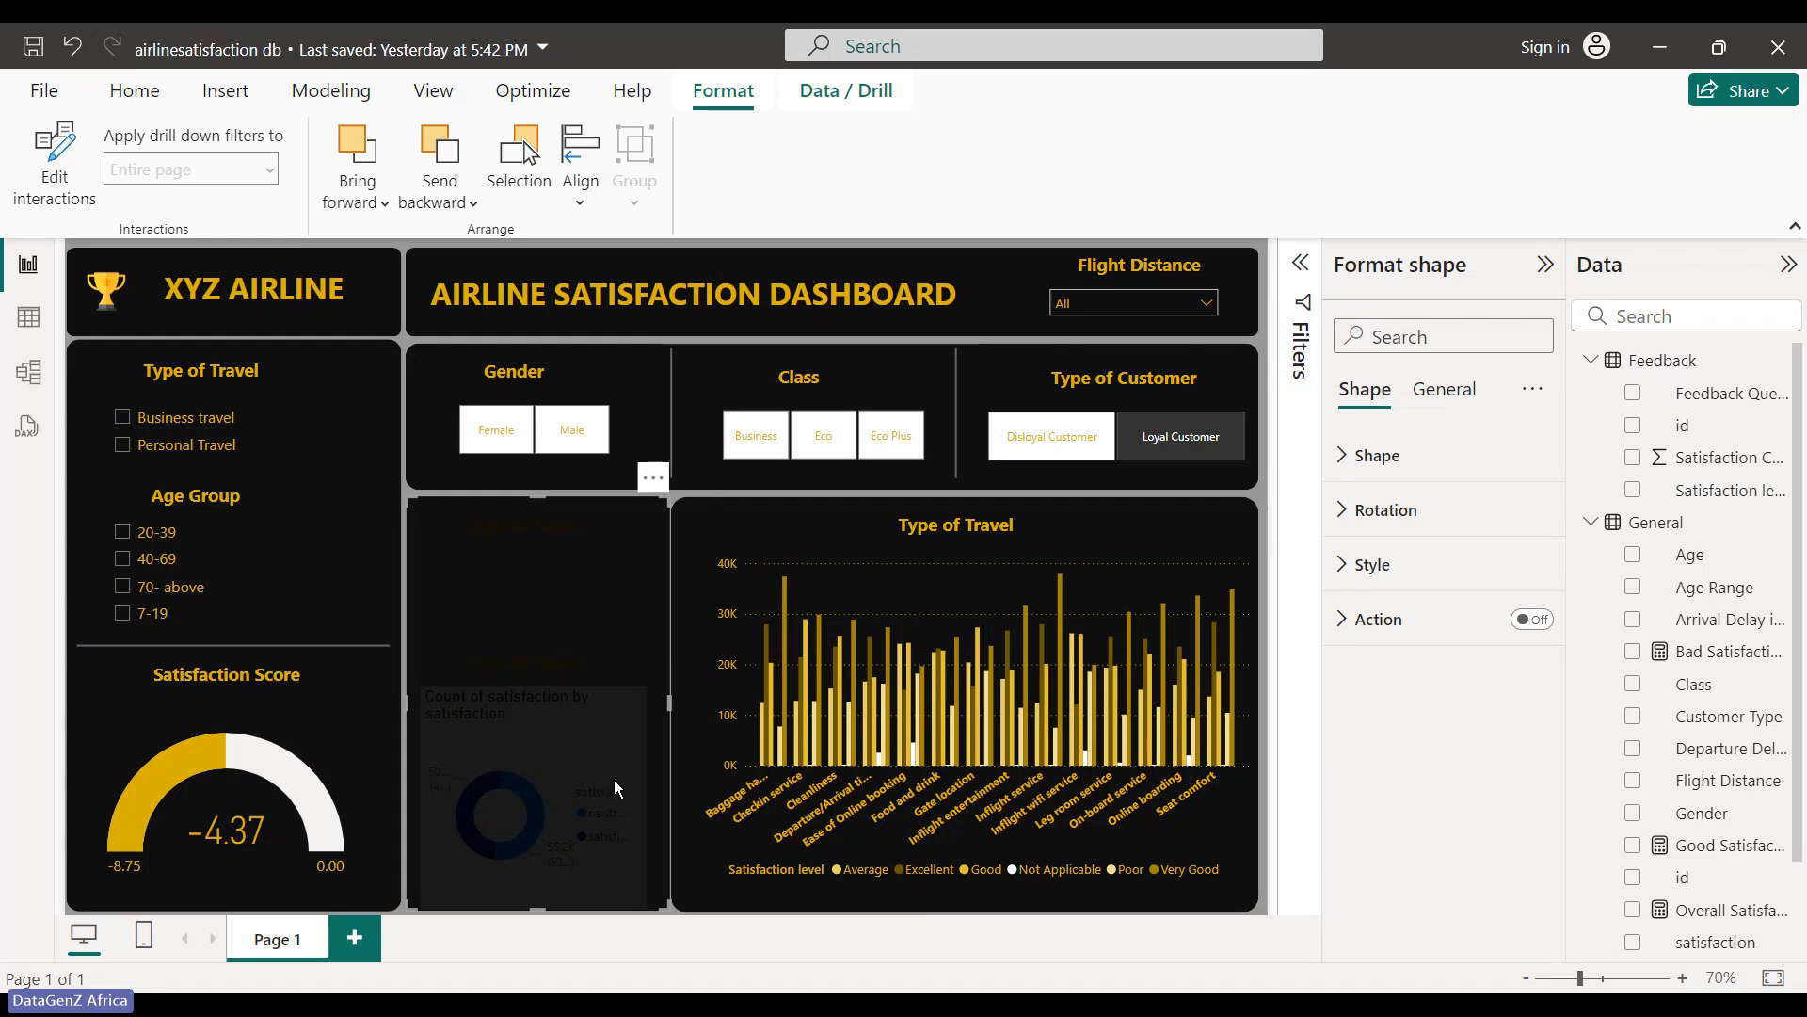
click(701, 882)
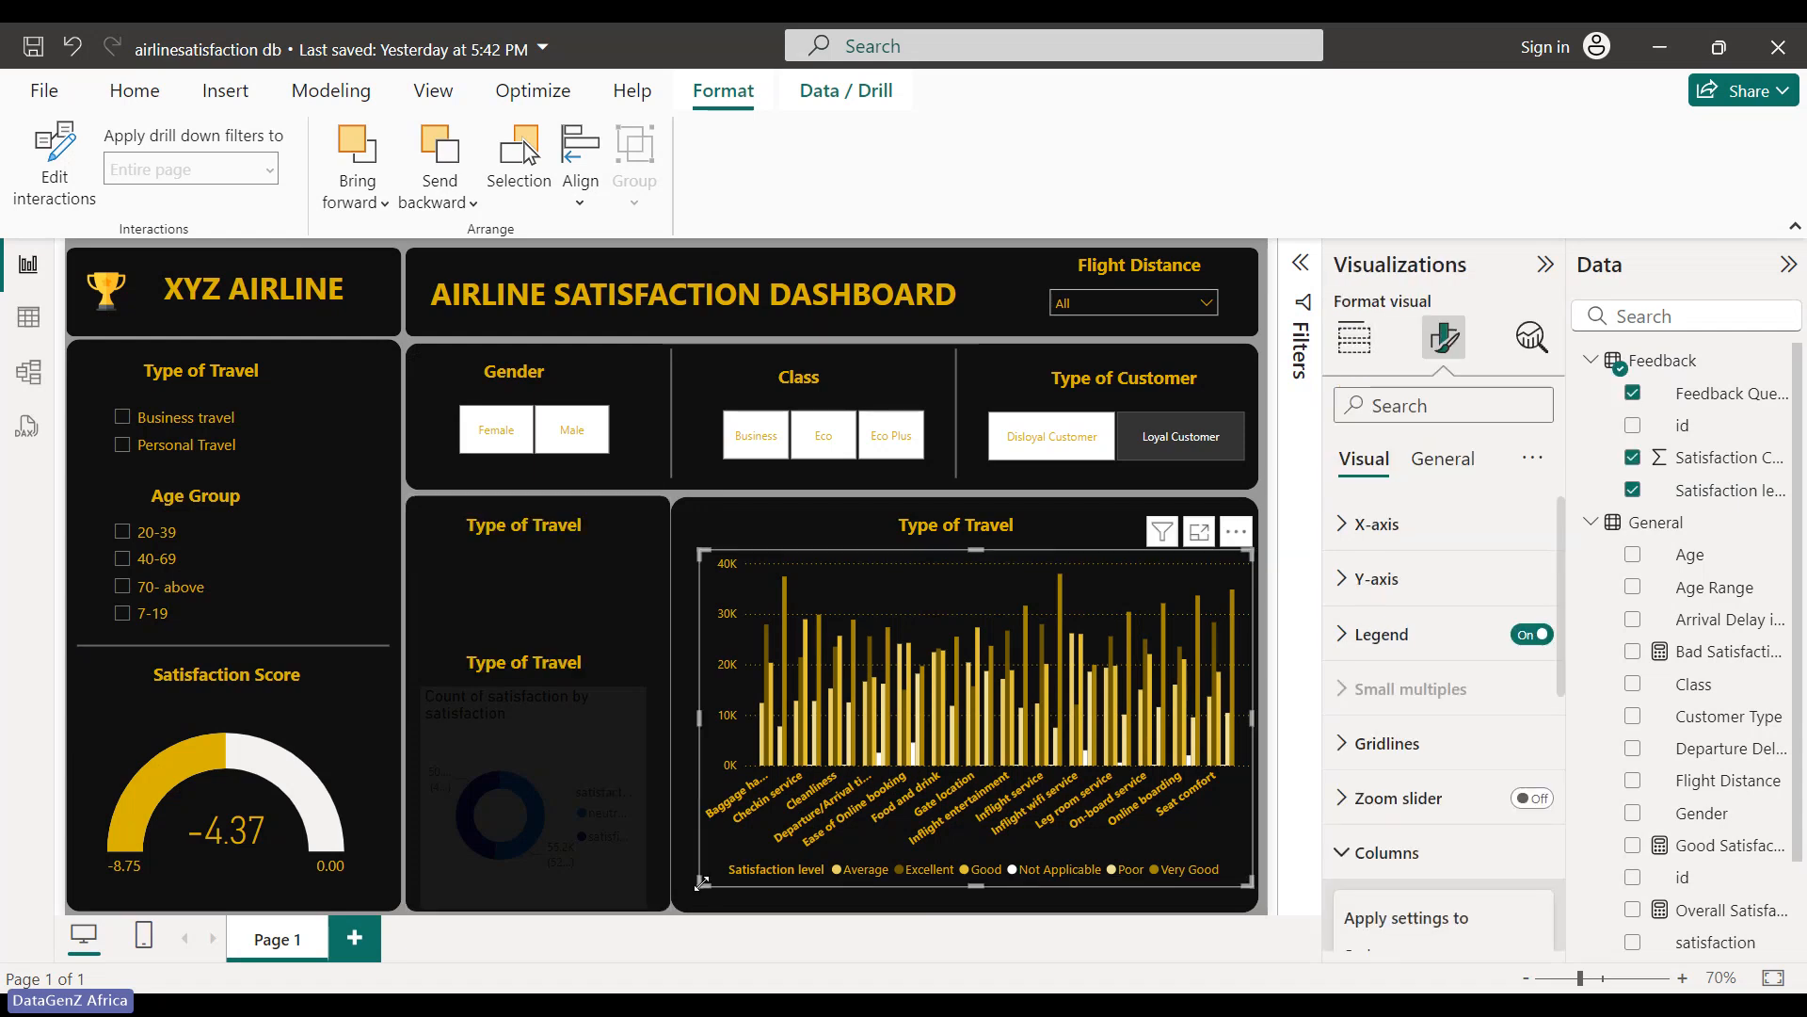
drag(701, 882, 701, 884)
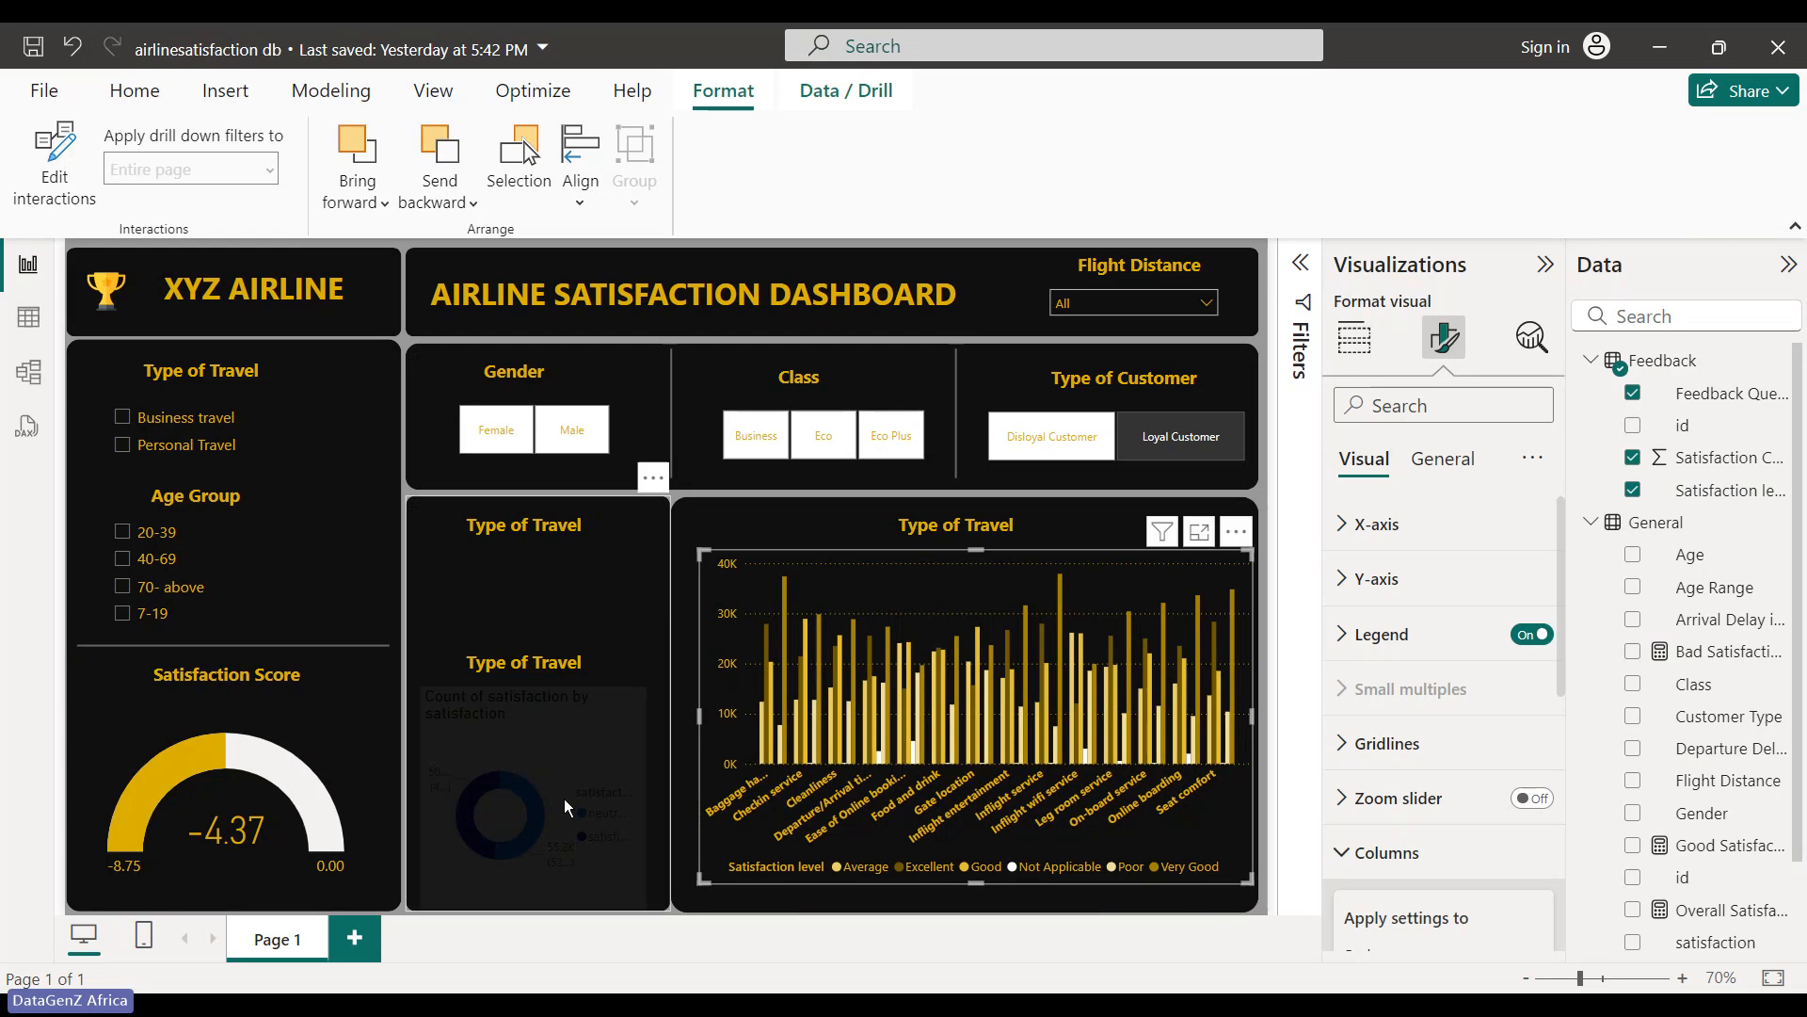
click(542, 817)
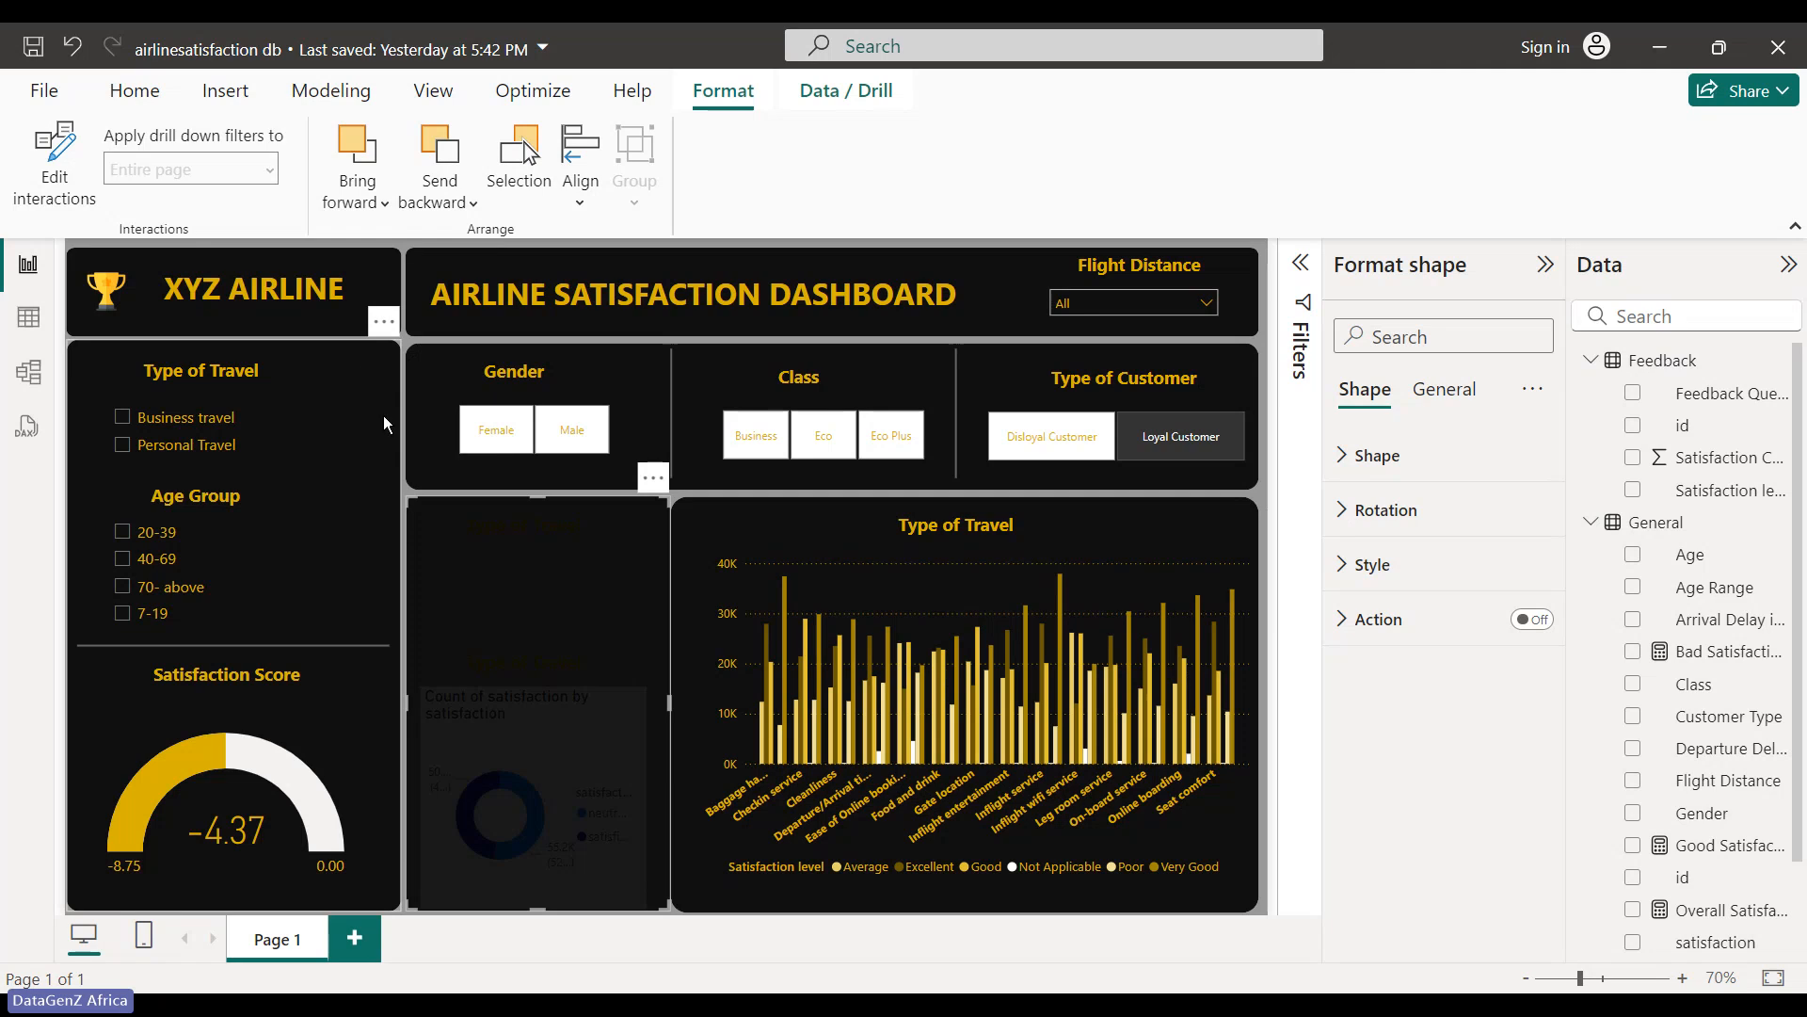
- Narrow the Satisfaction Score box and the large left background panel from their right edges
click(291, 774)
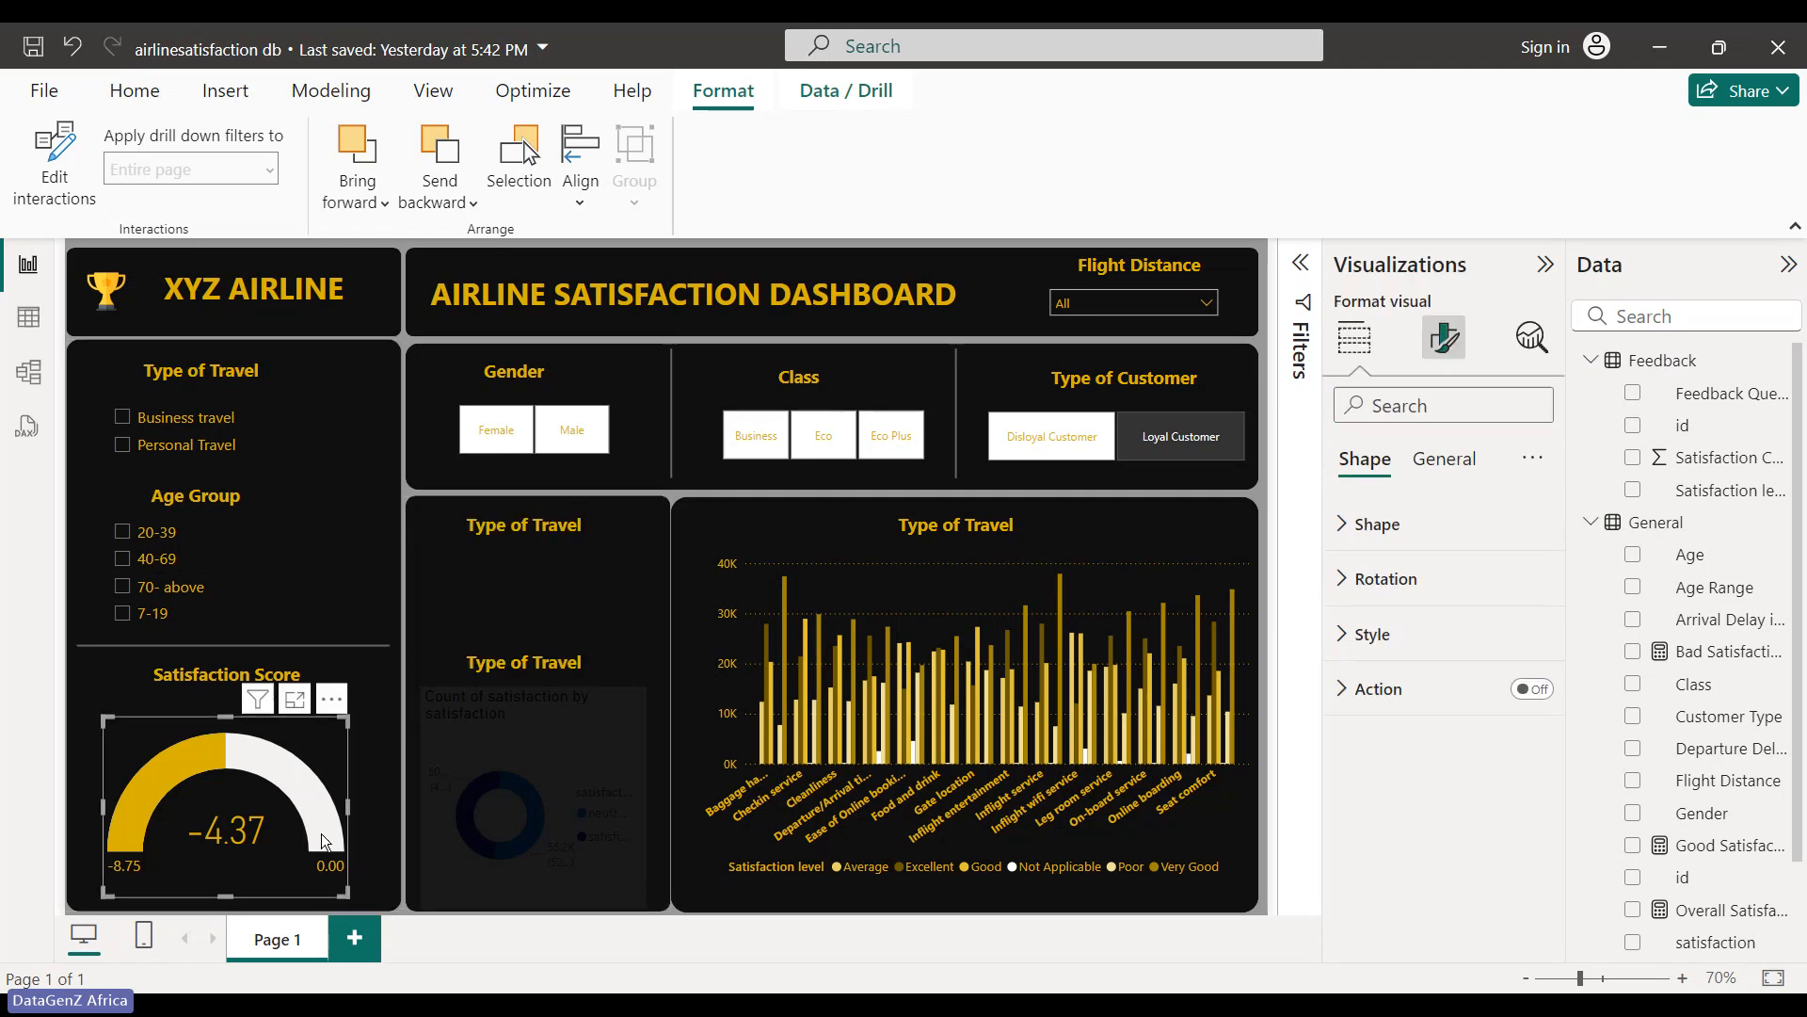
click(367, 646)
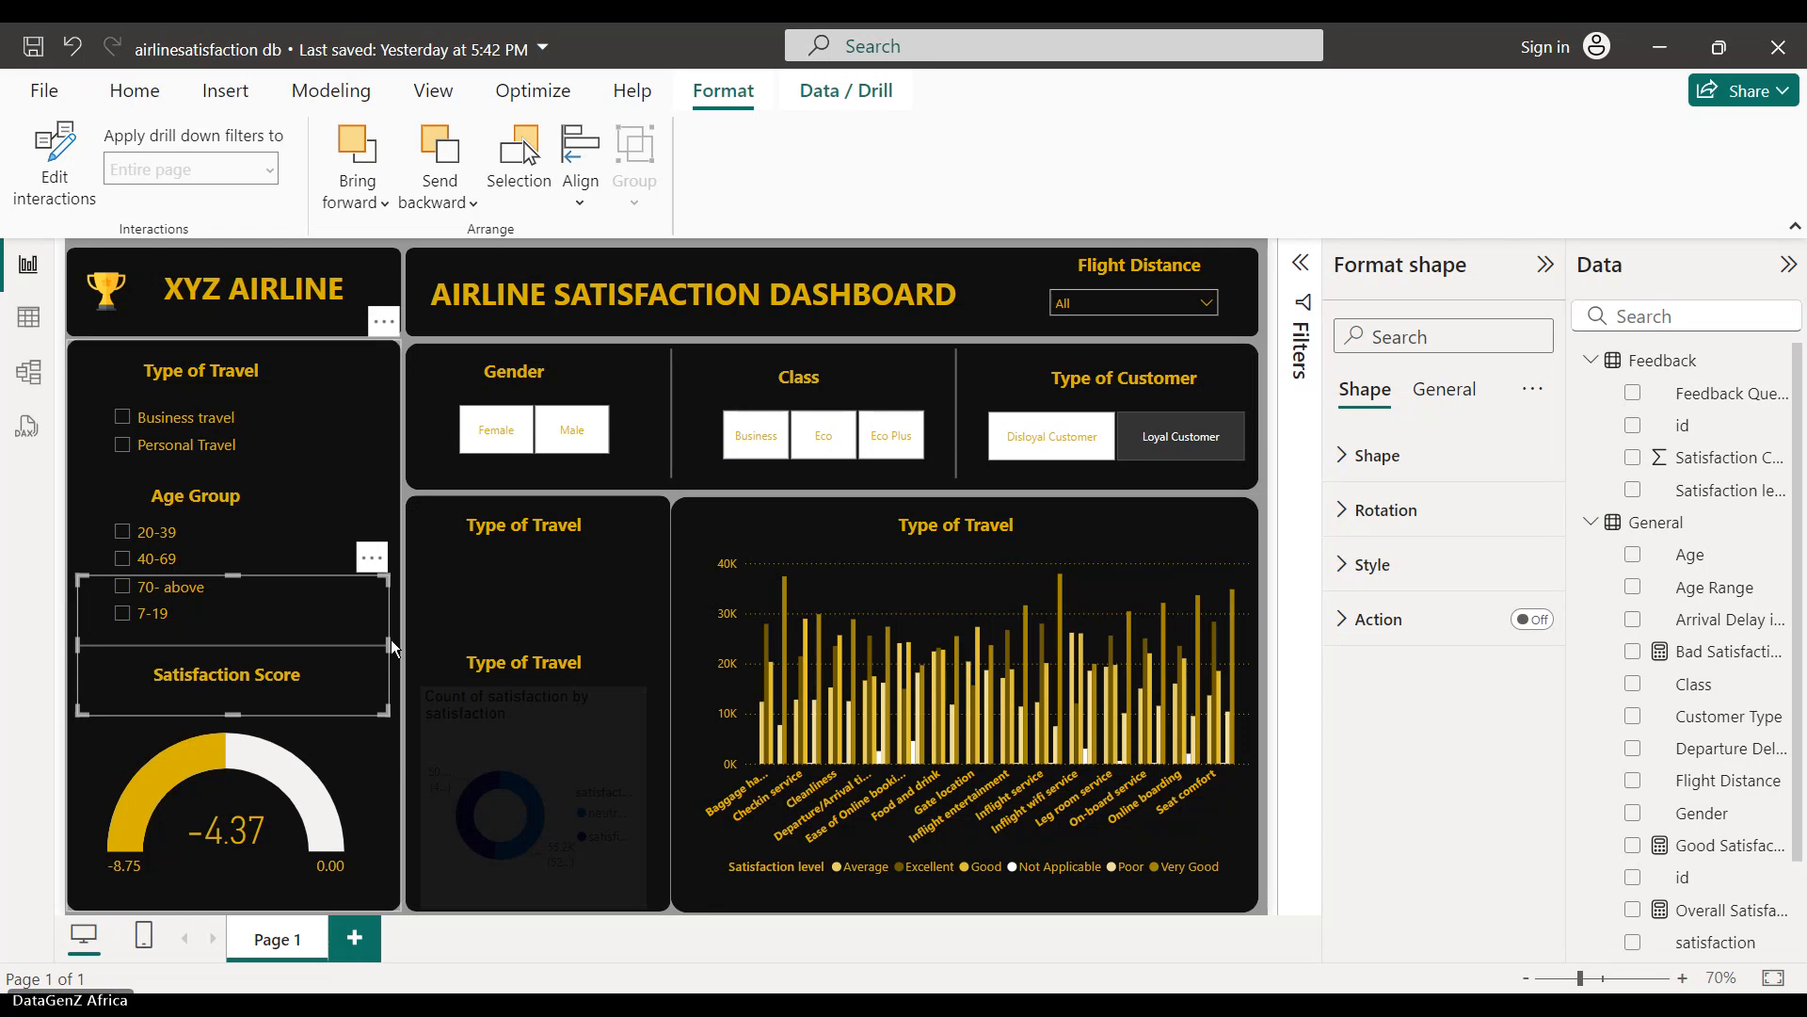
click(387, 640)
click(367, 669)
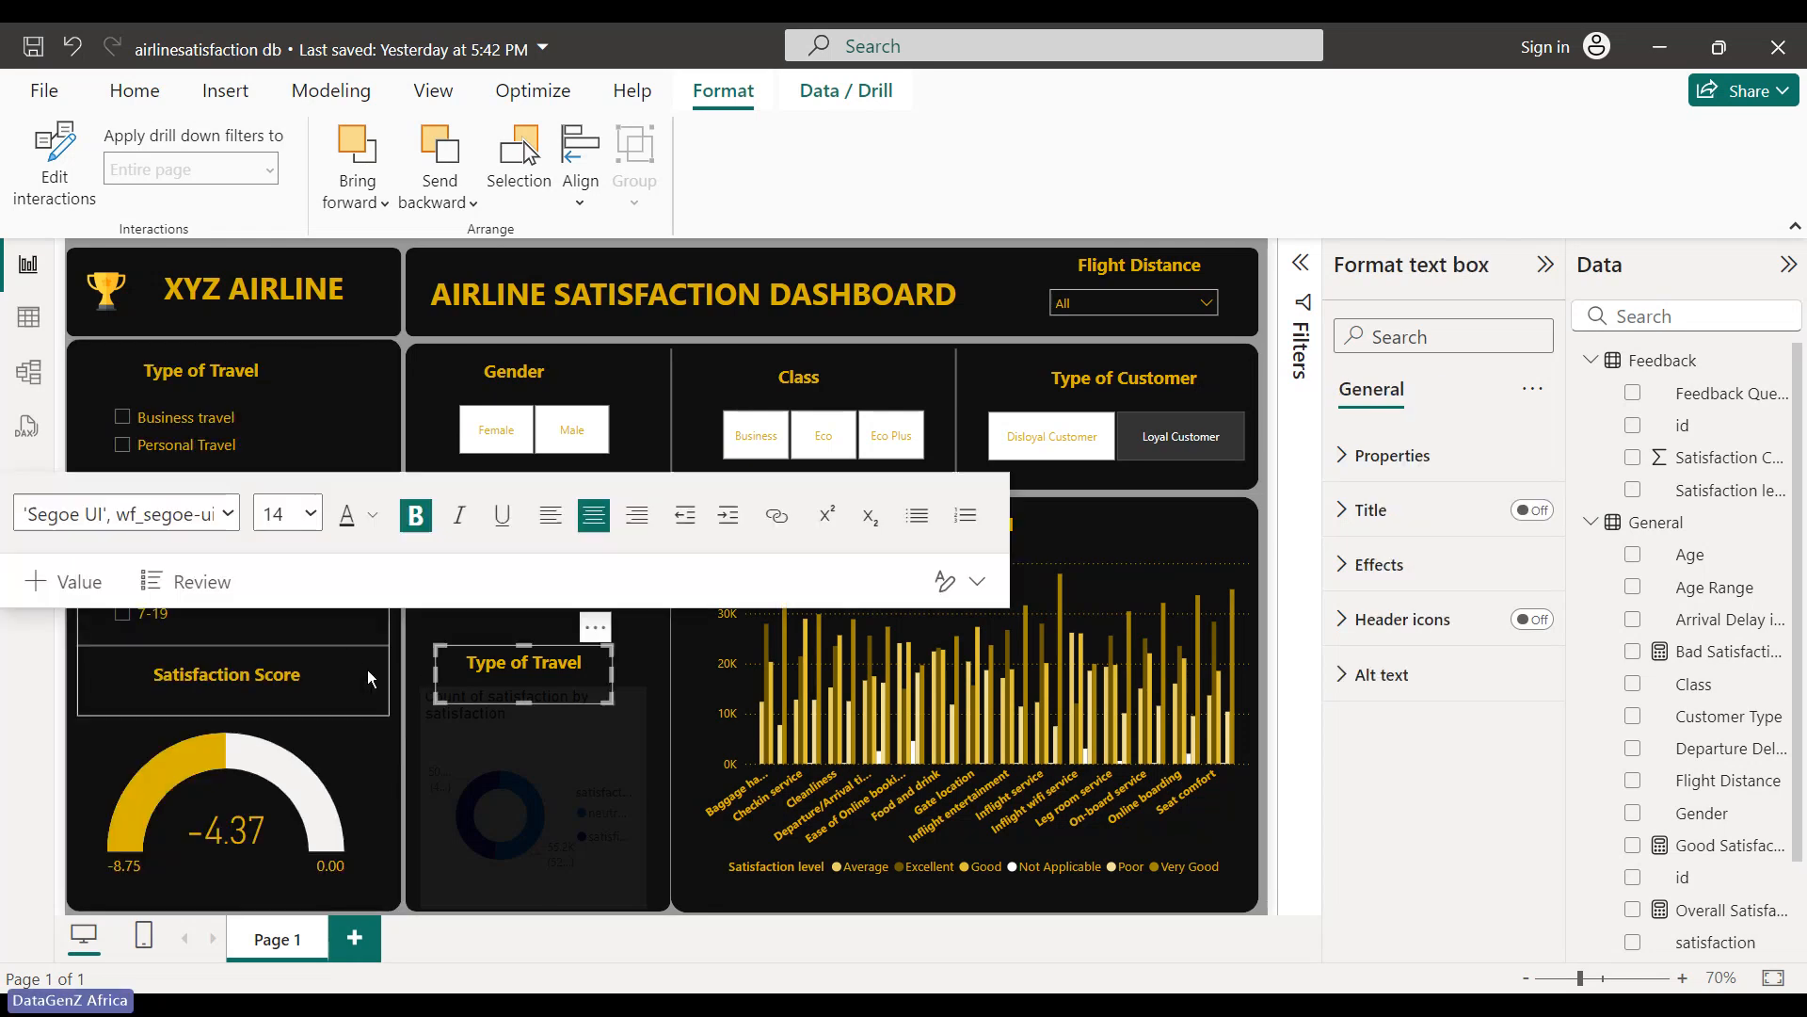
click(373, 650)
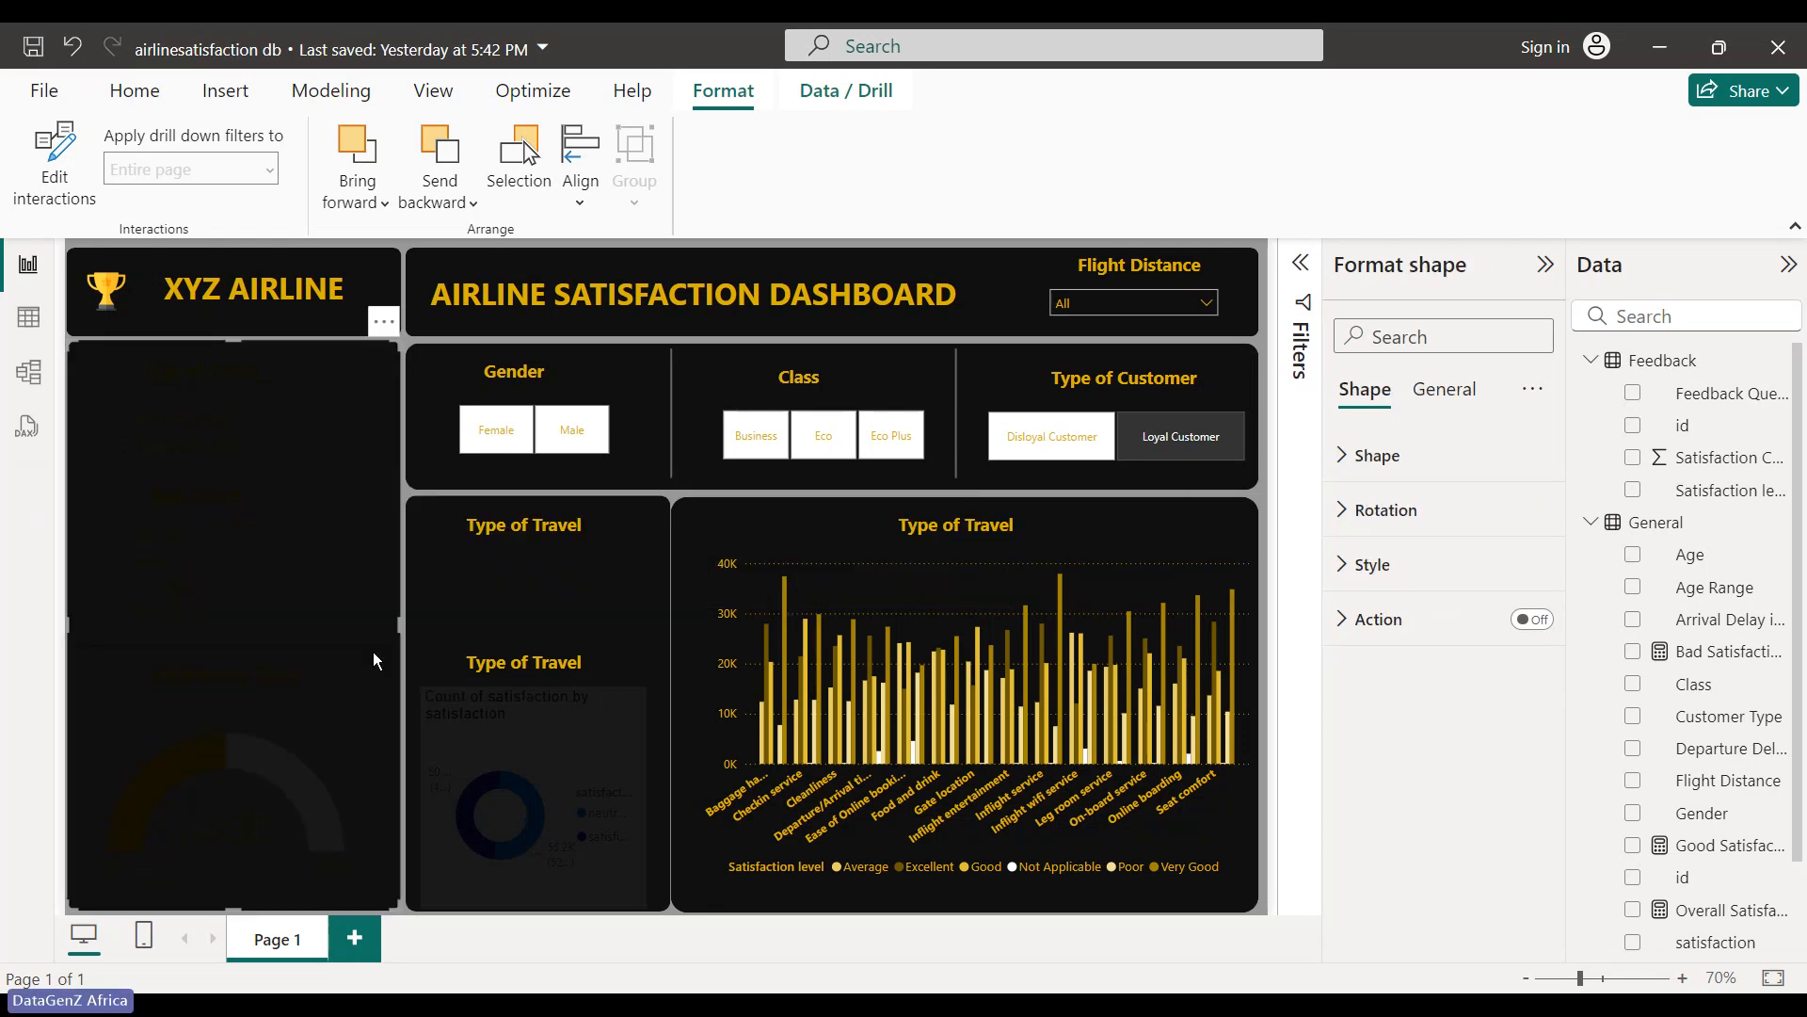
click(488, 795)
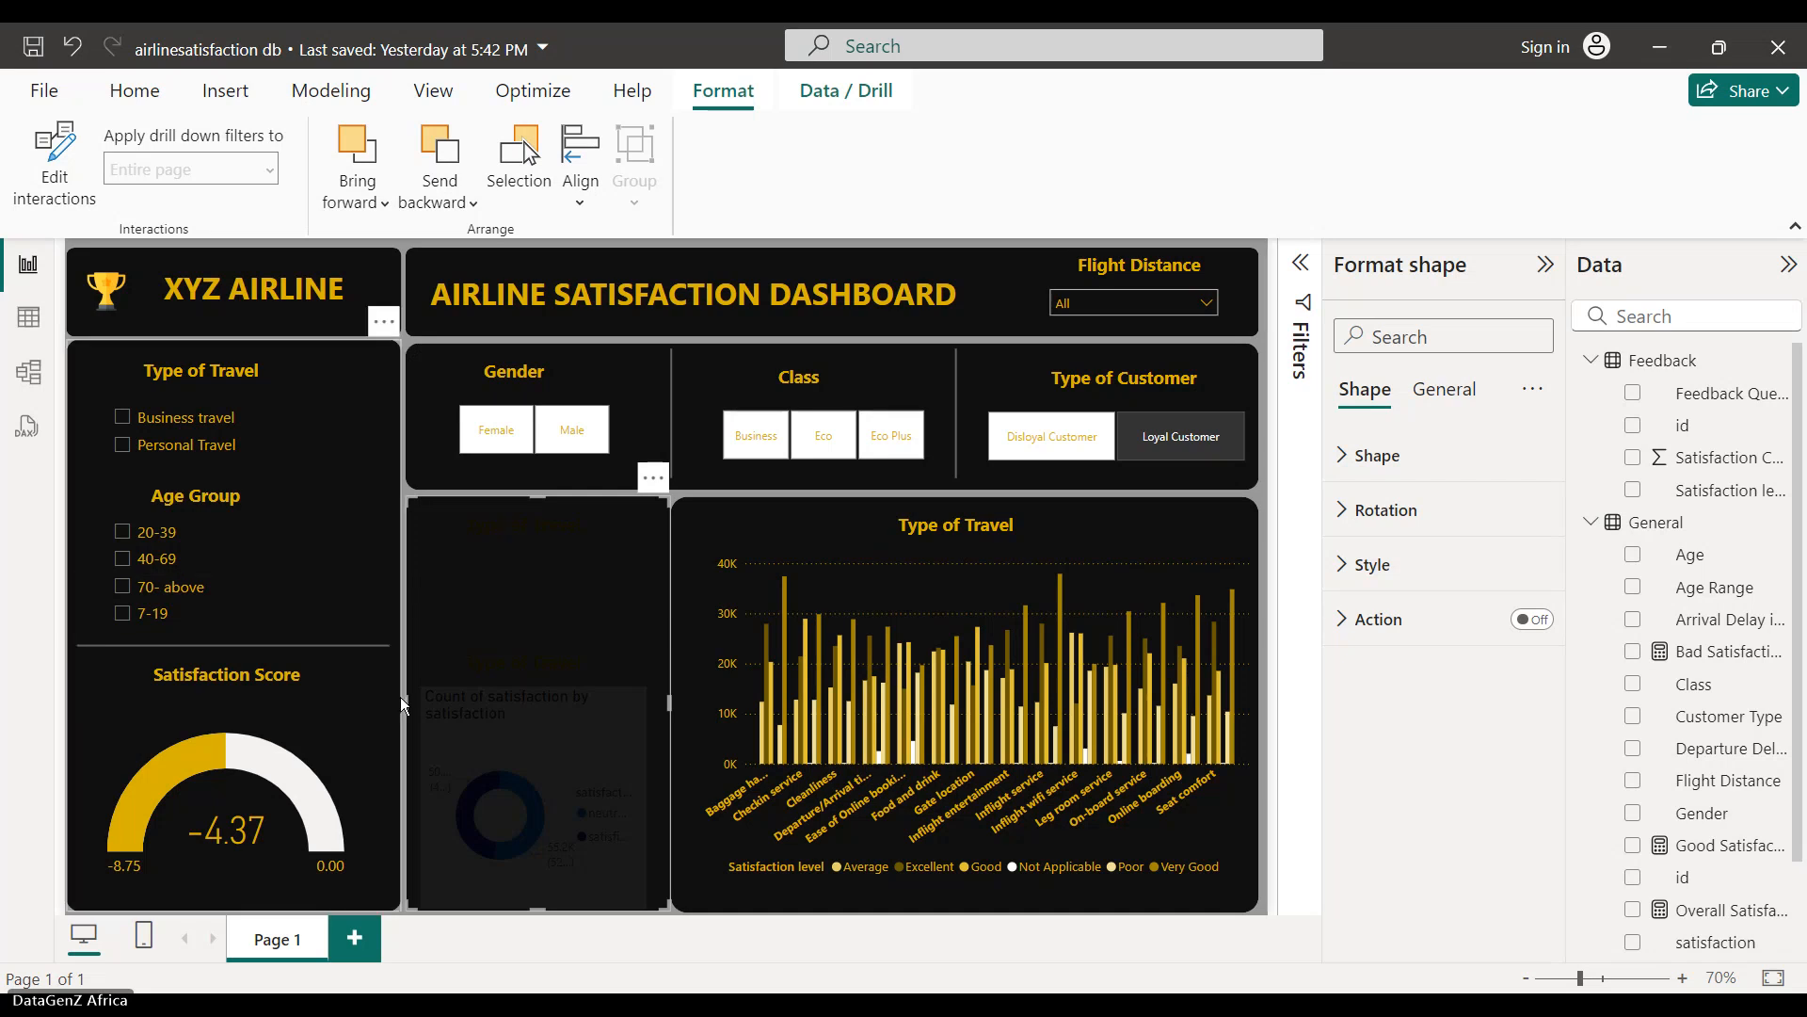
click(387, 639)
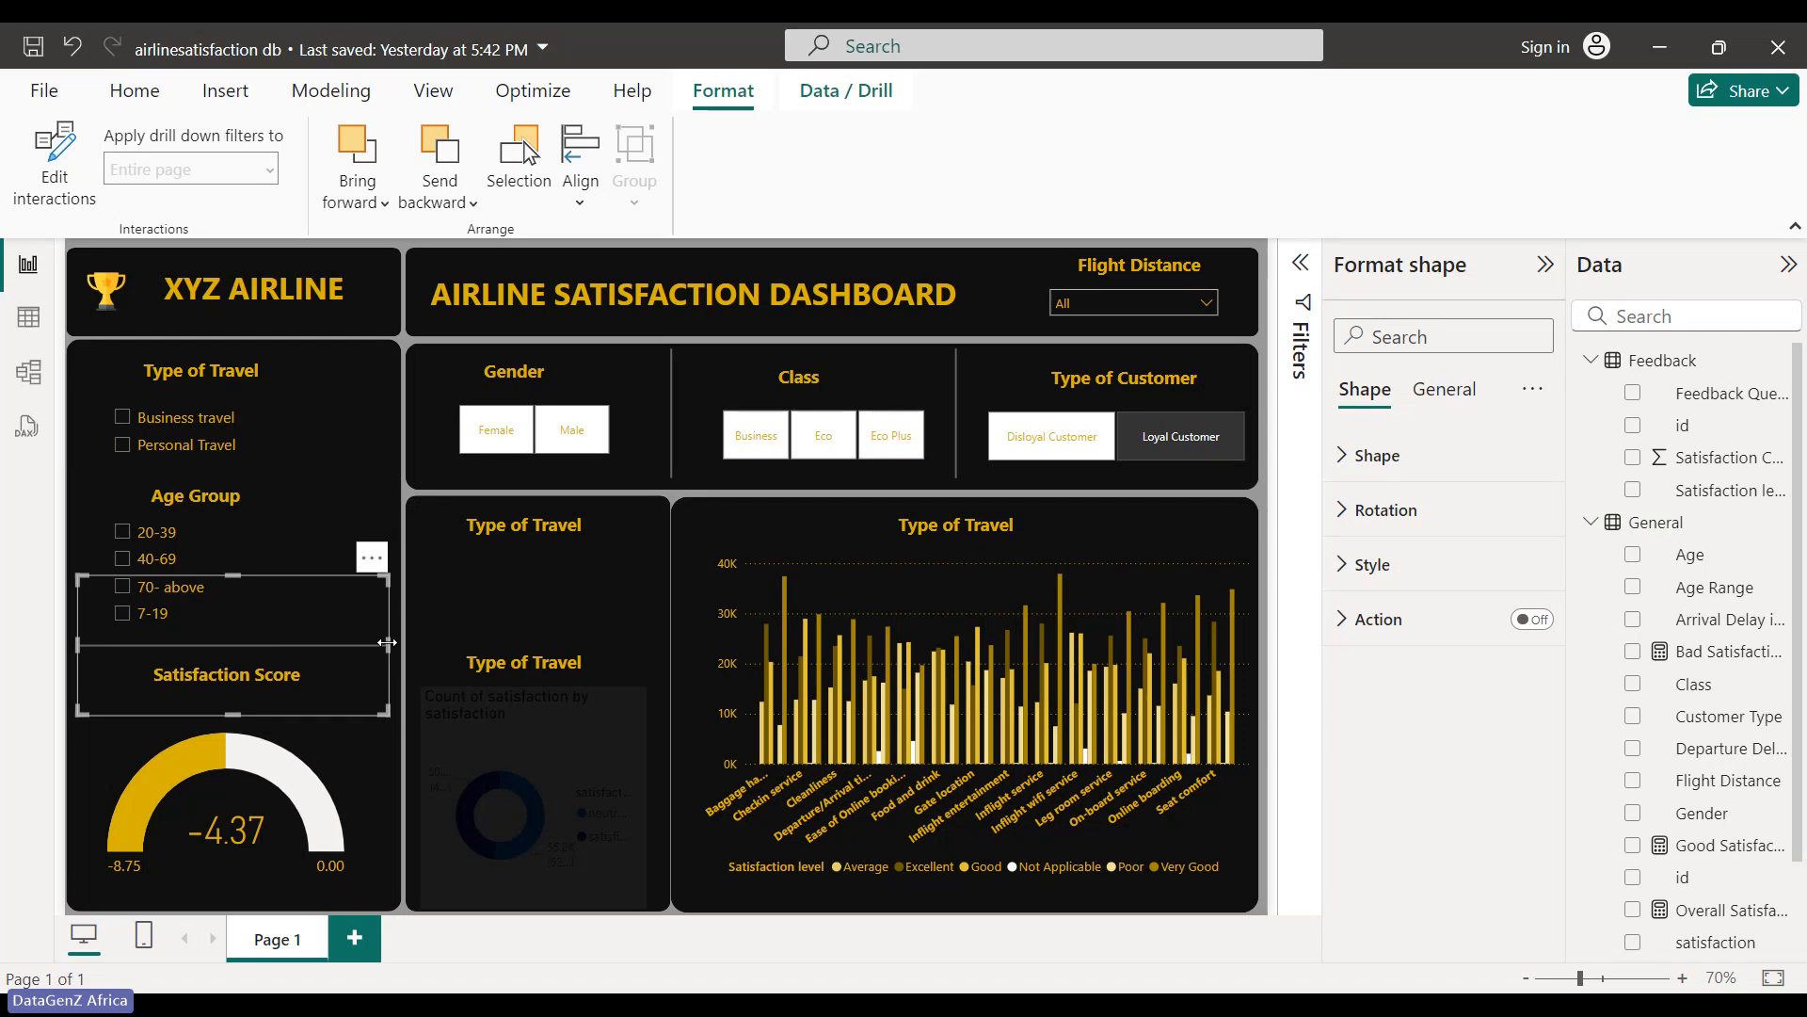
drag(386, 646, 354, 646)
click(380, 525)
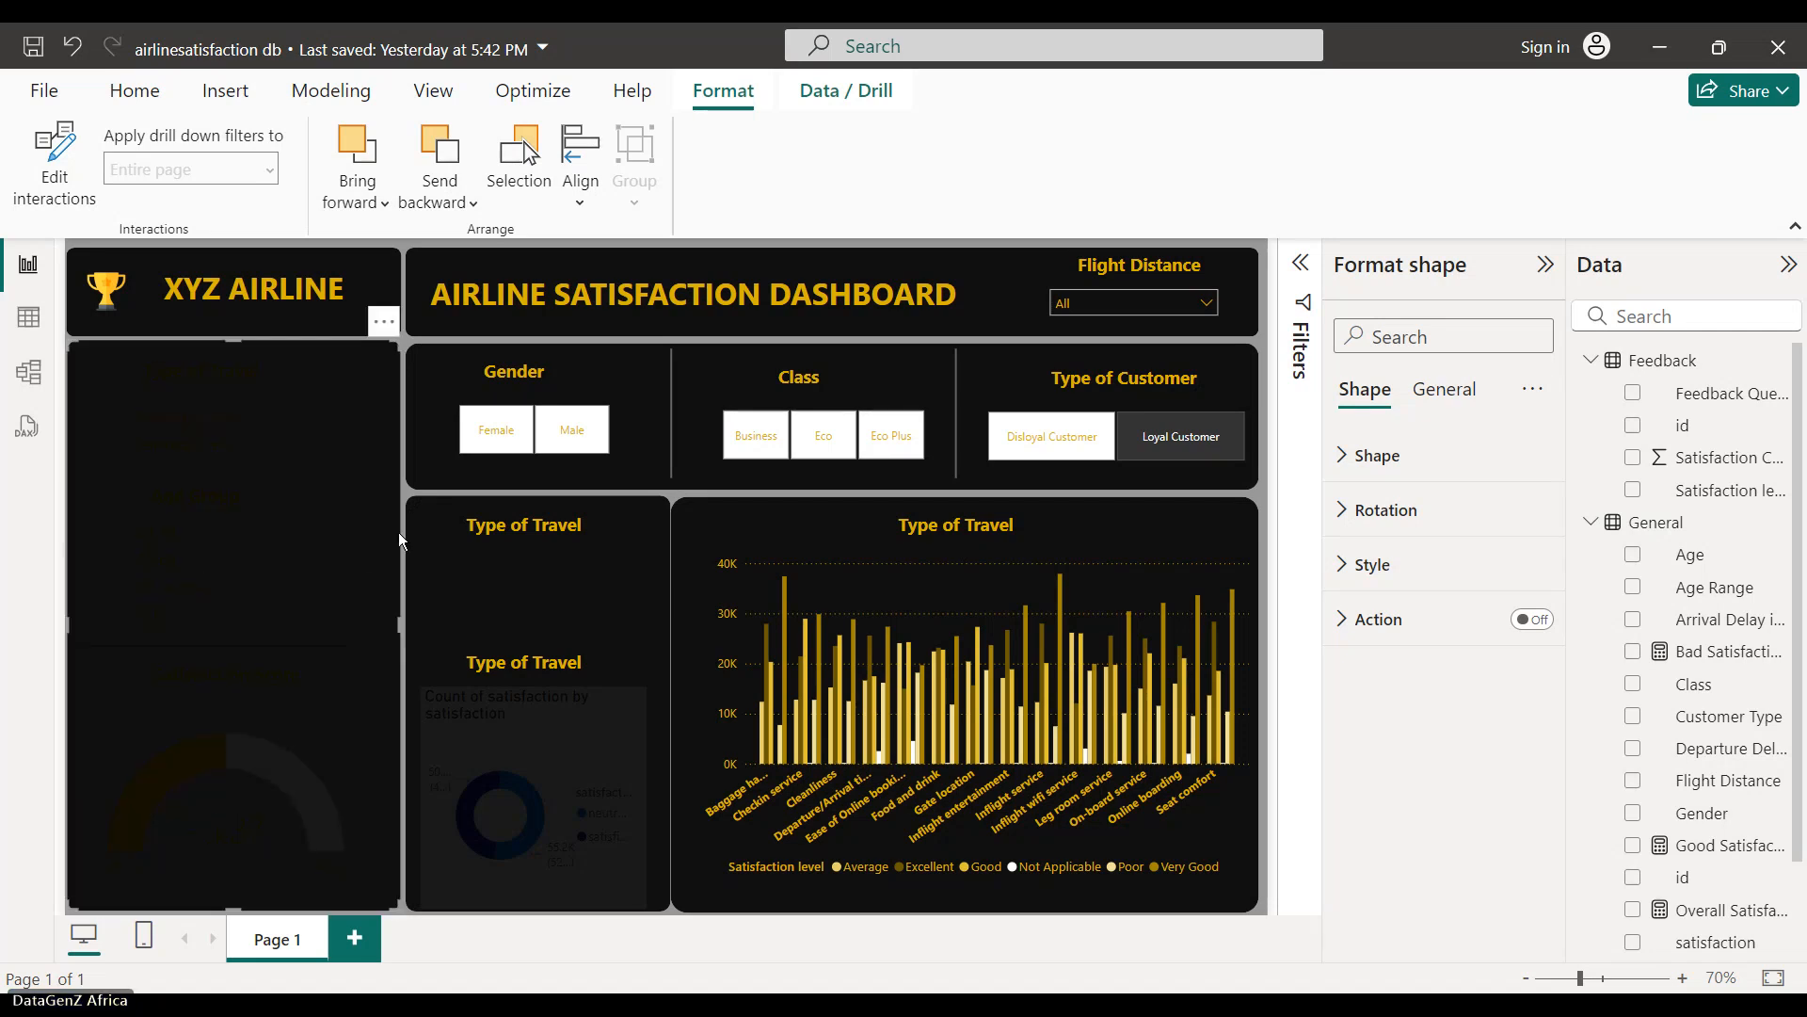
drag(399, 622, 369, 628)
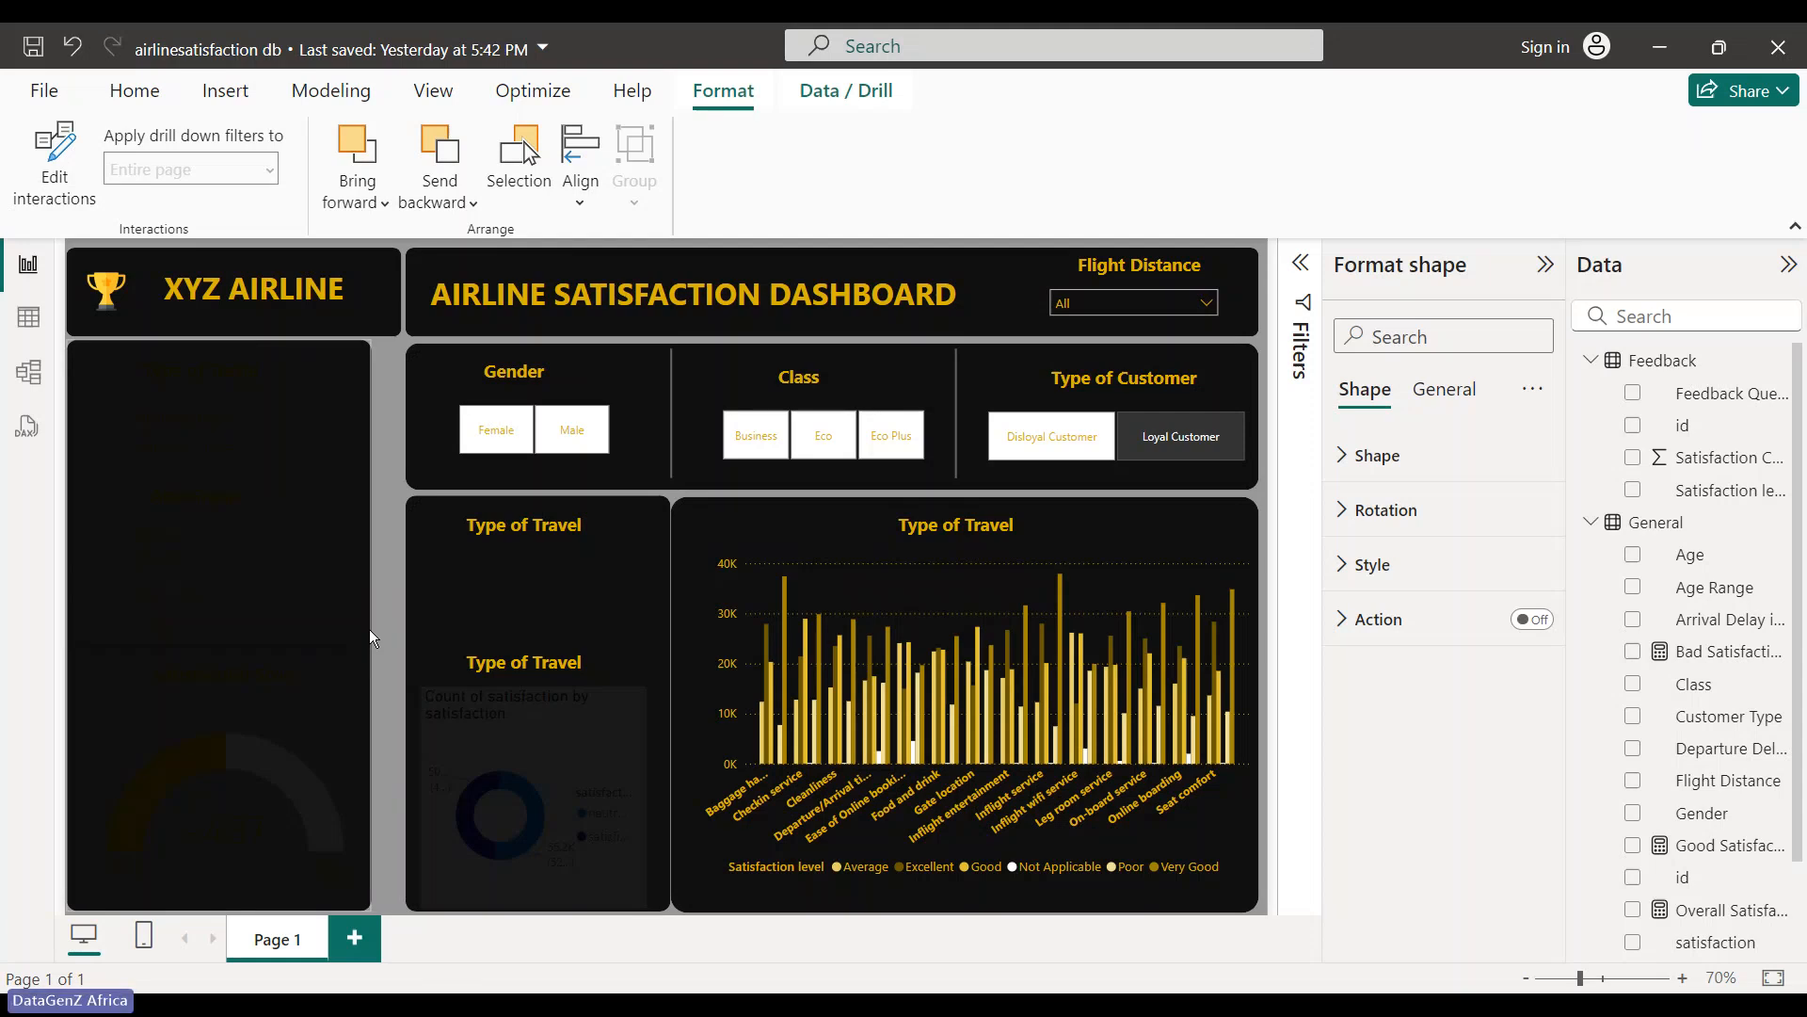
- Shift the Satisfaction Score gauge left, fine-tuning with arrow keys to fit the left panel
click(416, 662)
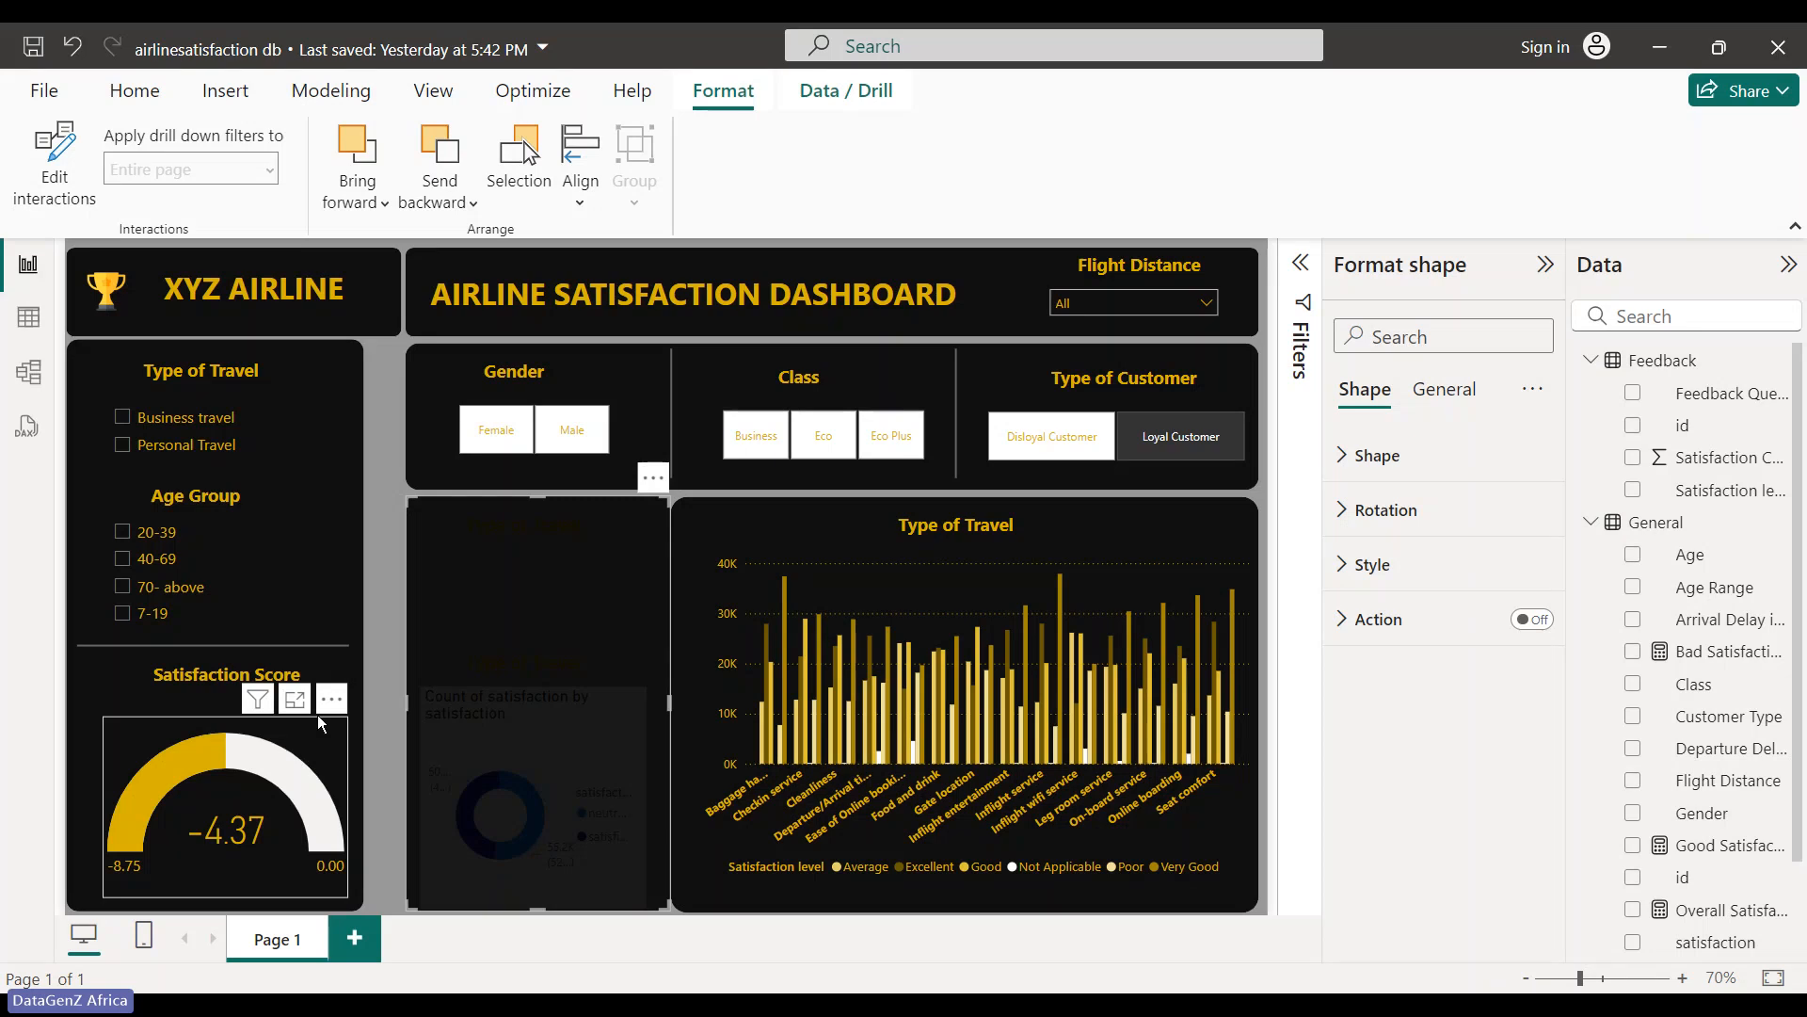
drag(318, 719, 364, 735)
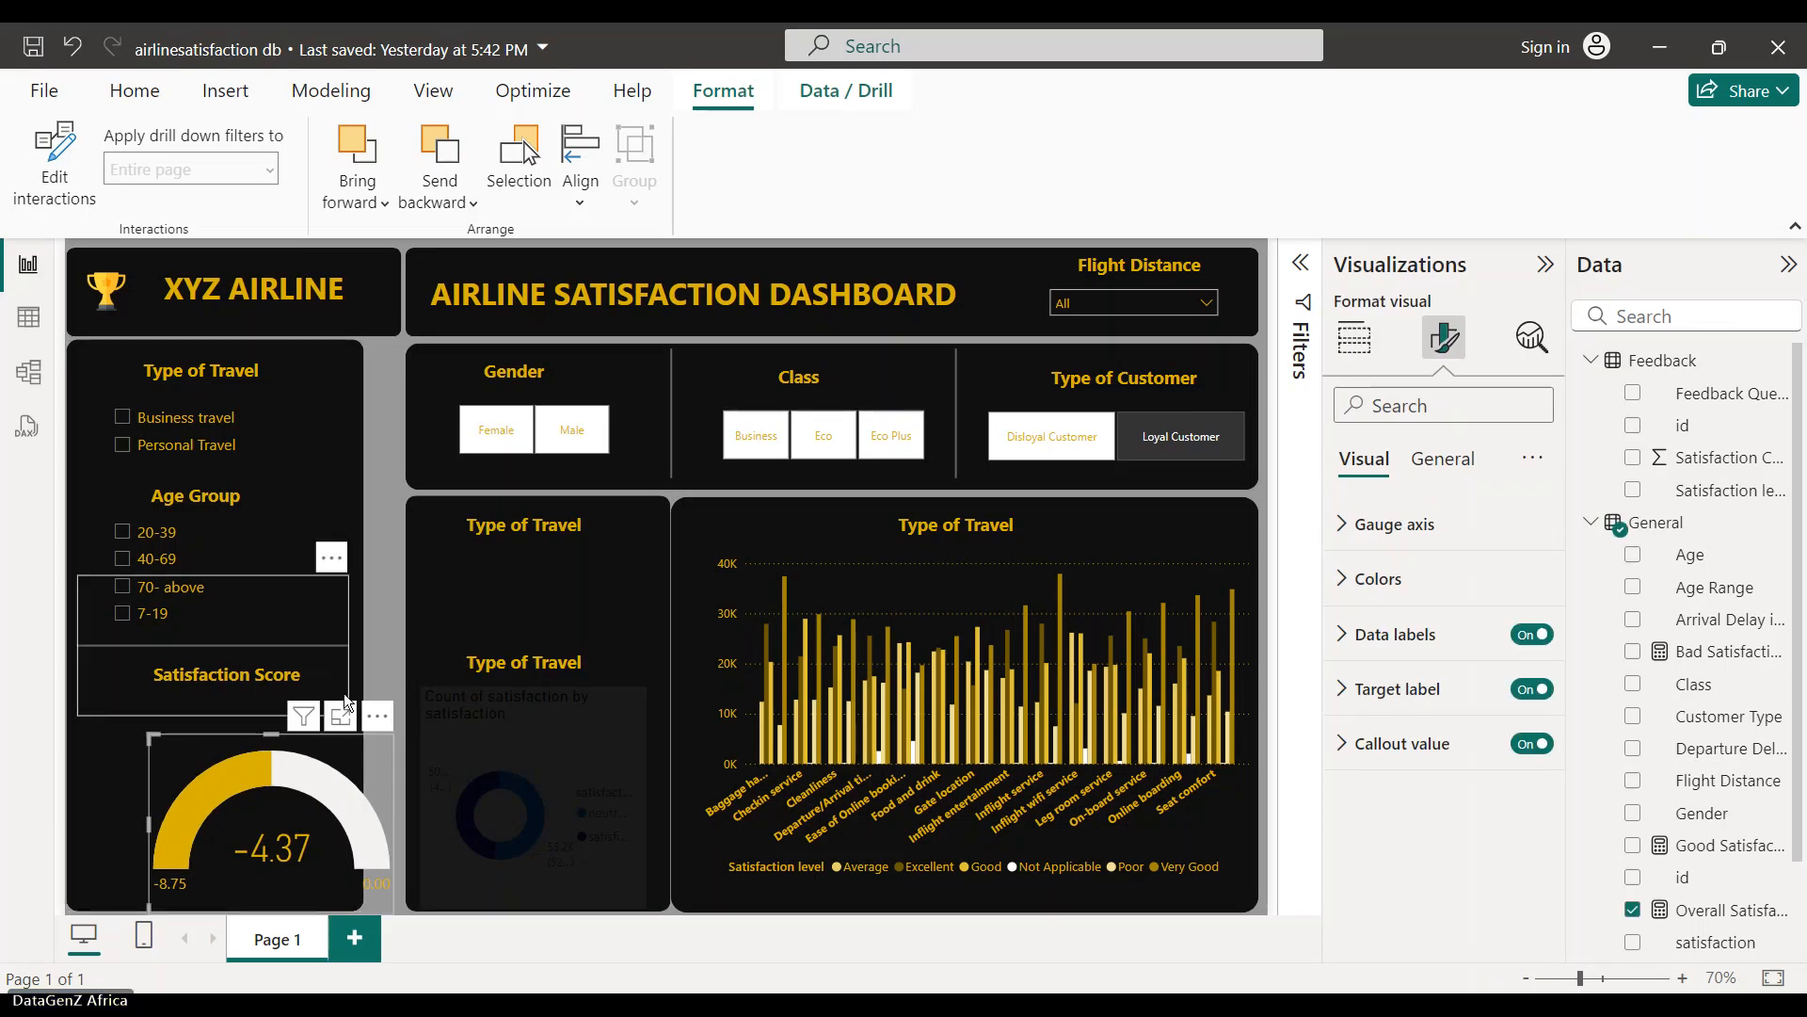
key(Left)
key(Left)
key(Left)
key(Left)
key(Left)
key(Left)
key(Left)
key(Left)
key(Left)
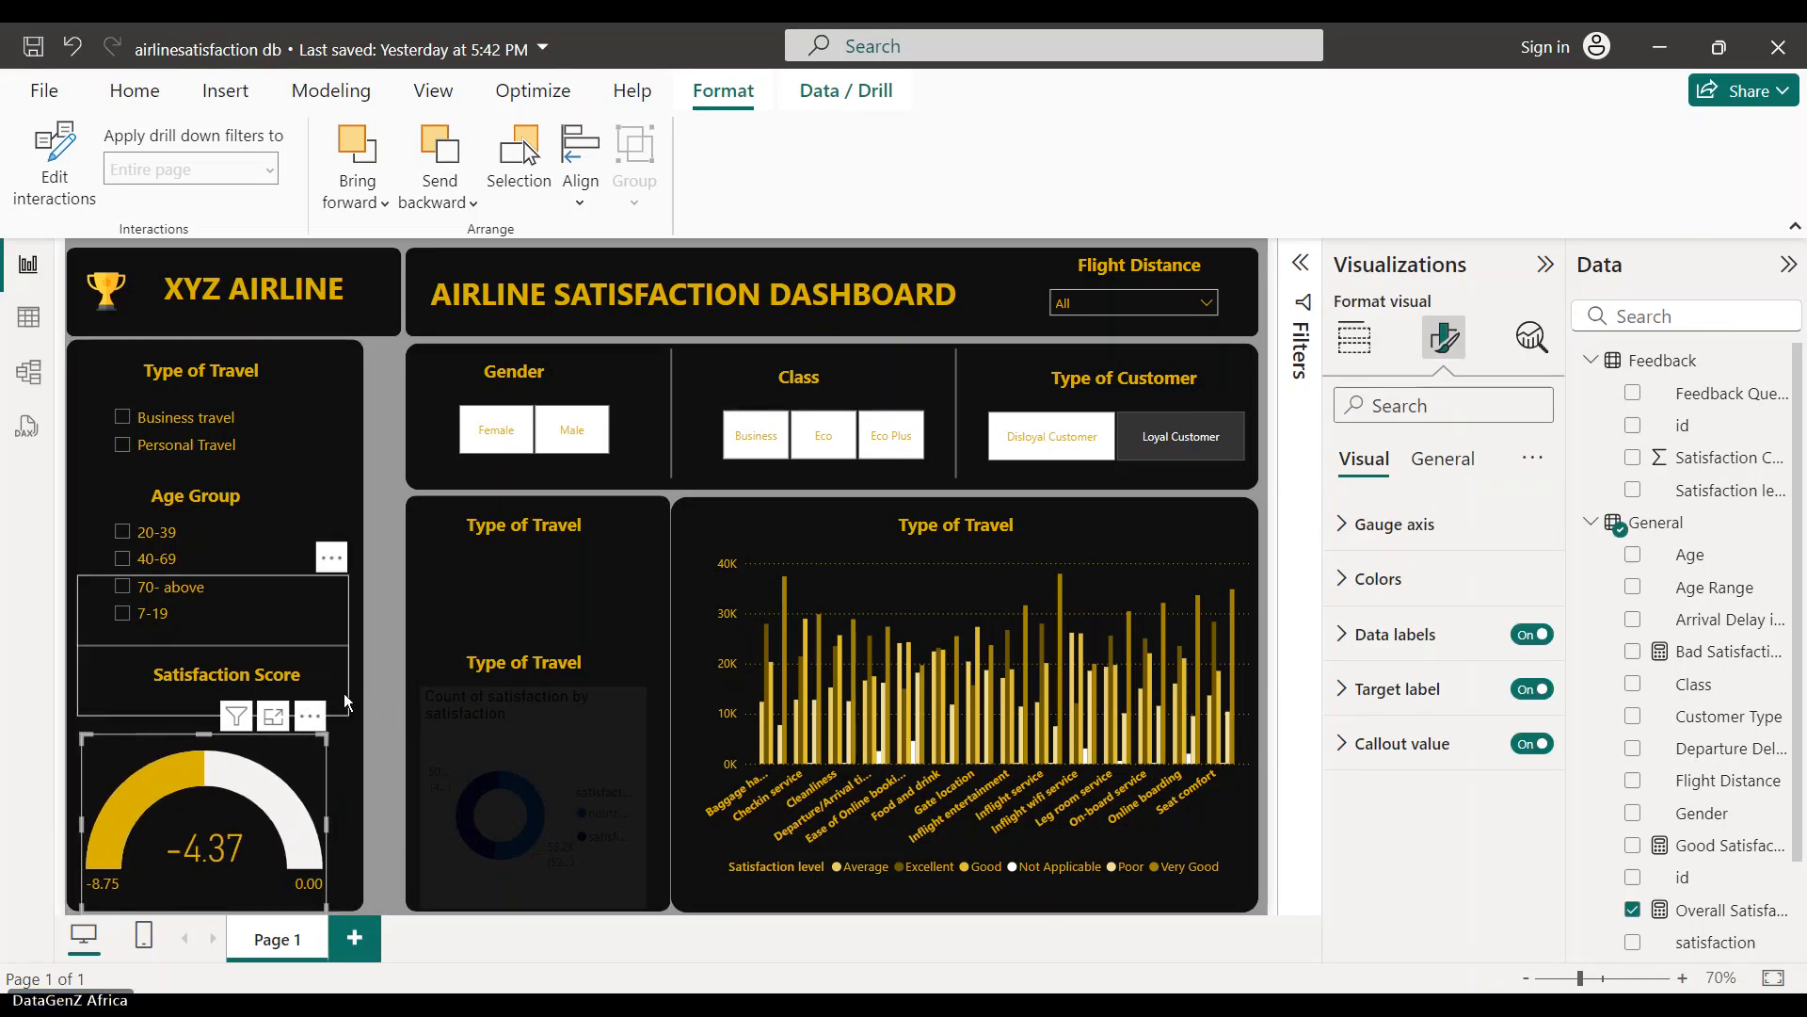
key(Left)
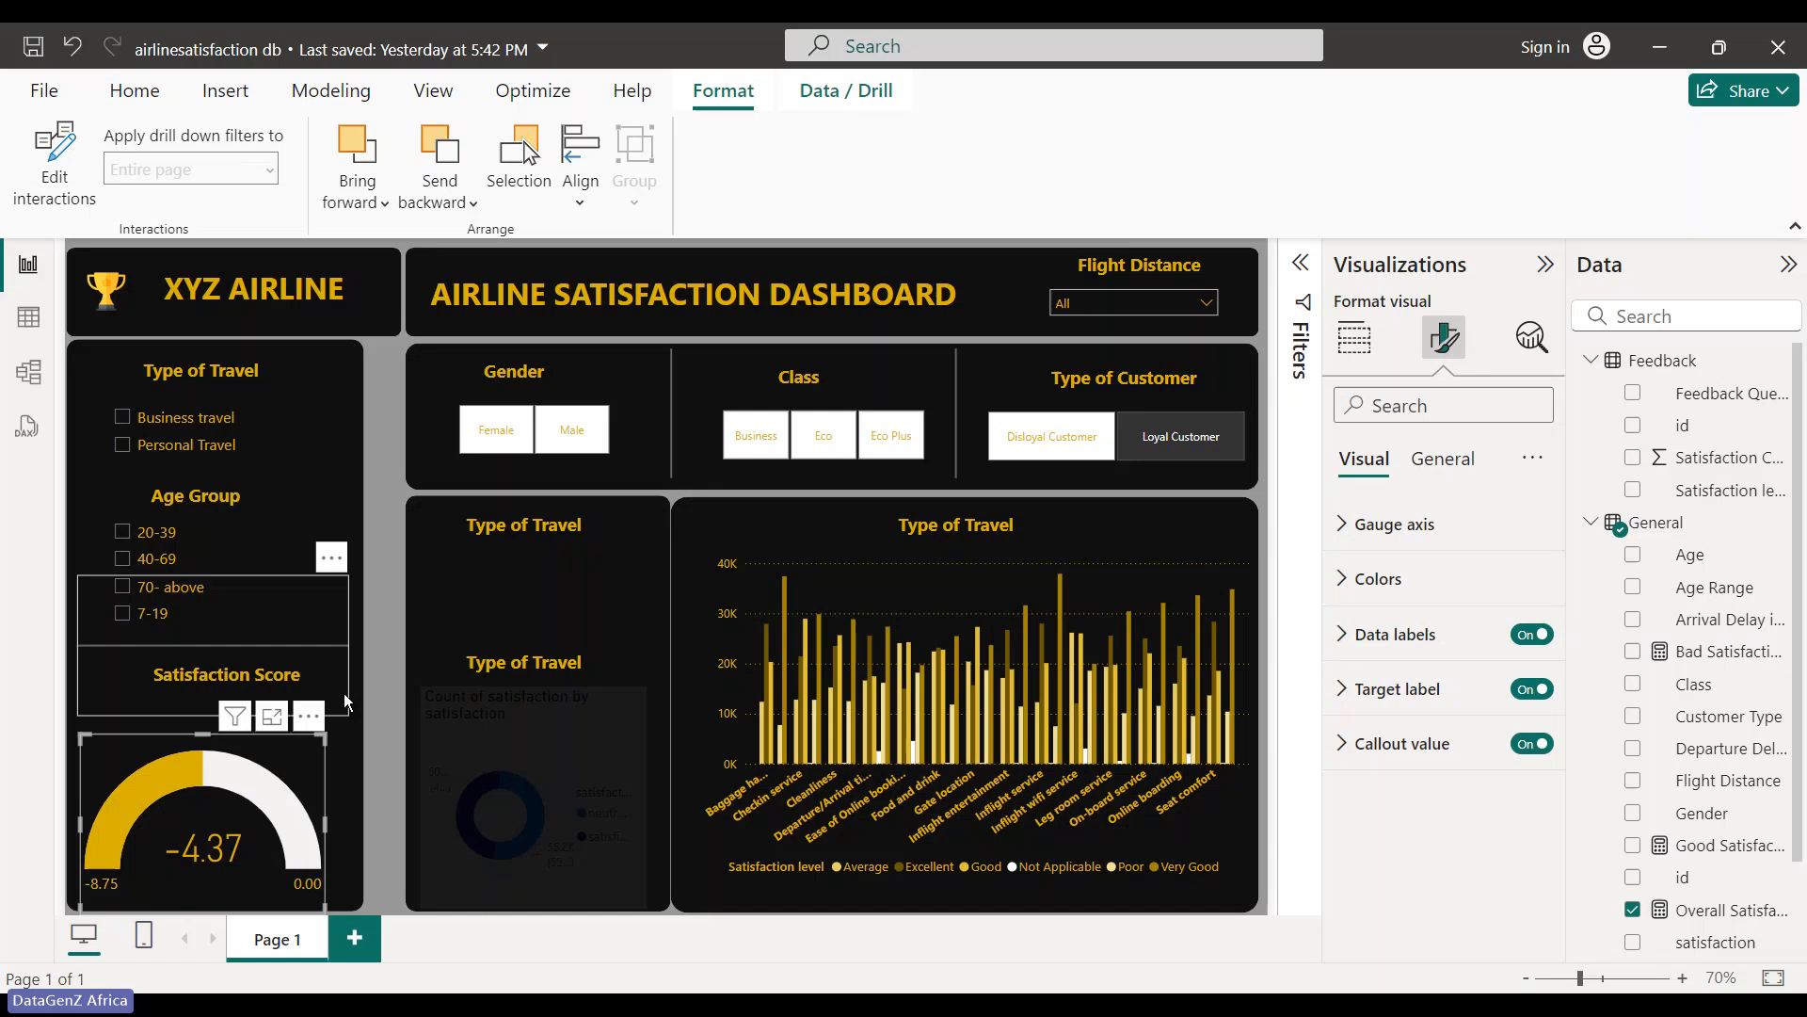
key(Right)
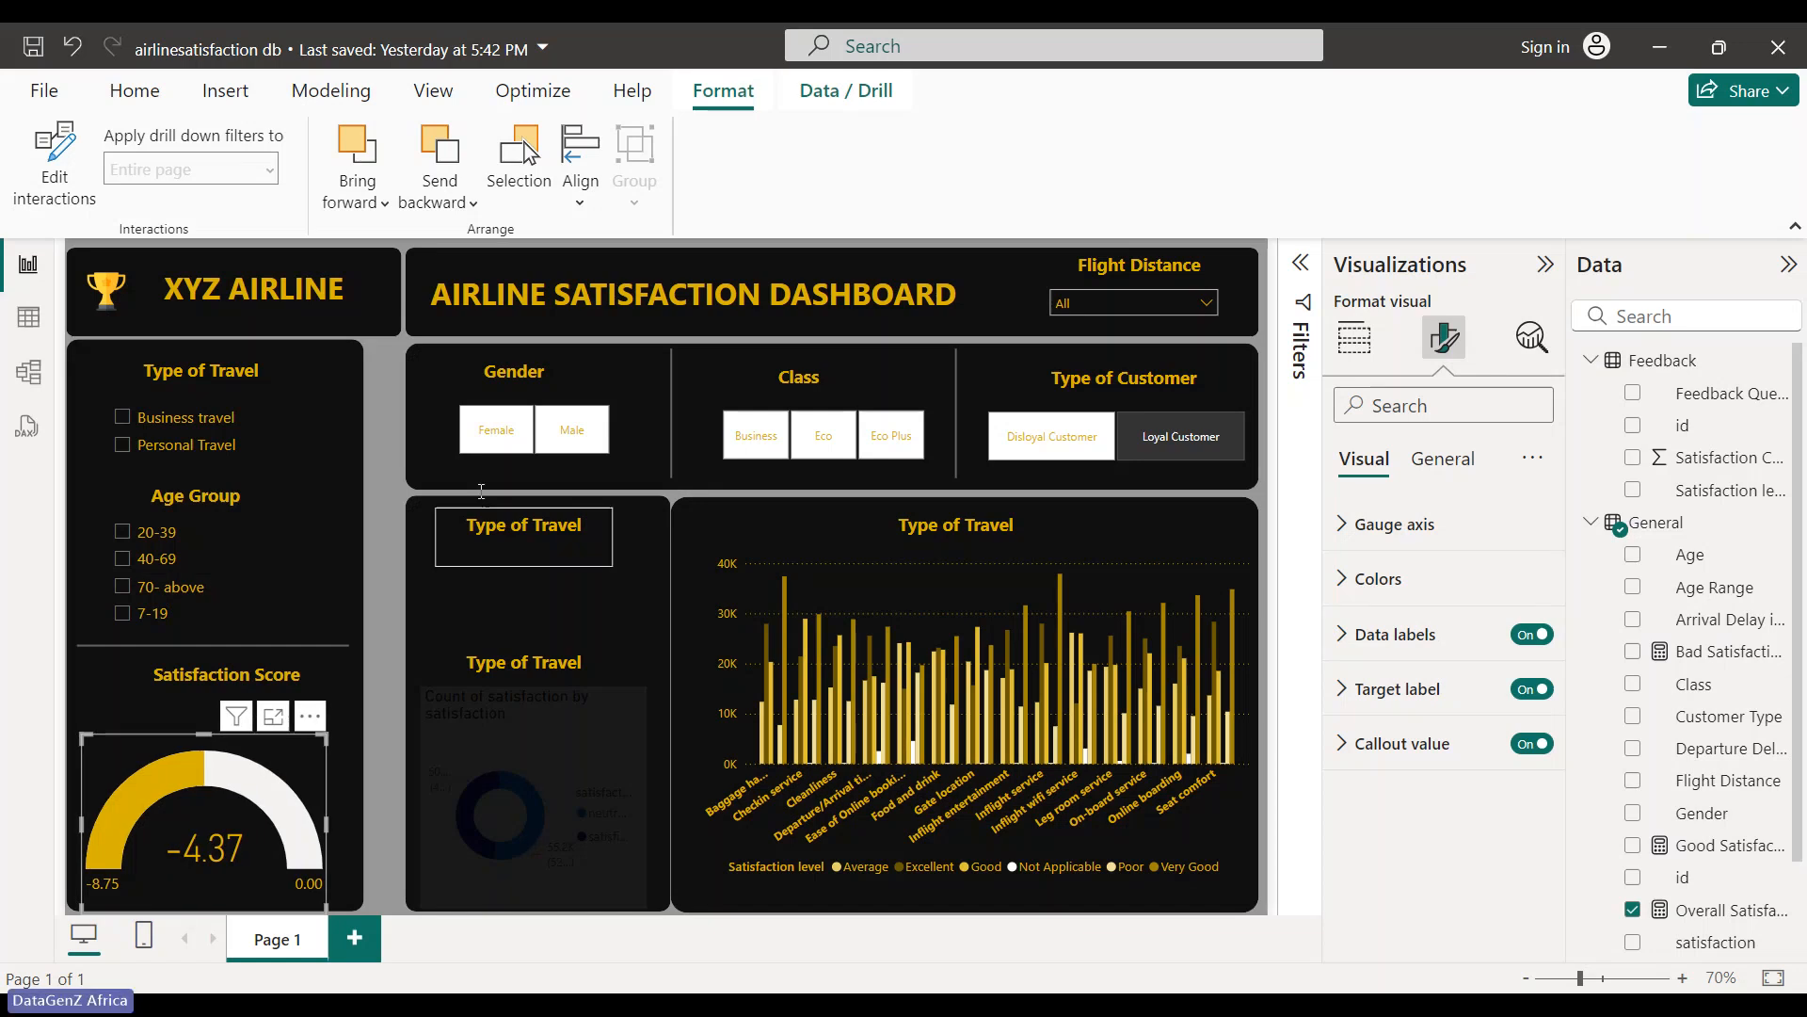
click(415, 438)
click(379, 310)
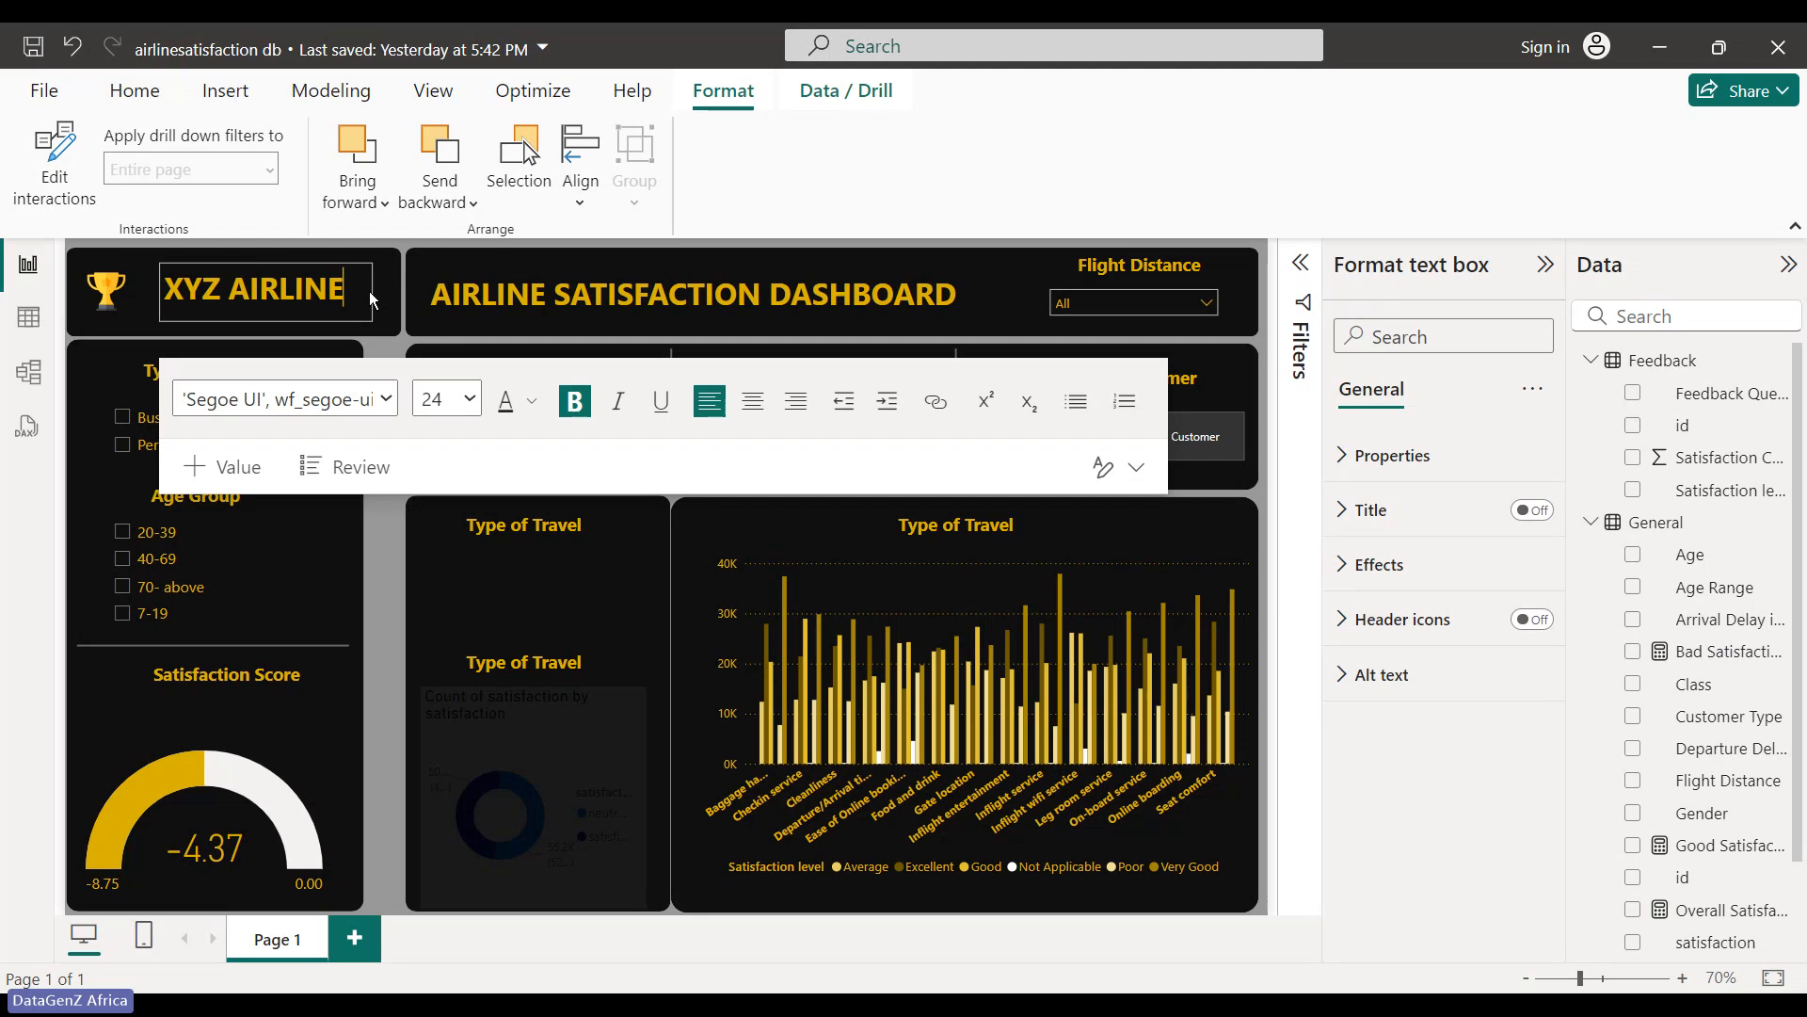
click(385, 291)
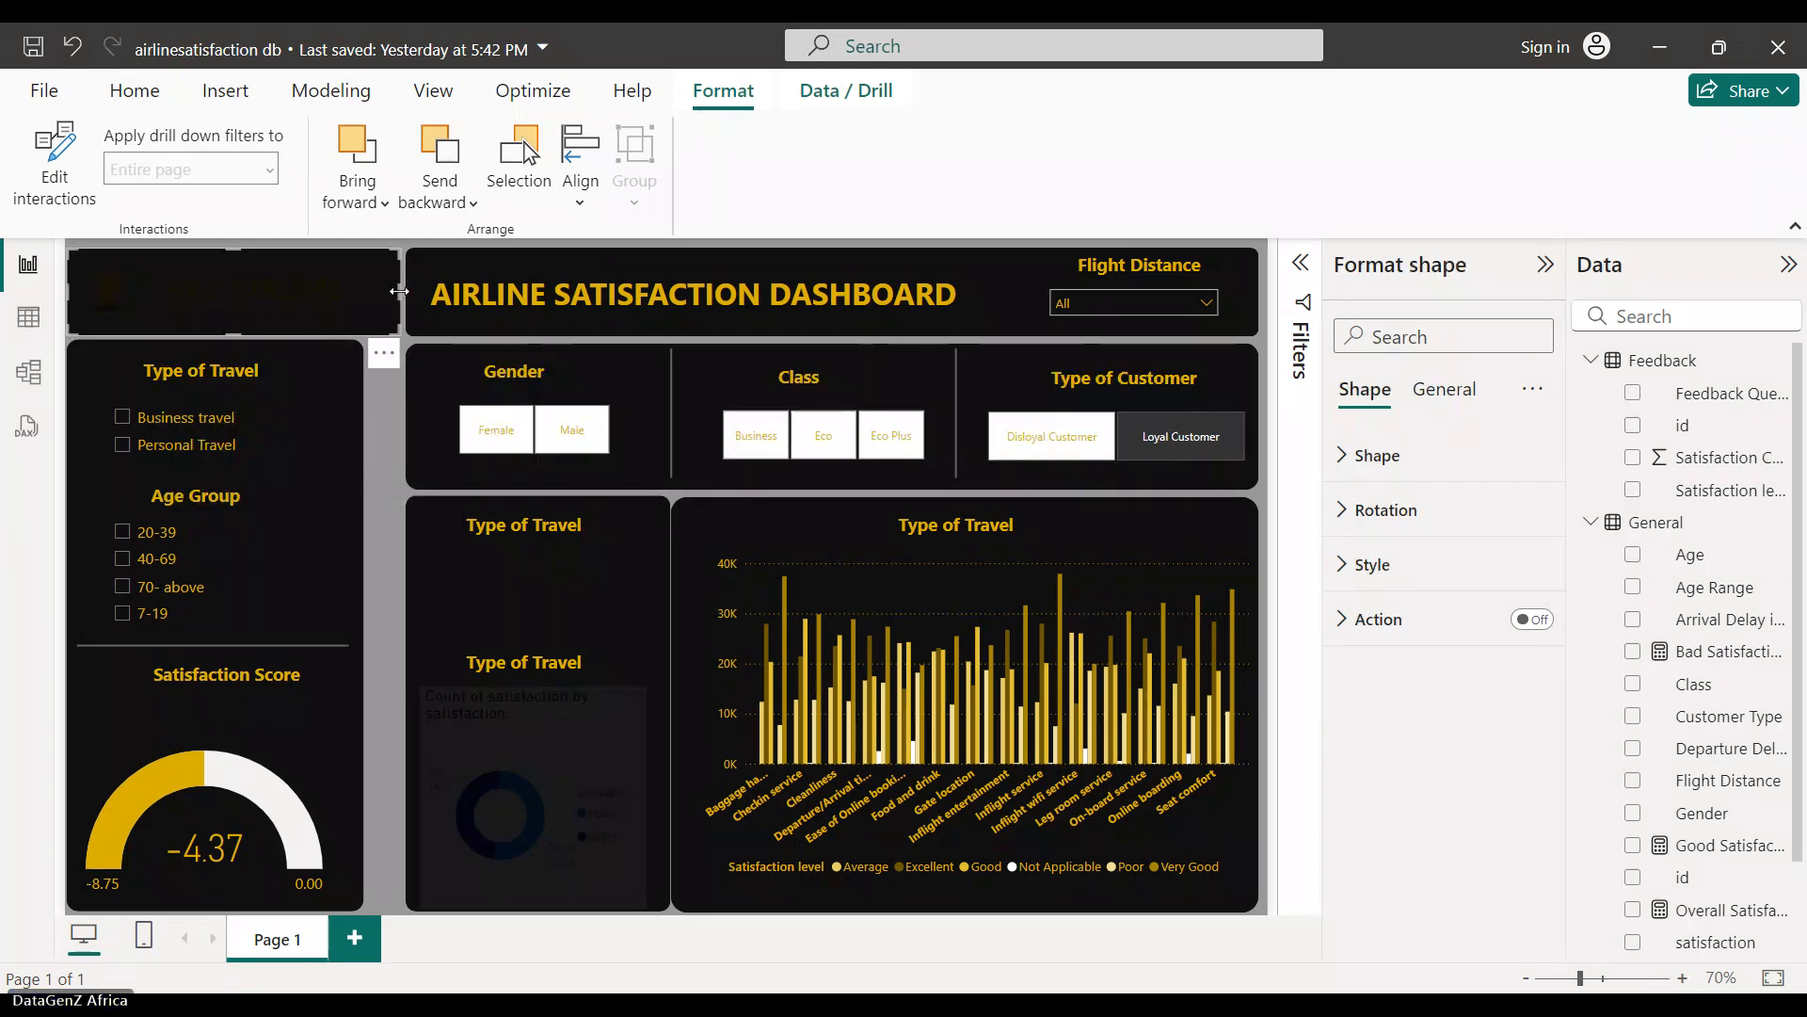
- Stretch the title banner's left edge toward the XYZ AIRLINE panel, fine-tuning with arrow keys
drag(399, 292, 365, 291)
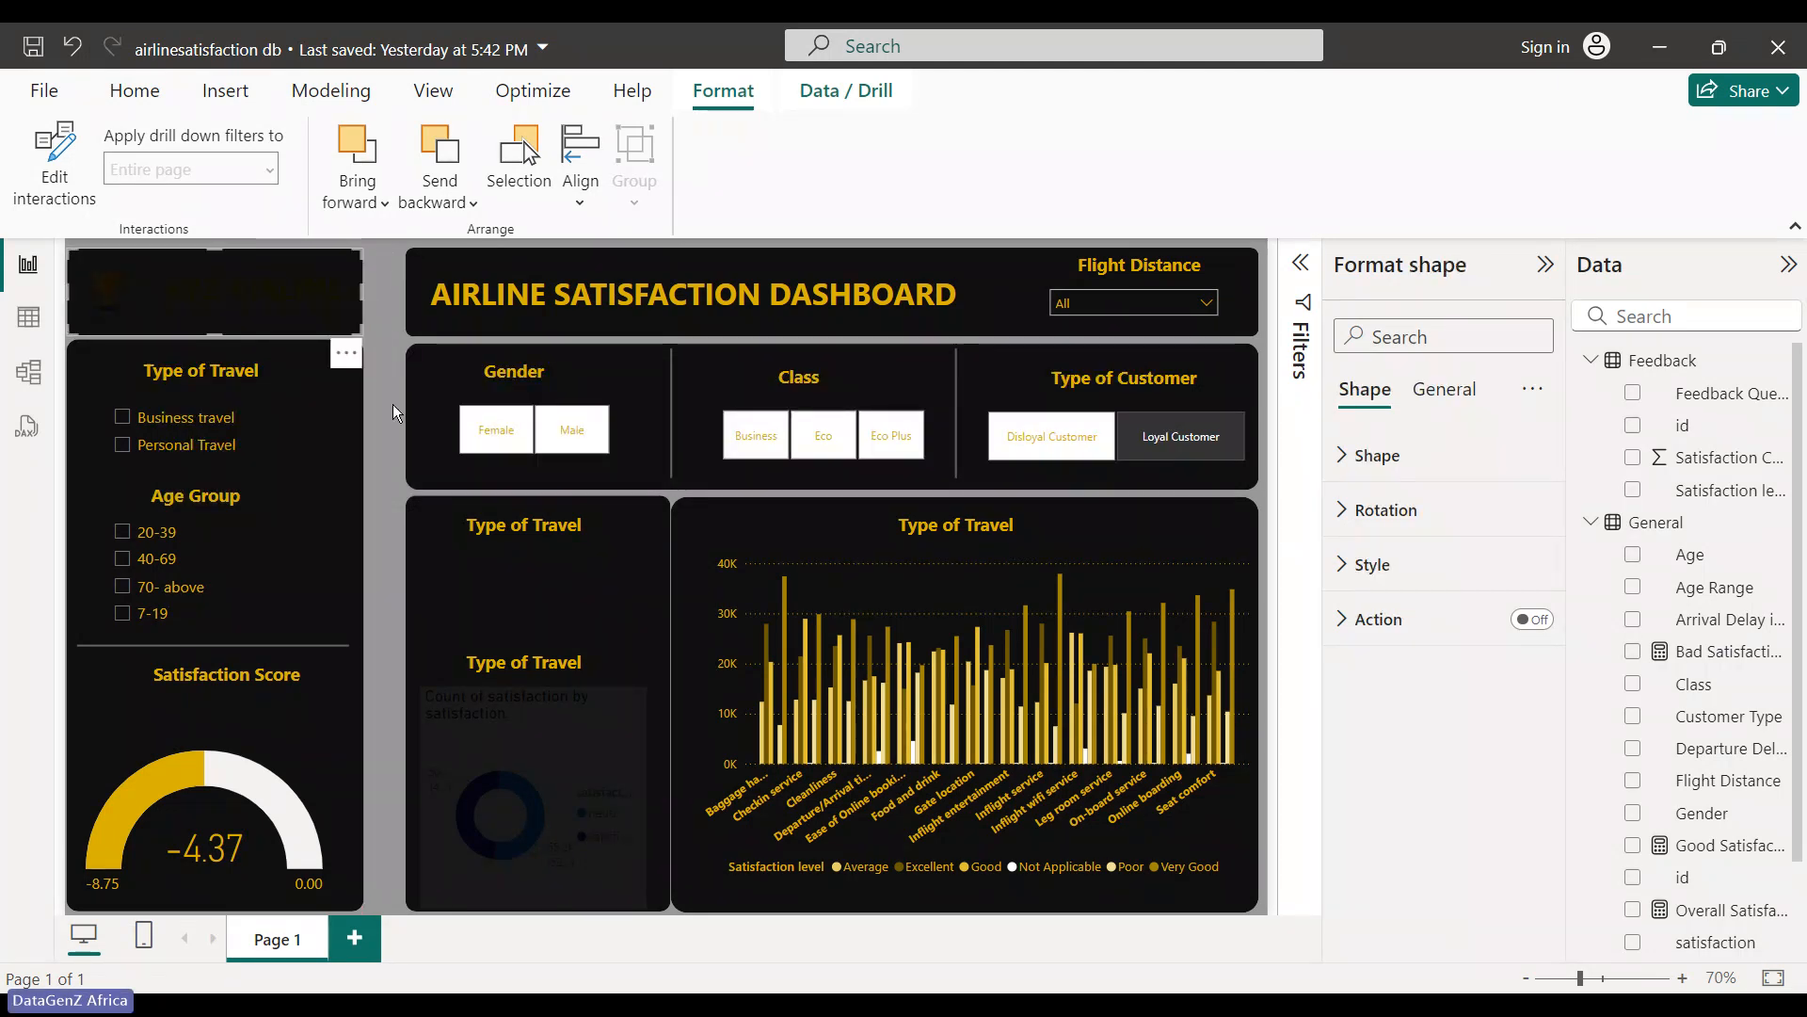
click(399, 405)
click(410, 295)
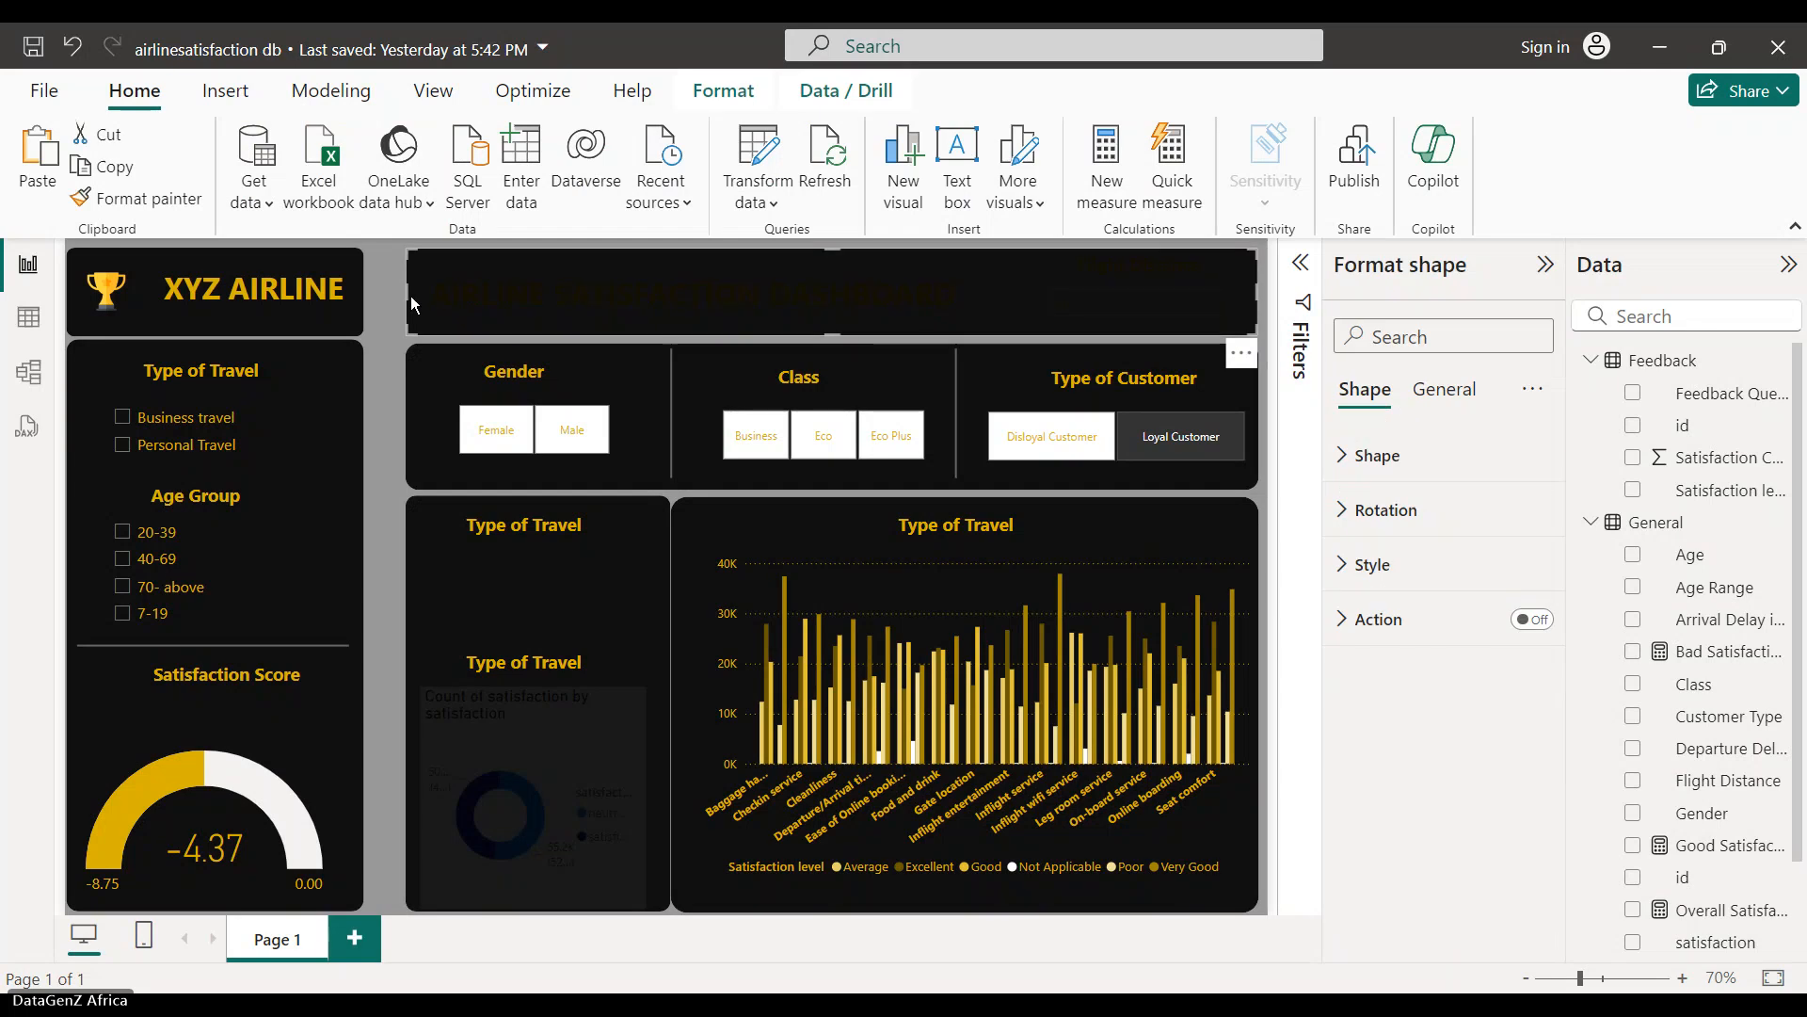
drag(406, 288, 377, 316)
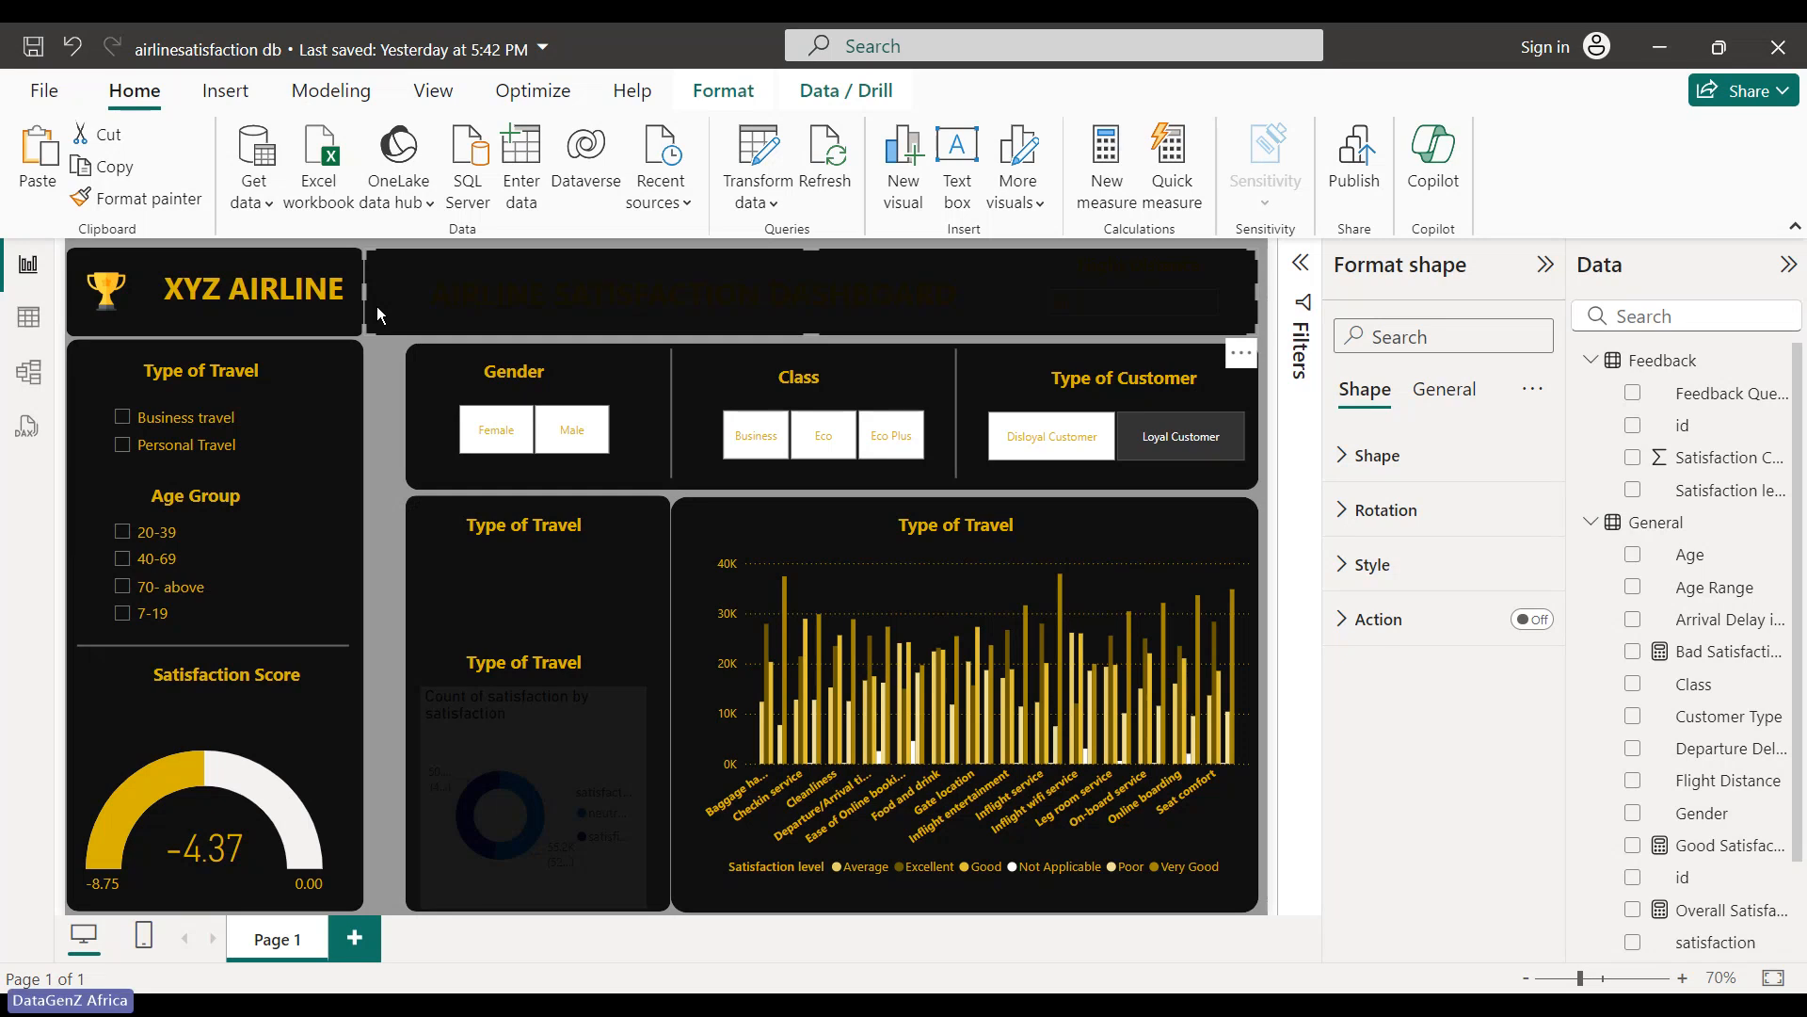
drag(362, 289, 369, 290)
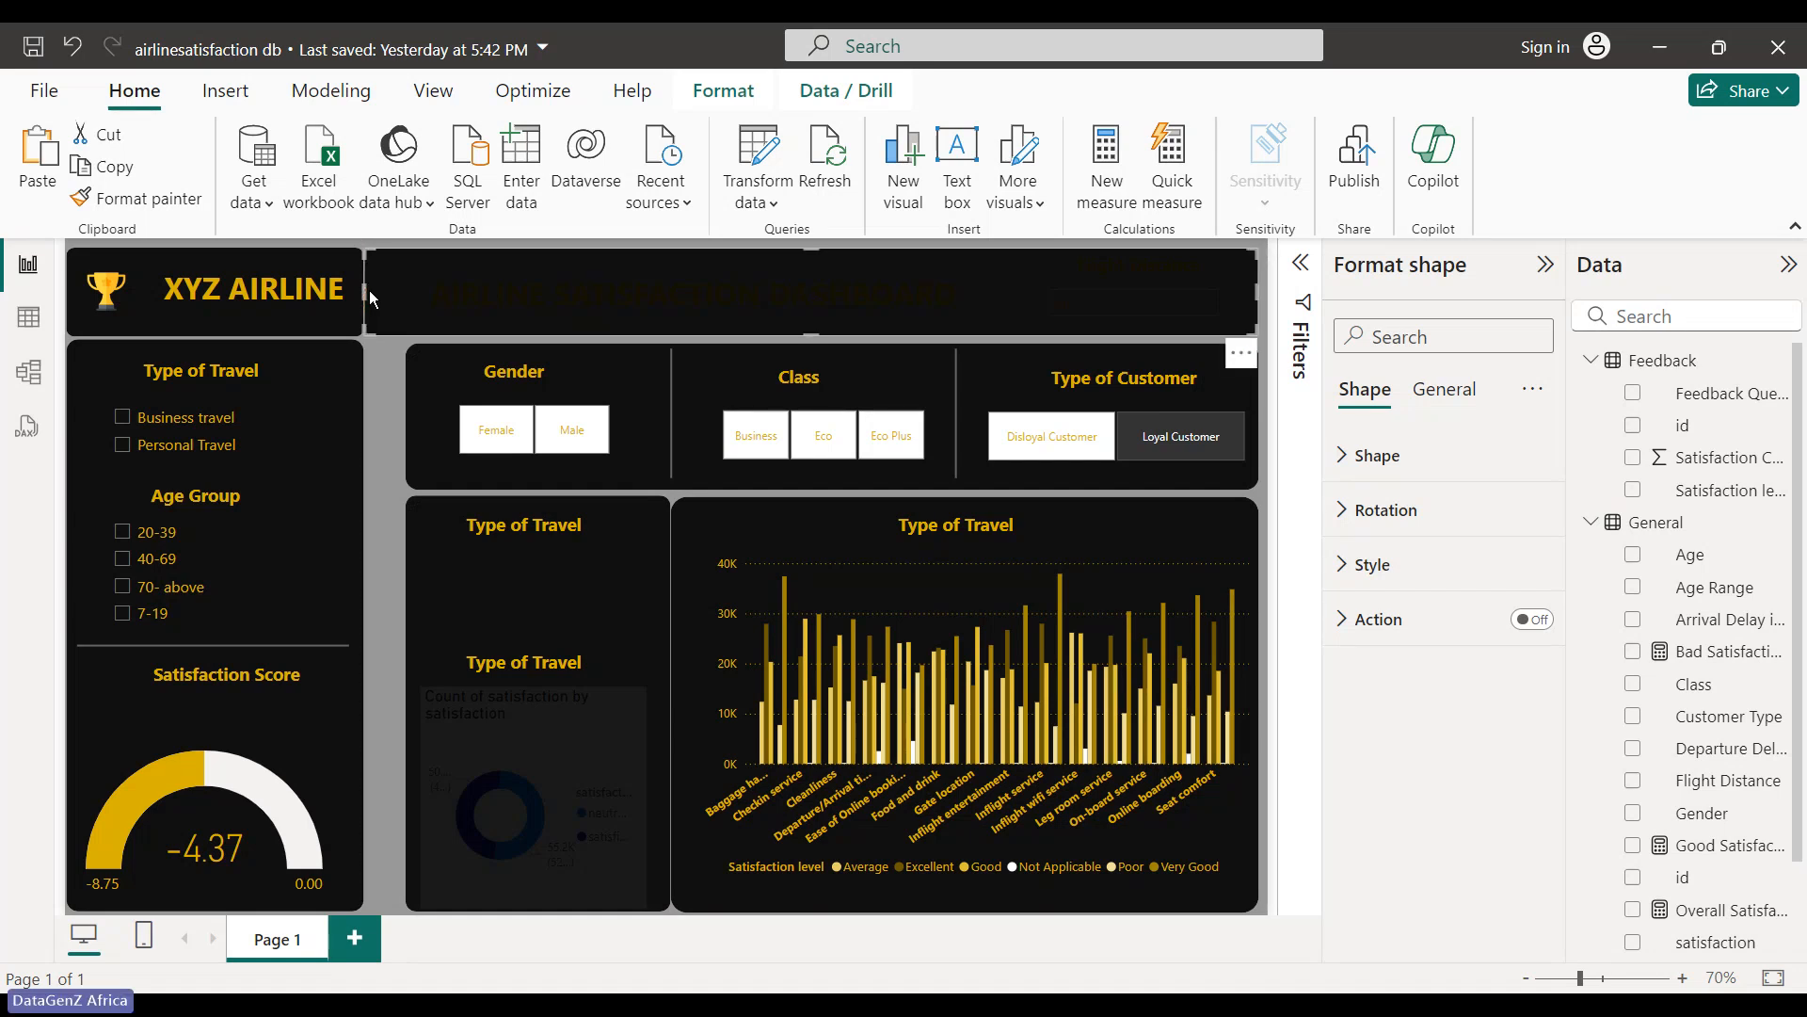
key(Right)
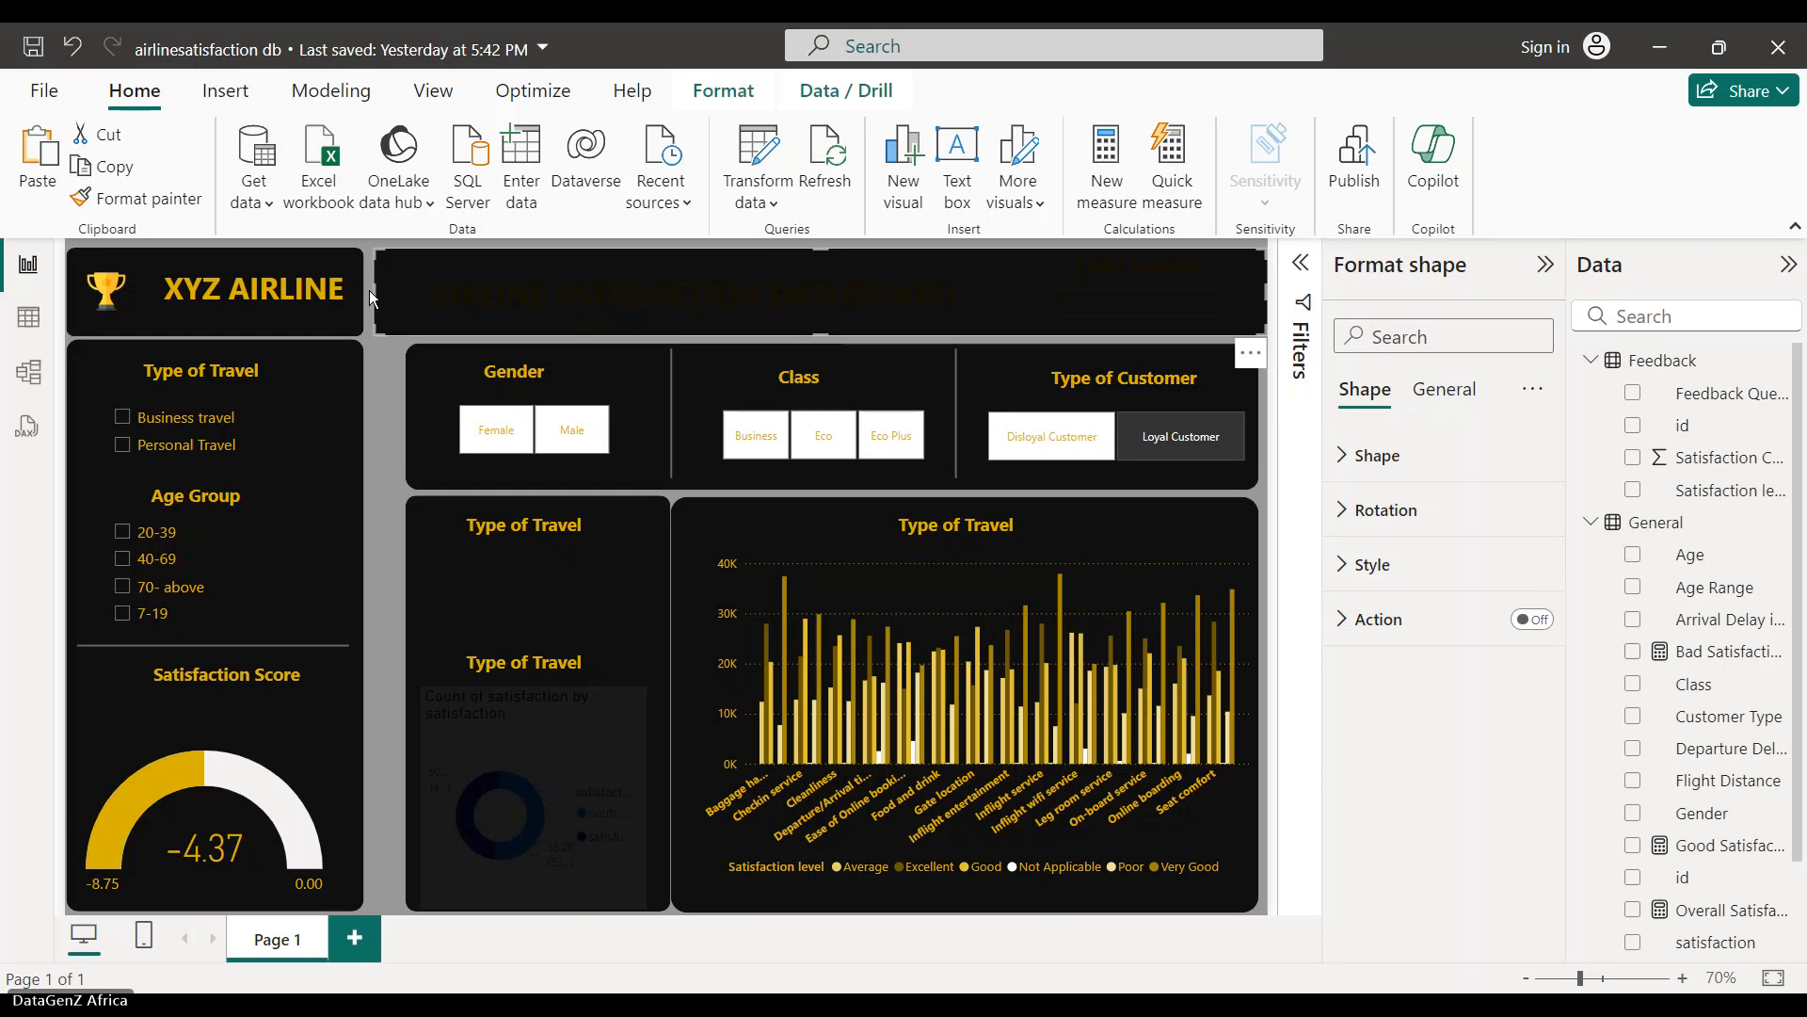
key(Left)
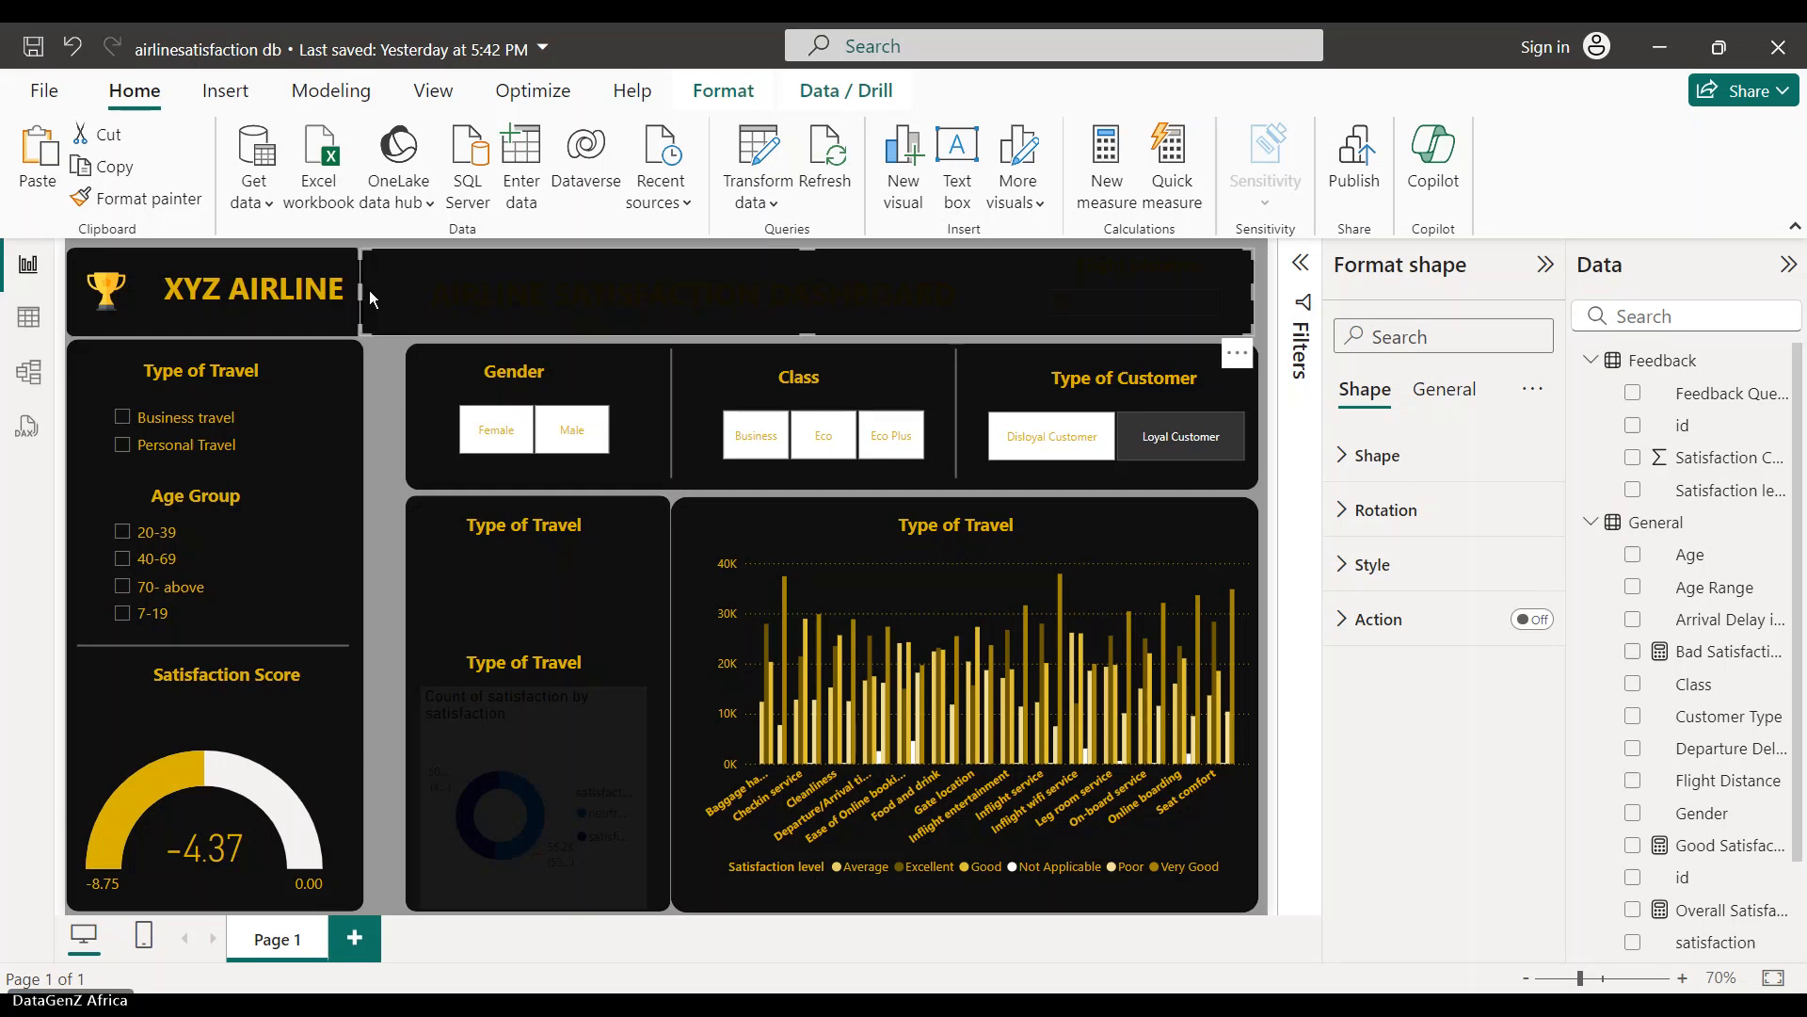
- Undo the overshoot twice and realign the banner's left edge with the side panel
key(ctrl+z)
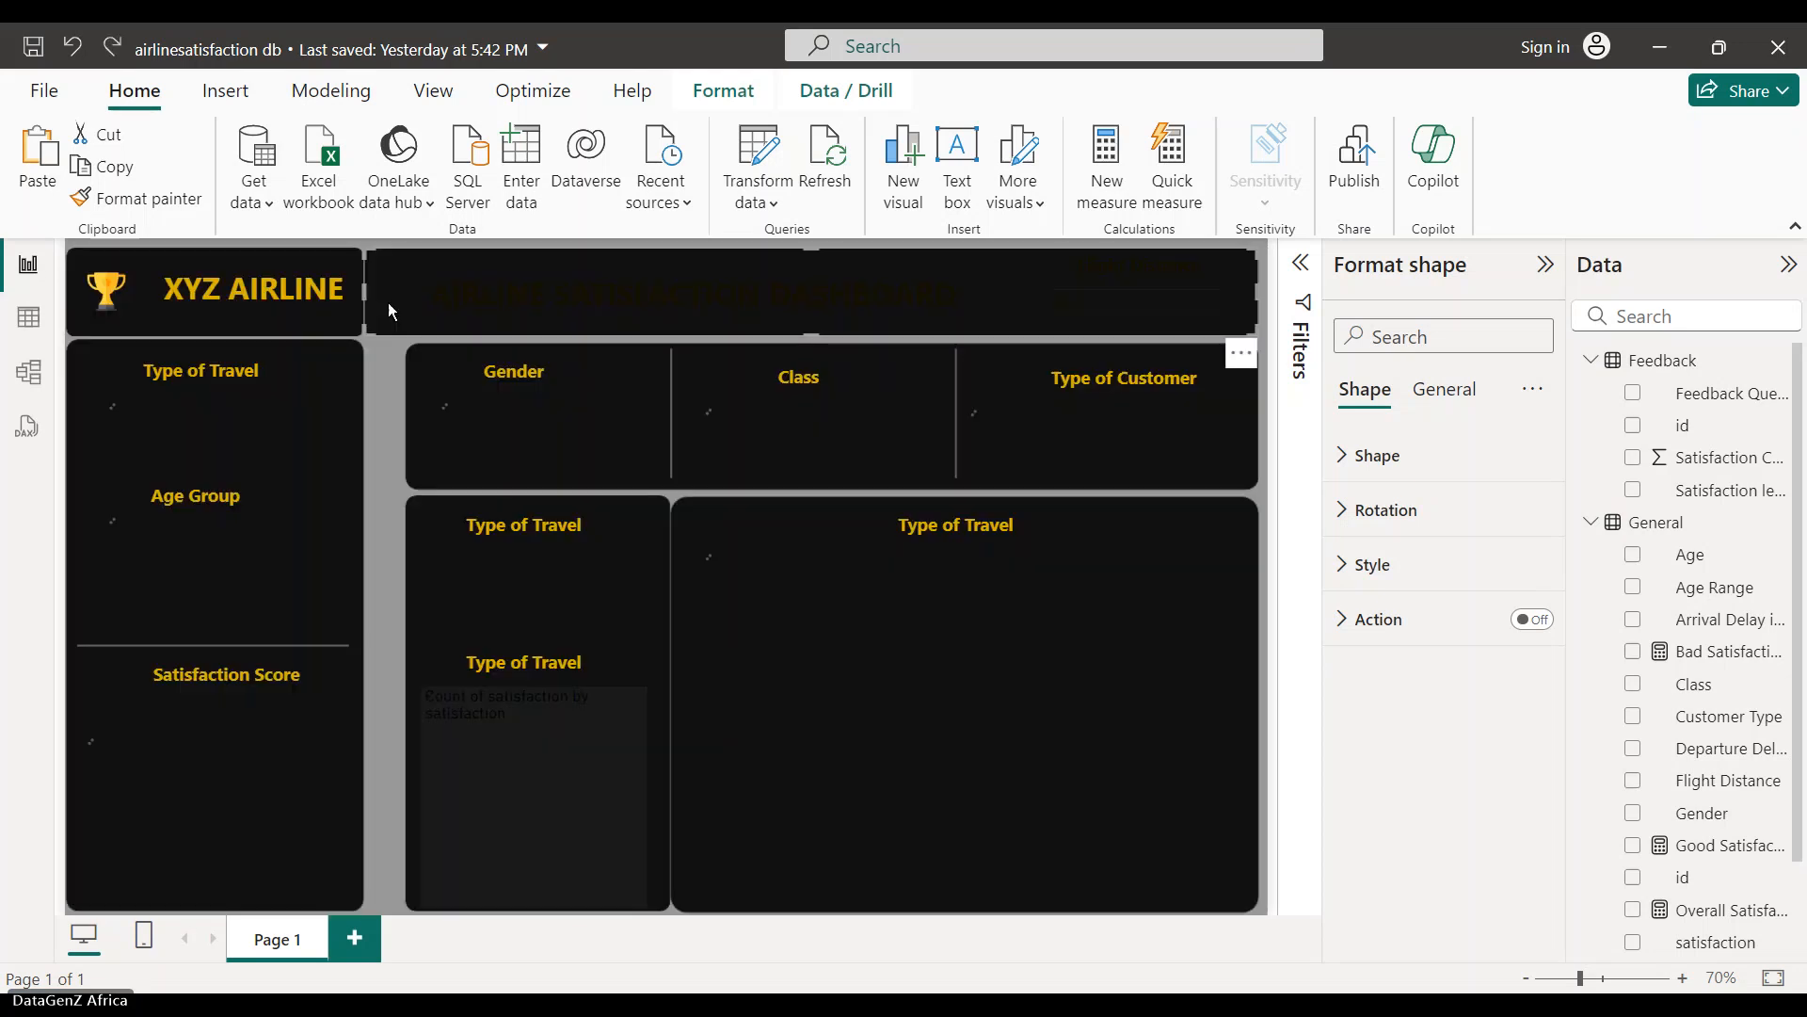
key(ctrl+z)
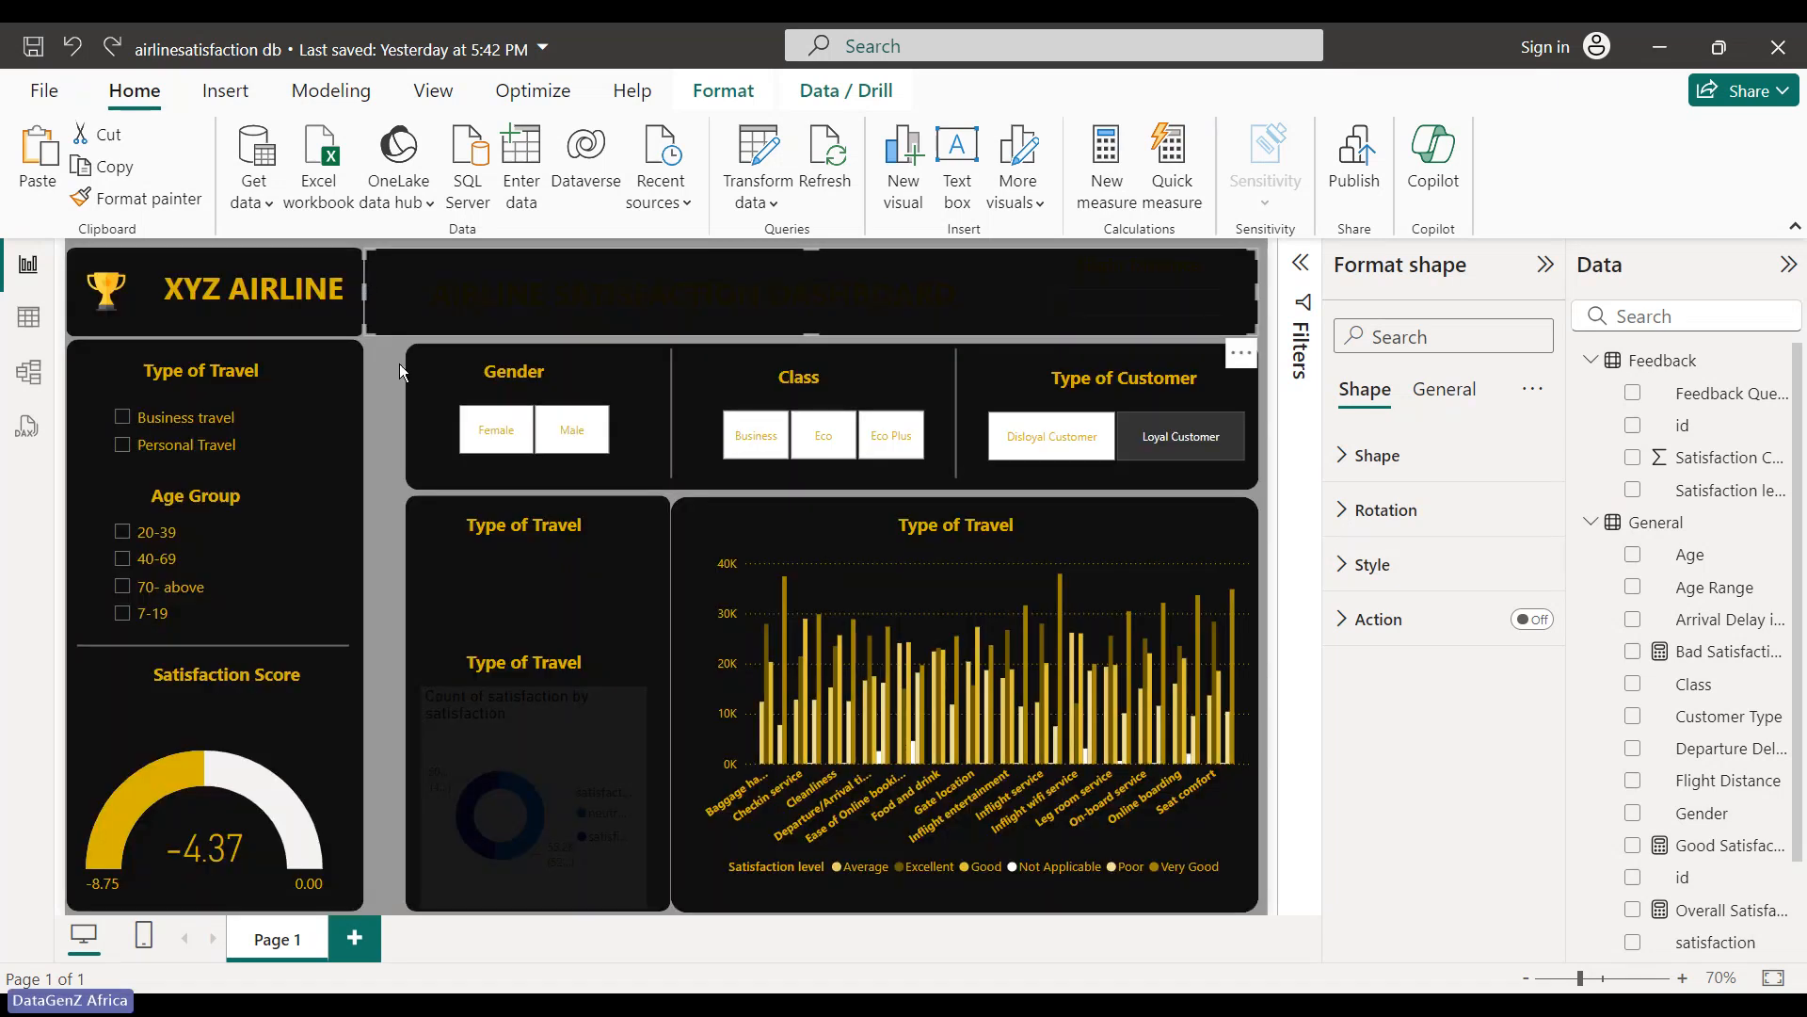
click(399, 363)
click(386, 290)
drag(367, 295, 375, 296)
click(381, 364)
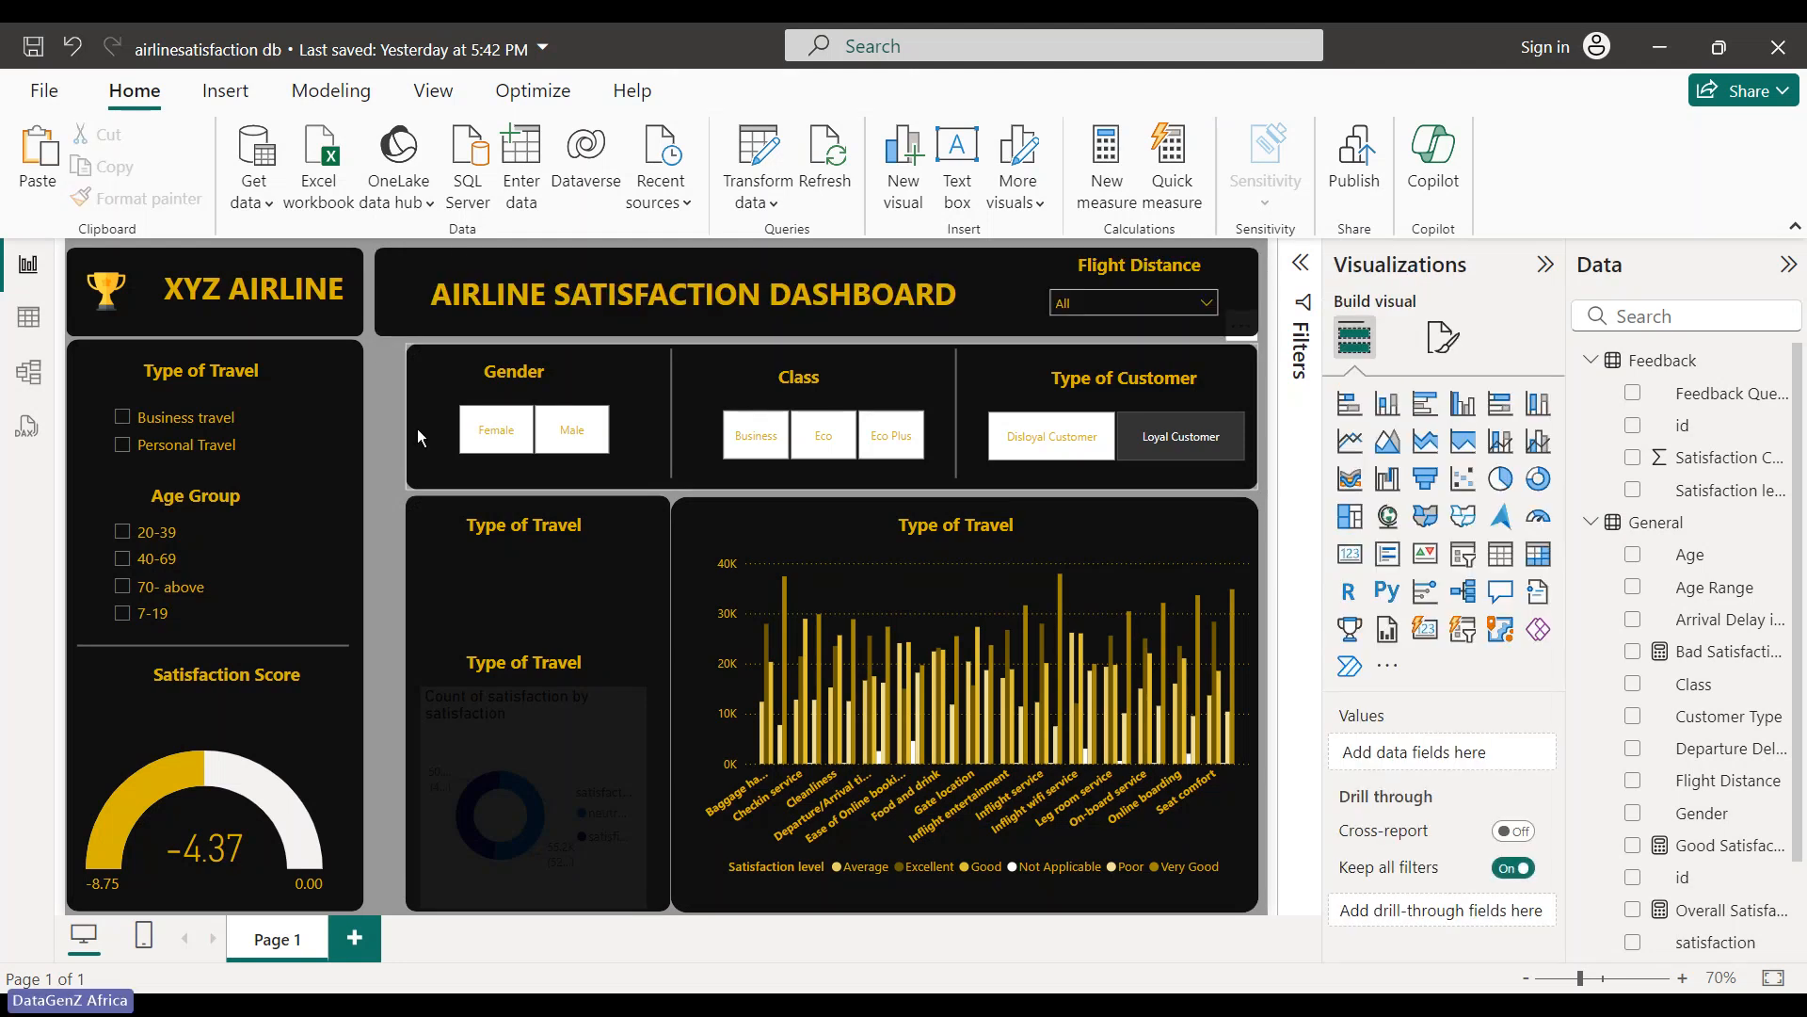
- Widen the slicer and donut background panels leftward
click(418, 437)
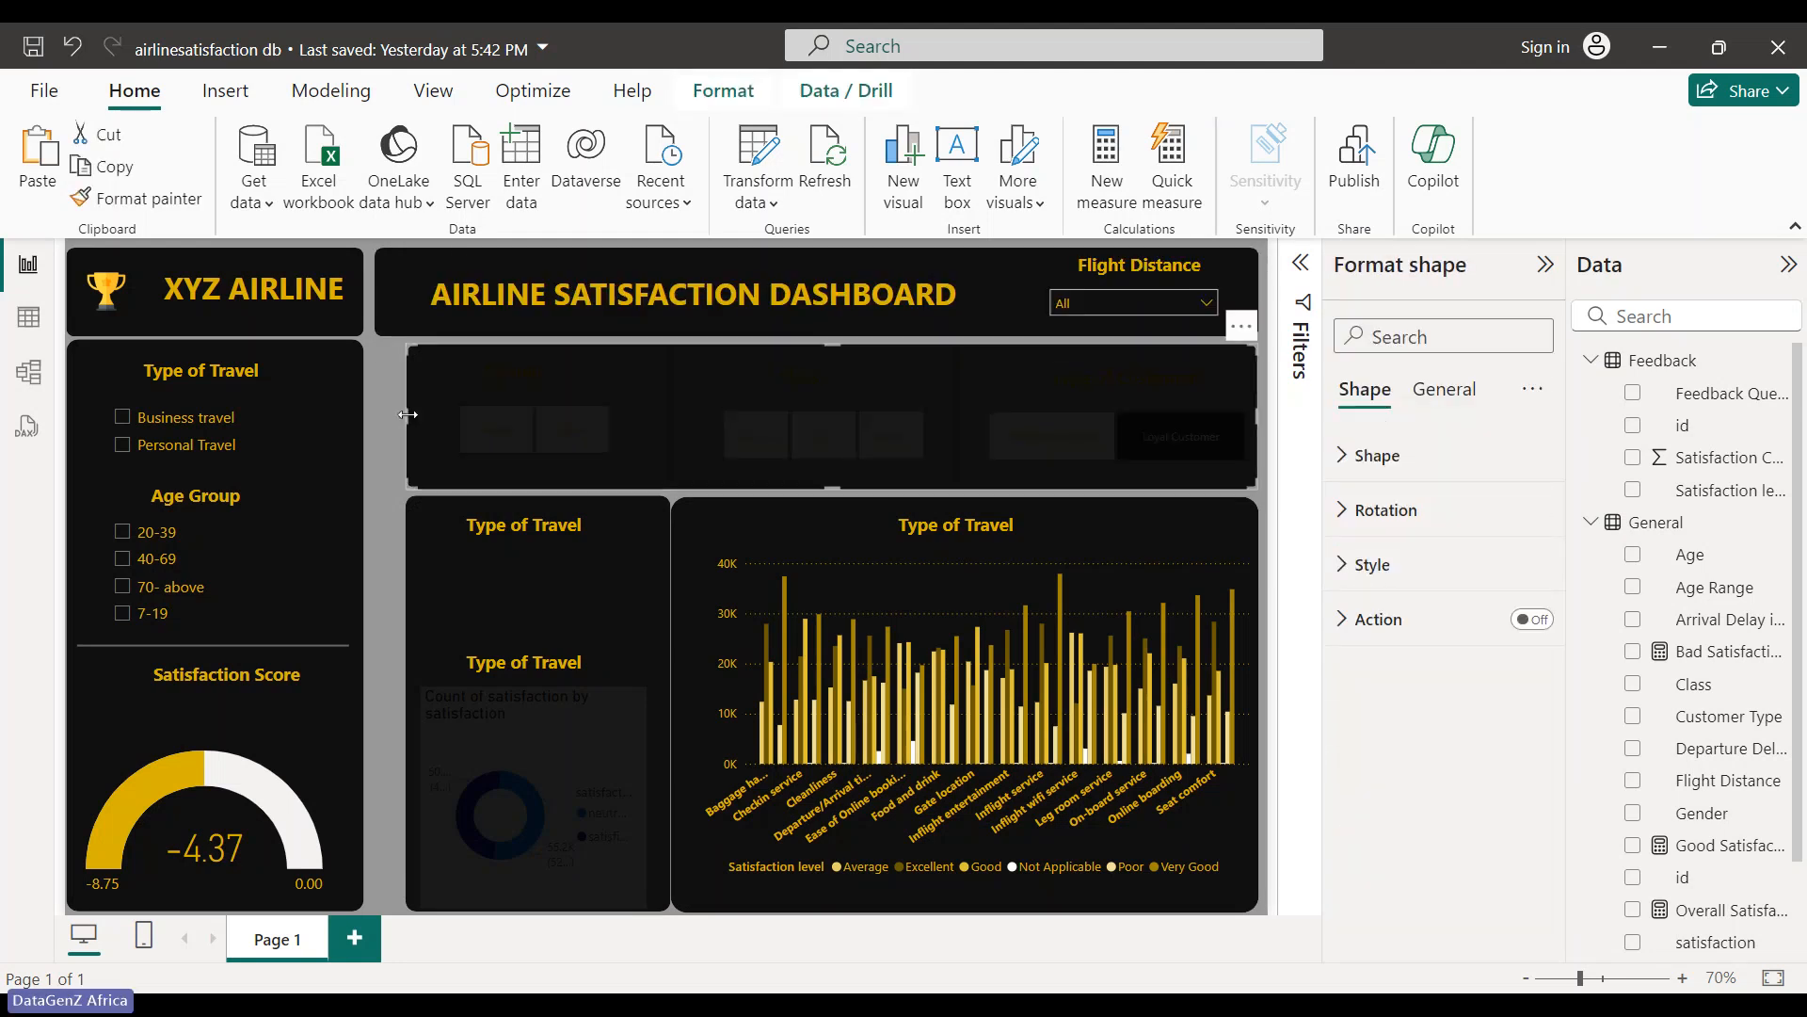
drag(408, 422, 377, 421)
click(408, 529)
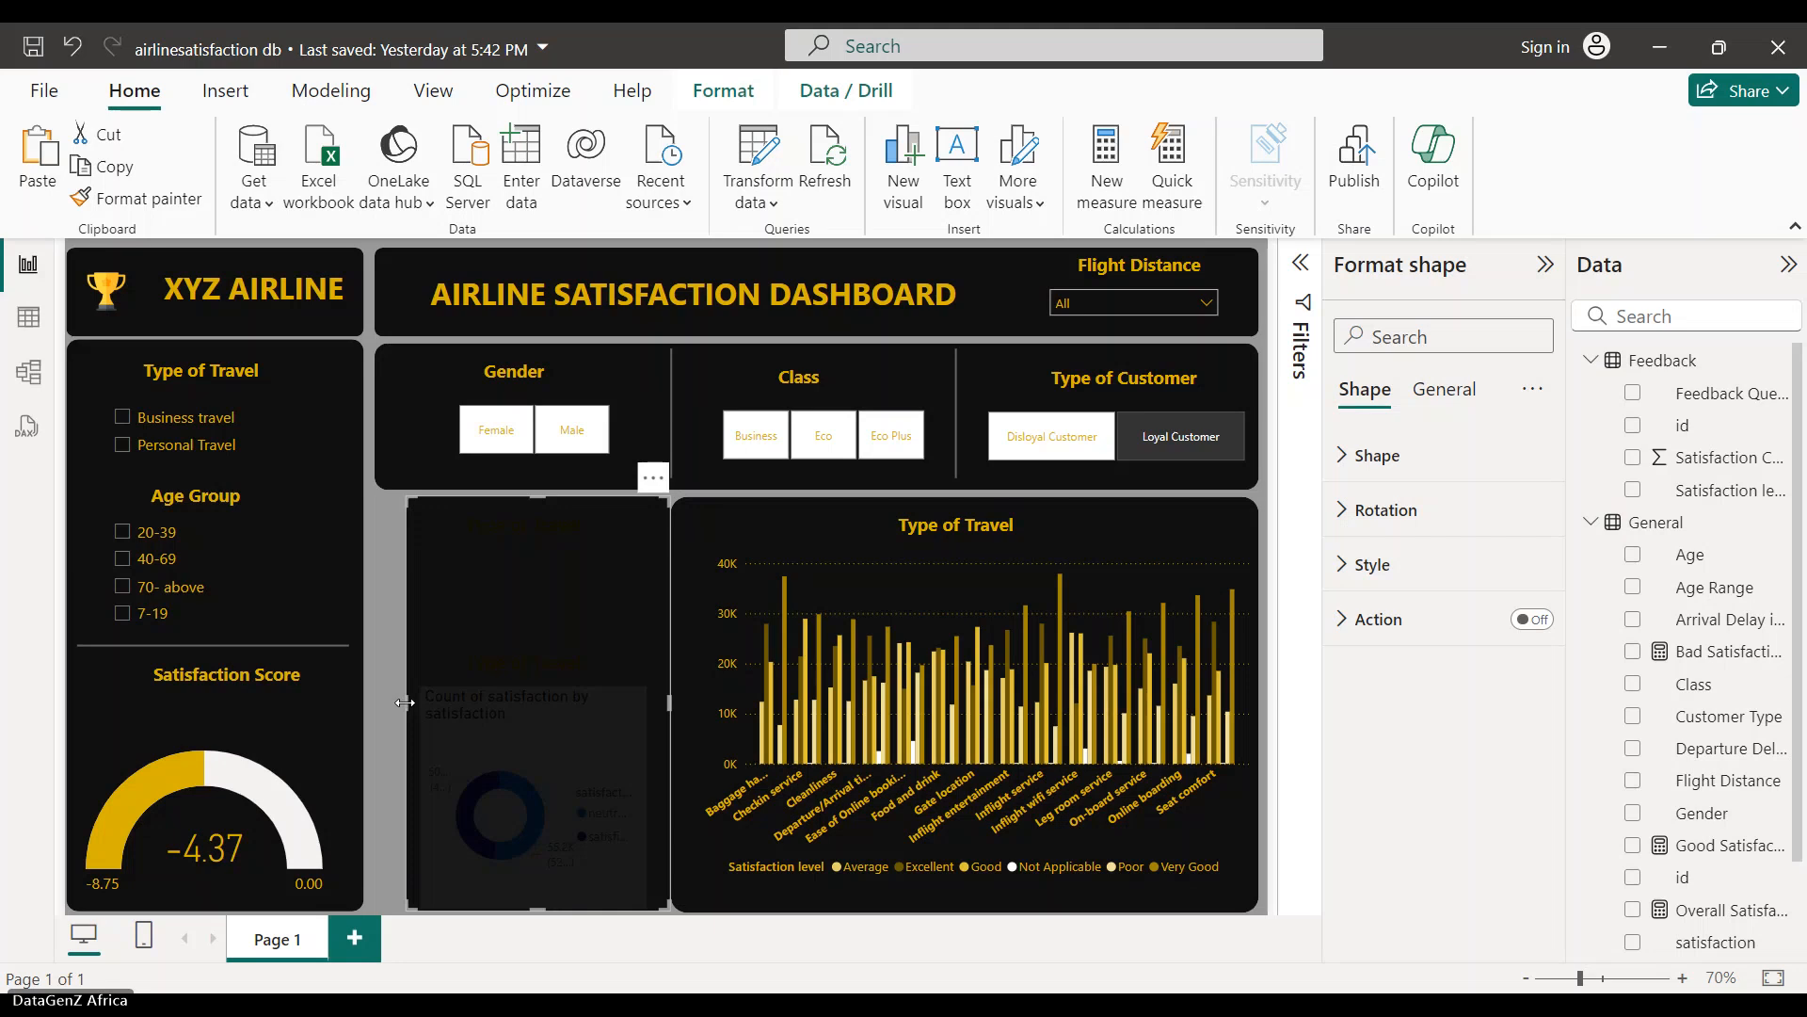
drag(405, 702, 376, 702)
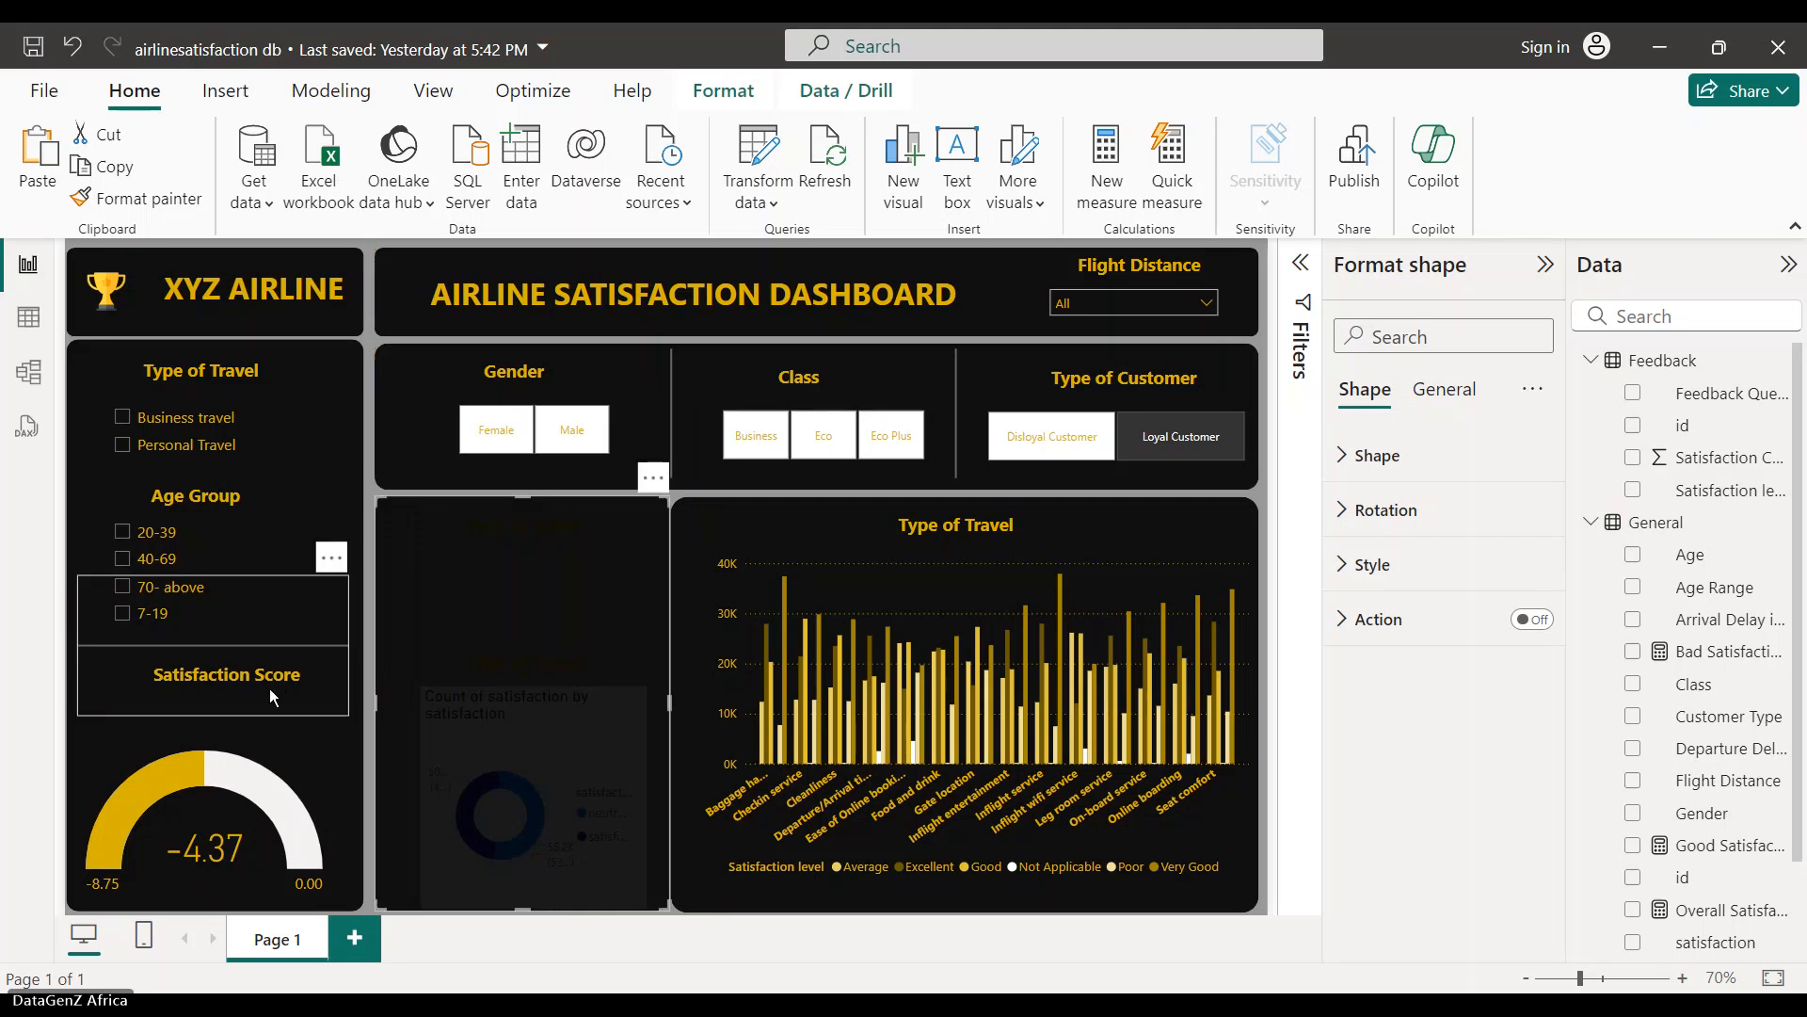
- Move the Satisfaction Score title and the divider line lower, just above the gauge
click(264, 731)
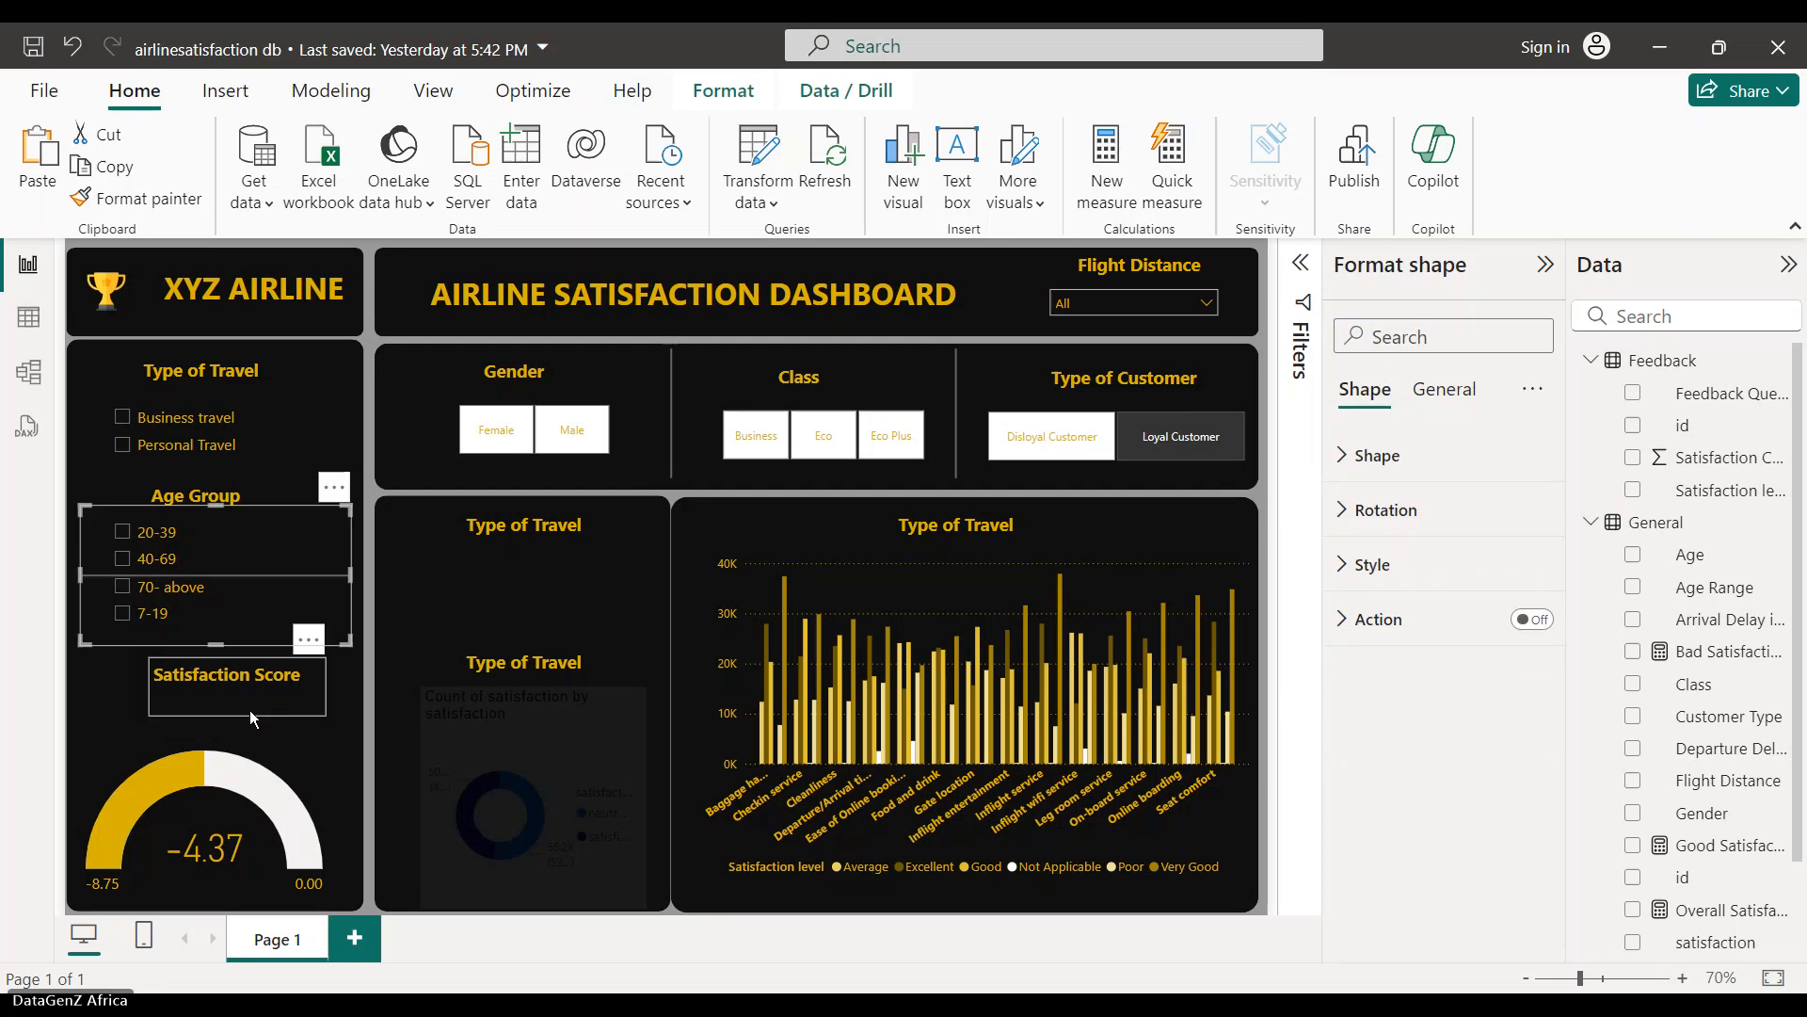
drag(251, 710, 224, 713)
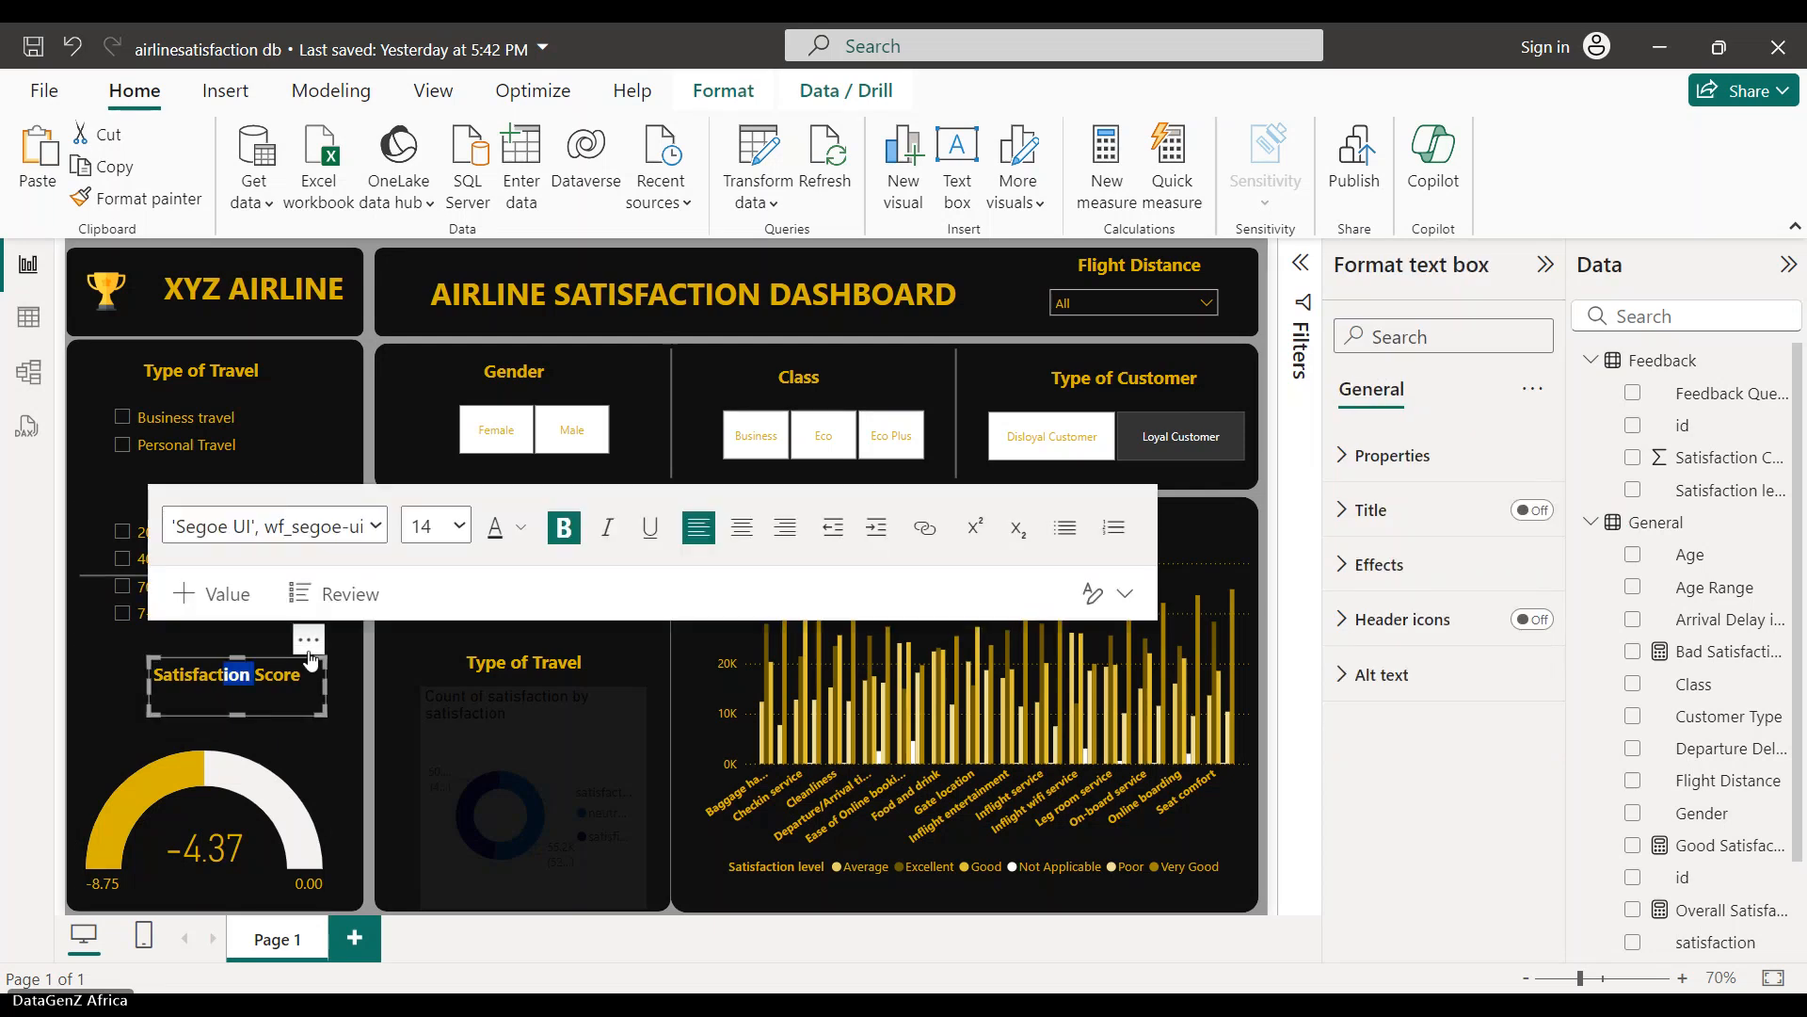
drag(311, 659, 278, 677)
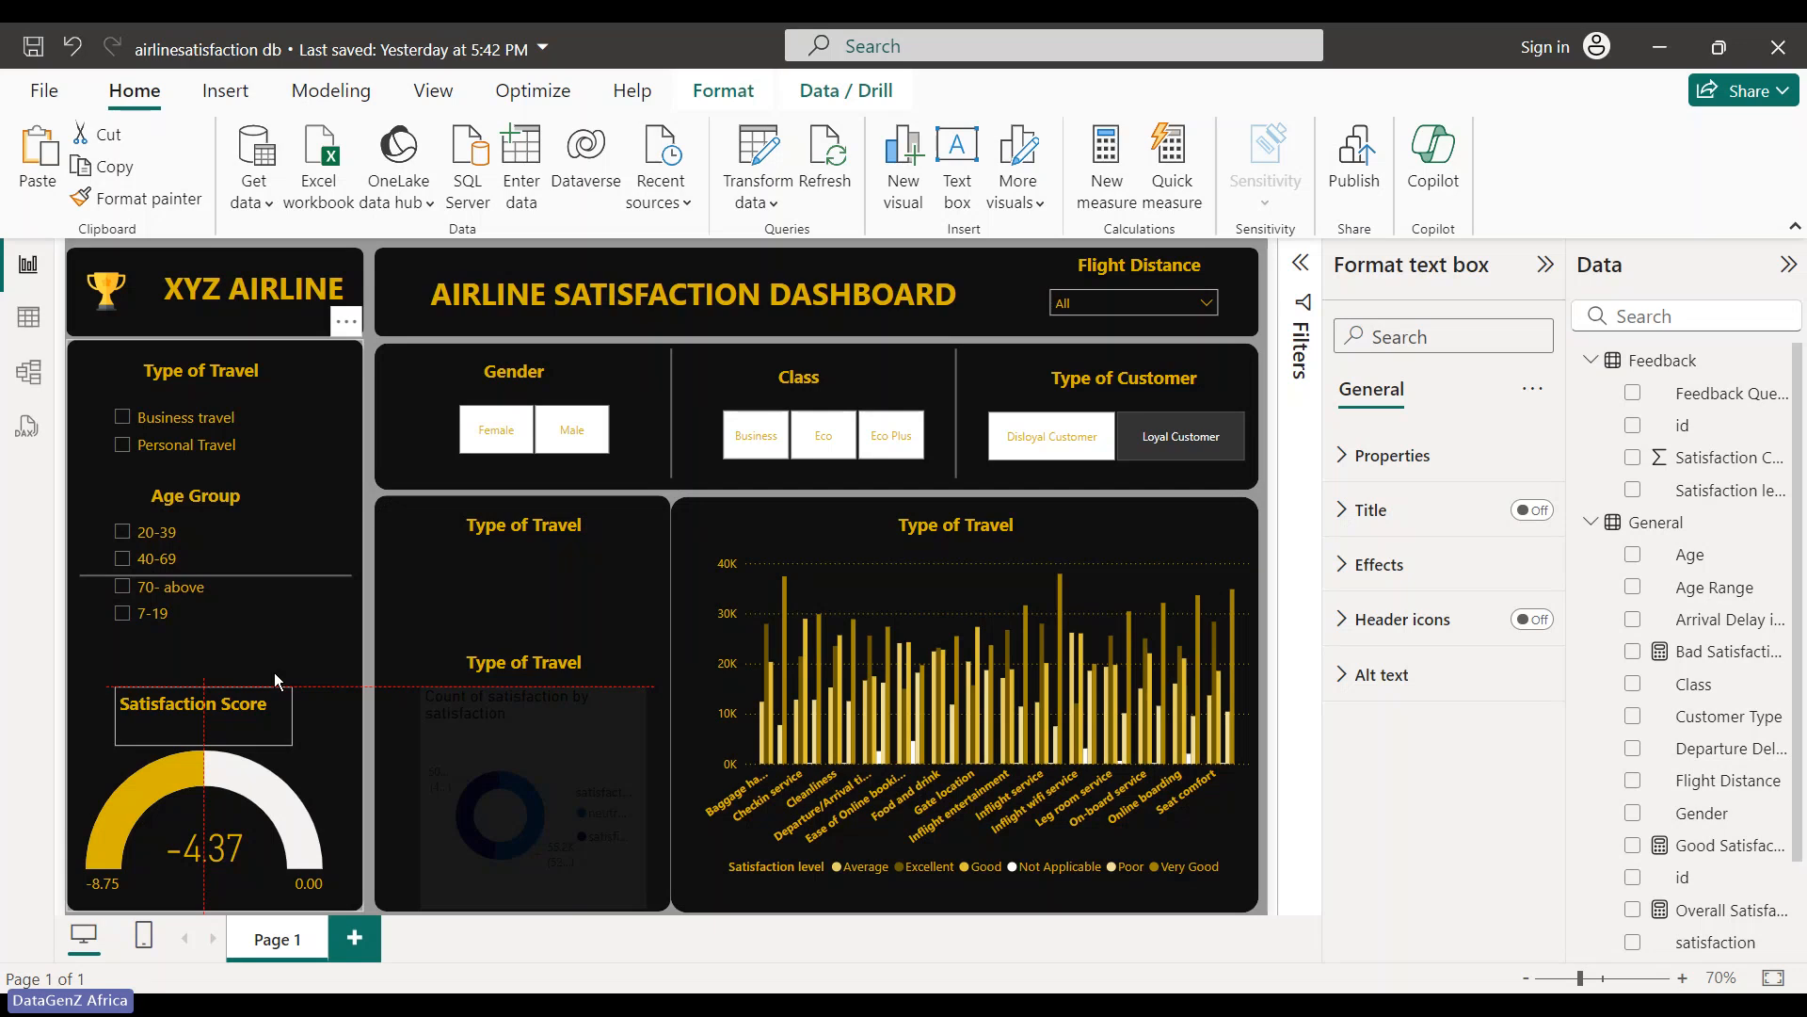
click(87, 644)
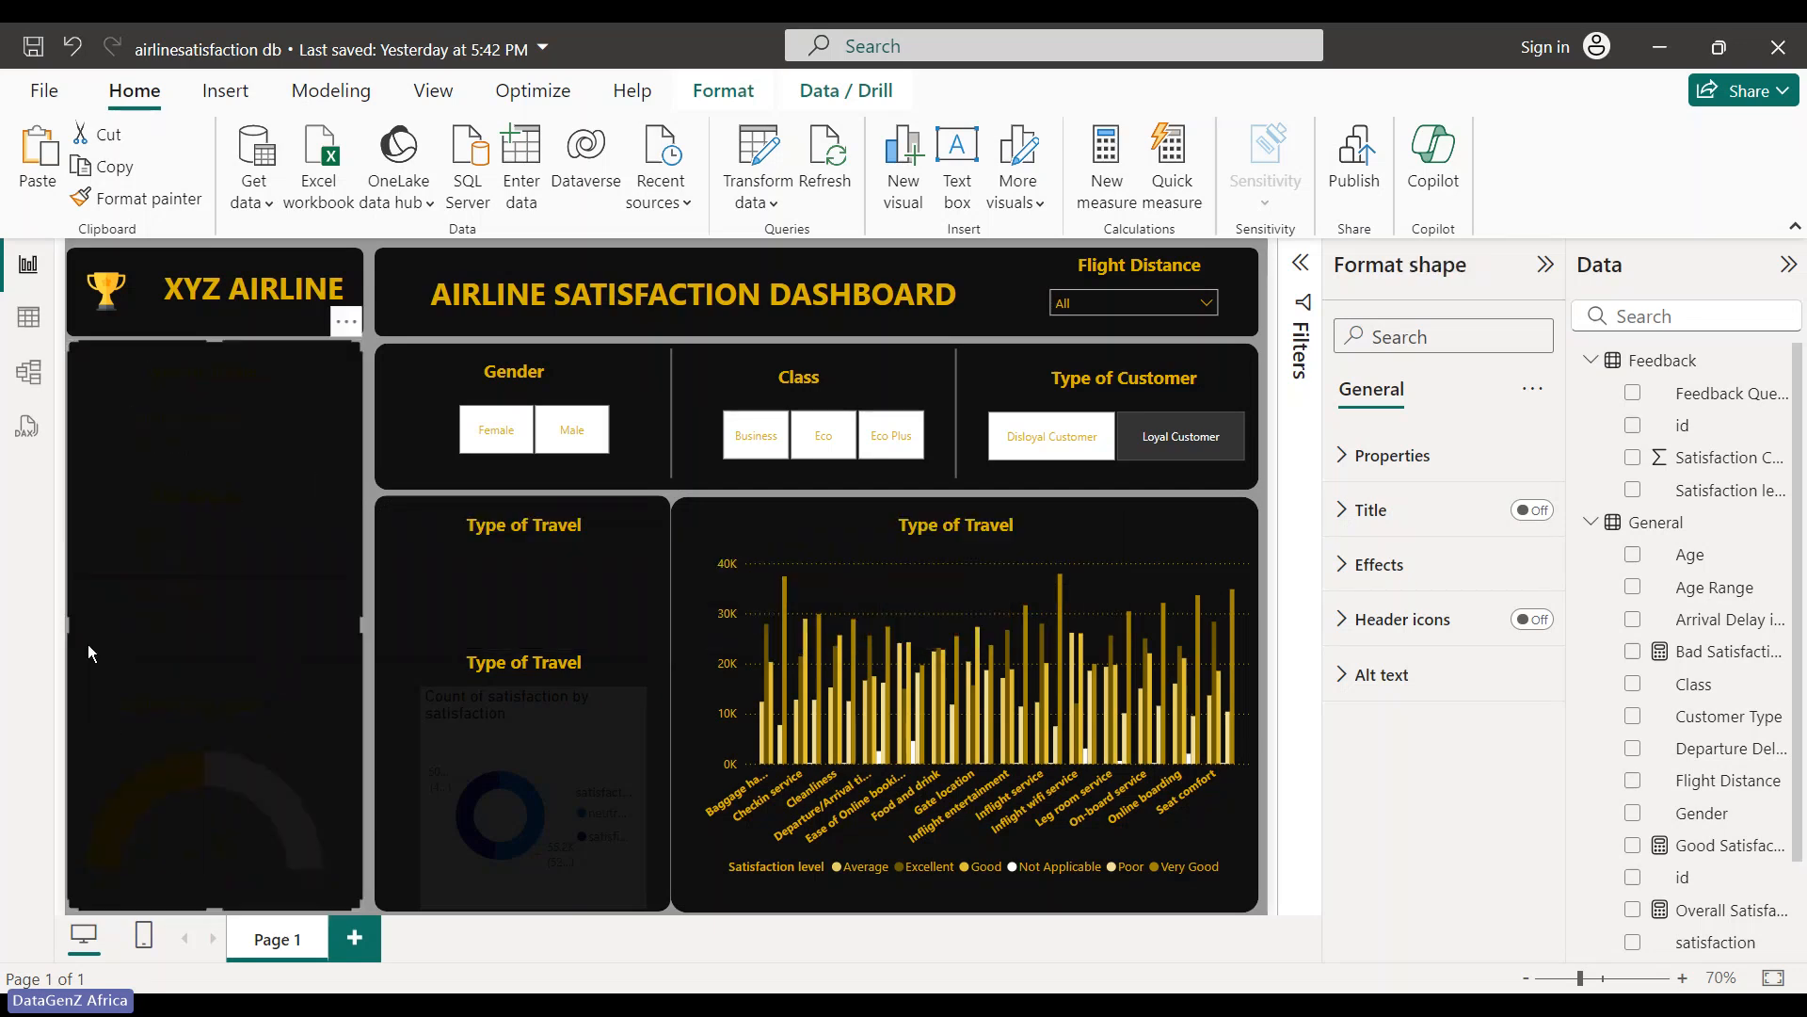
click(494, 725)
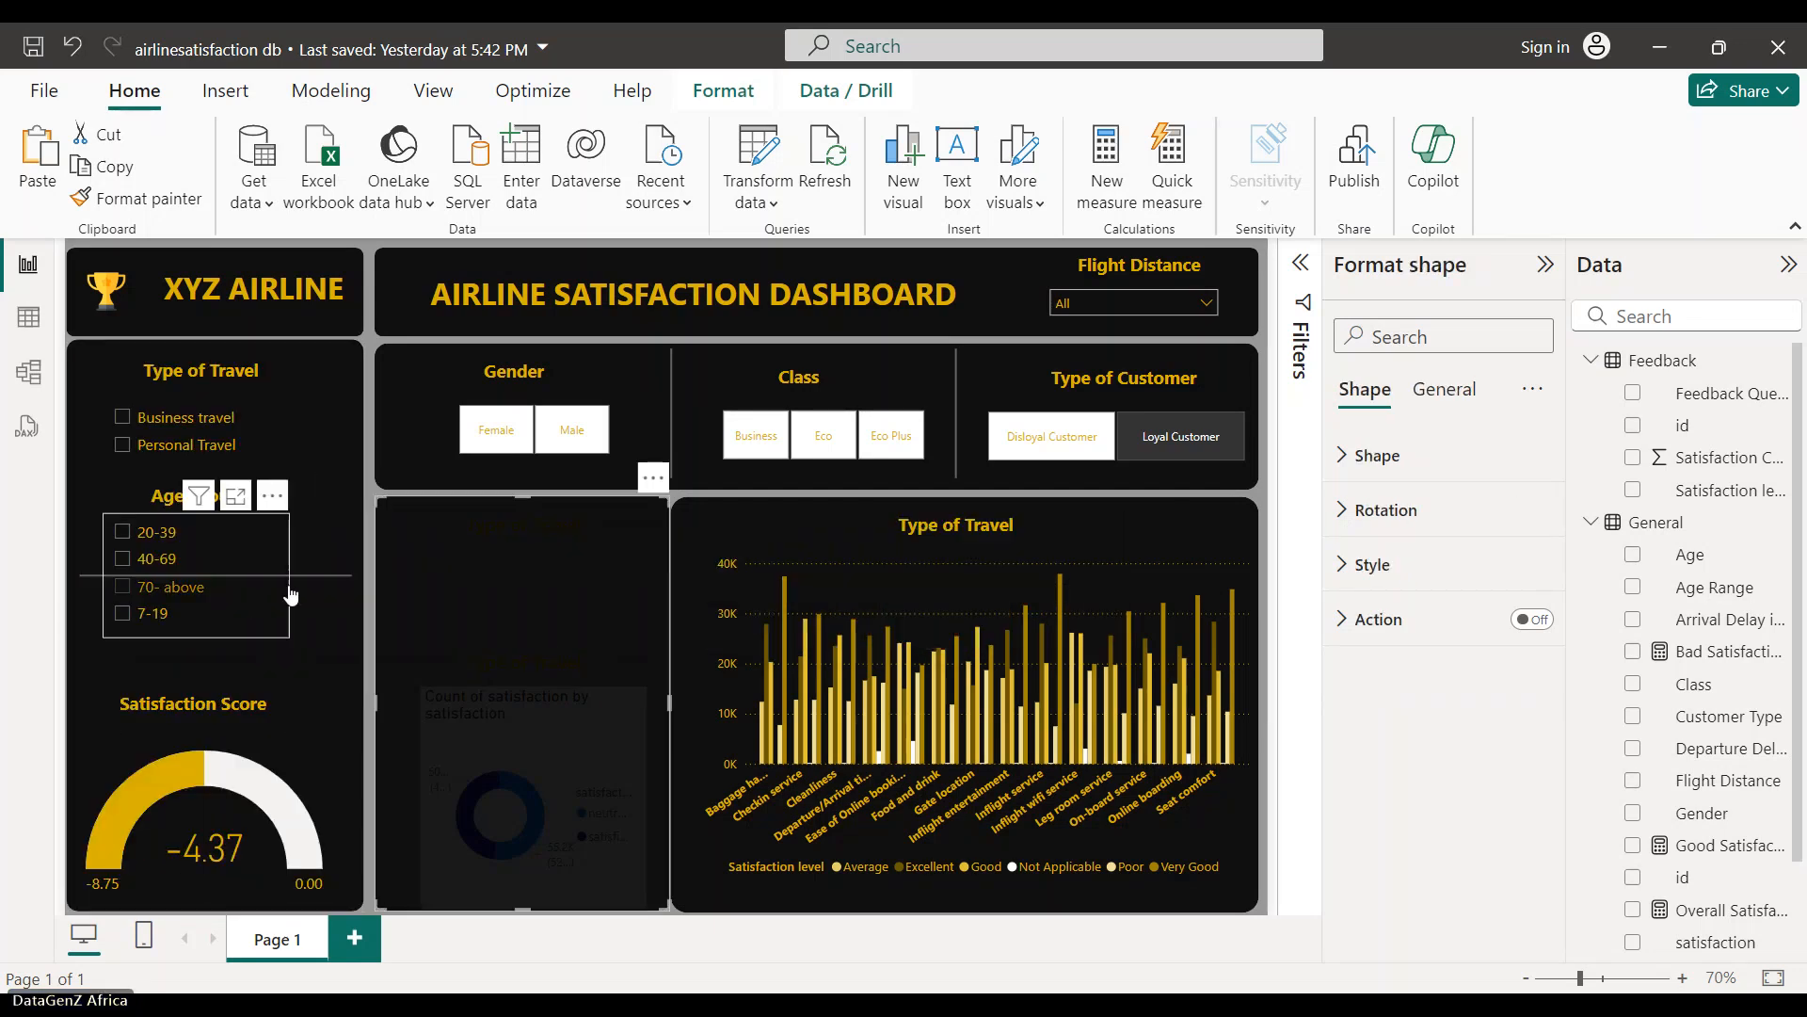
drag(293, 576, 290, 672)
mouse_move(220, 552)
mouse_down()
mouse_move(252, 556)
mouse_move(230, 558)
mouse_up()
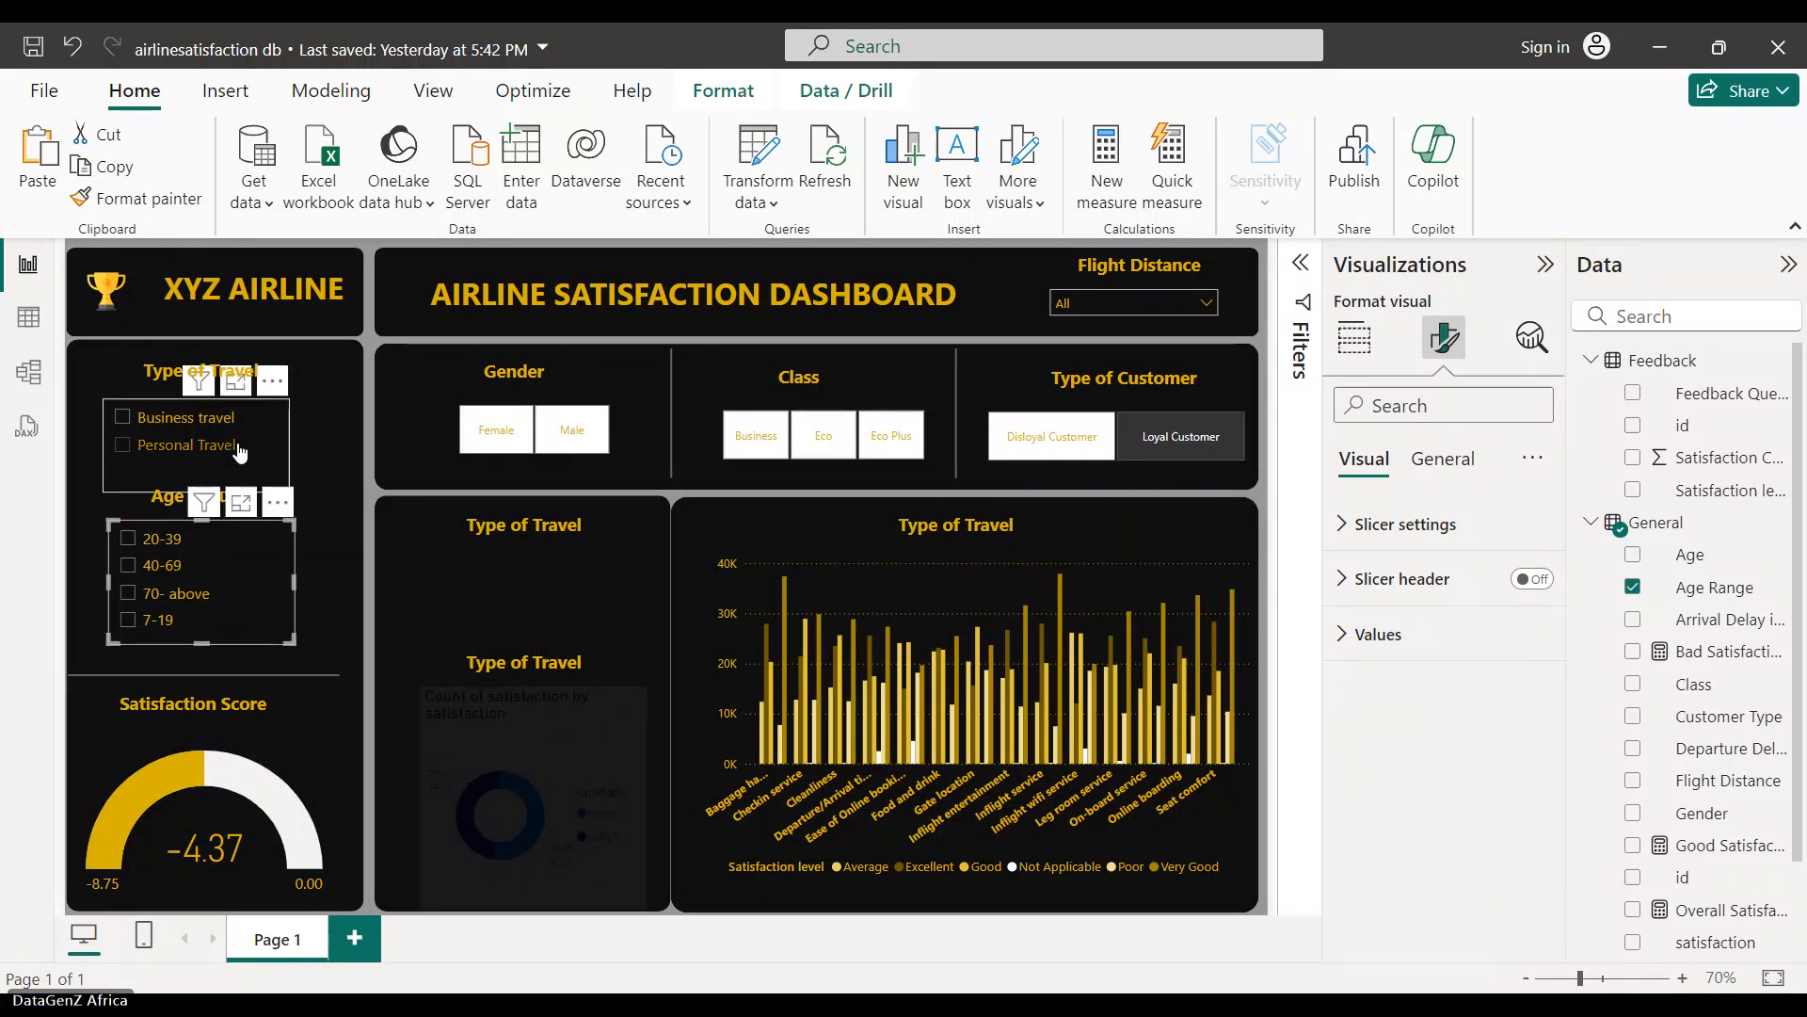
click(342, 442)
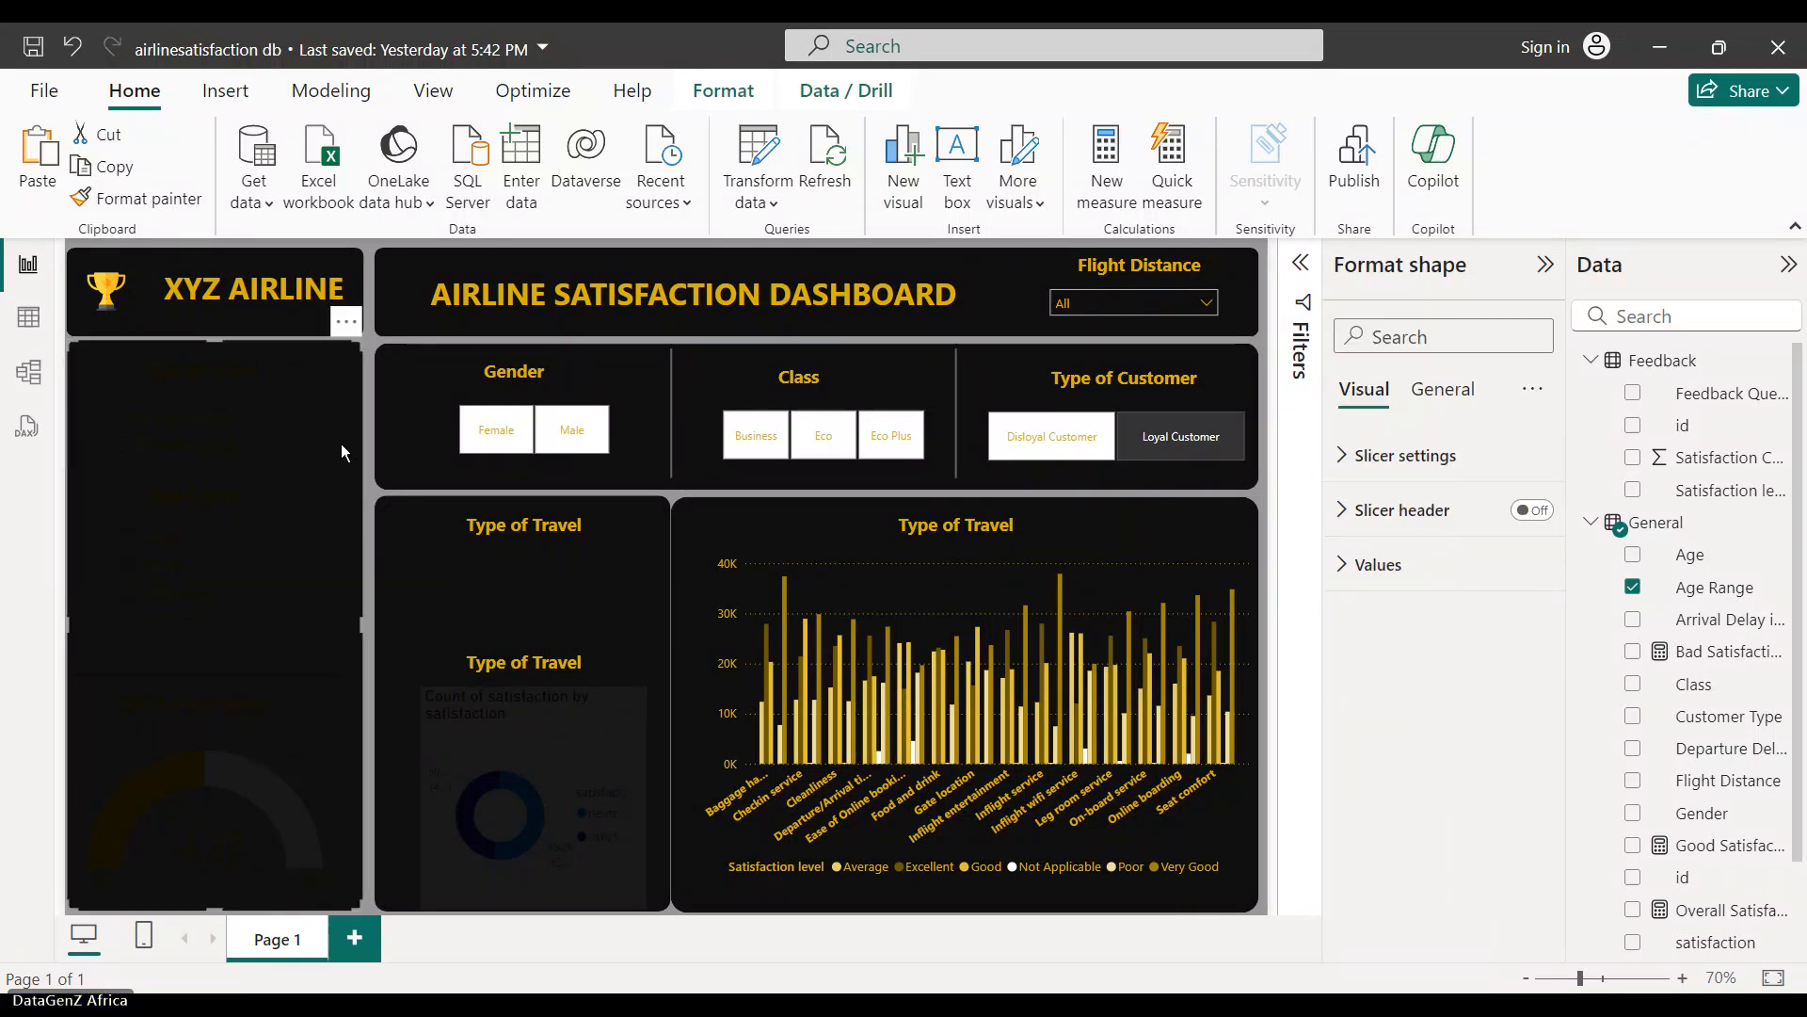
click(482, 636)
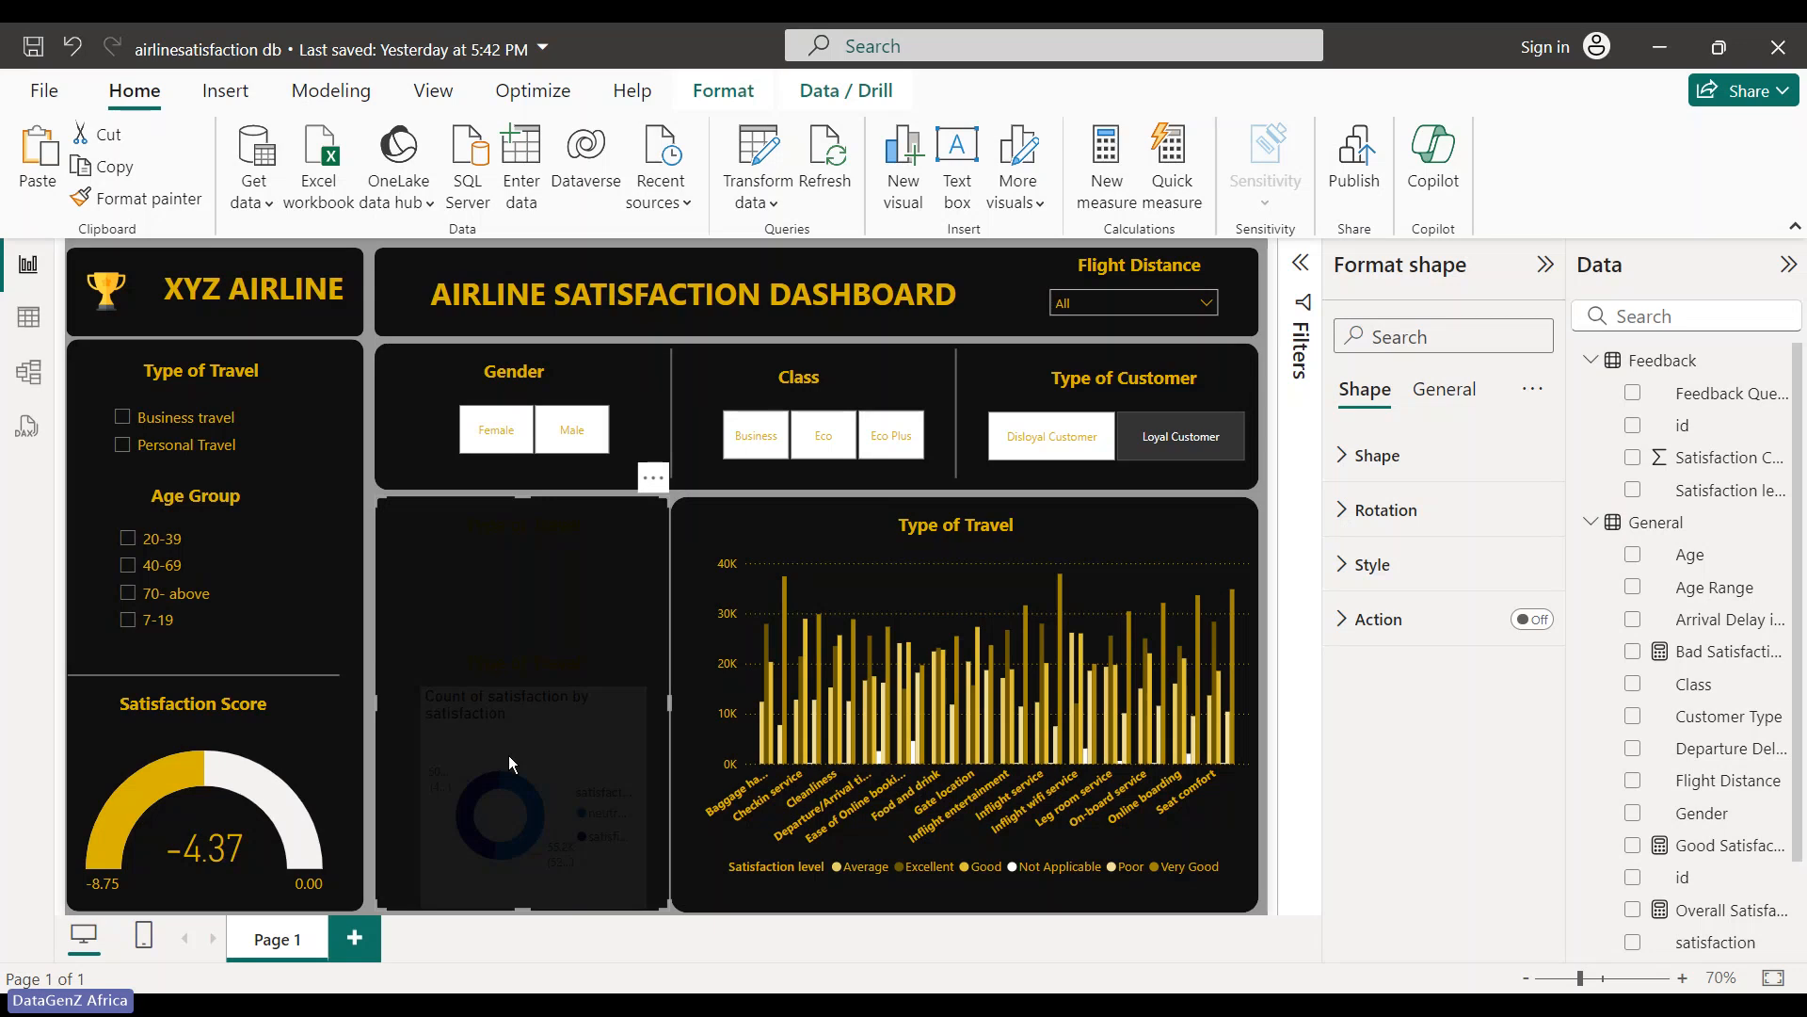
- Undo the accidental moves of the middle panel shape and the donut chart
drag(507, 755, 415, 669)
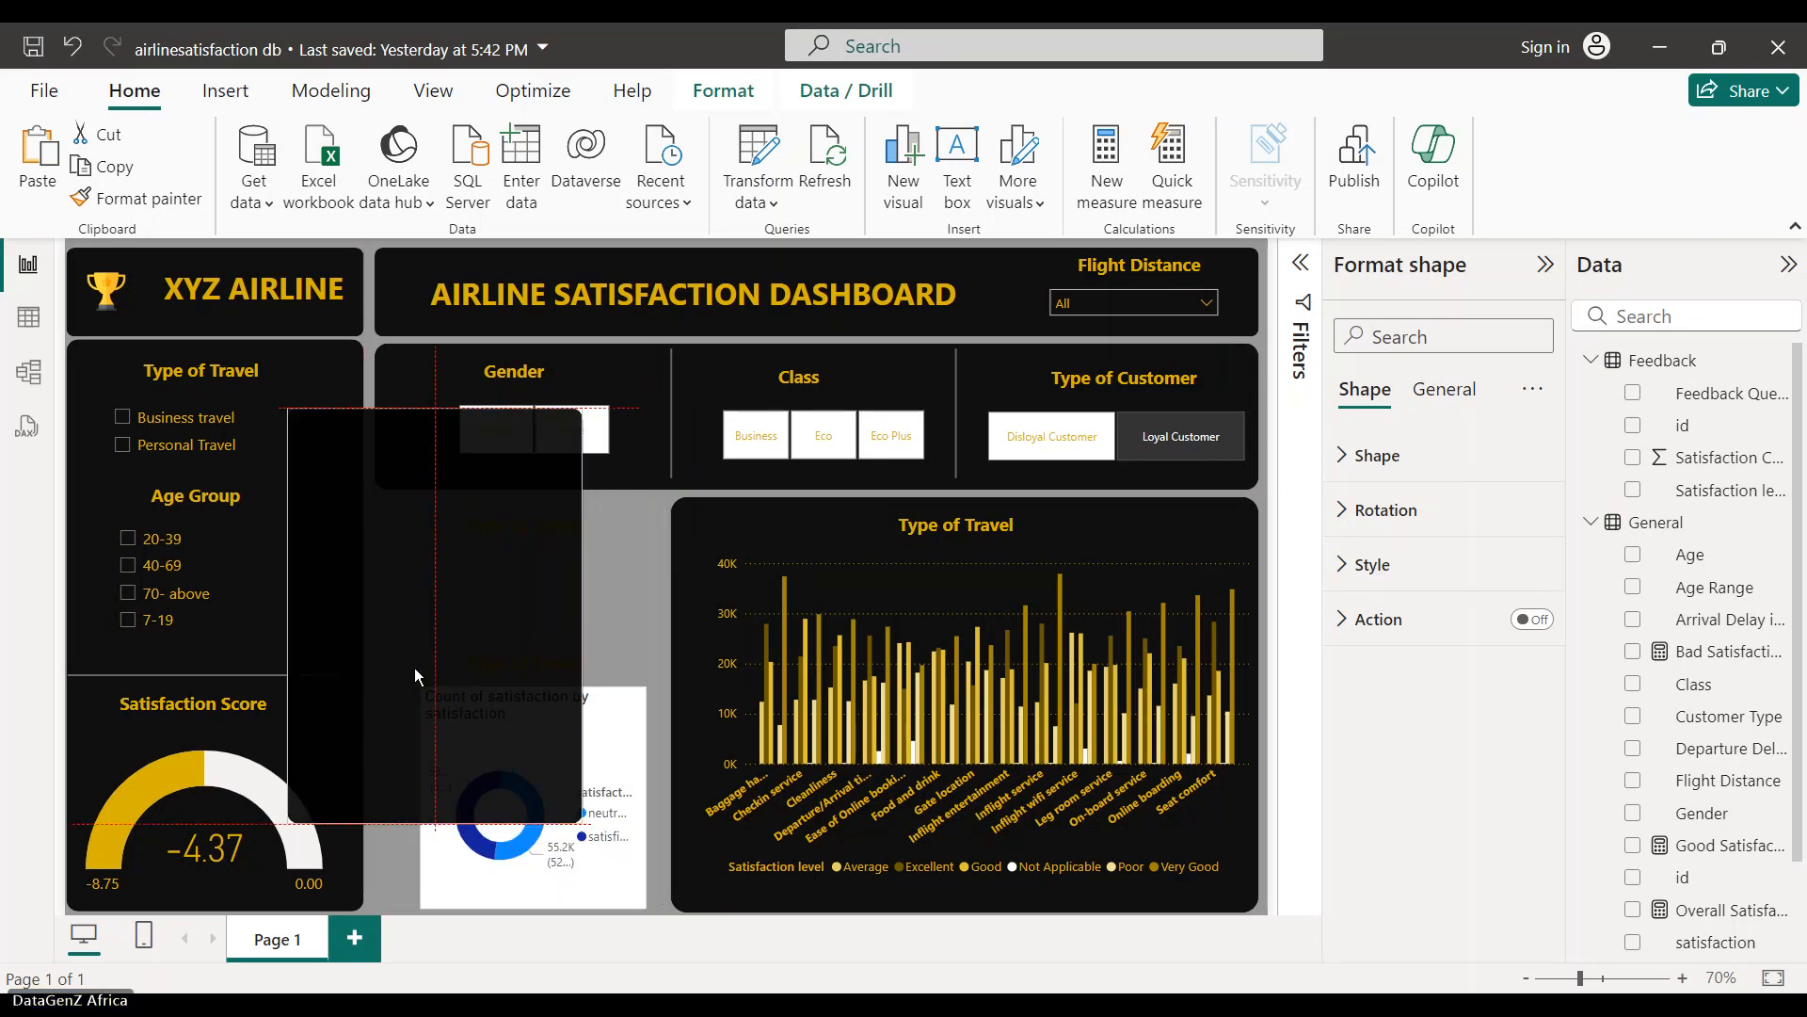
drag(598, 736, 708, 608)
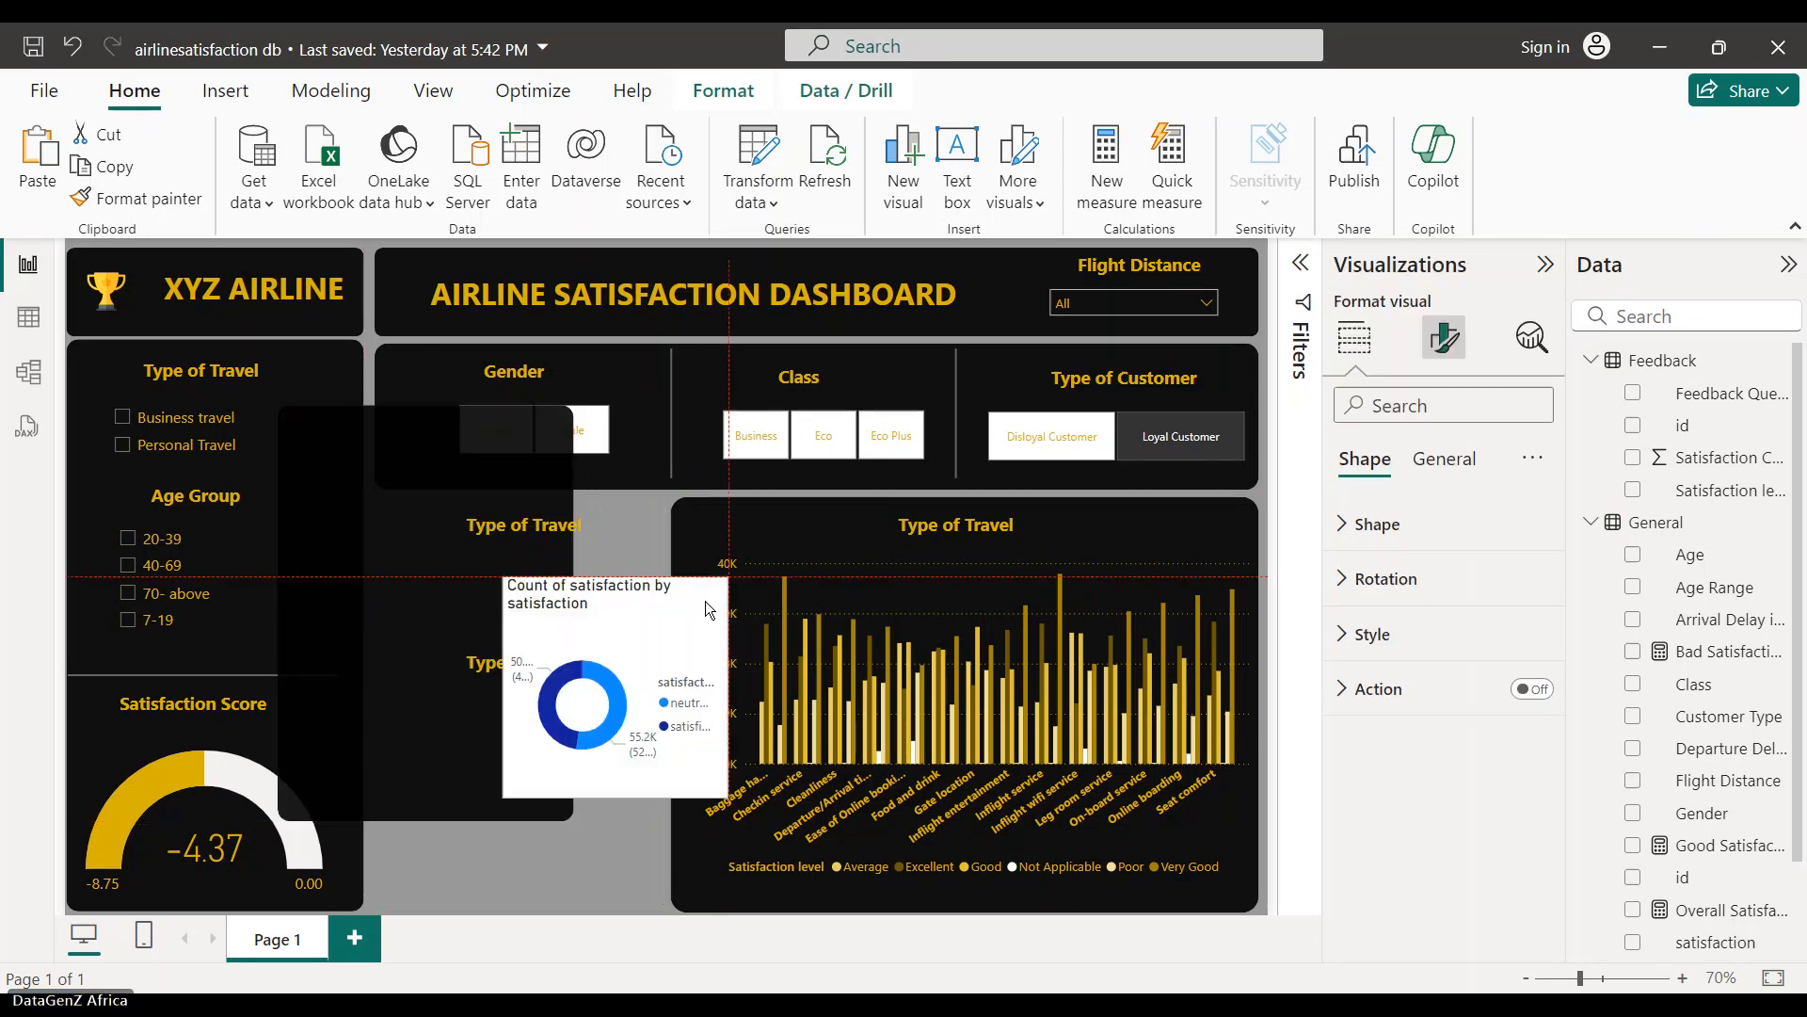
key(ctrl+z)
key(ctrl+z)
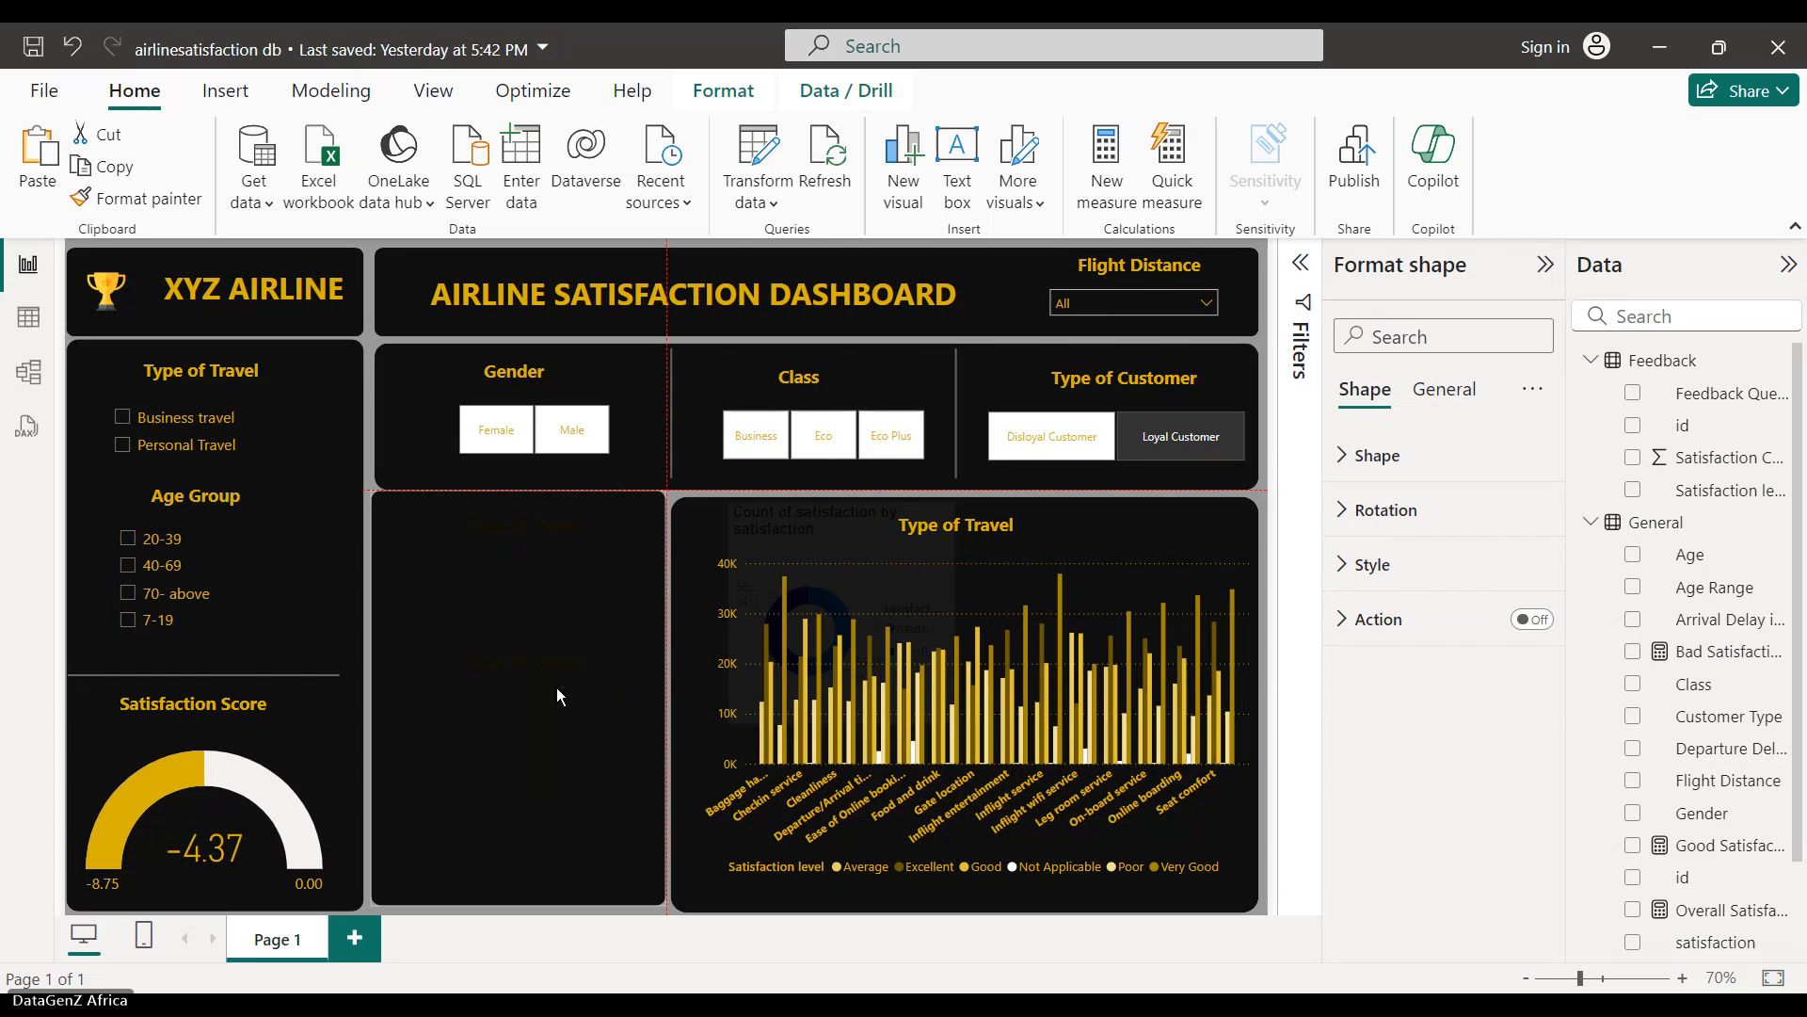
drag(556, 696, 556, 696)
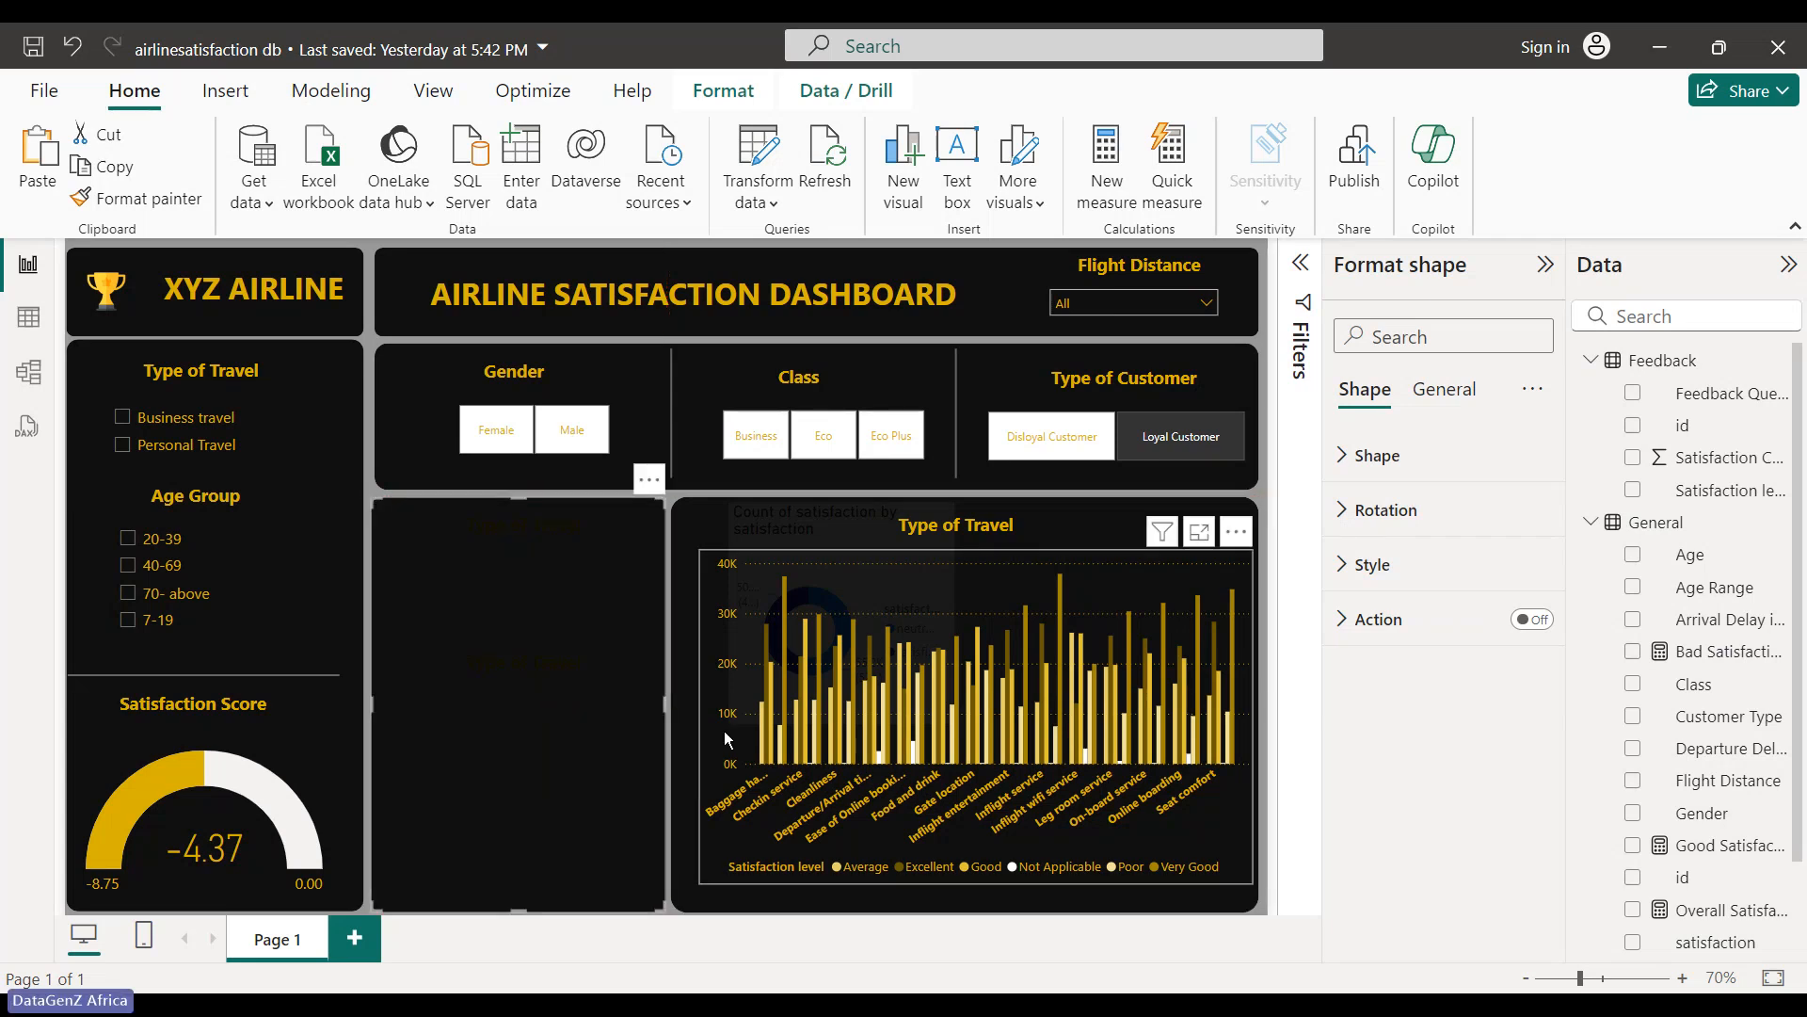
- Delete the stray donut chart and select the panel shape behind the bar chart
click(756, 548)
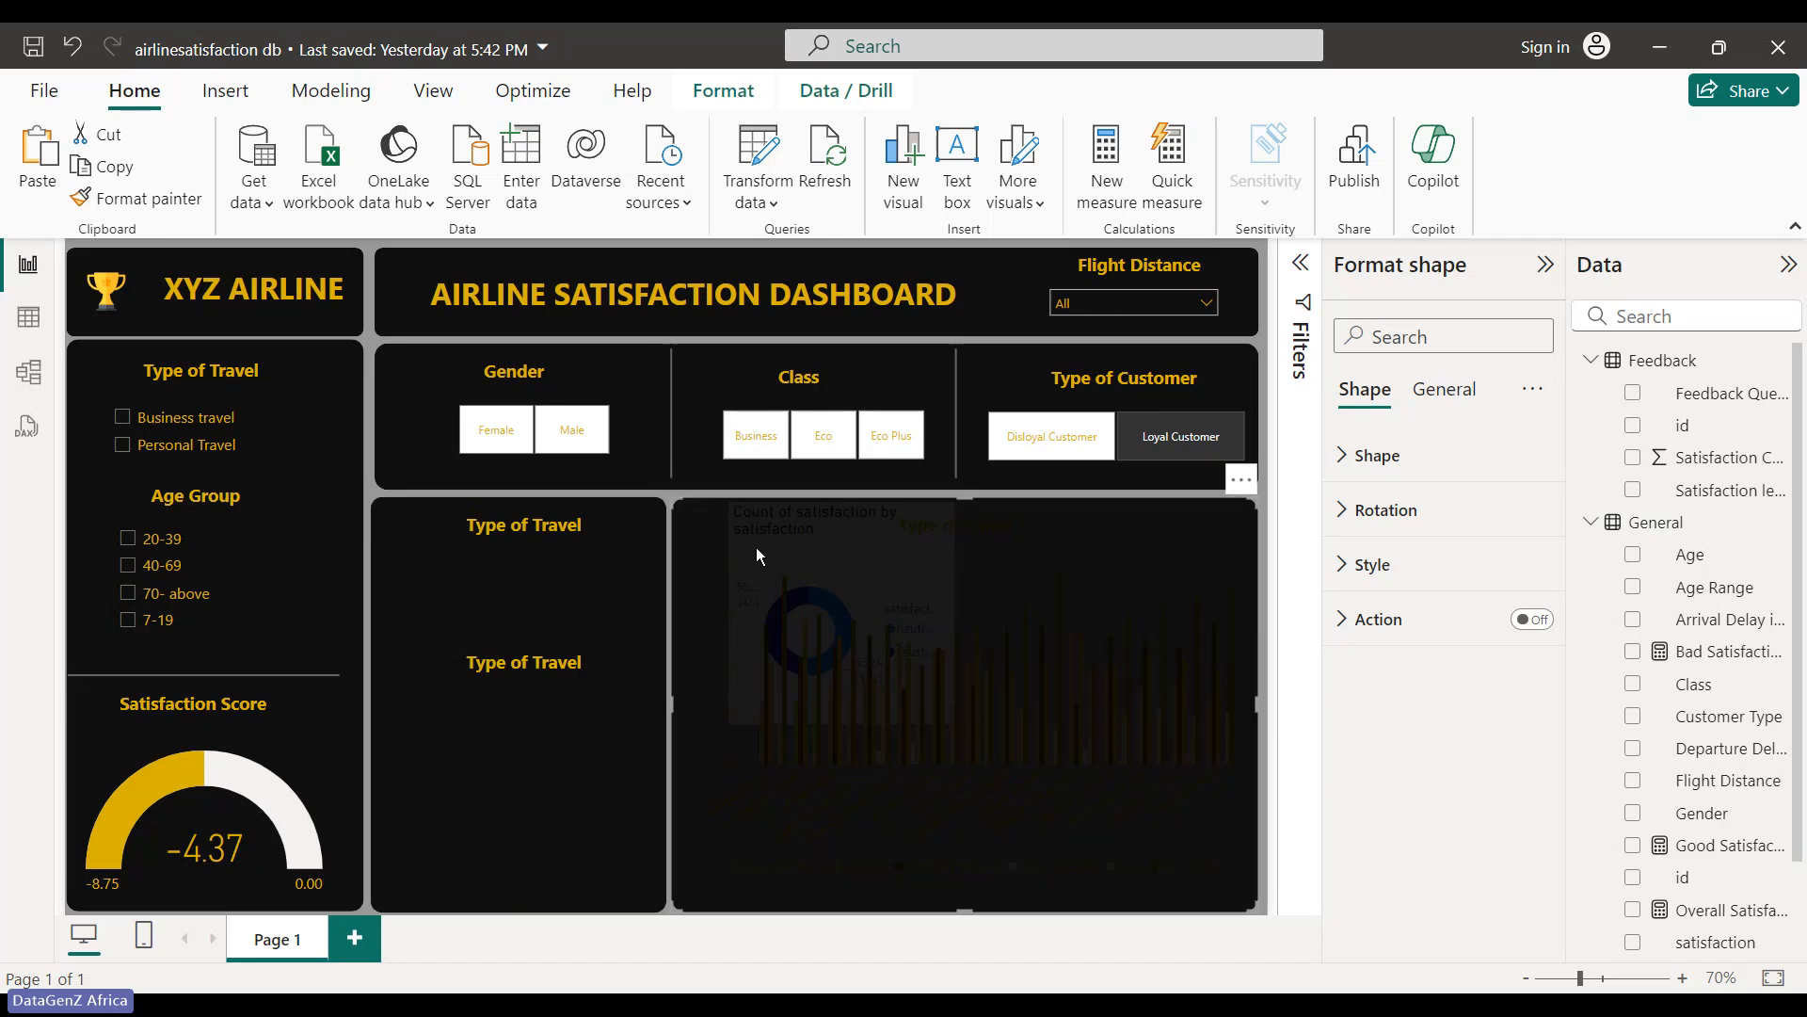
click(635, 554)
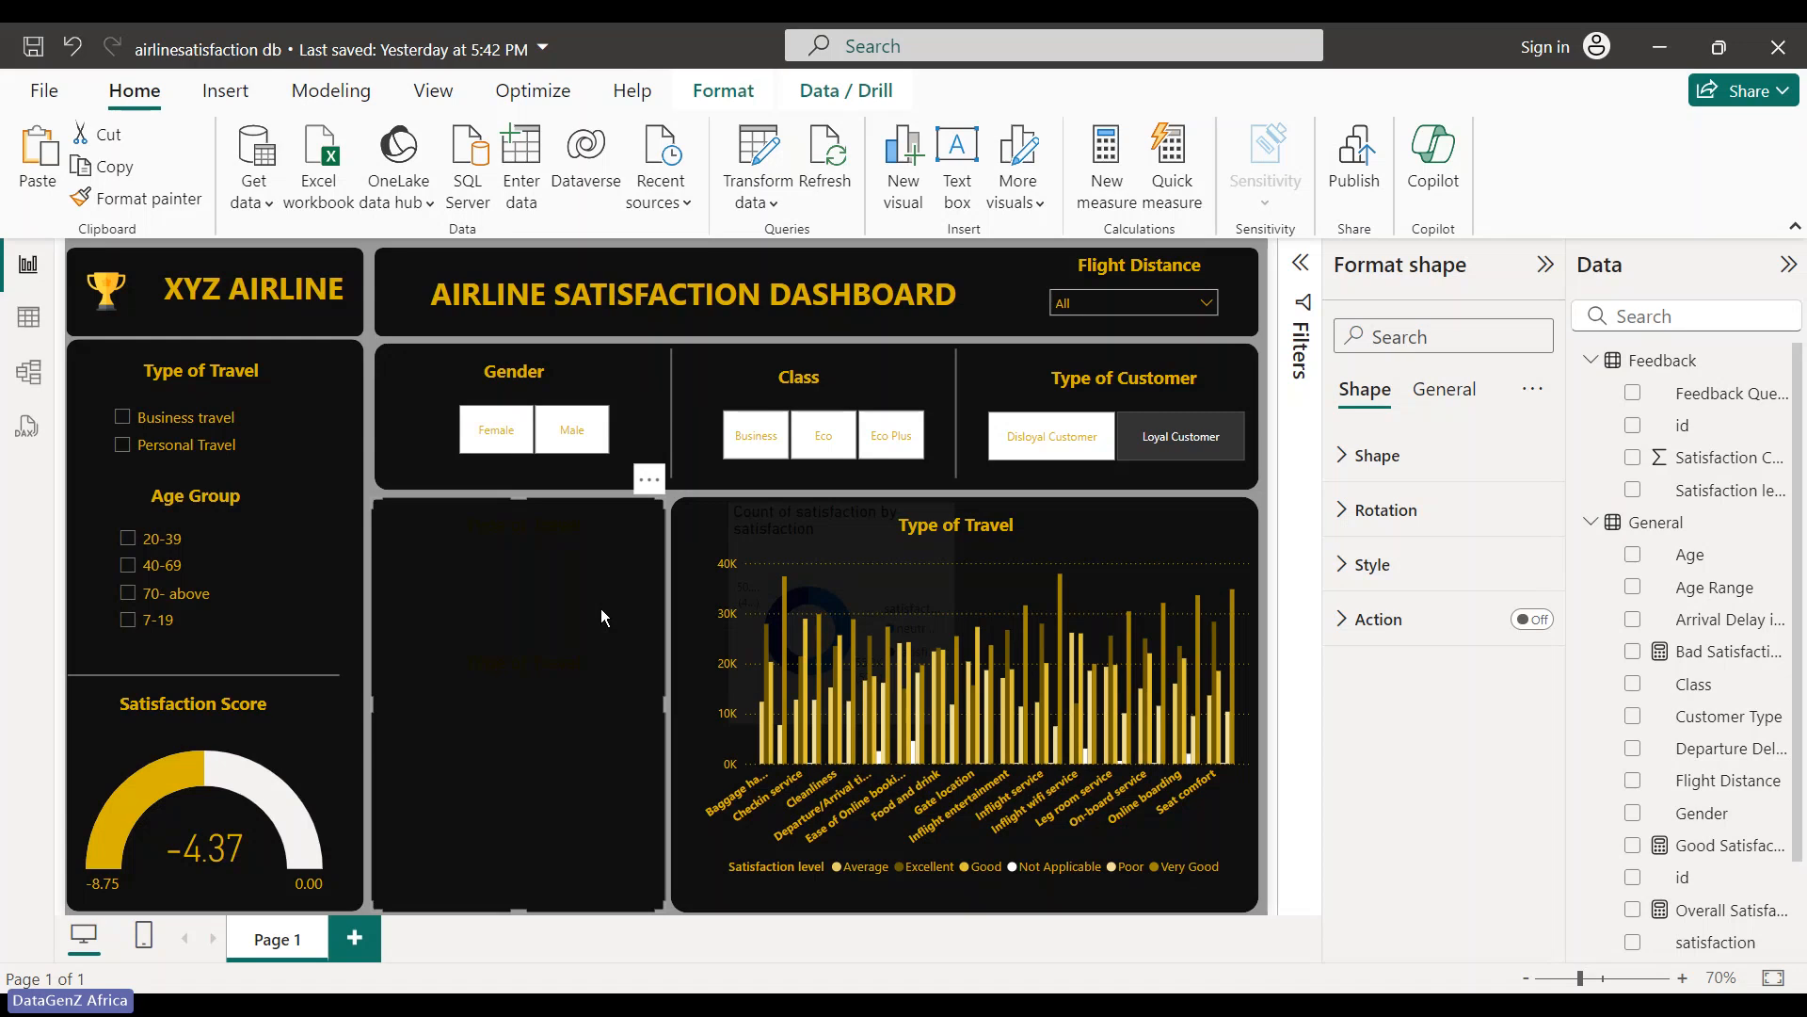
key(ctrl+z)
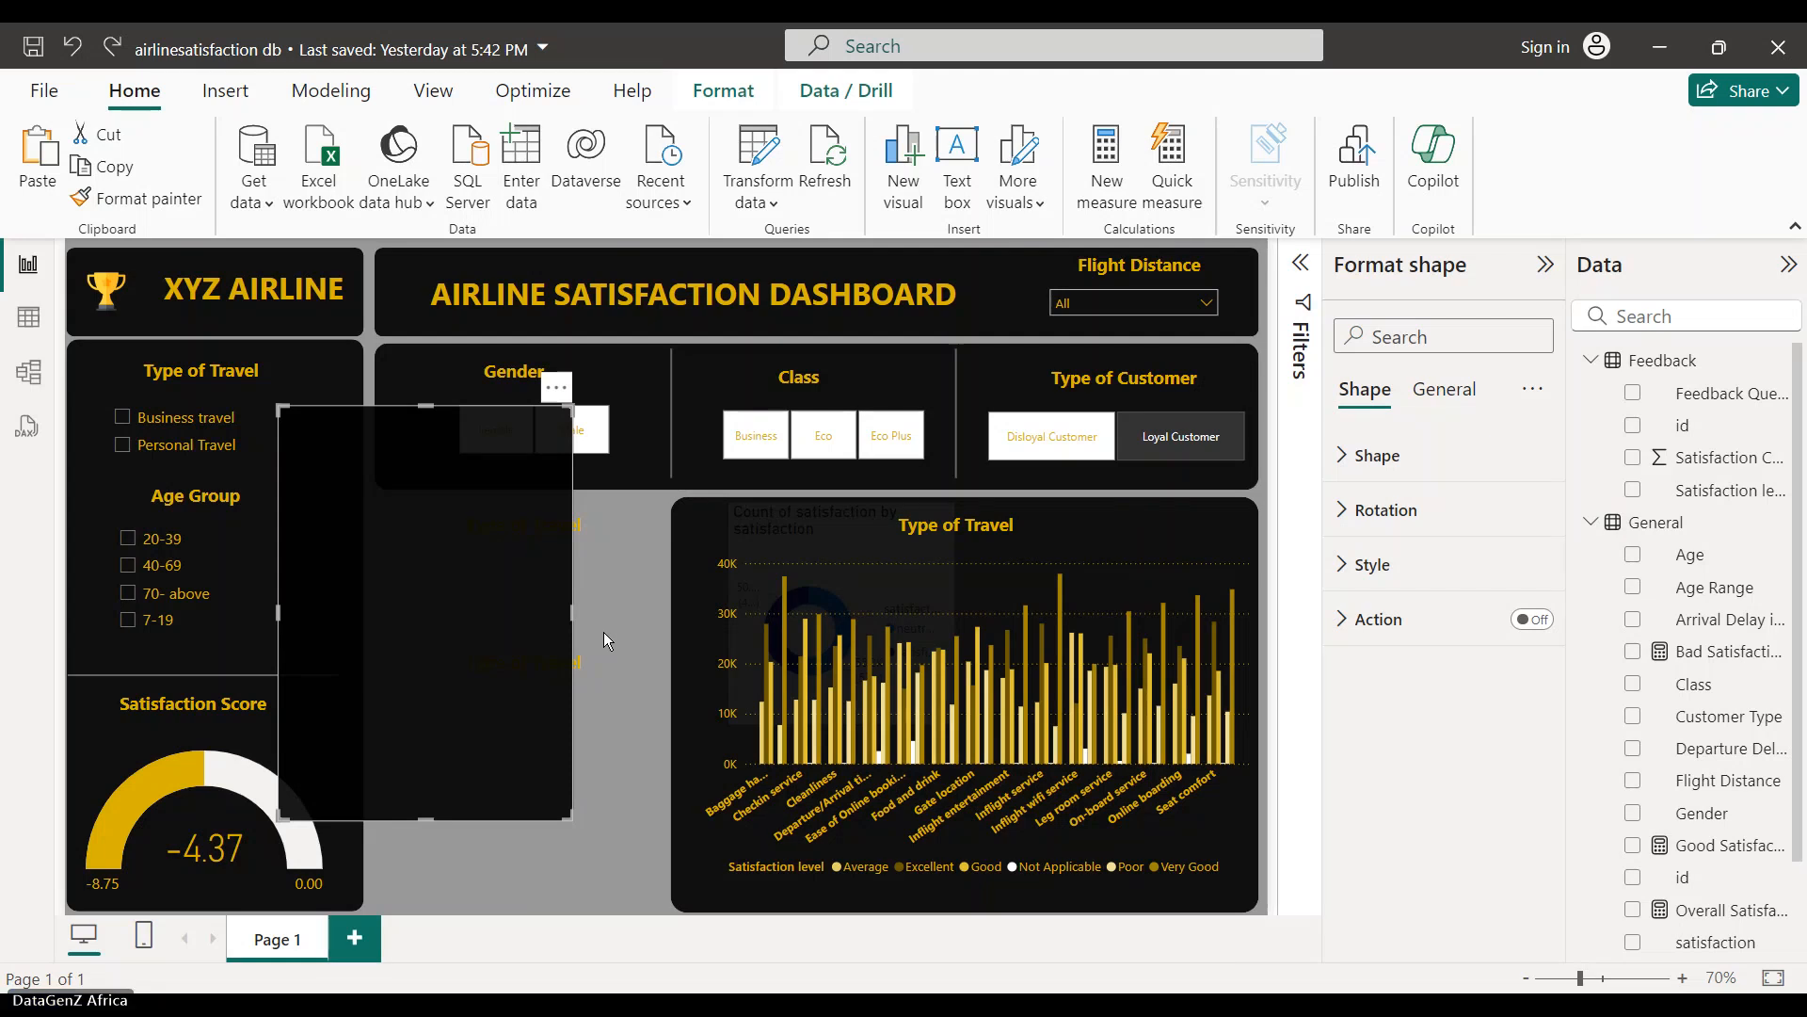
key(ctrl+z)
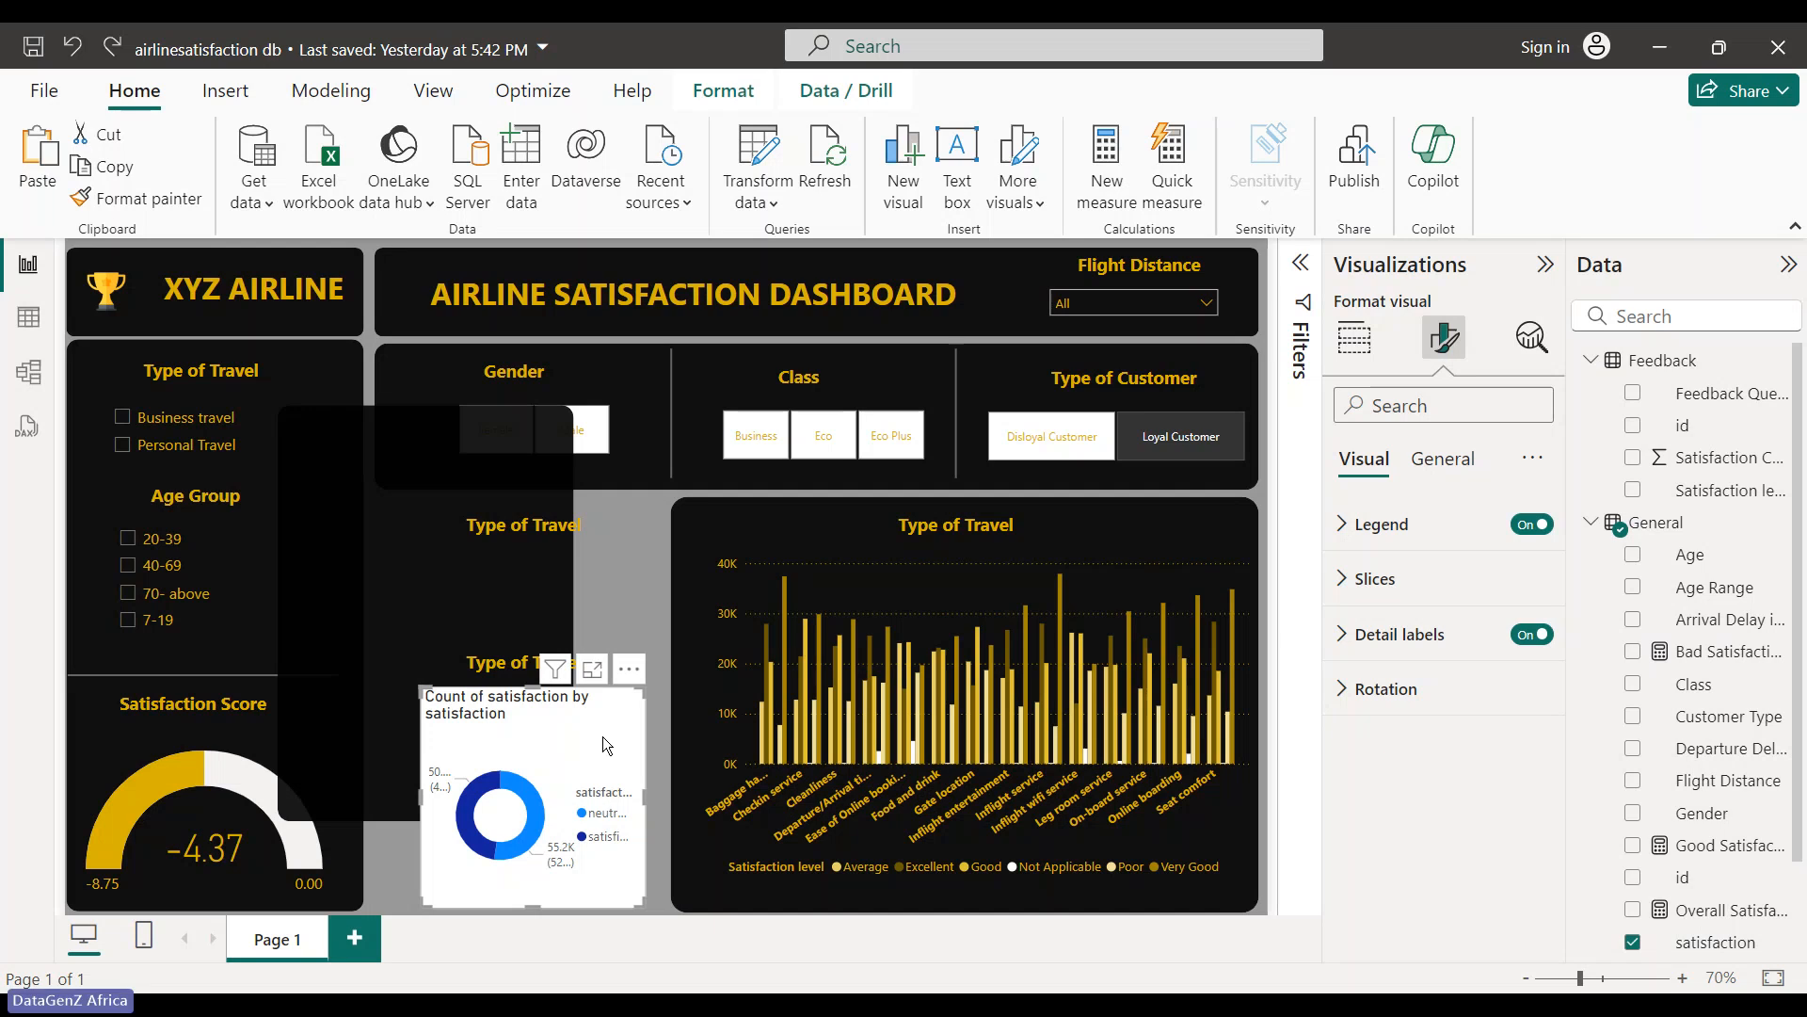
key(Delete)
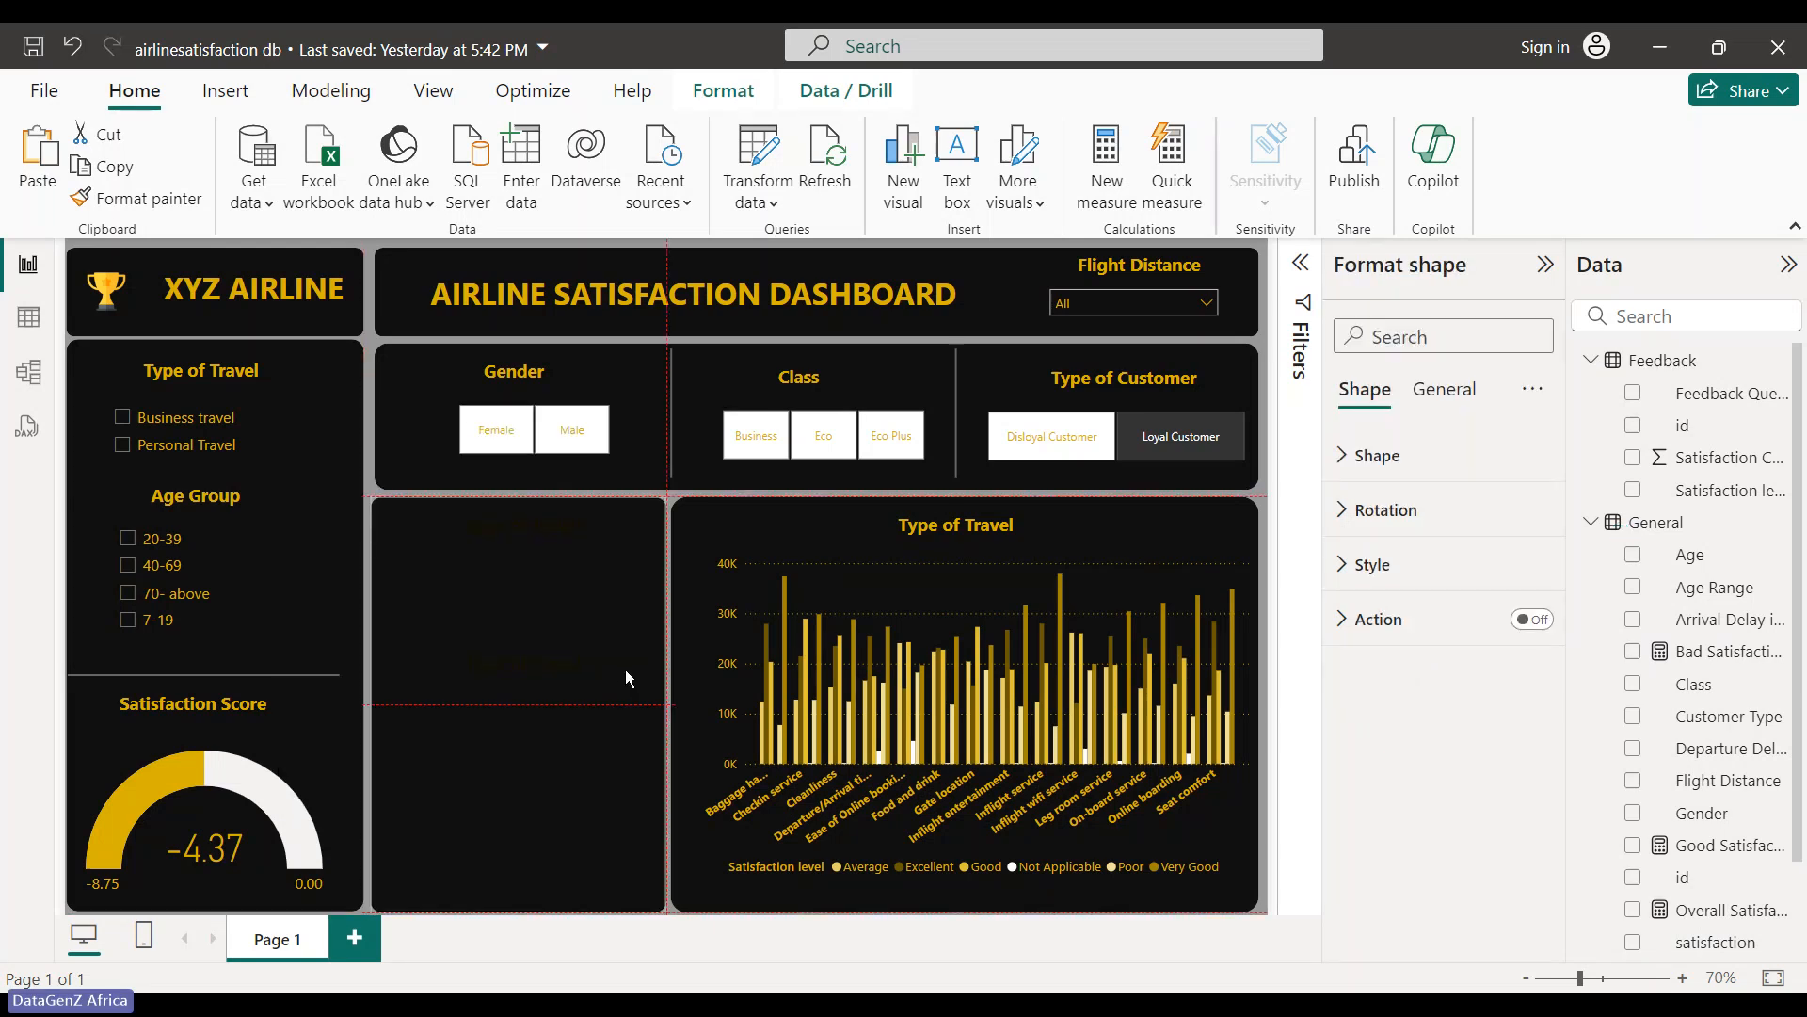
click(625, 669)
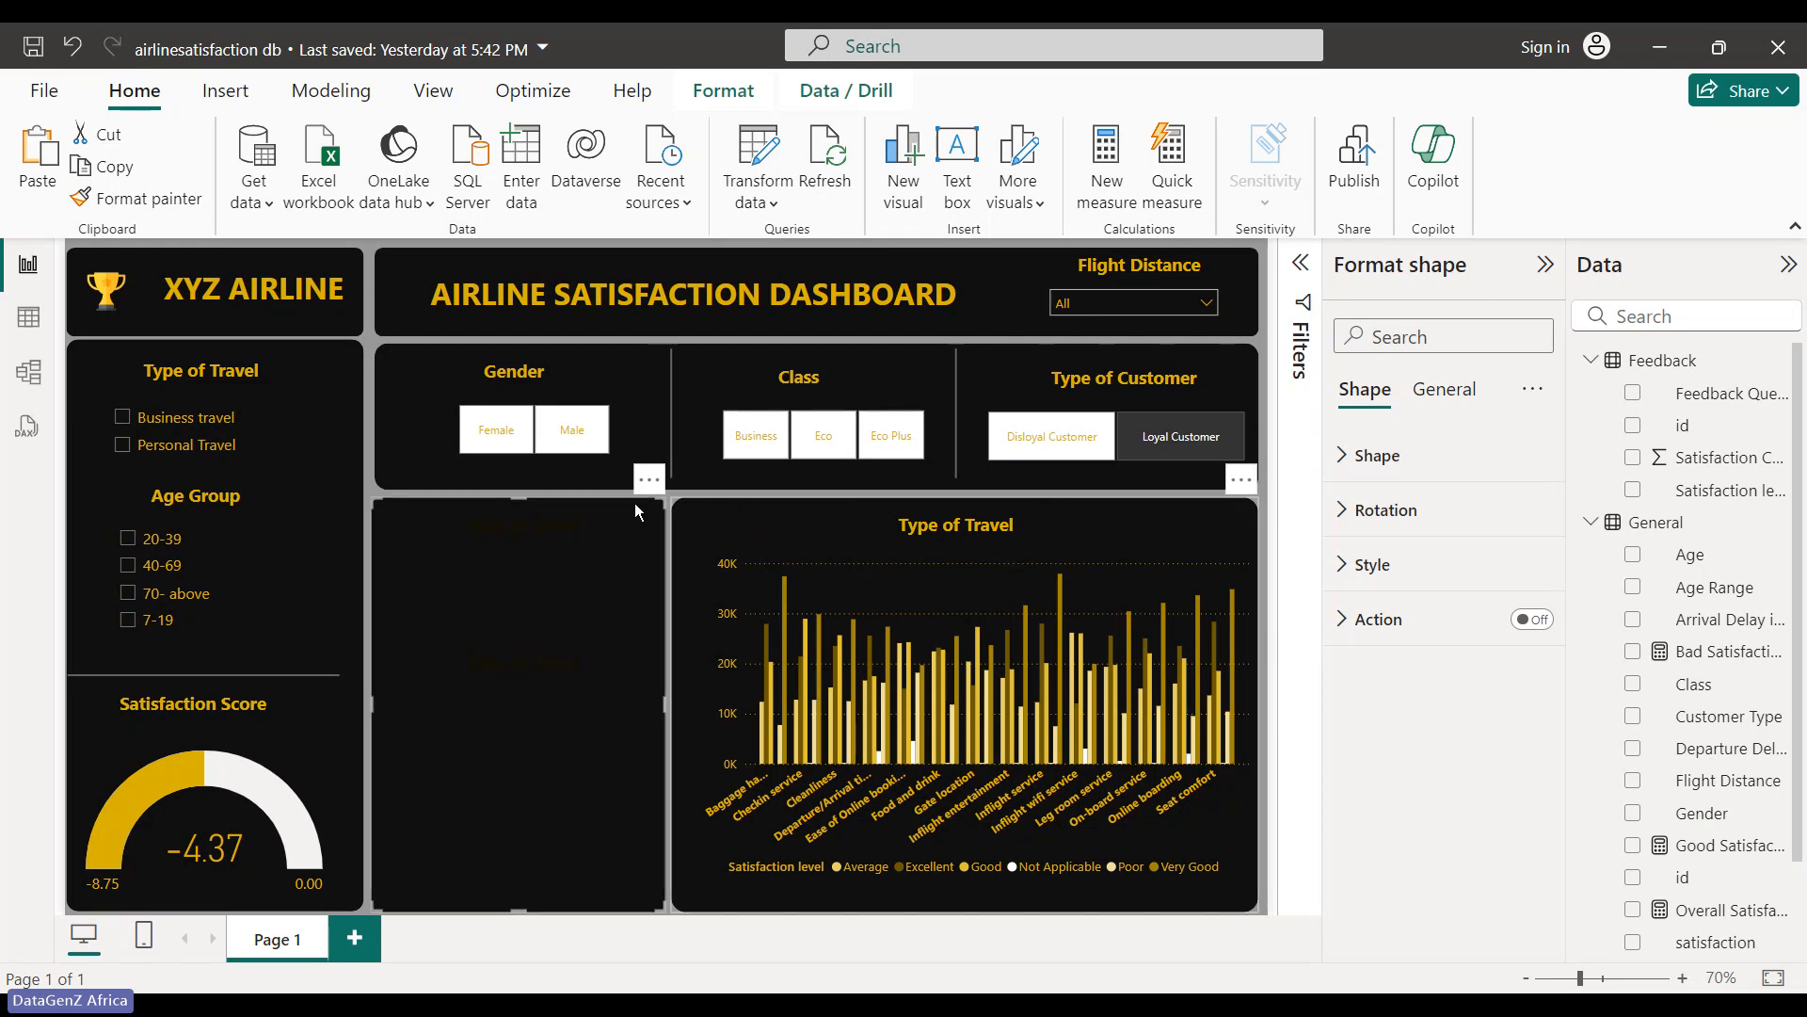
click(688, 628)
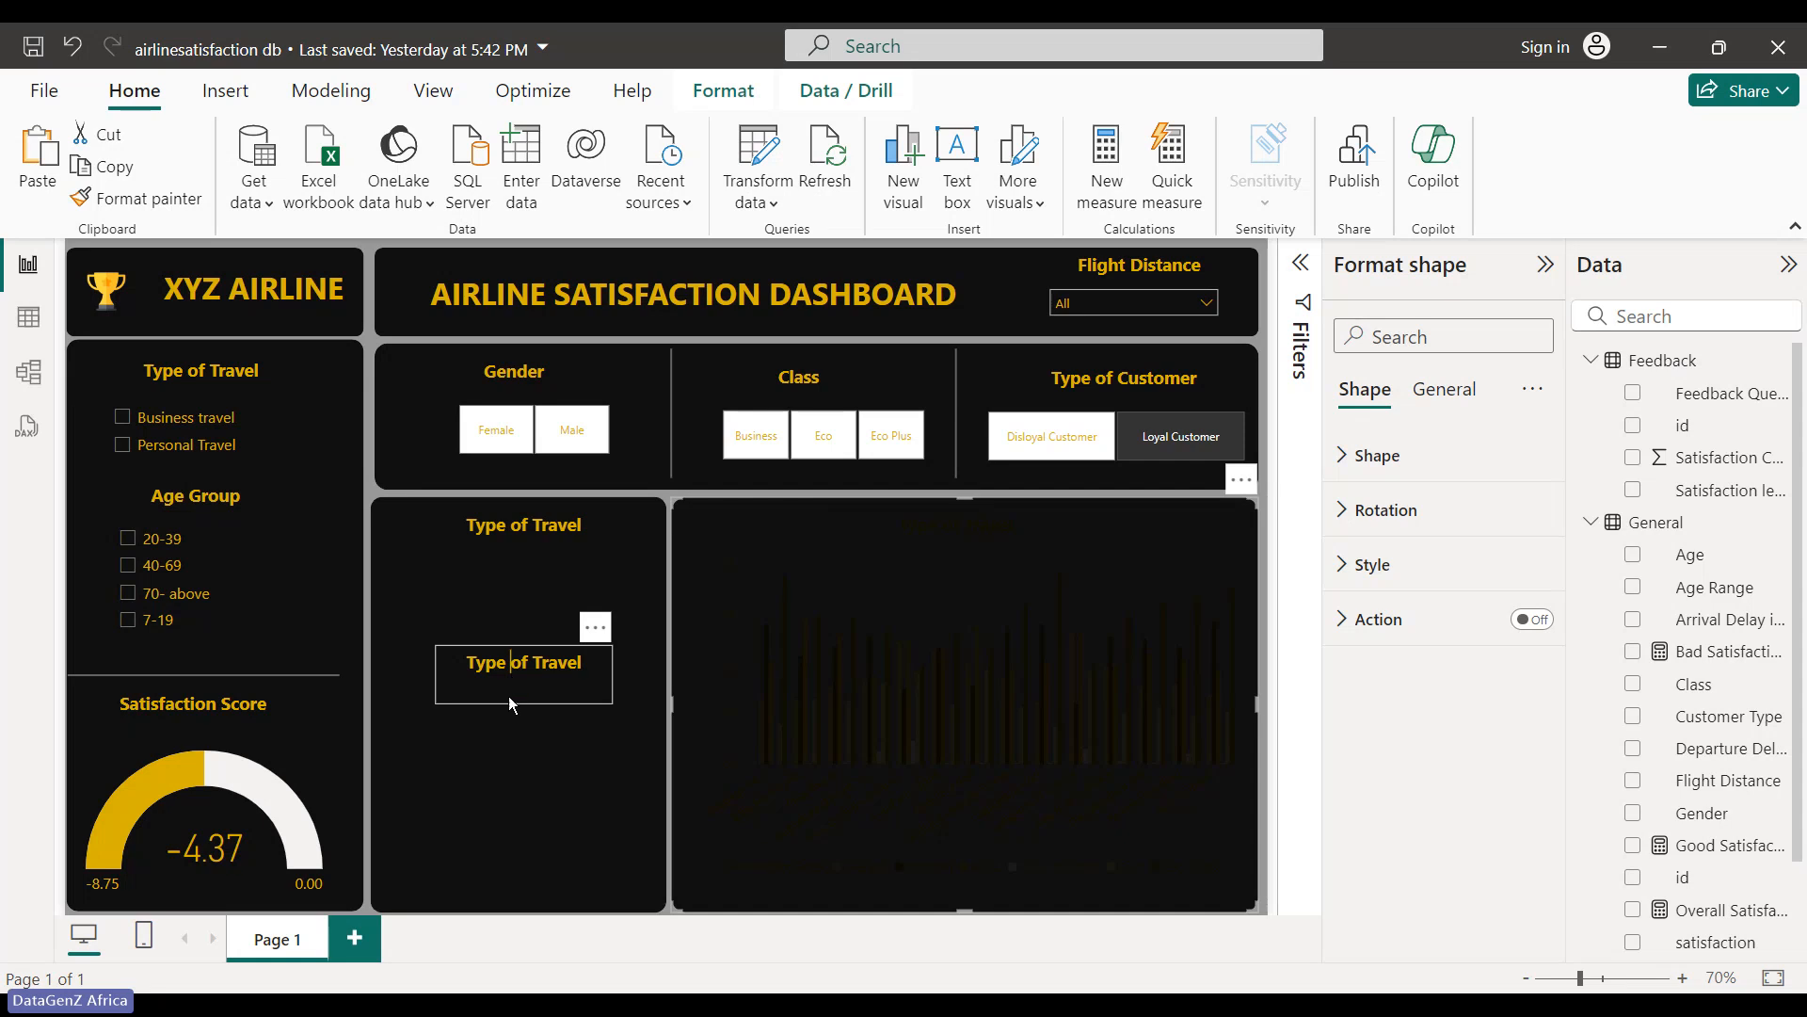
- Drag the second Type of Travel title lower in the middle-left panel, then select the dark panel behind it
key(shift+End)
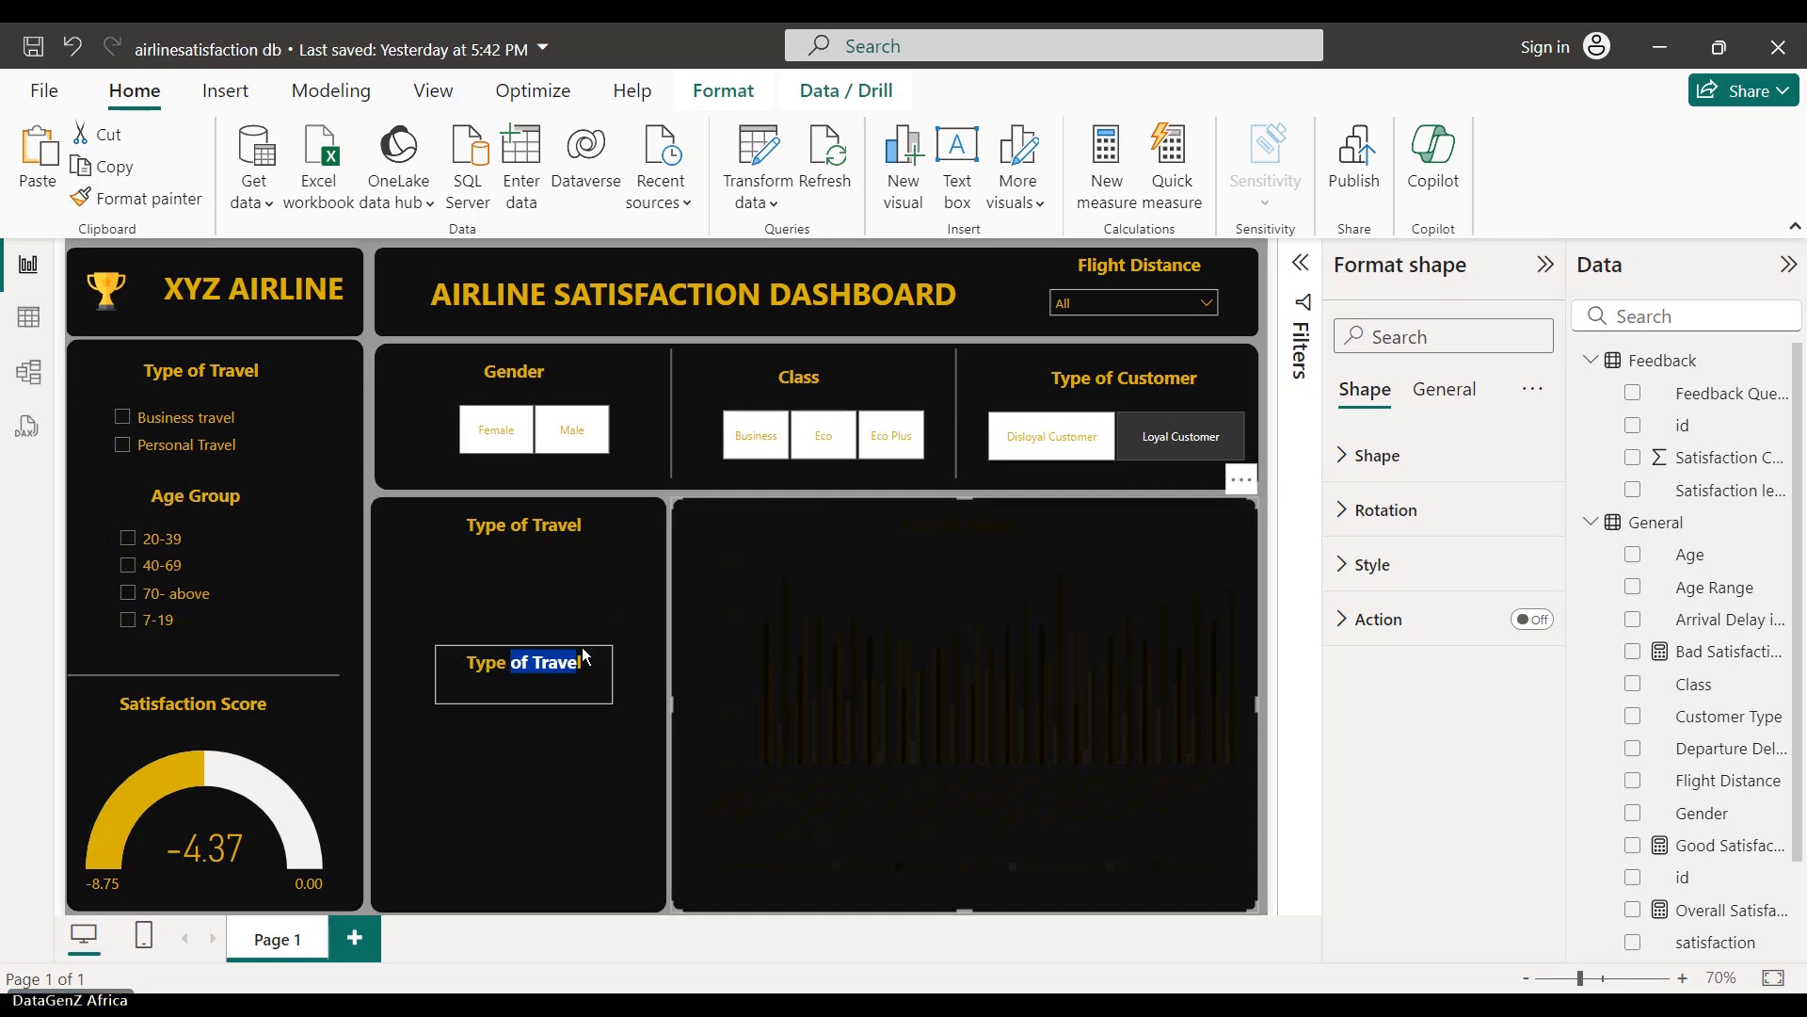
drag(590, 623, 584, 664)
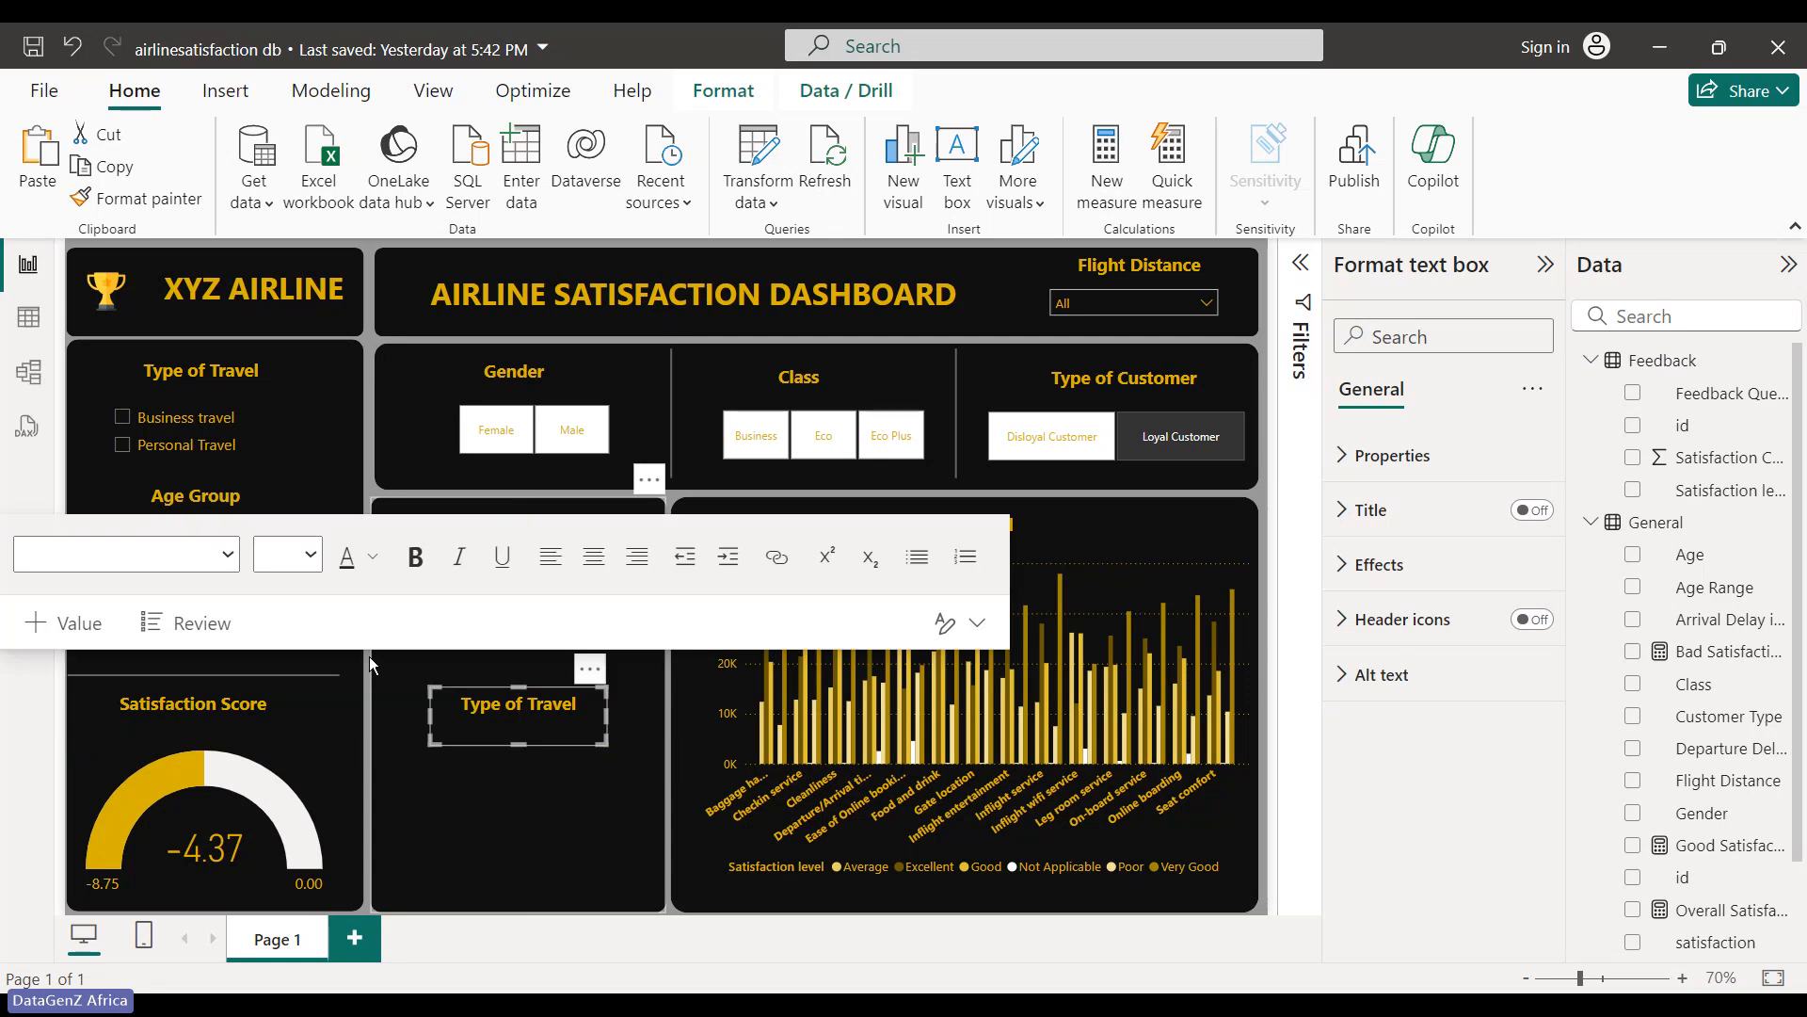
click(1235, 811)
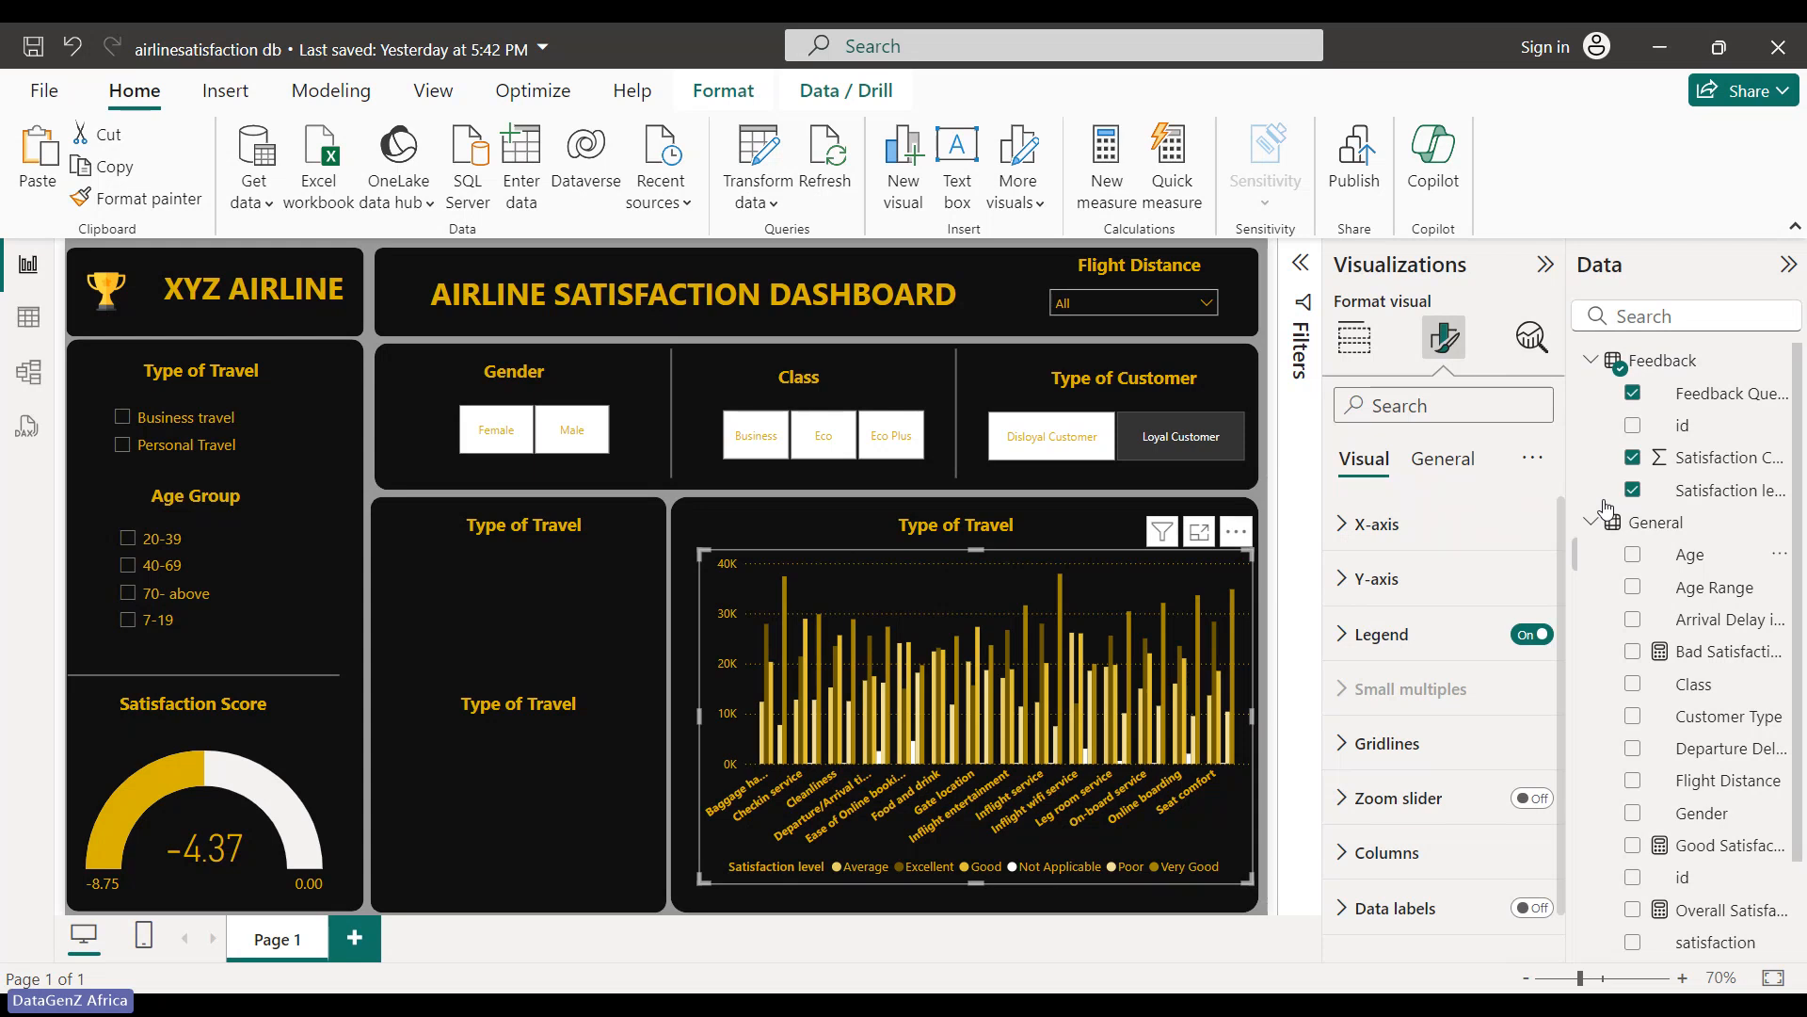
click(567, 631)
click(1545, 265)
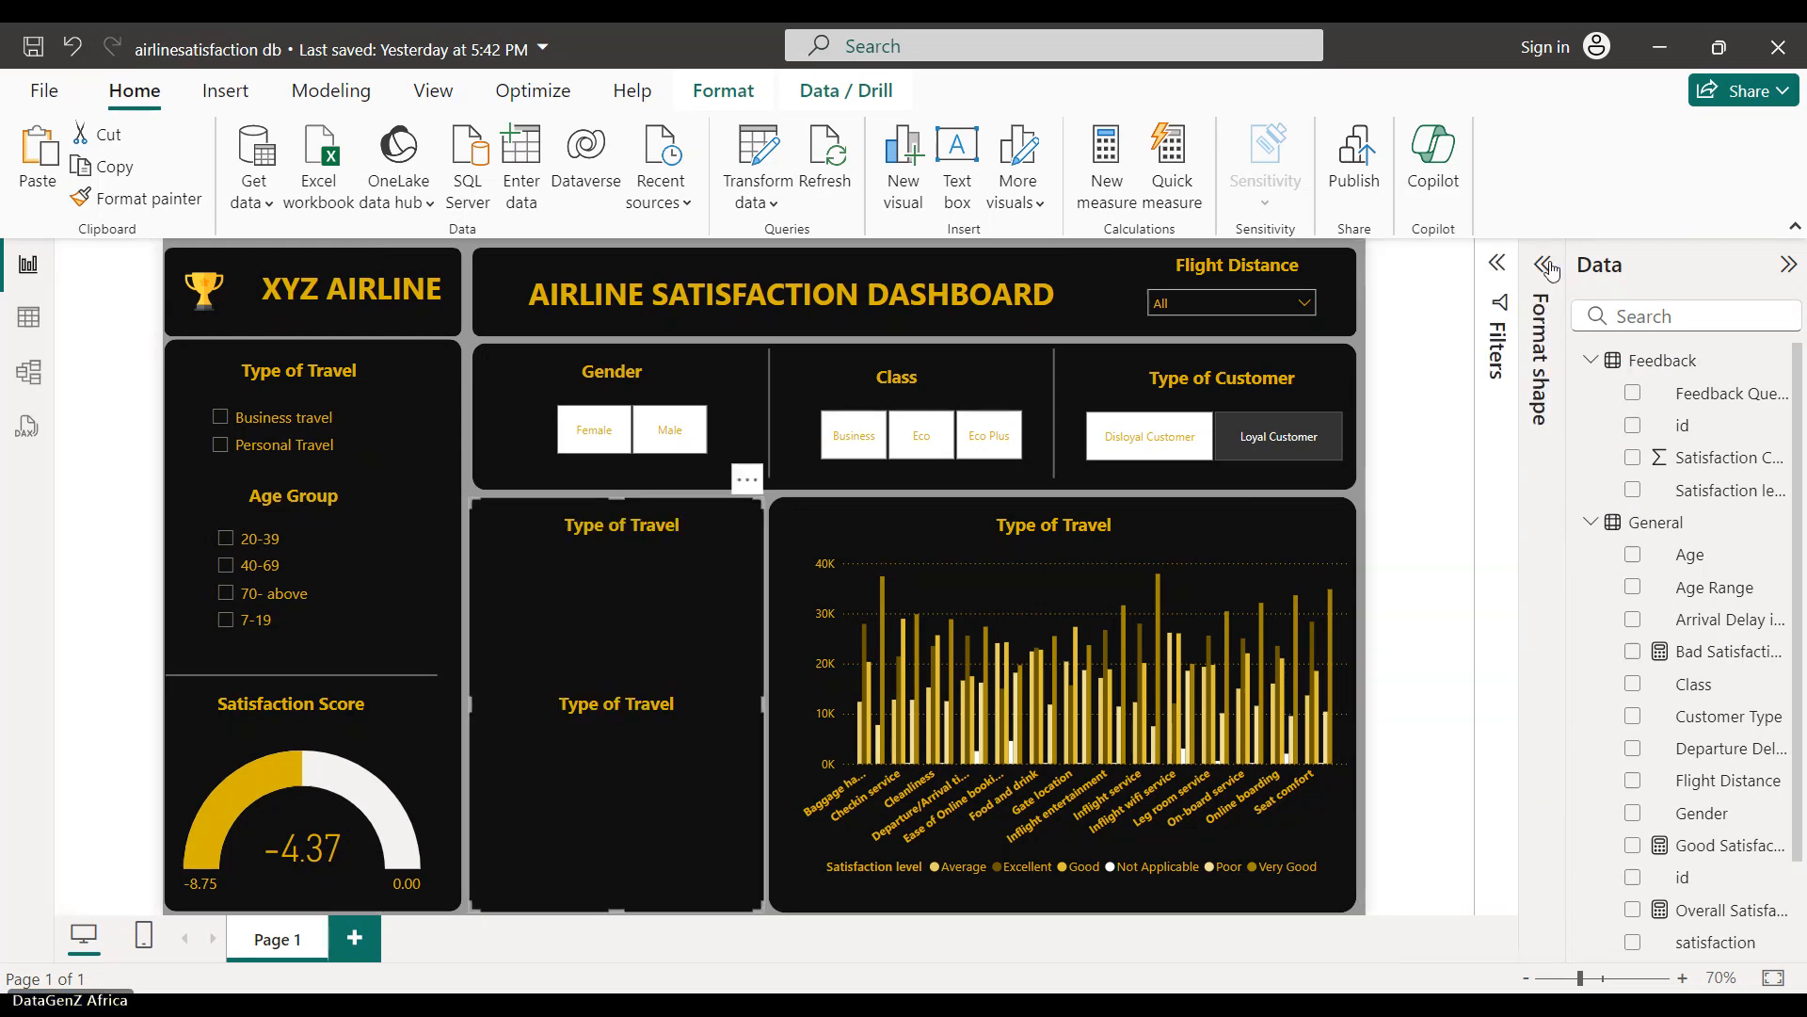
click(1539, 254)
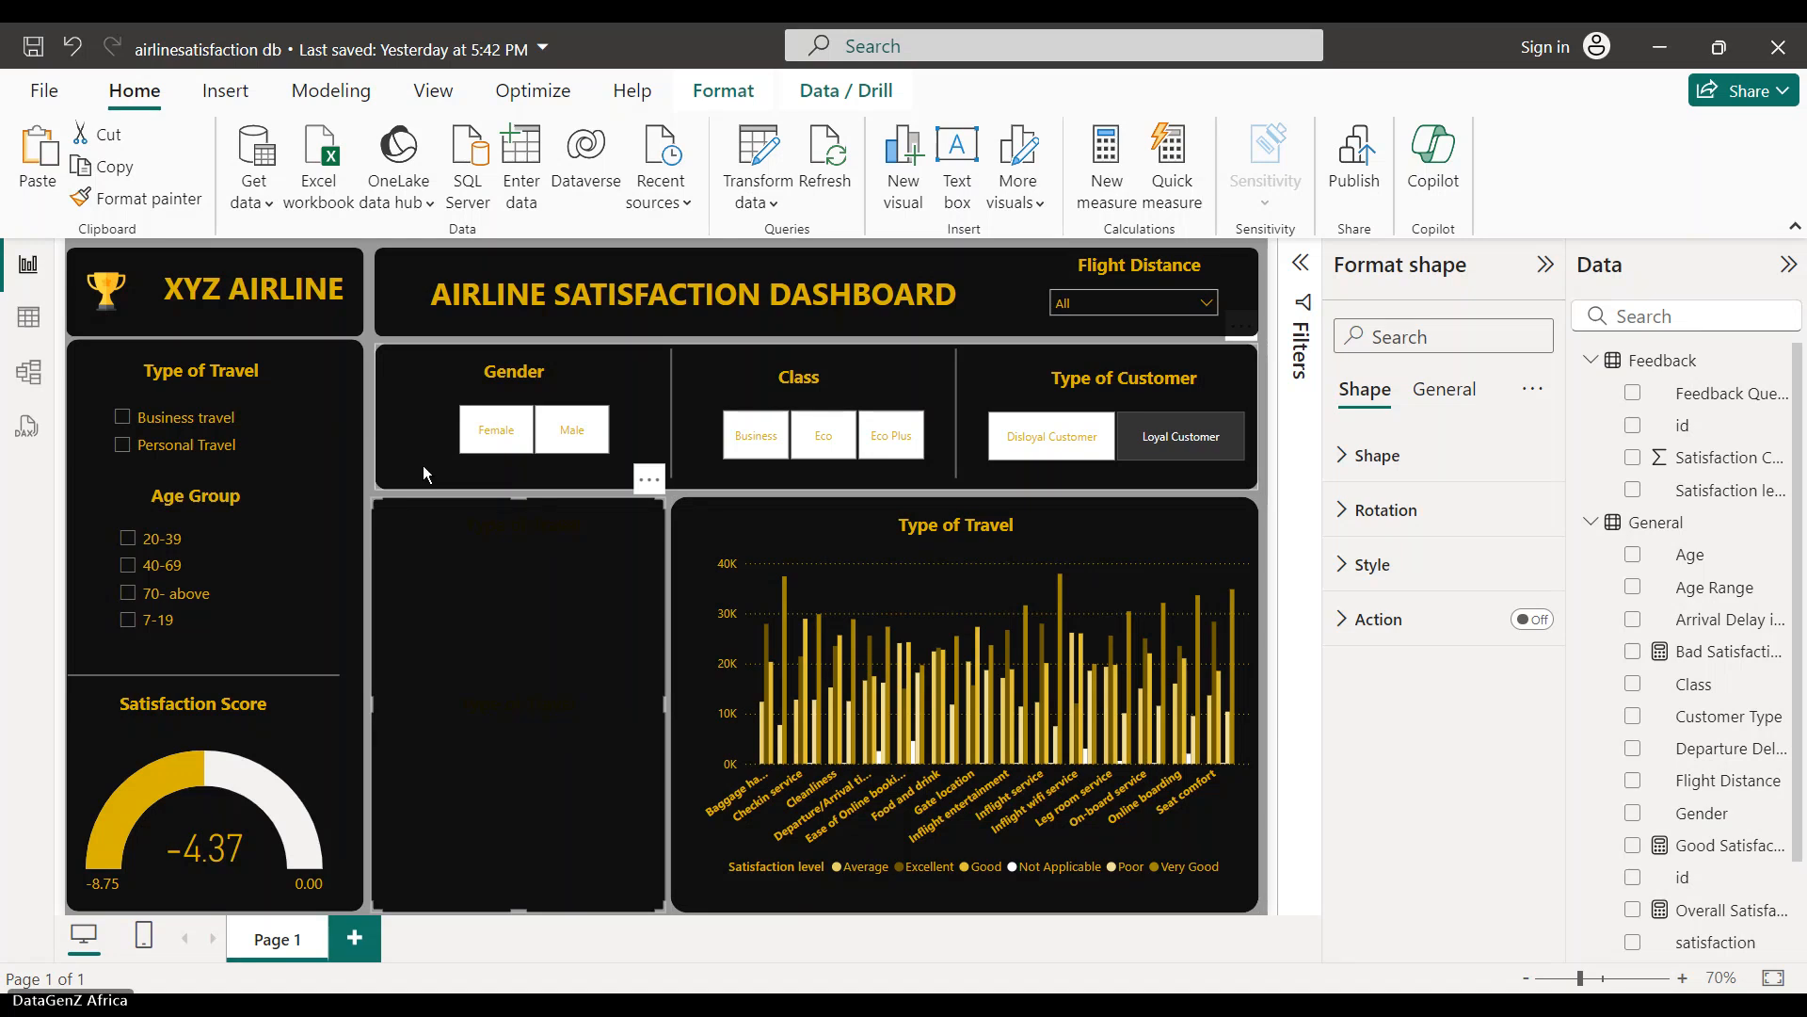
- Place a donut chart in the middle-left panel with Gender as legend and Count of Gender as values, resized to fit
click(365, 490)
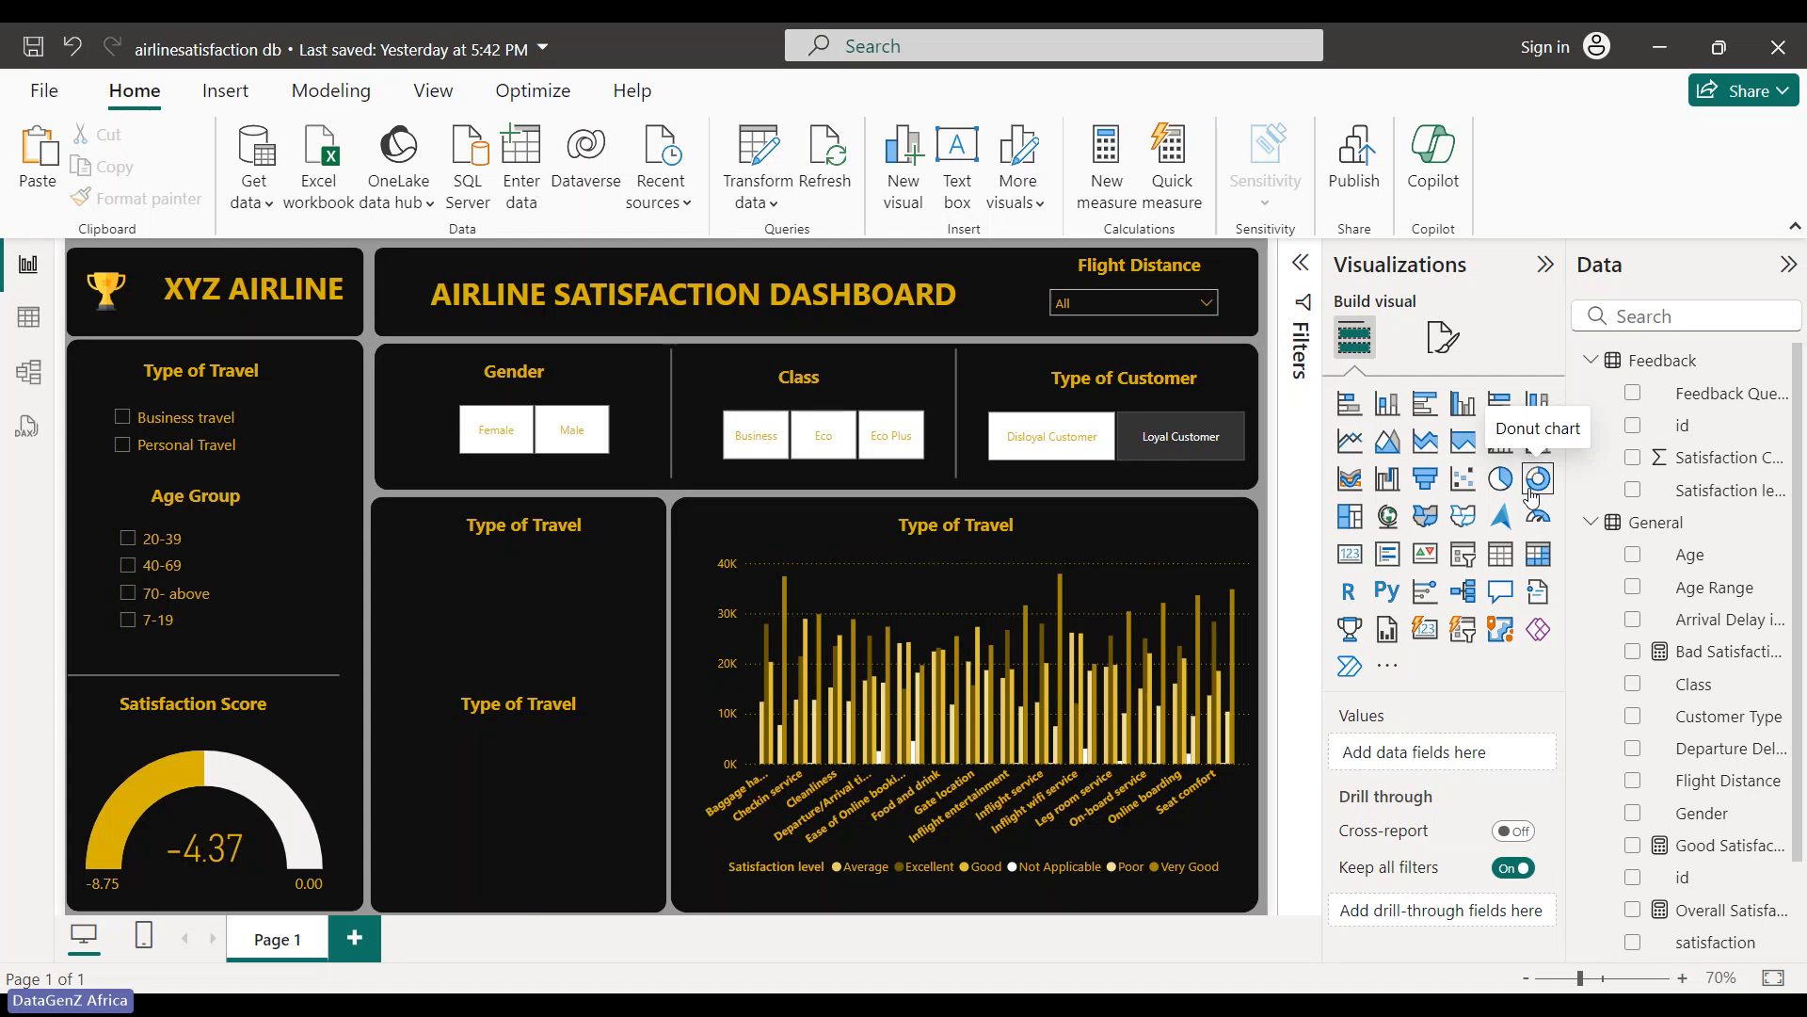
click(1536, 478)
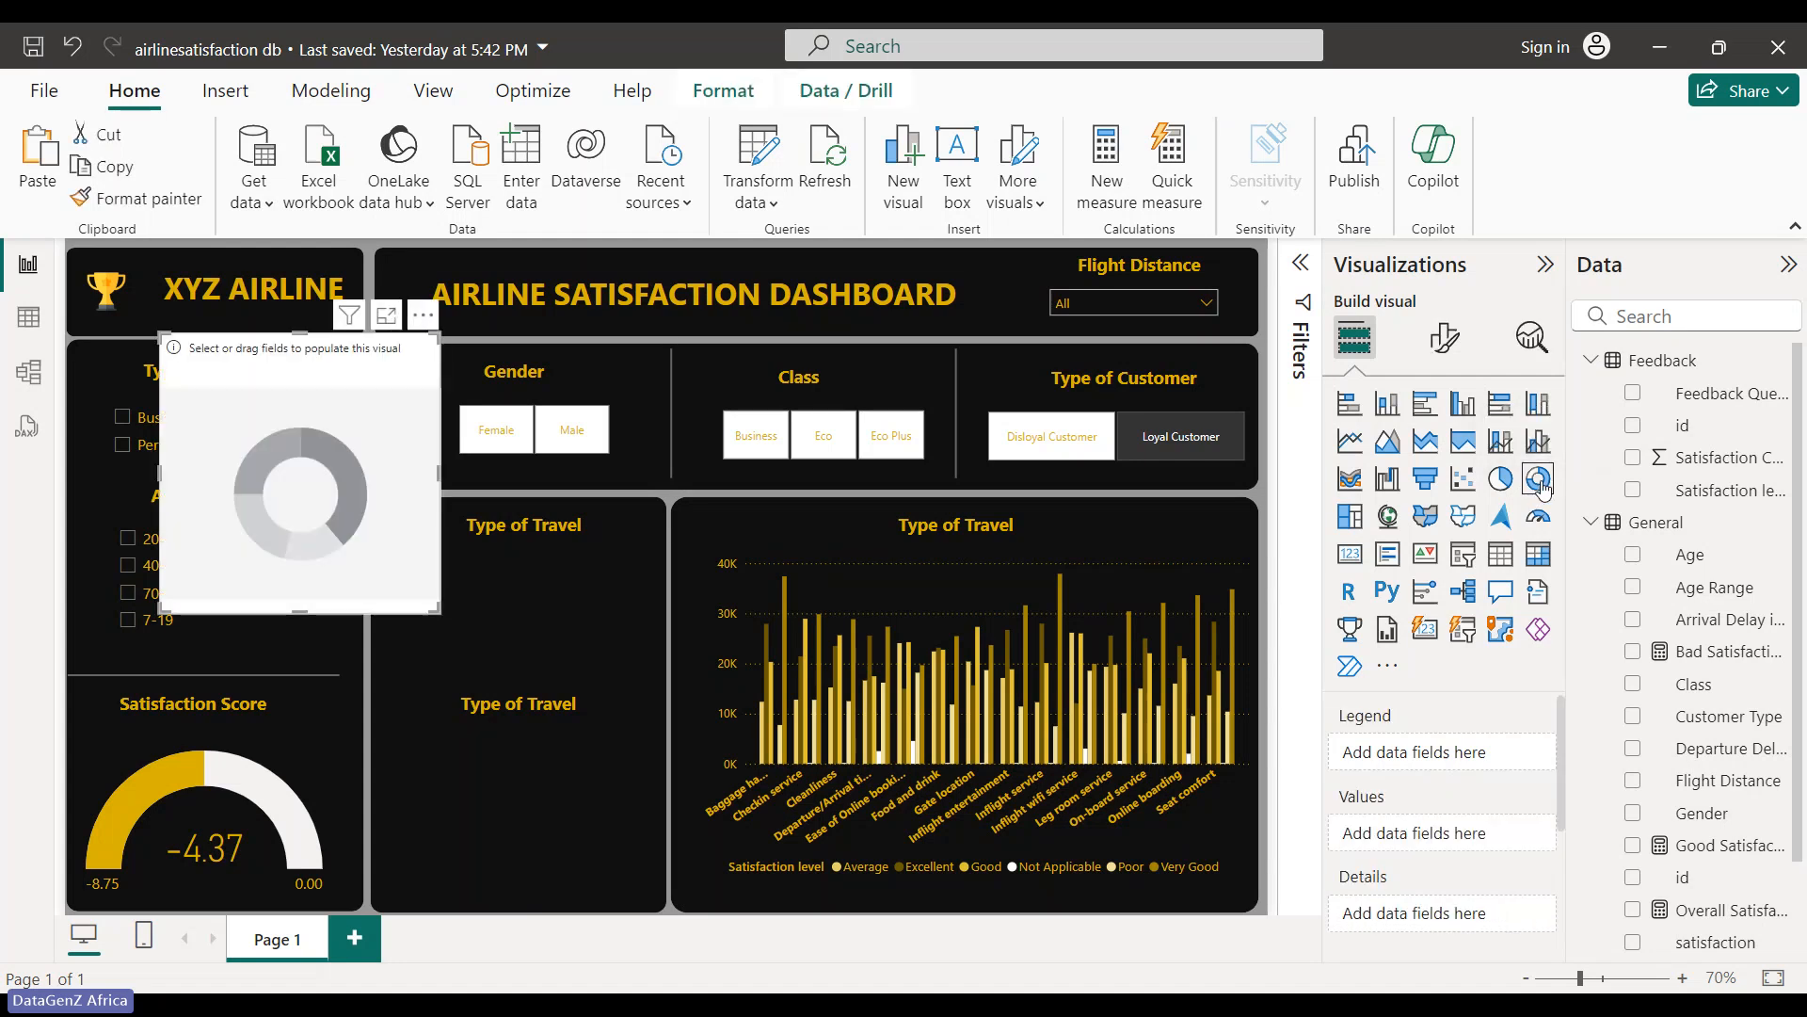
drag(402, 534, 595, 702)
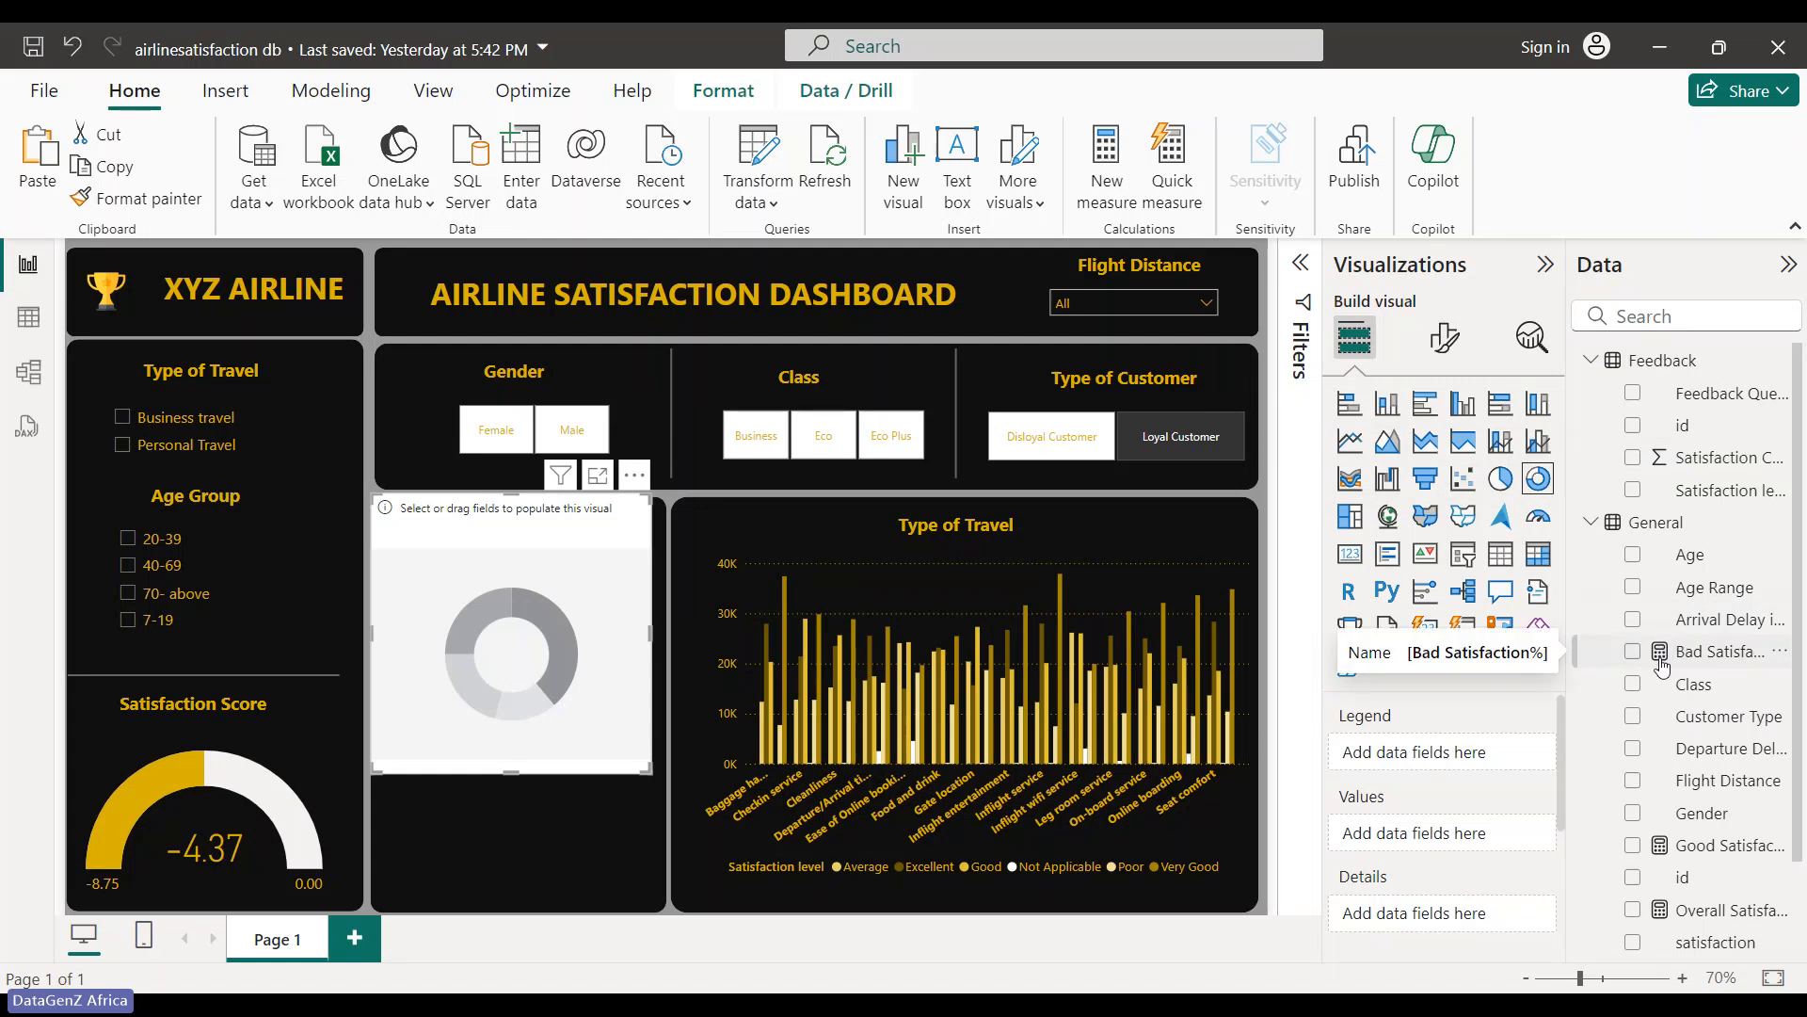
click(1632, 815)
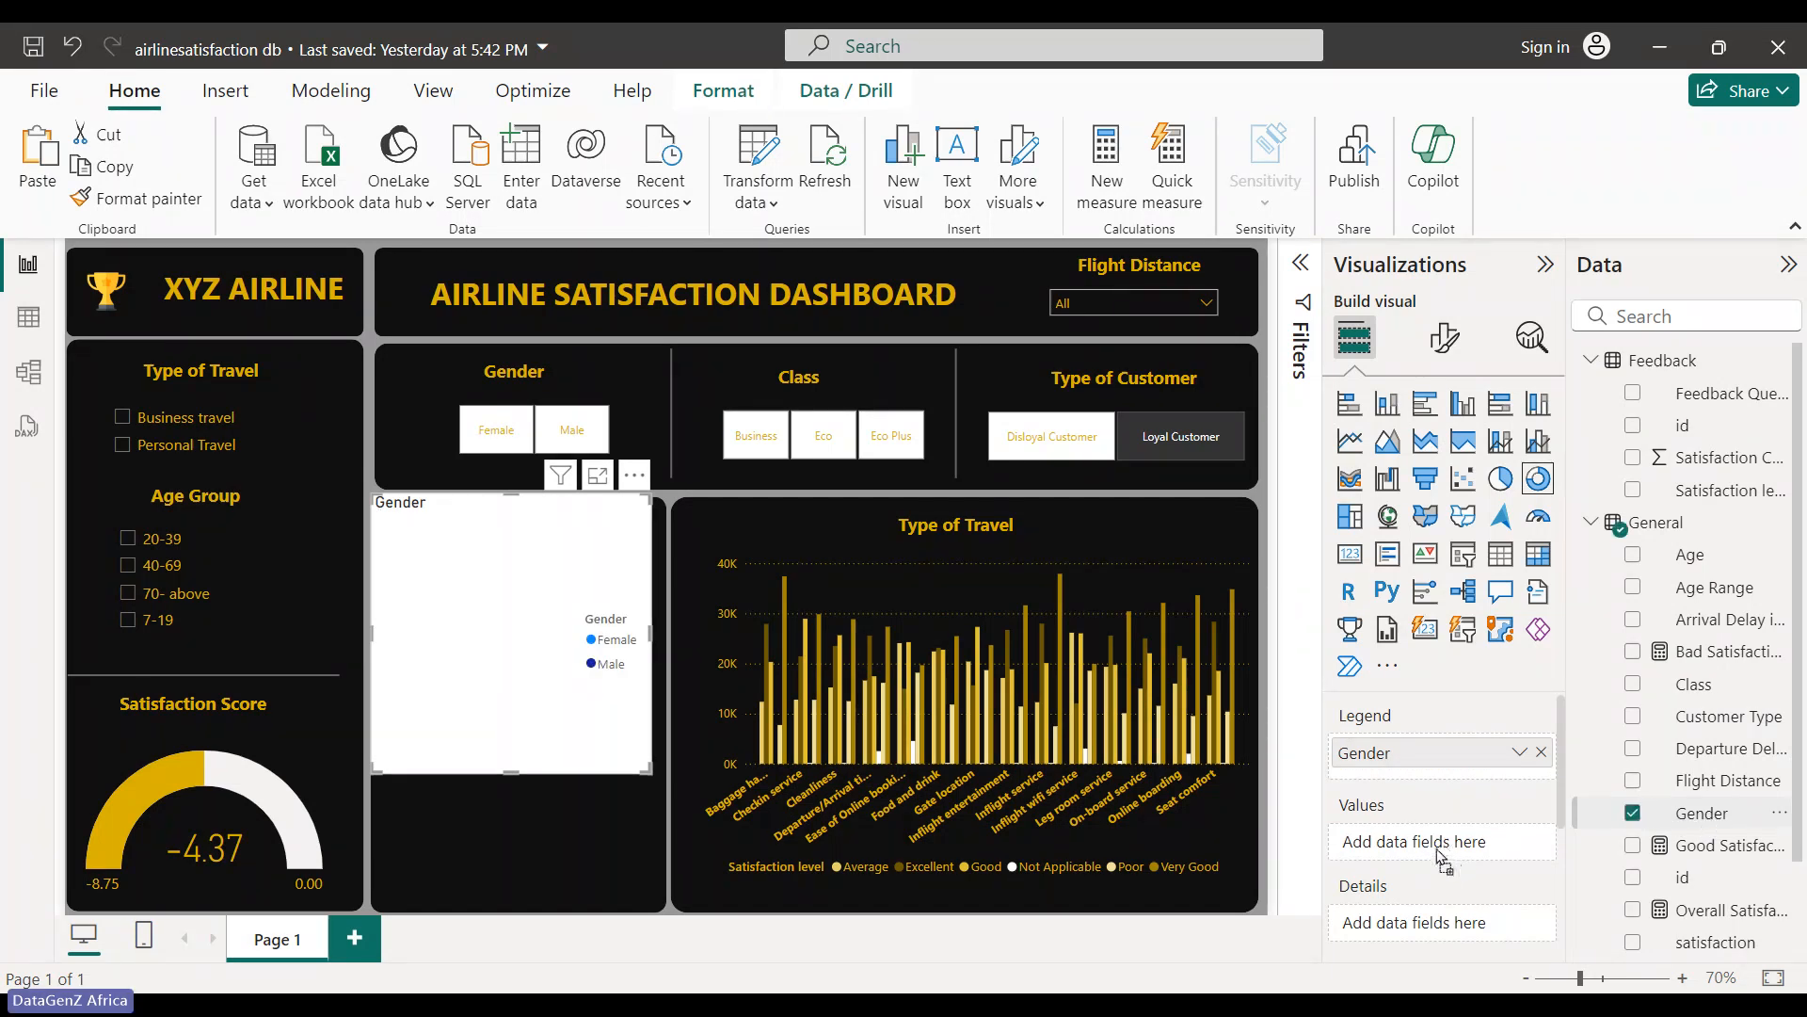
drag(1442, 855, 1440, 848)
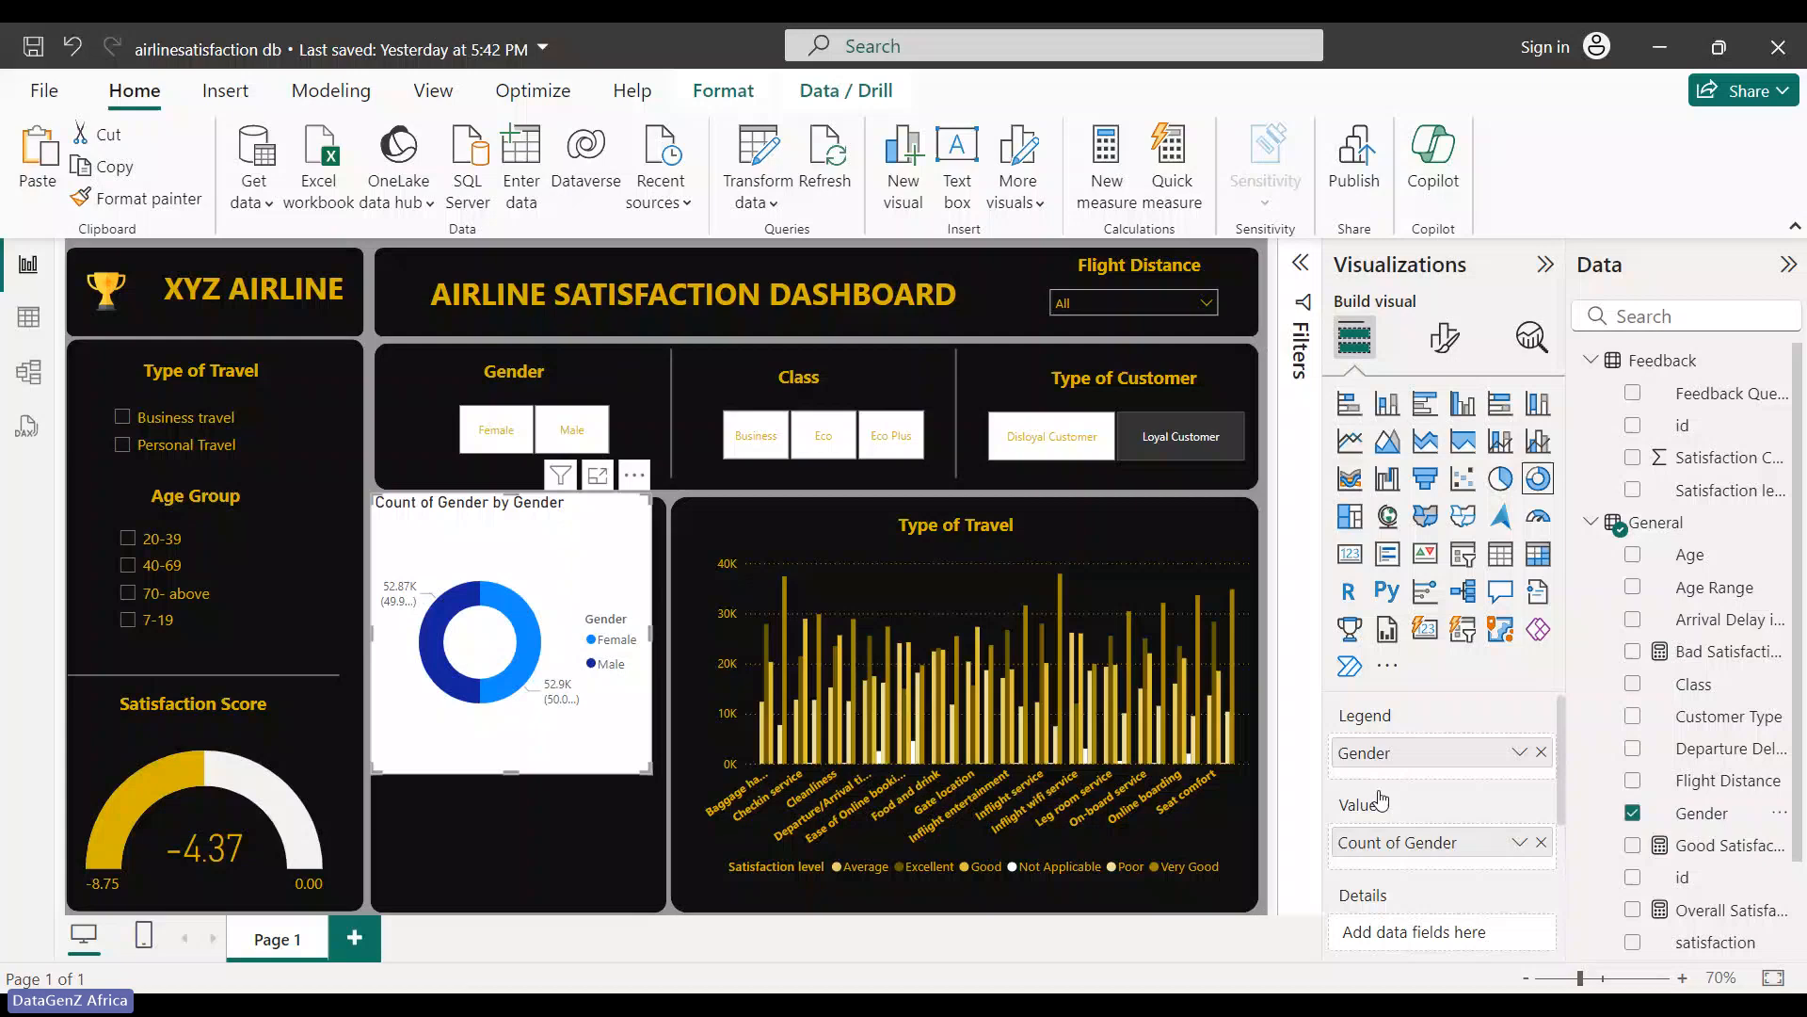
drag(648, 770, 604, 655)
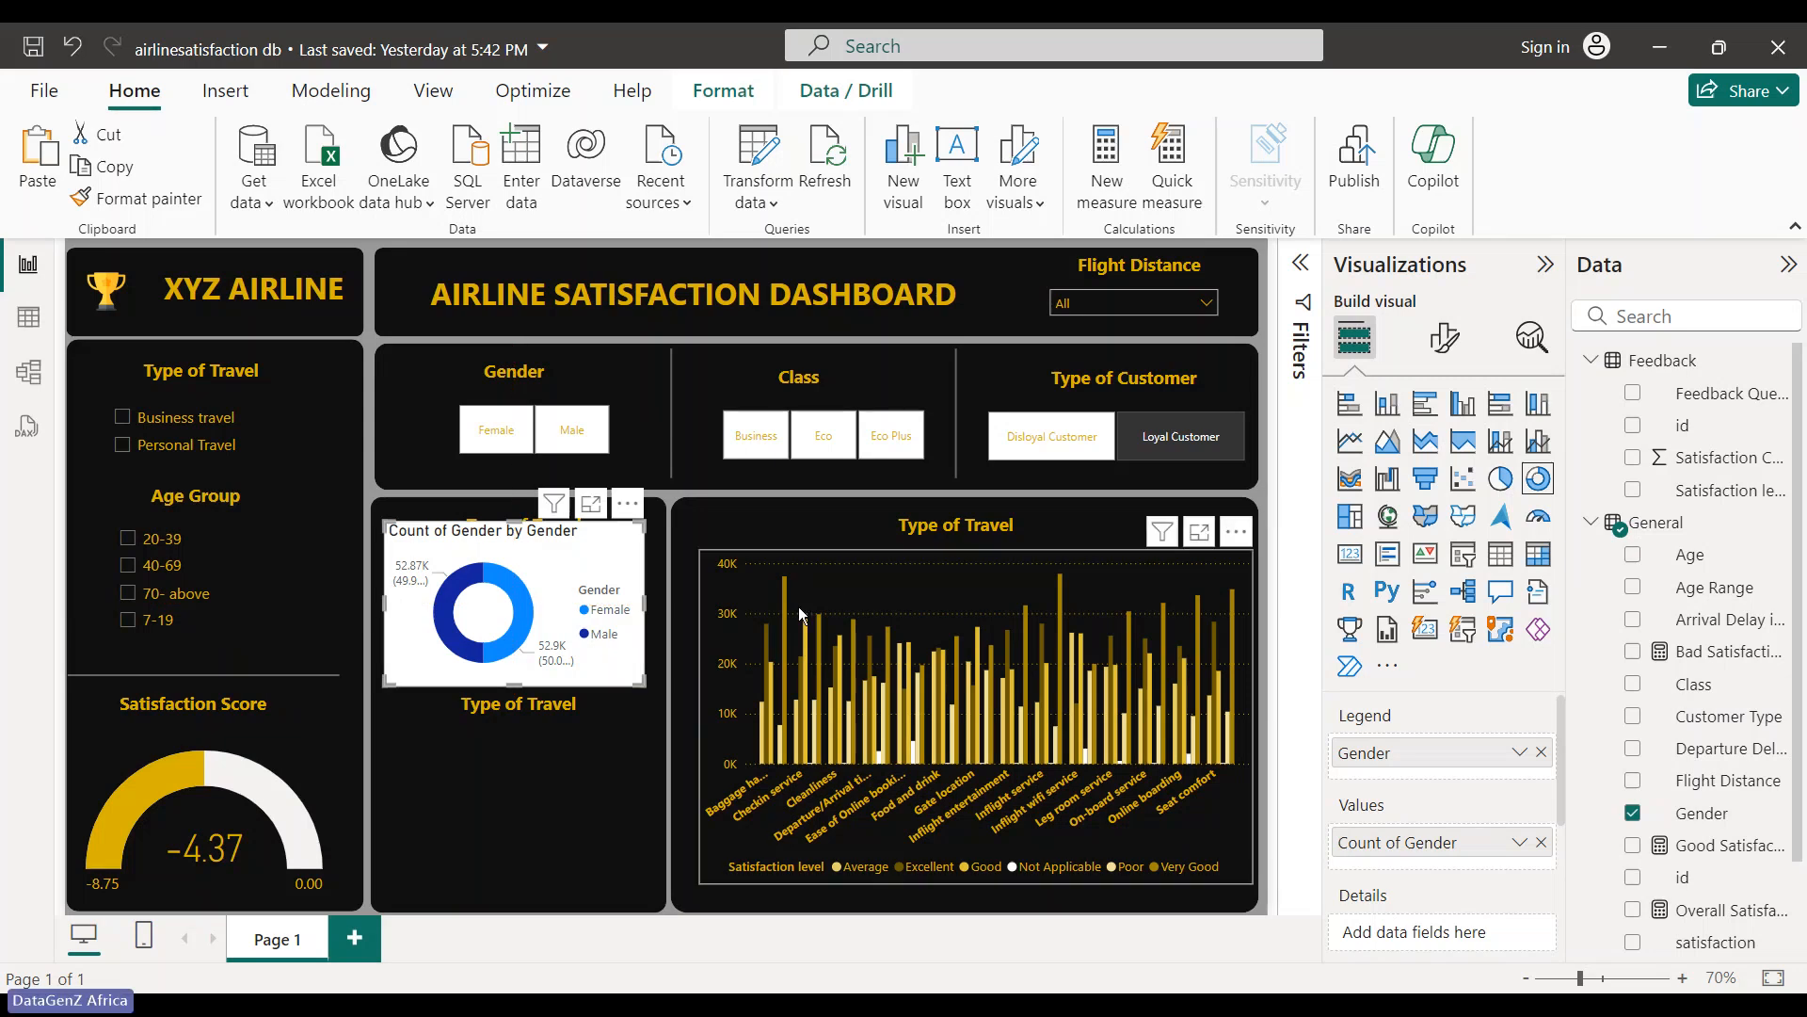
click(1444, 336)
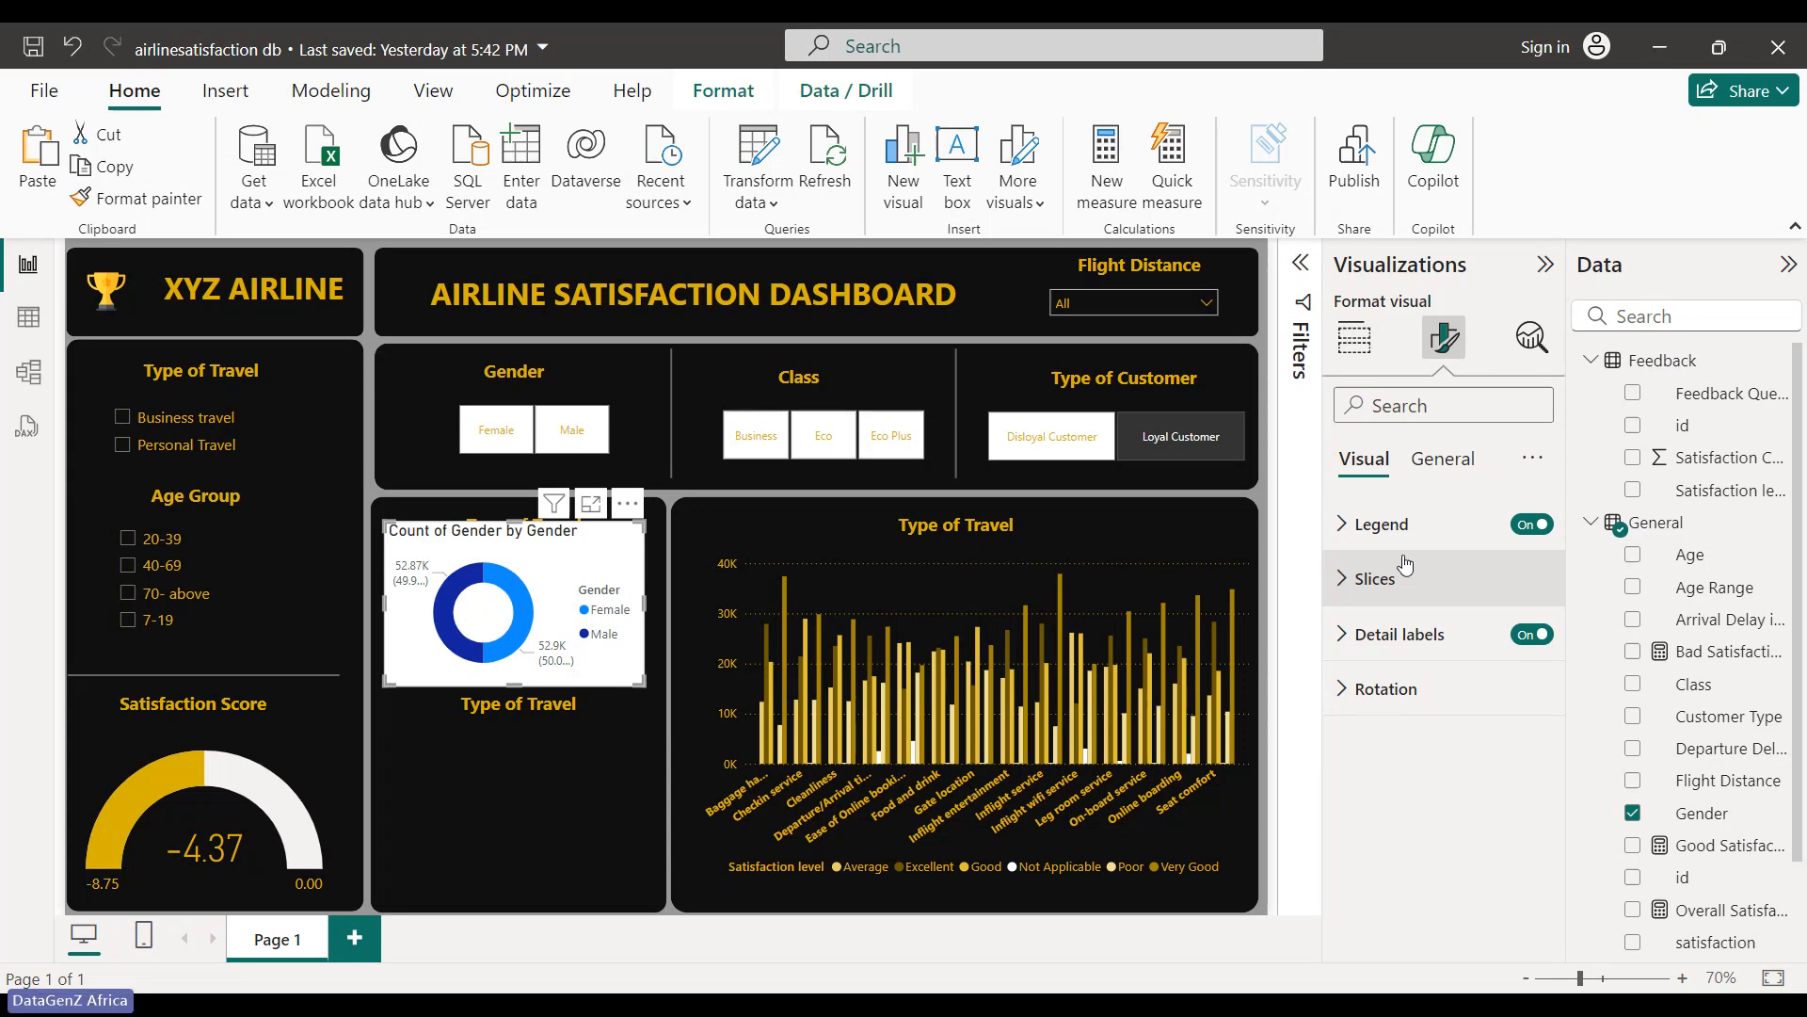
- Turn off the Gender donut's title and its white background
click(1532, 641)
click(1535, 637)
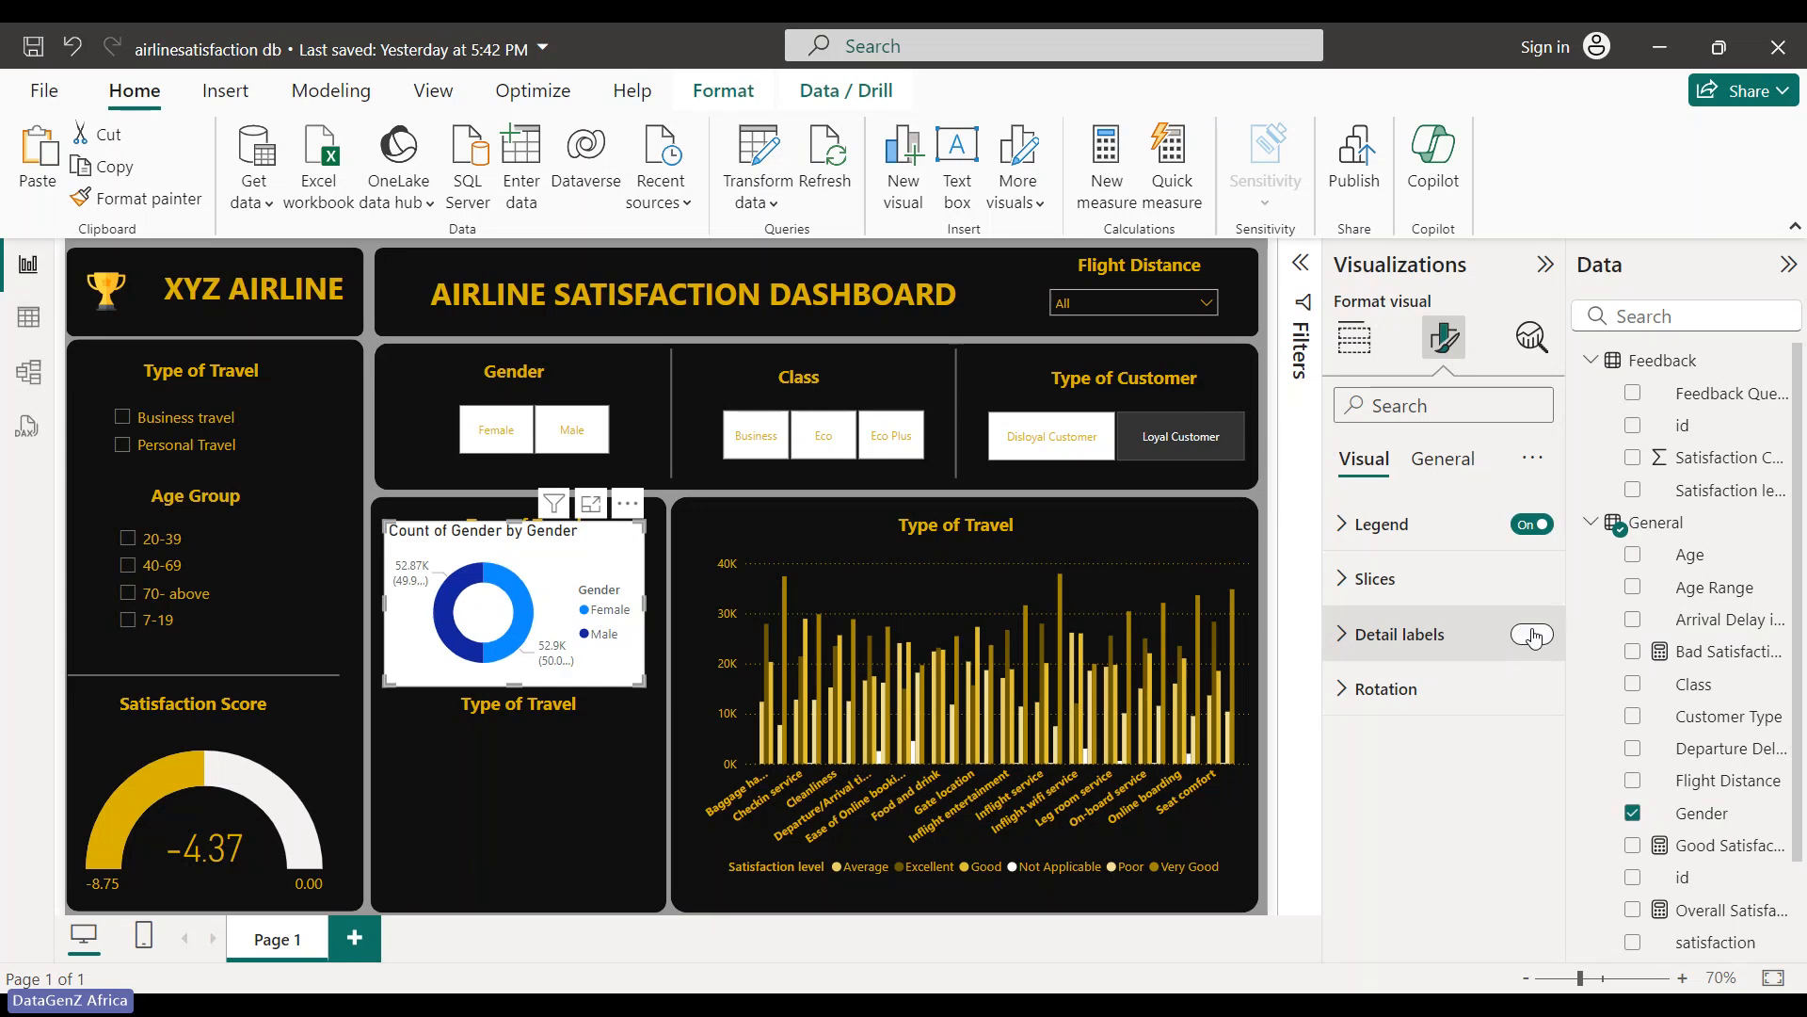
click(1458, 467)
click(1531, 578)
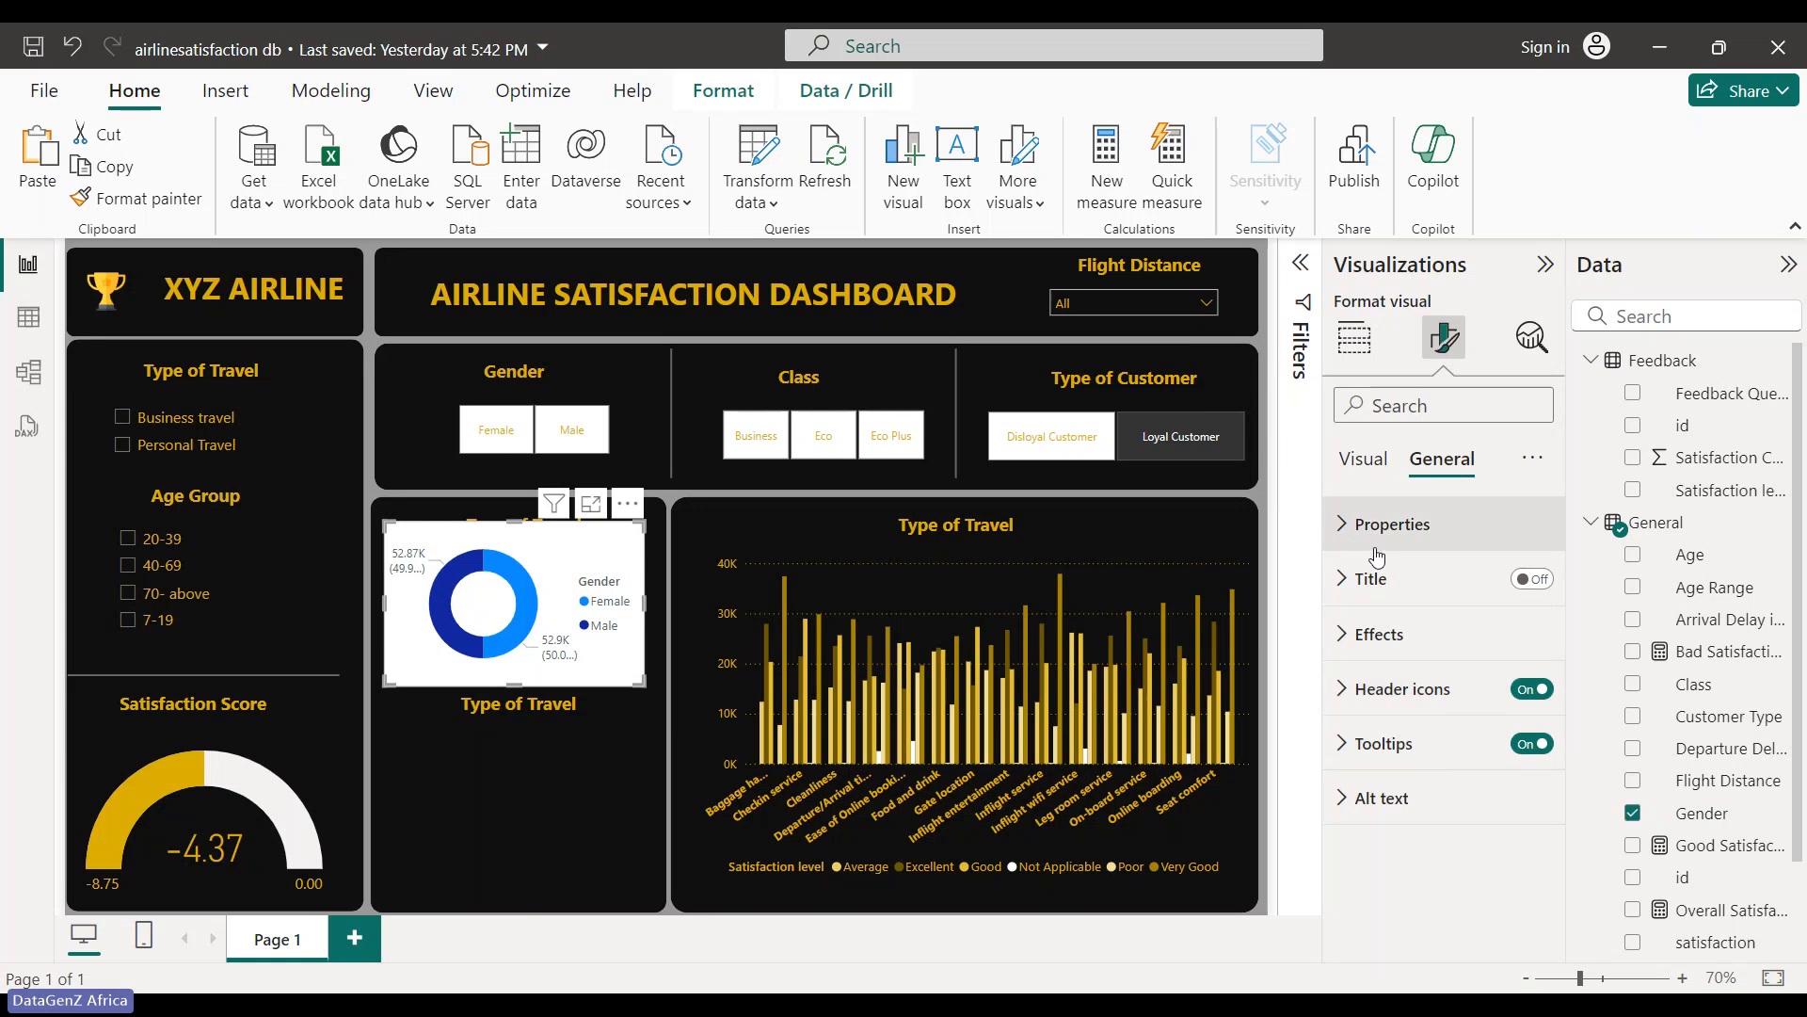
click(1370, 634)
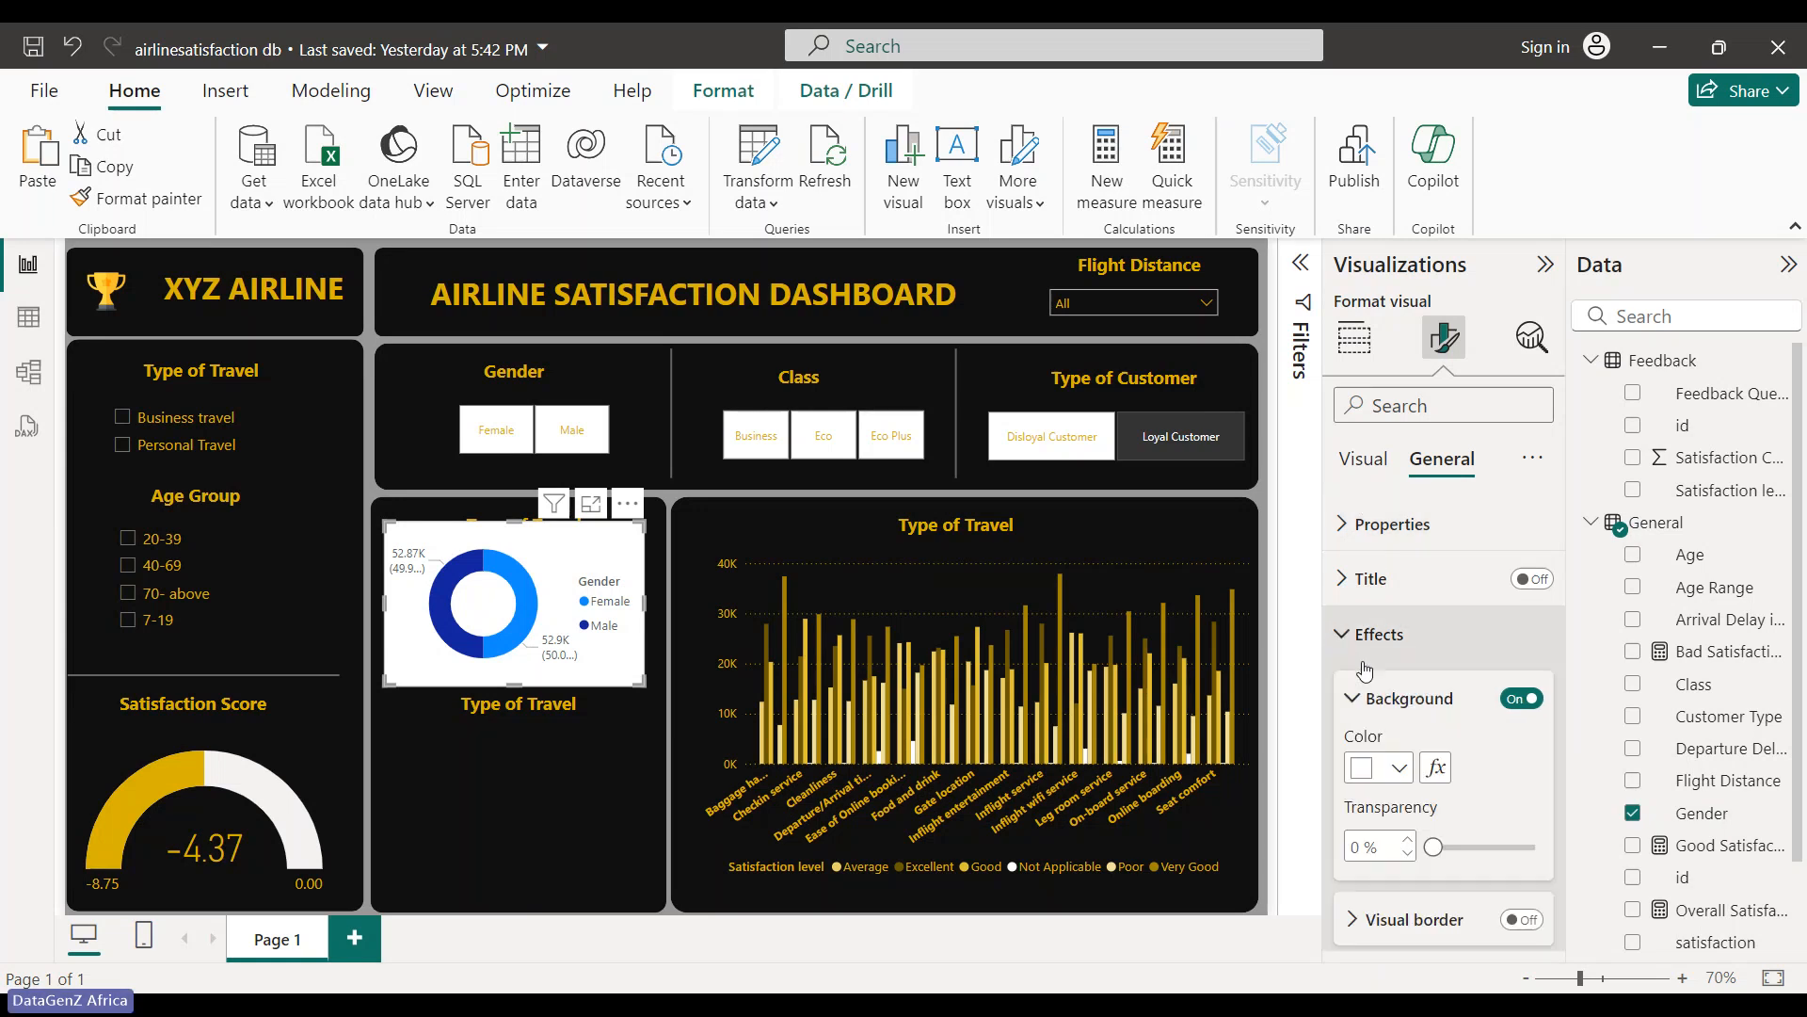
scroll(1365, 767, down, 3)
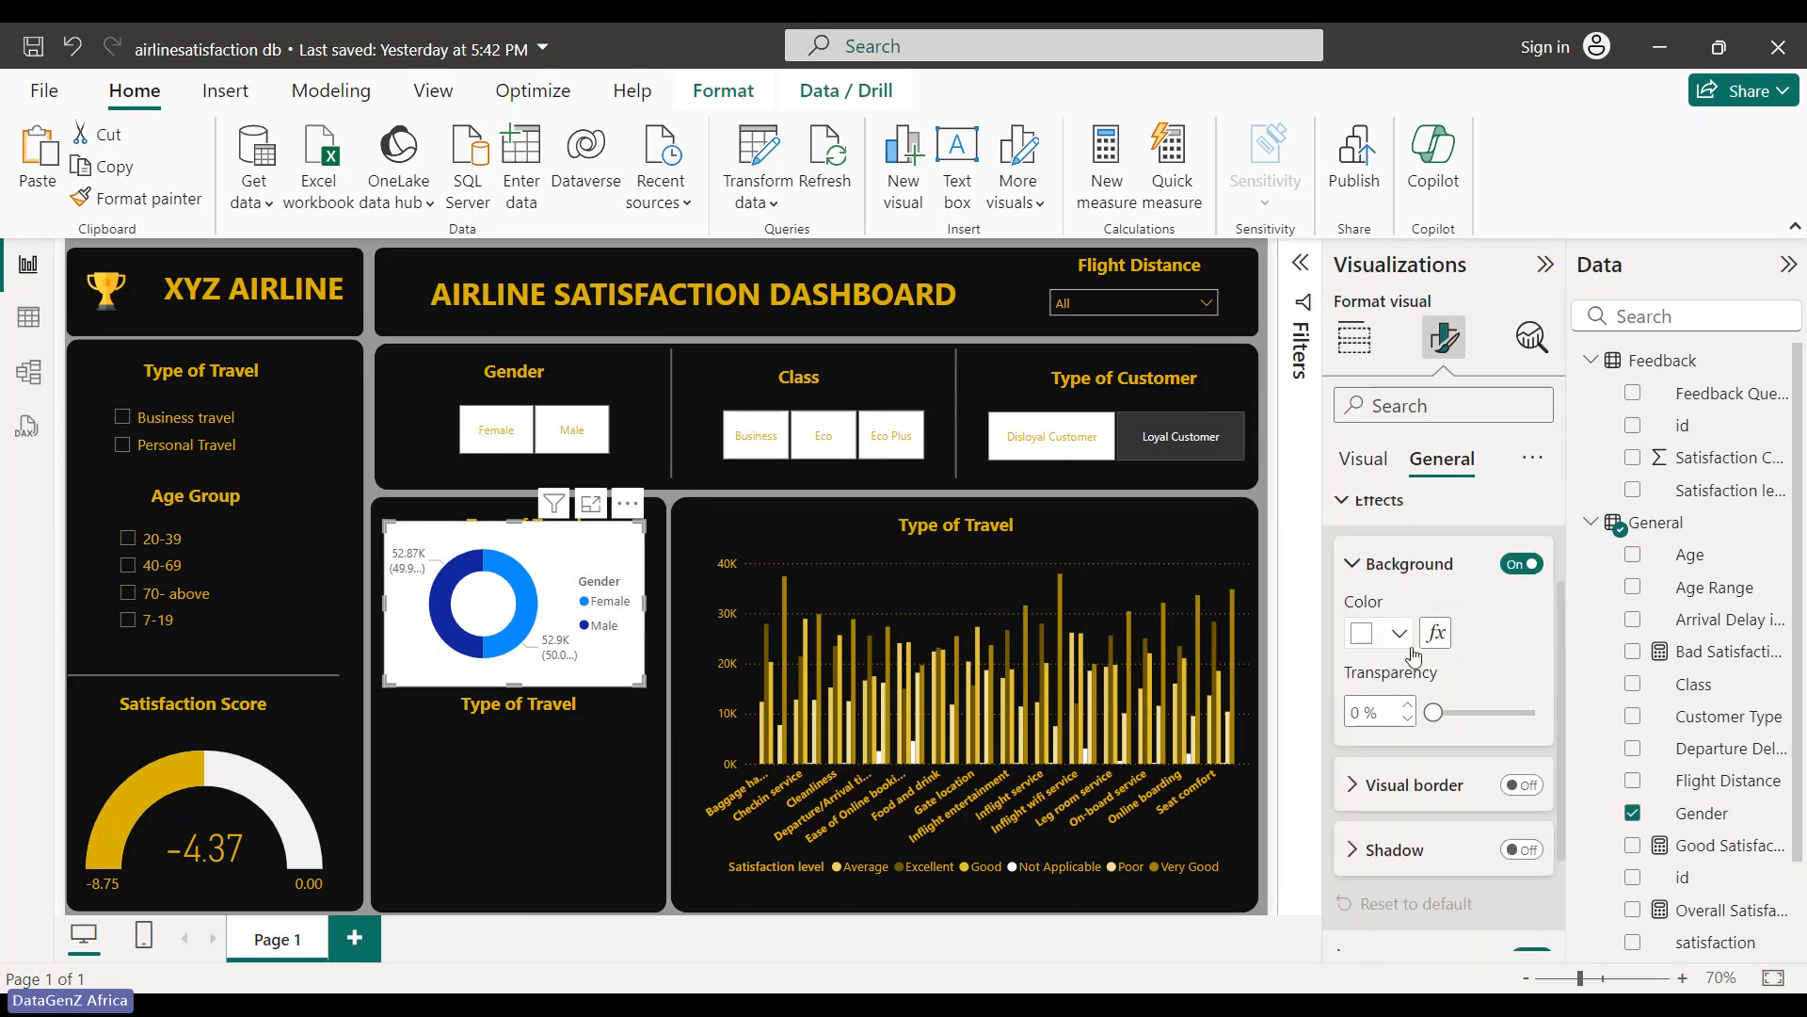
click(1522, 563)
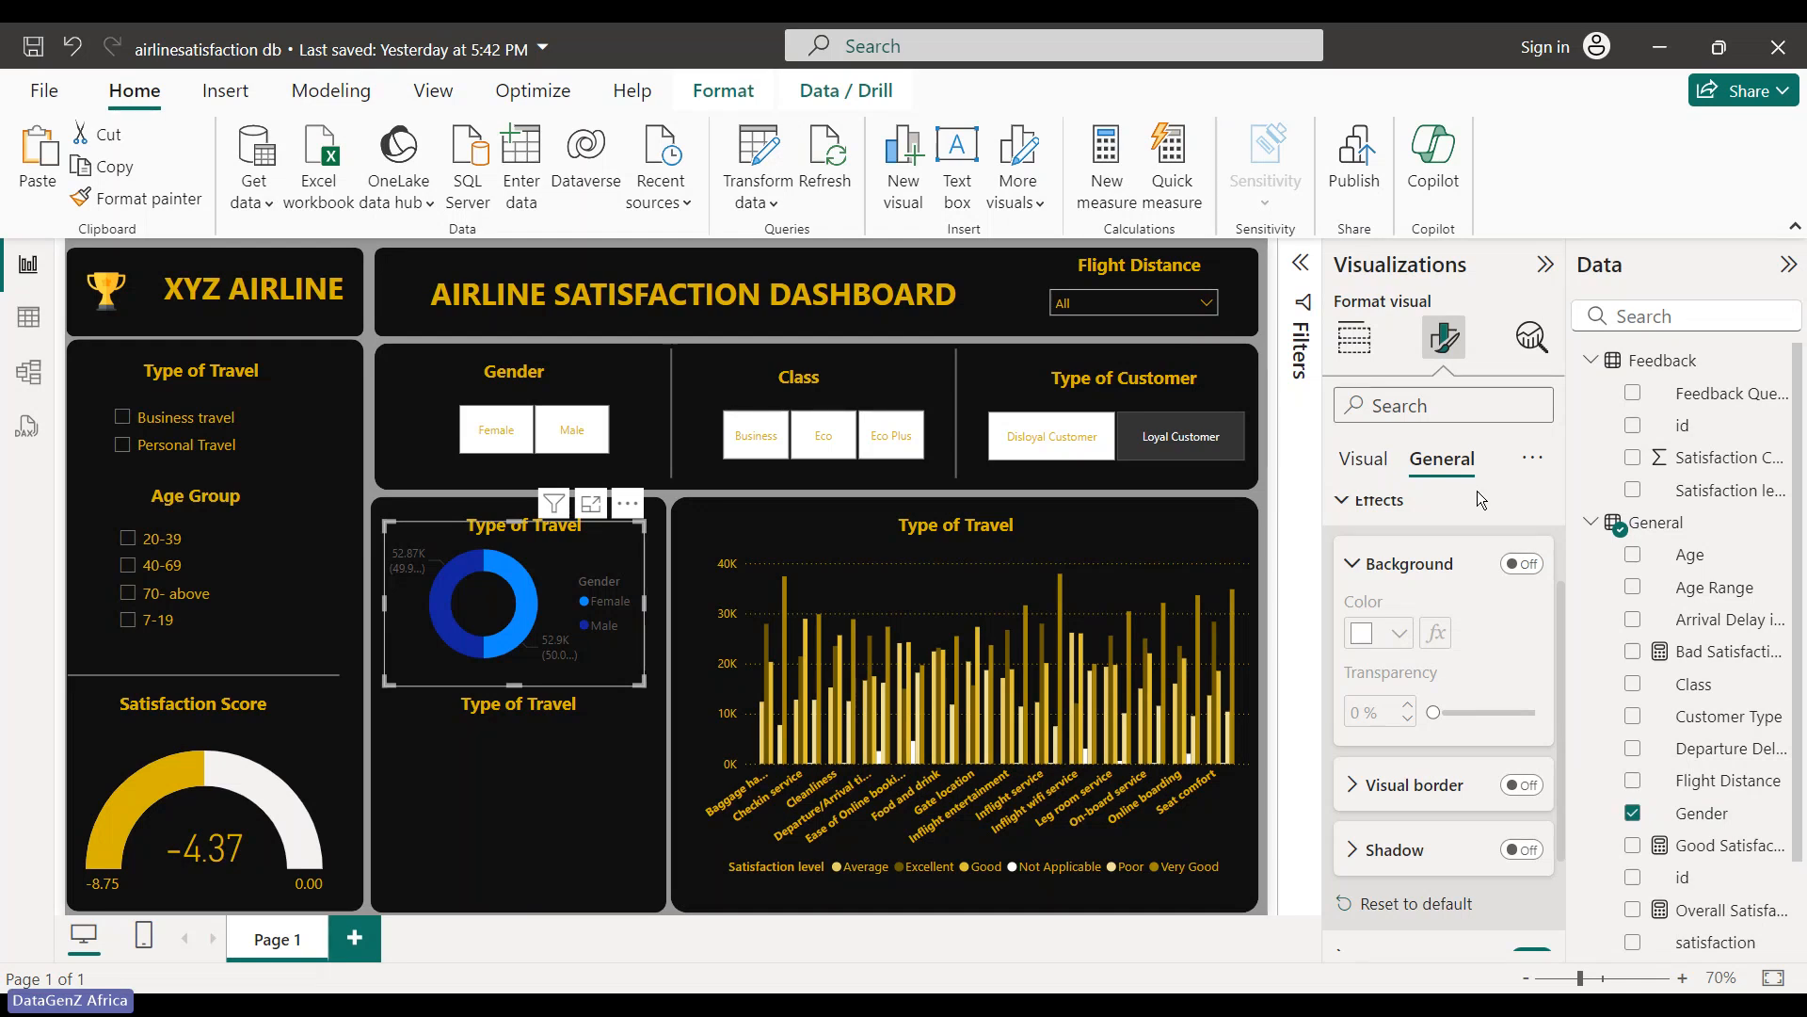
- Color the donut's Female slice gold and its Male slice white
click(1363, 458)
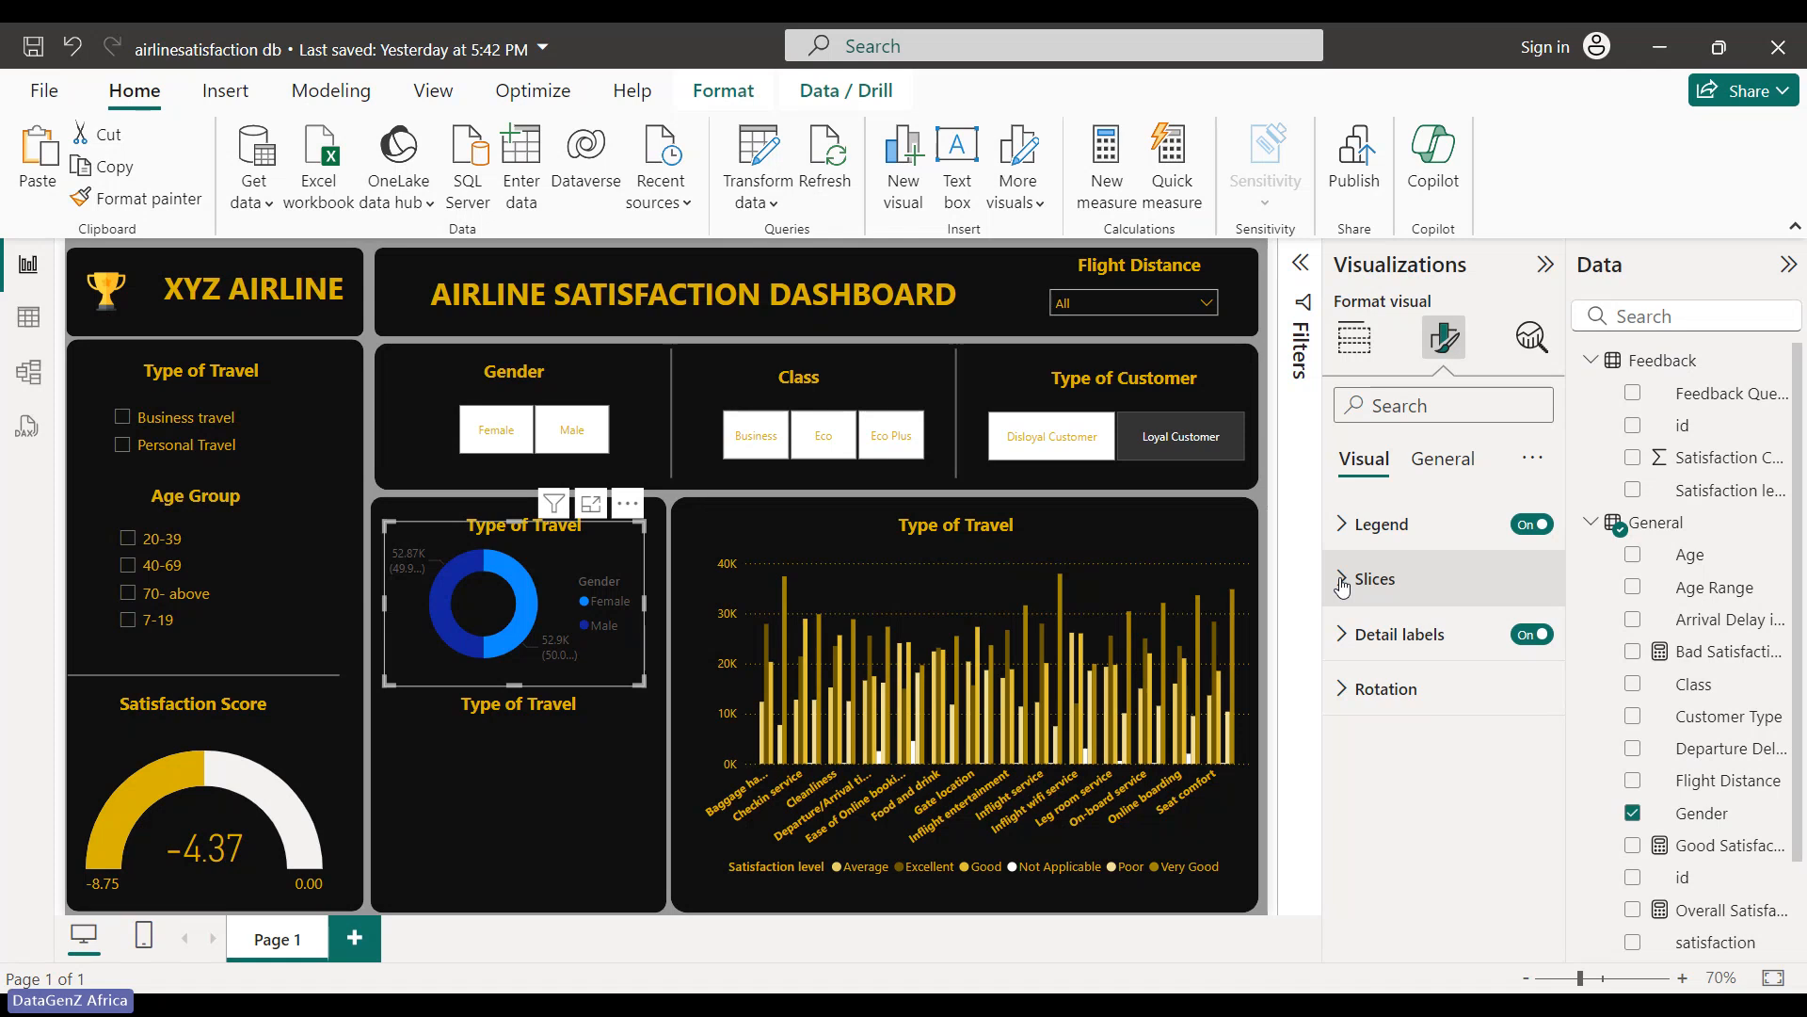
click(1341, 581)
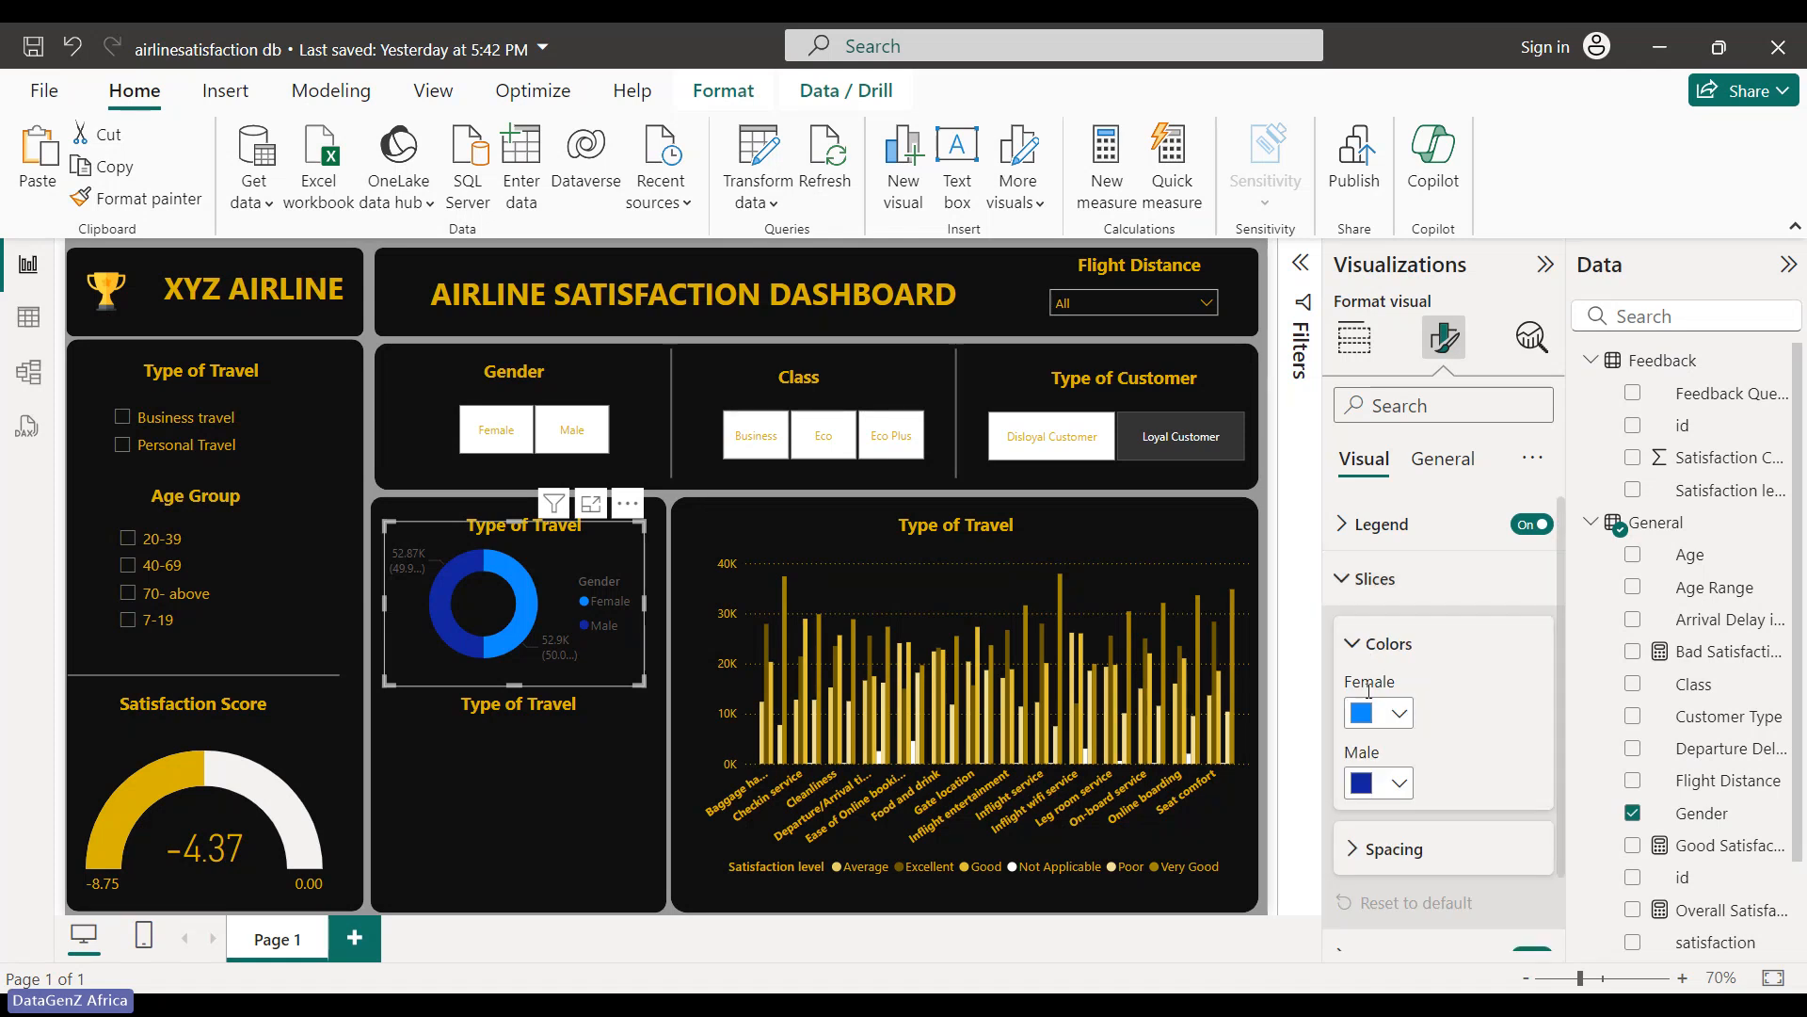
click(1402, 714)
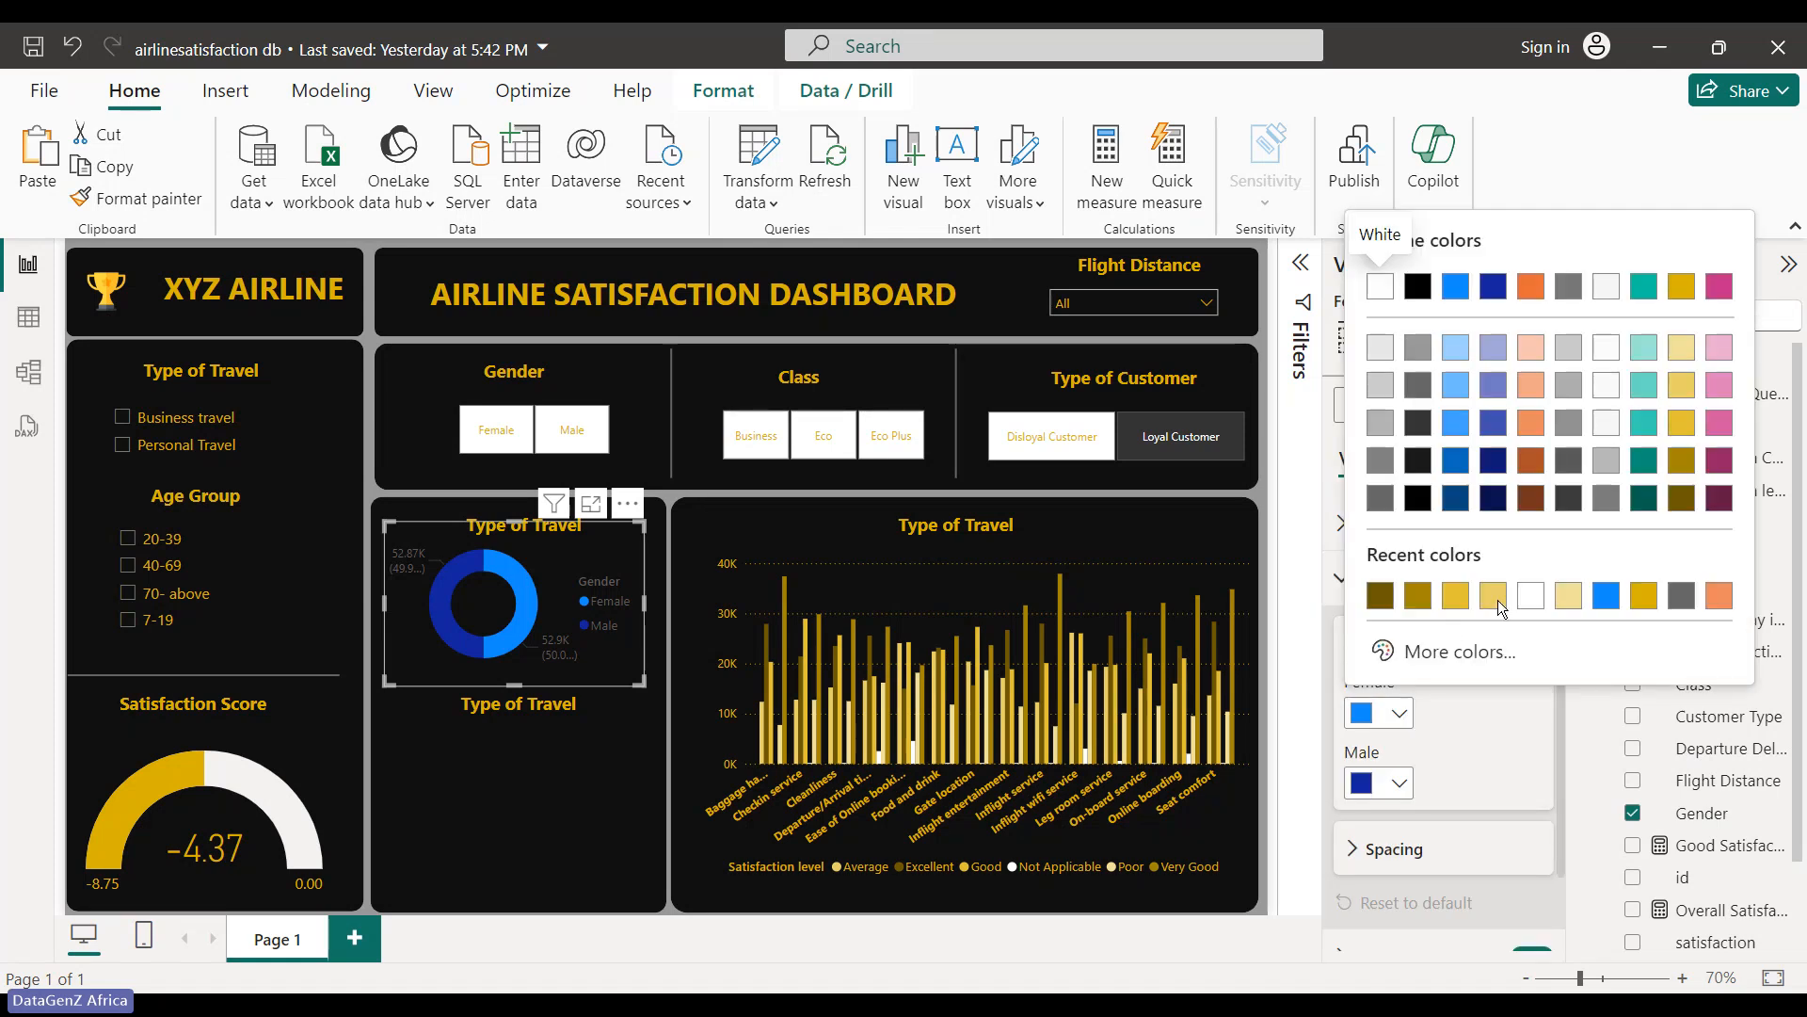
click(1690, 288)
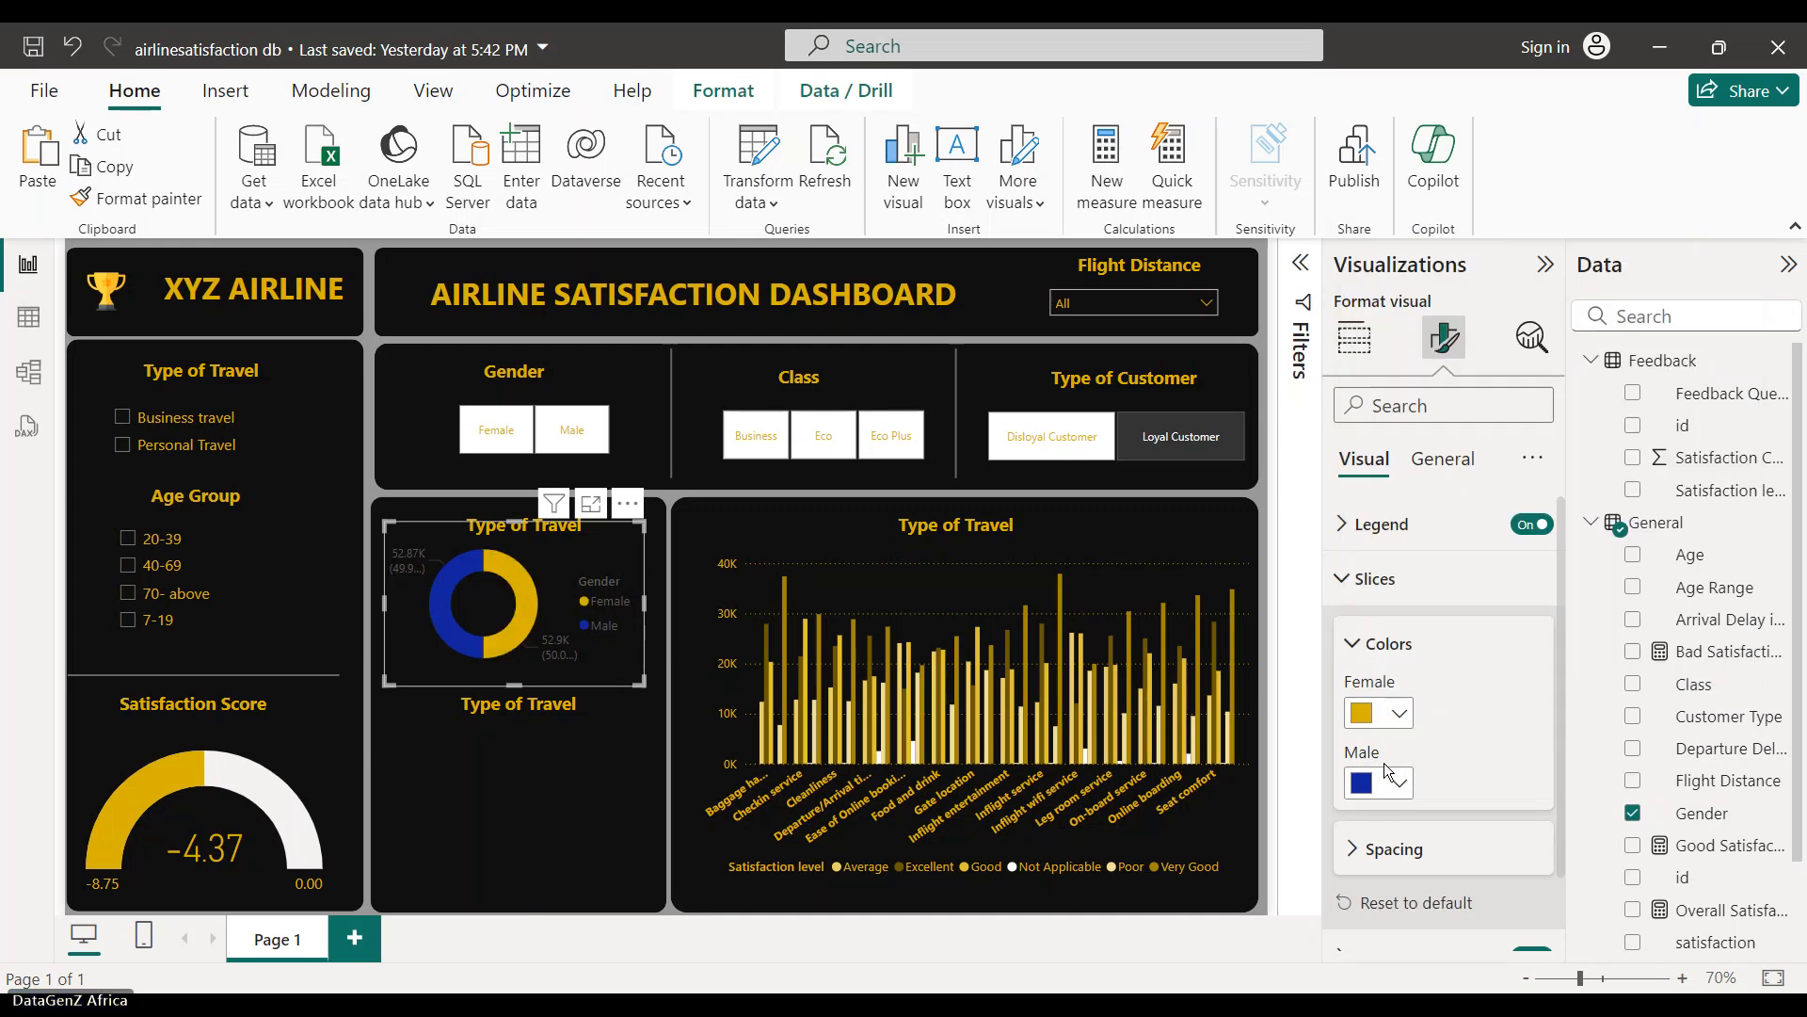
click(1397, 781)
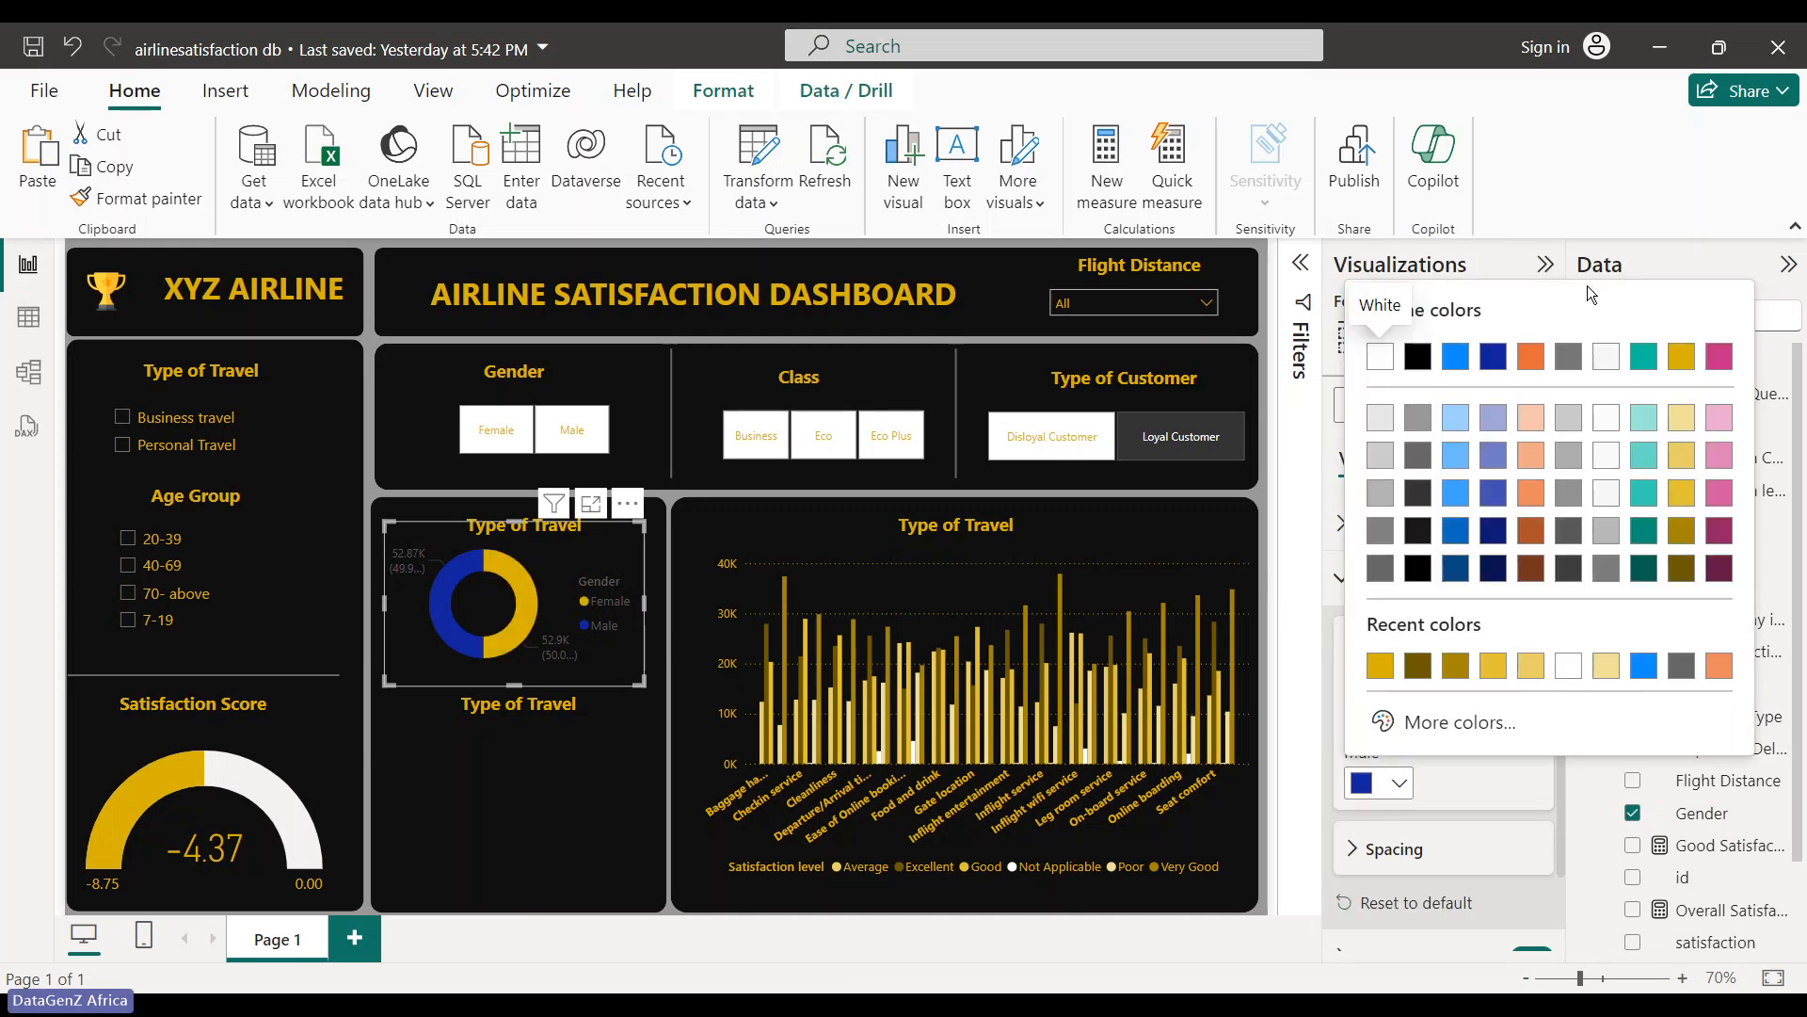
click(1603, 369)
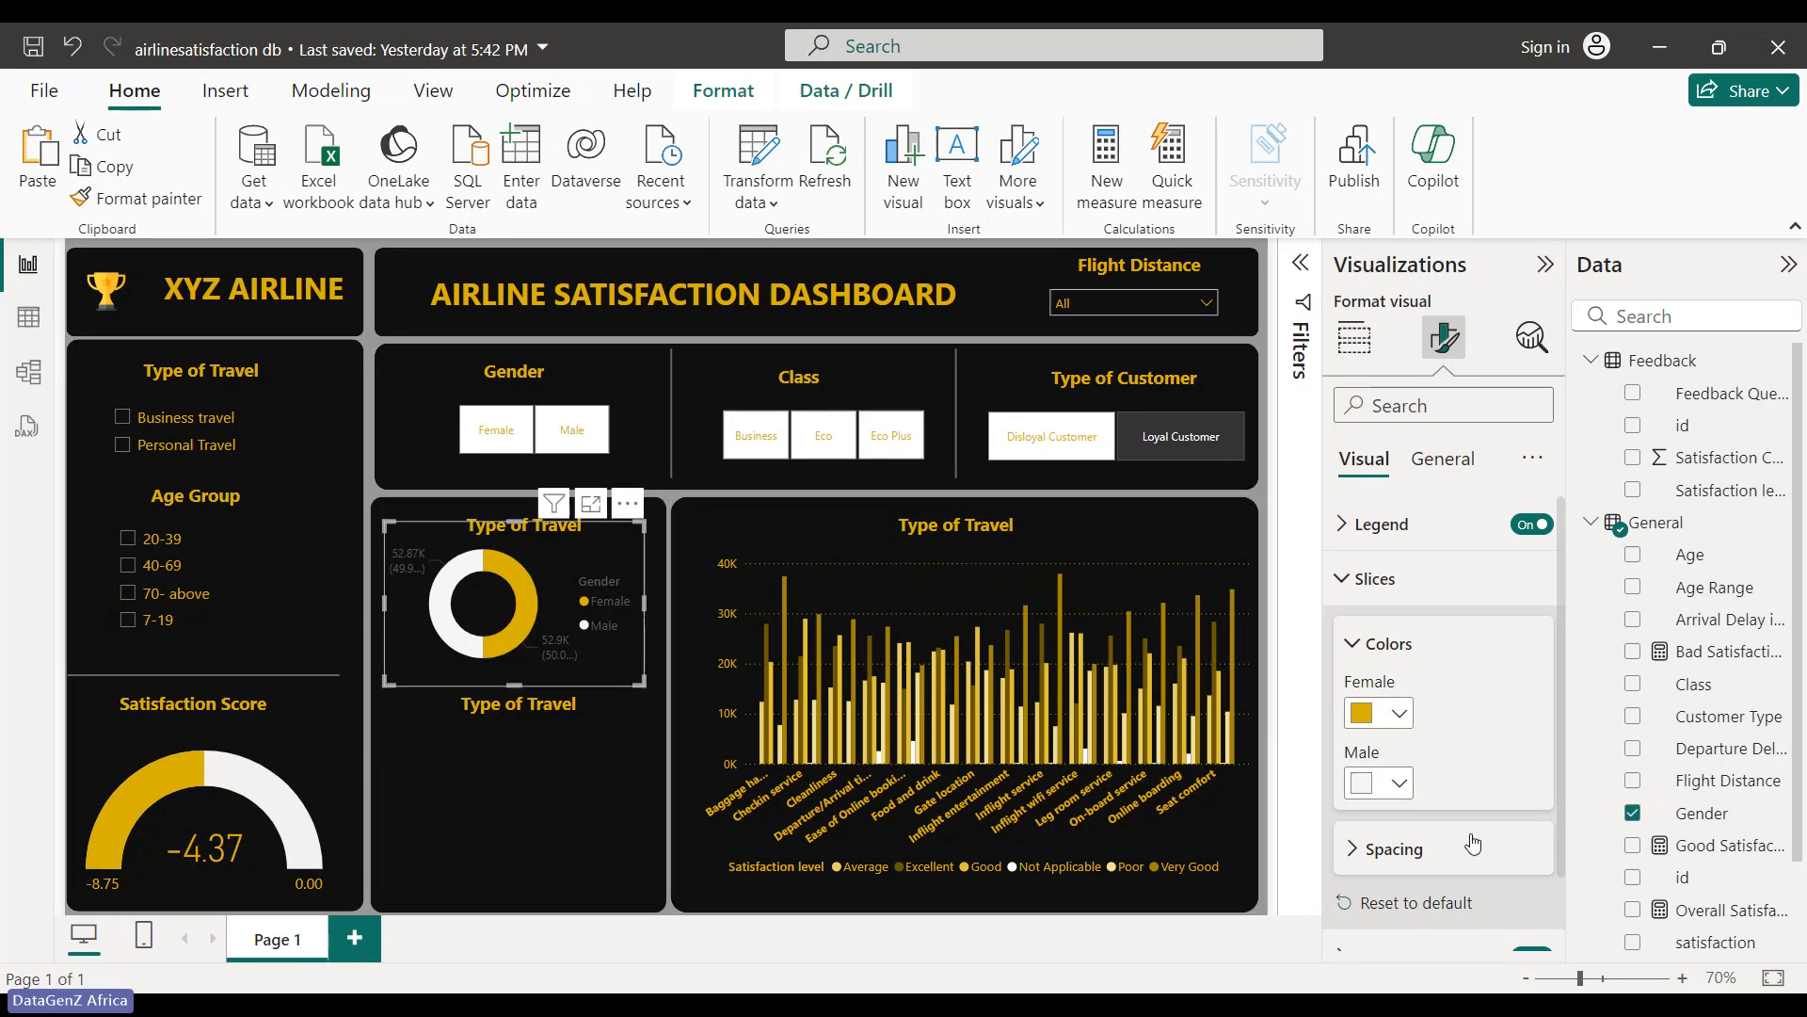
scroll(1450, 828, down, 1)
scroll(1412, 810, down, 1)
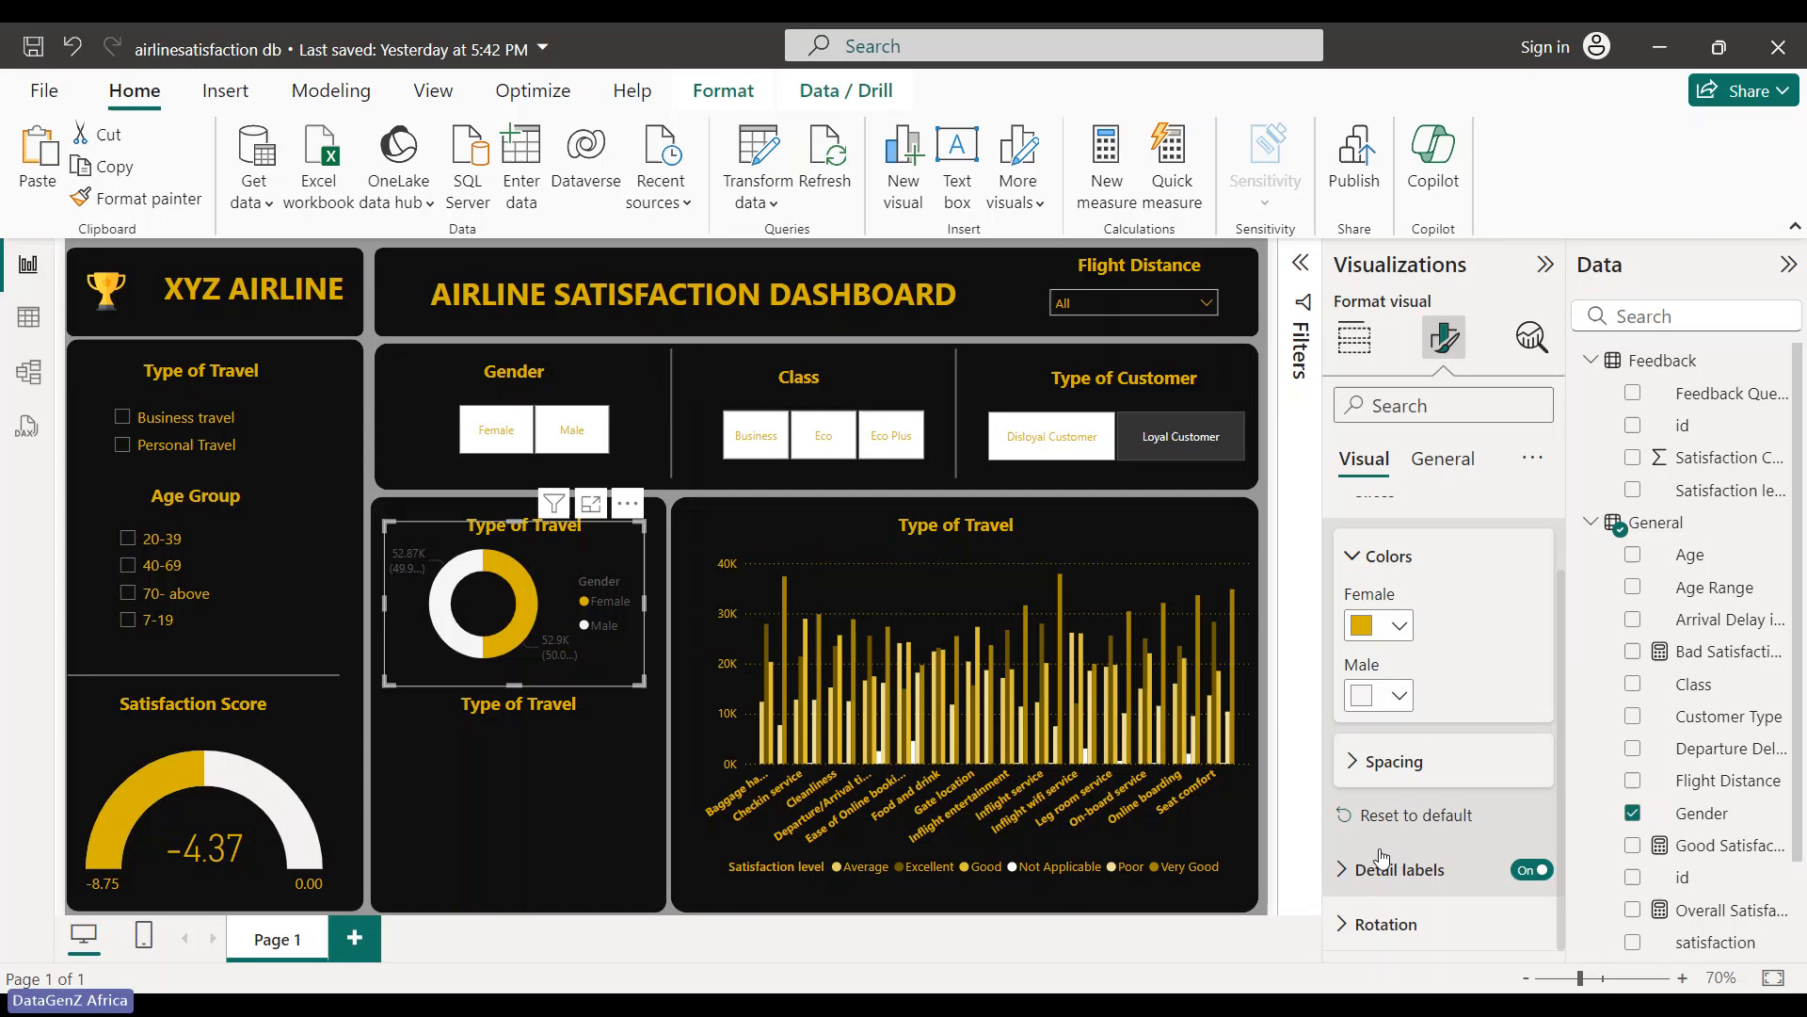
scroll(1380, 858, up, 1)
click(1351, 541)
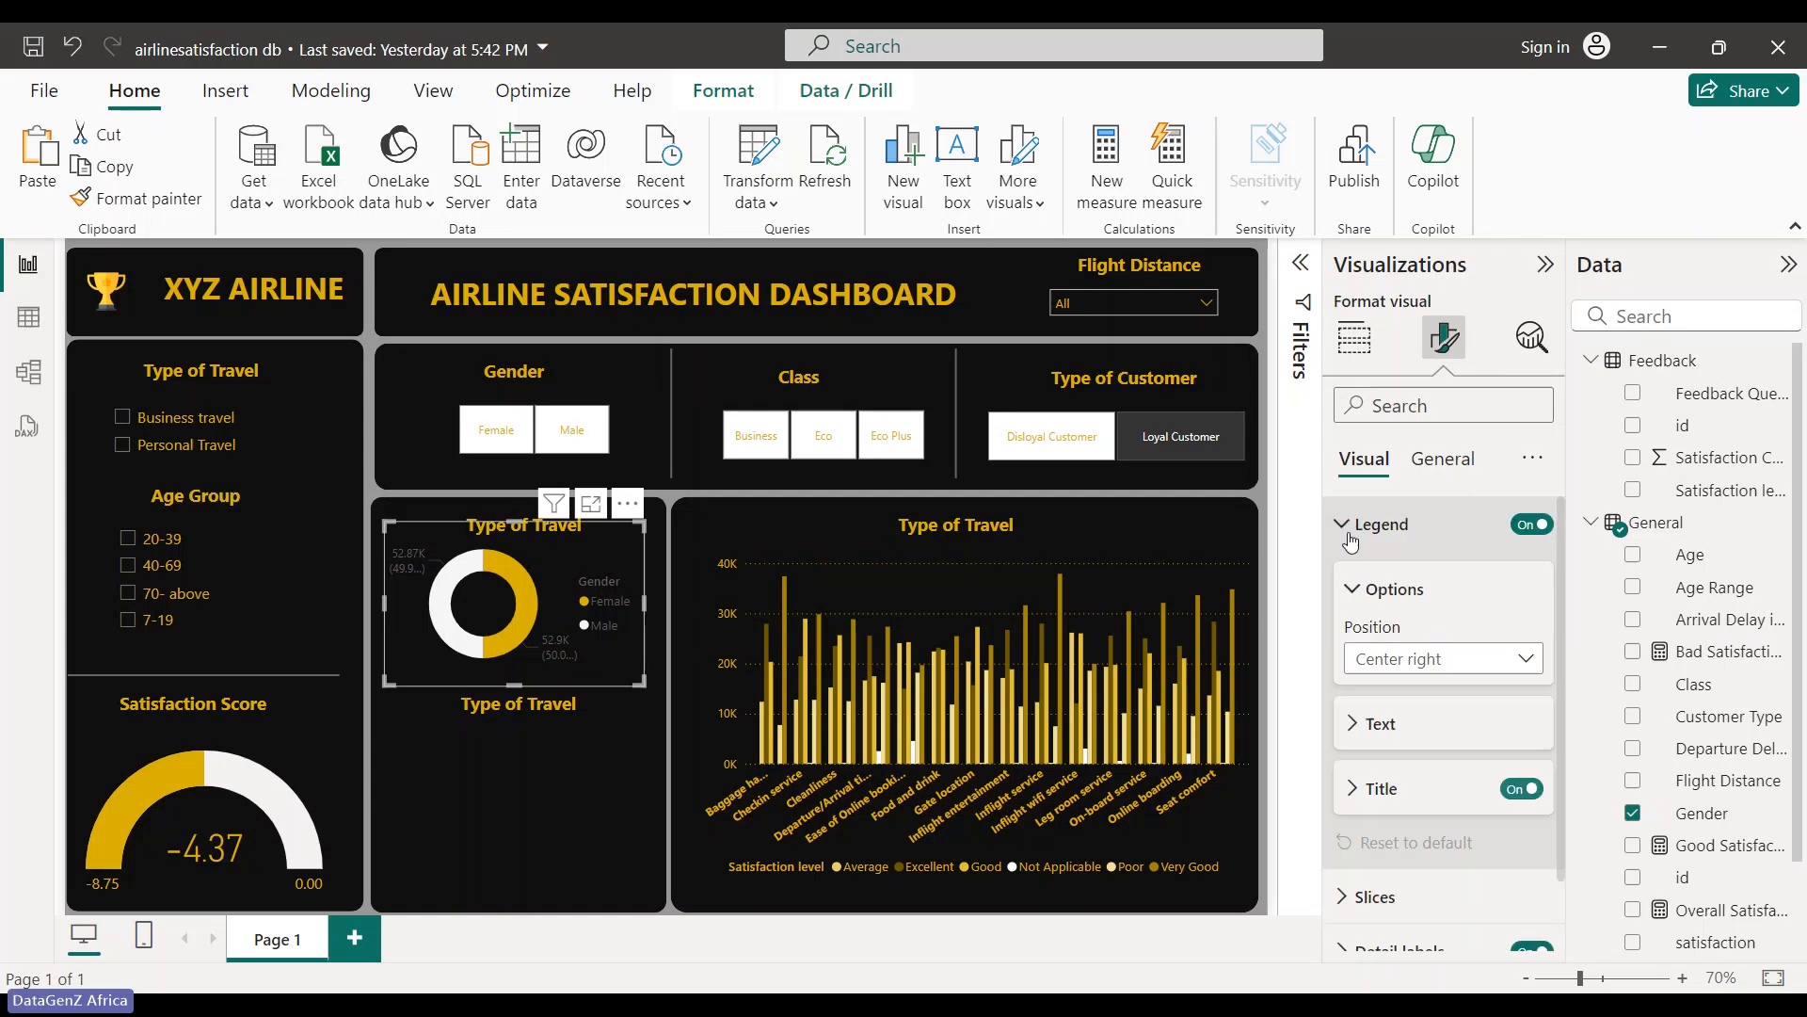
- Make the Gender donut's legend text gold
click(1377, 739)
scroll(1377, 742, down, 2)
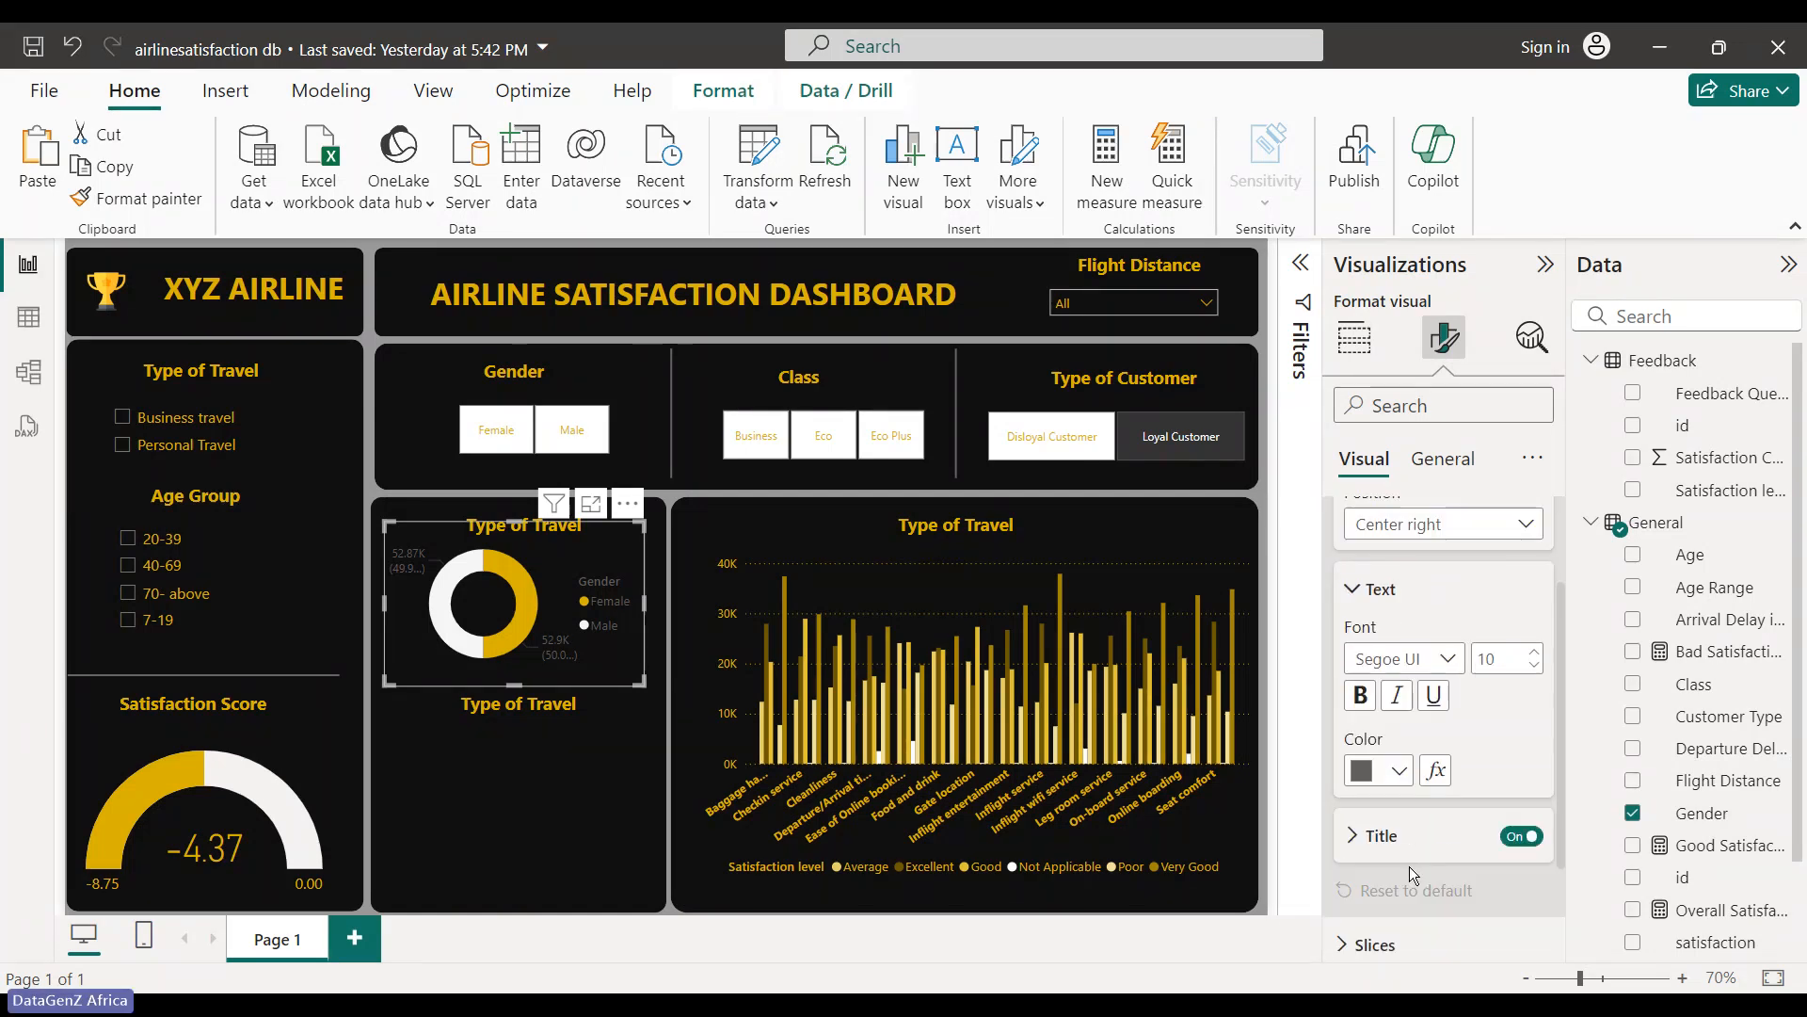
click(1384, 772)
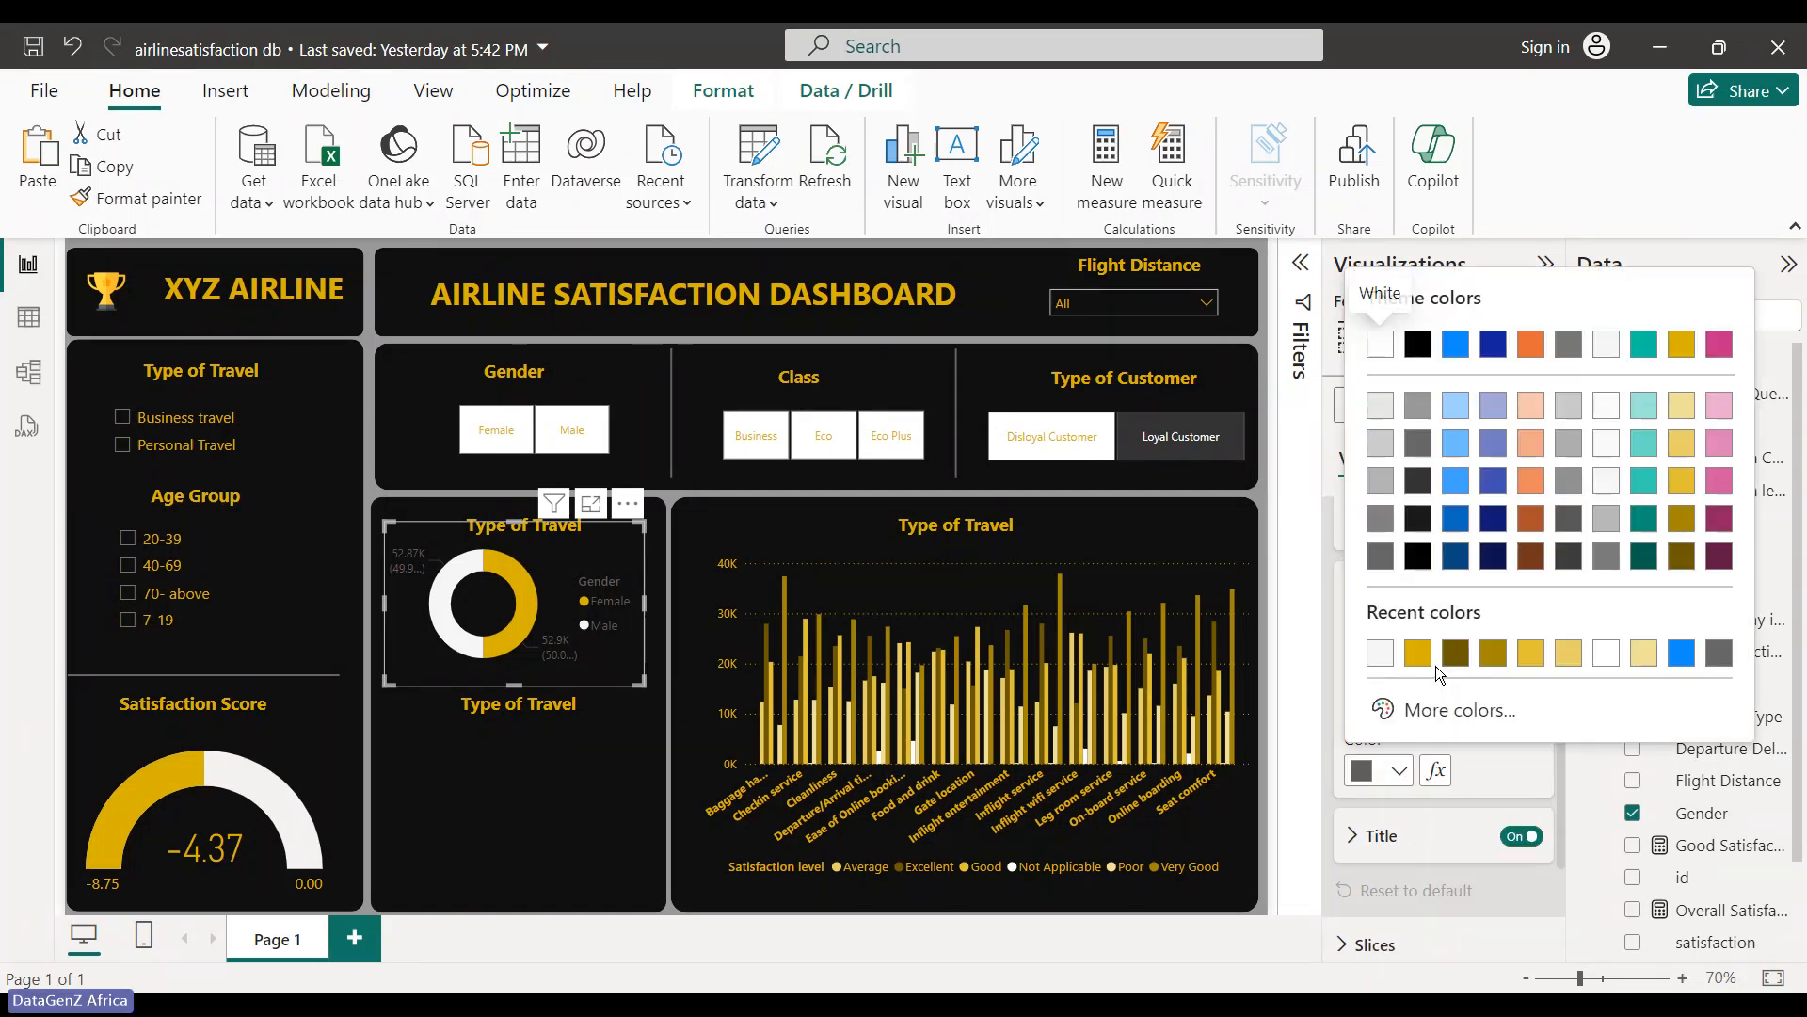
click(1682, 346)
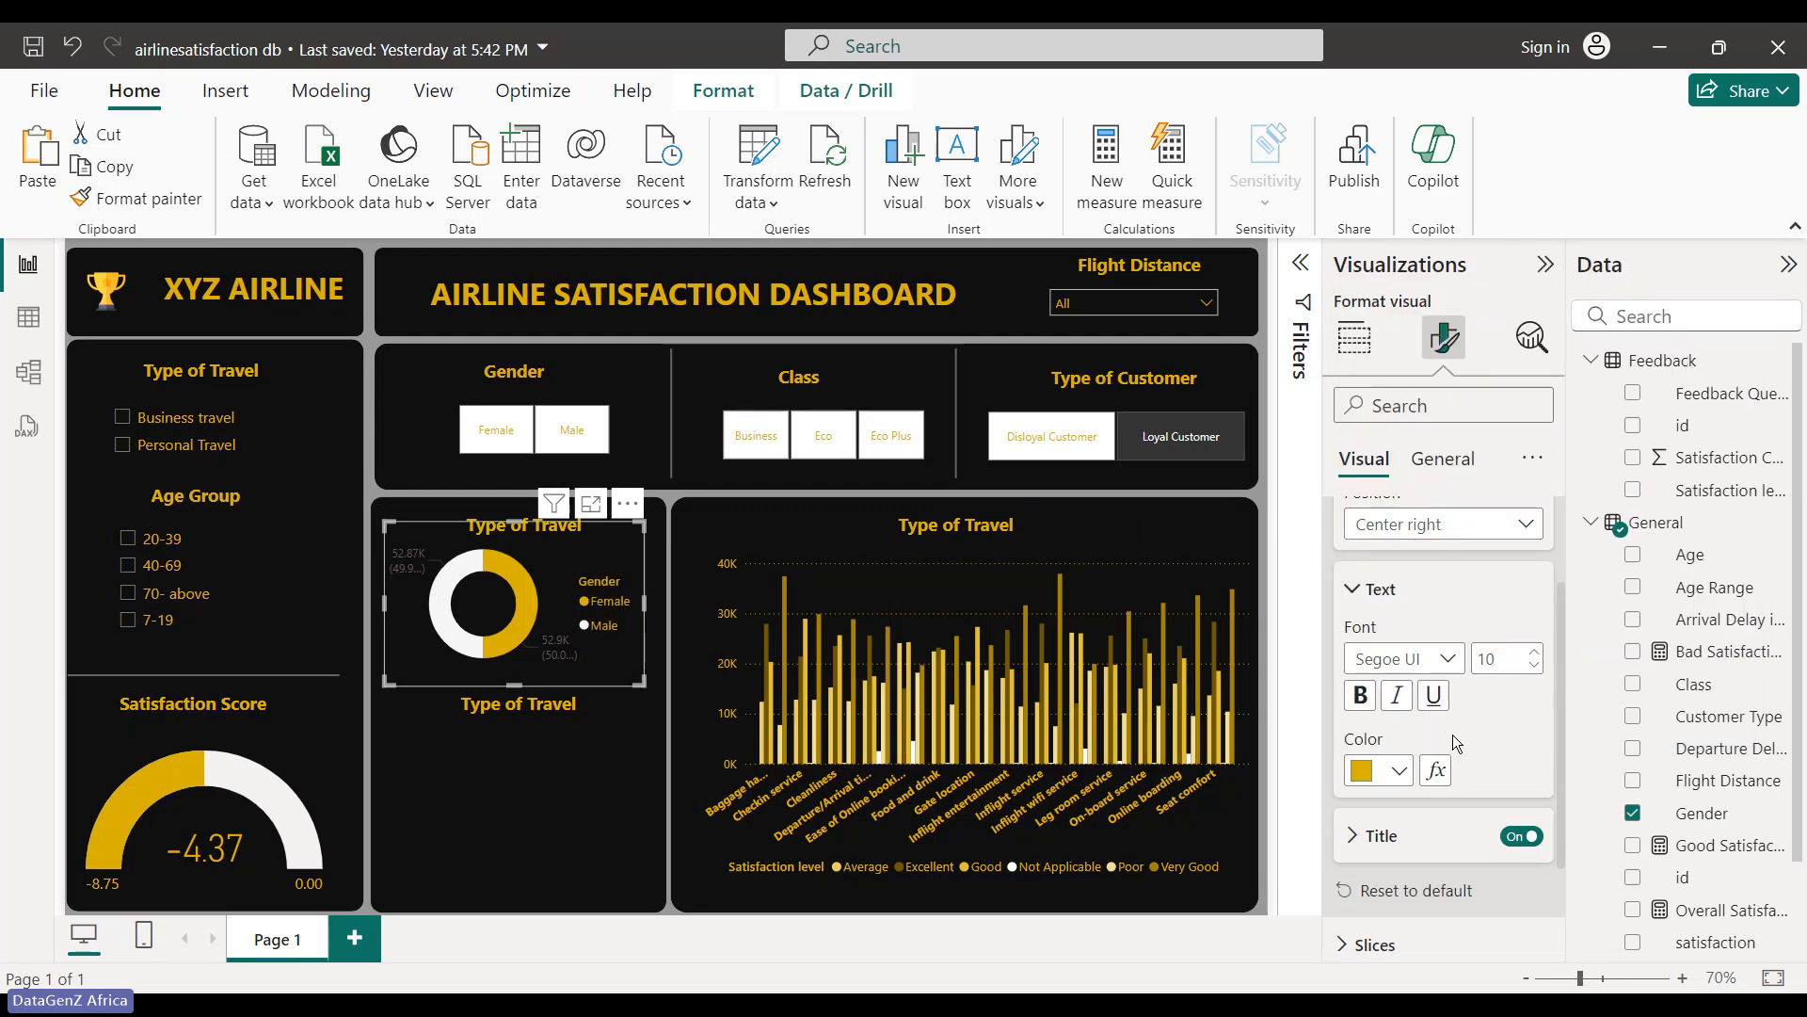
click(1361, 589)
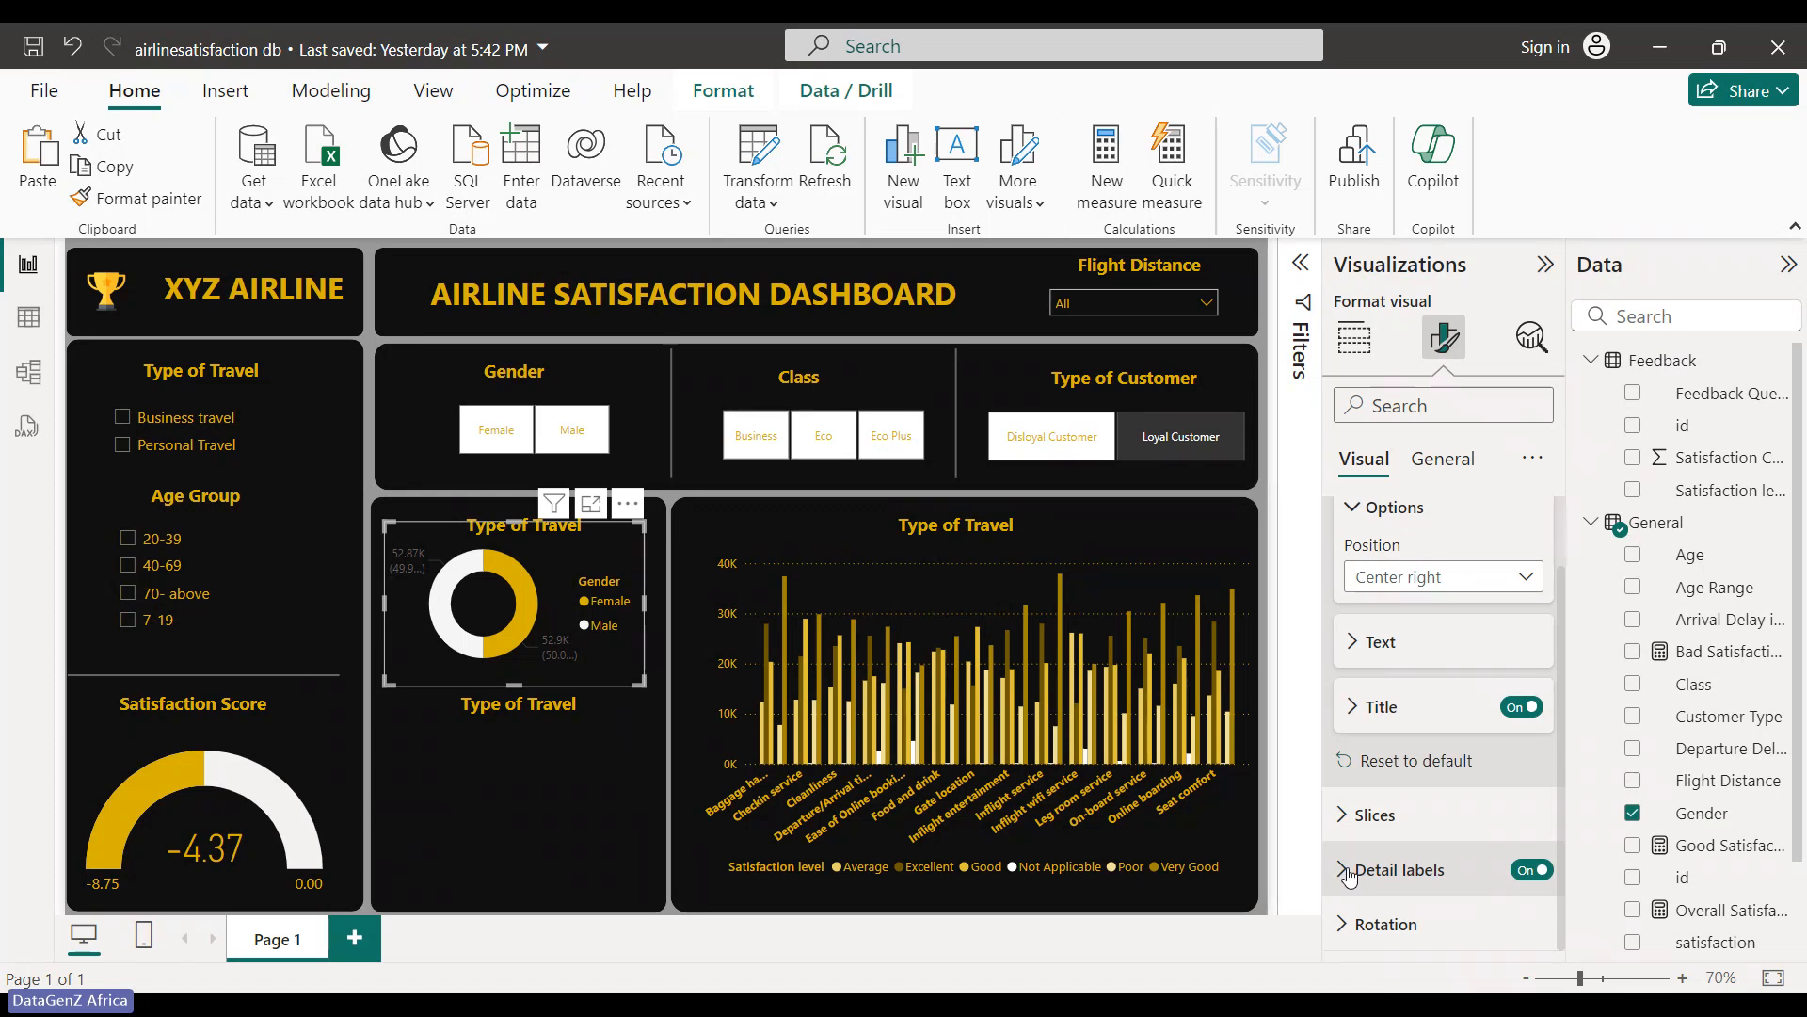
- Set the donut's detail label values to gold
click(1349, 872)
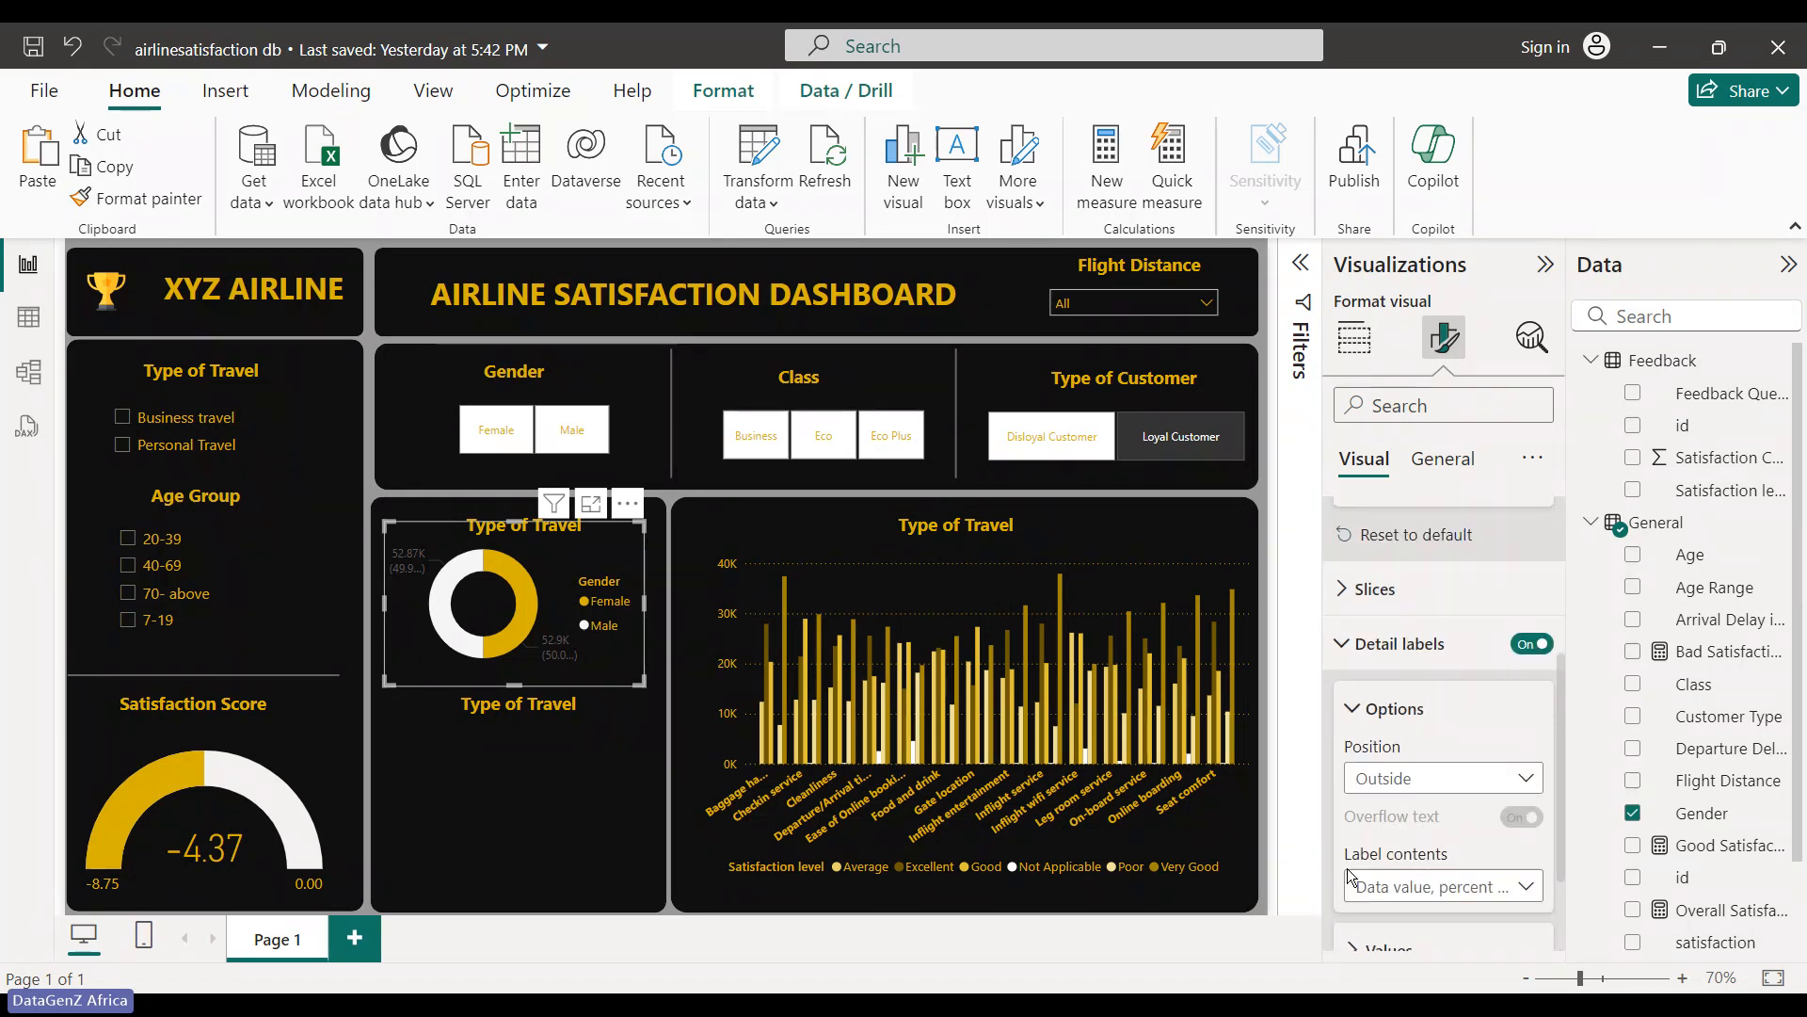
scroll(1347, 868, down, 2)
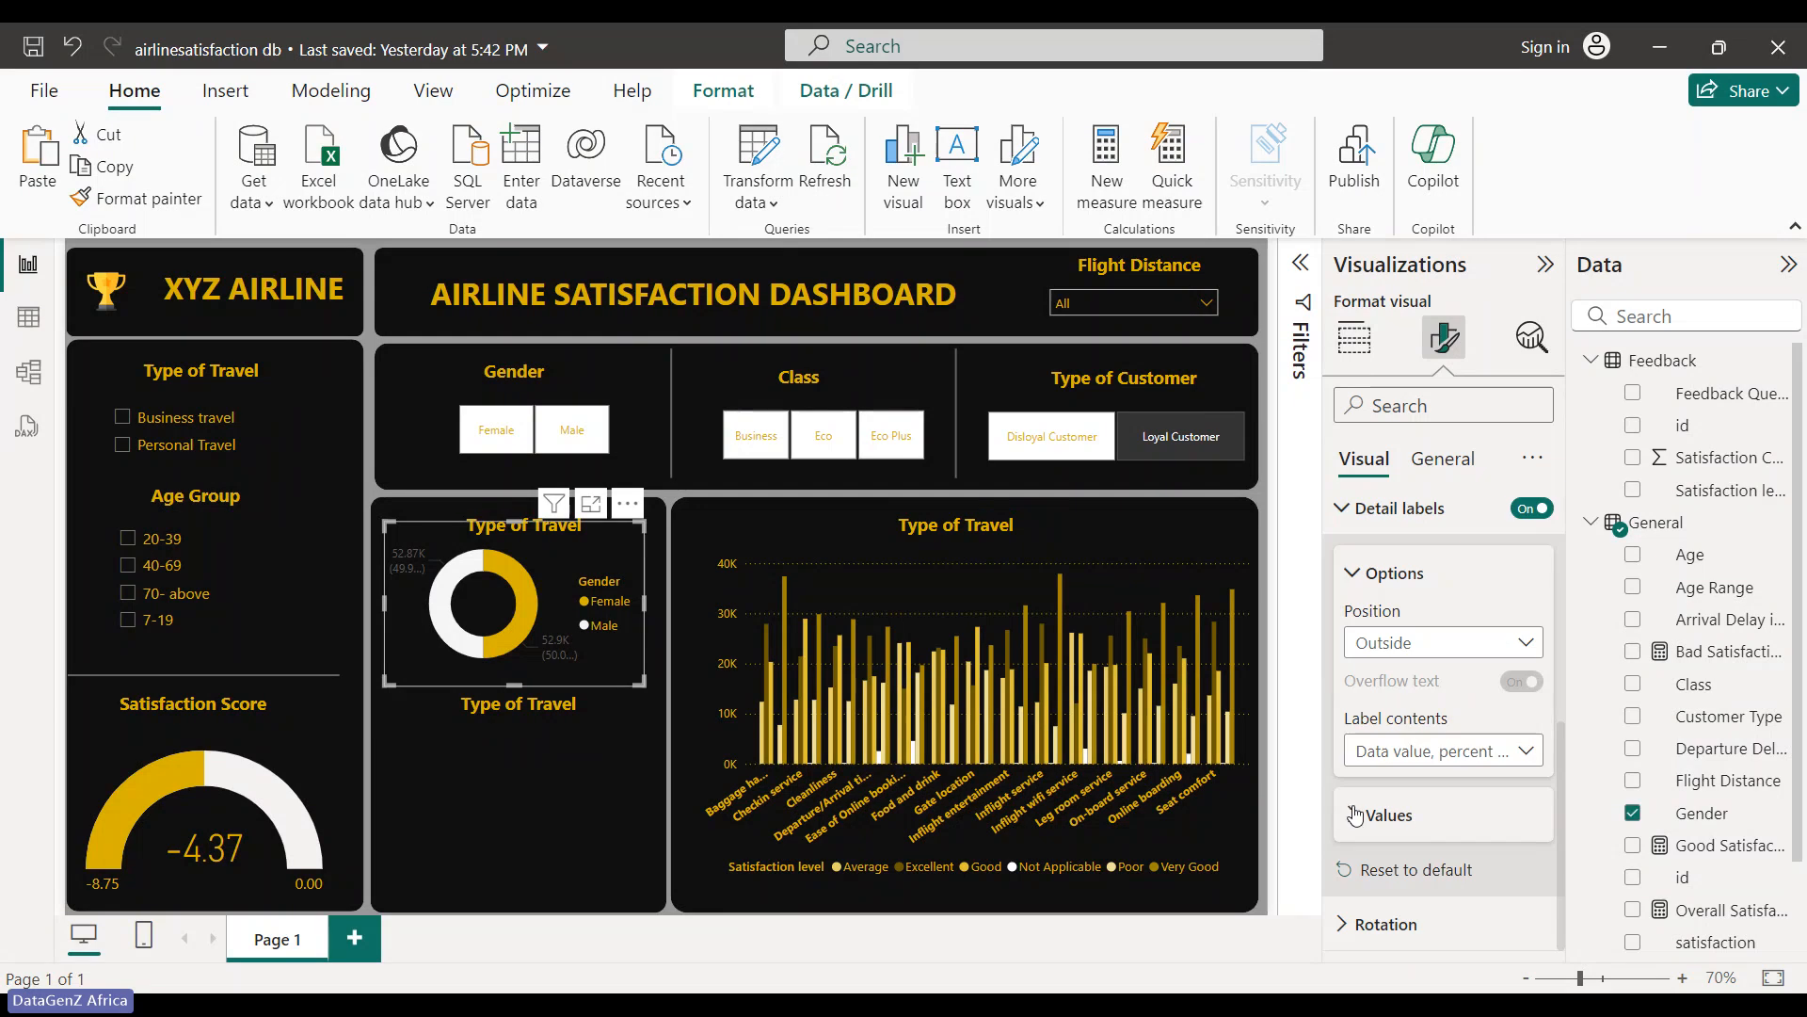
click(1360, 811)
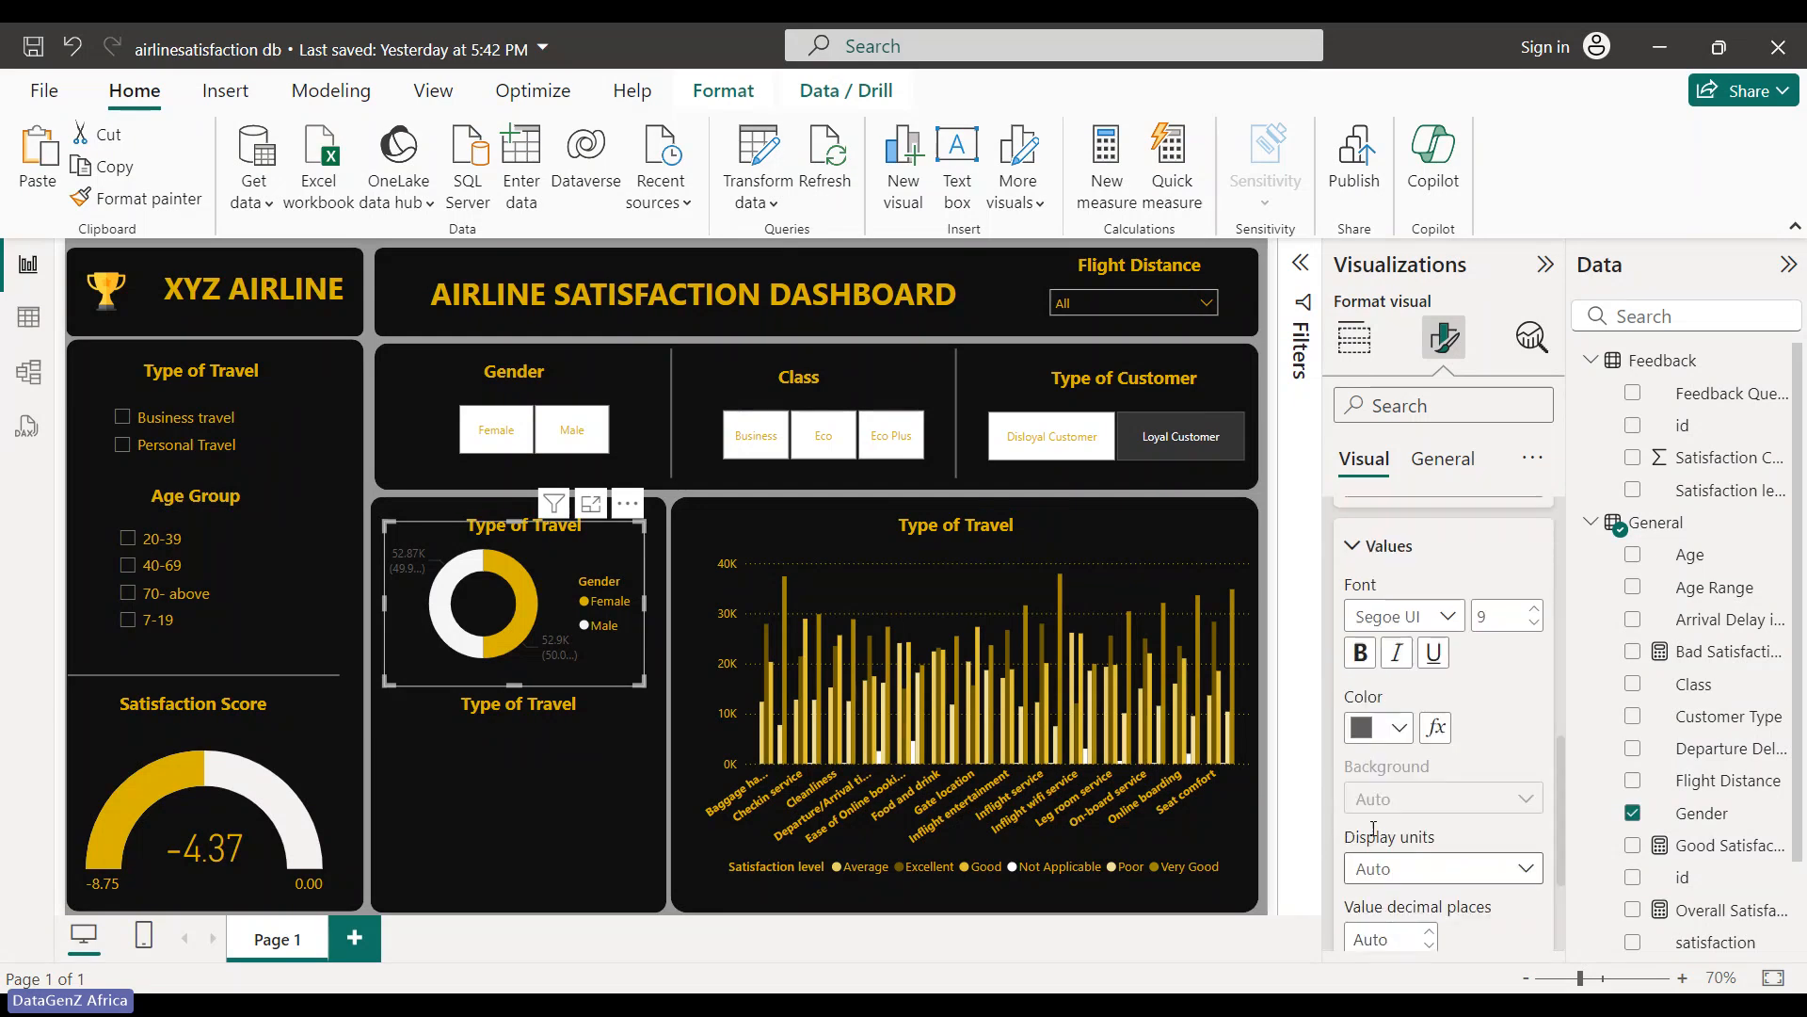
click(1382, 734)
click(1684, 306)
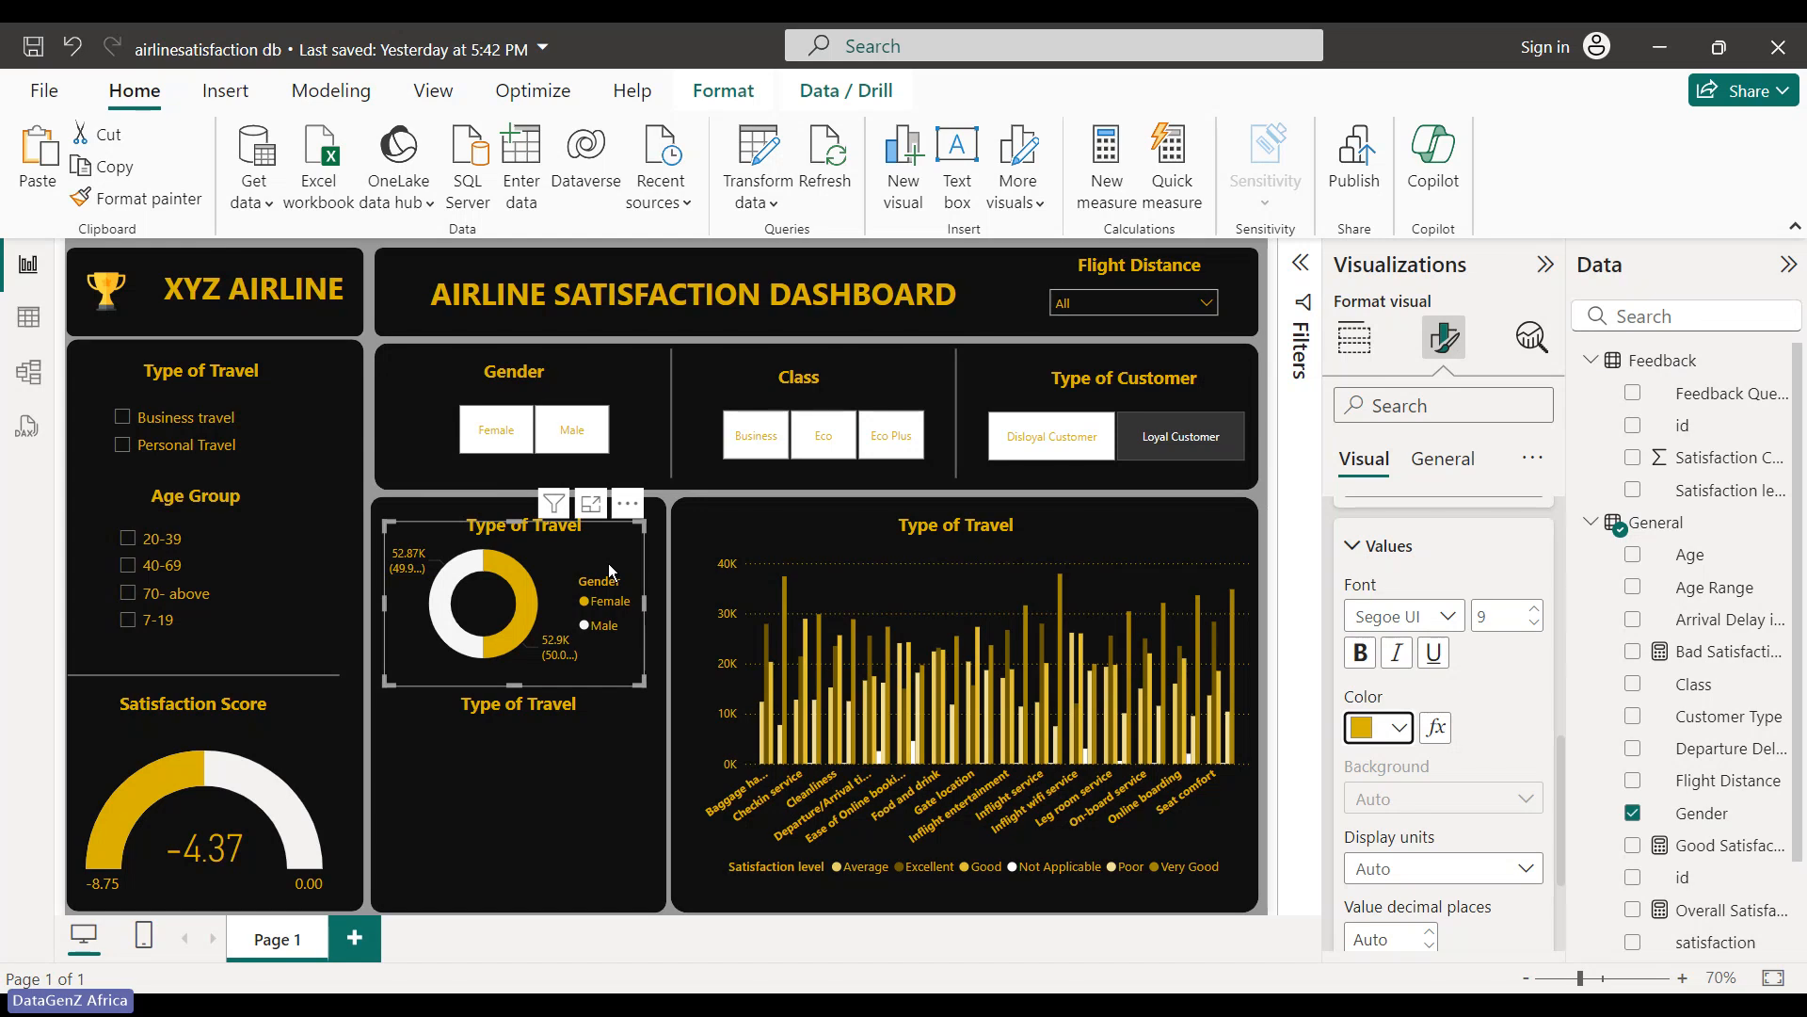
- Nudge the donut three steps to the right with the arrow key
key(Right)
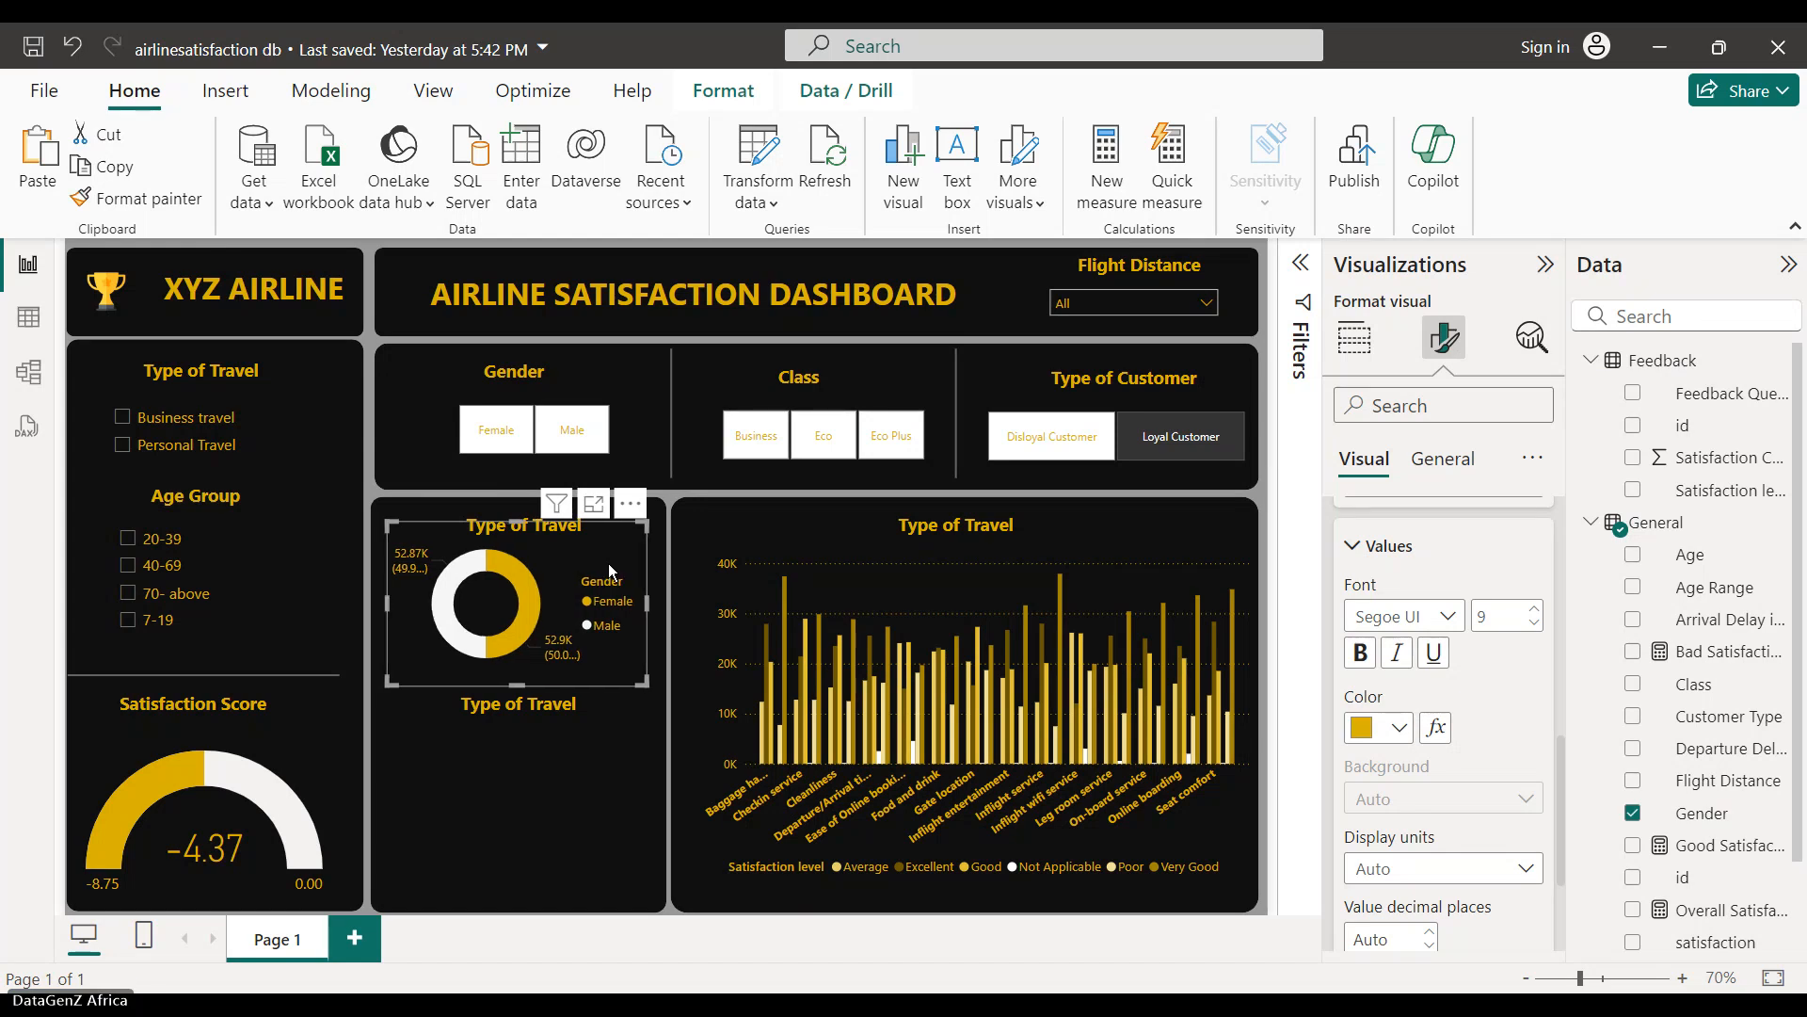
key(Right)
key(Right)
key(Right)
key(Right)
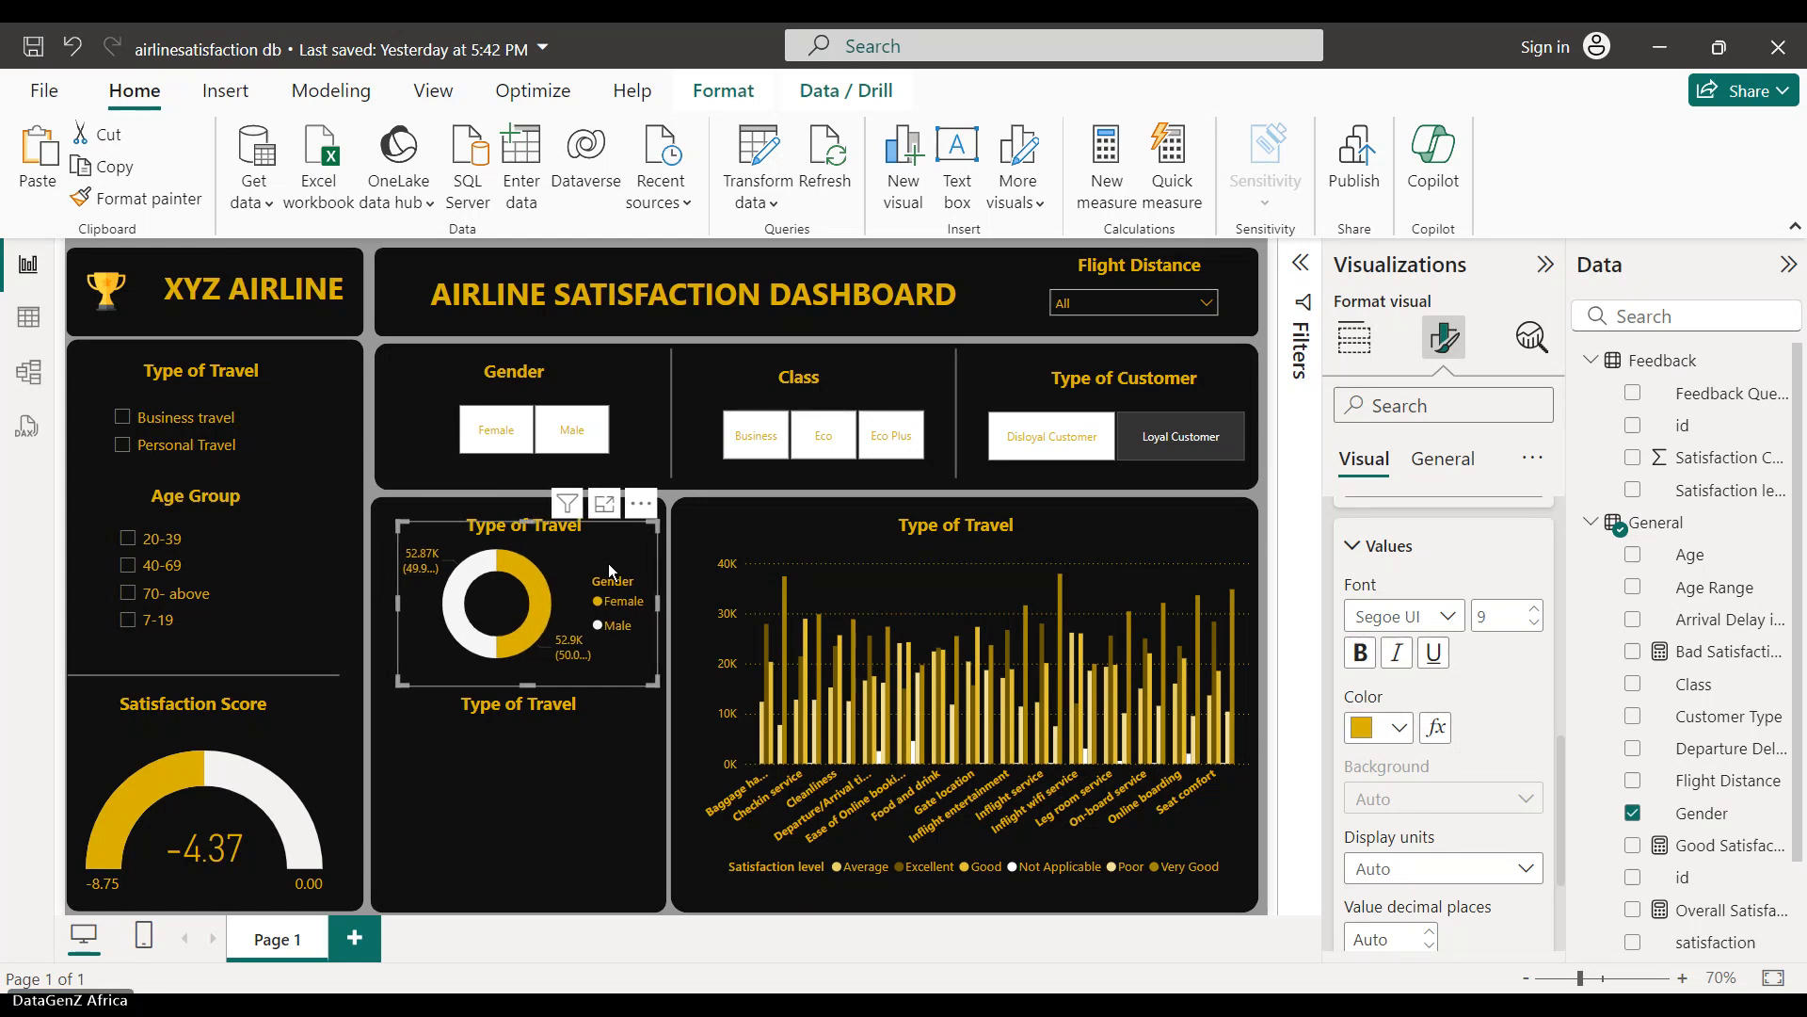
key(Right)
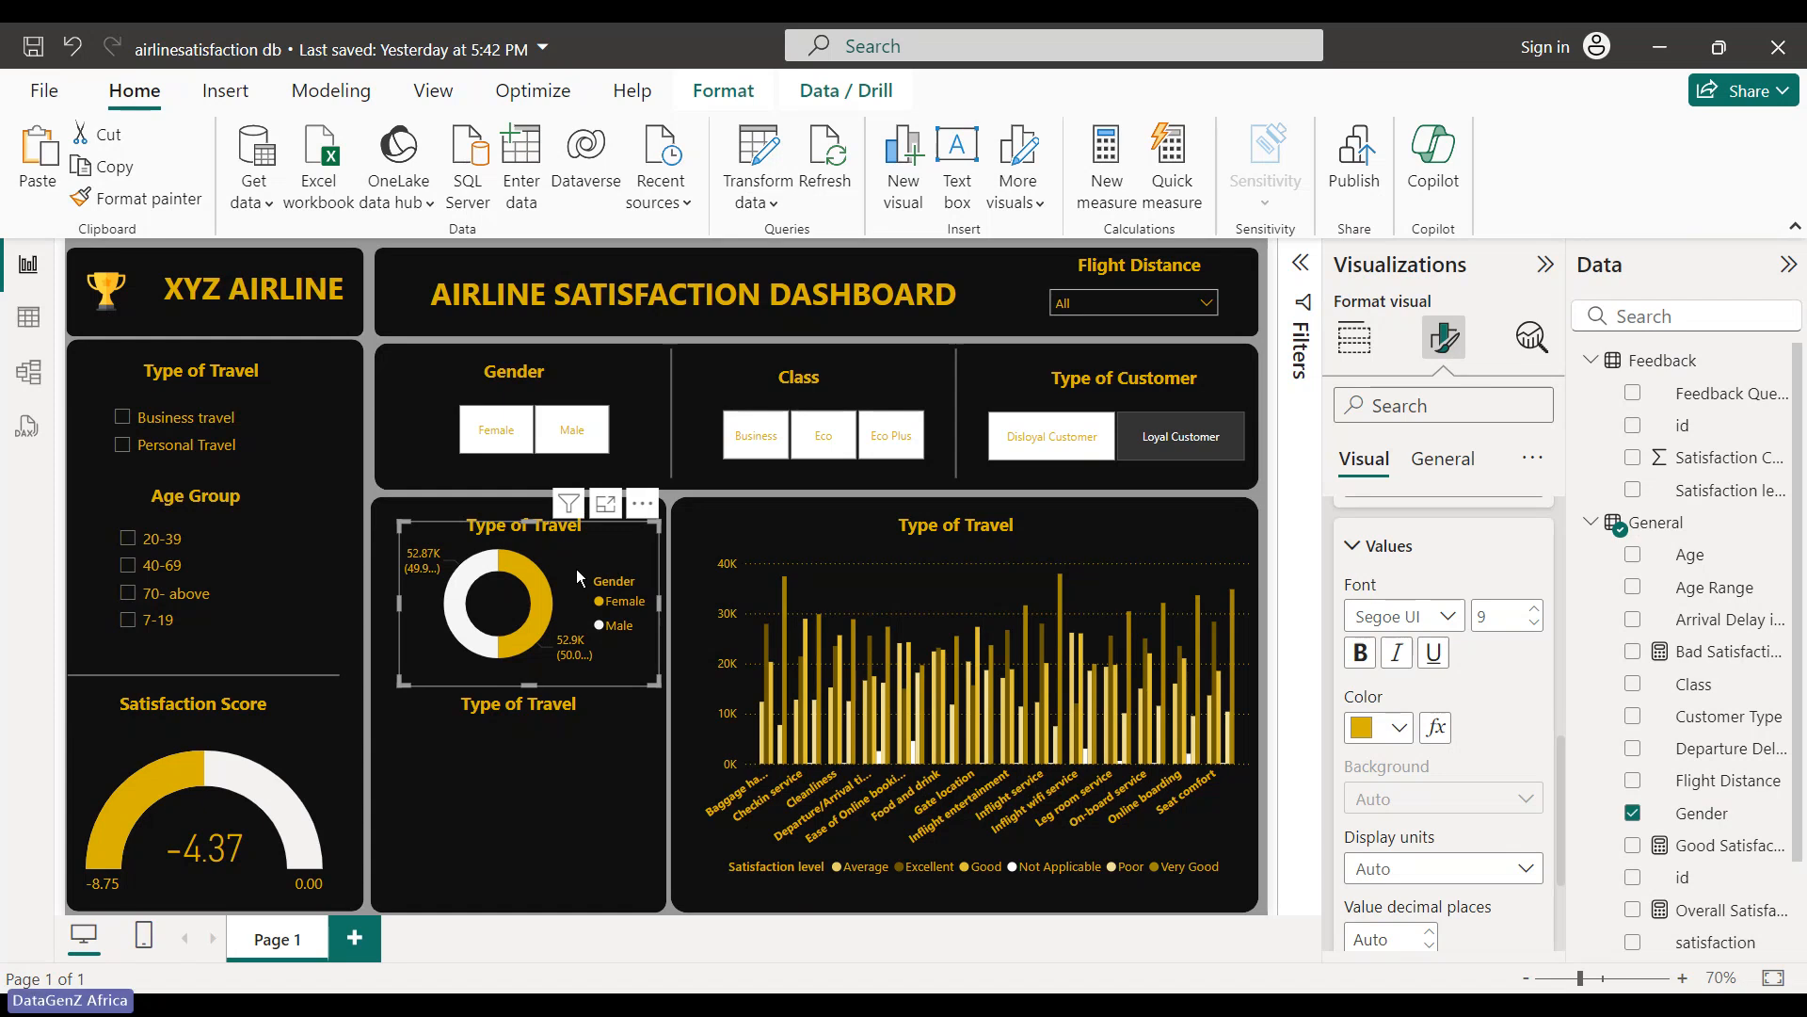
- Replace the donut panel heading 'Type of Travel' with 'Gender Distribution', keeping its gold bold styling
click(506, 521)
click(506, 522)
drag(467, 523, 600, 518)
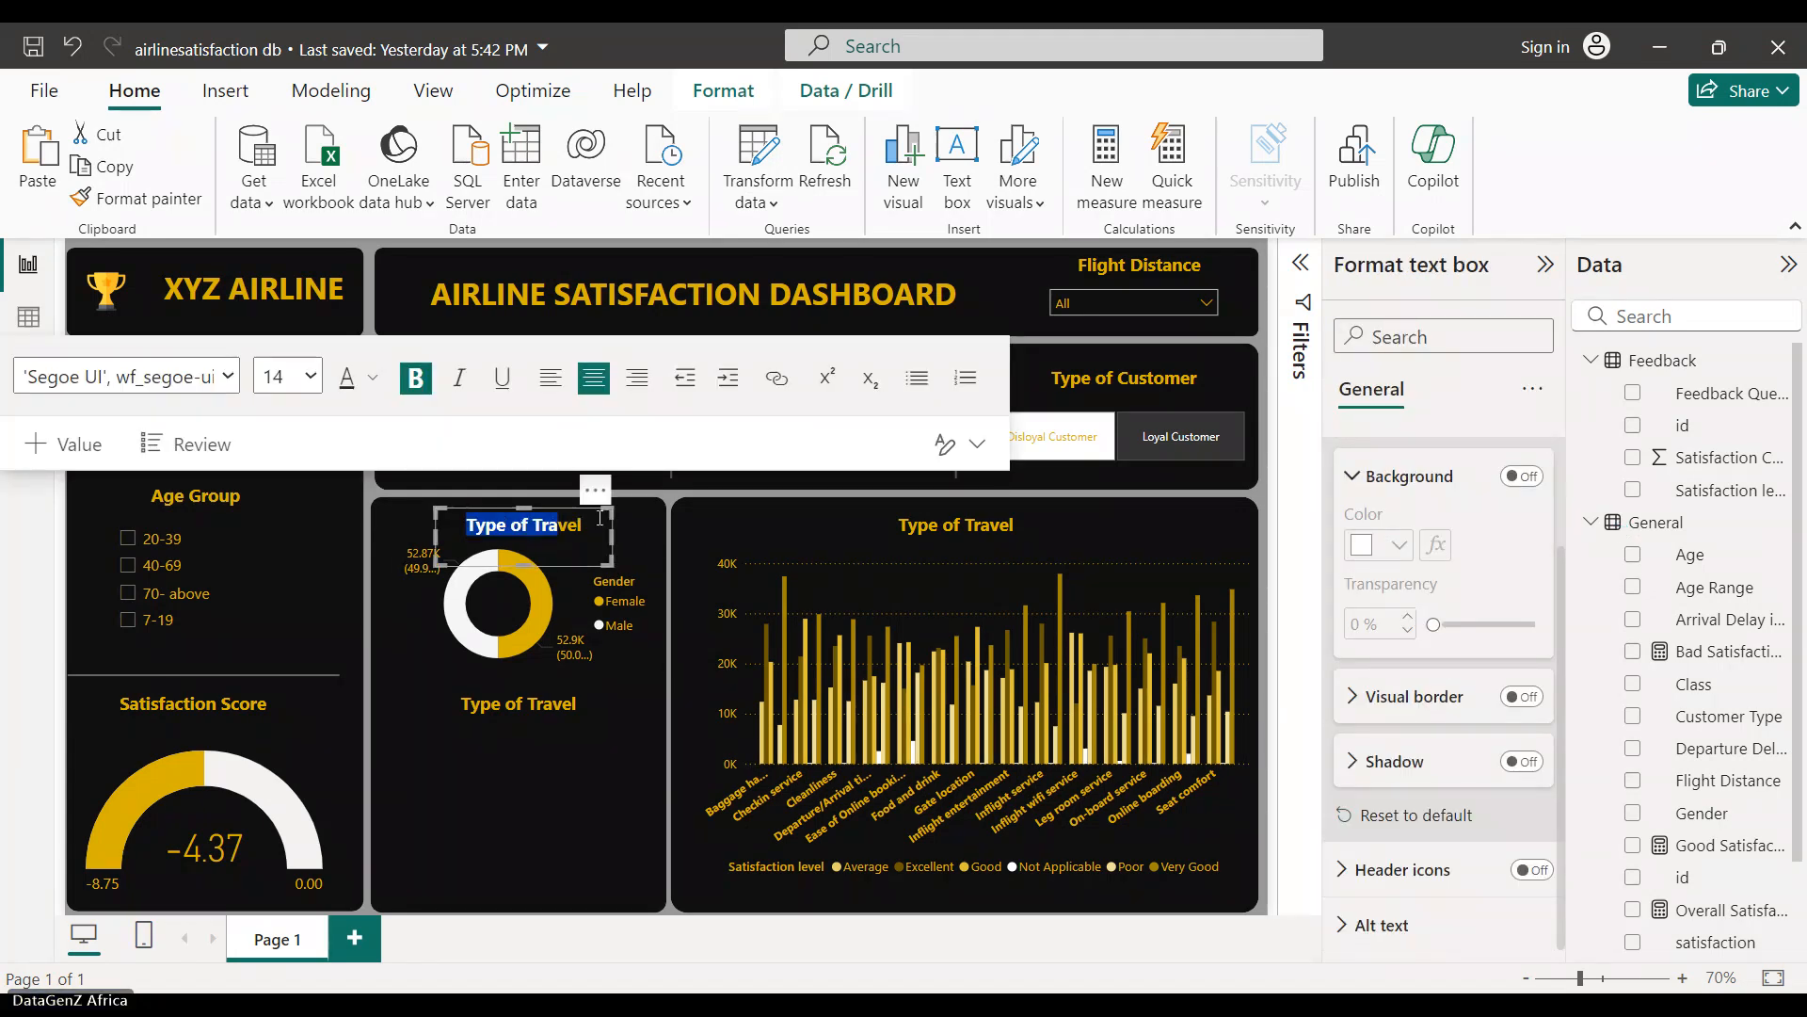
key(BackSpace)
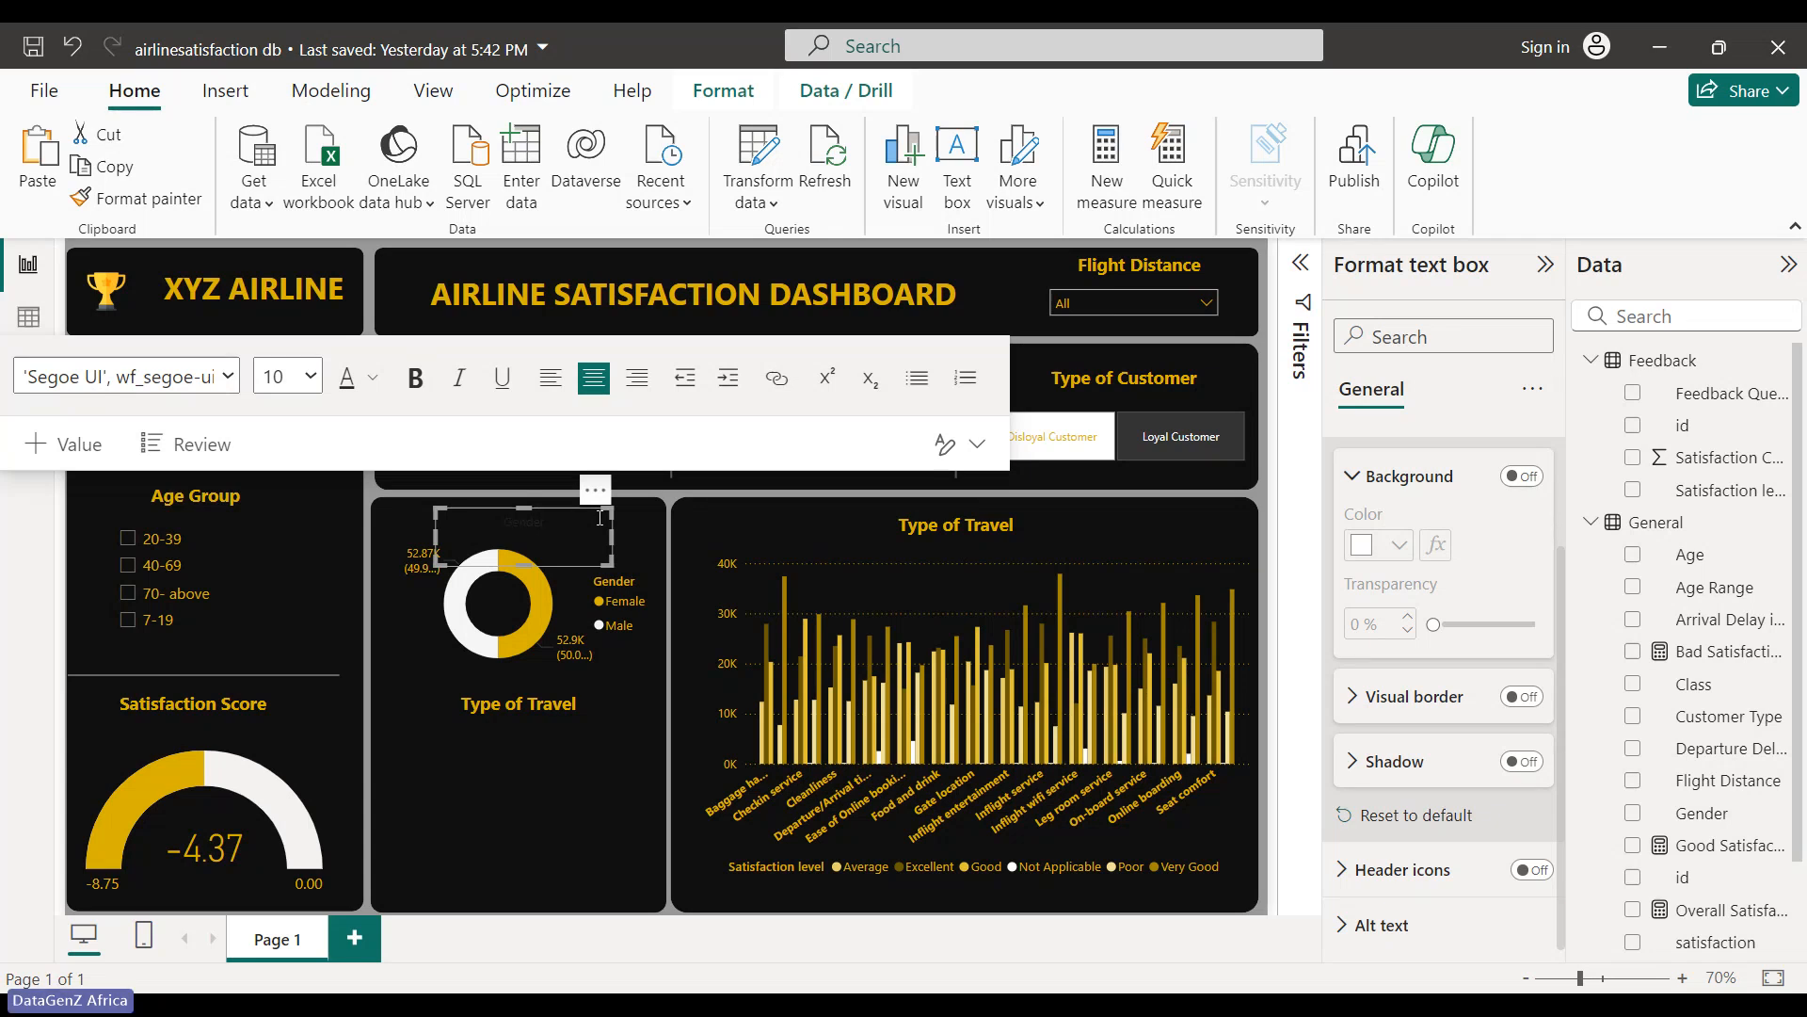
key(ctrl+z)
key(ctrl+z)
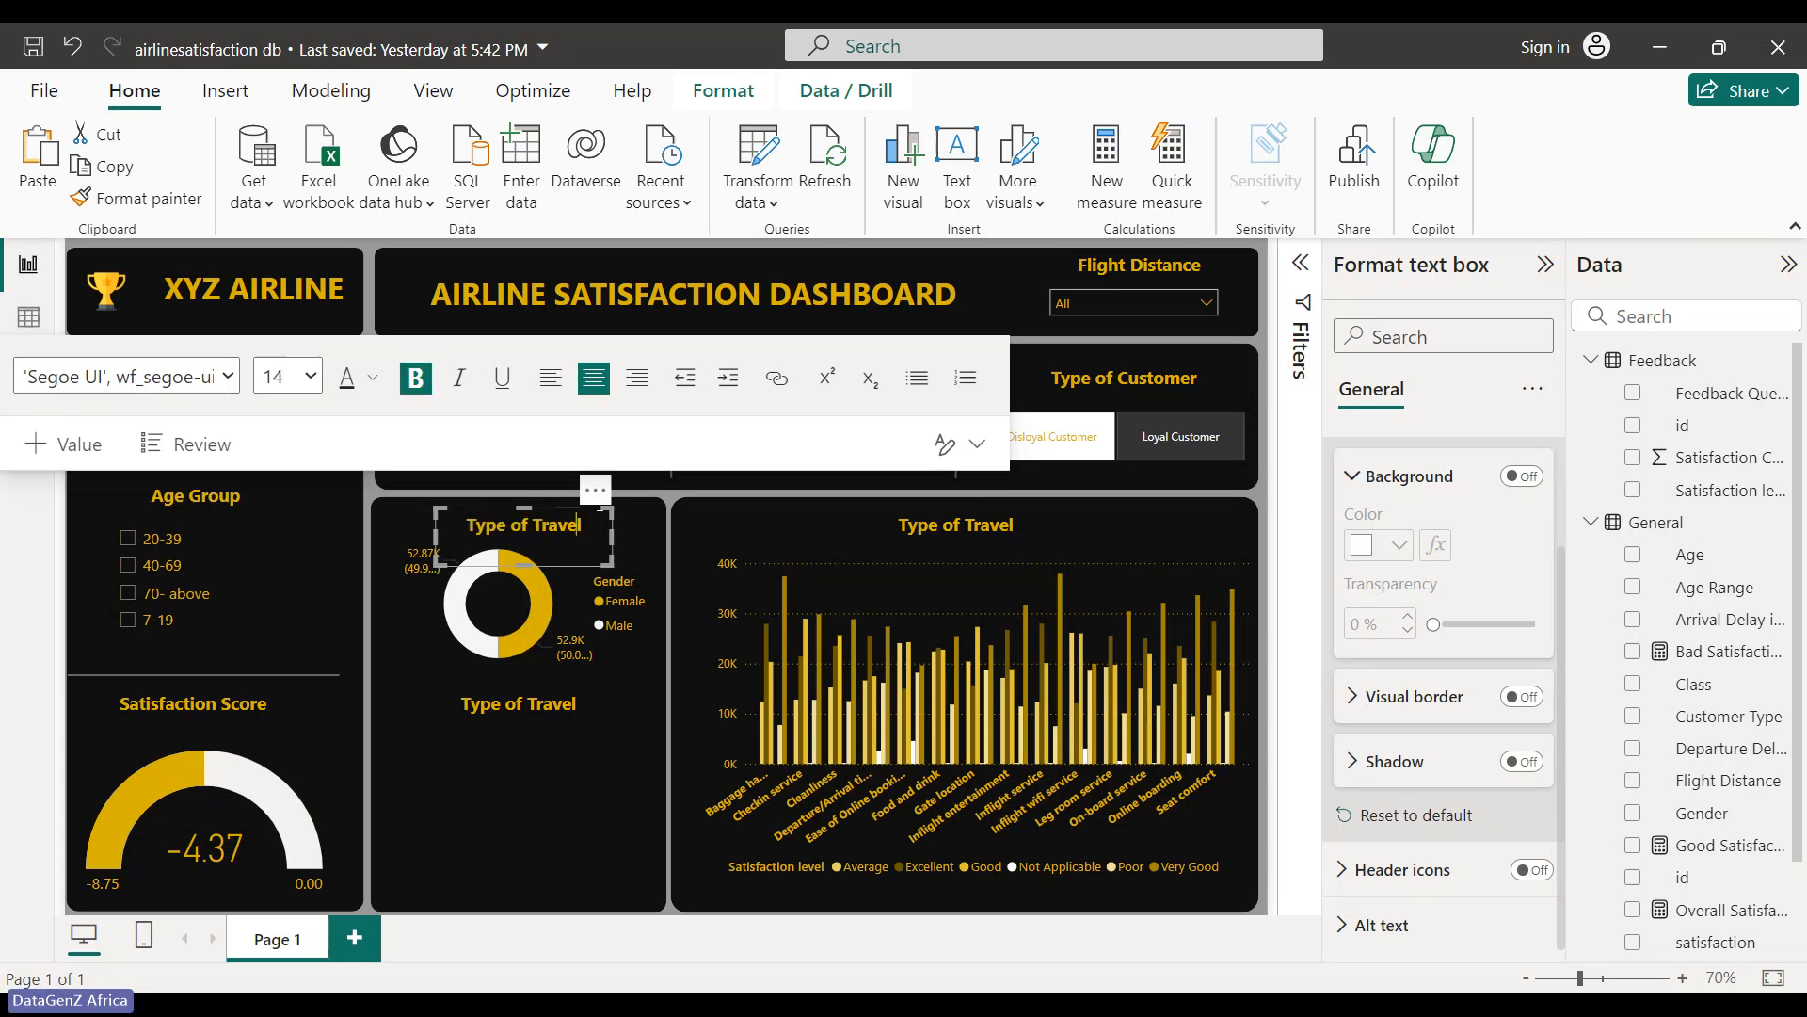
key(BackSpace)
key(BackSpace)
key(BackSpace)
key(BackSpace)
key(BackSpace)
key(BackSpace)
key(BackSpace)
key(BackSpace)
key(BackSpace)
key(BackSpace)
key(BackSpace)
key(BackSpace)
key(BackSpace)
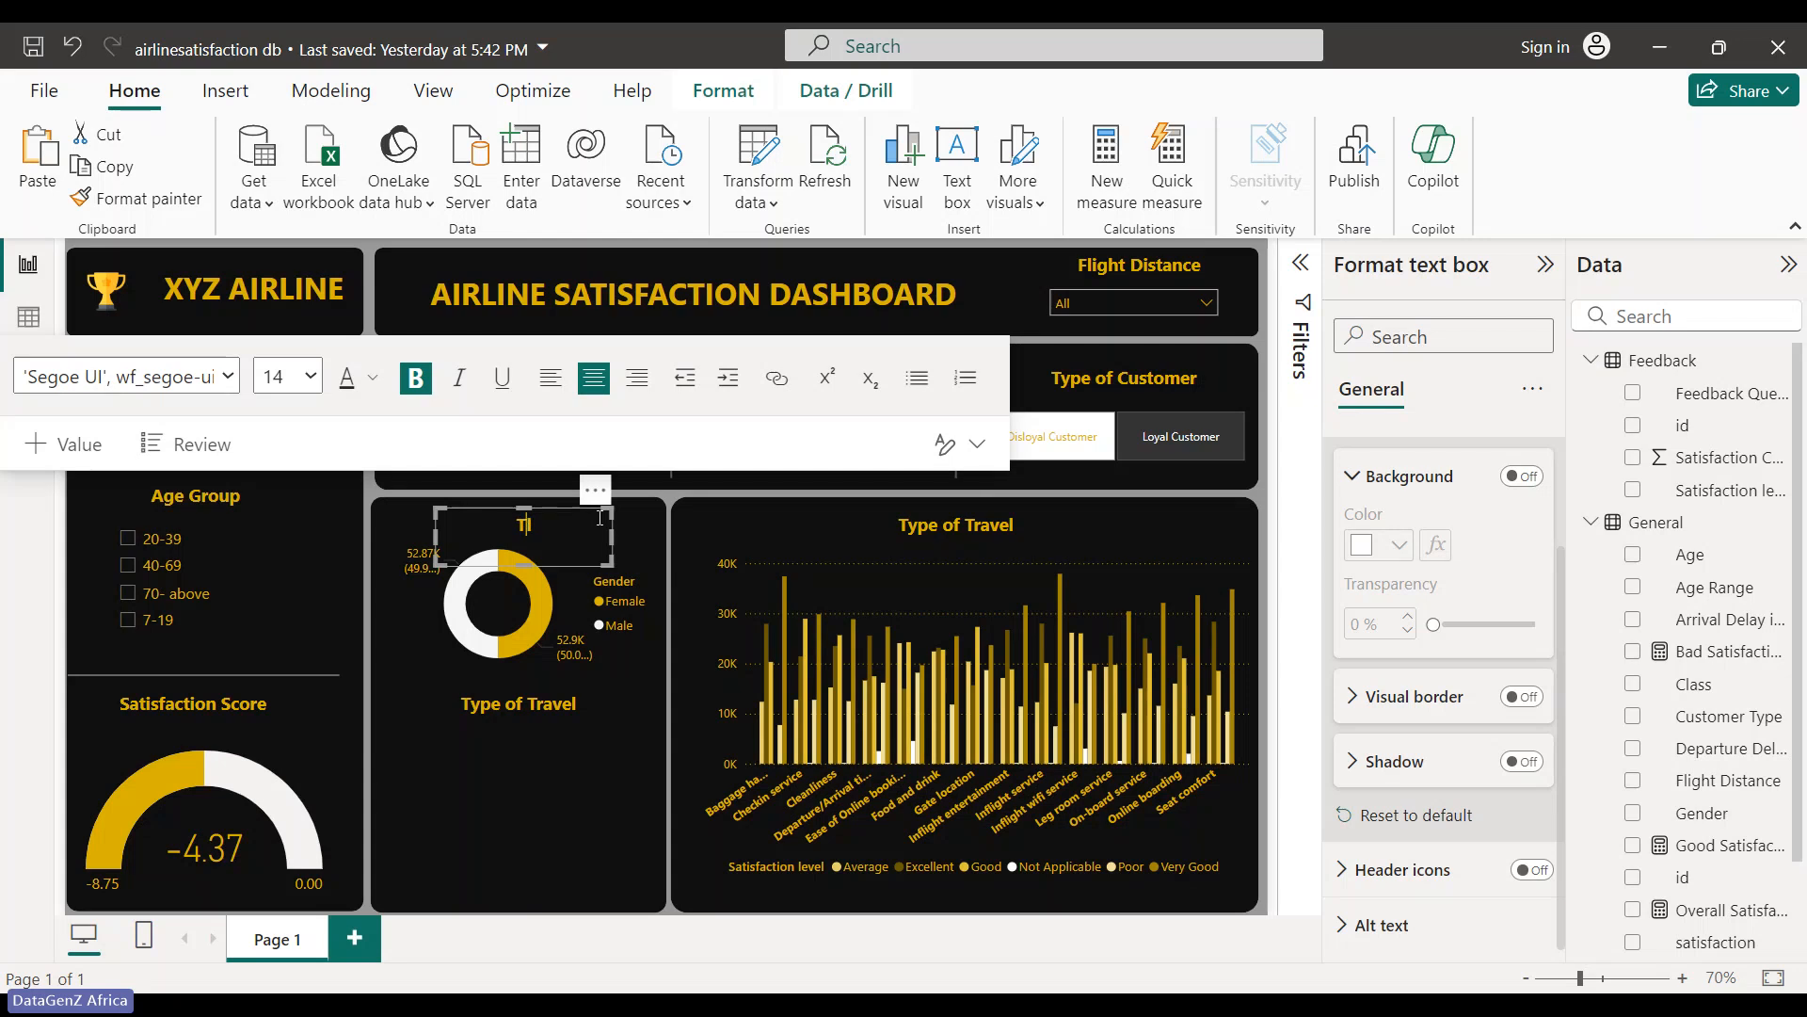
key(BackSpace)
text(G)
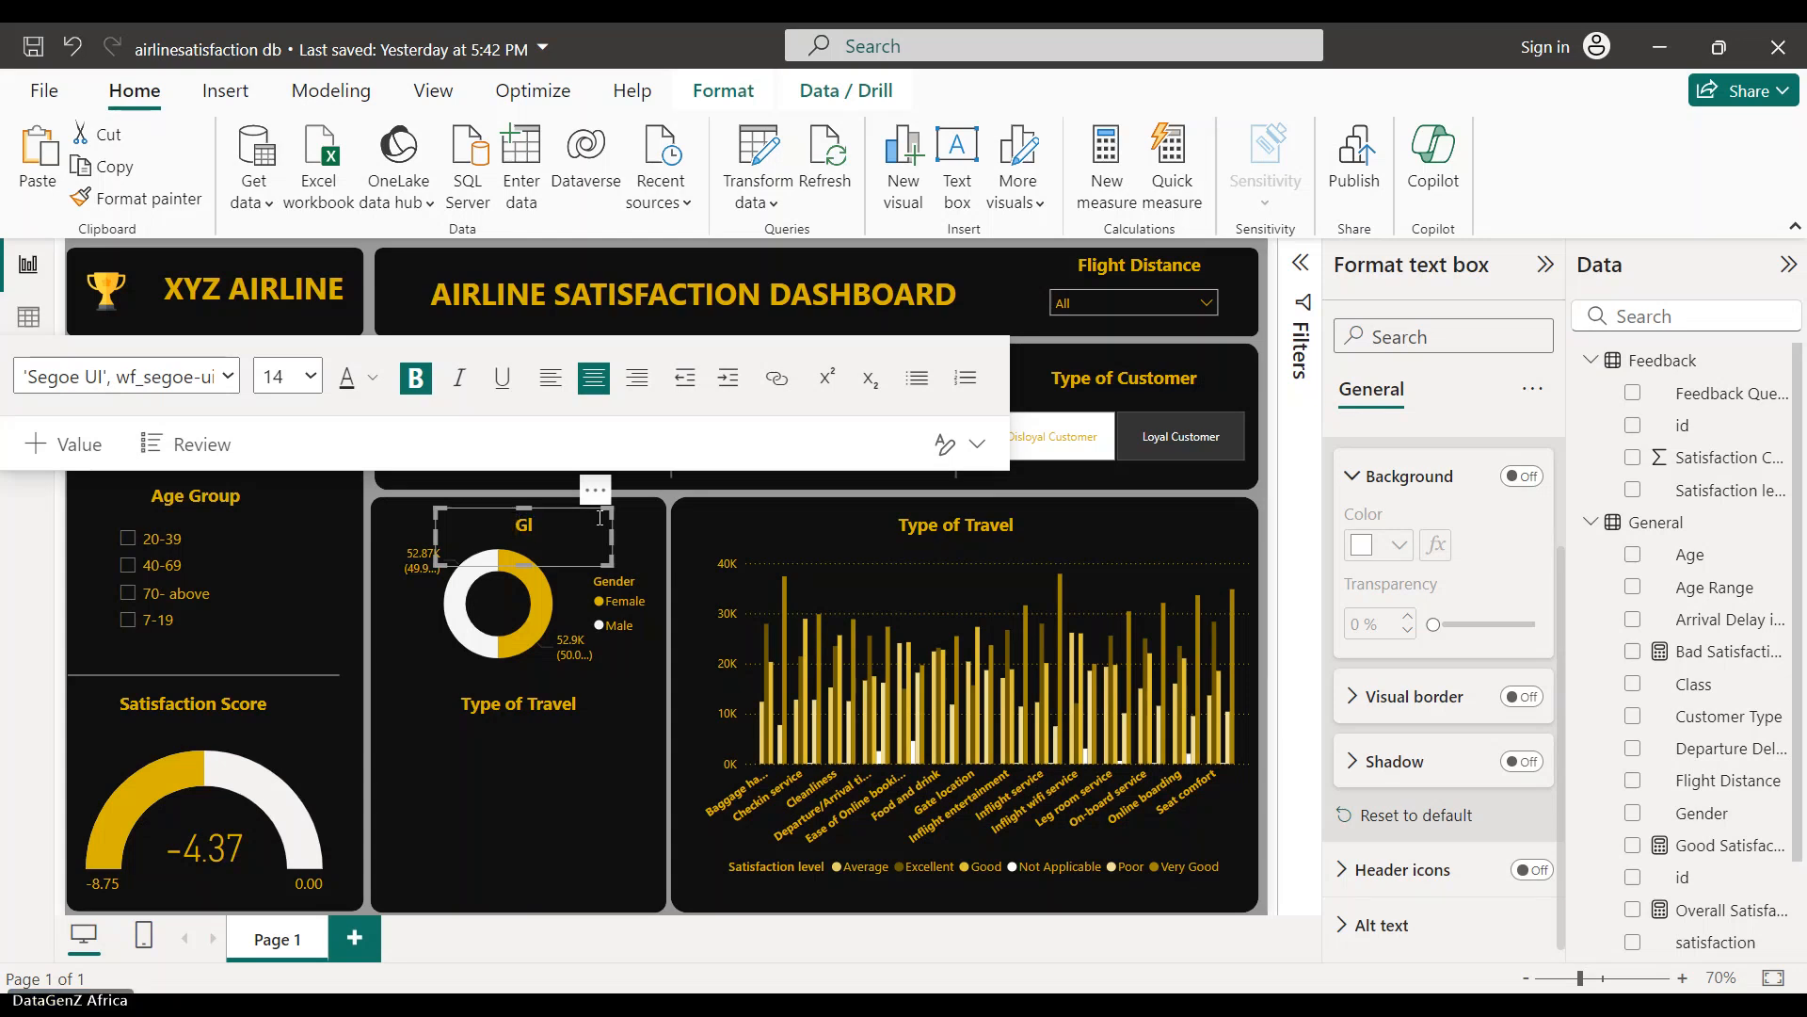
text(ender Distribution)
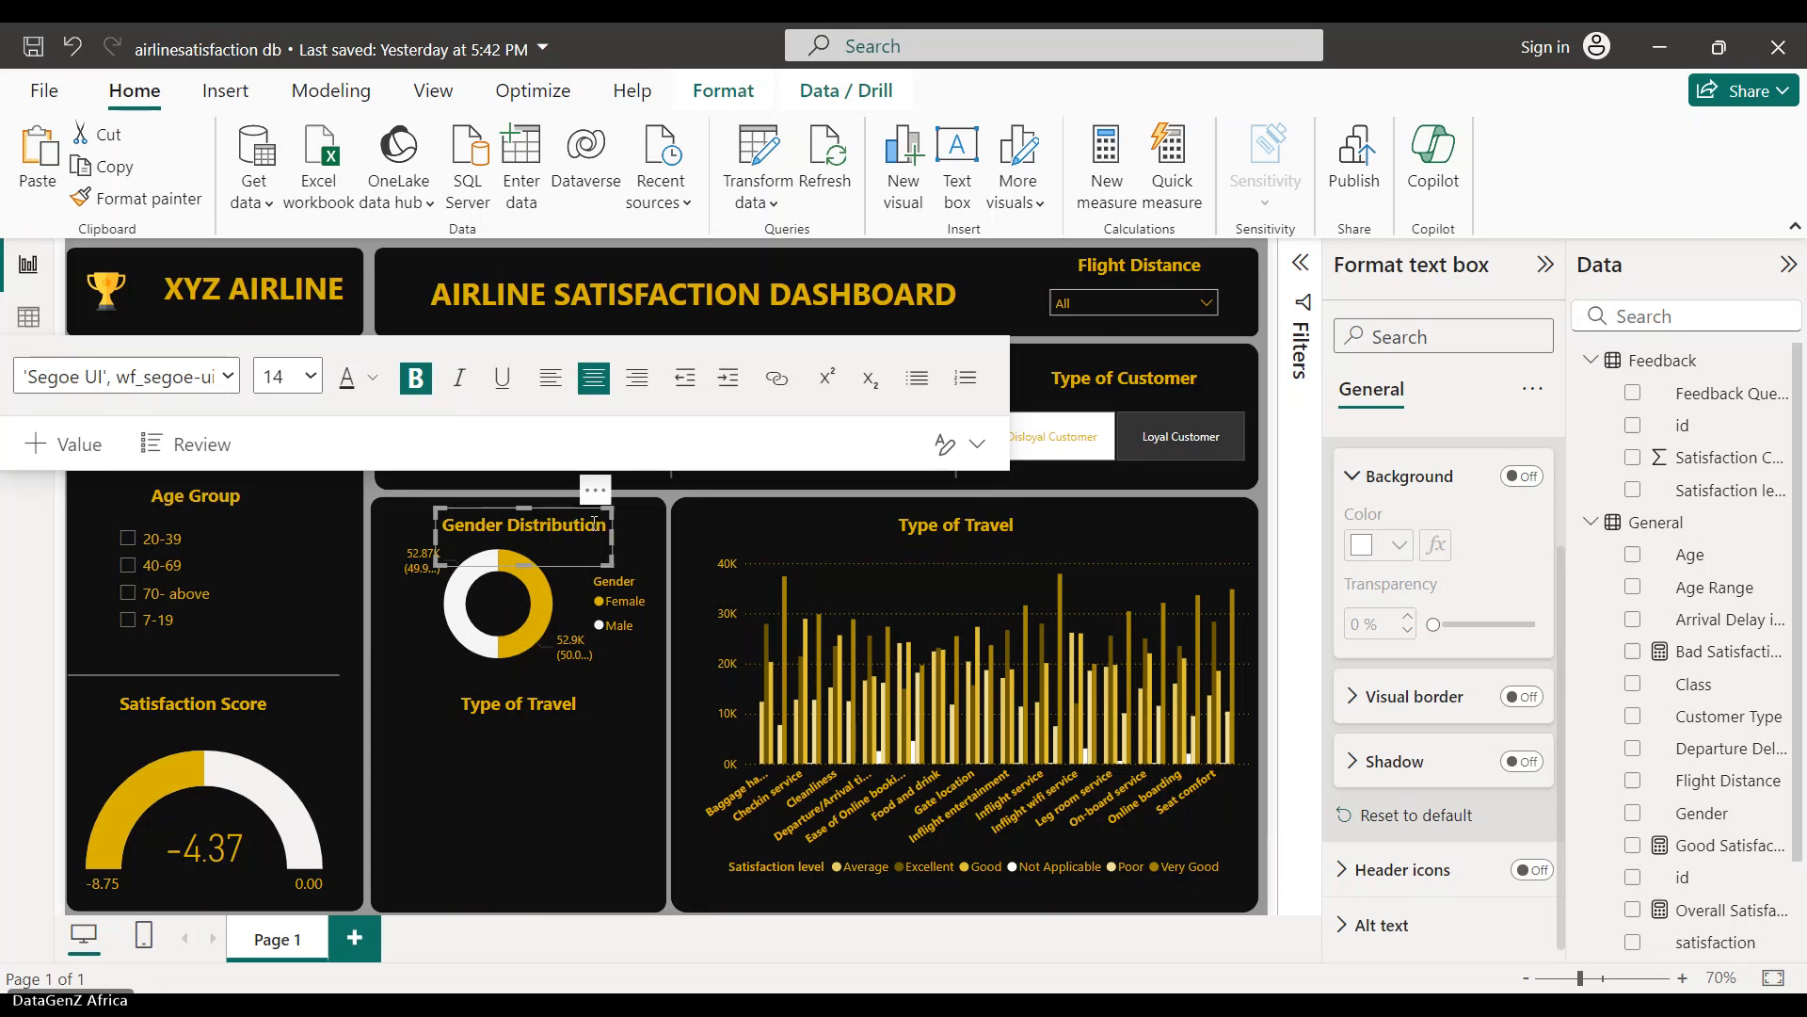
click(563, 764)
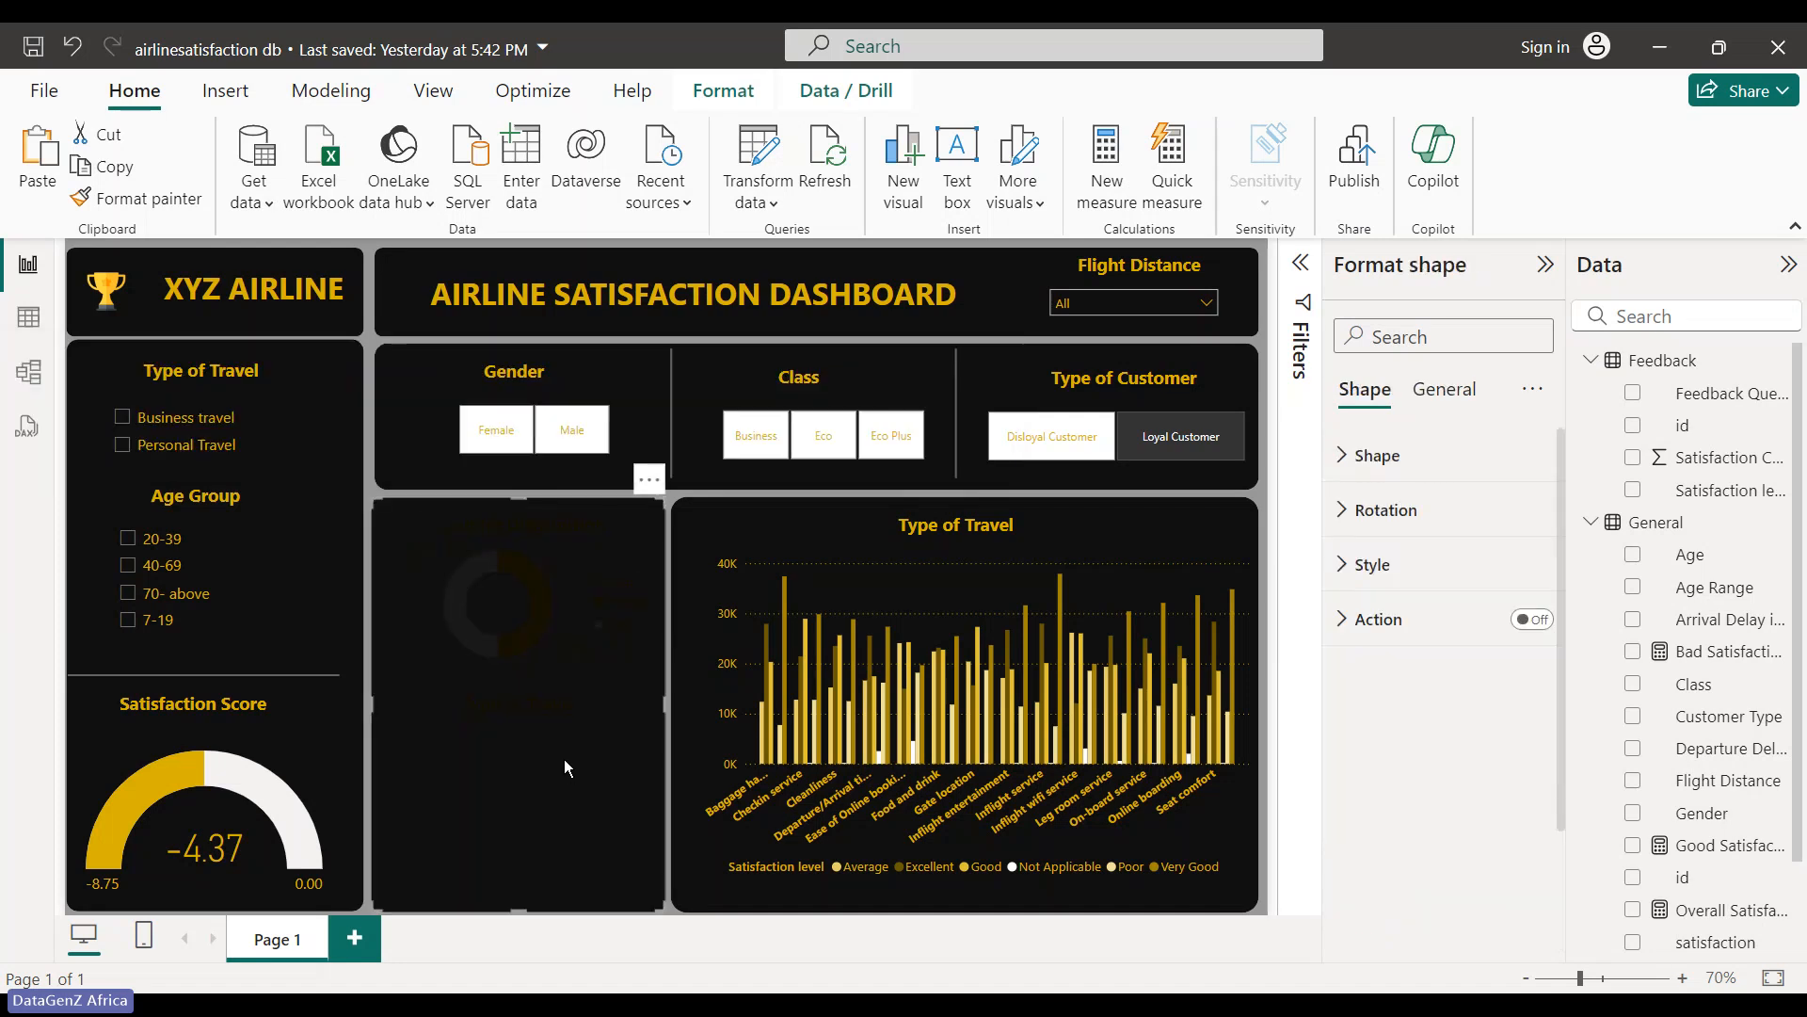
- Retype the lower 'Type of Travel' heading as 'Overall Satisfaction', correcting a typo
click(691, 757)
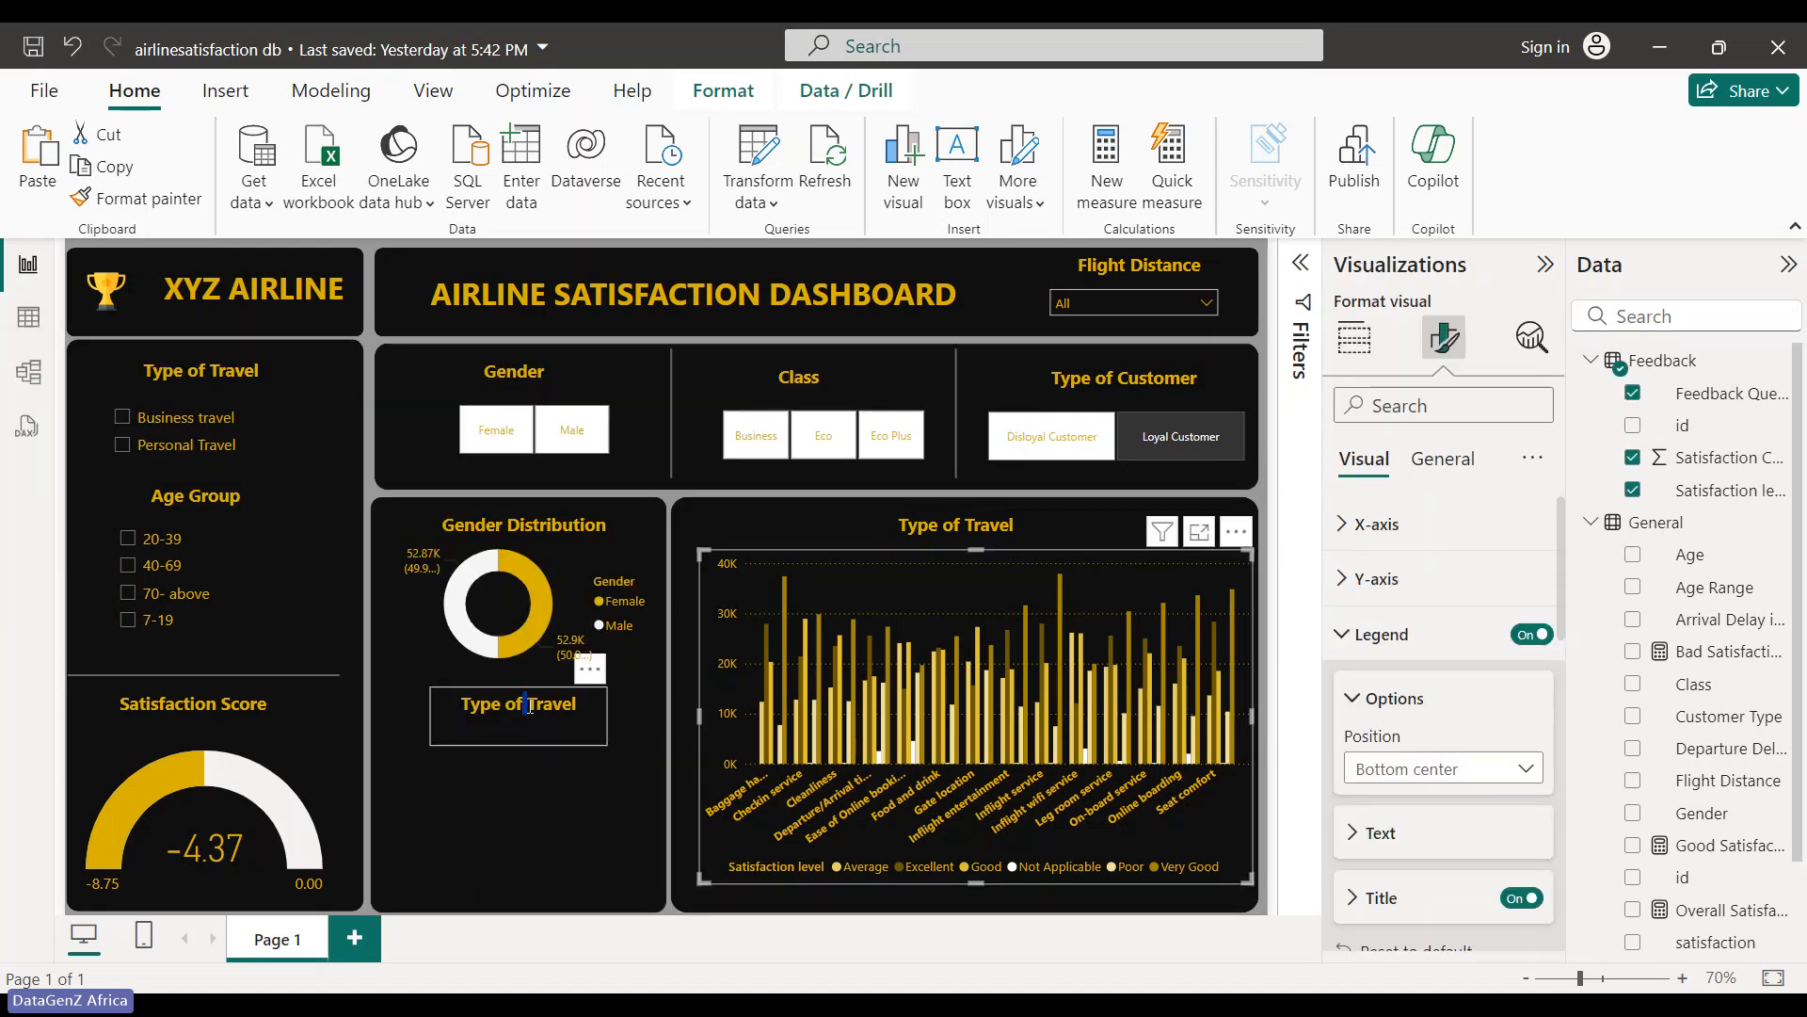
double_click(524, 704)
triple_click(547, 709)
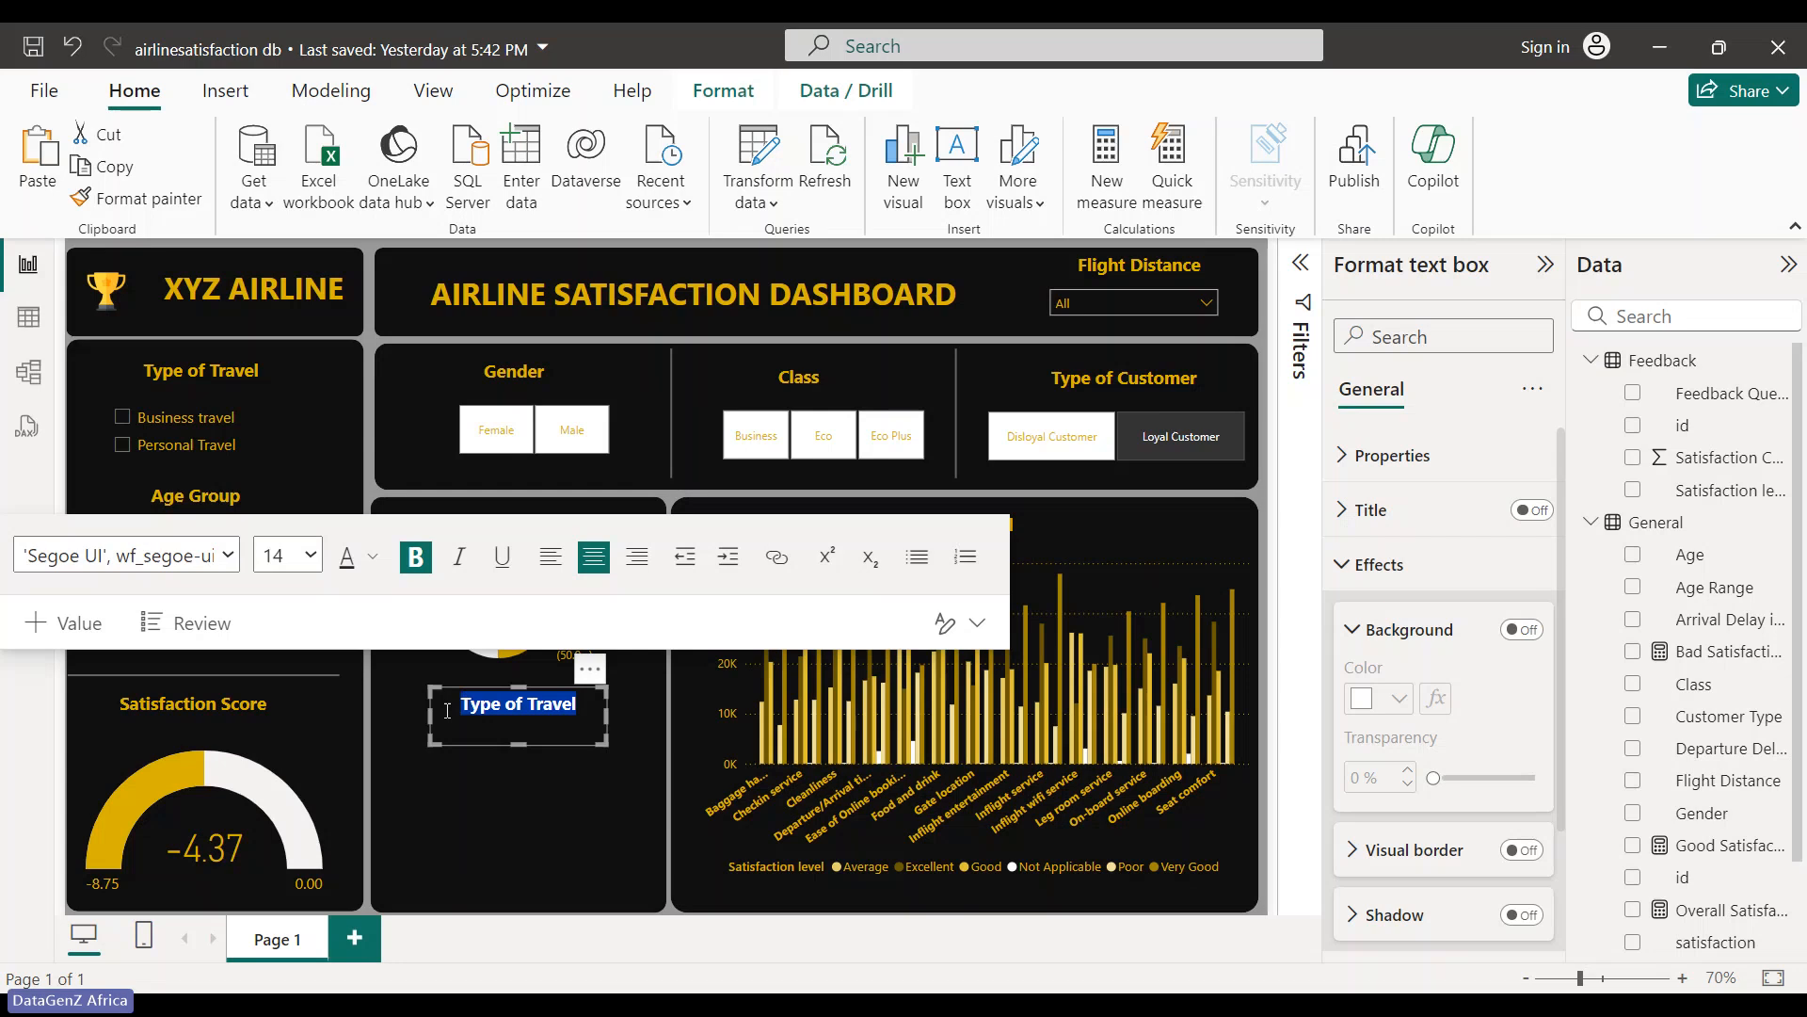
text(O)
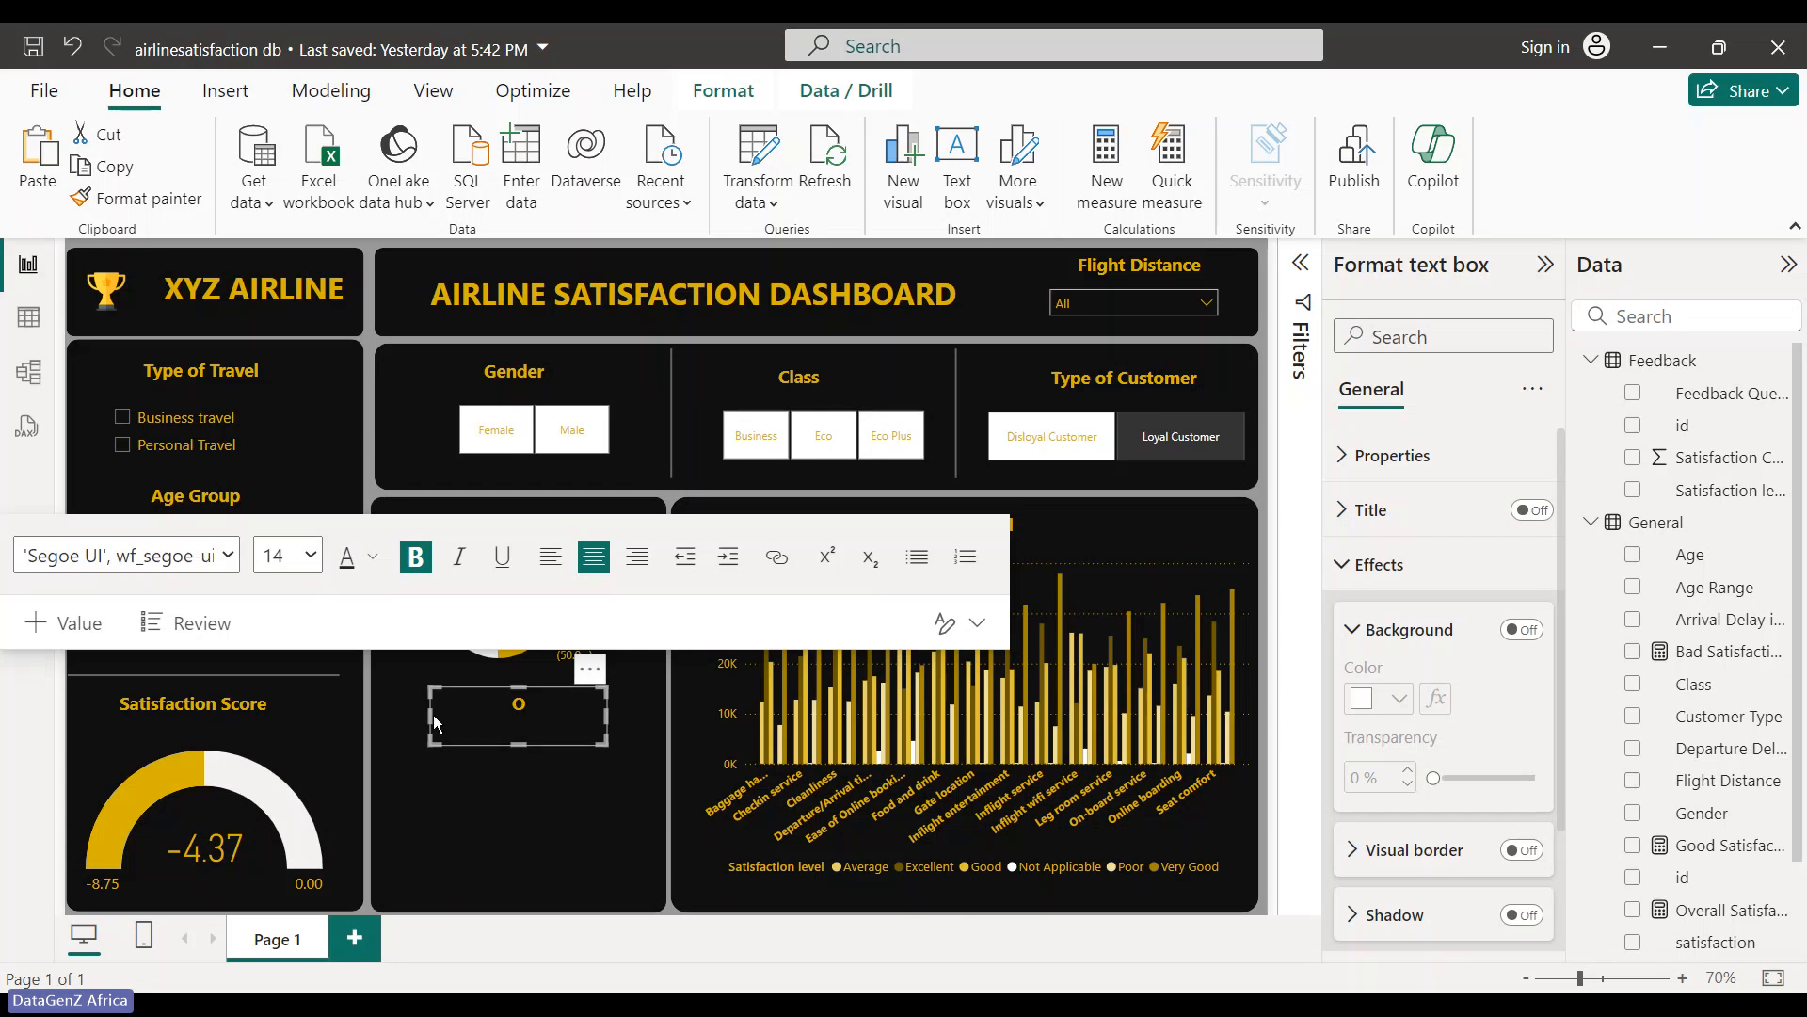
text(veral)
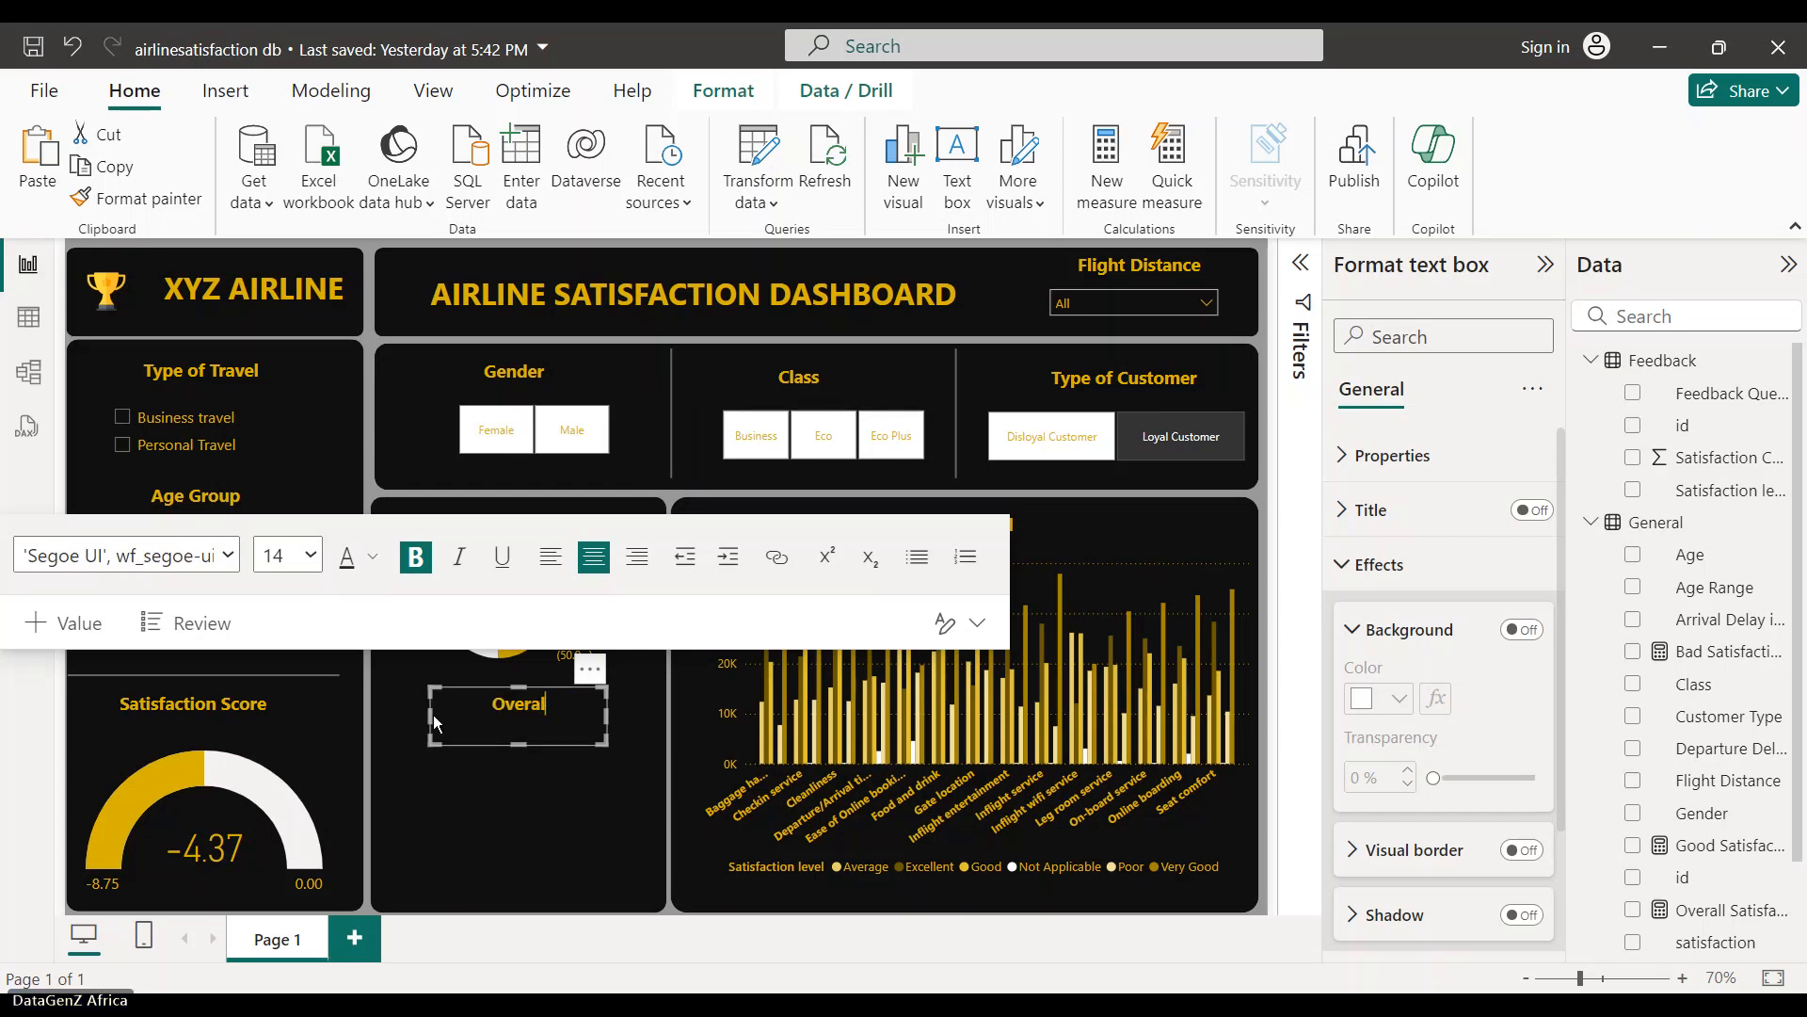
text(l Sat9s)
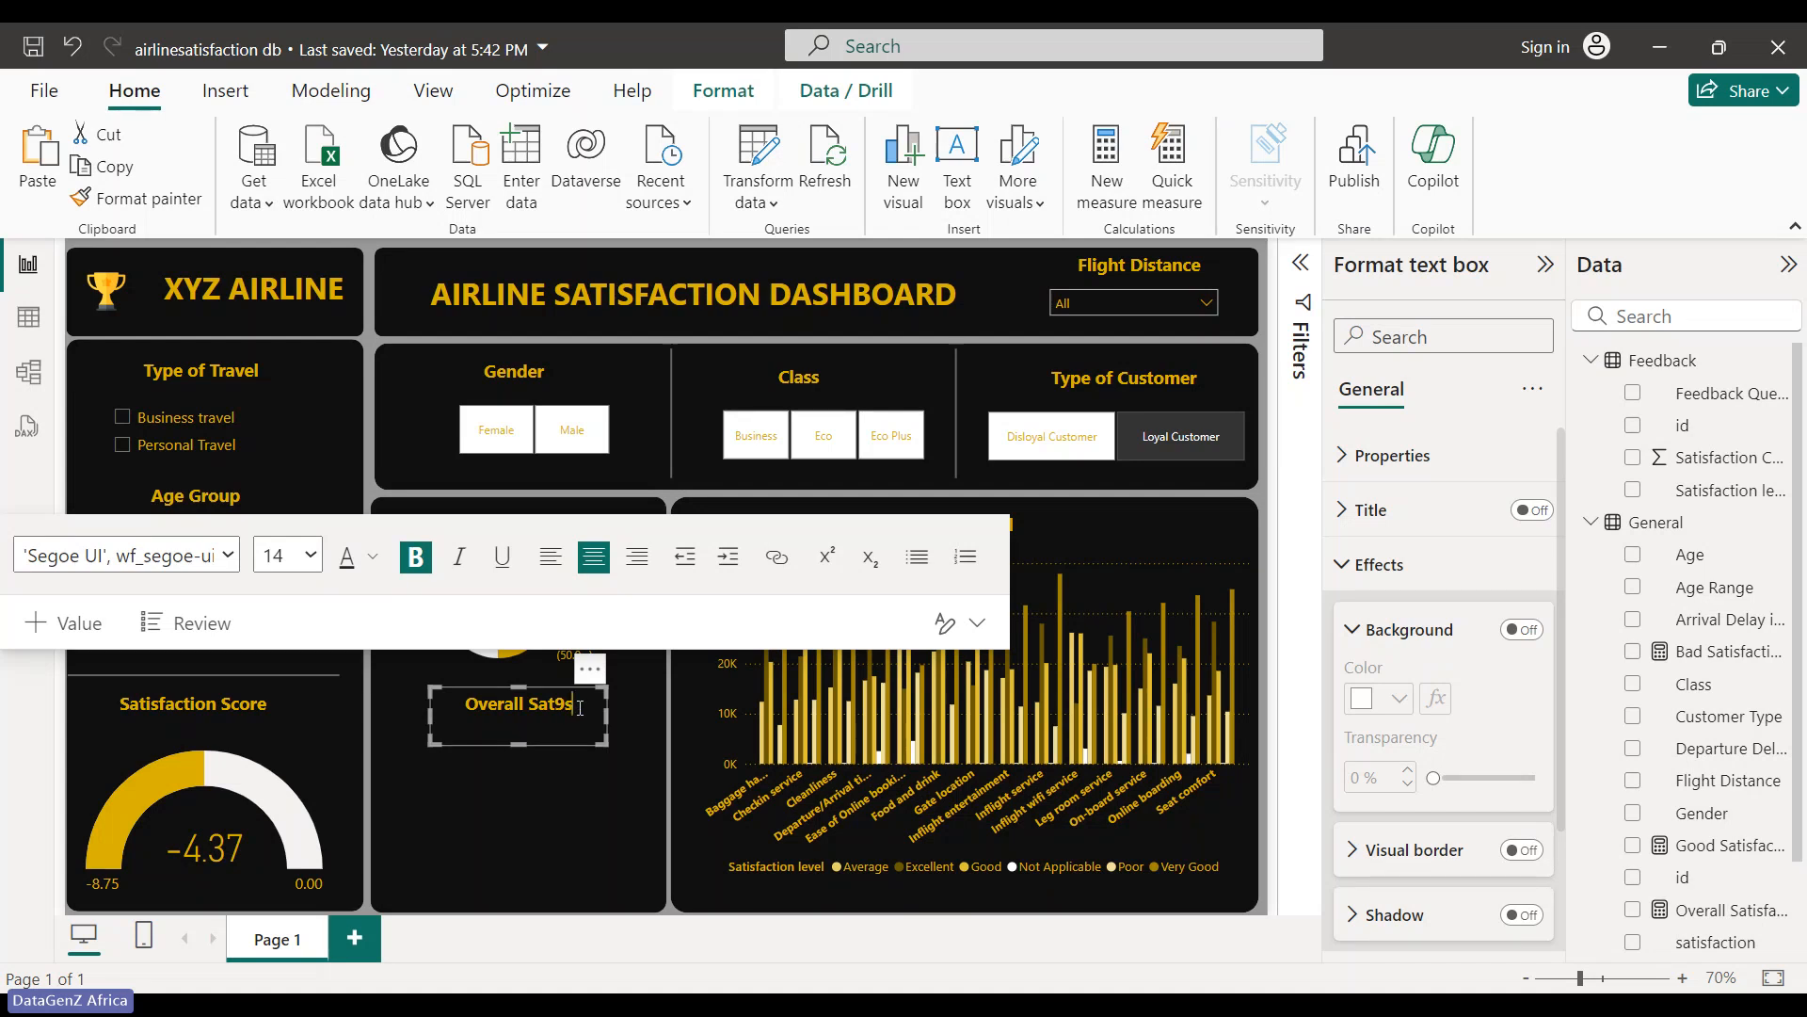
key(BackSpace)
key(BackSpace)
key(BackSpace)
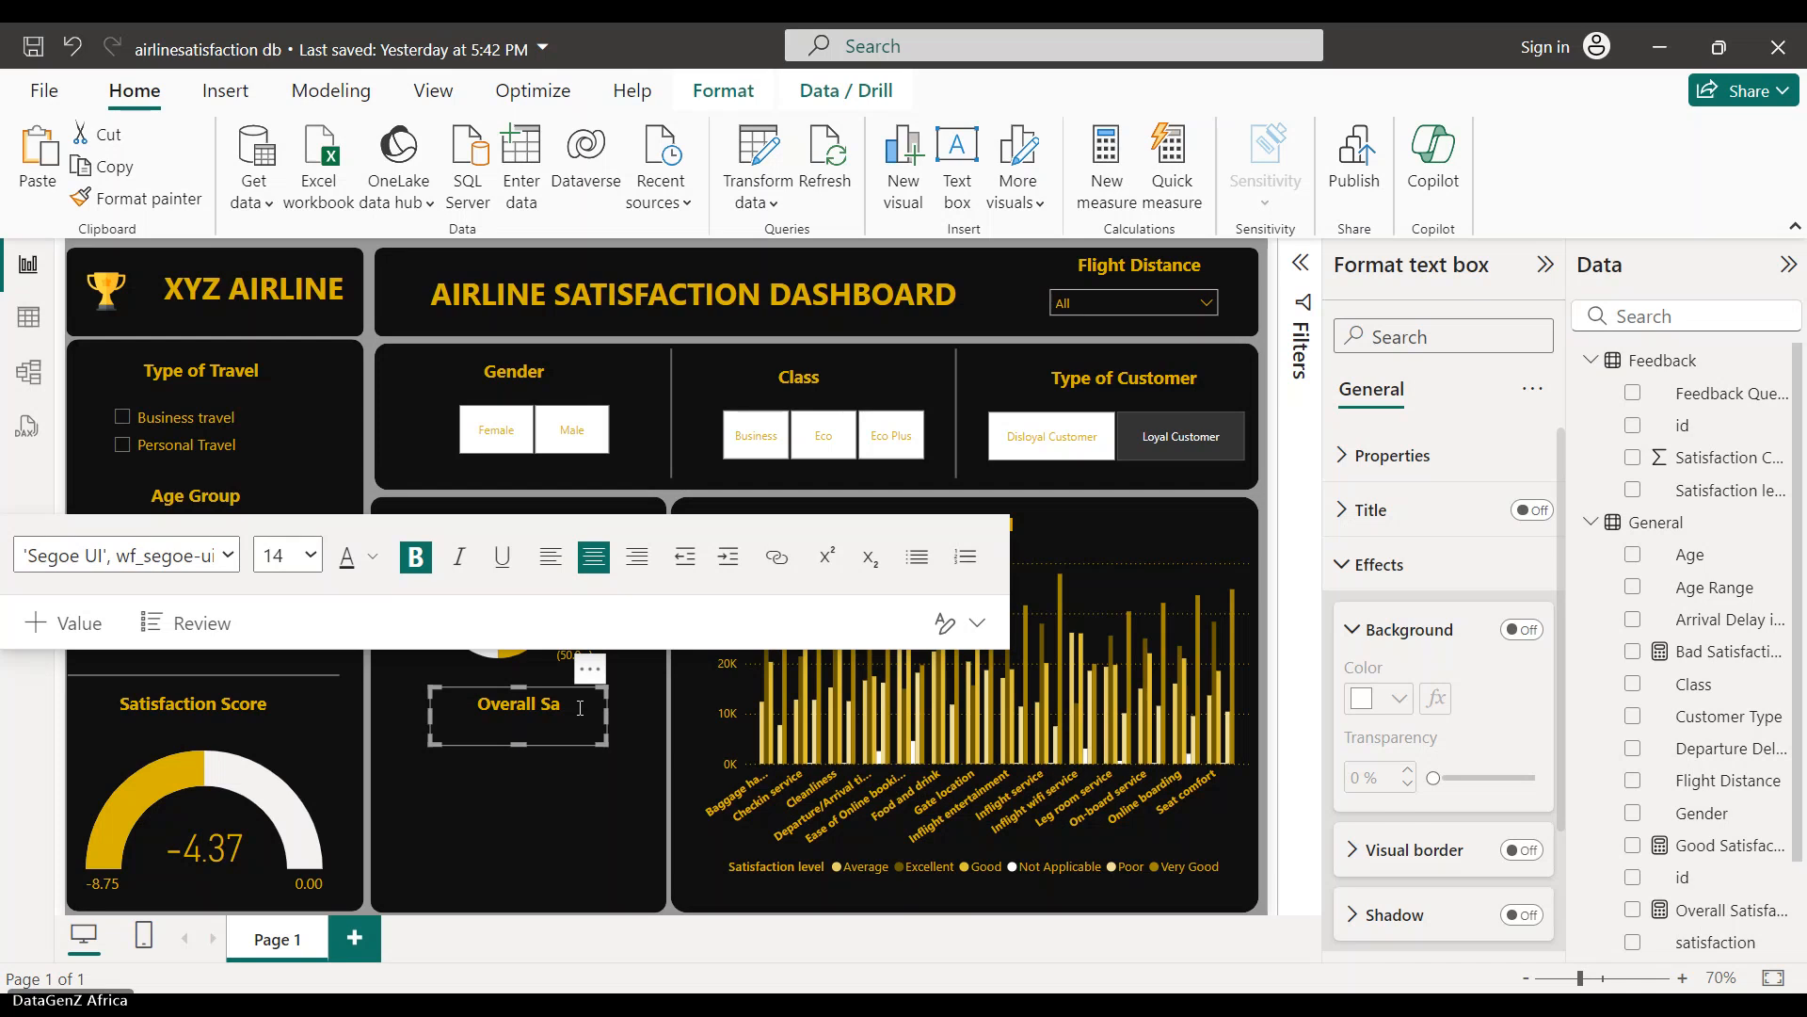
text(tisfa)
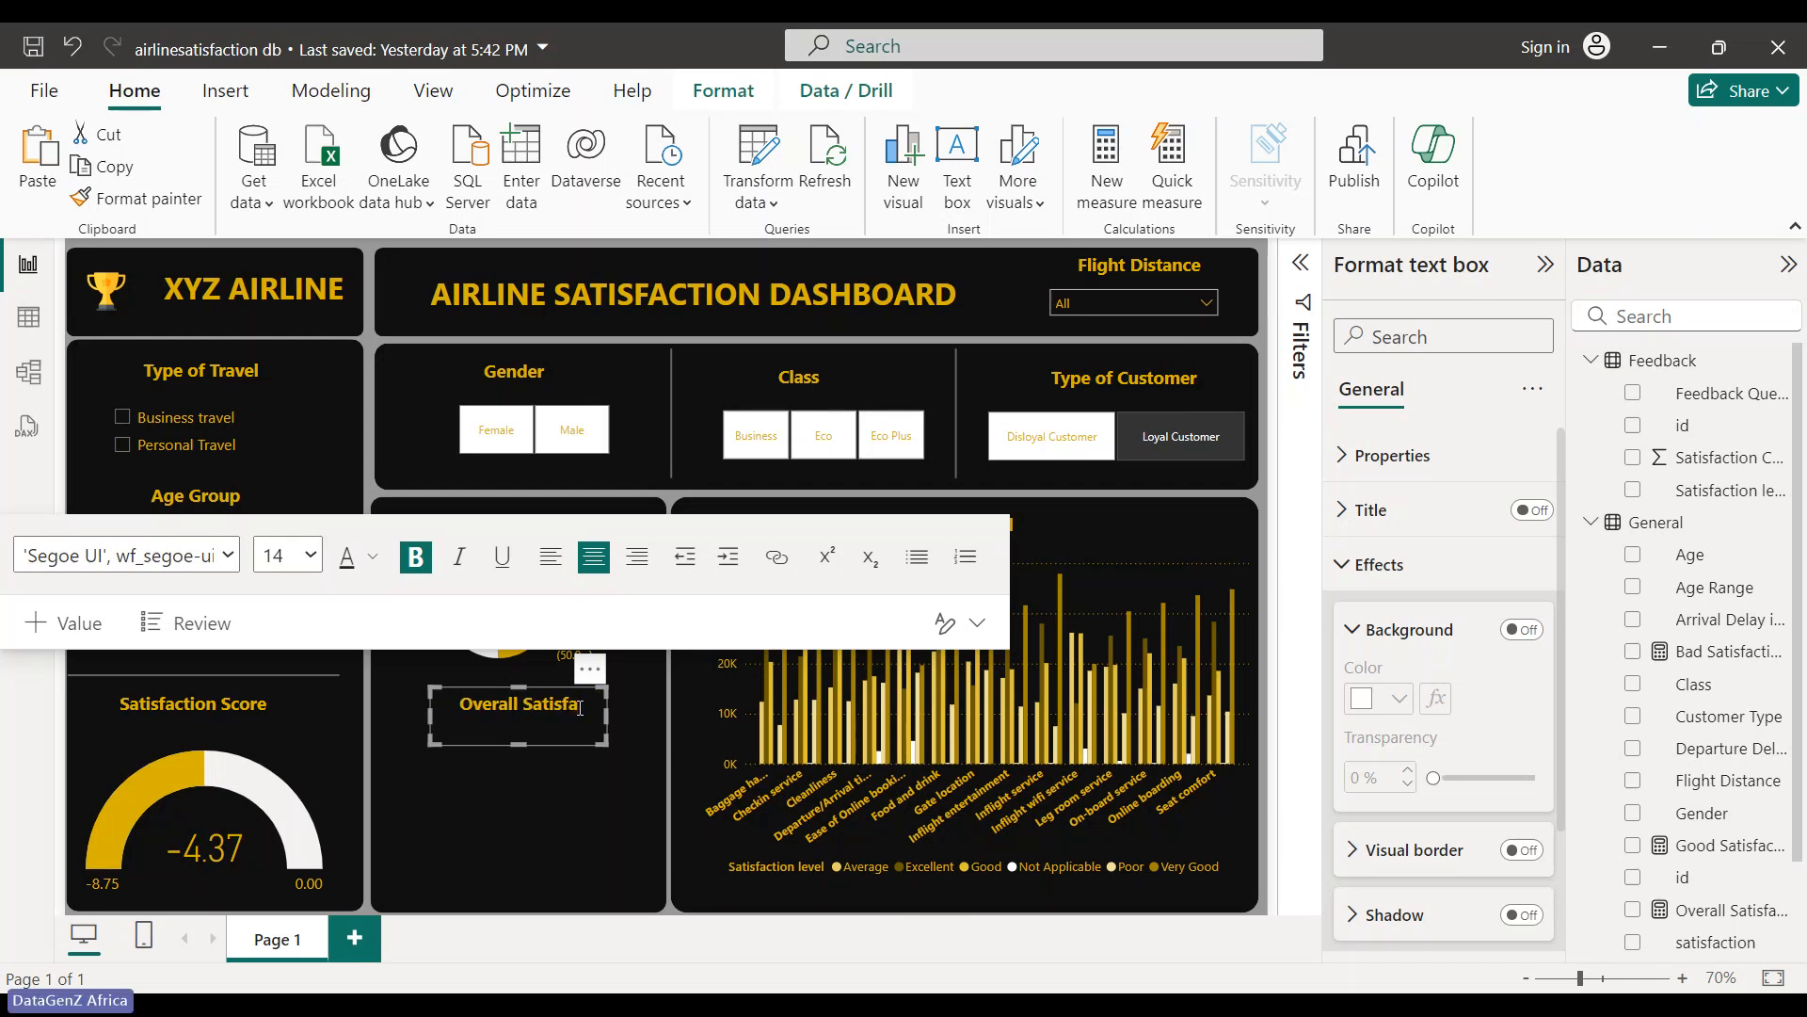
text(ction)
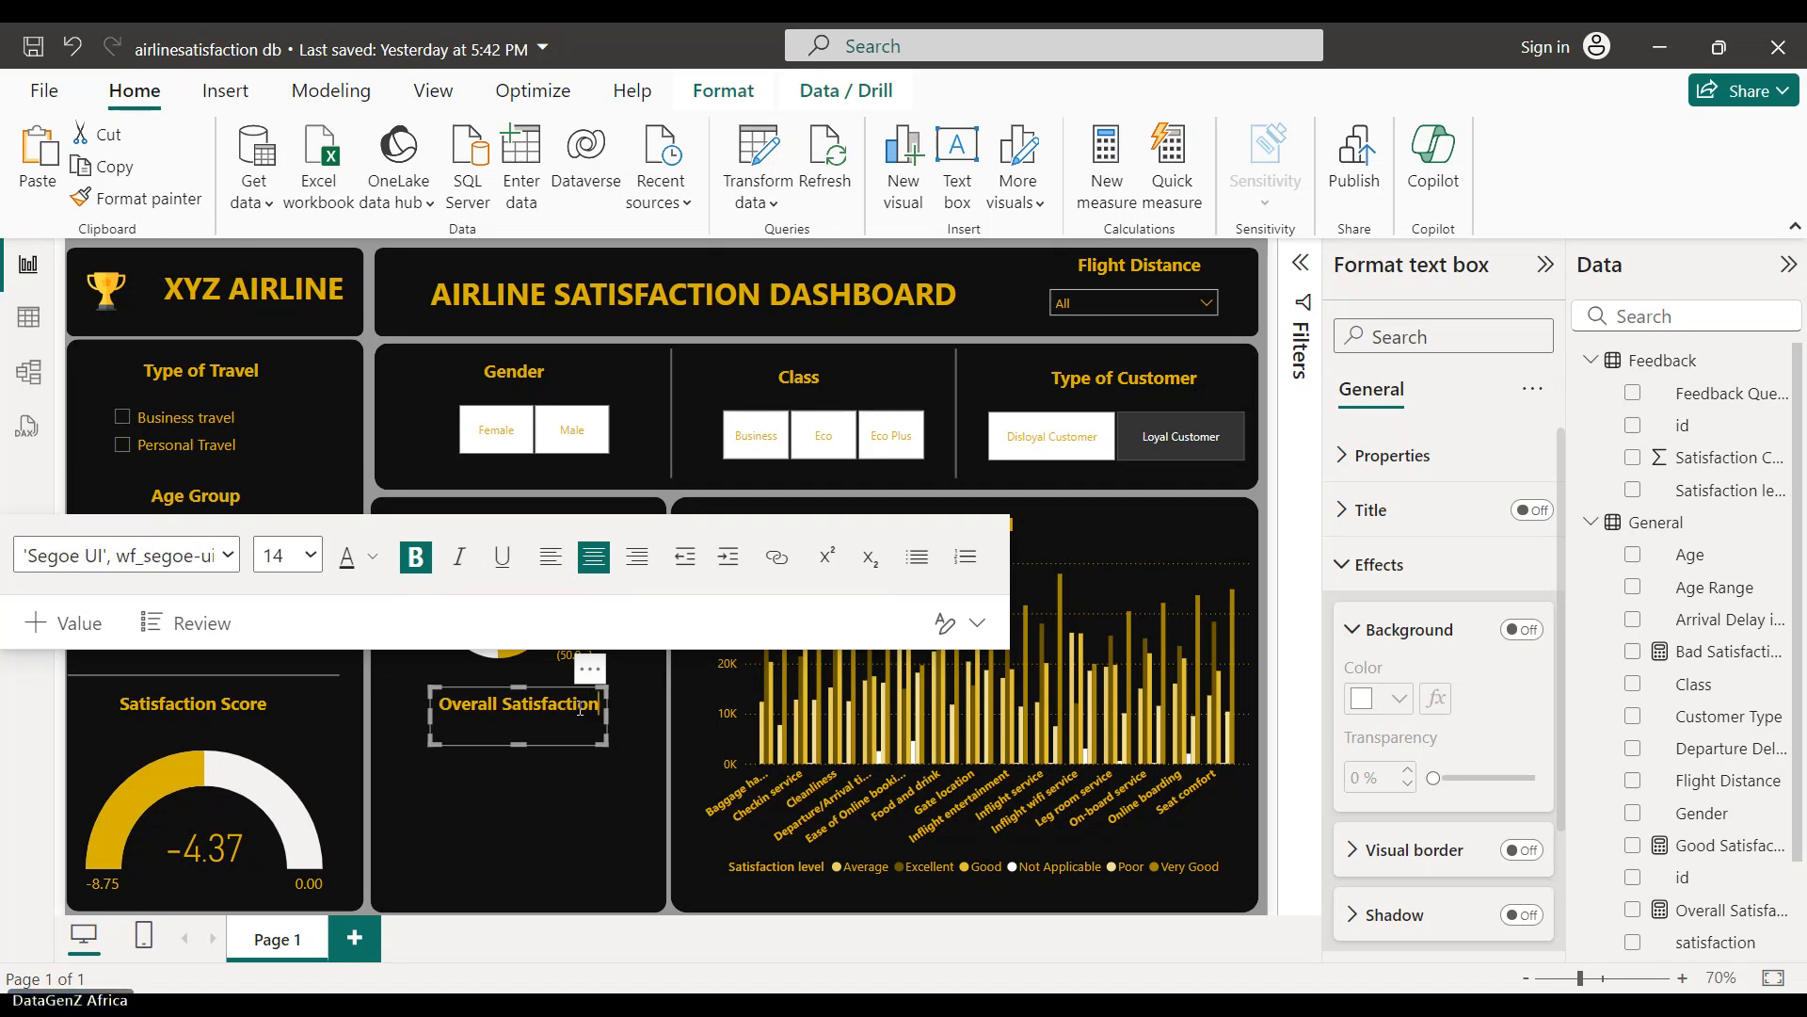
click(613, 773)
- Paste a copy of the divider line, widen it, and place it beneath the Gender Distribution donut
click(325, 770)
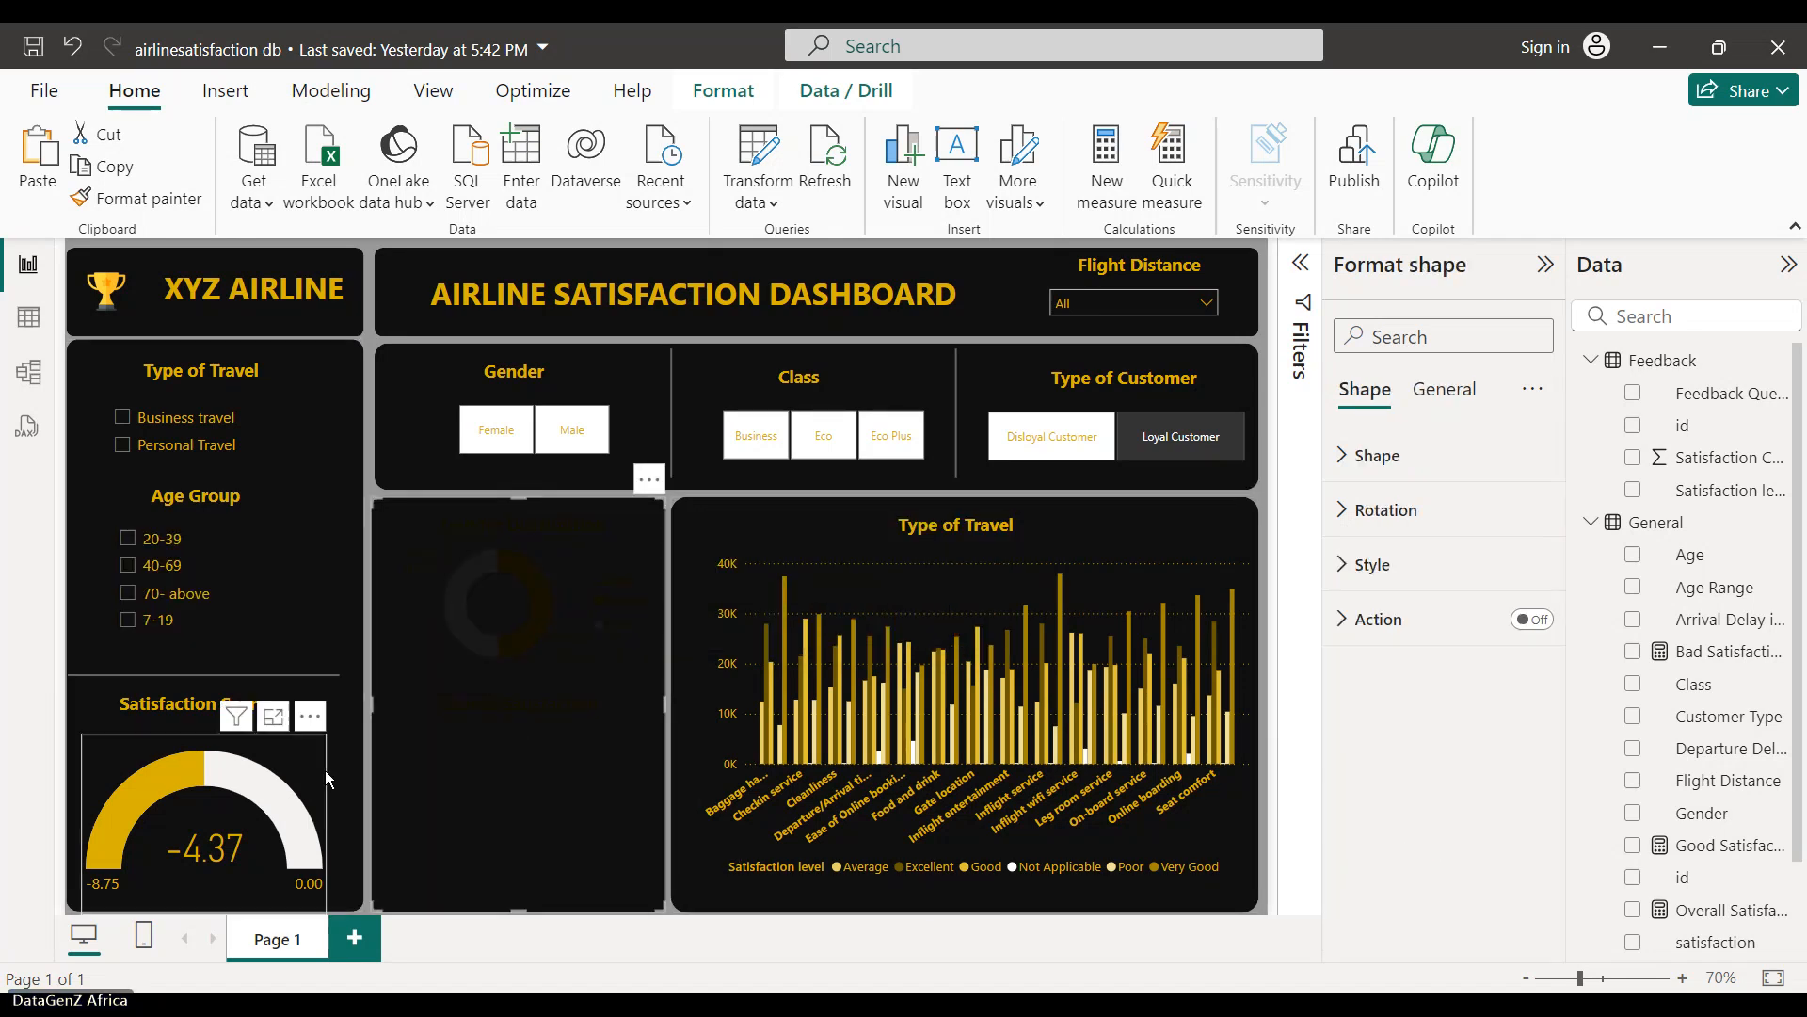
click(324, 683)
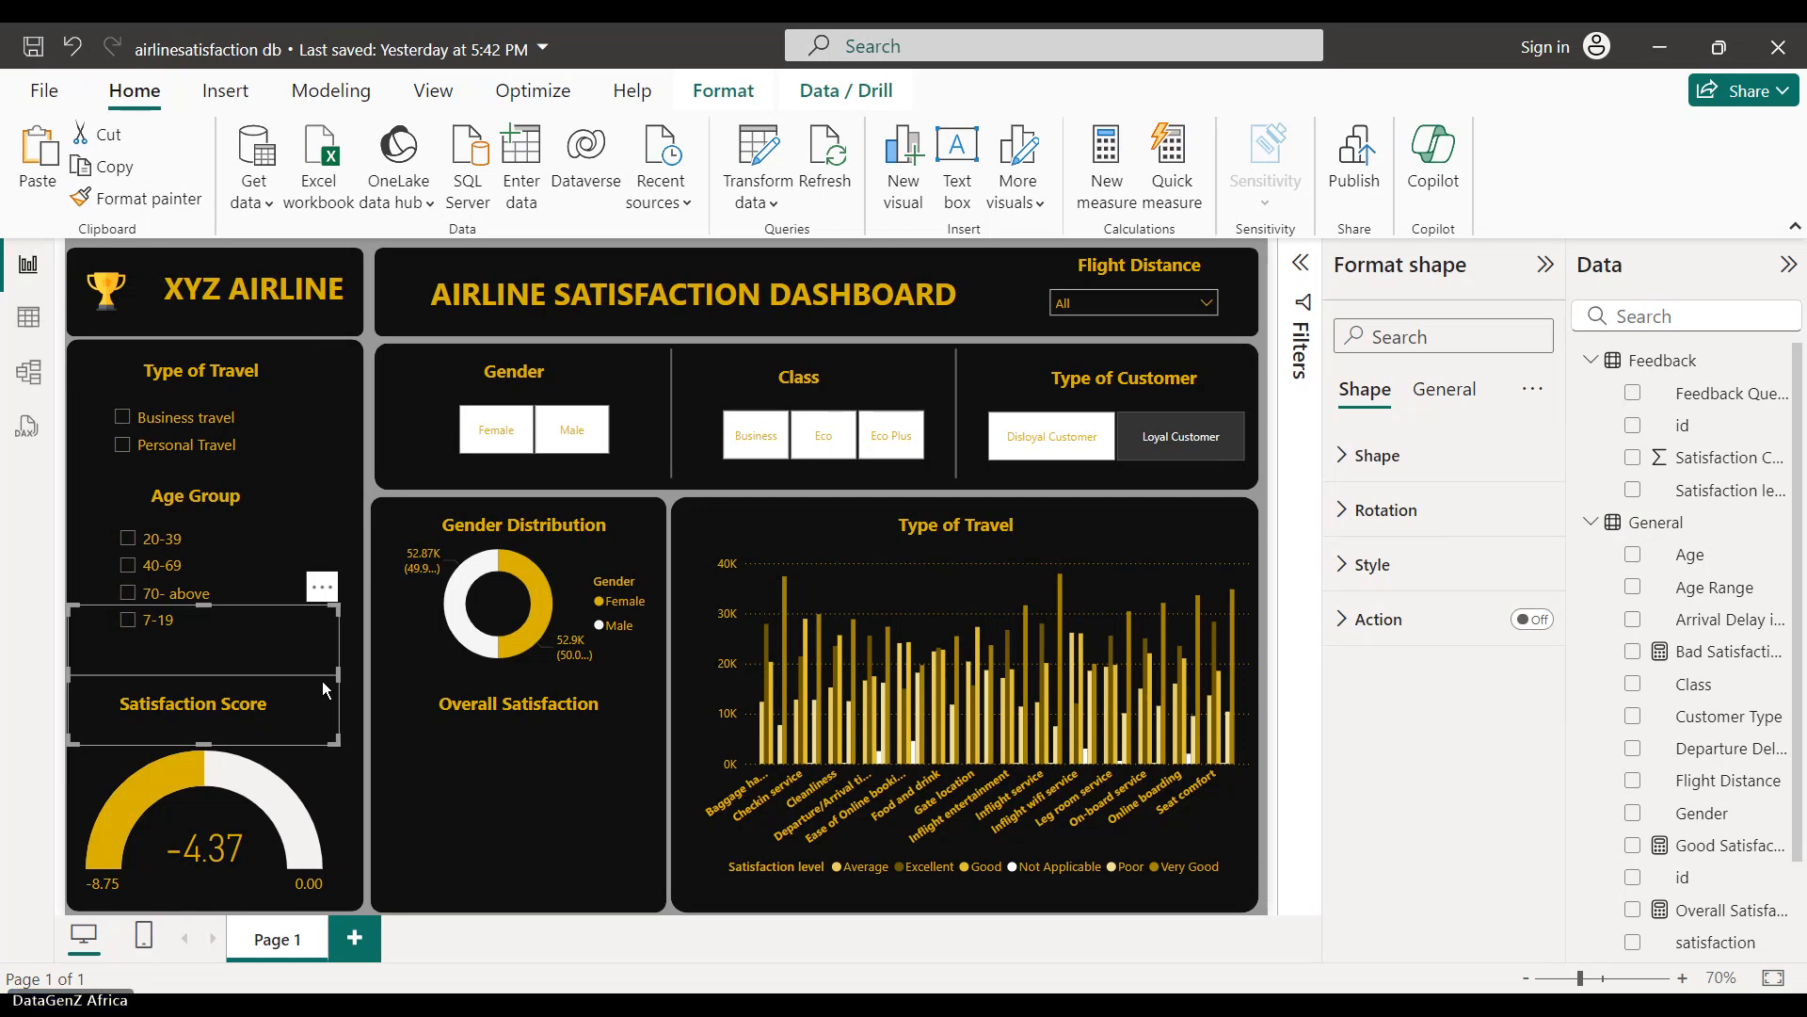
key(ctrl+v)
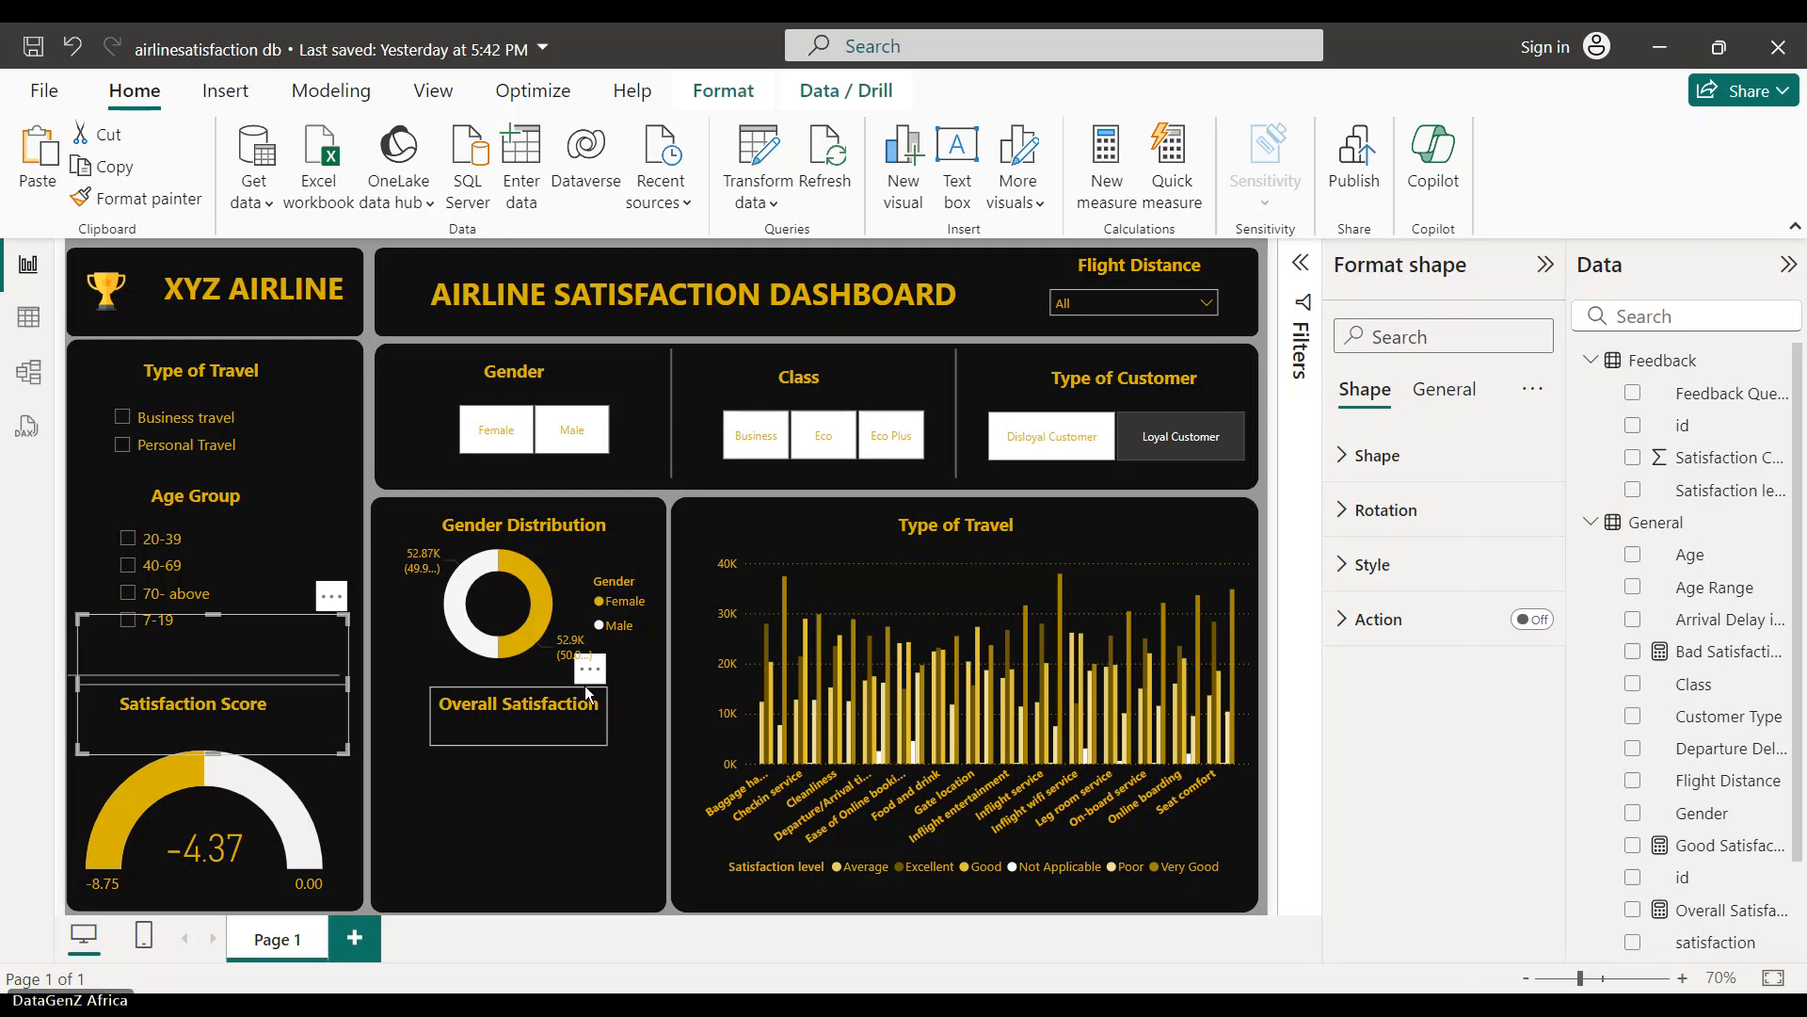
drag(587, 694, 594, 684)
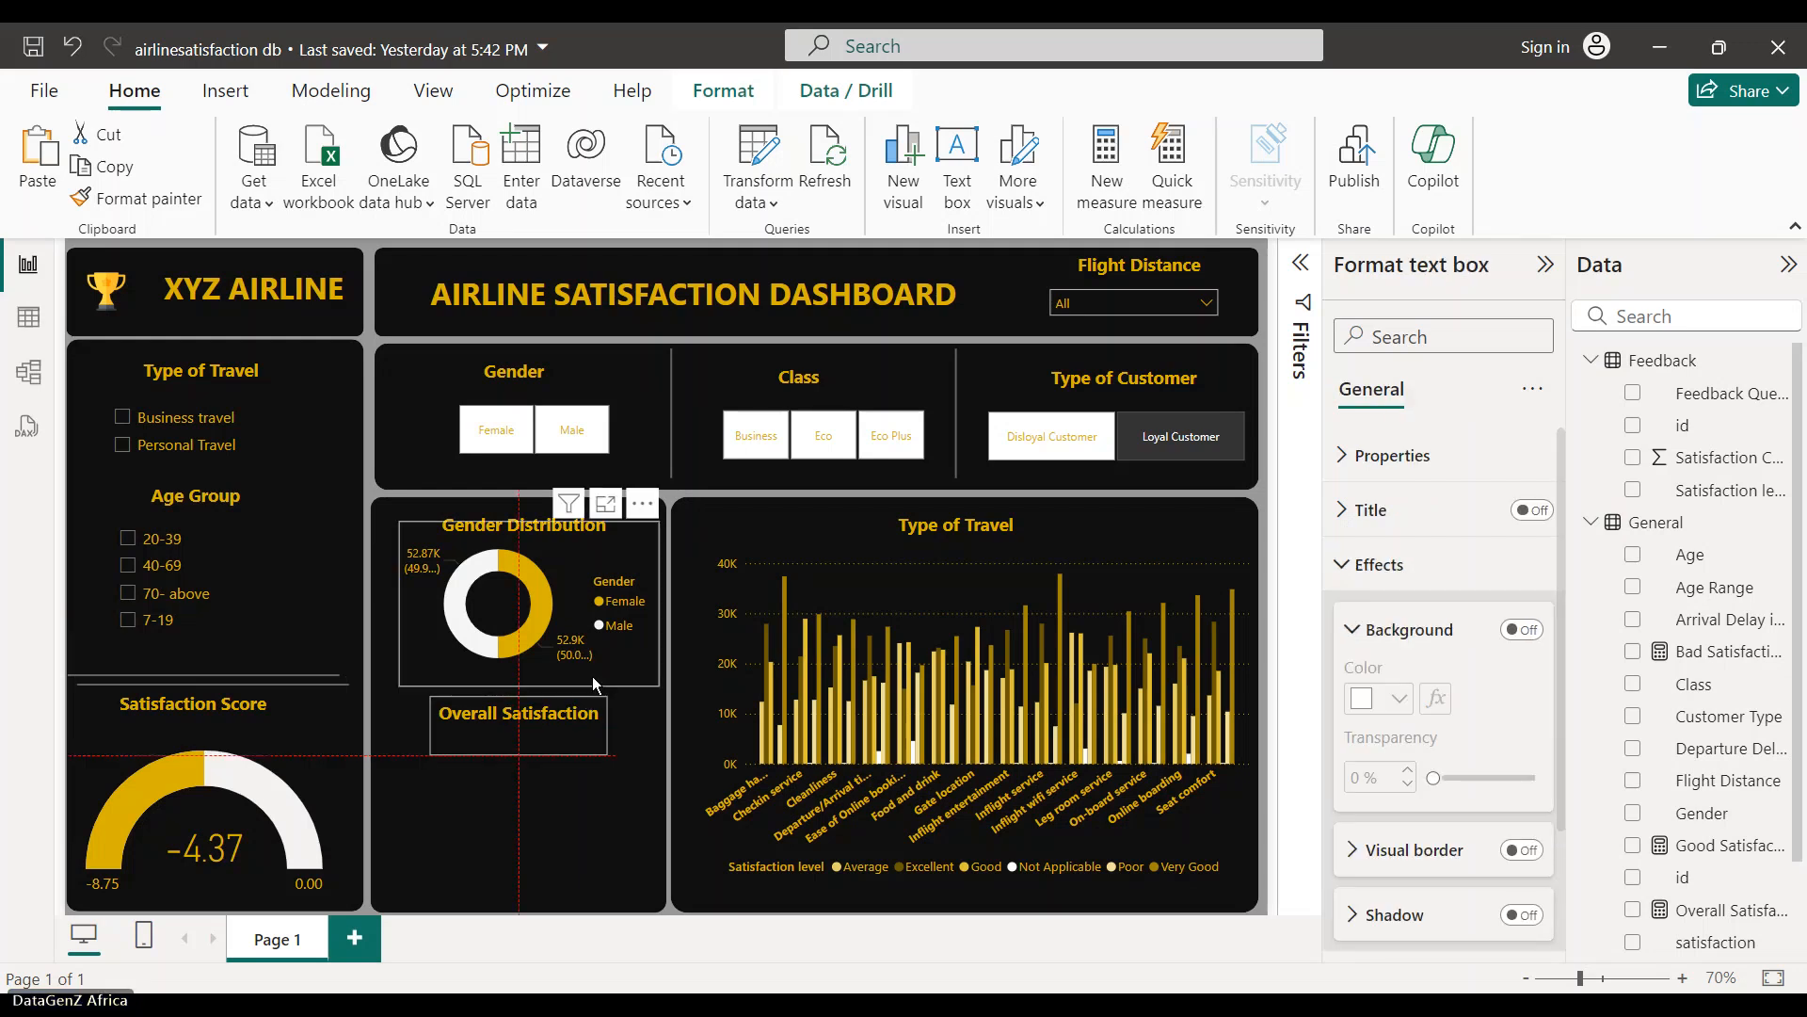
click(345, 685)
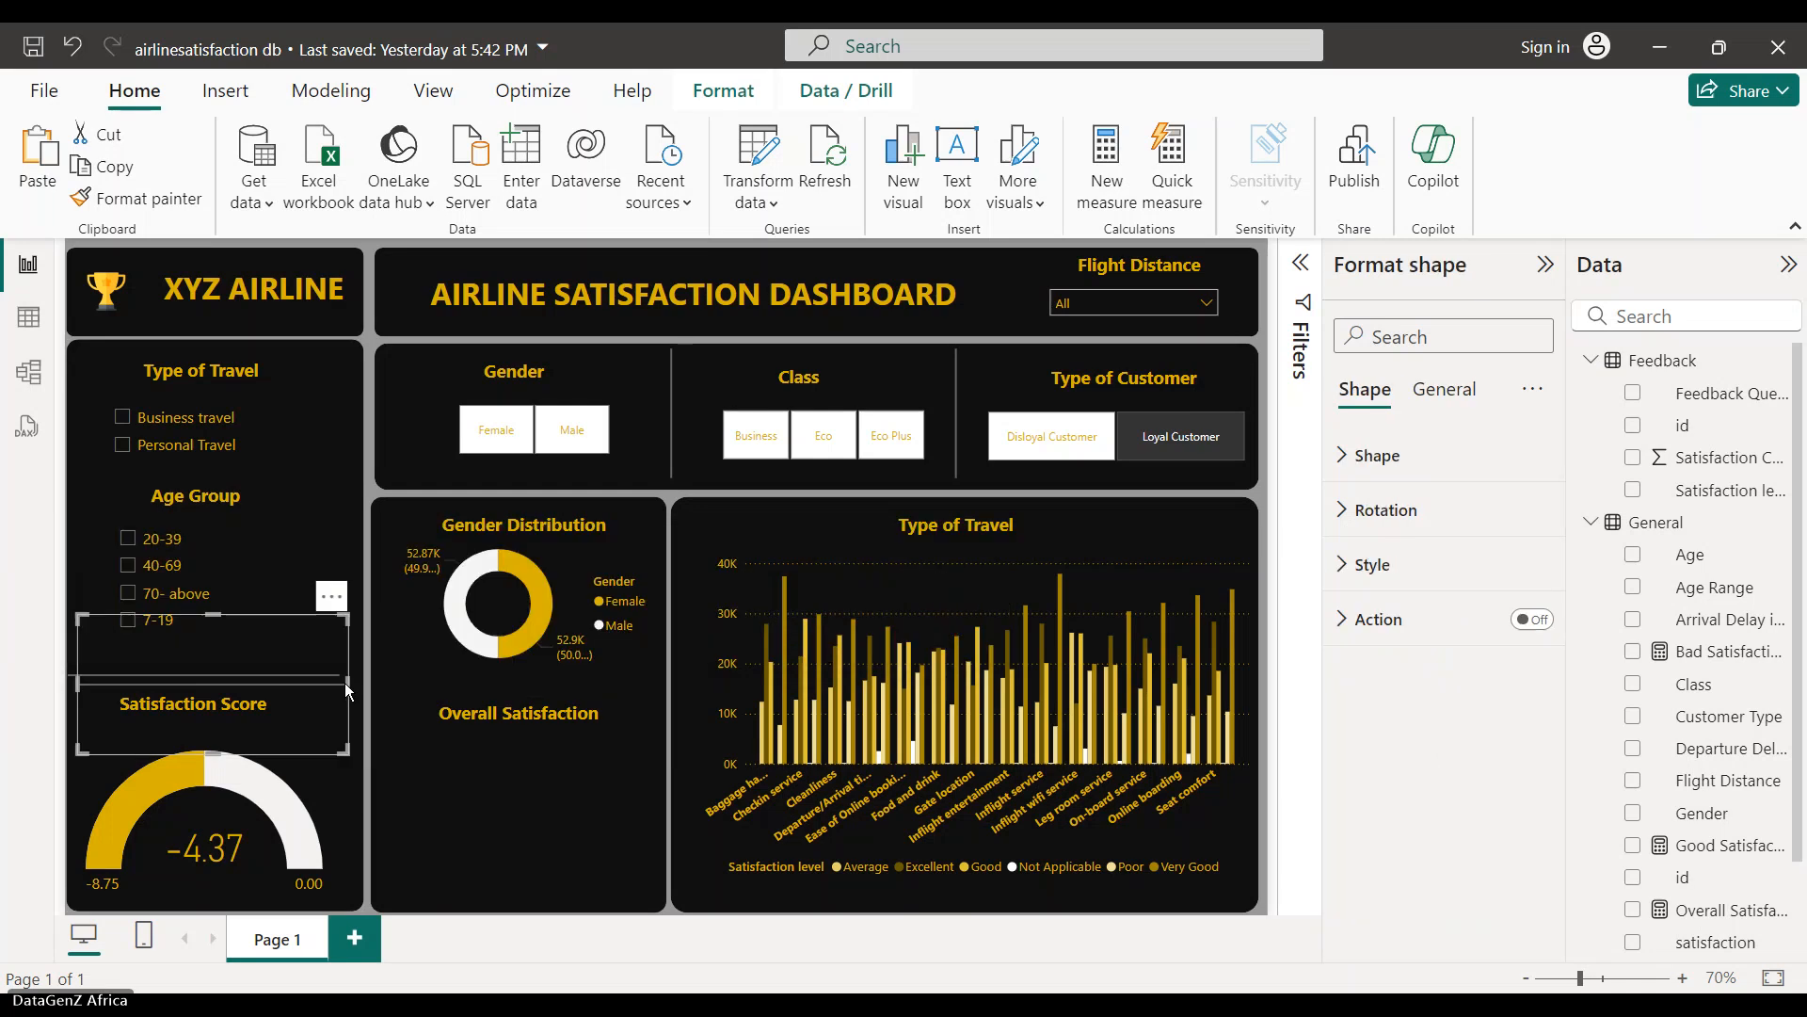
drag(356, 692, 370, 692)
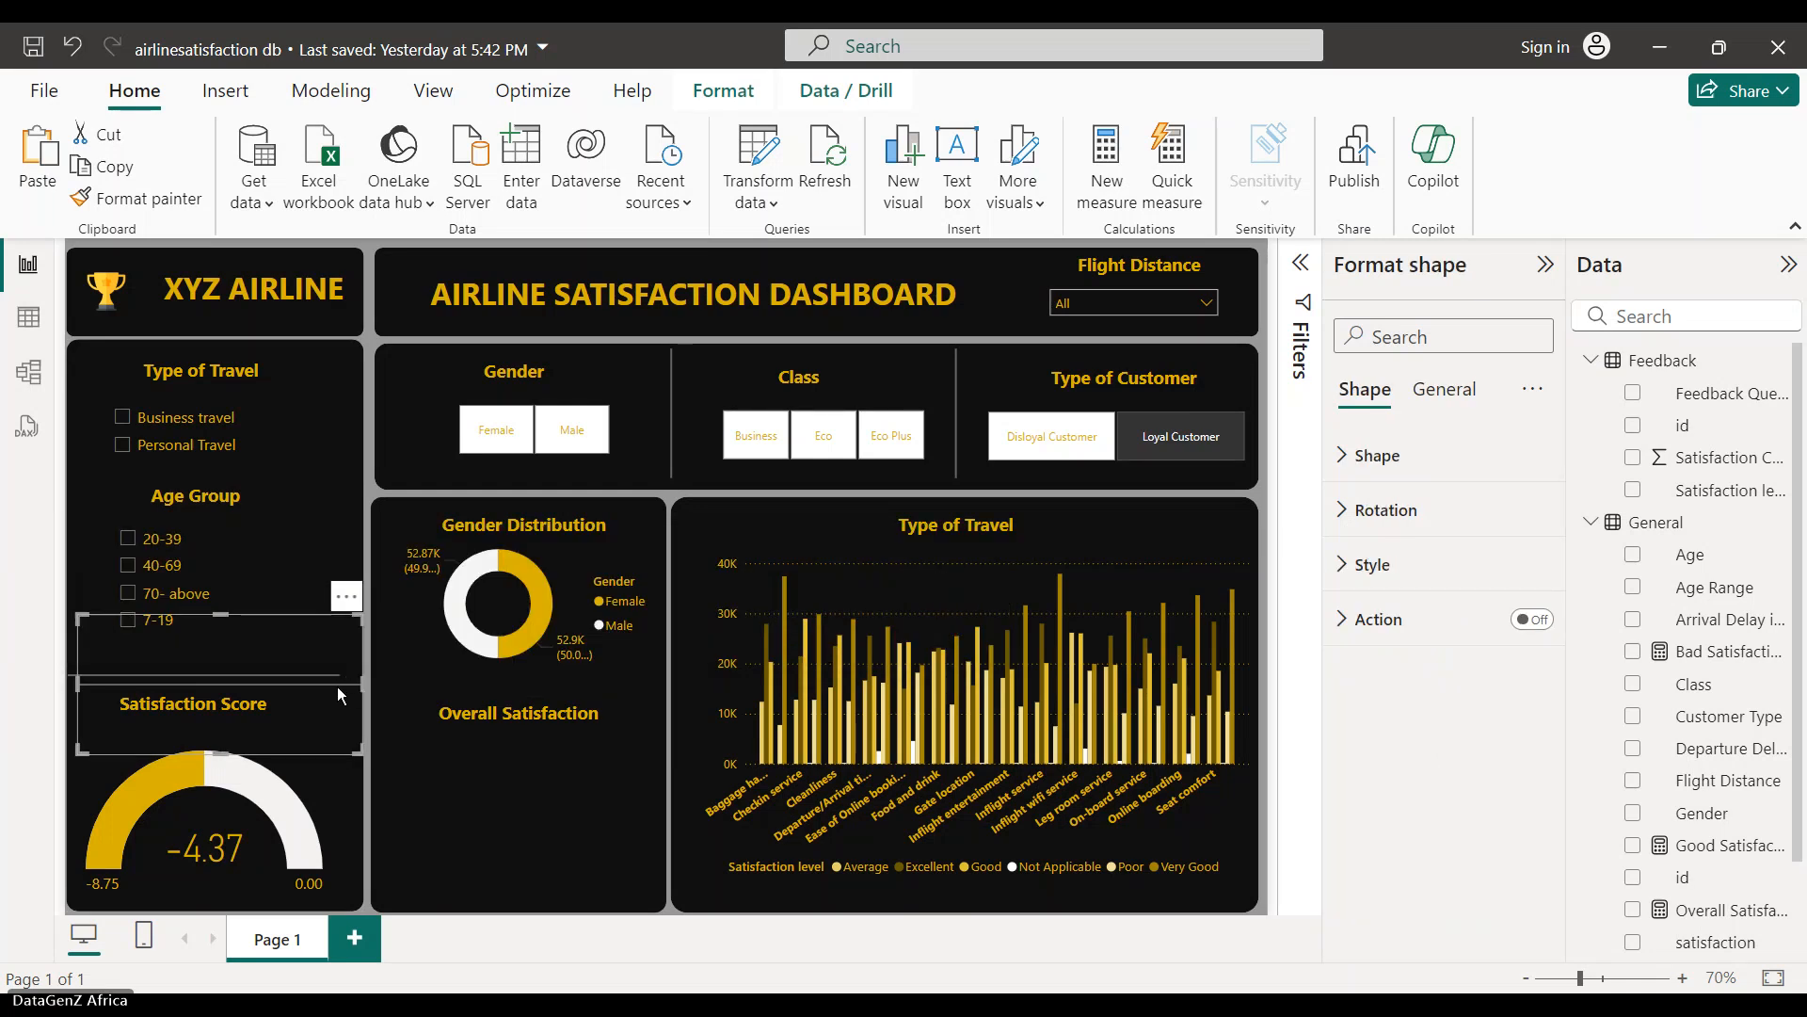
drag(349, 603, 645, 580)
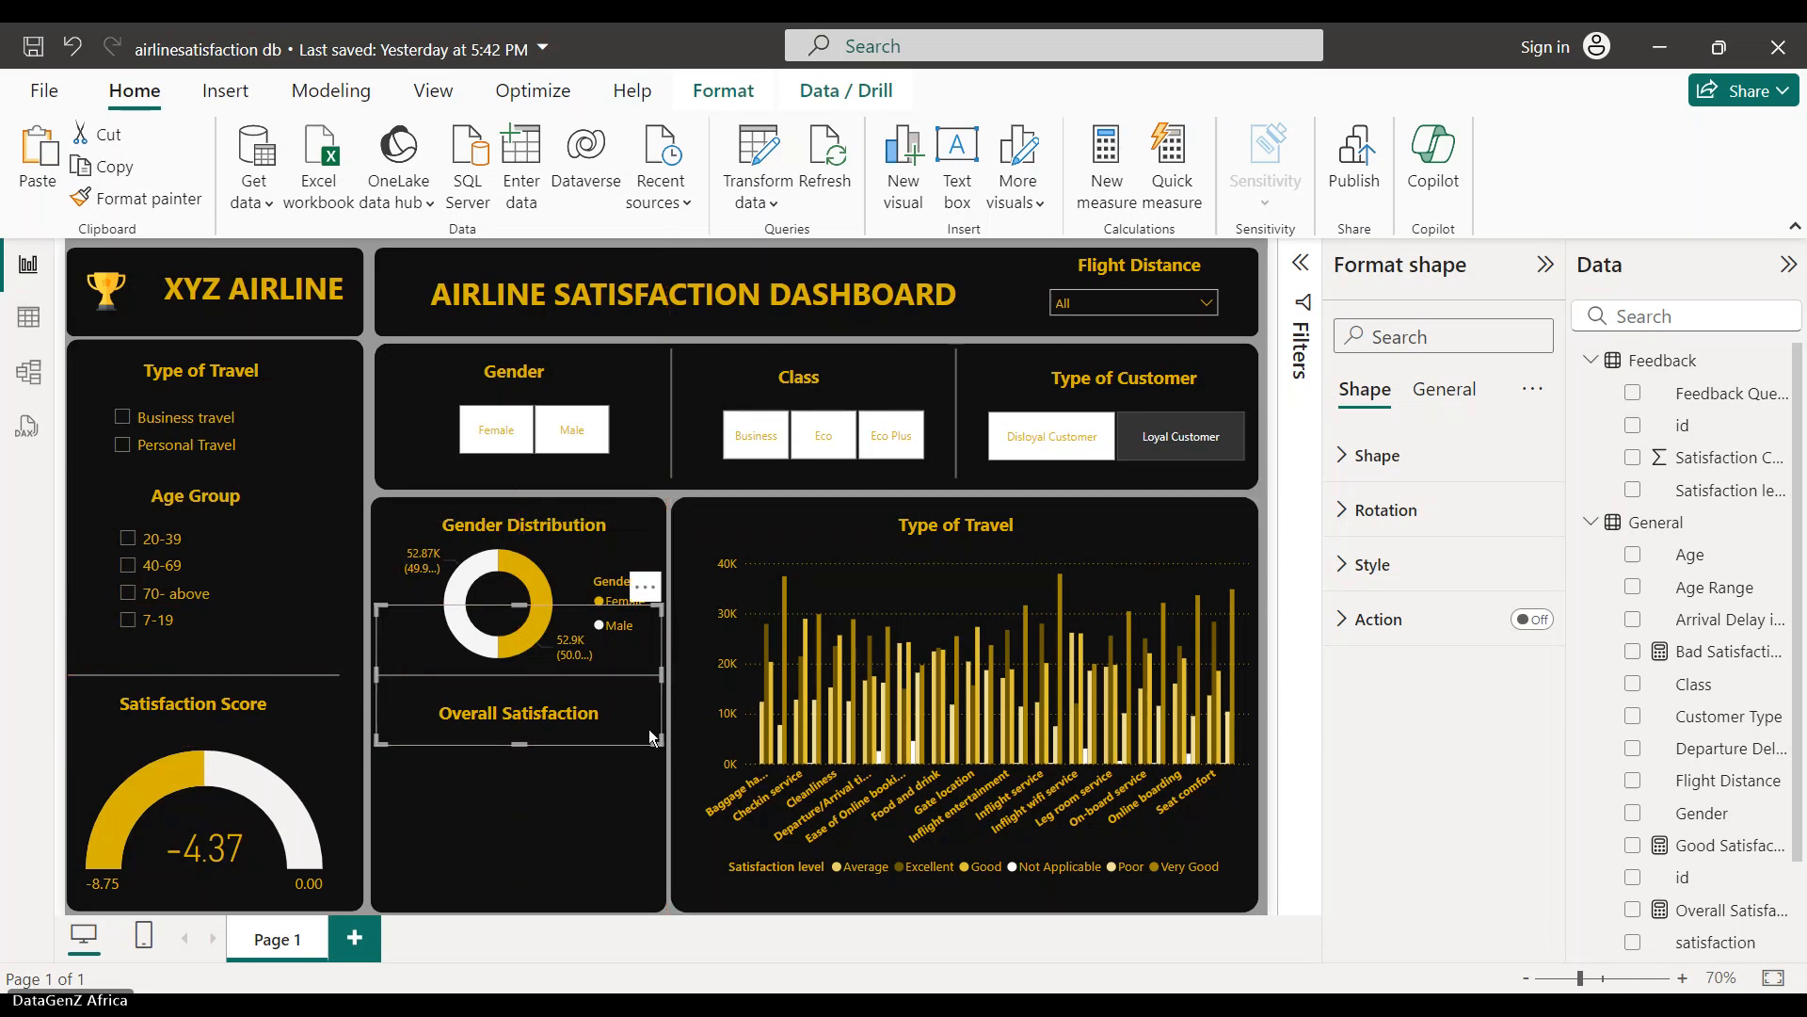
click(350, 819)
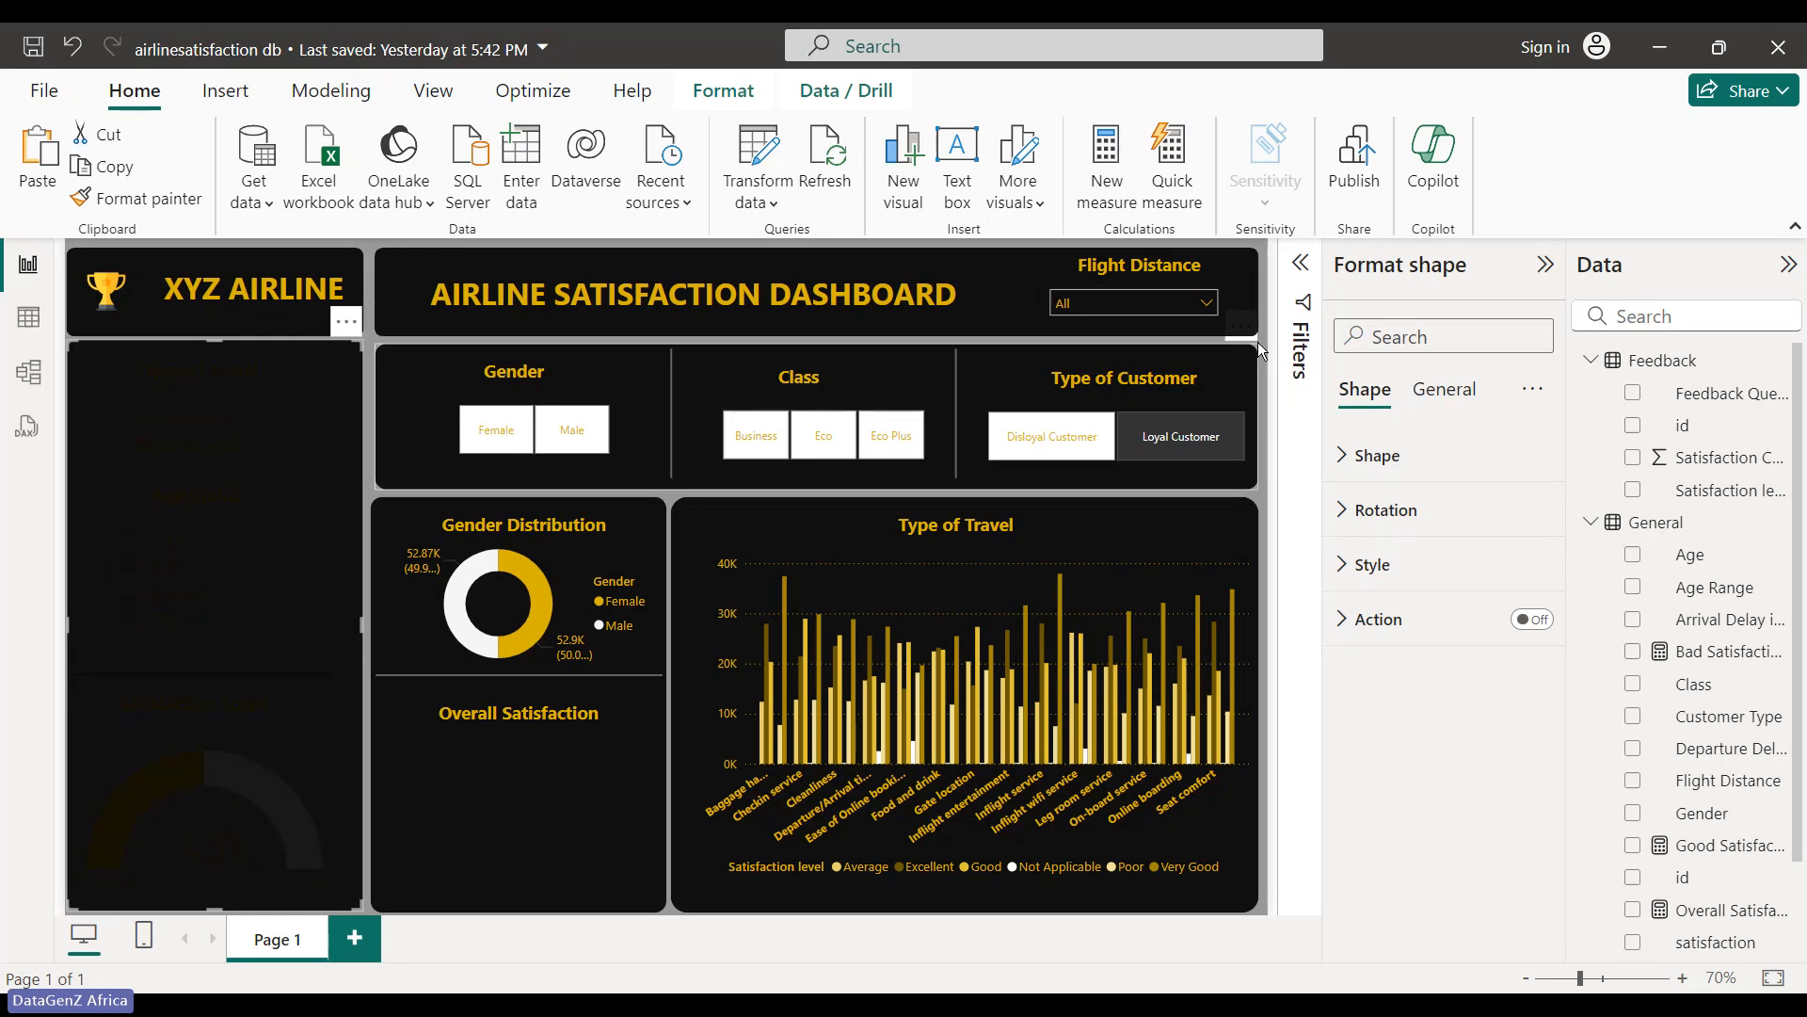
click(1257, 342)
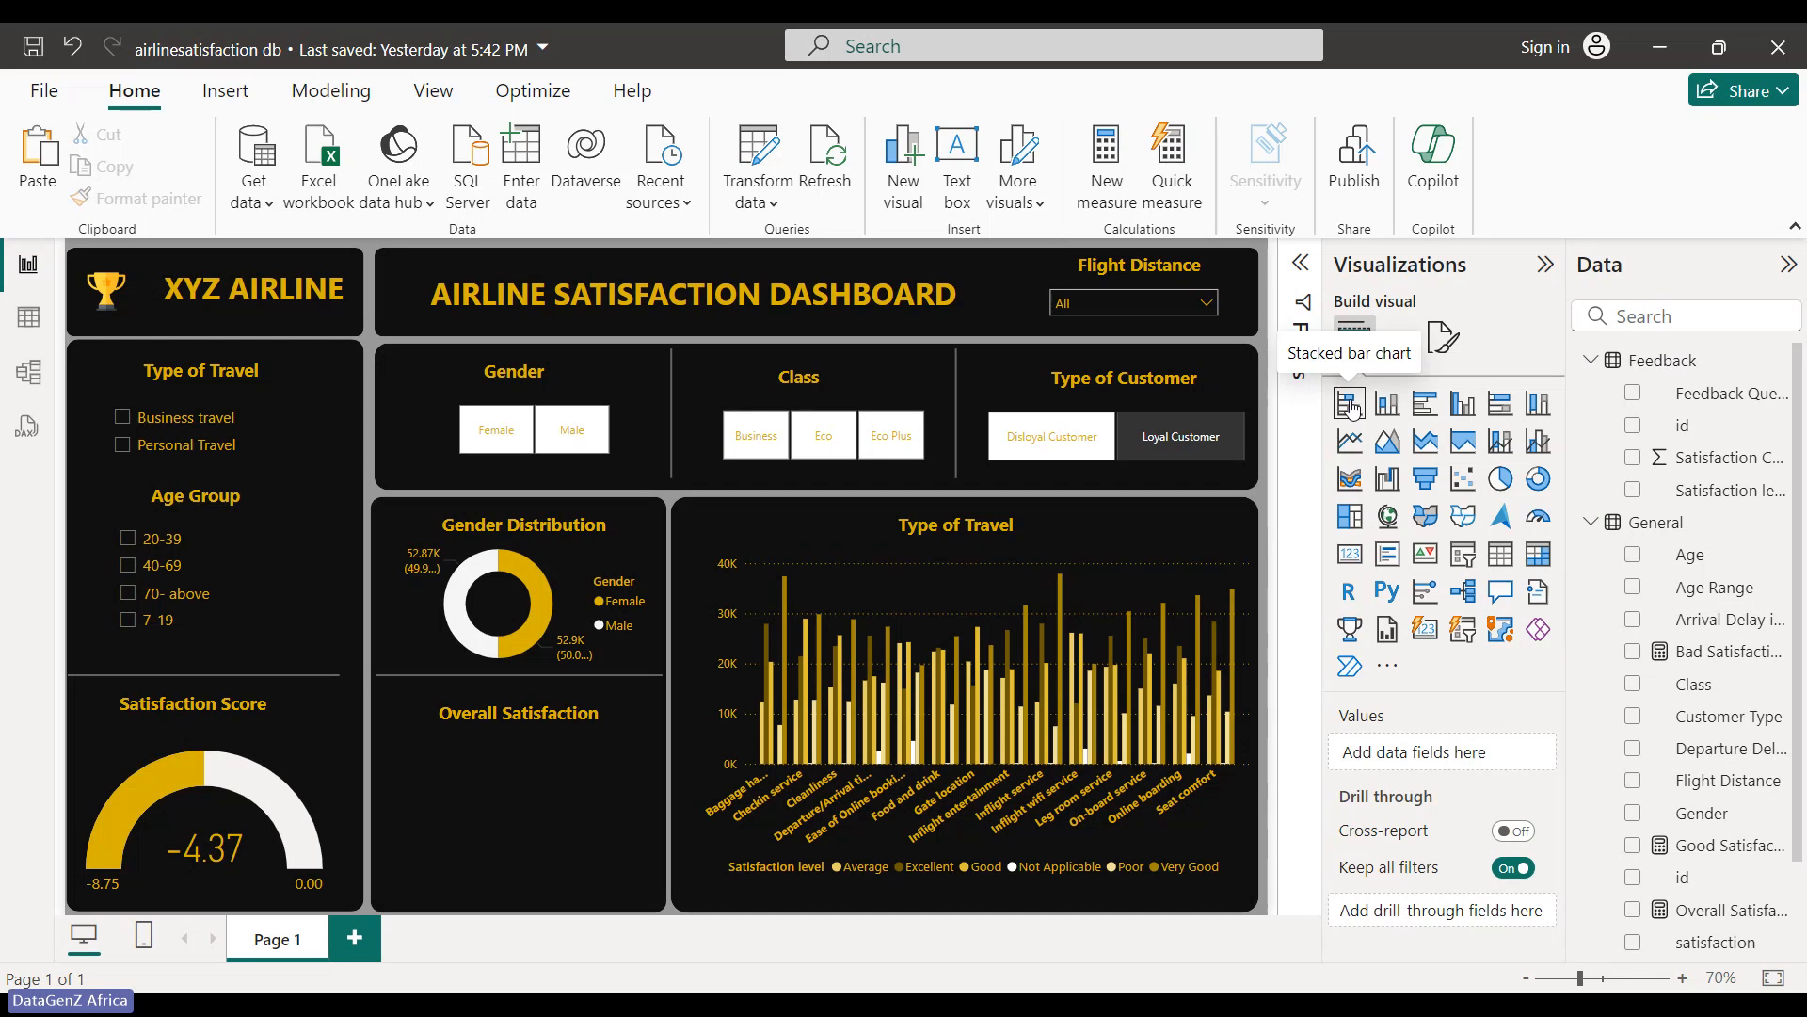
- Insert a clustered bar chart with satisfaction, Satisfaction rating, and Count of Satisfaction rating on the X-axis
click(1435, 407)
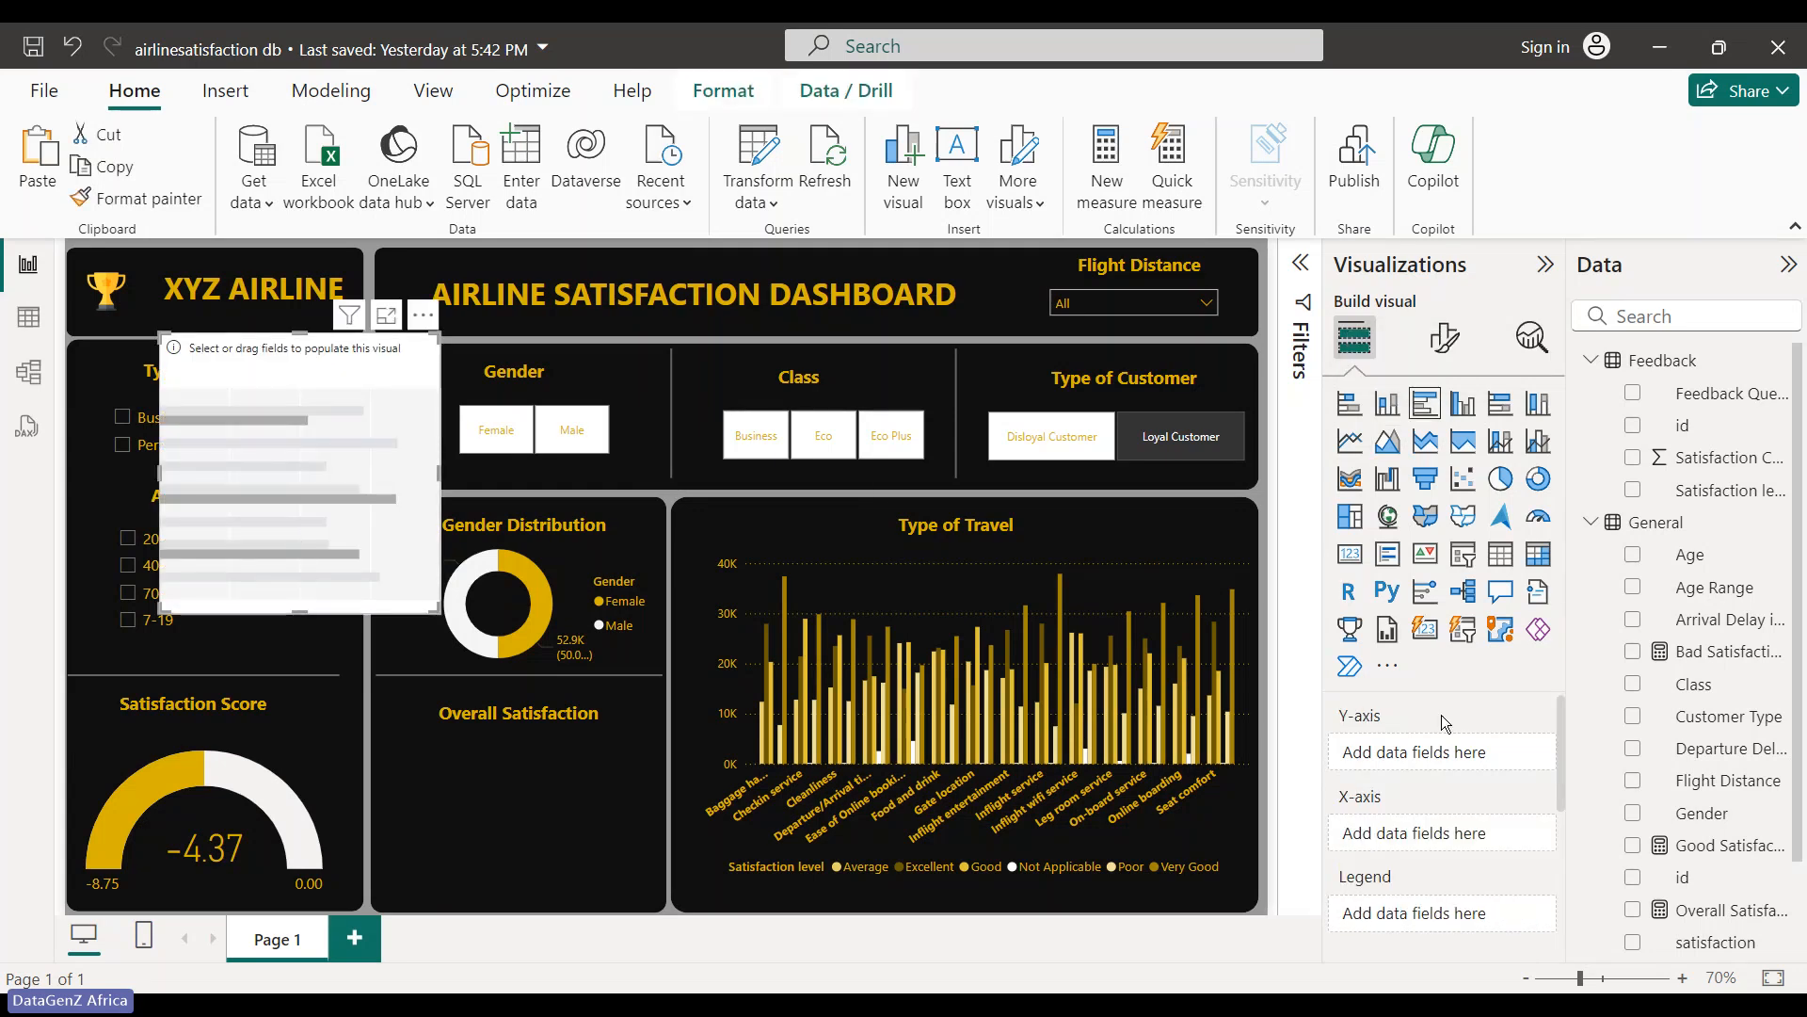
scroll(1635, 833, down, 1)
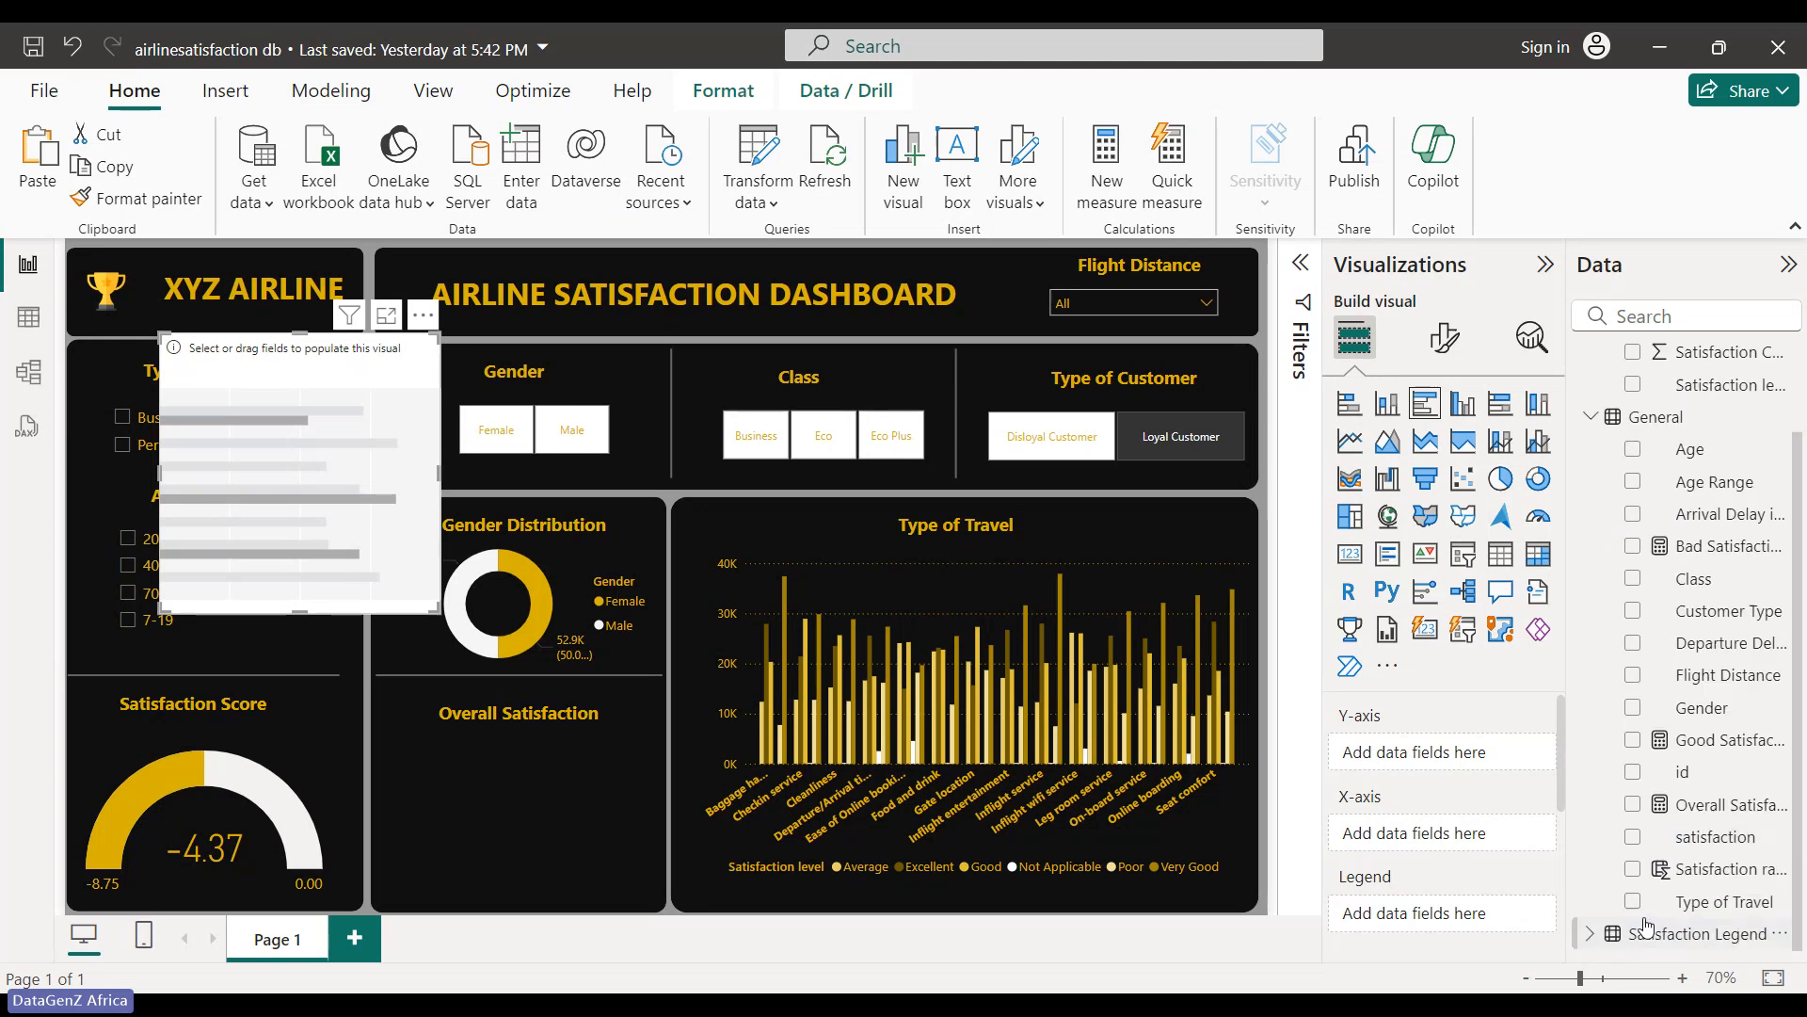
click(1633, 838)
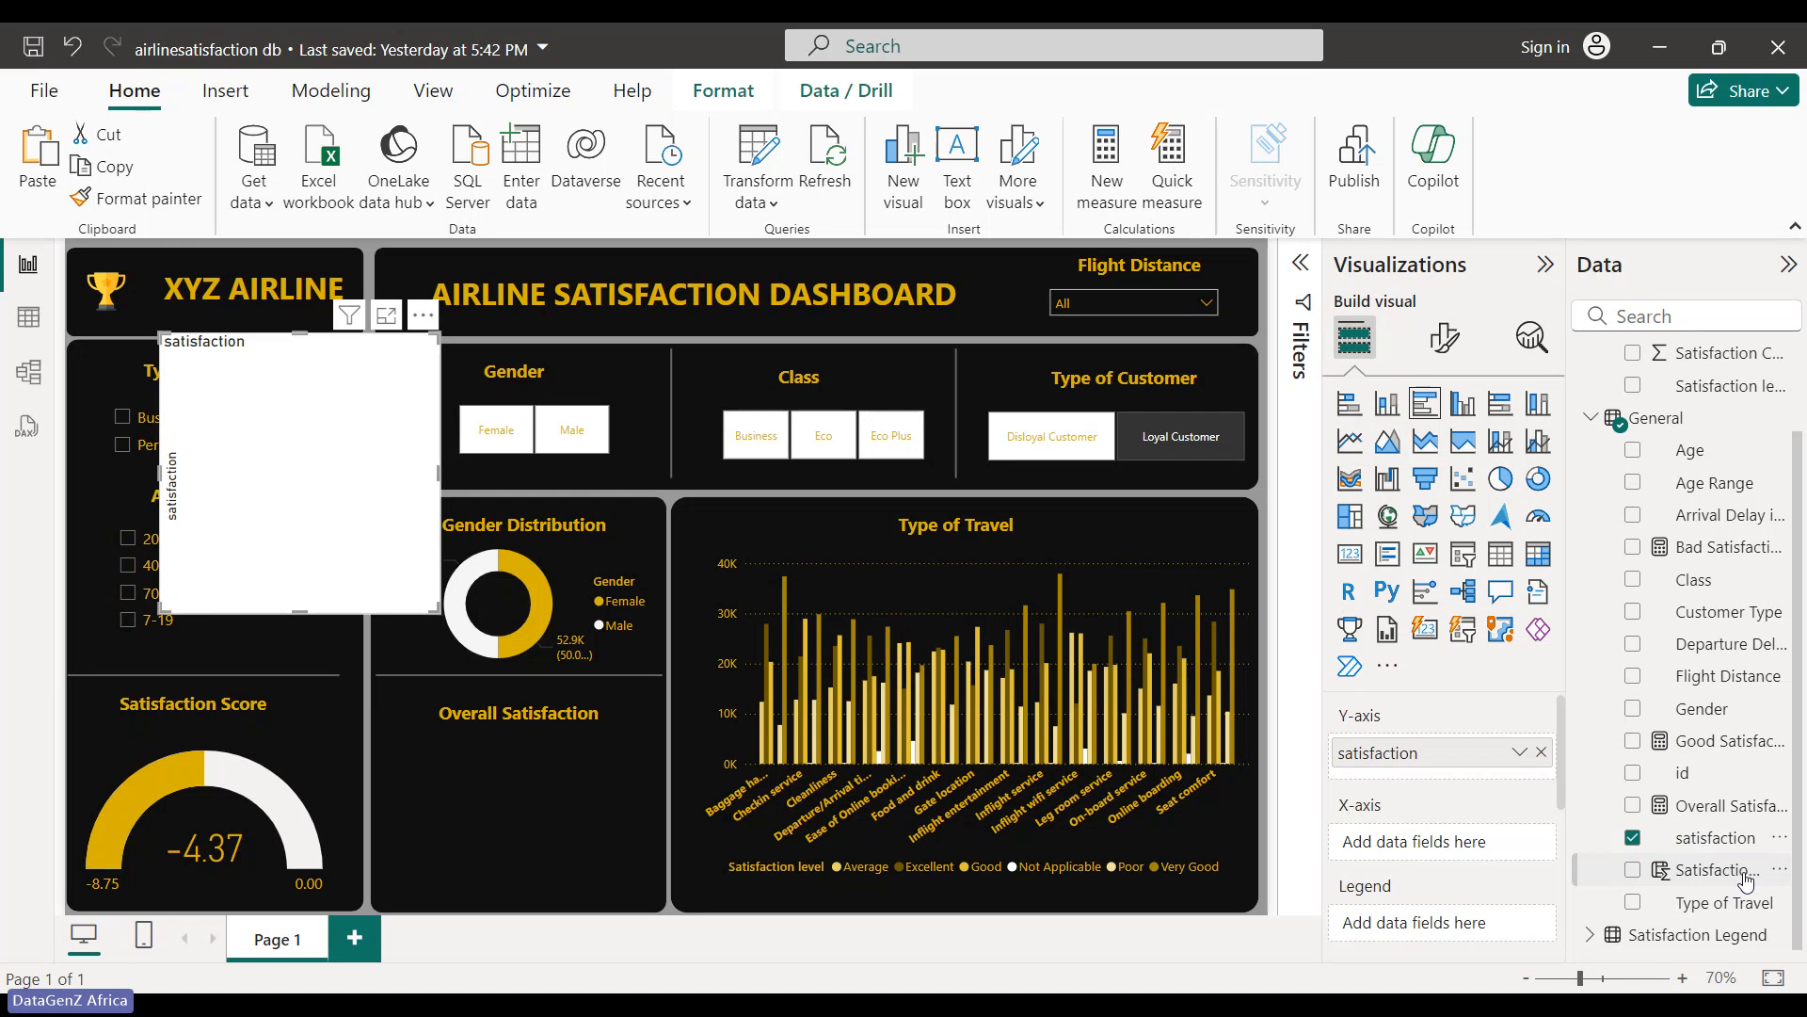
click(1631, 871)
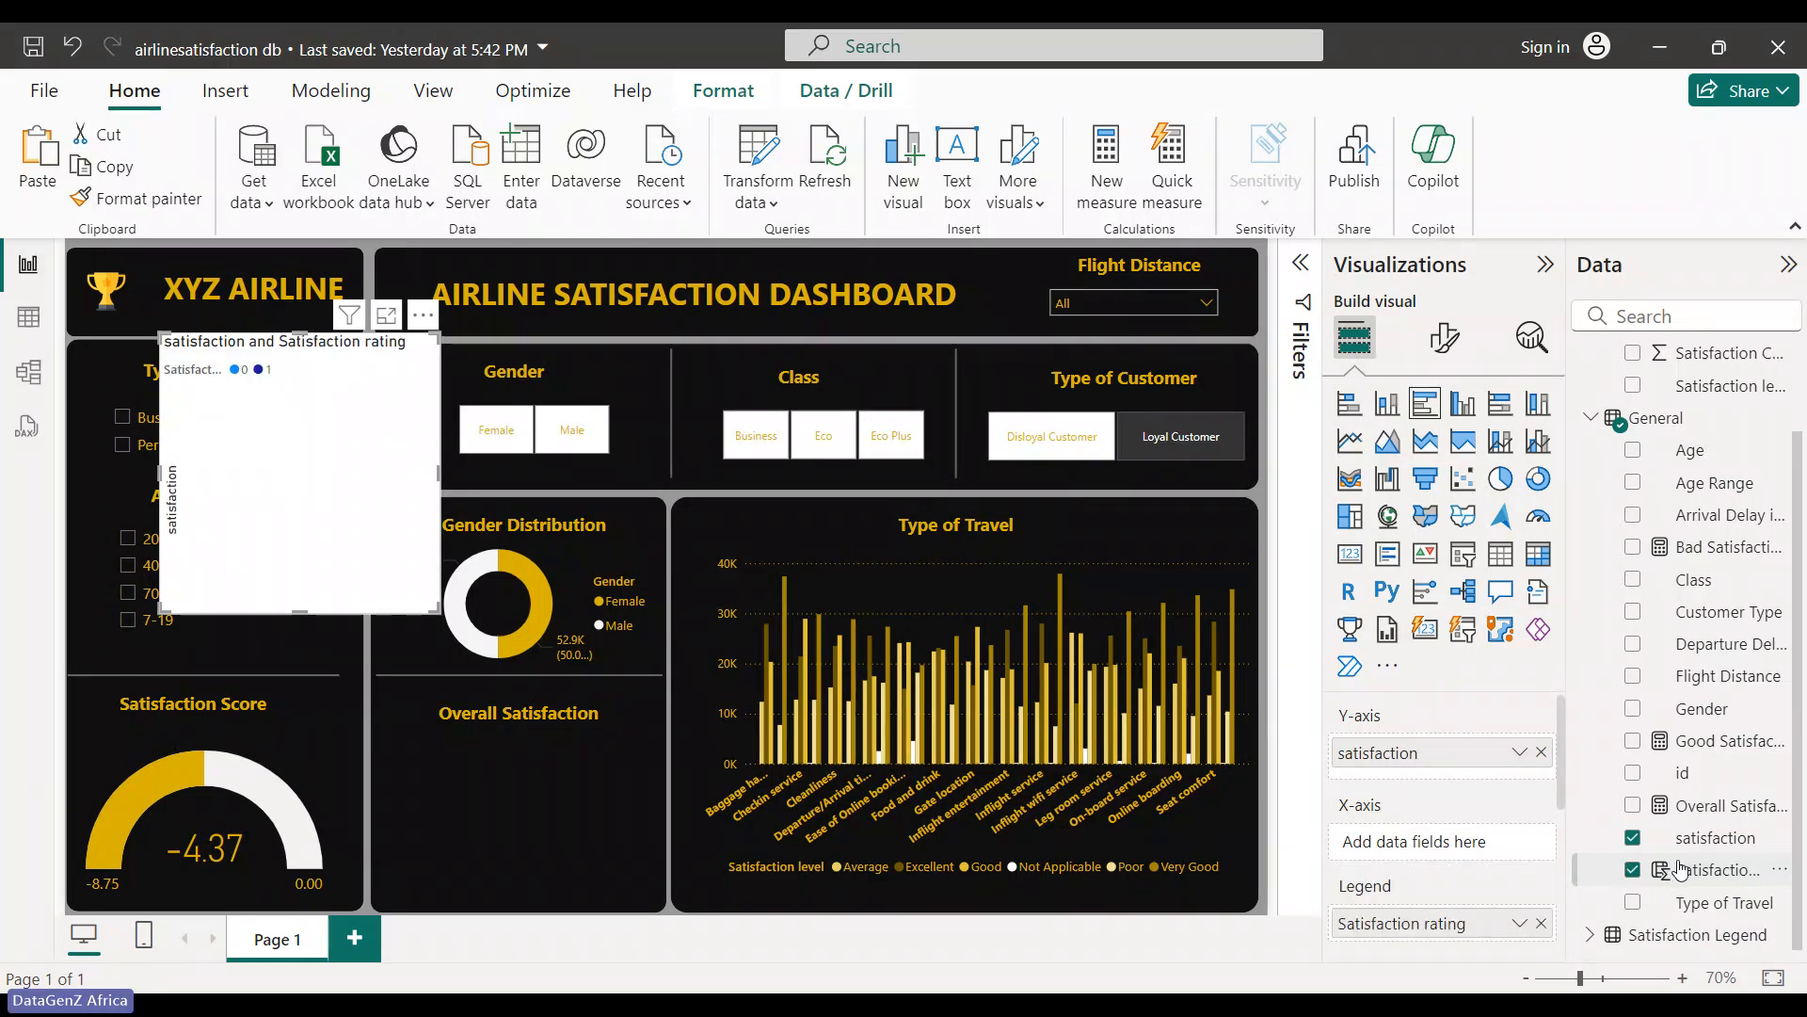
drag(1420, 811, 1417, 843)
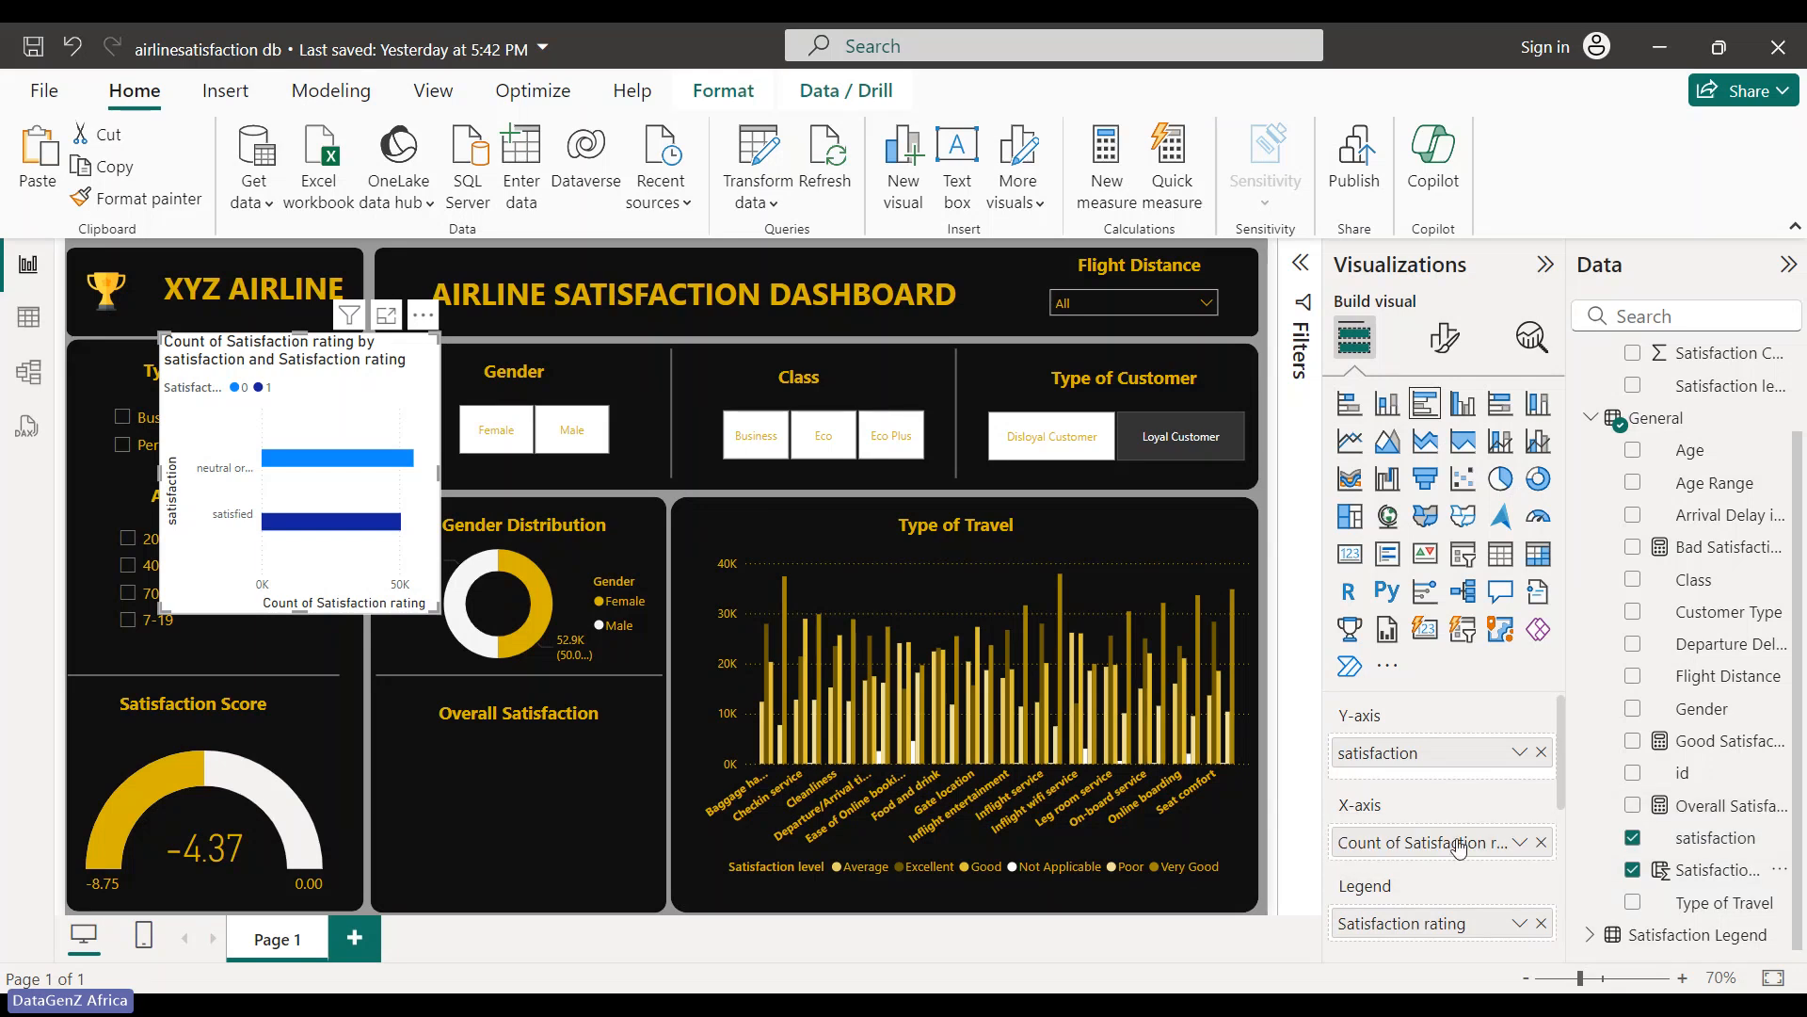
- Rework the fields: satisfaction on Y-axis, Satisfaction rating as legend, its count on X-axis
click(1633, 837)
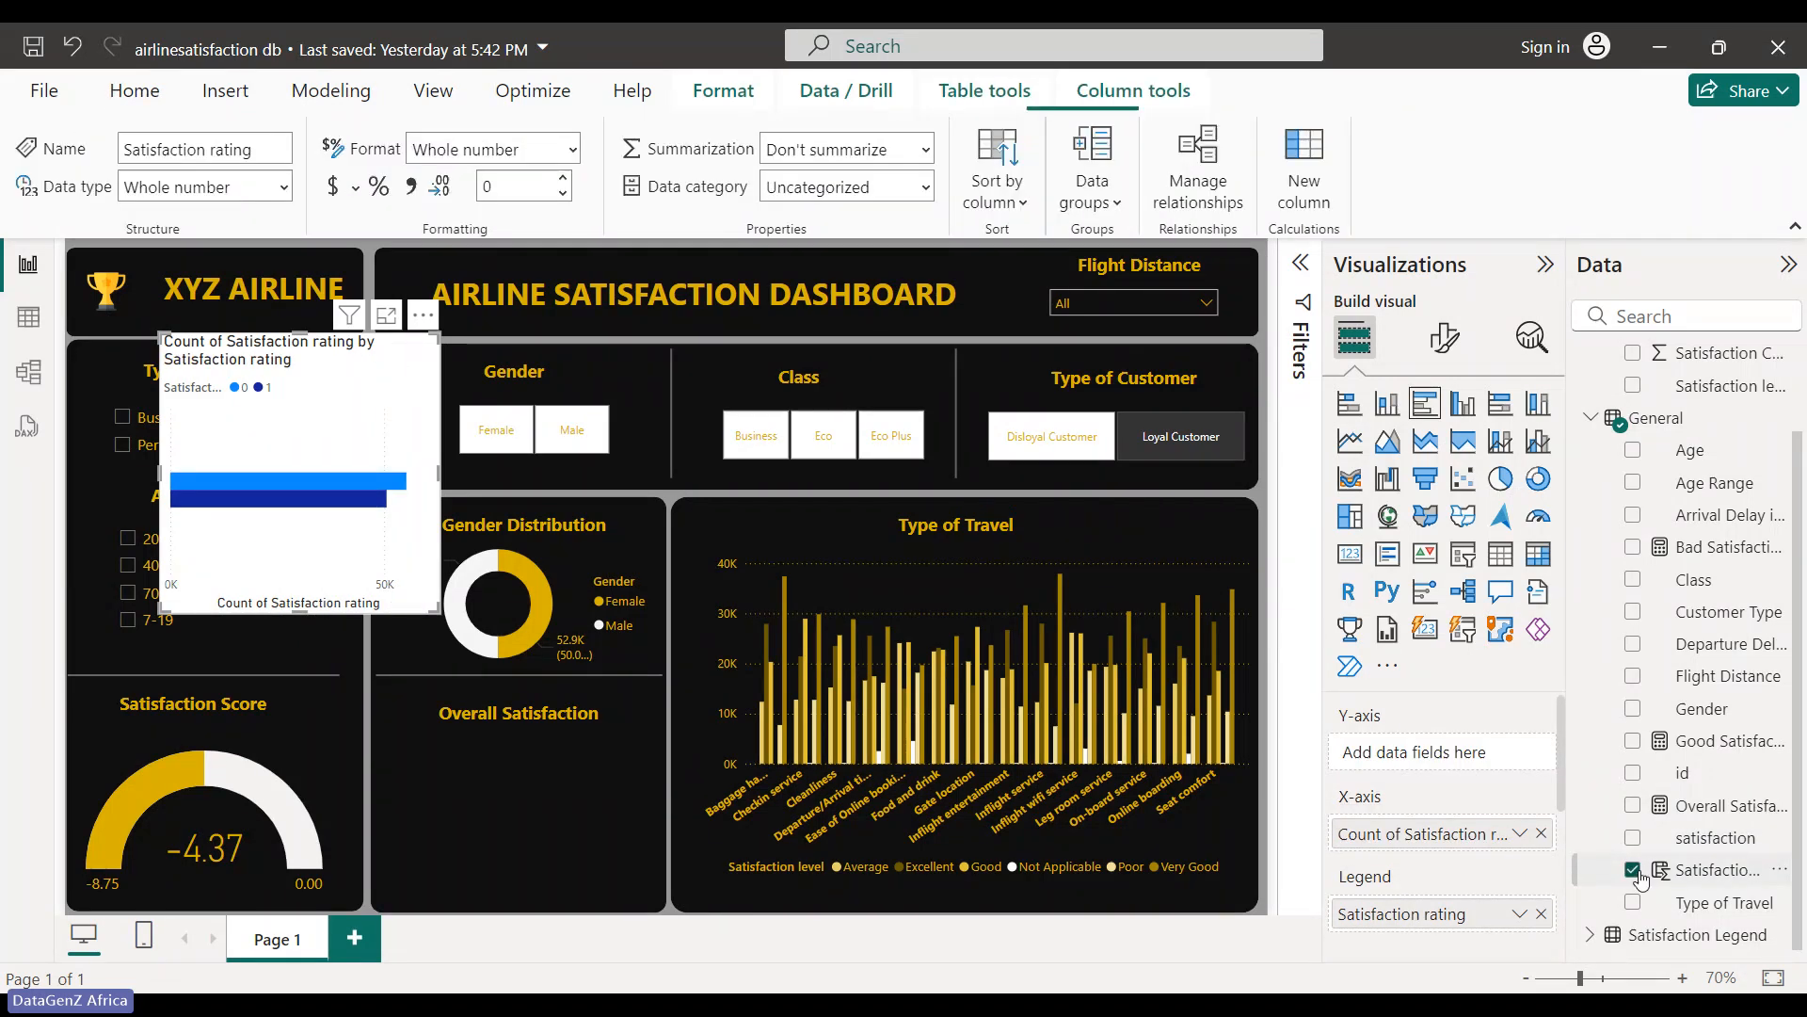
click(1632, 836)
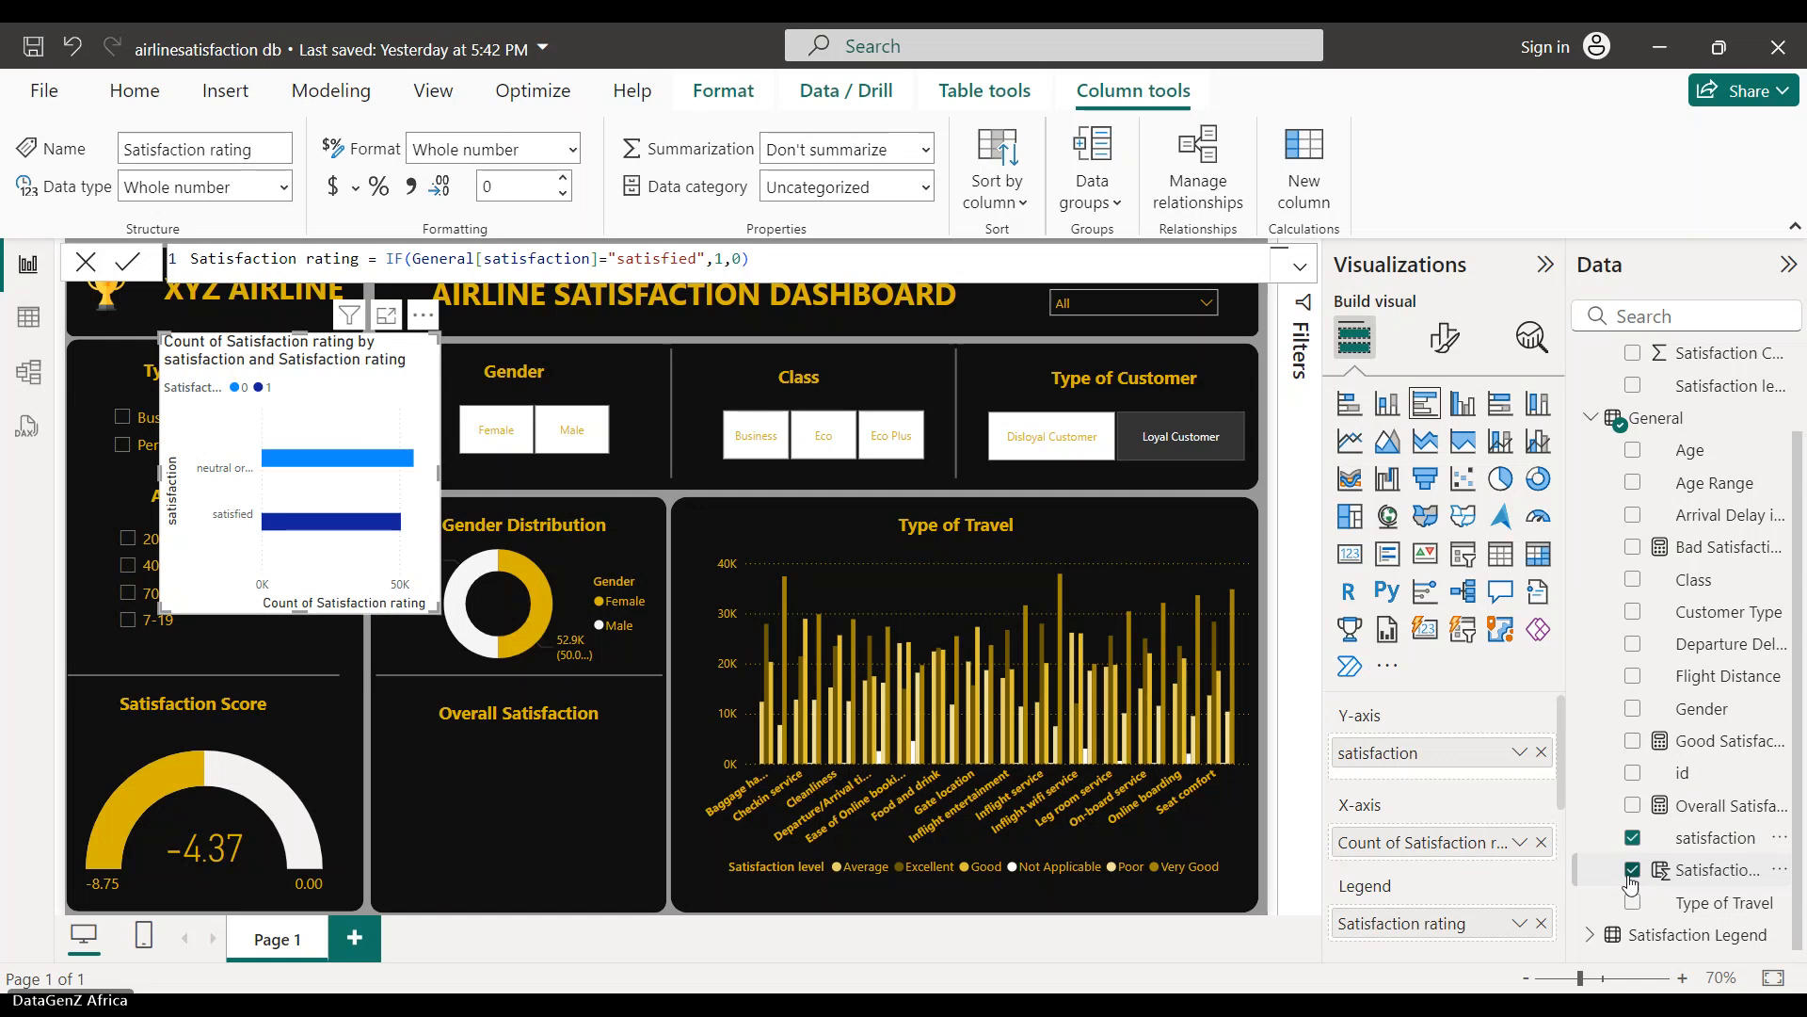
click(1631, 870)
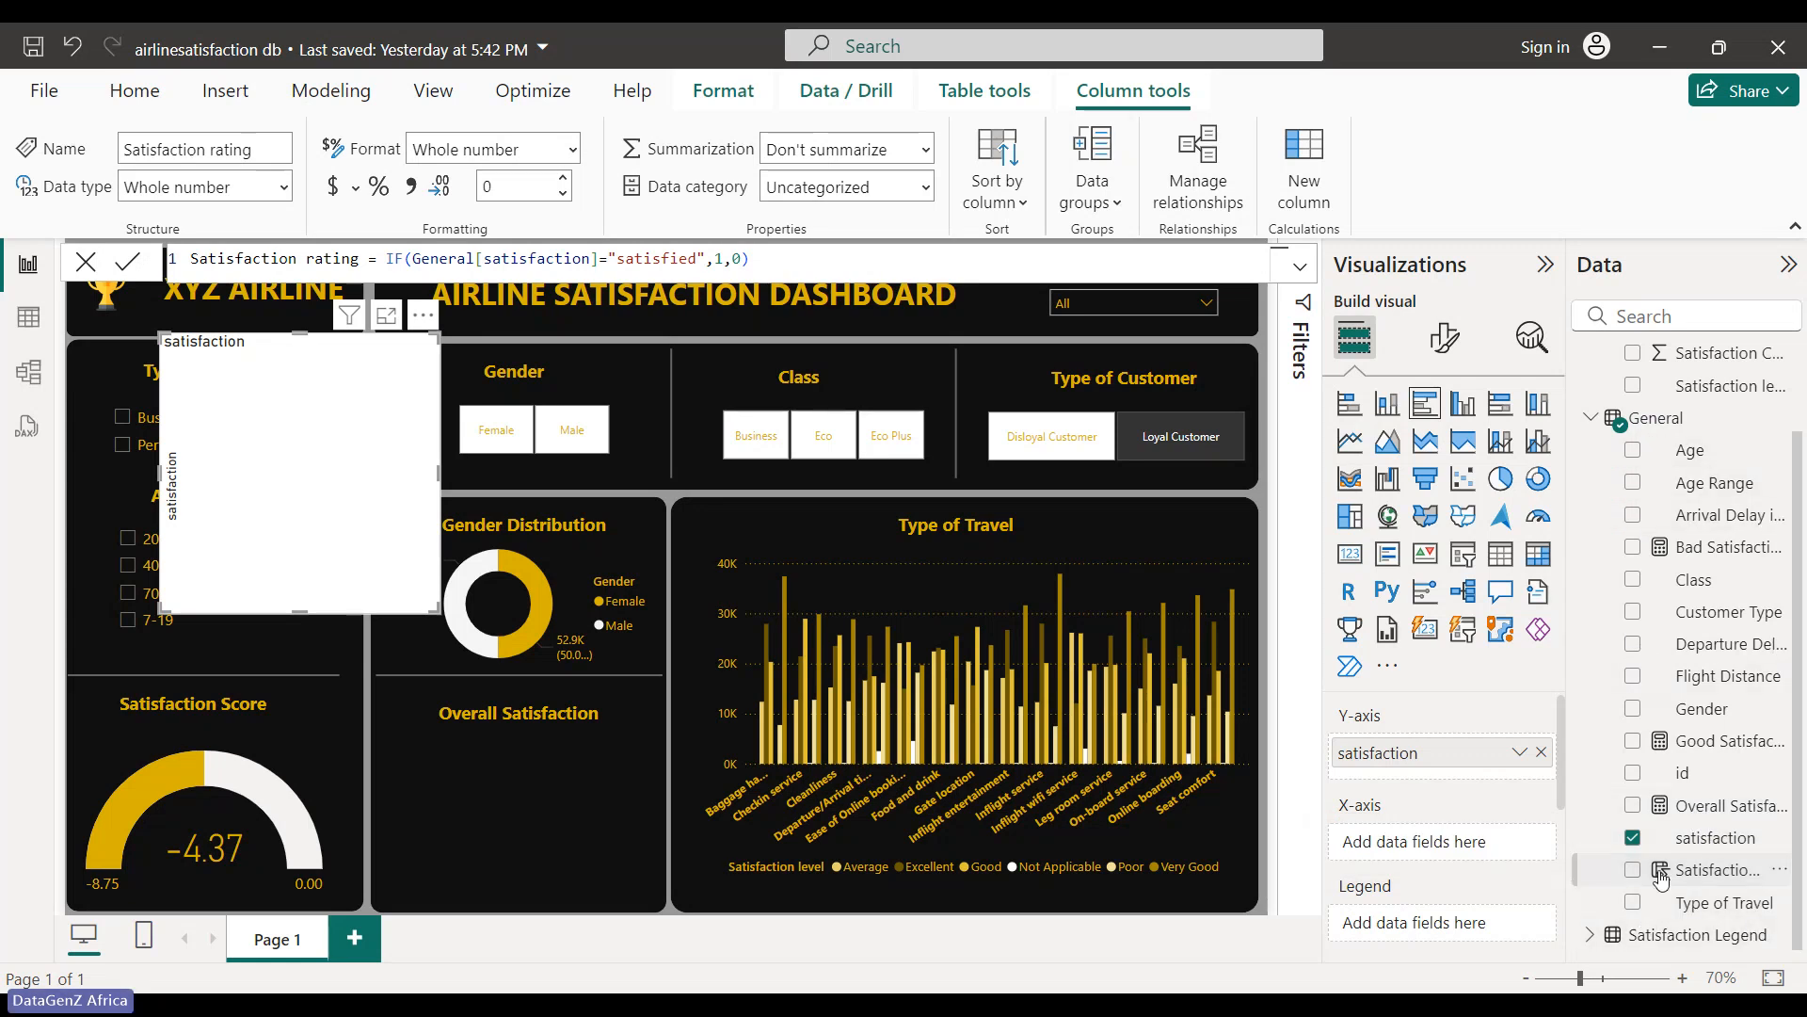
click(1632, 874)
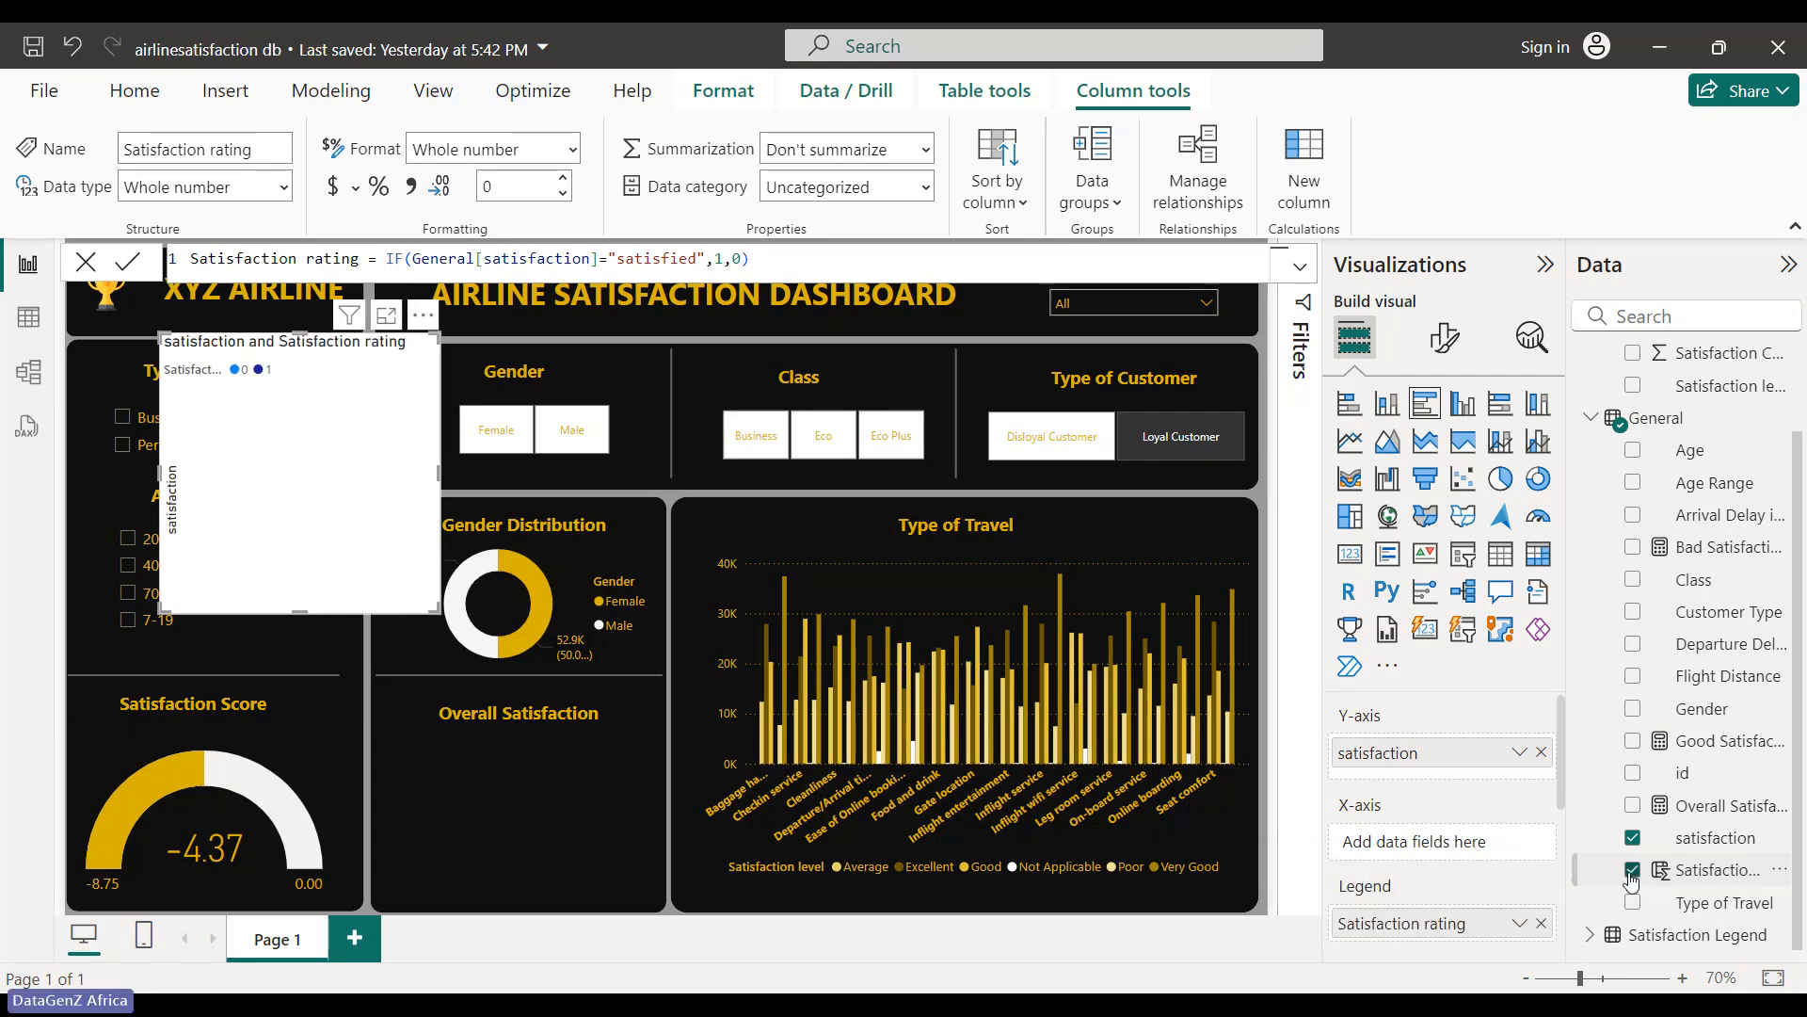
click(1633, 872)
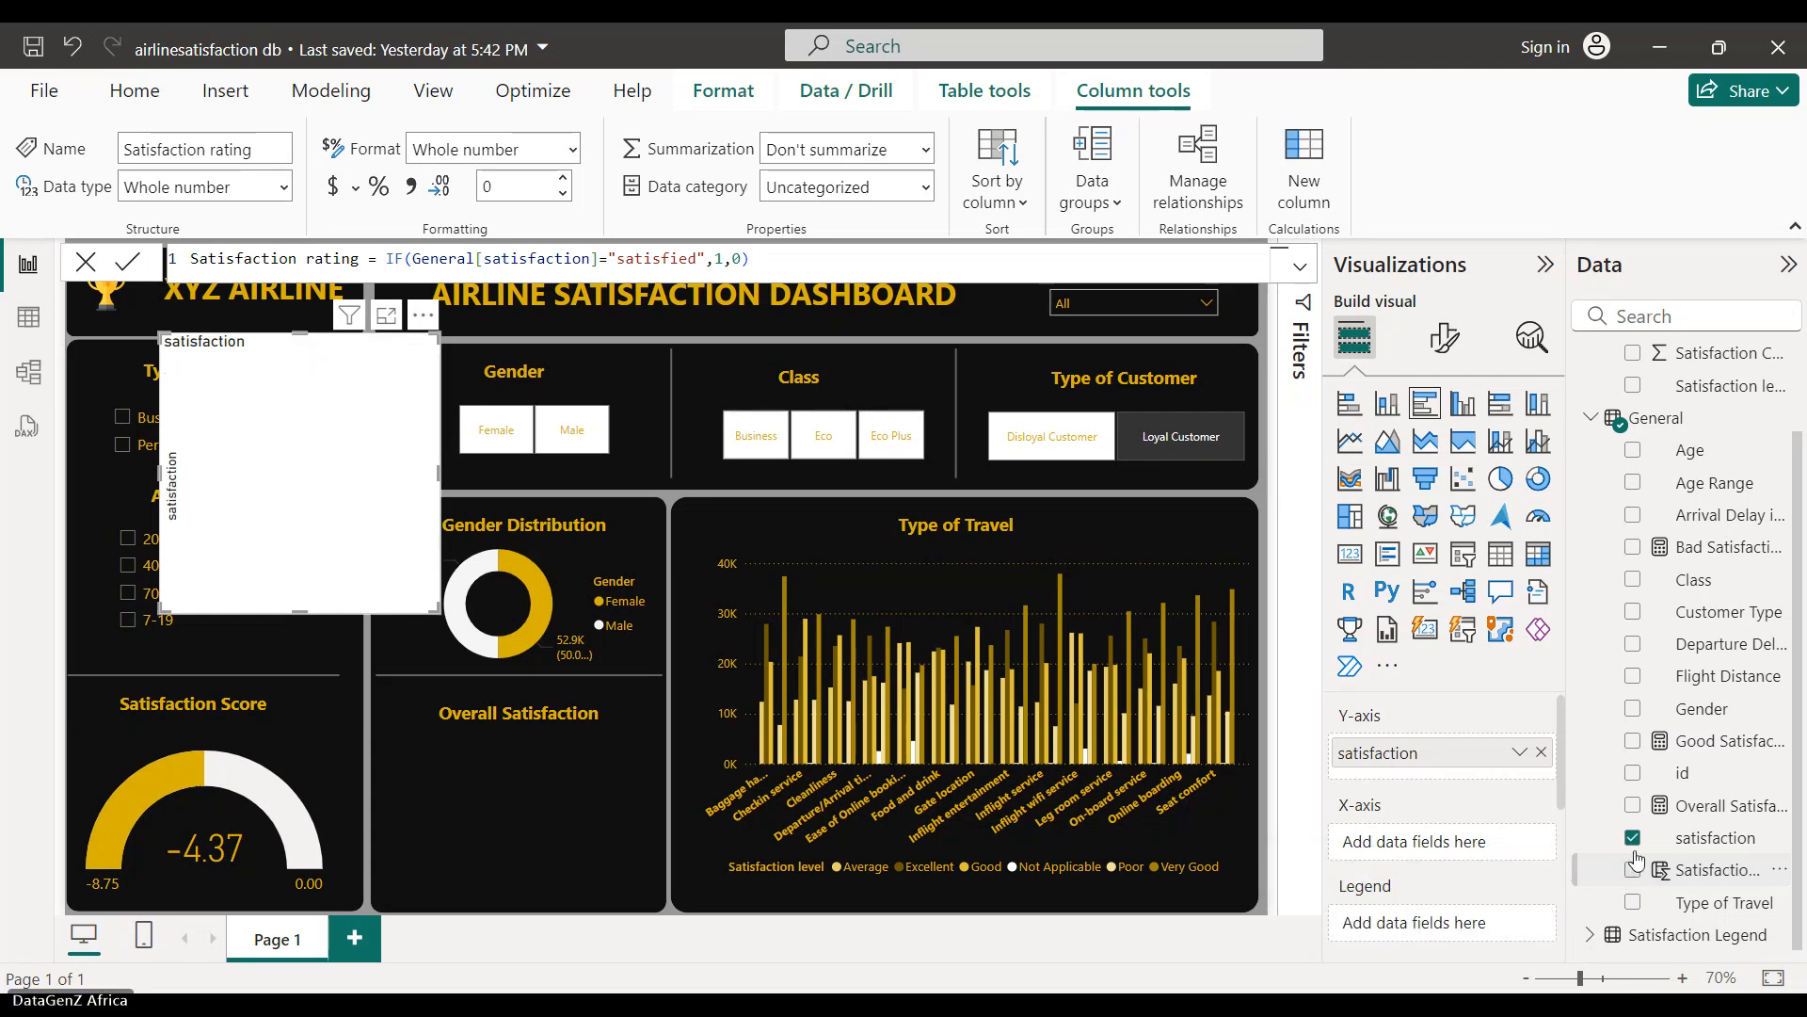
click(1637, 853)
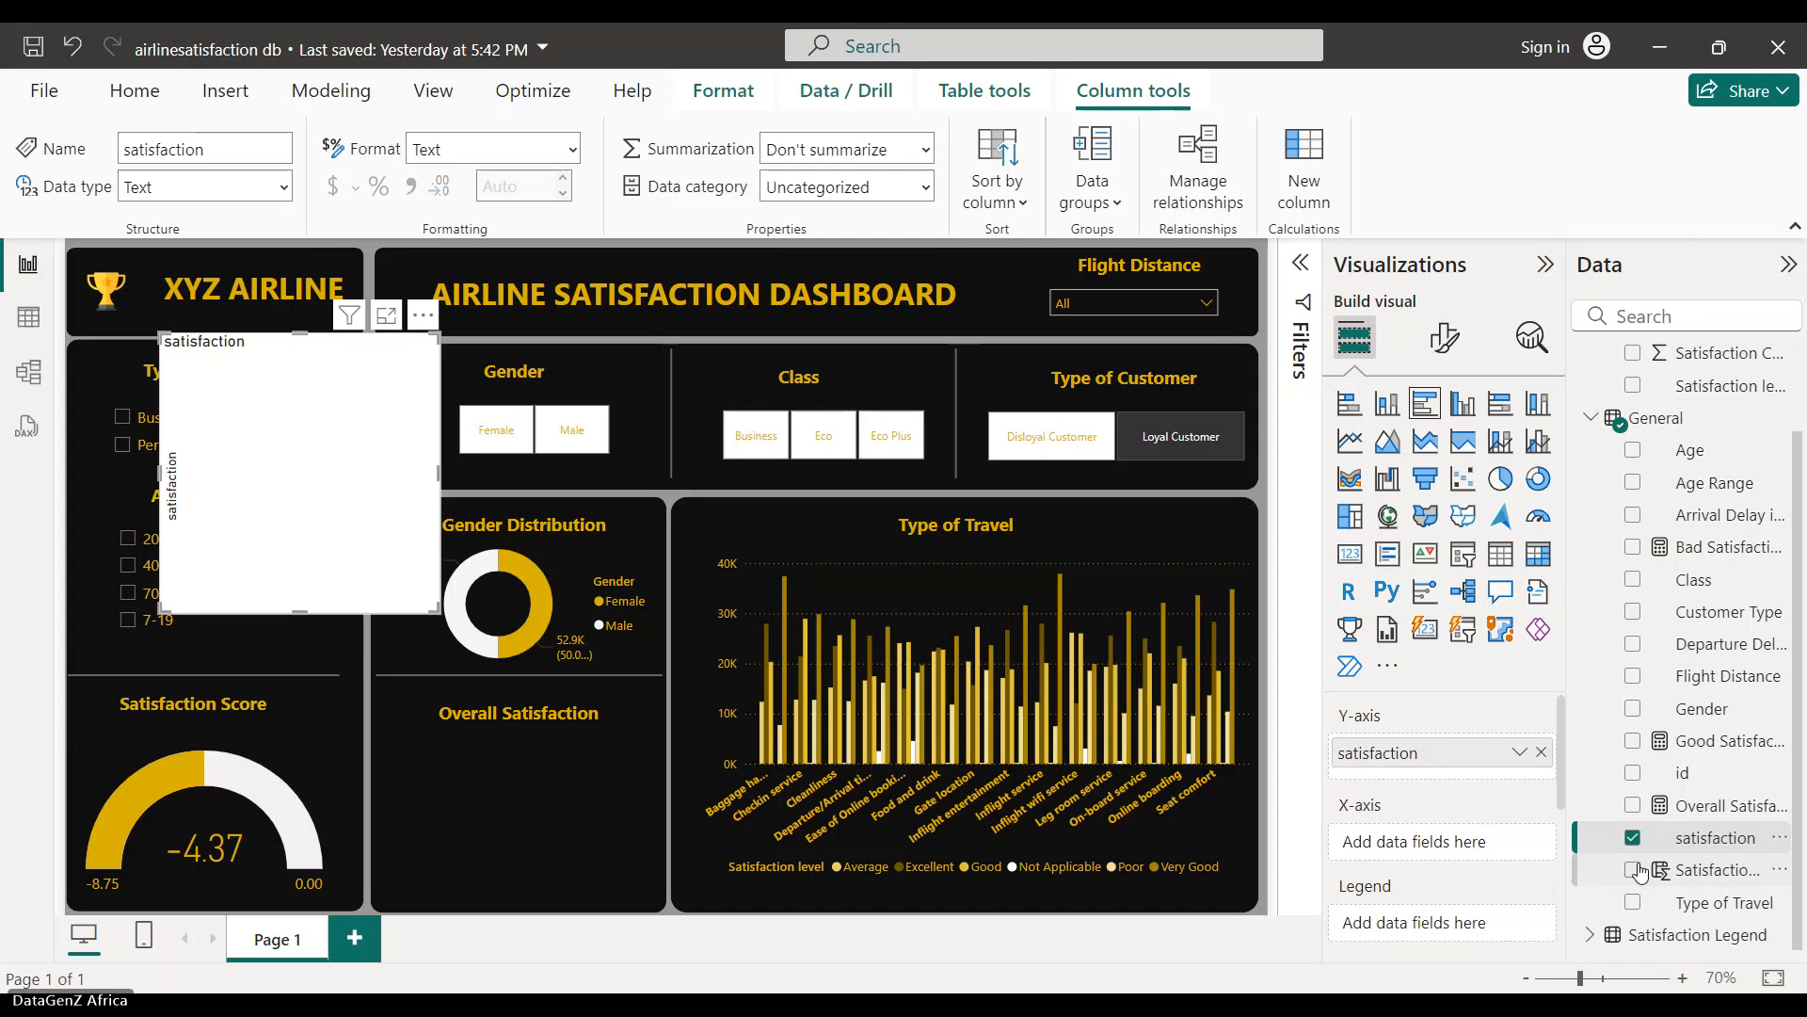
click(1635, 871)
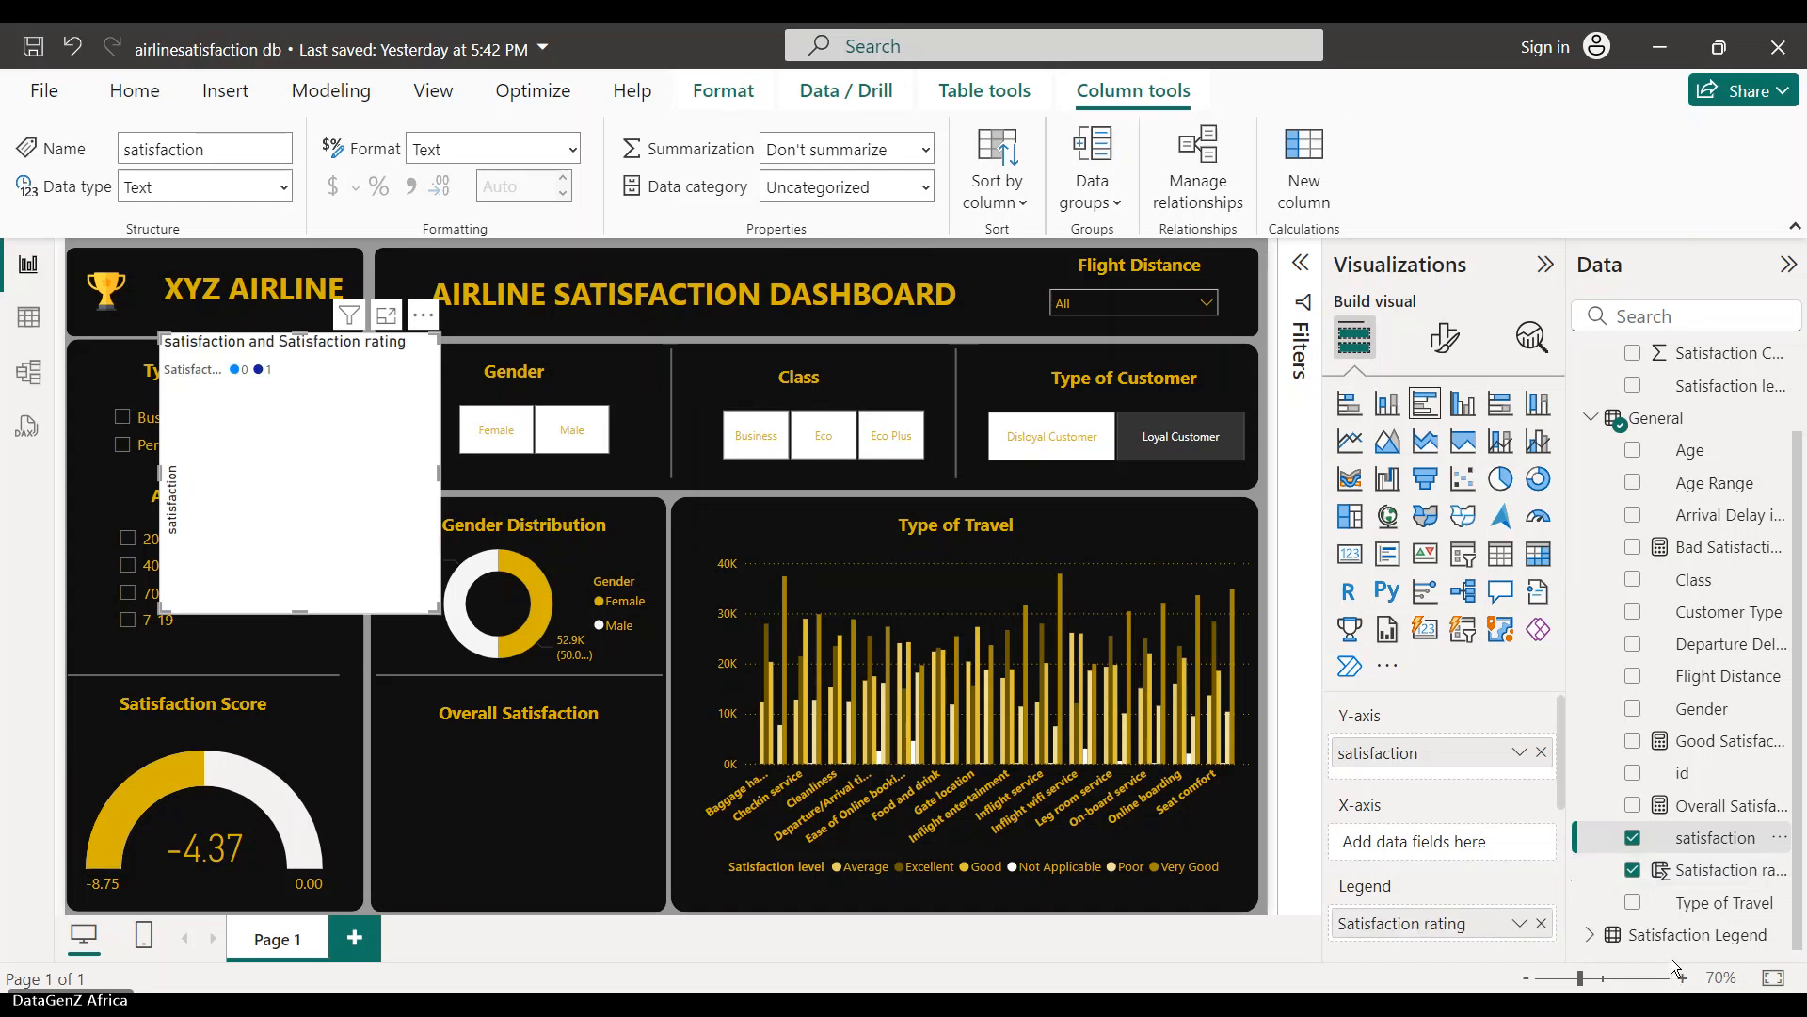
click(1634, 838)
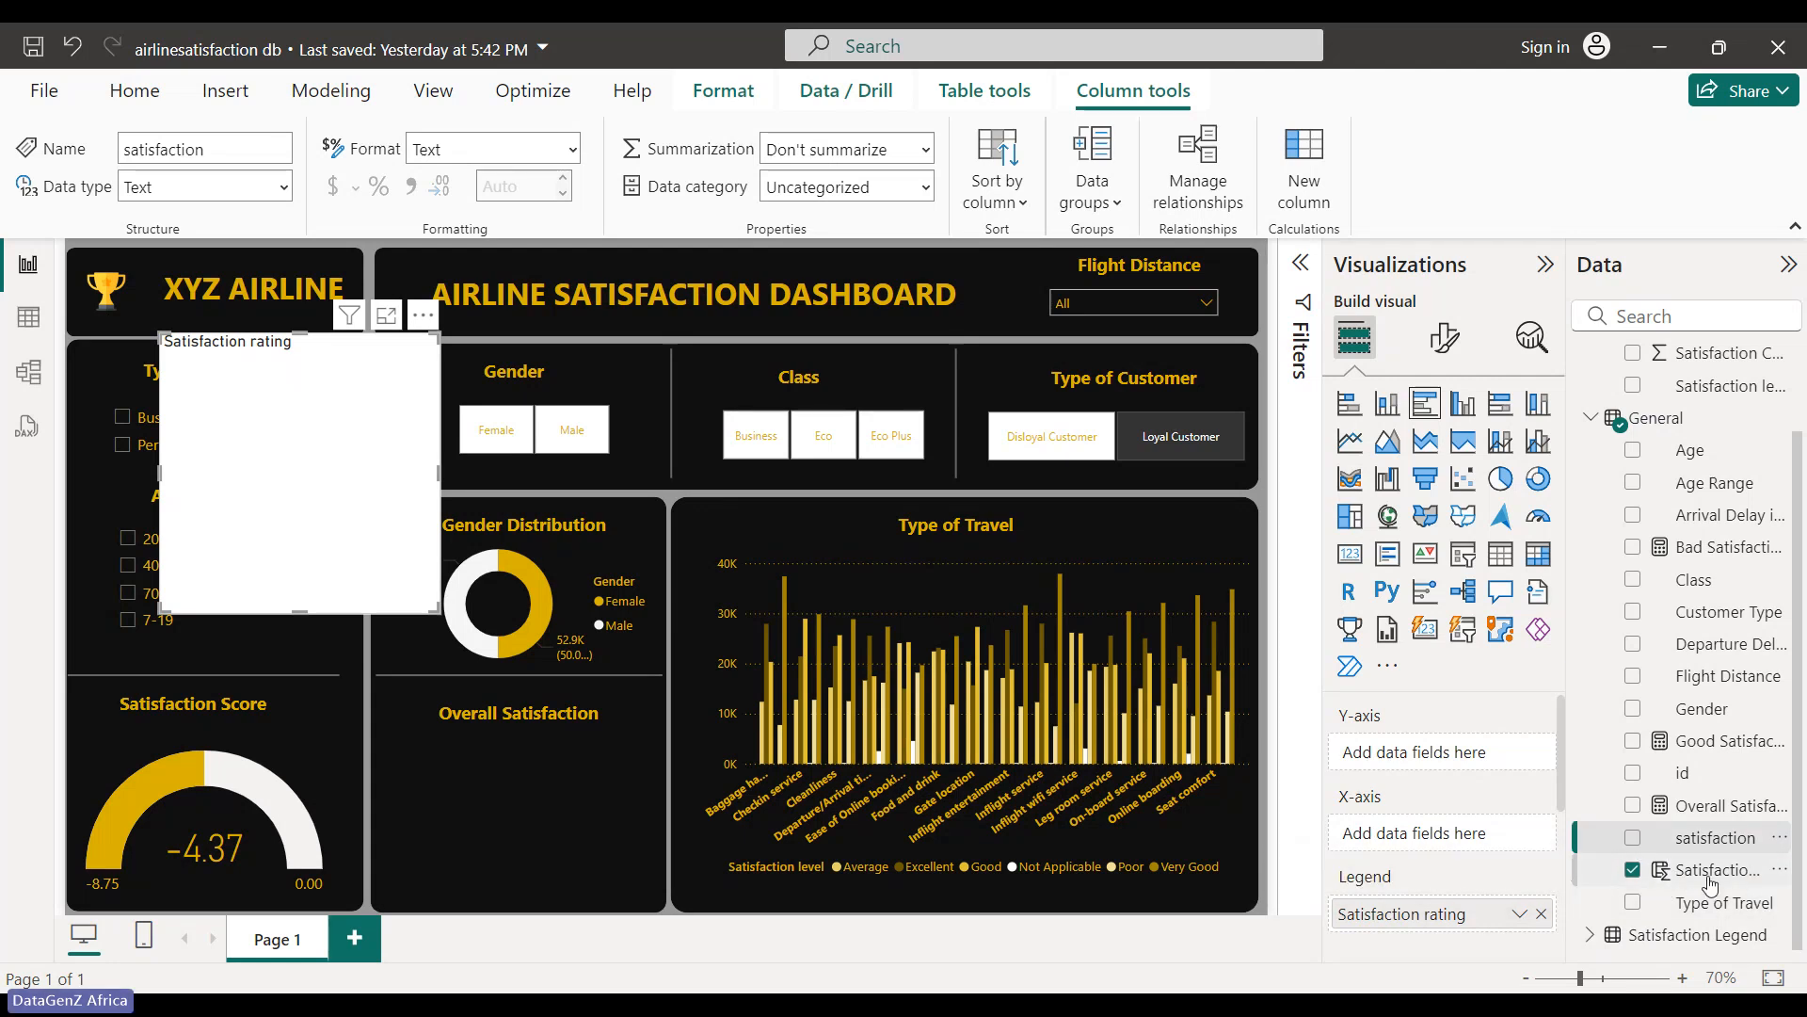
drag(1707, 880, 1460, 838)
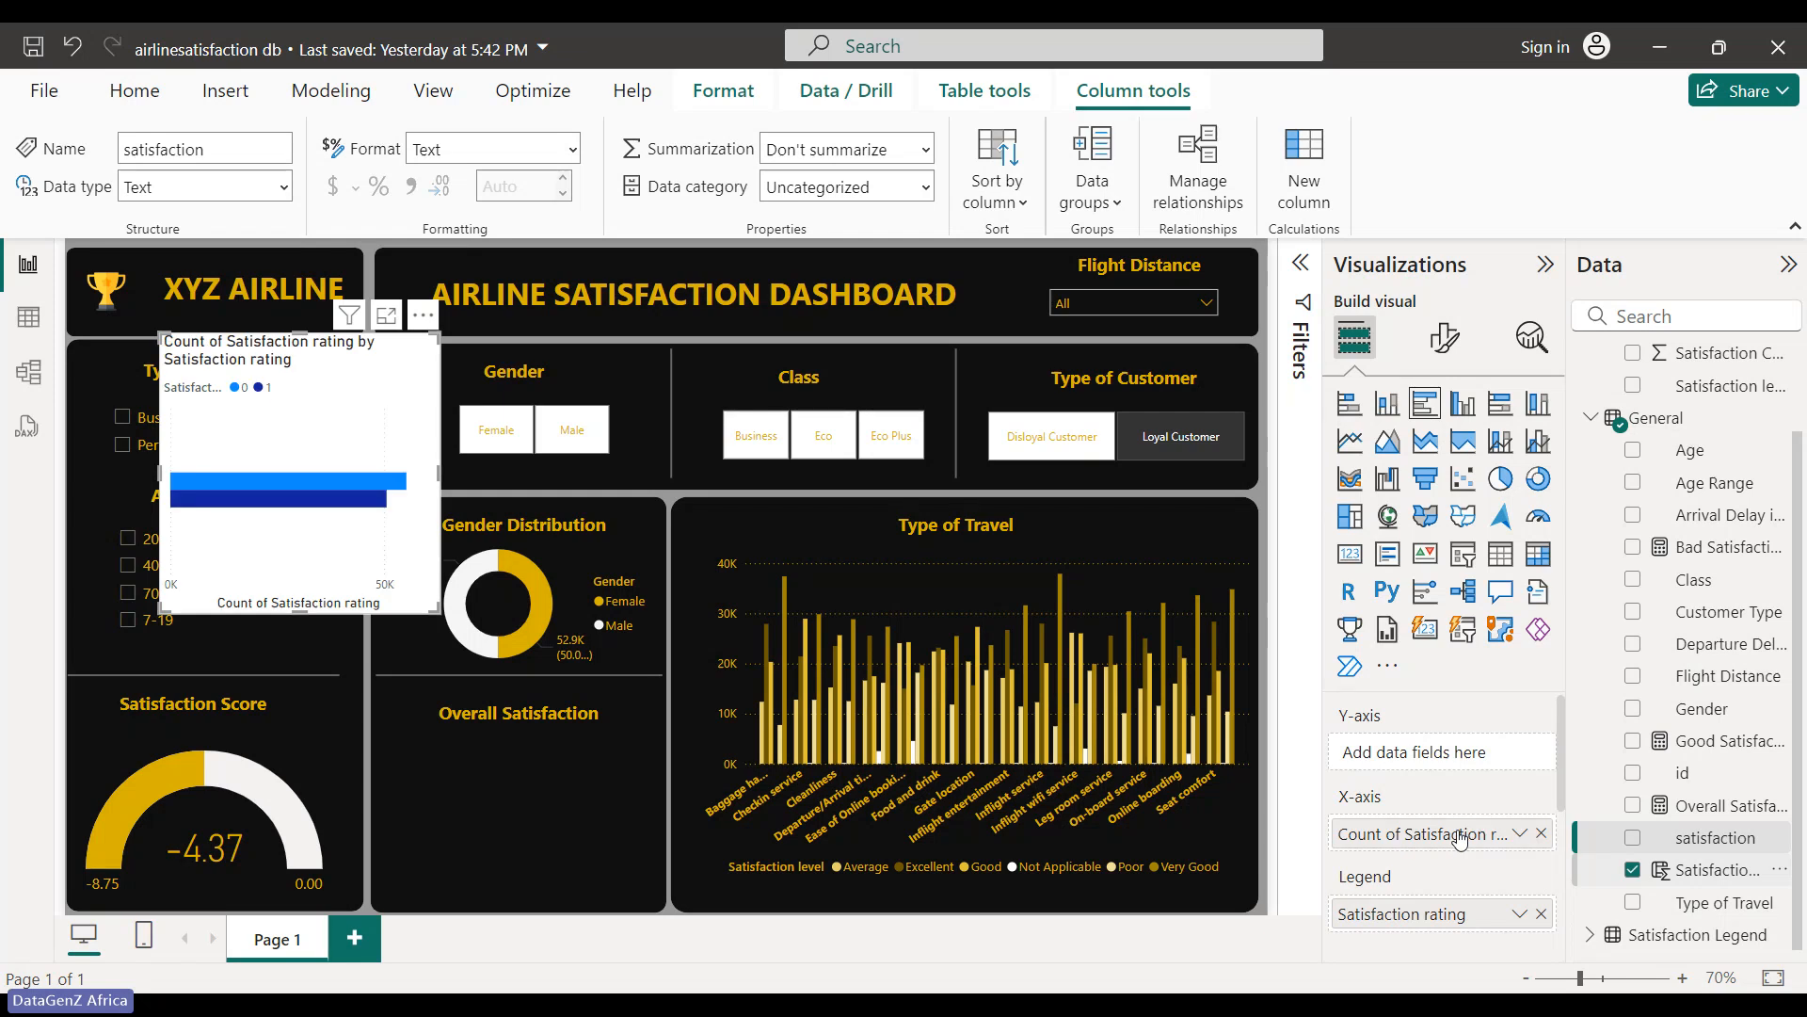
click(1541, 834)
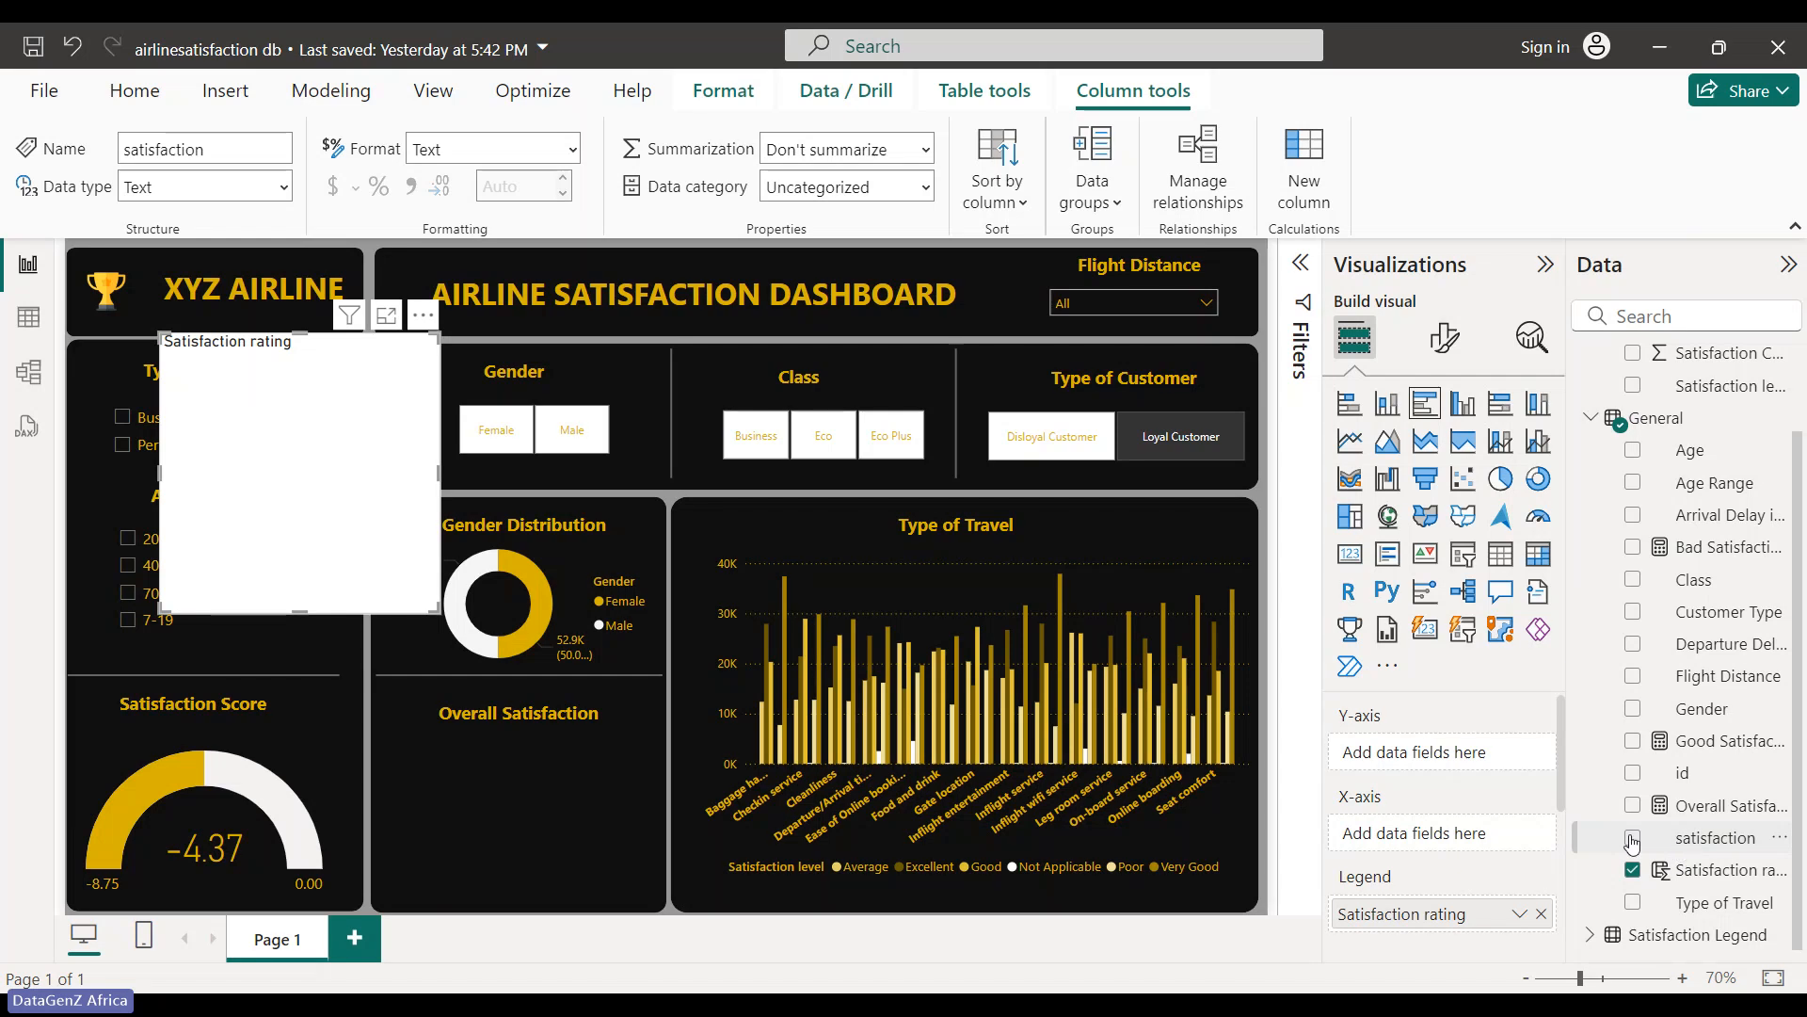
click(1634, 837)
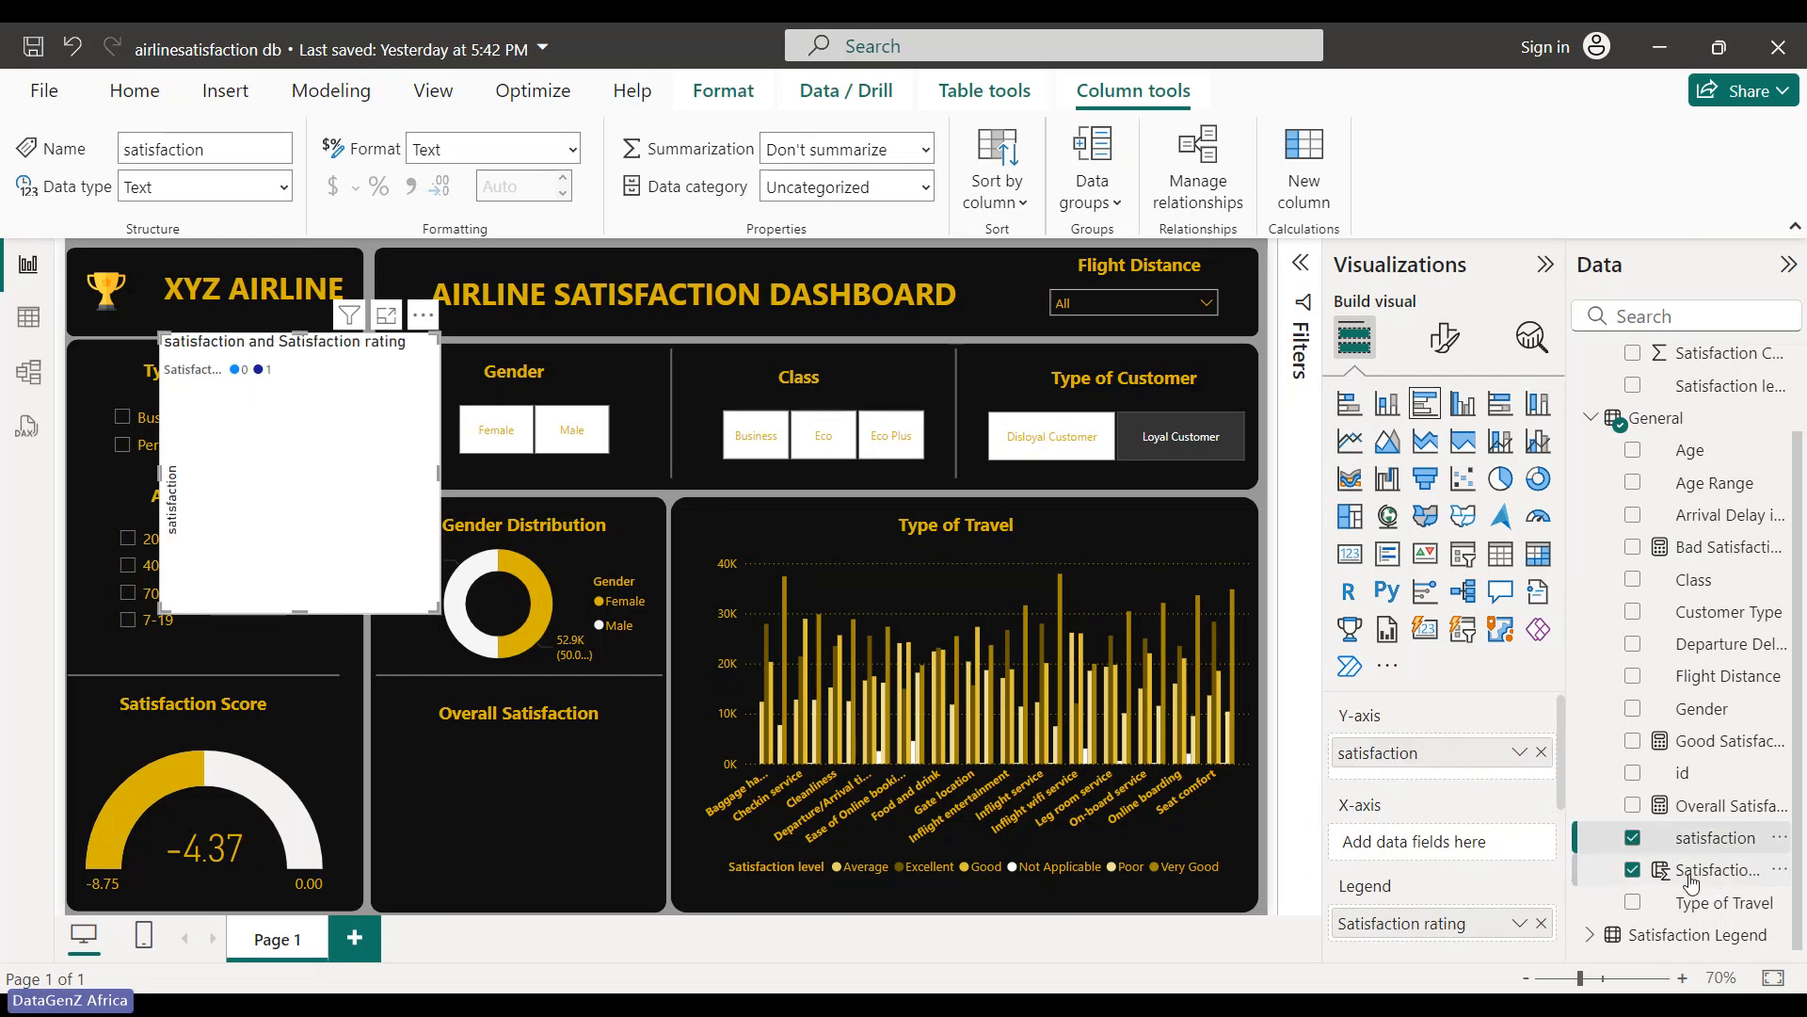
drag(1692, 875, 1430, 842)
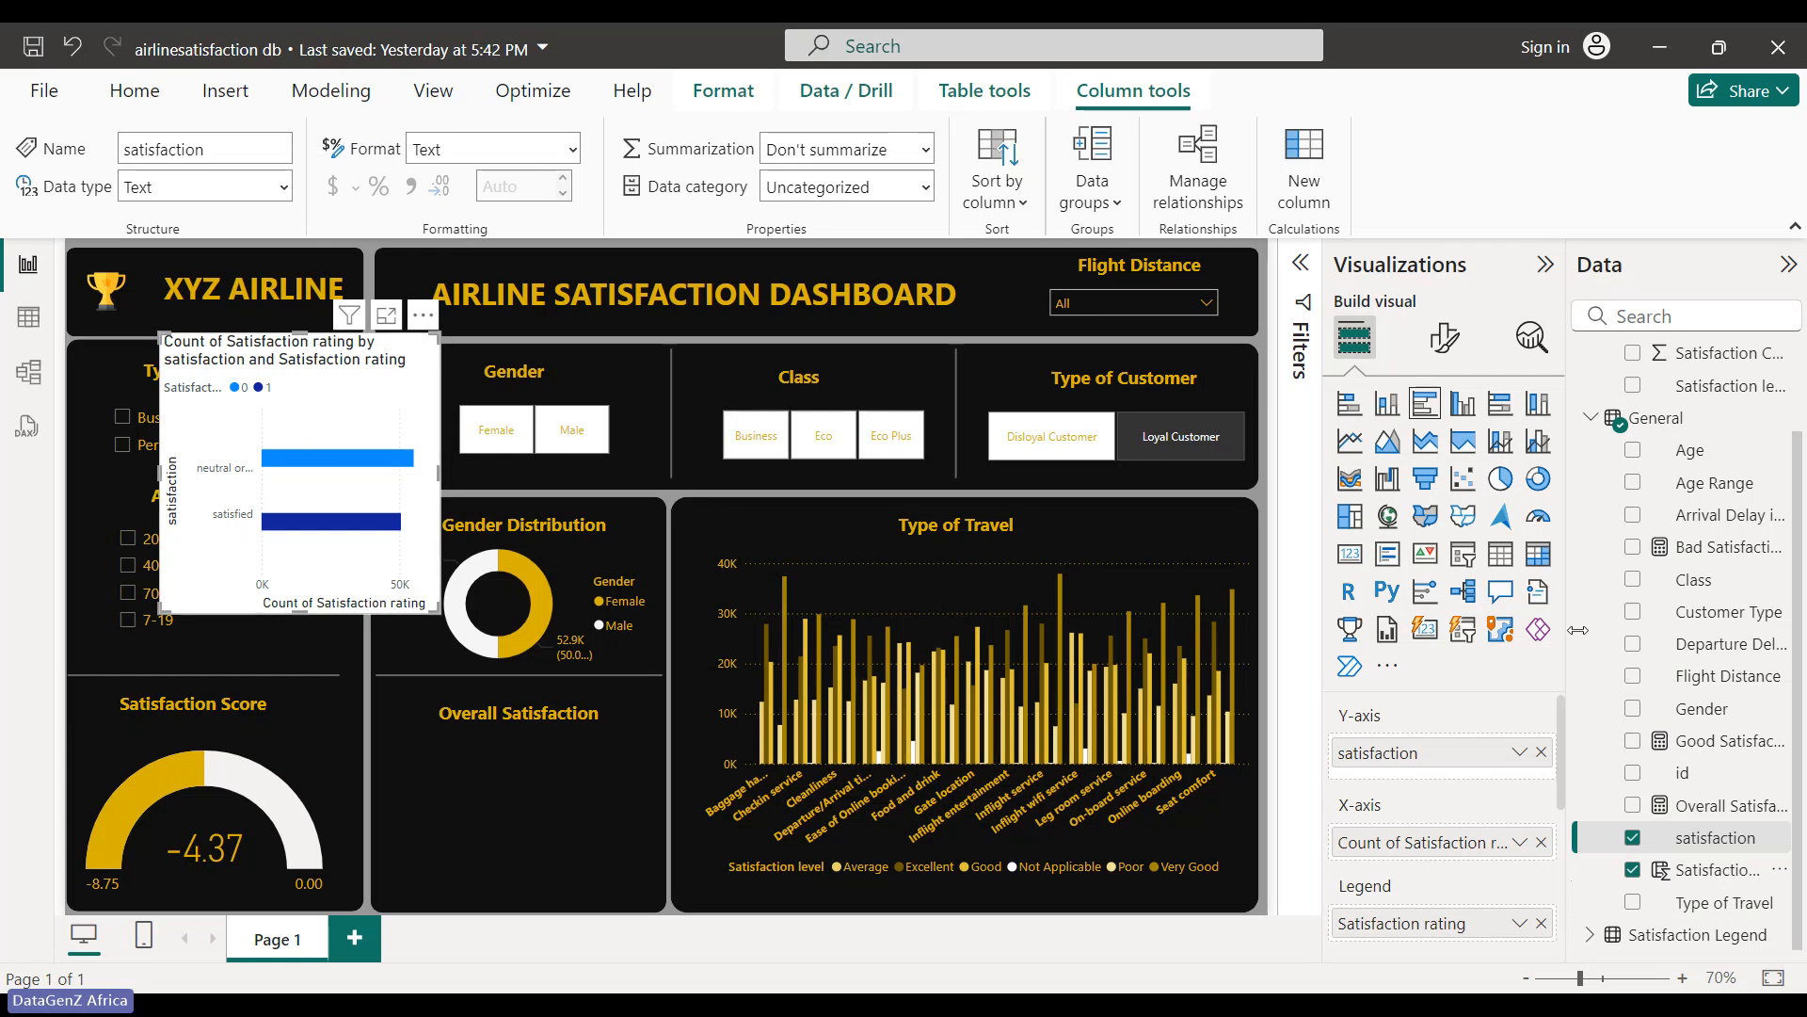
- Convert the chart to a donut sized under Overall Satisfaction, with its background and title turned off
click(1538, 478)
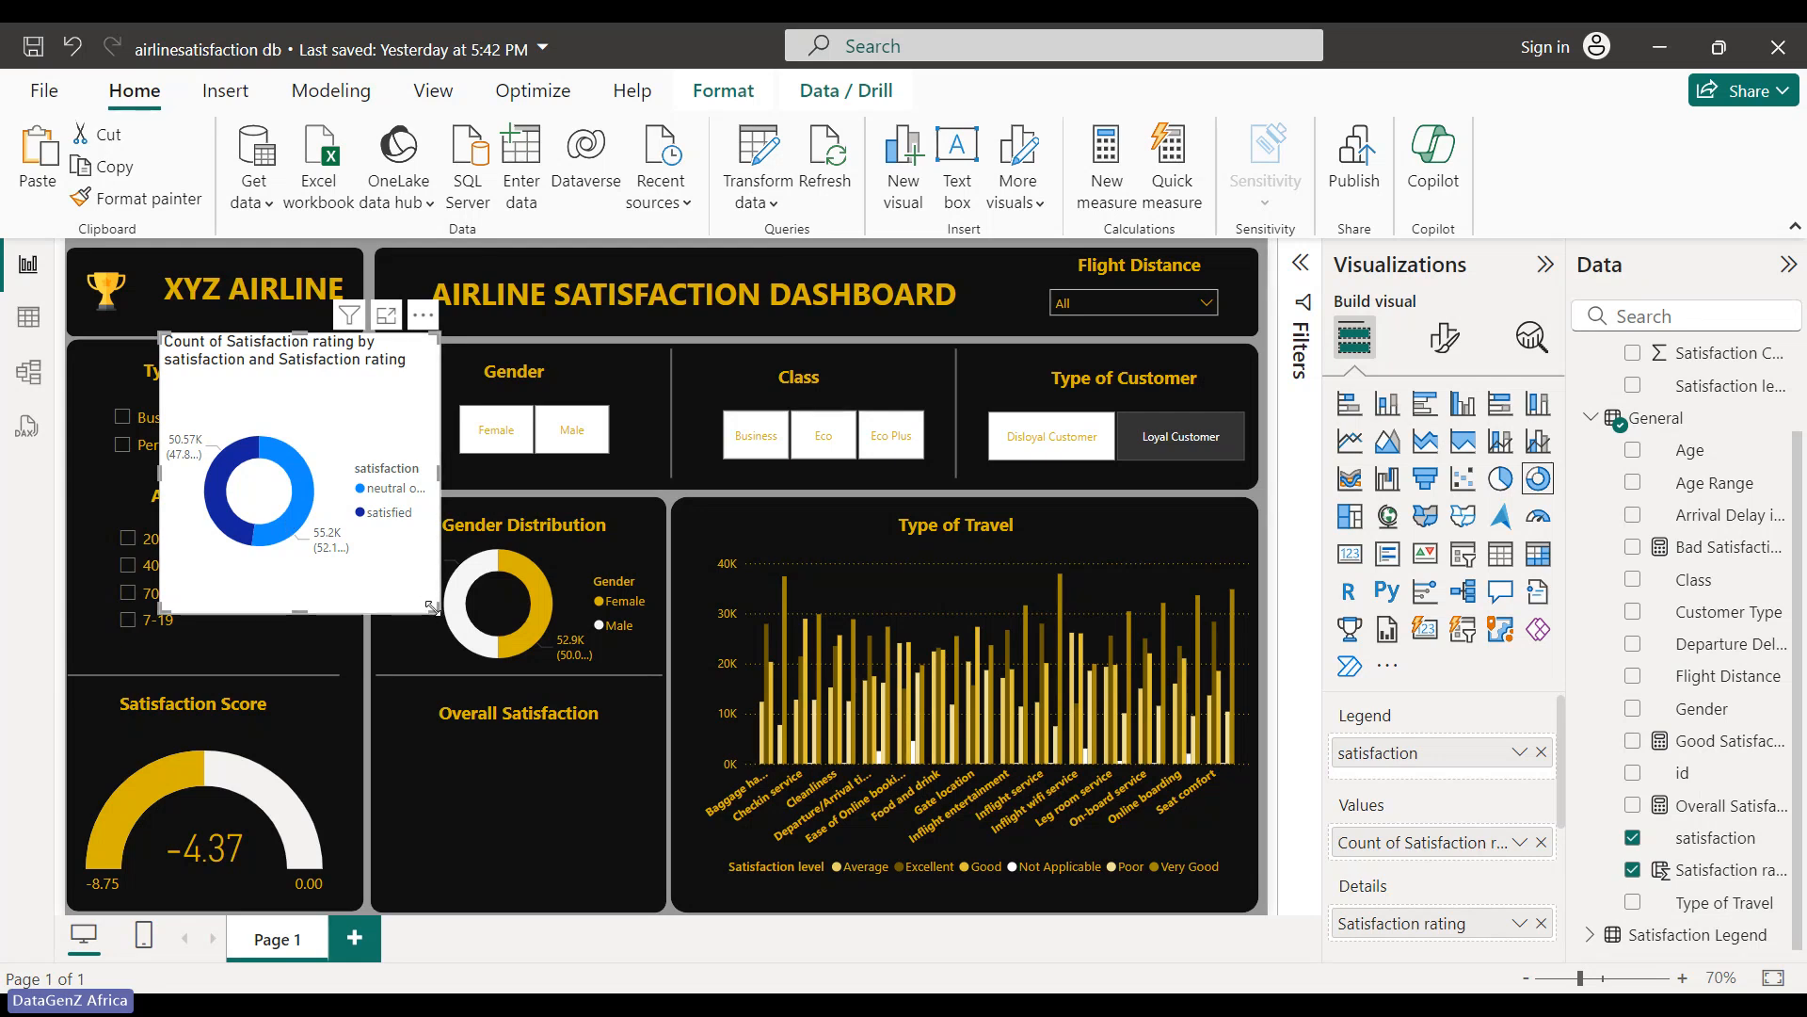
drag(429, 611, 583, 877)
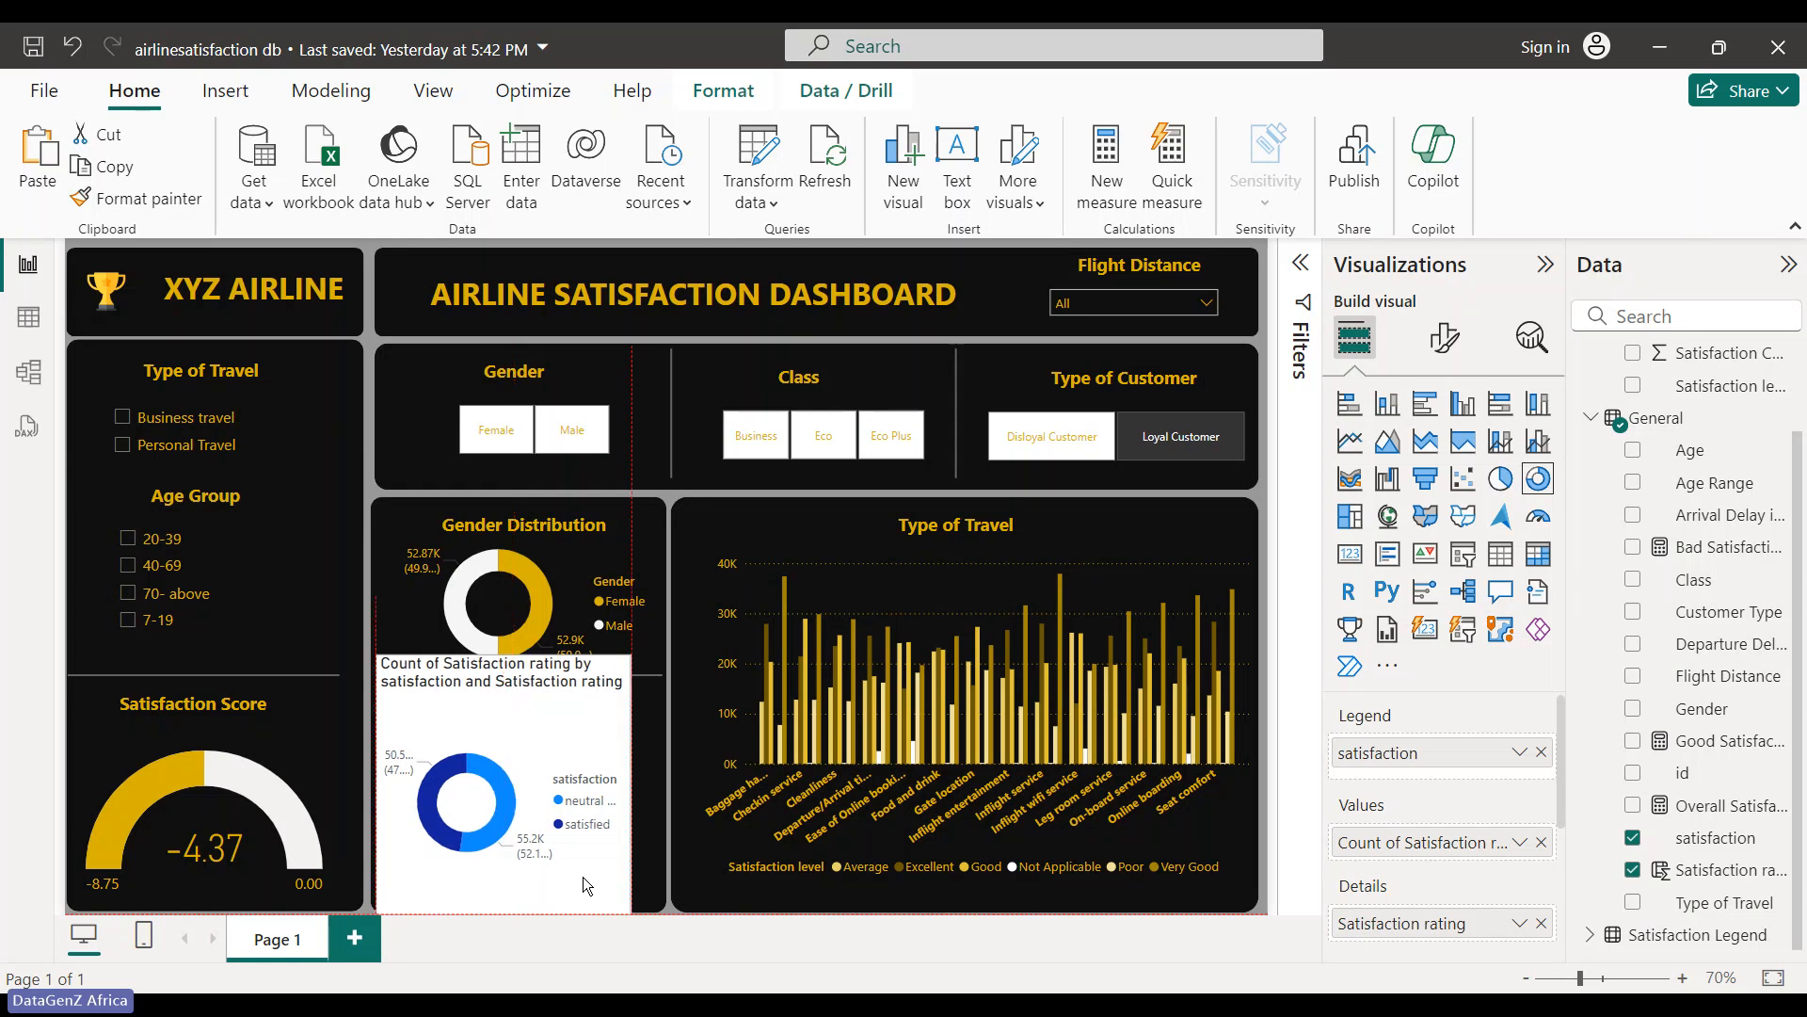
click(1444, 337)
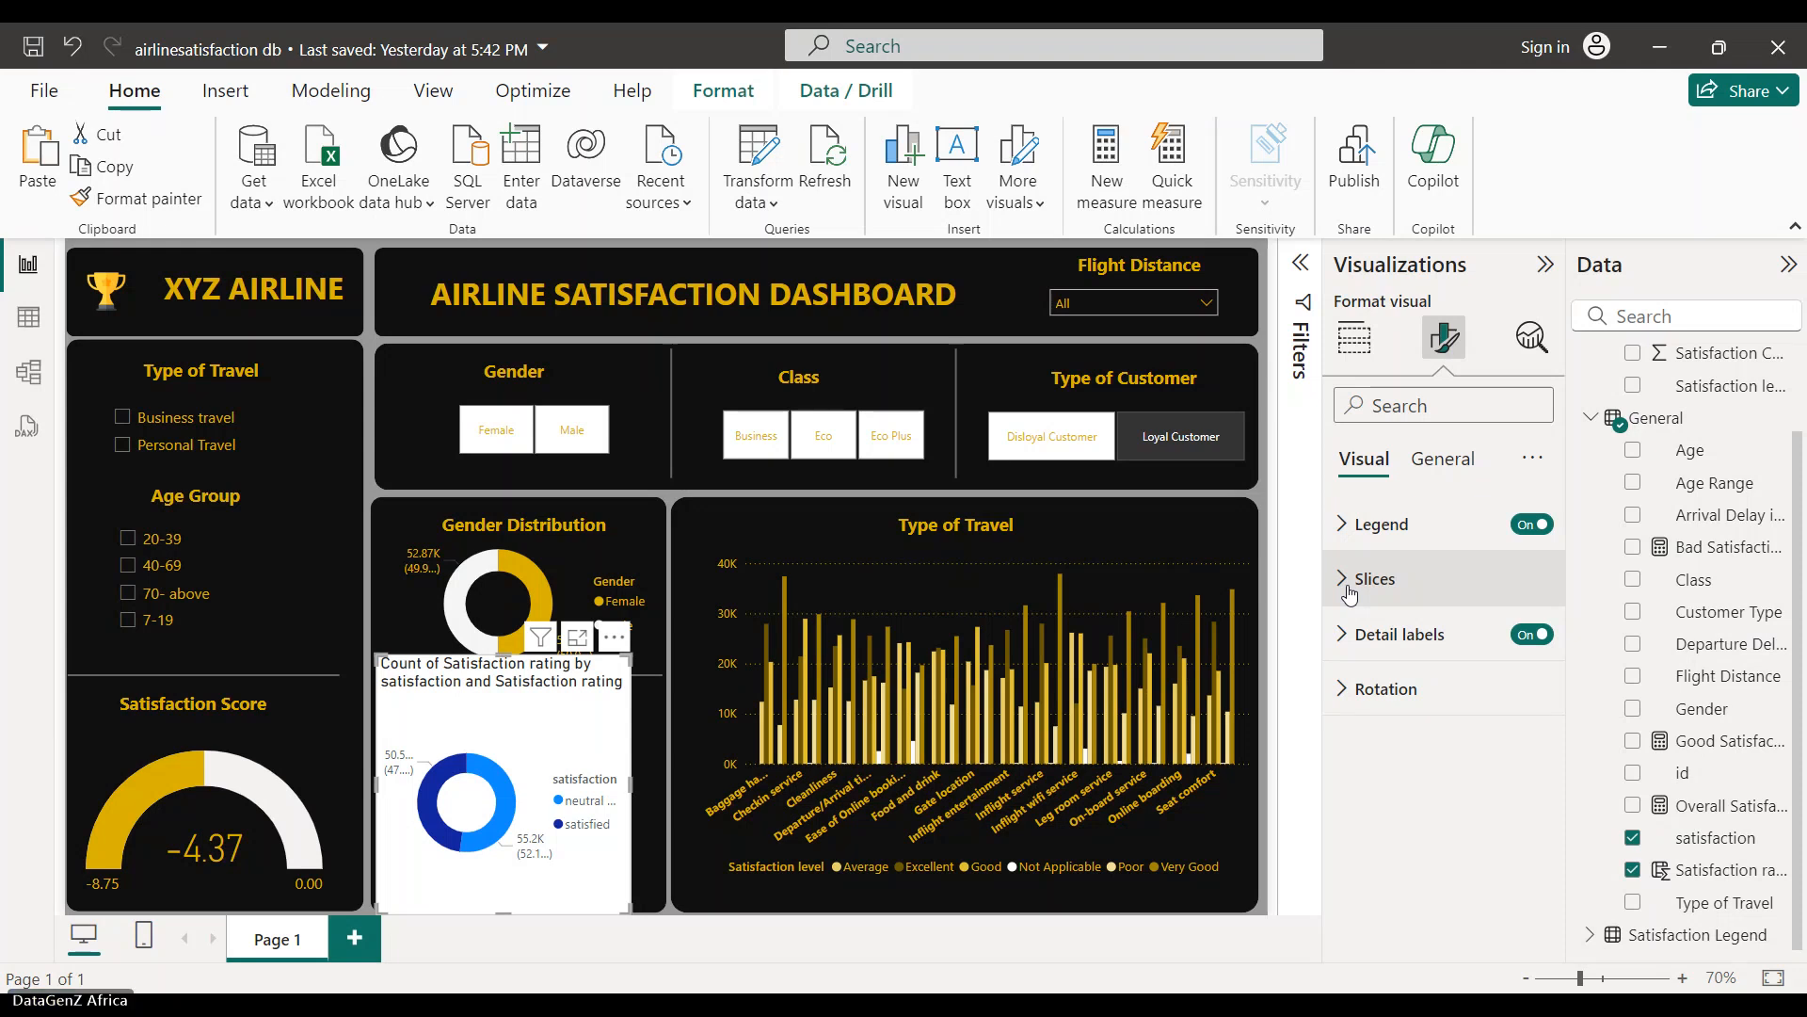
click(1442, 459)
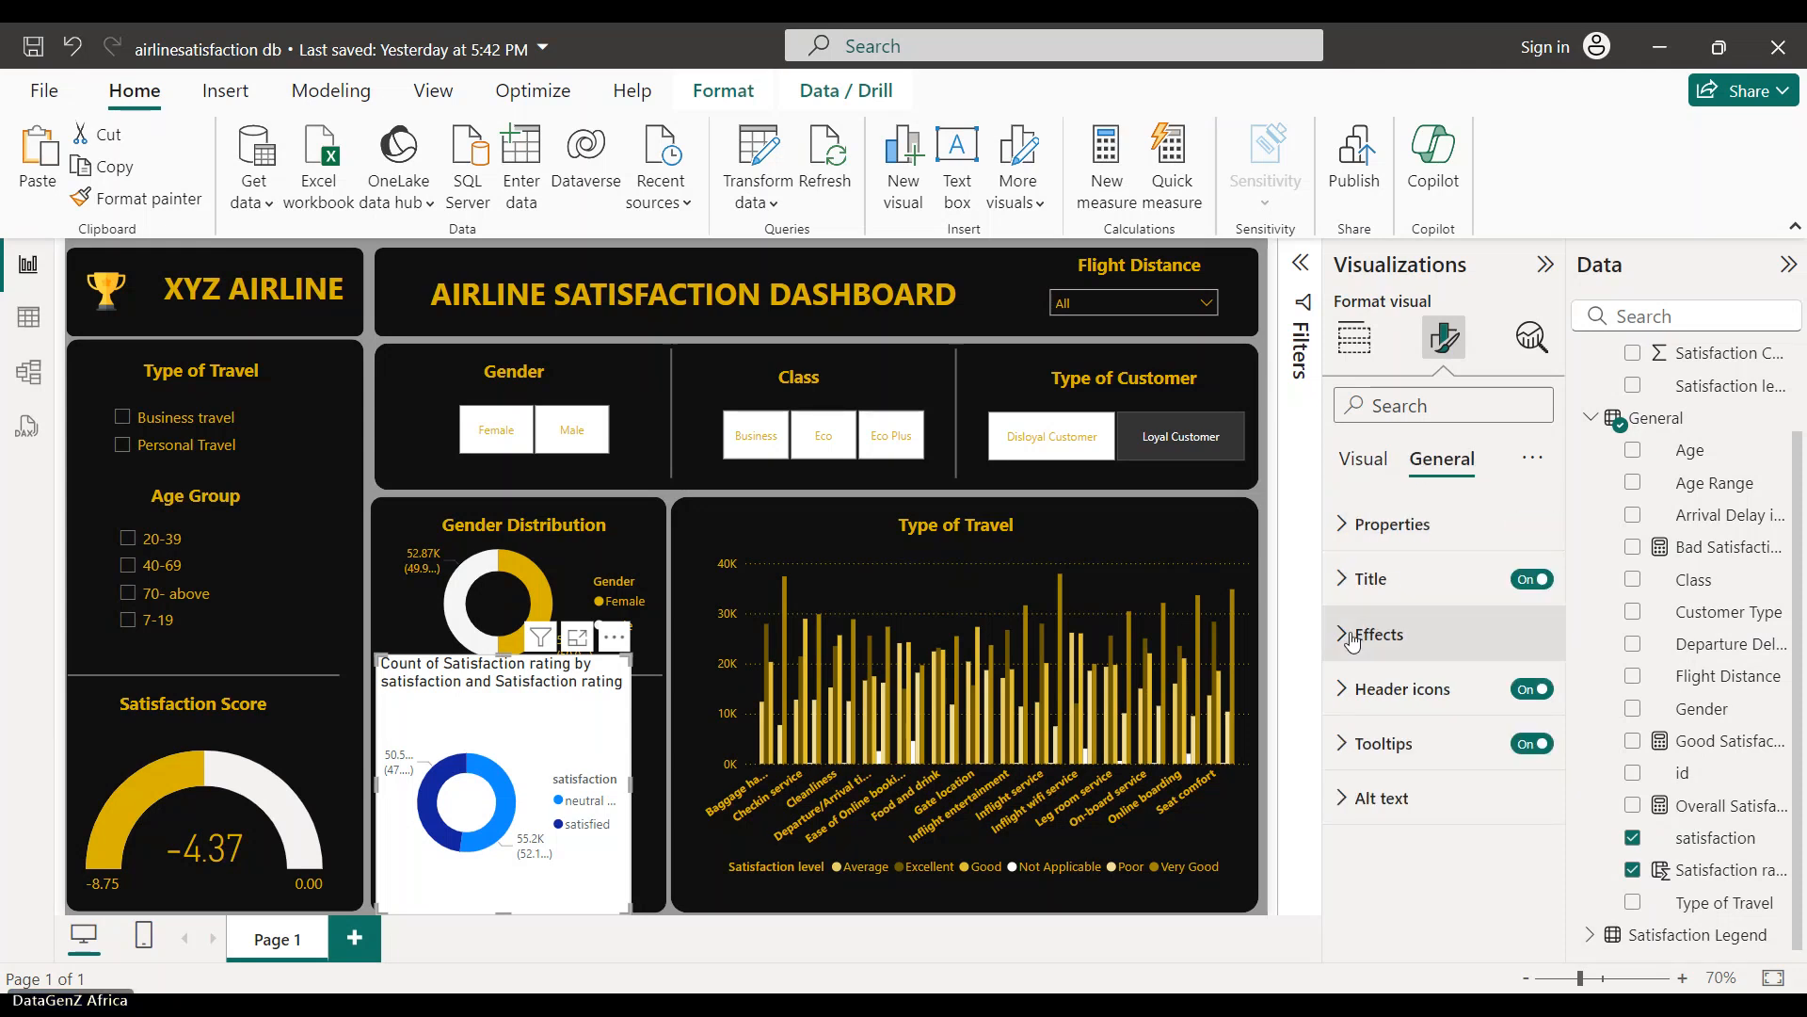
click(1353, 637)
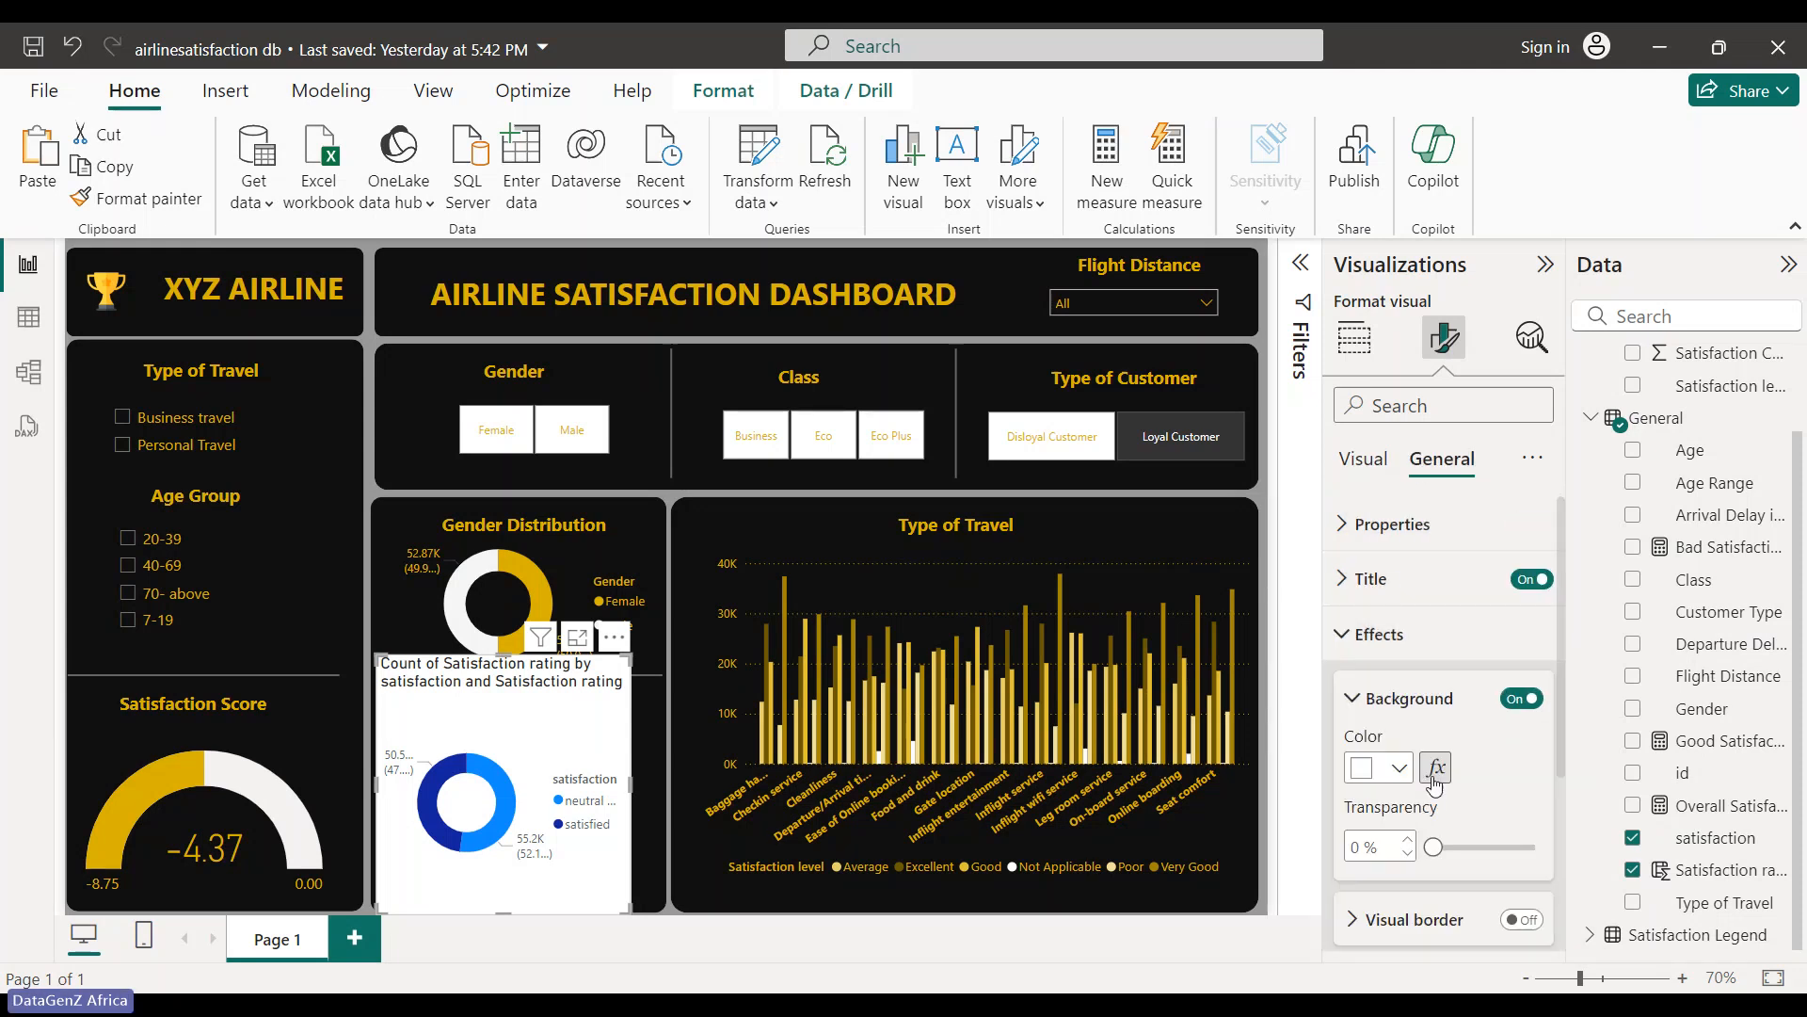
click(1521, 699)
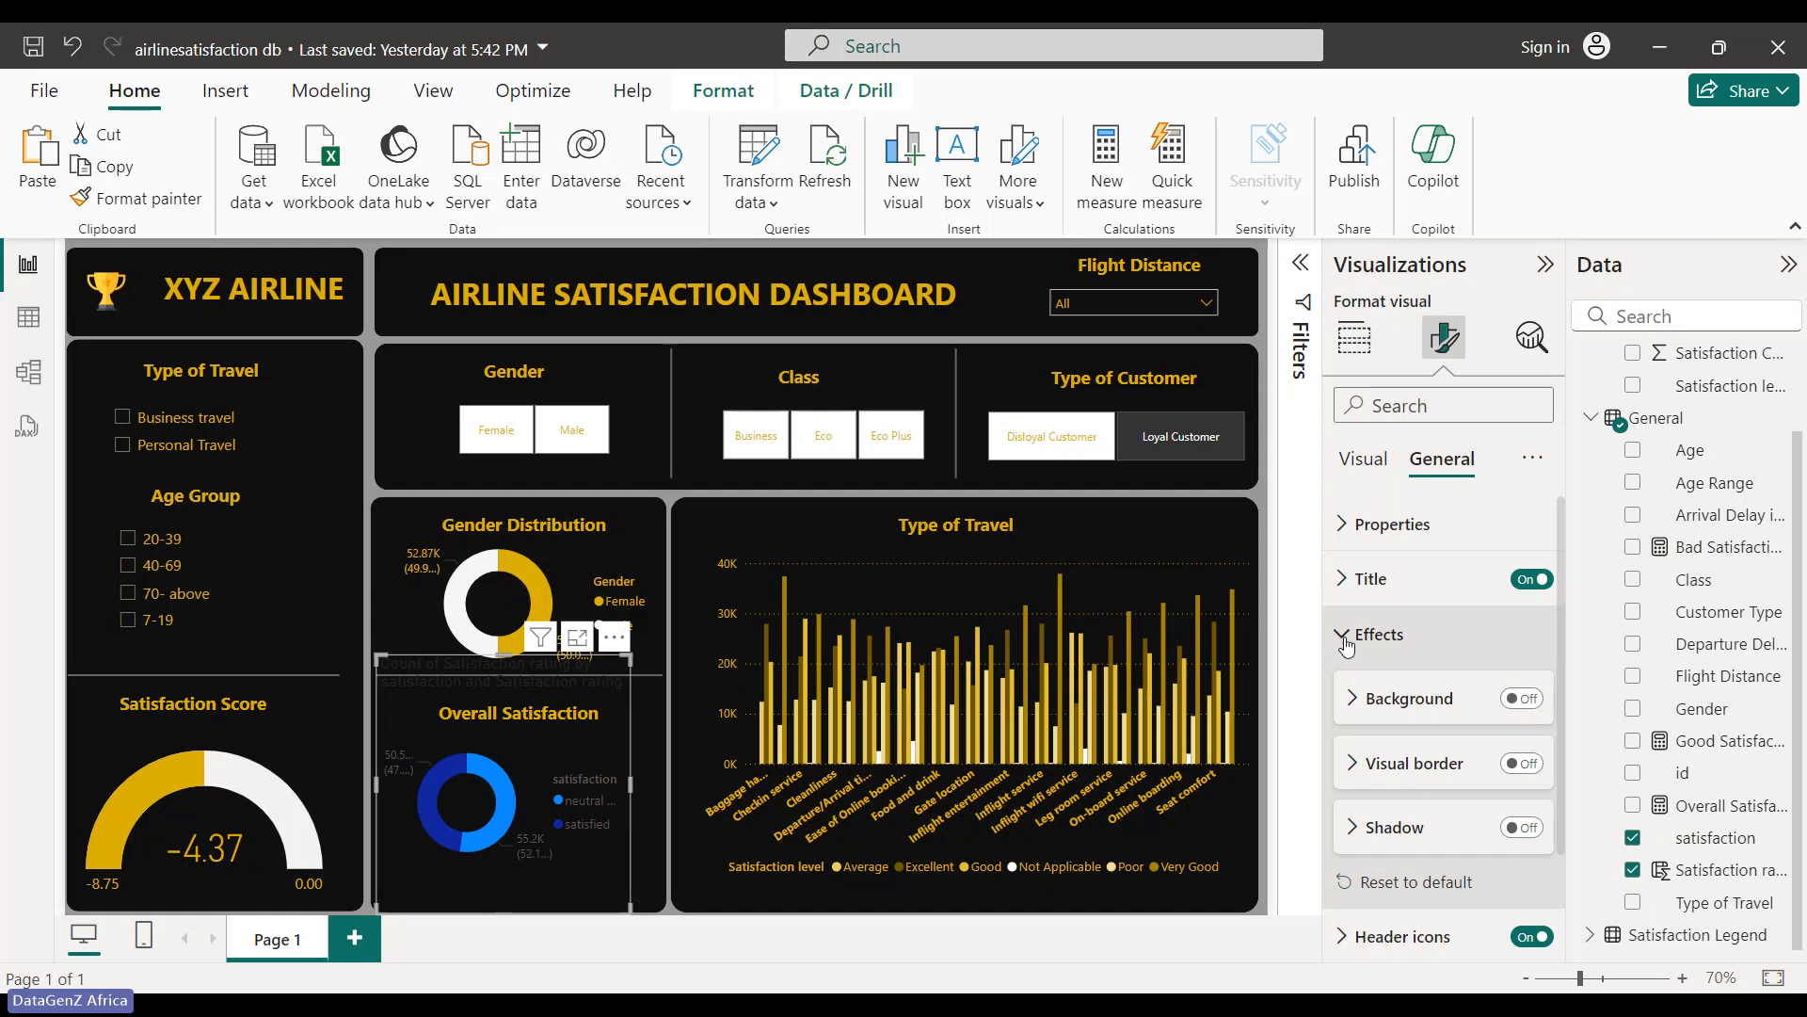
click(1511, 581)
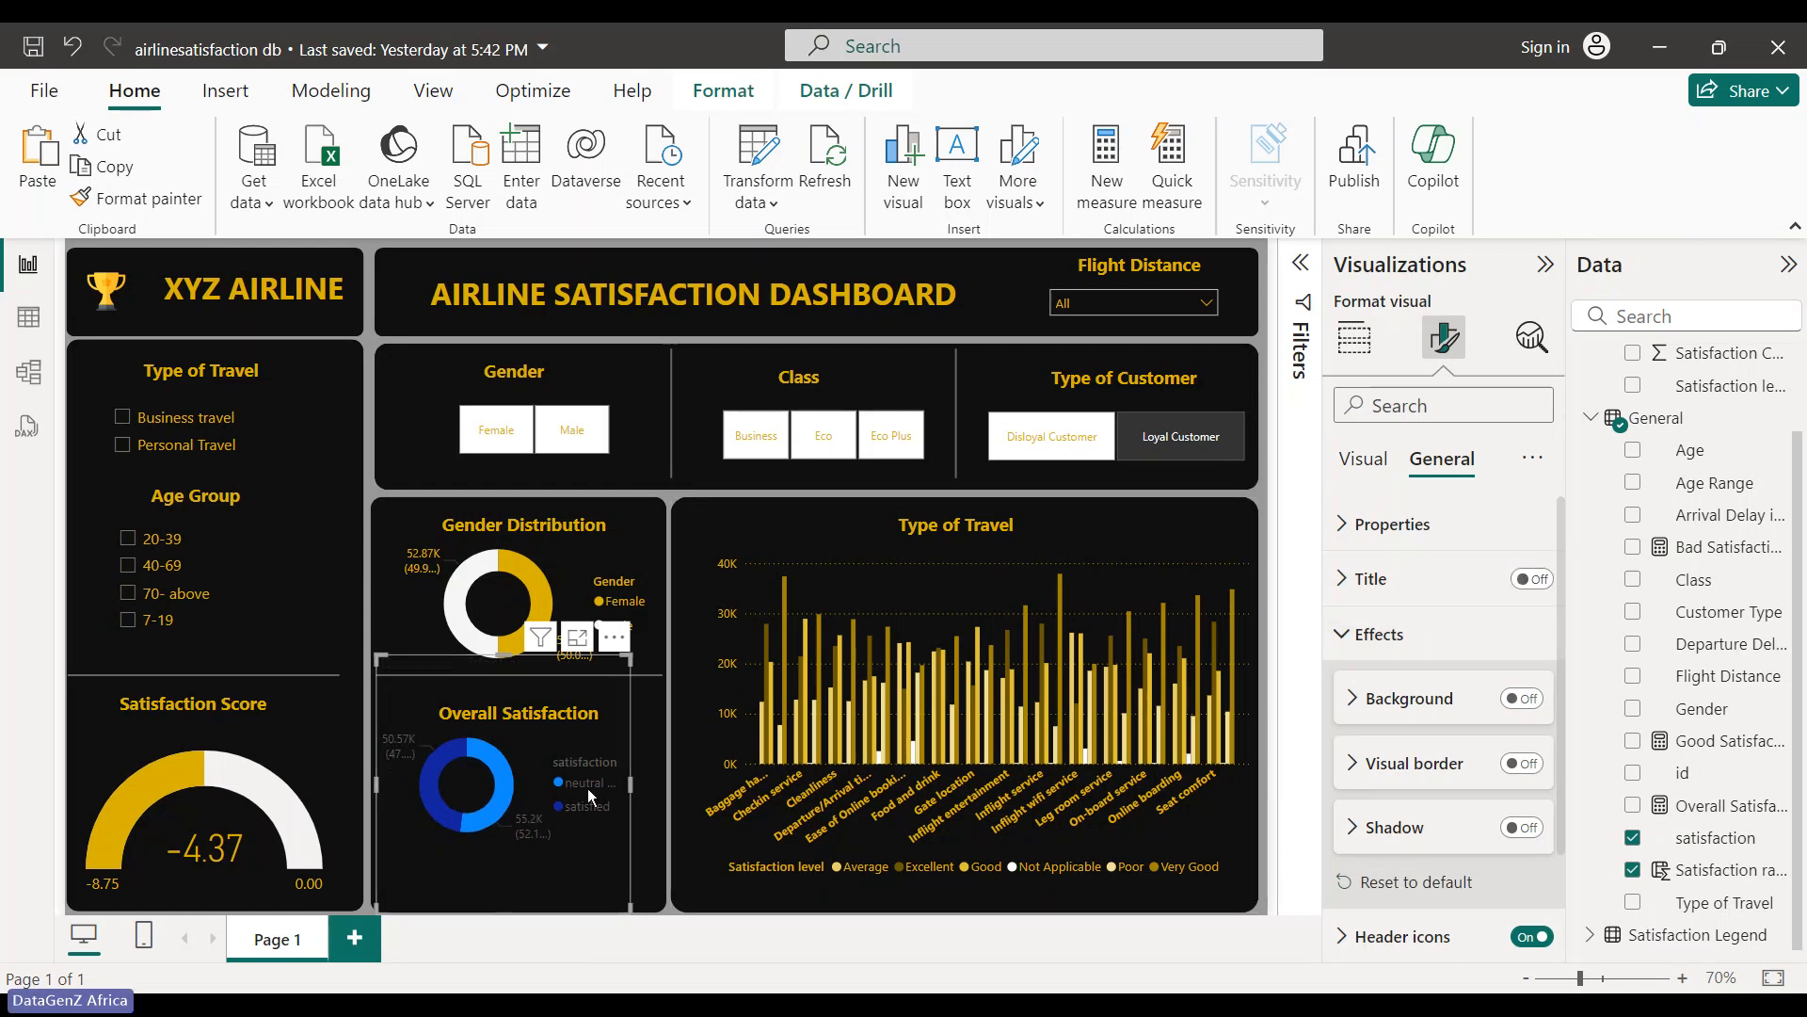
click(1343, 650)
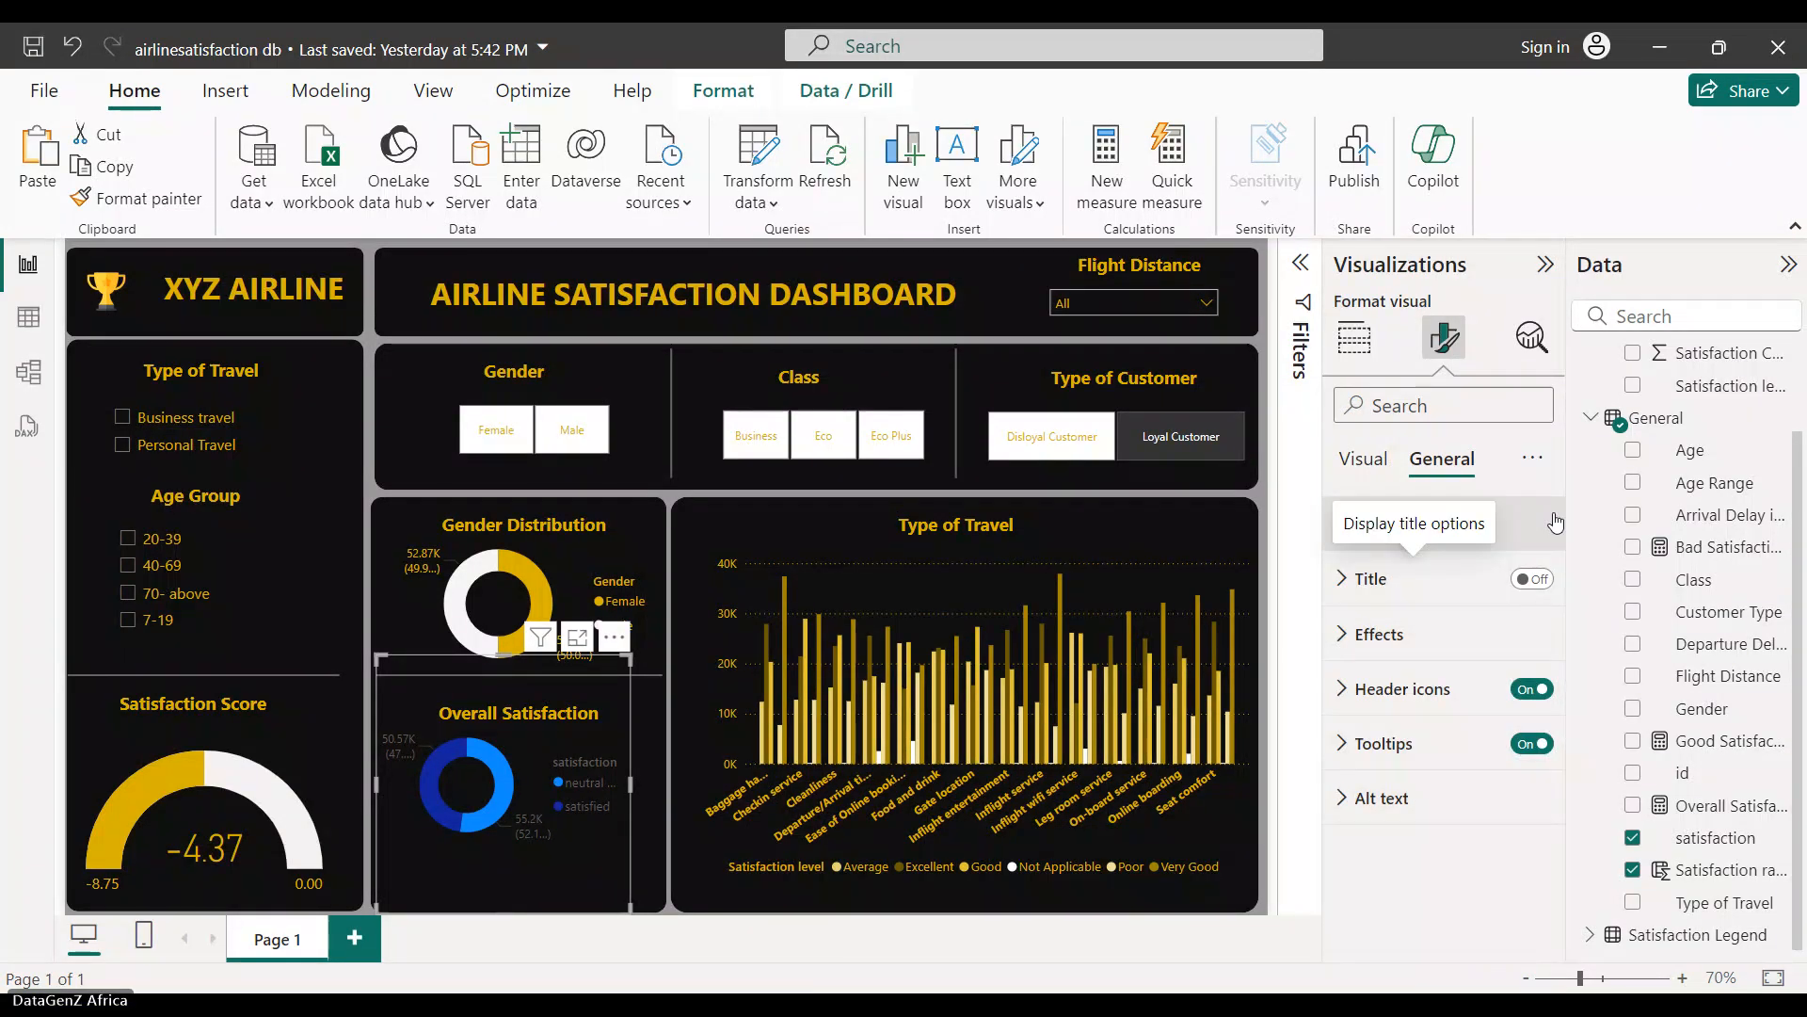
- Colour the donut slices white for neutral or dissatisfied and gold for satisfied
click(1409, 532)
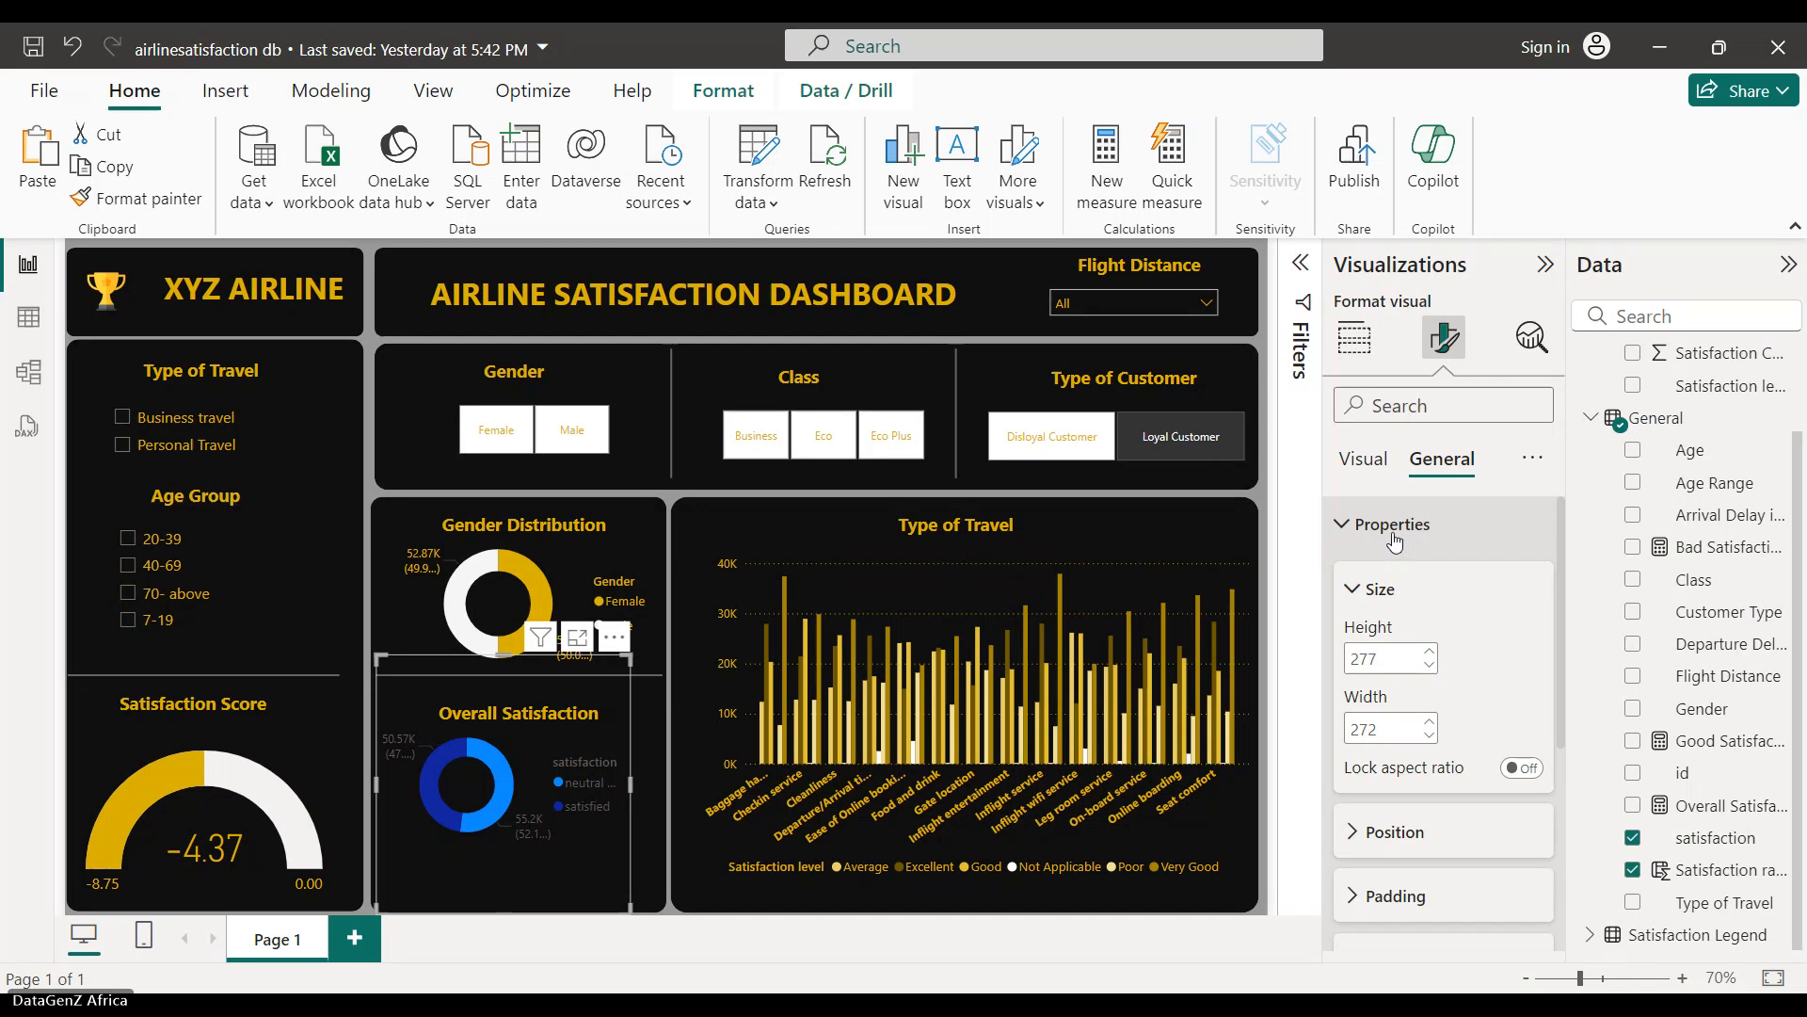
click(1409, 536)
click(1376, 462)
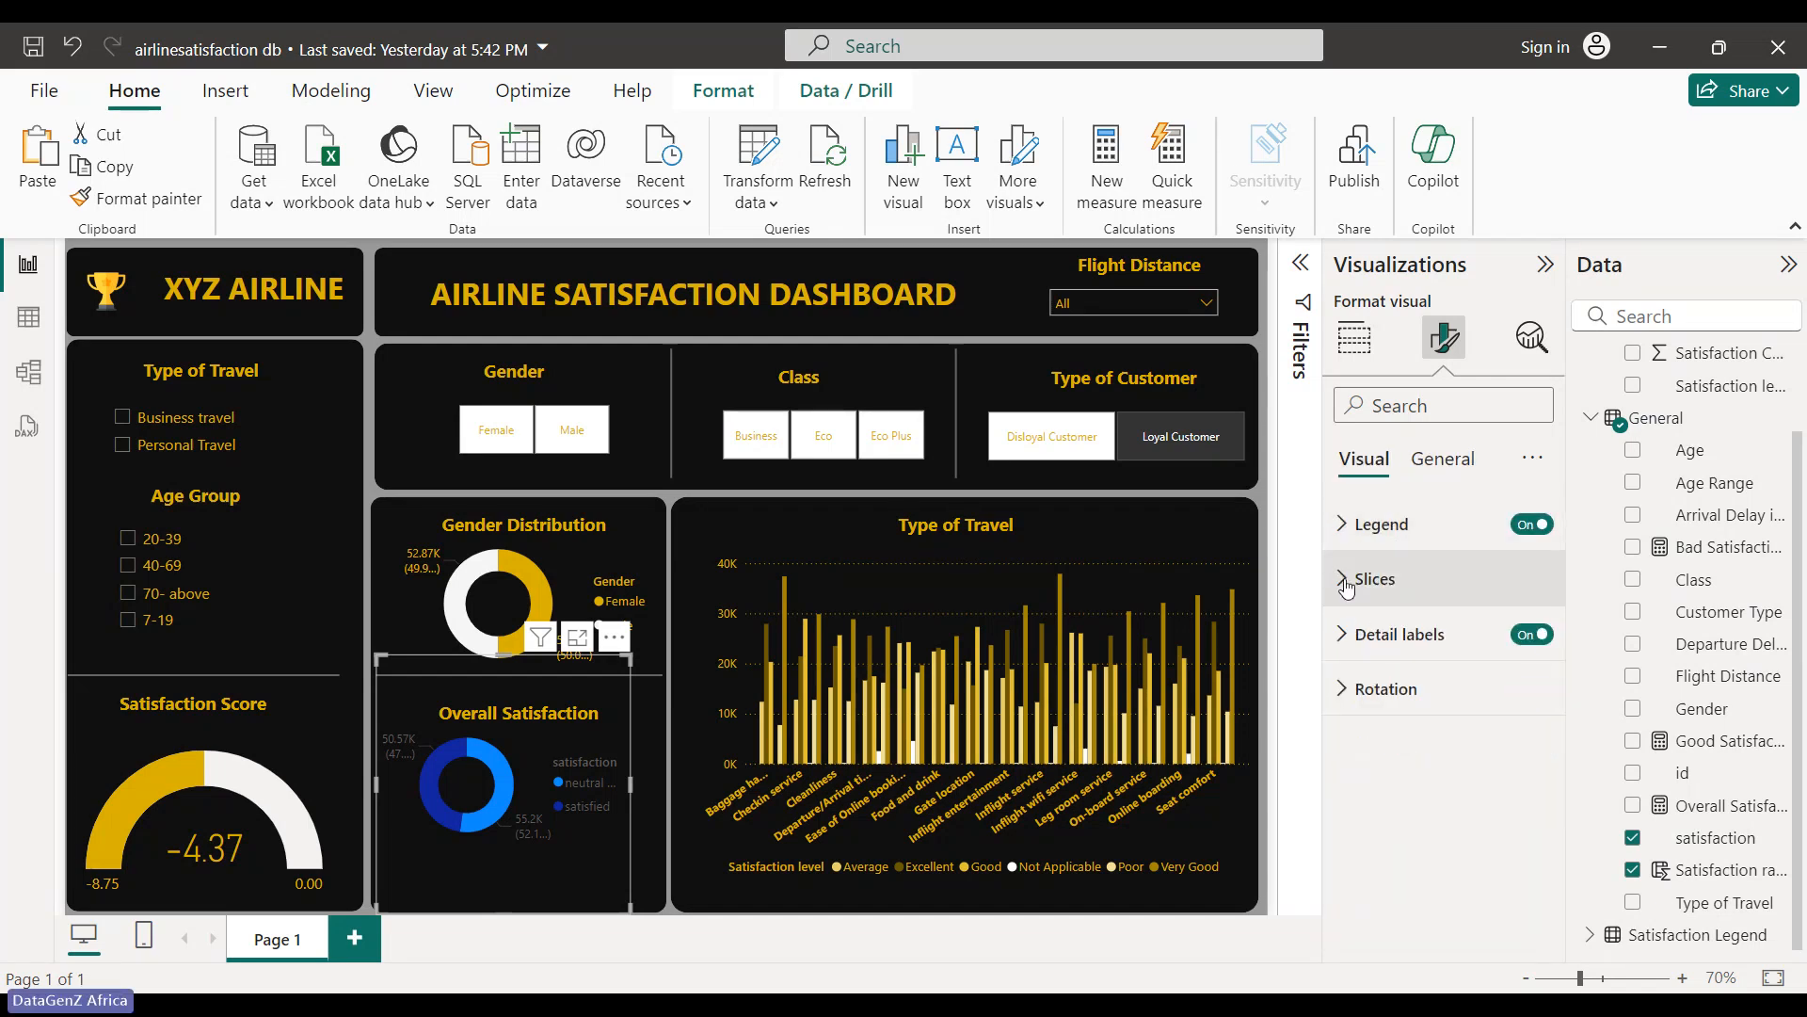
click(1360, 577)
click(1400, 714)
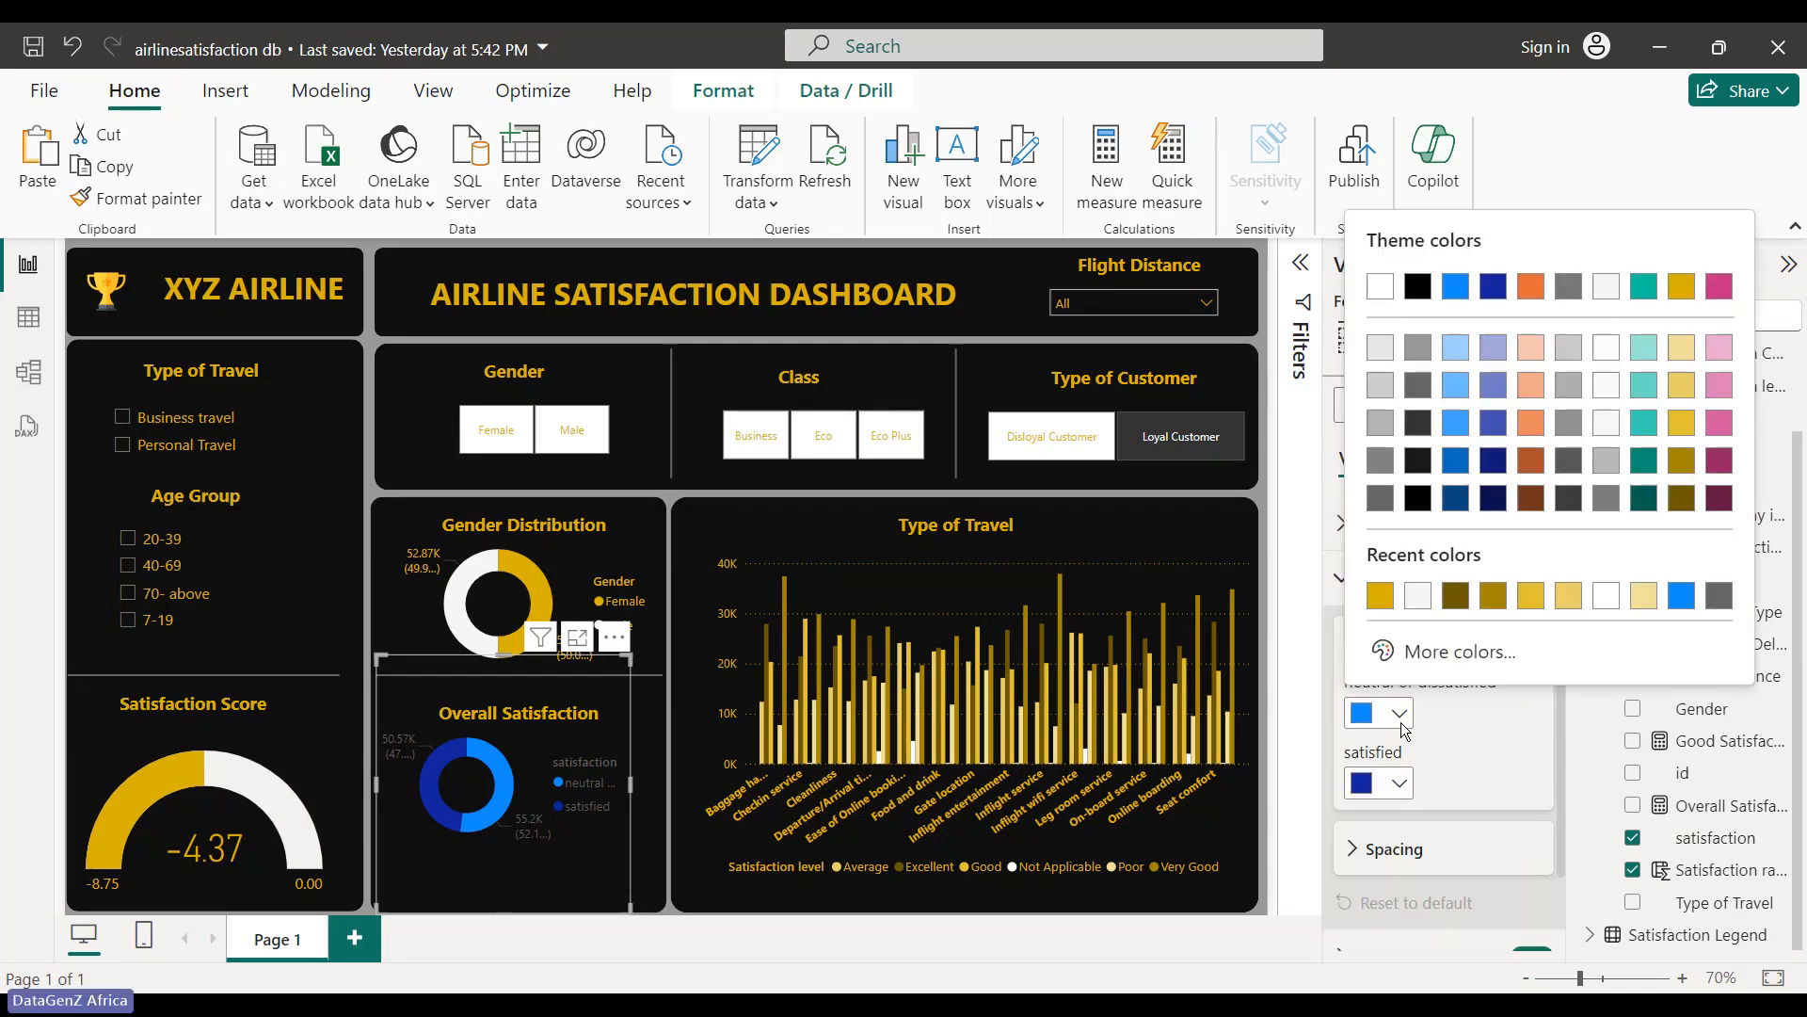
click(1381, 596)
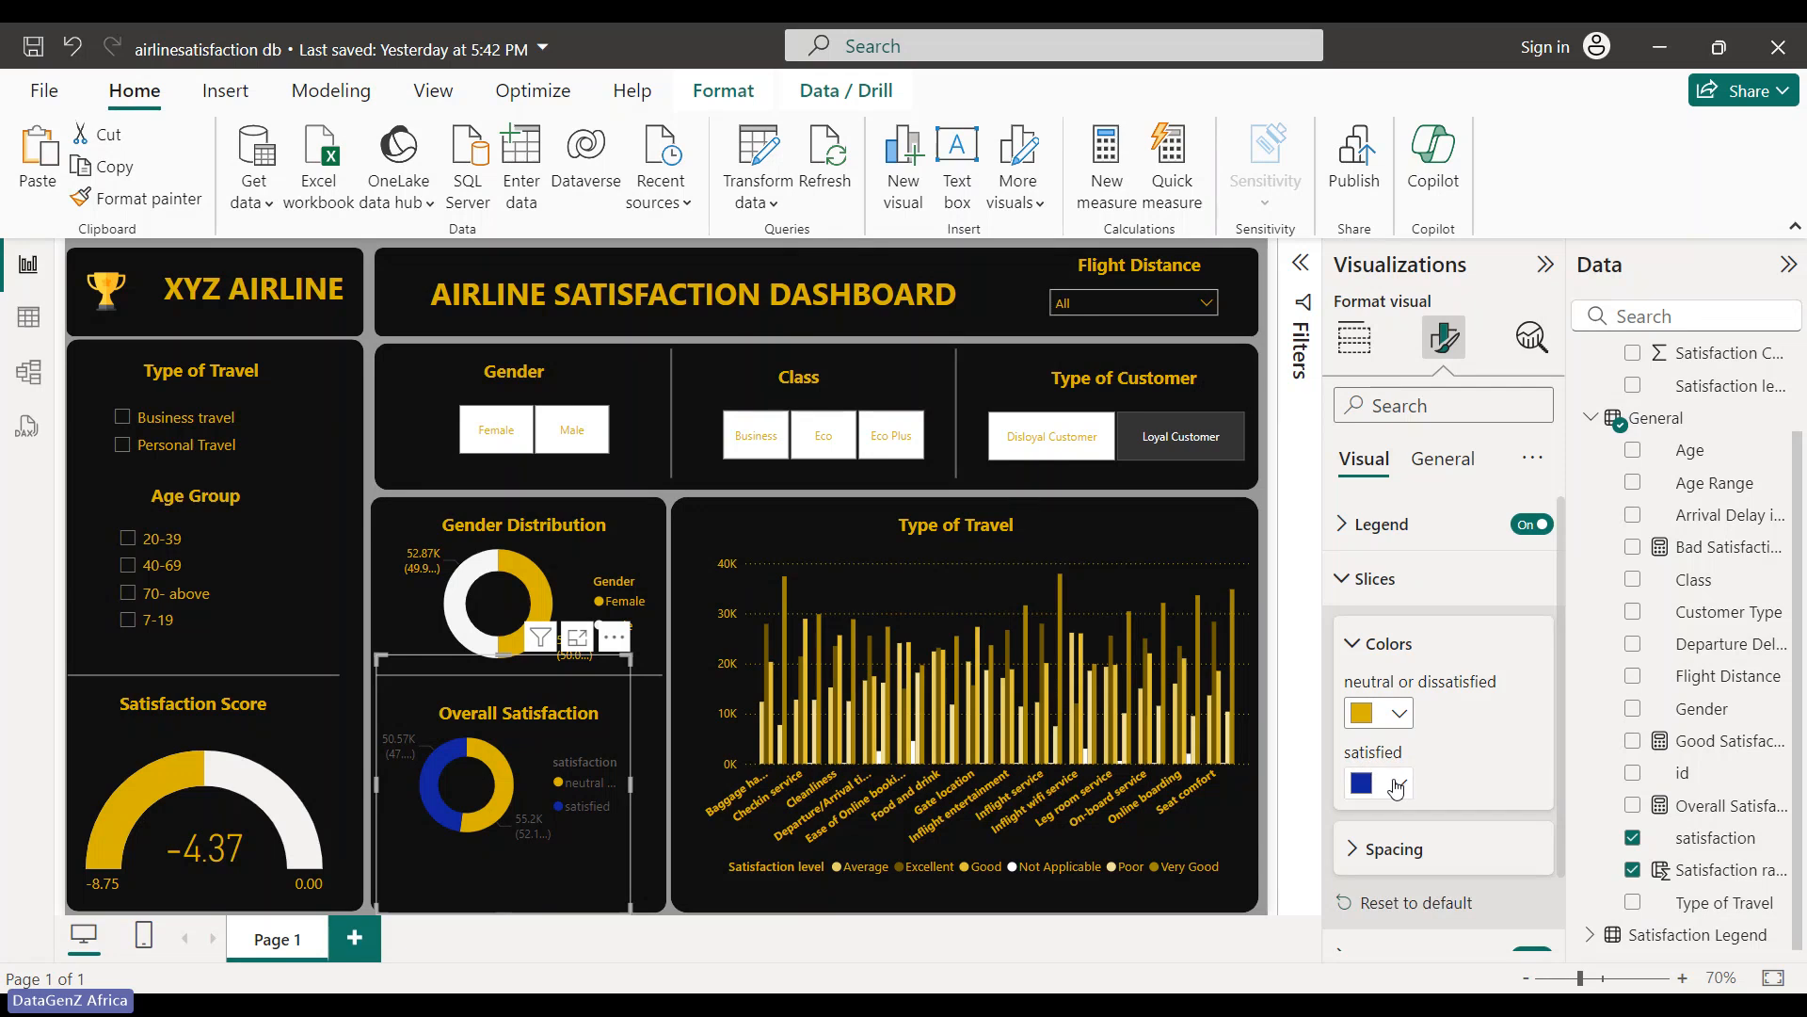
click(1397, 785)
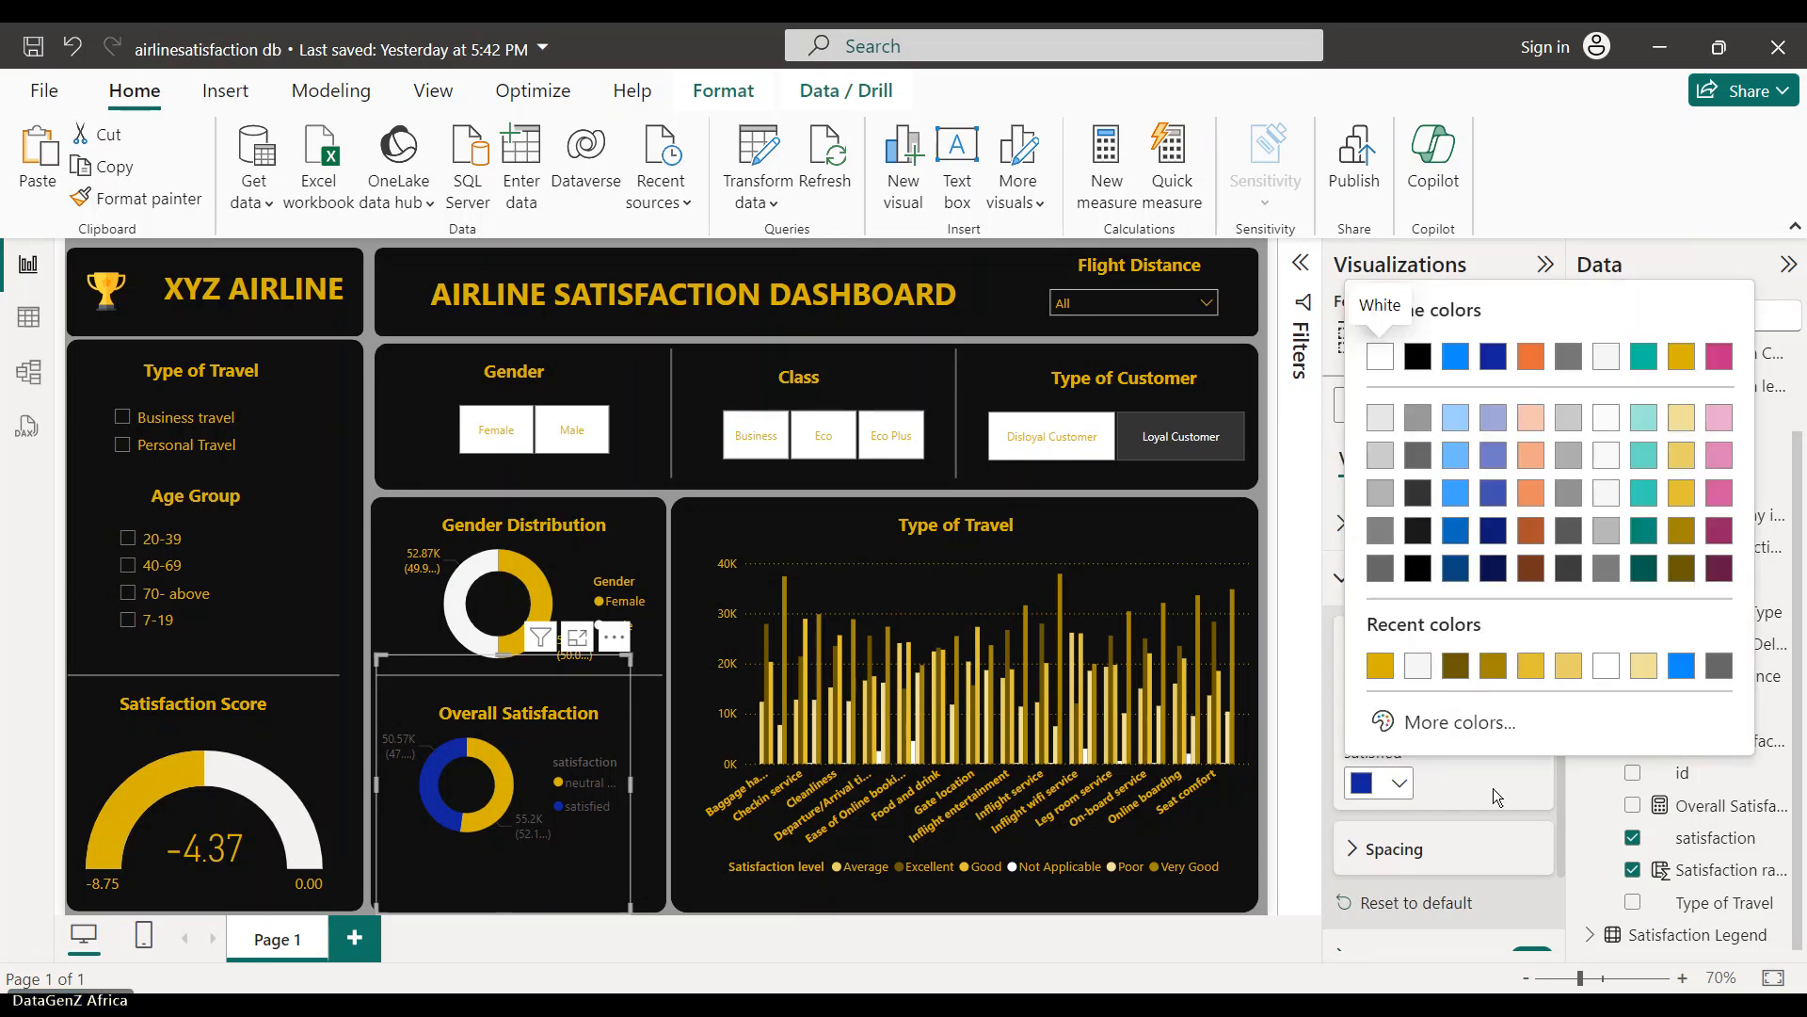
click(1493, 788)
click(1400, 716)
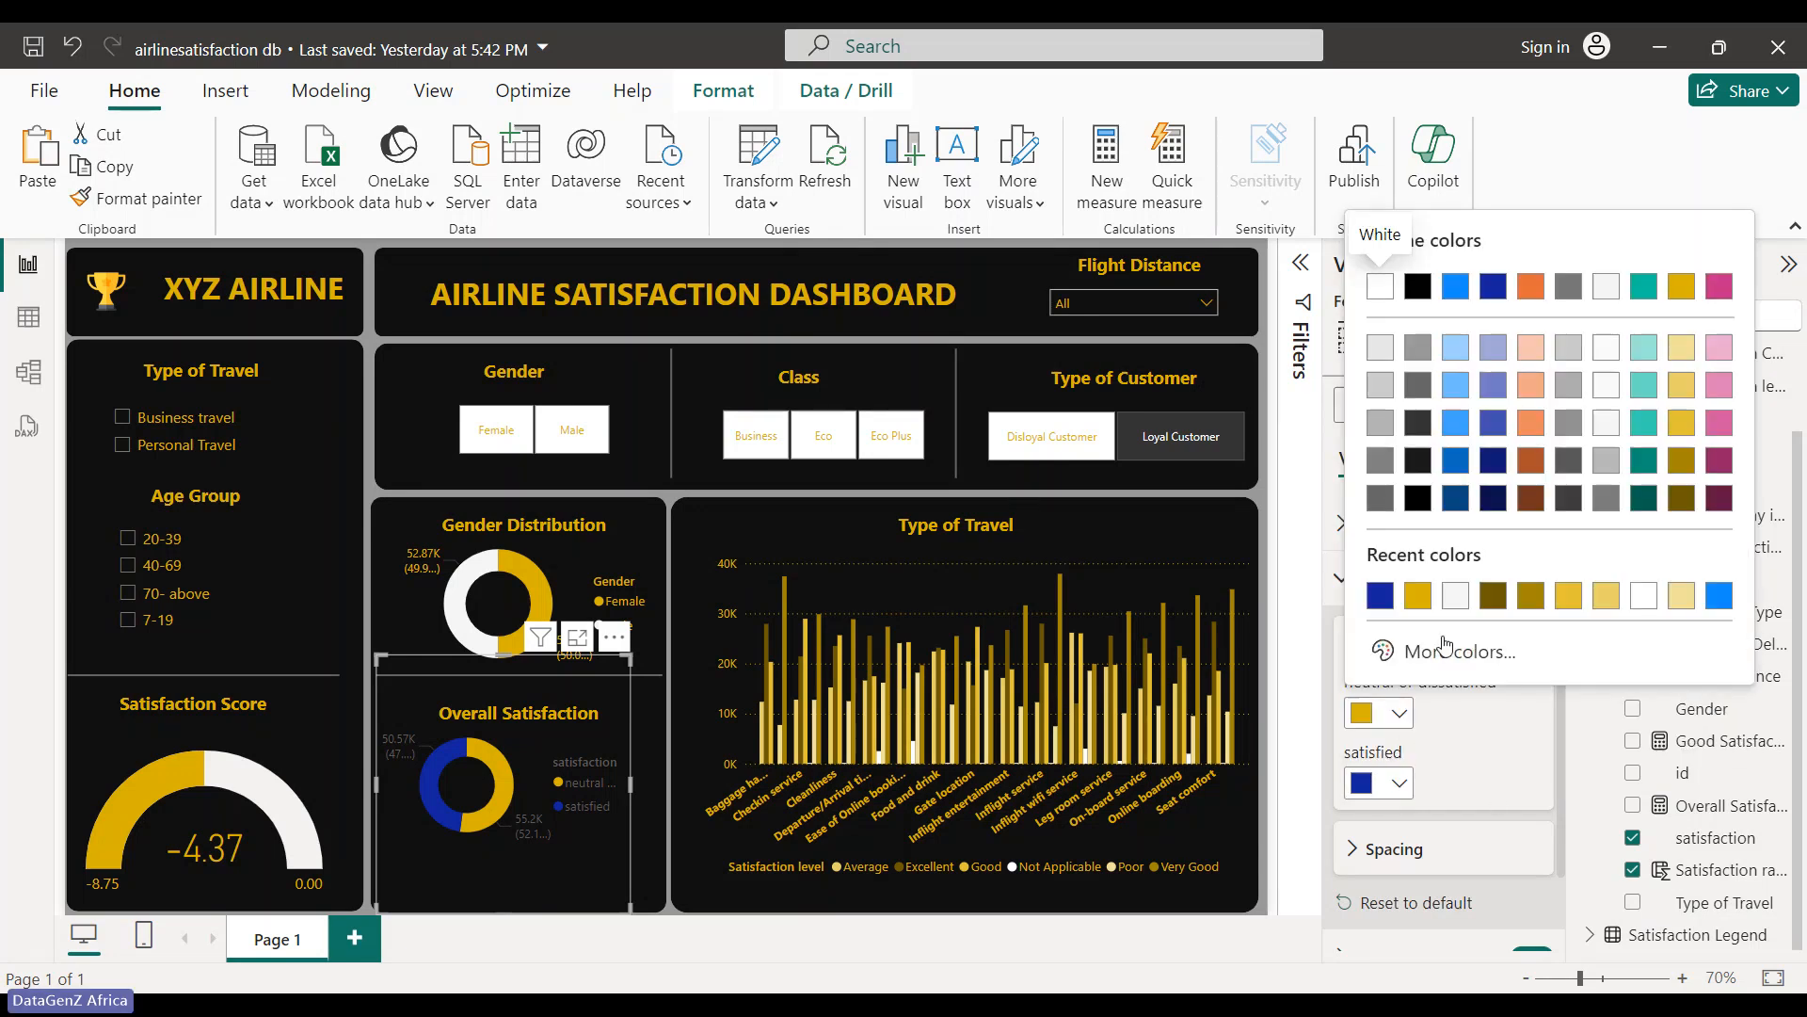
click(1606, 285)
click(1399, 783)
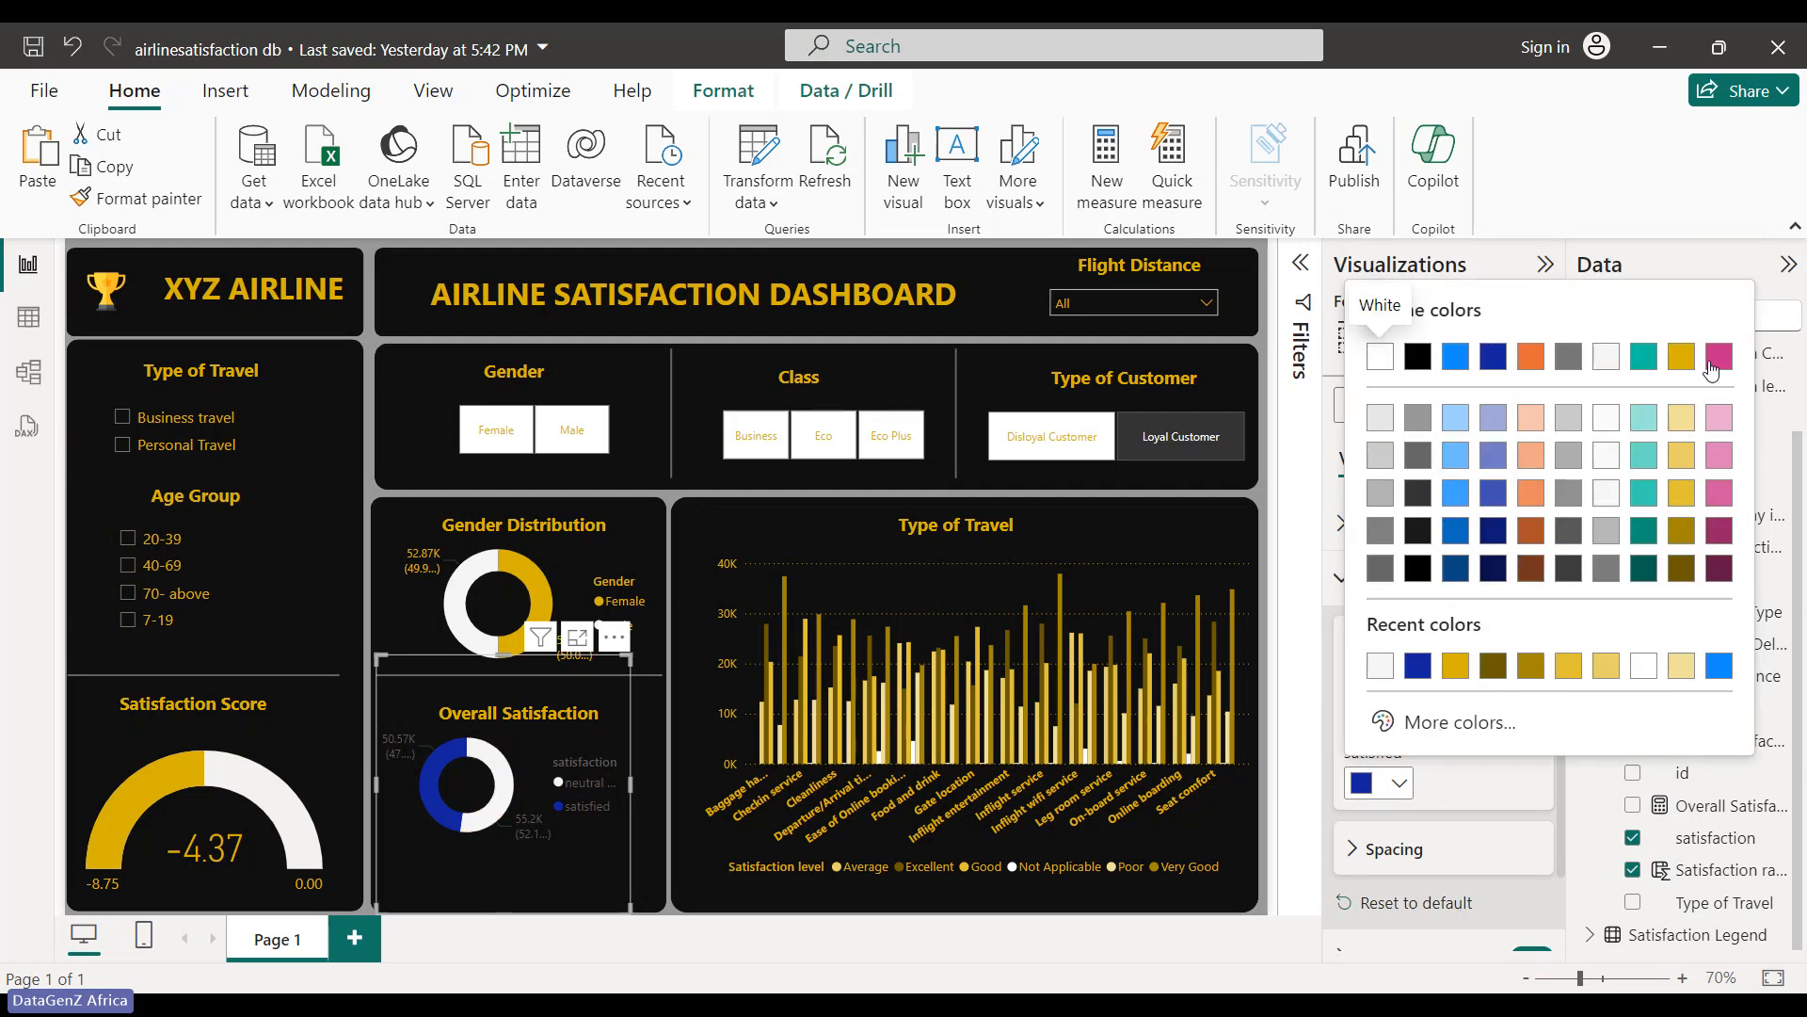
click(1681, 356)
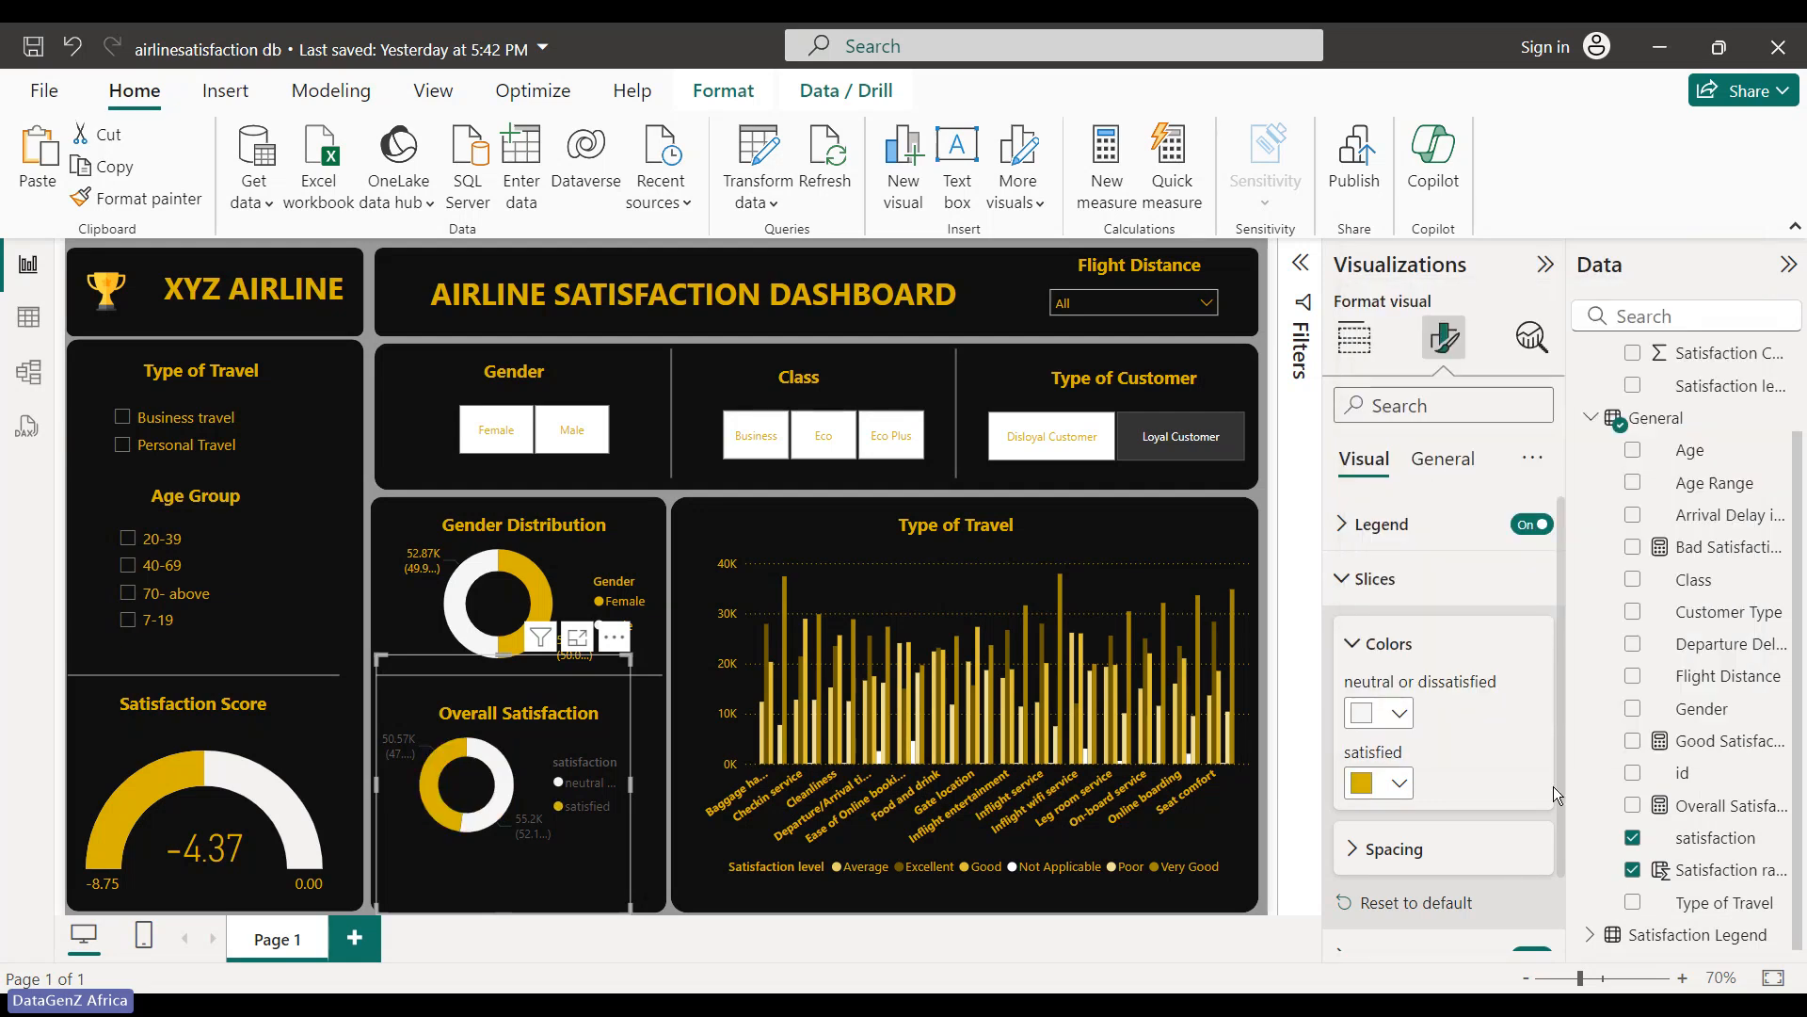
click(1352, 643)
- Set the donut's detail label values colour to gold
click(1350, 834)
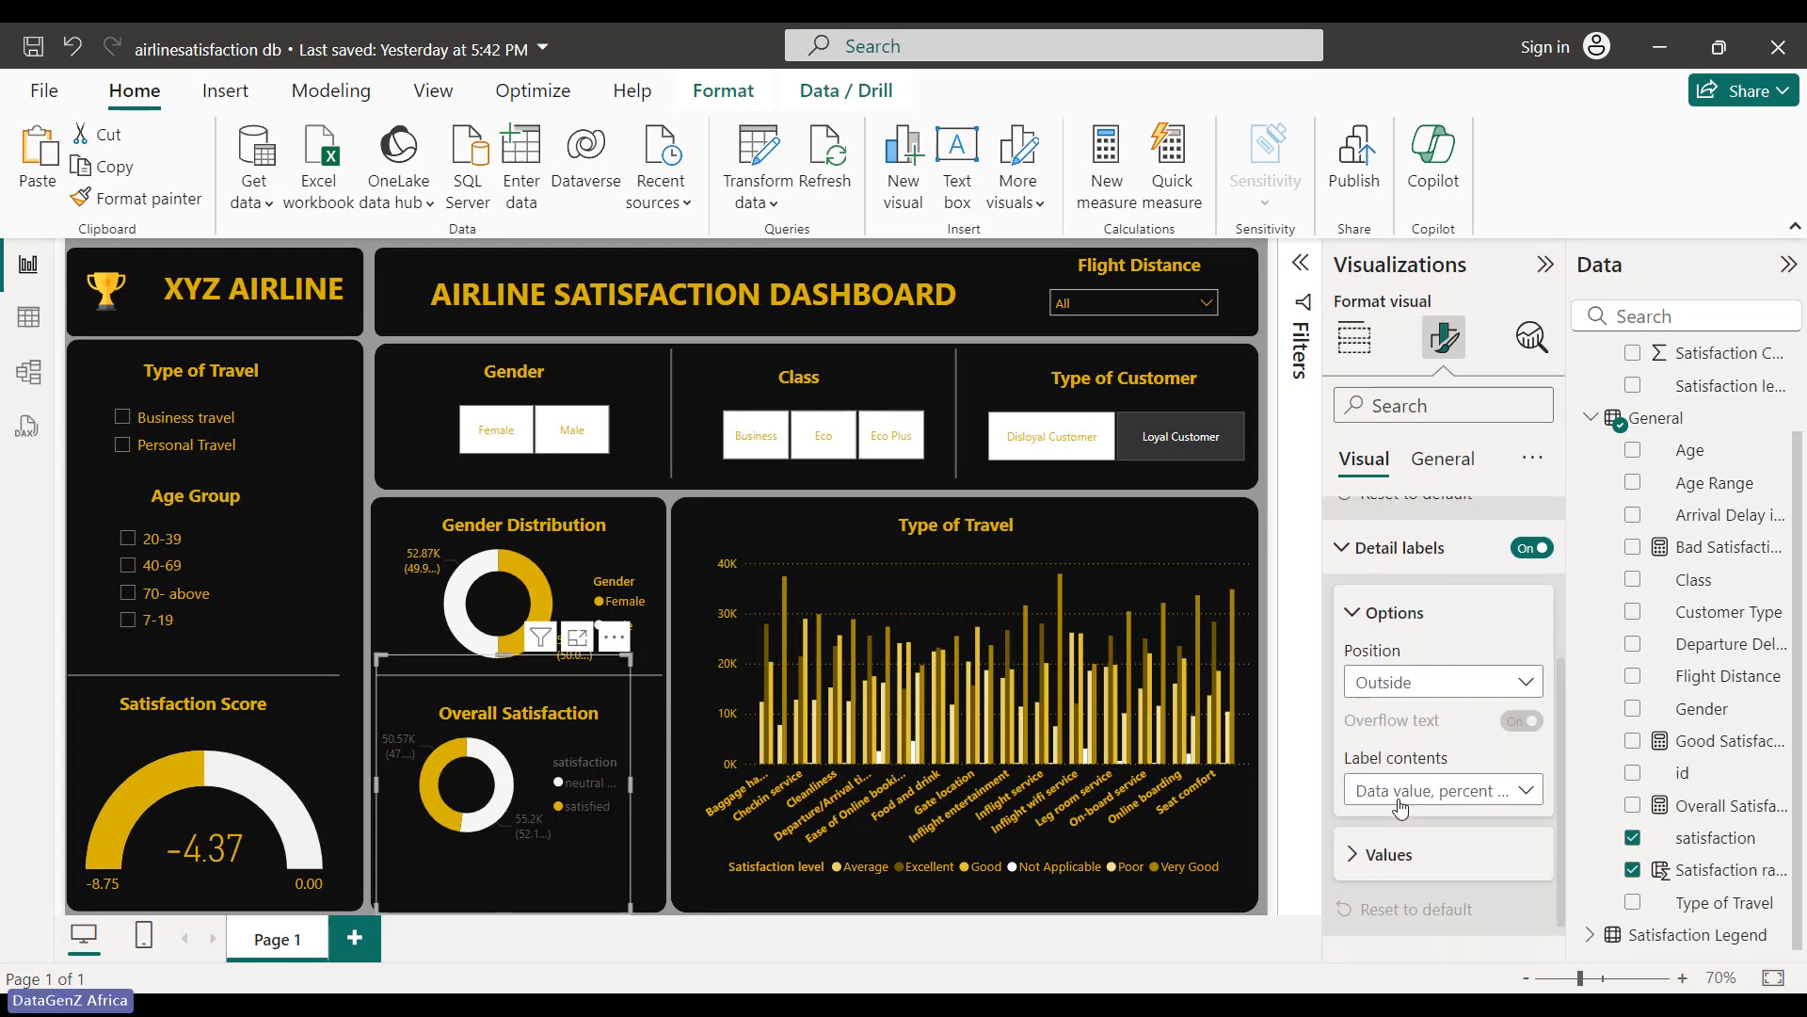
click(1367, 856)
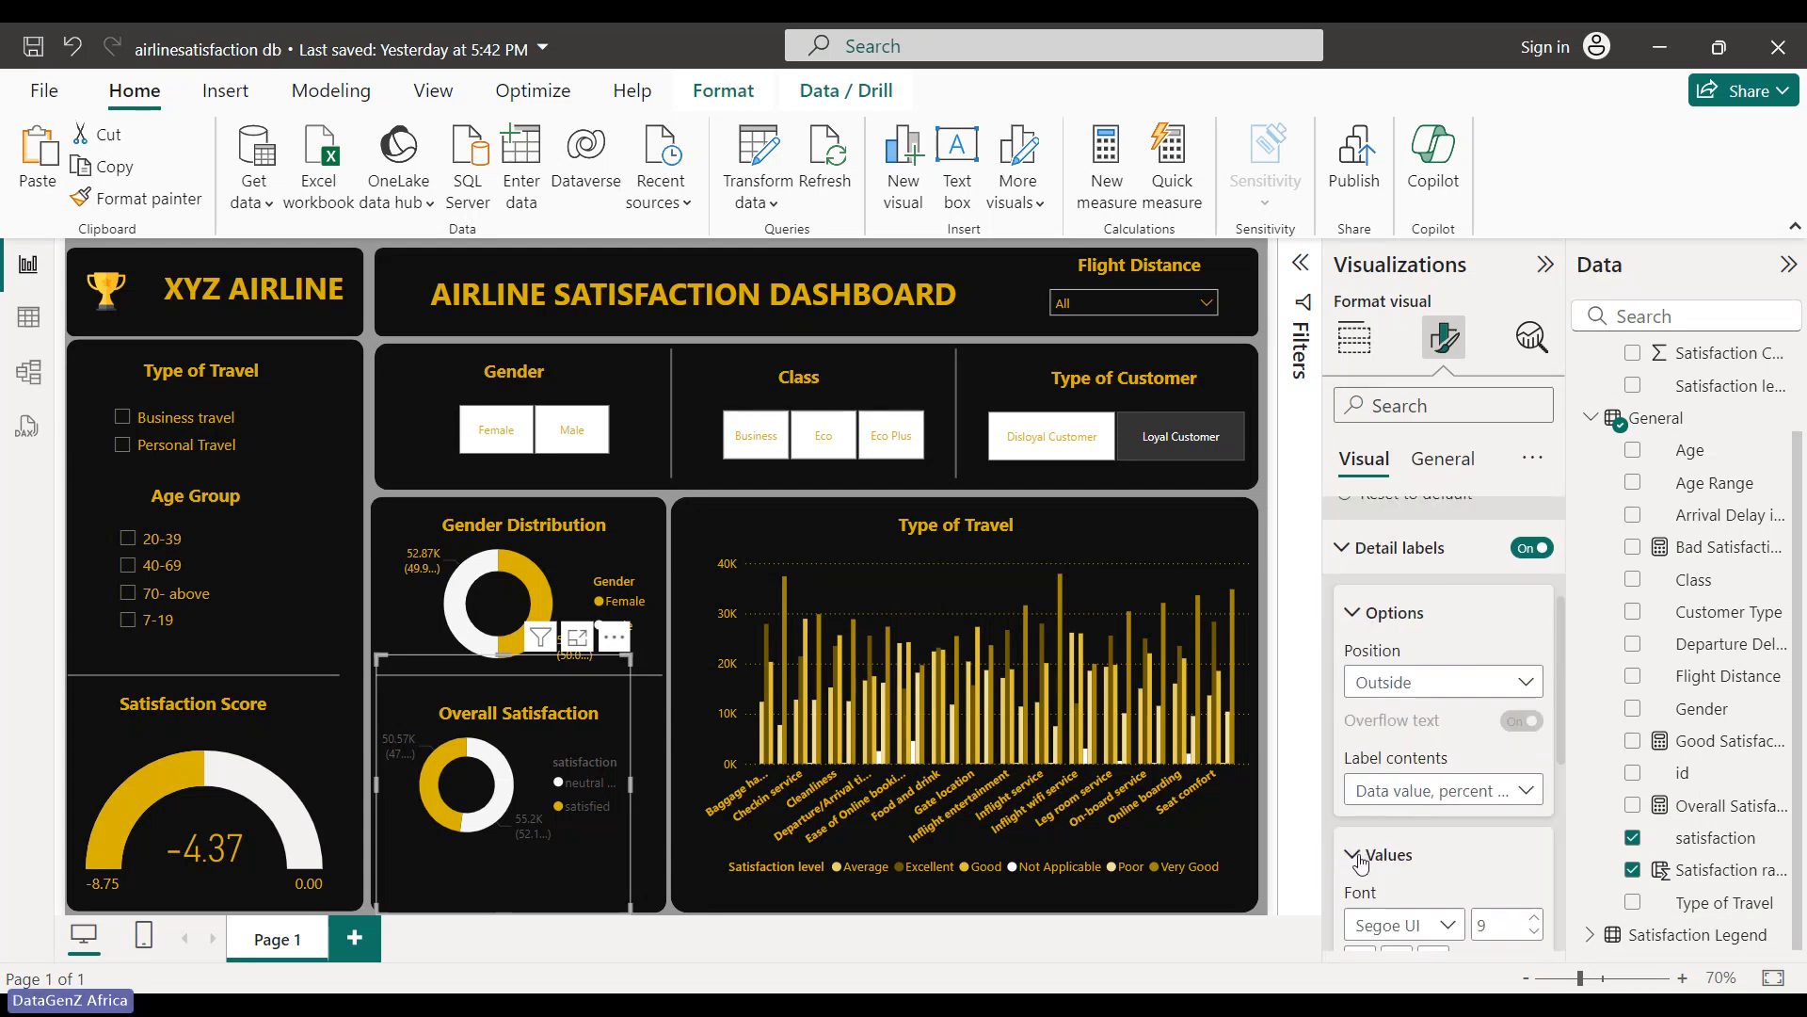
click(1399, 767)
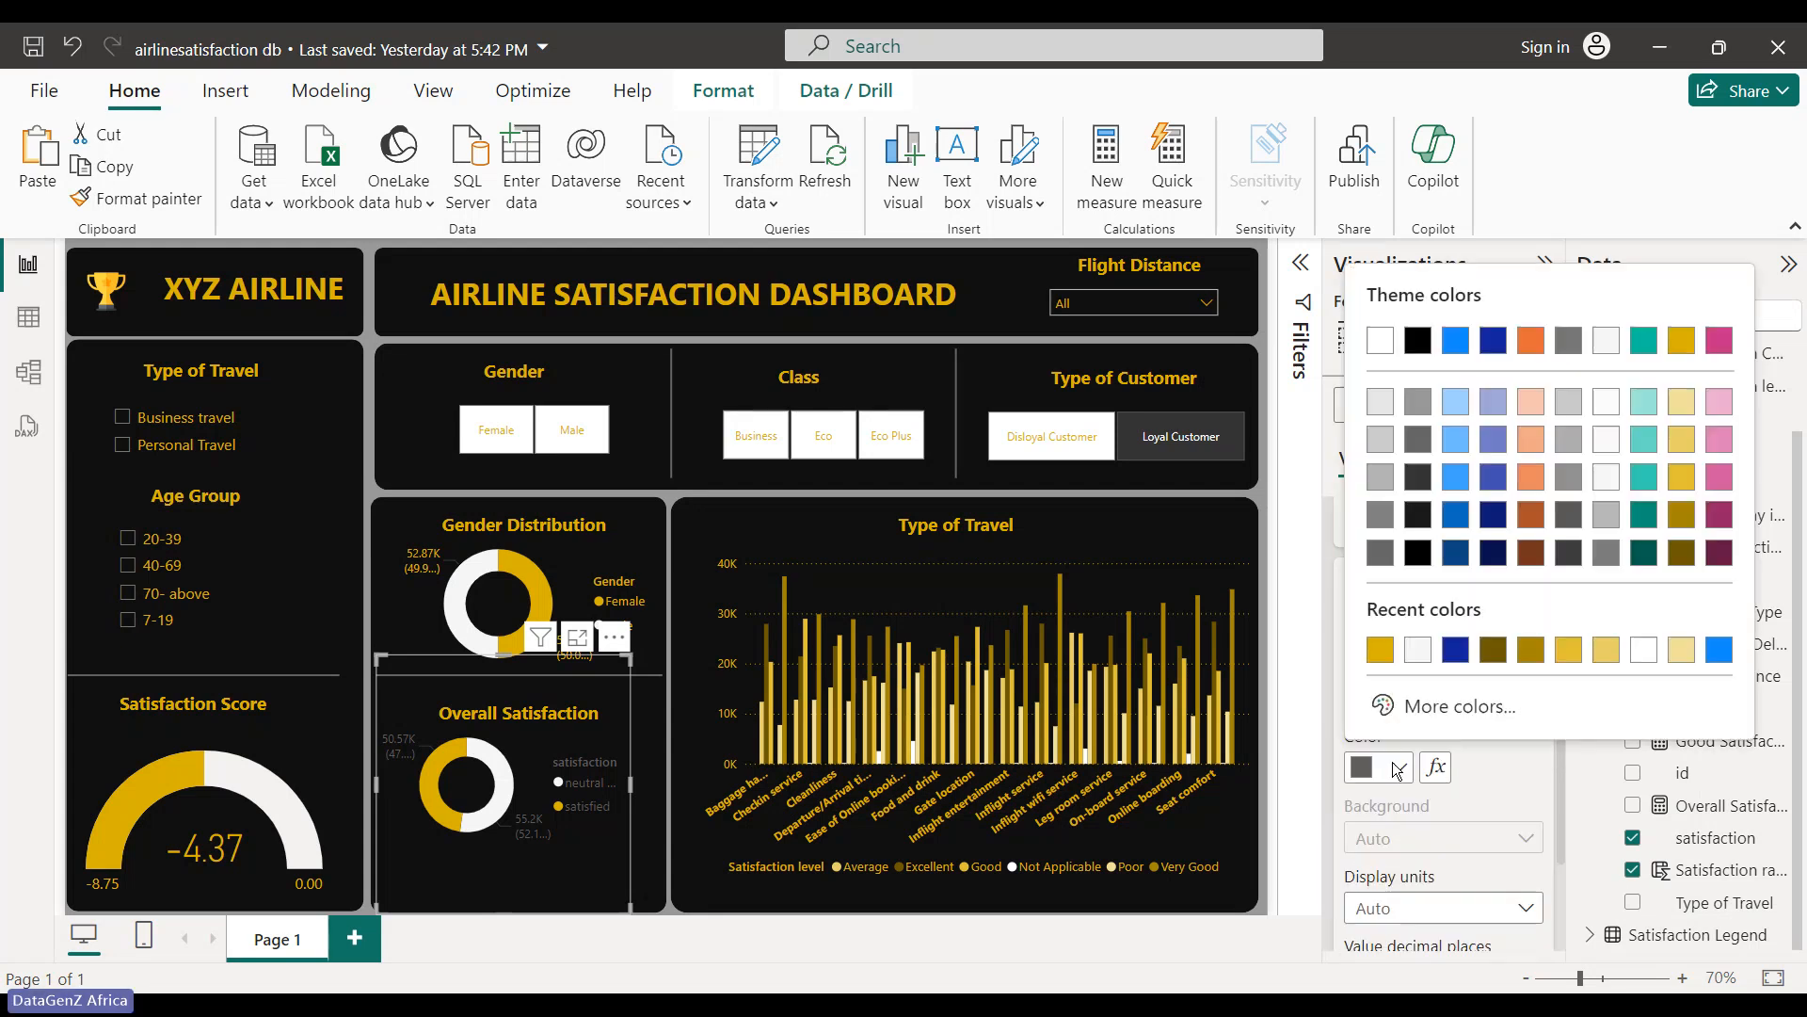
click(1685, 394)
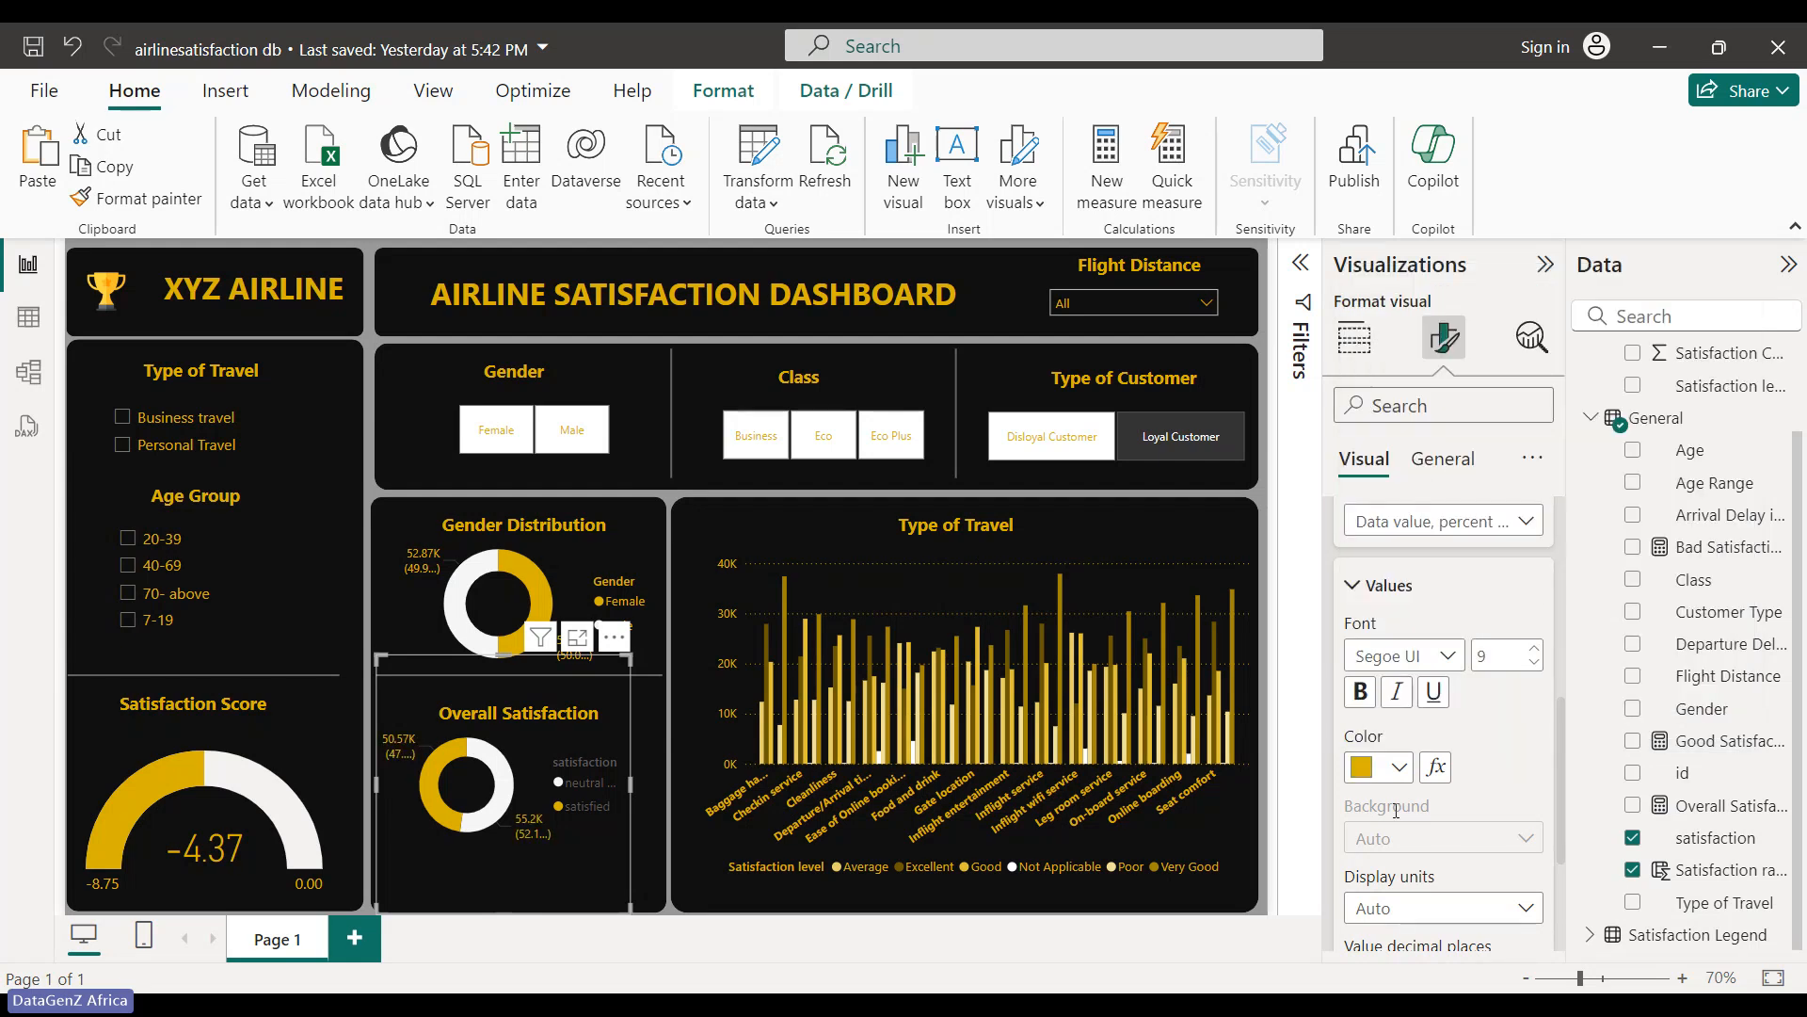
click(1351, 587)
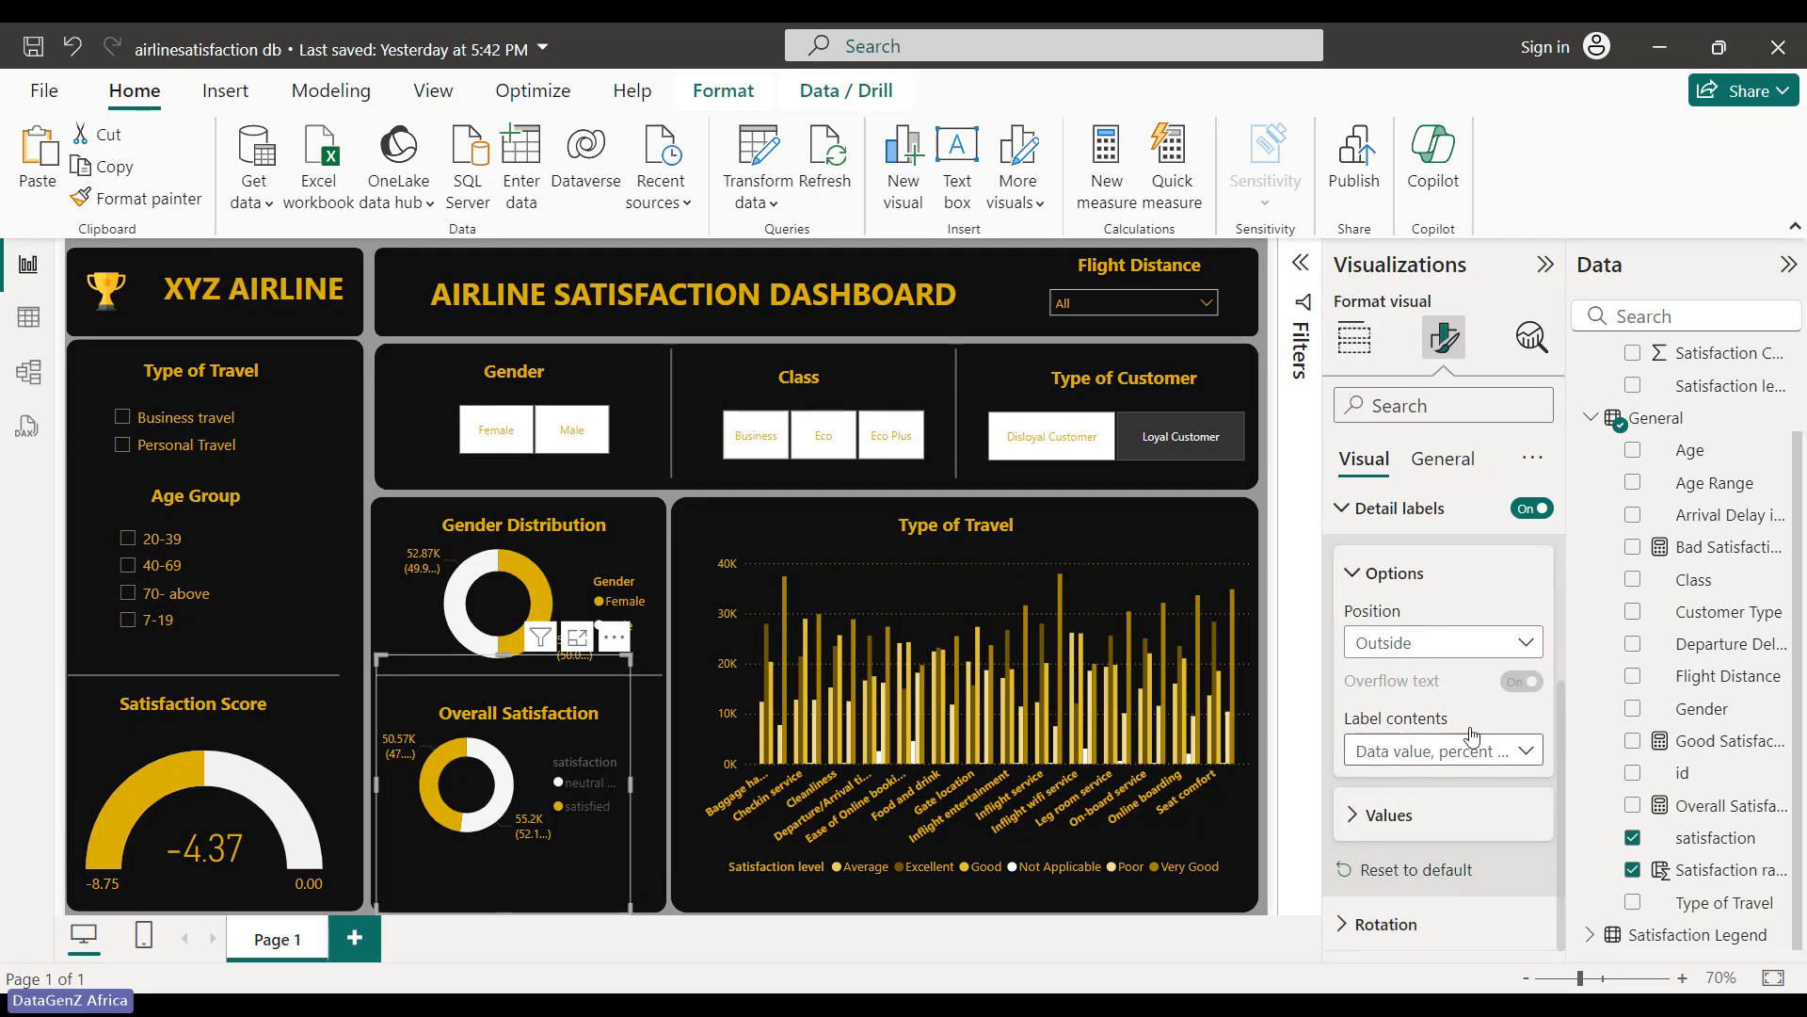
scroll(1457, 685, up, 3)
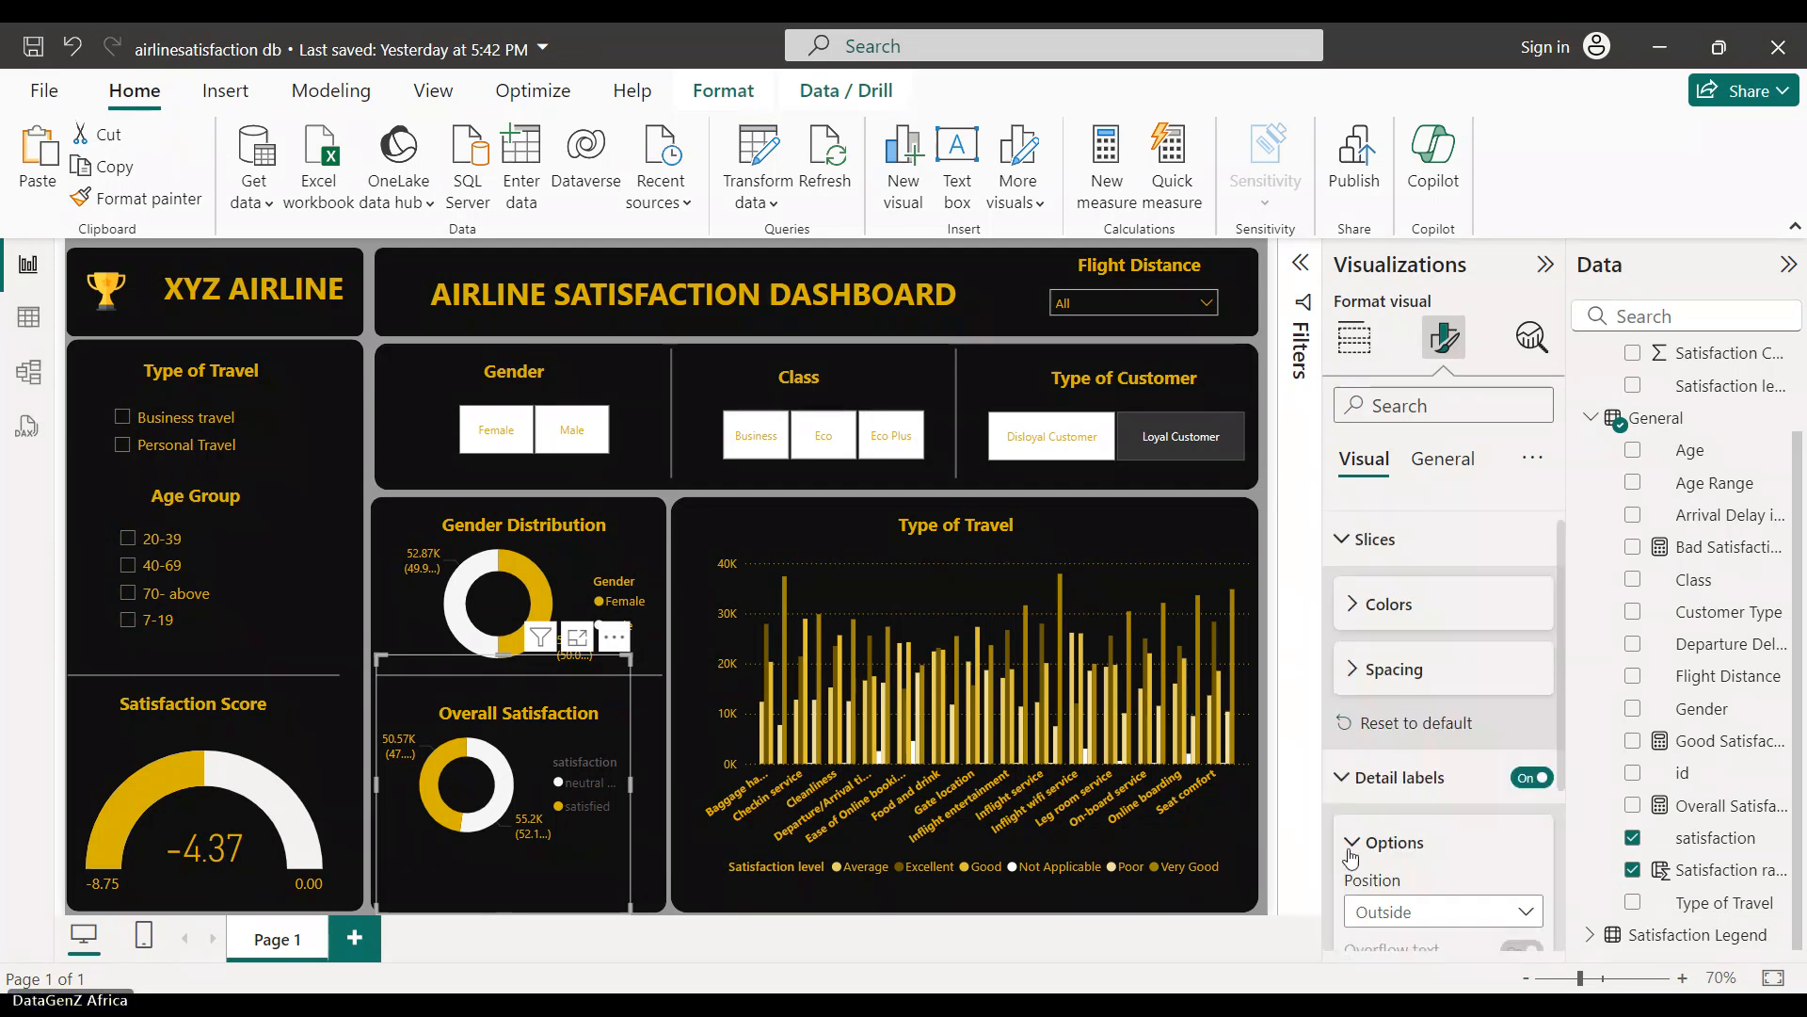
click(1352, 843)
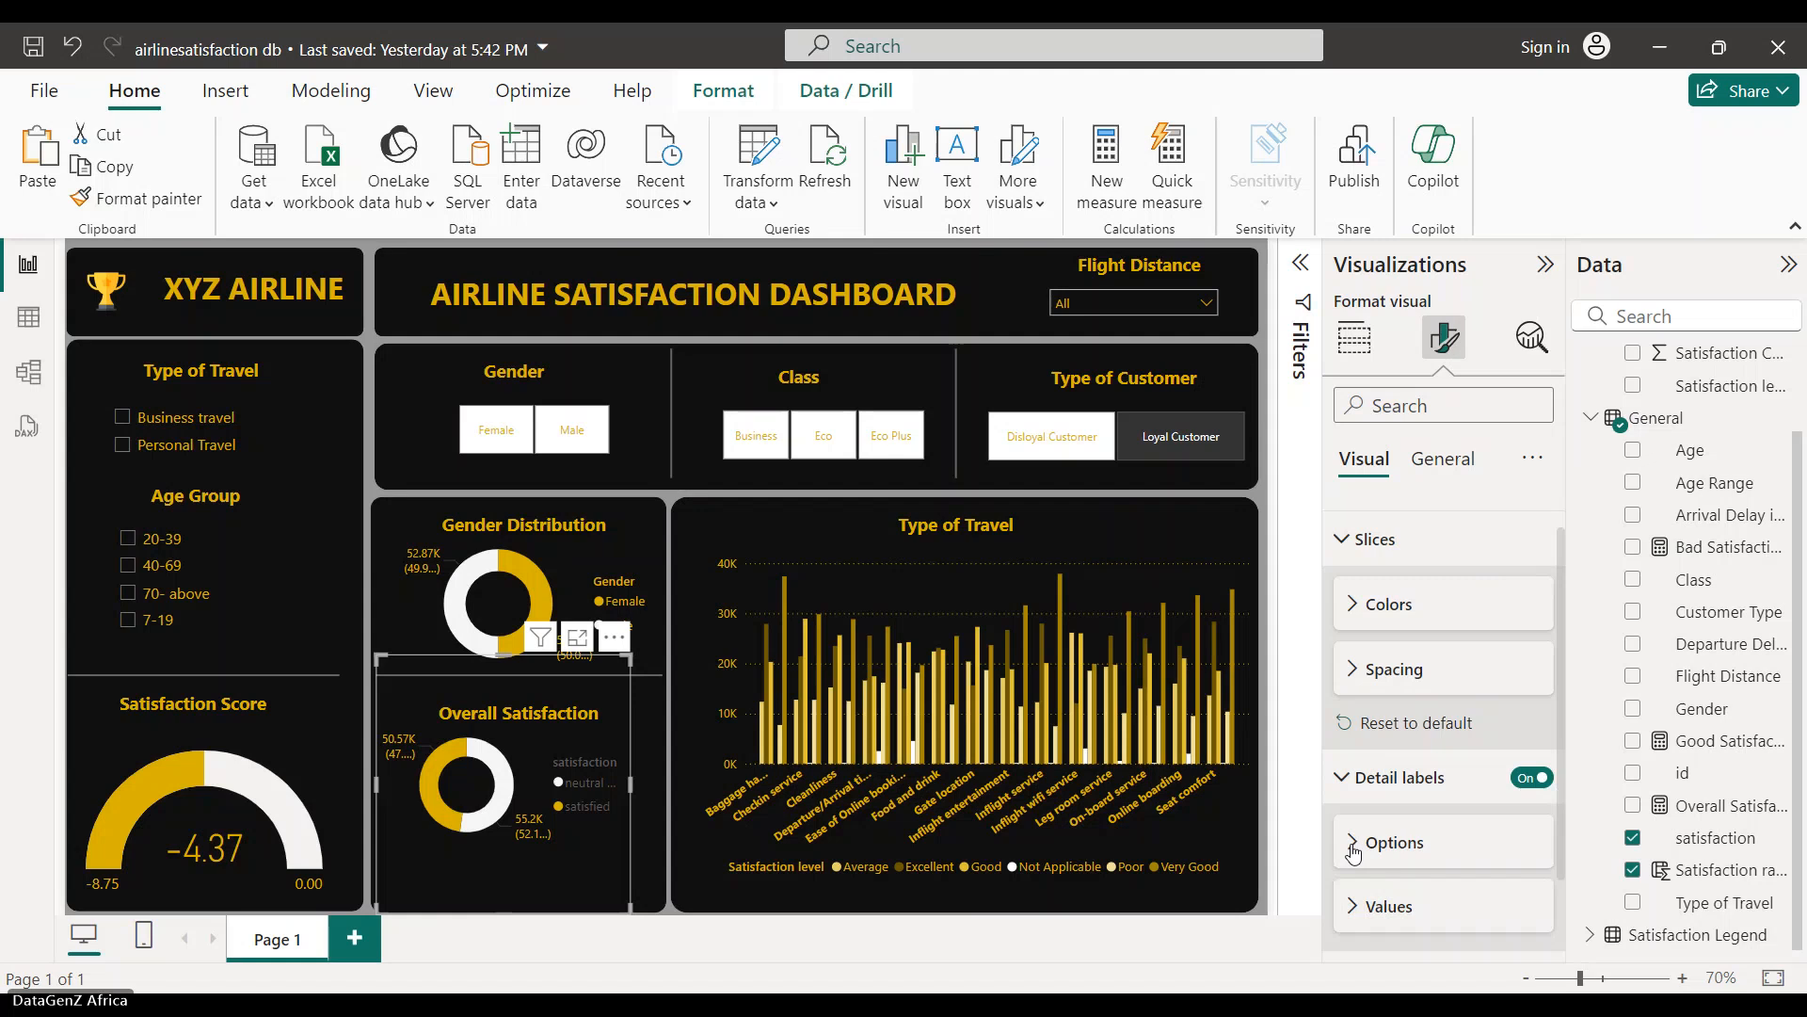
- Review the label value, label position, slice colour and legend settings of the donut
click(1358, 811)
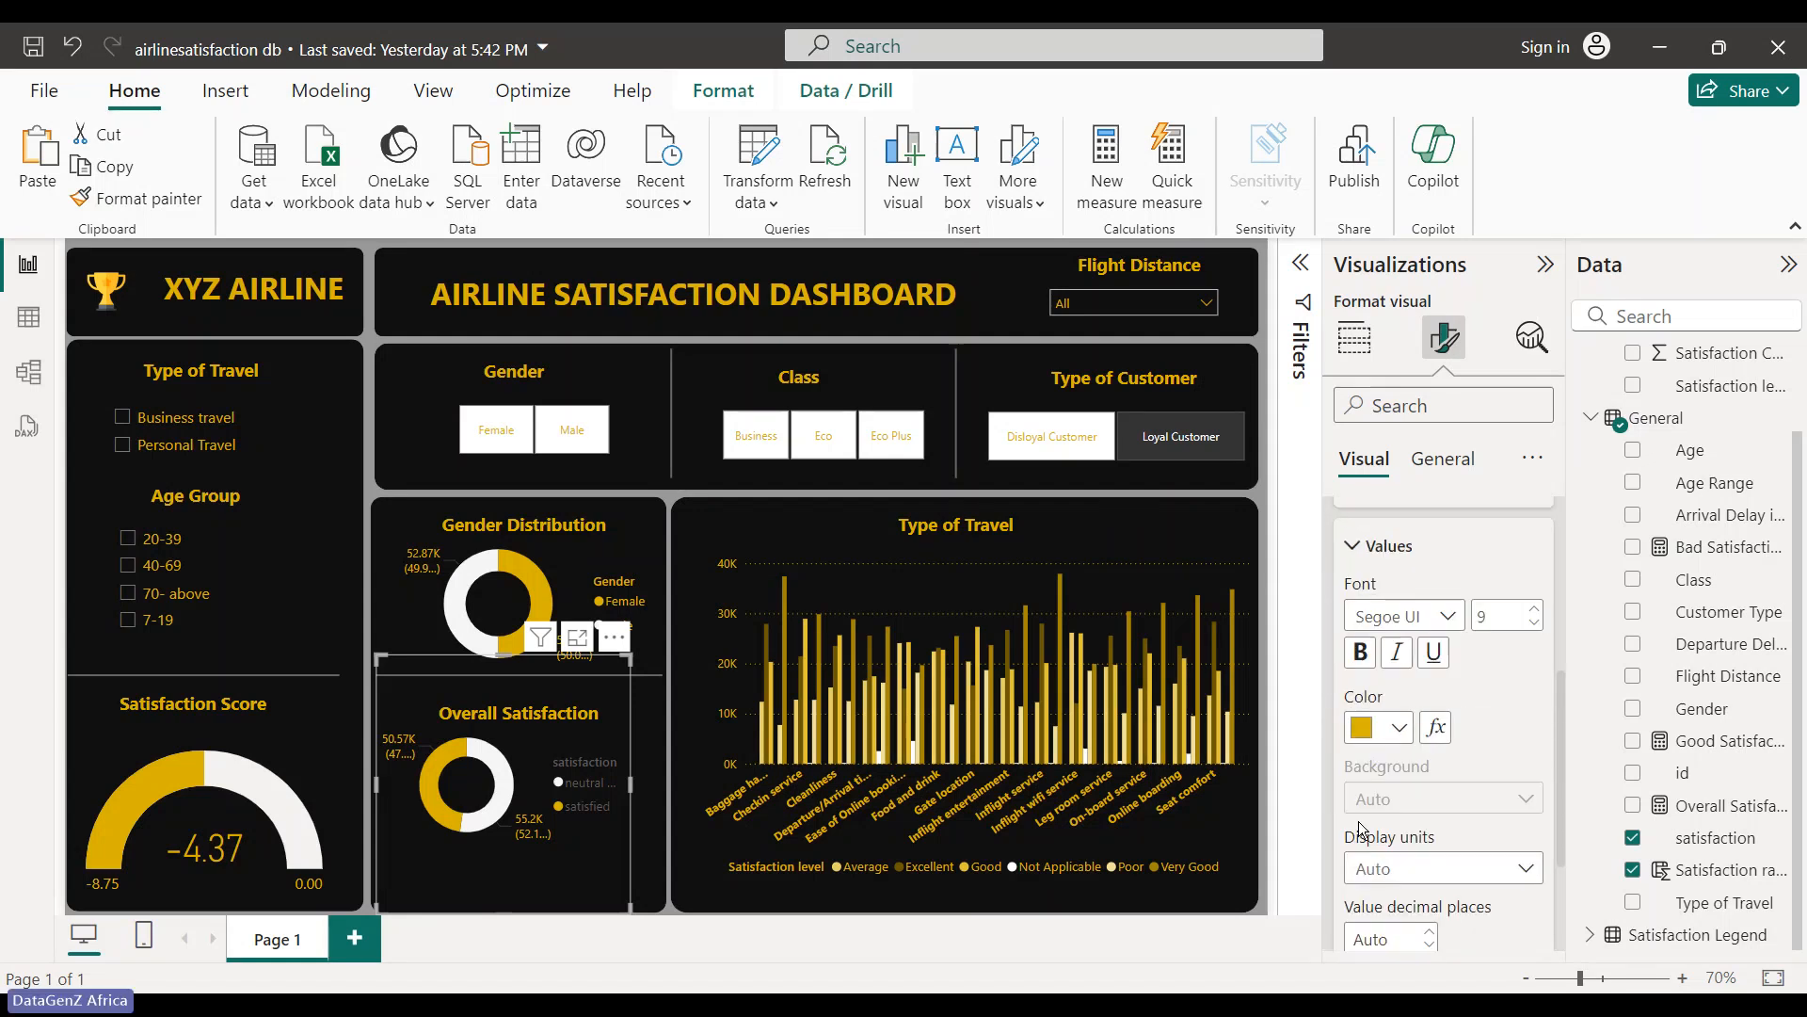
scroll(1360, 829, up, 3)
click(1360, 811)
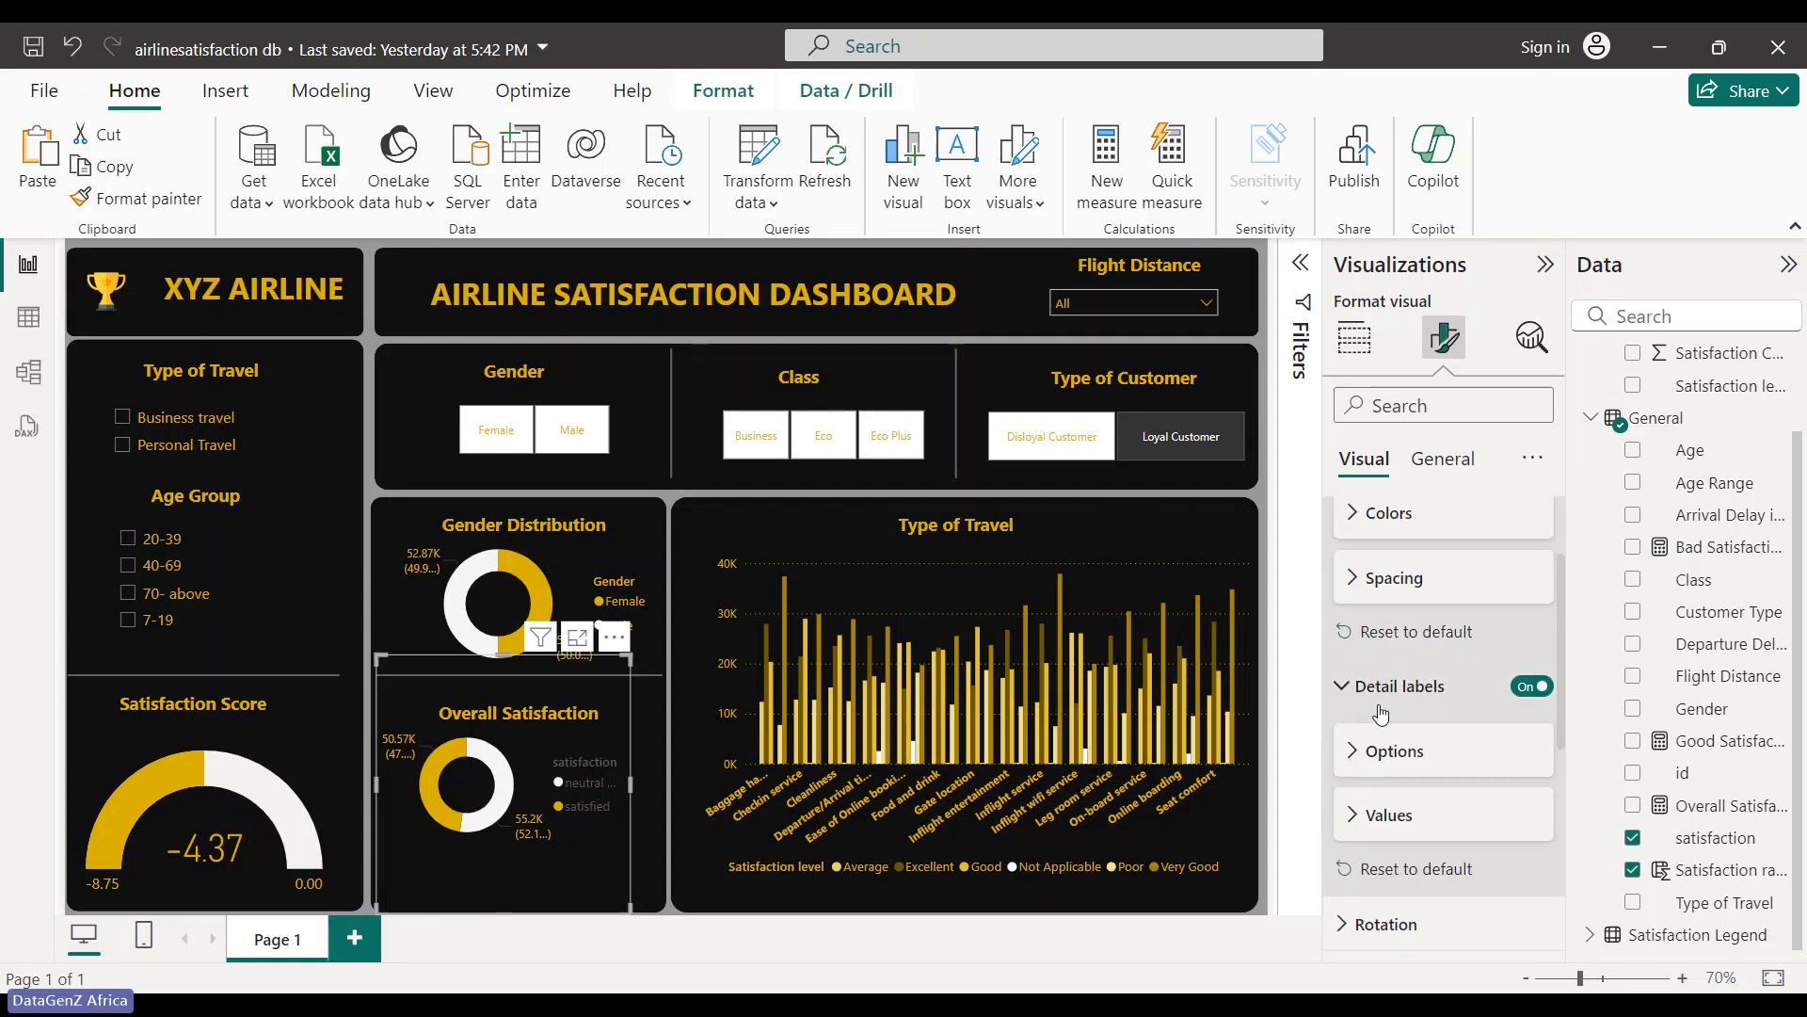
click(1386, 750)
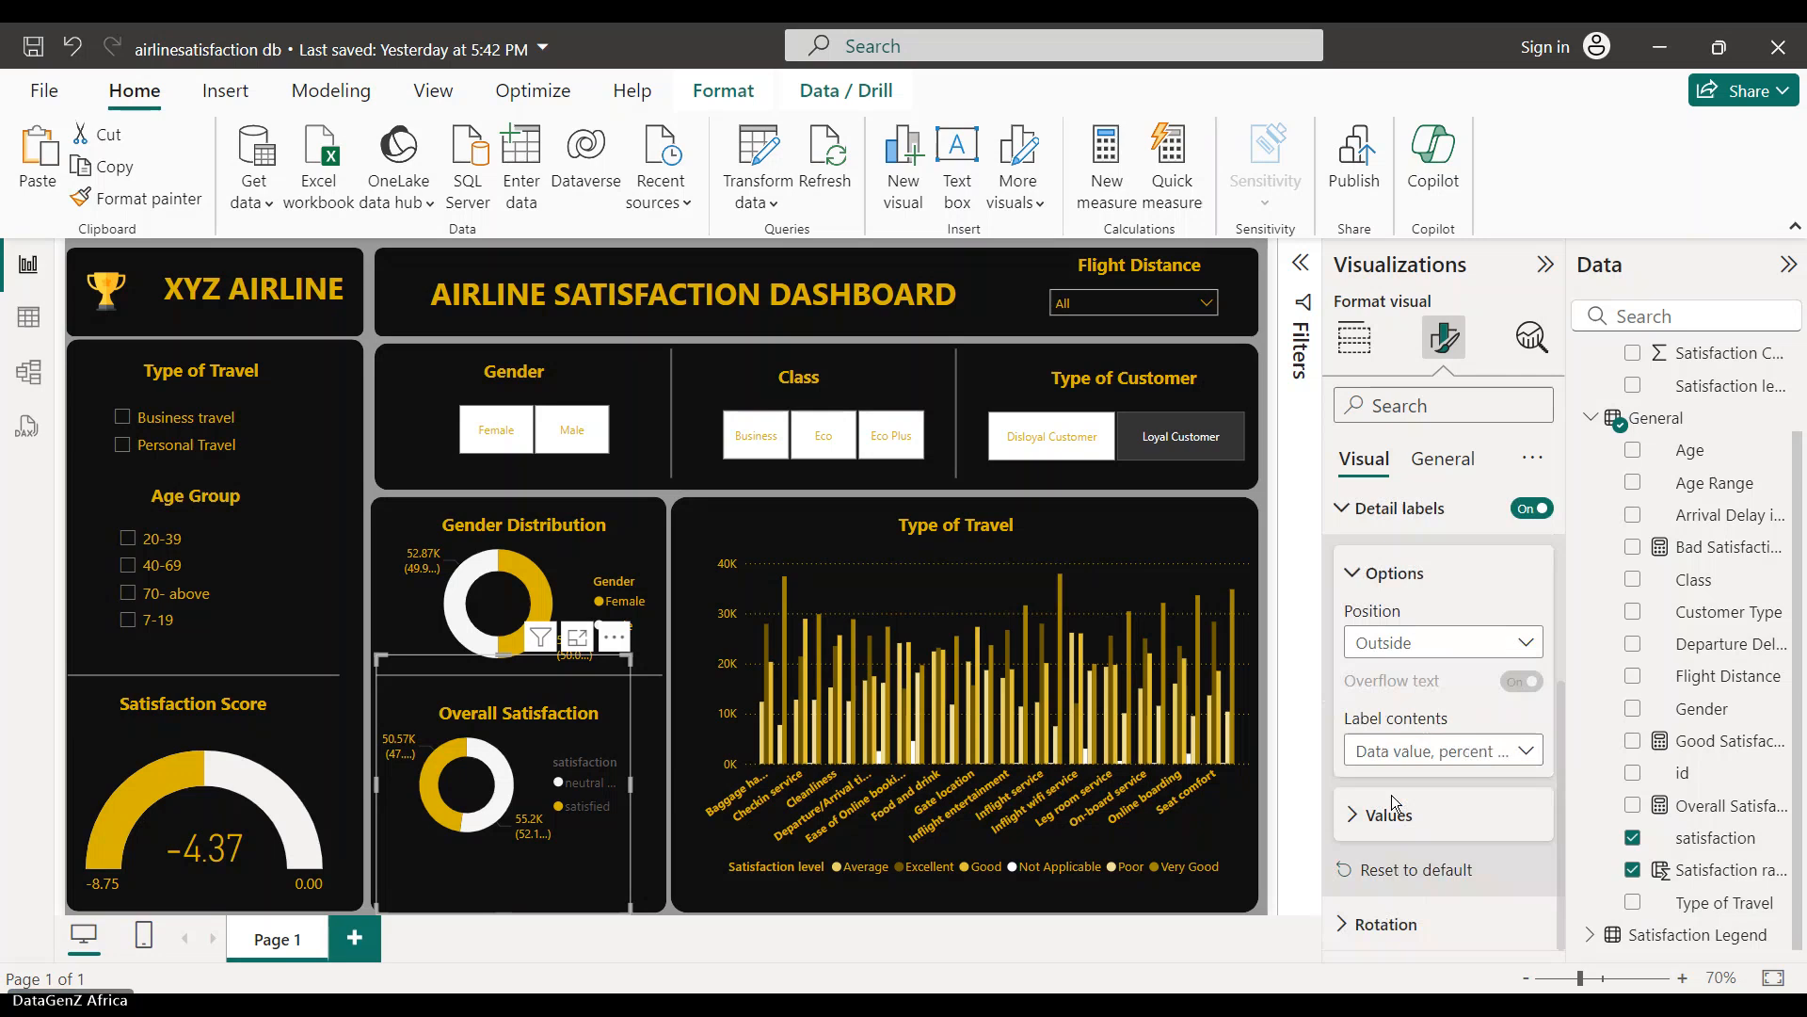
click(1376, 573)
scroll(1374, 603, up, 4)
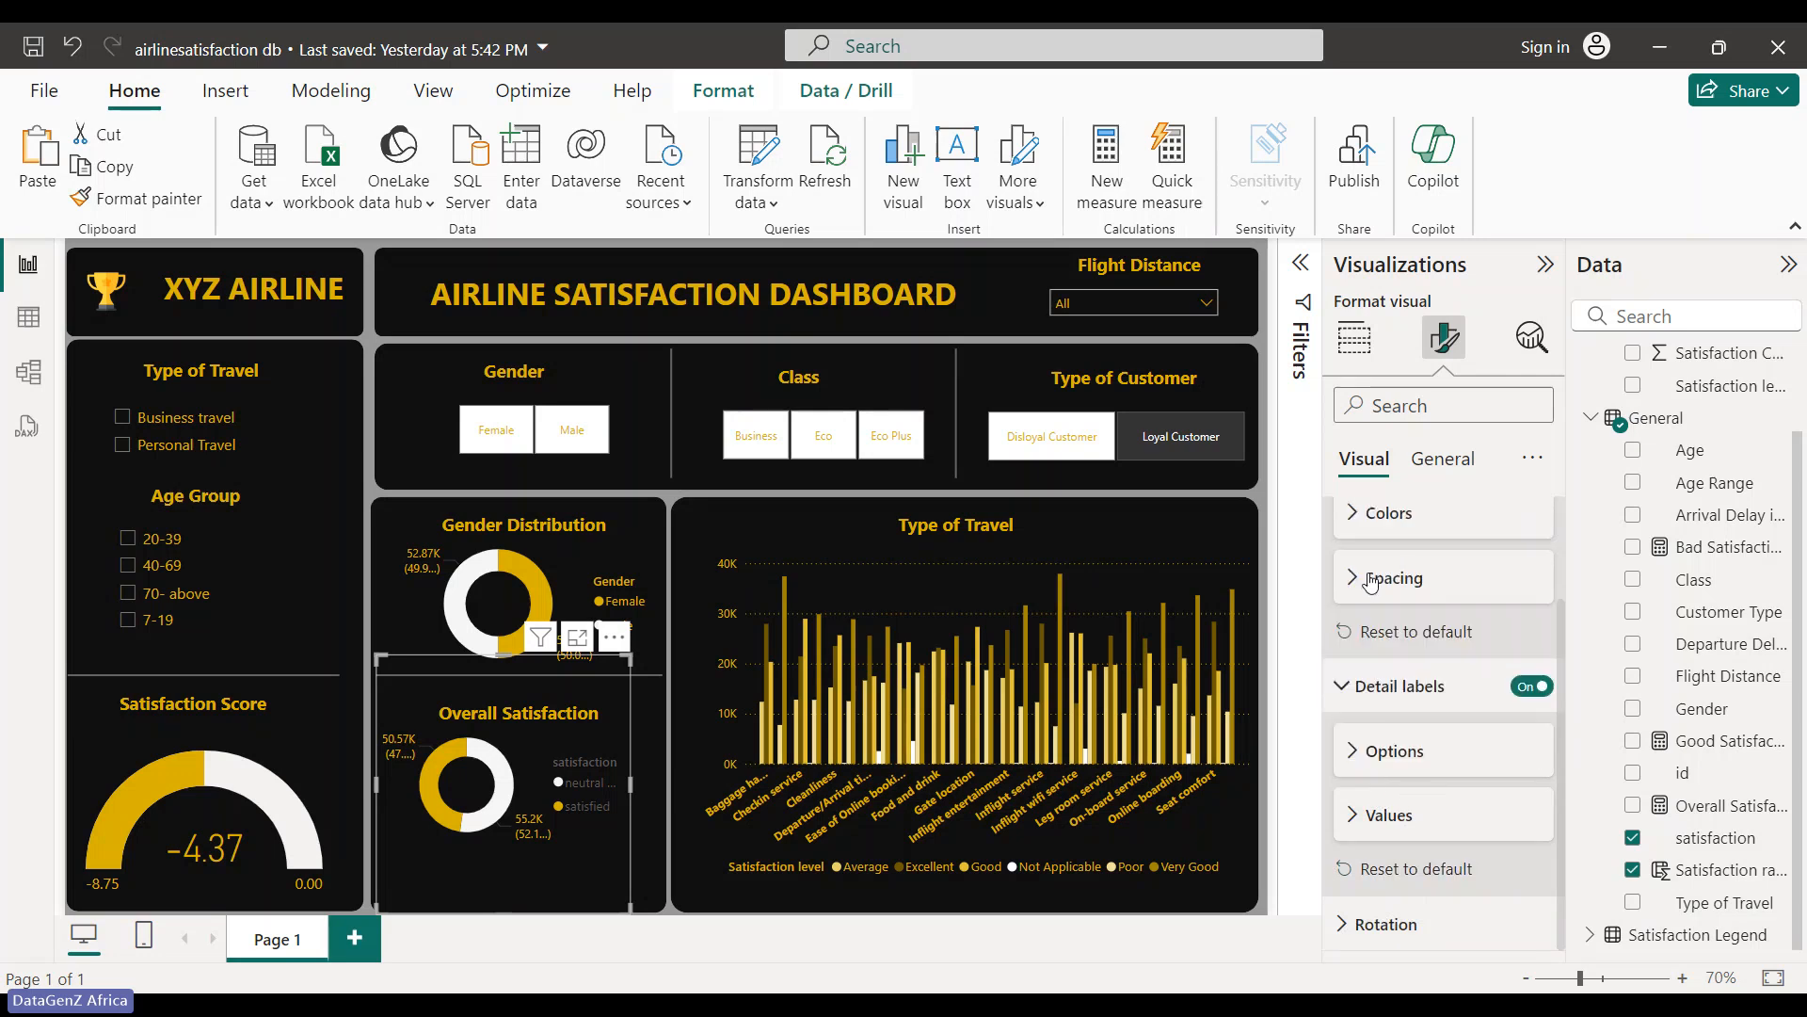
click(1370, 647)
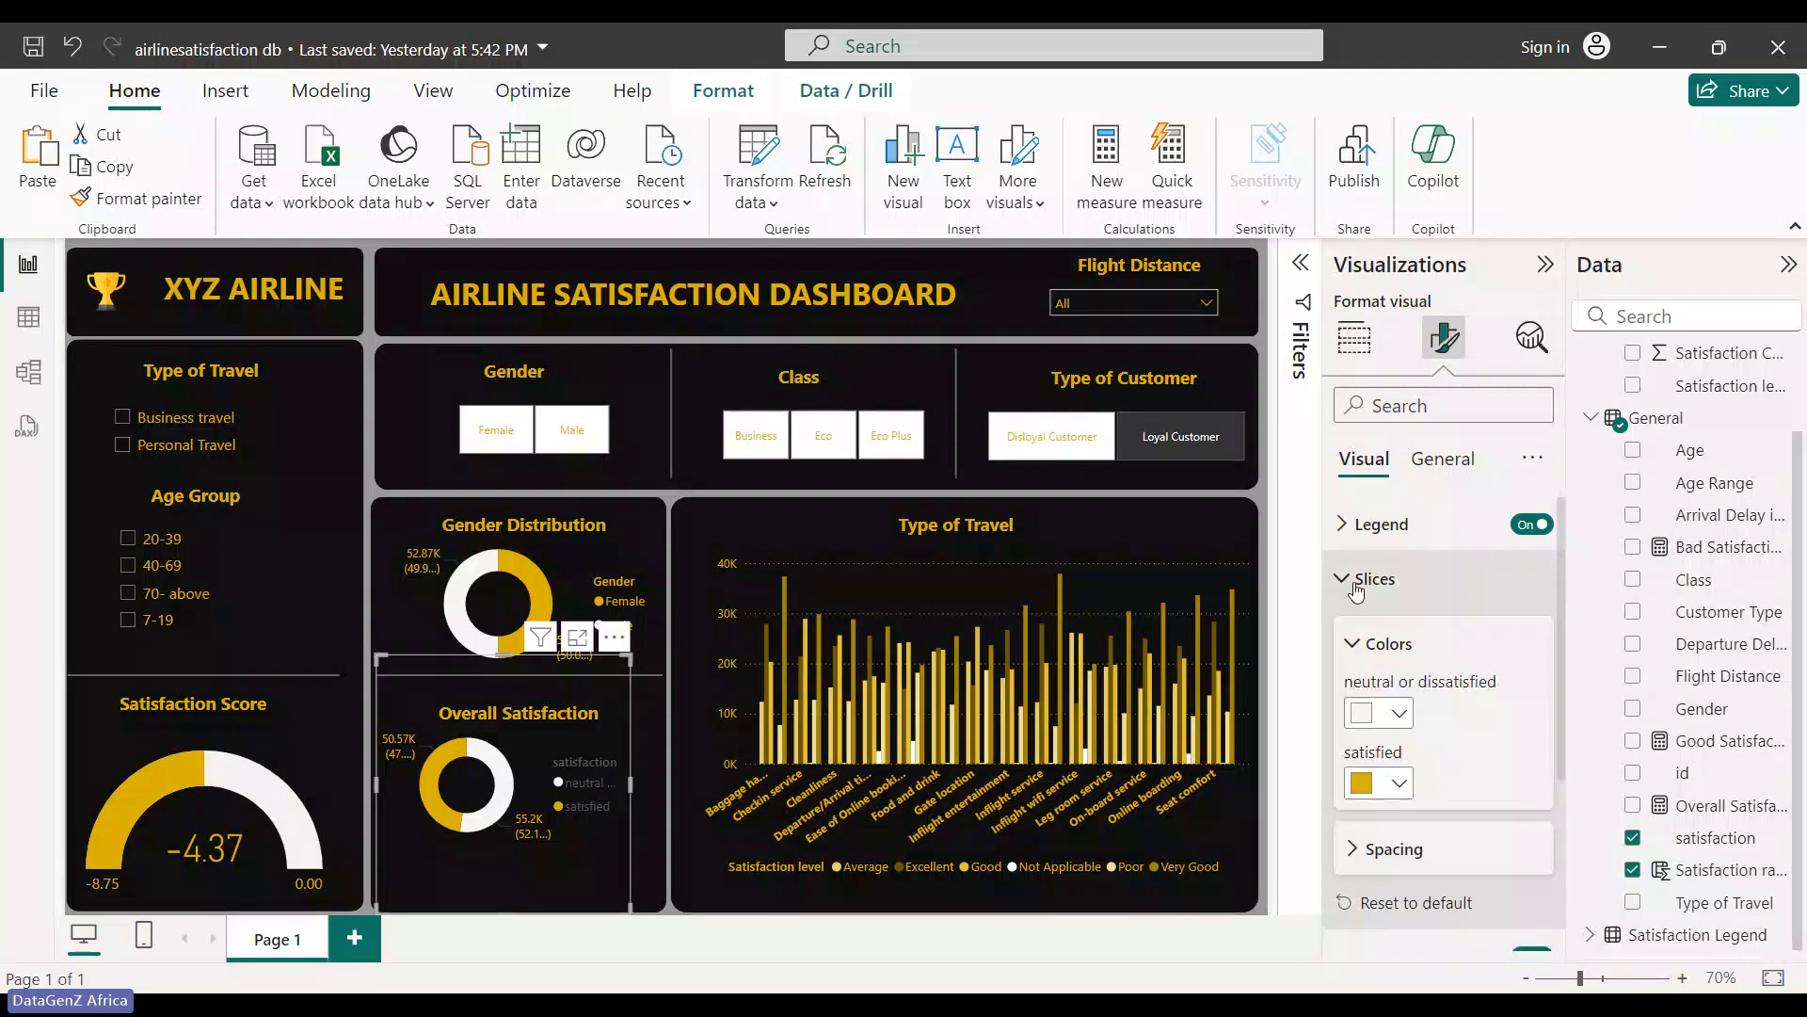
click(1355, 581)
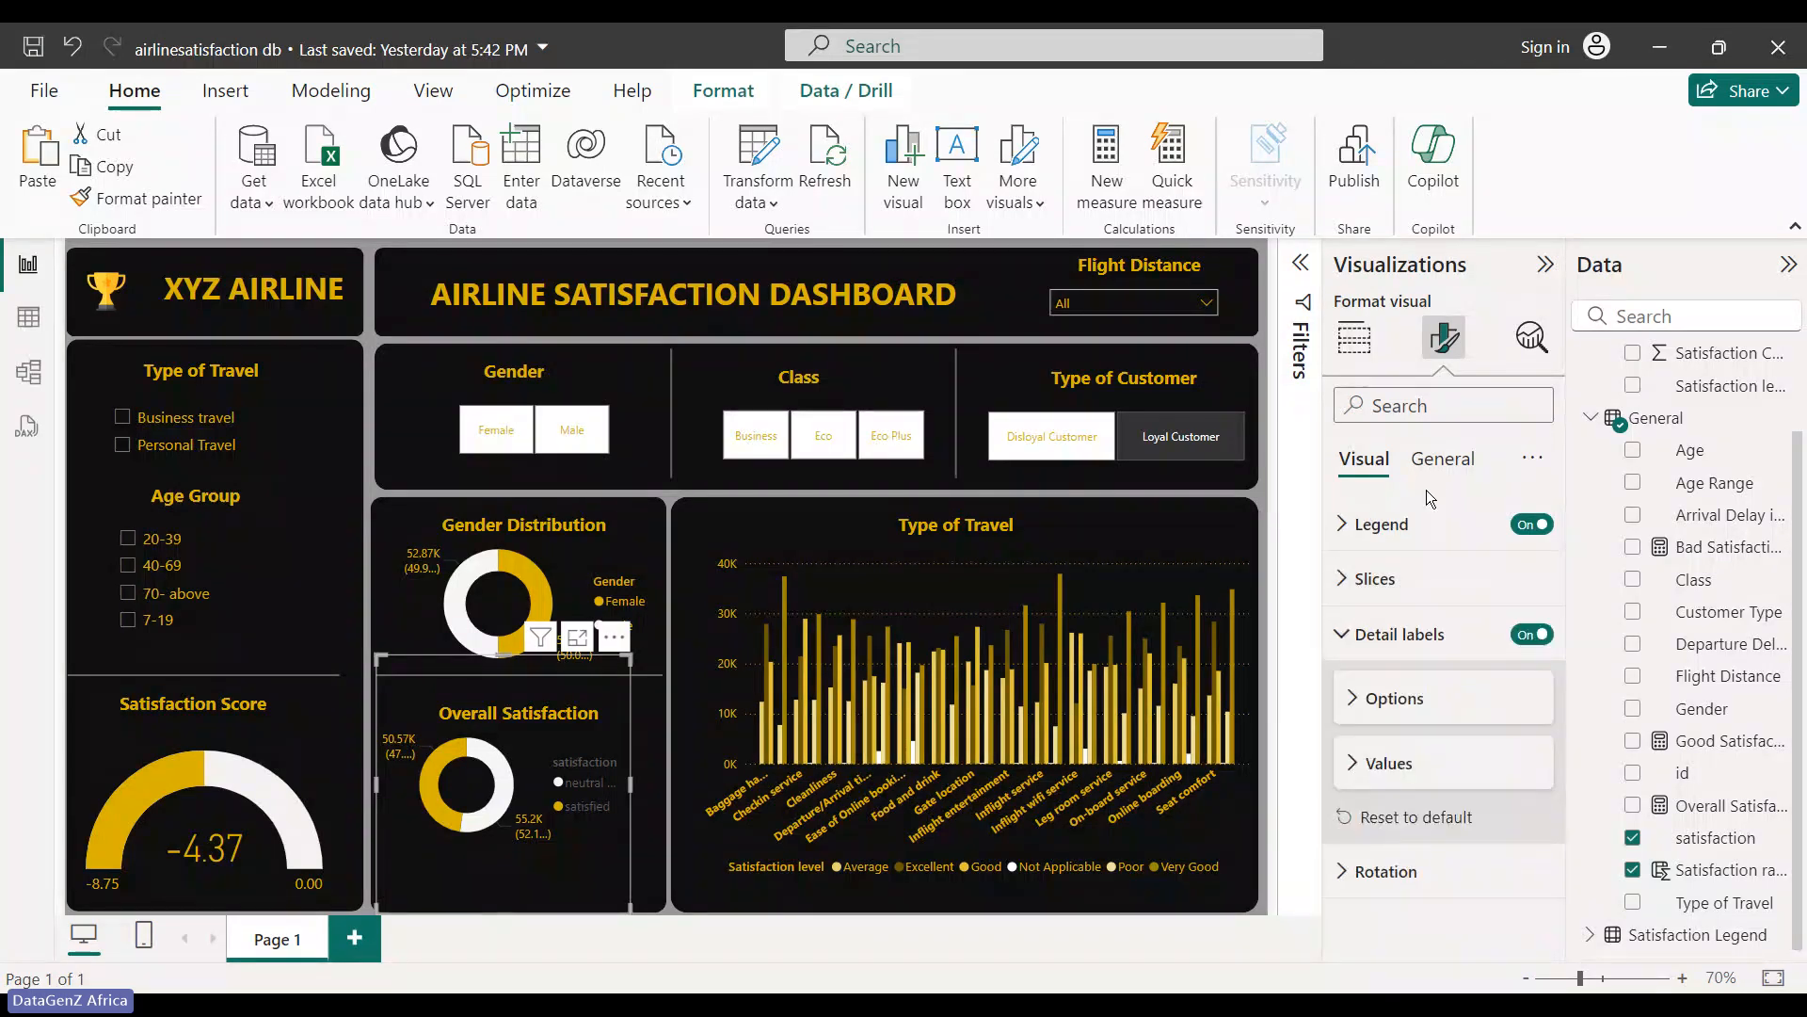
click(1361, 534)
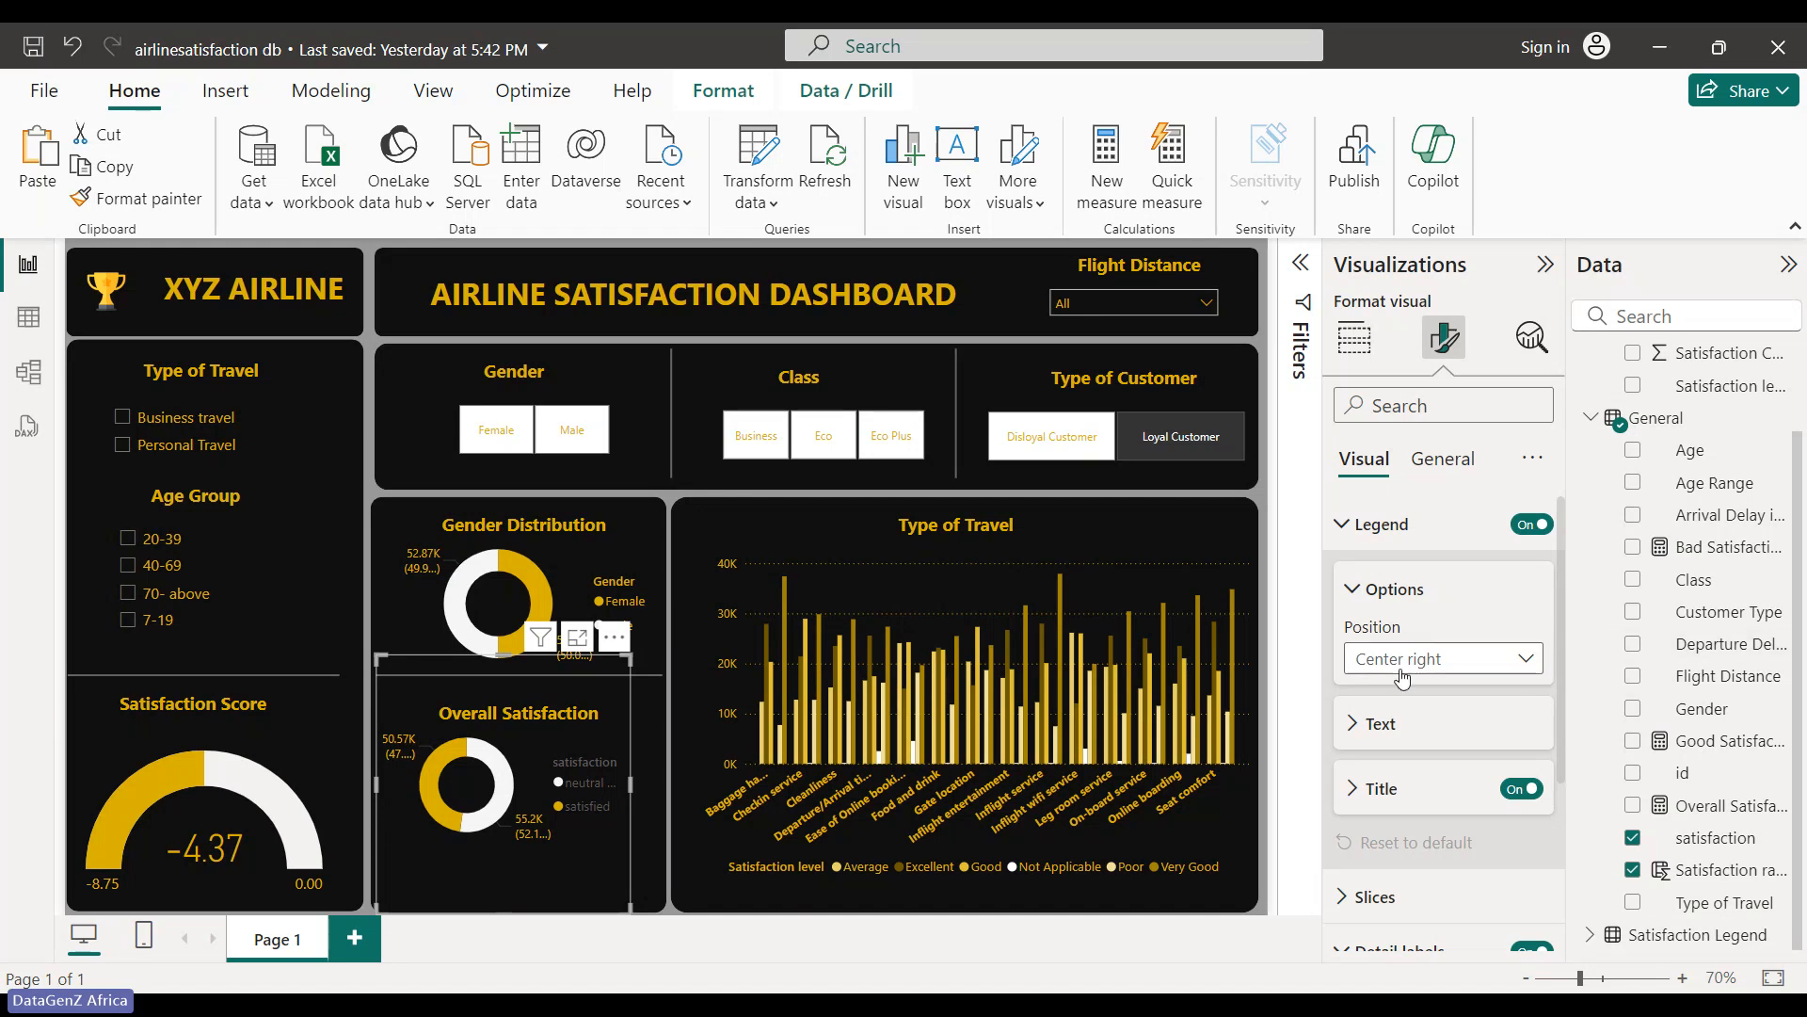
click(1399, 588)
scroll(1395, 508, down, 2)
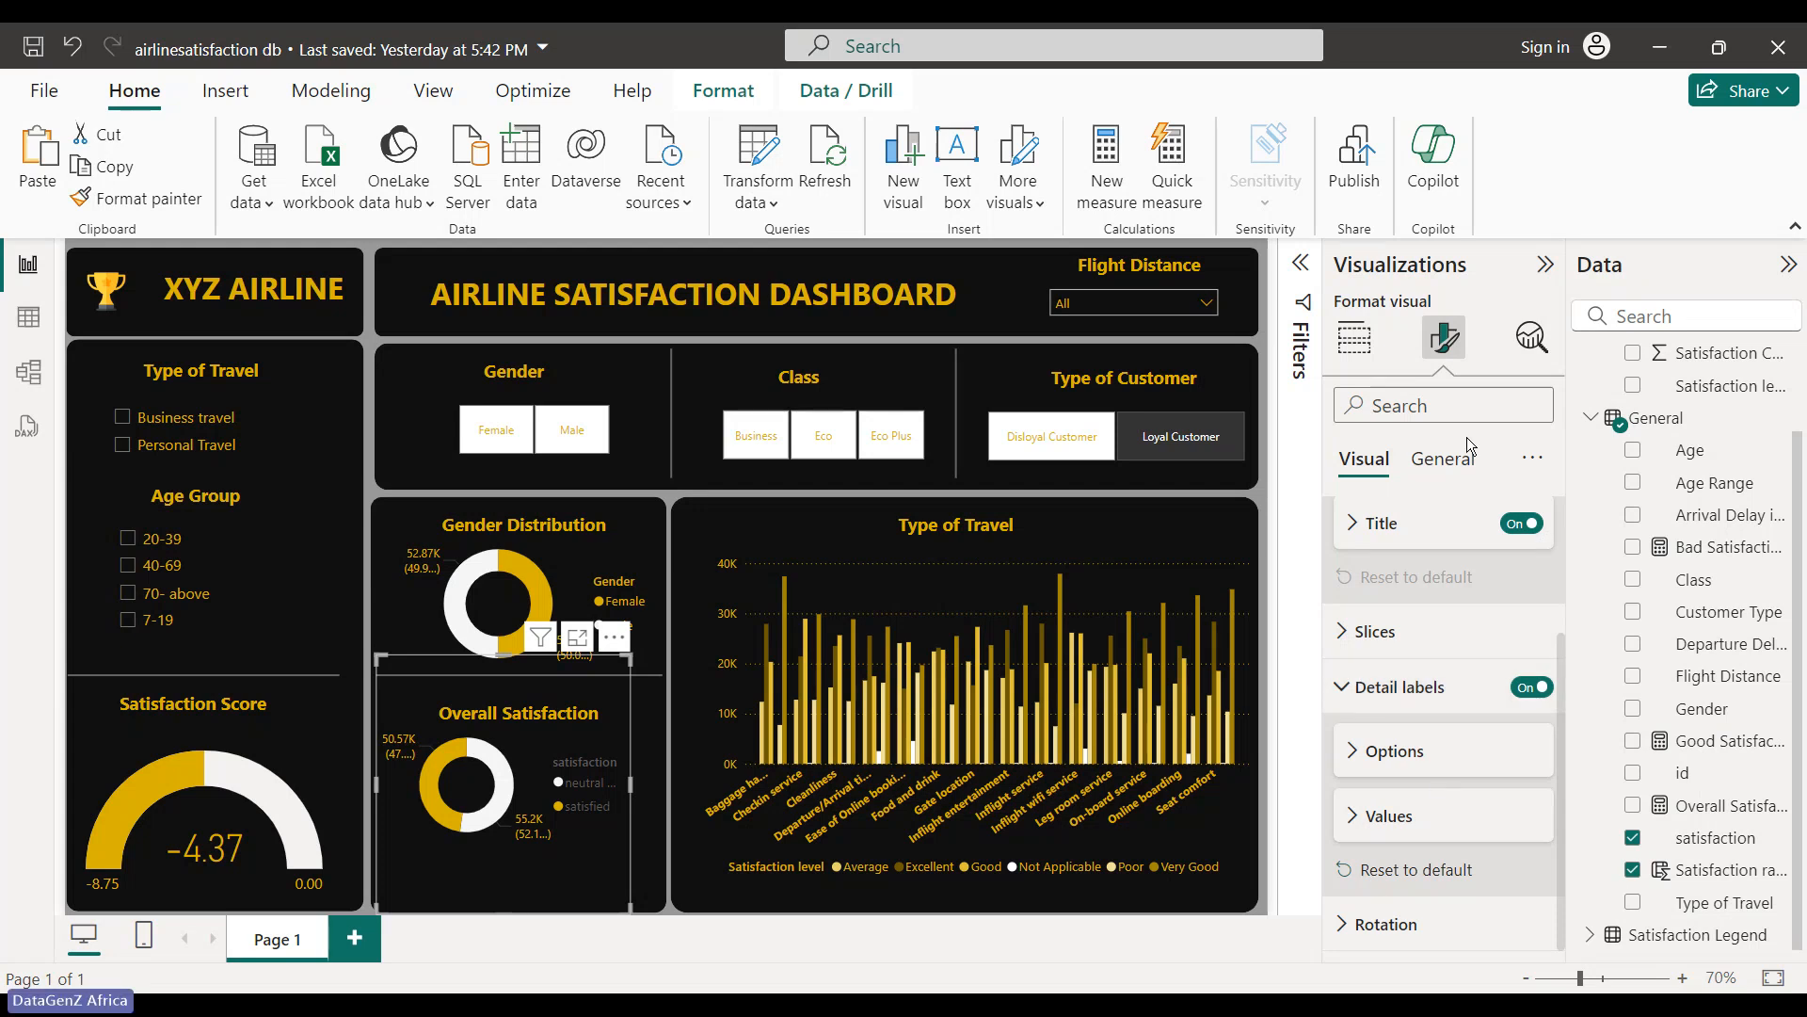
- Make the Overall Satisfaction legend text gold and drag the corner to enlarge the donut
scroll(1412, 527, up, 2)
click(1351, 591)
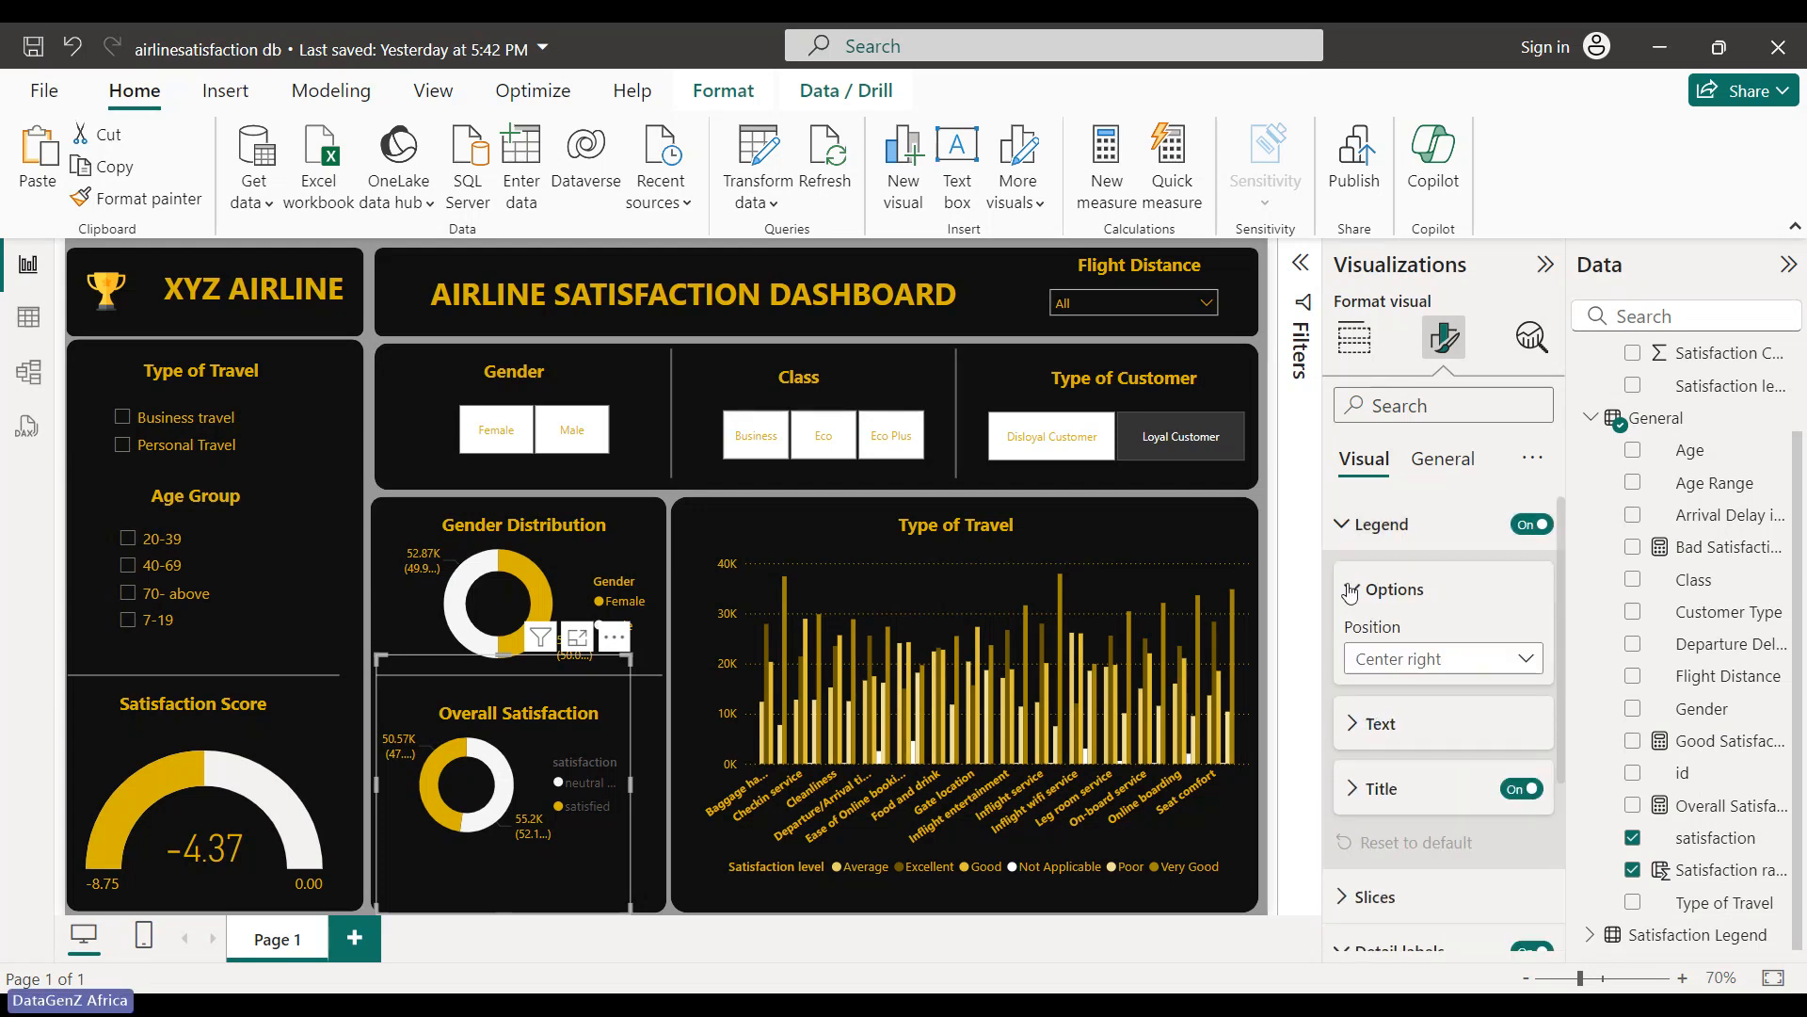
click(1350, 591)
click(1356, 652)
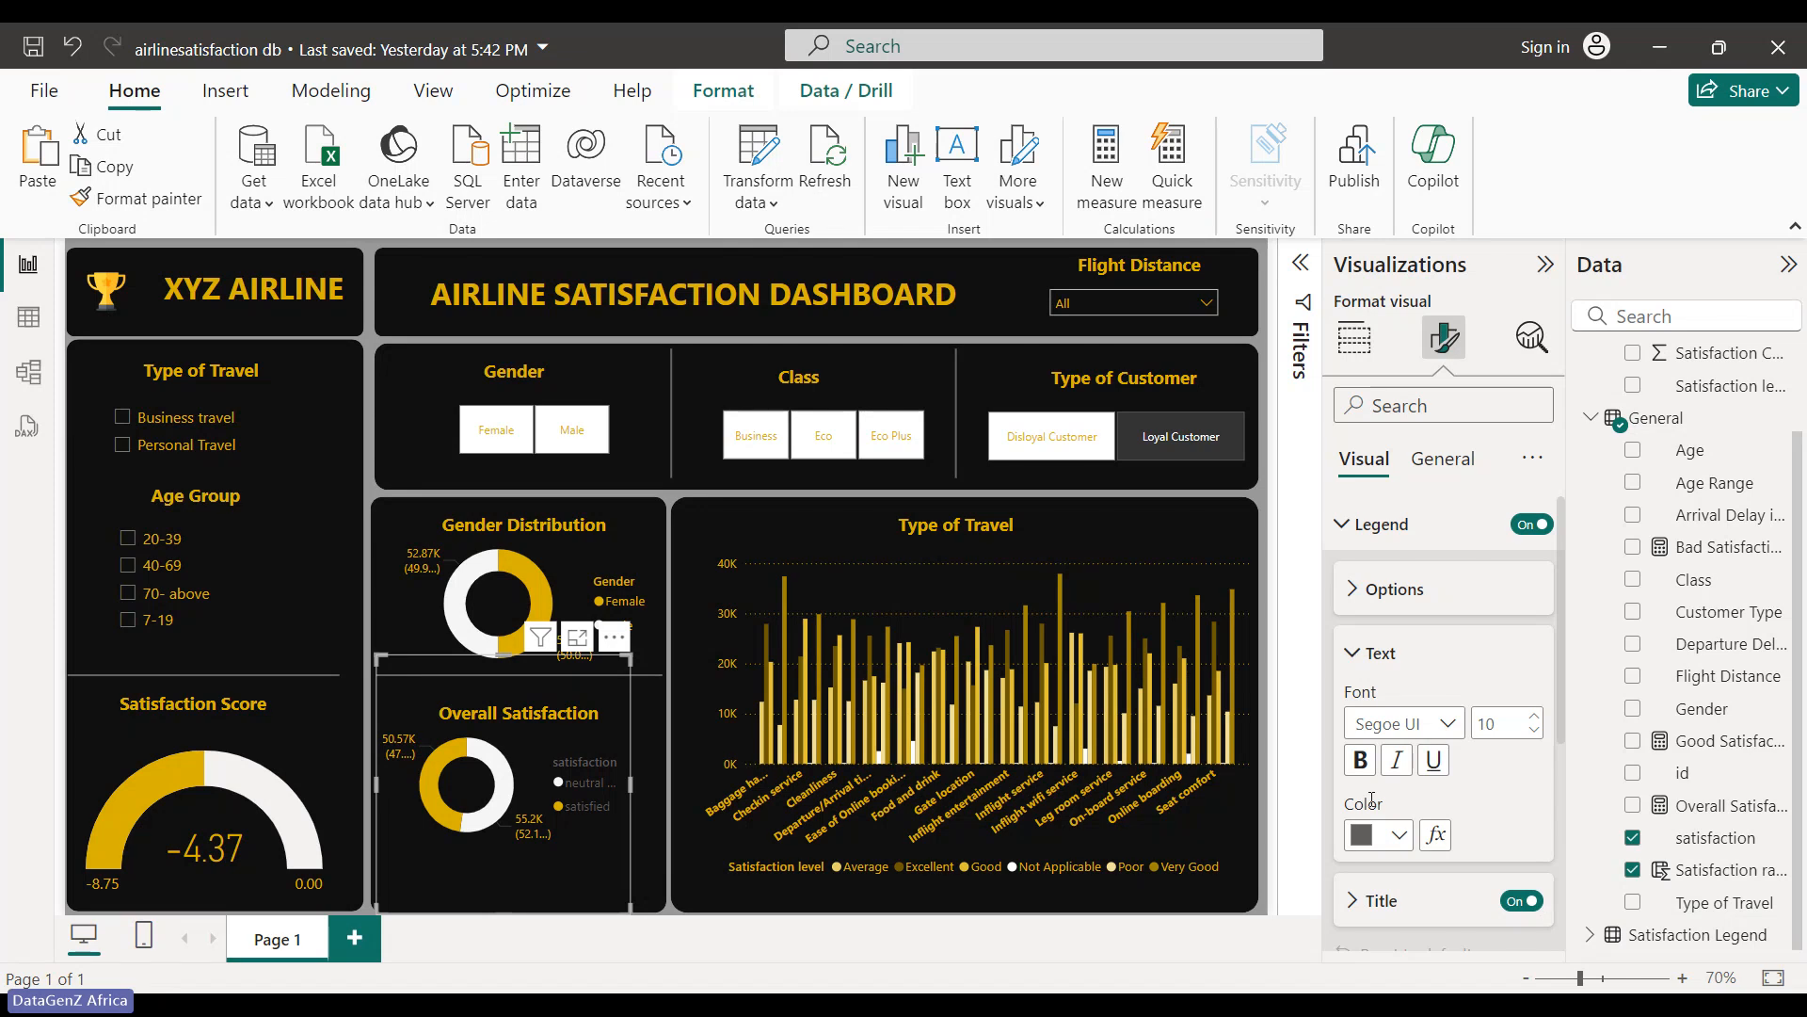
click(1400, 835)
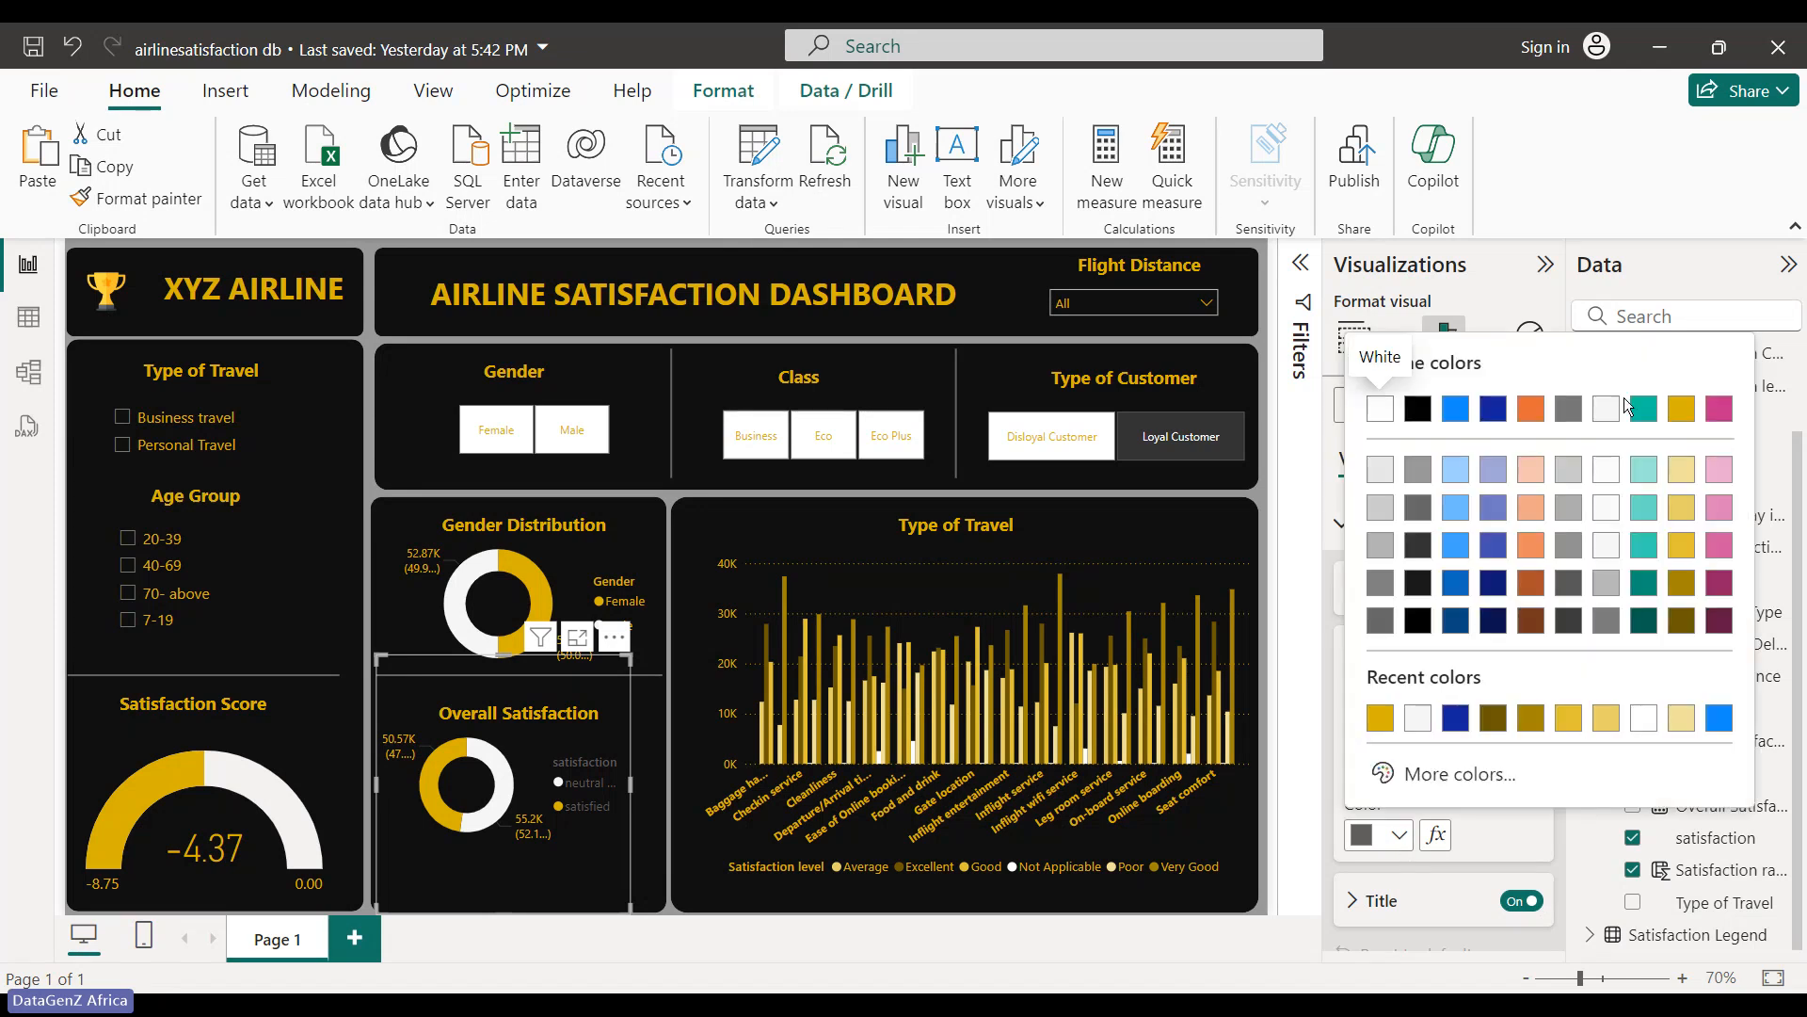
click(1693, 407)
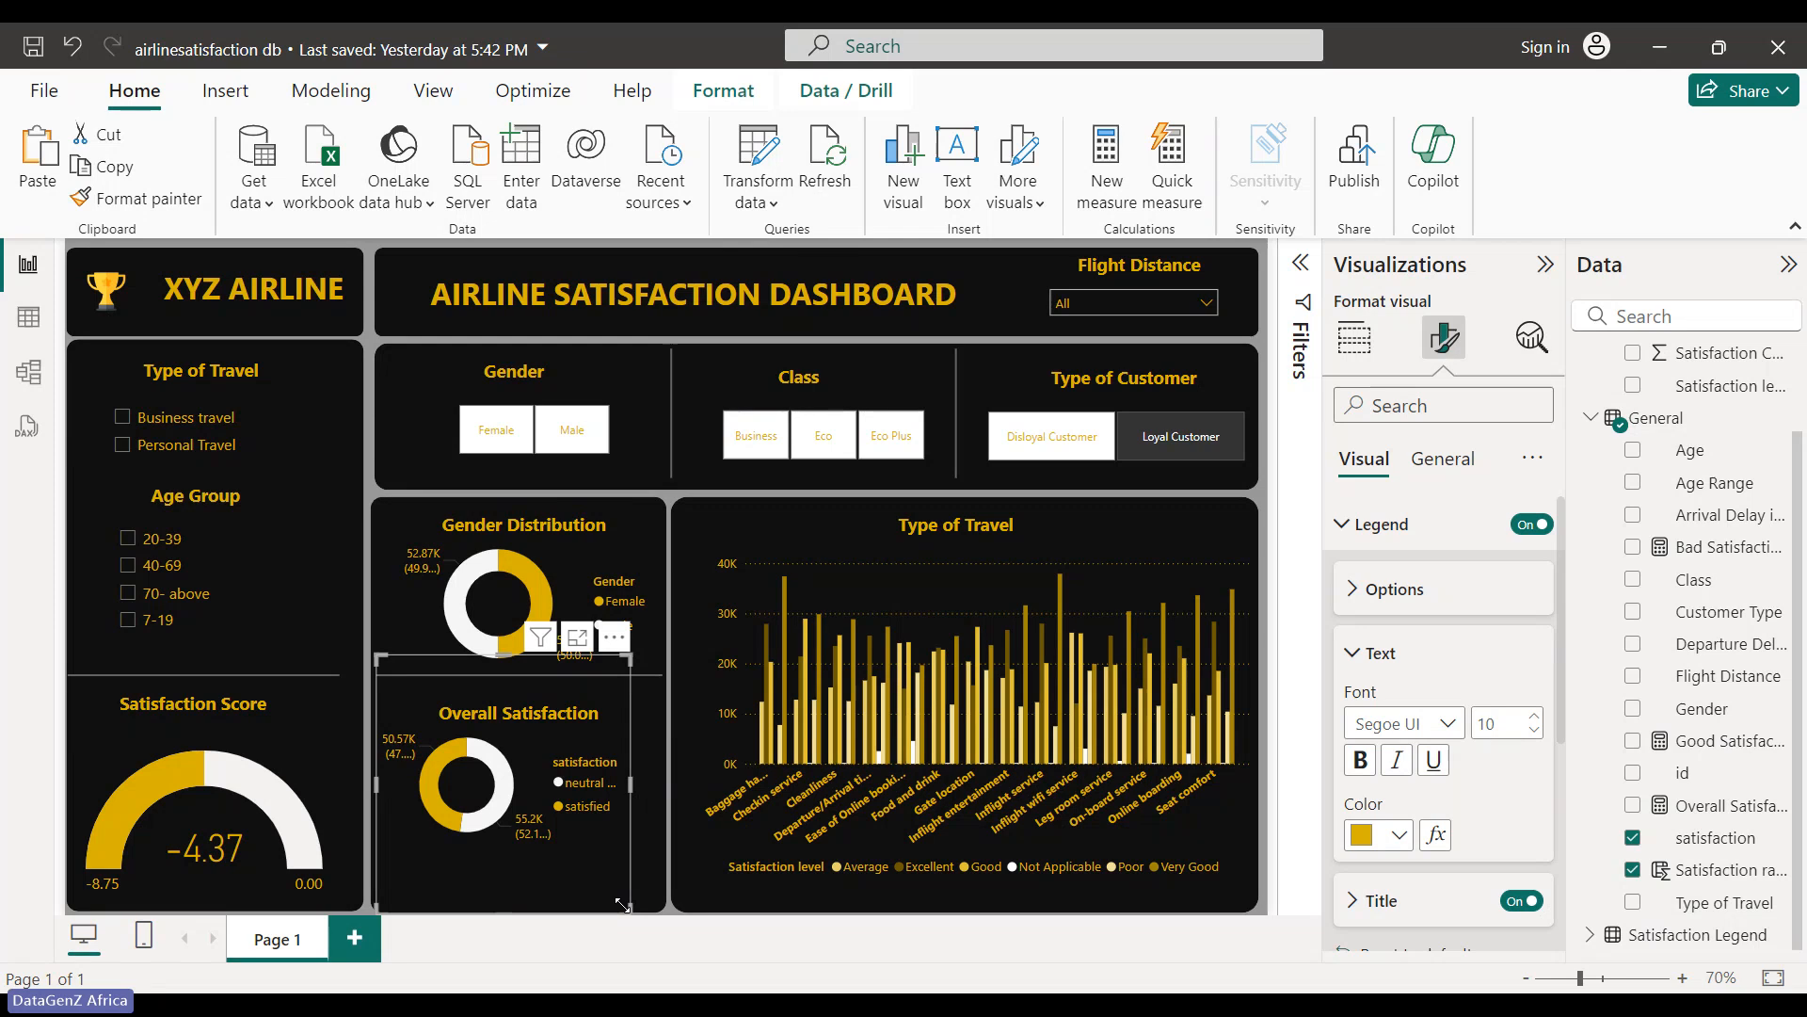
mouse_move(624, 906)
mouse_down()
mouse_move(659, 906)
mouse_move(625, 919)
mouse_up()
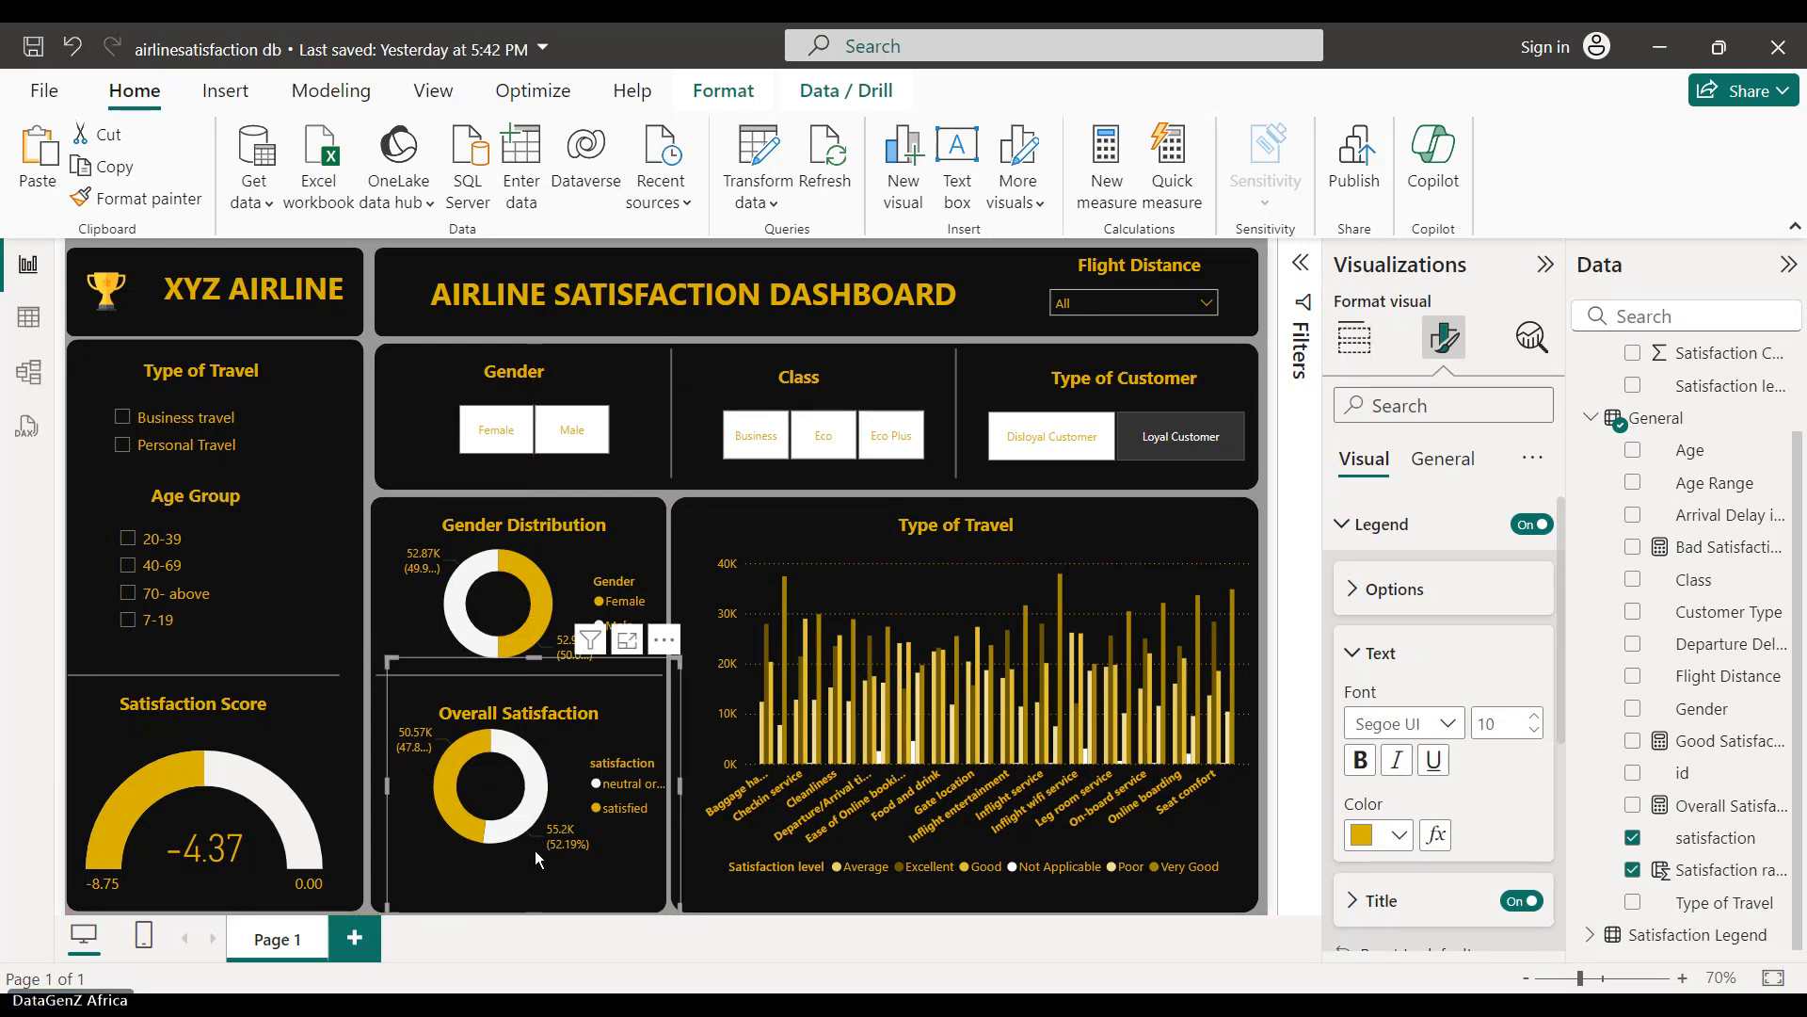
- Filter the dashboard to Female passengers, then inspect the Drill options and background shapes
click(1270, 268)
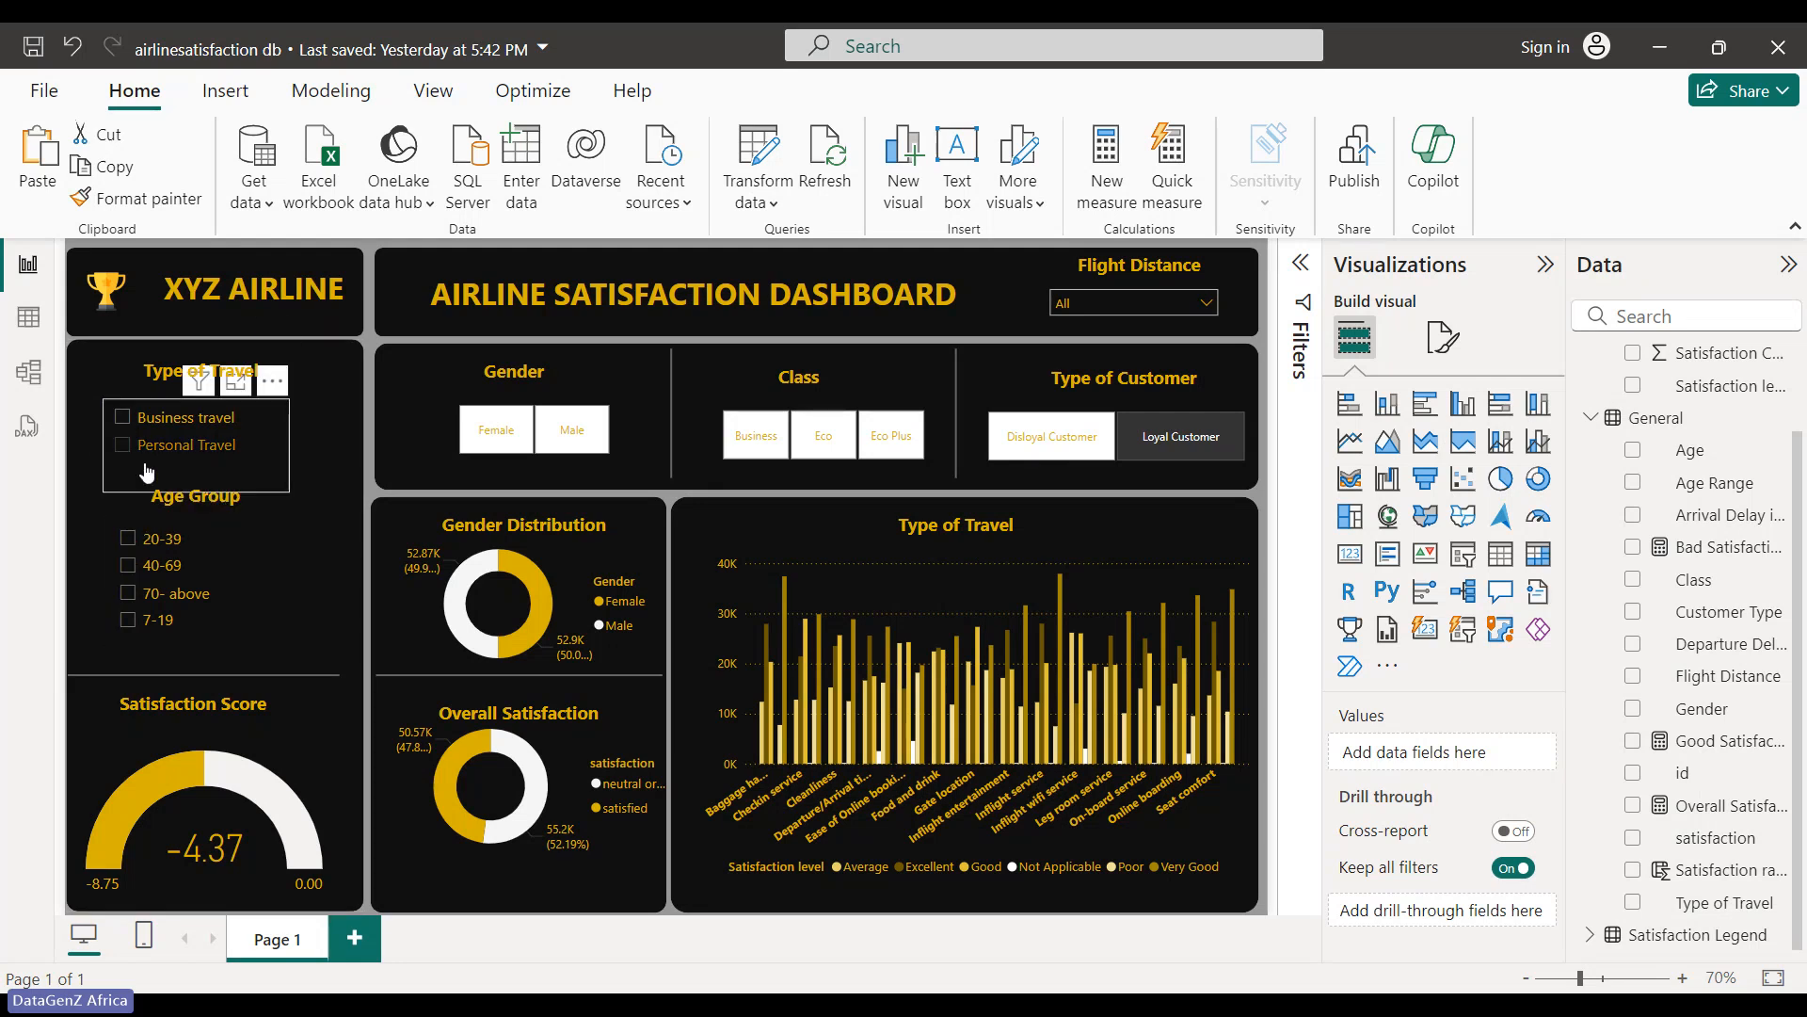
click(202, 426)
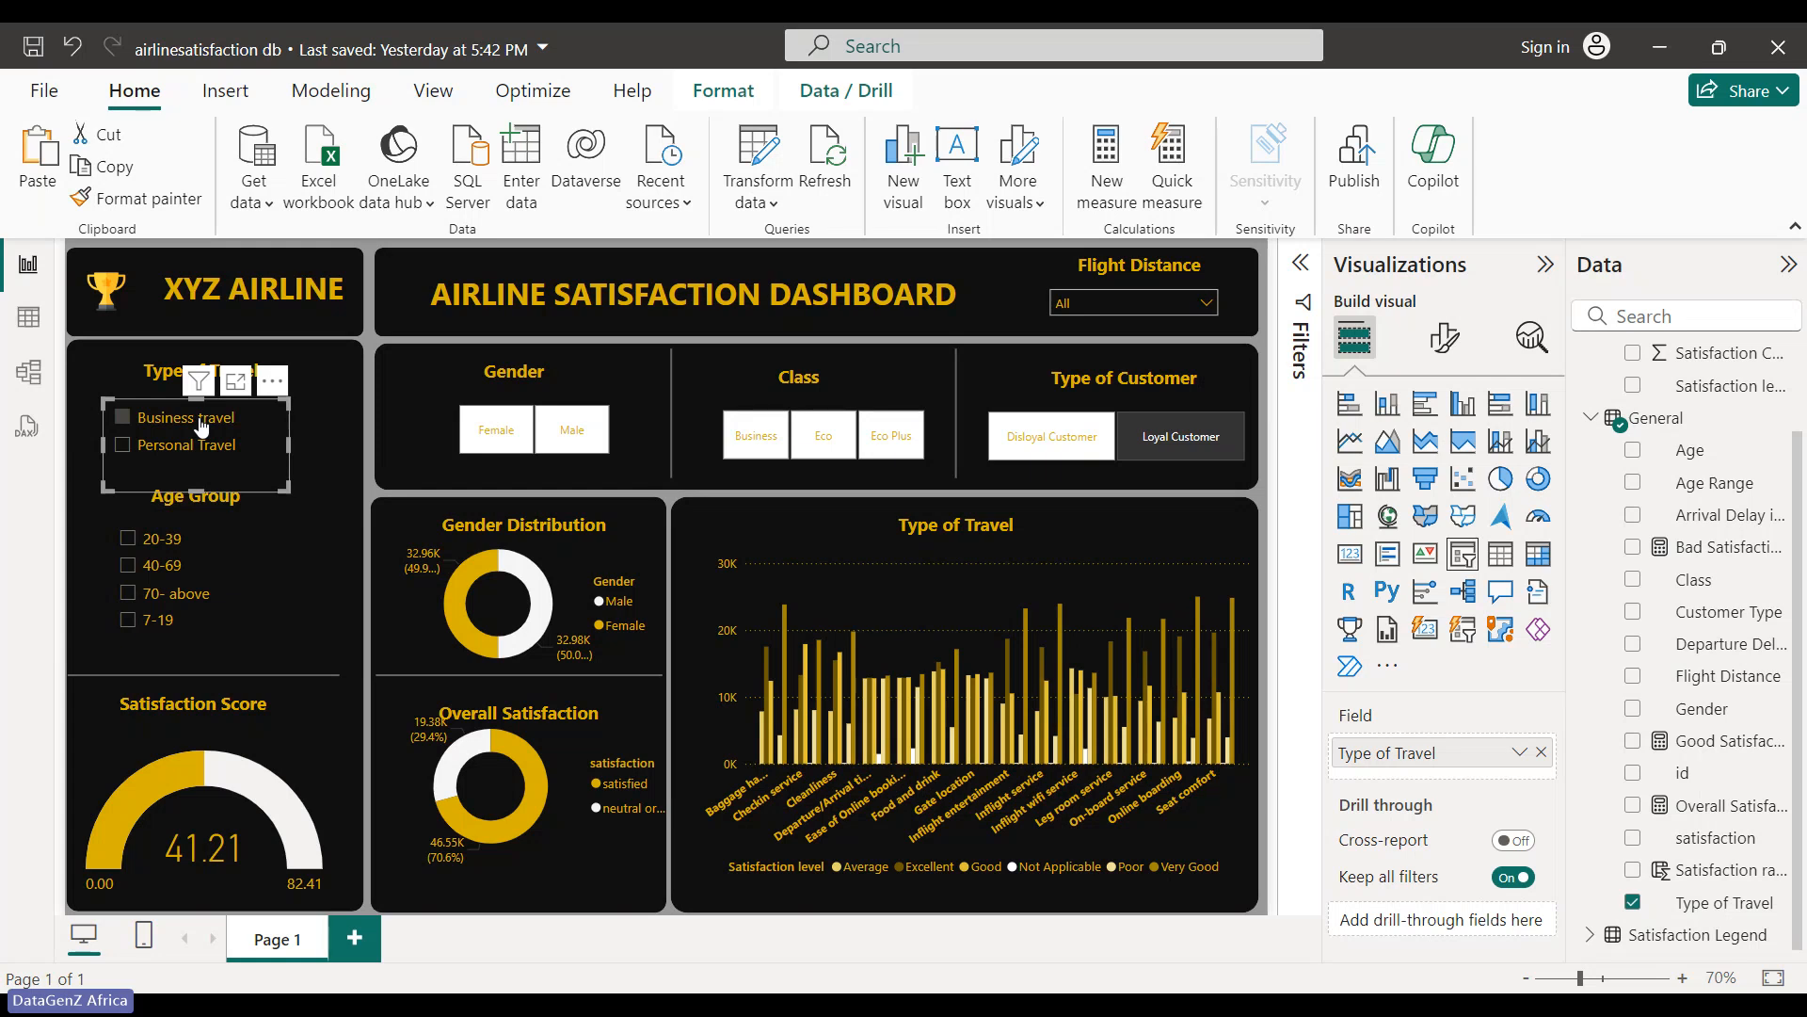
click(505, 442)
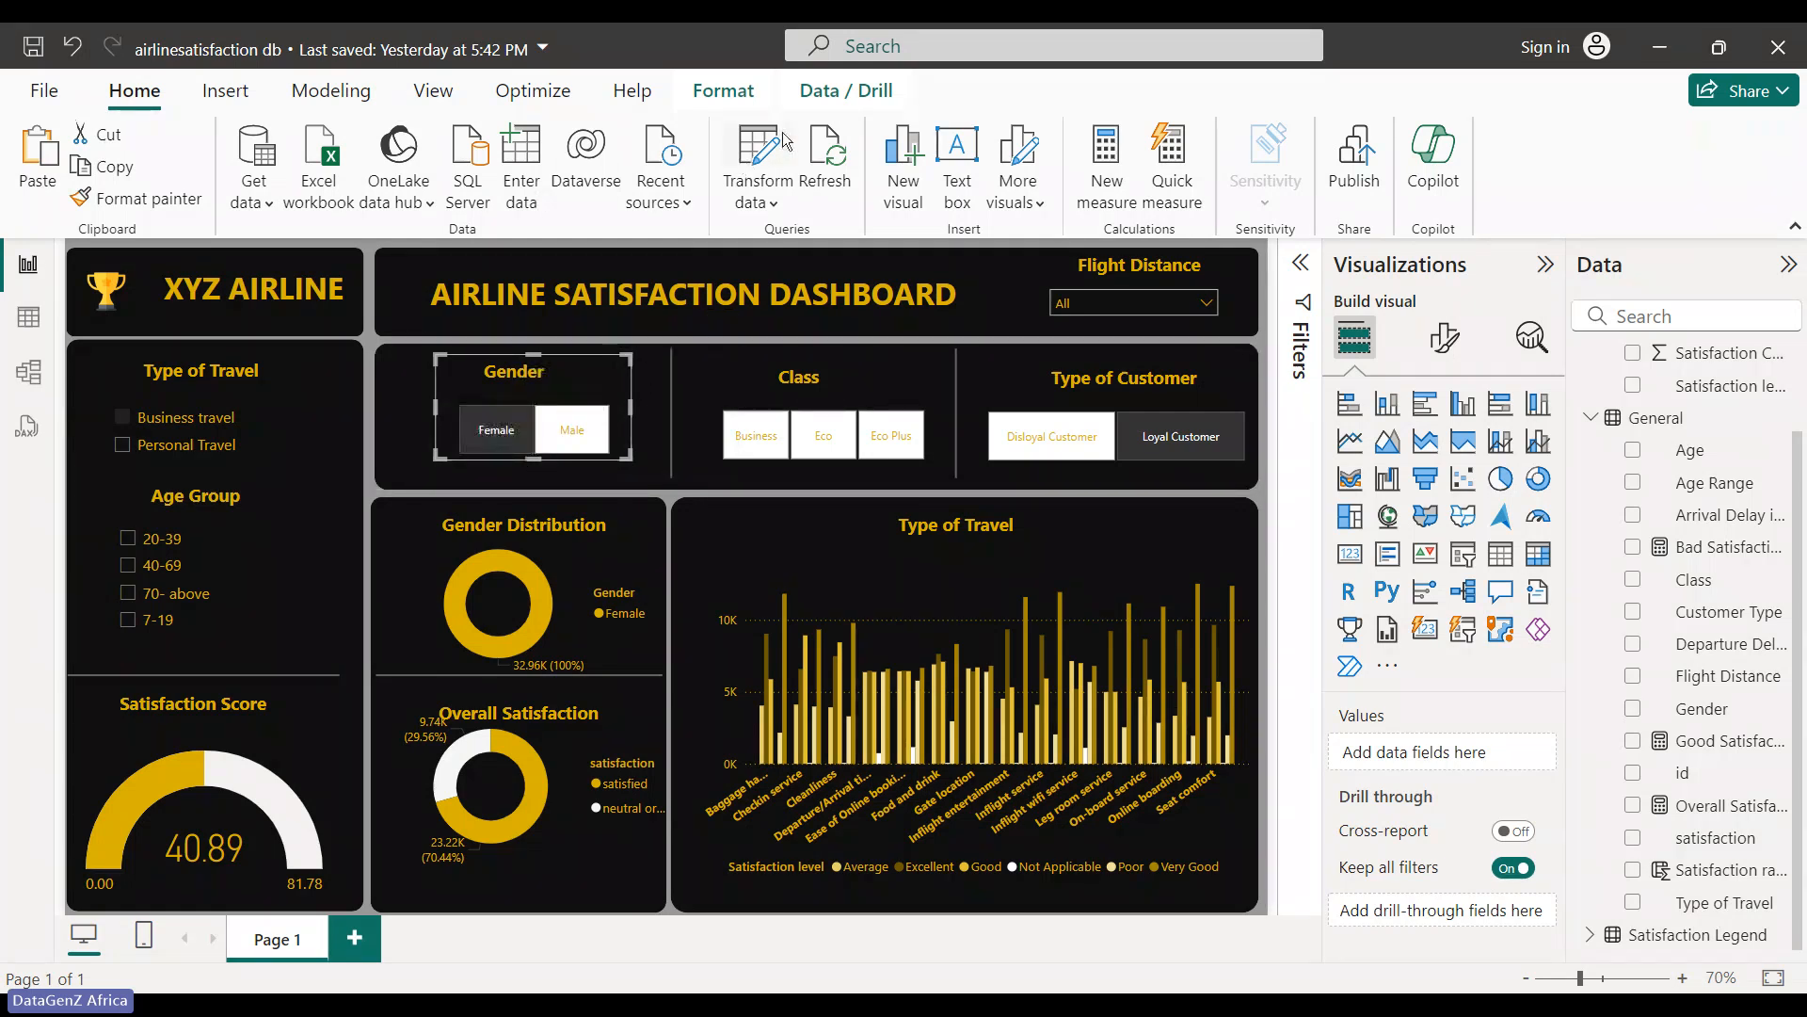
click(846, 90)
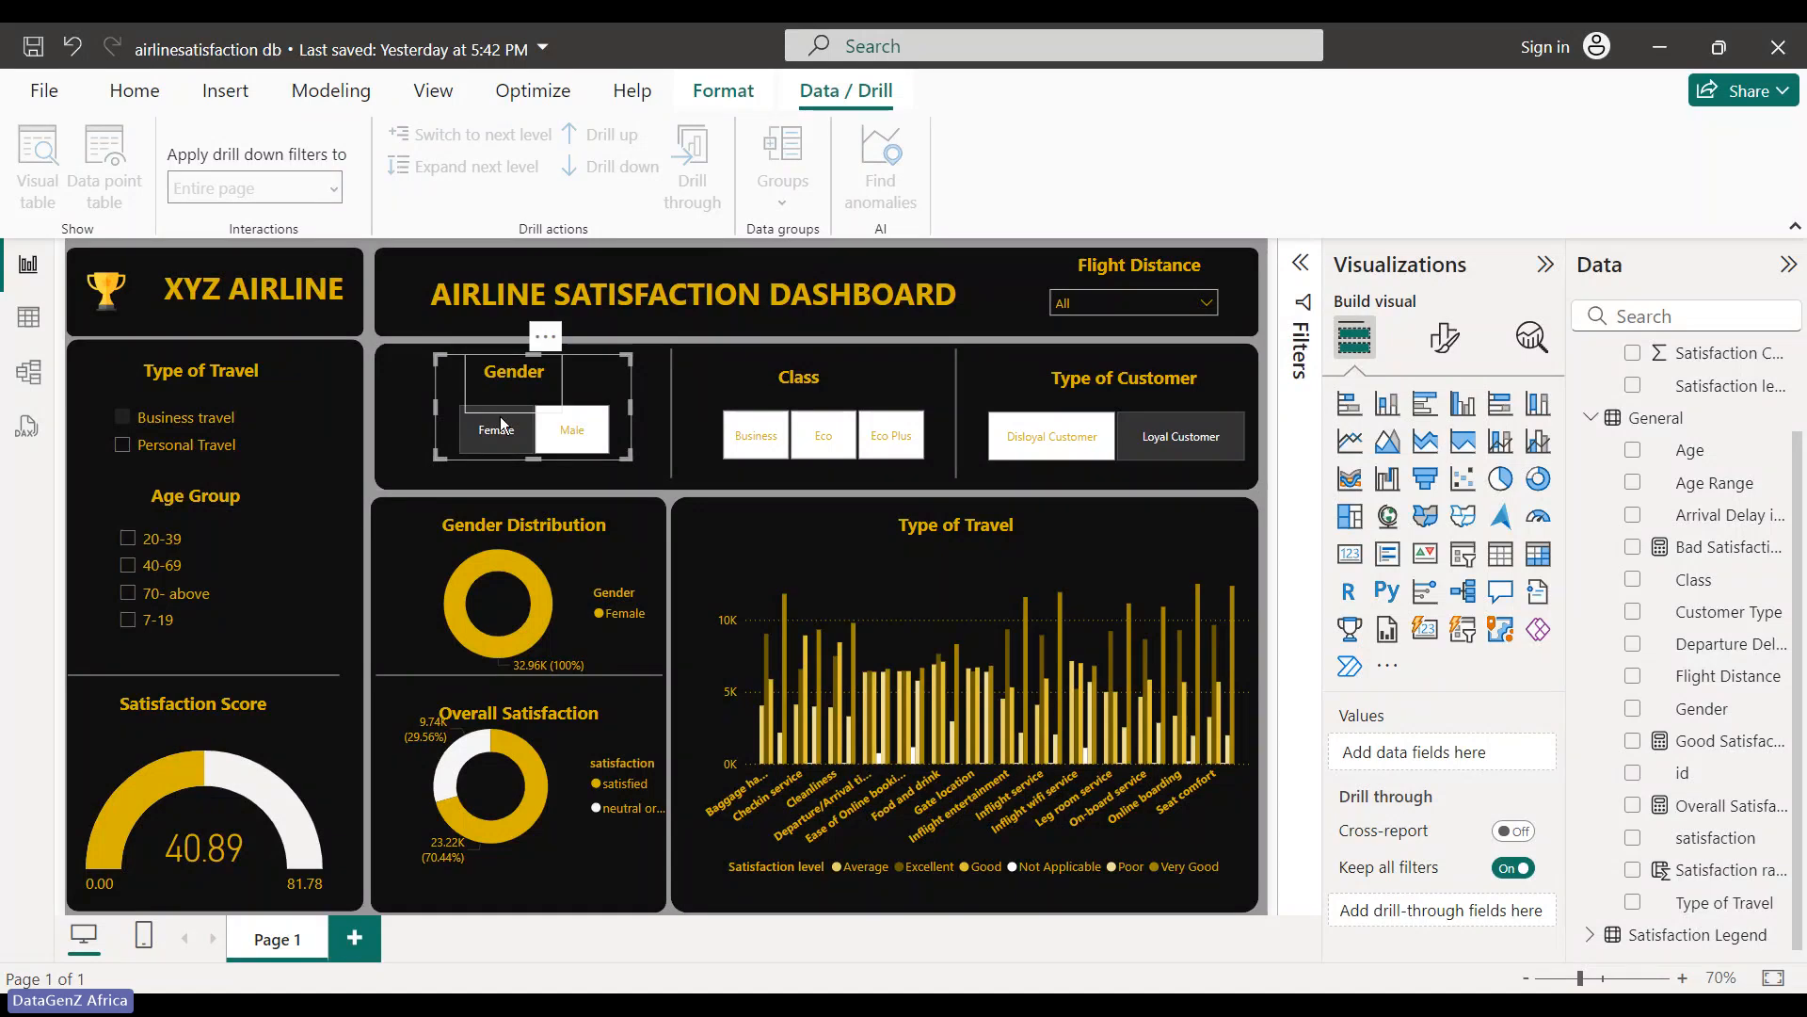
click(489, 476)
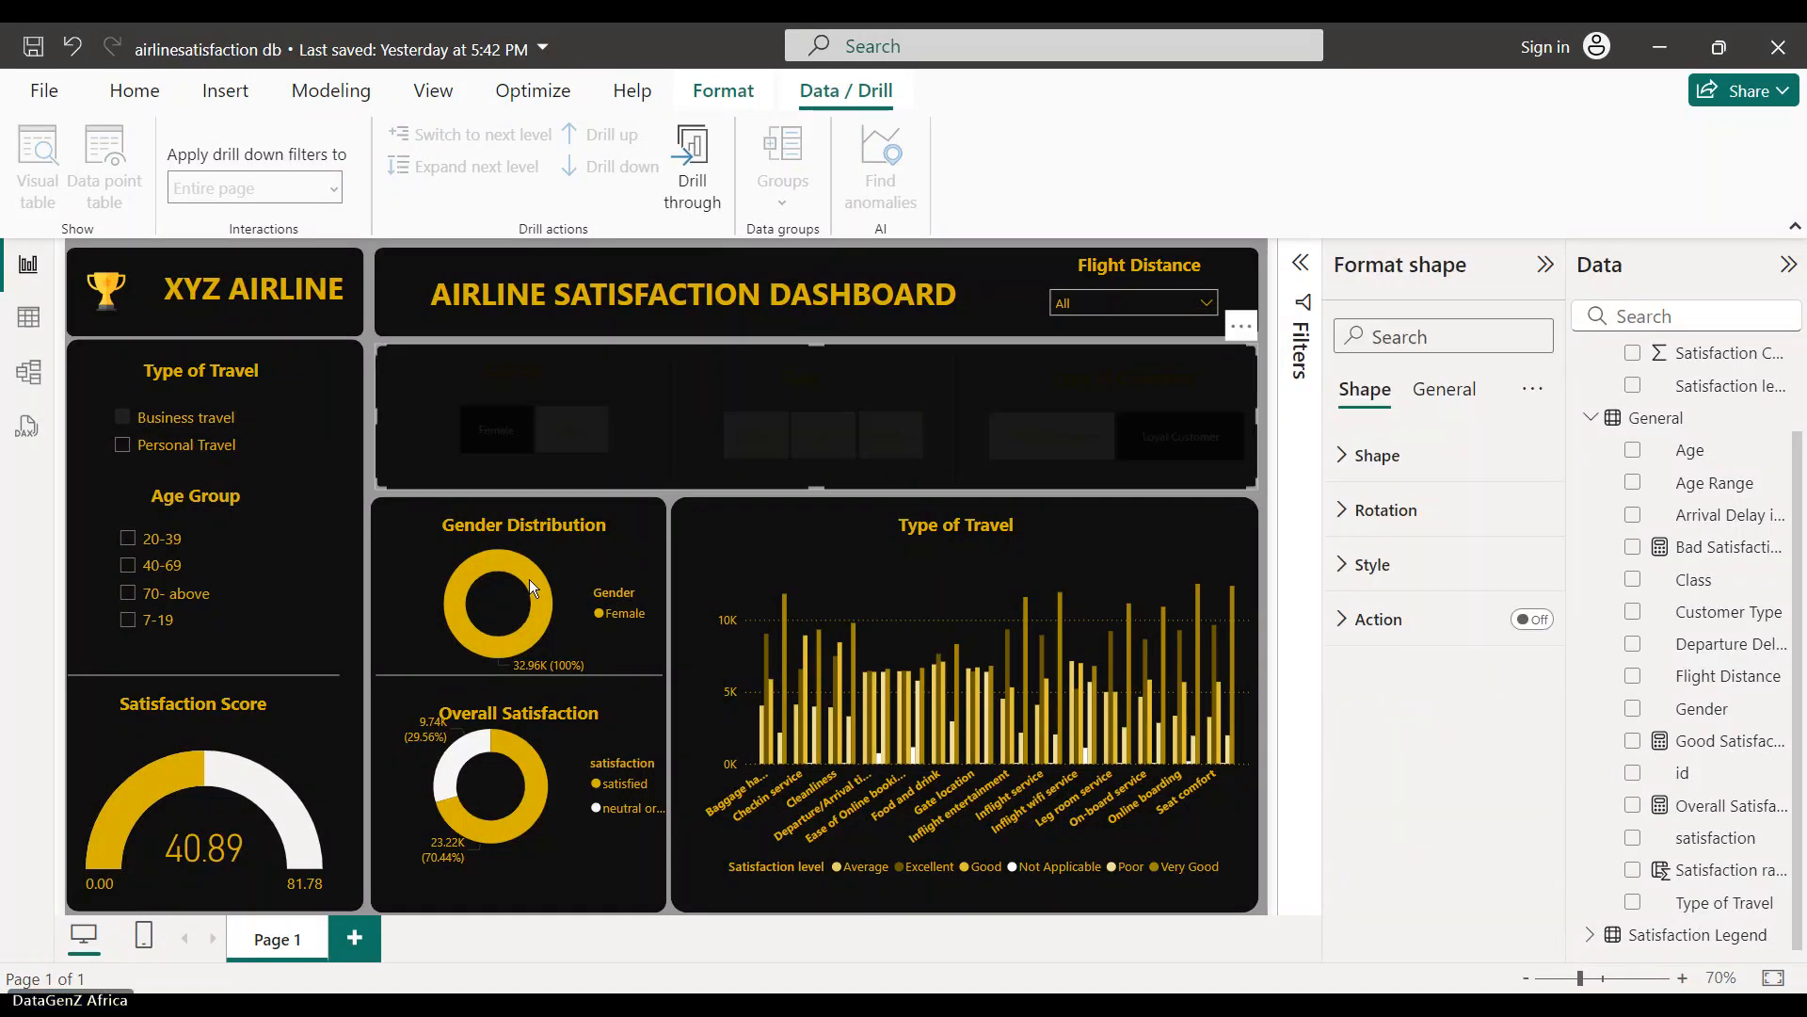
click(702, 555)
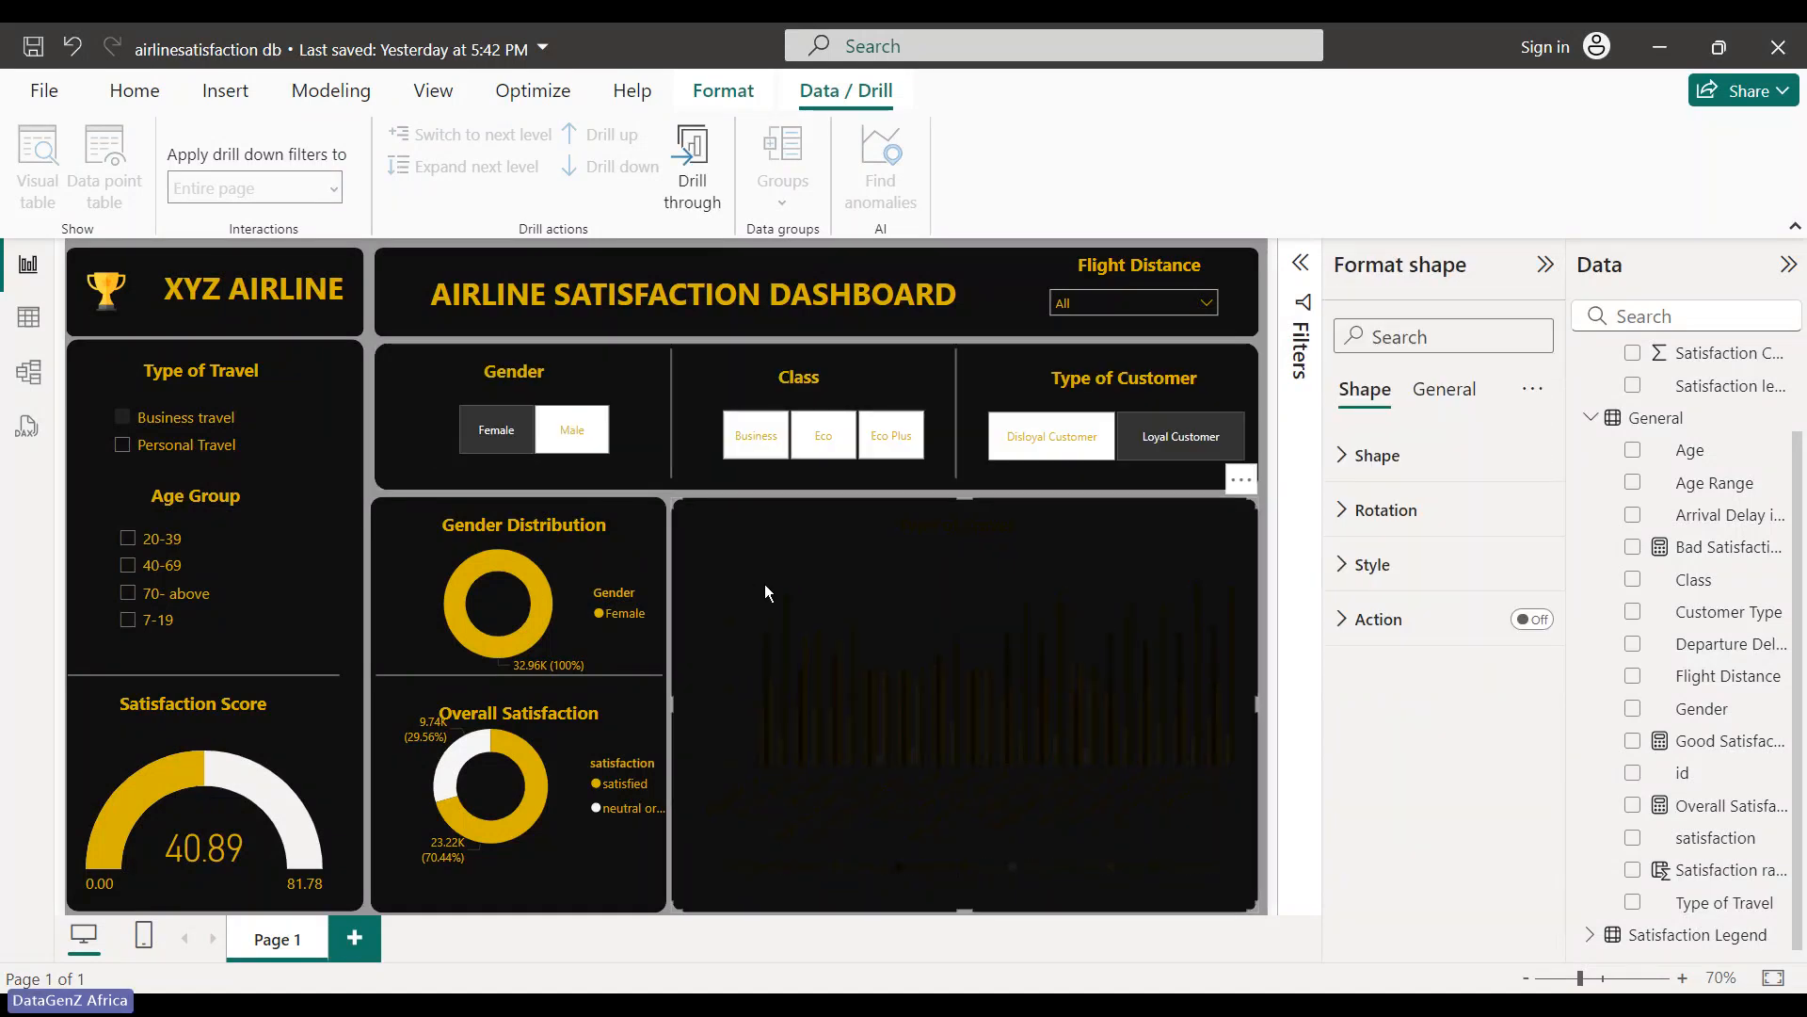
click(1262, 335)
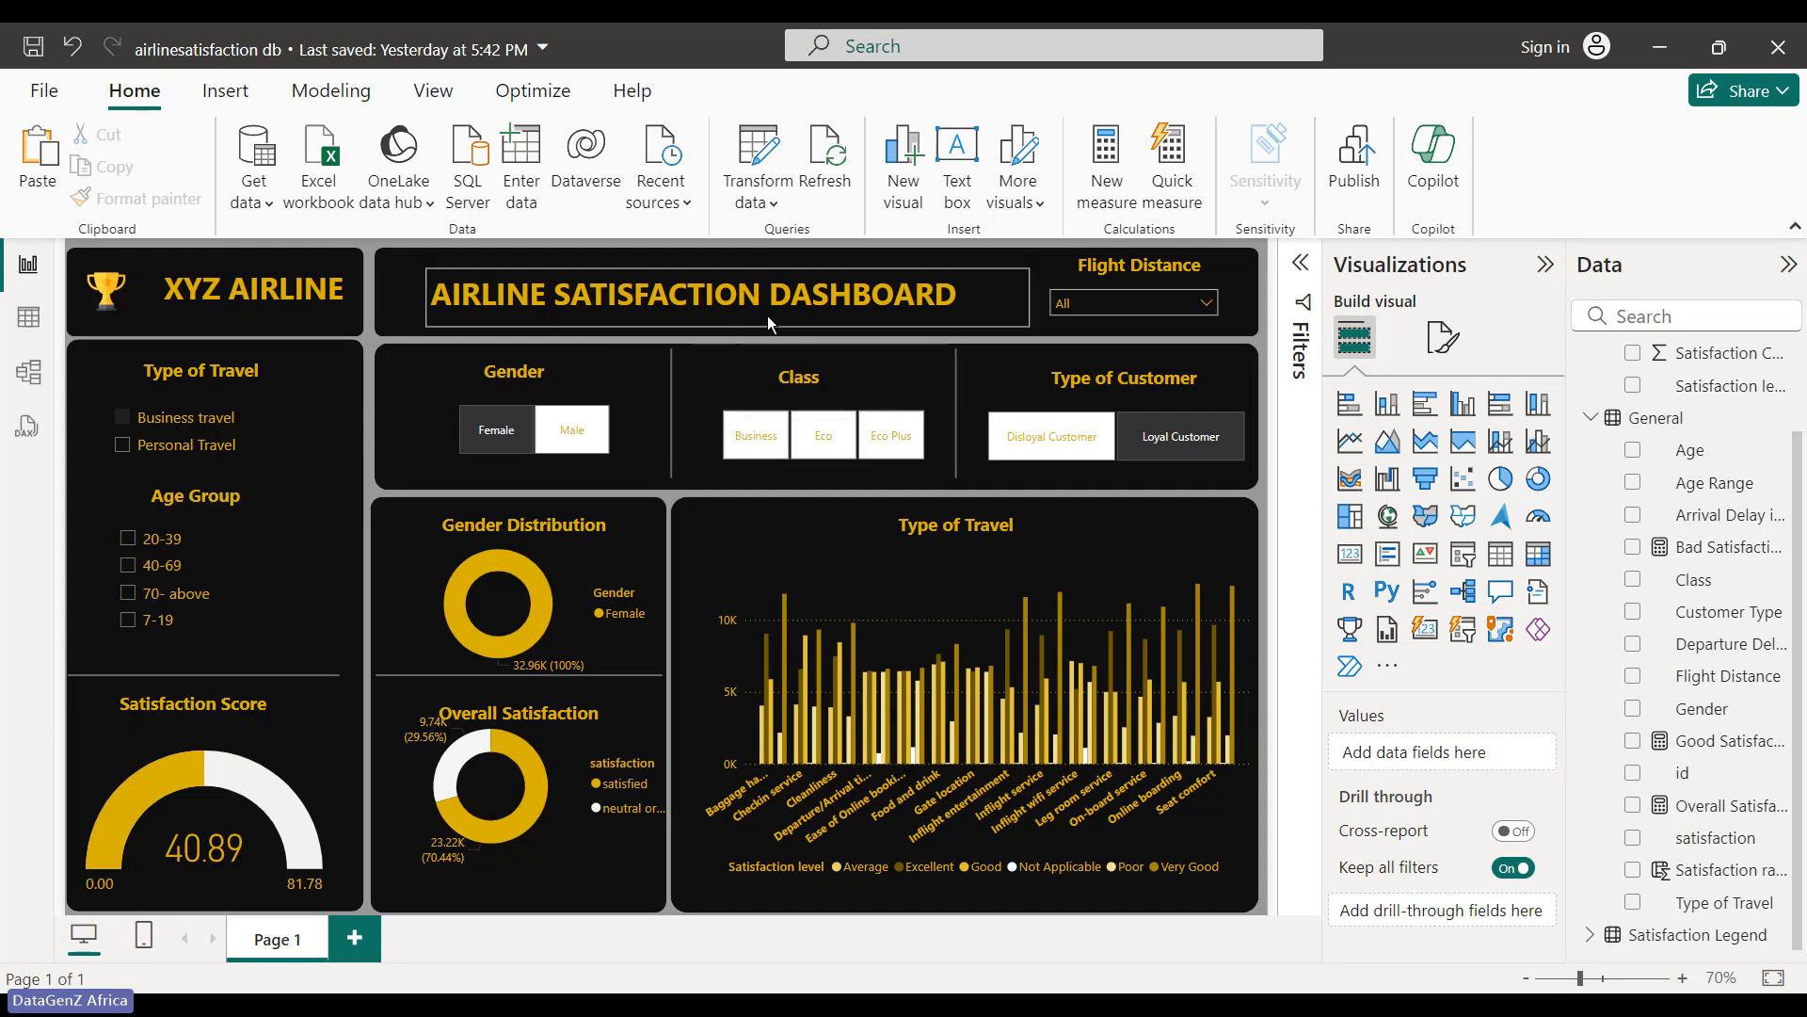
- Browse the View, Optimize, Home, Insert and Modeling ribbon tabs, ending on Modeling
click(460, 85)
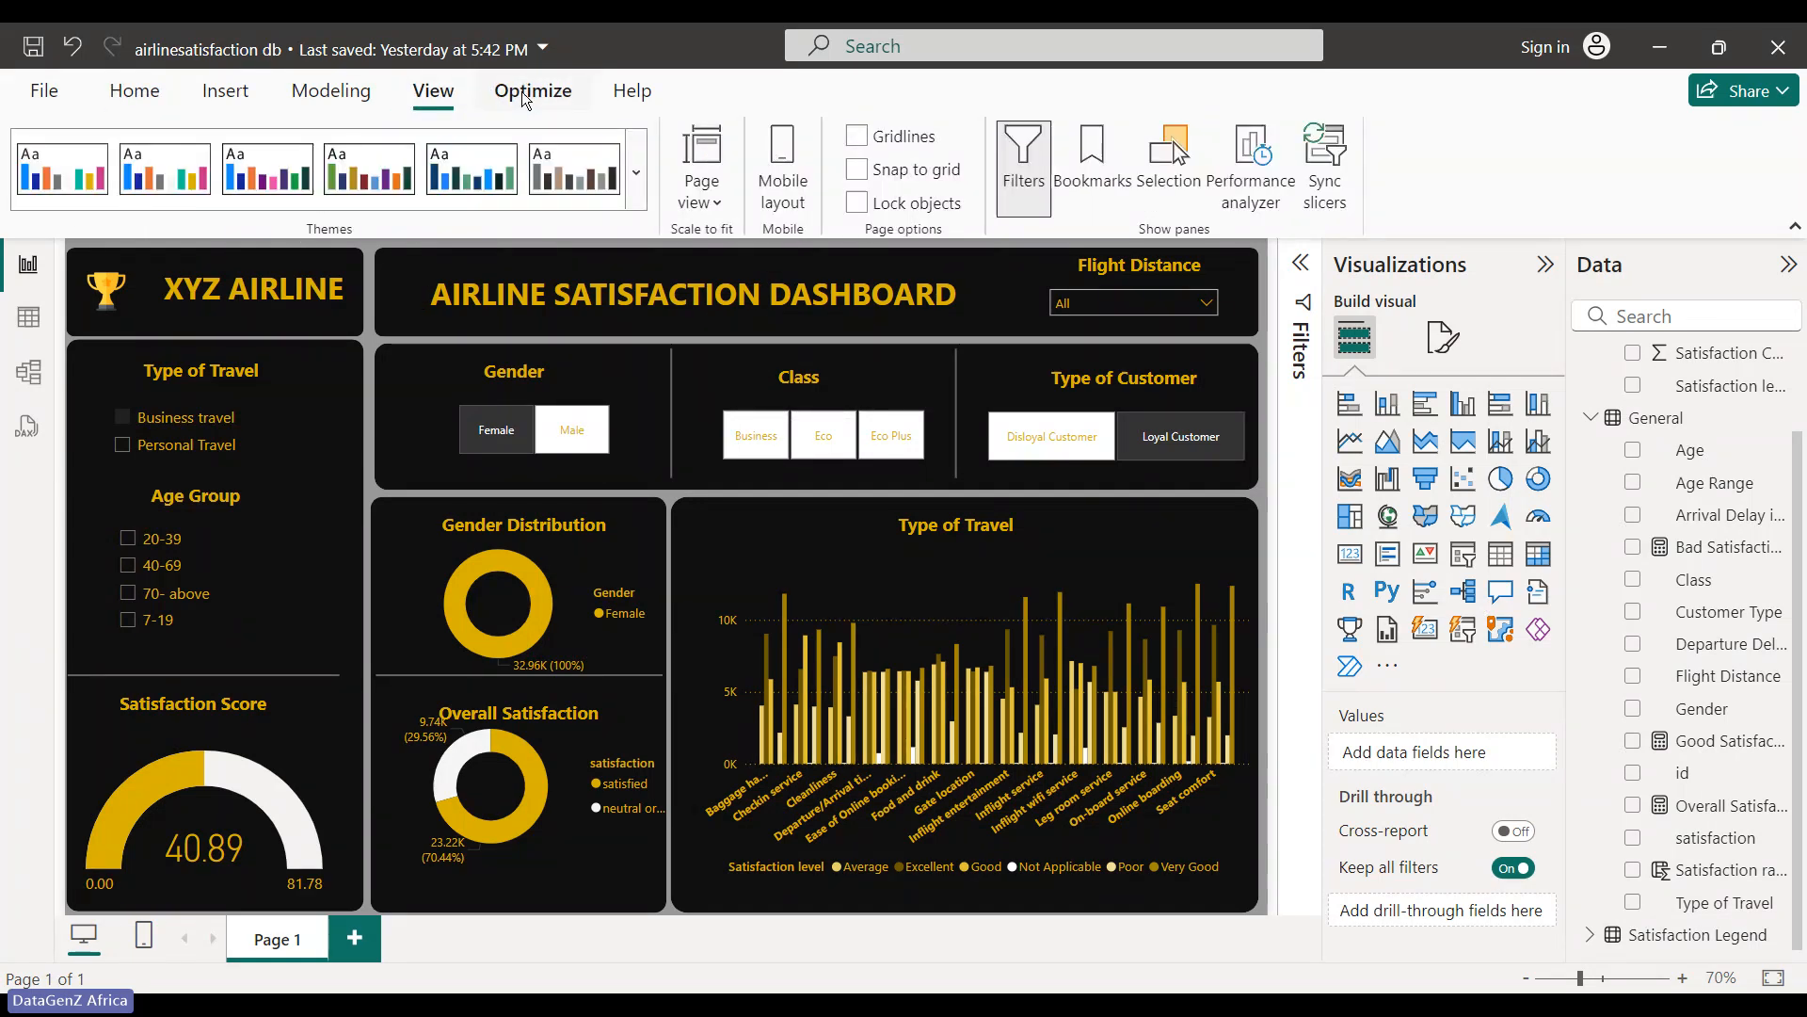
click(525, 94)
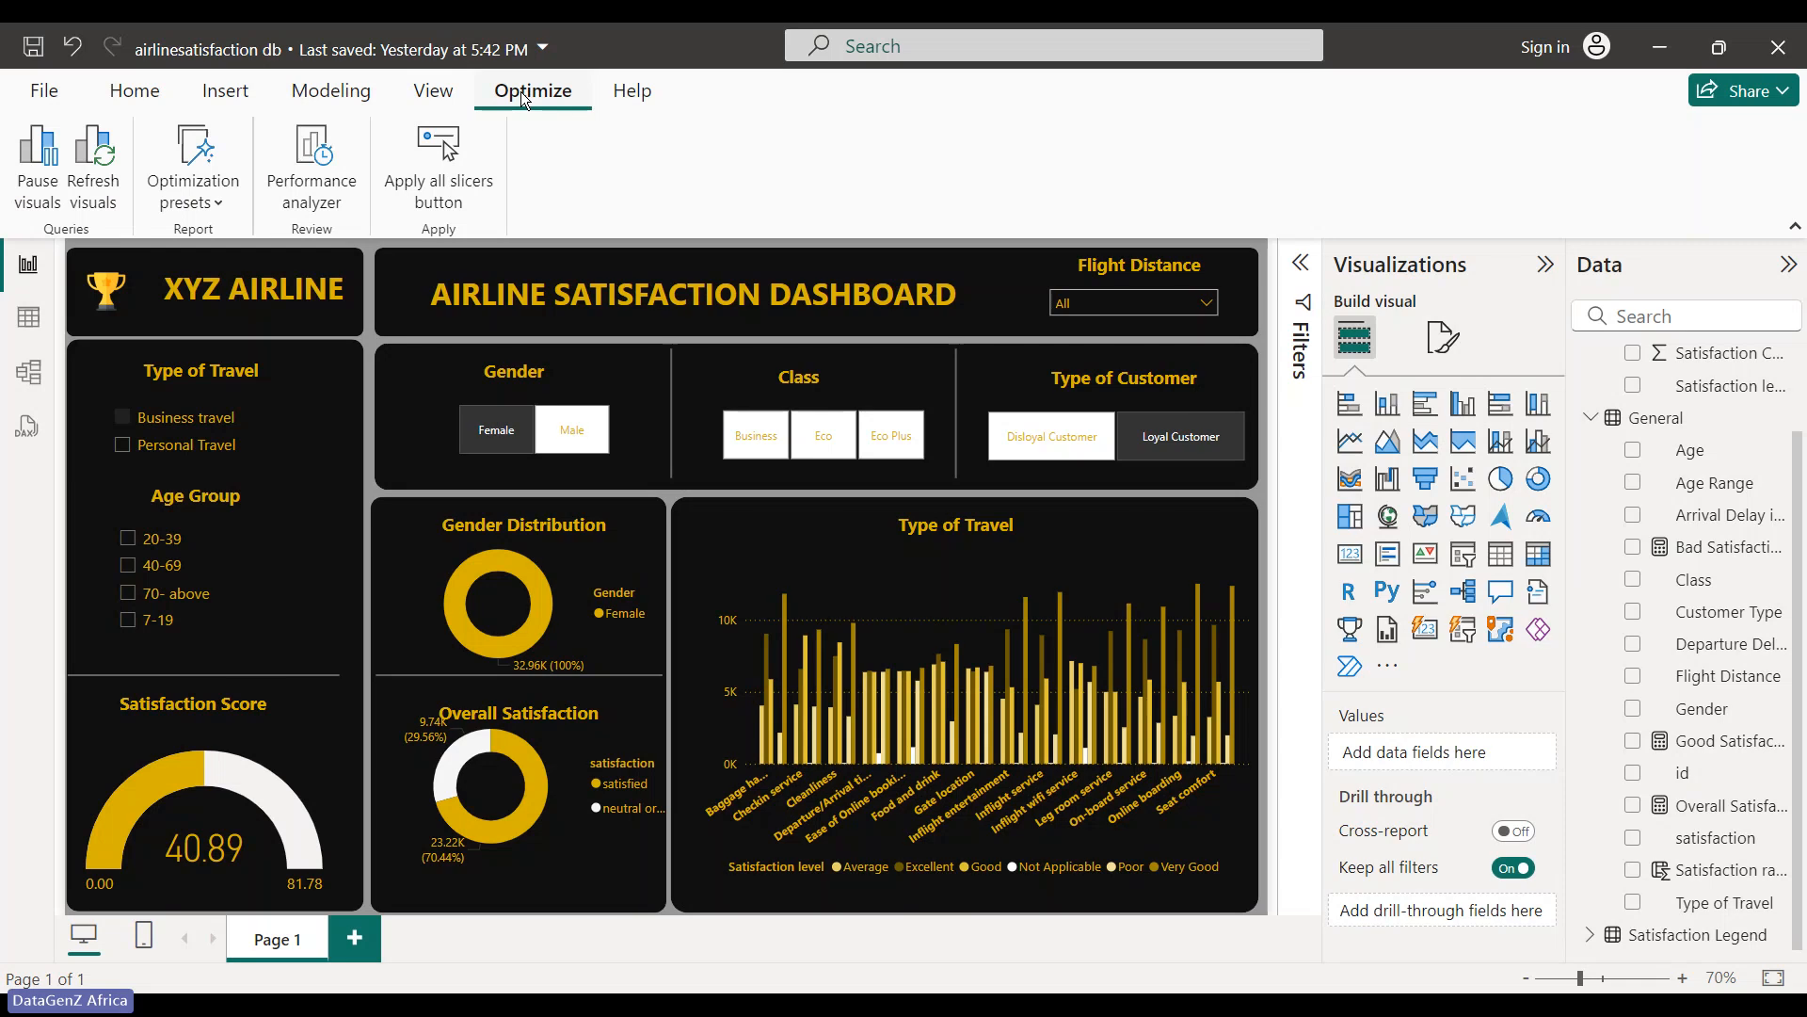
click(137, 91)
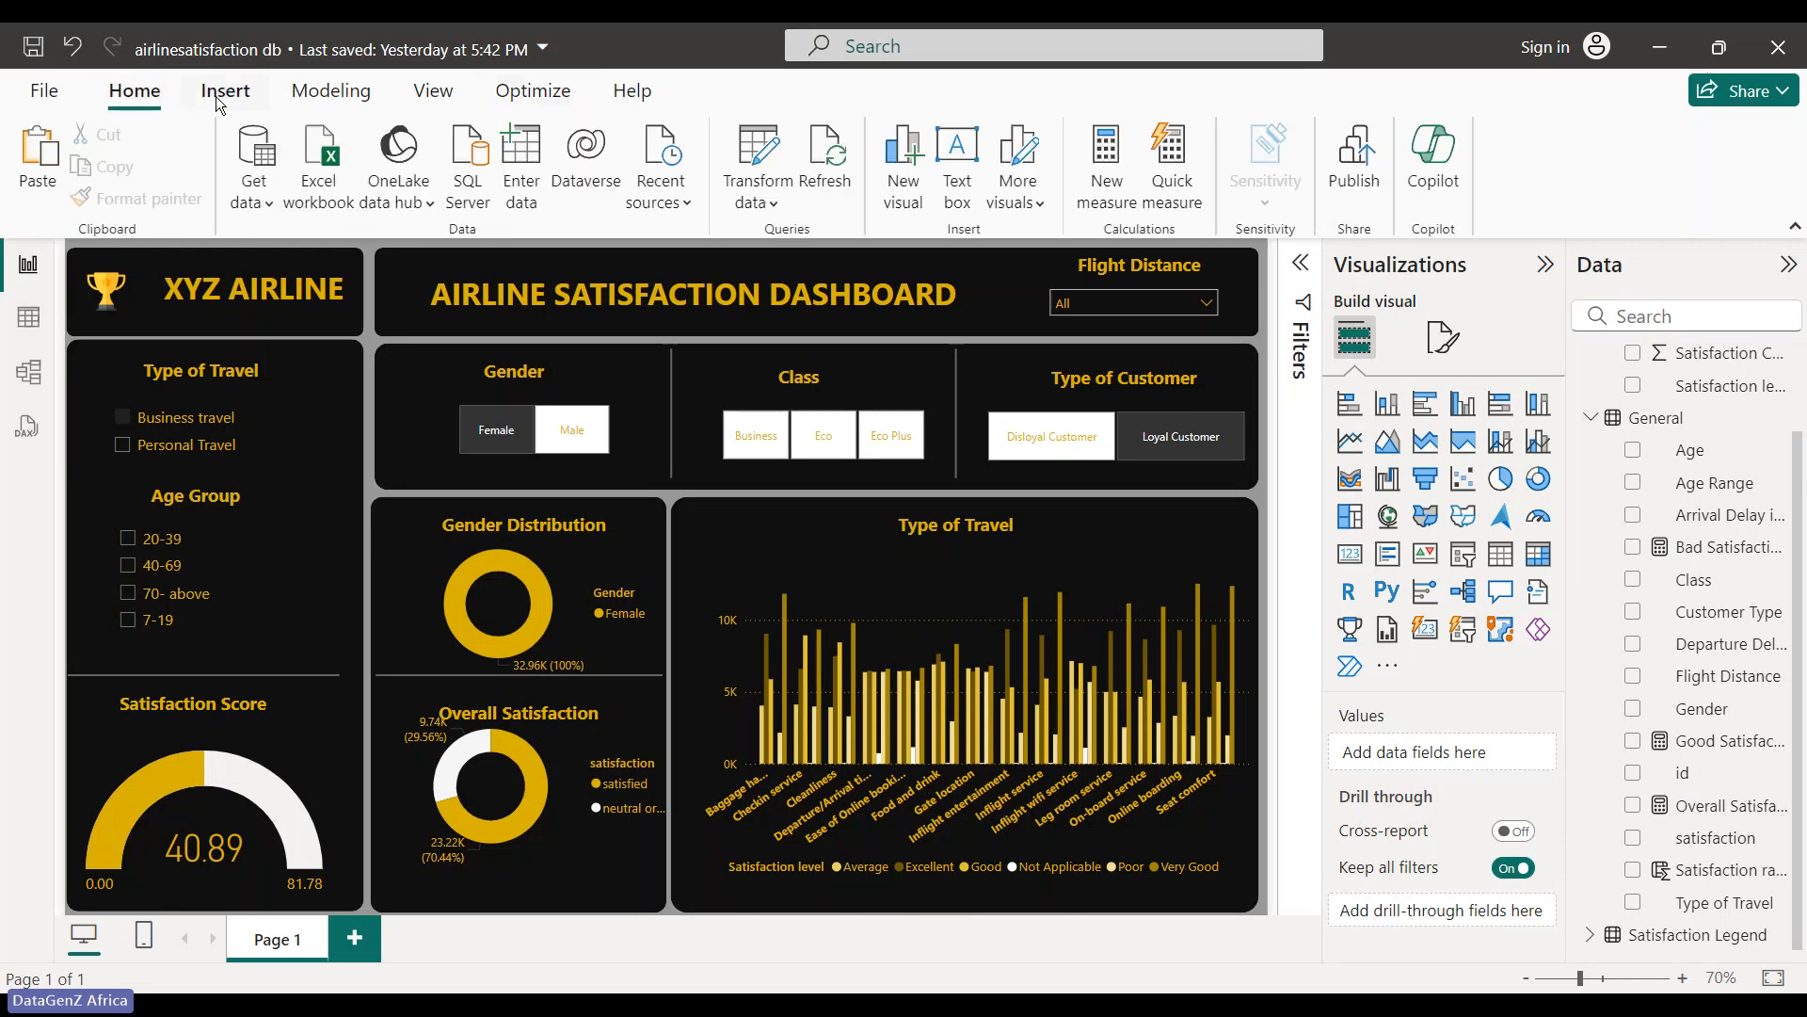
click(217, 94)
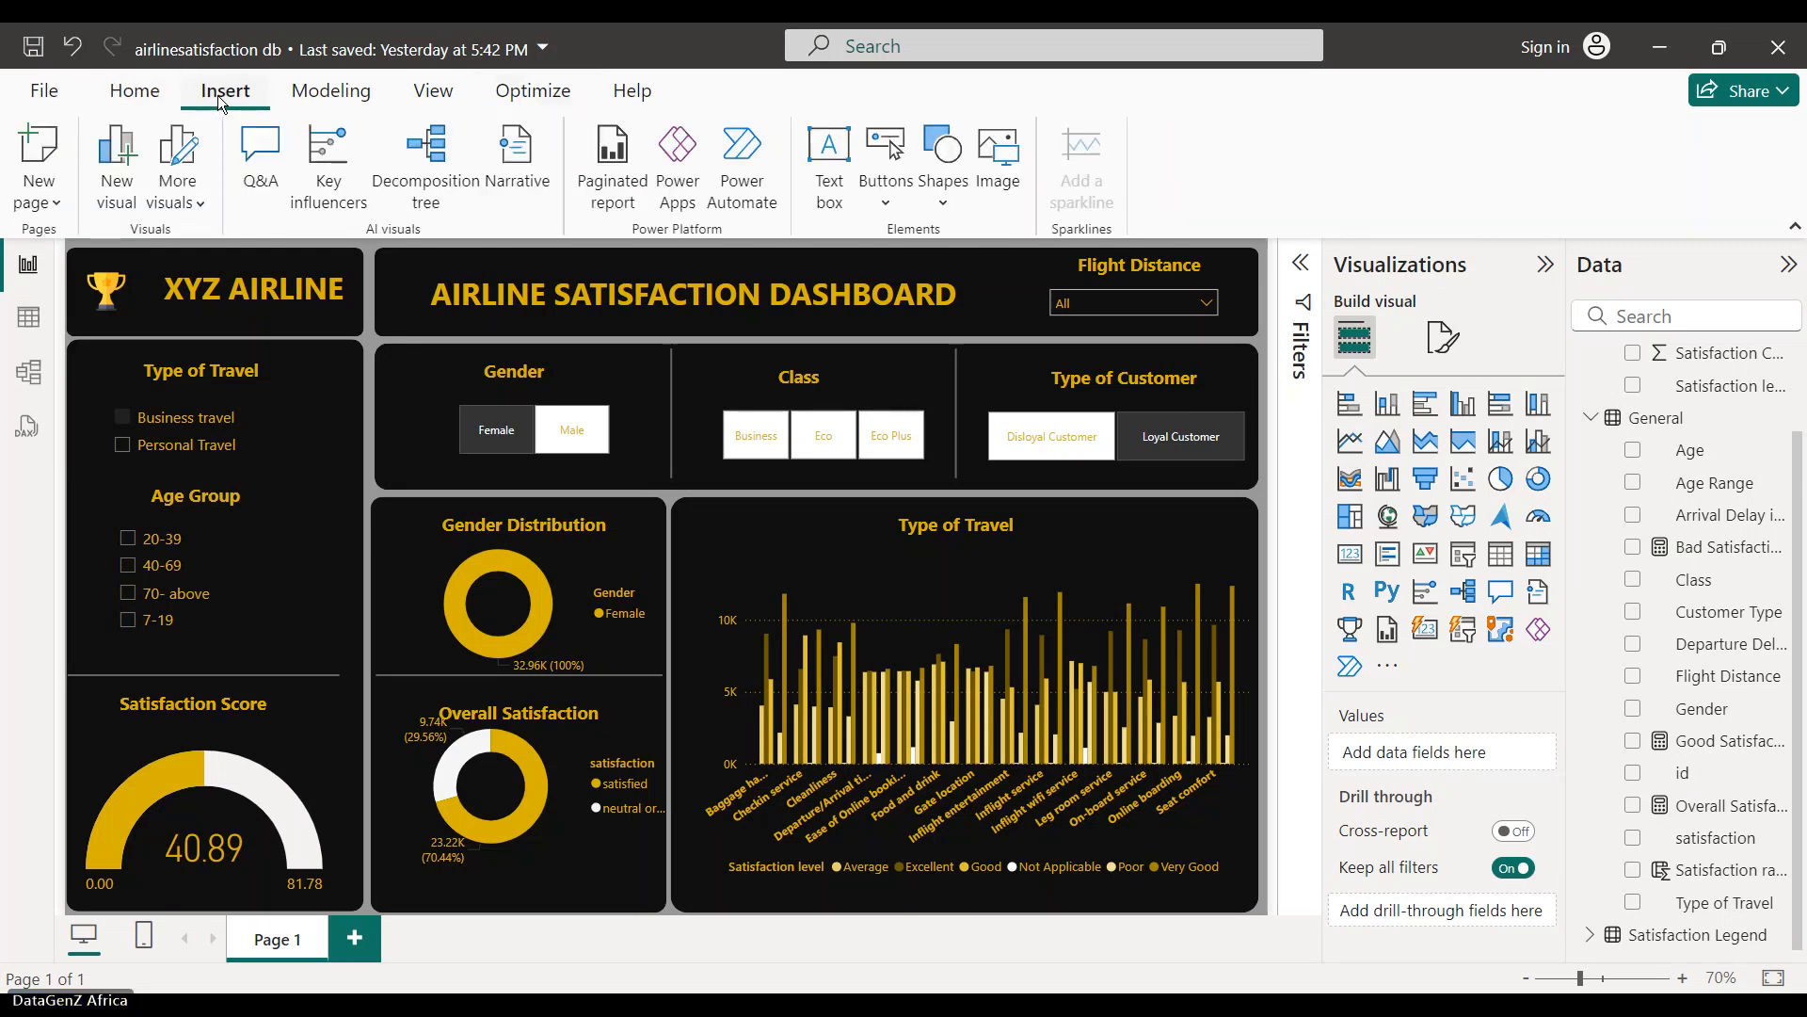
click(336, 98)
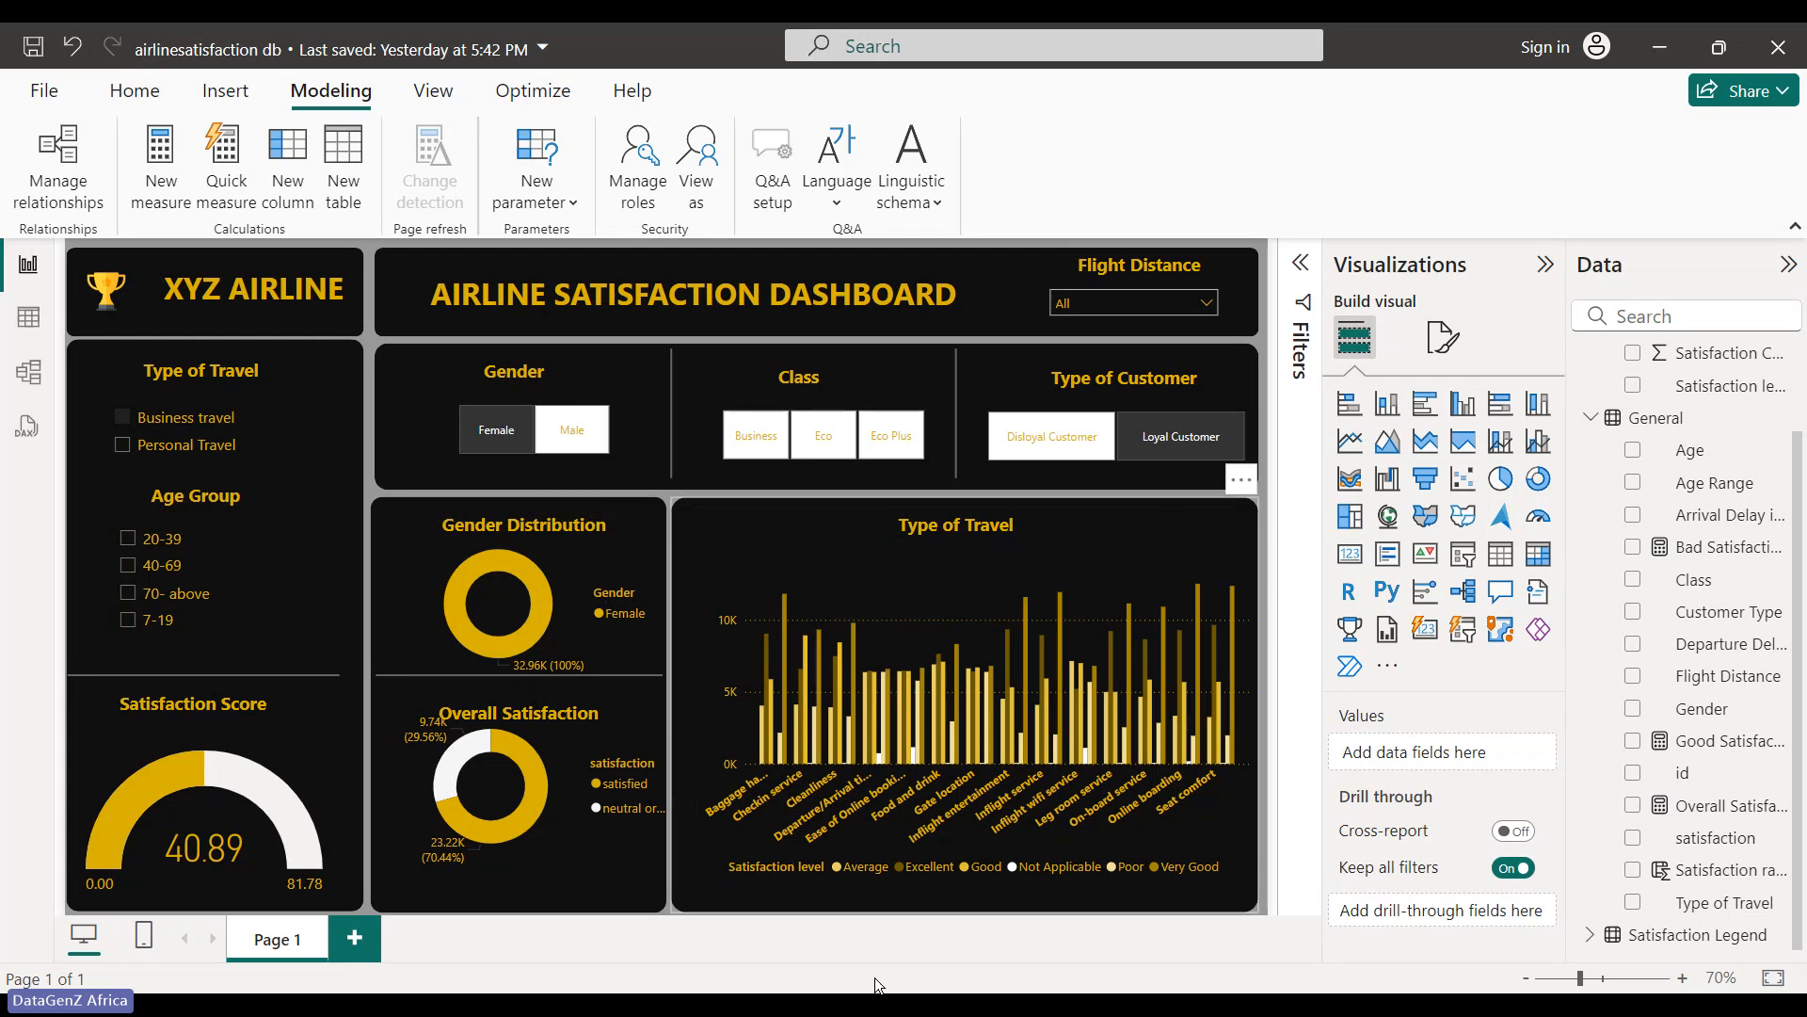
- Lower the Overall Satisfaction donut's top edge slightly
click(454, 772)
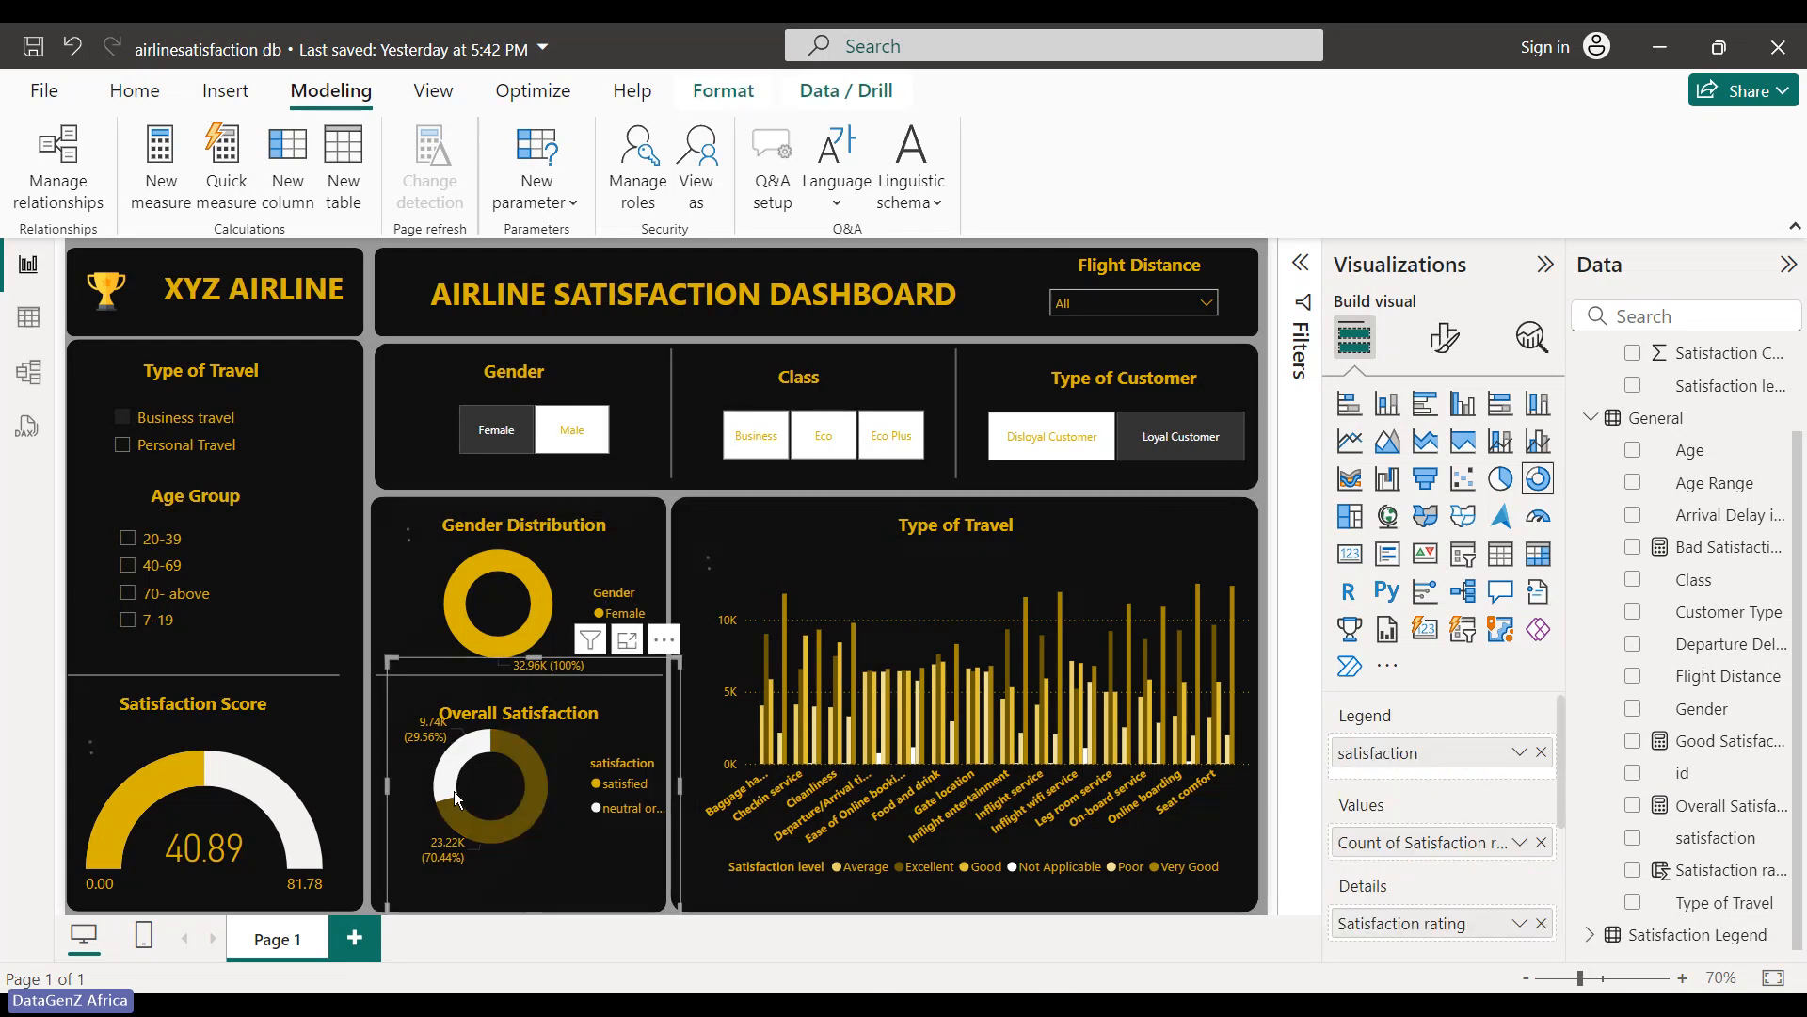
click(411, 717)
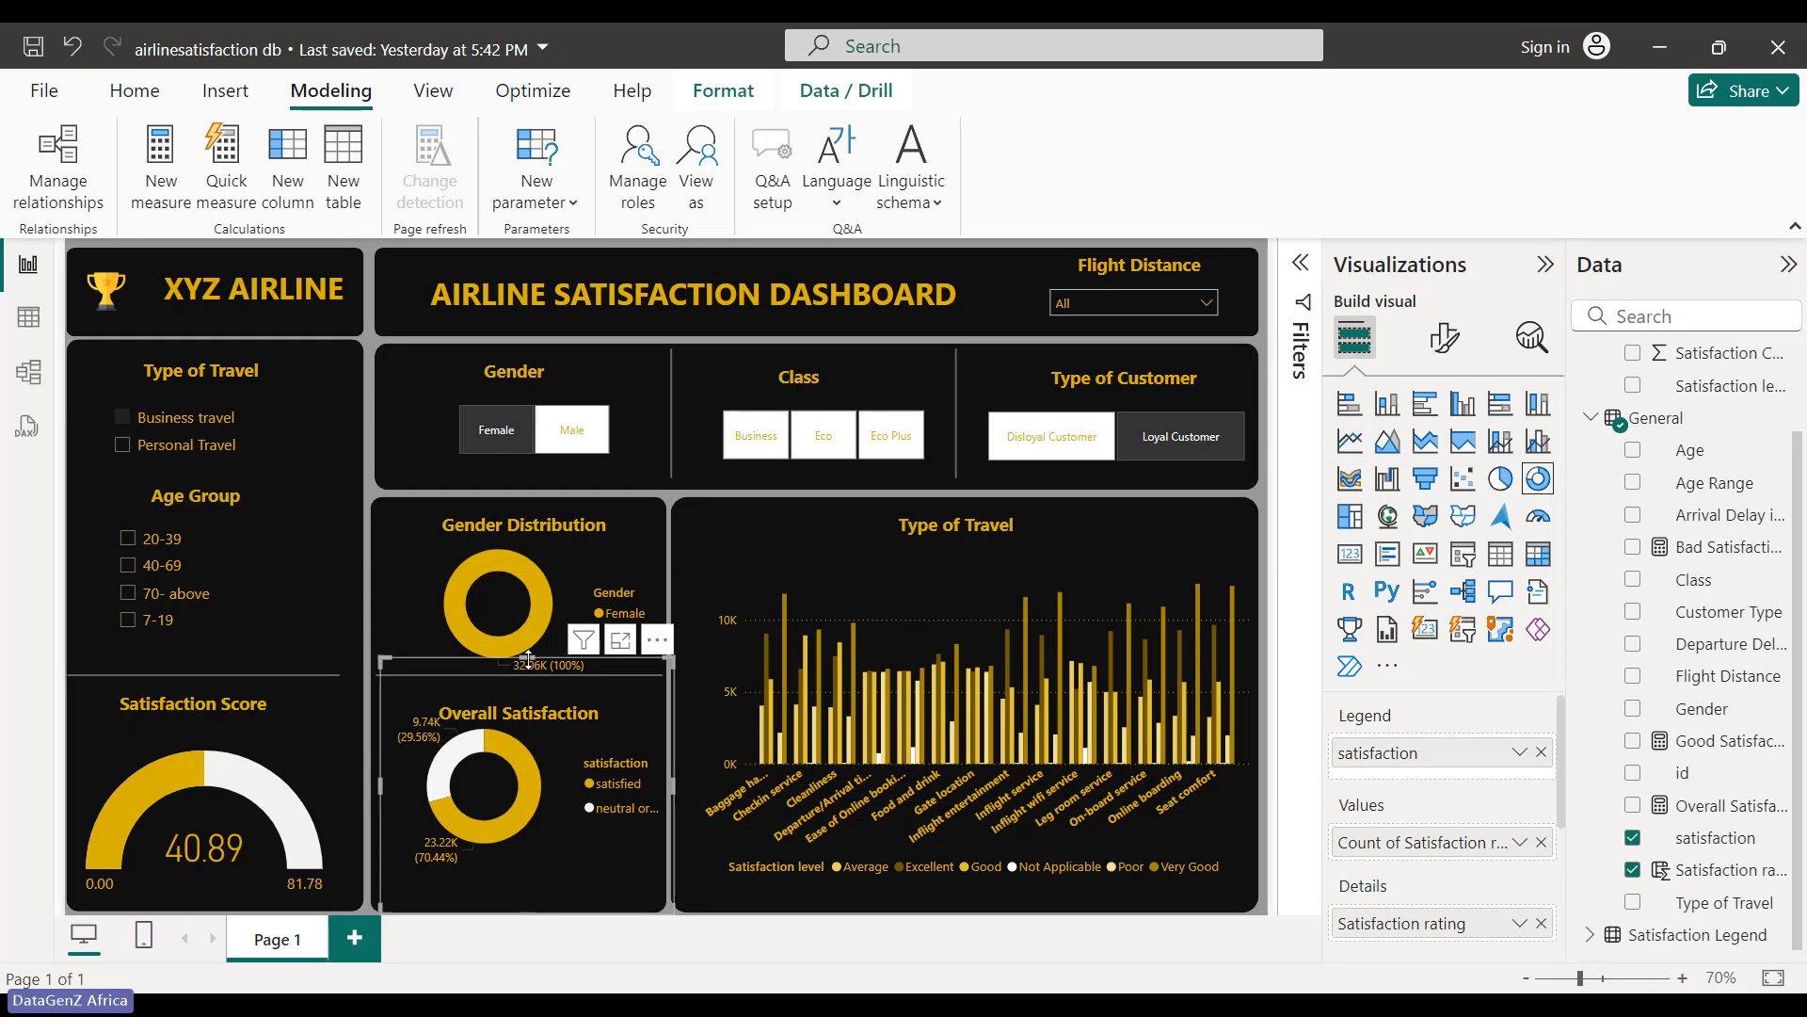
drag(517, 659, 472, 708)
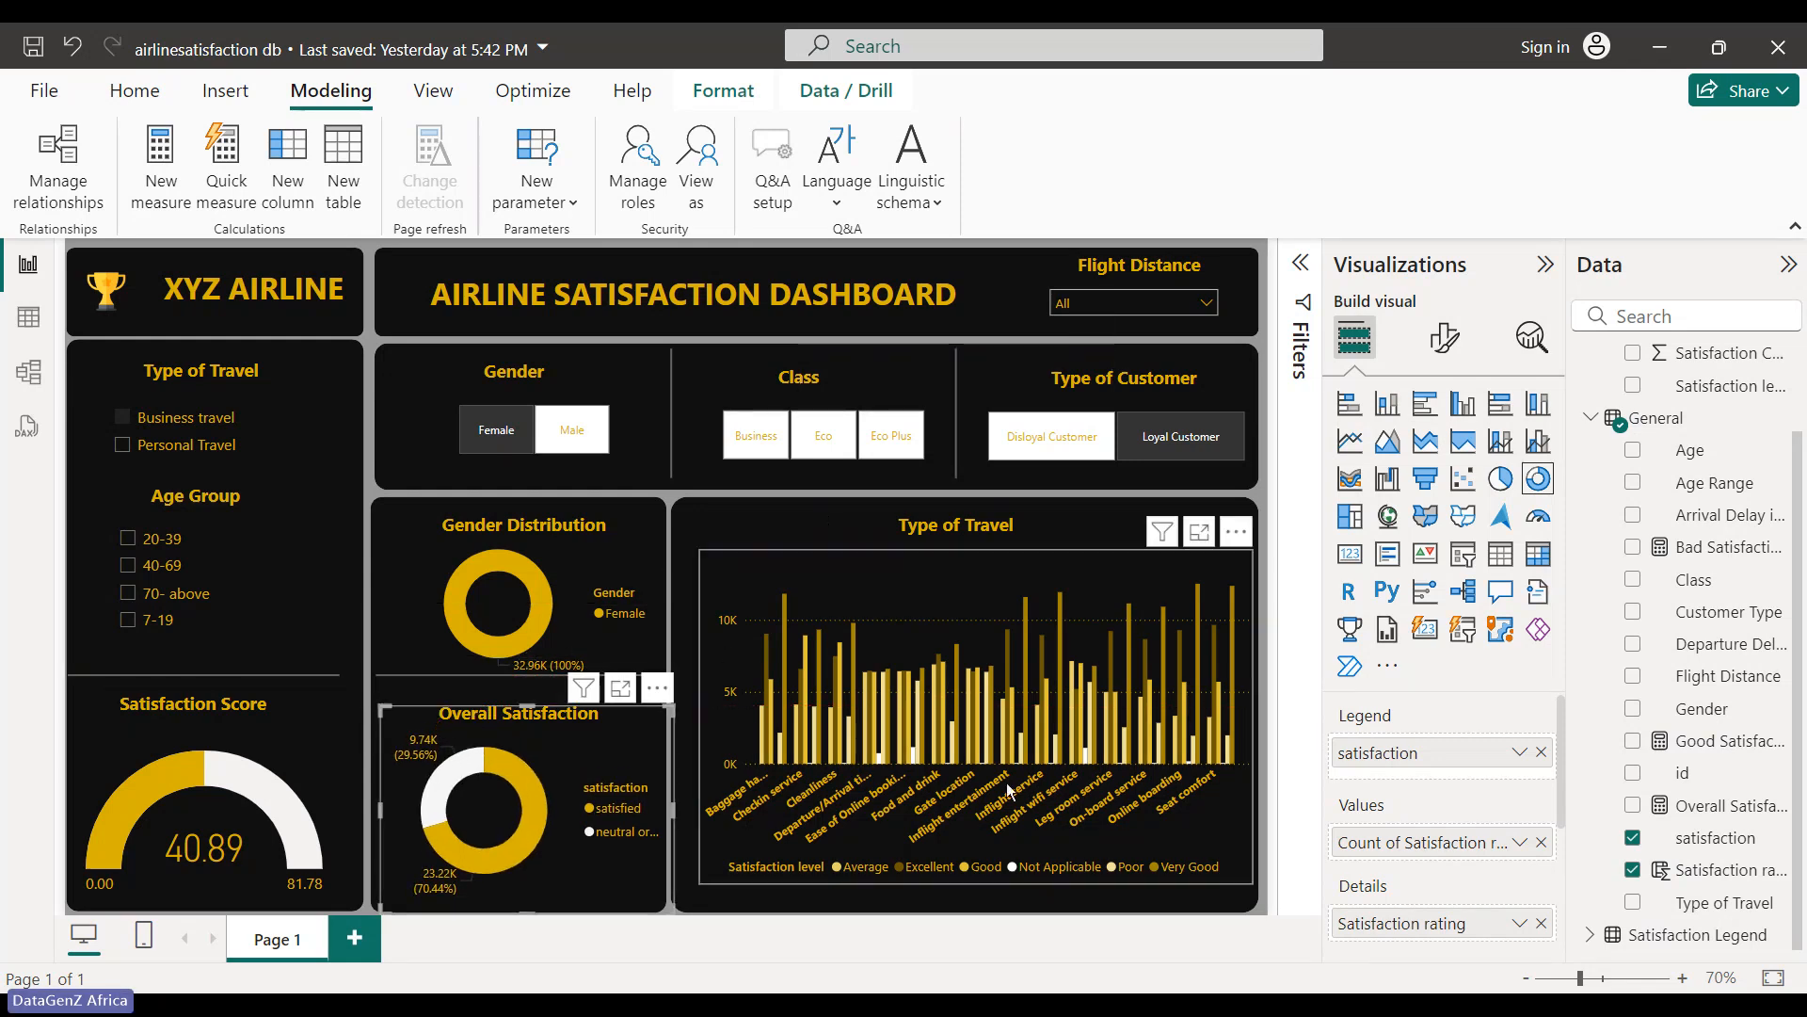
- Test the Flight Distance filter with value 31, then reset it to all values
click(1206, 309)
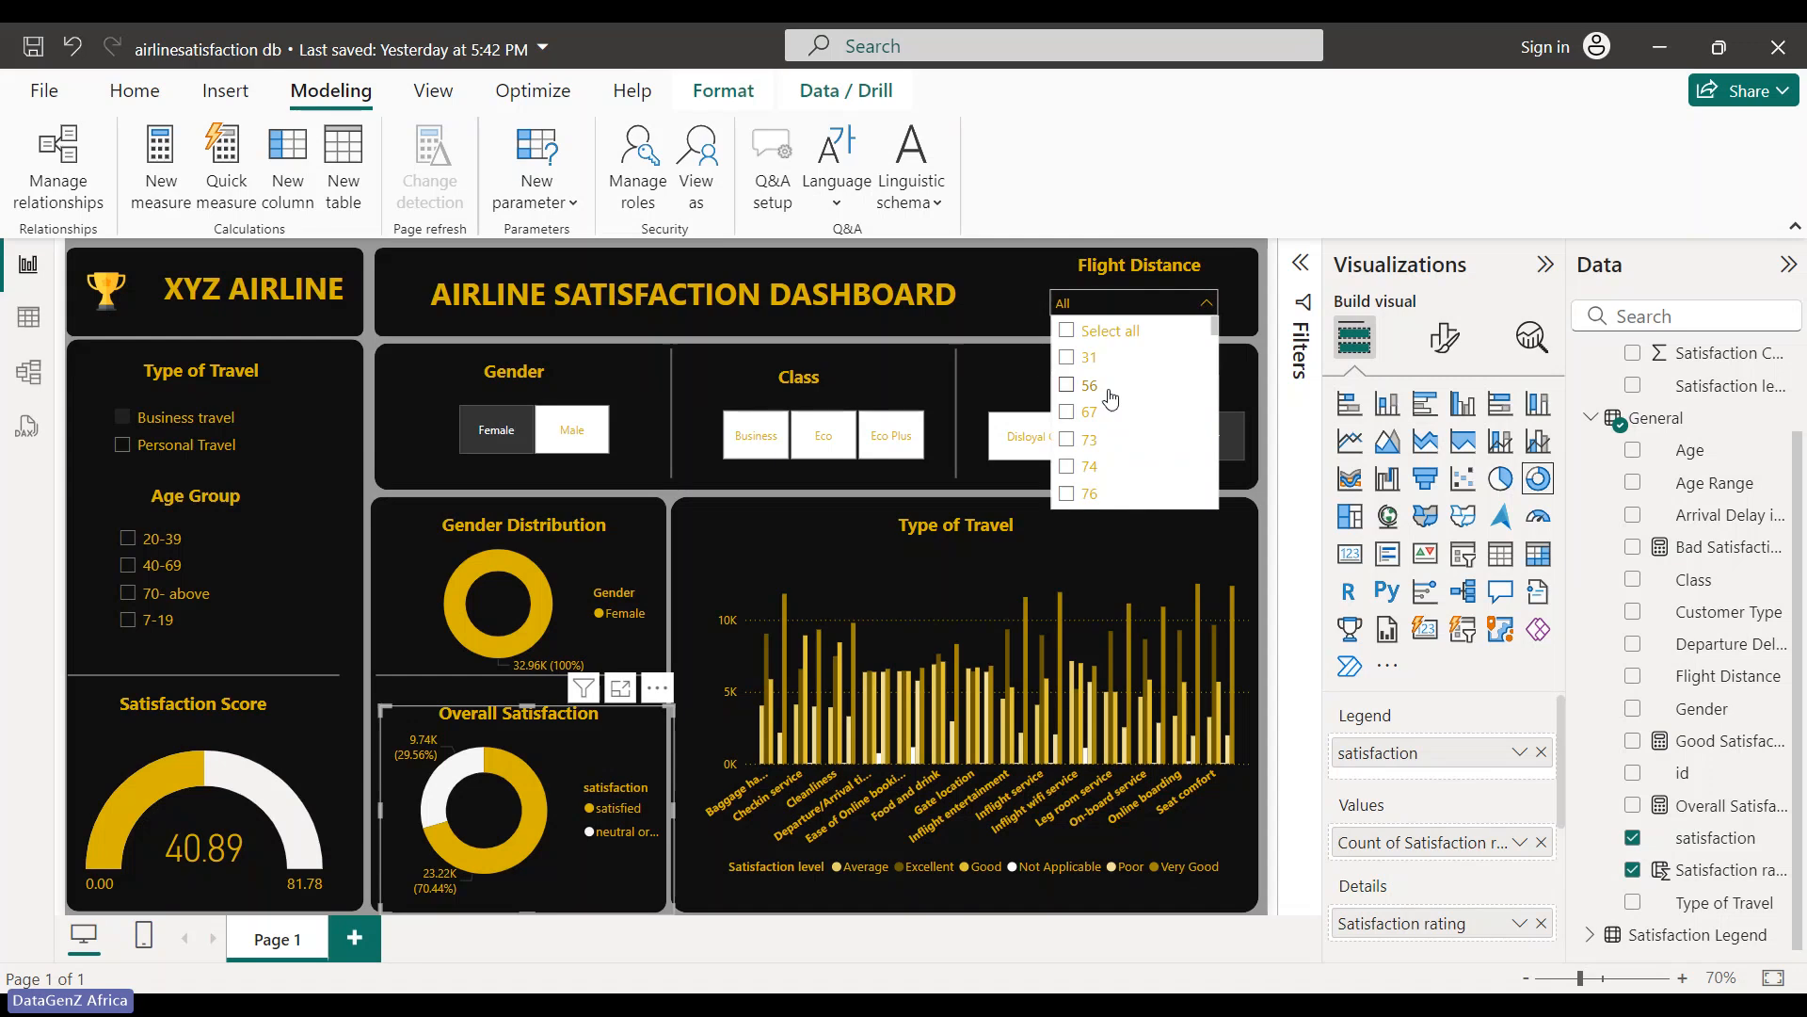
click(1078, 359)
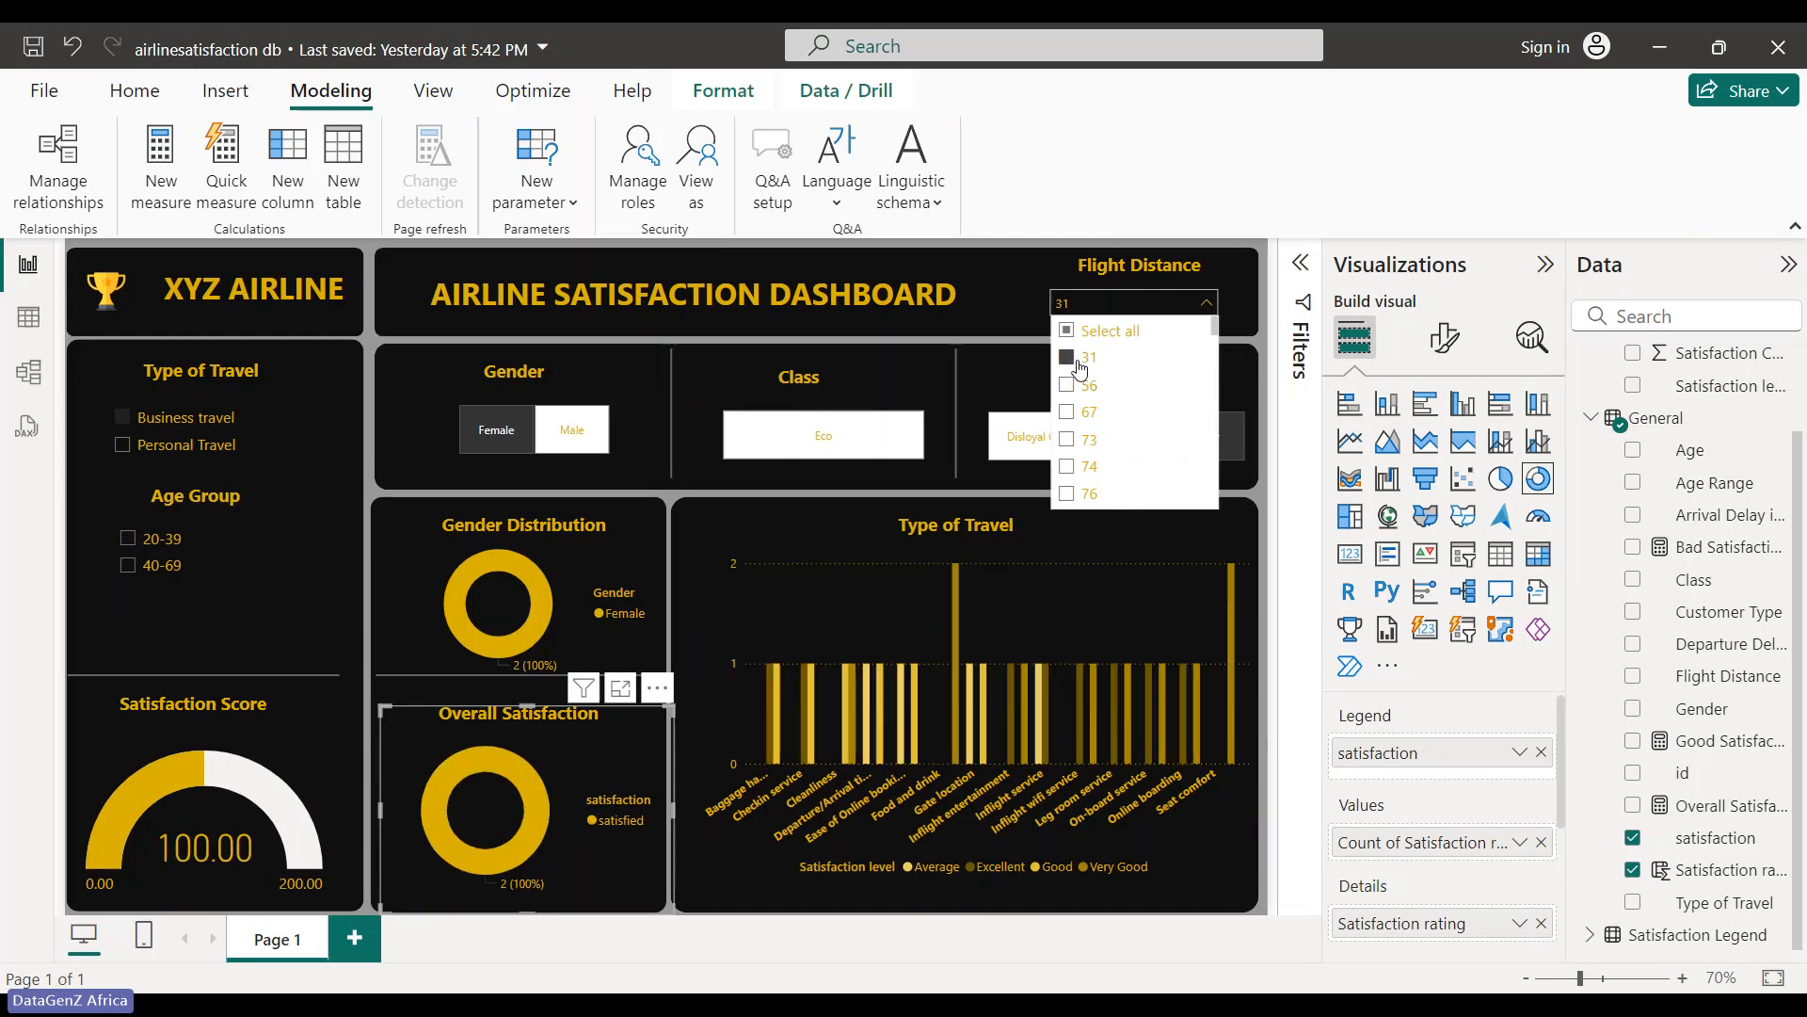
click(1206, 328)
click(1204, 310)
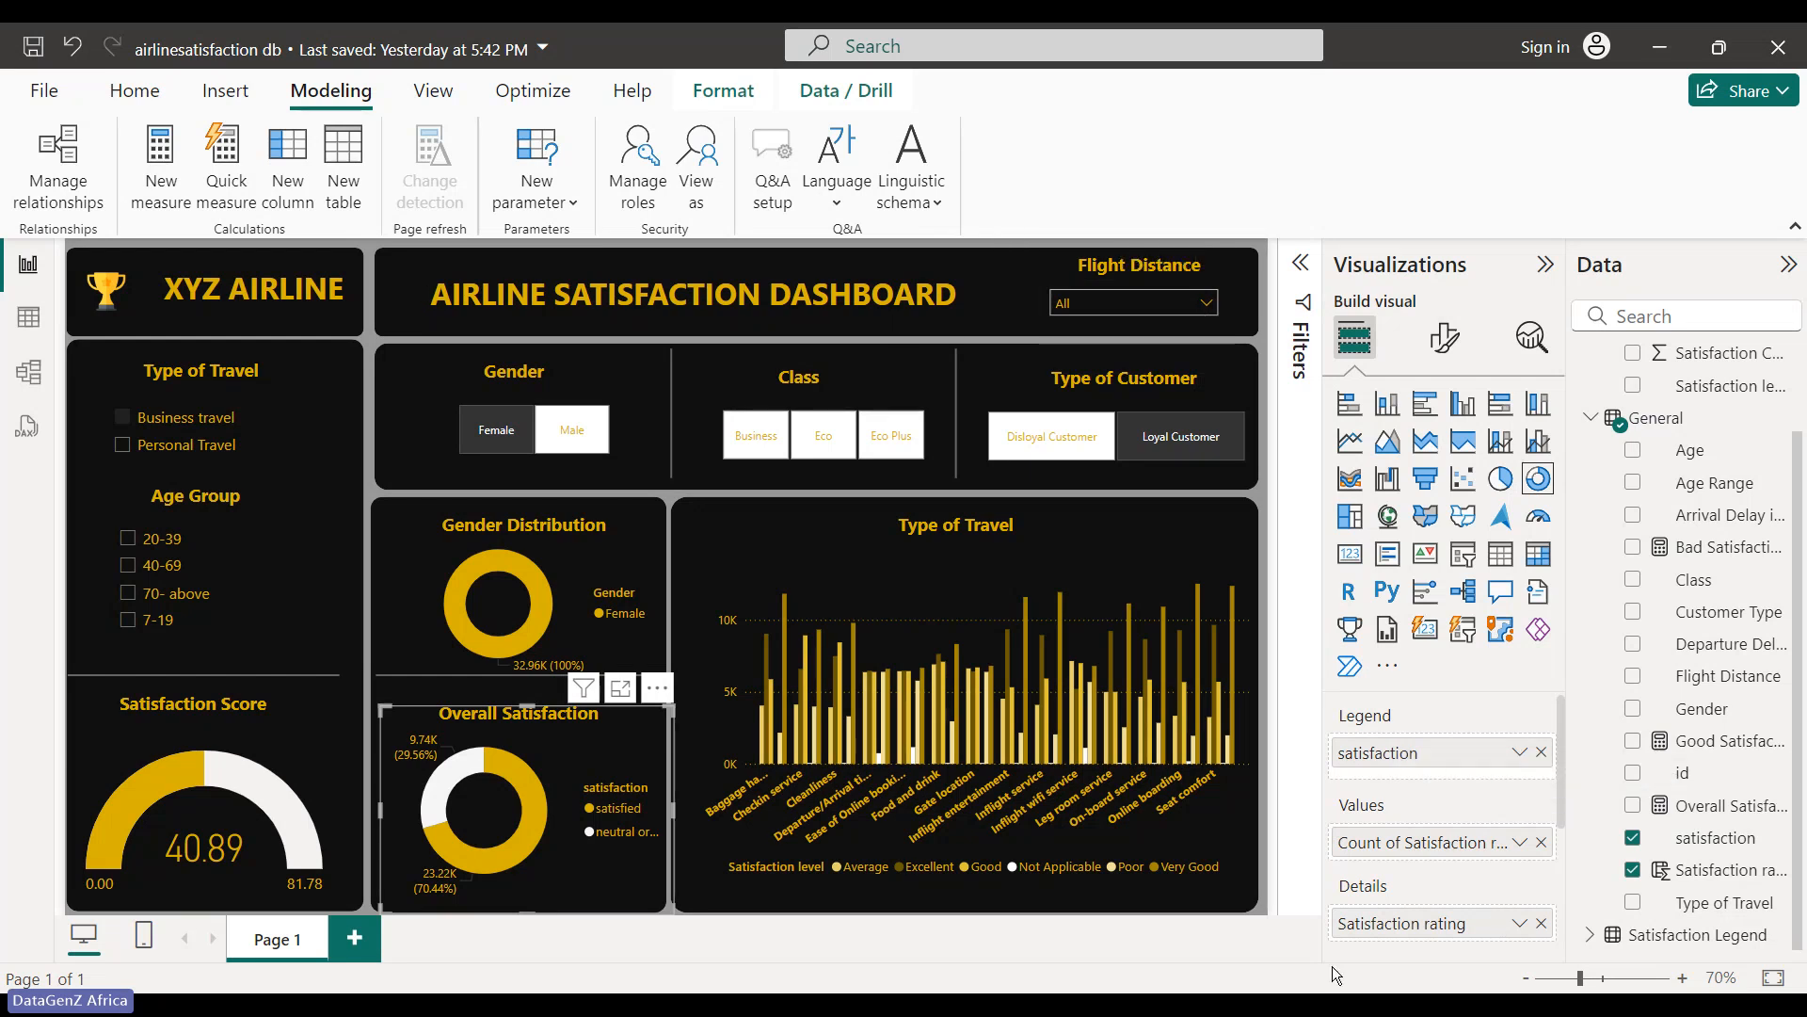
click(1261, 906)
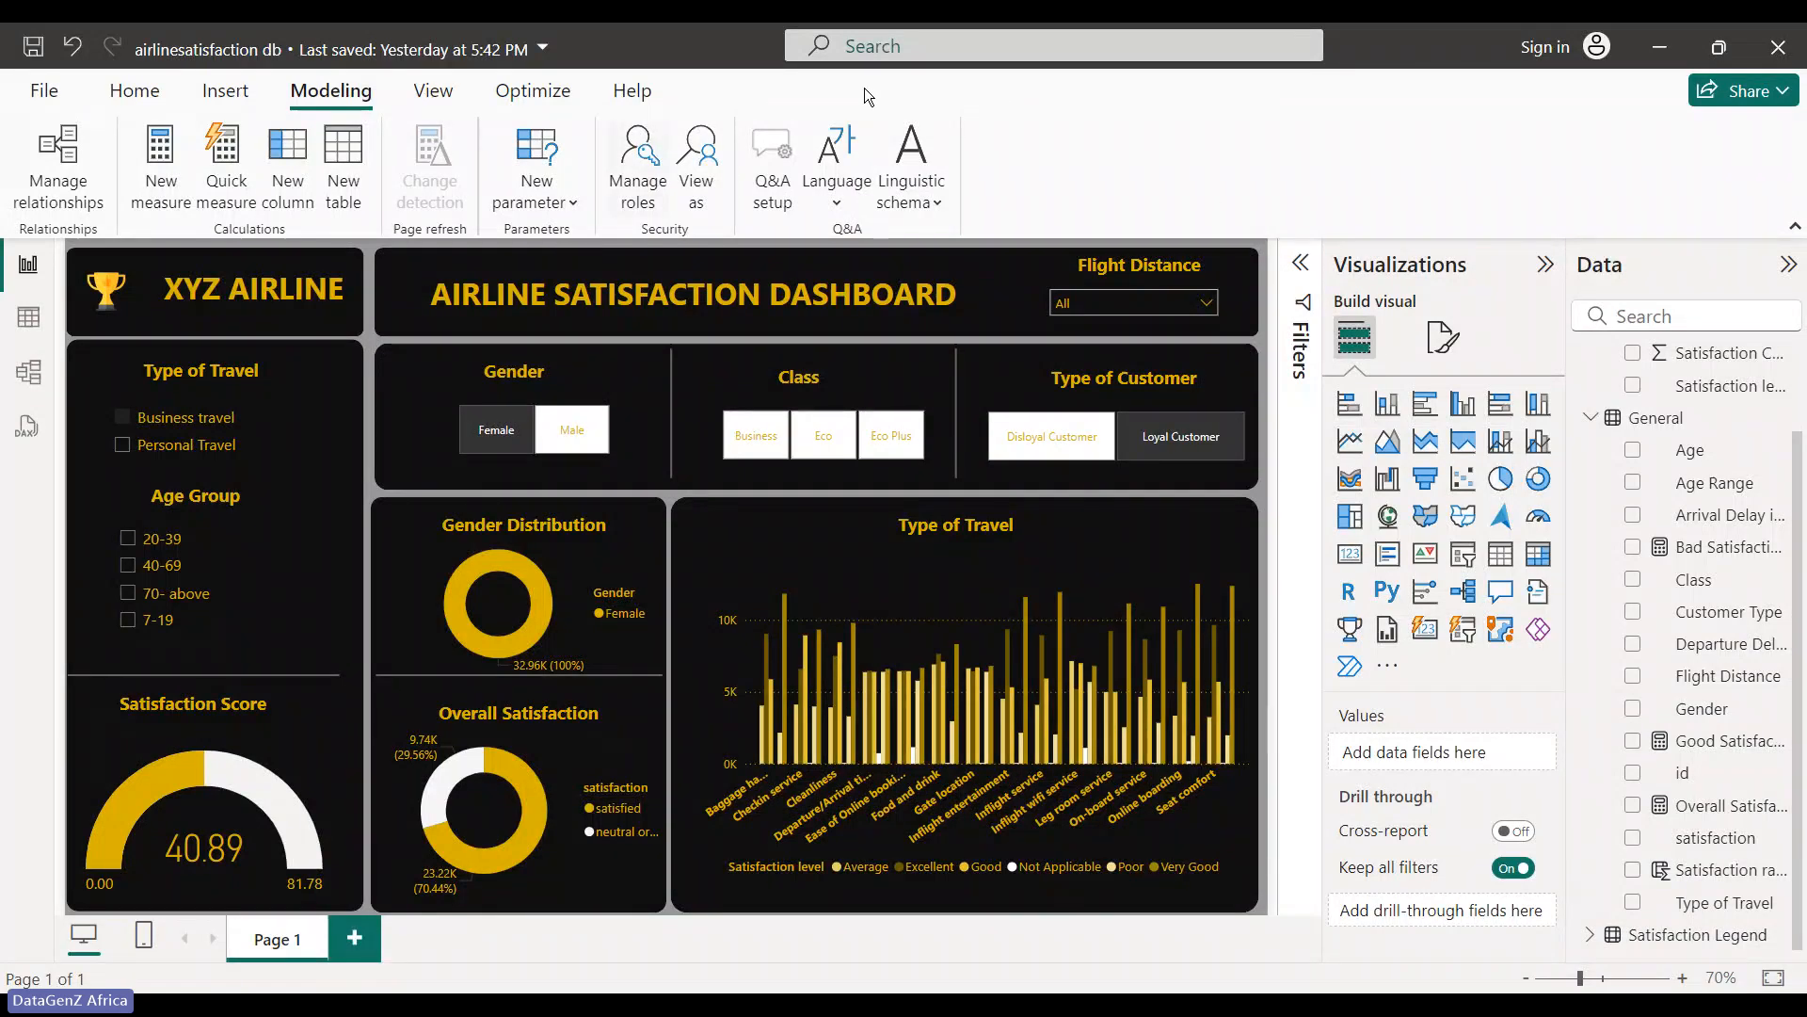
- Start publishing from Home and save the report's pending changes
click(158, 104)
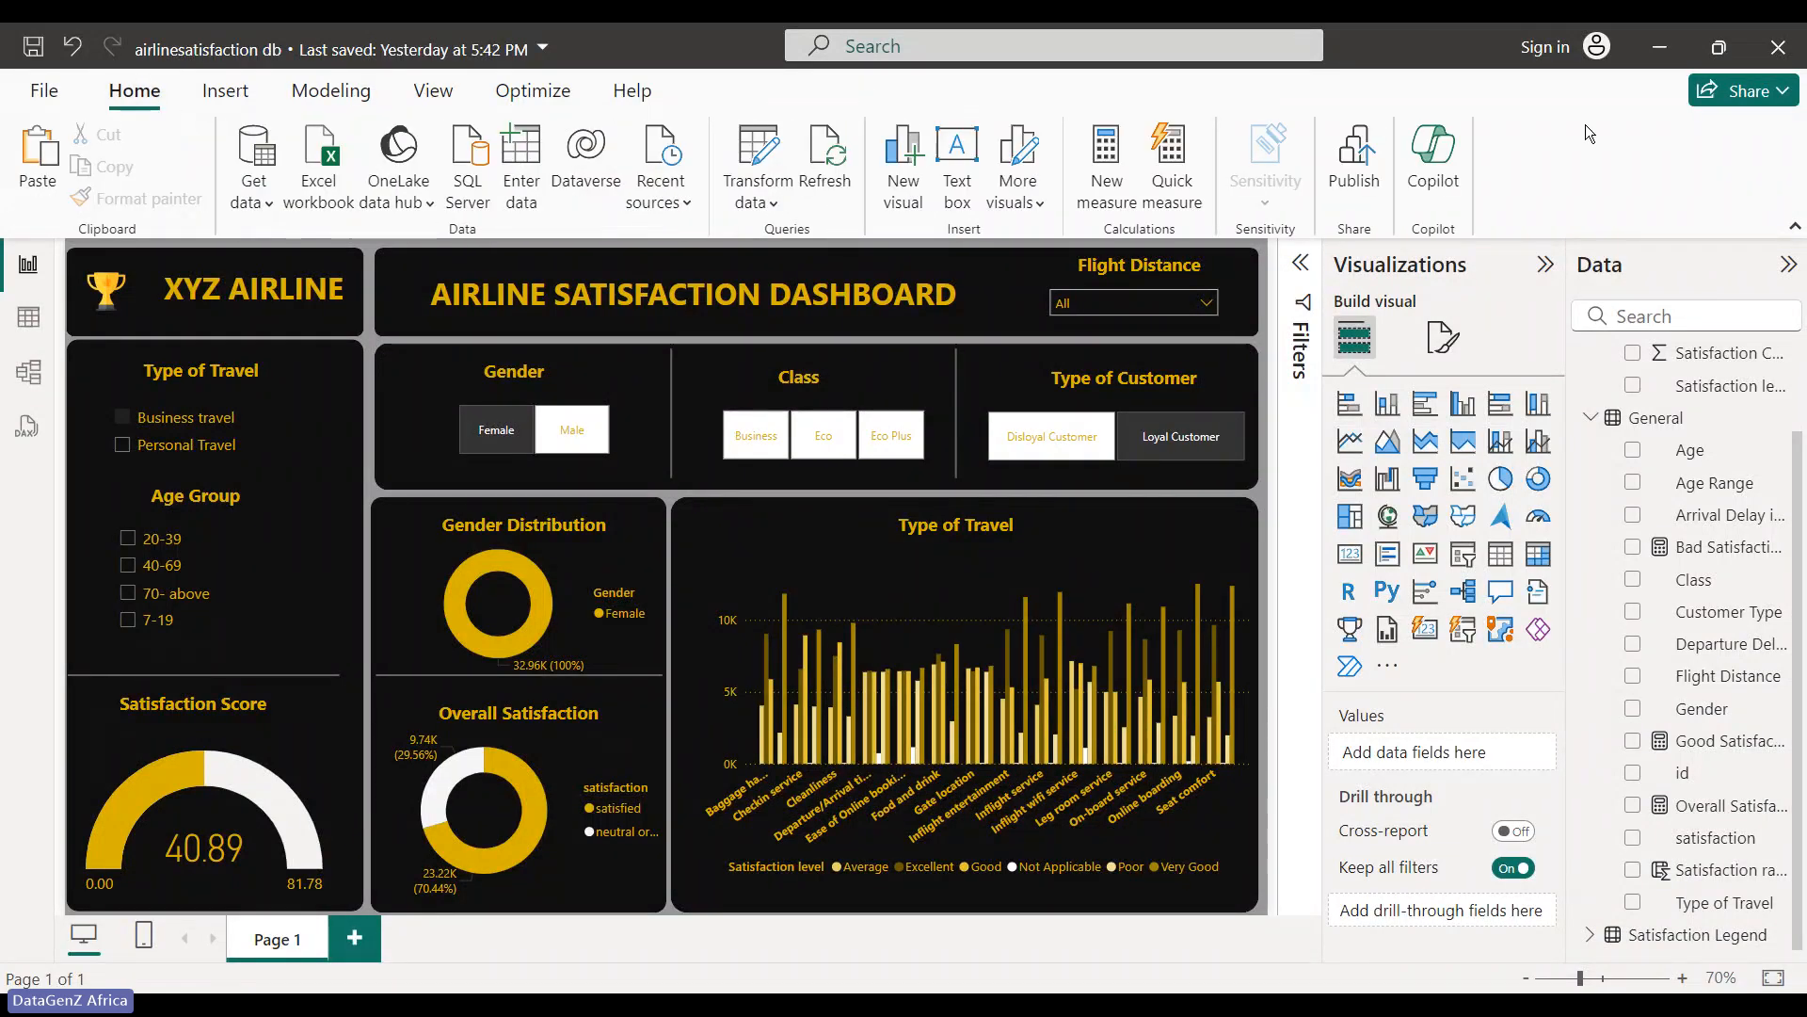
click(1355, 164)
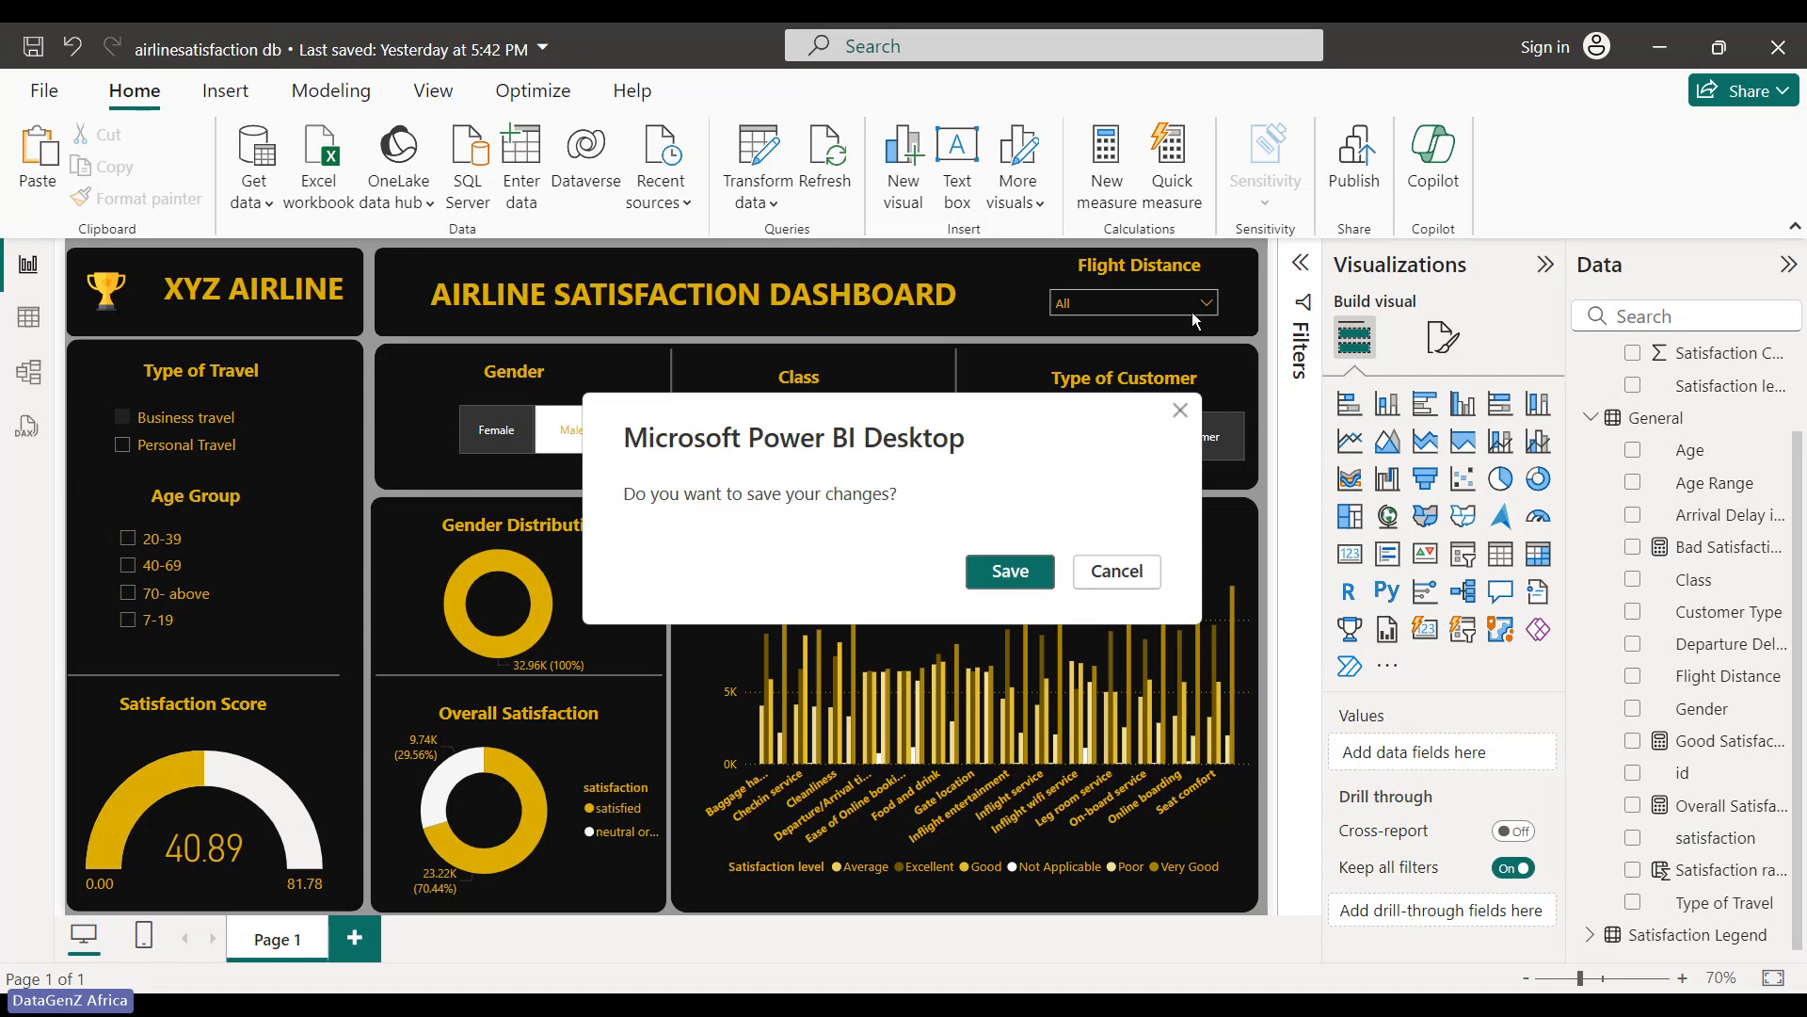
click(1010, 571)
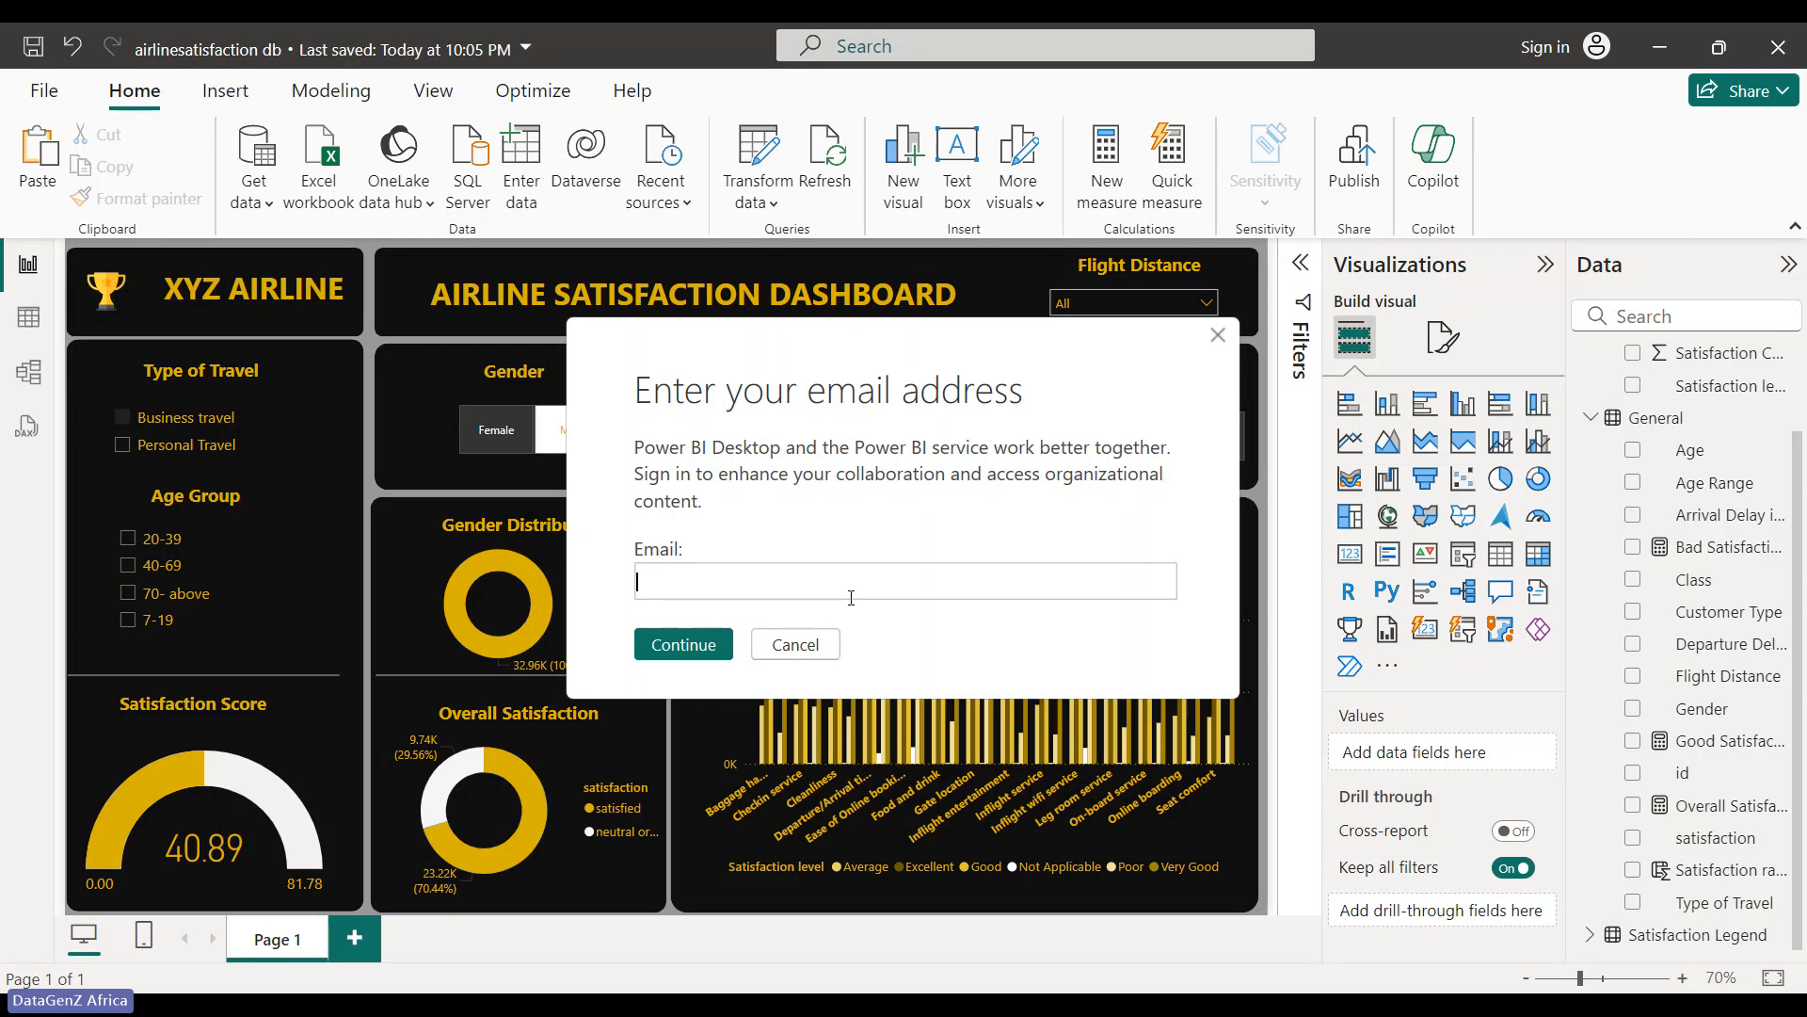
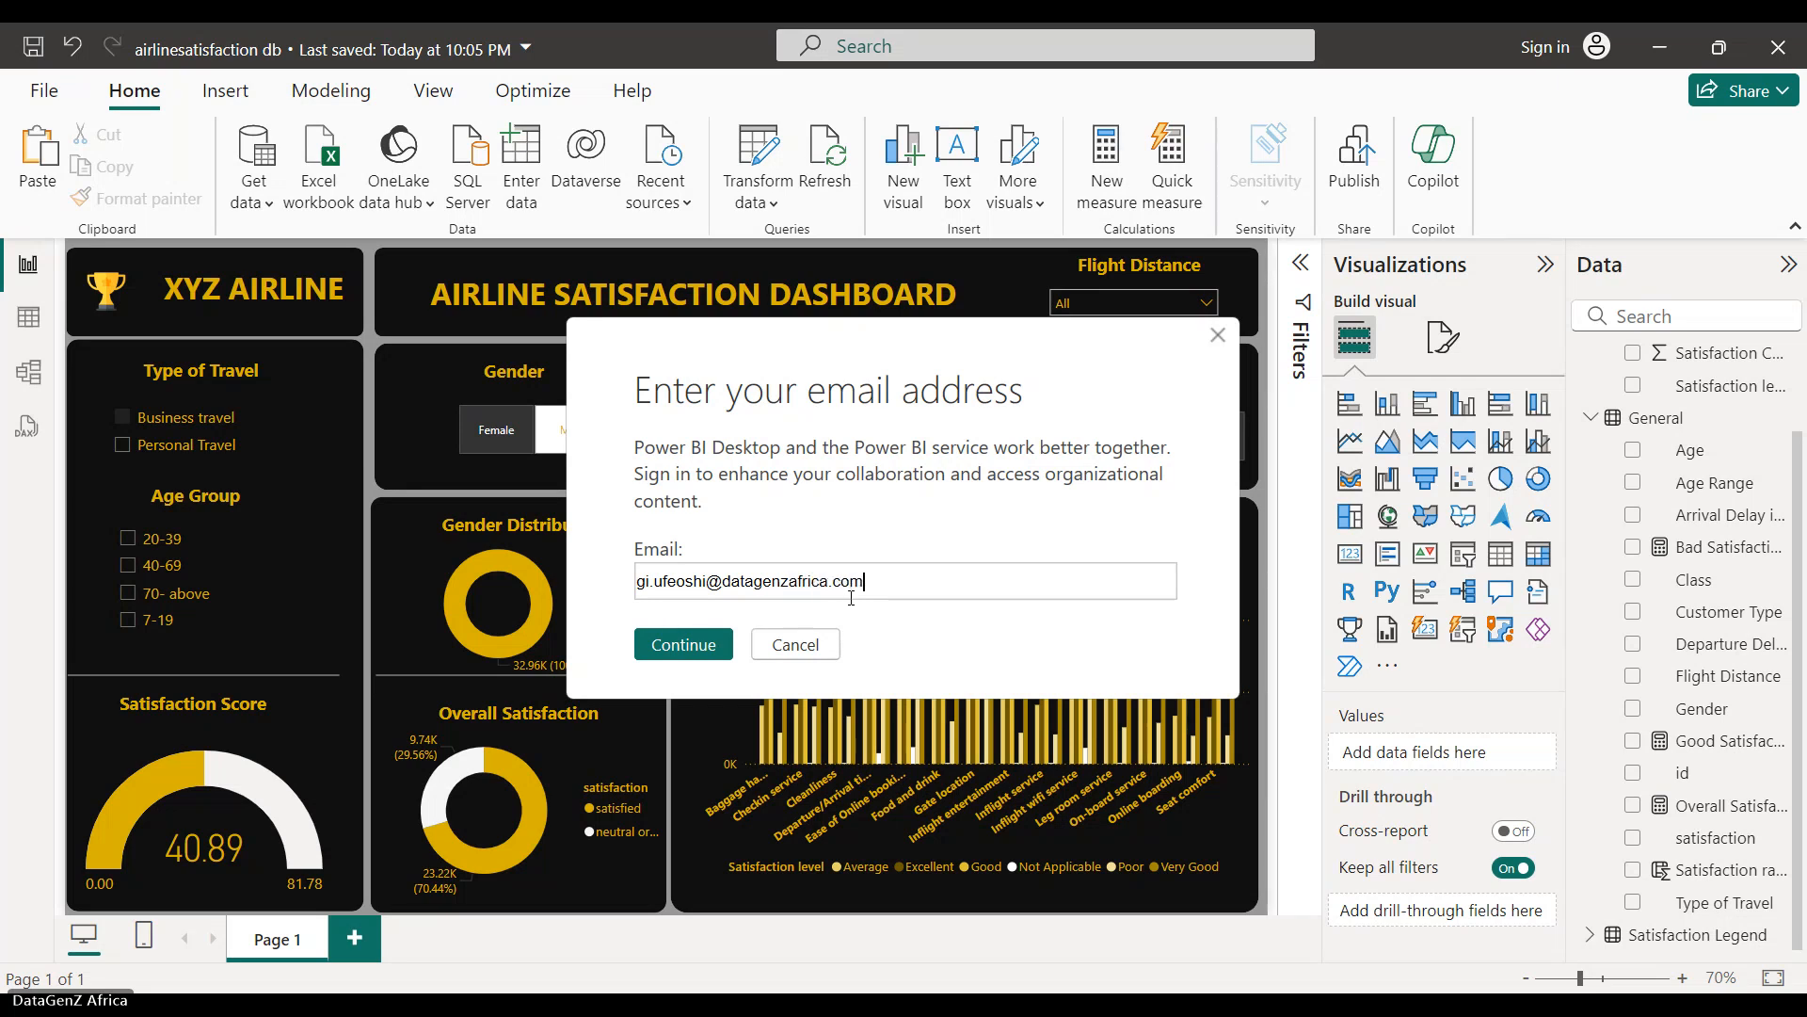
- Enter the account e-mail address in the sign-in prompt and continue
click(708, 642)
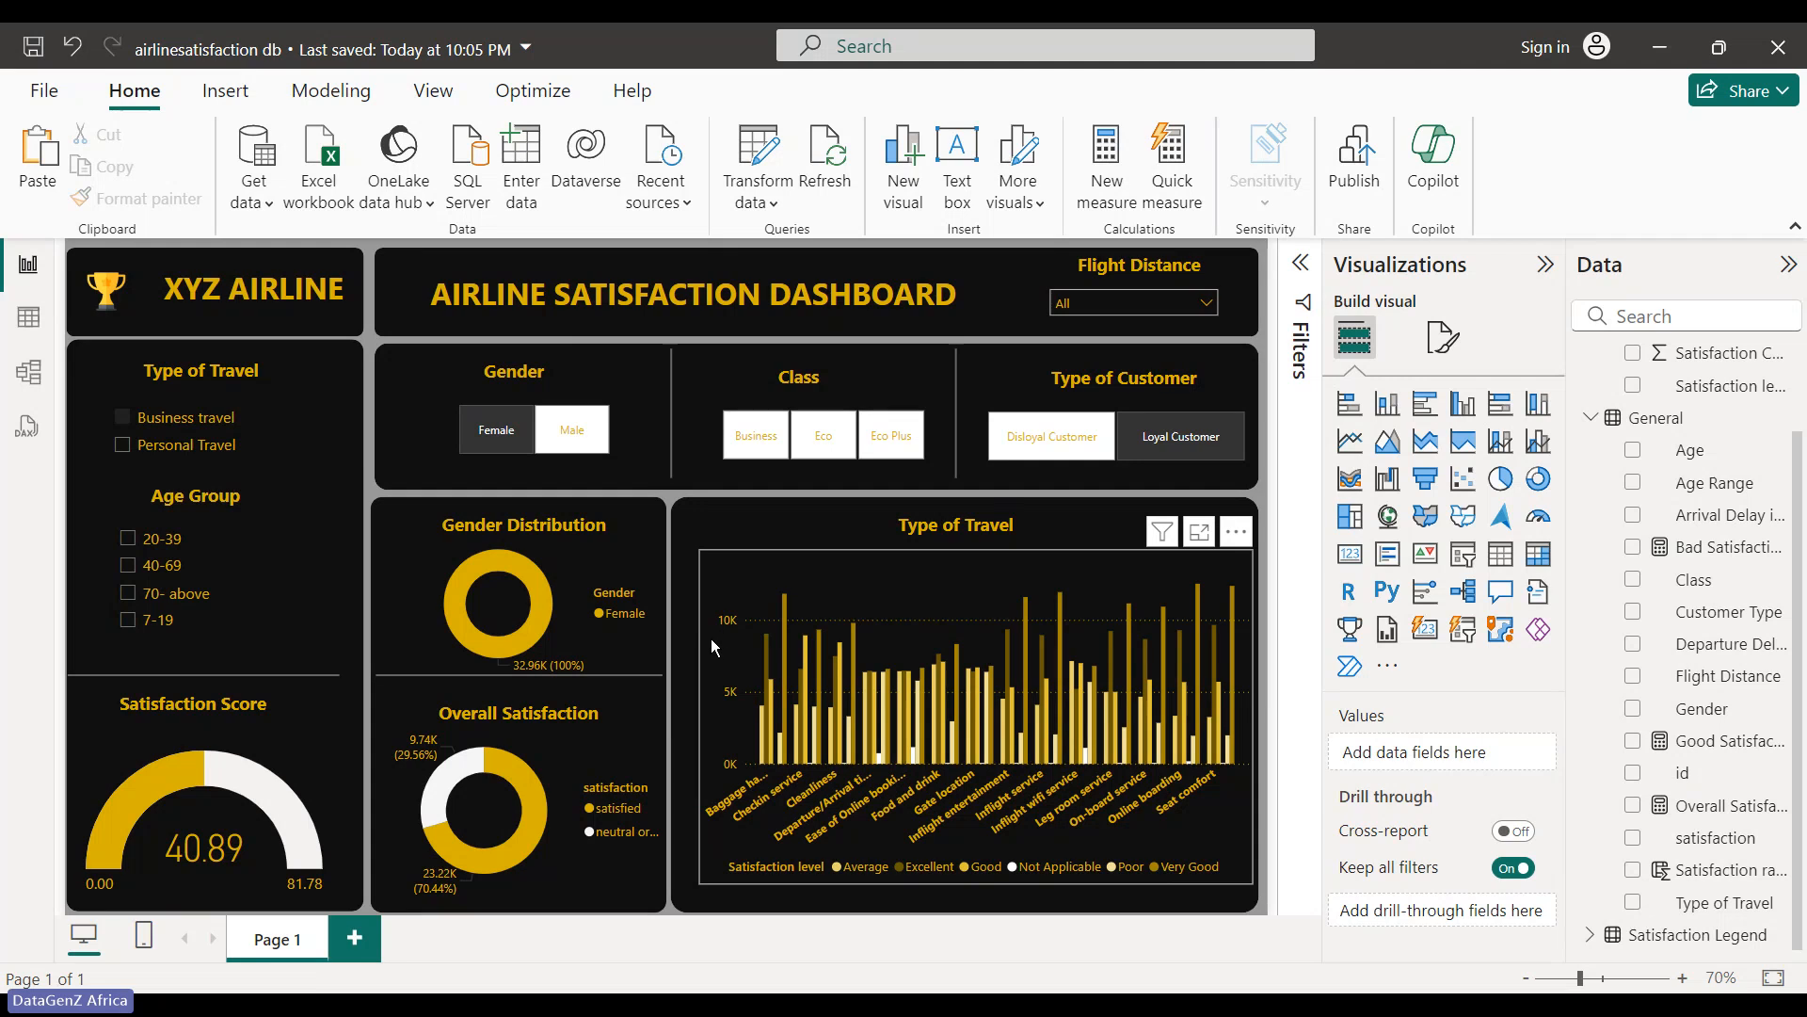